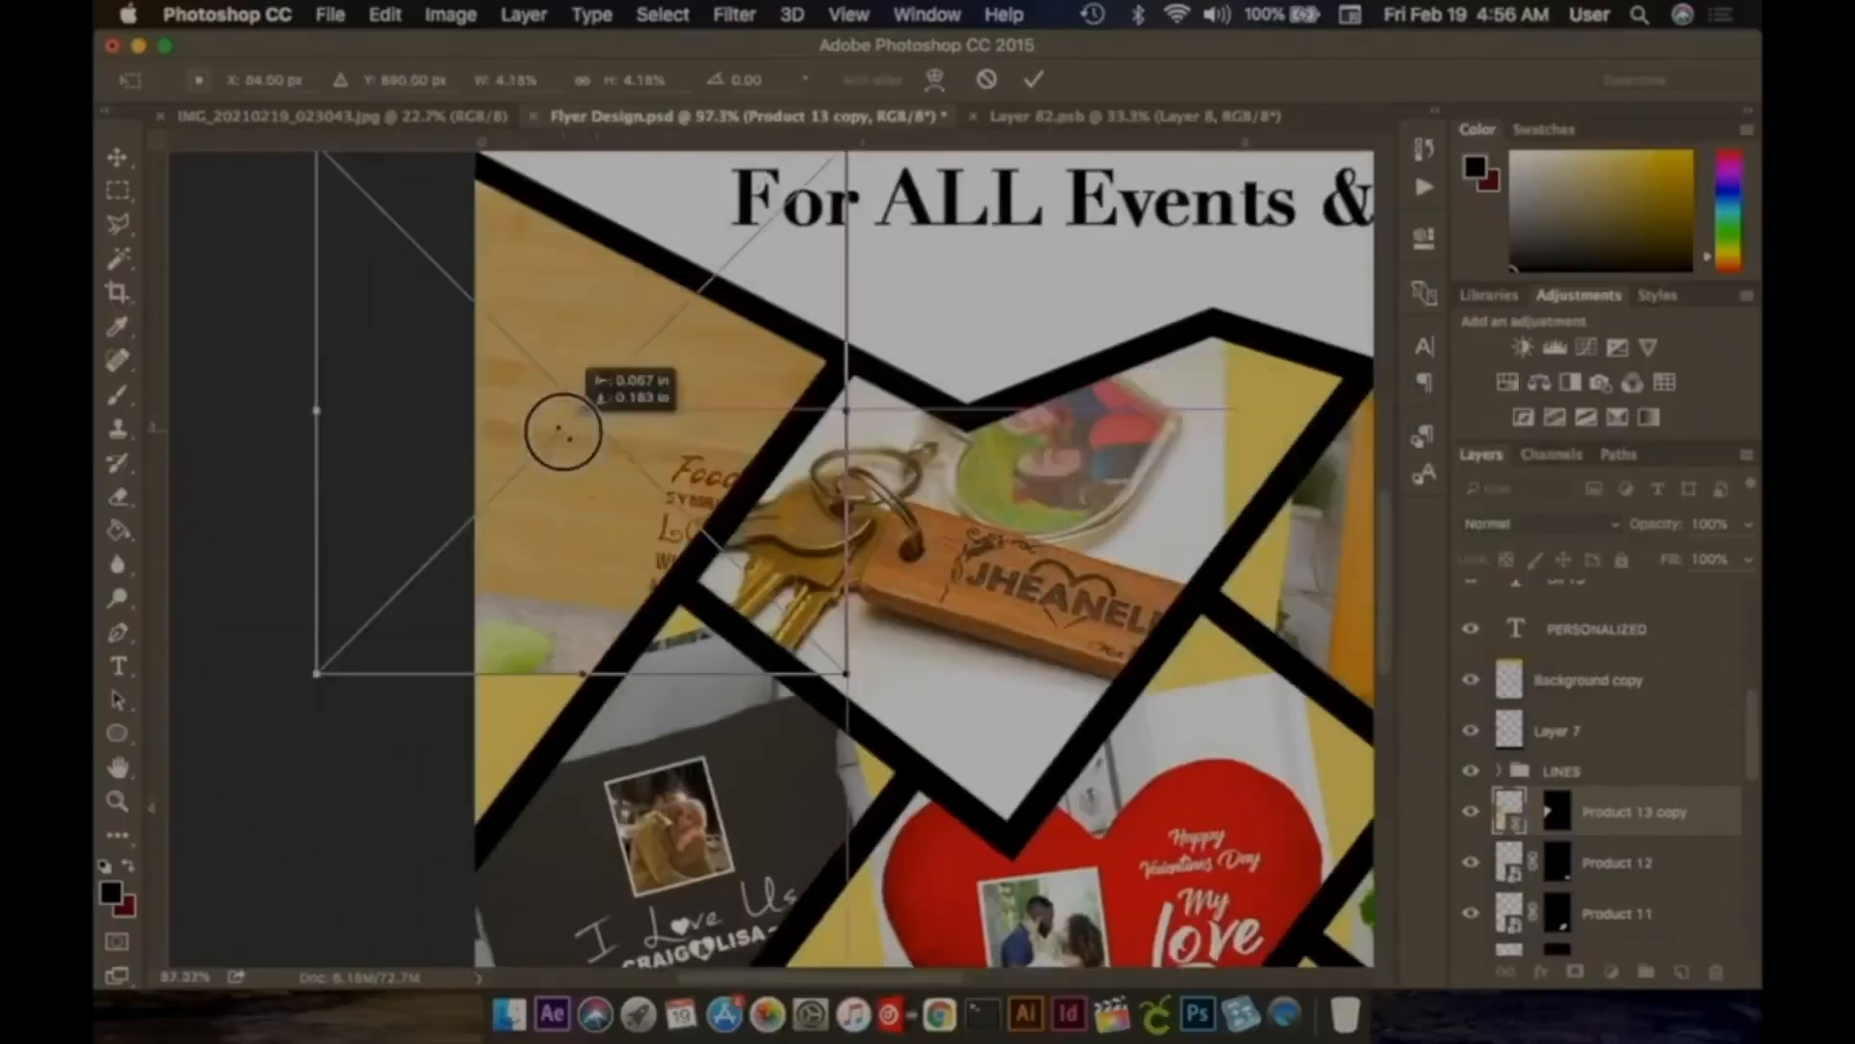
Step: Leave Photoshop on its Home screen with the Recent files grid showing
left_click_drag(558, 426, 619, 396)
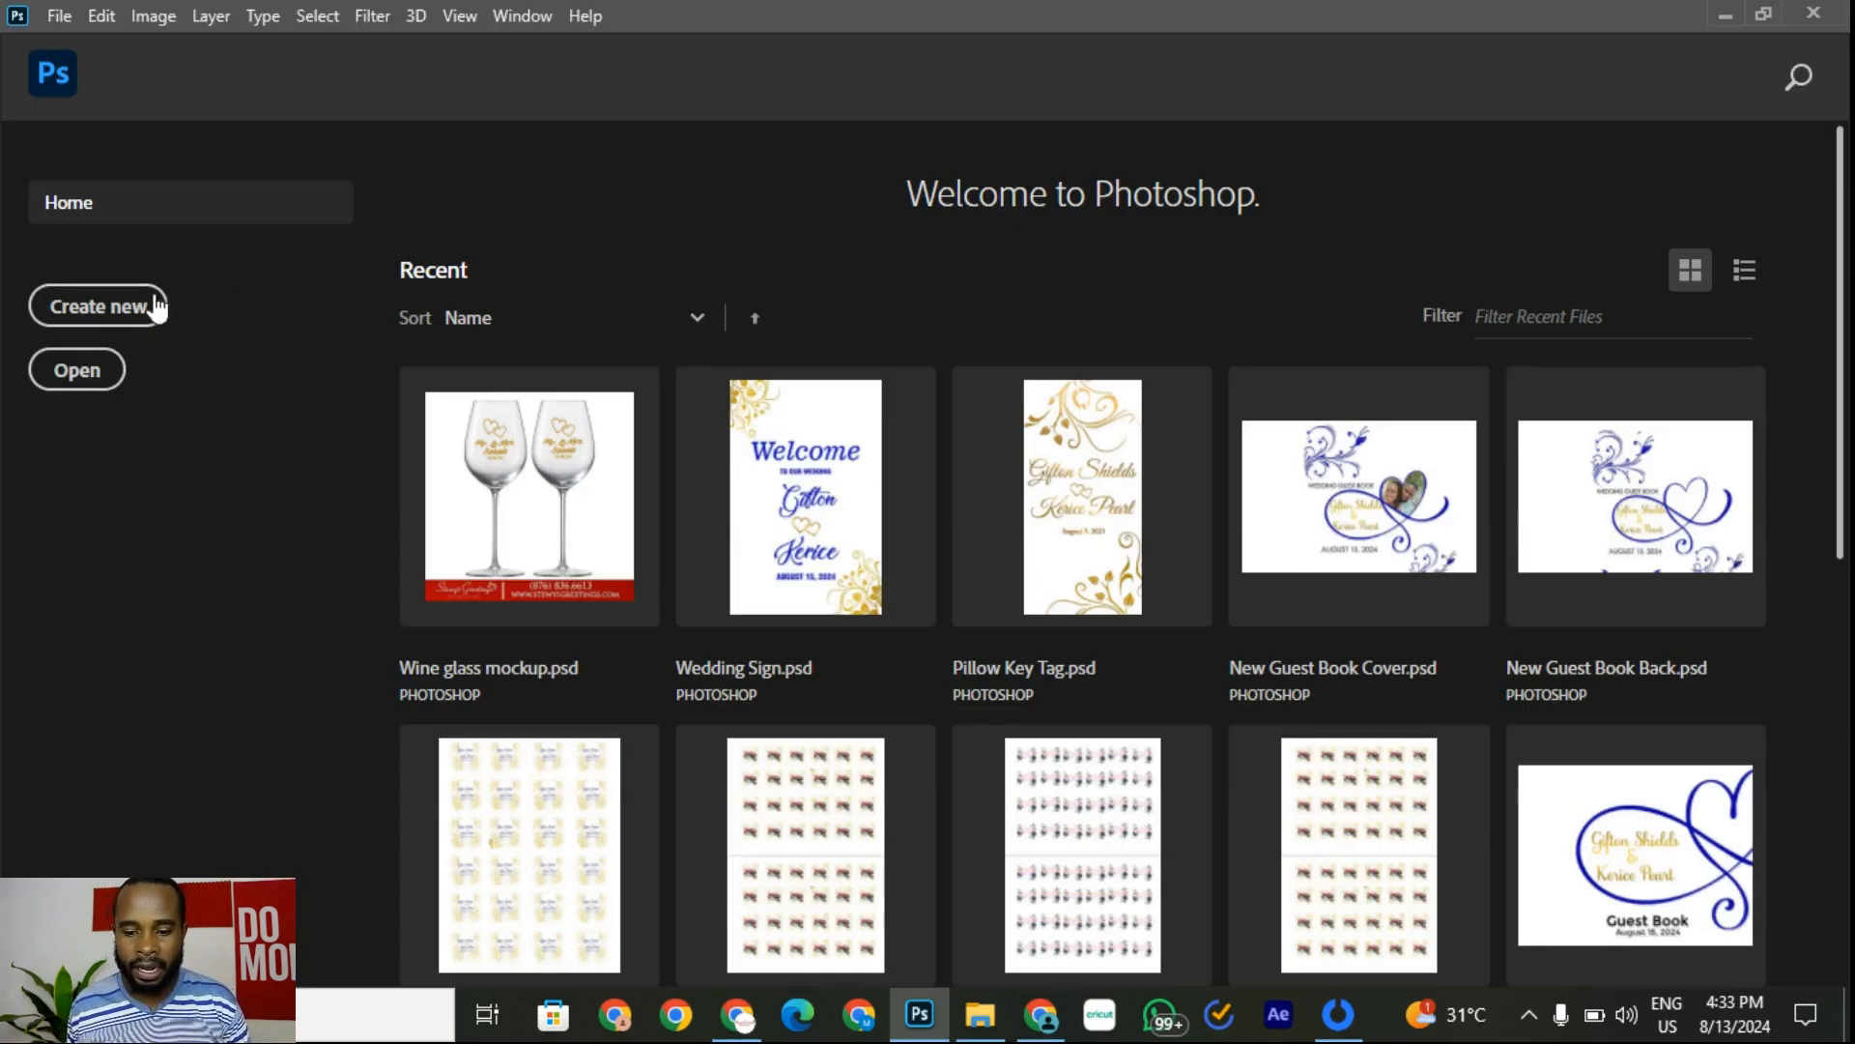
Step: Create Untitled-1, a blank 8 × 8 inch document at 300 pixels per inch
left_click(118, 313)
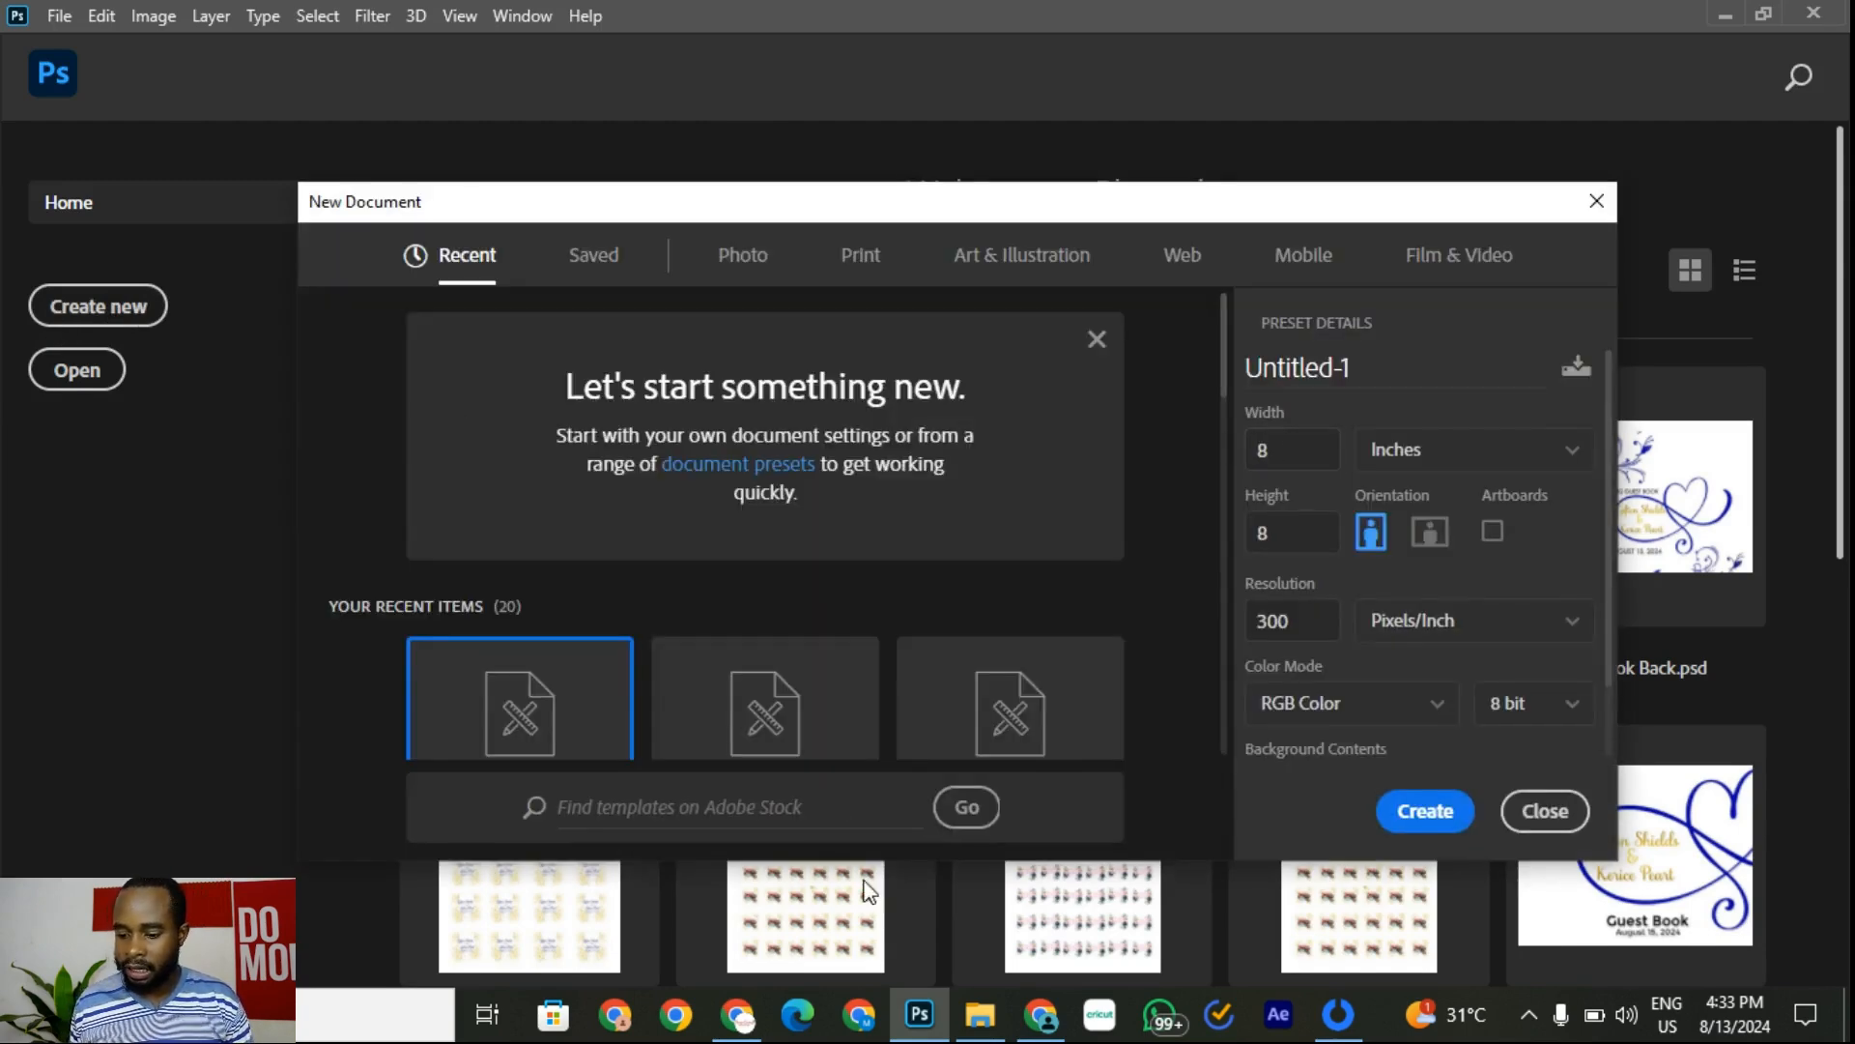
left_click(741, 1026)
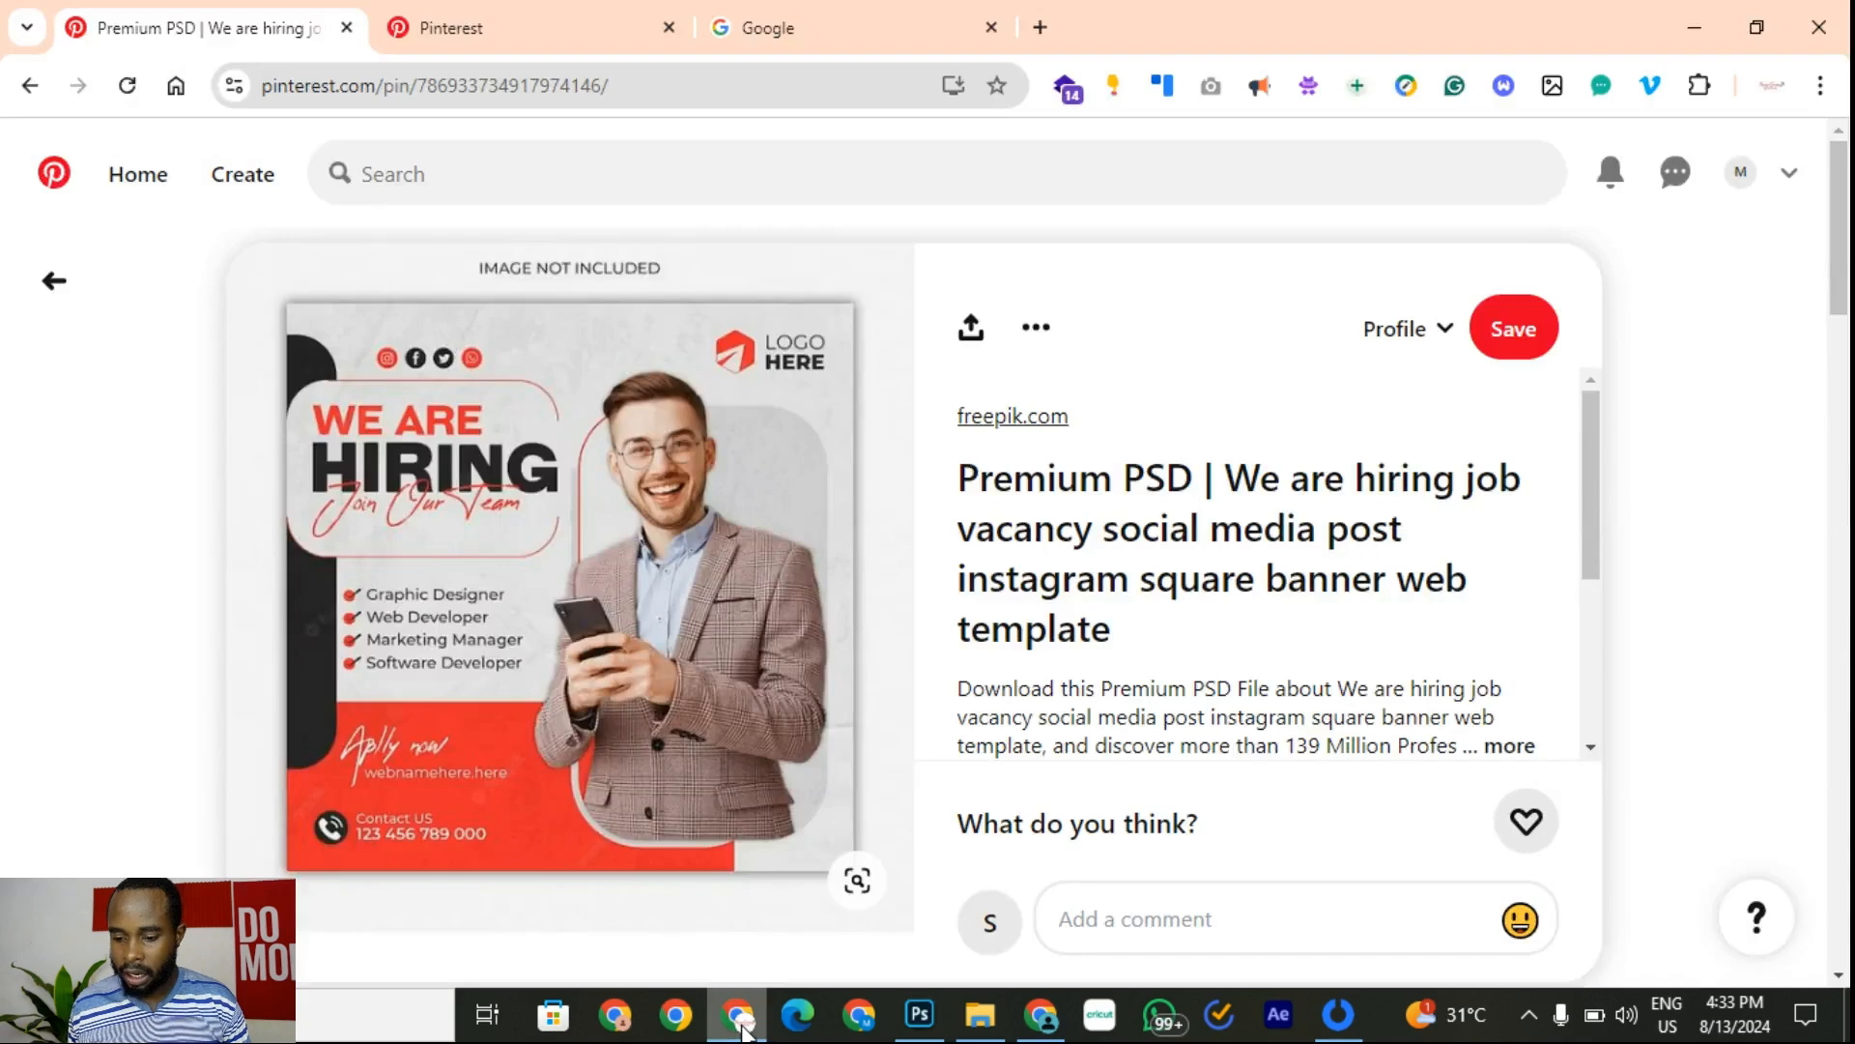
left_click(741, 1026)
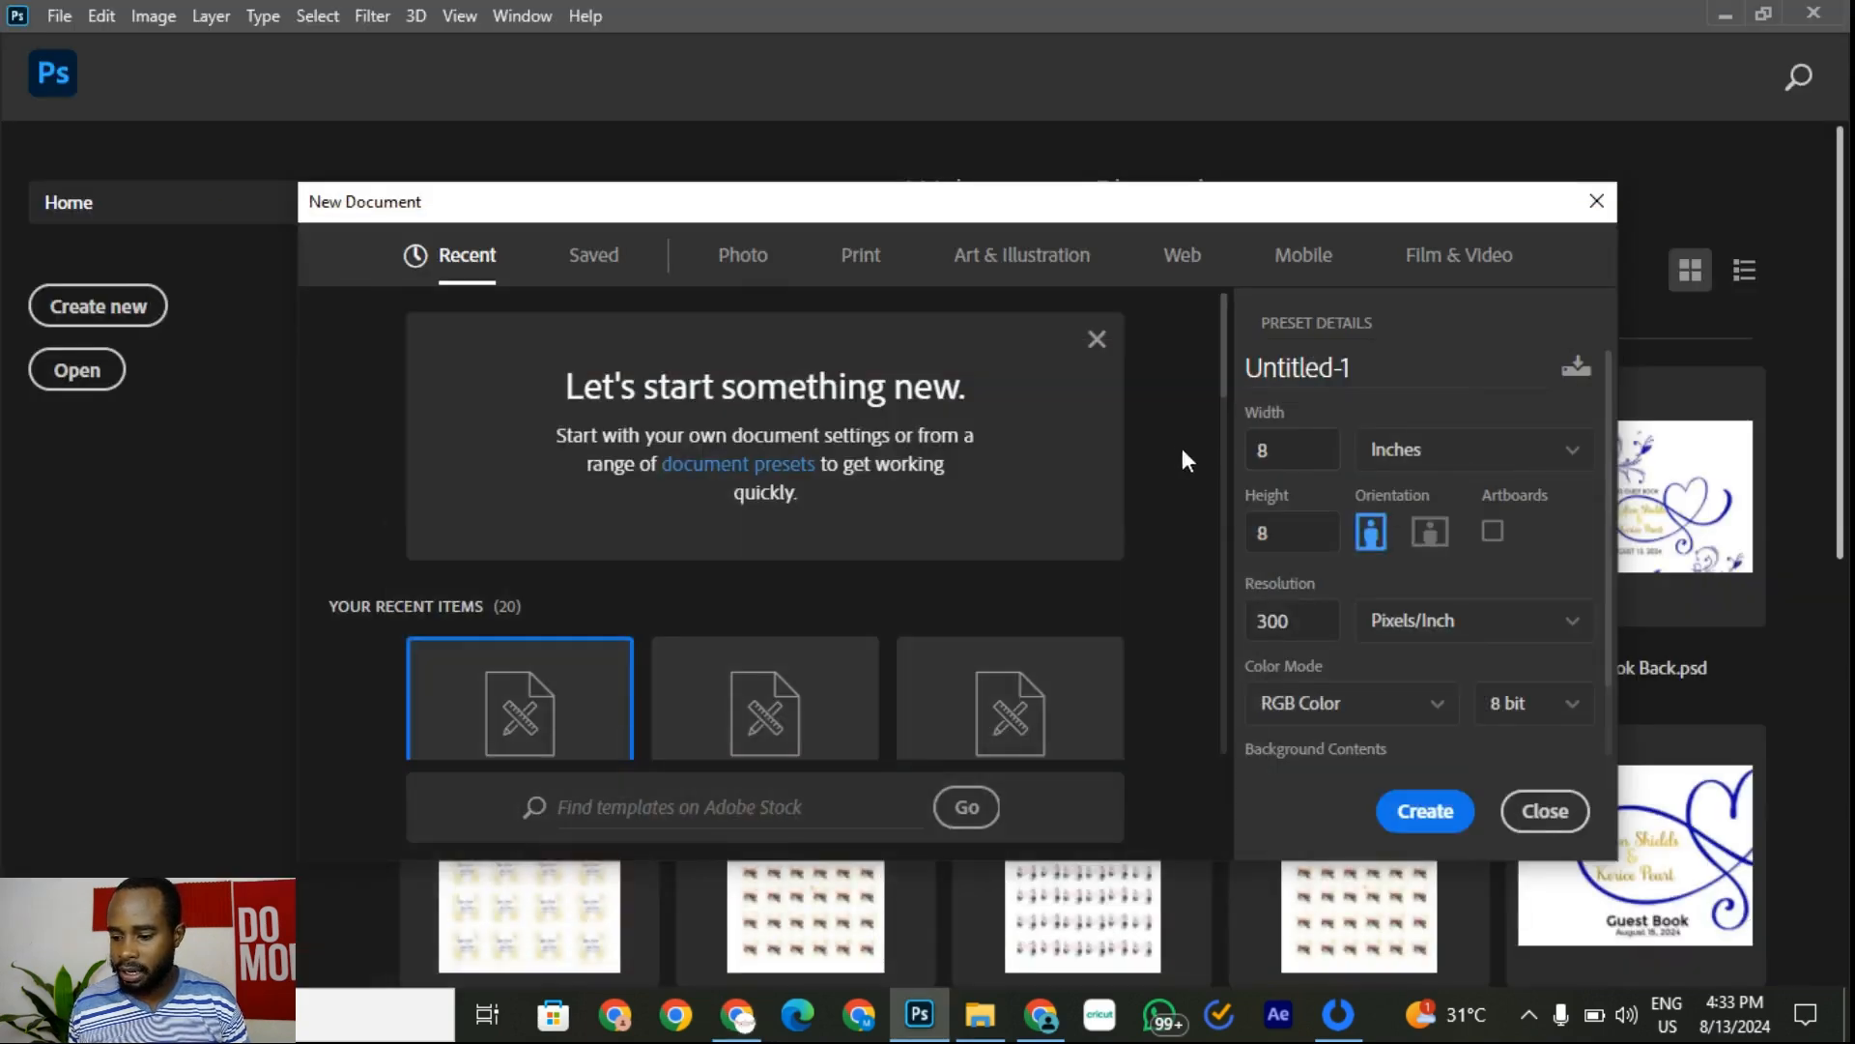
left_click(1312, 452)
left_click(1315, 536)
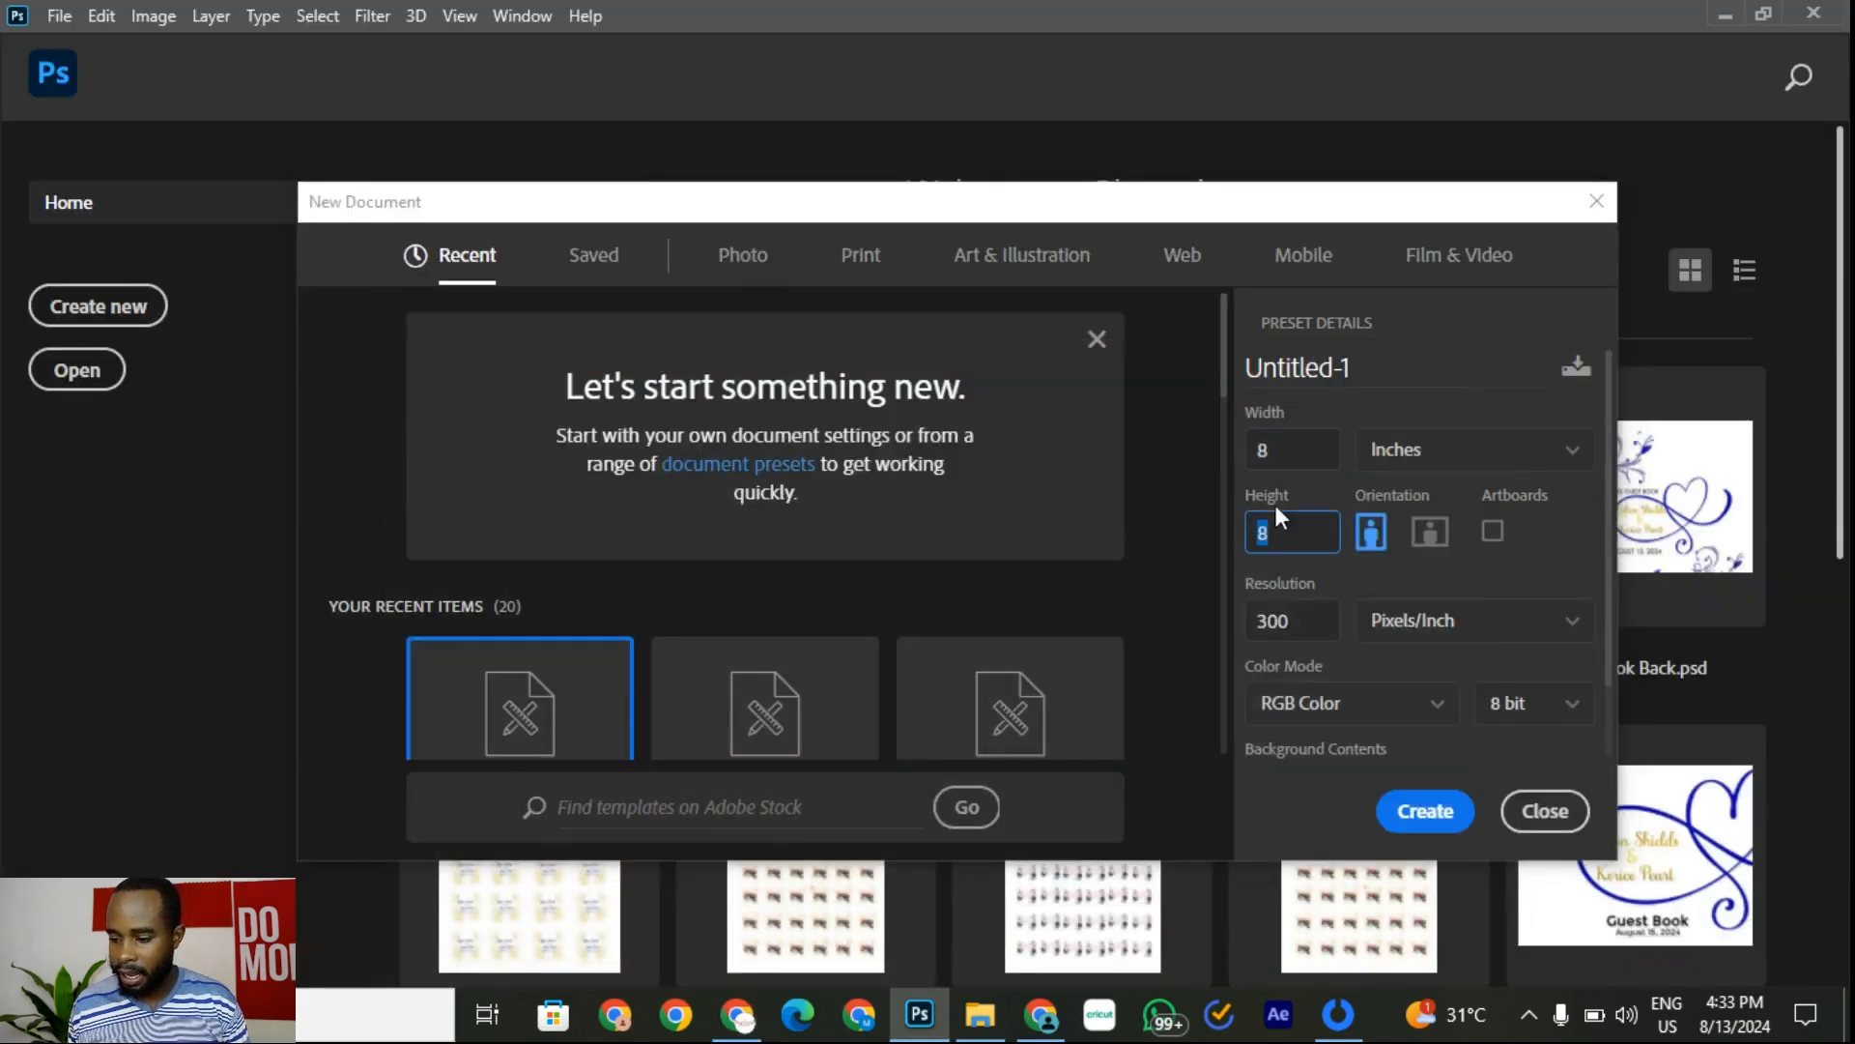
left_click(1317, 623)
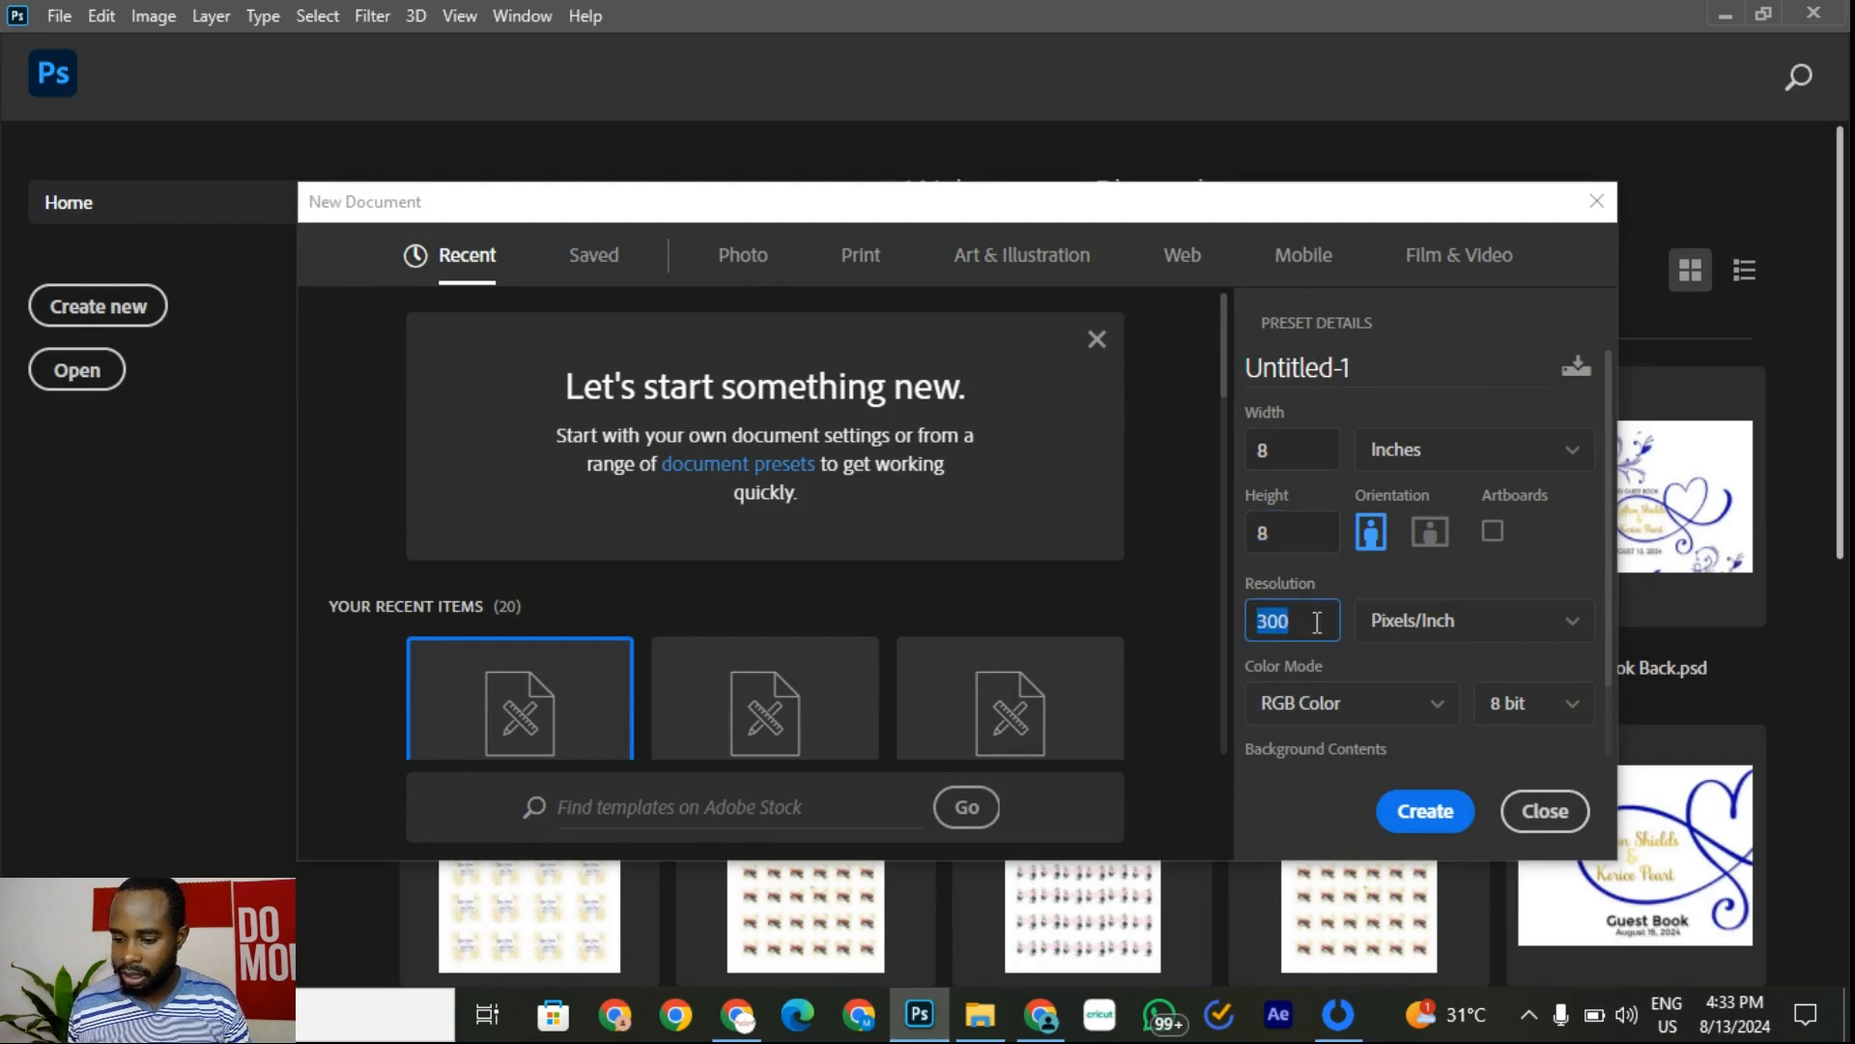
left_click(1427, 811)
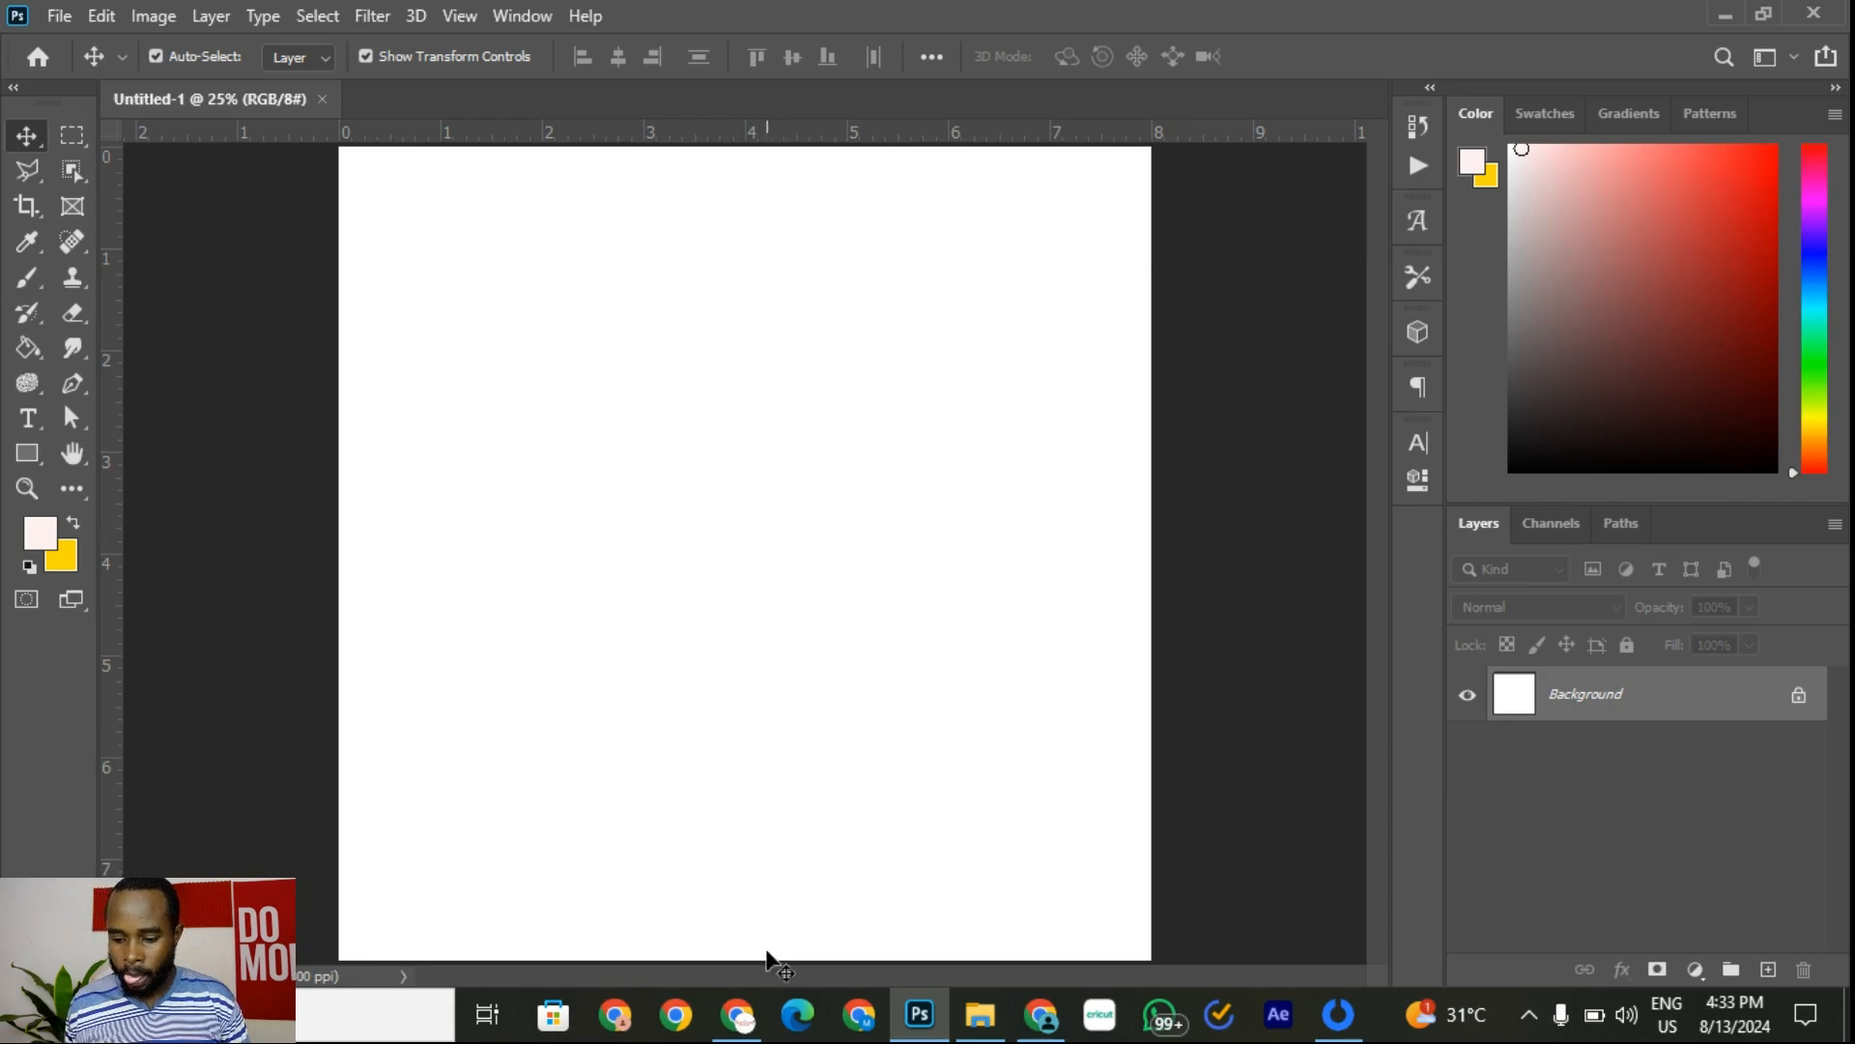
Step: Copy the We Are Hiring flyer image from the Pinterest pin and return to Photoshop
left_click(740, 889)
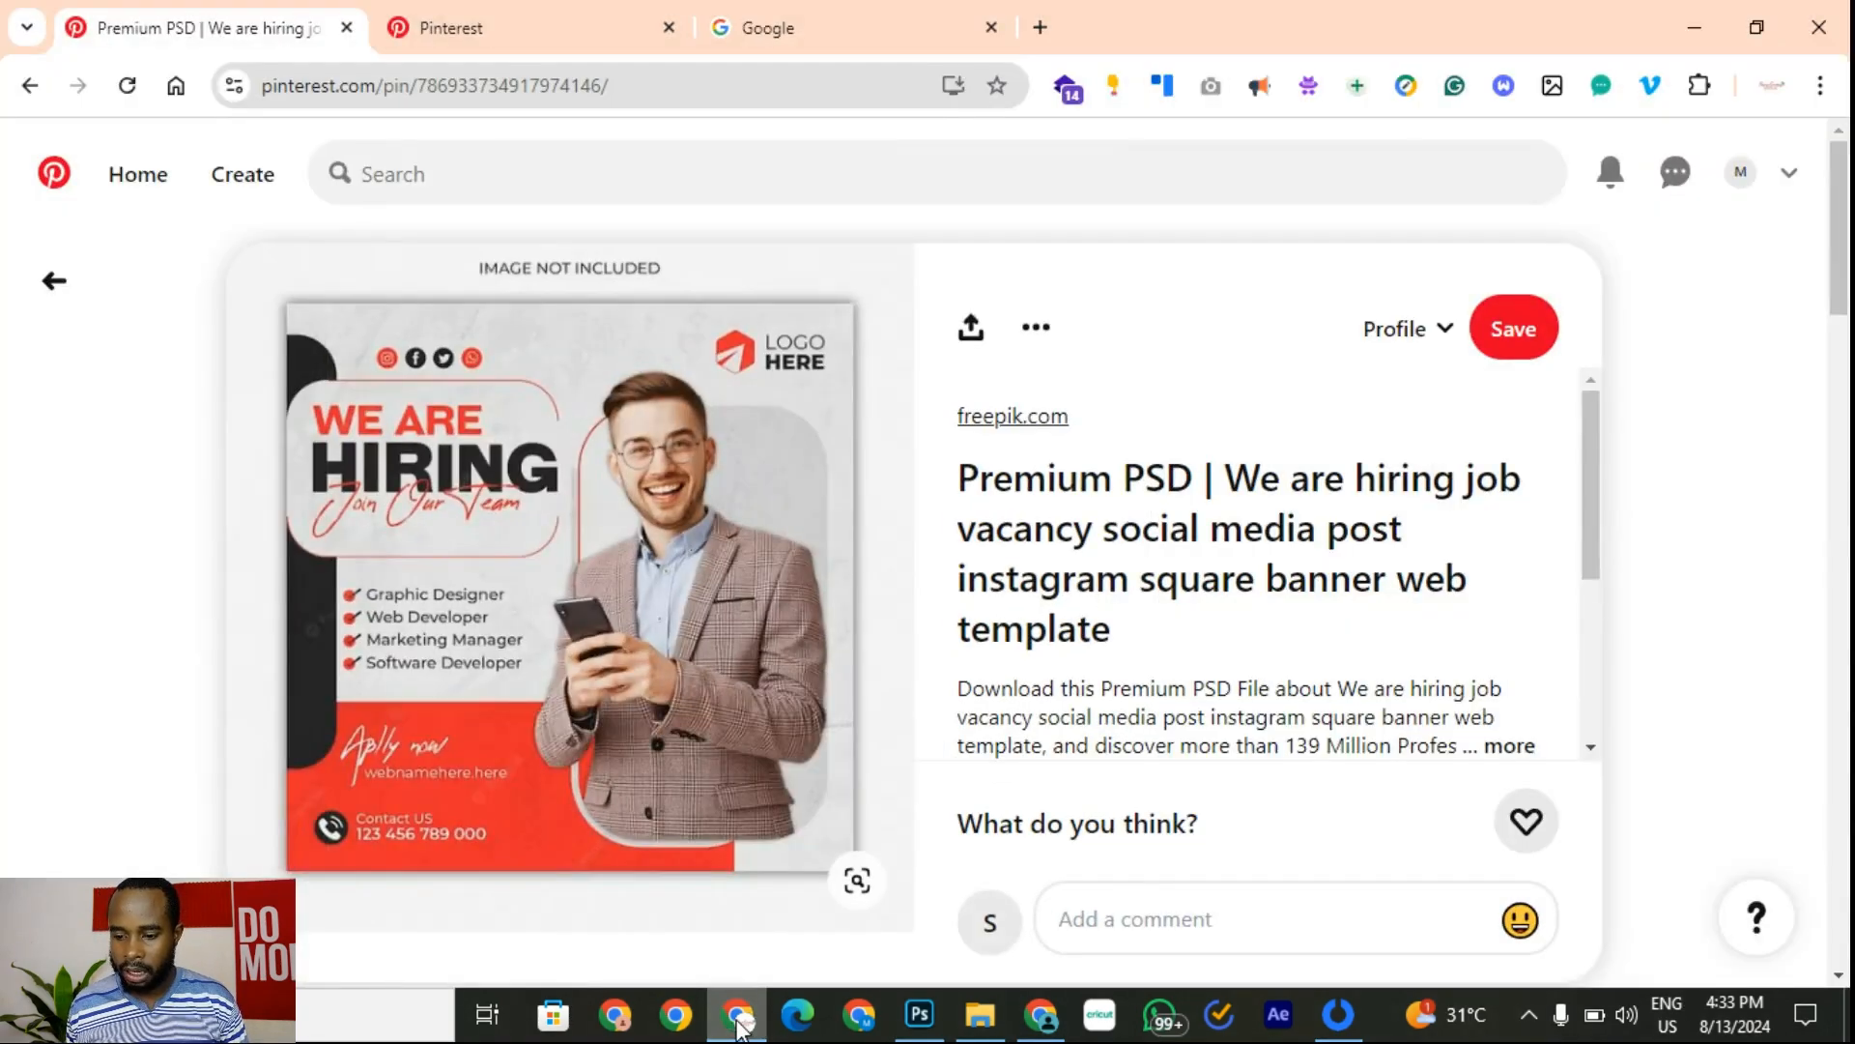
right_click(657, 522)
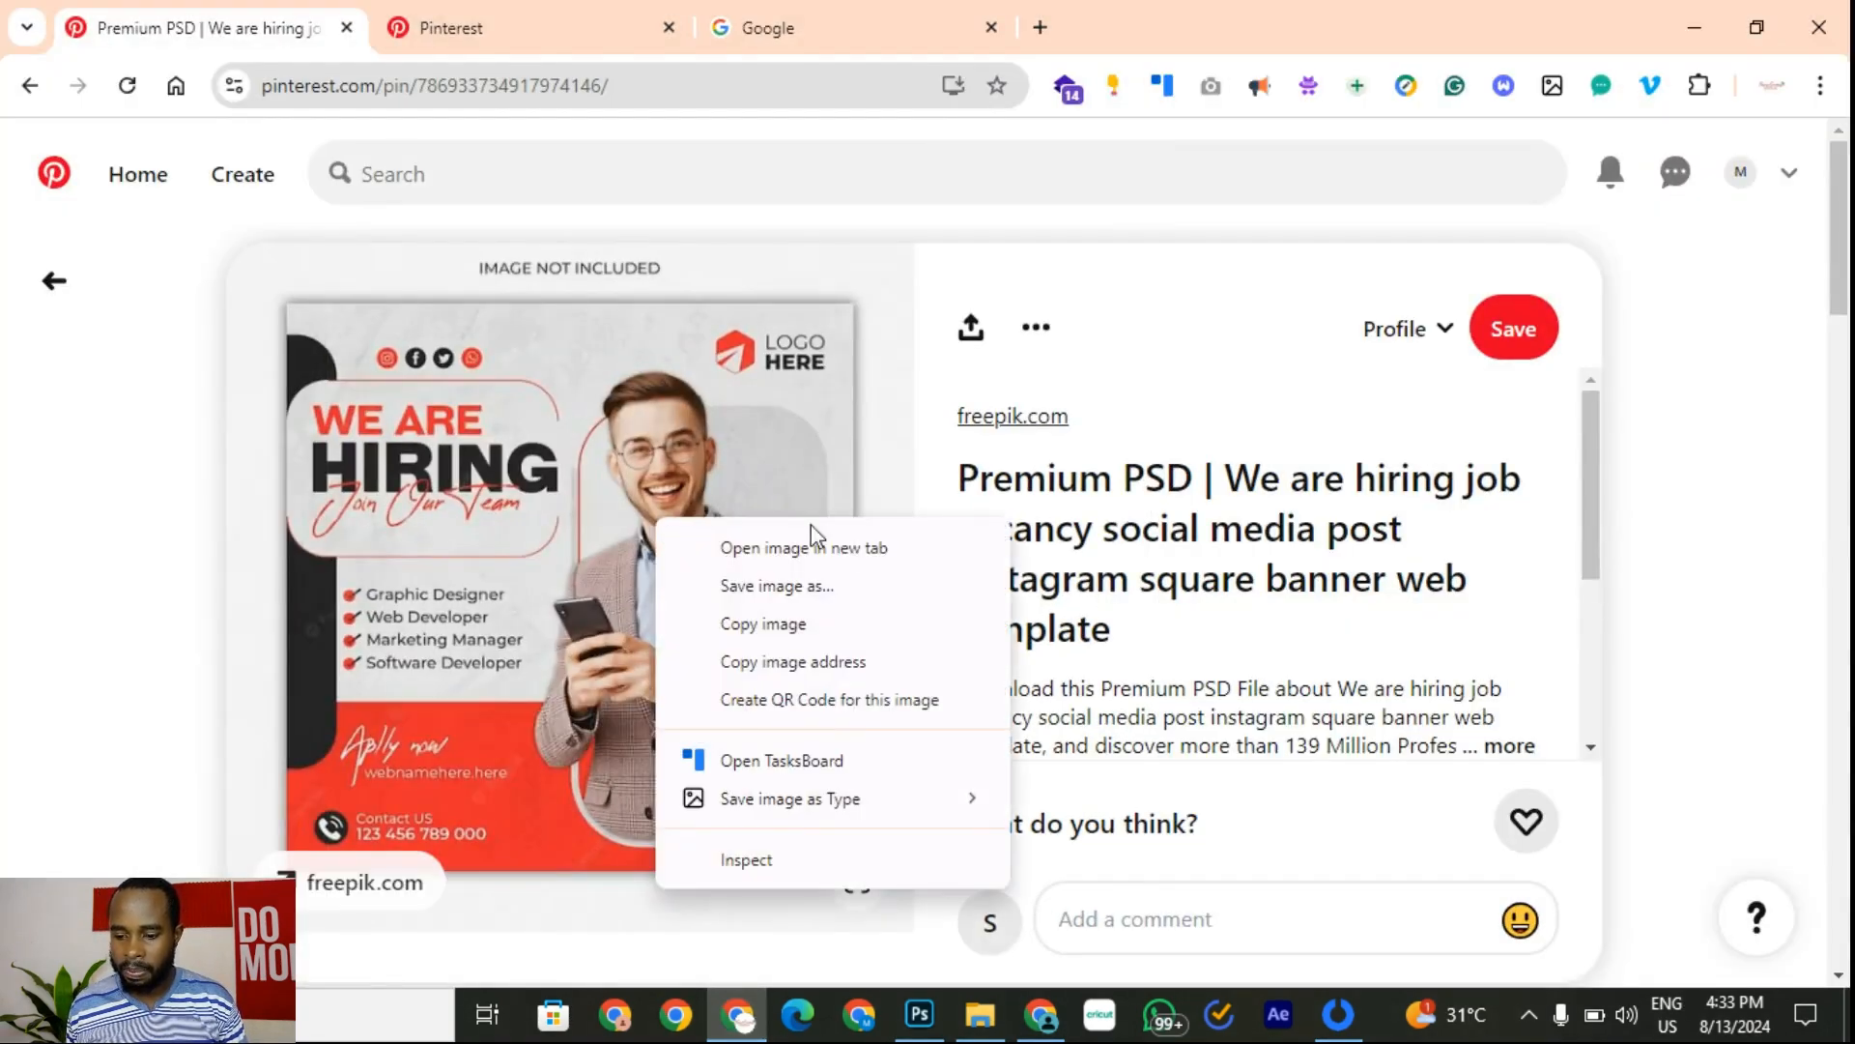
left_click(808, 618)
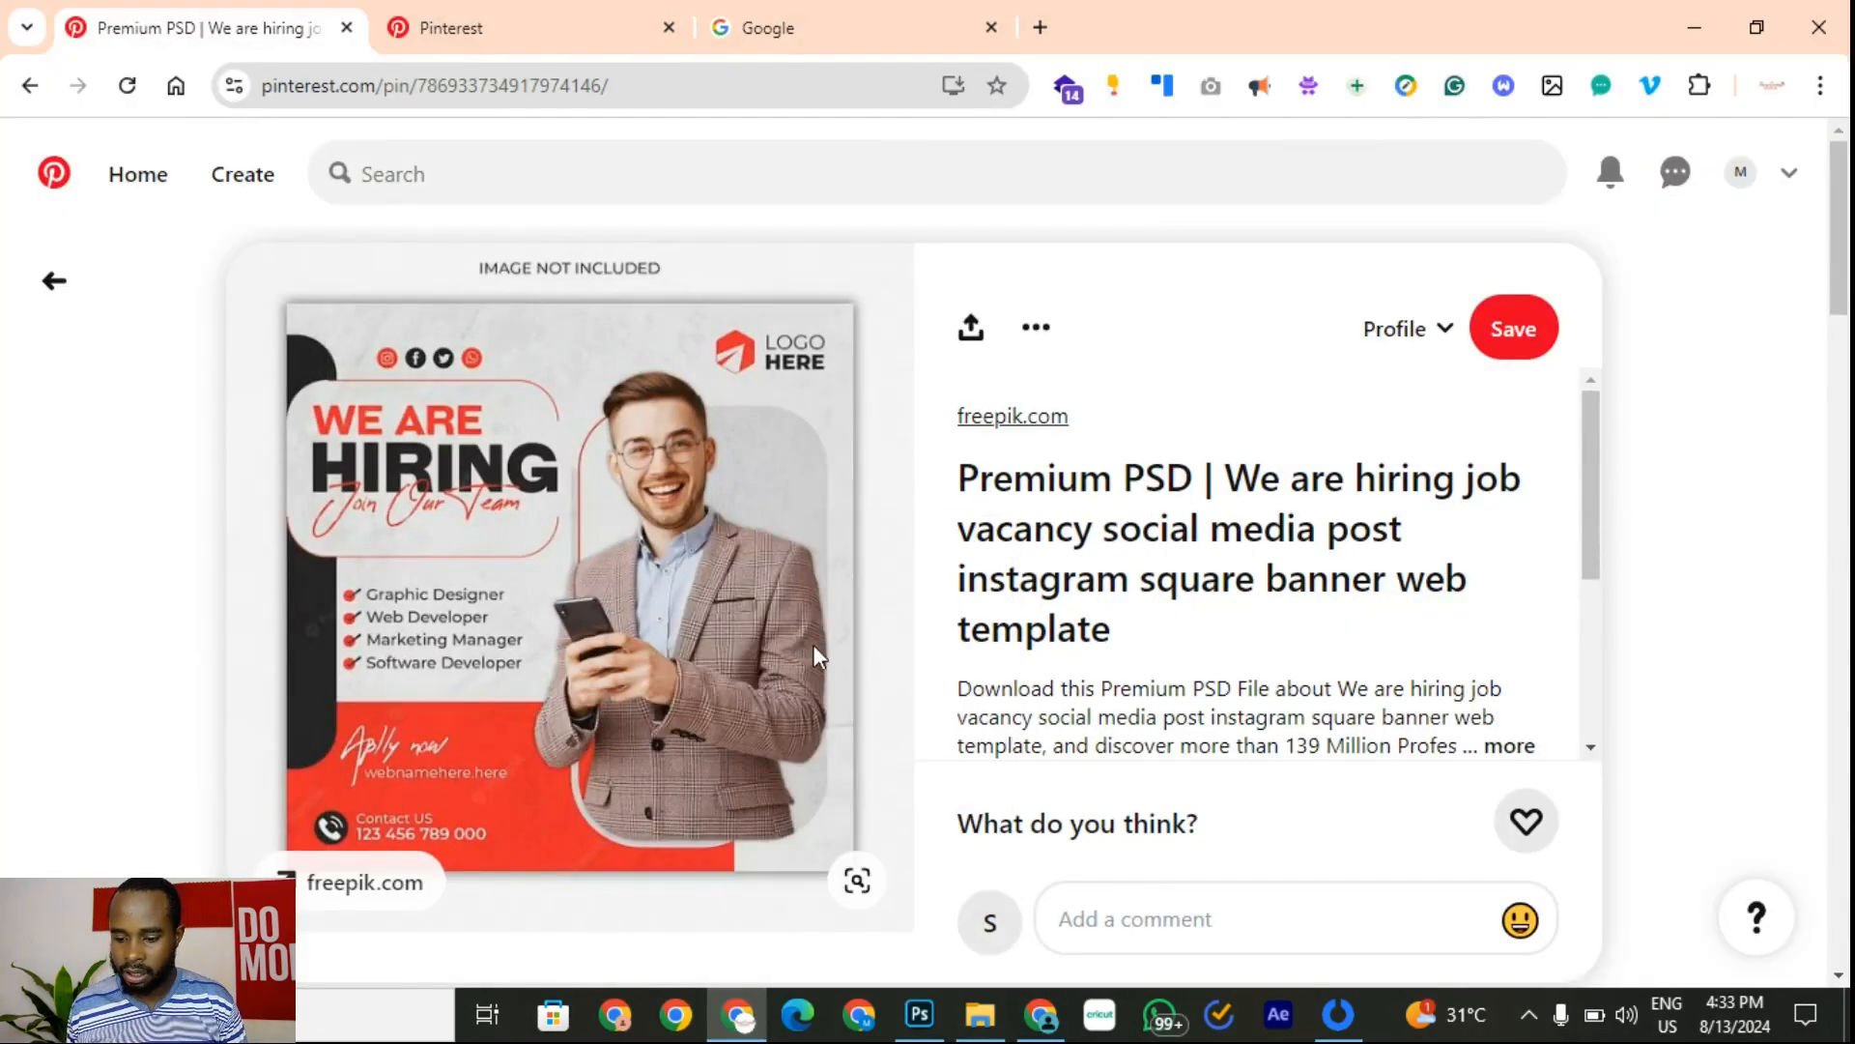
left_click(916, 1027)
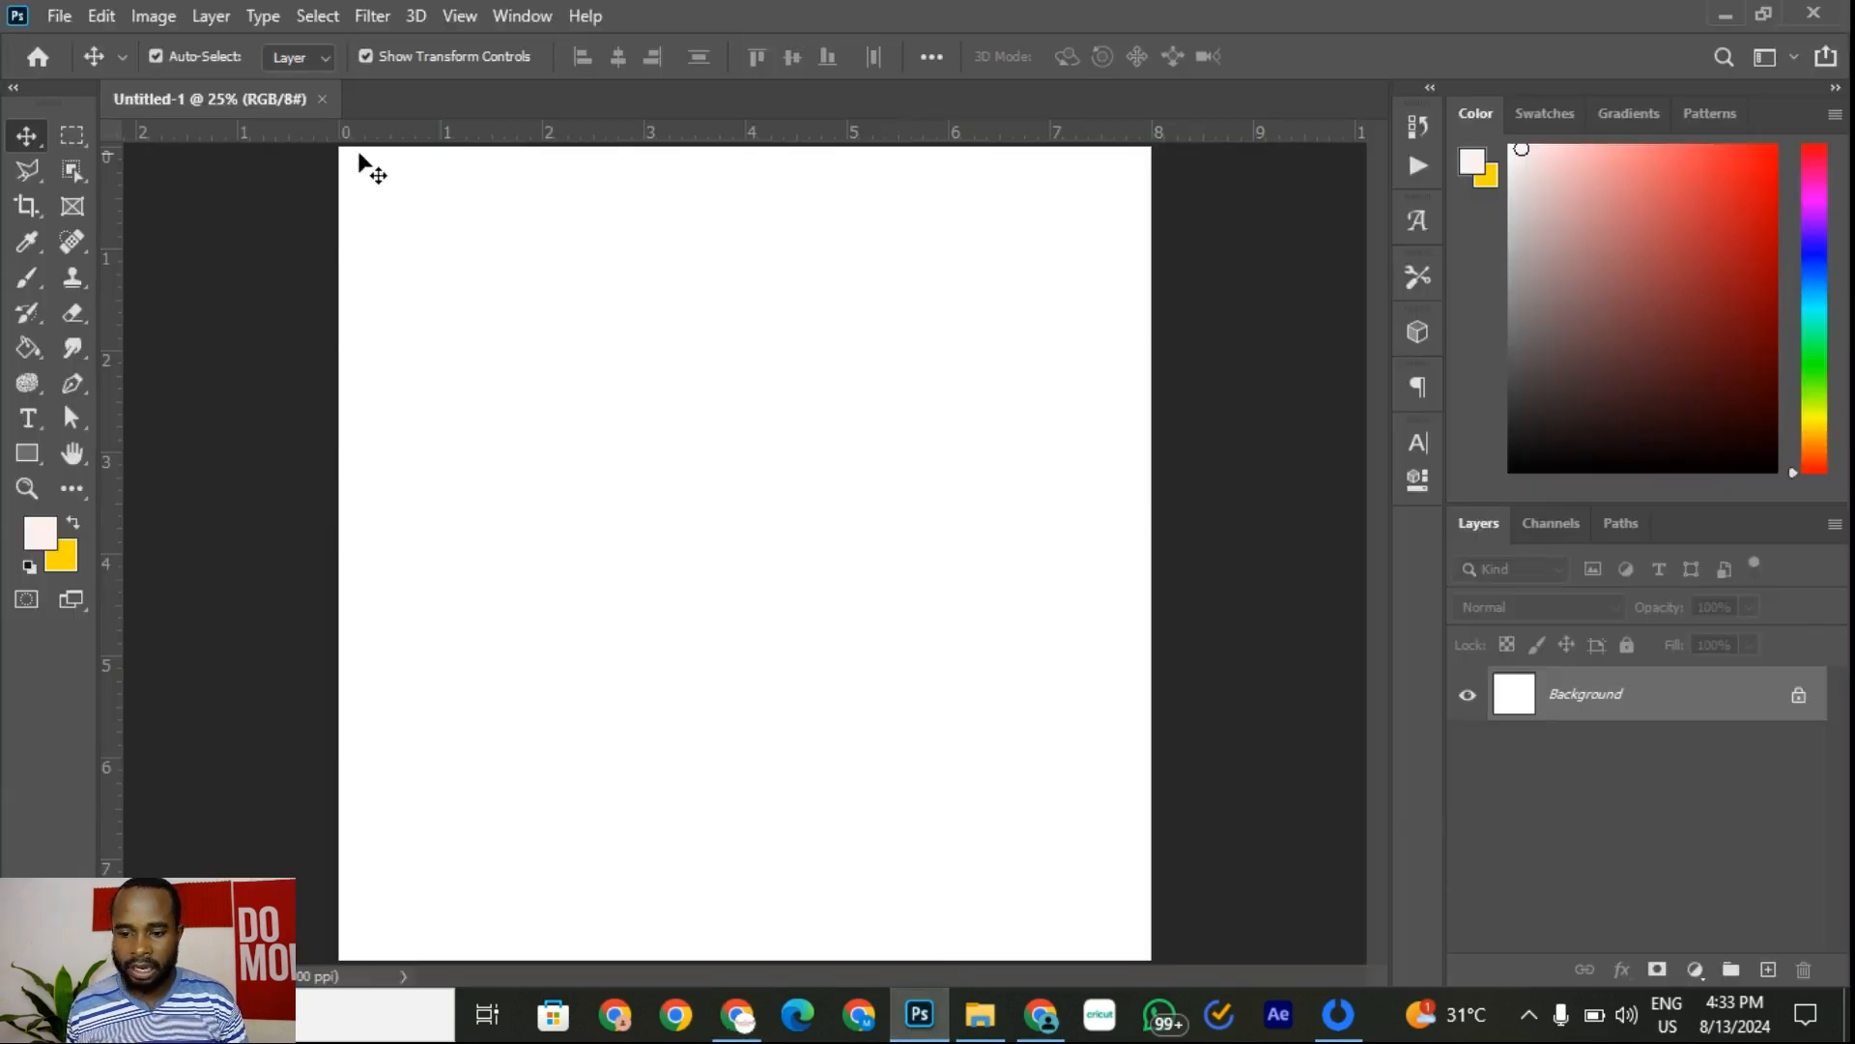
Step: Create Untitled-2 in inches: width 8, height 8, resolution 300 ppi
left_click(59, 18)
left_click(77, 44)
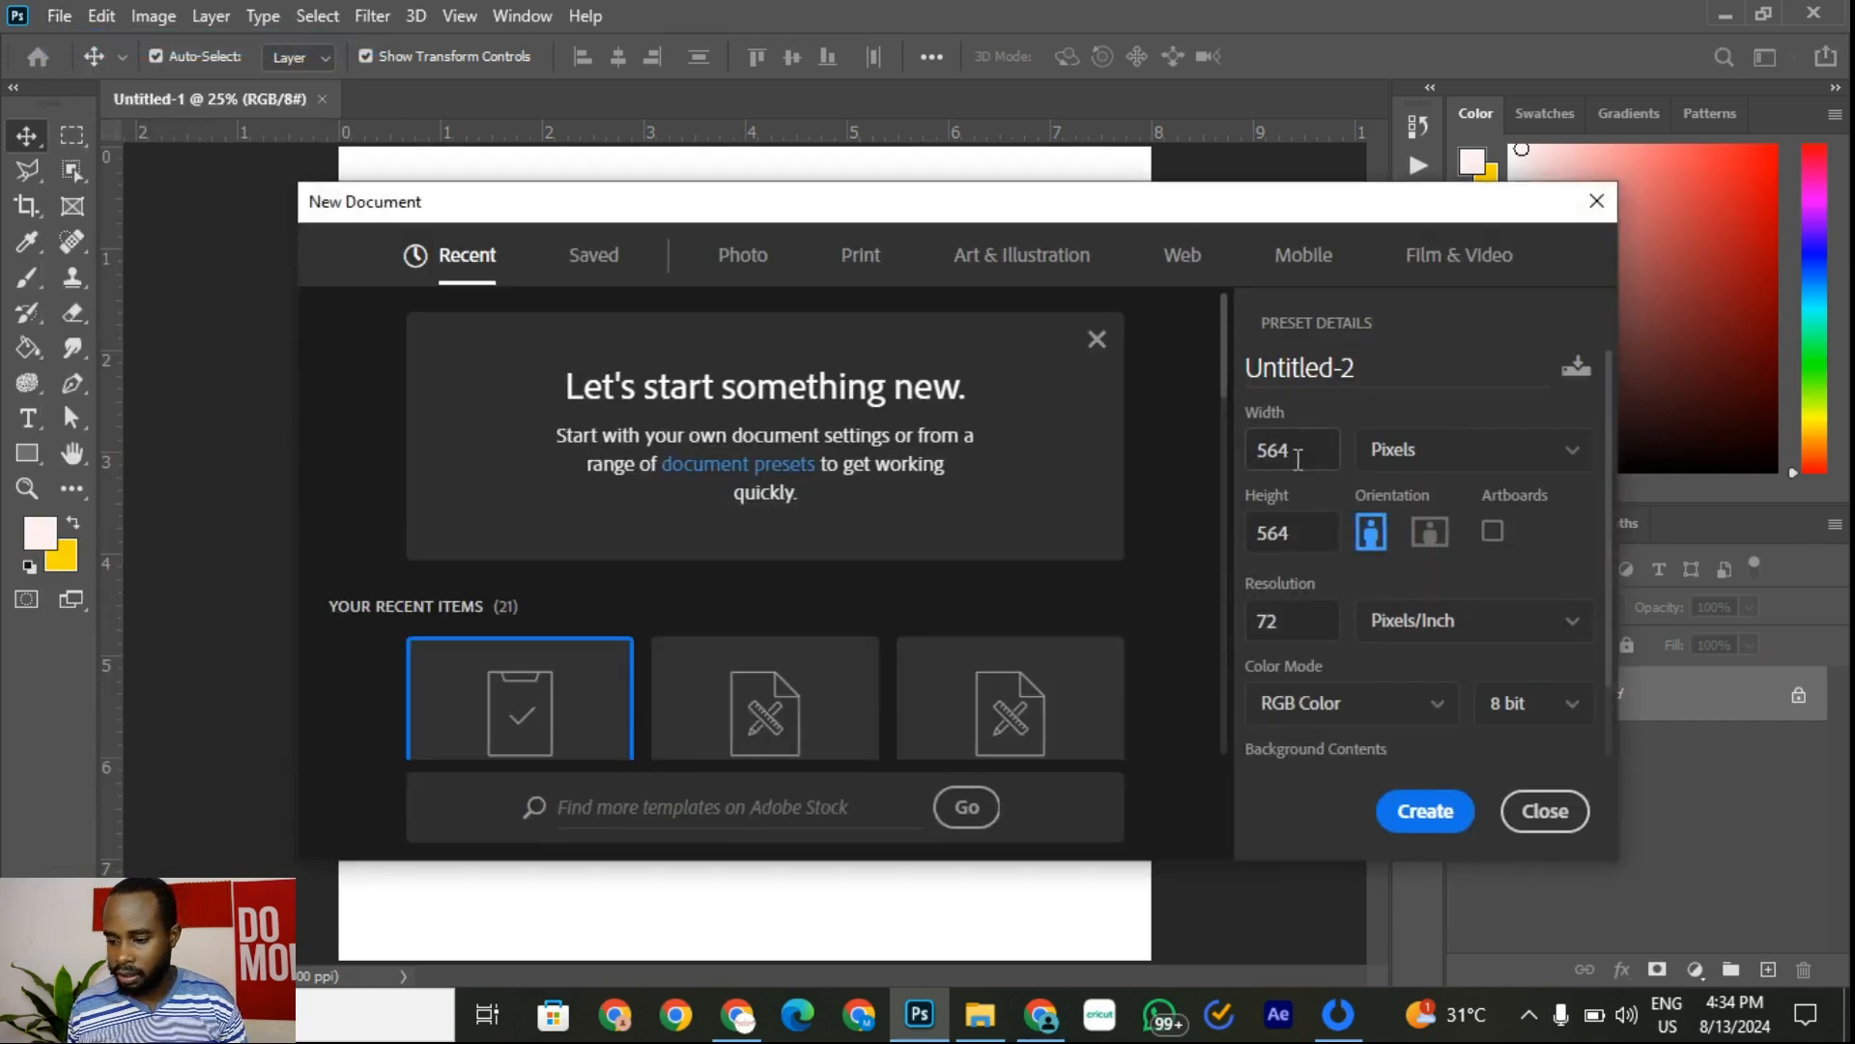
left_click(1453, 464)
left_click(1413, 544)
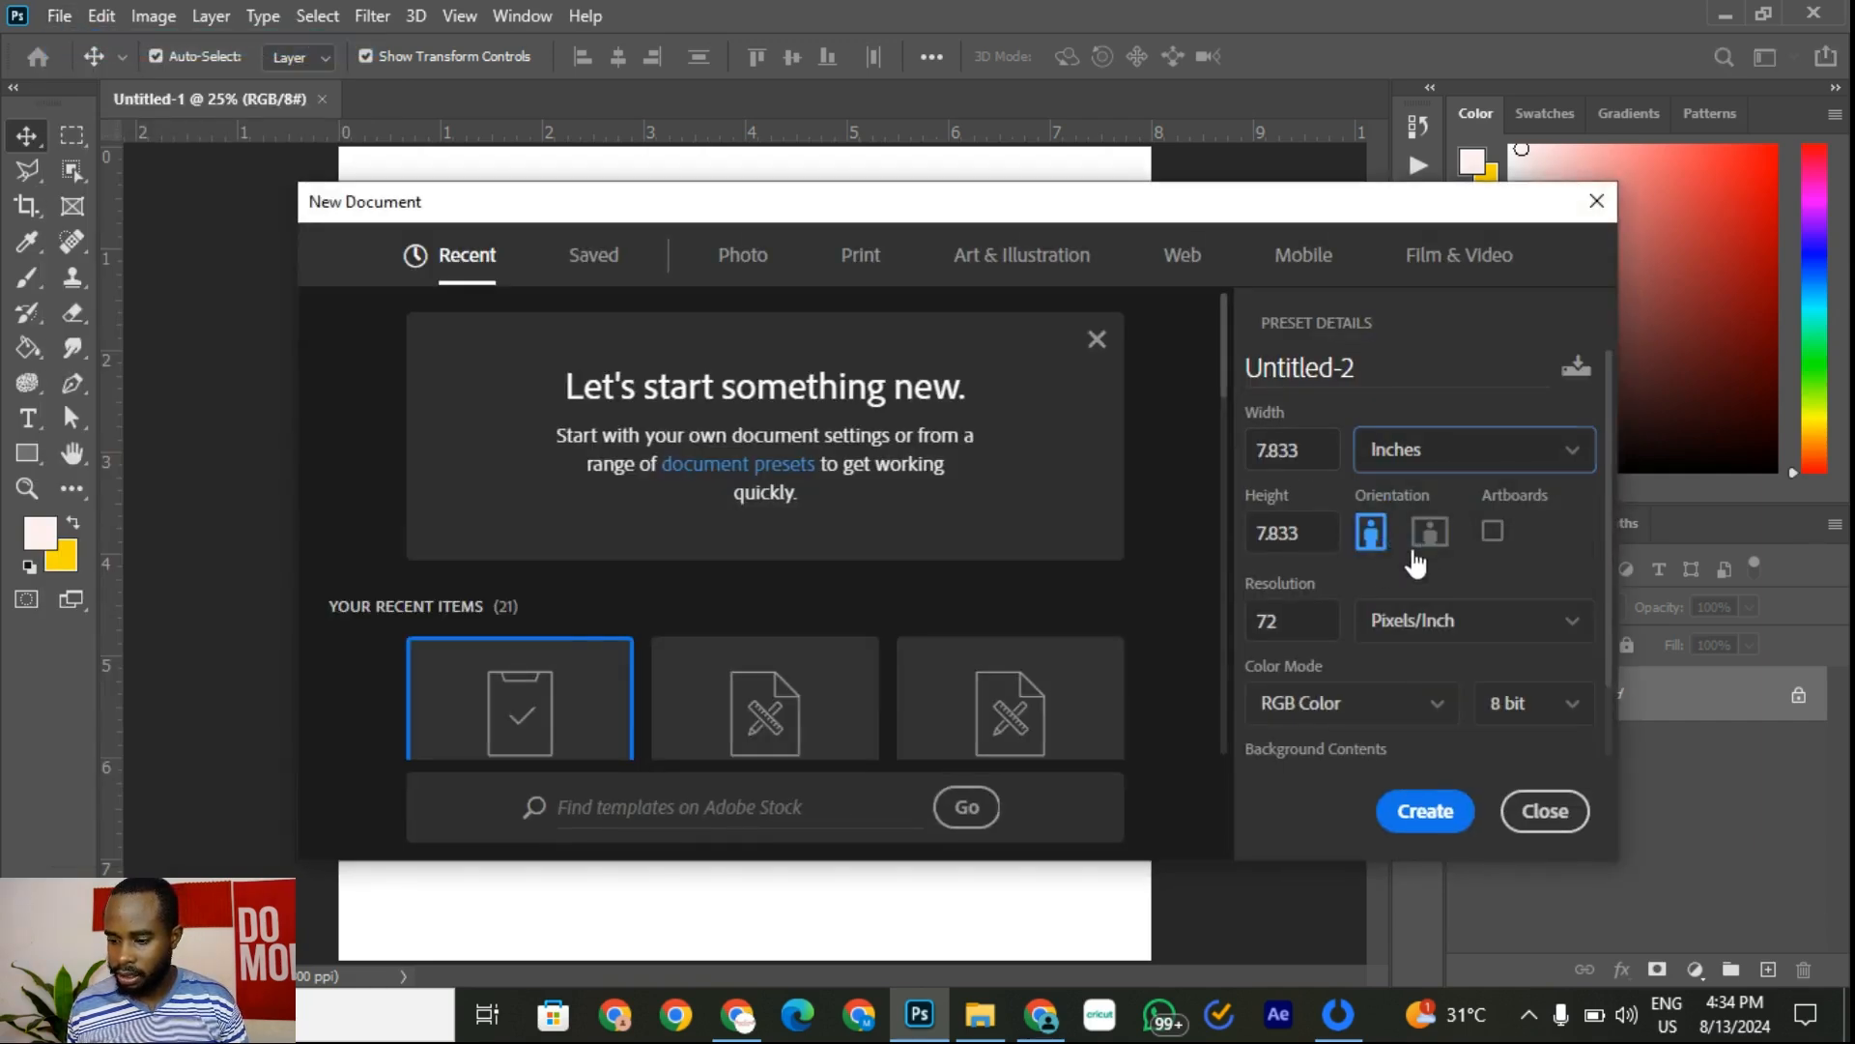
double_click(1297, 621)
type("300")
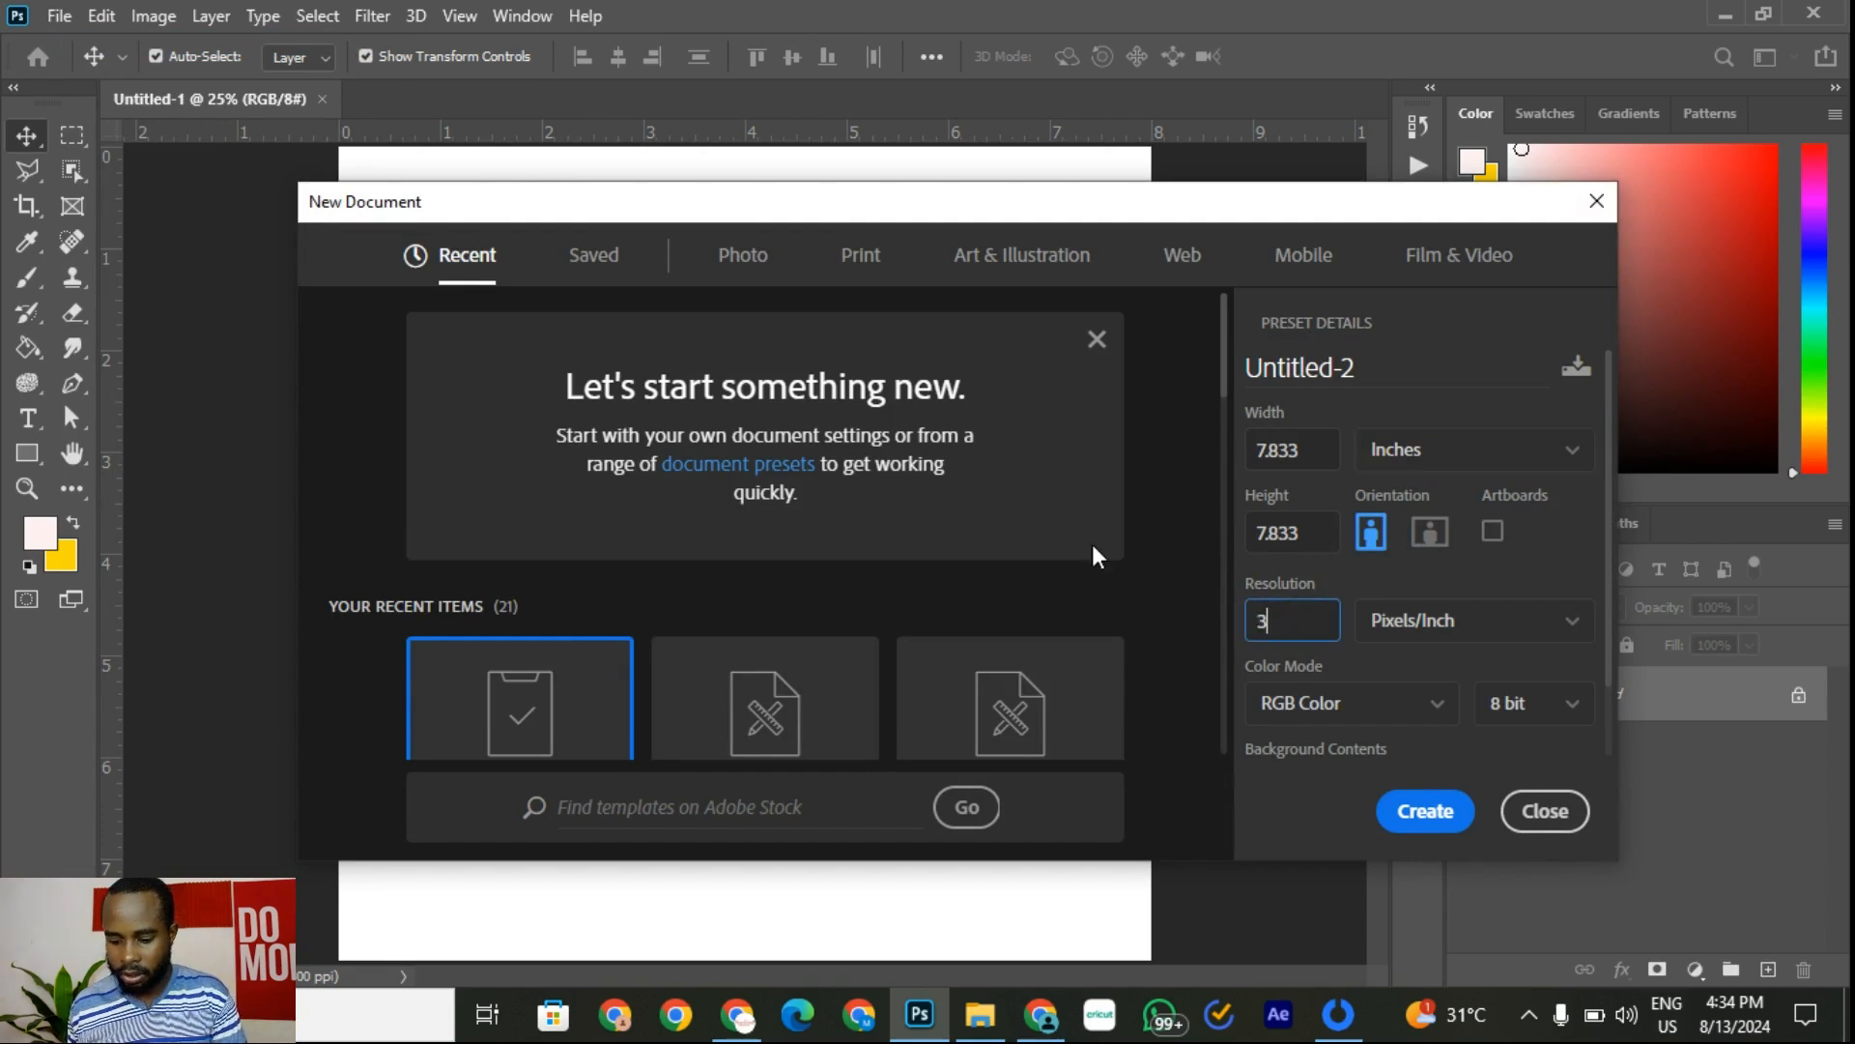
double_click(1267, 451)
type("8")
double_click(1271, 532)
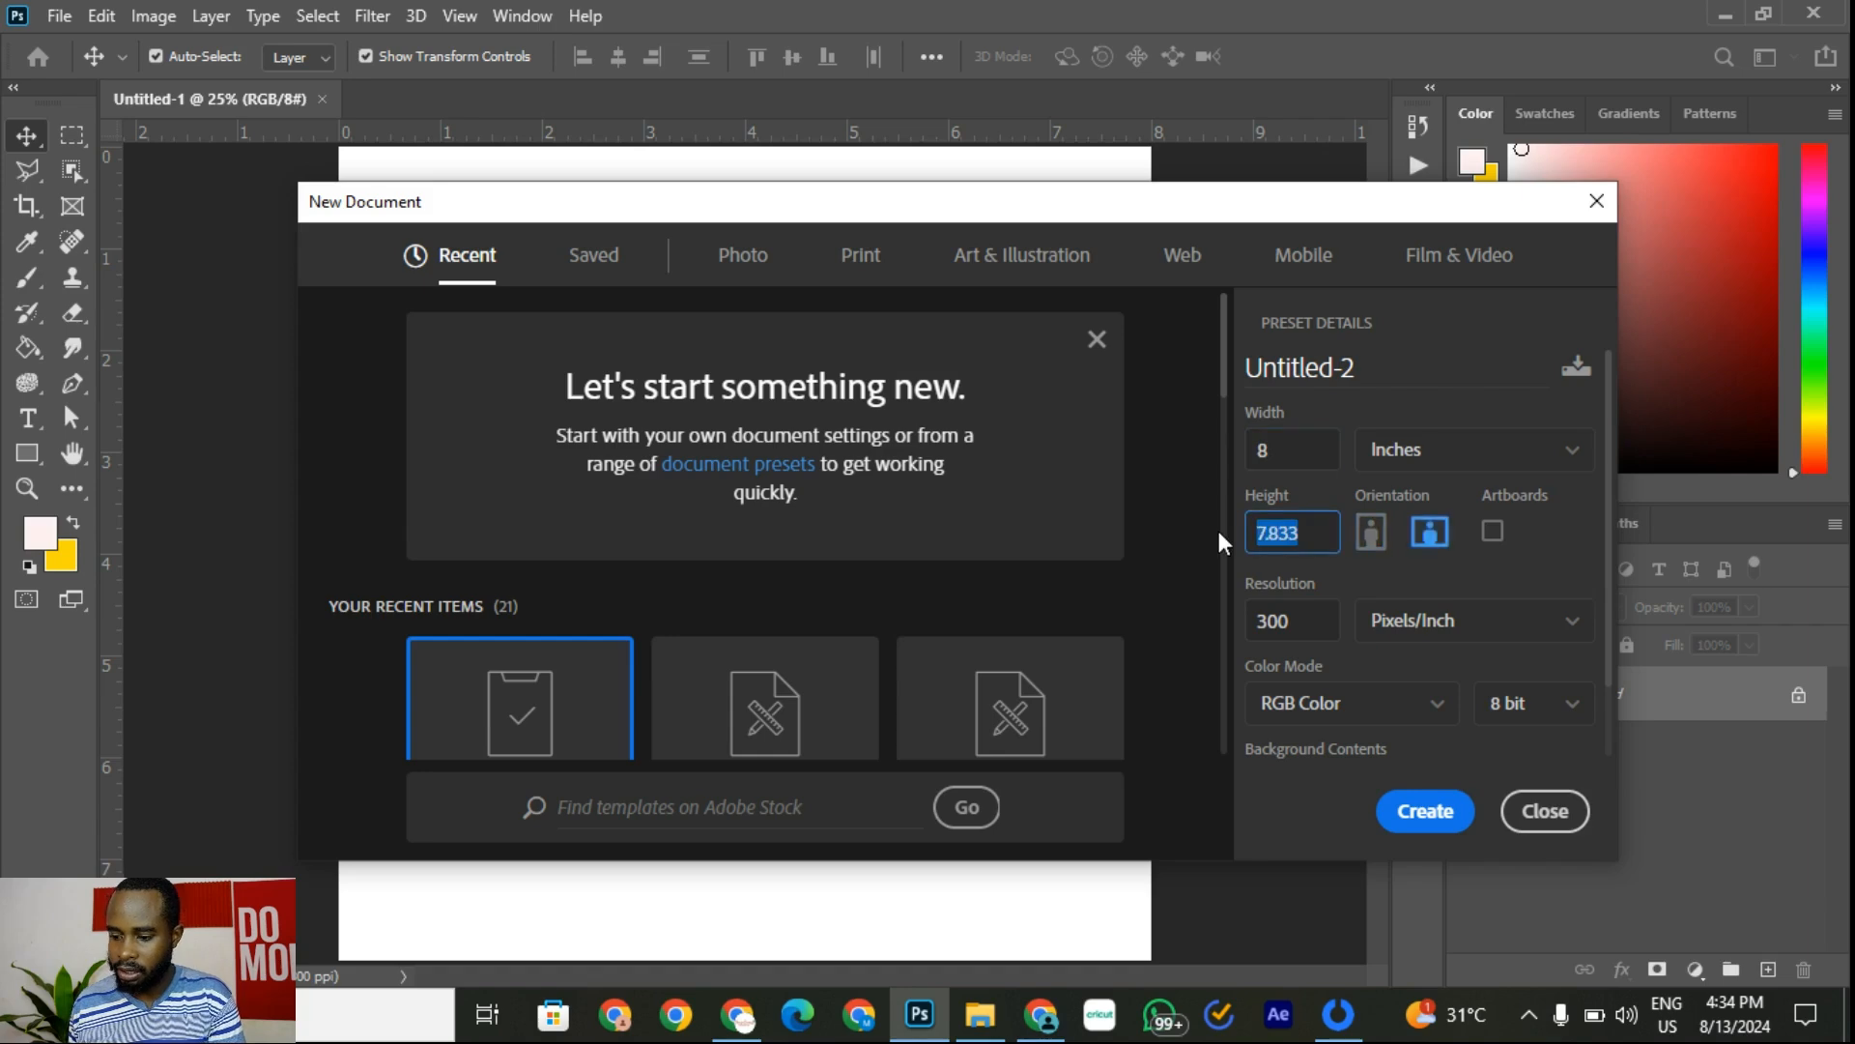
type("8")
left_click(1439, 823)
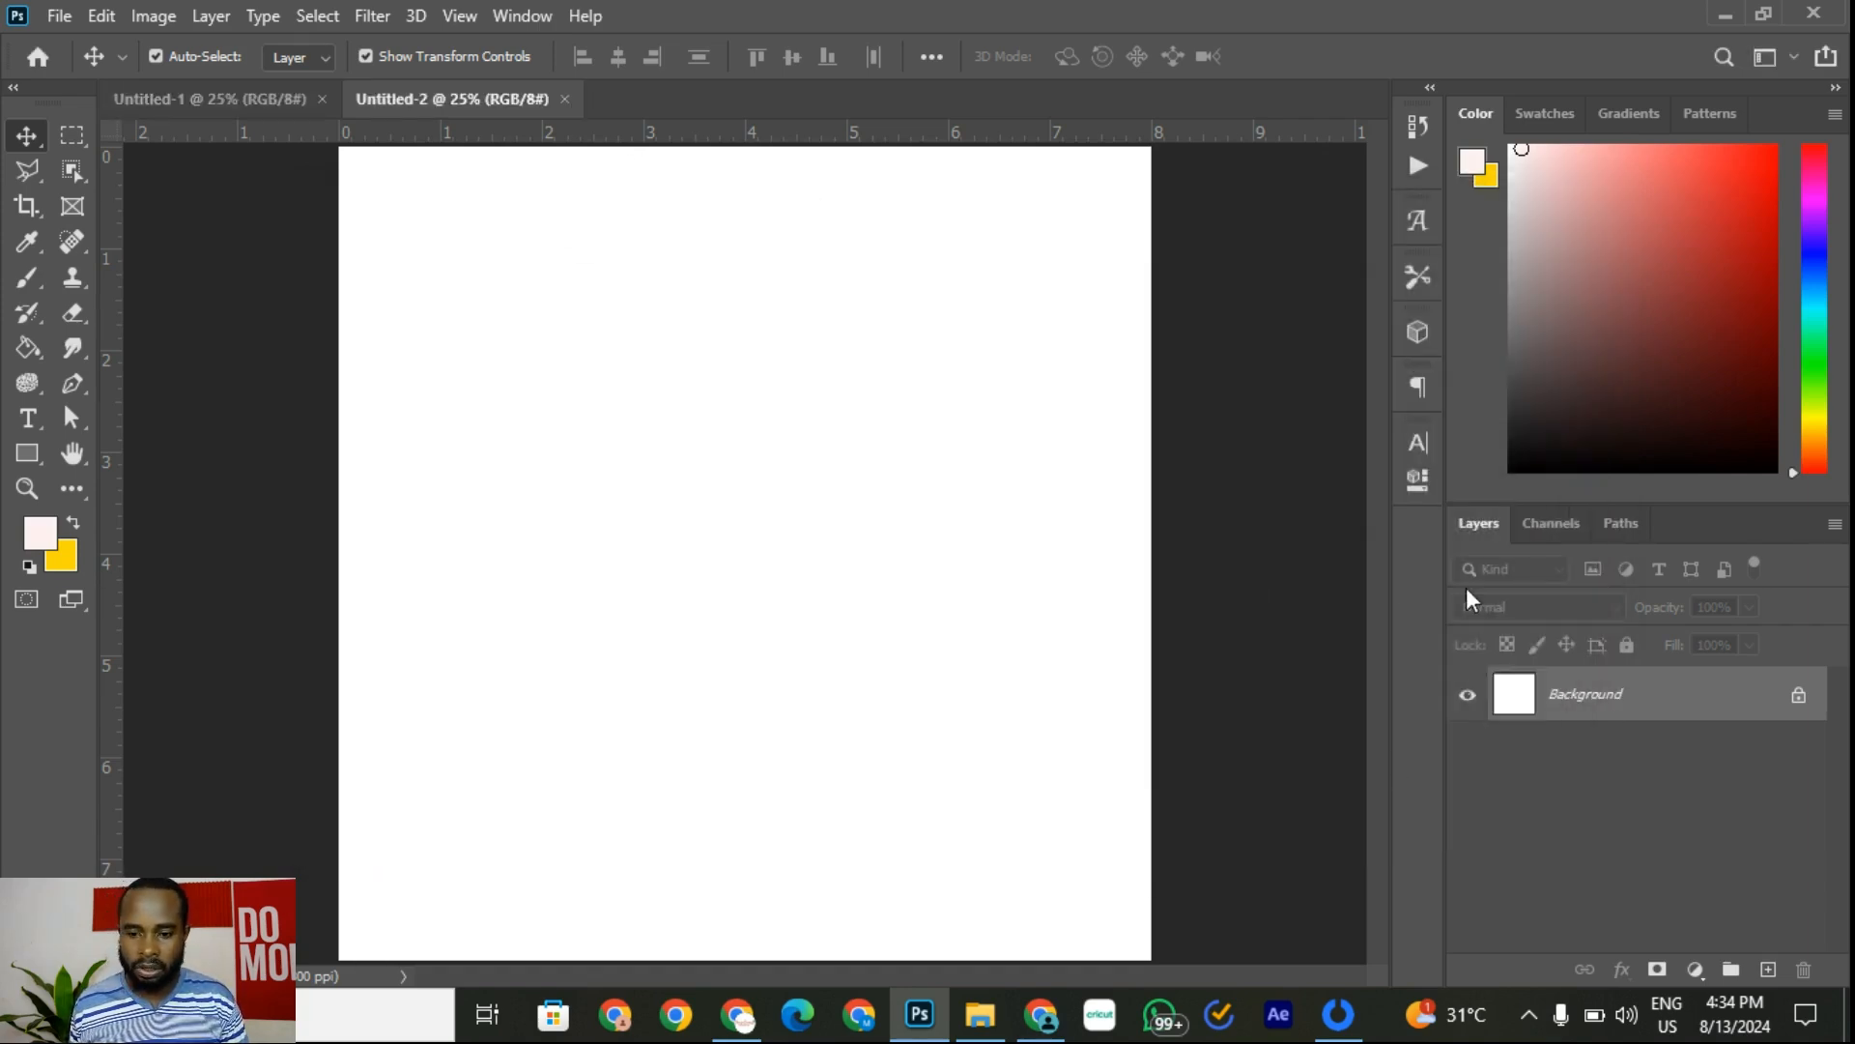
Step: Paste the hiring flyer into Untitled-2 and scale it up to nearly fill the canvas
left_click(102, 16)
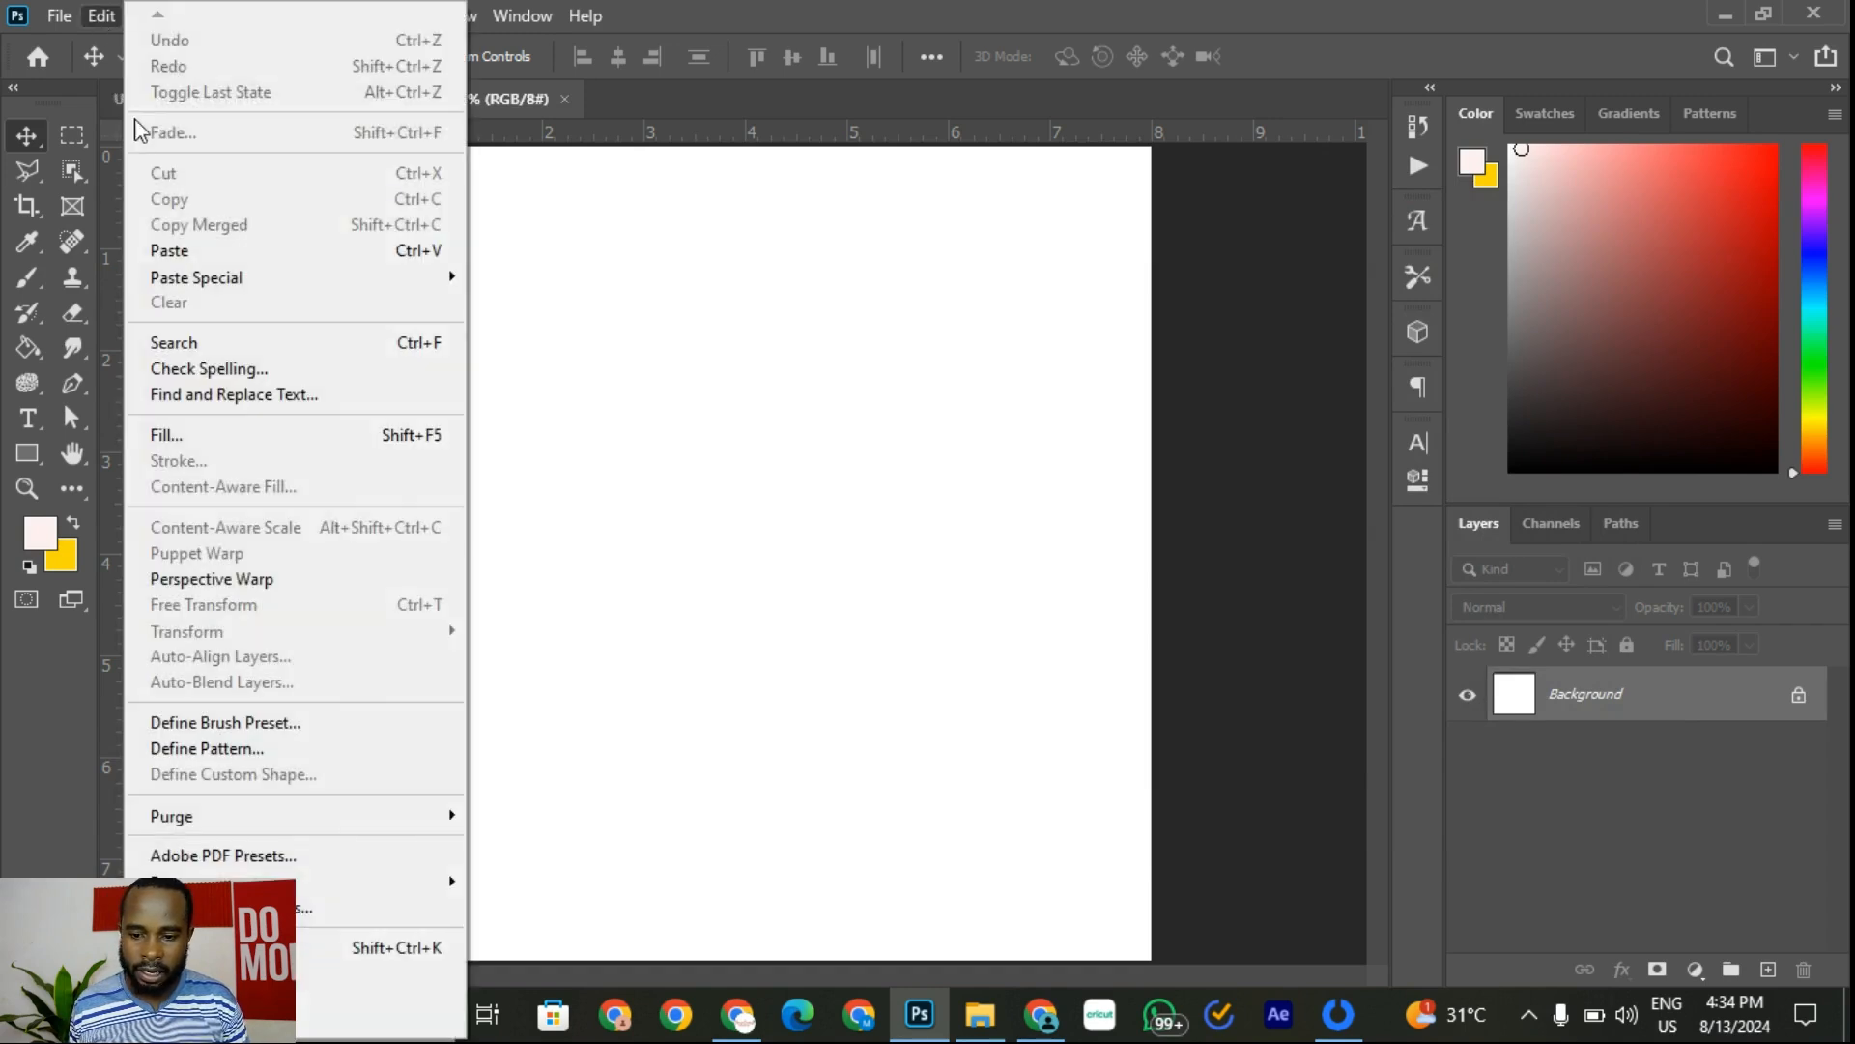
left_click(178, 251)
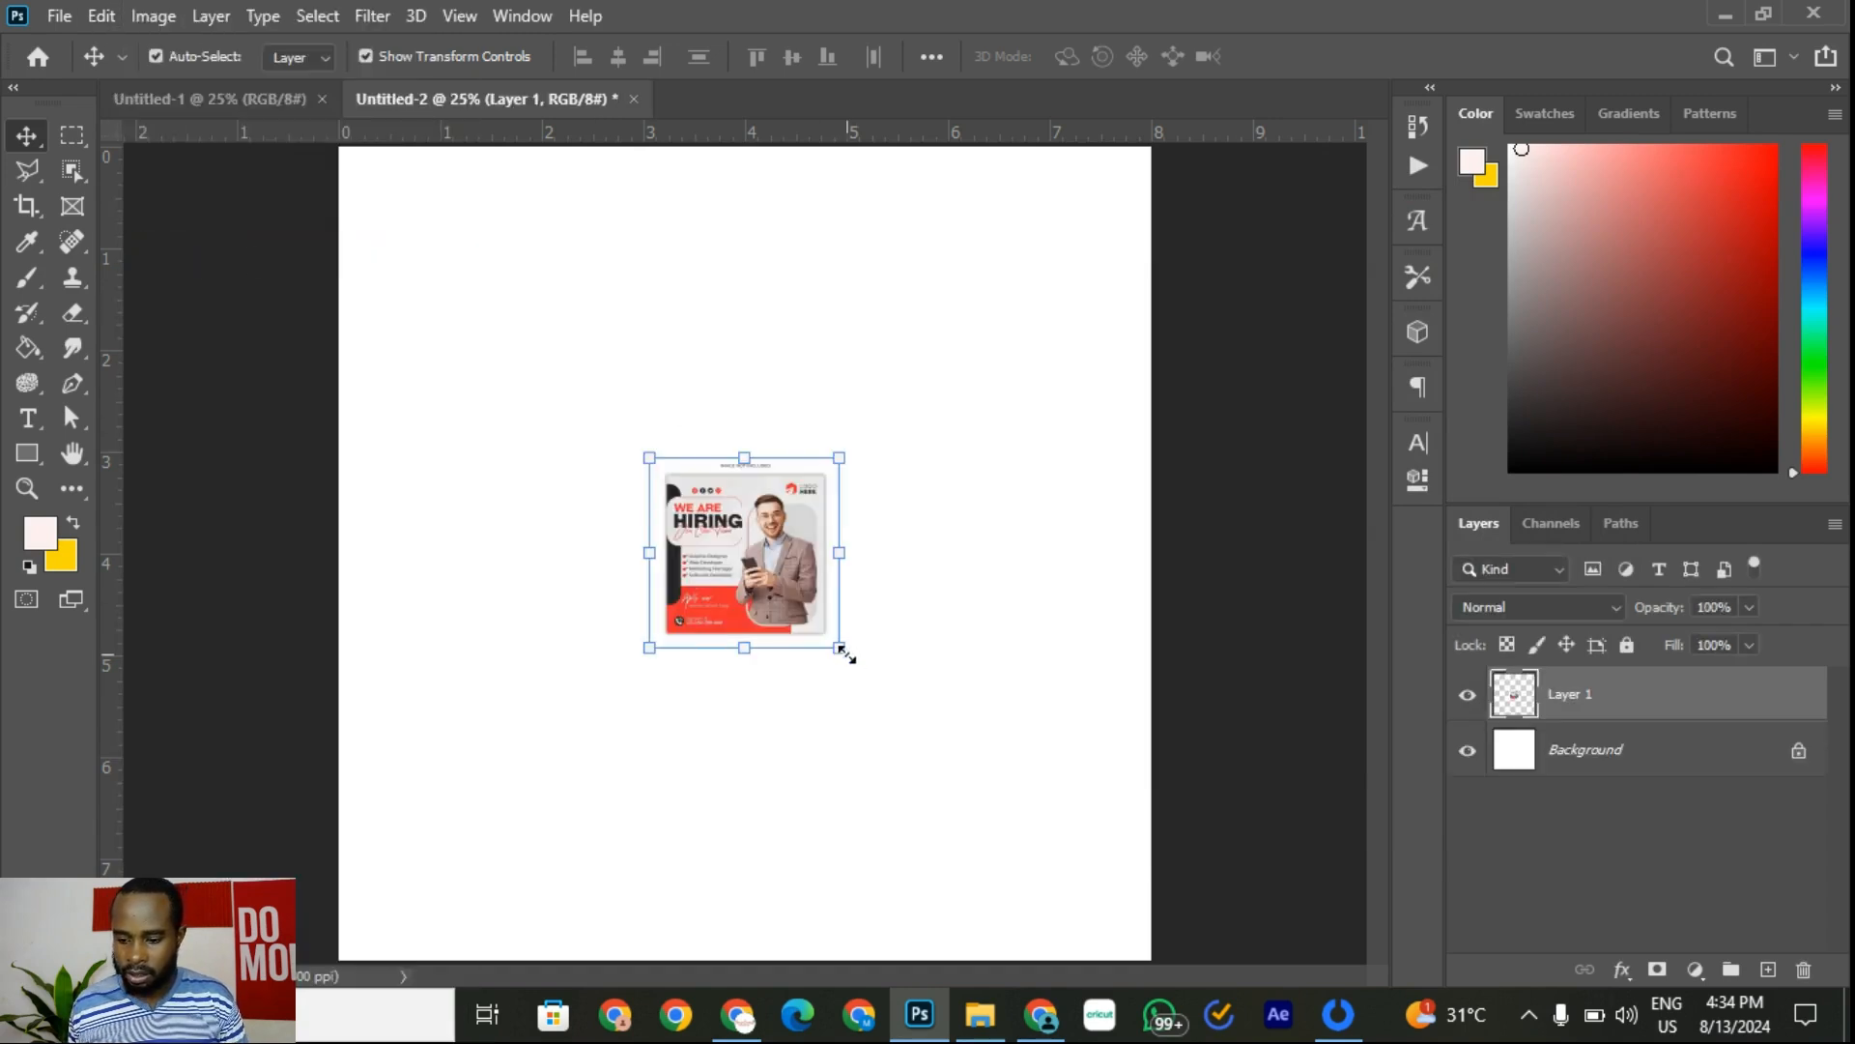
left_click_drag(839, 647, 1160, 986)
left_click(1342, 56)
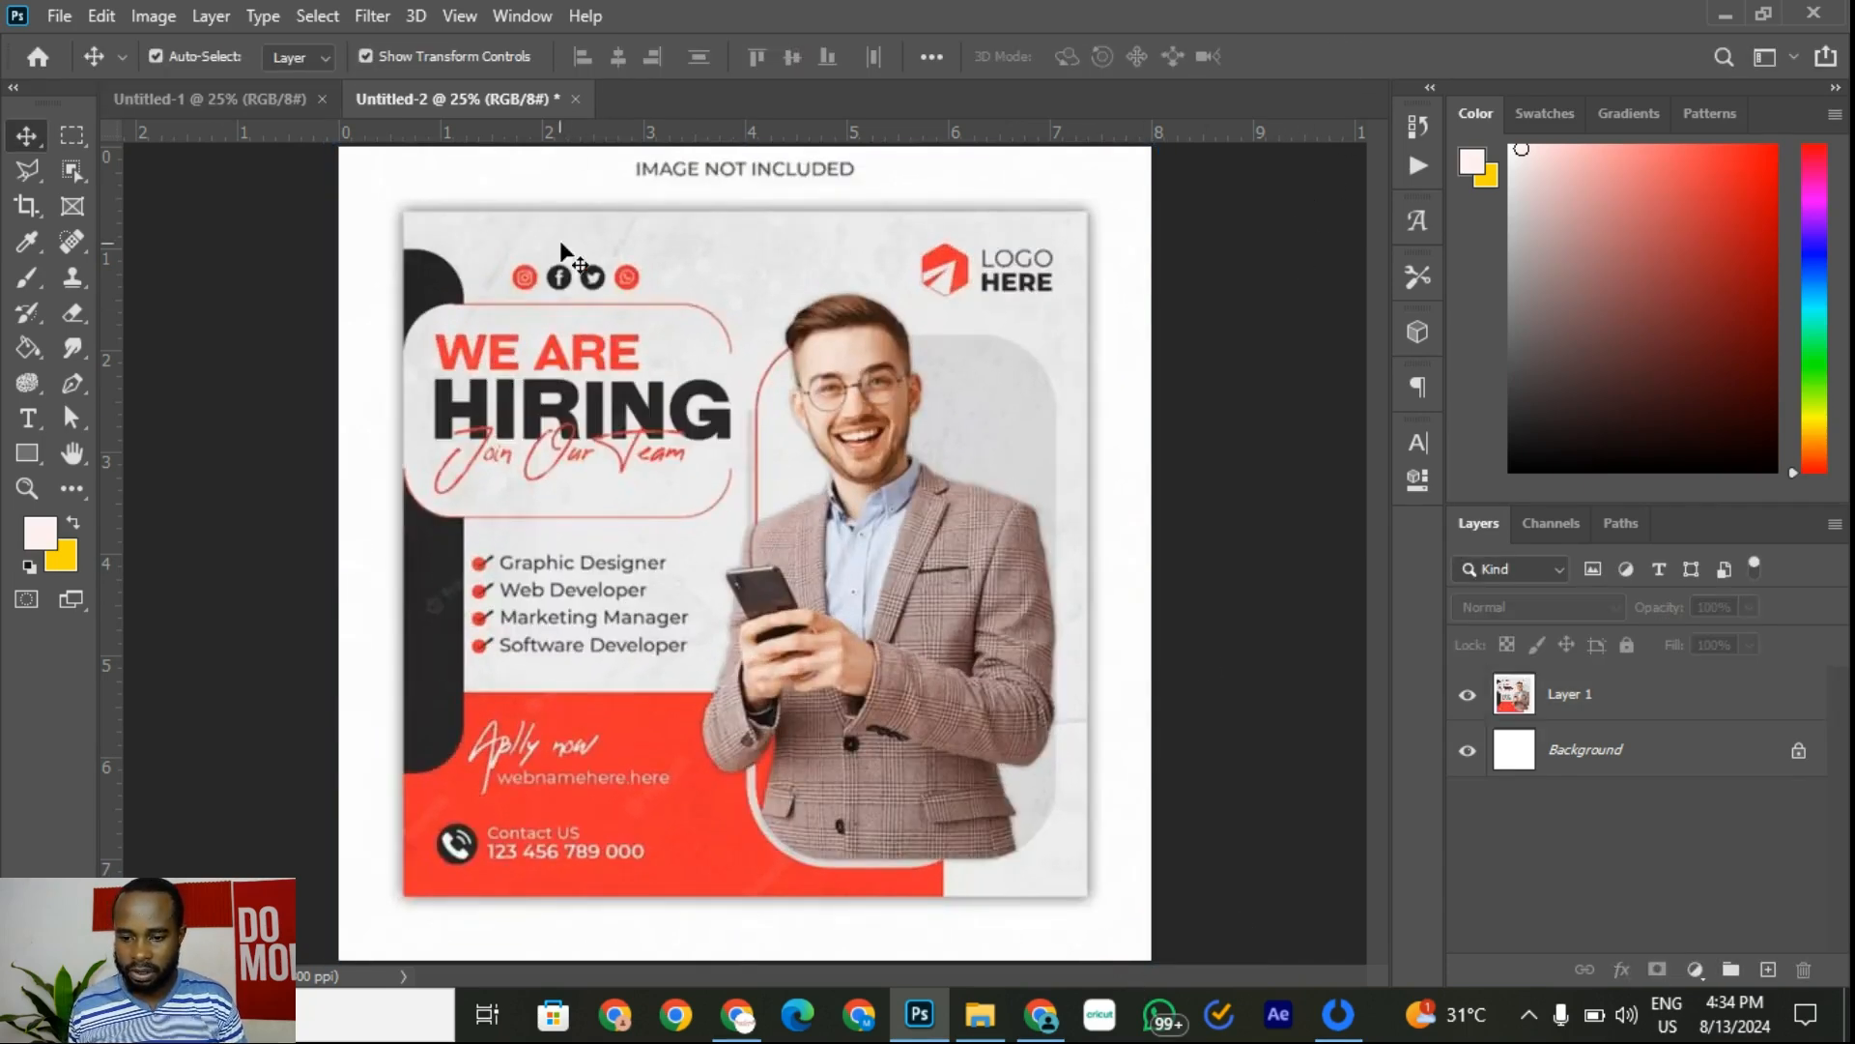
left_click(228, 102)
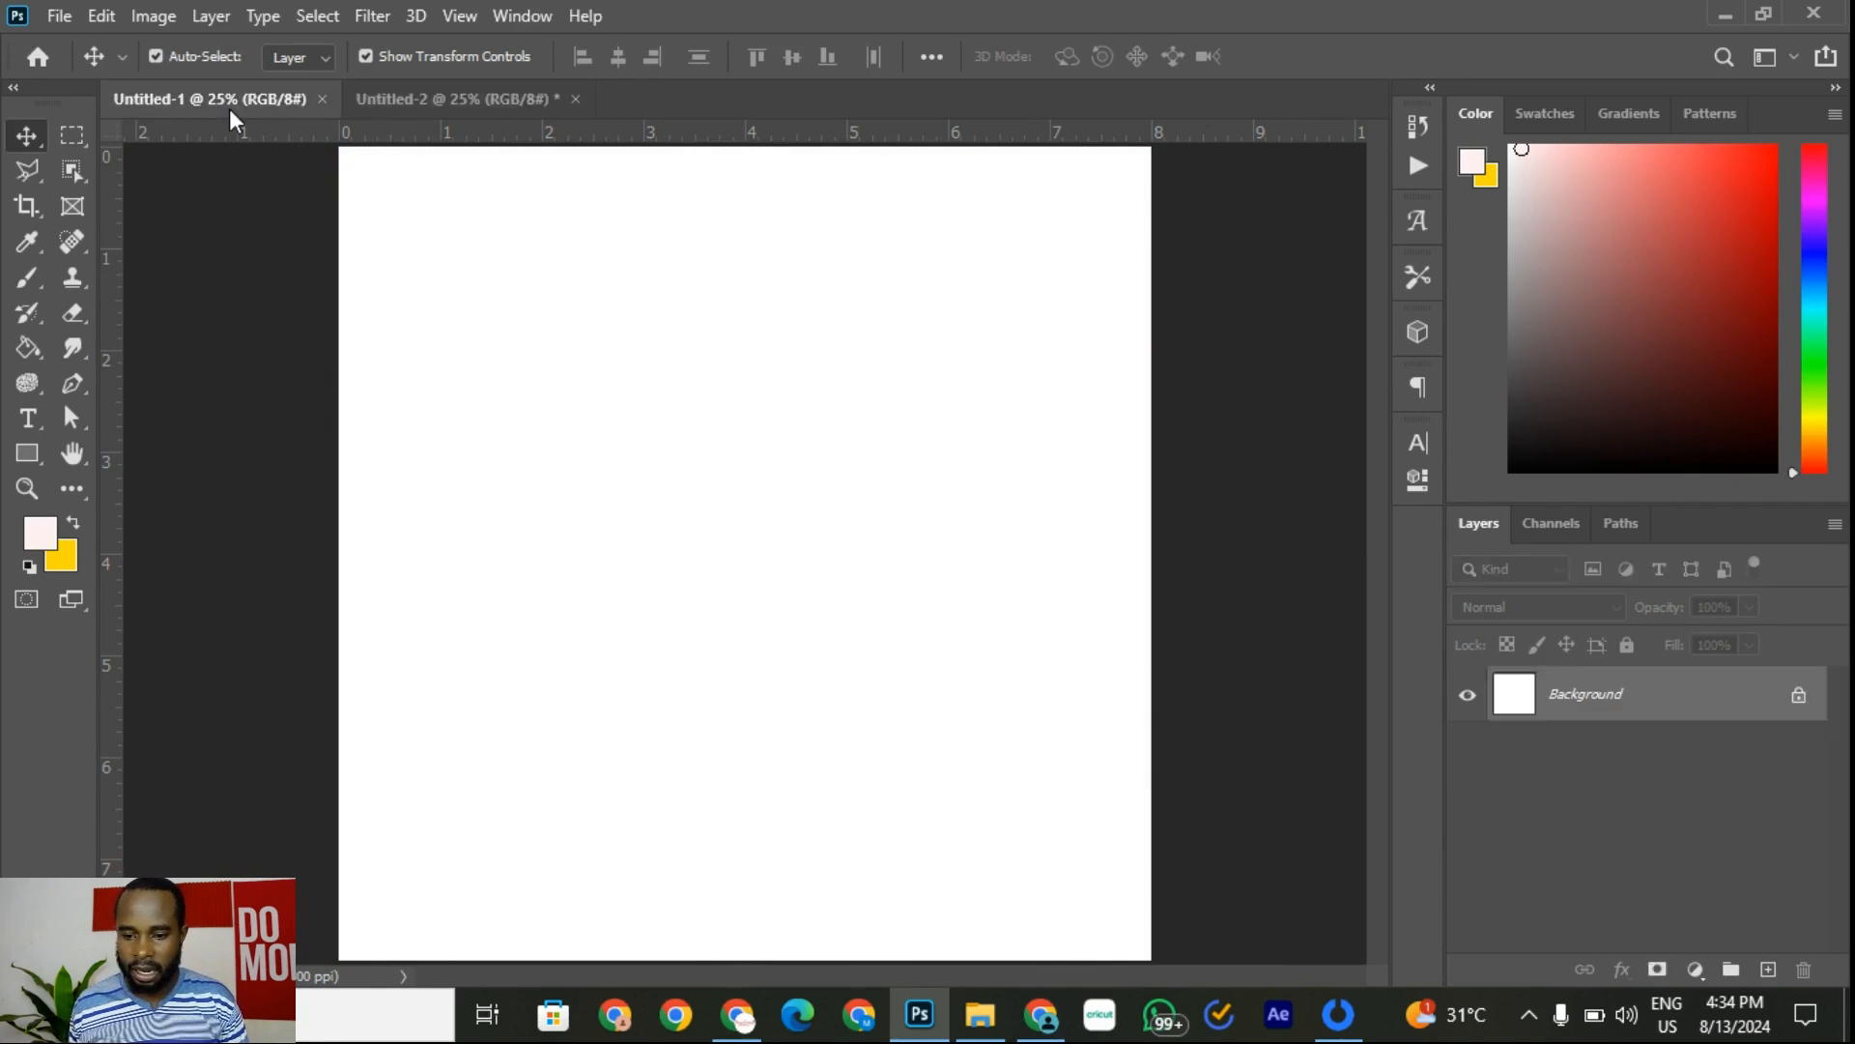
Step: Switch to Untitled-2 and zoom in and out to inspect the enlarged flyer
left_click(460, 100)
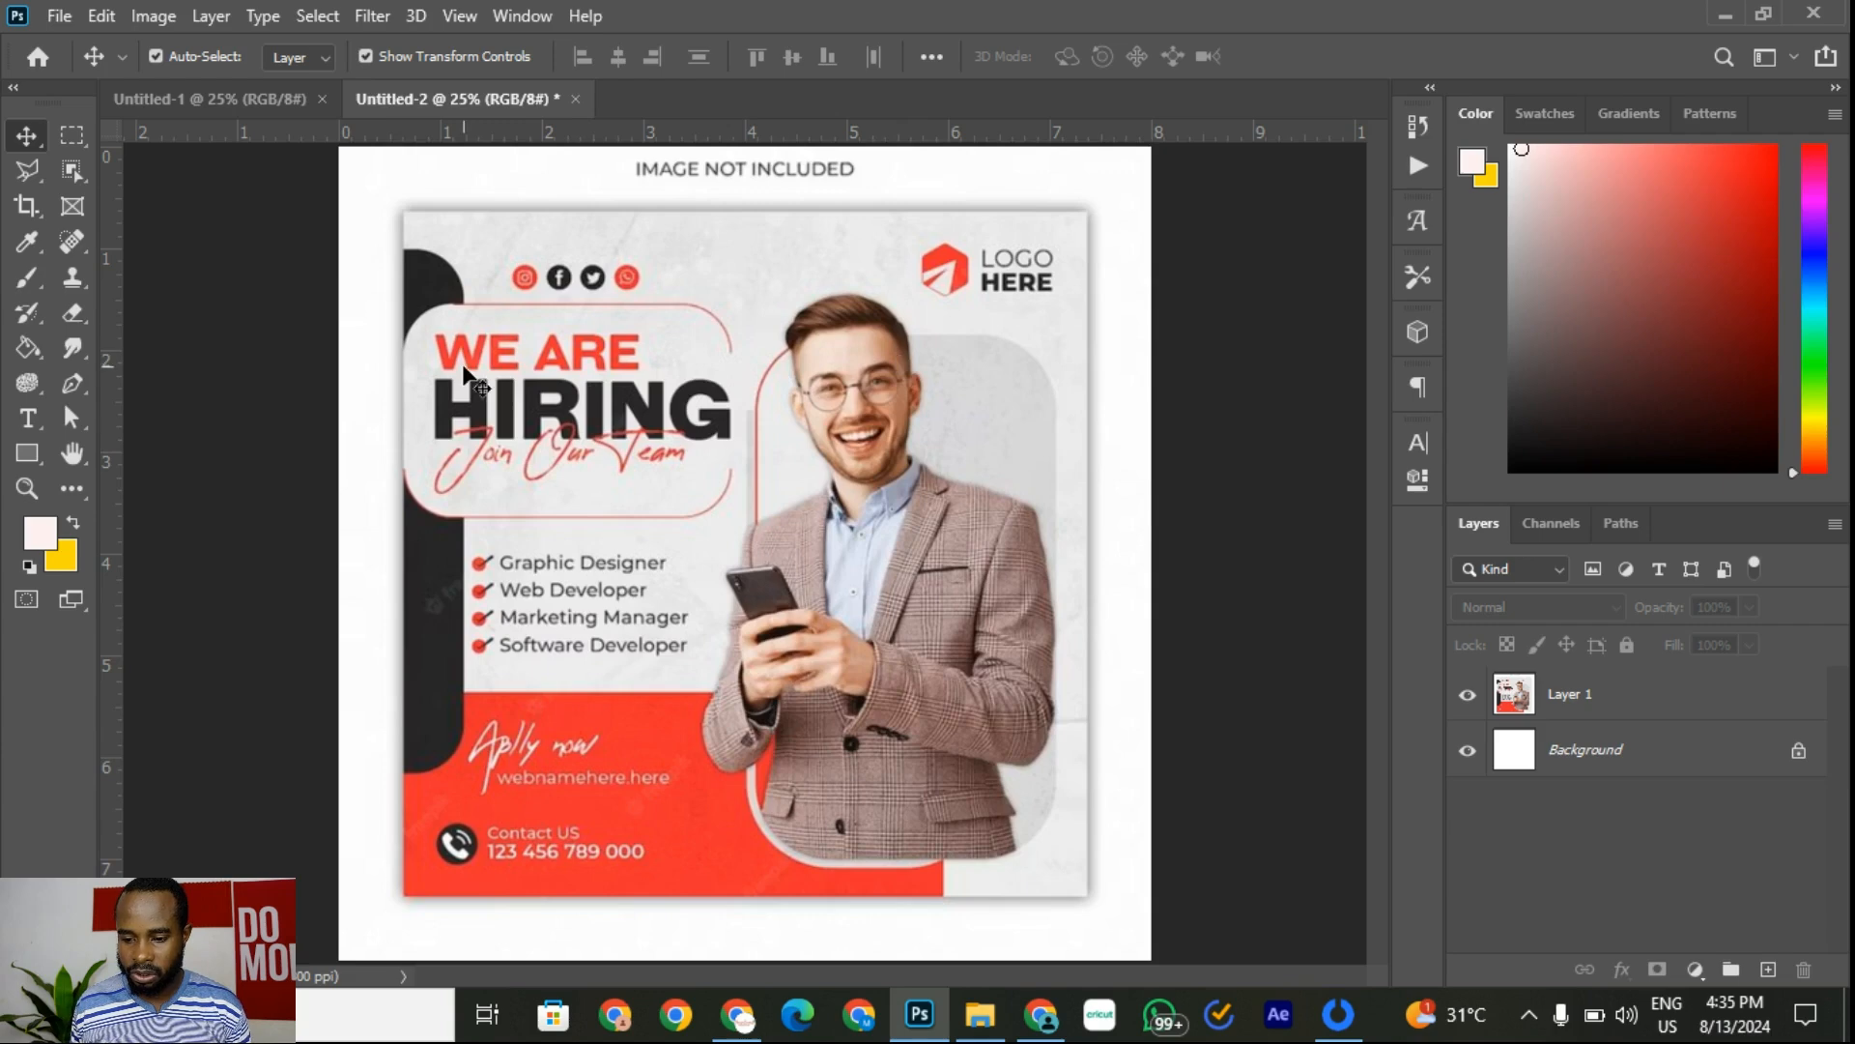
scroll(474, 381, "up", 2)
scroll(806, 474, "down", 5)
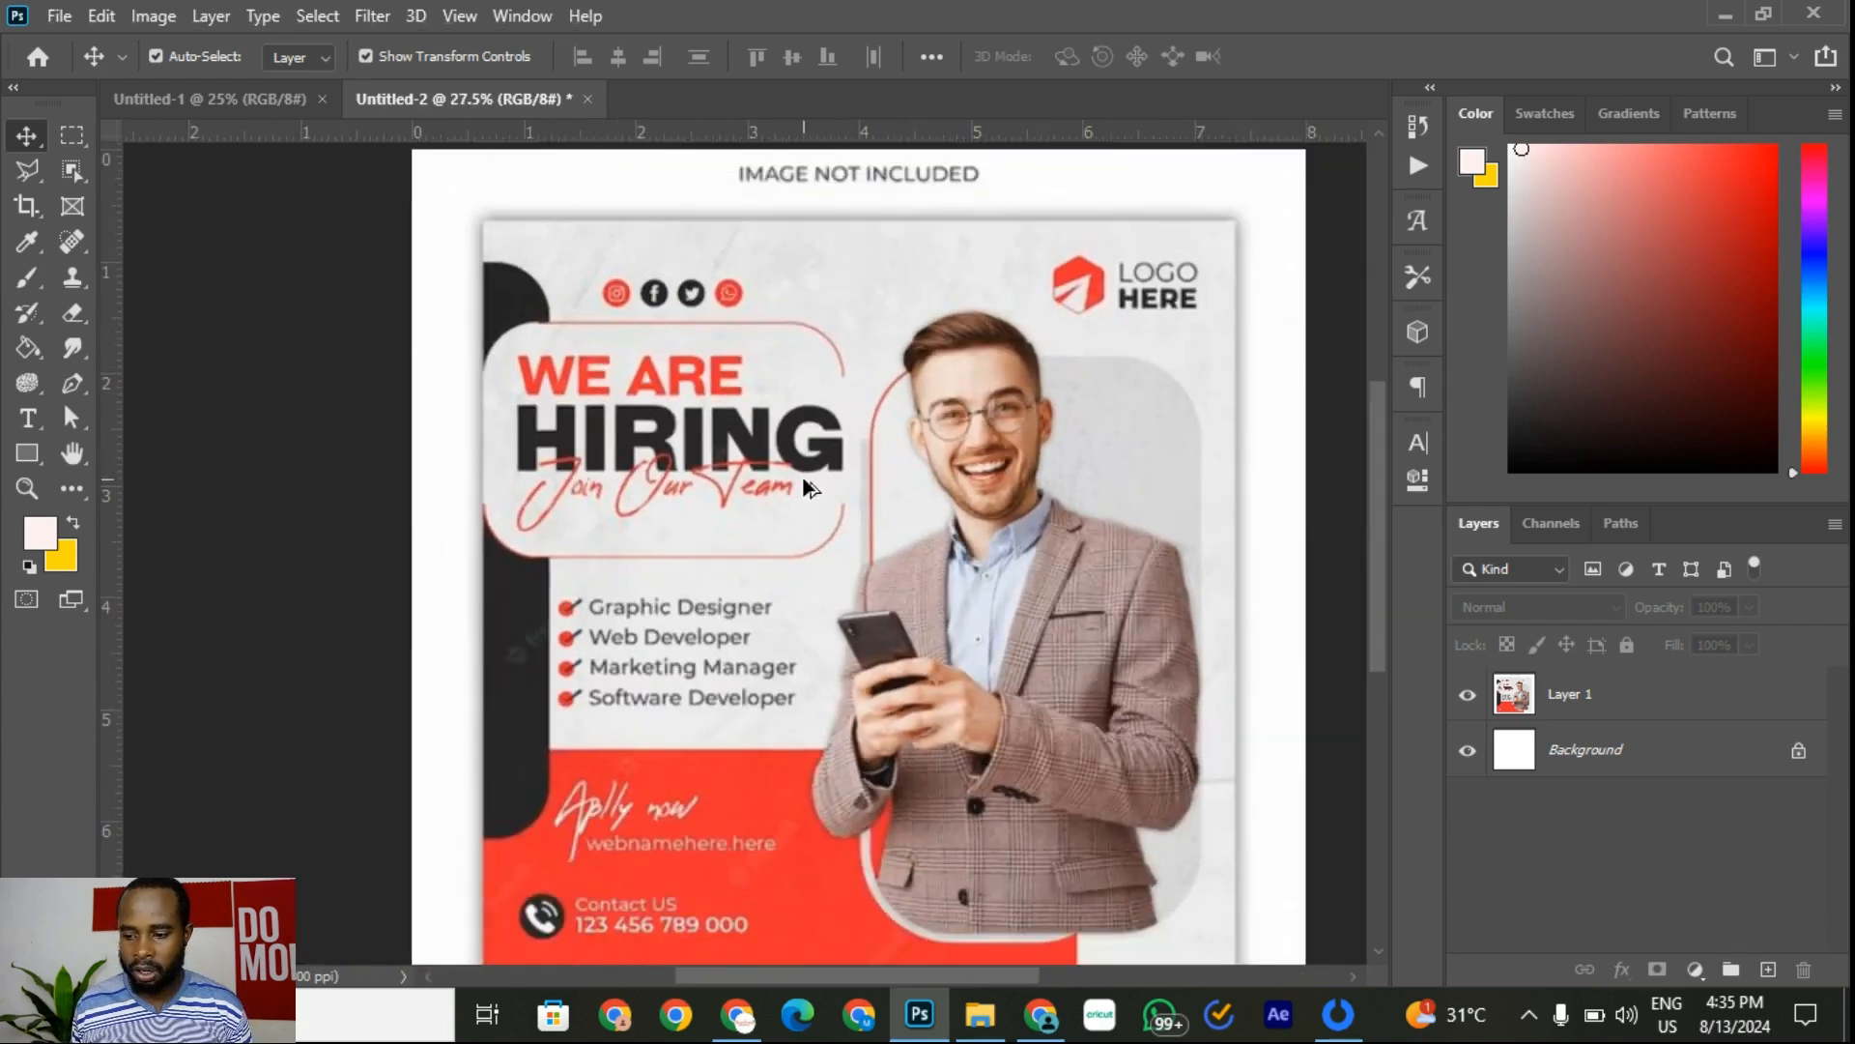
scroll(762, 504, "up", 2)
scroll(762, 505, "down", 1)
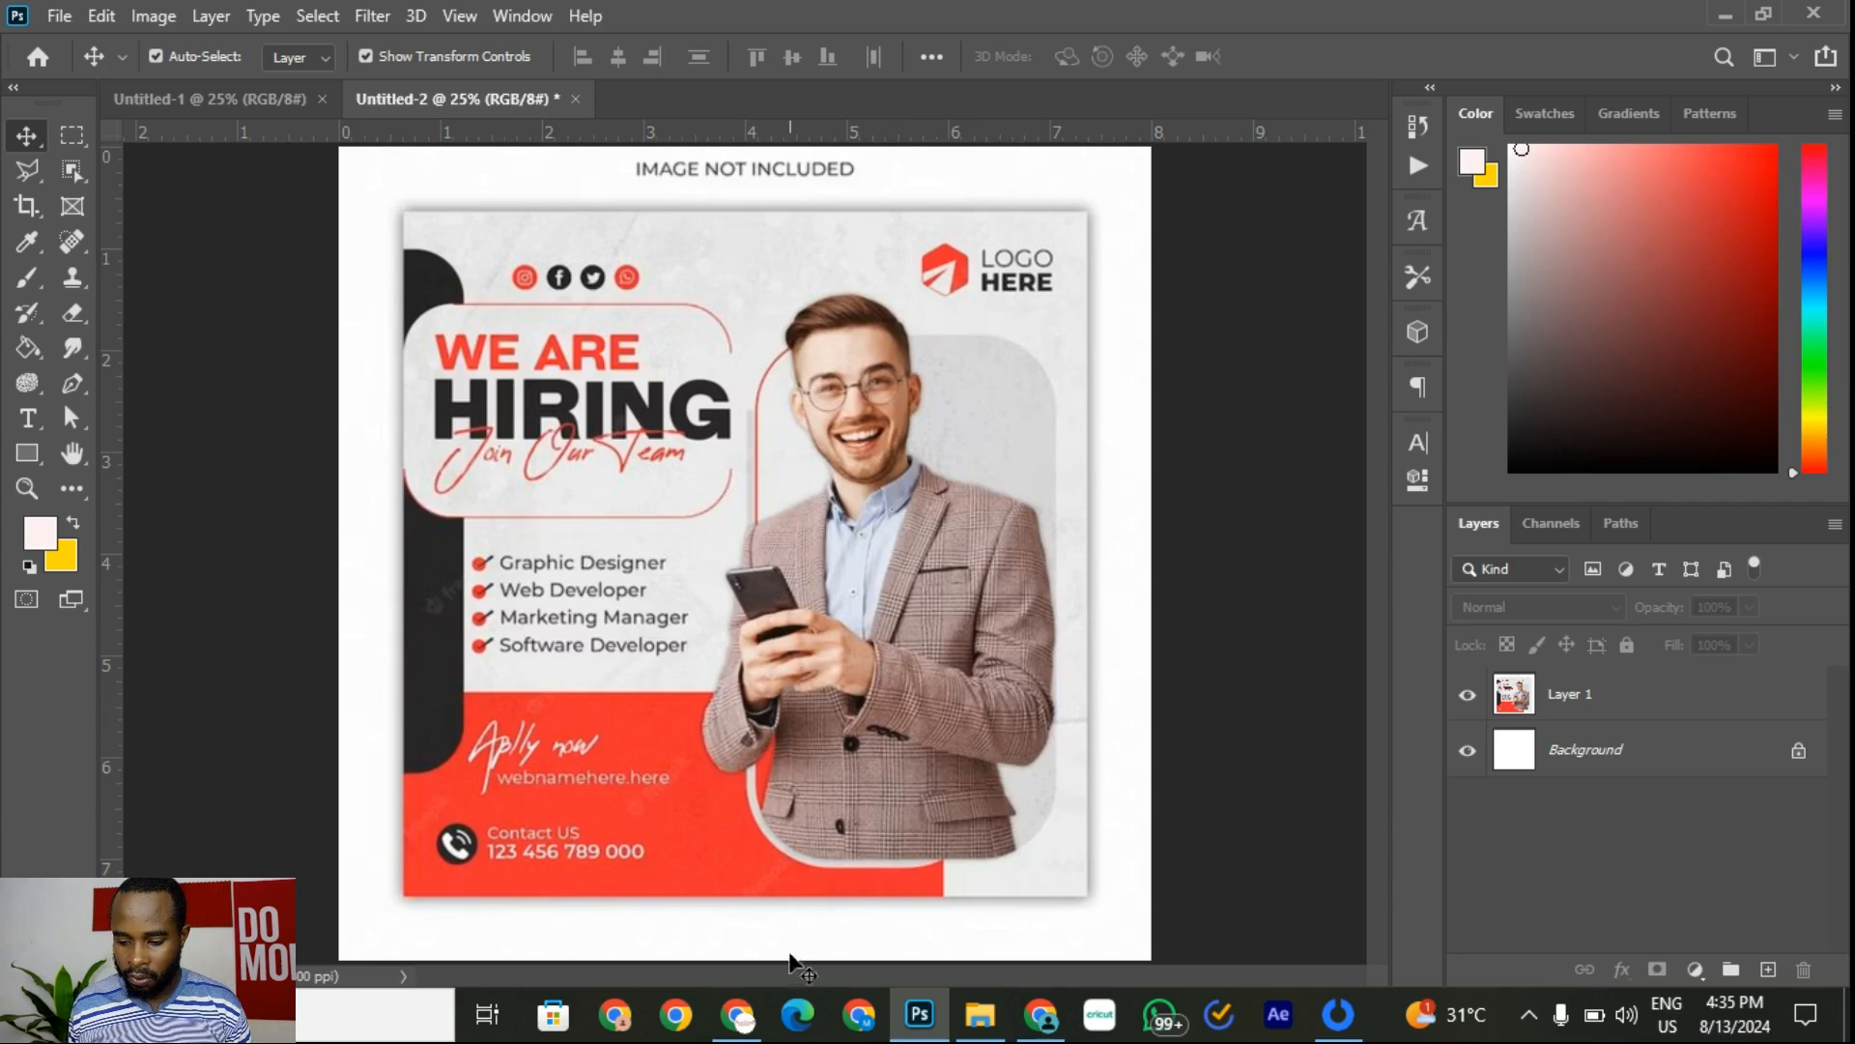
Step: Browse the Pinterest search and Google tabs, ending on the Premium PSD hiring flyer pin
left_click(737, 1015)
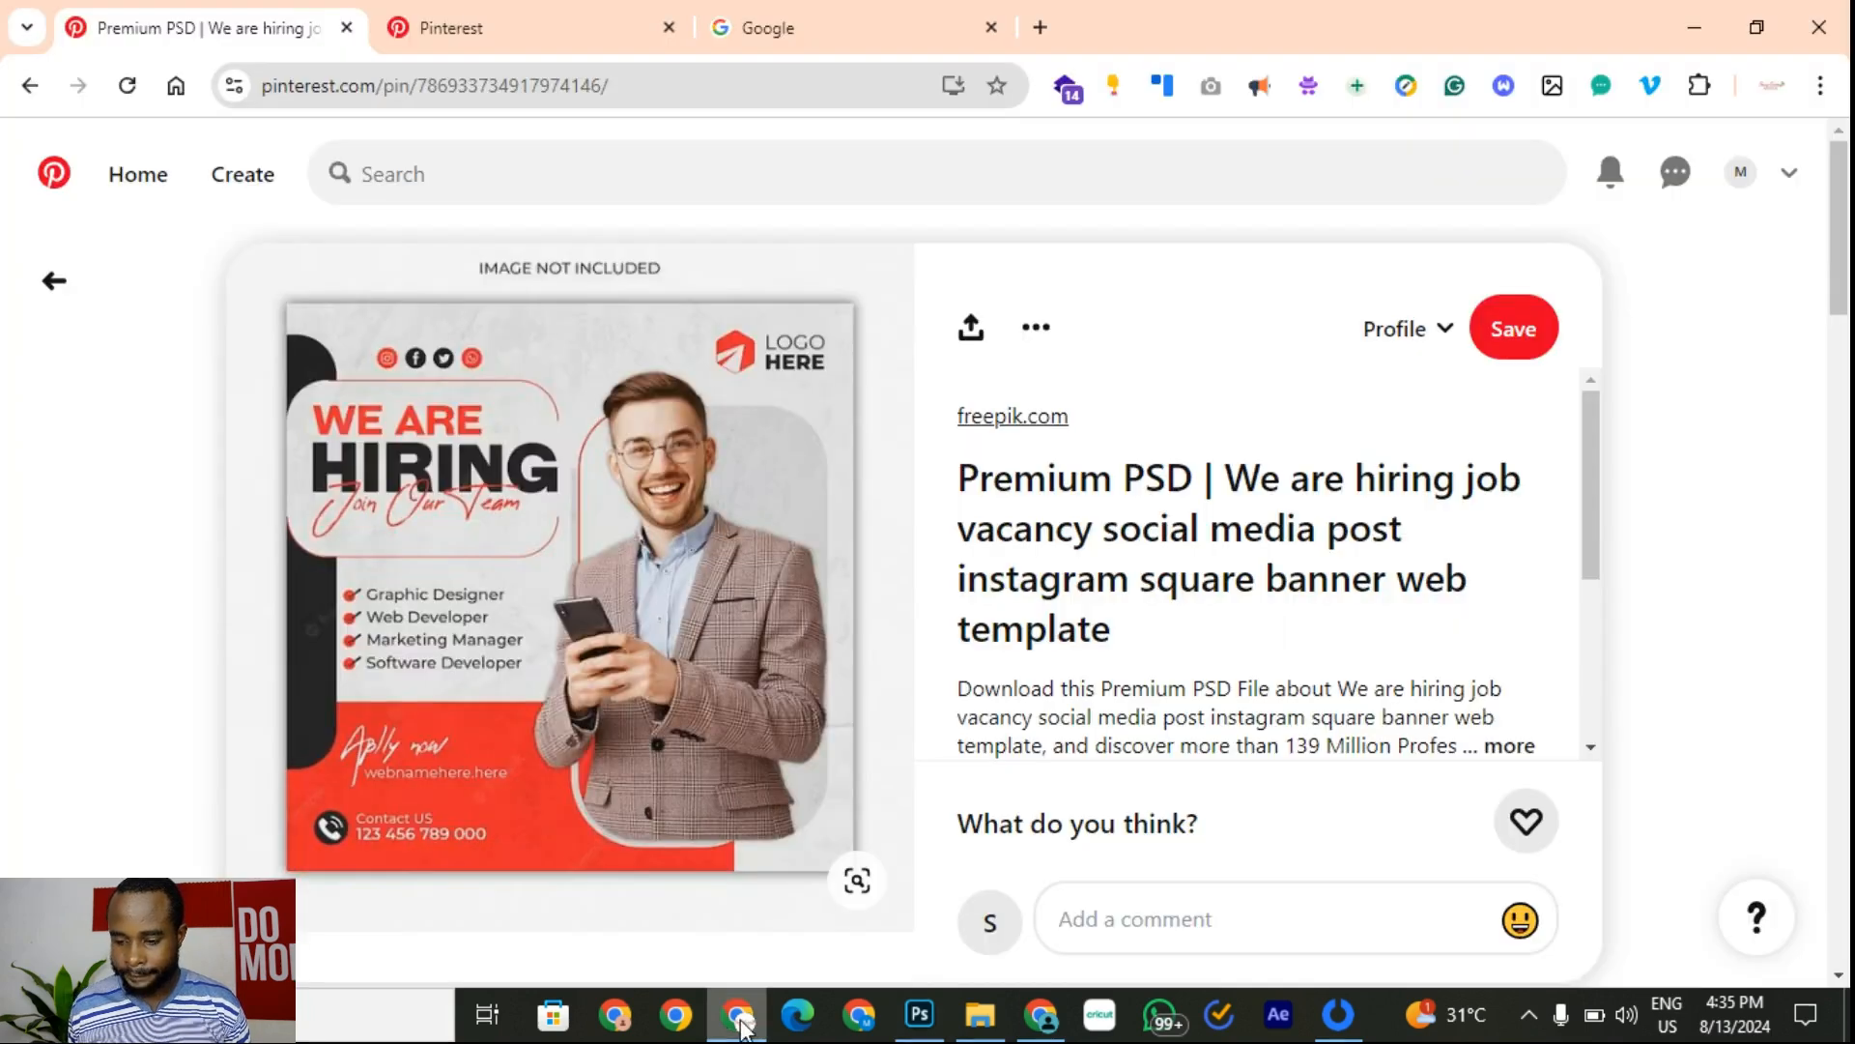
left_click(473, 36)
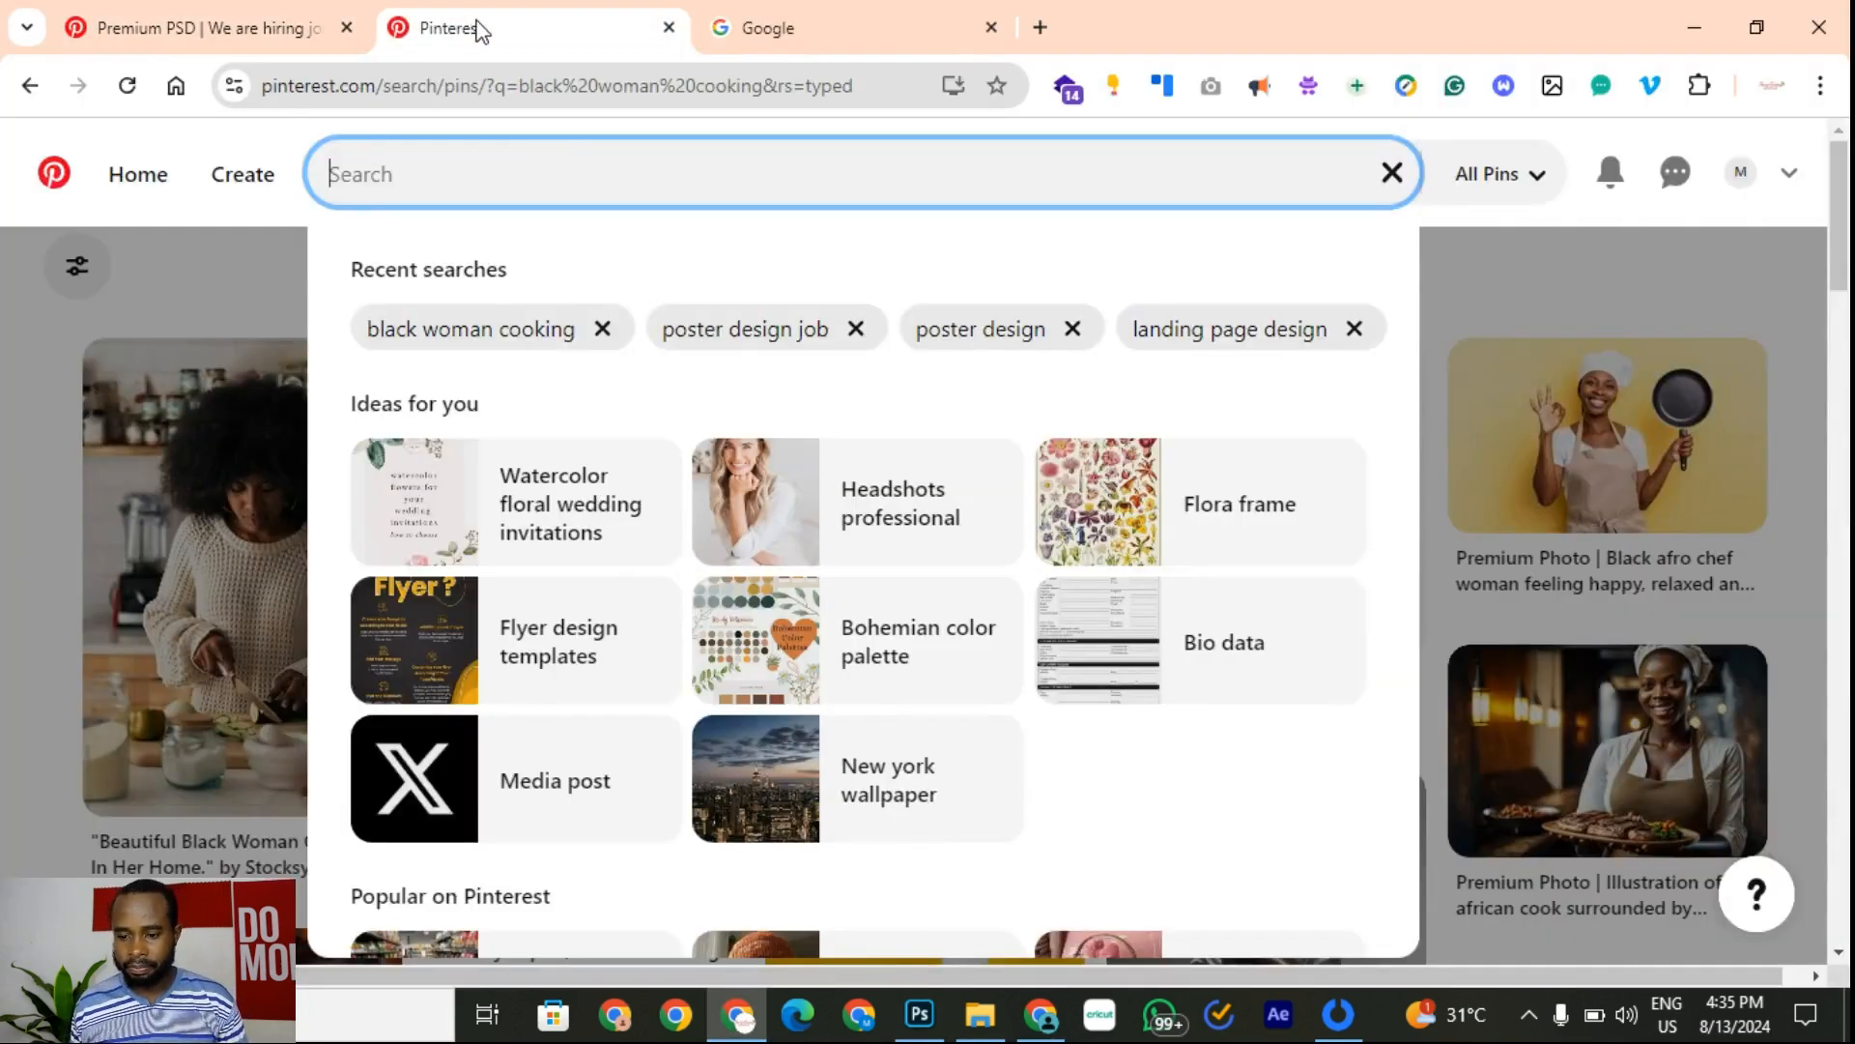
left_click(771, 39)
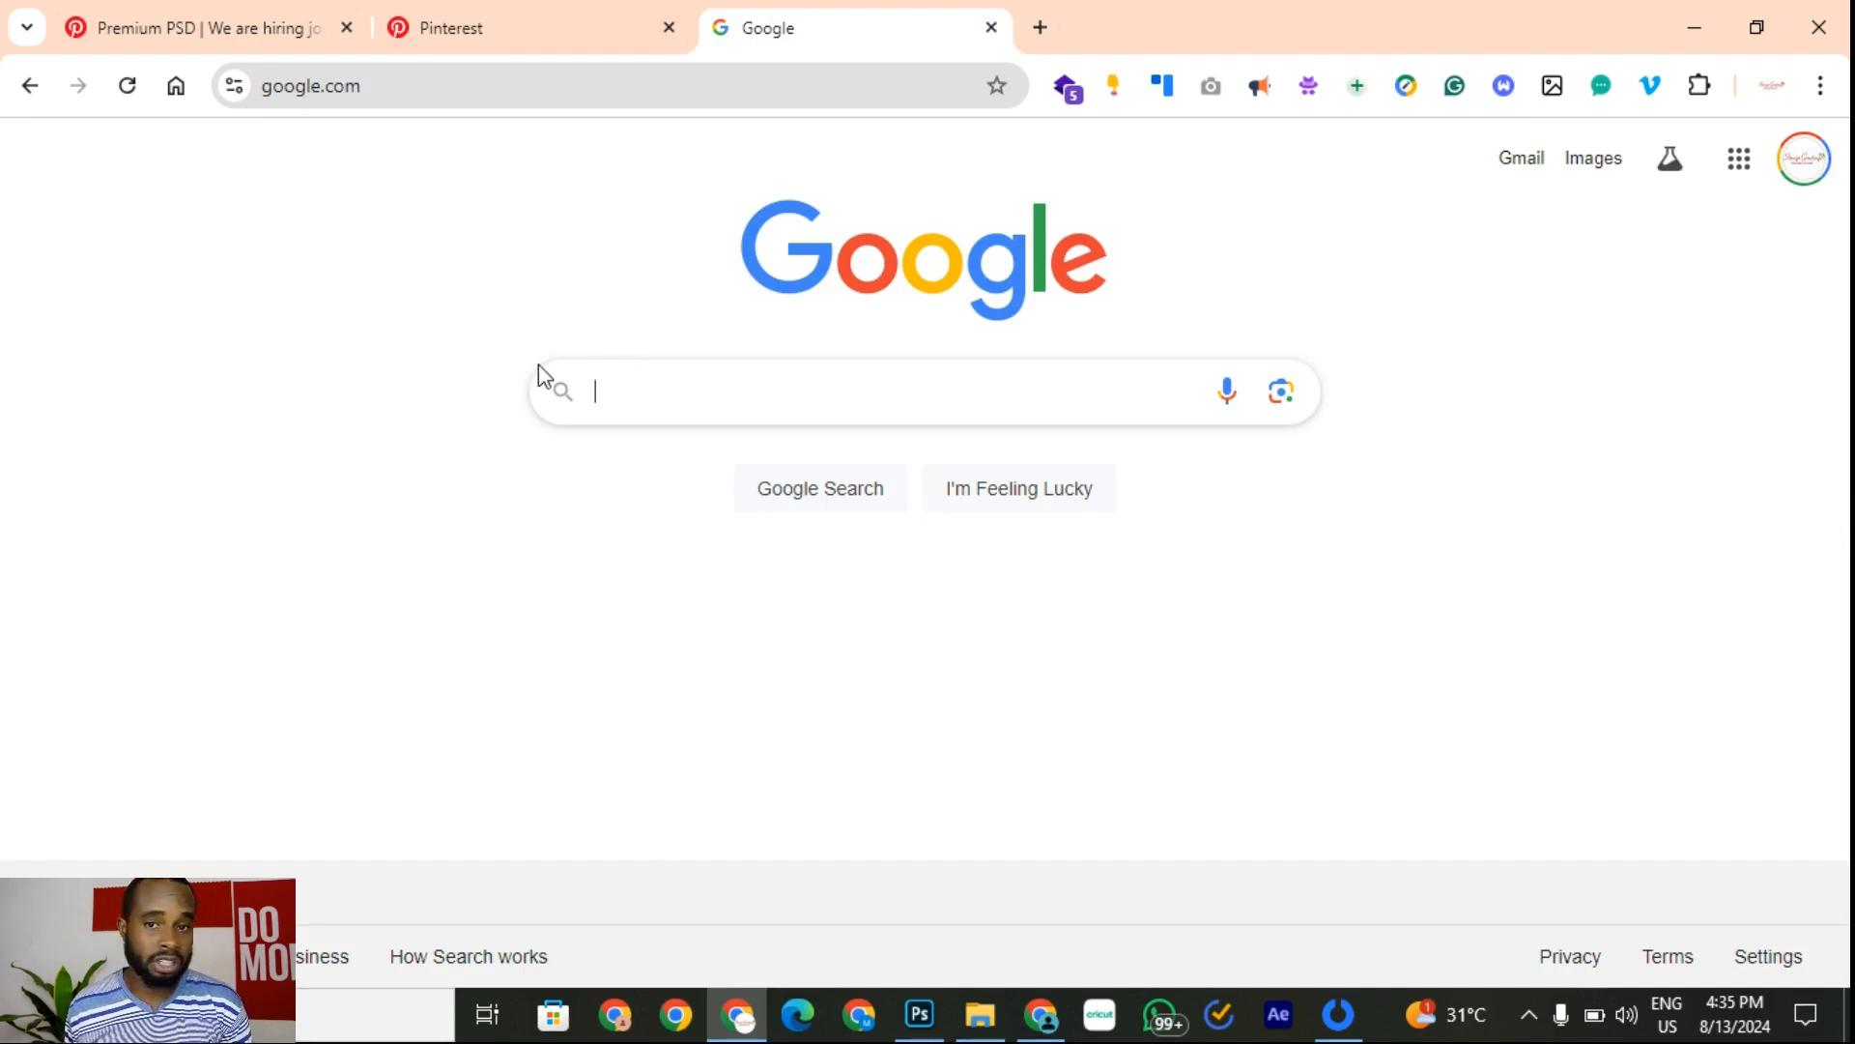
left_click(548, 29)
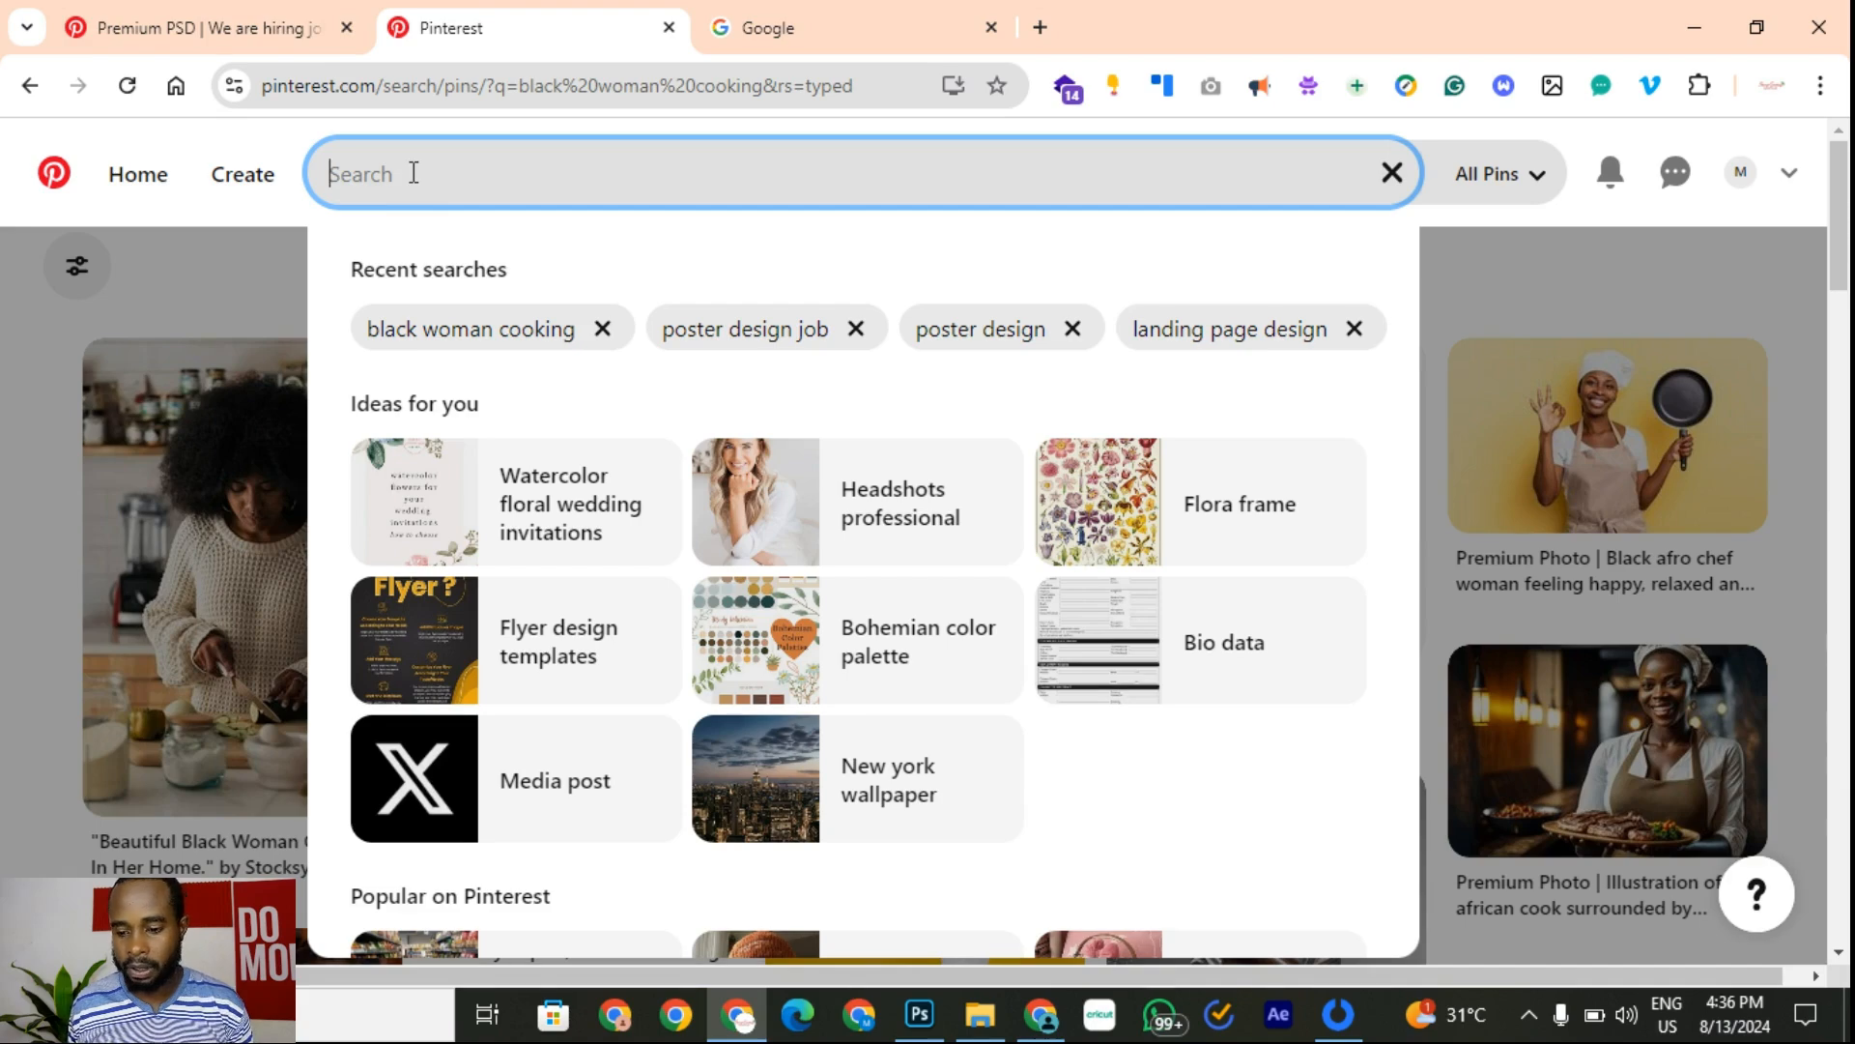
left_click(256, 34)
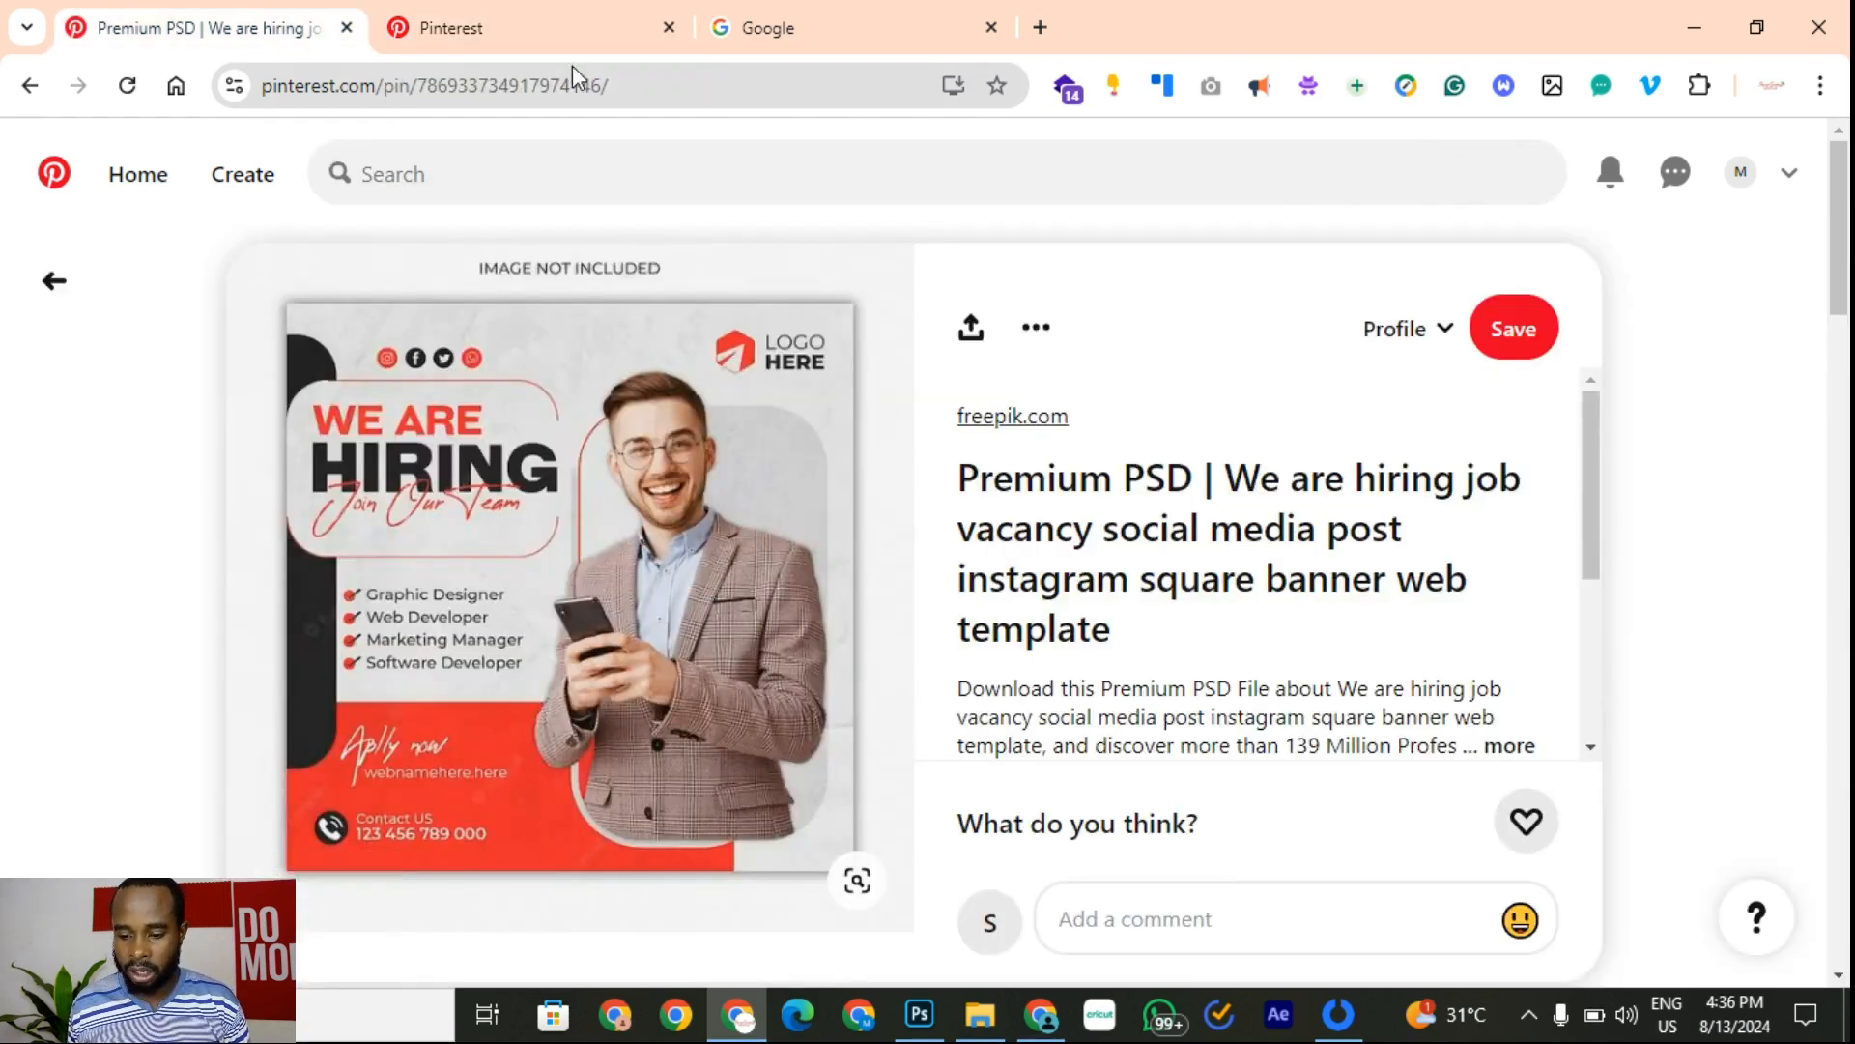
Step: Search Pinterest for 'white male in suit on phone' and scroll the results
left_click(541, 27)
type("w")
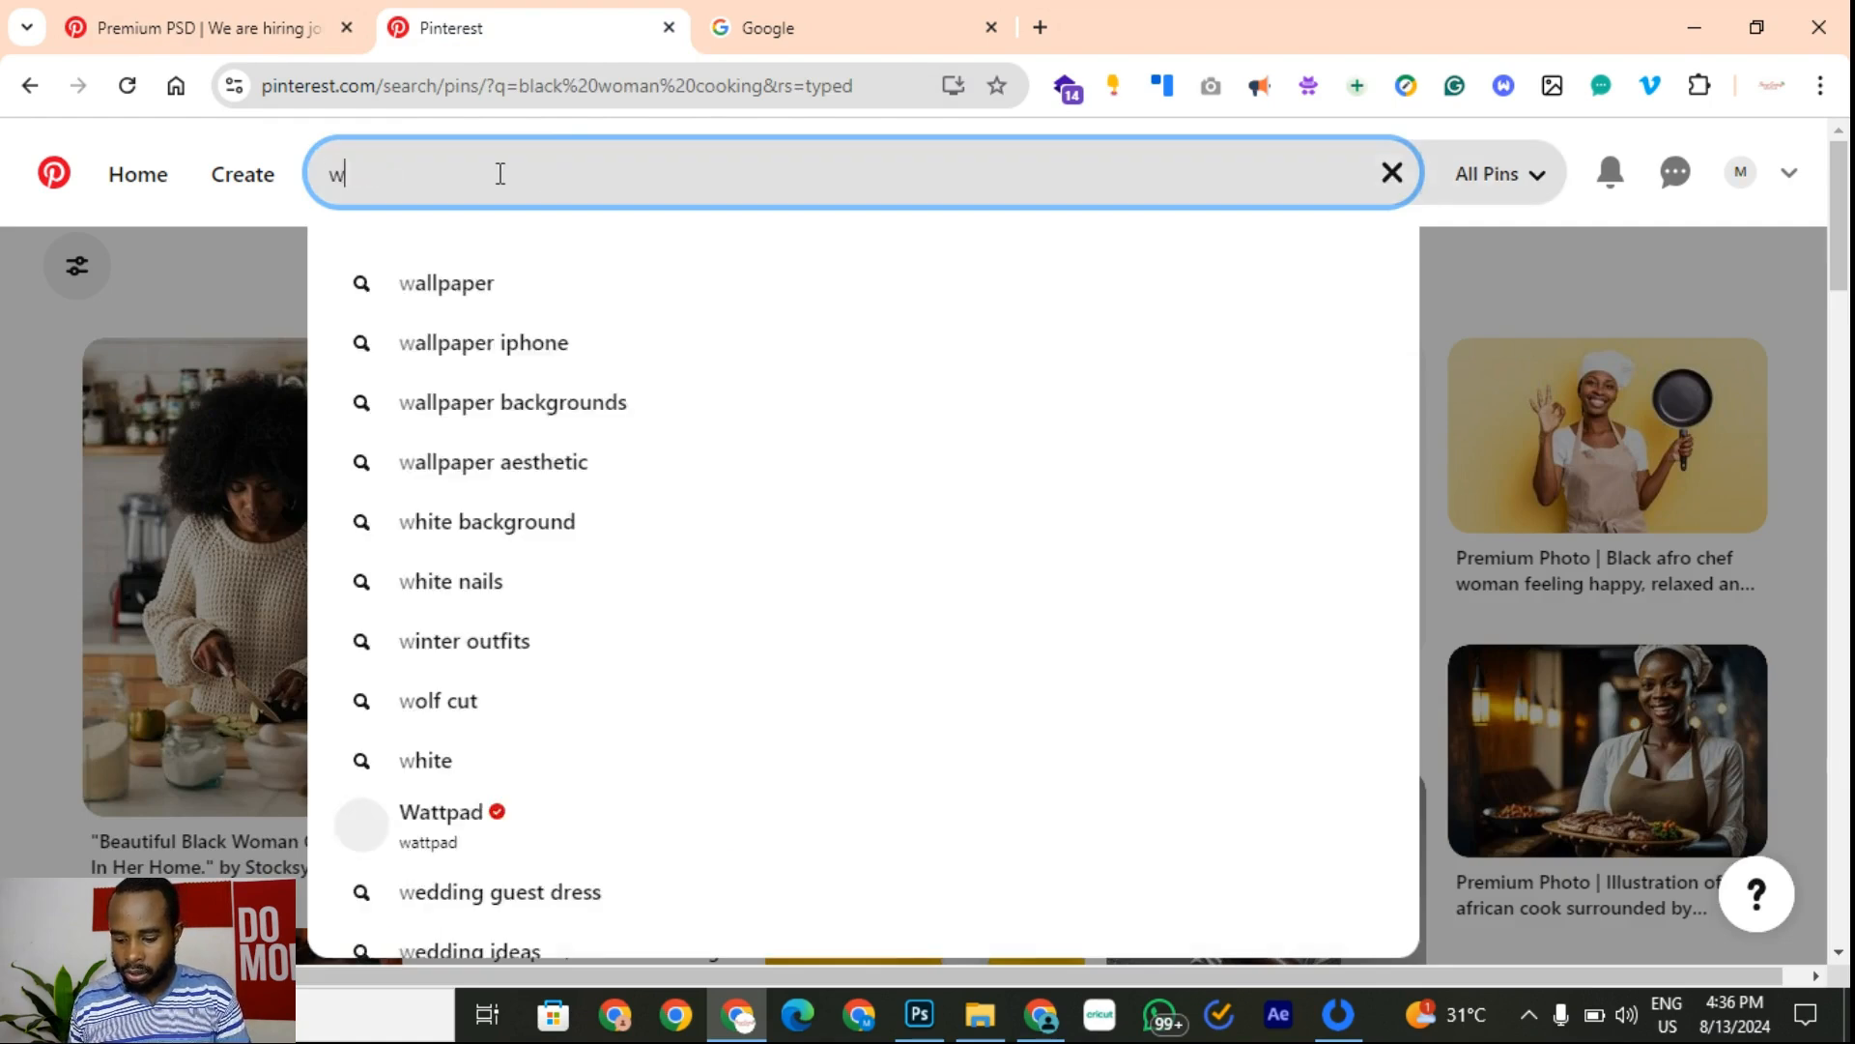
type("hite mail in")
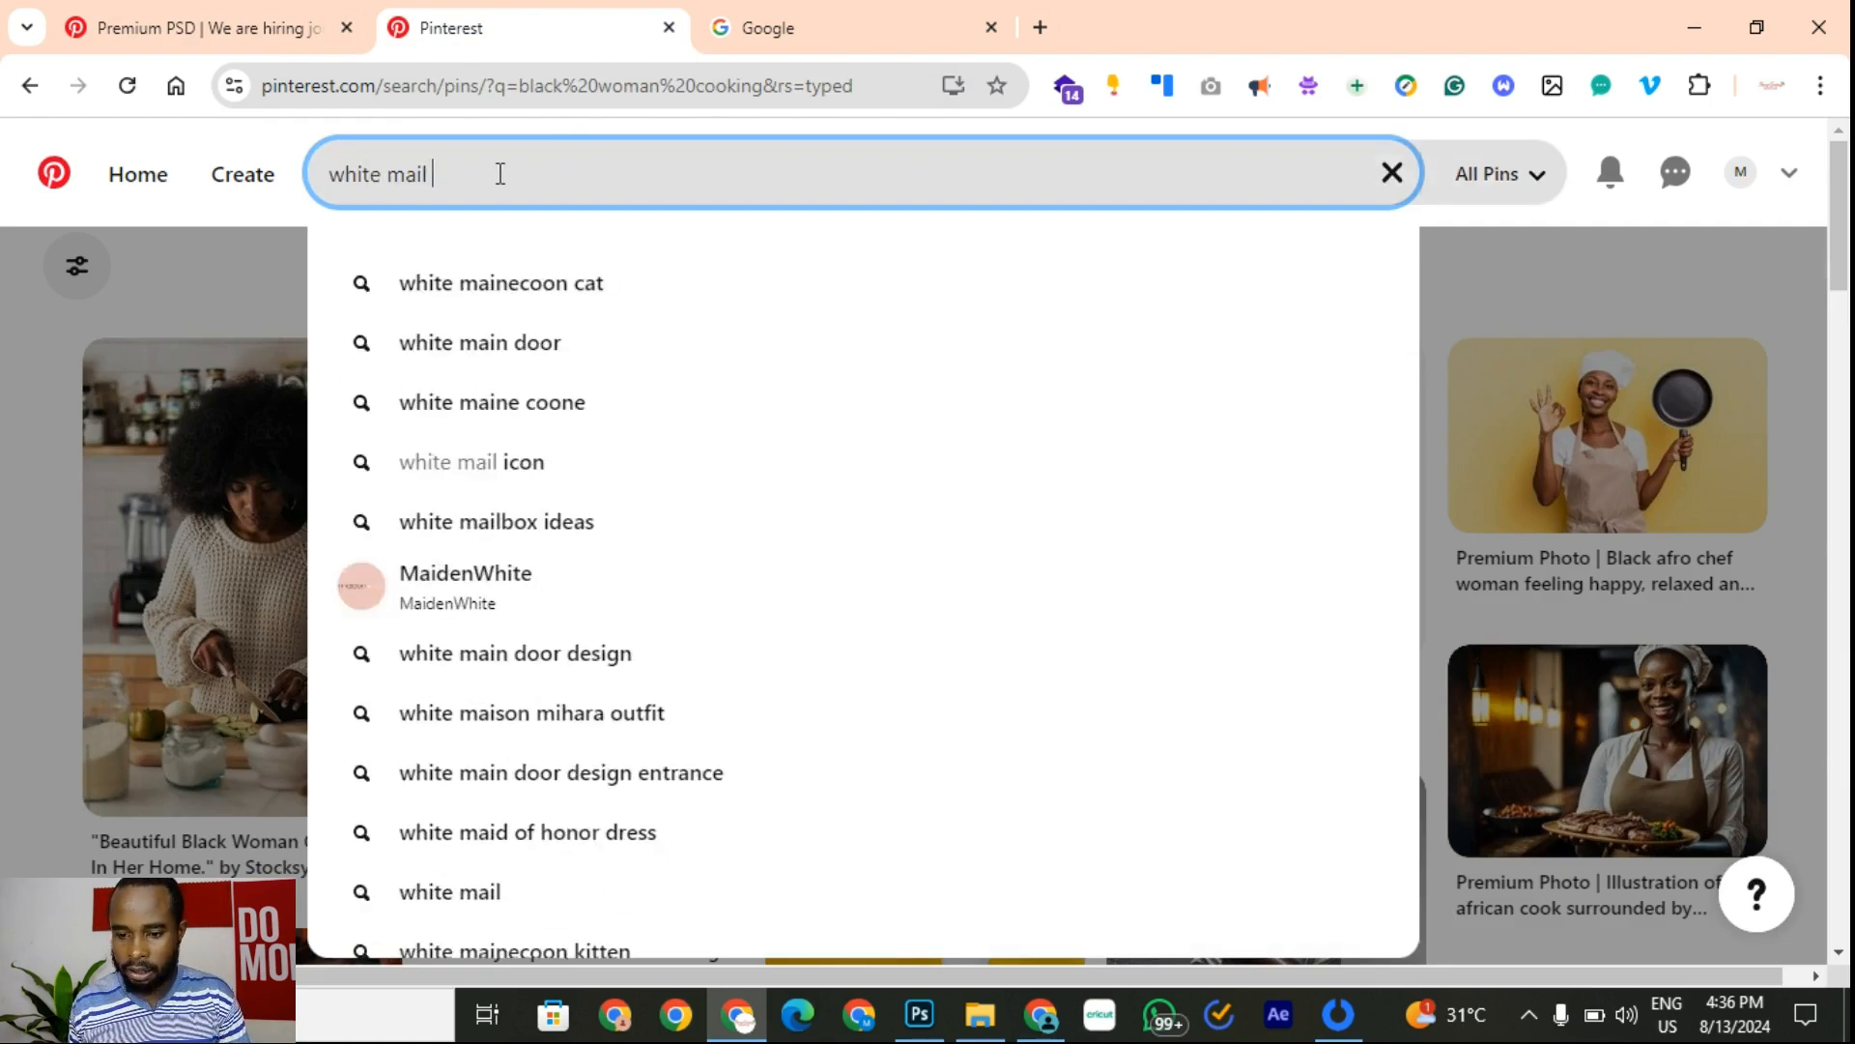
key("BackSpace")
key("BackSpace")
key("BackSpace")
key("BackSpace")
key("BackSpace")
key("BackSpace")
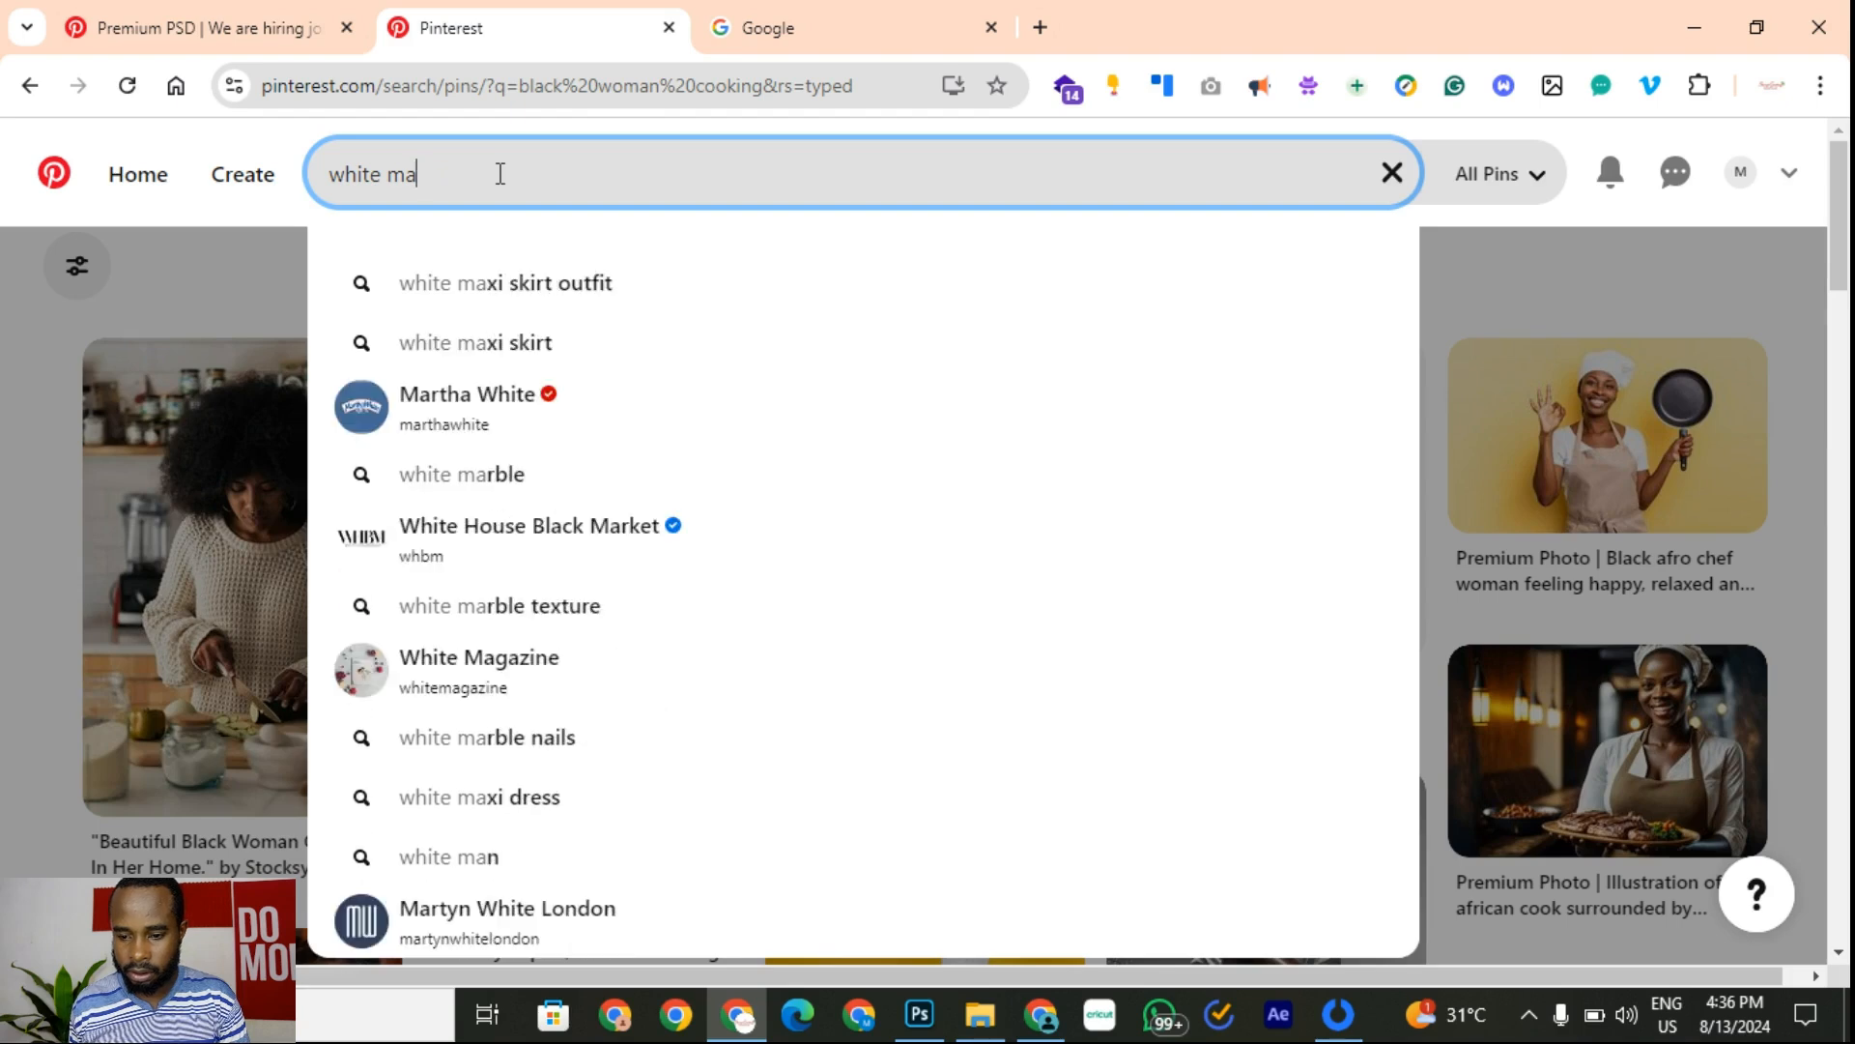
type("le in sou")
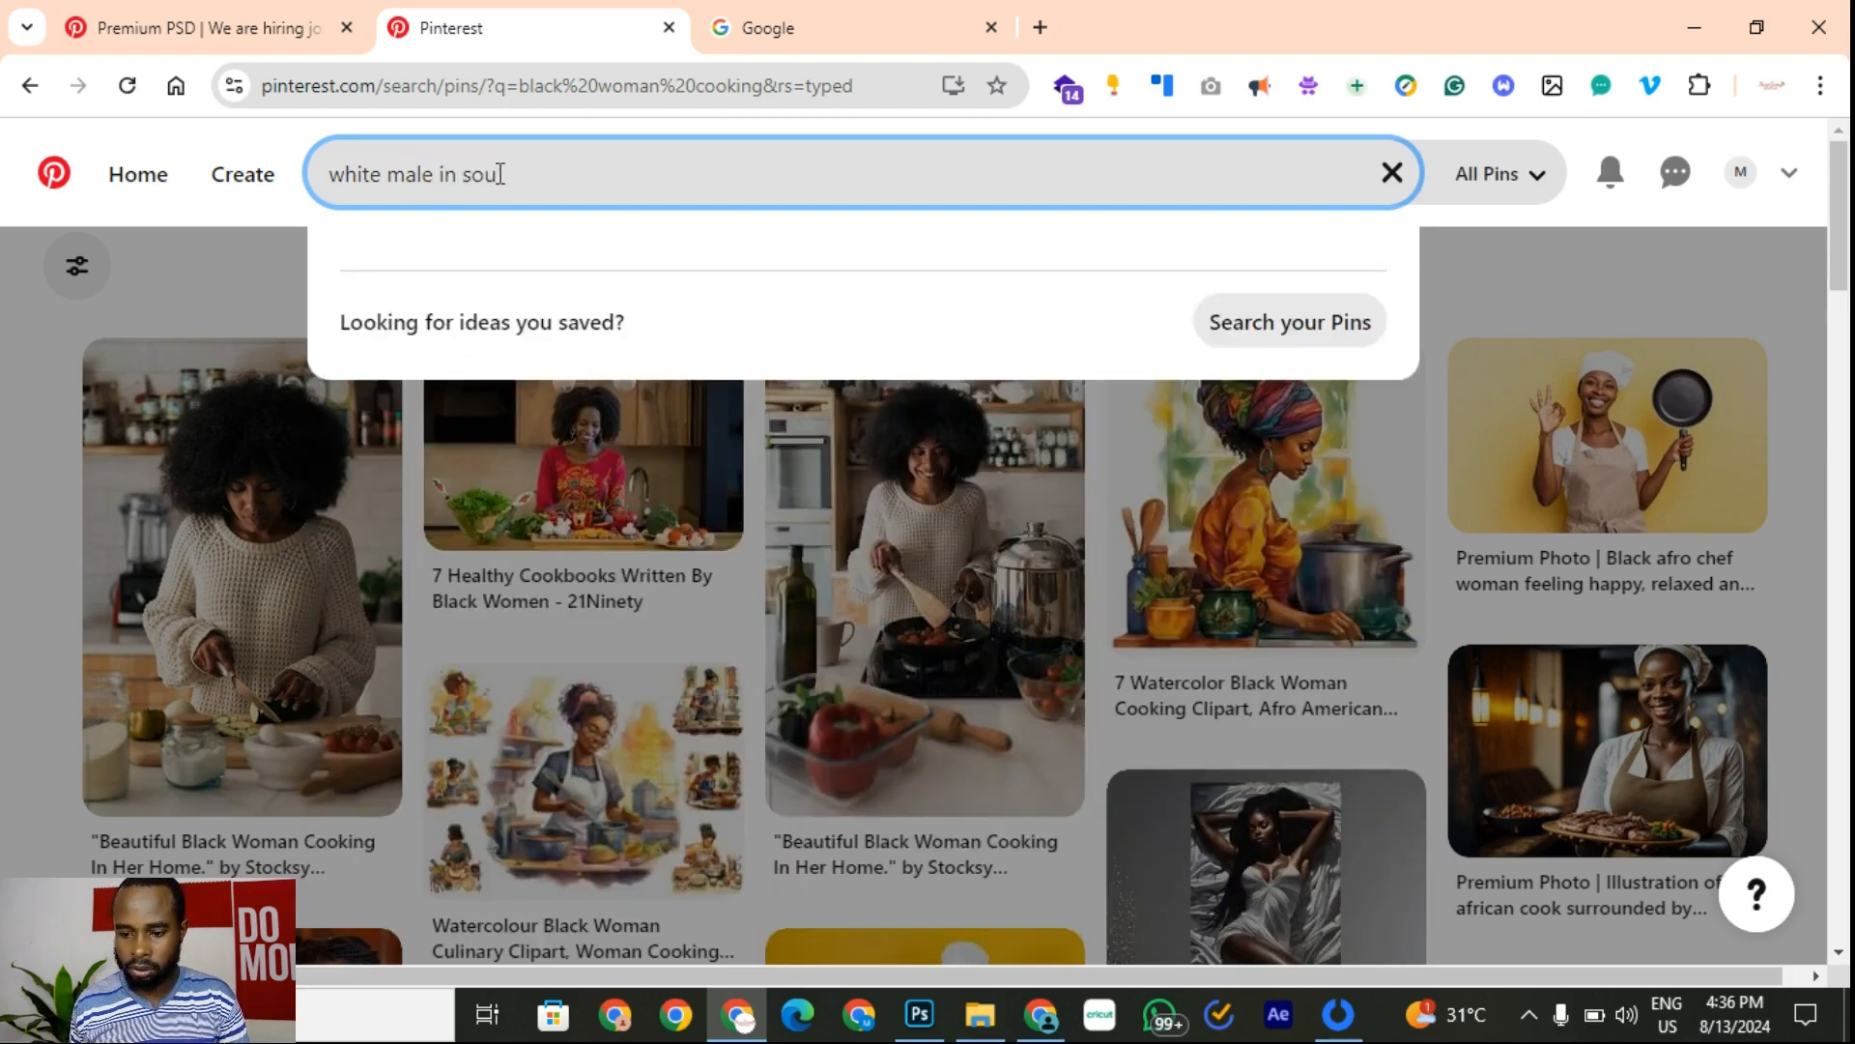
key("BackSpace")
key("BackSpace")
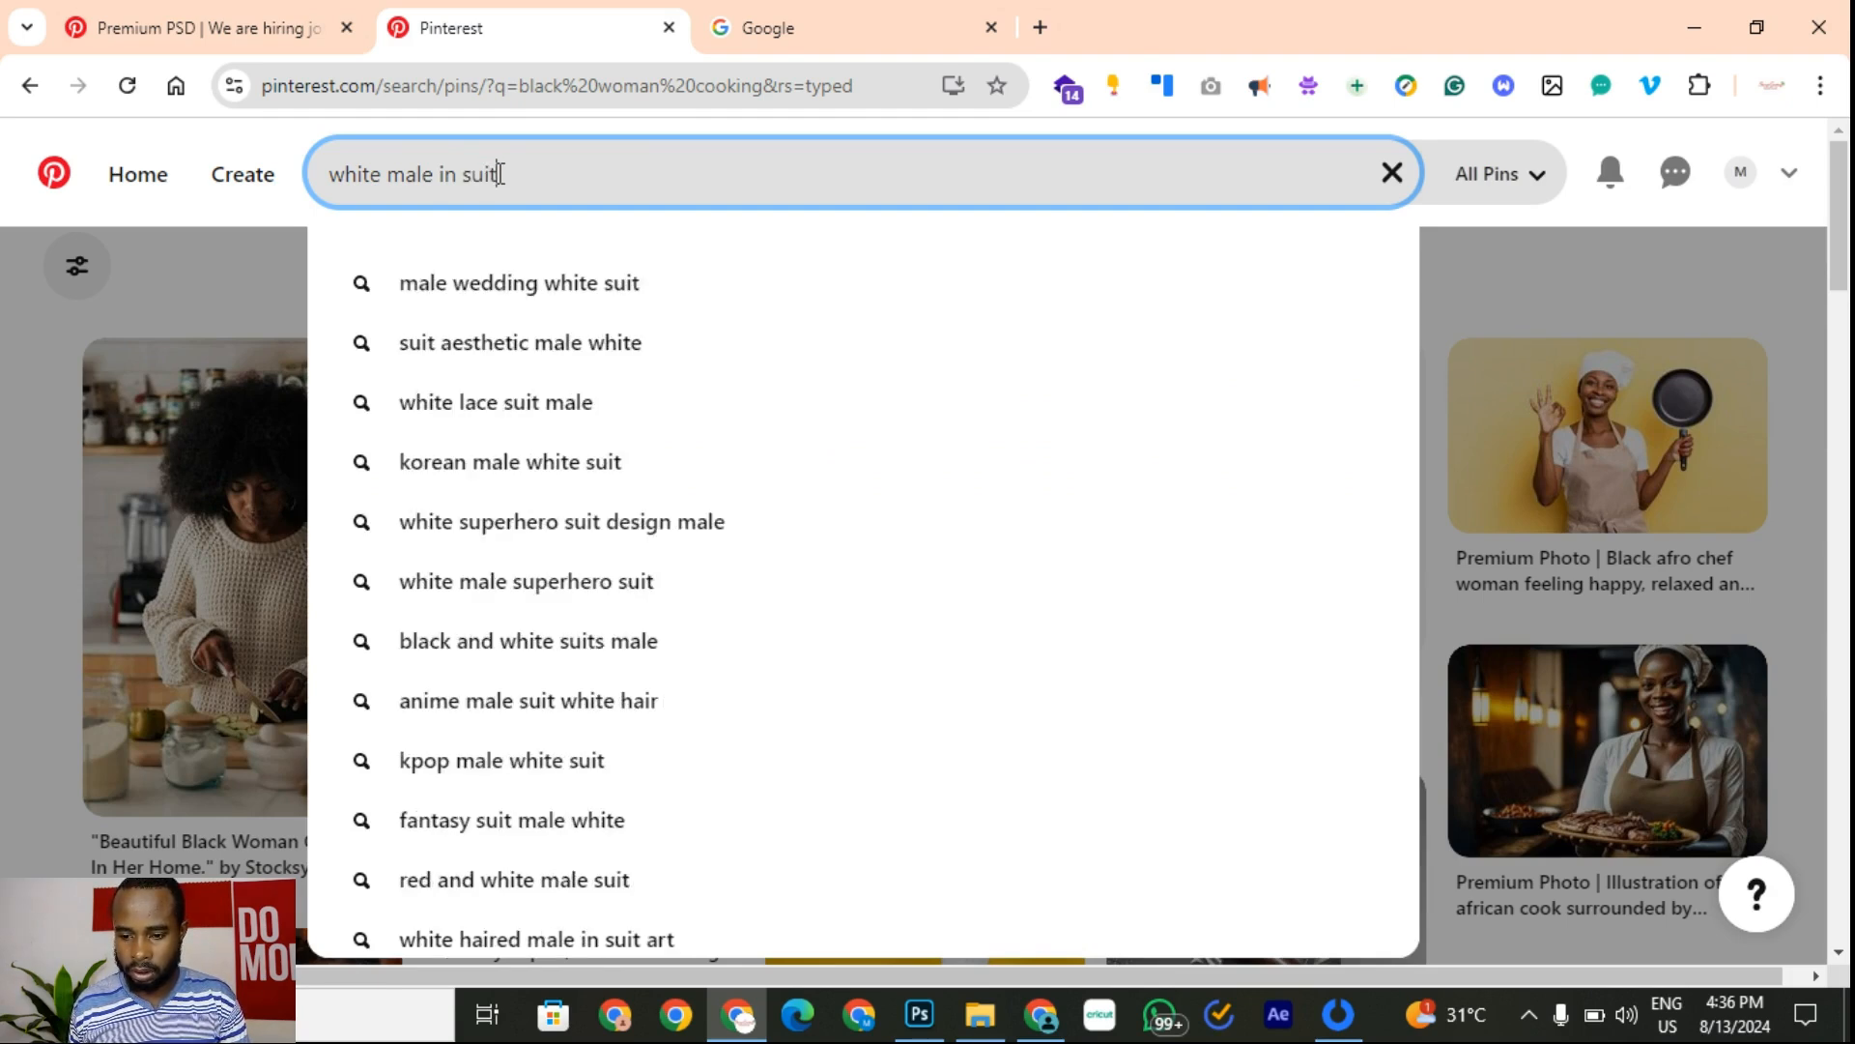
type("on phone")
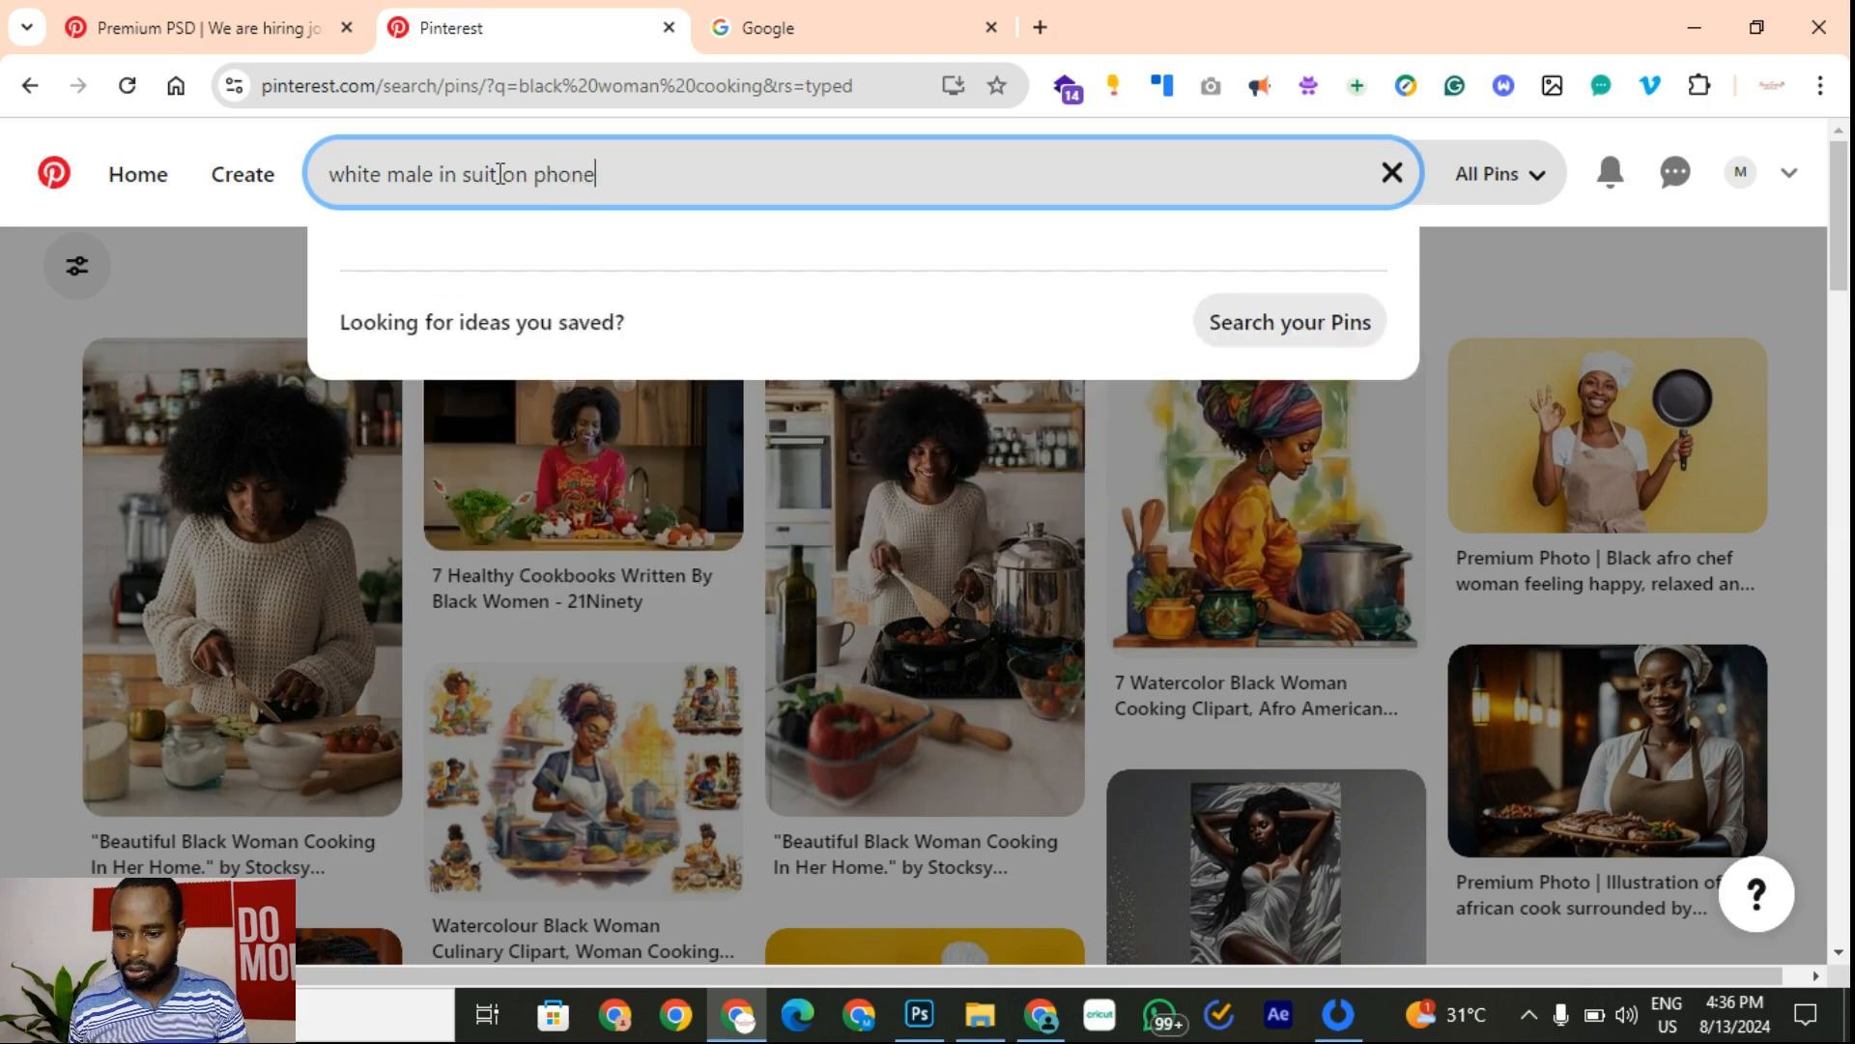
key("Return")
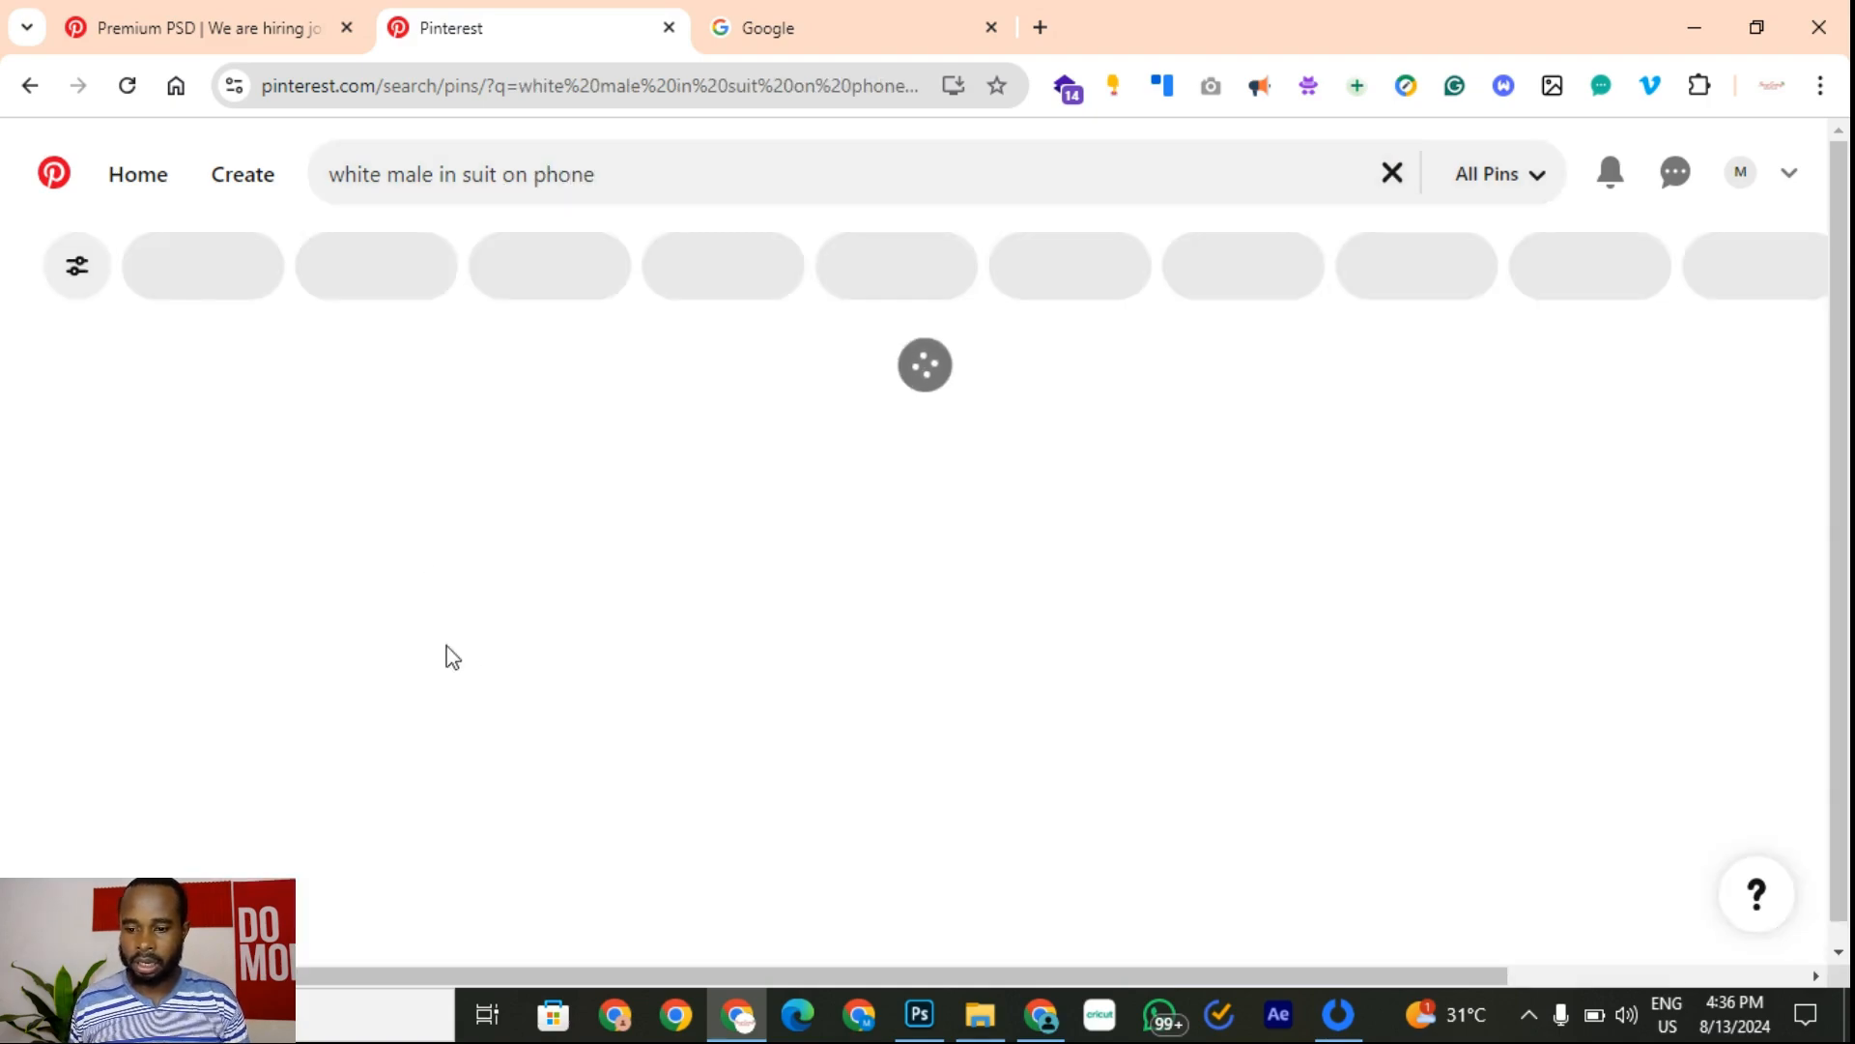
scroll(696, 609, "down", 5)
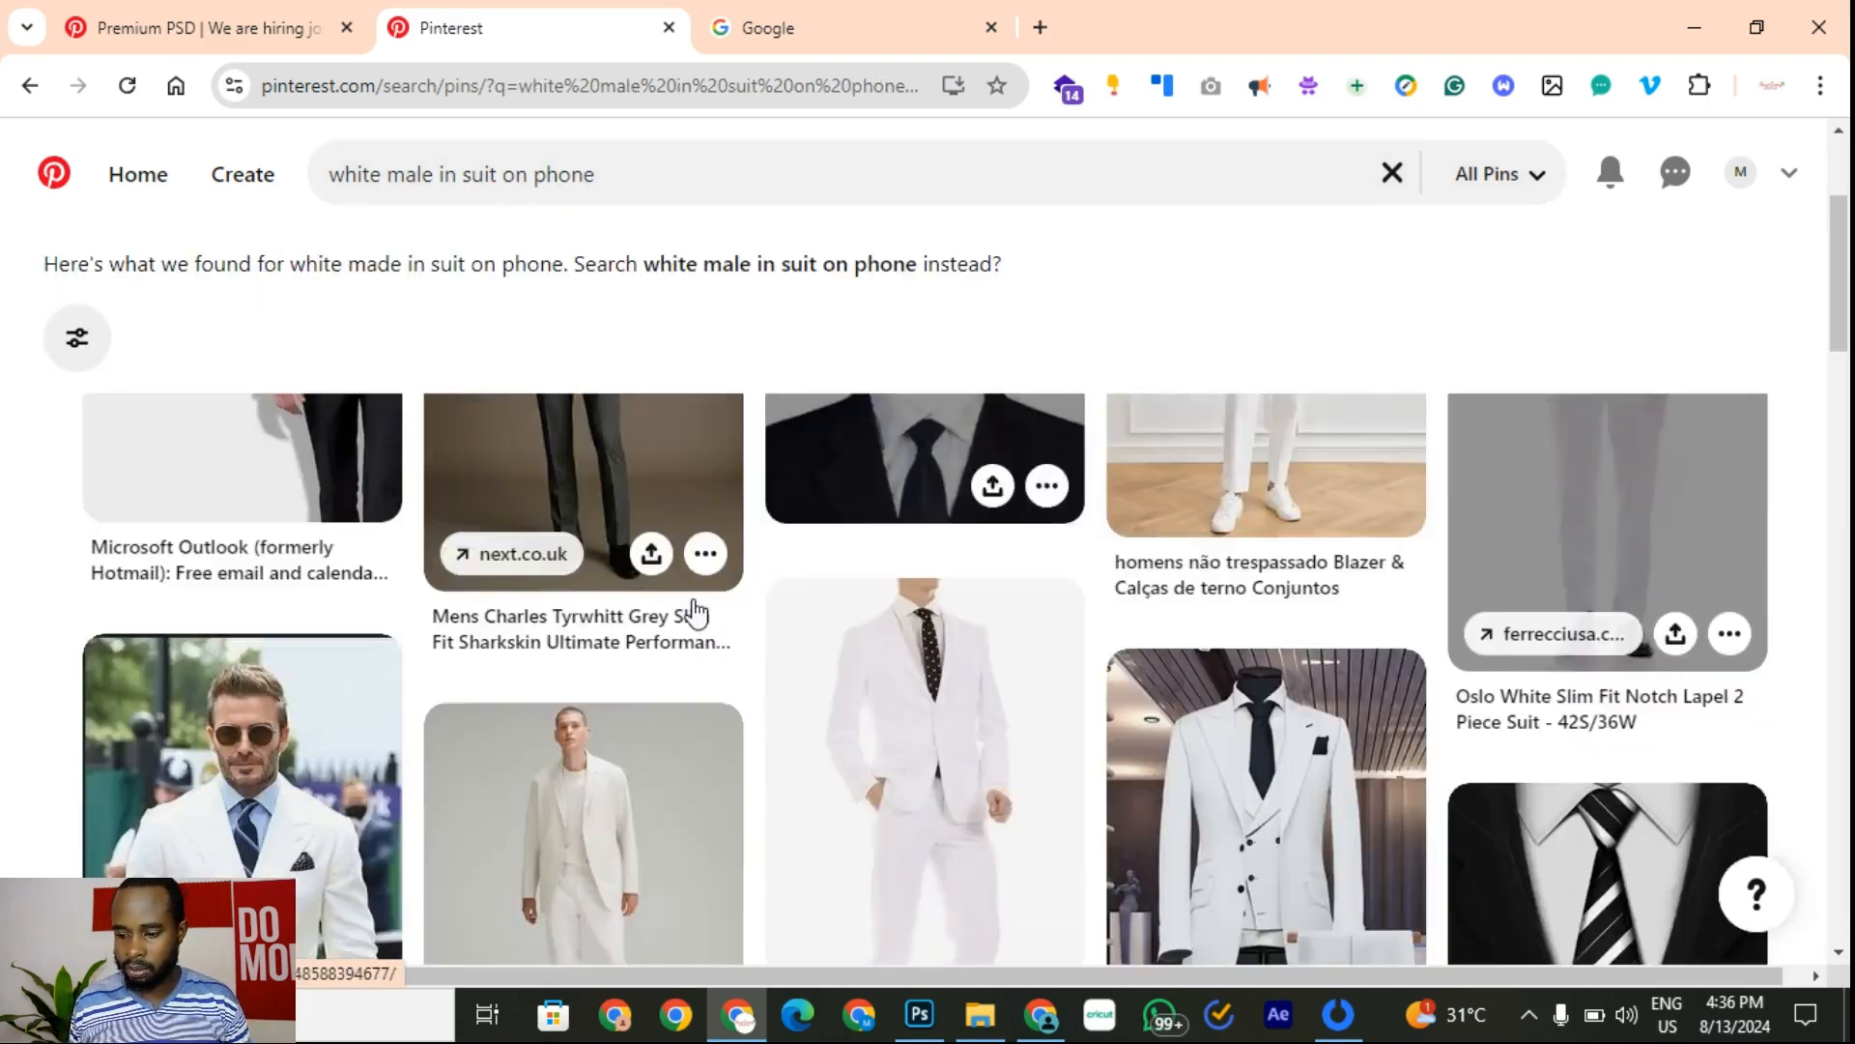
scroll(480, 757, "down", 10)
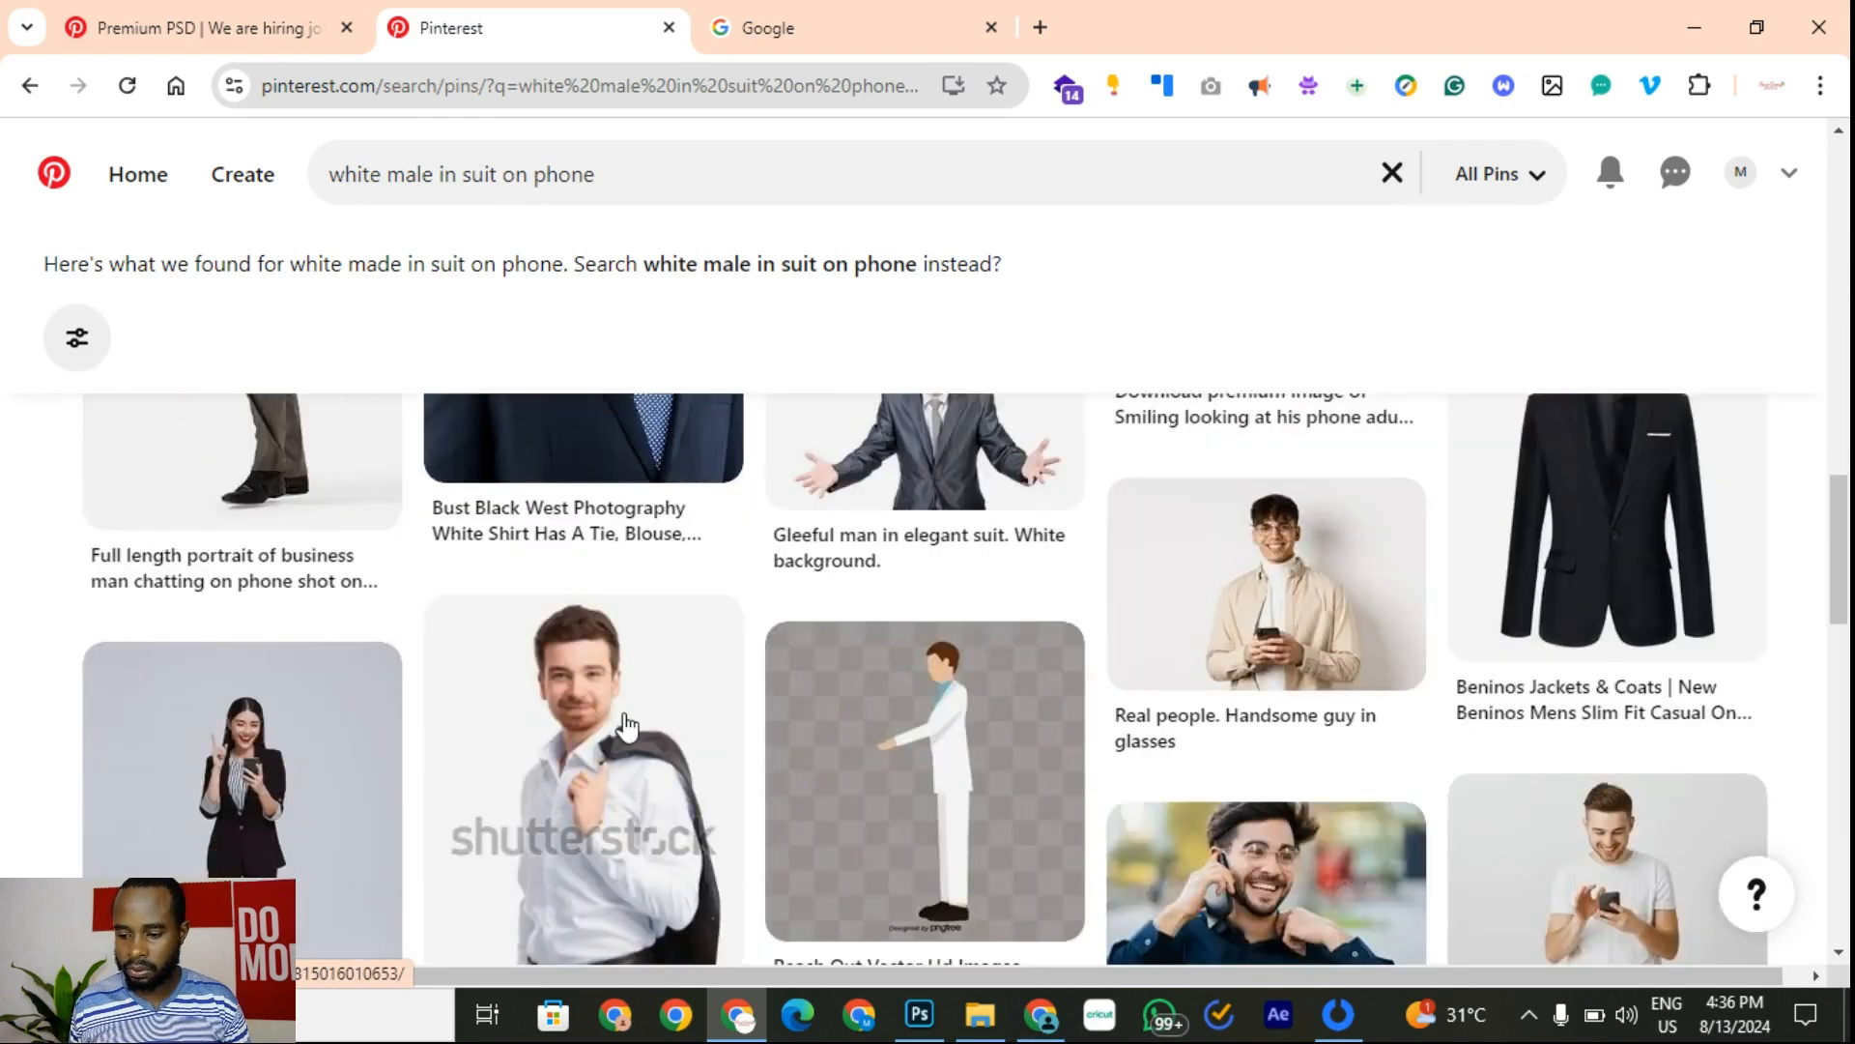
scroll(750, 799, "up", 15)
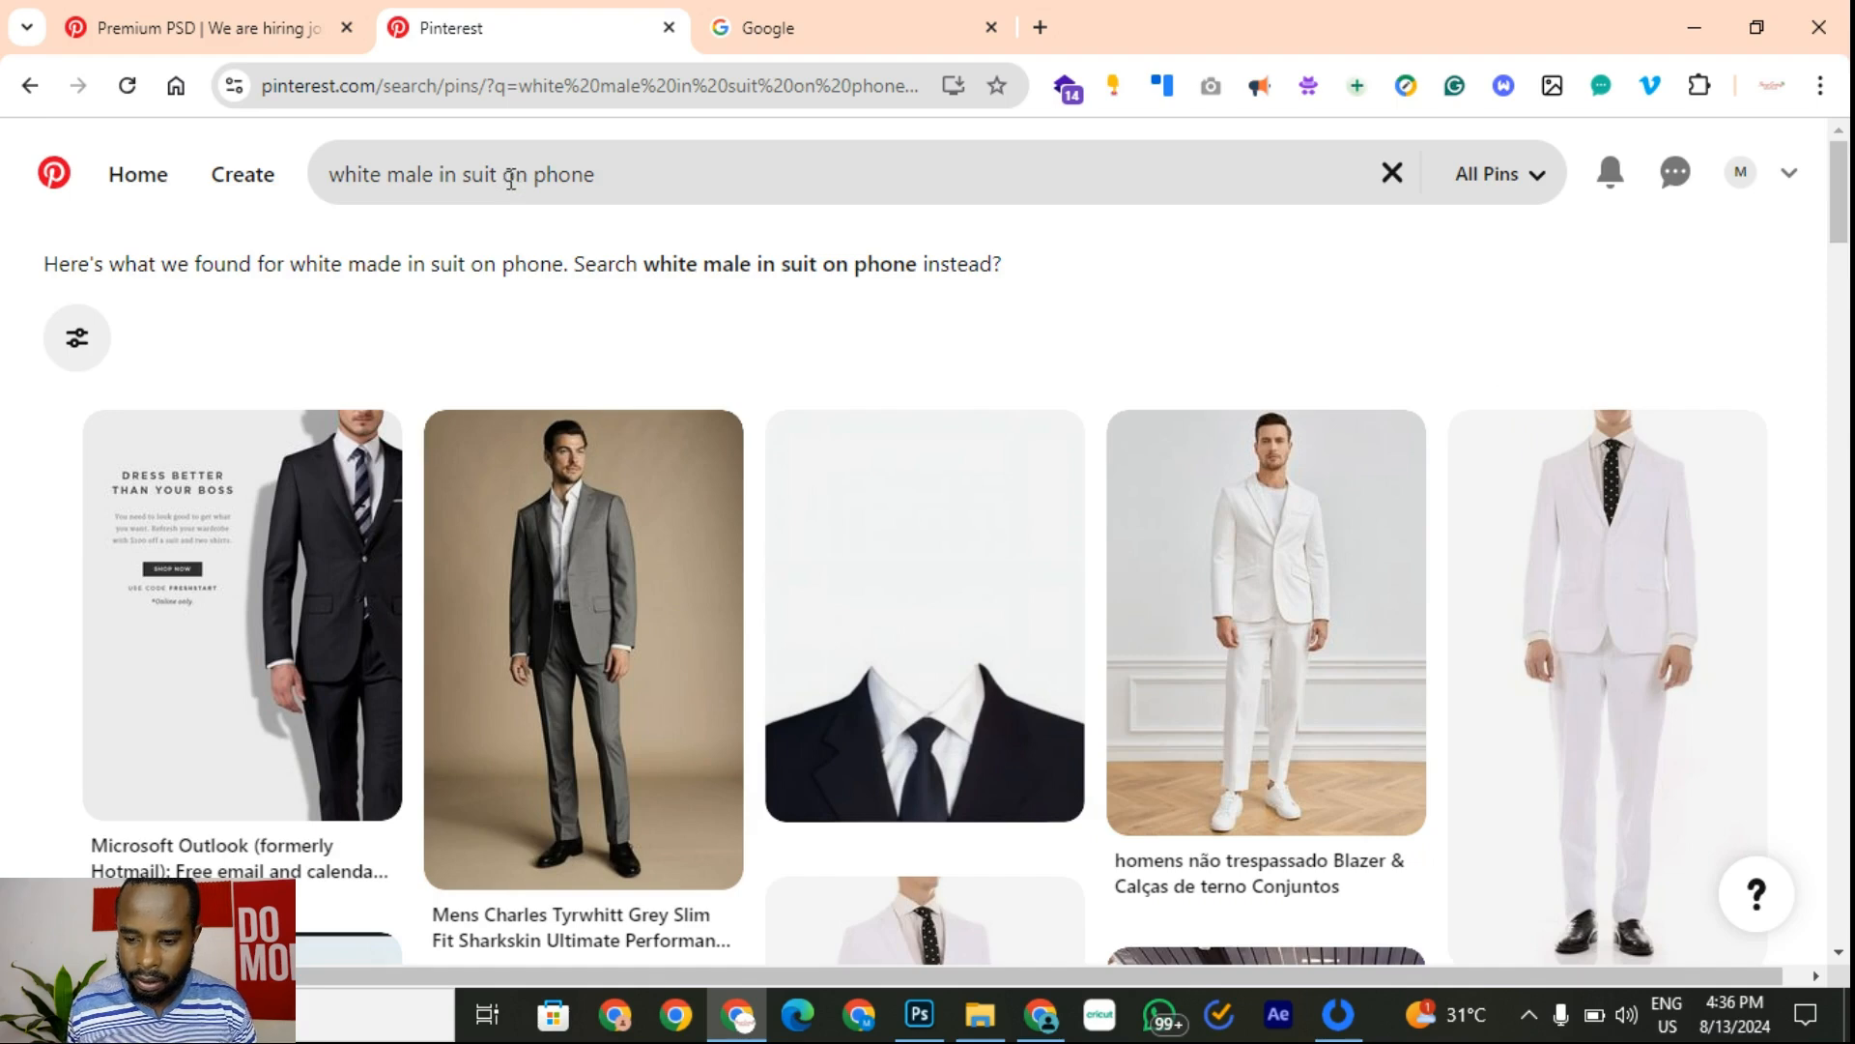
Step: Replace the query with 'White professional male' and browse the results
left_click_drag(504, 170, 802, 197)
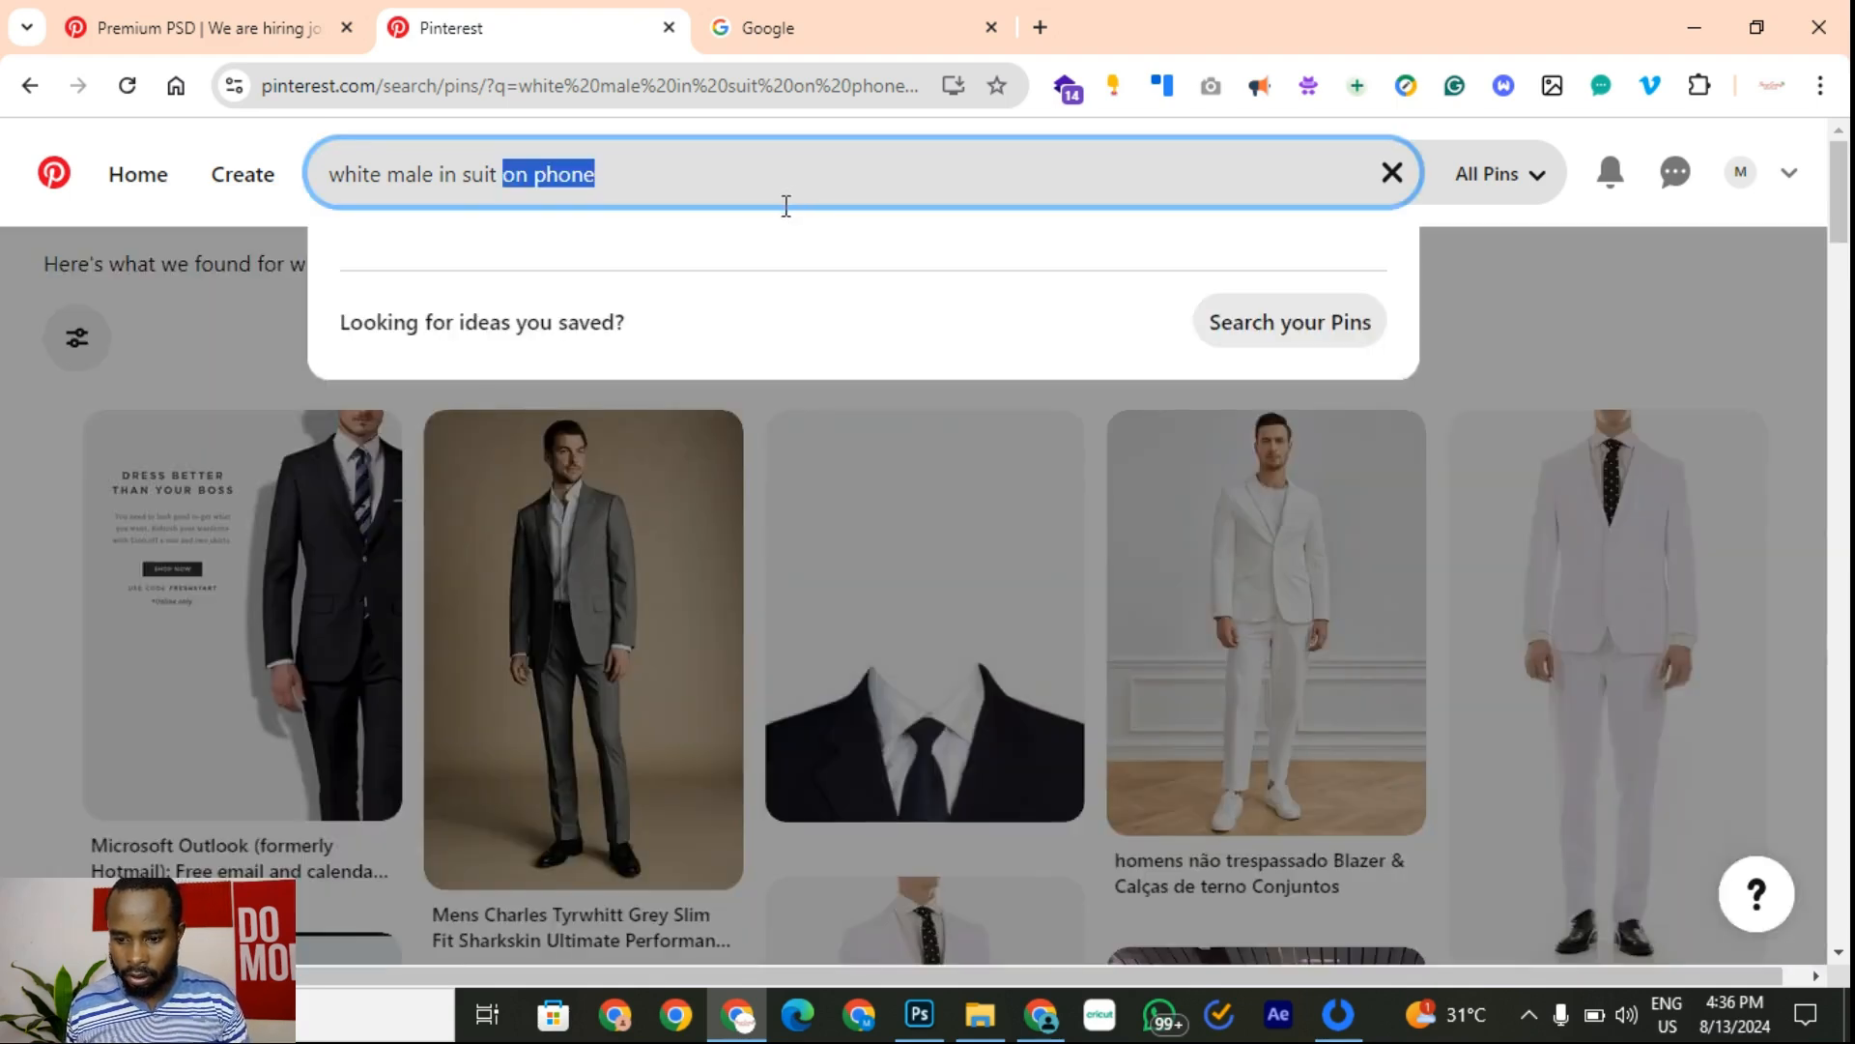
key("ctrl+a")
type("Whit")
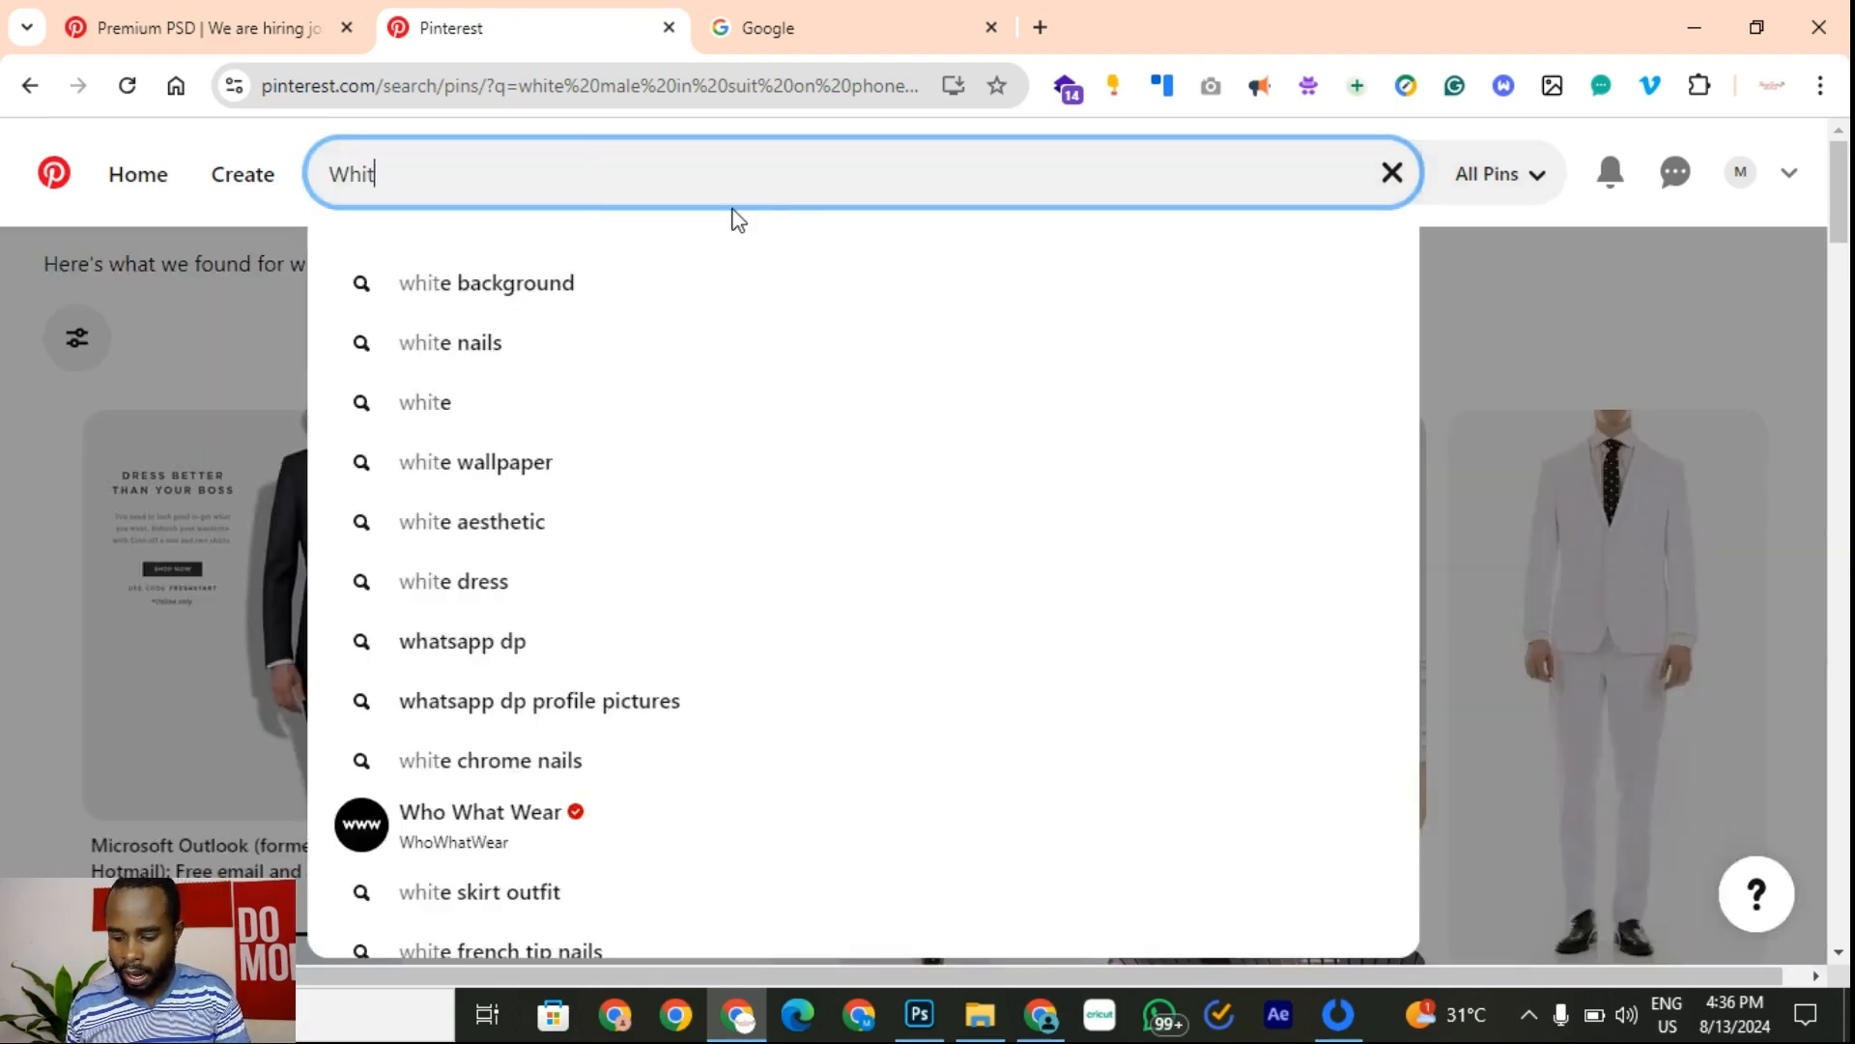
type("e profe")
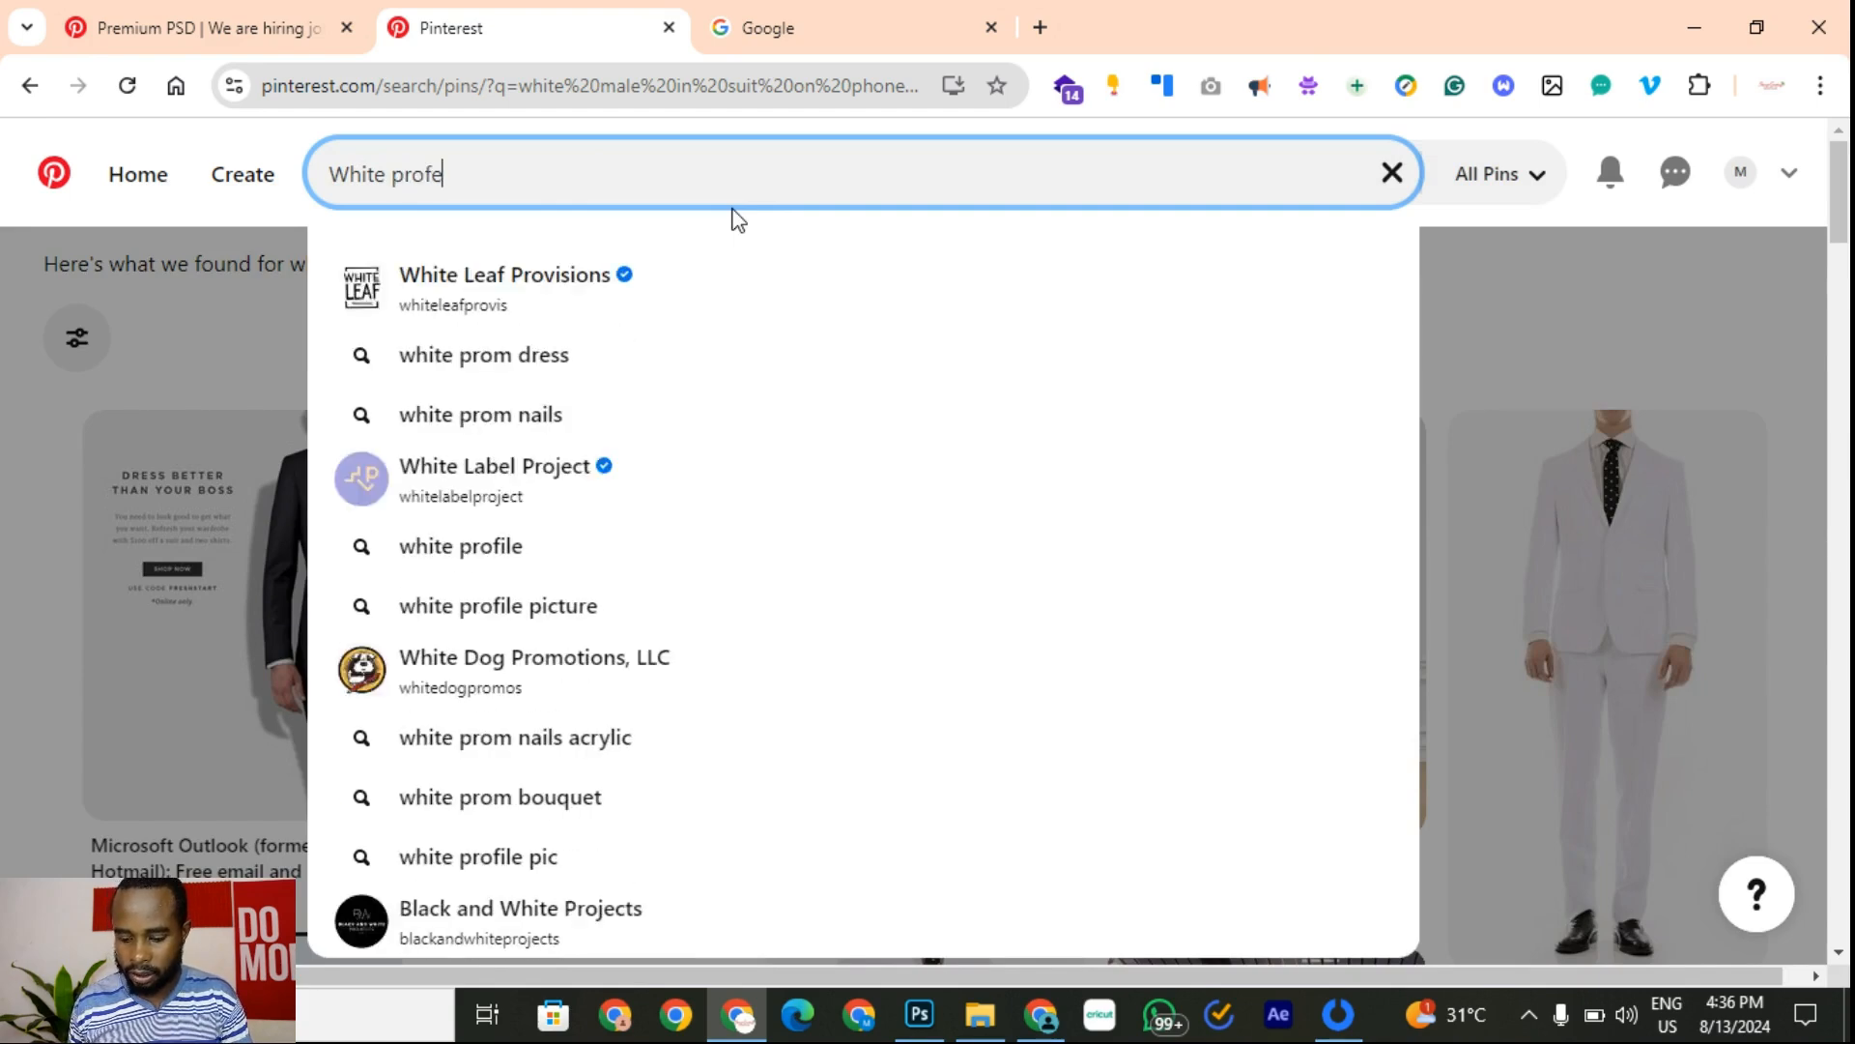
type("ssional mail")
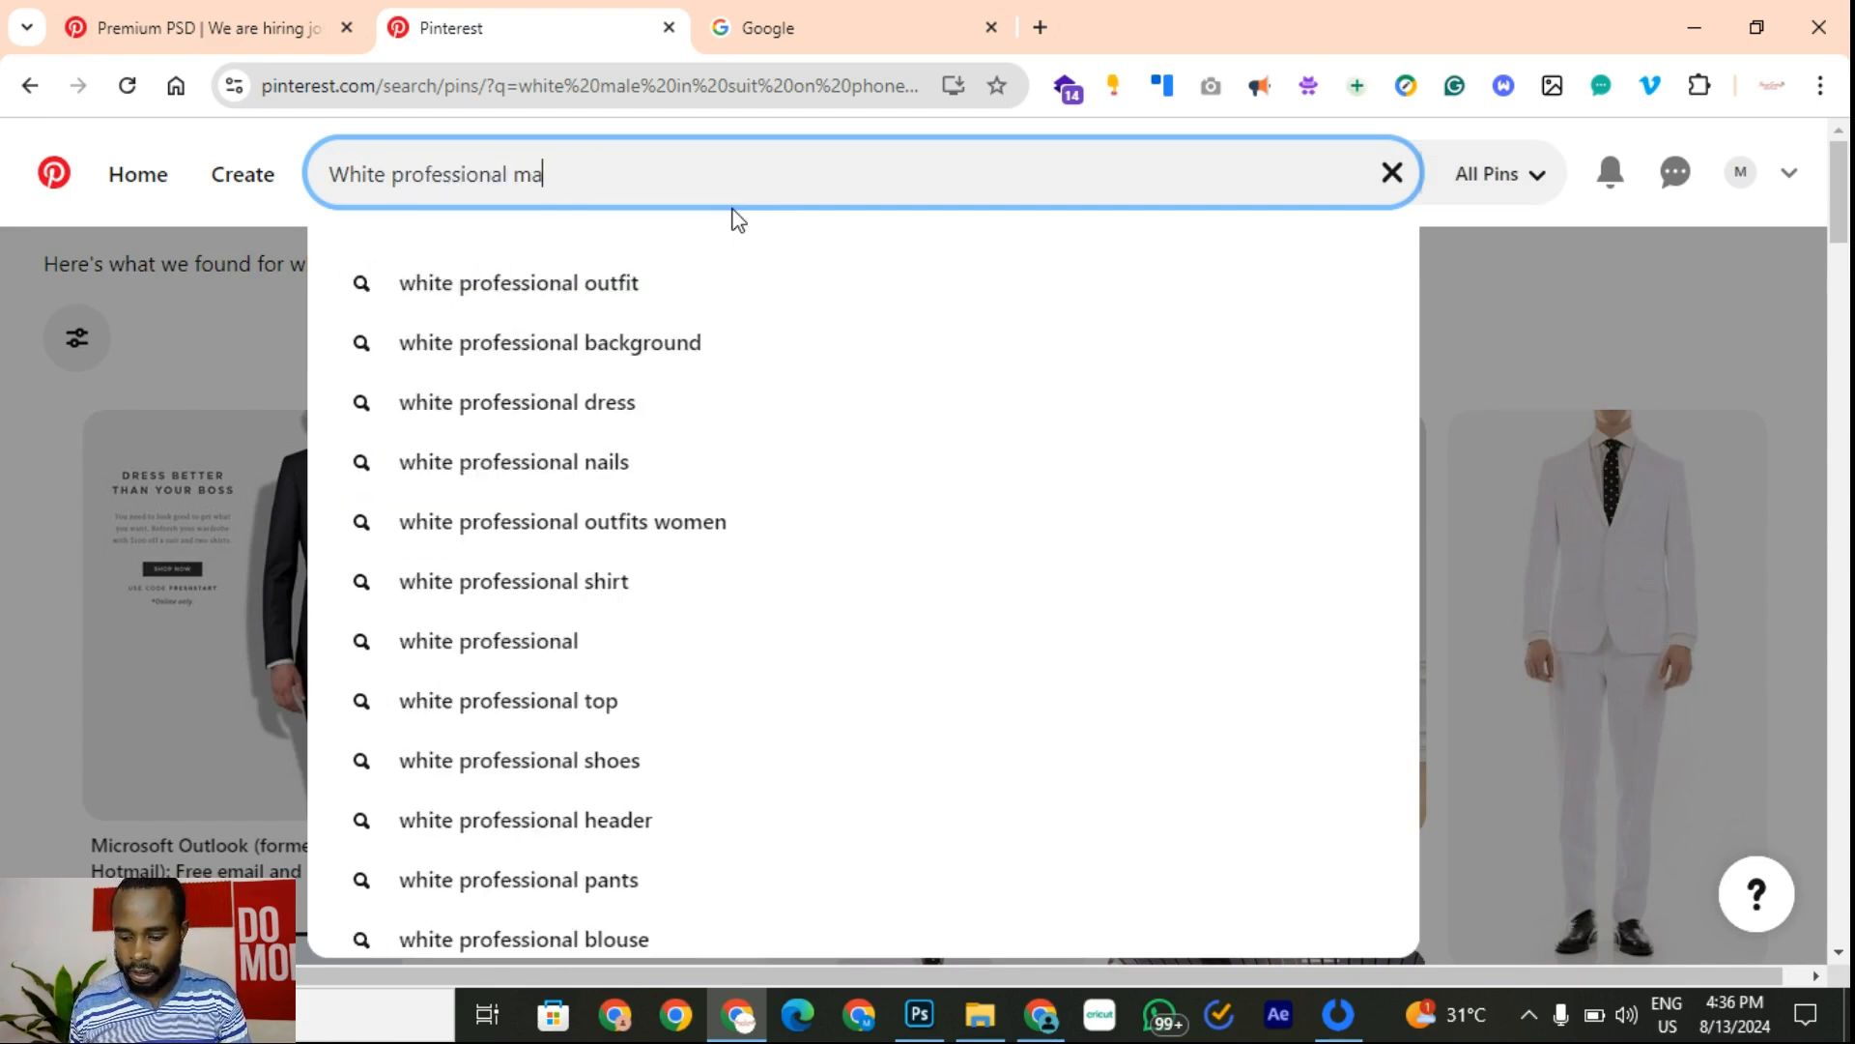
key("BackSpace")
key("BackSpace")
type("le")
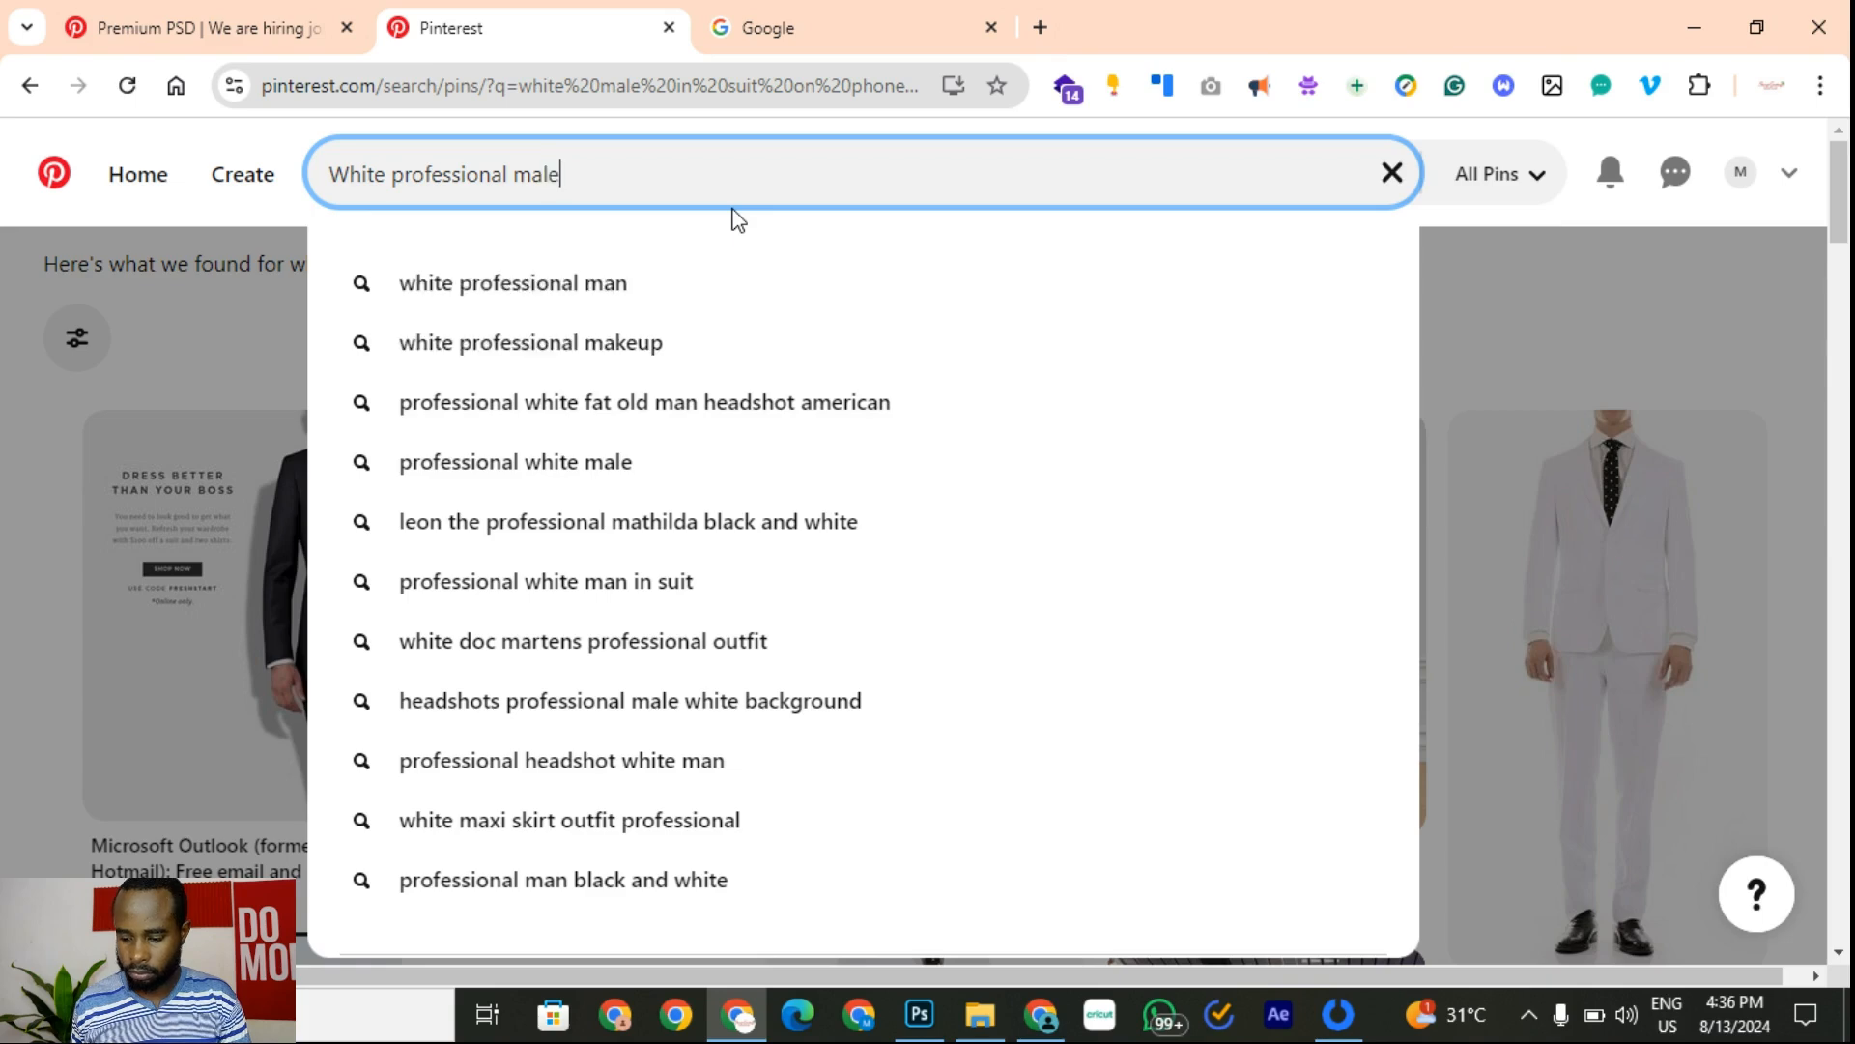
key("Return")
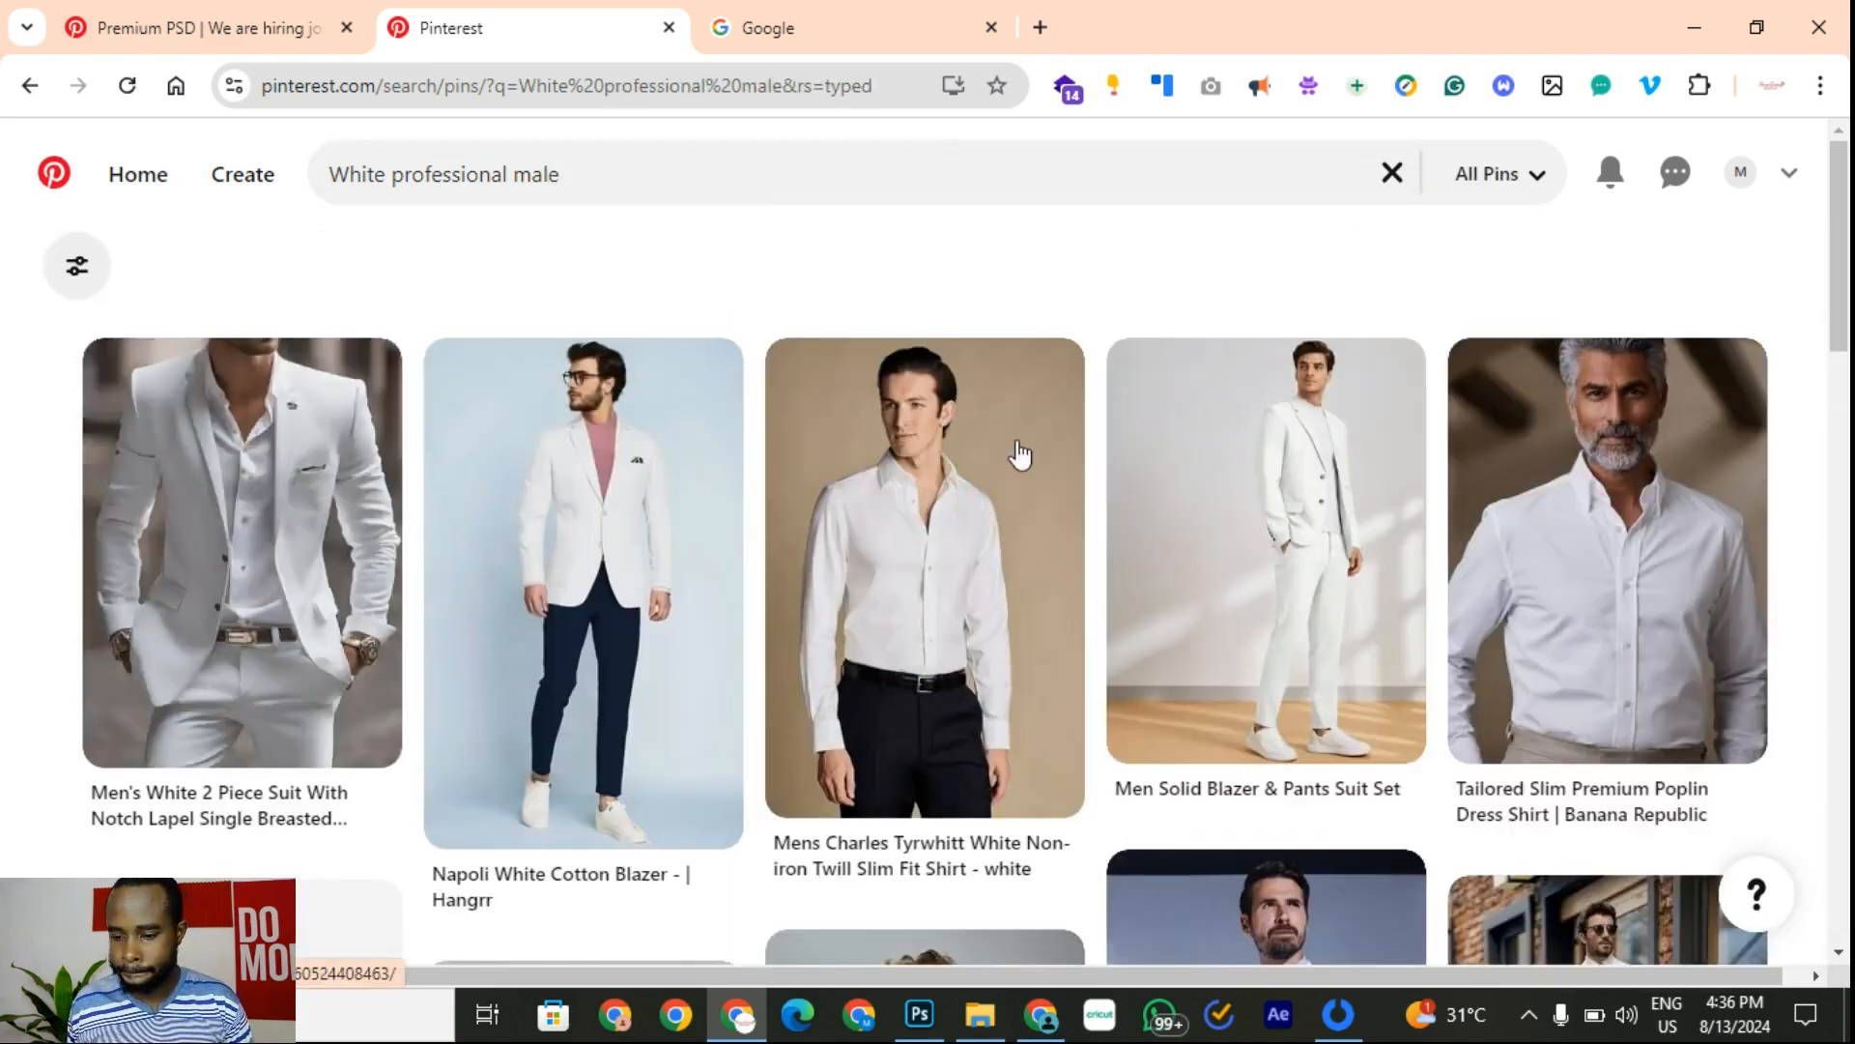
scroll(1213, 614, "down", 4)
scroll(855, 764, "down", 10)
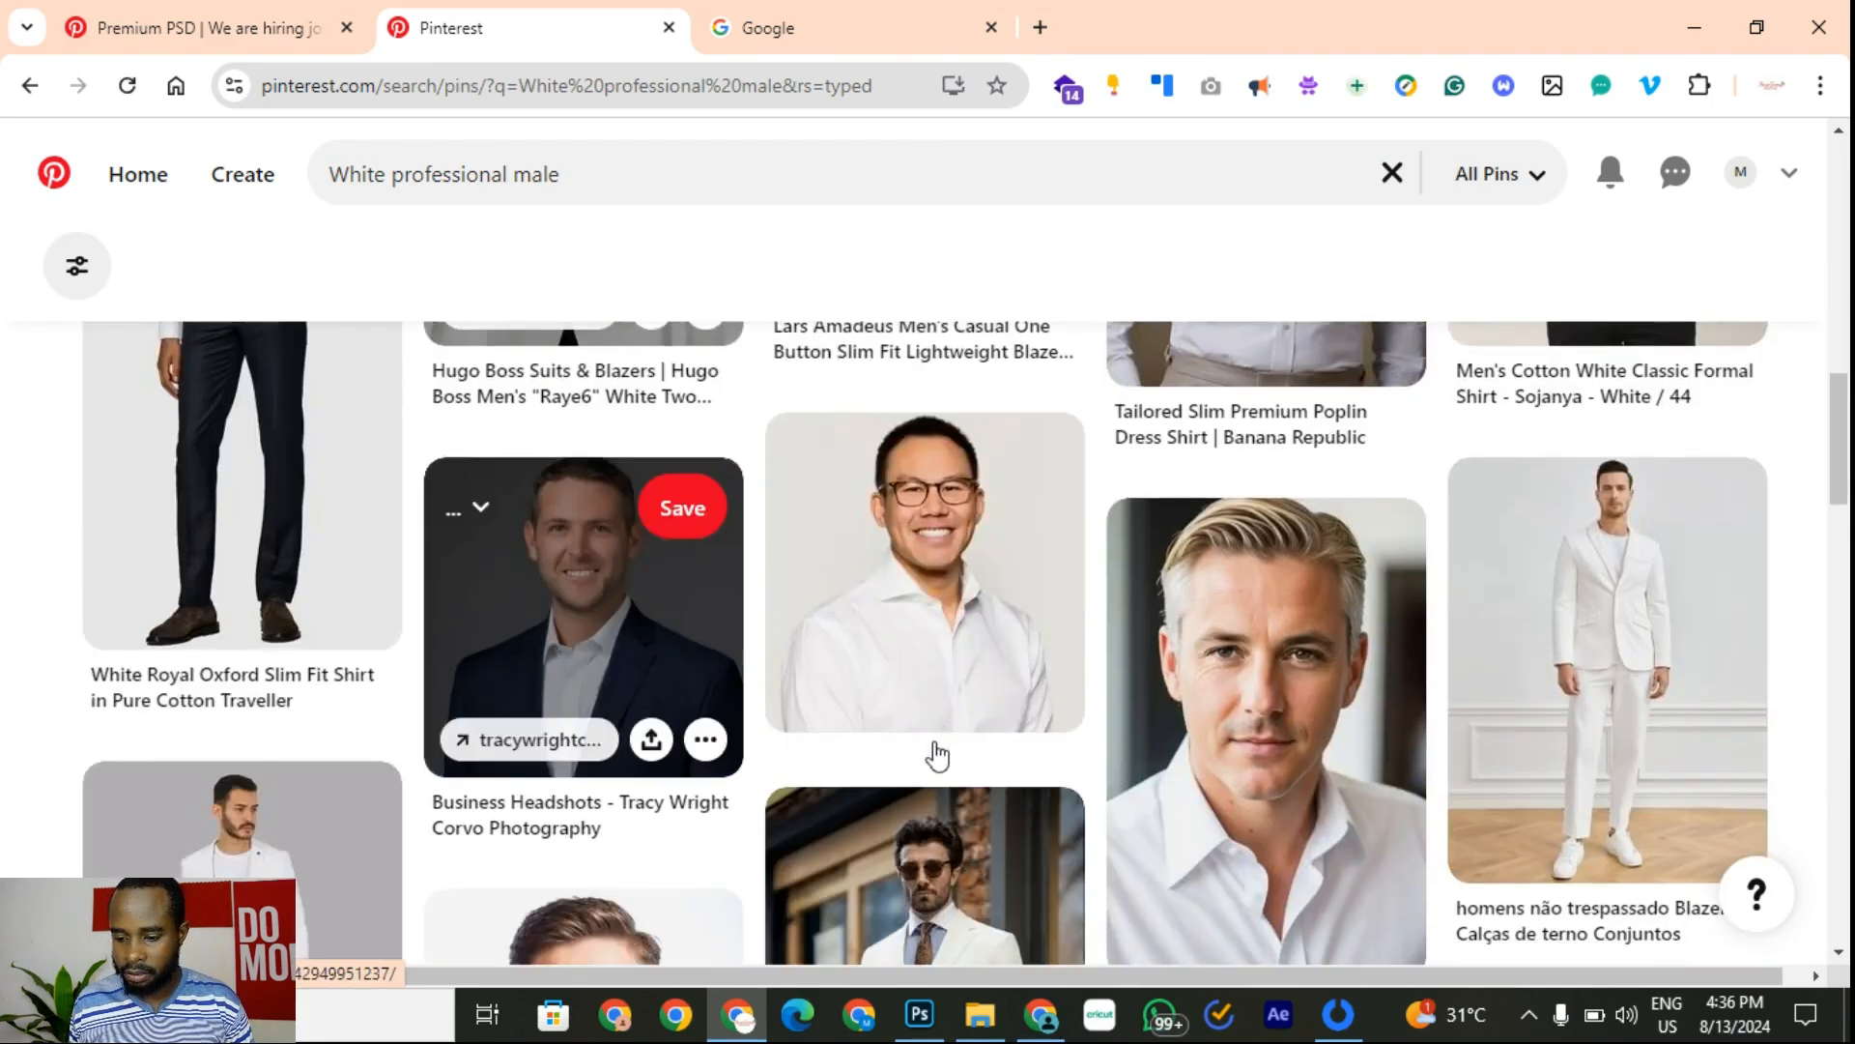
Step: Compare with the hiring template pin, then refine the search to 'White professional male marketing'
left_click(254, 24)
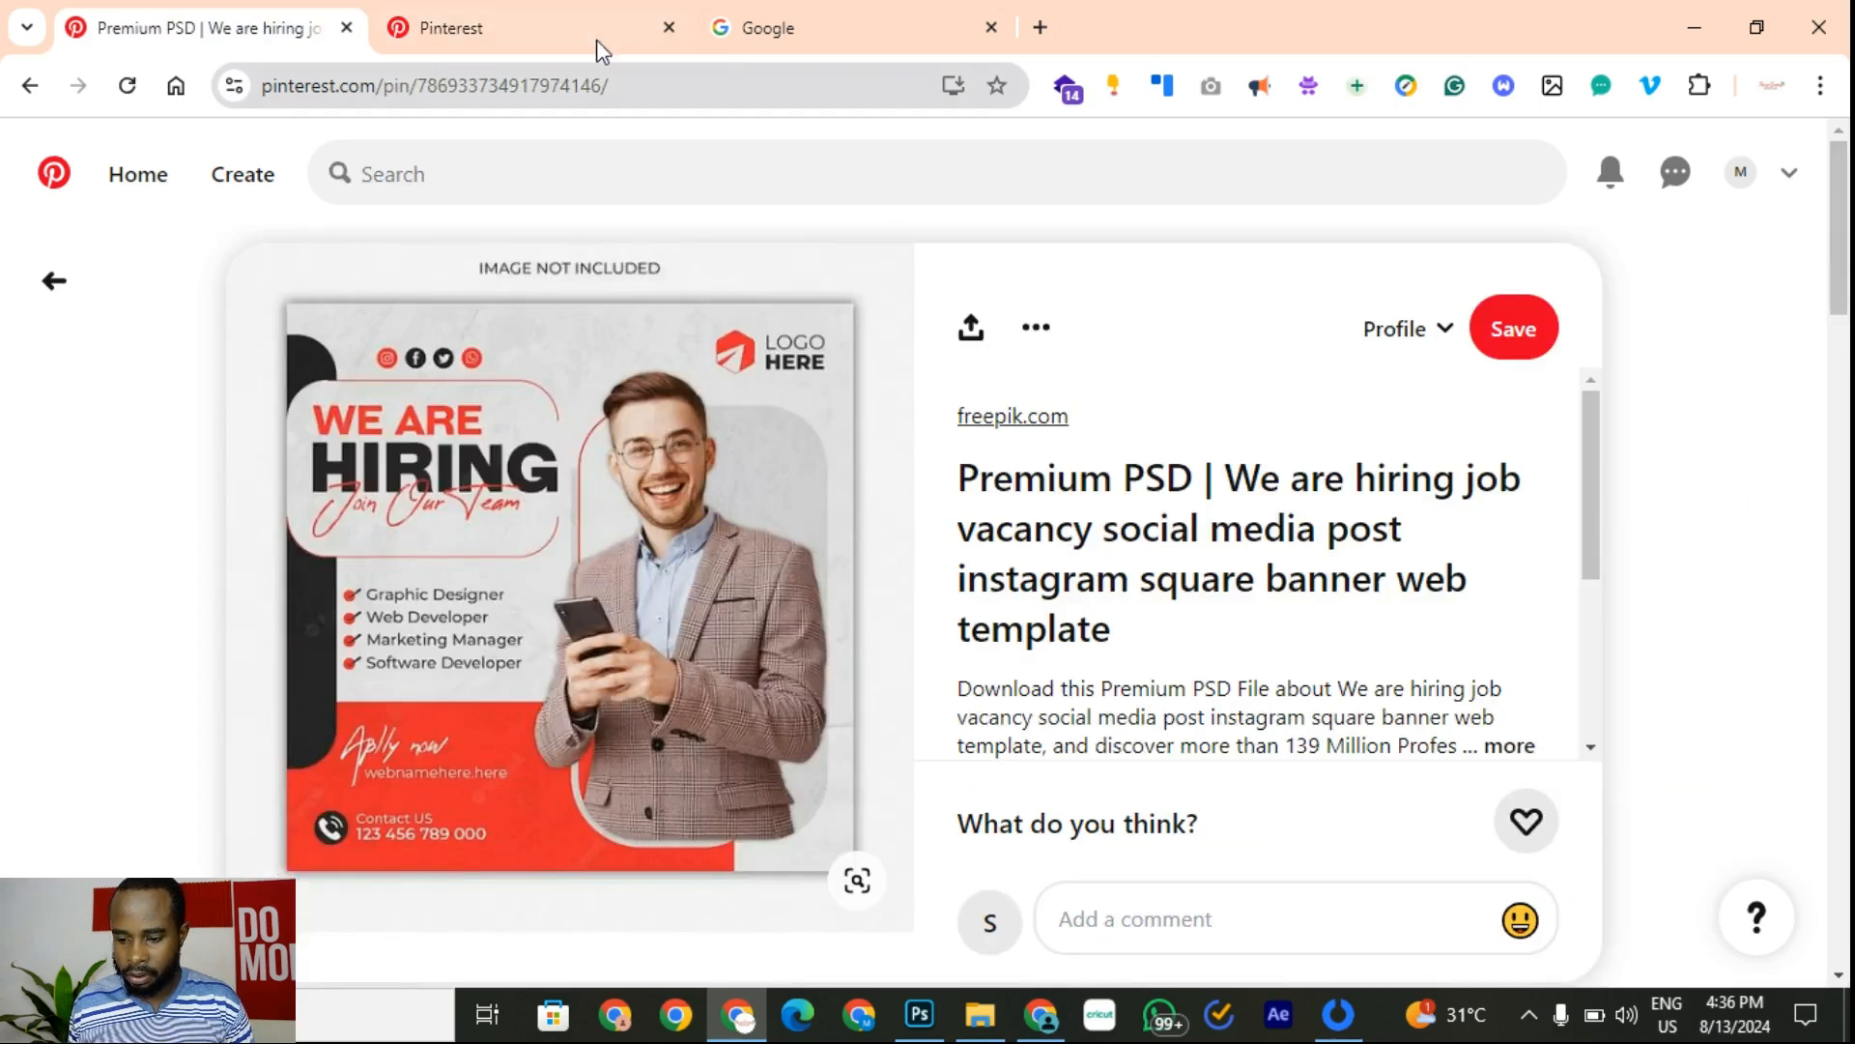
left_click(560, 32)
left_click(261, 29)
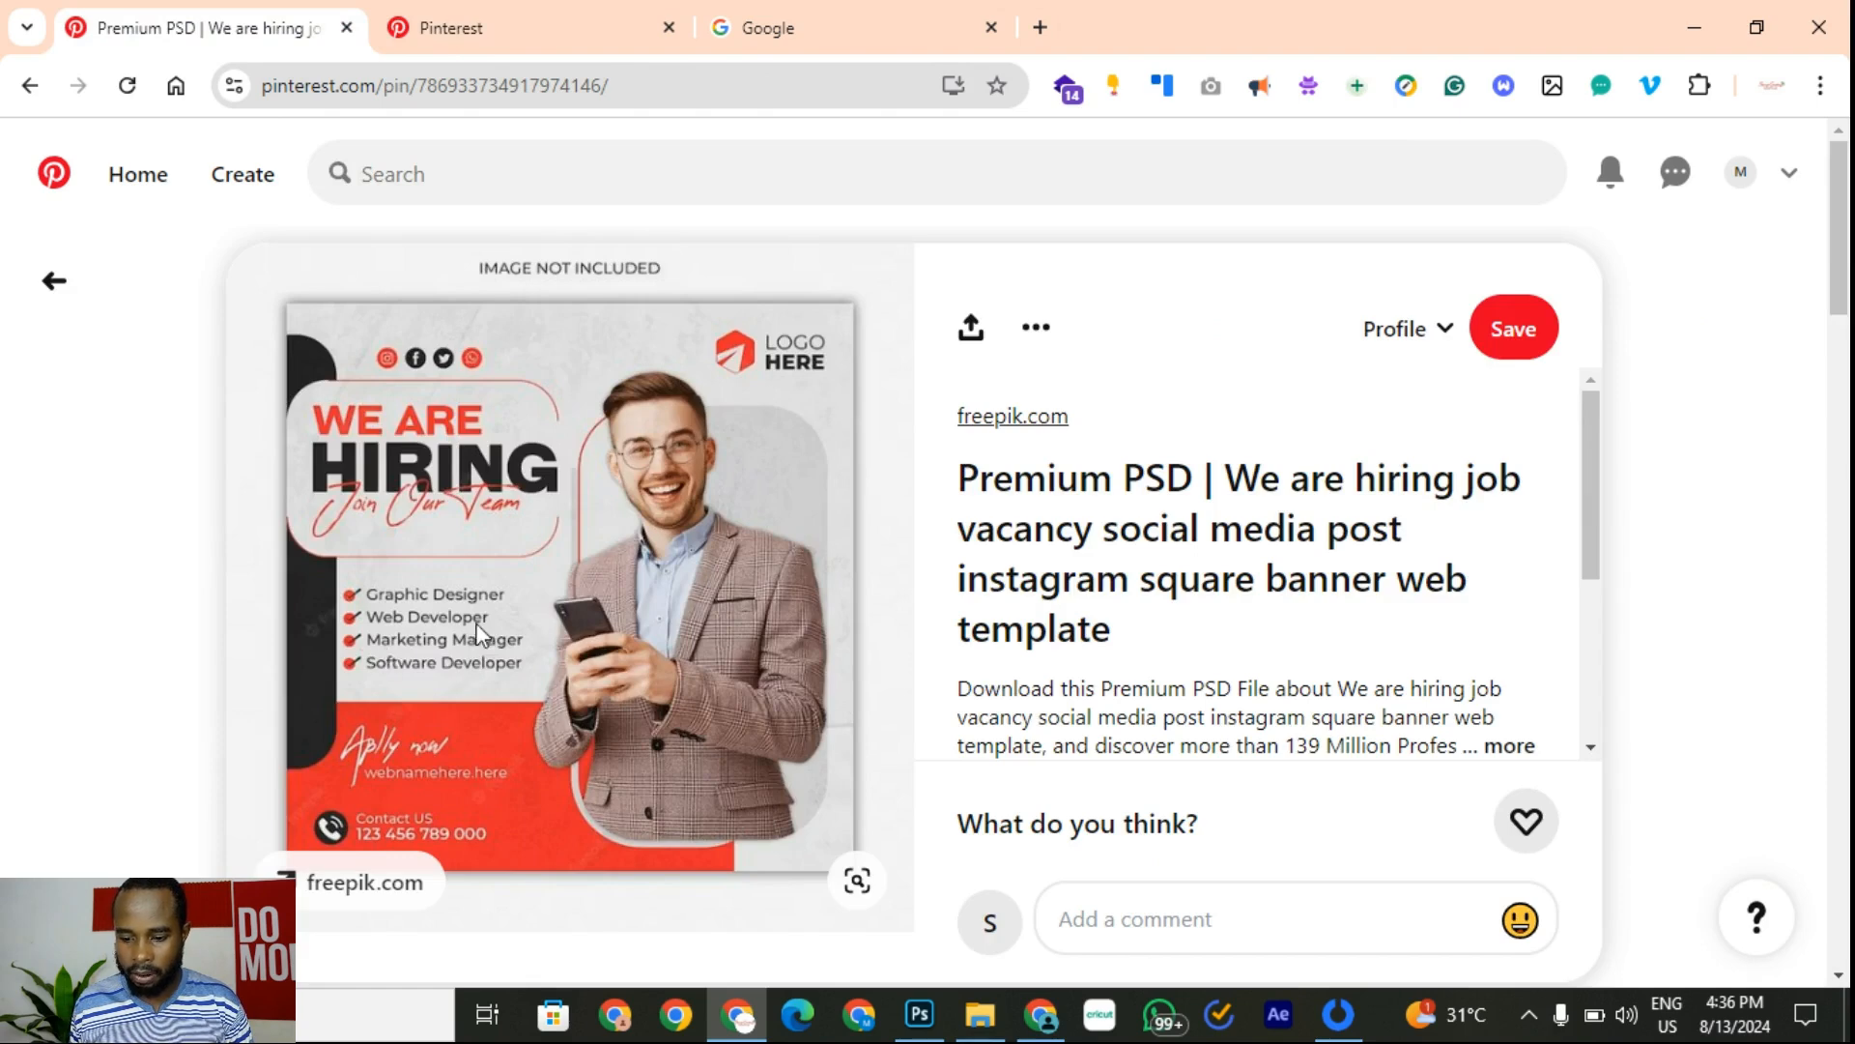
left_click(517, 19)
left_click(607, 183)
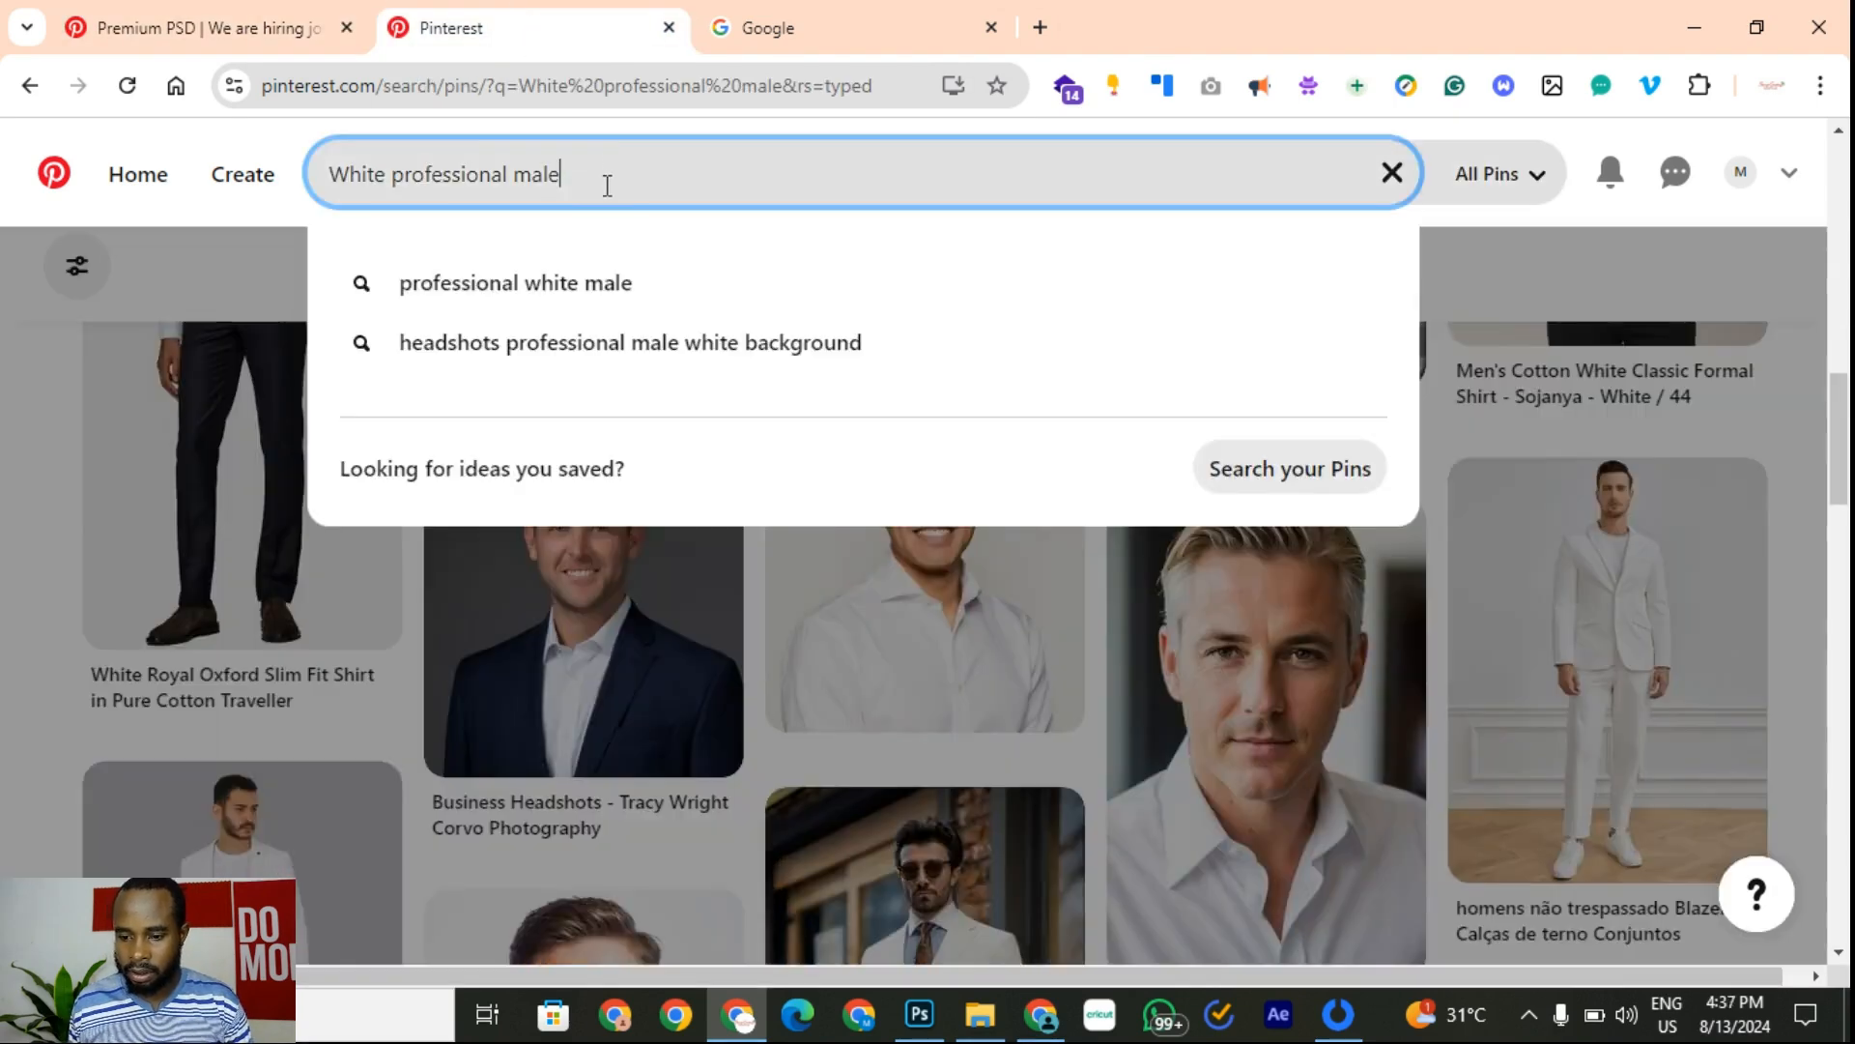
type("market")
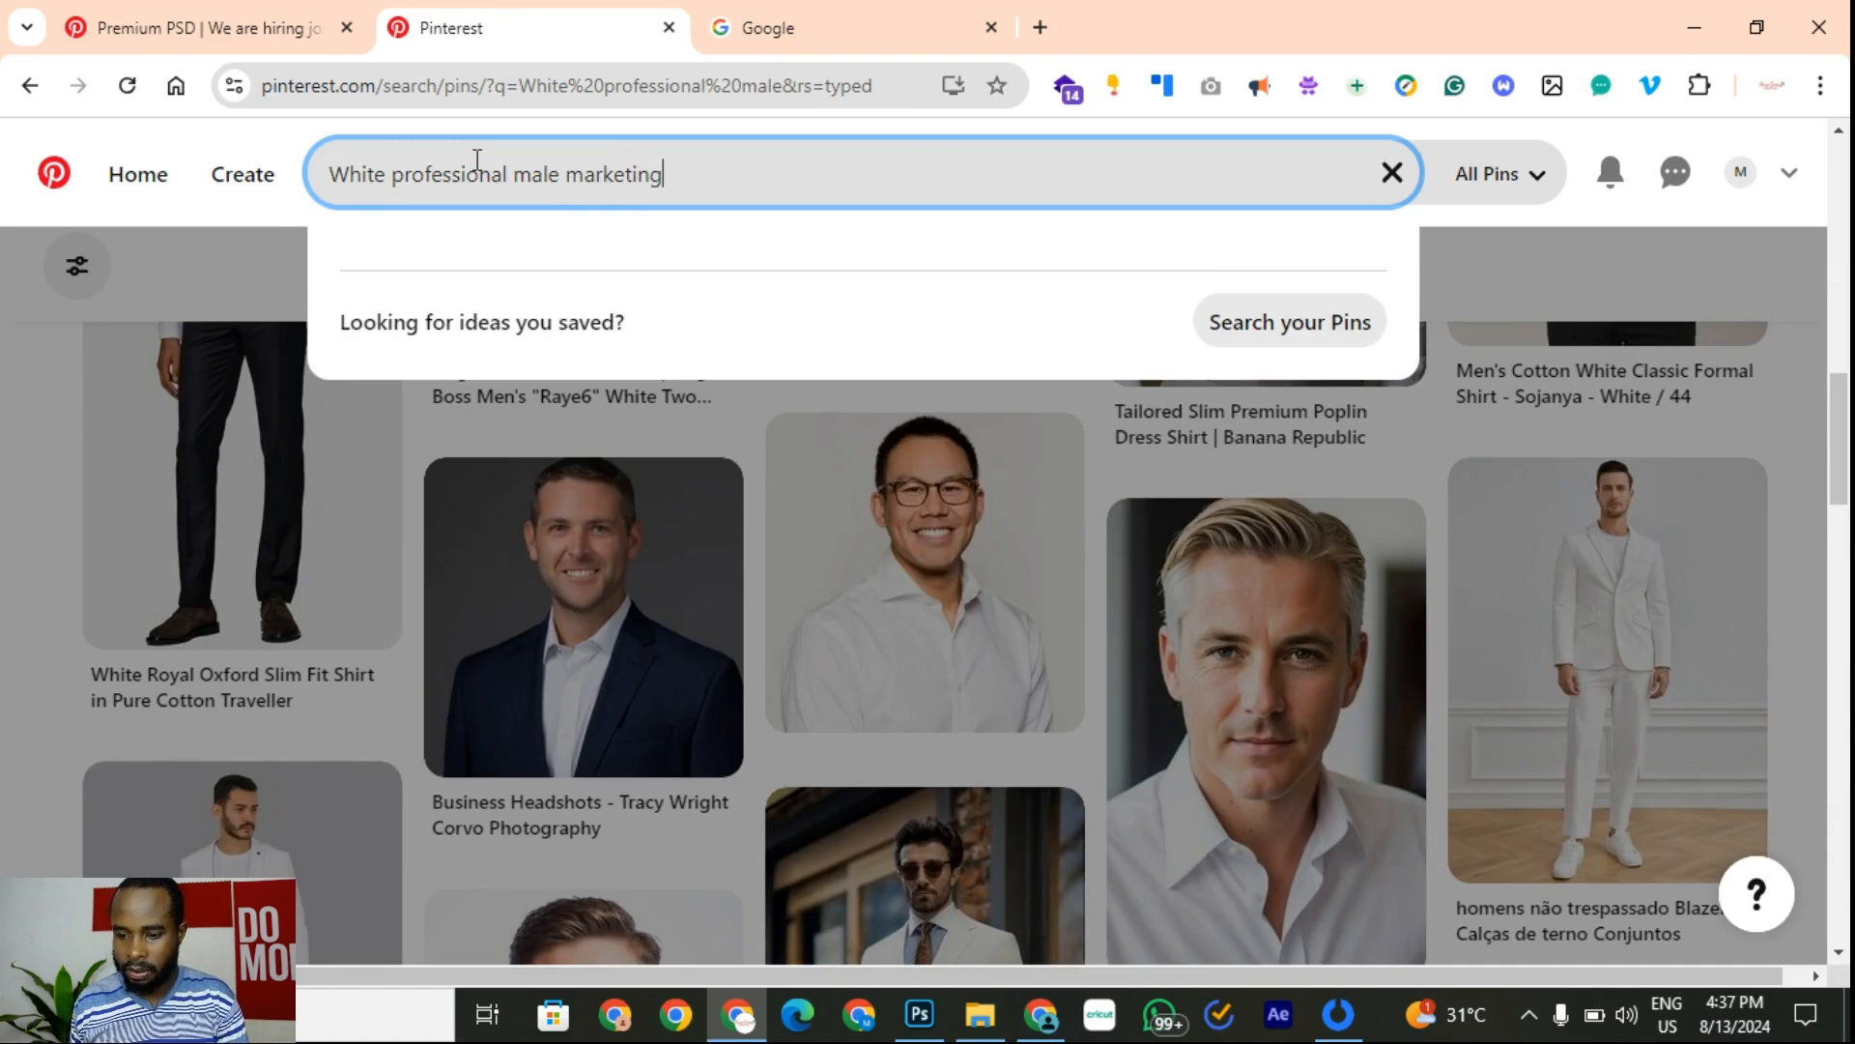
type("ing")
key("Return")
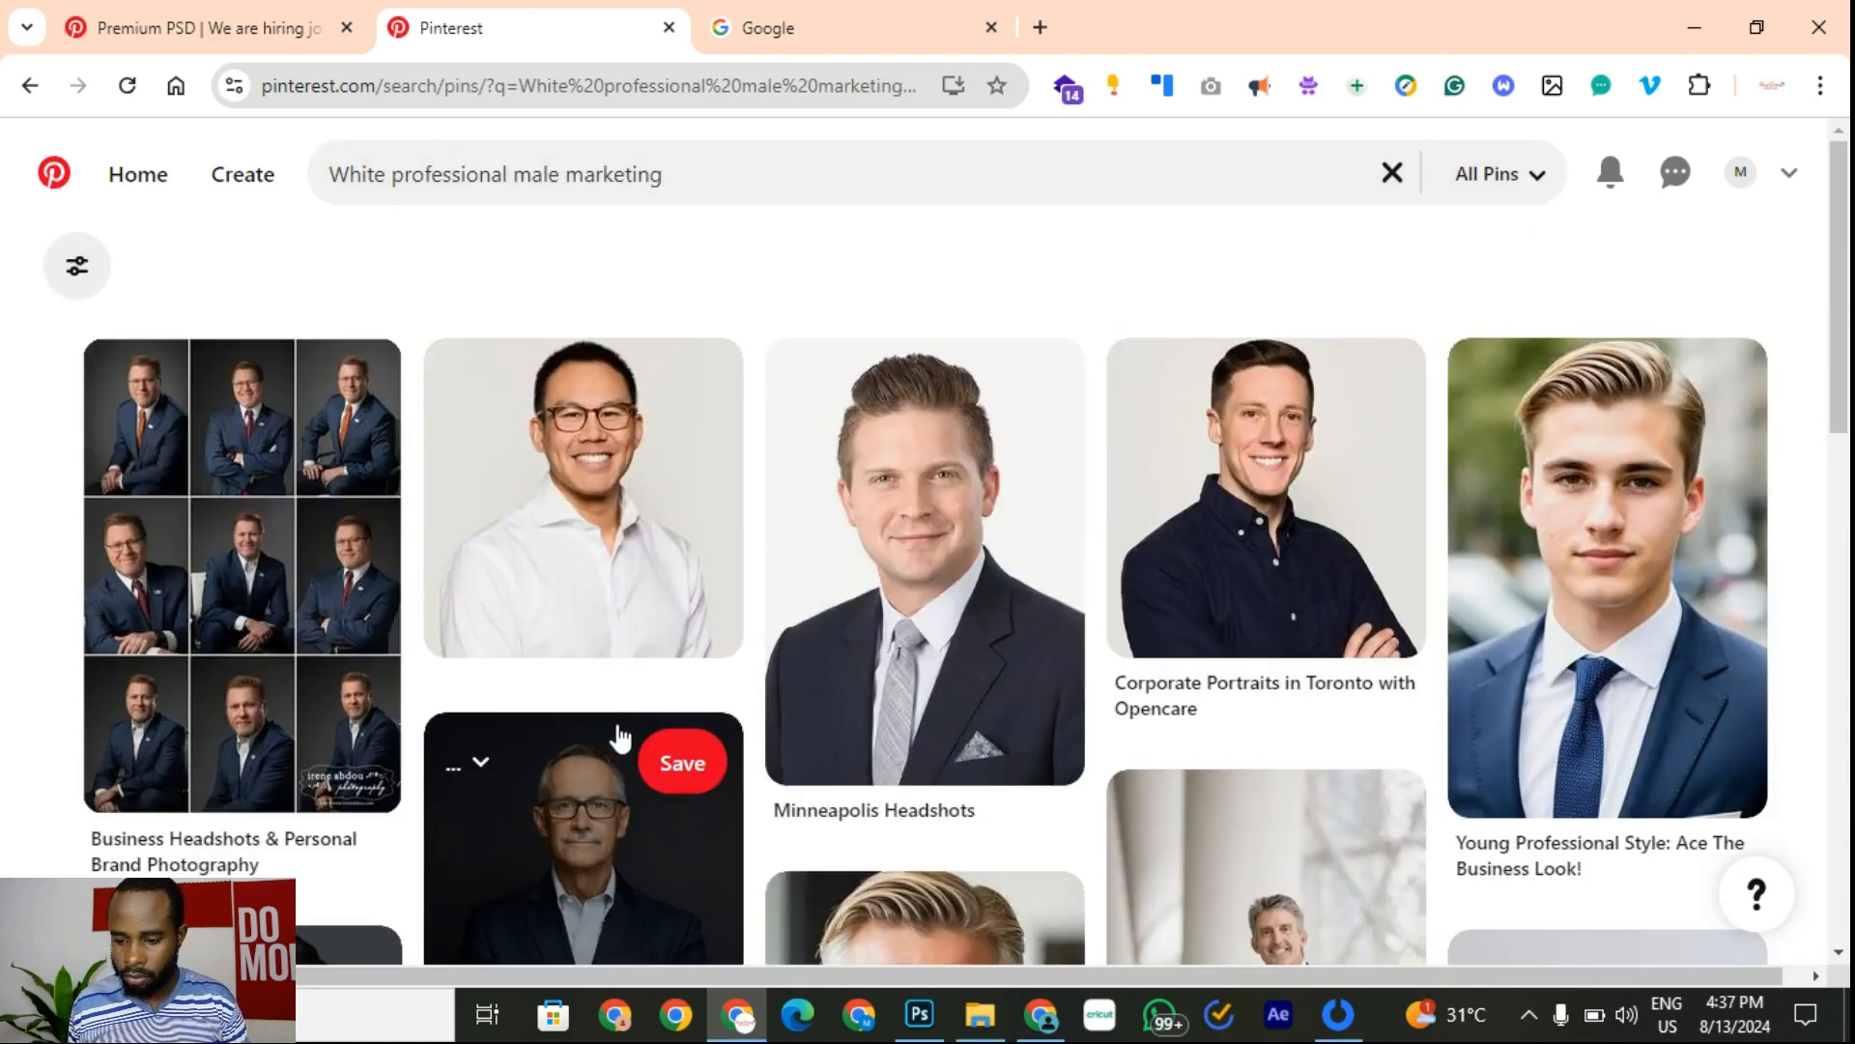
scroll(1265, 495, "down", 8)
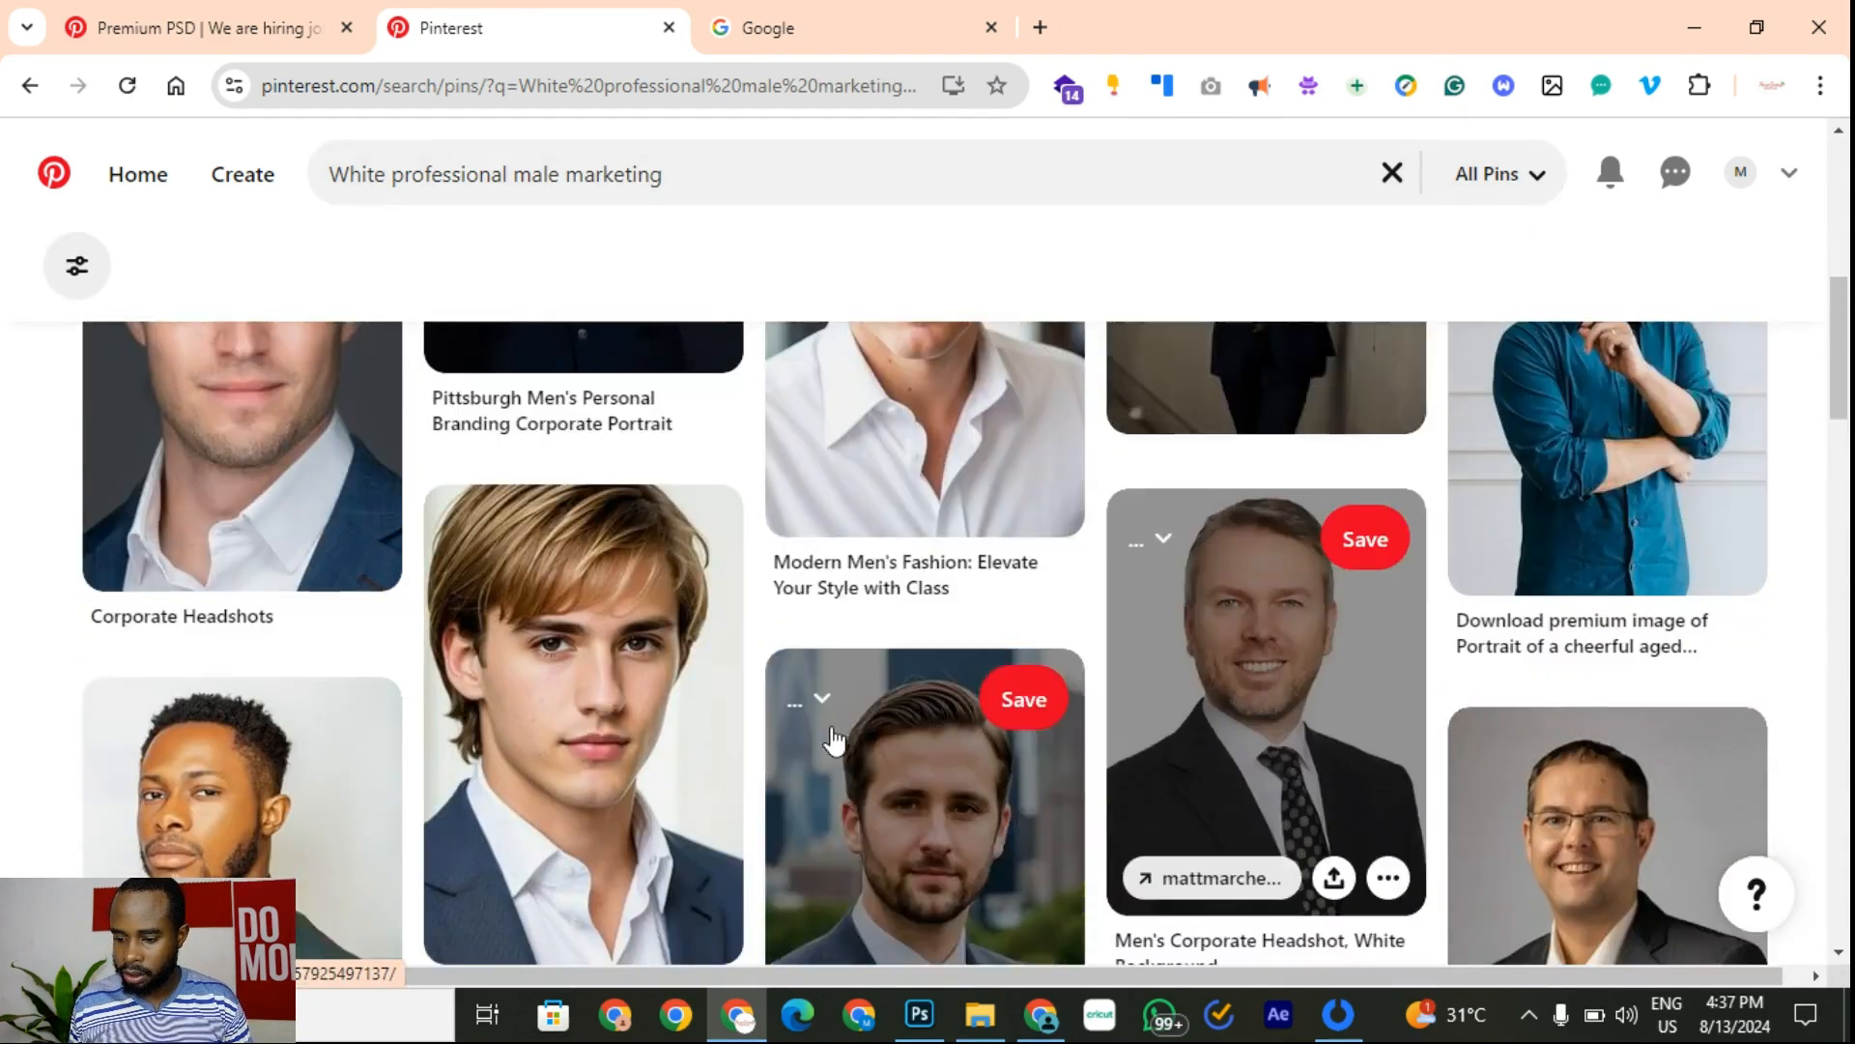
scroll(834, 741, "down", 3)
scroll(984, 749, "down", 6)
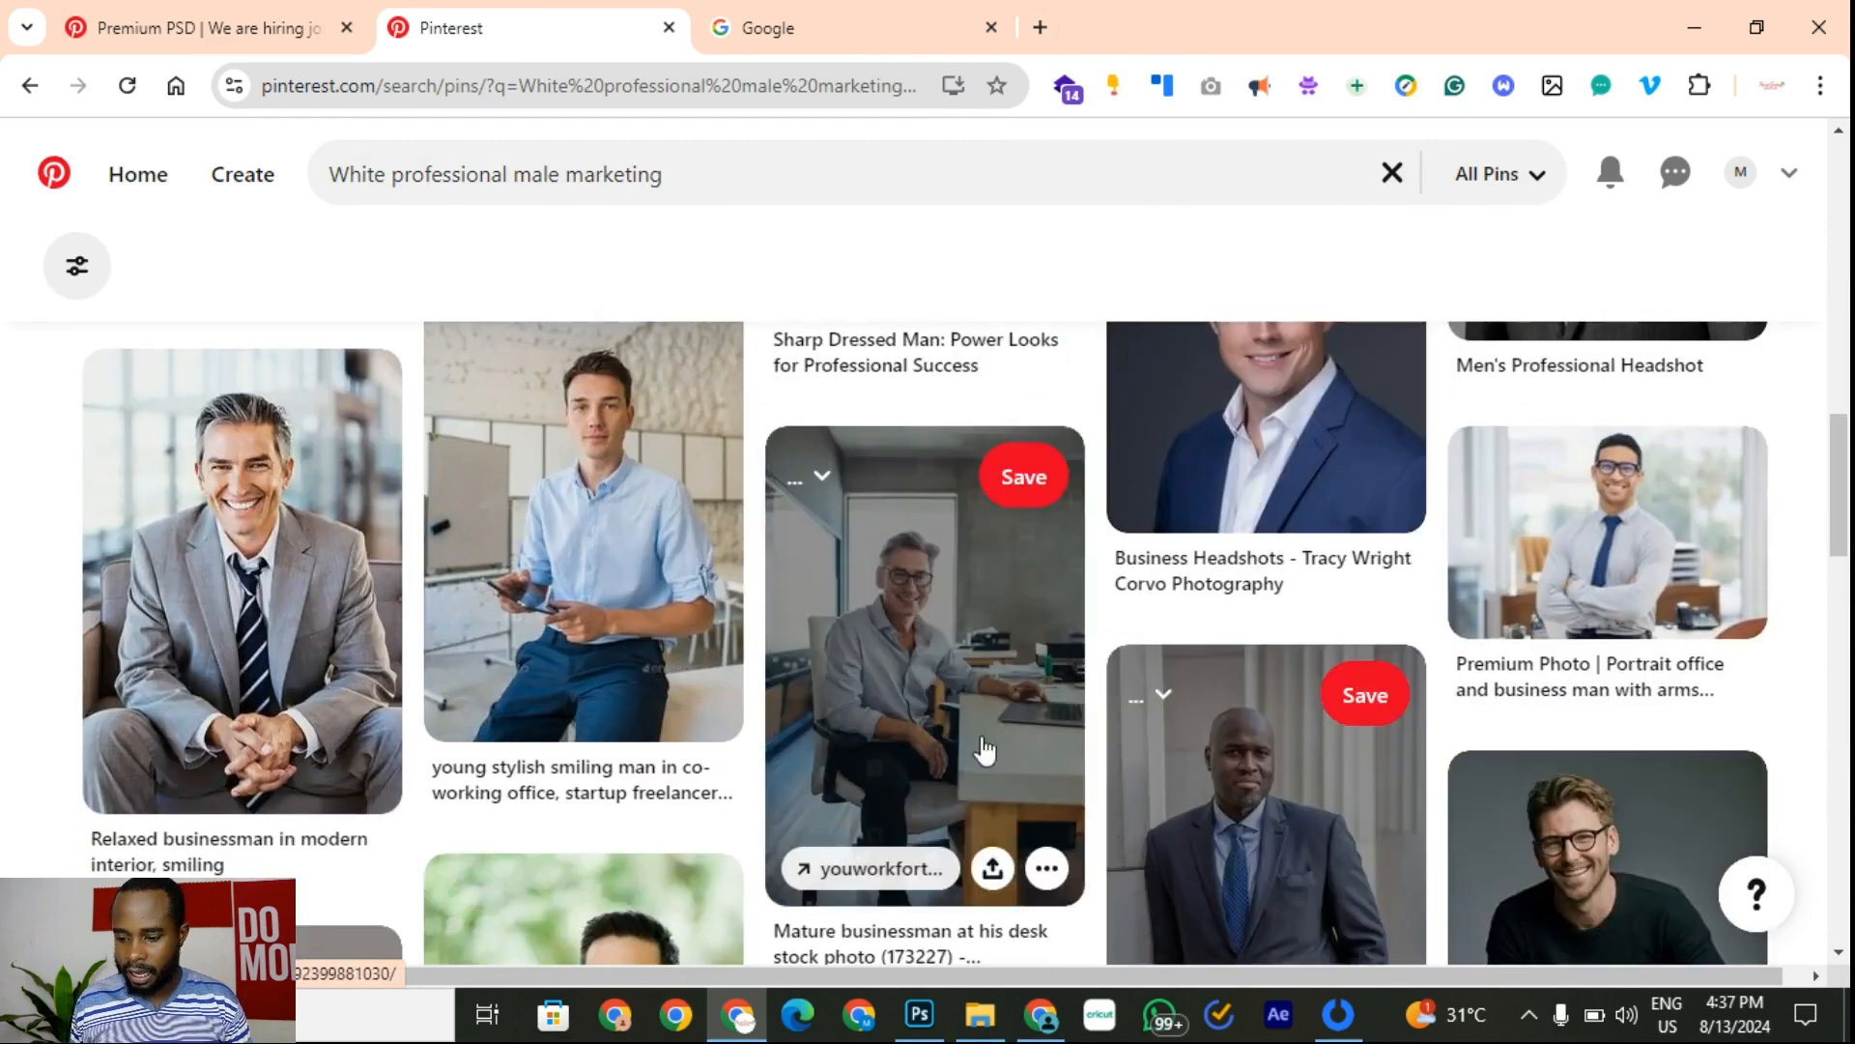
scroll(976, 744, "up", 2)
scroll(865, 655, "down", 3)
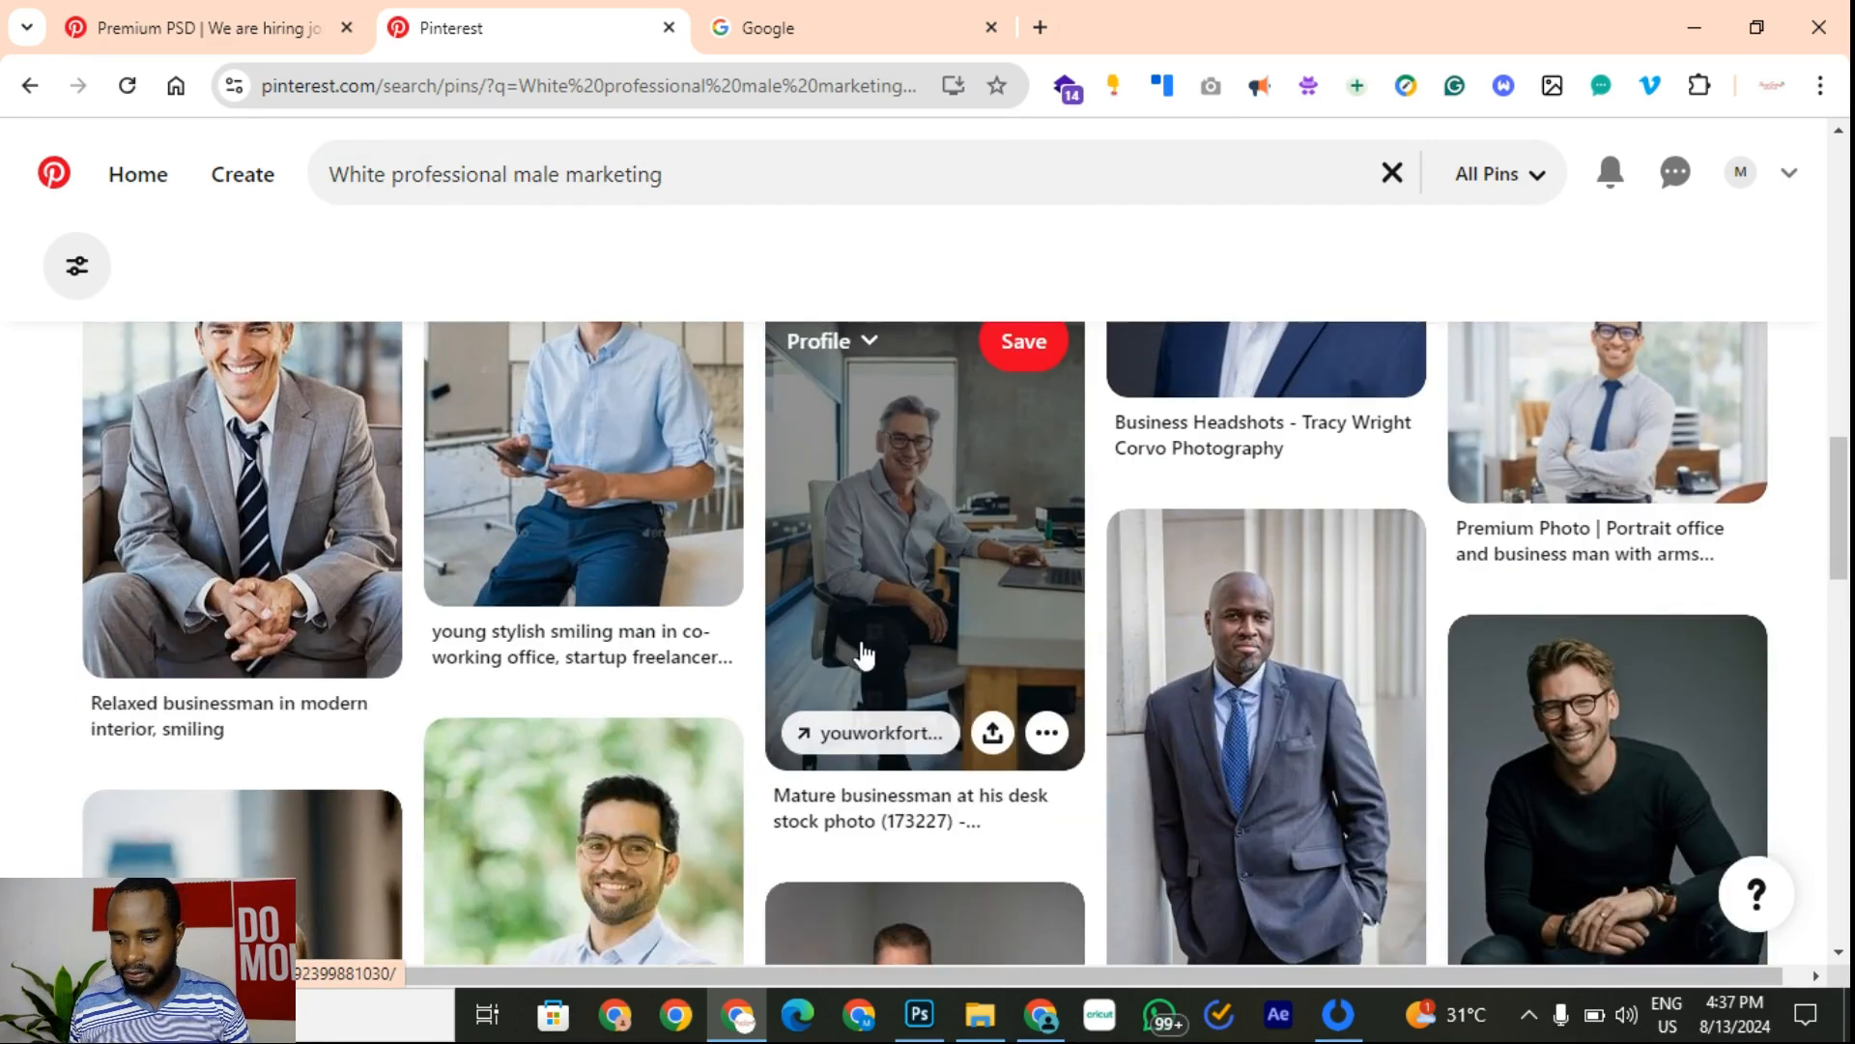
Step: Open the bald man in a suit pin, then the grey check suit pin, scrolling related results
left_click(1229, 729)
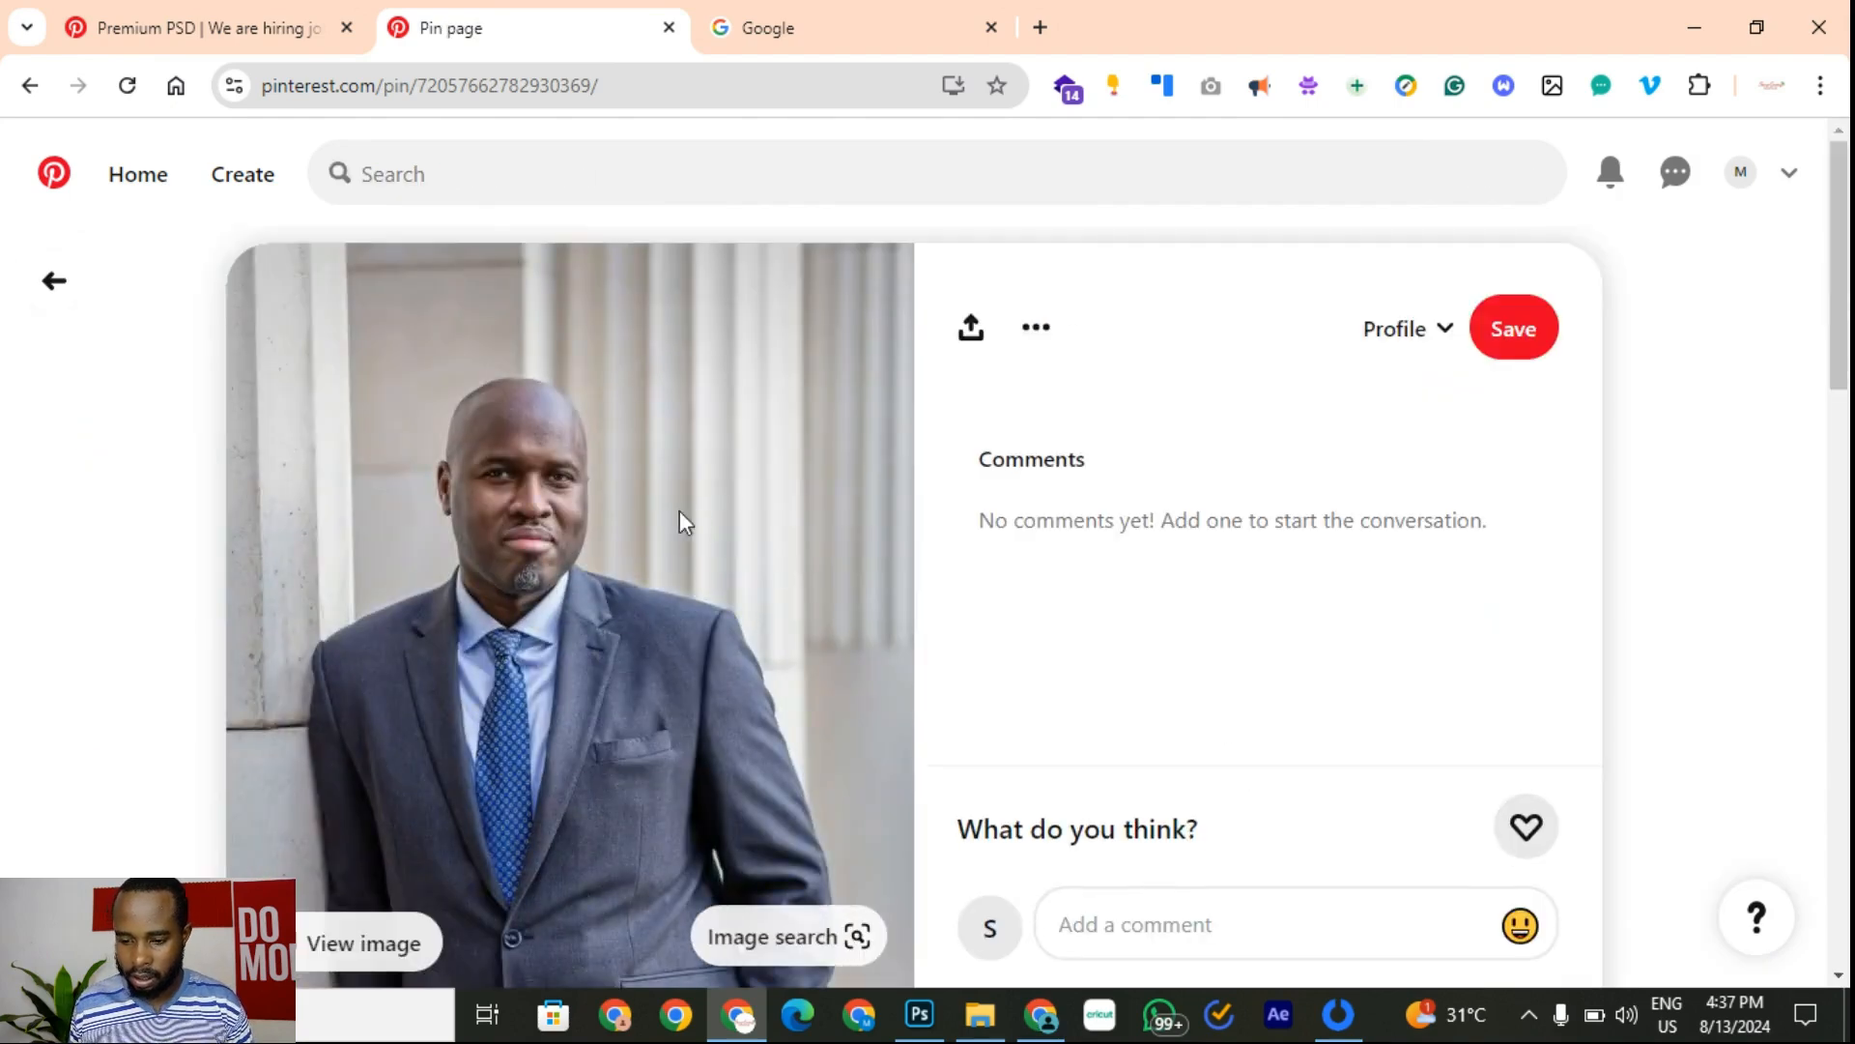
scroll(680, 512, "down", 5)
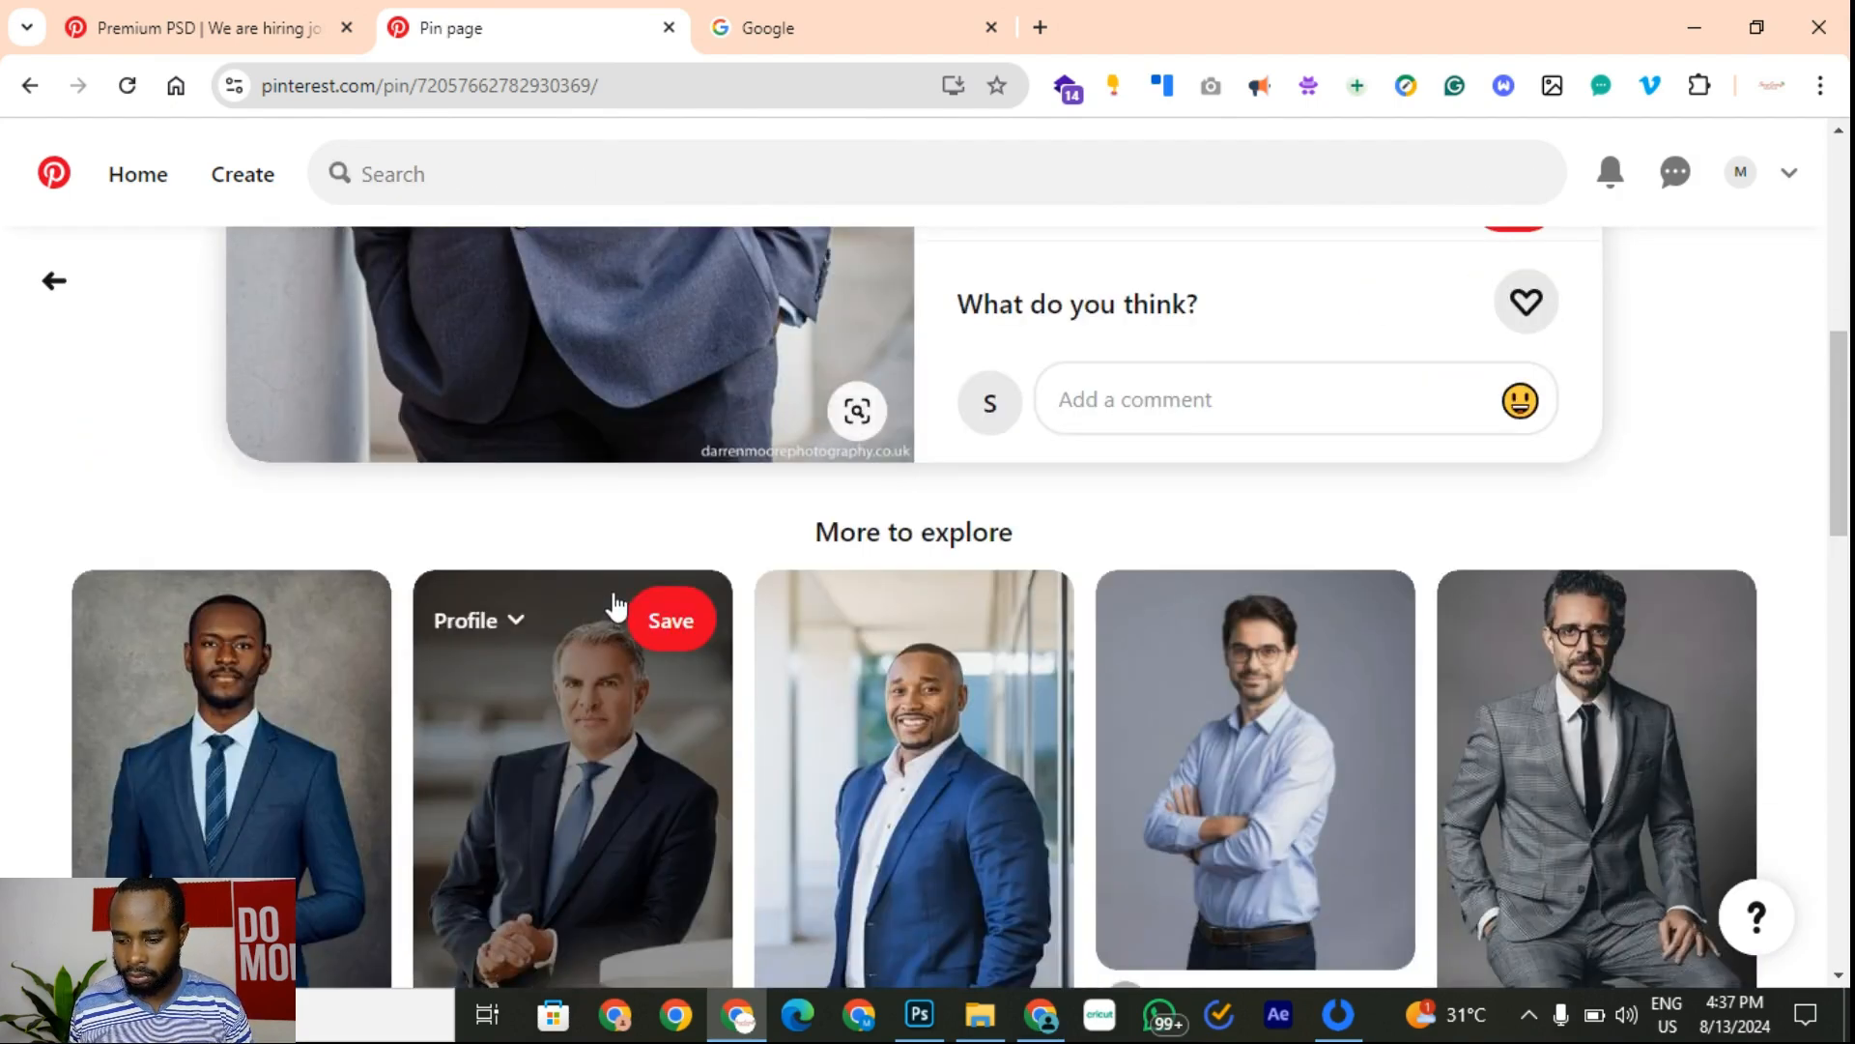
scroll(618, 579, "up", 5)
scroll(724, 555, "down", 2)
scroll(727, 554, "up", 1)
scroll(725, 553, "down", 2)
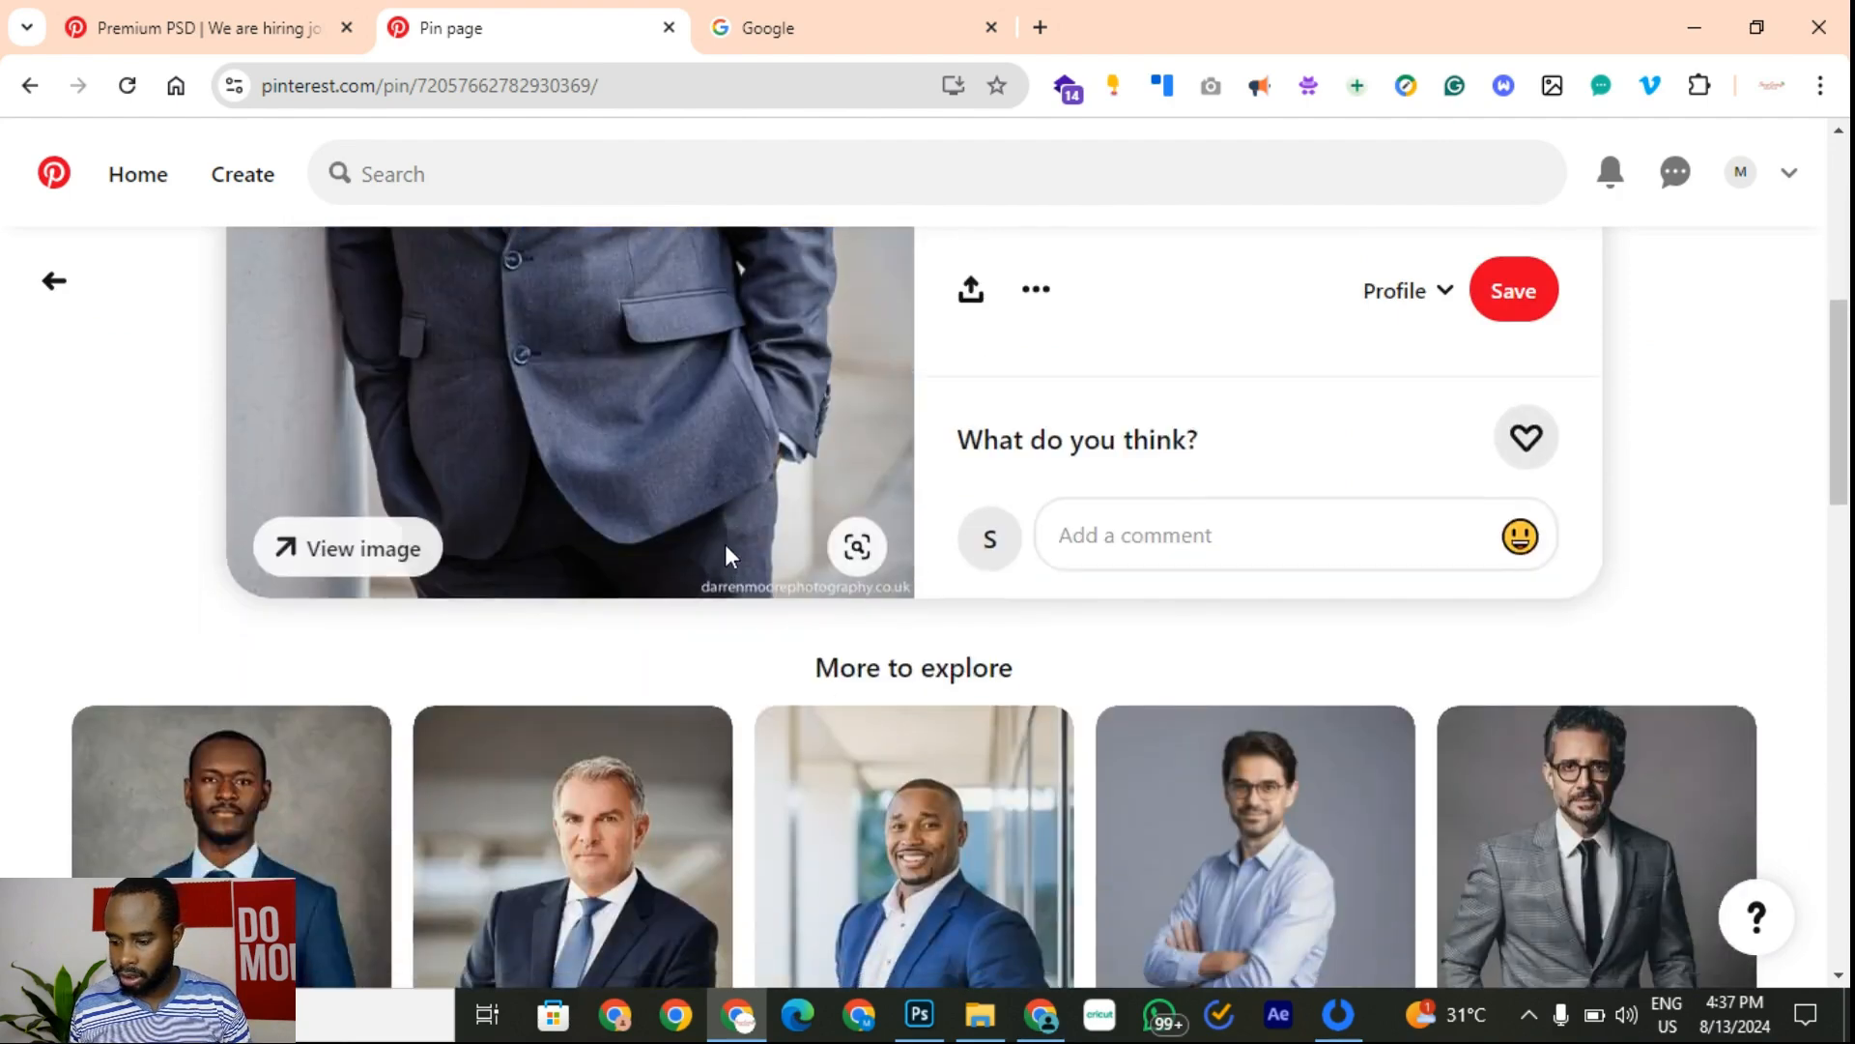
scroll(725, 543, "down", 1)
left_click(1607, 779)
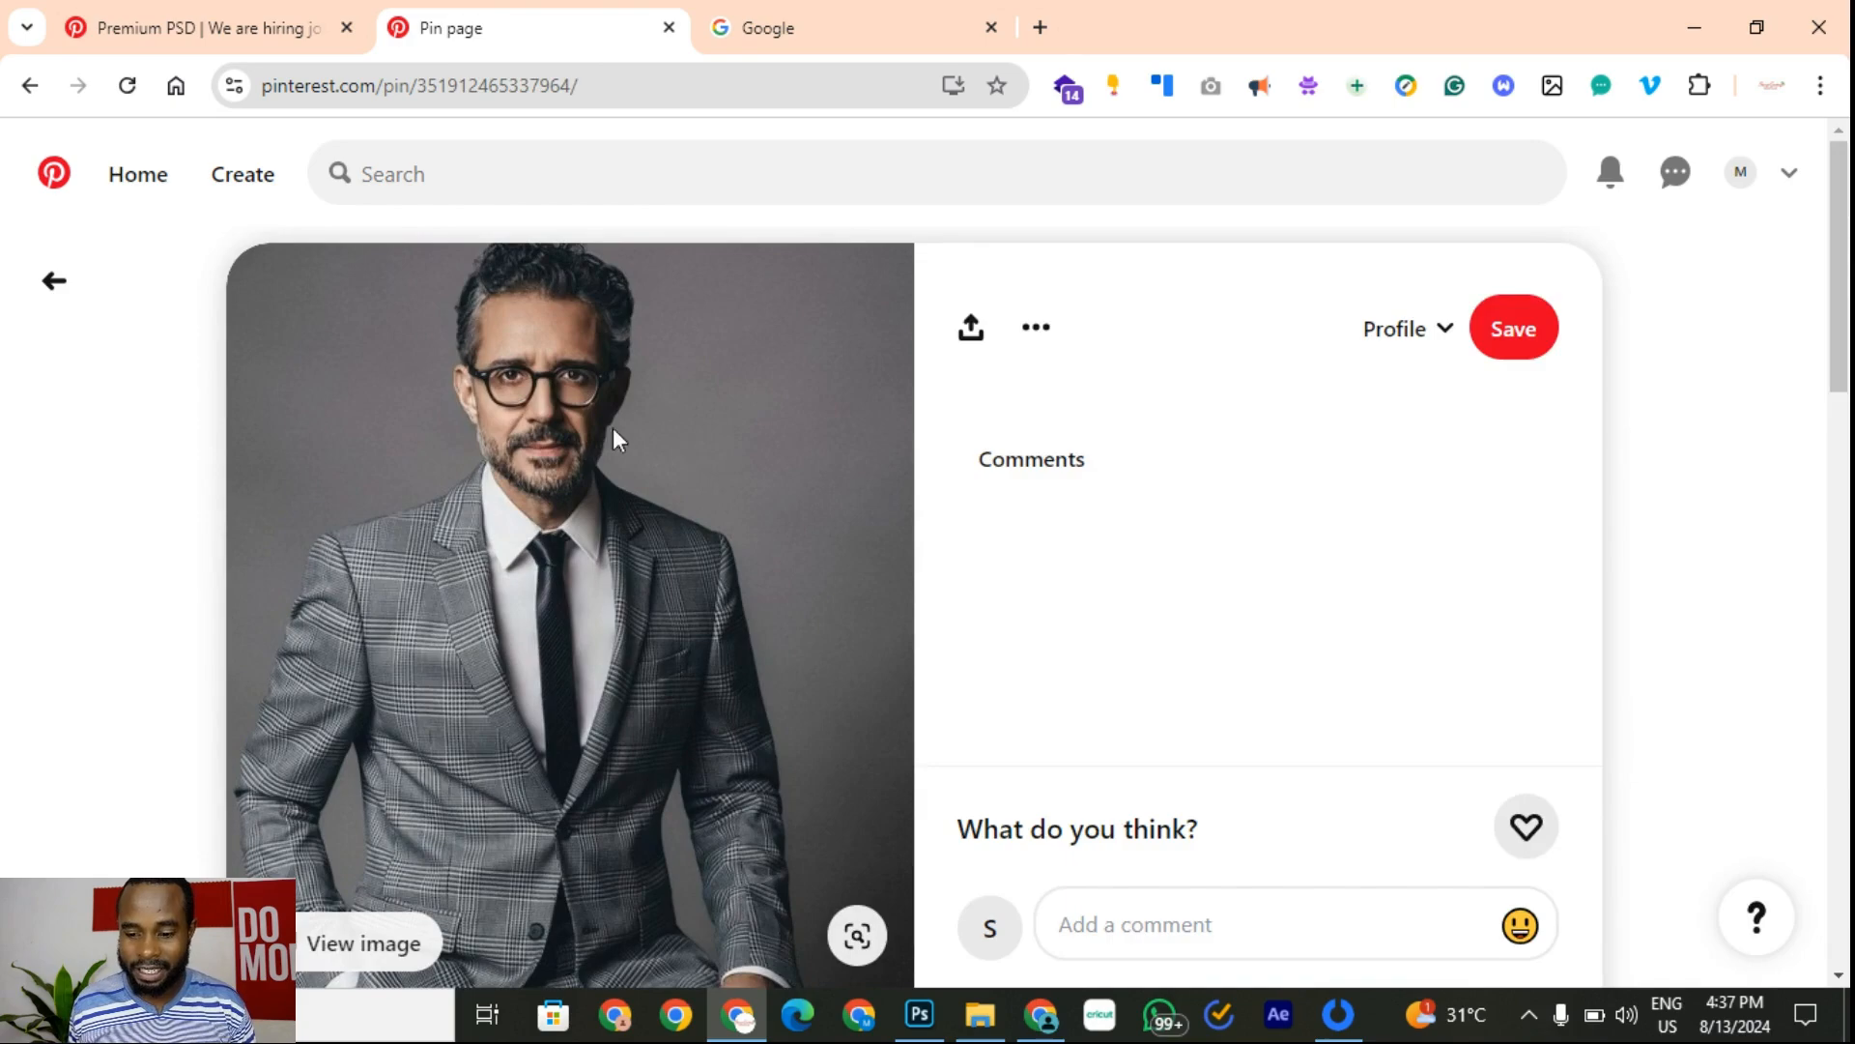
scroll(576, 433, "down", 3)
scroll(384, 512, "down", 5)
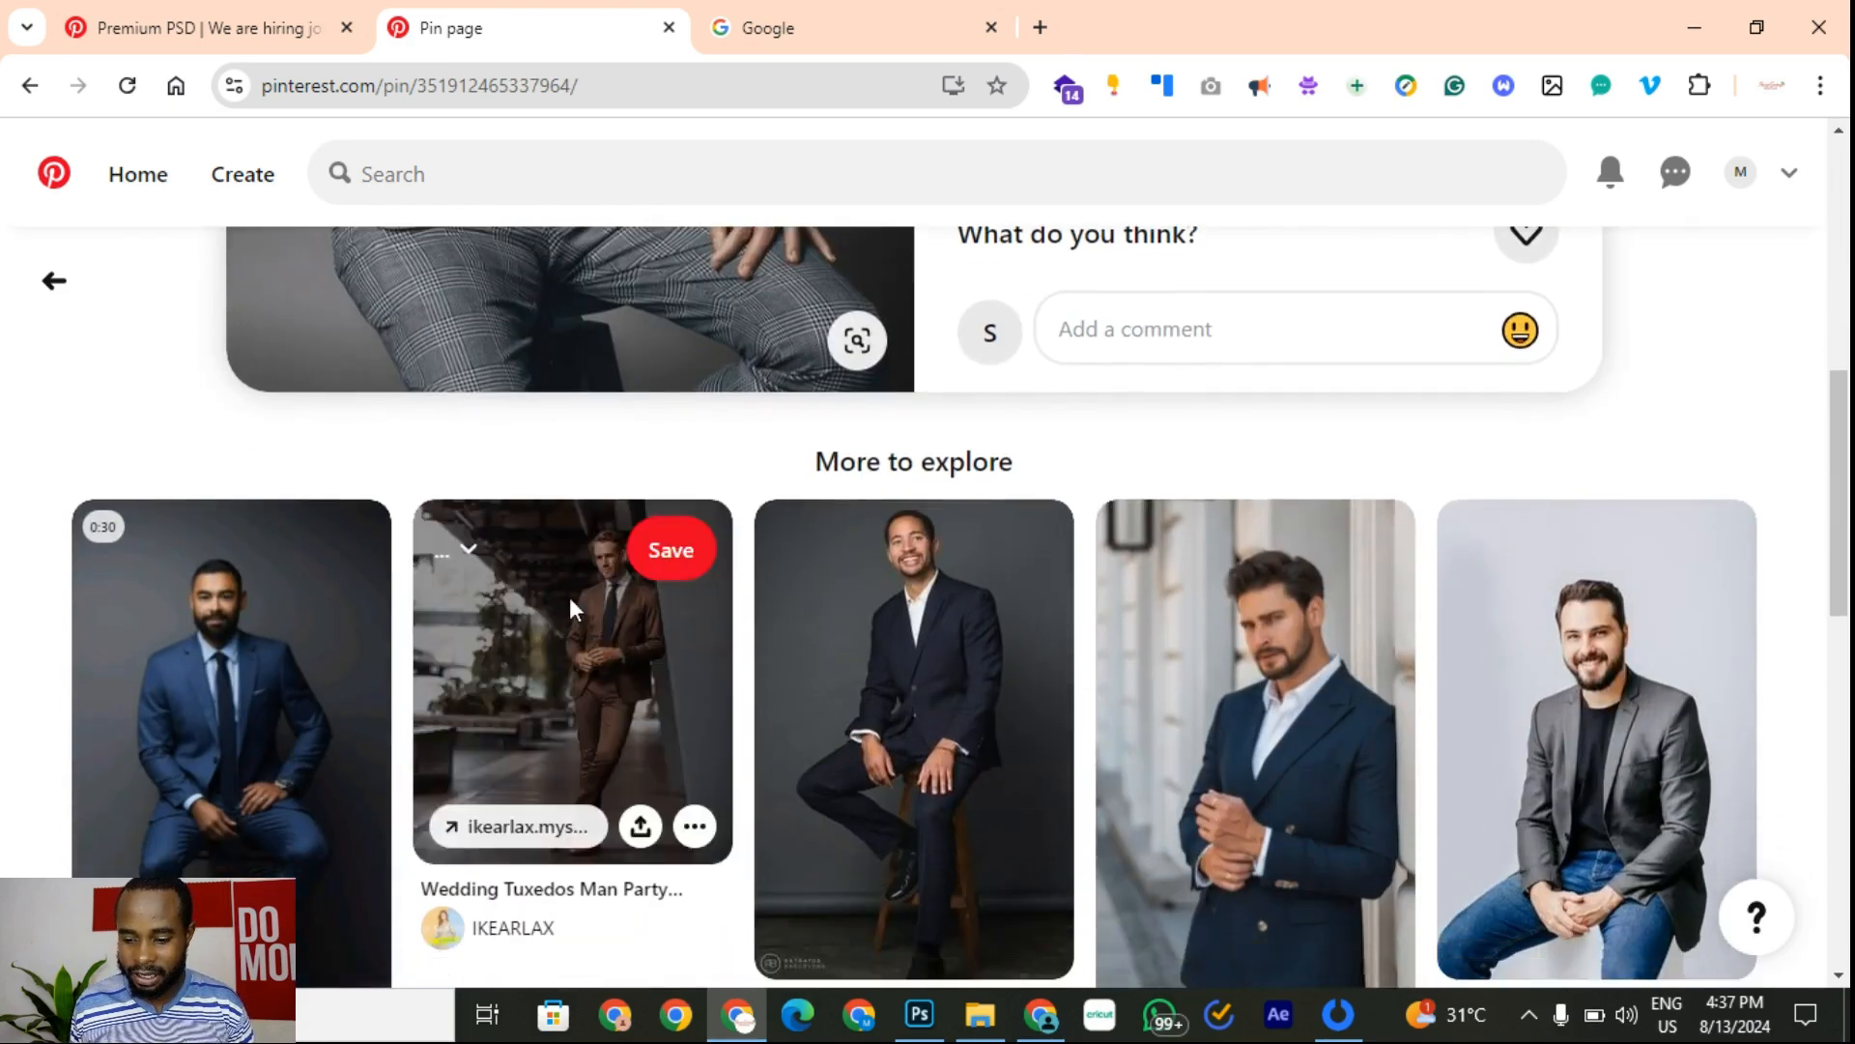
scroll(538, 687, "up", 6)
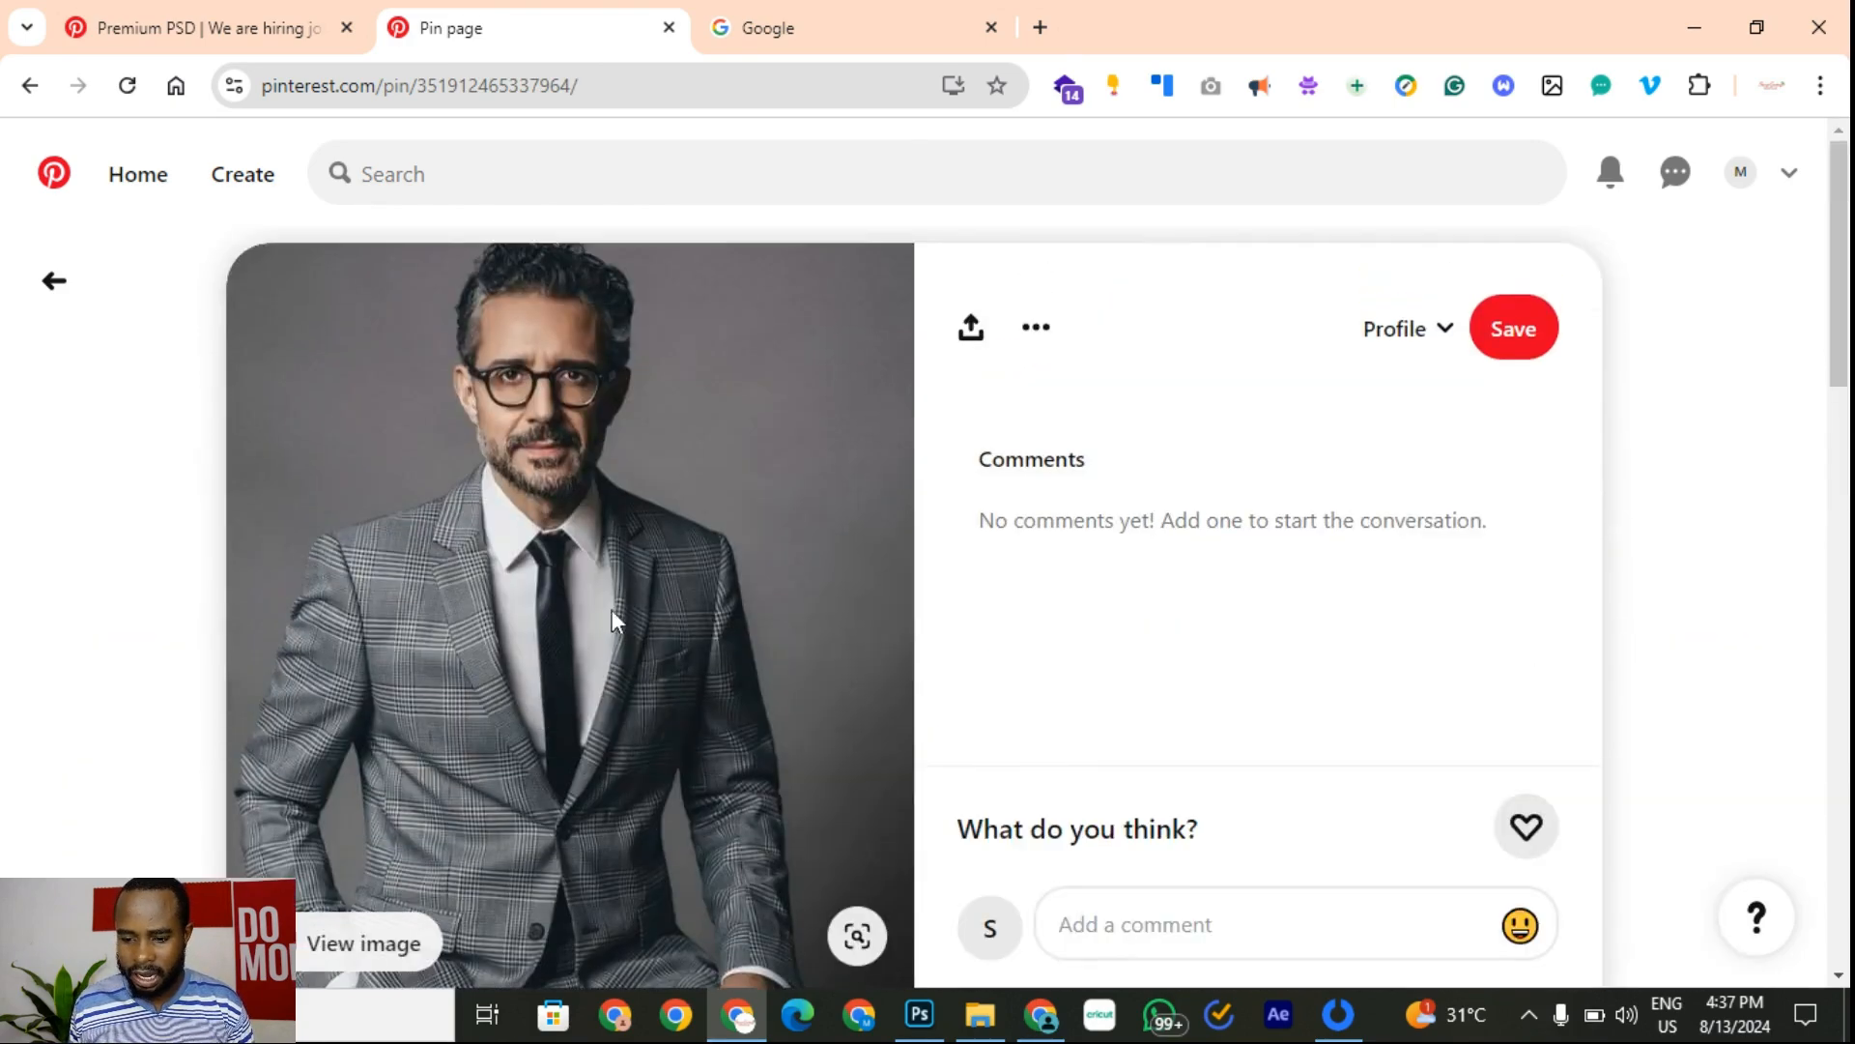
scroll(580, 483, "down", 3)
scroll(484, 498, "up", 3)
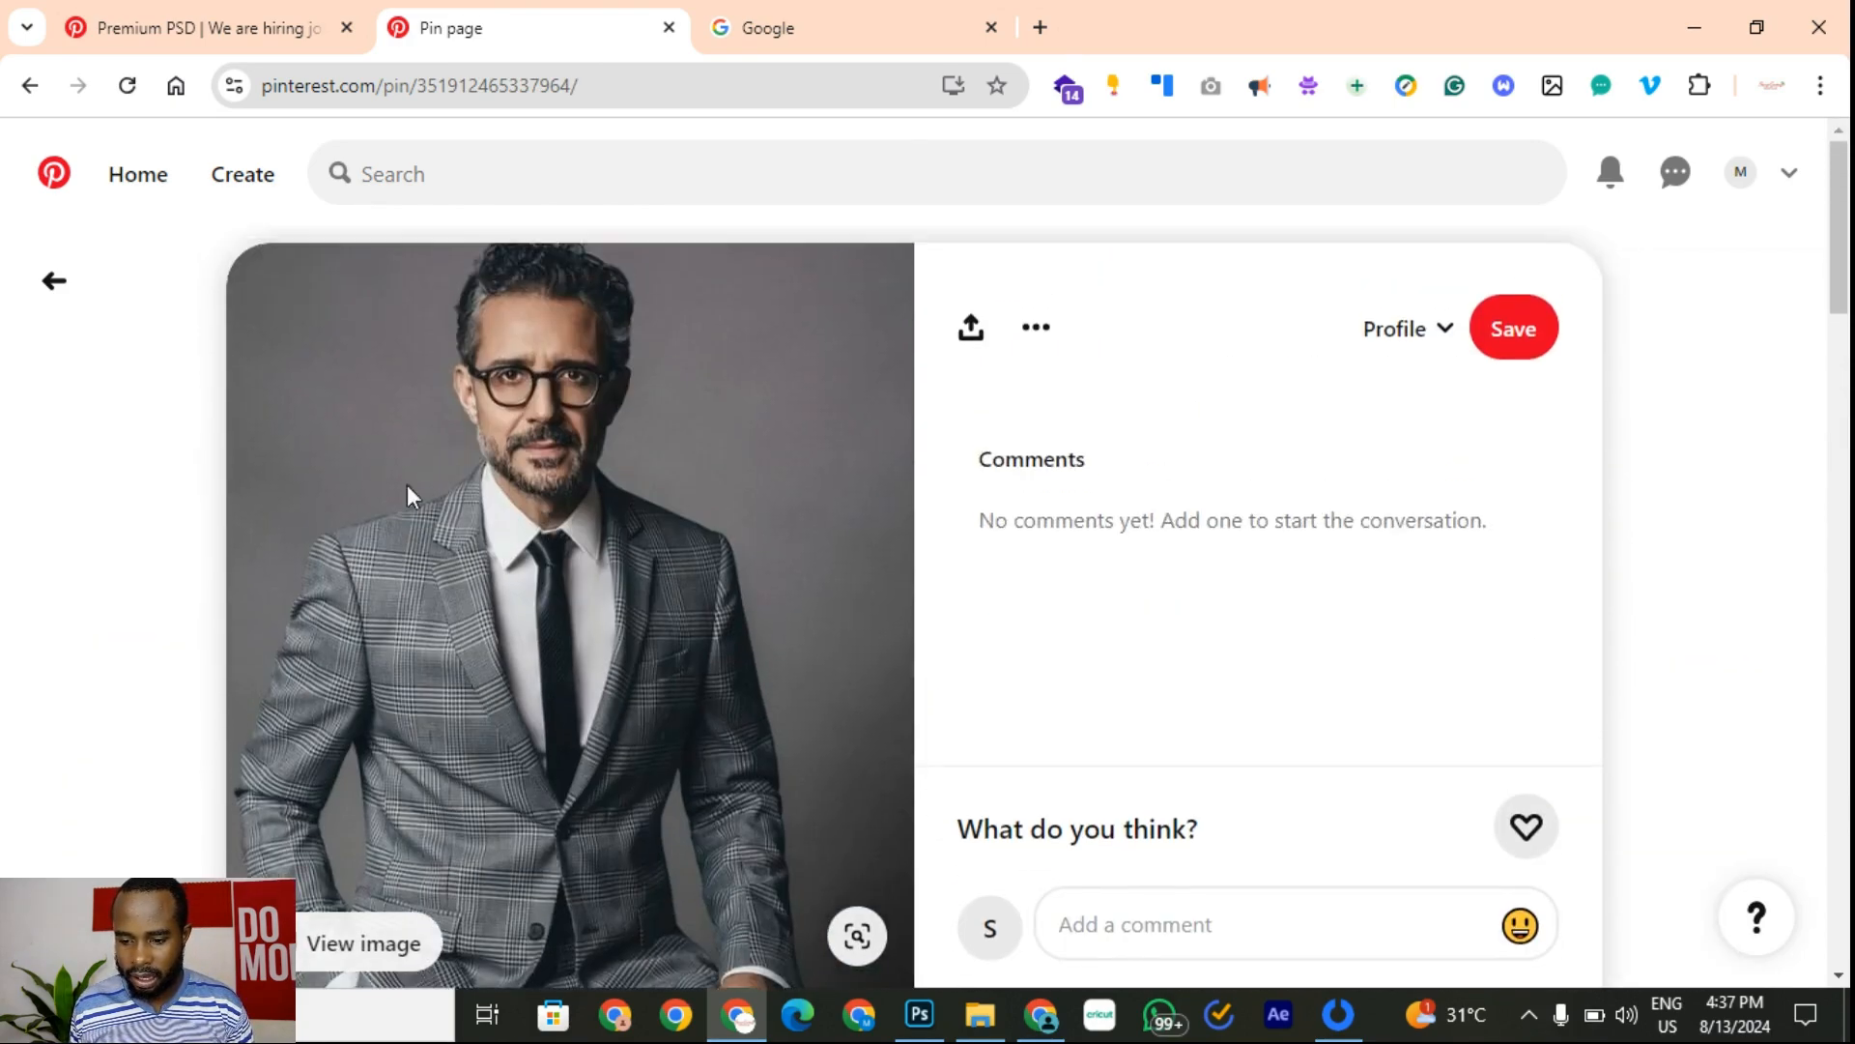
scroll(748, 677, "down", 15)
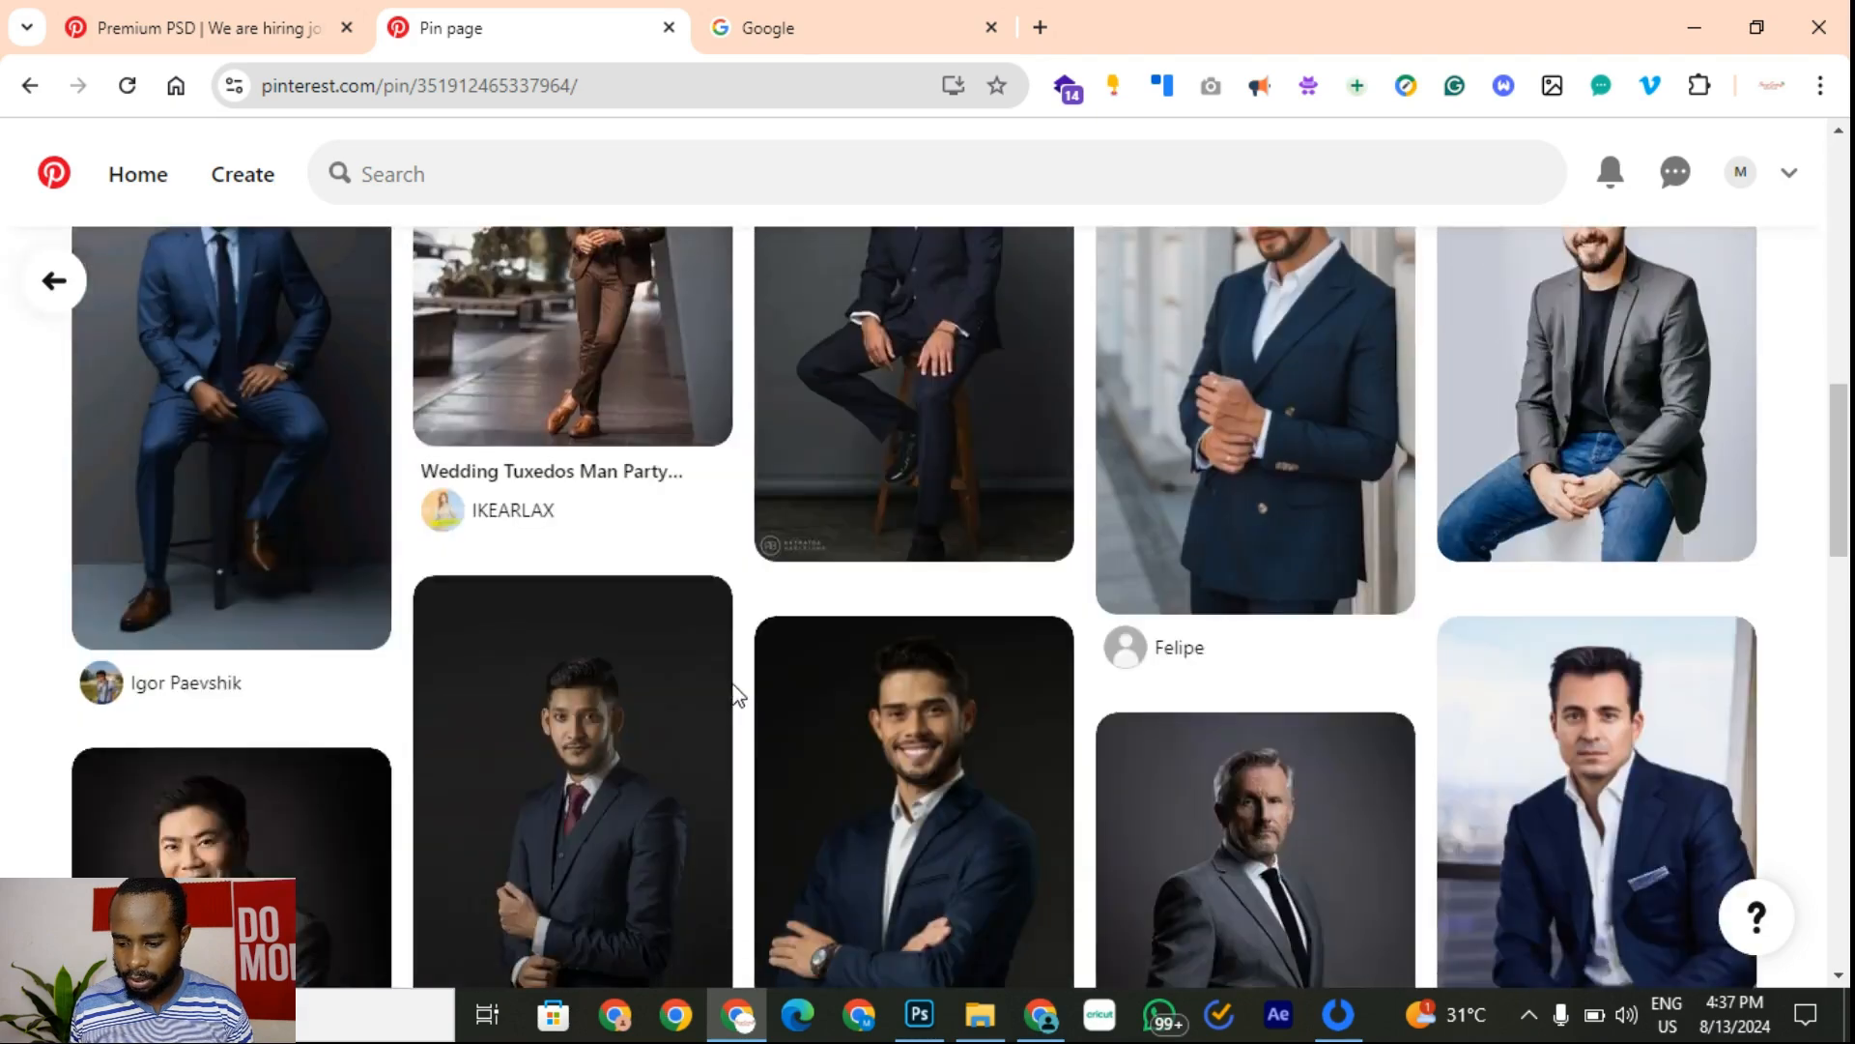
scroll(732, 692, "up", 7)
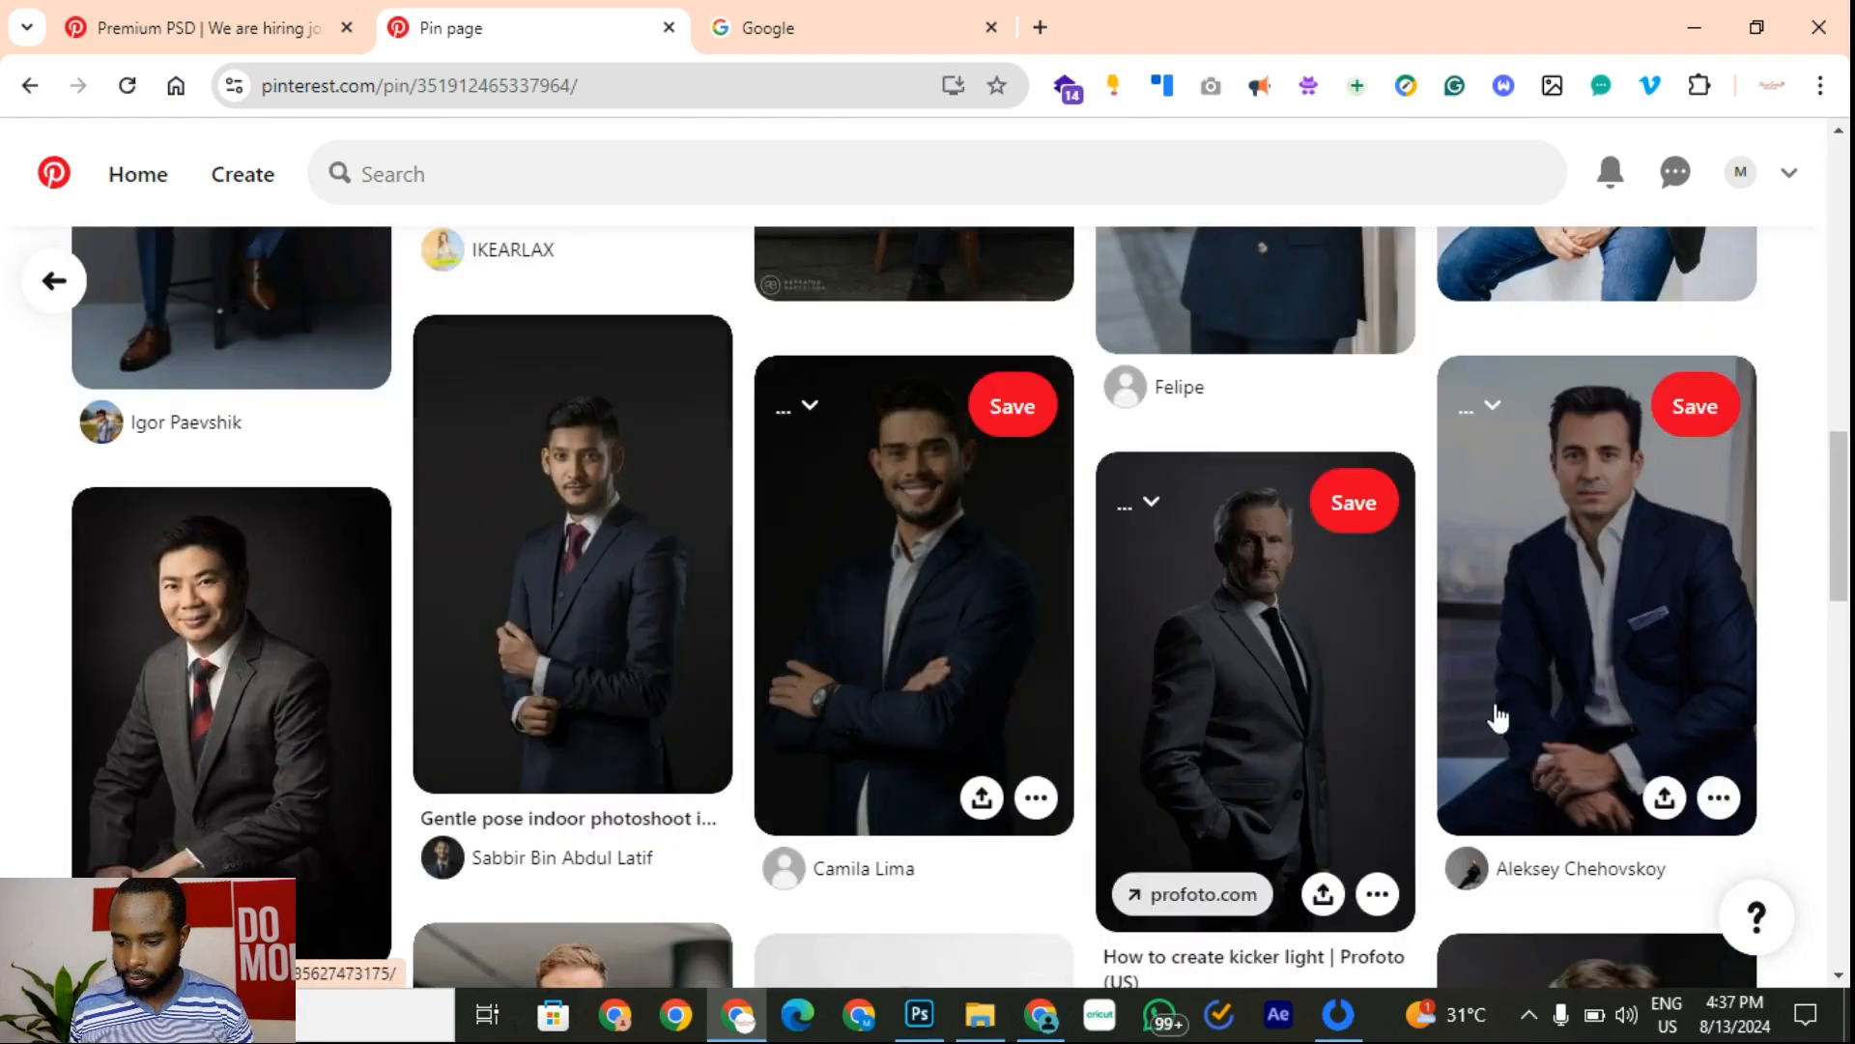
scroll(801, 690, "up", 6)
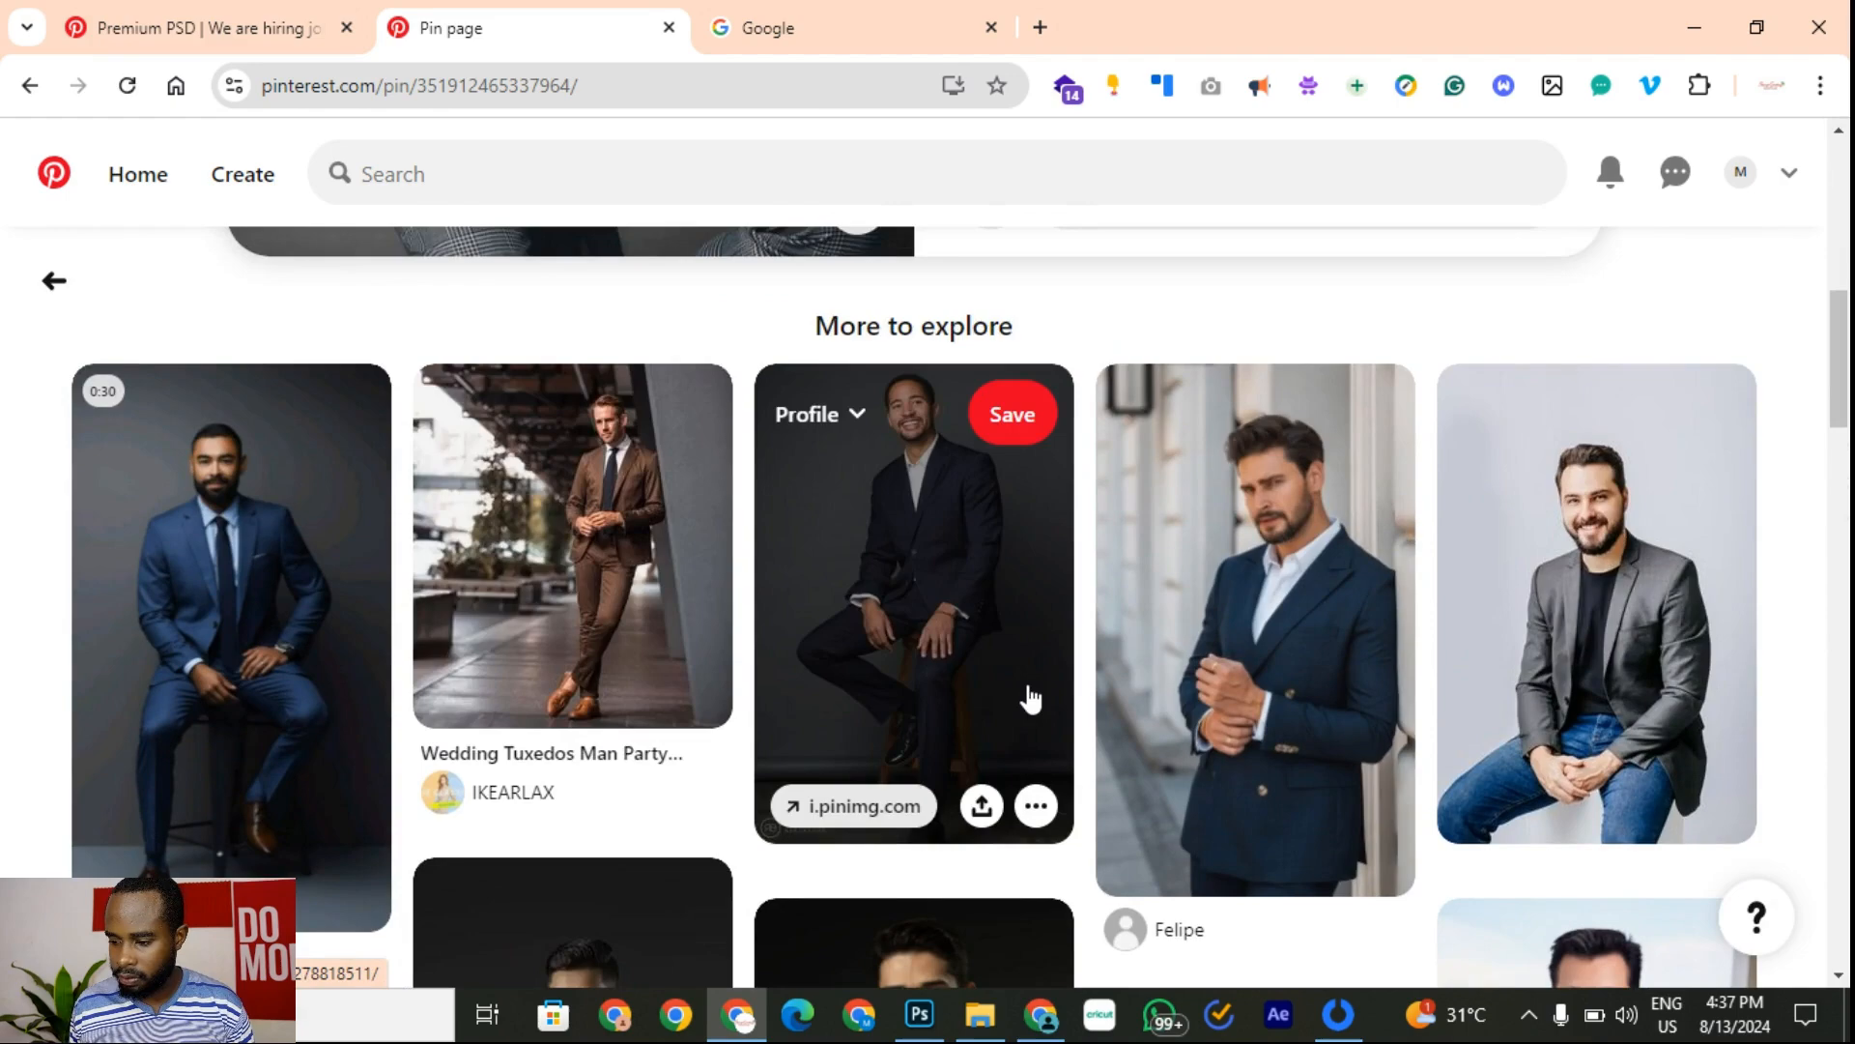
Step: Open the grey blazer pin, then the pin of the young man in a grey suit
left_click(1660, 681)
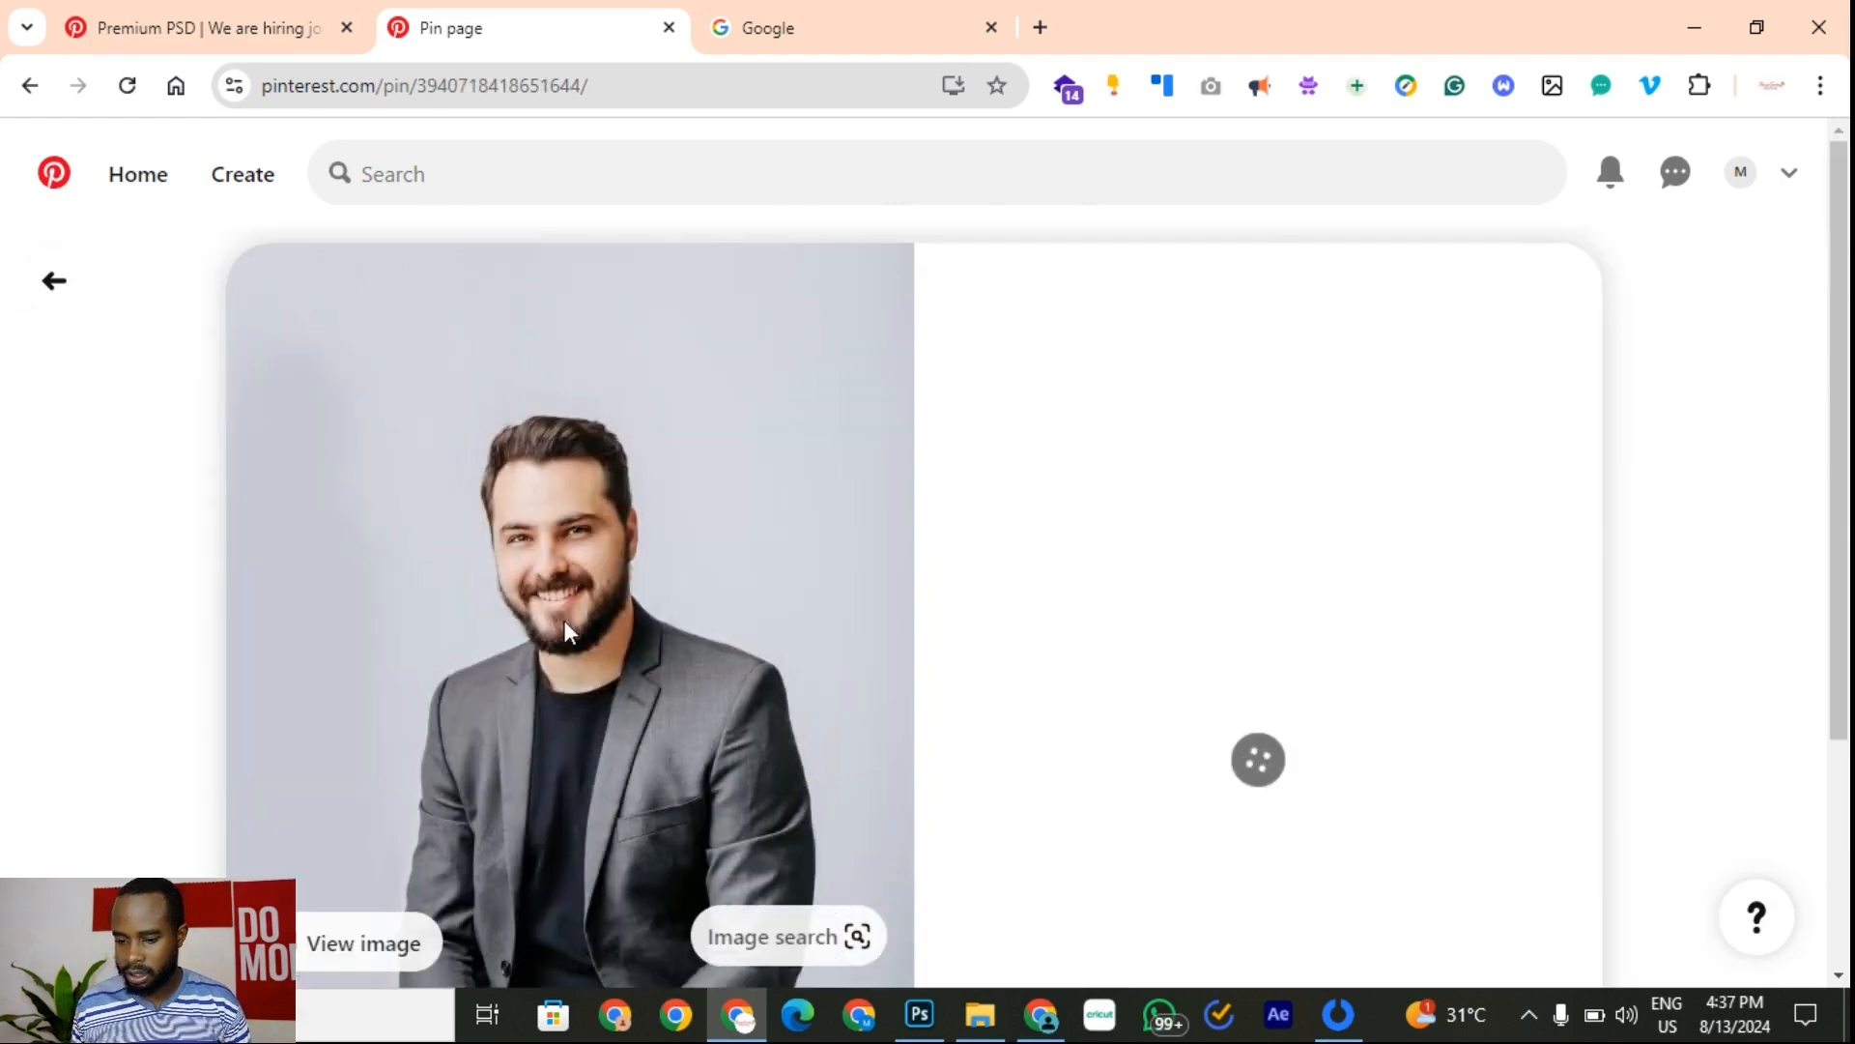
scroll(688, 580, "down", 2)
scroll(526, 618, "down", 6)
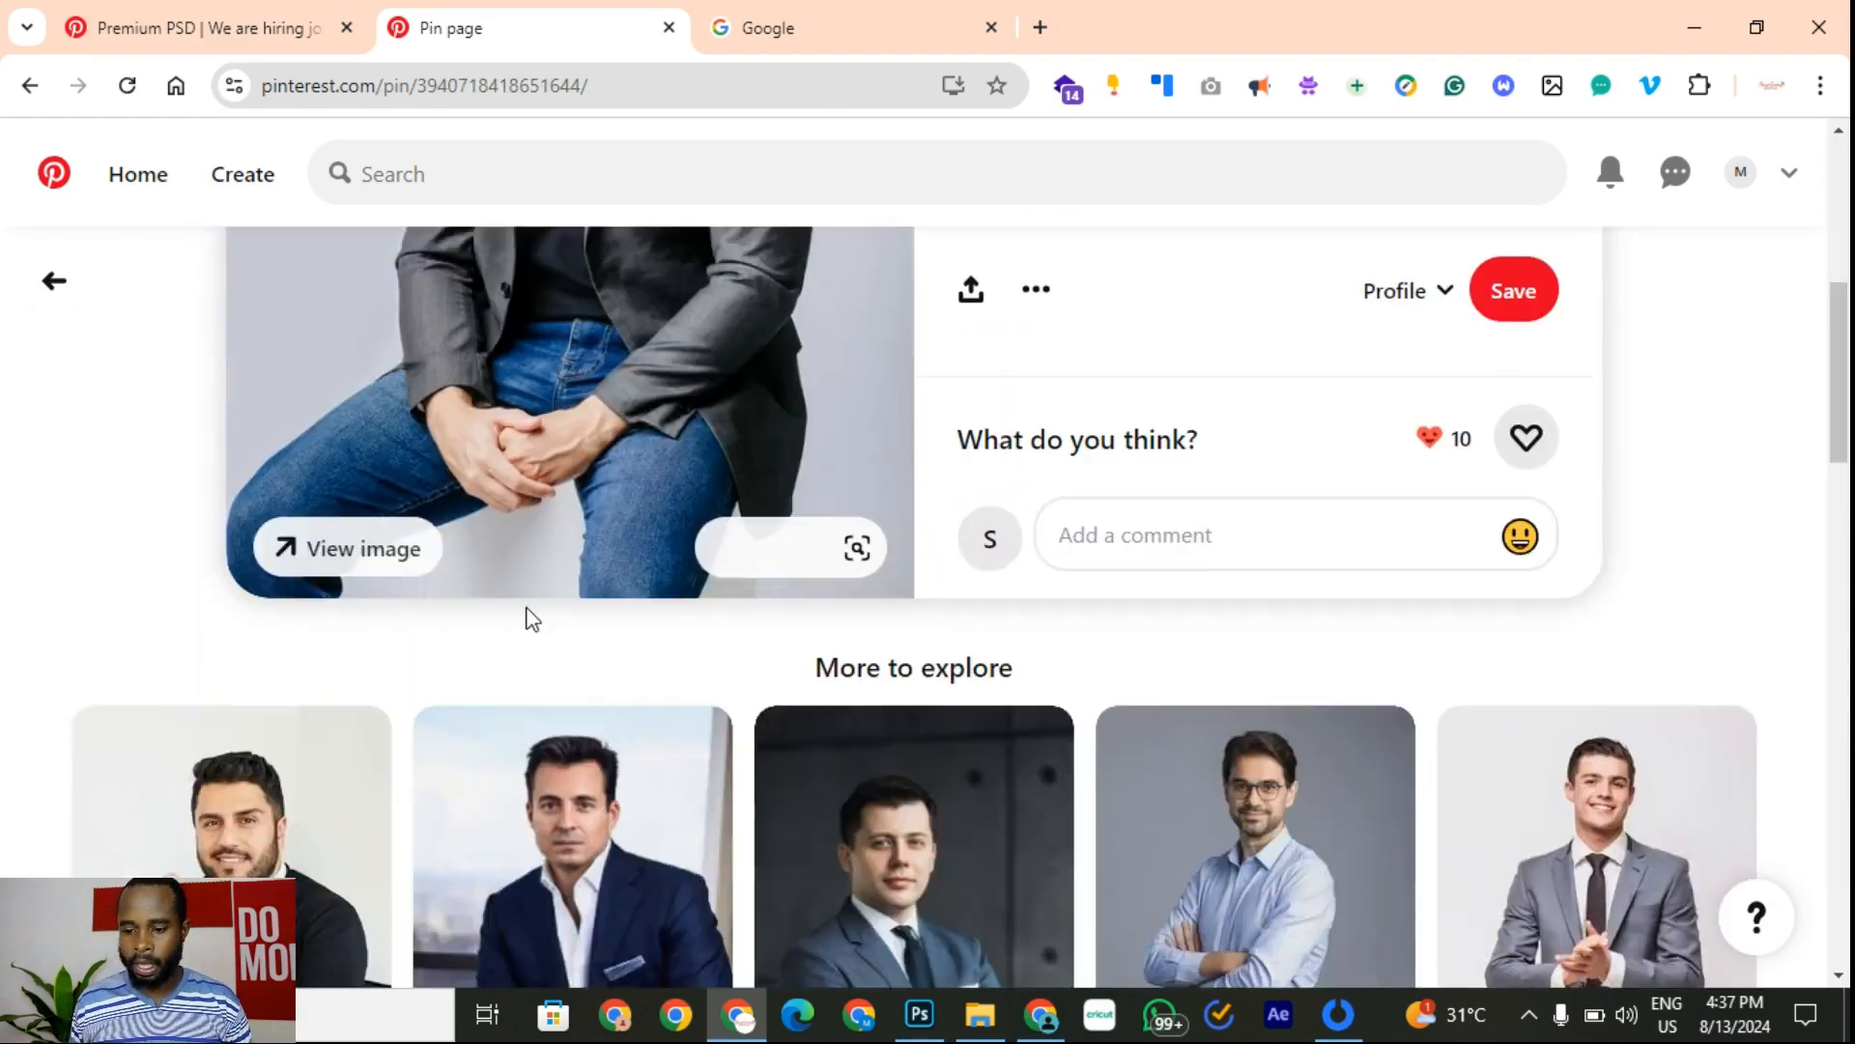
scroll(808, 733, "up", 4)
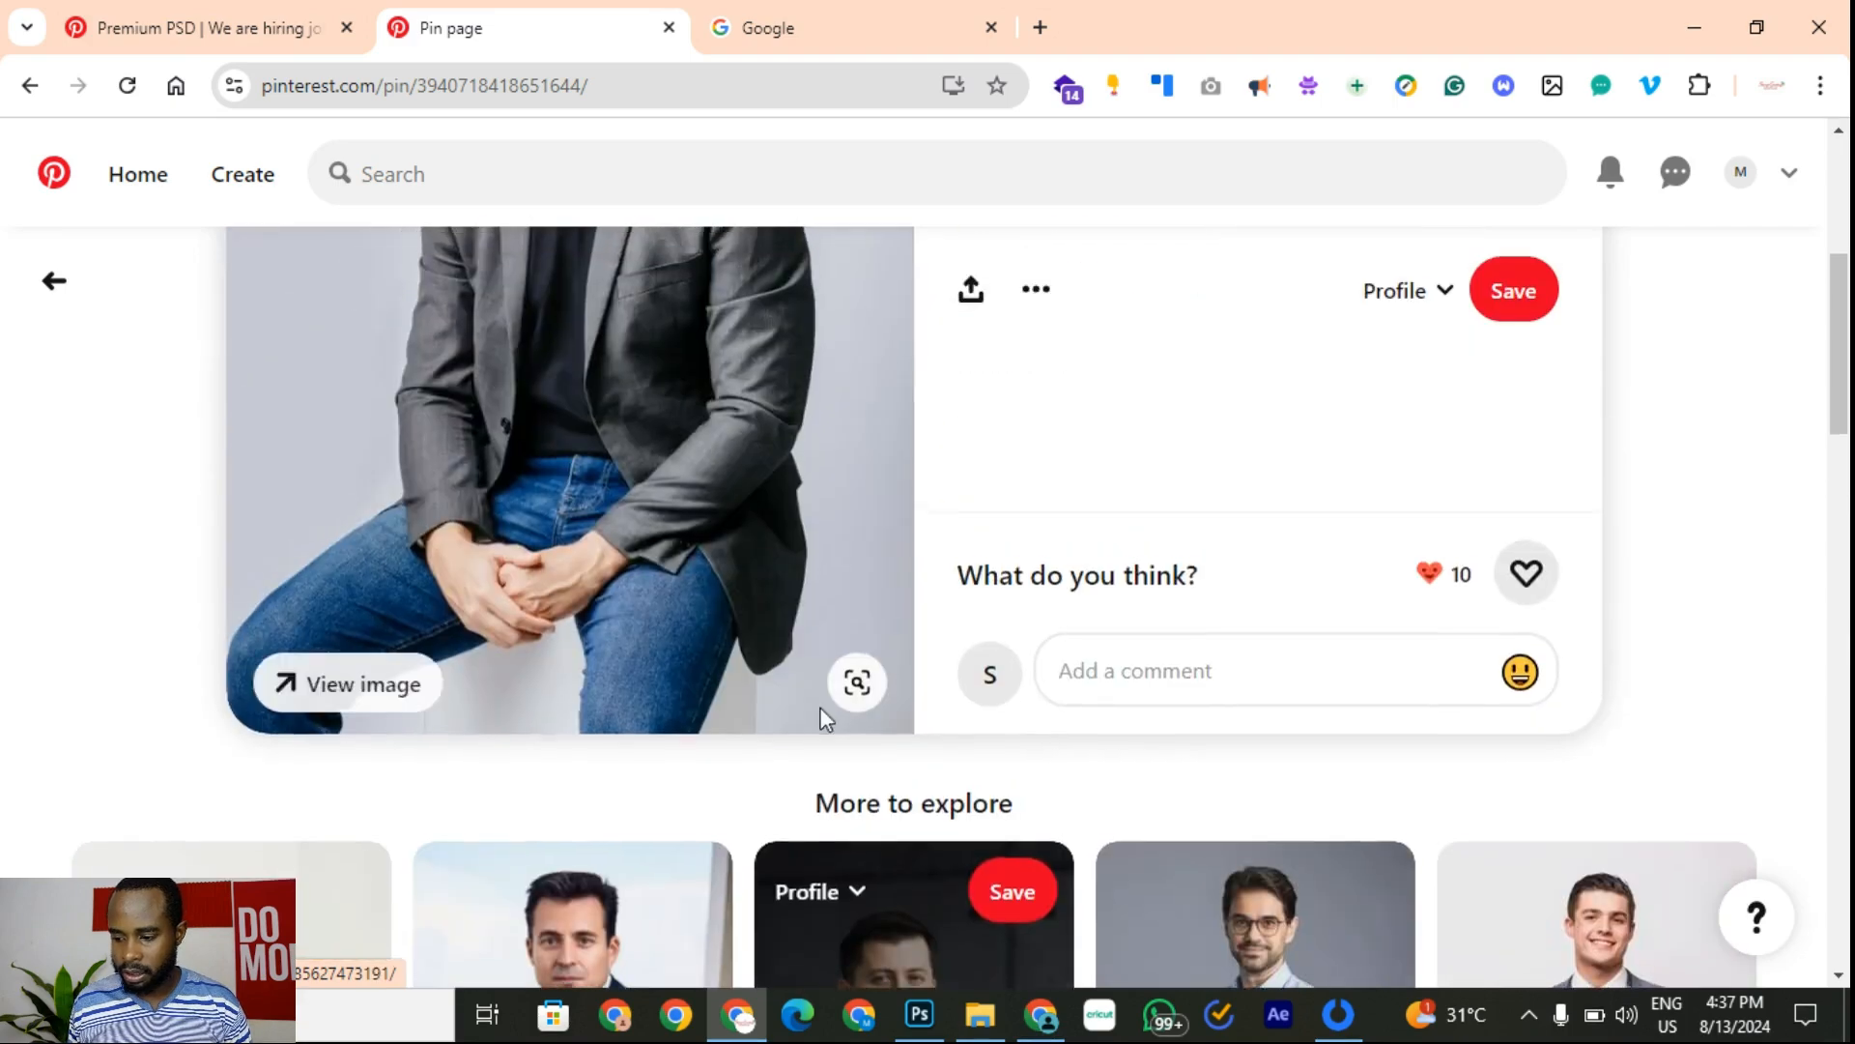
scroll(820, 712, "down", 4)
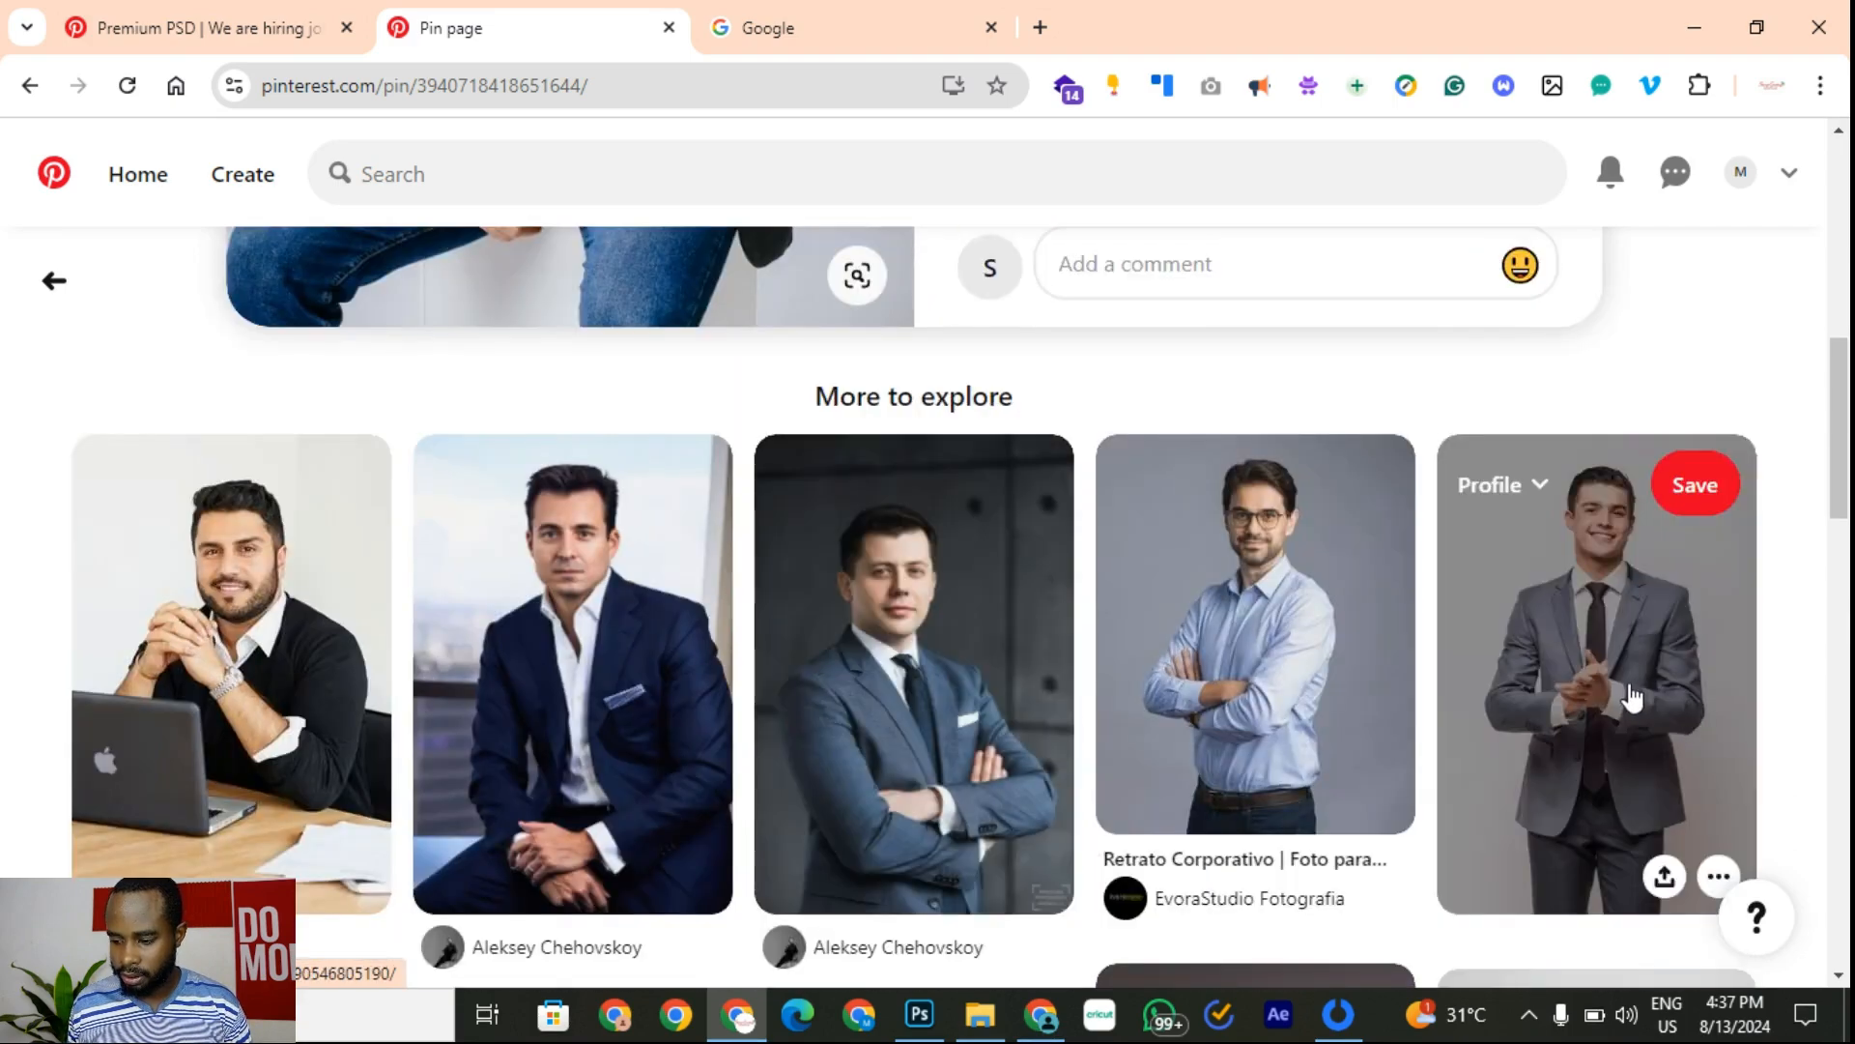
left_click(1631, 696)
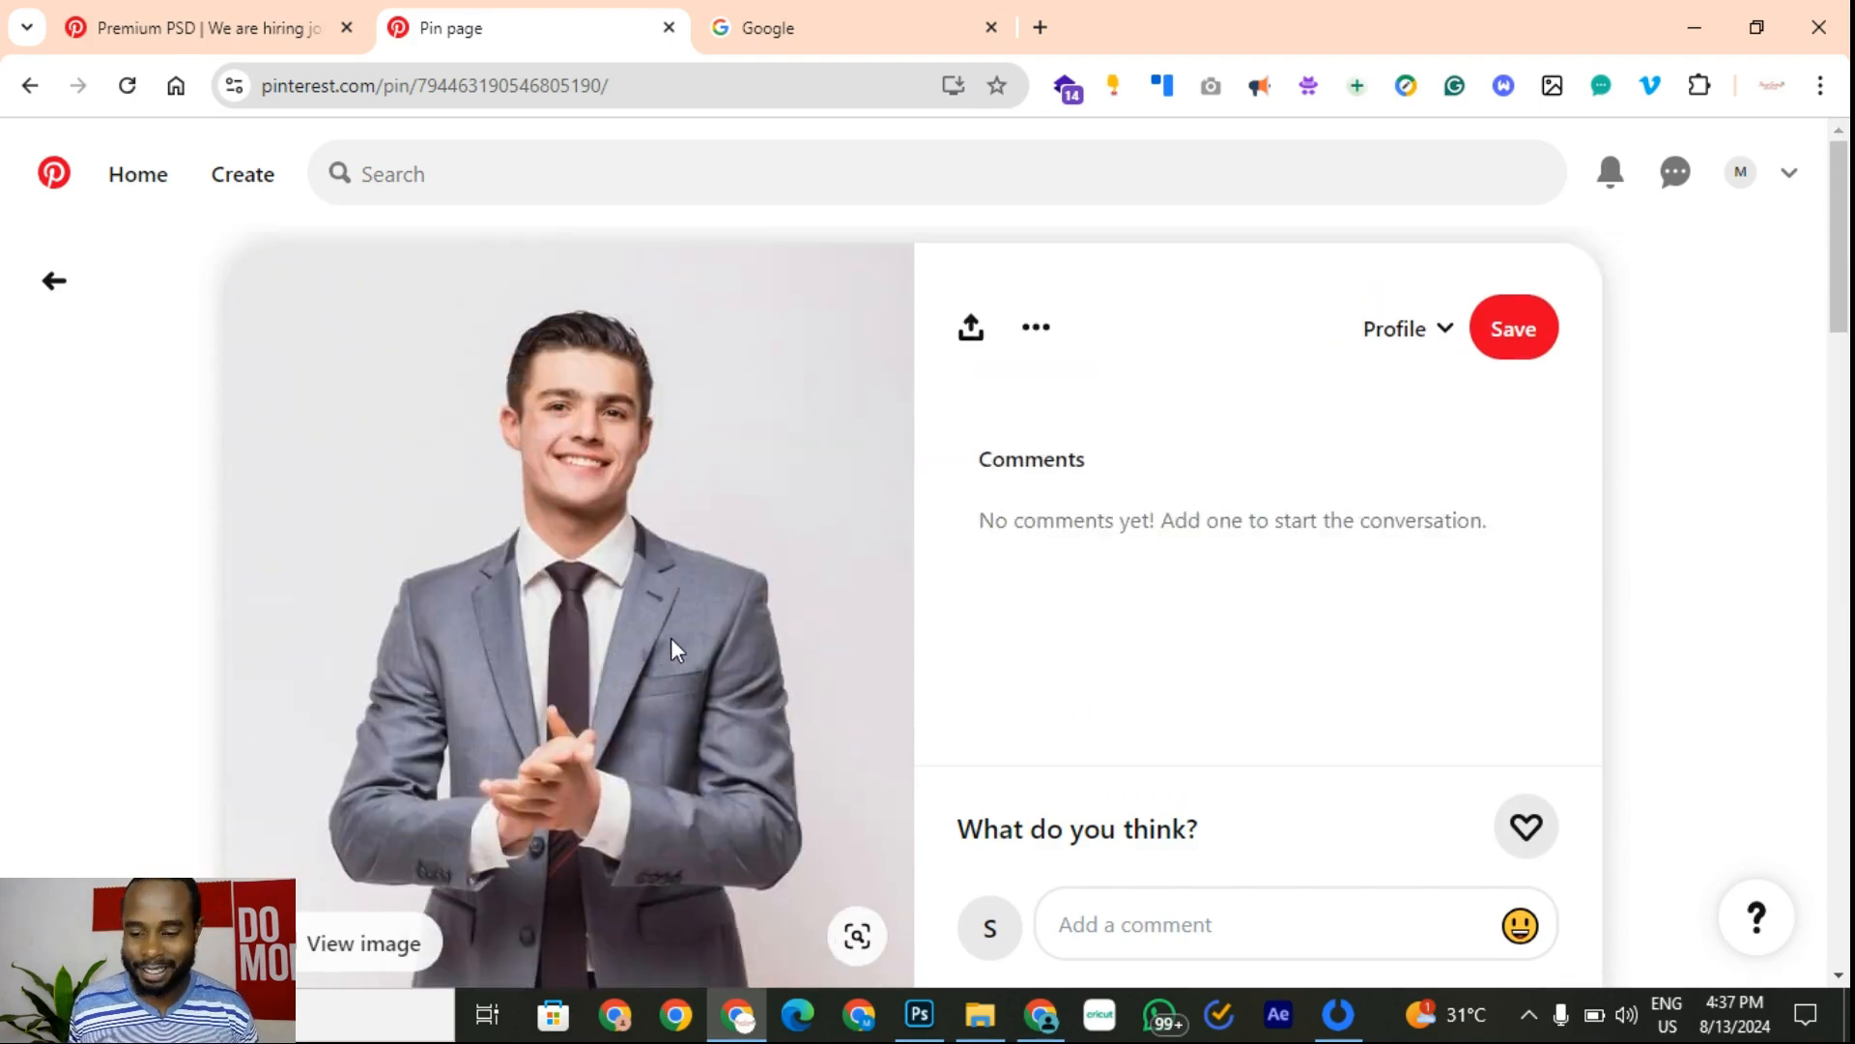
Step: Copy the grey-suited man's image from Pinterest and switch to Photoshop's Untitled-1
right_click(586, 643)
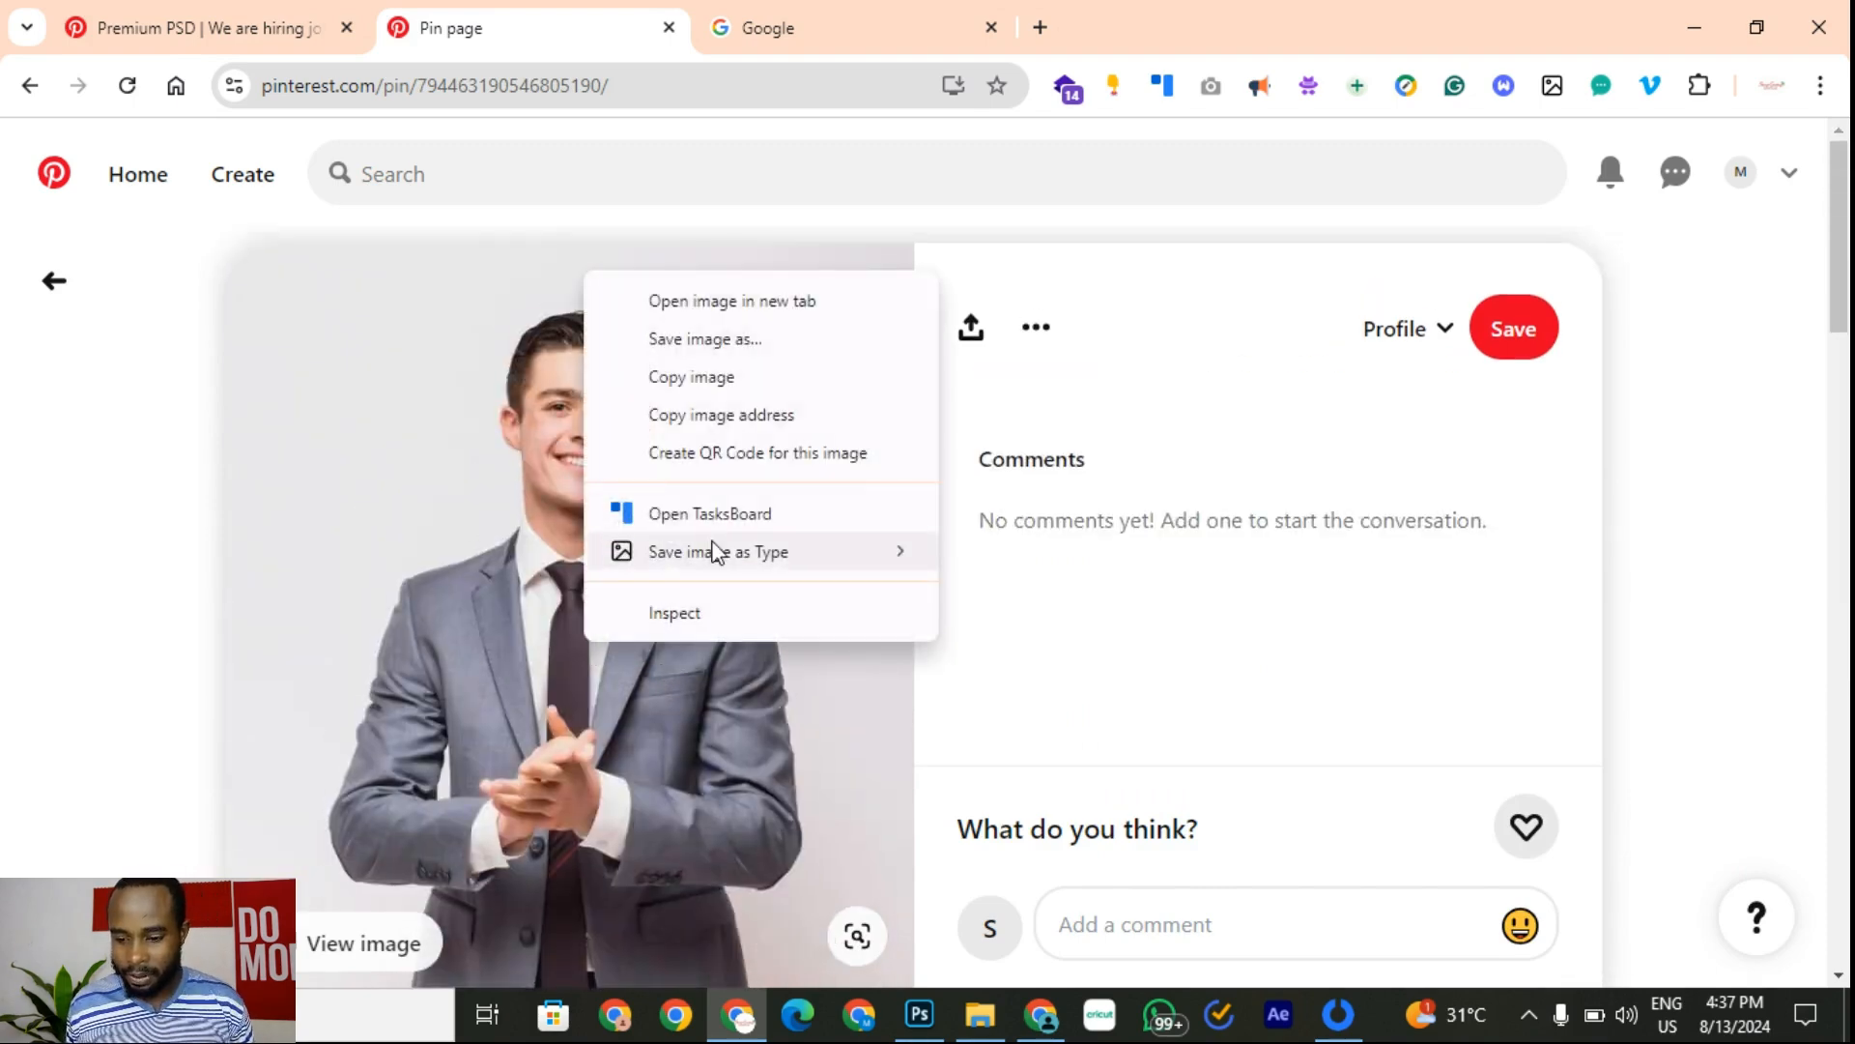
left_click(781, 381)
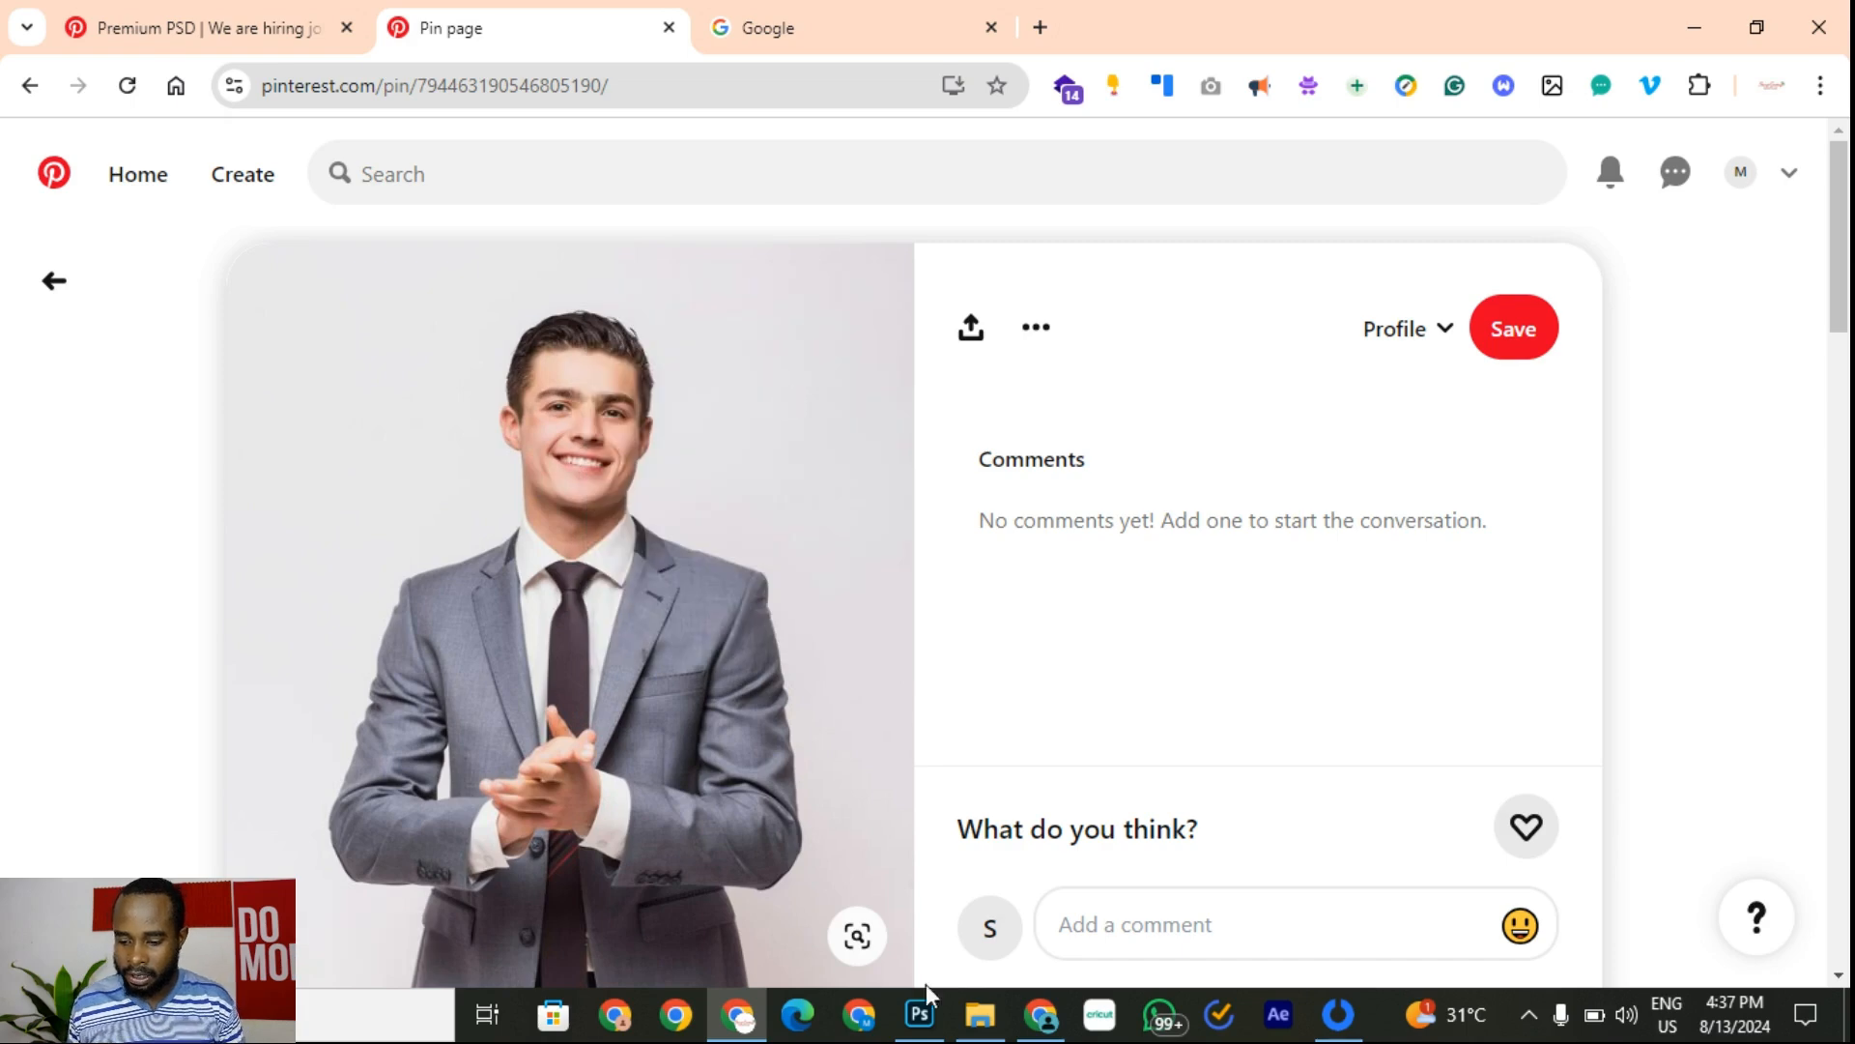
left_click(923, 1014)
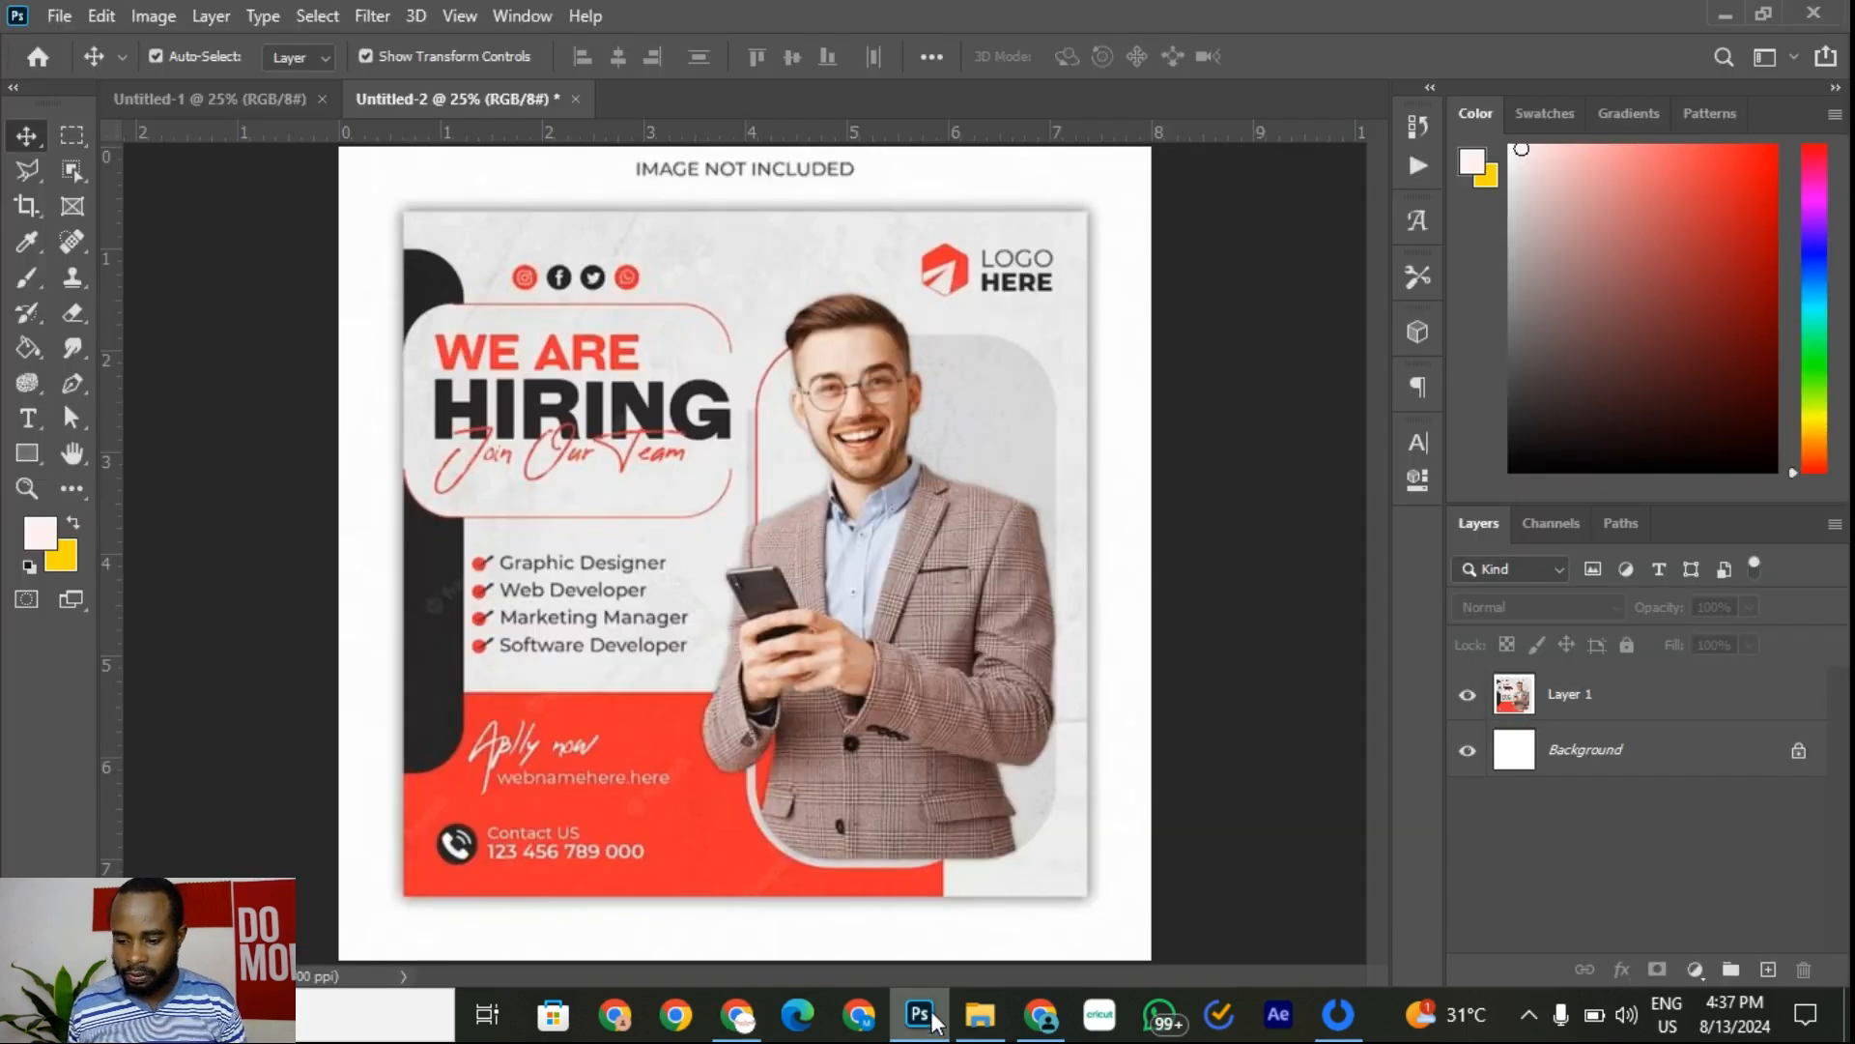
left_click(253, 109)
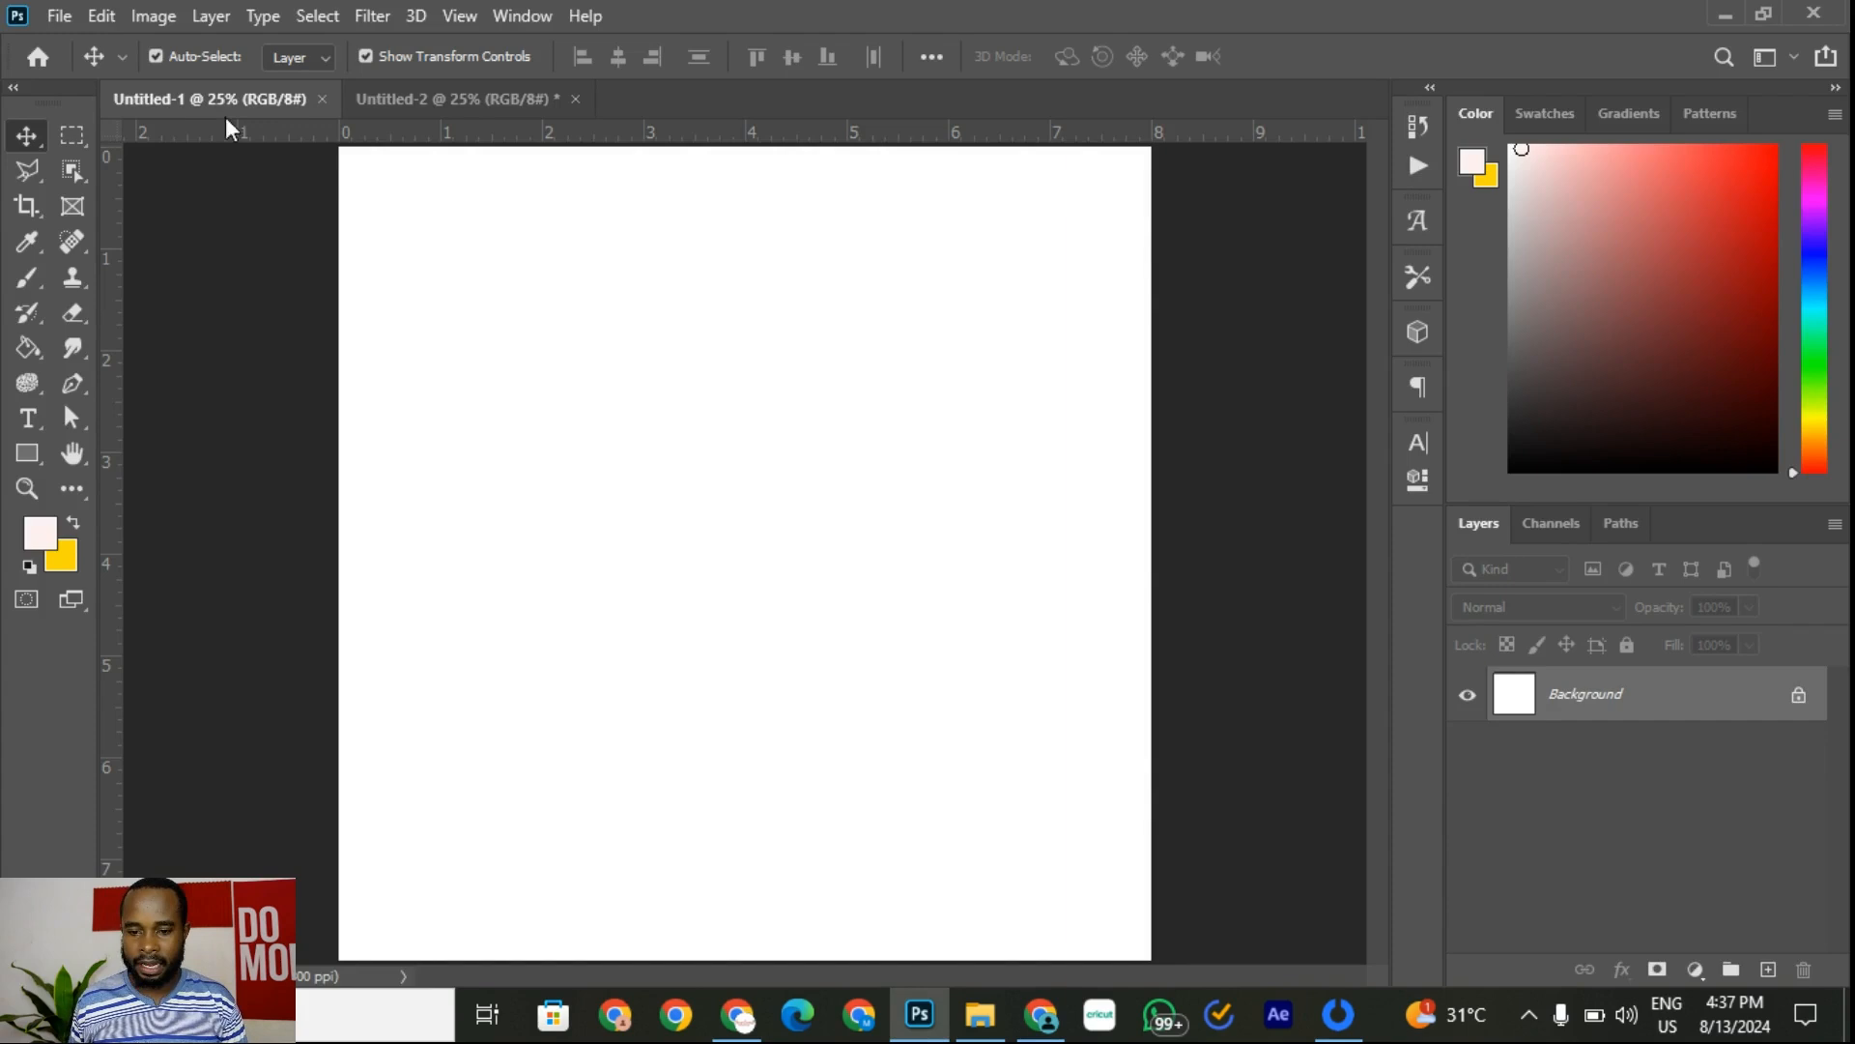
Step: Paste the man photo as Layer 1 and enlarge it to fill the canvas height
left_click(101, 15)
left_click(236, 253)
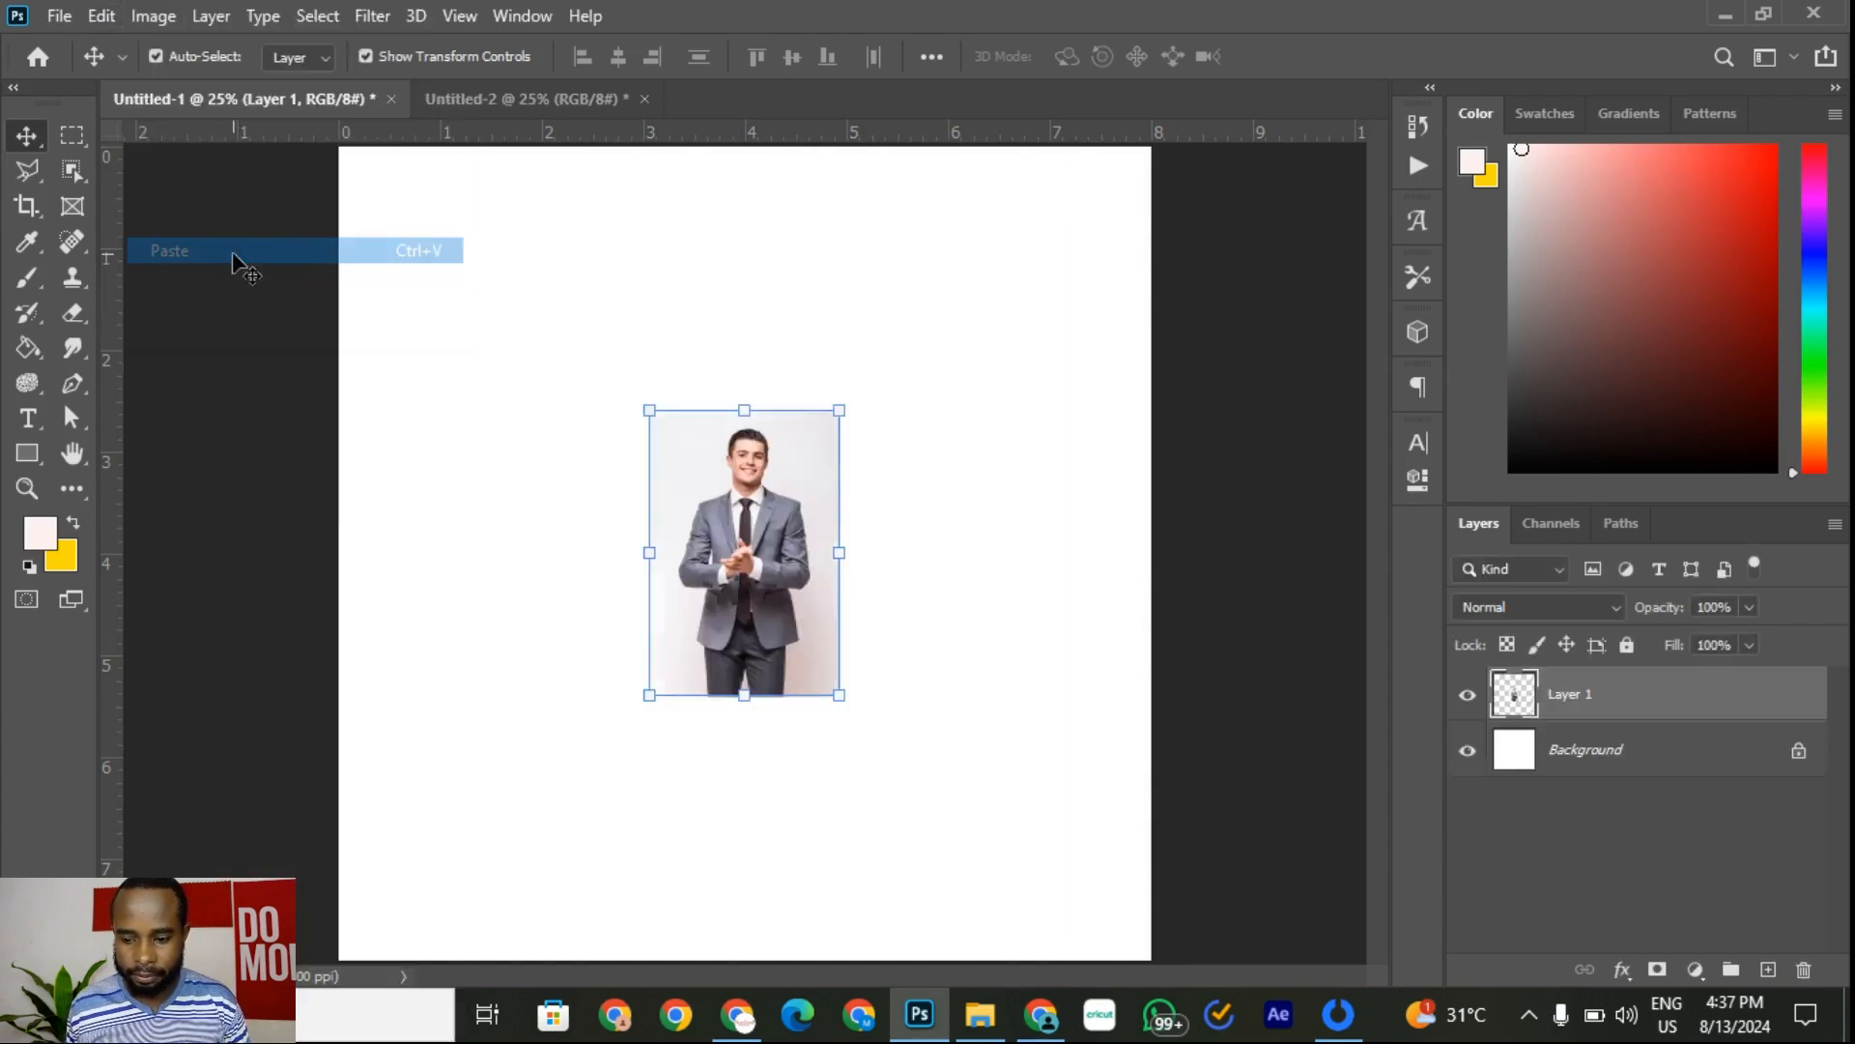
left_click_drag(840, 695, 1067, 931)
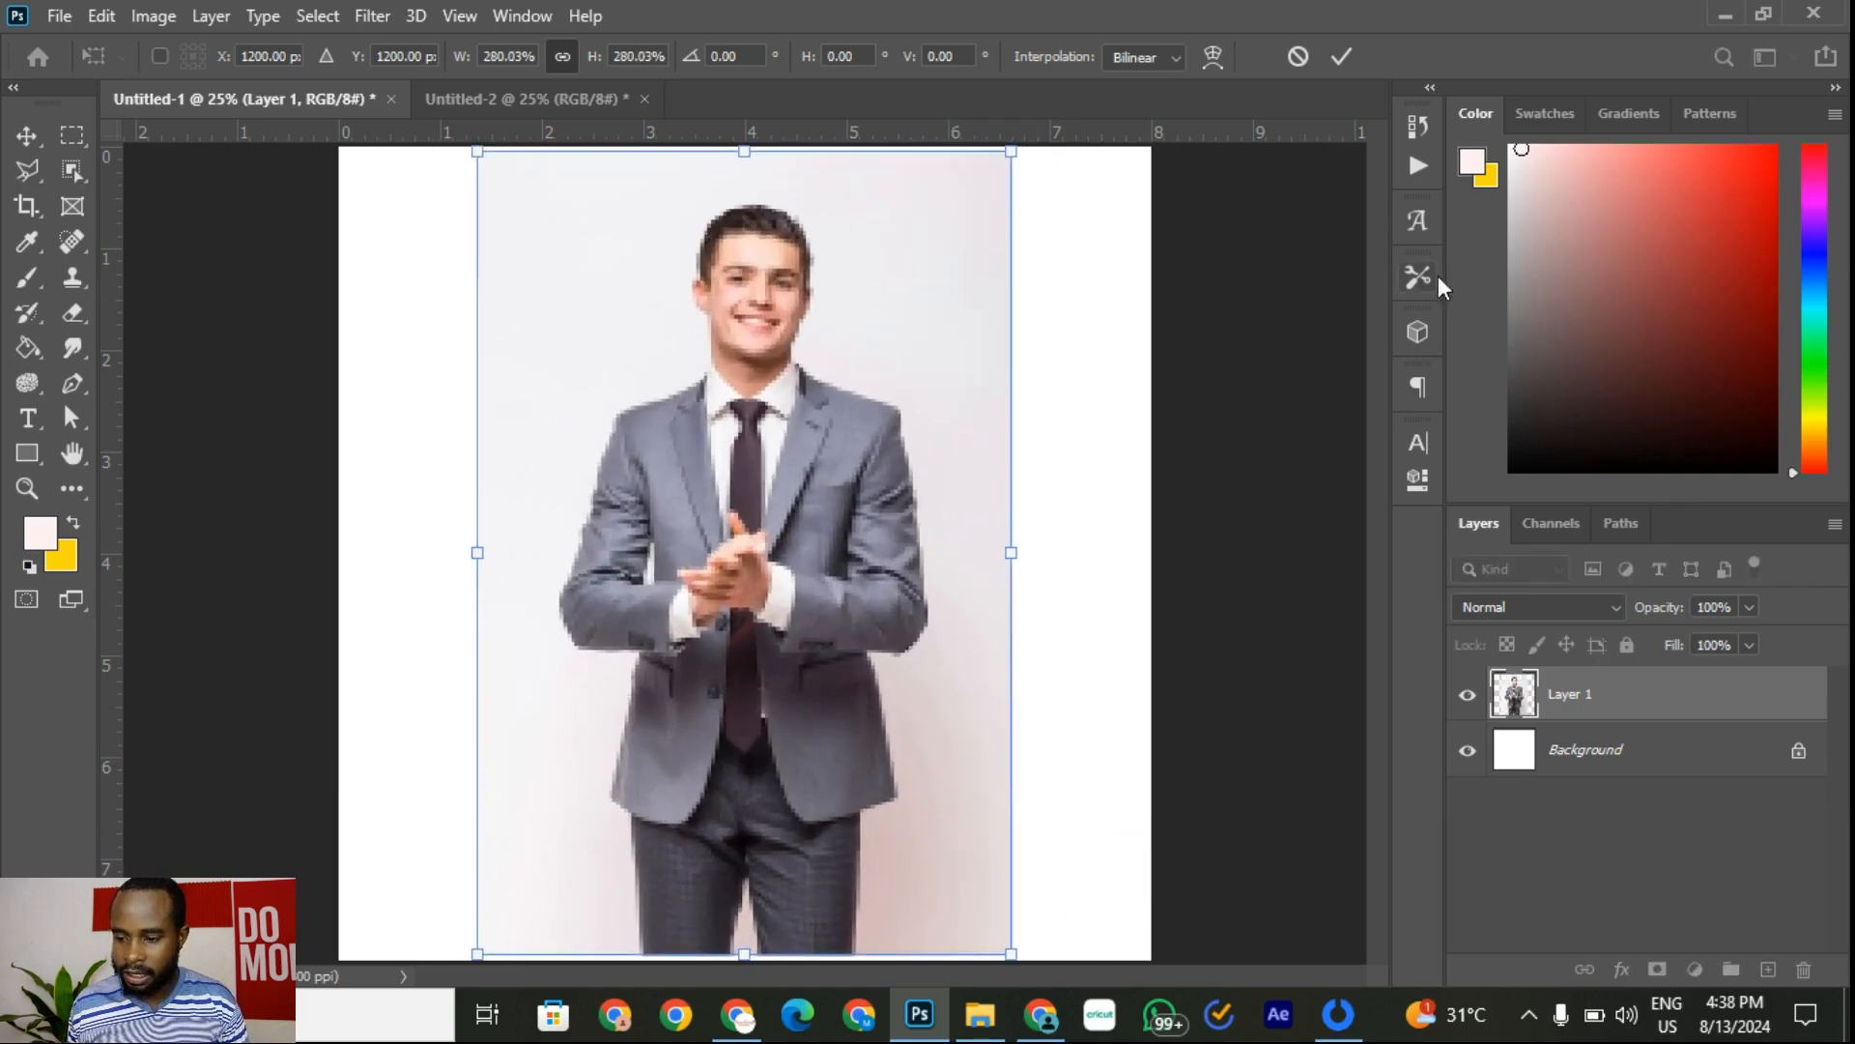
left_click(1342, 56)
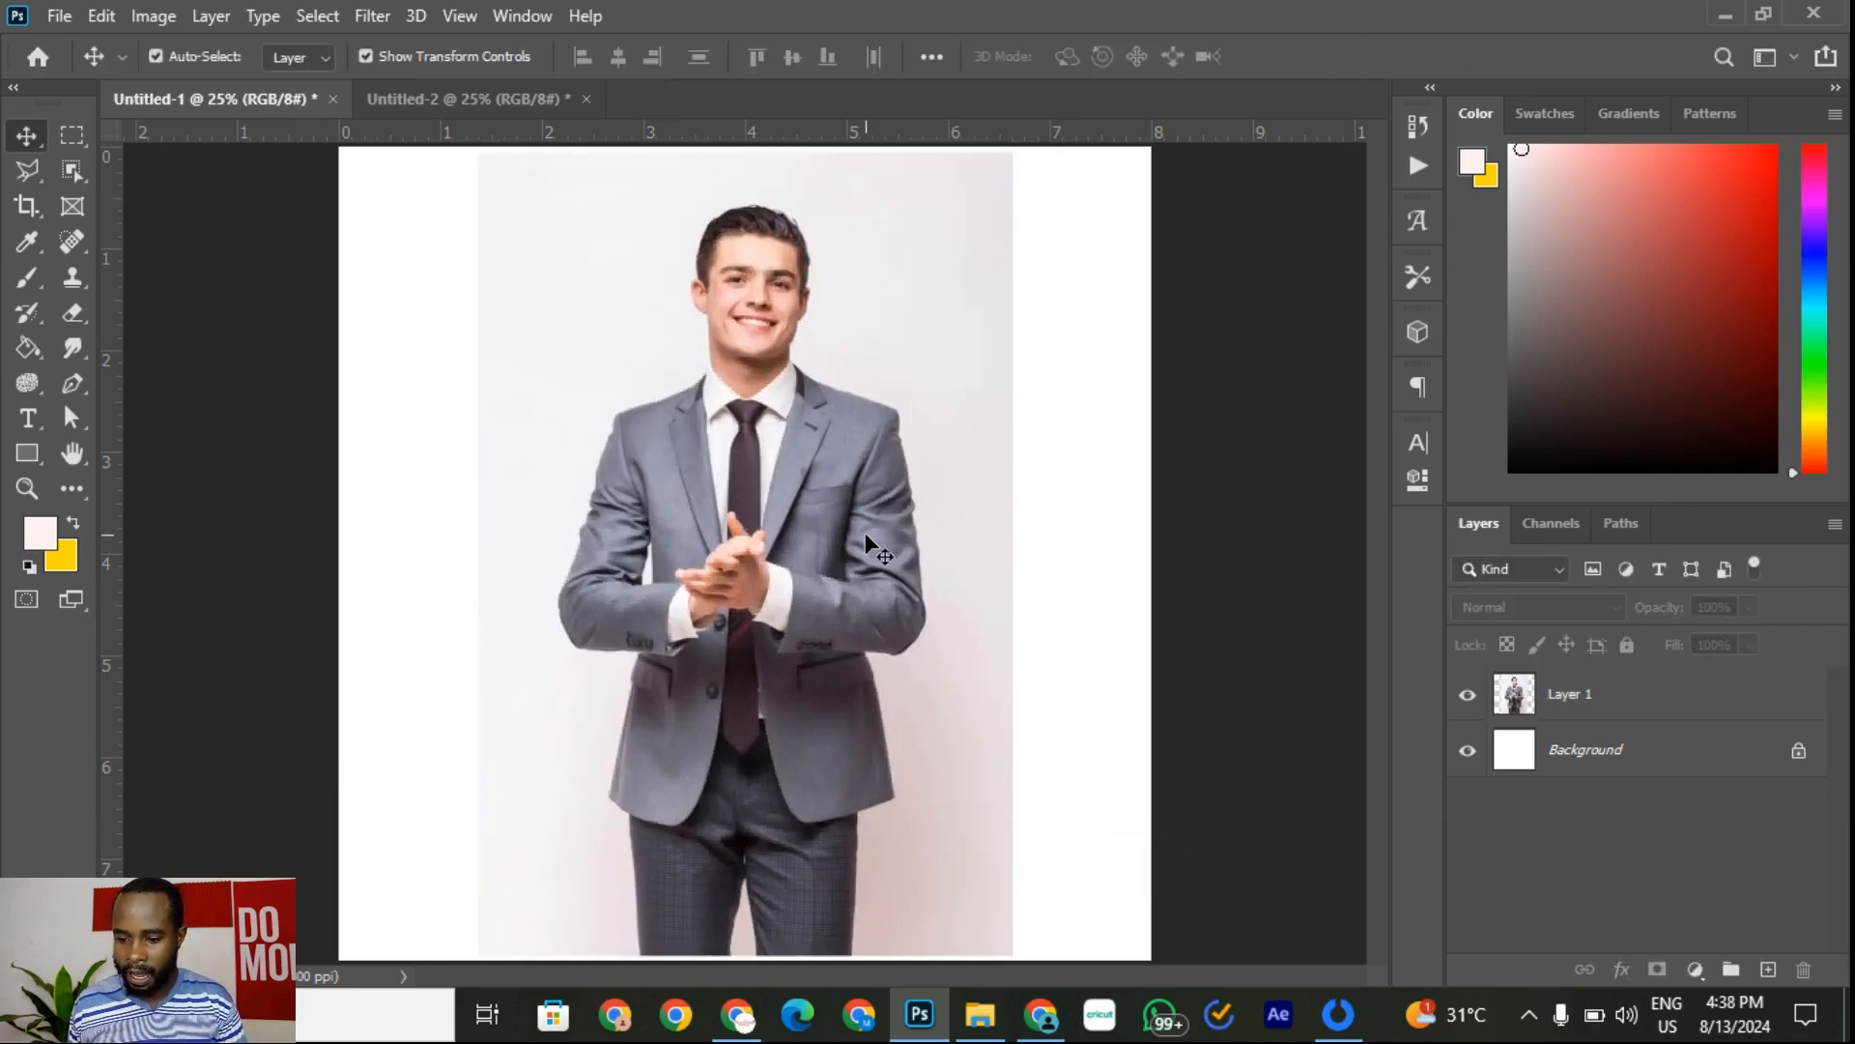
left_click(27, 170)
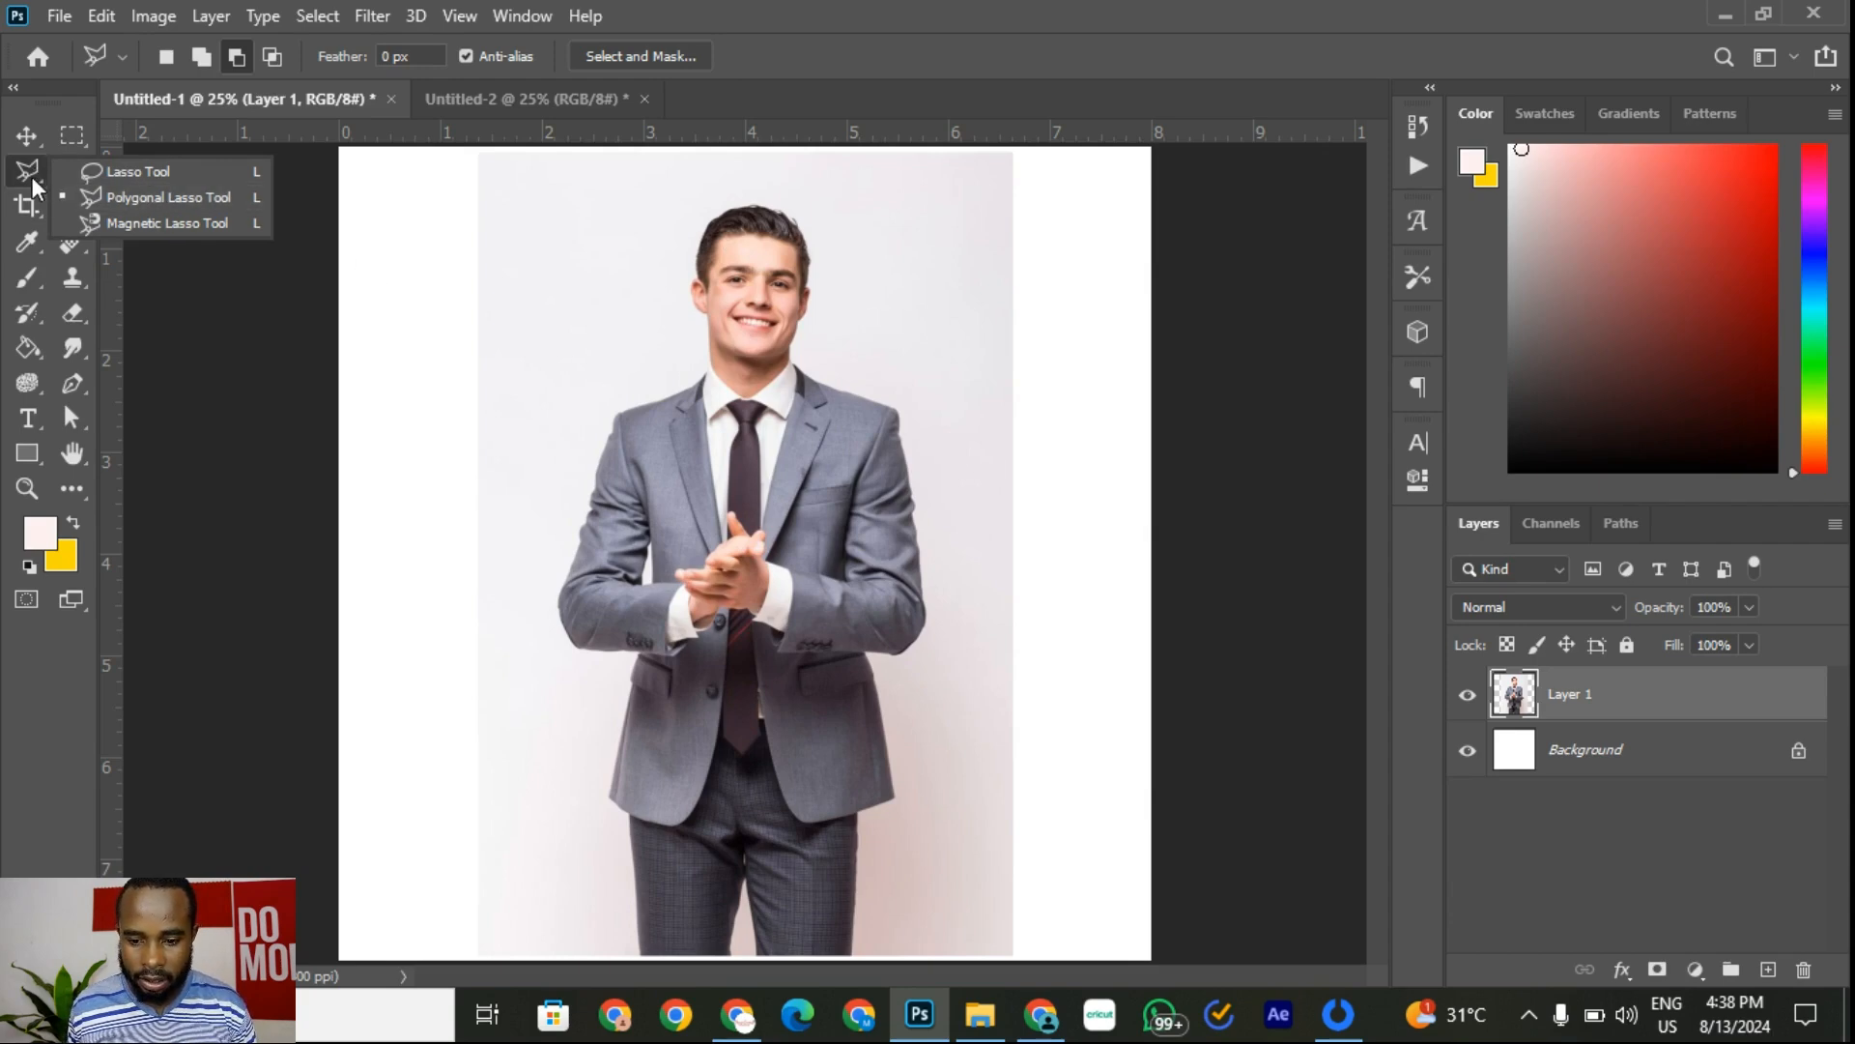
Step: Select the suited man with Select Subject and add a layer mask hiding the light backdrop
left_click(33, 179)
left_click(74, 184)
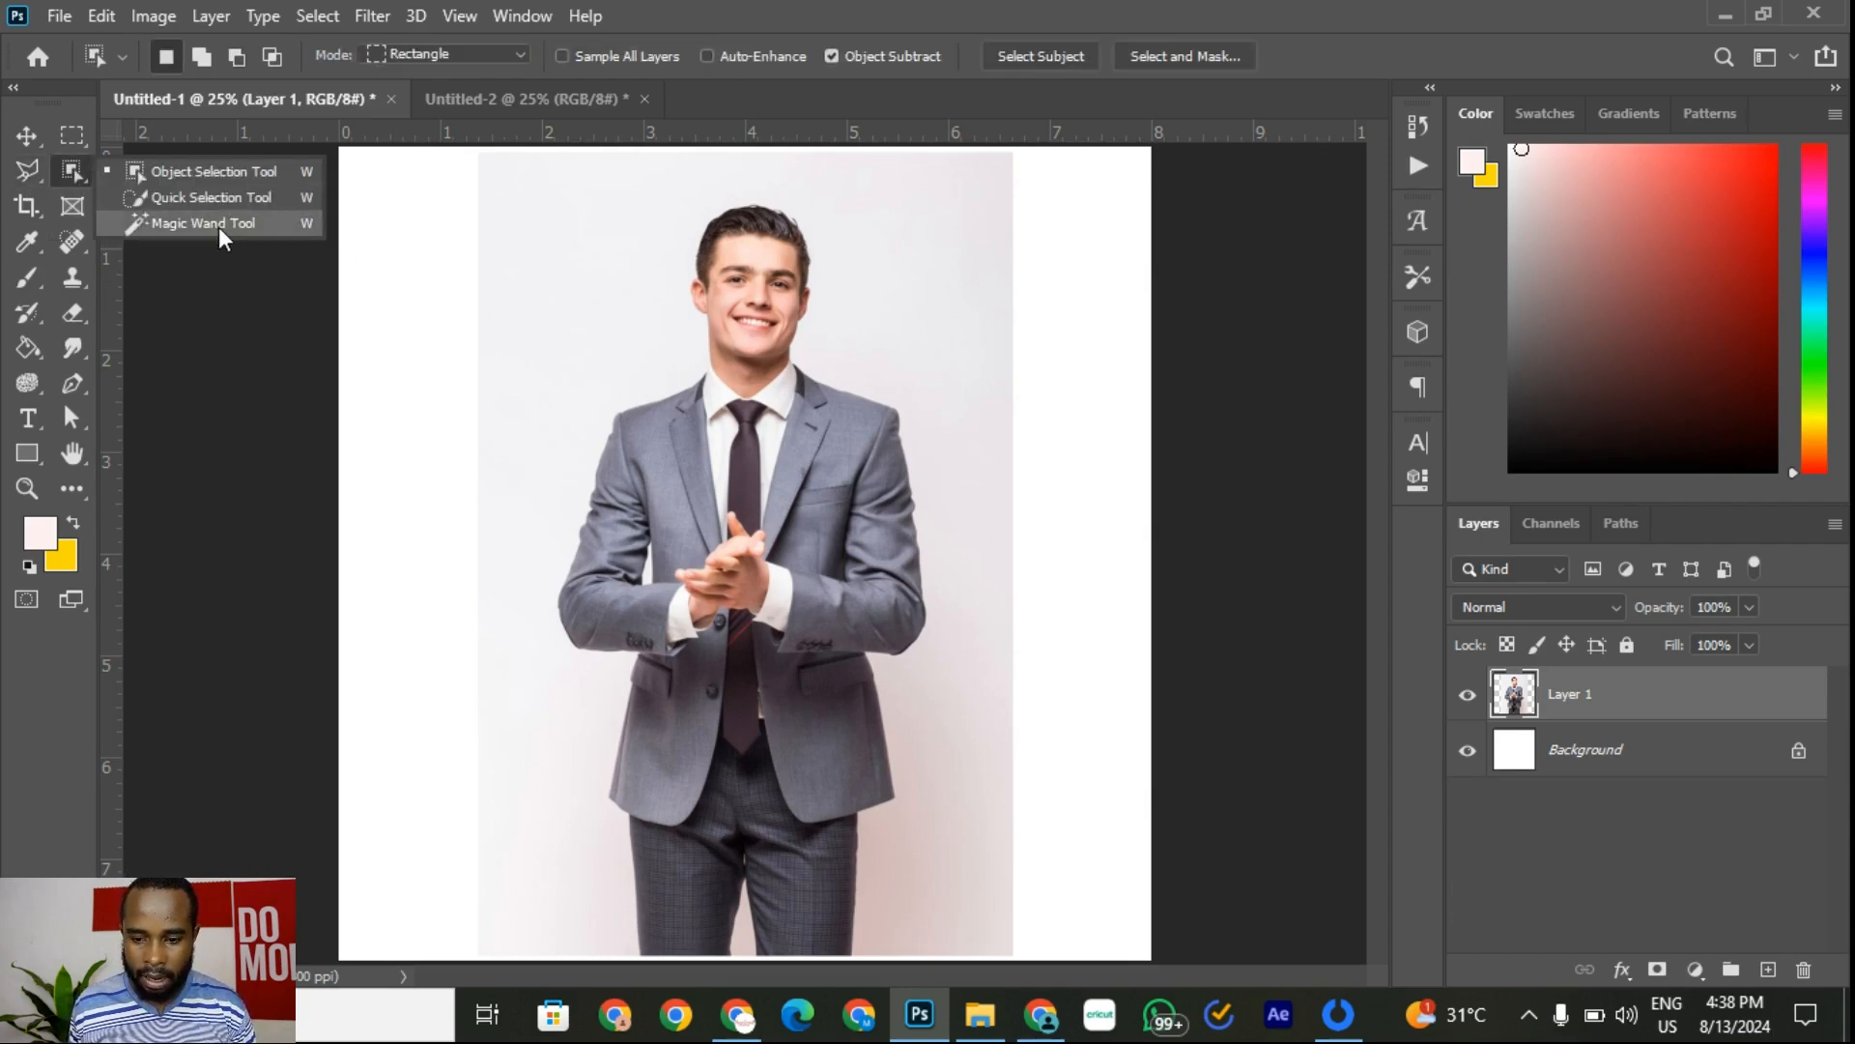
left_click(222, 224)
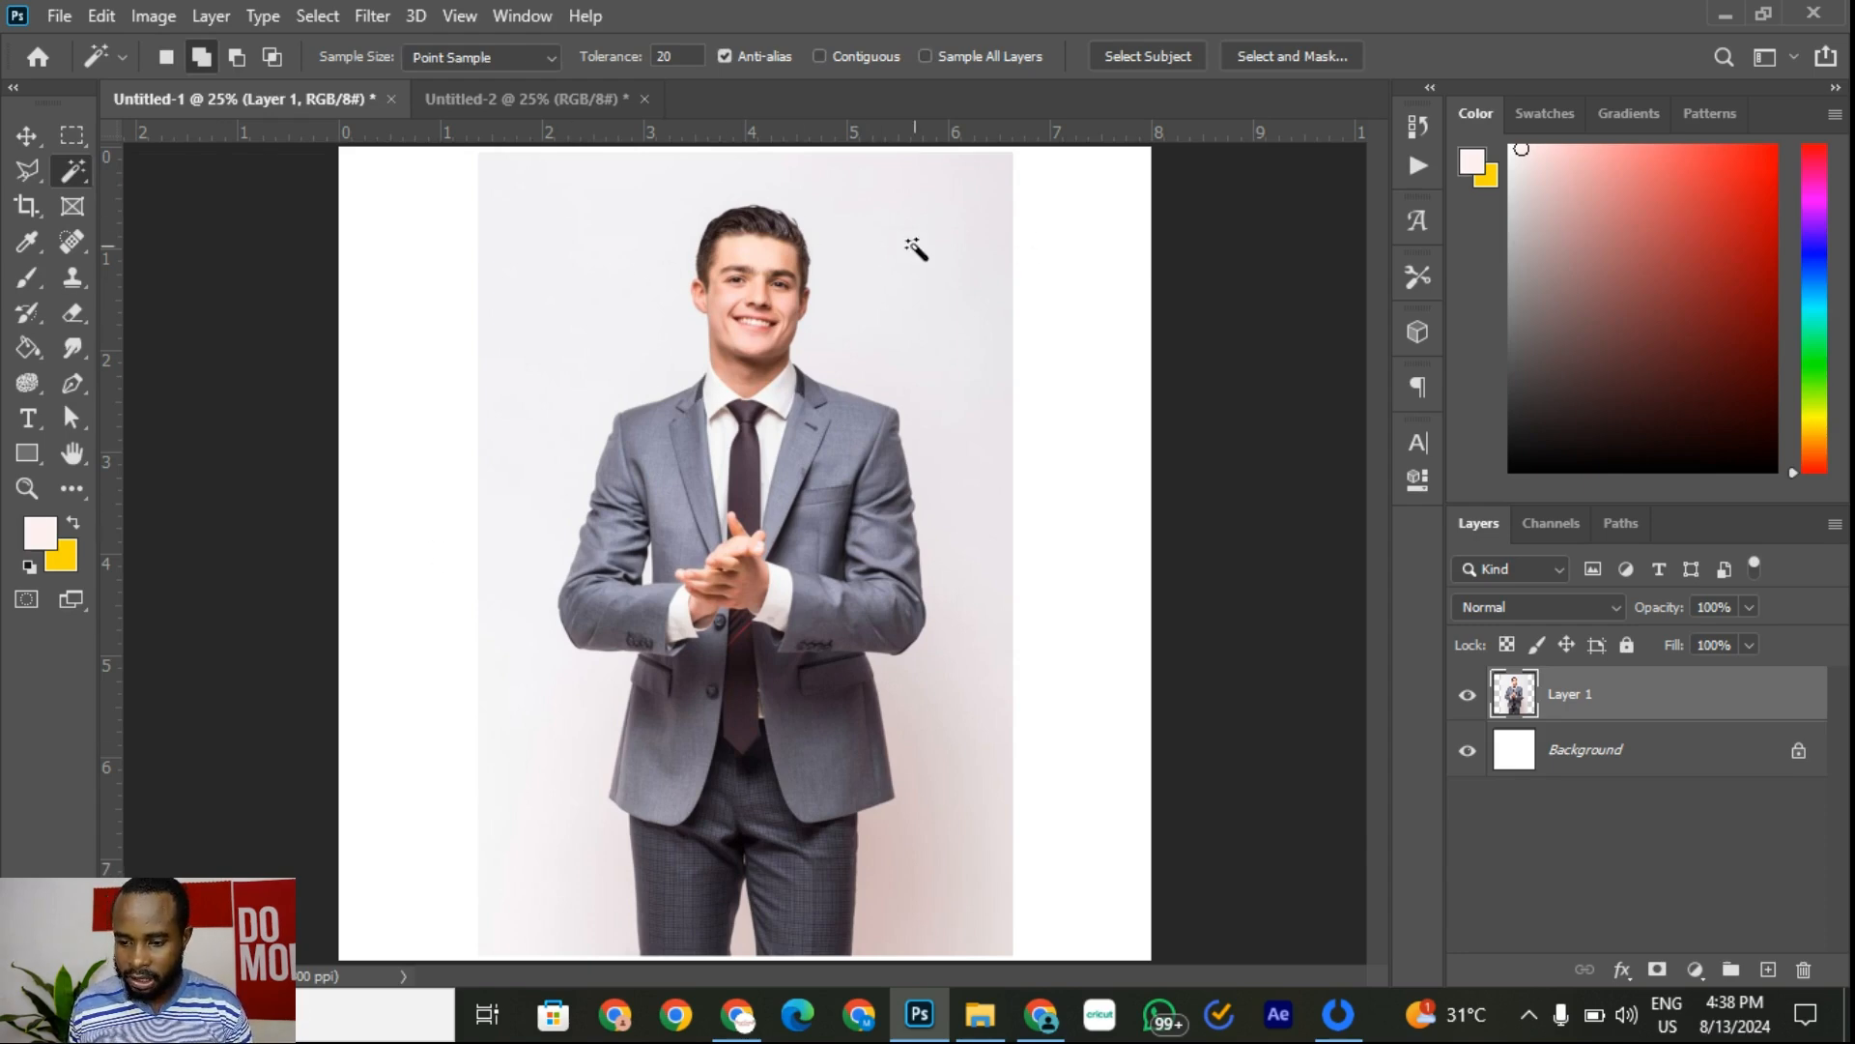
left_click(1159, 64)
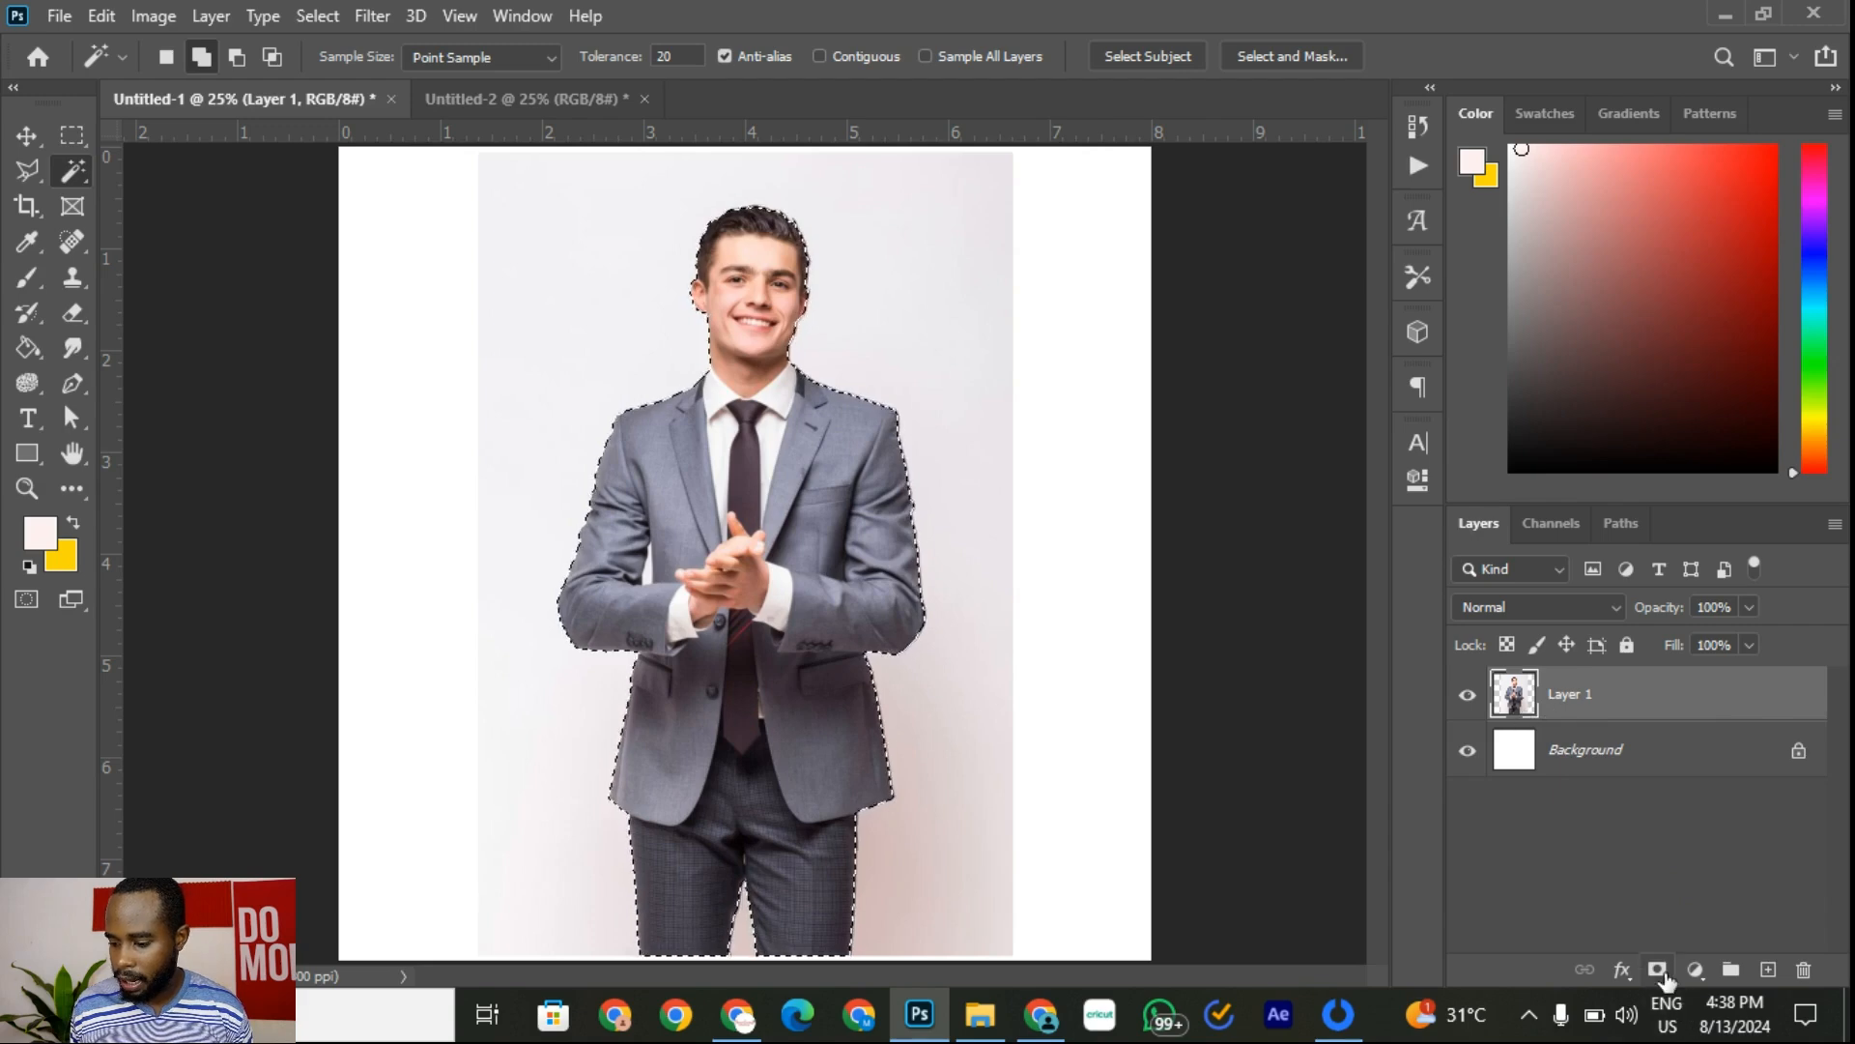
left_click(1657, 969)
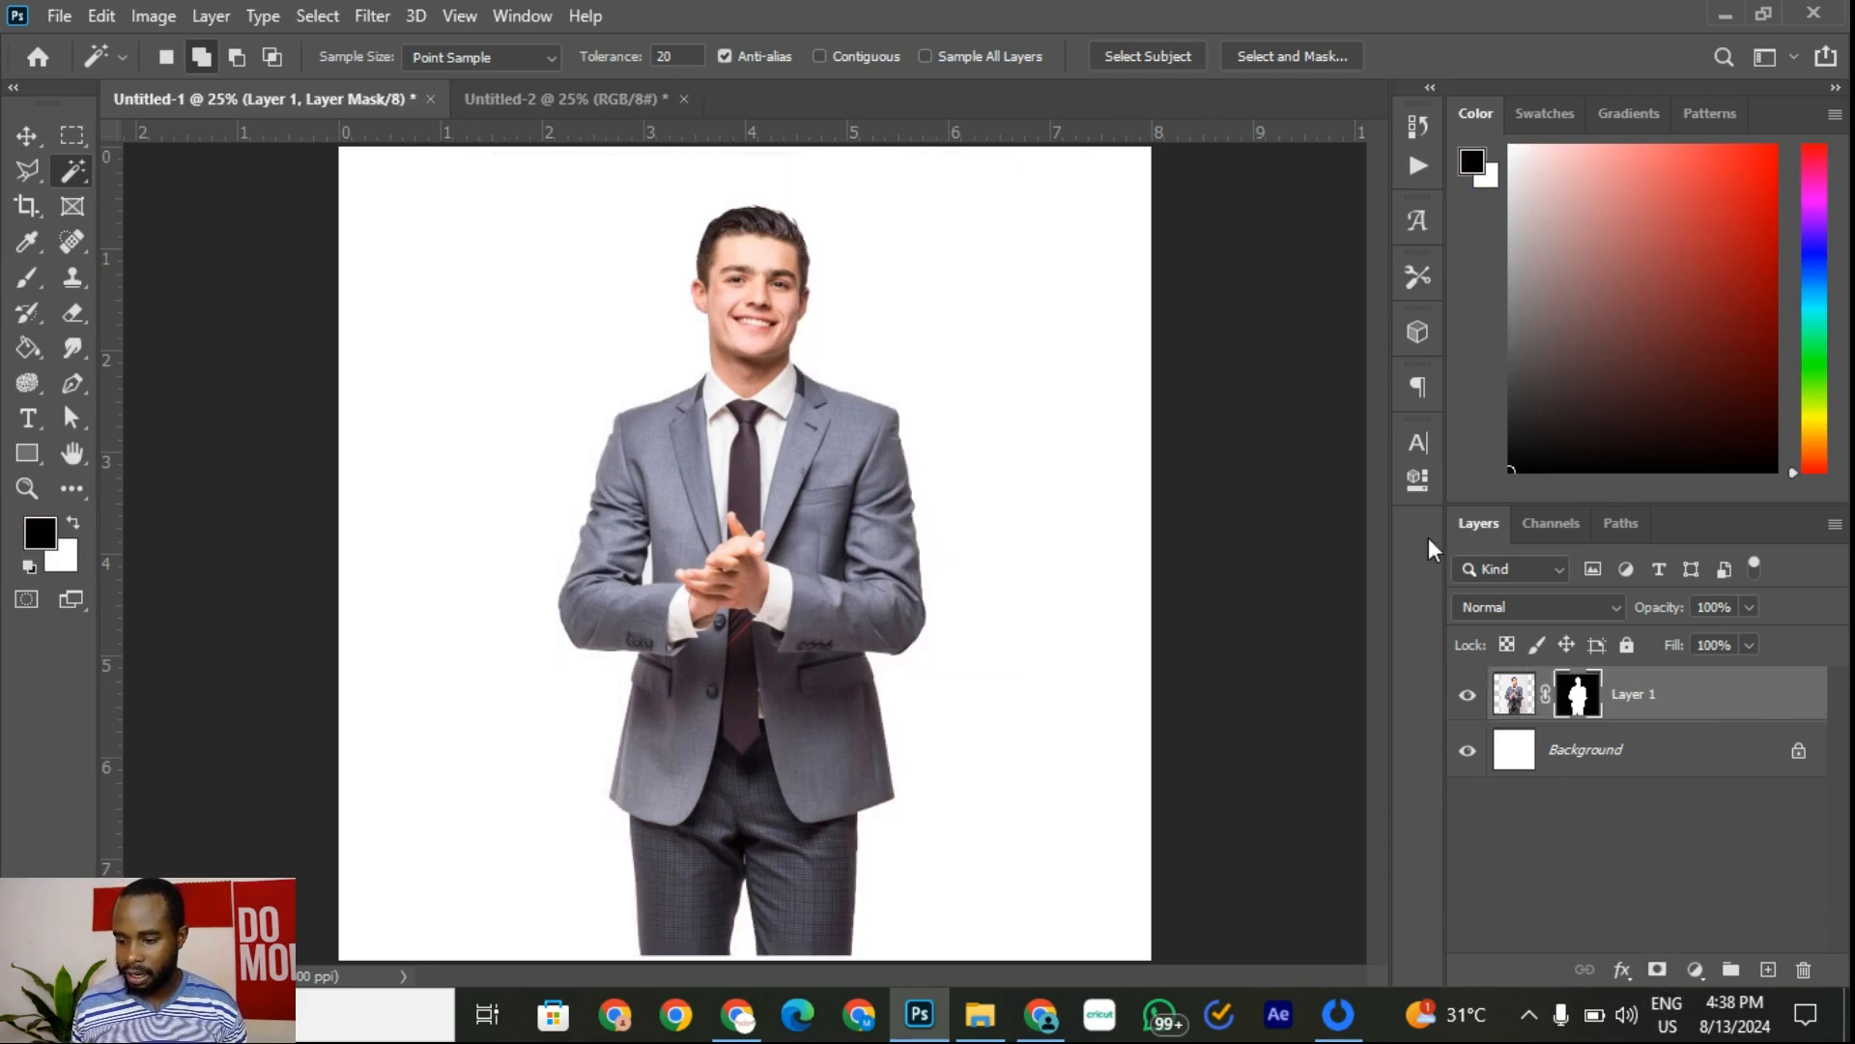
Step: Shift the man photo right and magic-wand select the white gap beside his arm
left_click(26, 136)
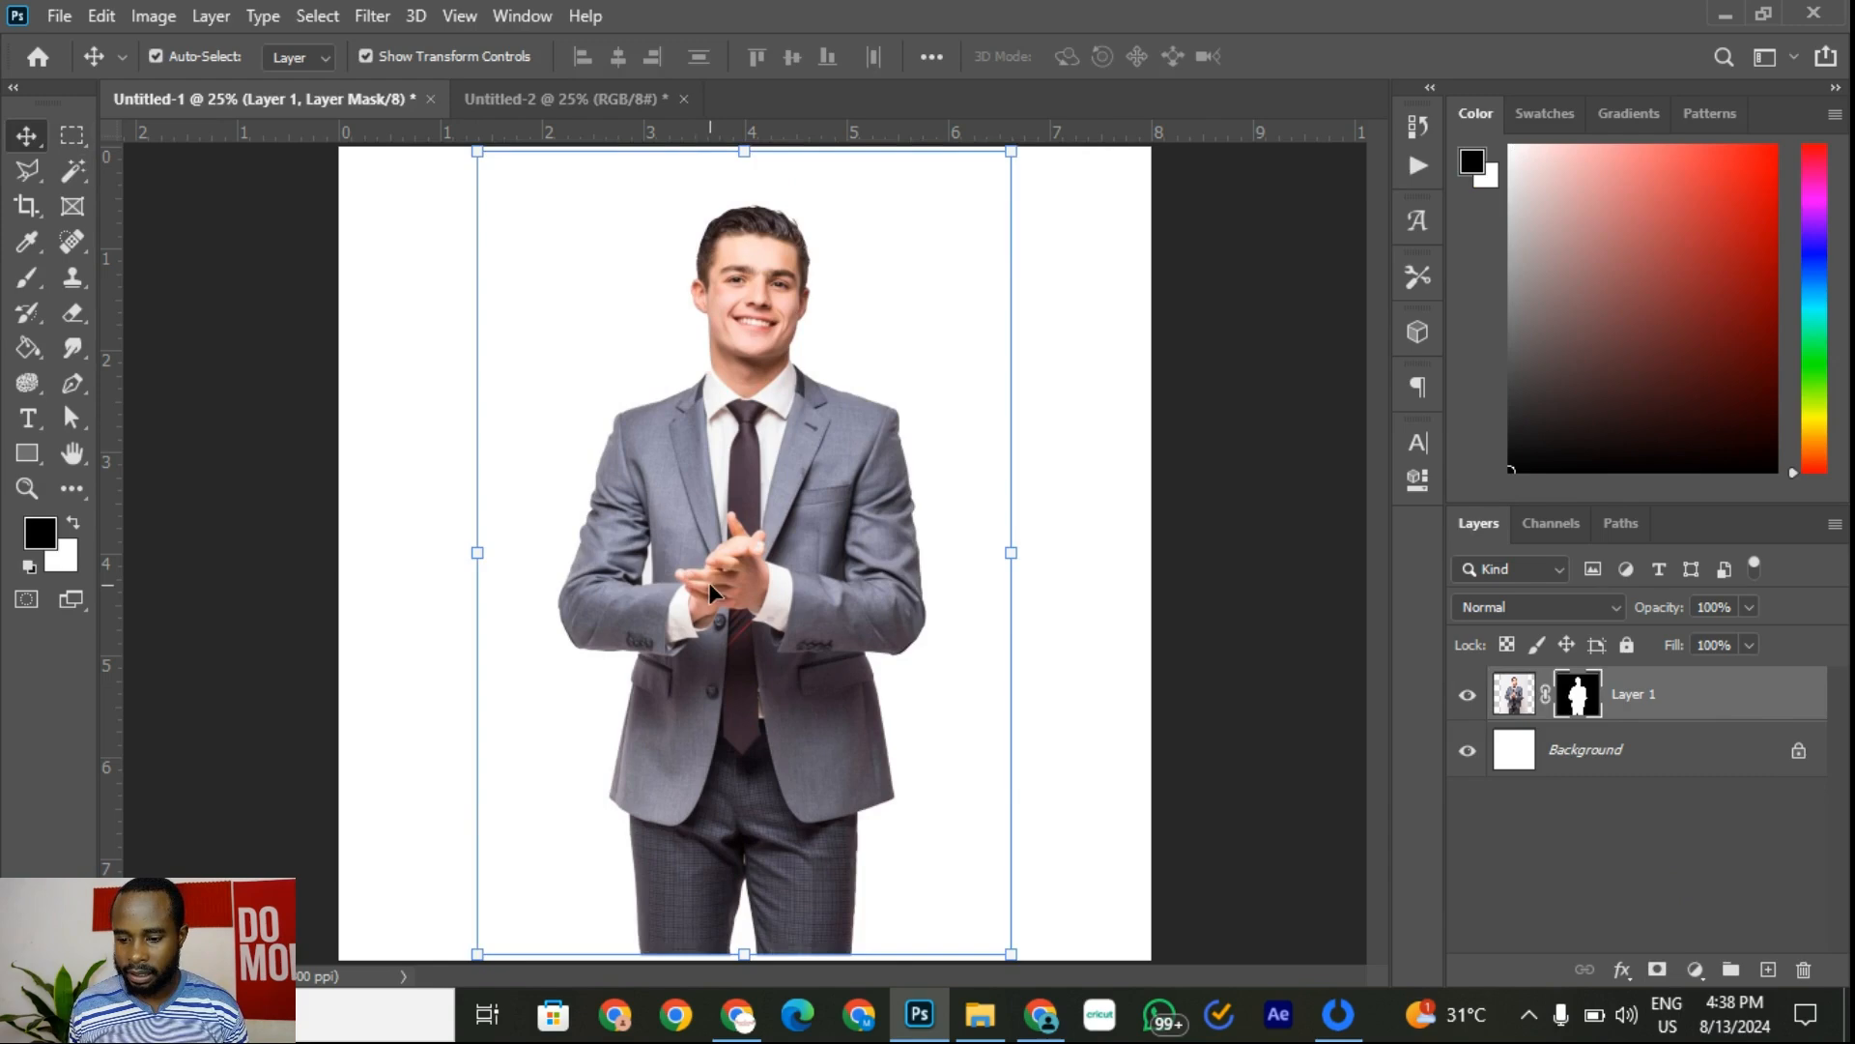
left_click_drag(639, 582, 746, 575)
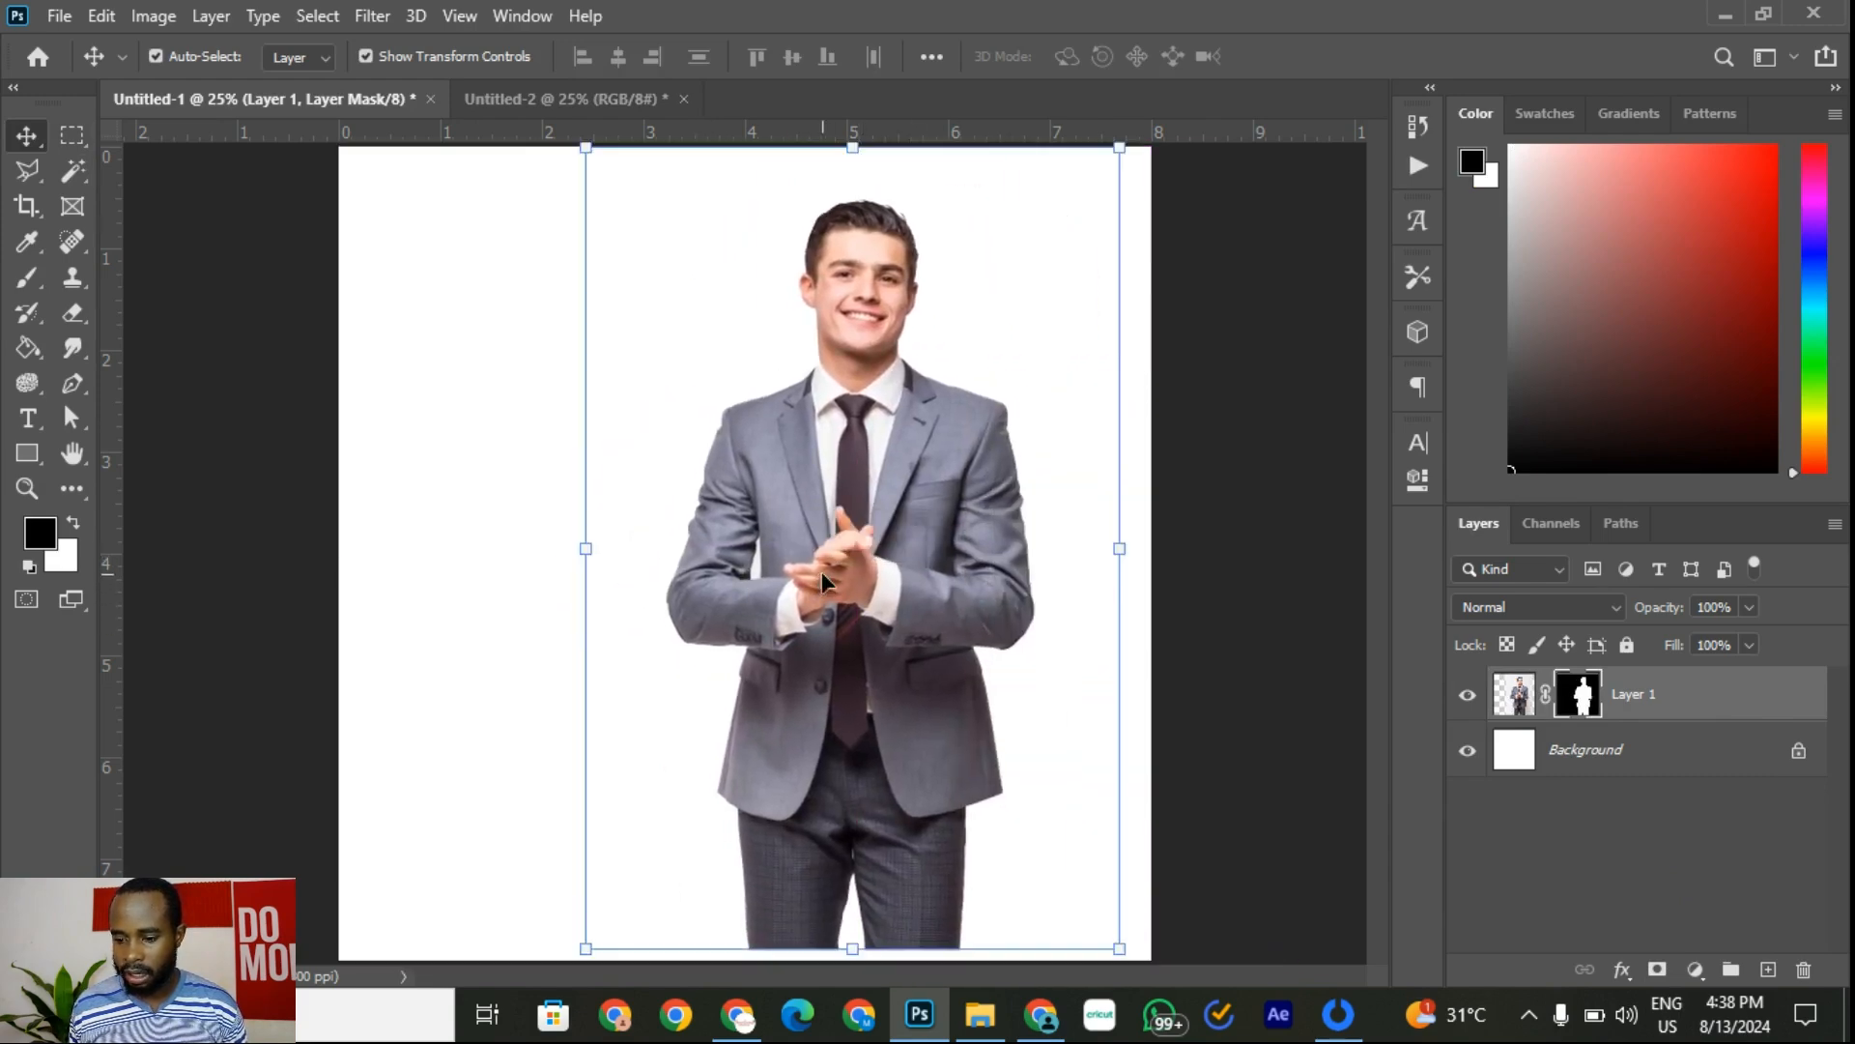
scroll(746, 575, "up", 5)
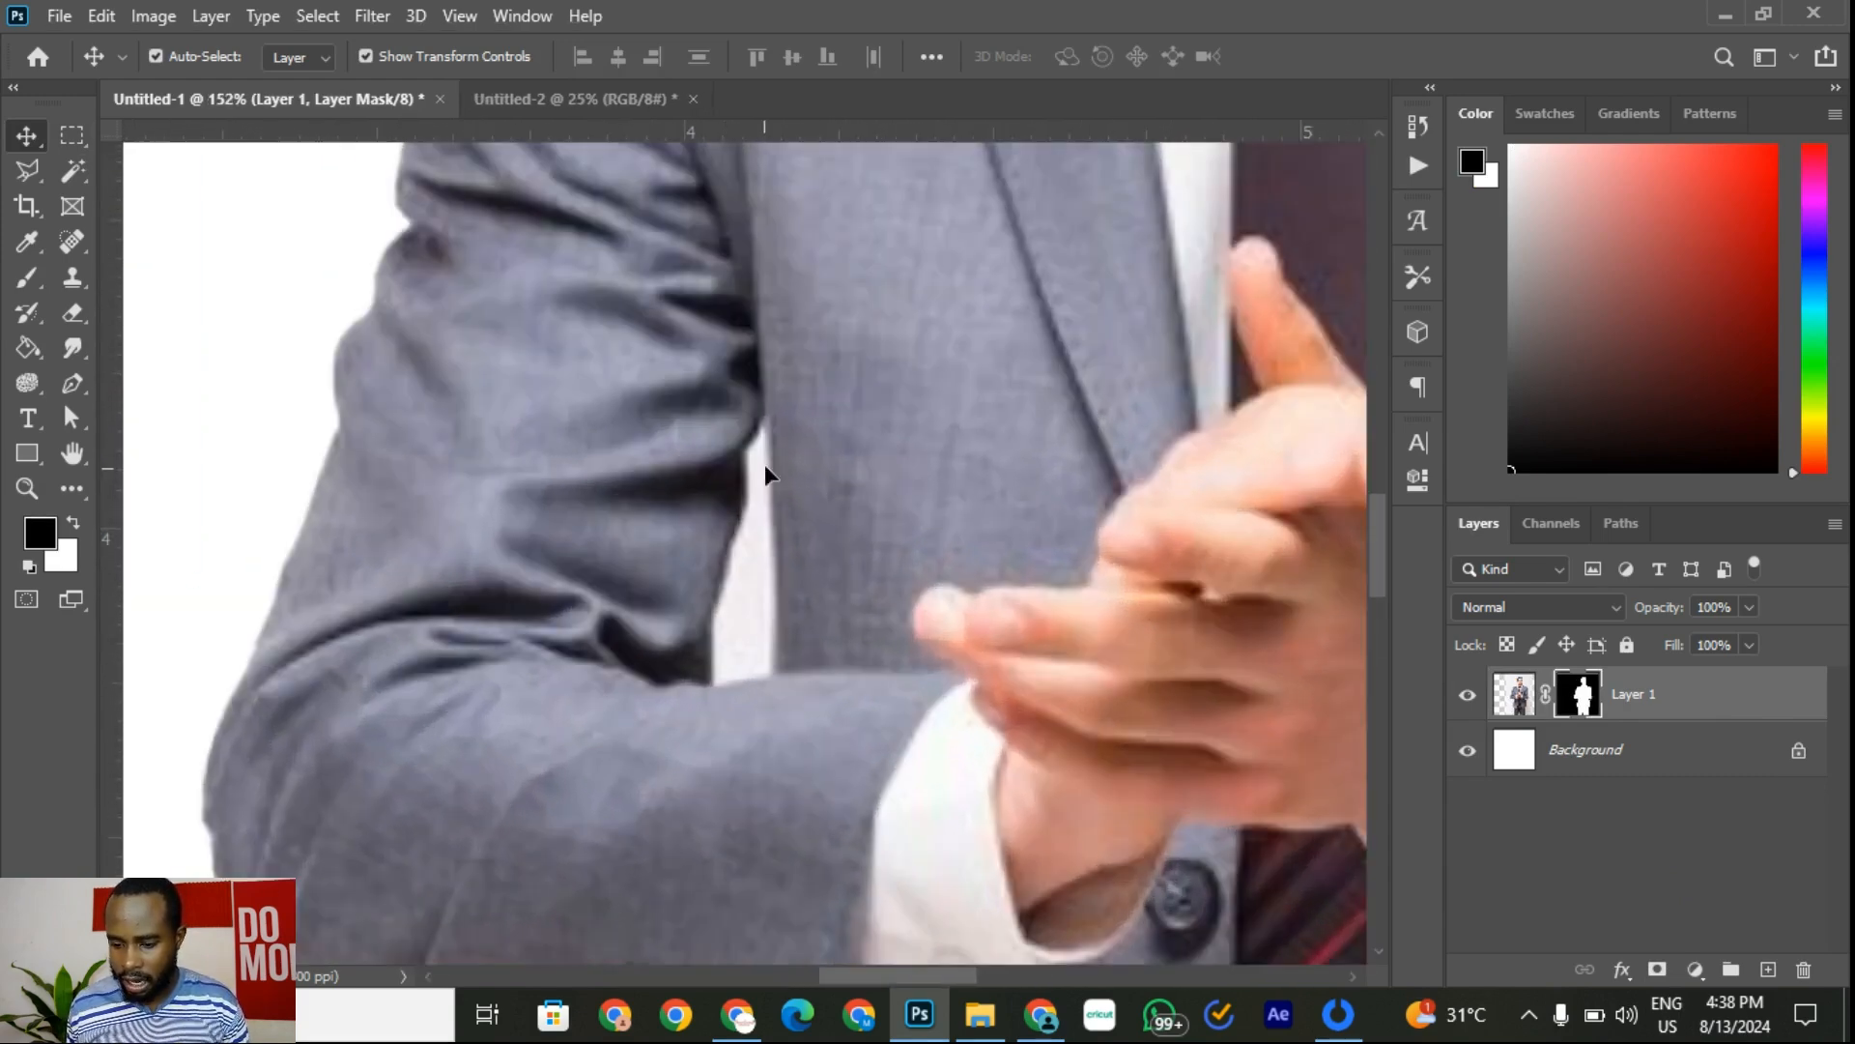
left_click(72, 170)
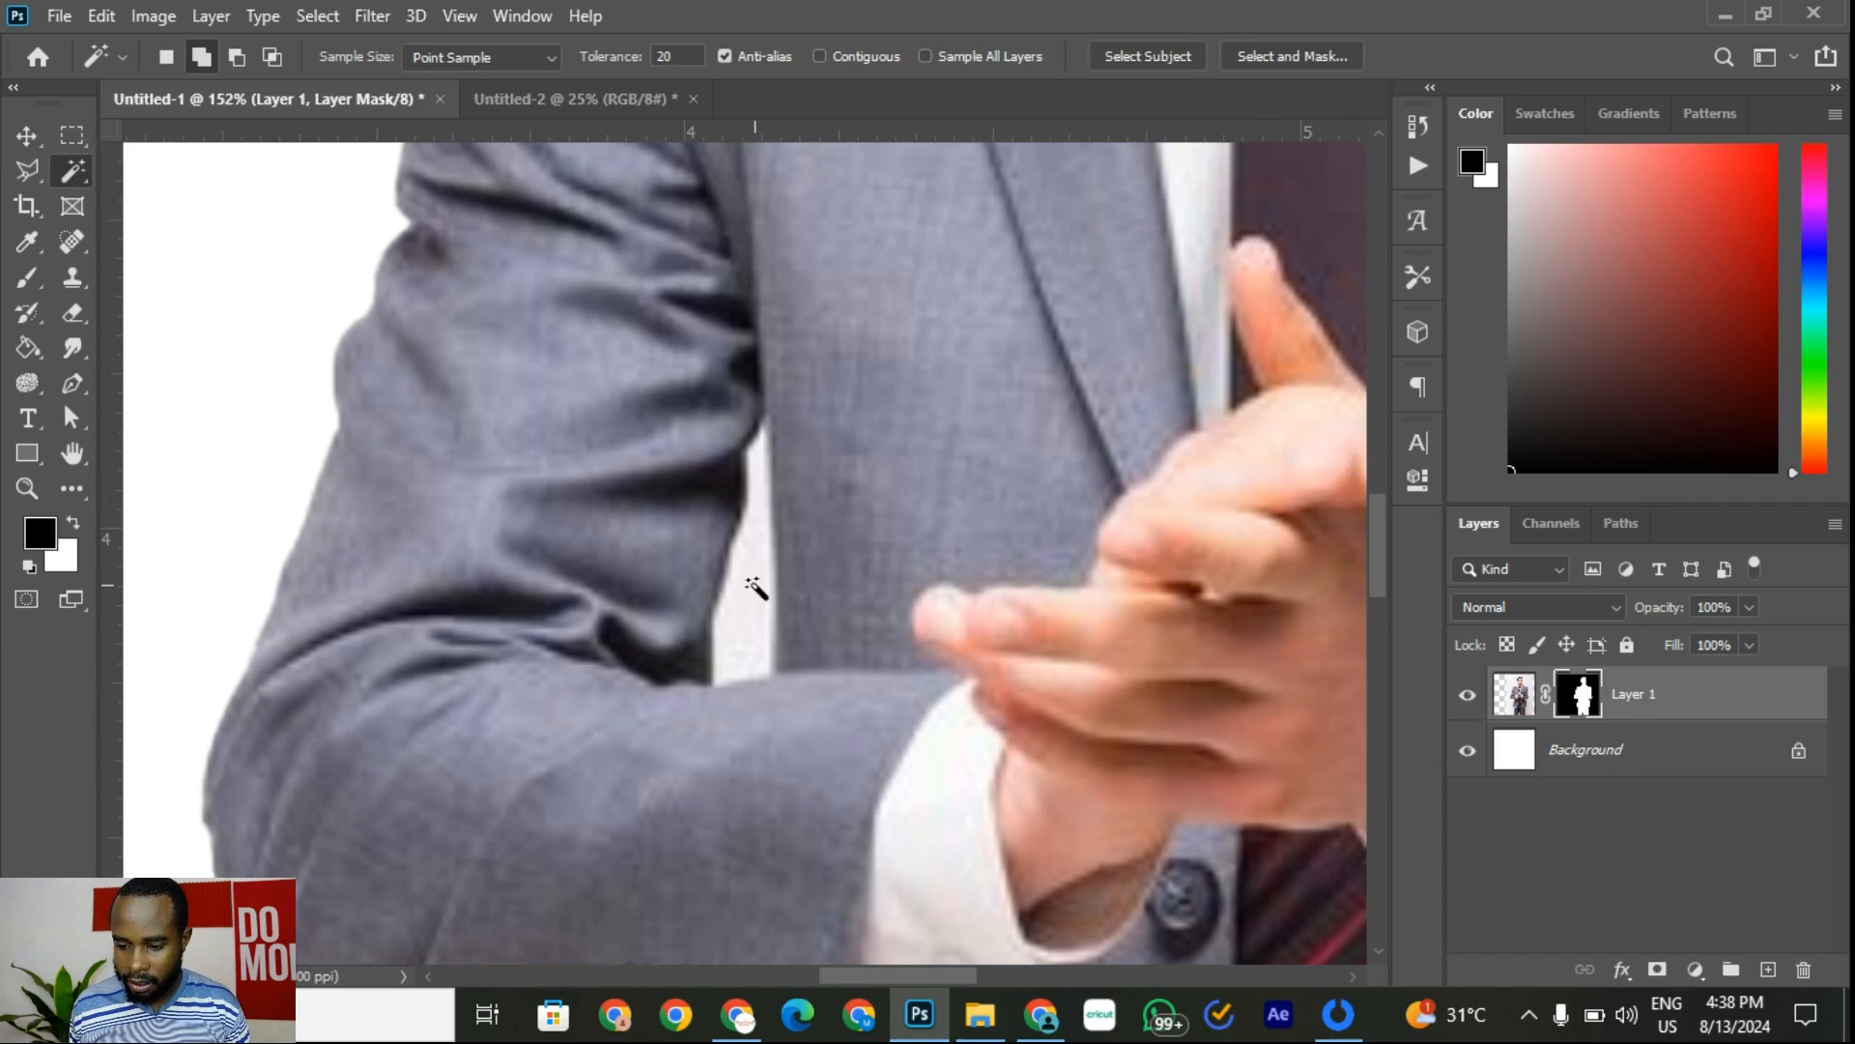
left_click(746, 603)
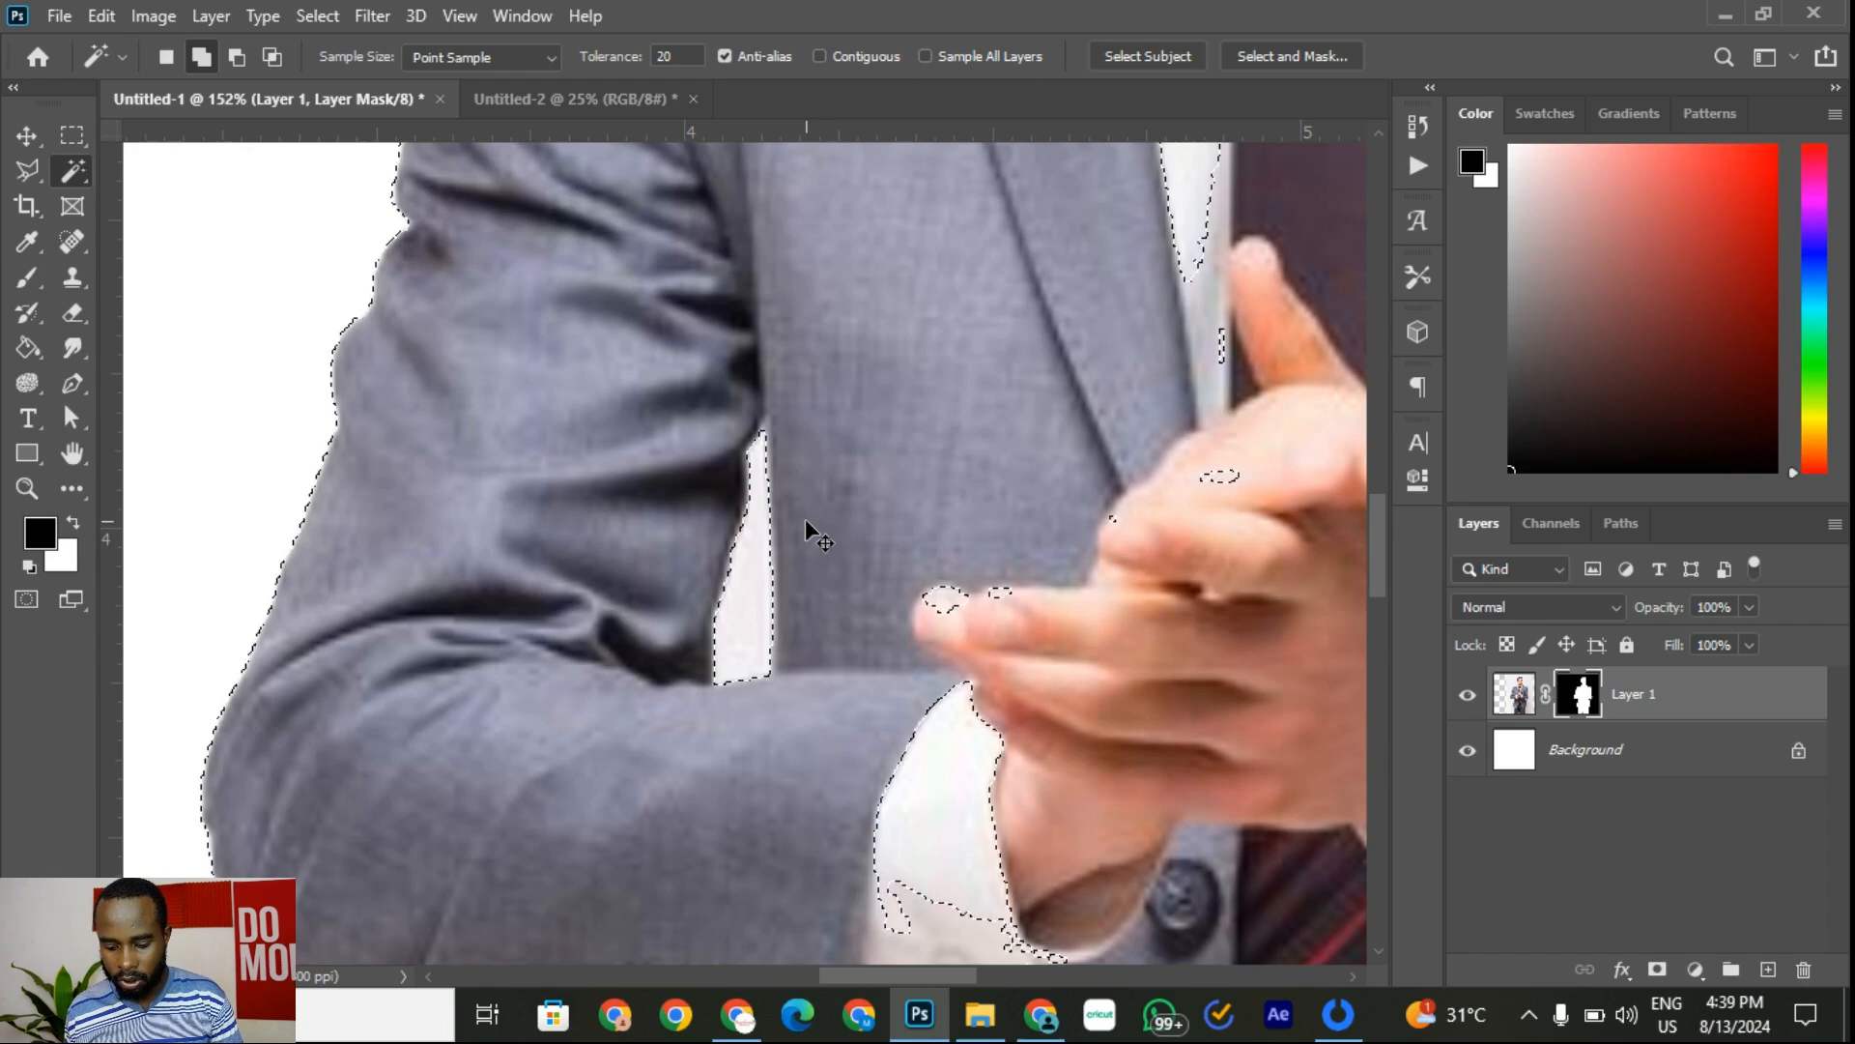
Step: Clear the current marching-ants selection
left_click(317, 16)
left_click(370, 188)
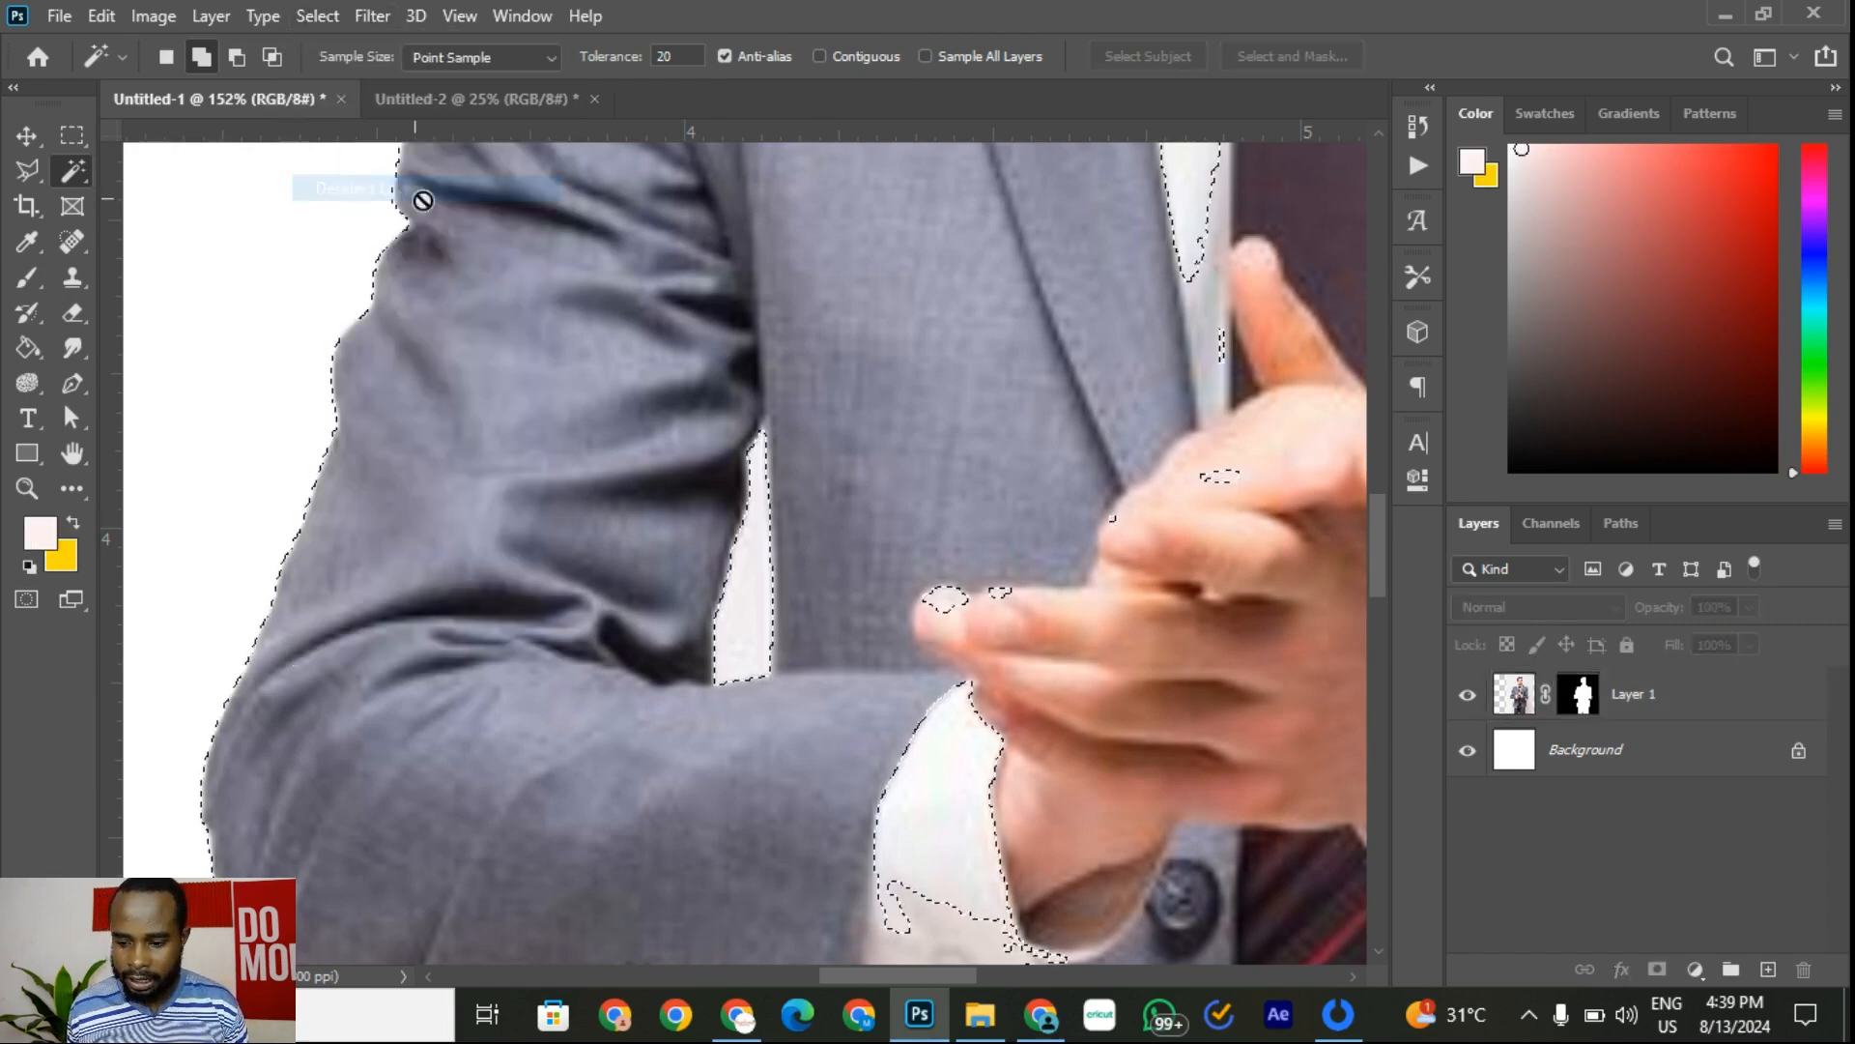
left_click(317, 16)
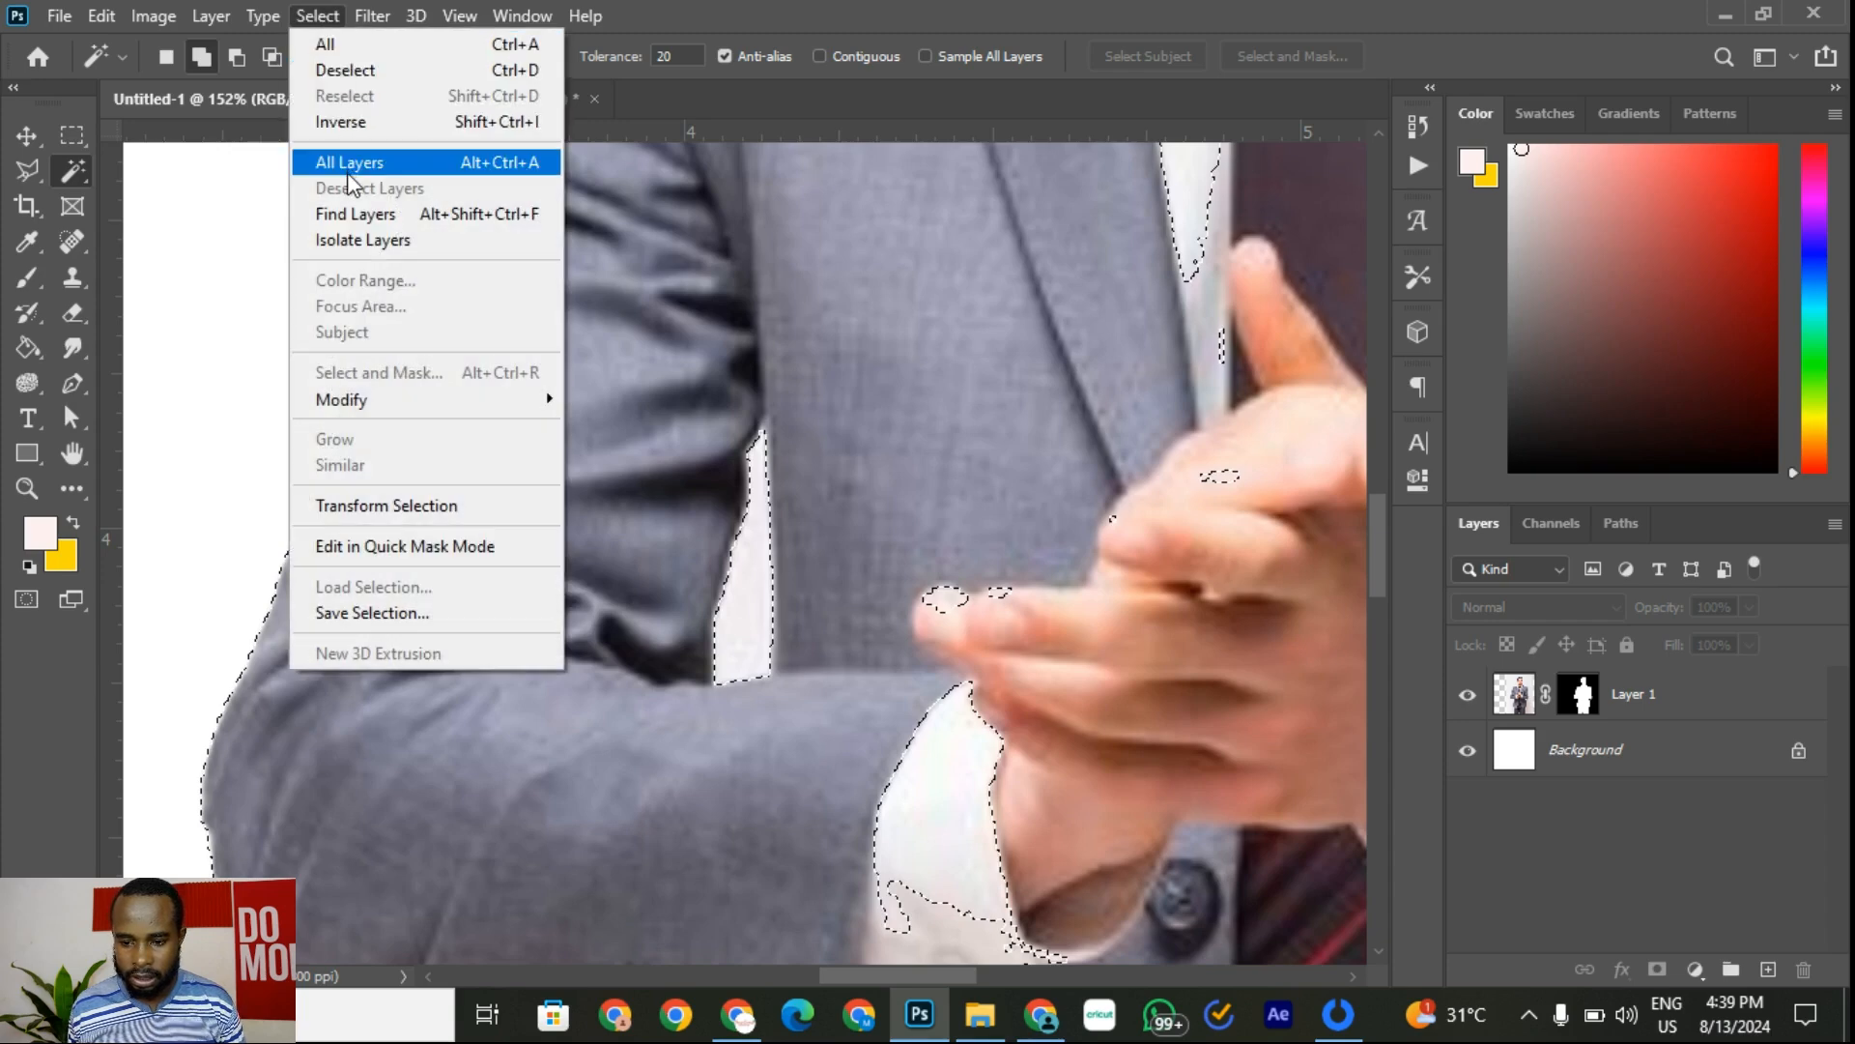
left_click(345, 69)
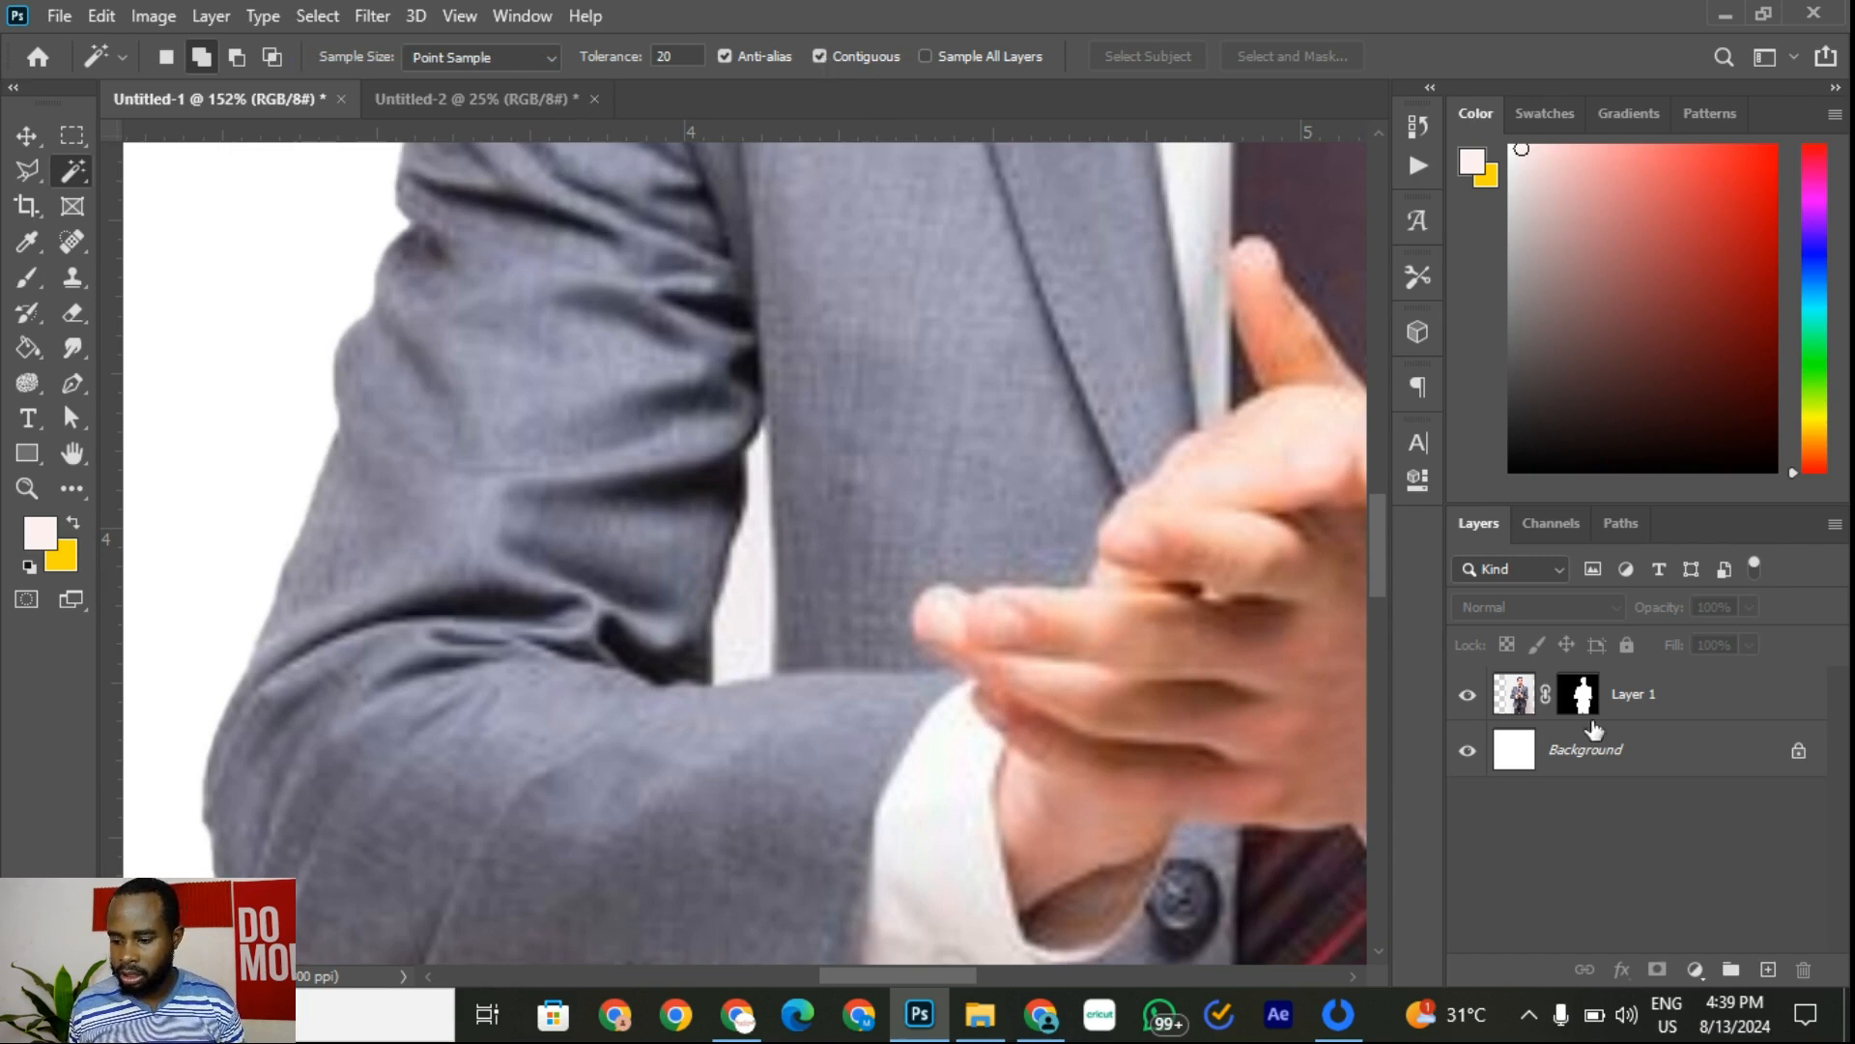
Step: Paint black over the white sliver by the arm on Layer 1's mask with a 250 px, 100% brush
left_click(1513, 695)
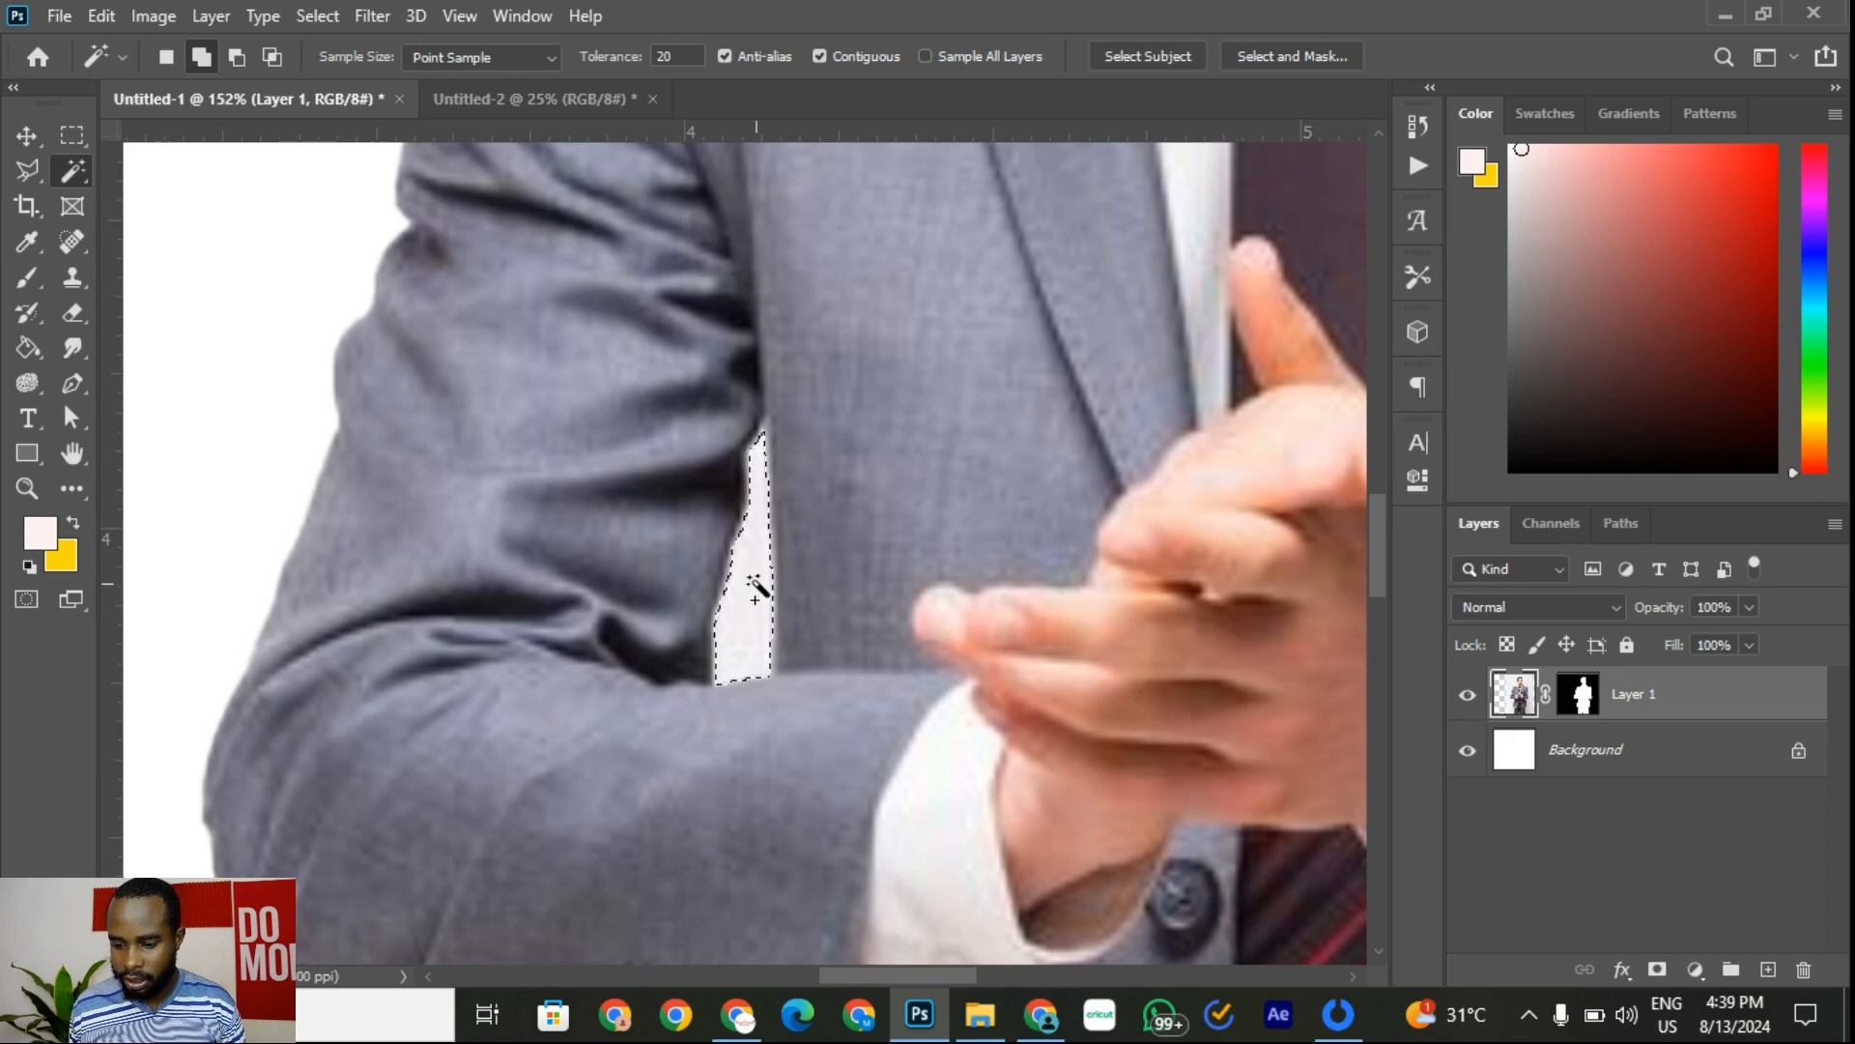
scroll(844, 462, "down", 3)
scroll(676, 536, "up", 5)
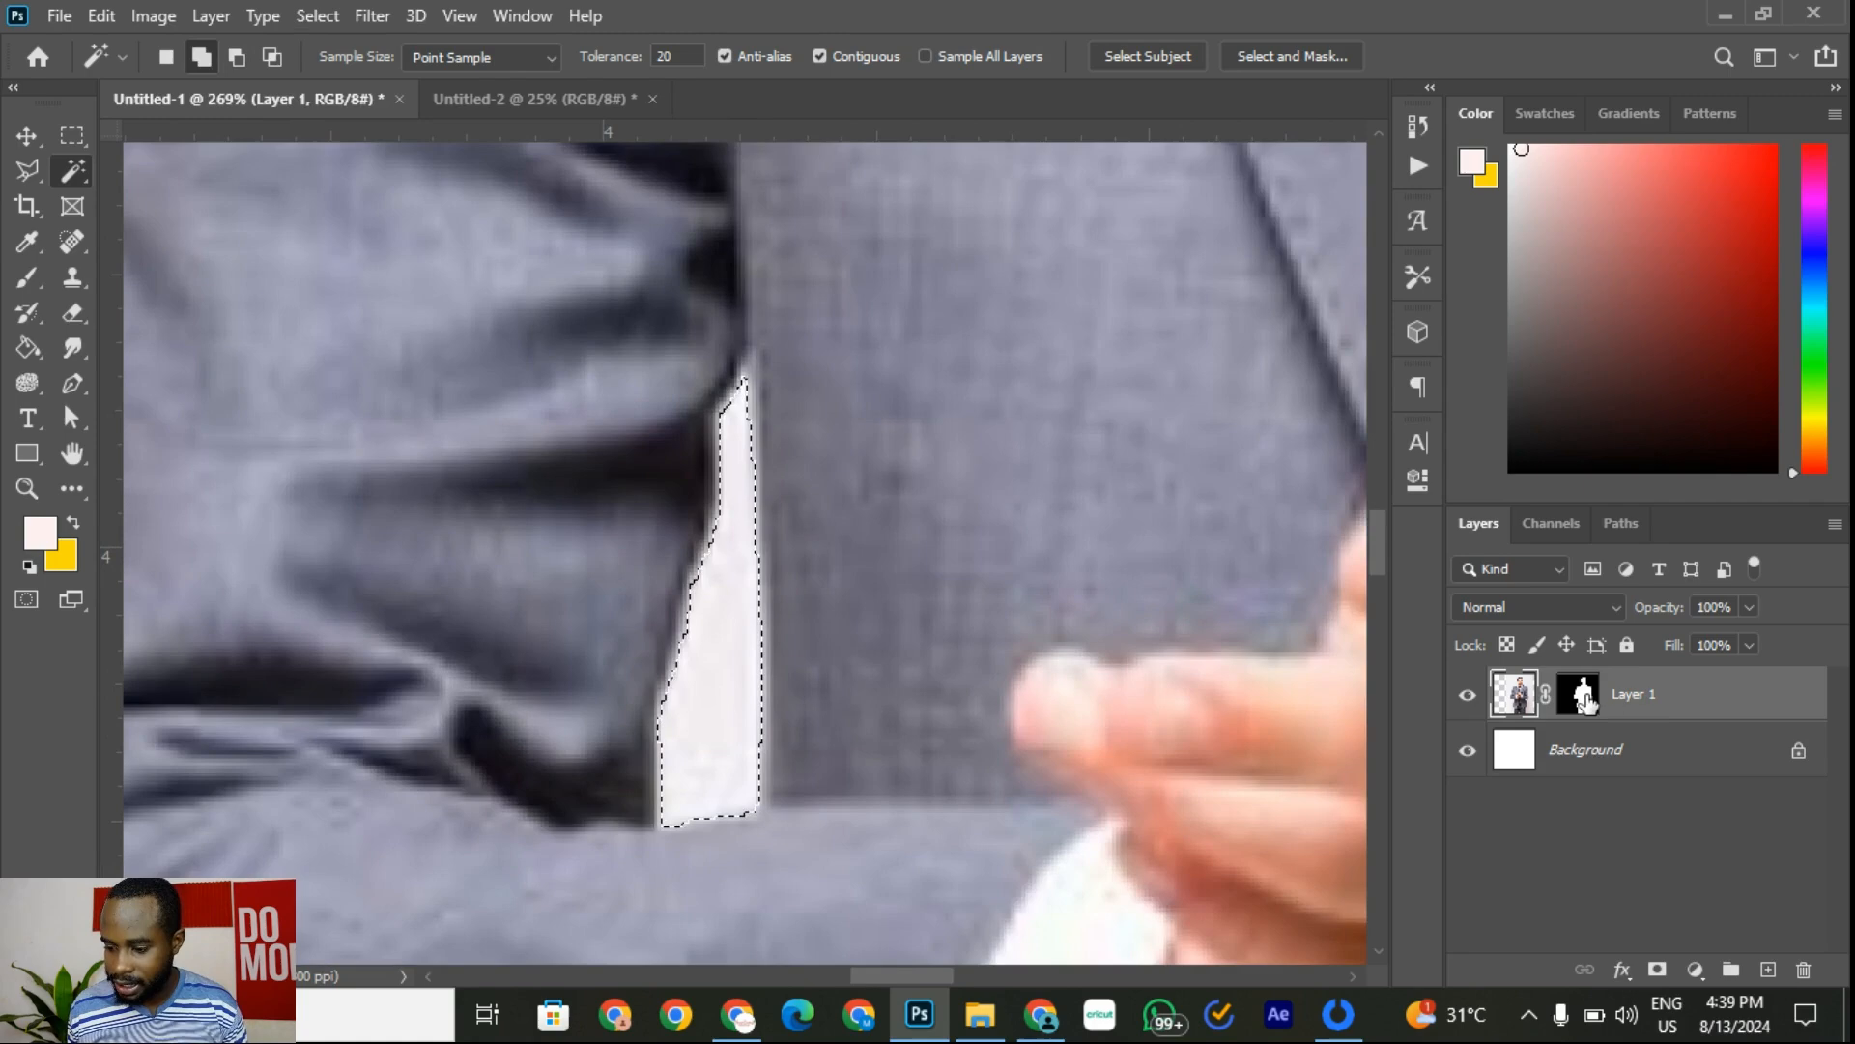
left_click(1581, 694)
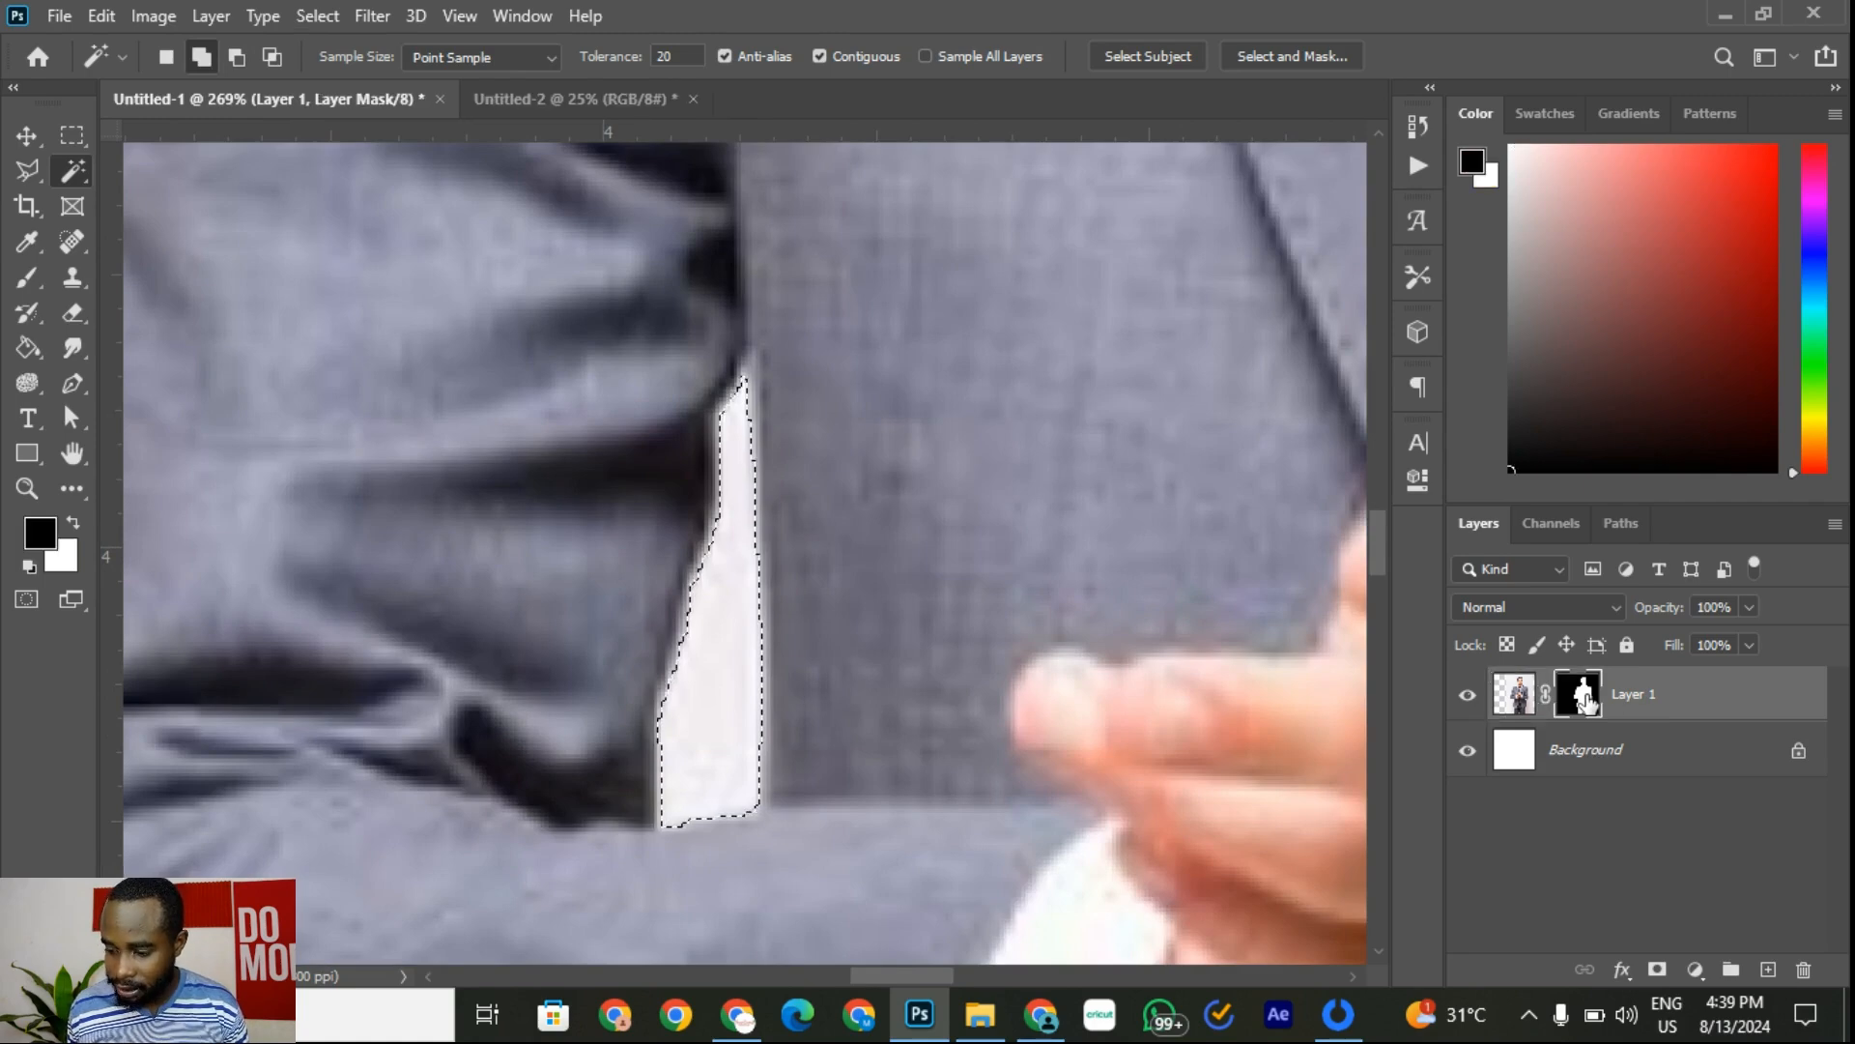
left_click(32, 281)
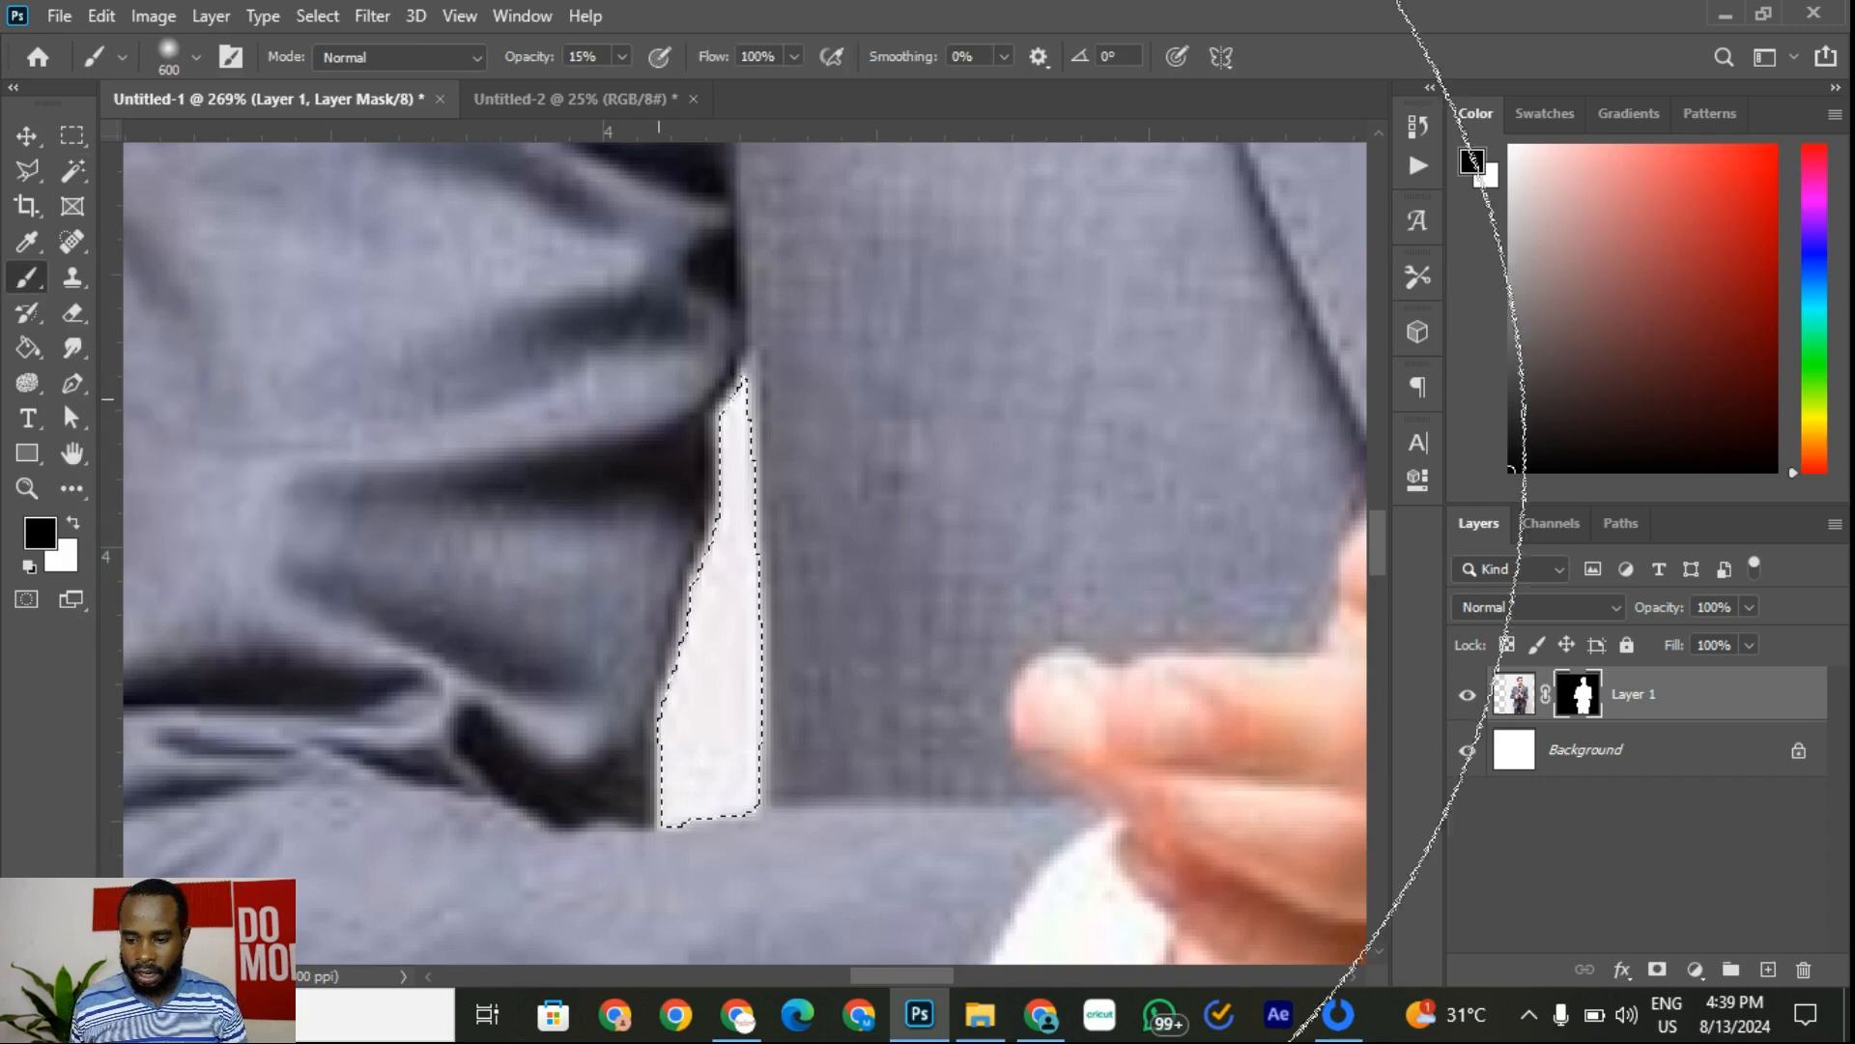
key("bracketleft")
key("bracketleft")
key("bracketleft")
key("bracketleft")
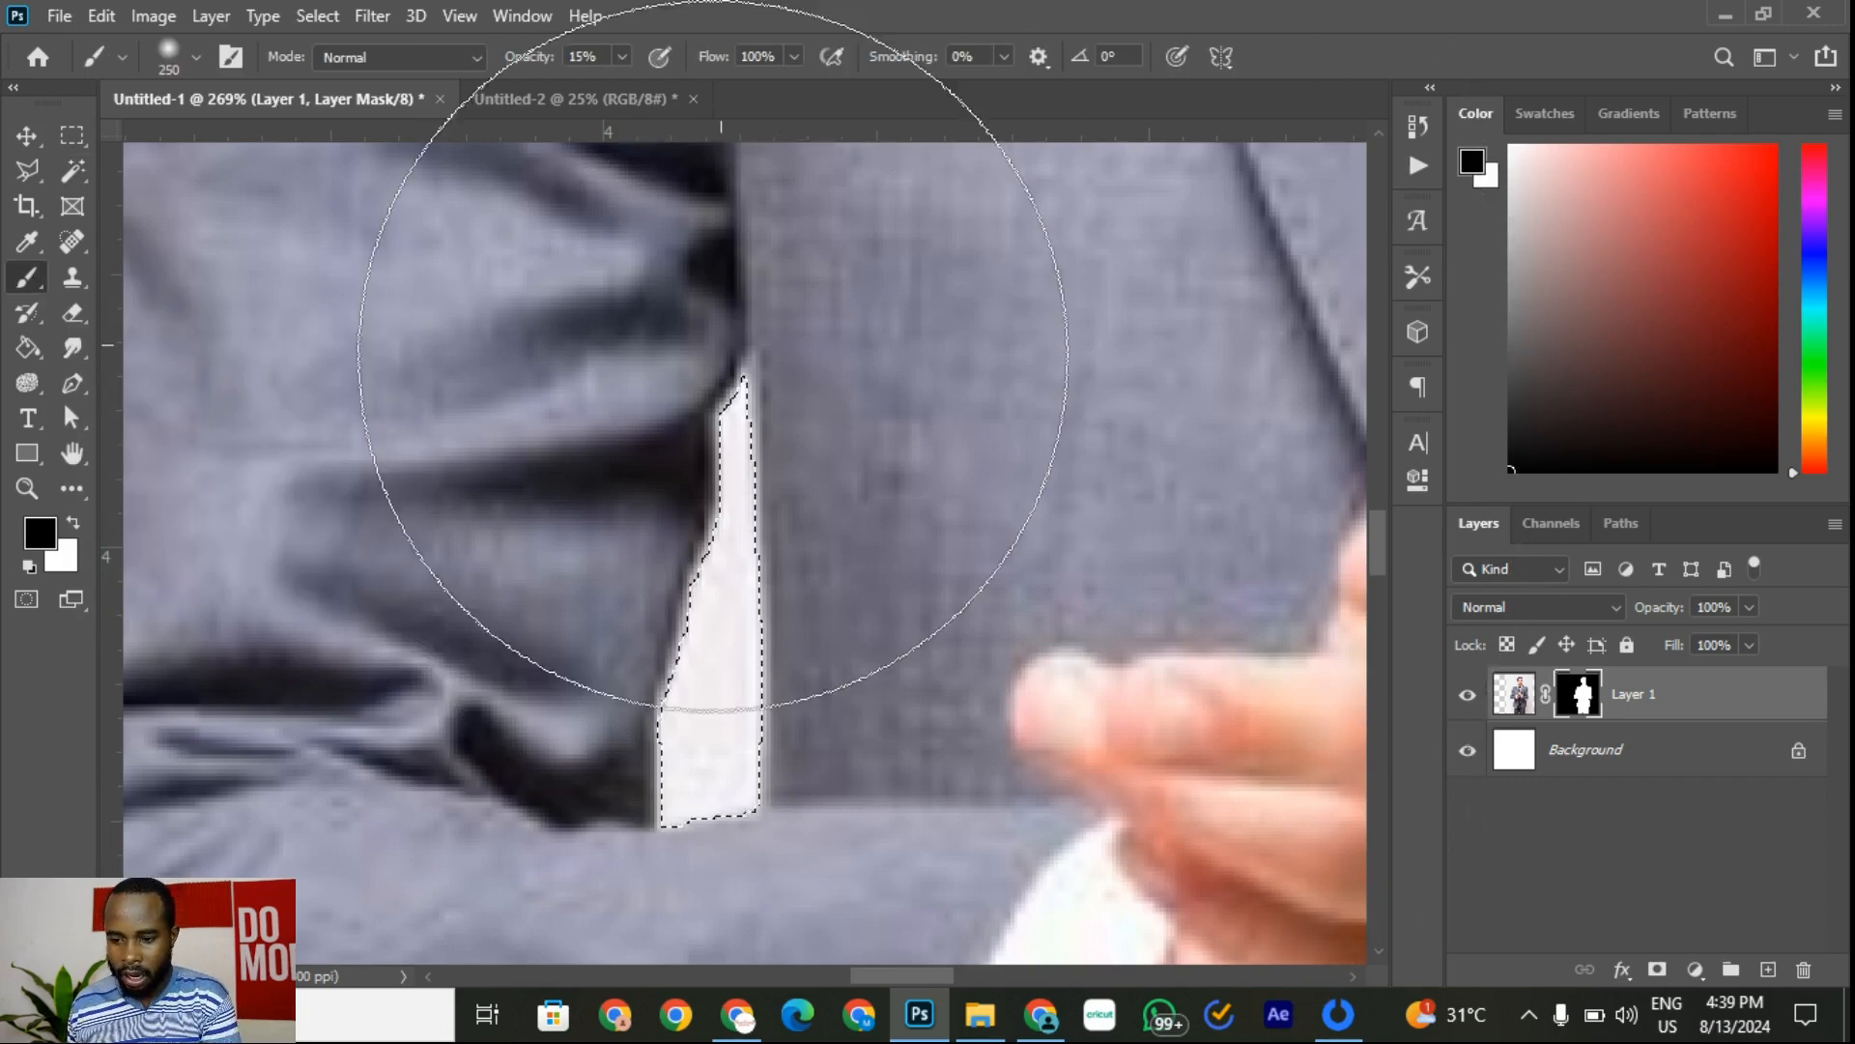
left_click(623, 56)
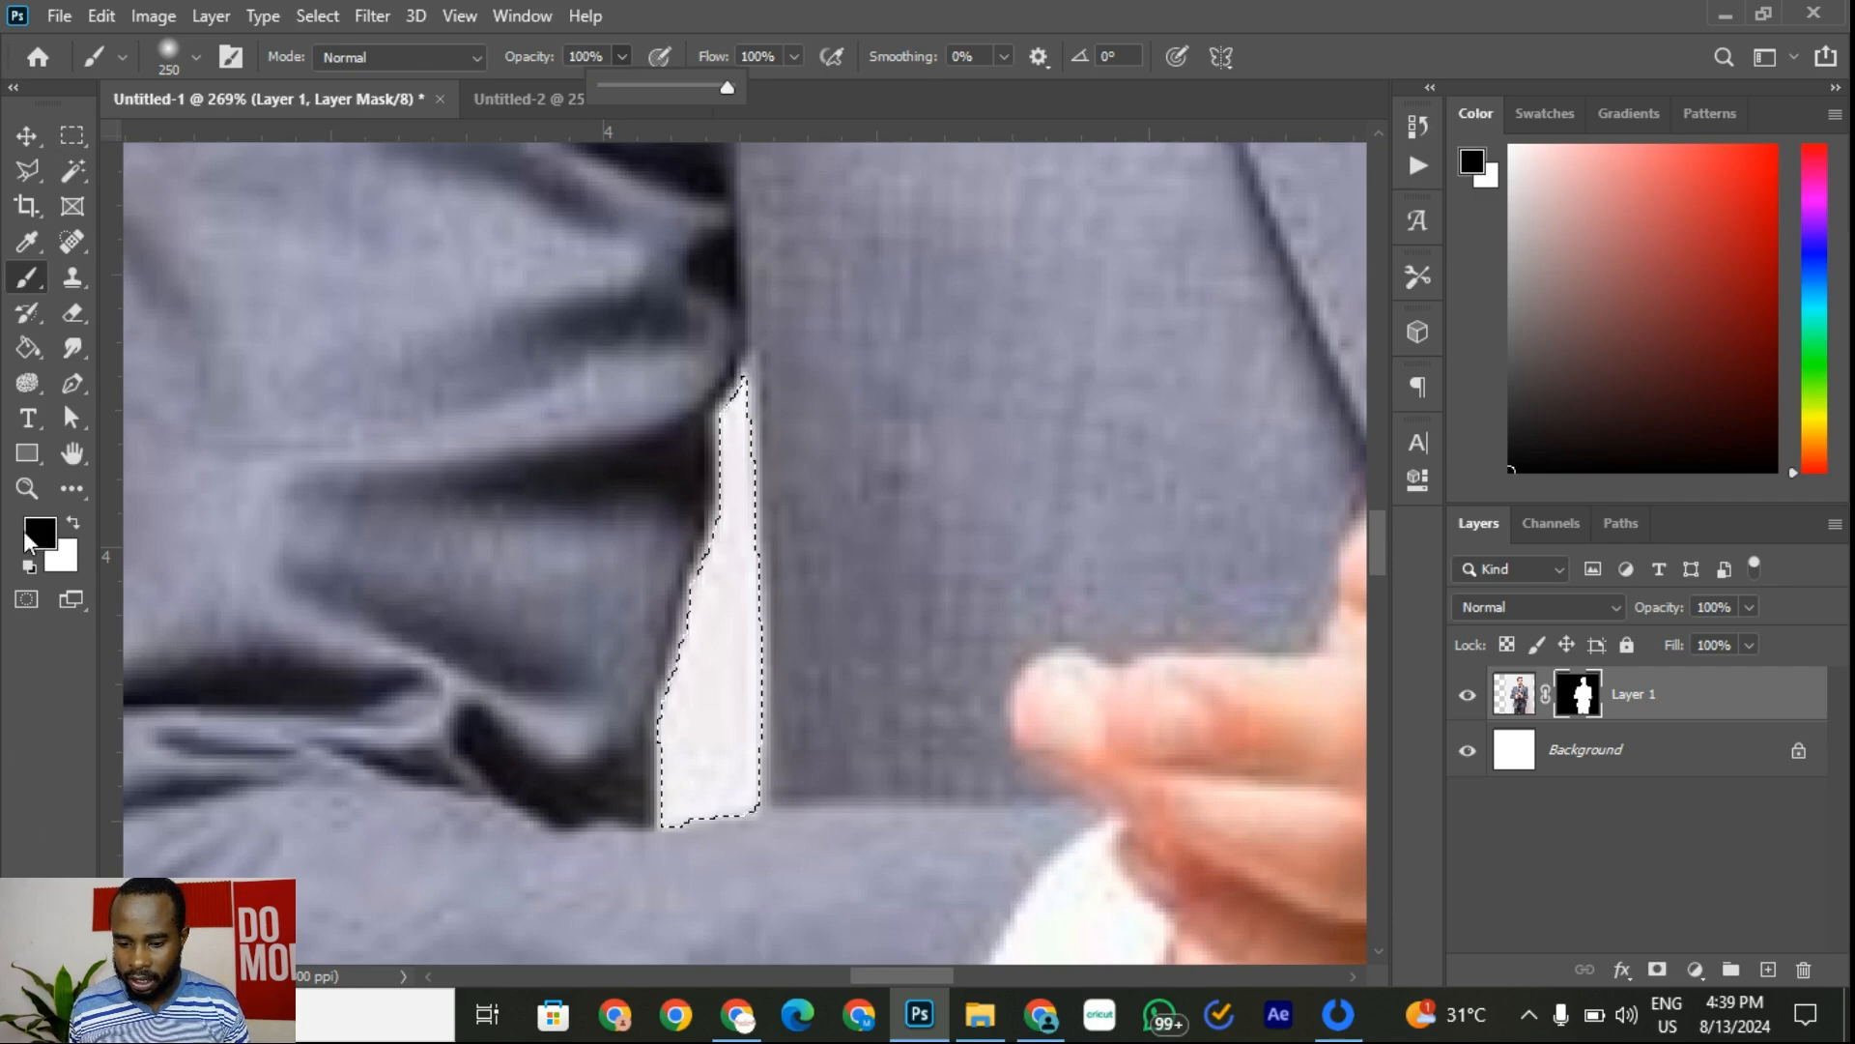
left_click(1575, 703)
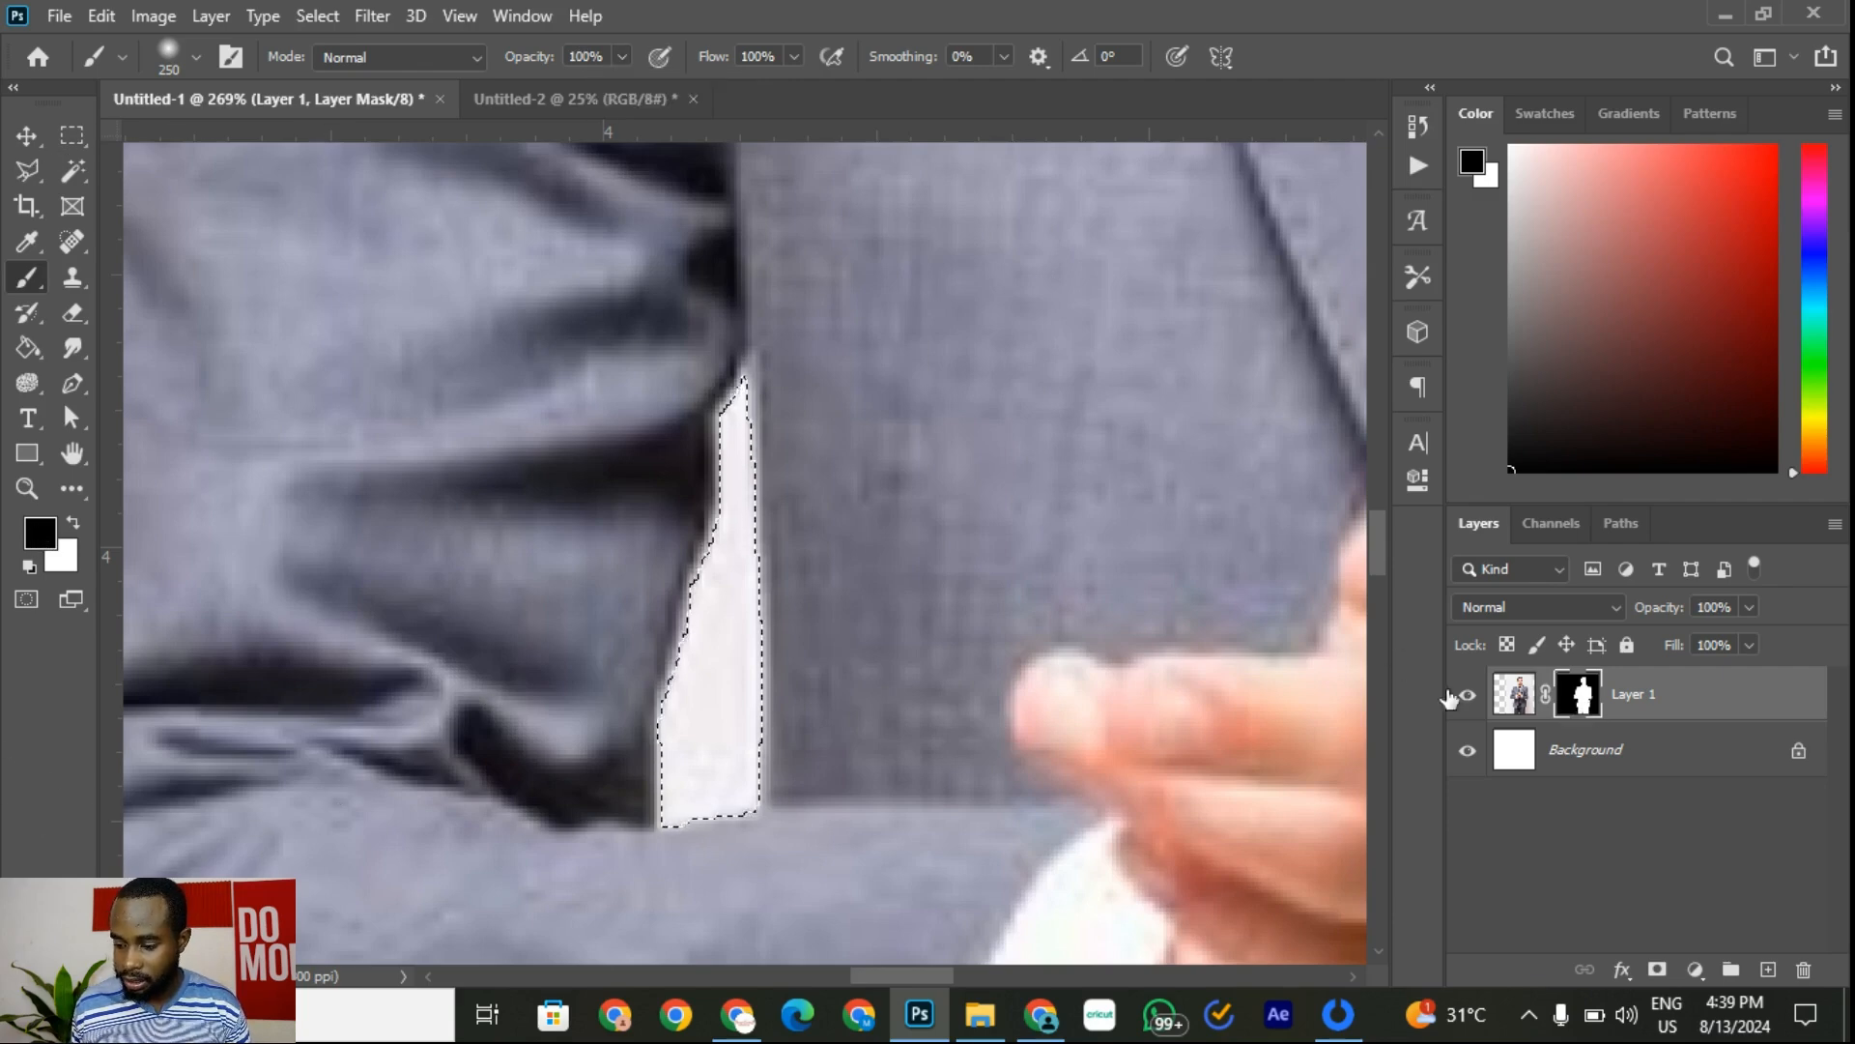
left_click(667, 541)
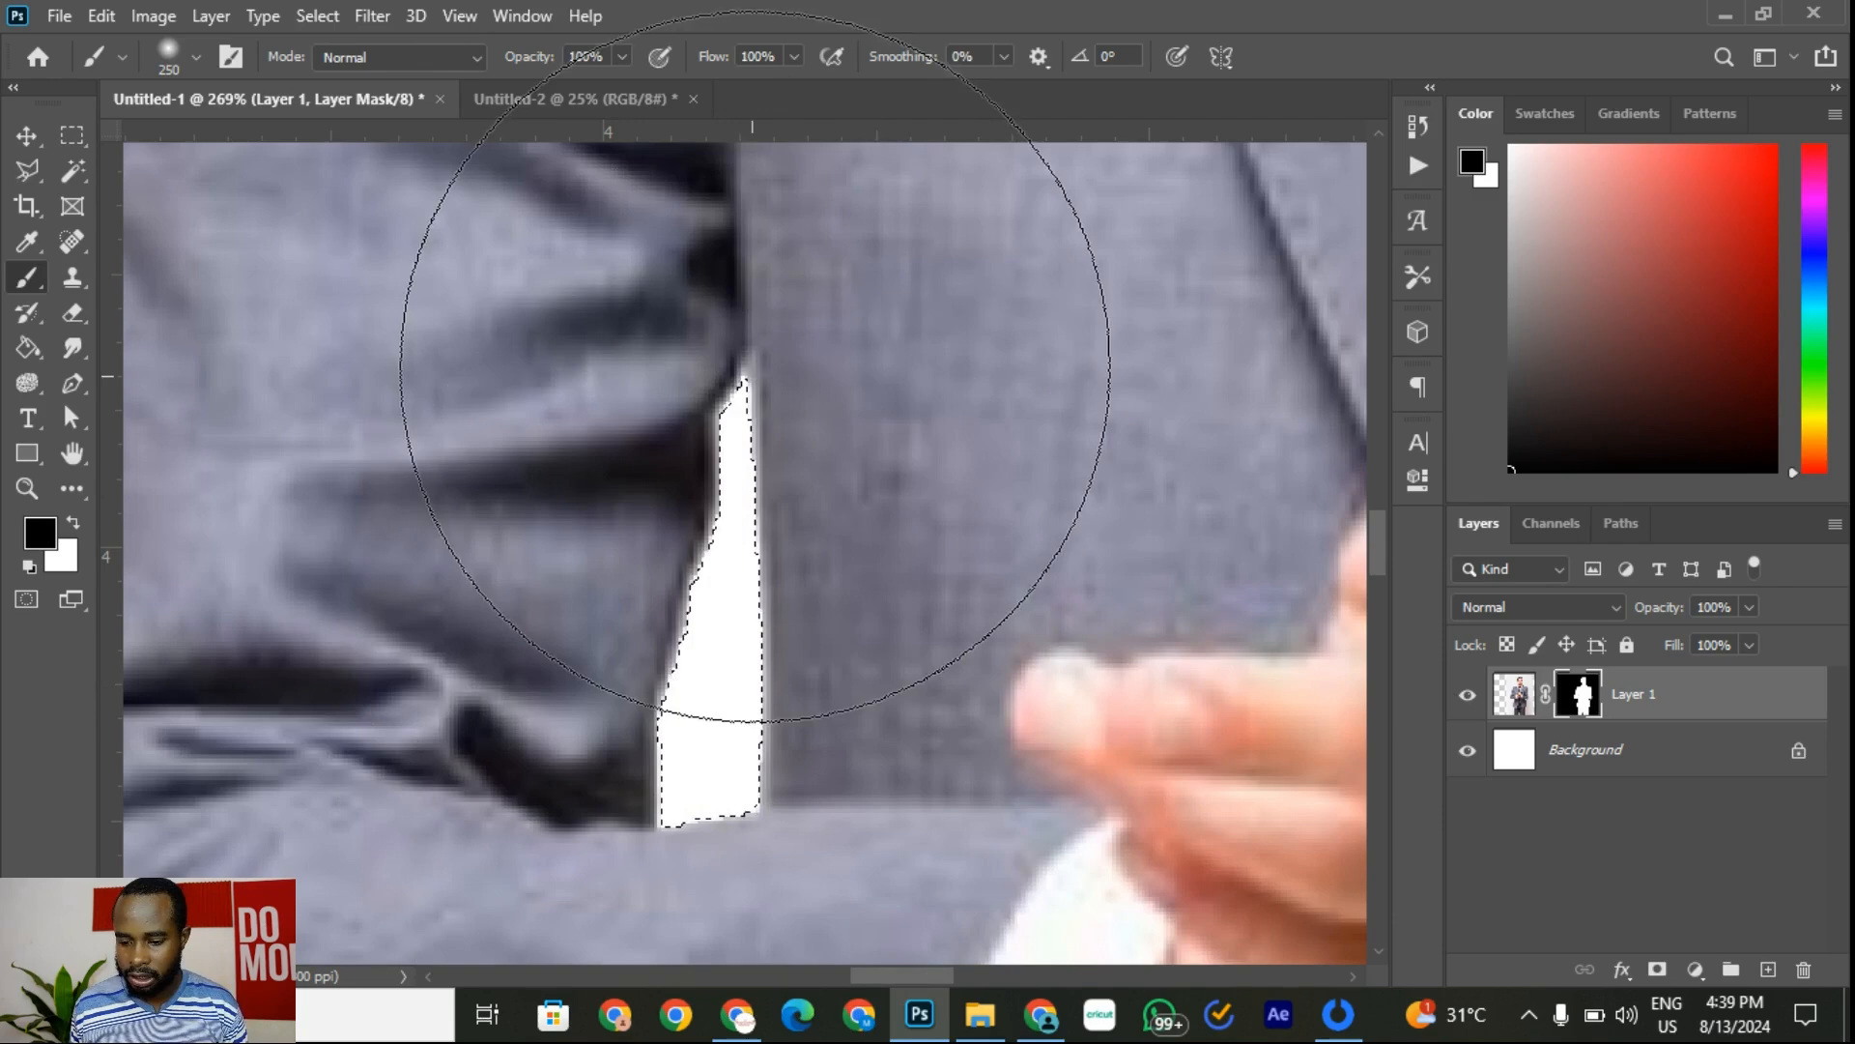
scroll(843, 556, "down", 6)
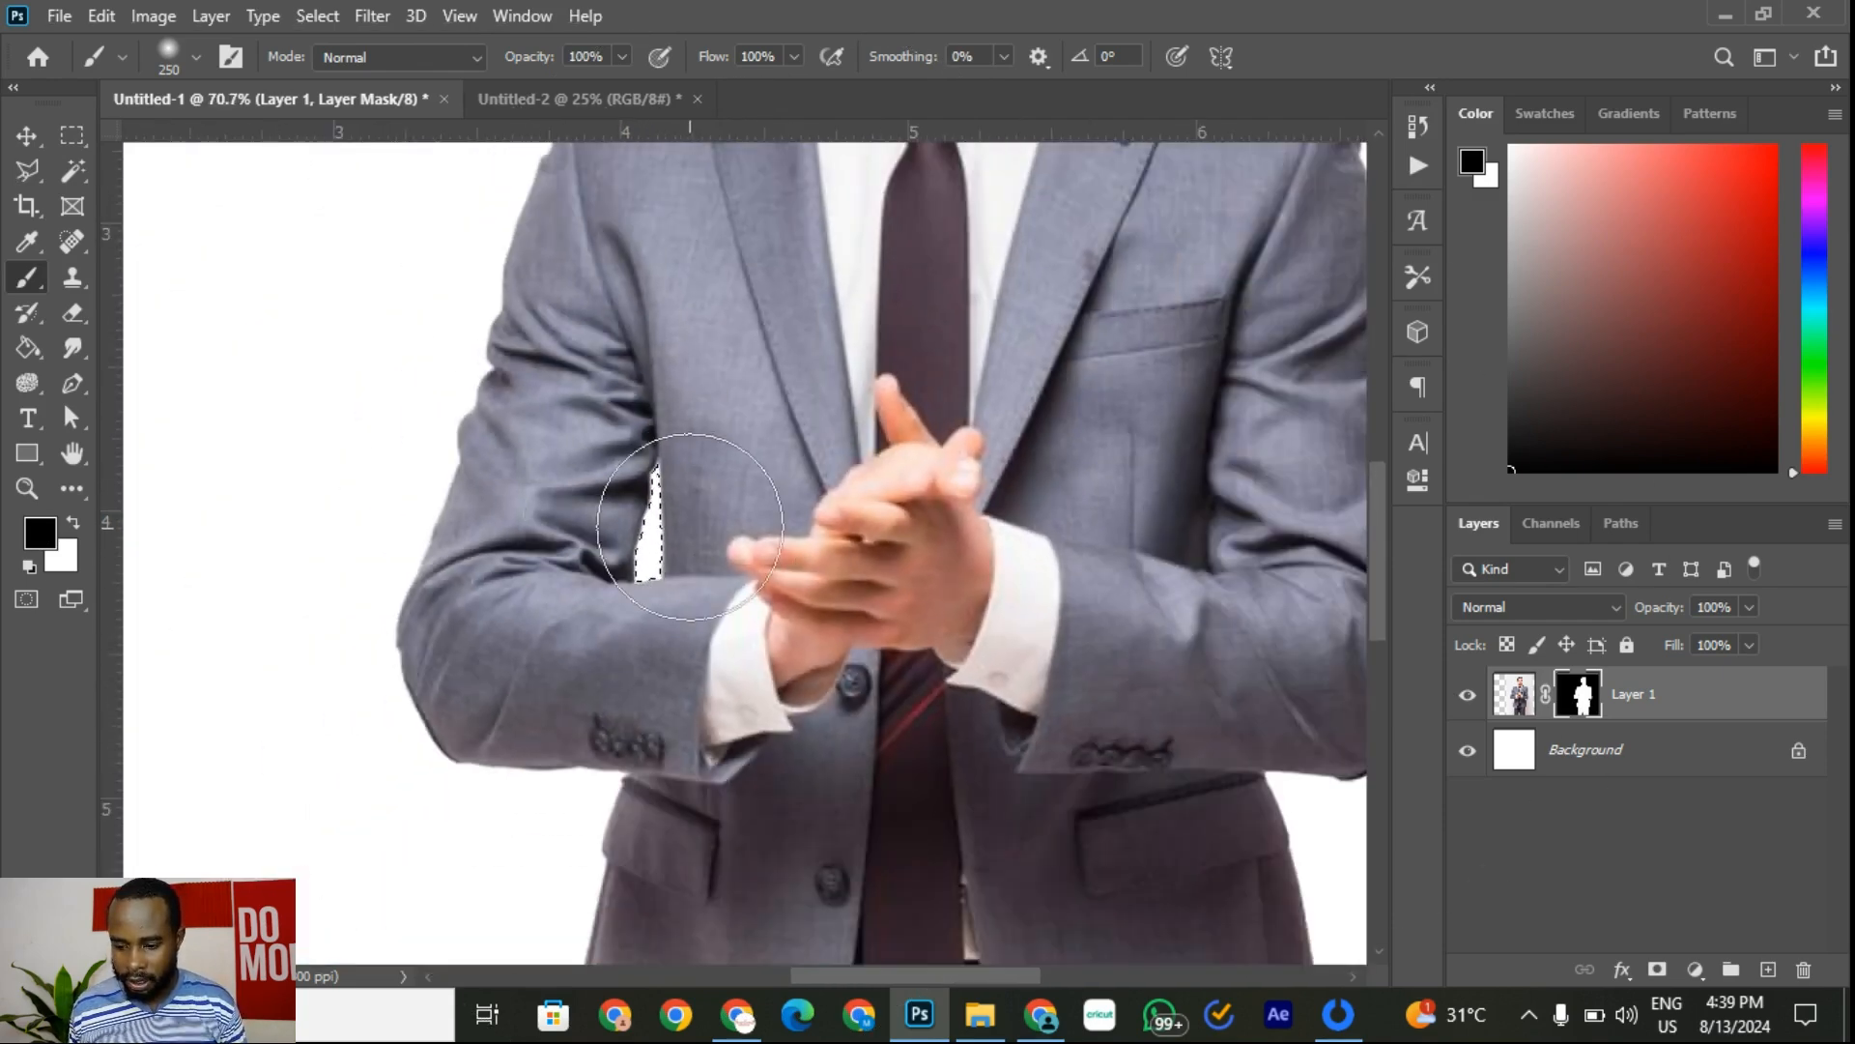
left_click(1687, 768)
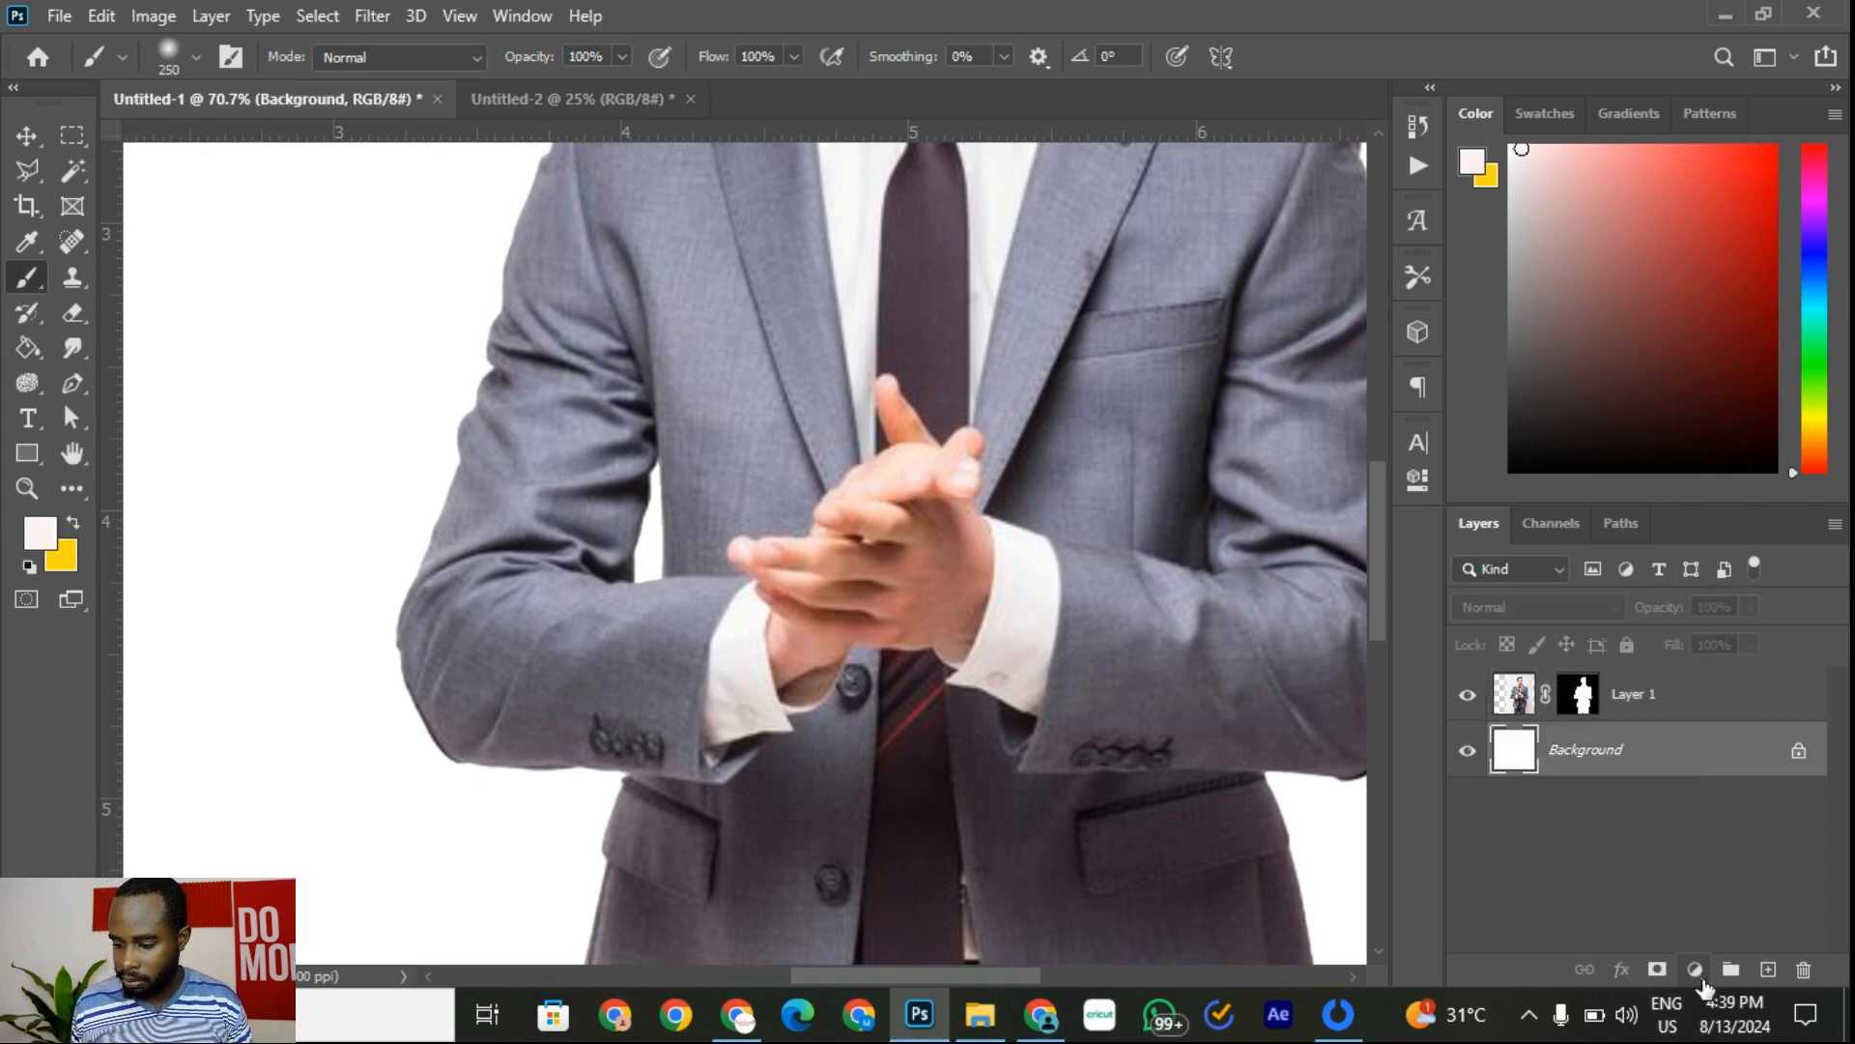
left_click(1701, 978)
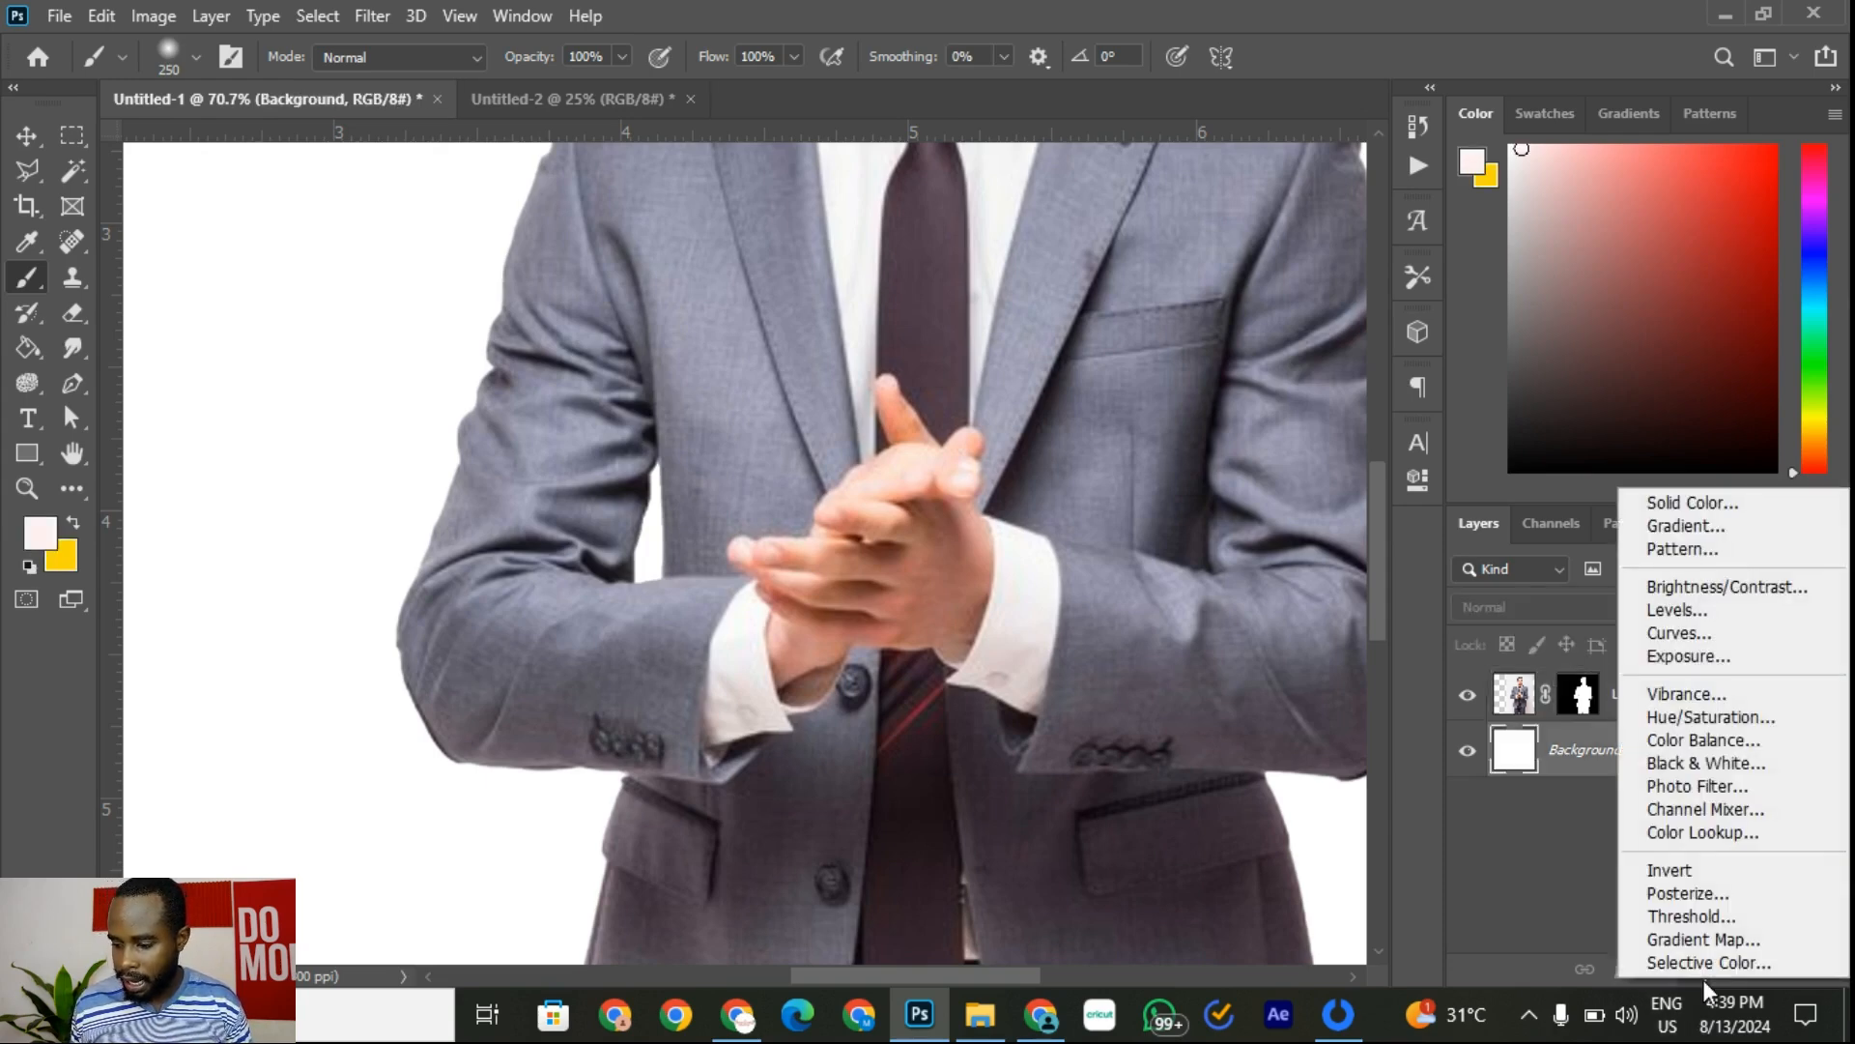
left_click(1715, 505)
left_click_drag(1346, 504, 1541, 317)
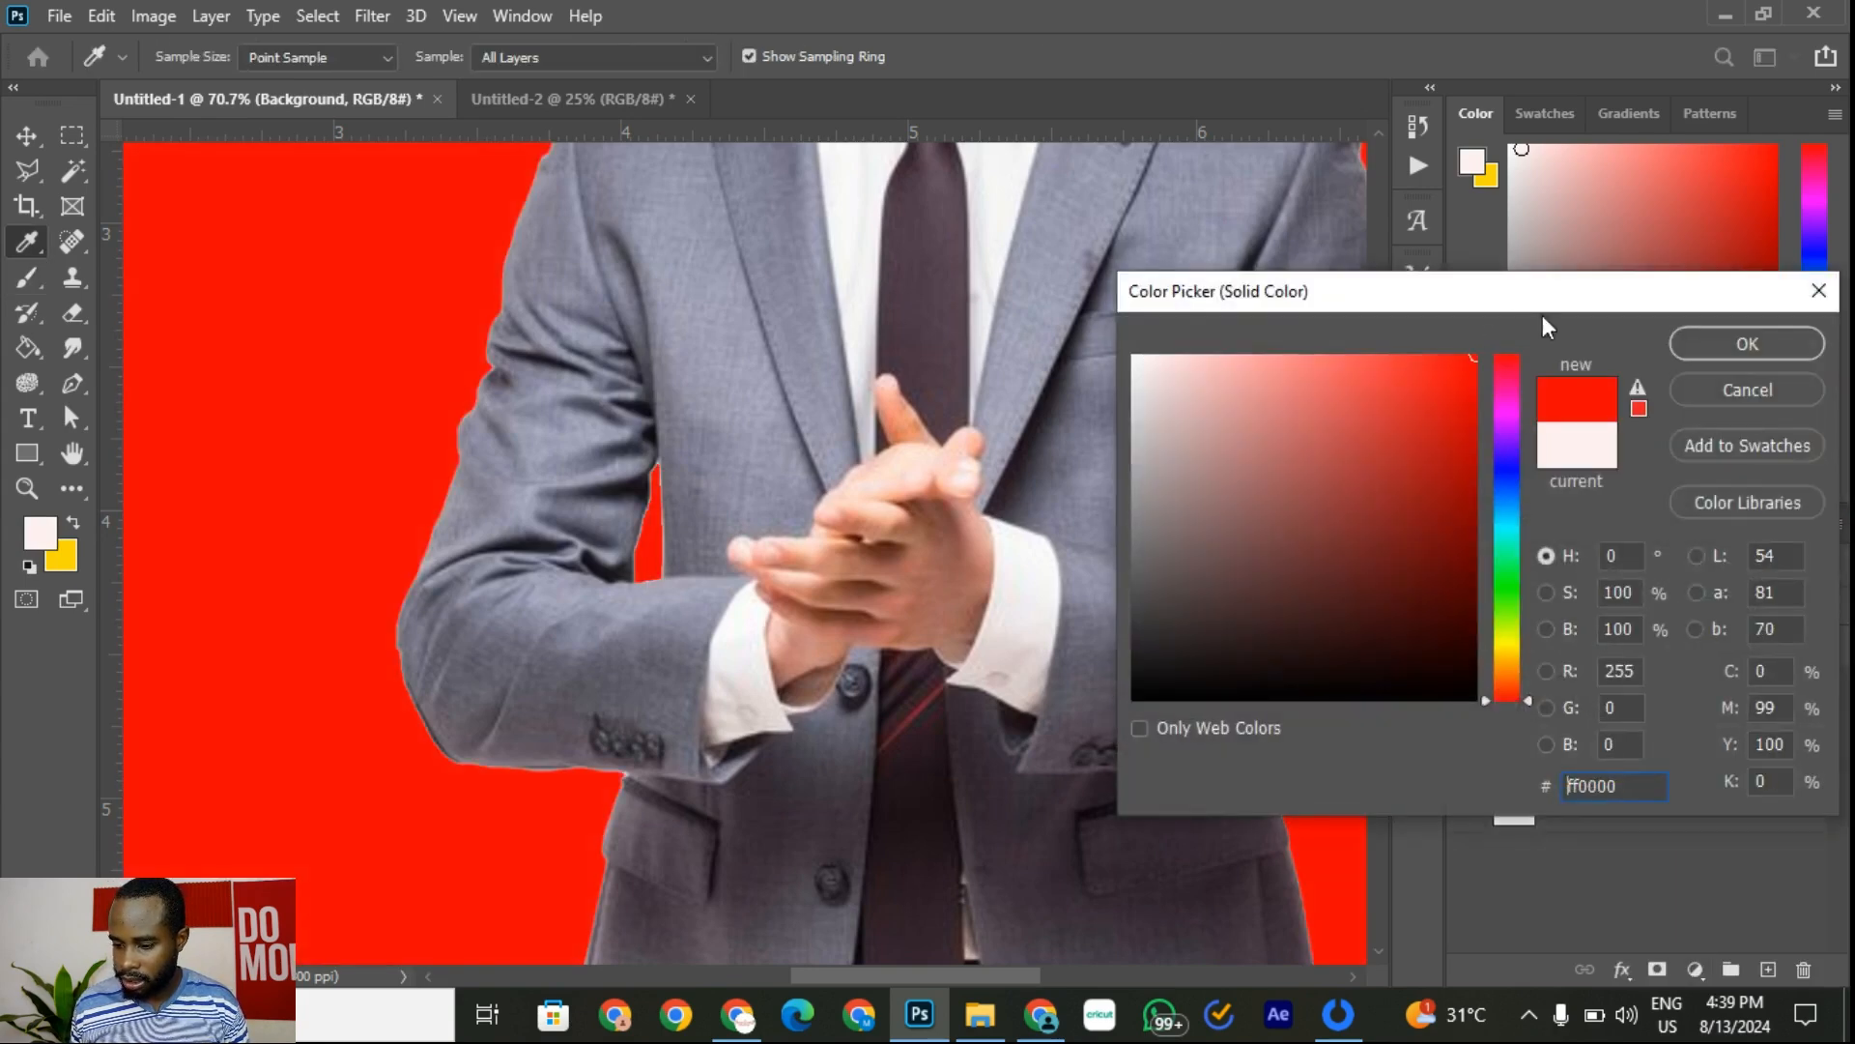
left_click(1778, 344)
scroll(985, 362, "down", 3)
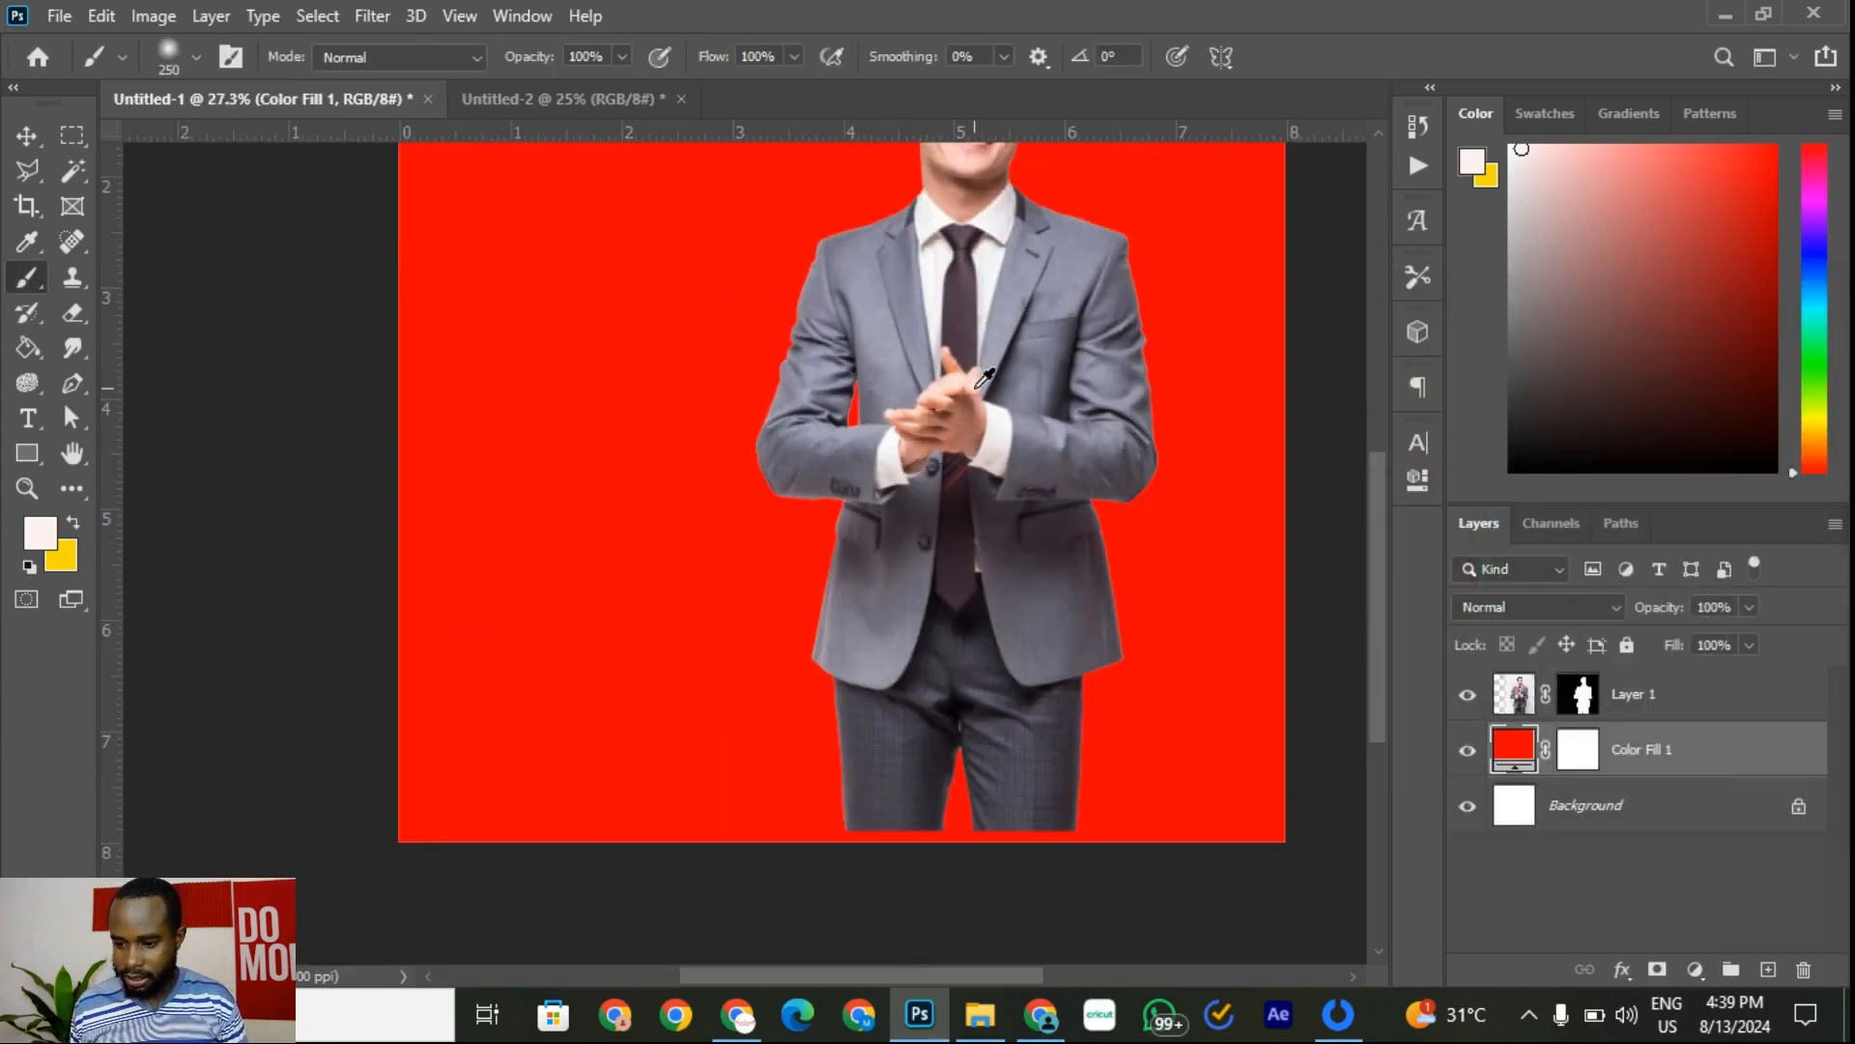
scroll(985, 361, "up", 2)
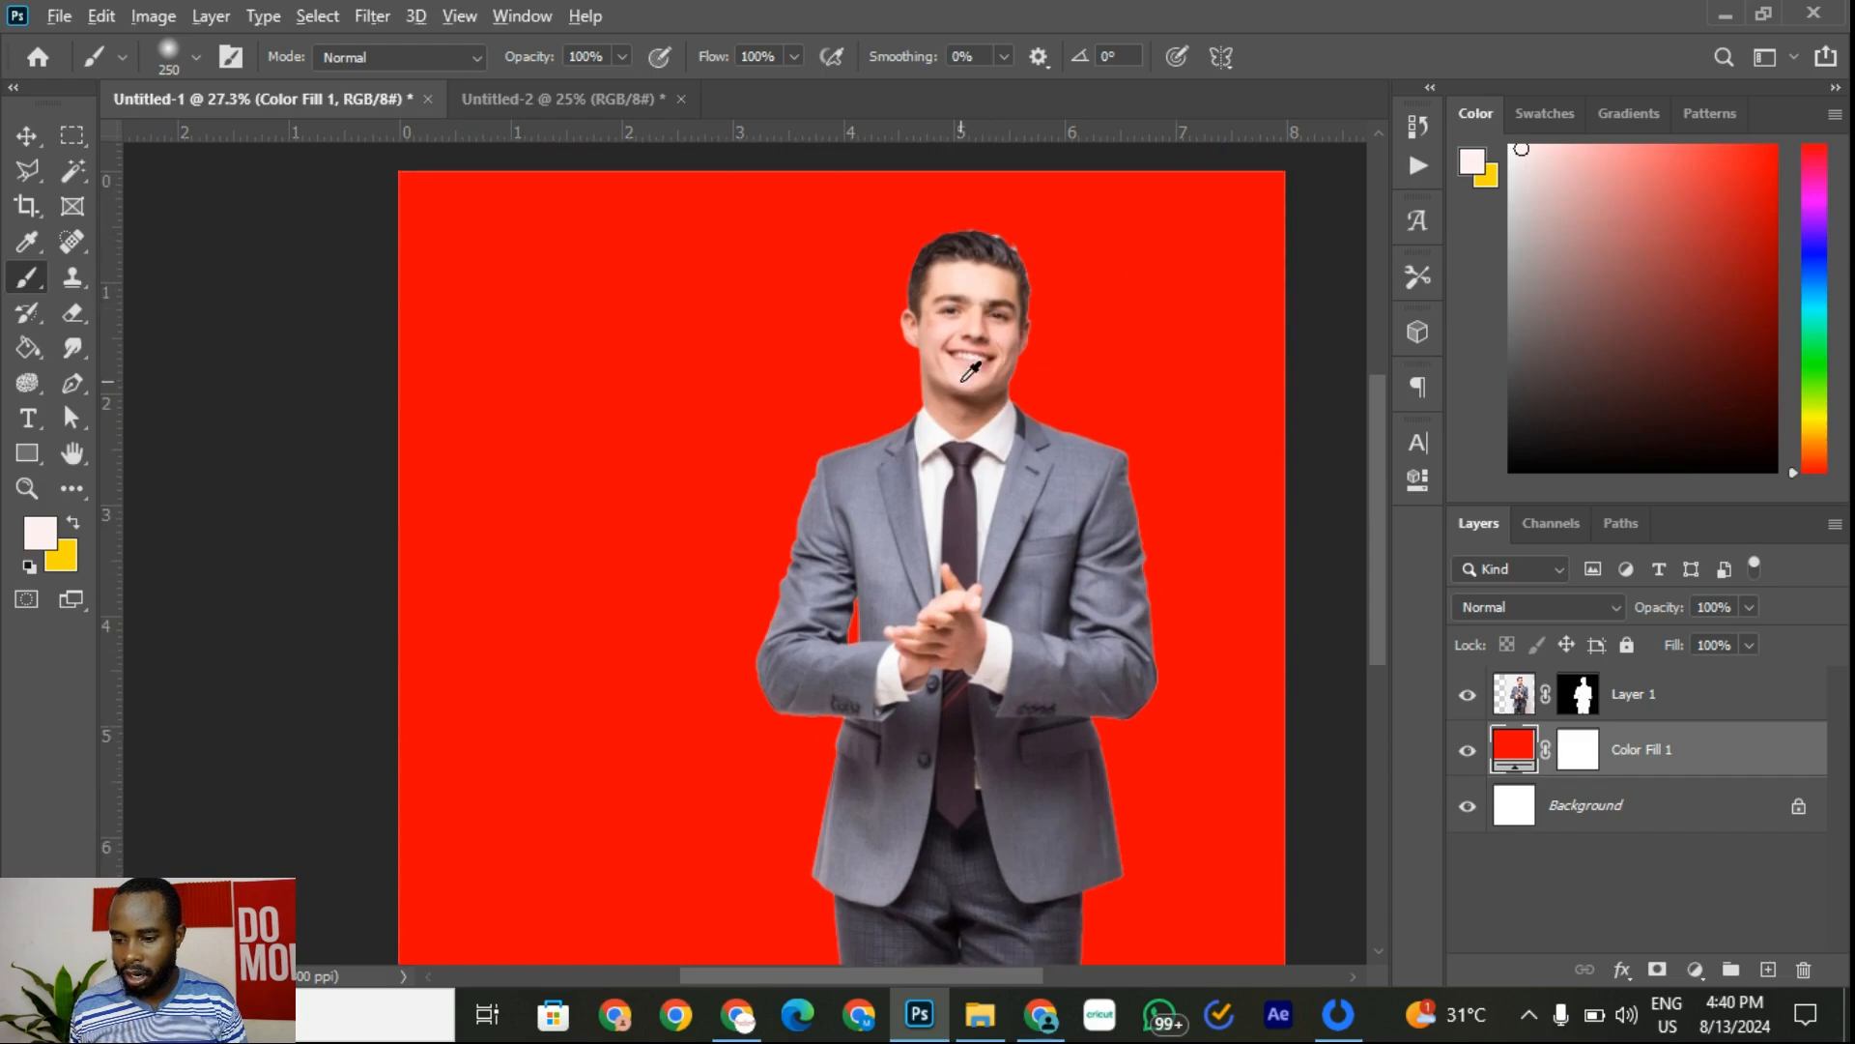
scroll(970, 374, "down", 1)
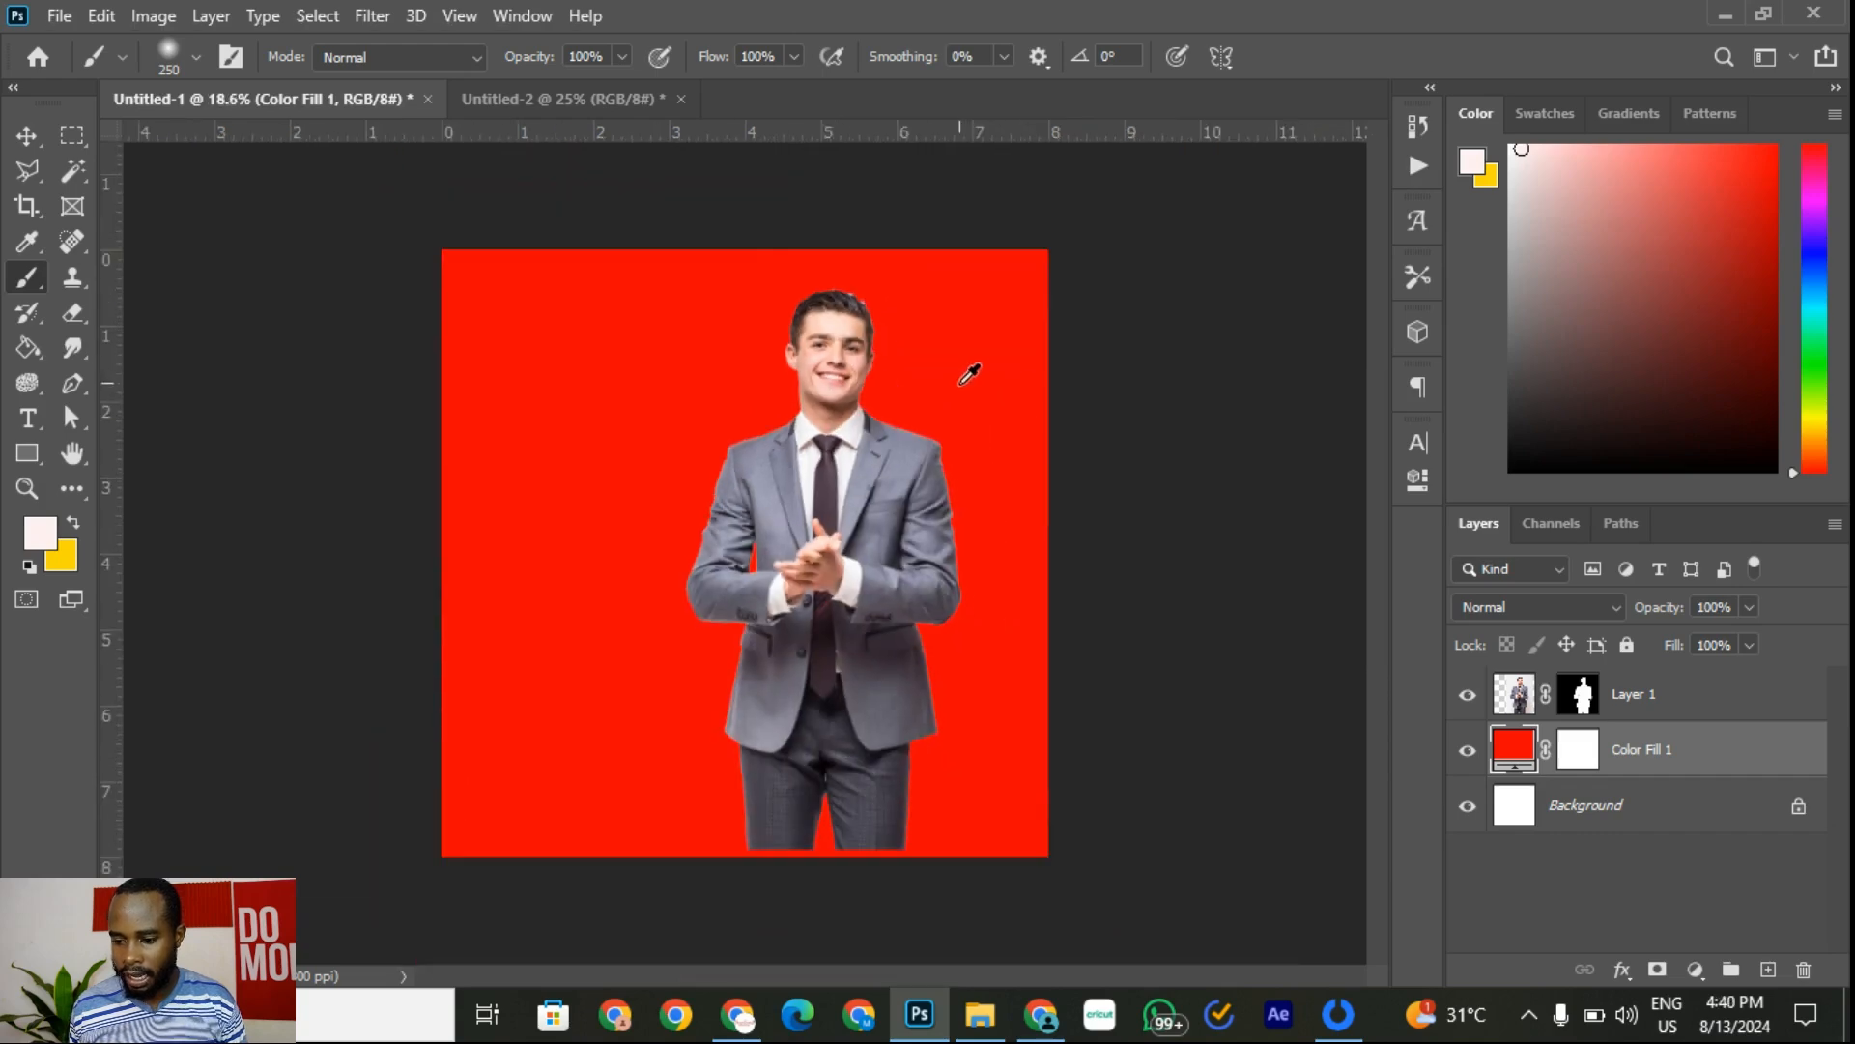
left_click(1467, 750)
left_click(27, 135)
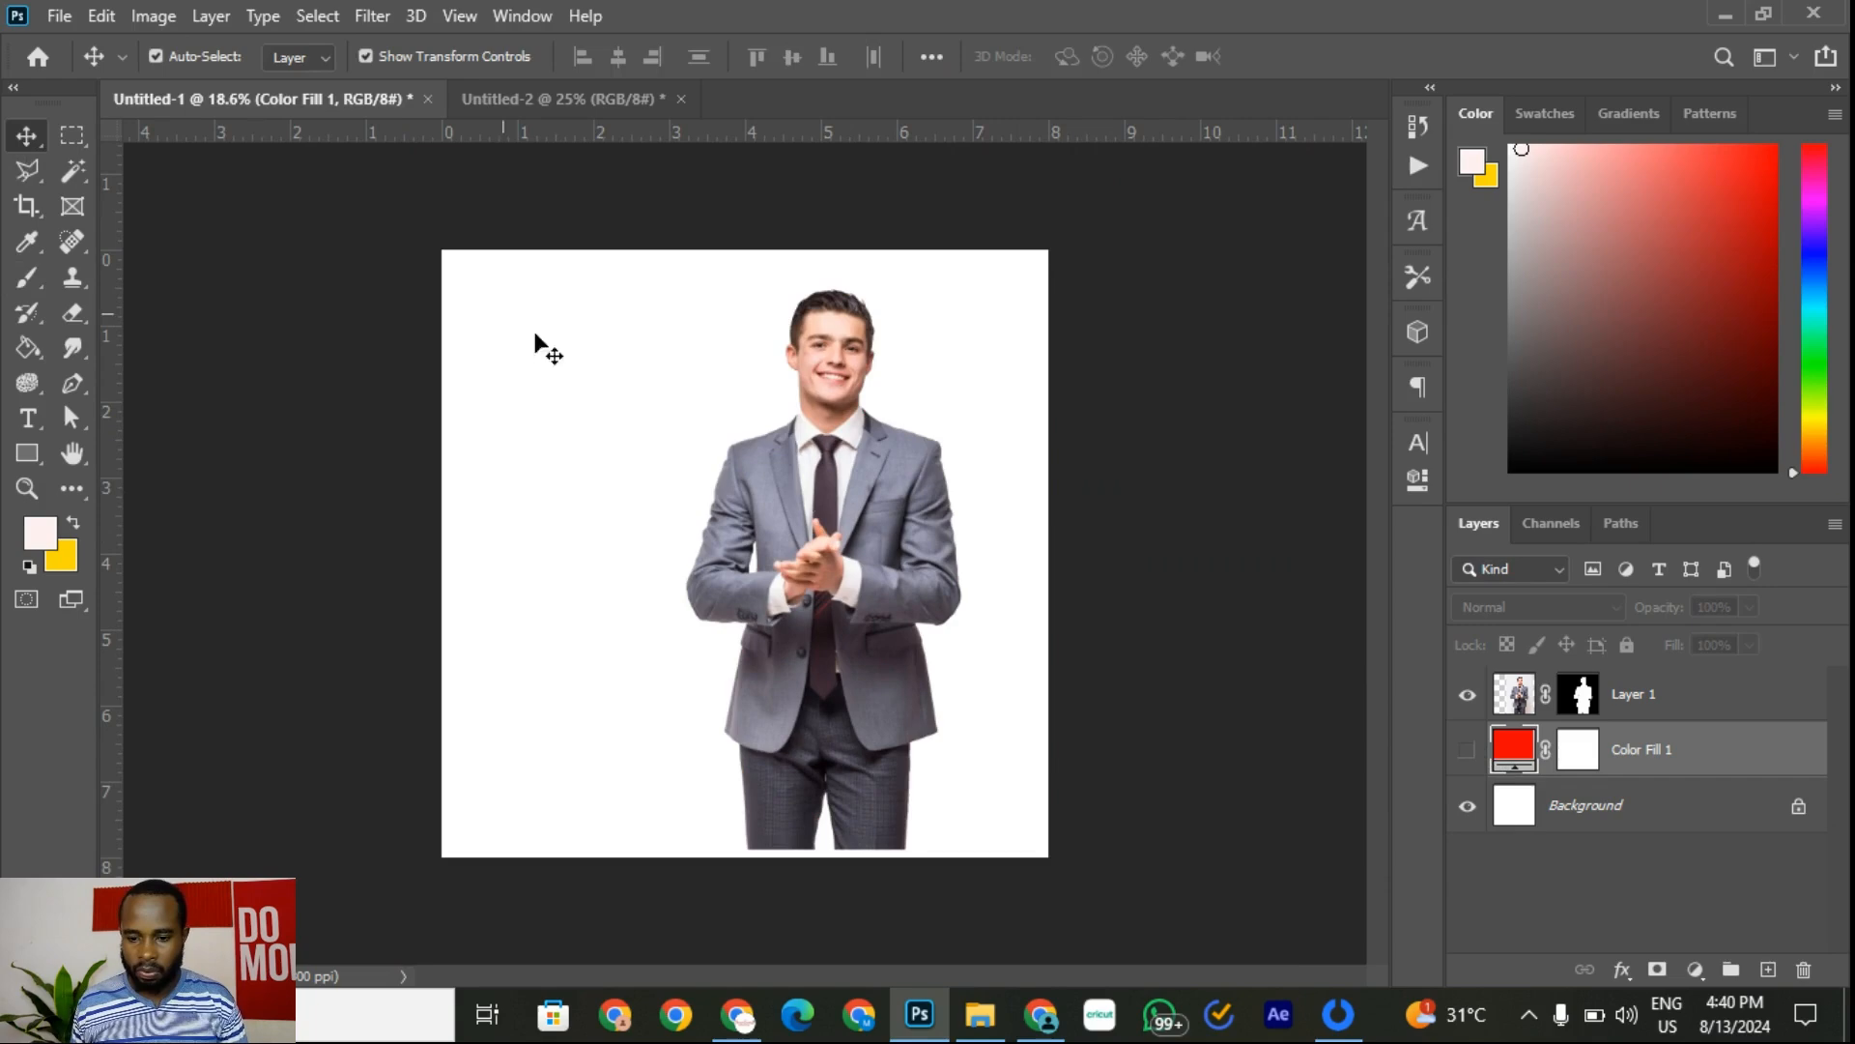
key("Delete")
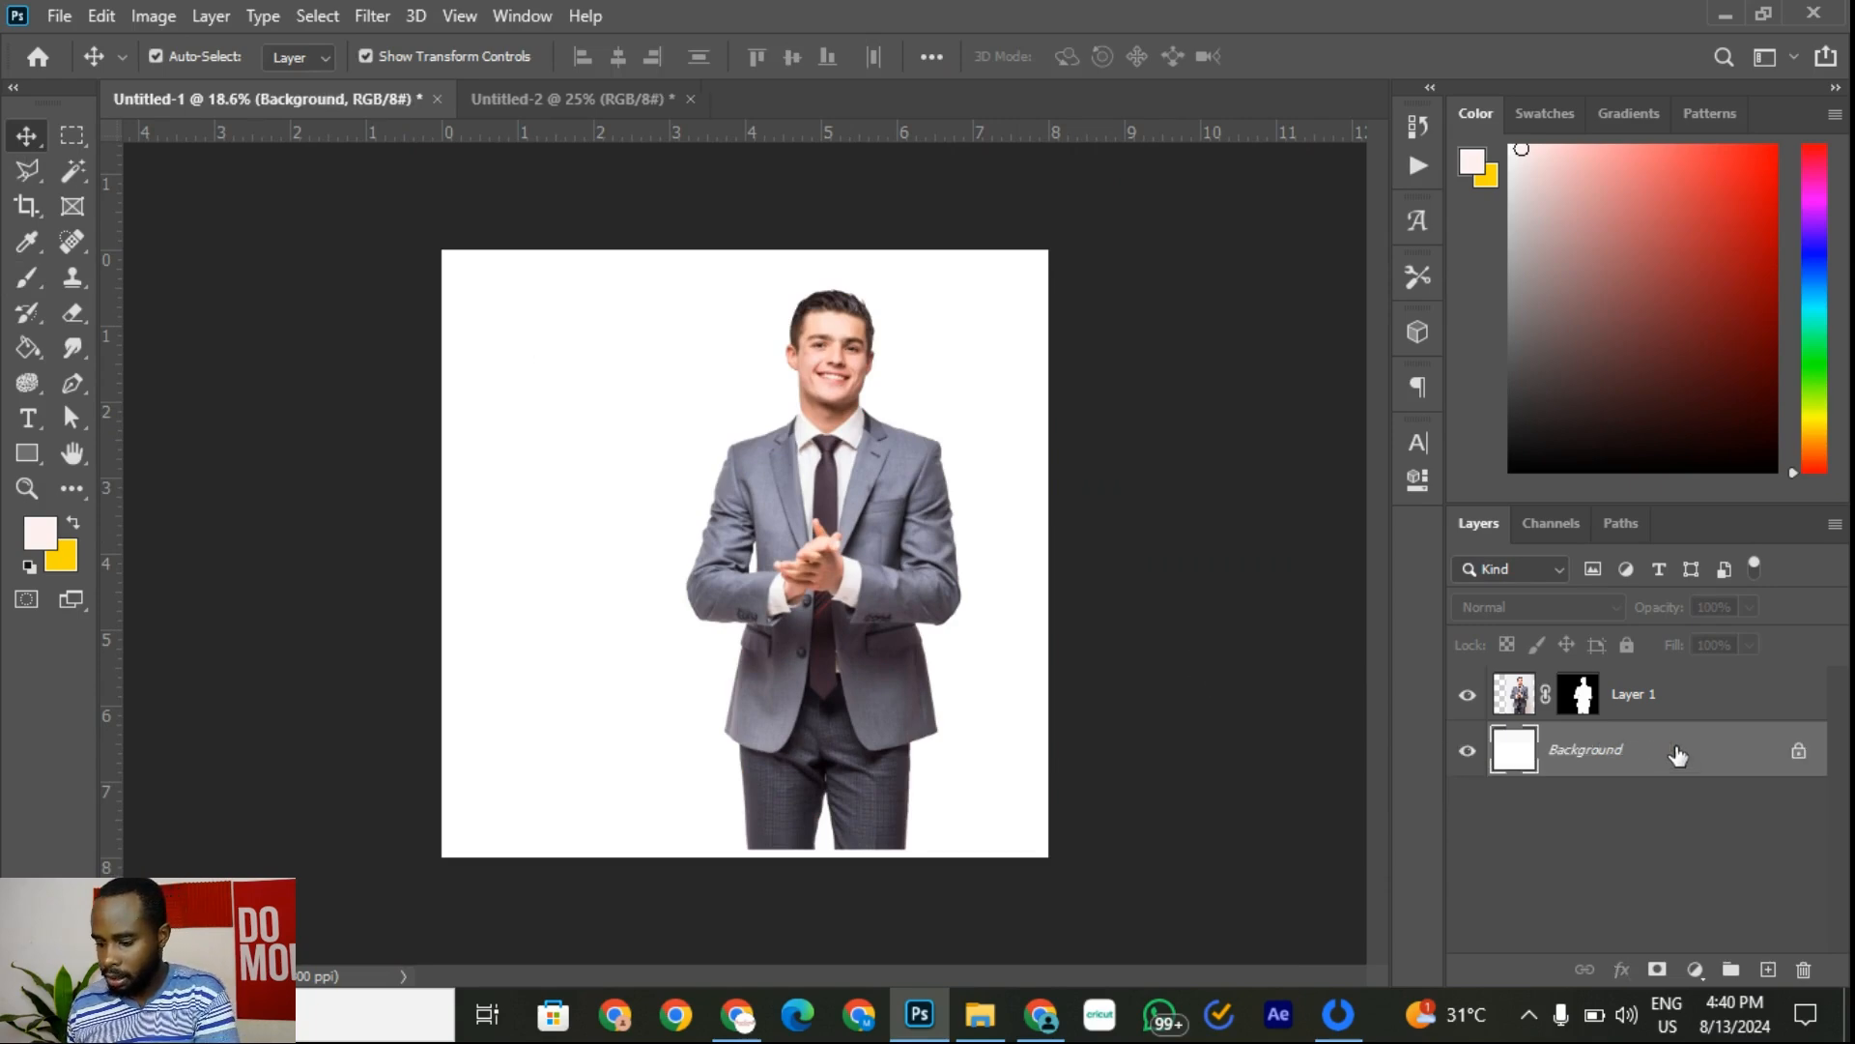
Step: Nudge the businessman slightly right and down to match the Untitled-2 reference flyer
left_click(640, 101)
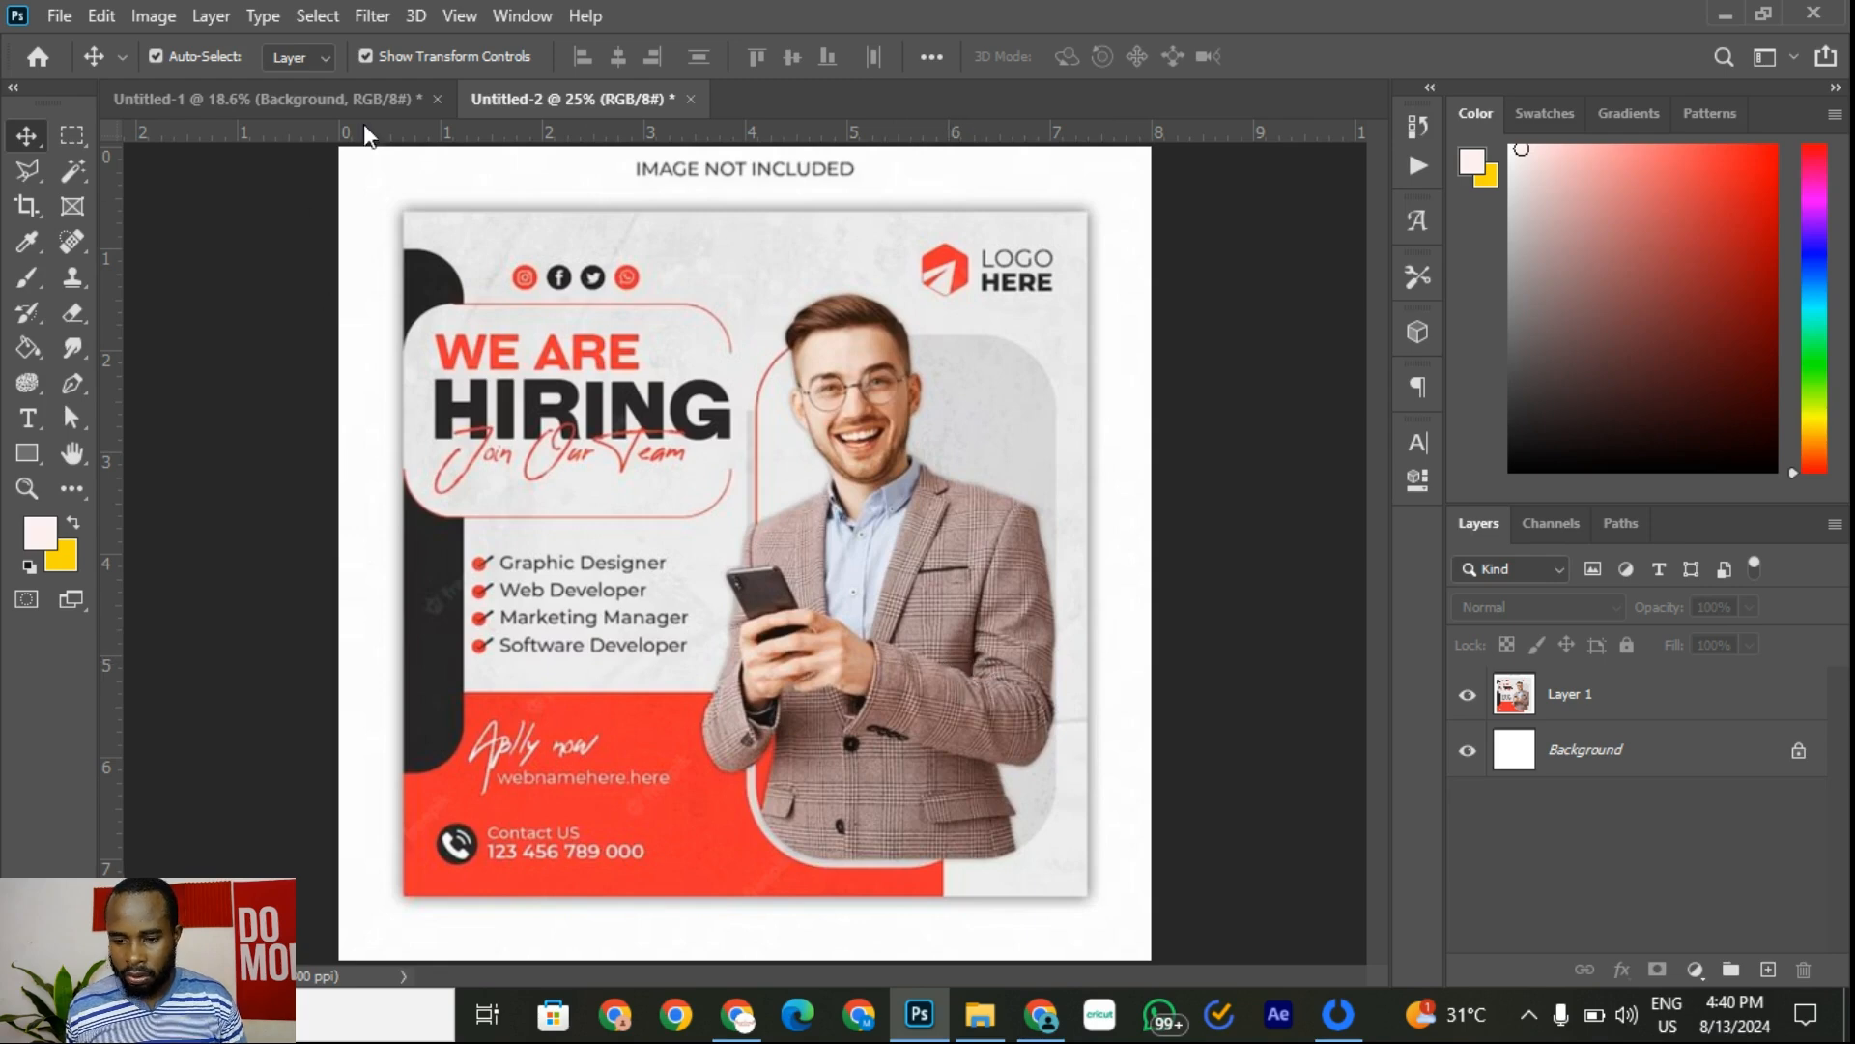
key("ctrl+Tab")
left_click_drag(869, 529, 881, 558)
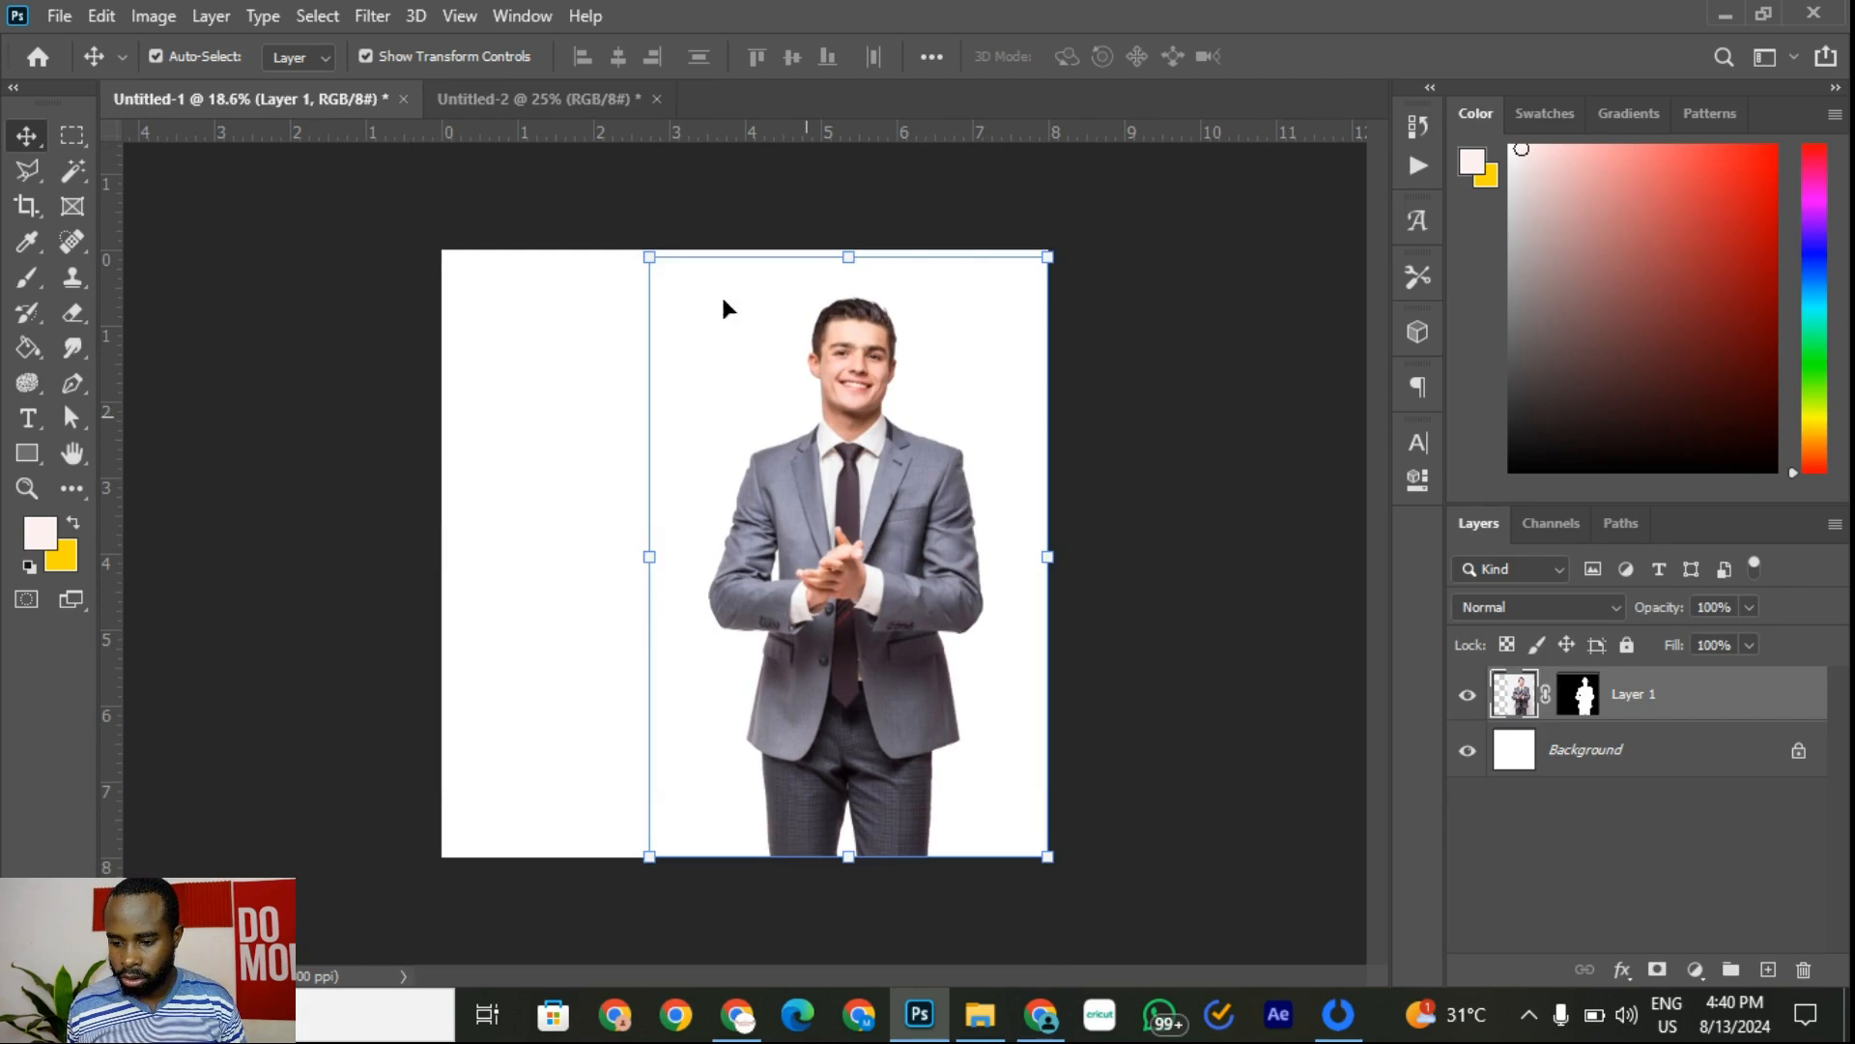
left_click(529, 99)
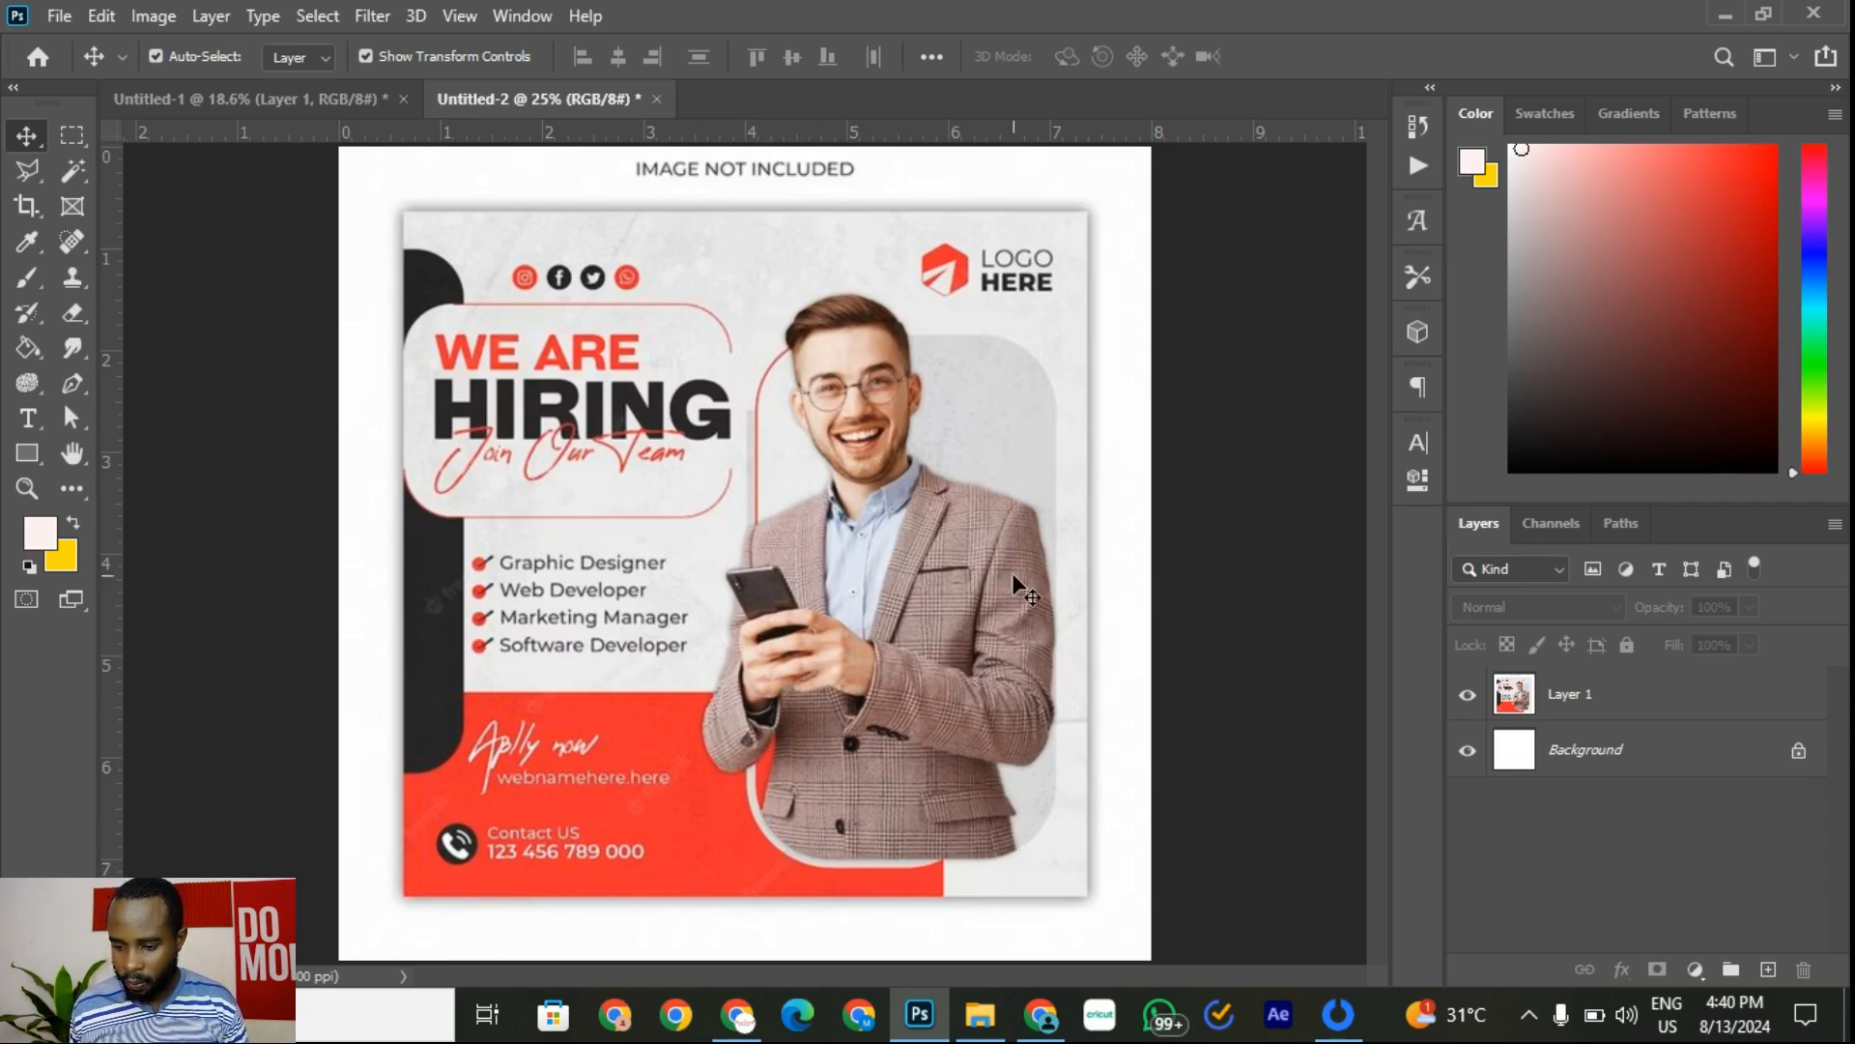
left_click(304, 101)
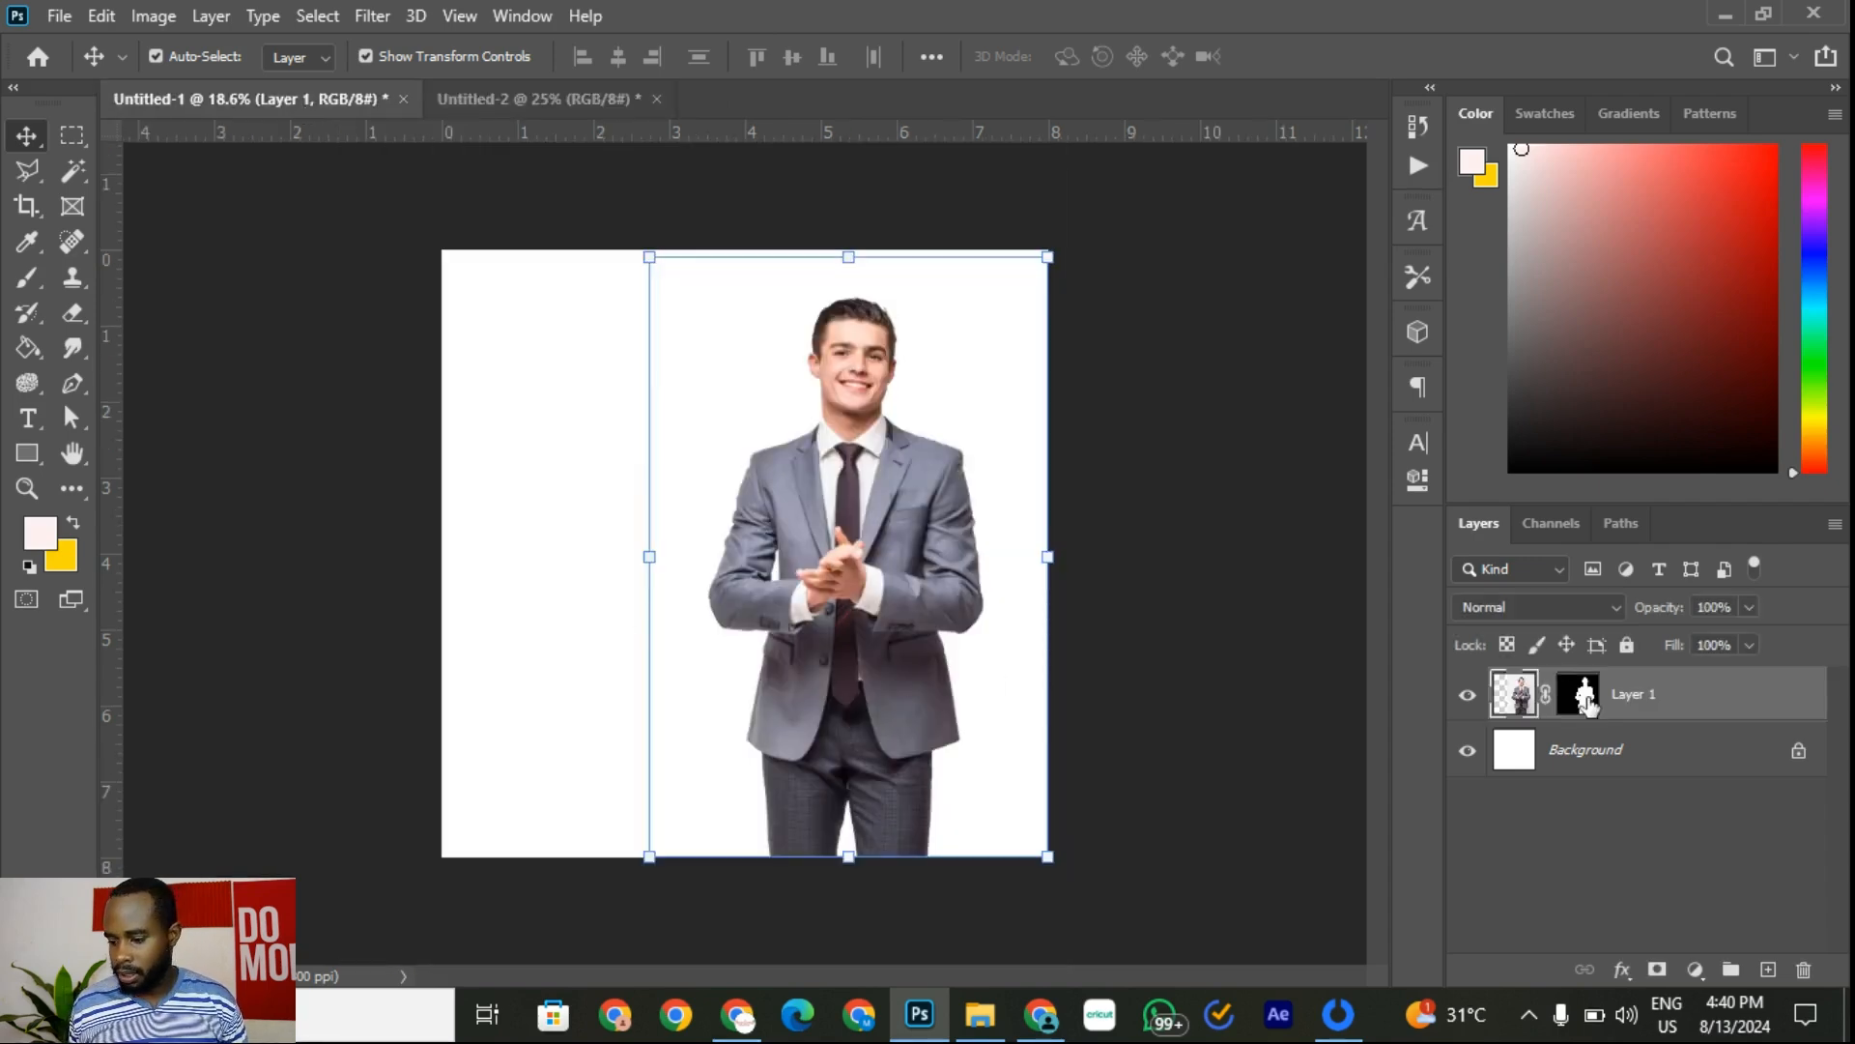
left_click(1581, 696)
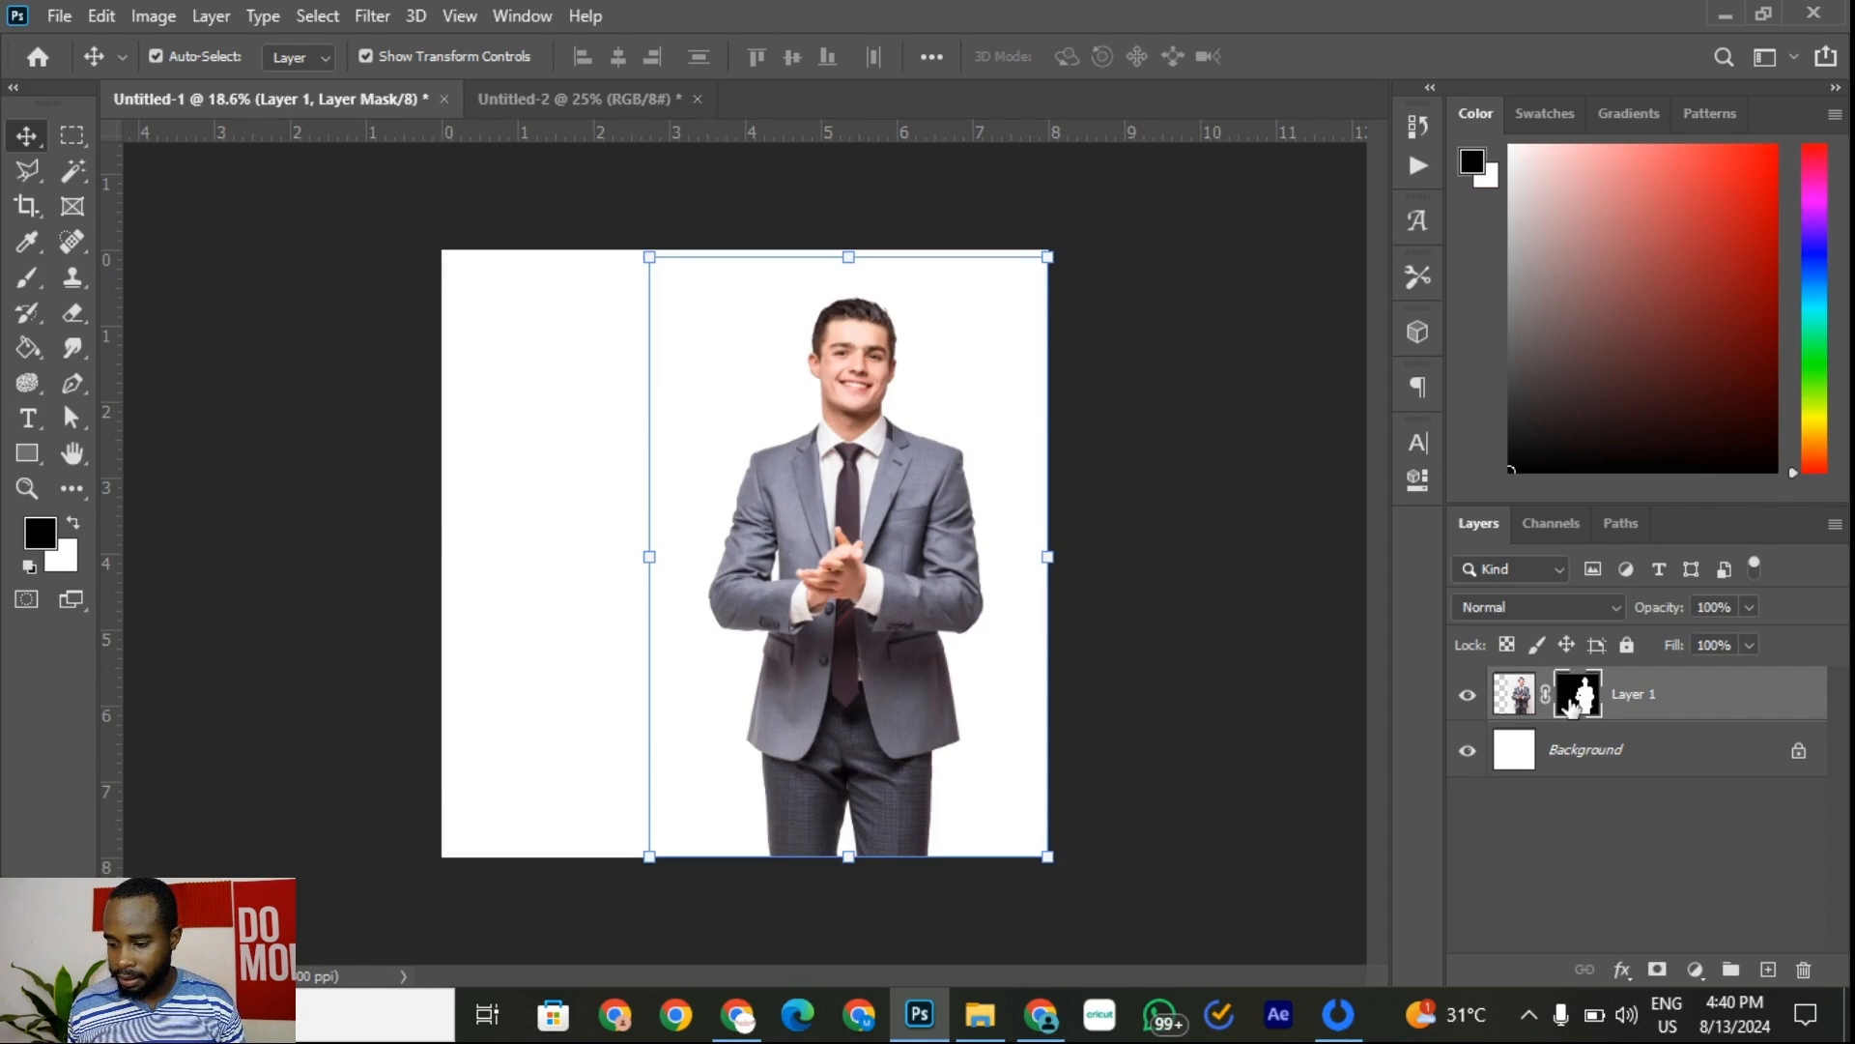
left_click(79, 142)
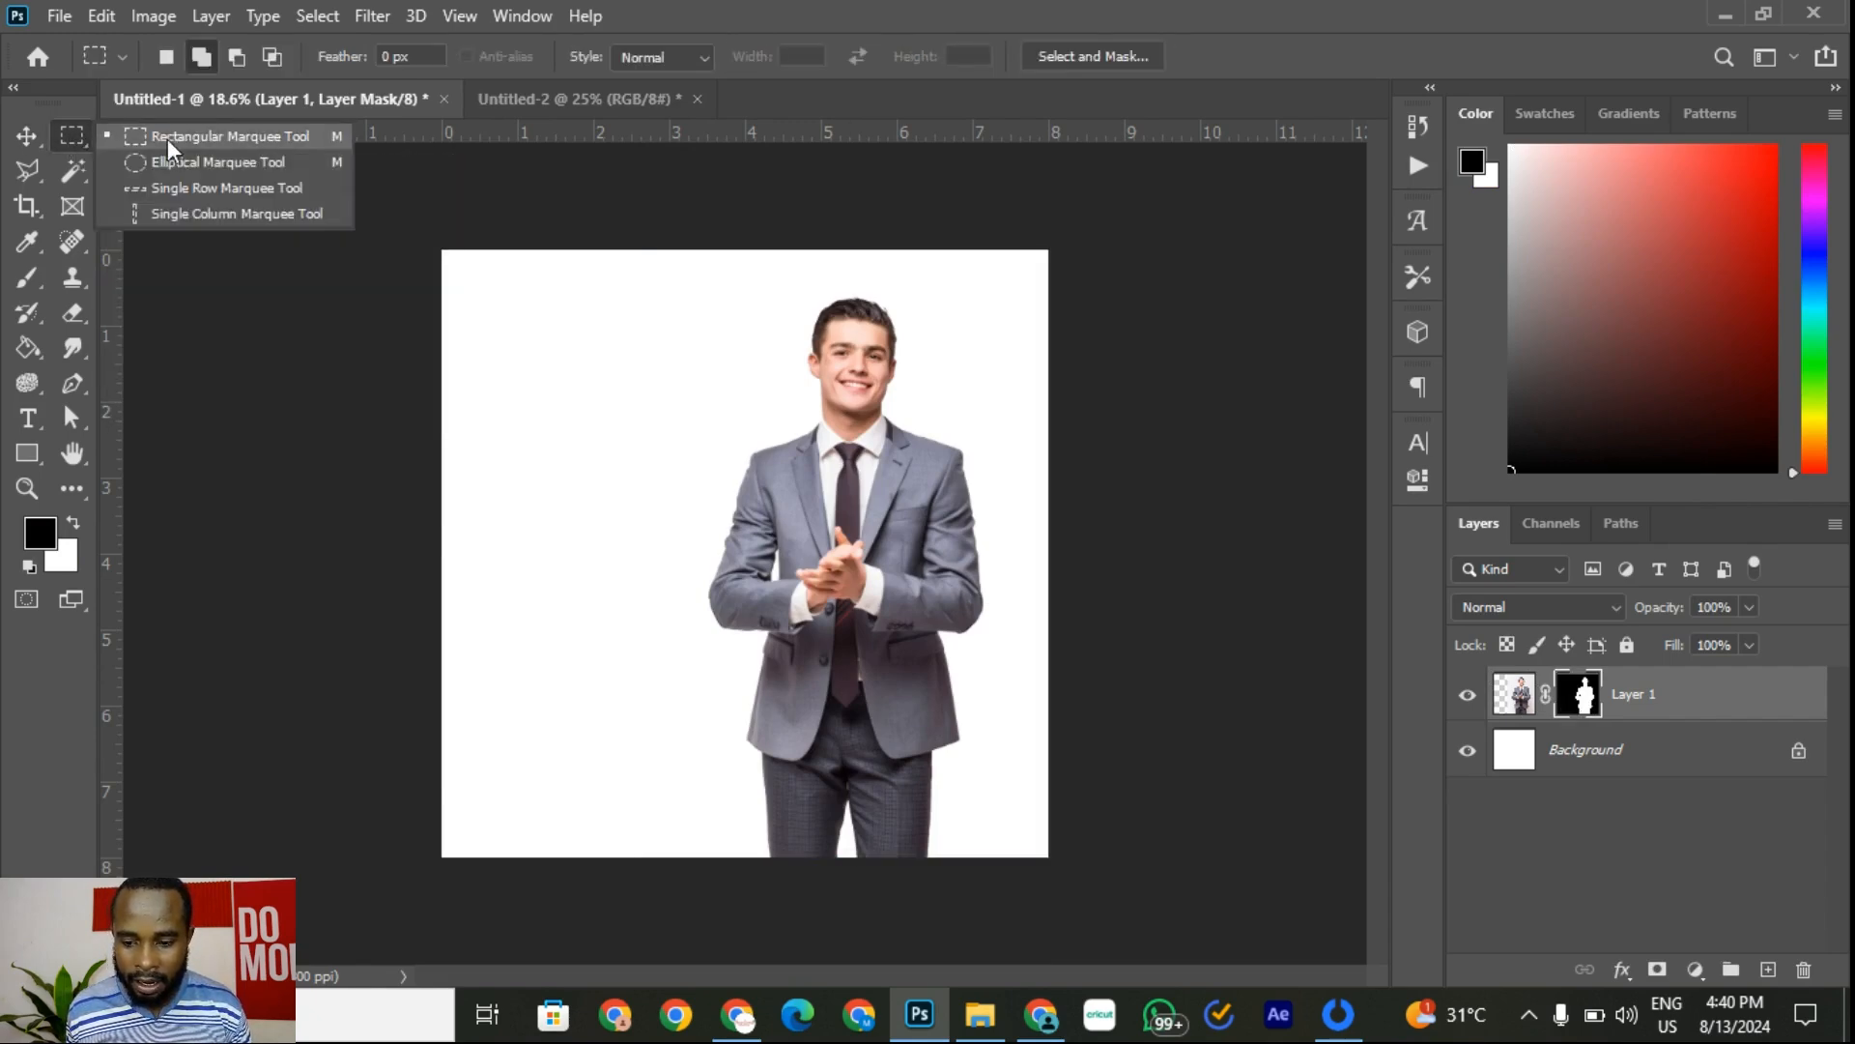
Step: Paint out the lower jacket and legs within a rectangular marquee on the mask, then deselect
left_click(166, 137)
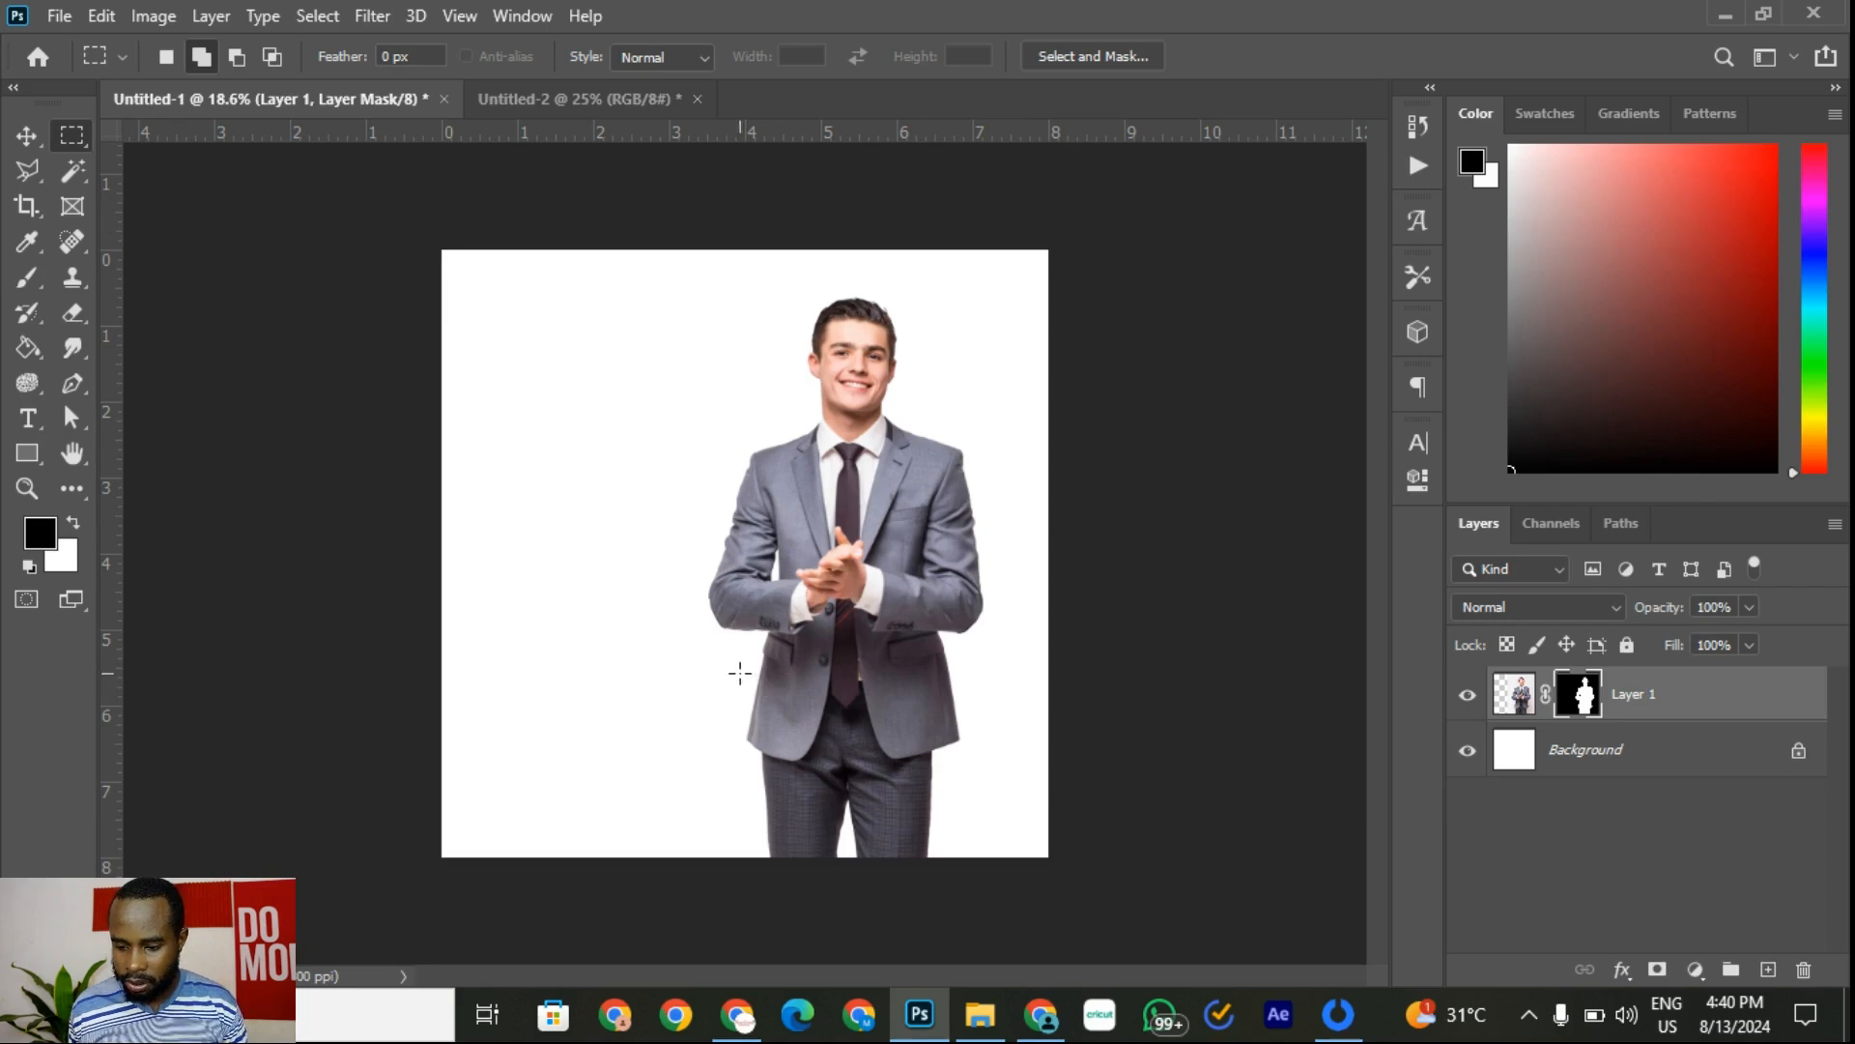
left_click_drag(740, 674, 994, 874)
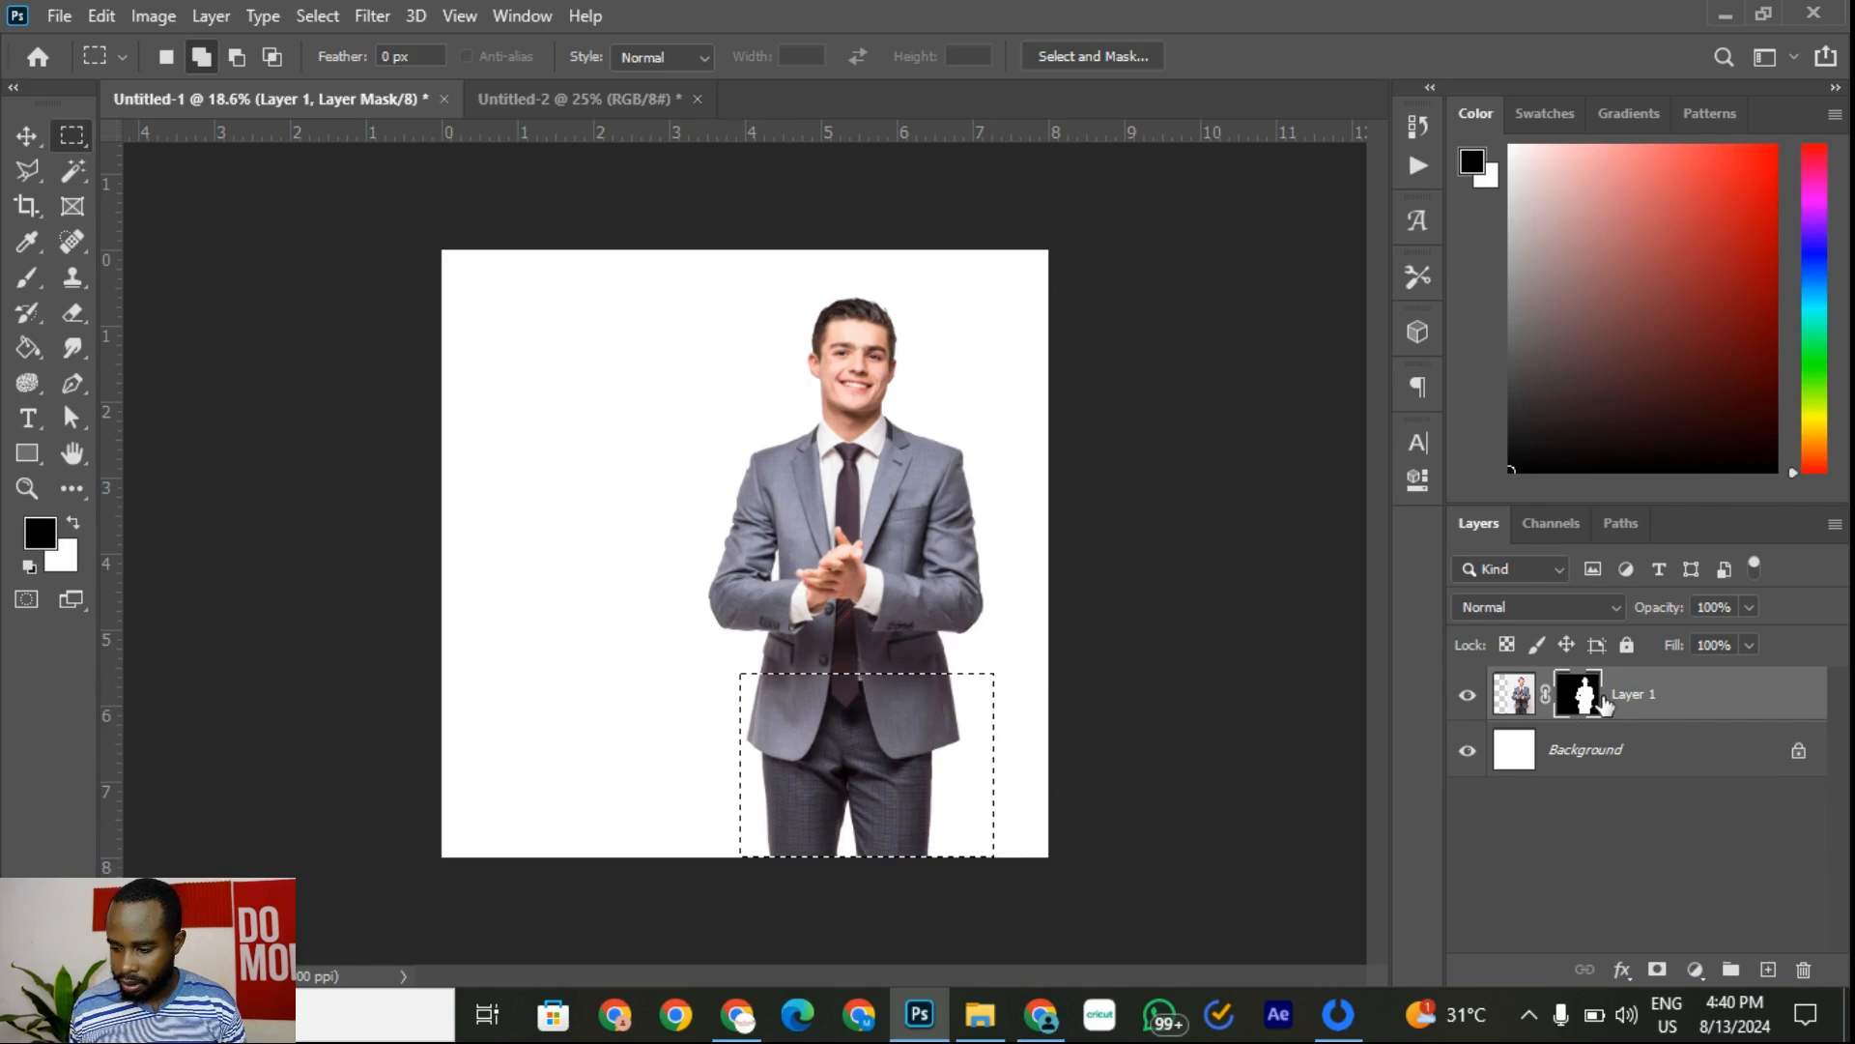
left_click(37, 282)
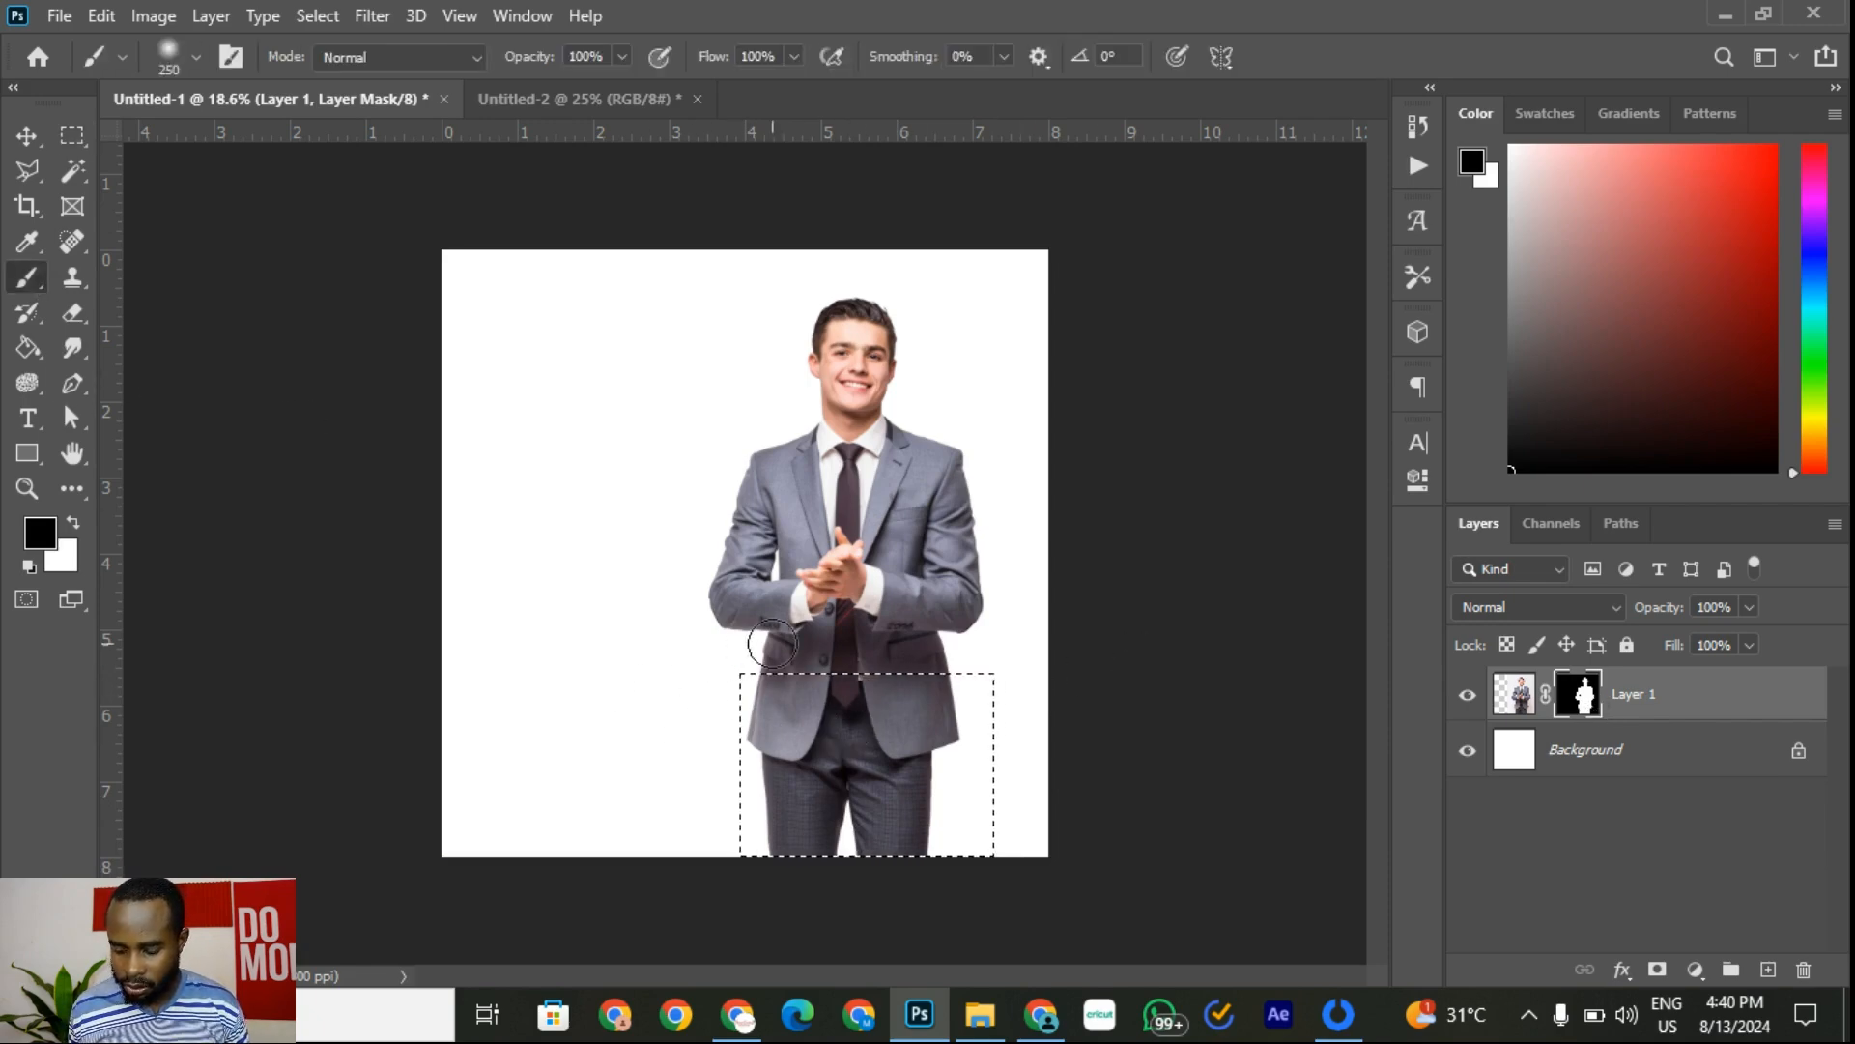
mouse_move(737, 683)
left_mouse_down()
mouse_move(700, 750)
mouse_move(803, 678)
mouse_move(836, 702)
mouse_move(727, 844)
mouse_move(873, 640)
mouse_move(909, 676)
mouse_move(669, 851)
mouse_move(937, 774)
mouse_move(1003, 692)
mouse_move(932, 750)
mouse_move(1080, 724)
mouse_move(883, 834)
mouse_move(1048, 729)
left_mouse_up()
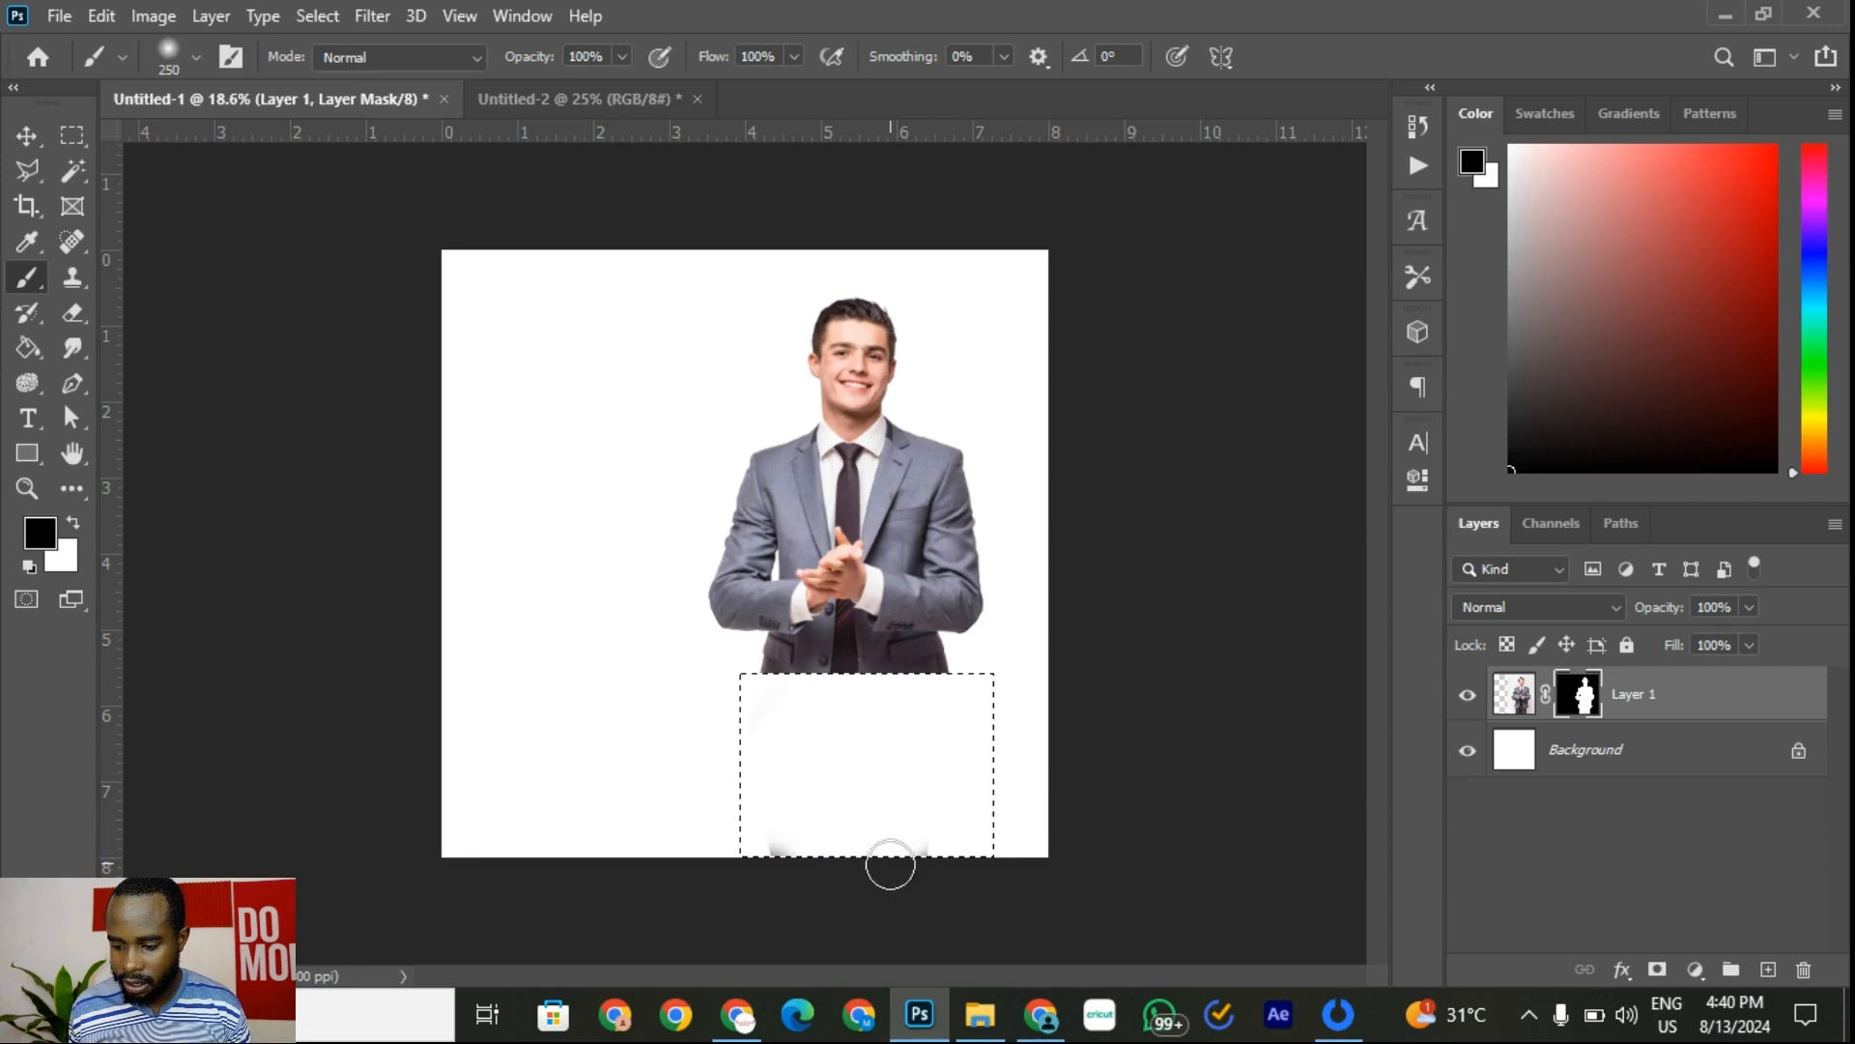
mouse_move(890, 865)
left_mouse_down()
mouse_move(856, 844)
mouse_move(968, 854)
mouse_move(679, 870)
mouse_move(983, 832)
mouse_move(864, 831)
mouse_move(727, 764)
mouse_move(838, 749)
left_mouse_up()
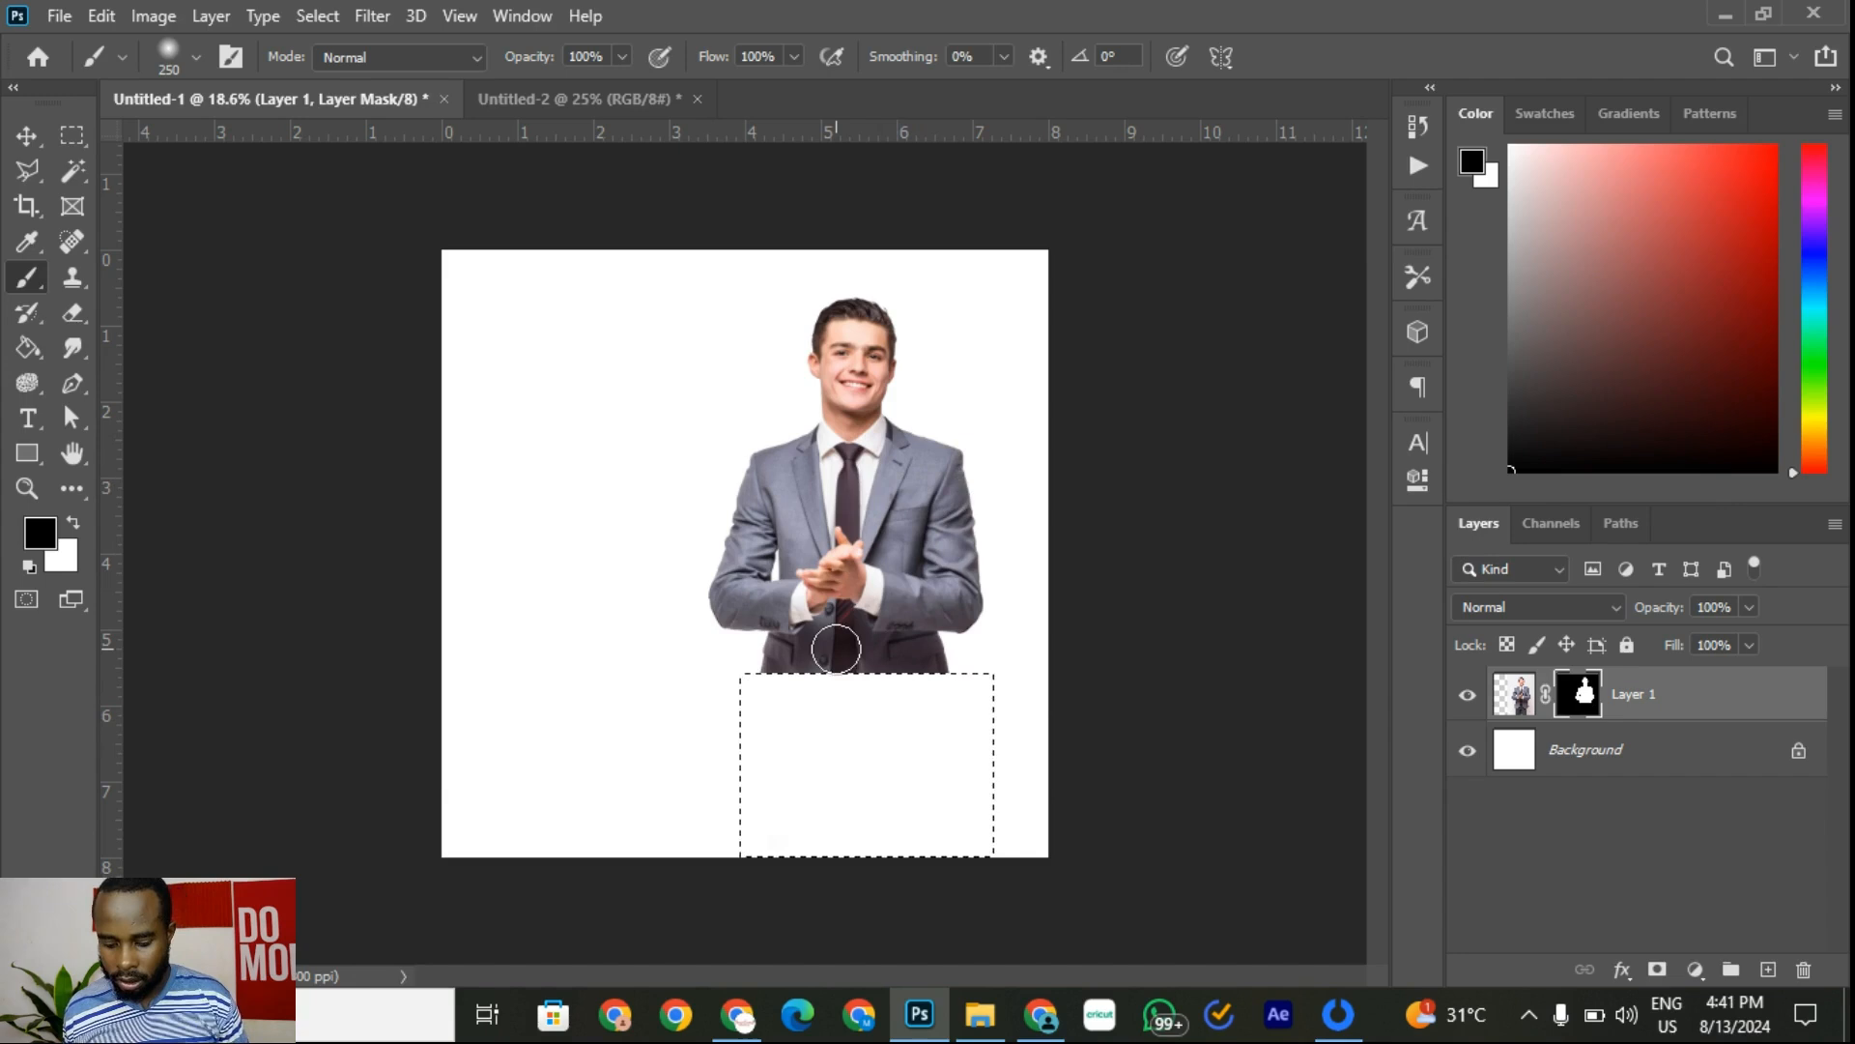
key("ctrl+d")
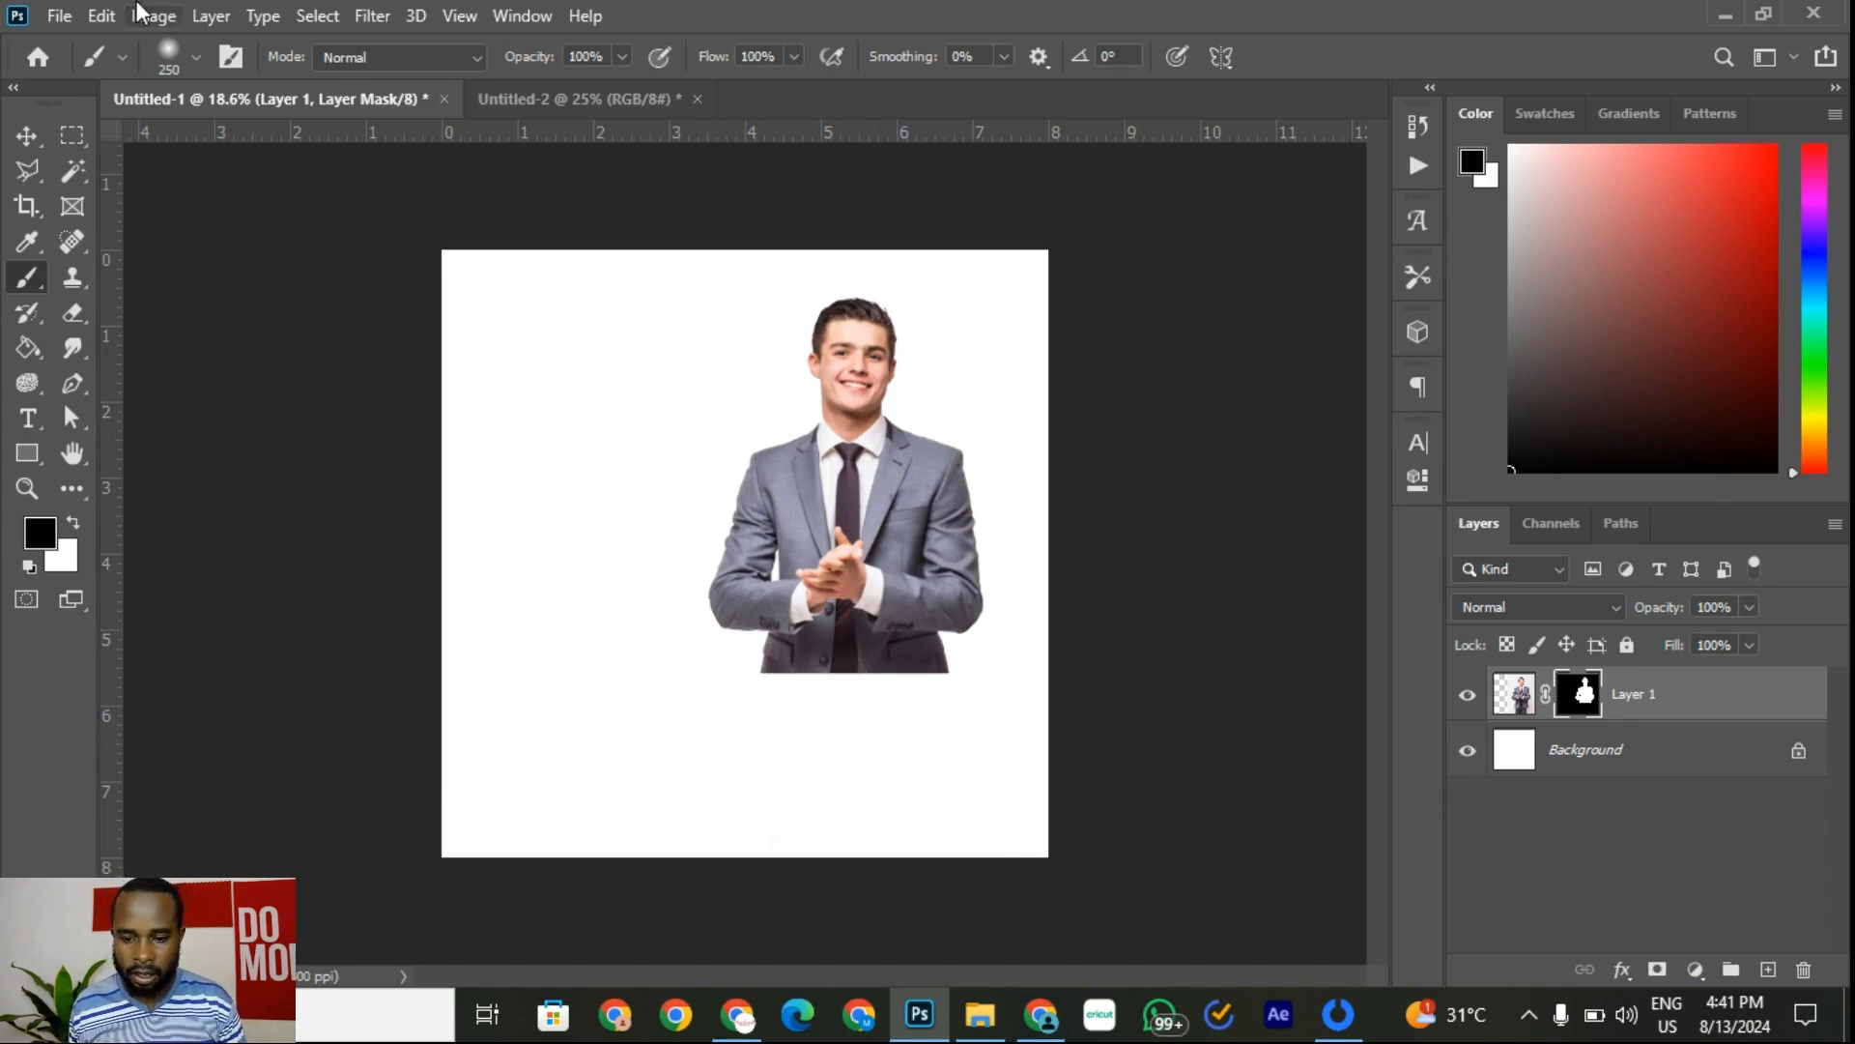
Step: Scale the businessman up to about 129% and shift him down-right
left_click(318, 16)
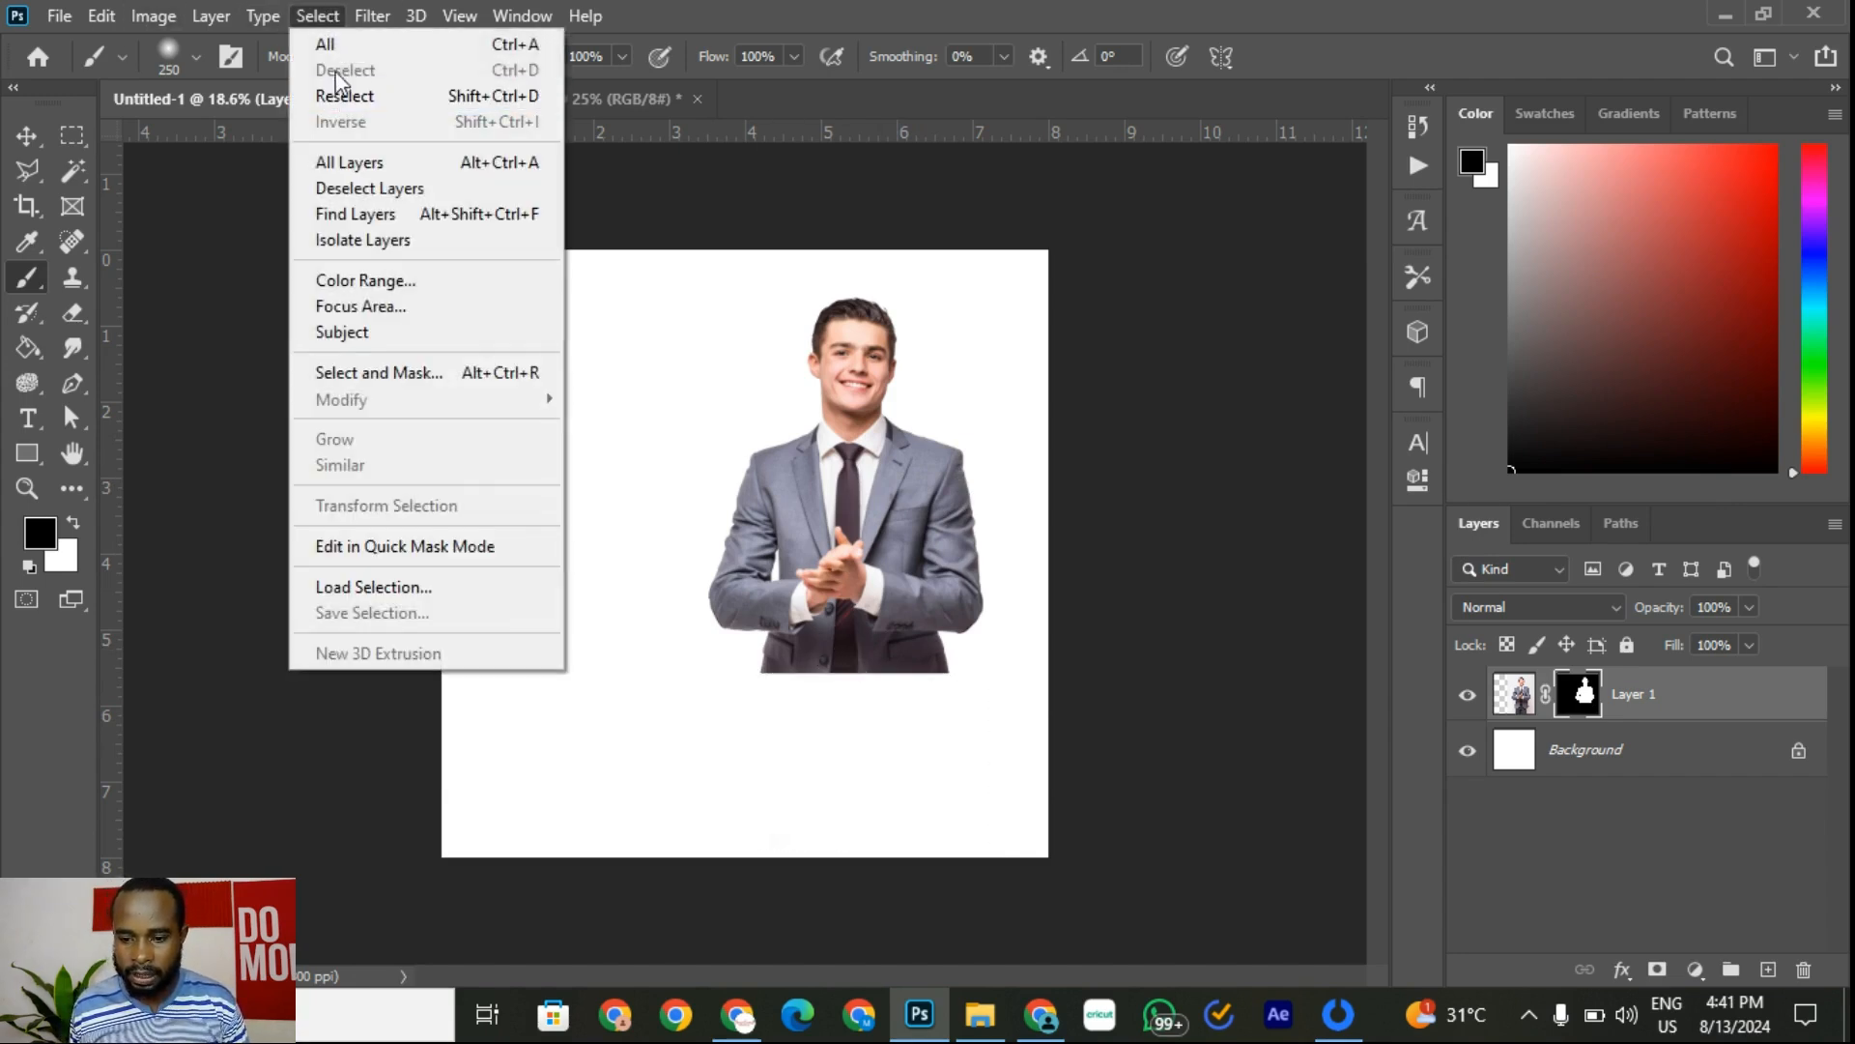
left_click(318, 15)
key("v")
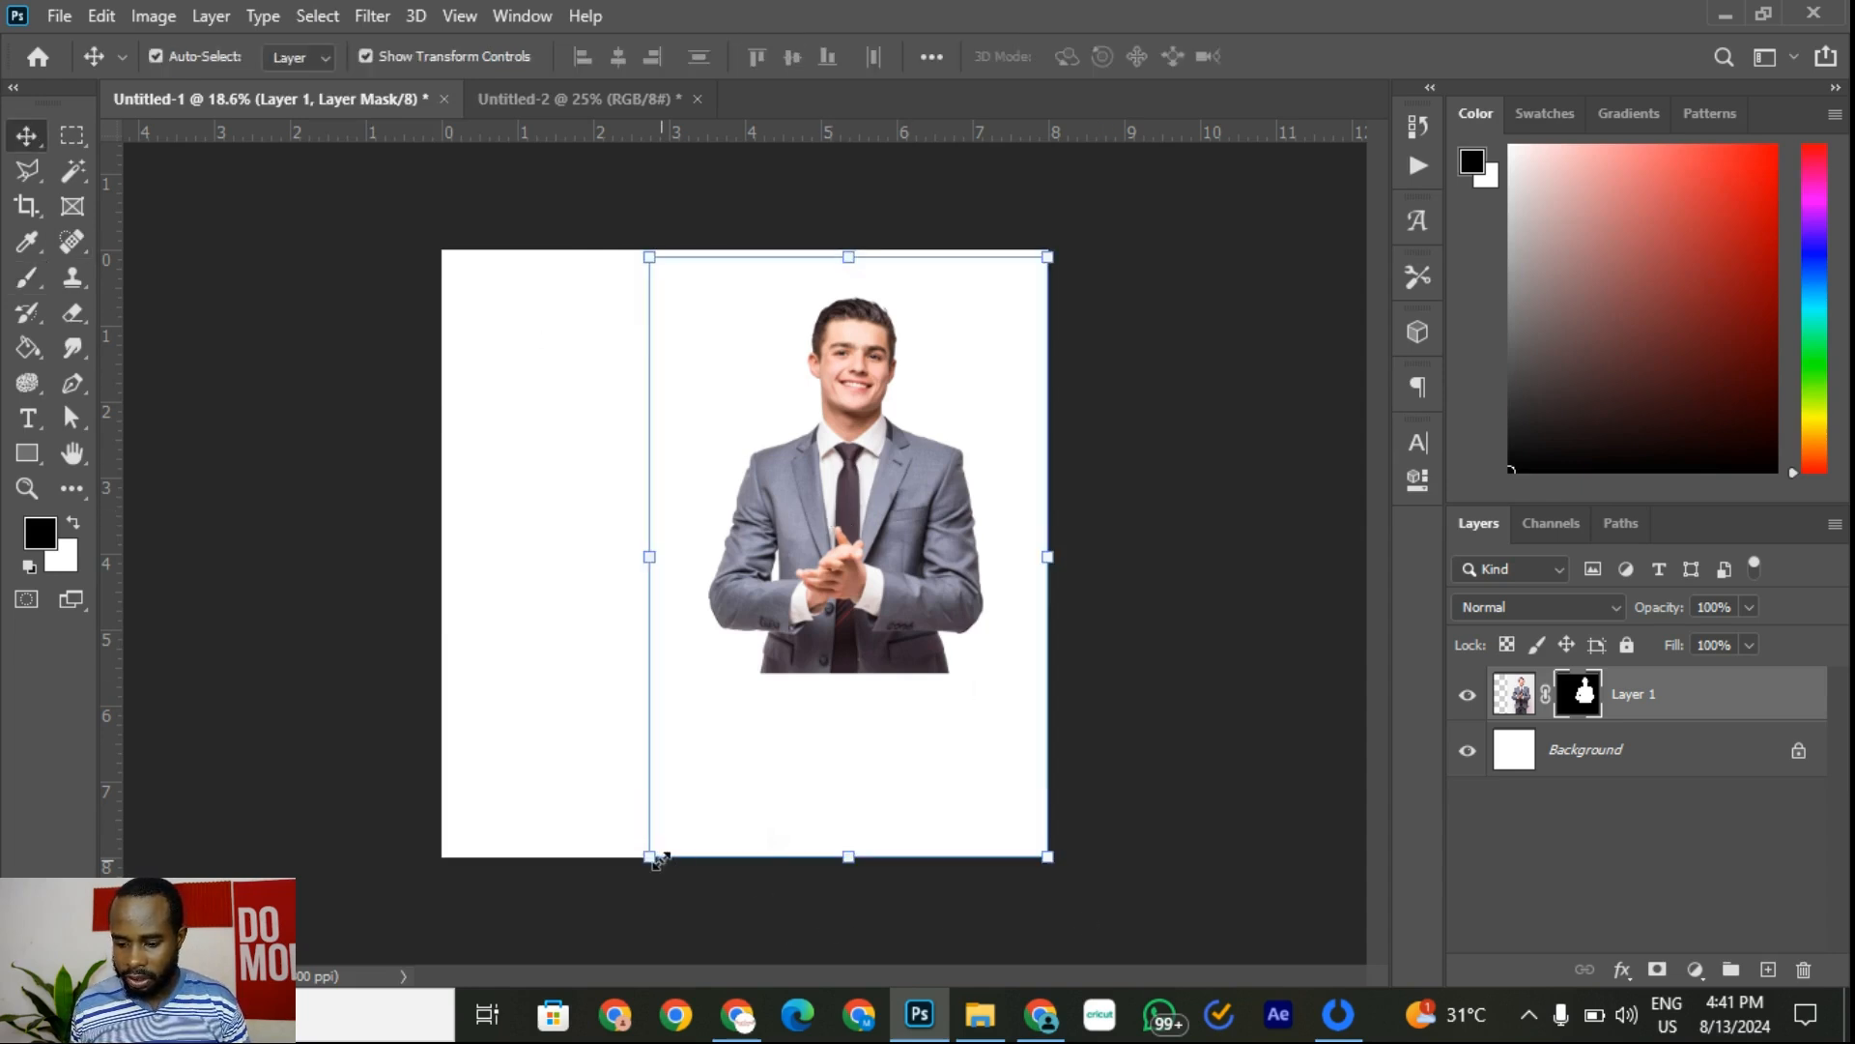
left_click_drag(650, 856, 495, 981)
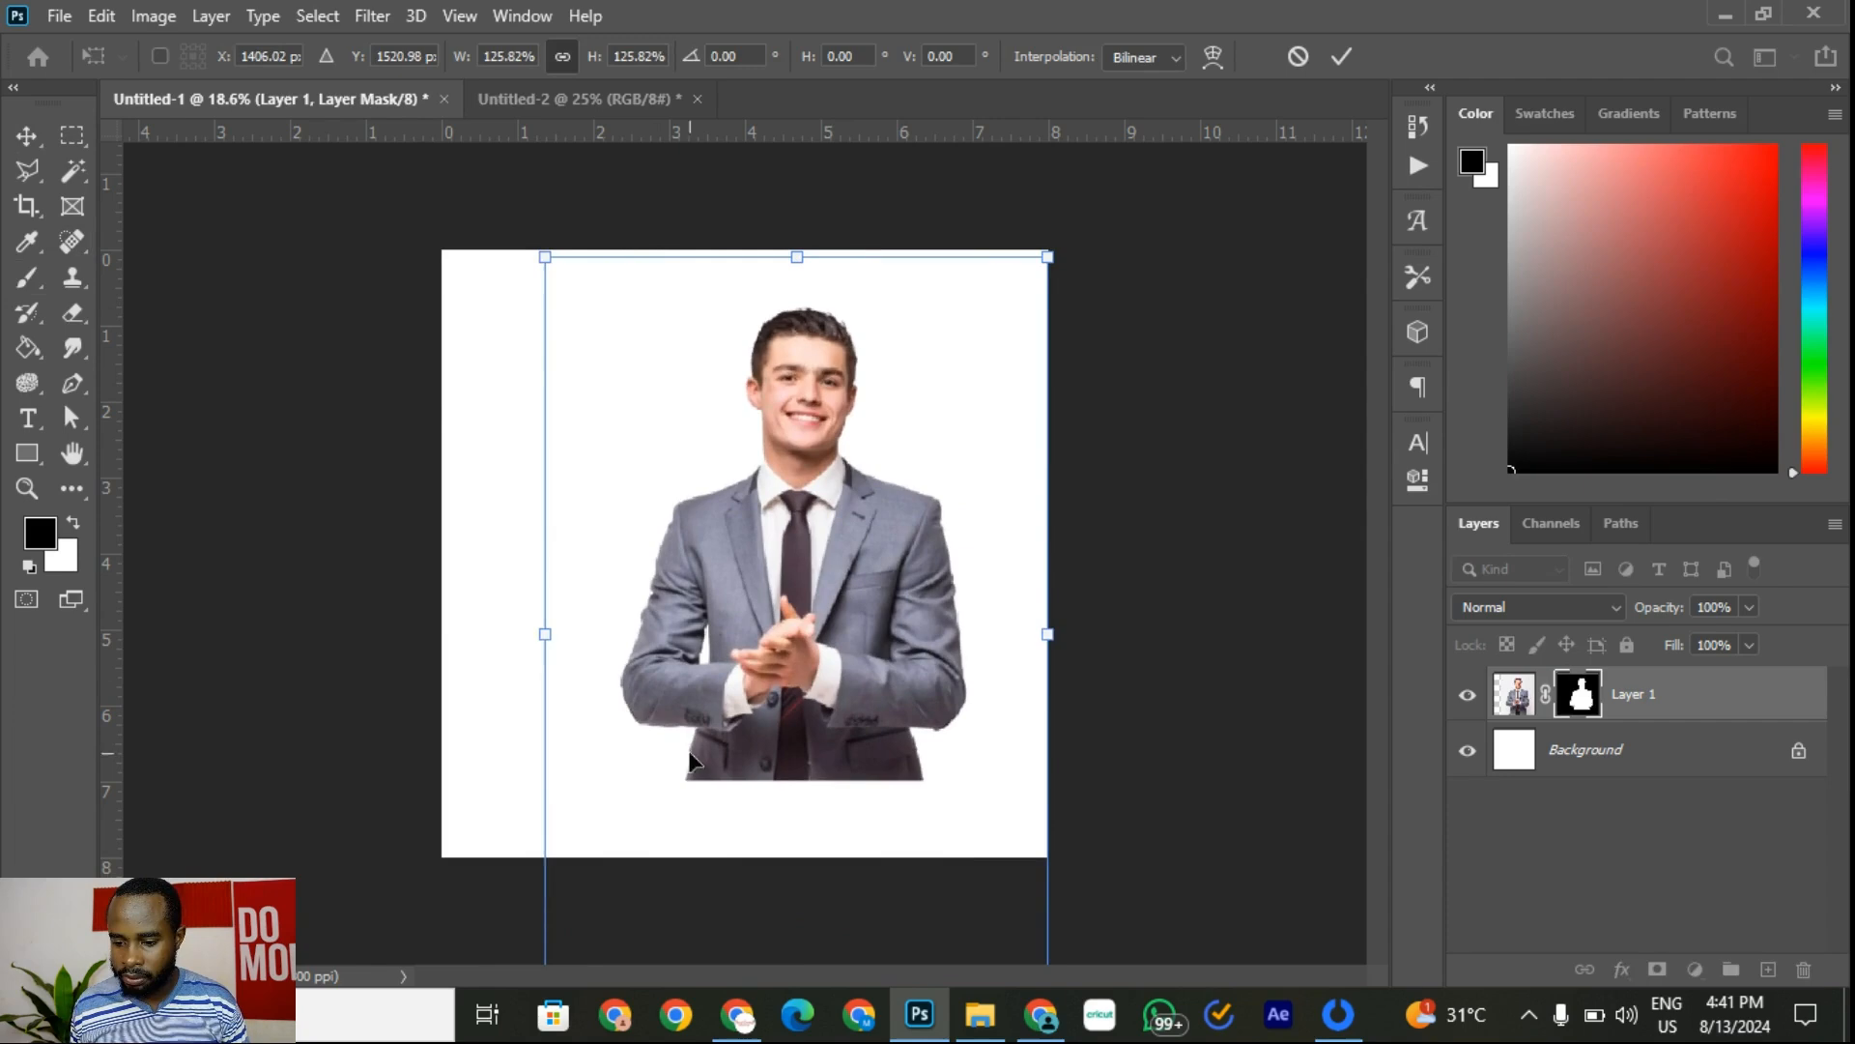
left_click_drag(752, 670, 796, 696)
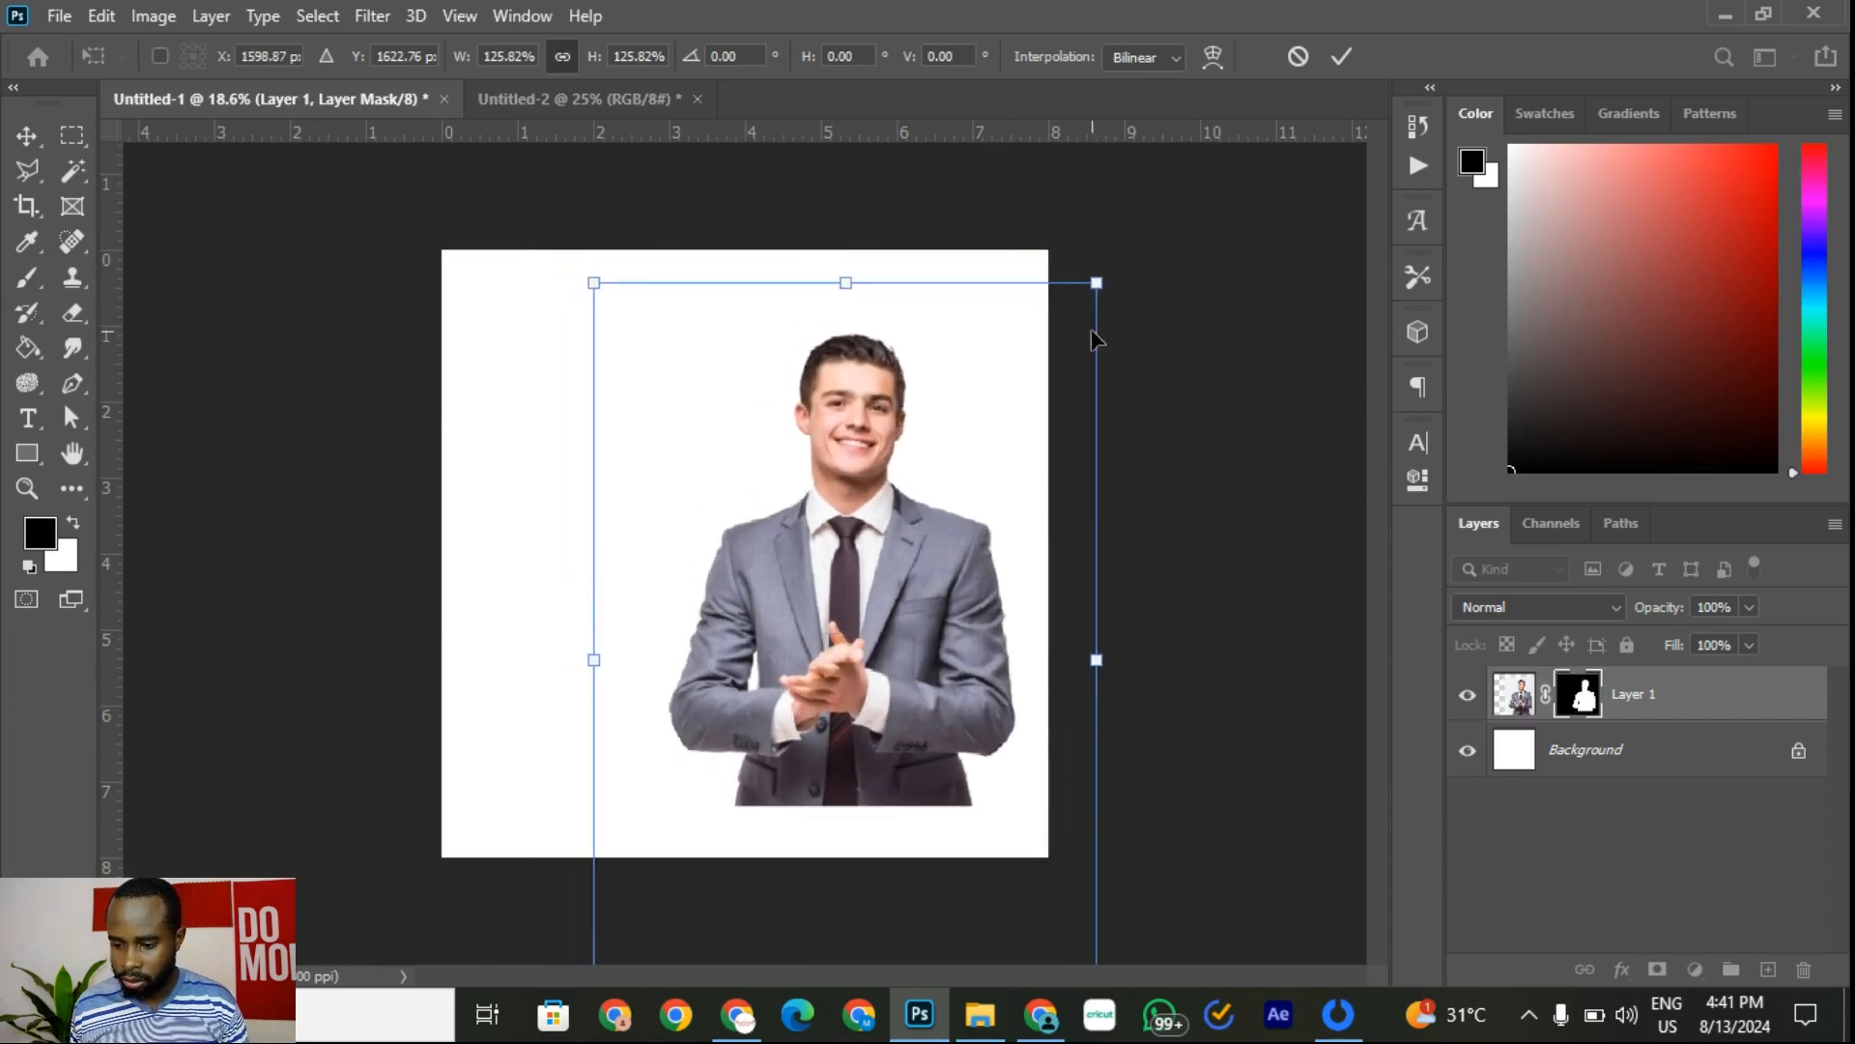
left_click_drag(1104, 286, 1111, 261)
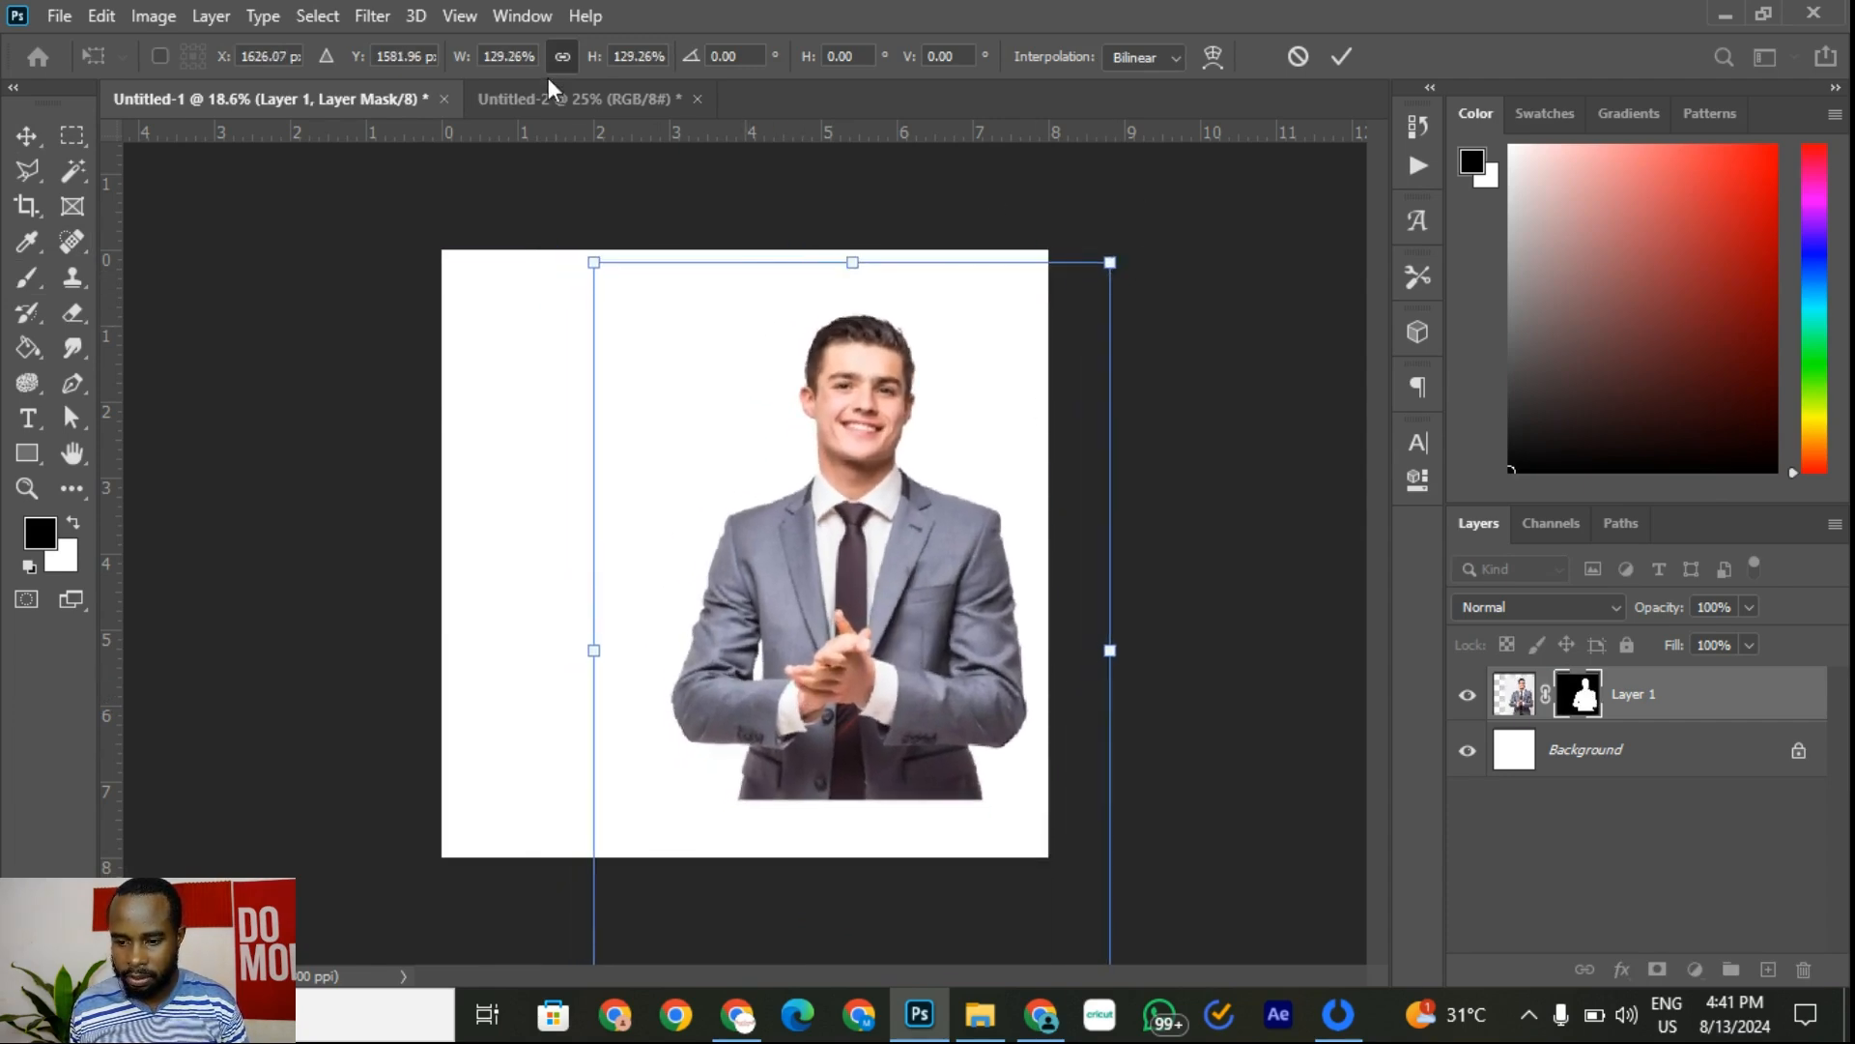
Step: Check the reference flyer, rescale the businessman to 130.57%, reposition and commit
left_click(544, 95)
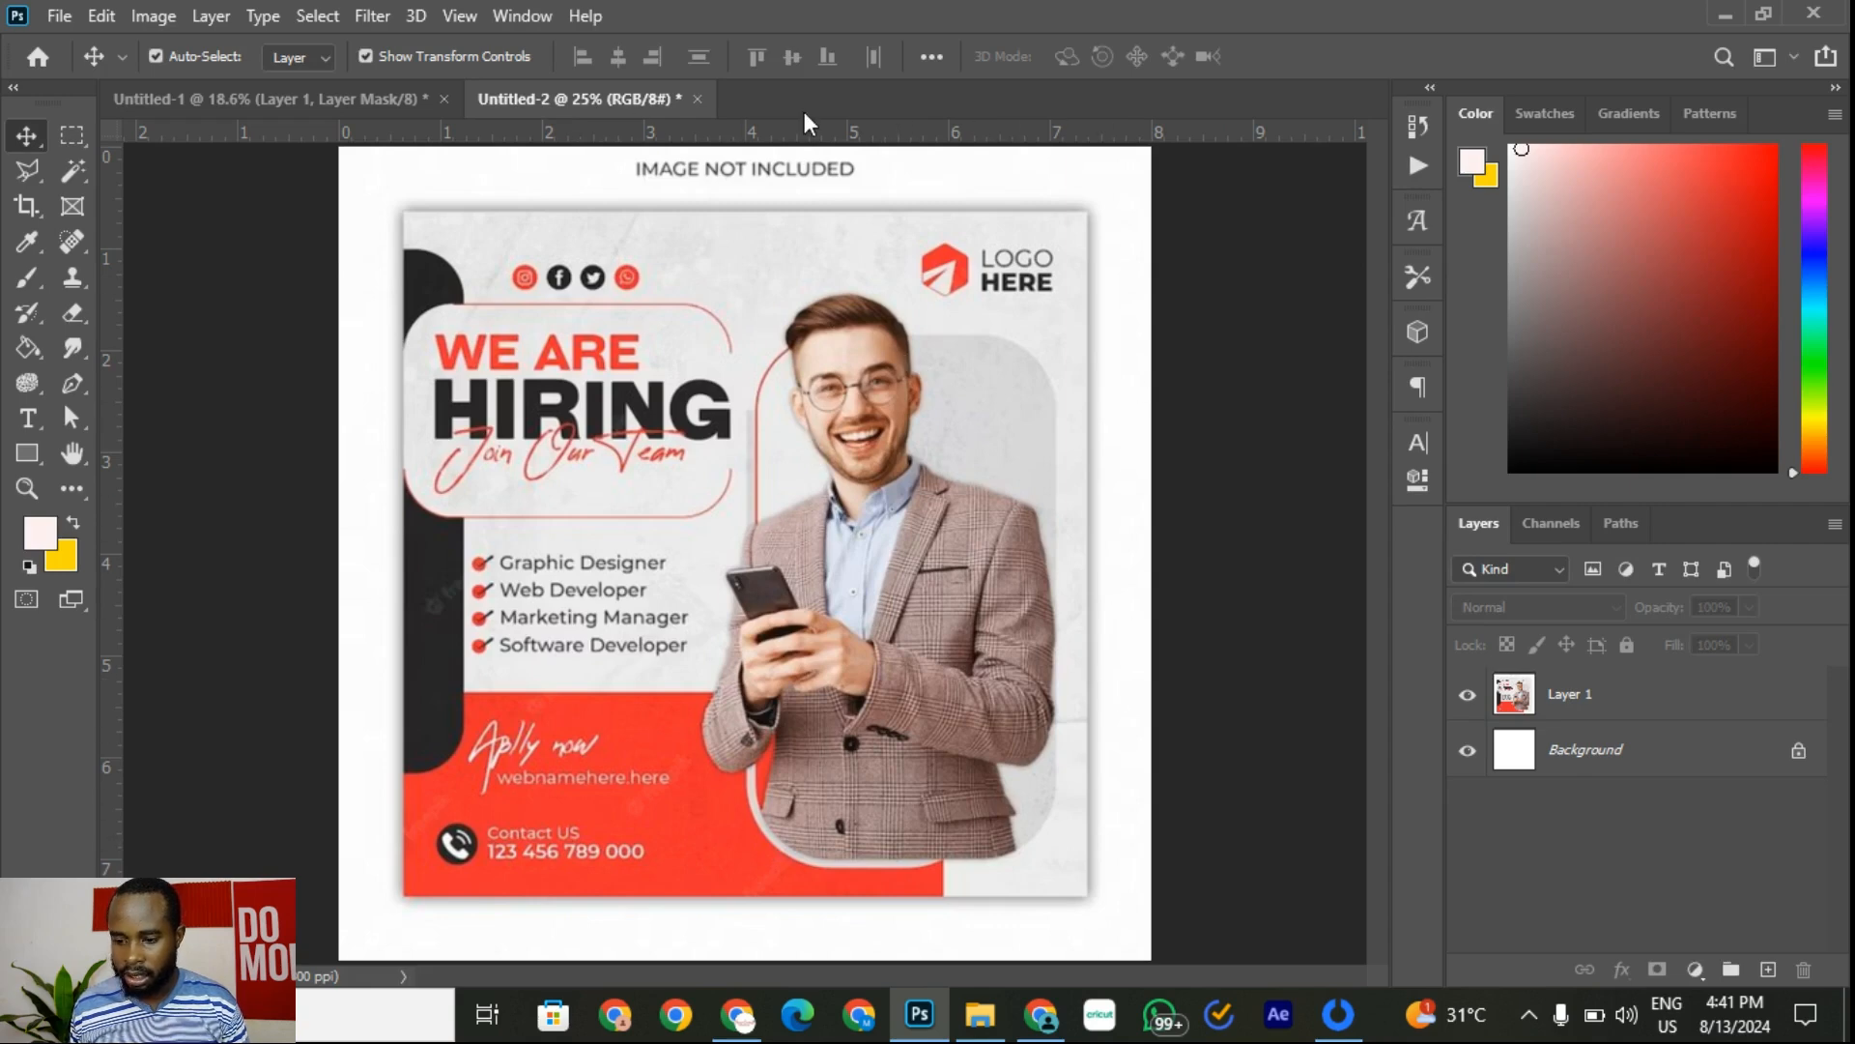
left_click(310, 101)
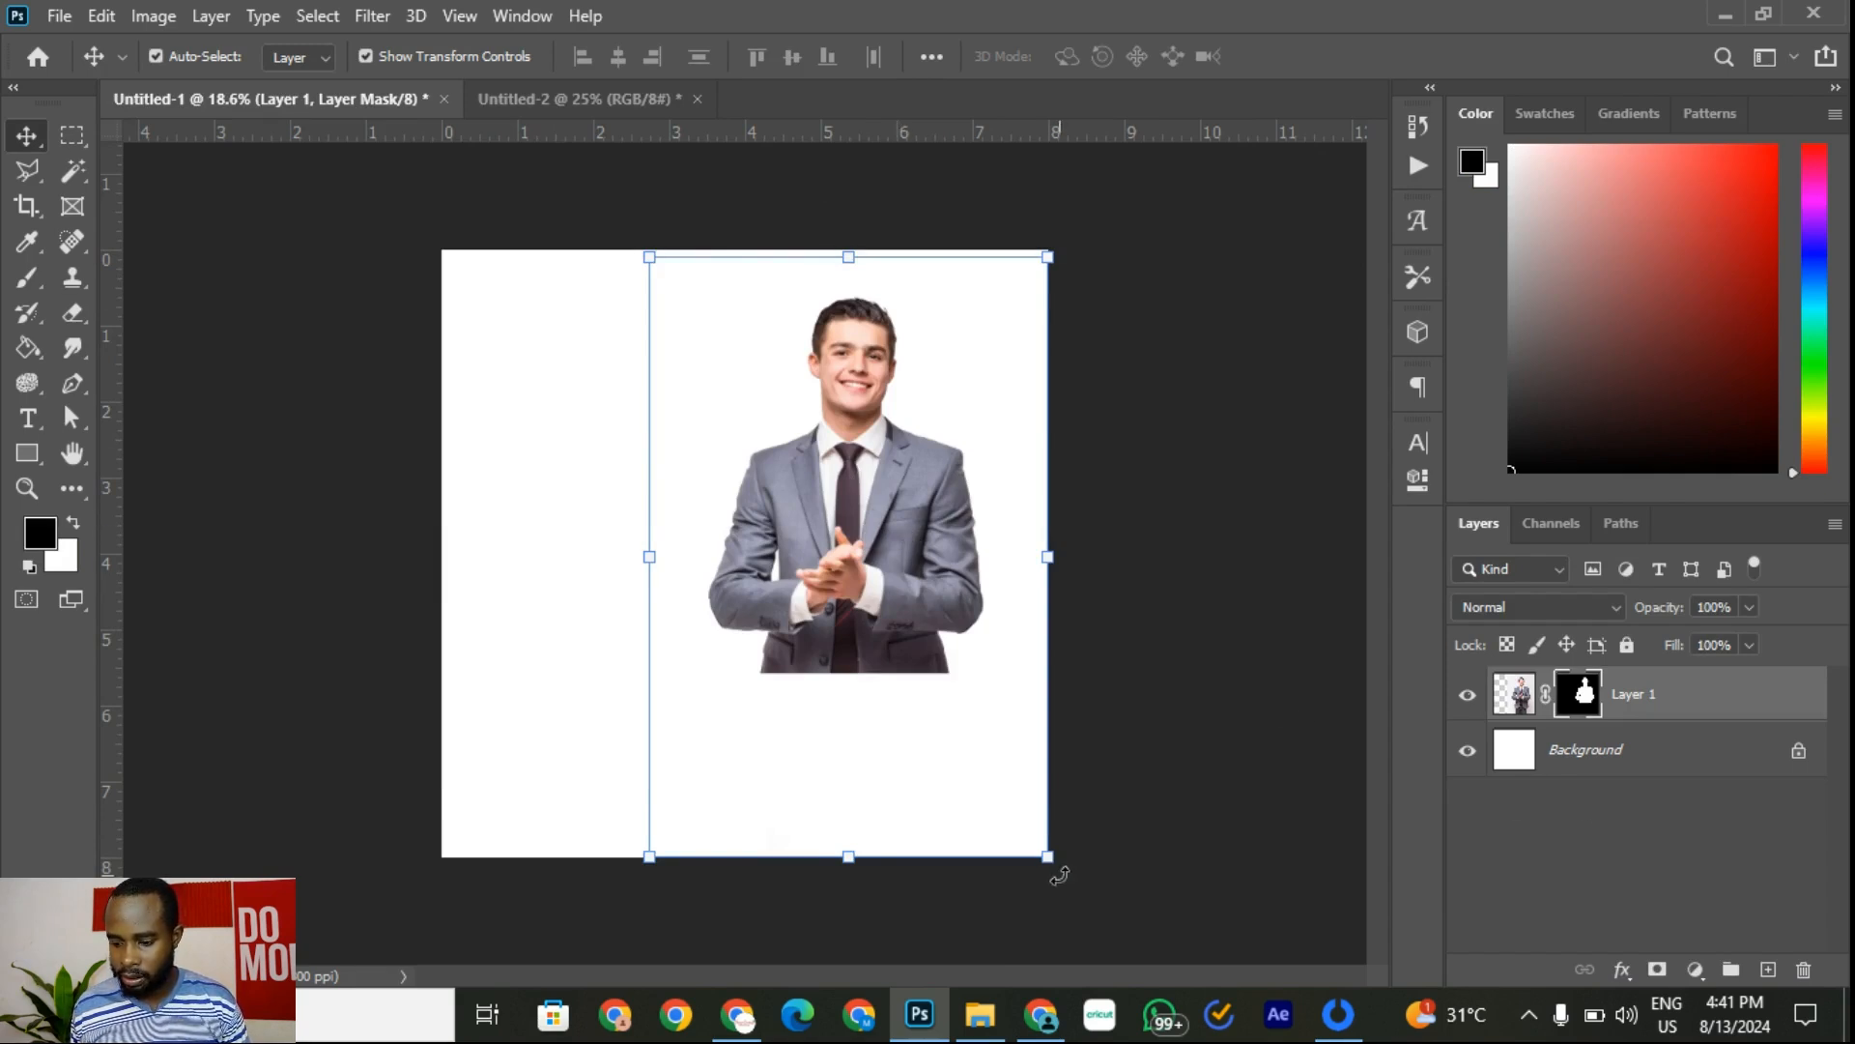
left_click_drag(1061, 874, 1157, 942)
left_click_drag(951, 613, 866, 647)
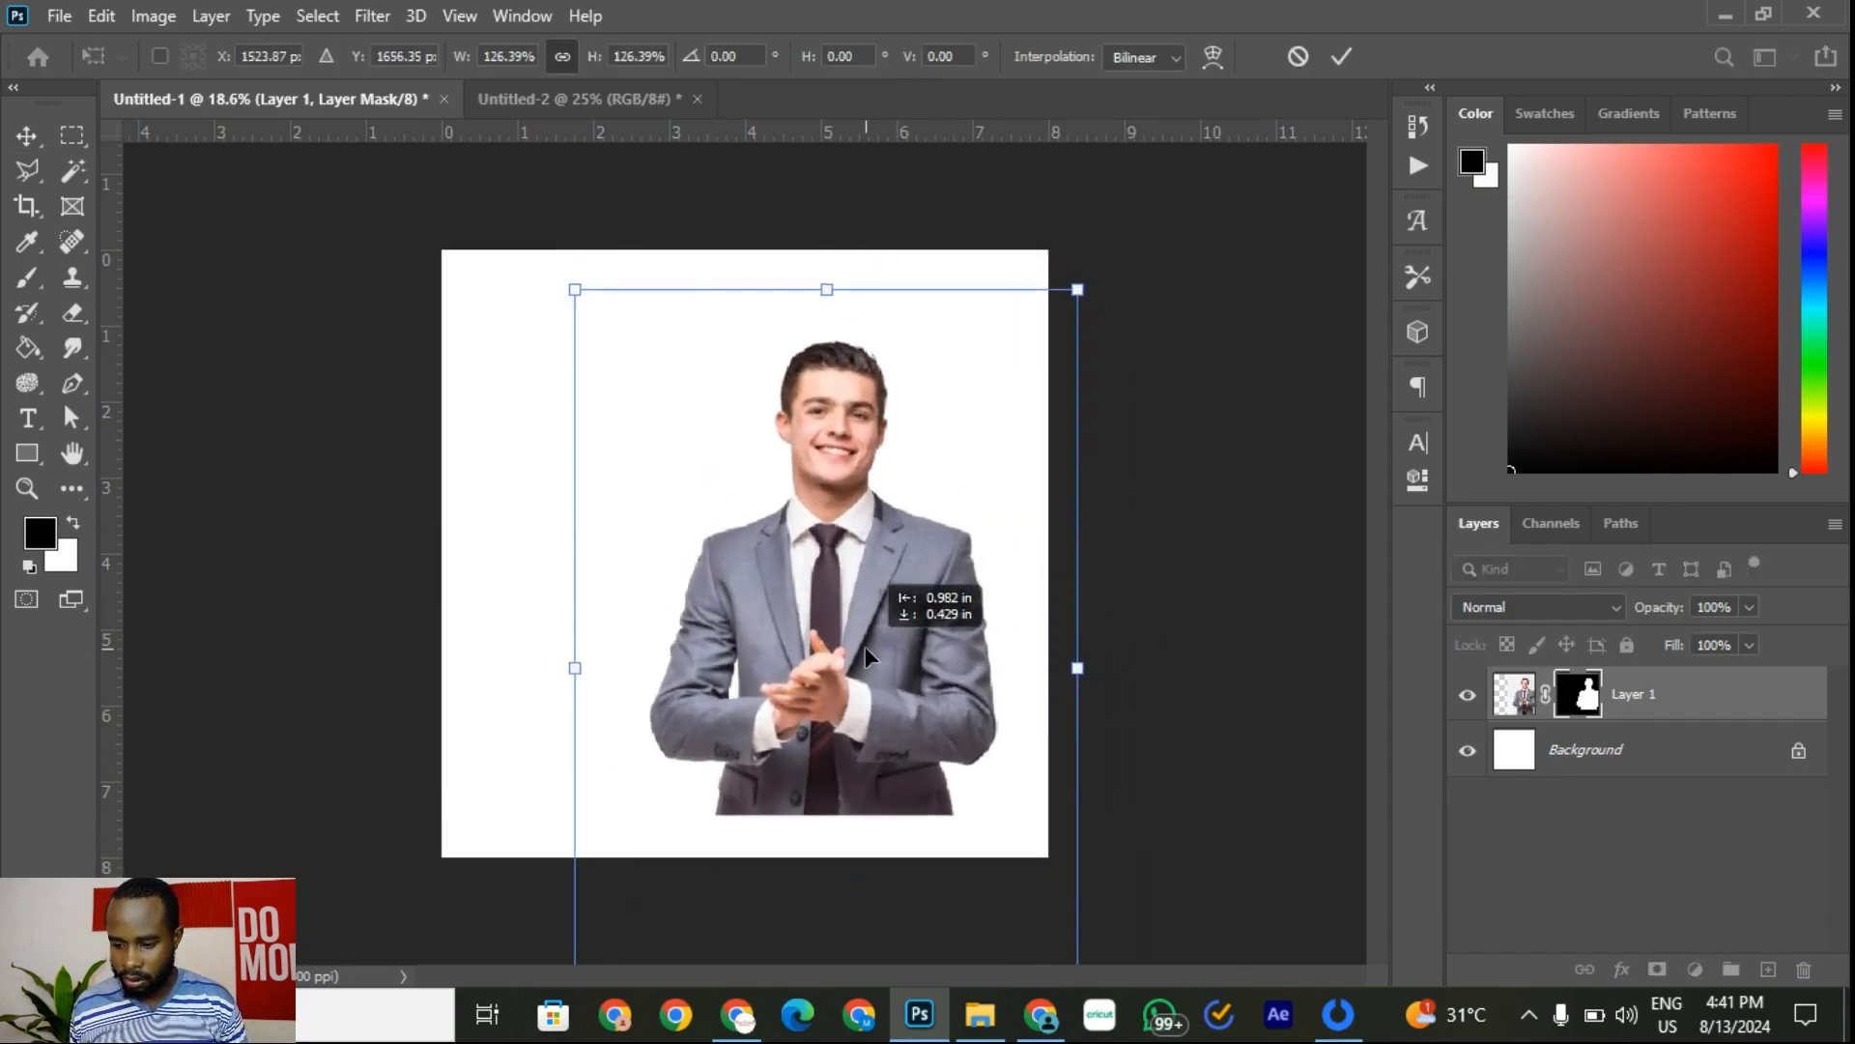
left_click_drag(1079, 292, 1093, 261)
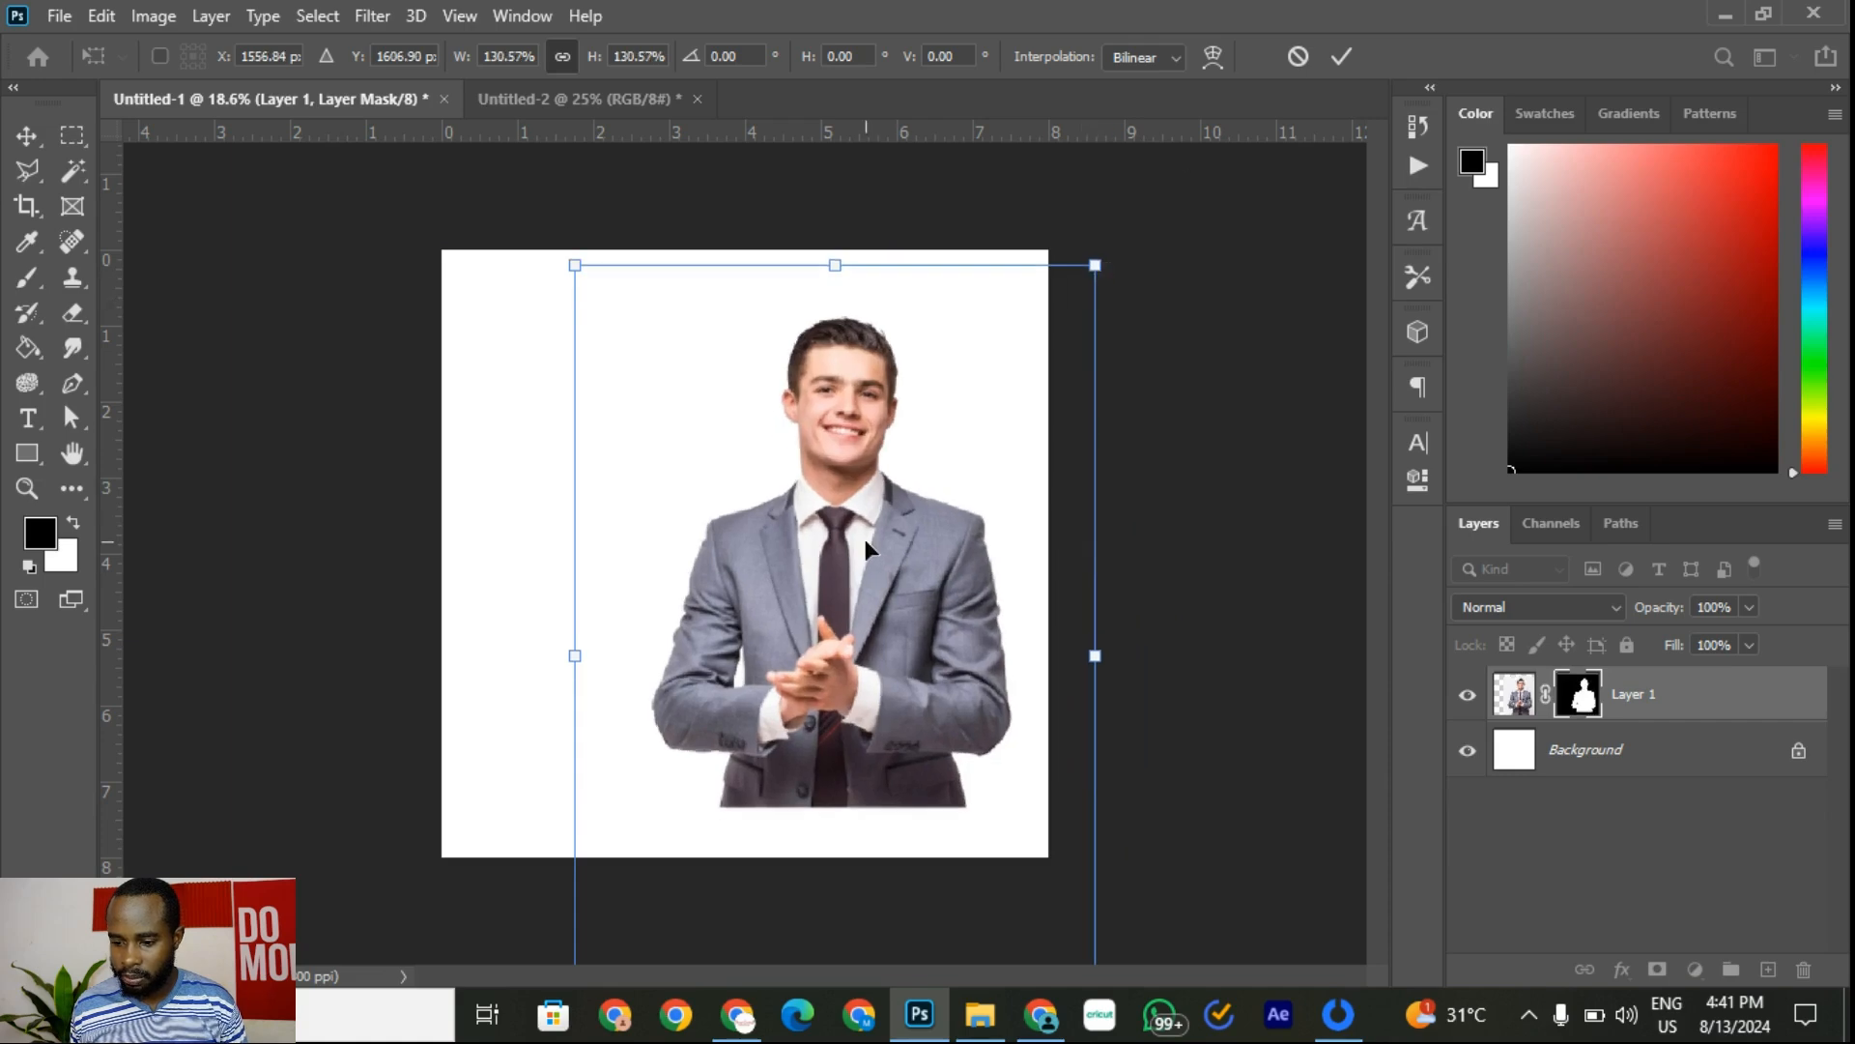
left_click_drag(865, 539, 883, 541)
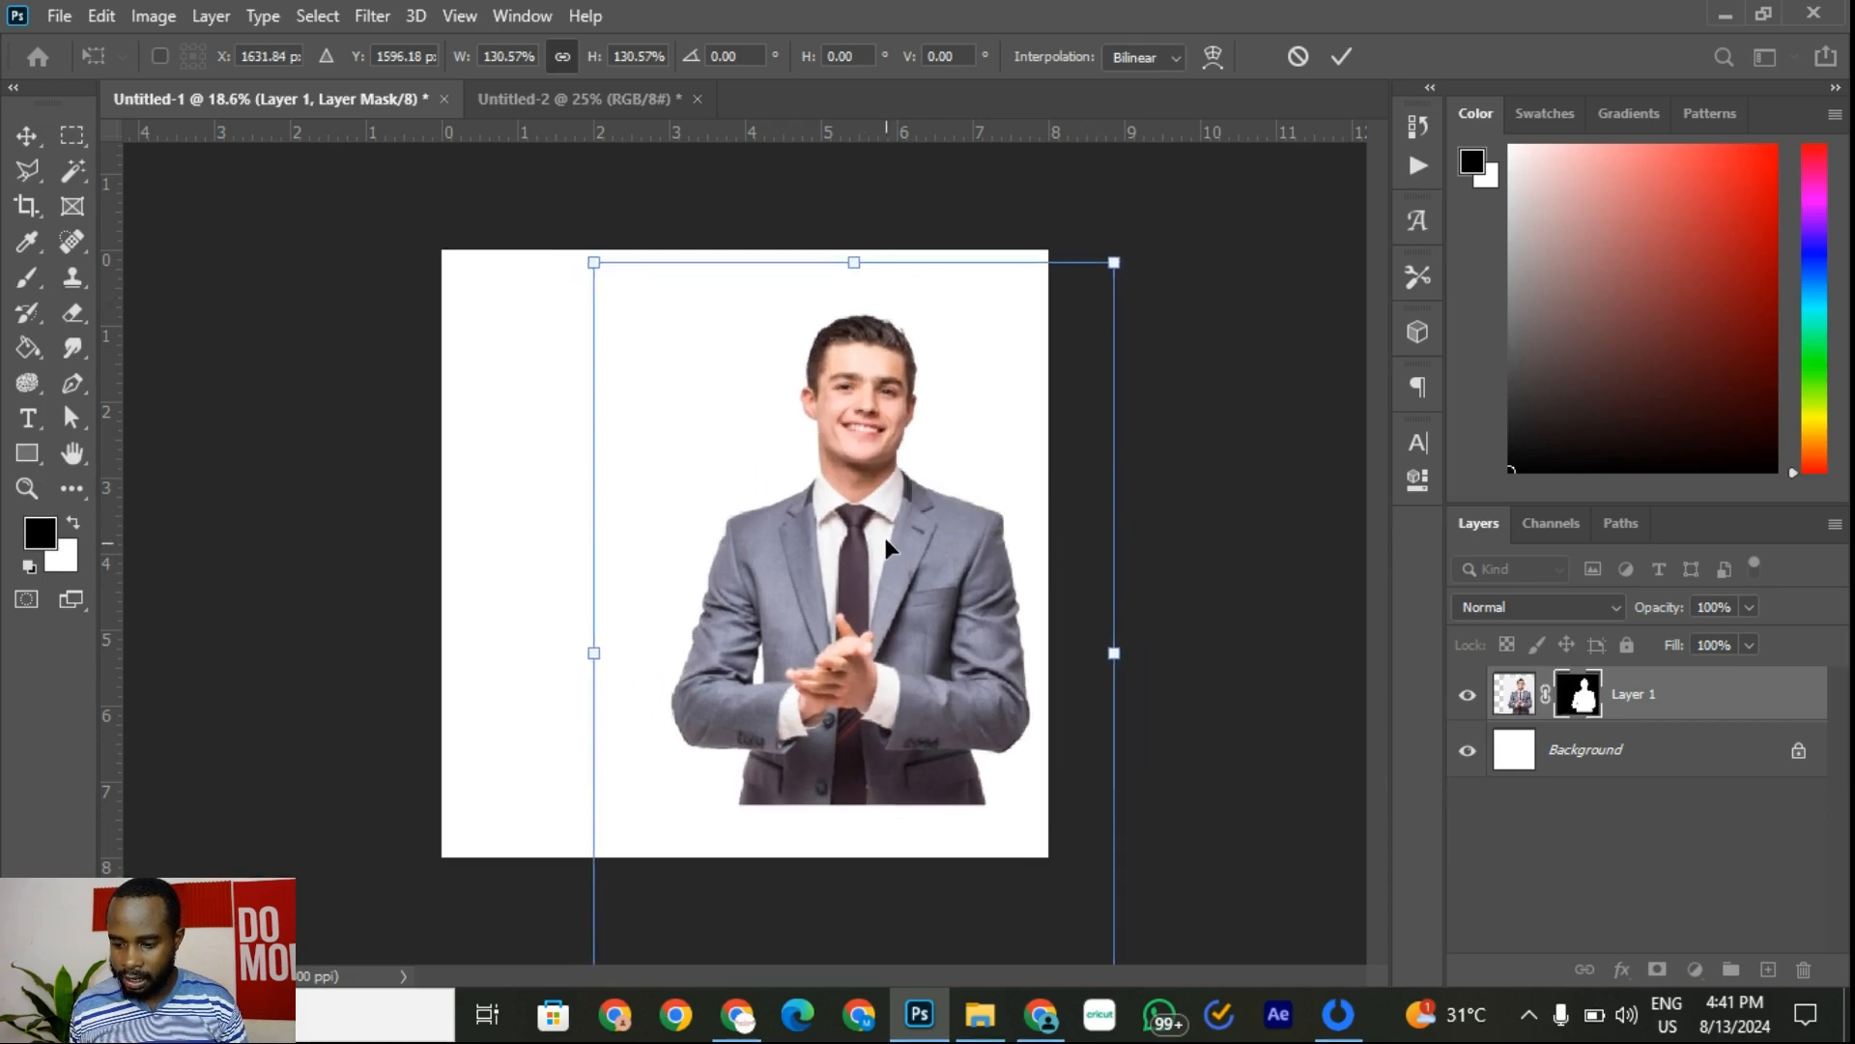
left_click(1346, 62)
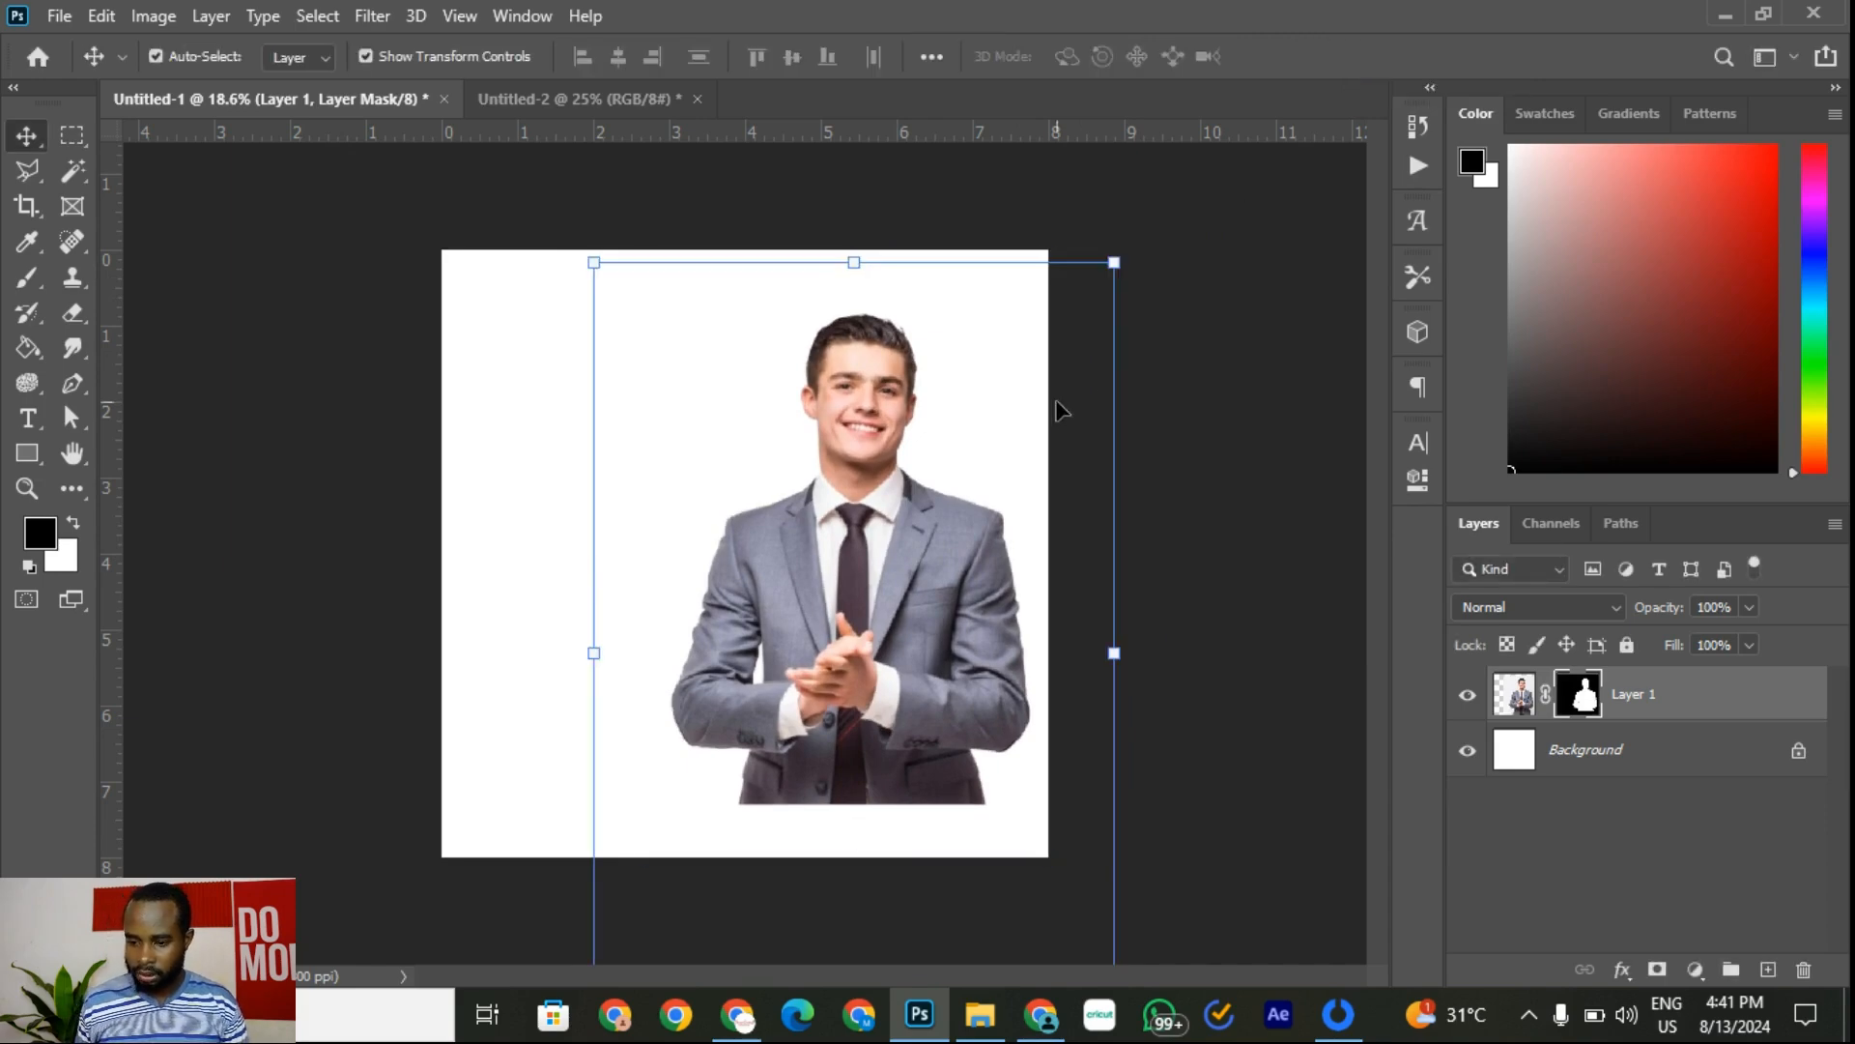
left_click_drag(854, 588, 832, 590)
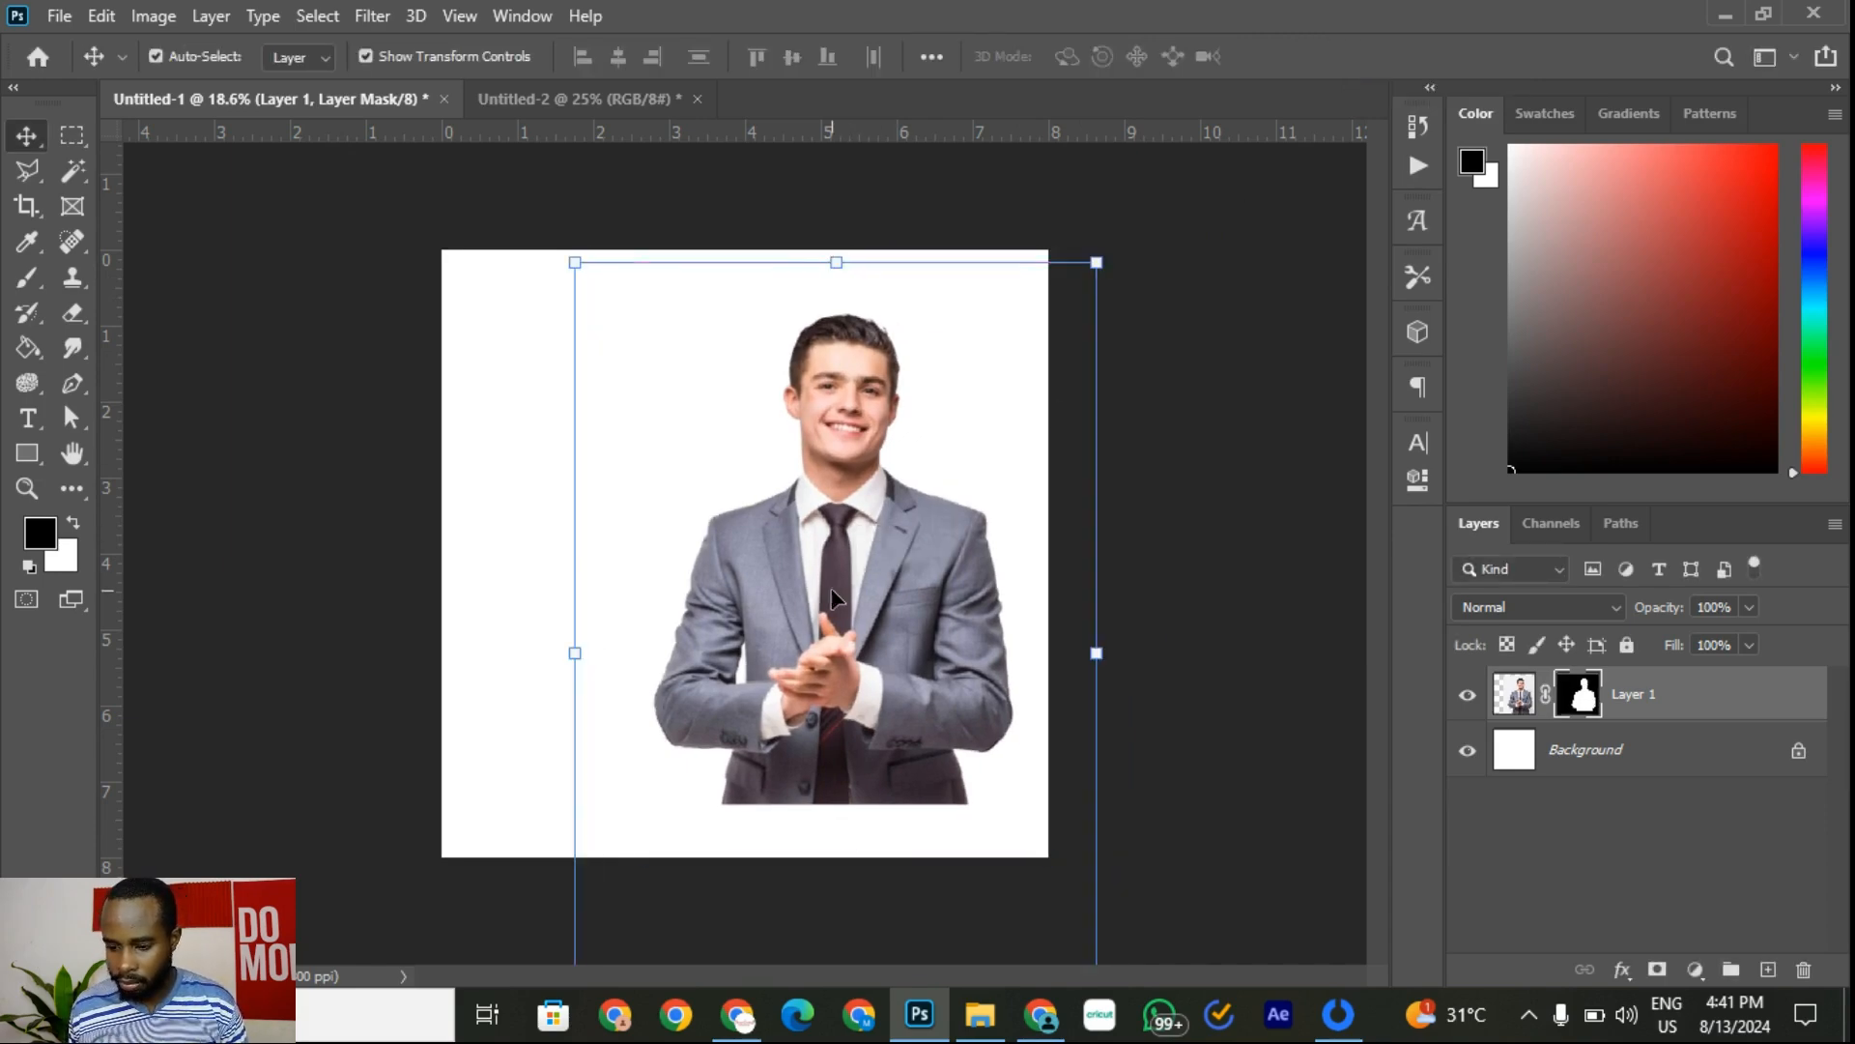
left_click(1230, 328)
left_click(952, 570)
left_click(1247, 423)
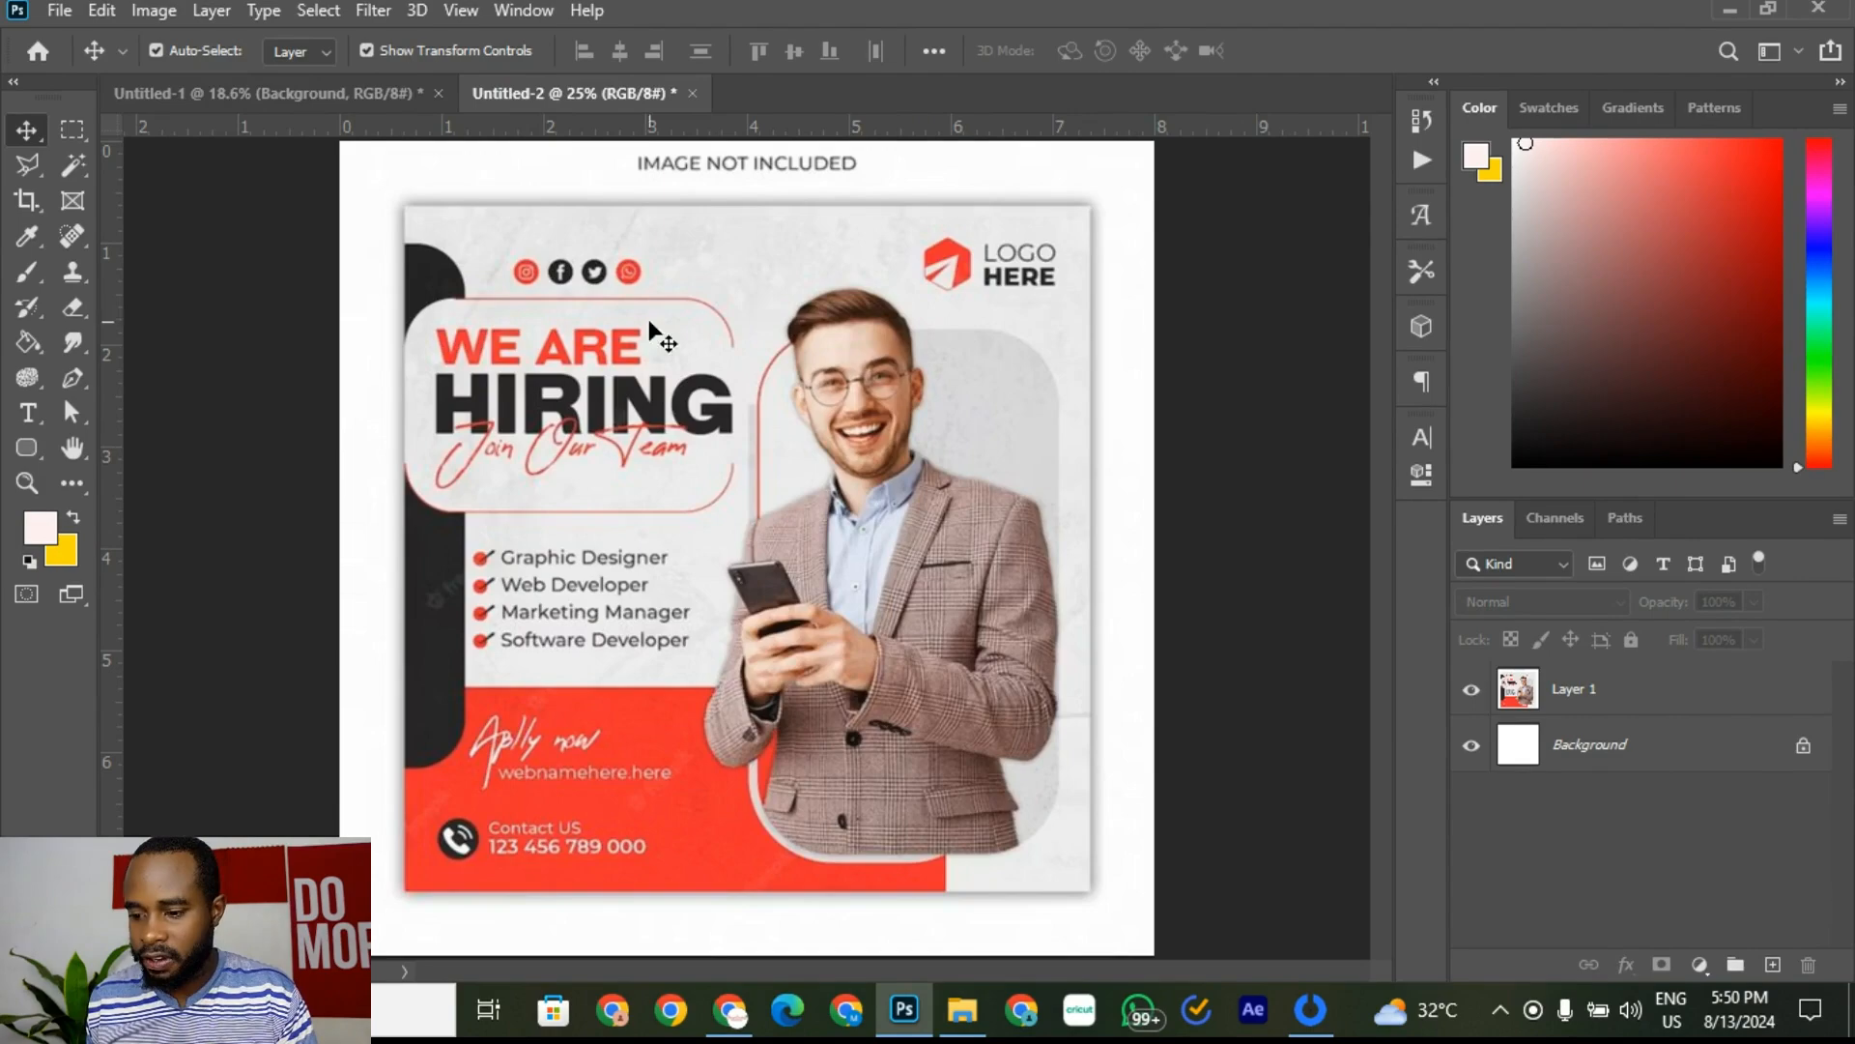
scroll(448, 310, "up", 5)
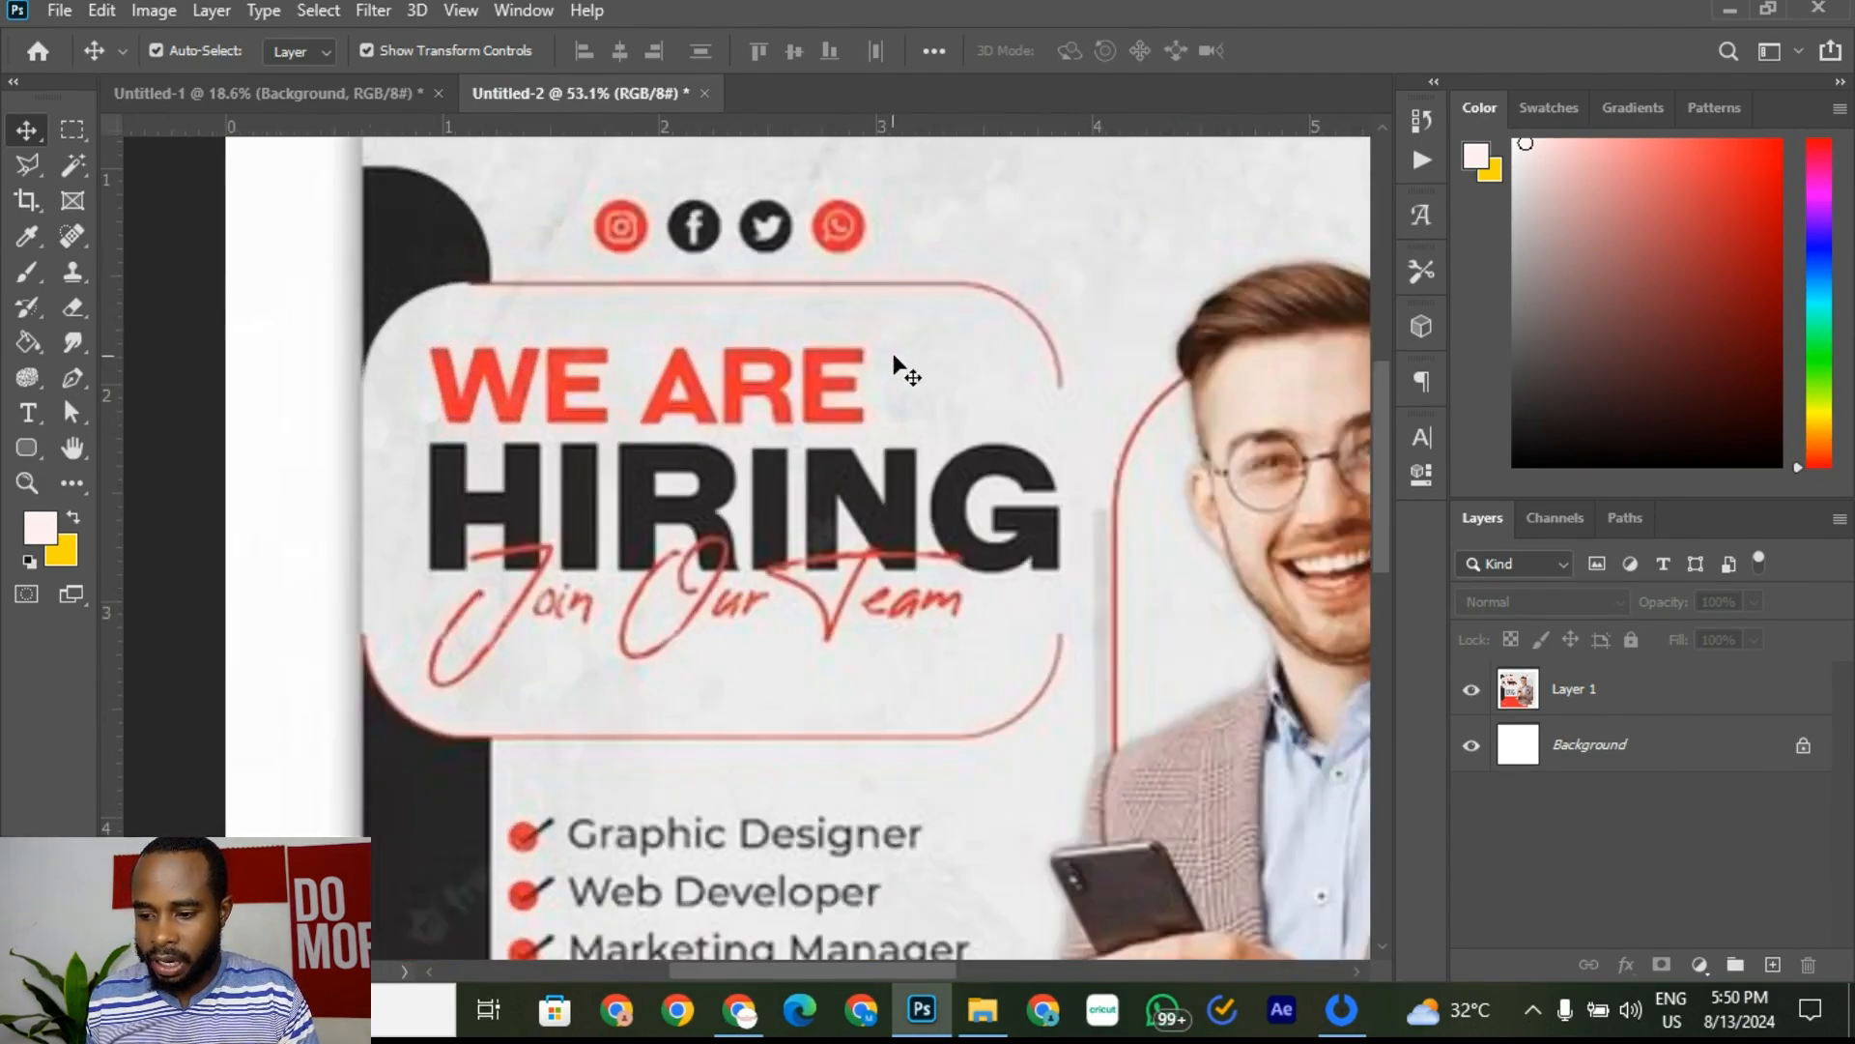
scroll(410, 589, "up", 2)
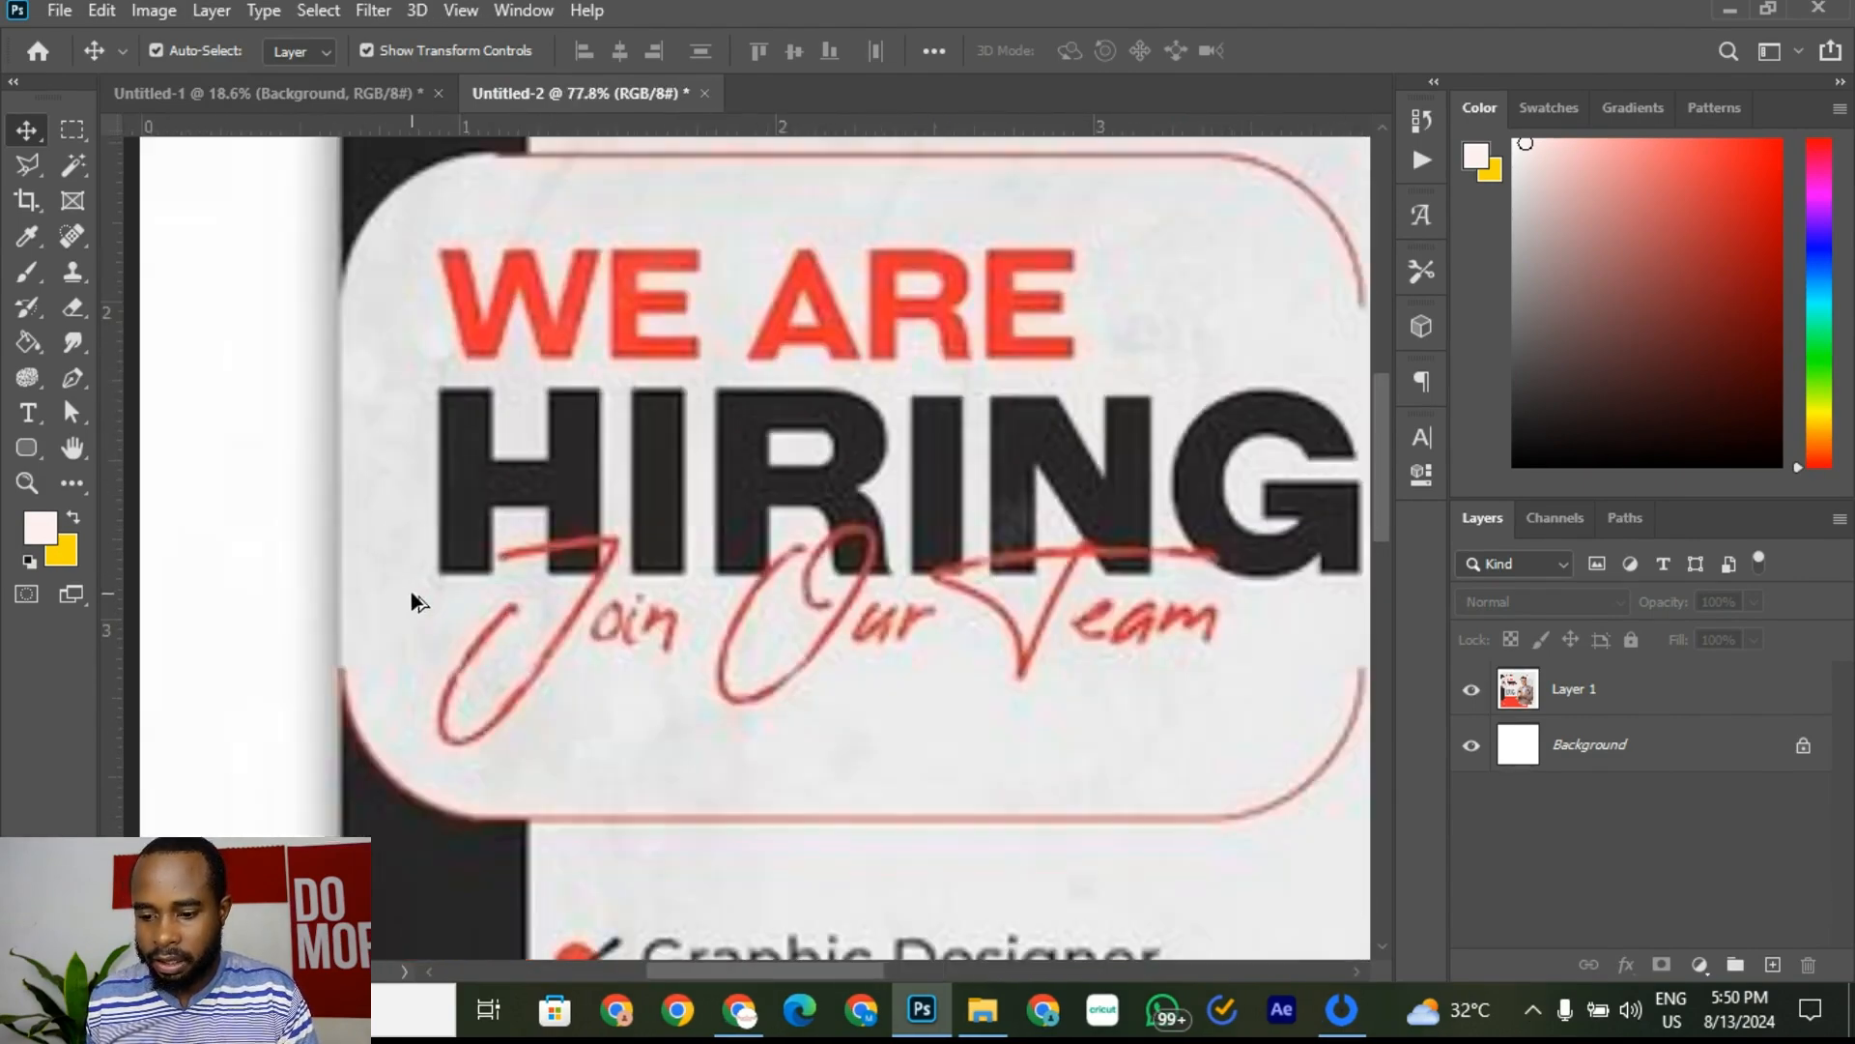
scroll(377, 709, "down", 5)
scroll(575, 568, "up", 2)
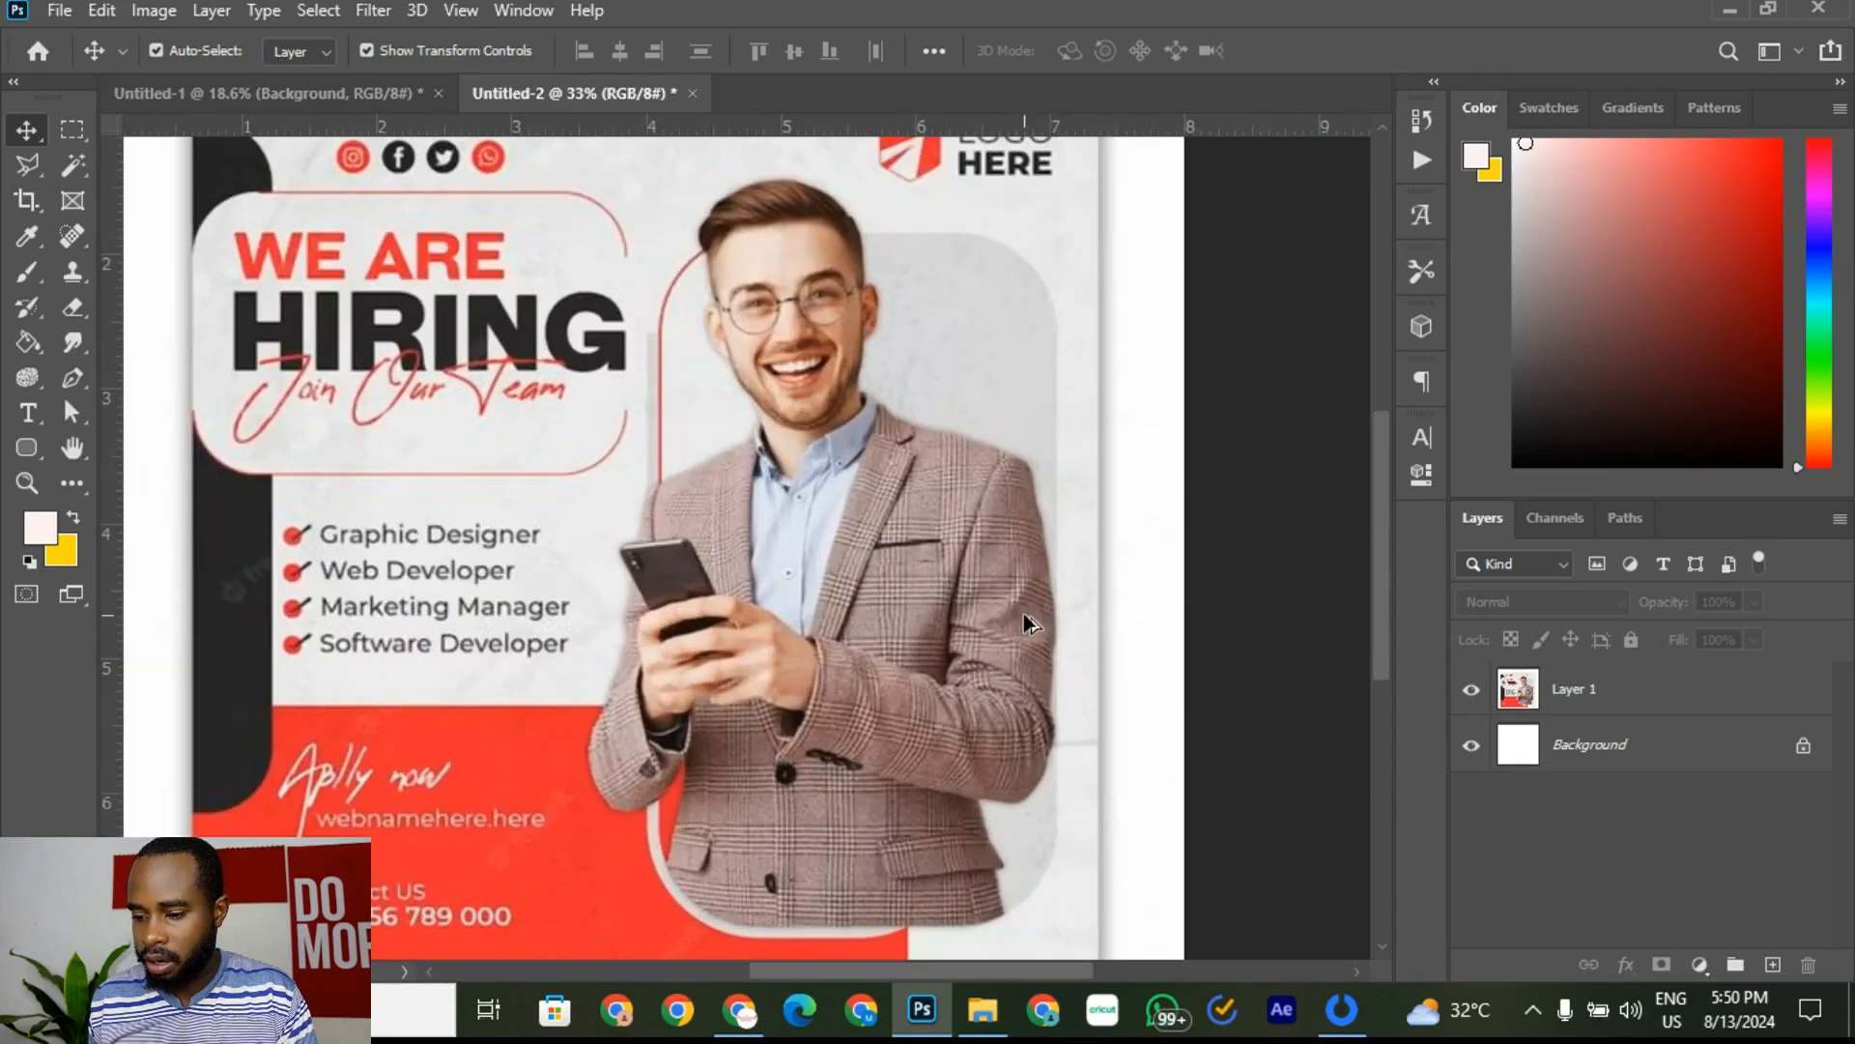
scroll(575, 568, "down", 1)
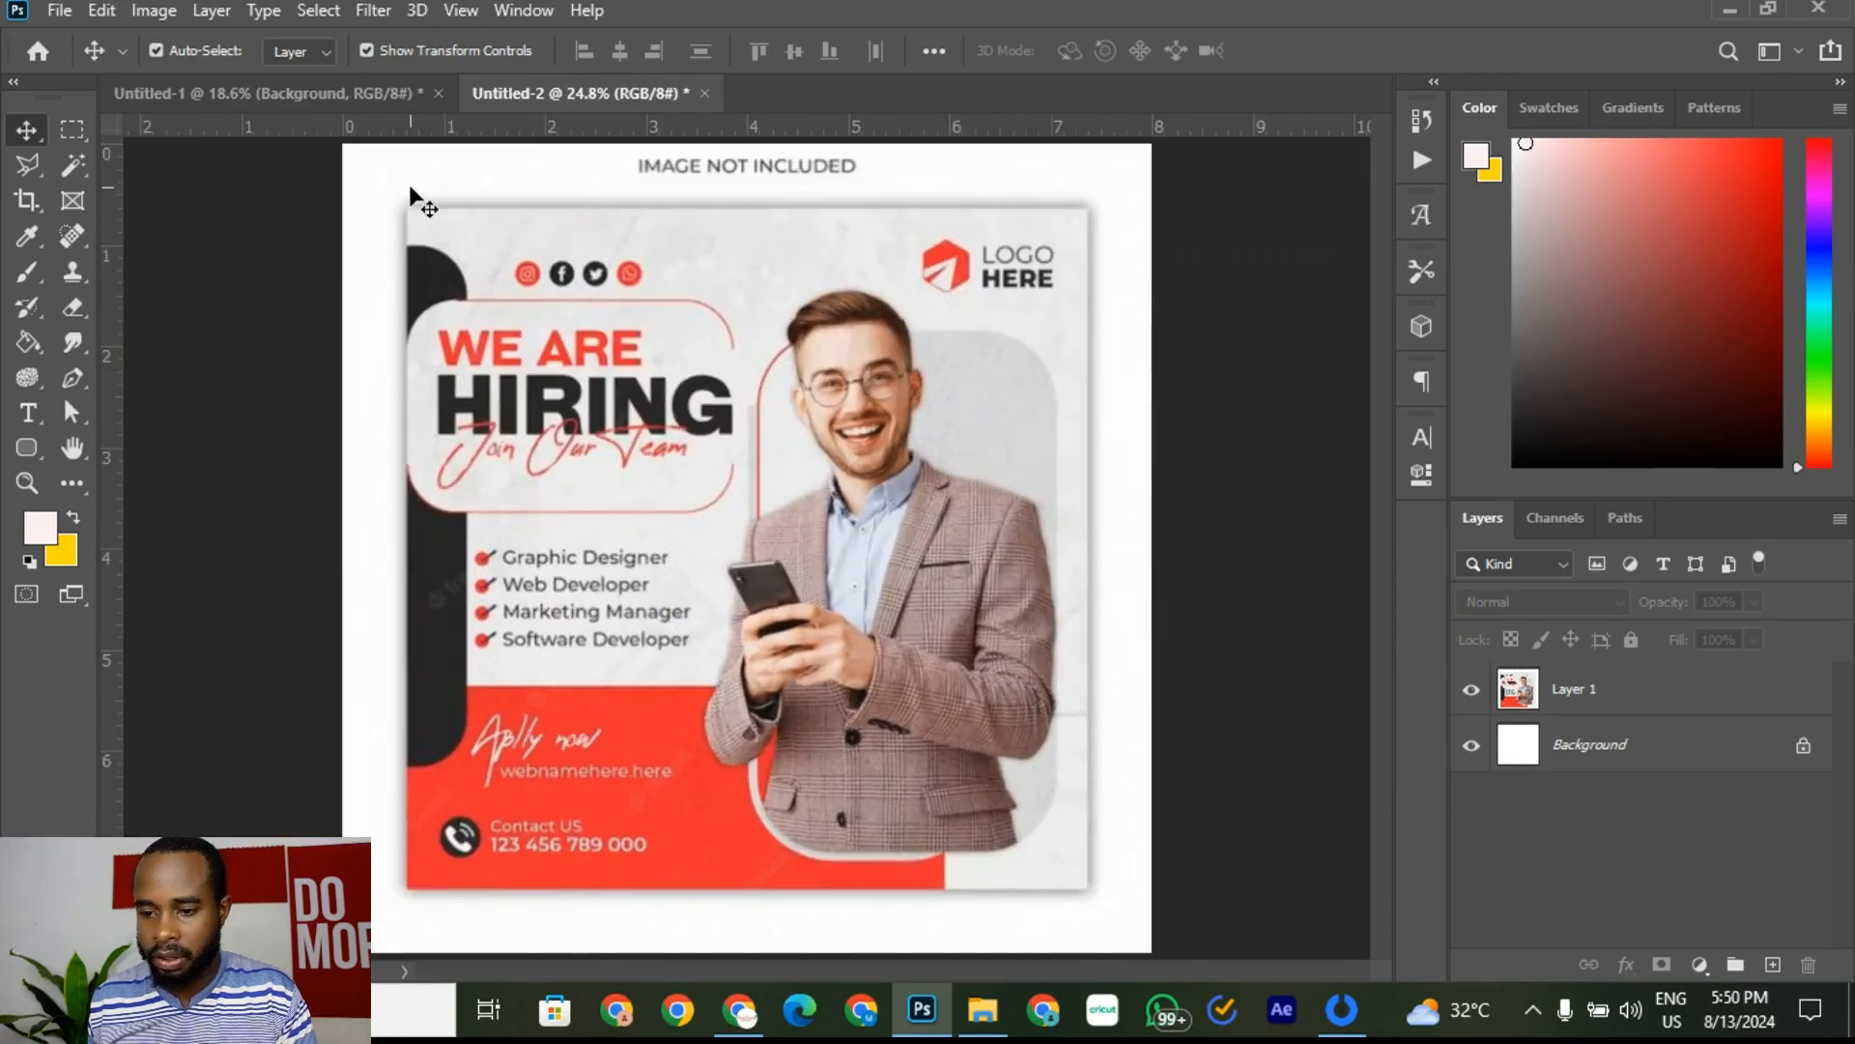
left_click(372, 94)
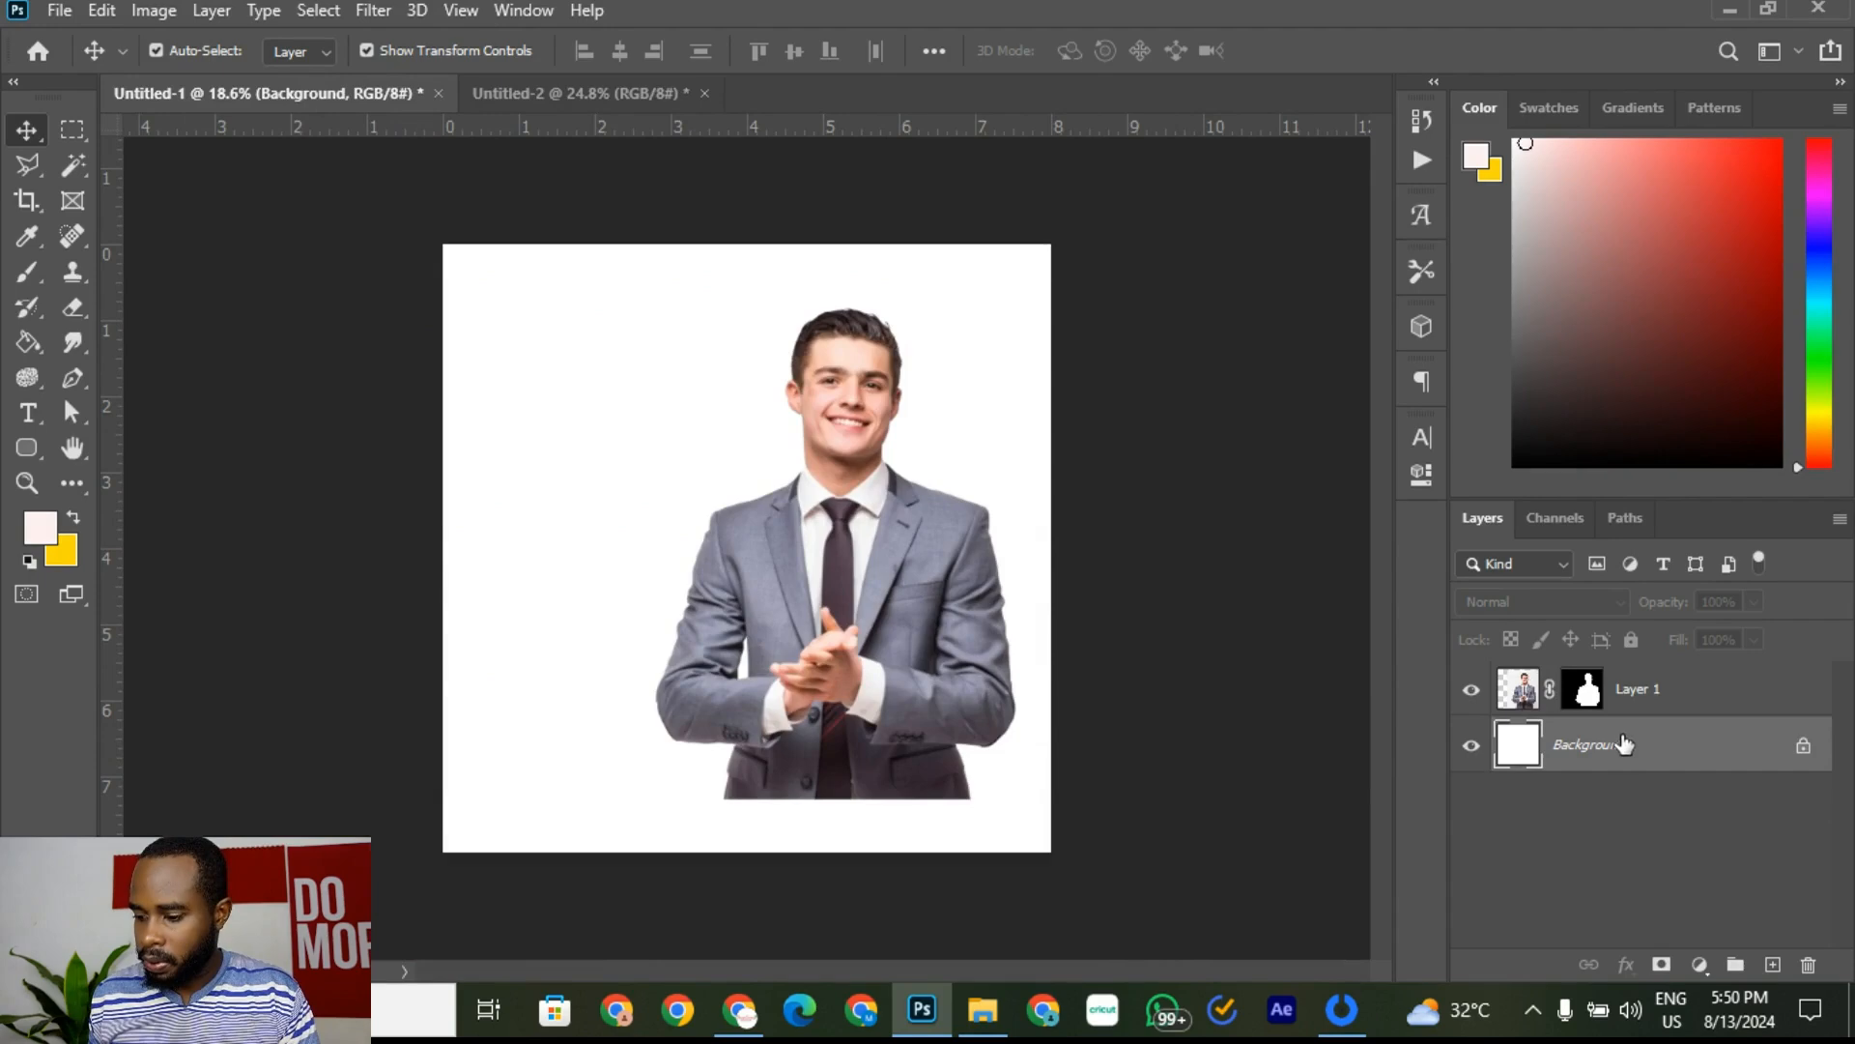
Step: Choose the Rounded Rectangle tool and set its drawing mode to Shape
left_click(32, 450)
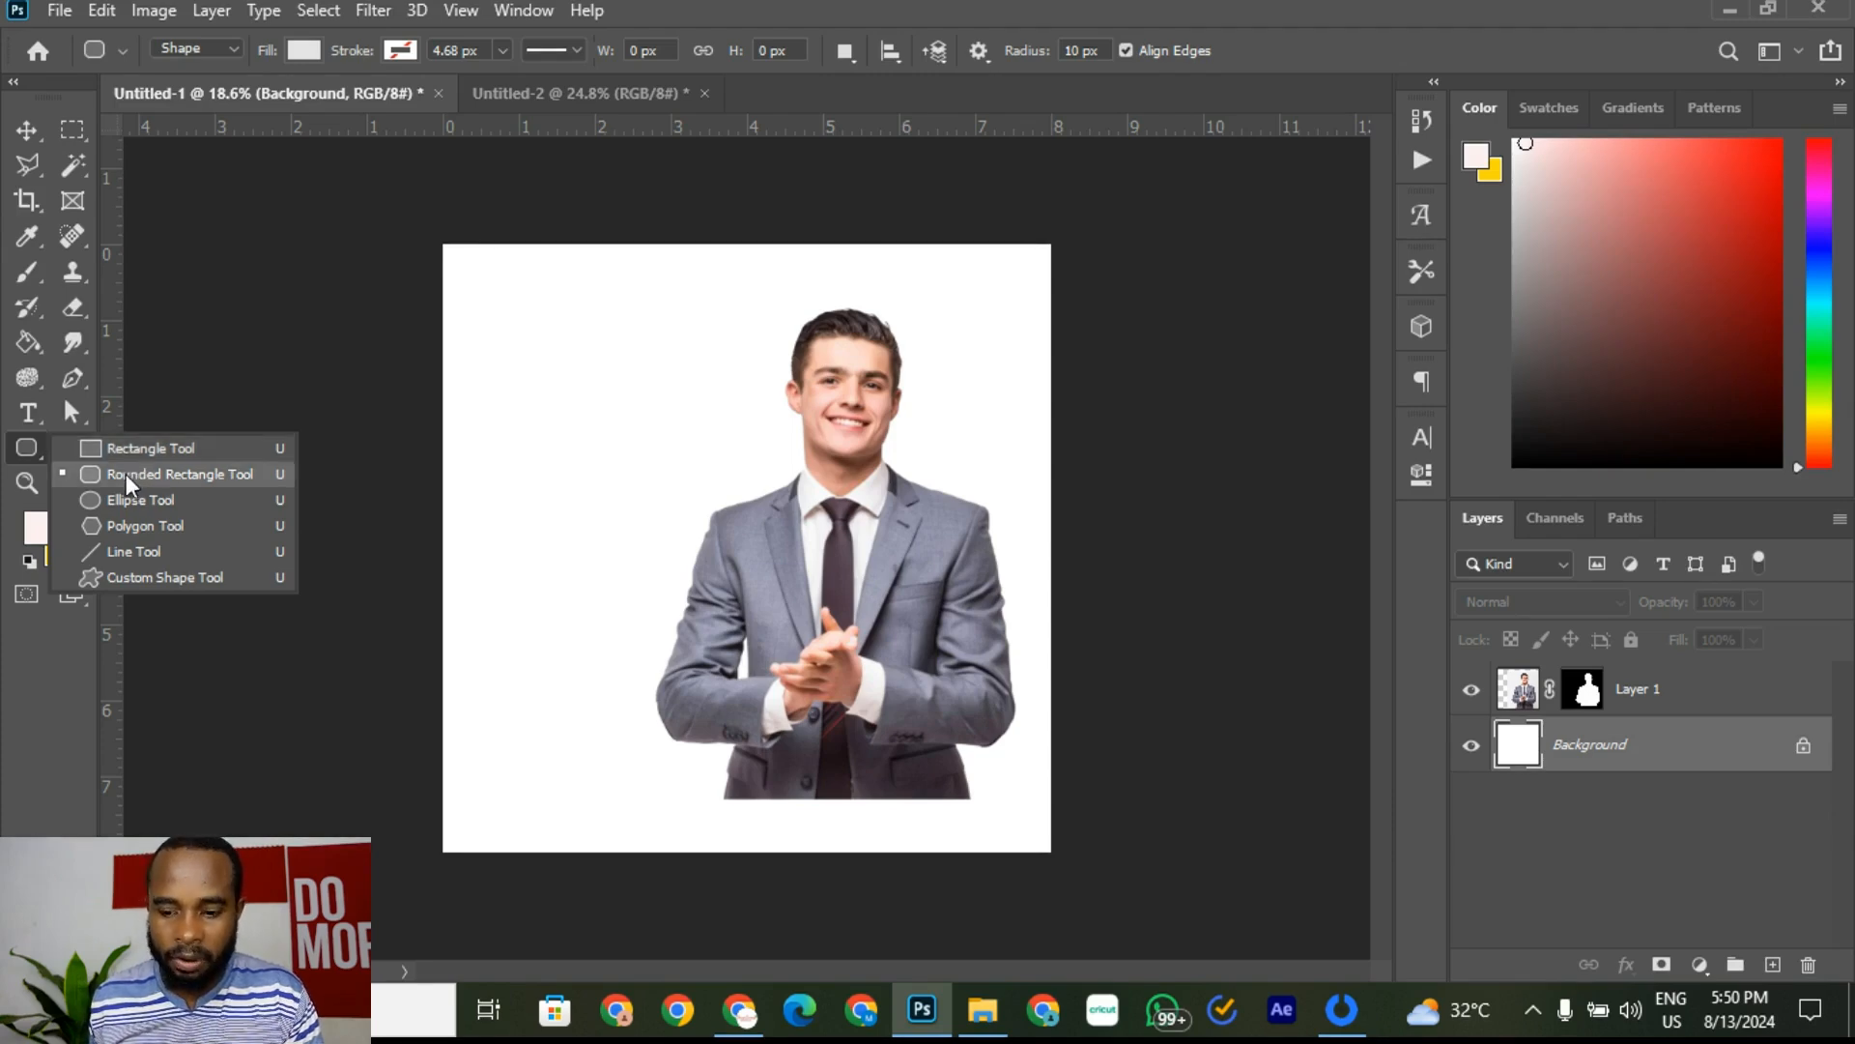
left_click(212, 473)
left_click(222, 50)
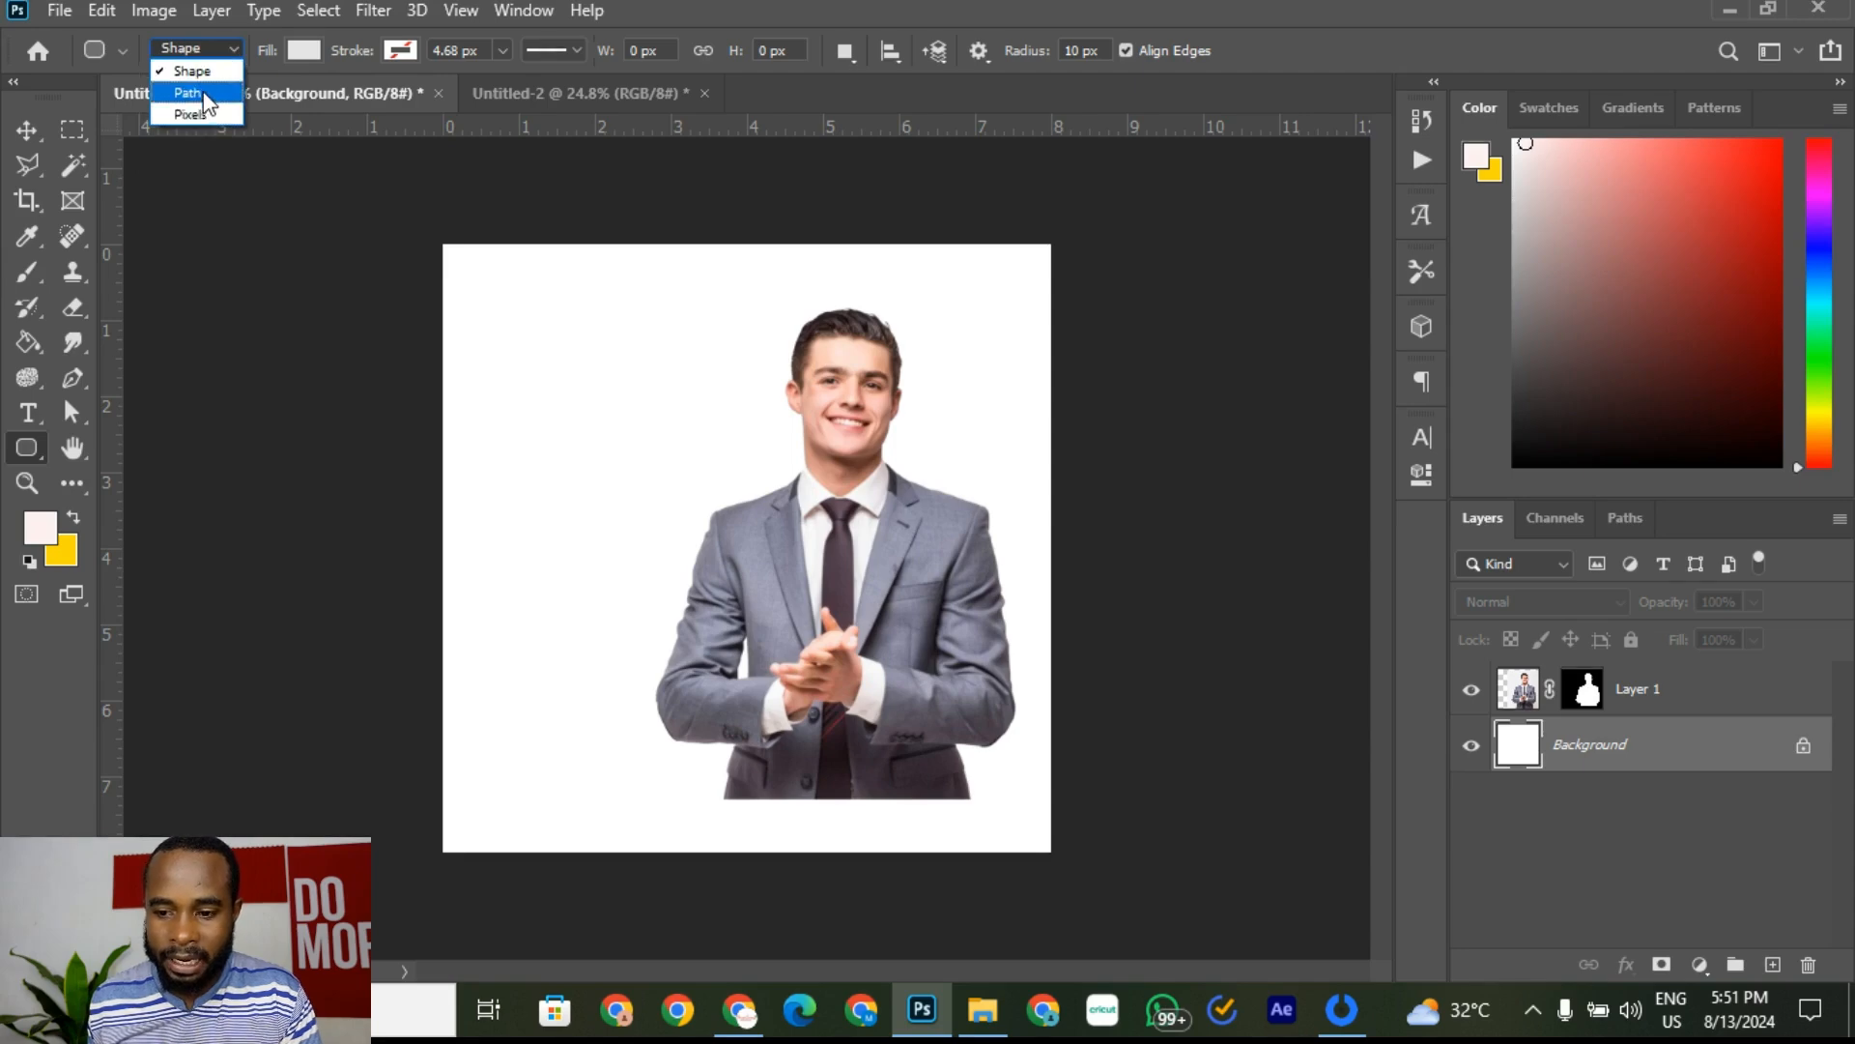
left_click(189, 93)
left_click(214, 53)
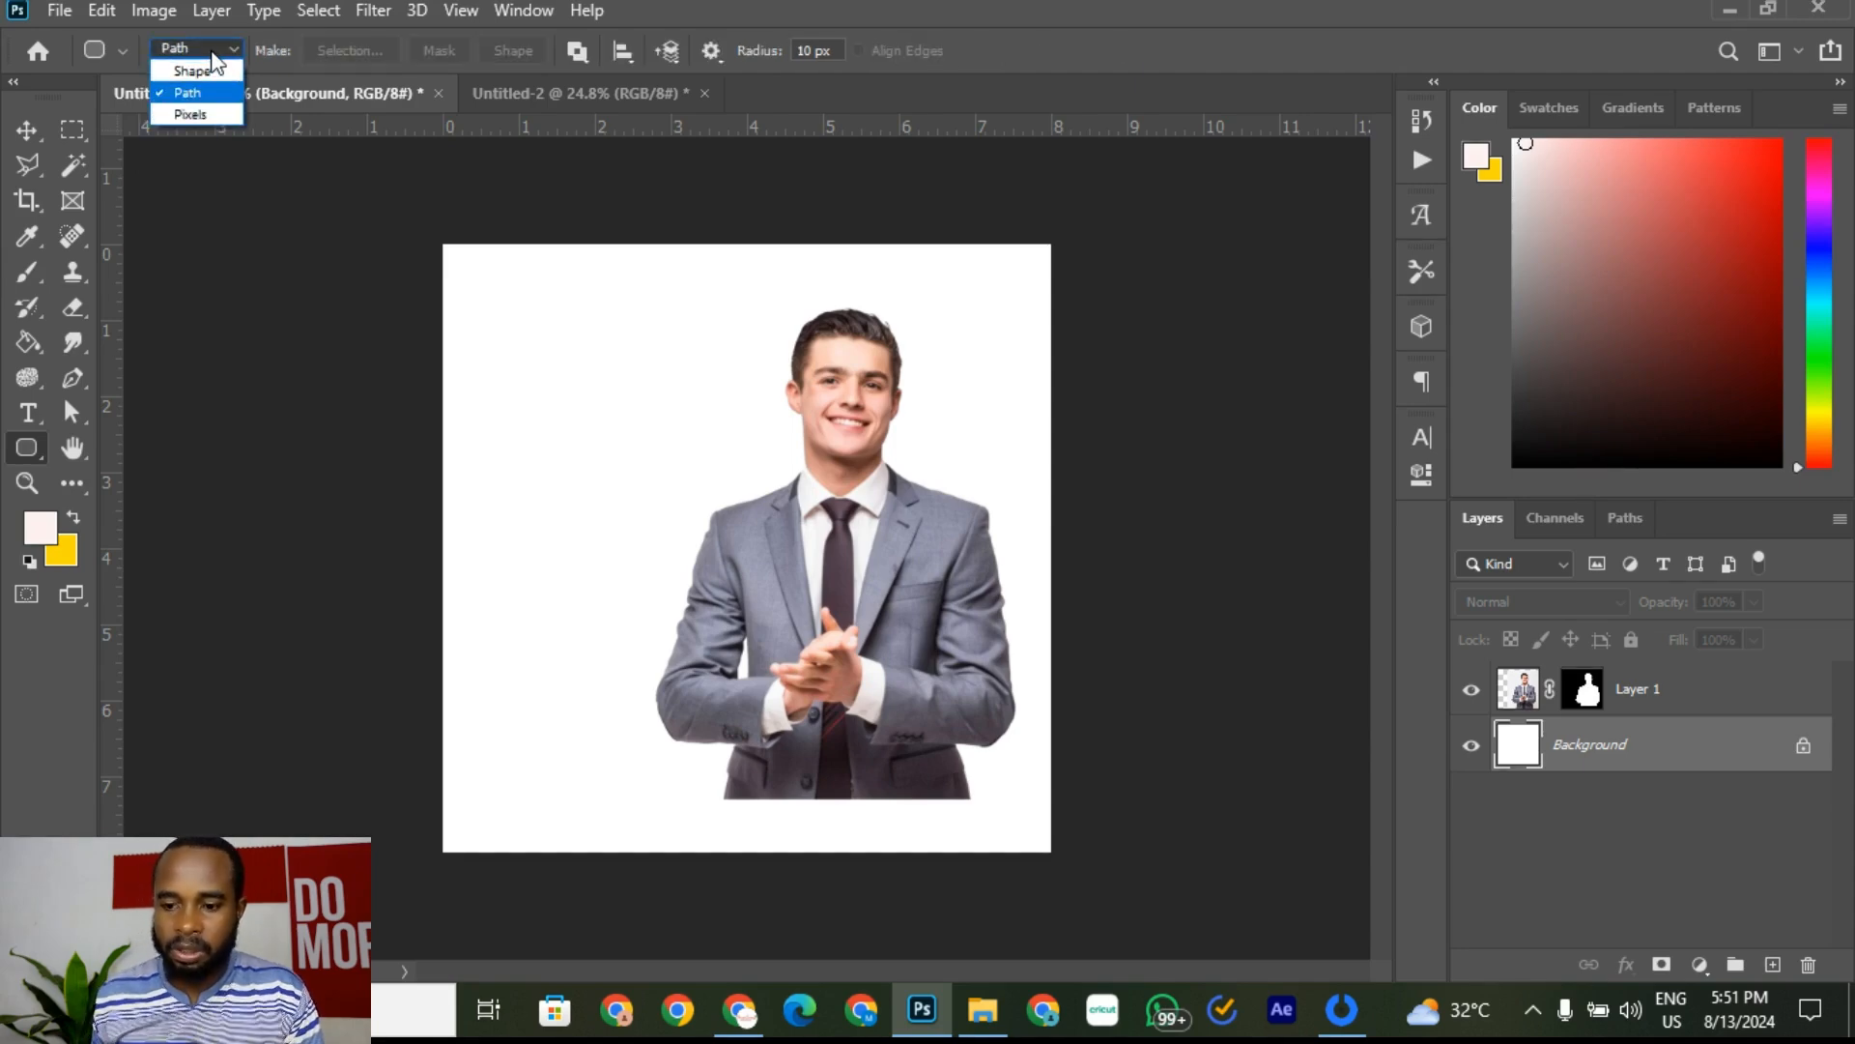
left_click(210, 71)
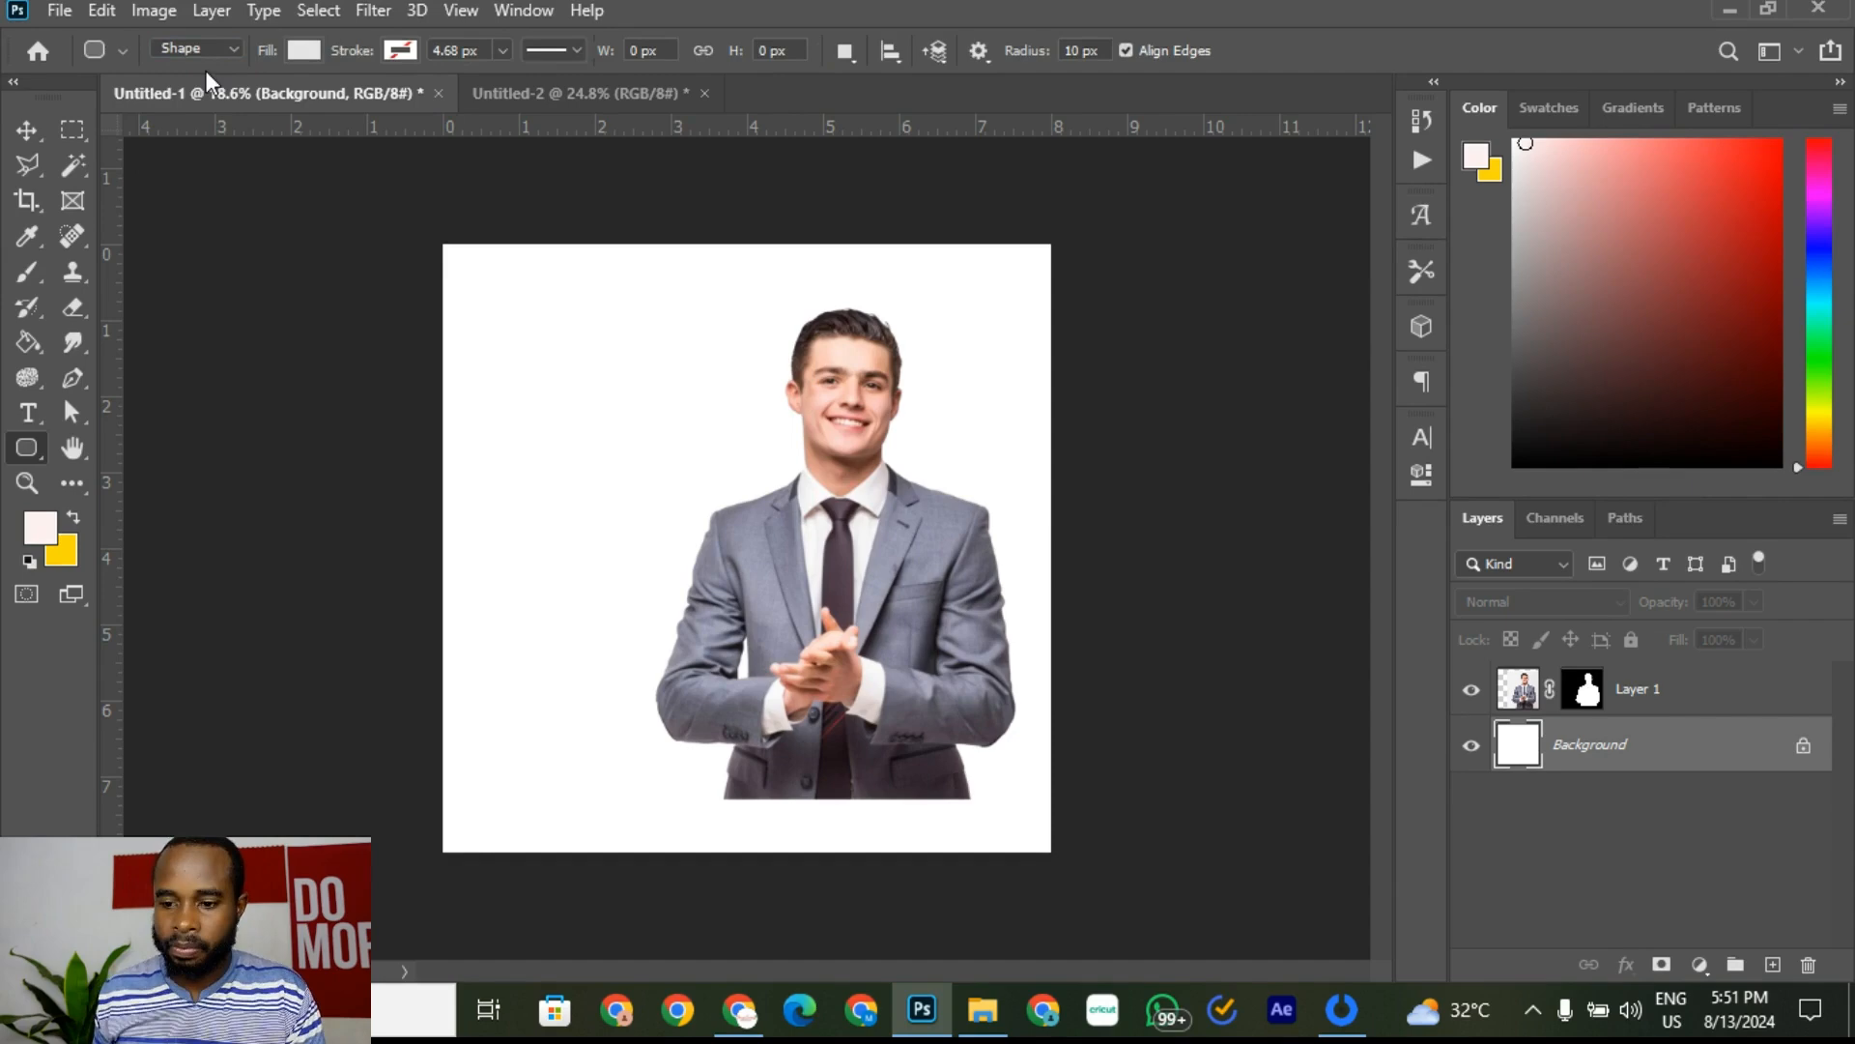
Step: Give the rounded rectangle a solid light grey #eeeeee fill
left_click(304, 53)
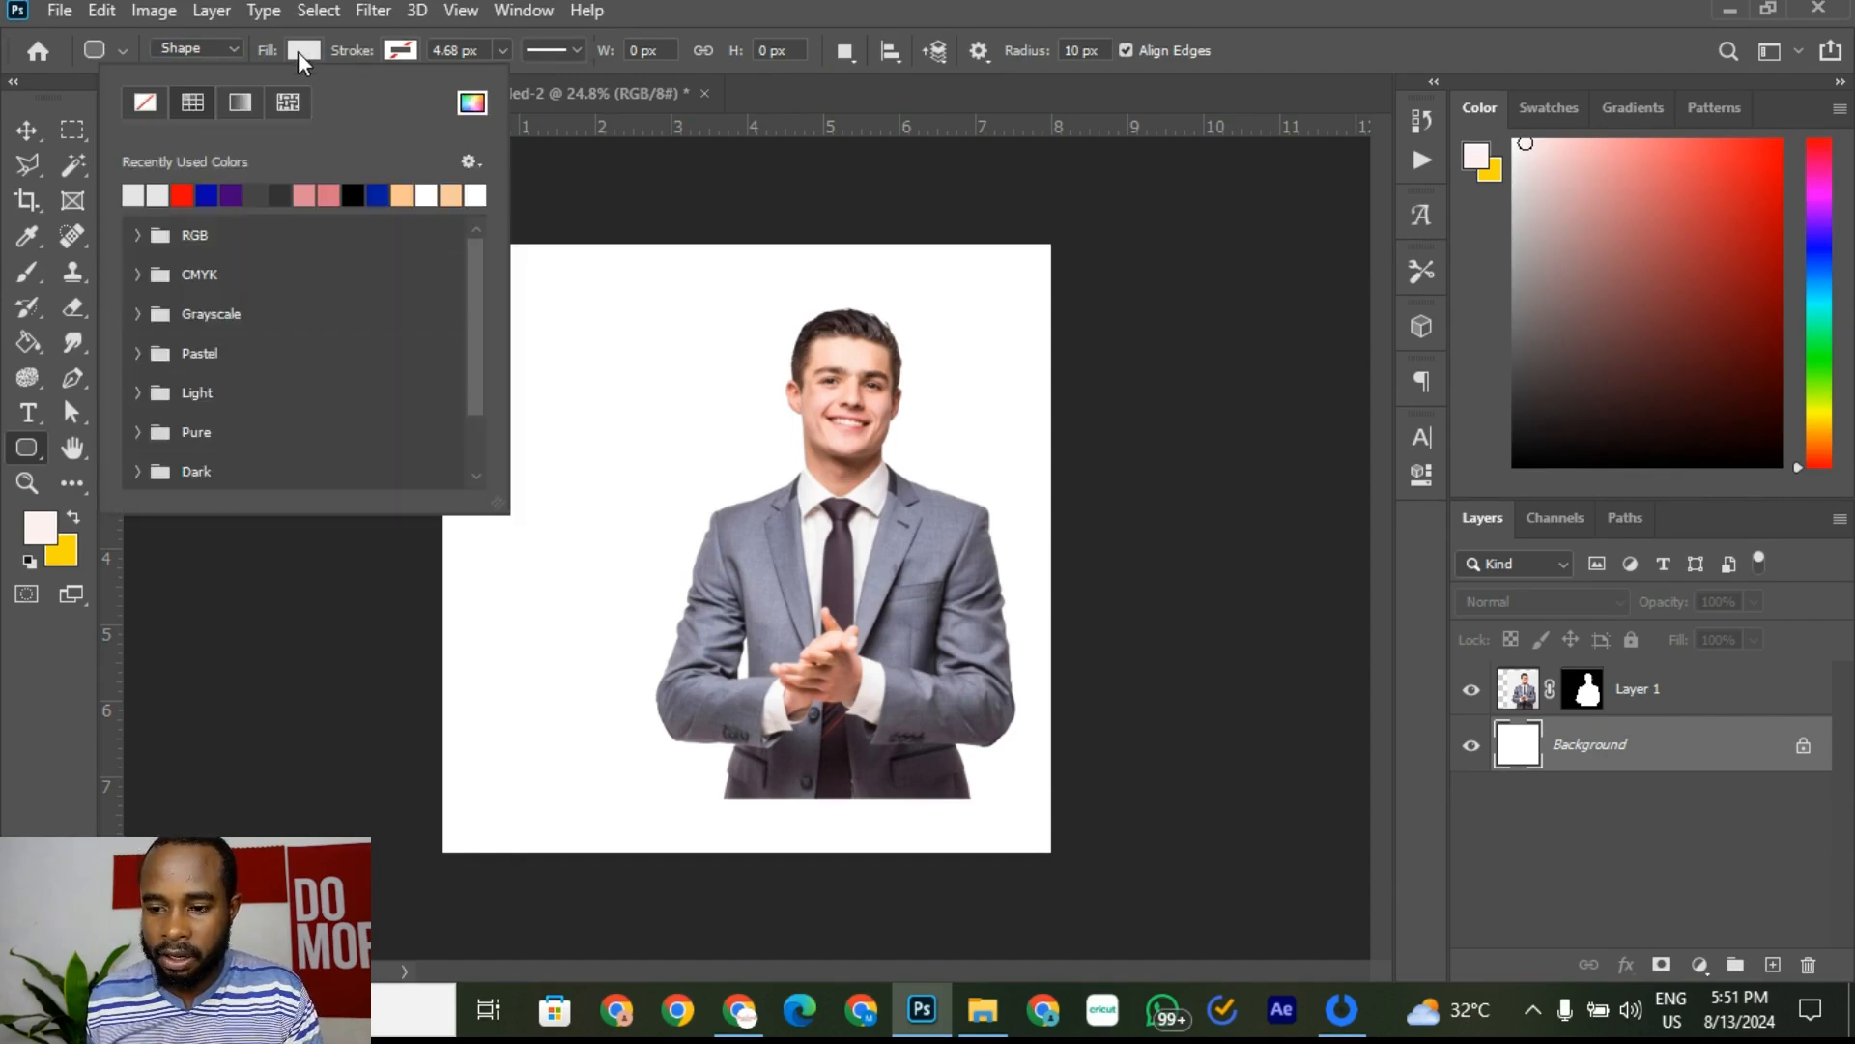
left_click(148, 106)
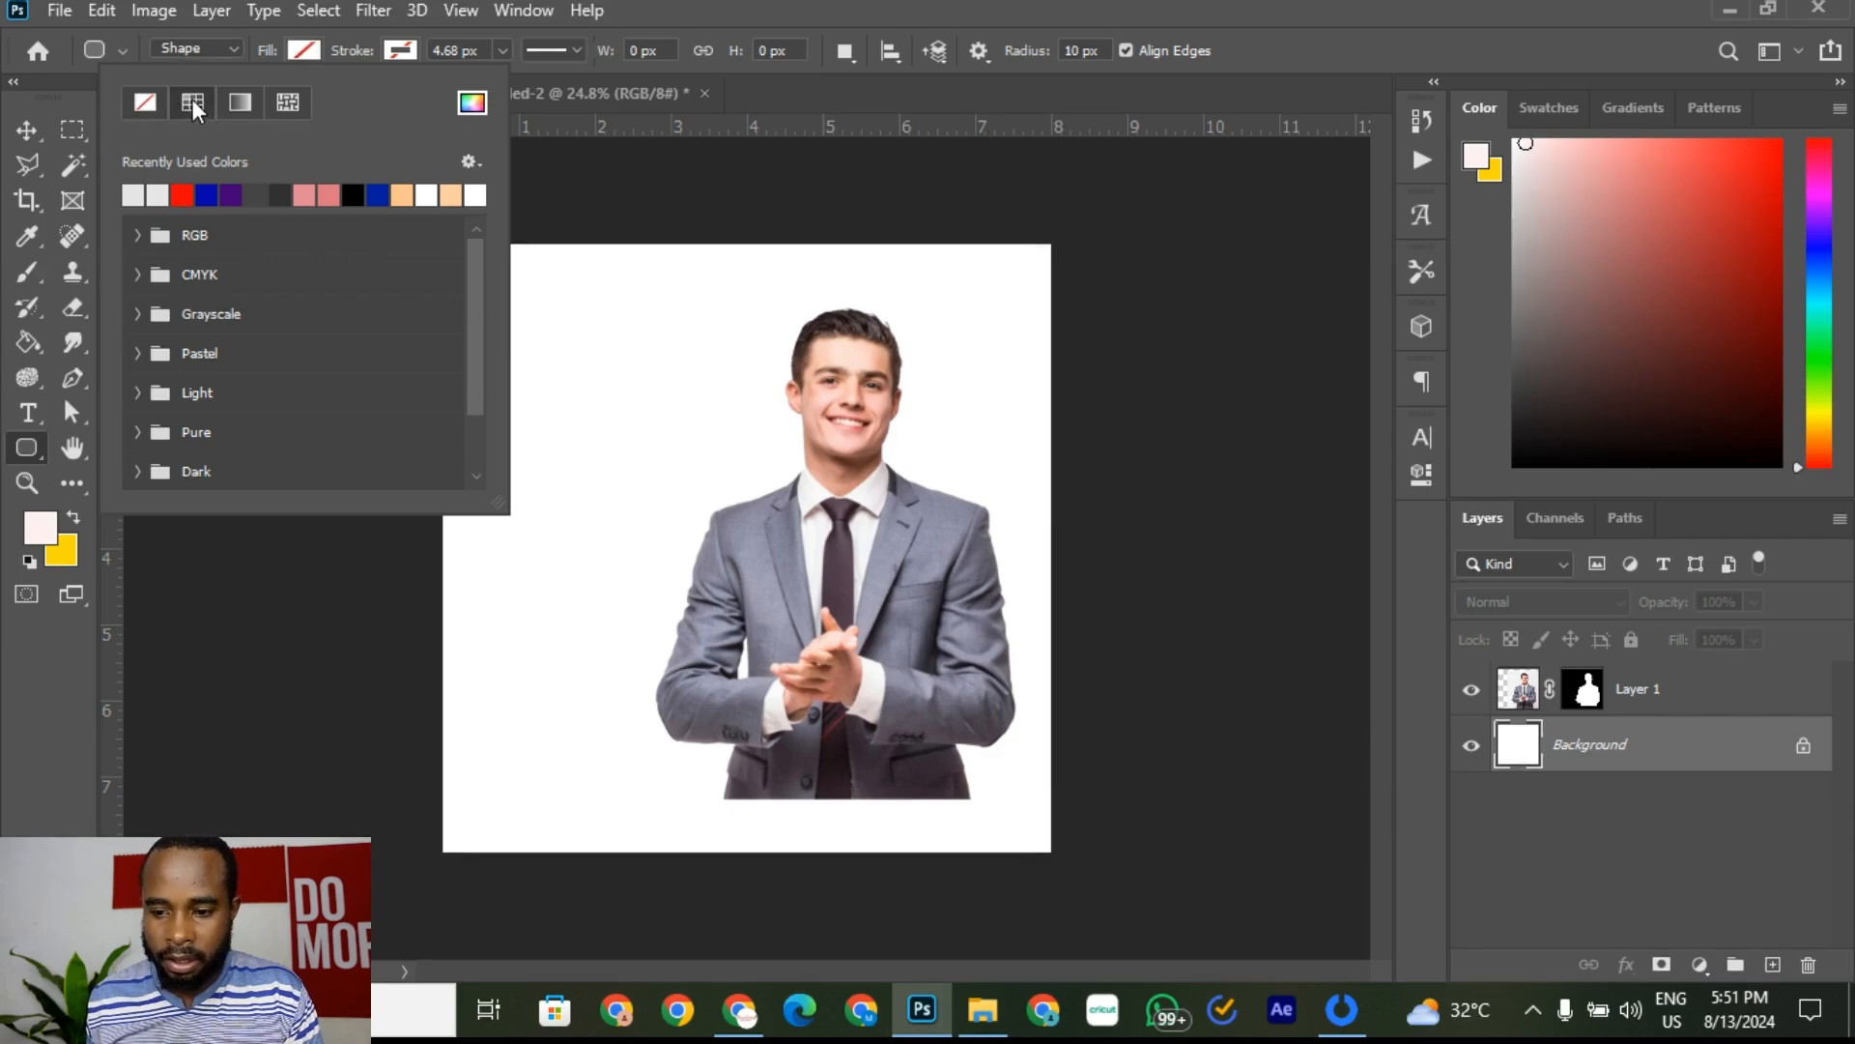
left_click(241, 105)
left_click(296, 105)
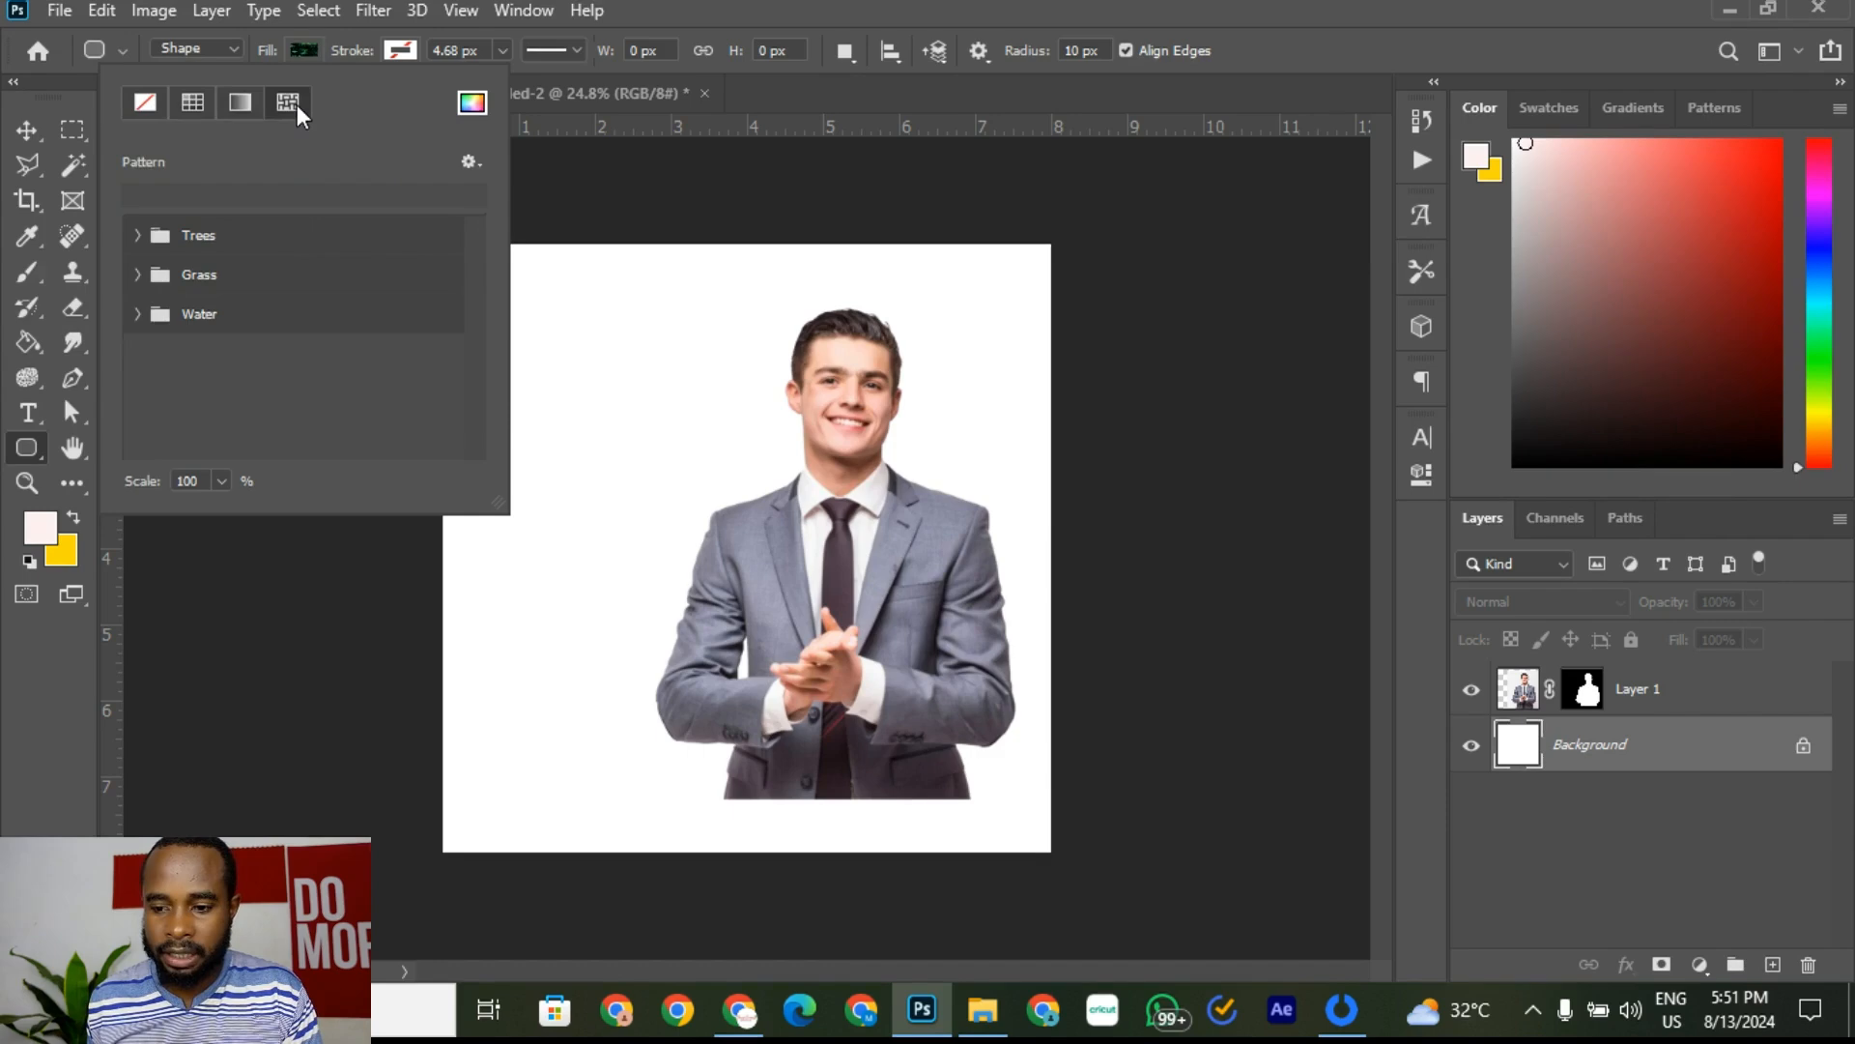
left_click(197, 104)
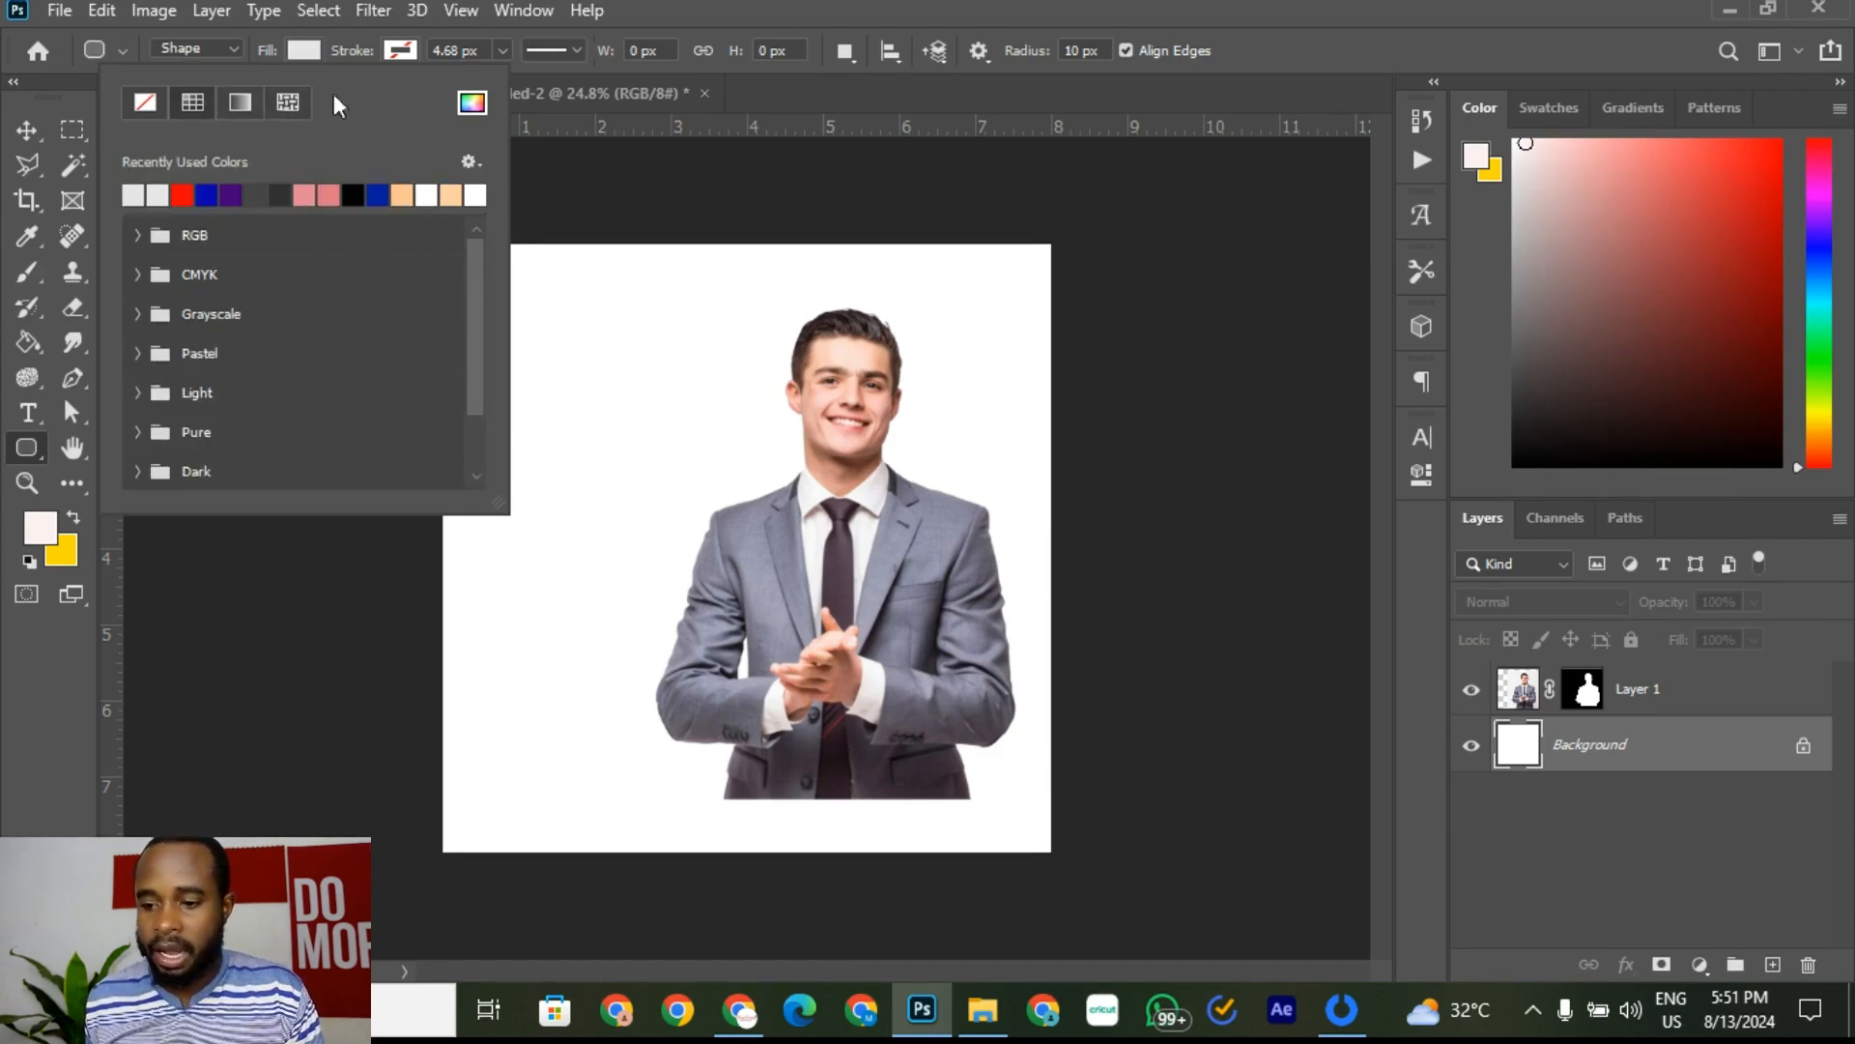
left_click(473, 104)
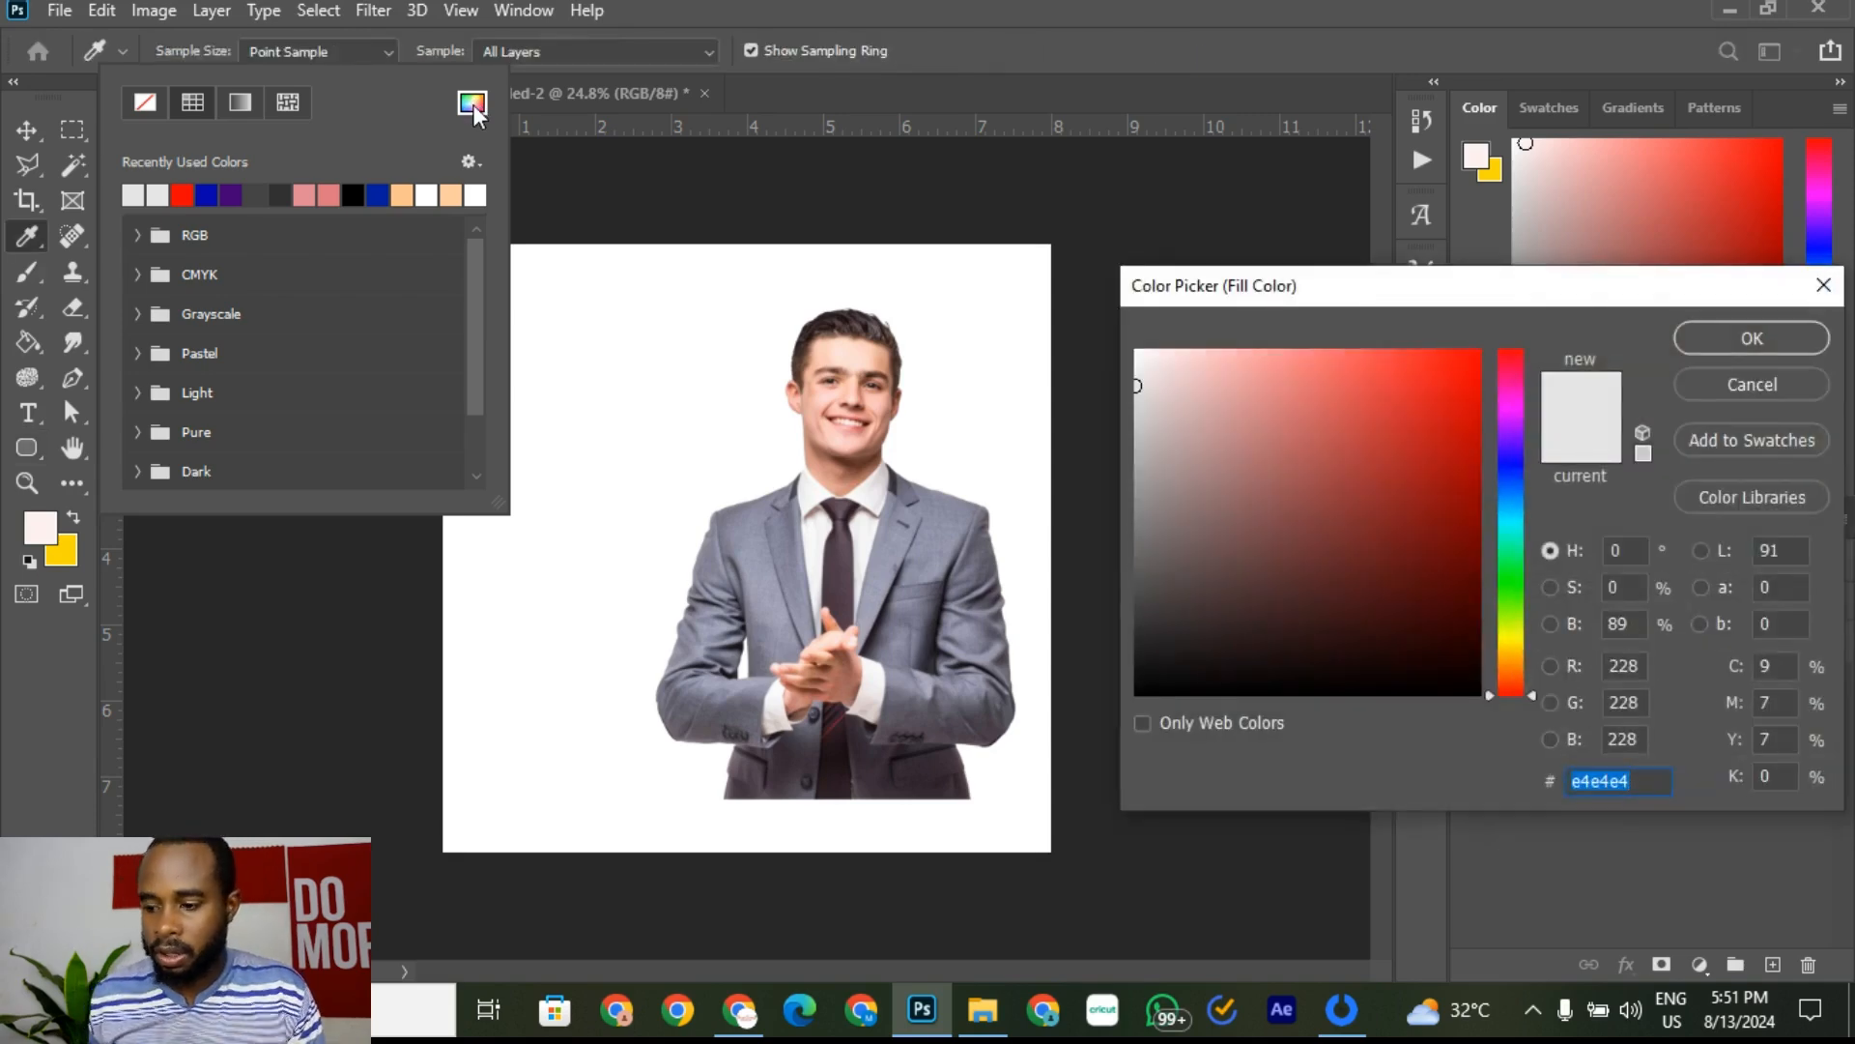
left_click_drag(1213, 288, 952, 215)
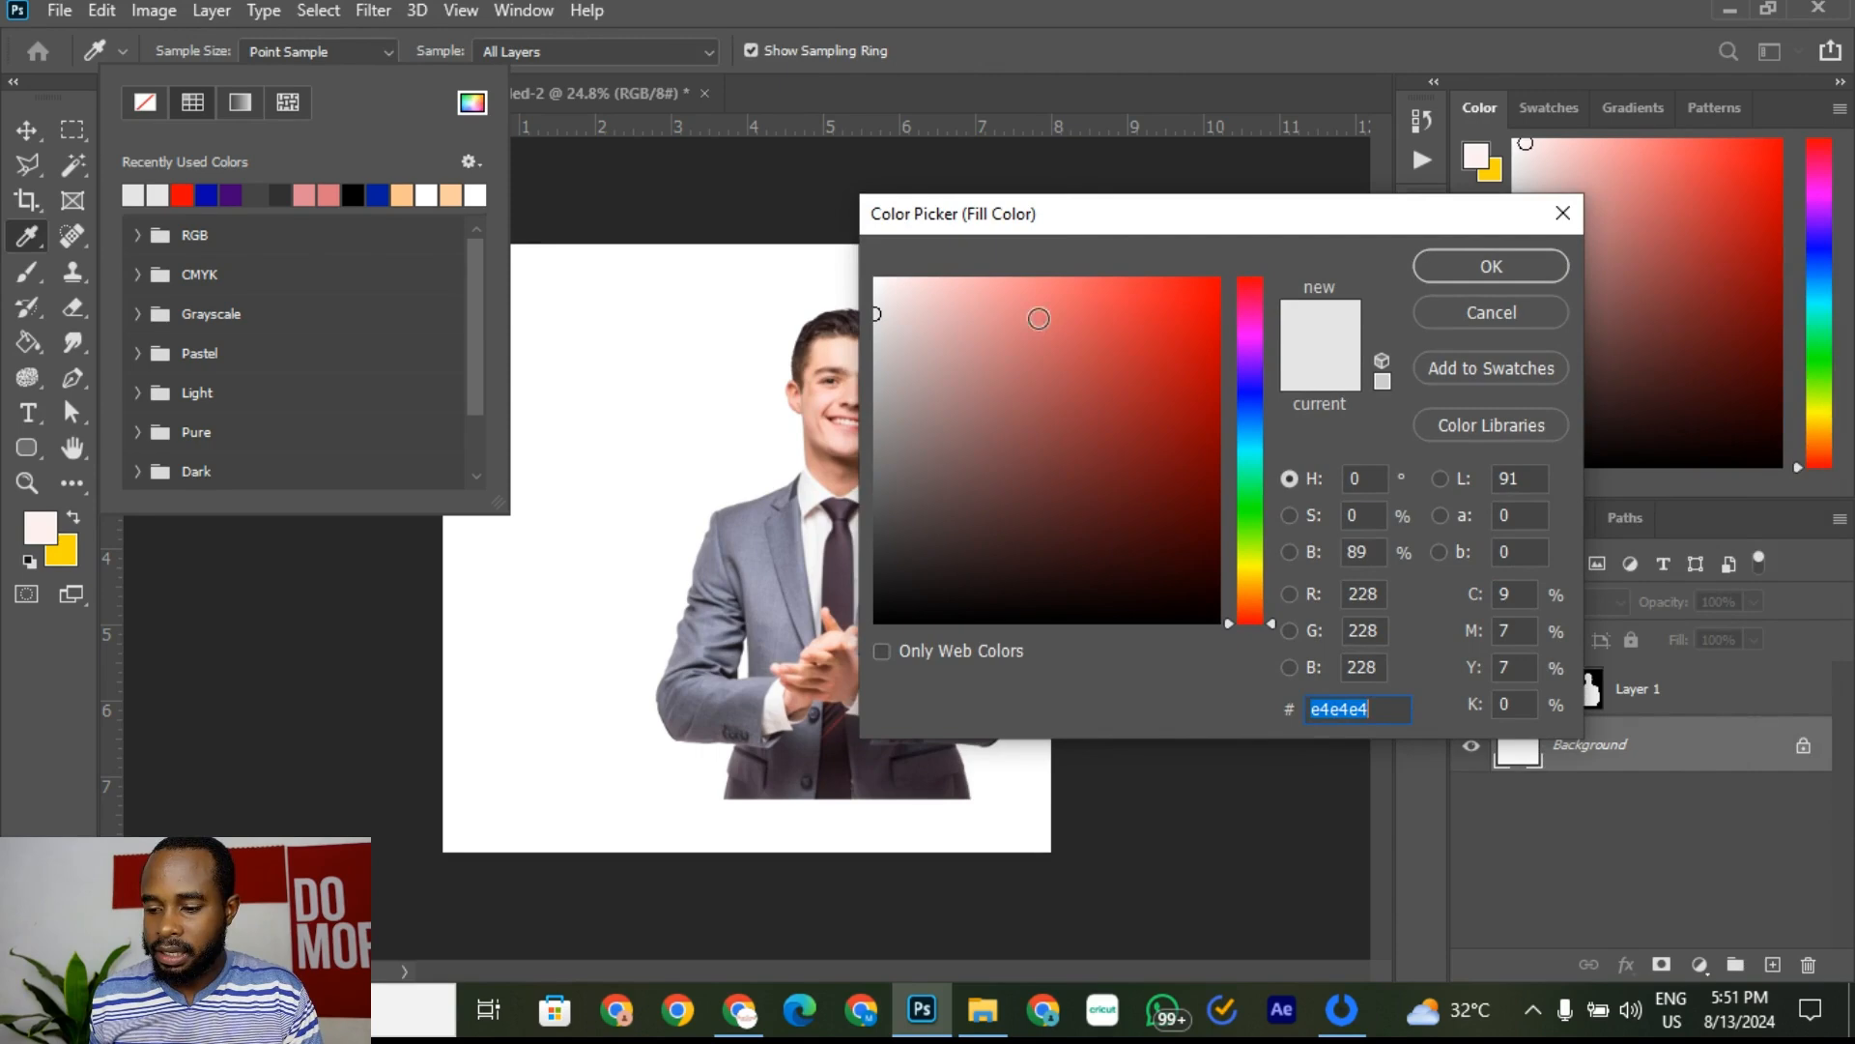
left_click(597, 99)
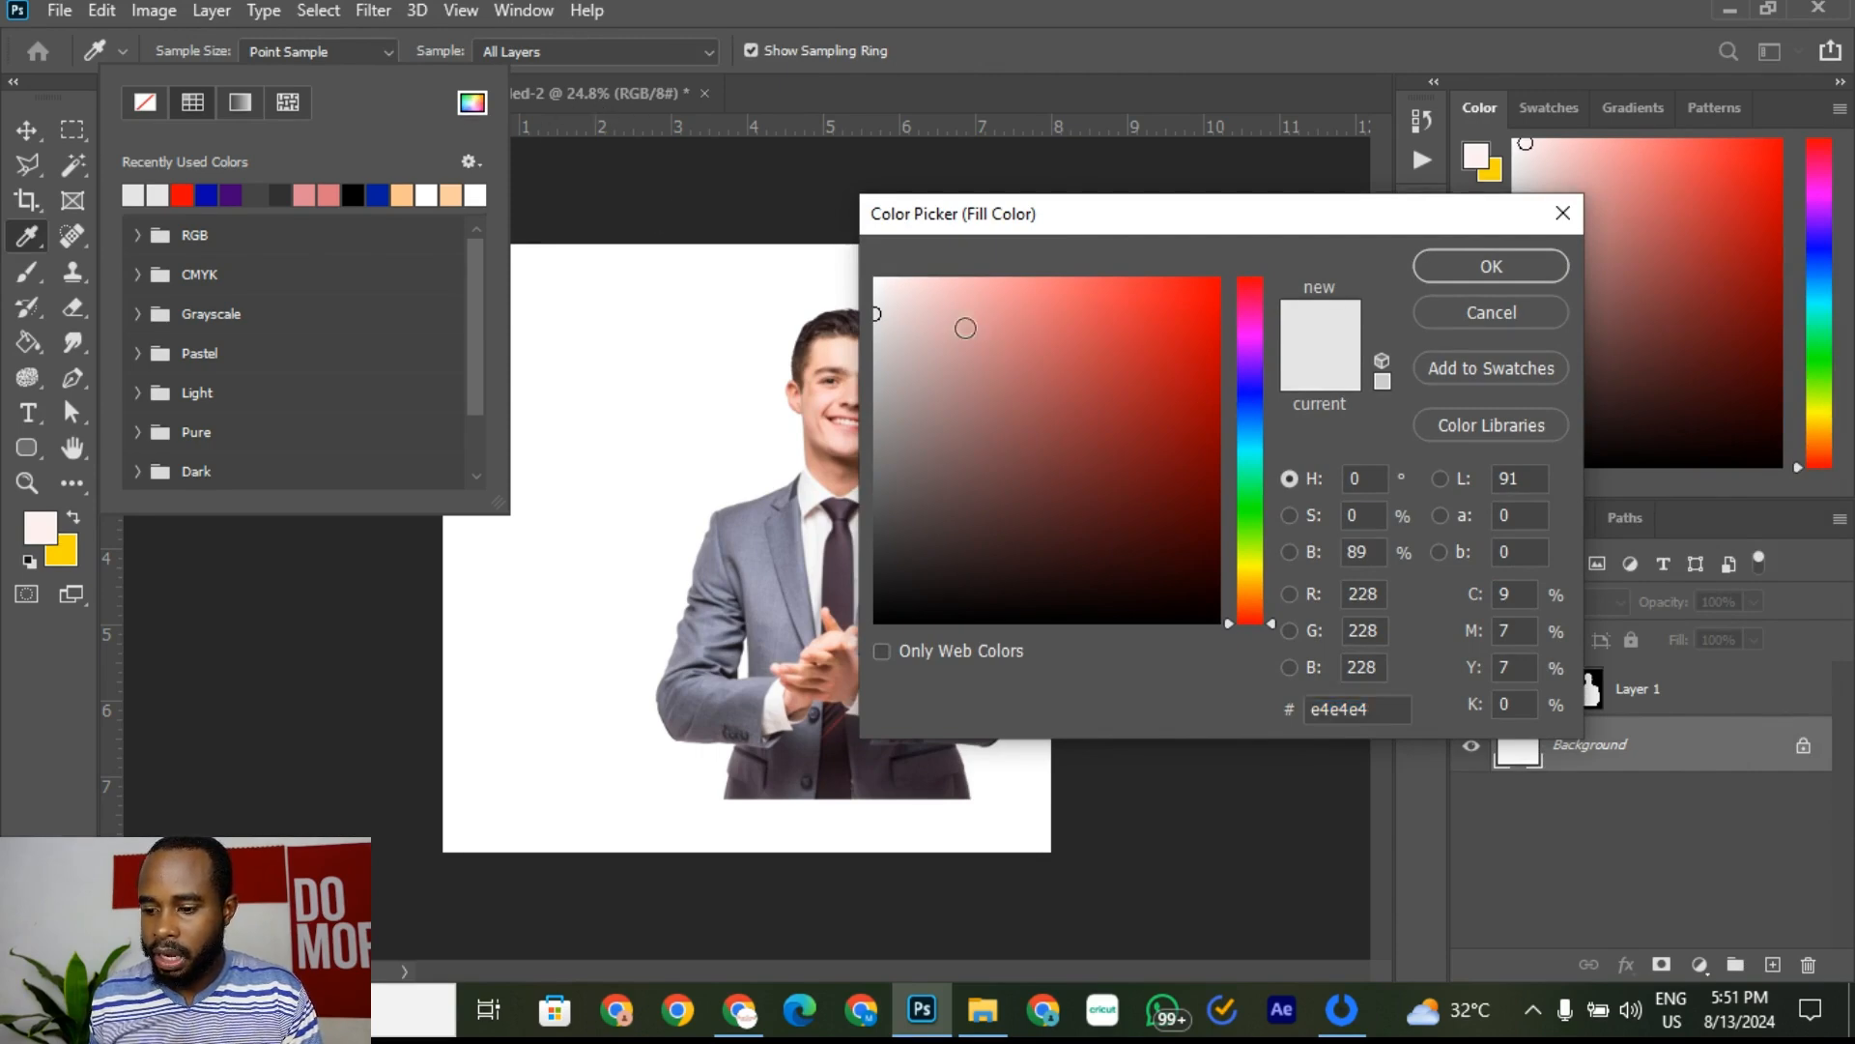
left_click_drag(902, 320, 866, 301)
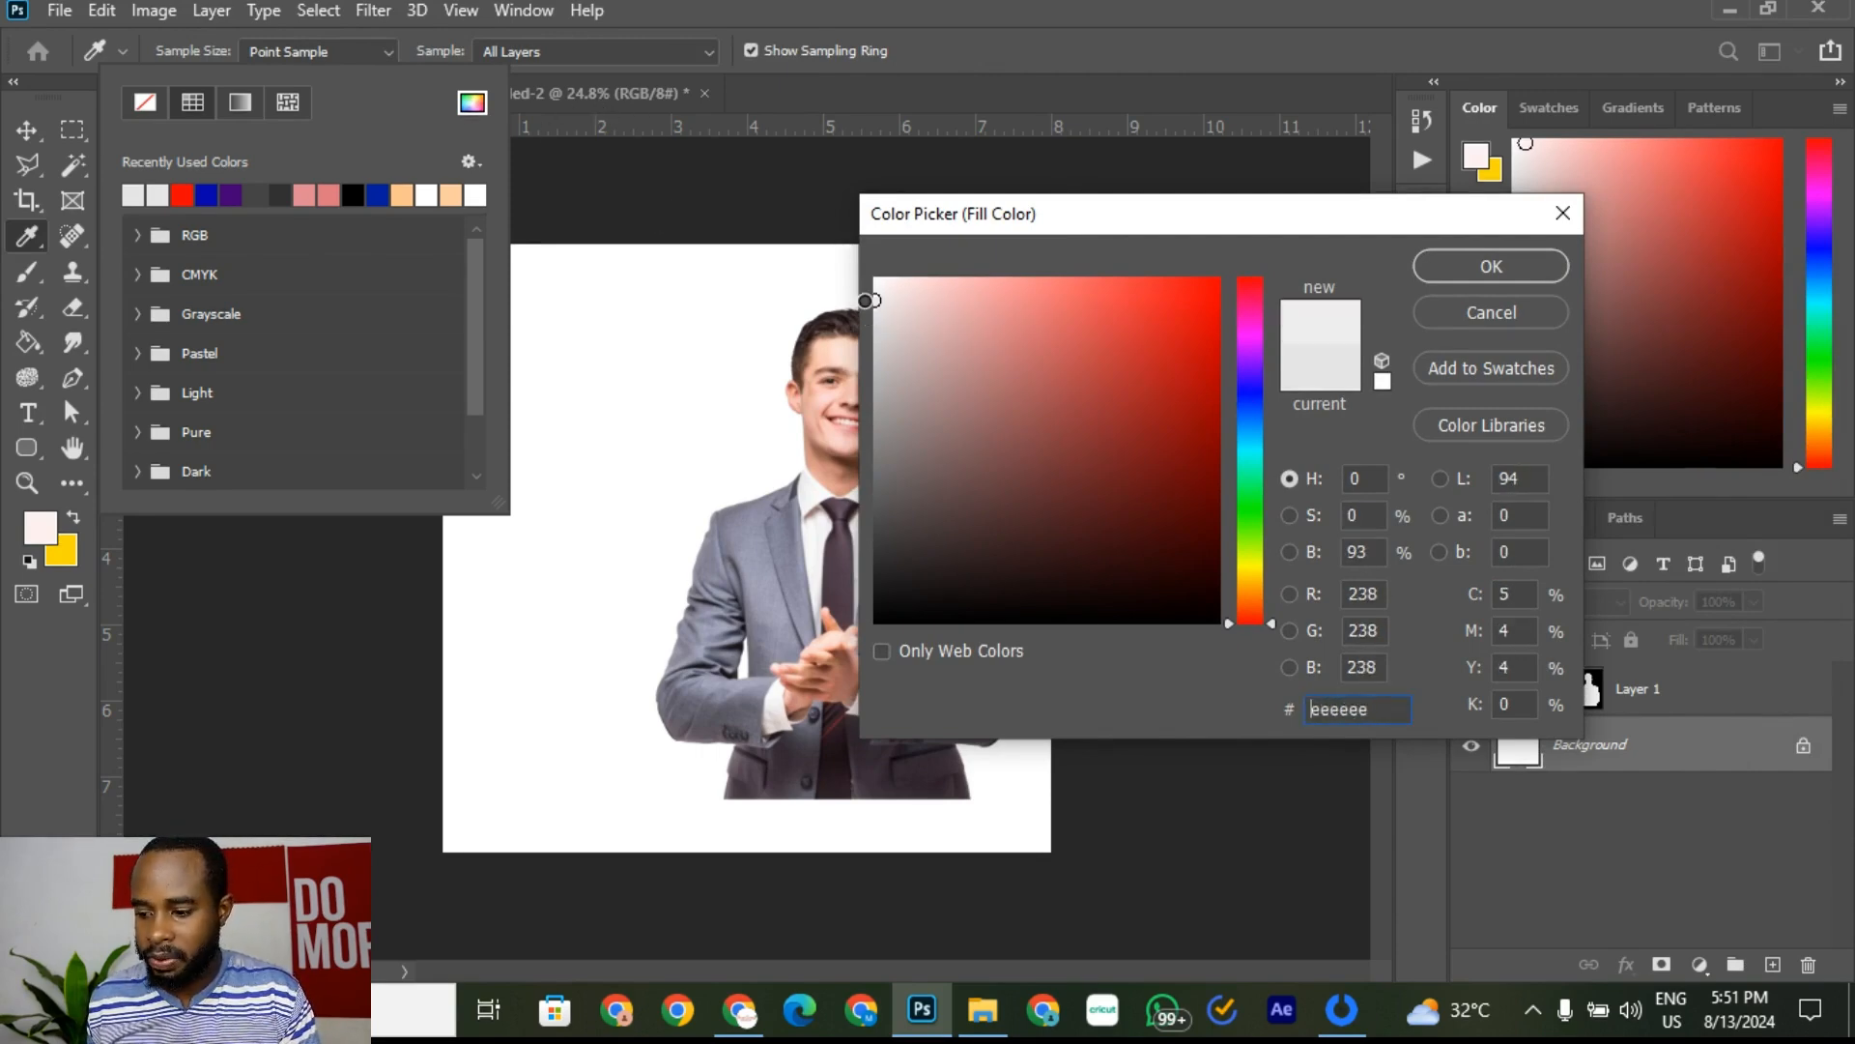
left_click(1476, 278)
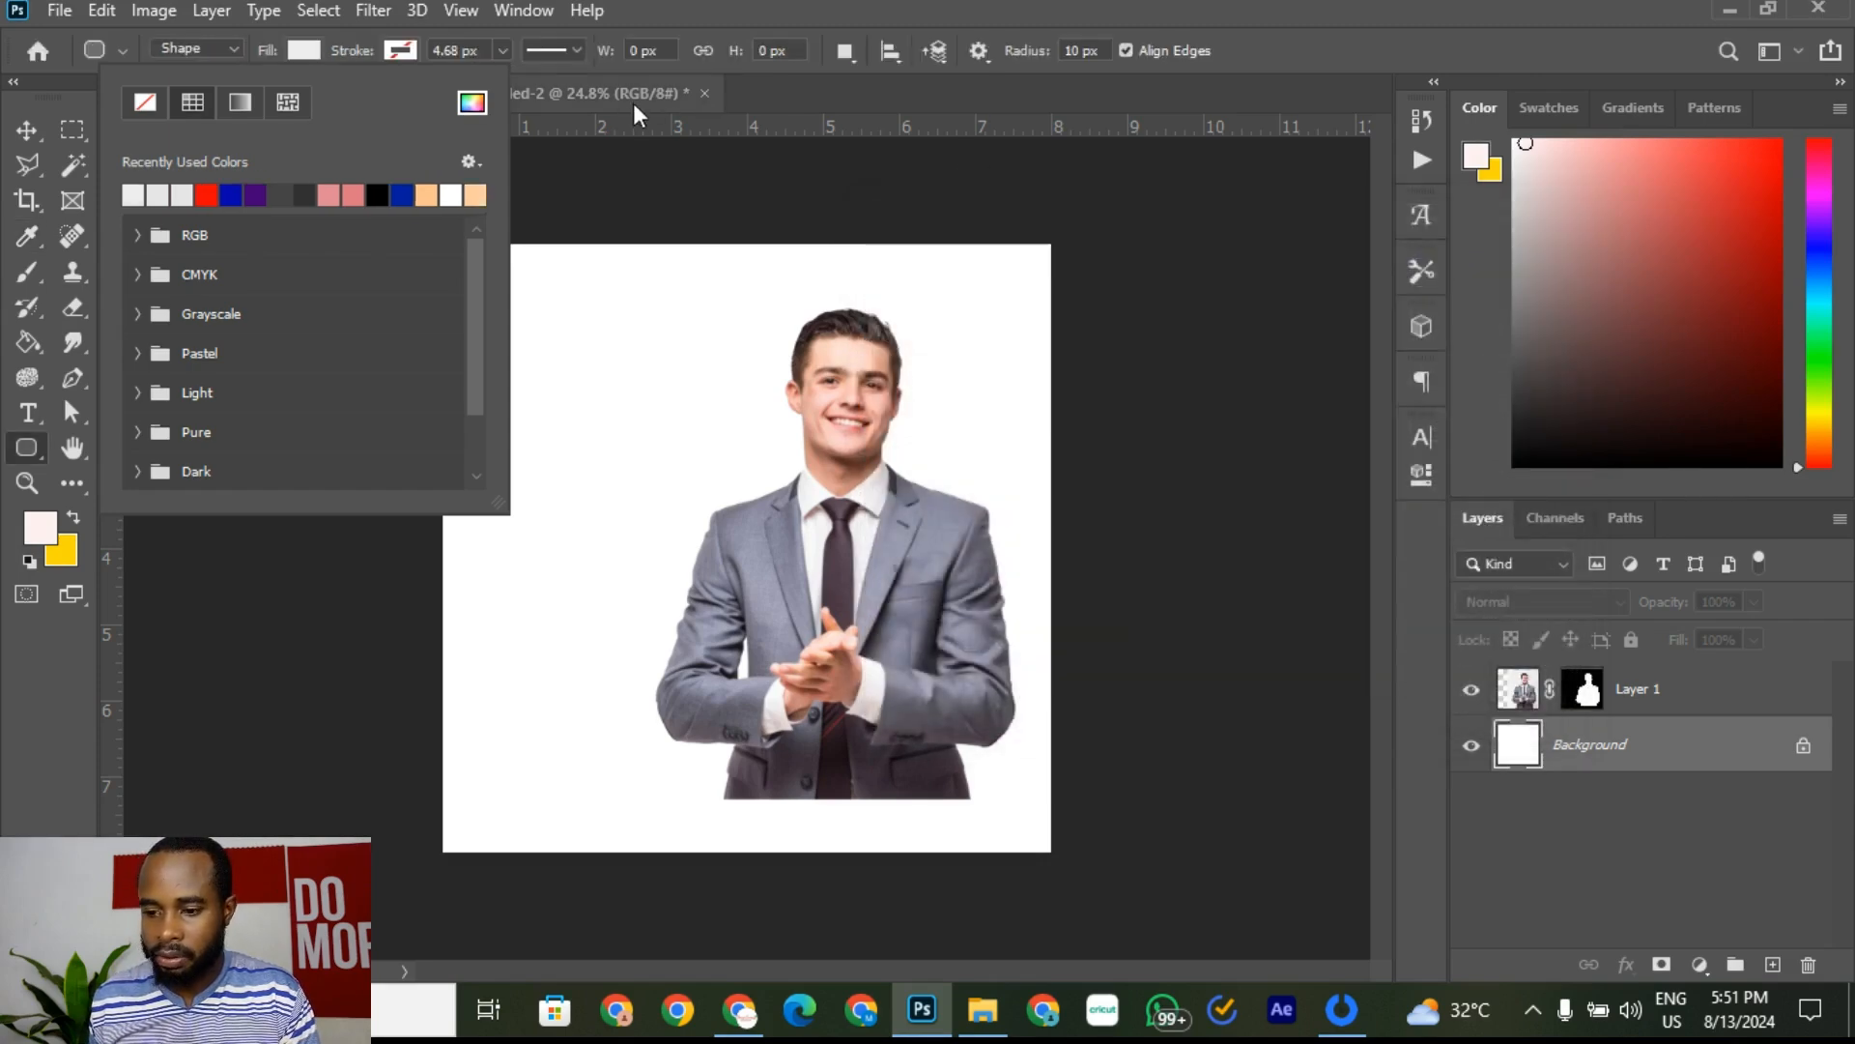
left_click(619, 96)
left_click(618, 97)
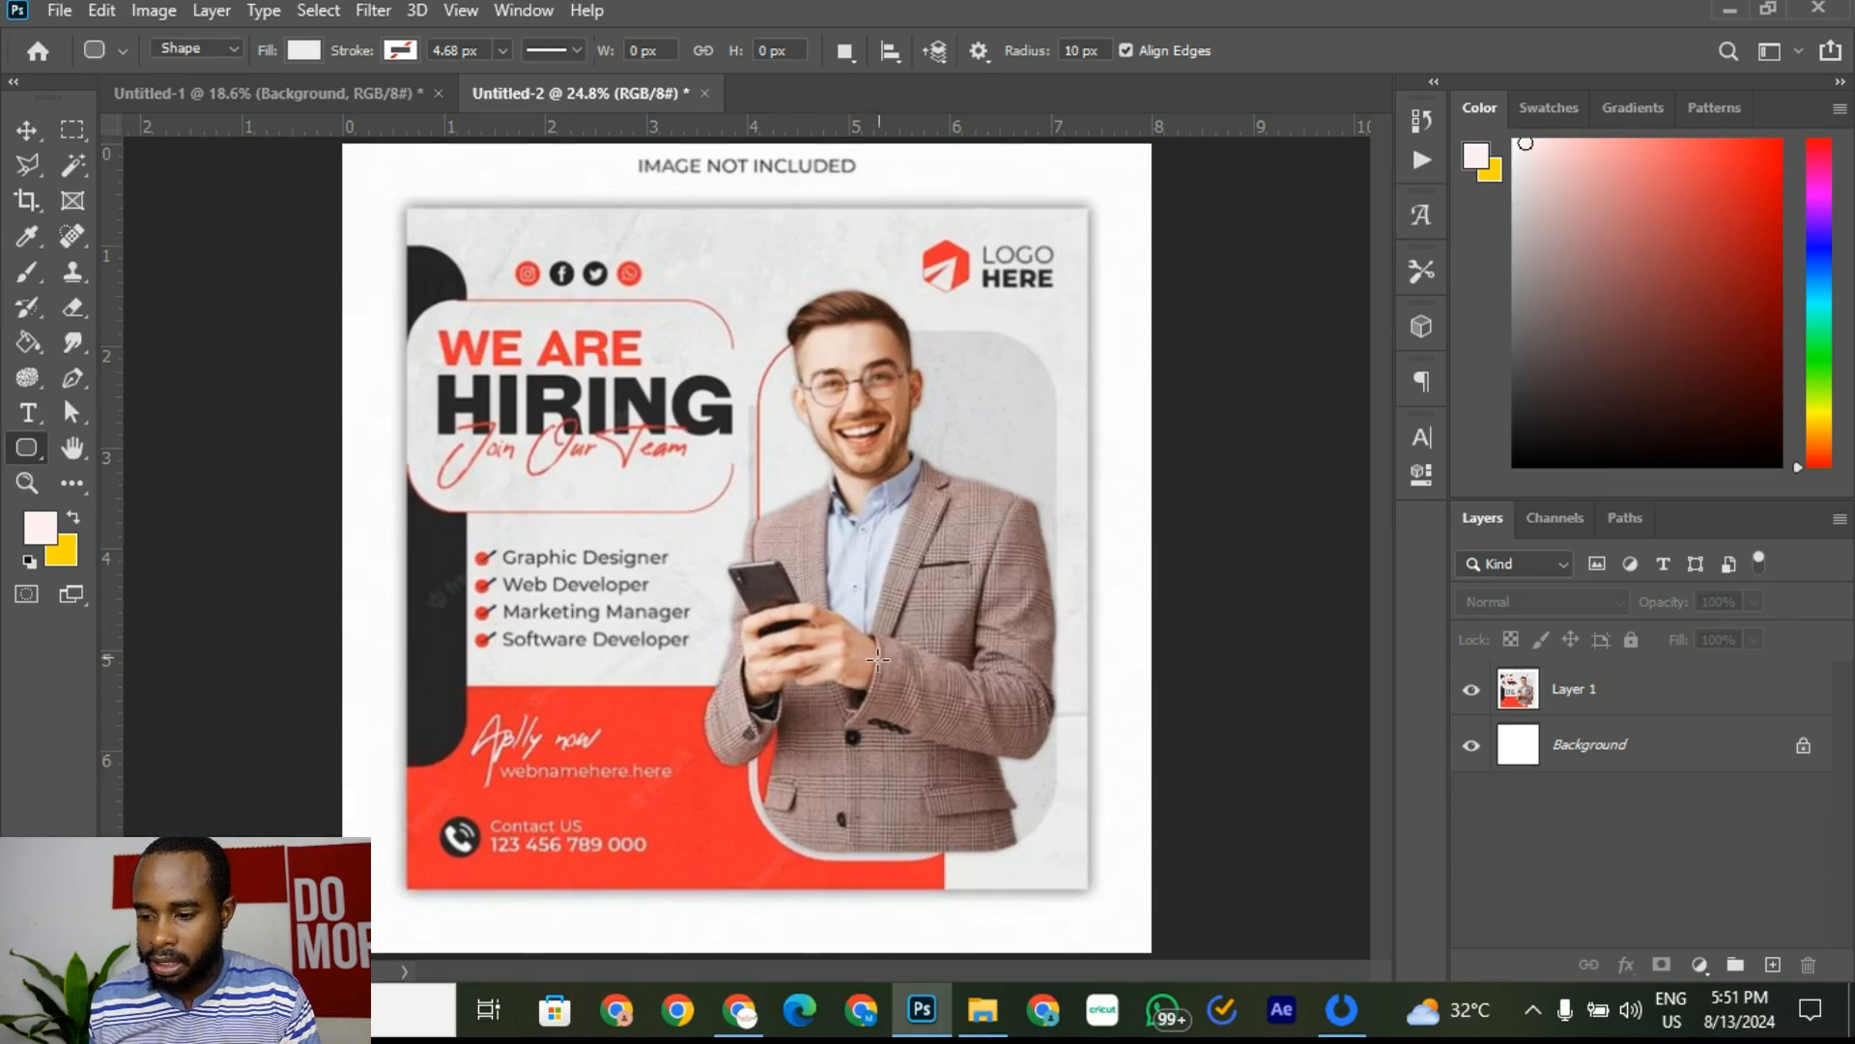
left_click(334, 97)
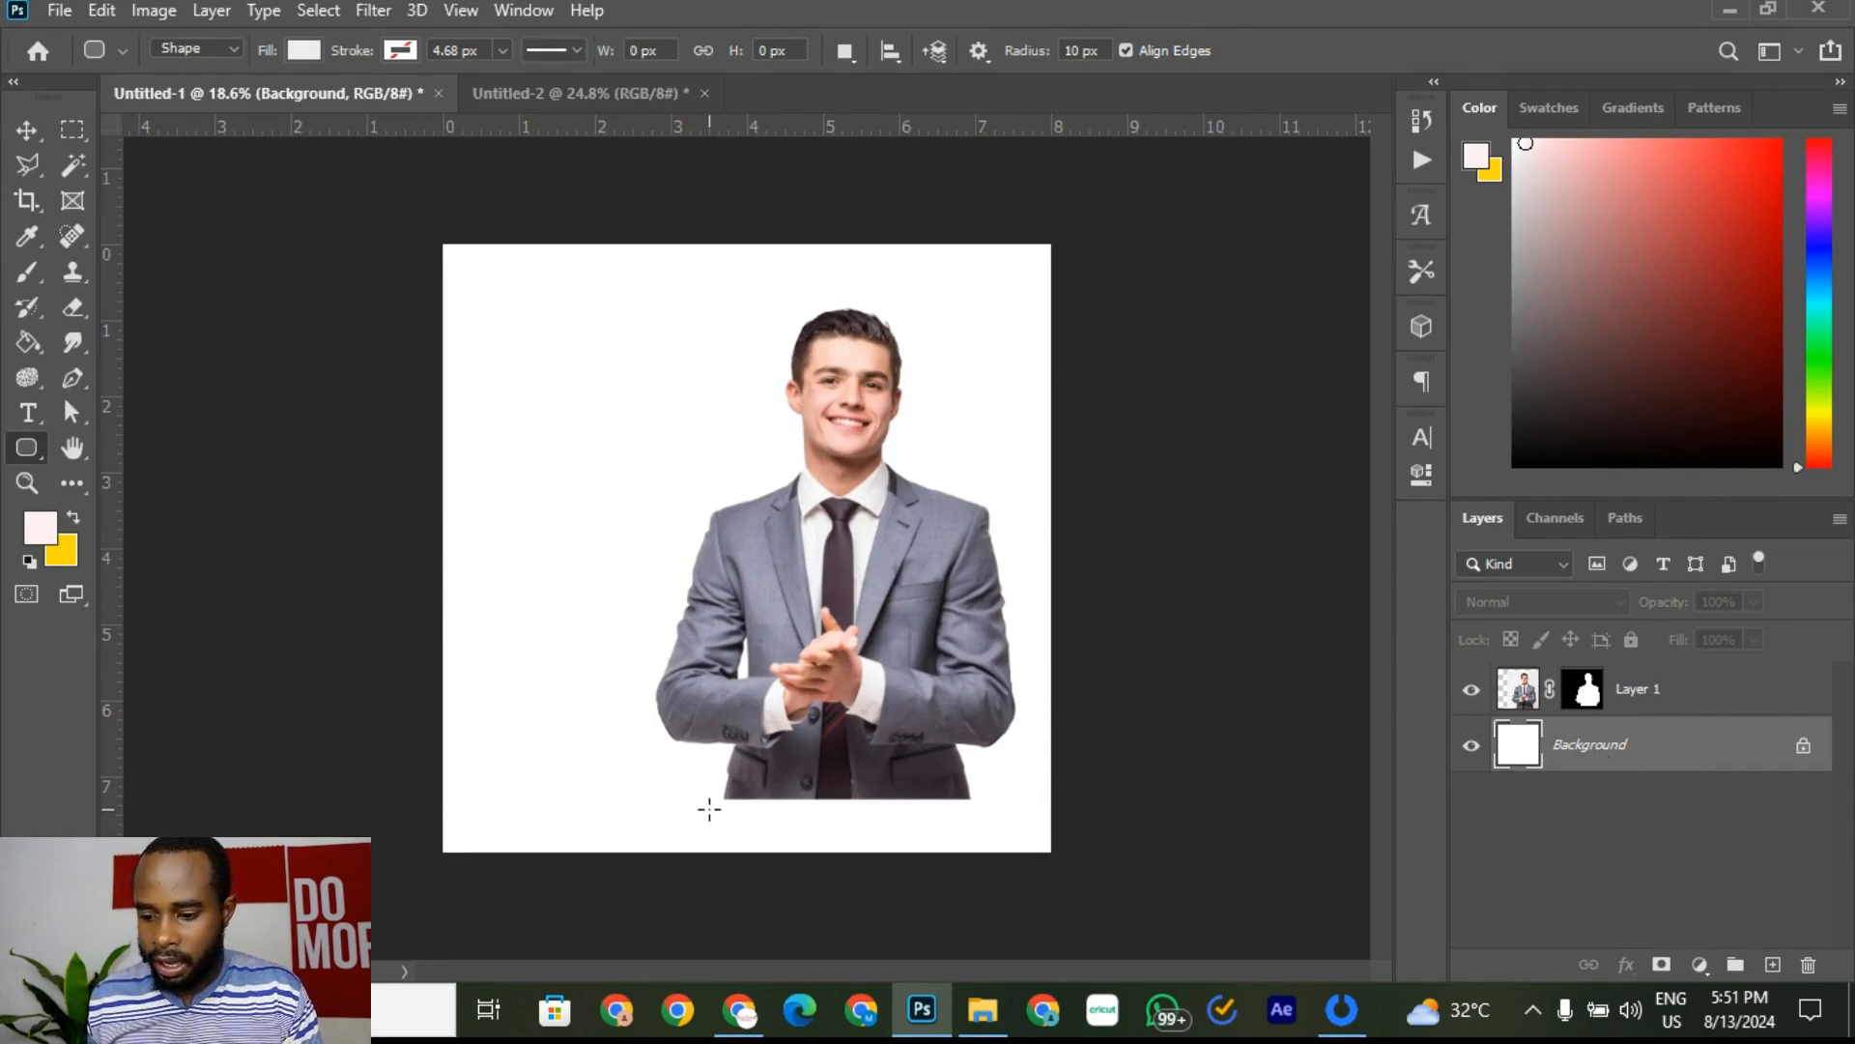
left_click(528, 94)
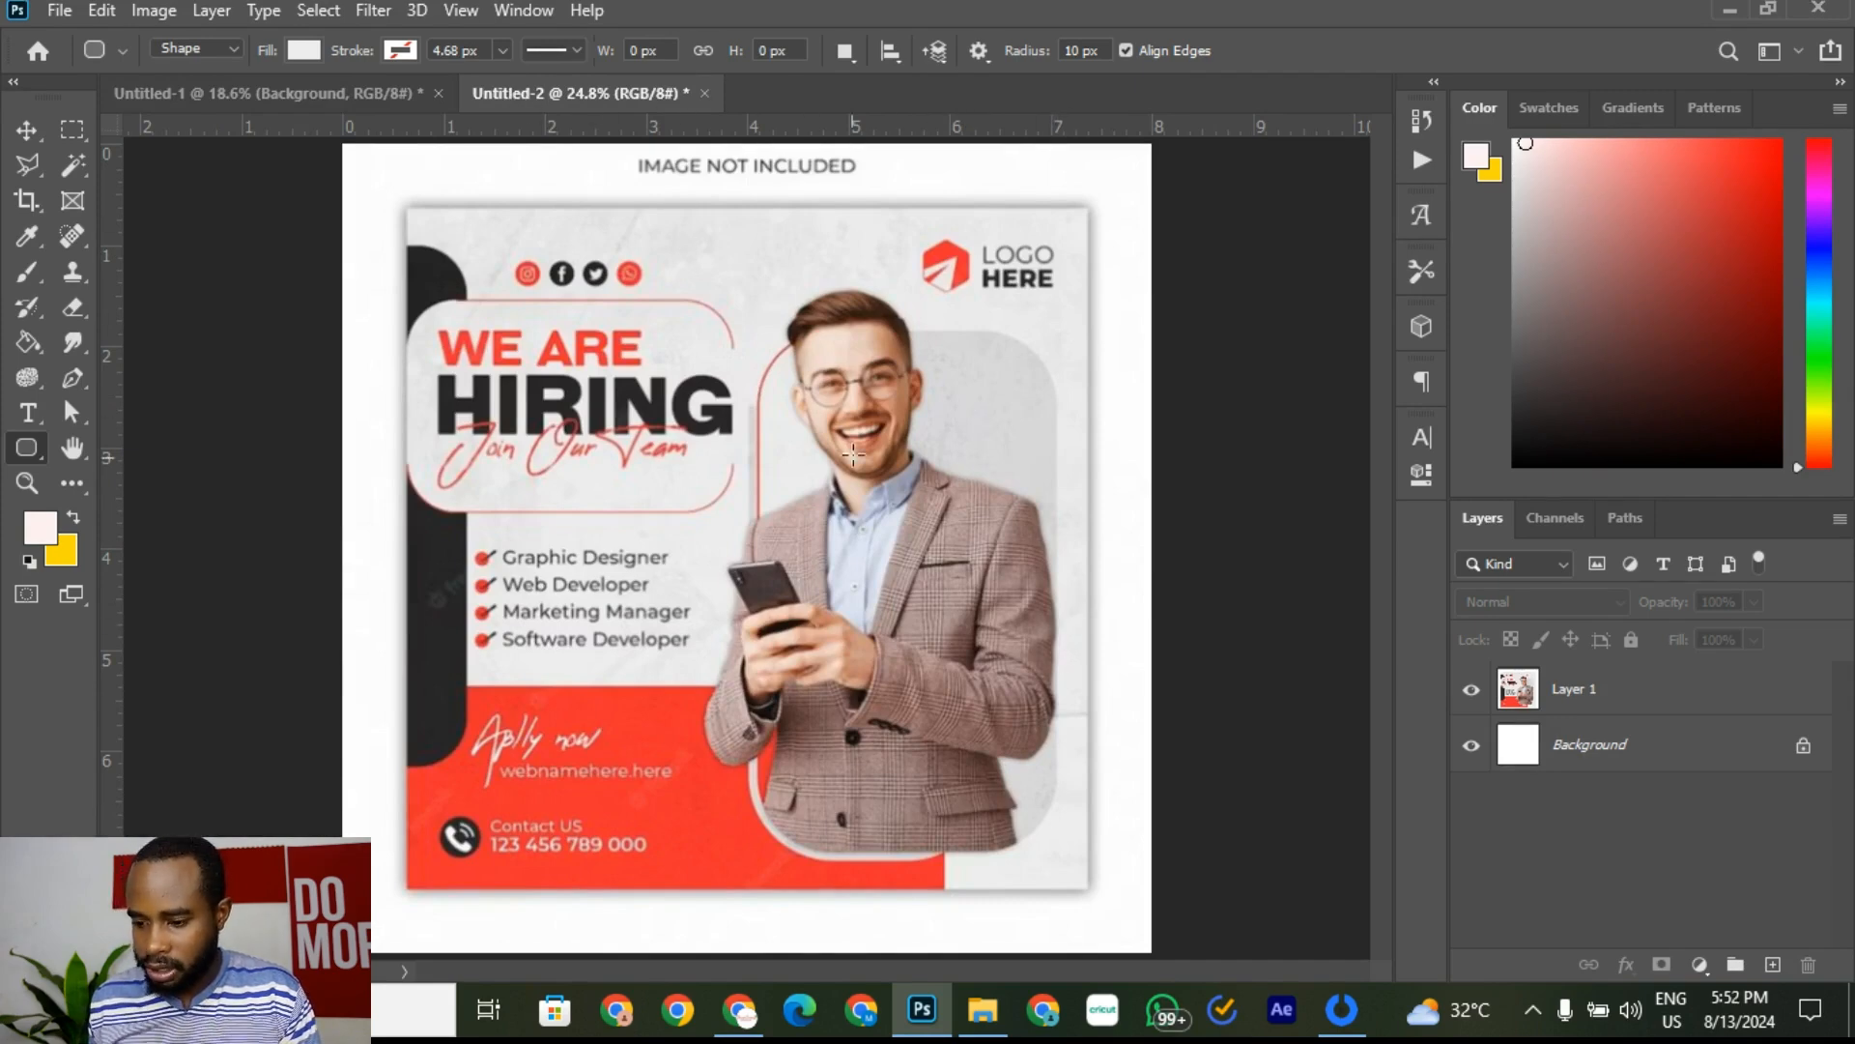
left_click(359, 96)
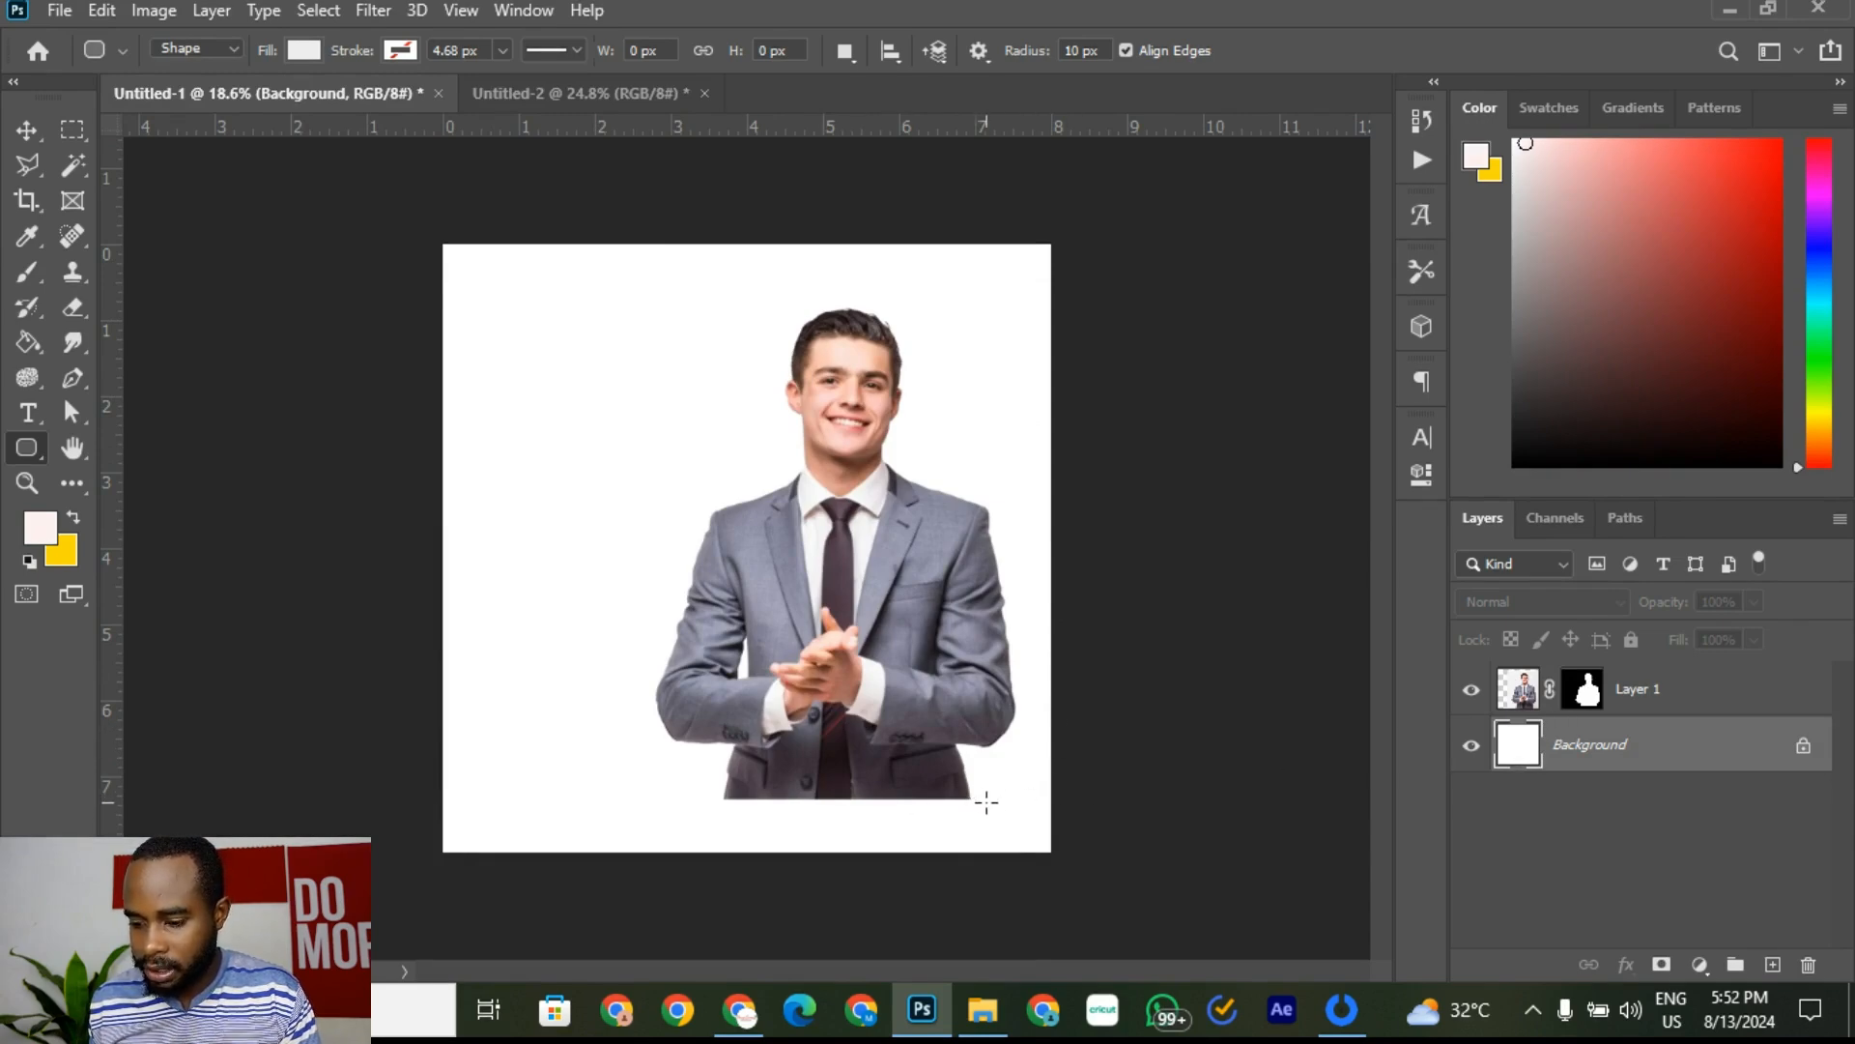
Step: Draw a rounded rectangle behind the businessman and set its top-left radius to 200 px
left_click_drag(998, 798, 705, 300)
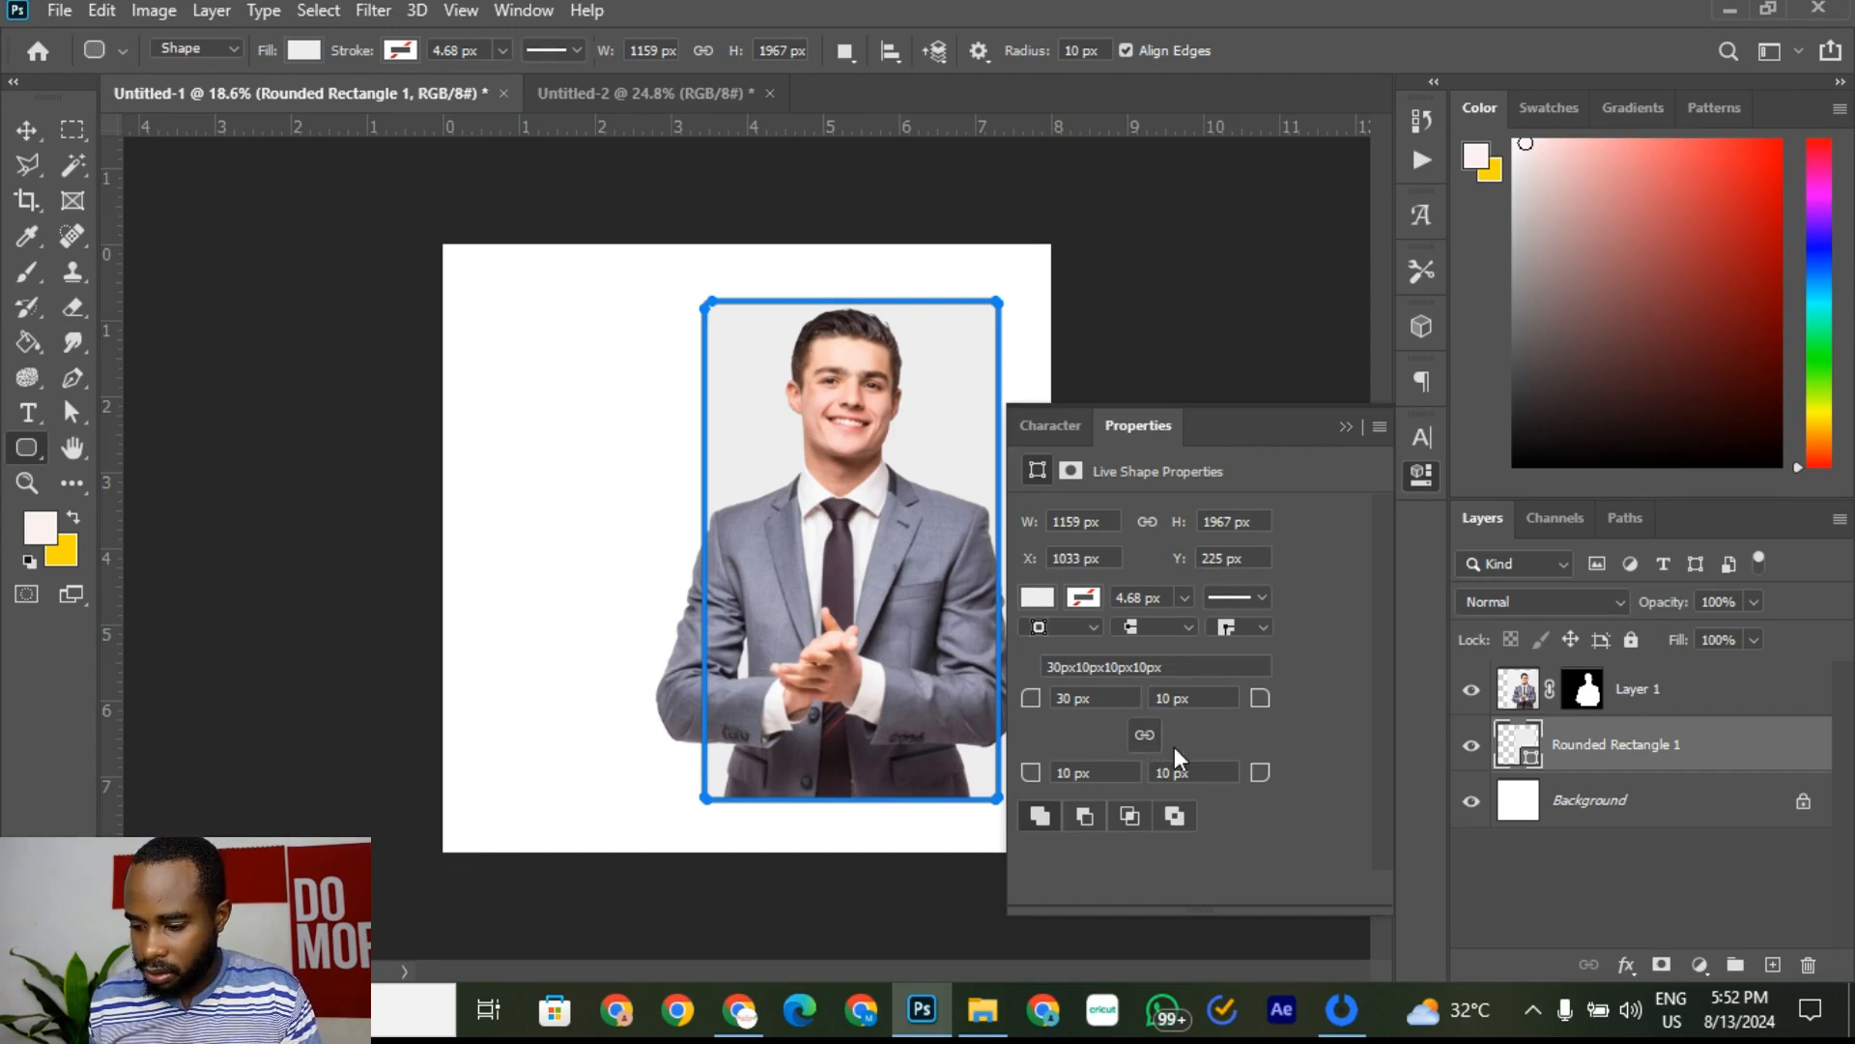
left_click(1129, 698)
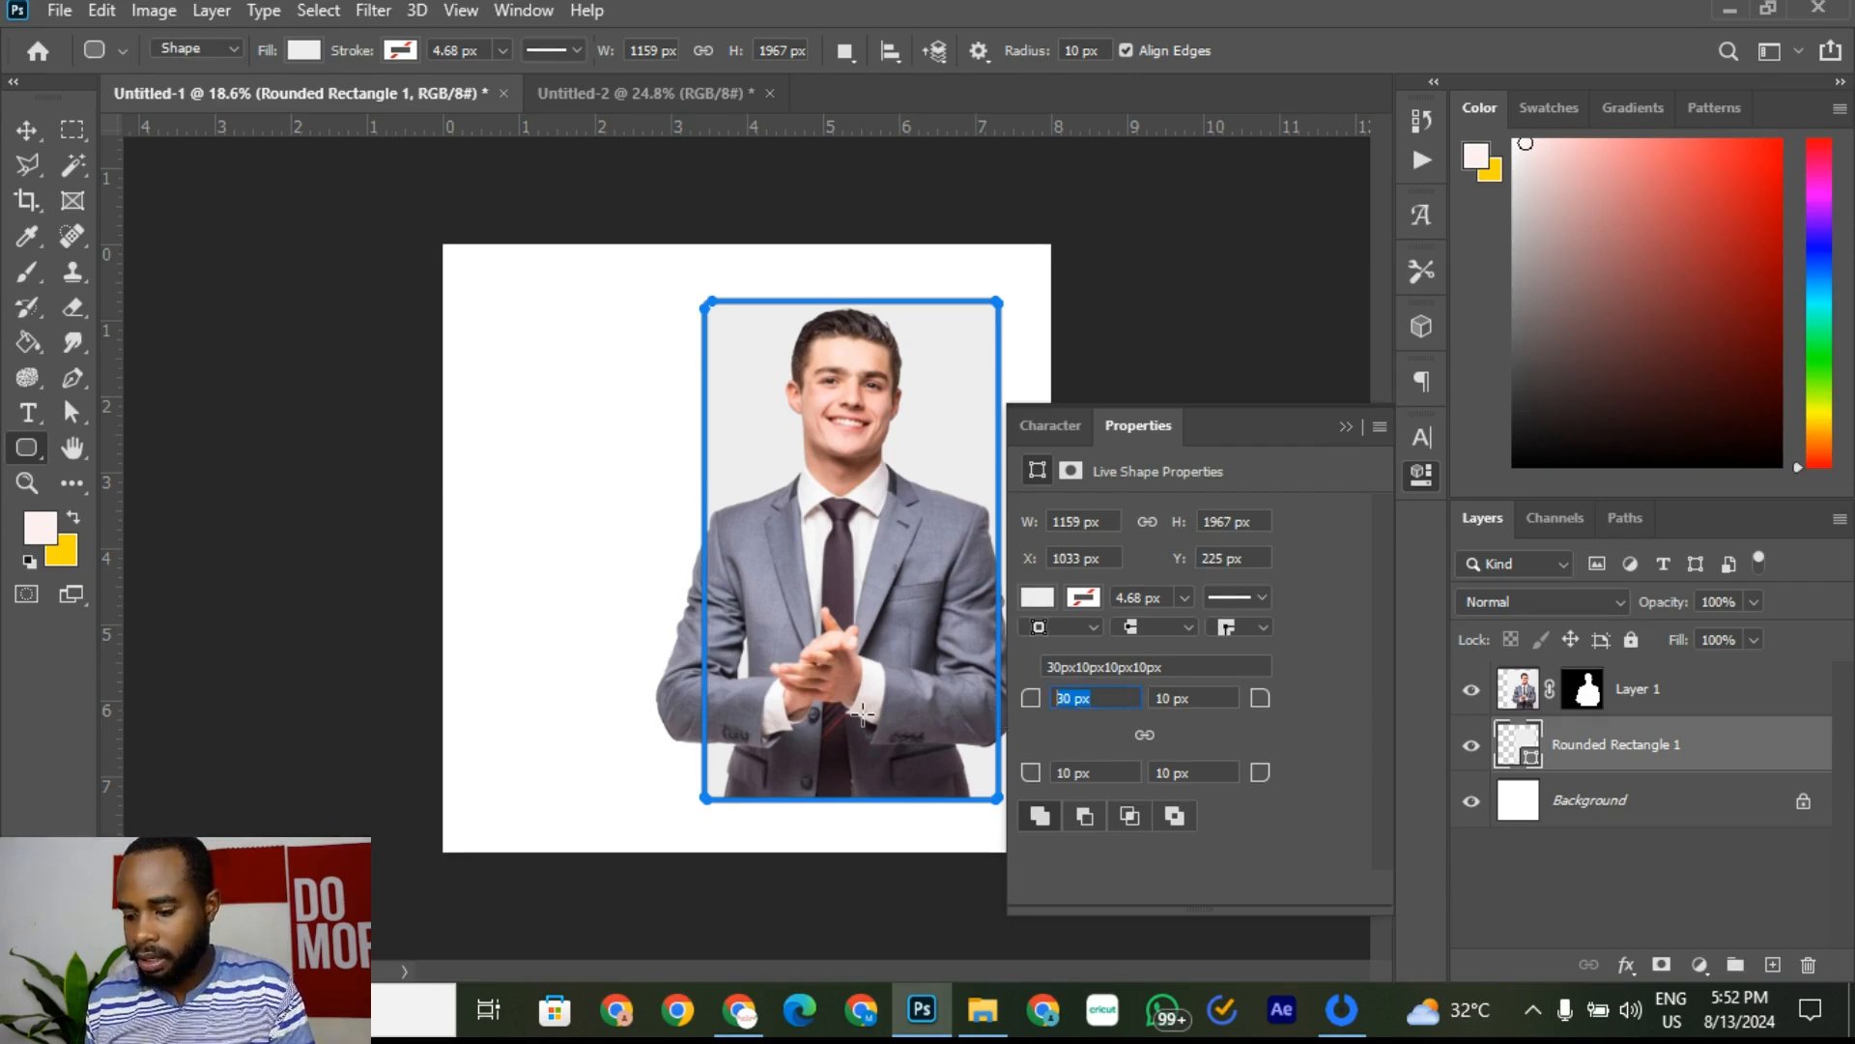
type("50")
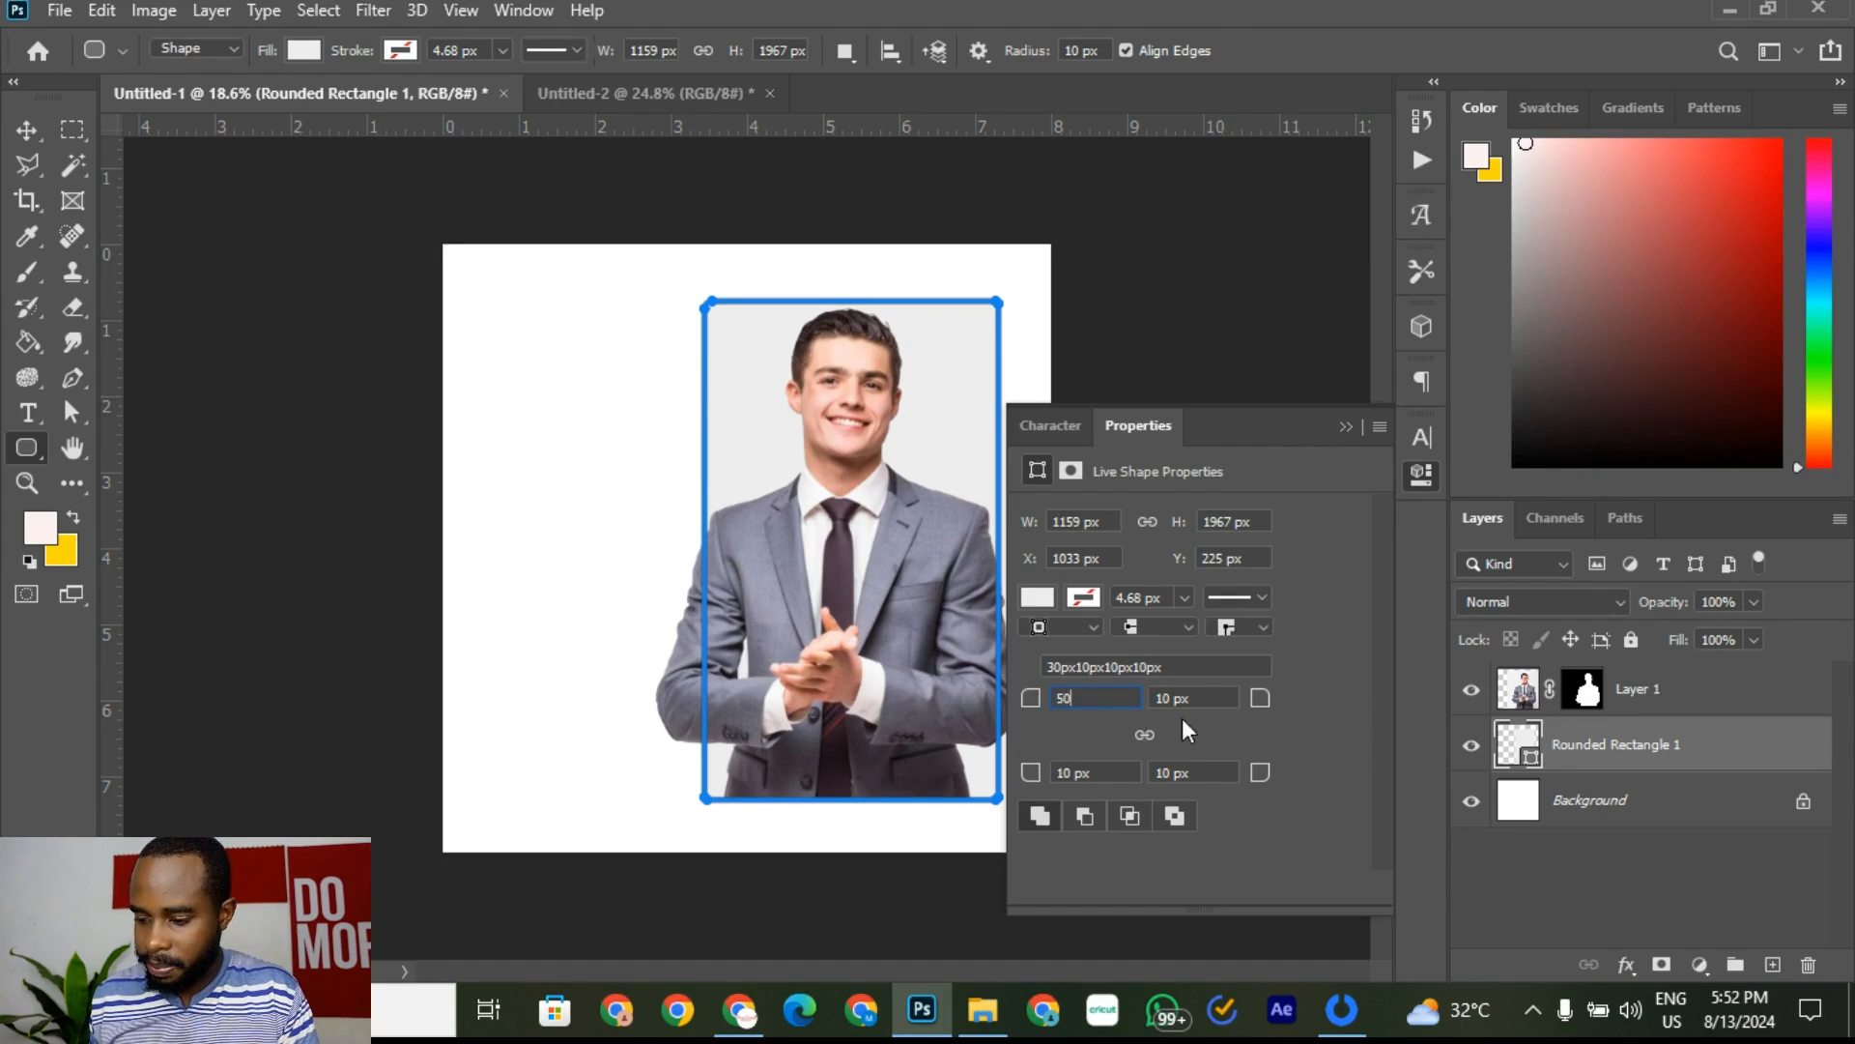
left_click(1218, 698)
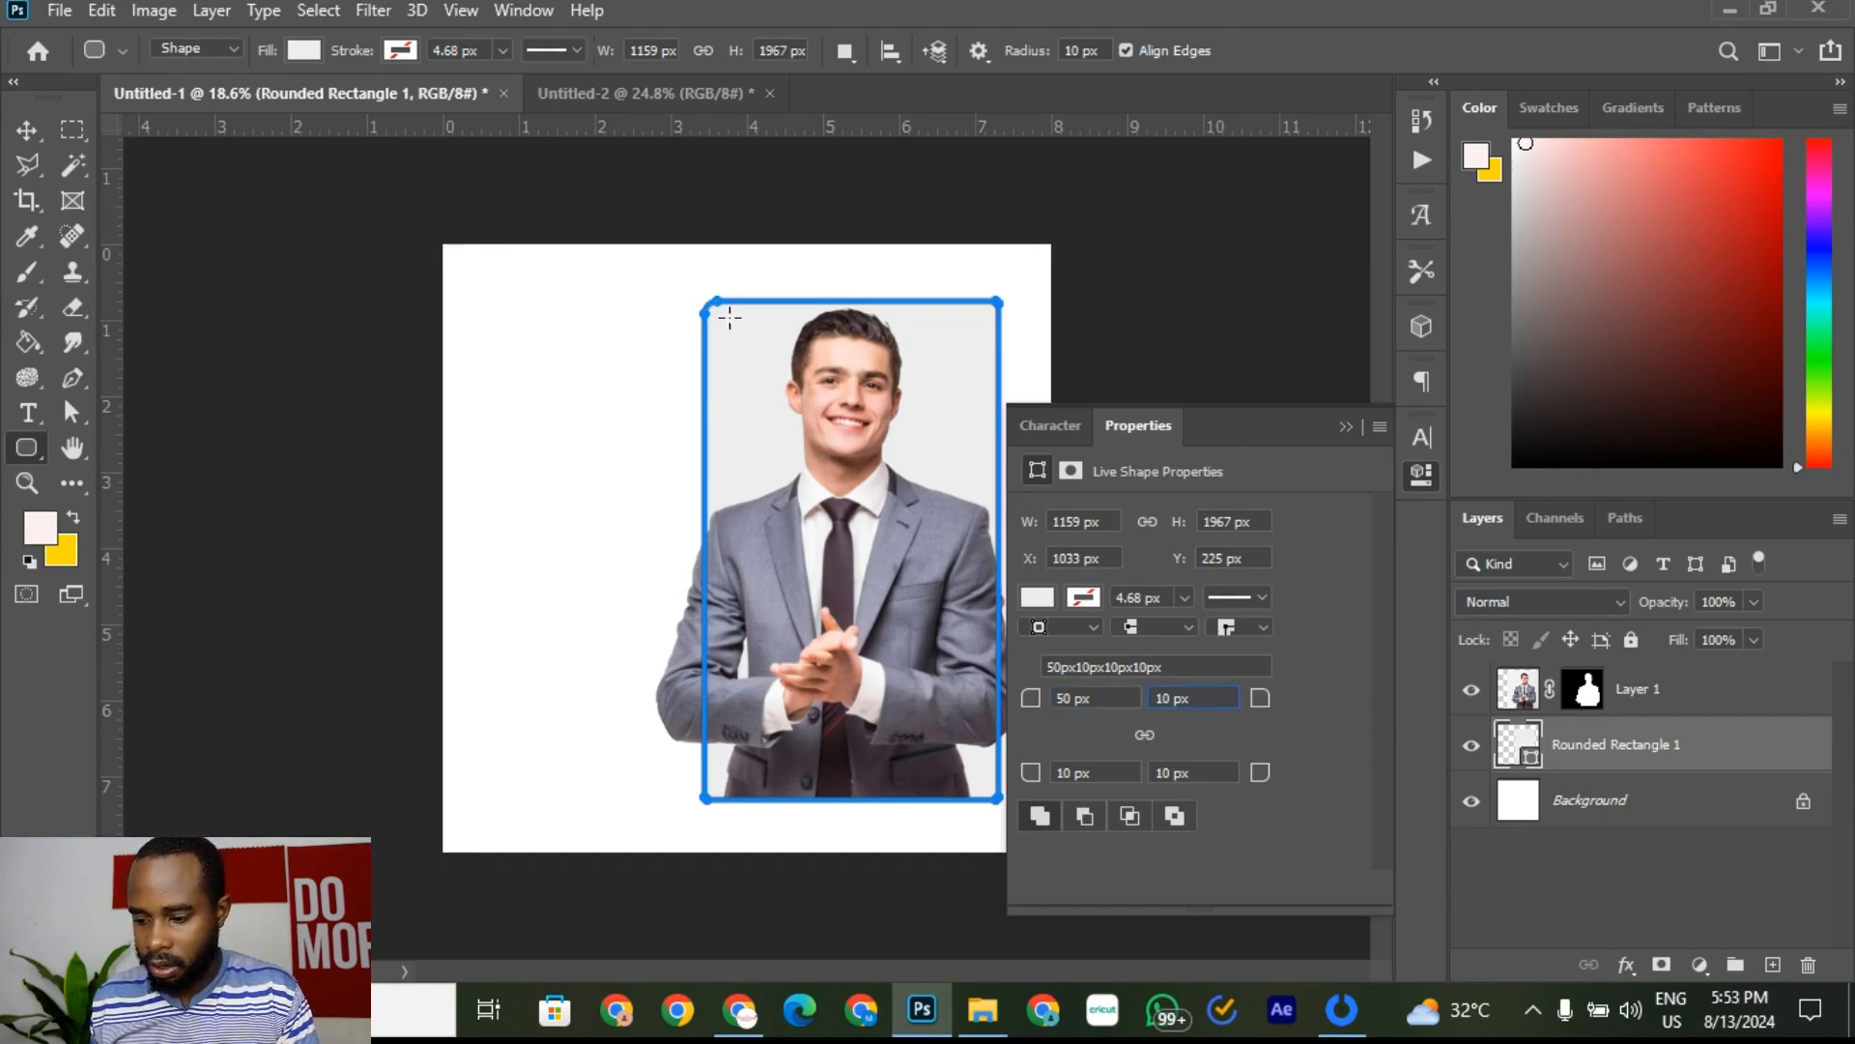
left_click(1056, 704)
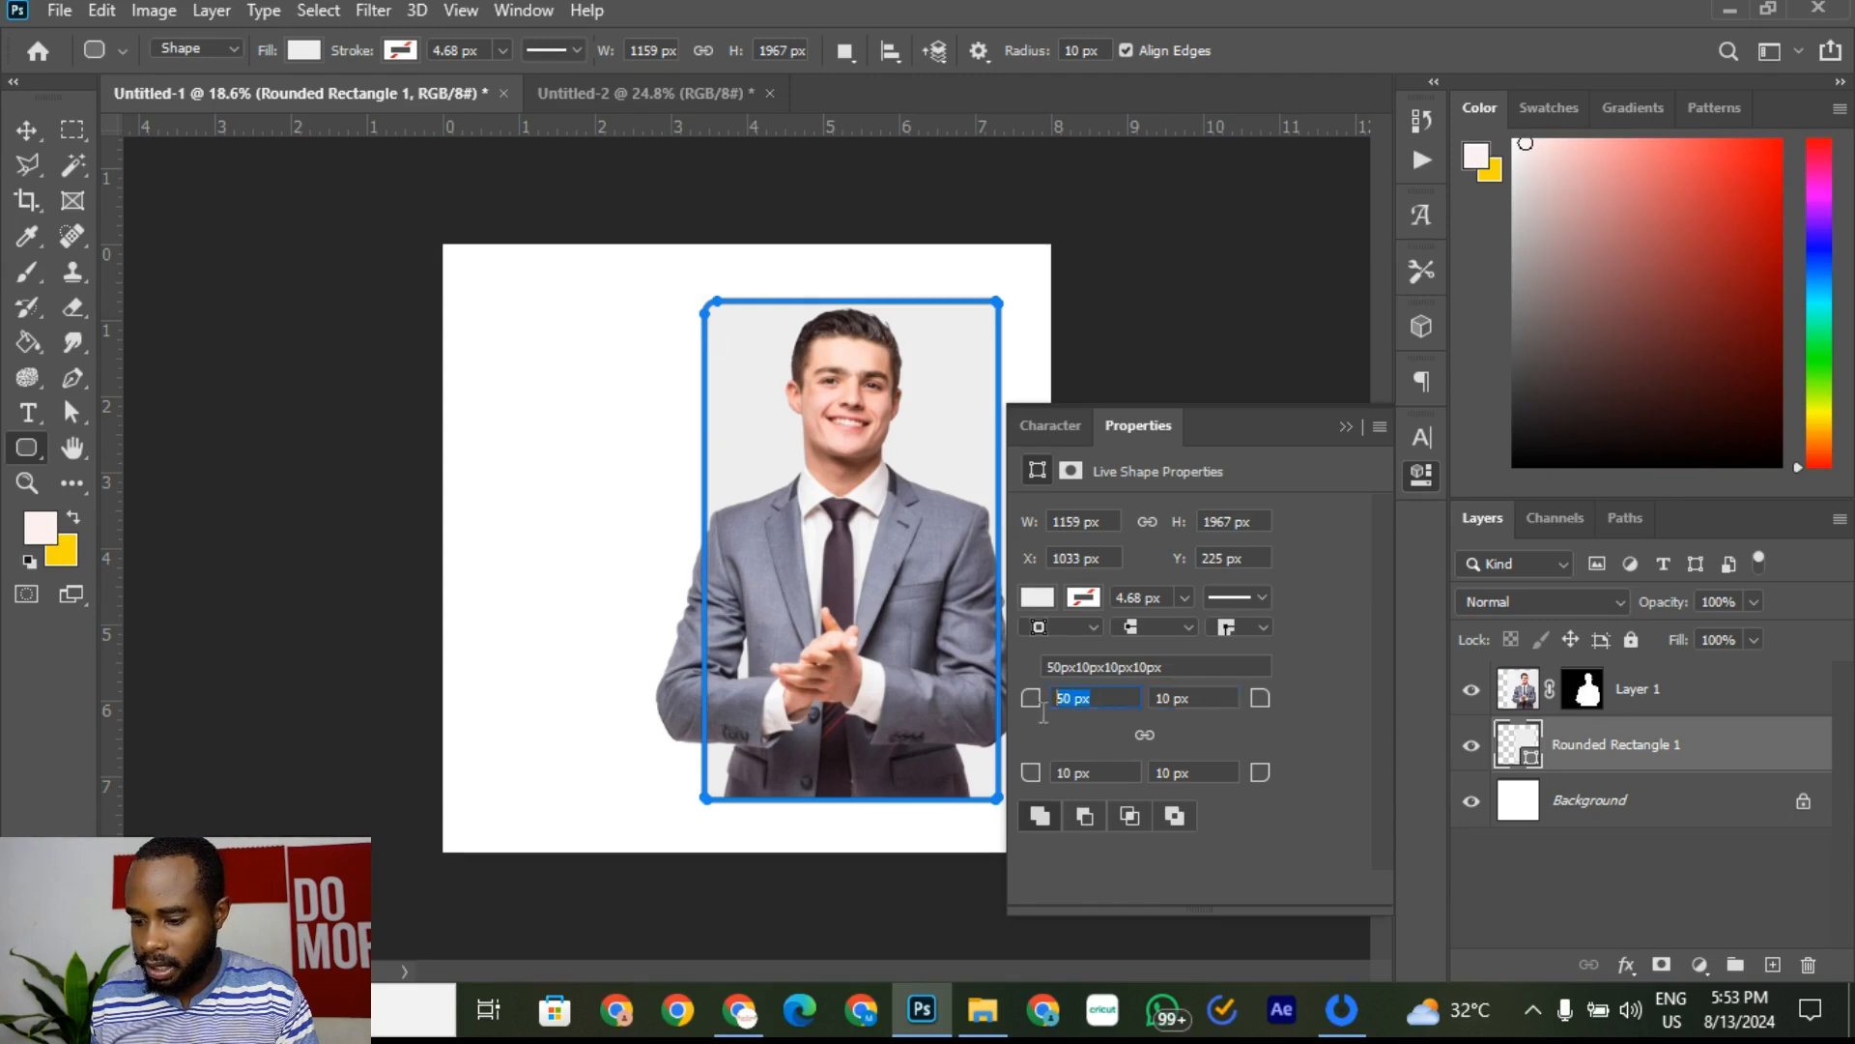
type("20")
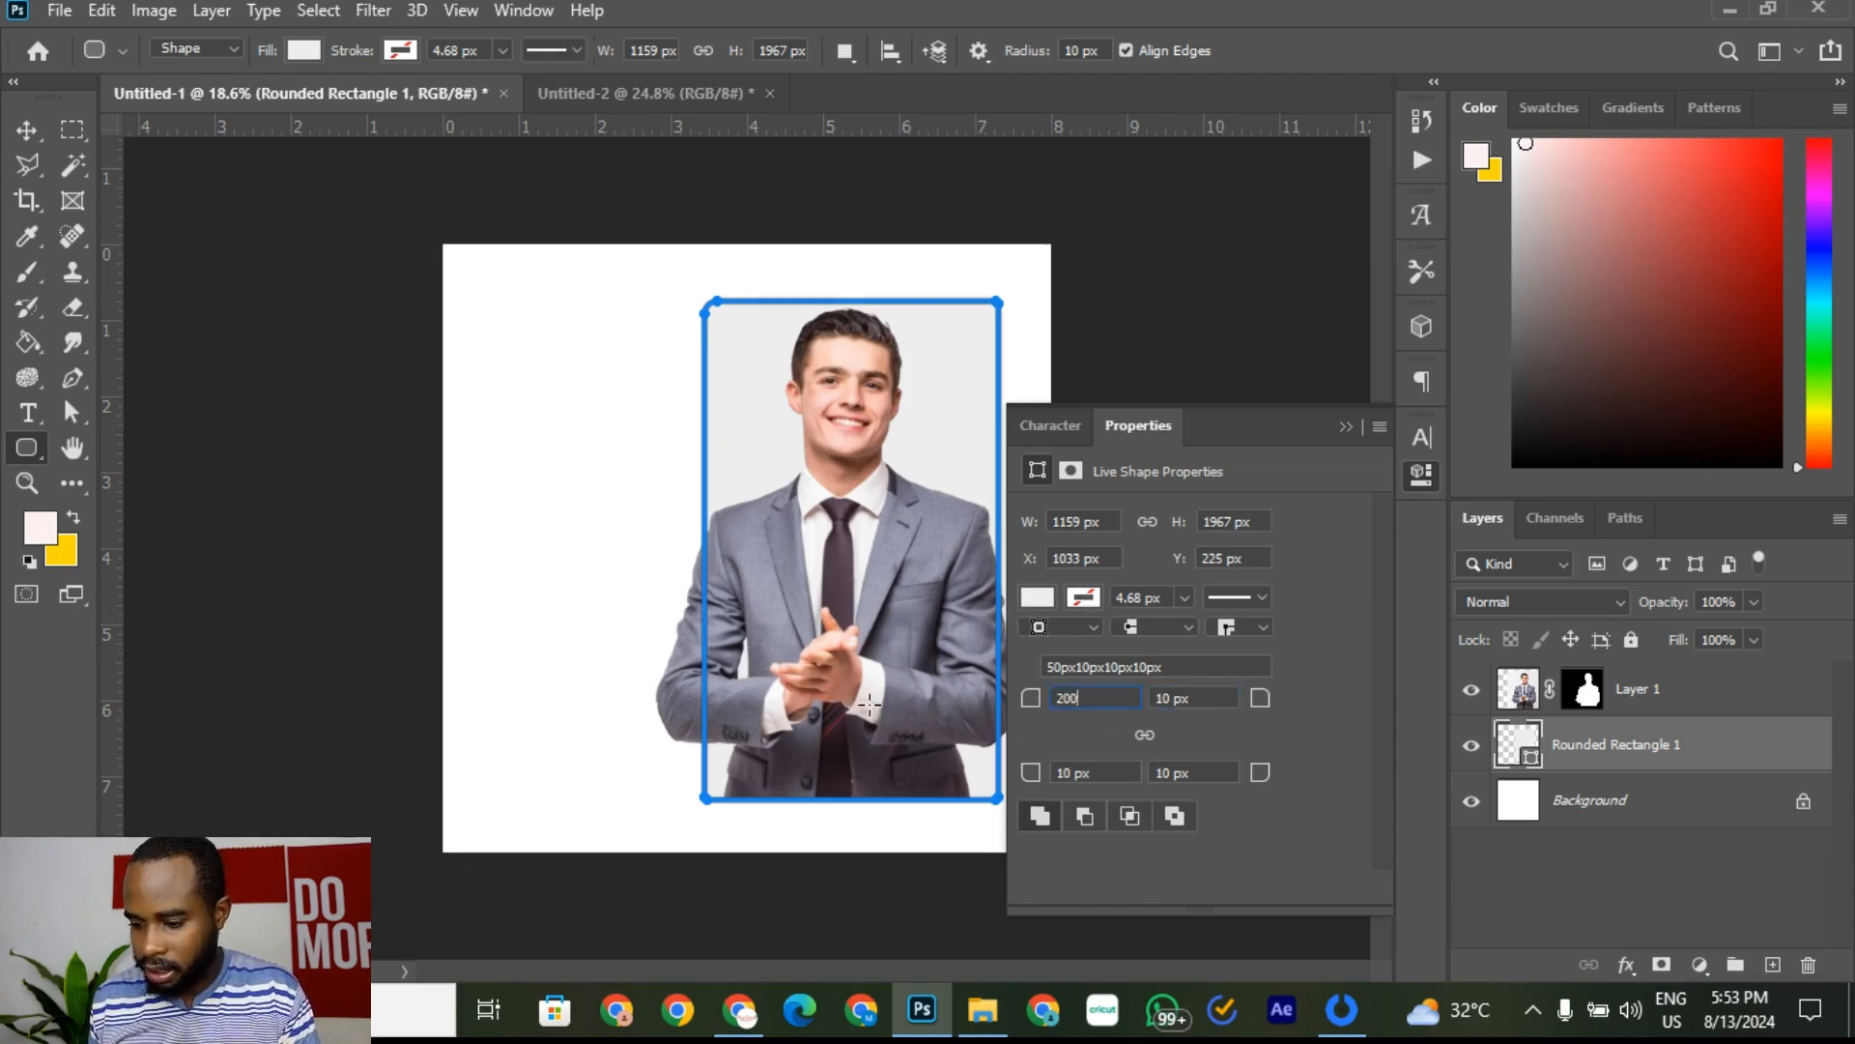
type("0")
left_click(1213, 698)
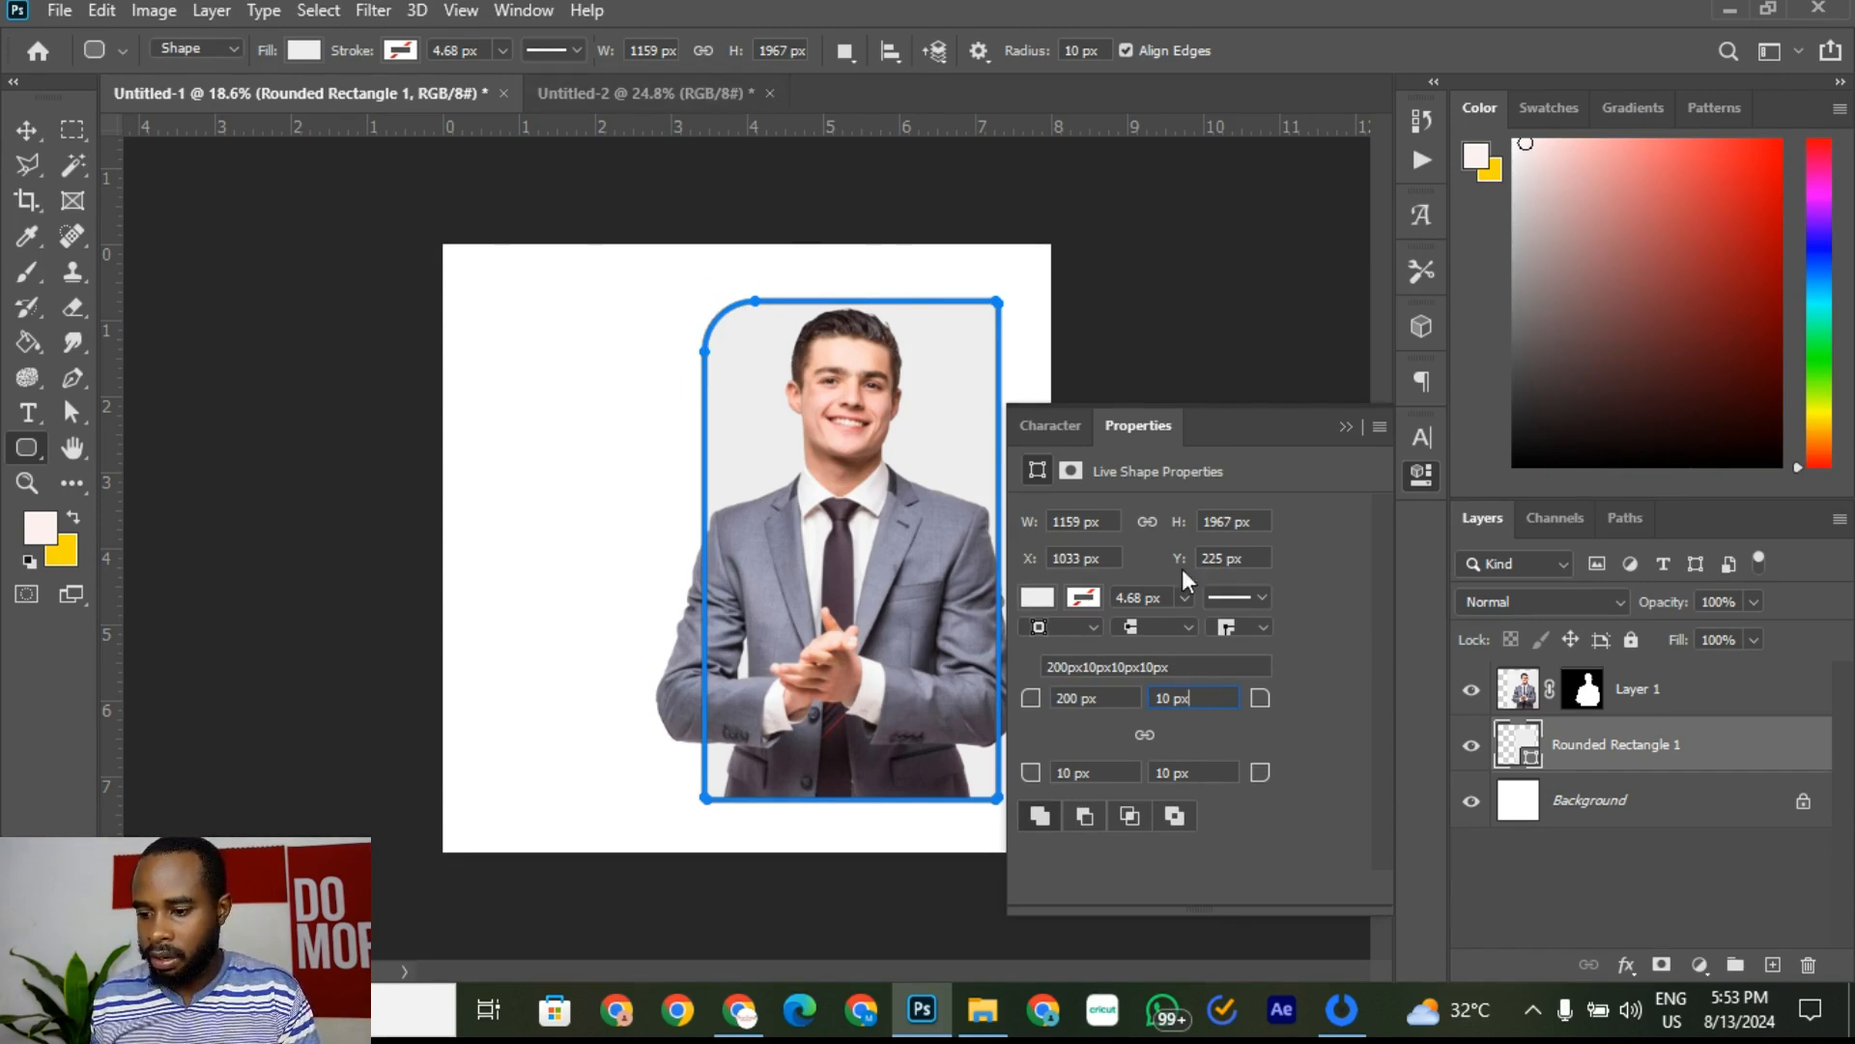
Step: Set the top-right, bottom-left and bottom-right corner radii to 200 px as well
left_click_drag(1199, 703, 1093, 692)
type("20")
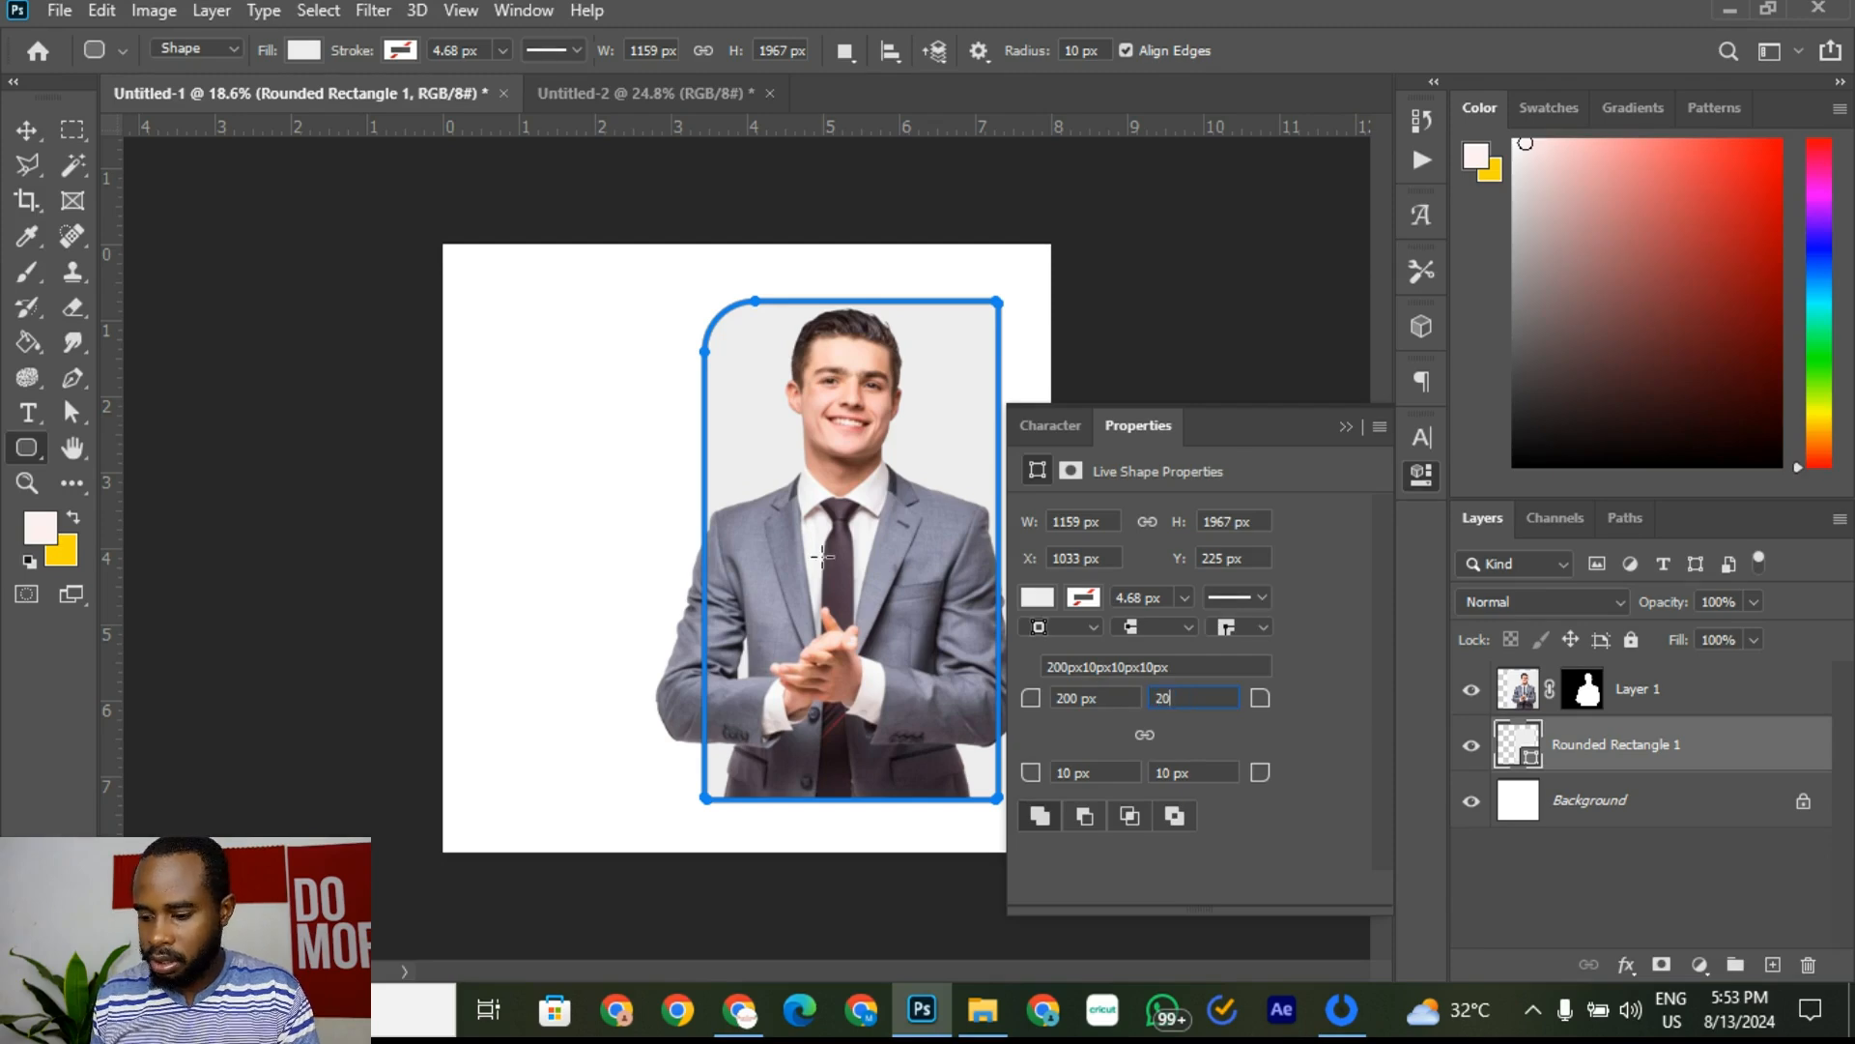
type("0")
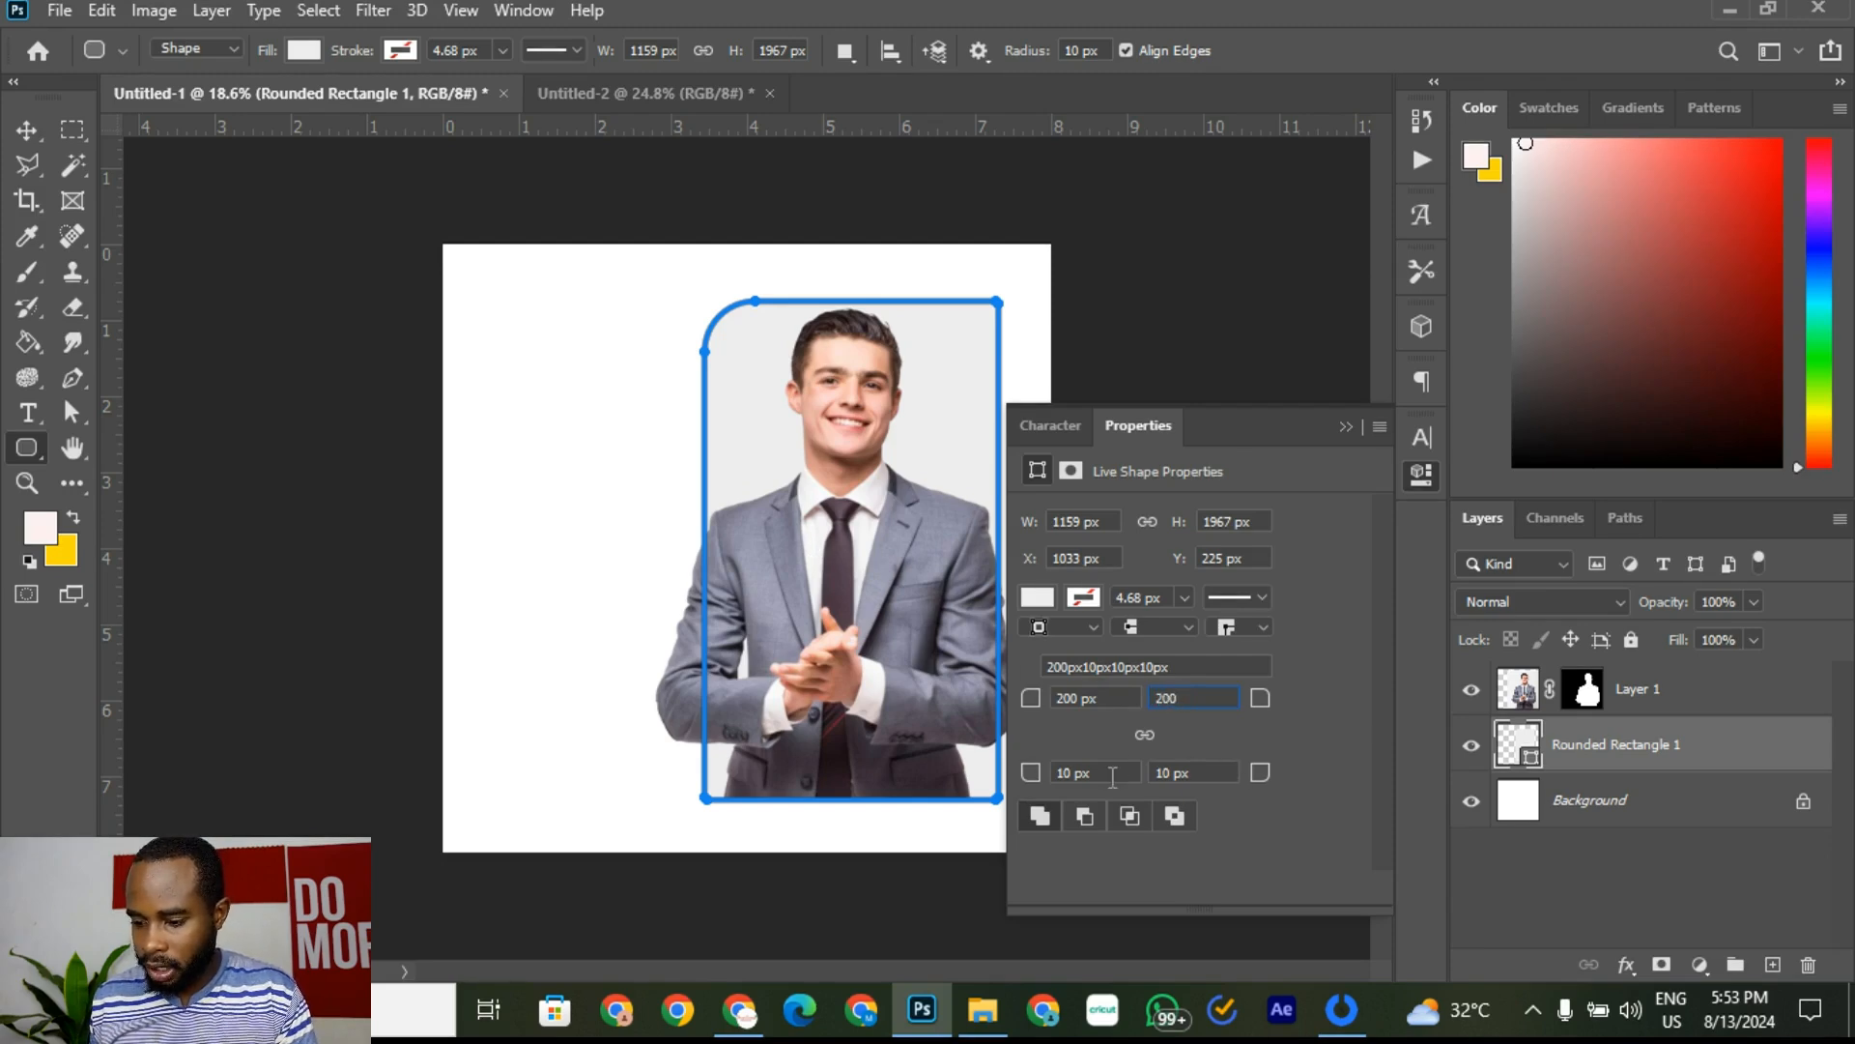
left_click(1112, 774)
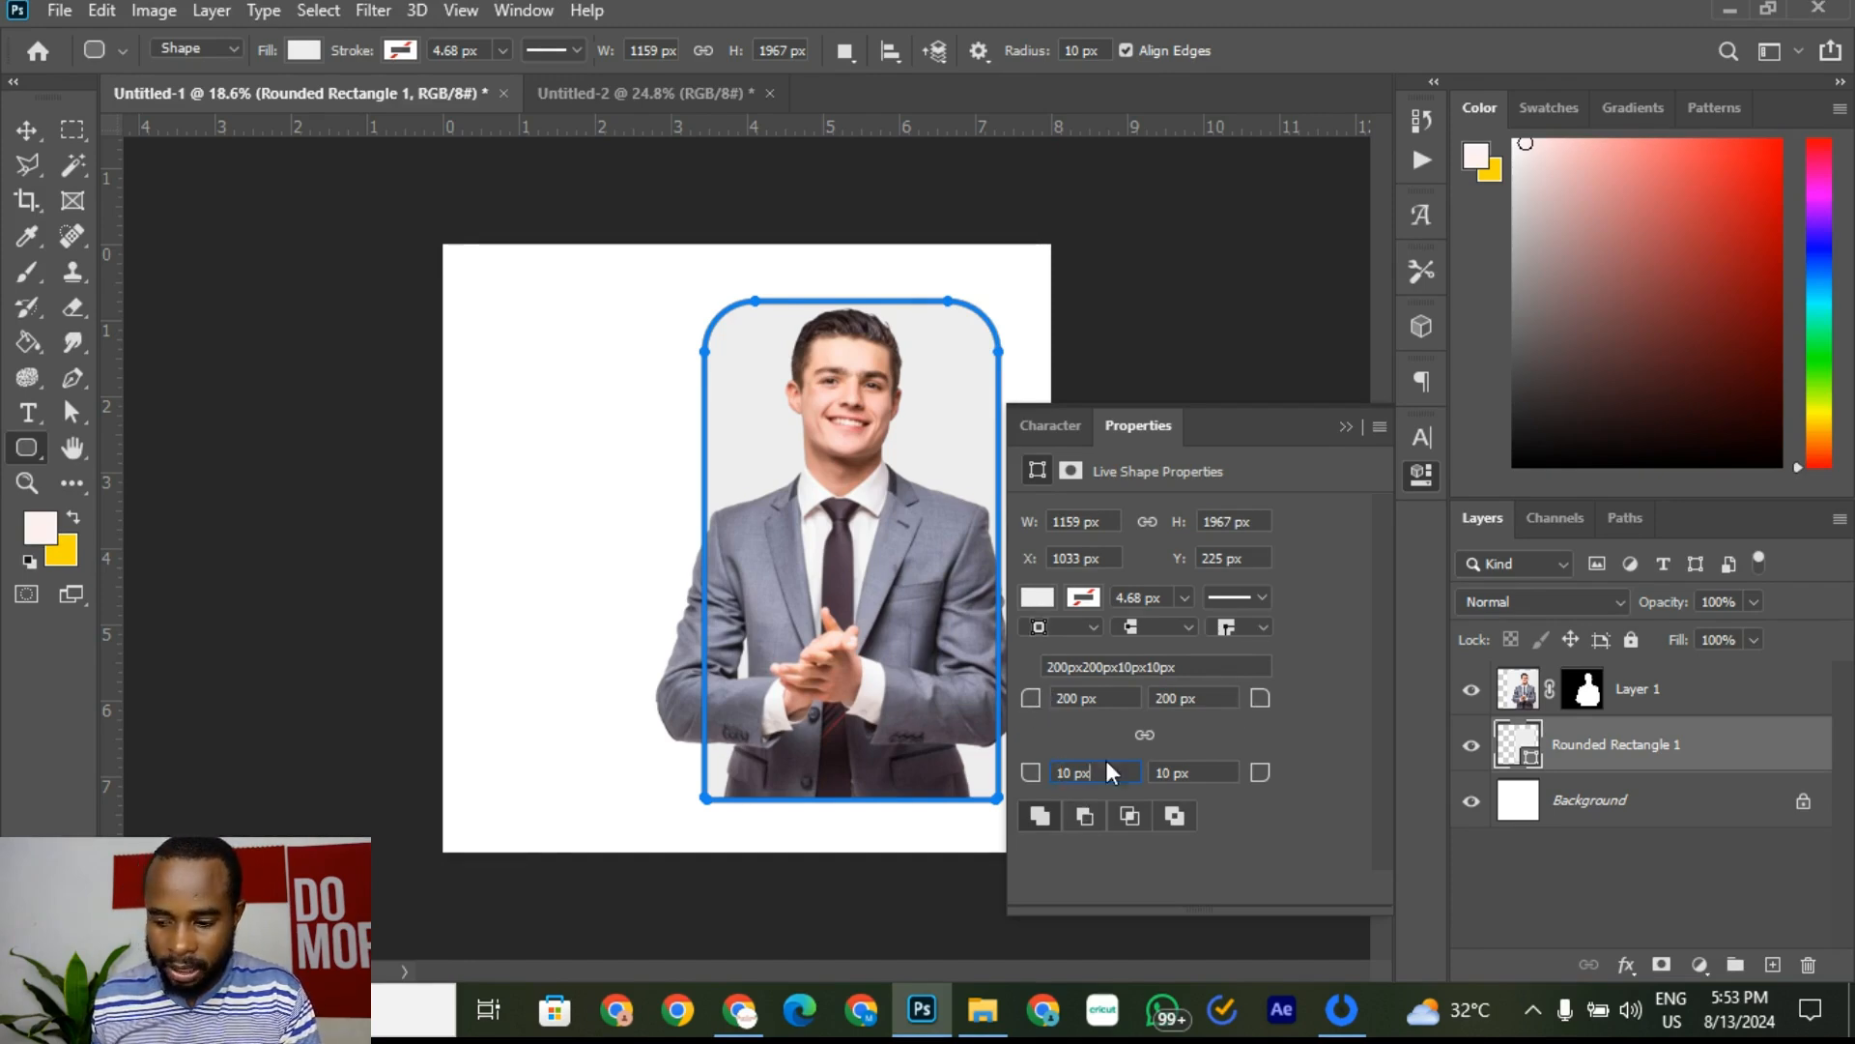
left_click_drag(1108, 777, 680, 702)
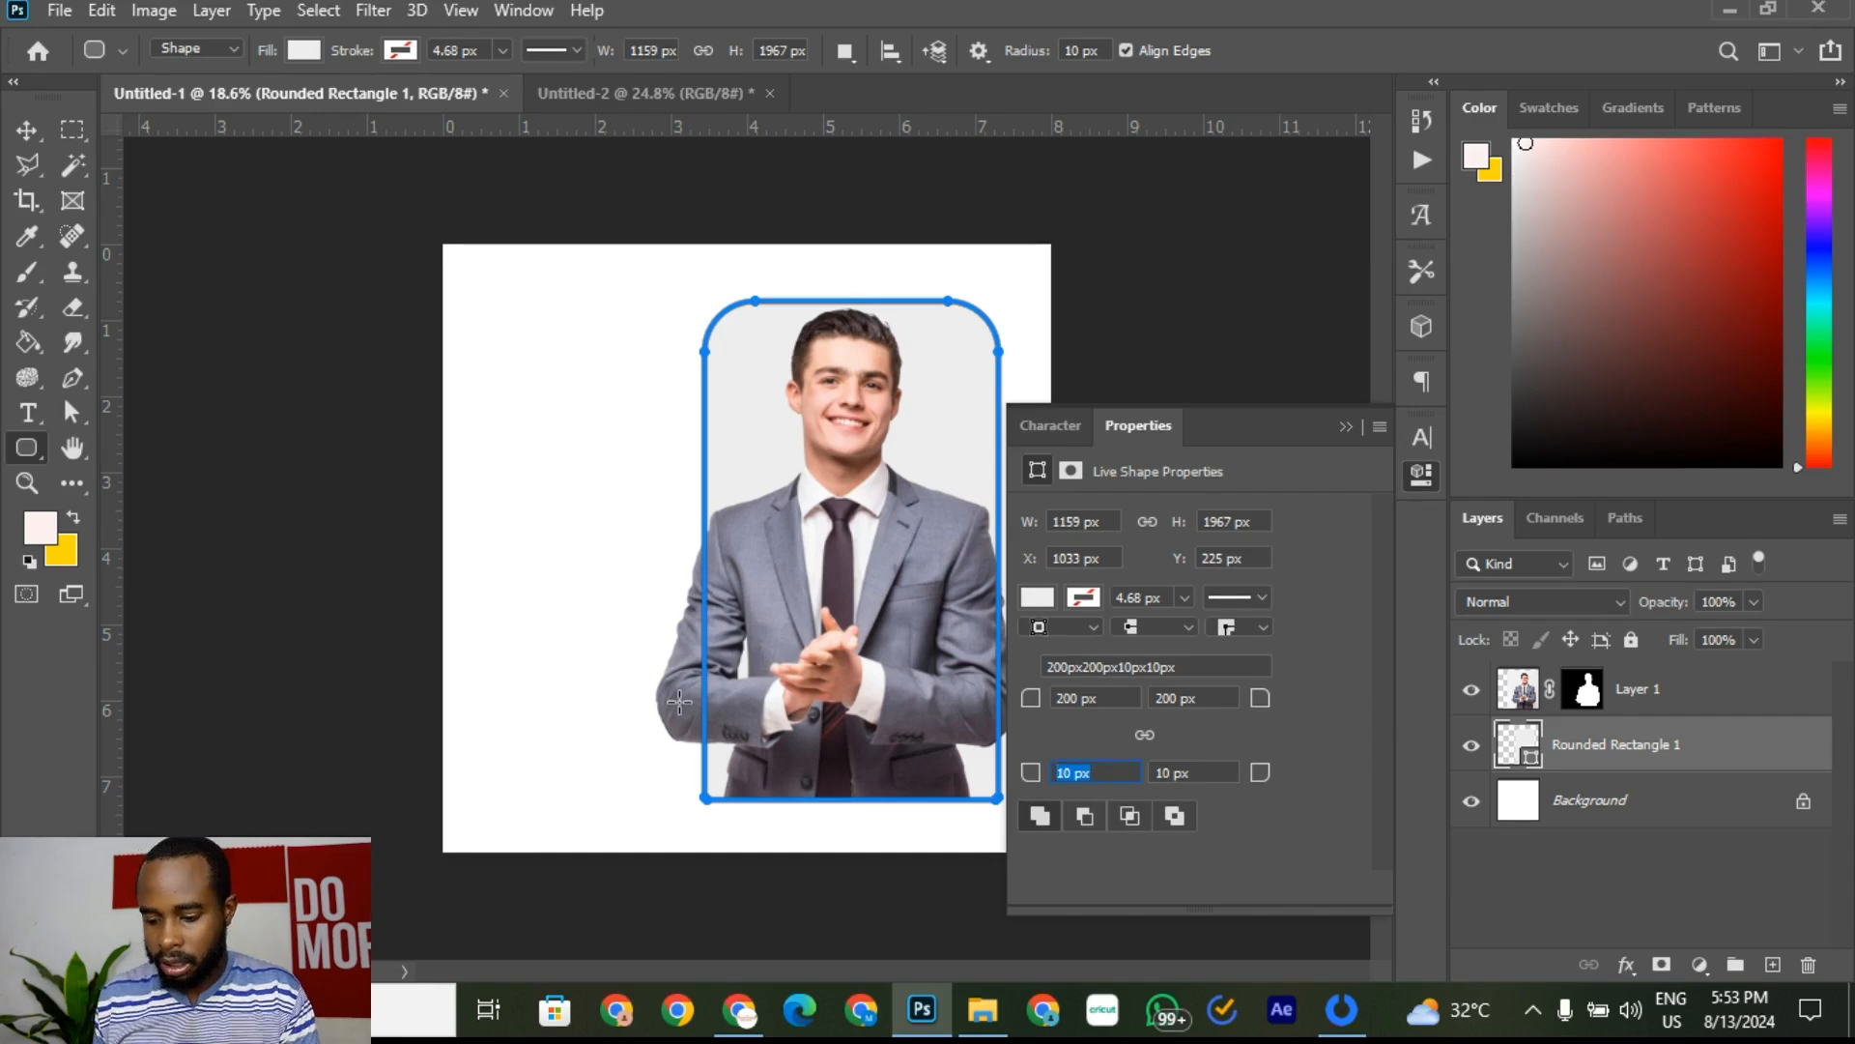
type("200")
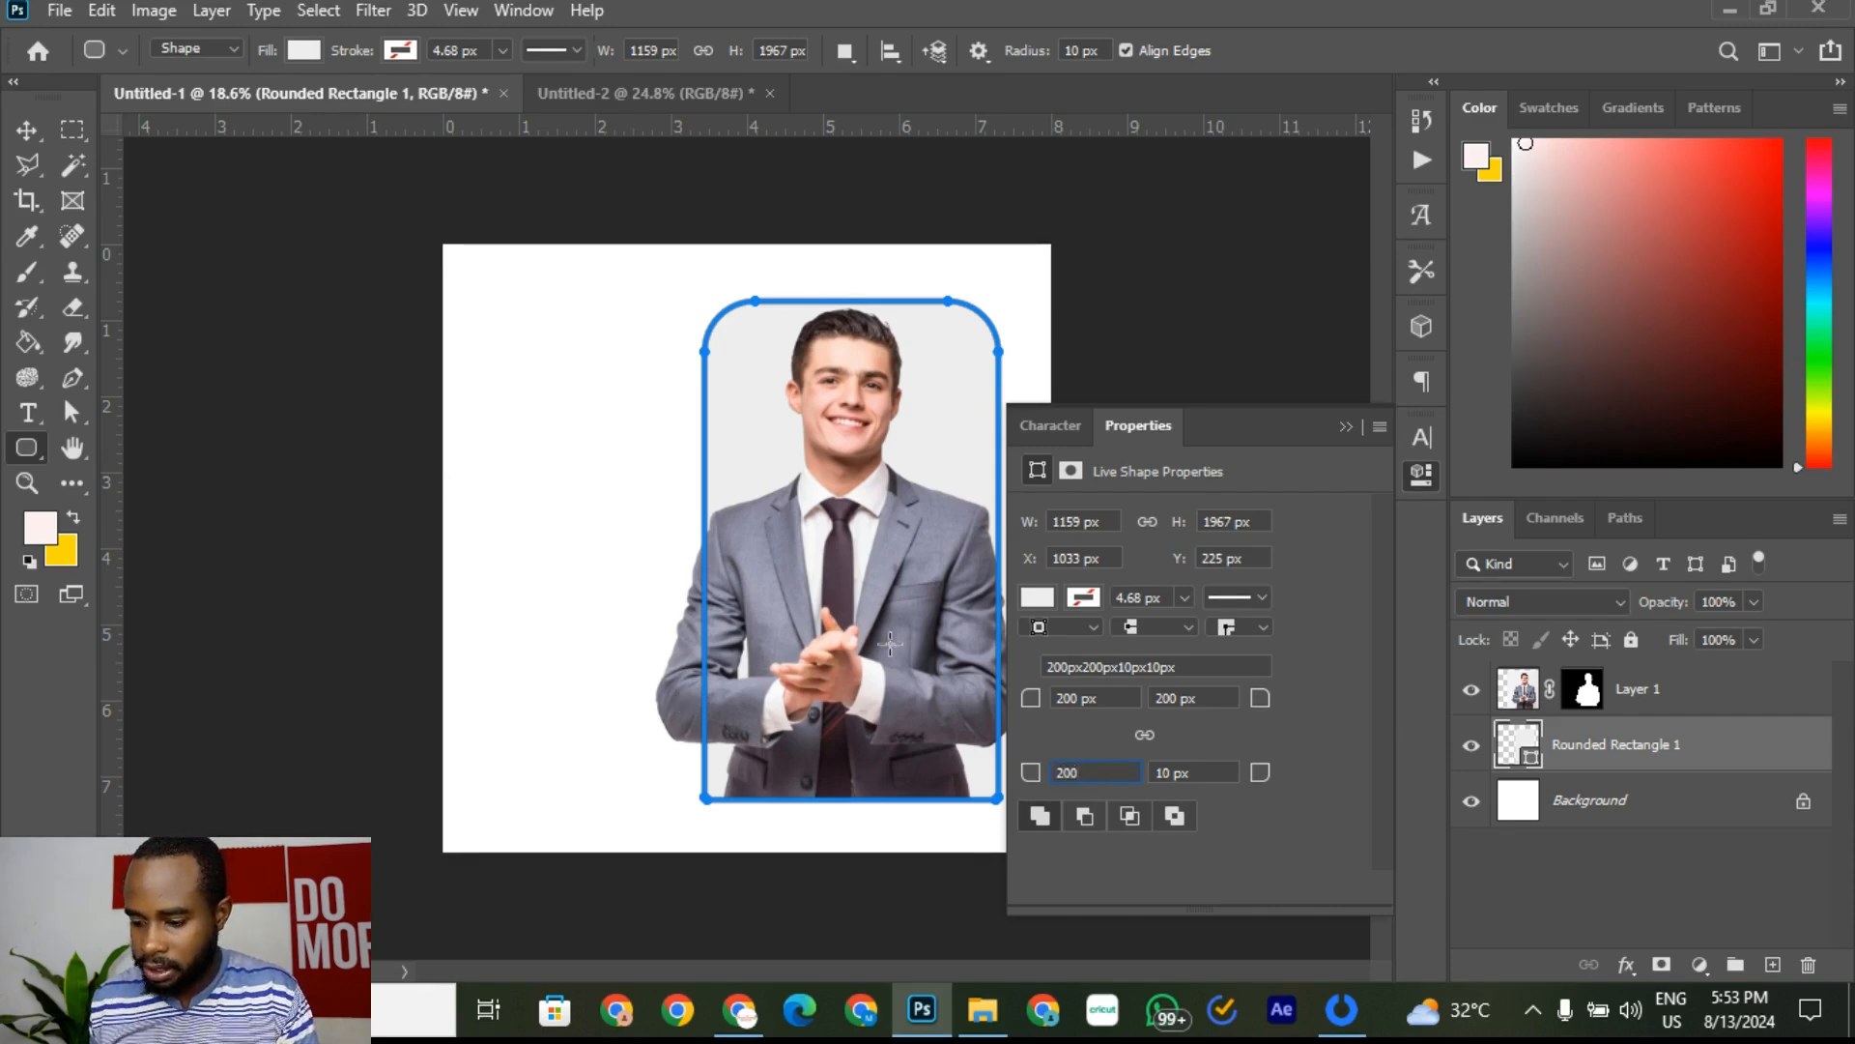
key("Tab")
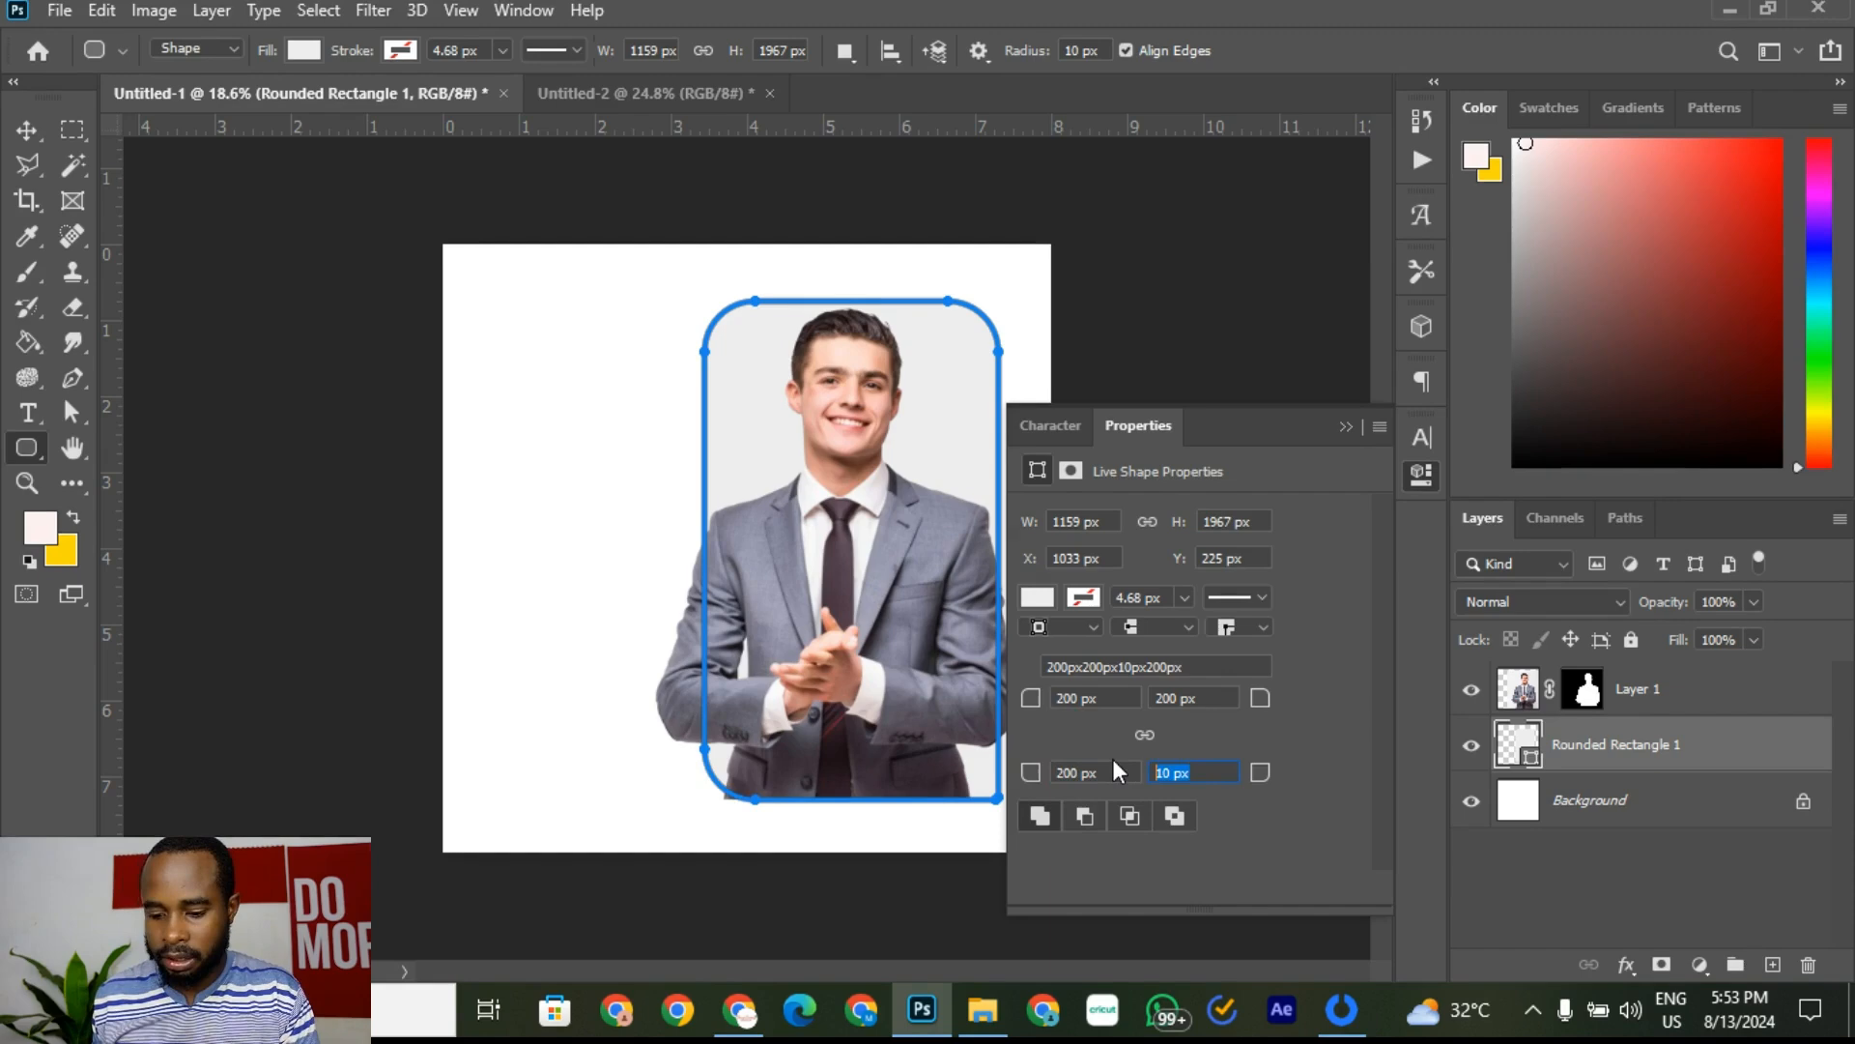
type("200")
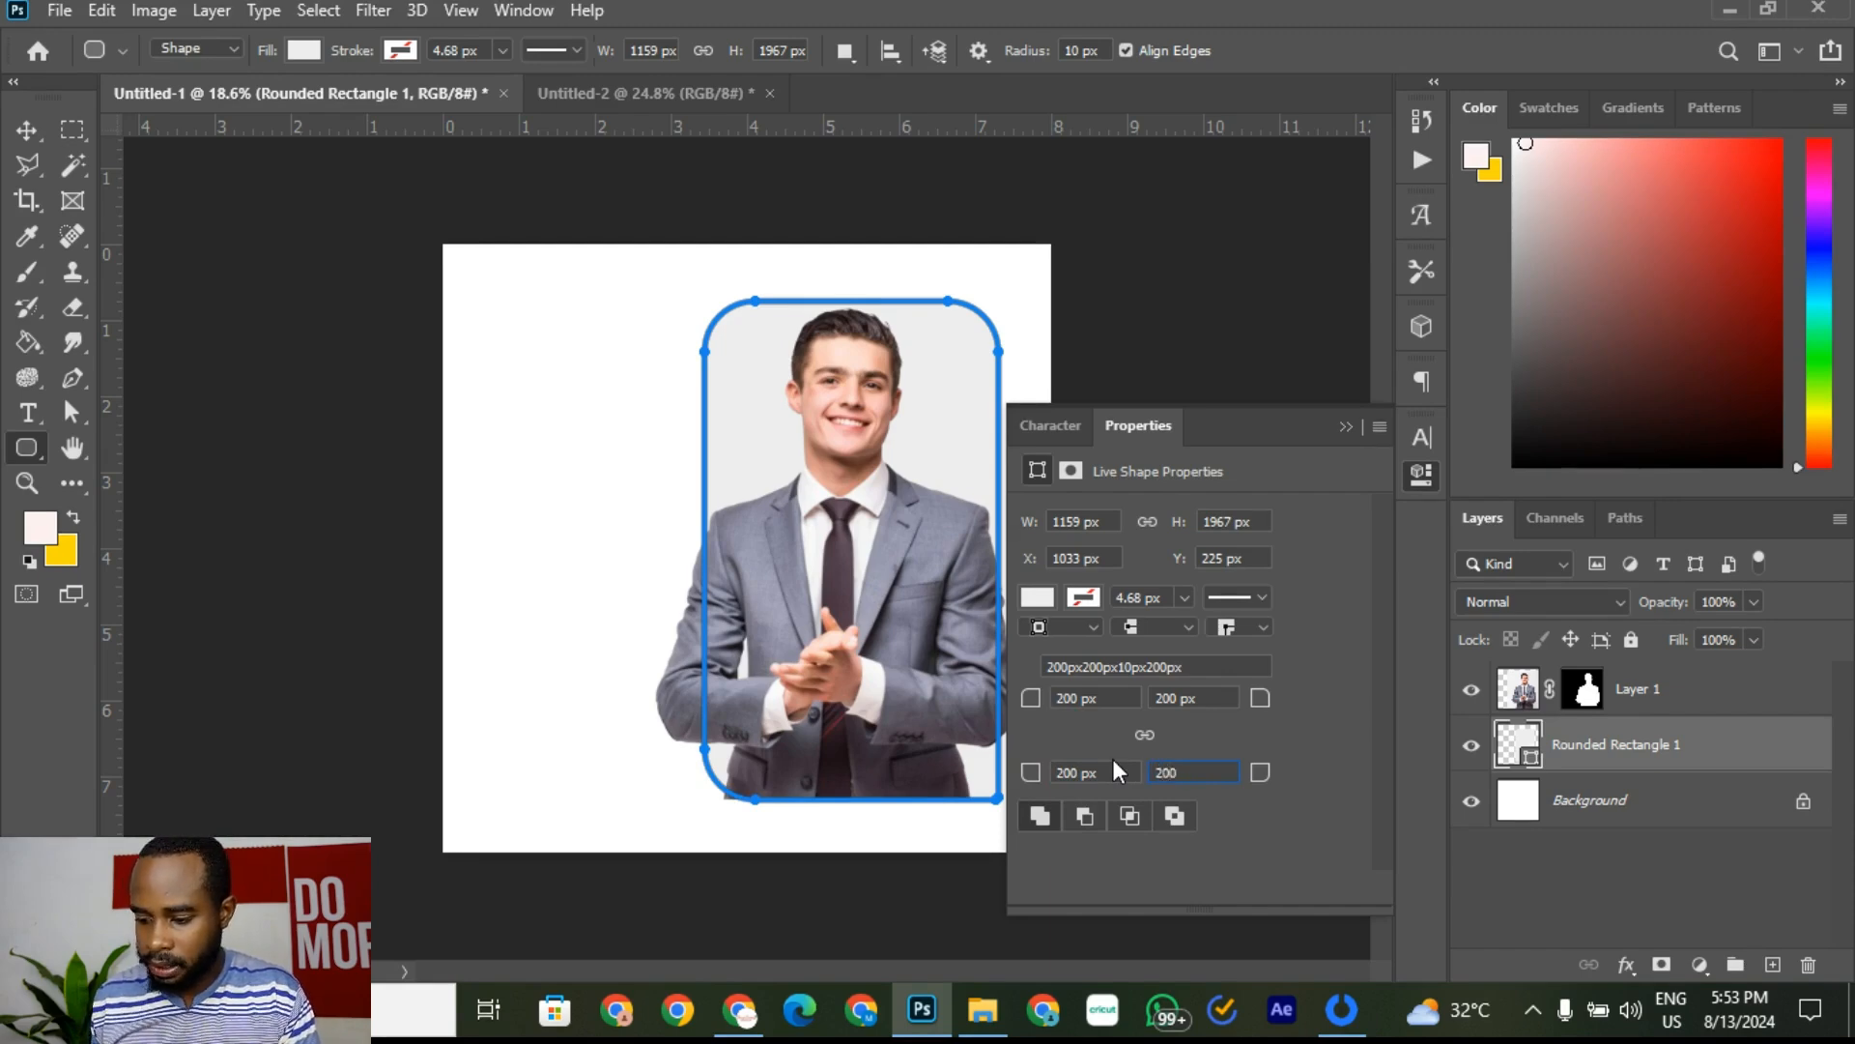
left_click(1233, 698)
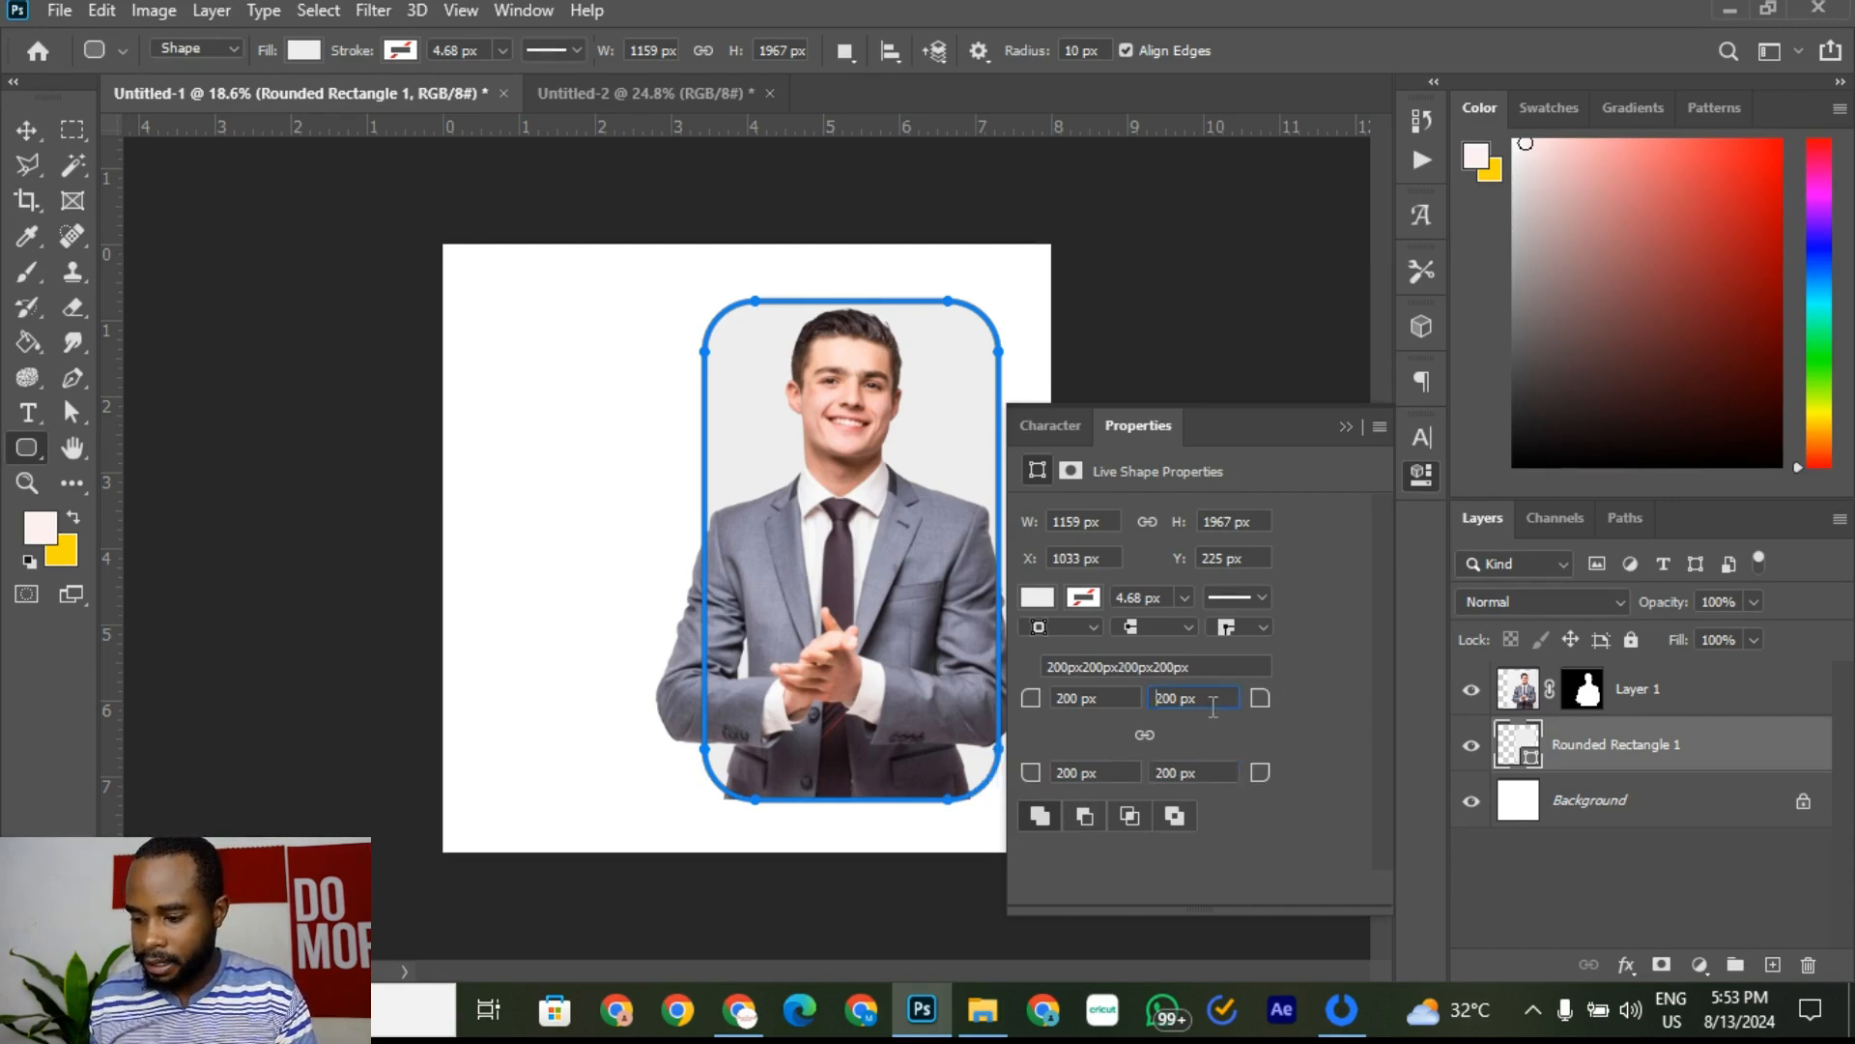
left_click(1423, 475)
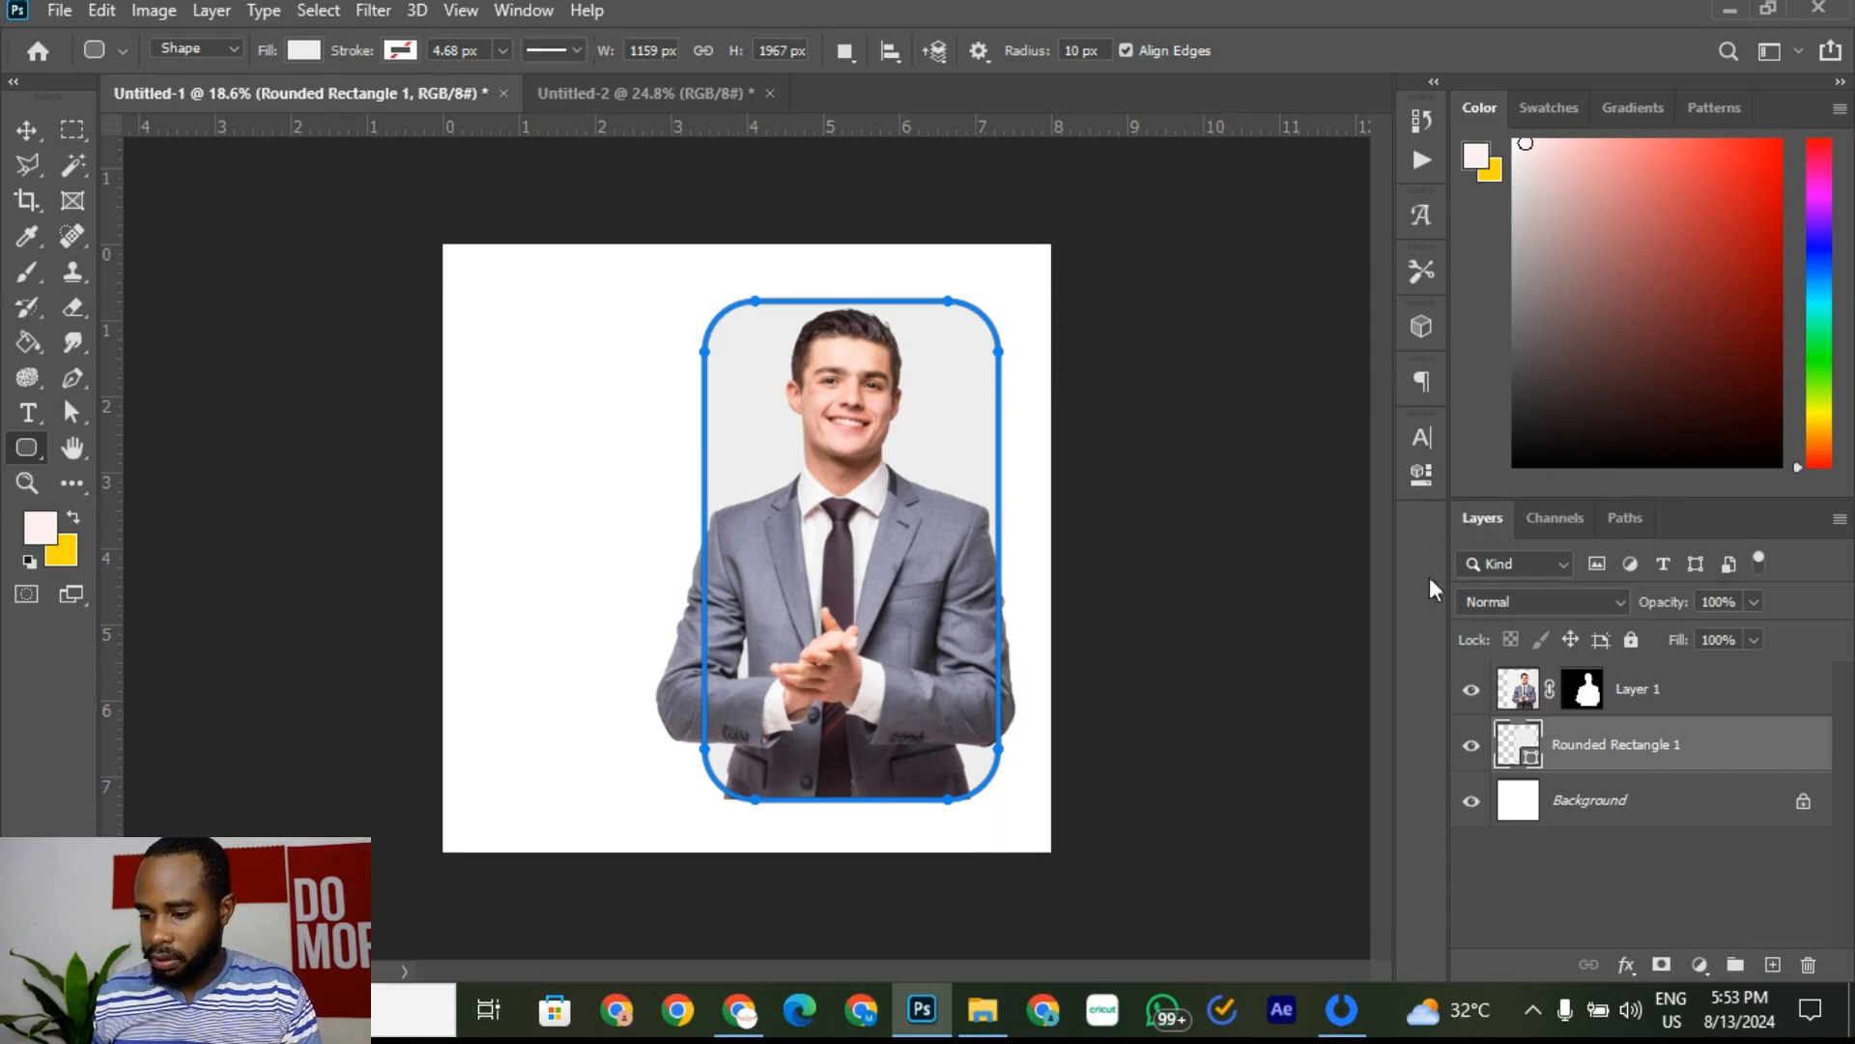
Step: Compare with the reference flyer, then reselect Rounded Rectangle 1 and its shape properties
left_click(1567, 812)
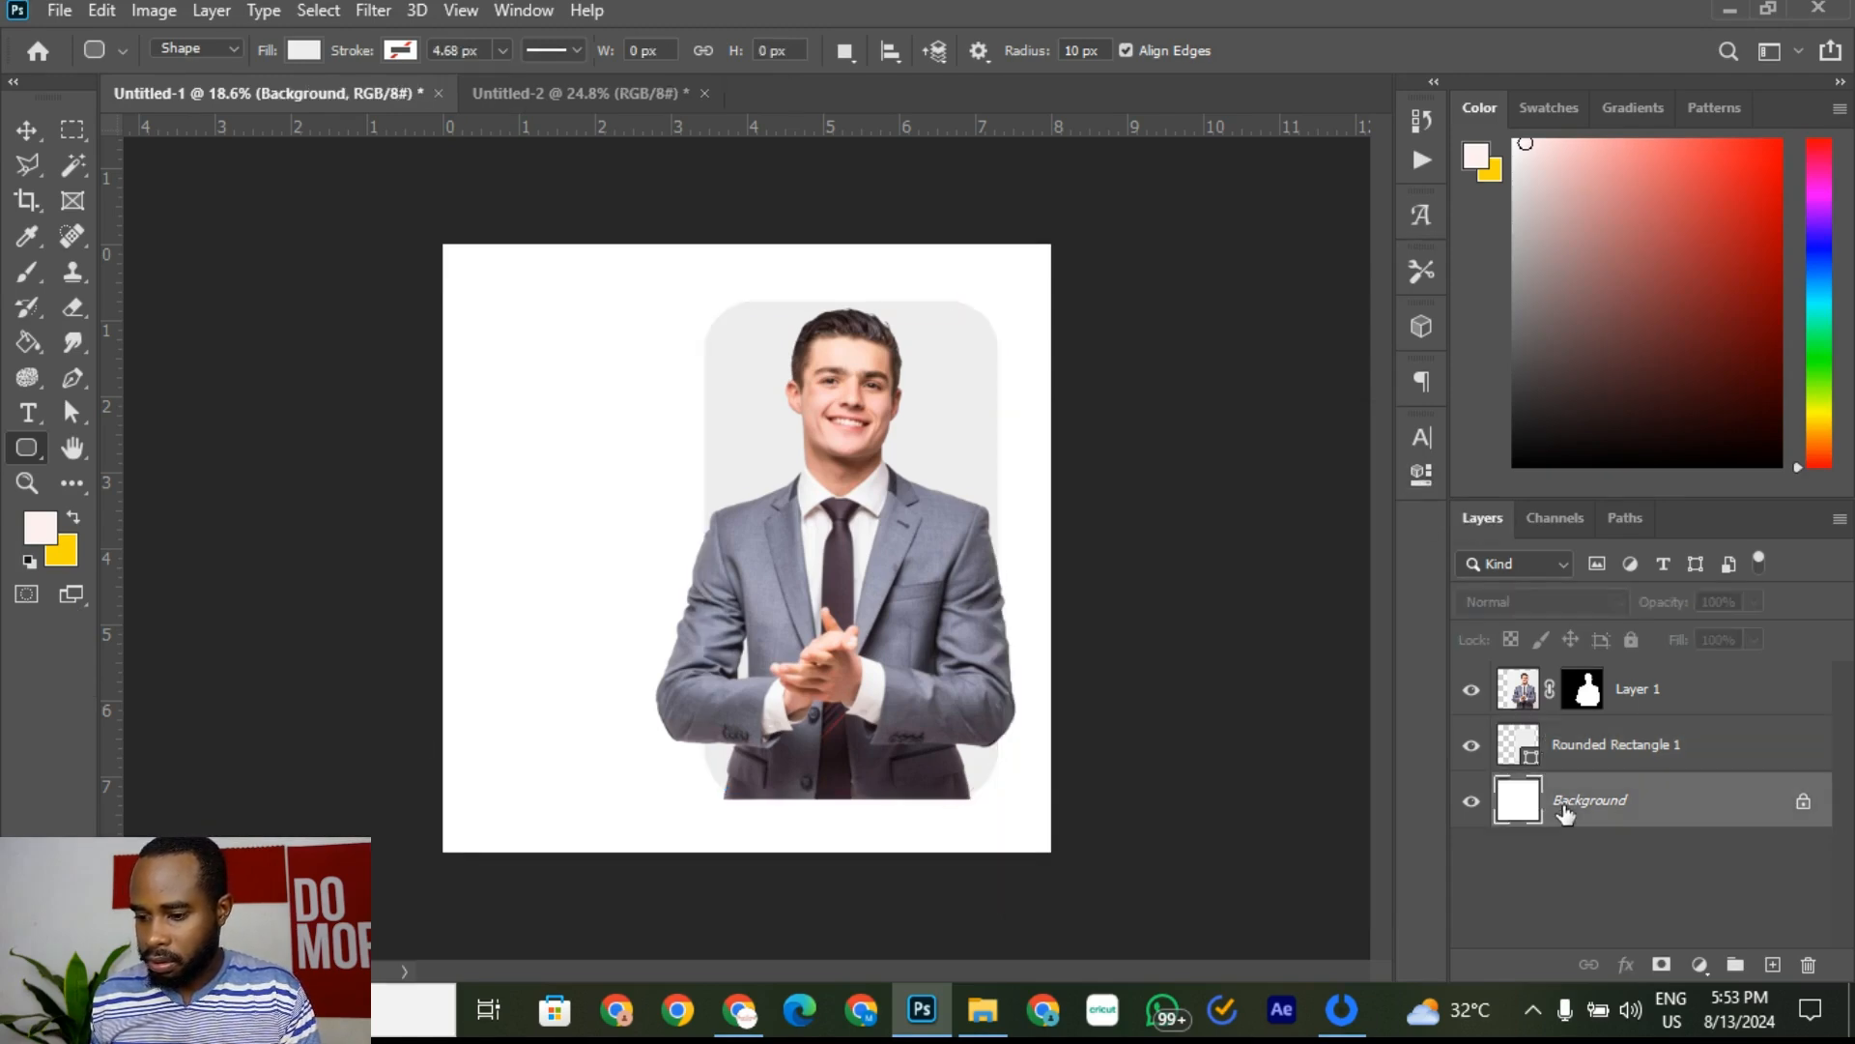
left_click(607, 90)
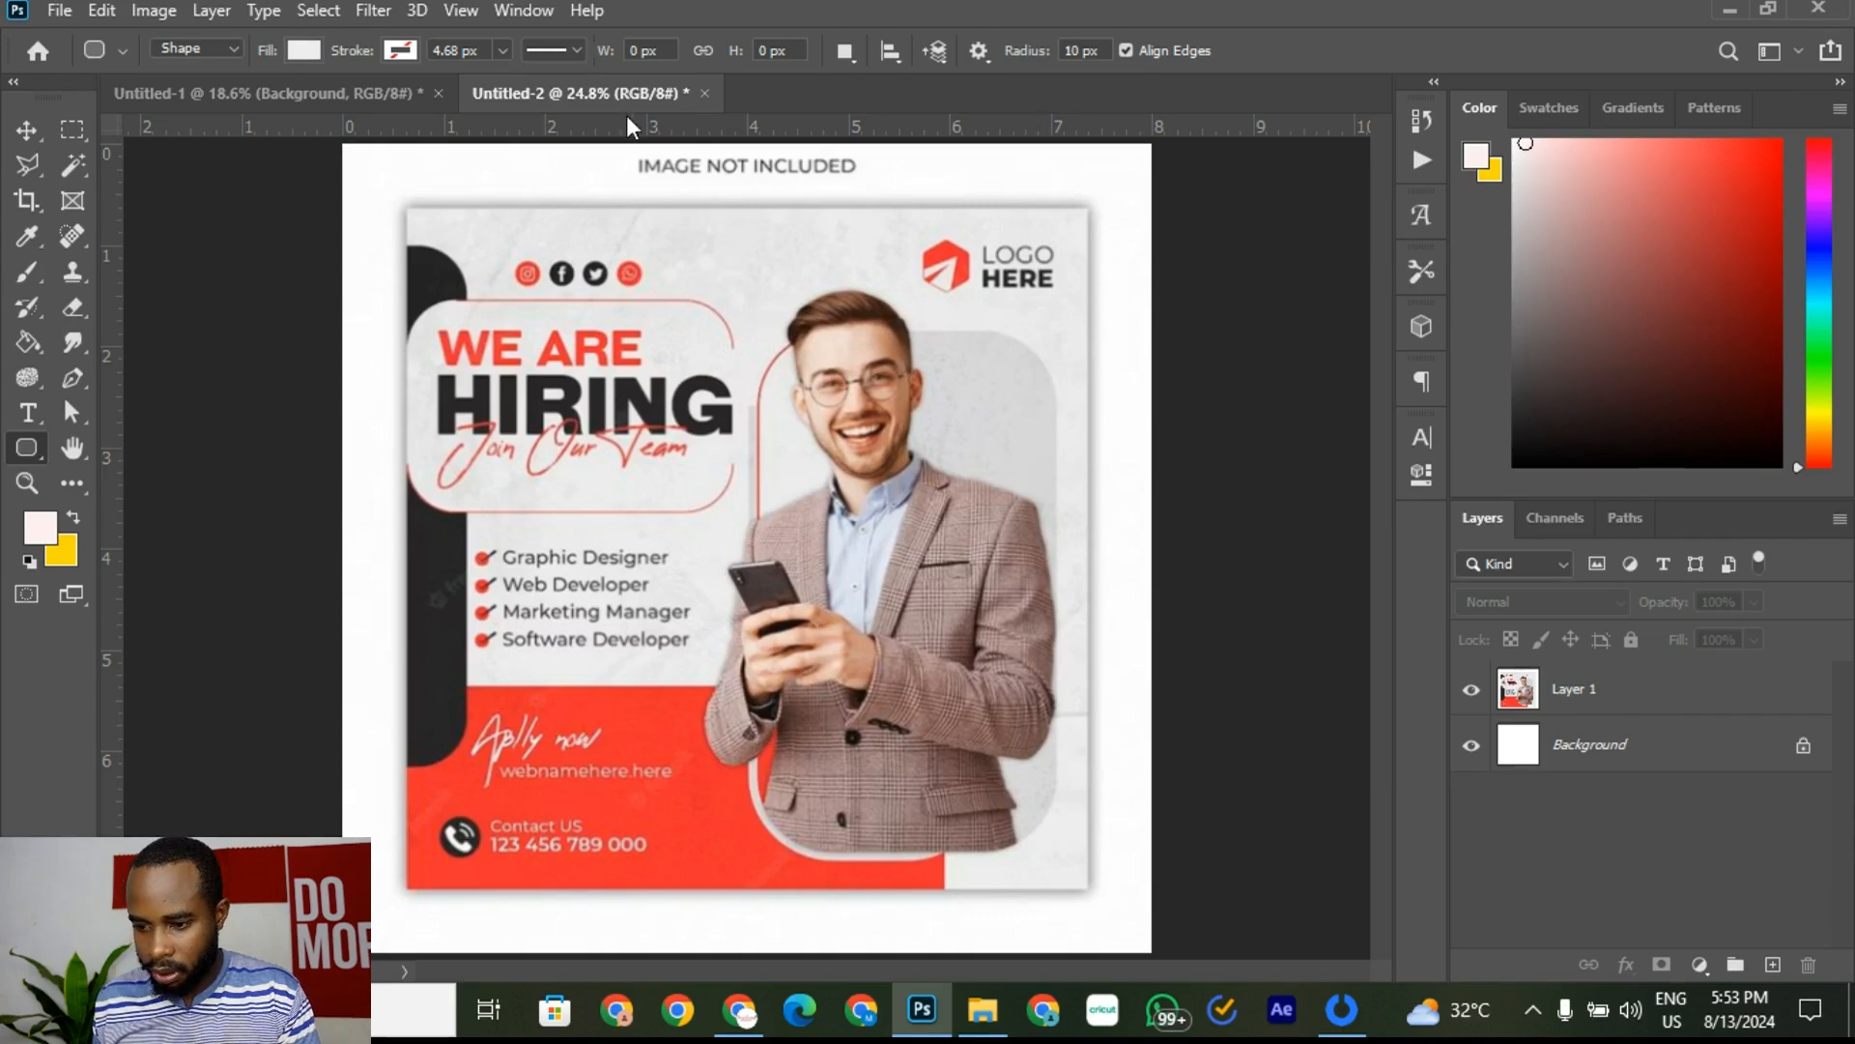
left_click(323, 95)
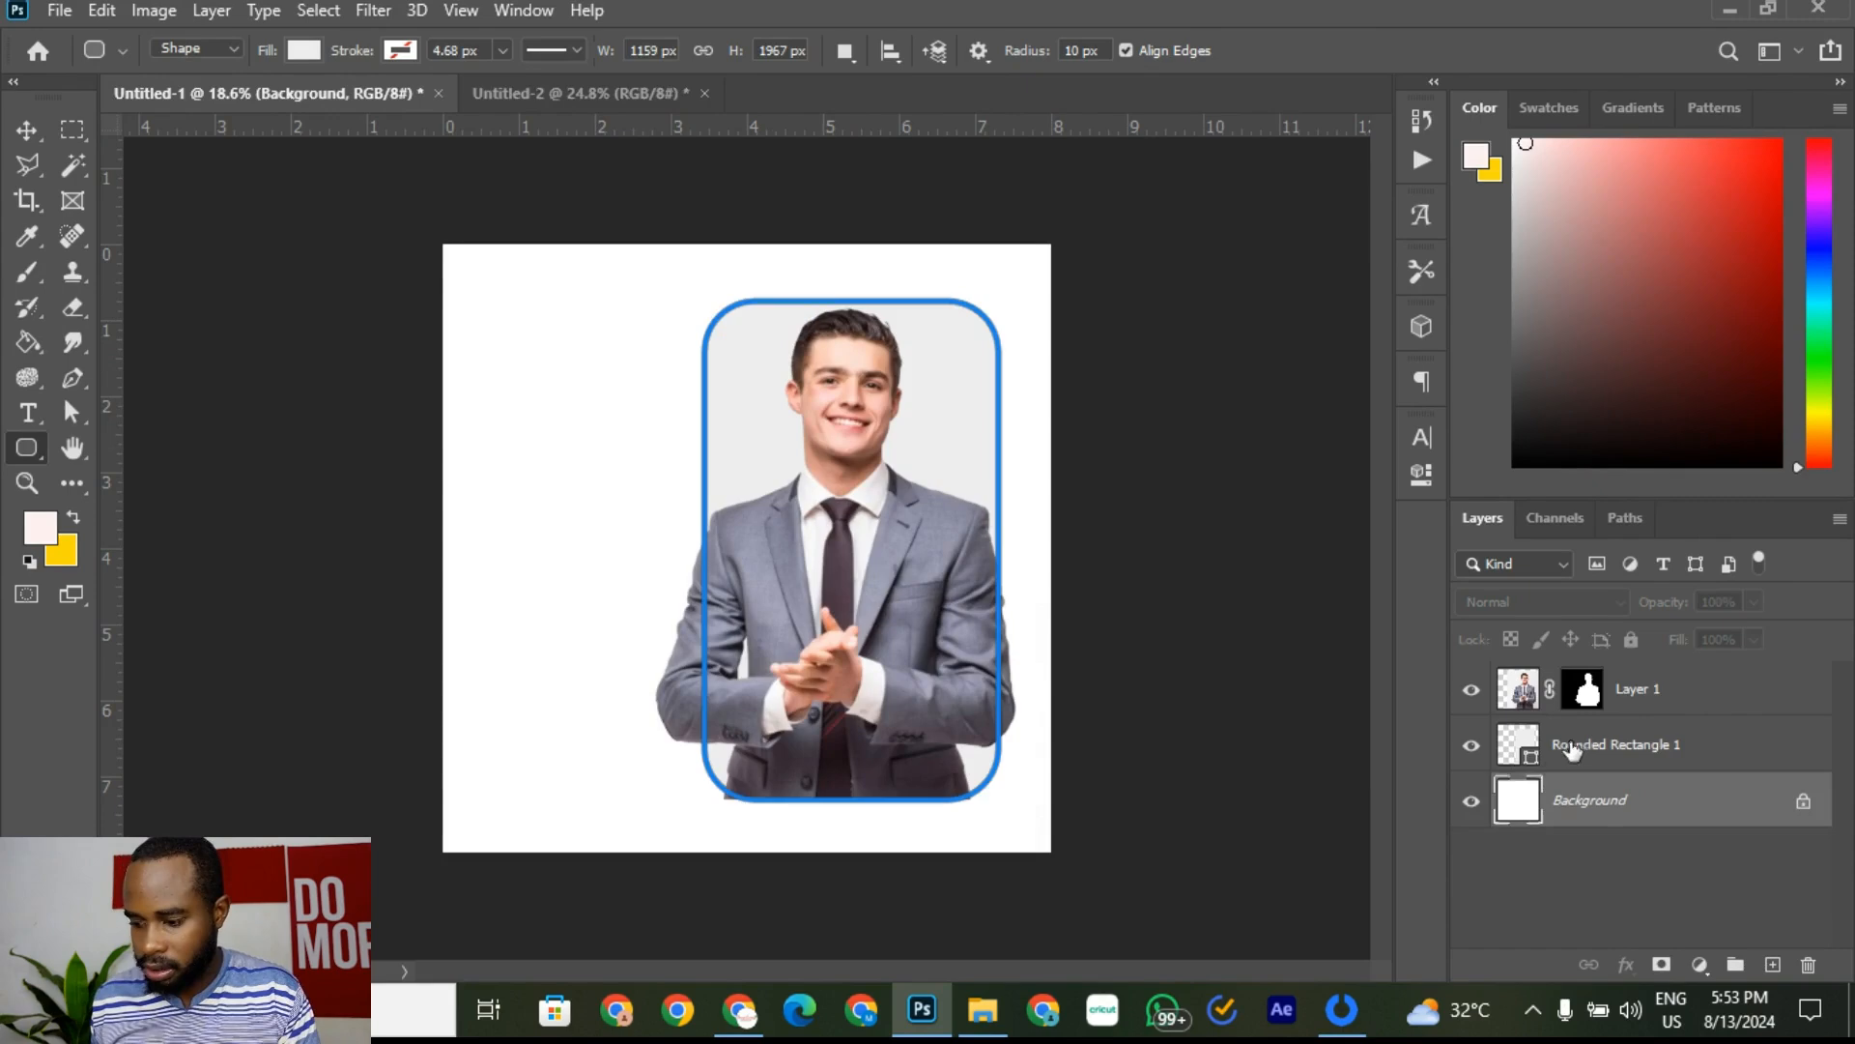
left_click(1544, 756)
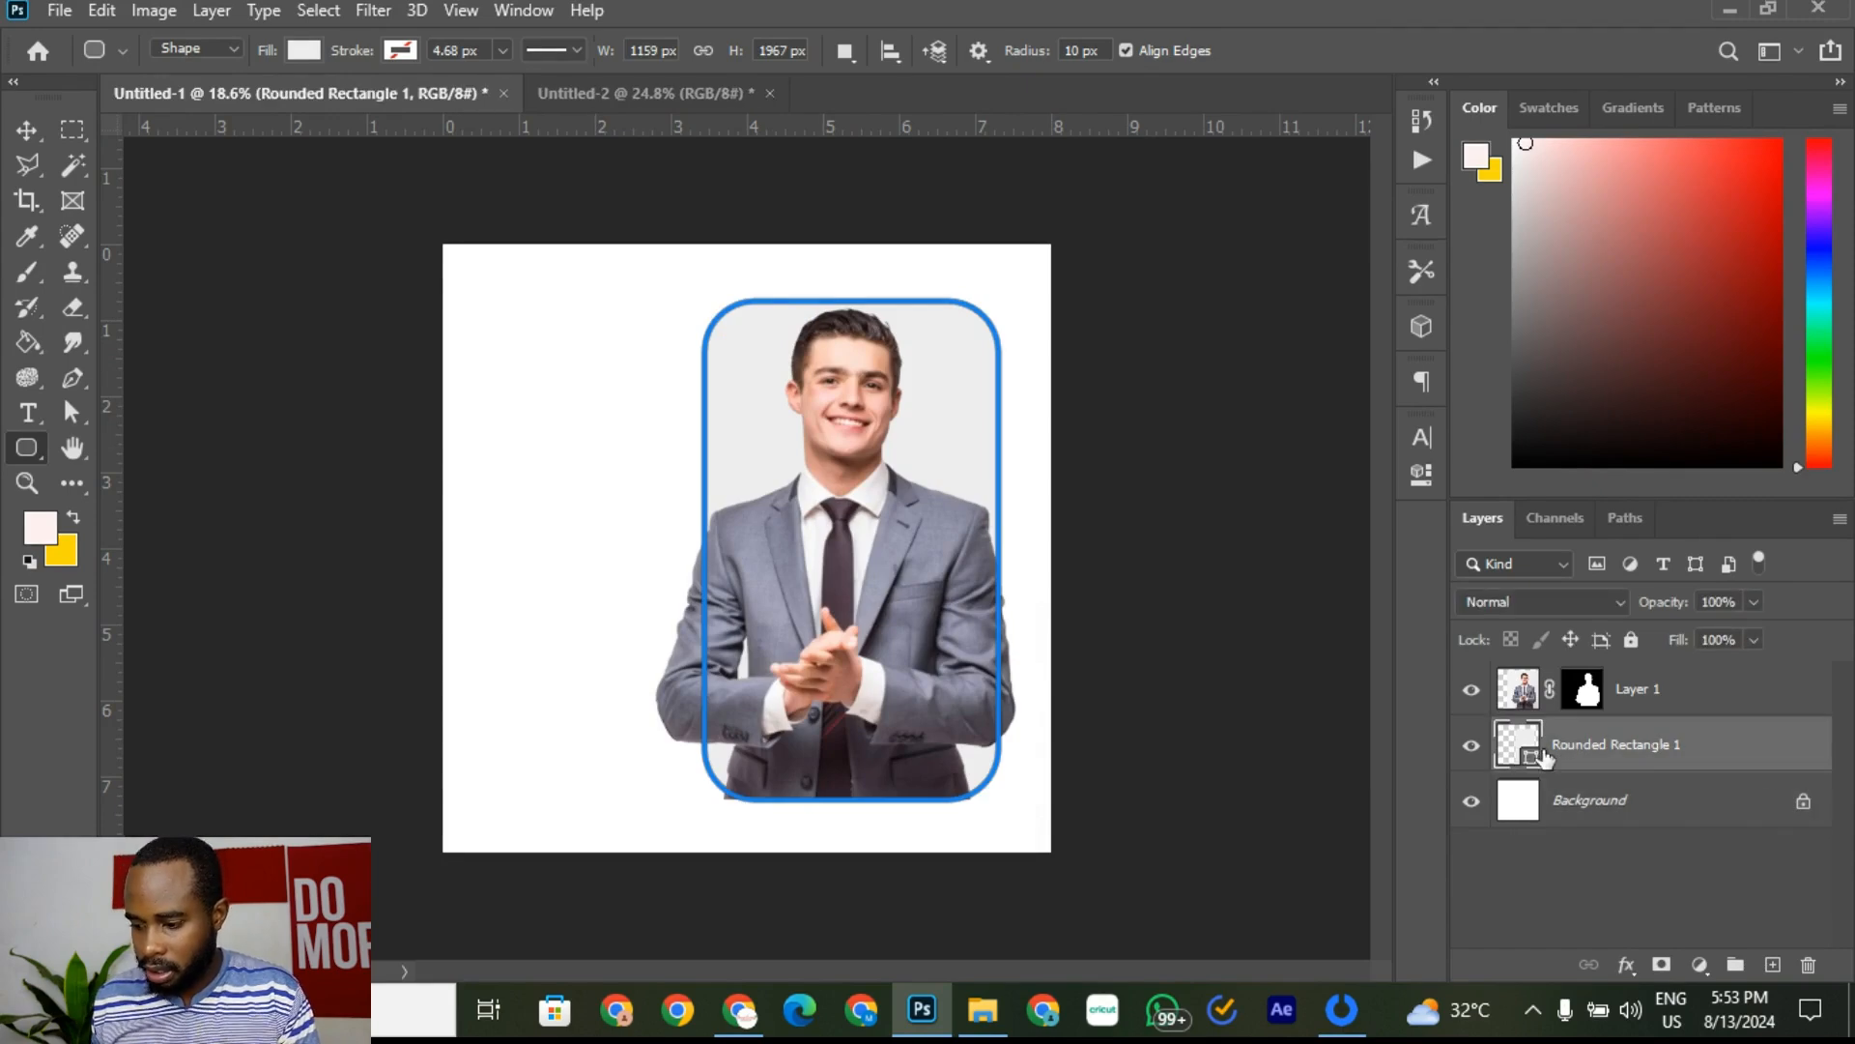
left_click(1423, 475)
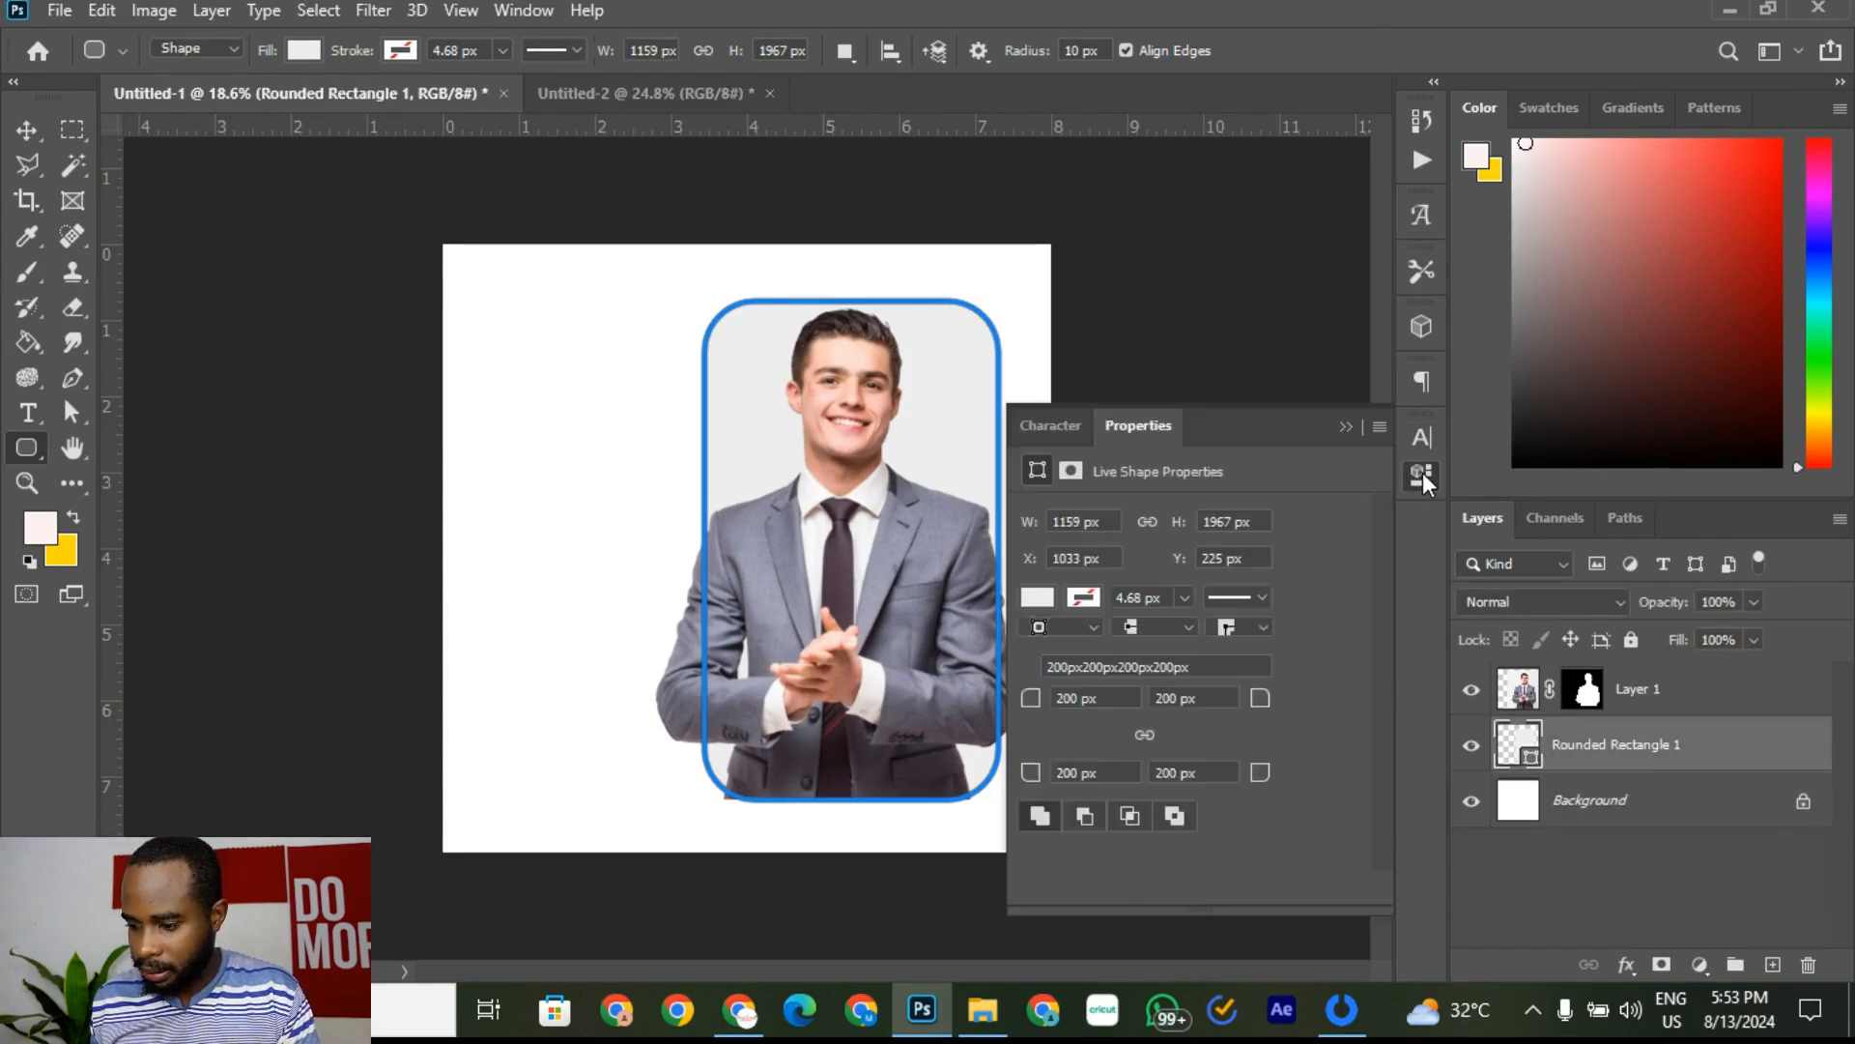
Step: Set all four corner radii of Rounded Rectangle 1 to 300 px
left_click(1107, 697)
type("300")
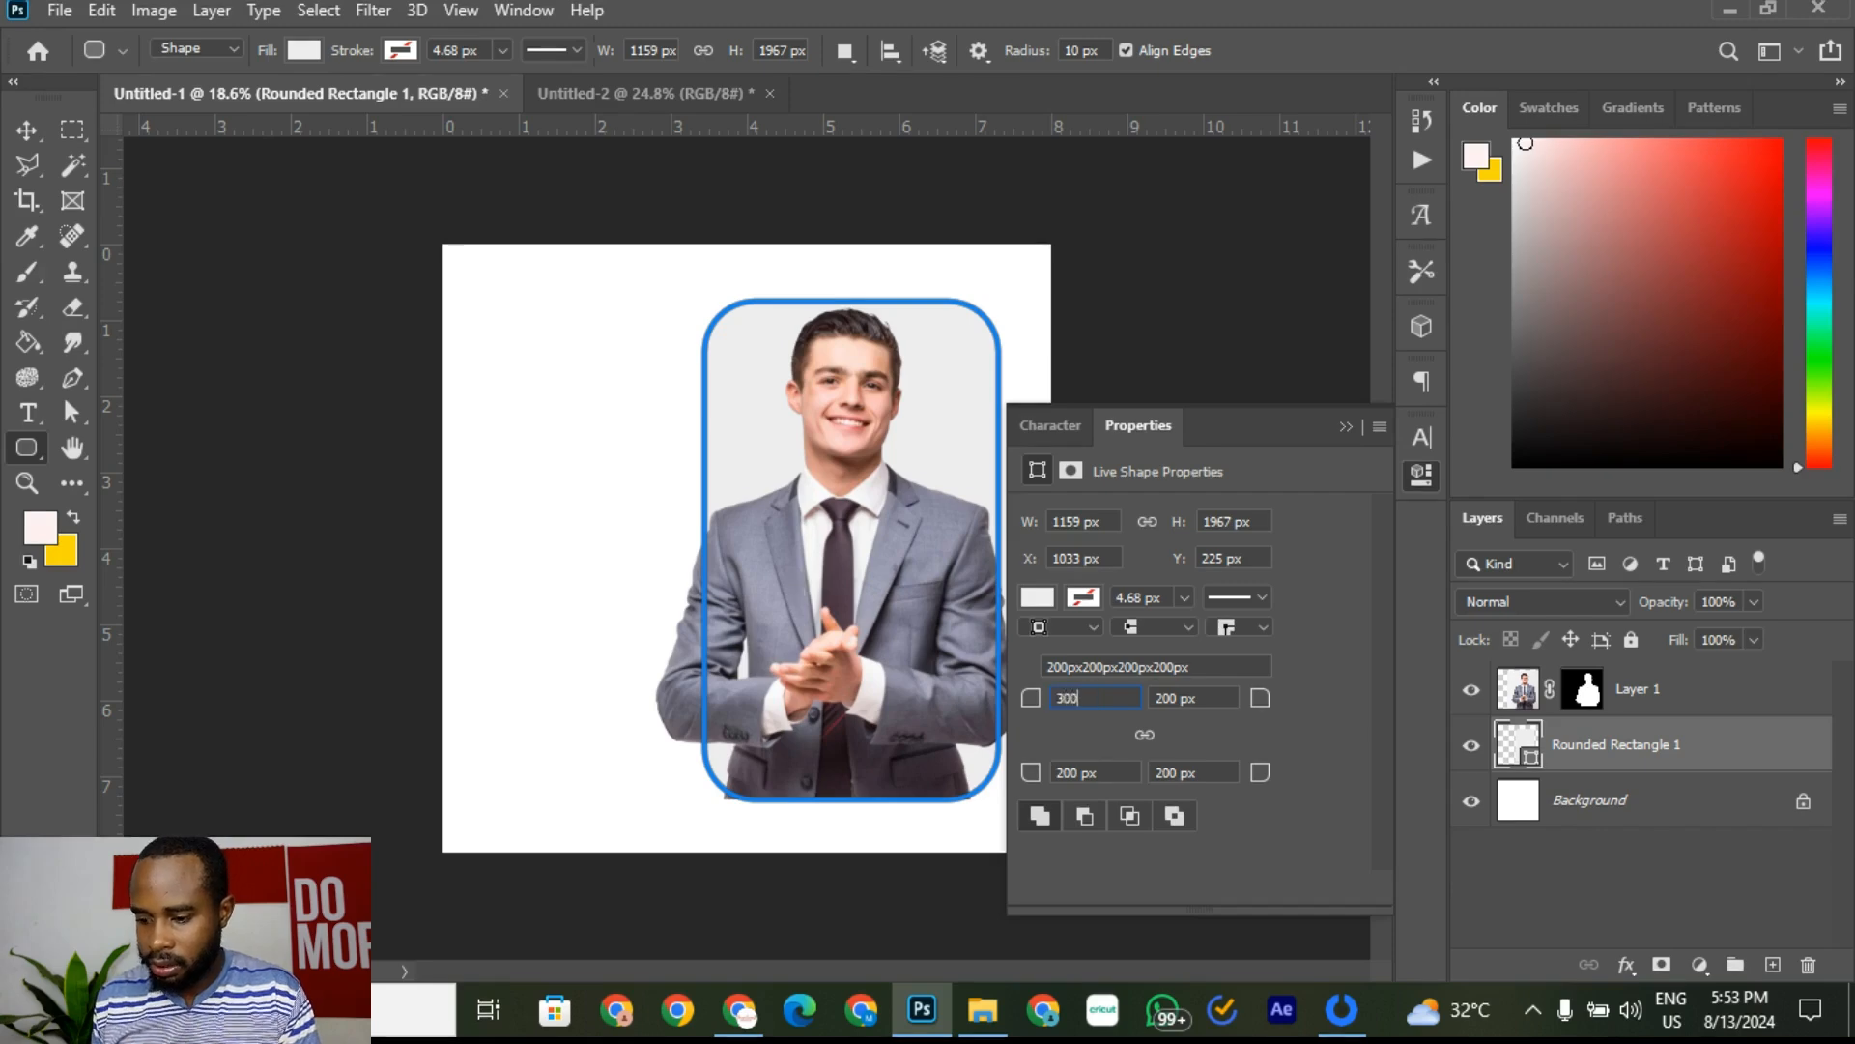
left_click(1235, 700)
left_click_drag(1229, 700, 1089, 697)
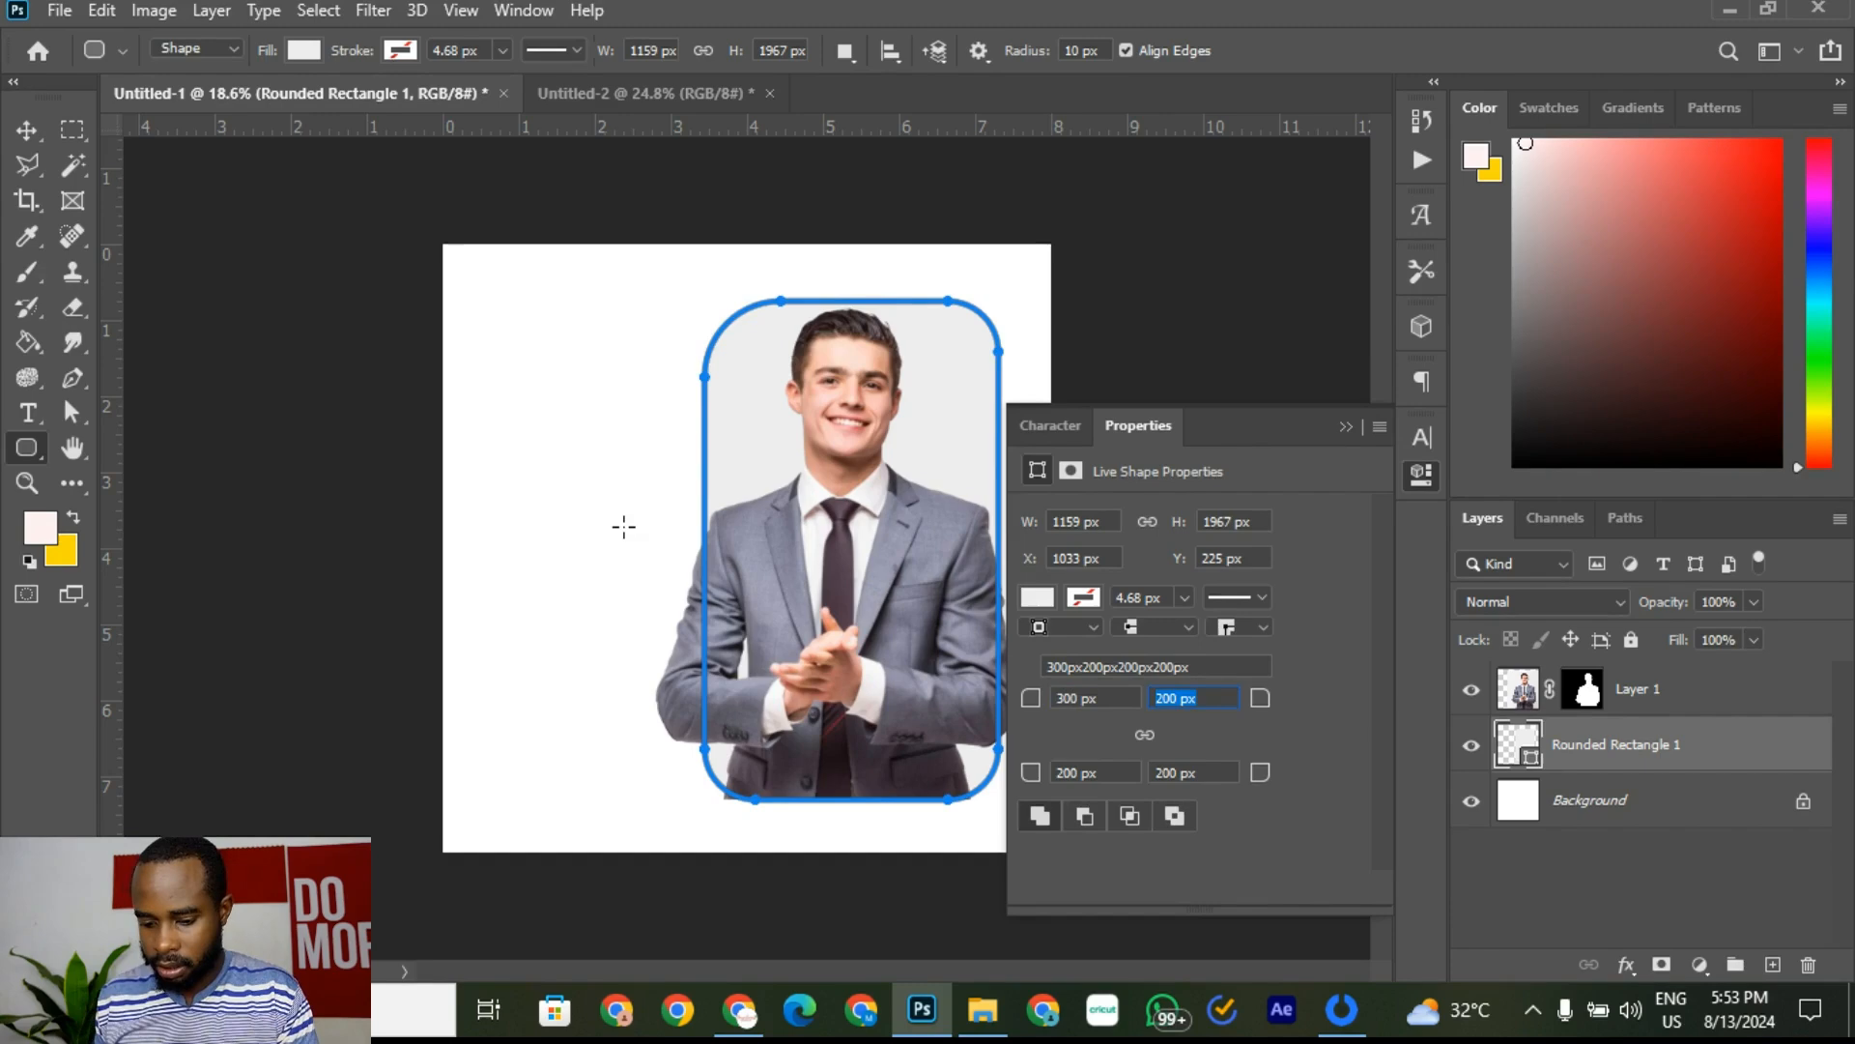
type("30")
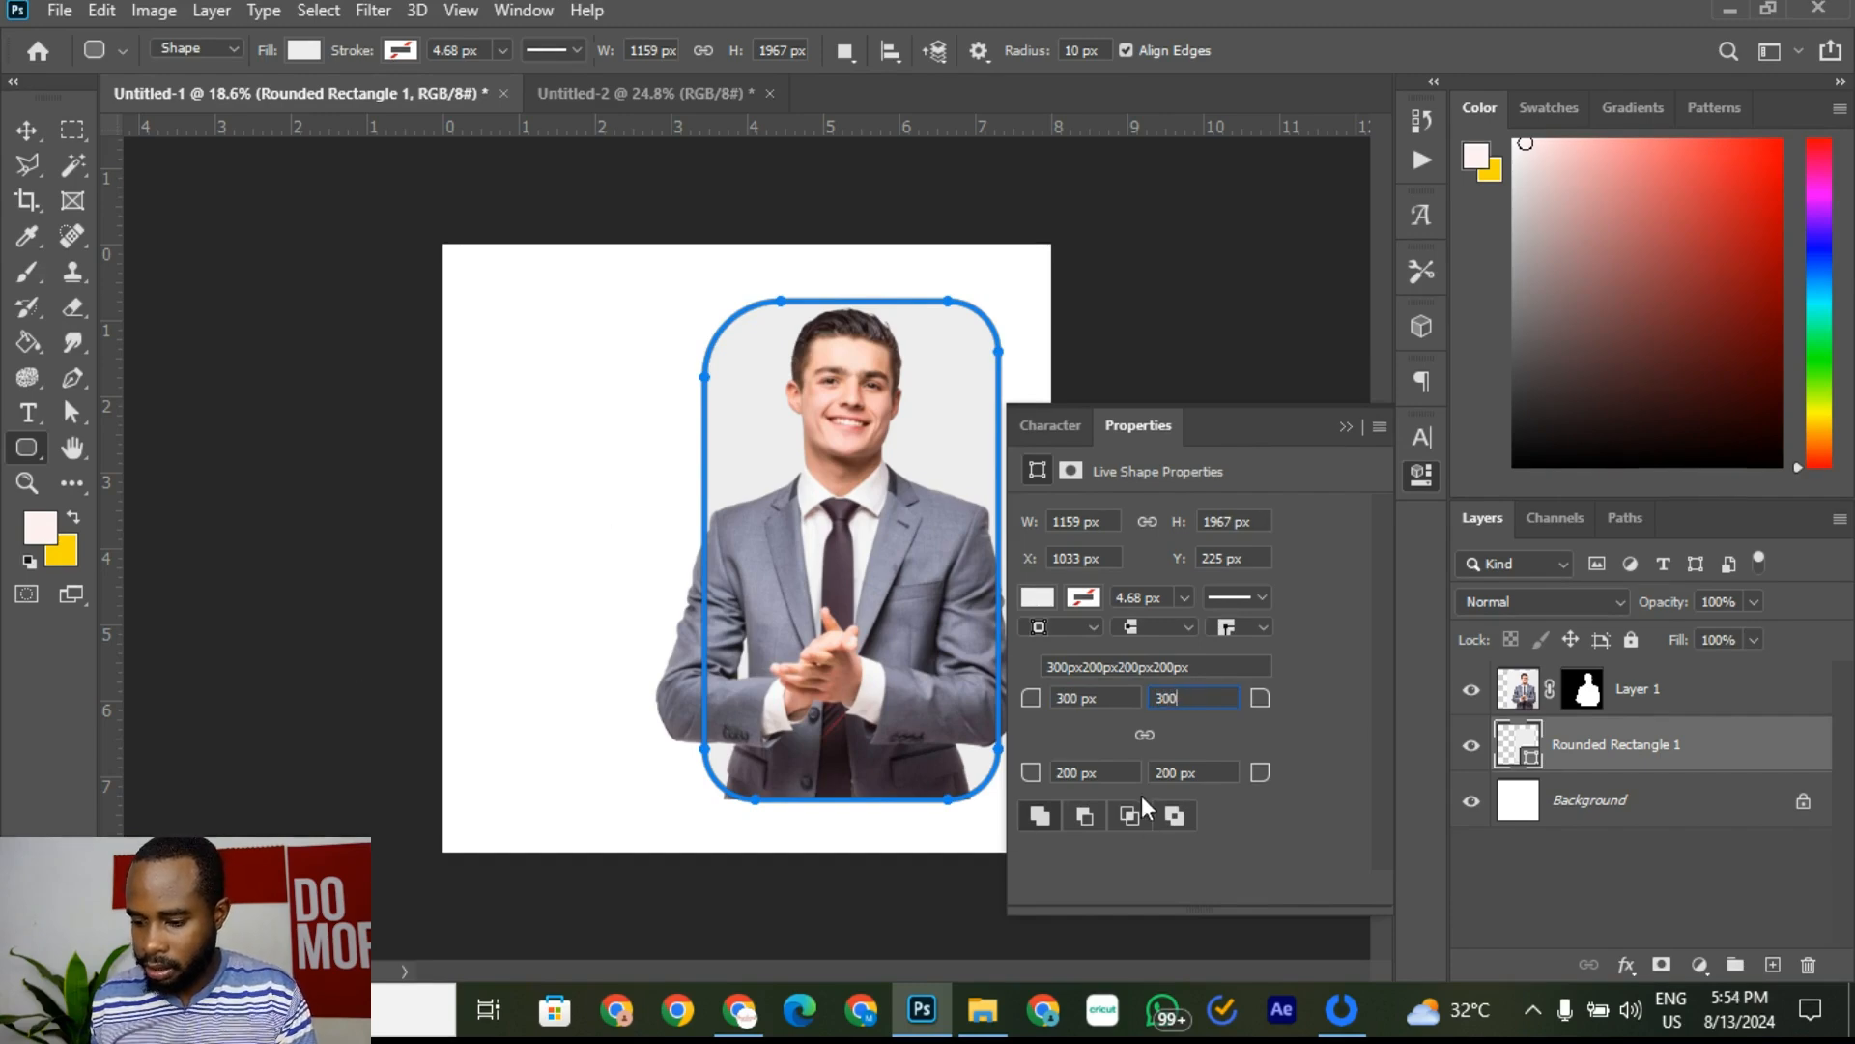
left_click_drag(1137, 777, 890, 757)
type("300")
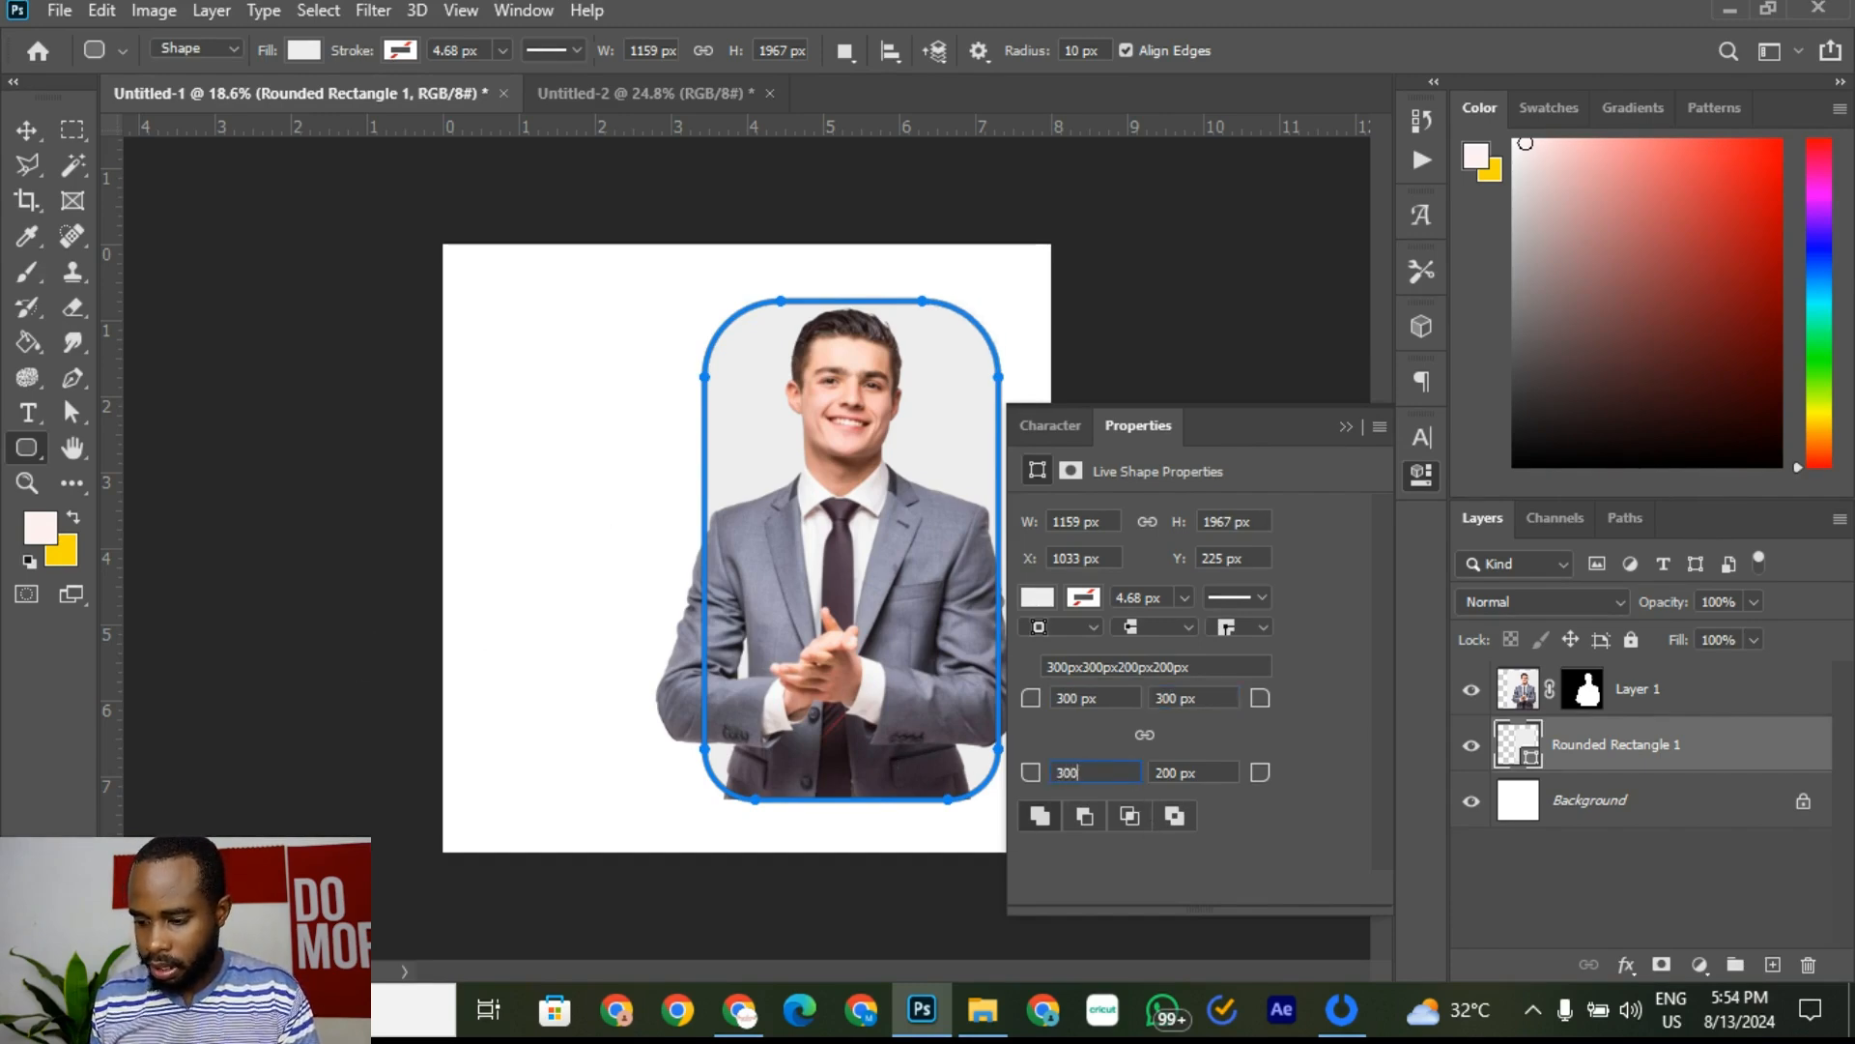
key("Return")
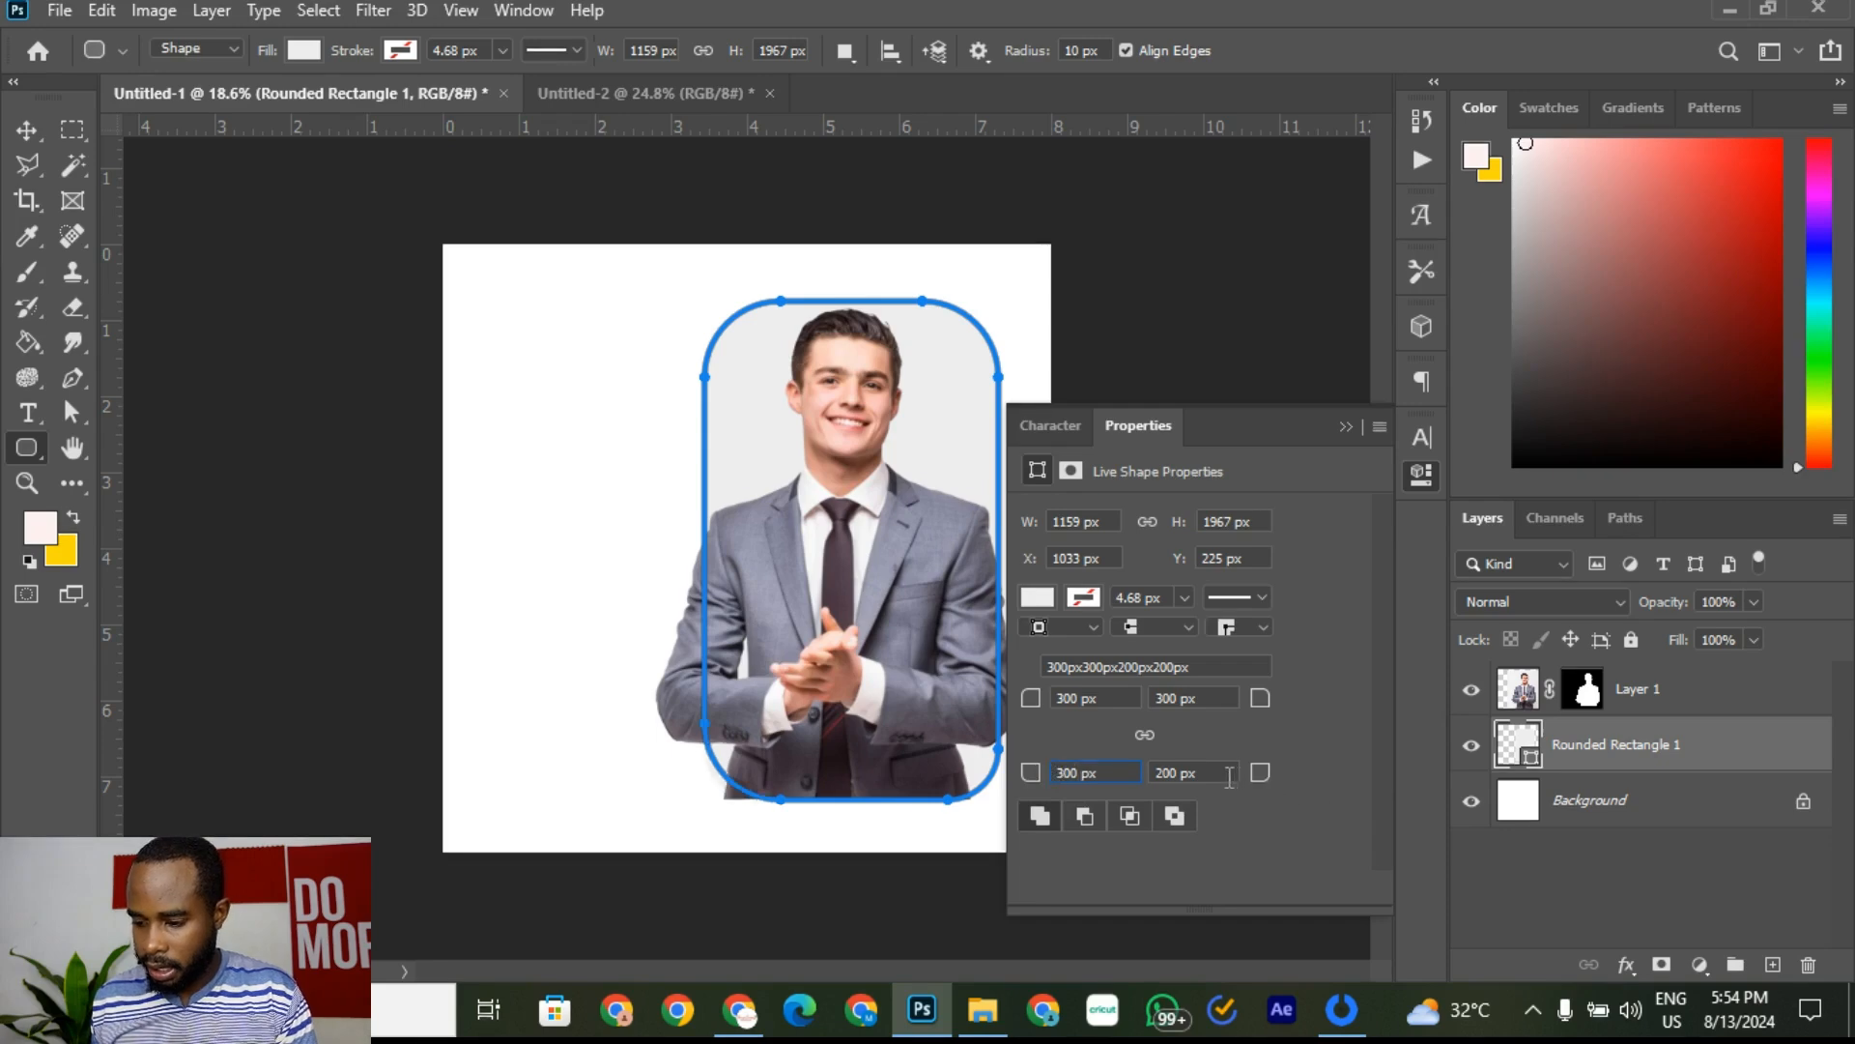
left_click_drag(1229, 778, 716, 775)
type("30")
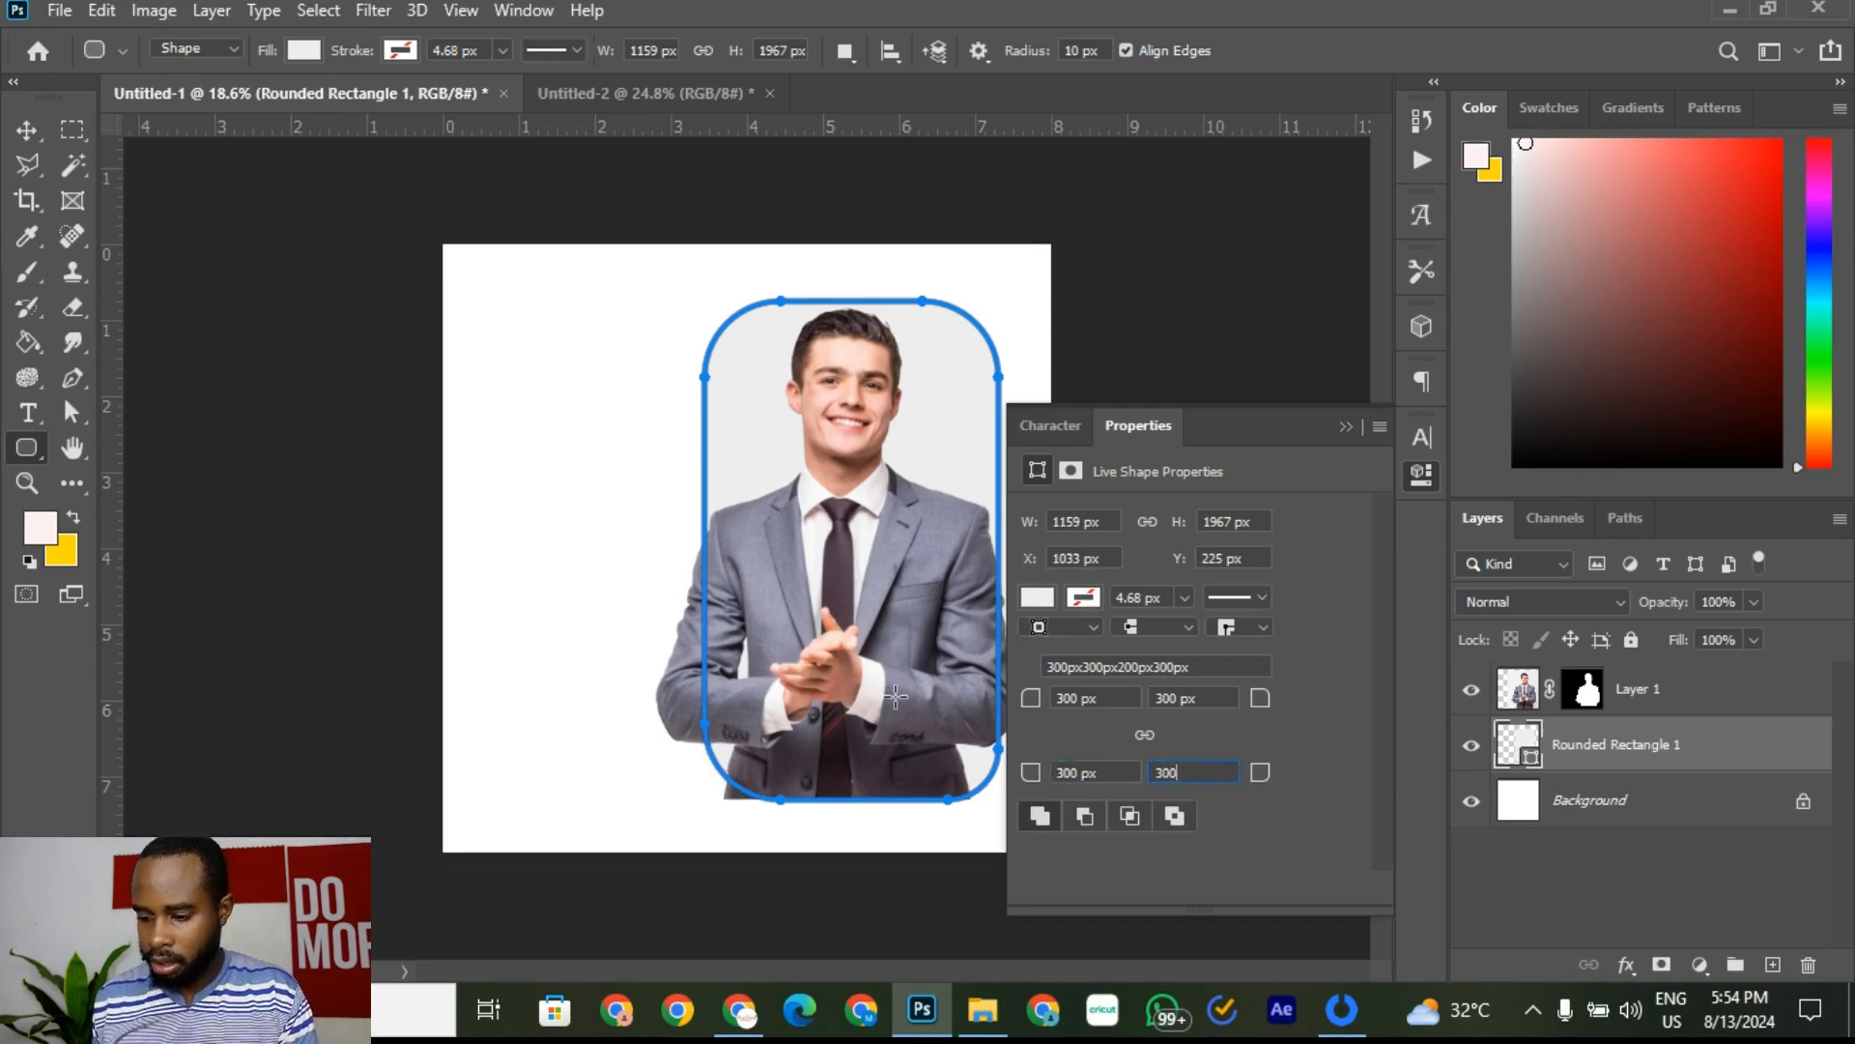
type("0")
left_click(1129, 773)
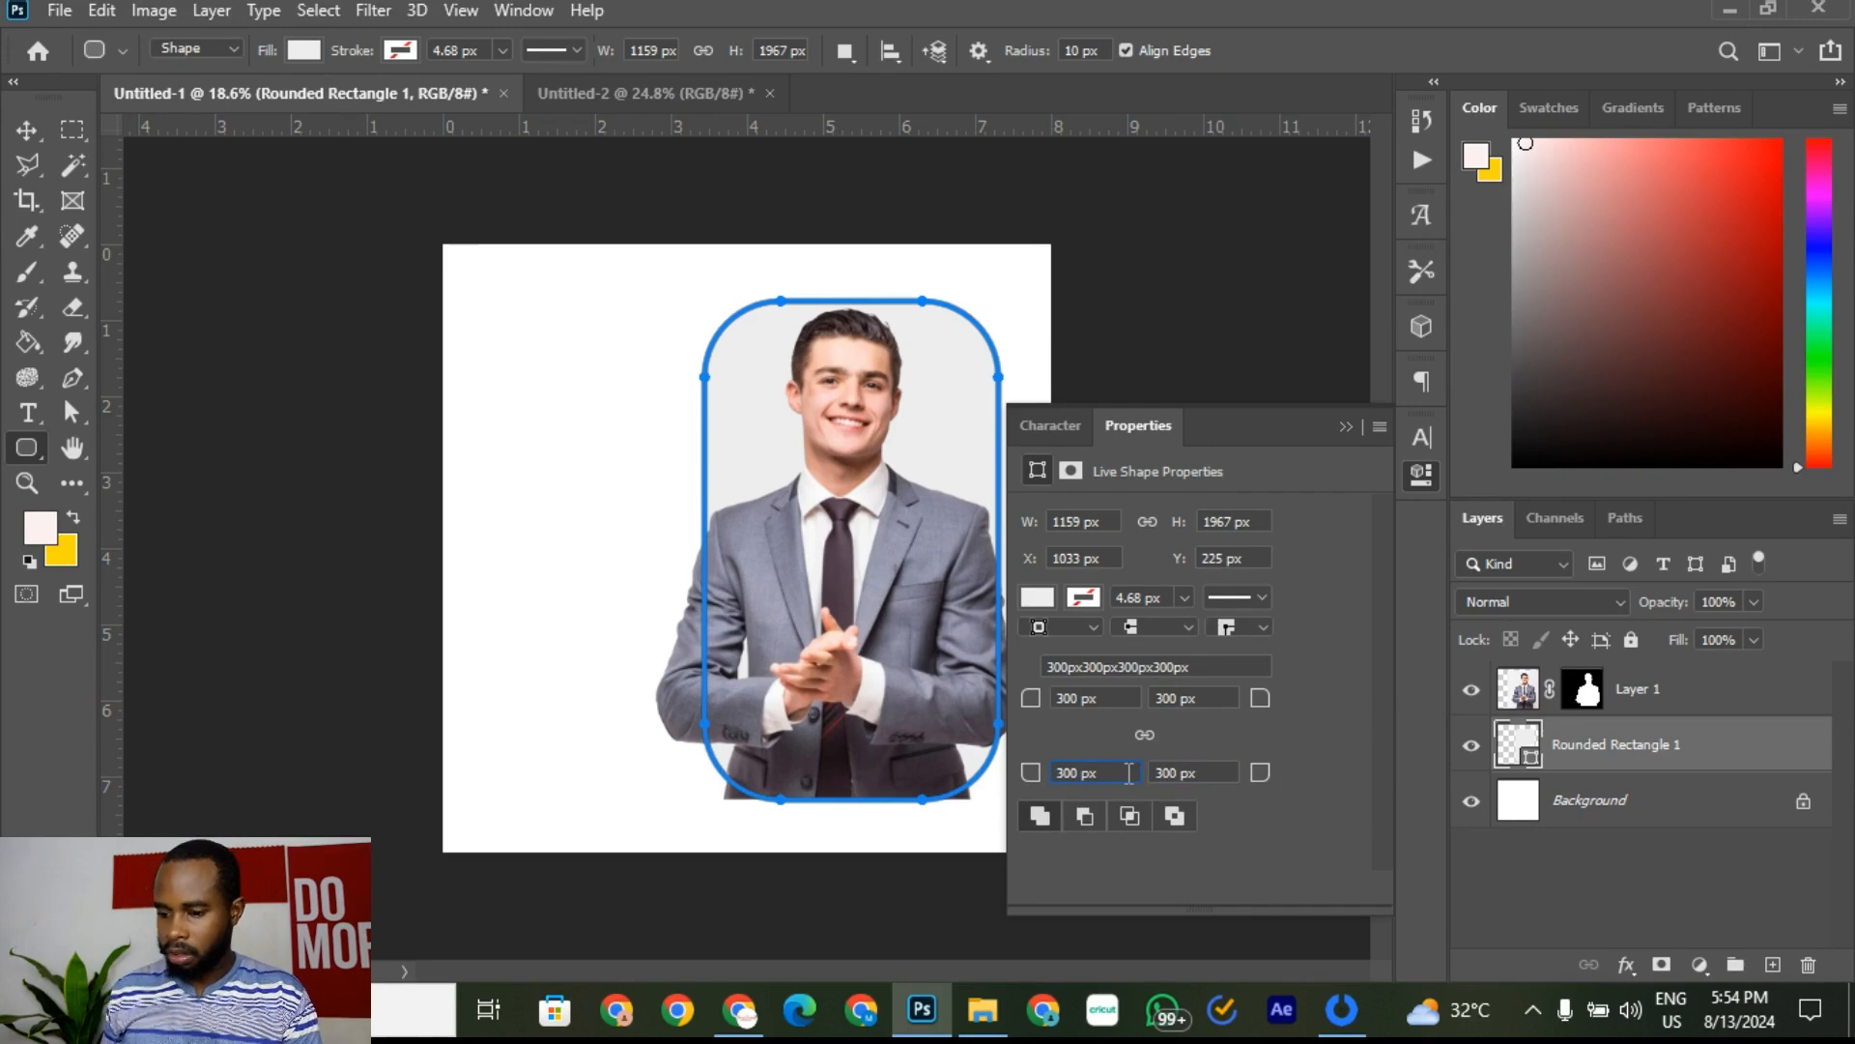
left_click(1344, 426)
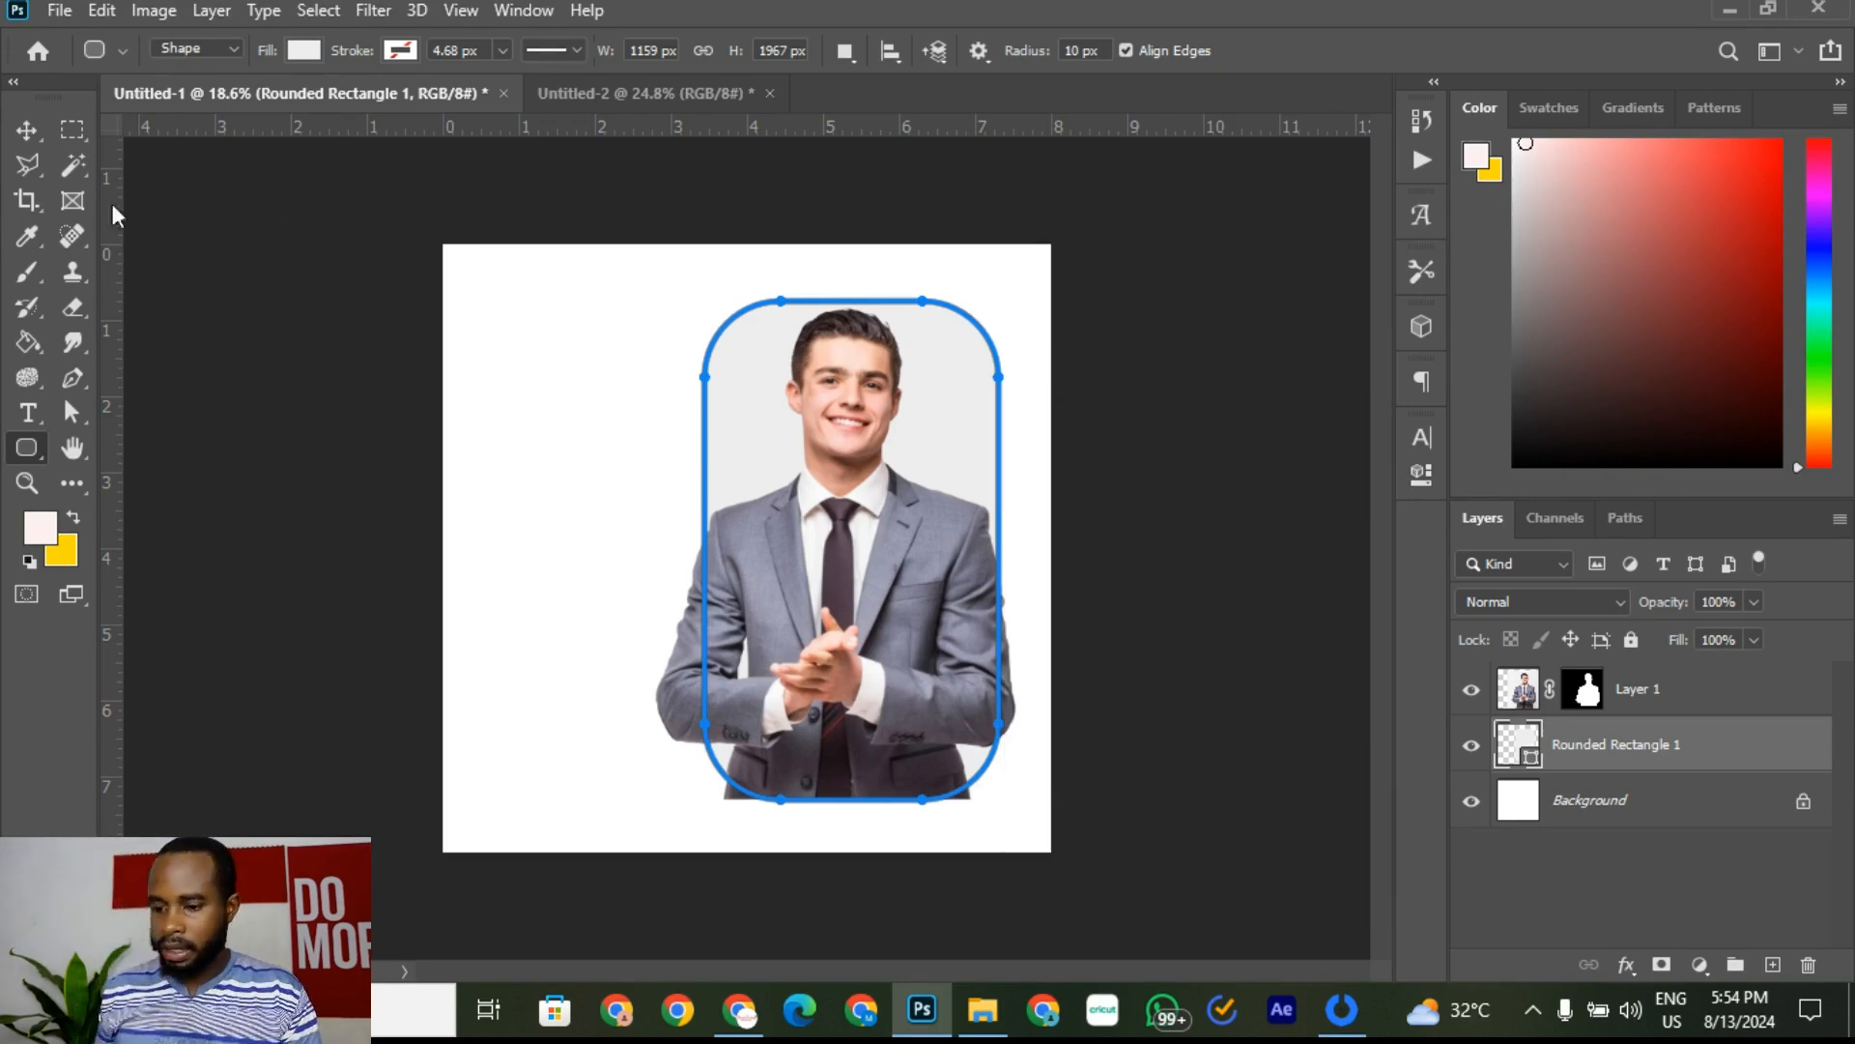
left_click(27, 128)
left_click(1119, 348)
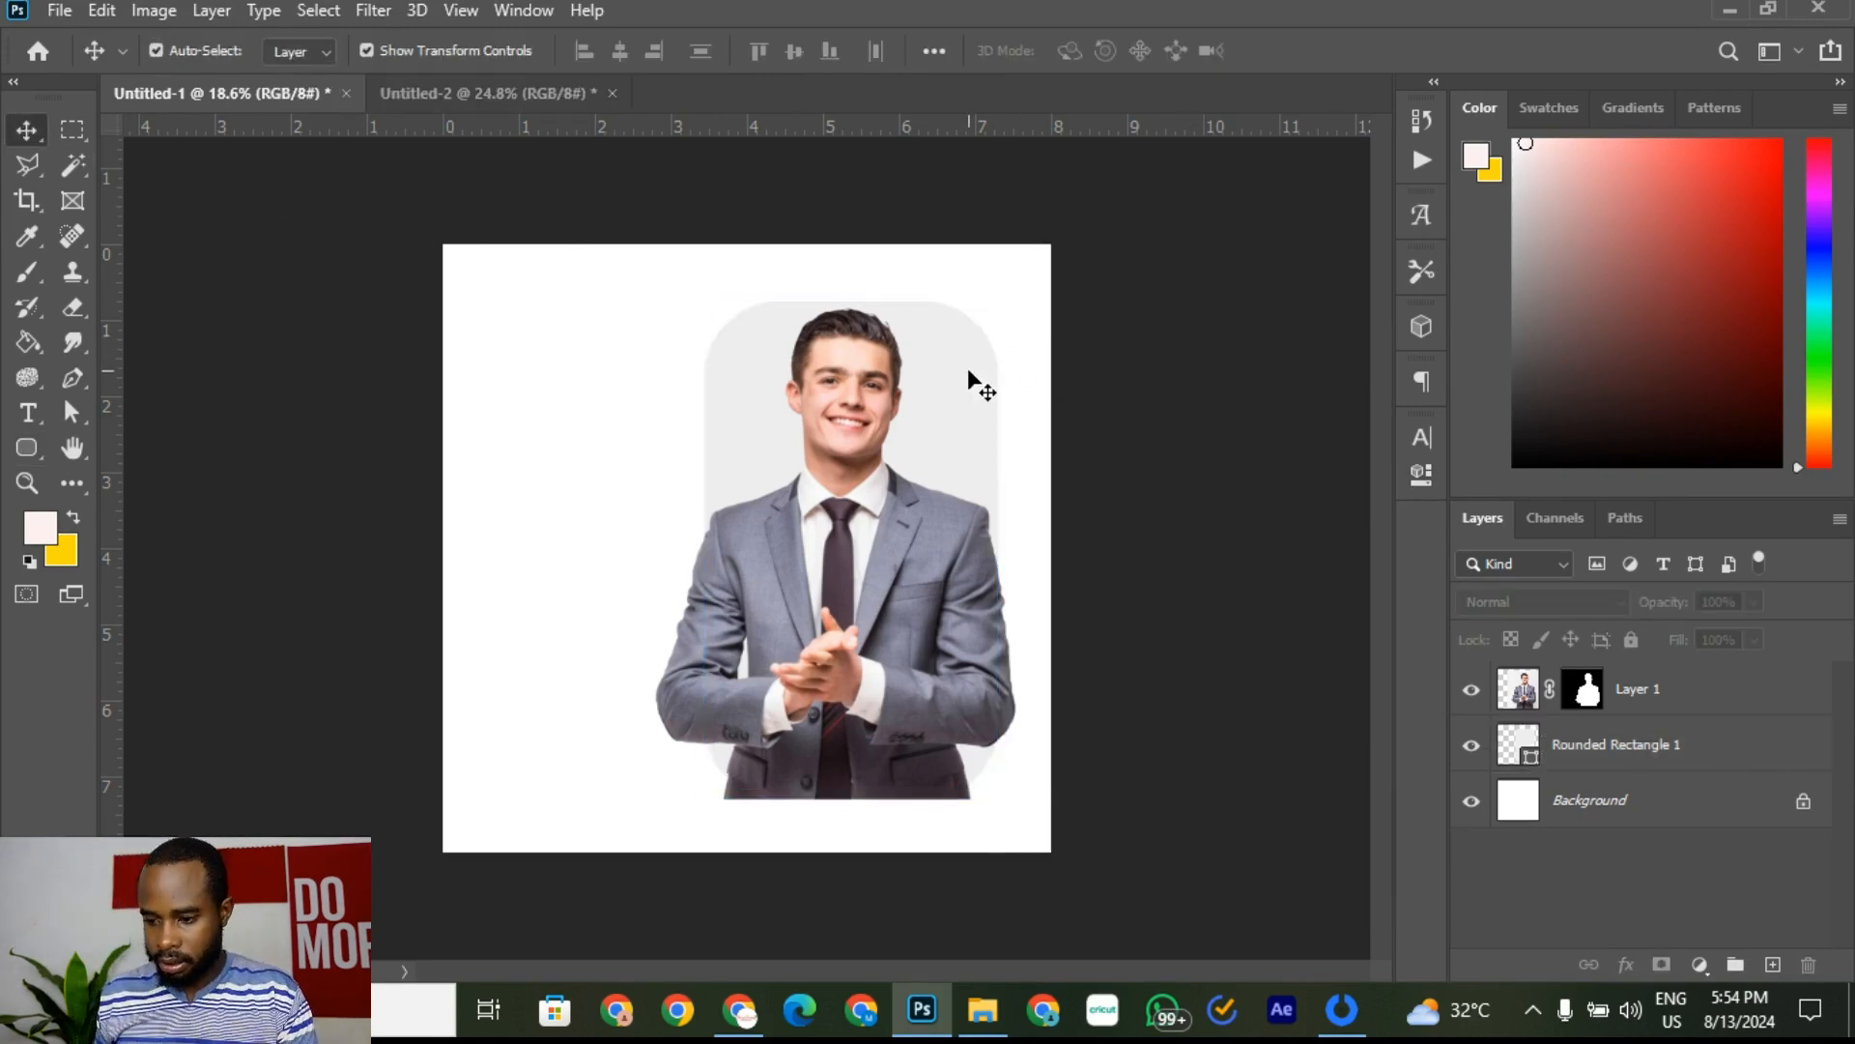
left_click(491, 96)
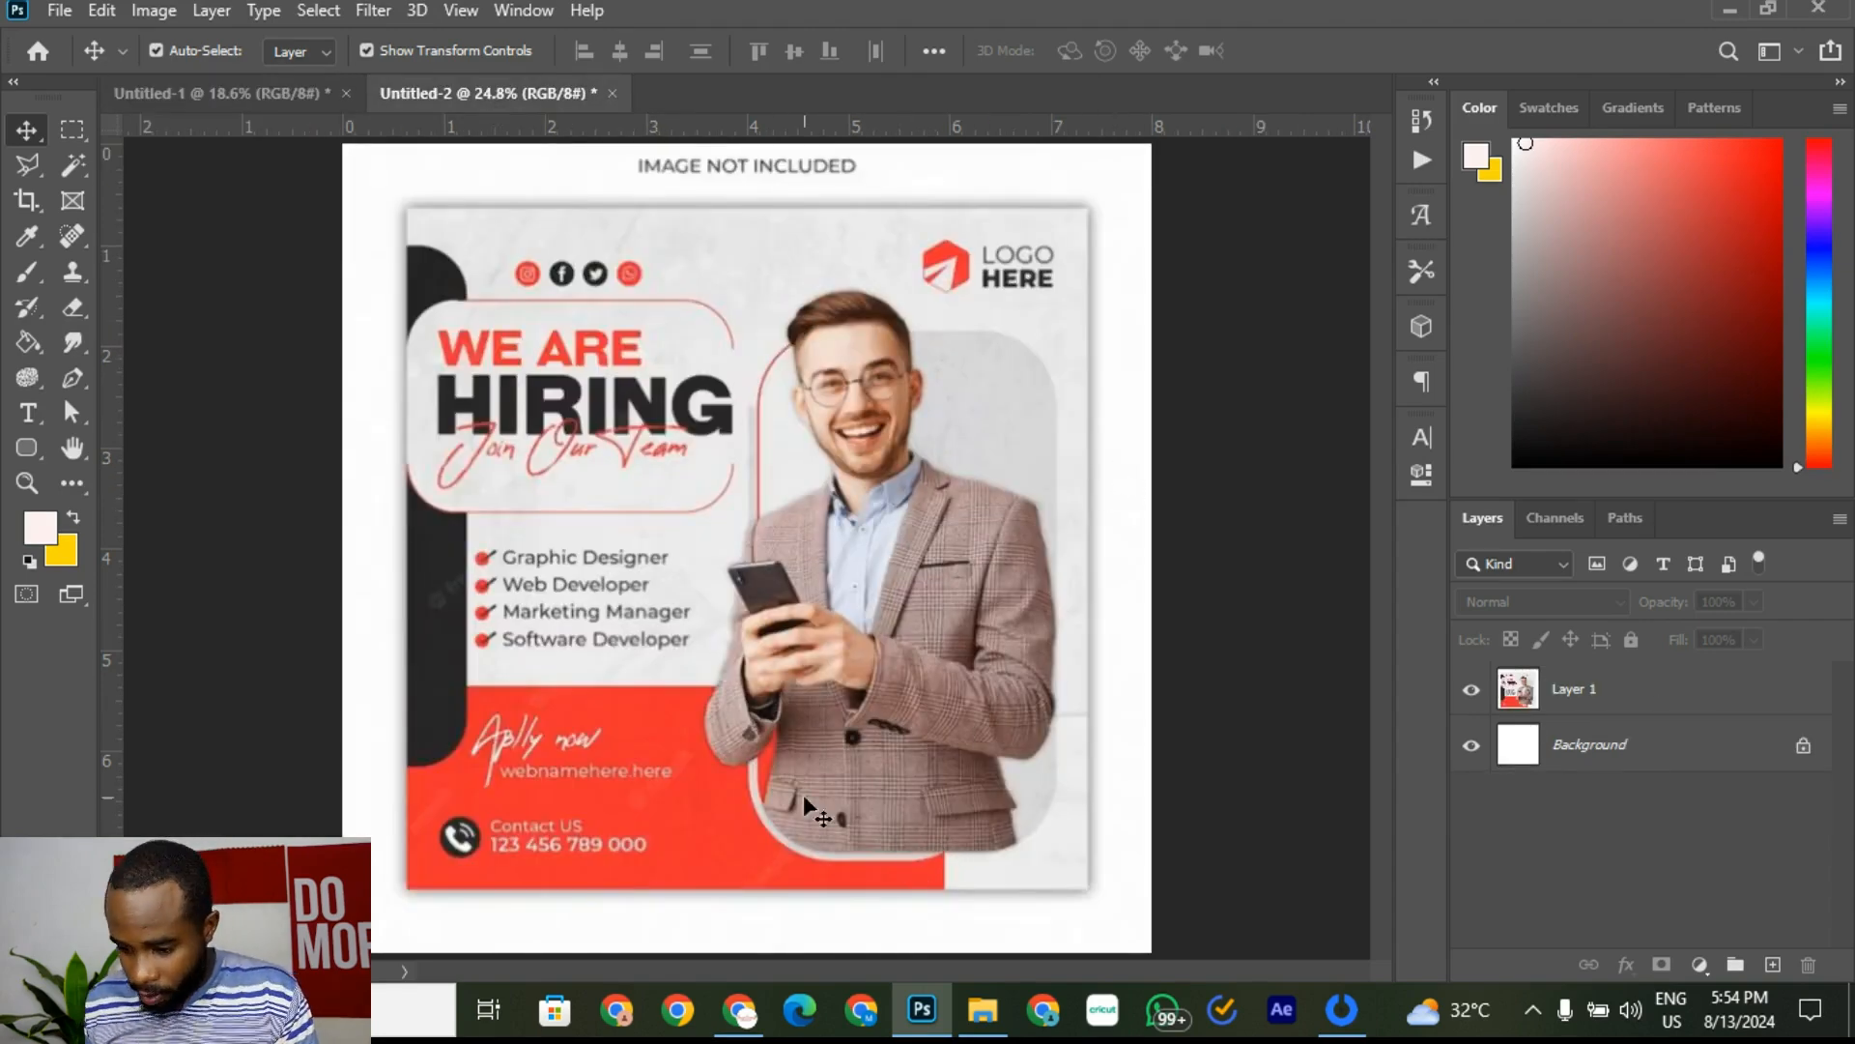
scroll(838, 778, "up", 2)
scroll(838, 778, "up", 4)
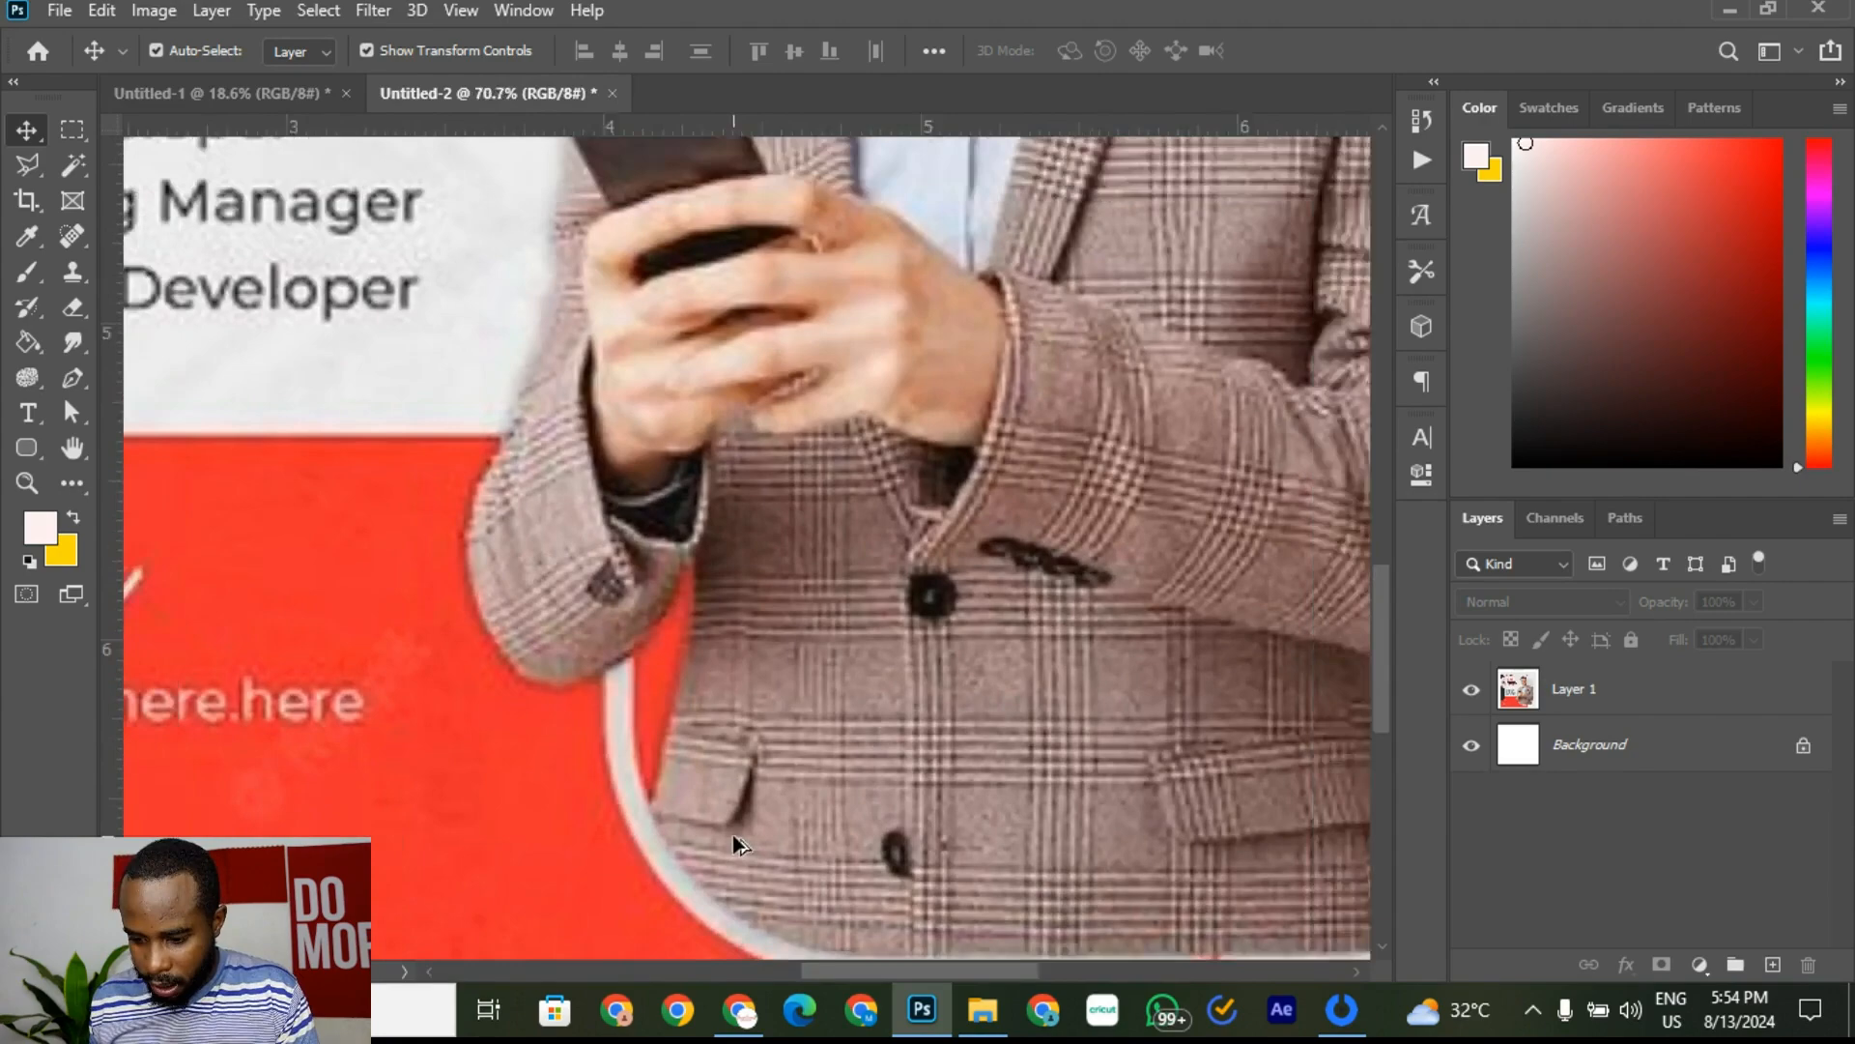
scroll(733, 833, "down", 4)
key("ctrl+0")
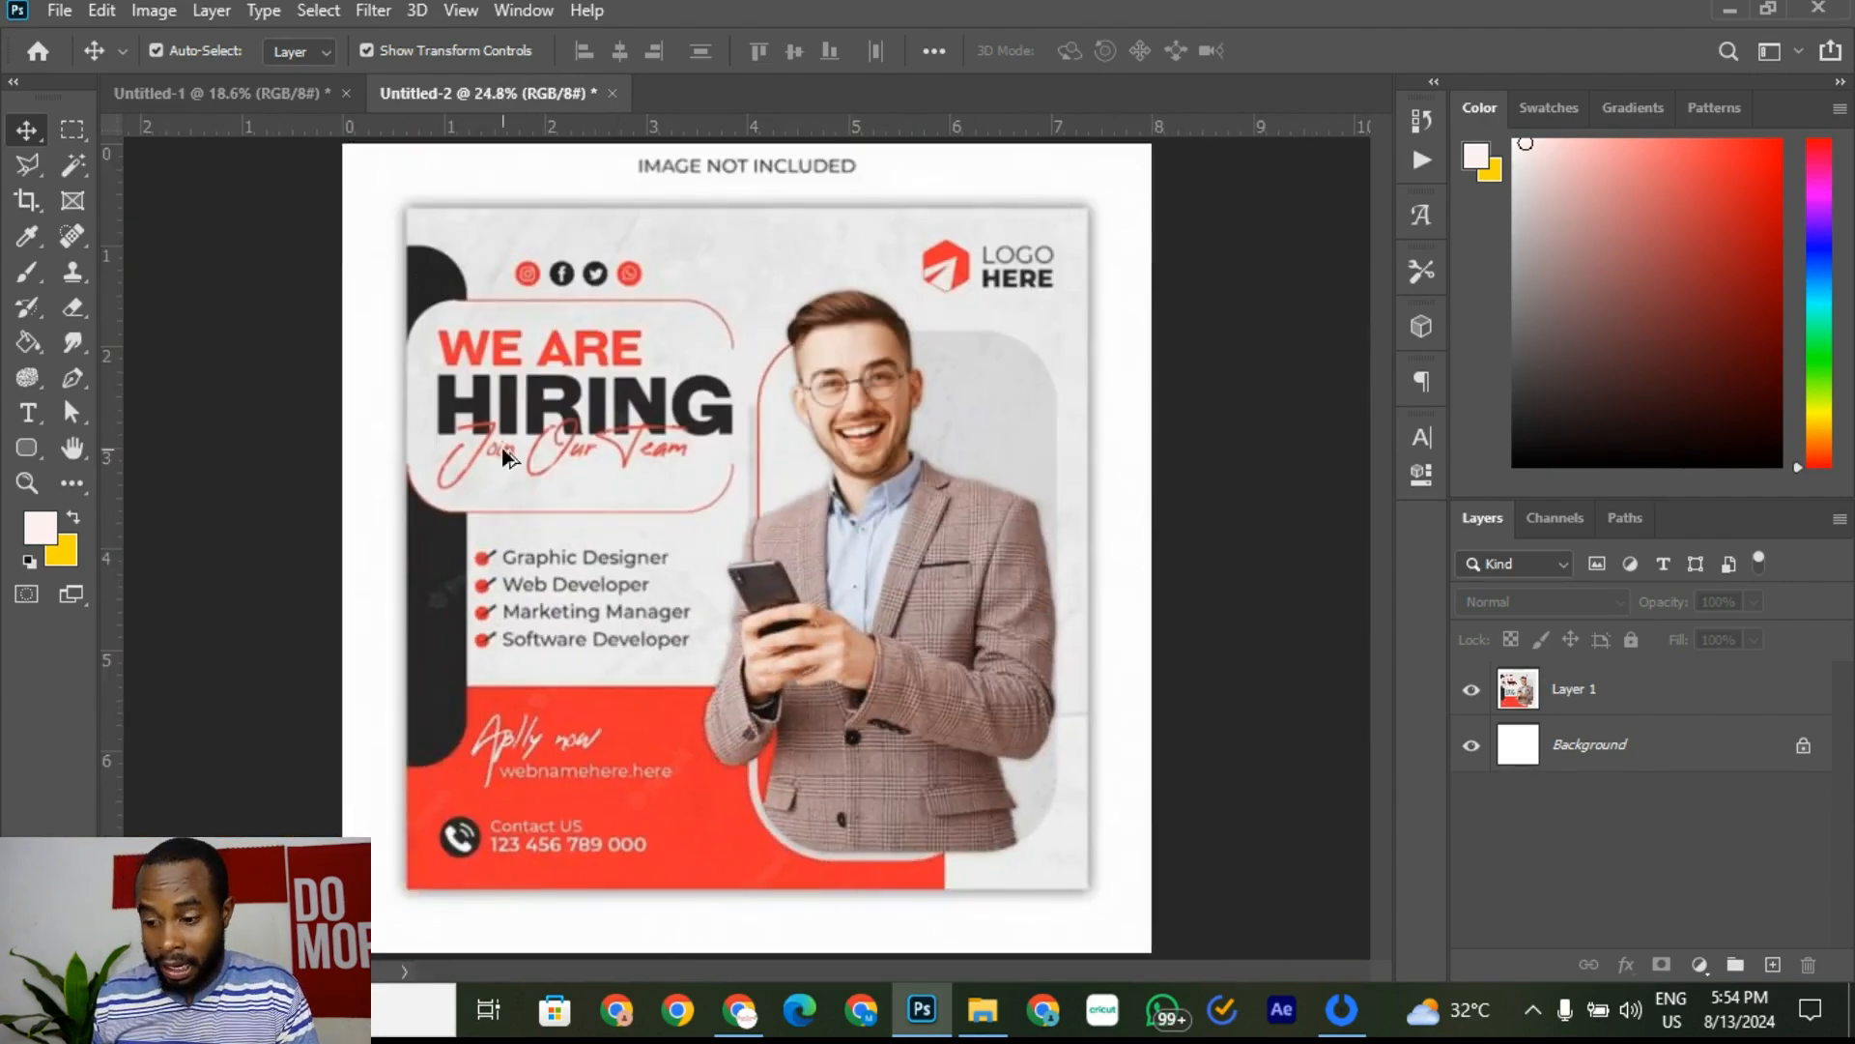
scroll(736, 869, "up", 5)
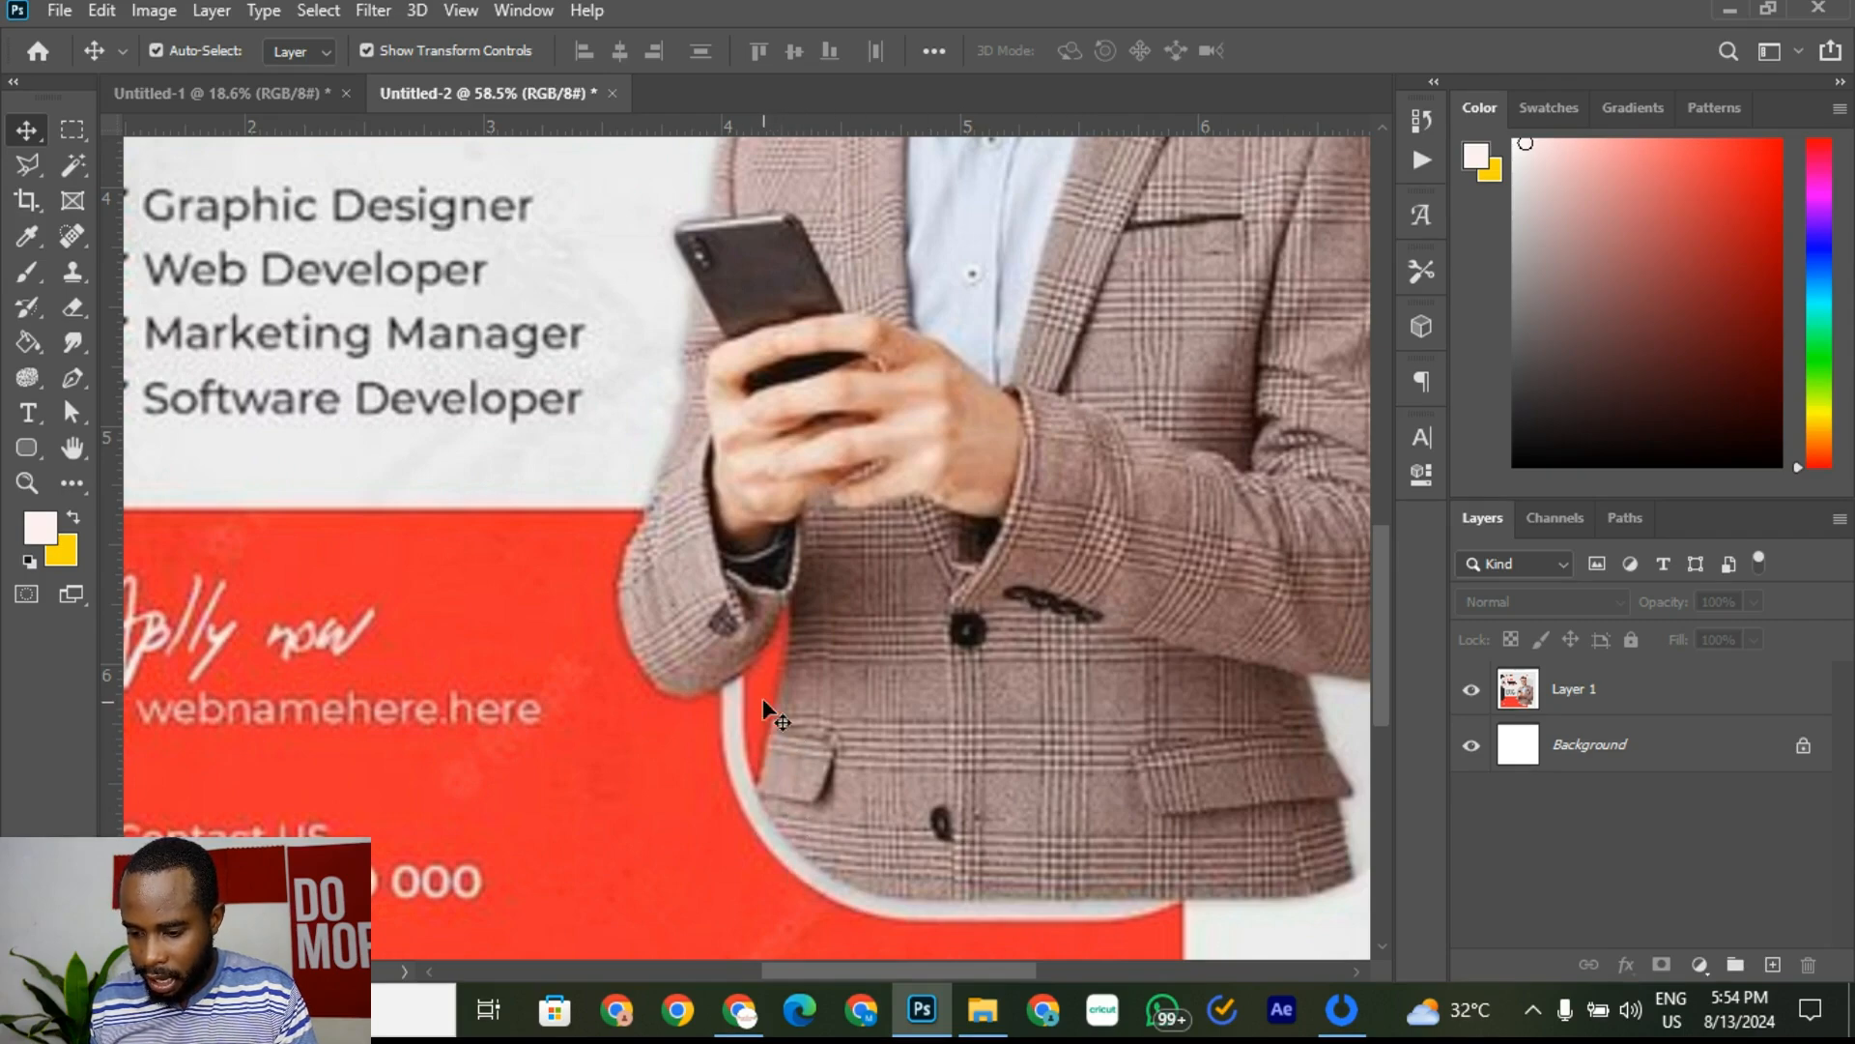
scroll(754, 715, "down", 4)
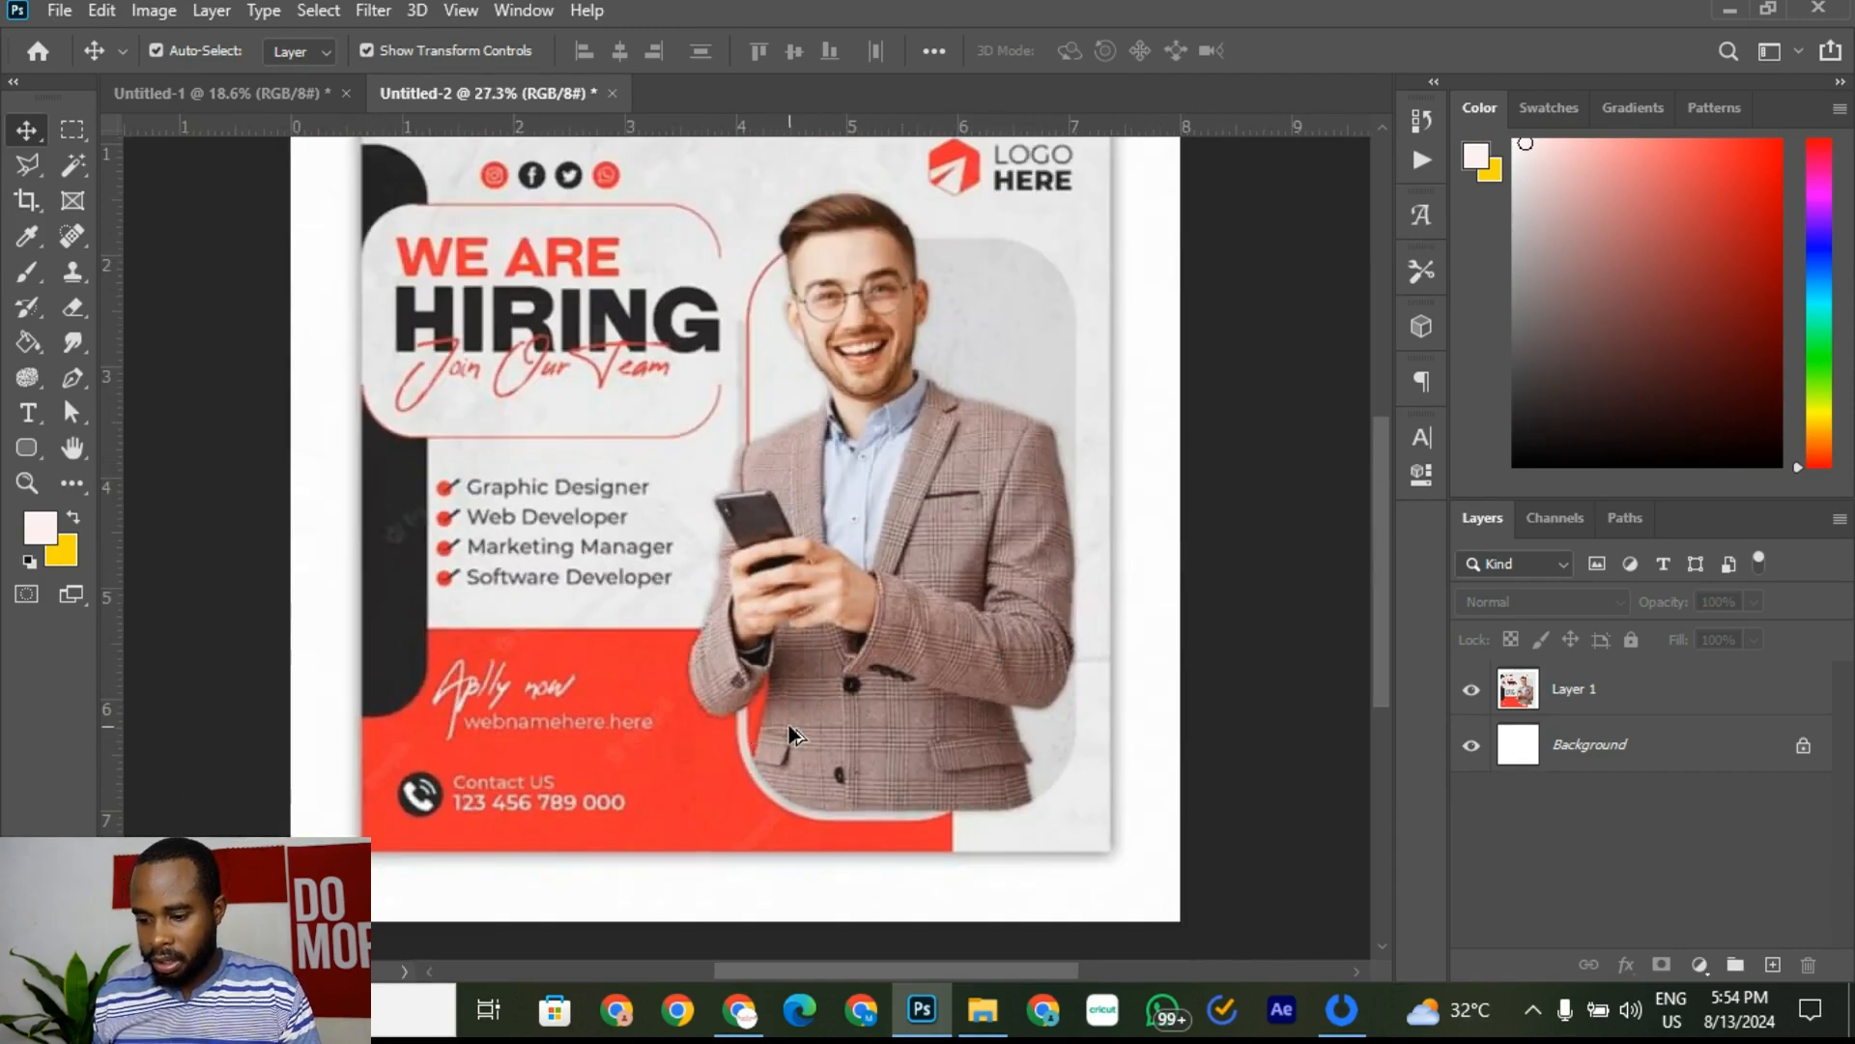
scroll(788, 725, "up", 4)
scroll(796, 723, "down", 4)
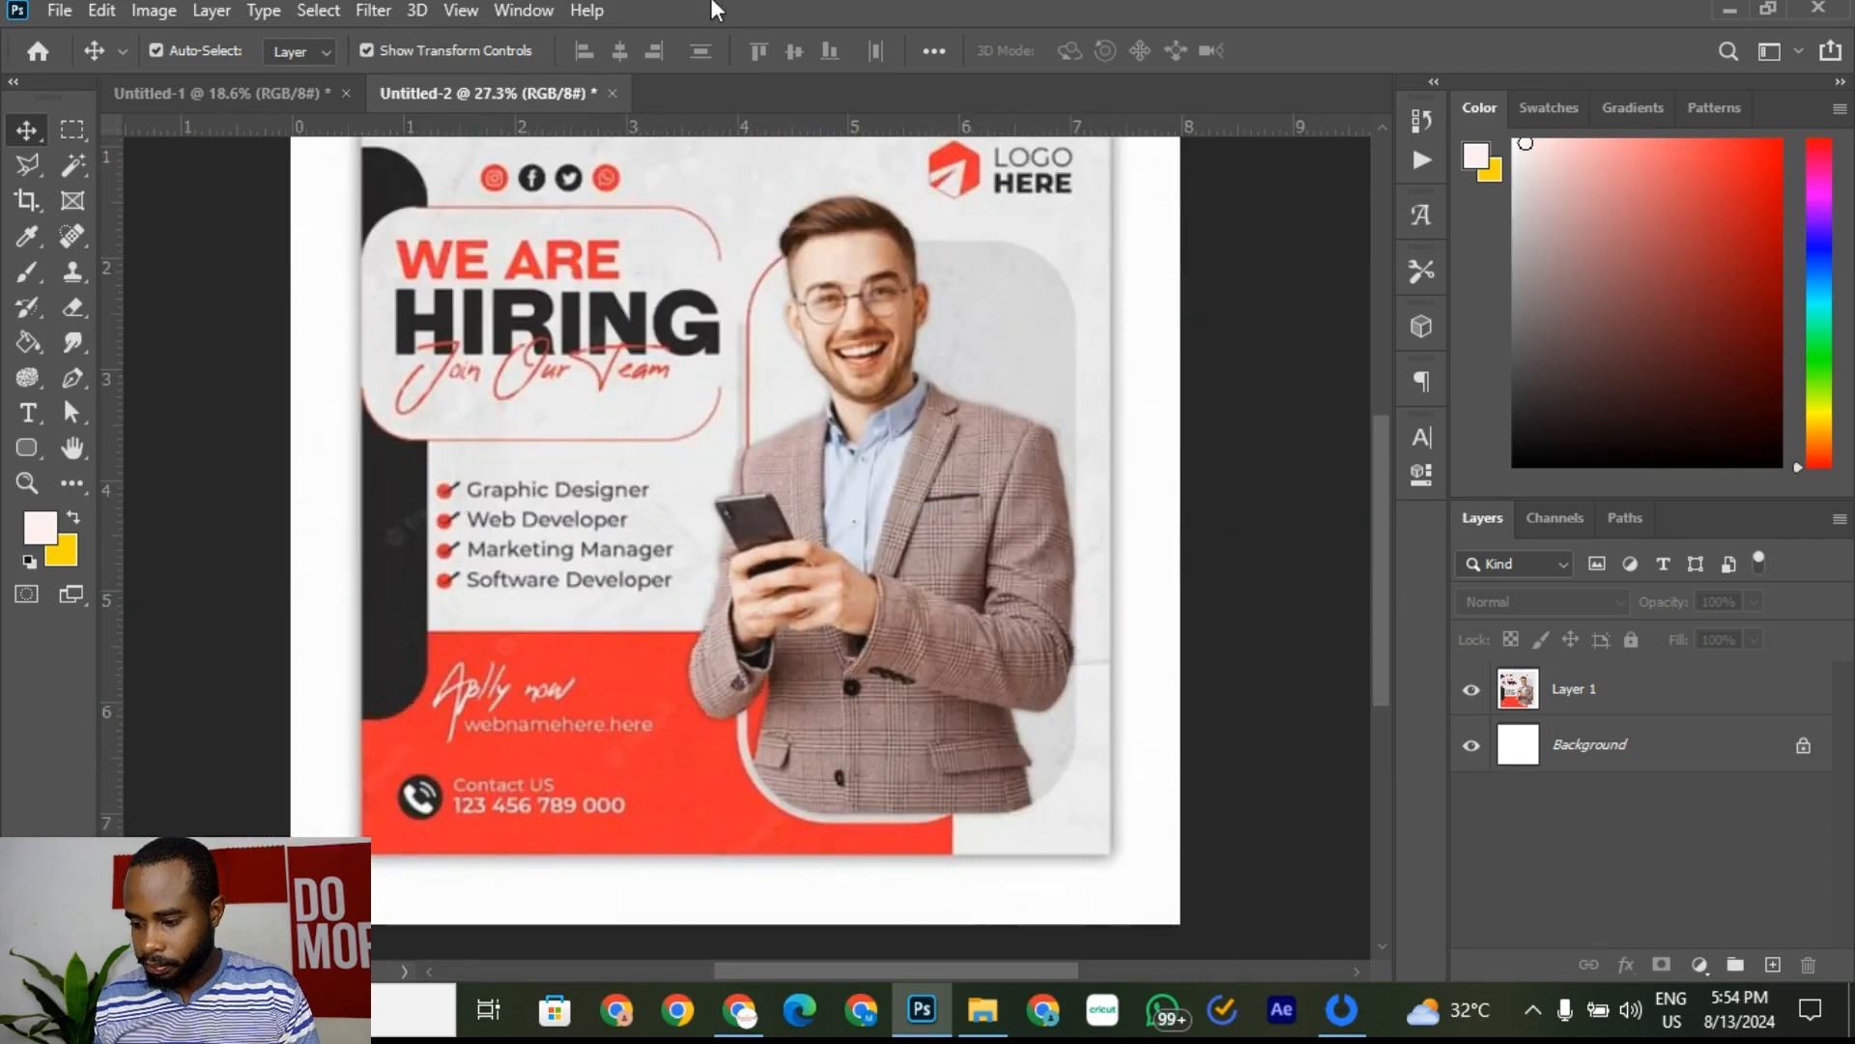
left_click(244, 101)
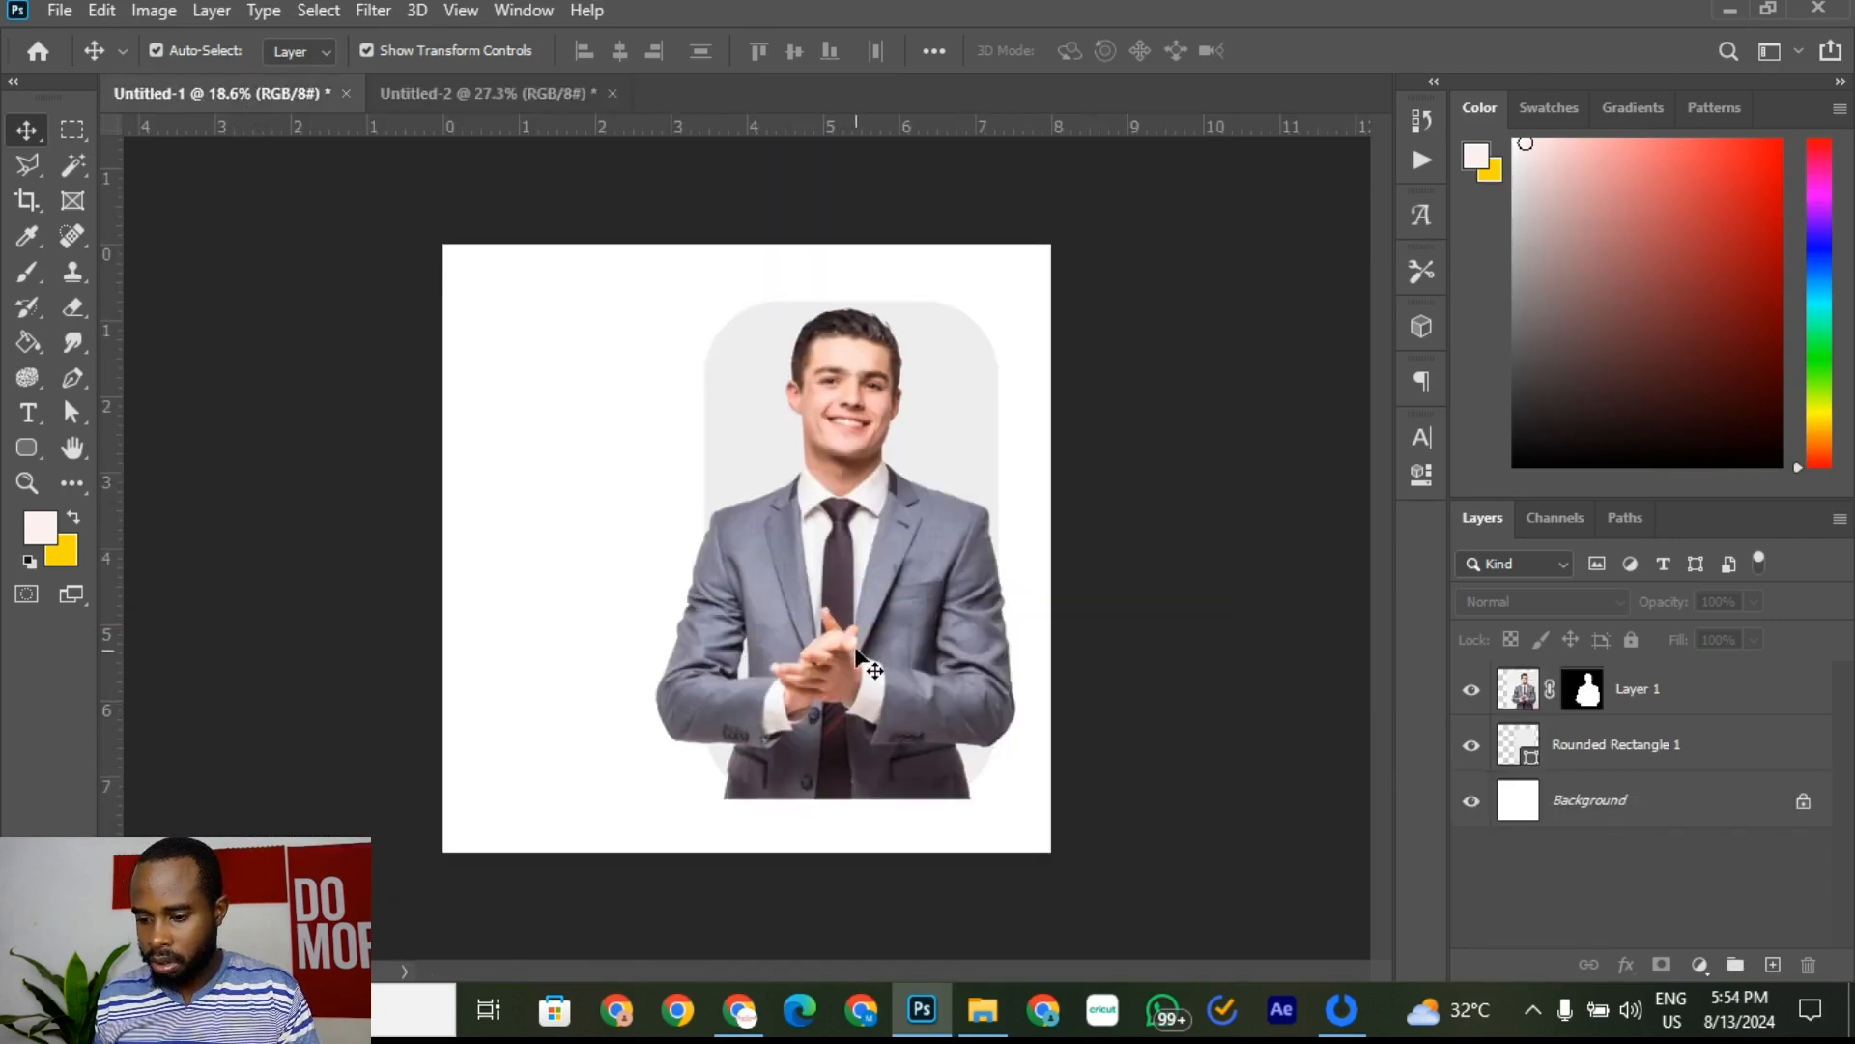
Step: Move the businessman up and right and enlarge him slightly
mouse_move(851, 681)
left_mouse_down()
mouse_move(863, 641)
mouse_move(938, 646)
mouse_move(877, 584)
mouse_move(827, 673)
left_mouse_up()
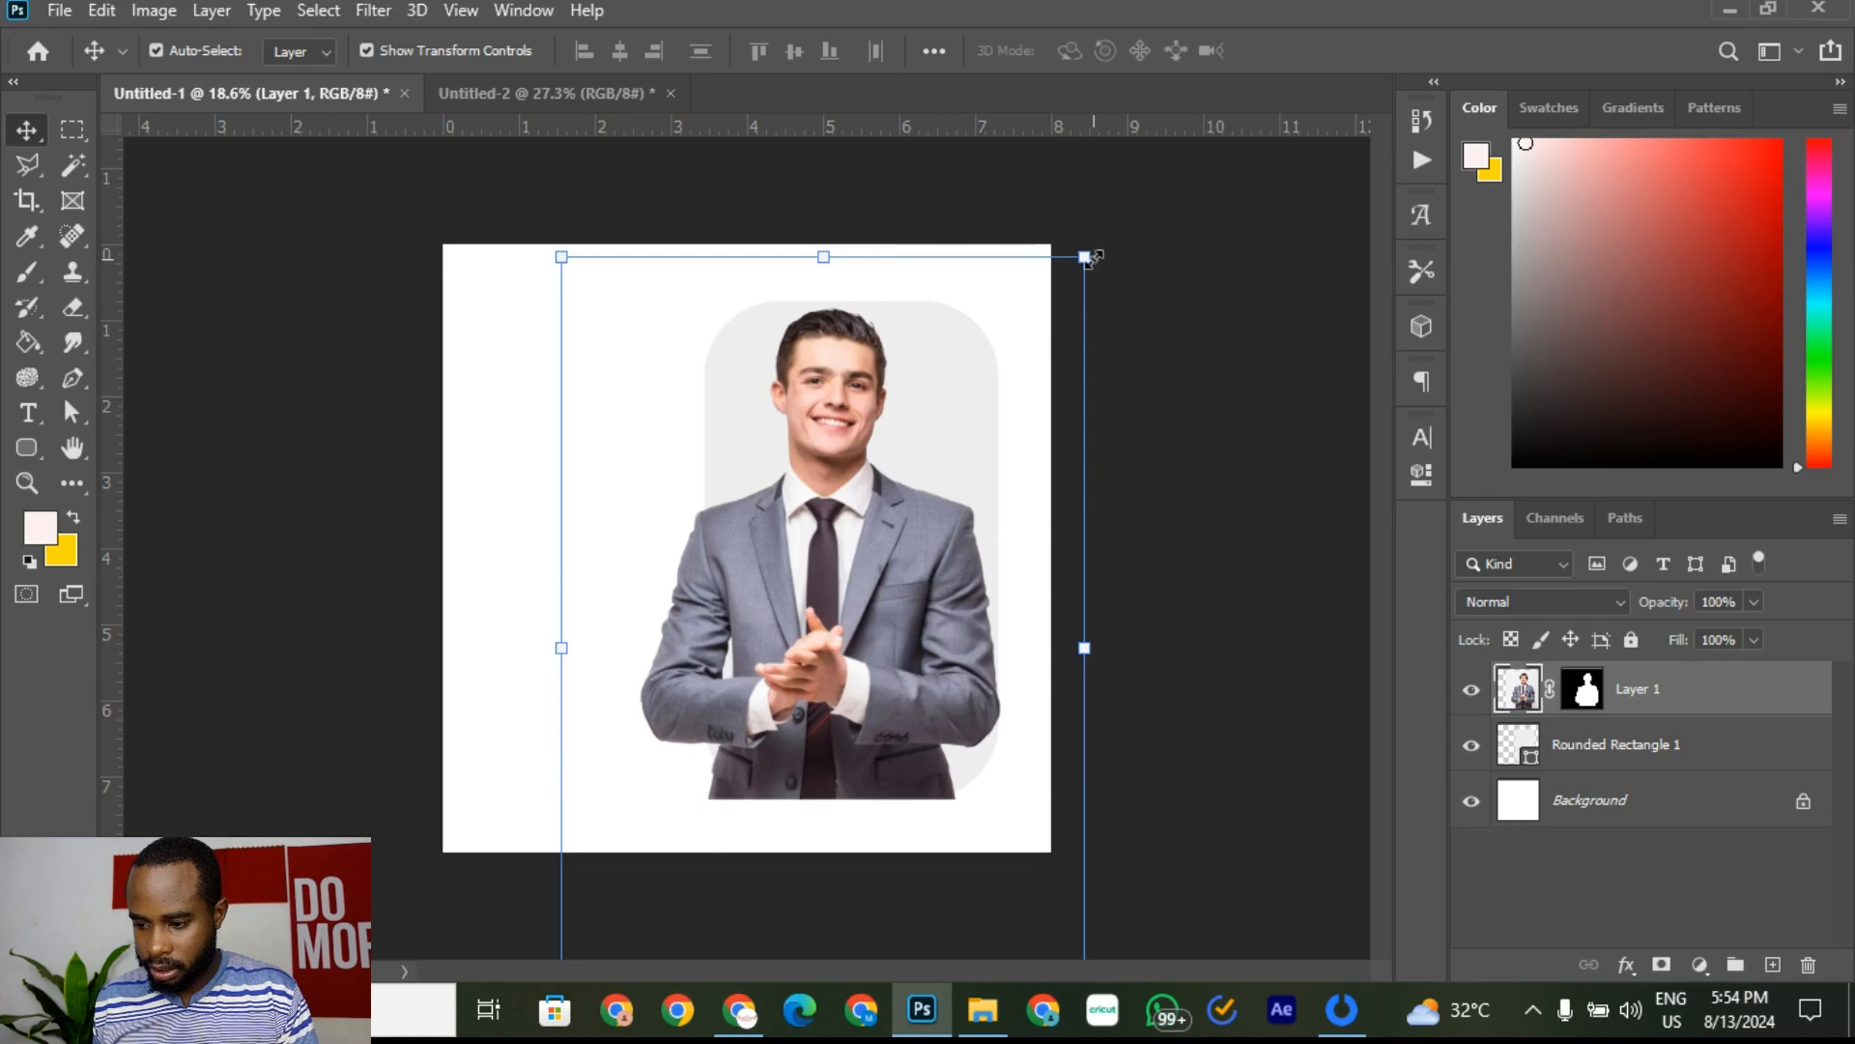
left_click_drag(1084, 257, 1113, 212)
left_click(1345, 51)
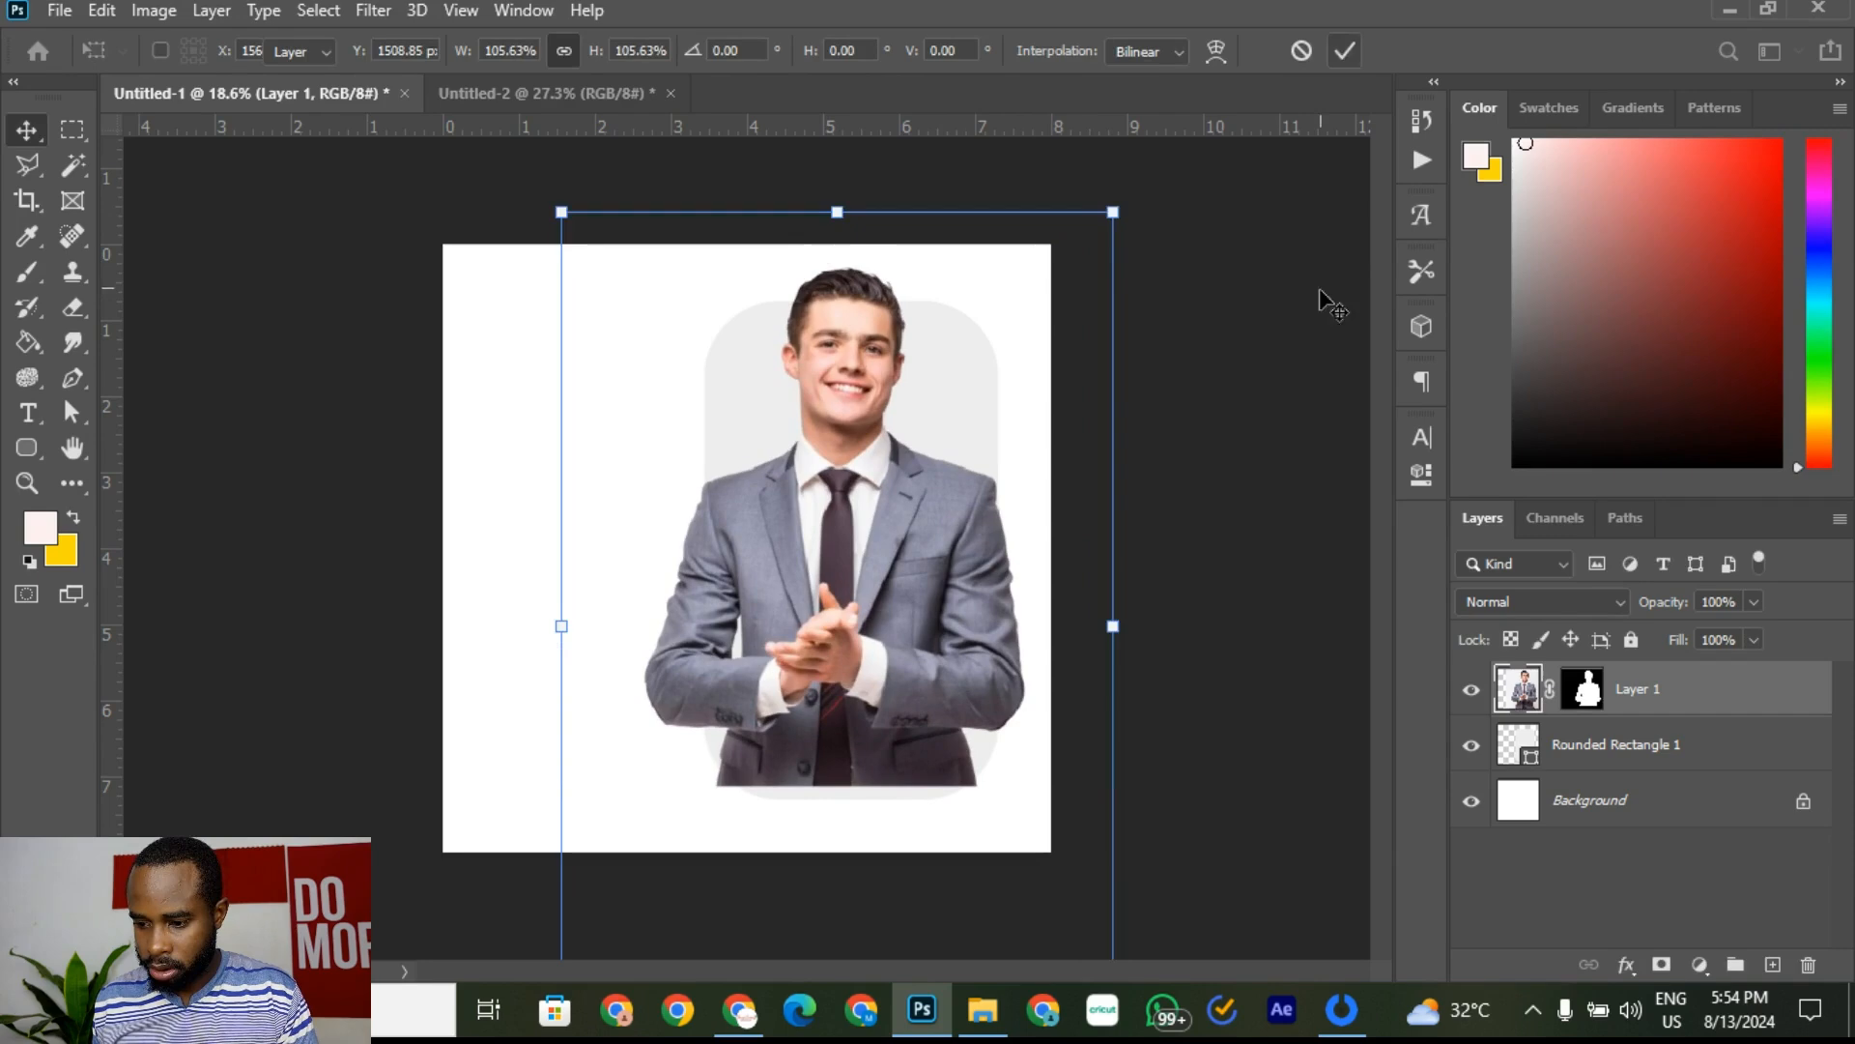
left_click(1306, 399)
Step: Scale Layer 1 and Rounded Rectangle 1 together to 98% and move them right and down
left_click_drag(1256, 817, 845, 704)
left_click(1341, 622)
left_click(1671, 755)
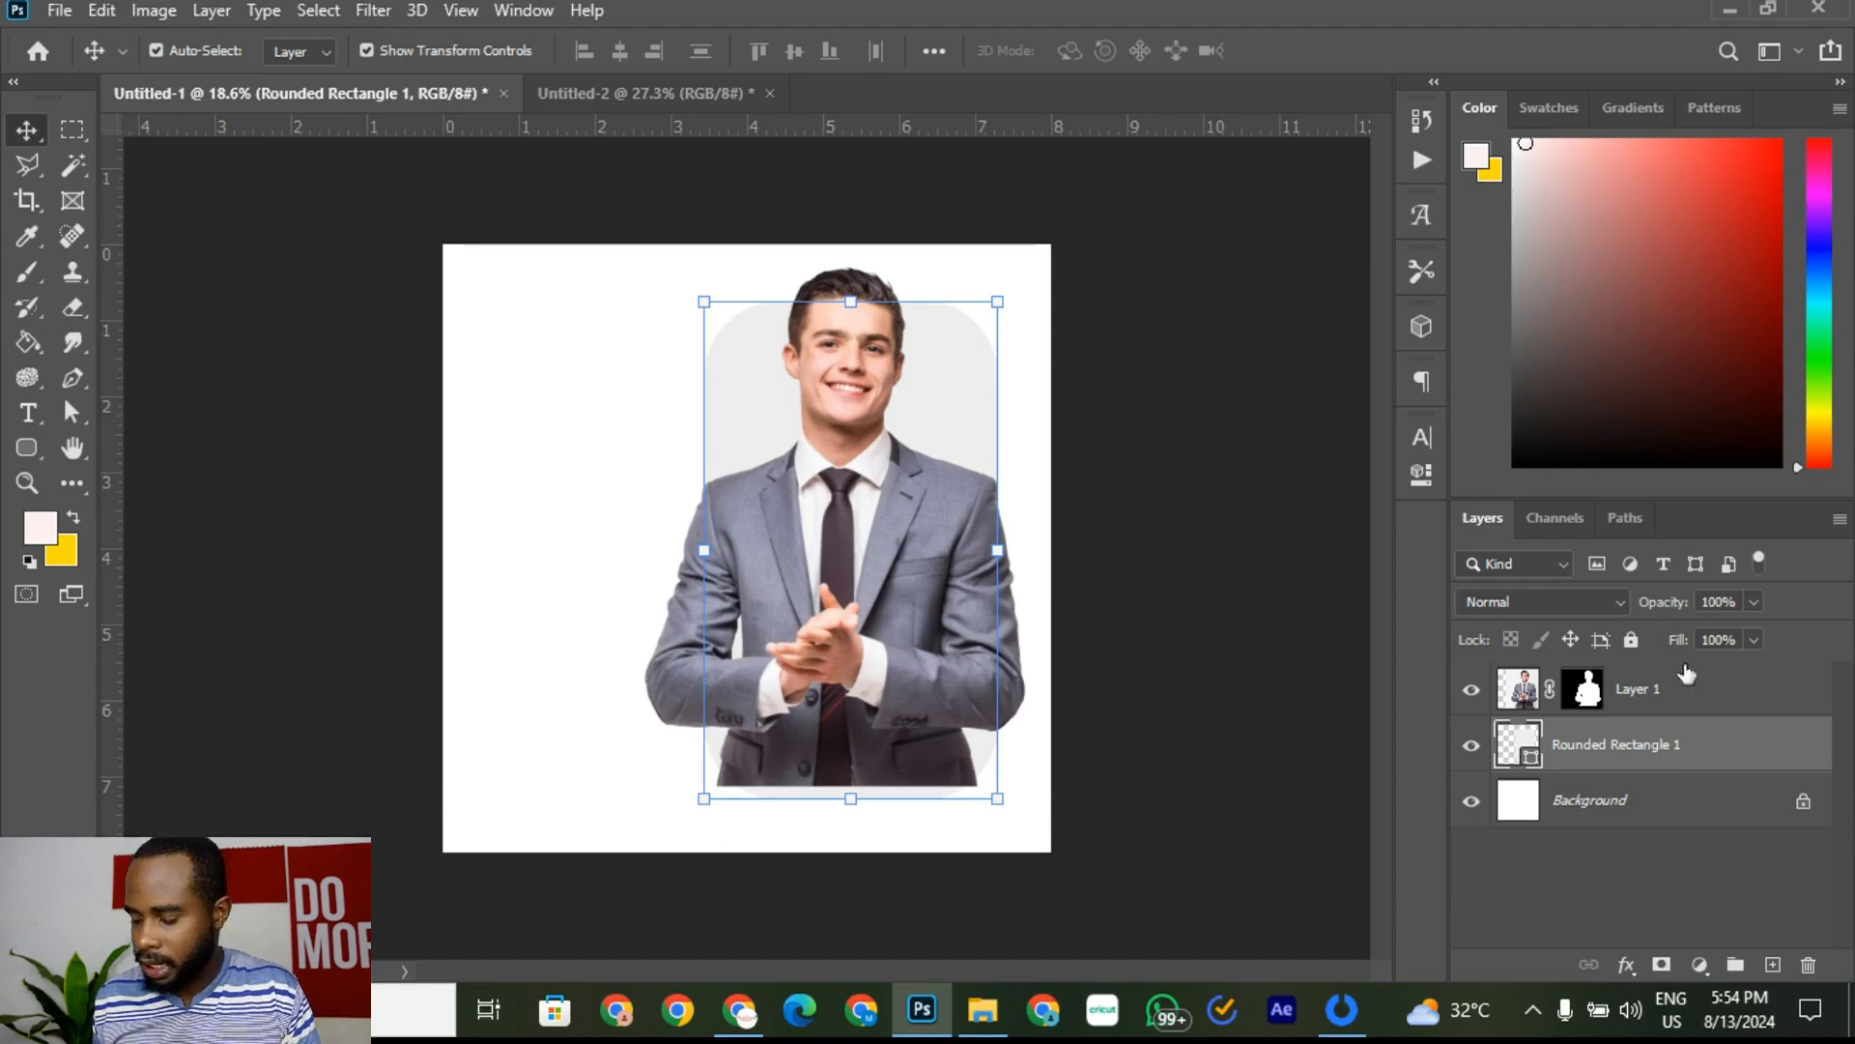
left_click(1684, 704, "shift")
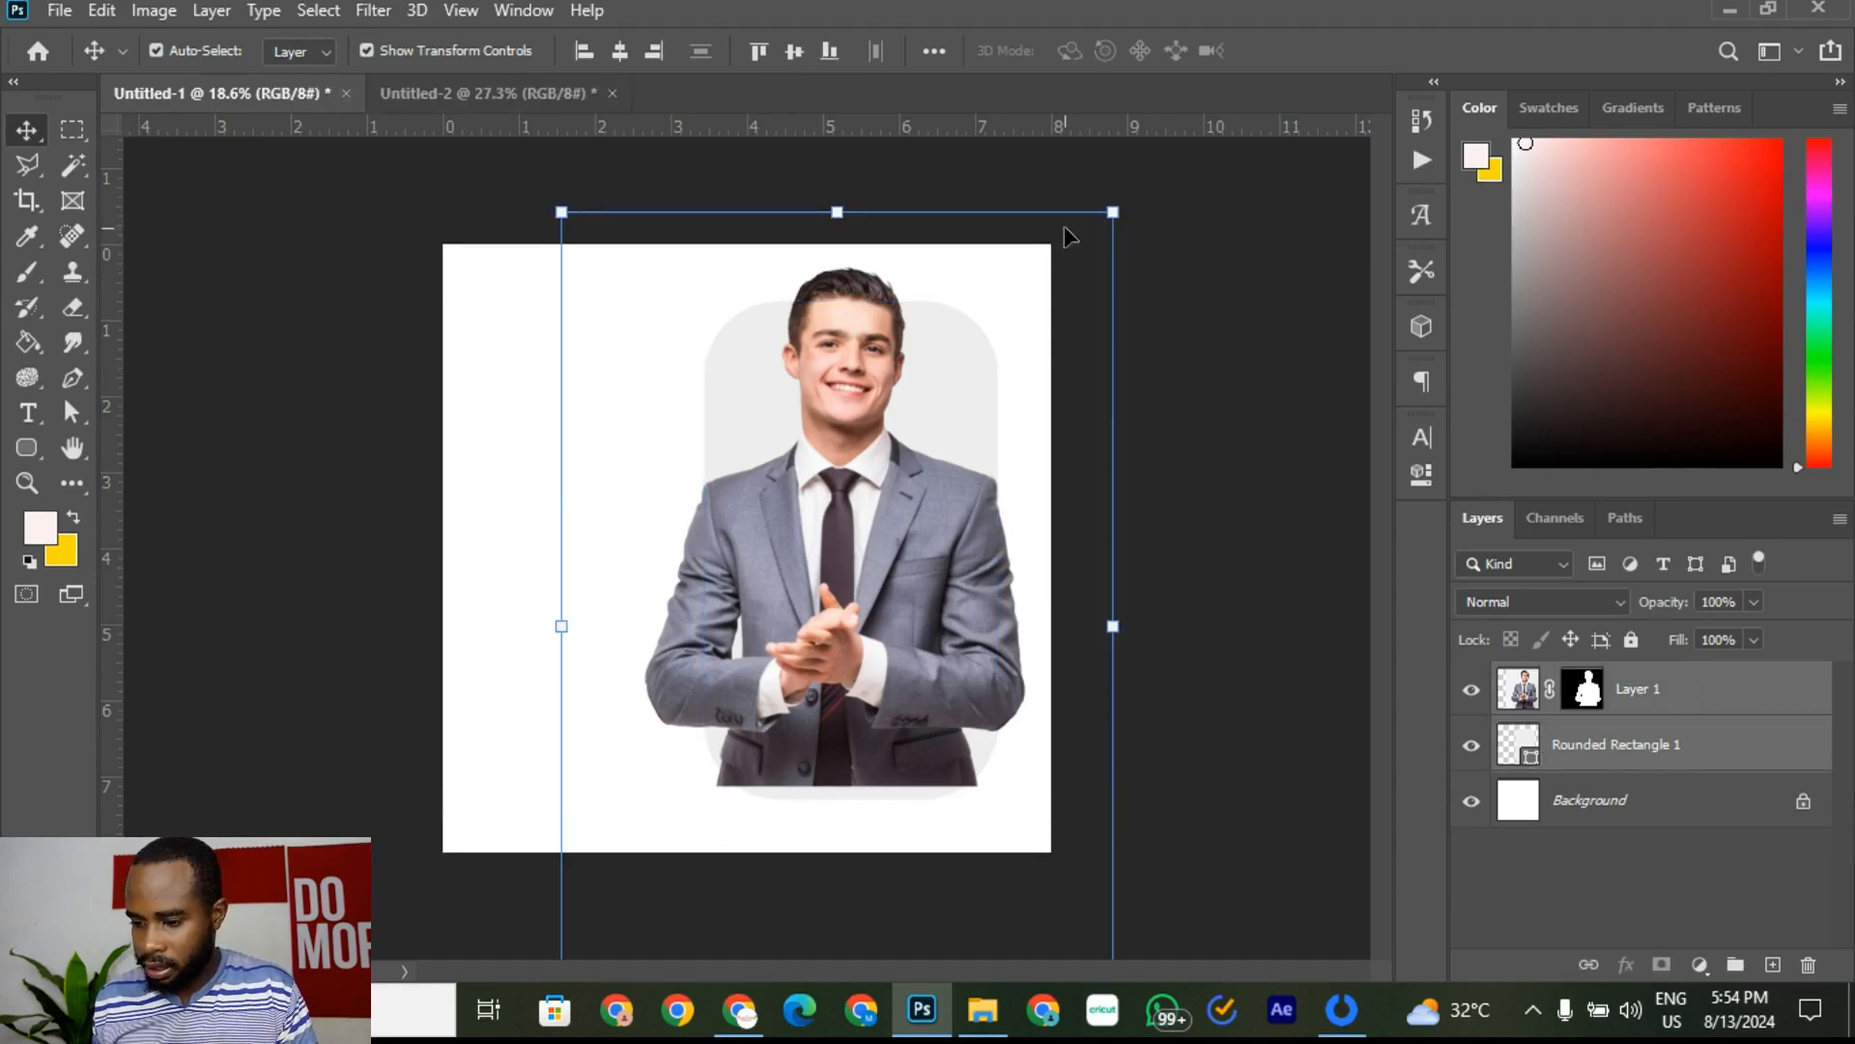
key("ctrl+t")
mouse_move(1116, 216)
left_mouse_down()
mouse_move(1035, 306)
mouse_move(1121, 233)
left_mouse_up()
left_click_drag(935, 439, 904, 488)
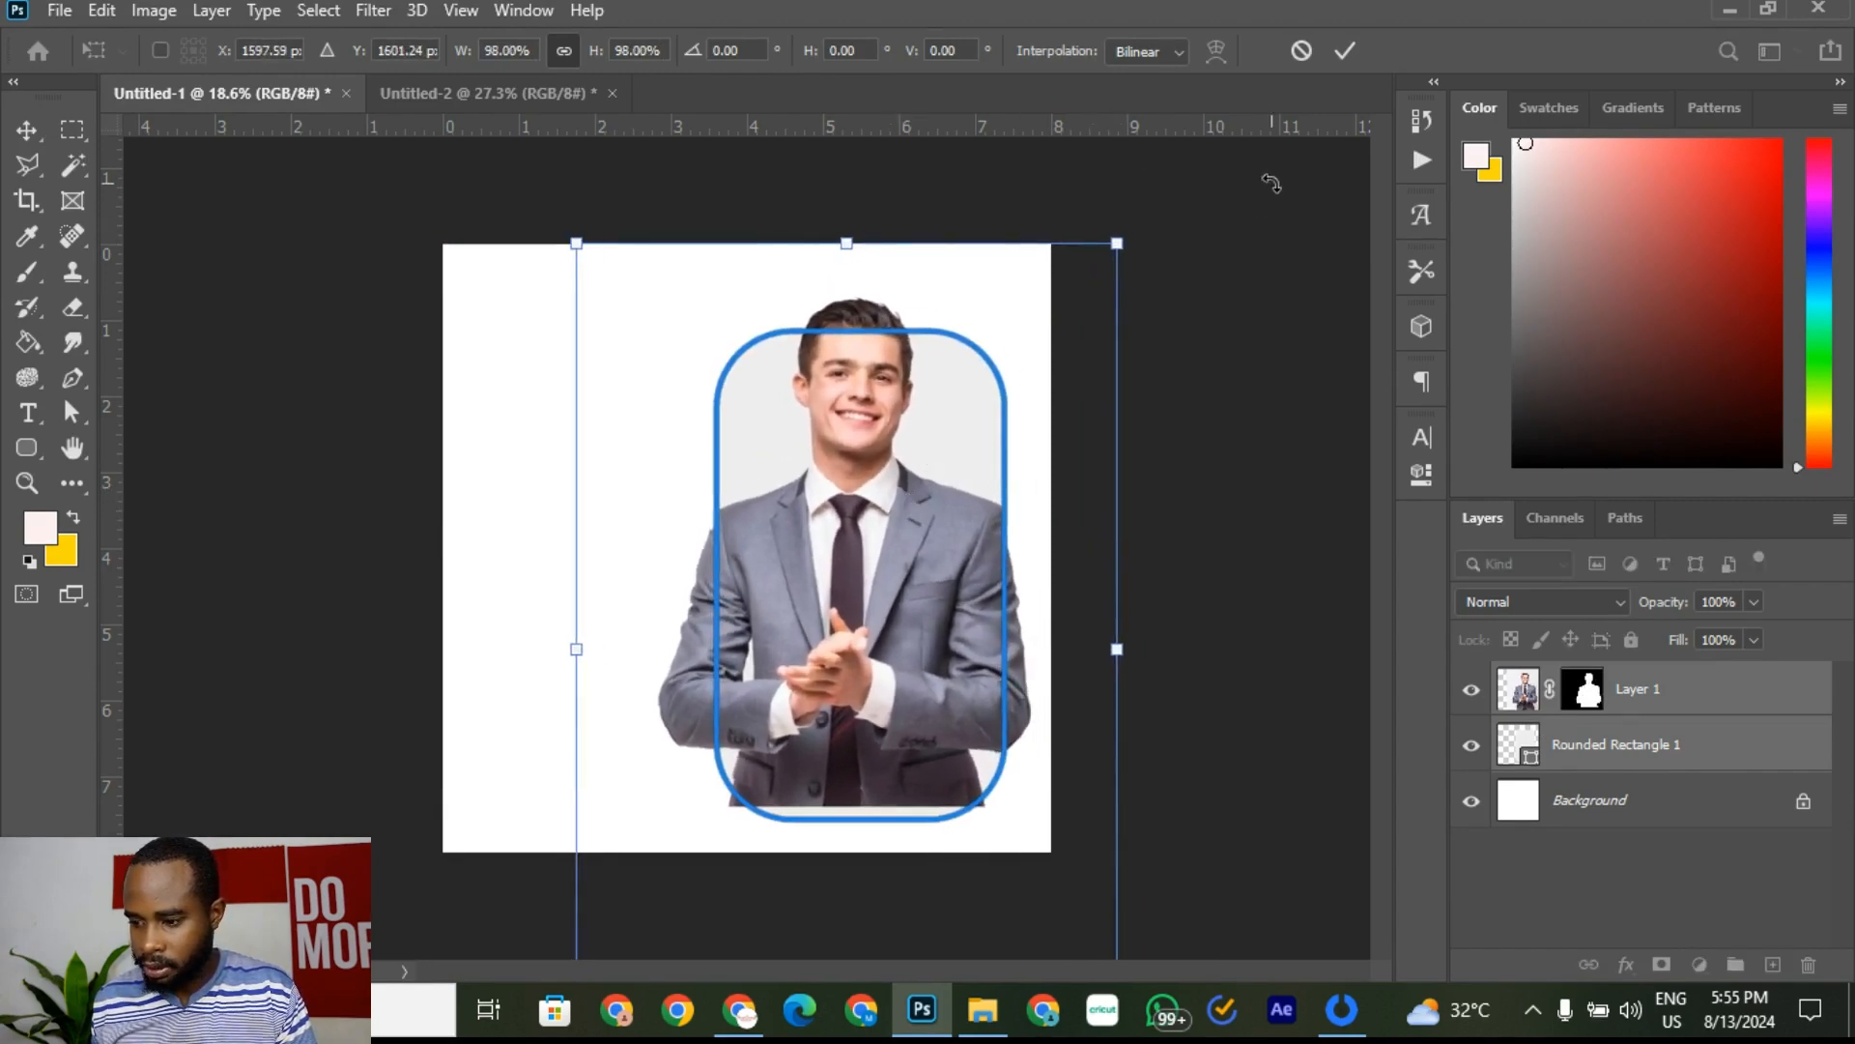
left_click(1350, 44)
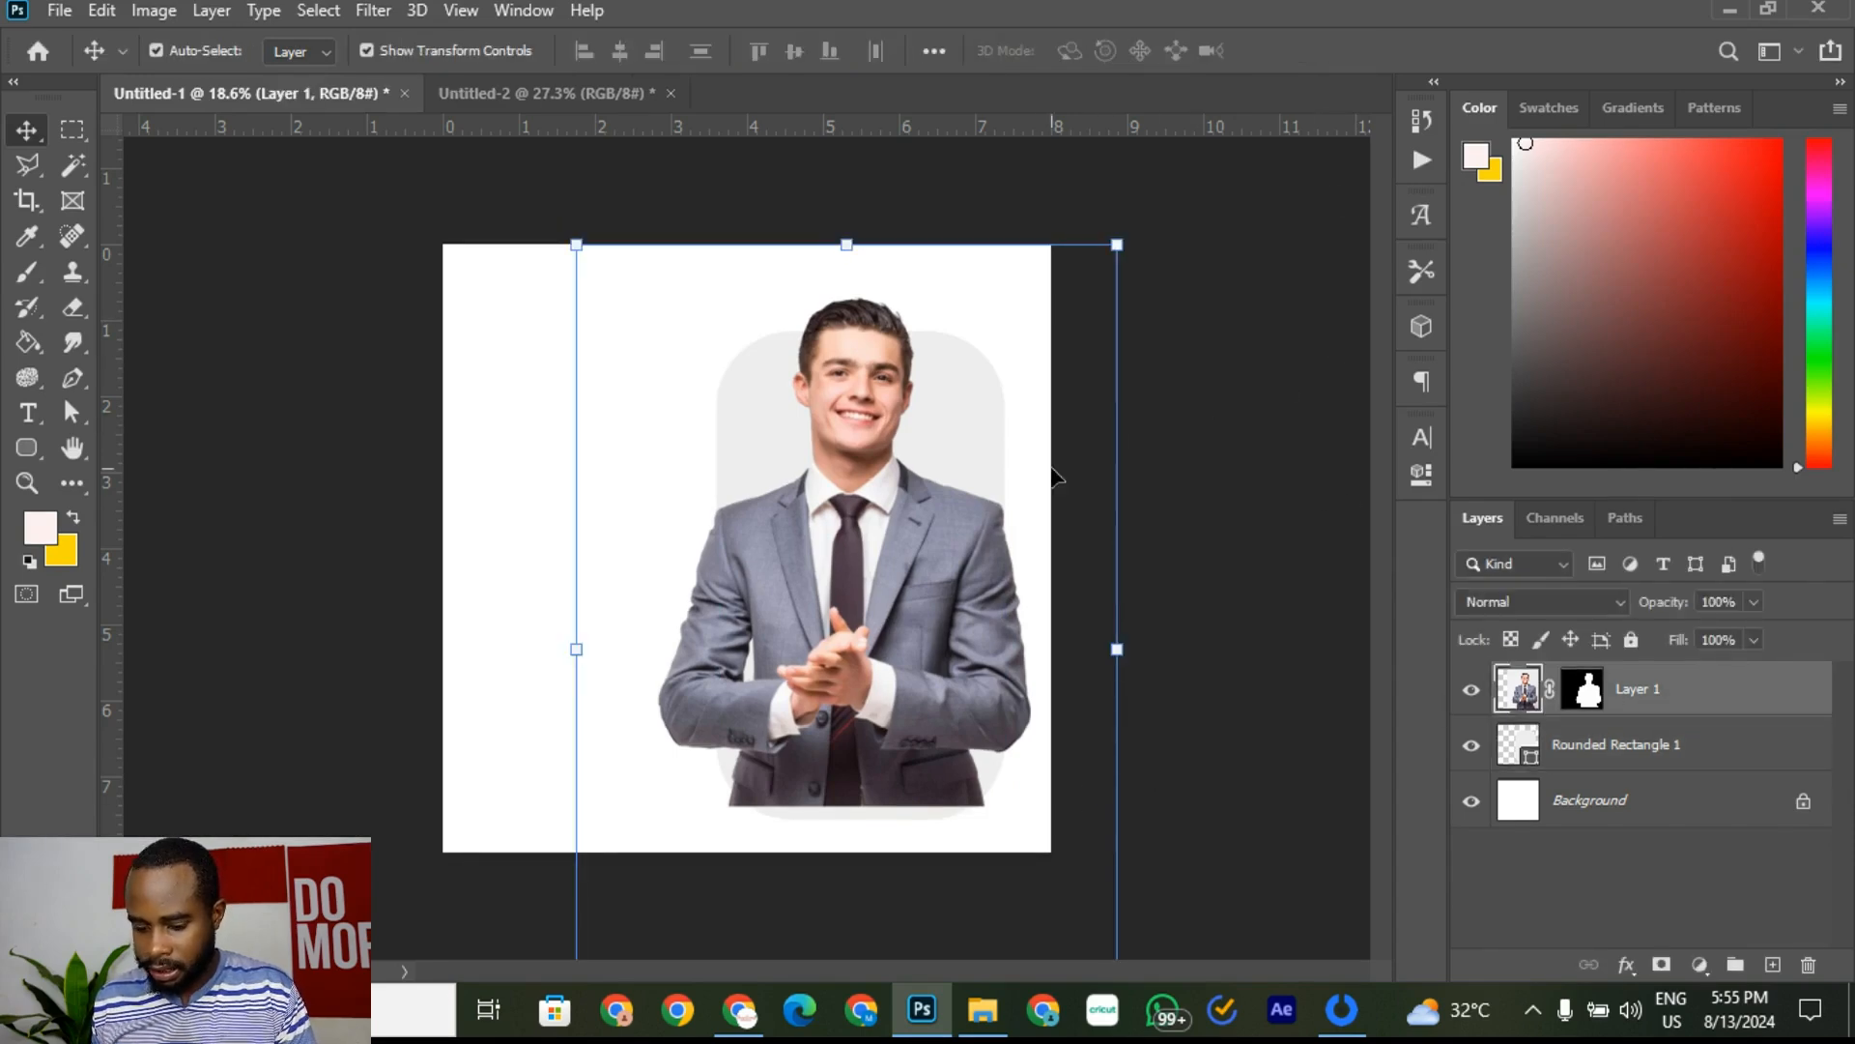
key("ctrl+minus")
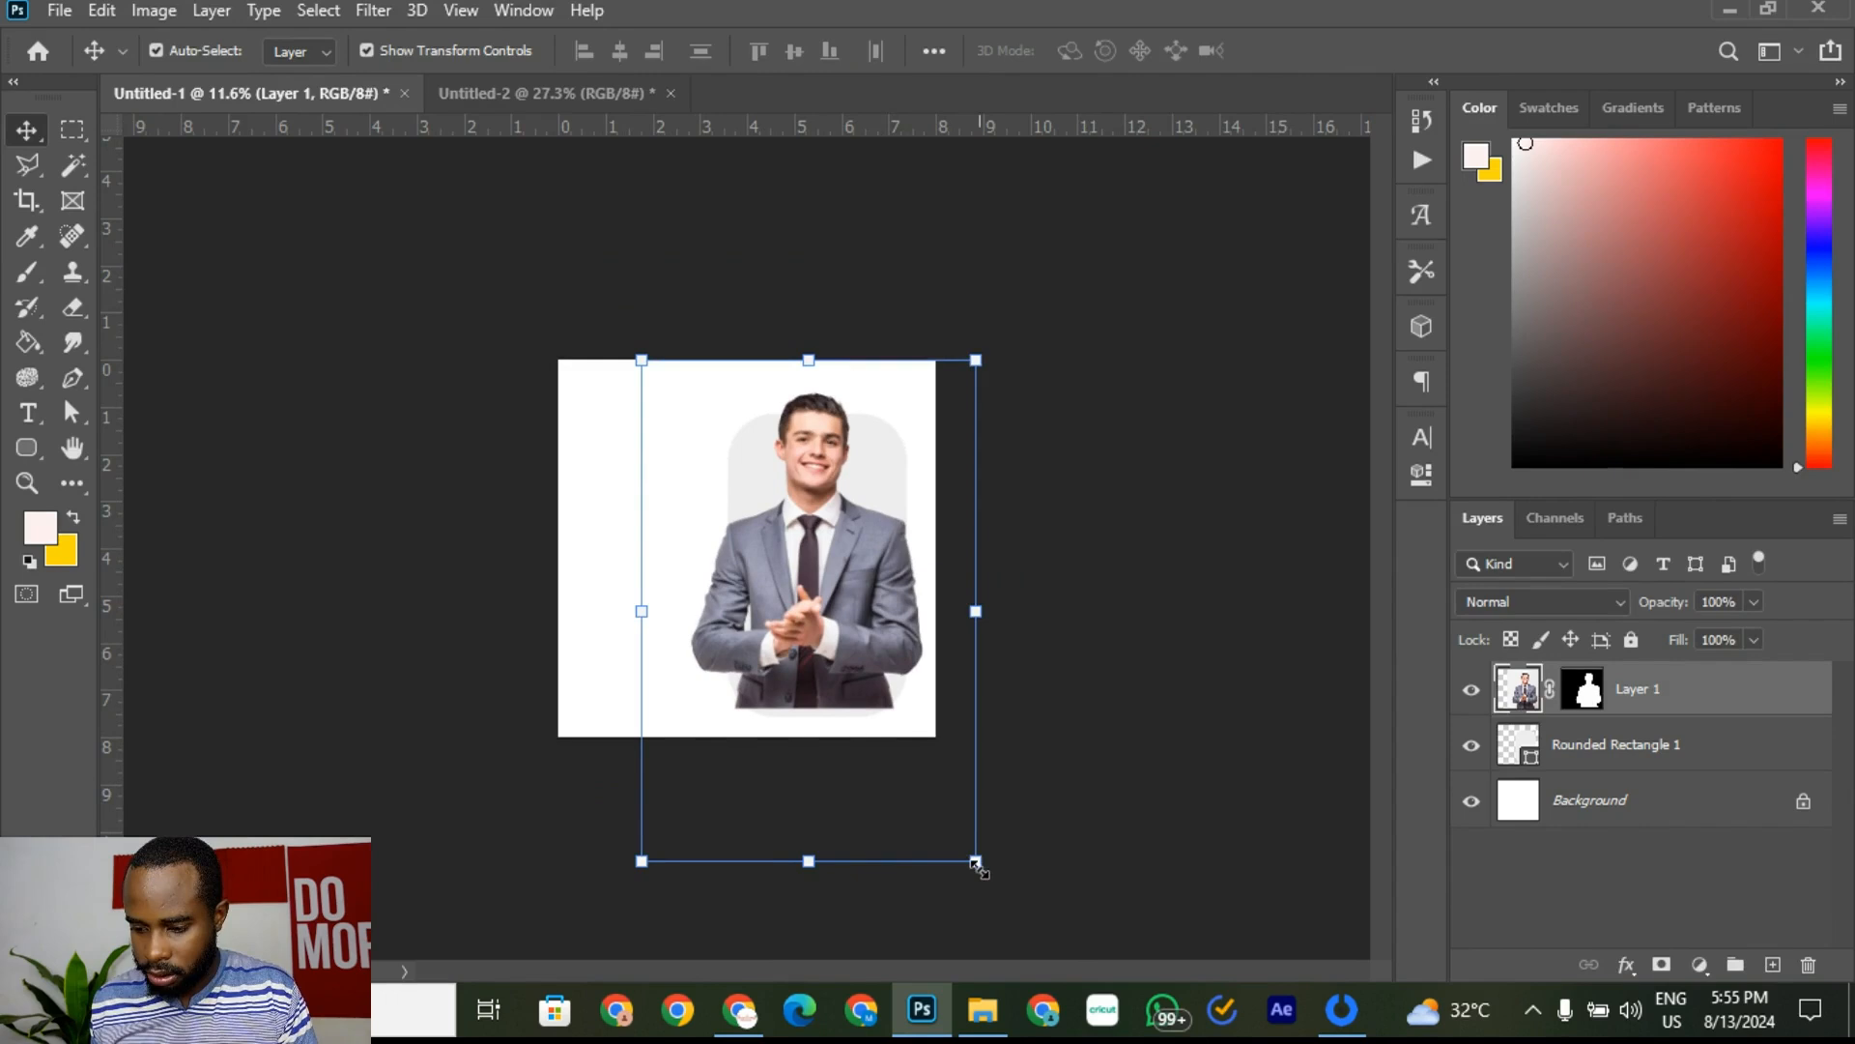
Step: Enlarge the businessman alone to about 103% and nudge him slightly right
key("ctrl+t")
left_click_drag(976, 863, 987, 879)
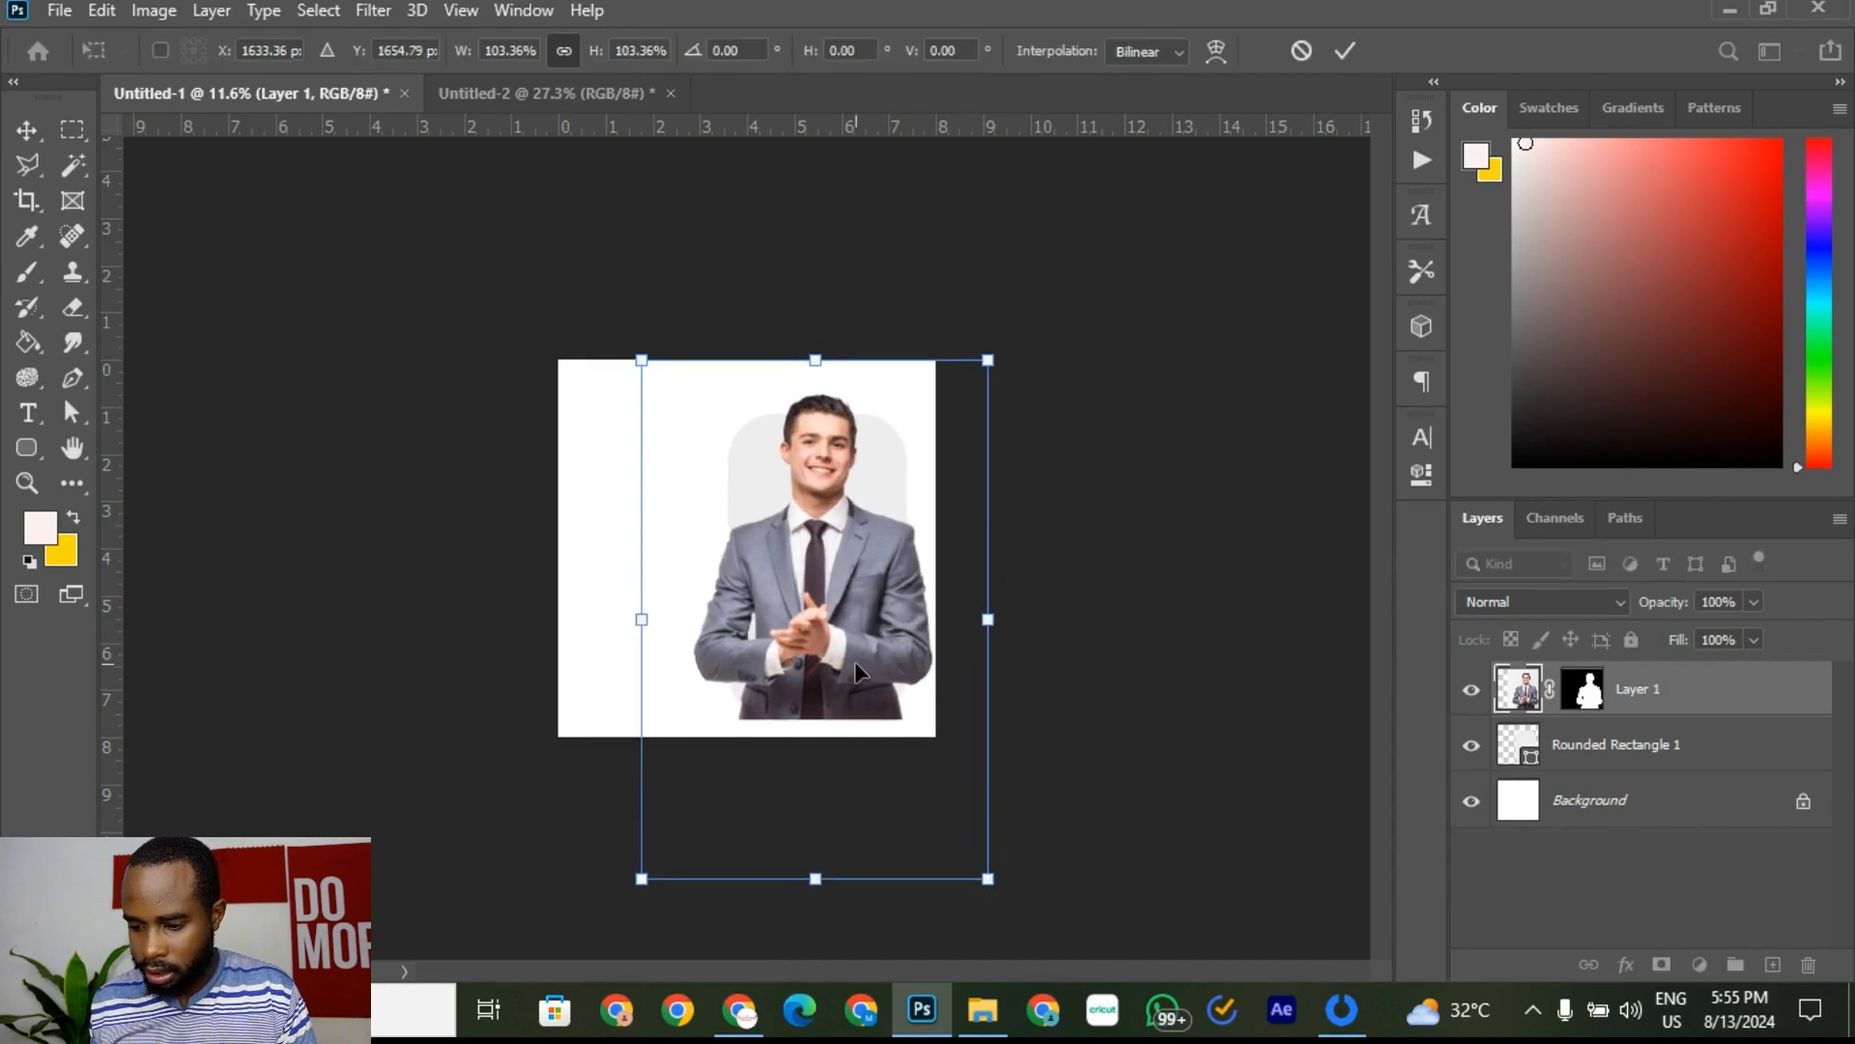
left_click_drag(842, 631, 844, 625)
left_click(1345, 51)
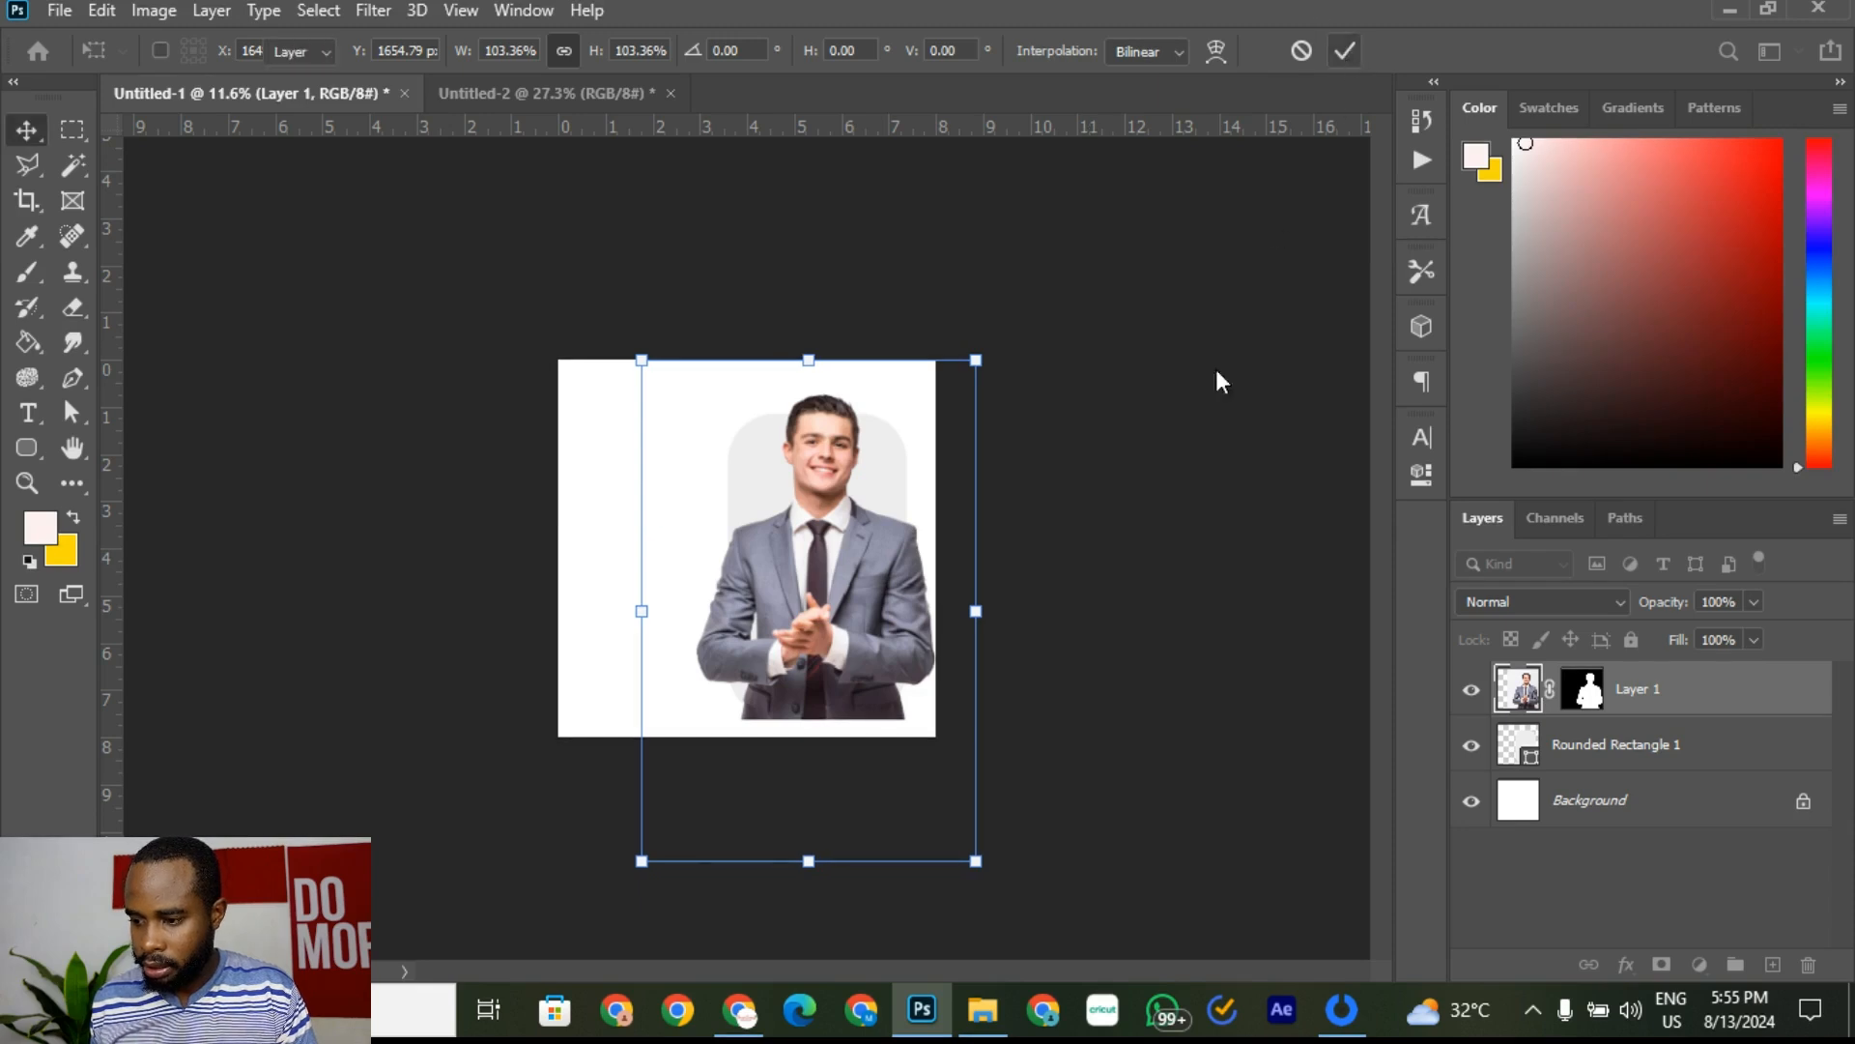
left_click(1213, 371)
scroll(791, 544, "up", 4)
left_click(884, 502)
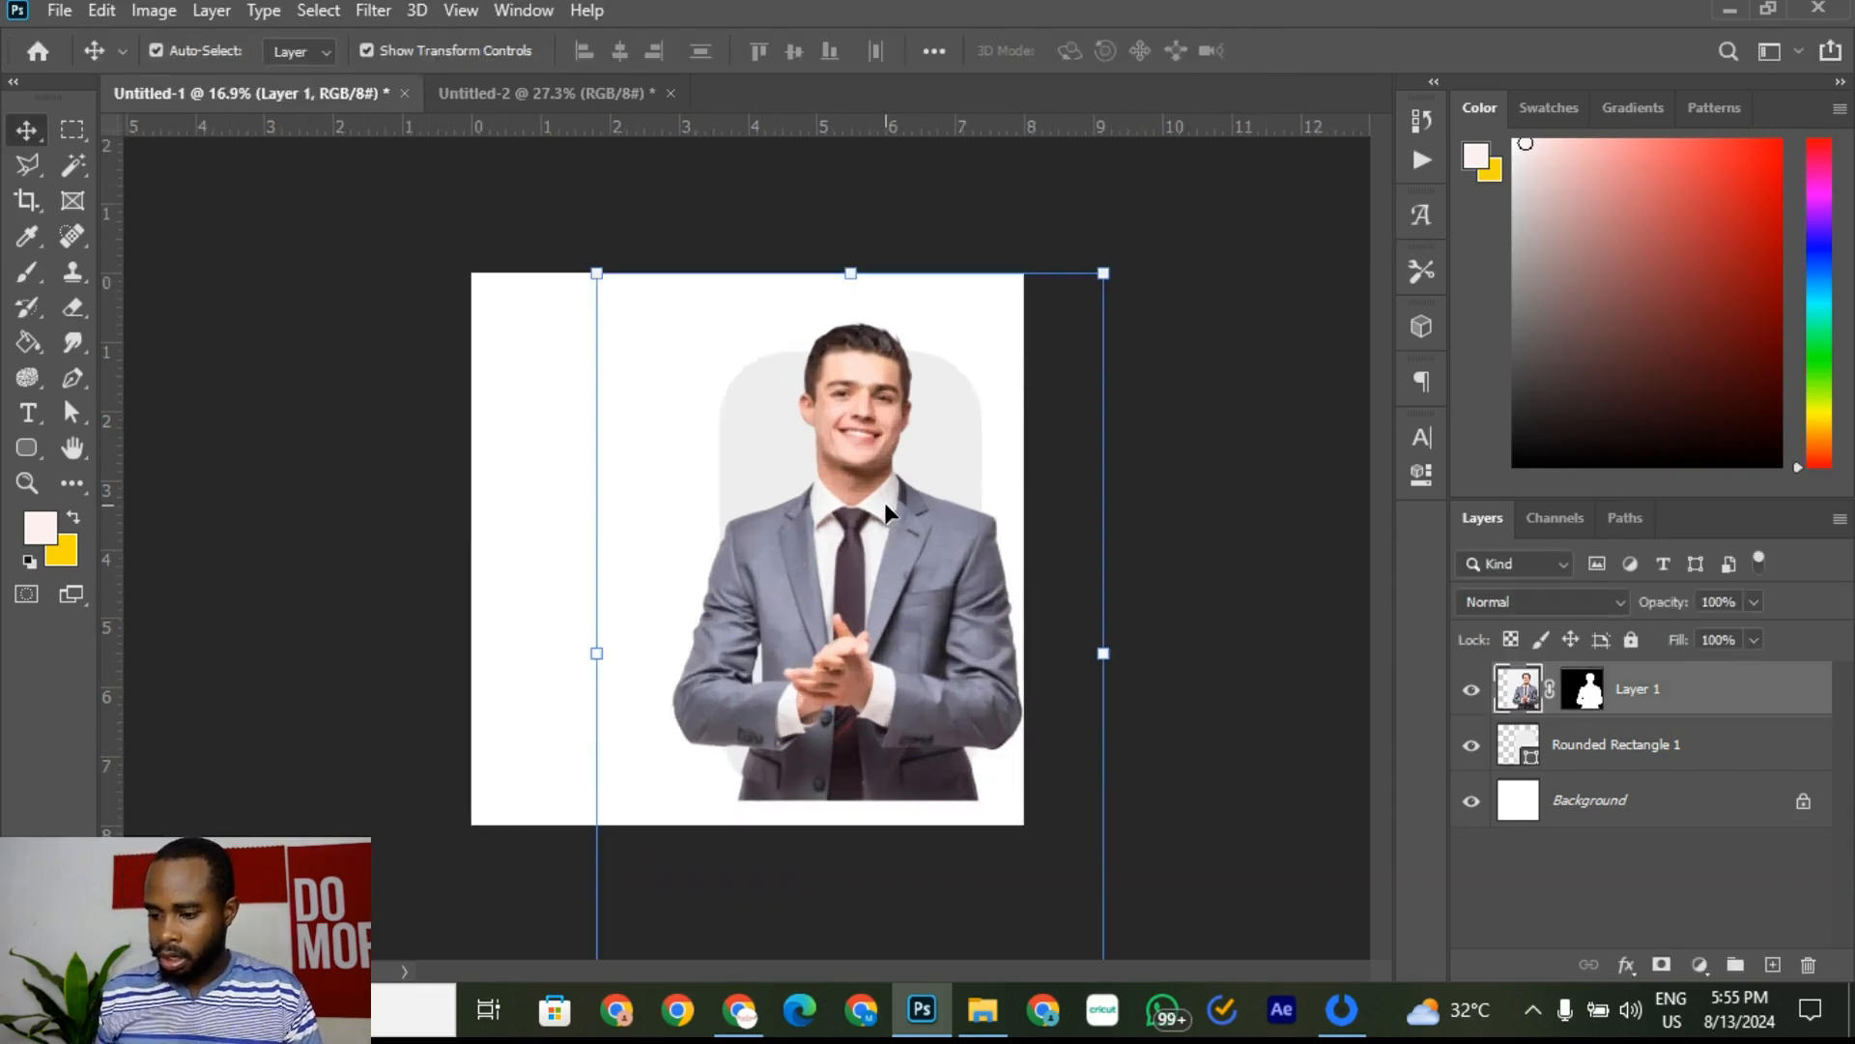
Step: Make Layer 1 a clipping mask on the grey rounded rectangle and zoom in on the result
right_click(1701, 700)
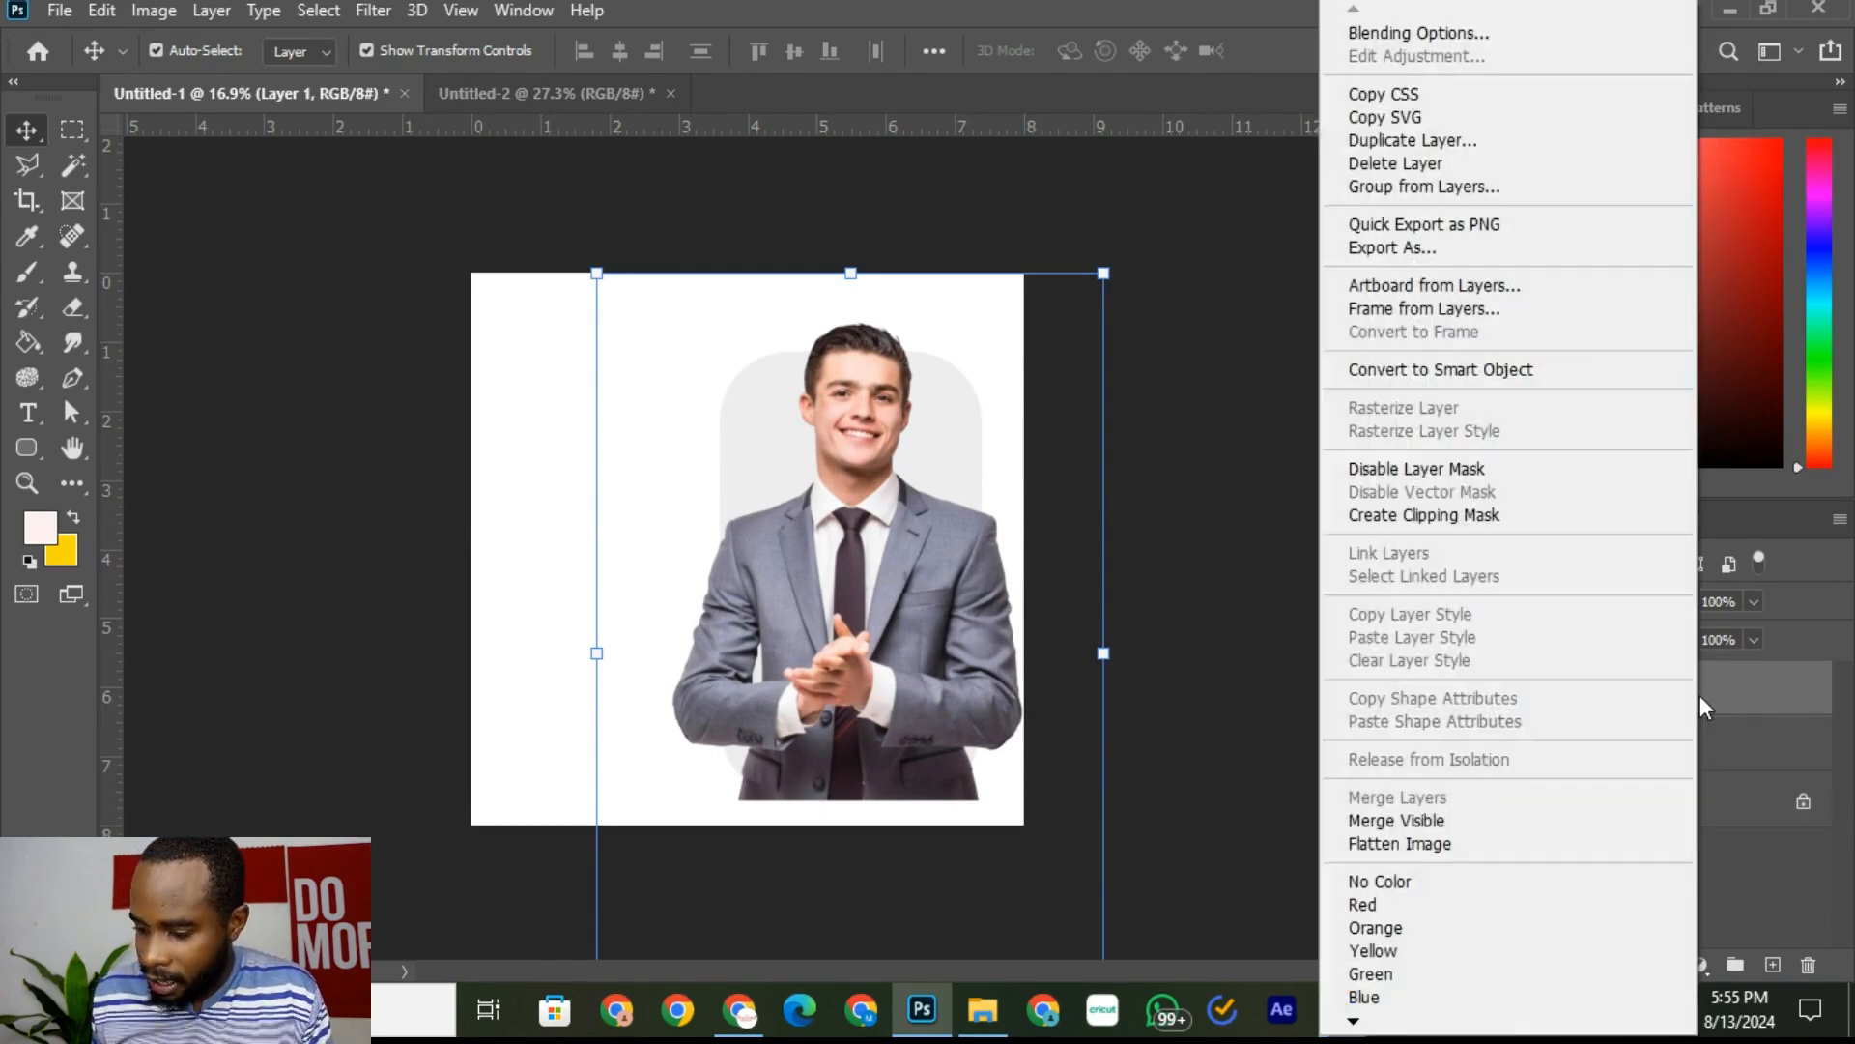
left_click(1447, 517)
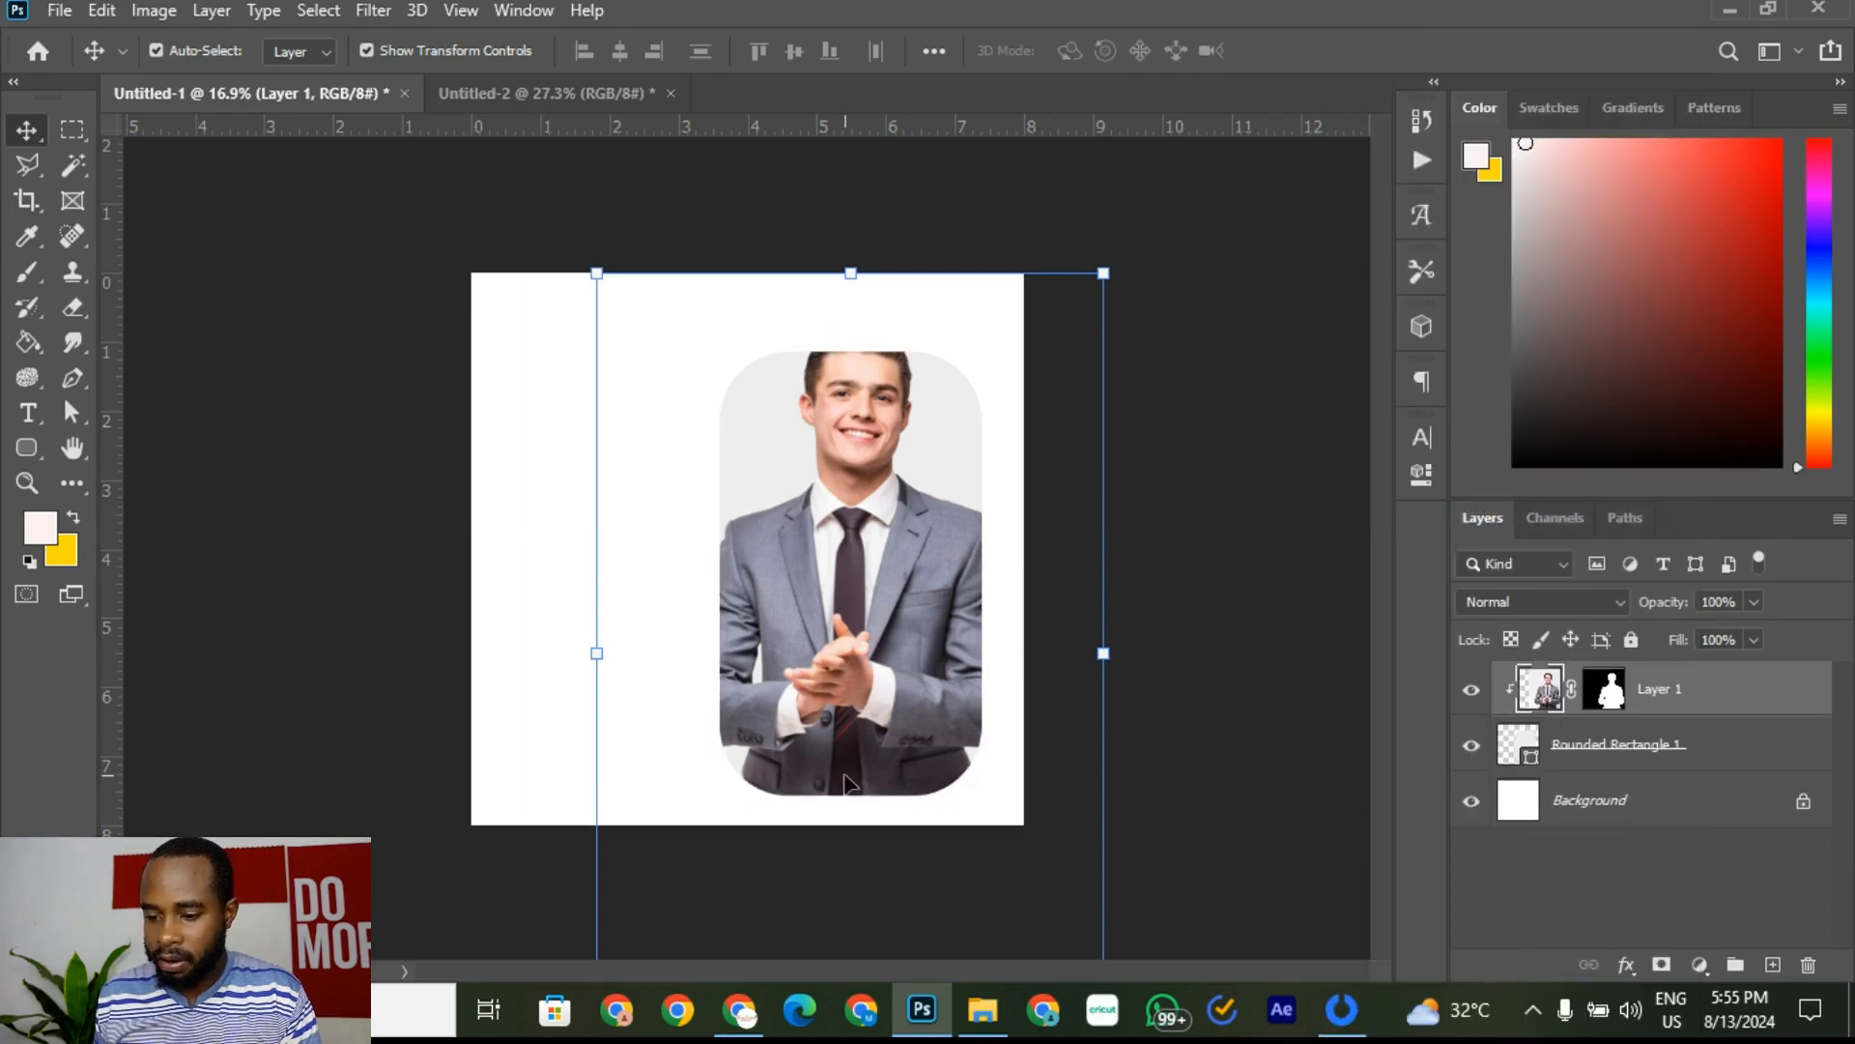
key("ctrl+plus")
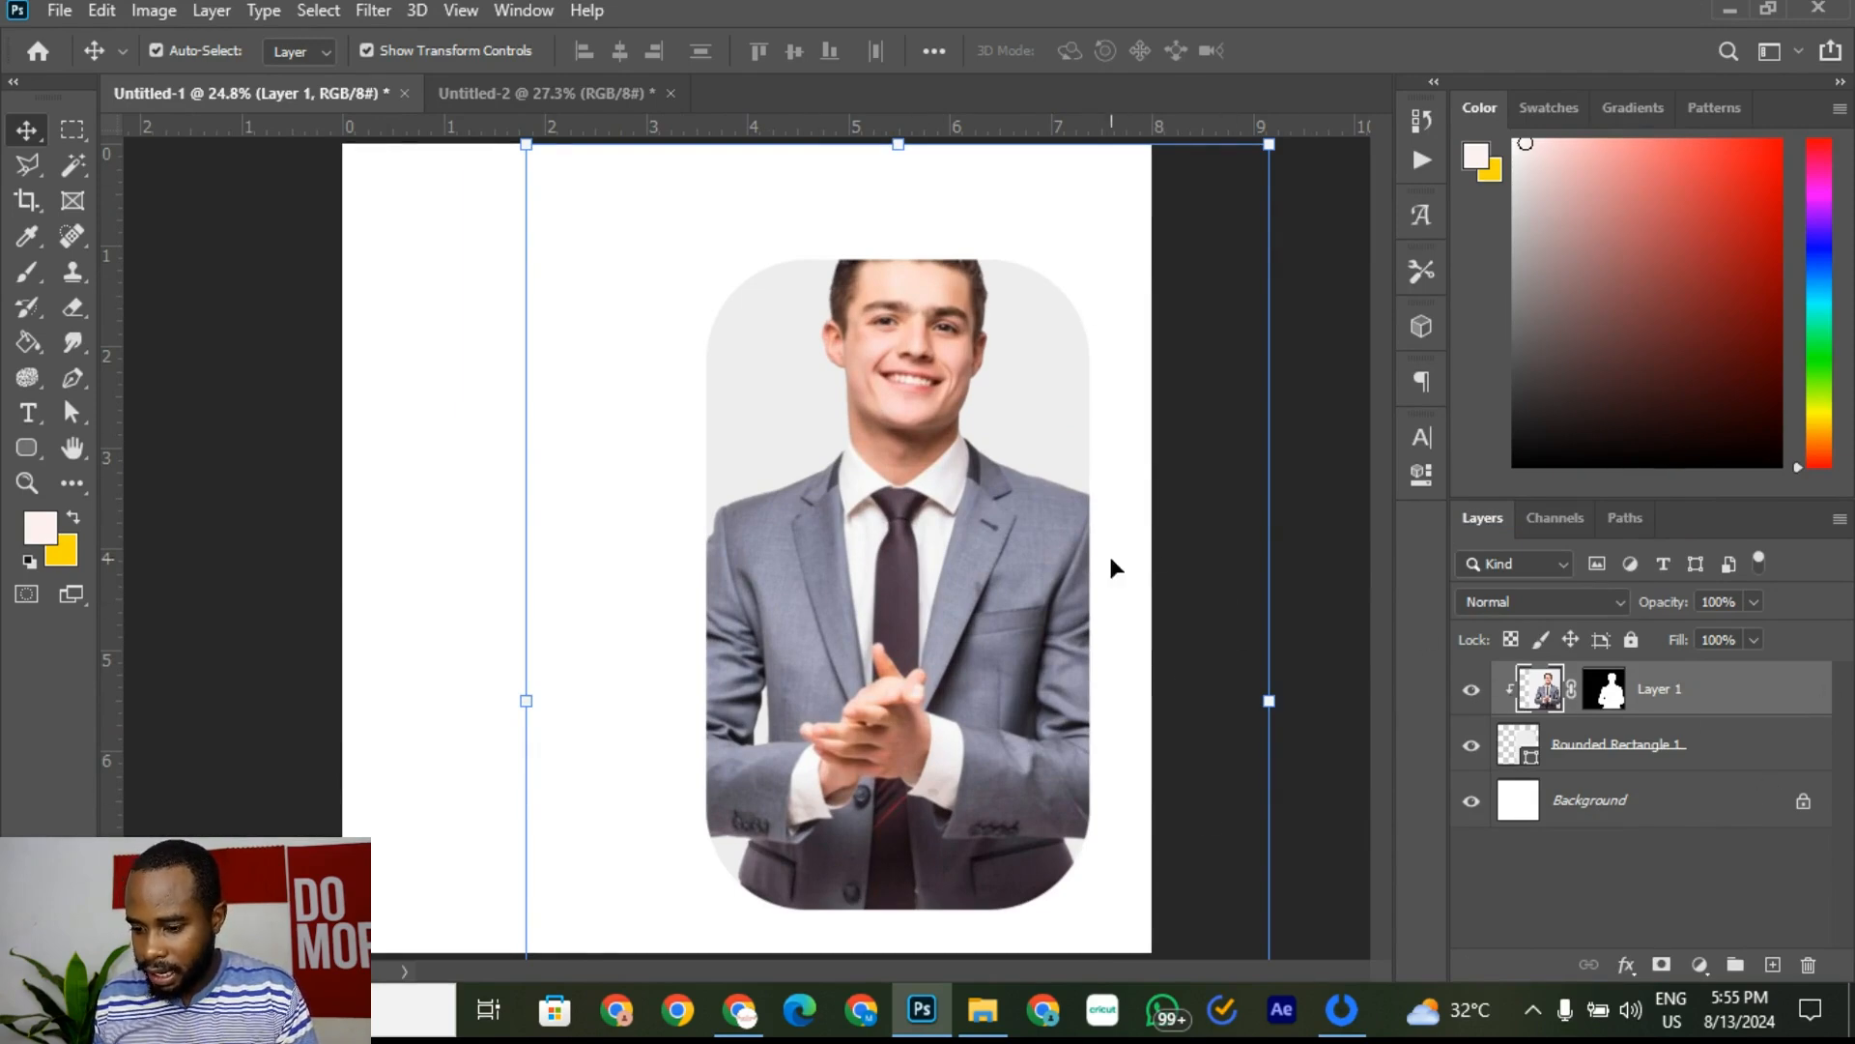
Step: Duplicate Layer 1 and release the clipping mask on Layer 1 copy
right_click(1743, 713)
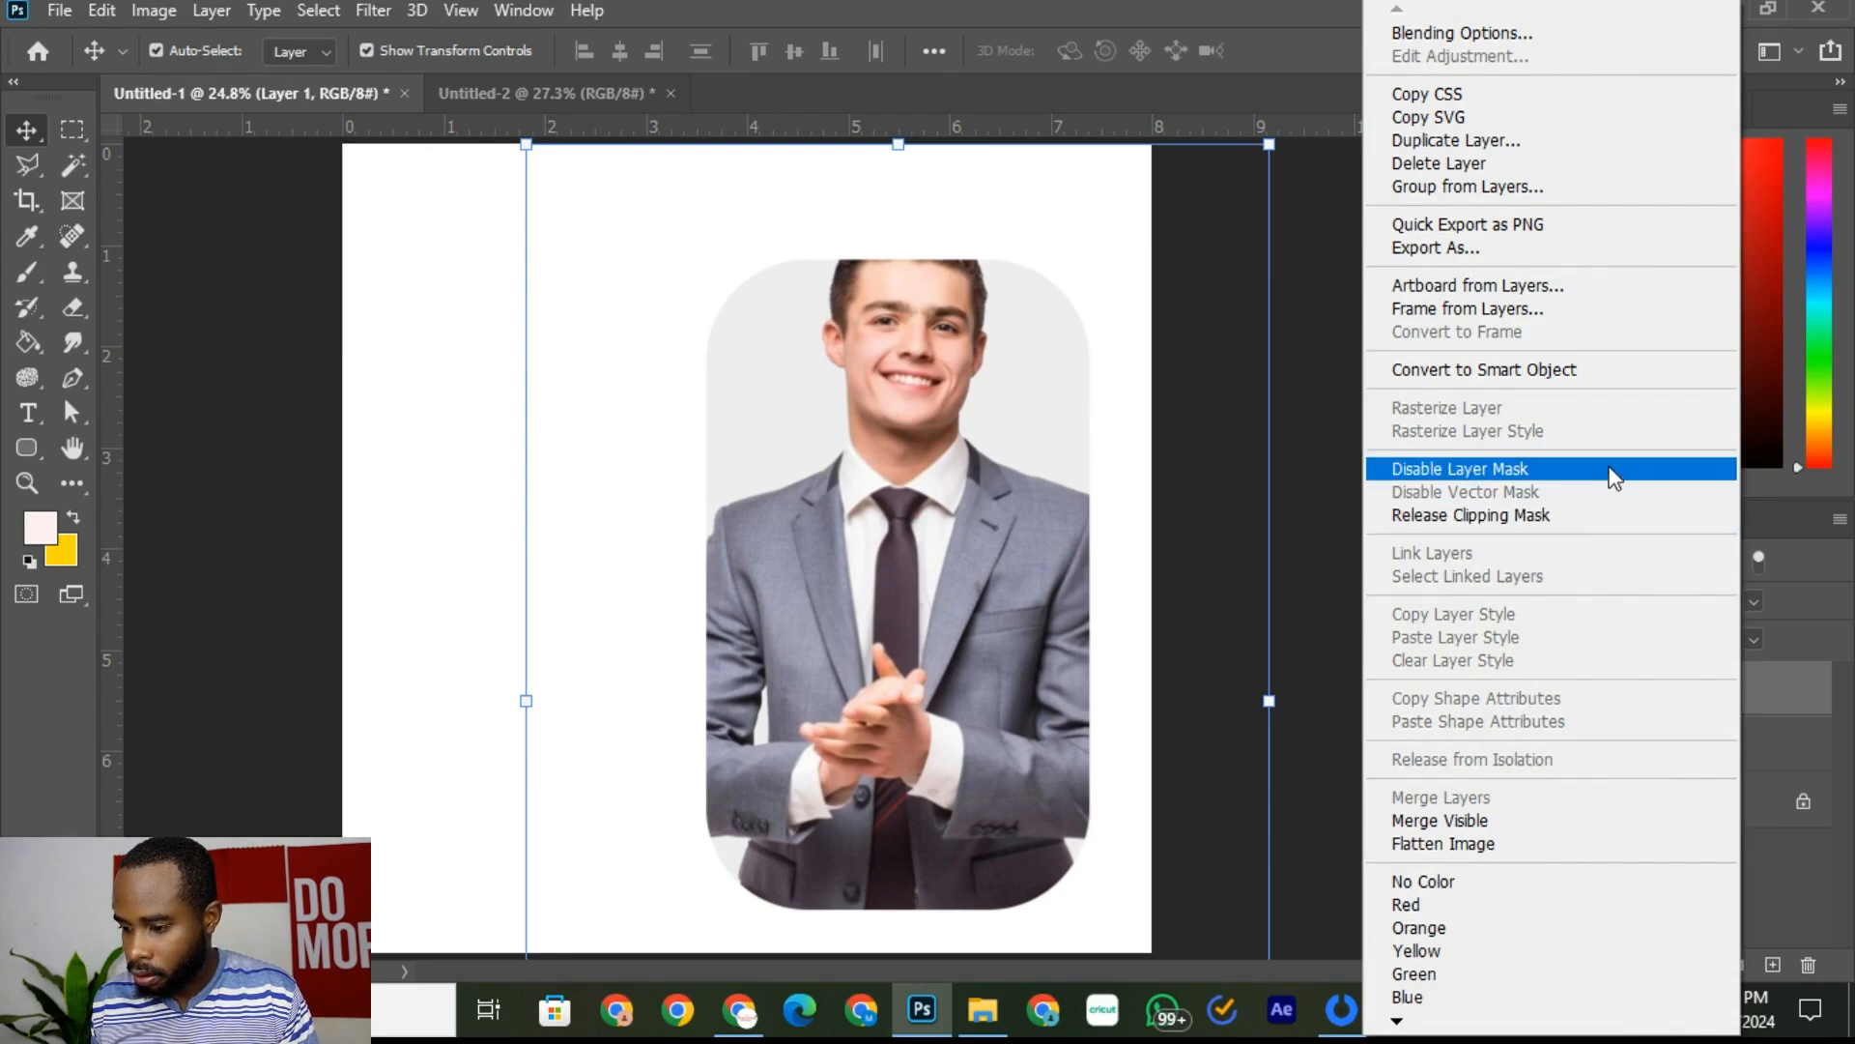
left_click(1459, 141)
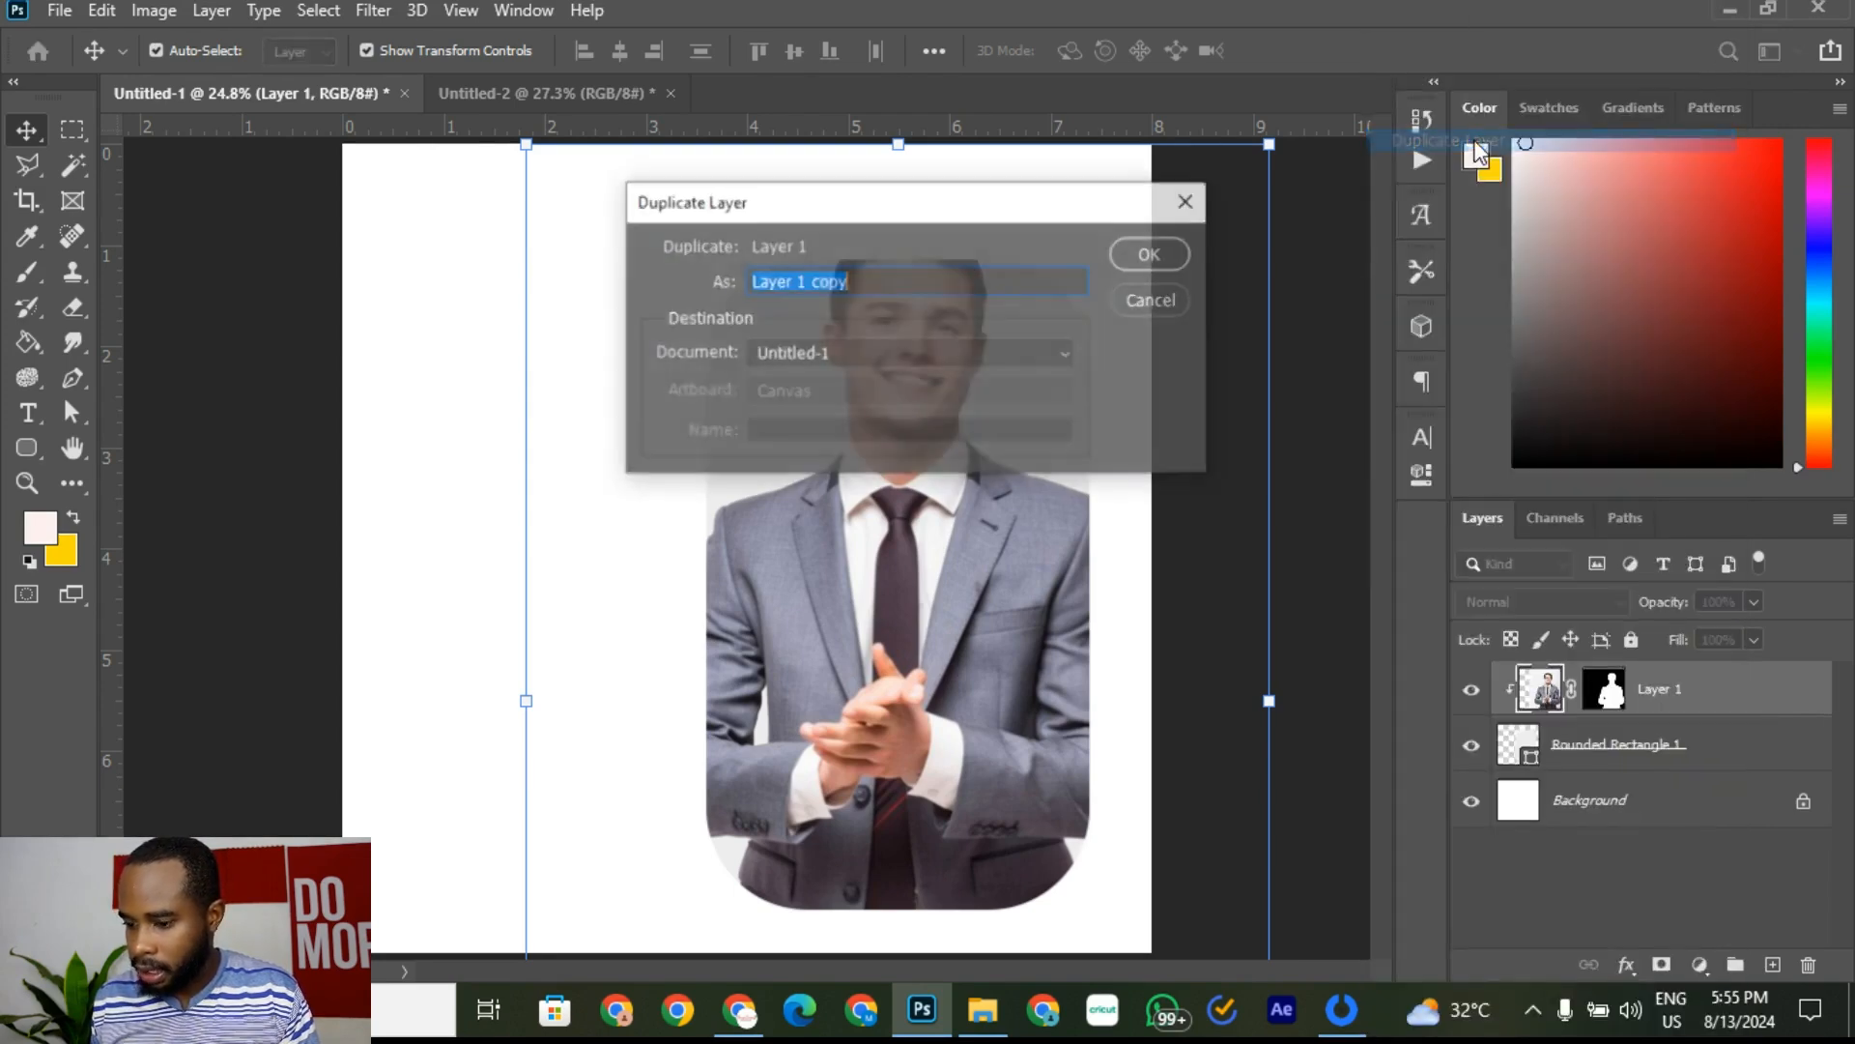
left_click(1148, 254)
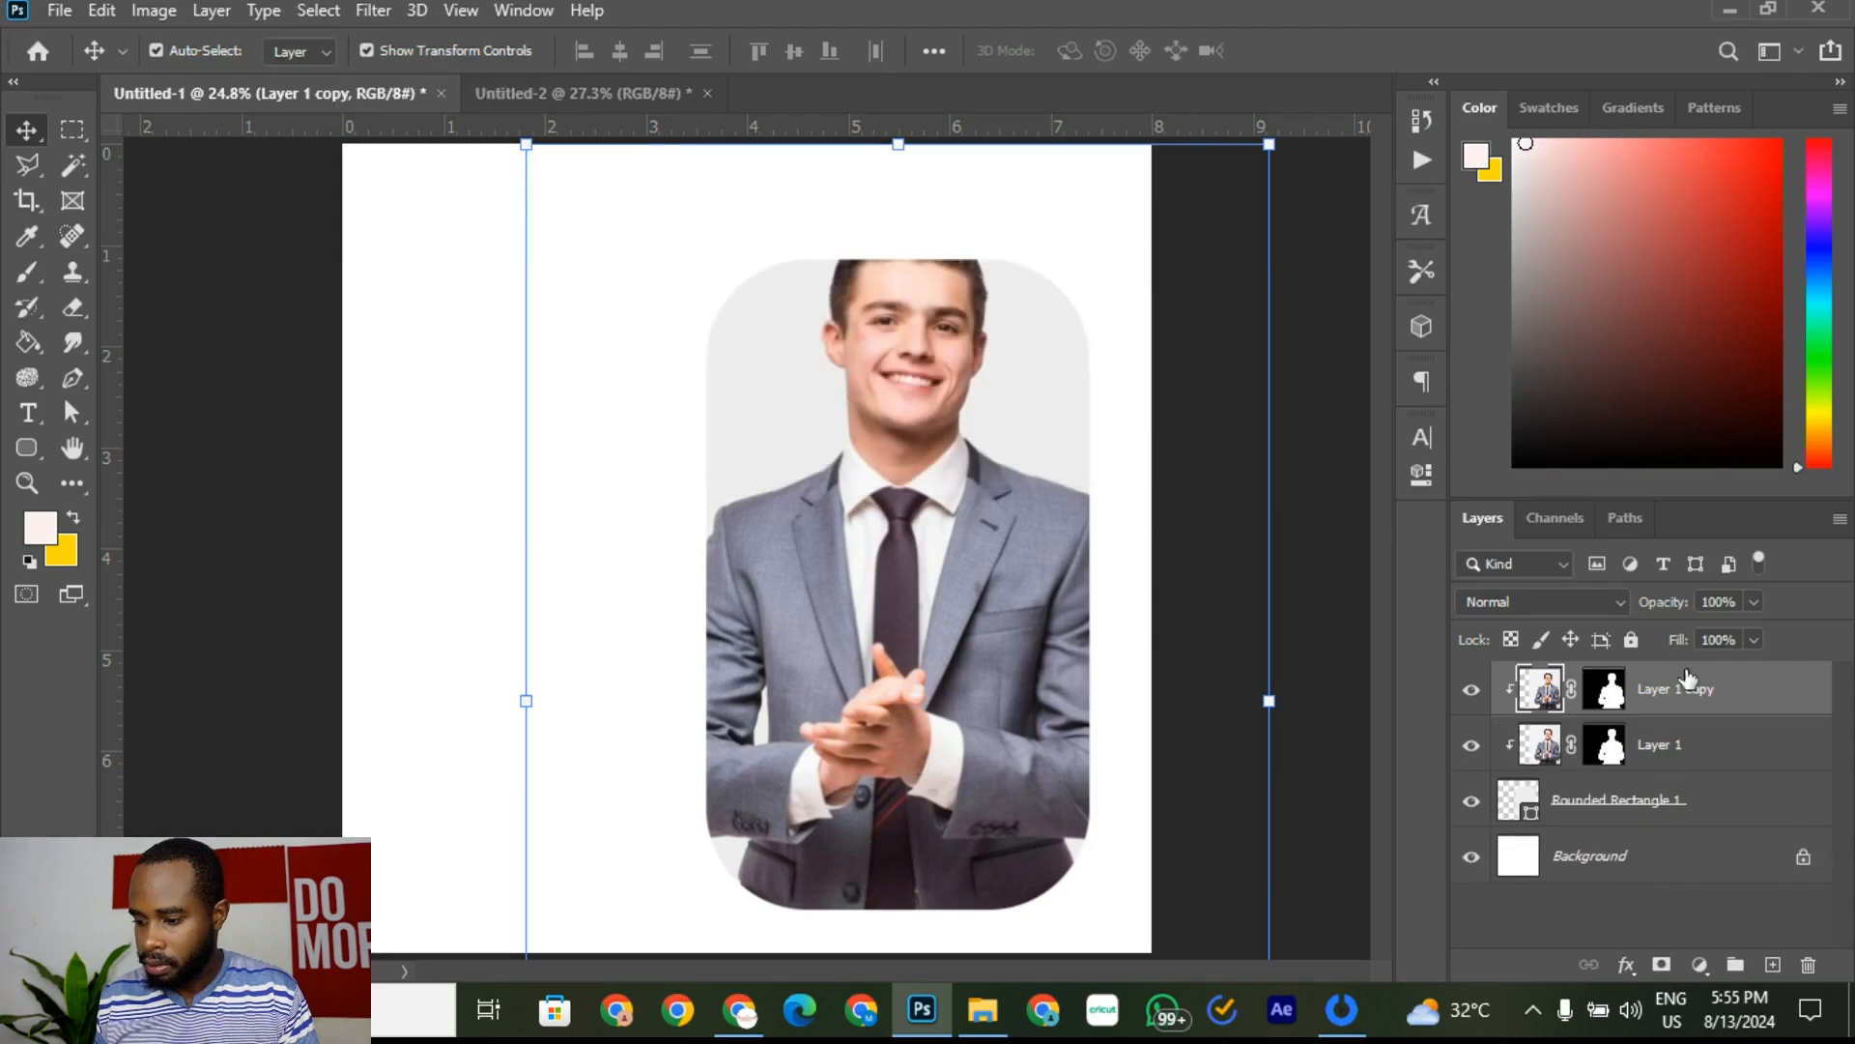
right_click(1741, 692)
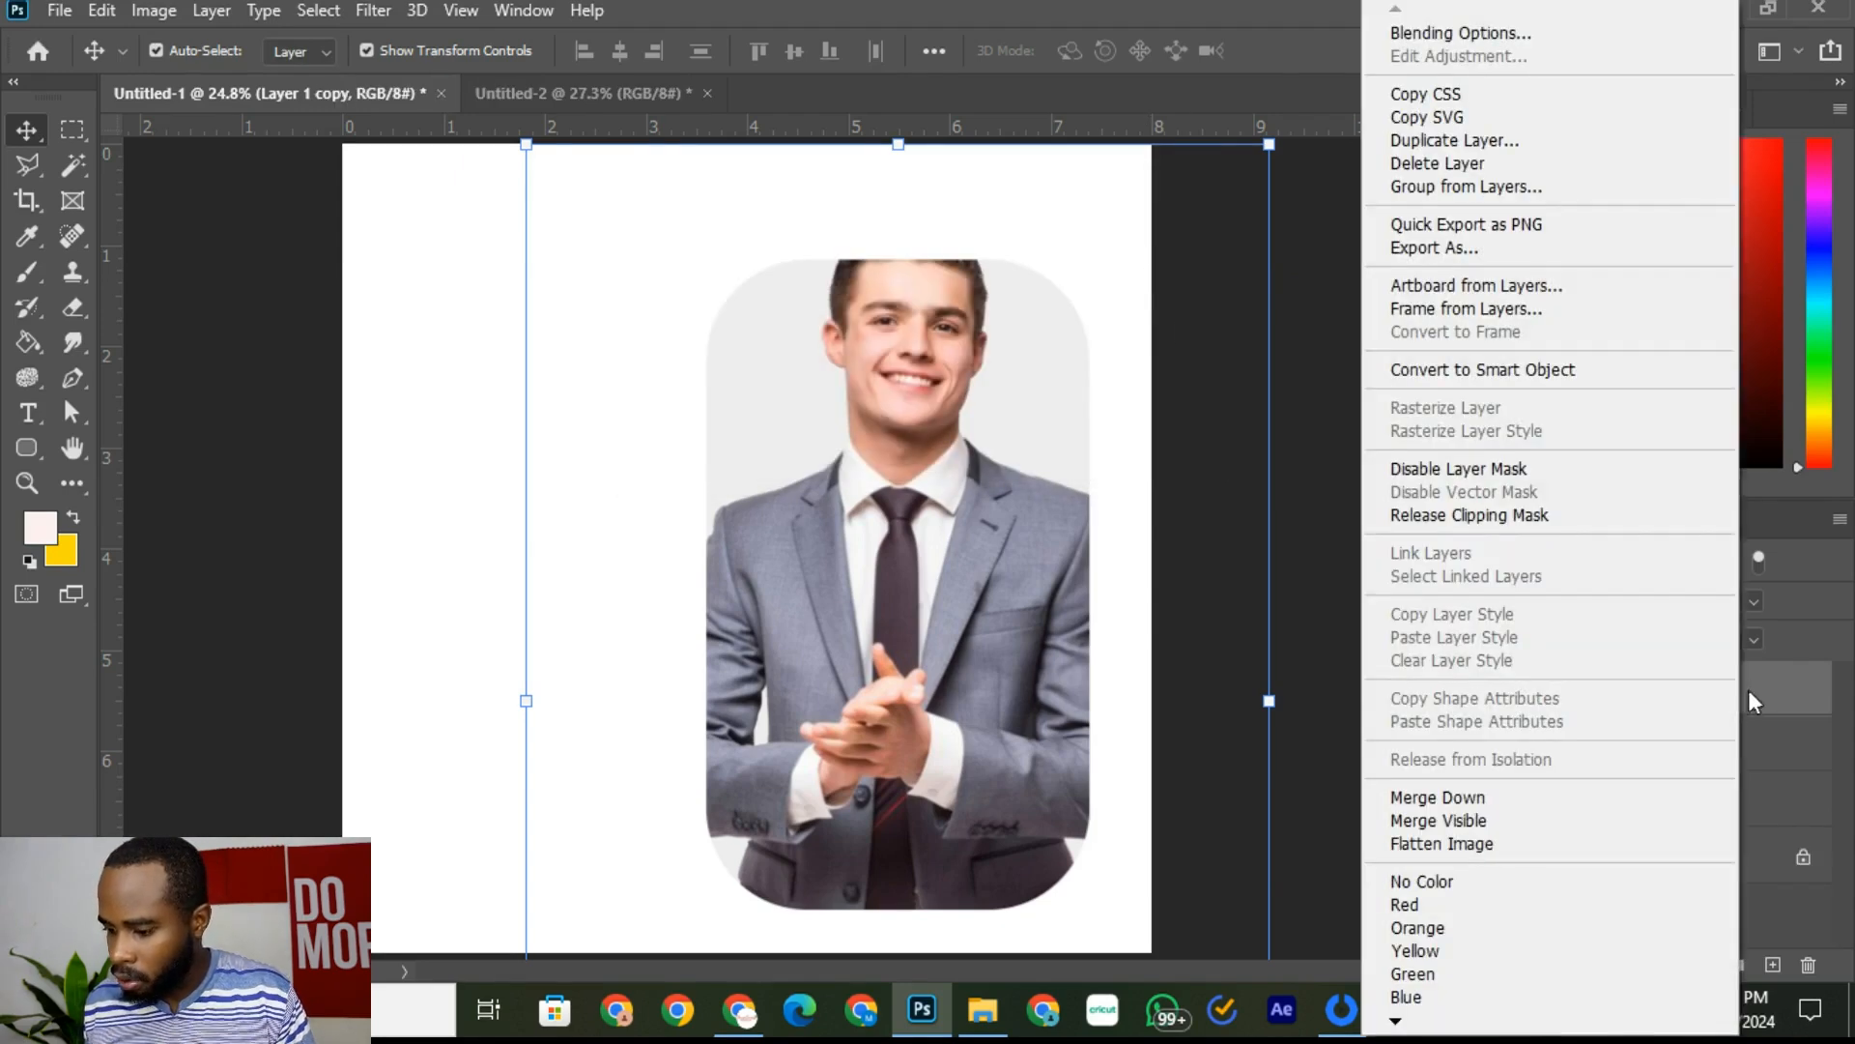
left_click(1476, 522)
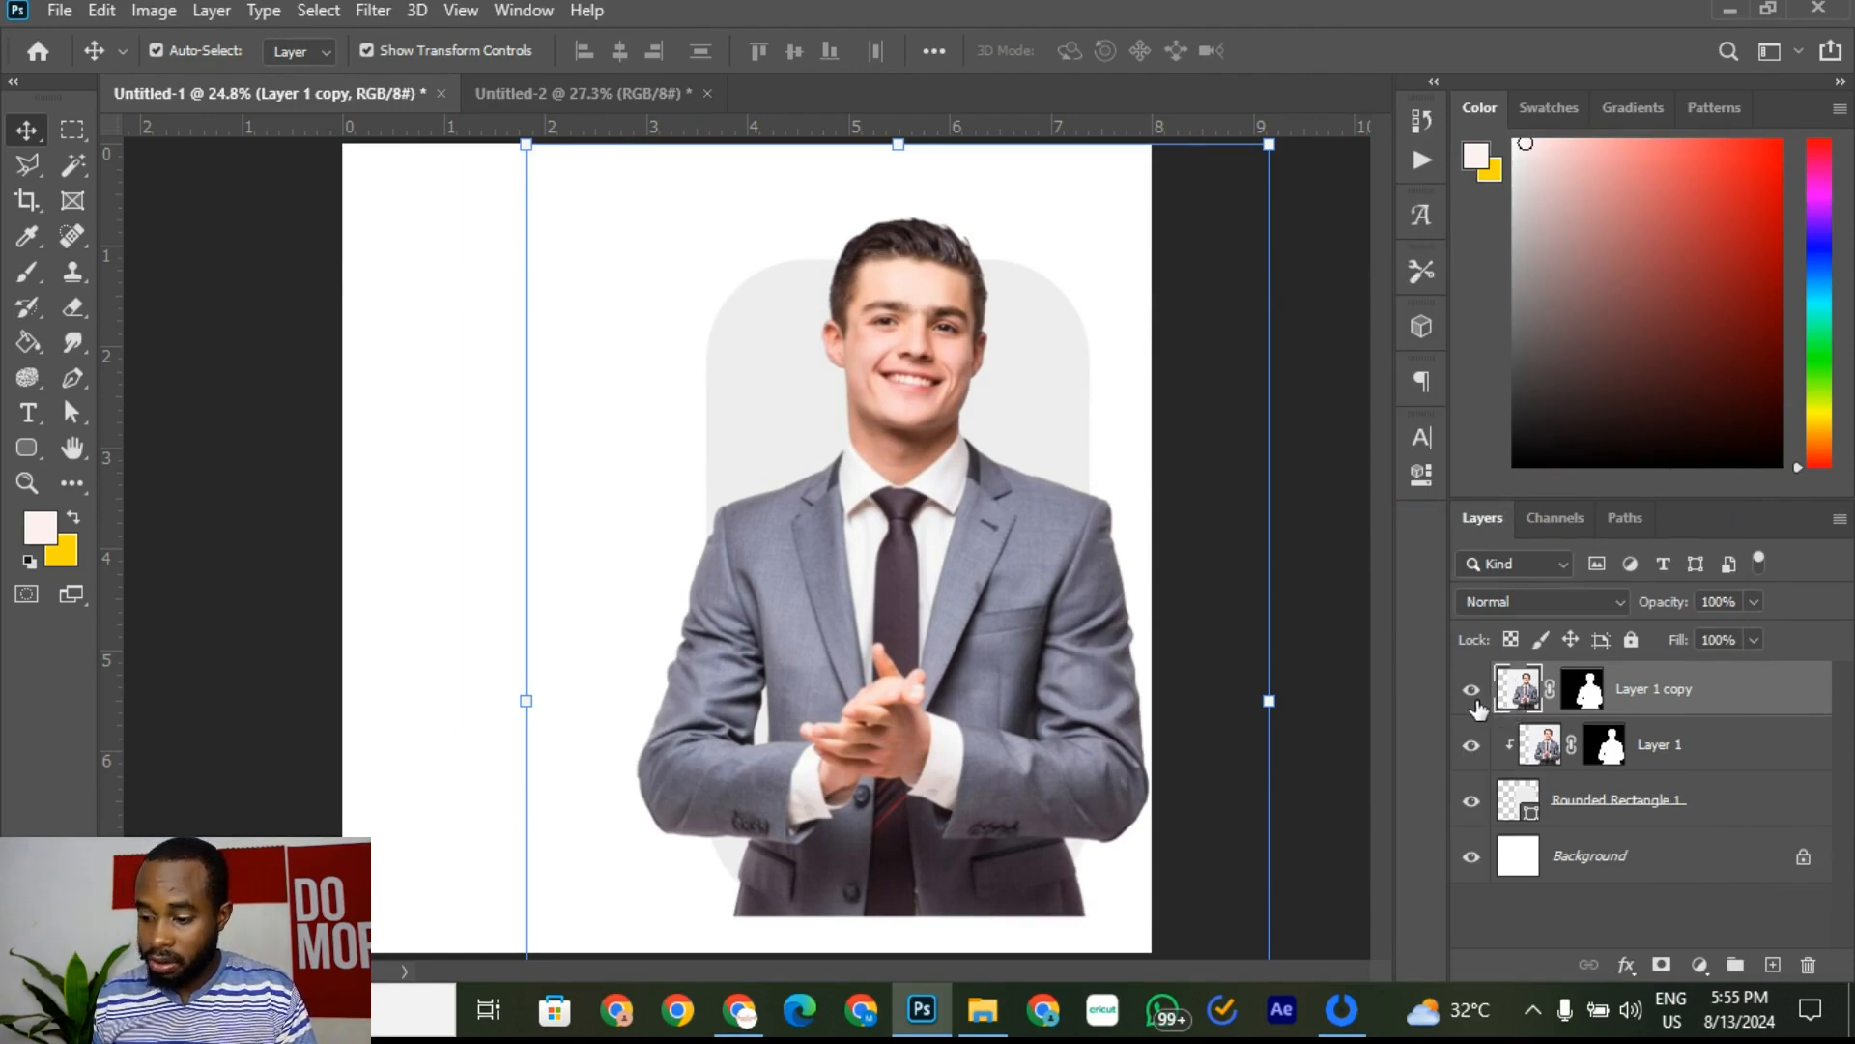
Step: Try shifting the copied man left, then undo both moves to keep it aligned
left_click_drag(986, 546, 615, 559)
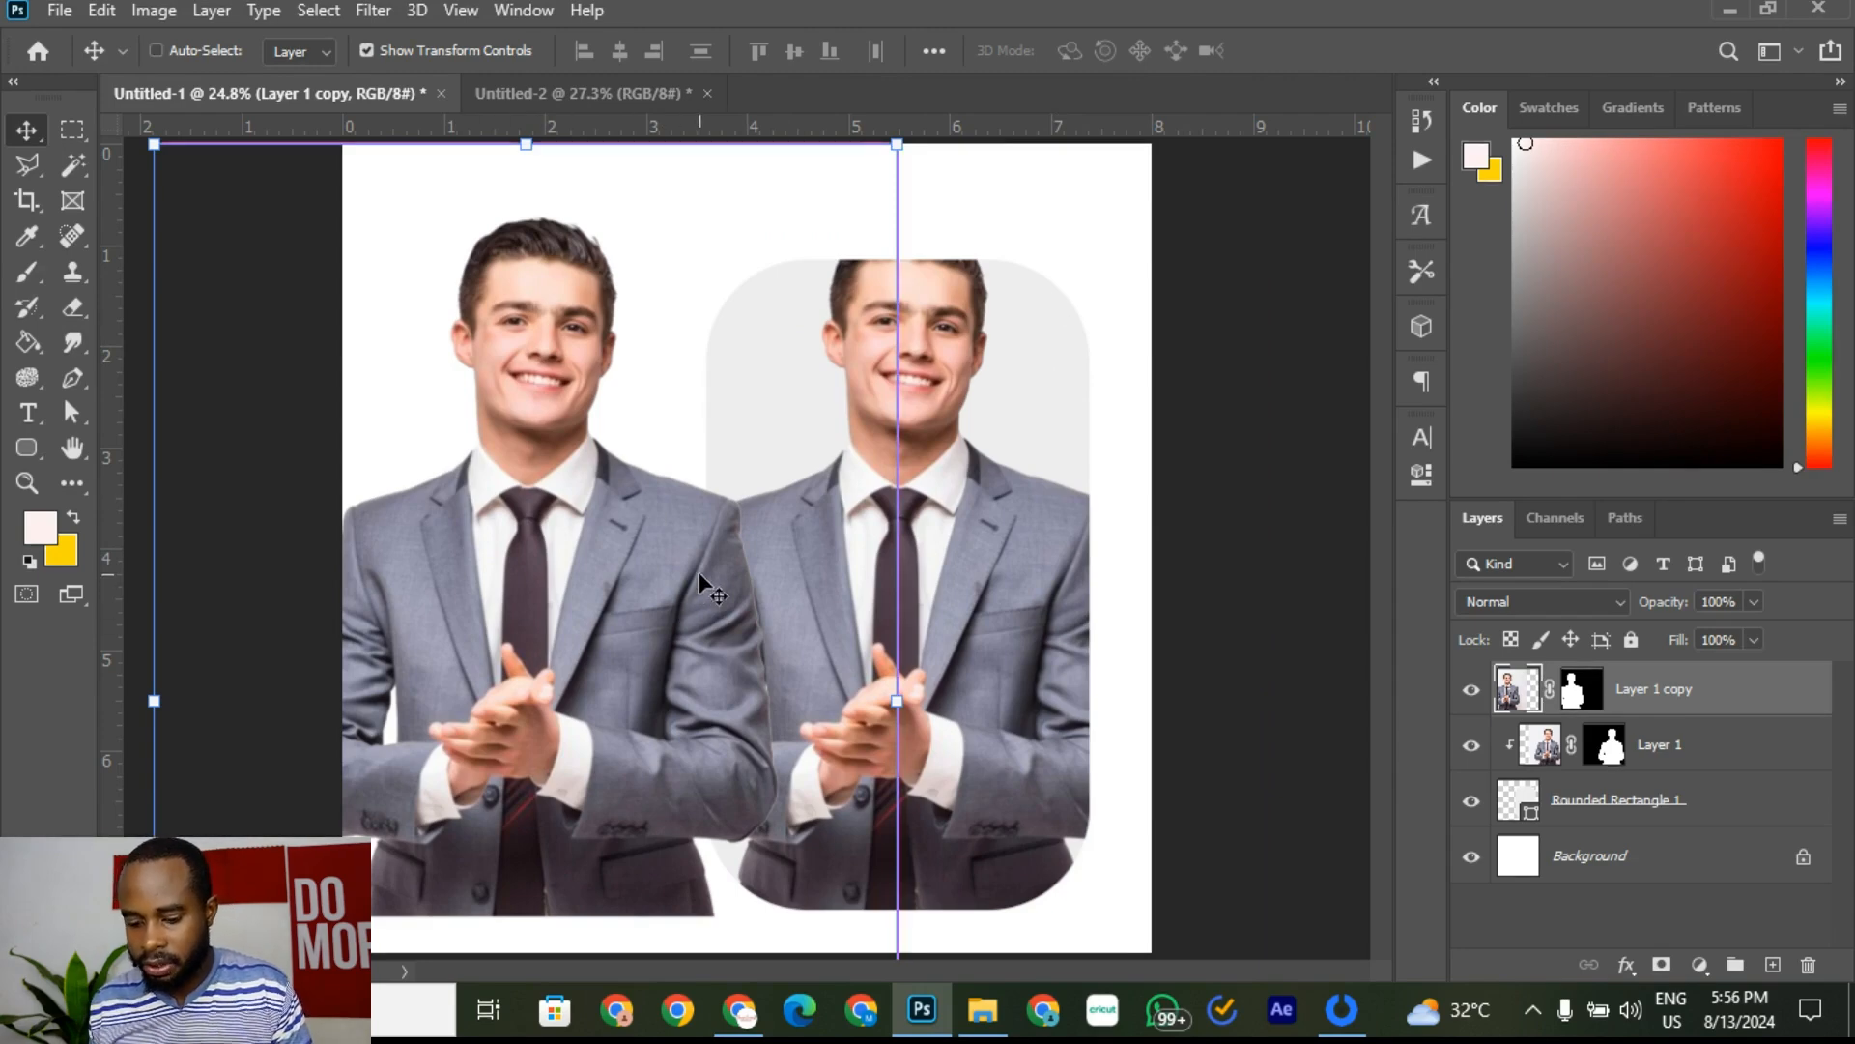
key("ctrl+z")
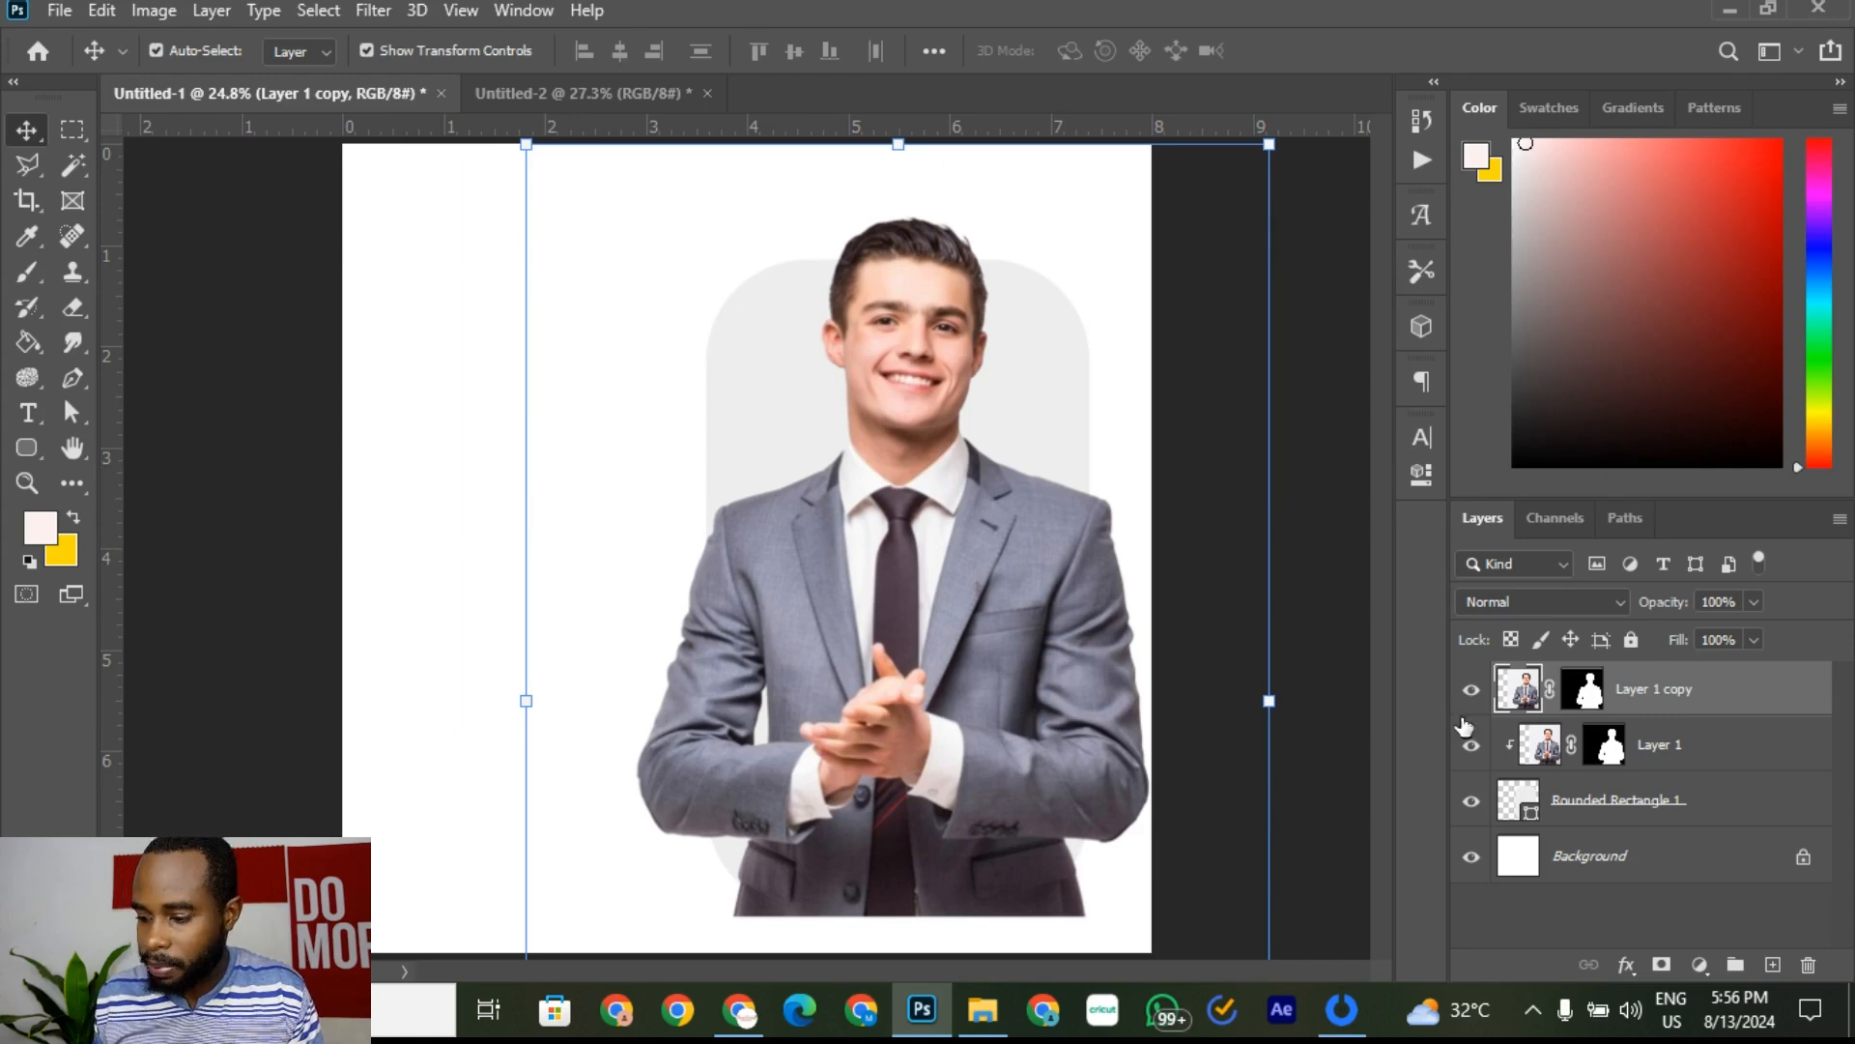
left_click_drag(966, 555, 849, 577)
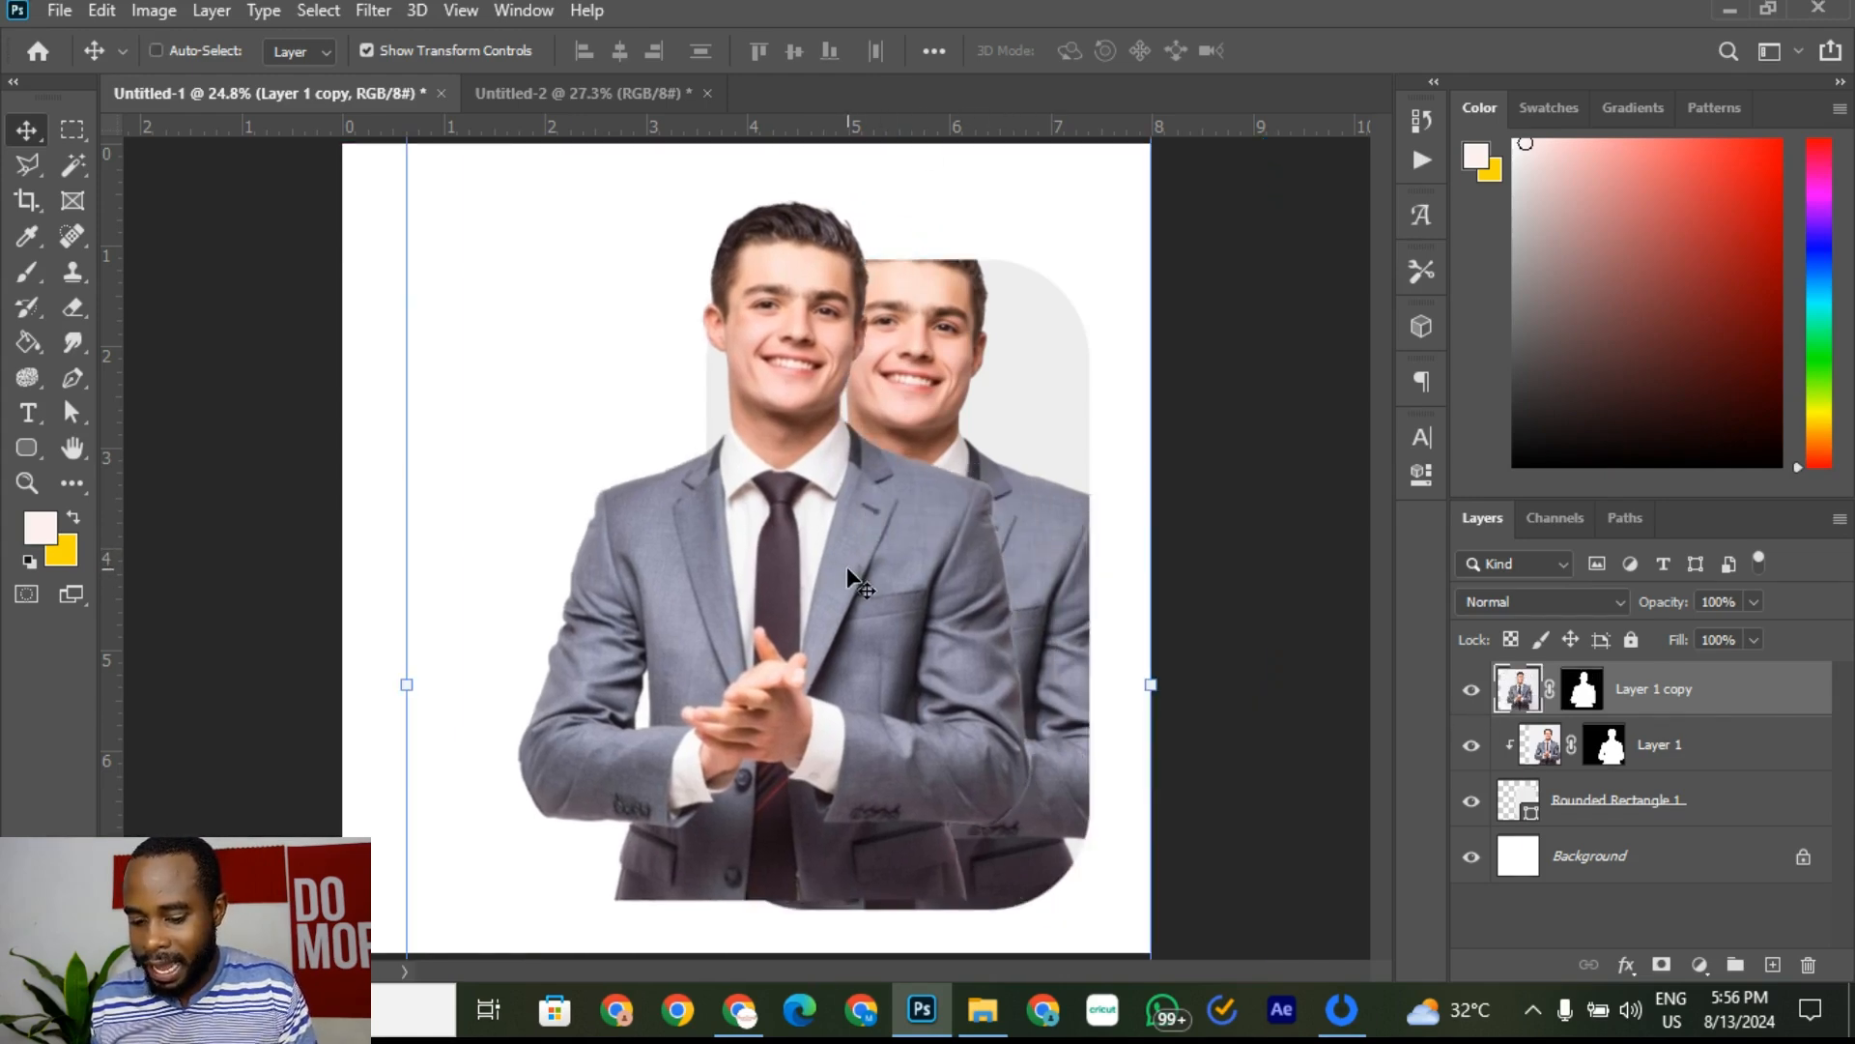
key("ctrl+z")
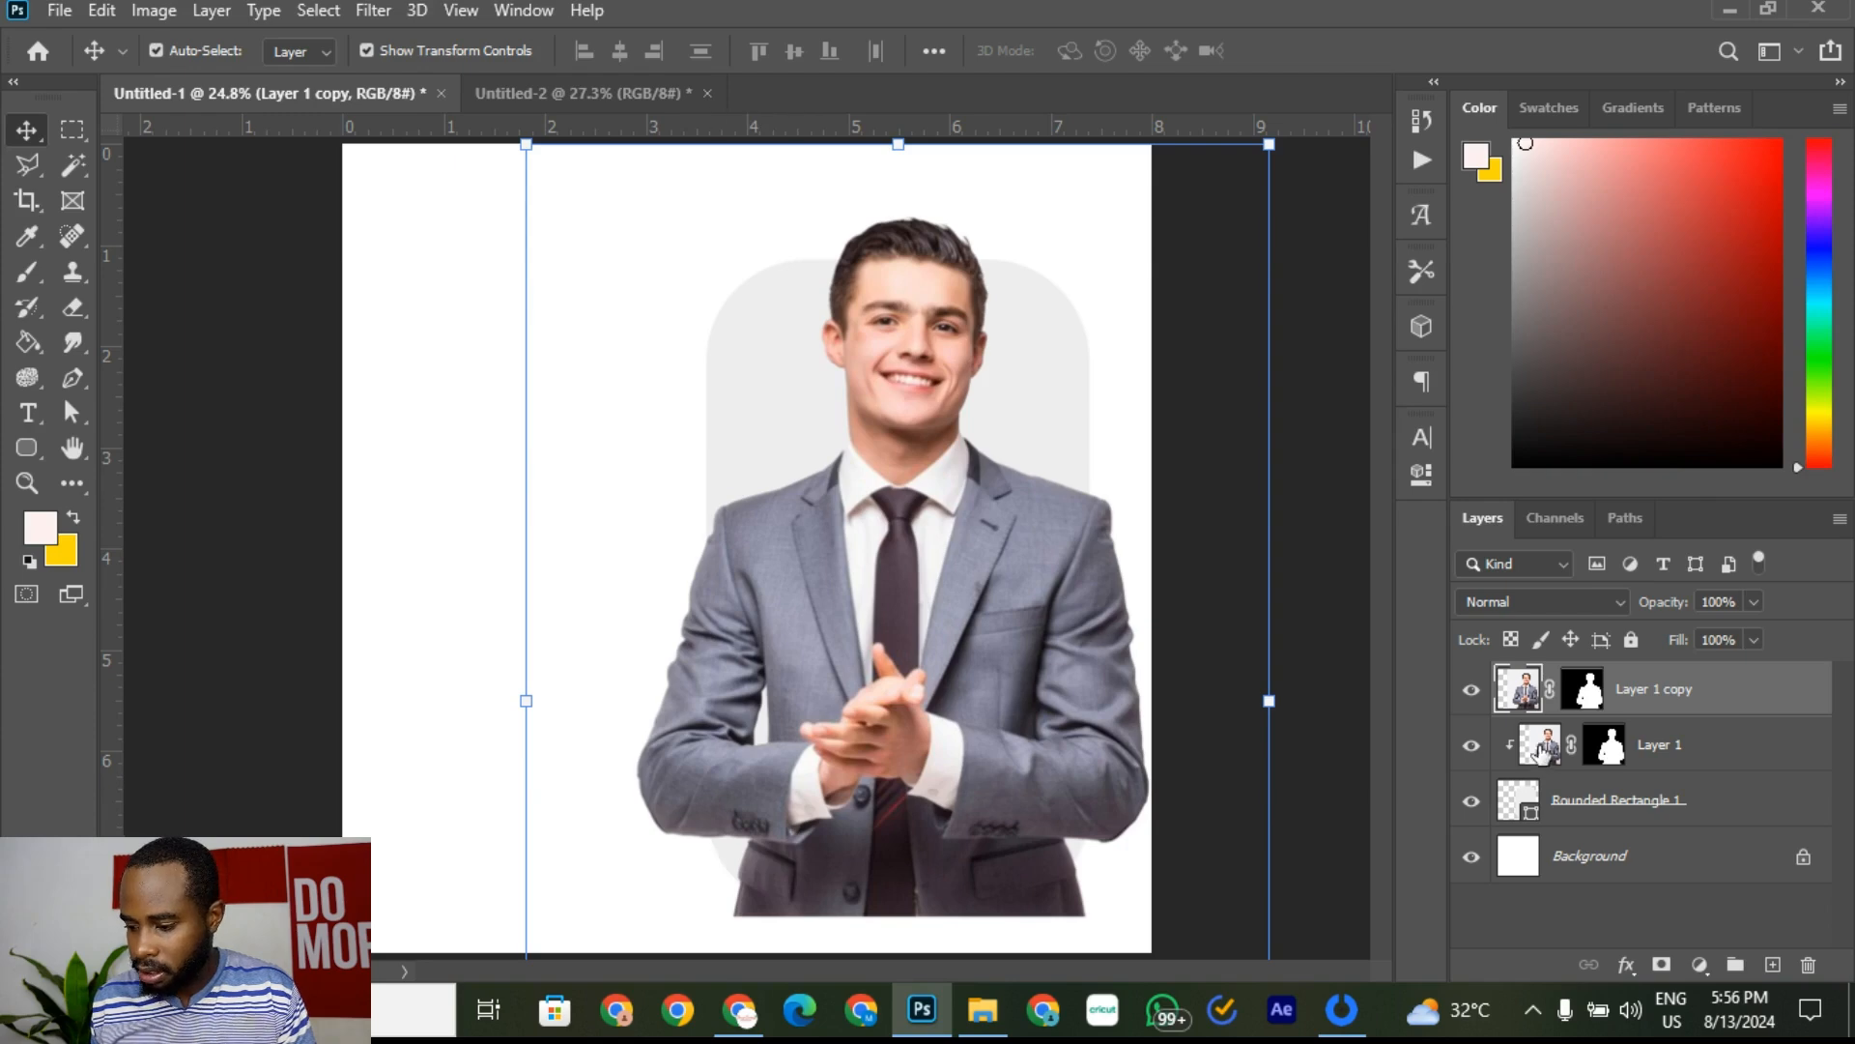
Step: Hide and reshow Layer 1 copy to compare it with the clipped man
left_click(1471, 689)
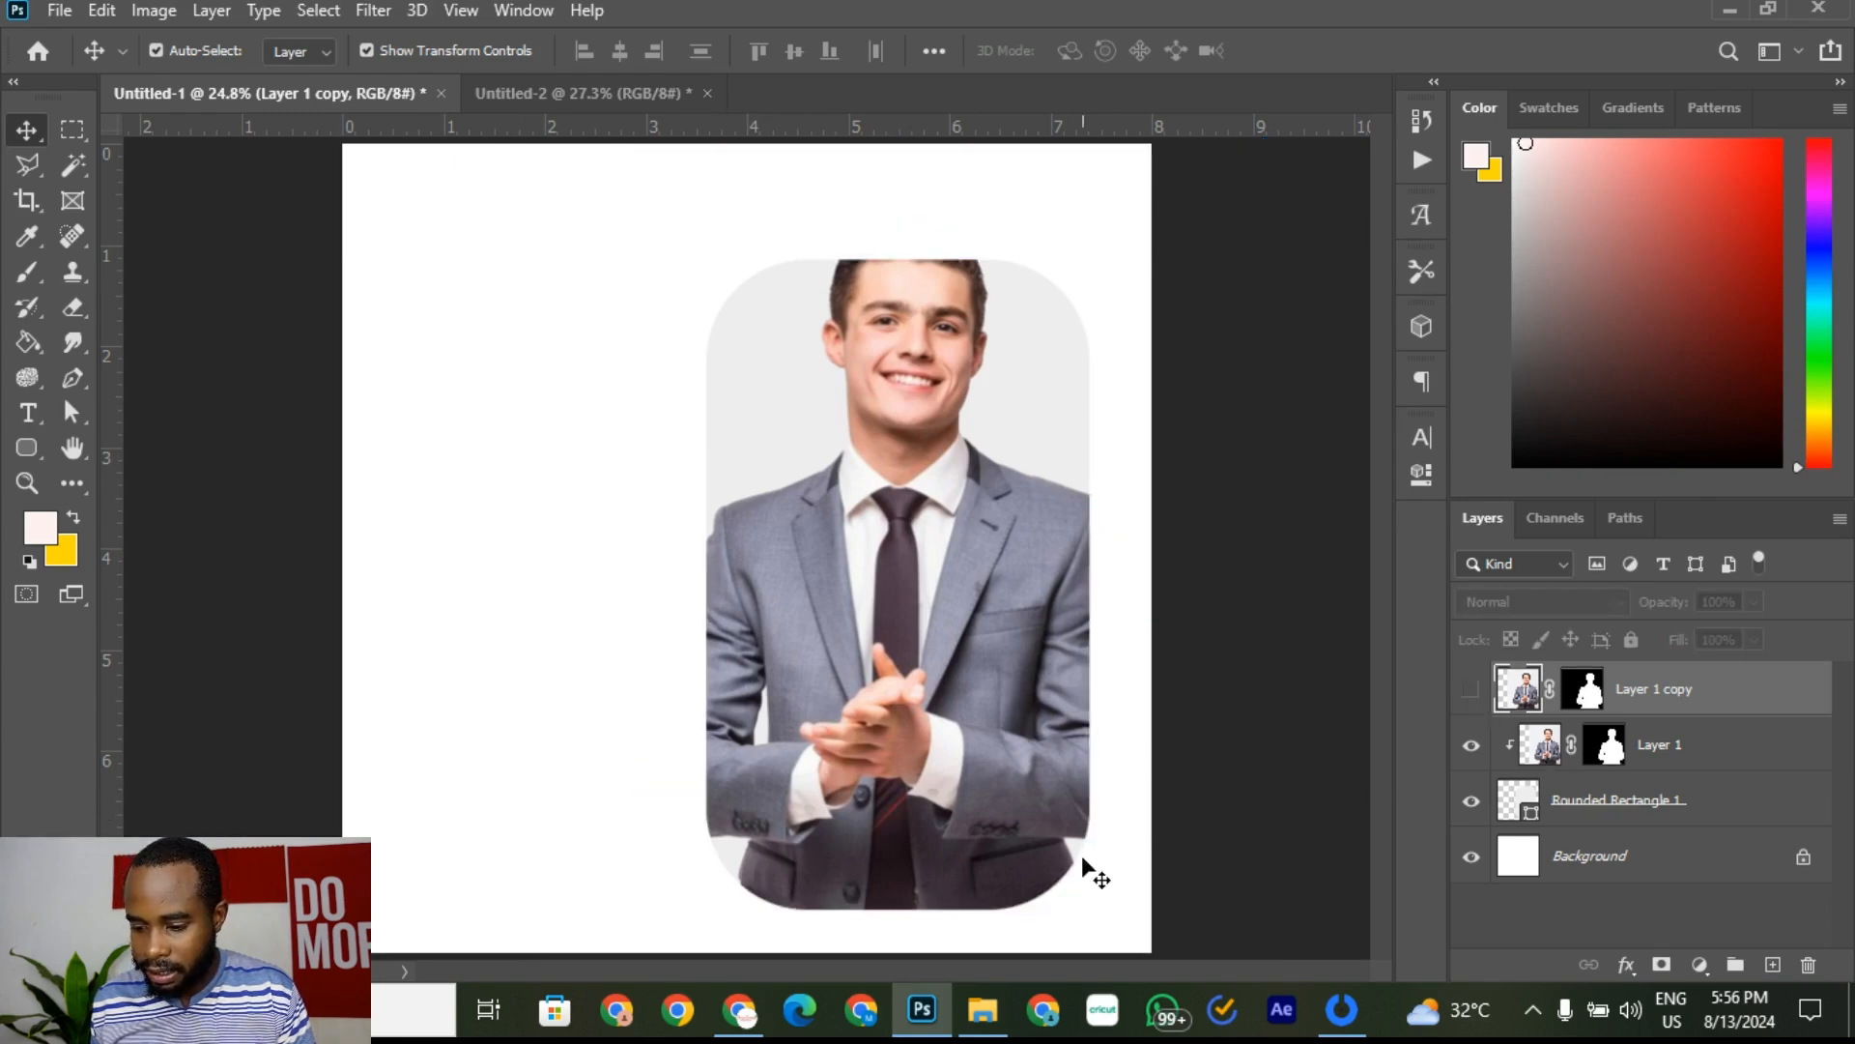
scroll(770, 902, "up", 4)
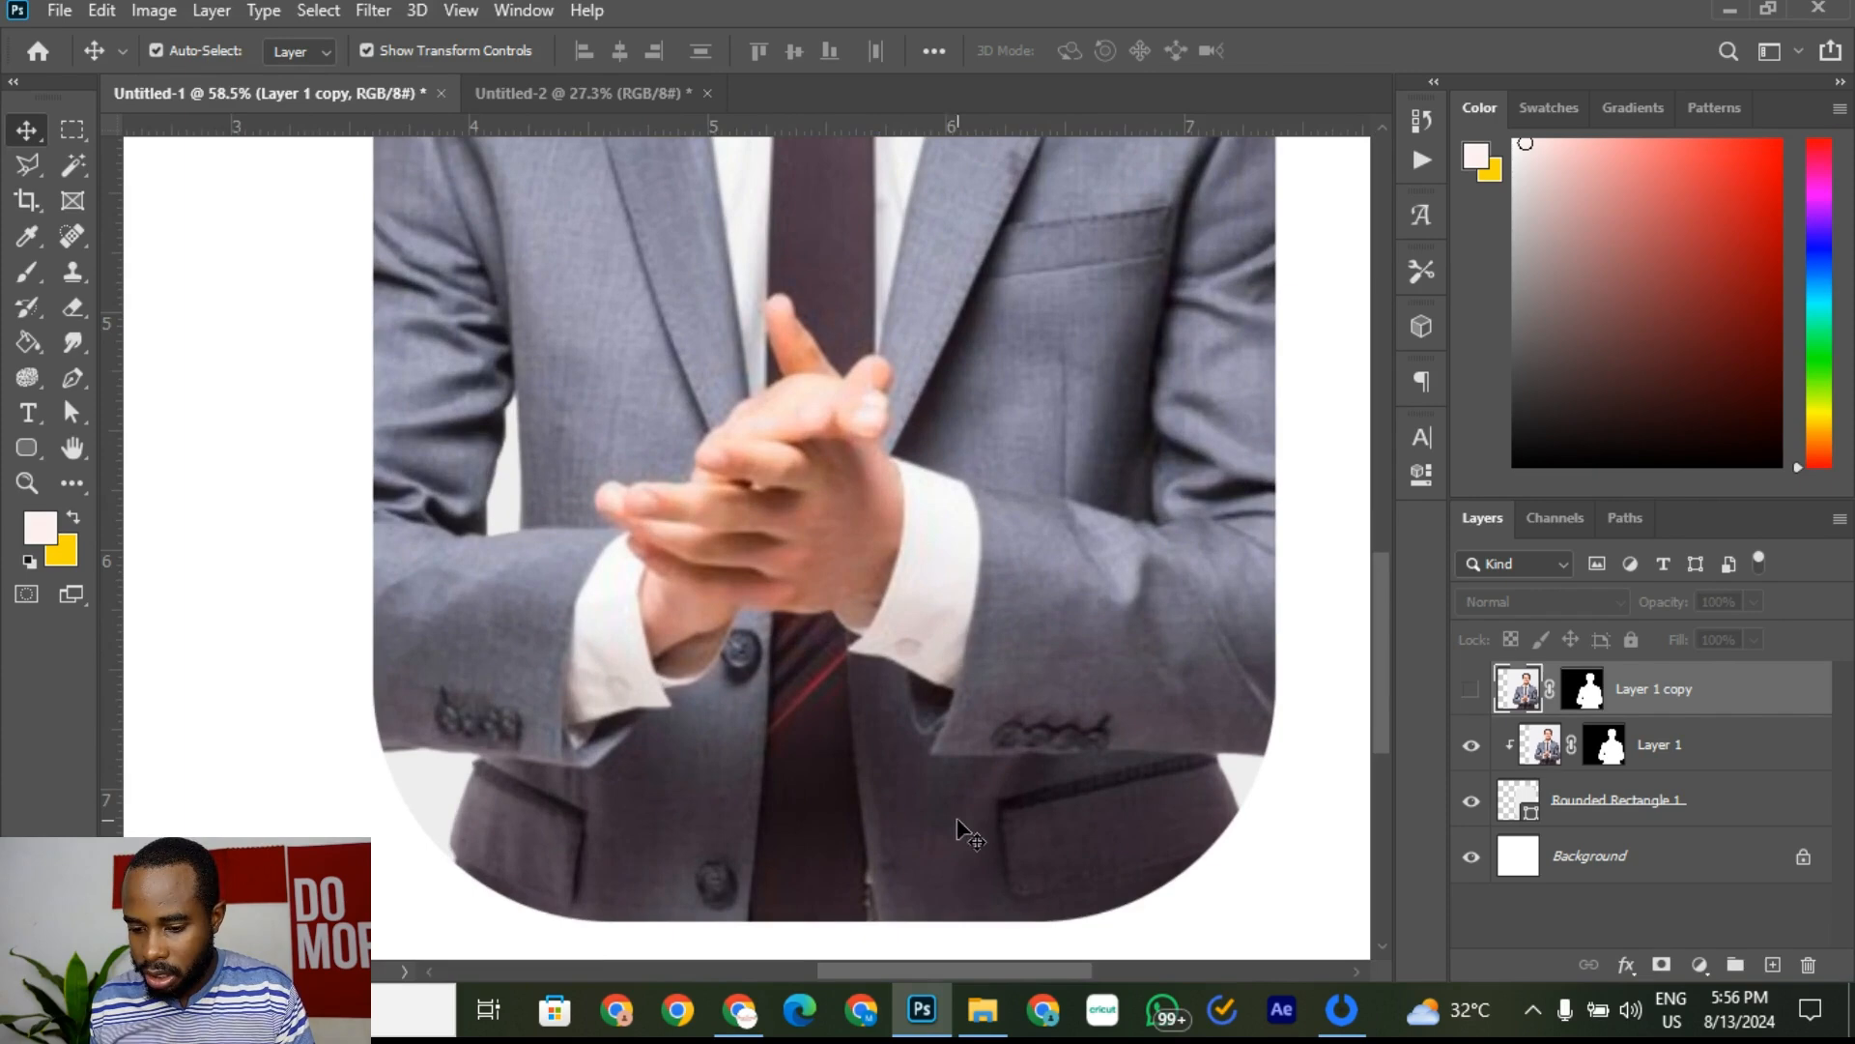
scroll(533, 722, "down", 4)
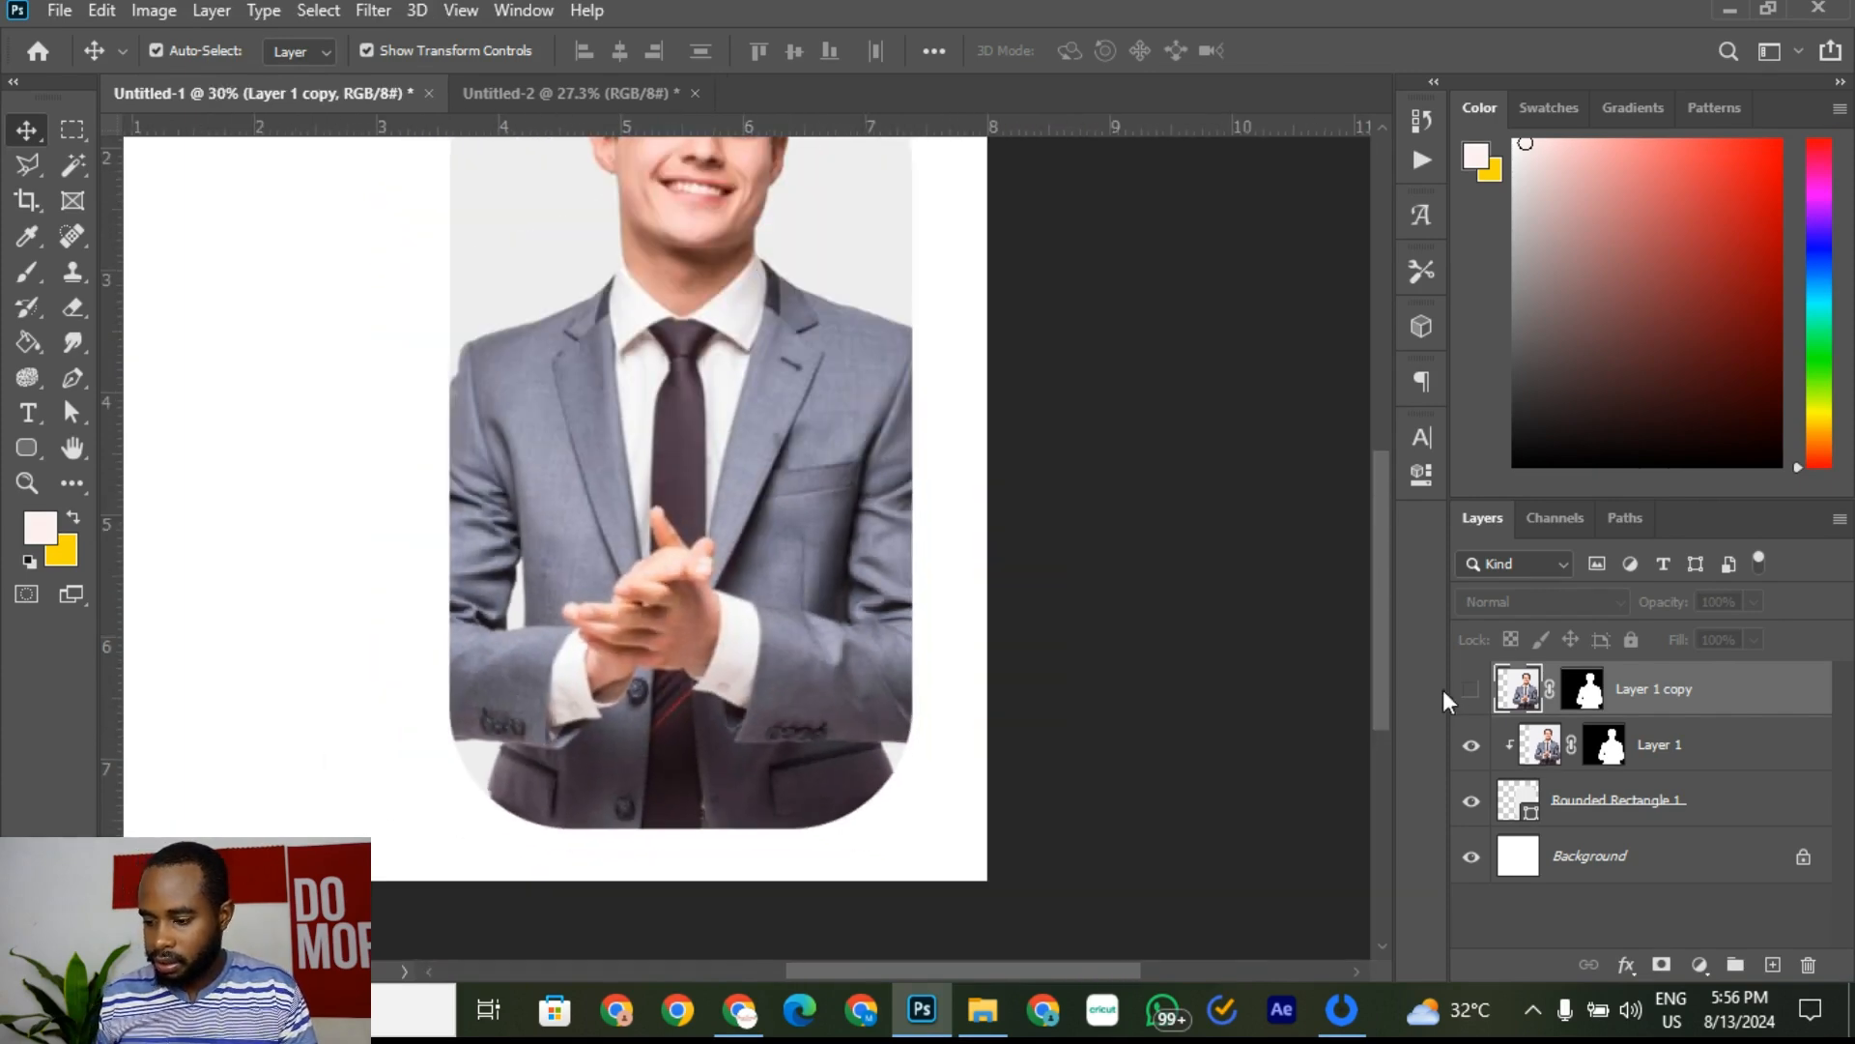
left_click(1472, 692)
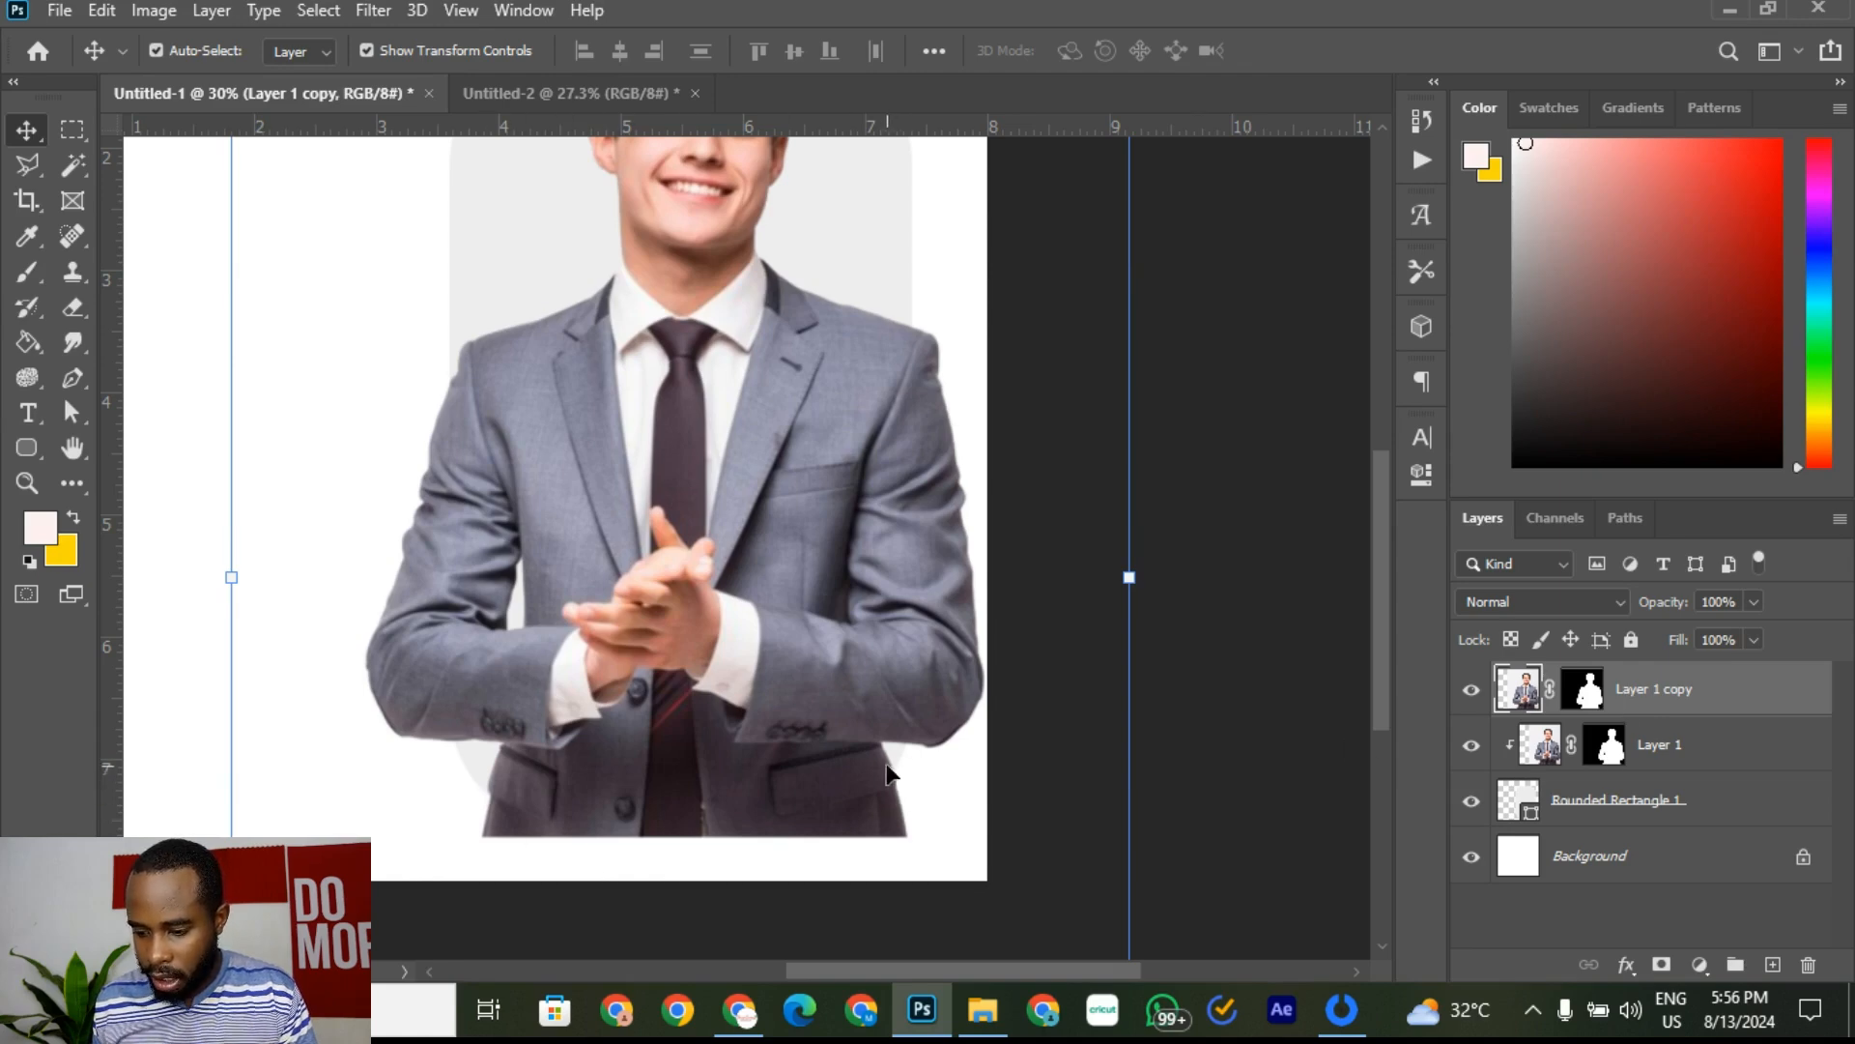
scroll(522, 810, "up", 2)
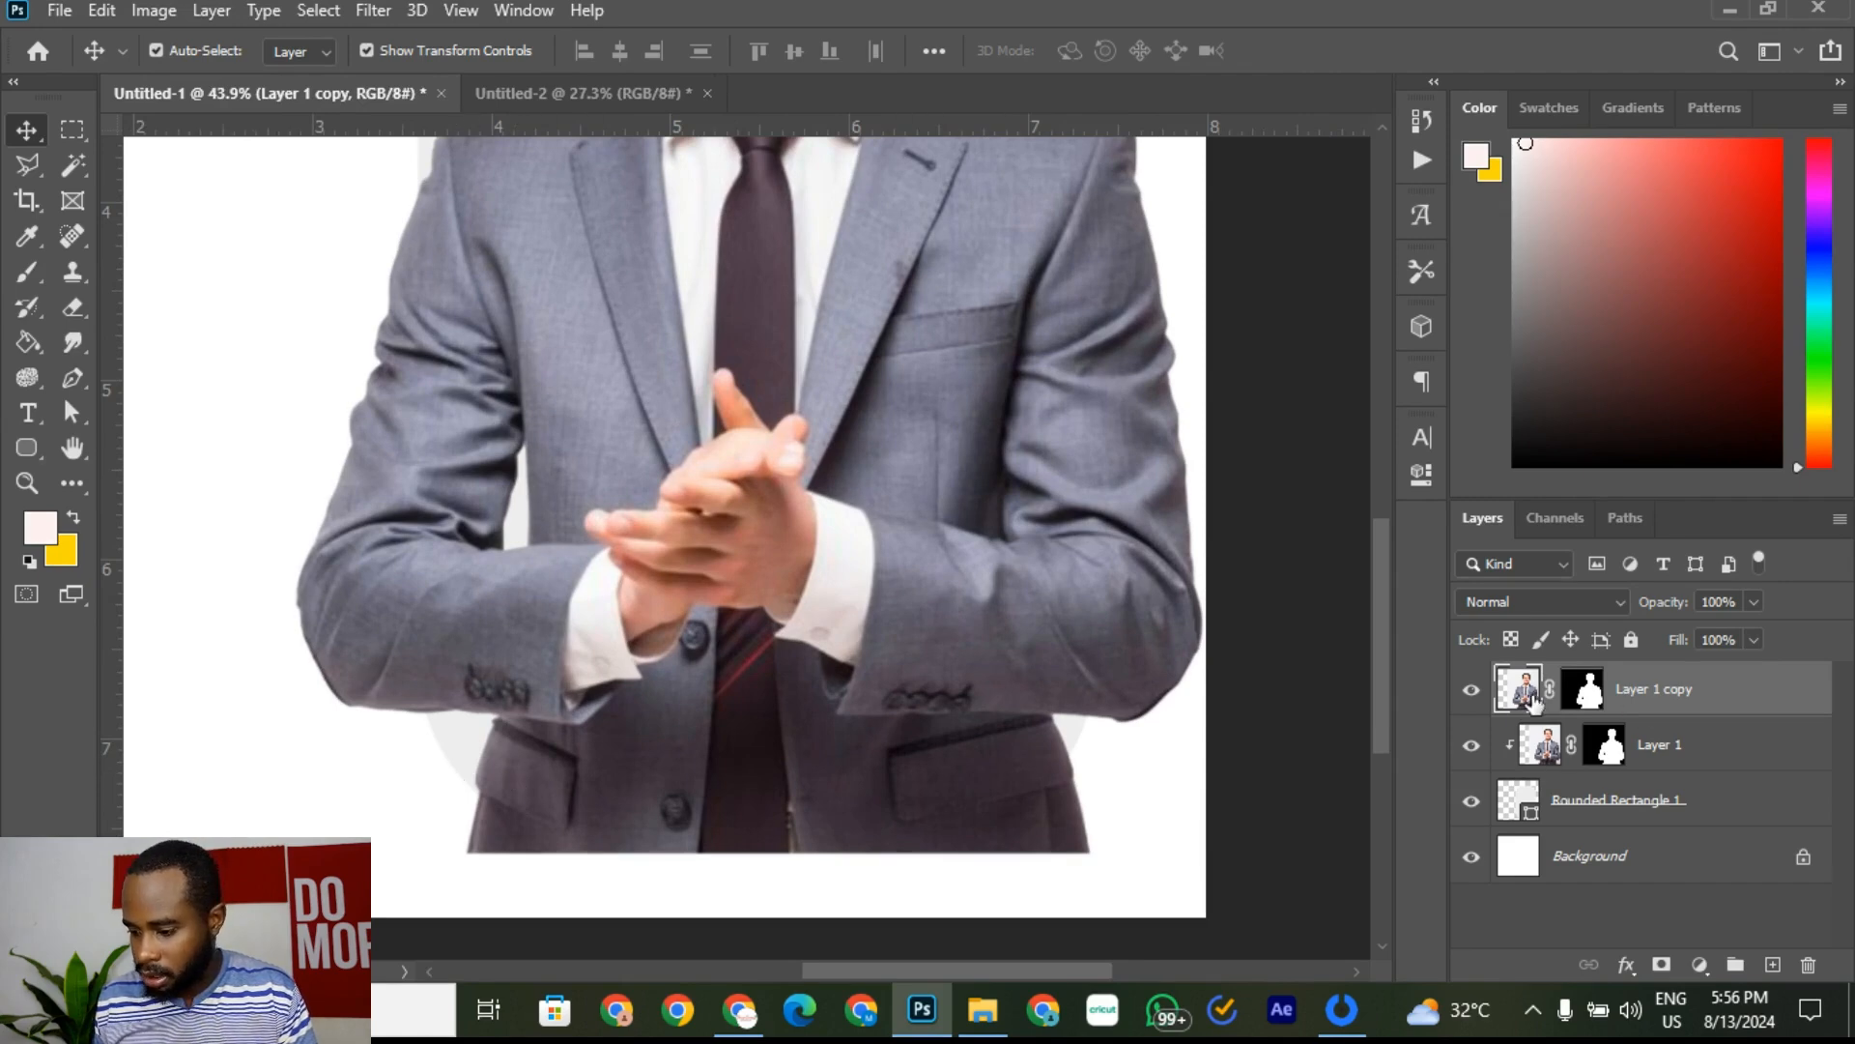
Step: Paint on Layer 1 copy's mask with the Brush to hide the suit's lower-left corner
left_click(1585, 690)
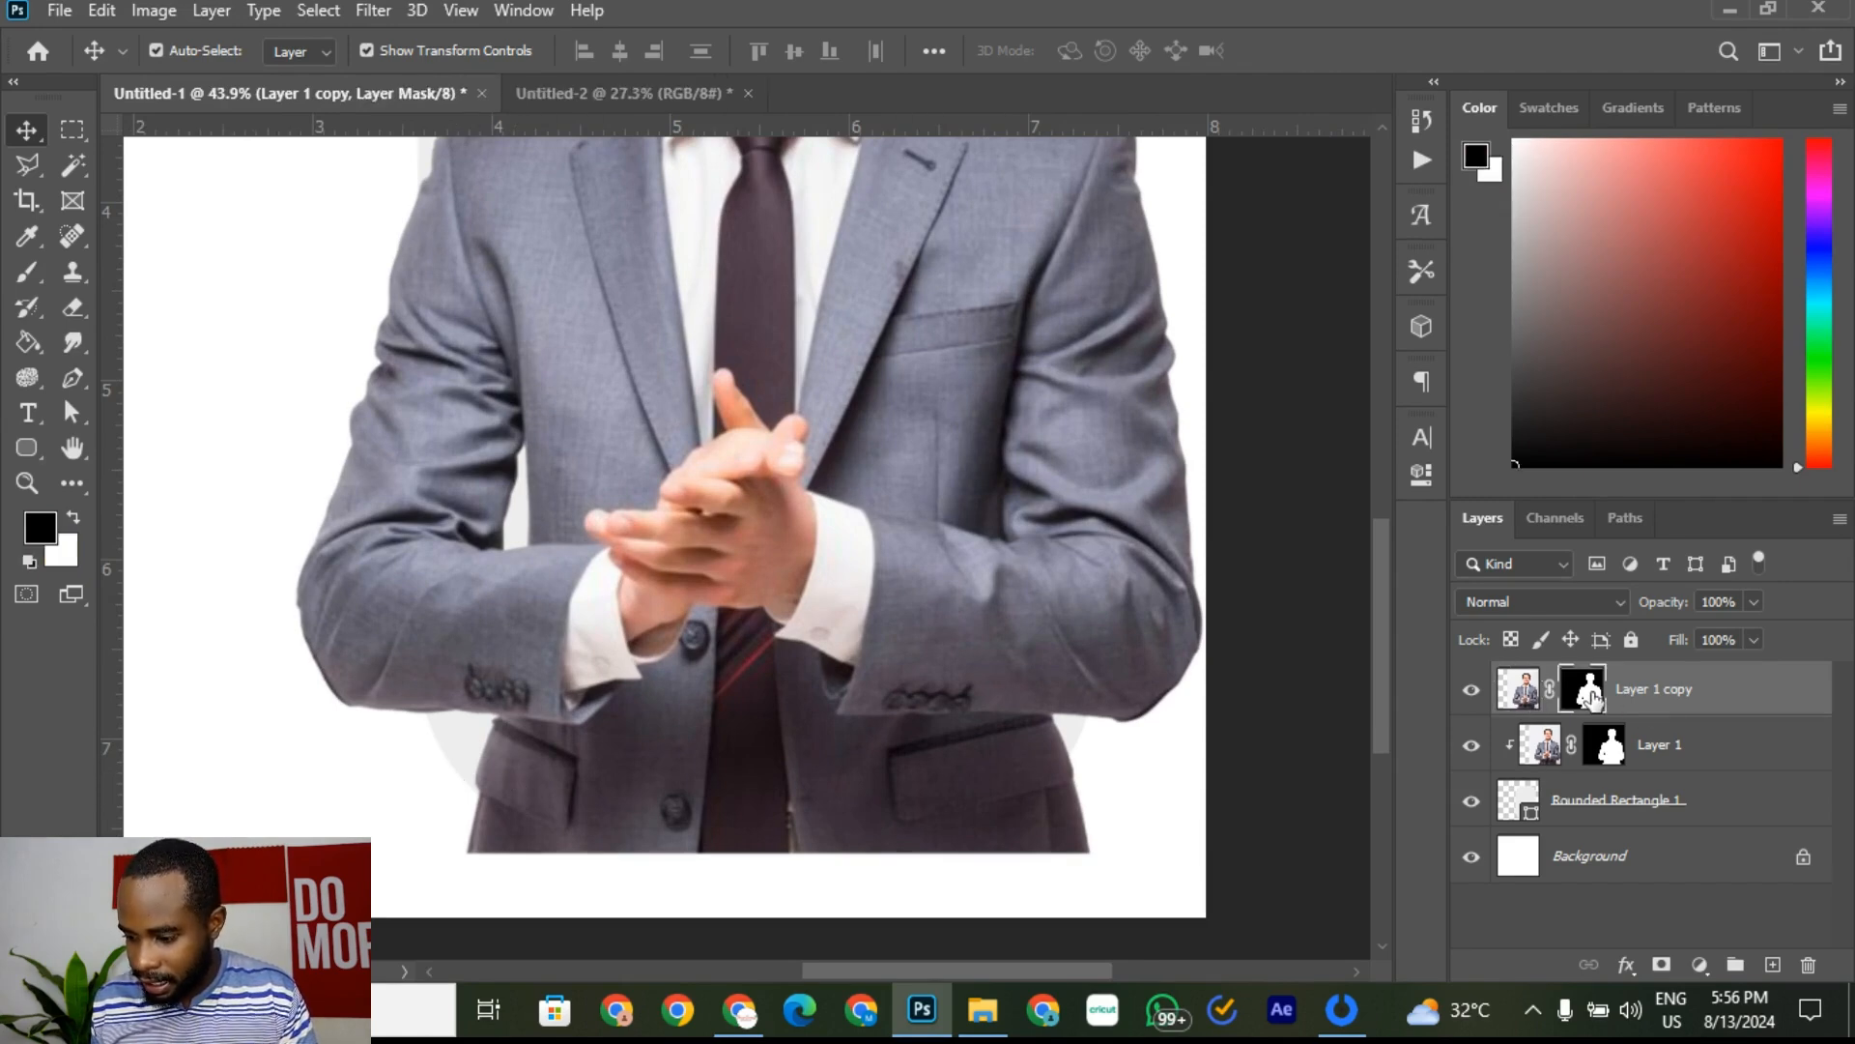
left_click(29, 275)
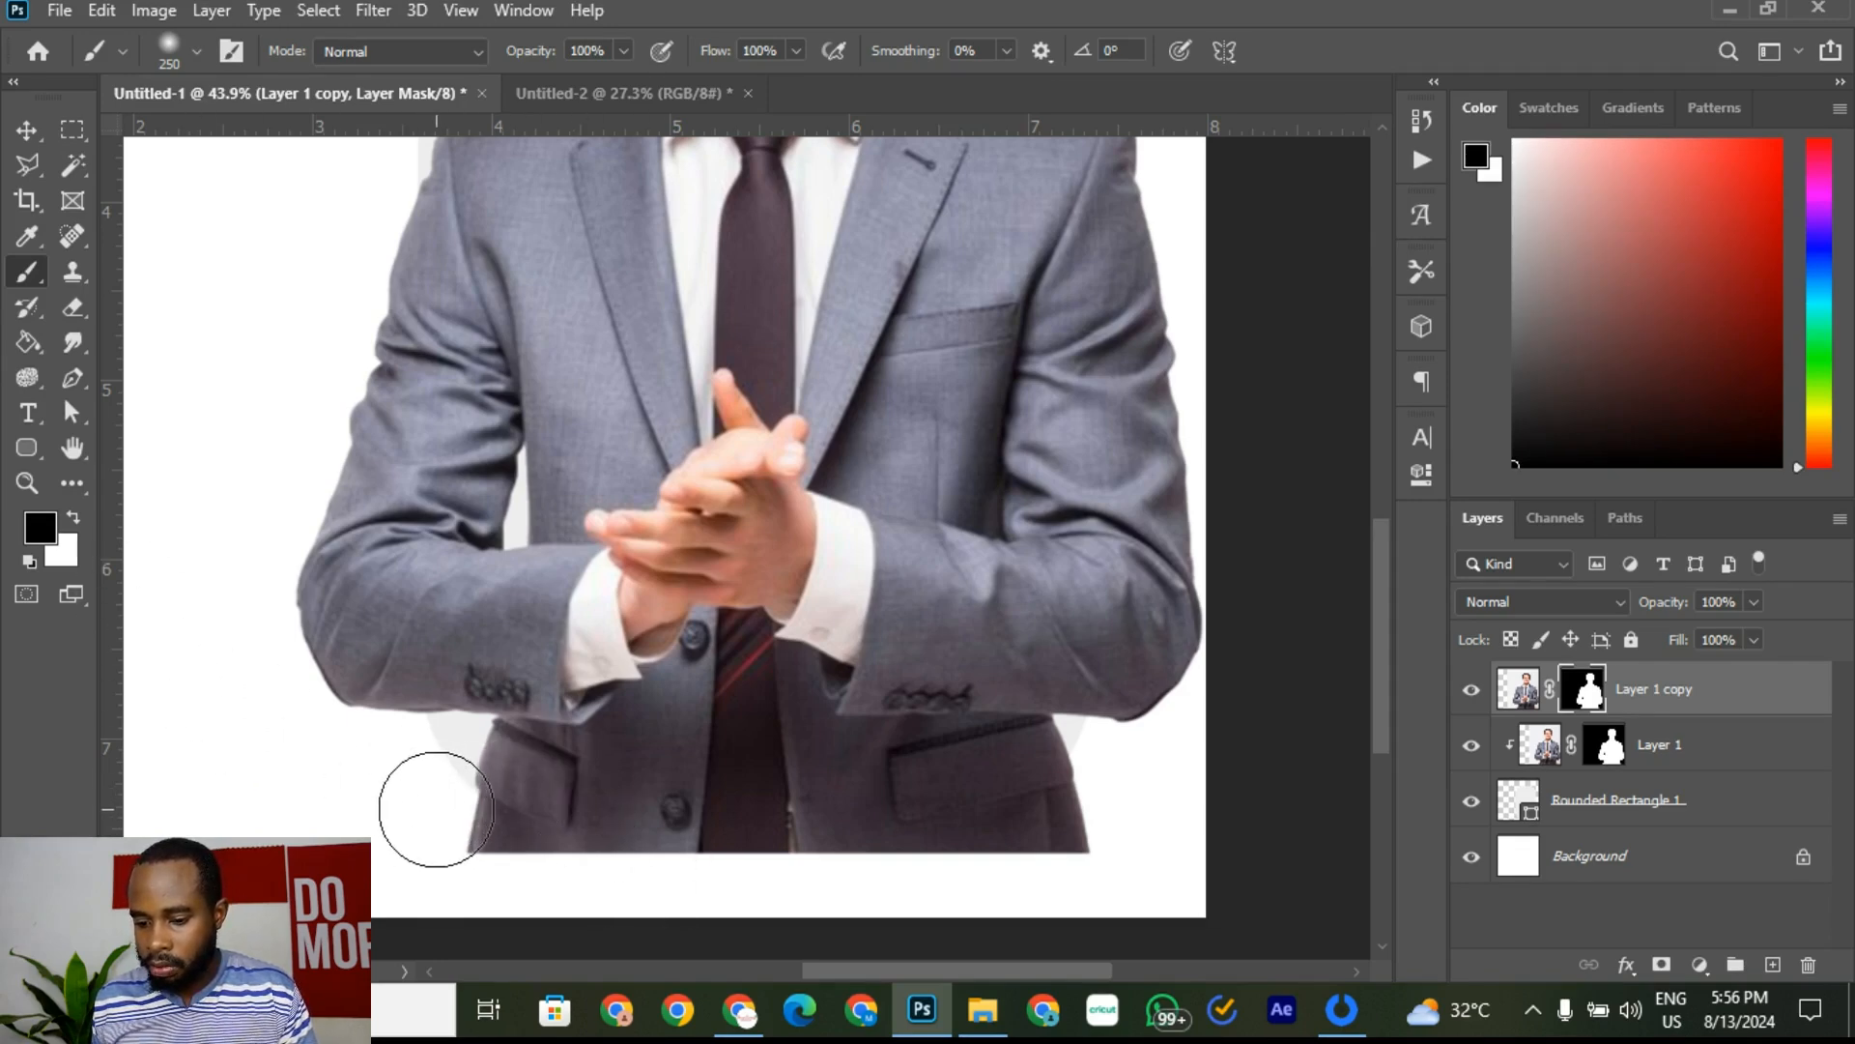
mouse_move(439, 799)
left_mouse_down()
mouse_move(597, 876)
mouse_move(740, 901)
mouse_move(523, 834)
mouse_move(813, 878)
mouse_move(614, 855)
mouse_move(1058, 858)
mouse_move(1098, 820)
left_mouse_up()
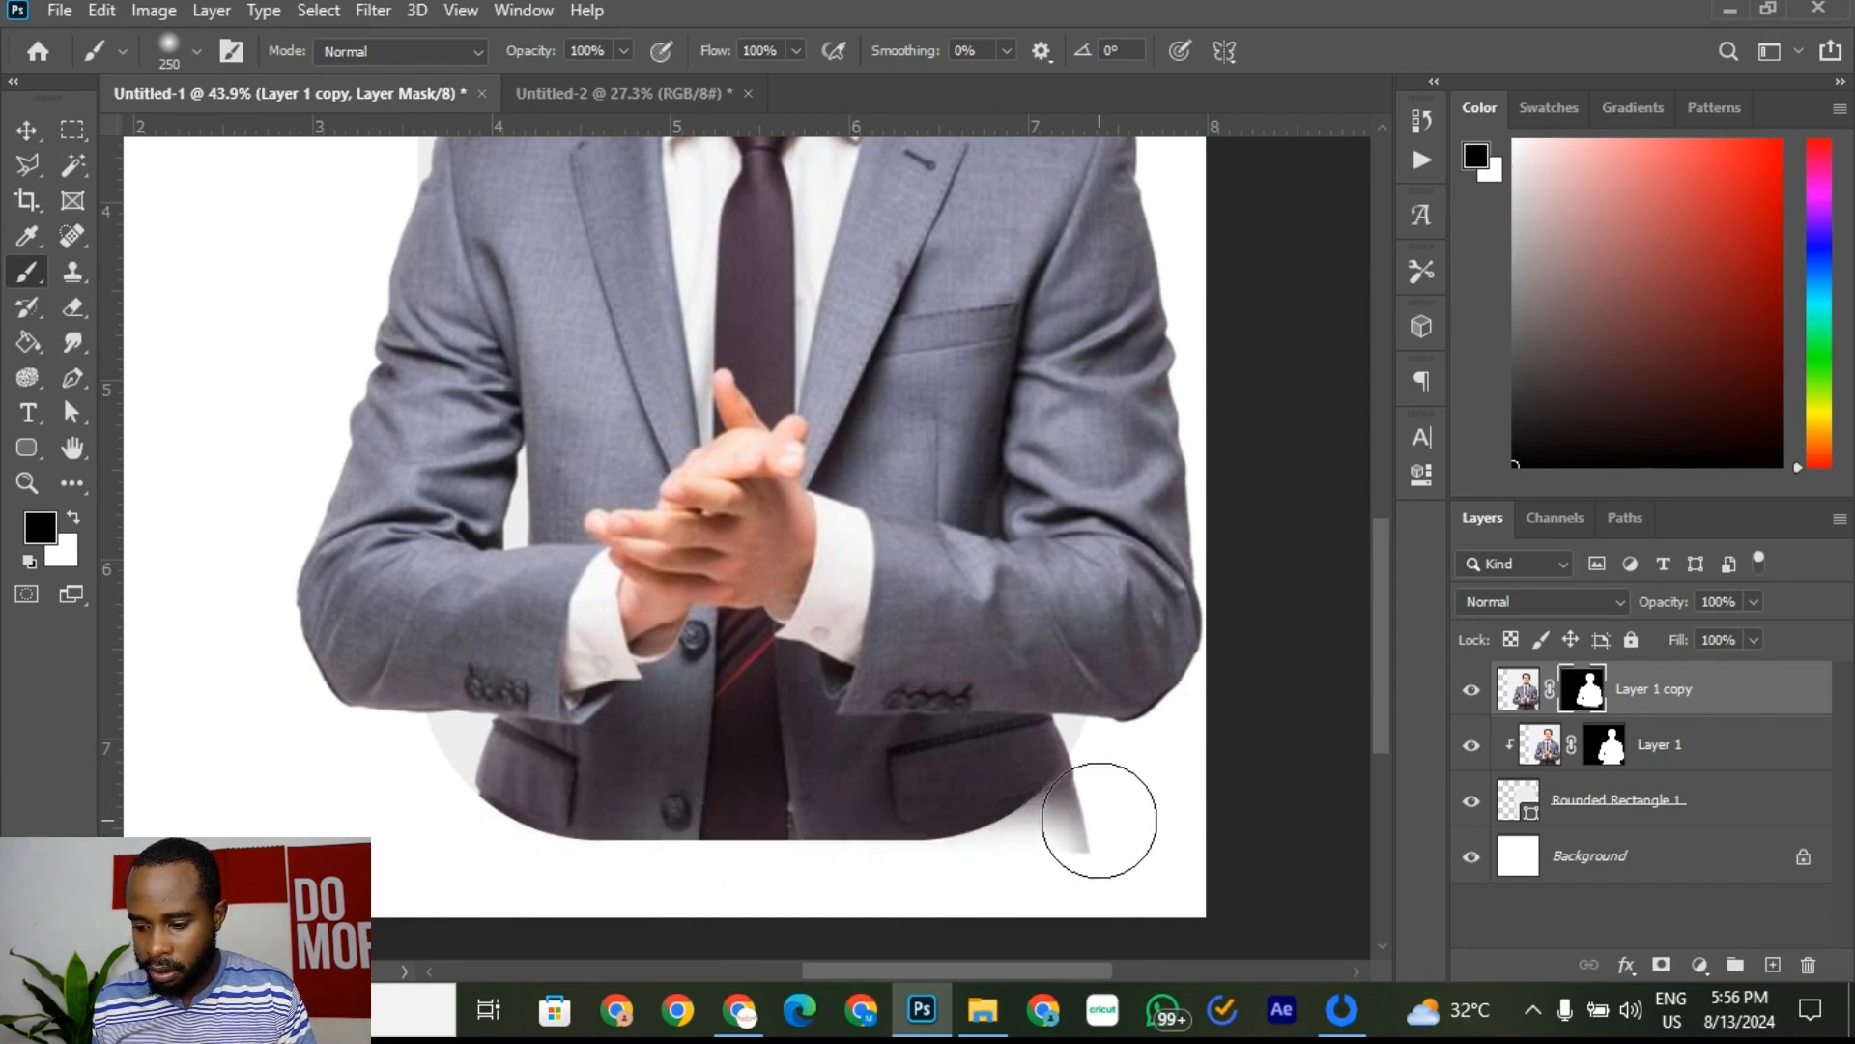
Step: Raise brush hardness to about 88% and mask the grey fringe at the suit's bottom right
left_click(188, 56)
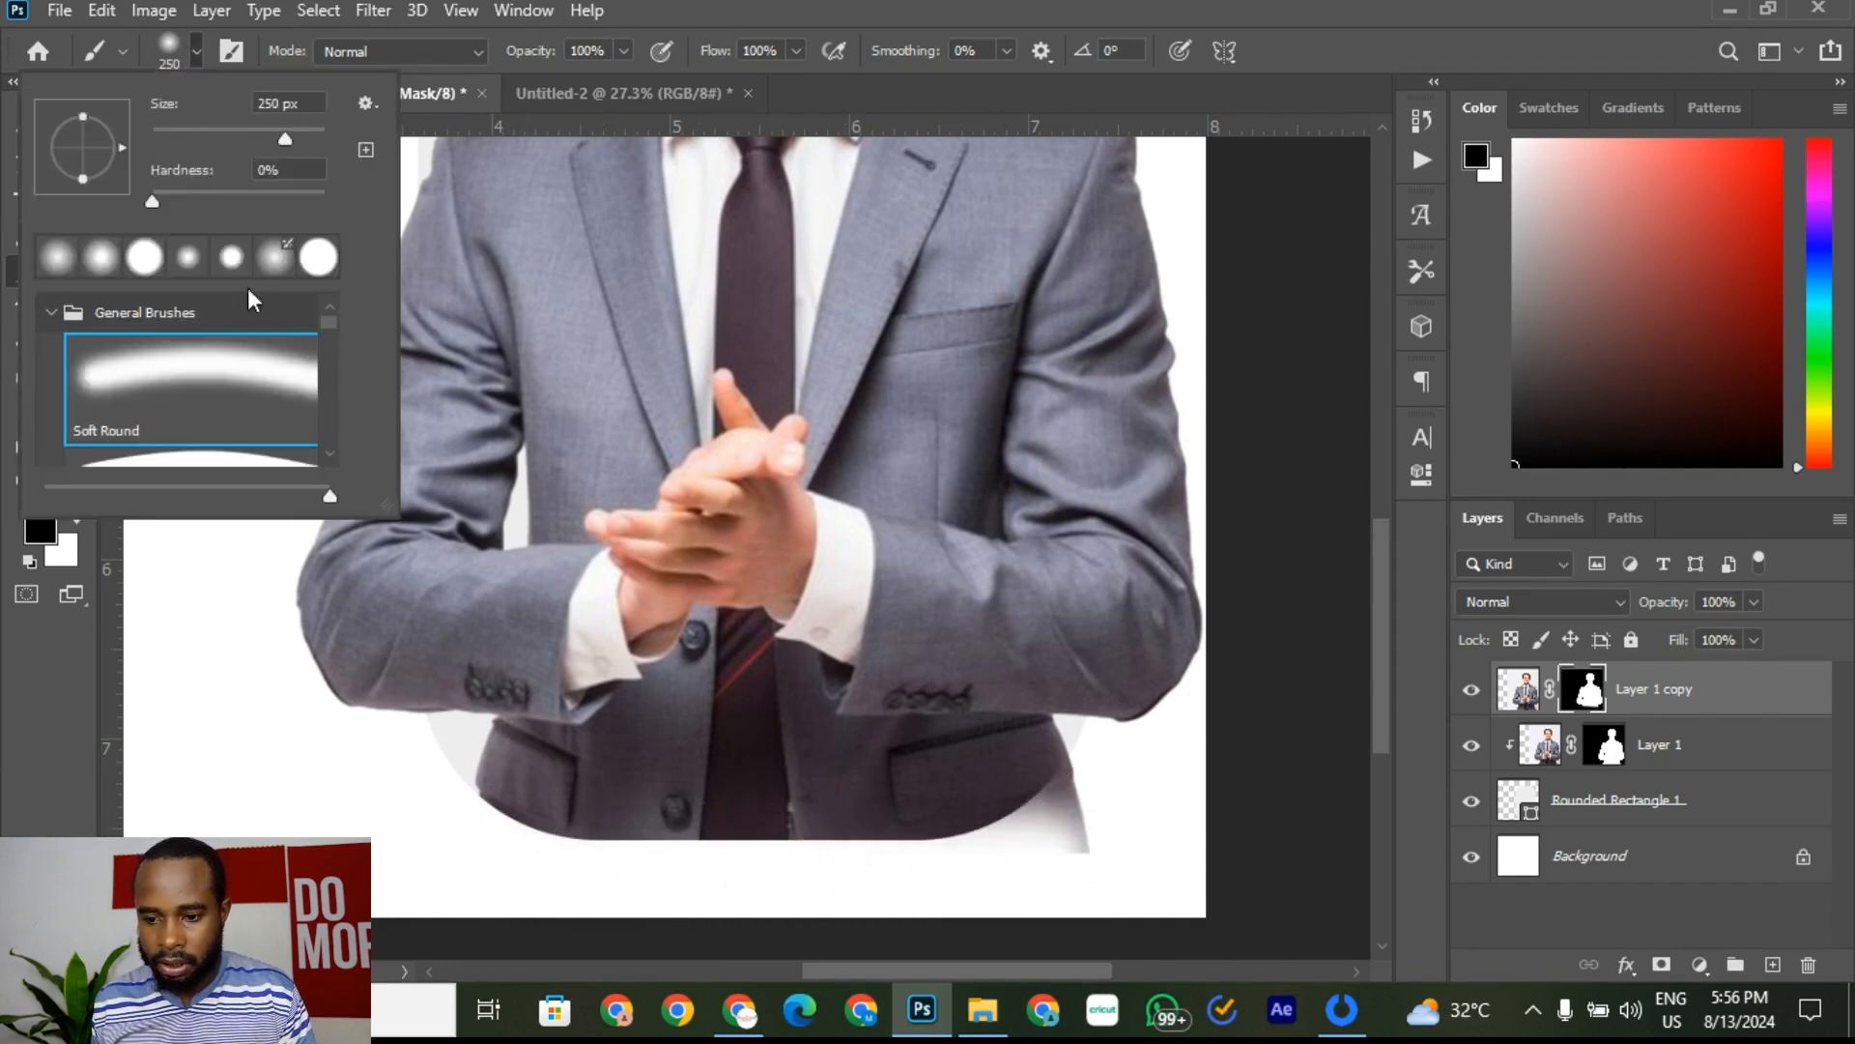
left_click(196, 48)
left_click(190, 50)
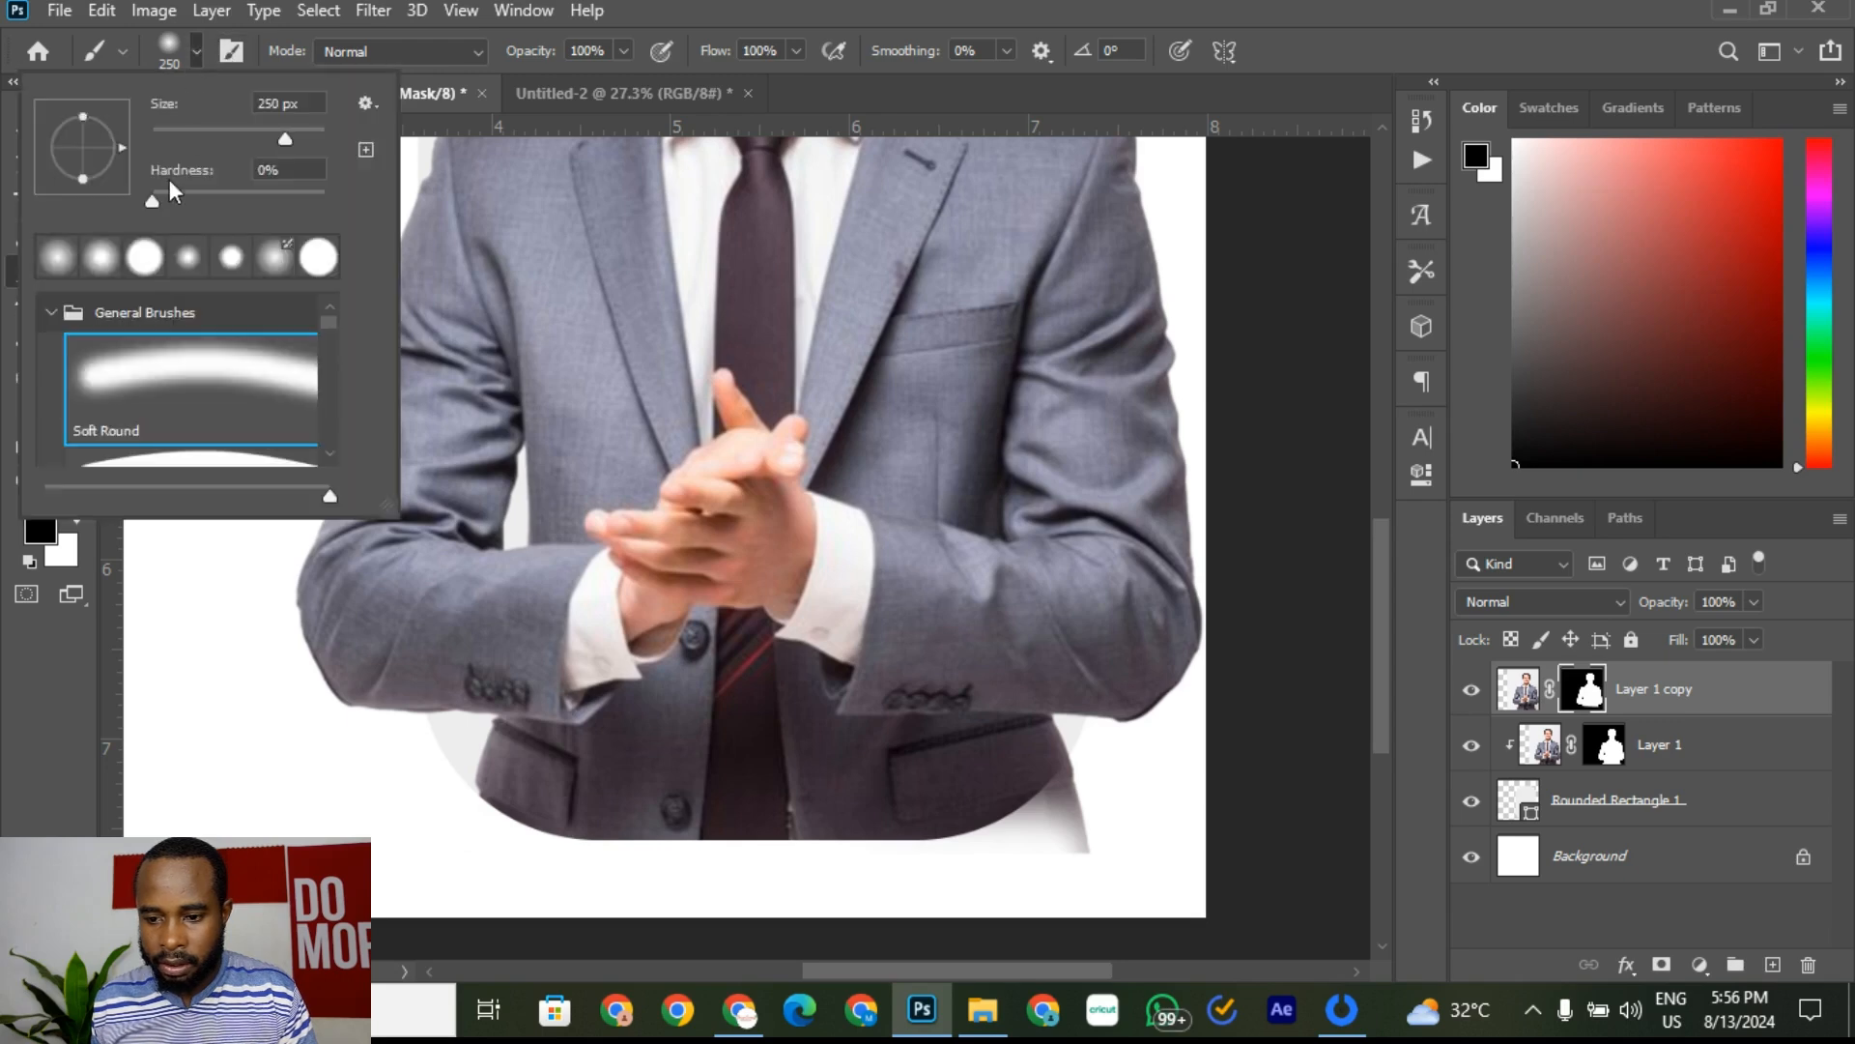
left_click_drag(157, 206, 306, 217)
left_click(295, 710)
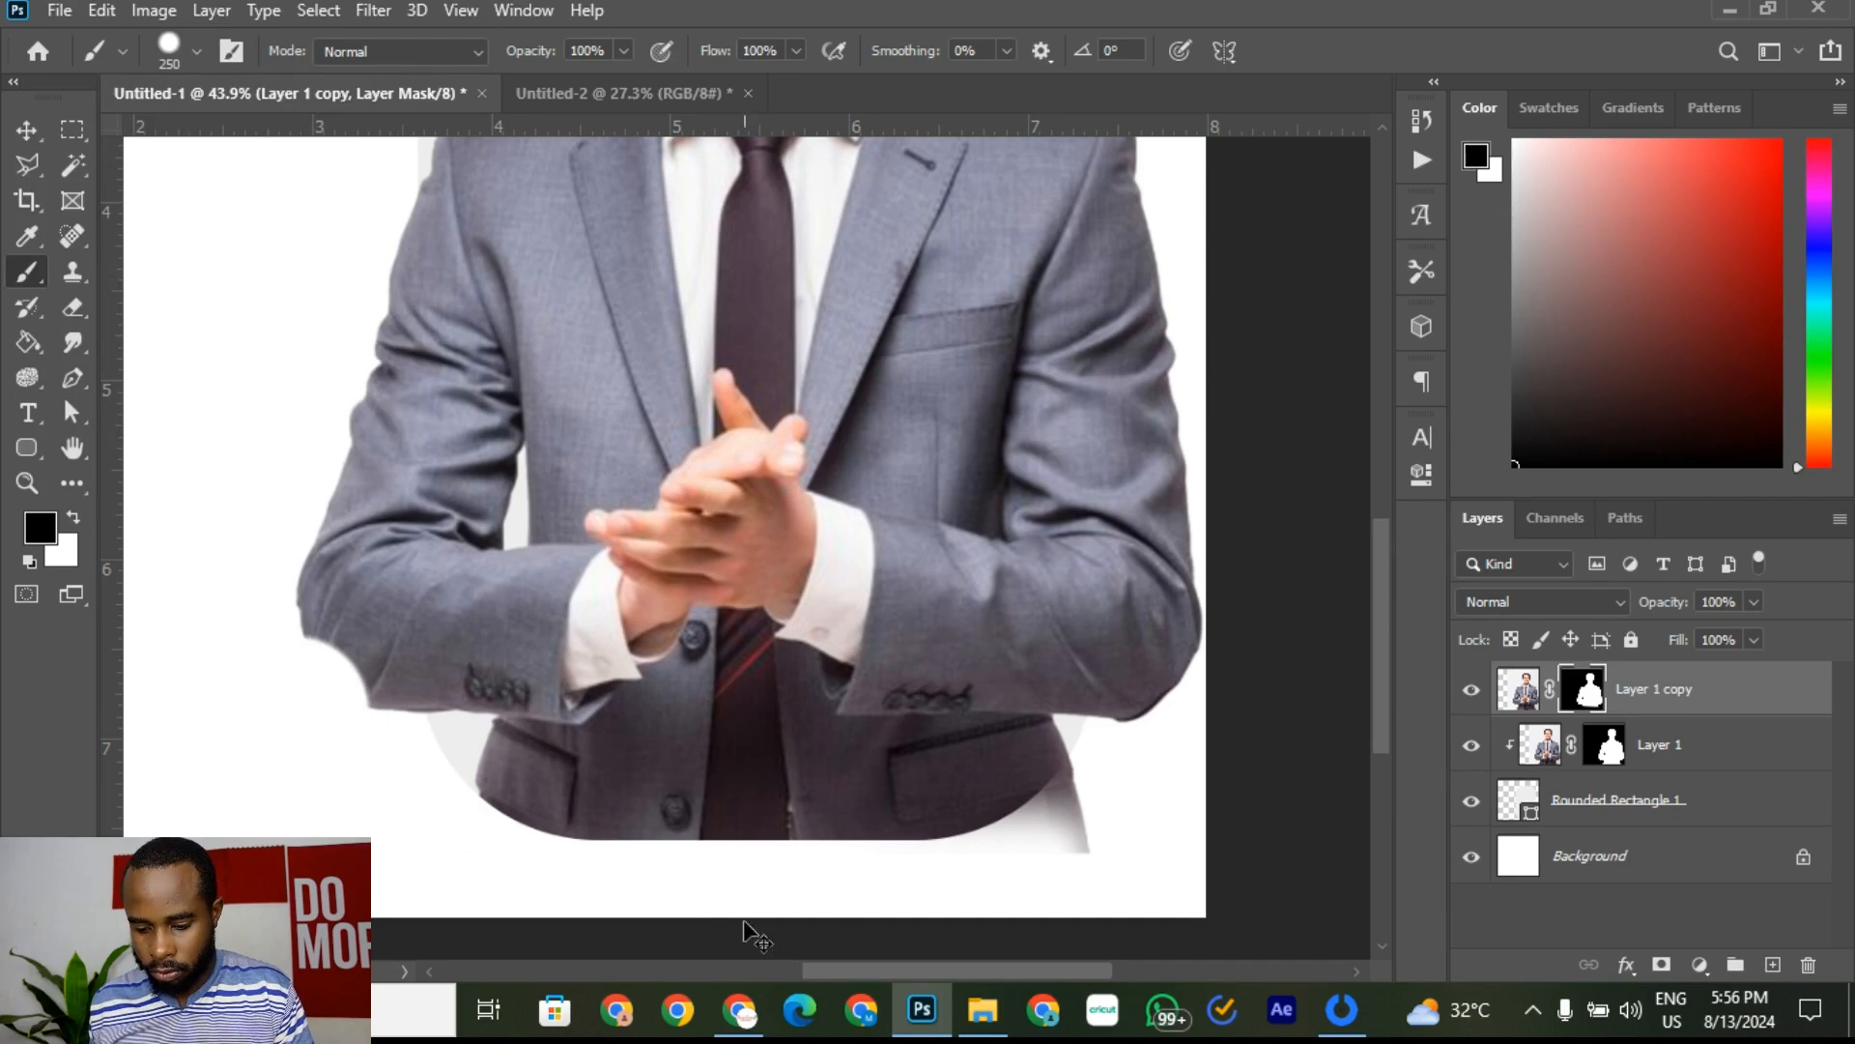
left_click_drag(977, 882, 1056, 849)
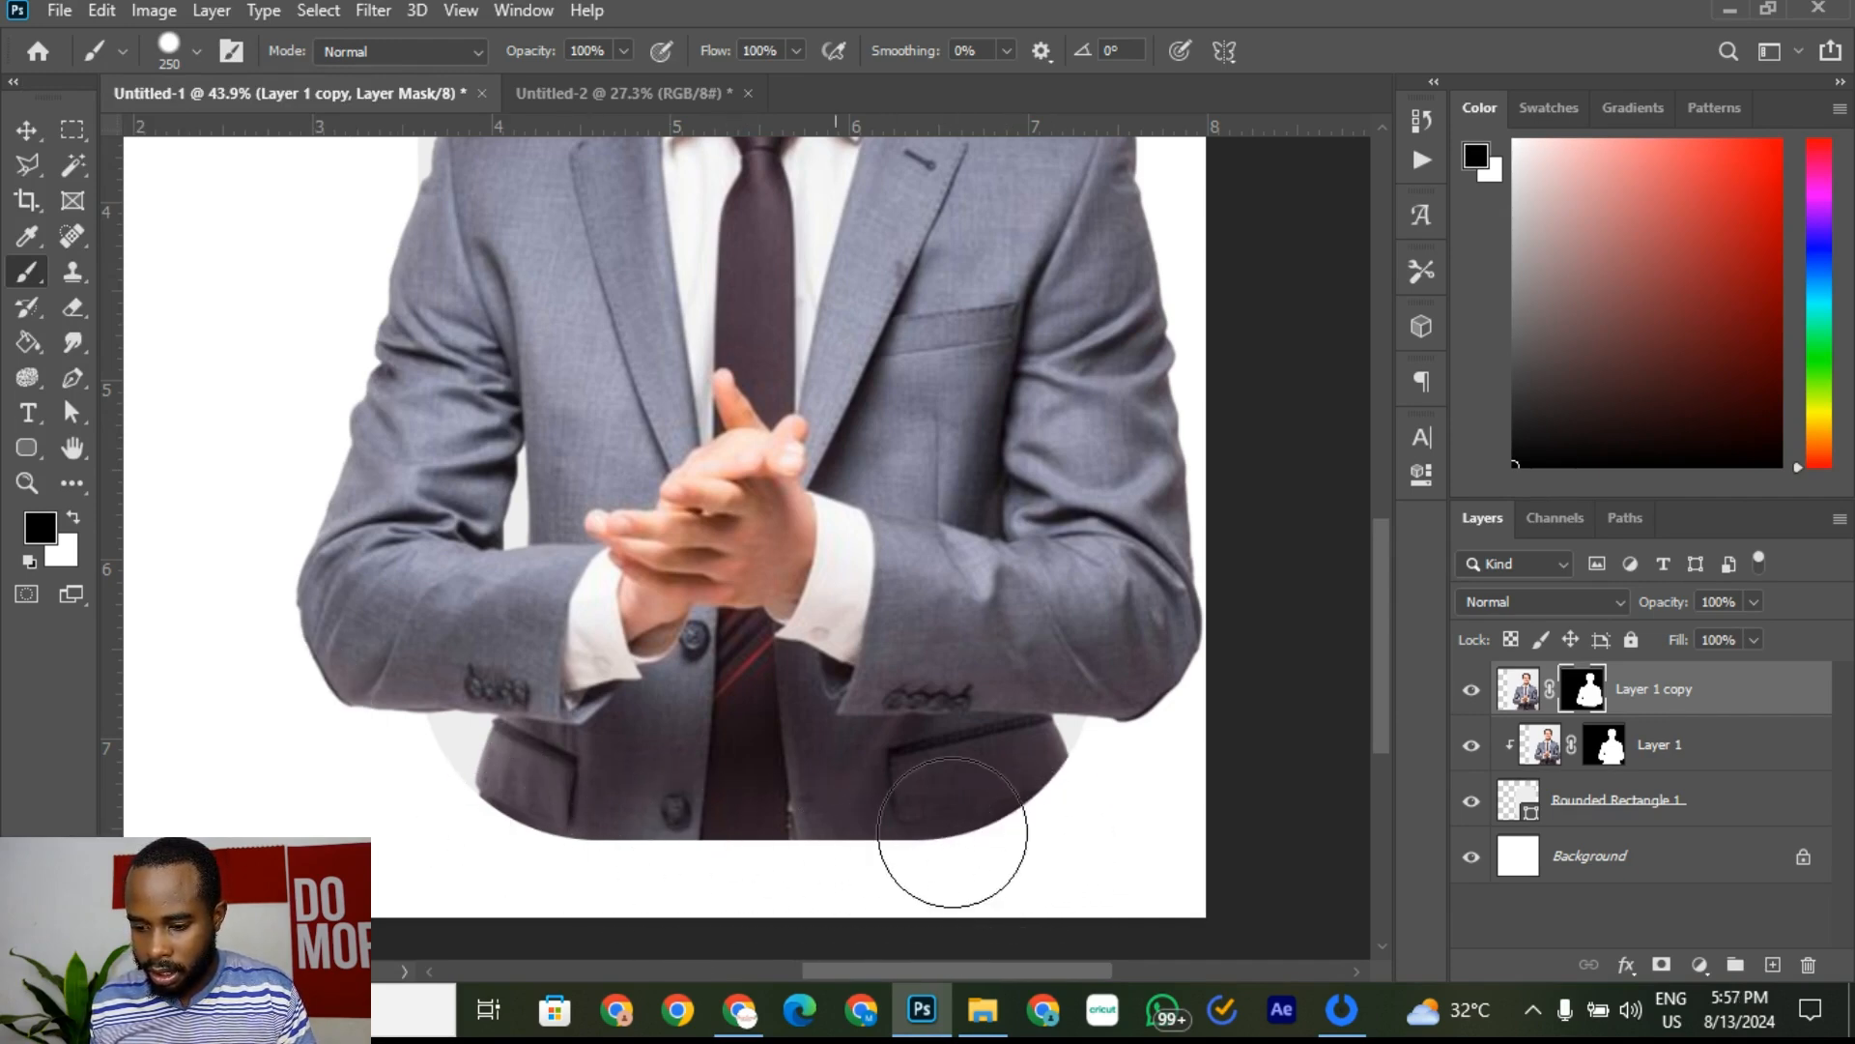
scroll(653, 890, "down", 4)
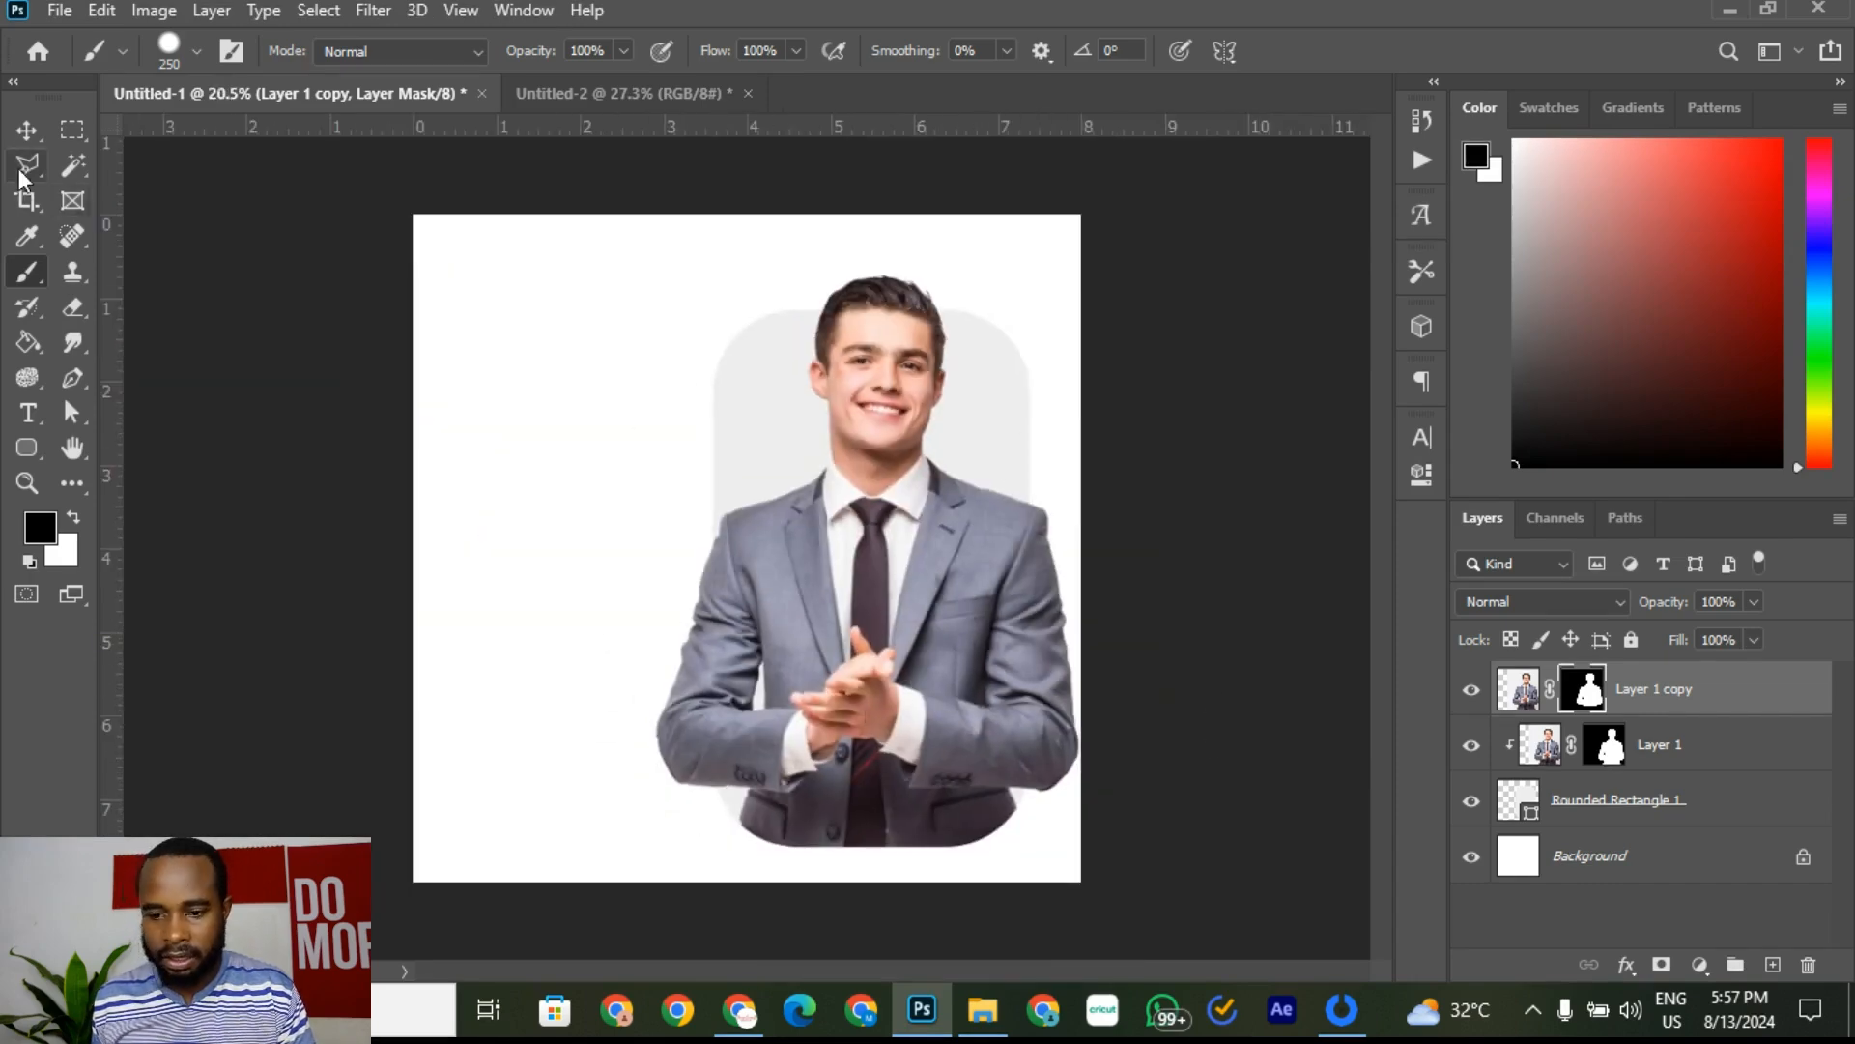
Step: Group Rounded Rectangle 1 and both man layers into Group 1
left_click(26, 129)
left_click(1336, 350)
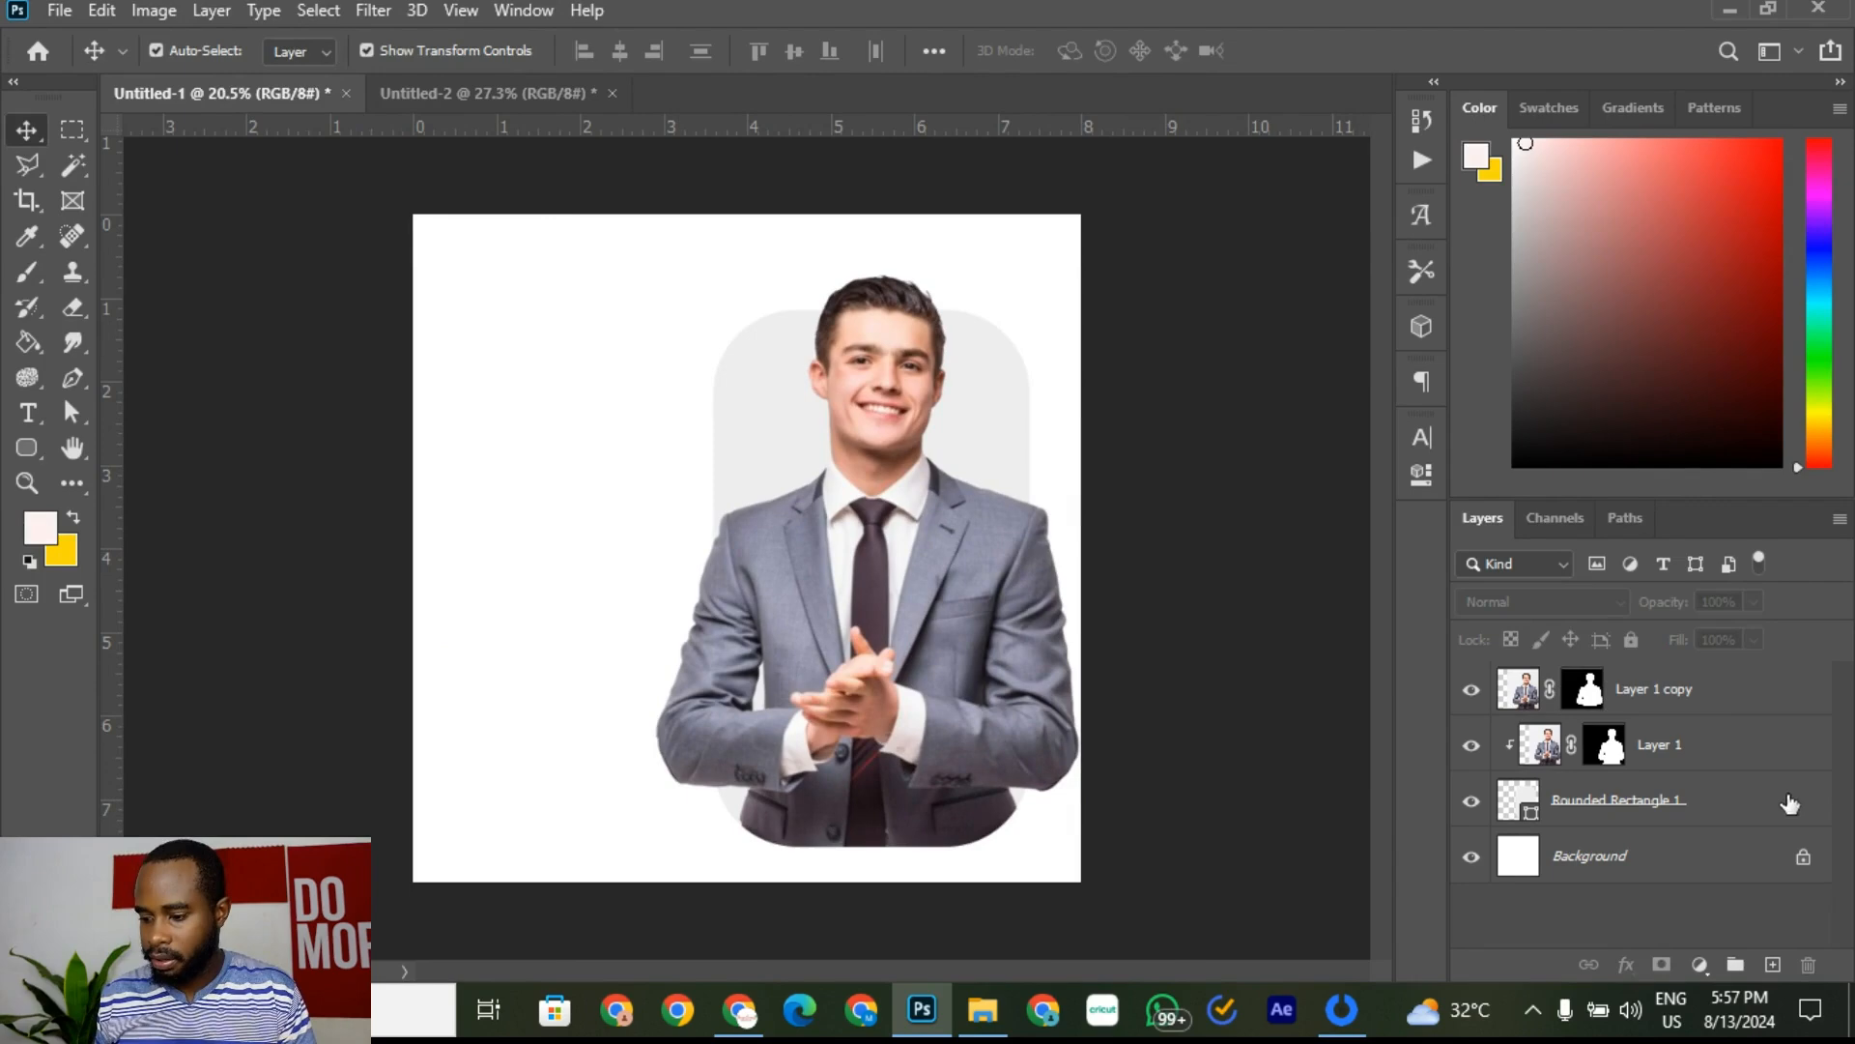
left_click(1722, 813)
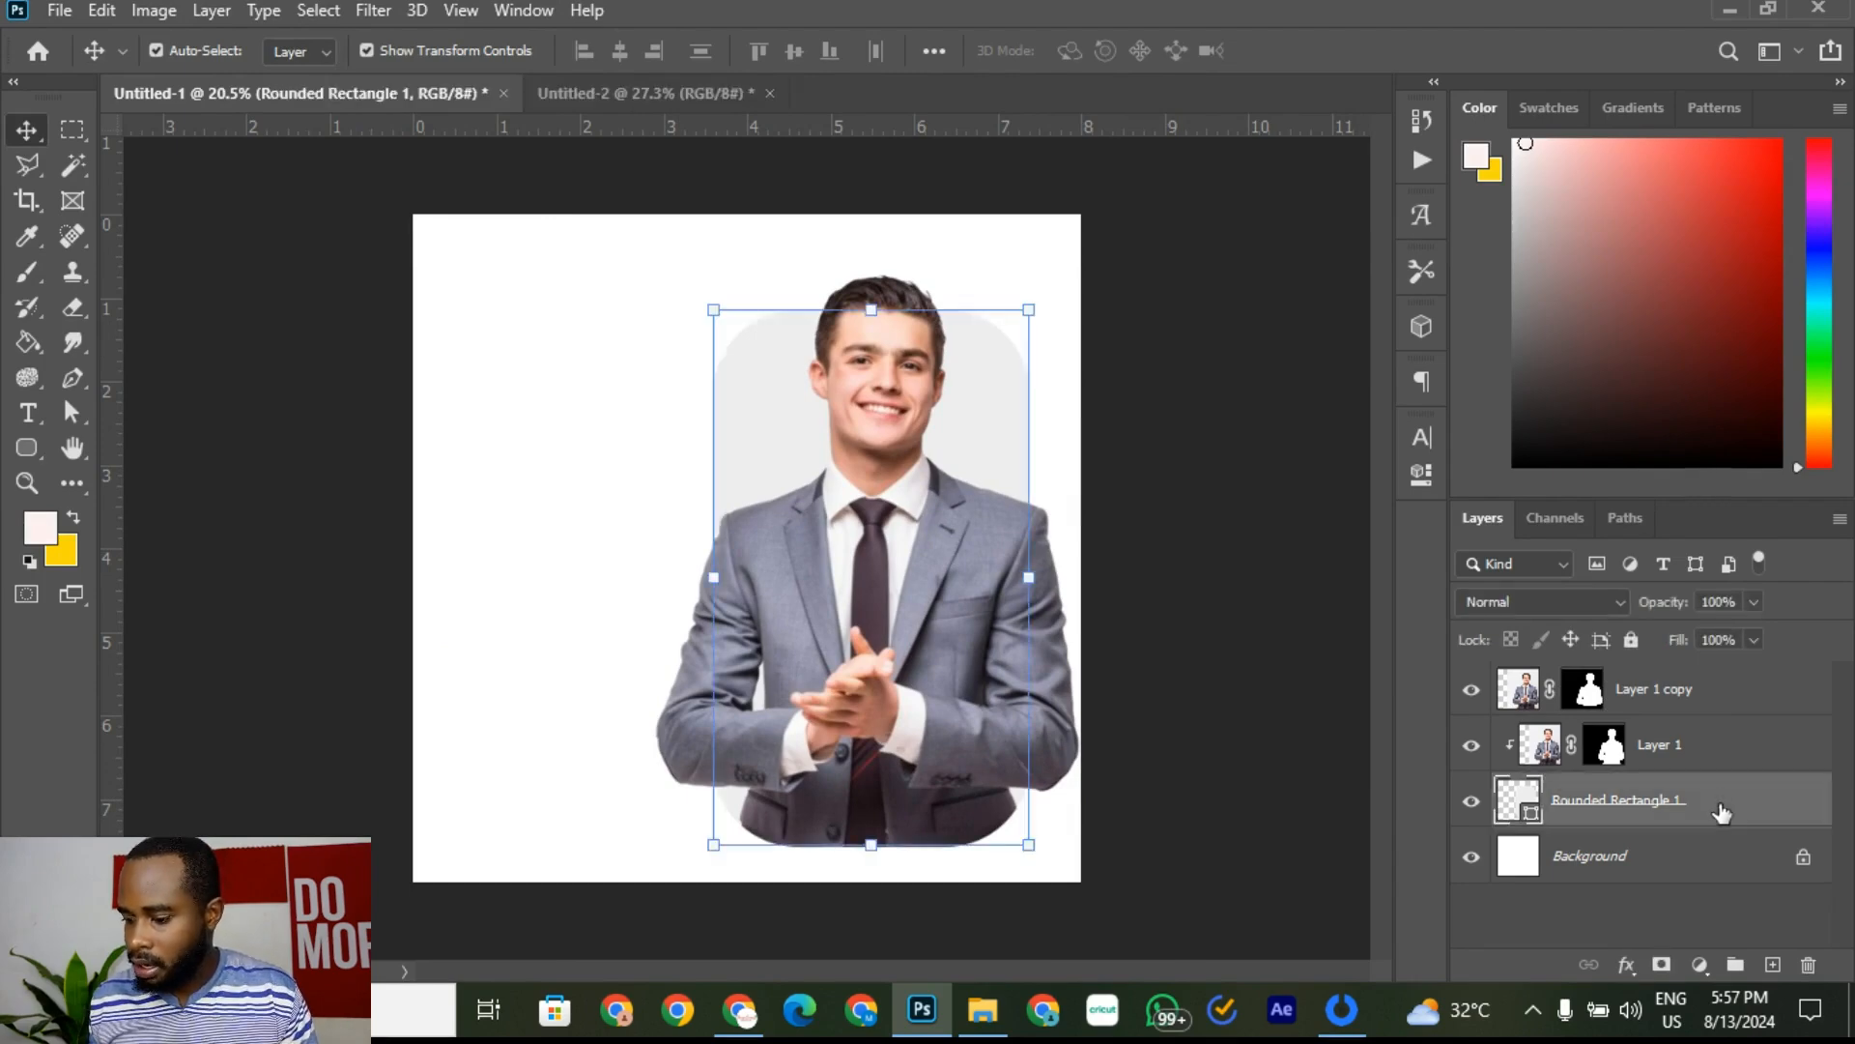
left_click(1747, 710, "shift")
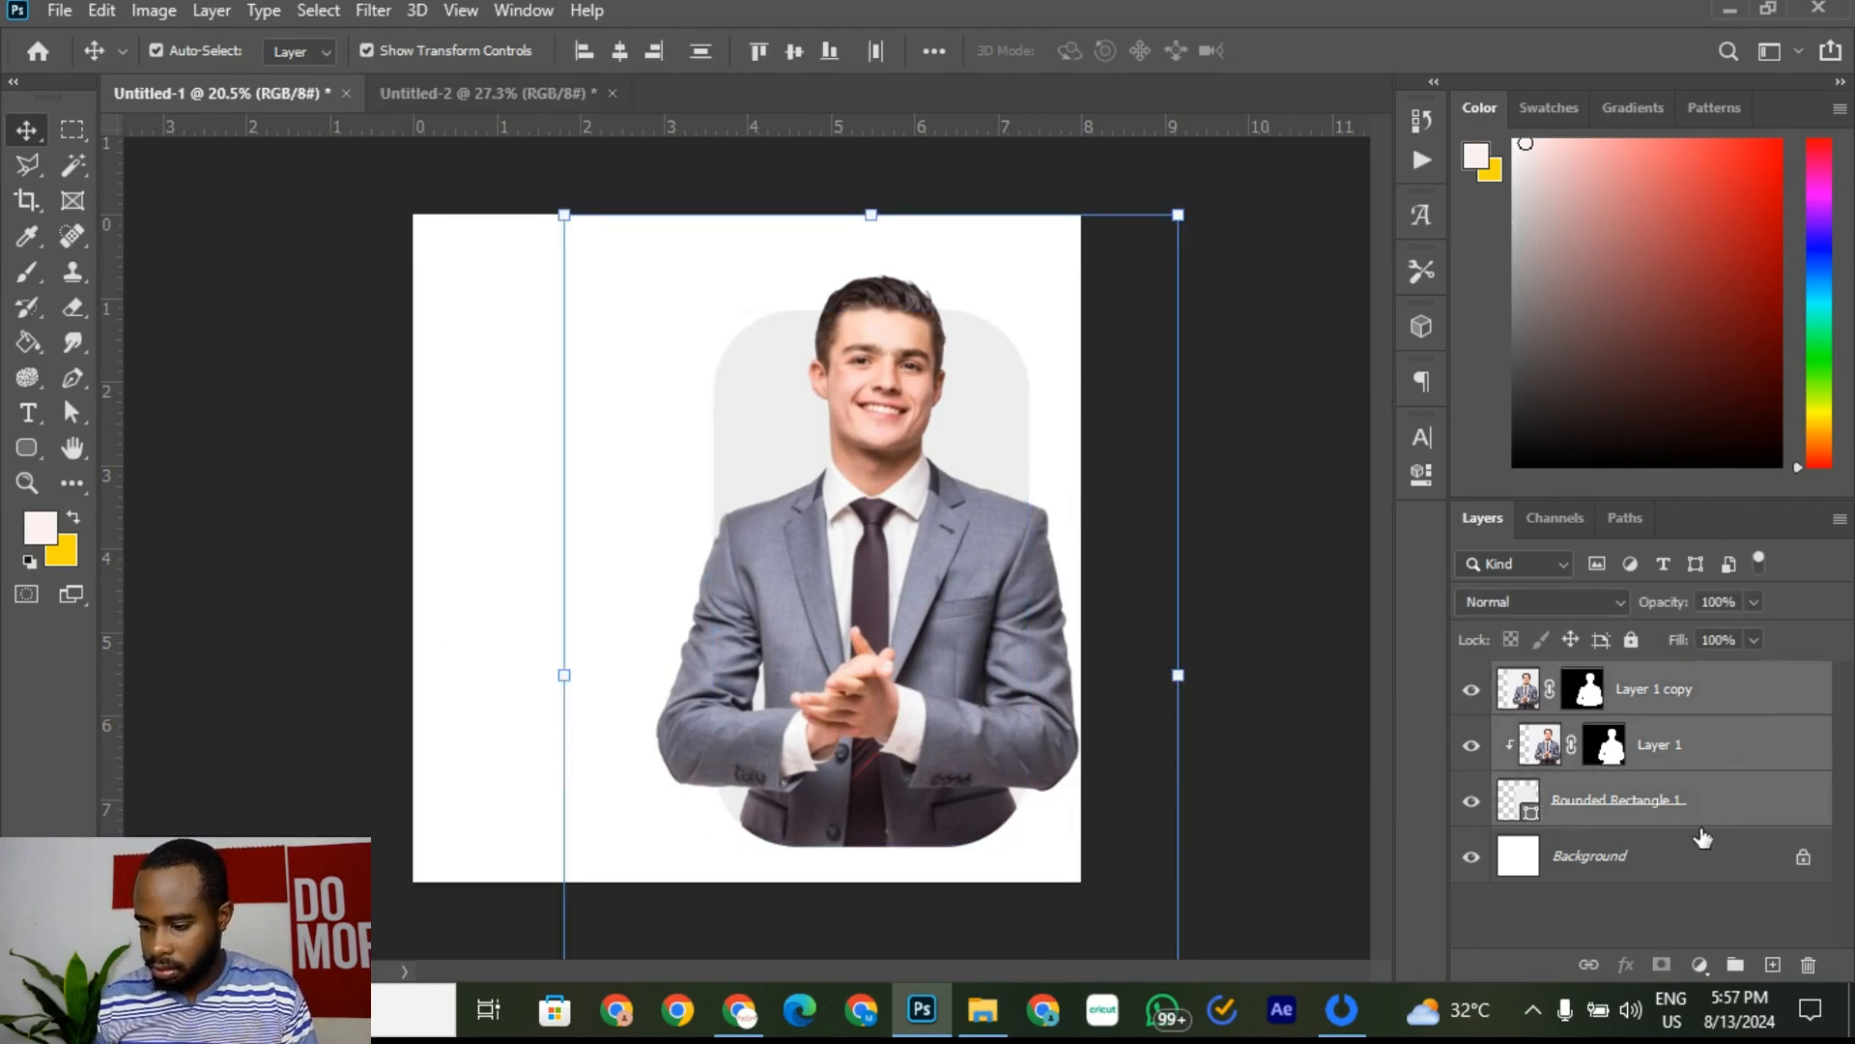
left_click(1733, 966)
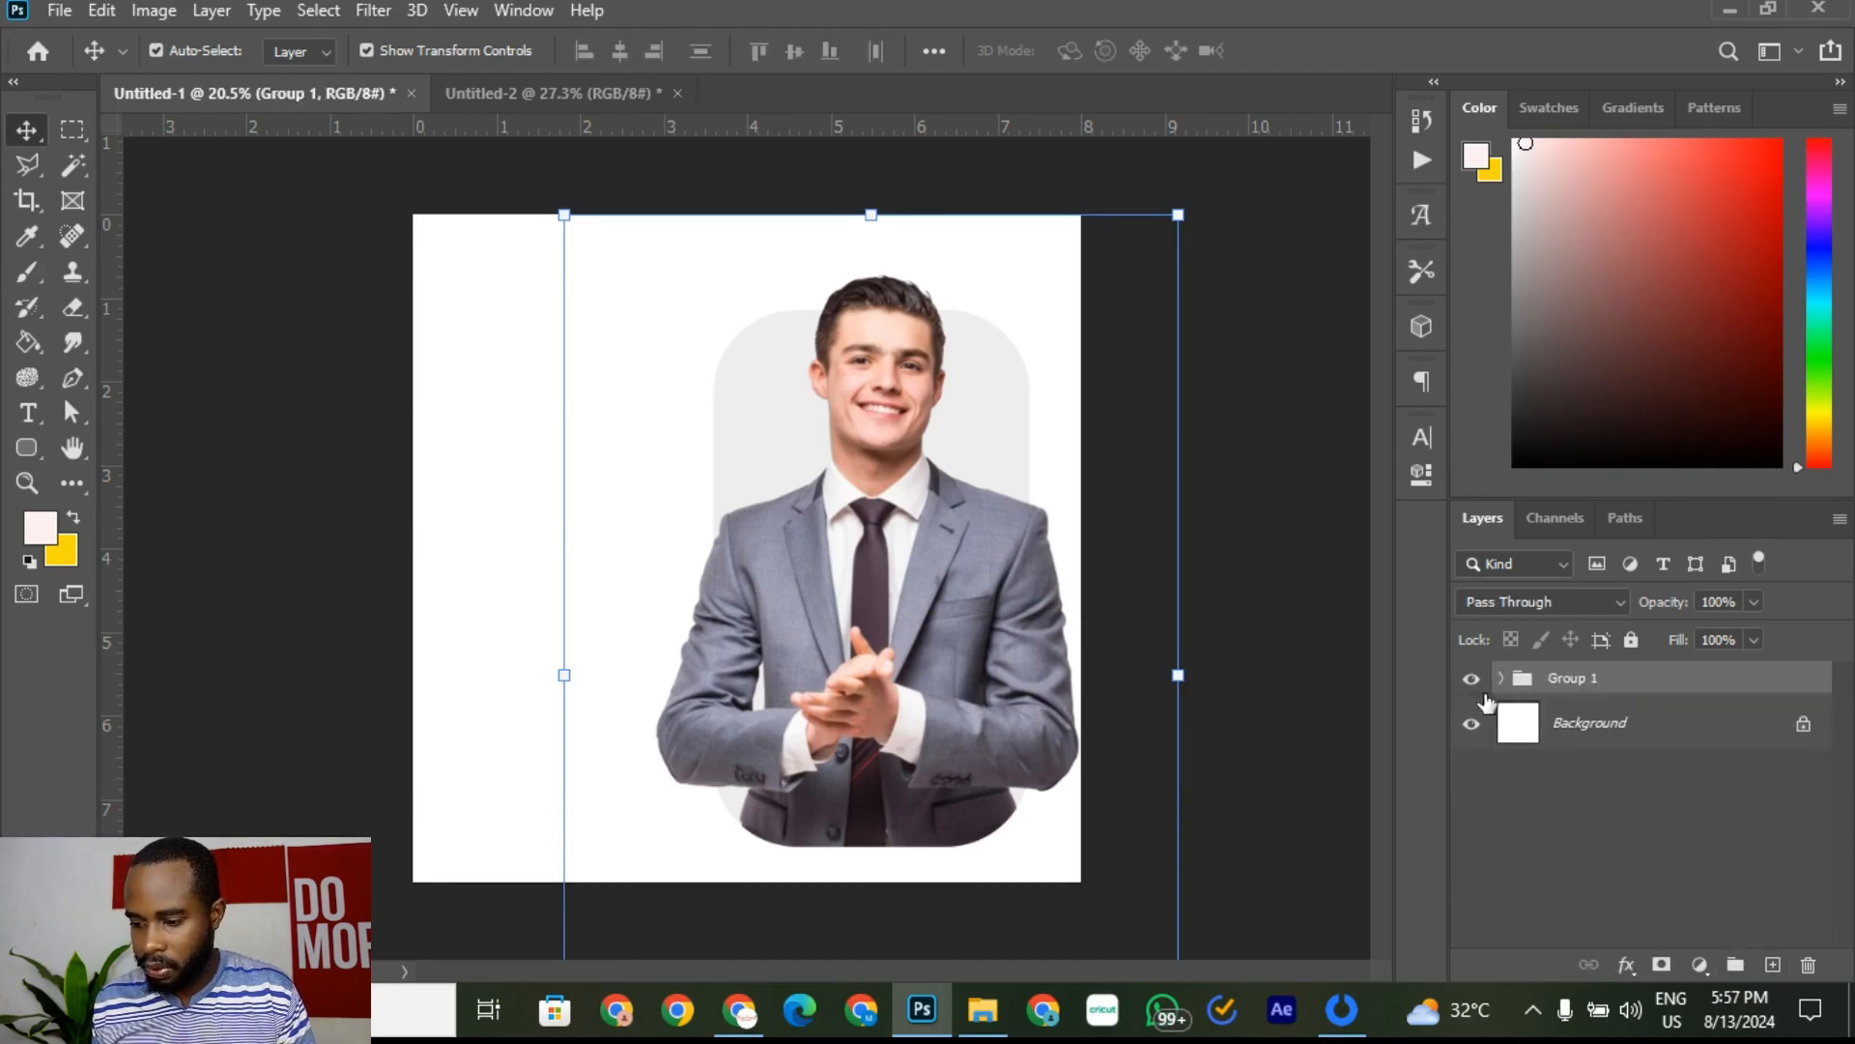
right_click(1638, 683)
left_click(1709, 683)
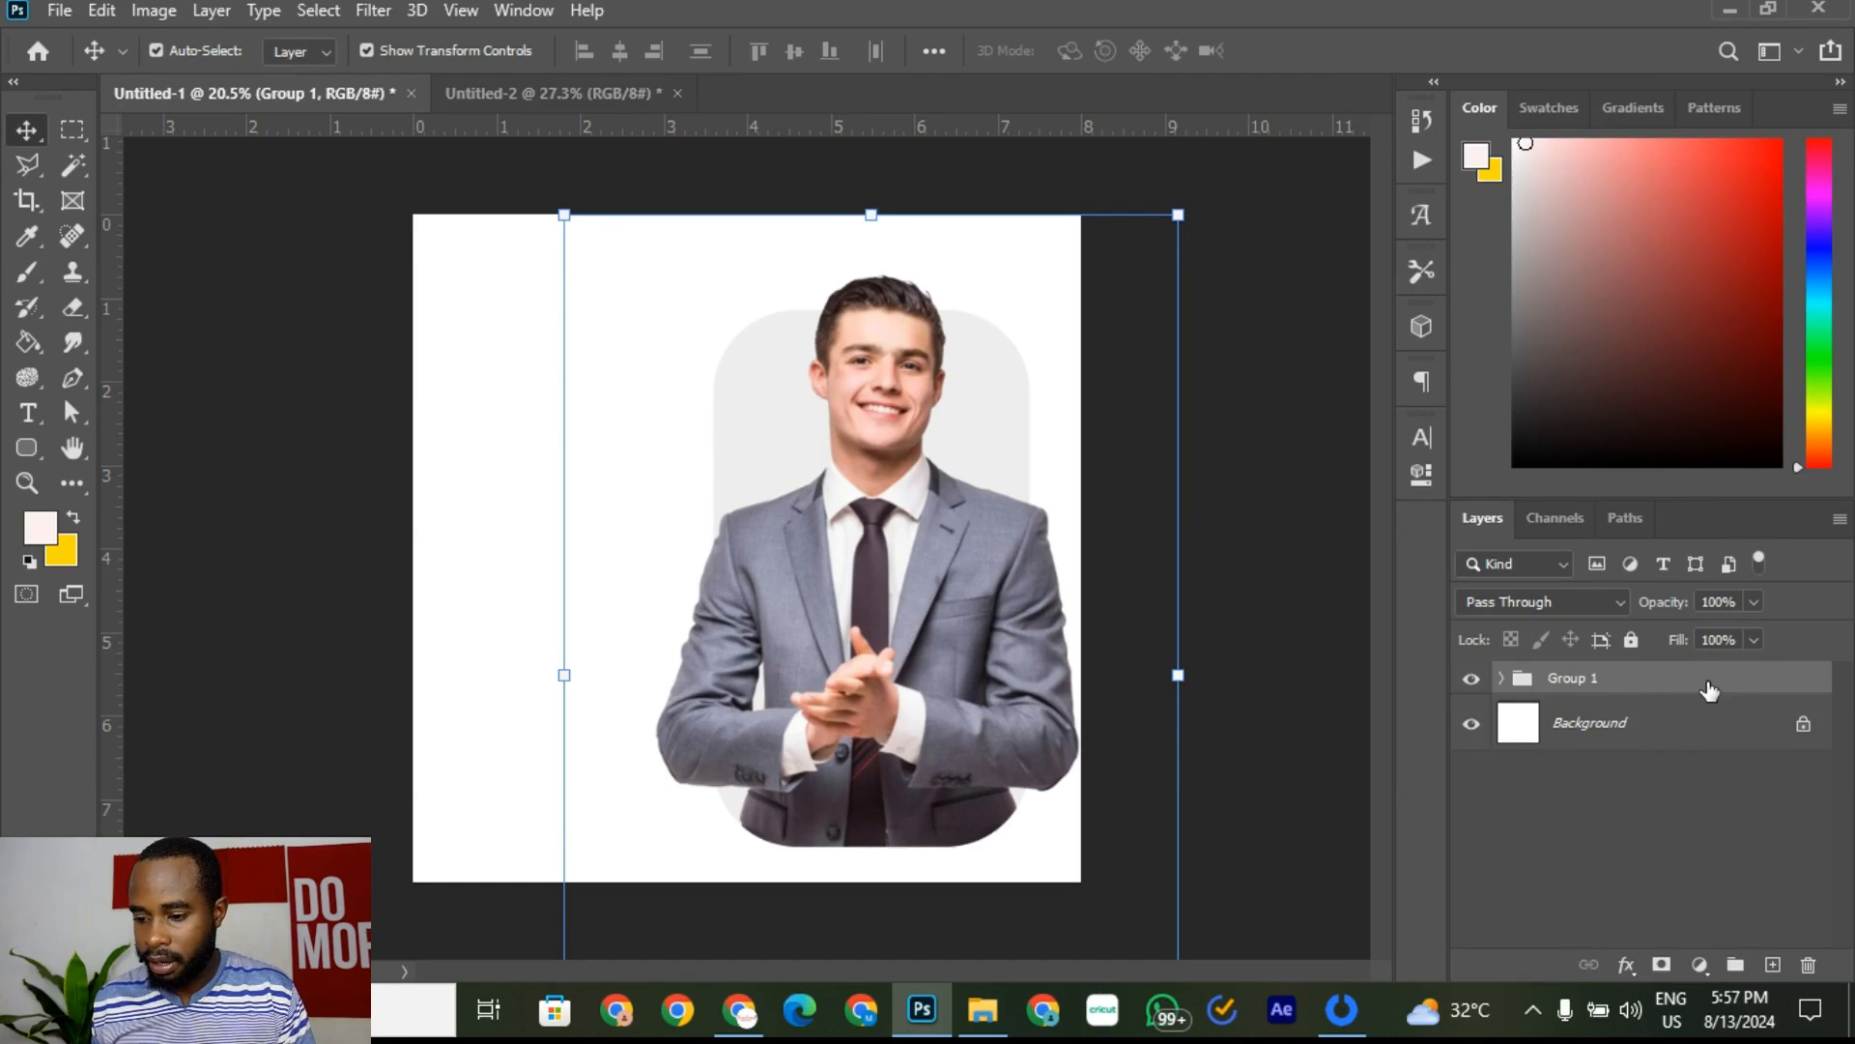
Step: Check the We Are Hiring reference flyer, then return to the businessman document
left_click(514, 91)
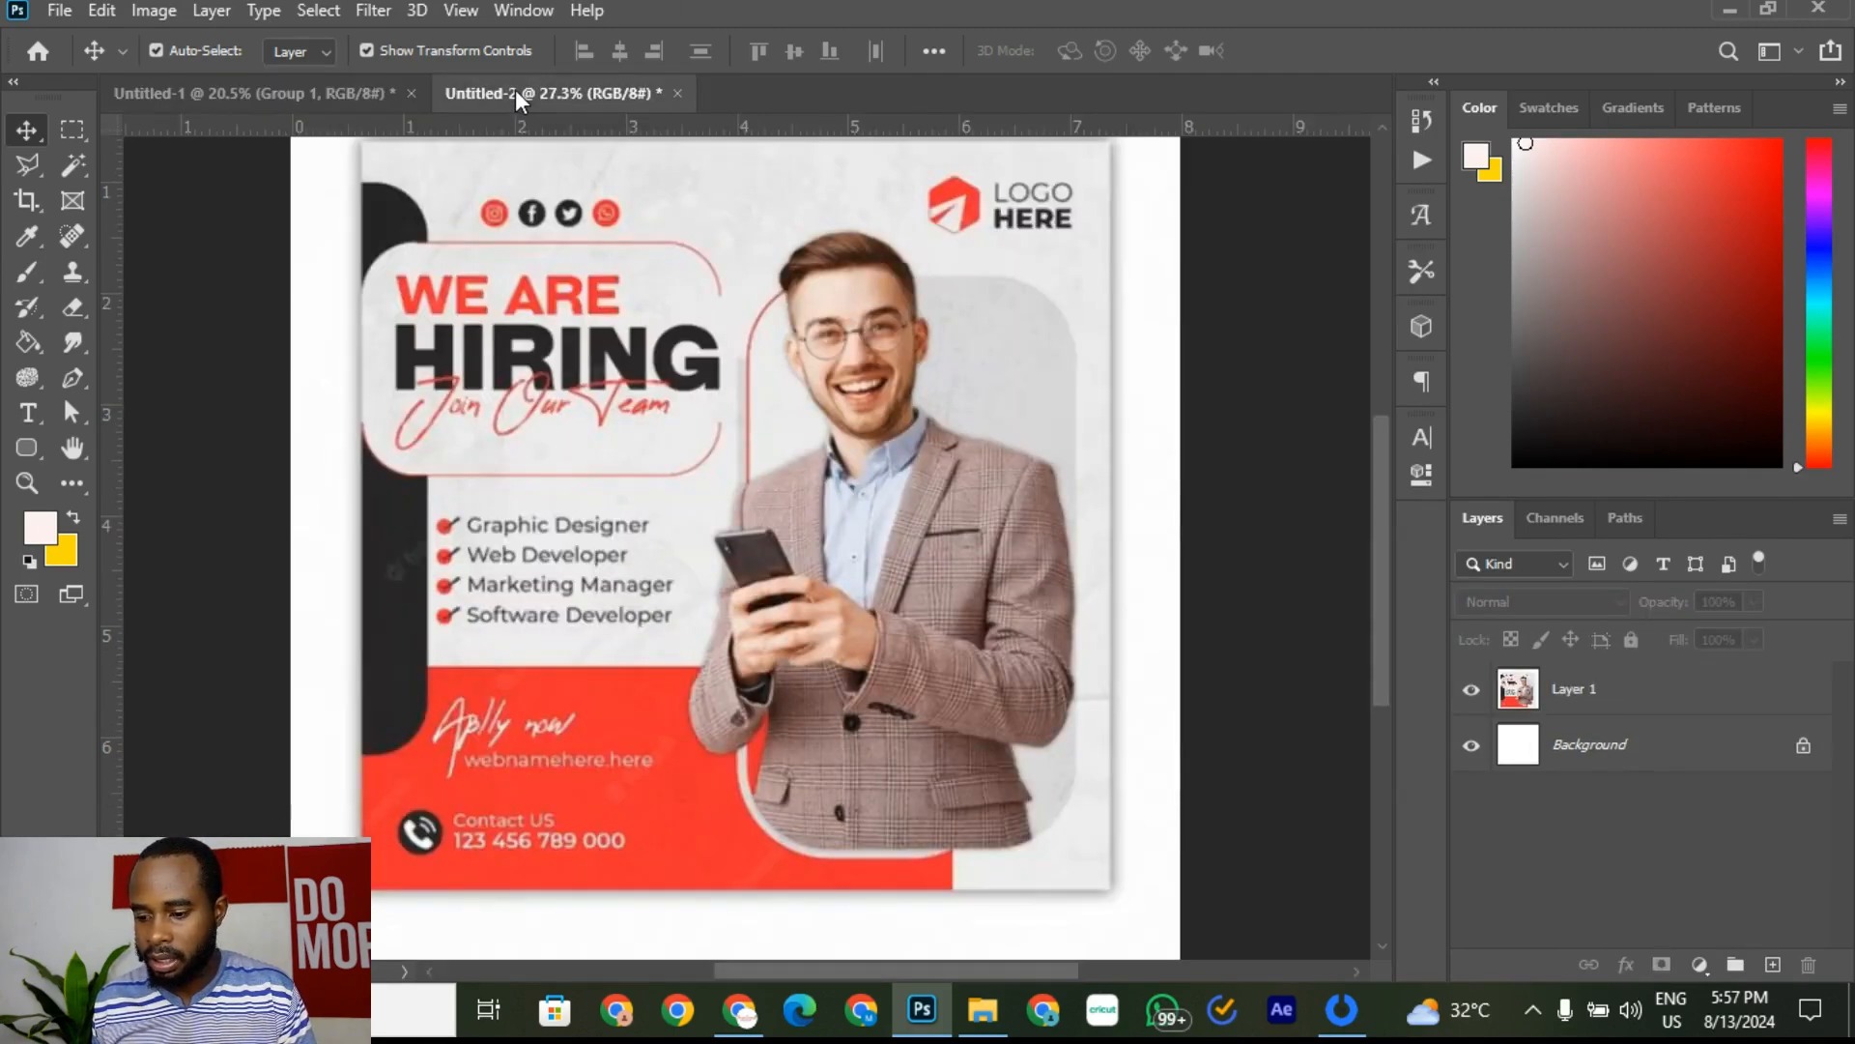
left_click(321, 91)
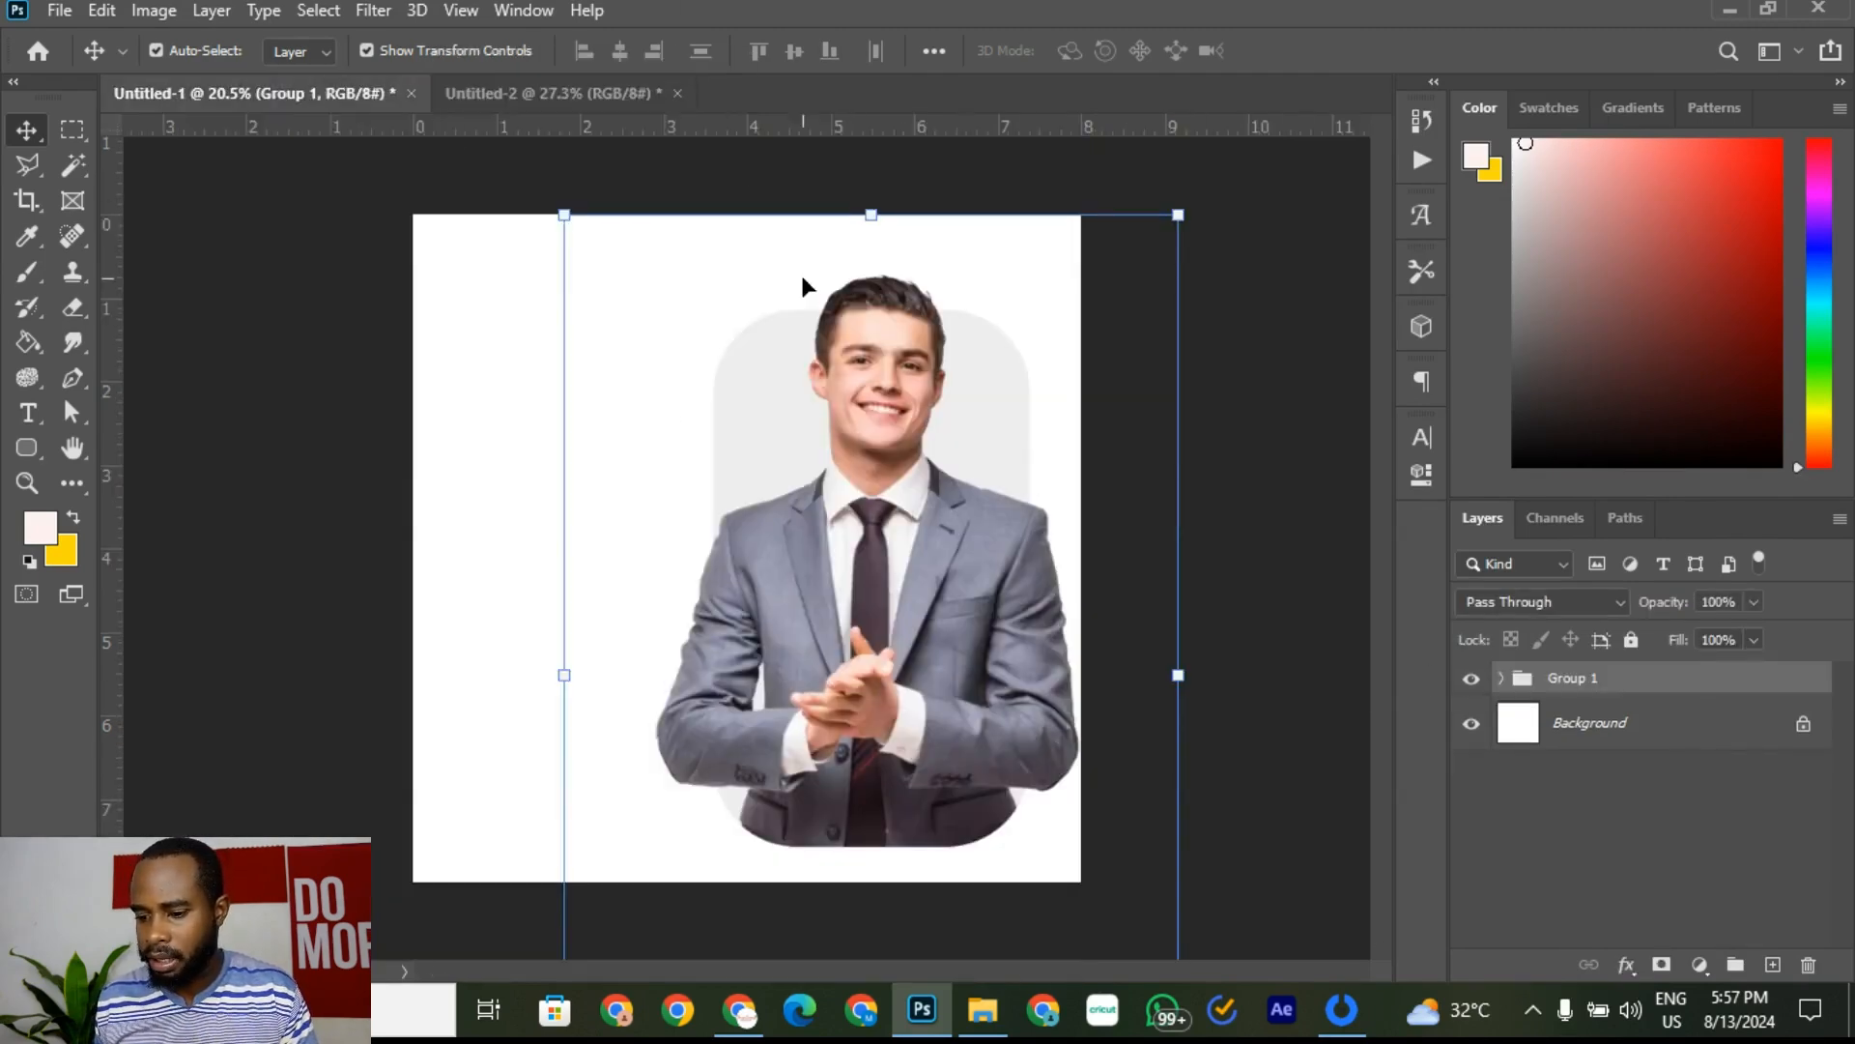
left_click(555, 94)
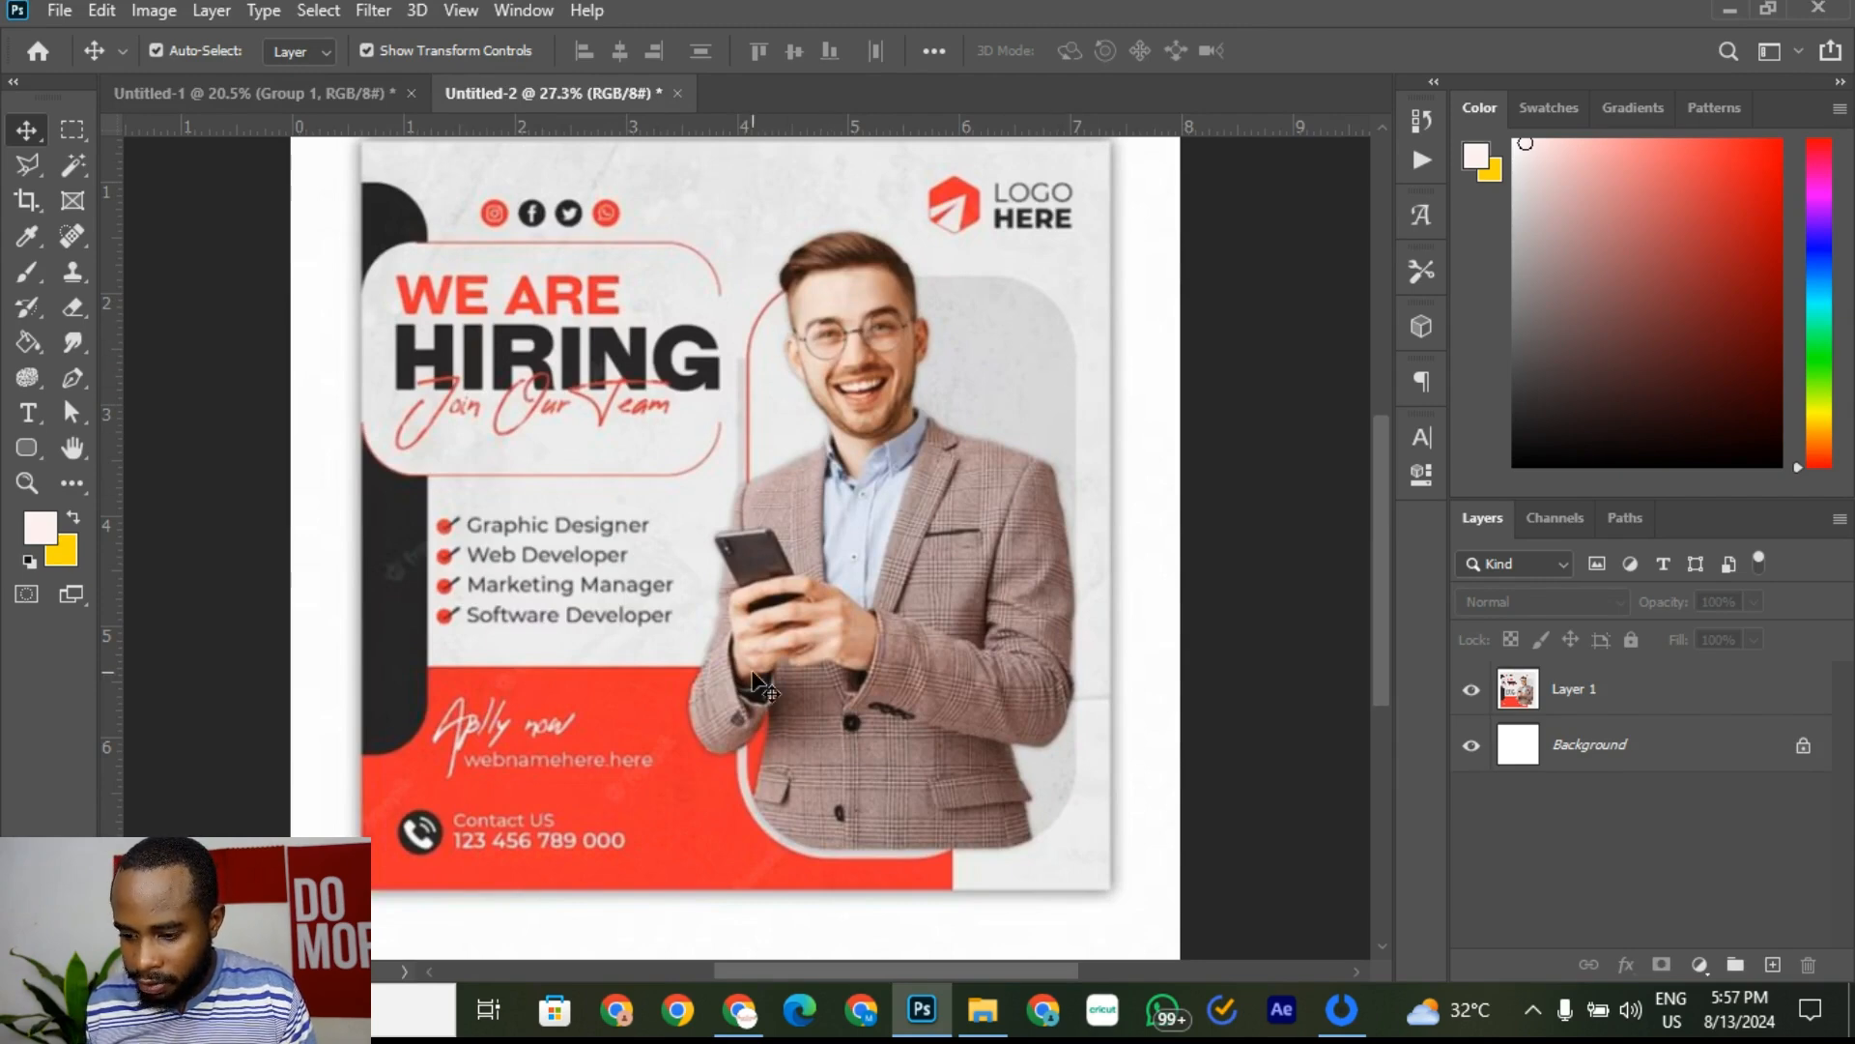
left_click(278, 92)
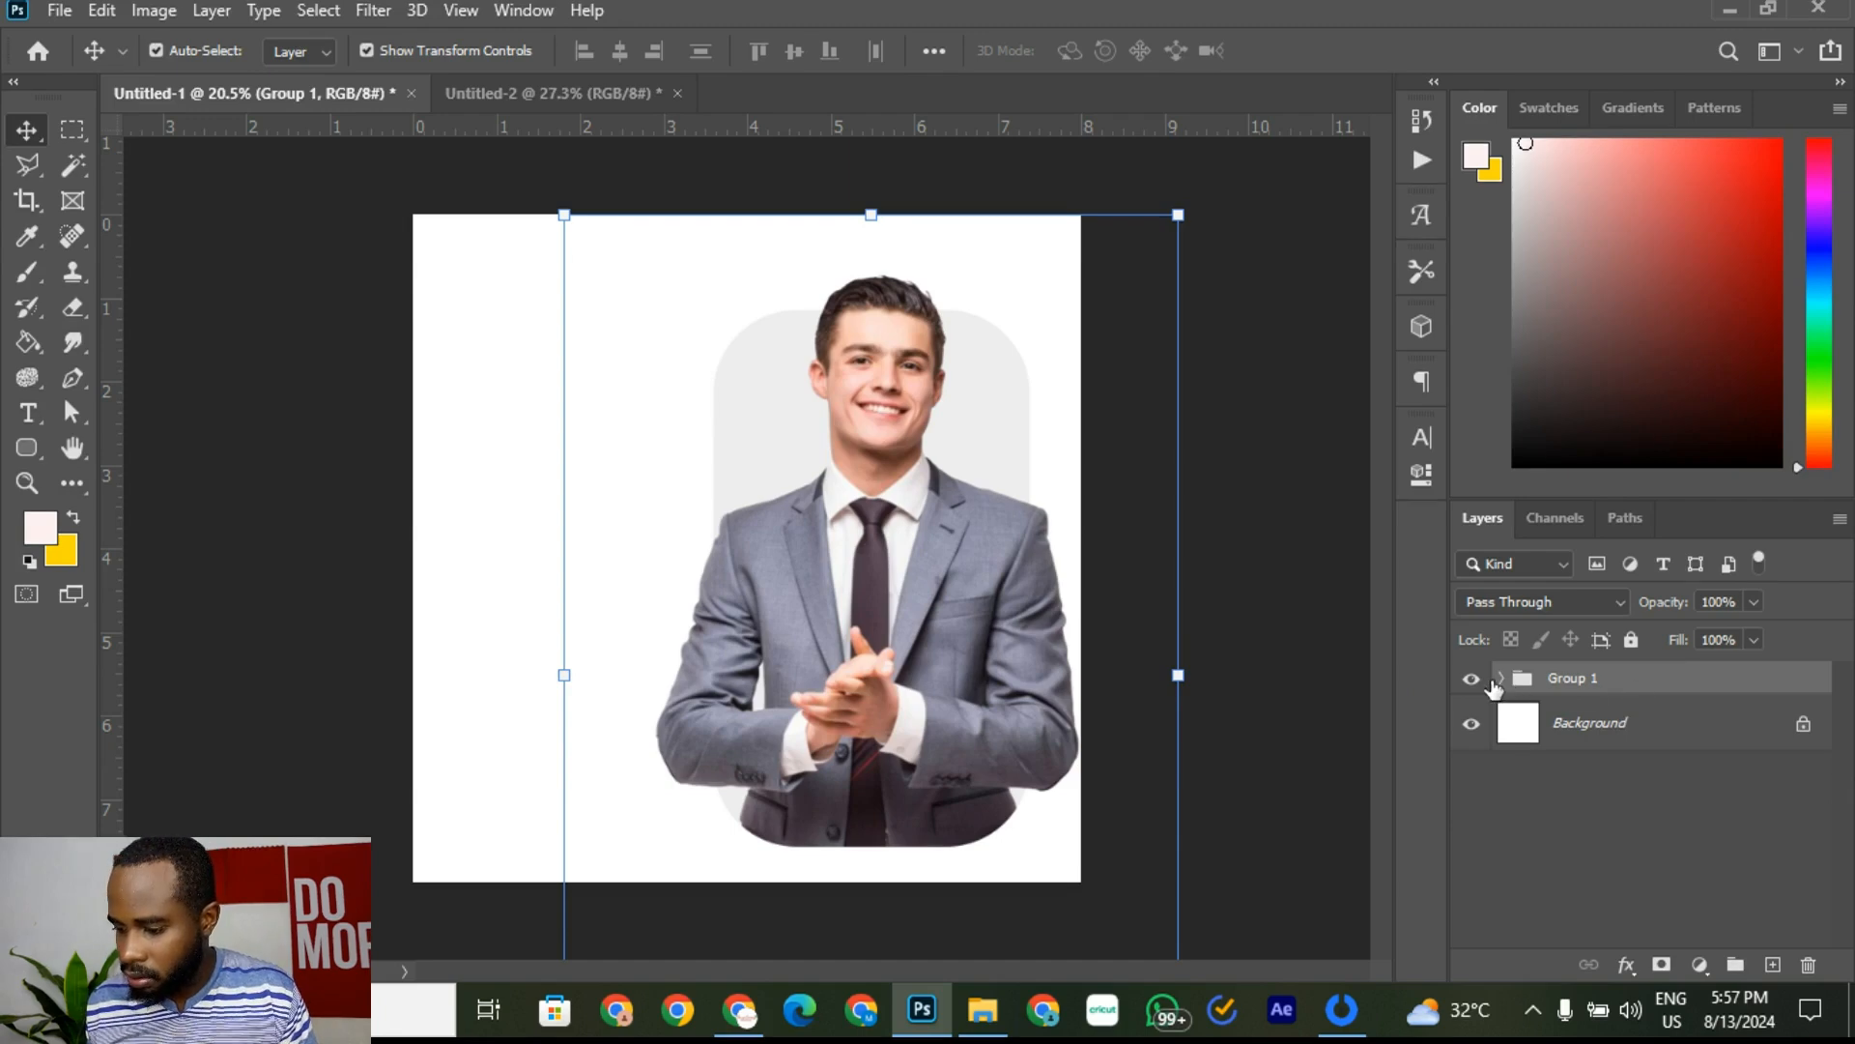
Step: Expand Group 1 and select Rounded Rectangle 1, undoing an accidental deletion of it
left_click(1499, 680)
left_click(1603, 846)
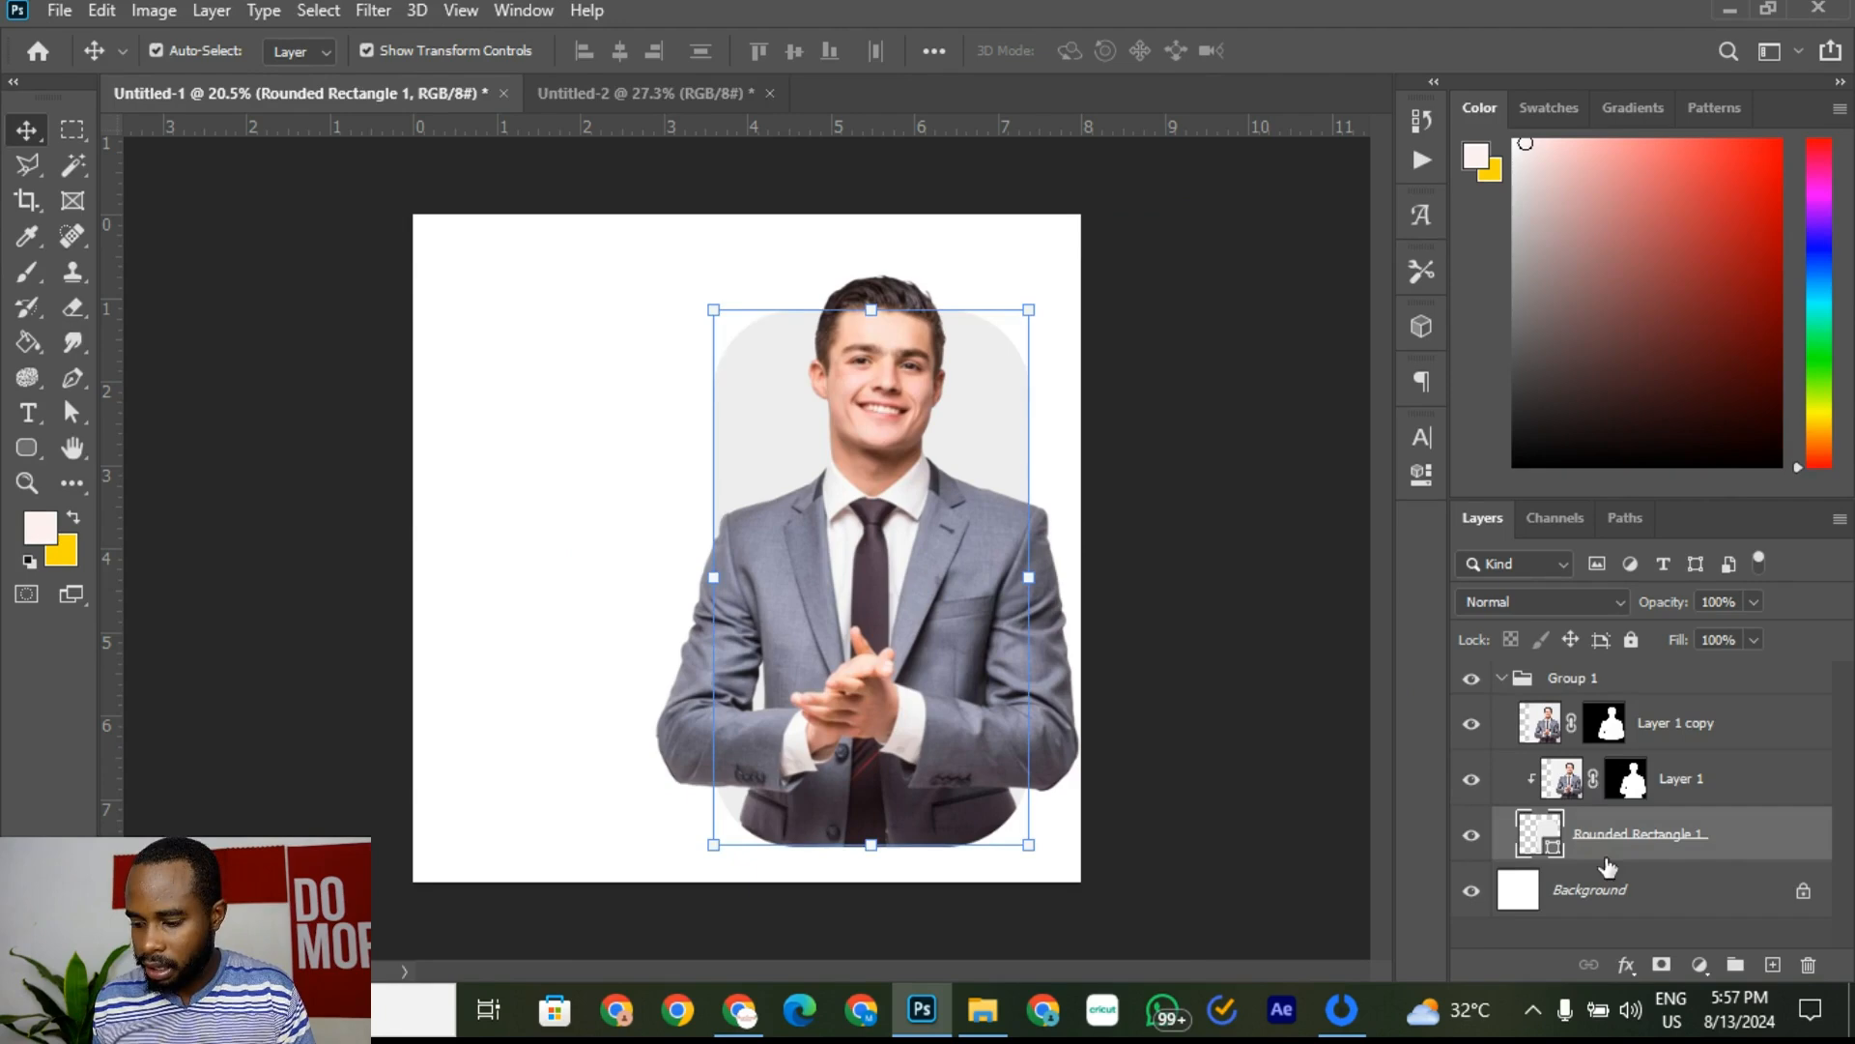
right_click(1724, 850)
left_click(1767, 837)
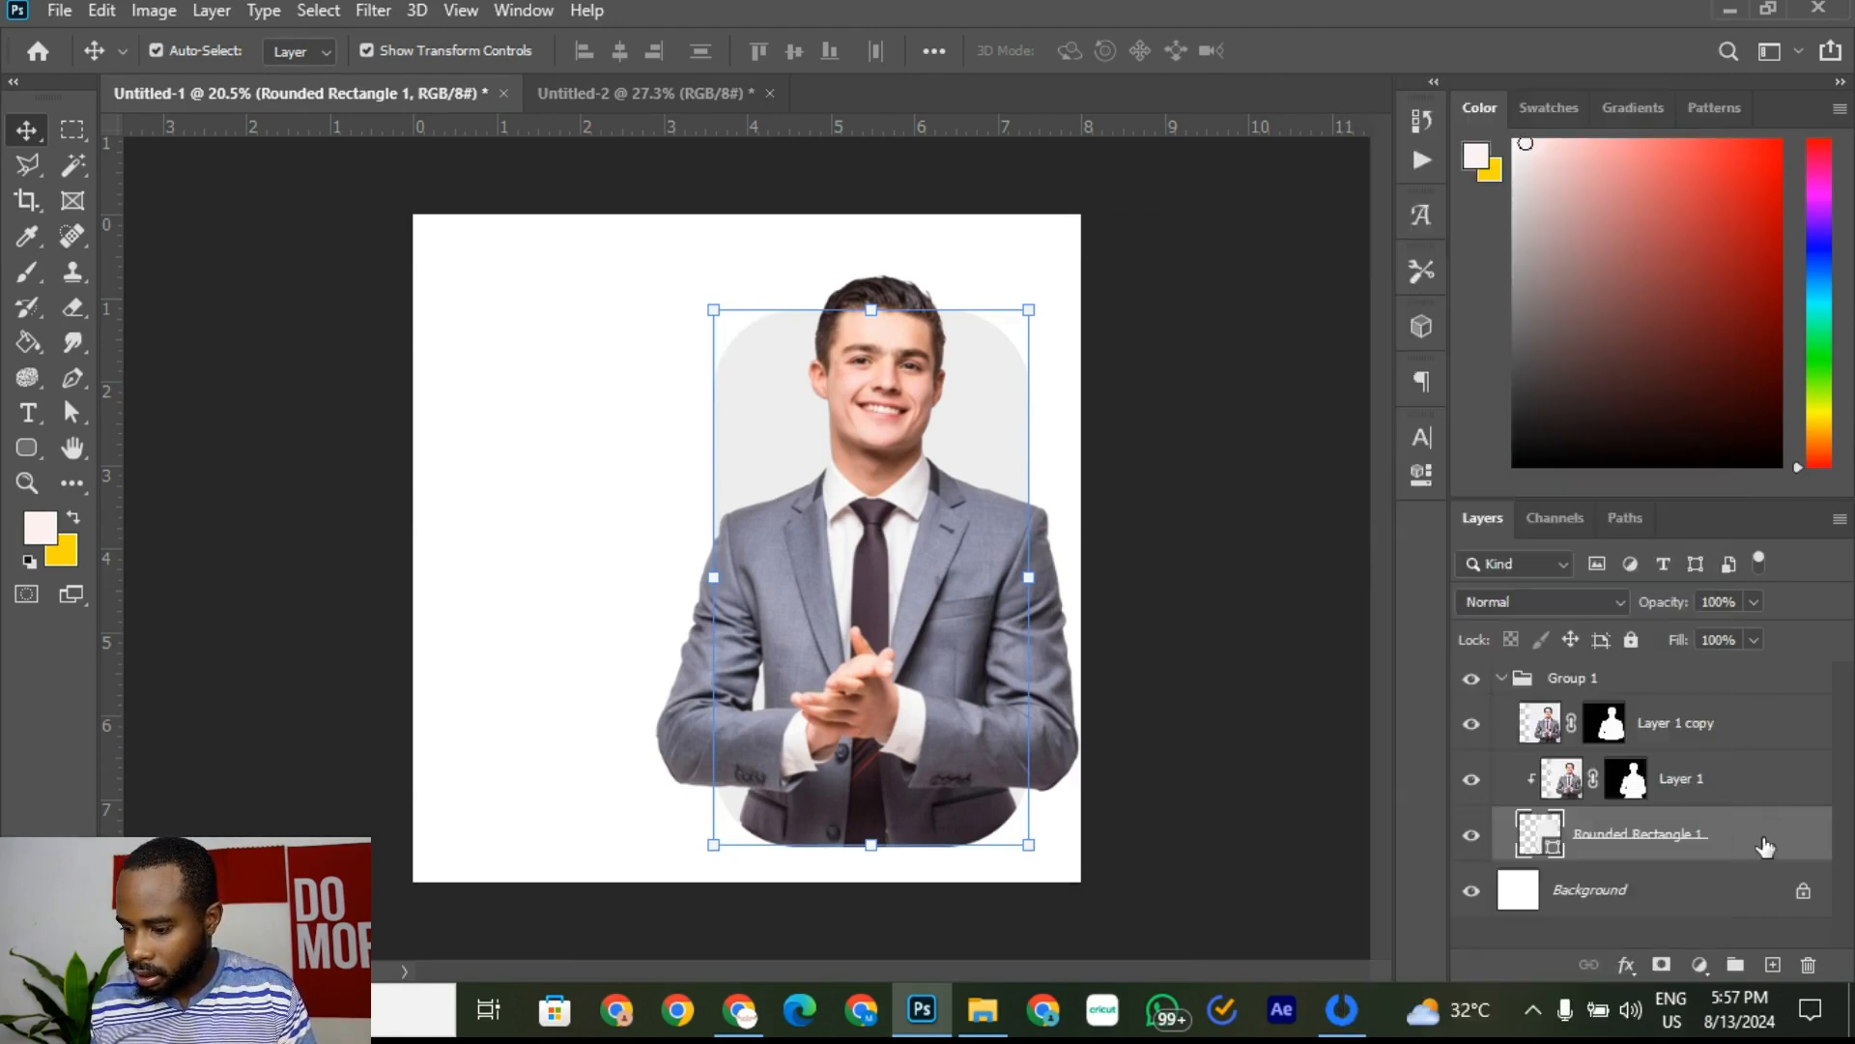
right_click(1765, 848)
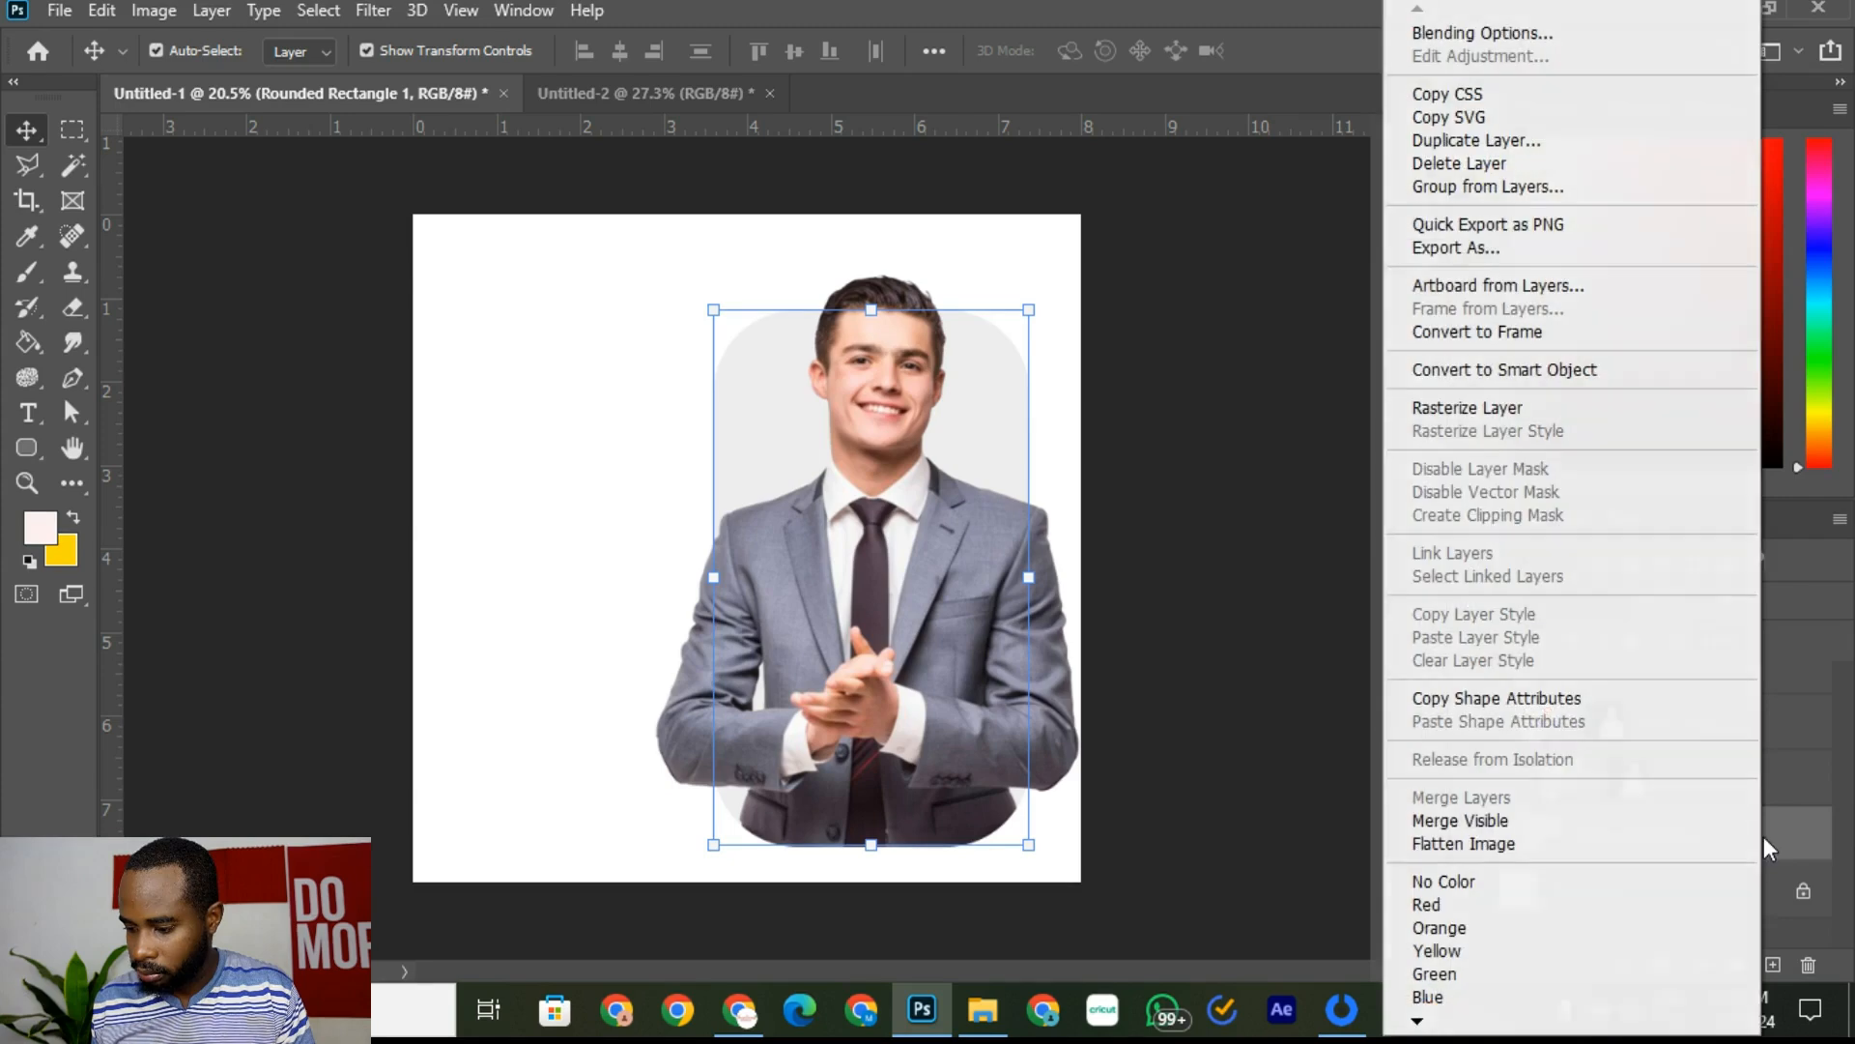
left_click(1469, 163)
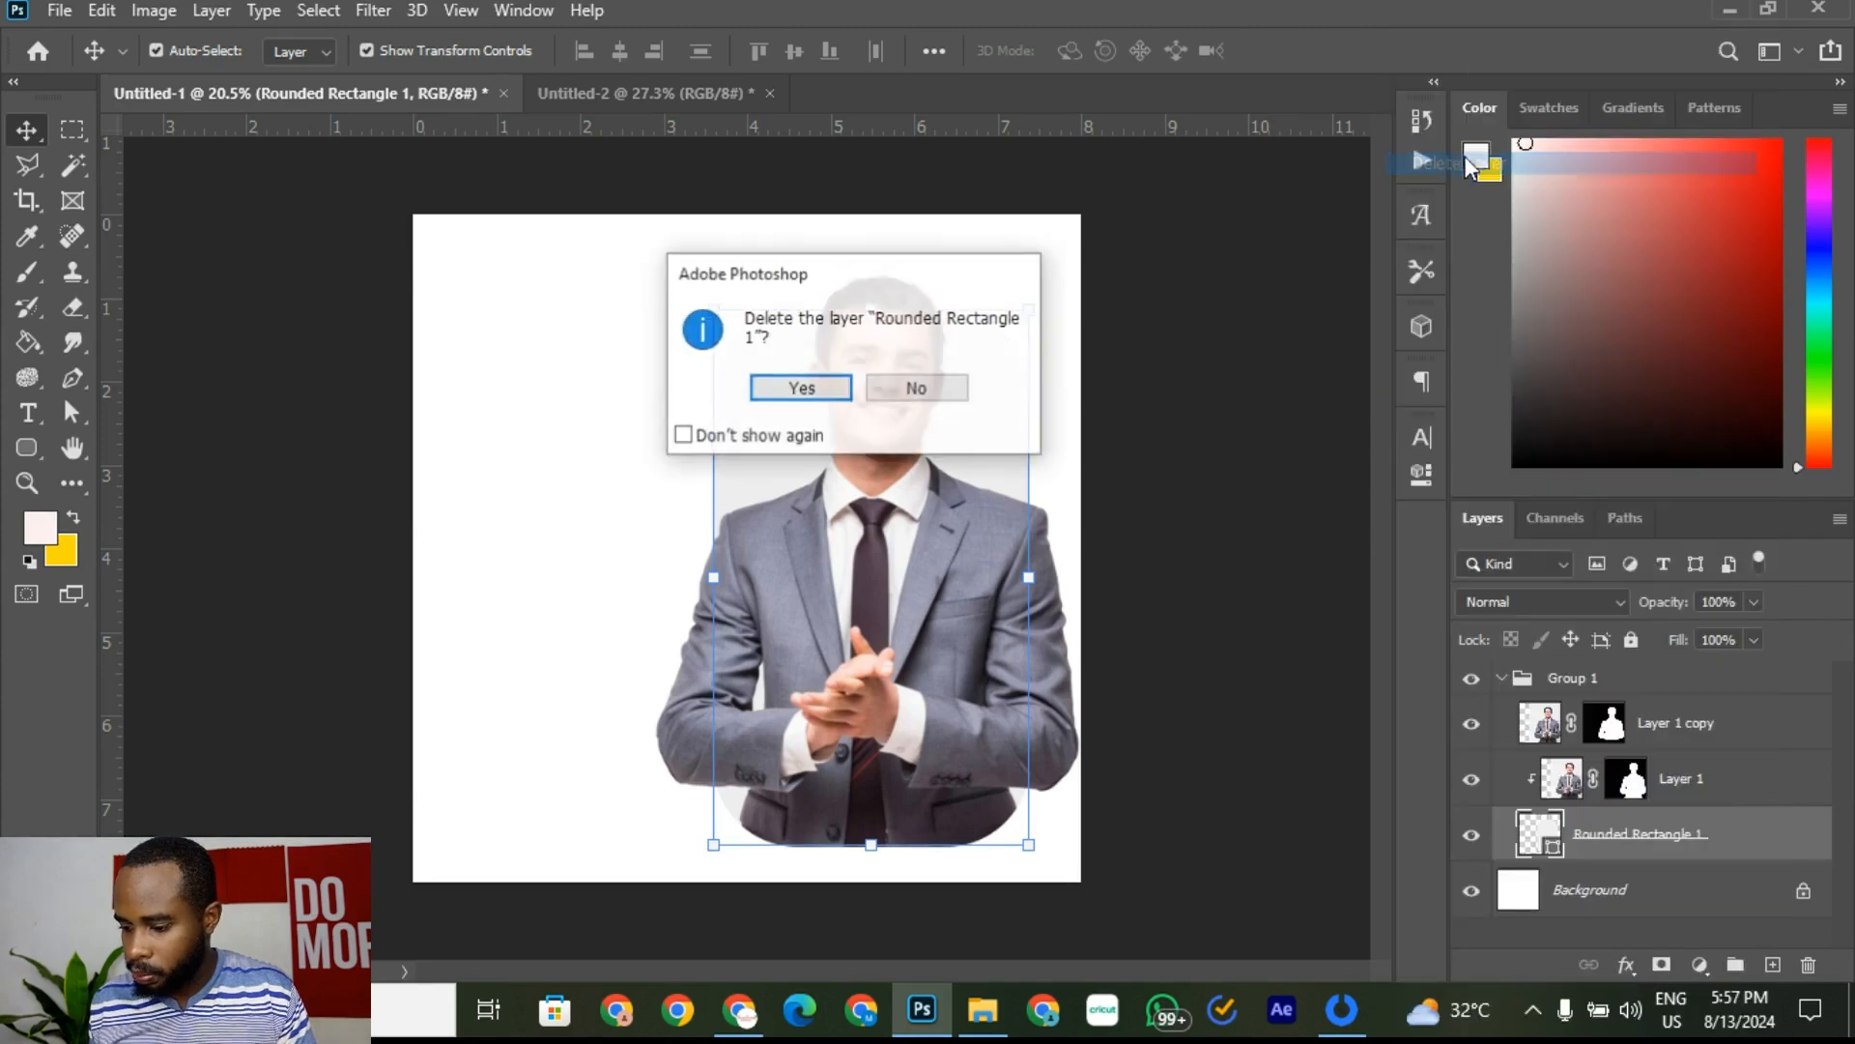
left_click(802, 388)
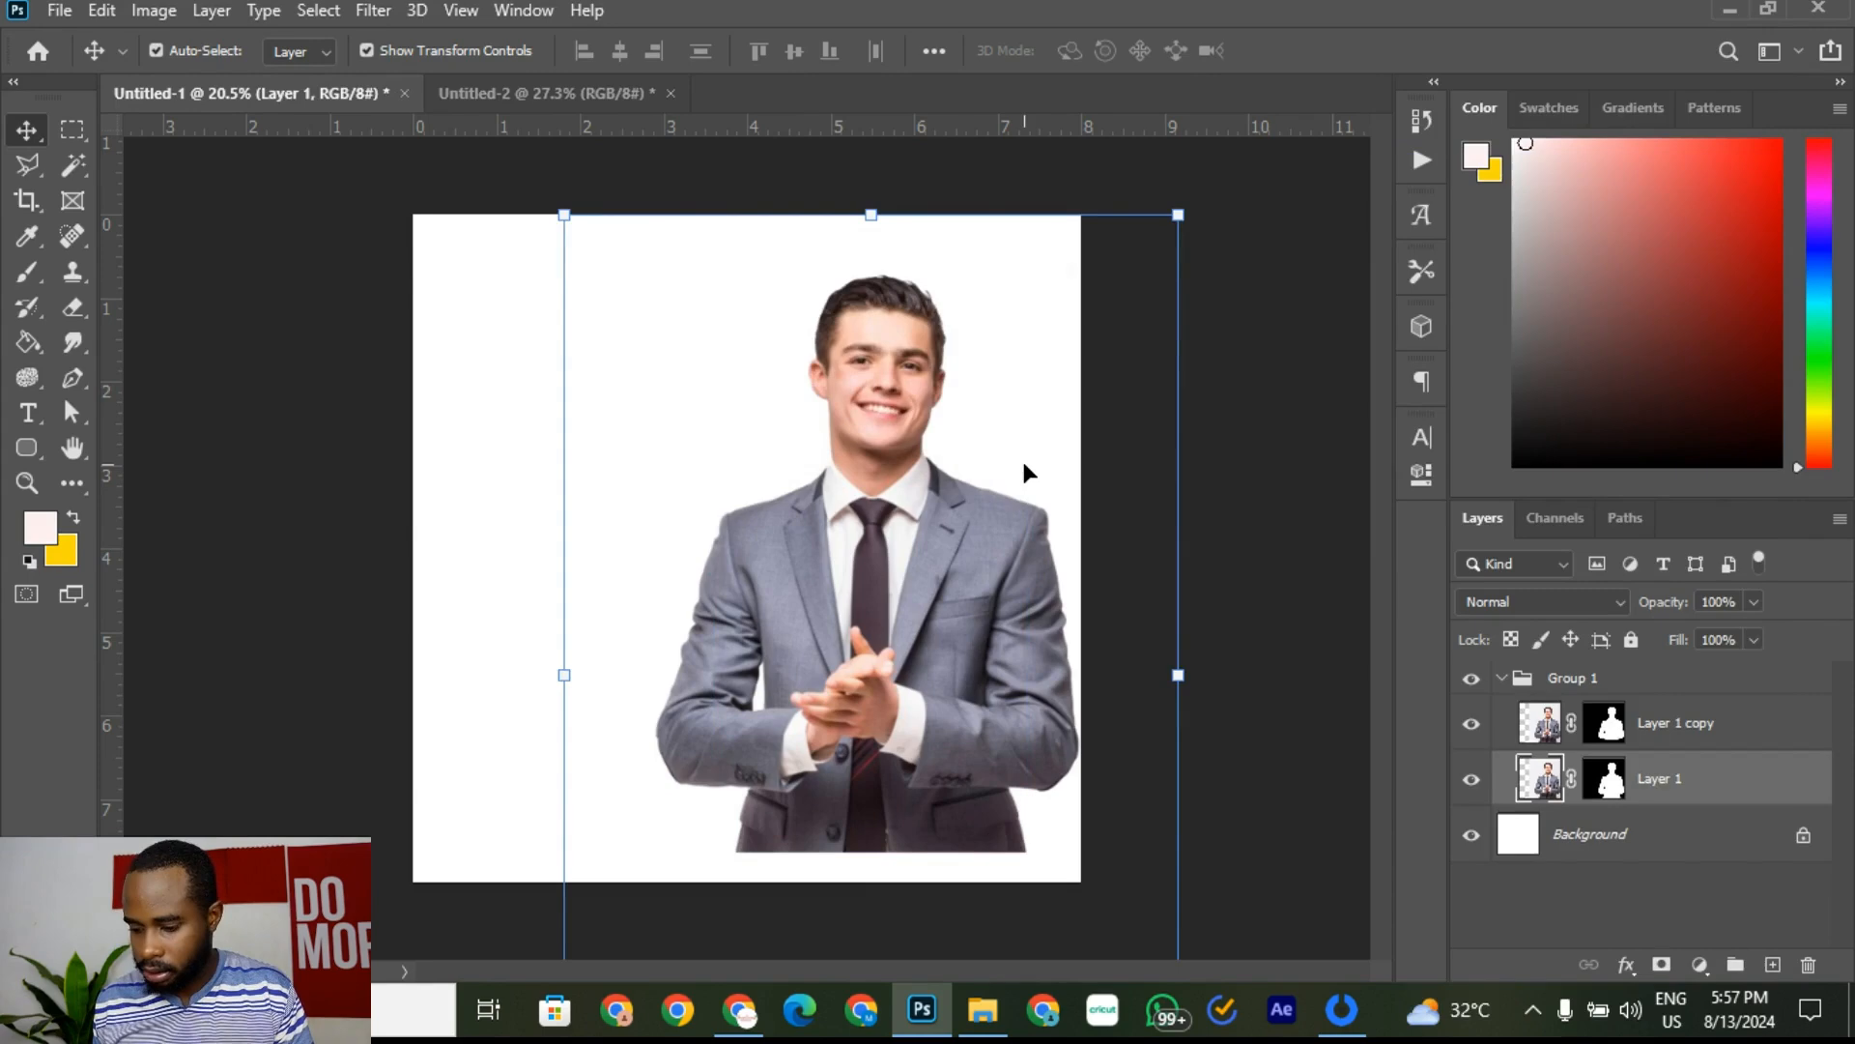
key("ctrl+z")
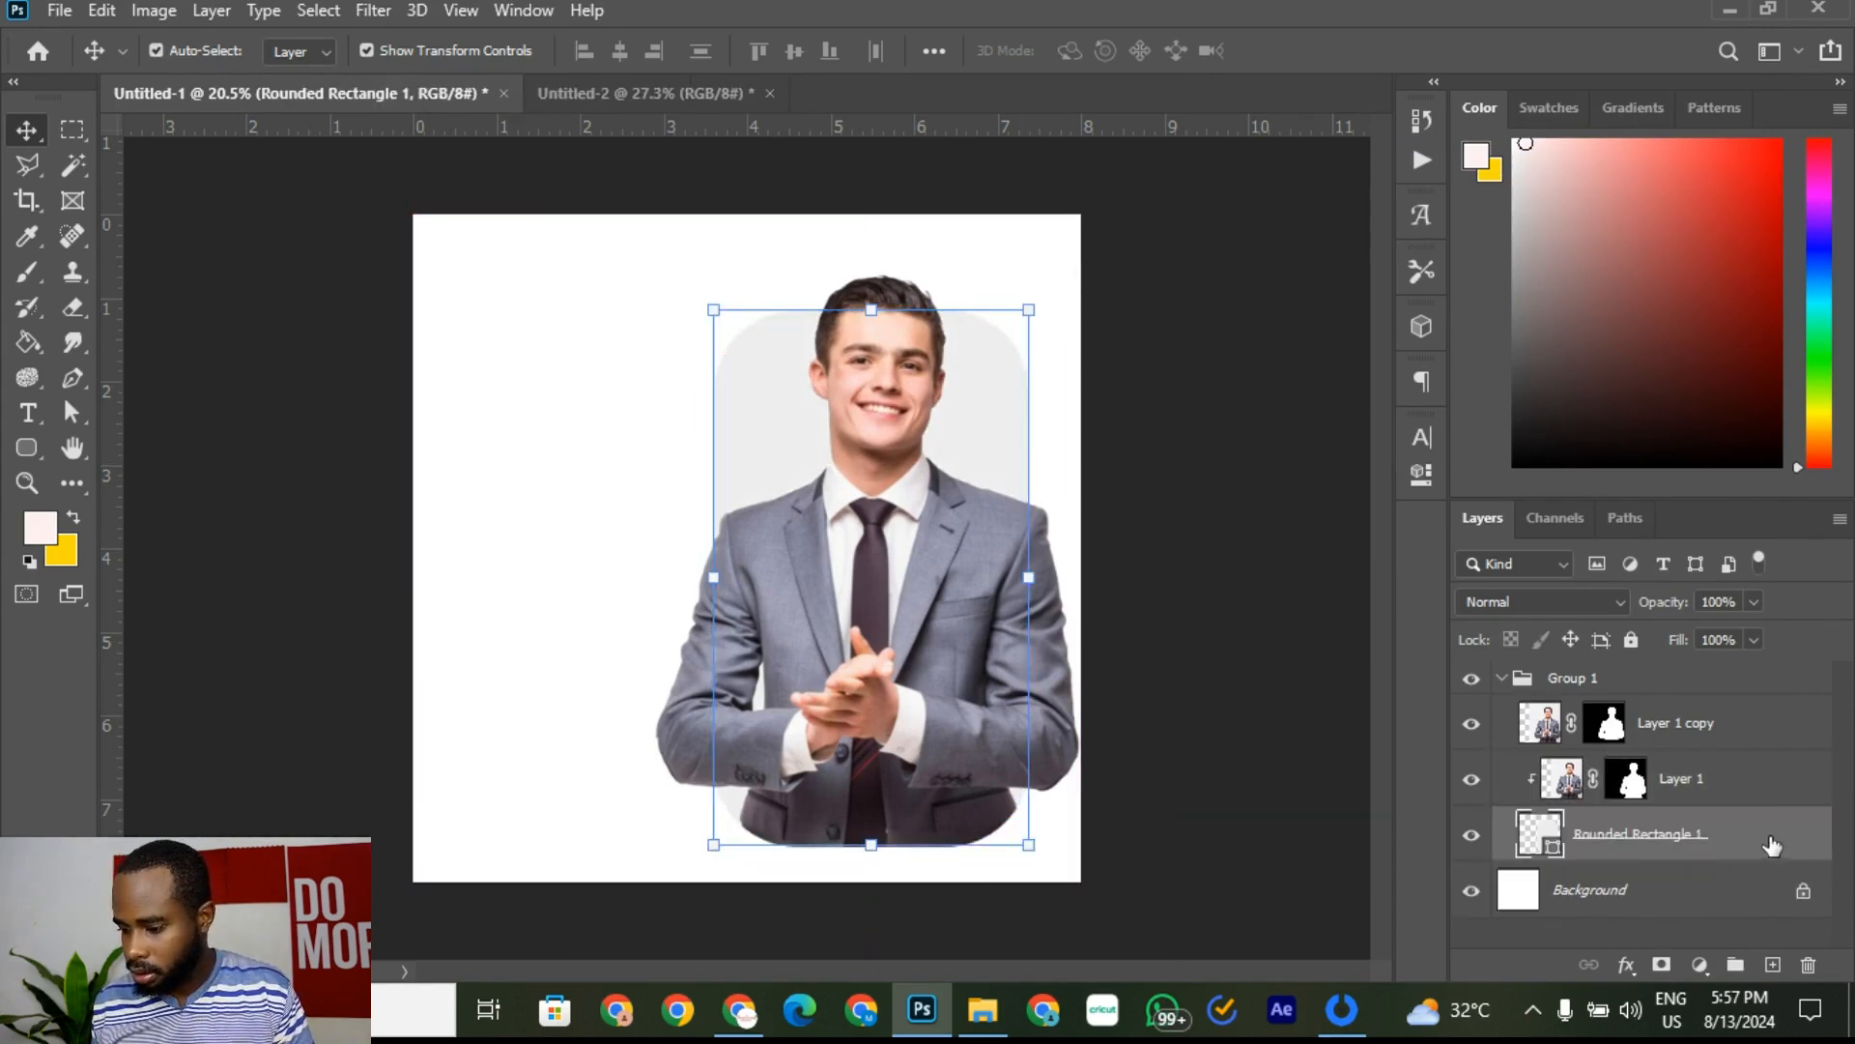
Step: Duplicate Rounded Rectangle 1, check the copy's visibility, and reselect the original
right_click(1781, 843)
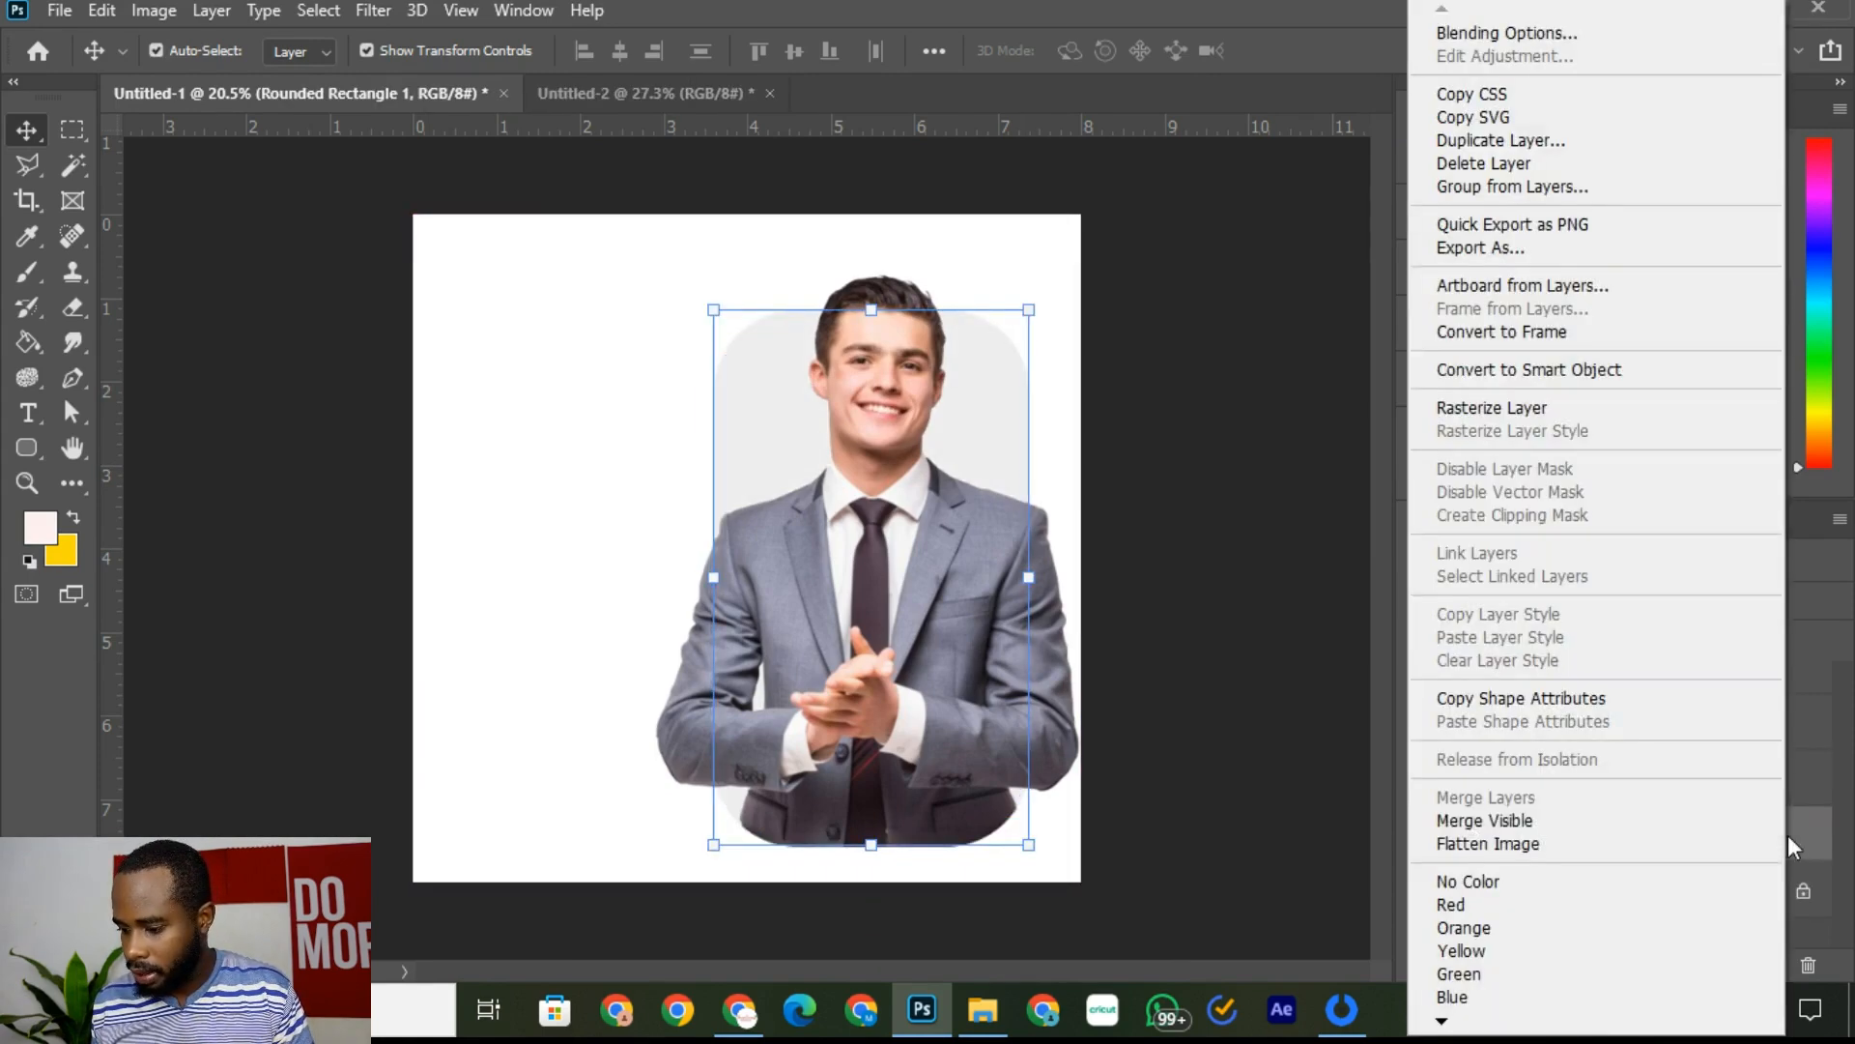
left_click(1544, 140)
left_click(1152, 253)
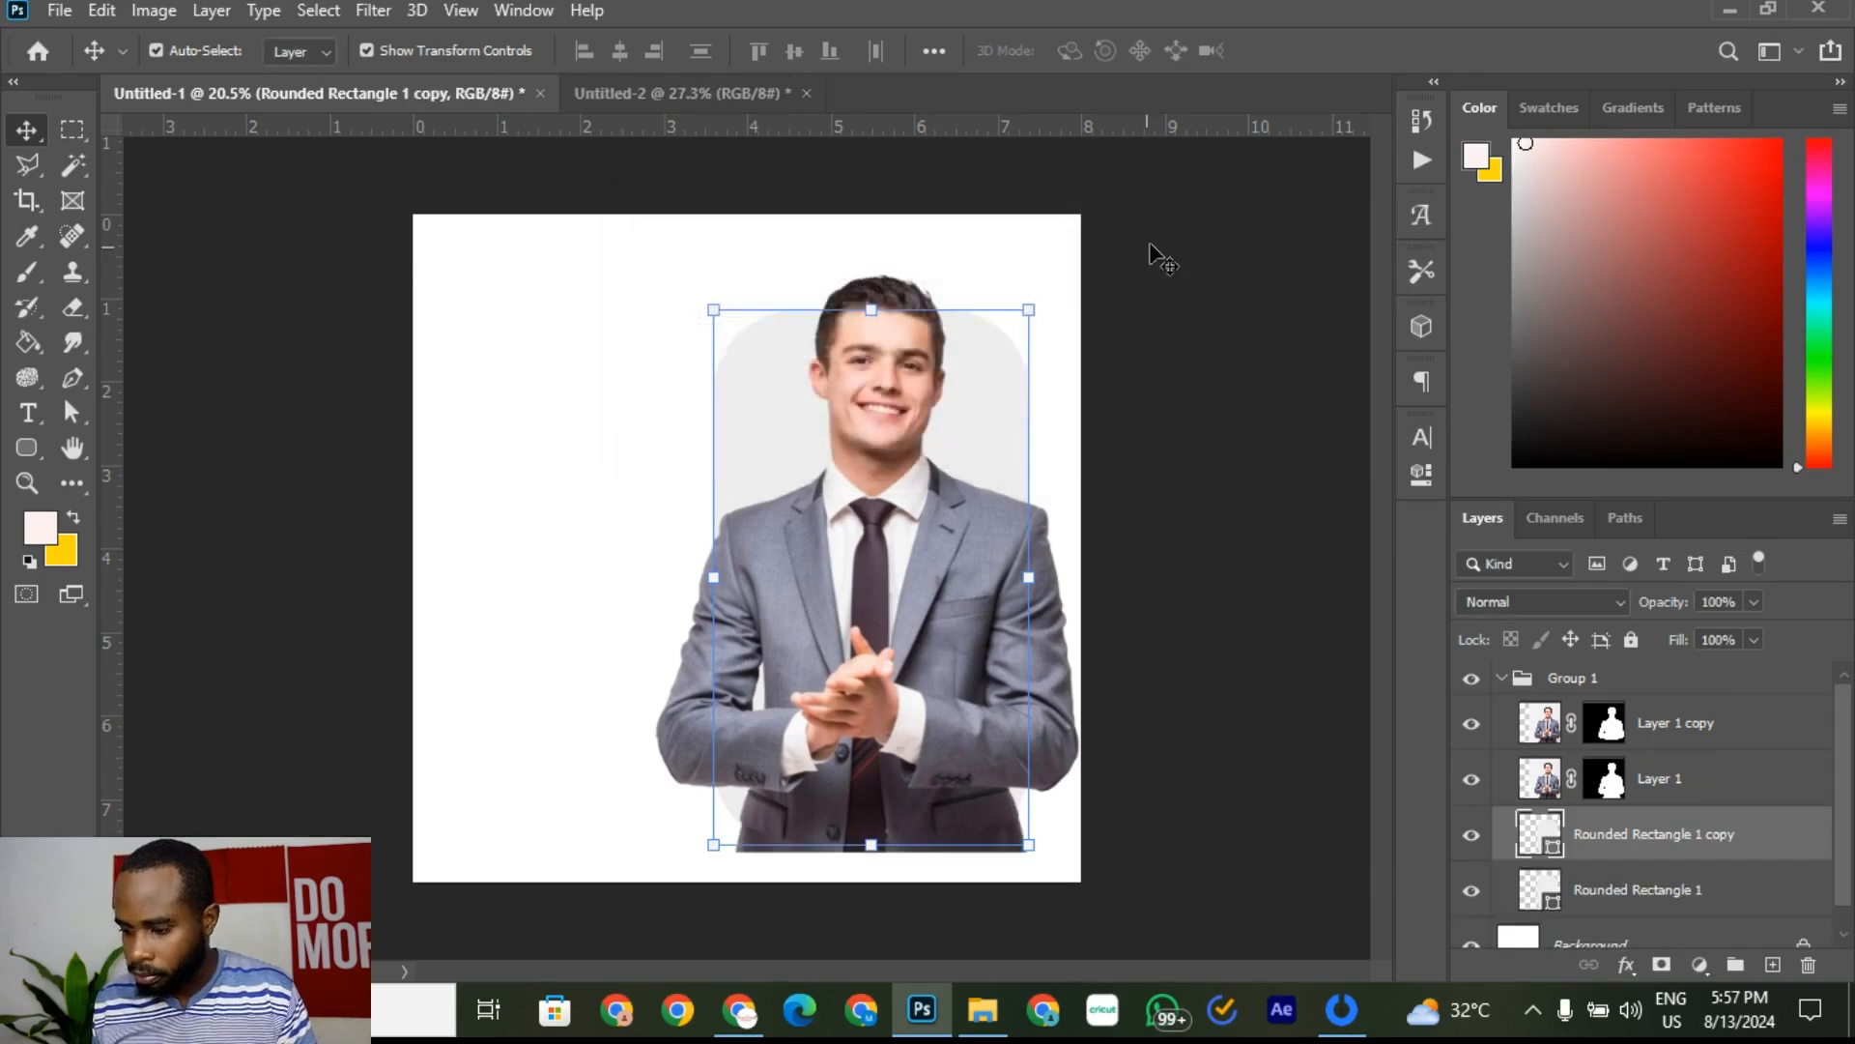
left_click(1471, 840)
left_click(1472, 841)
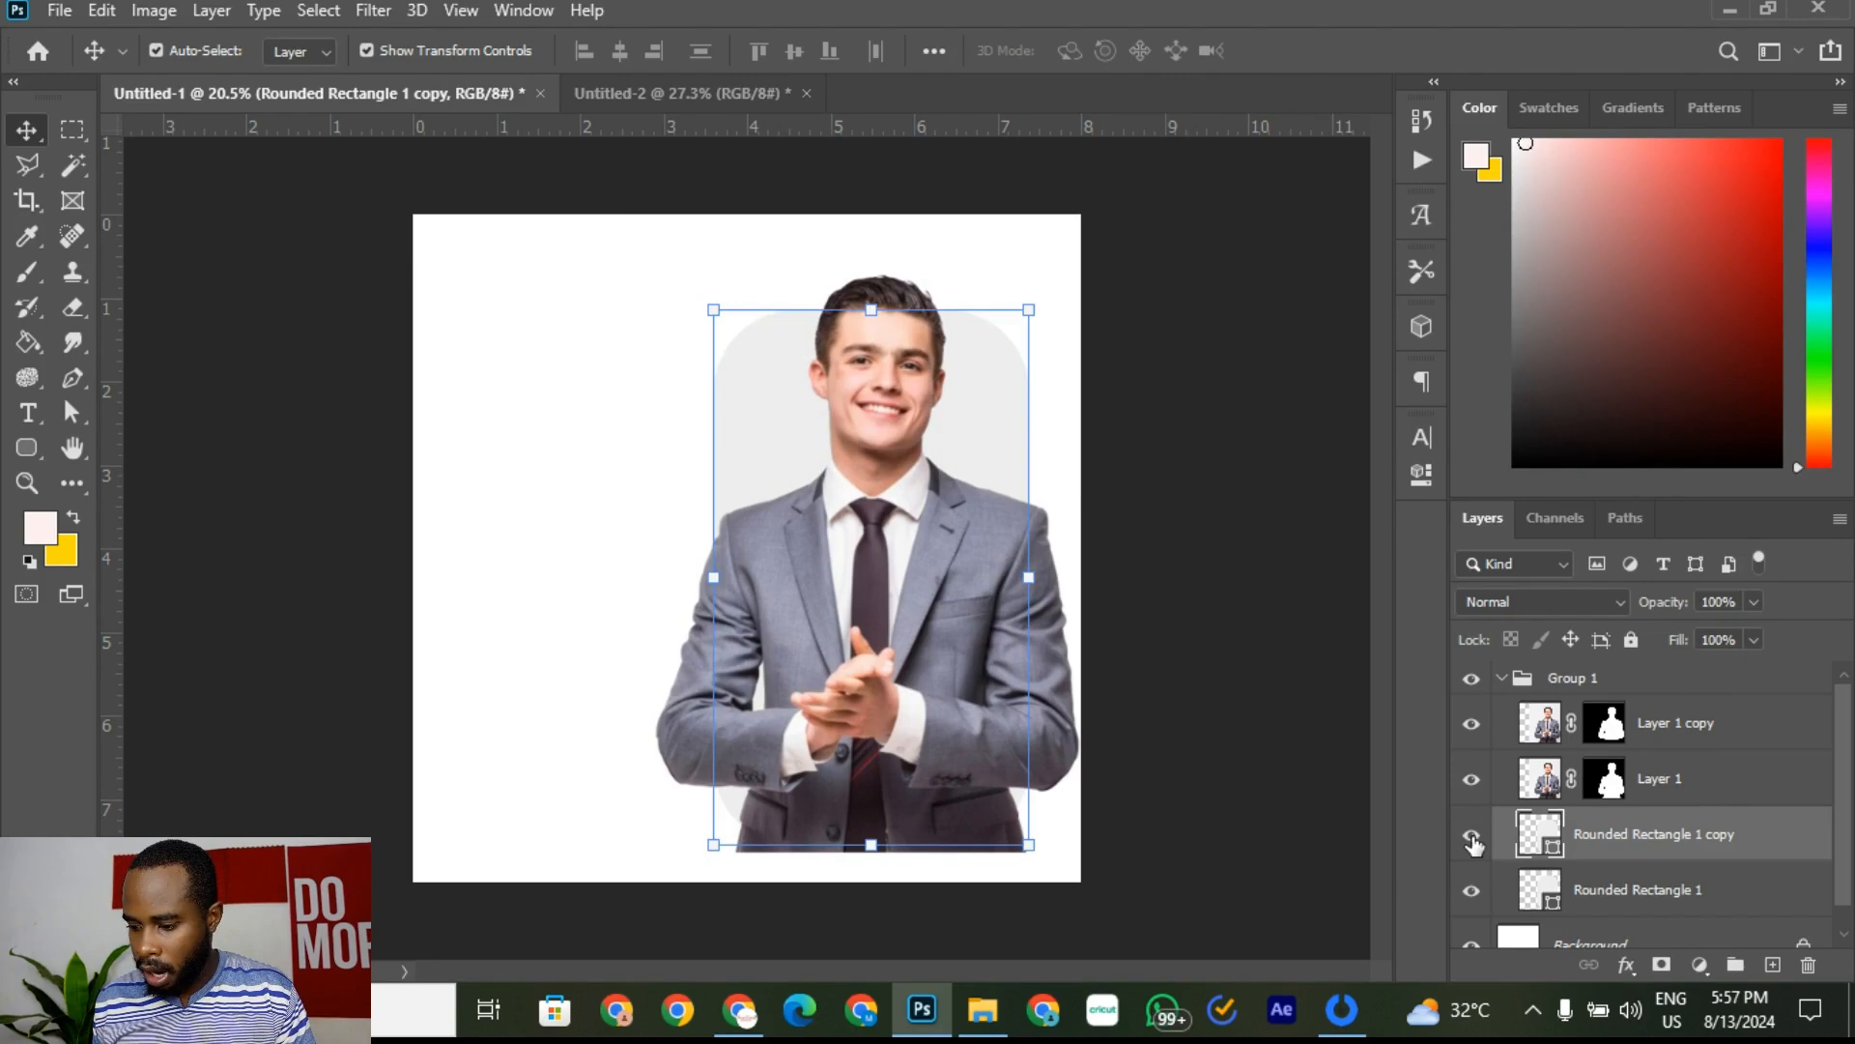
left_click(1471, 841)
left_click(1472, 841)
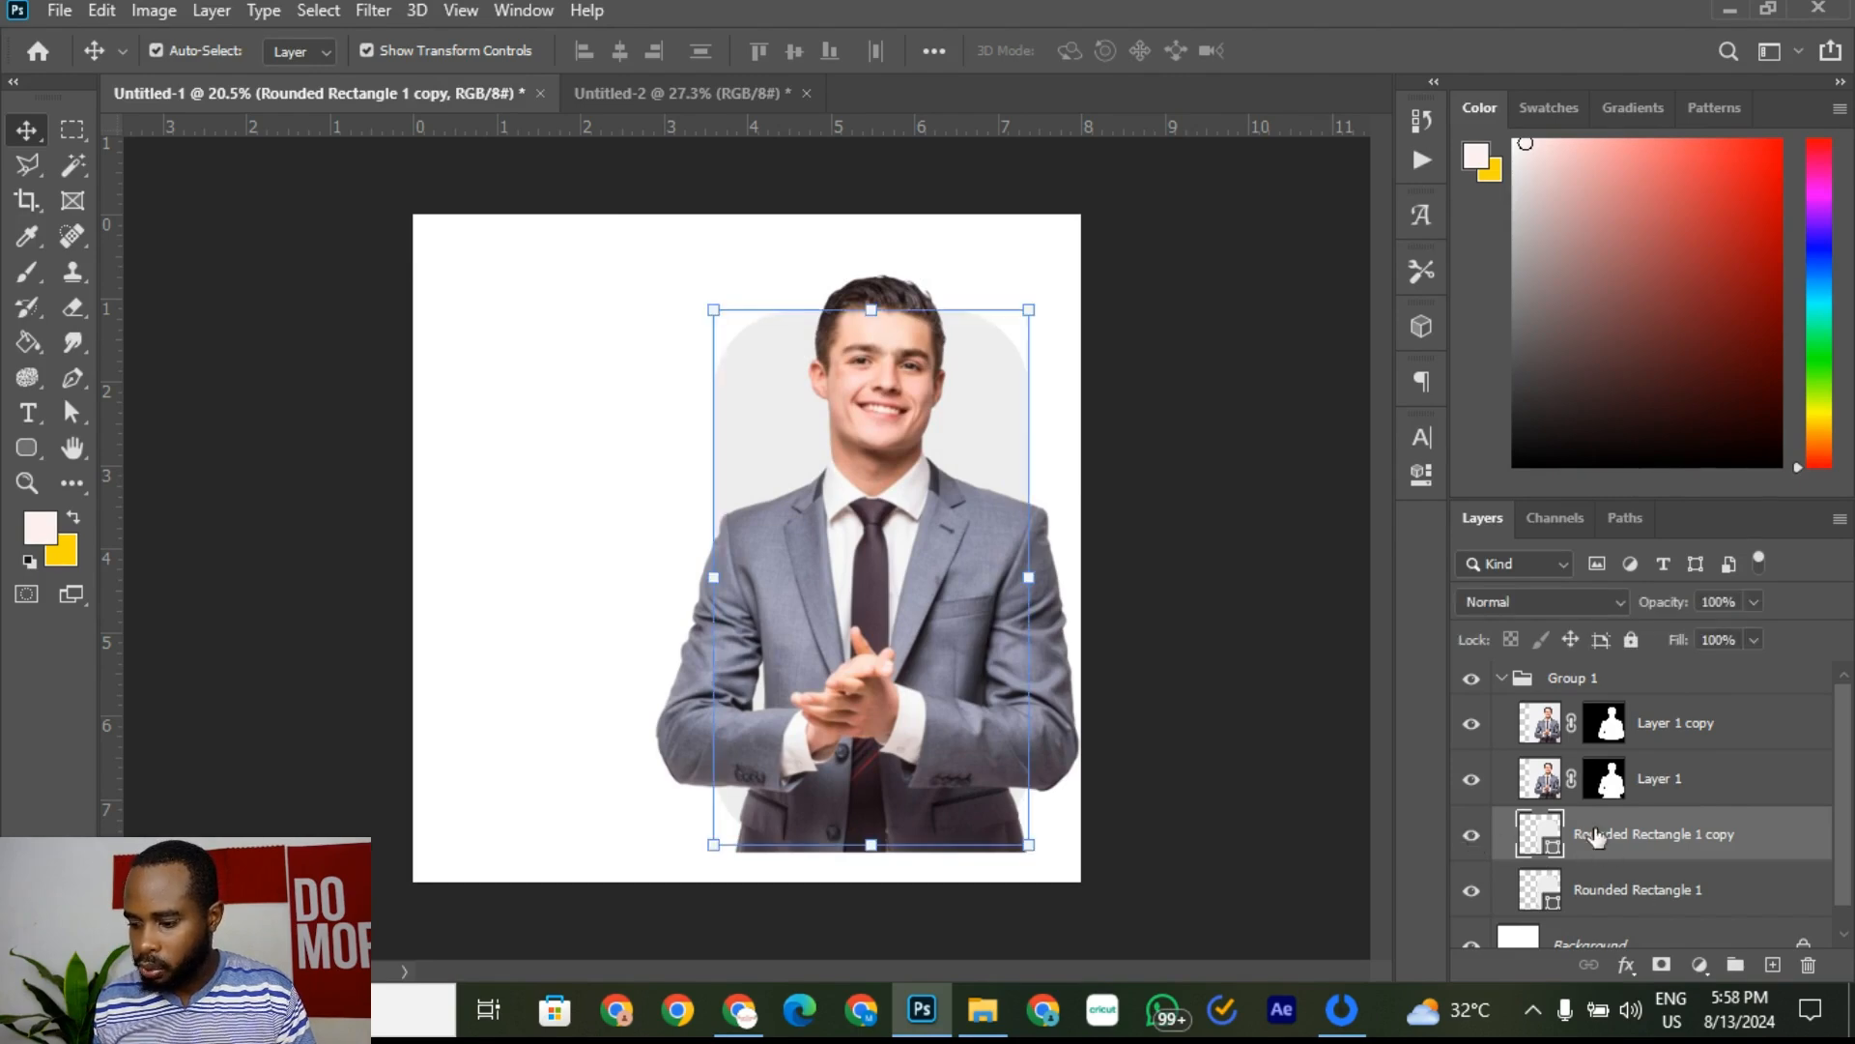
left_click(1657, 899)
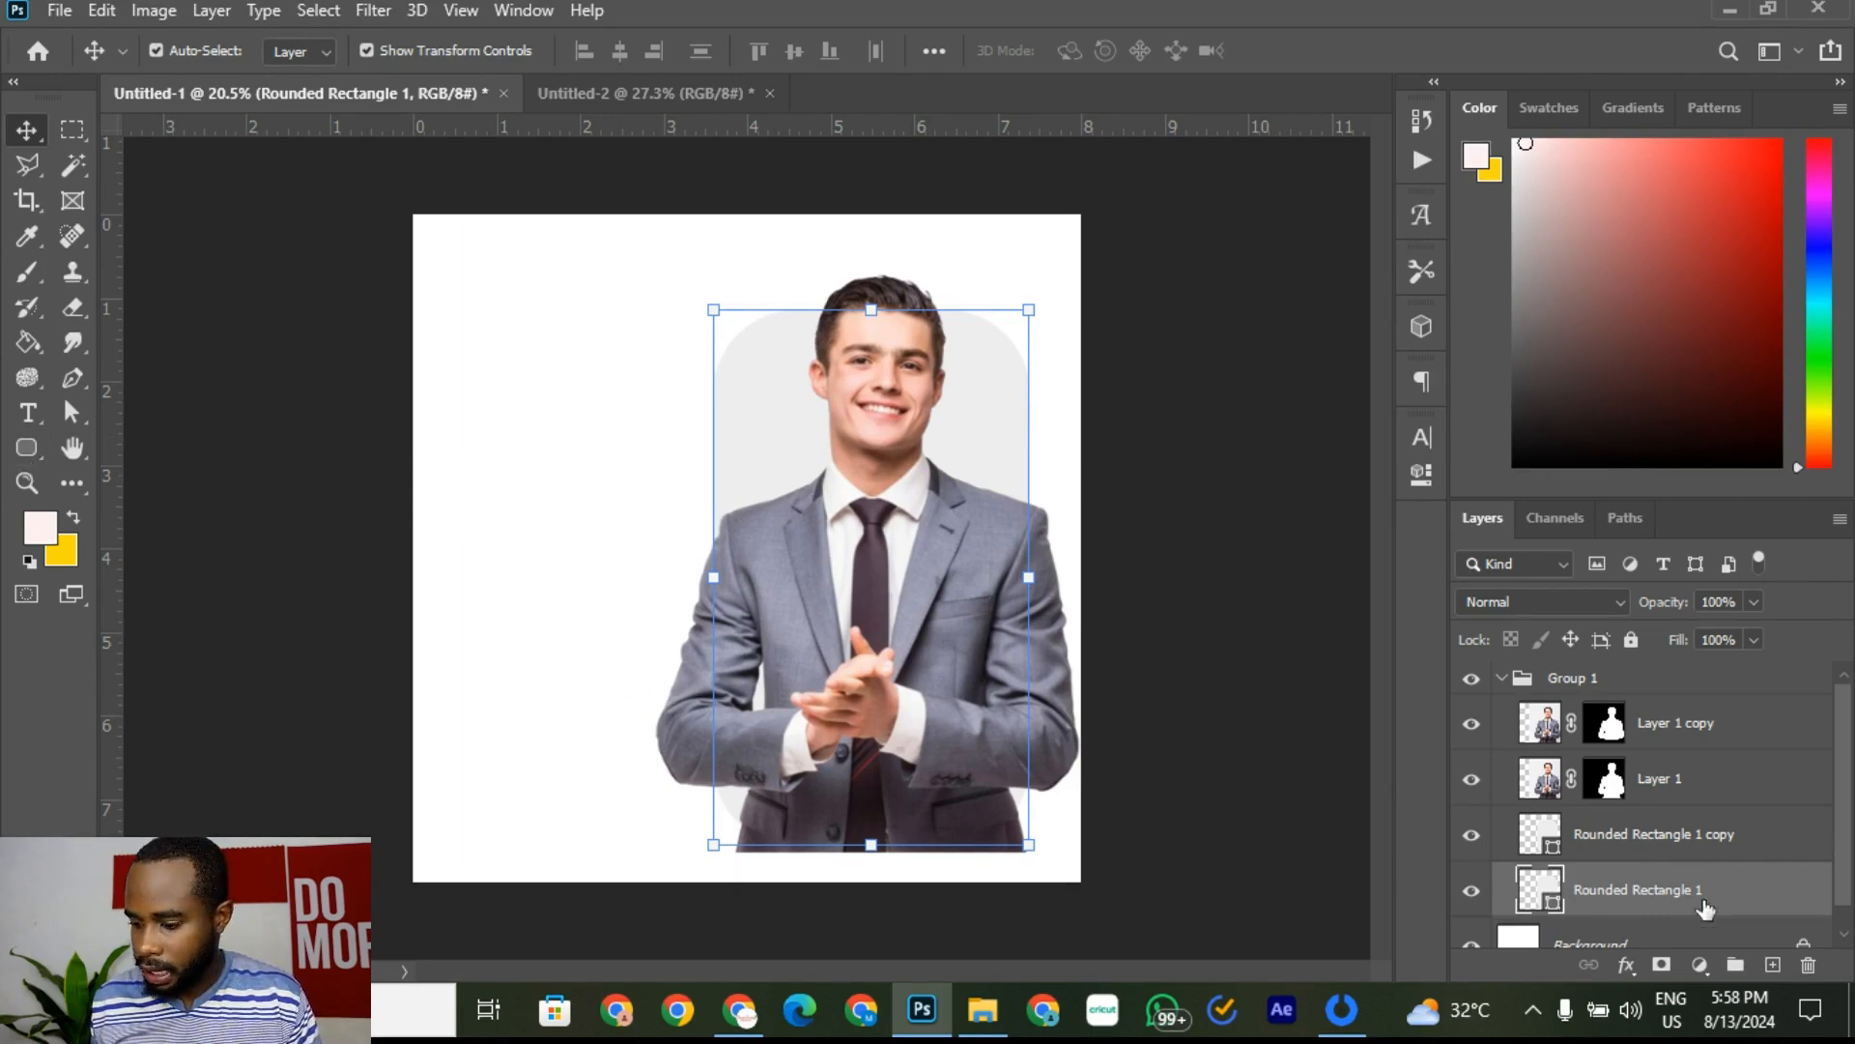
Step: Give Rounded Rectangle 1 a solid red stroke using the Rounded Rectangle tool
left_click(39, 450)
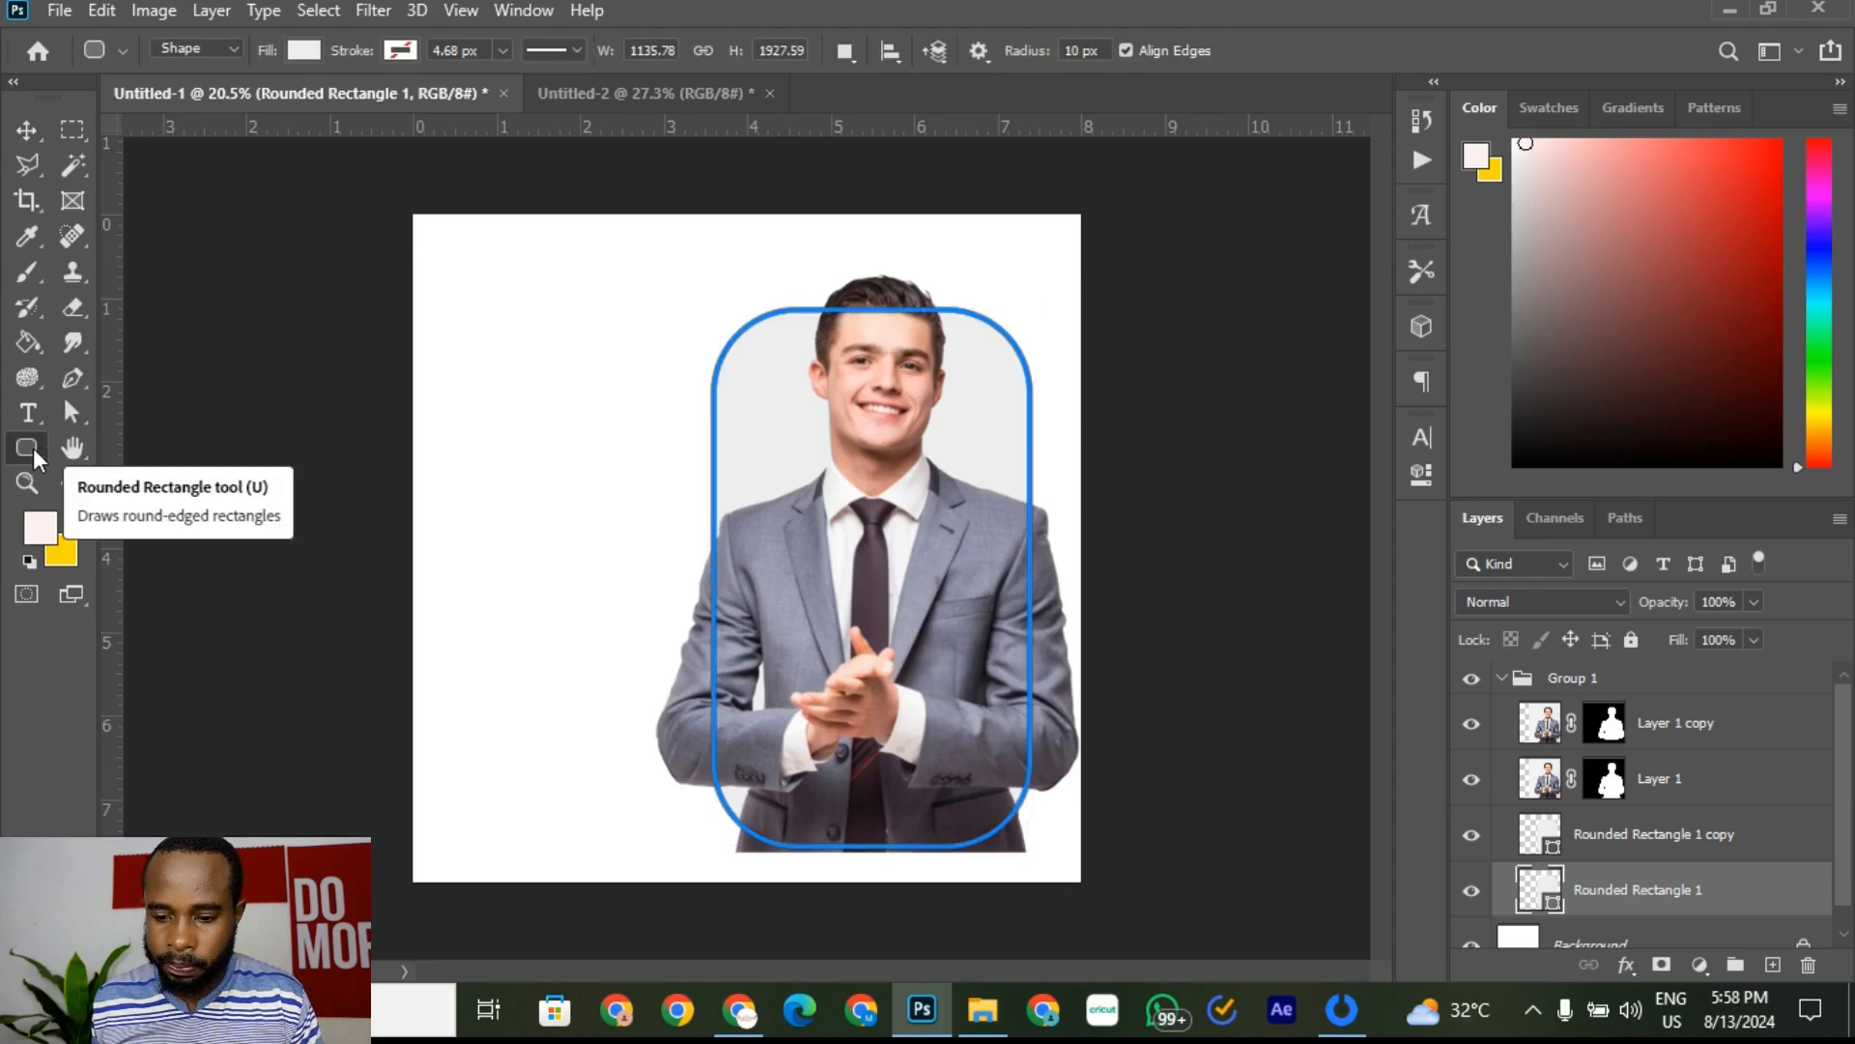
right_click(33, 448)
left_click(200, 479)
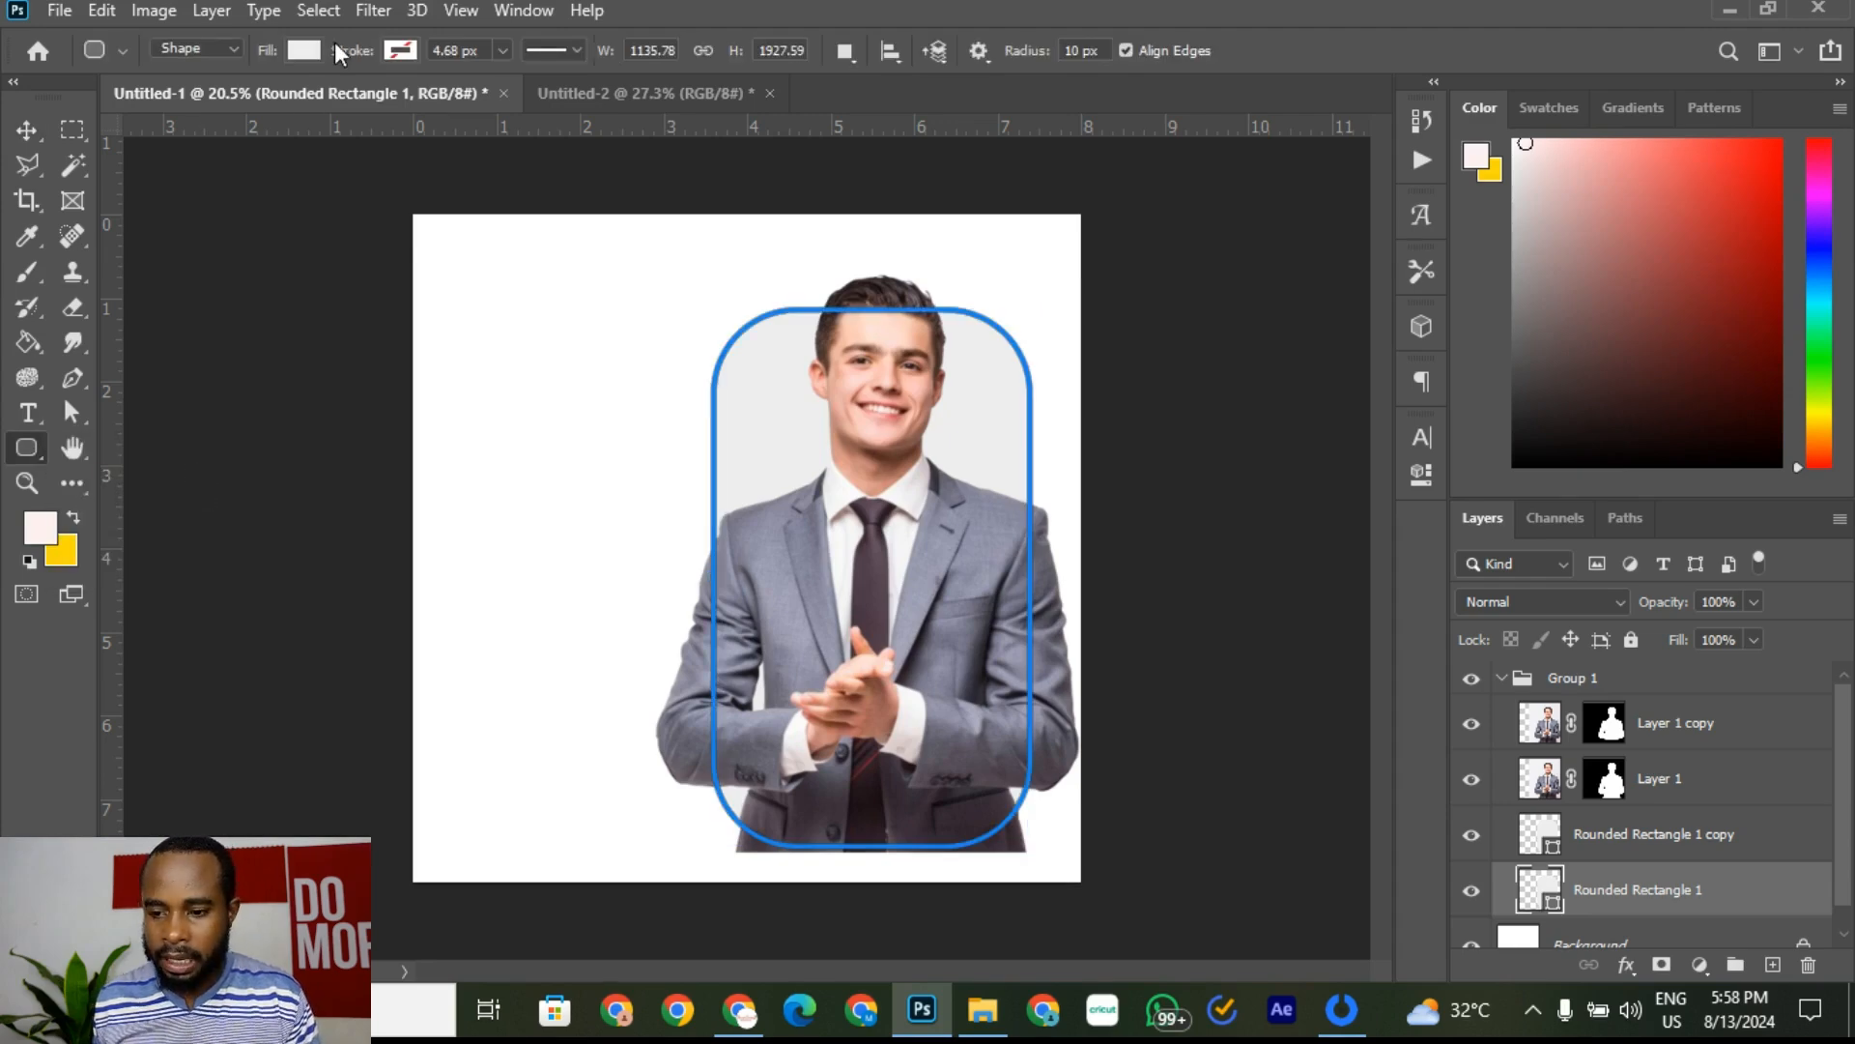
left_click(399, 52)
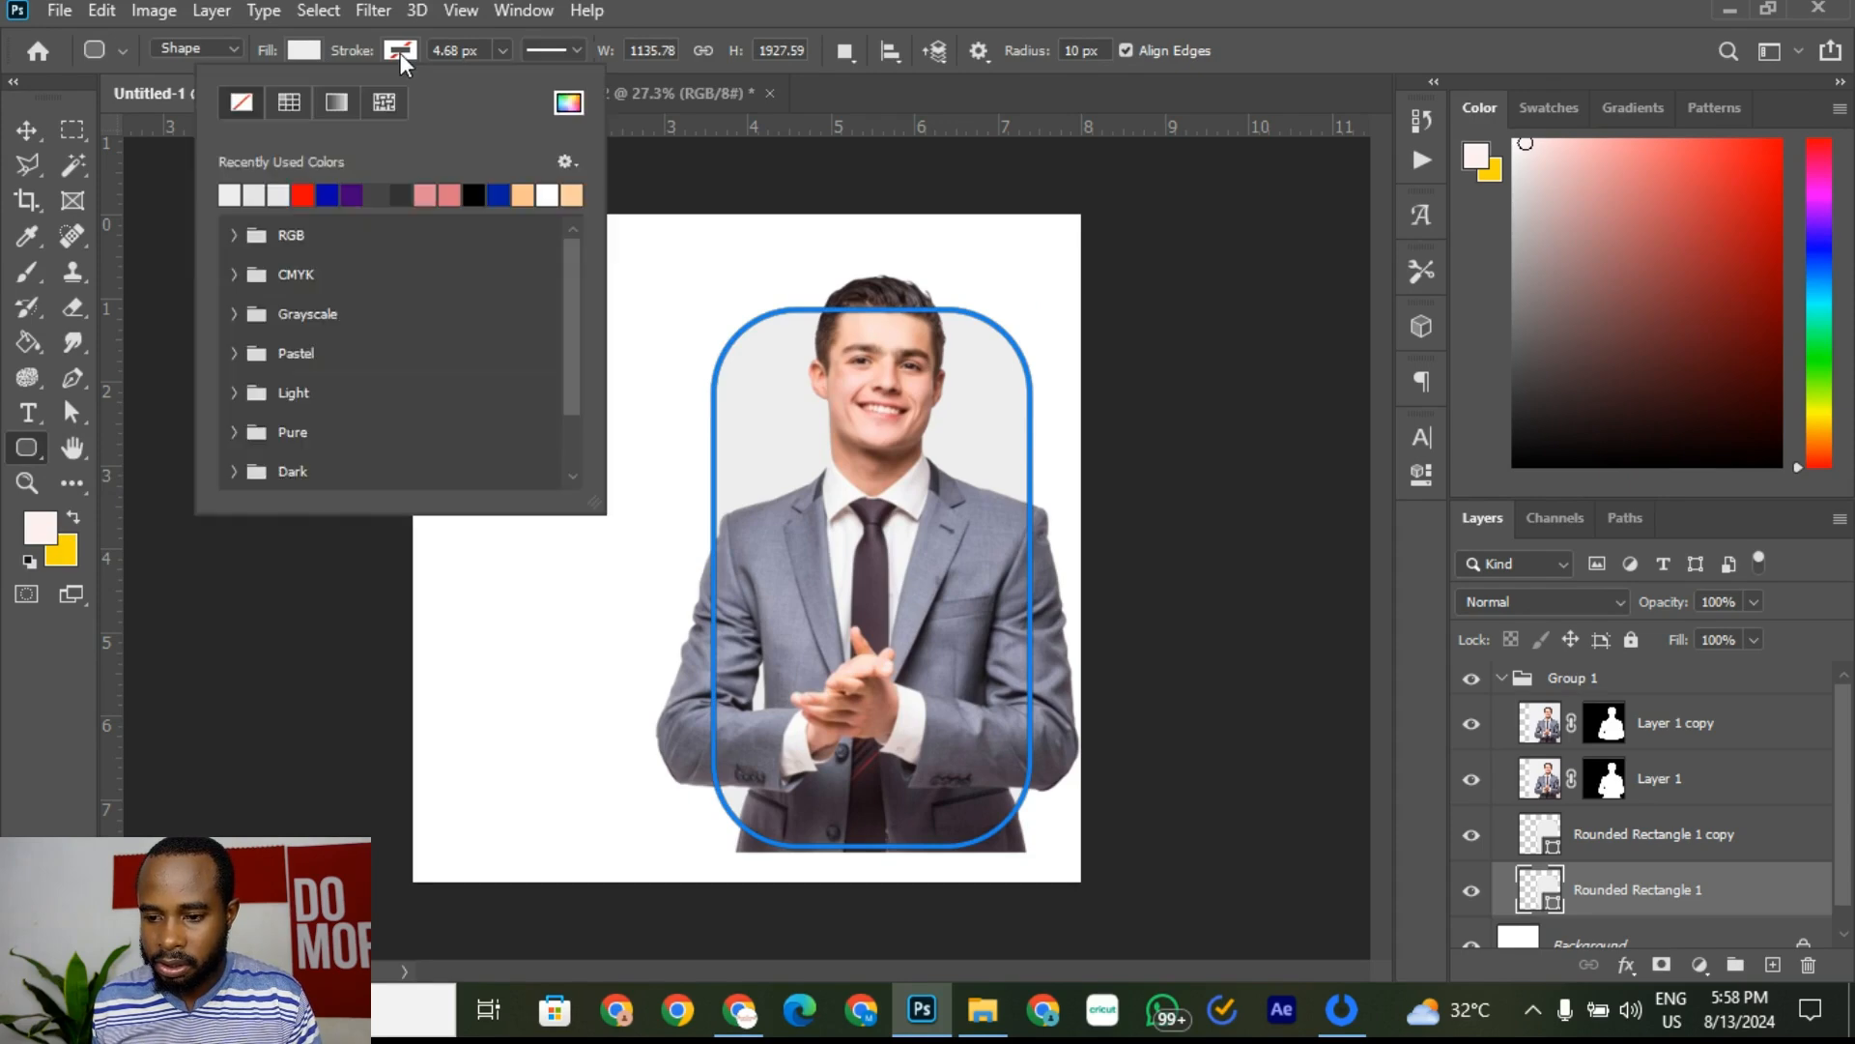
left_click(293, 103)
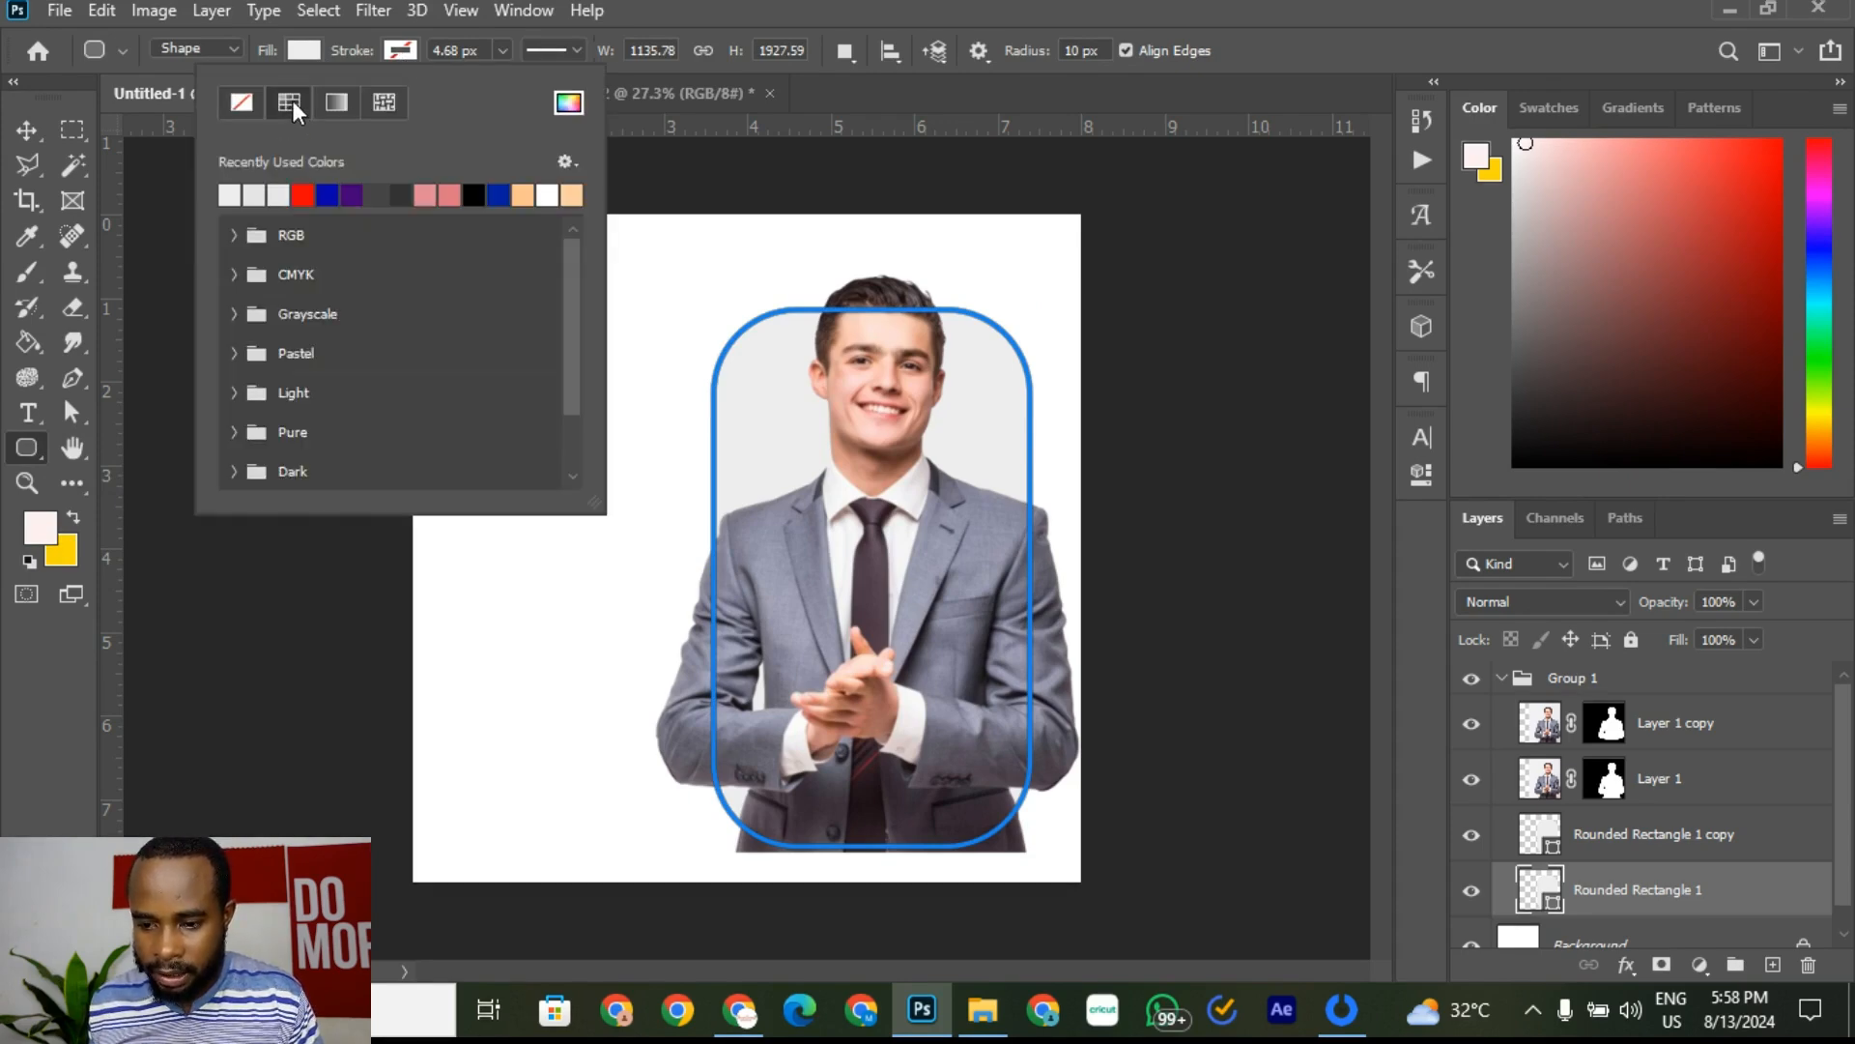
left_click(309, 197)
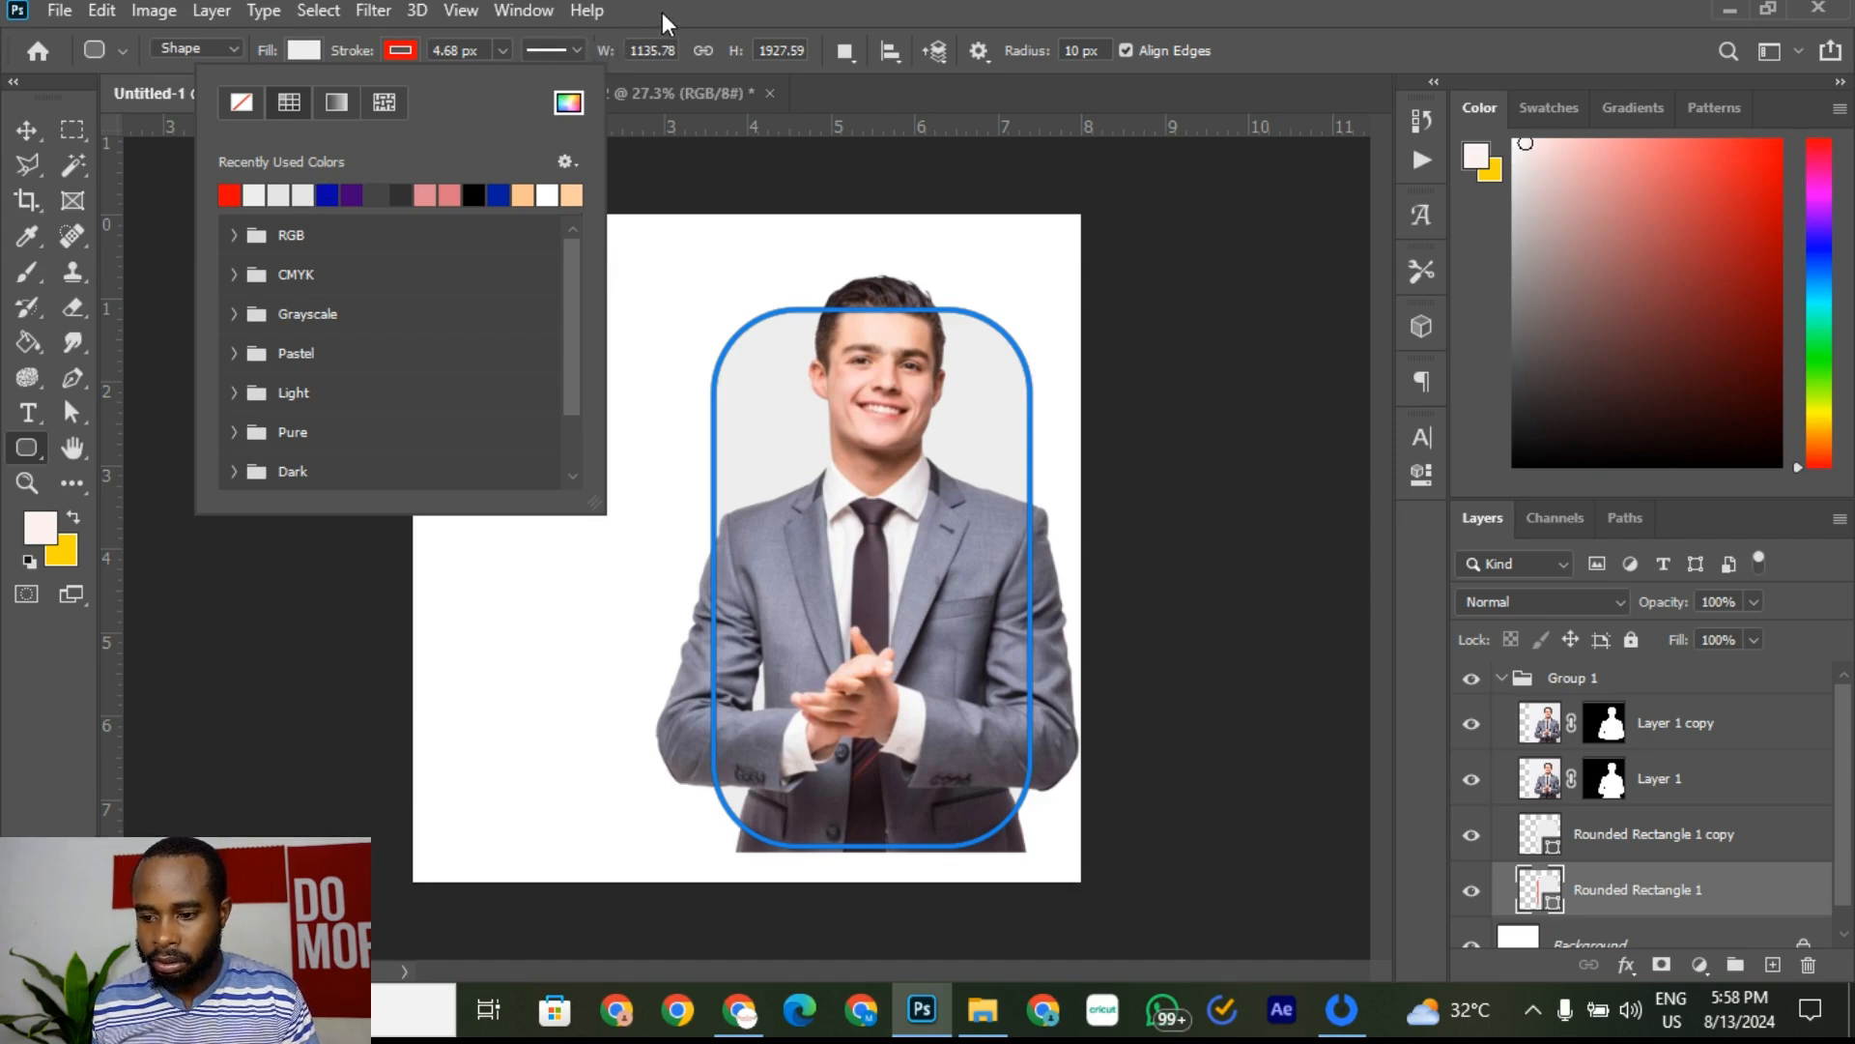
Step: Keep the stroke at 4.68 px after undoing an 876.92 px trial, then hide the copy
left_click(570, 49)
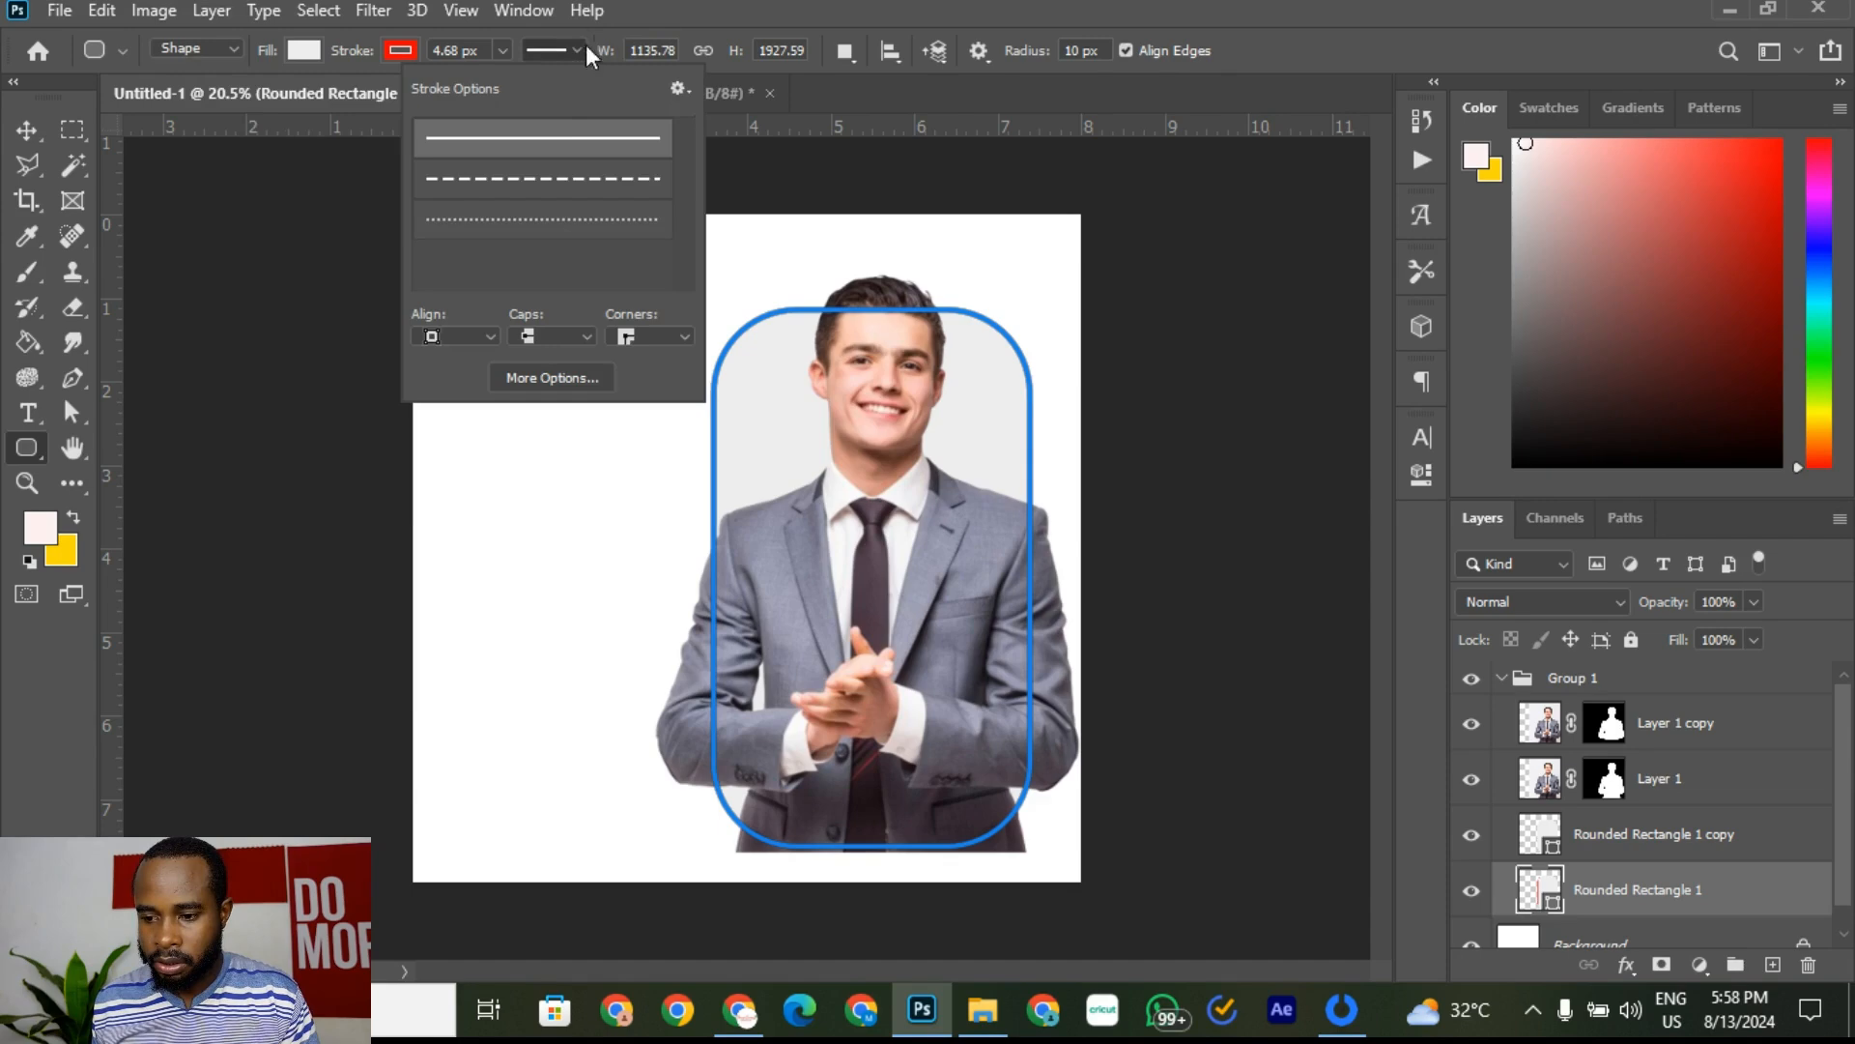
left_click(564, 51)
left_click(502, 50)
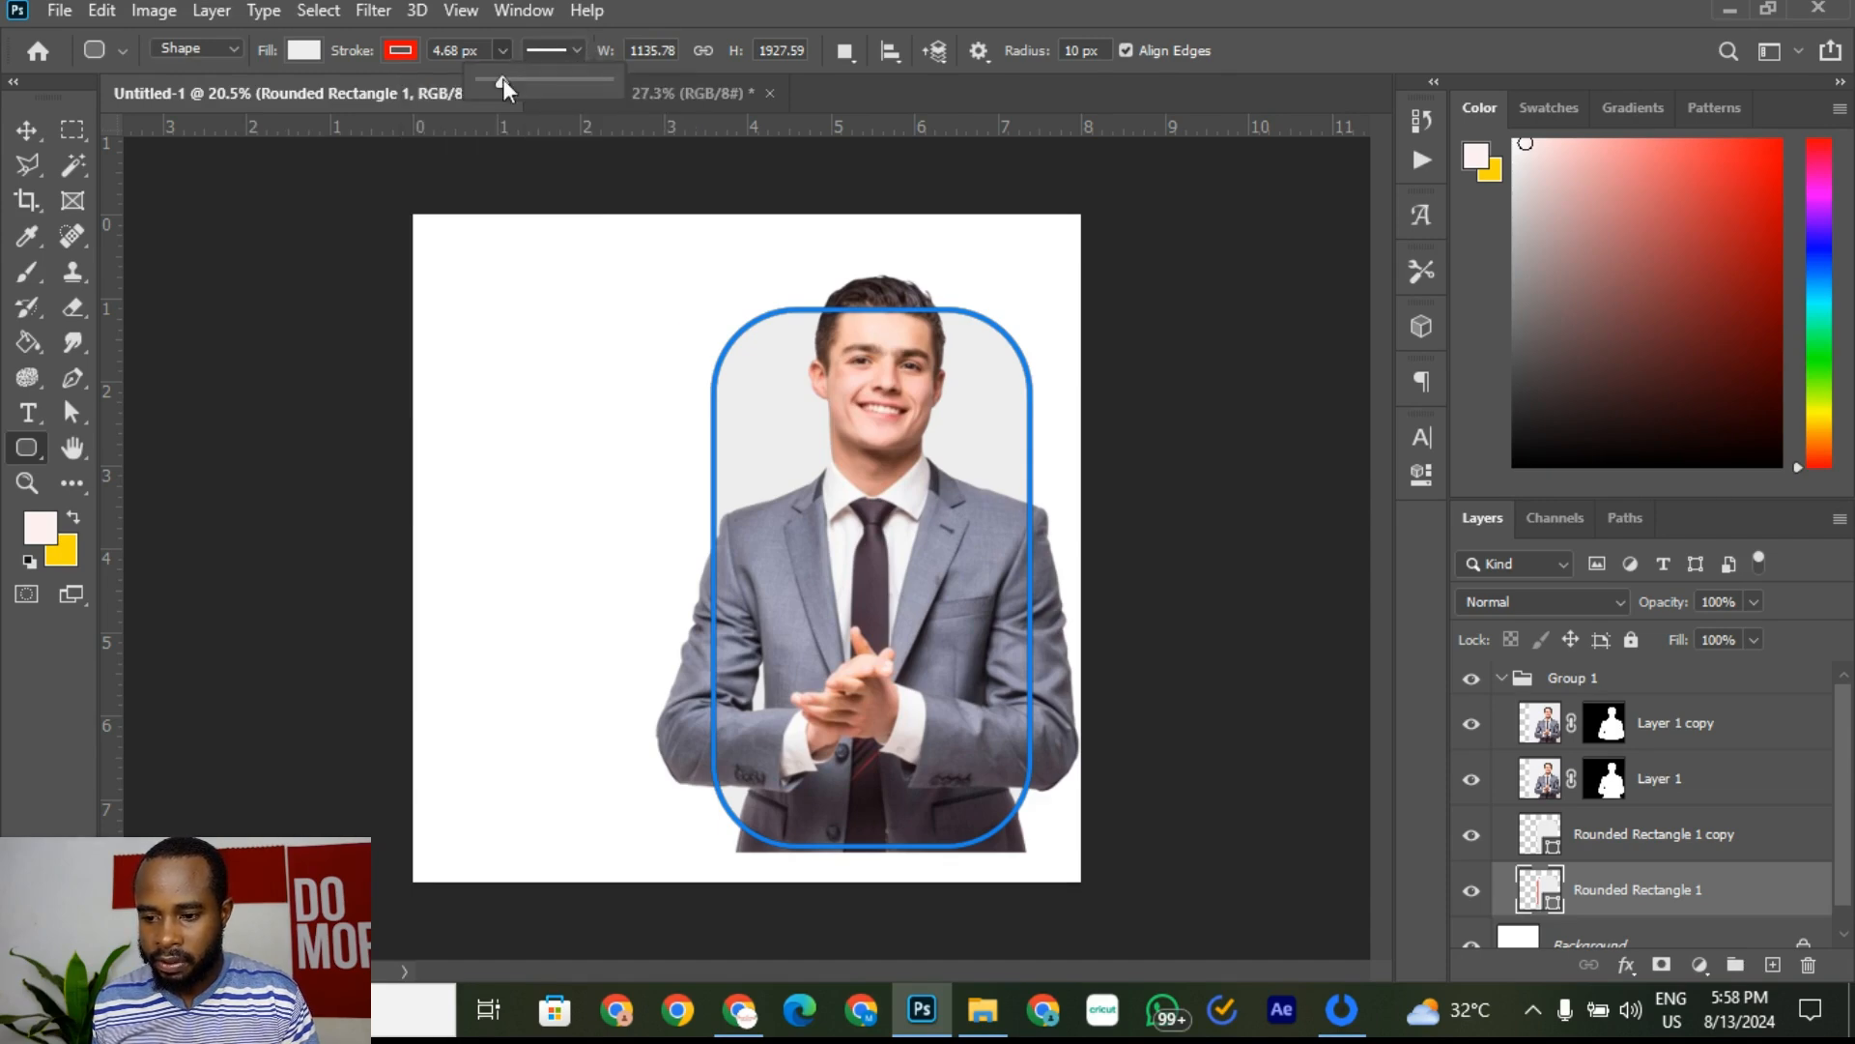
mouse_move(503, 79)
left_mouse_down()
mouse_move(560, 83)
mouse_move(543, 87)
left_mouse_up()
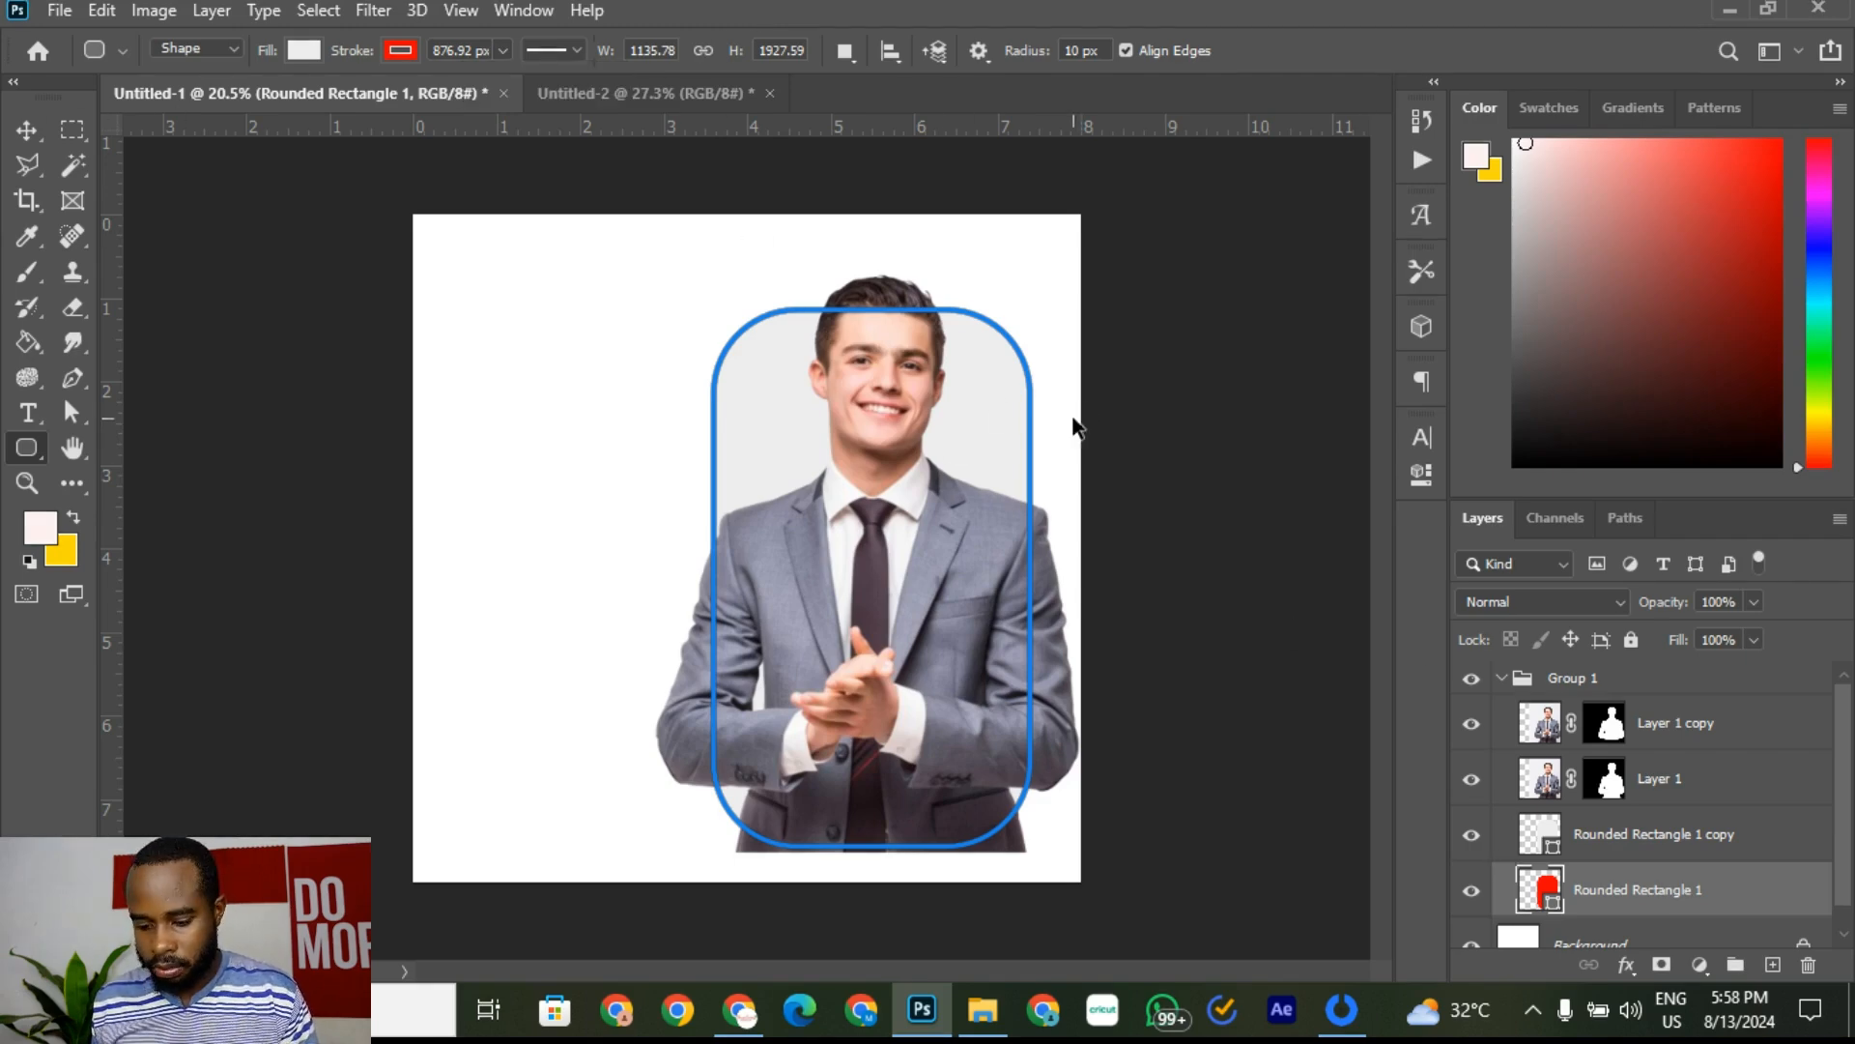
key("ctrl+z")
left_click(1473, 837)
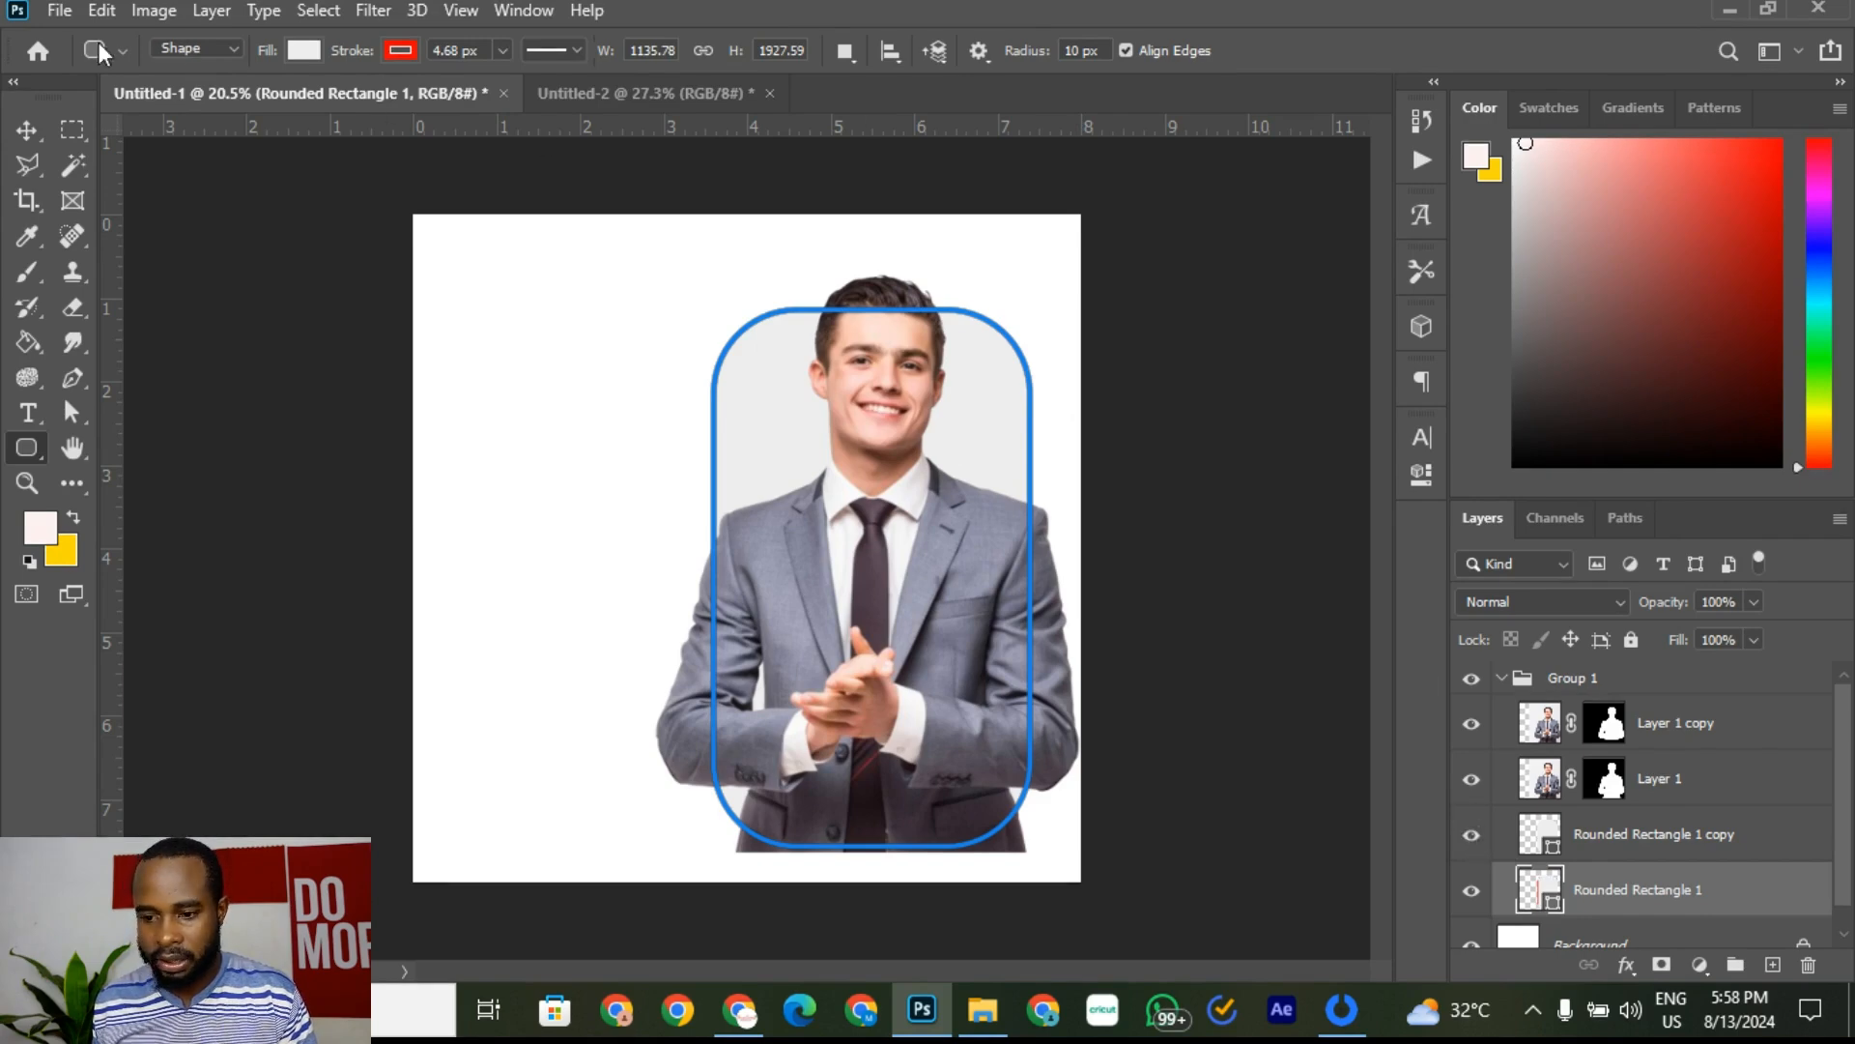
left_click(26, 129)
left_click(1283, 489)
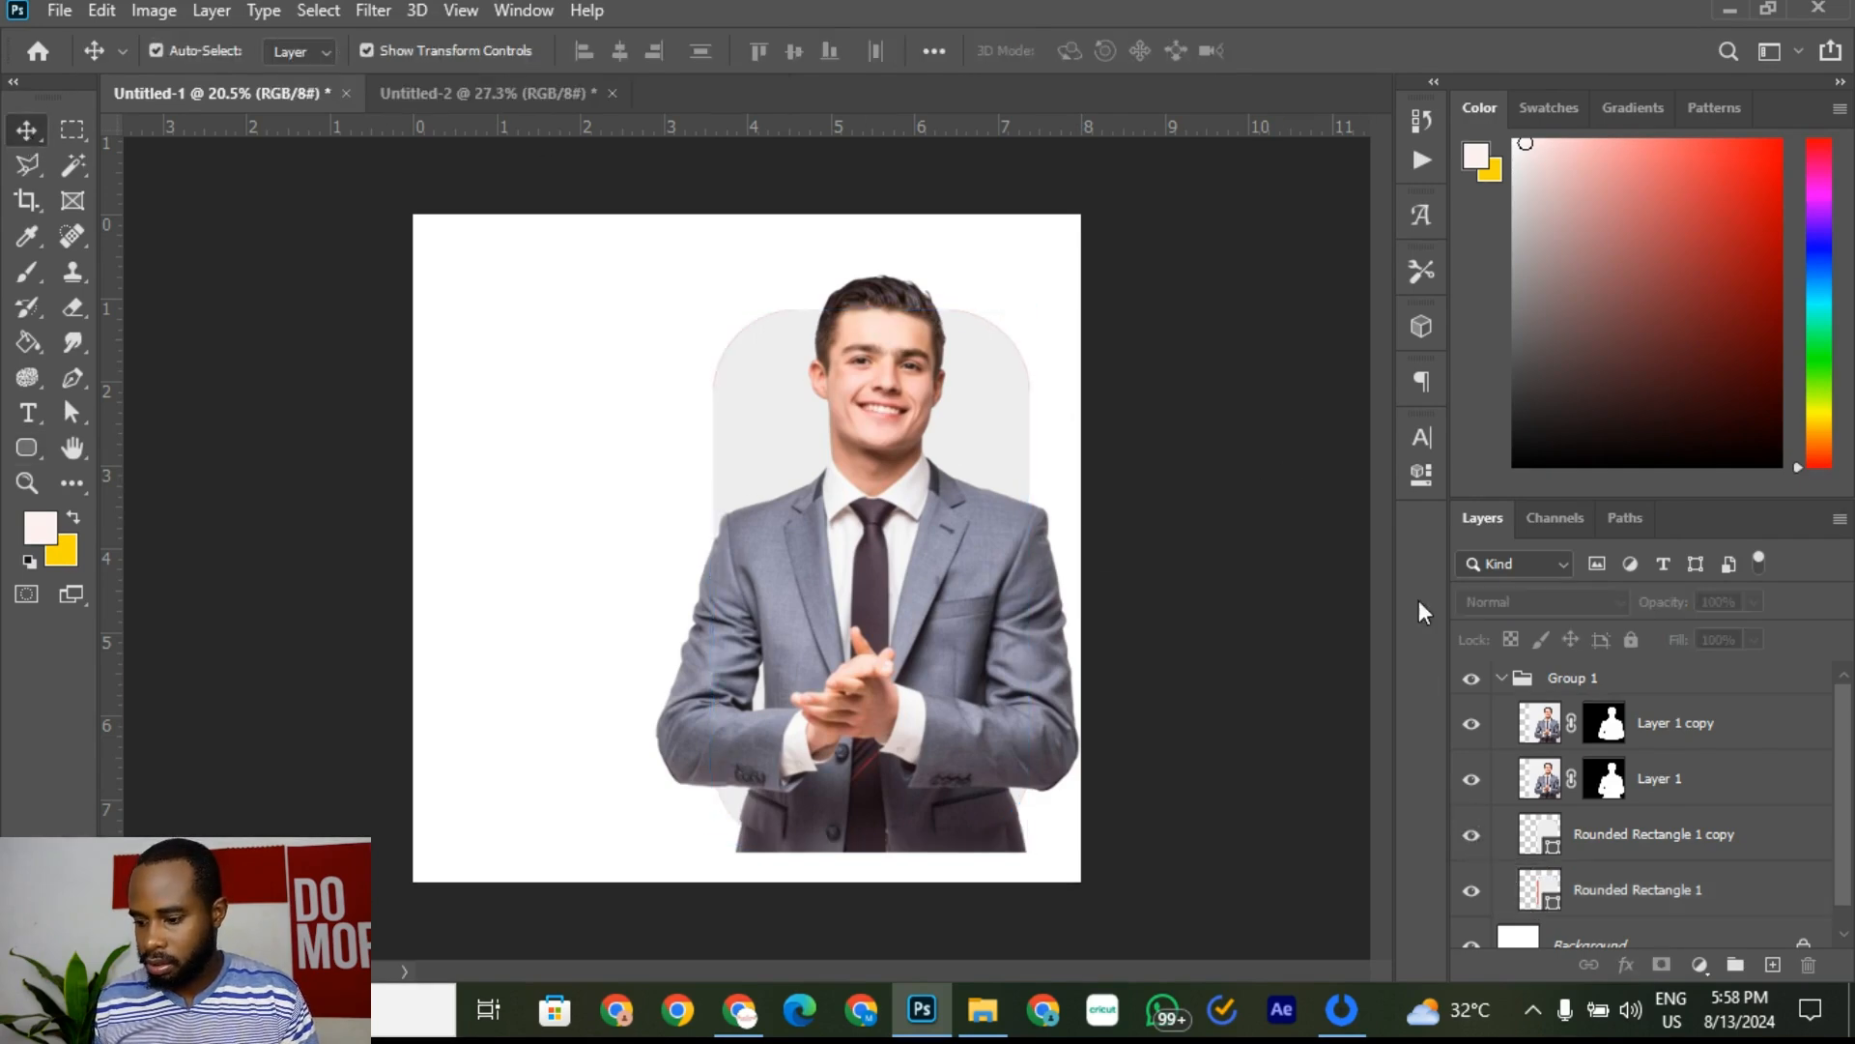
Step: Toggle Rounded Rectangle 1 copy's visibility to compare, leaving it shown
left_click(1556, 849)
left_click(1473, 836)
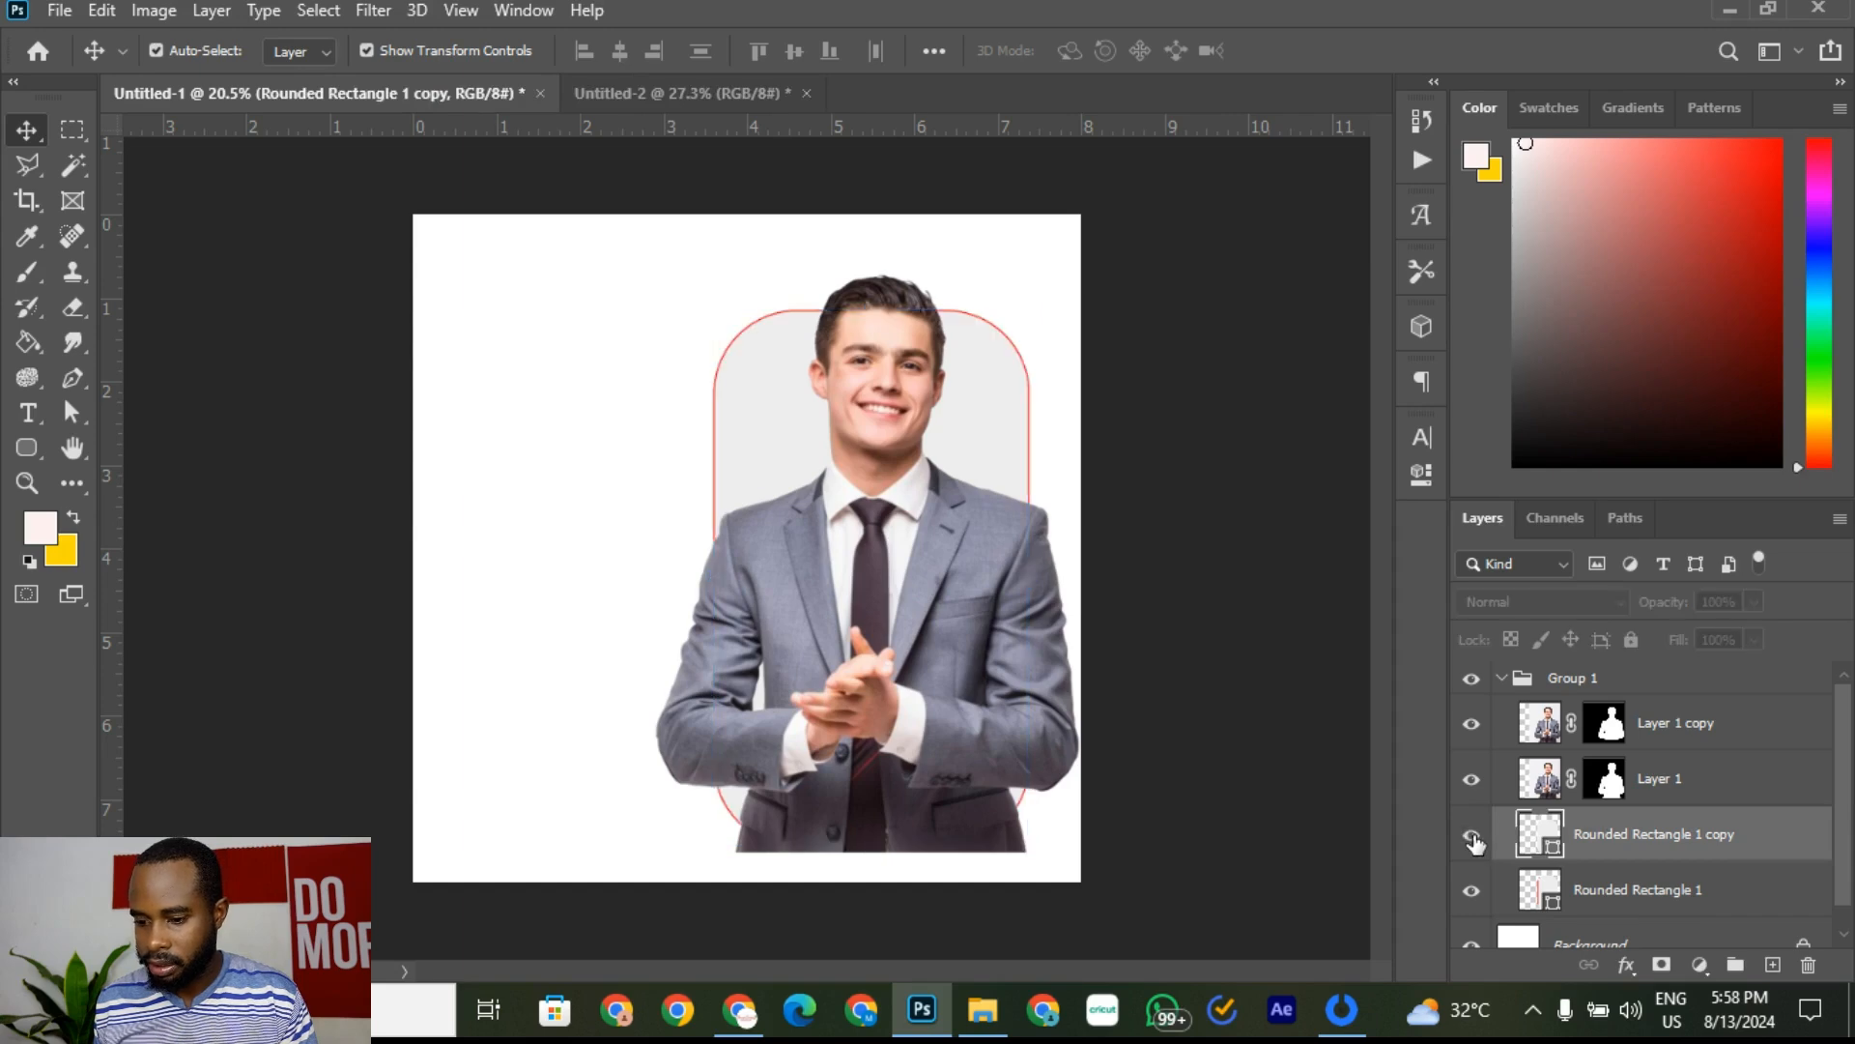
left_click(1472, 837)
left_click(1473, 837)
left_click(1472, 837)
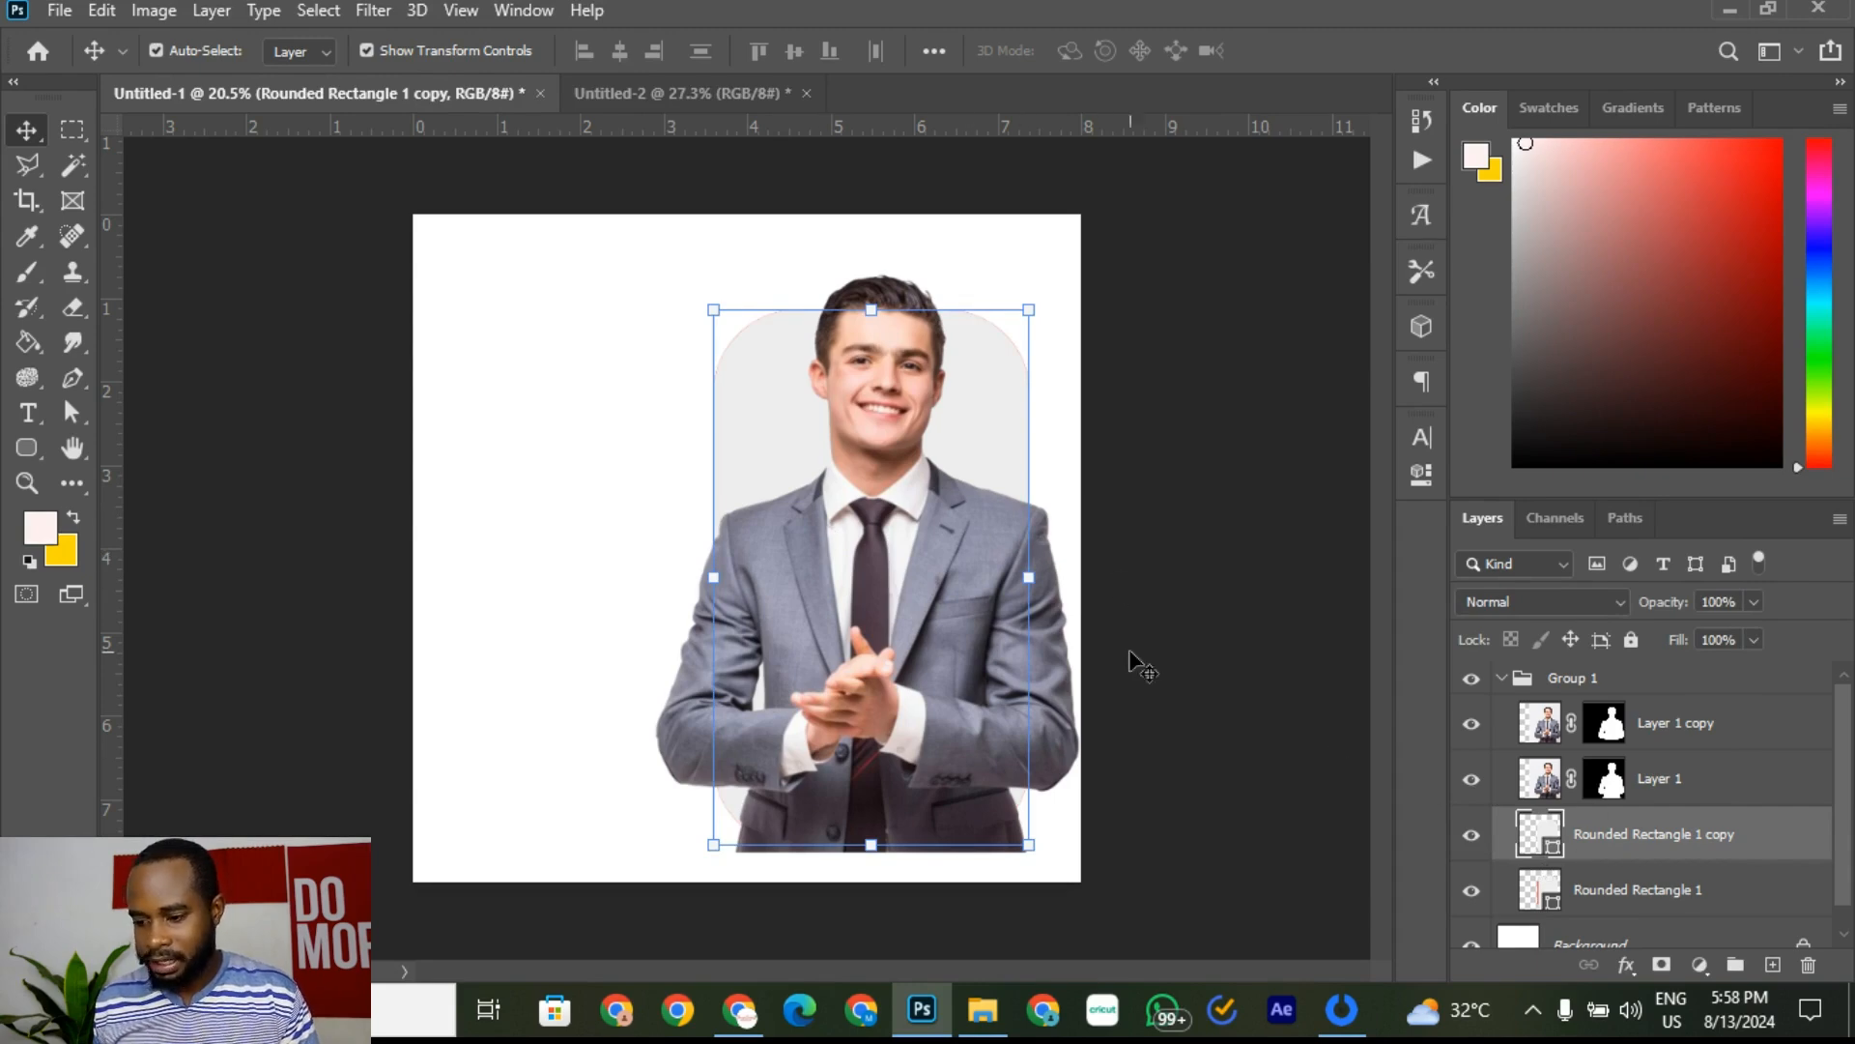
Step: Set Rounded Rectangle 1's stroke to No Color, removing its red outline
left_click(1644, 904)
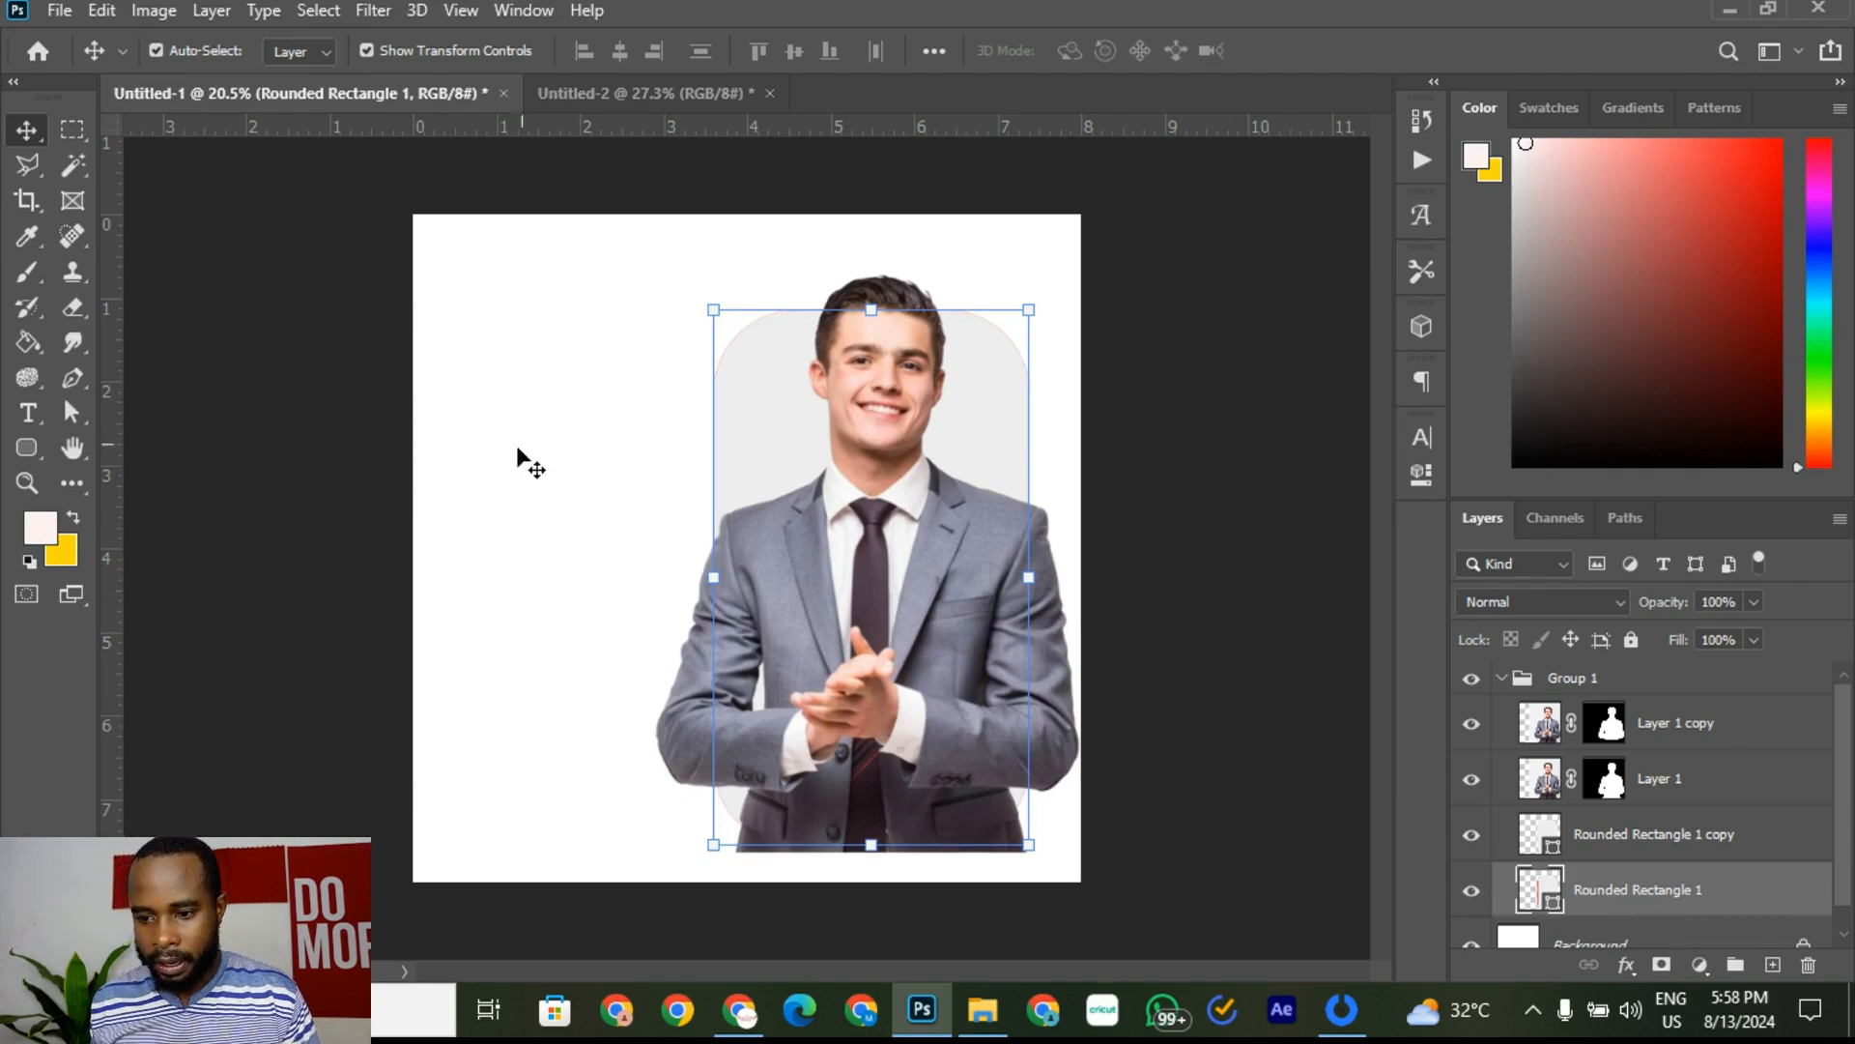
left_click(23, 450)
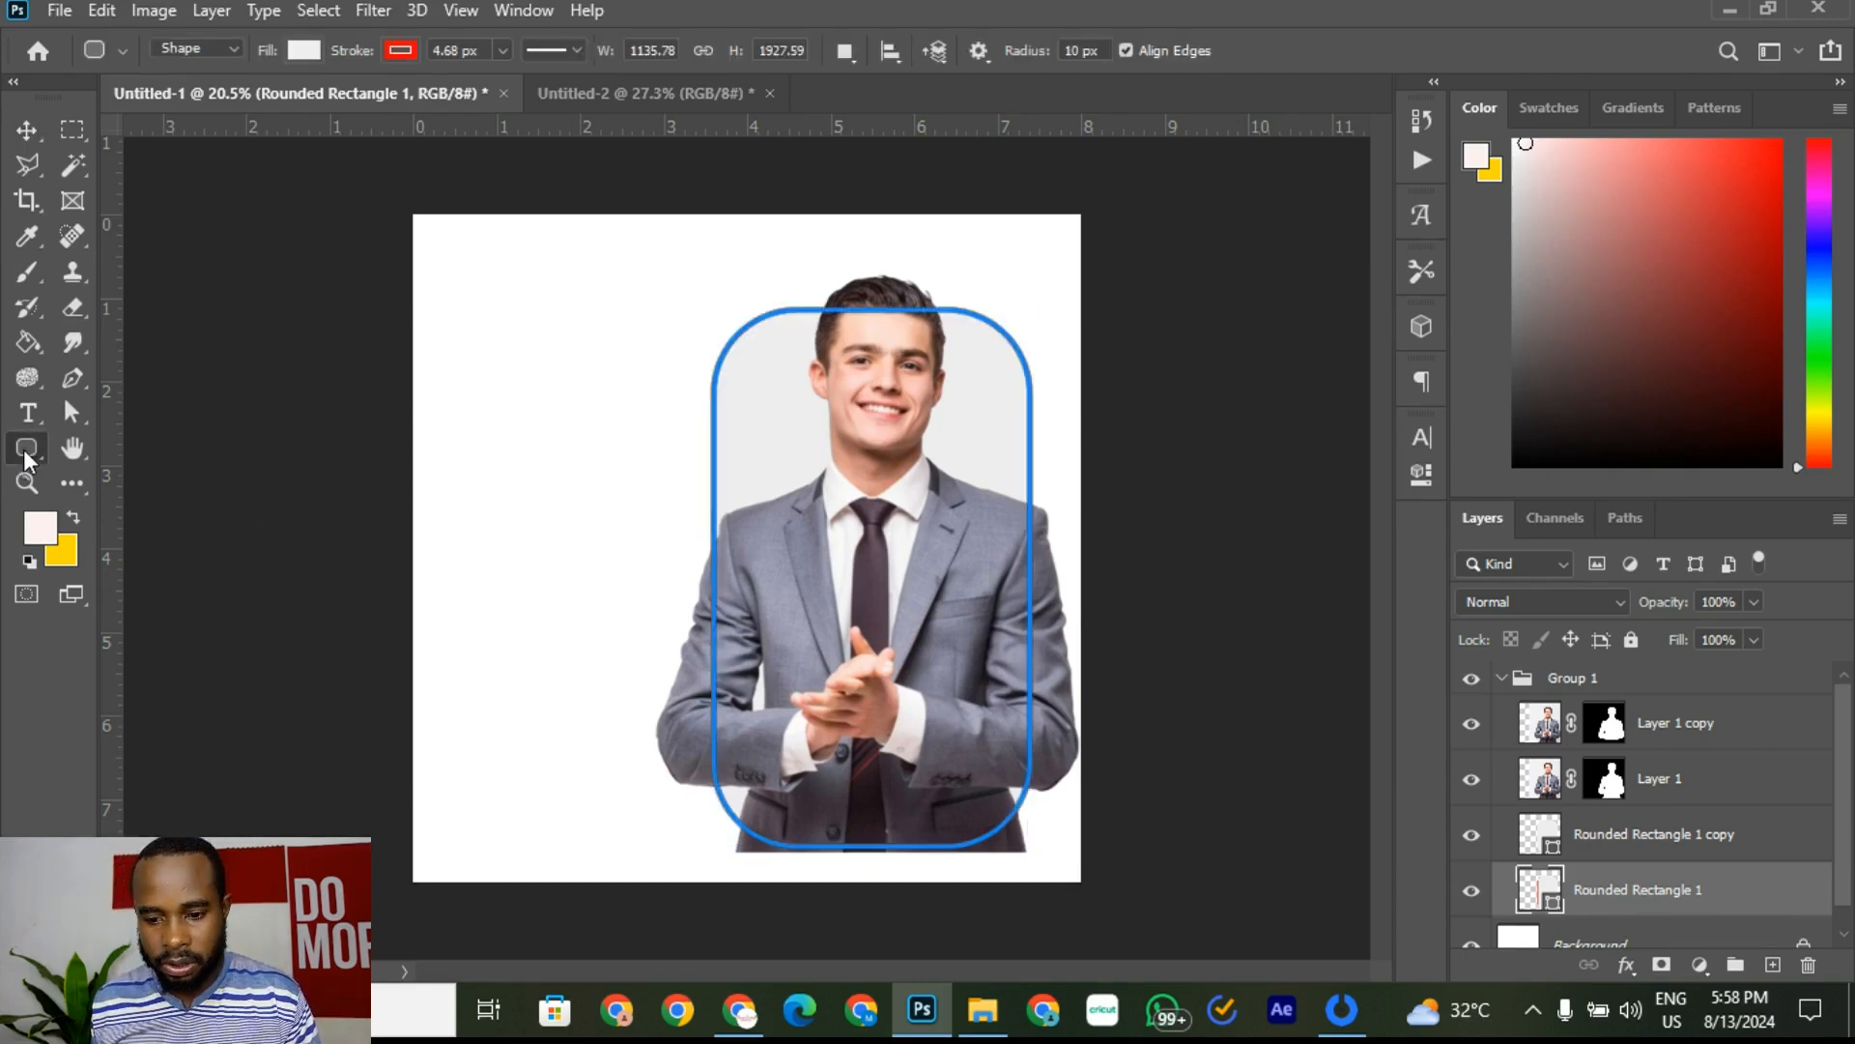
left_click(400, 50)
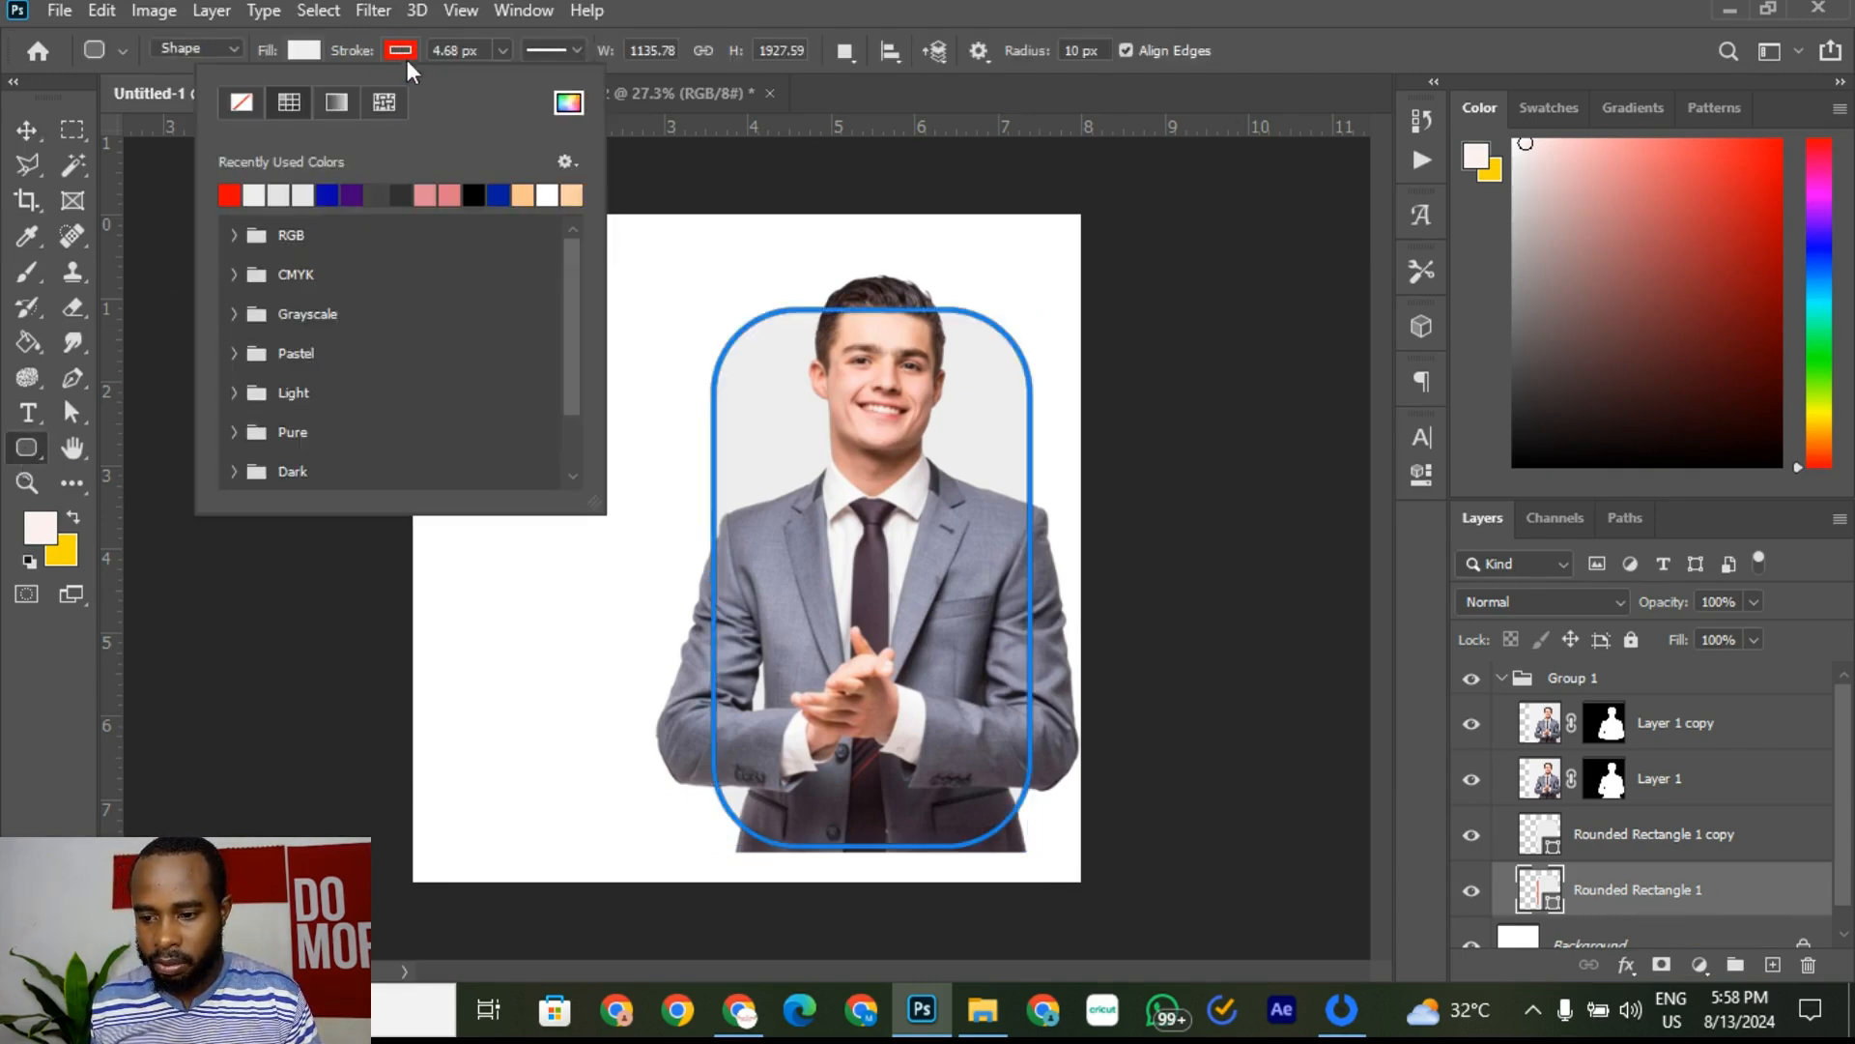
left_click(235, 102)
left_click(23, 131)
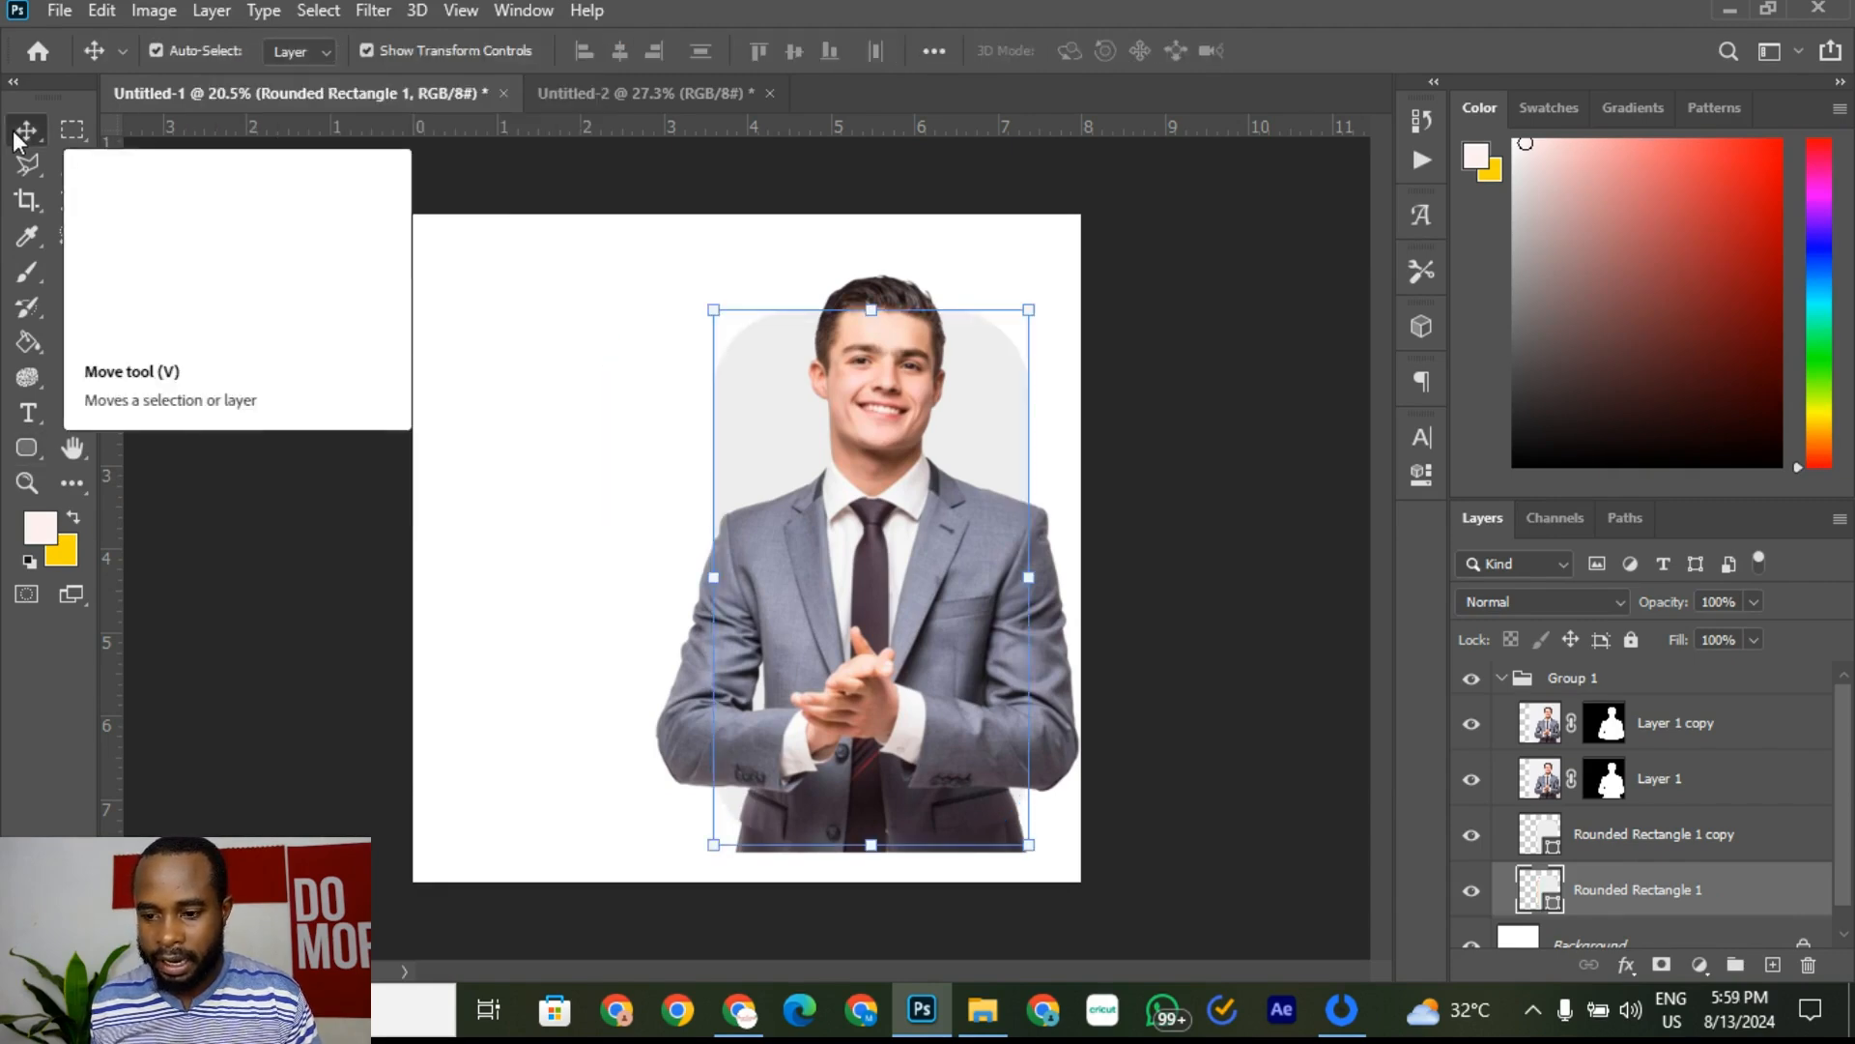
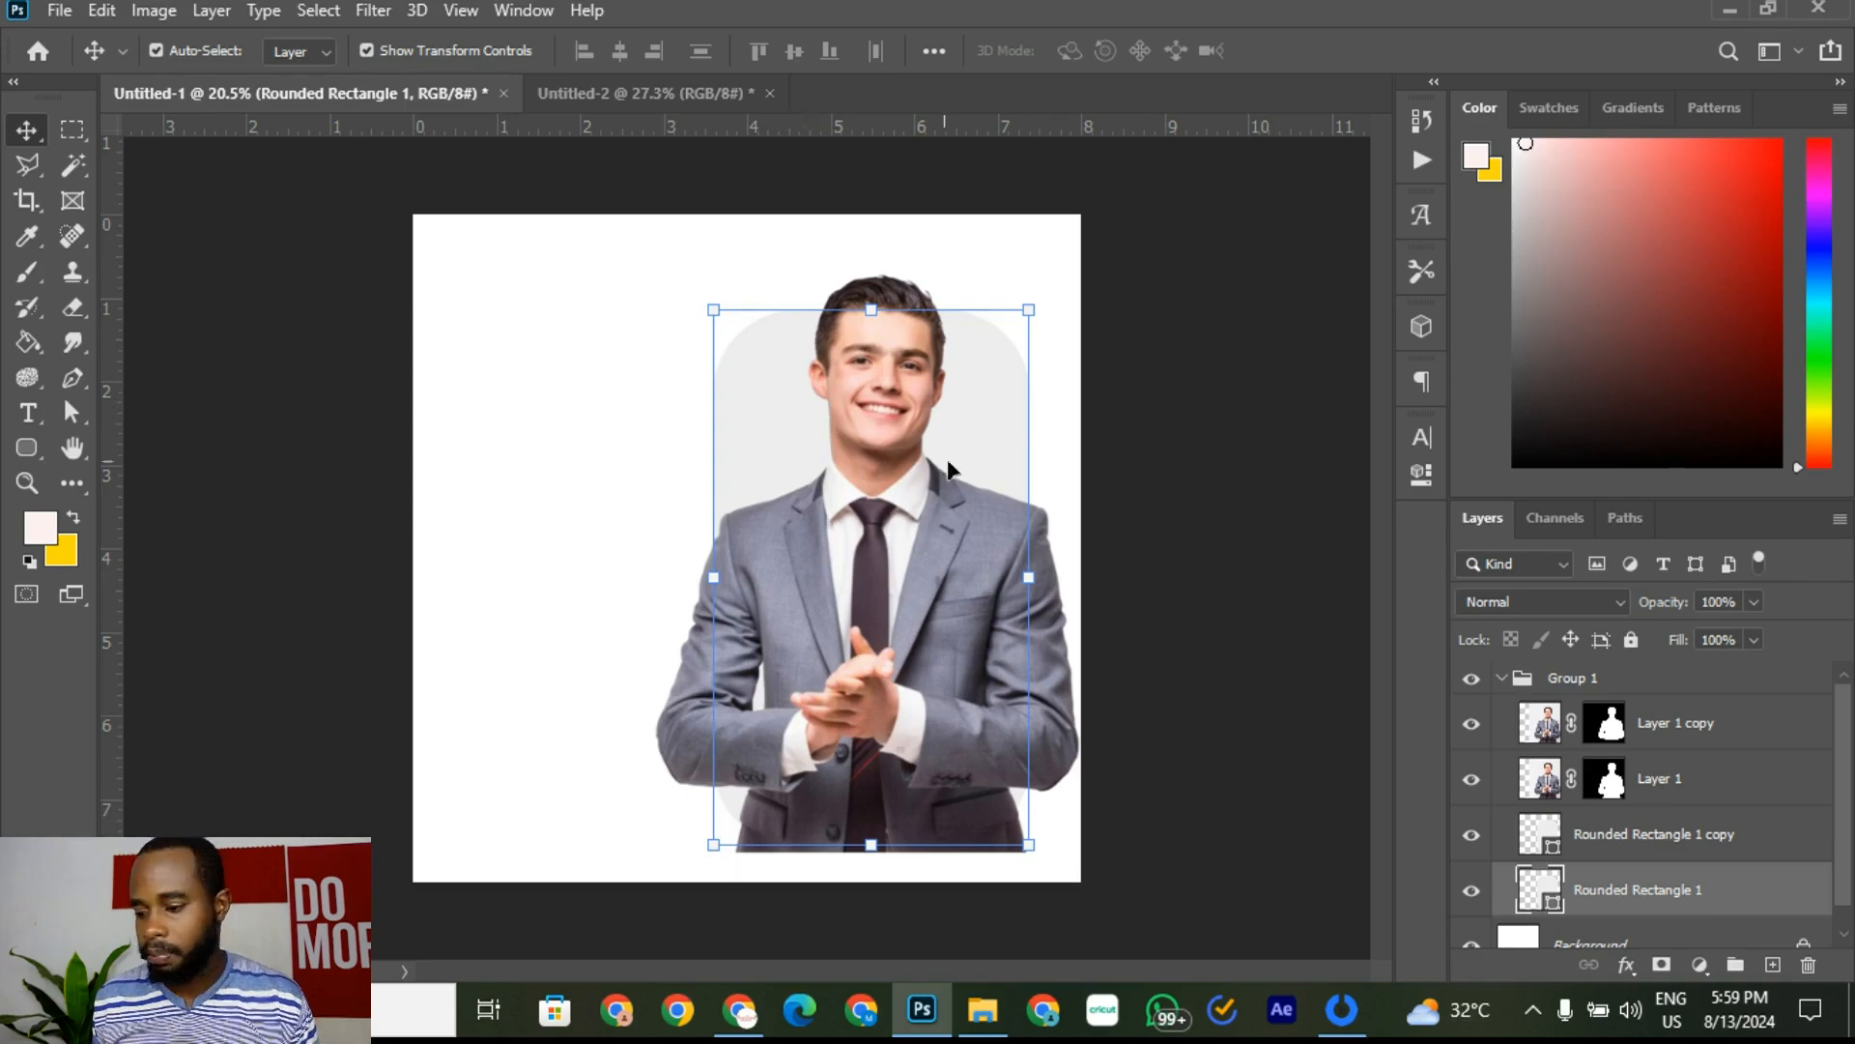
Step: Open Blending Options for Rounded Rectangle 1 and add a Stroke positioned Outside
right_click(1750, 891)
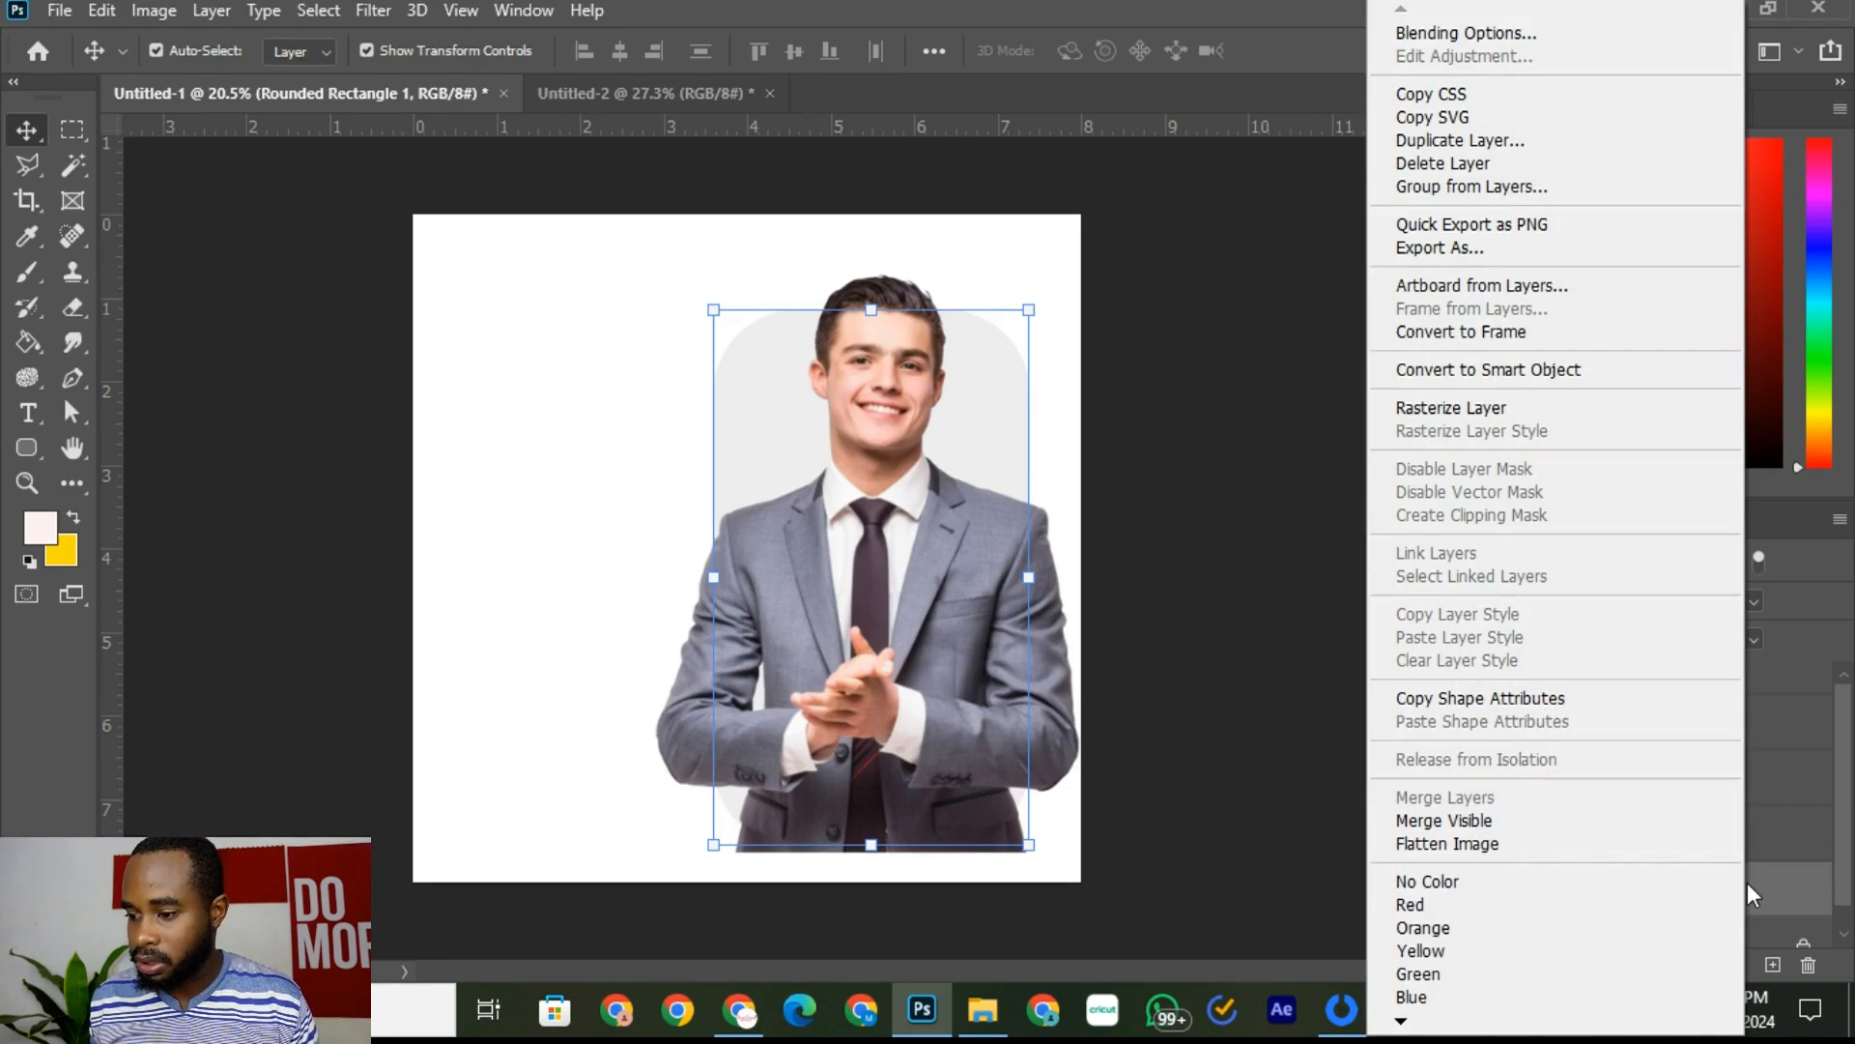
left_click(1760, 889)
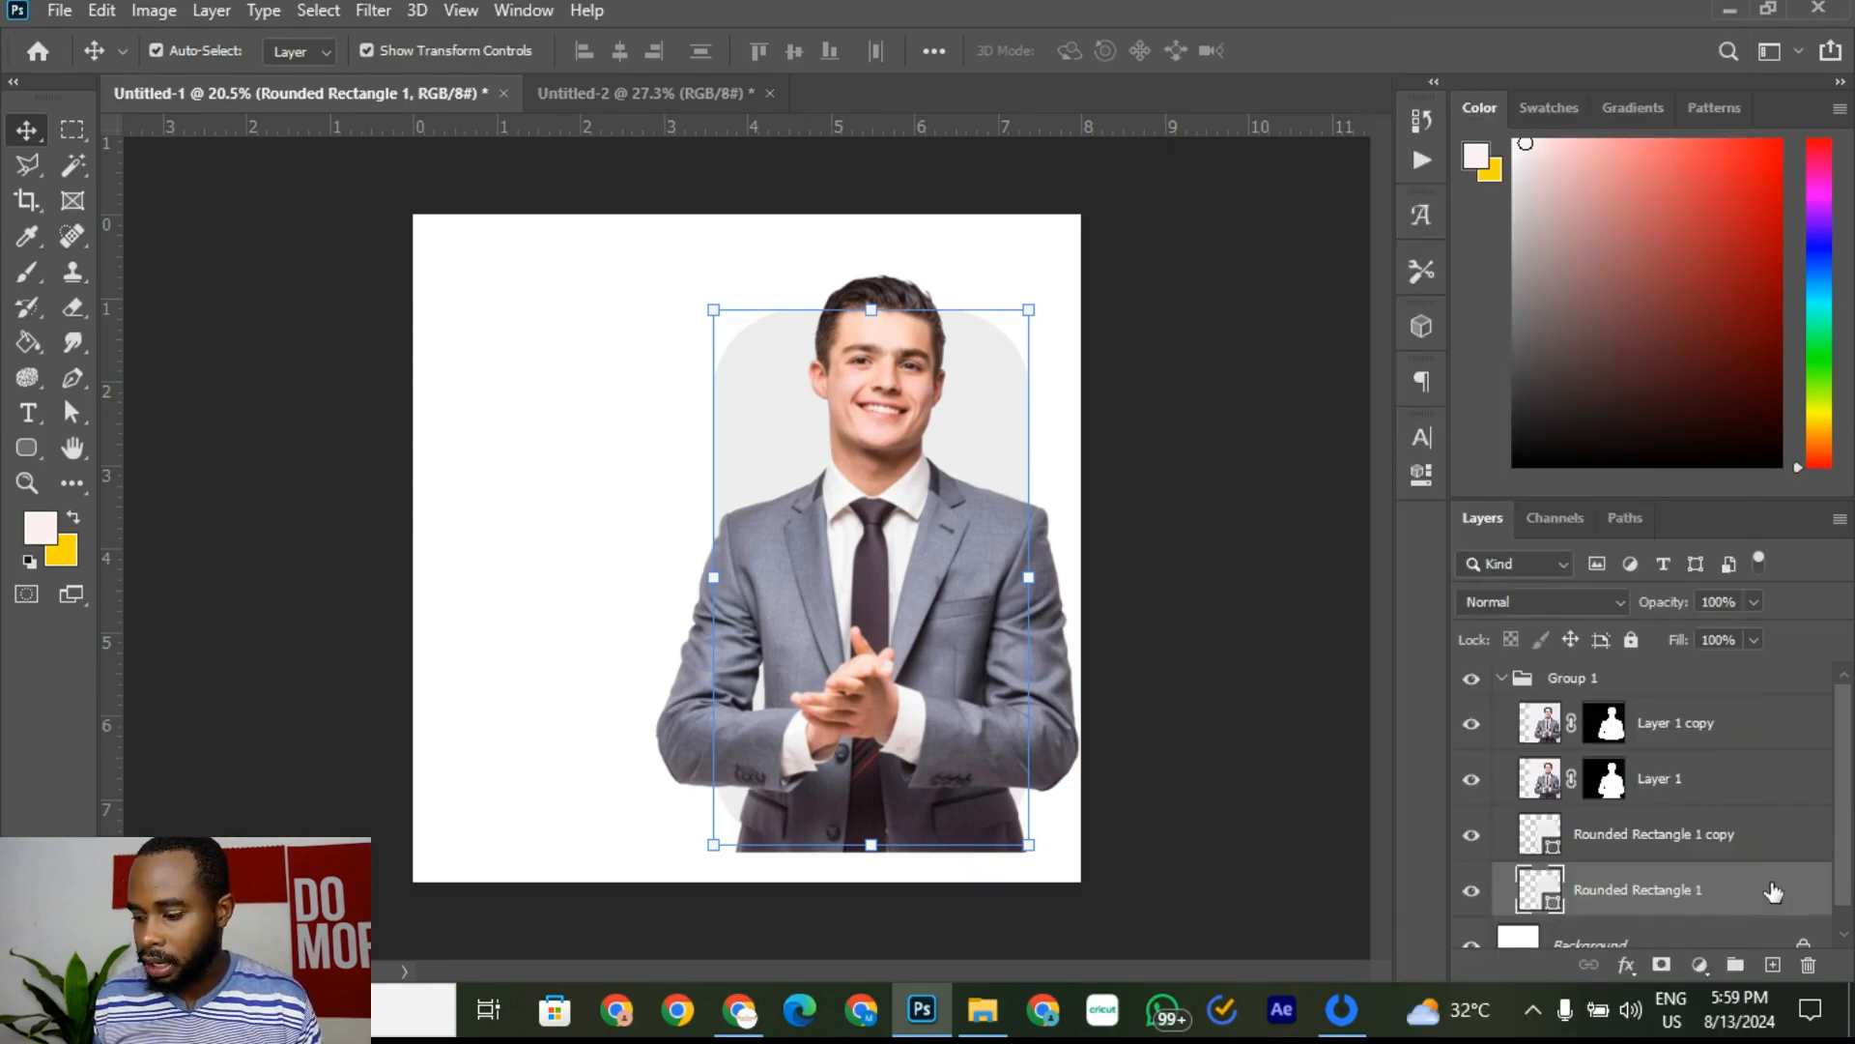
right_click(1773, 891)
left_click(1550, 37)
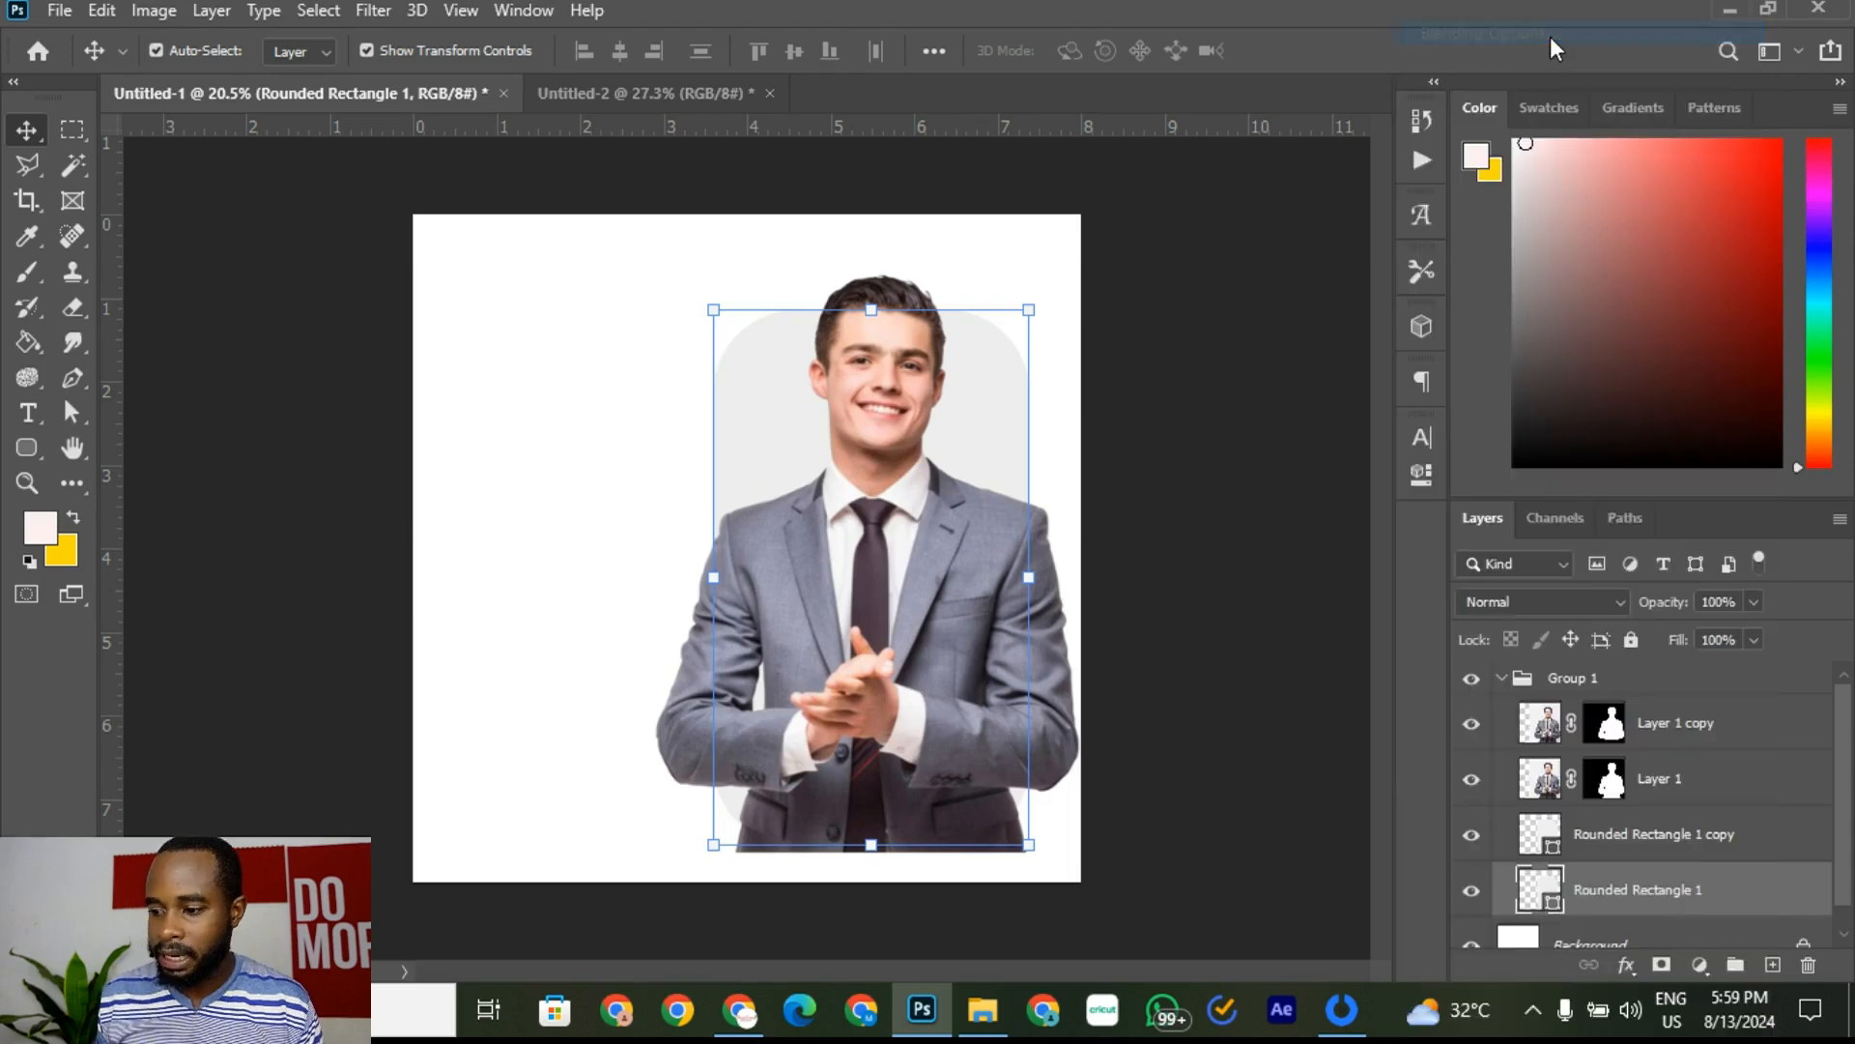
left_click_drag(1113, 162, 1347, 131)
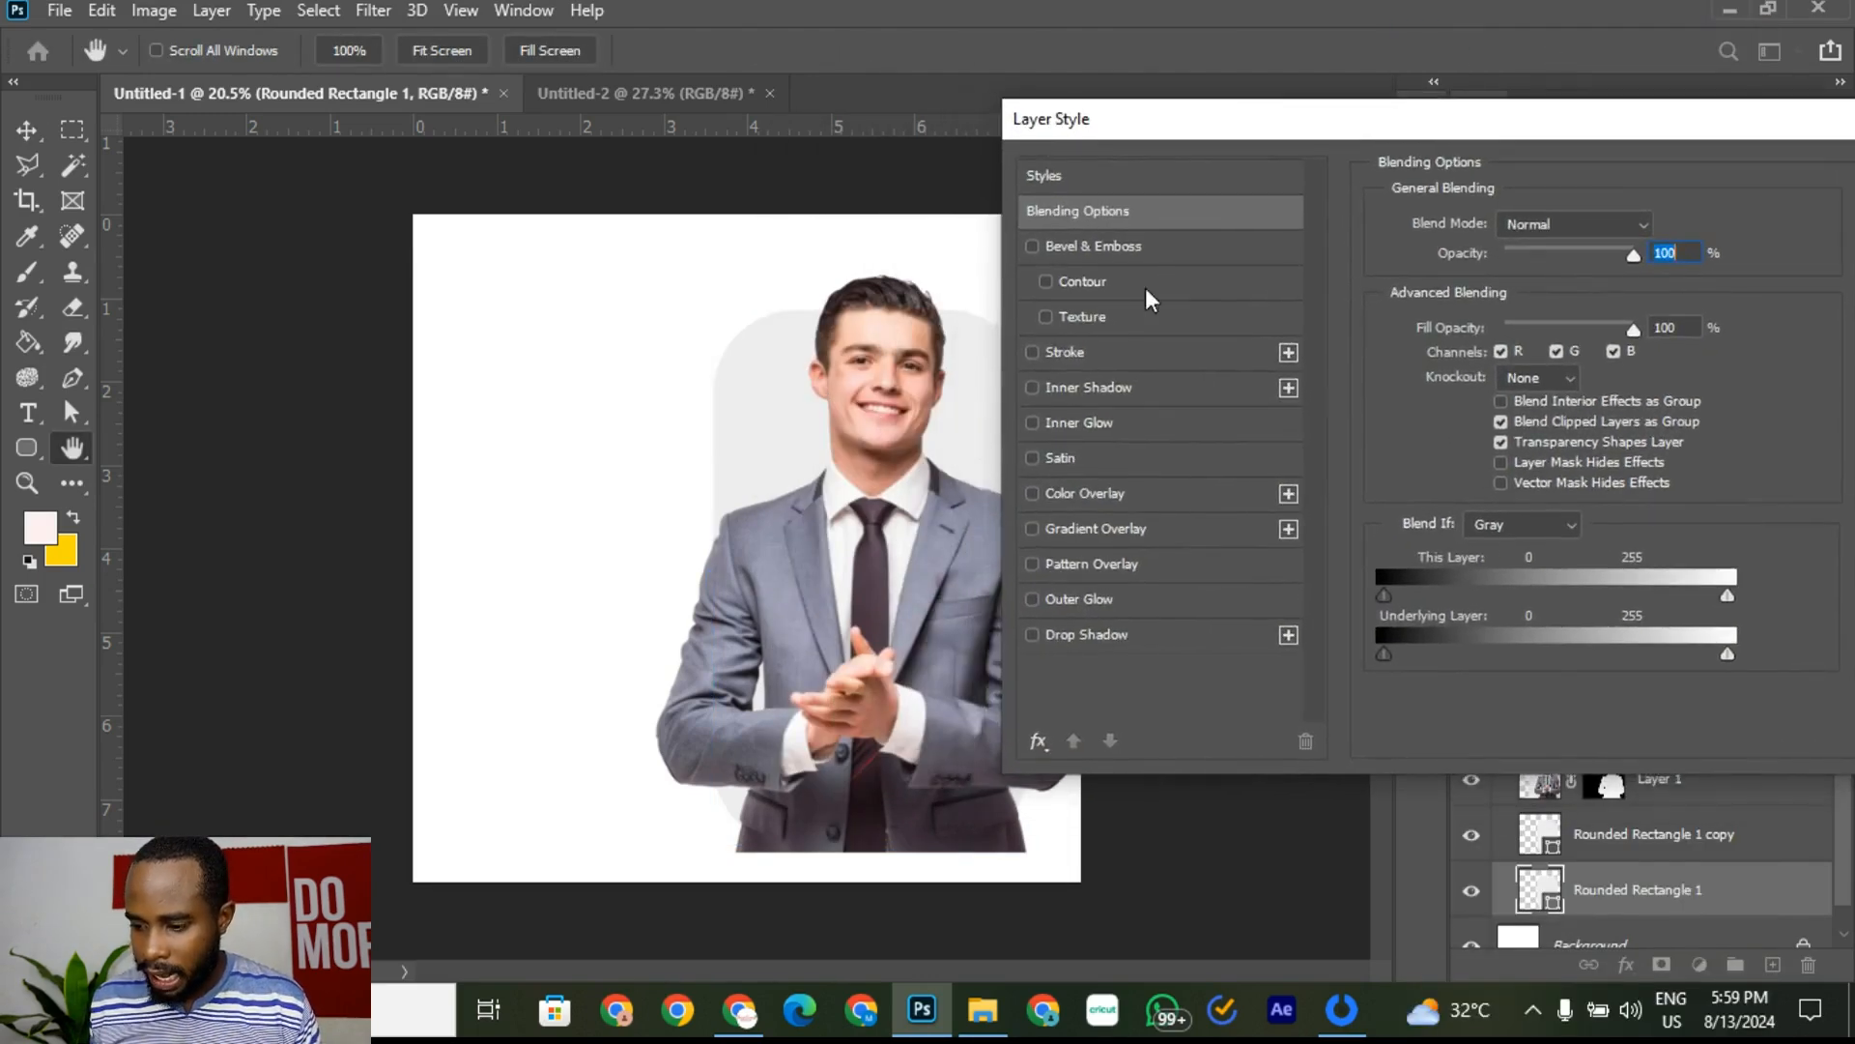
left_click(1121, 360)
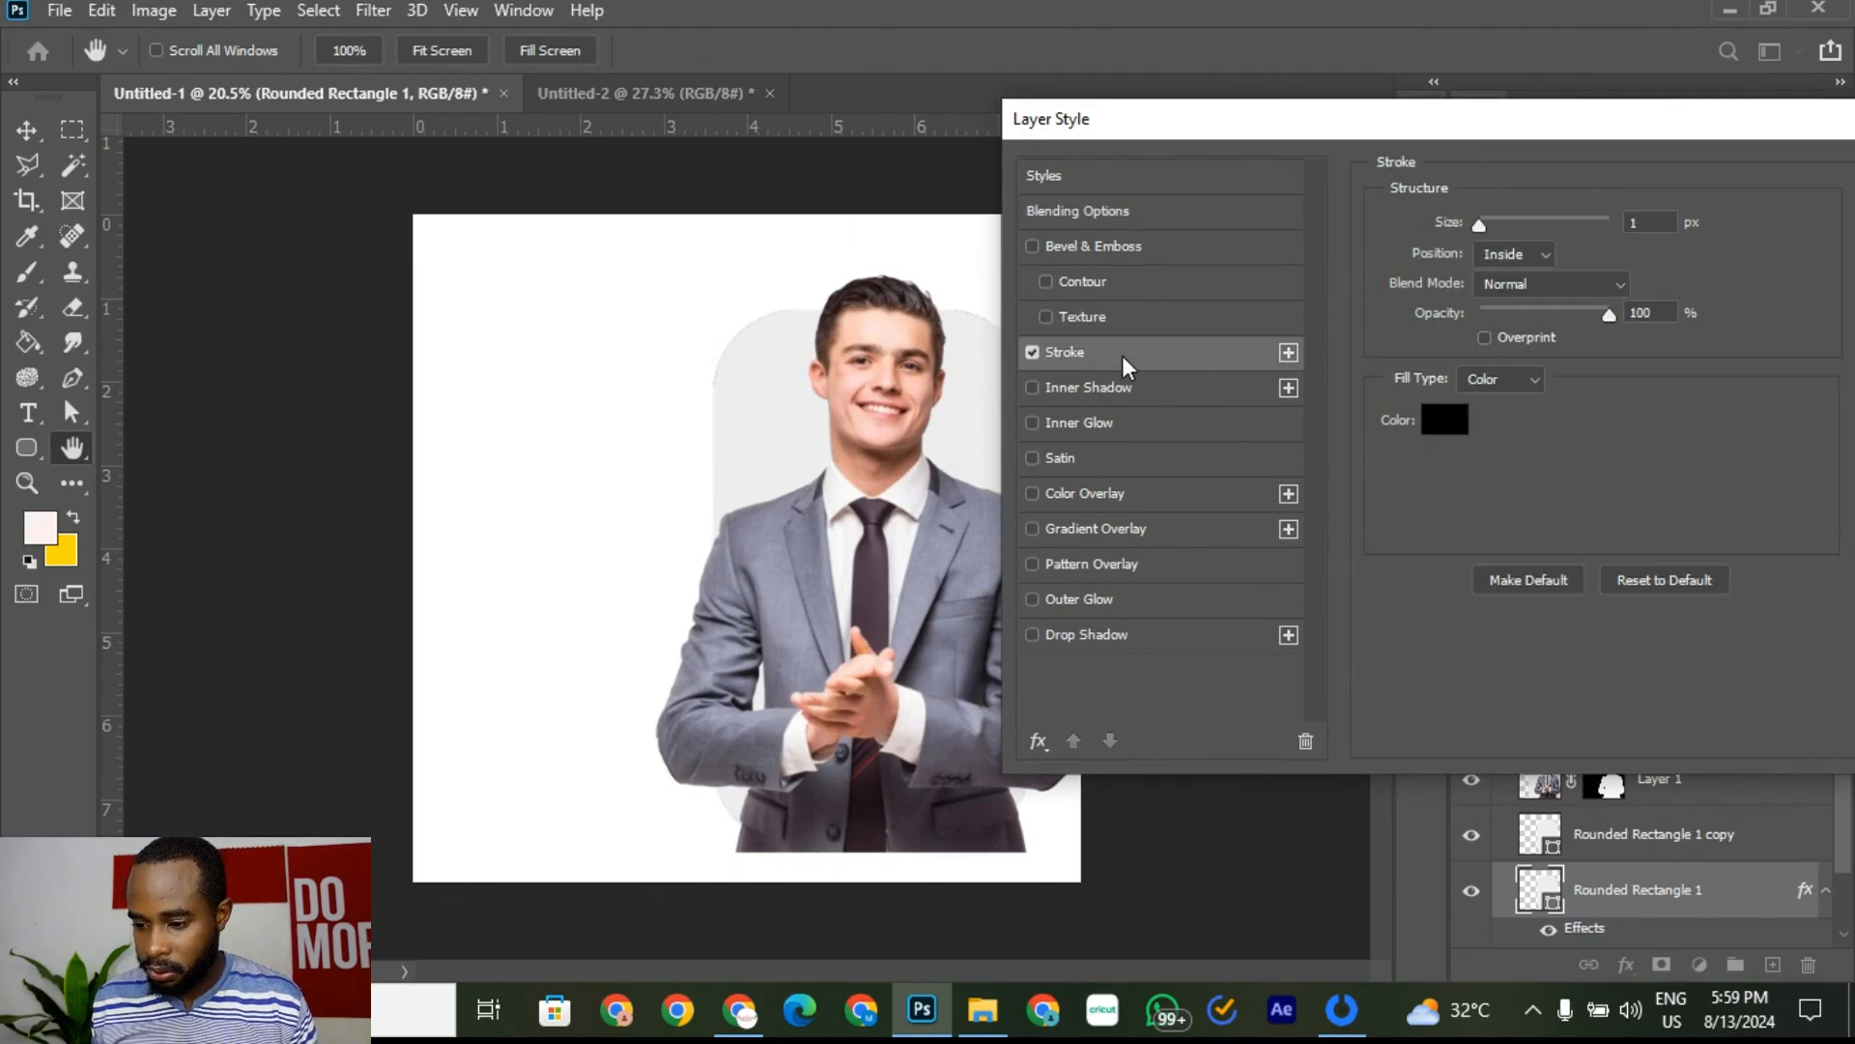
left_click(1515, 256)
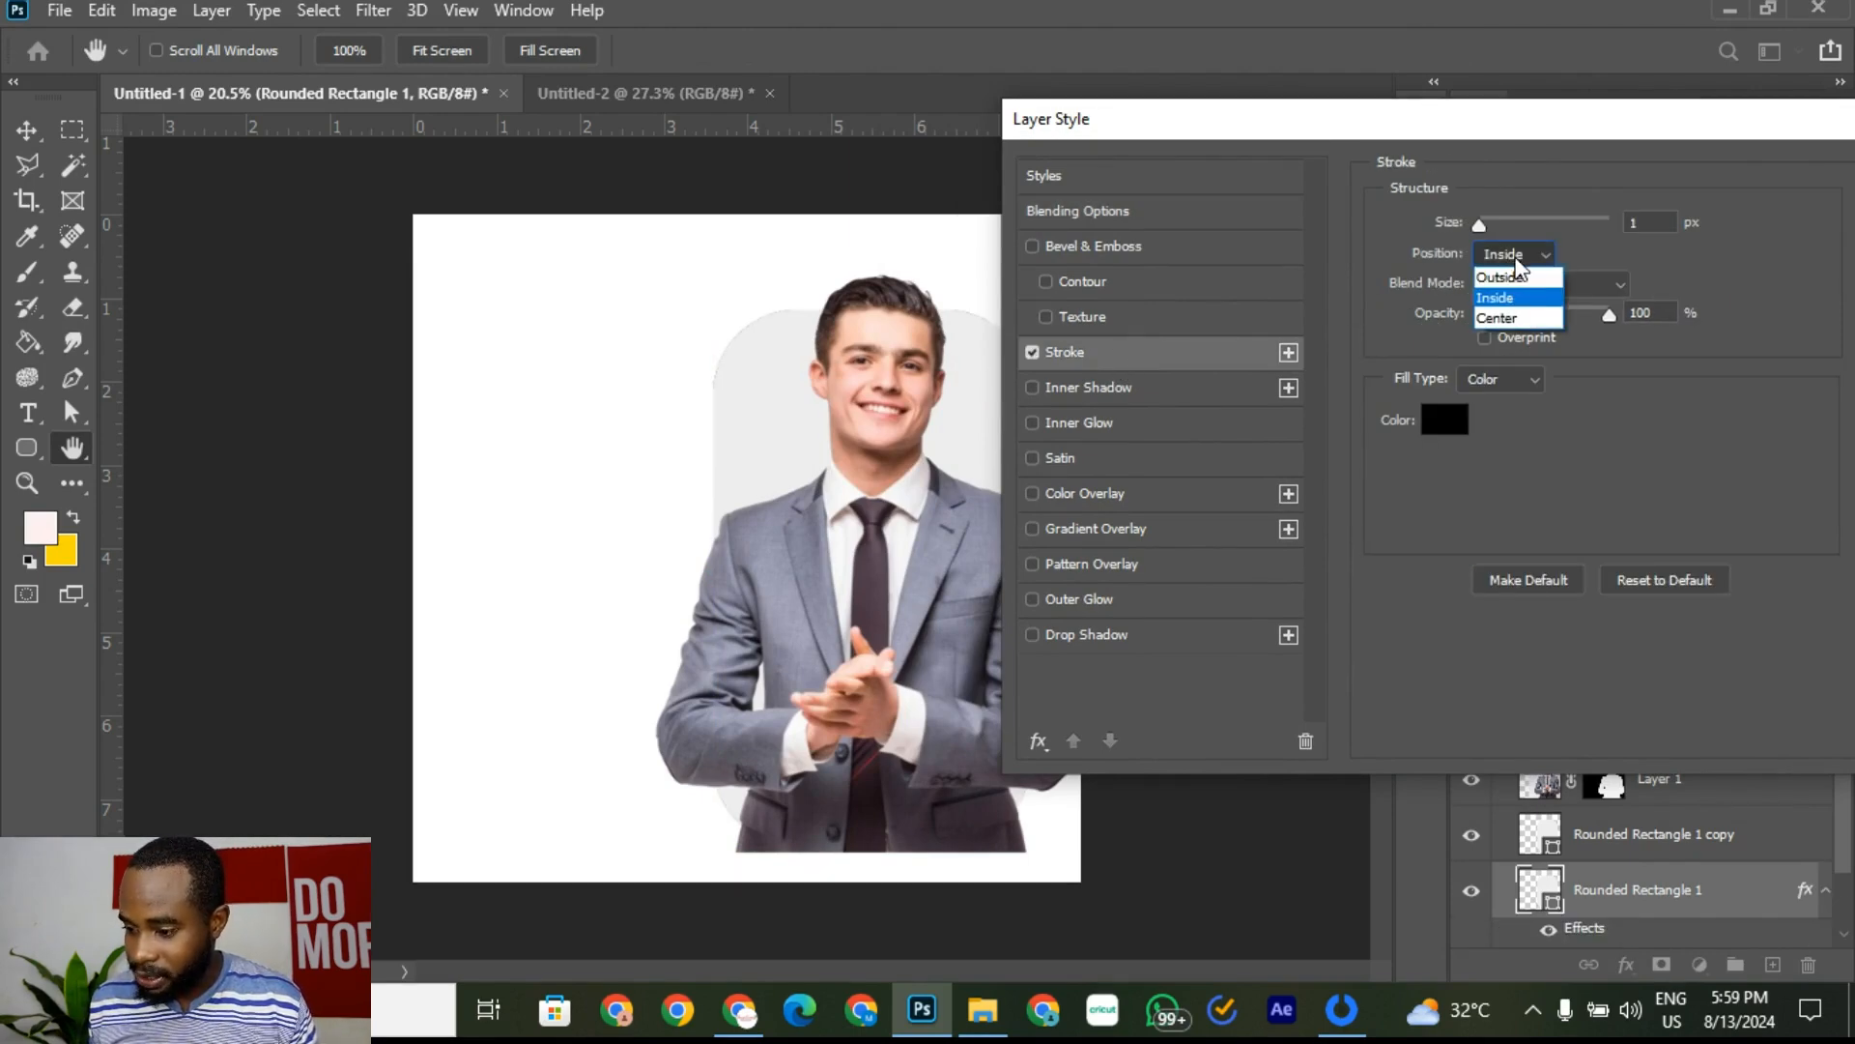
left_click(1523, 278)
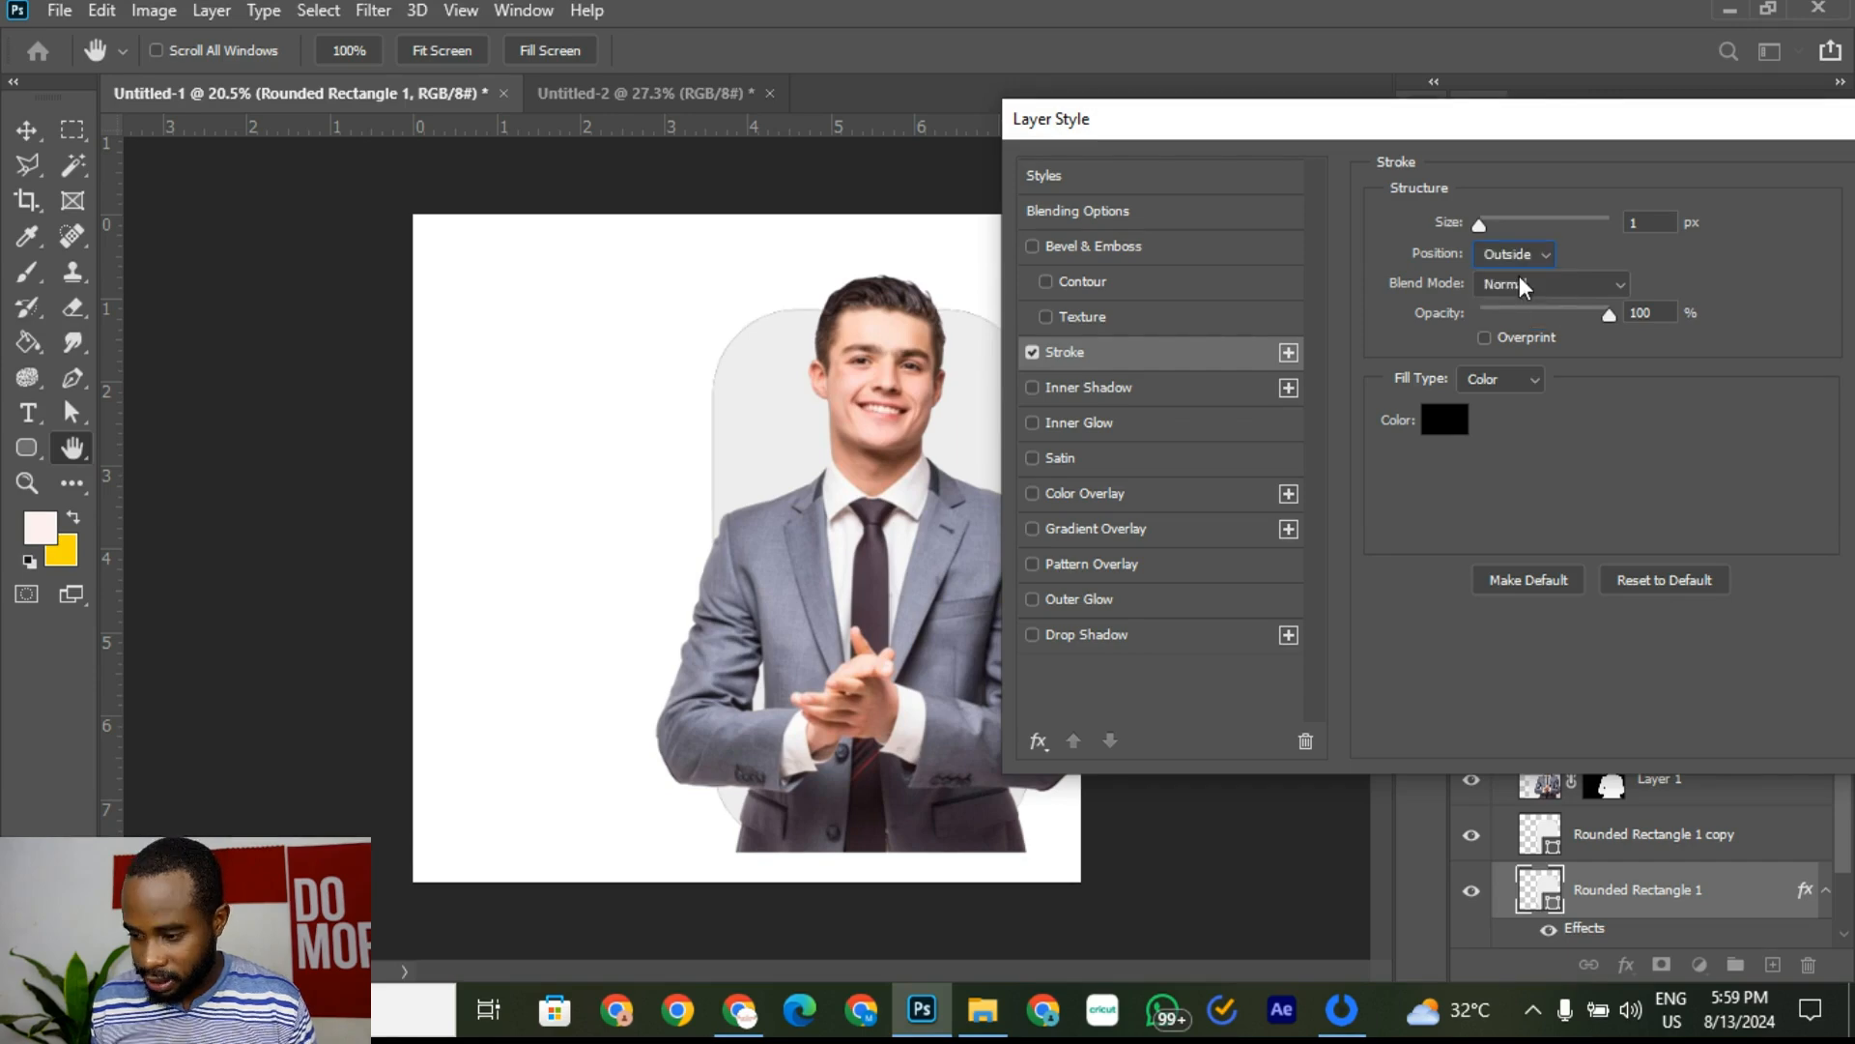
left_click_drag(1489, 239, 1509, 248)
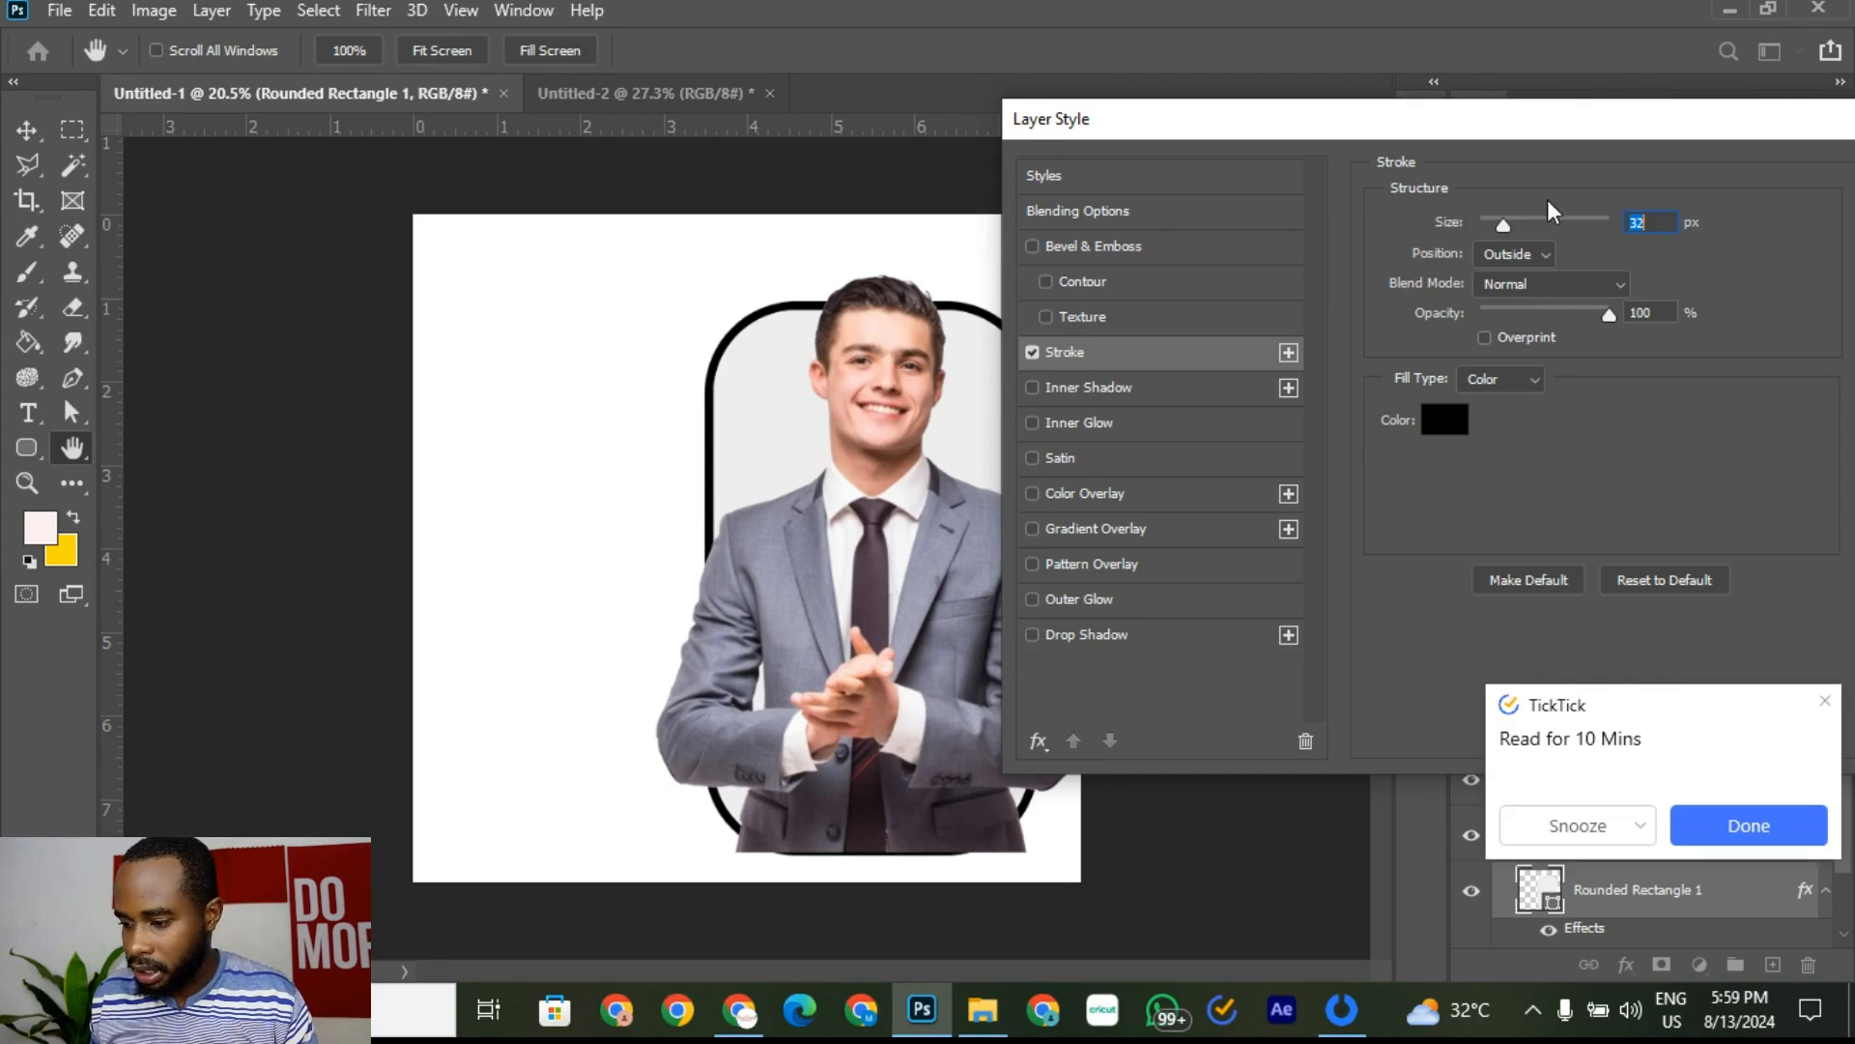
Step: Make the stroke red (ff0000) at 13 px and apply it
left_click(1455, 427)
type("ff0000")
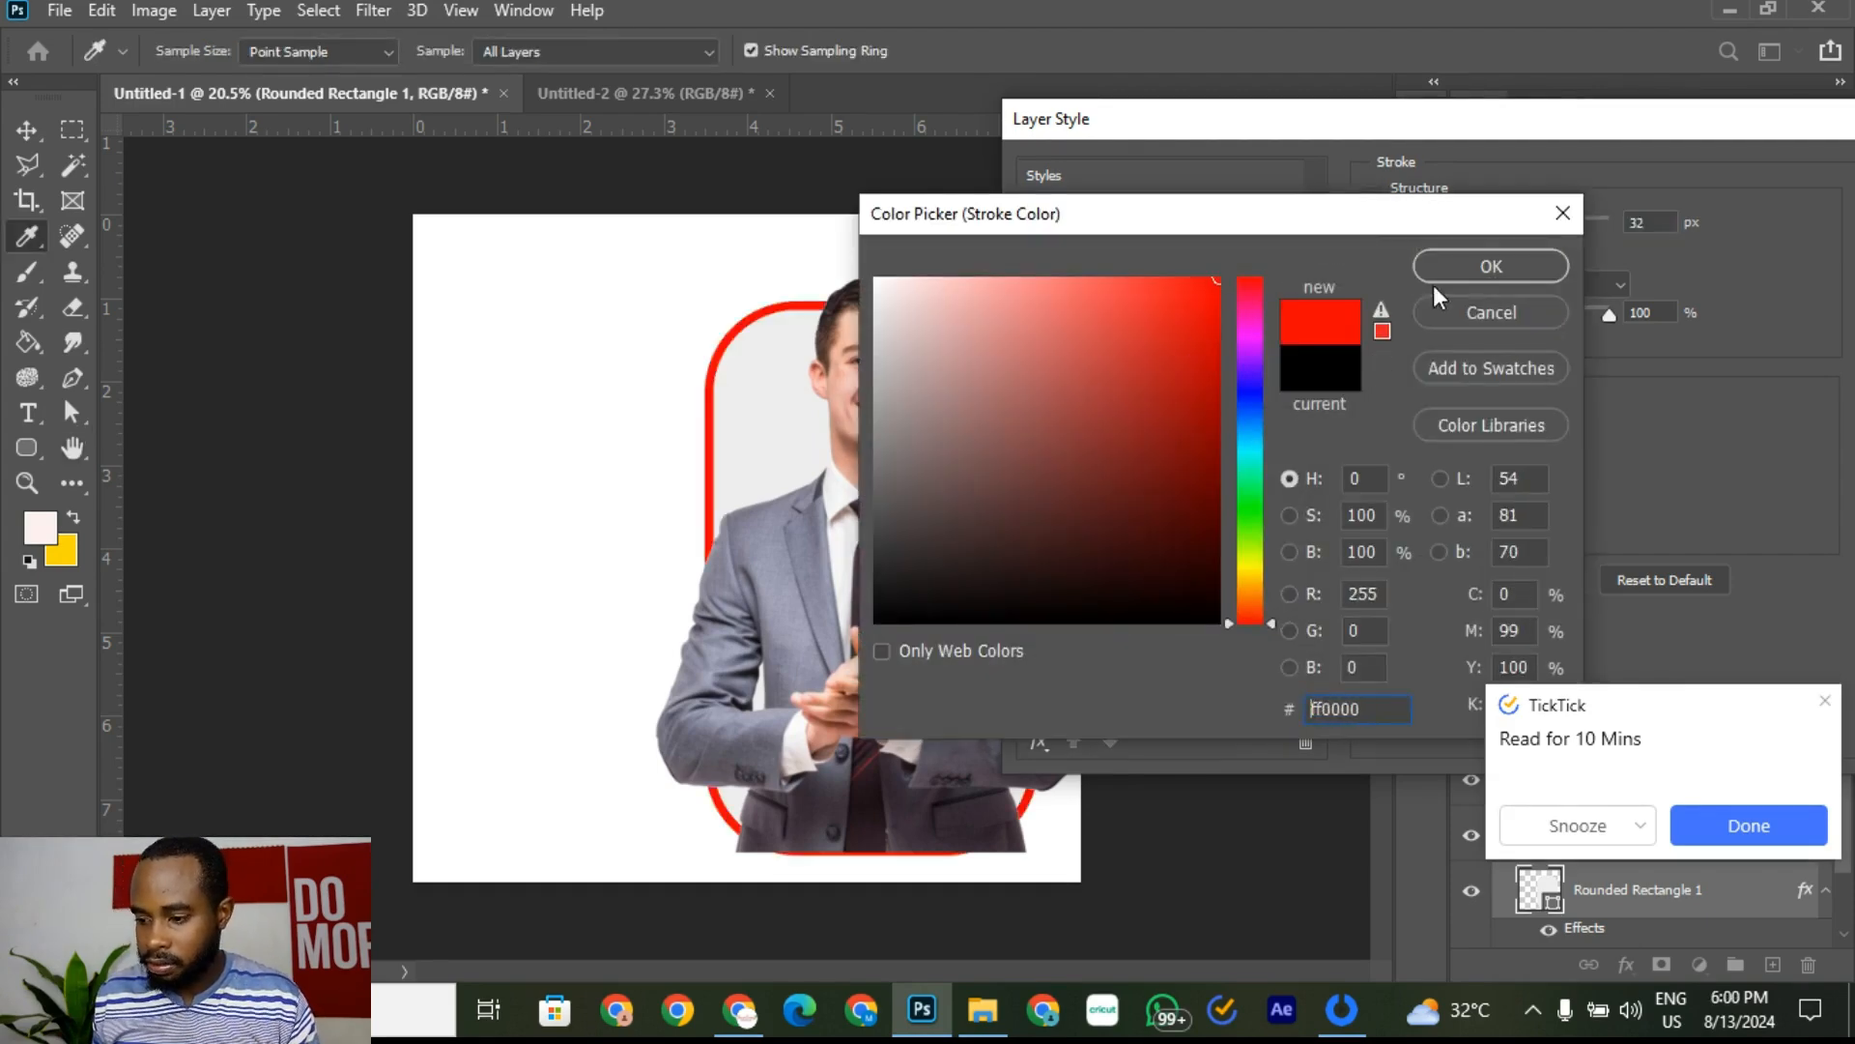
left_click(1486, 271)
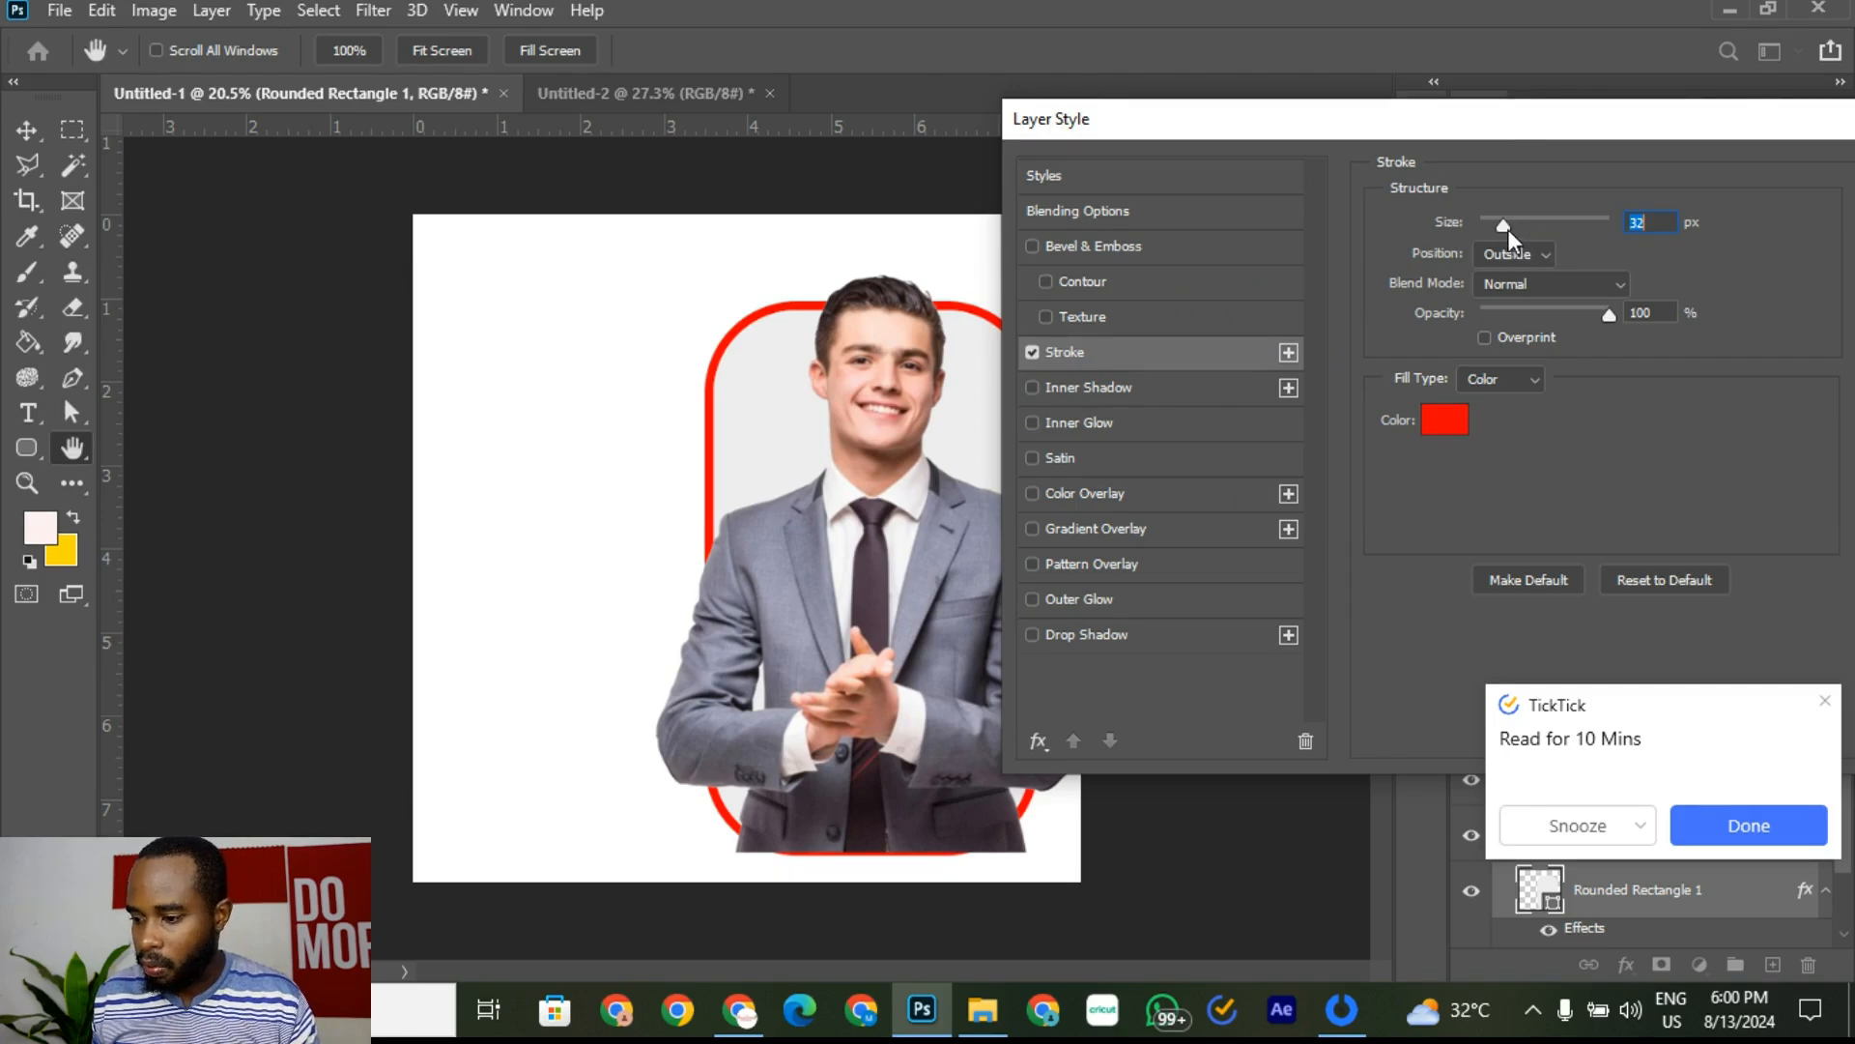
left_click_drag(1507, 230, 1495, 227)
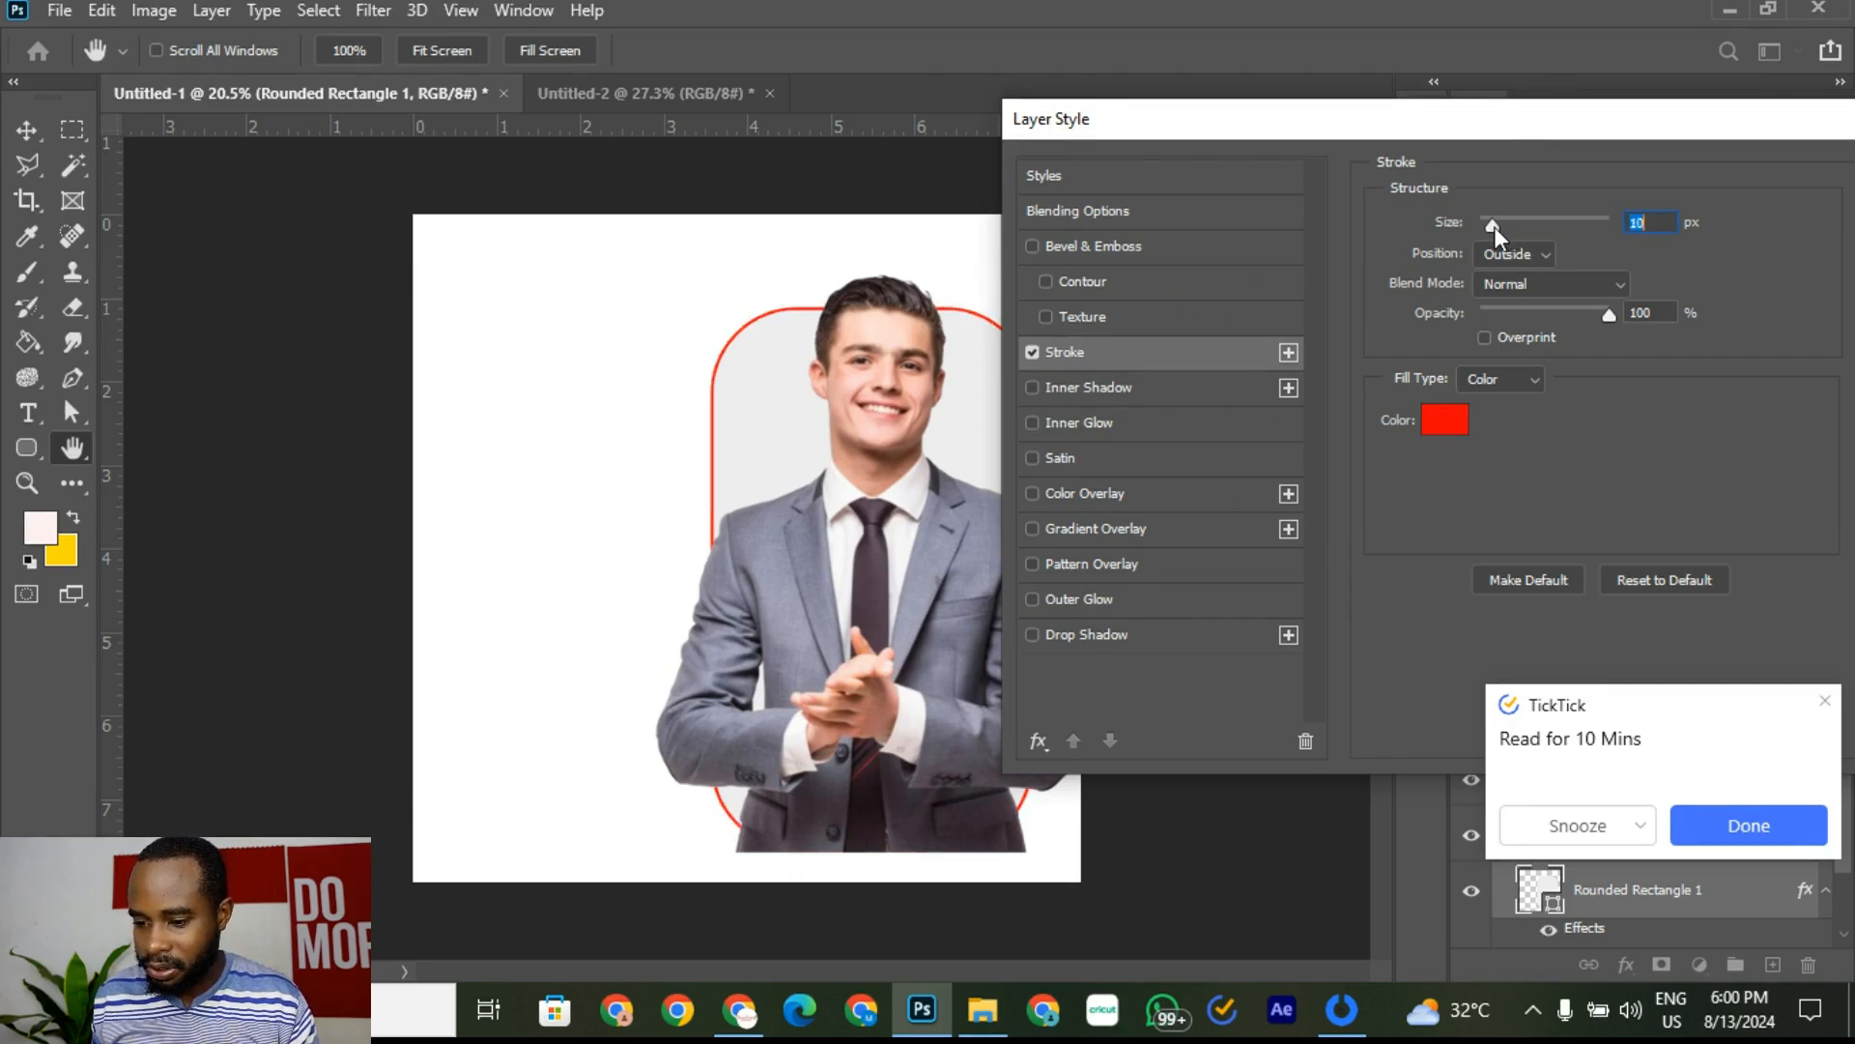
left_click_drag(1529, 118, 1192, 147)
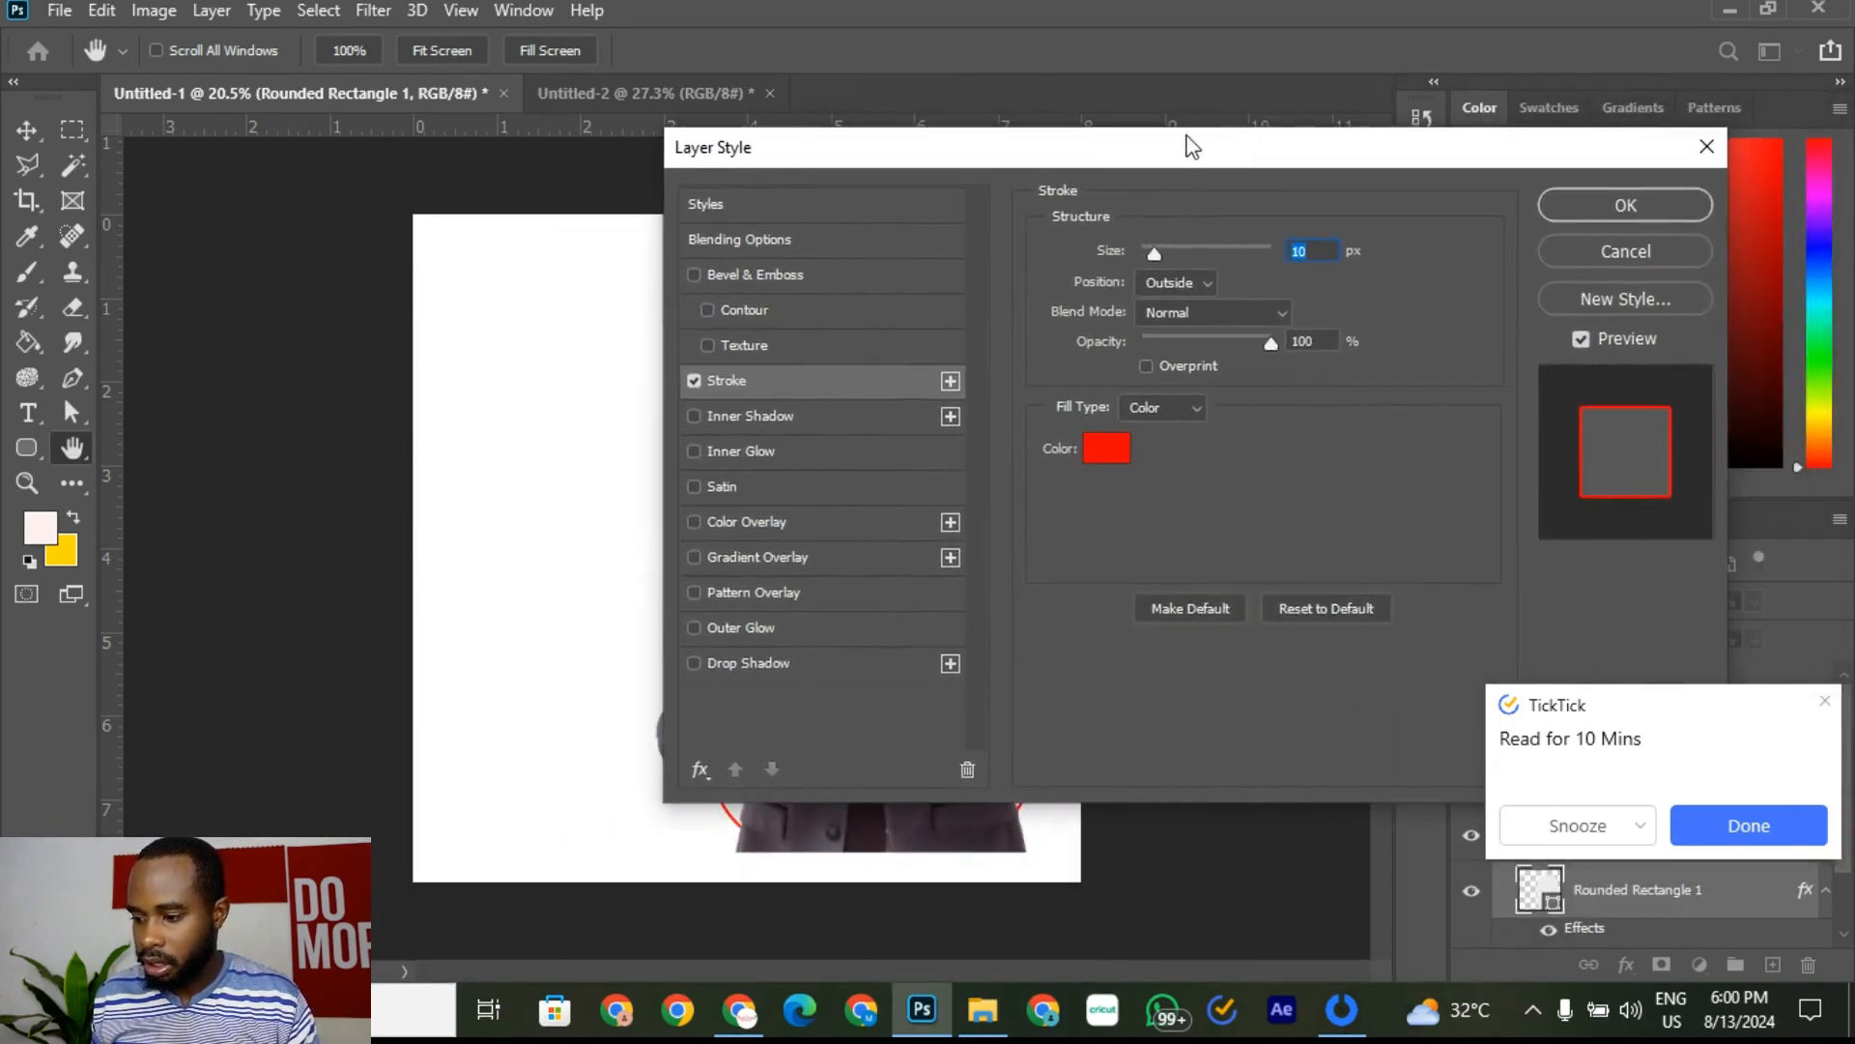
left_click(1761, 835)
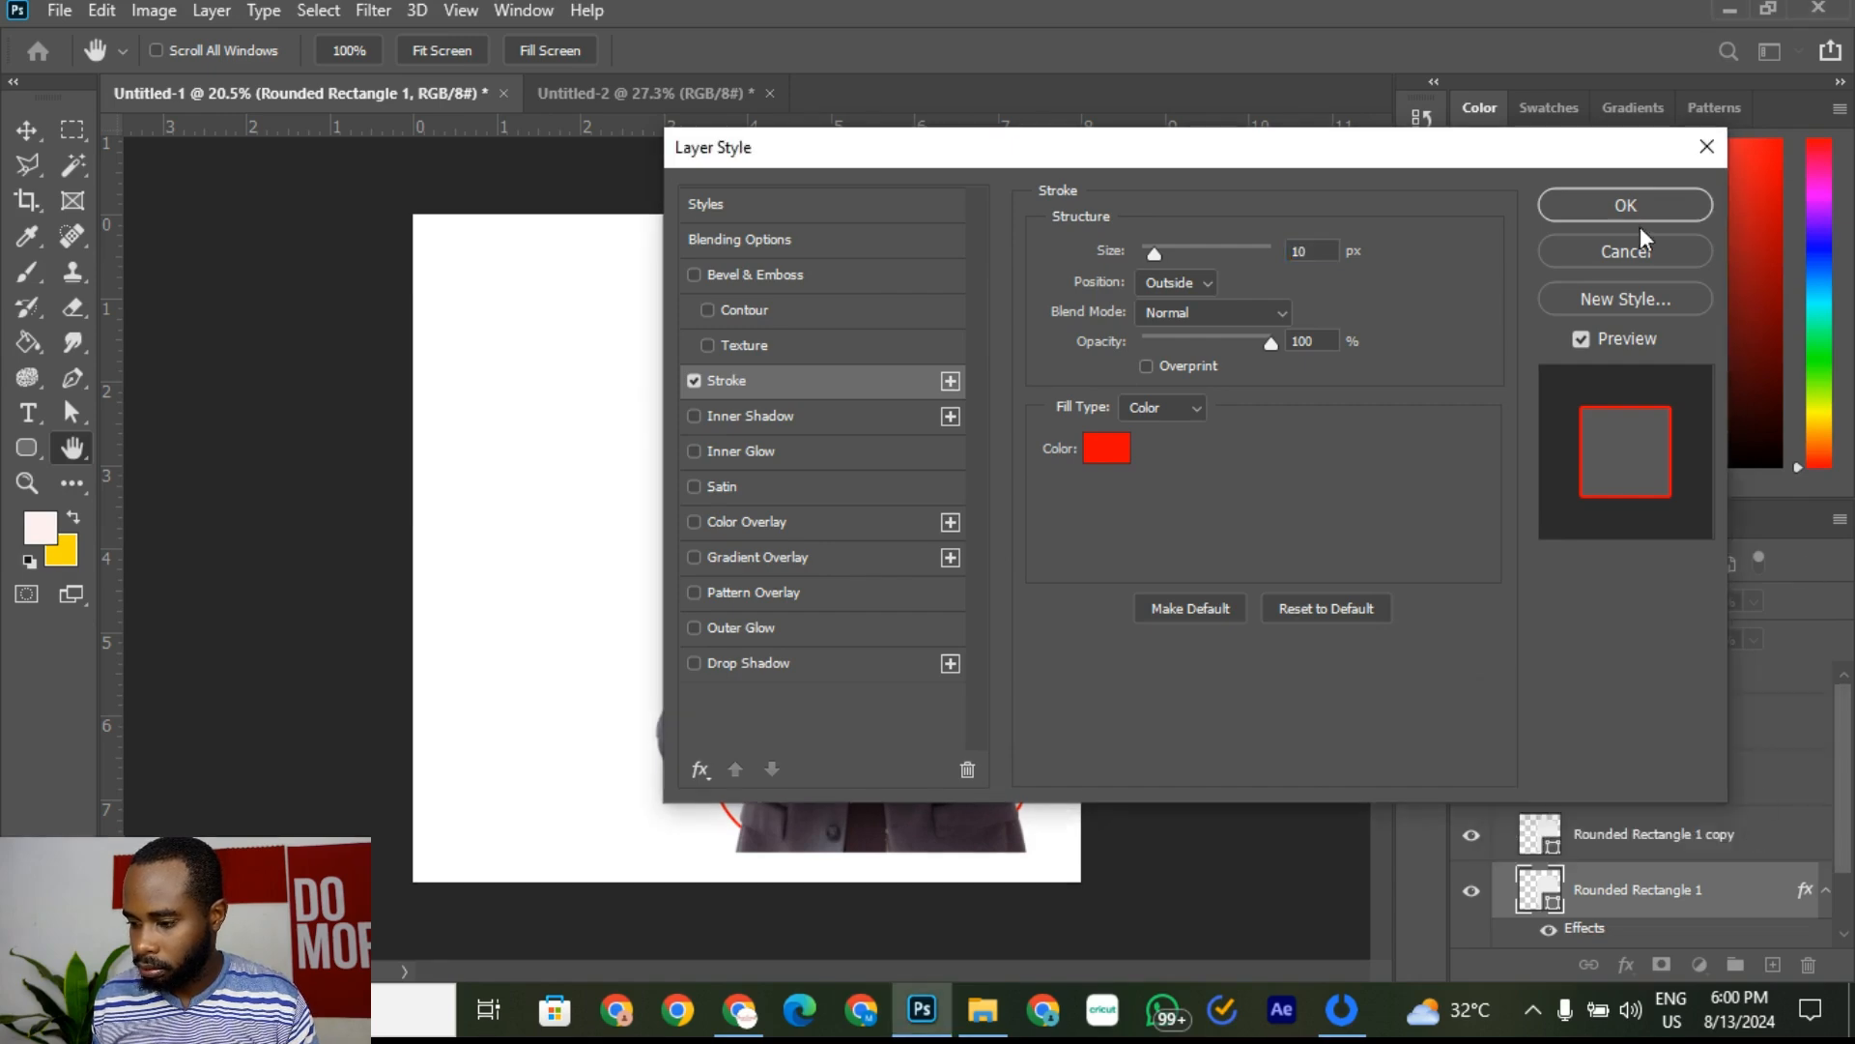
mouse_move(1316, 288)
left_mouse_down()
mouse_move(1355, 286)
mouse_move(1318, 302)
left_mouse_up()
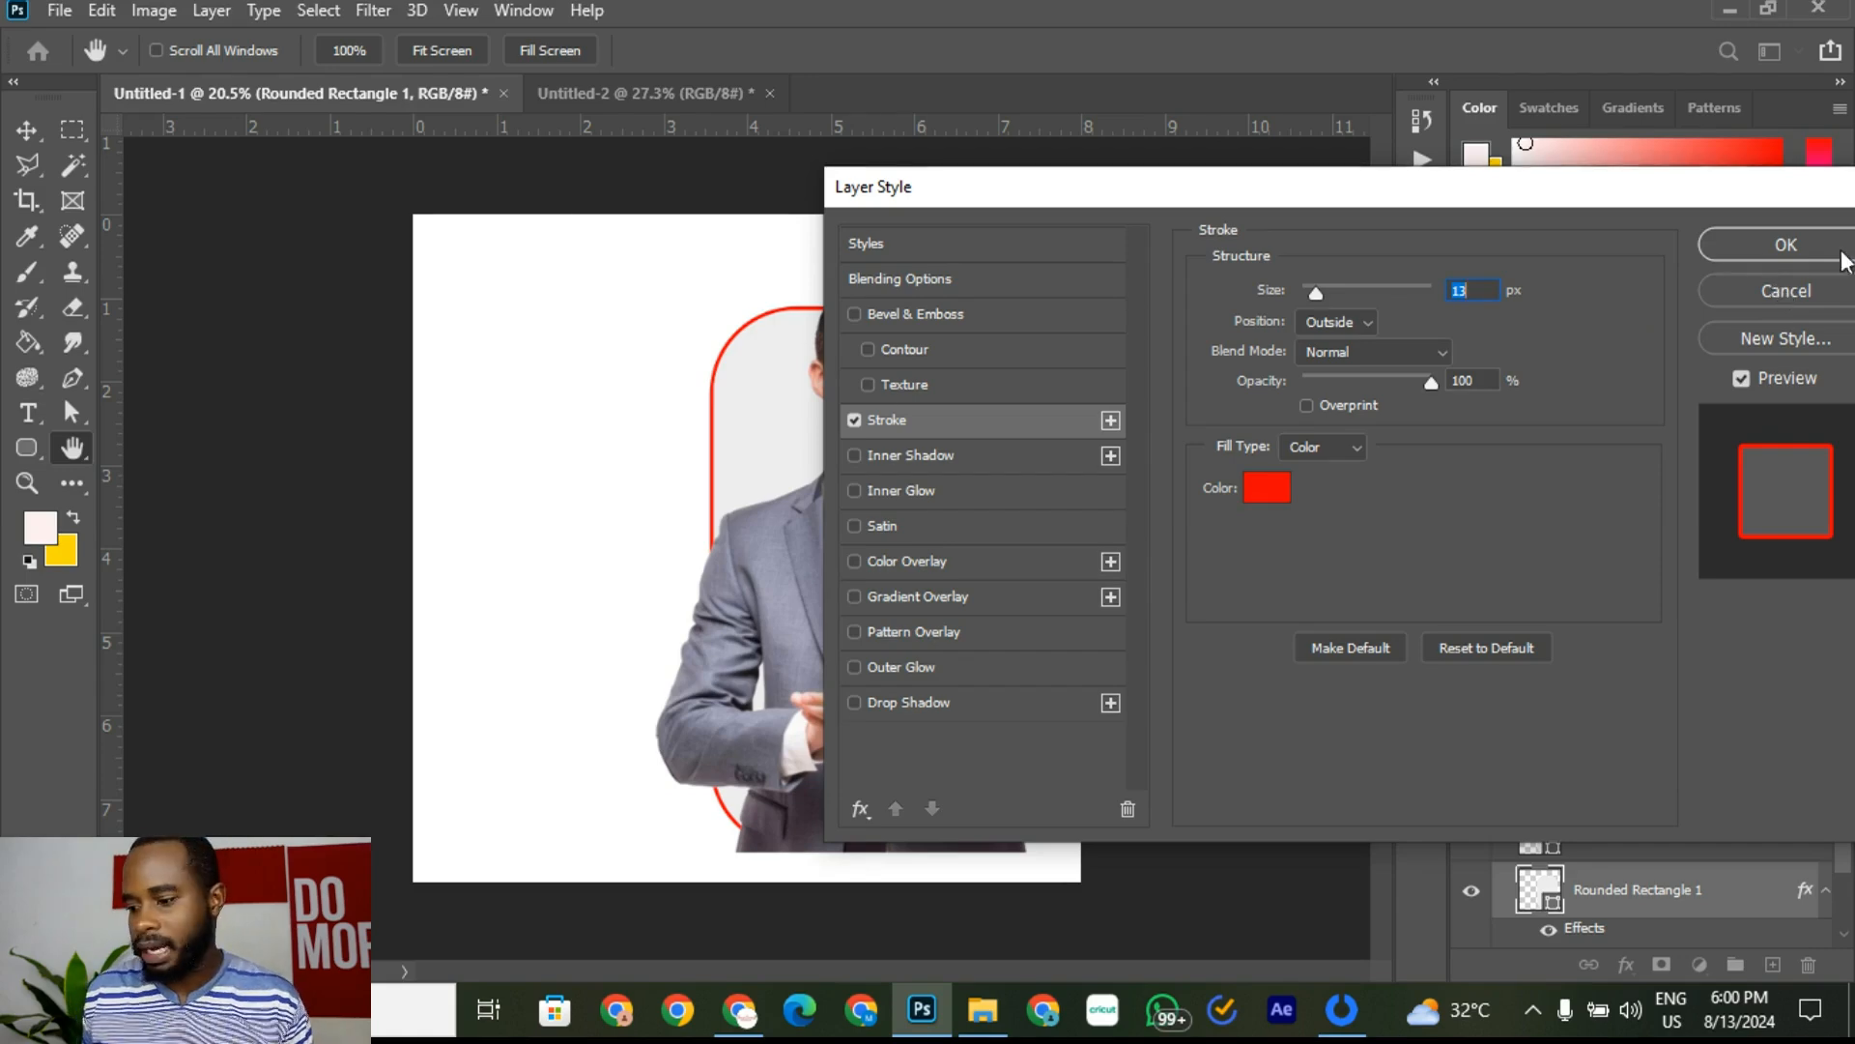
left_click(1786, 245)
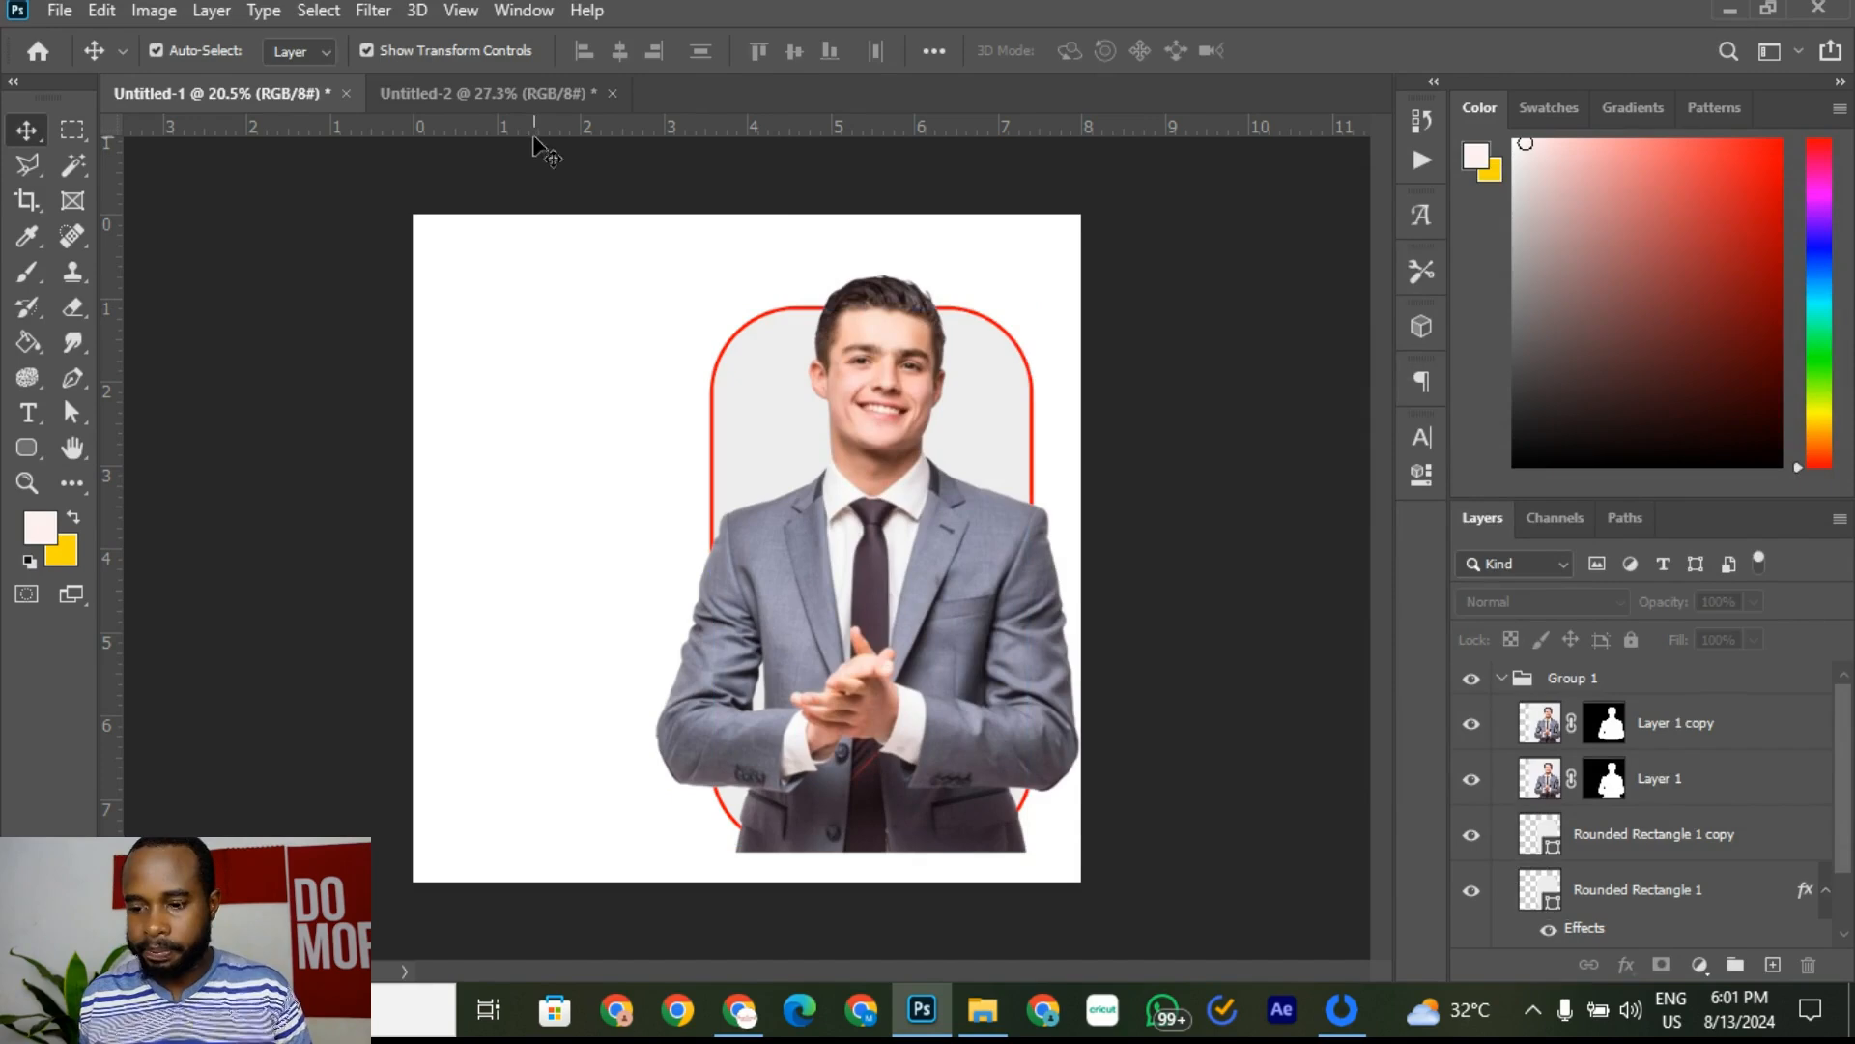
Step: Compare the flyer in progress with the reference hiring flyer
left_click(524, 95)
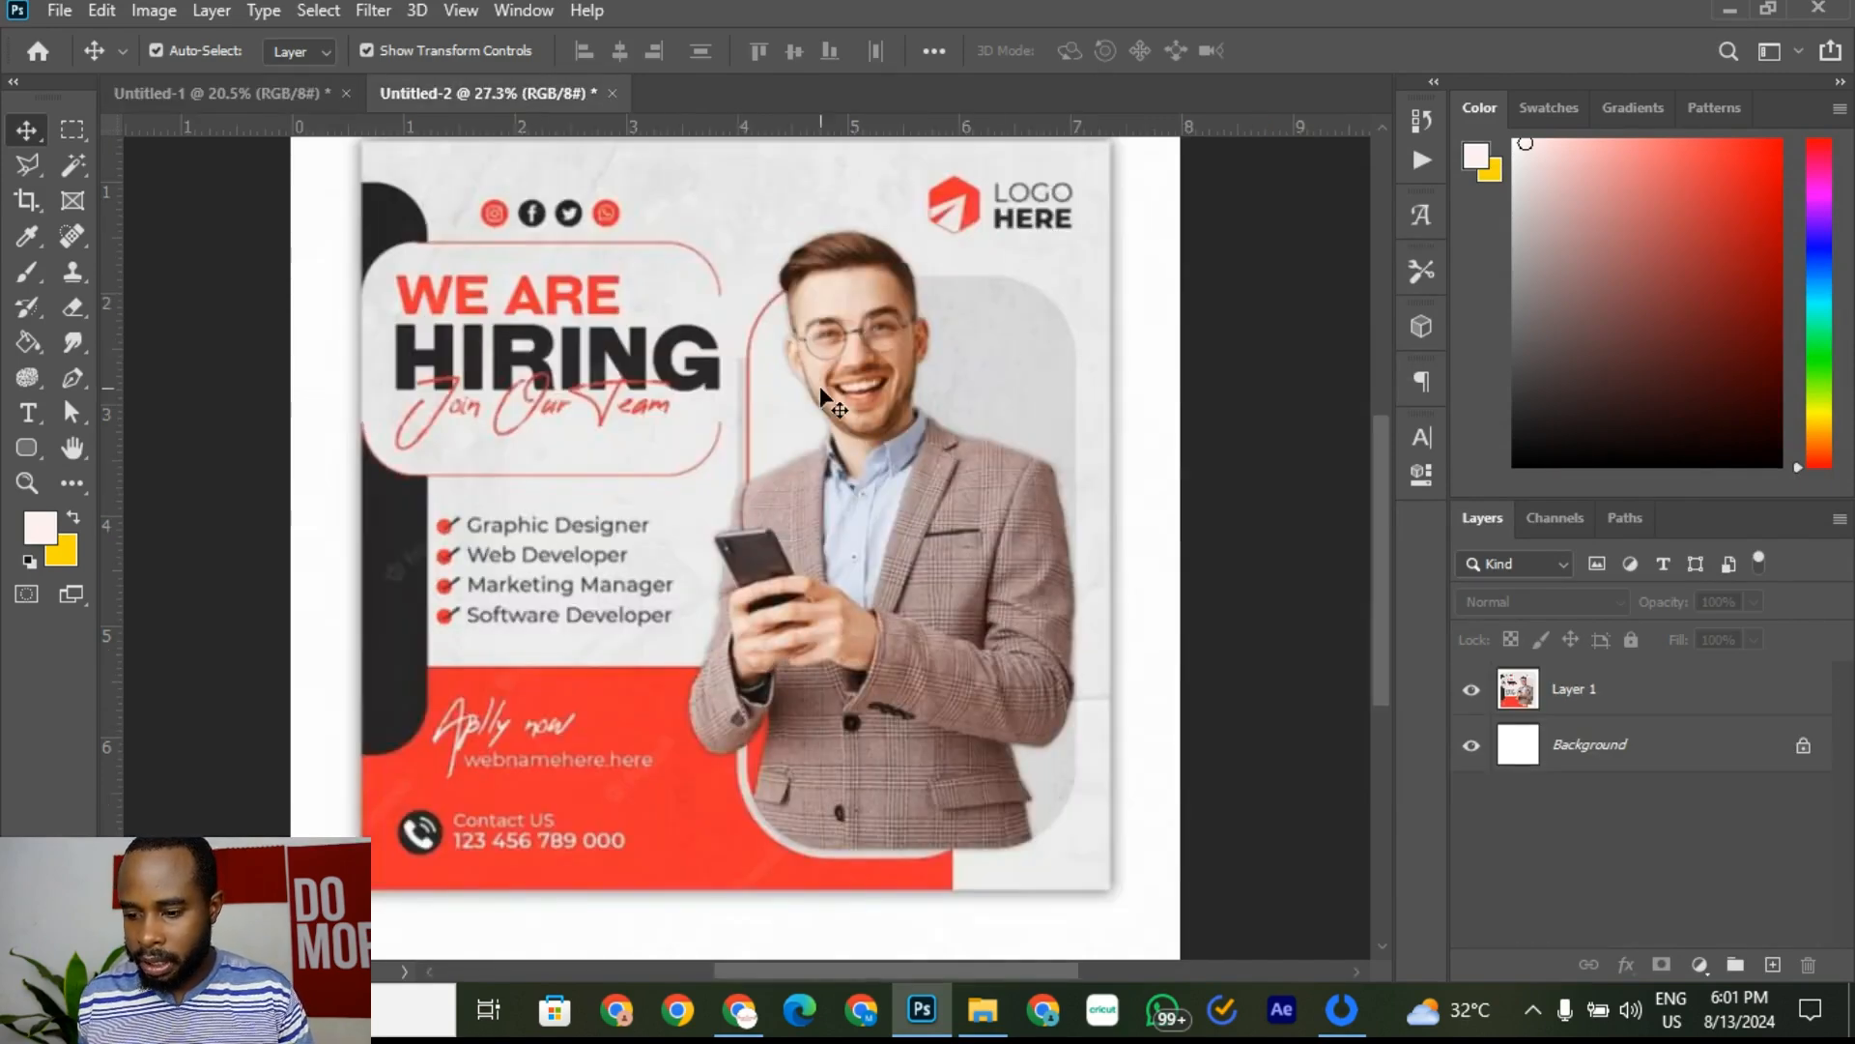
scroll(740, 355, "up", 5)
scroll(742, 363, "down", 3)
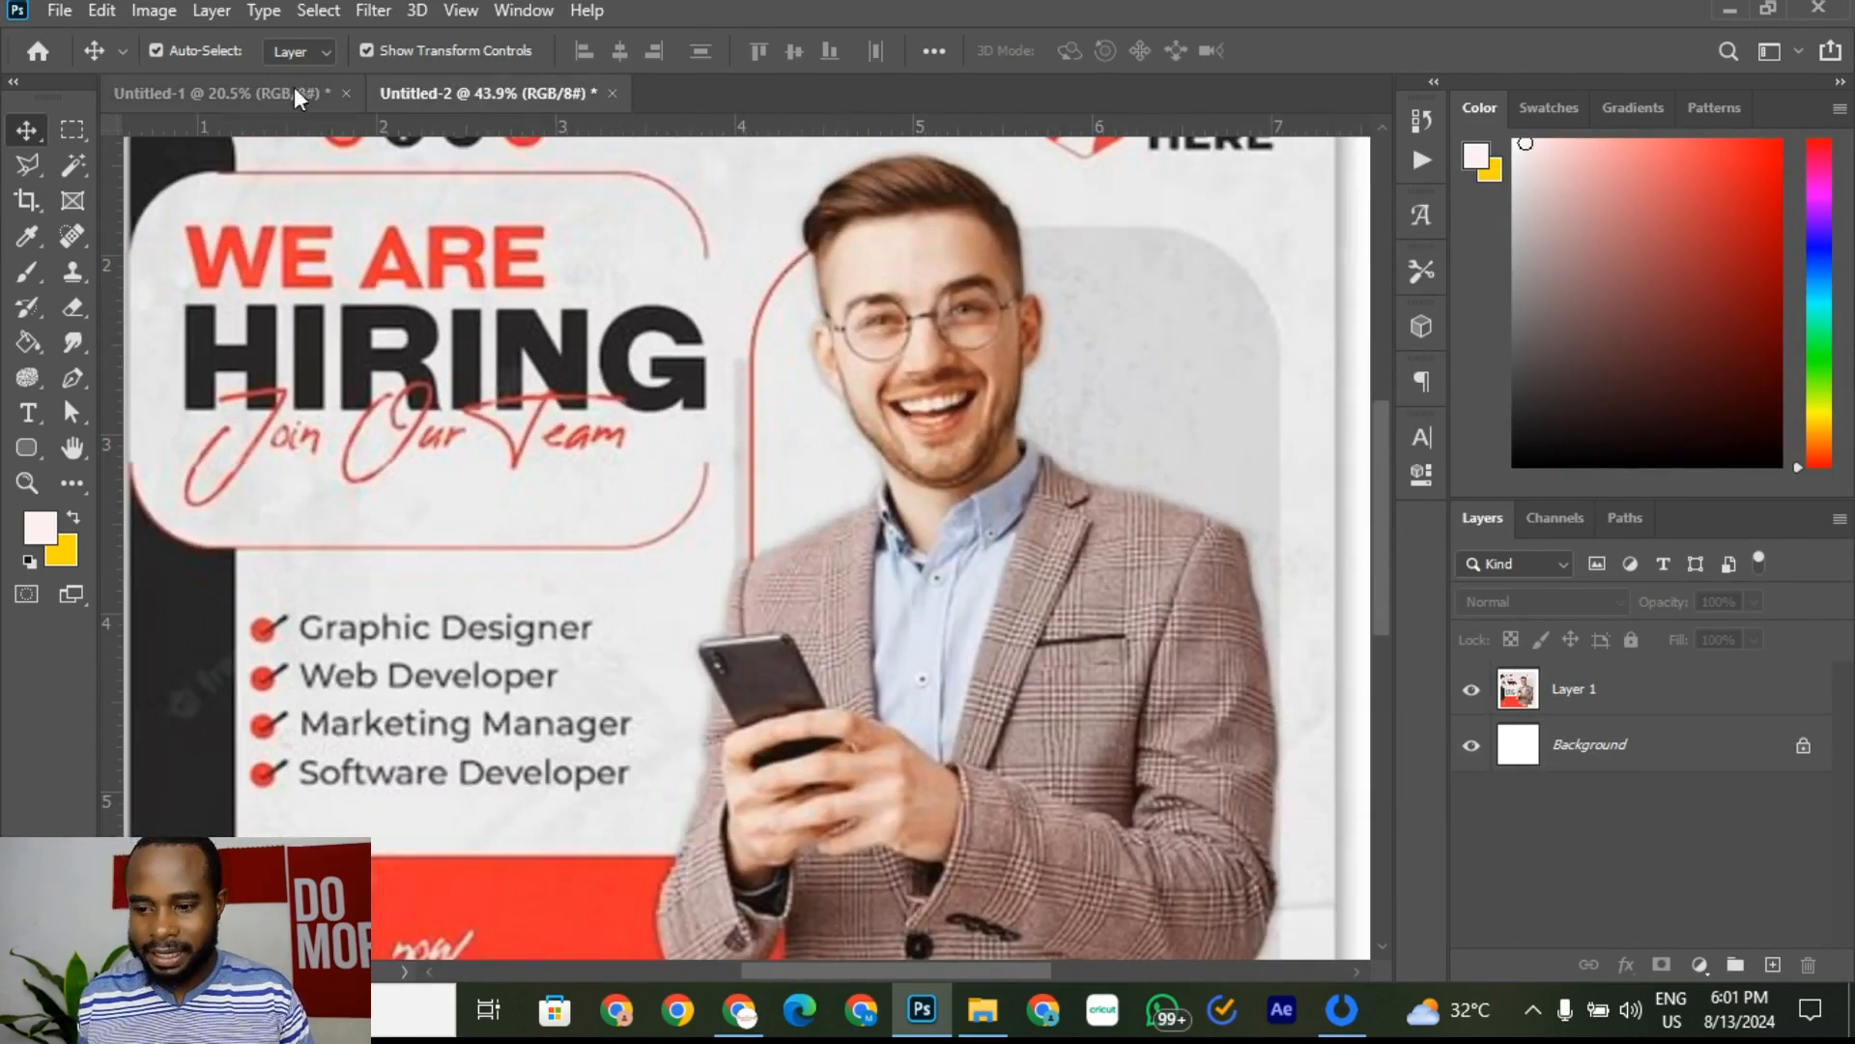
left_click(270, 93)
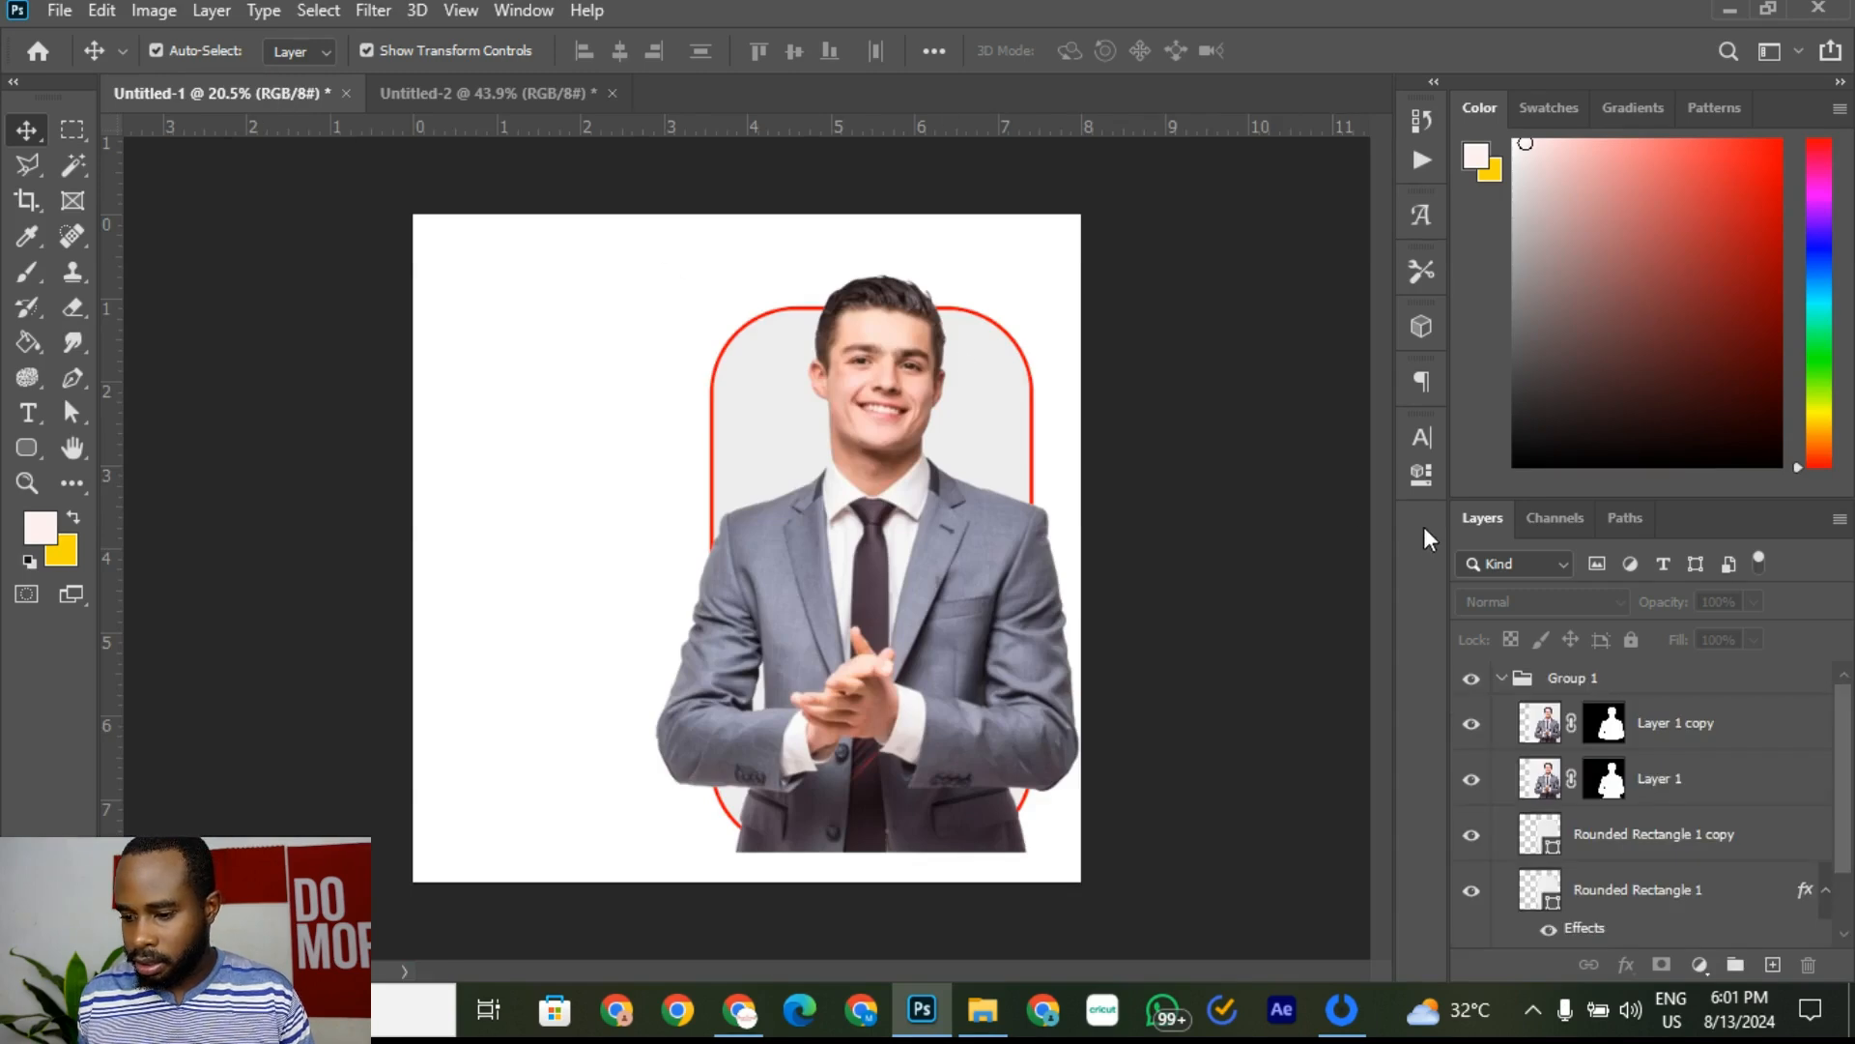
left_click(464, 89)
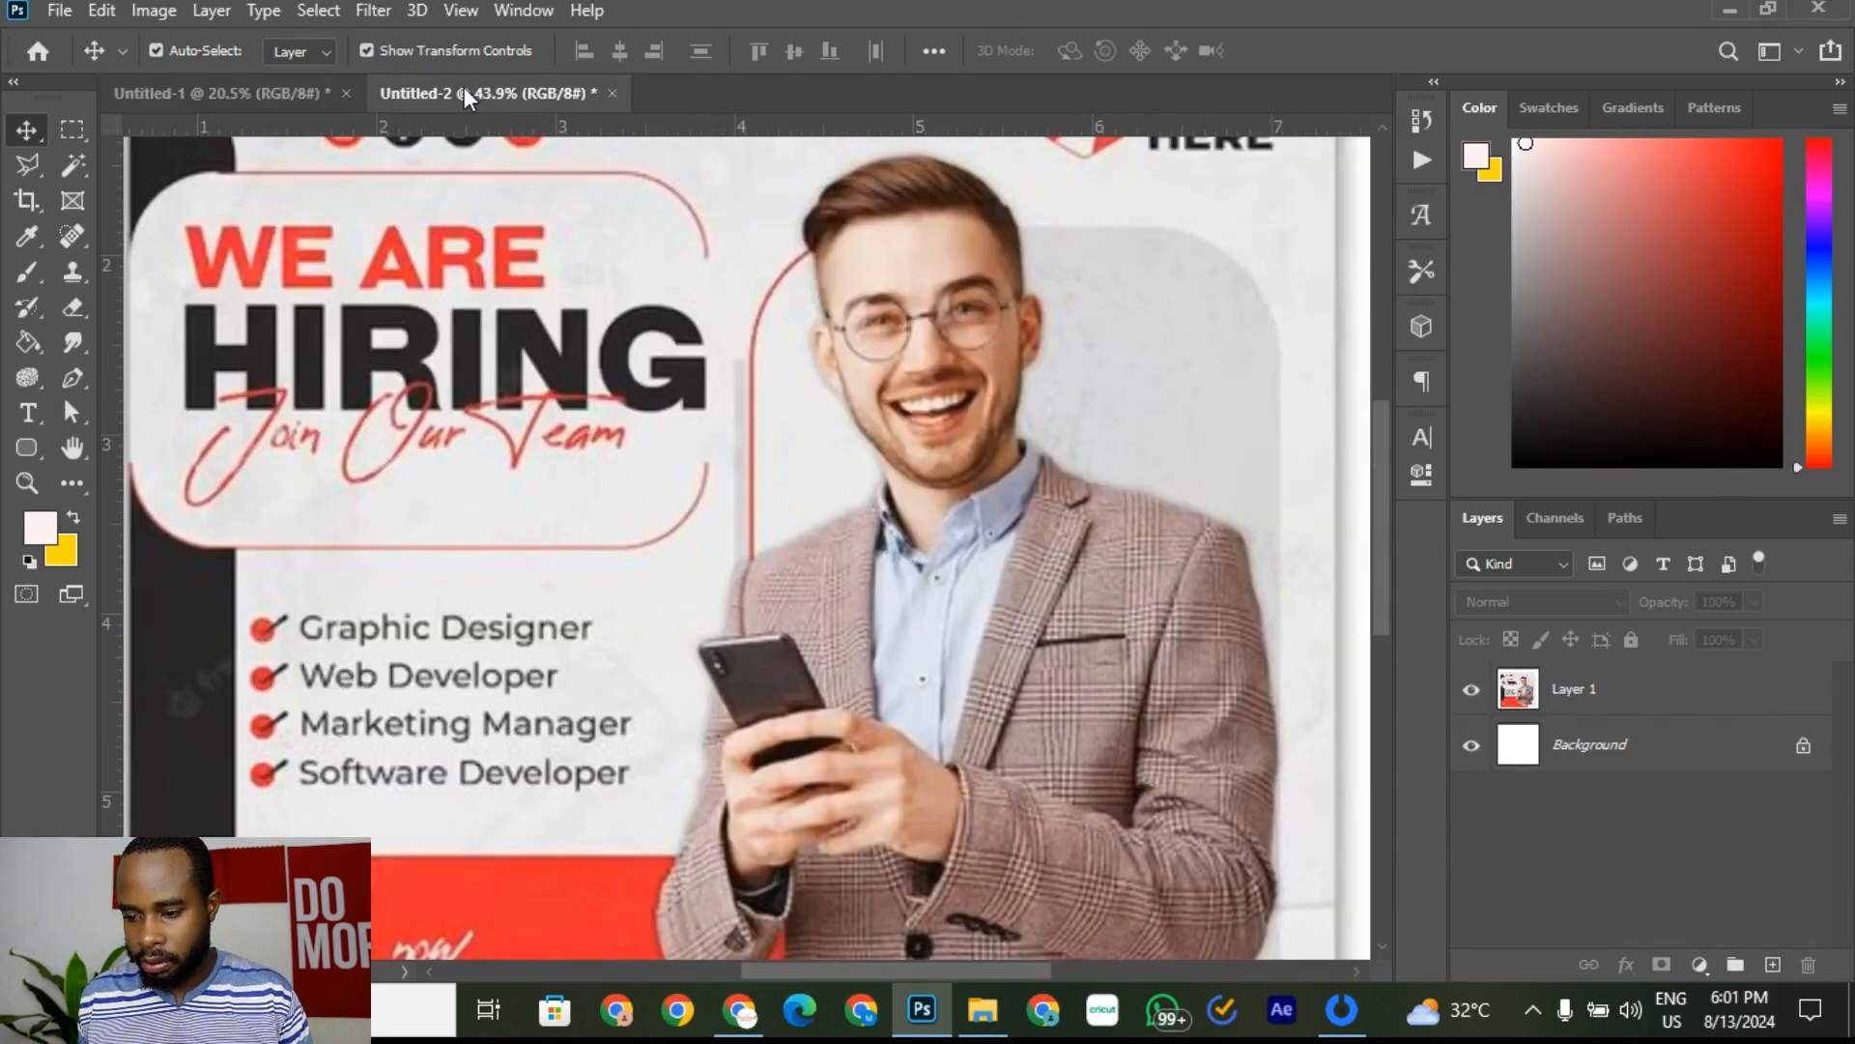
scroll(833, 488, "down", 3)
scroll(834, 488, "up", 2)
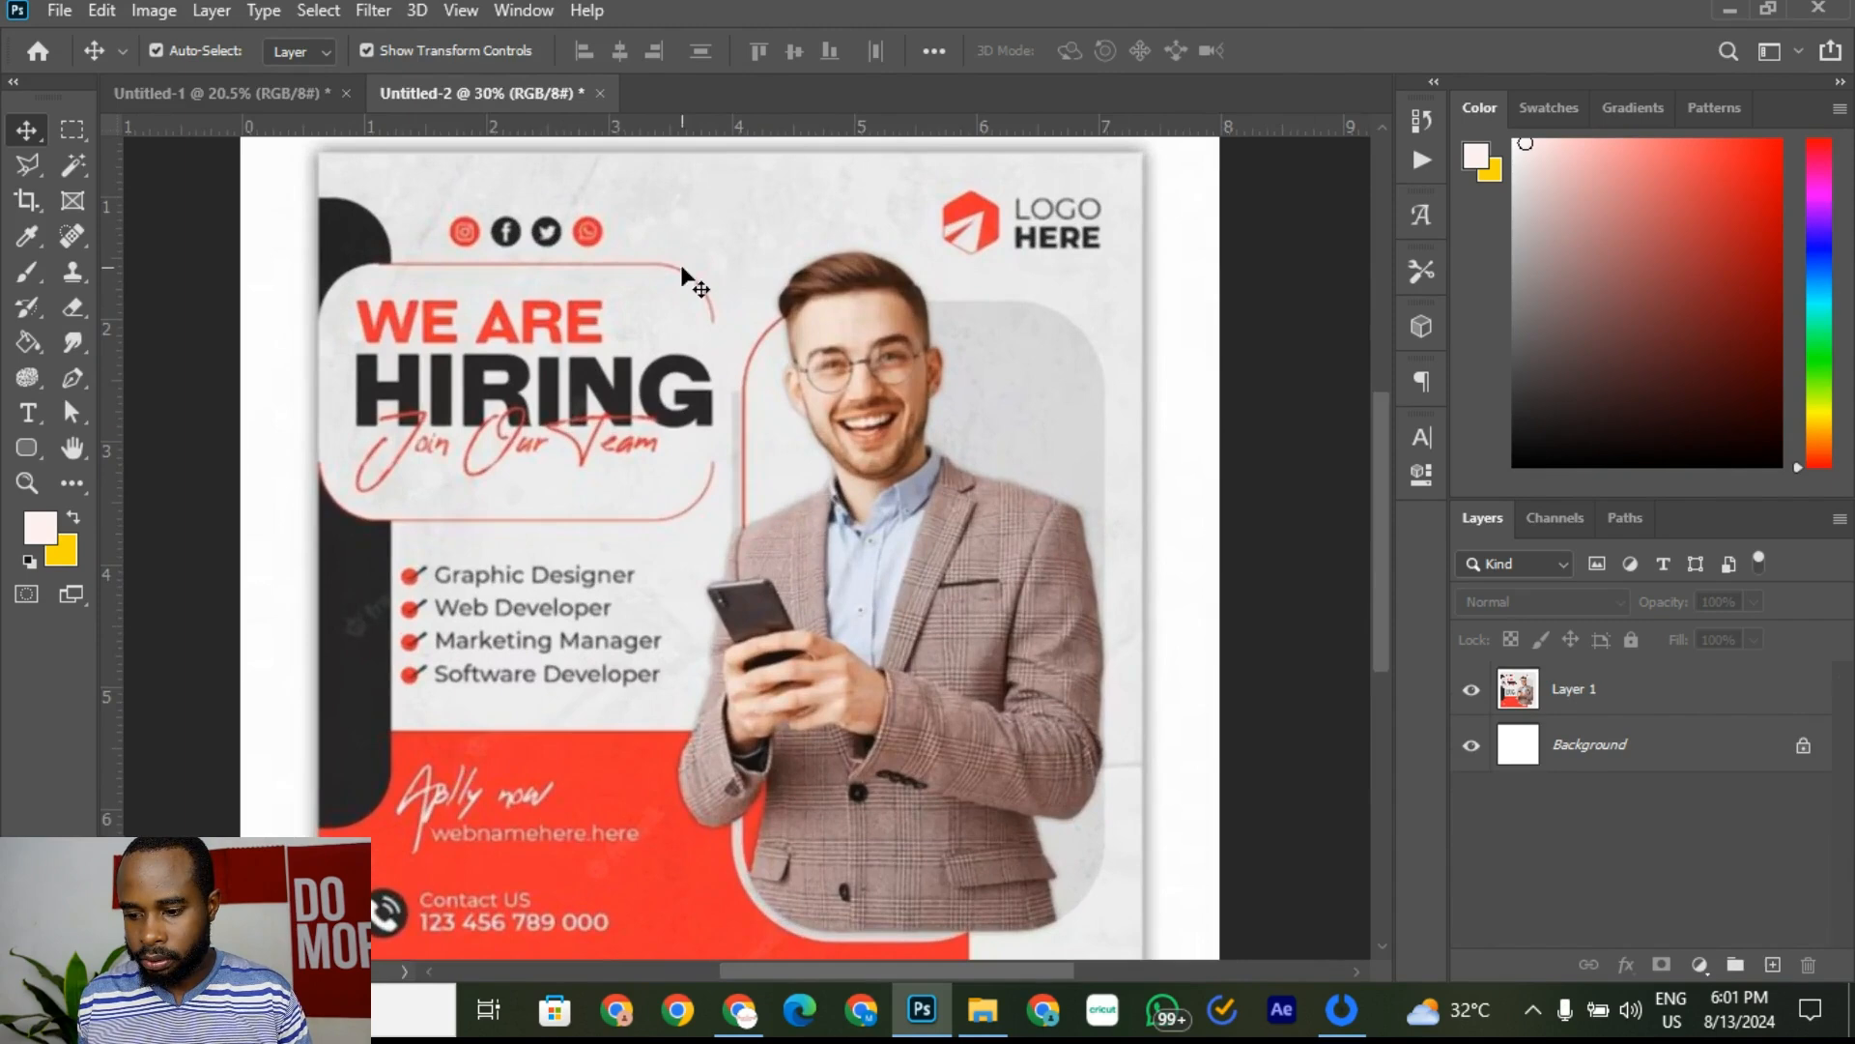
left_click(290, 93)
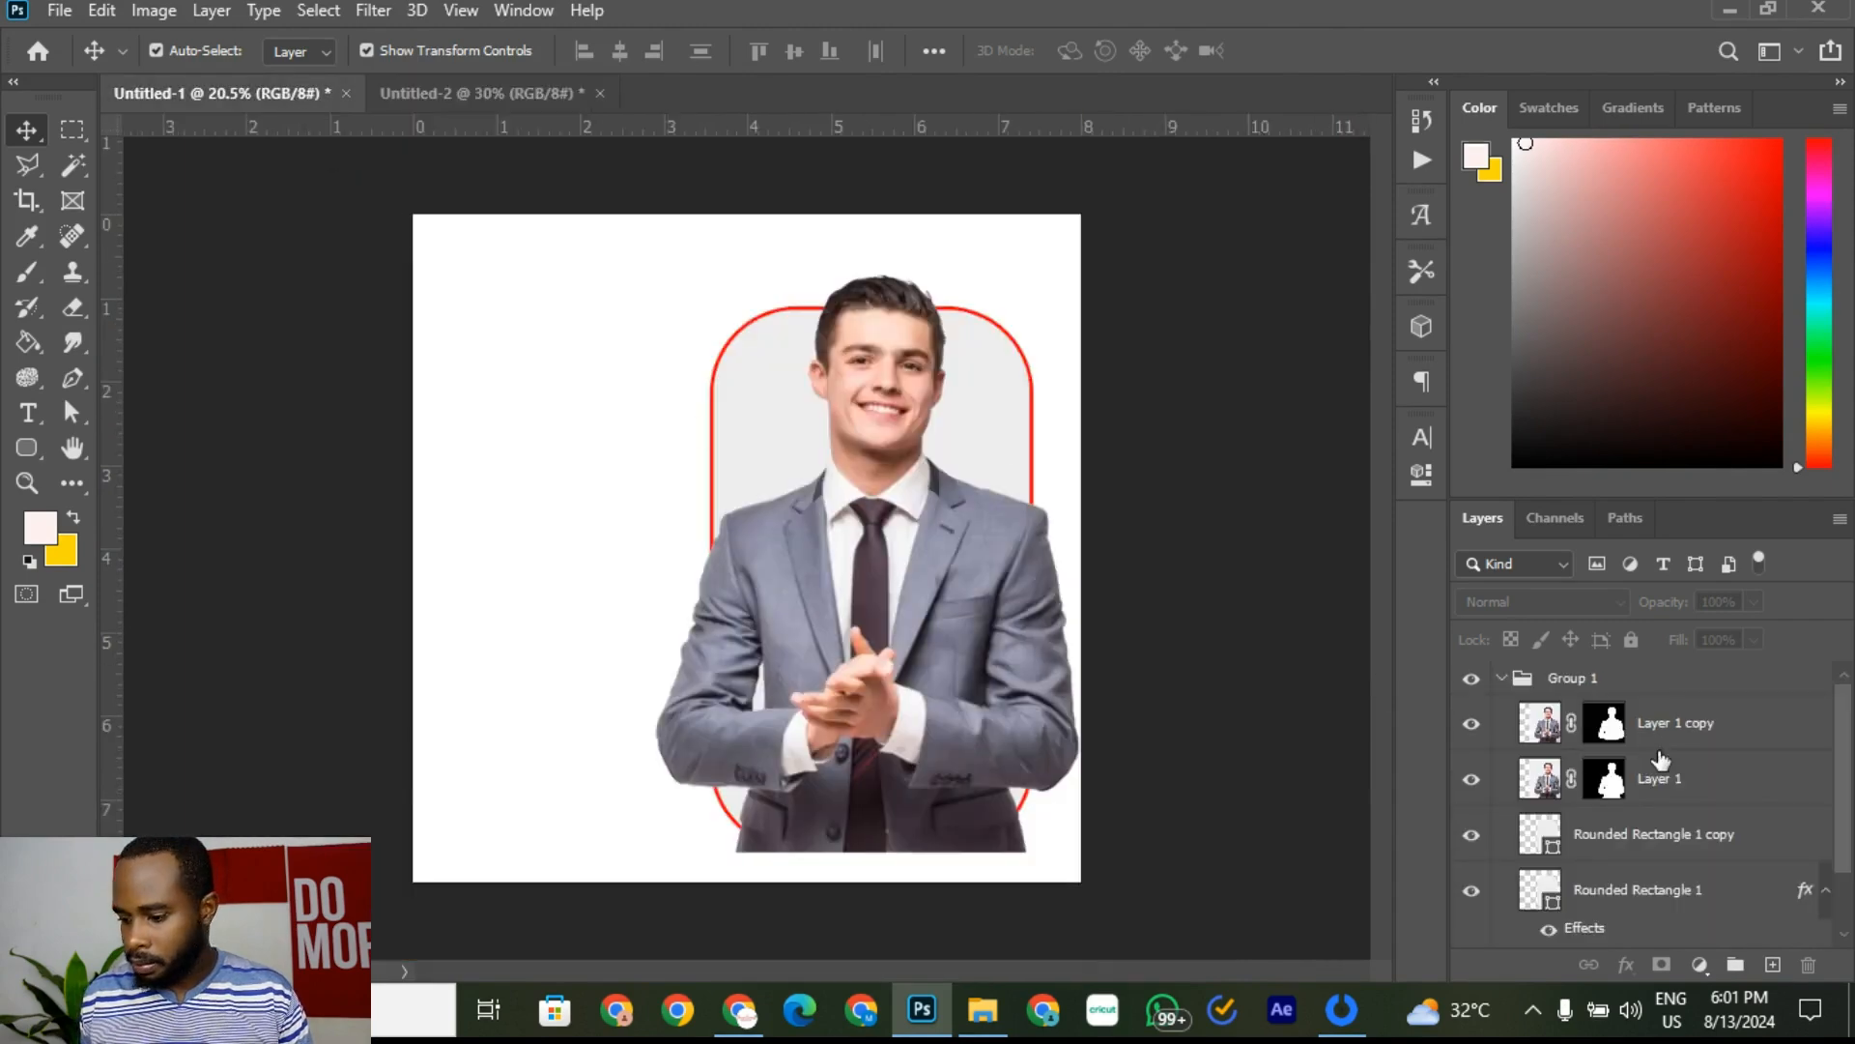
Step: Reduce Rounded Rectangle 1's stroke size to 10 px
left_click(1648, 901)
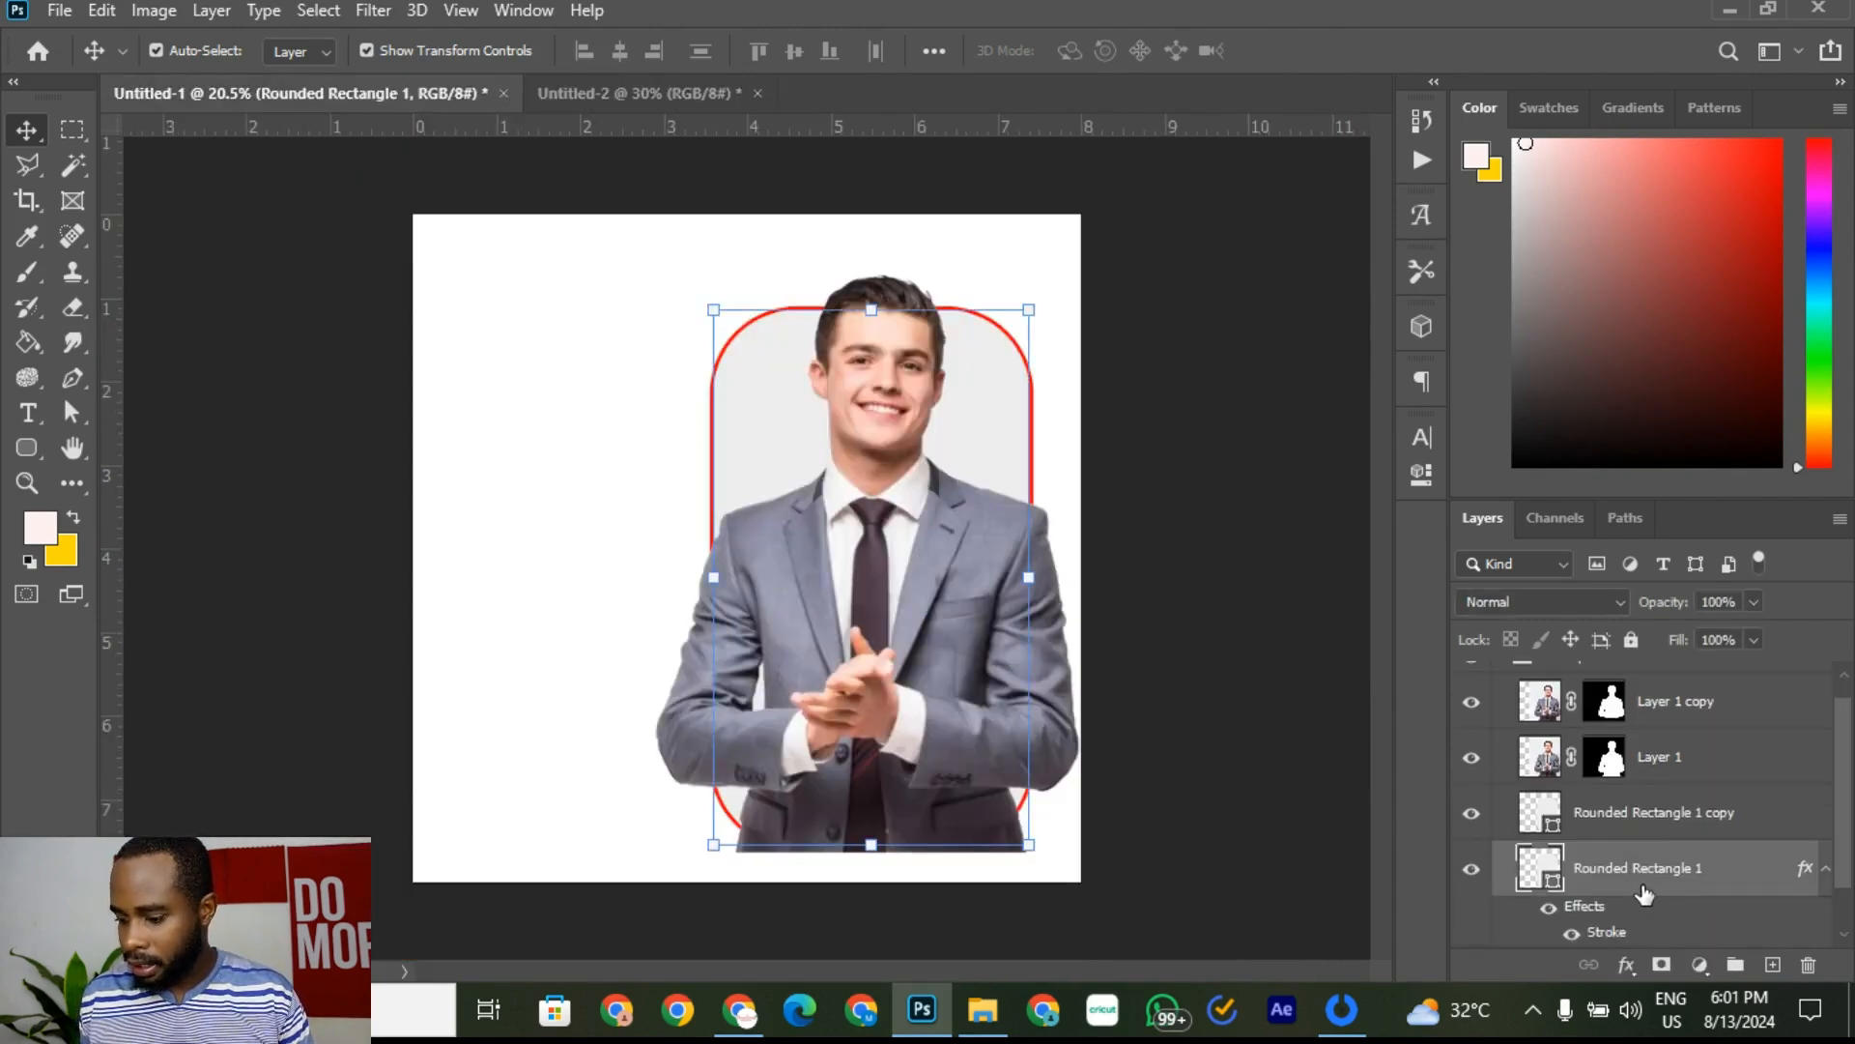
scroll(1624, 913, "down", 1)
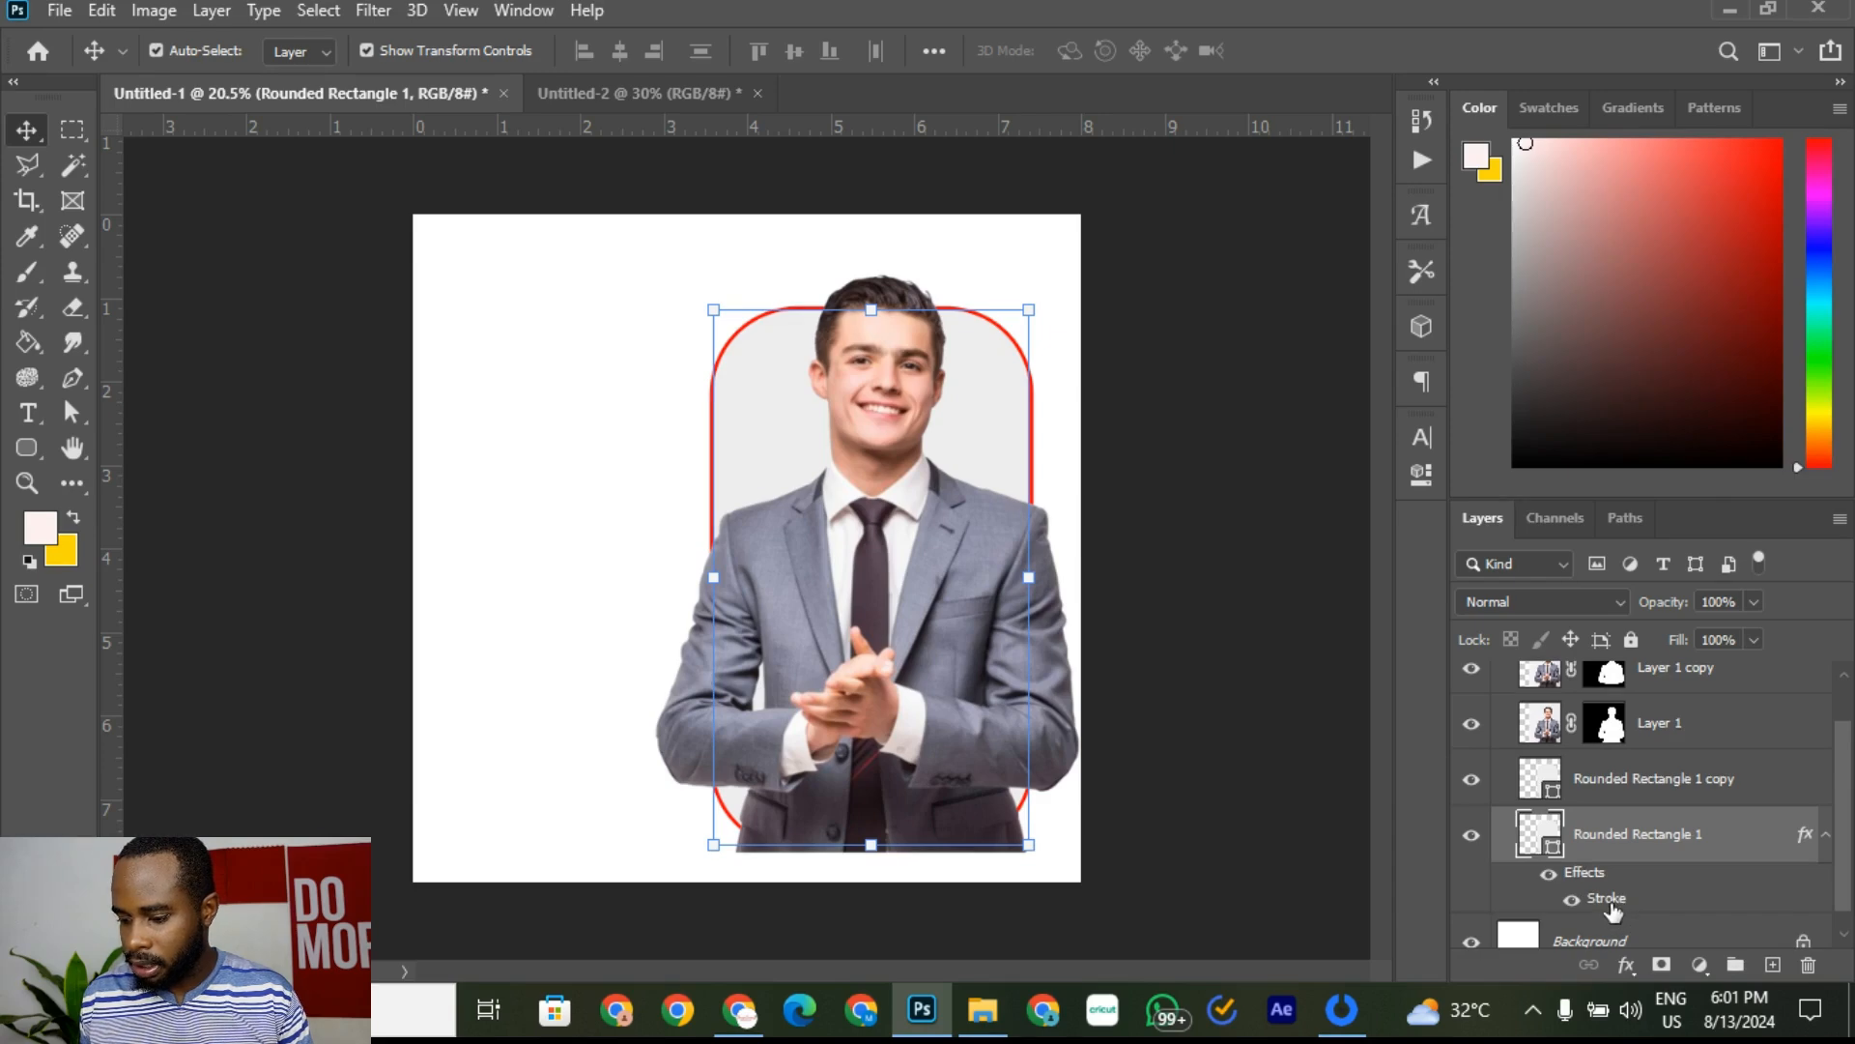
double_click(1609, 903)
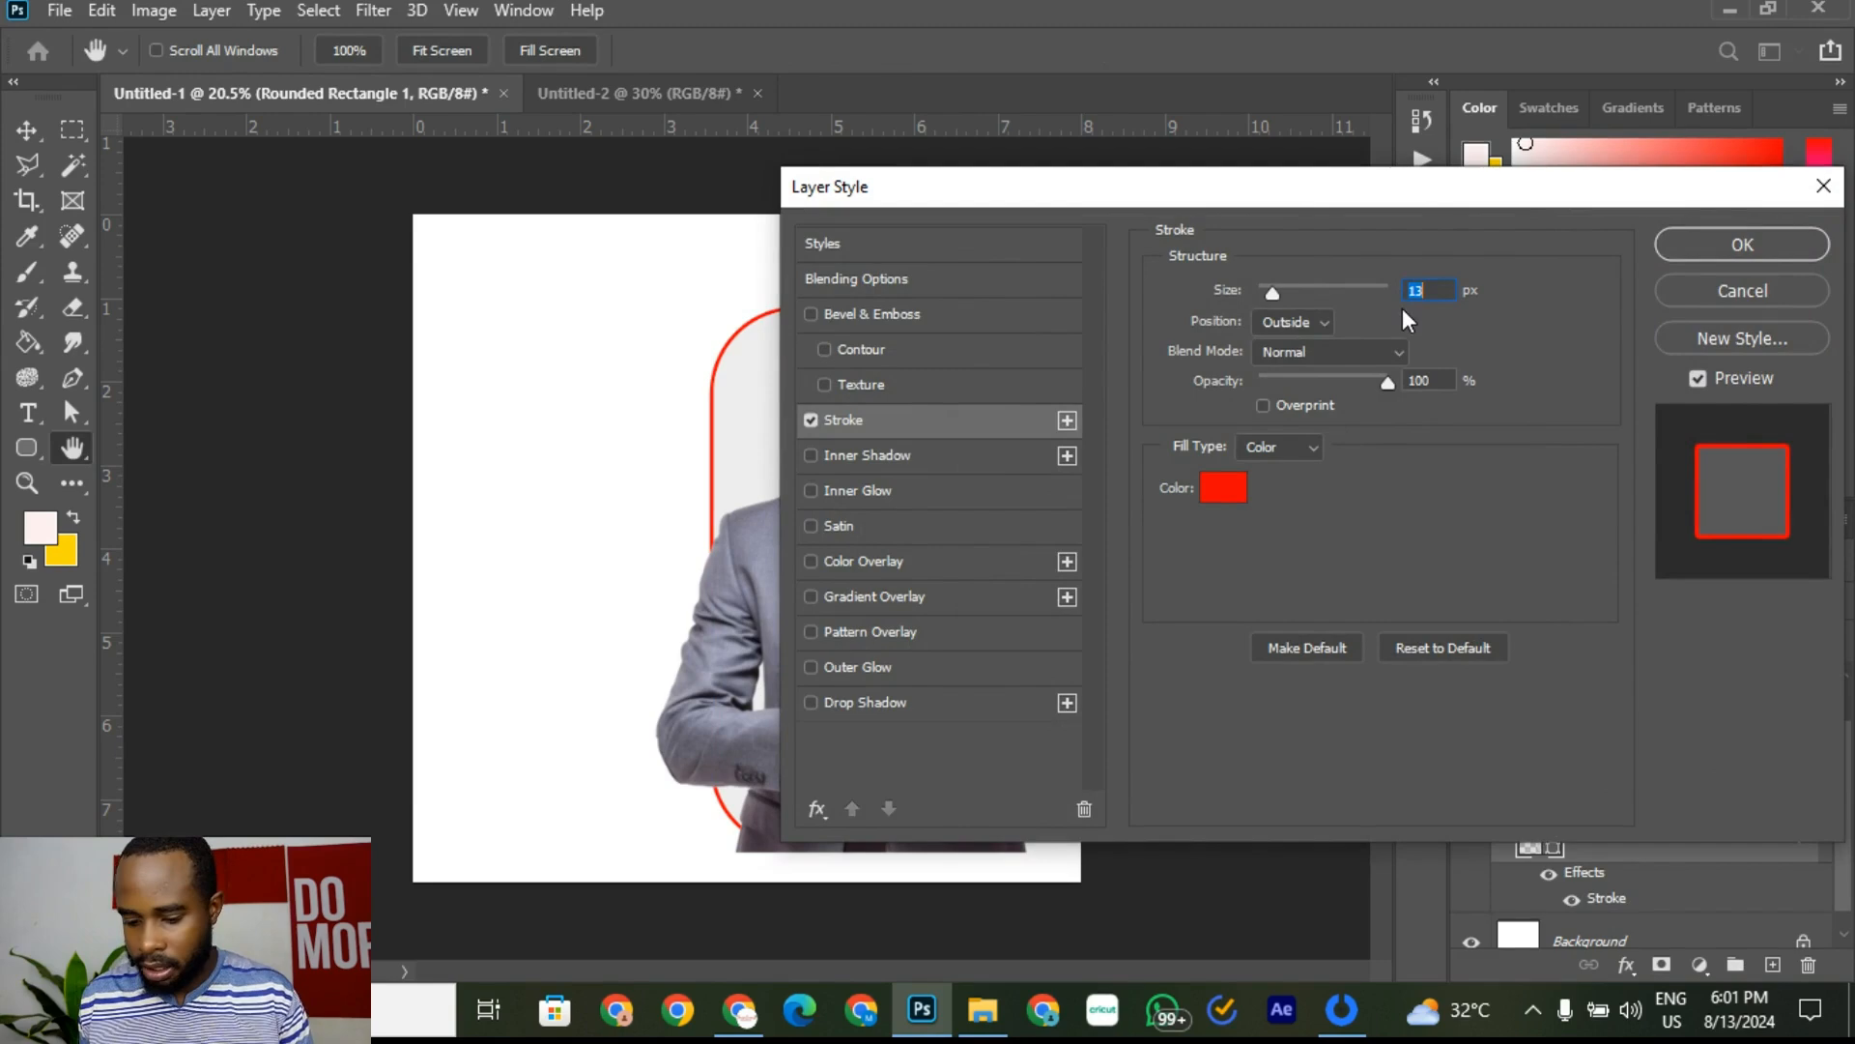
type("10")
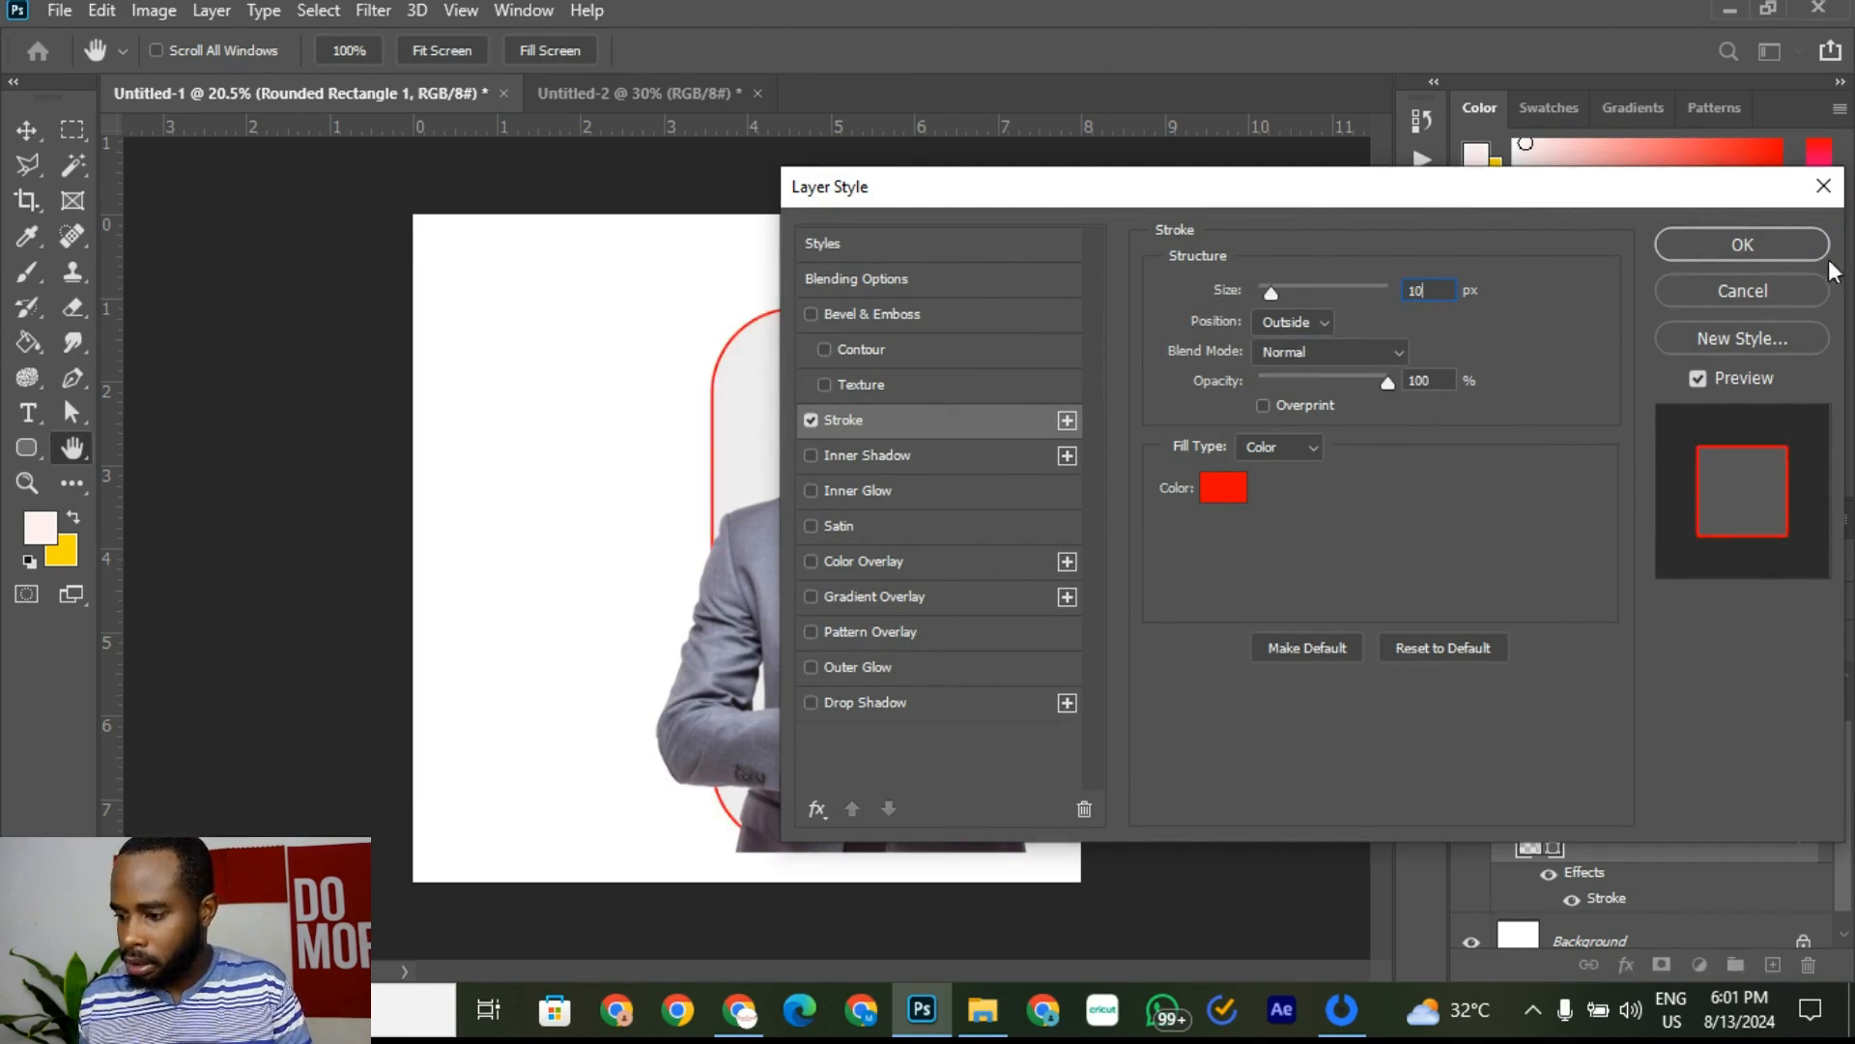
left_click(1778, 248)
Step: Reselect the frame layer and check it against the reference flyer again
left_click(1219, 416)
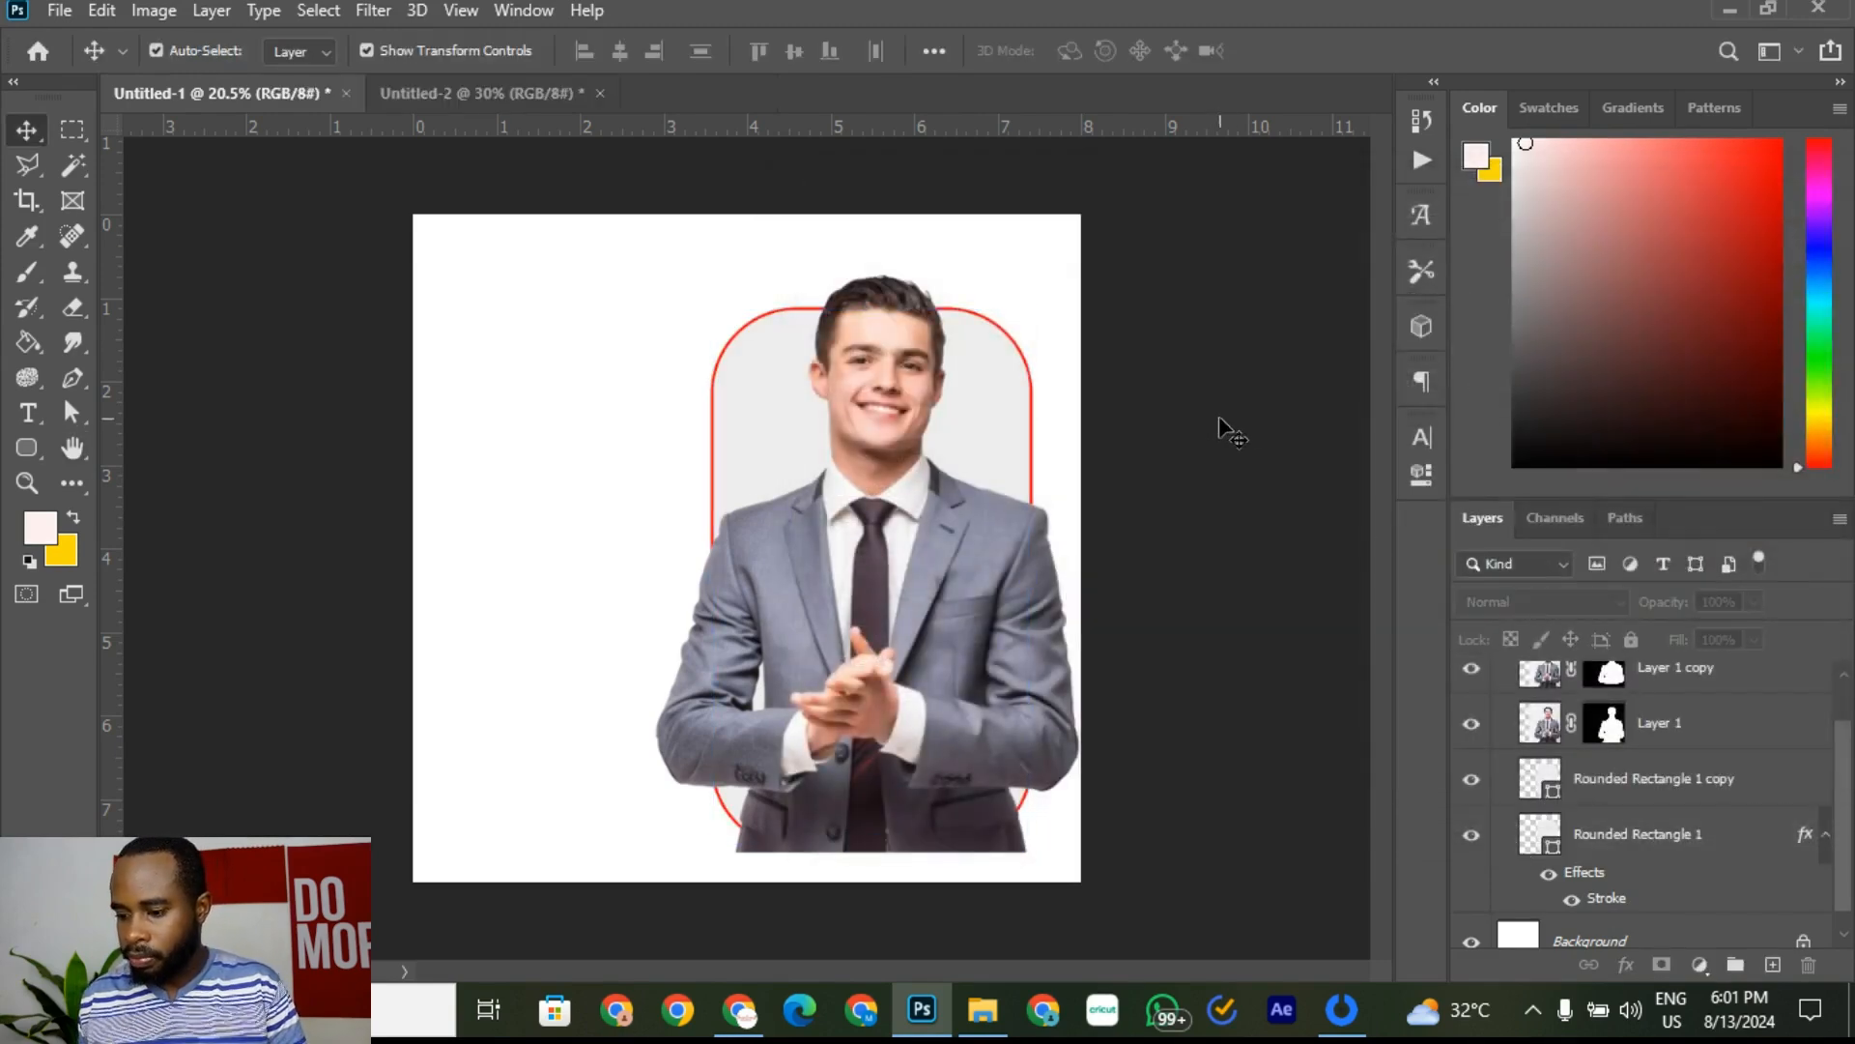
left_click(1655, 837)
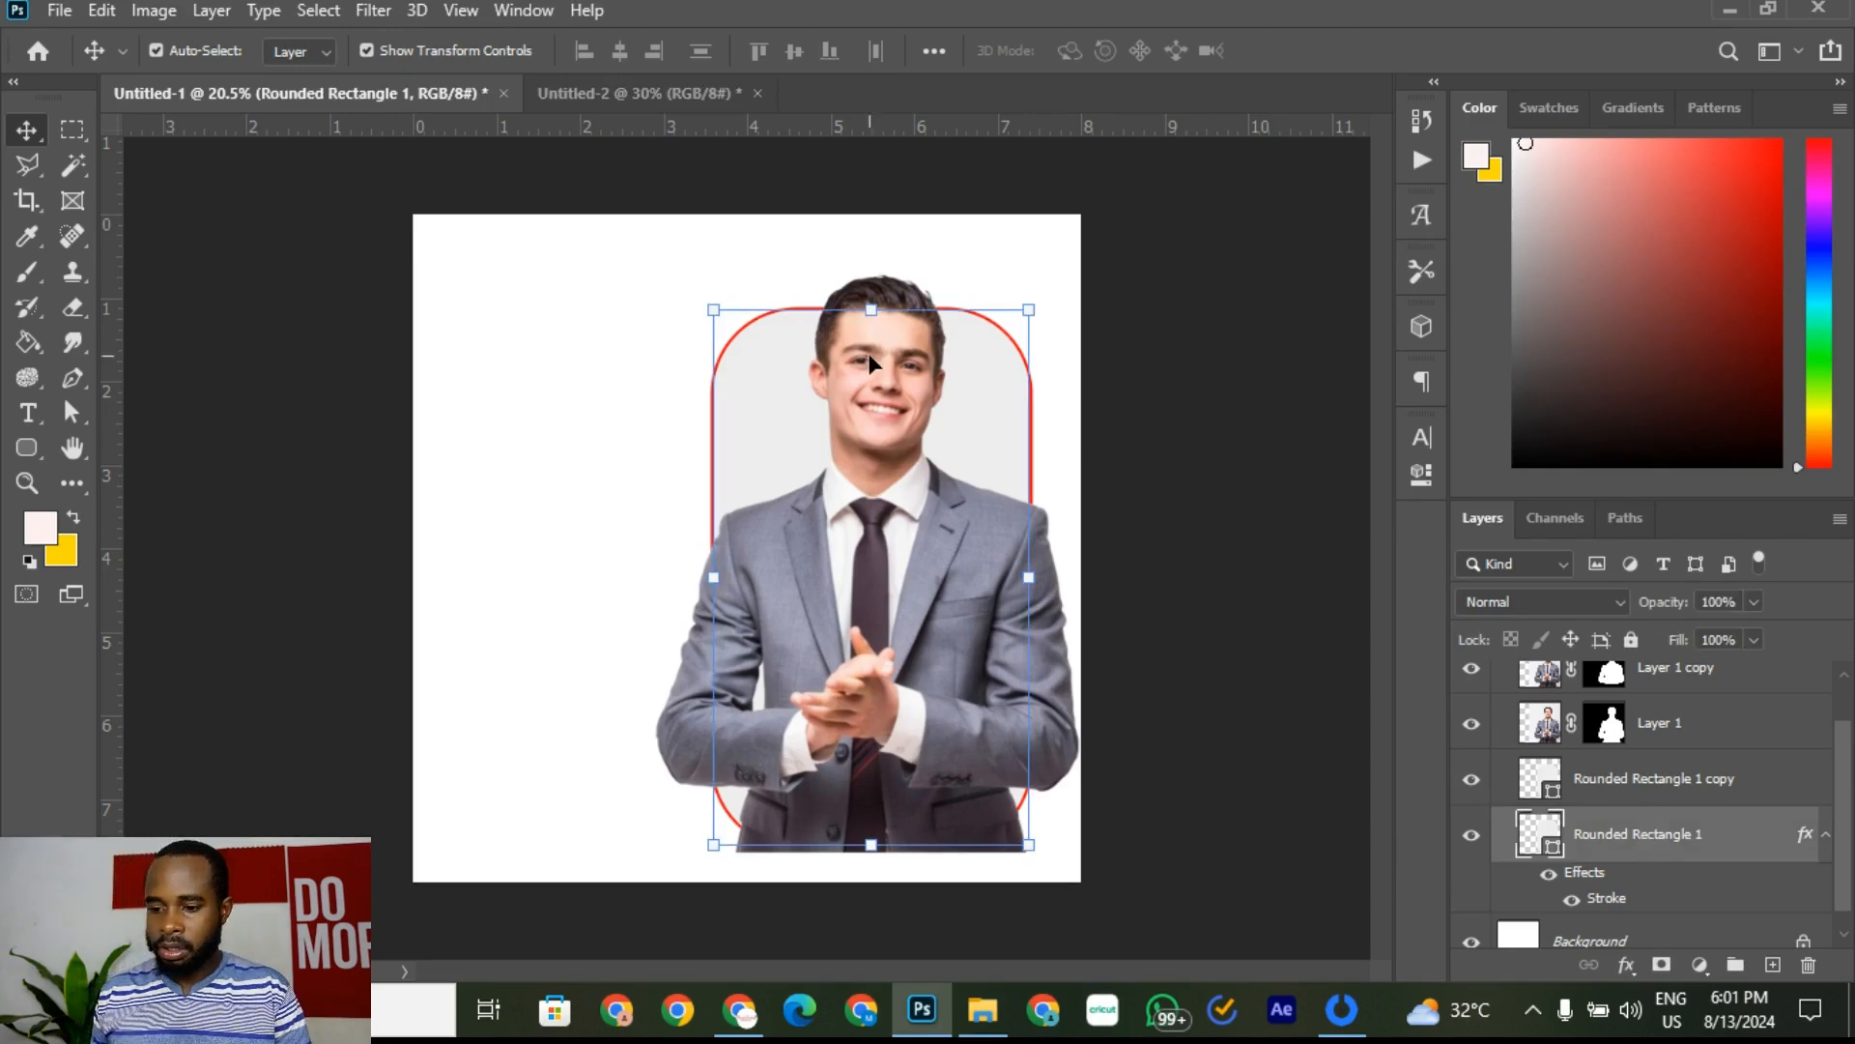
left_click(566, 103)
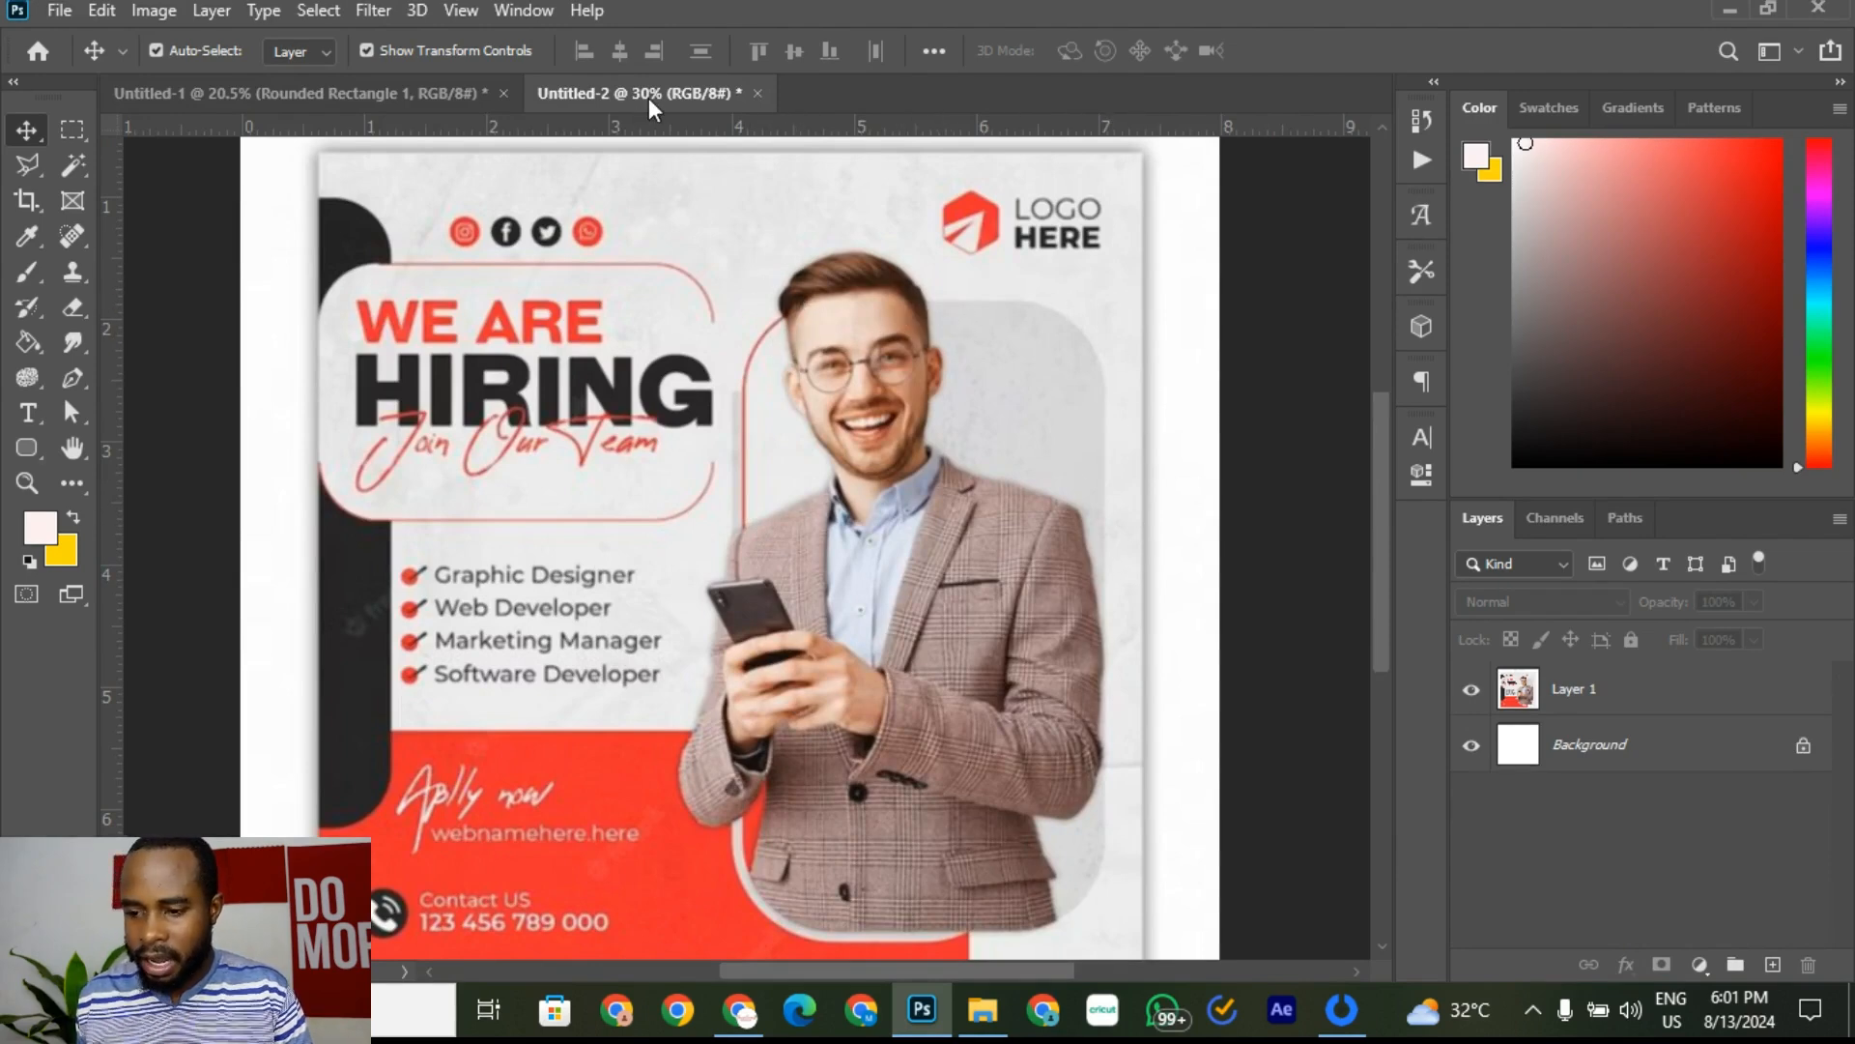
left_click(416, 92)
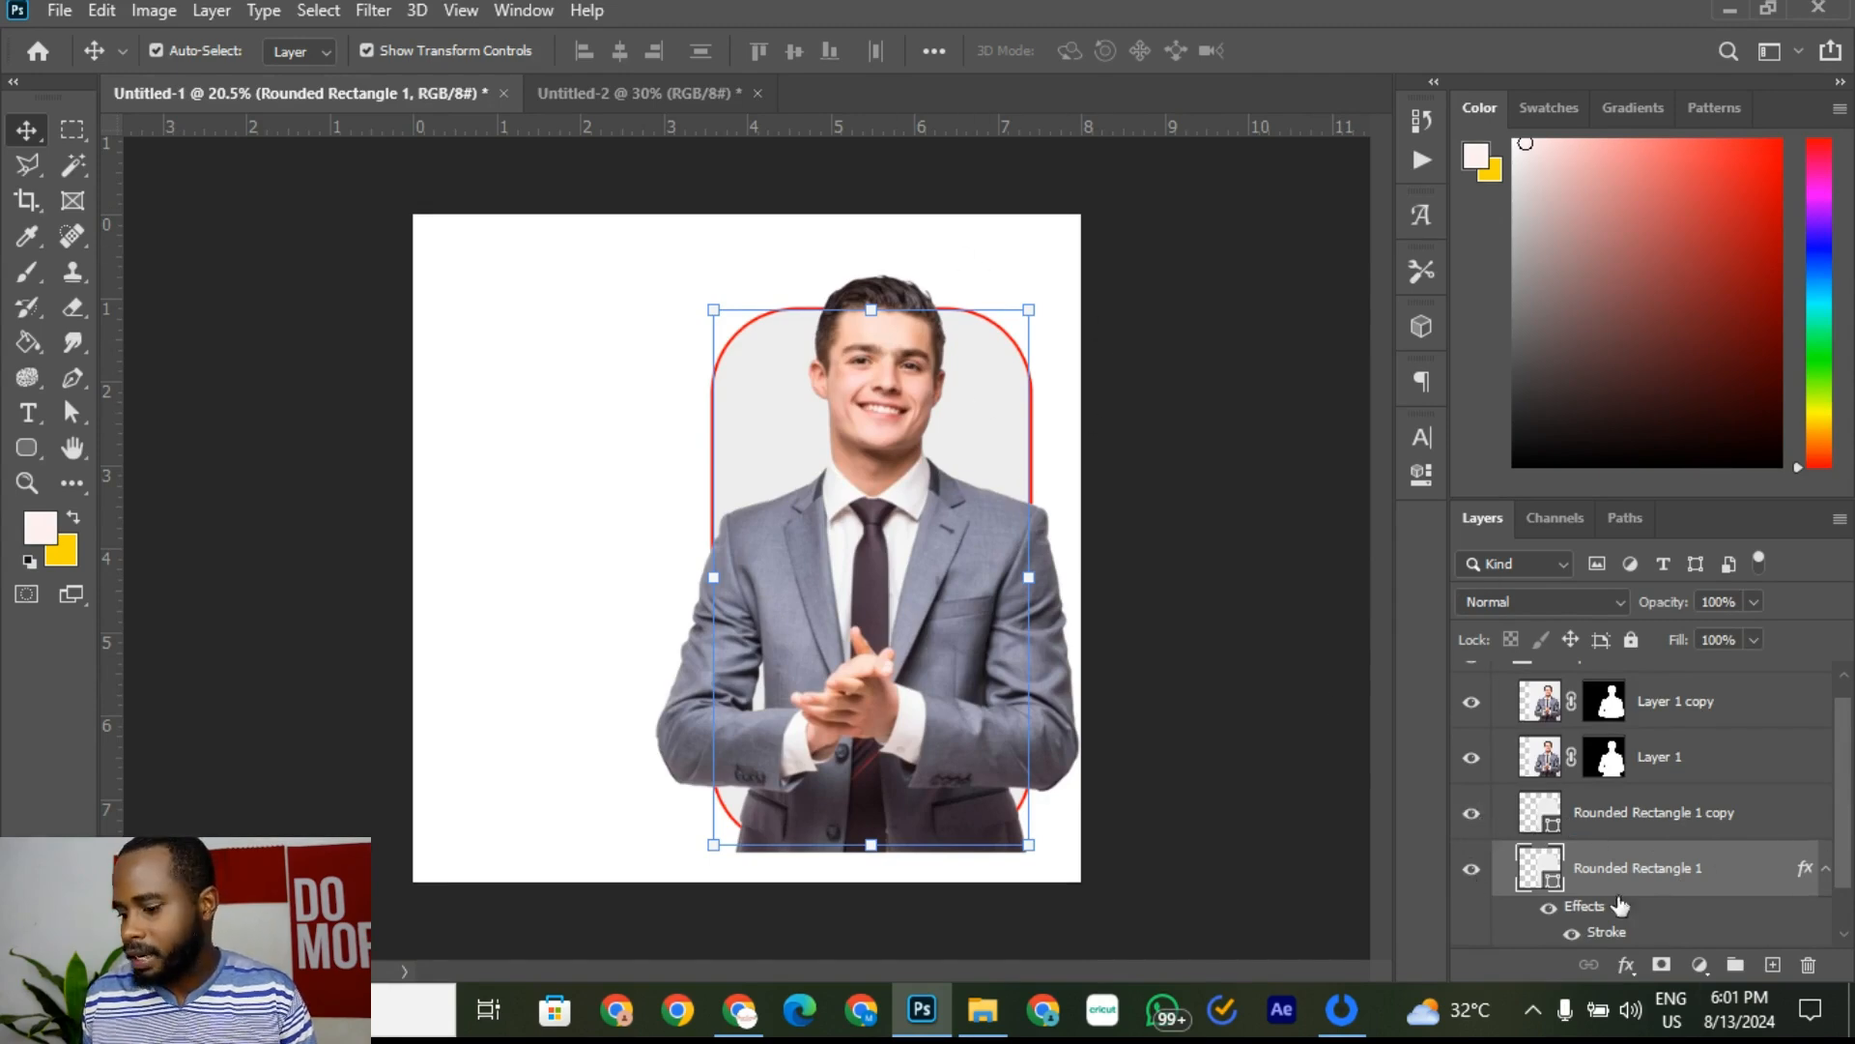
Step: Add a layer mask to Rounded Rectangle 1 and paint out the right and lower outline
left_click(1664, 965)
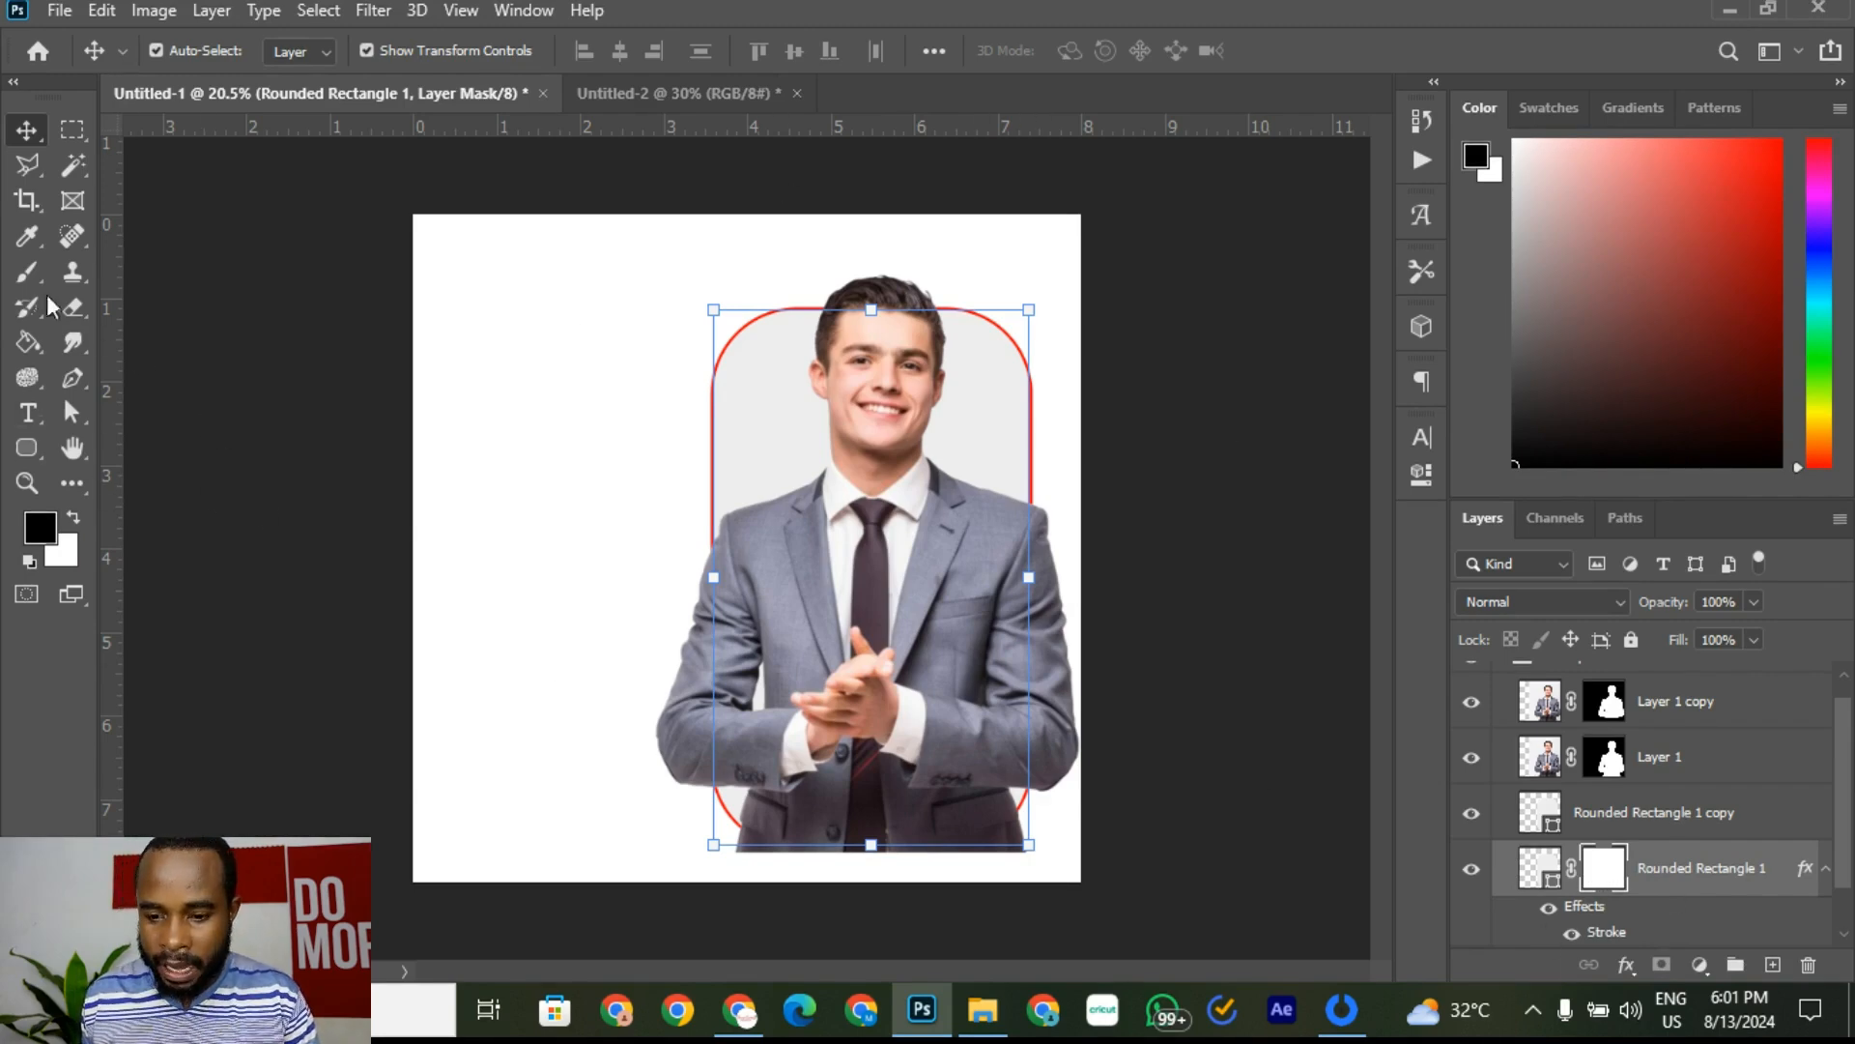
left_click(27, 271)
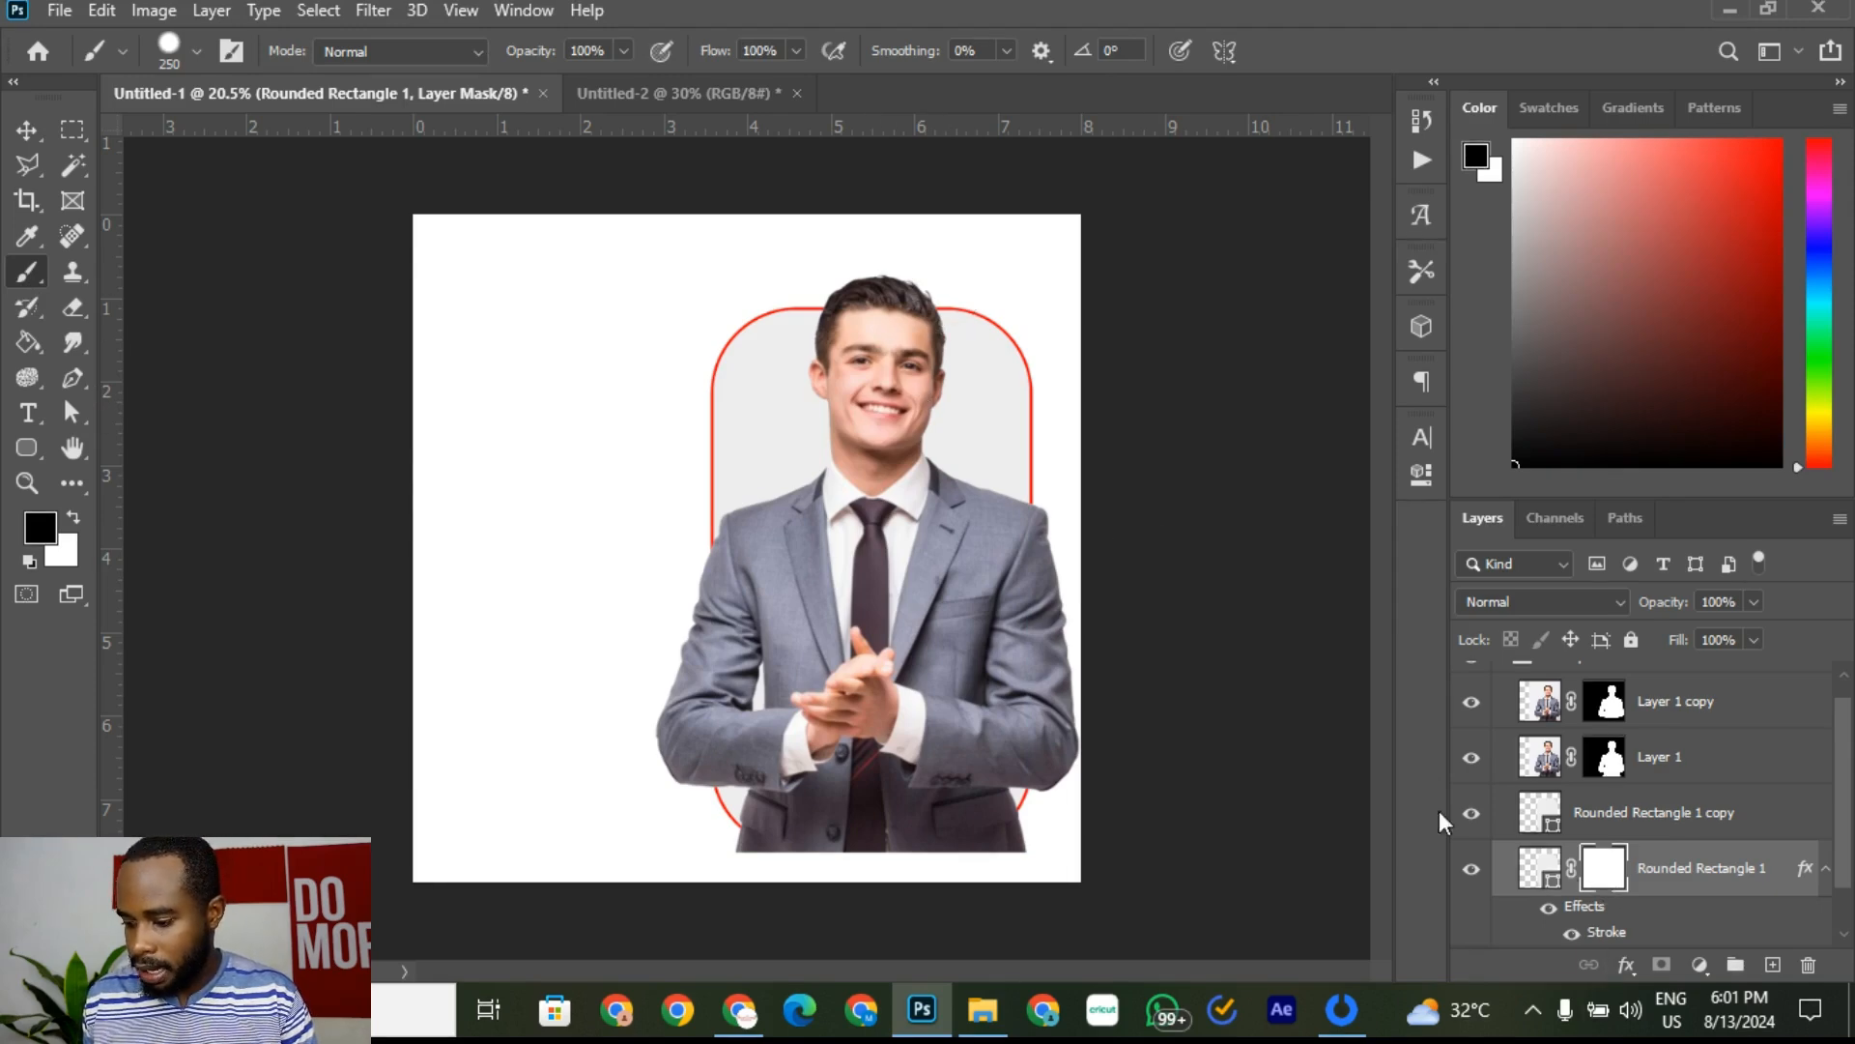
mouse_move(933, 315)
left_mouse_down()
mouse_move(995, 332)
mouse_move(1025, 434)
mouse_move(1034, 705)
mouse_move(1020, 781)
mouse_move(911, 787)
left_mouse_up()
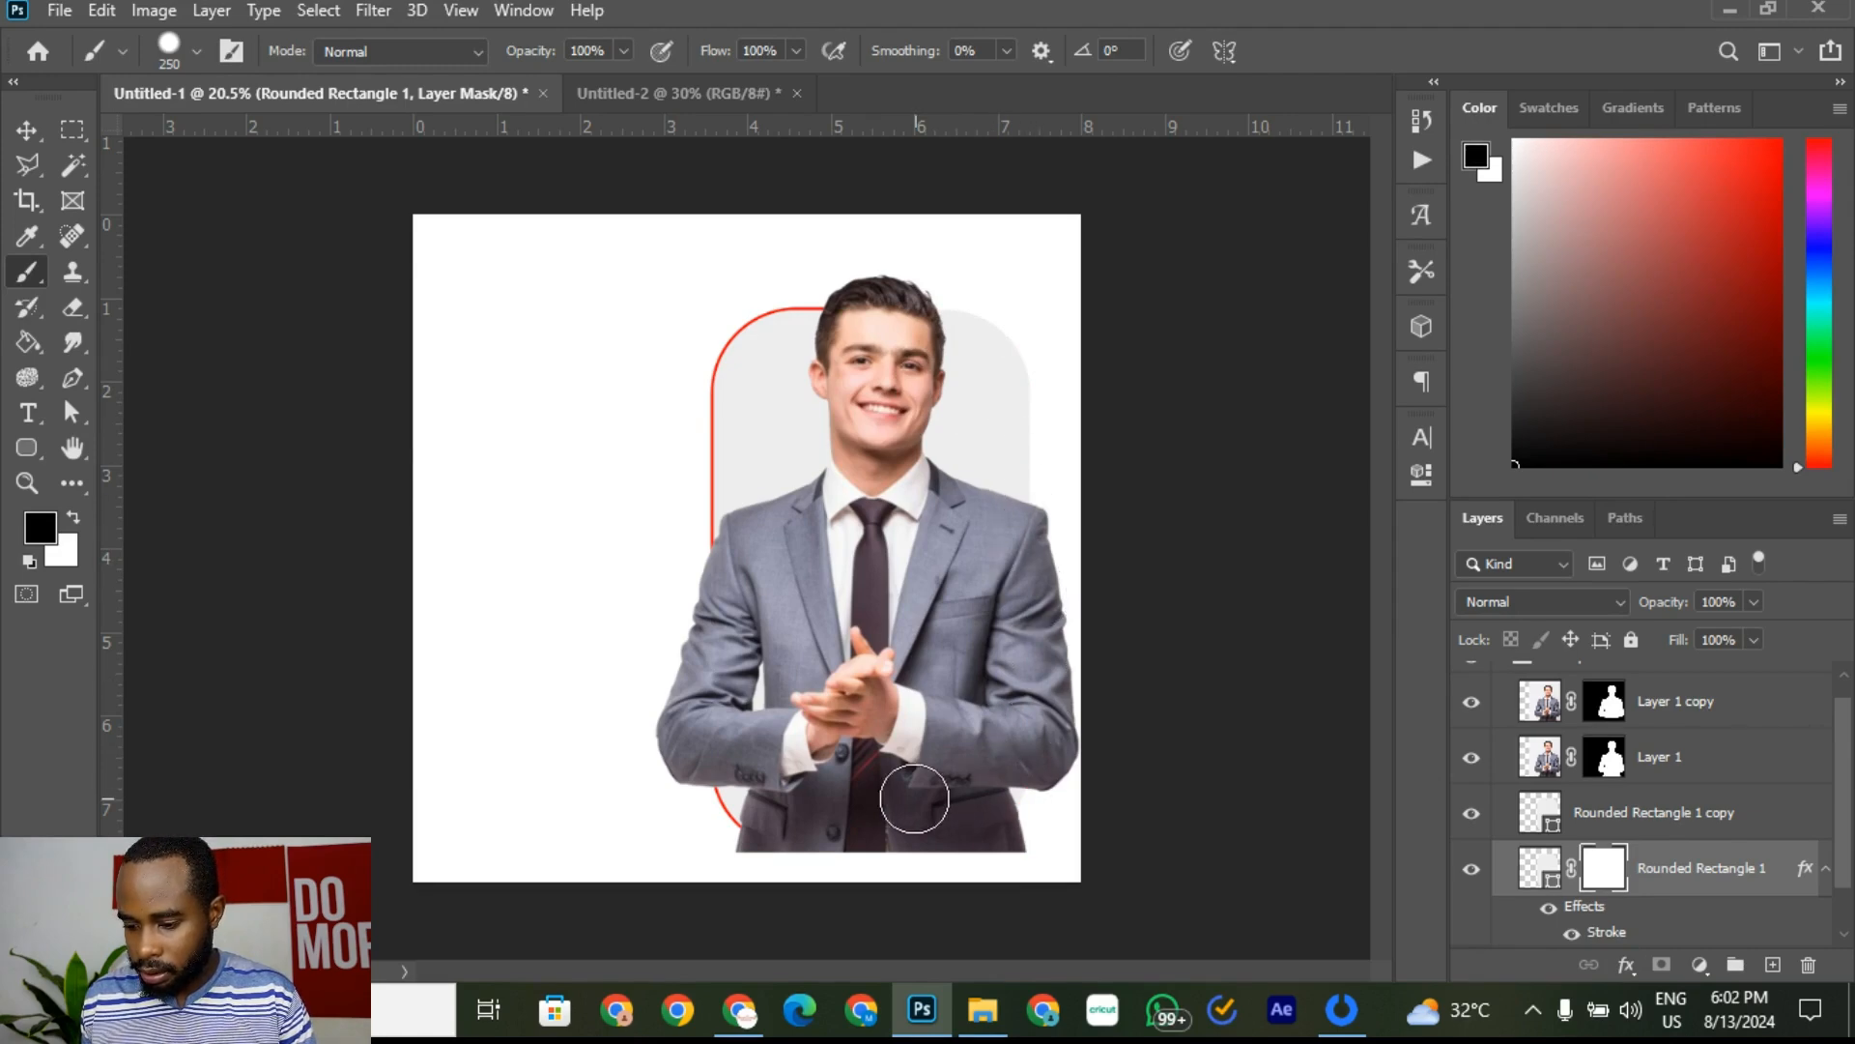
Step: Check the reference flyer, then switch to the Move tool and deselect layers
left_click(599, 95)
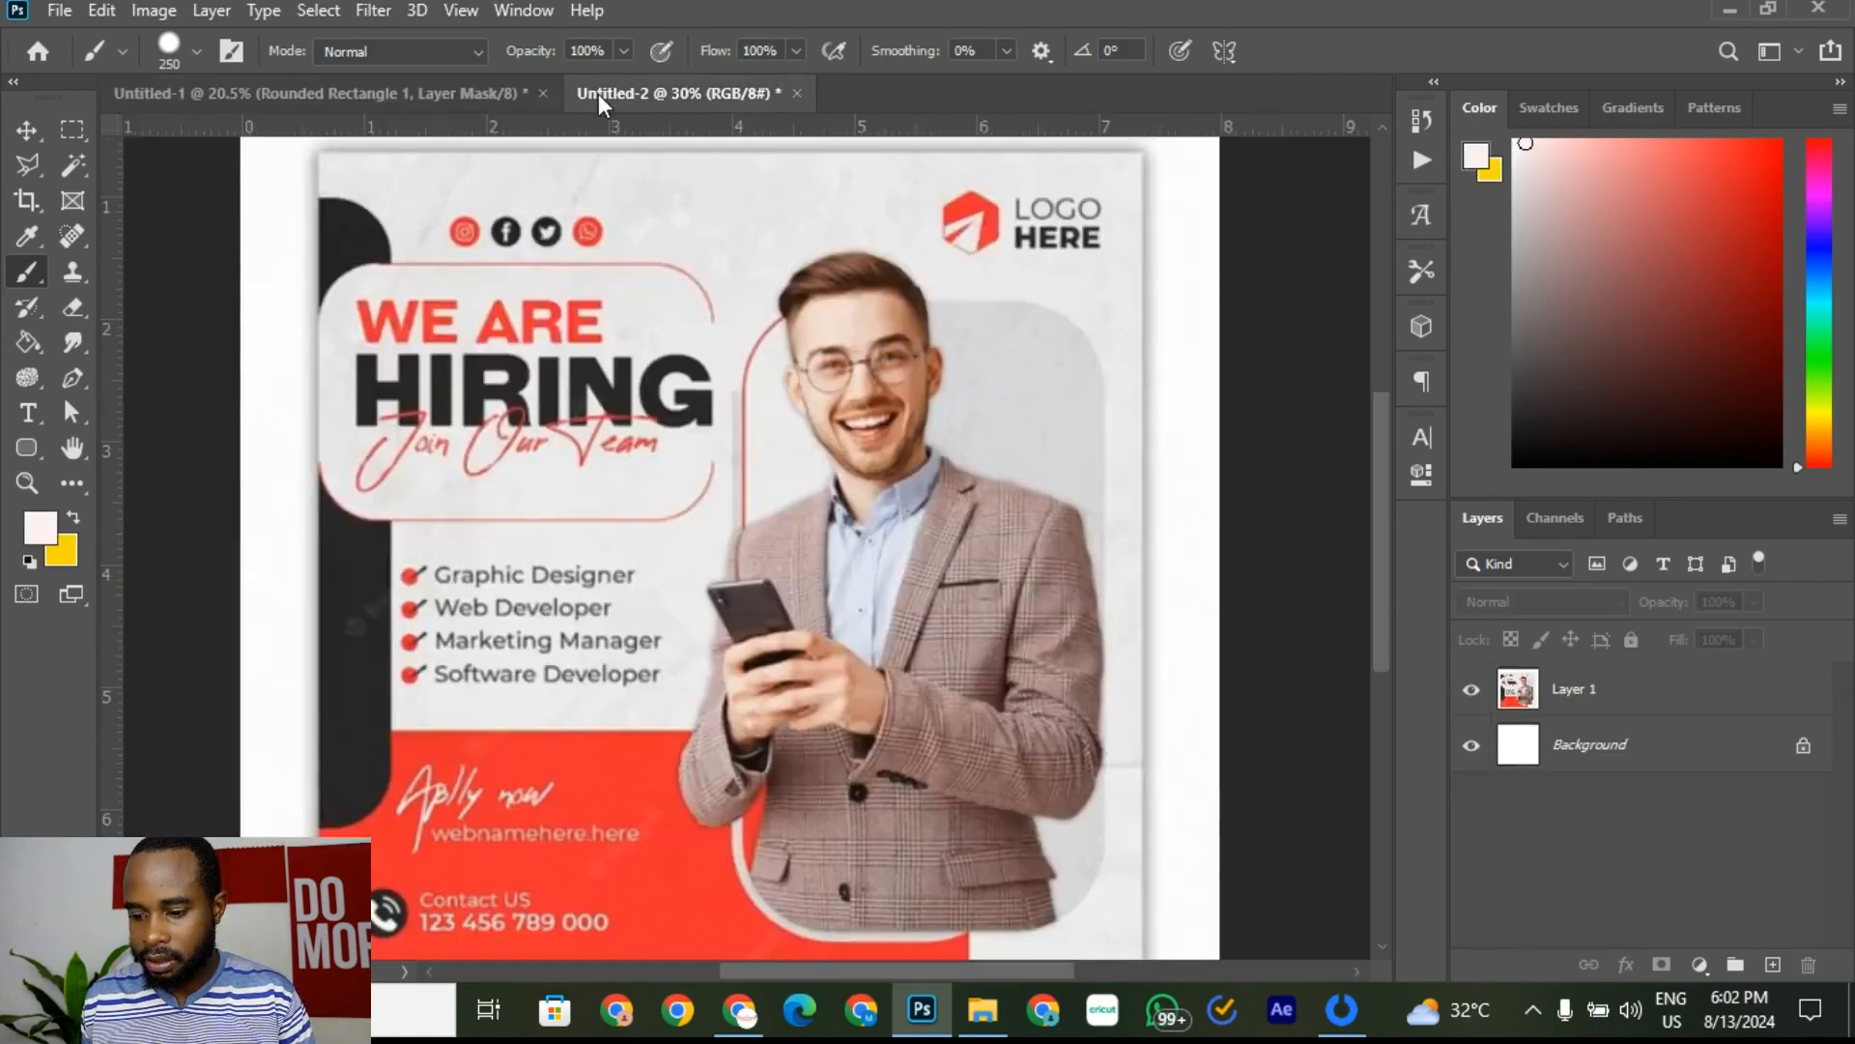
left_click(421, 96)
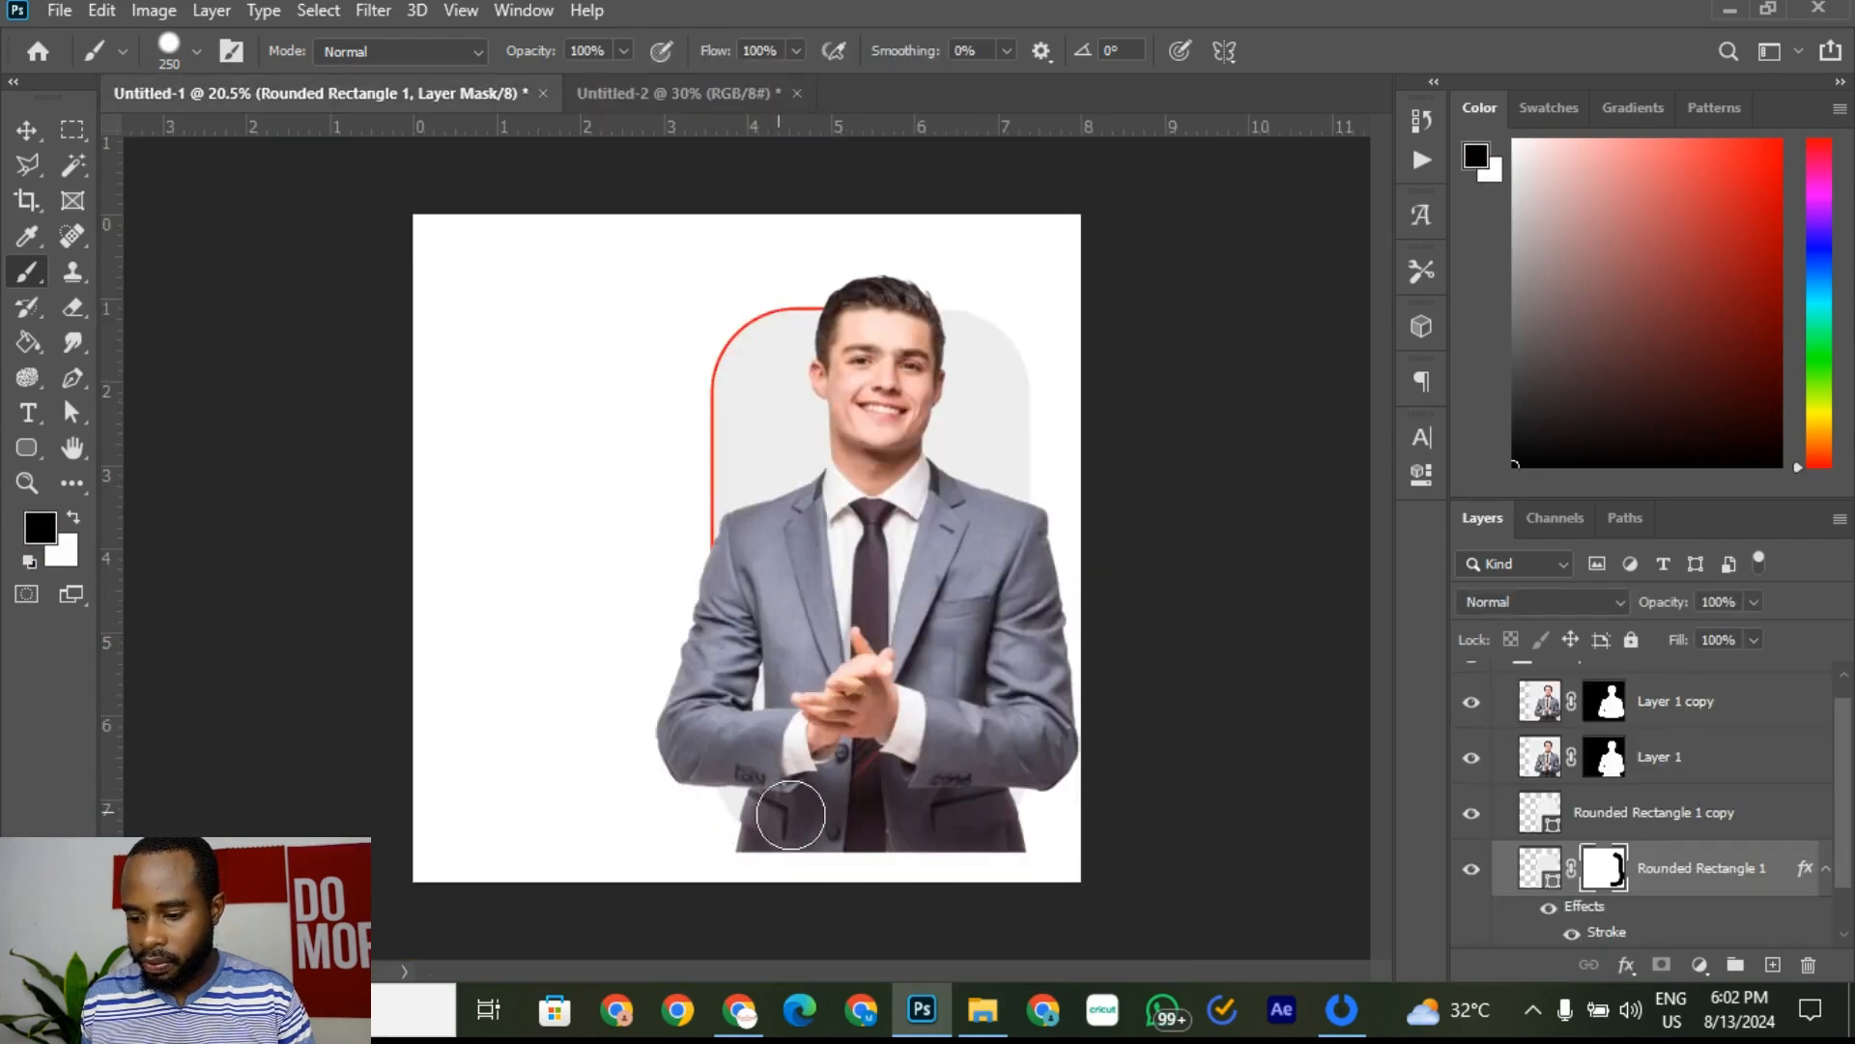
left_click(27, 134)
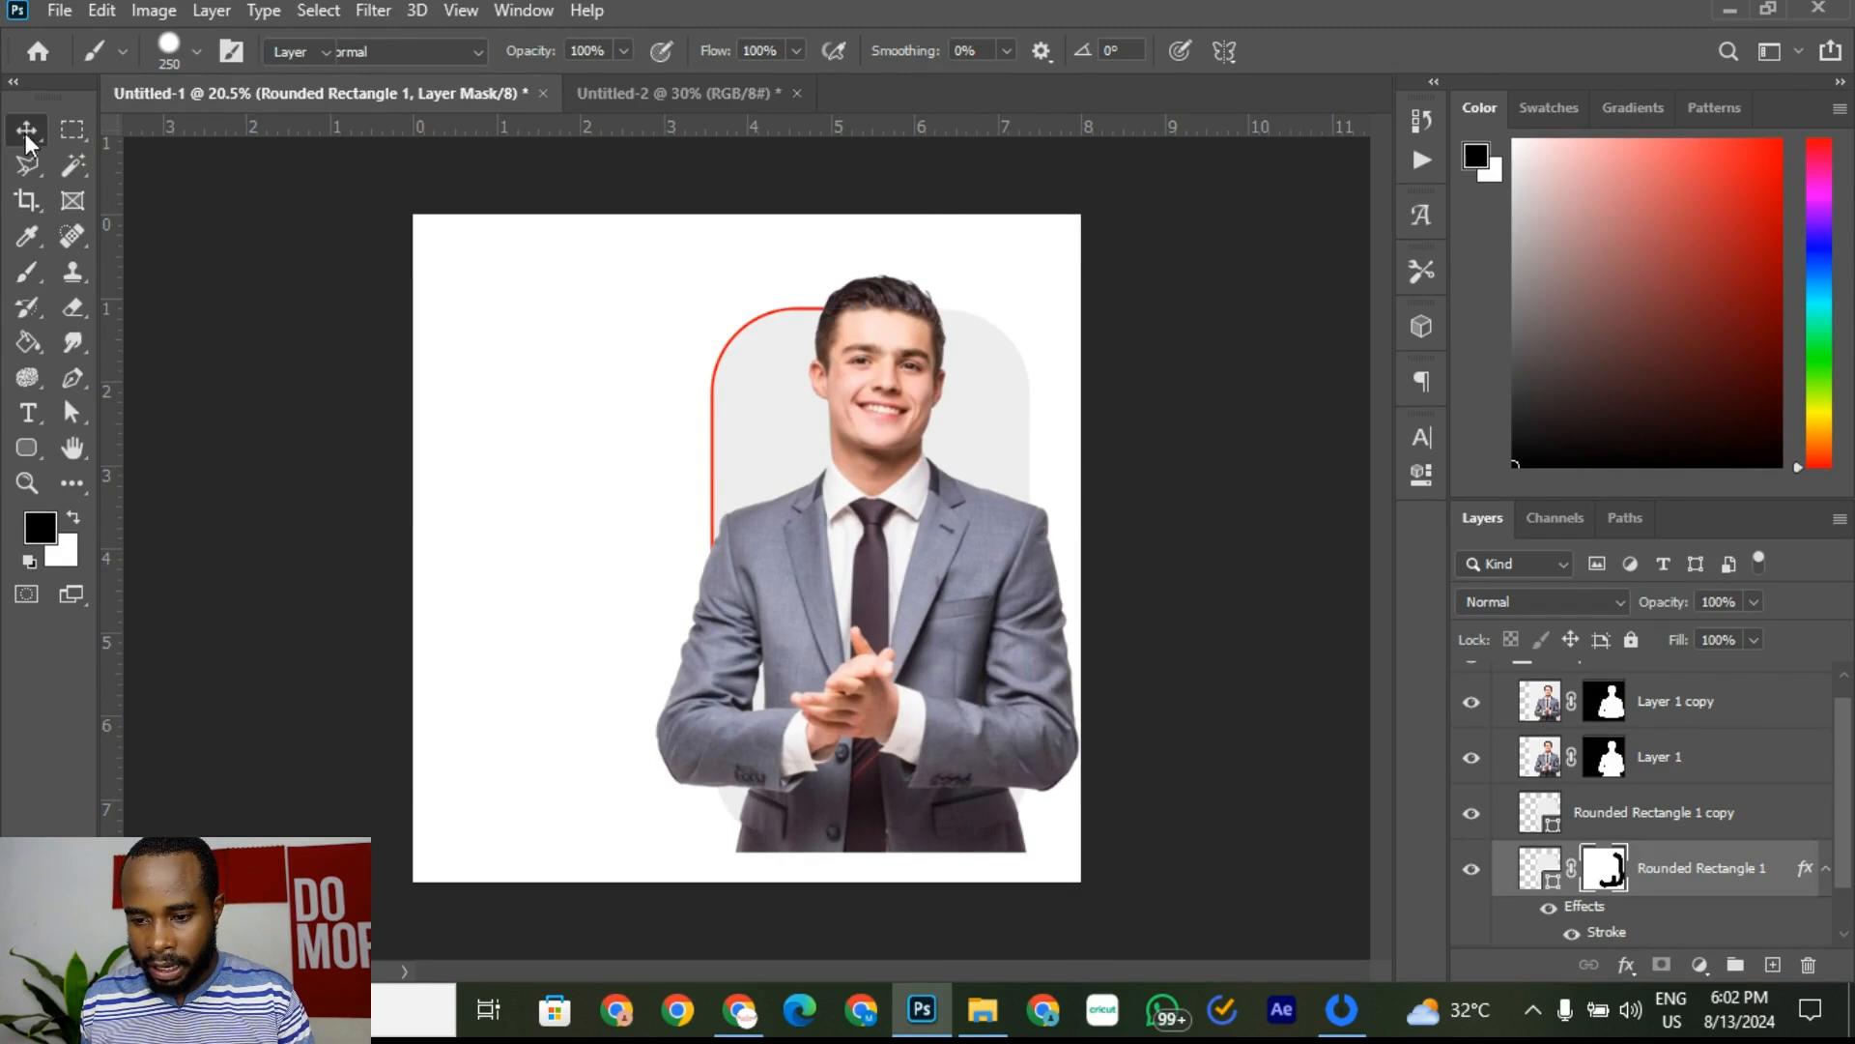
left_click(1131, 277)
scroll(733, 413, "down", 3)
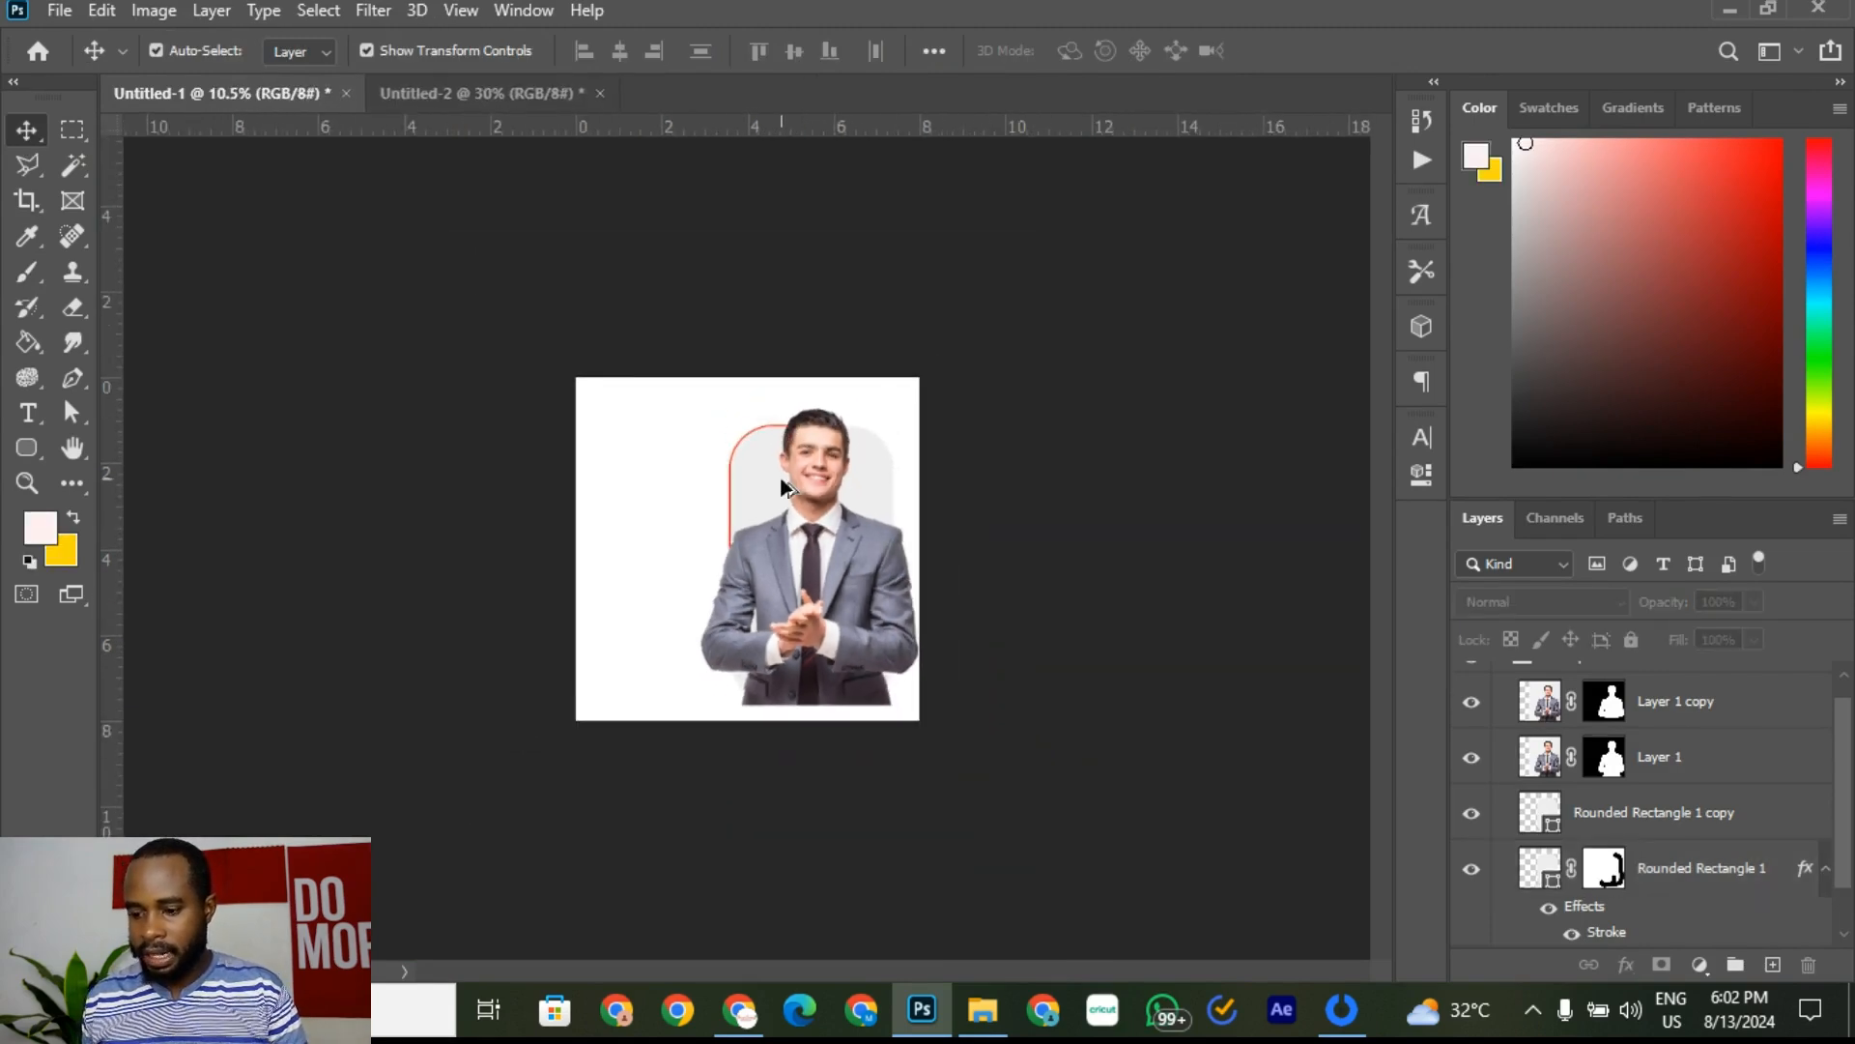
Step: Select Rounded Rectangle 1 copy, choose the Rounded Rectangle Tool, and view the Untitled-2 reference
scroll(783, 486, "up", 2)
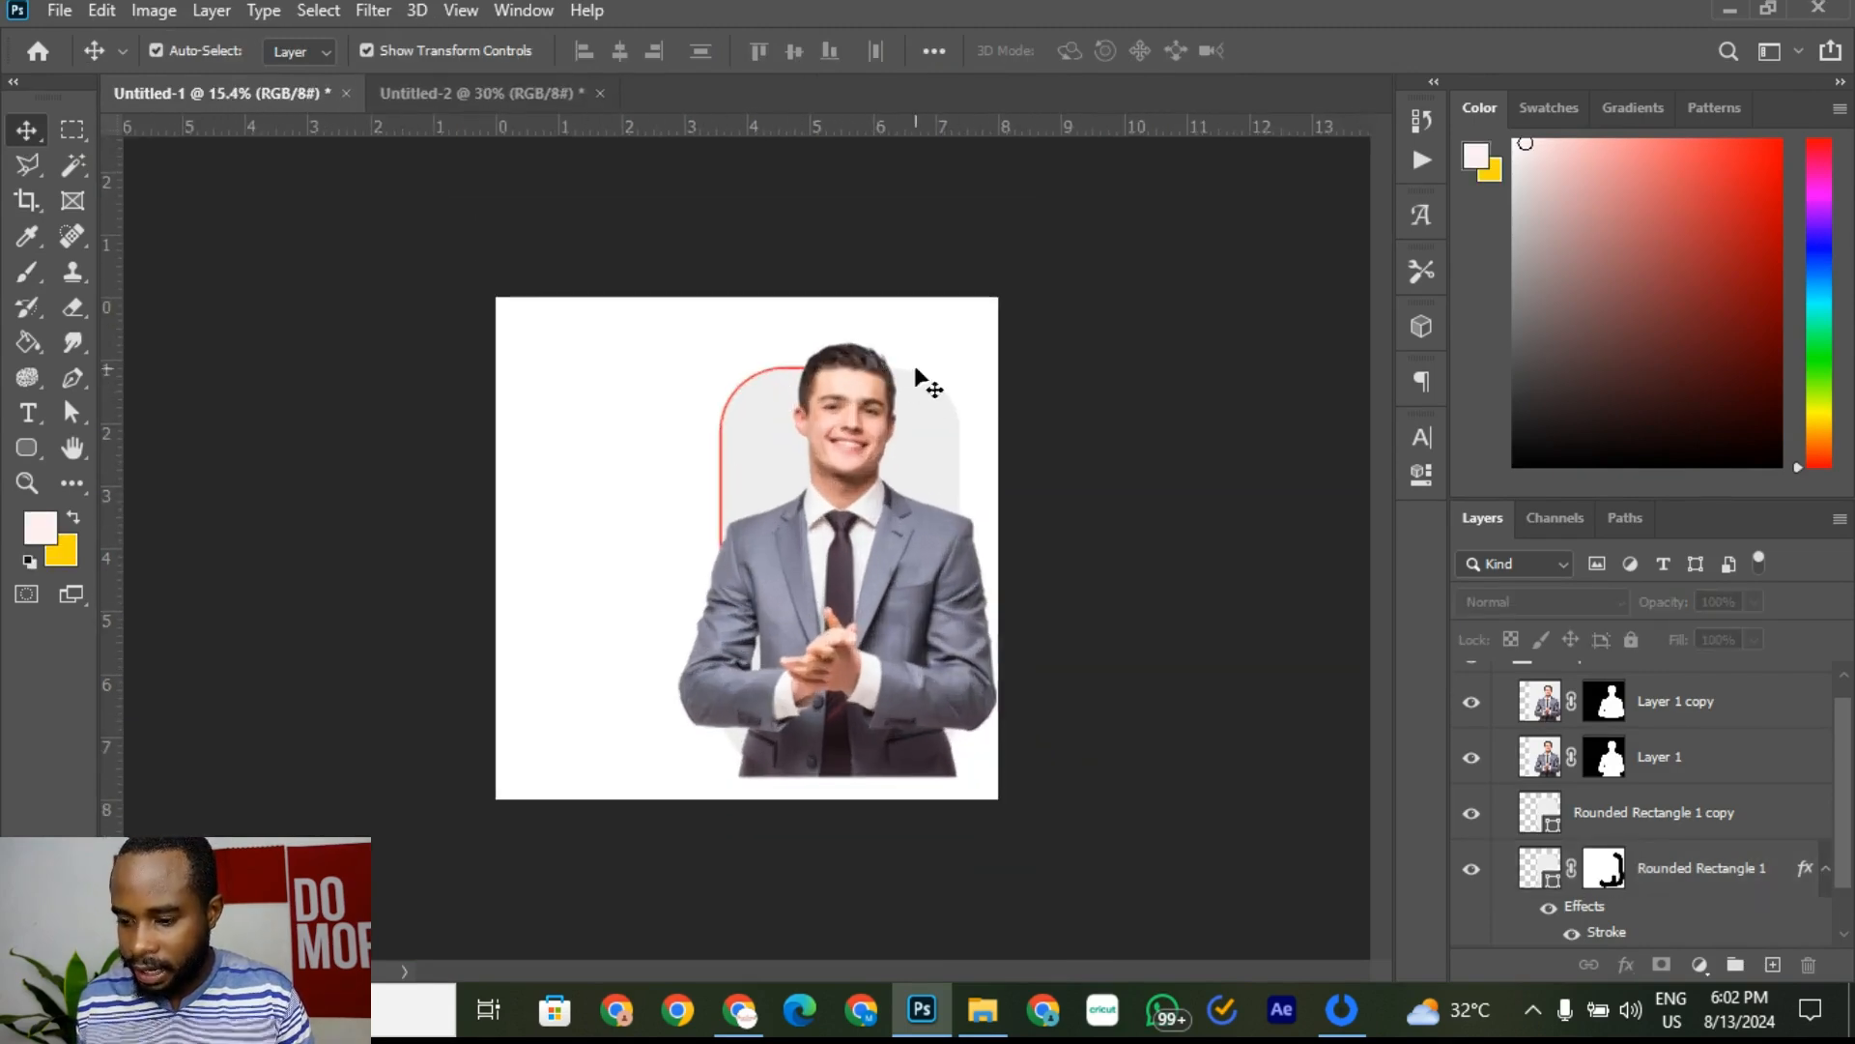
left_click(468, 93)
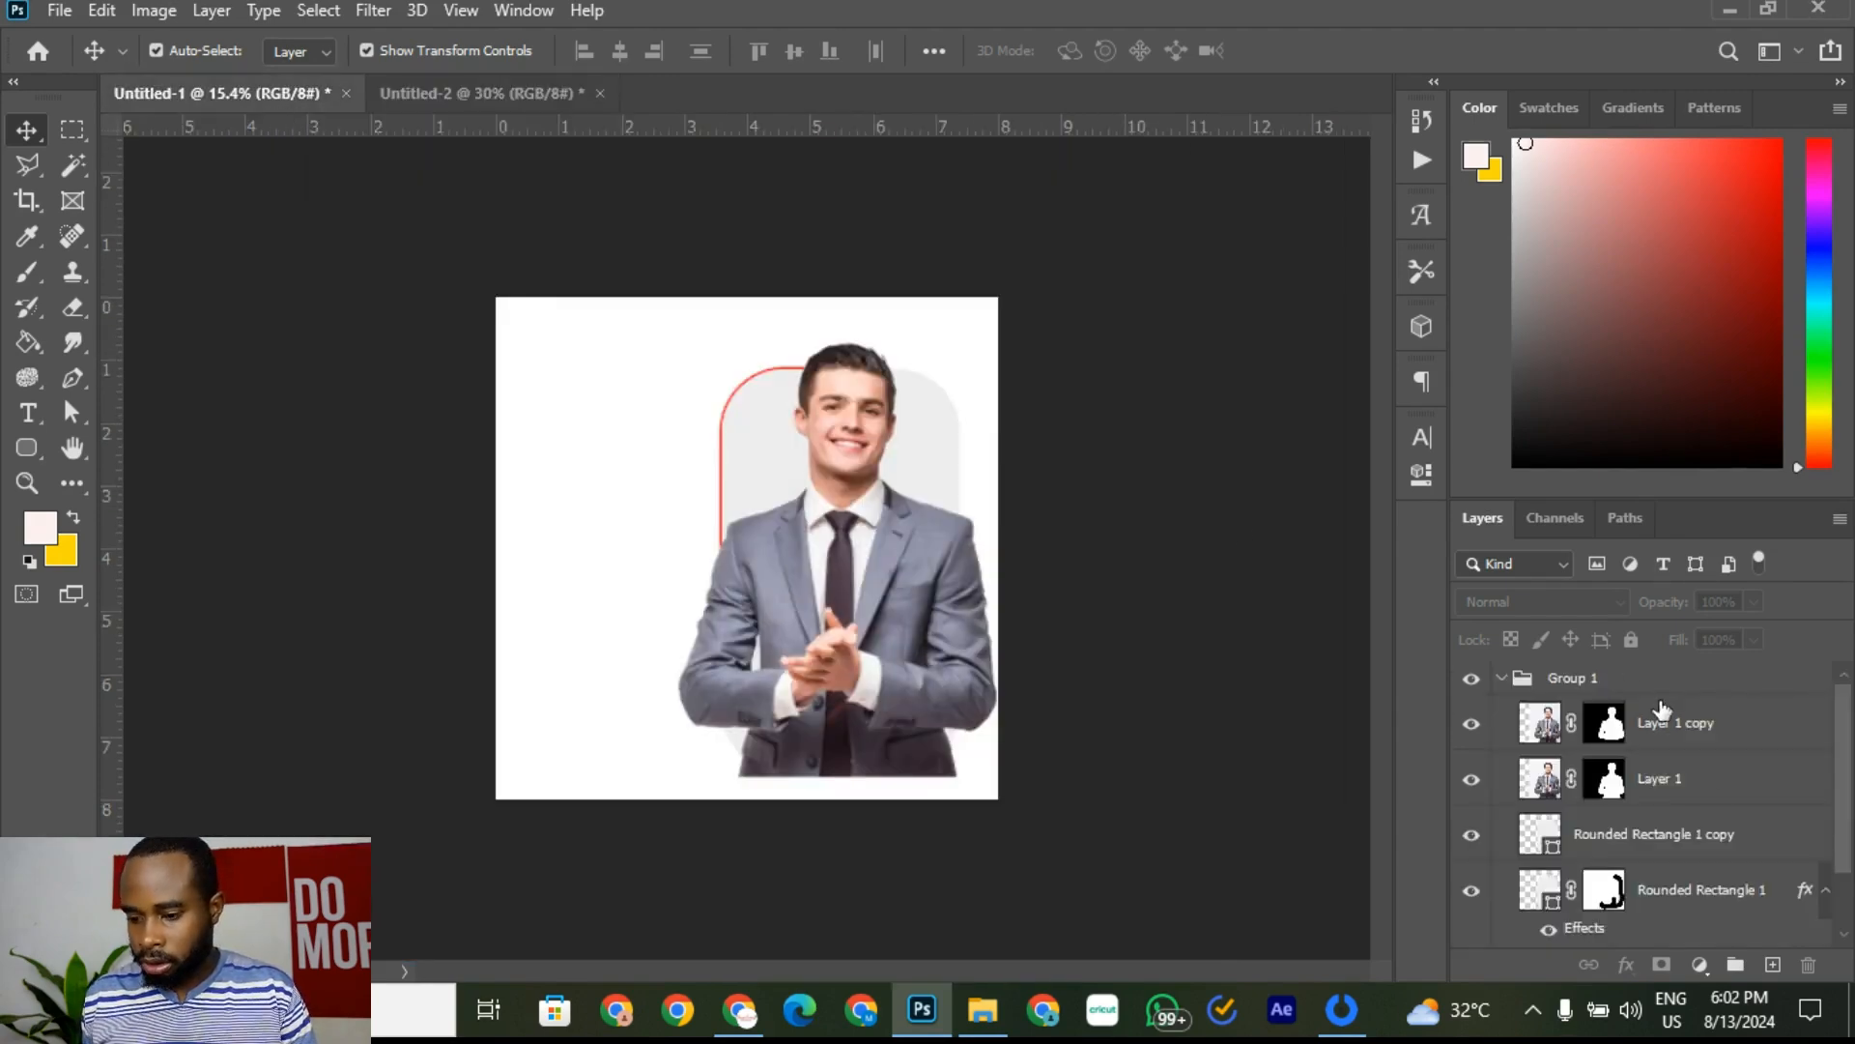
left_click(1686, 890)
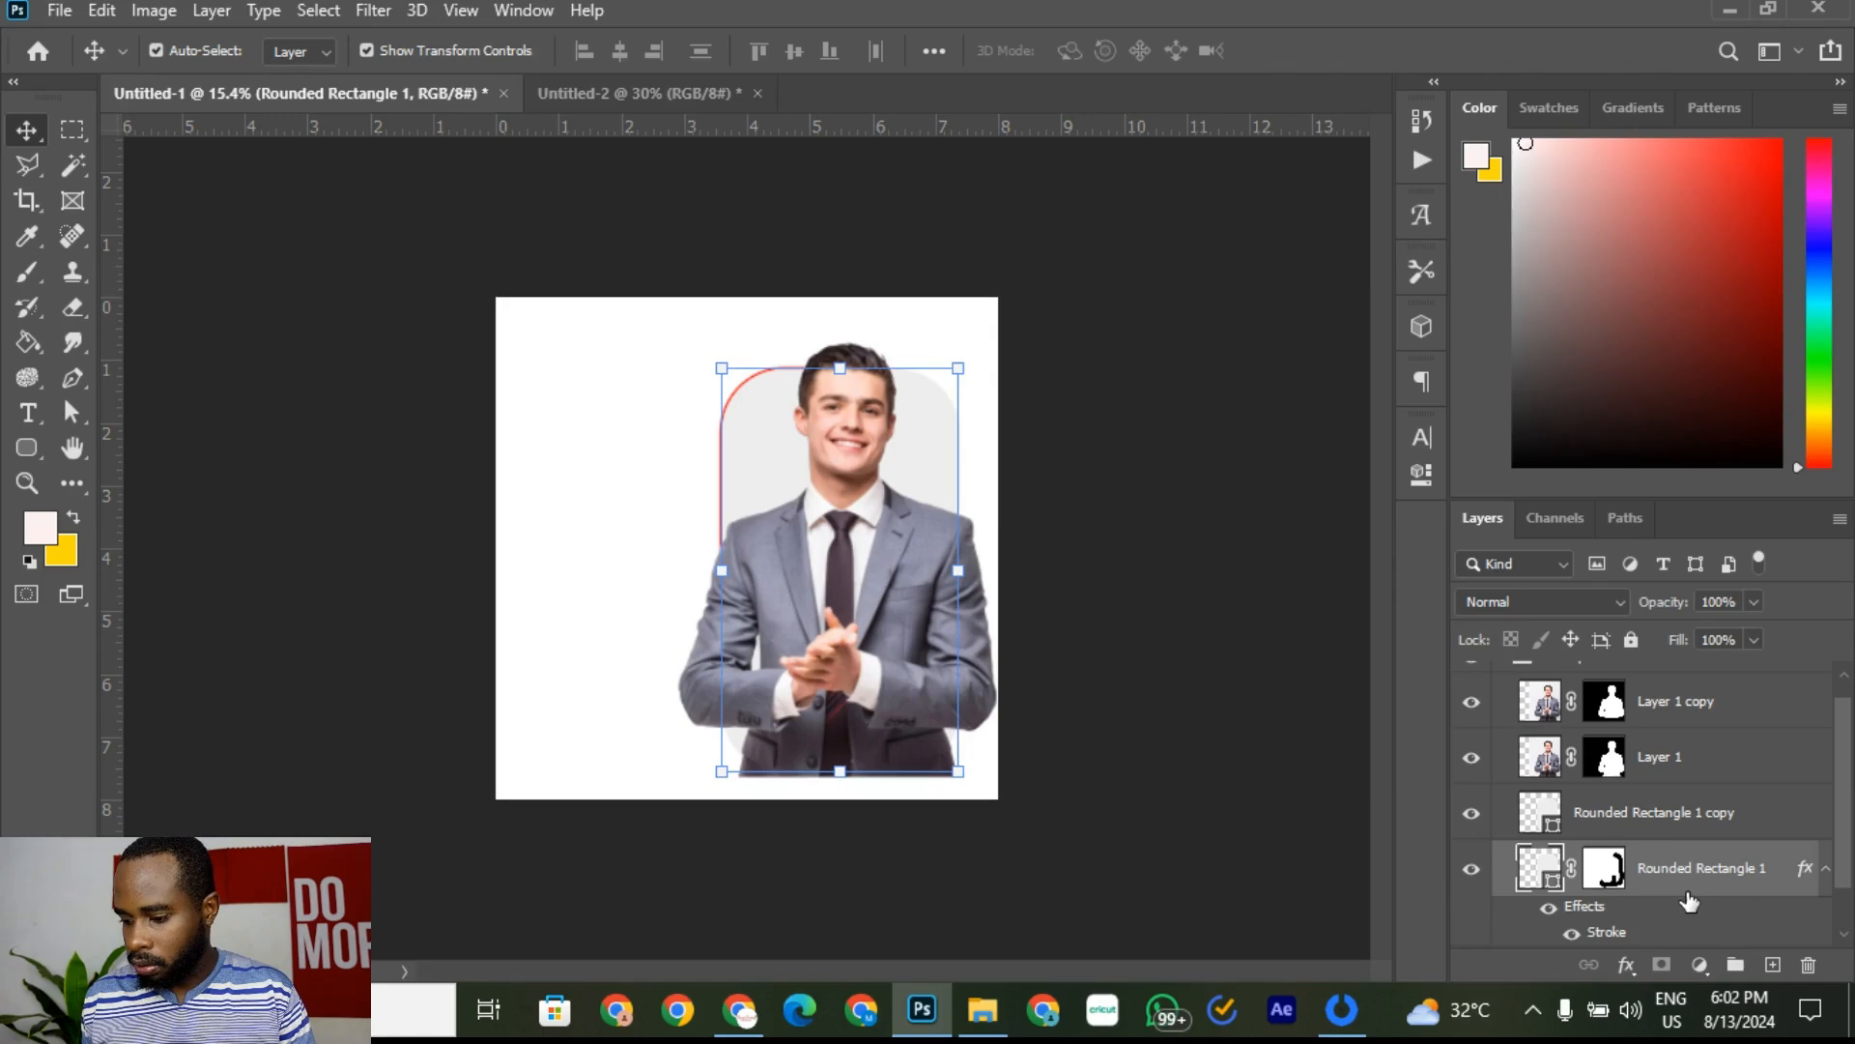
left_click(1719, 830)
left_click(33, 454)
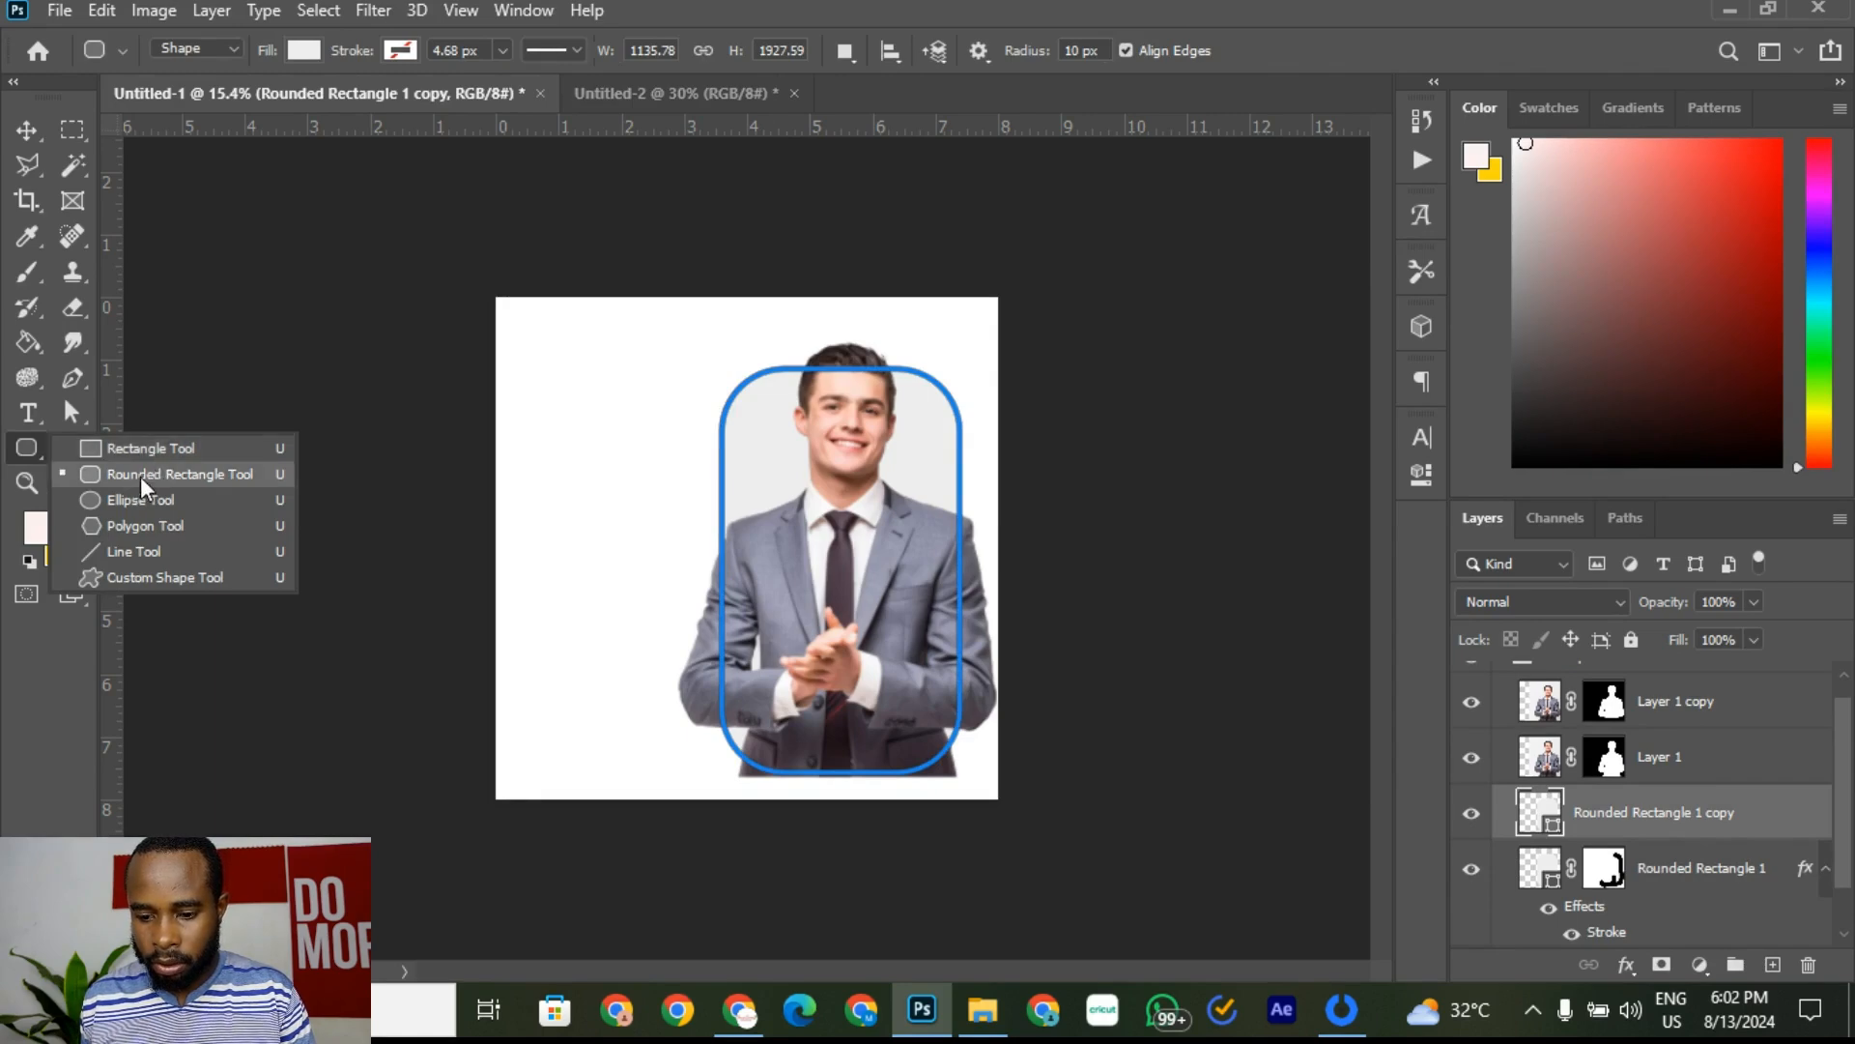
left_click(141, 478)
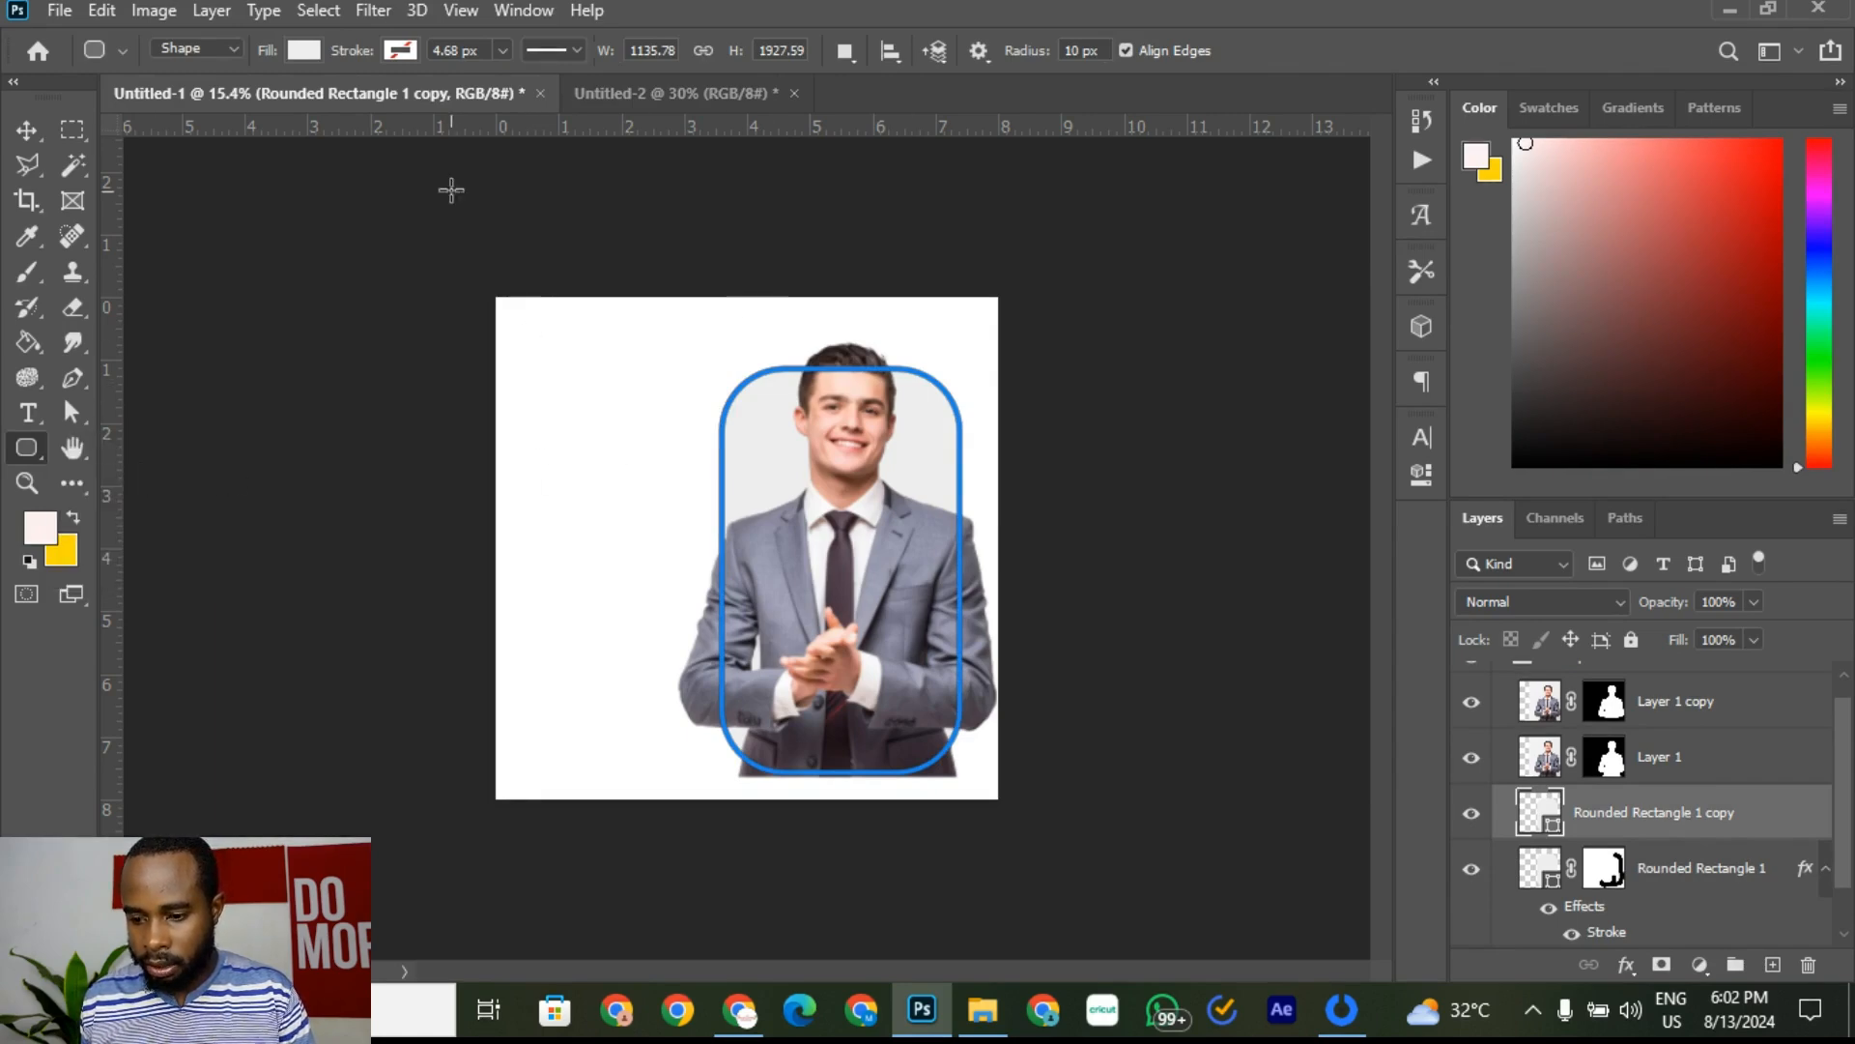
left_click(630, 99)
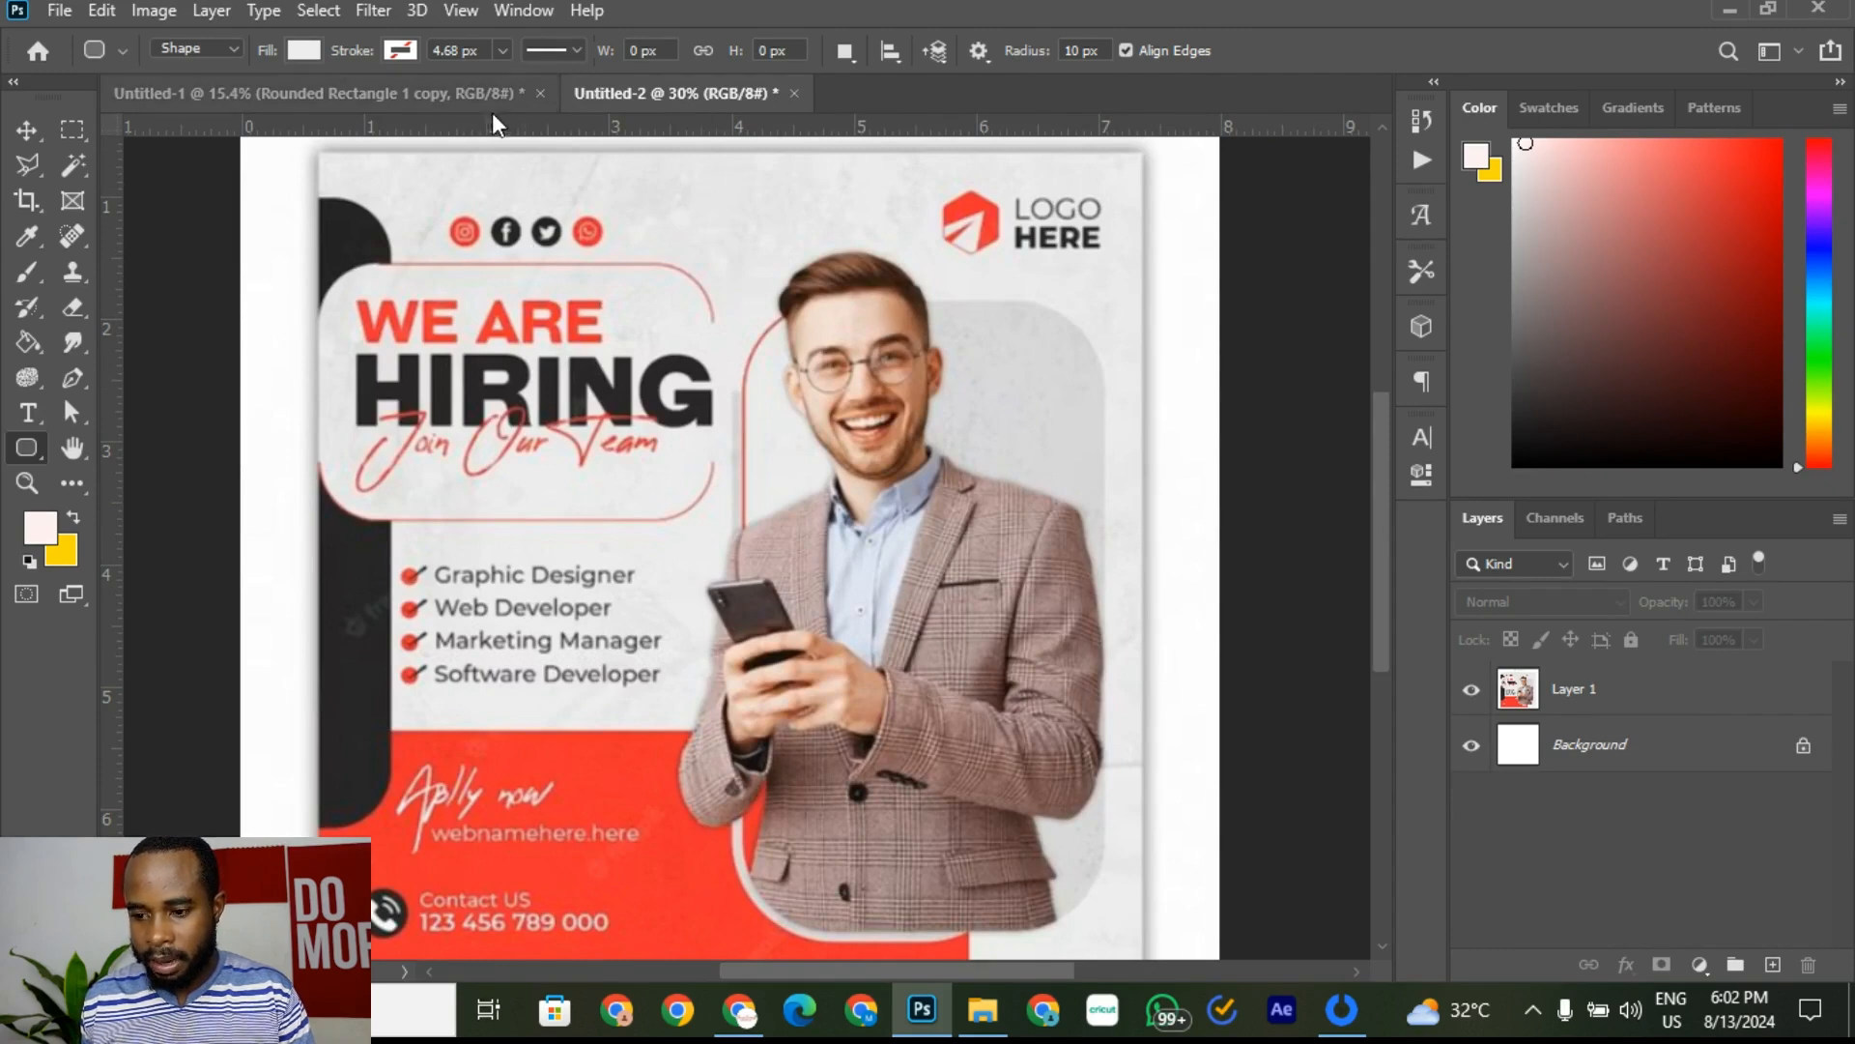
Step: Fit the canvas in the window and add a top horizontal guide and a vertical guide at 3.4 in
left_click(418, 92)
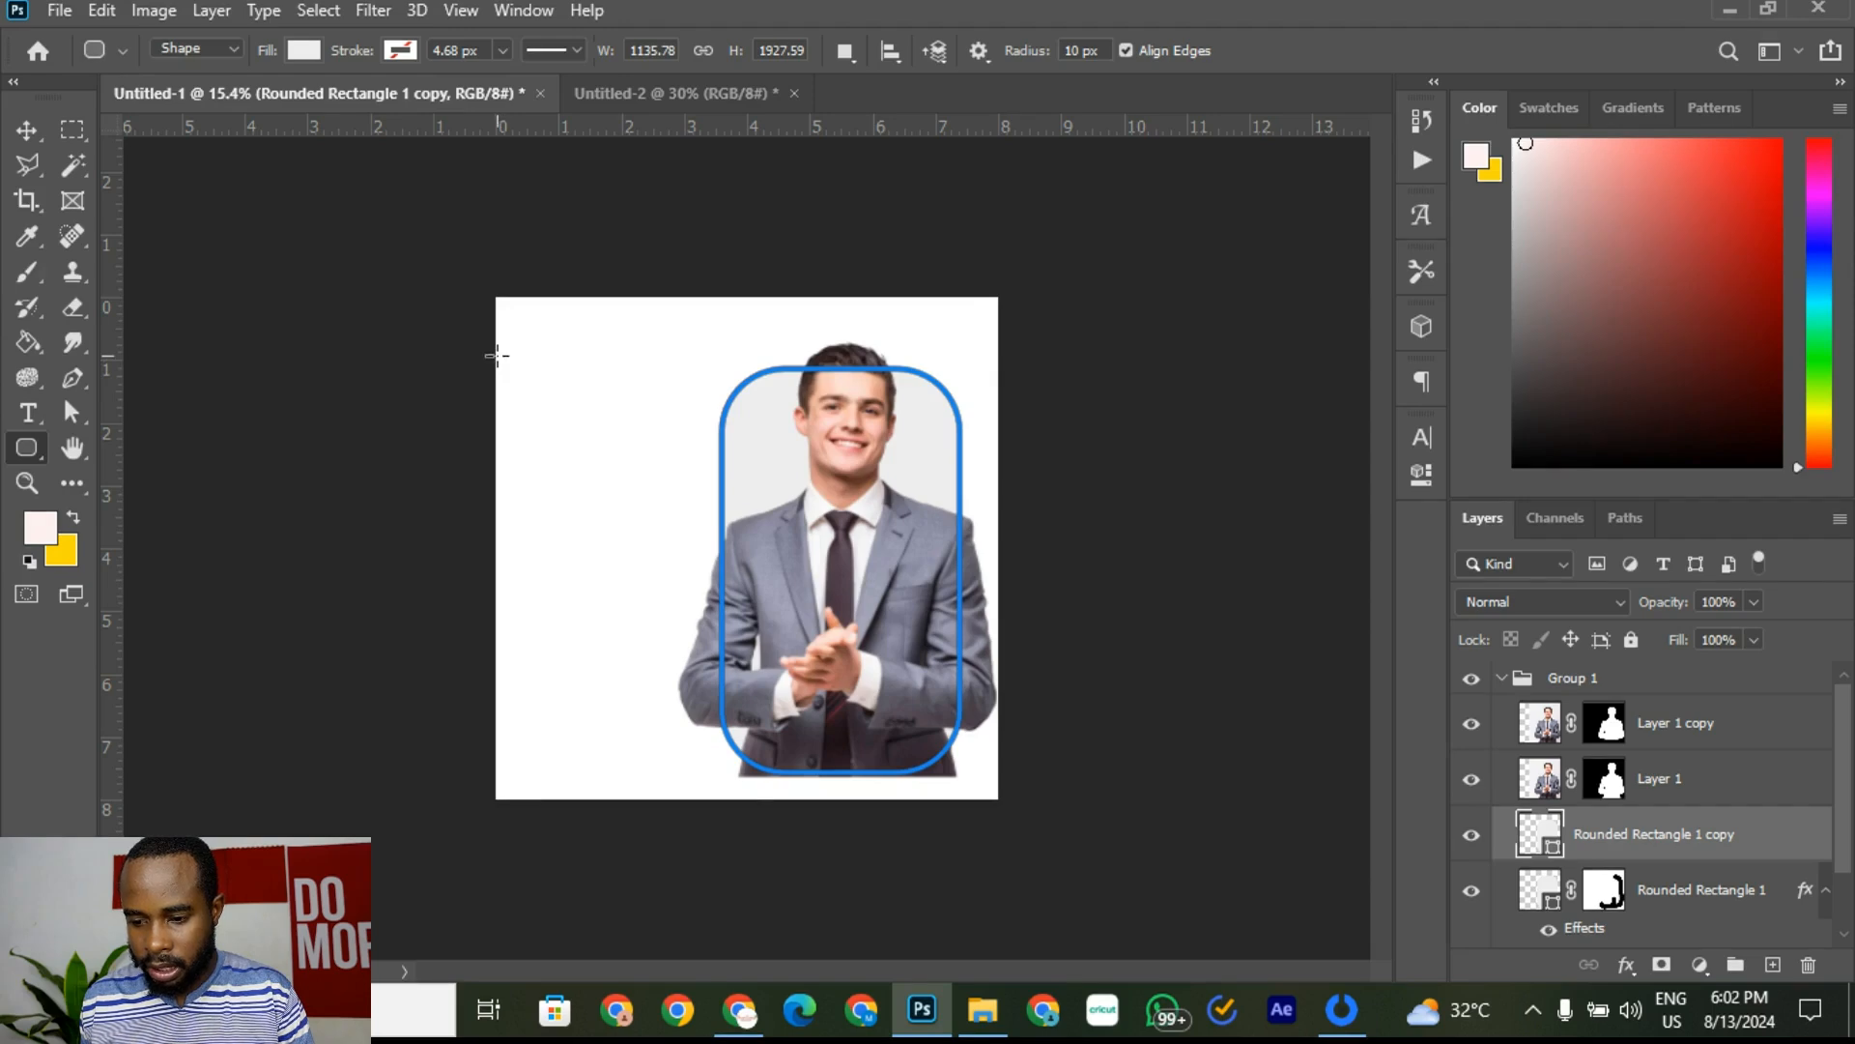
key("ctrl+0")
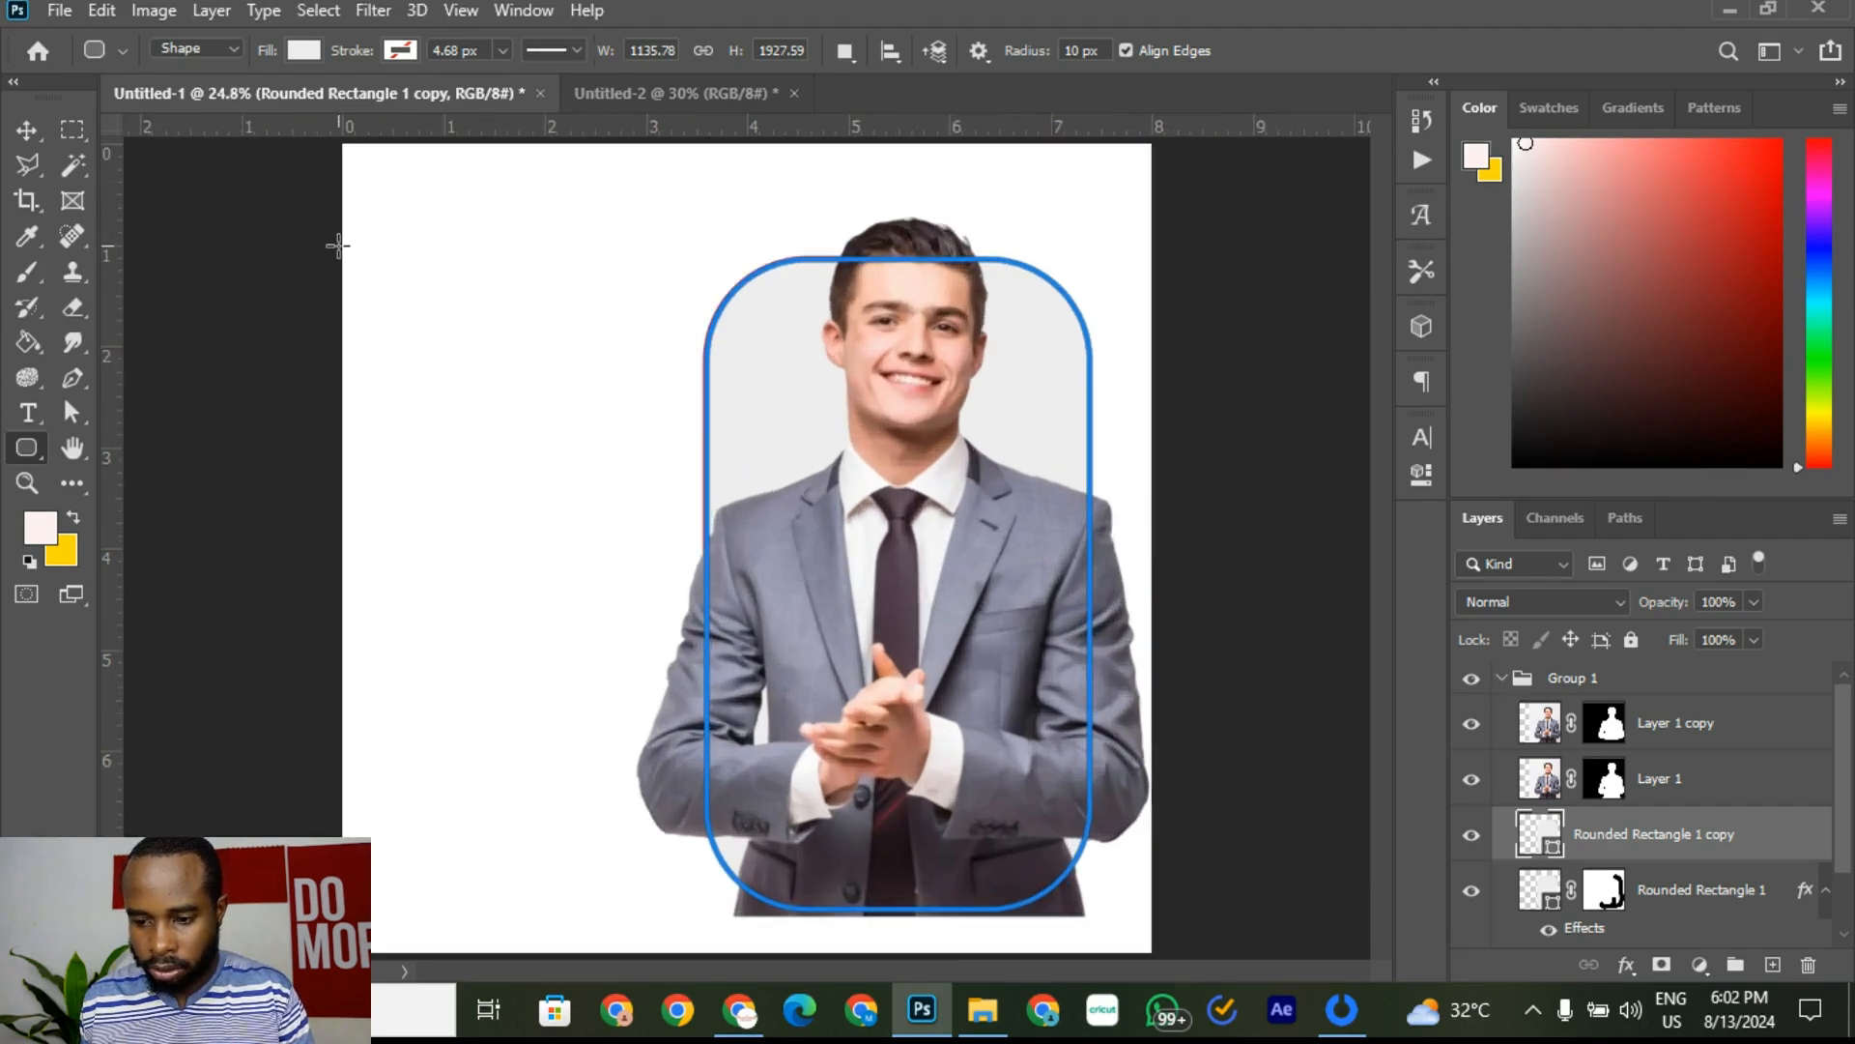
left_click_drag(593, 124, 599, 222)
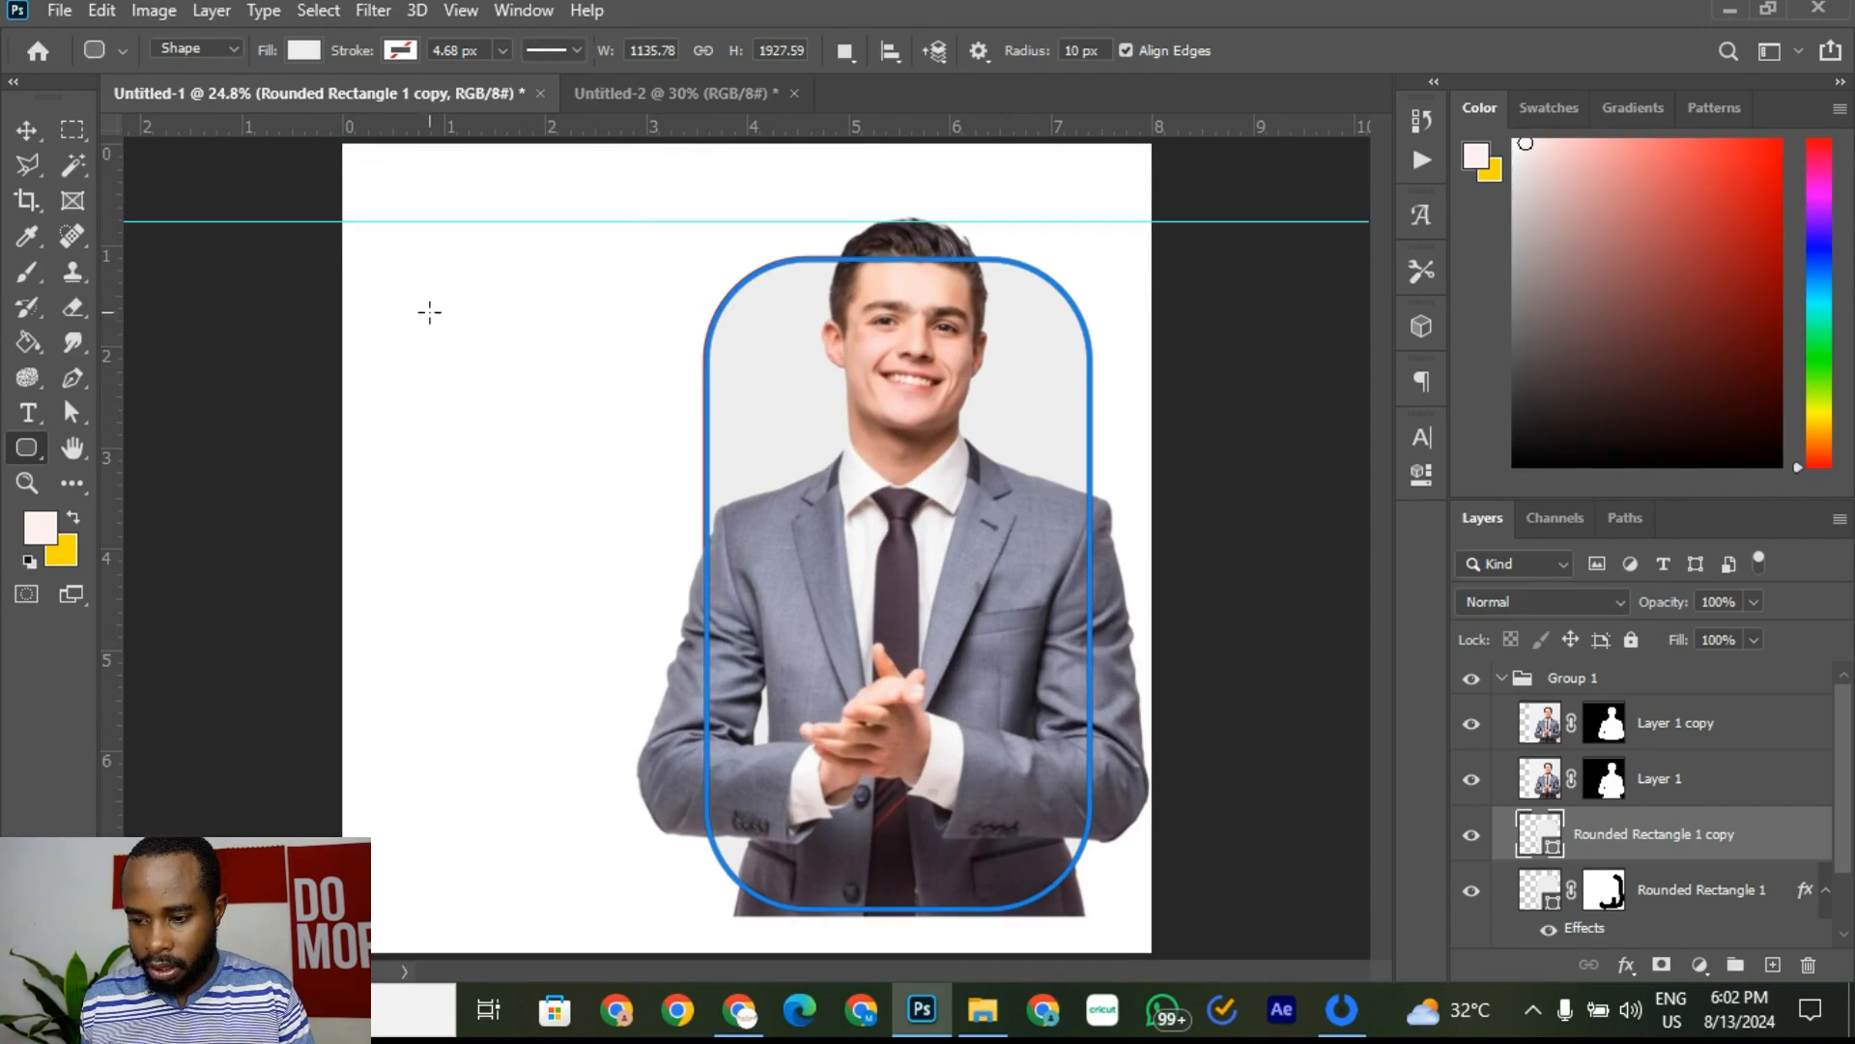
left_click_drag(120, 431, 686, 407)
Step: Add a lower horizontal guide and draw a 1020 × 778 px rounded rectangle between the guides
left_click(686, 100)
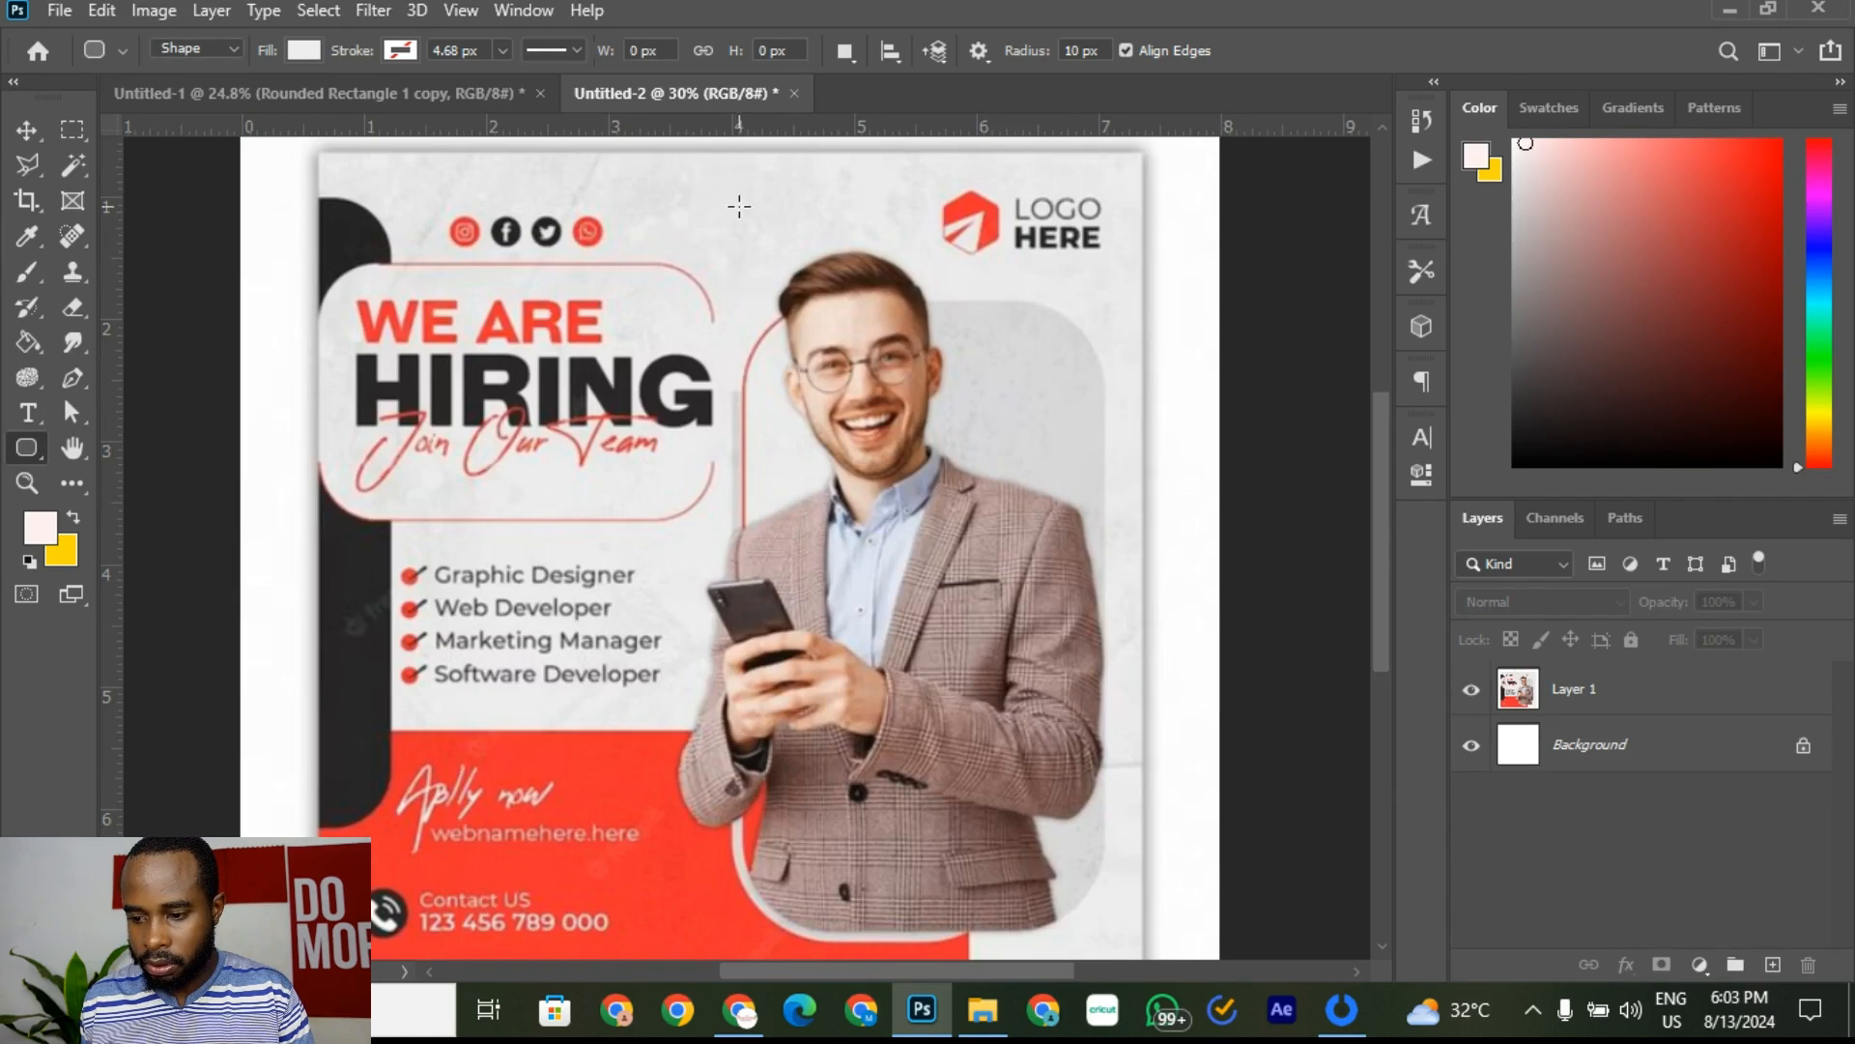
left_click(468, 97)
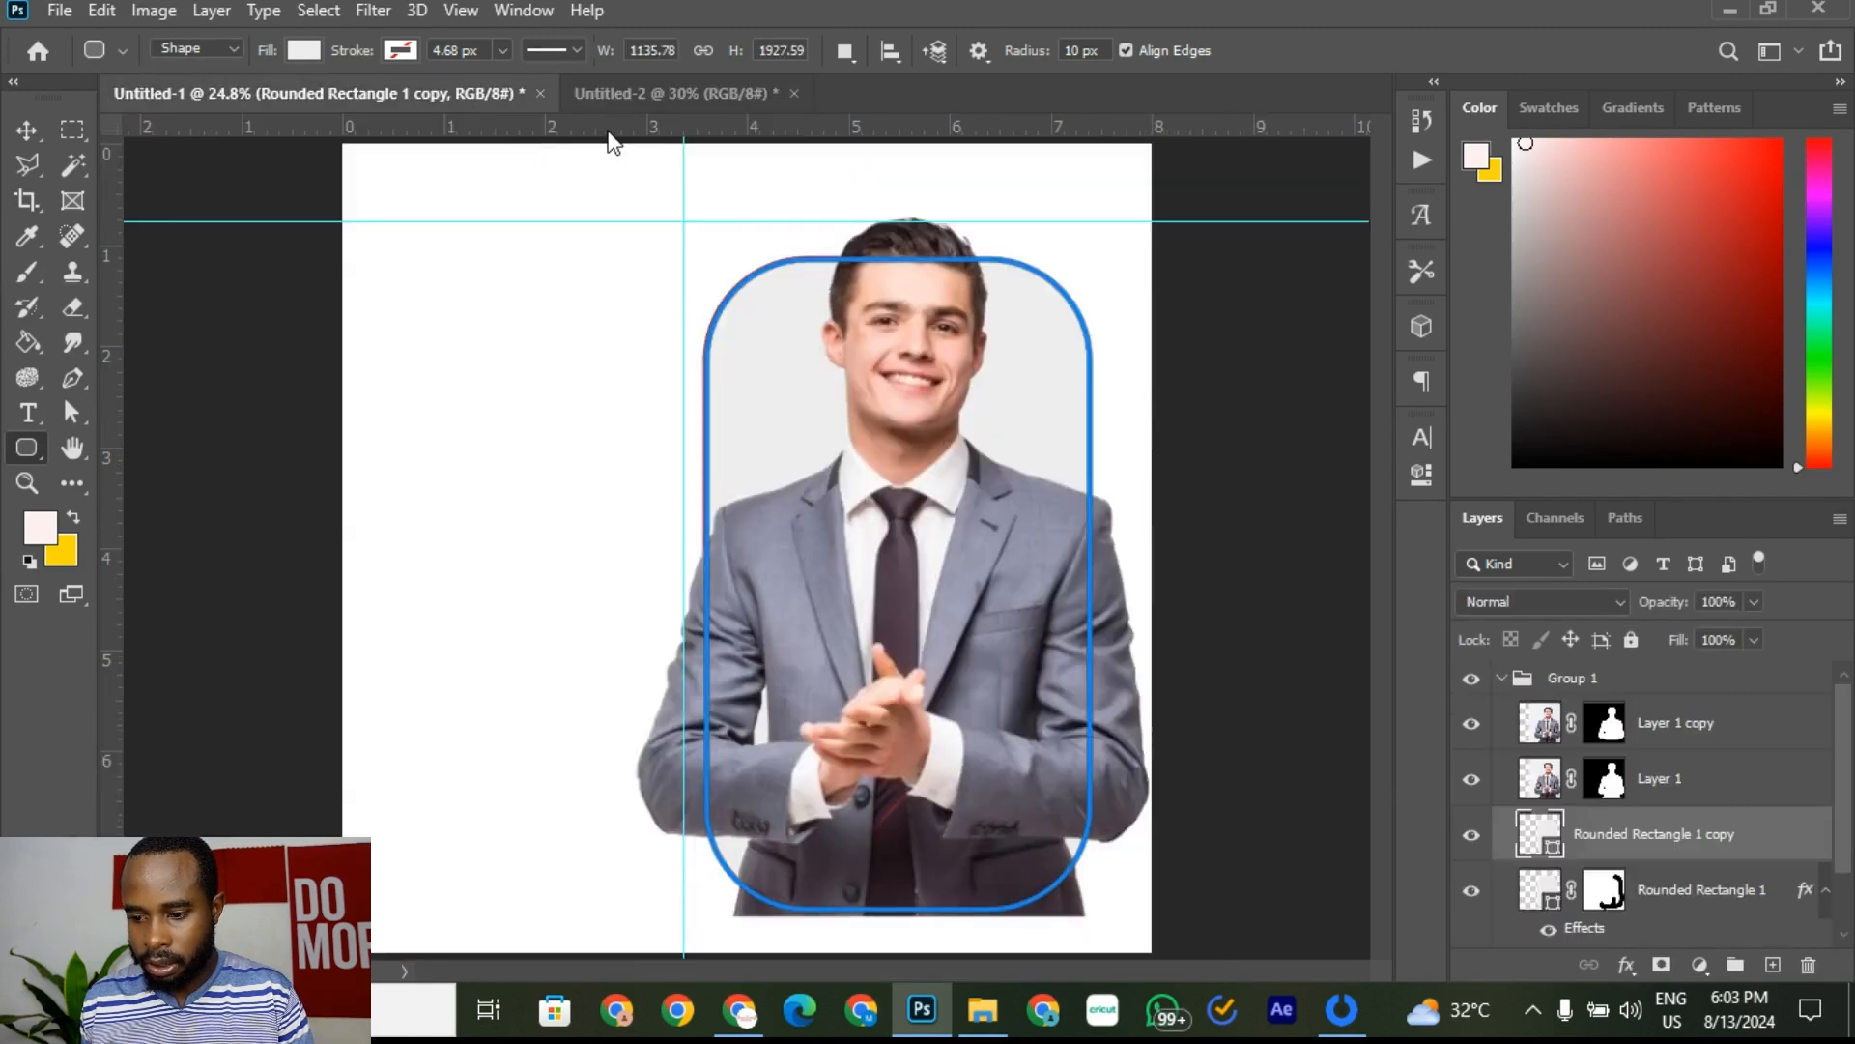
left_click_drag(609, 134, 470, 484)
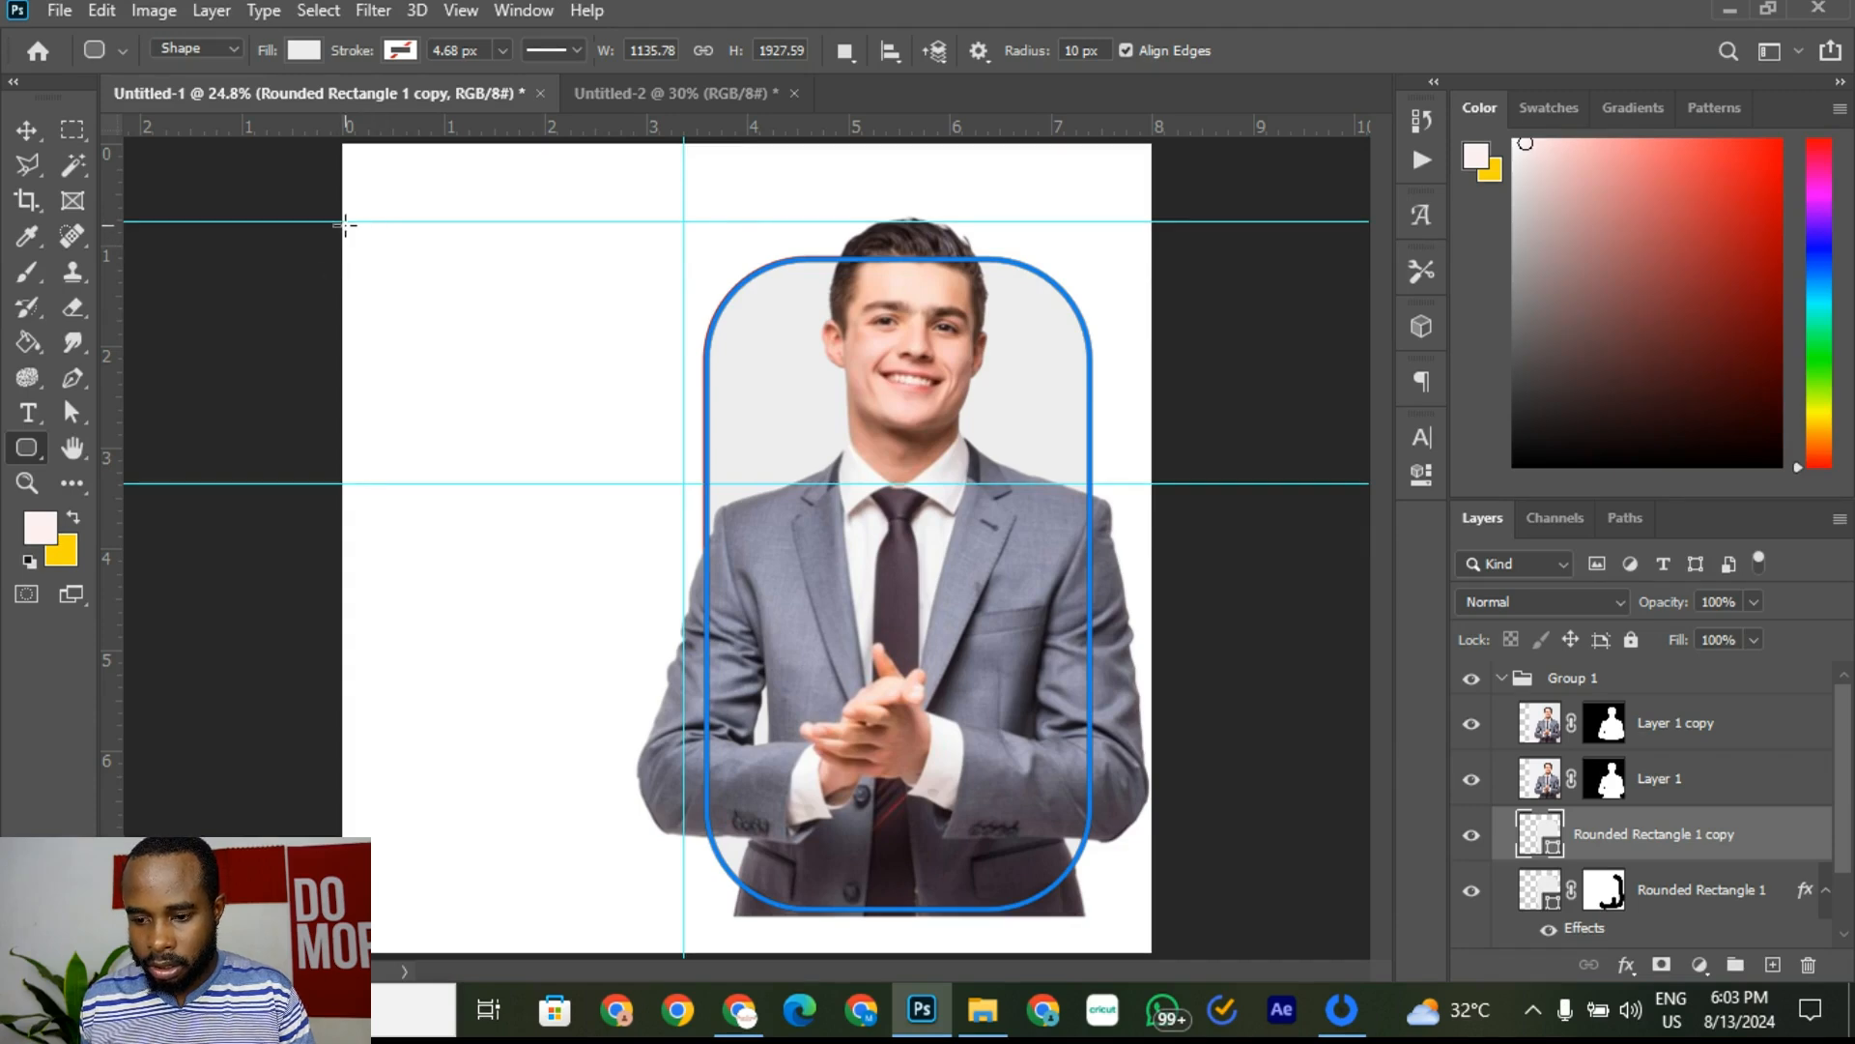
left_click_drag(341, 221, 681, 480)
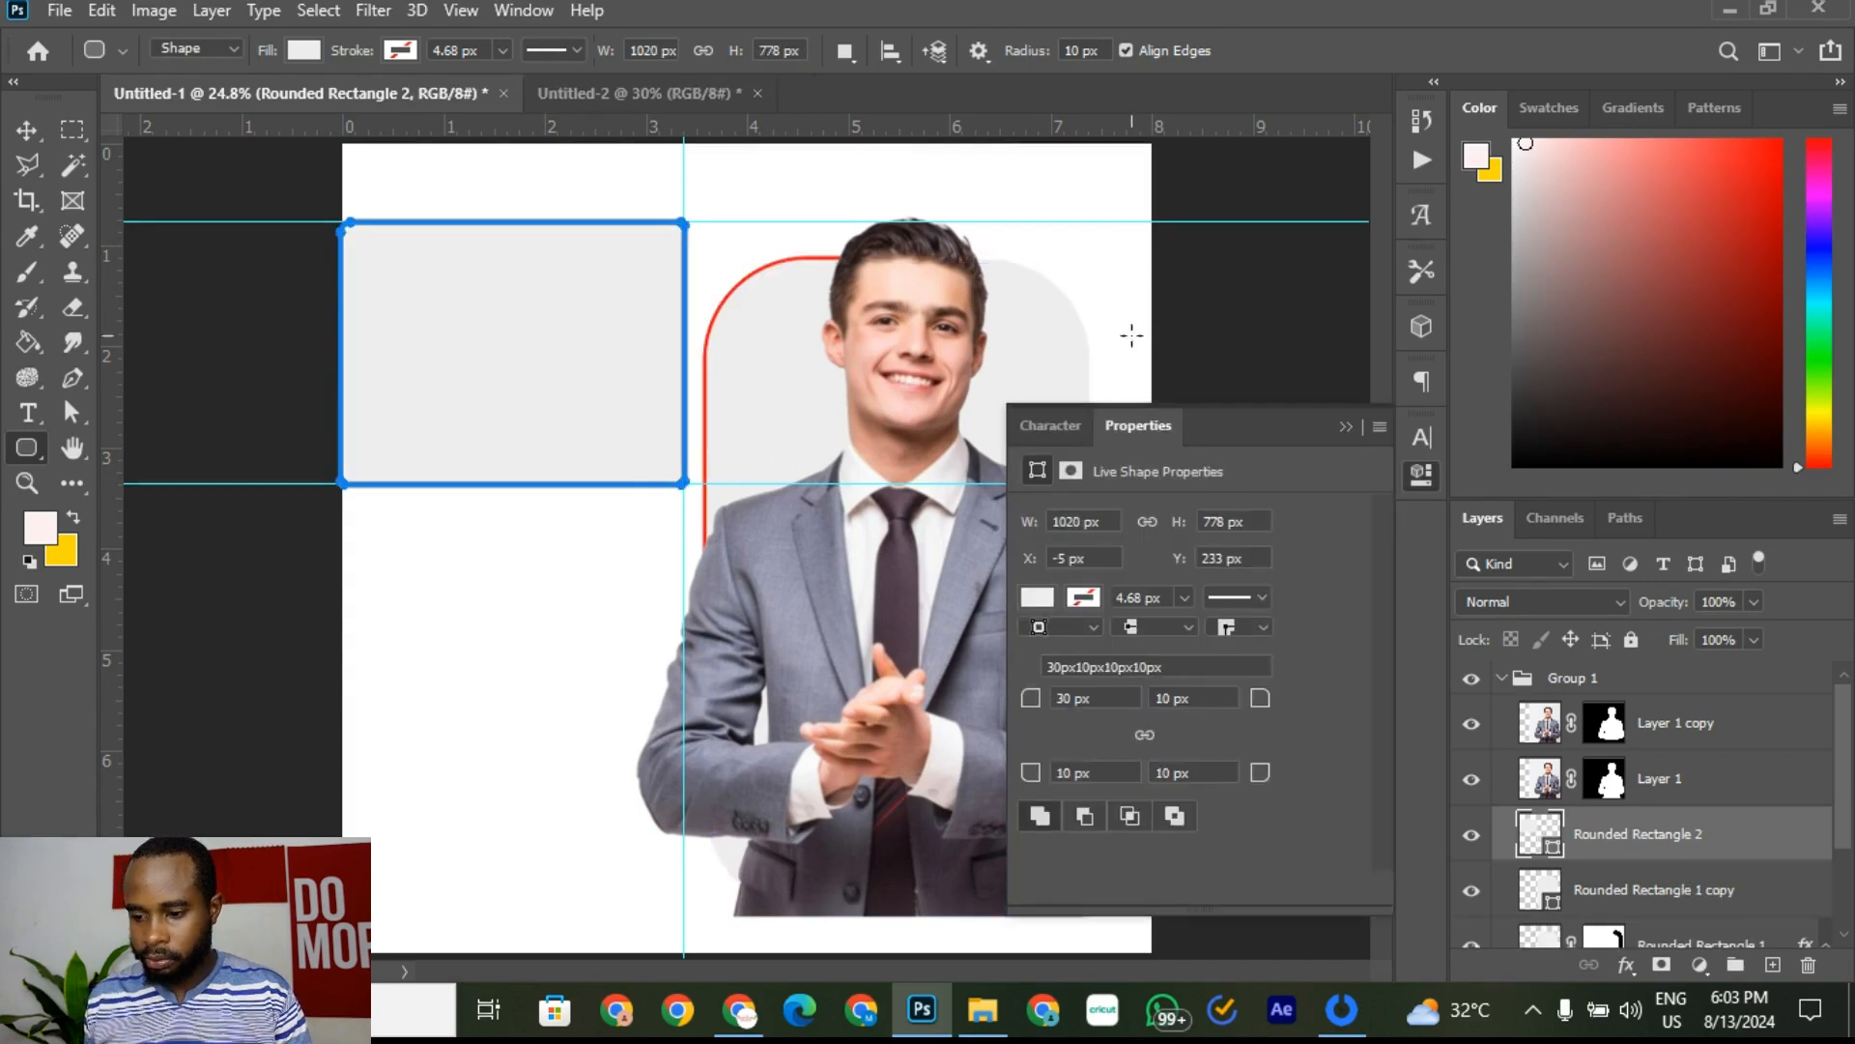
Step: Set the corner radii to 300 px, then compare with the reference flyer
left_click(1137, 700)
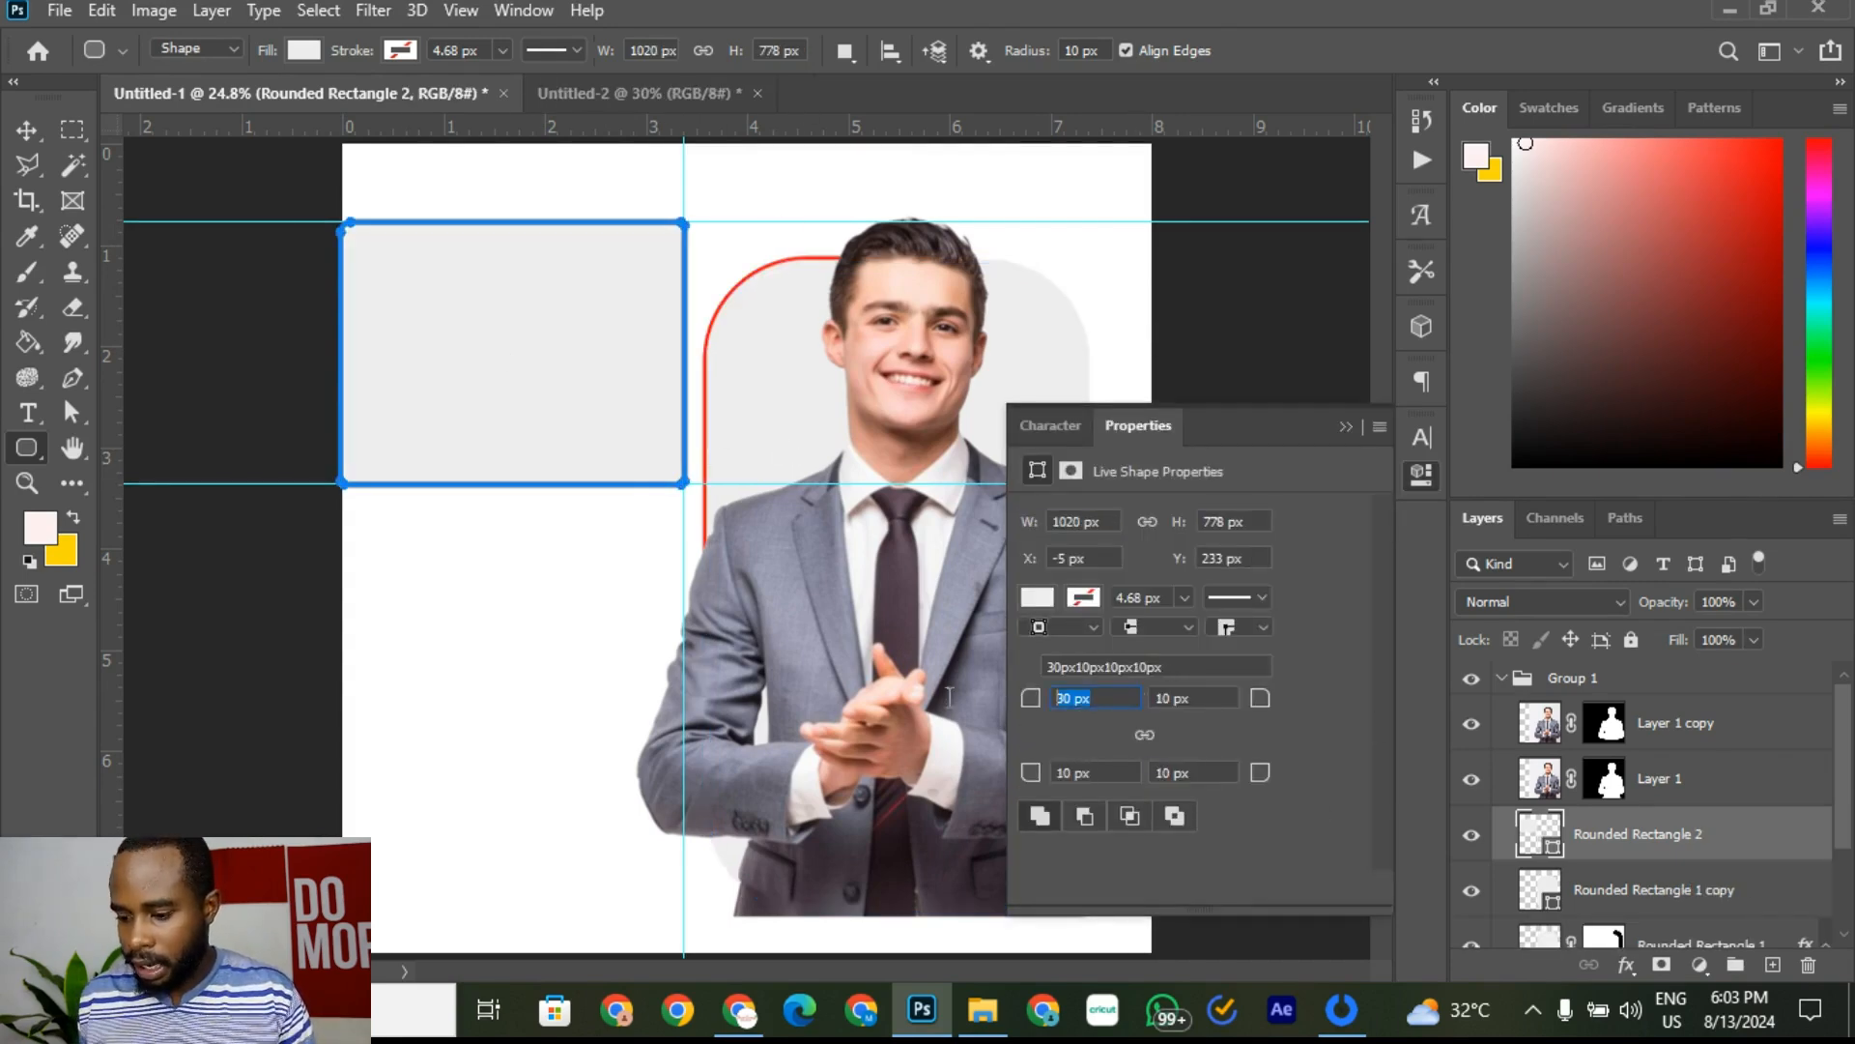
type("30")
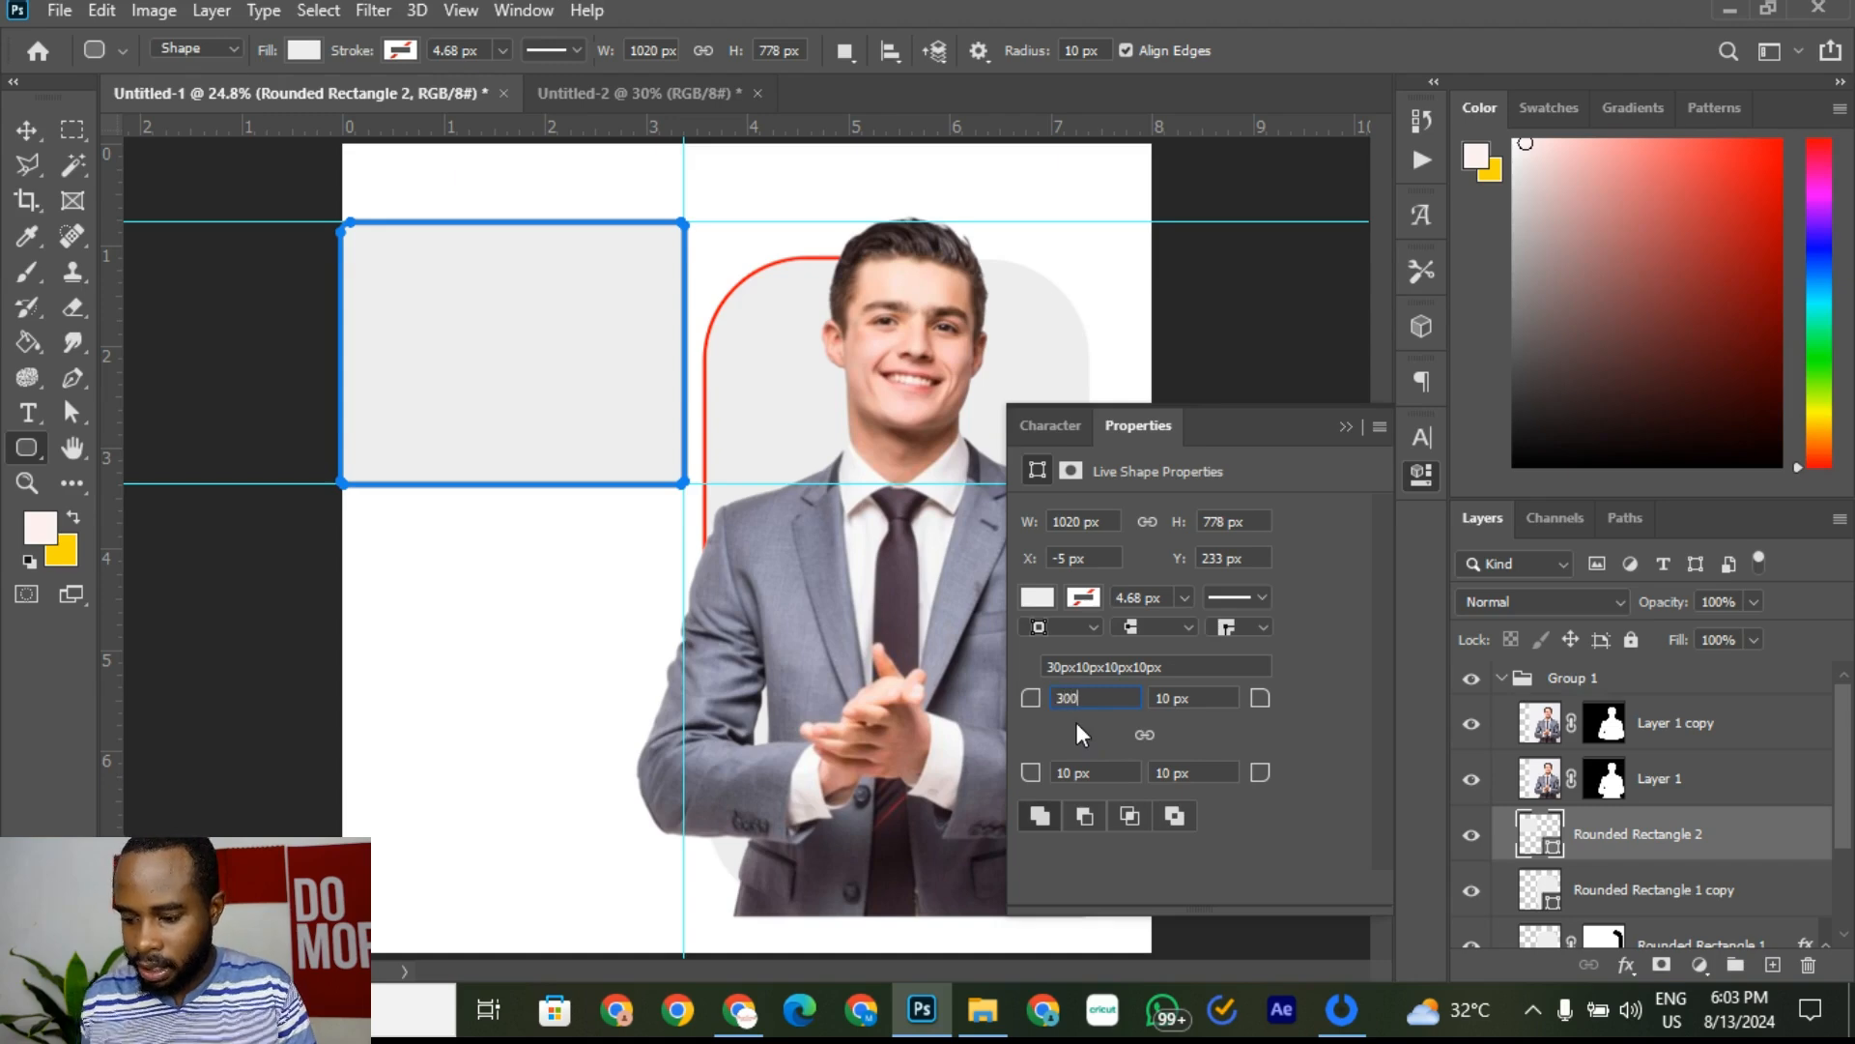
type("0")
key("Tab")
type("30")
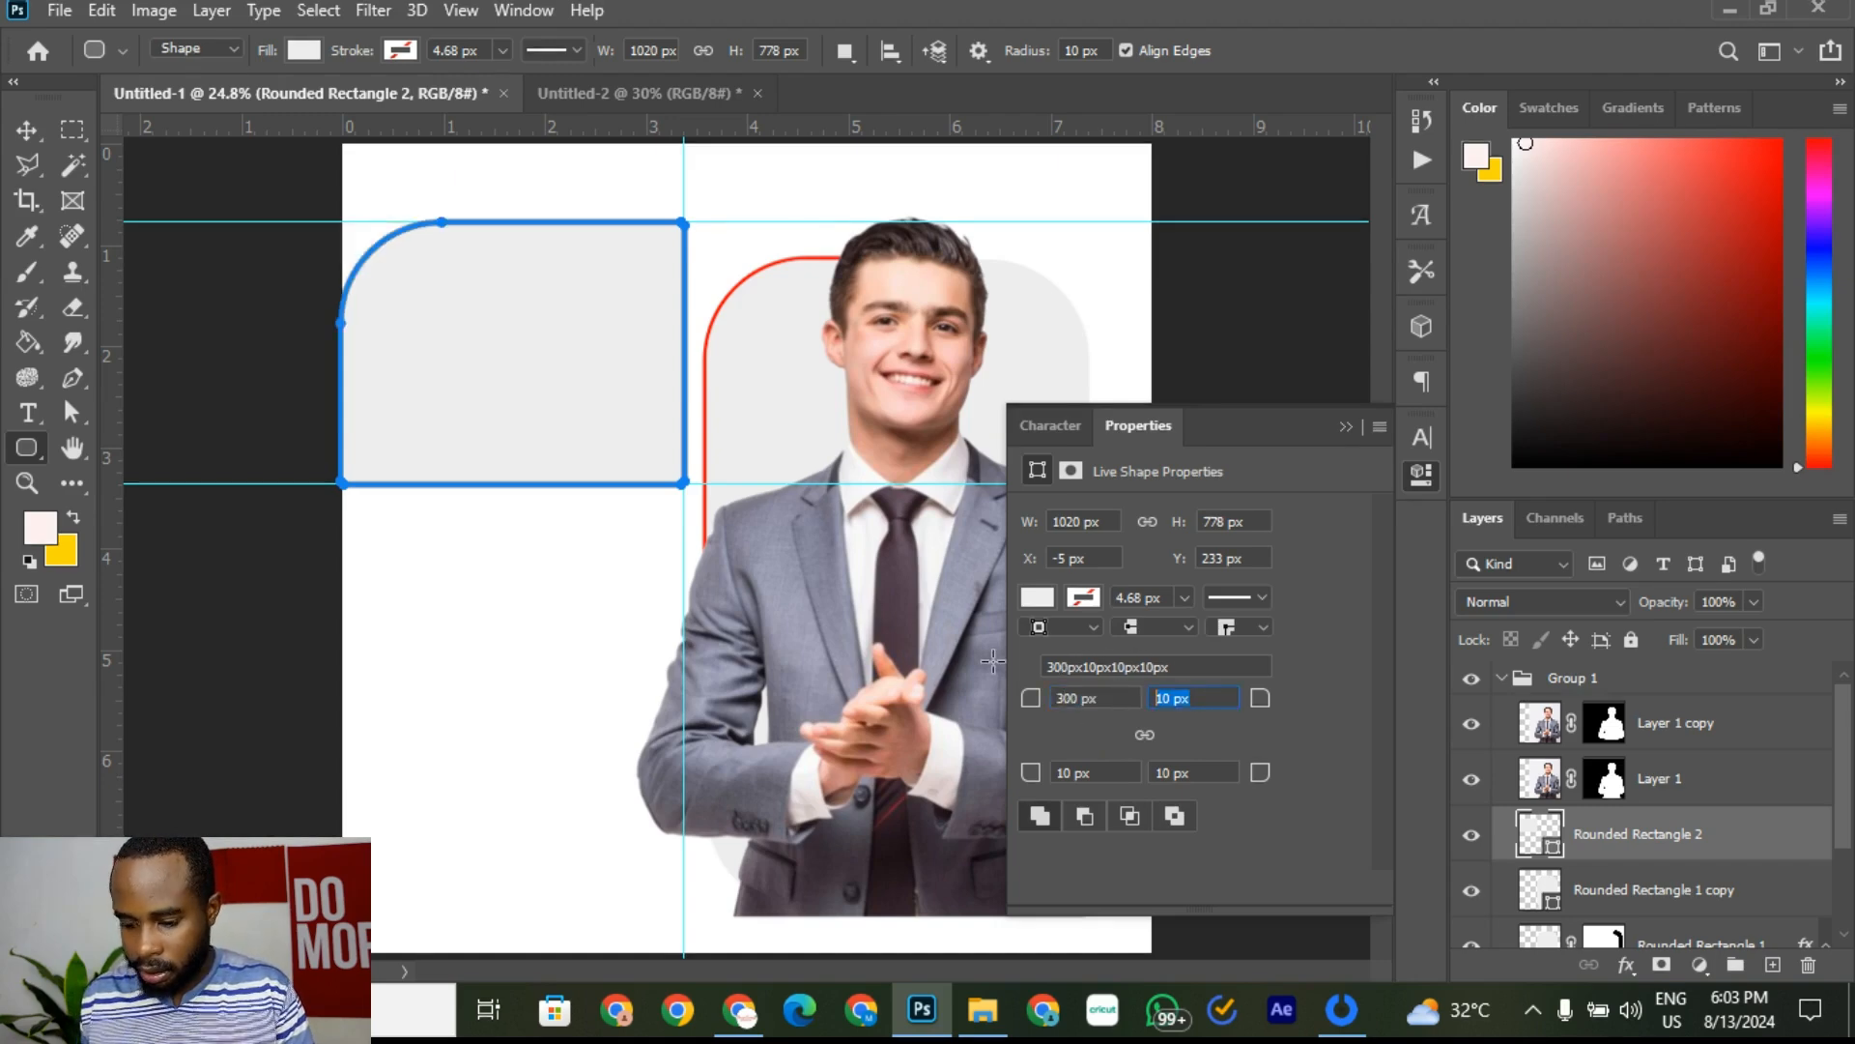
type("0")
key("Tab")
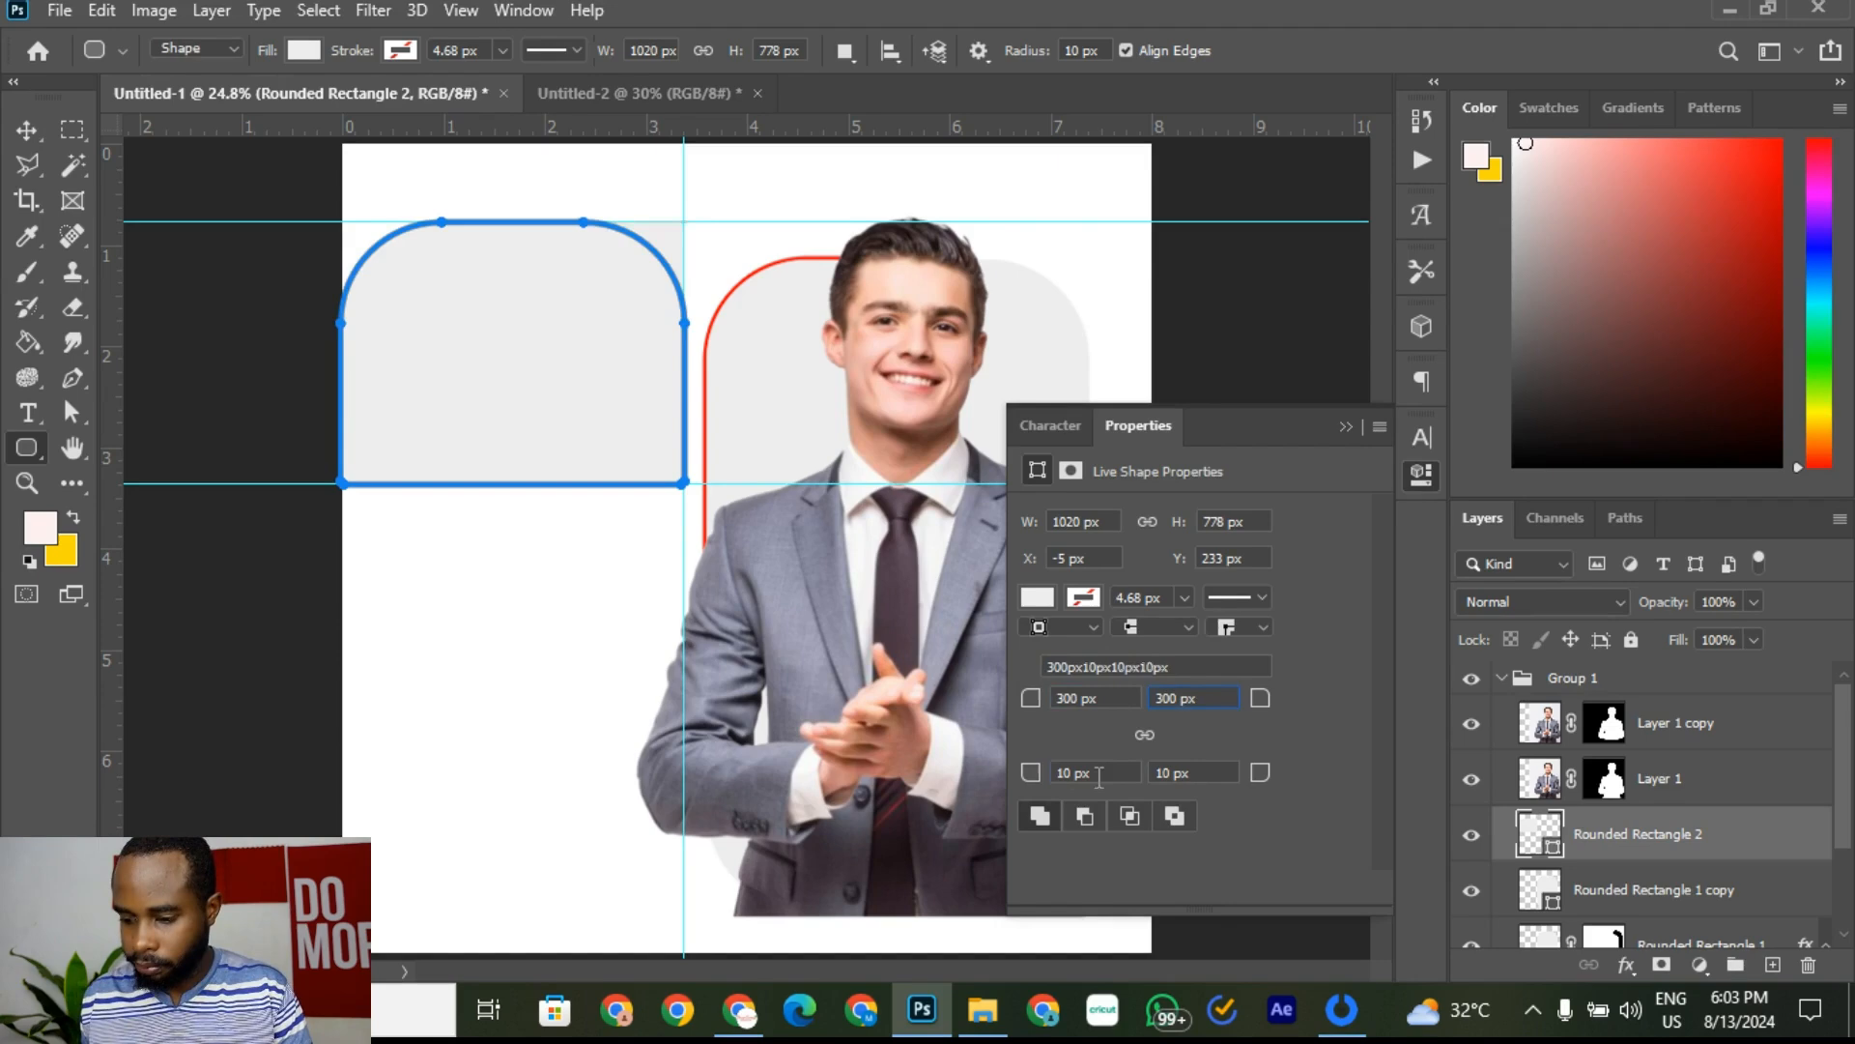
type("300")
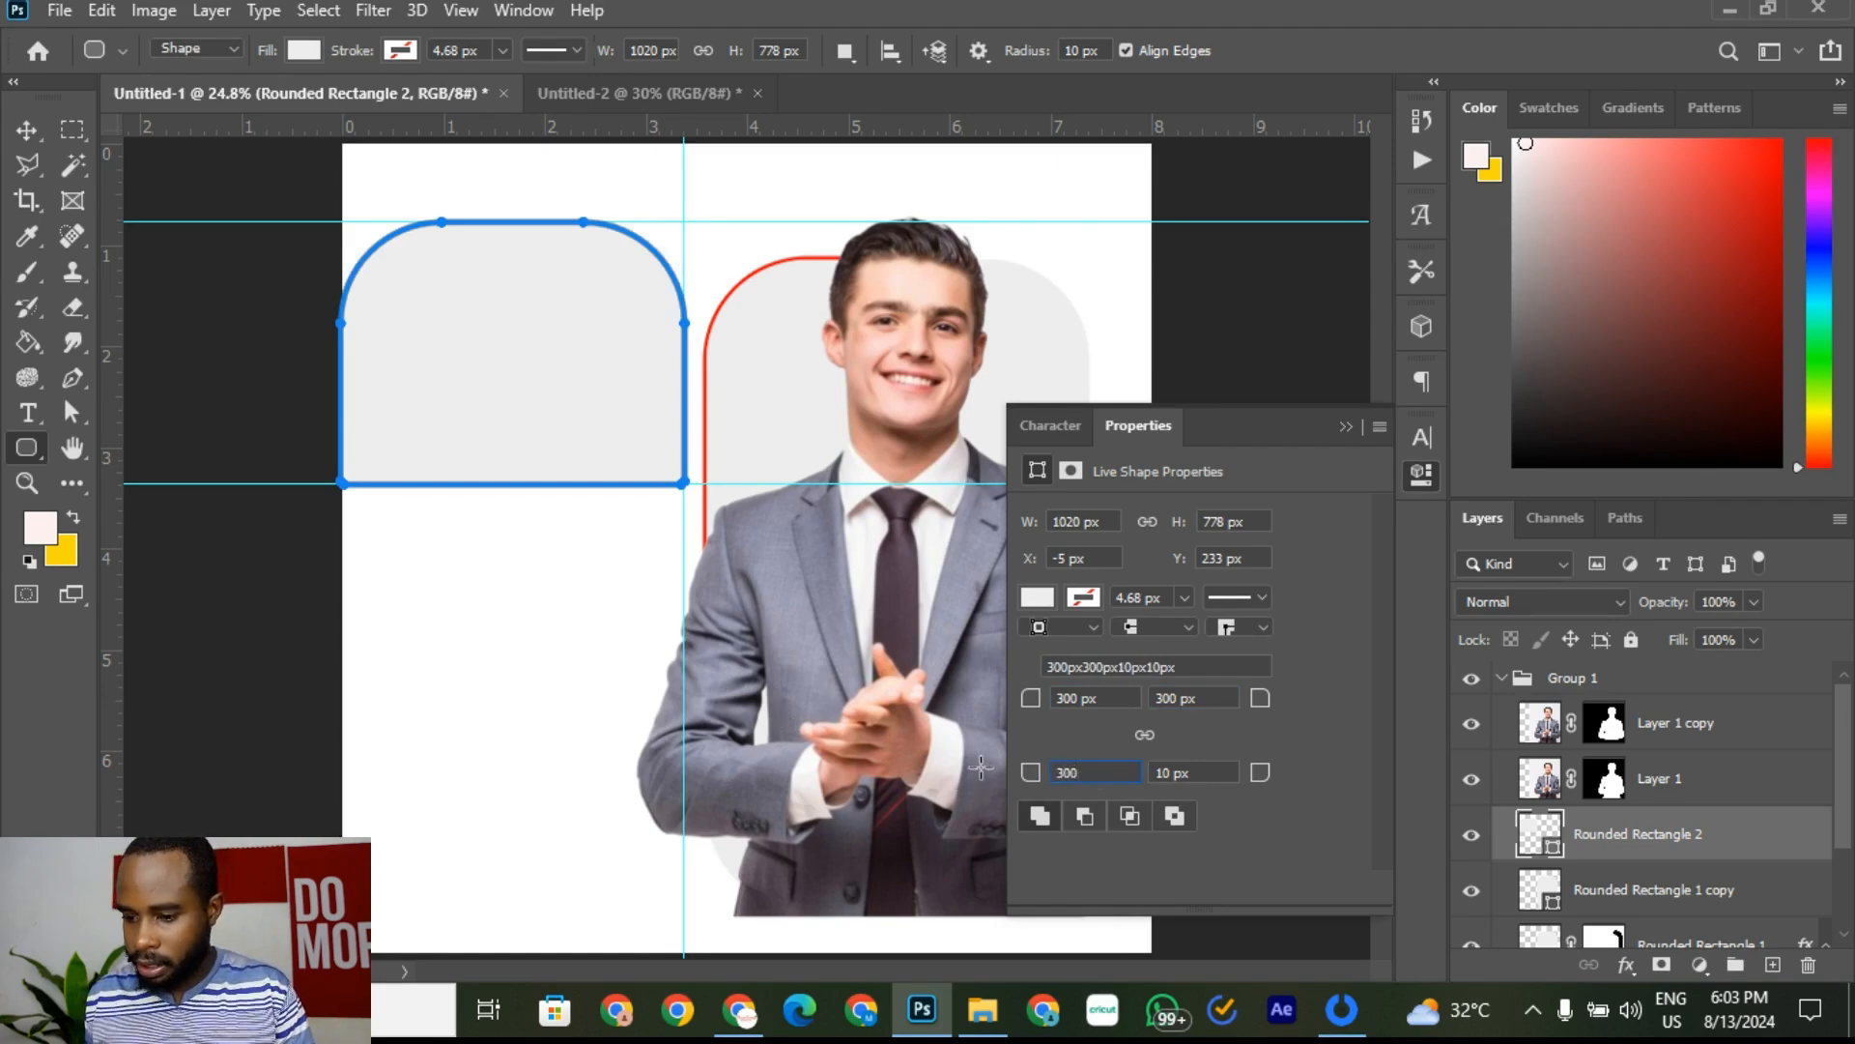
key("Tab")
type("3")
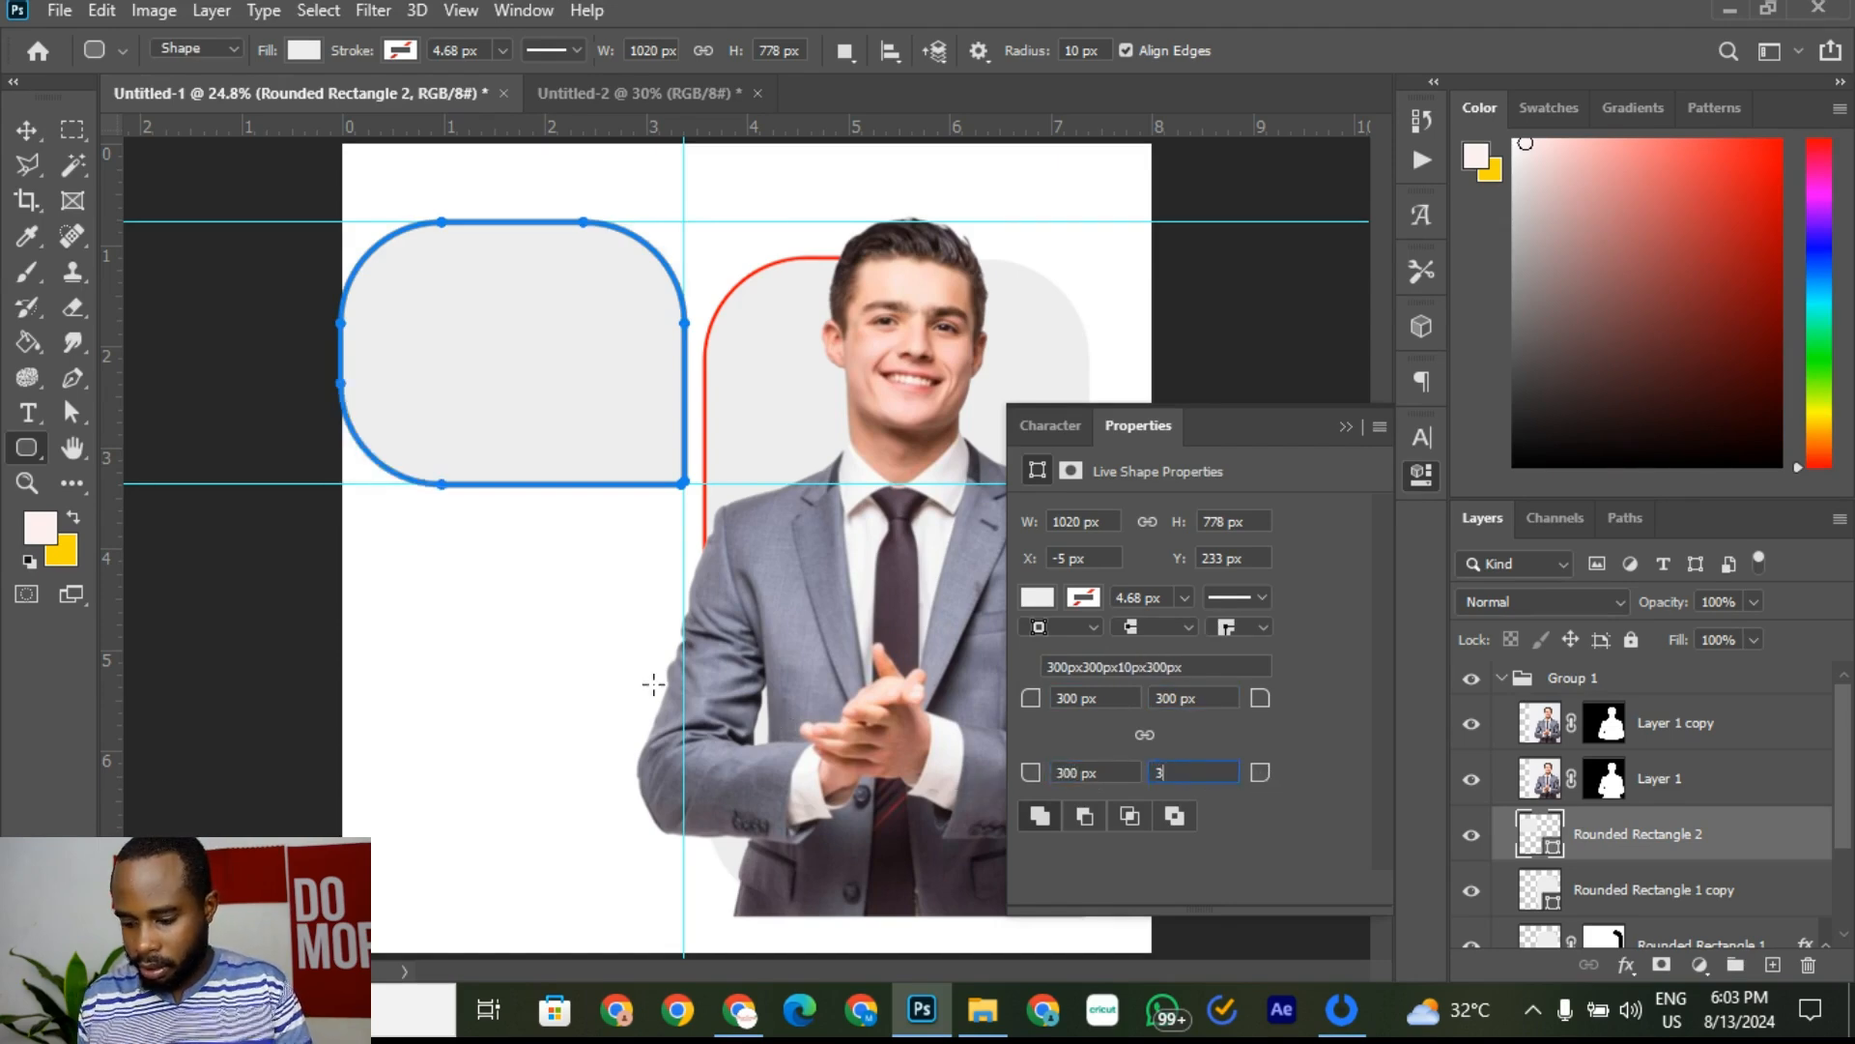
left_click(1204, 698)
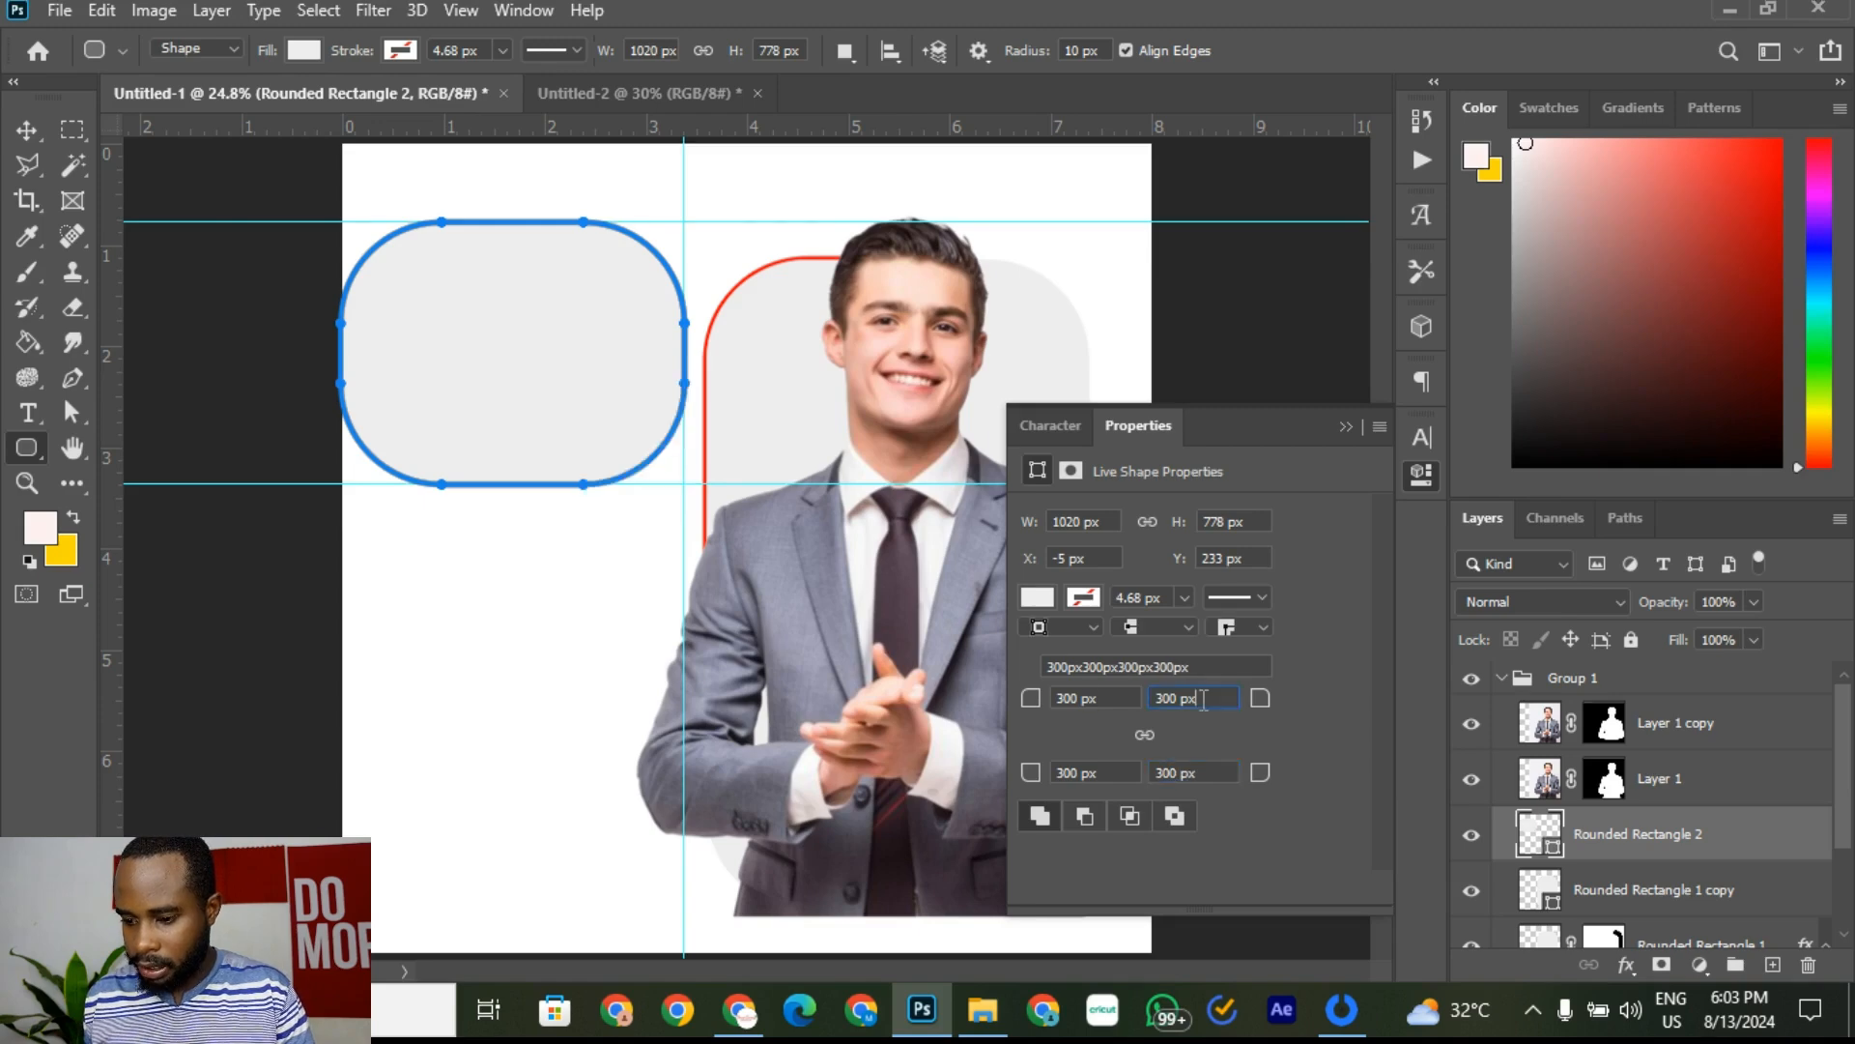
left_click(659, 82)
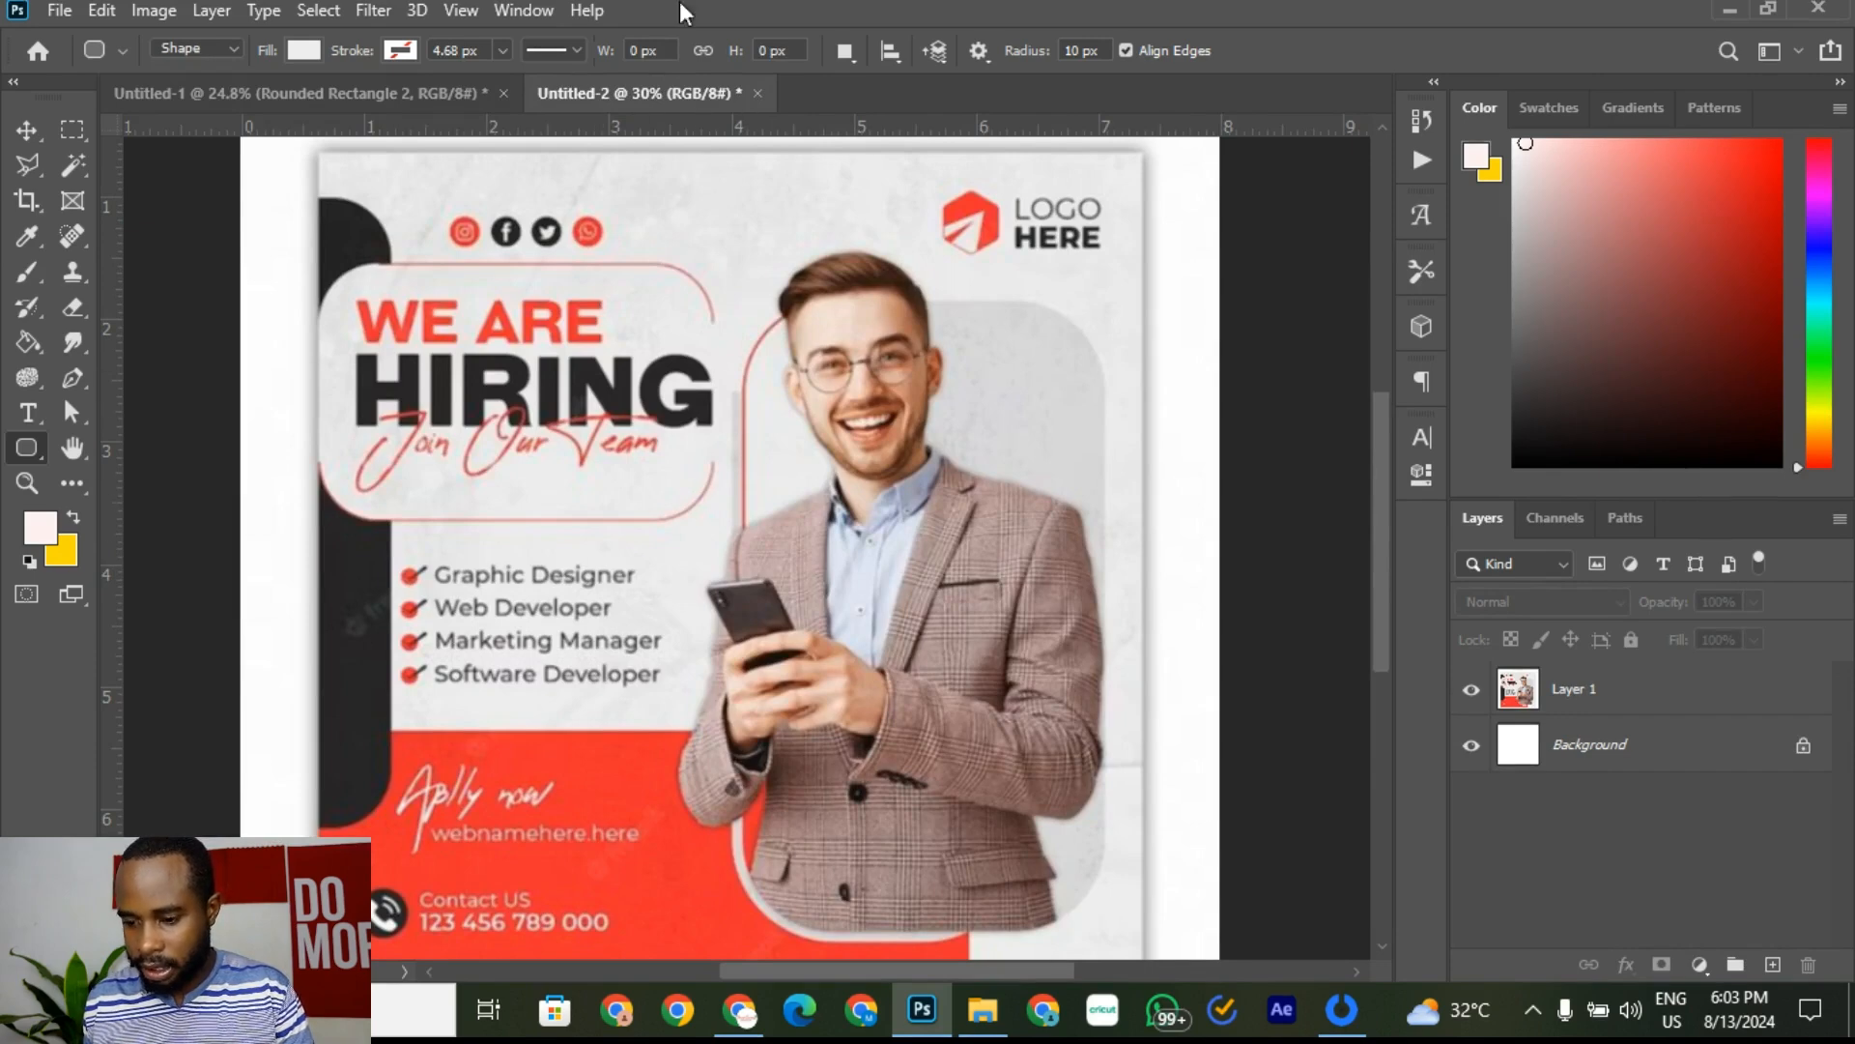
left_click(400, 95)
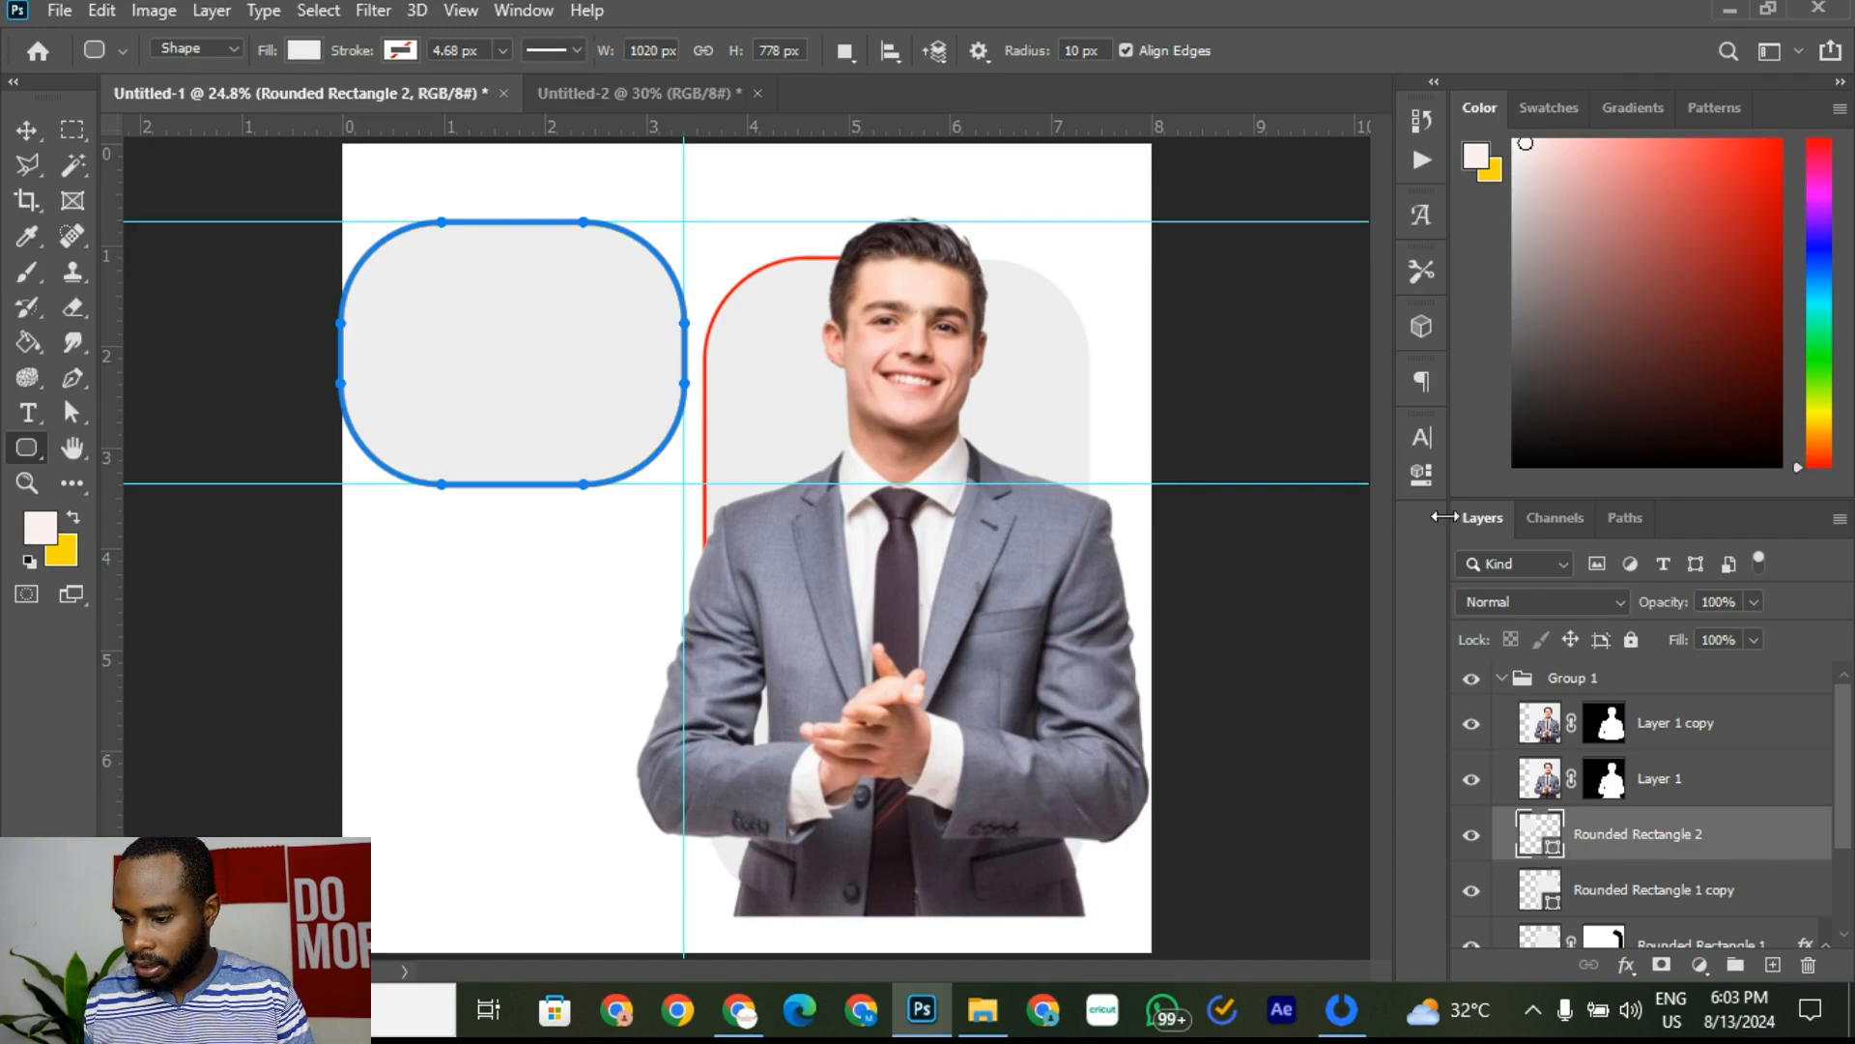
Step: Change all four corner radii of Rounded Rectangle 2 to 200 px in Properties
left_click(1430, 477)
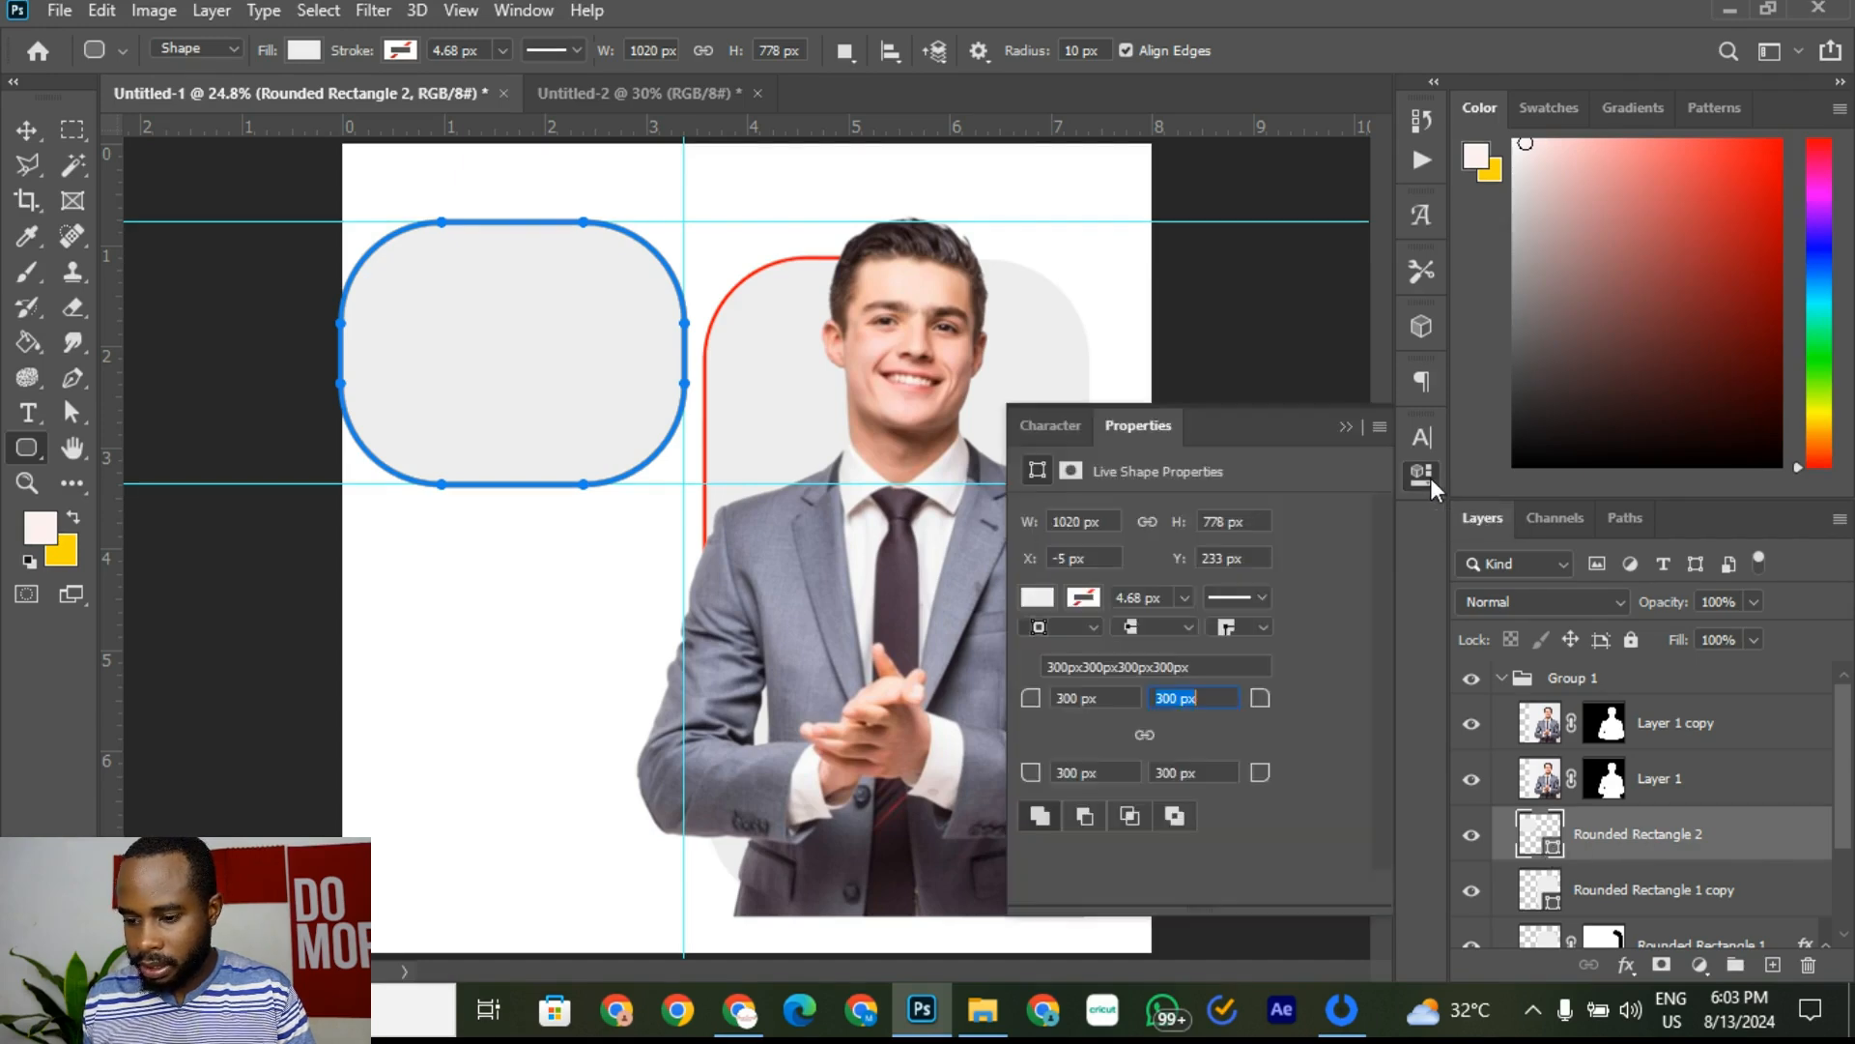
left_click(1114, 695)
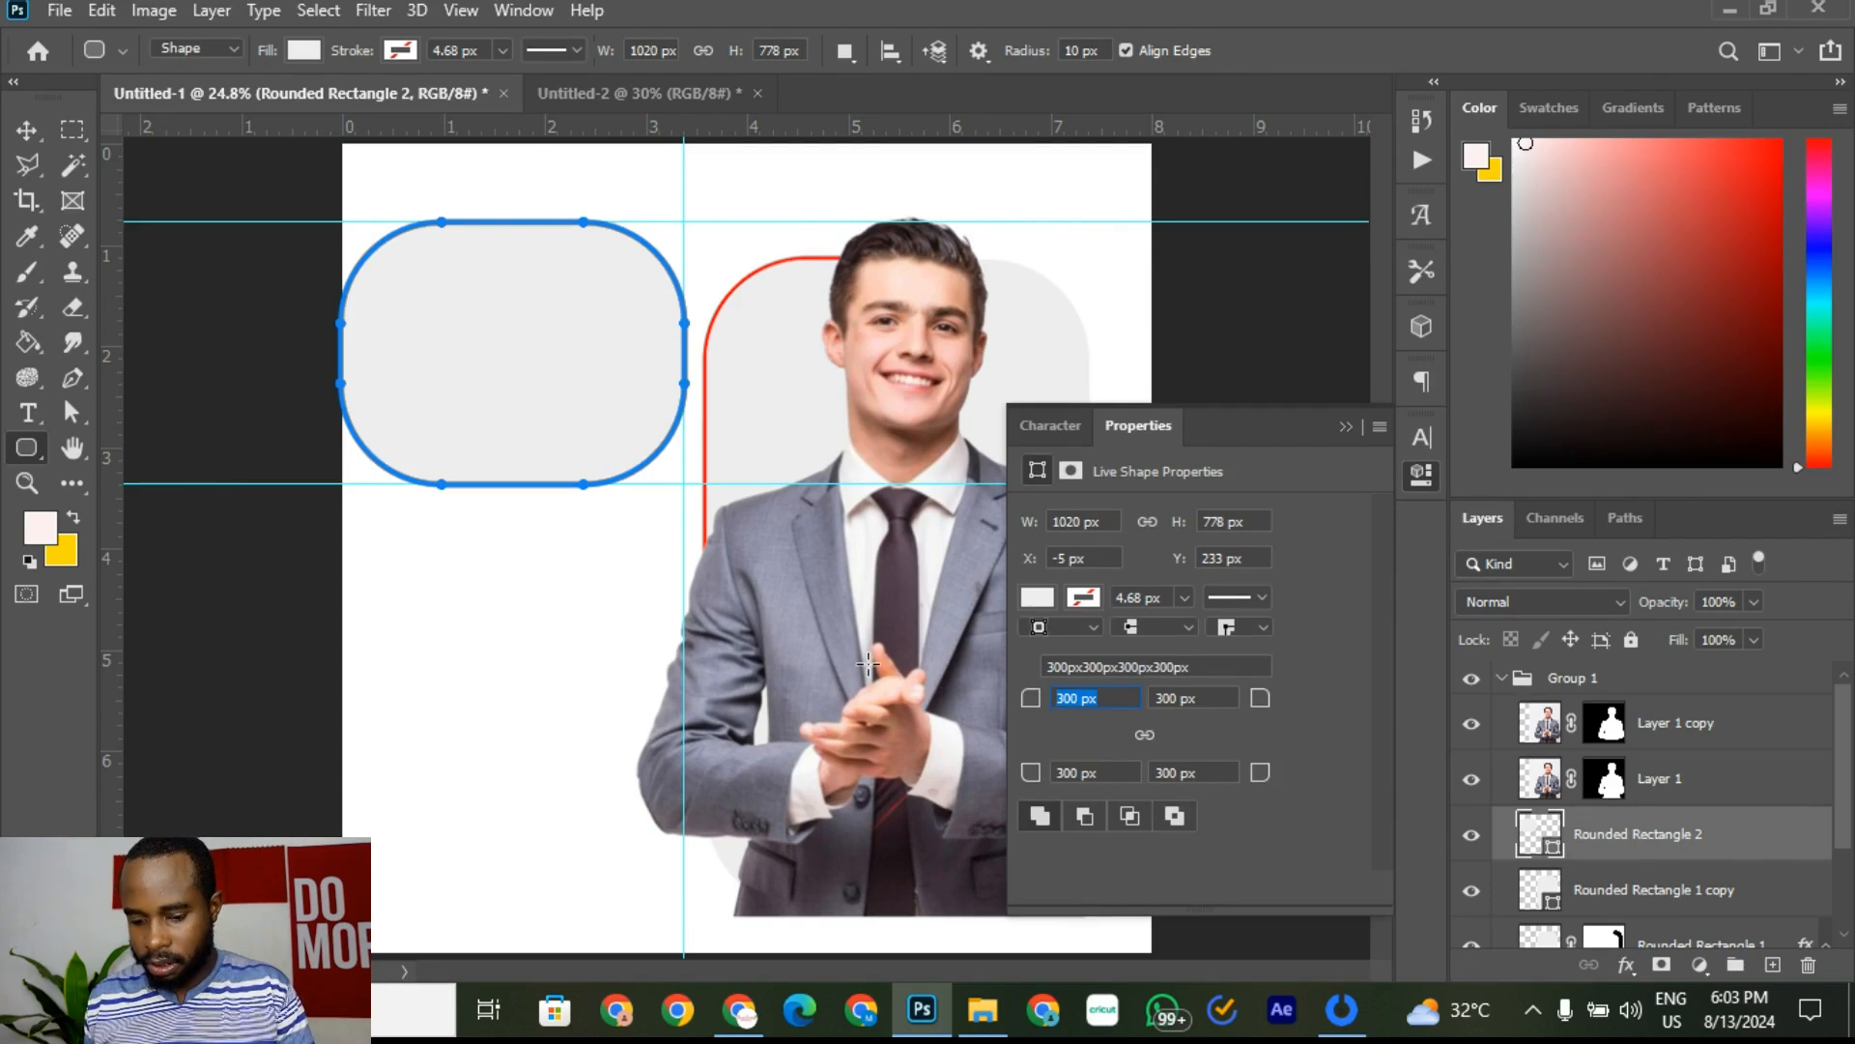
type("20")
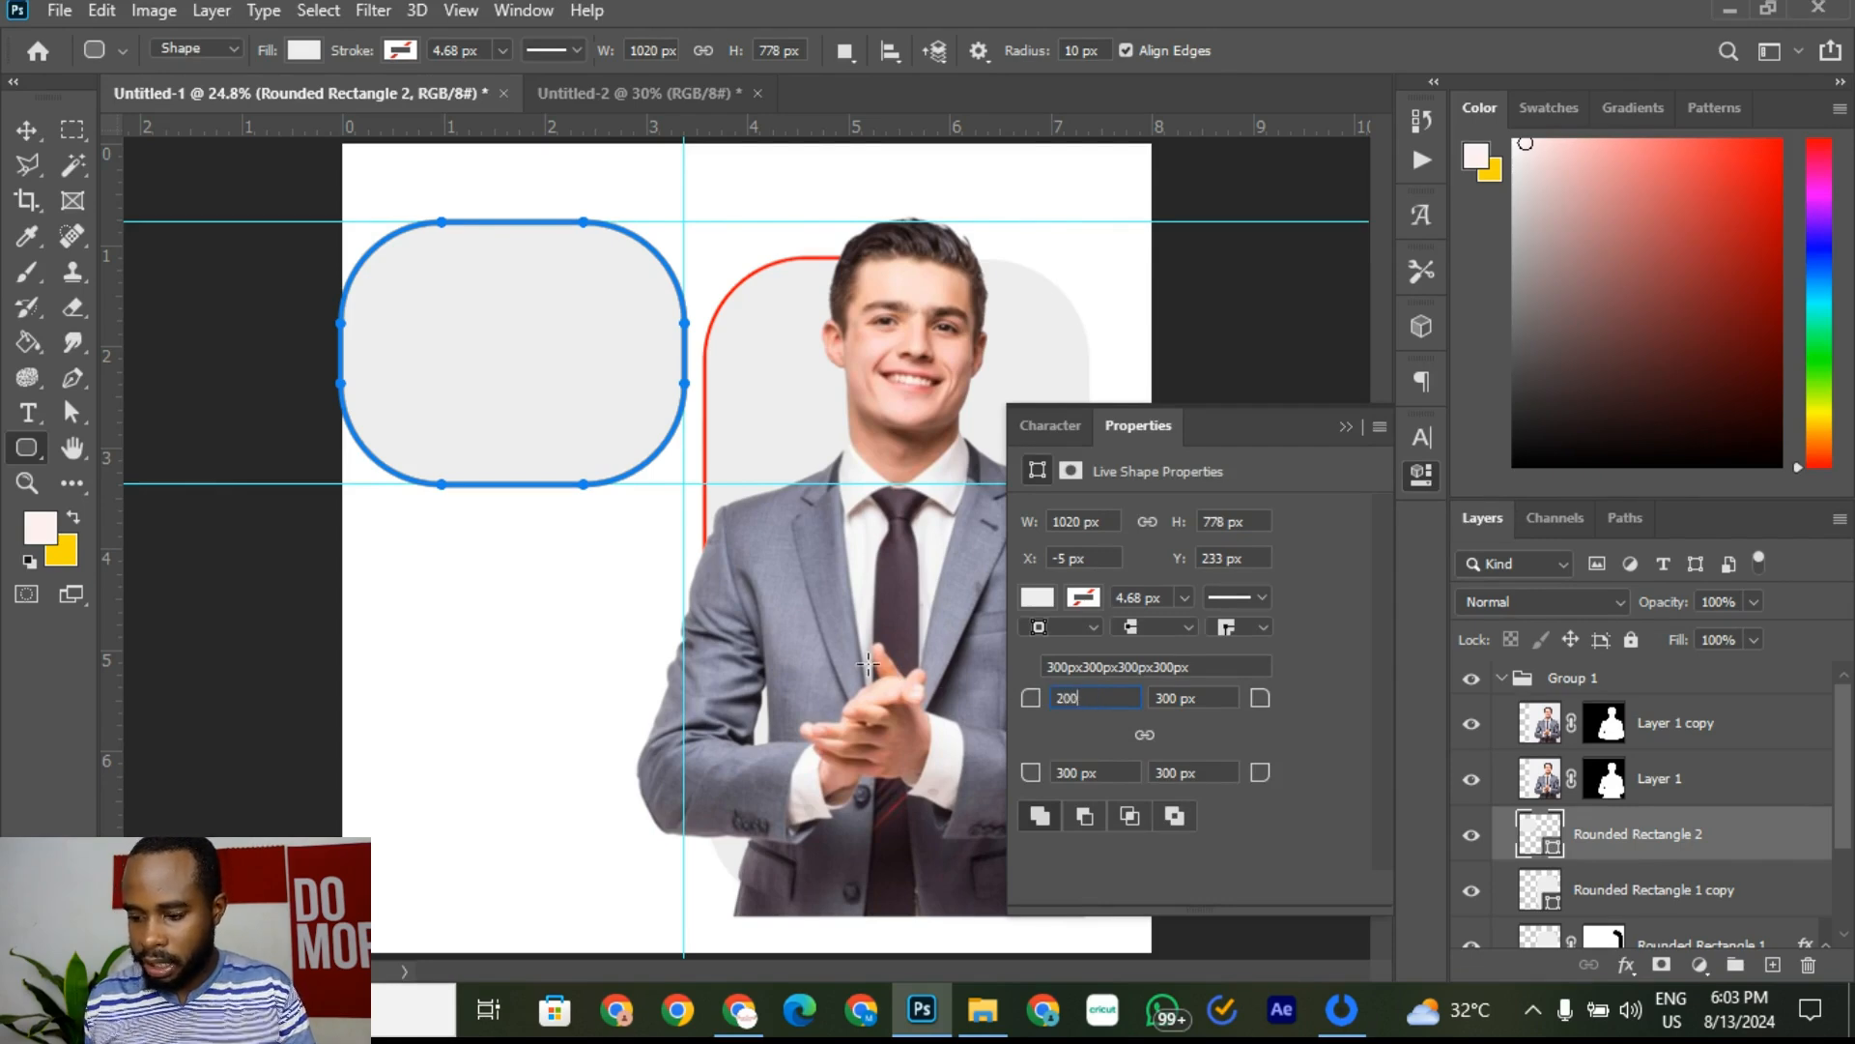
left_click(1197, 698)
double_click(1203, 694)
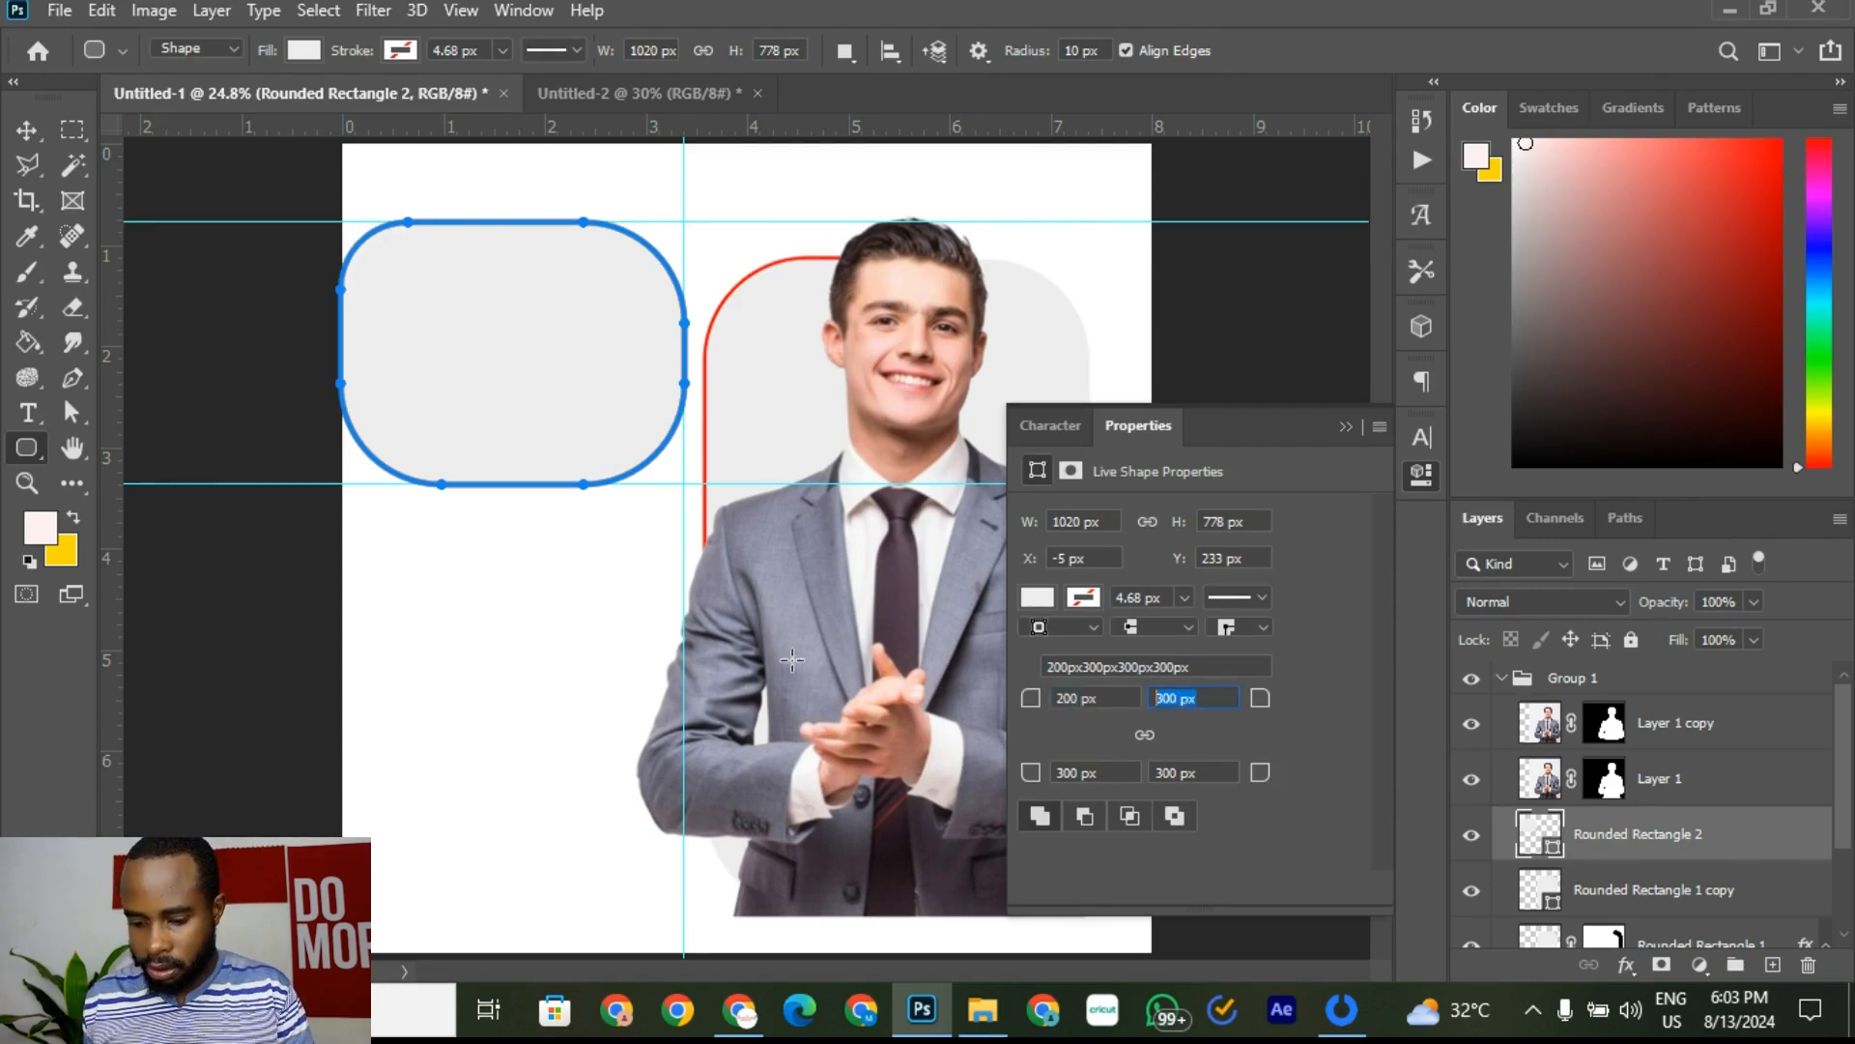
type("200")
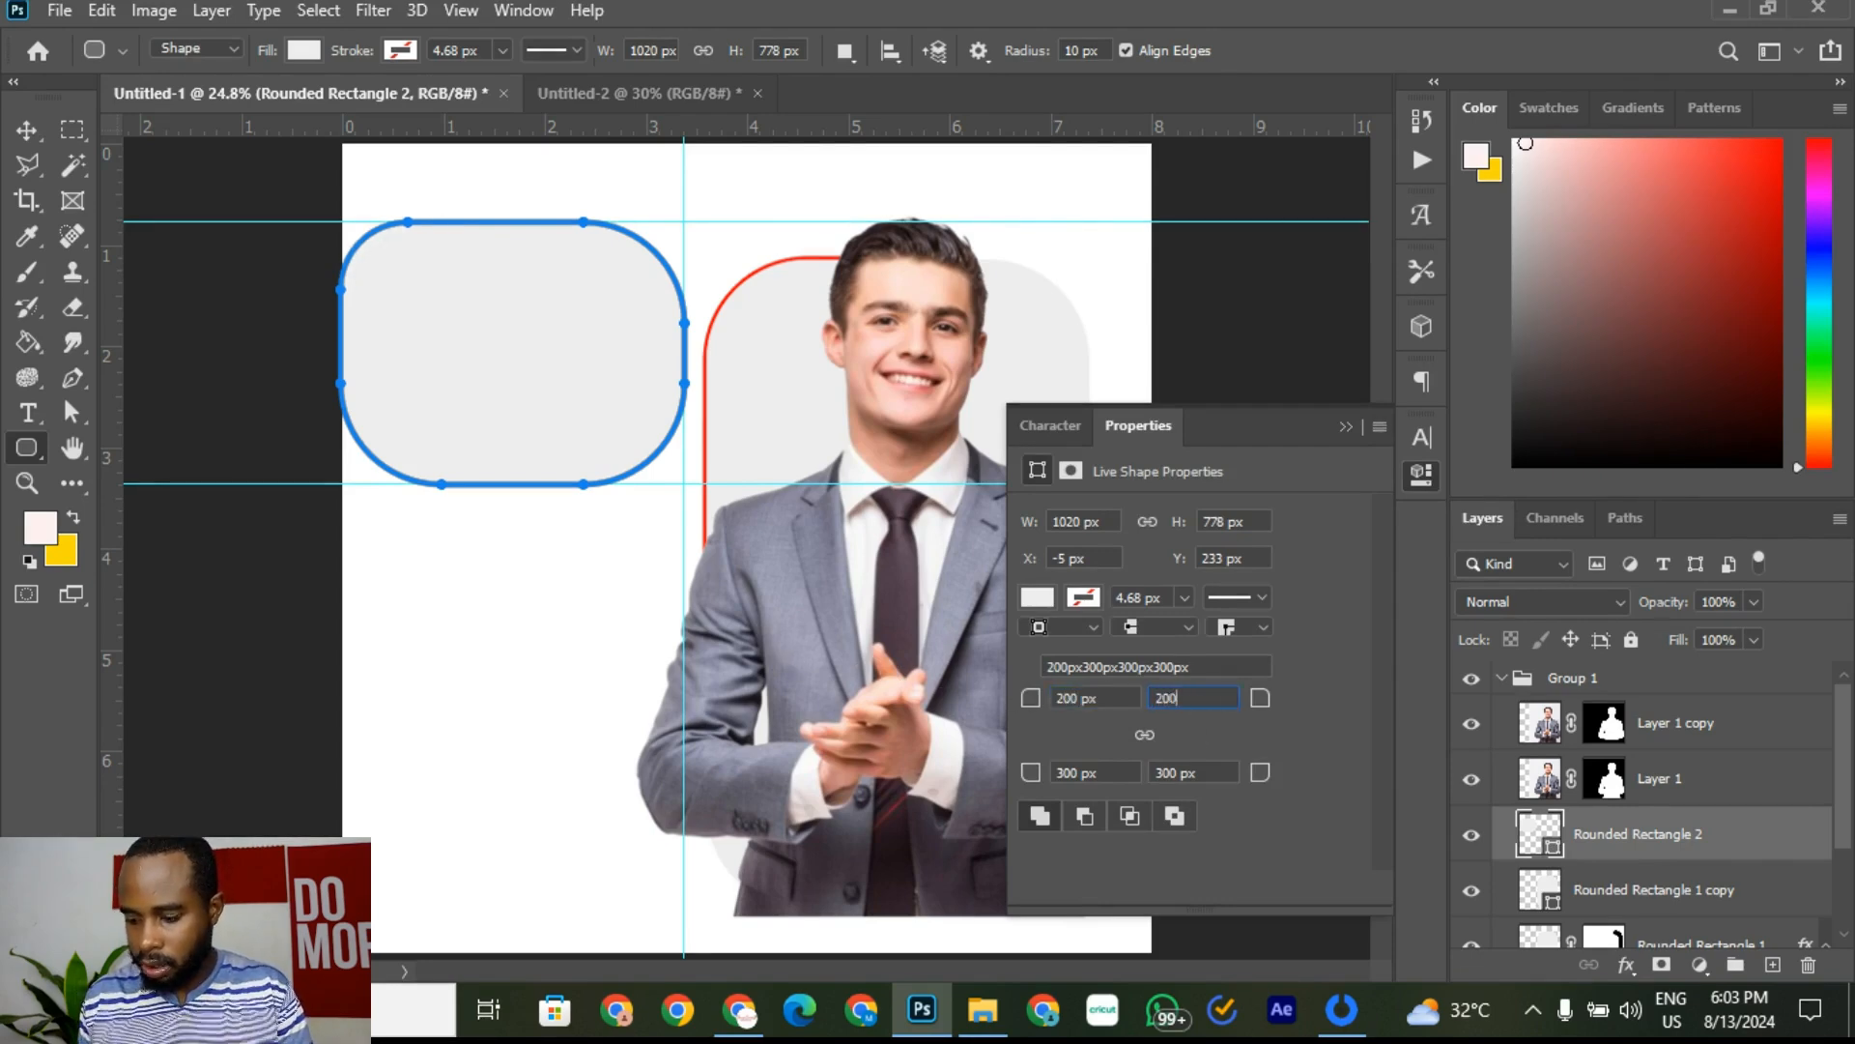
left_click(1111, 773)
double_click(1112, 771)
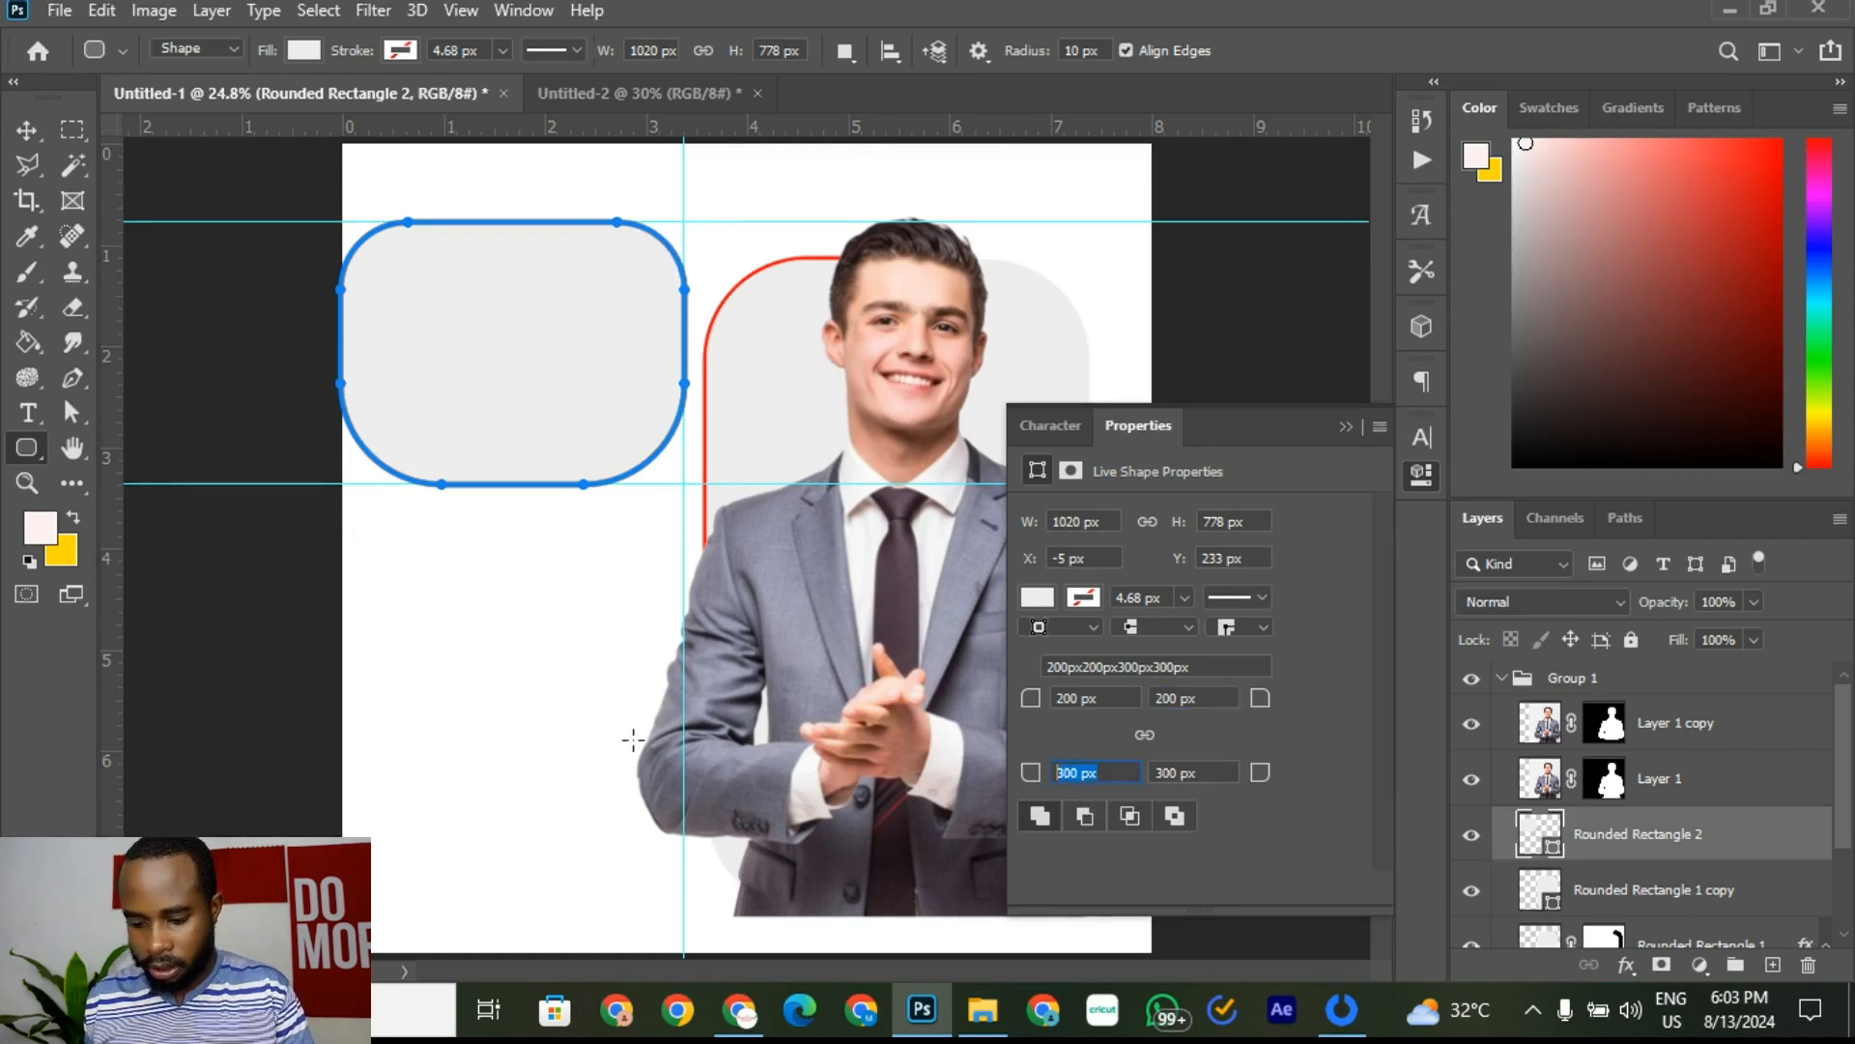
type("200")
double_click(1203, 770)
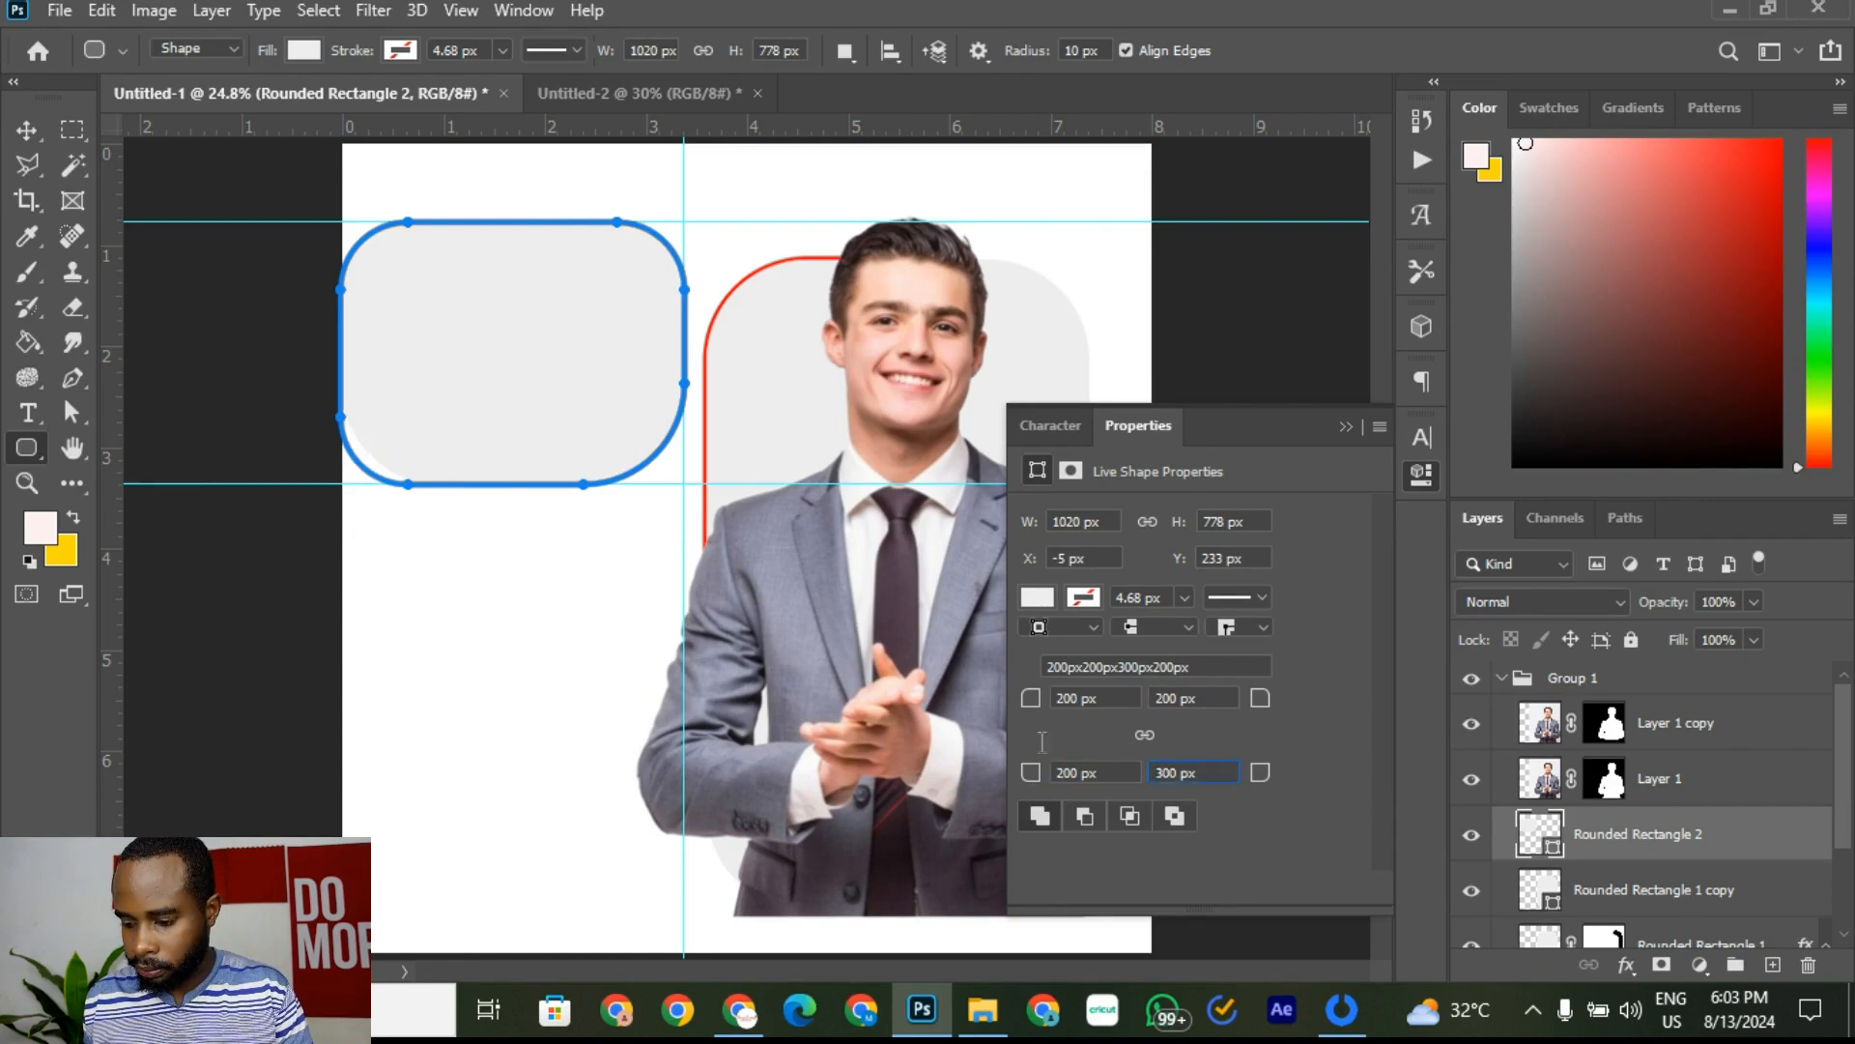
type("200")
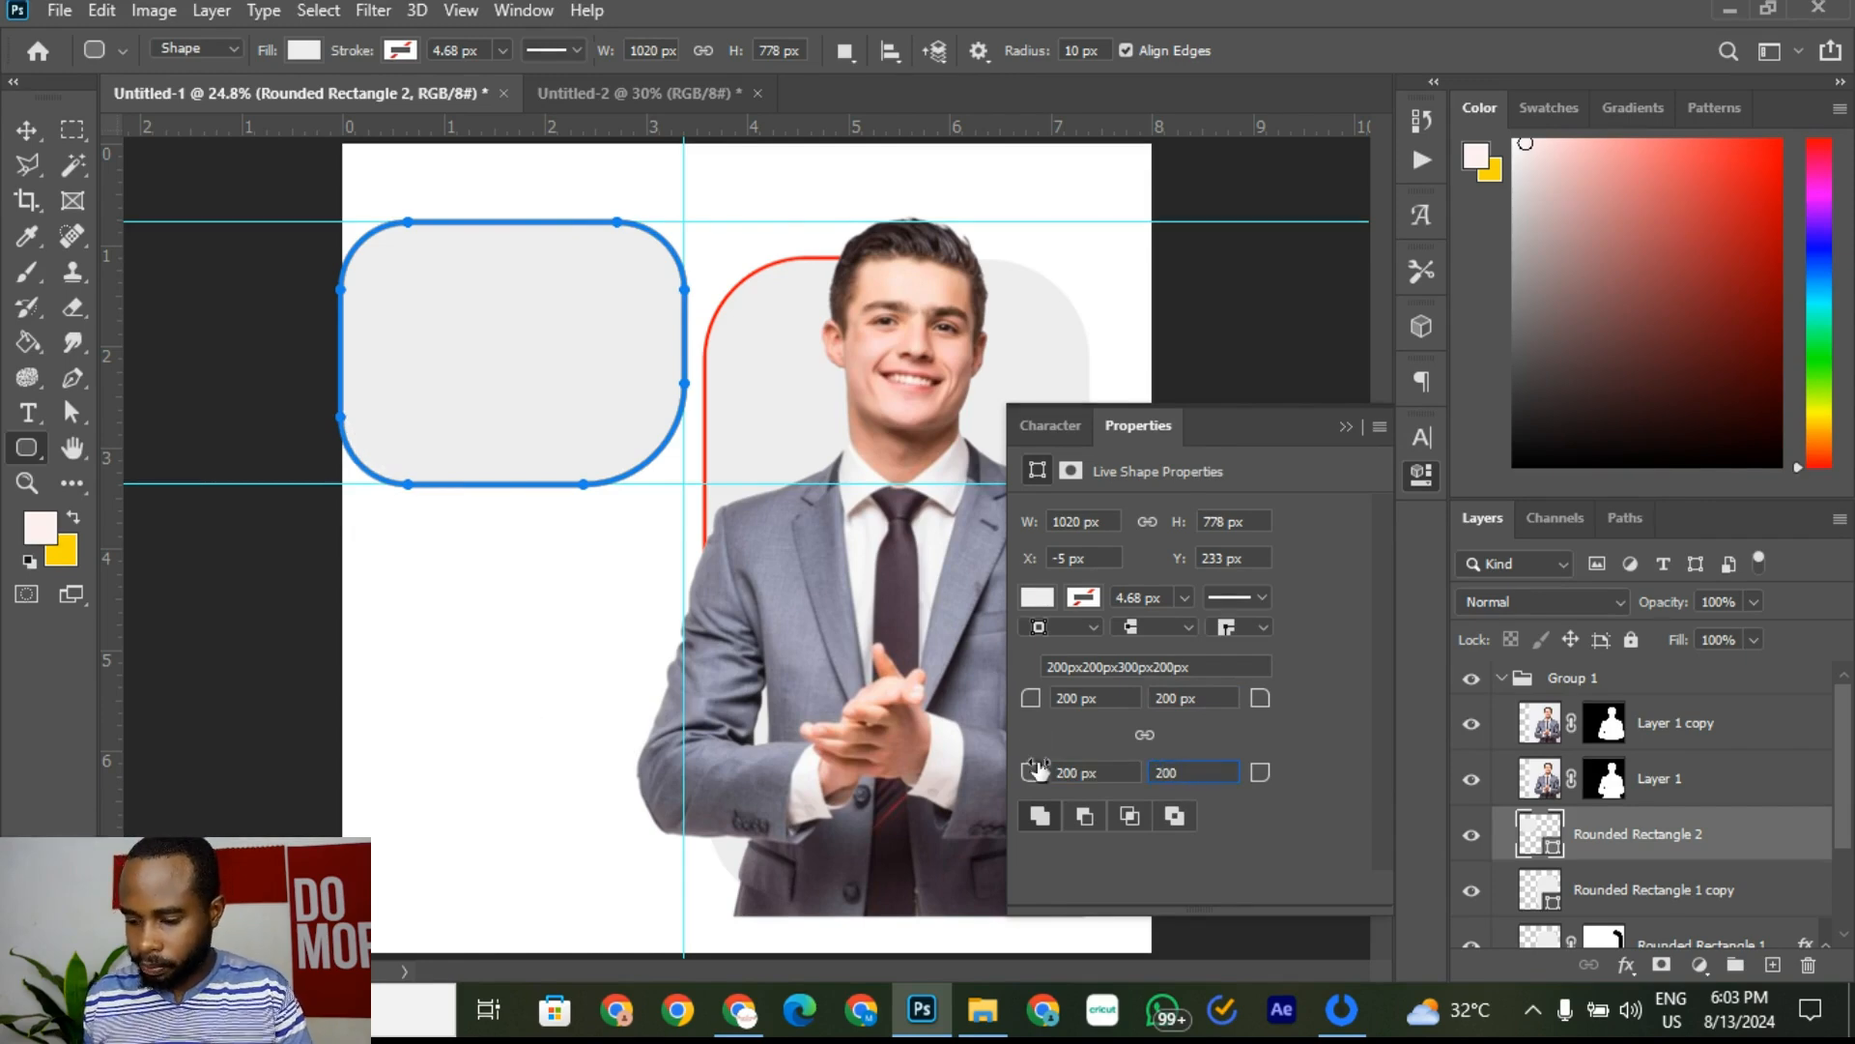
left_click(1226, 697)
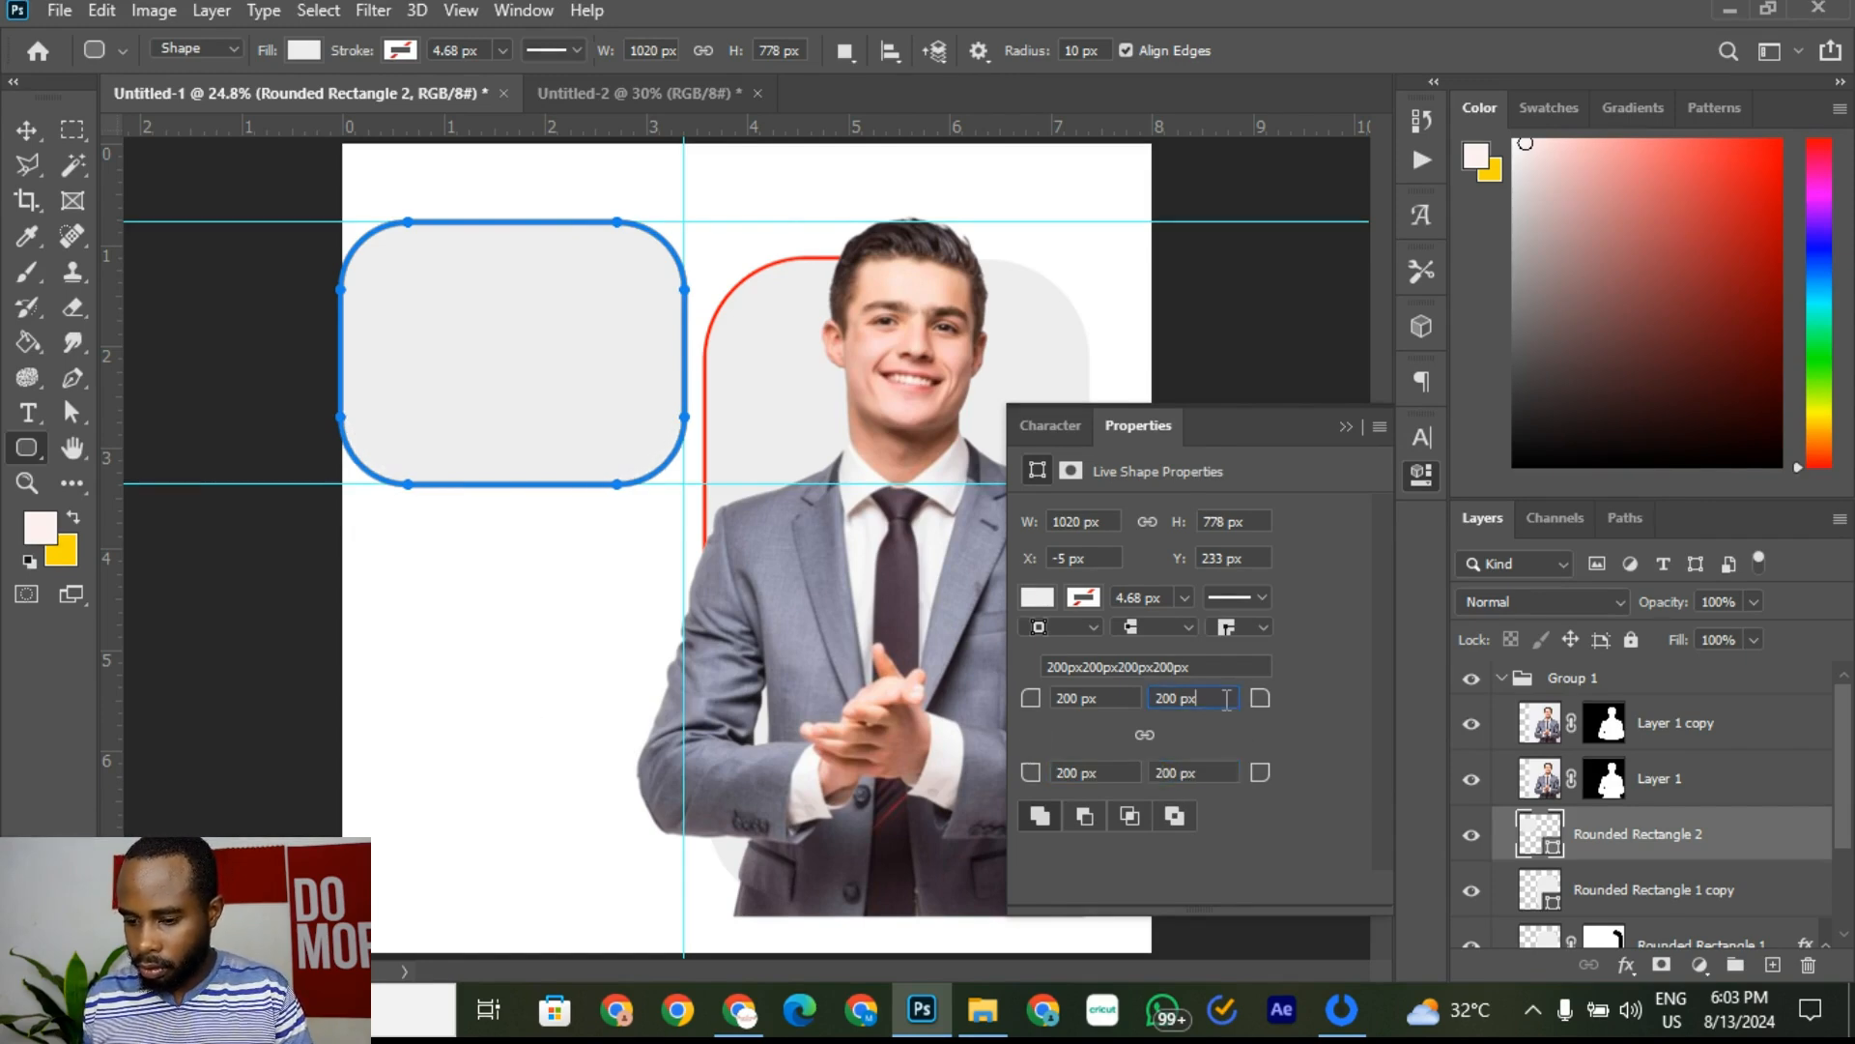
Step: Collapse the Properties panel and cancel the Create Rounded Rectangle dialog
left_click(1346, 426)
left_click(402, 654)
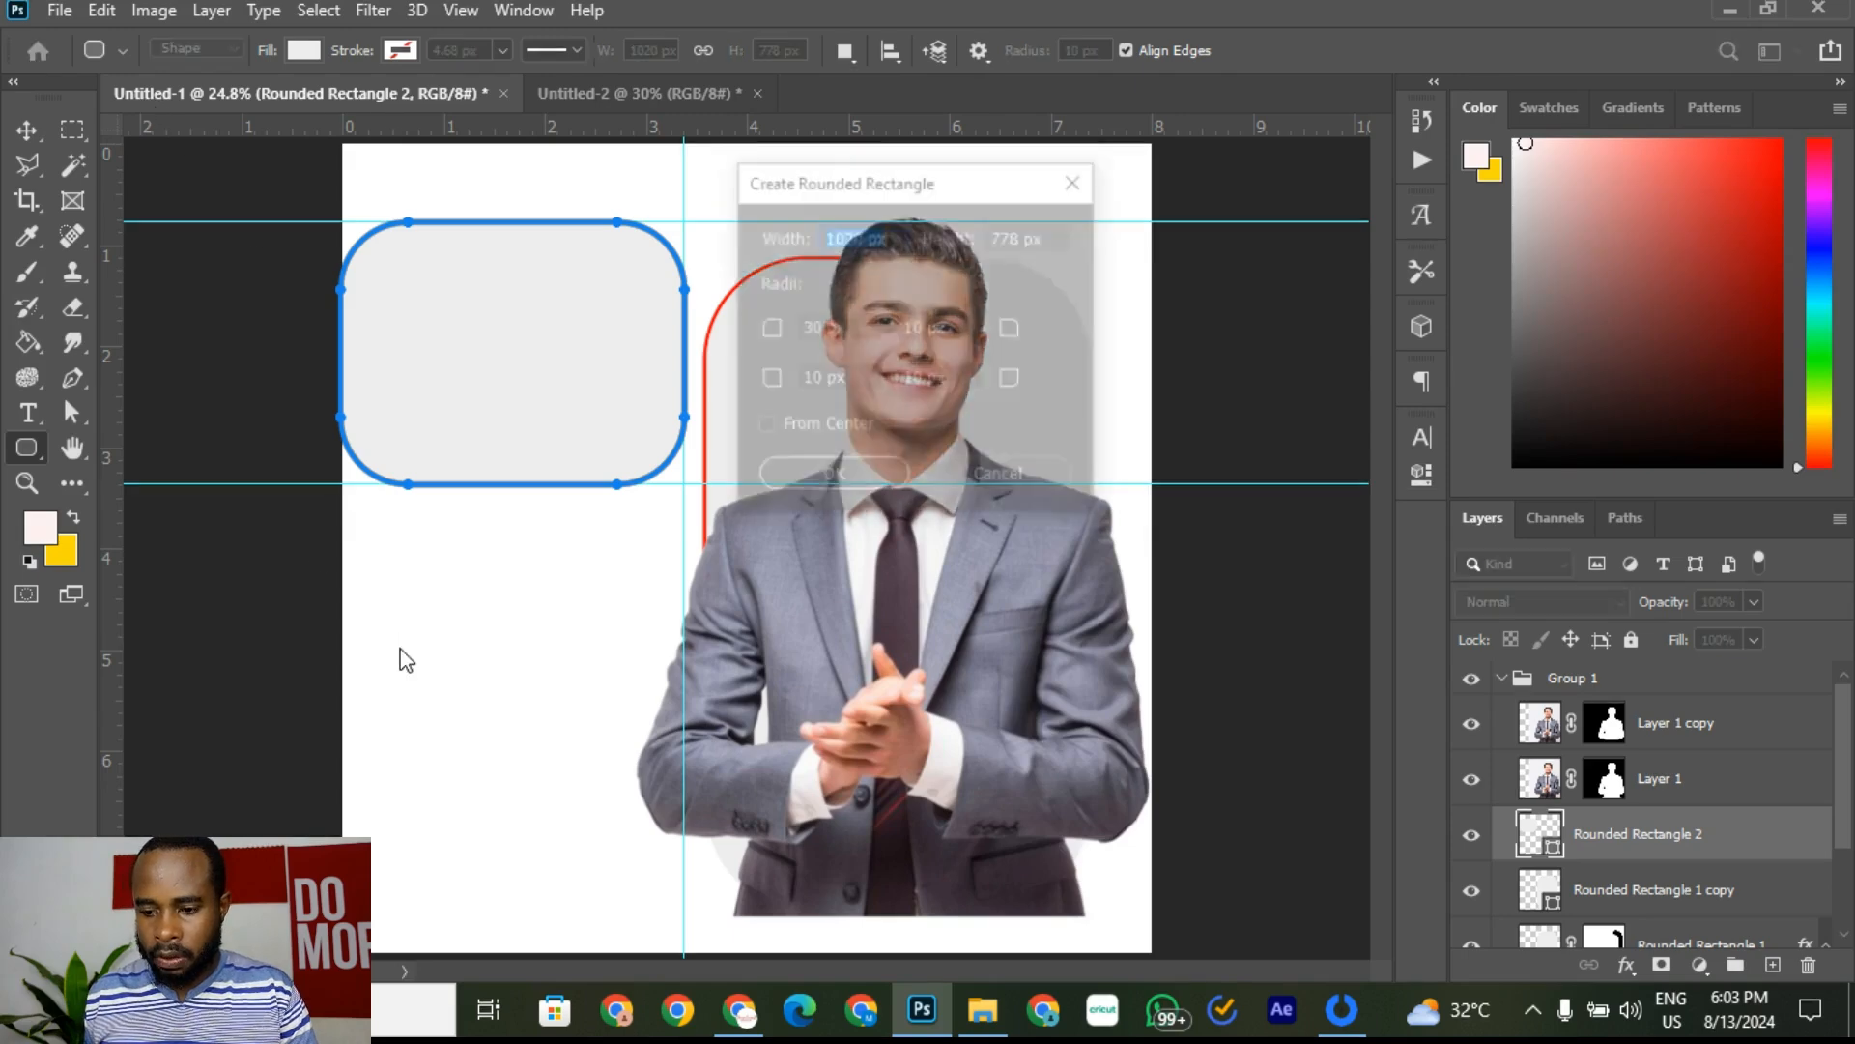
left_click(1030, 488)
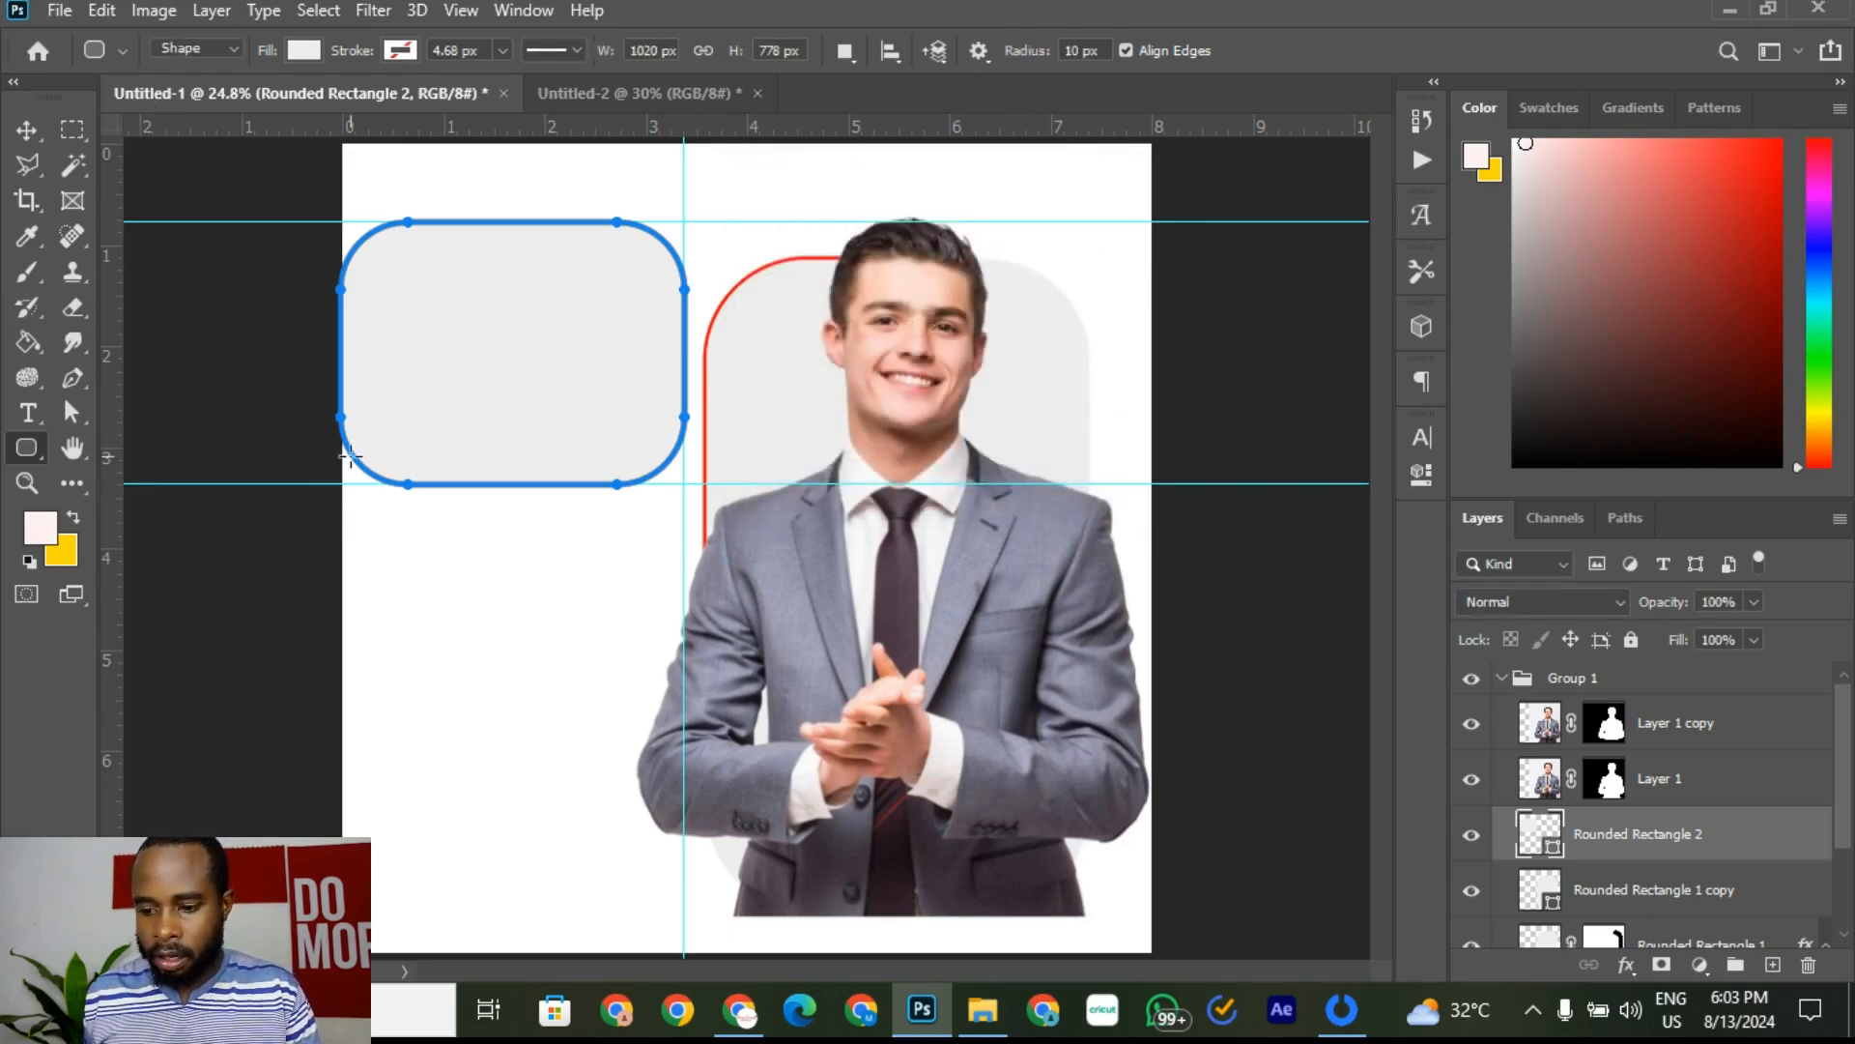
Step: With the Move tool, drag both horizontal guides and the vertical guide off the canvas
left_click(26, 129)
left_click(594, 635)
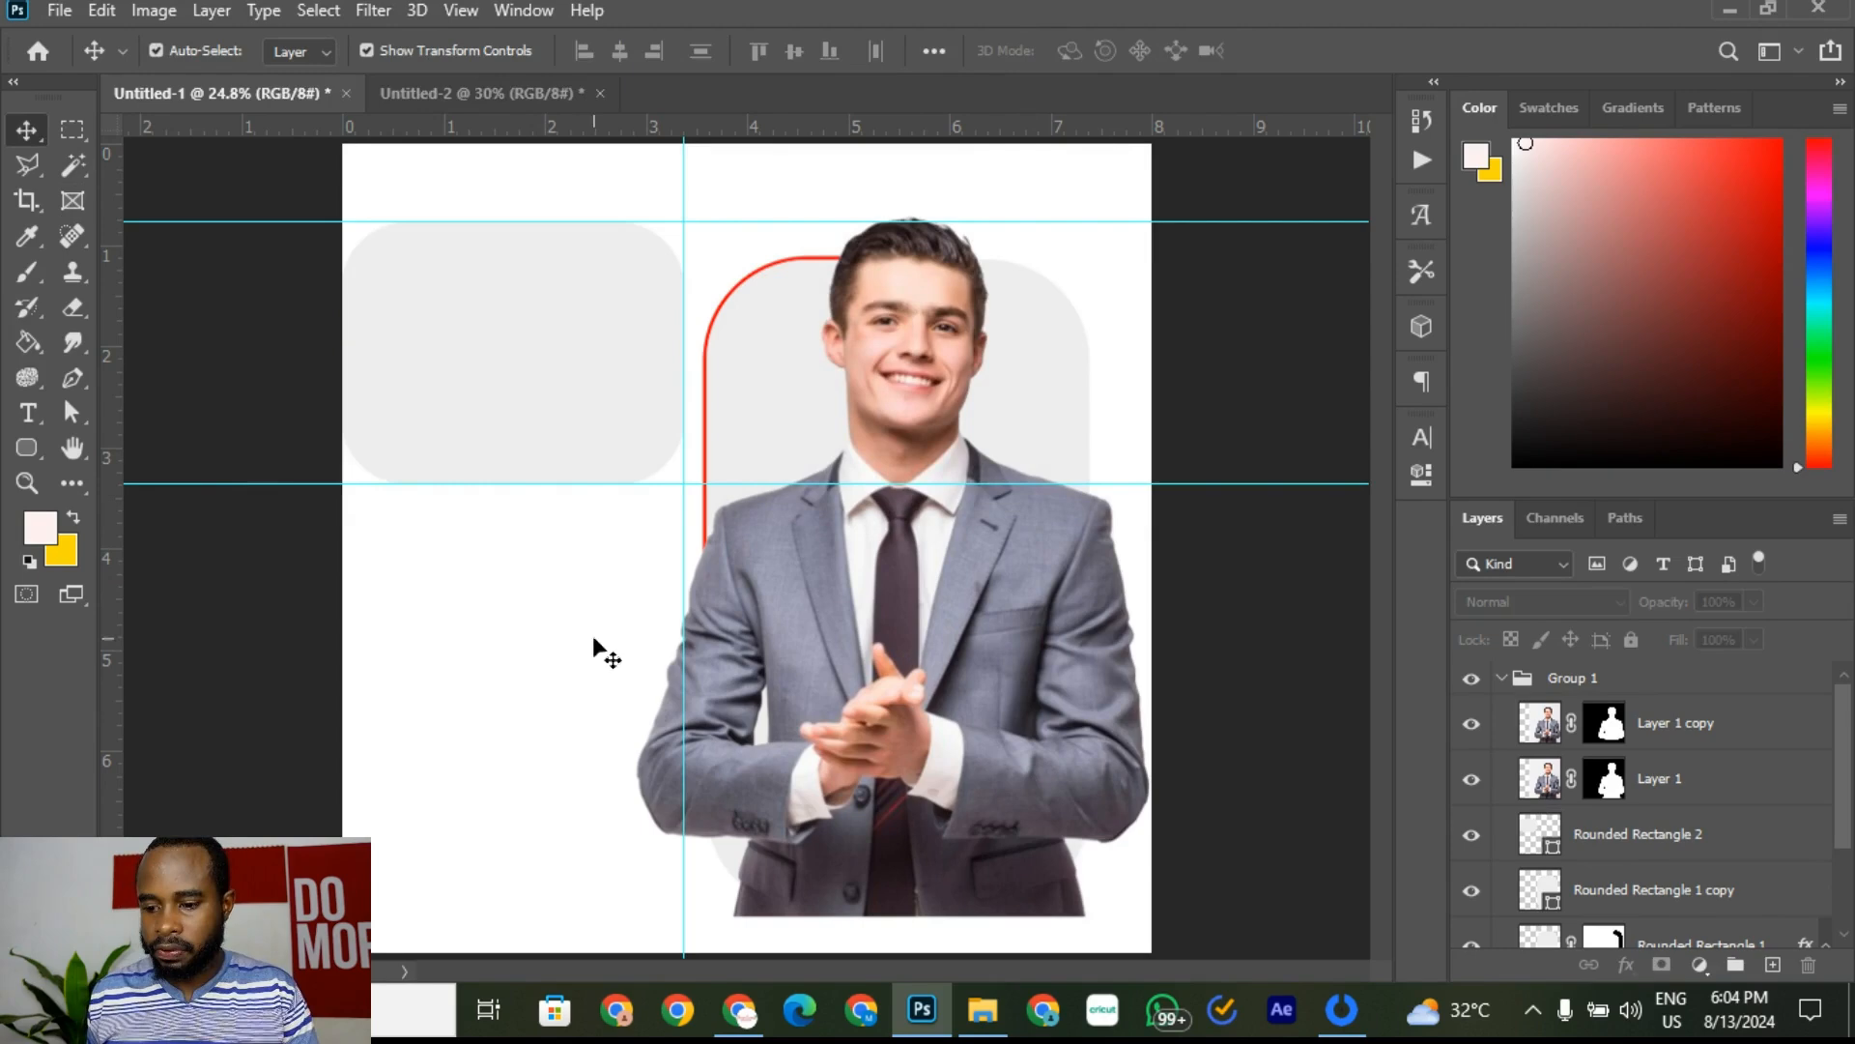
left_click(589, 421)
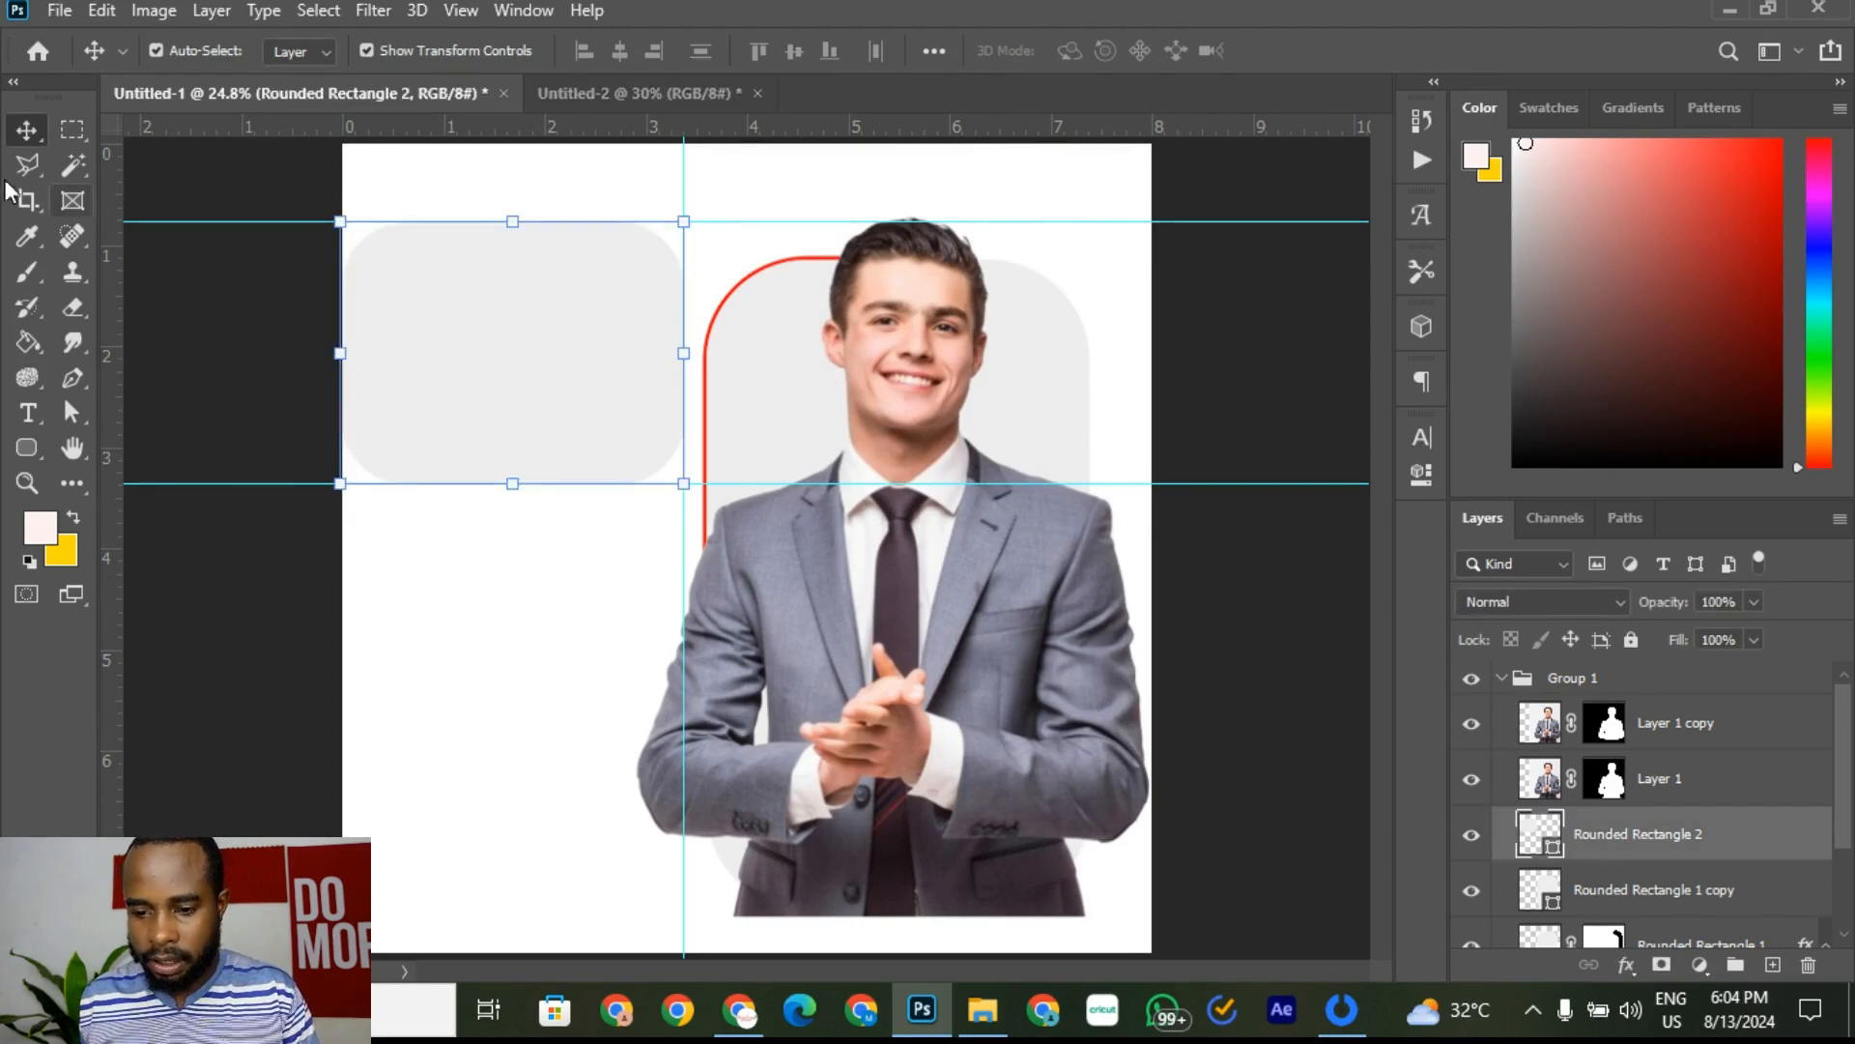
left_click_drag(286, 127, 289, 126)
left_click_drag(244, 481, 387, 124)
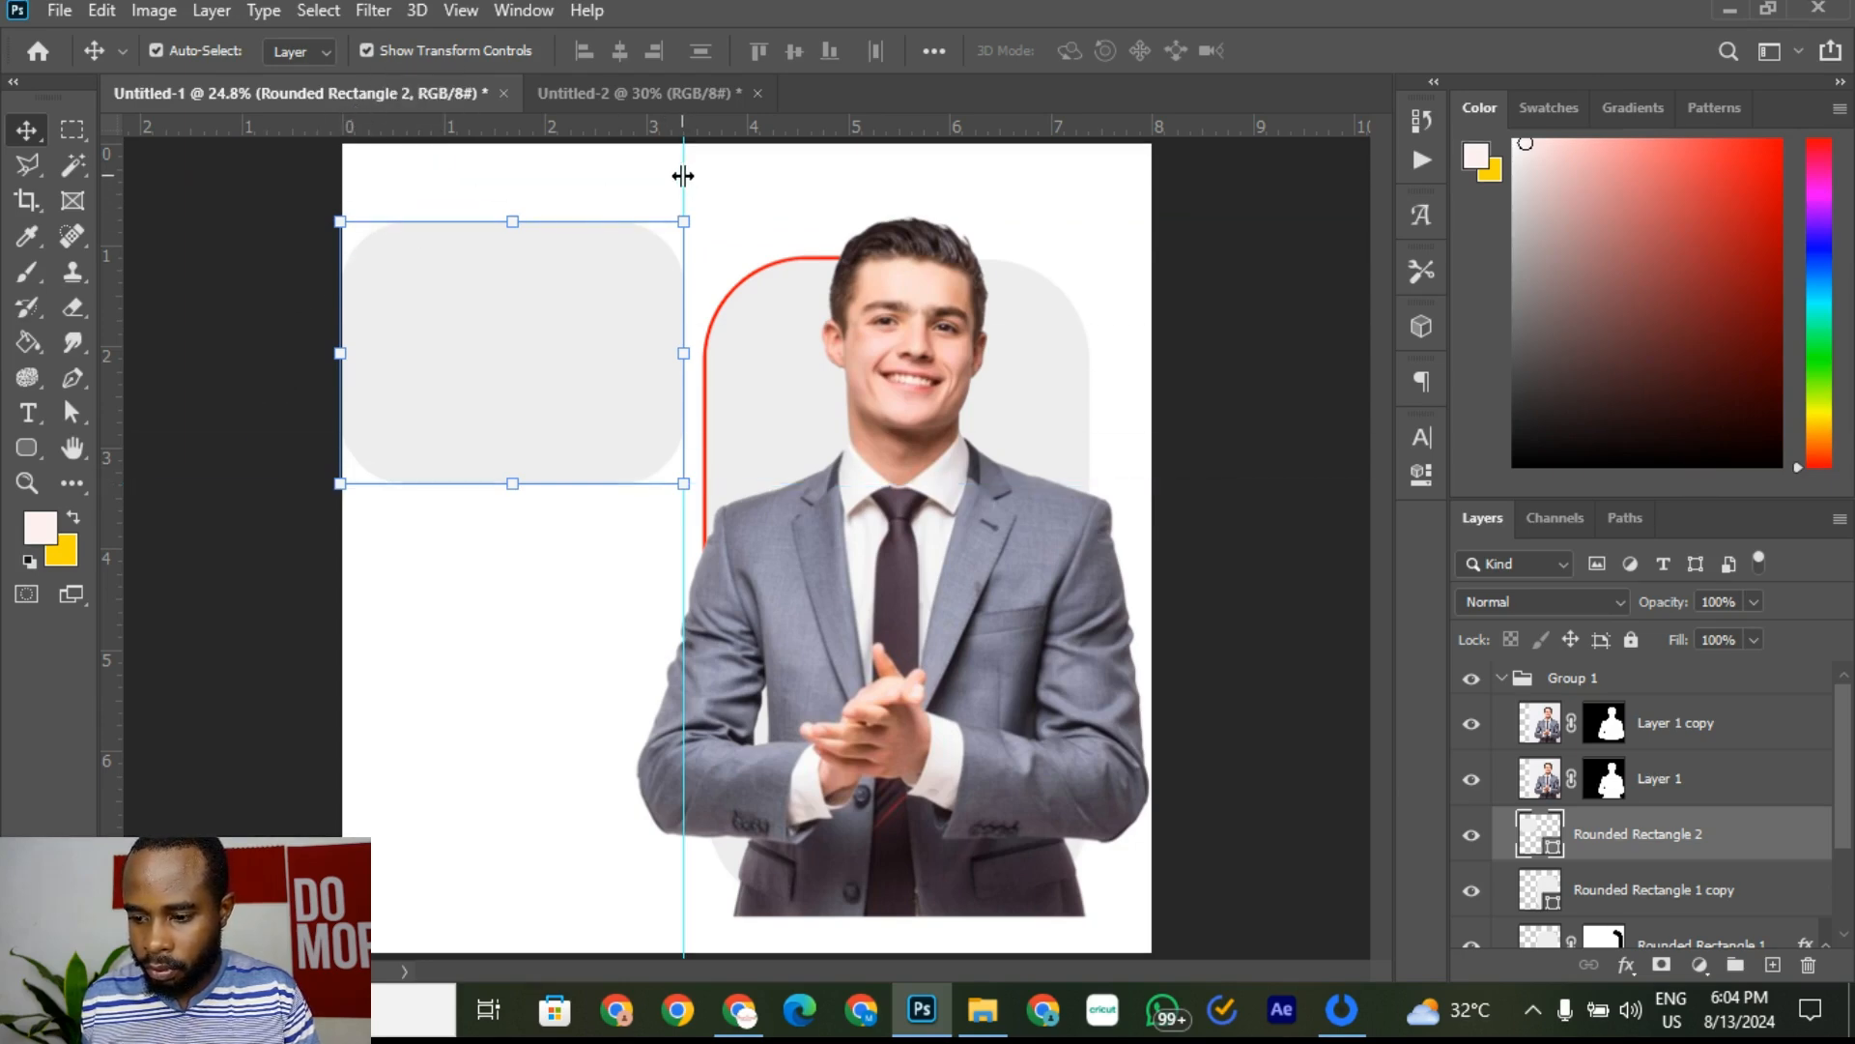
left_click_drag(684, 175, 85, 179)
left_click(246, 454)
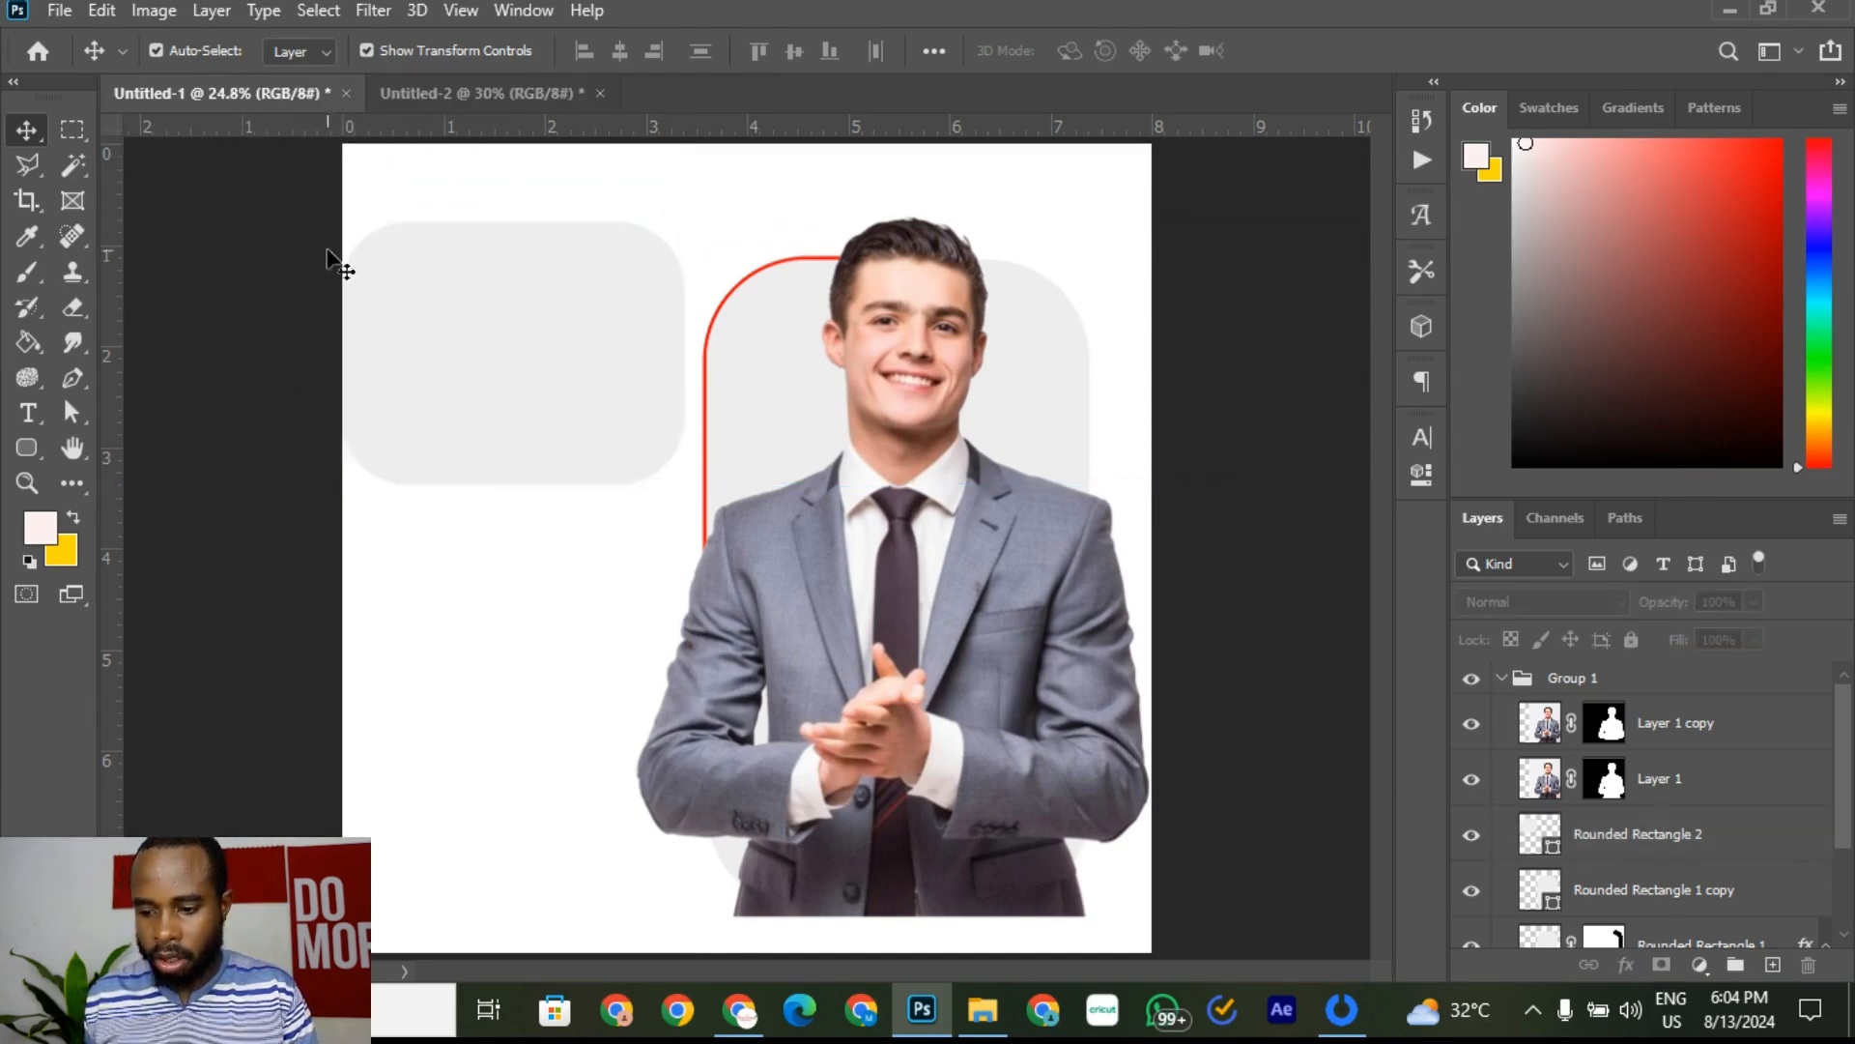
Step: Check the reference flyer, then duplicate Rounded Rectangle 2 and reselect the original layer
left_click(450, 93)
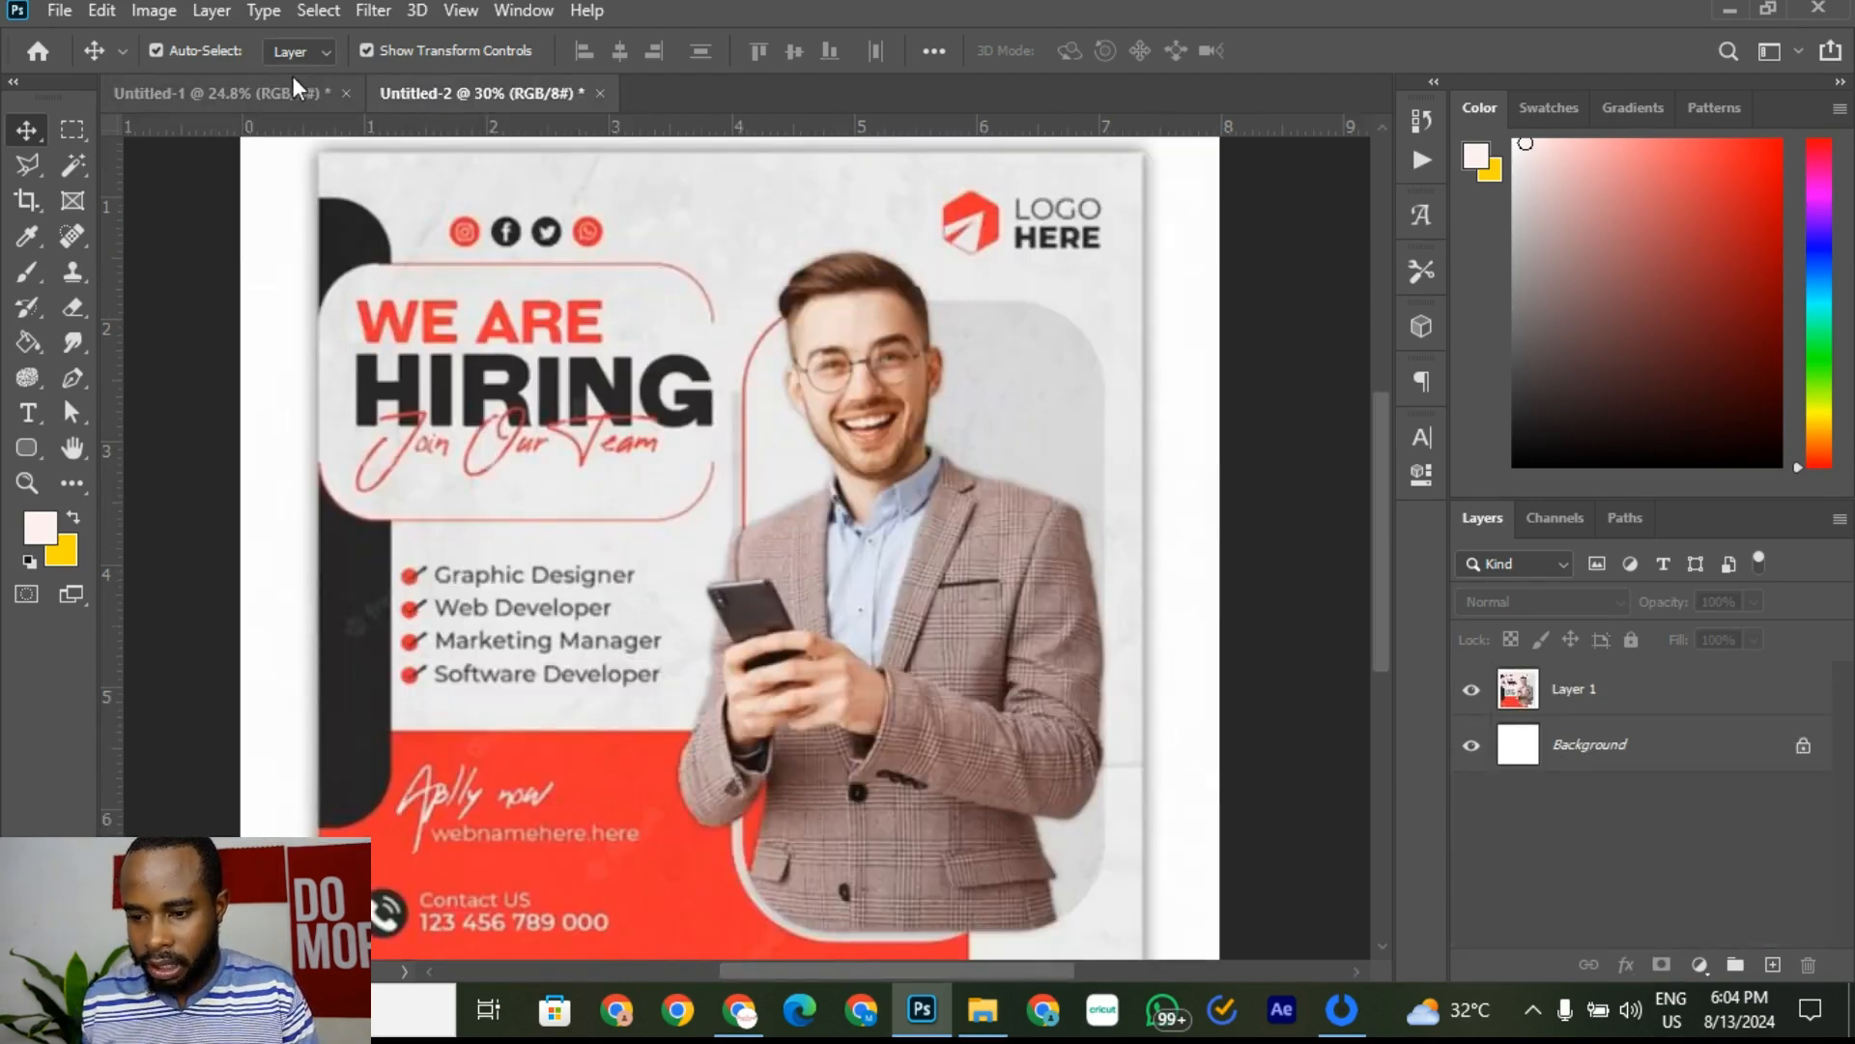
left_click(257, 94)
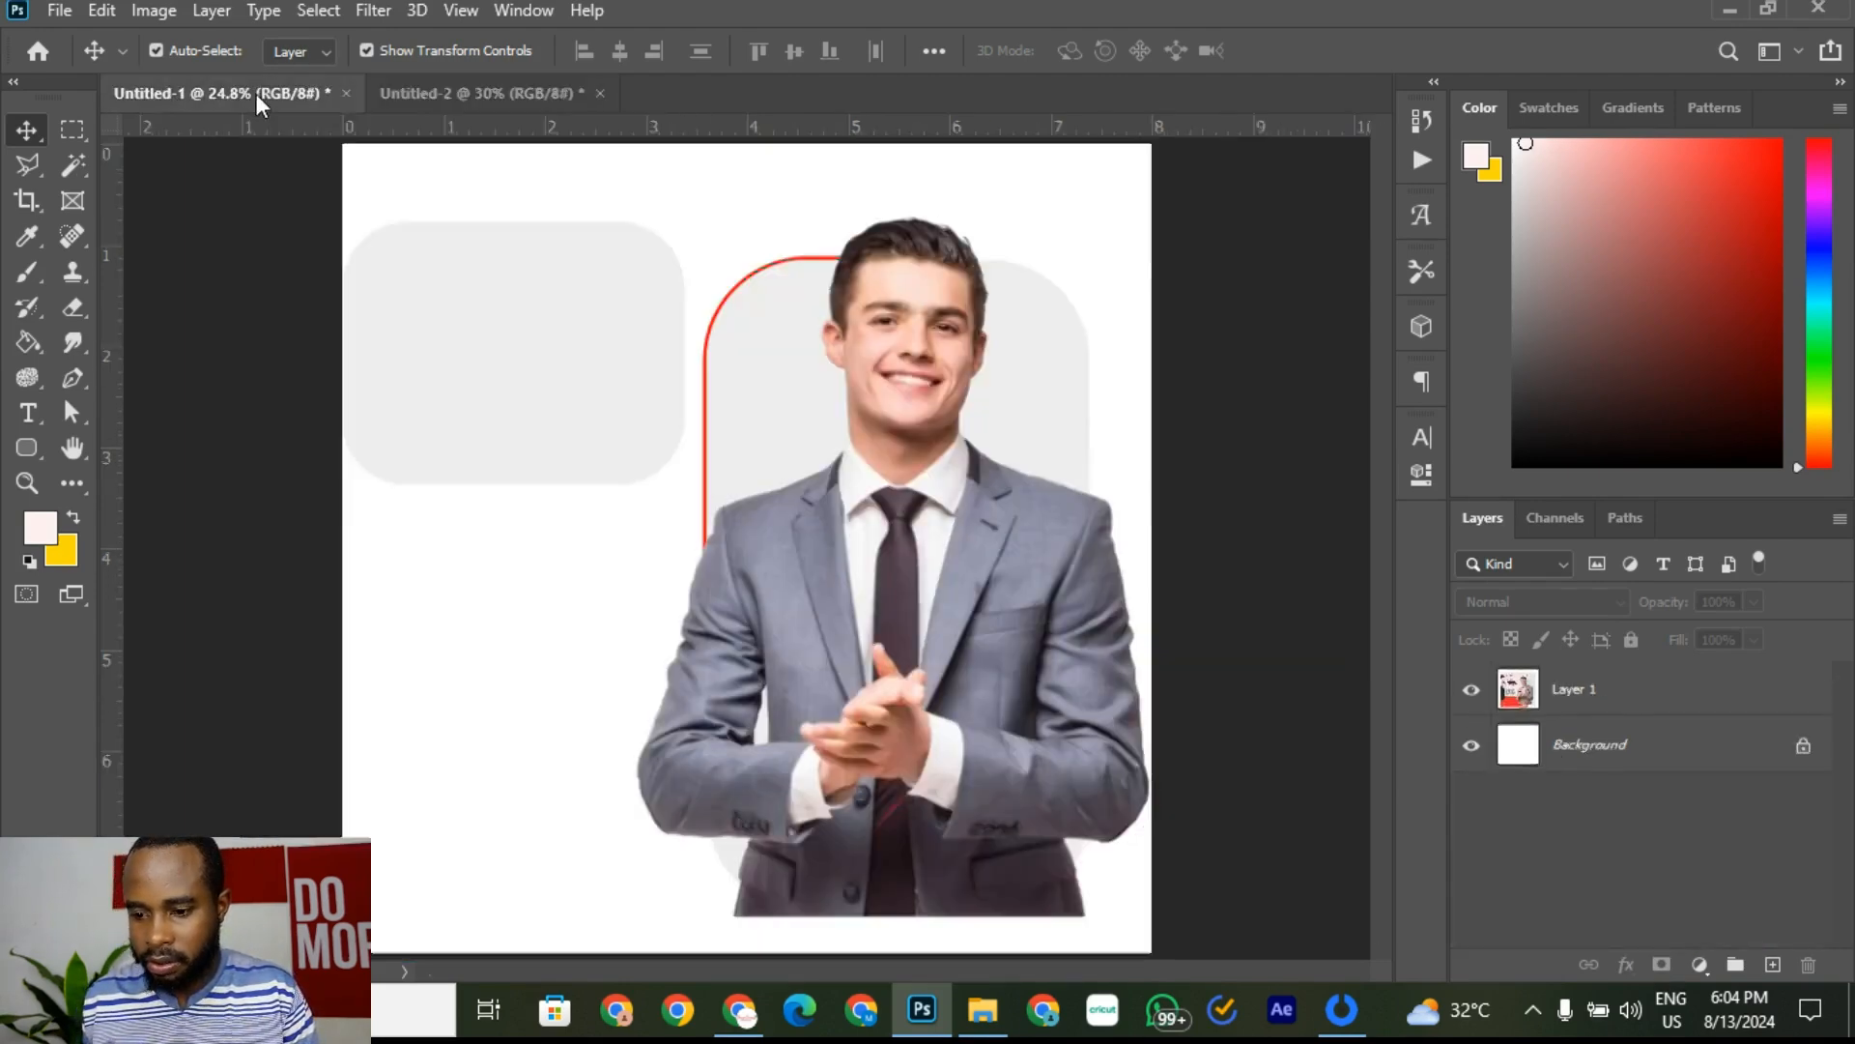
left_click(569, 326)
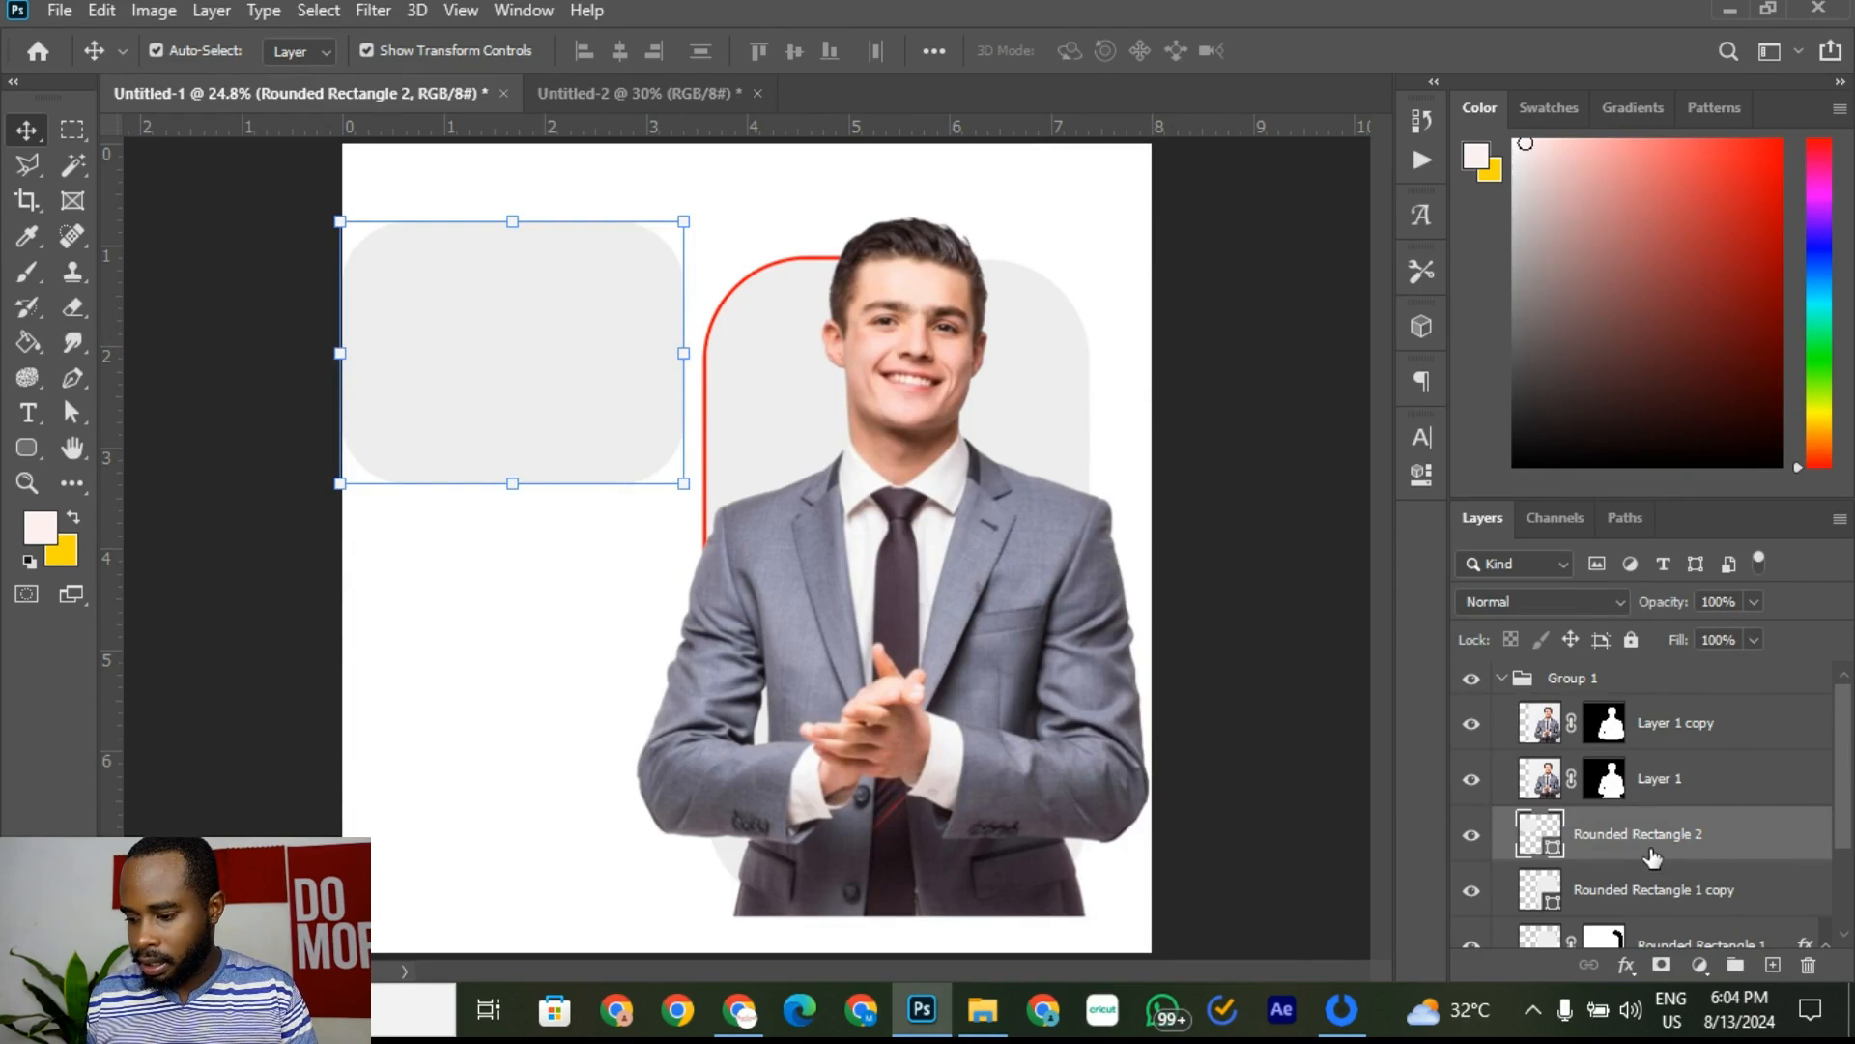
right_click(1721, 850)
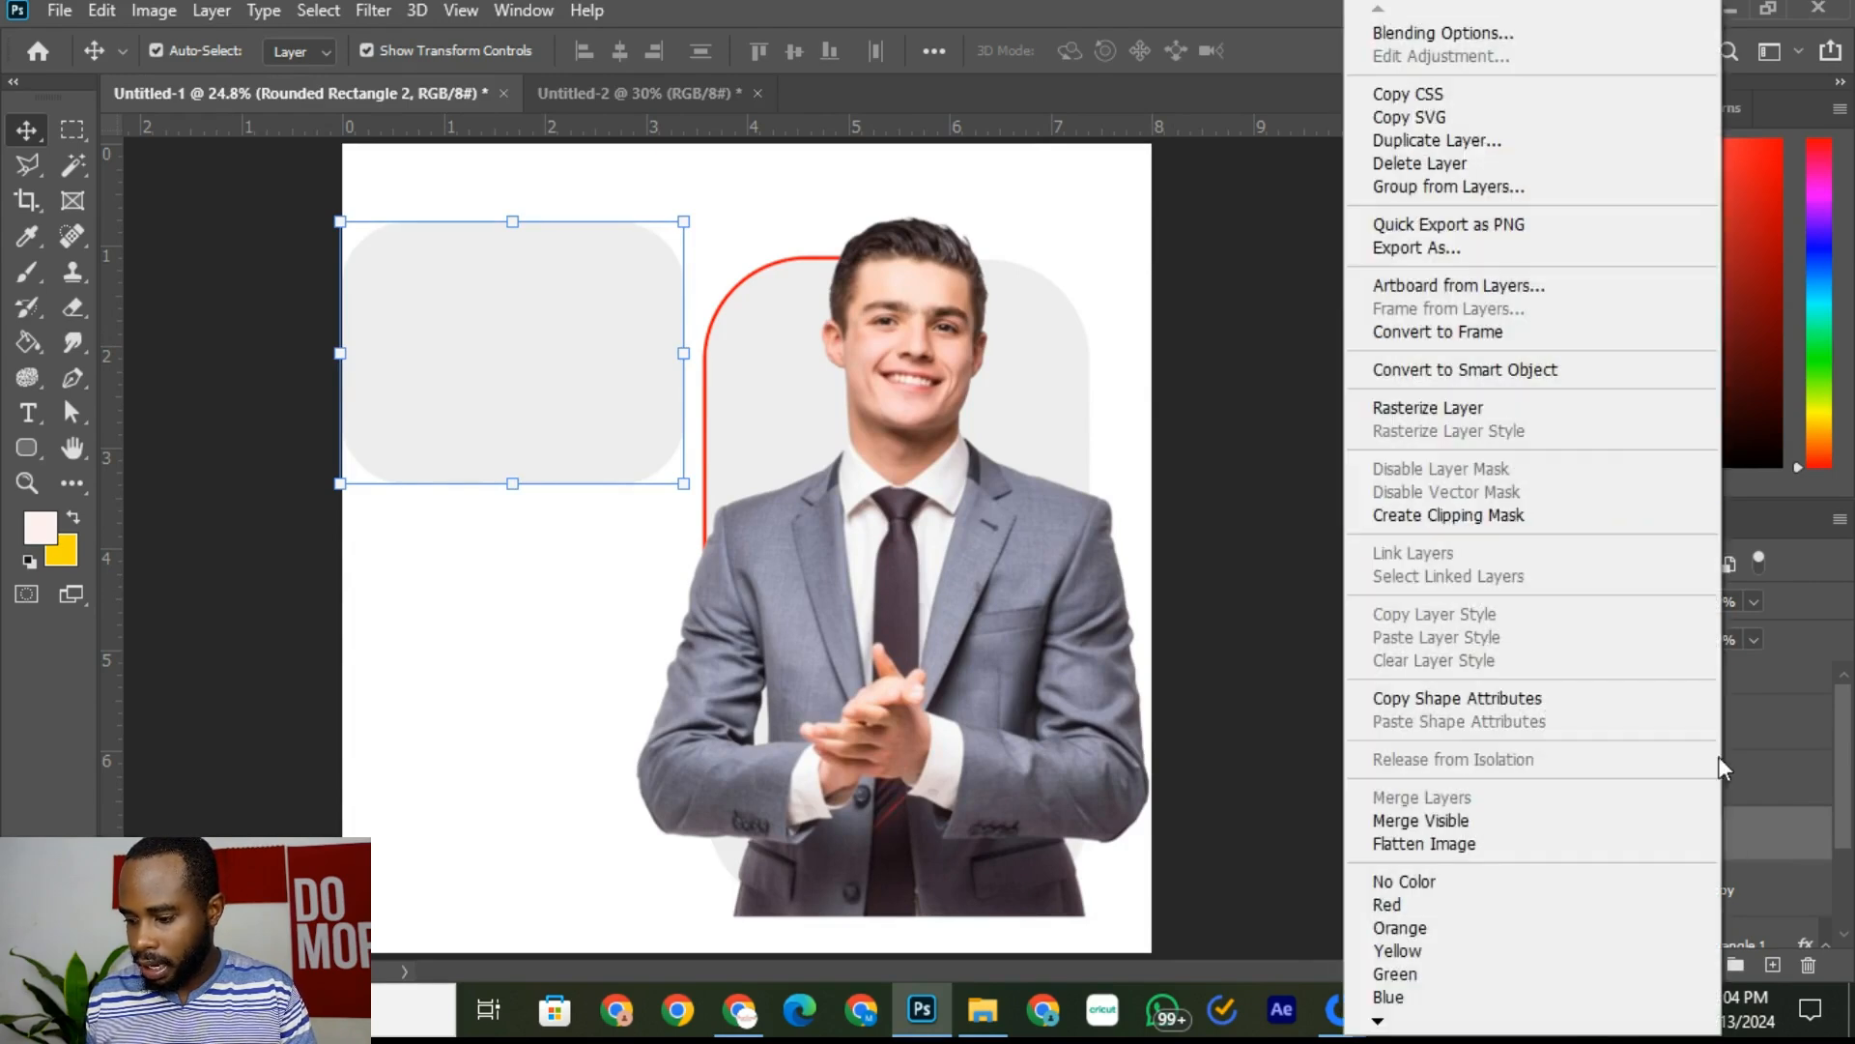
left_click(1426, 140)
left_click(1151, 253)
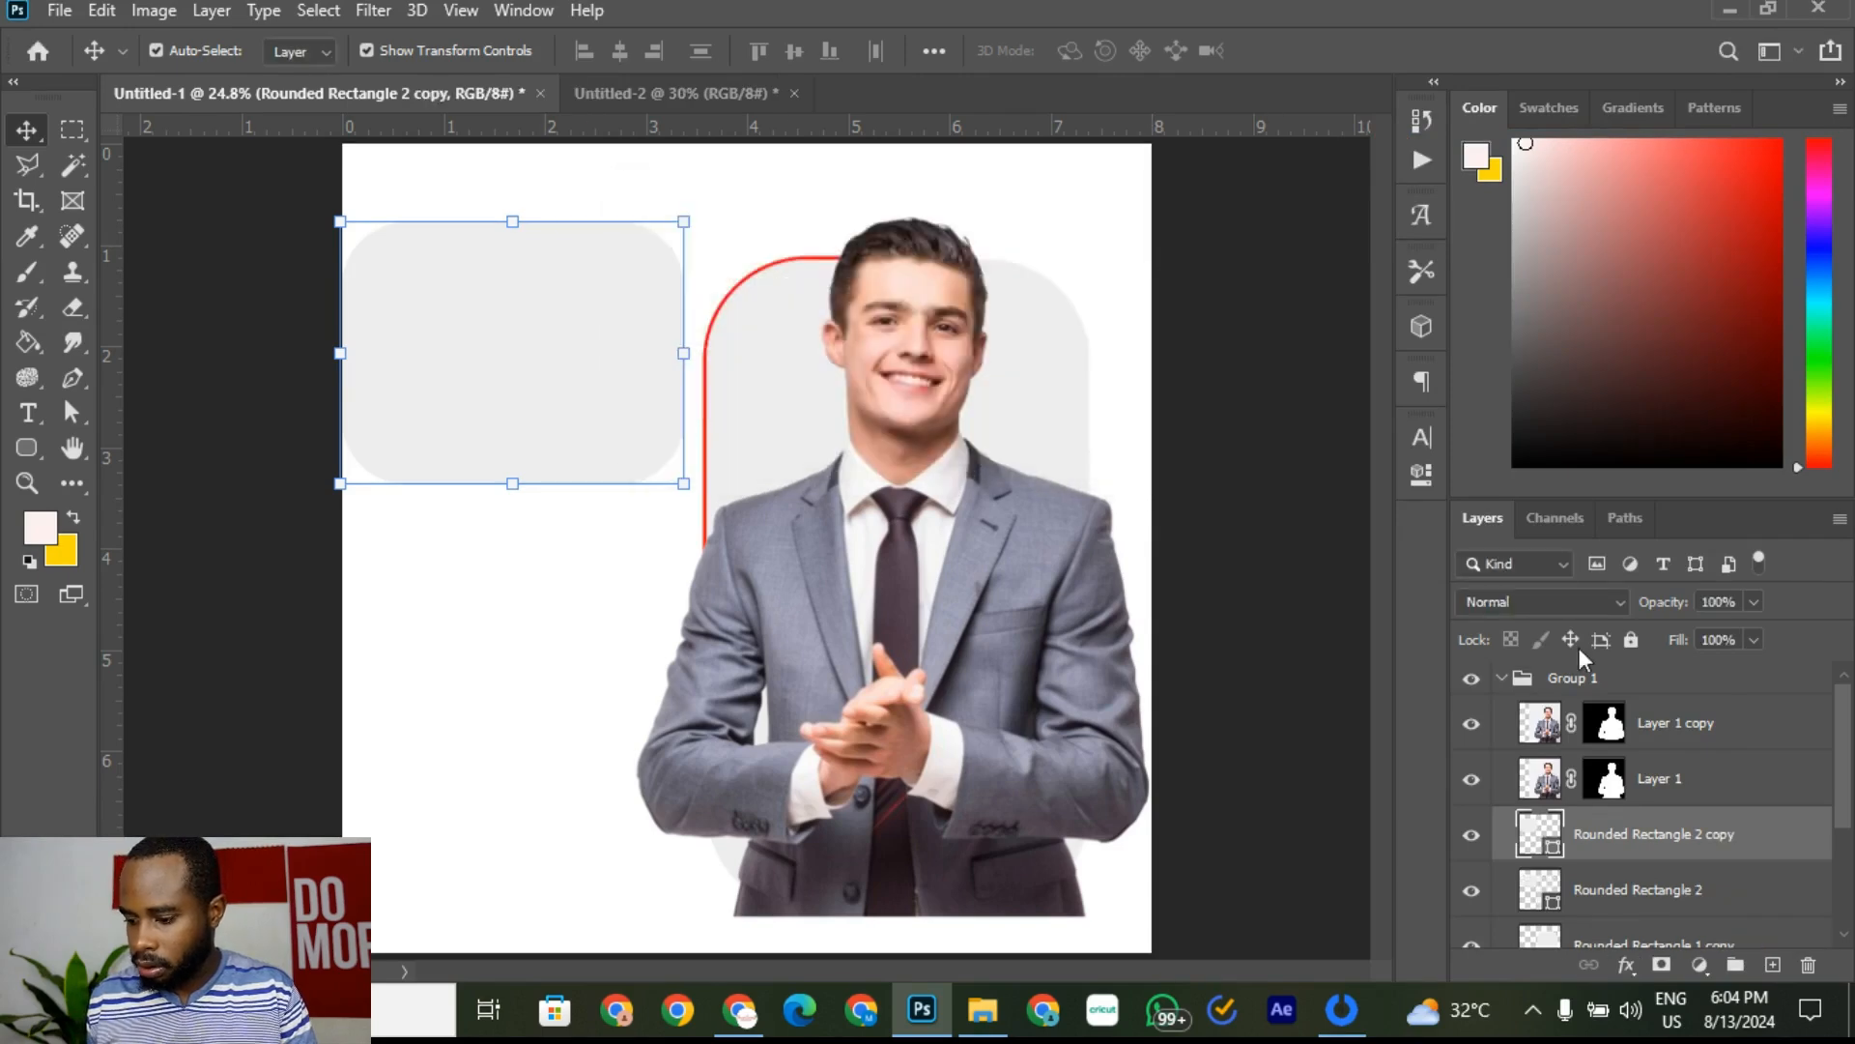
left_click(1674, 899)
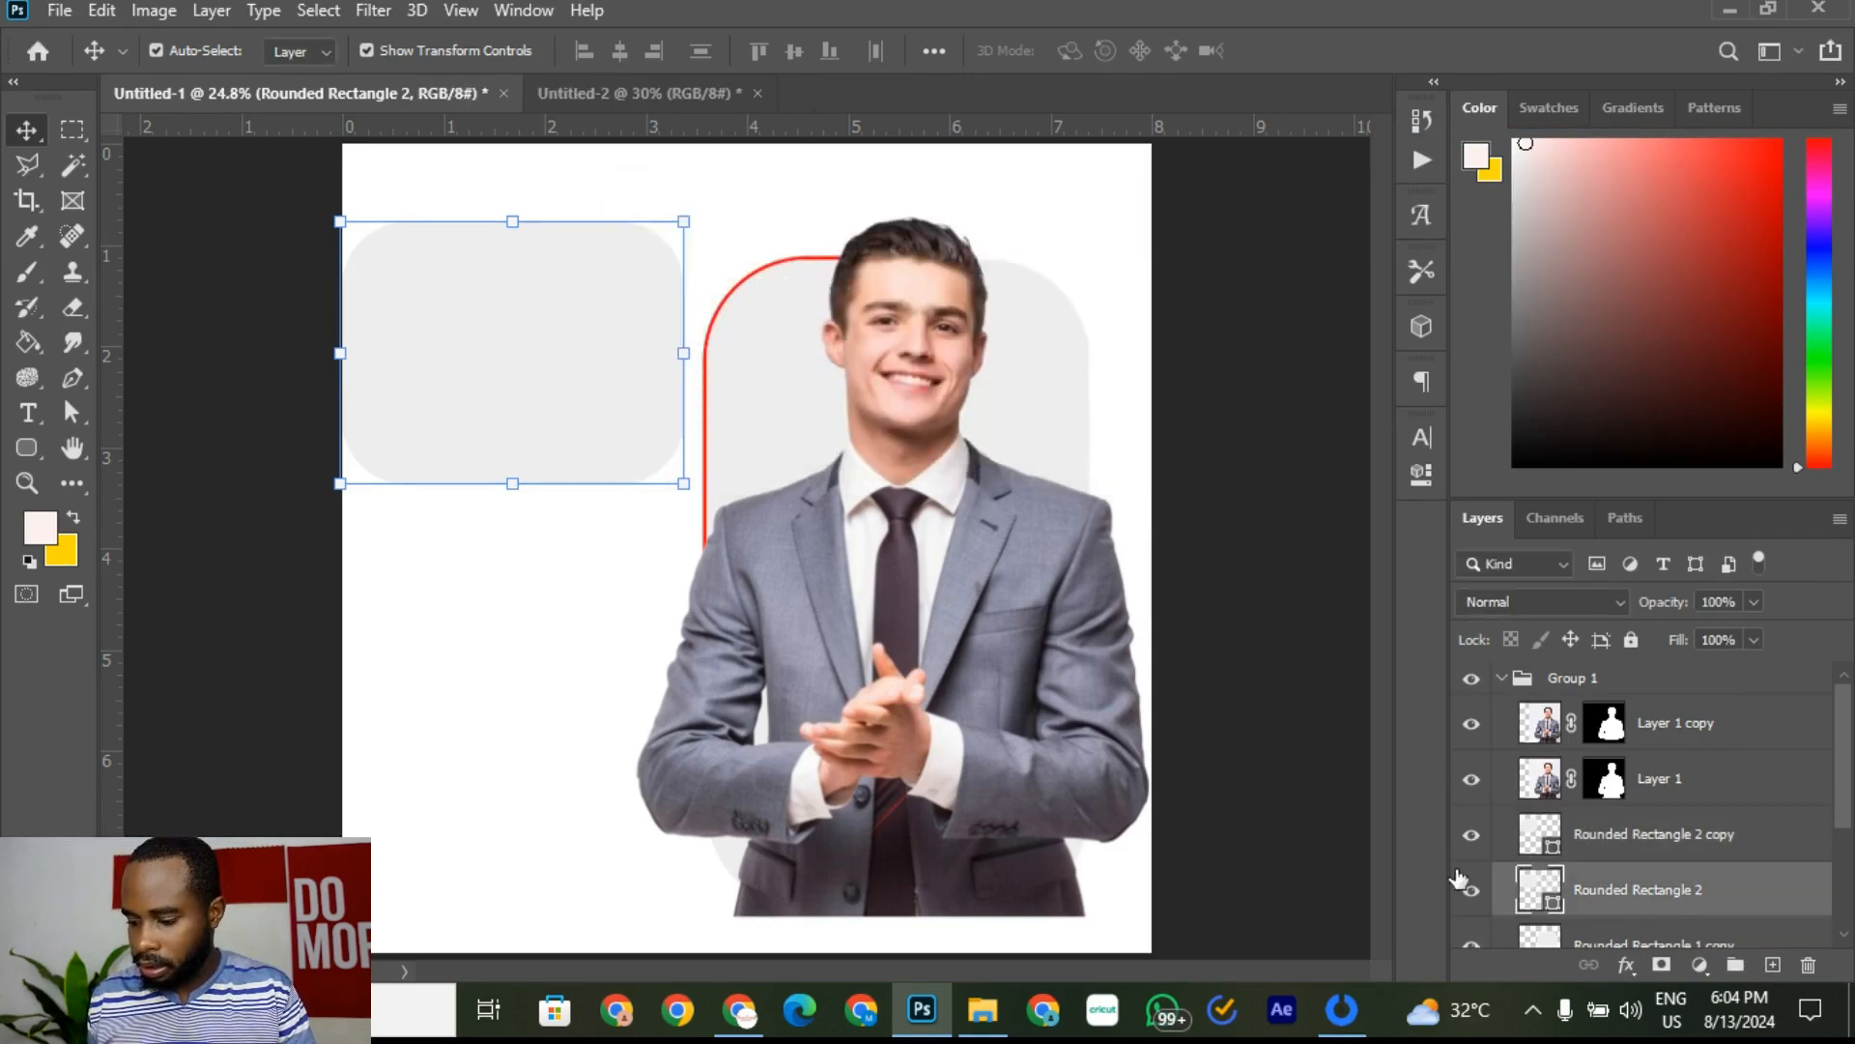
Step: Add a 10 px outside red stroke to Rounded Rectangle 2, then check the reference flyer
right_click(1773, 897)
left_click(1429, 35)
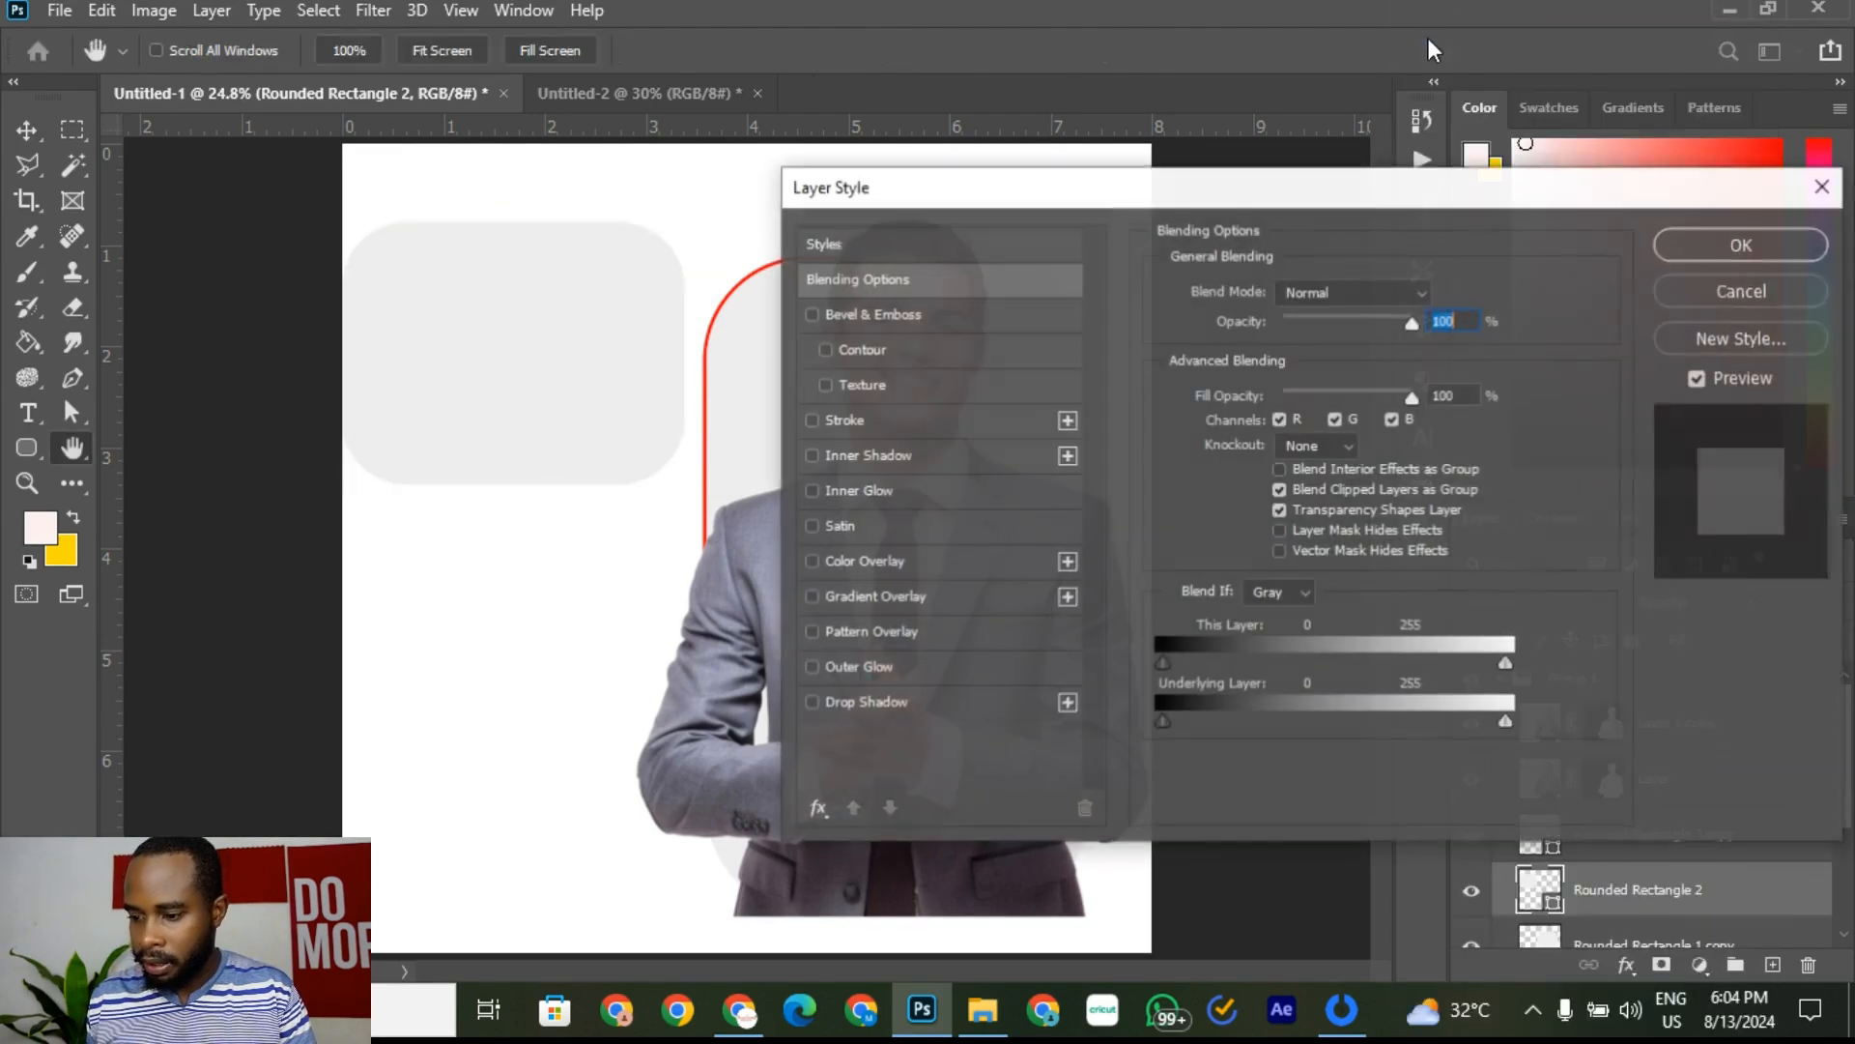
left_click(908, 420)
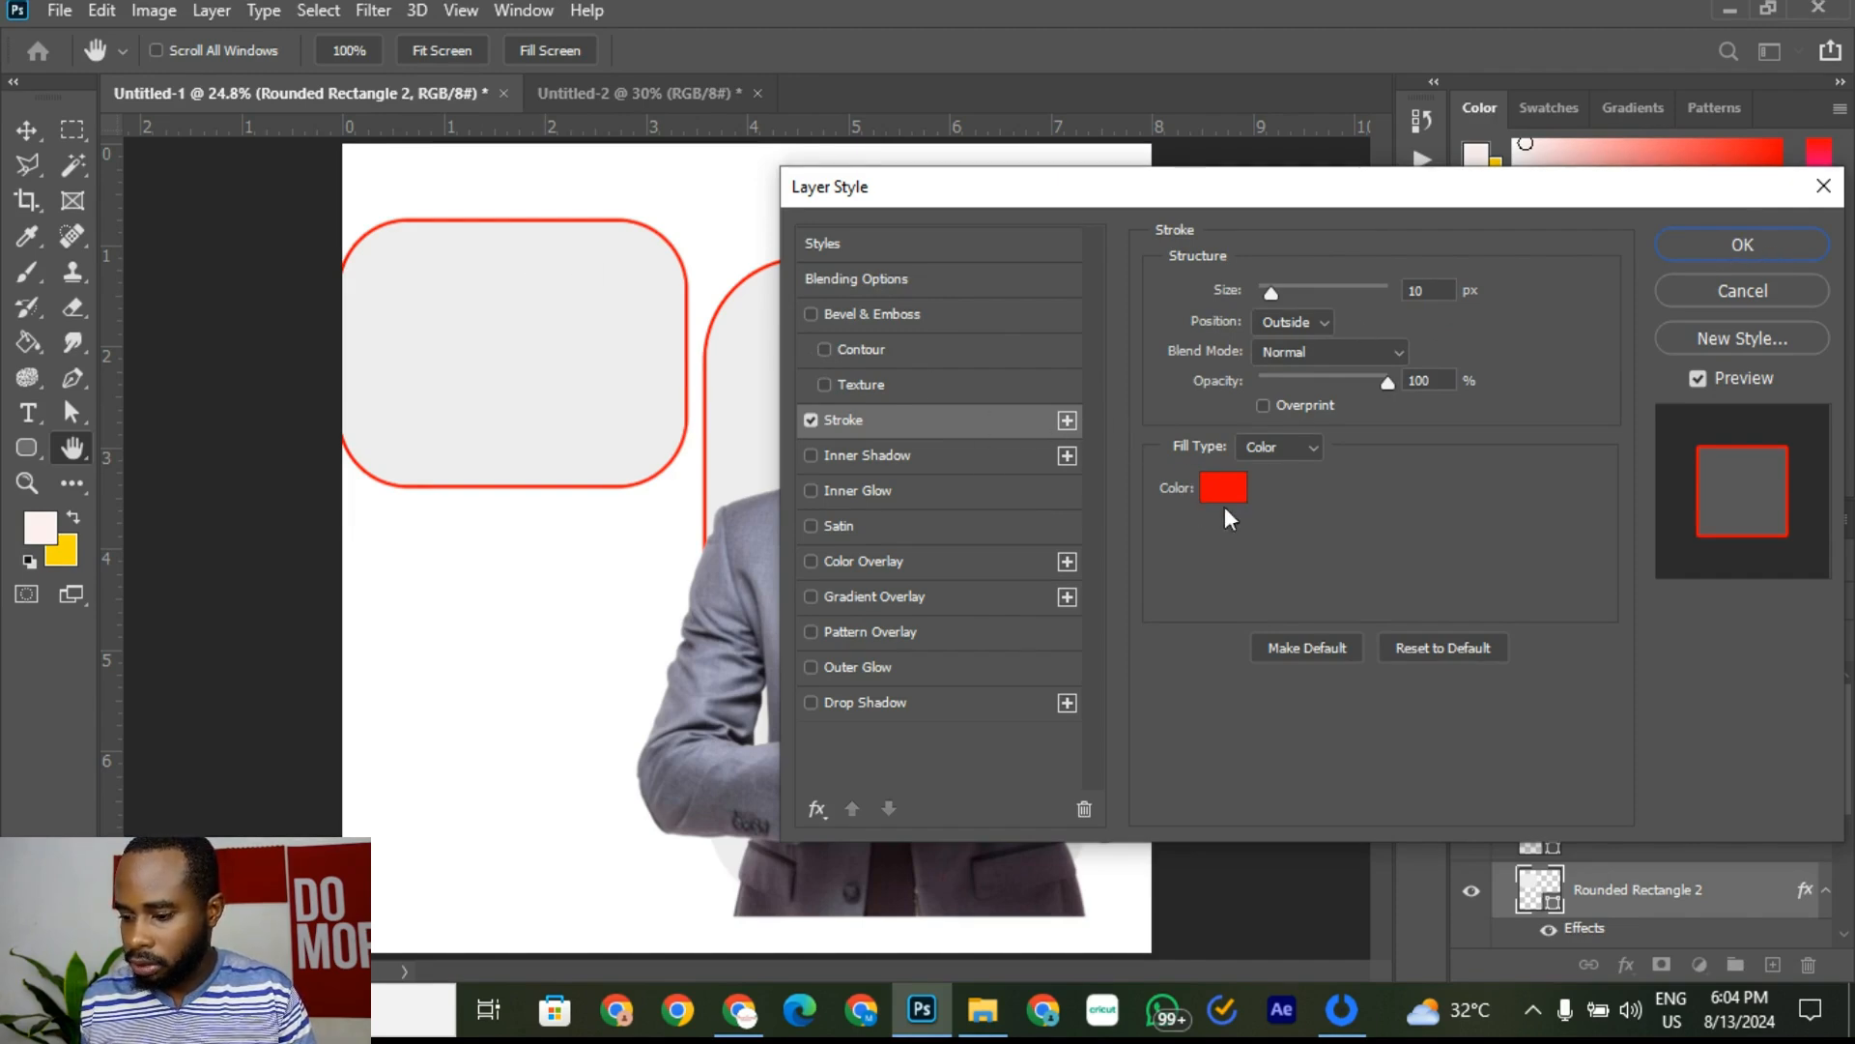
left_click(1744, 244)
left_click(229, 255)
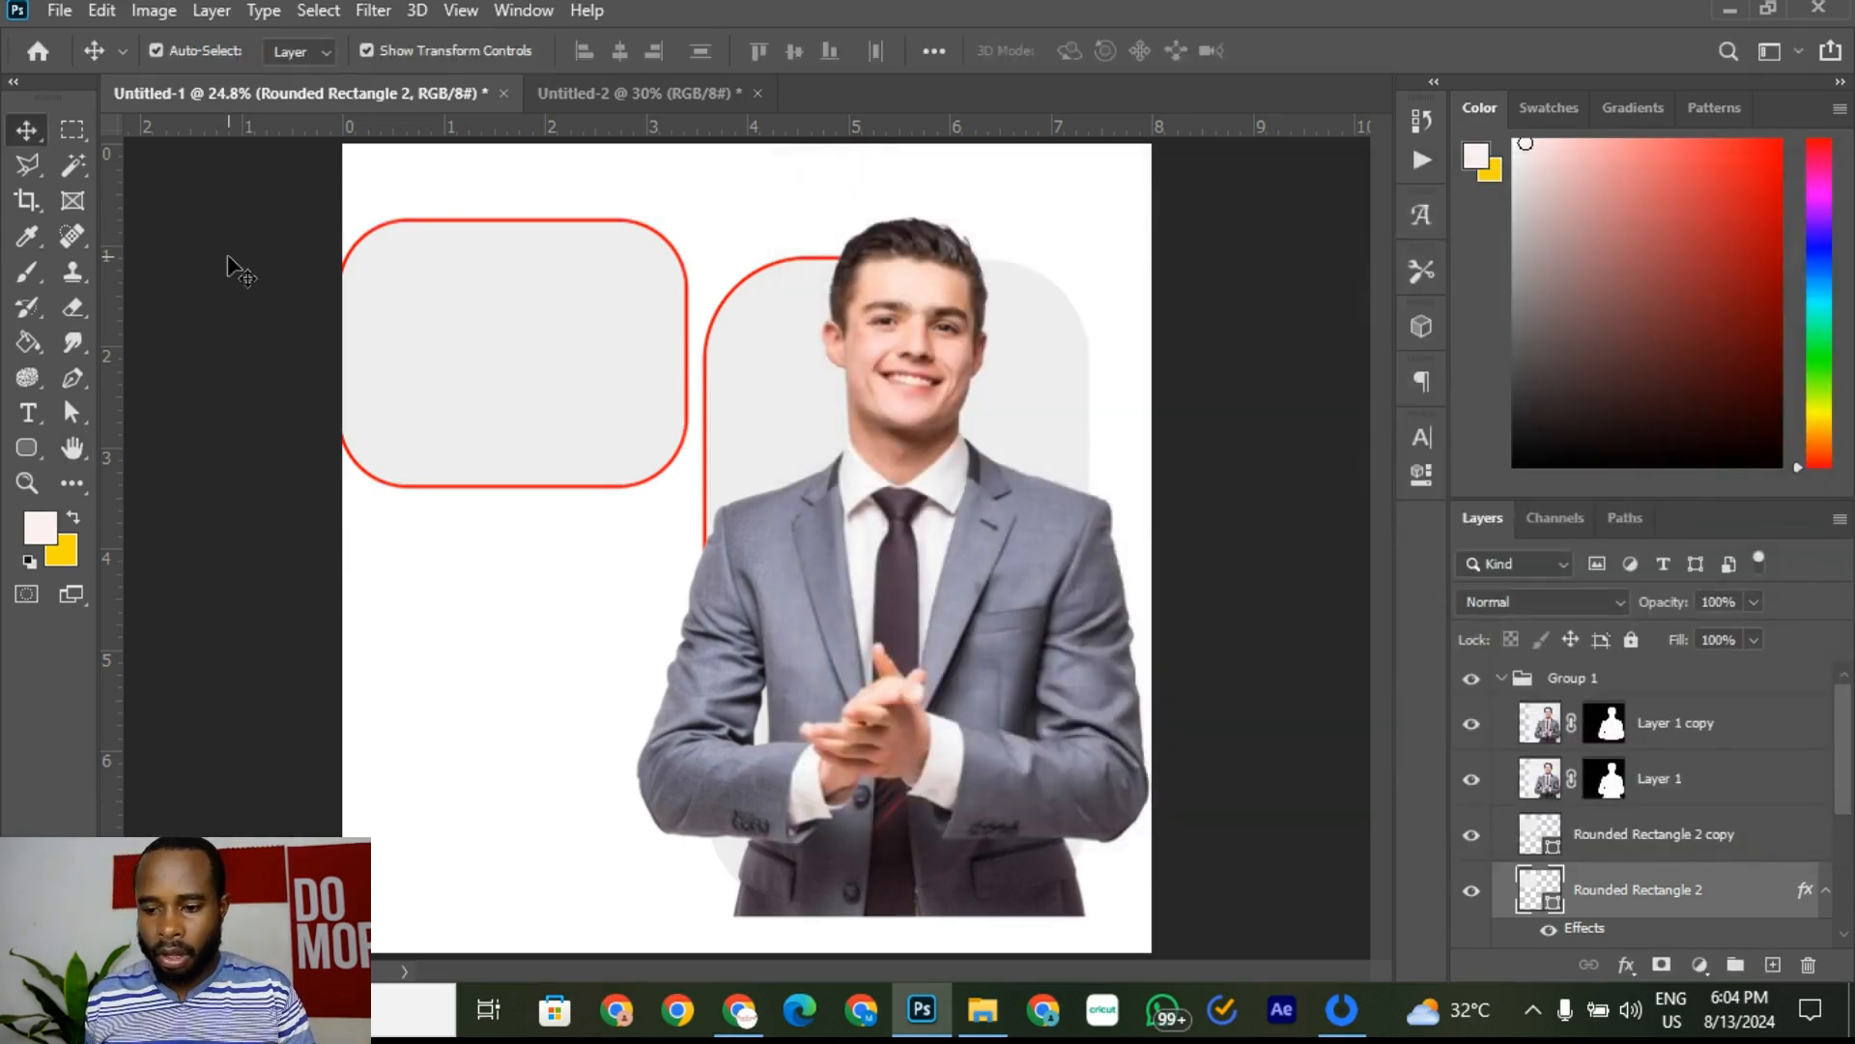
left_click(450, 91)
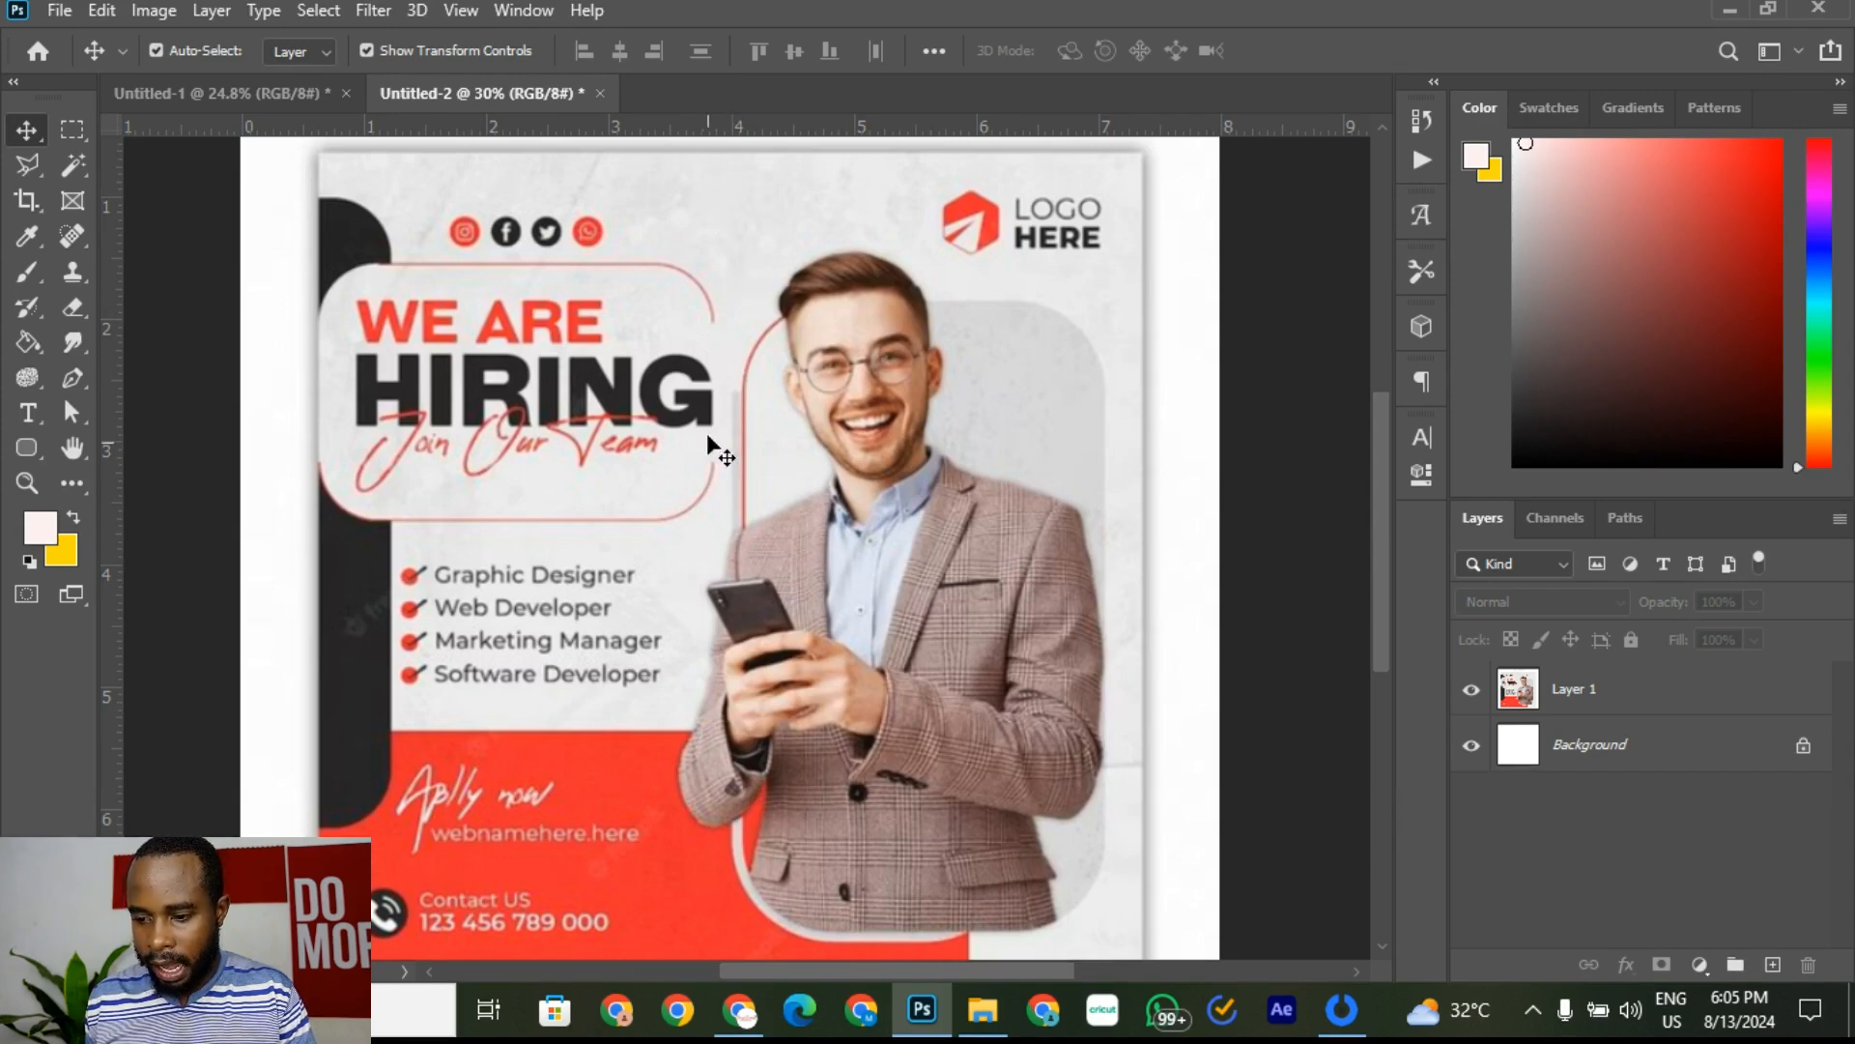
left_click(286, 100)
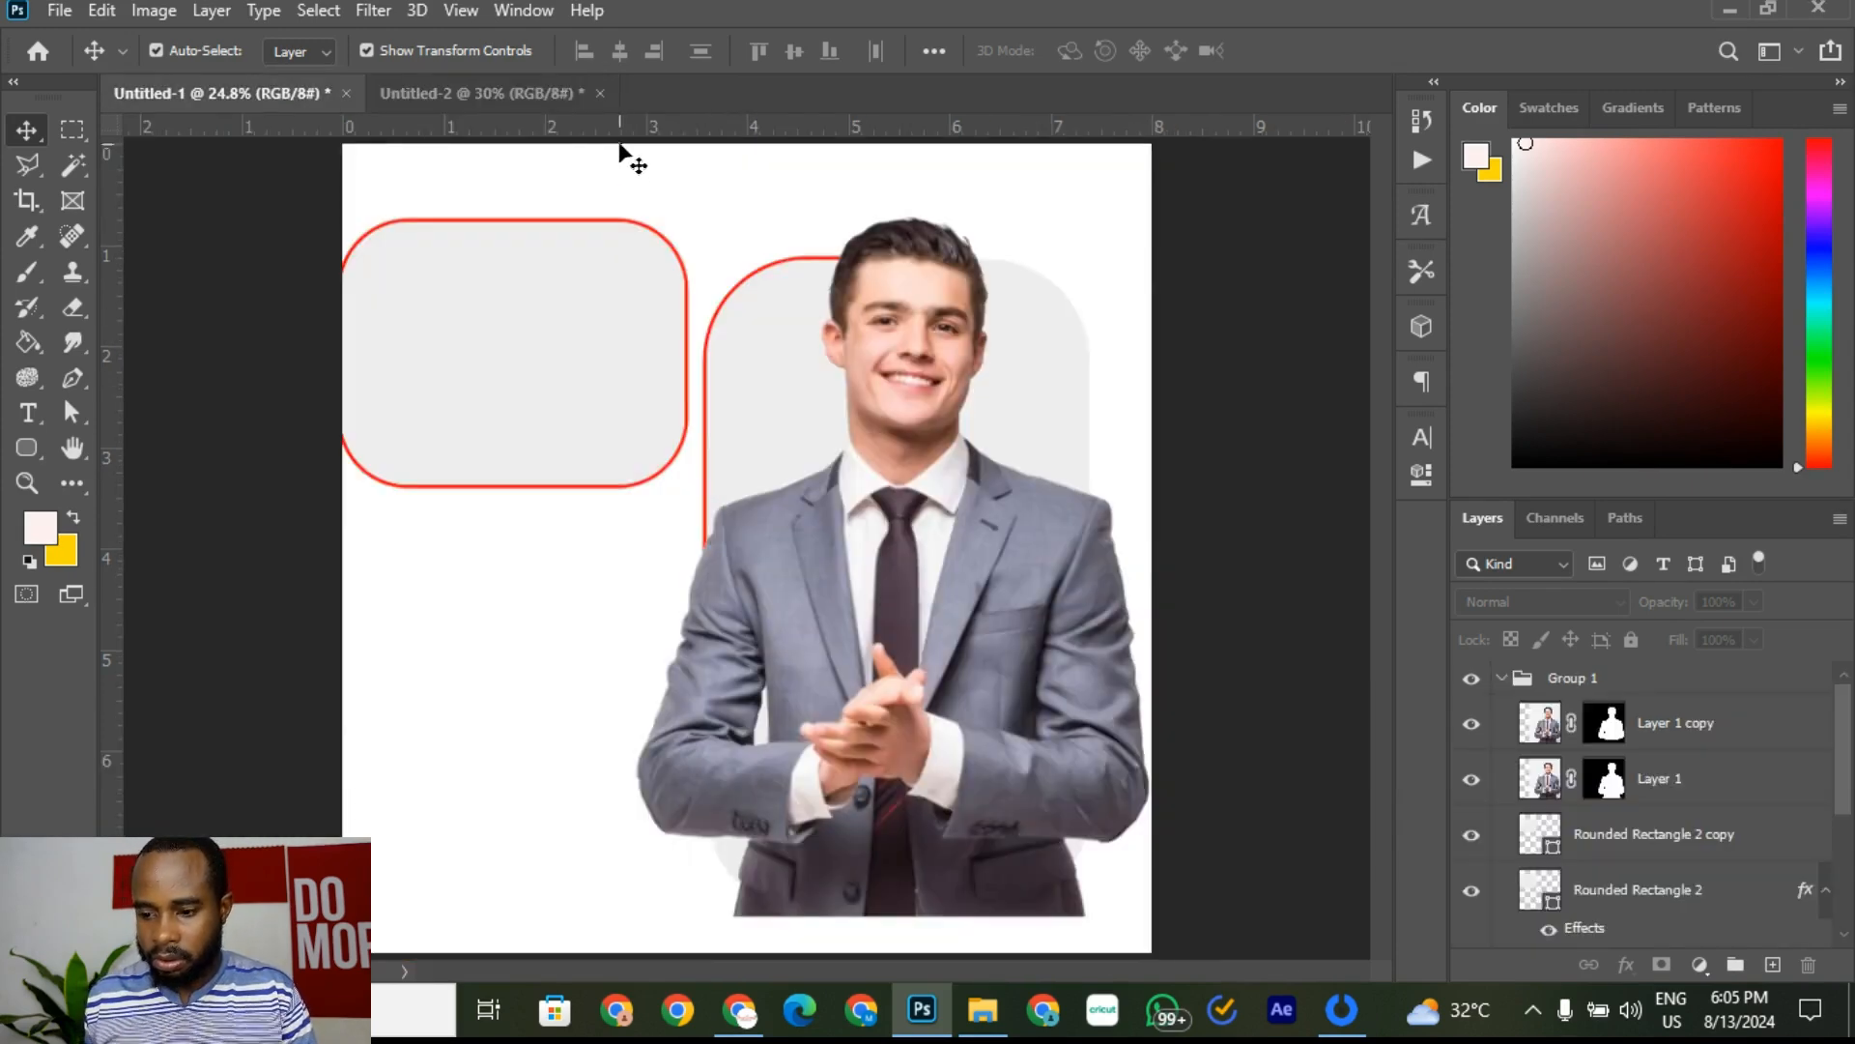
Step: Add a horizontal guide at 1.409 in and pick the Rectangular Marquee tool
left_click_drag(611, 128, 583, 421)
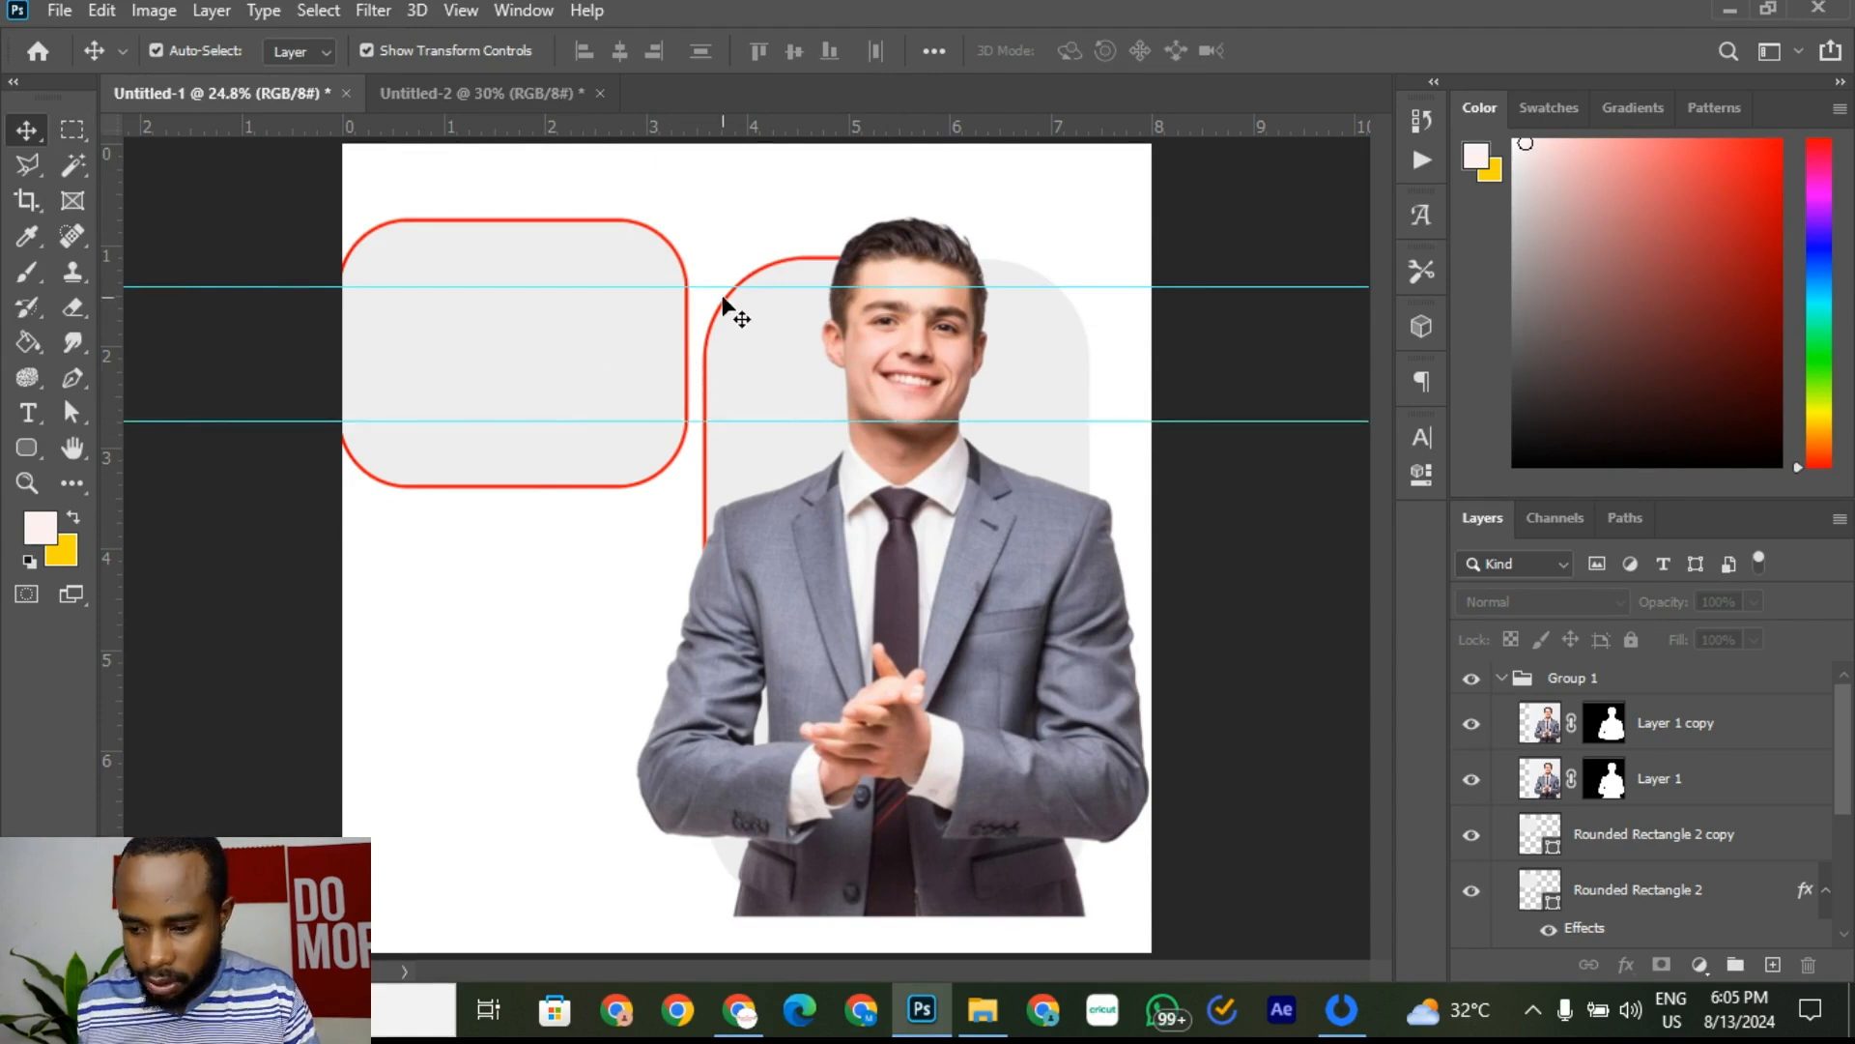
scroll(667, 298, "up", 4)
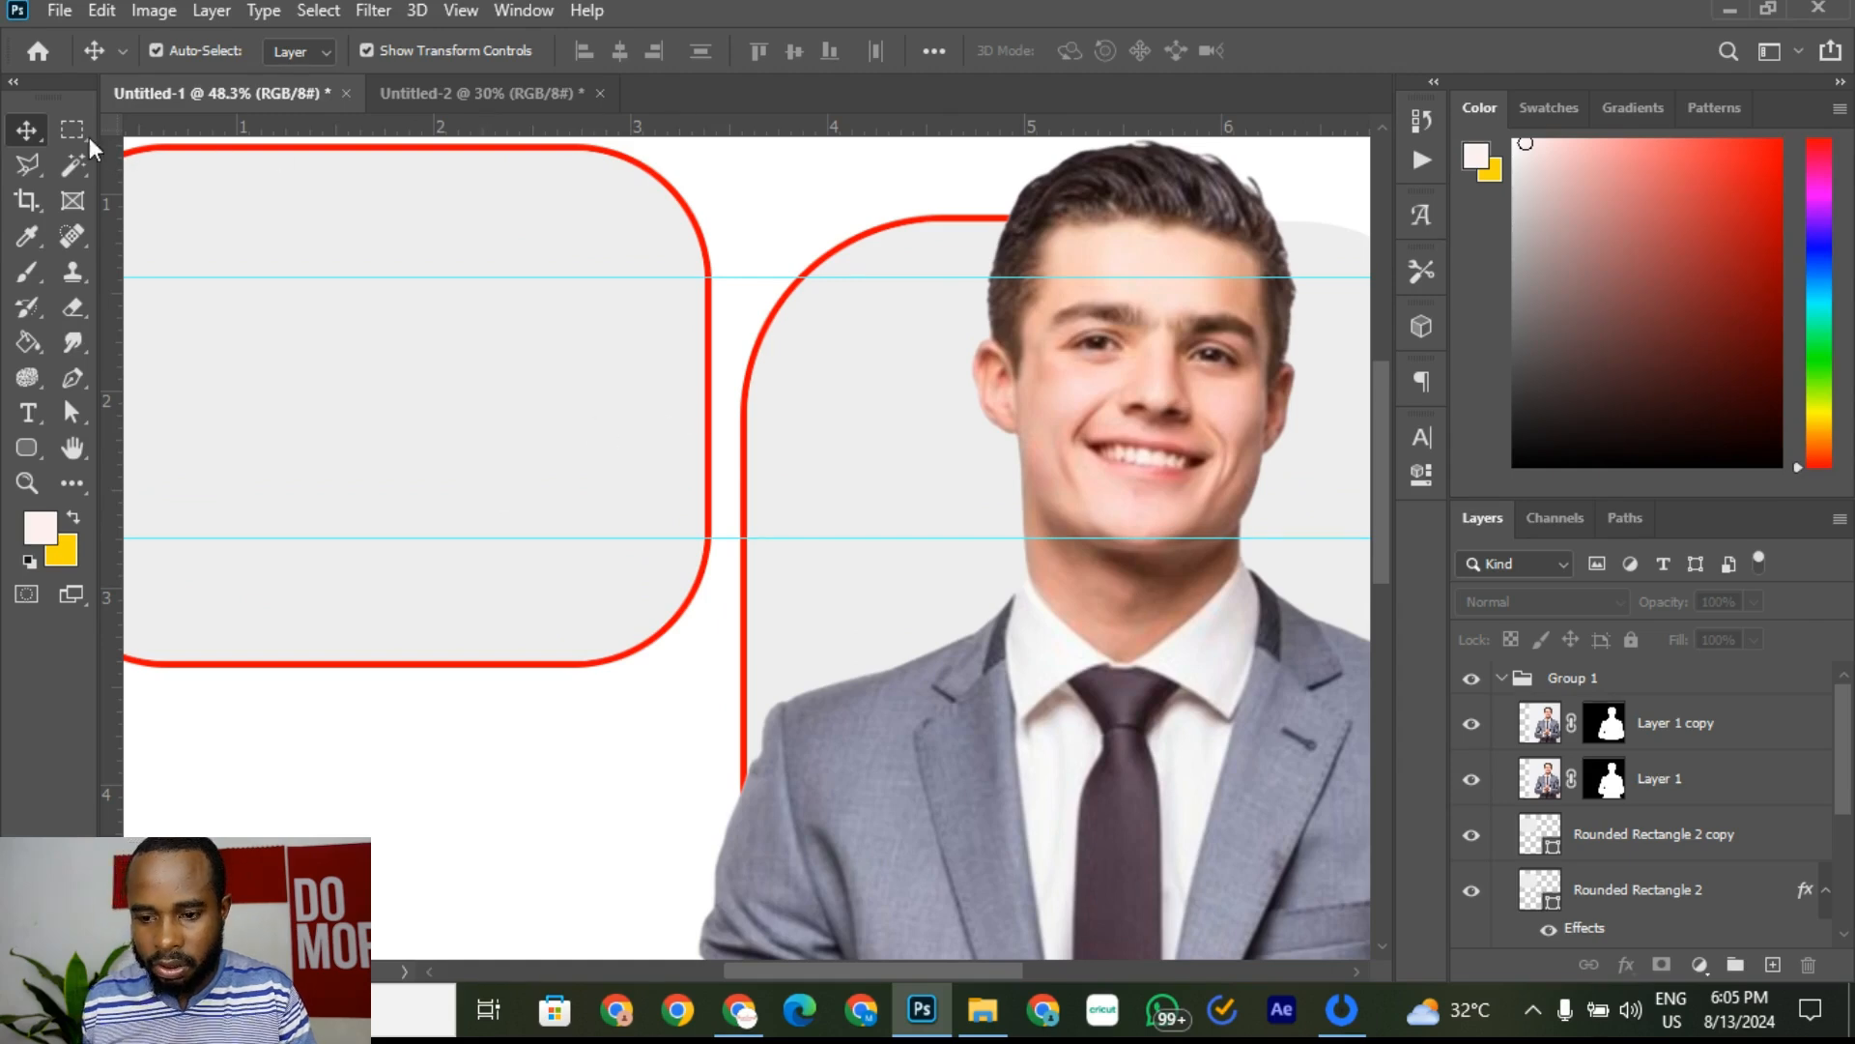
left_click_drag(72, 129, 72, 136)
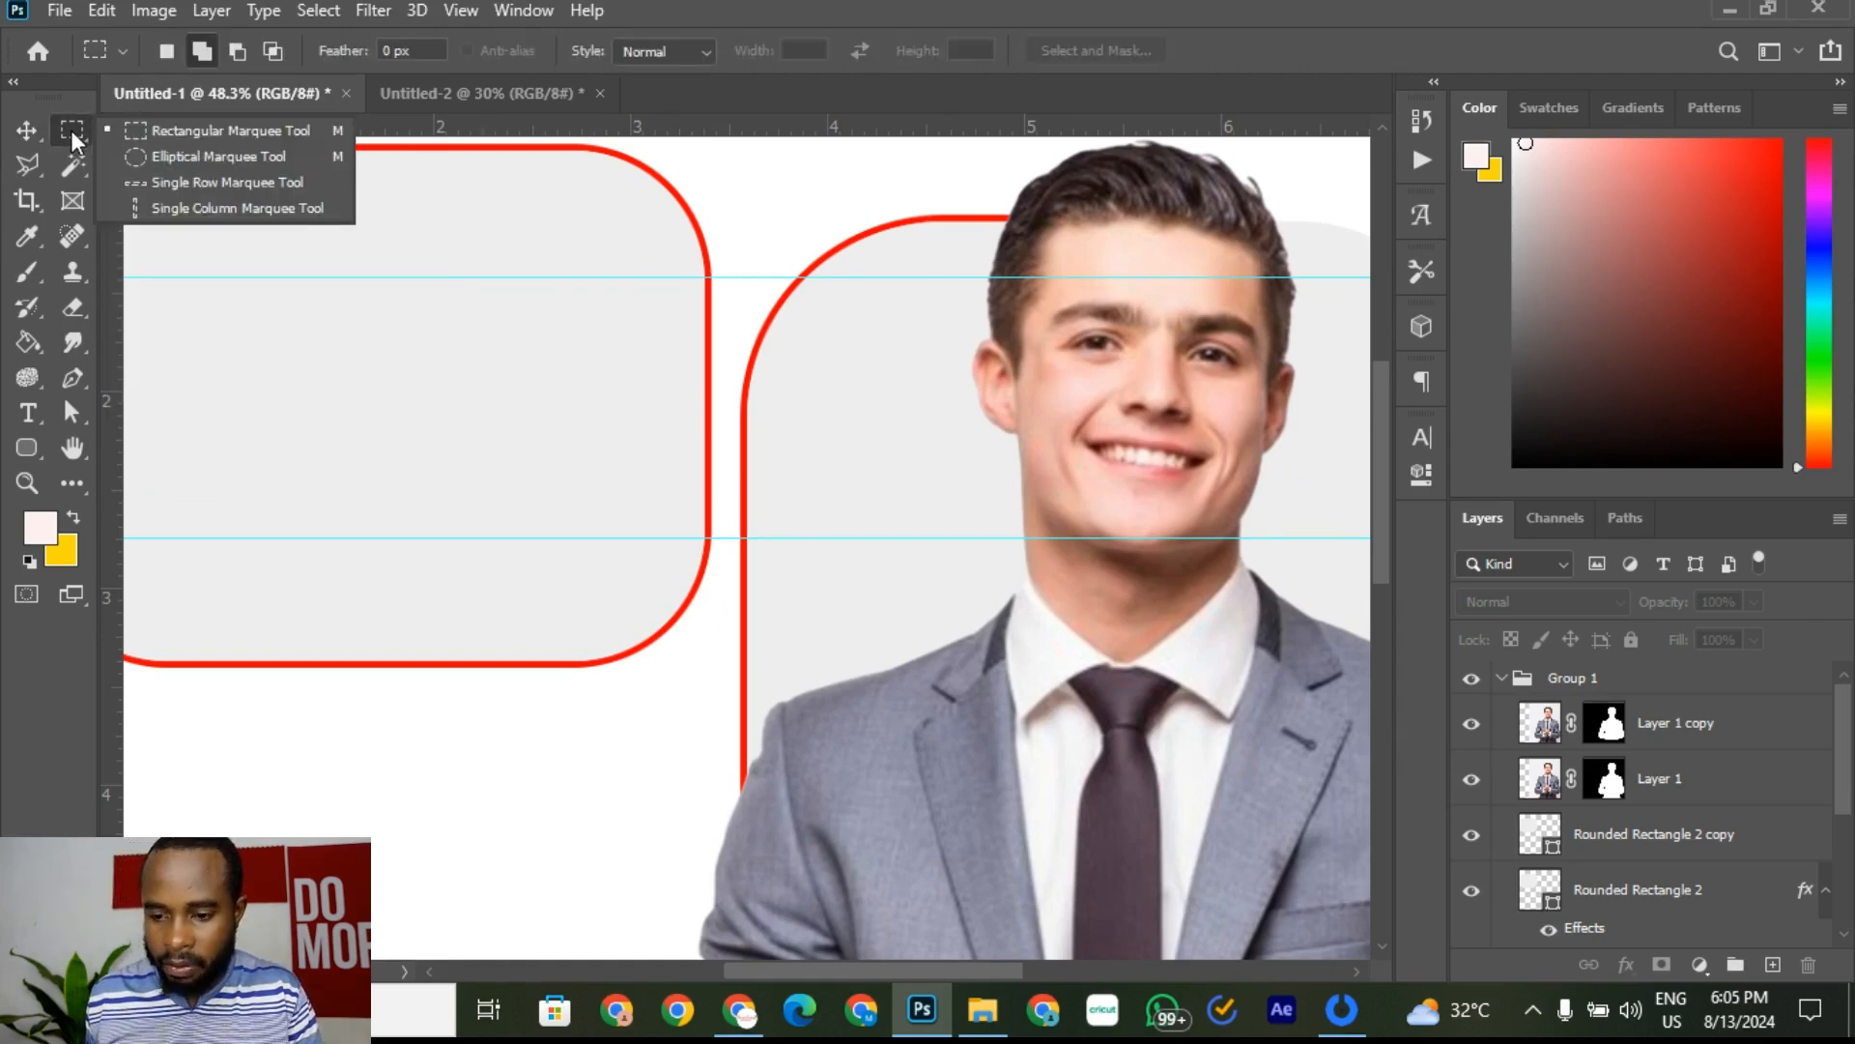
left_click(197, 130)
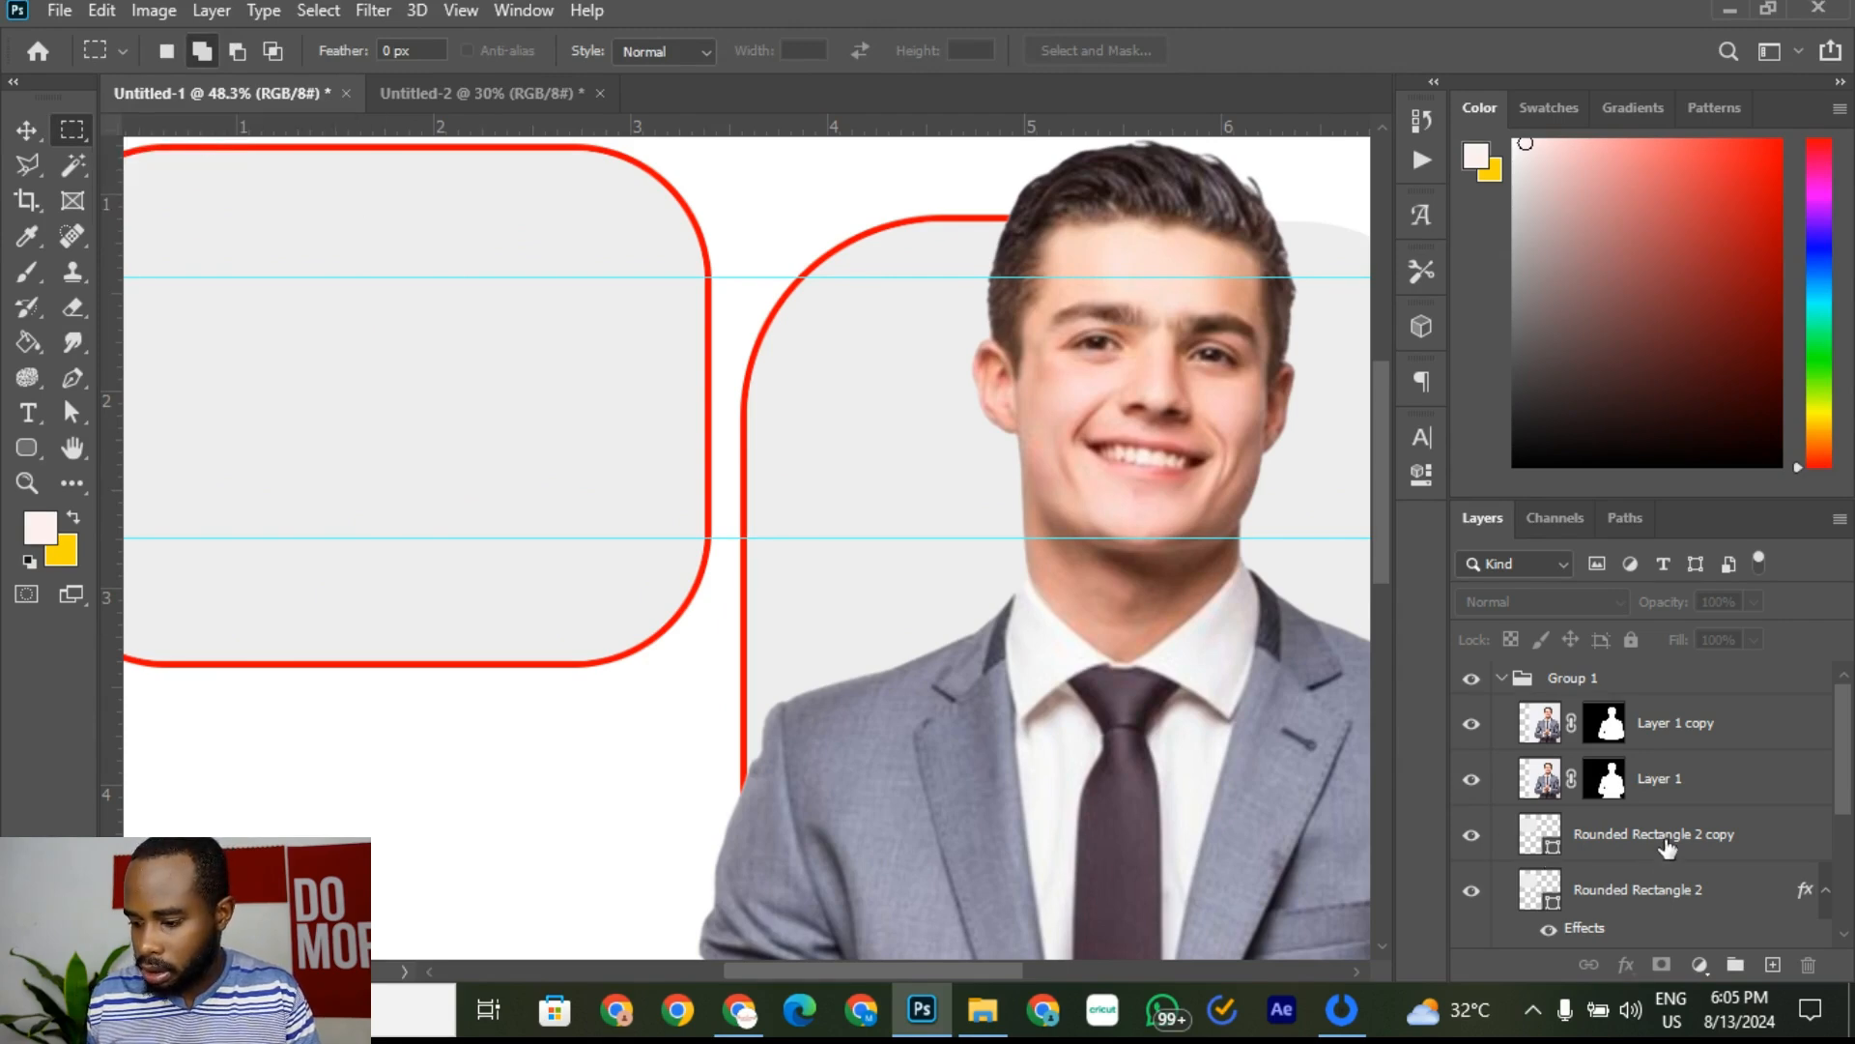
Step: Marquee the band between the guides on Rounded Rectangle 2 and mask out that outline
left_click(1649, 904)
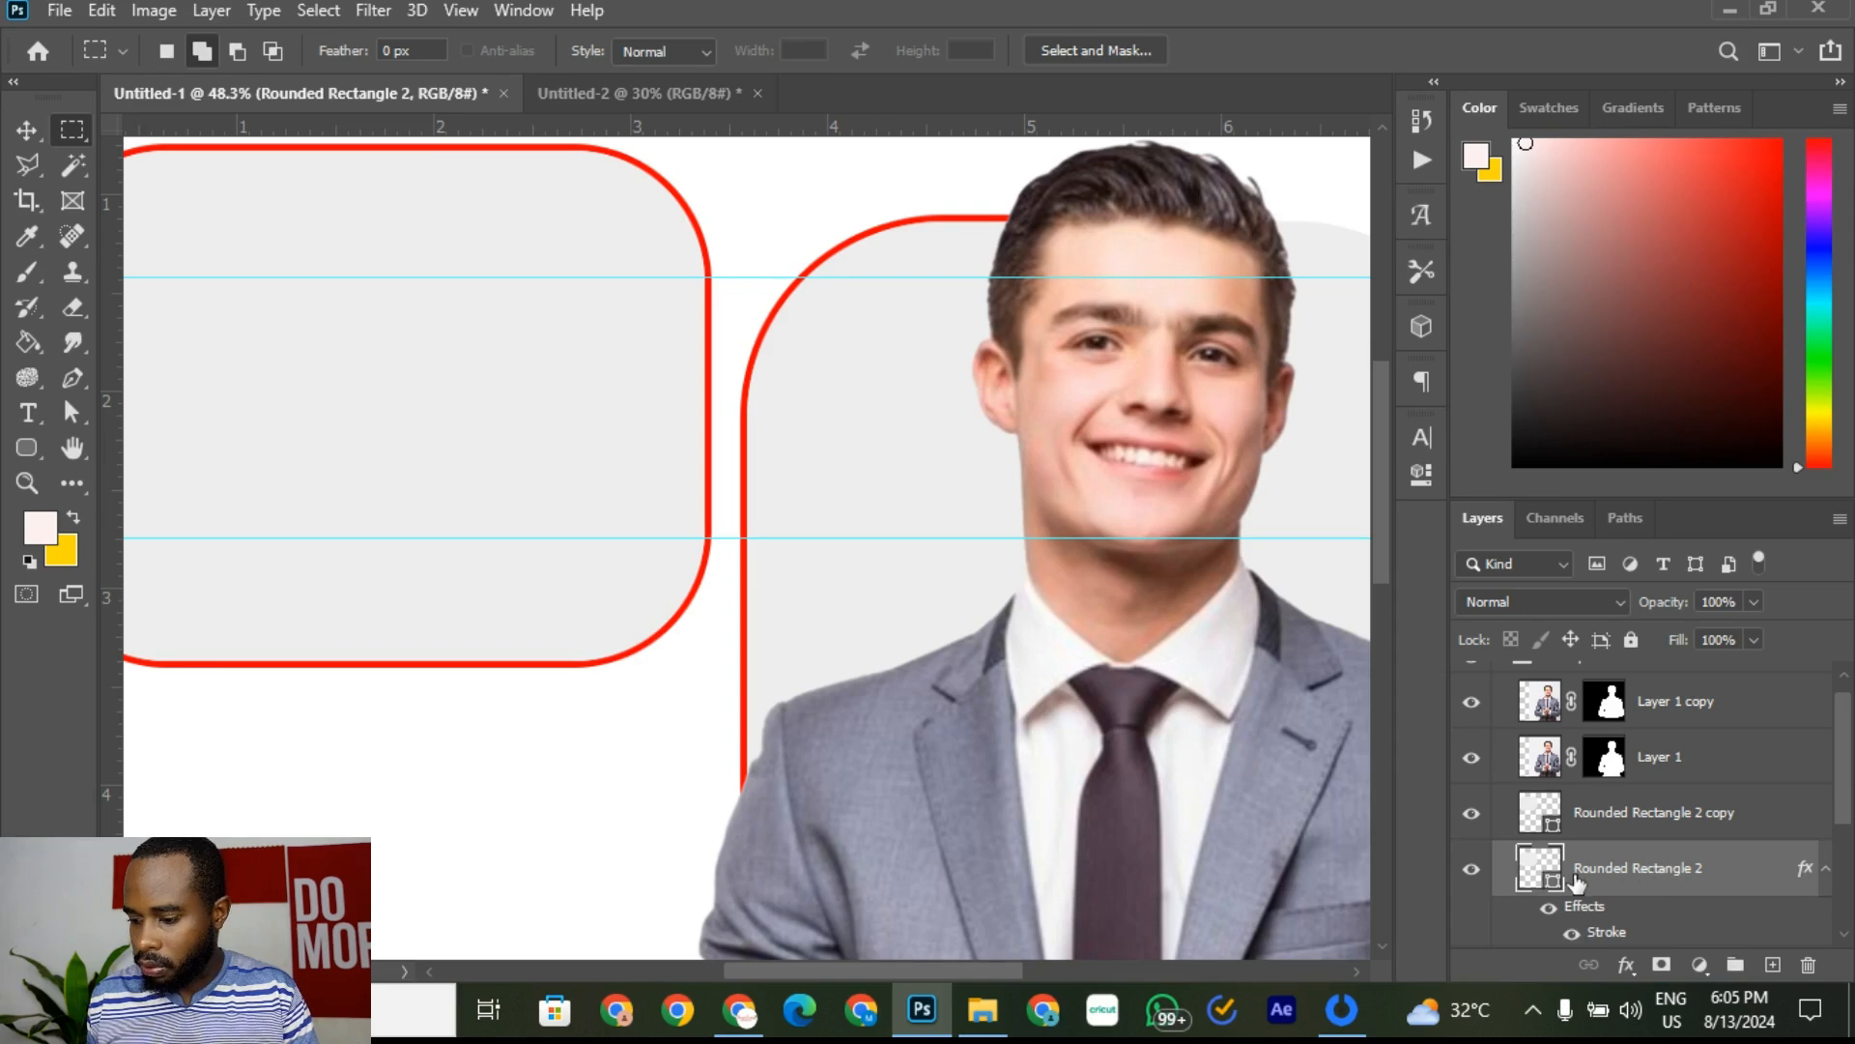
left_click(1470, 870)
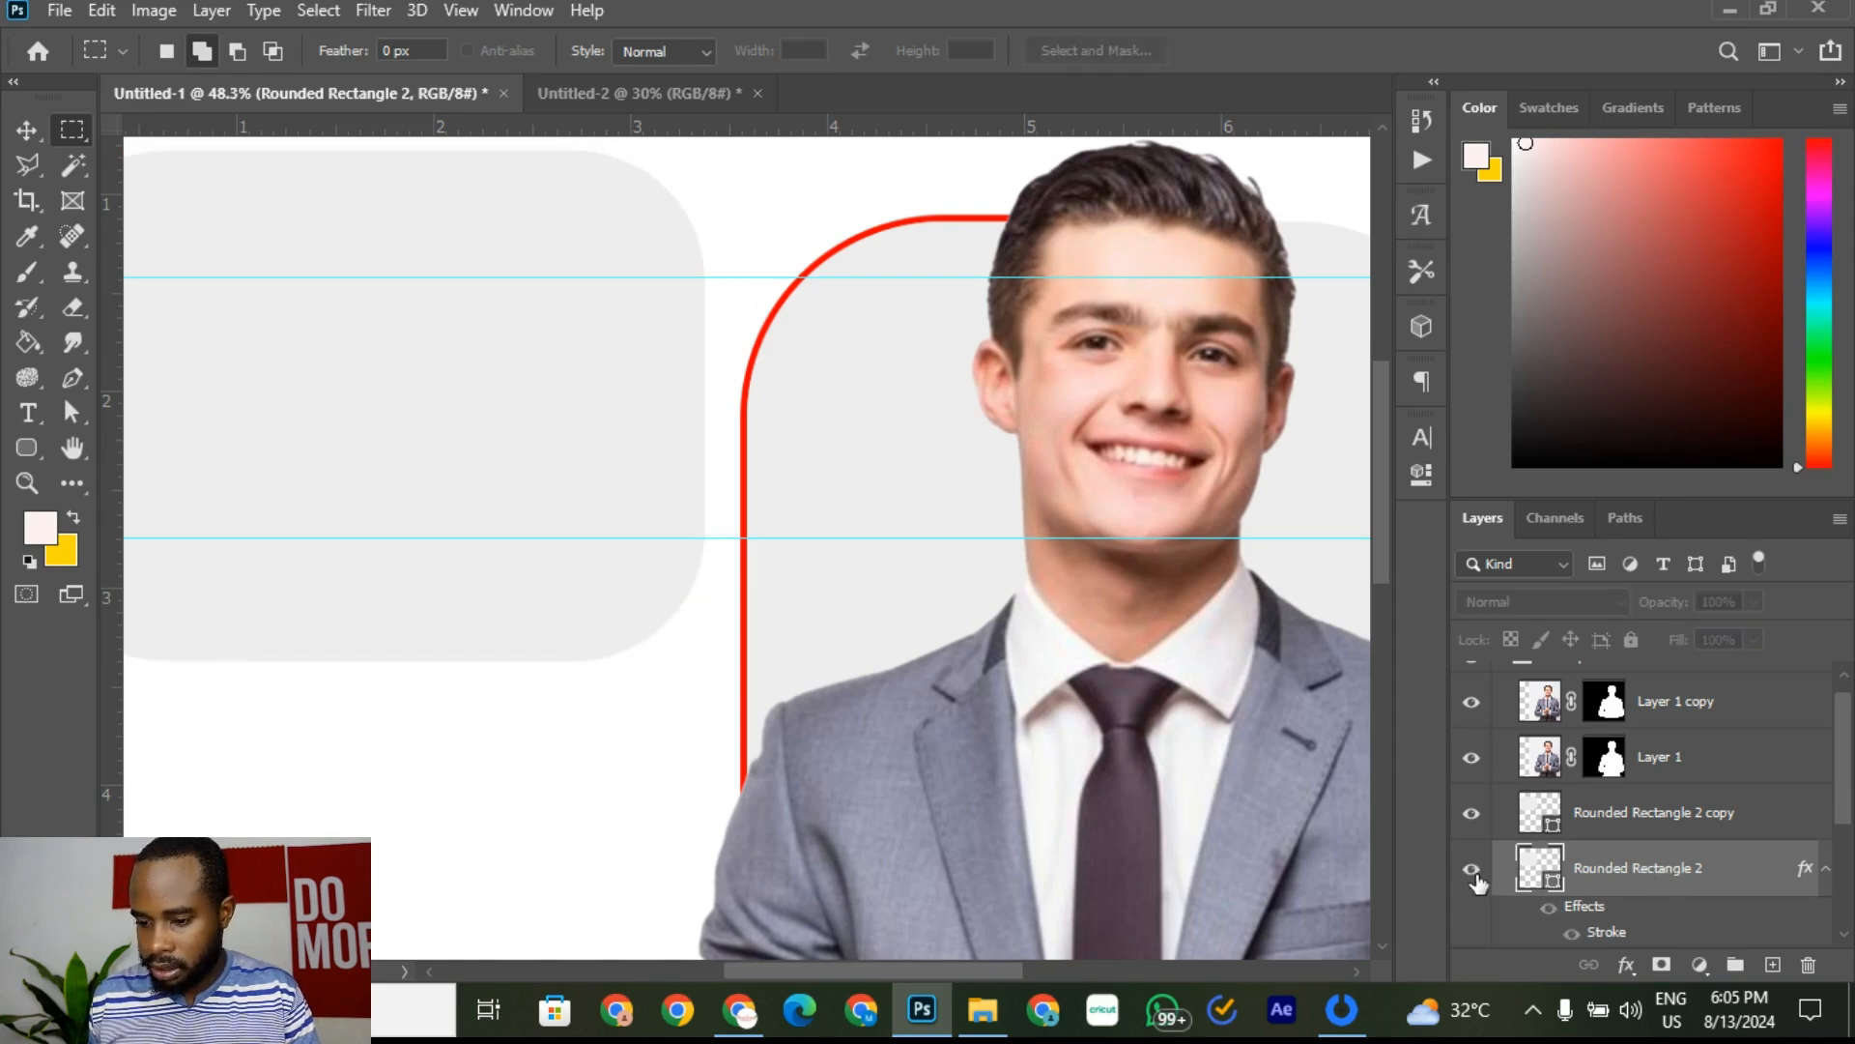
left_click(1472, 870)
left_click(1472, 869)
left_click(1471, 870)
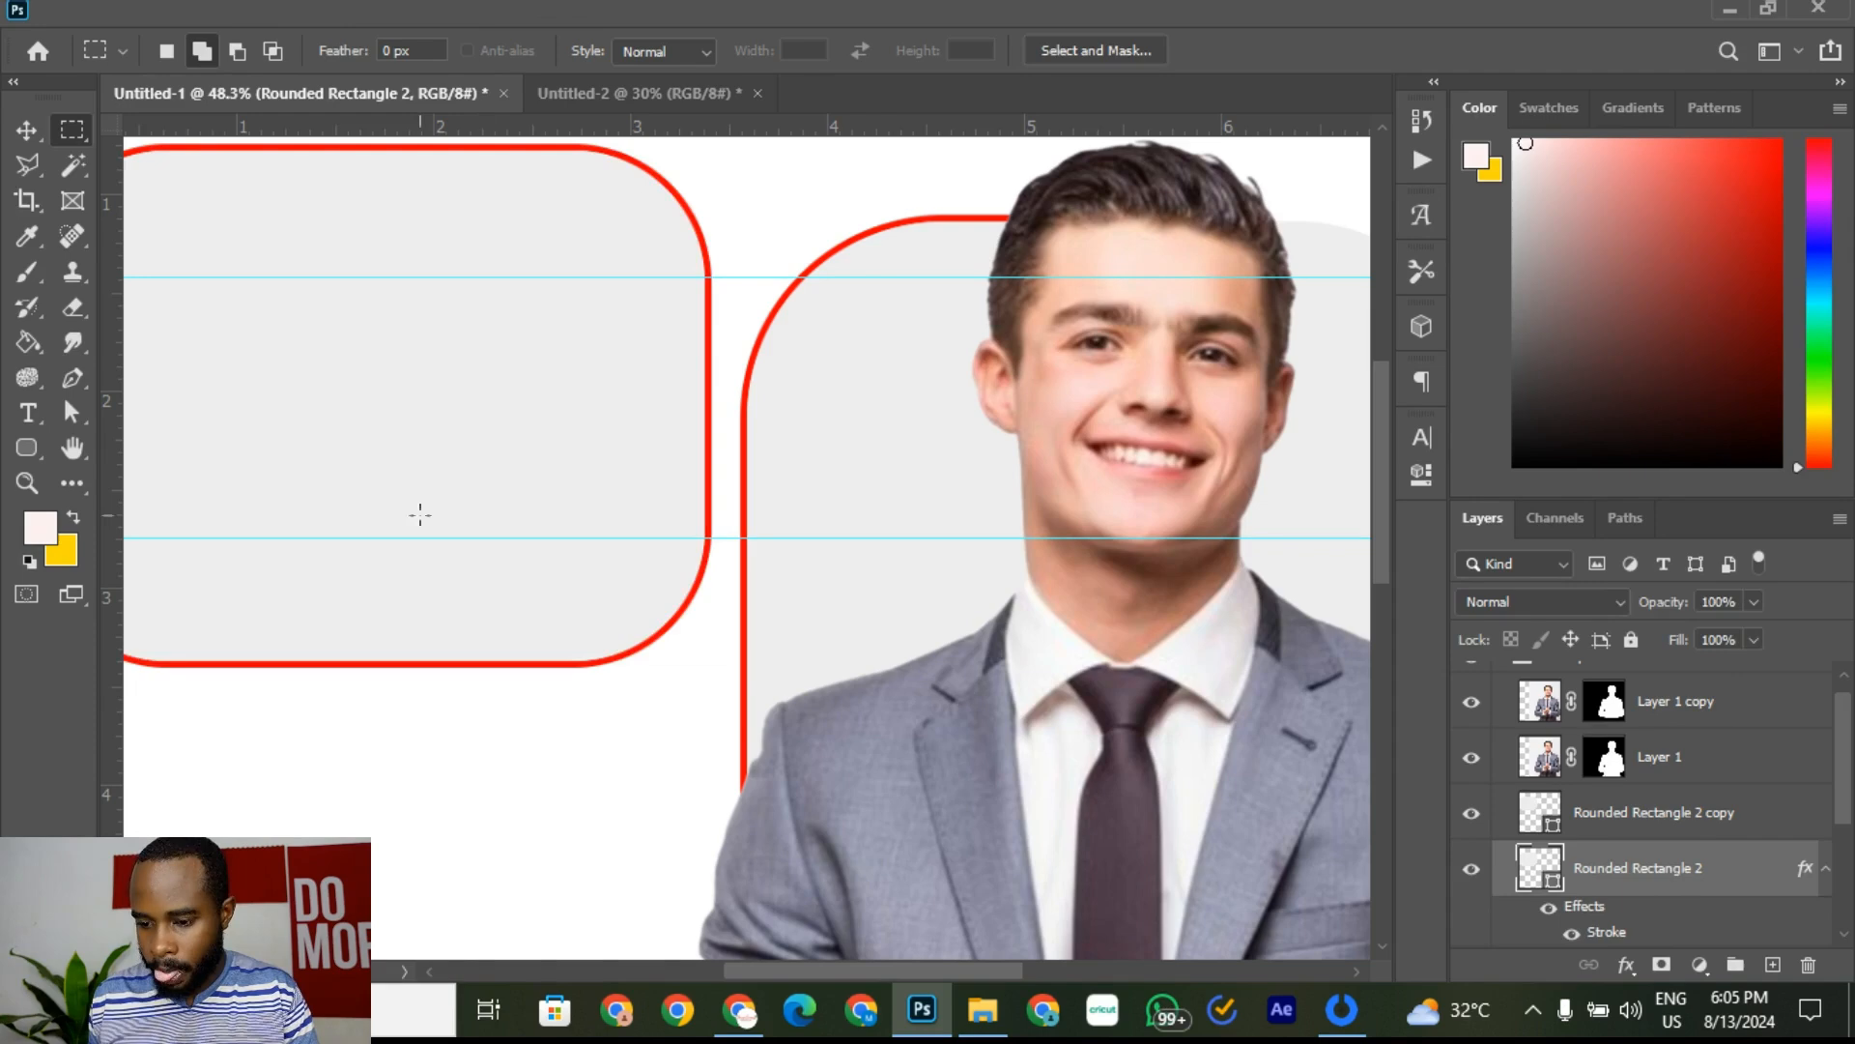
scroll(420, 514, "down", 1)
left_click_drag(158, 346, 625, 526)
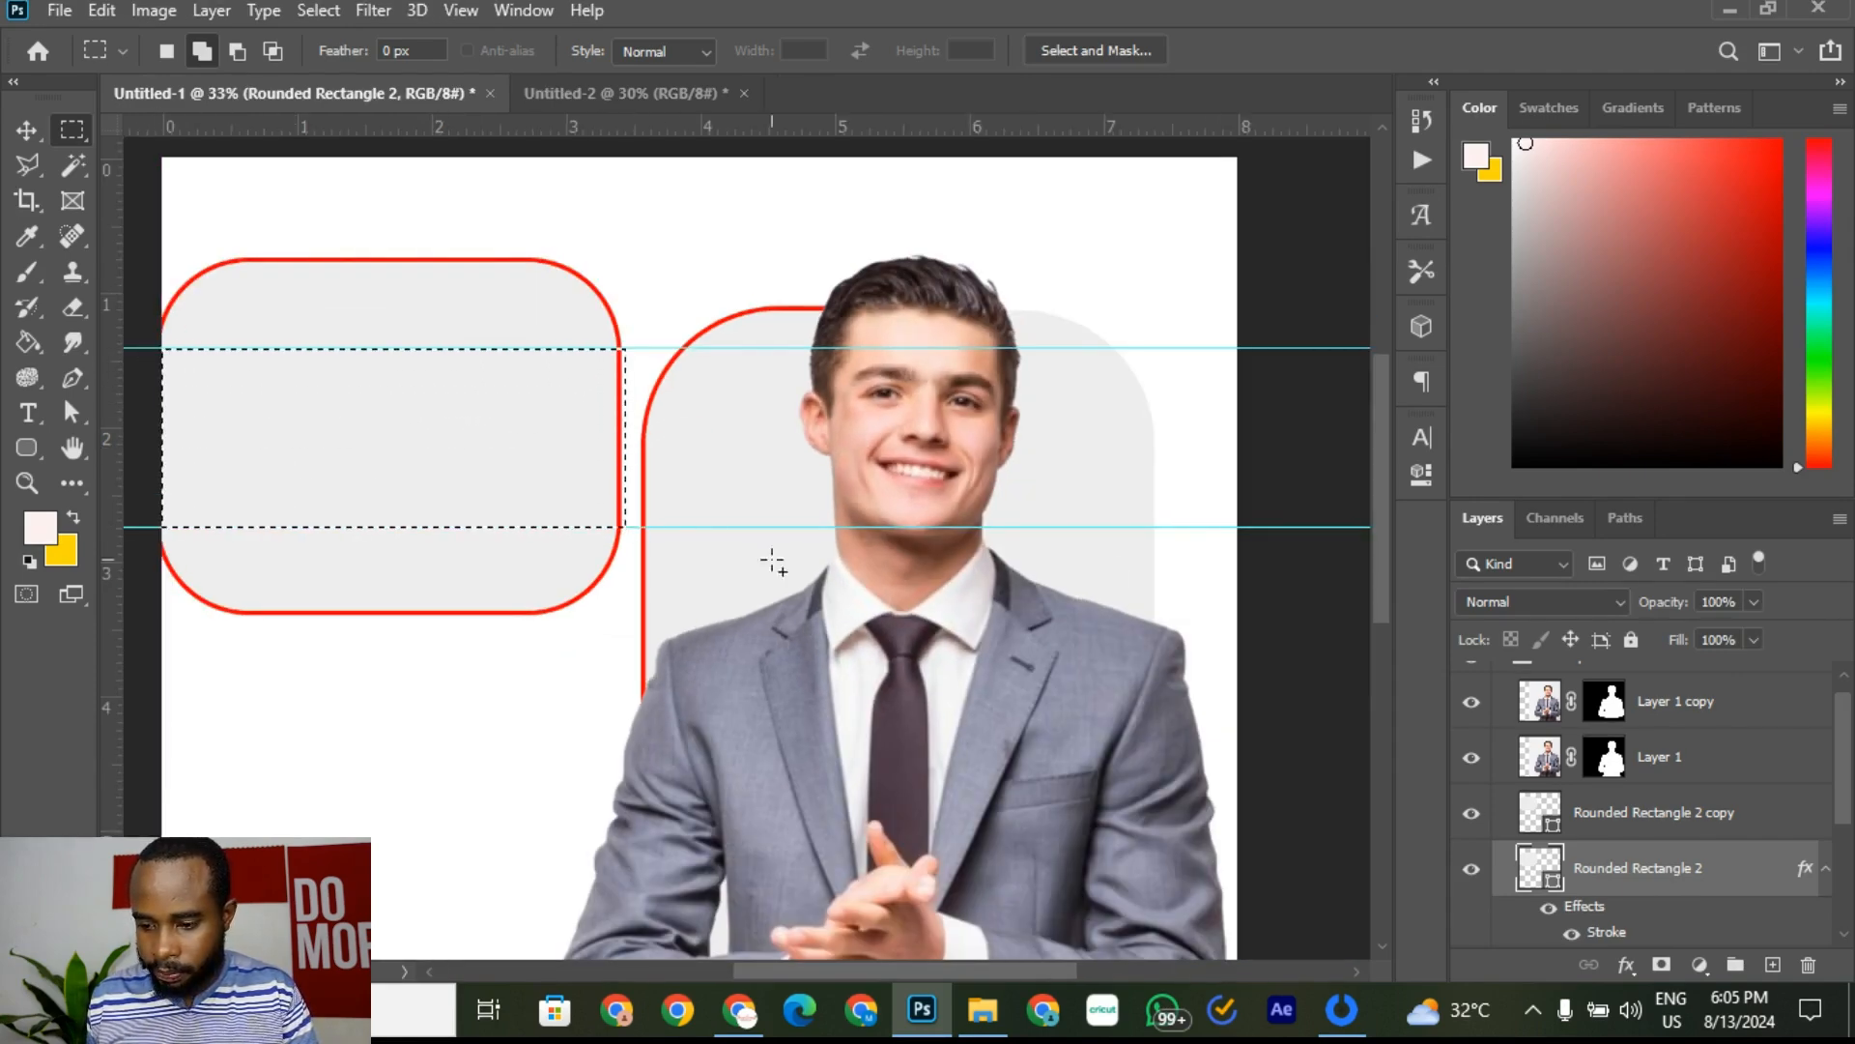
left_click(1661, 963)
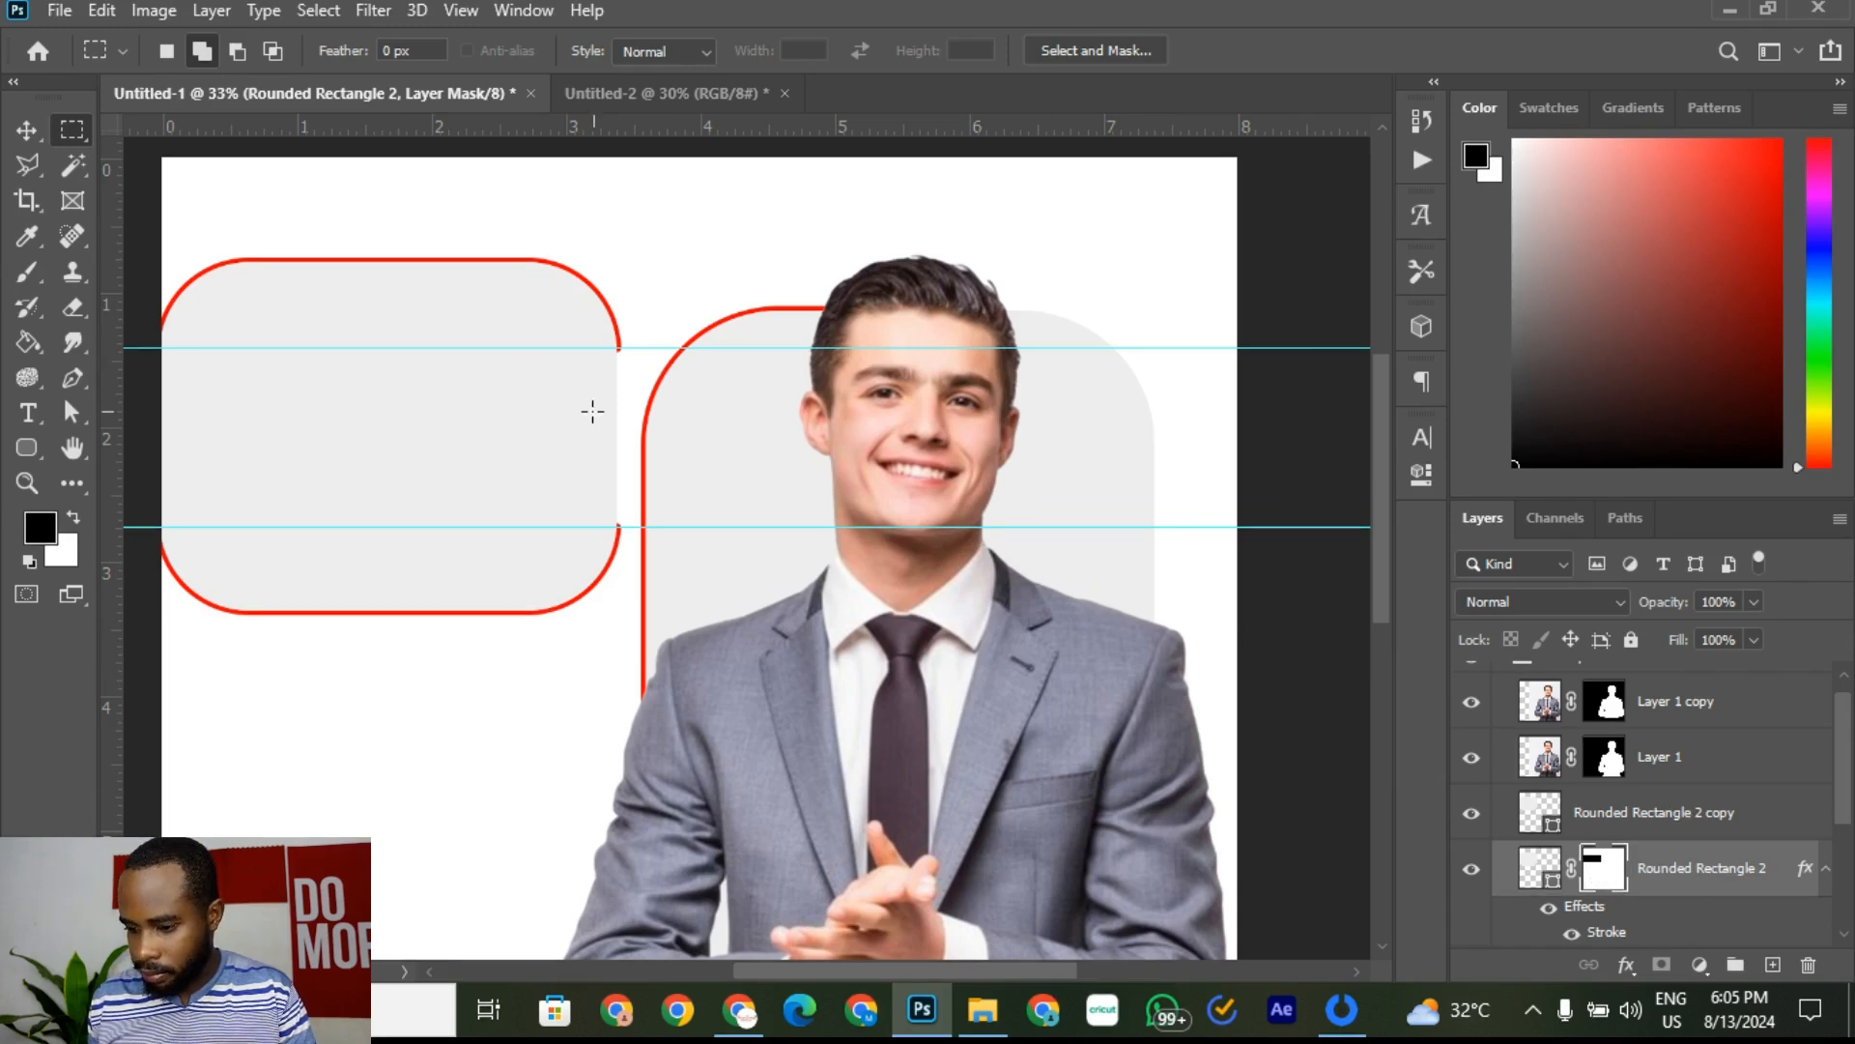
Step: Switch to the Move tool and select both businessman photo layers
left_click(25, 129)
left_click_drag(646, 205, 715, 245)
scroll(713, 244, "down", 3)
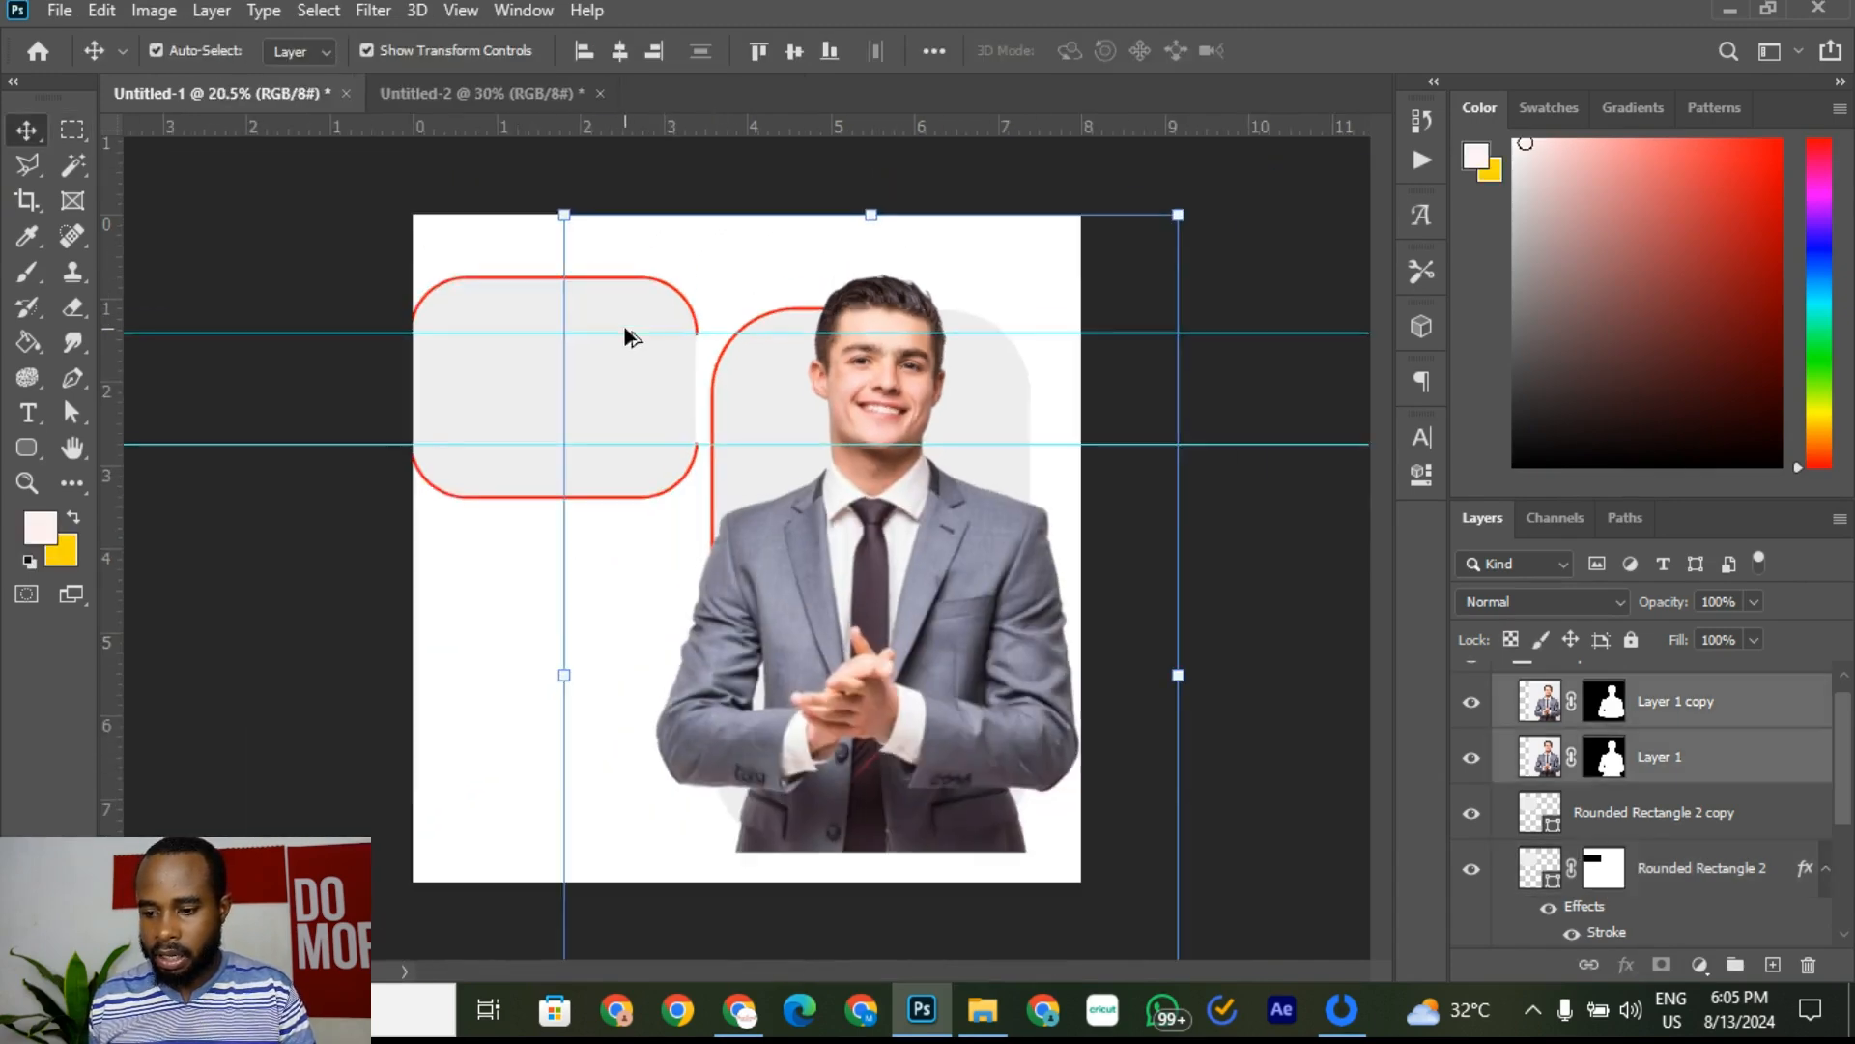
left_click(1292, 260)
Step: Open the Untitled-2 reference poster and zoom to inspect its red-outlined text box
left_click(438, 89)
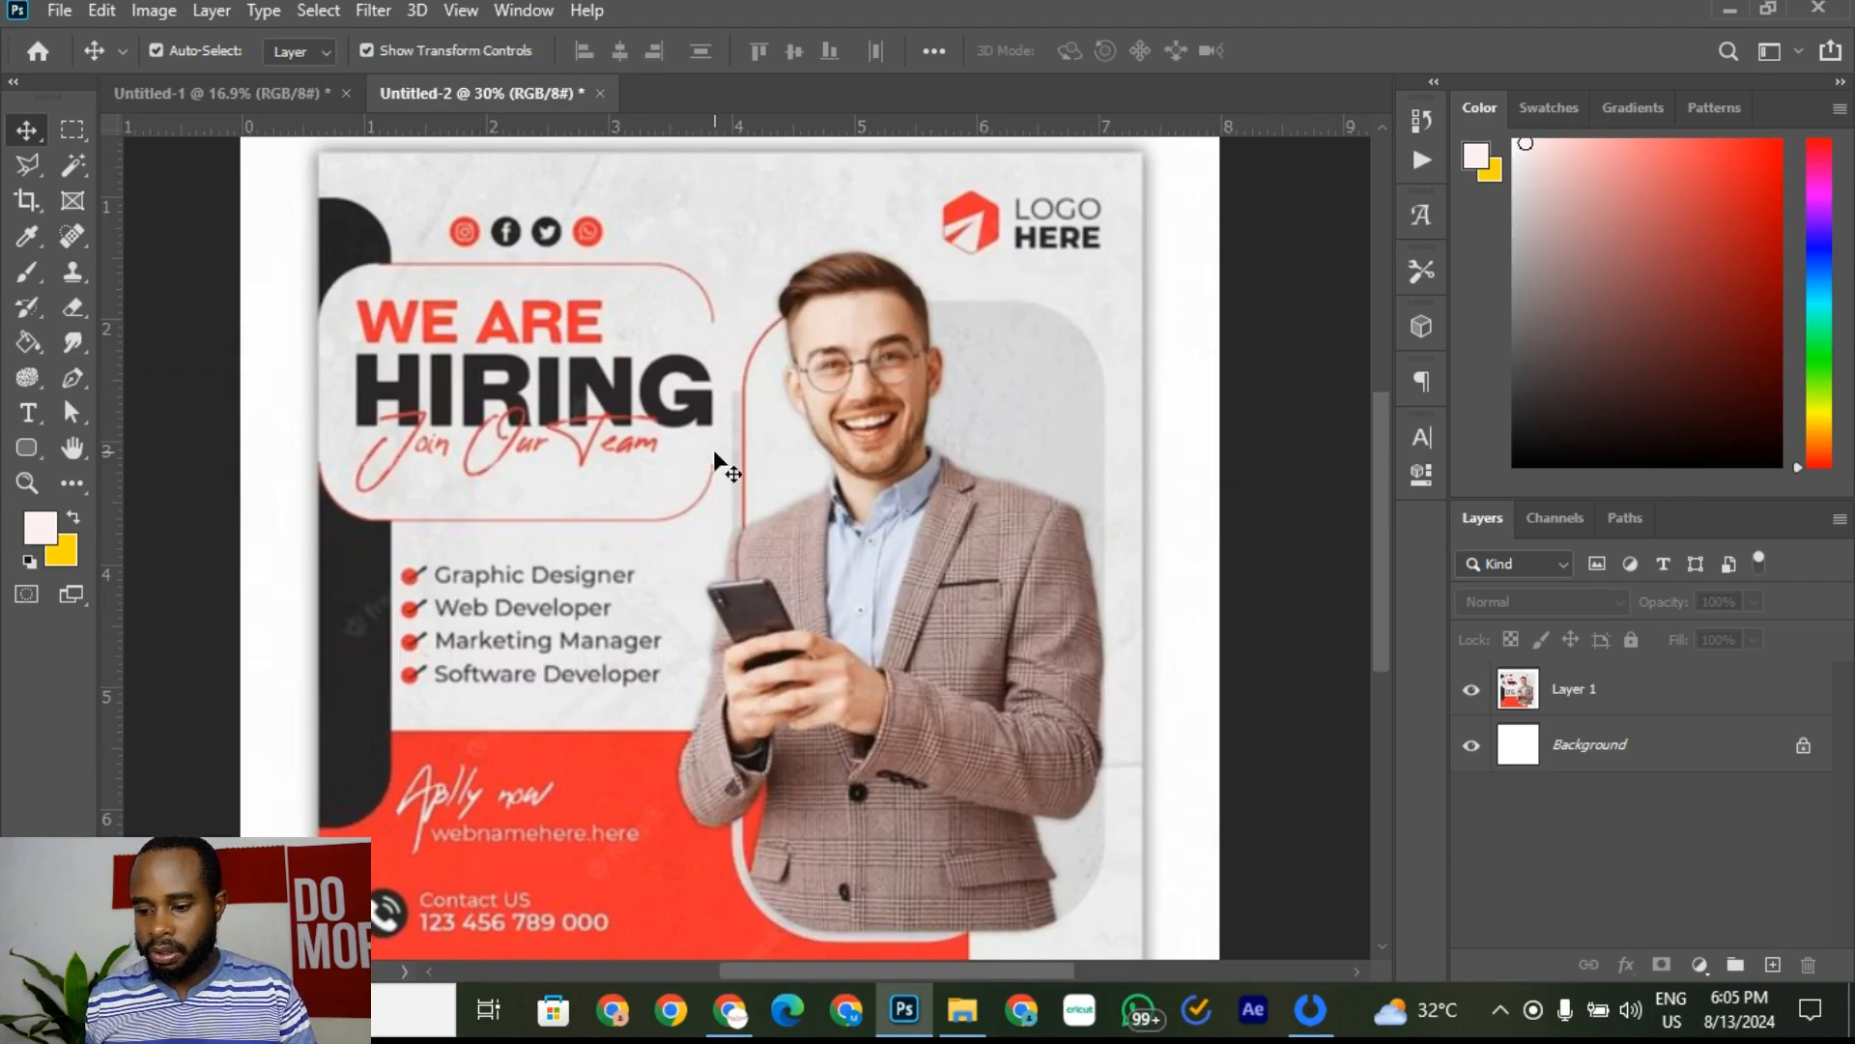
scroll(757, 464, "up", 3)
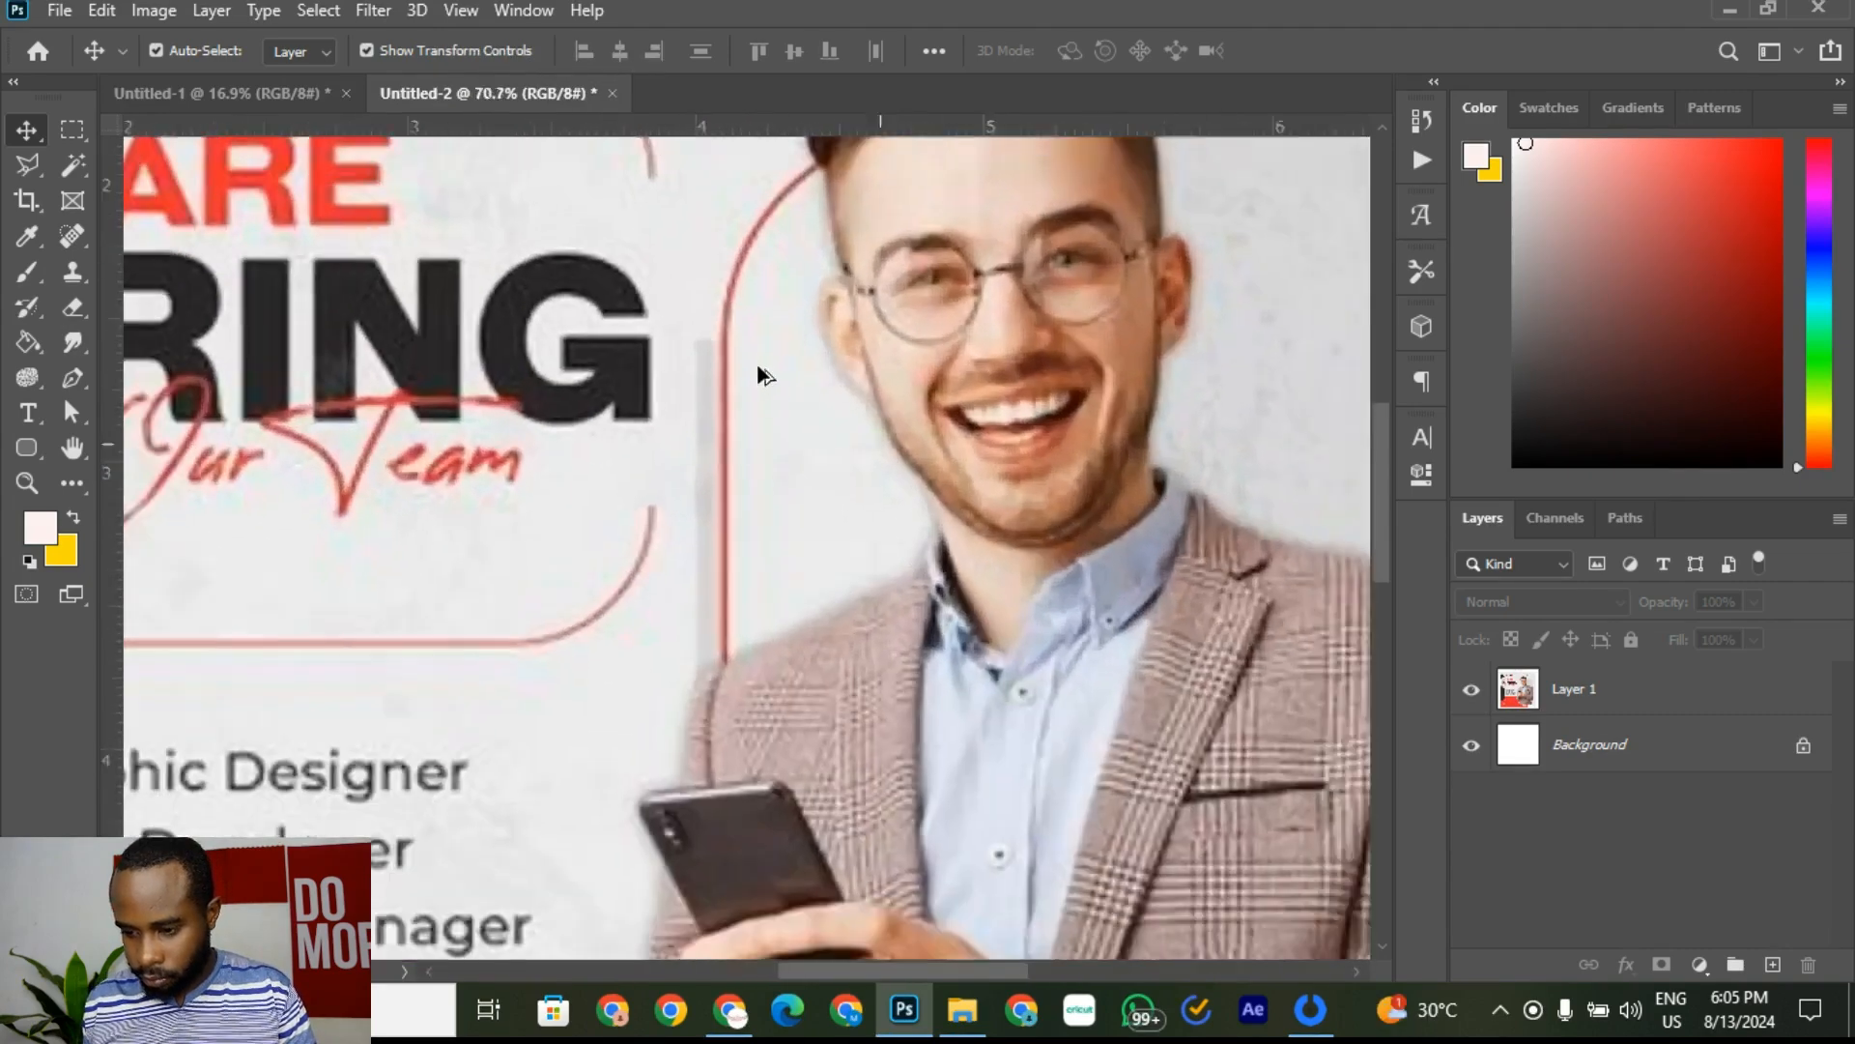
scroll(757, 402, "down", 5)
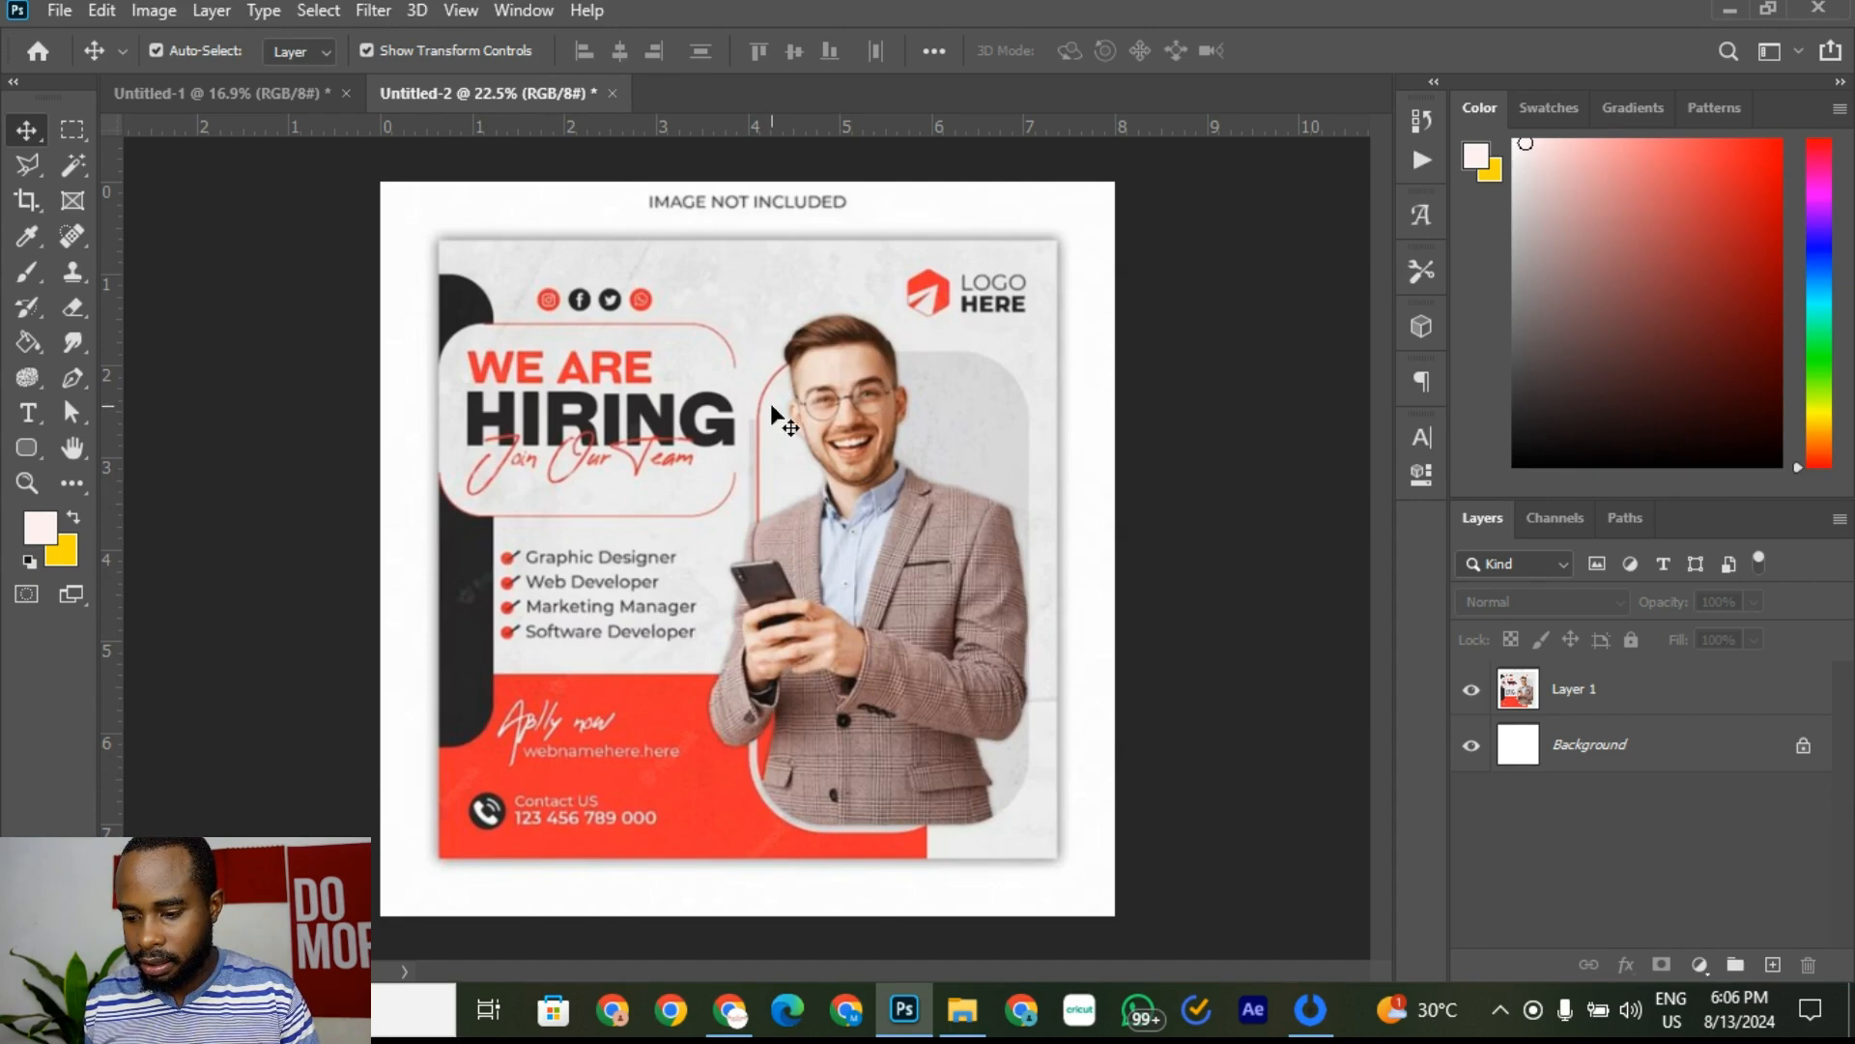
Step: Move Layer 1 and Layer 1 copy below Rounded Rectangle 2 copy in the flyer
left_click(275, 95)
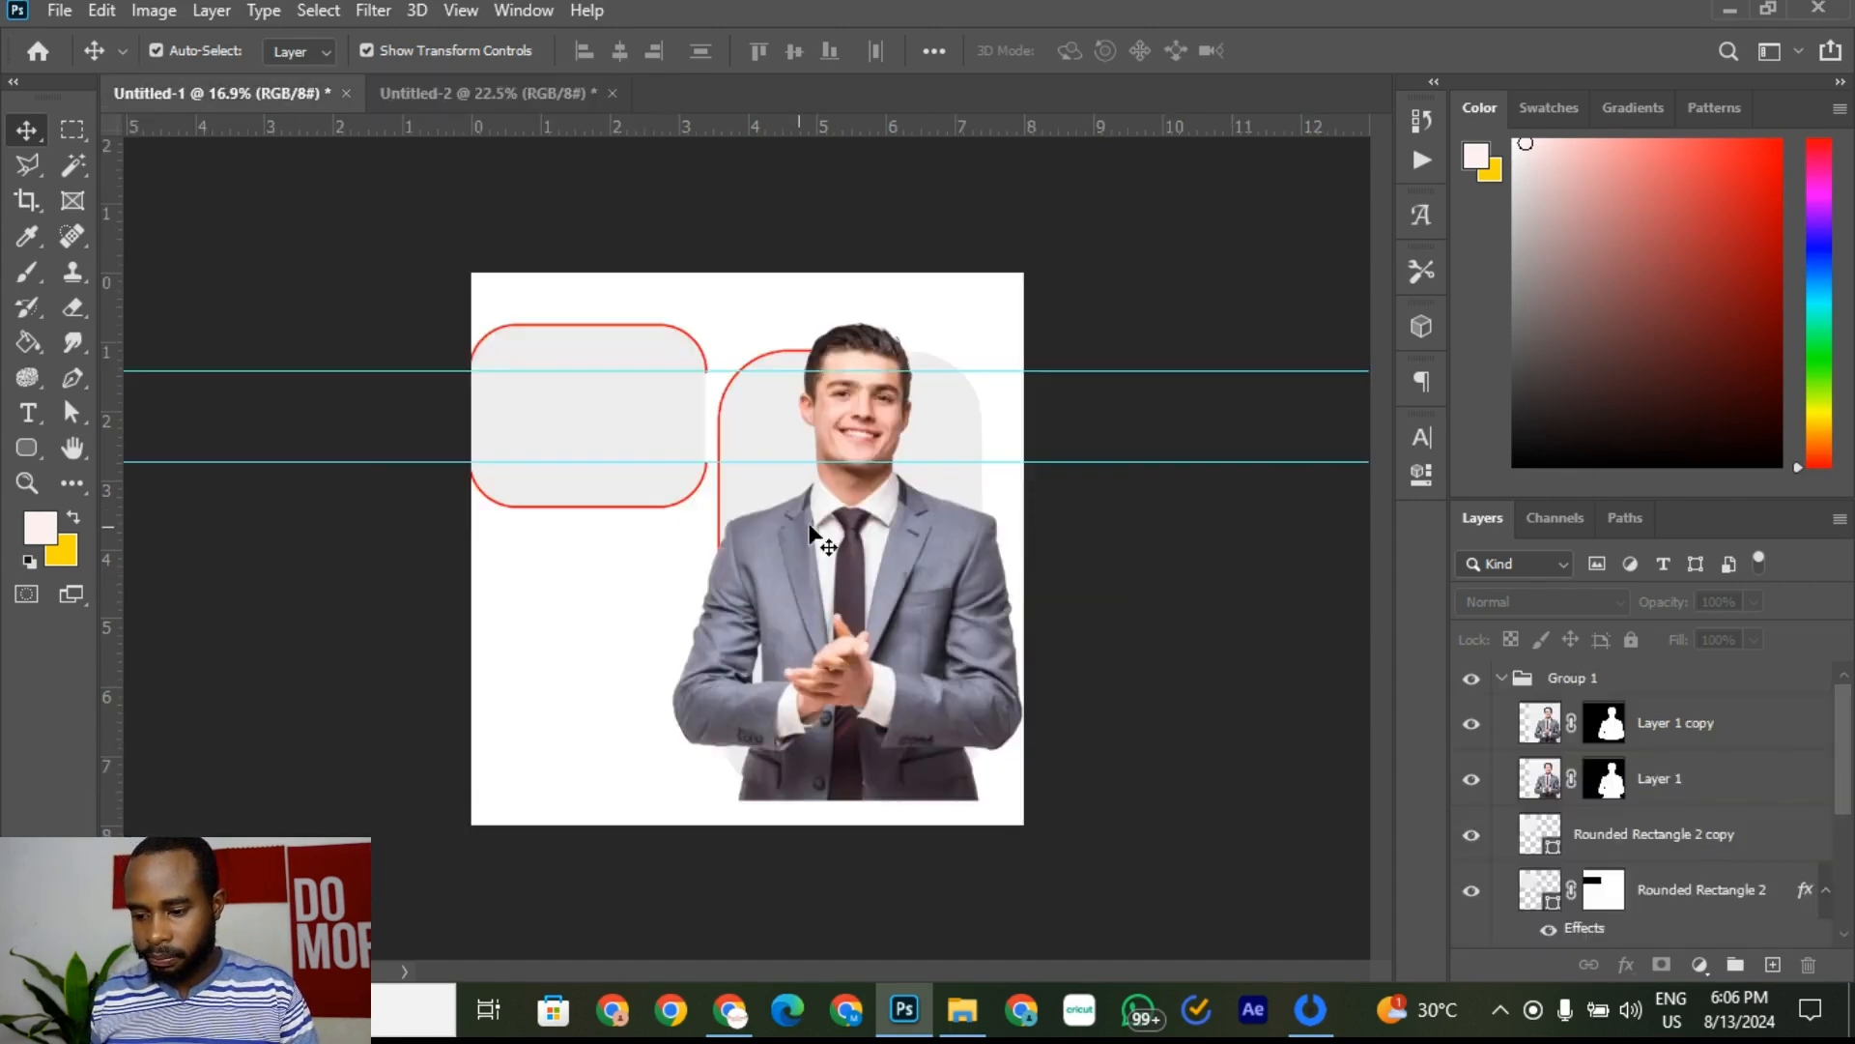
left_click(863, 592)
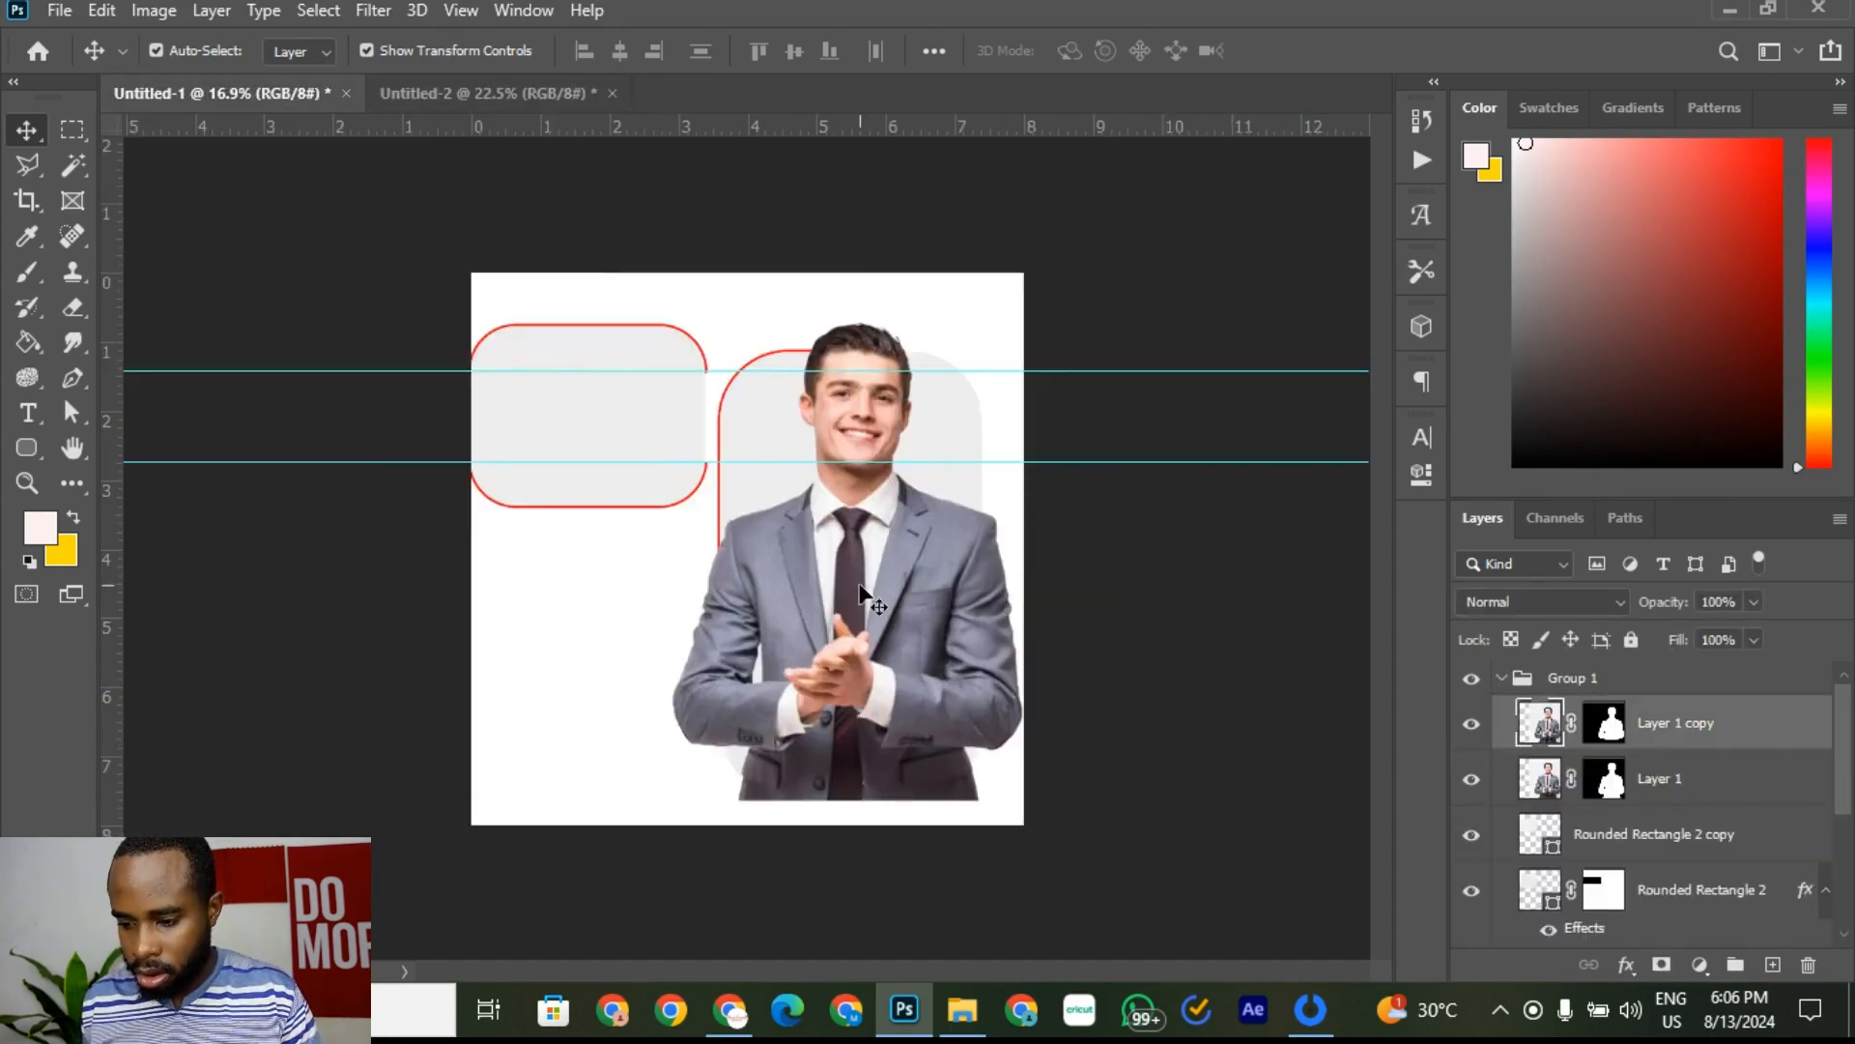
left_click(1471, 727)
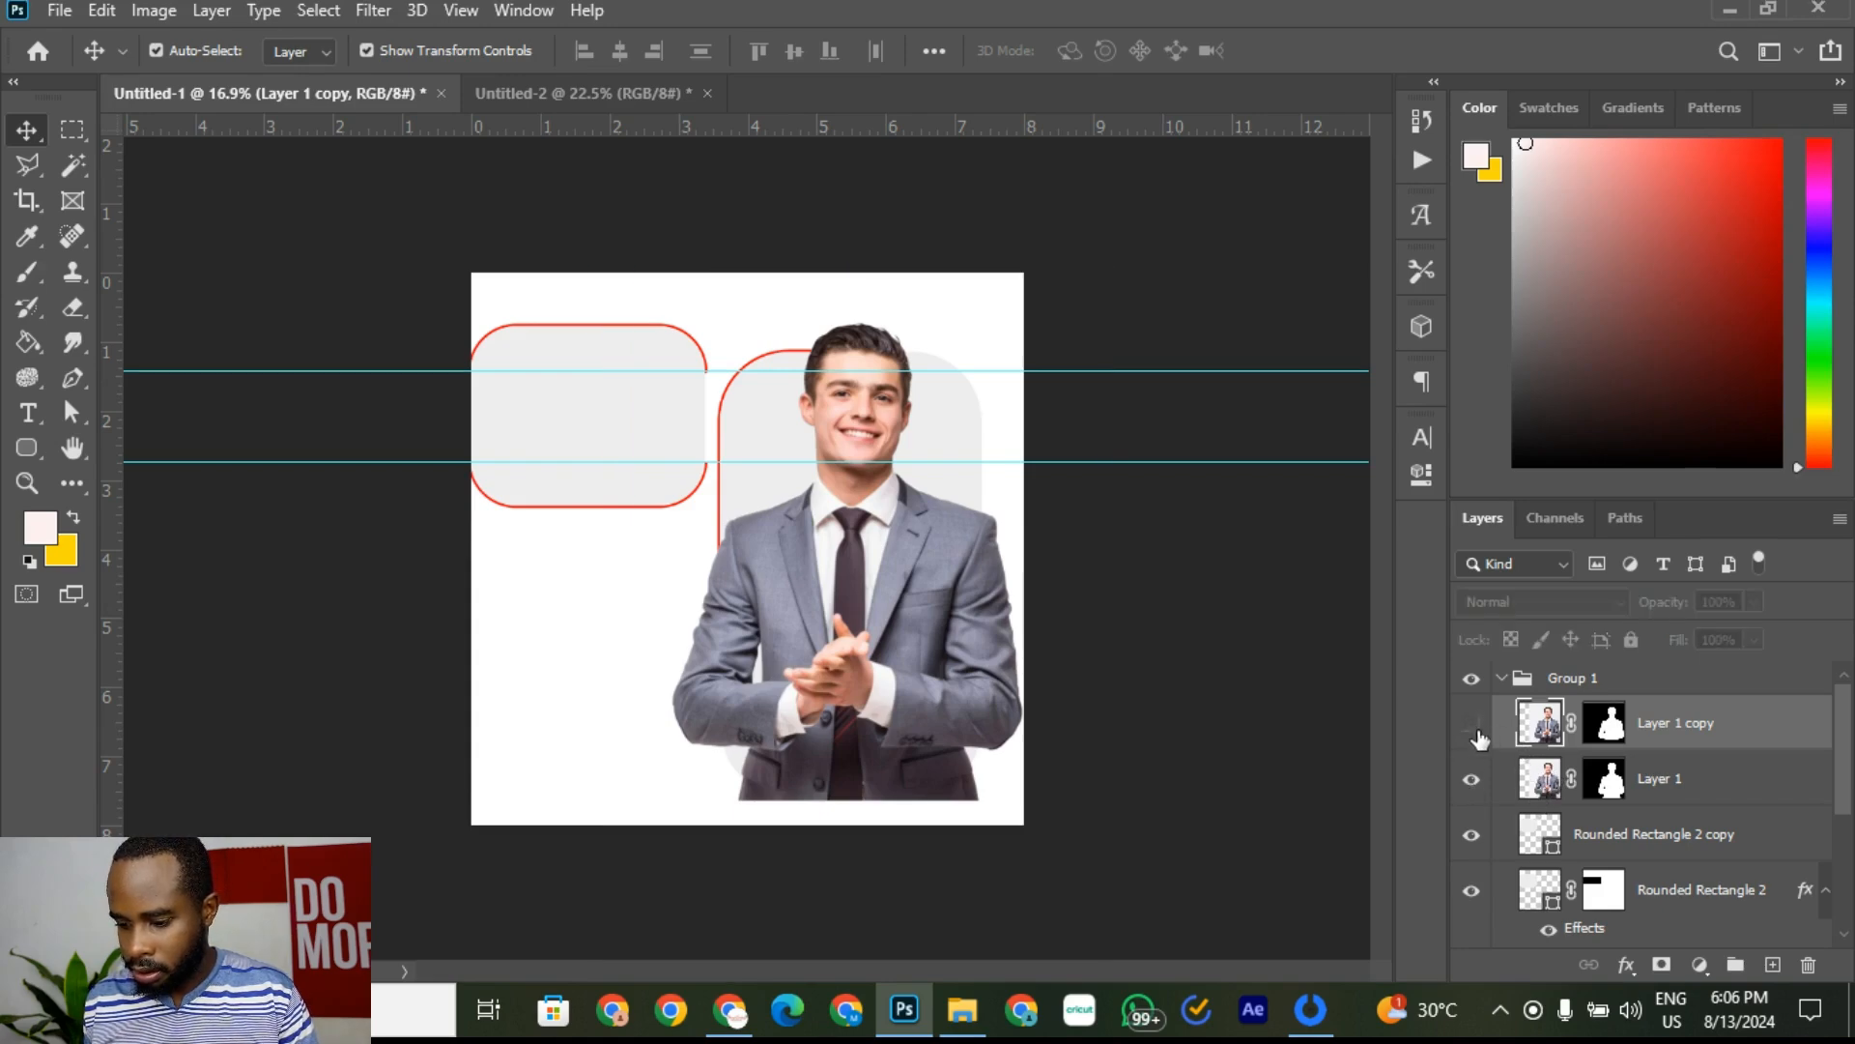
left_click(1472, 727)
left_click(1471, 791)
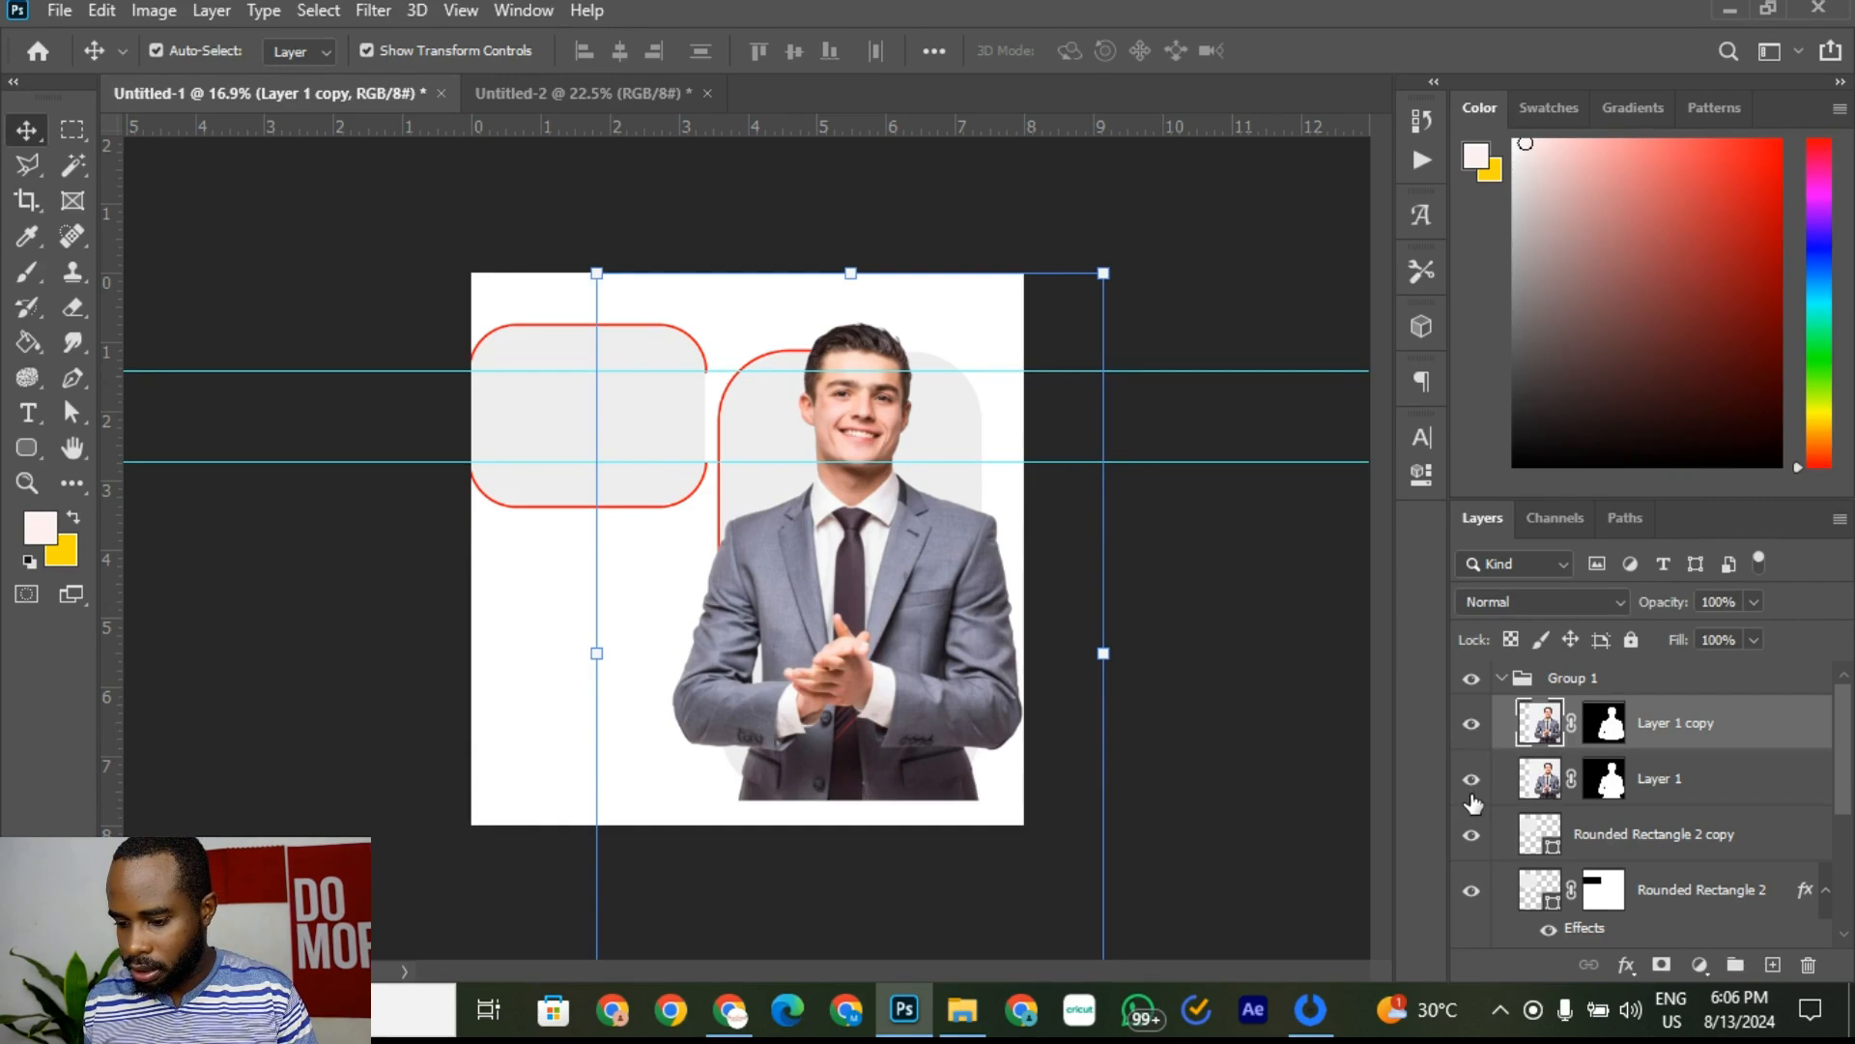
left_click(1471, 781)
left_click(1470, 785)
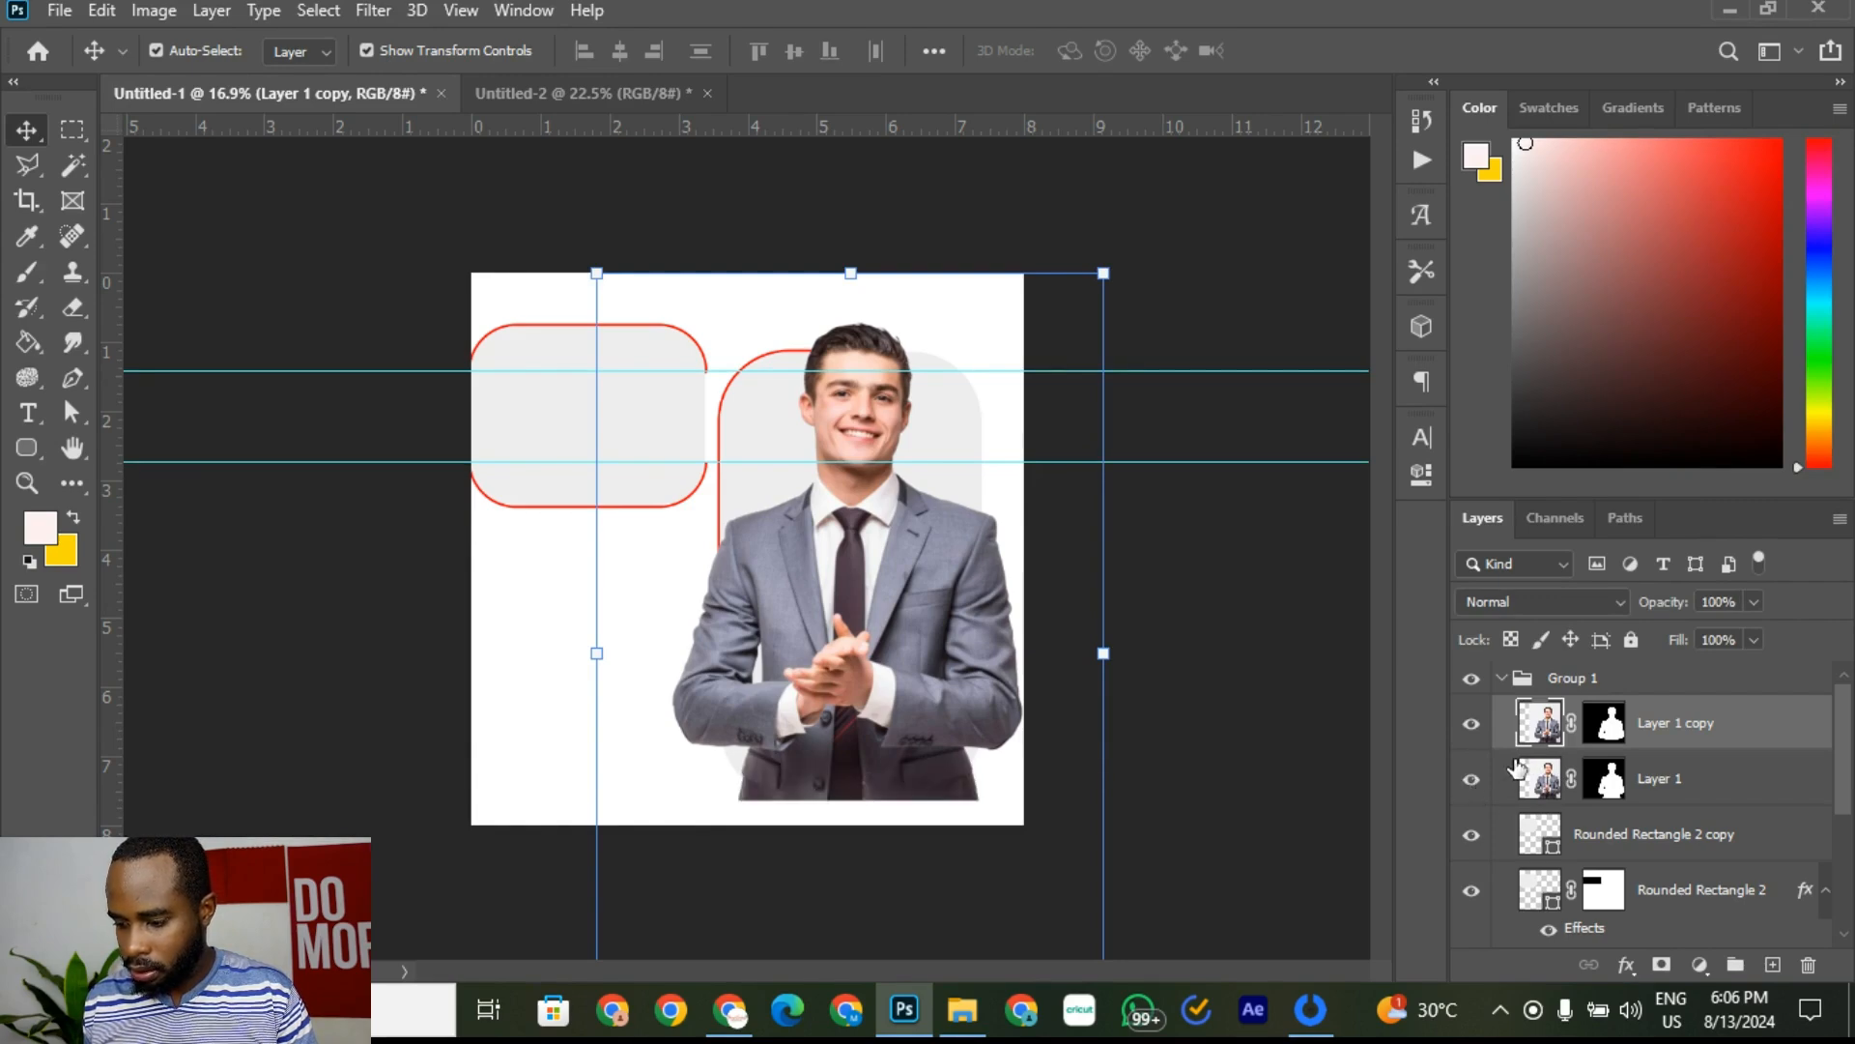
left_click(1565, 836)
left_click(1679, 785)
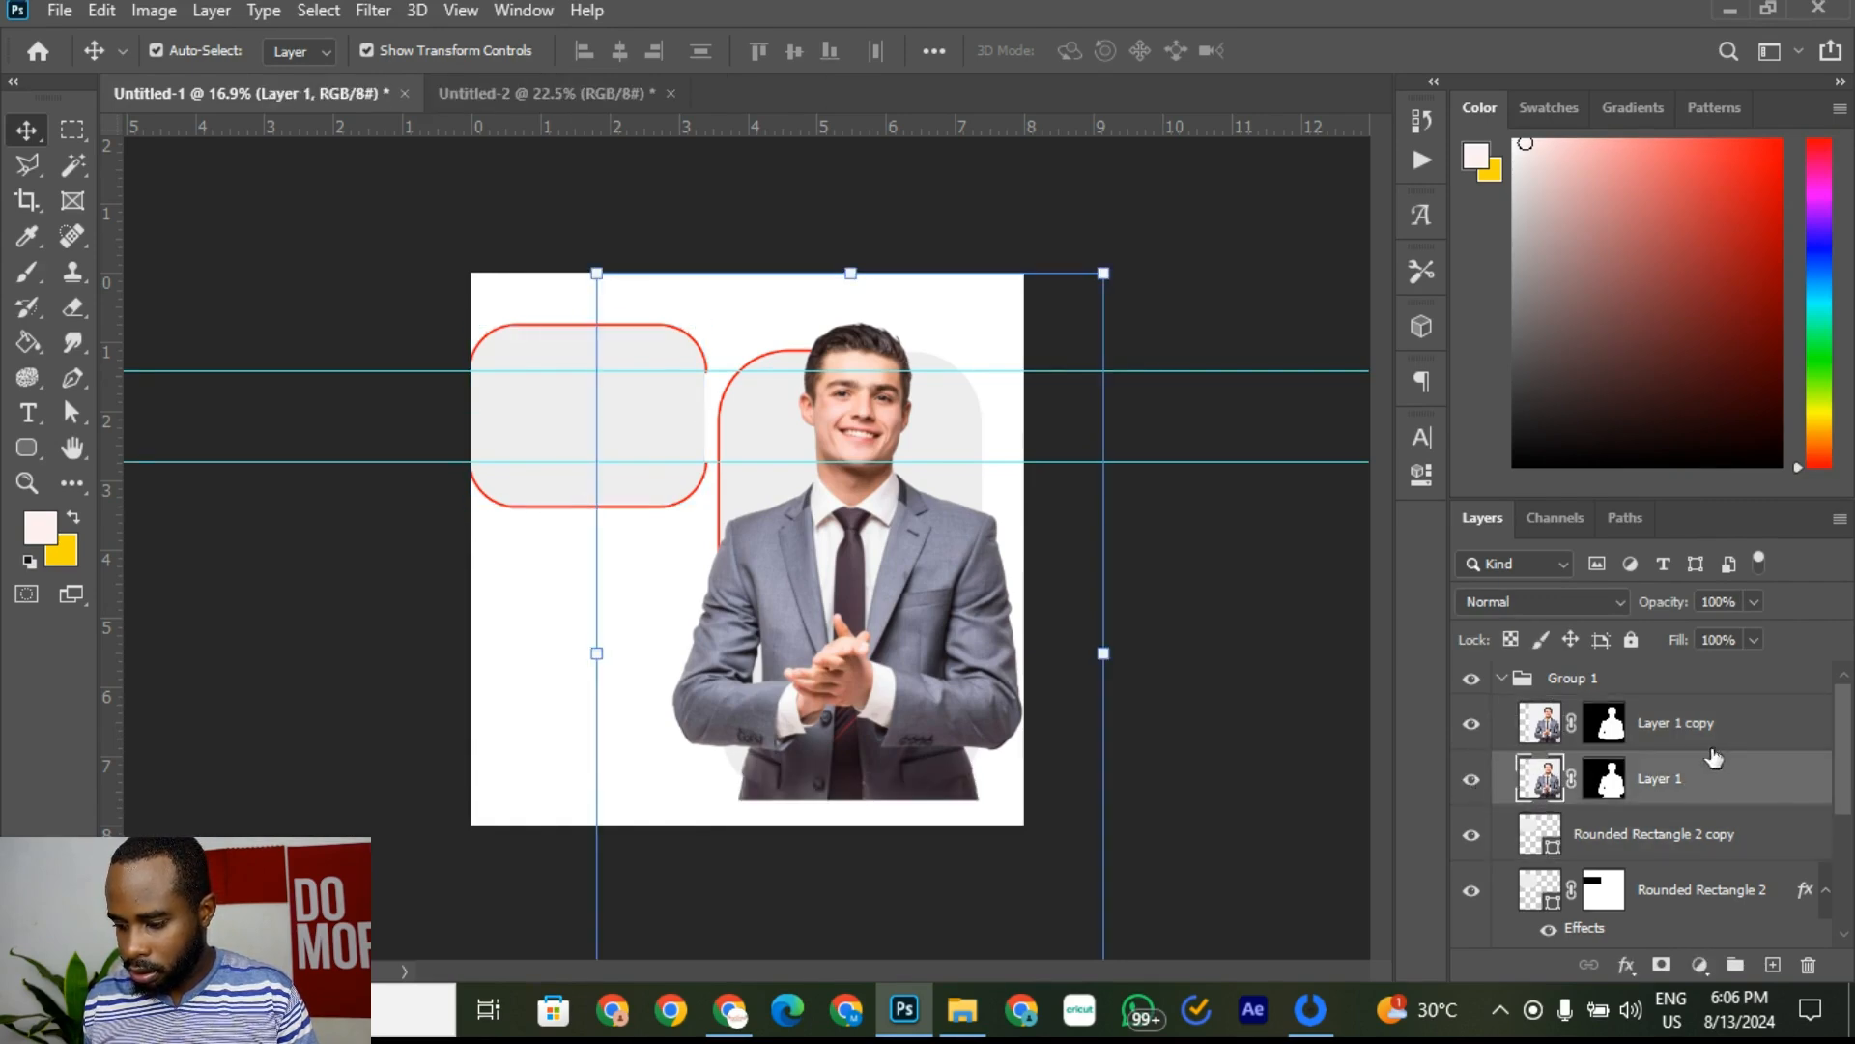
left_click(1724, 735)
left_click(1737, 785, "shift")
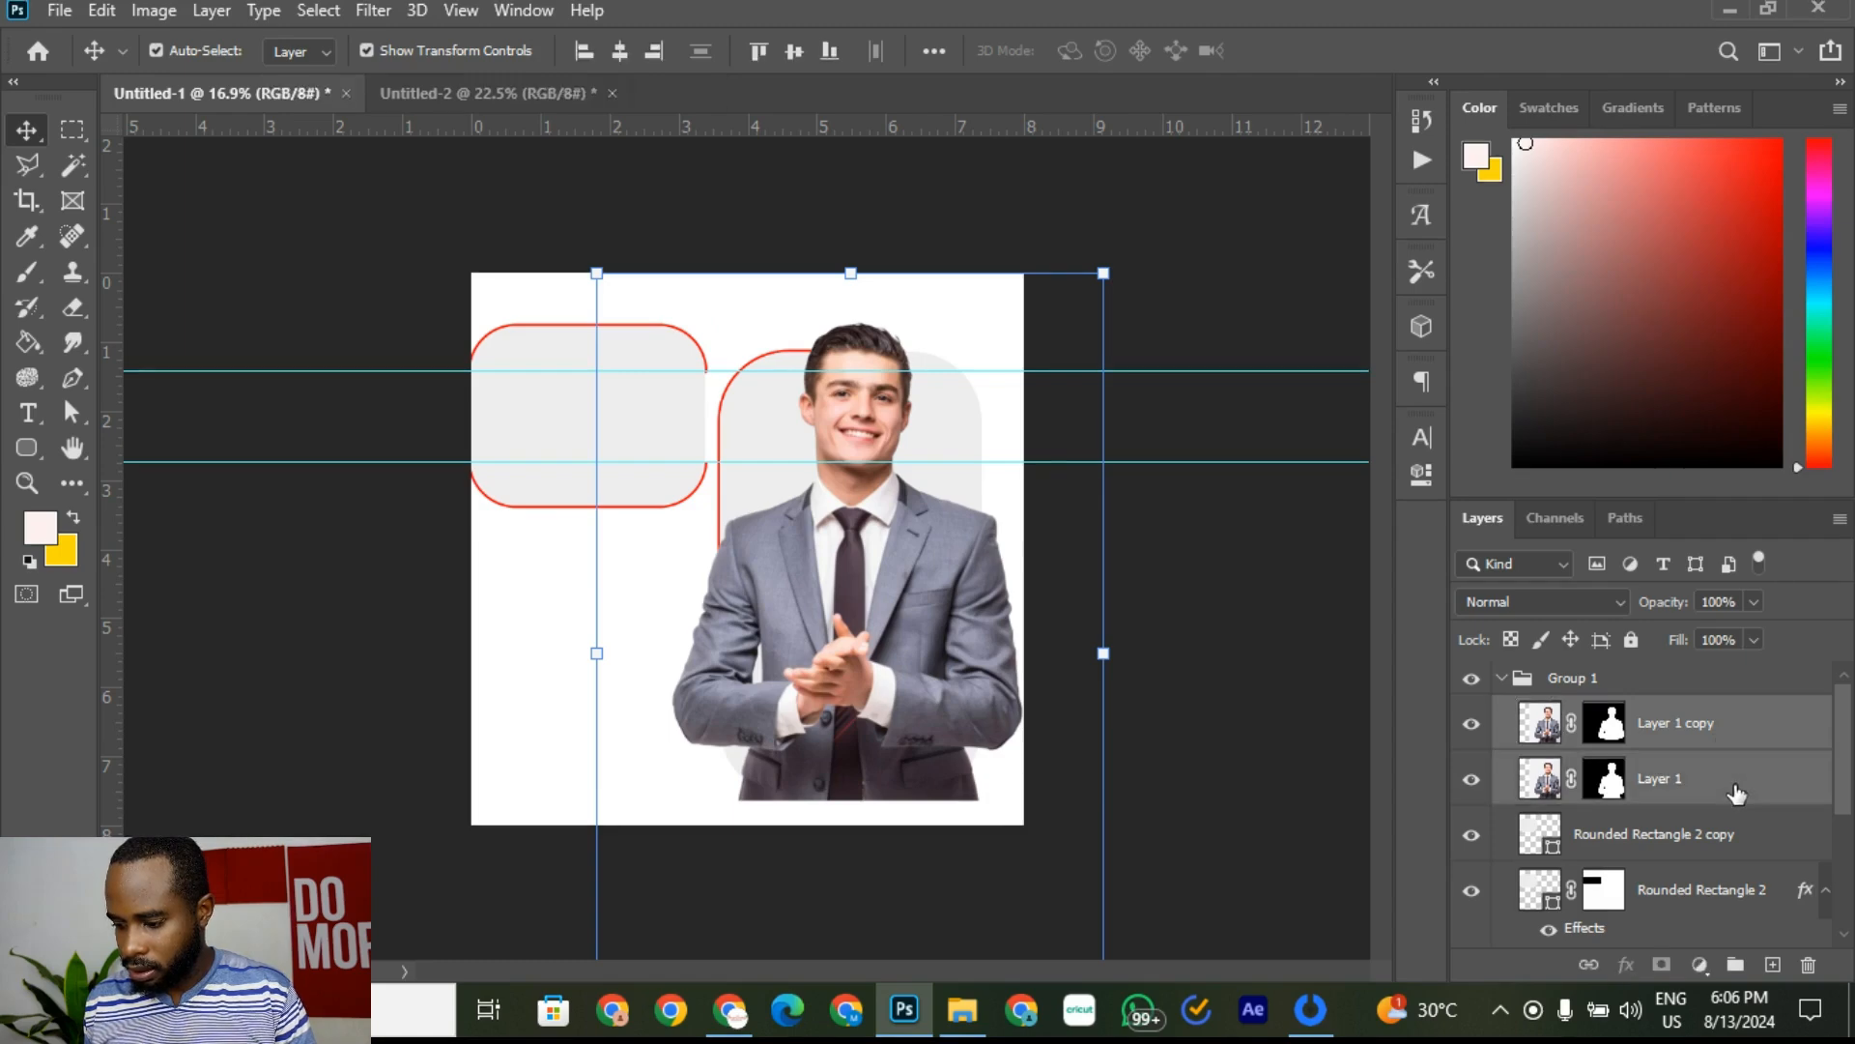
left_click_drag(1737, 785, 1745, 872)
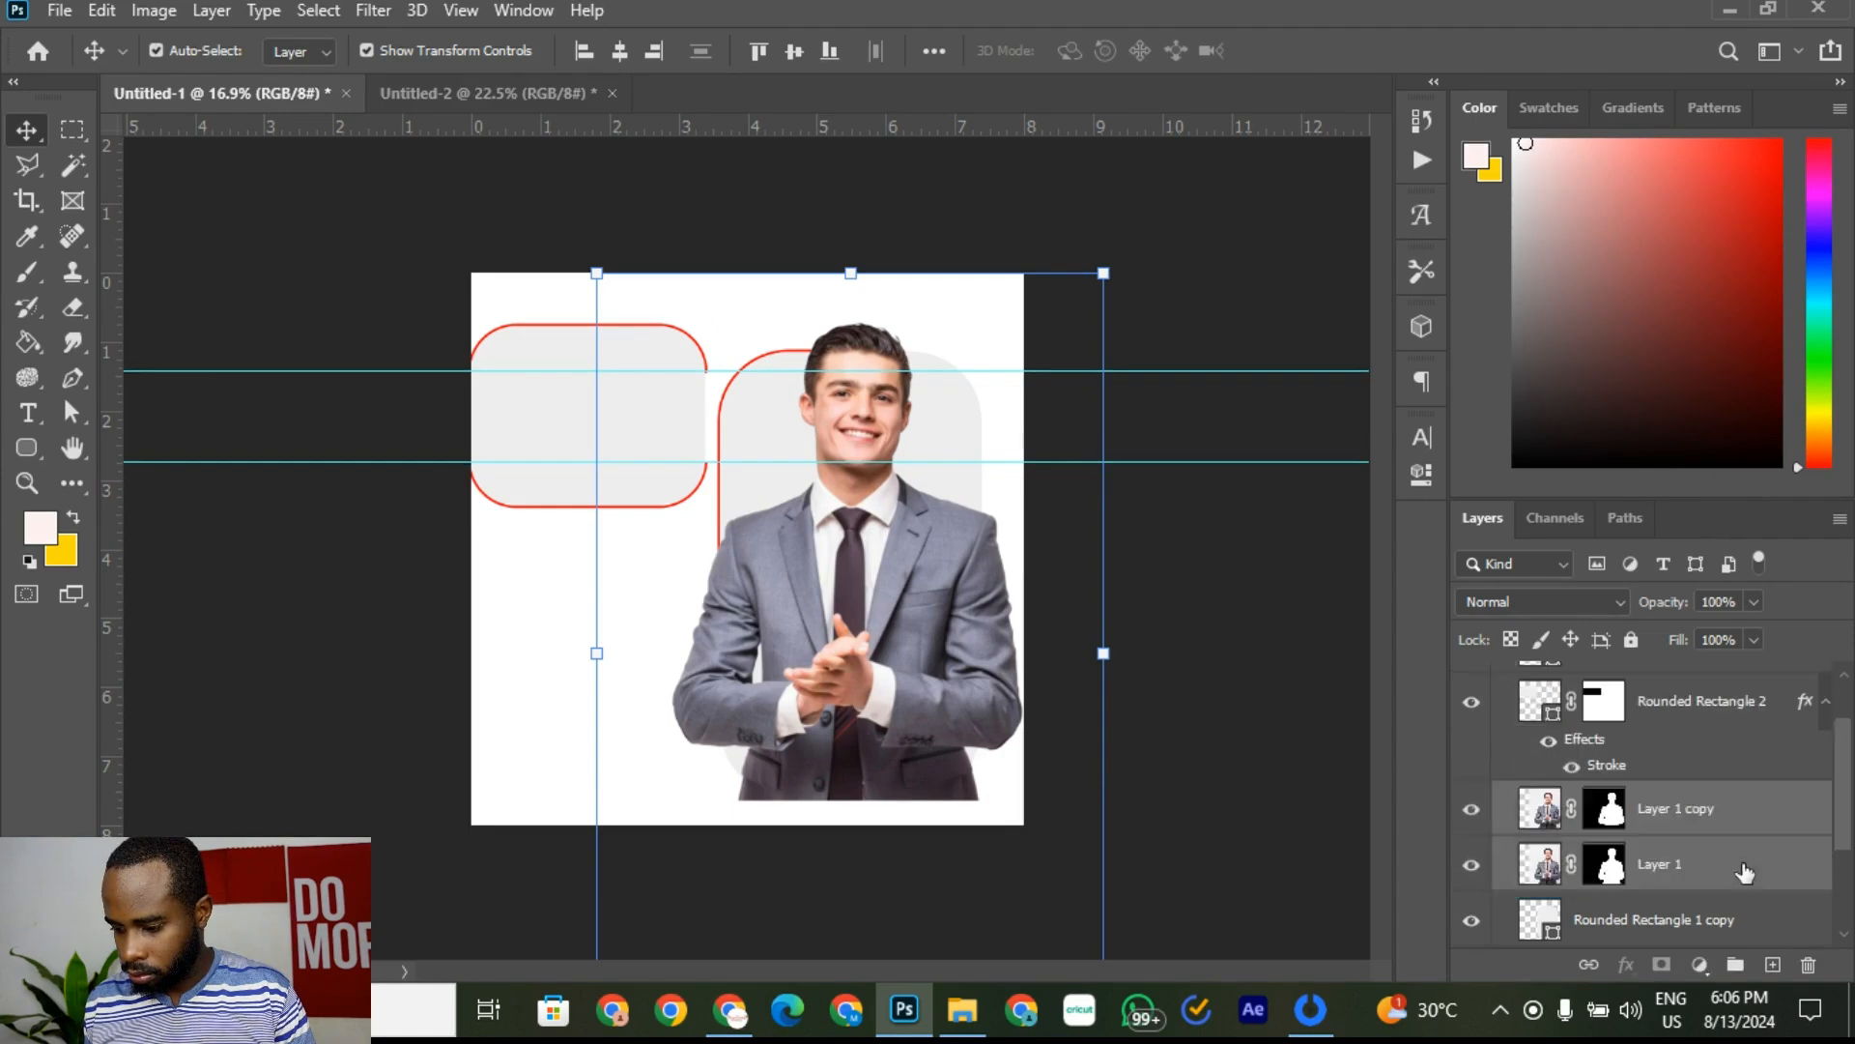
Step: Hide Layer 1 copy and clip Layer 1 to the rounded frame beneath it
left_click(1475, 812)
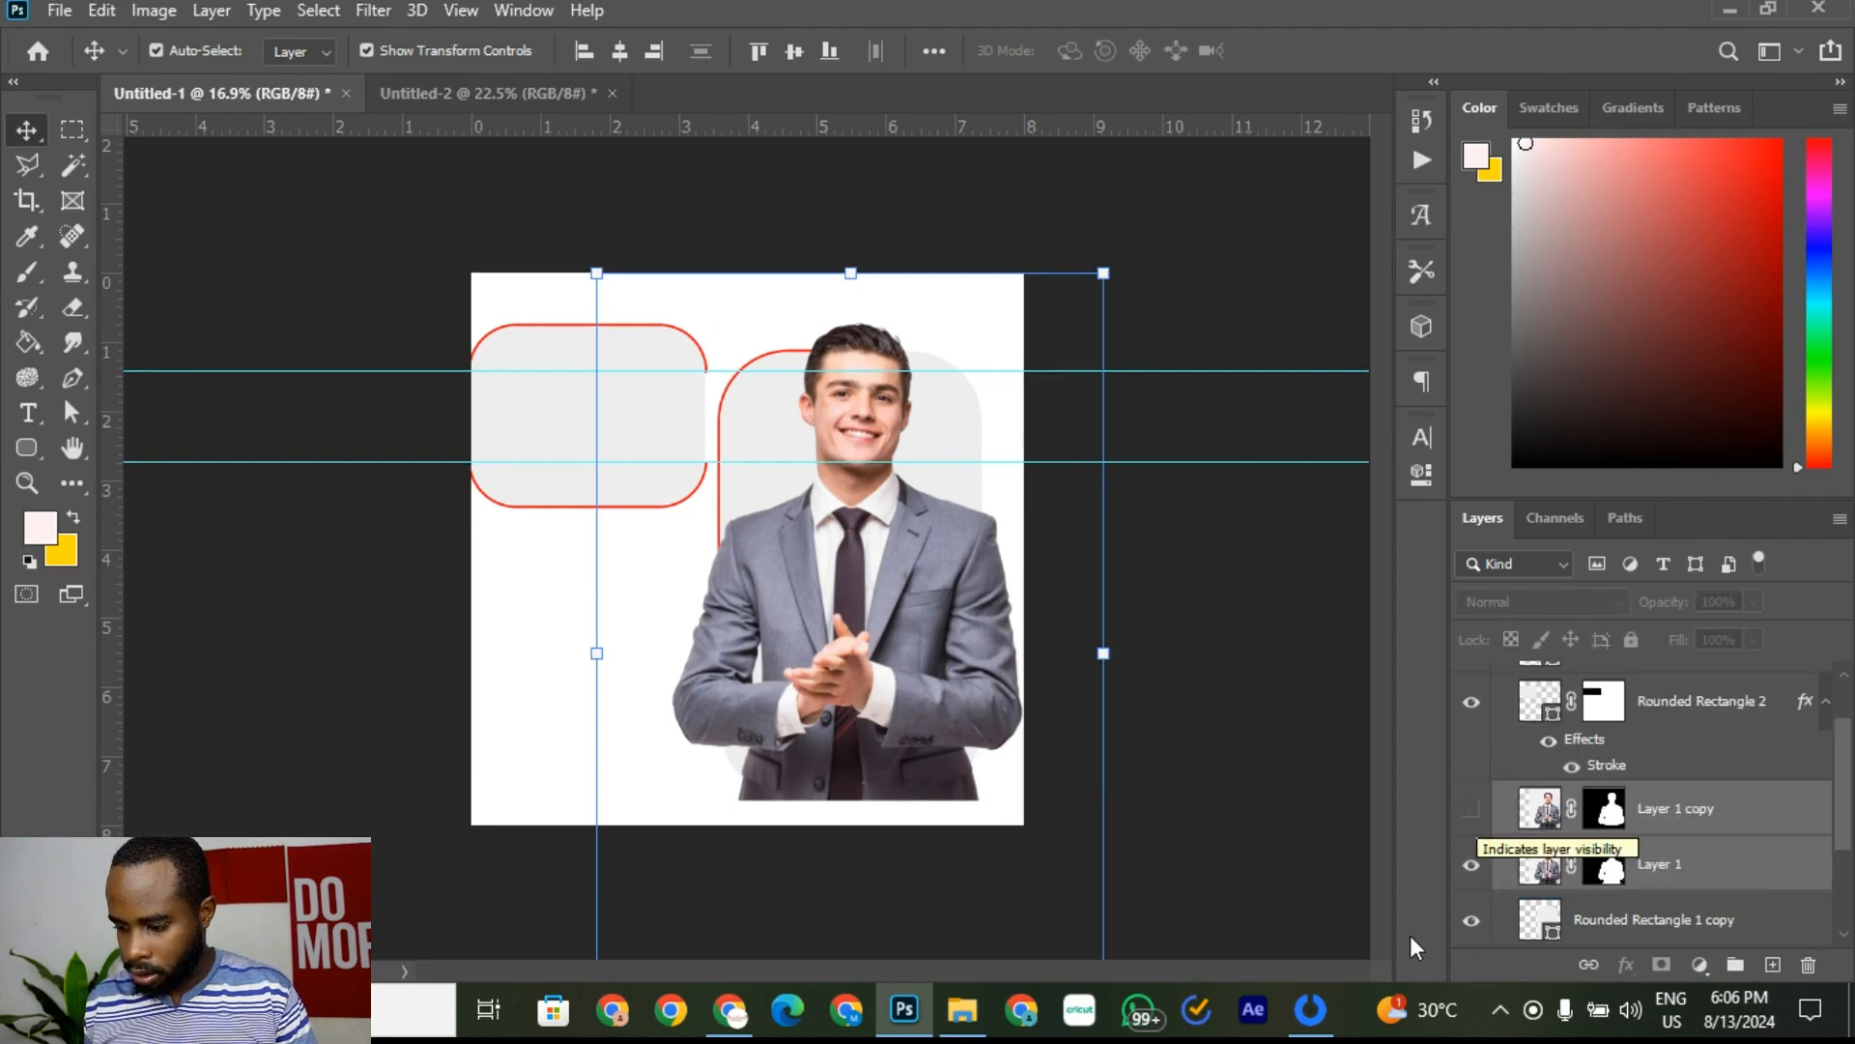
left_click(1710, 874)
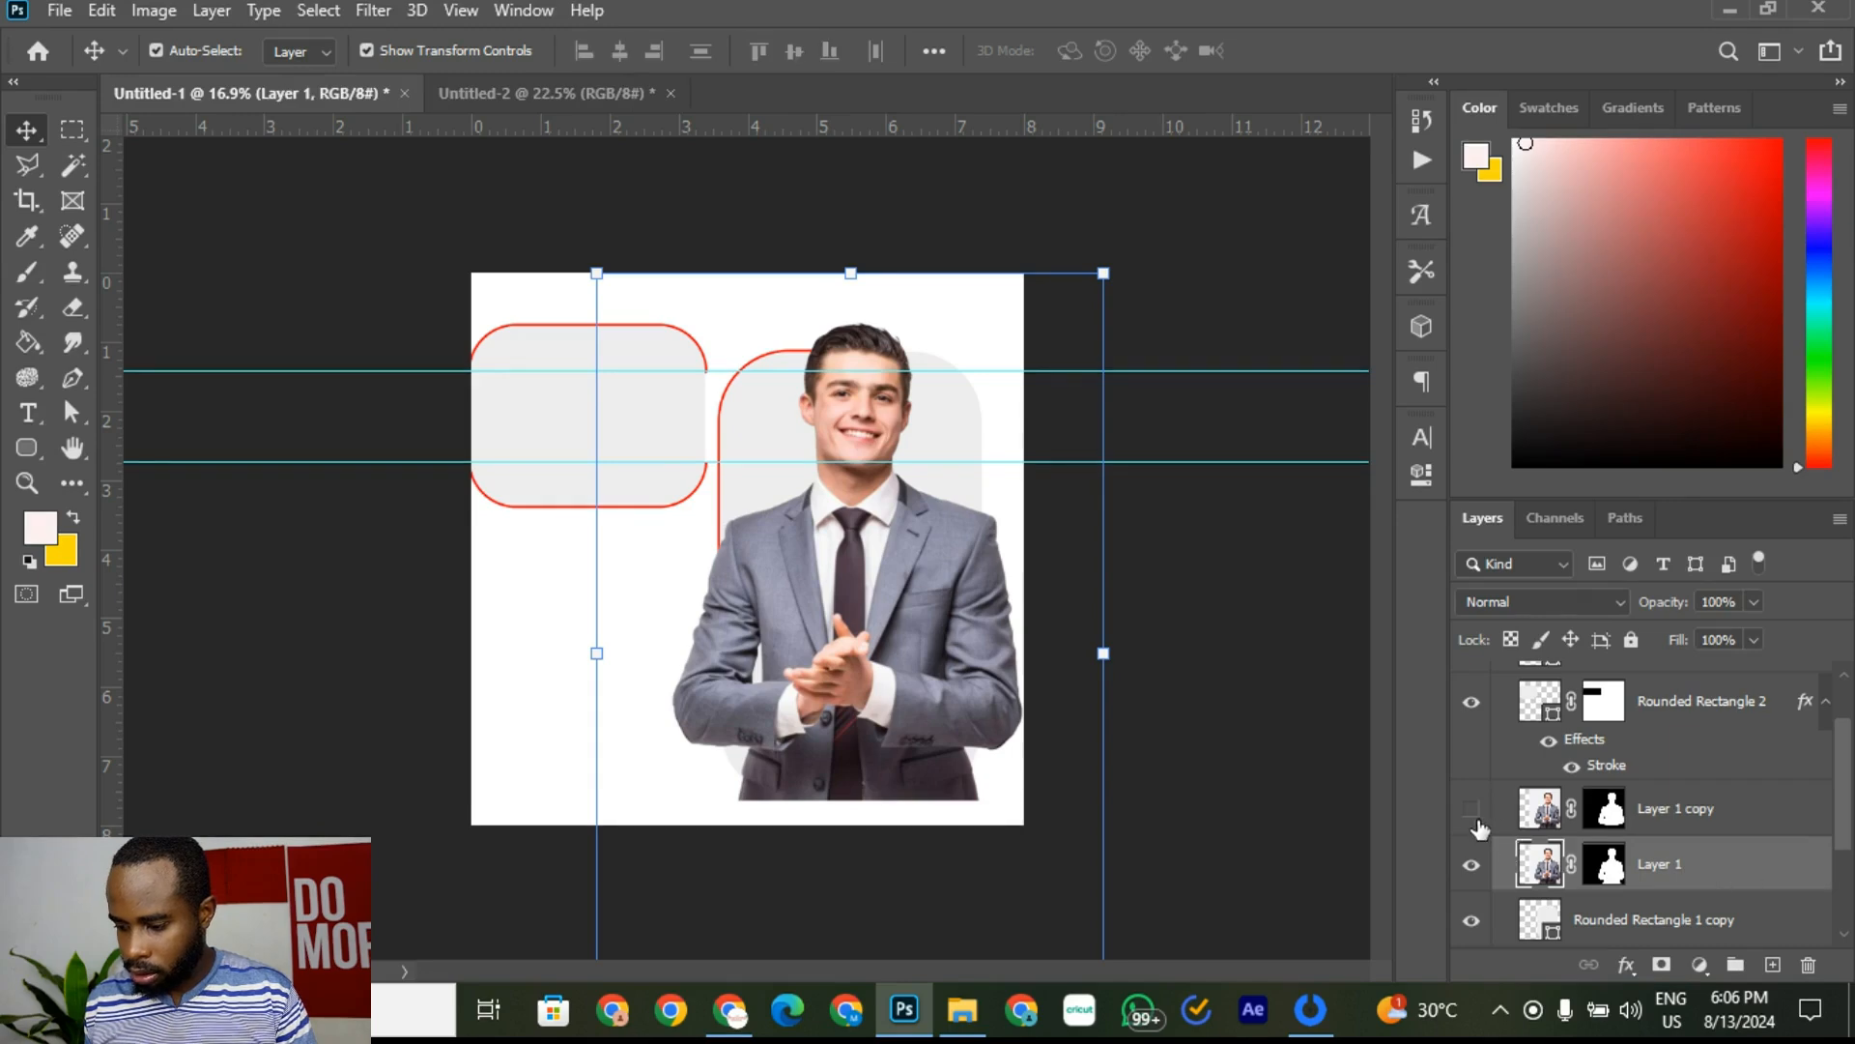
right_click(1712, 880)
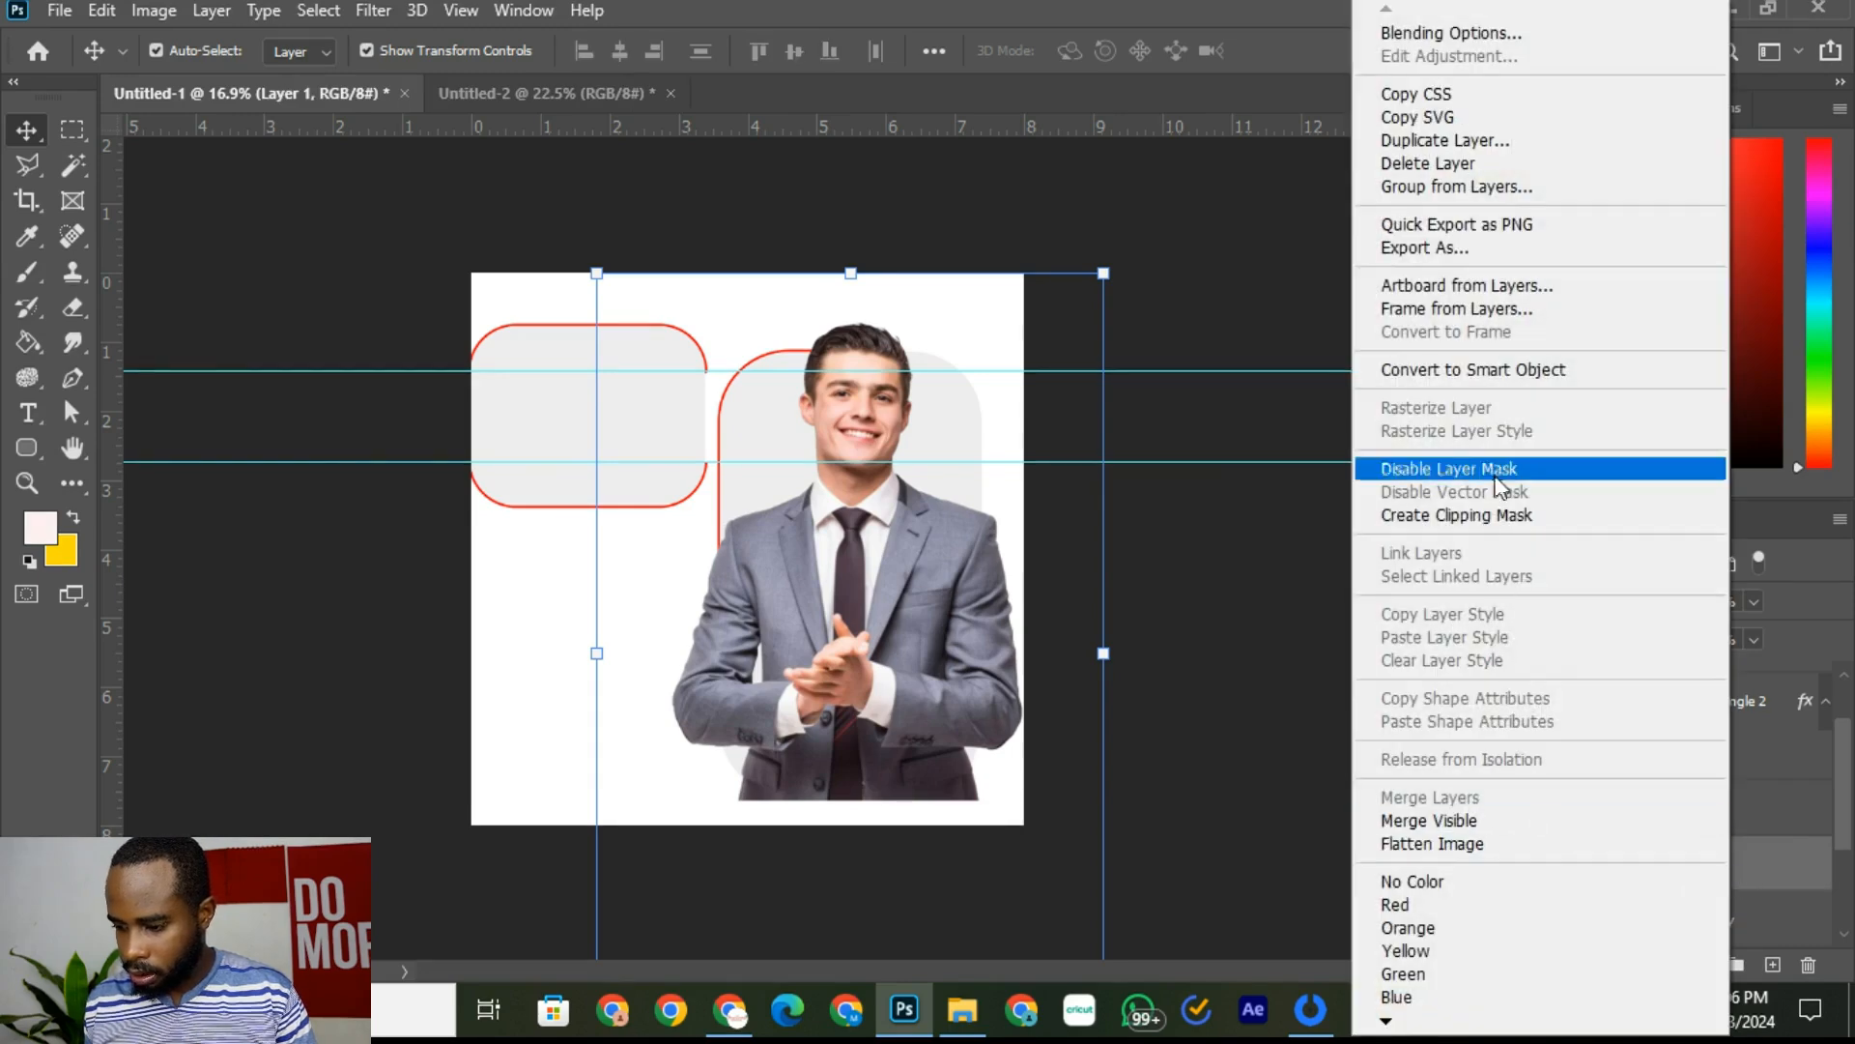
left_click(1492, 516)
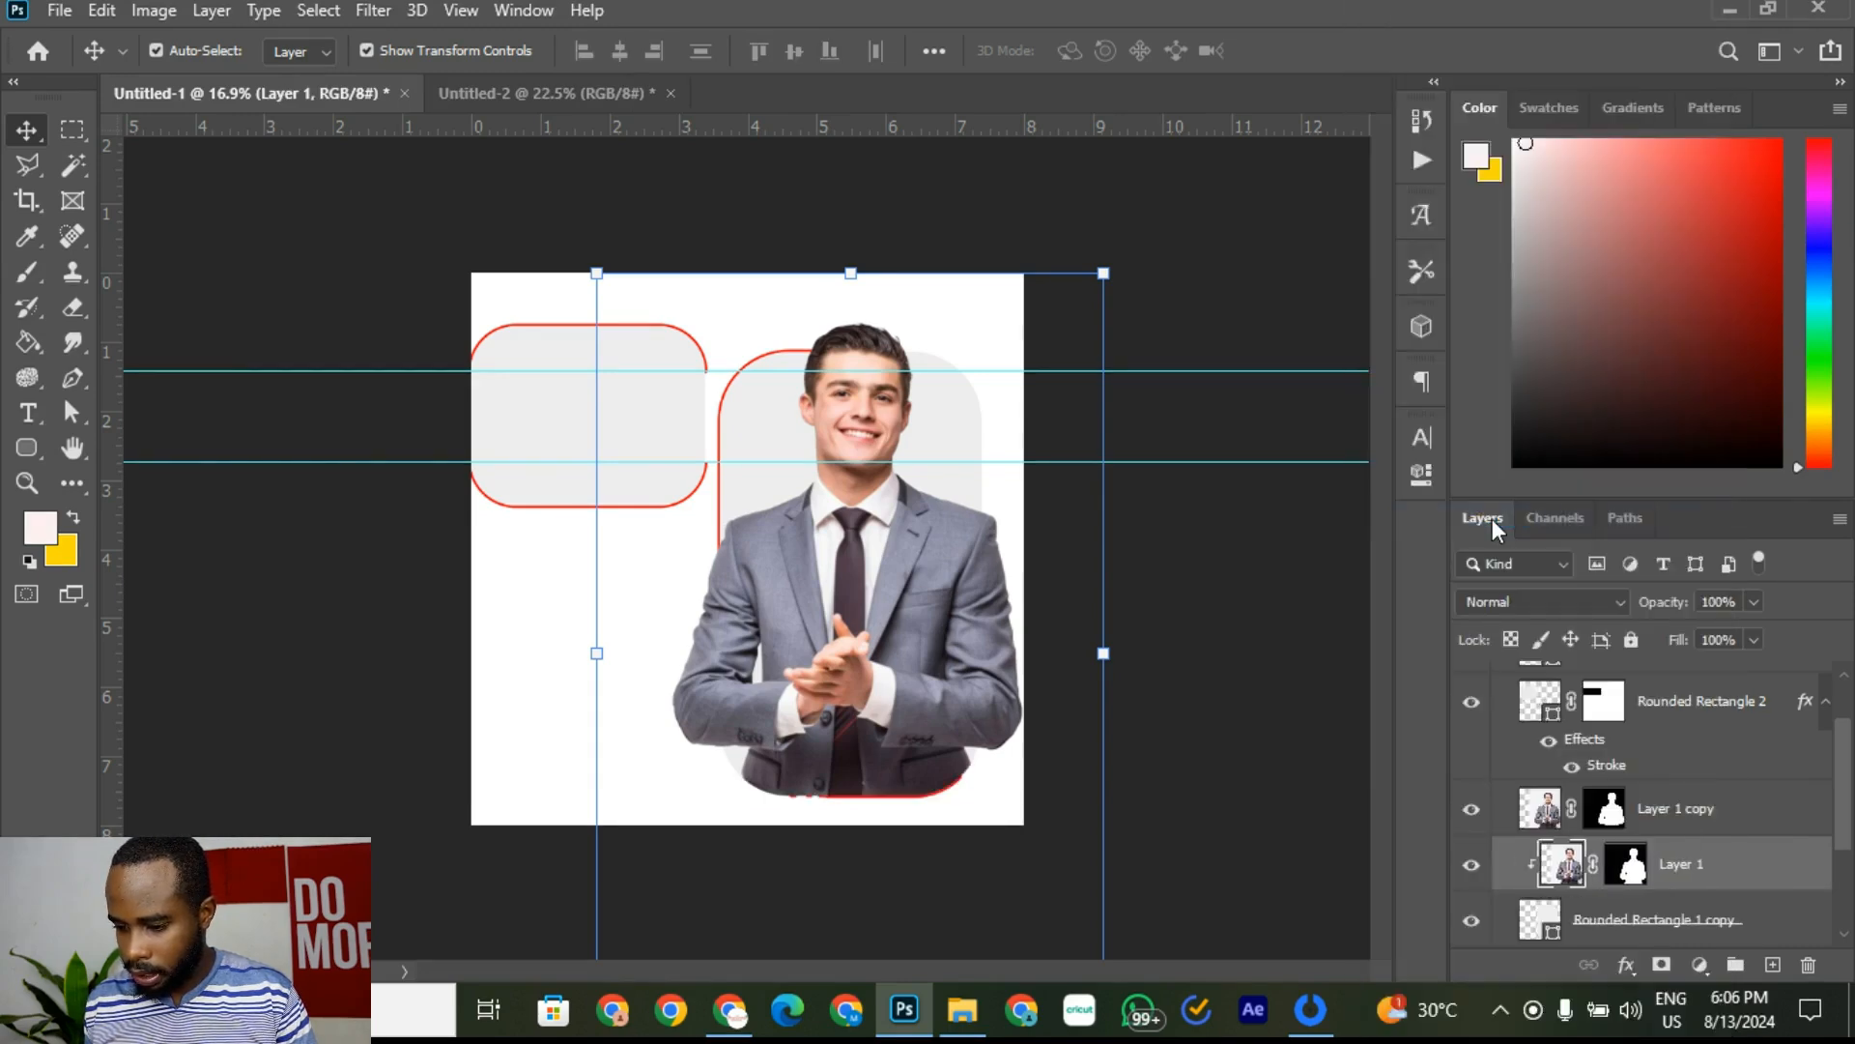
left_click(1312, 751)
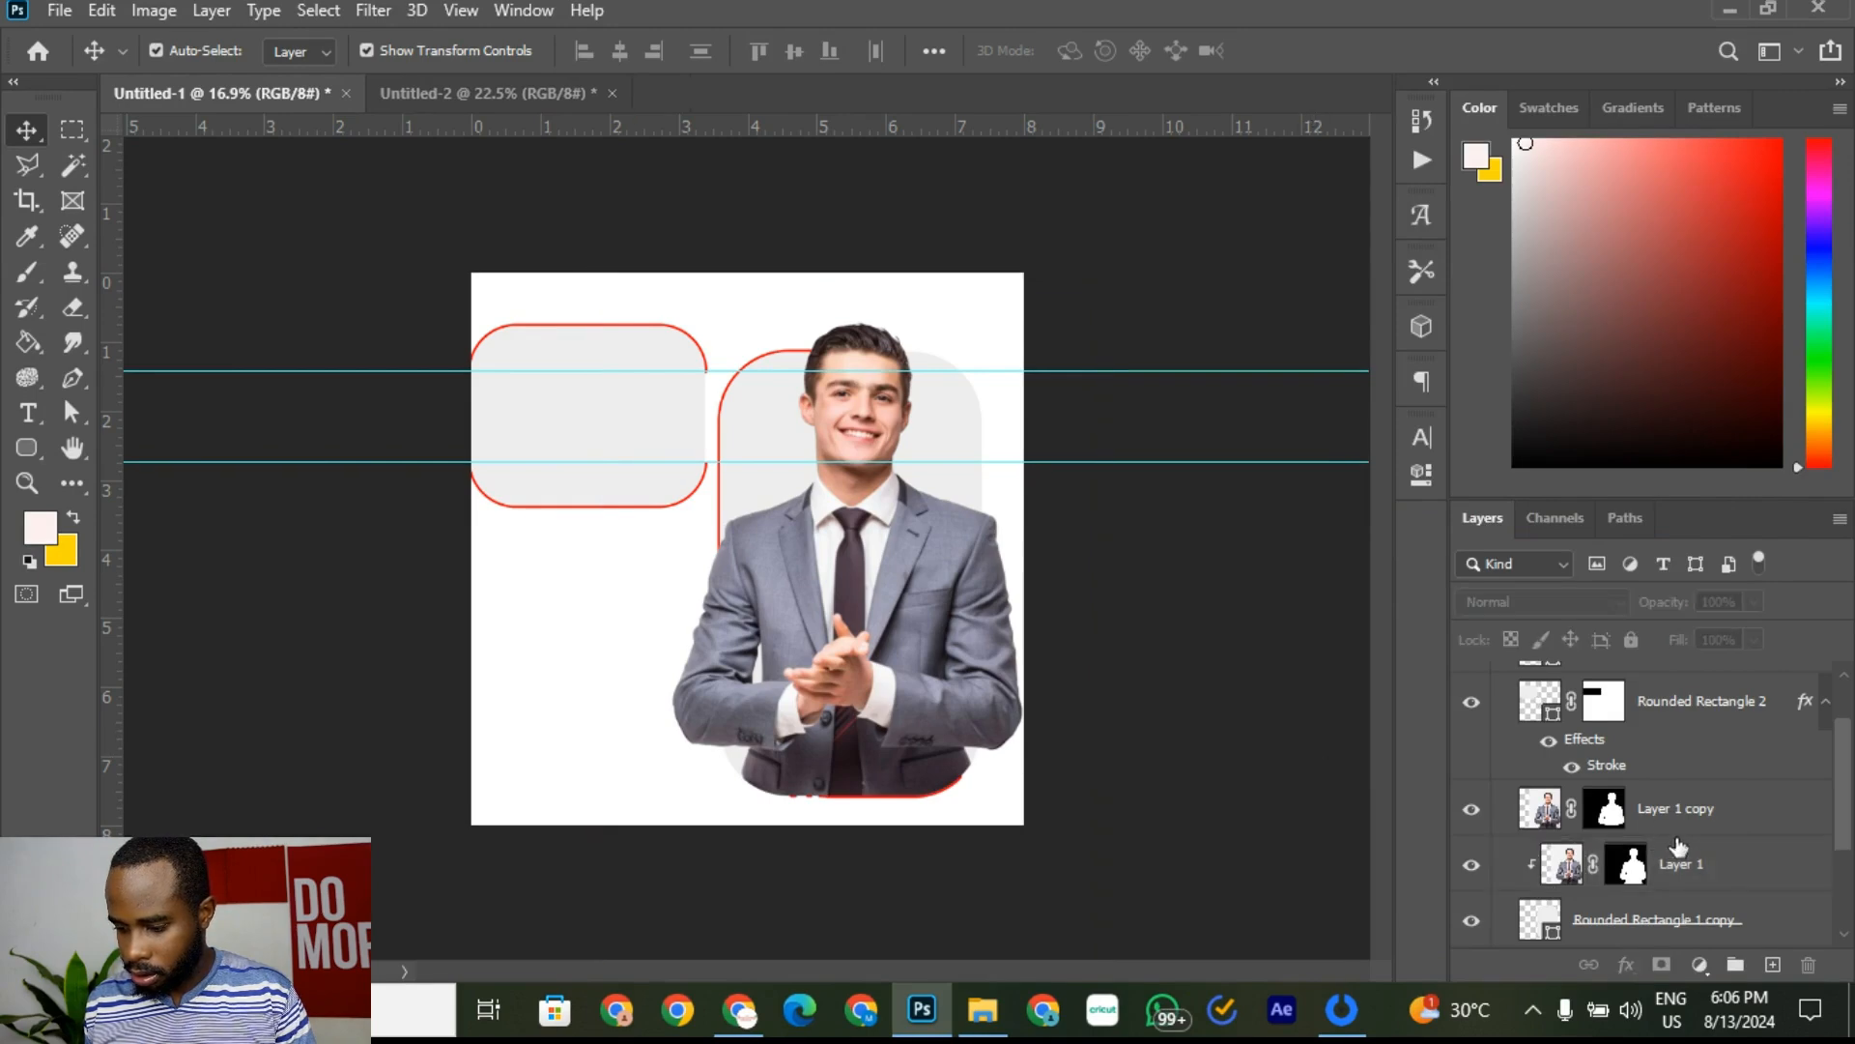
scroll(1623, 843, "down", 3)
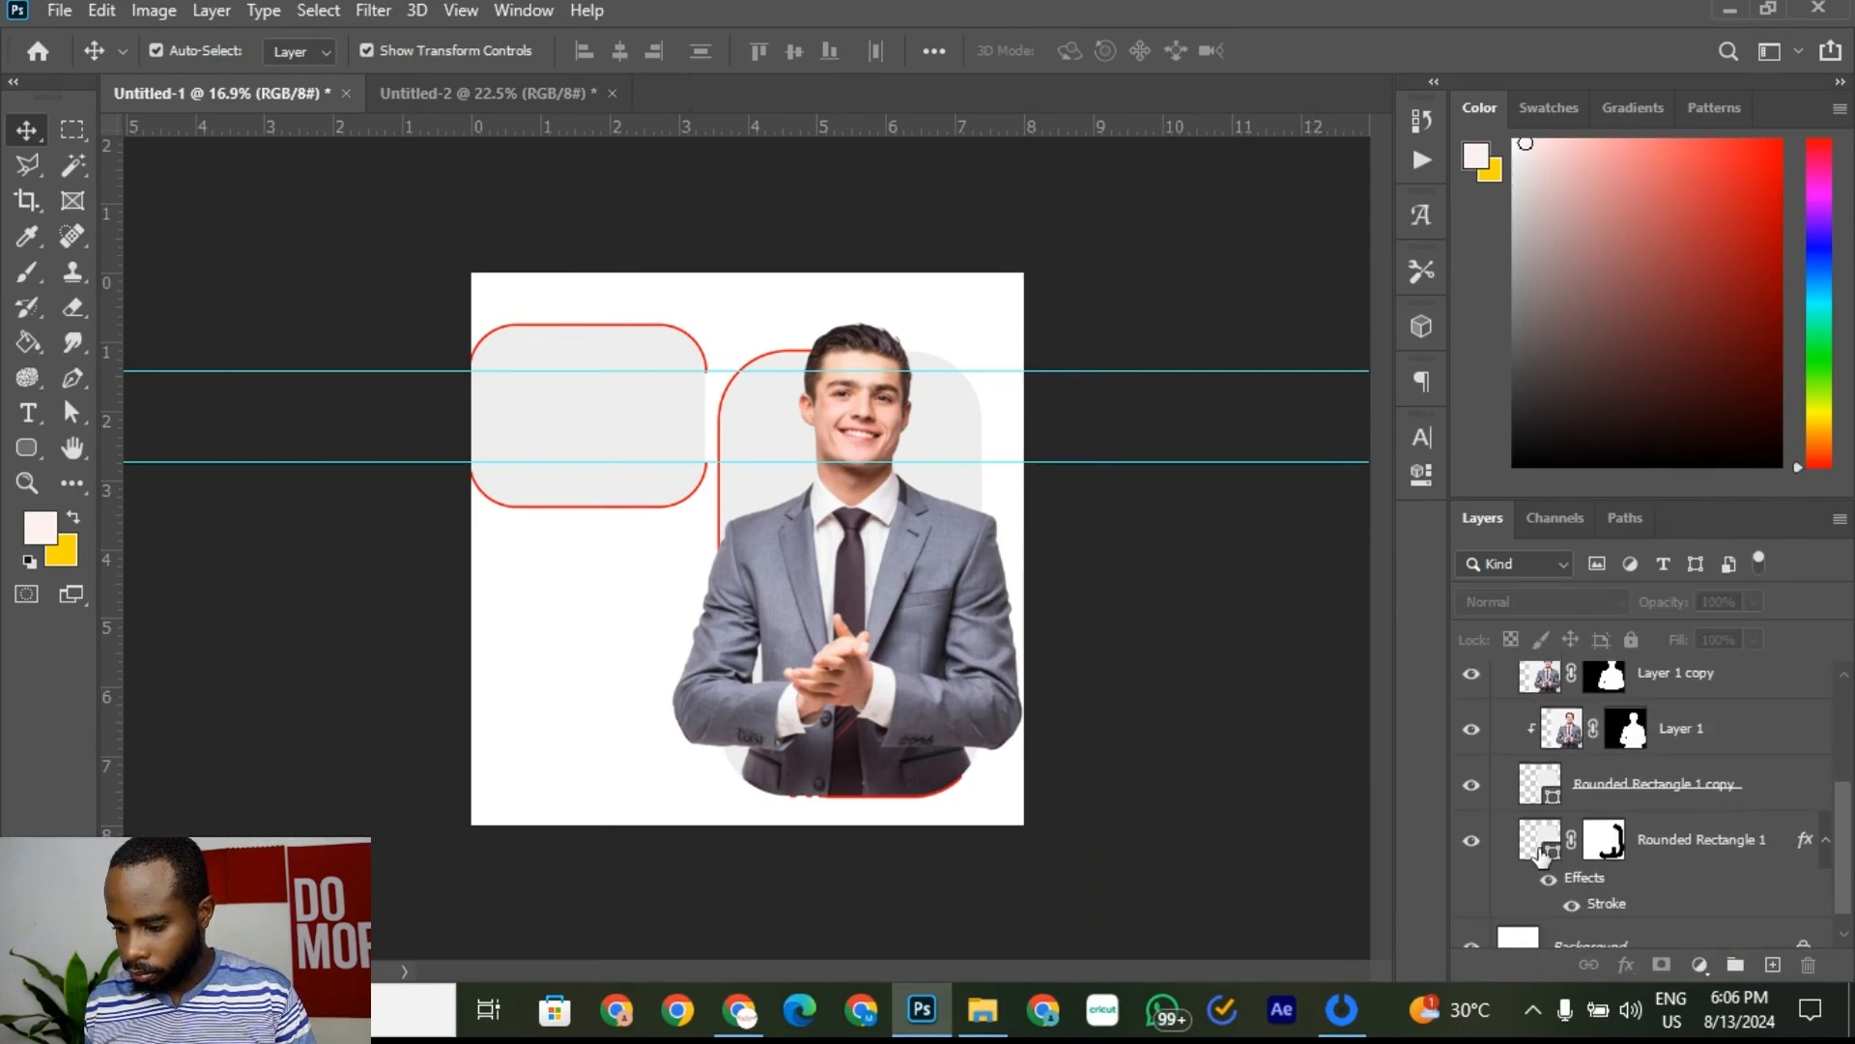
Step: Paint out the red outline at the frame's bottom on Rounded Rectangle 1's mask
left_click(1543, 850)
left_click(1472, 841)
left_click(1472, 841)
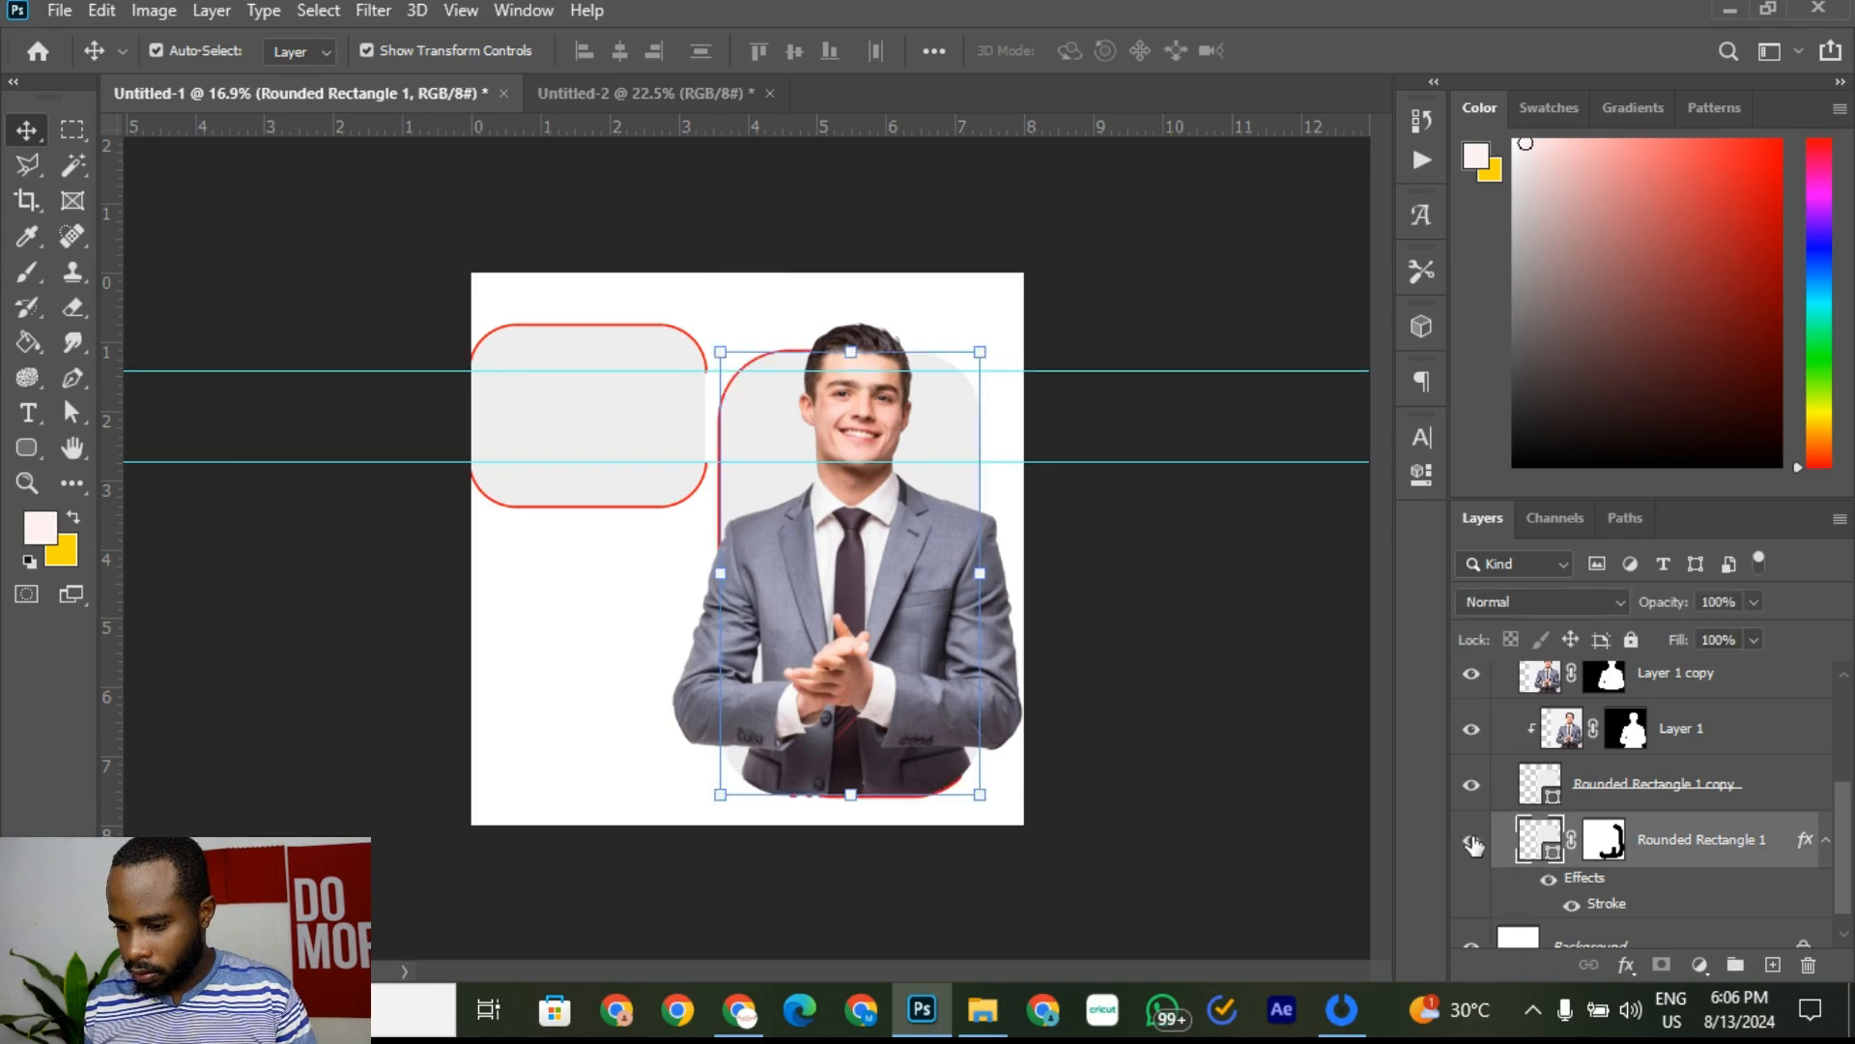
left_click(1472, 841)
left_click(1472, 841)
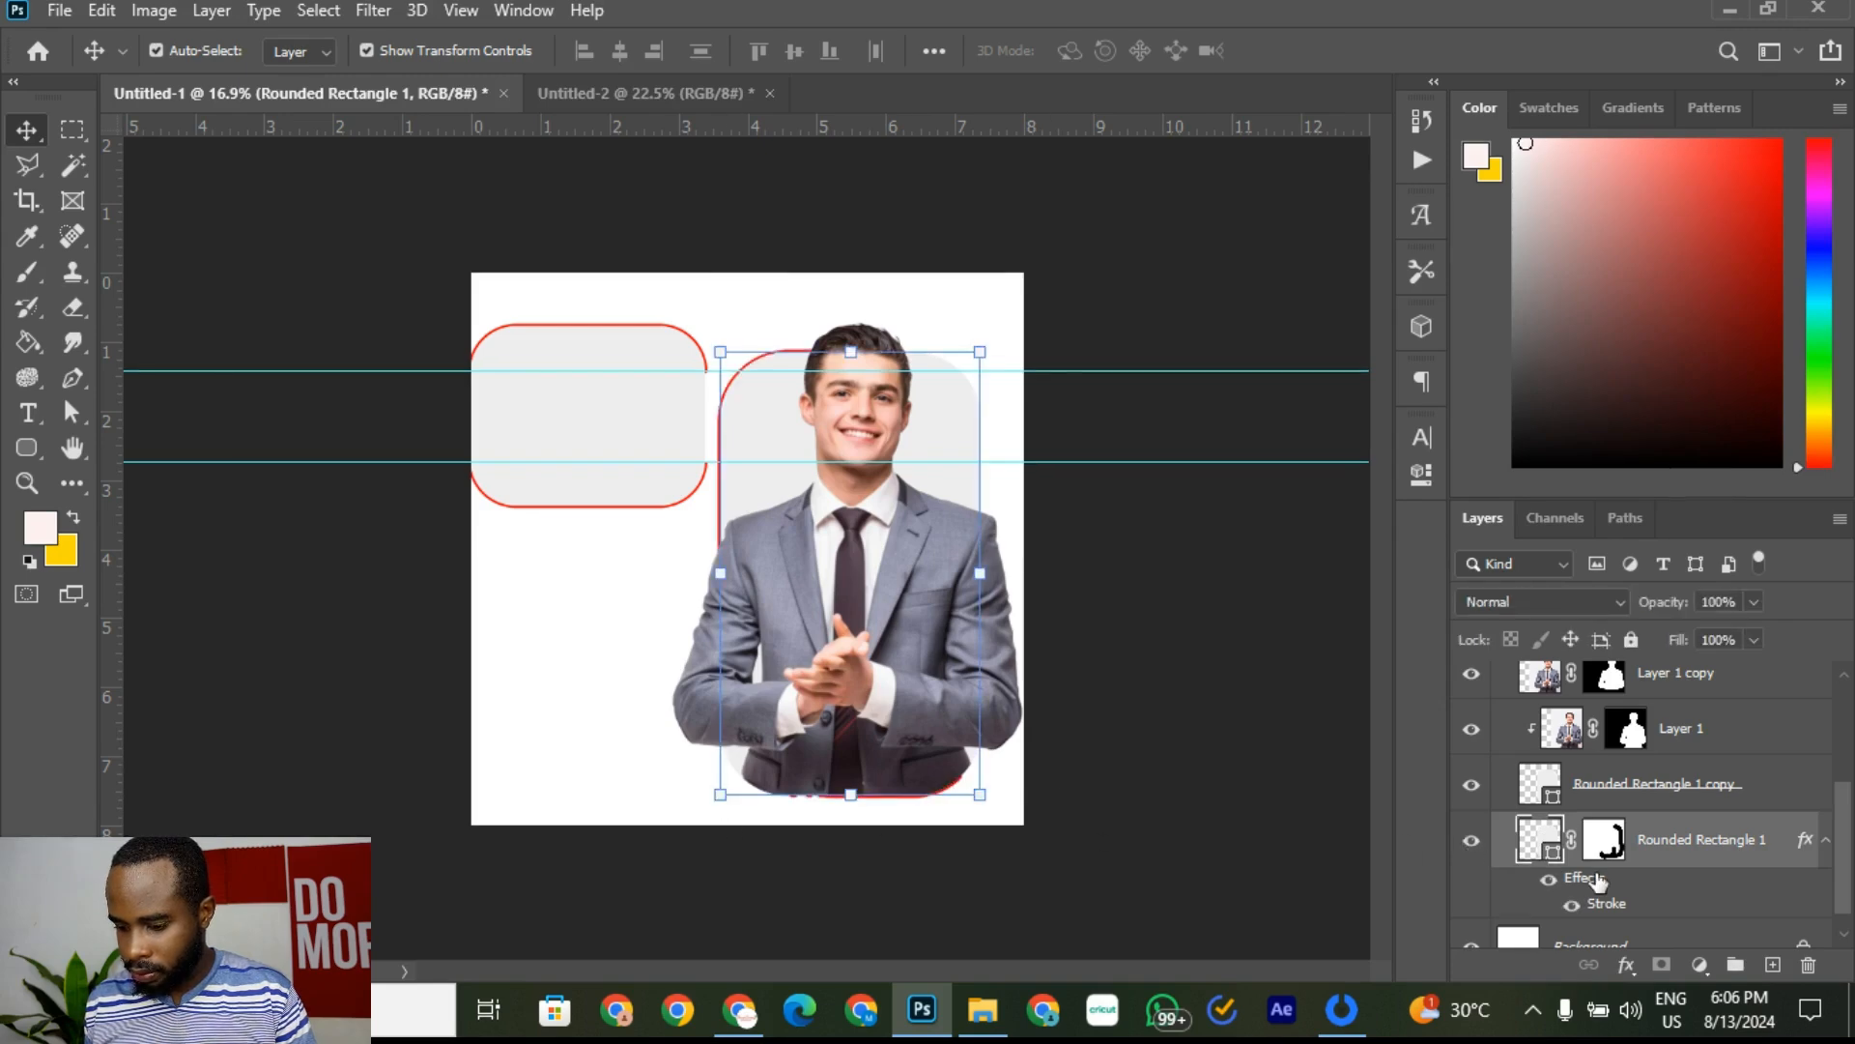
left_click(1611, 843)
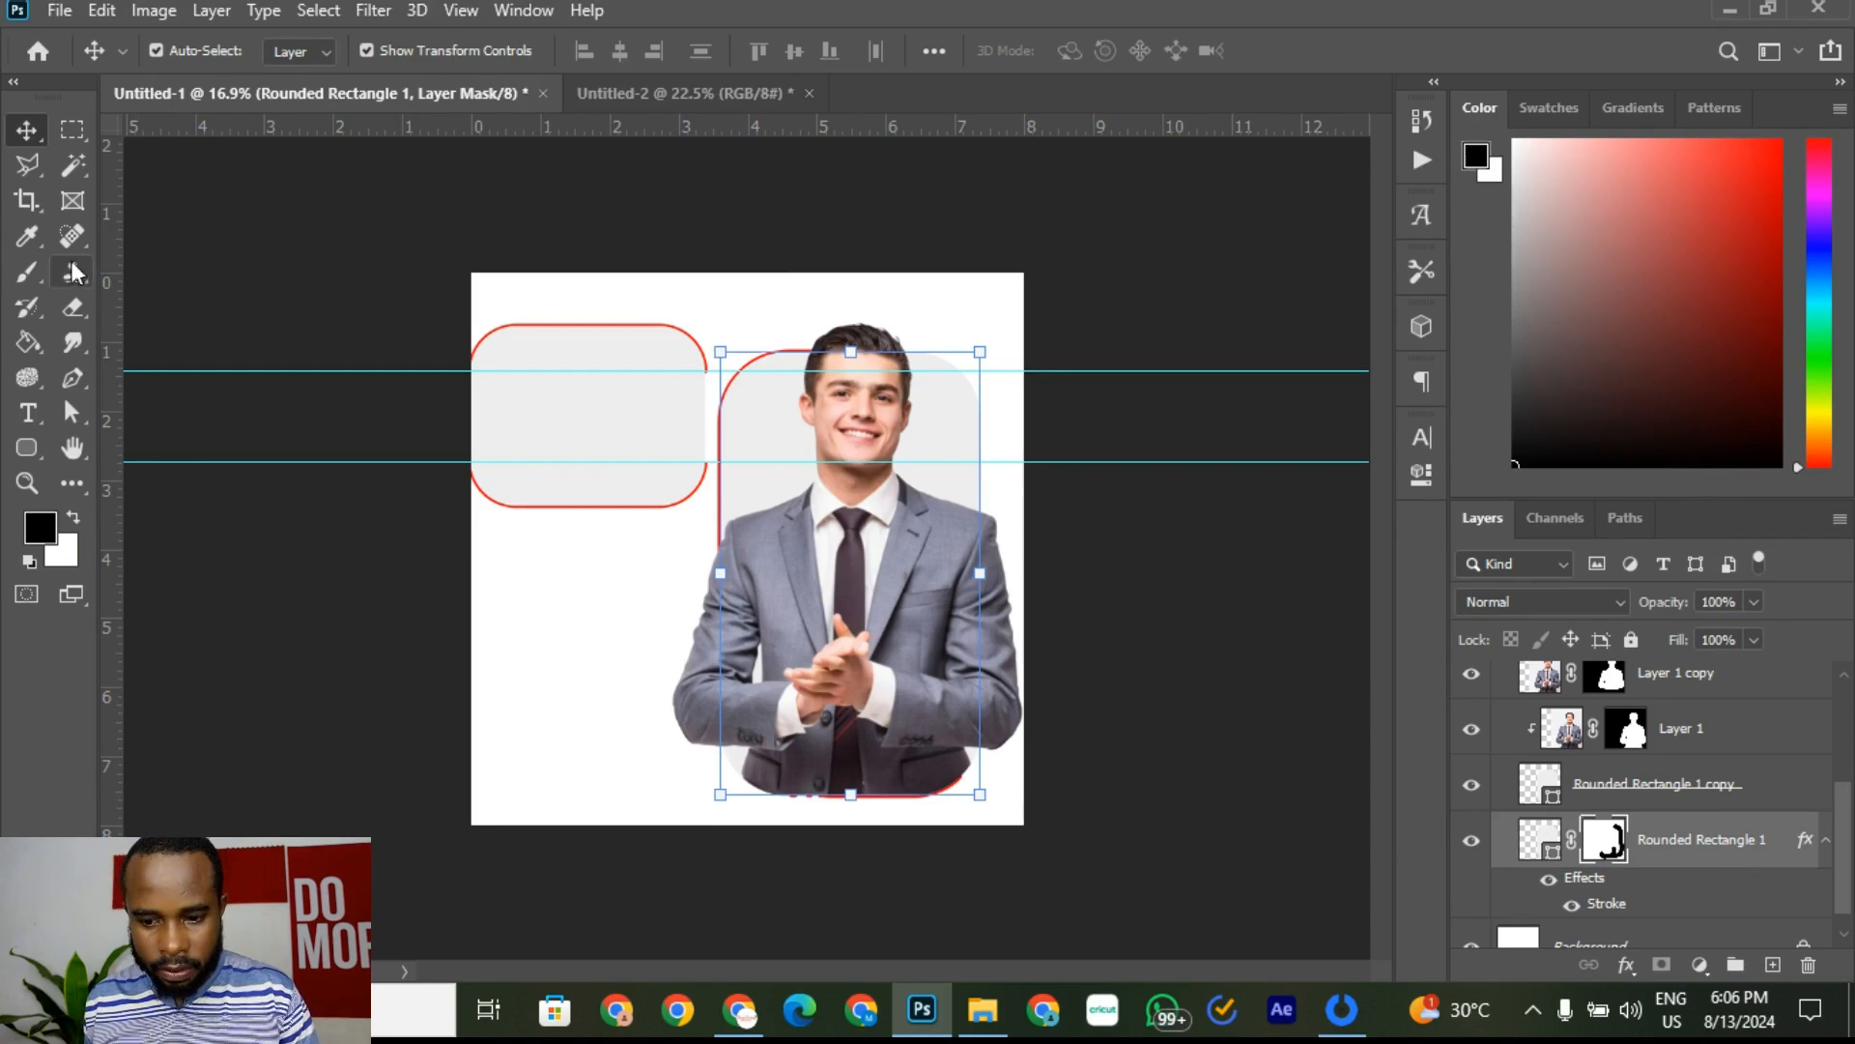
left_click(27, 272)
mouse_move(732, 785)
left_mouse_down()
mouse_move(857, 791)
mouse_move(976, 764)
mouse_move(787, 813)
mouse_move(986, 768)
mouse_move(746, 796)
left_mouse_up()
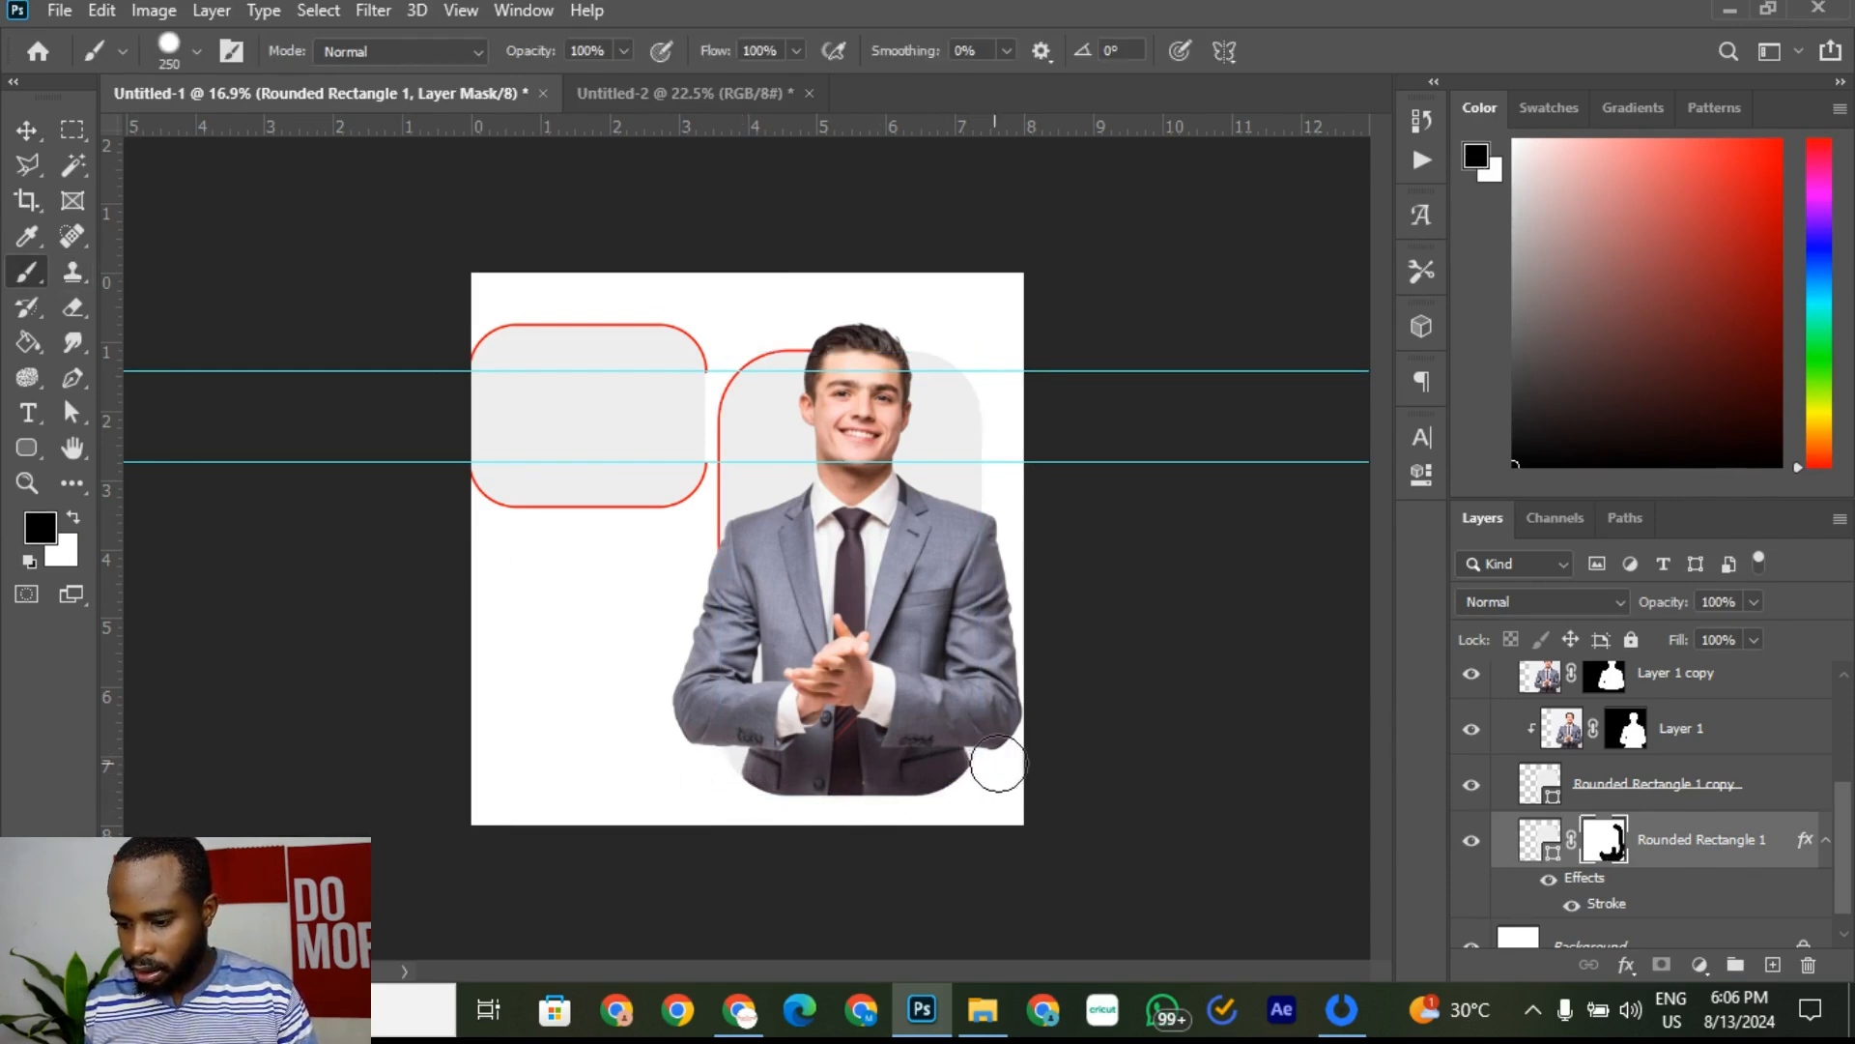
Step: Return to the Move tool, deselect the mask and view the Untitled-2 reference flyer
left_click(27, 129)
left_click(1231, 655)
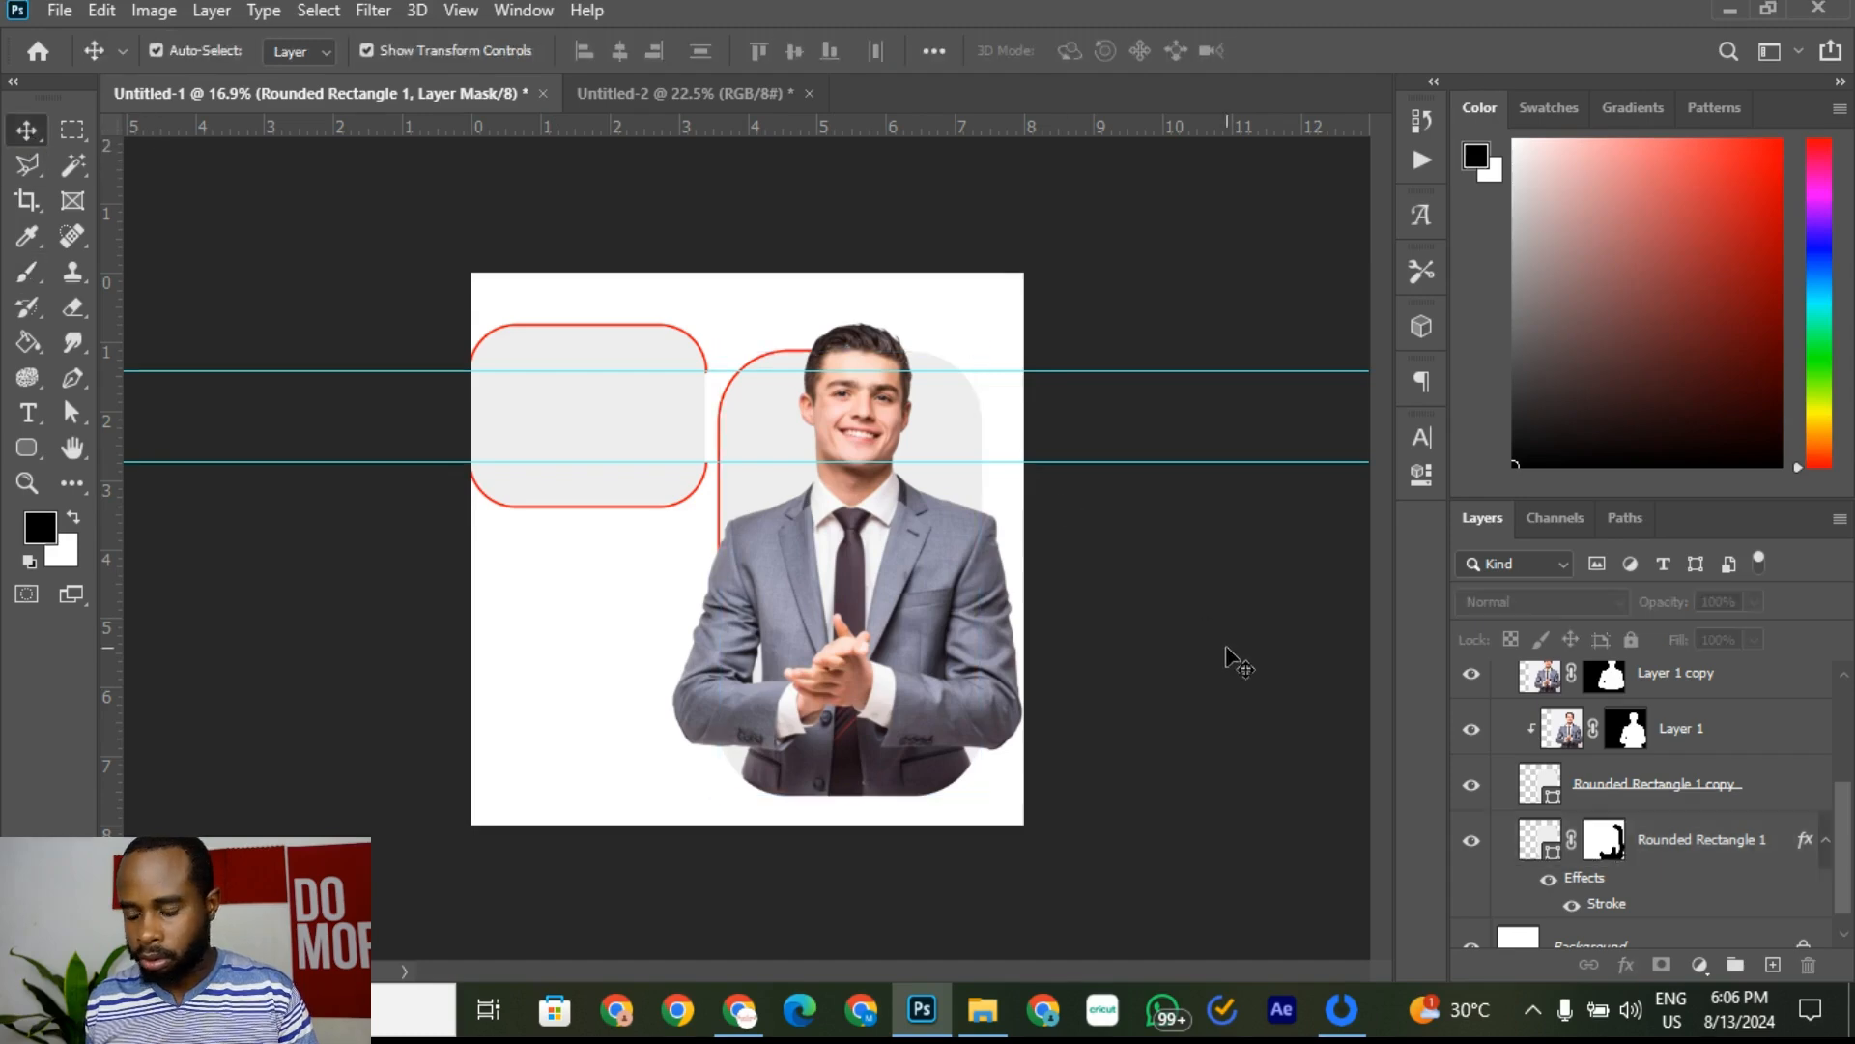
left_click(477, 97)
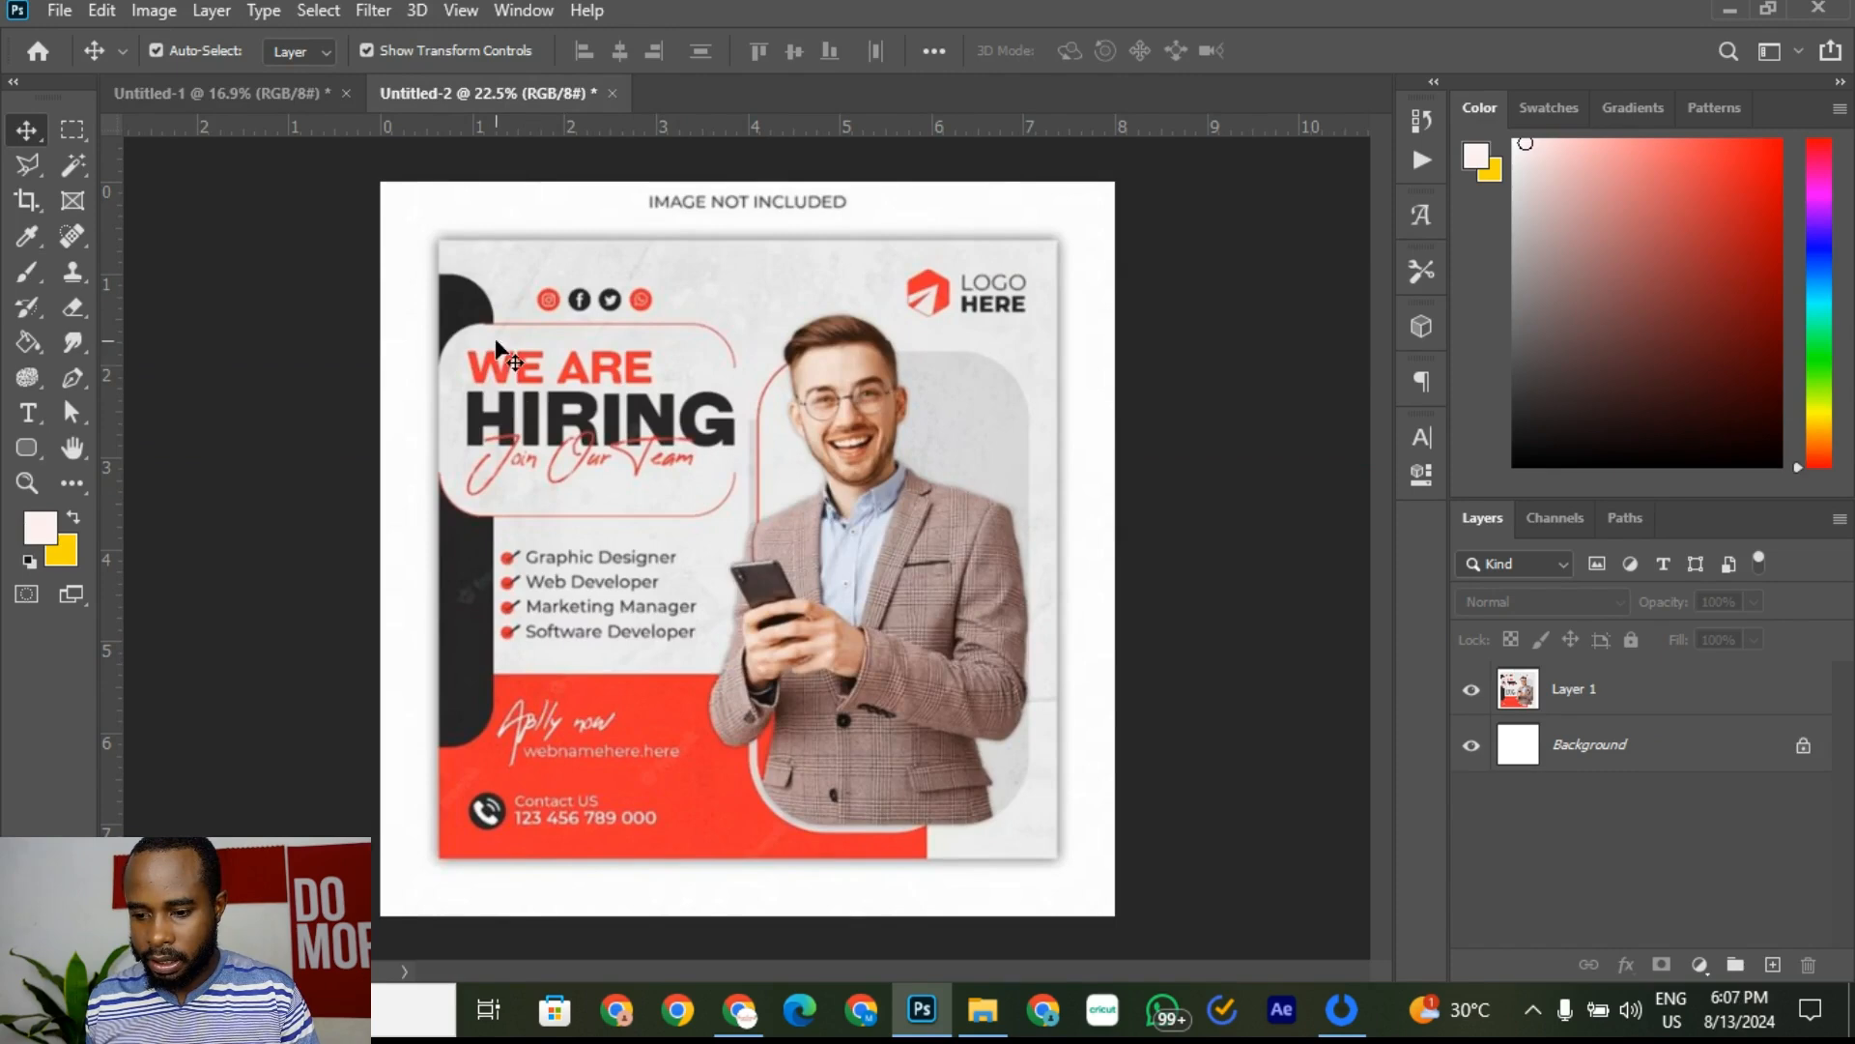
Step: Move Rounded Rectangle 2 and its copy above Group 1, nudging the left frame slightly down
left_click(304, 96)
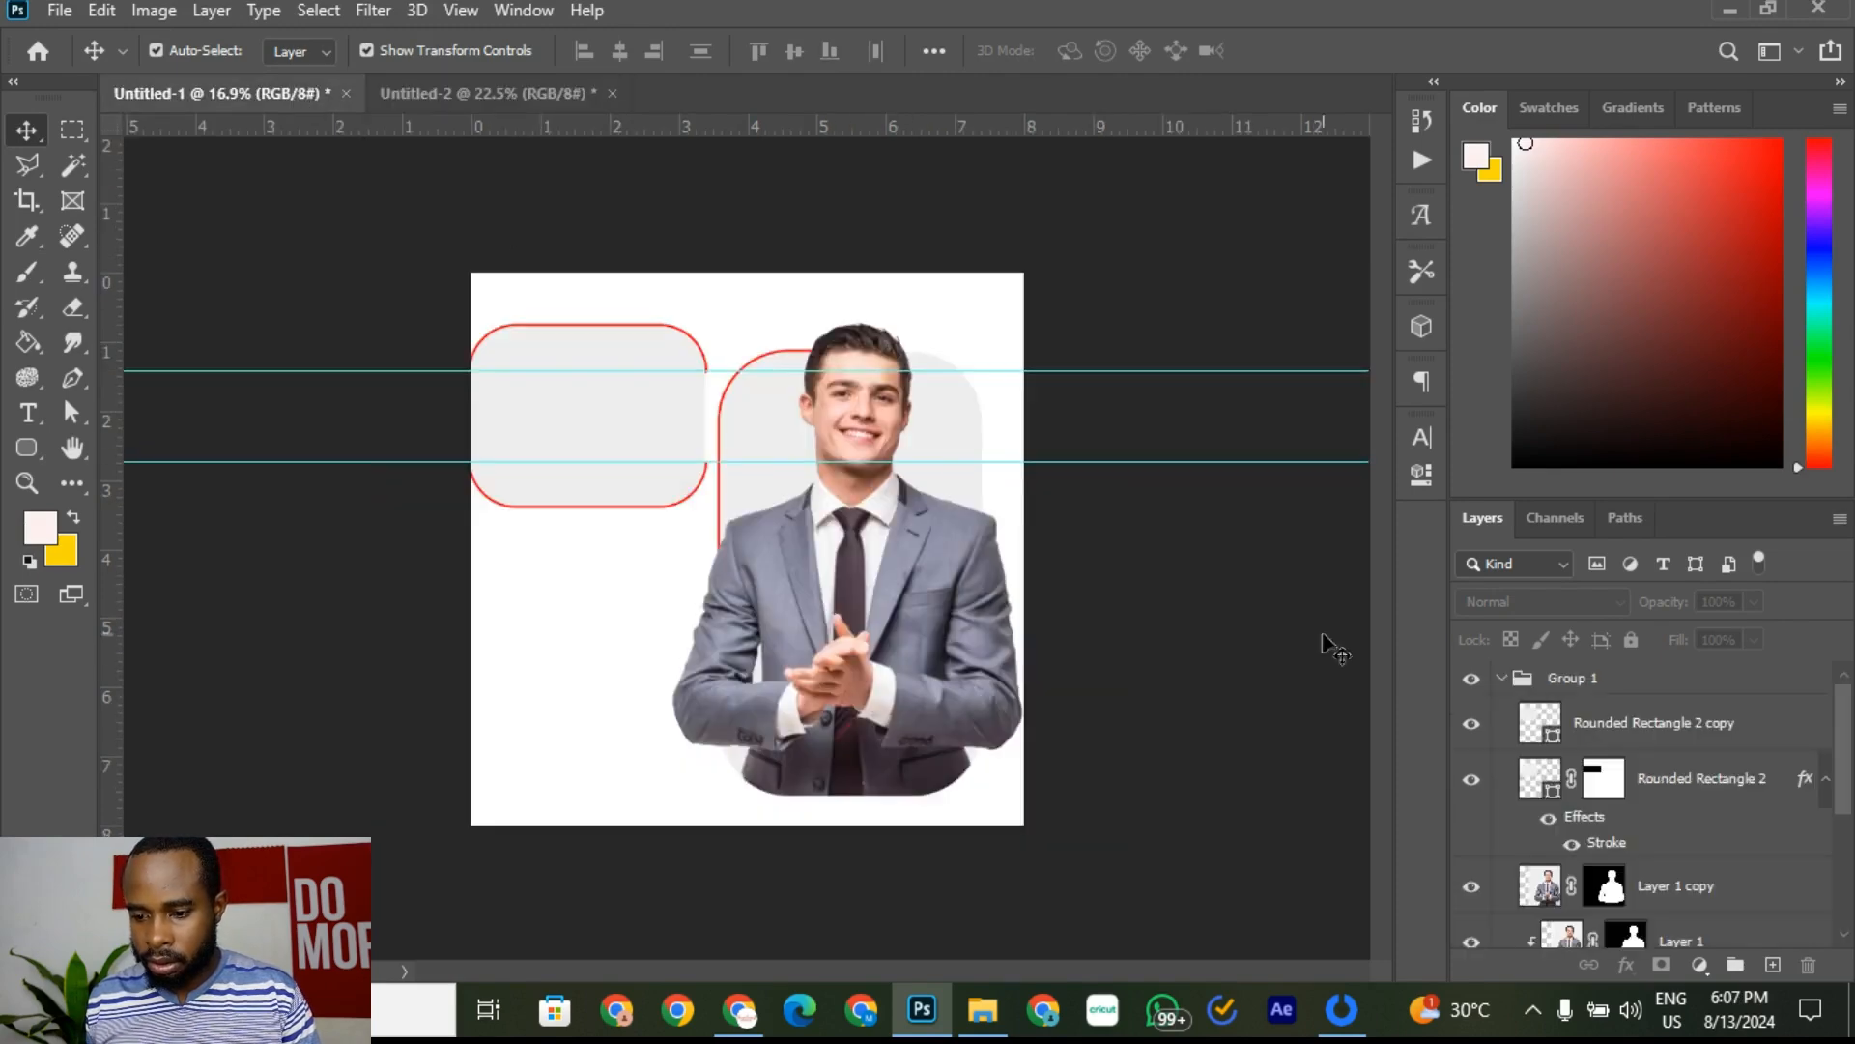
left_click(440, 93)
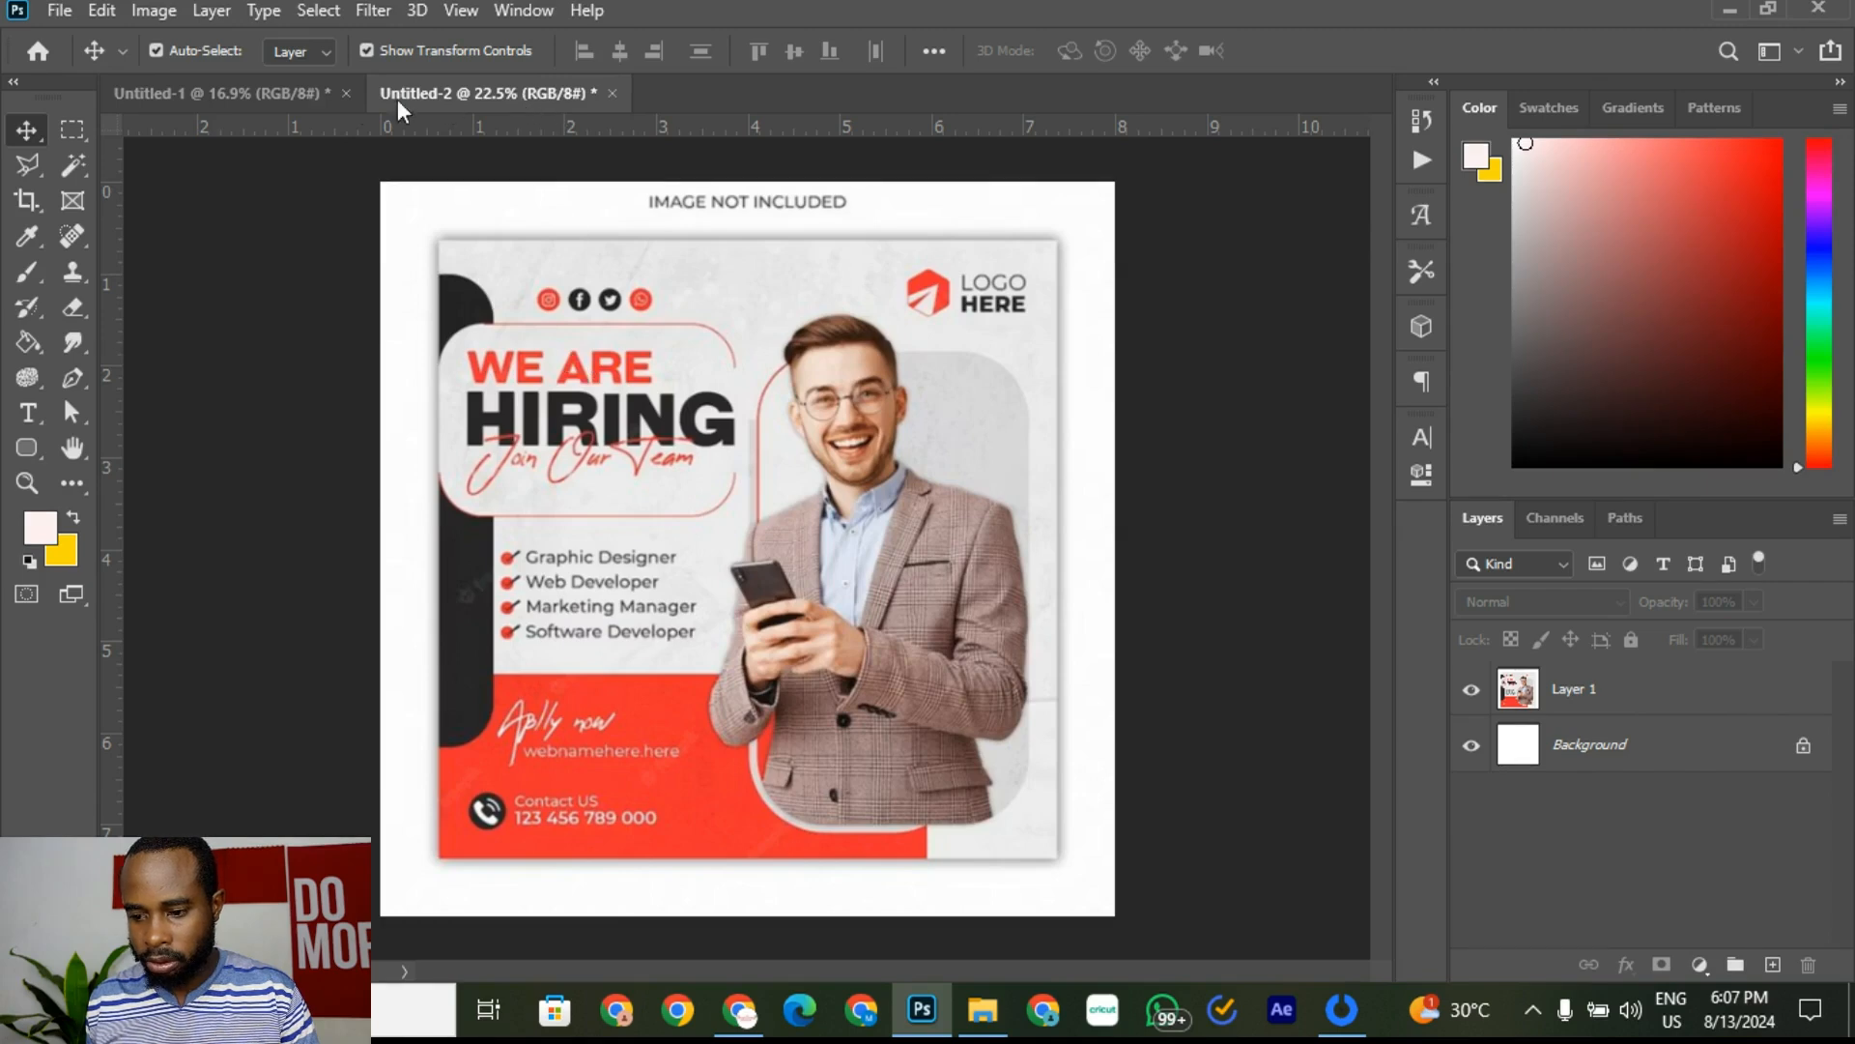
left_click(280, 95)
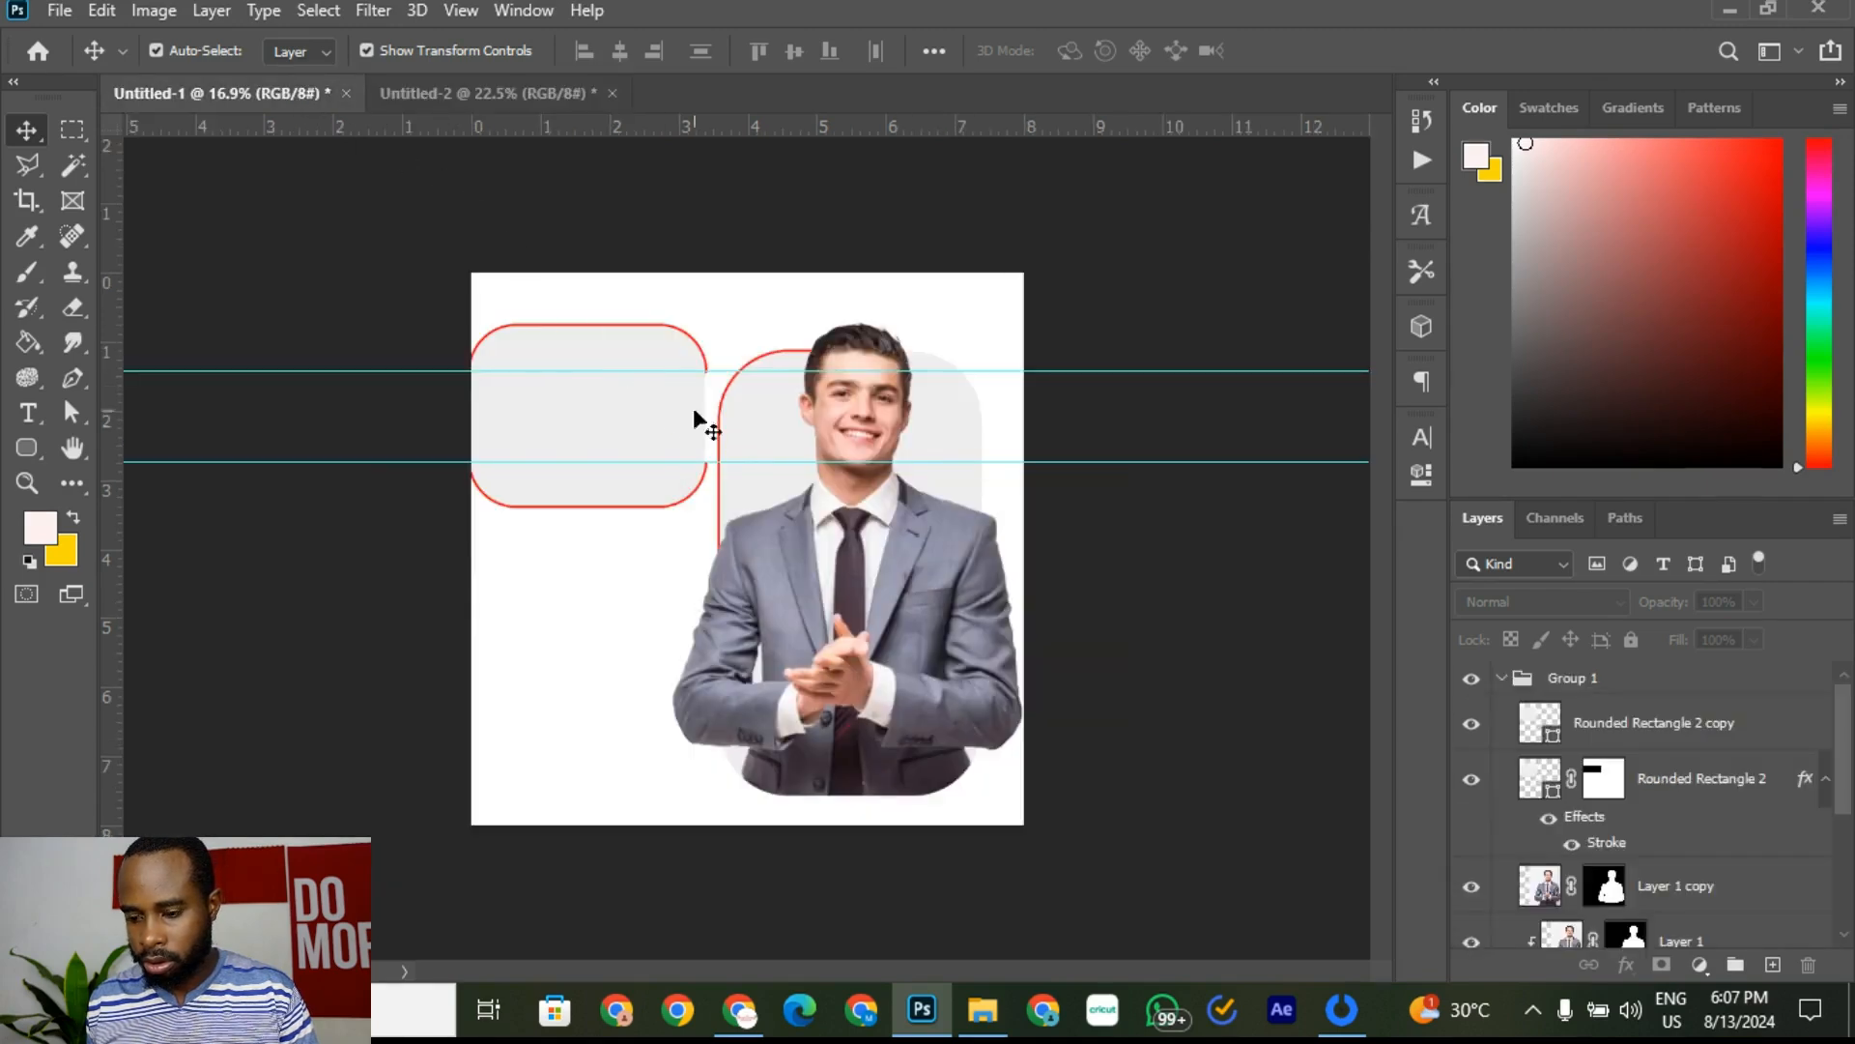
left_click(593, 342)
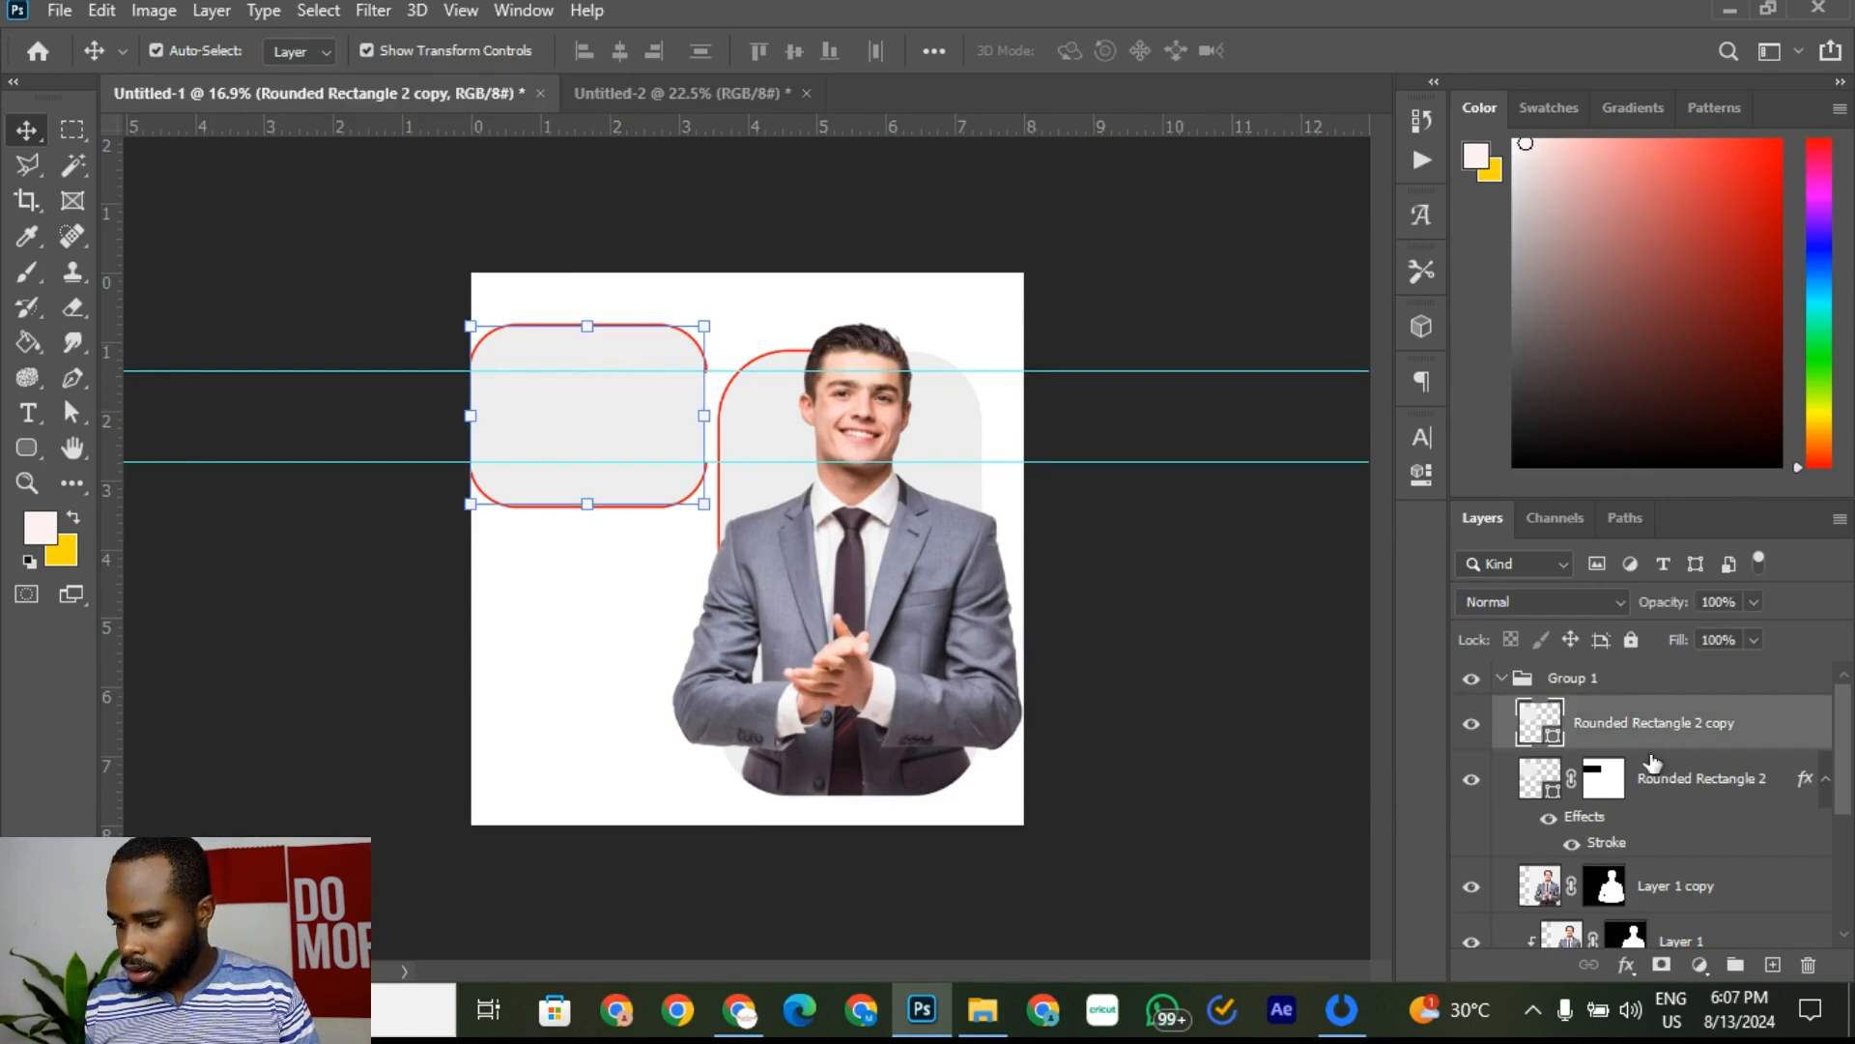
left_click(1710, 787, "shift")
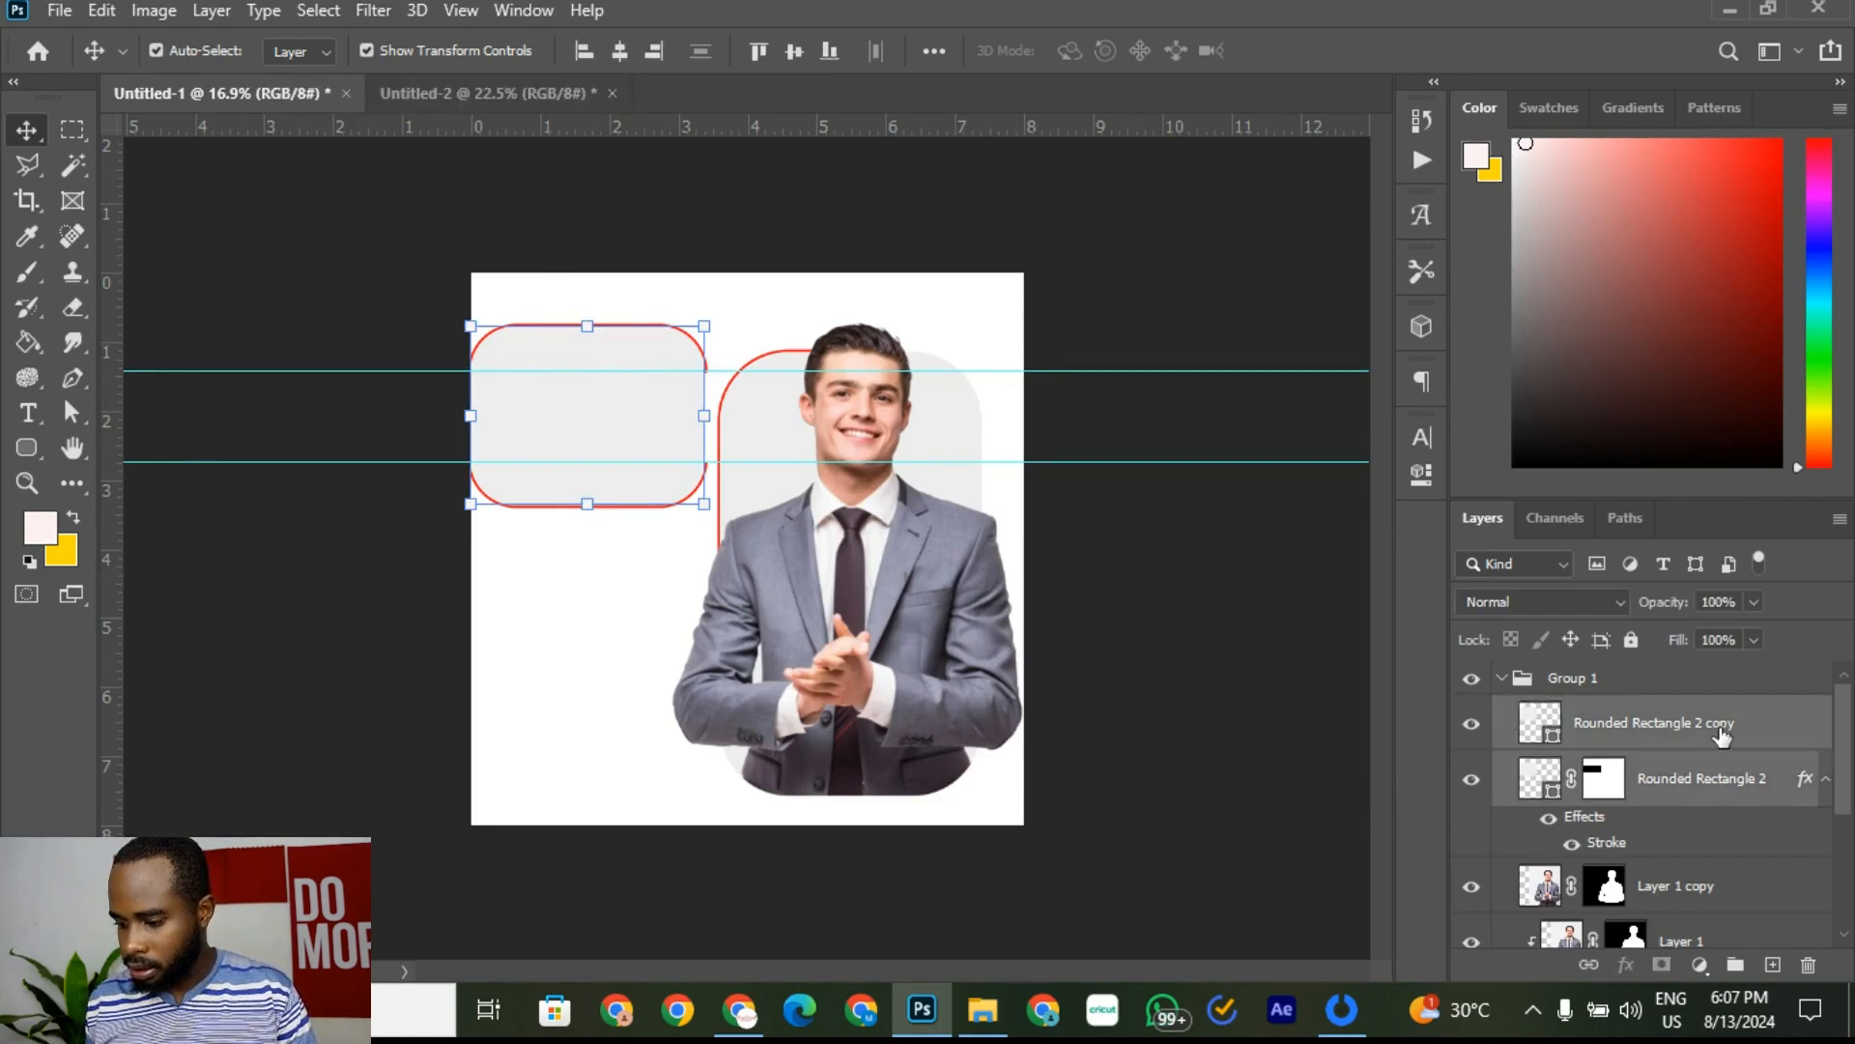
mouse_move(1722, 734)
left_mouse_down()
mouse_move(1711, 646)
mouse_move(1709, 671)
left_mouse_up()
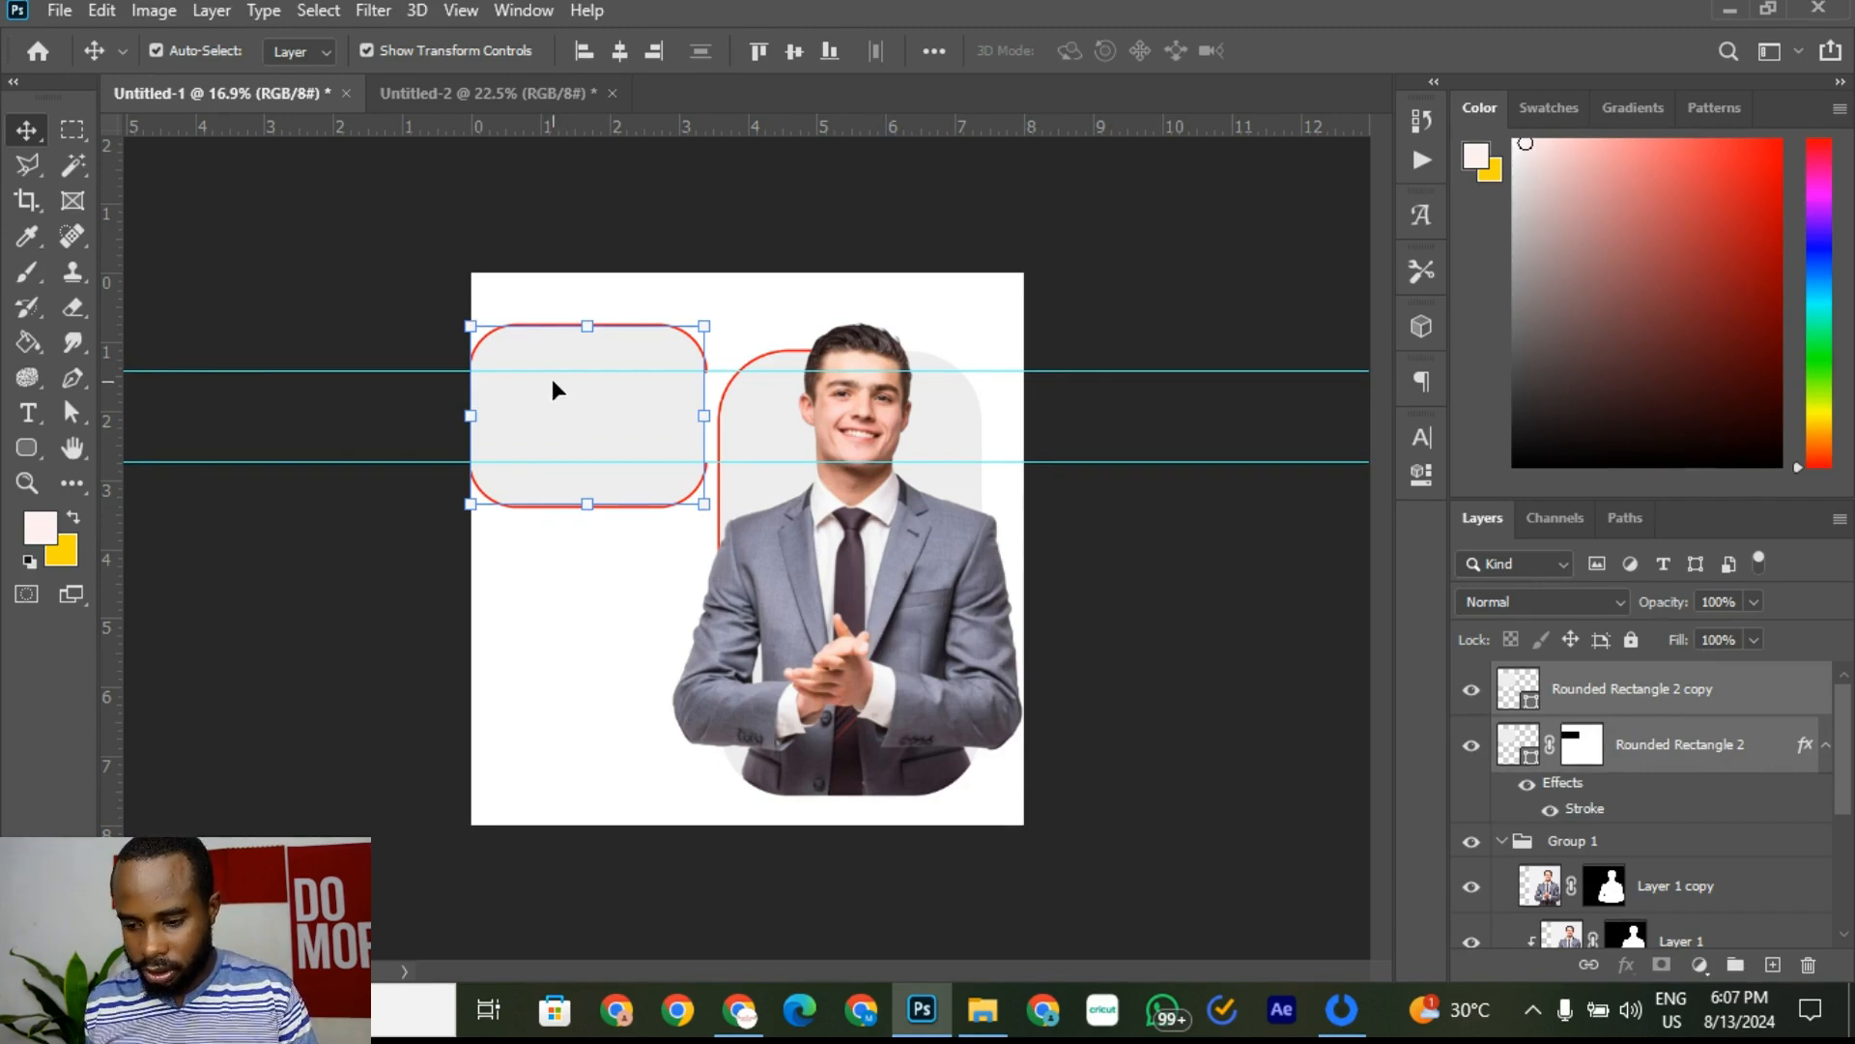
key("shift+Down")
key("shift+Down")
key("shift+Down")
key("shift+Down")
key("shift+Down")
key("shift+Down")
key("shift+Down")
key("shift+Down")
key("shift+Down")
key("shift+Down")
key("shift+Down")
key("shift+Down")
key("shift+Down")
key("shift+Down")
key("shift+Down")
key("shift+Down")
key("shift+Down")
key("shift+Down")
key("shift+Down")
key("shift+Down")
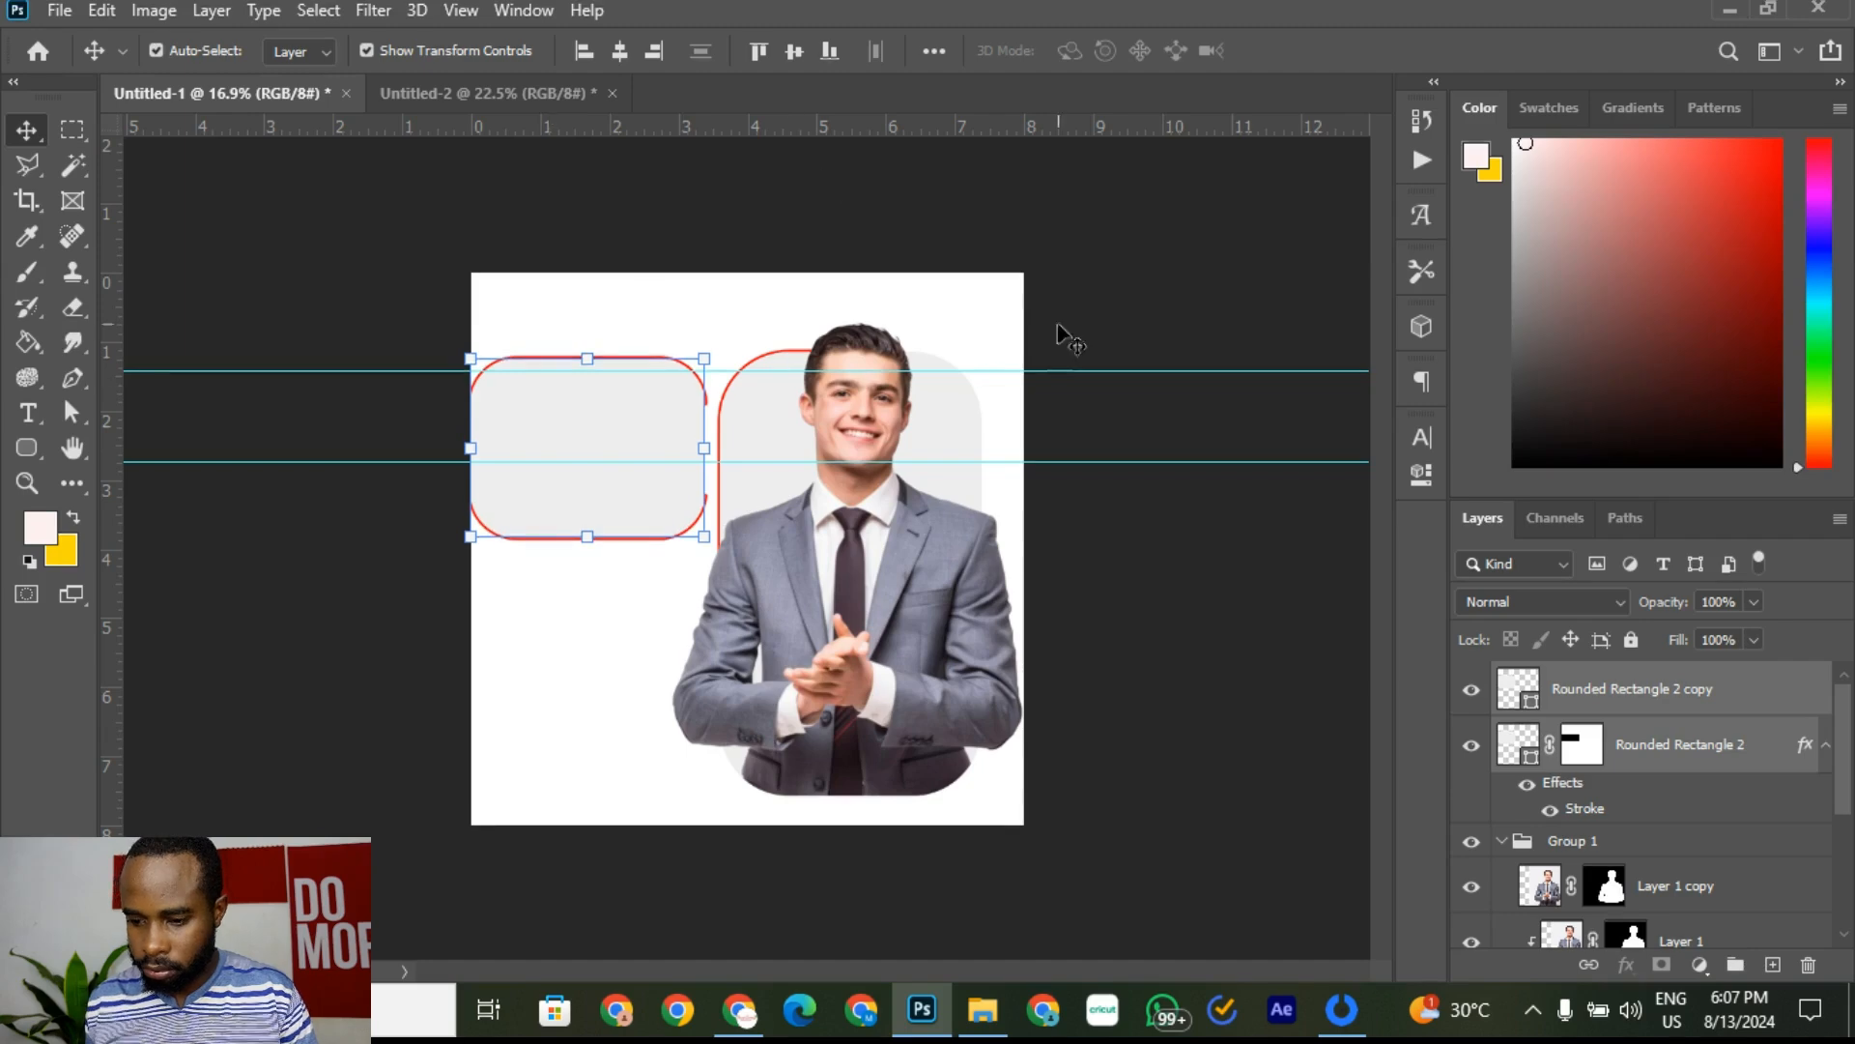
left_click(1171, 311)
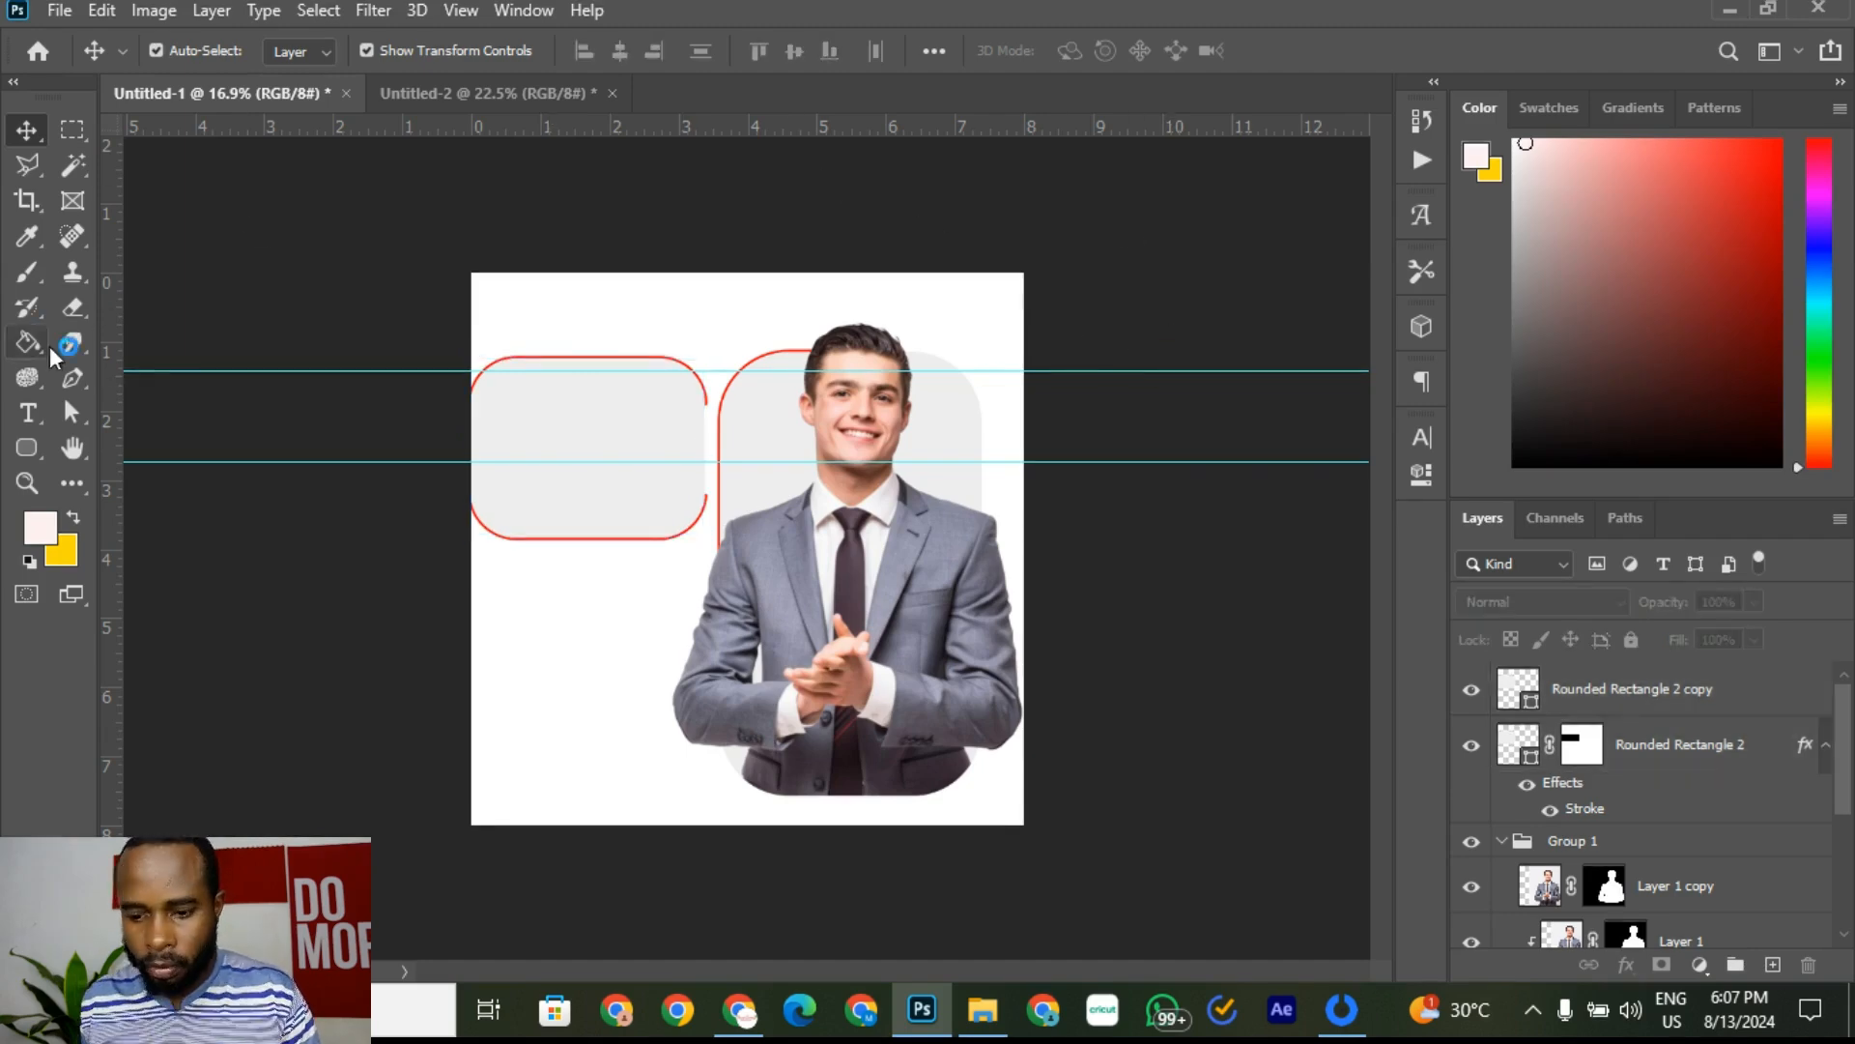
left_click(31, 456)
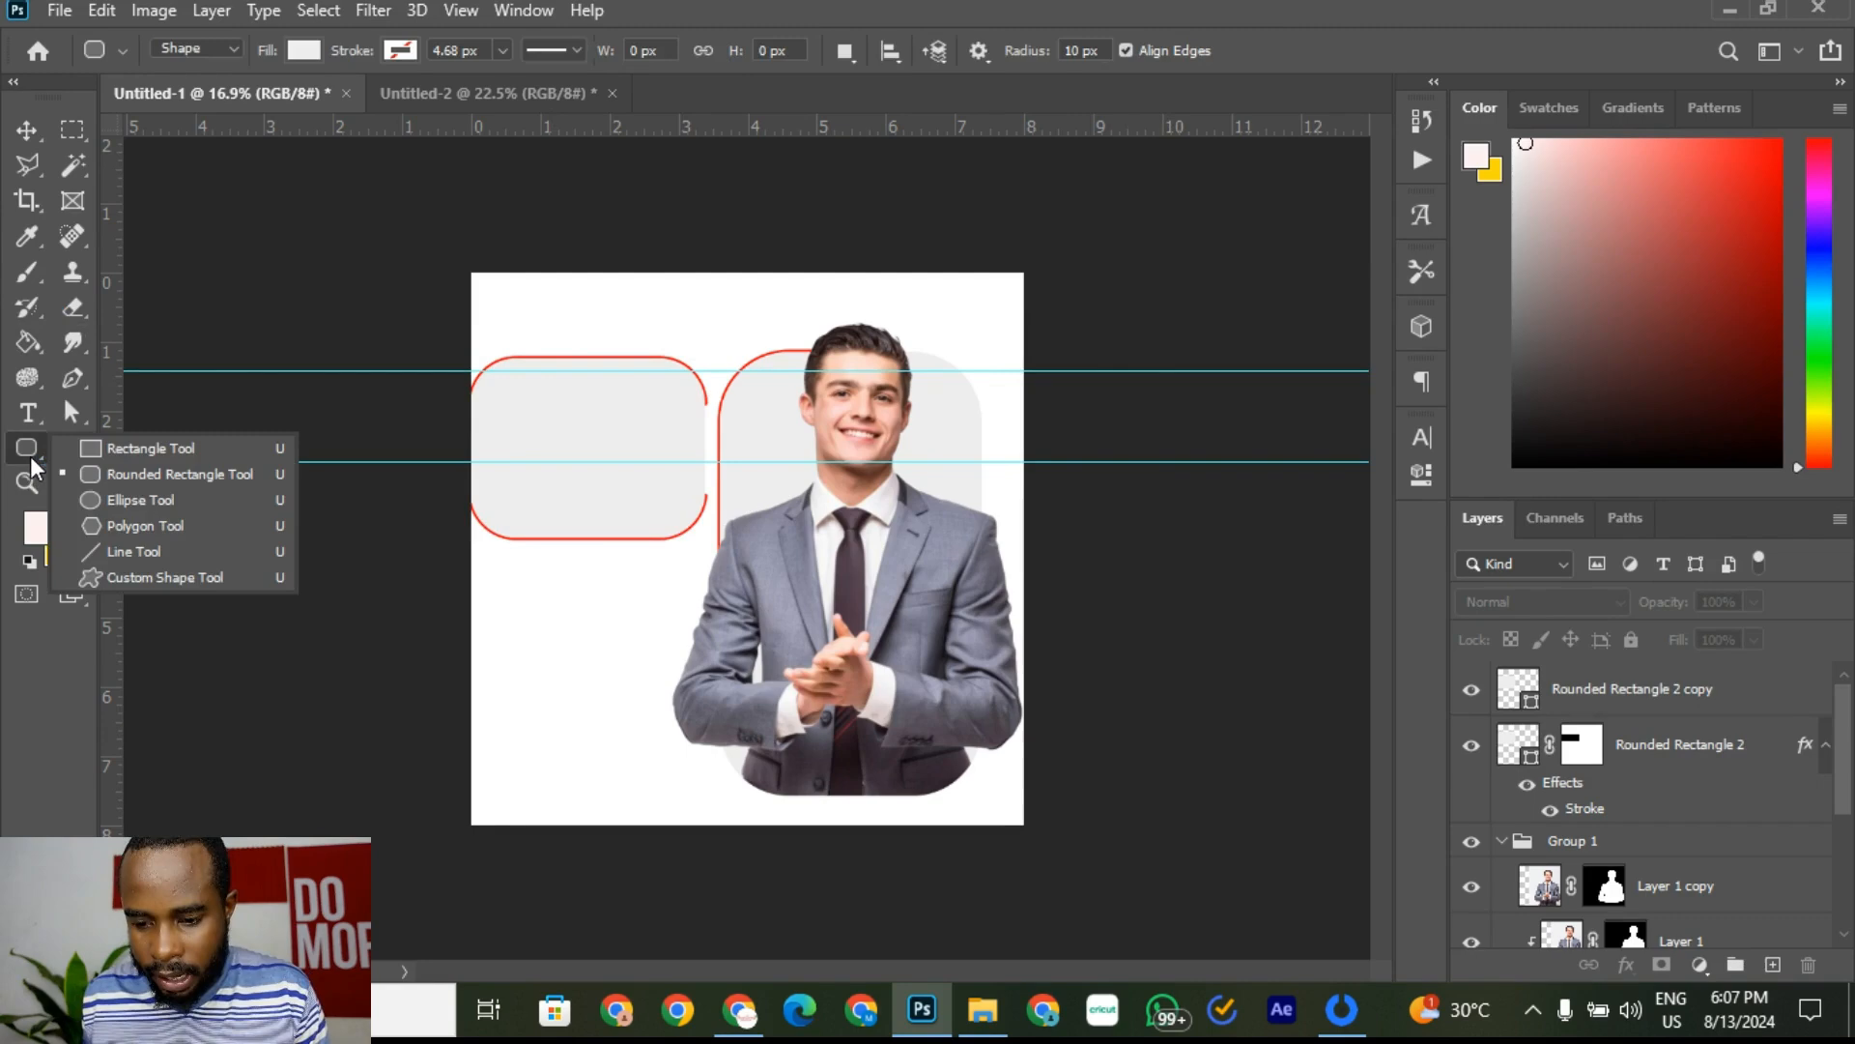
Step: Set the Rounded Rectangle Tool's fill to pure black #000000 via the Color Picker
left_click(137, 472)
left_click(425, 93)
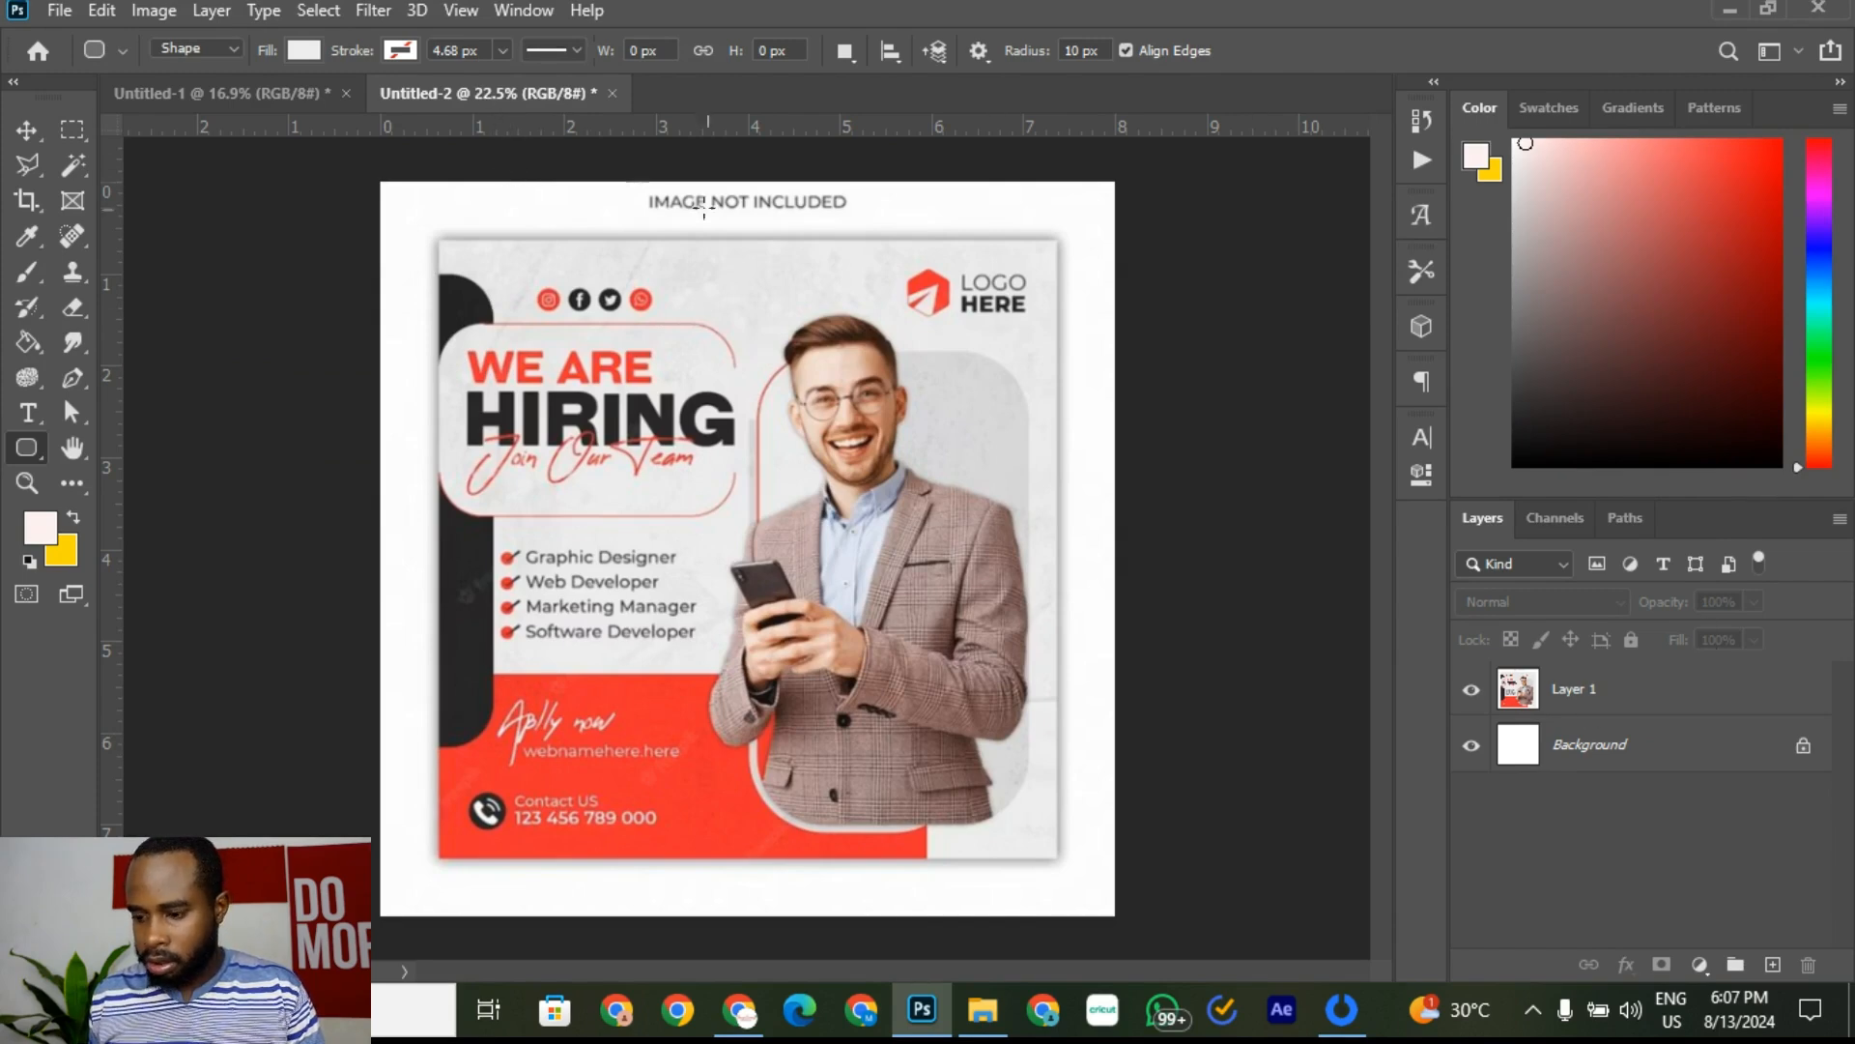
left_click(261, 93)
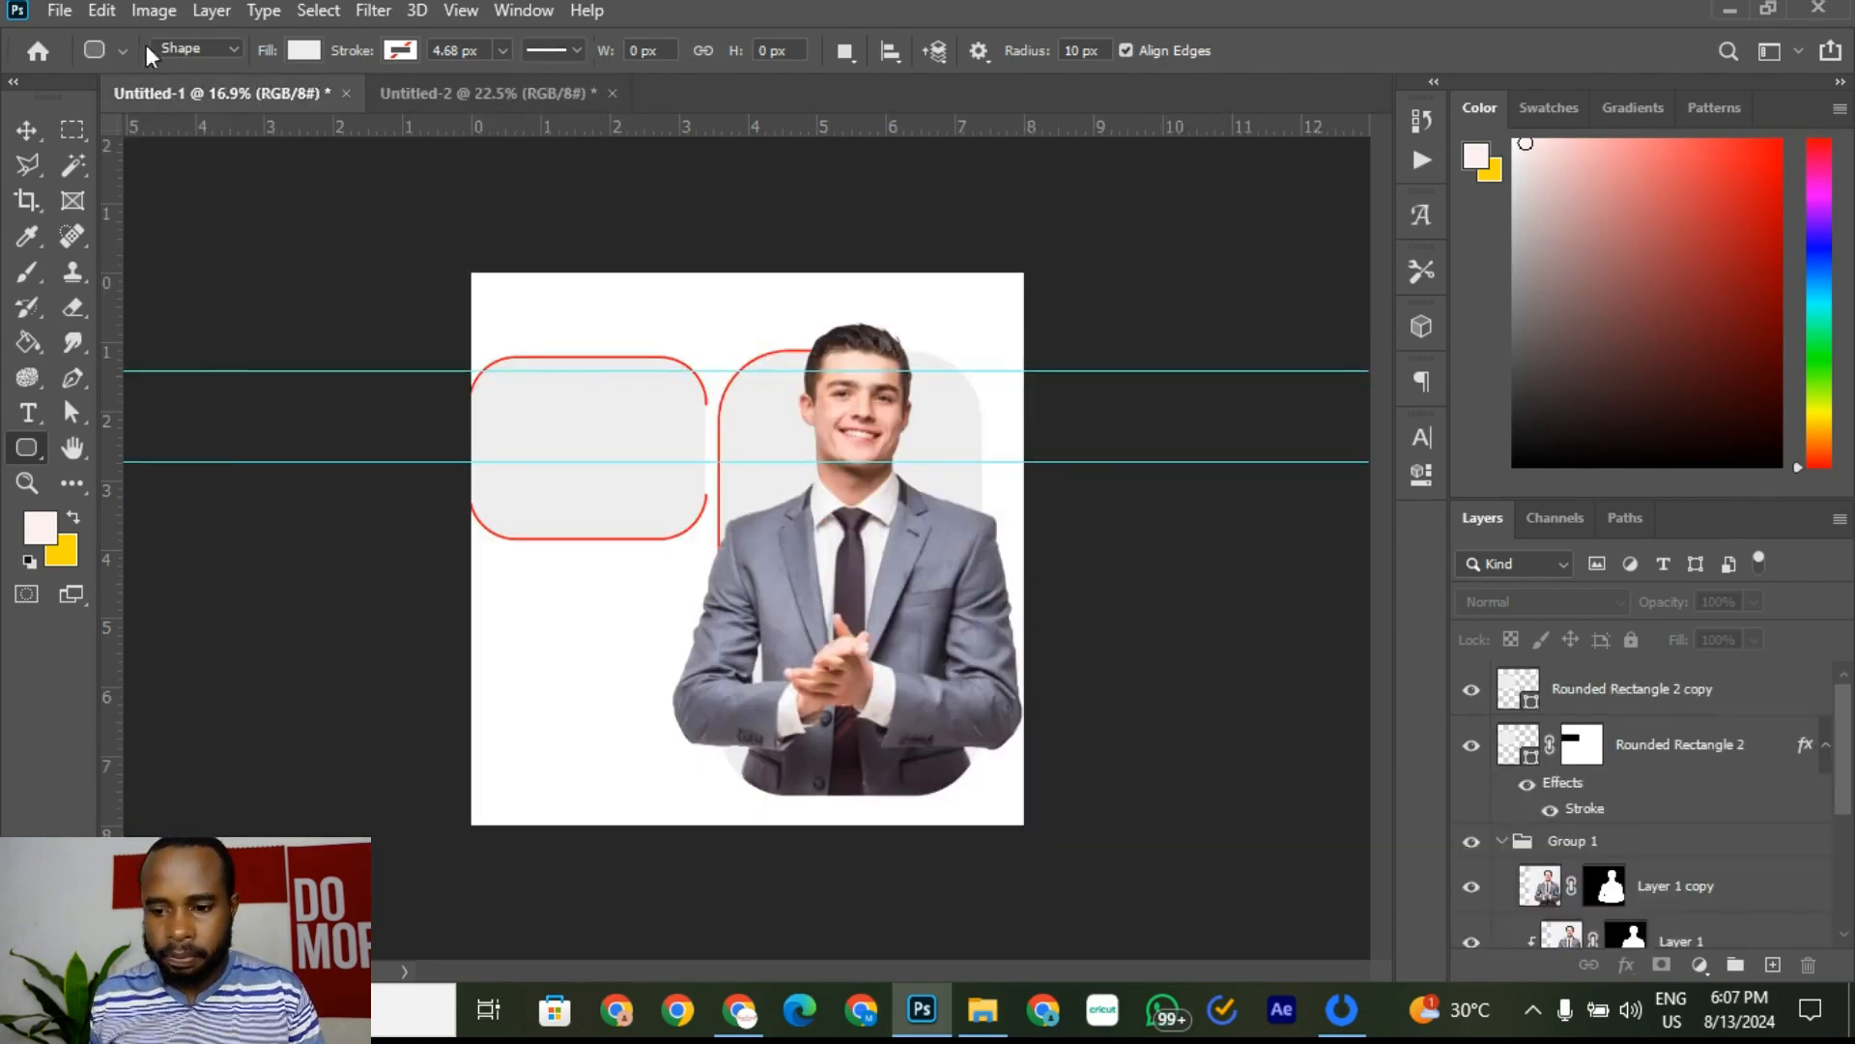
left_click(306, 50)
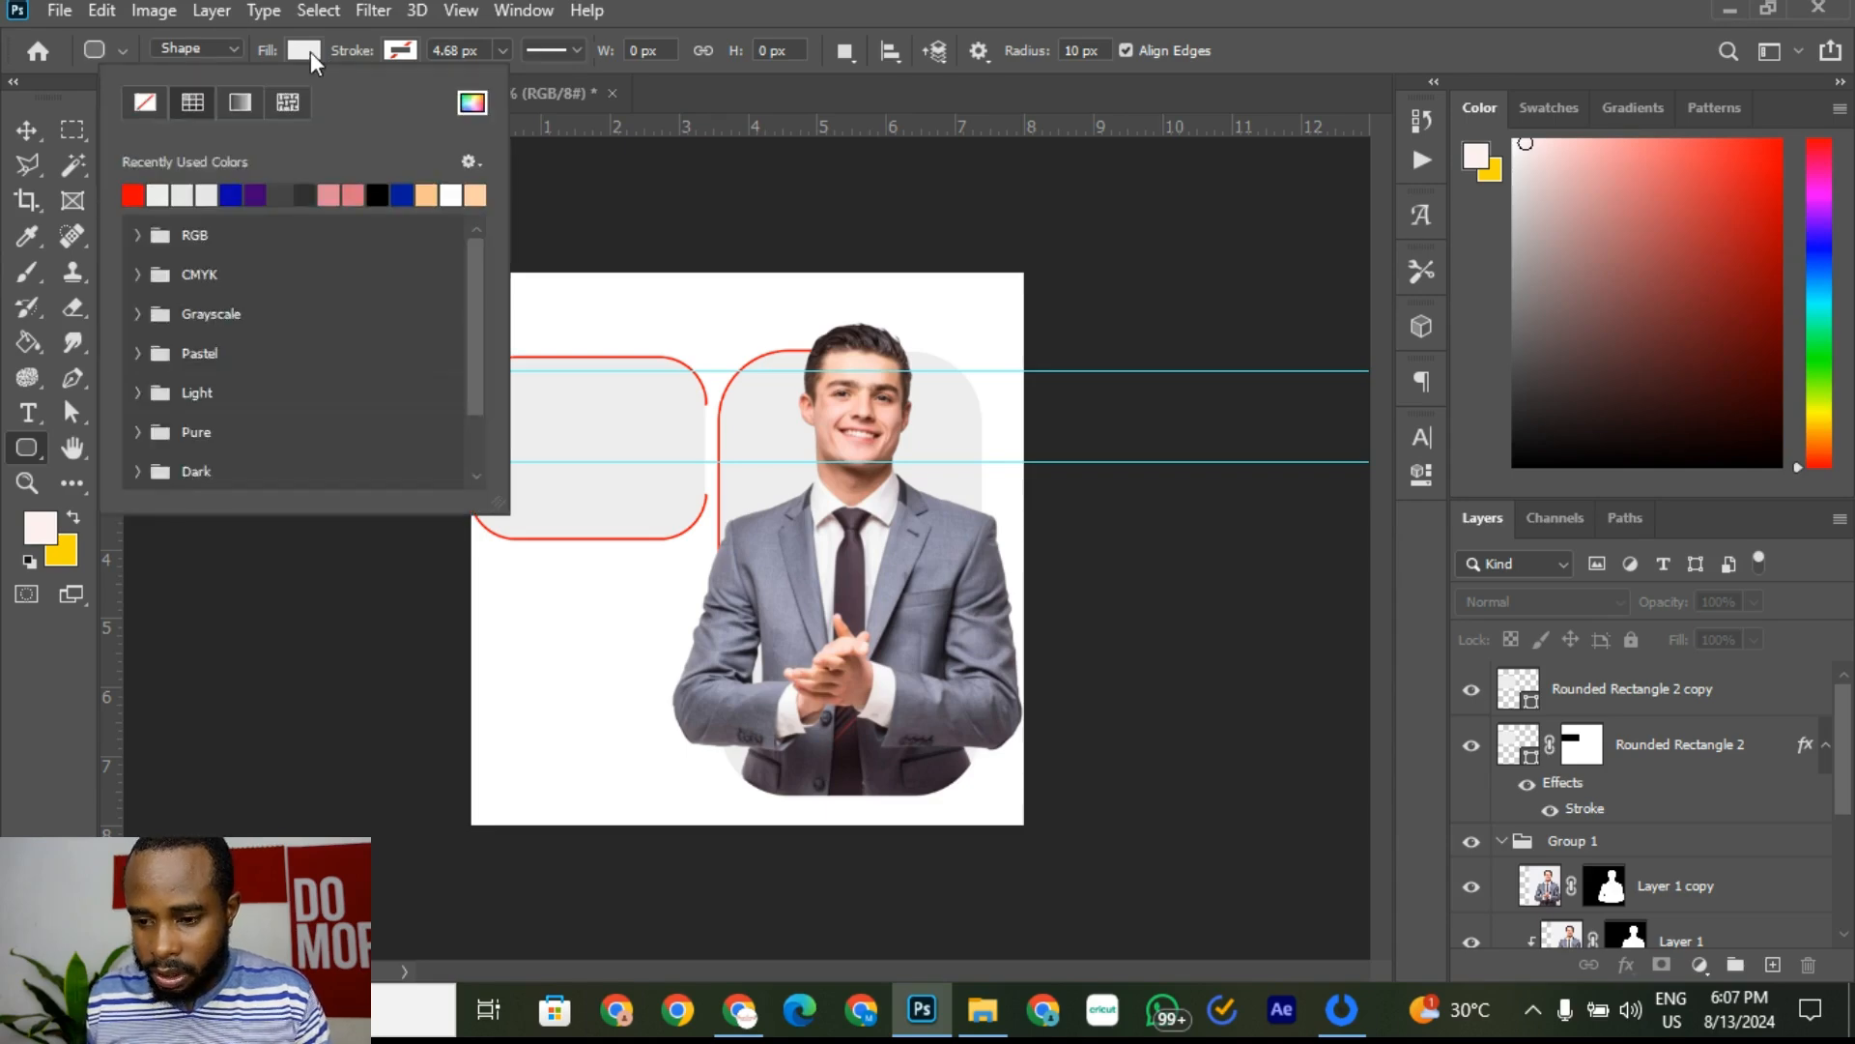
left_click(310, 51)
right_click(26, 451)
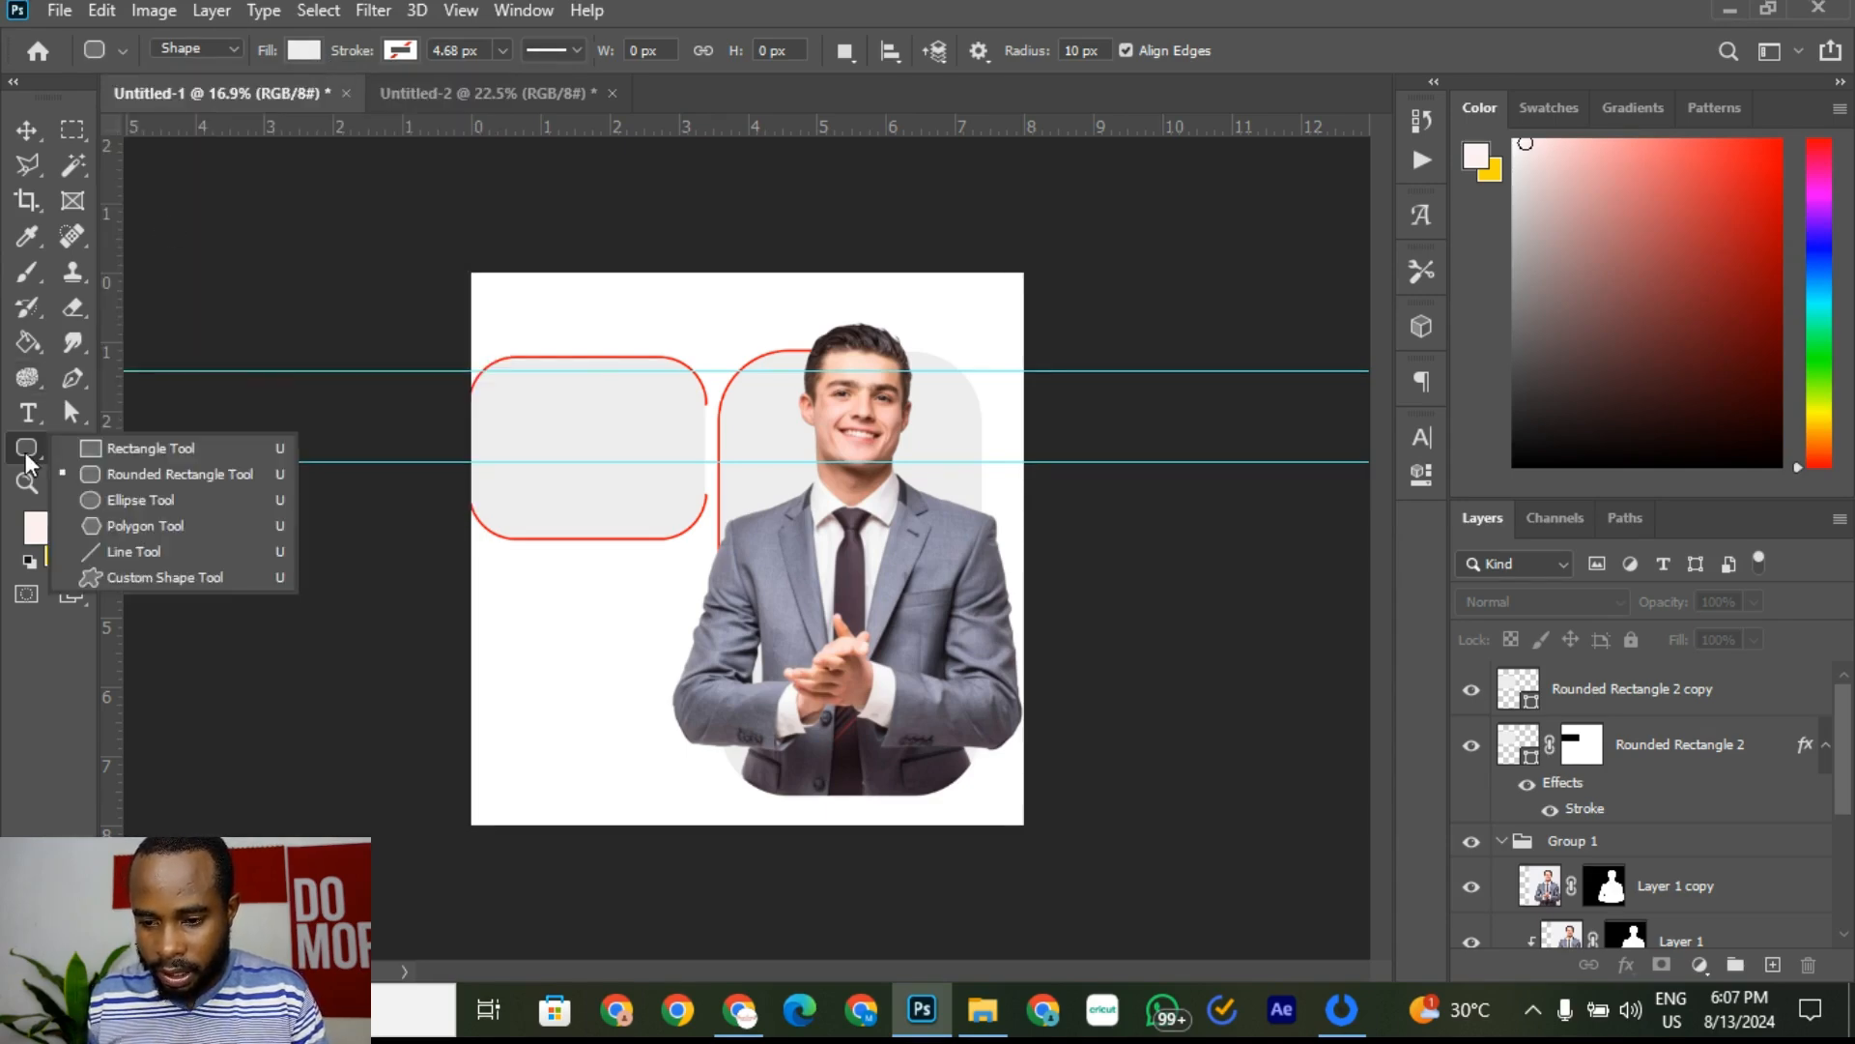
left_click(207, 50)
left_click(207, 48)
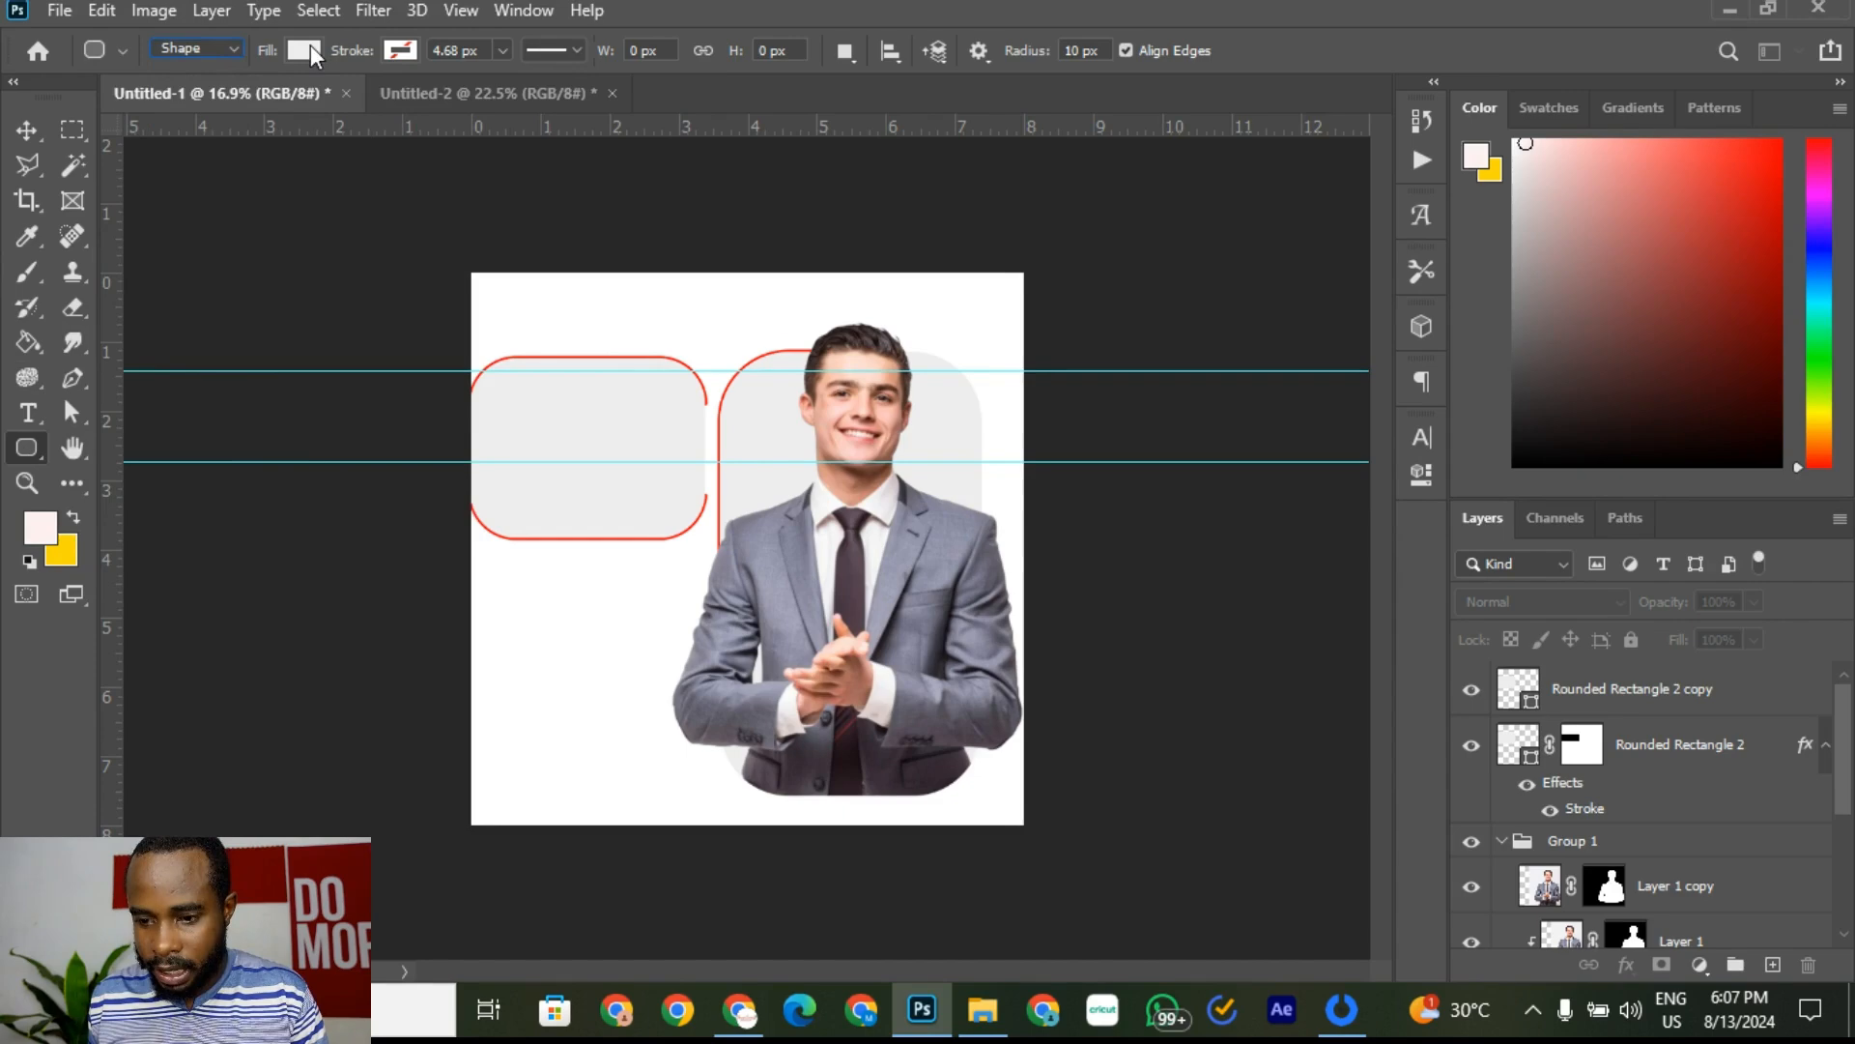
left_click(306, 49)
left_click(472, 102)
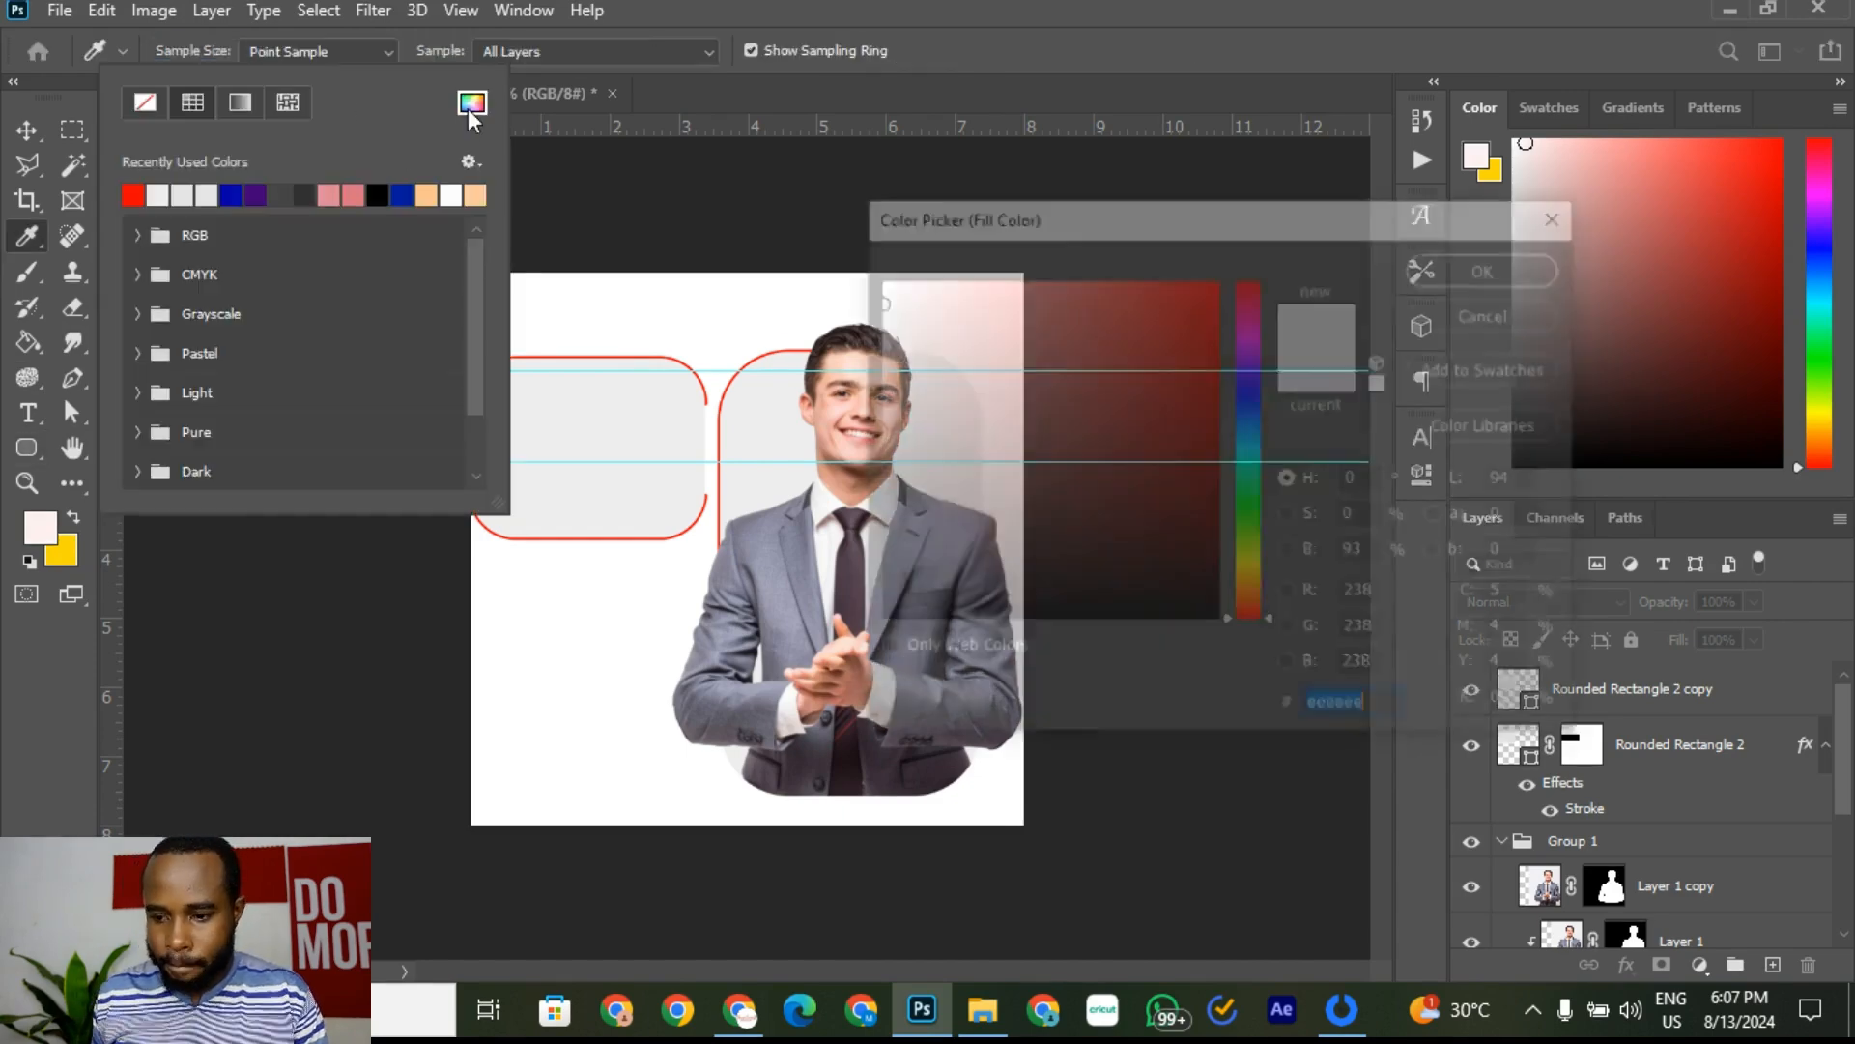
left_click_drag(1015, 387, 844, 643)
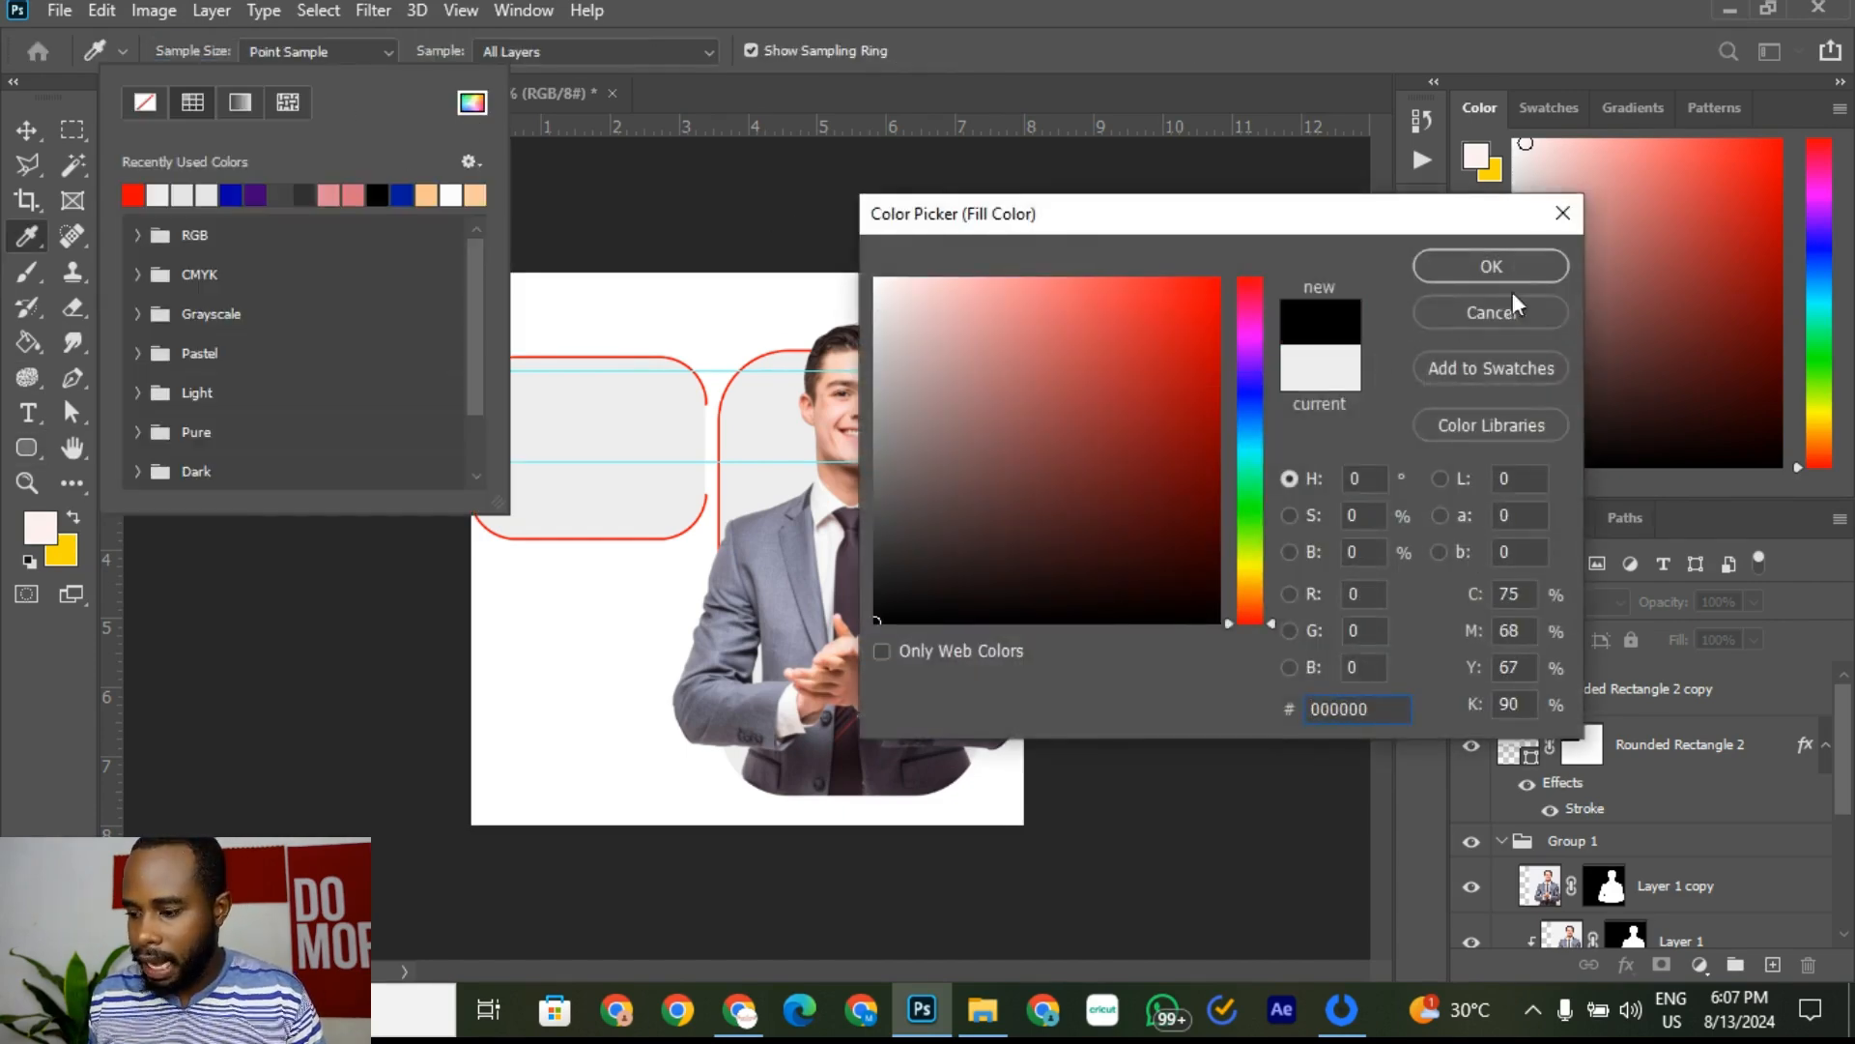
left_click(1534, 262)
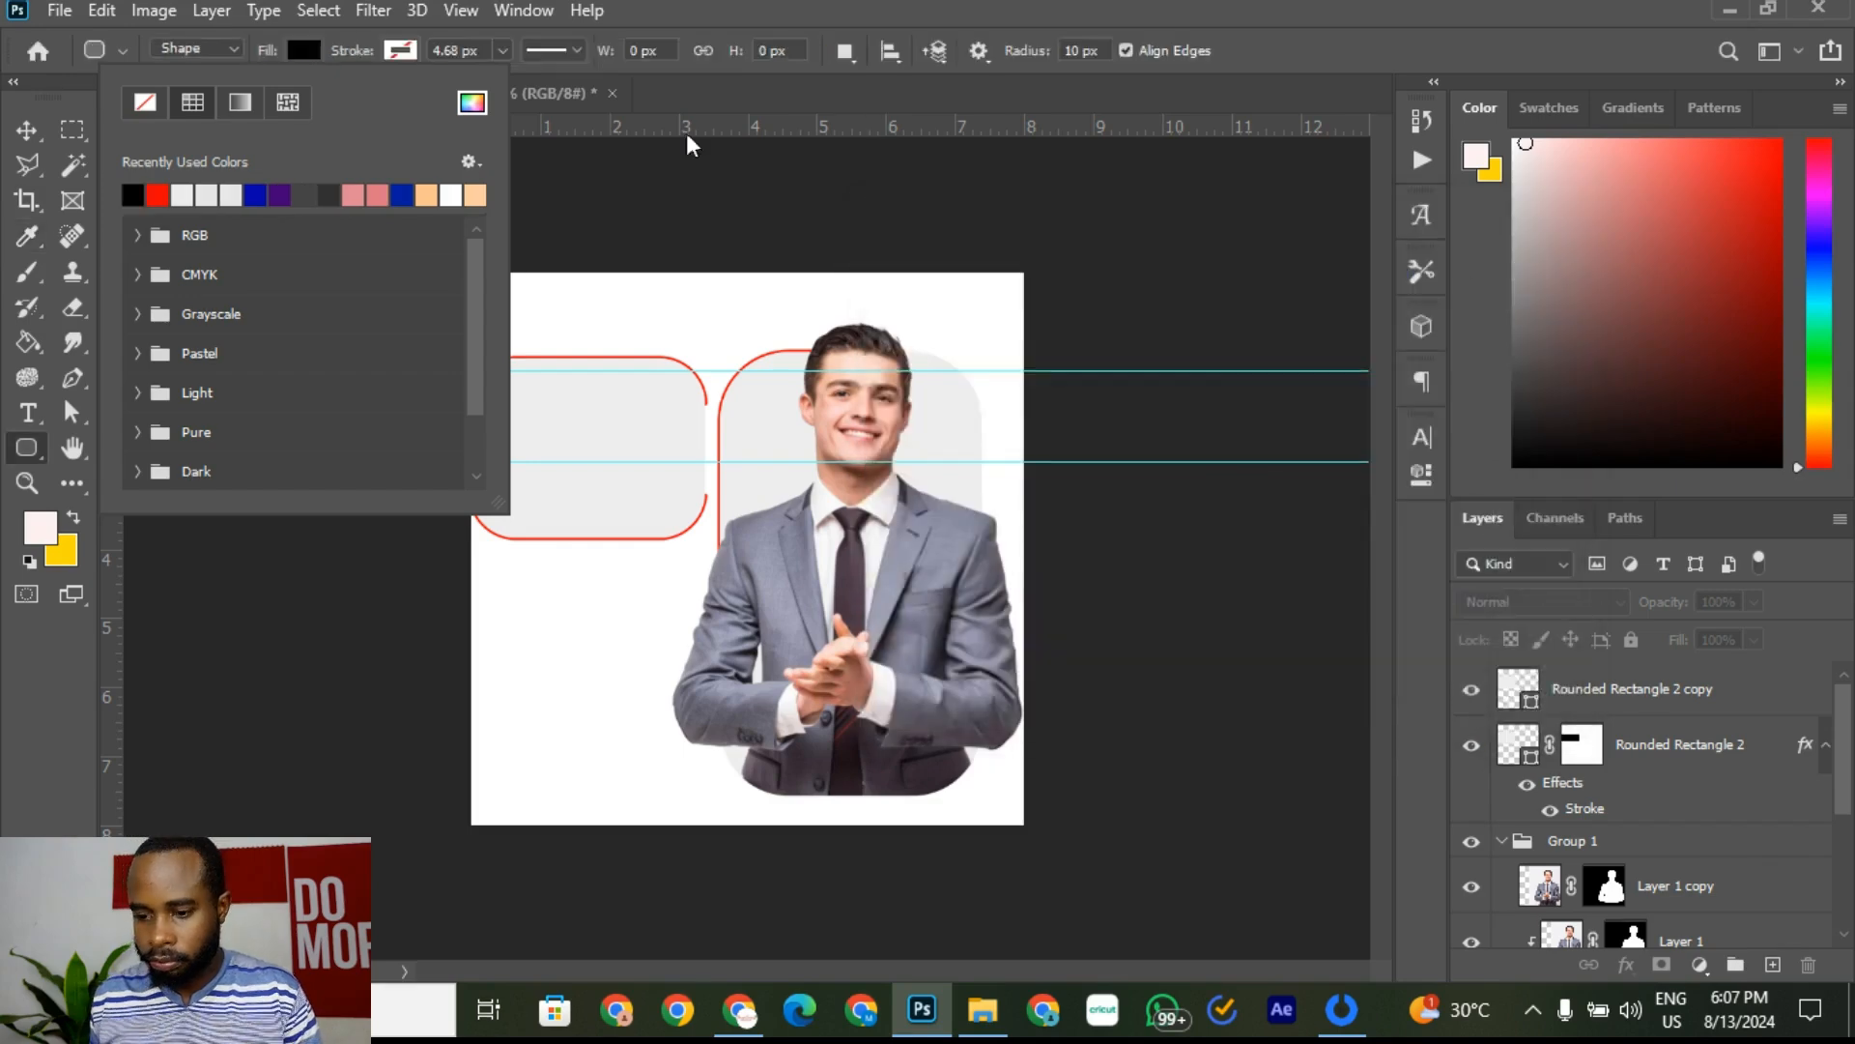
left_click(653, 26)
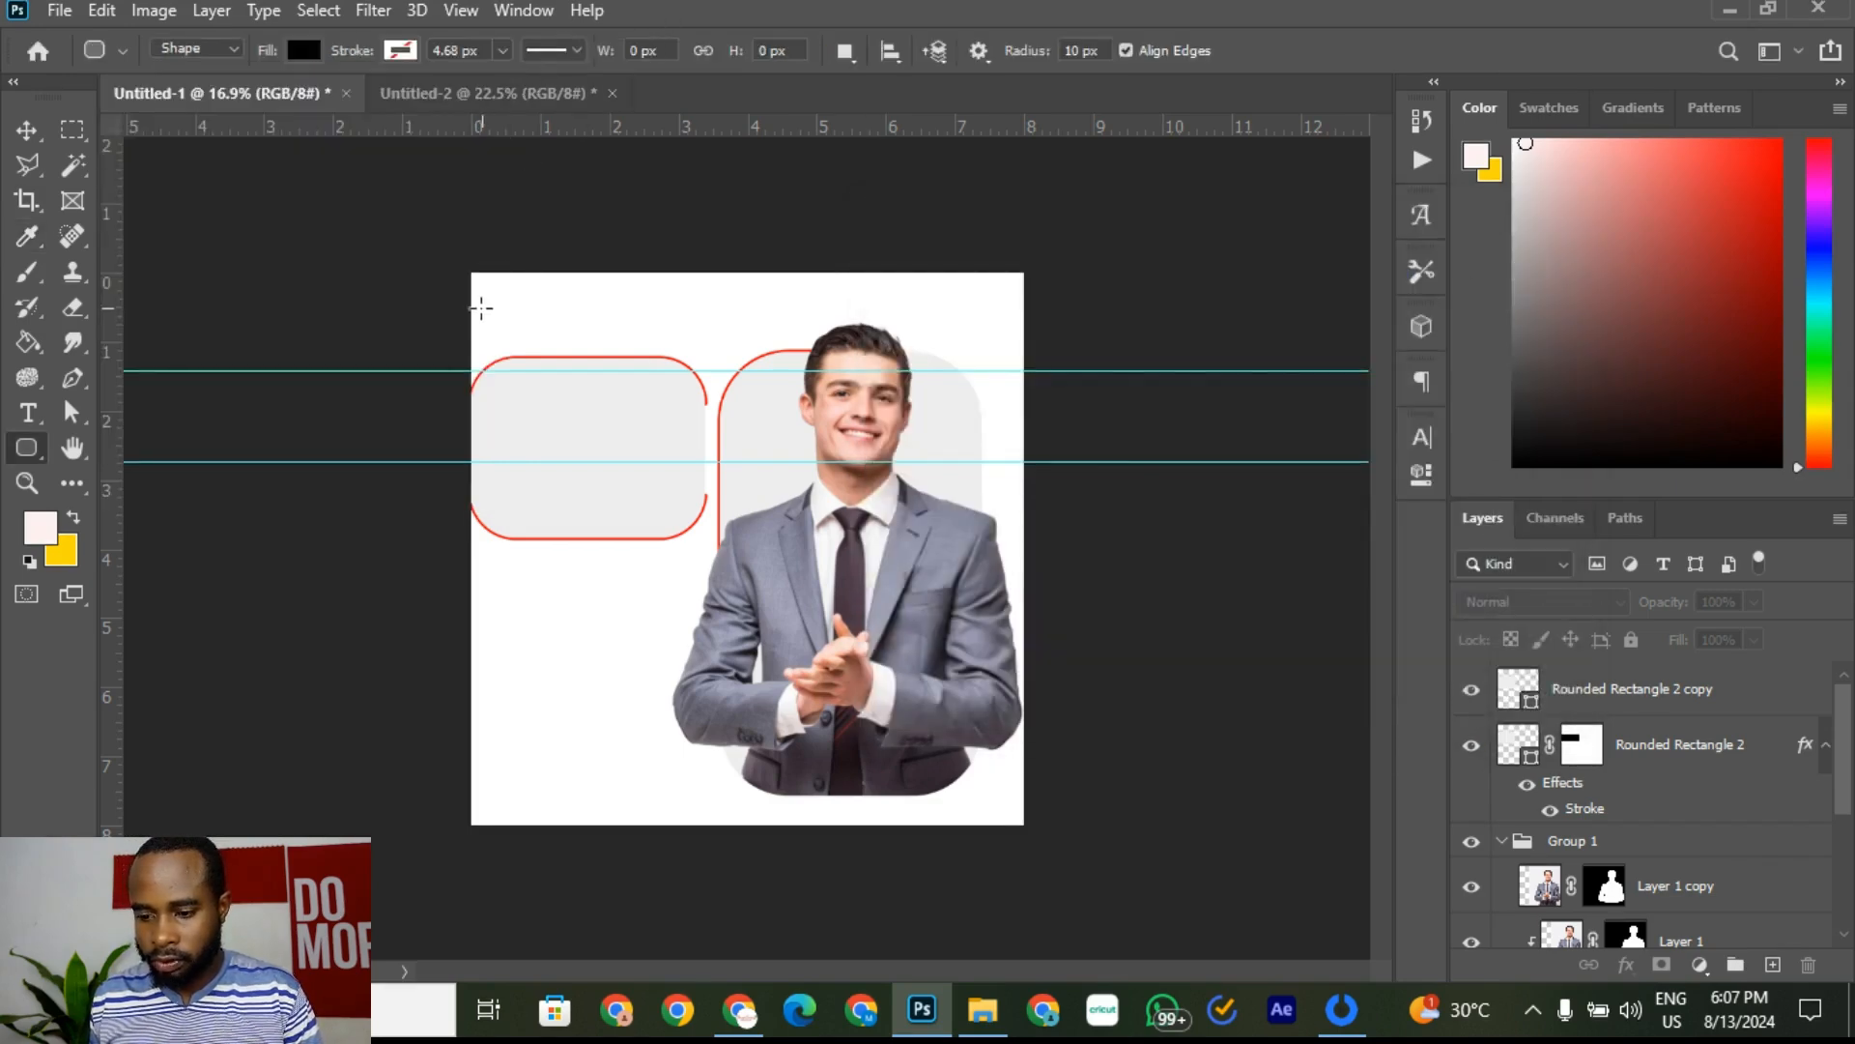
Step: Draw a 420 × 2024 px black bar at the left edge with 200 px top-right and bottom-right corners
left_click_drag(426, 315, 522, 776)
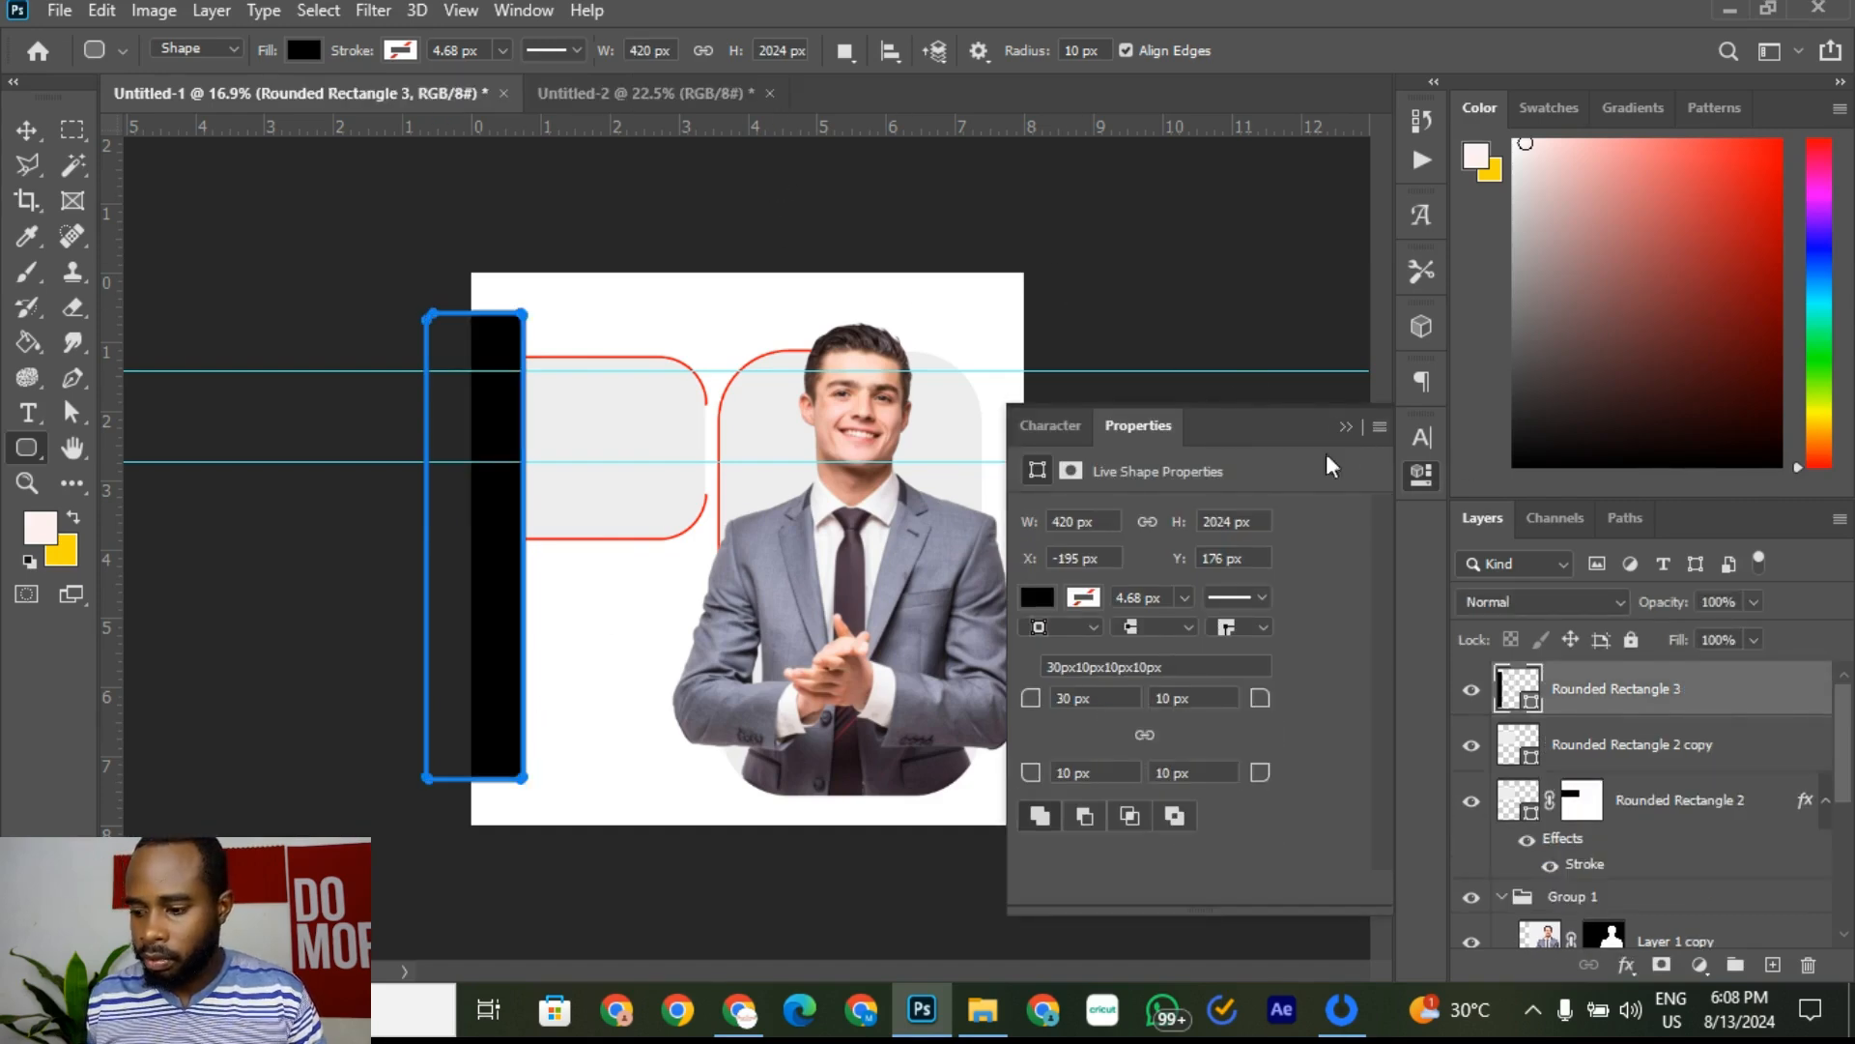
key("Return")
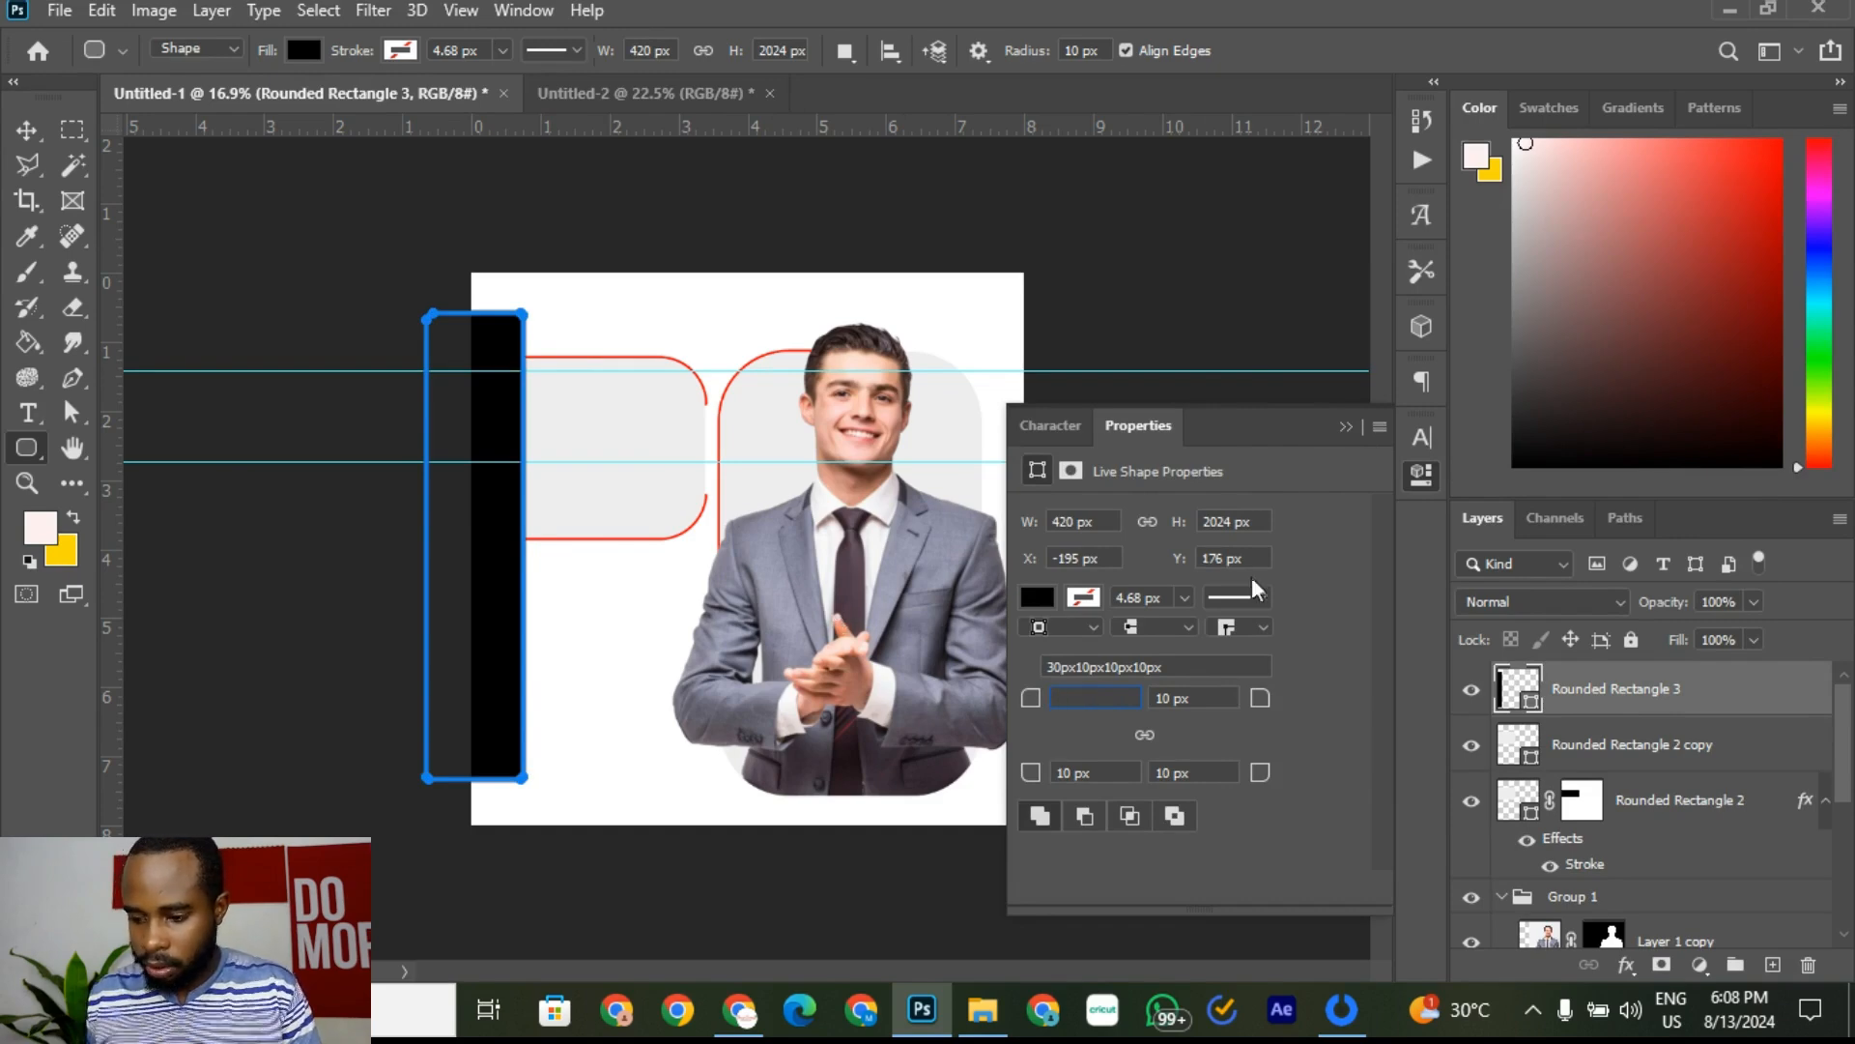
left_click(1165, 701)
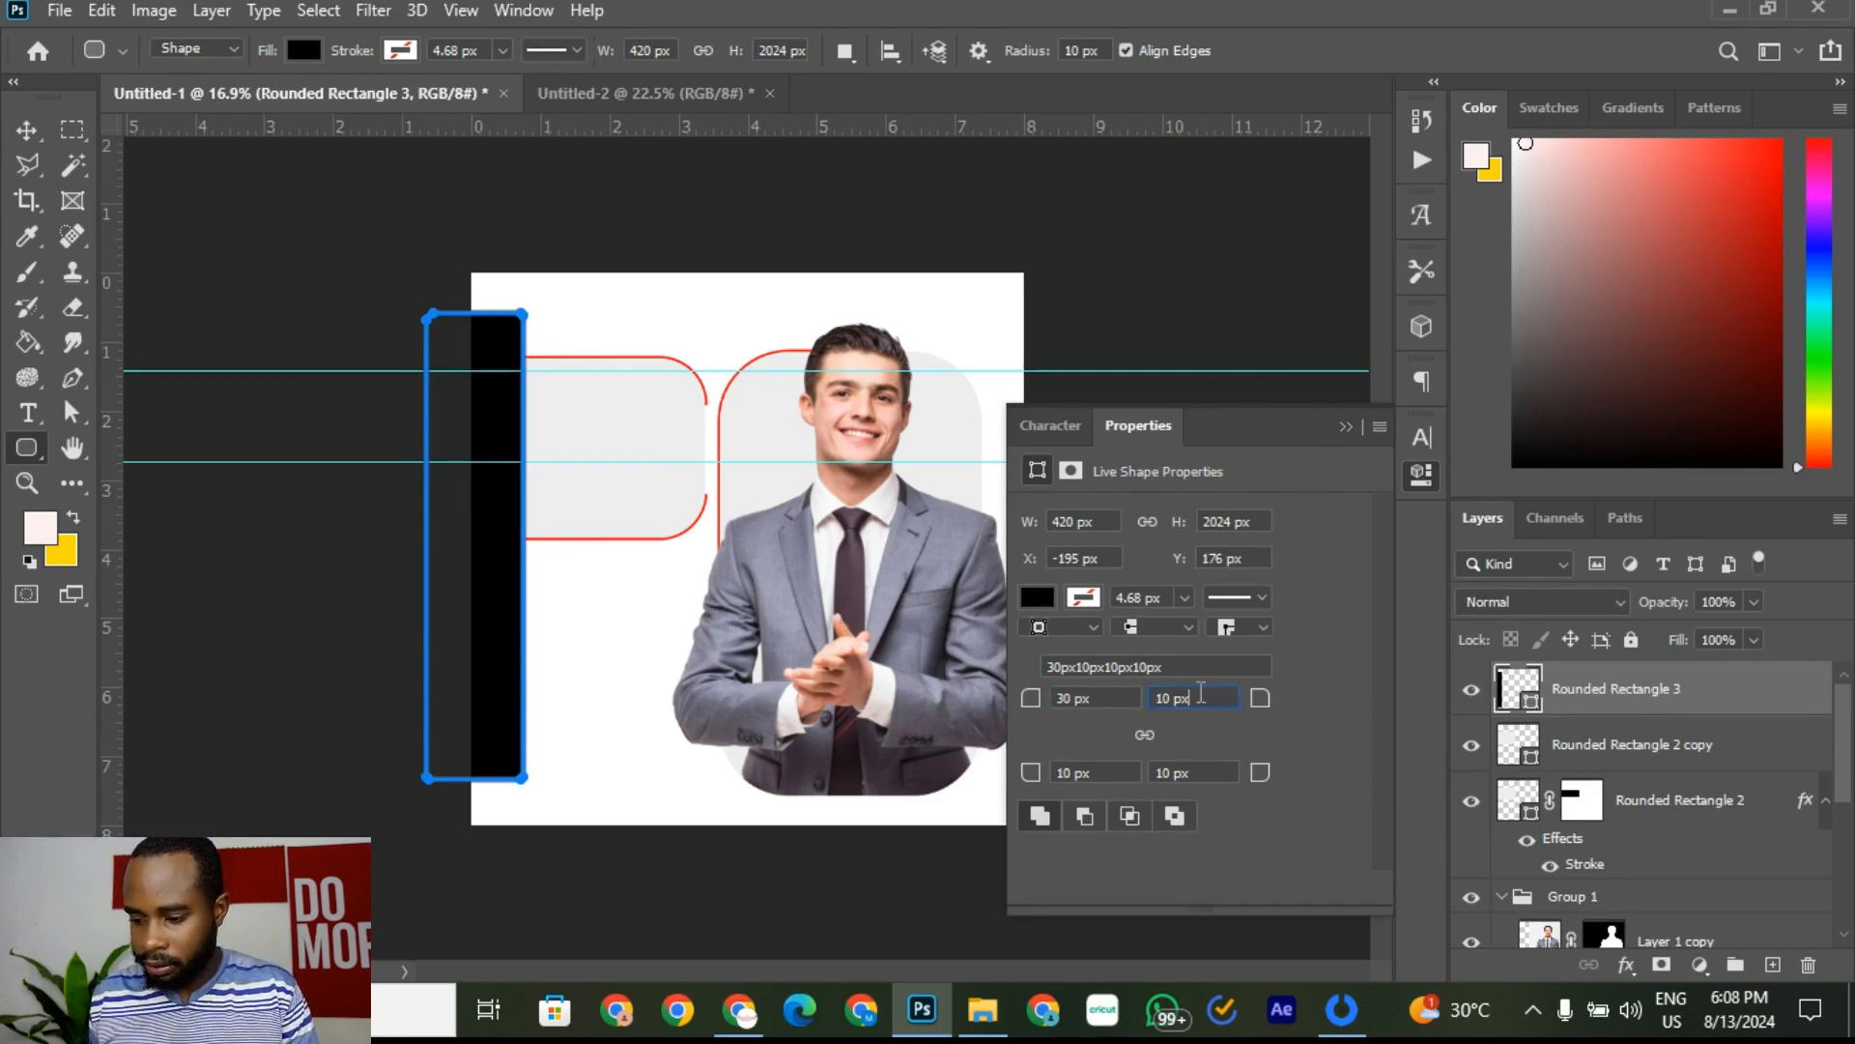
key("Return")
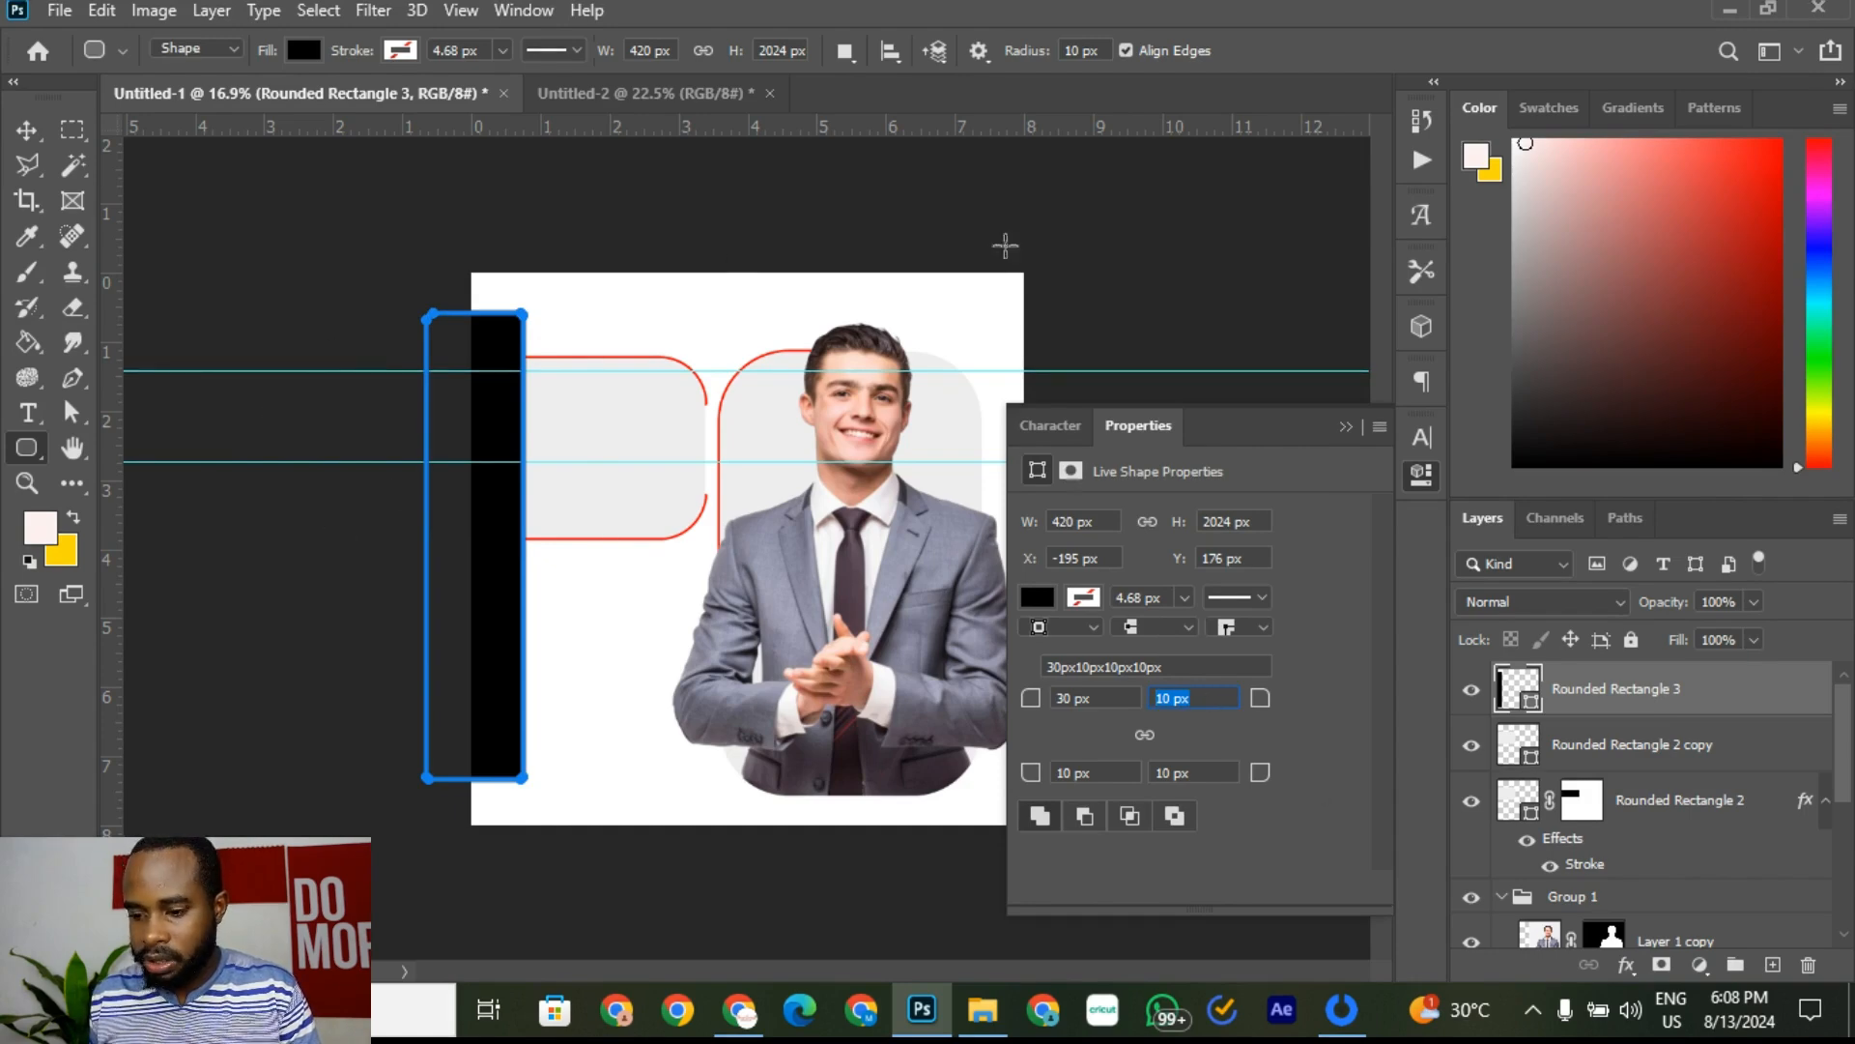
type("200")
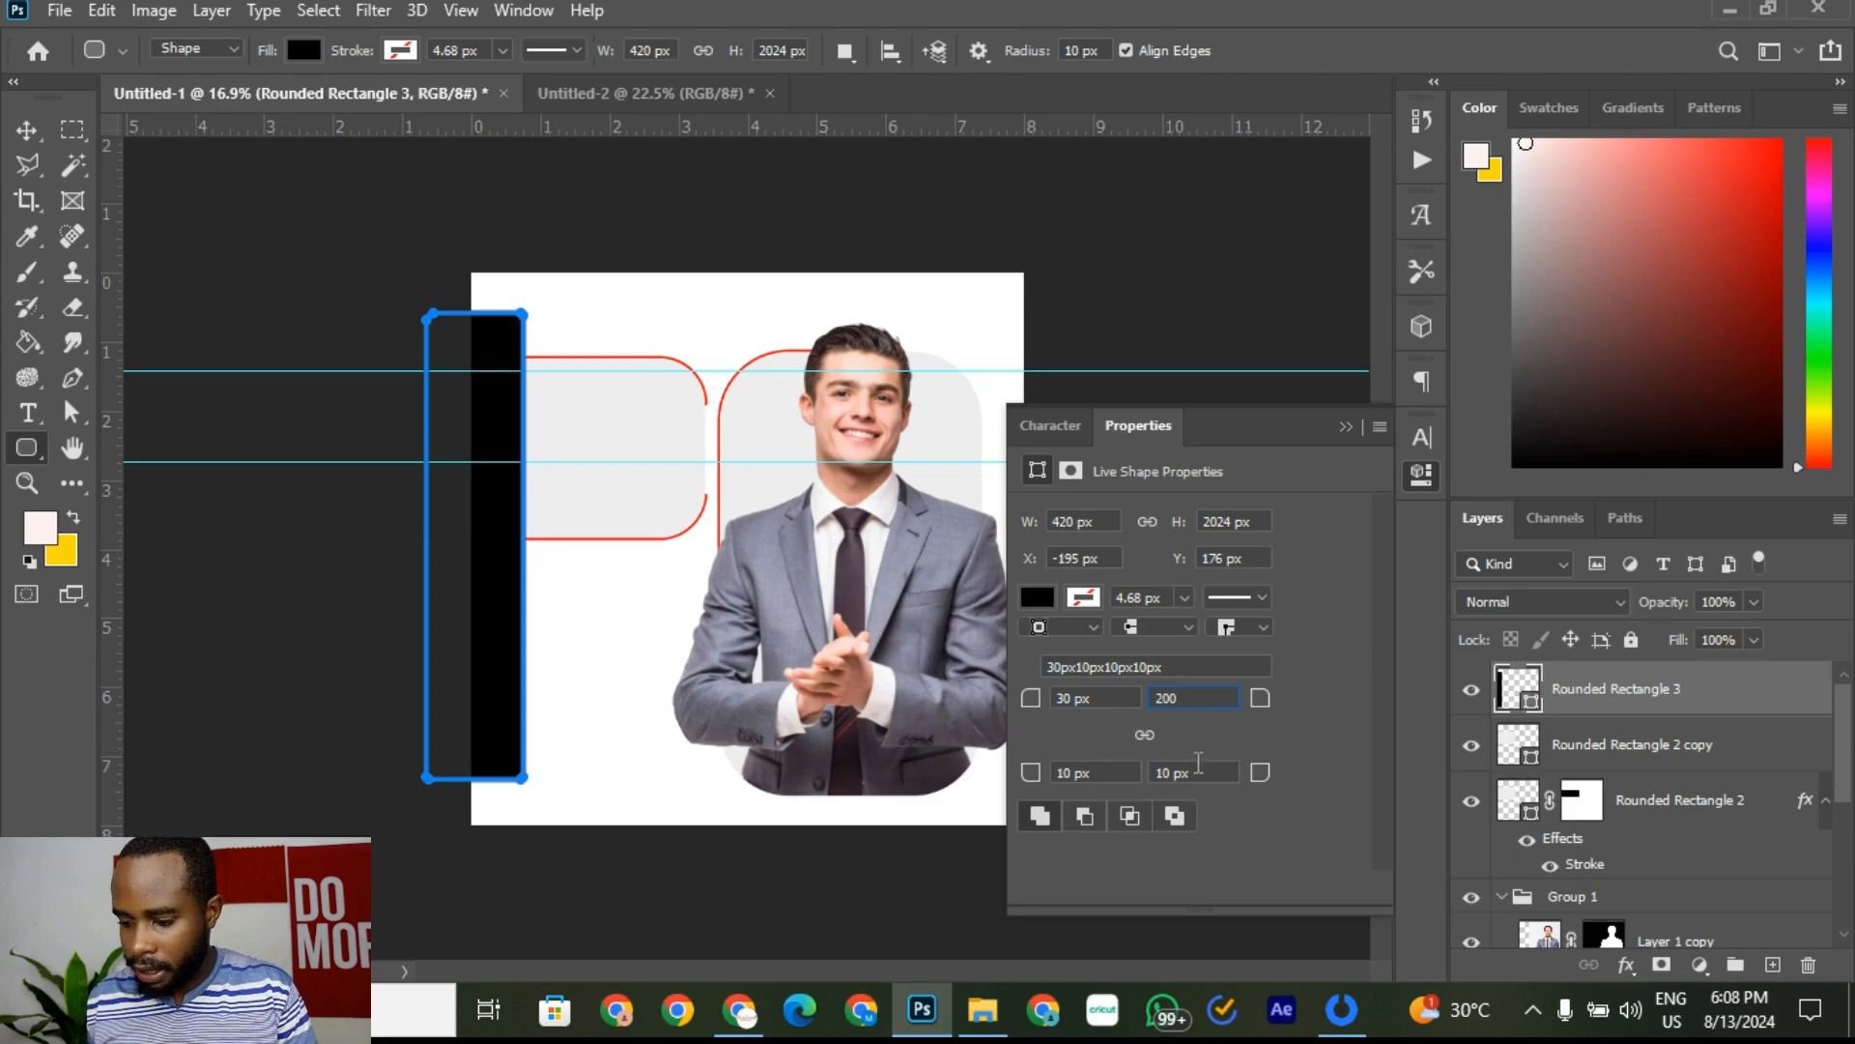
key("Return")
left_click(1195, 765)
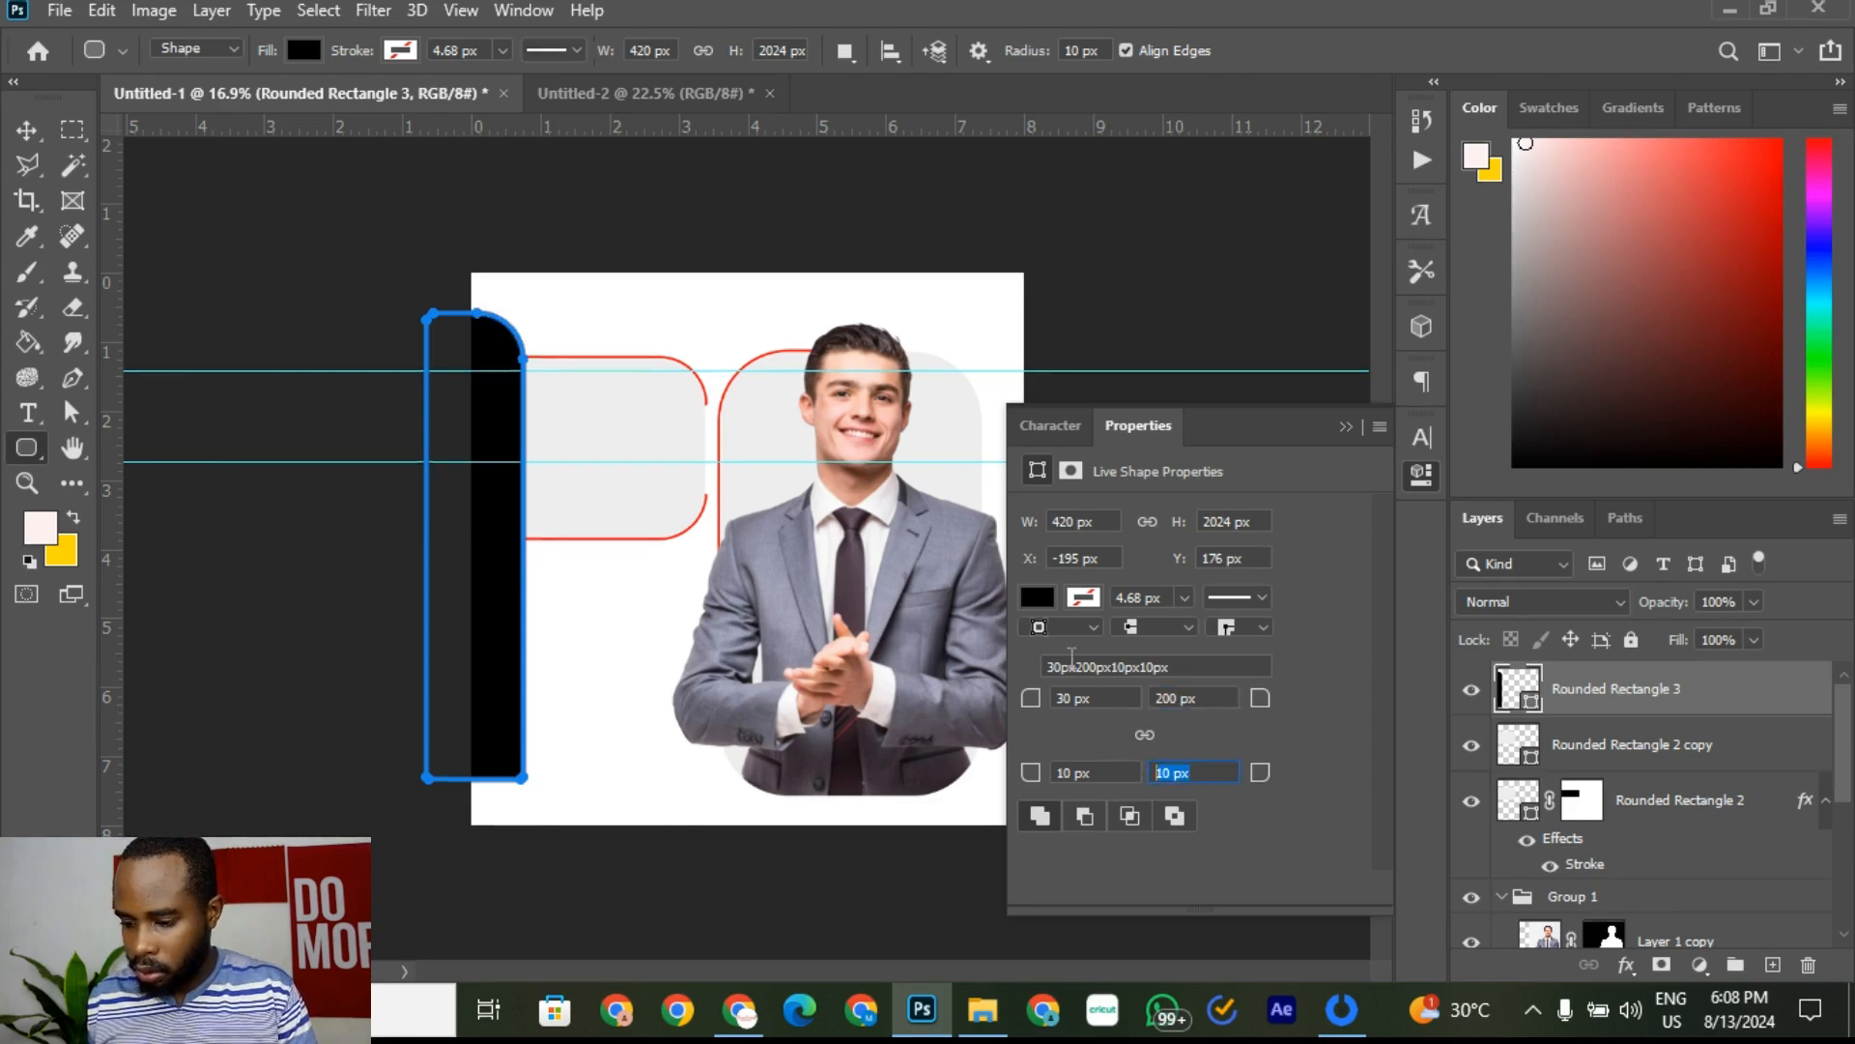
type("200")
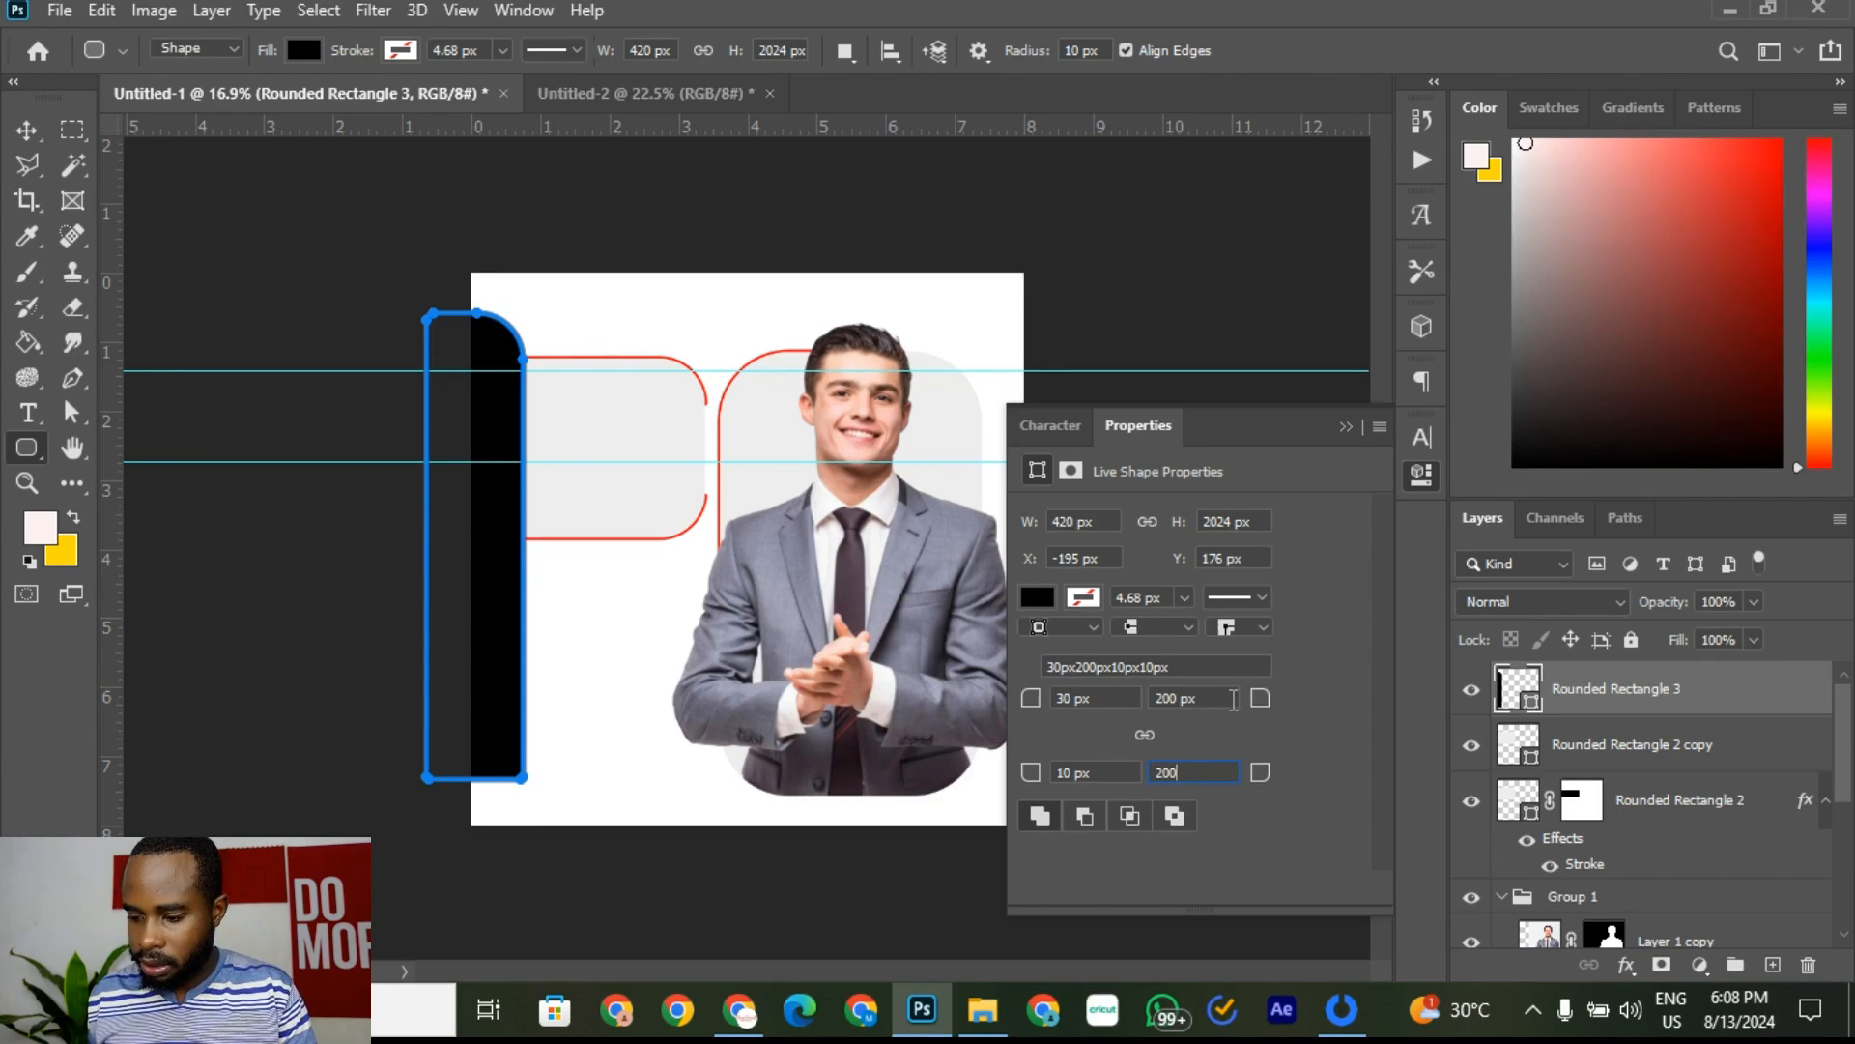
left_click(1233, 698)
left_click(1344, 427)
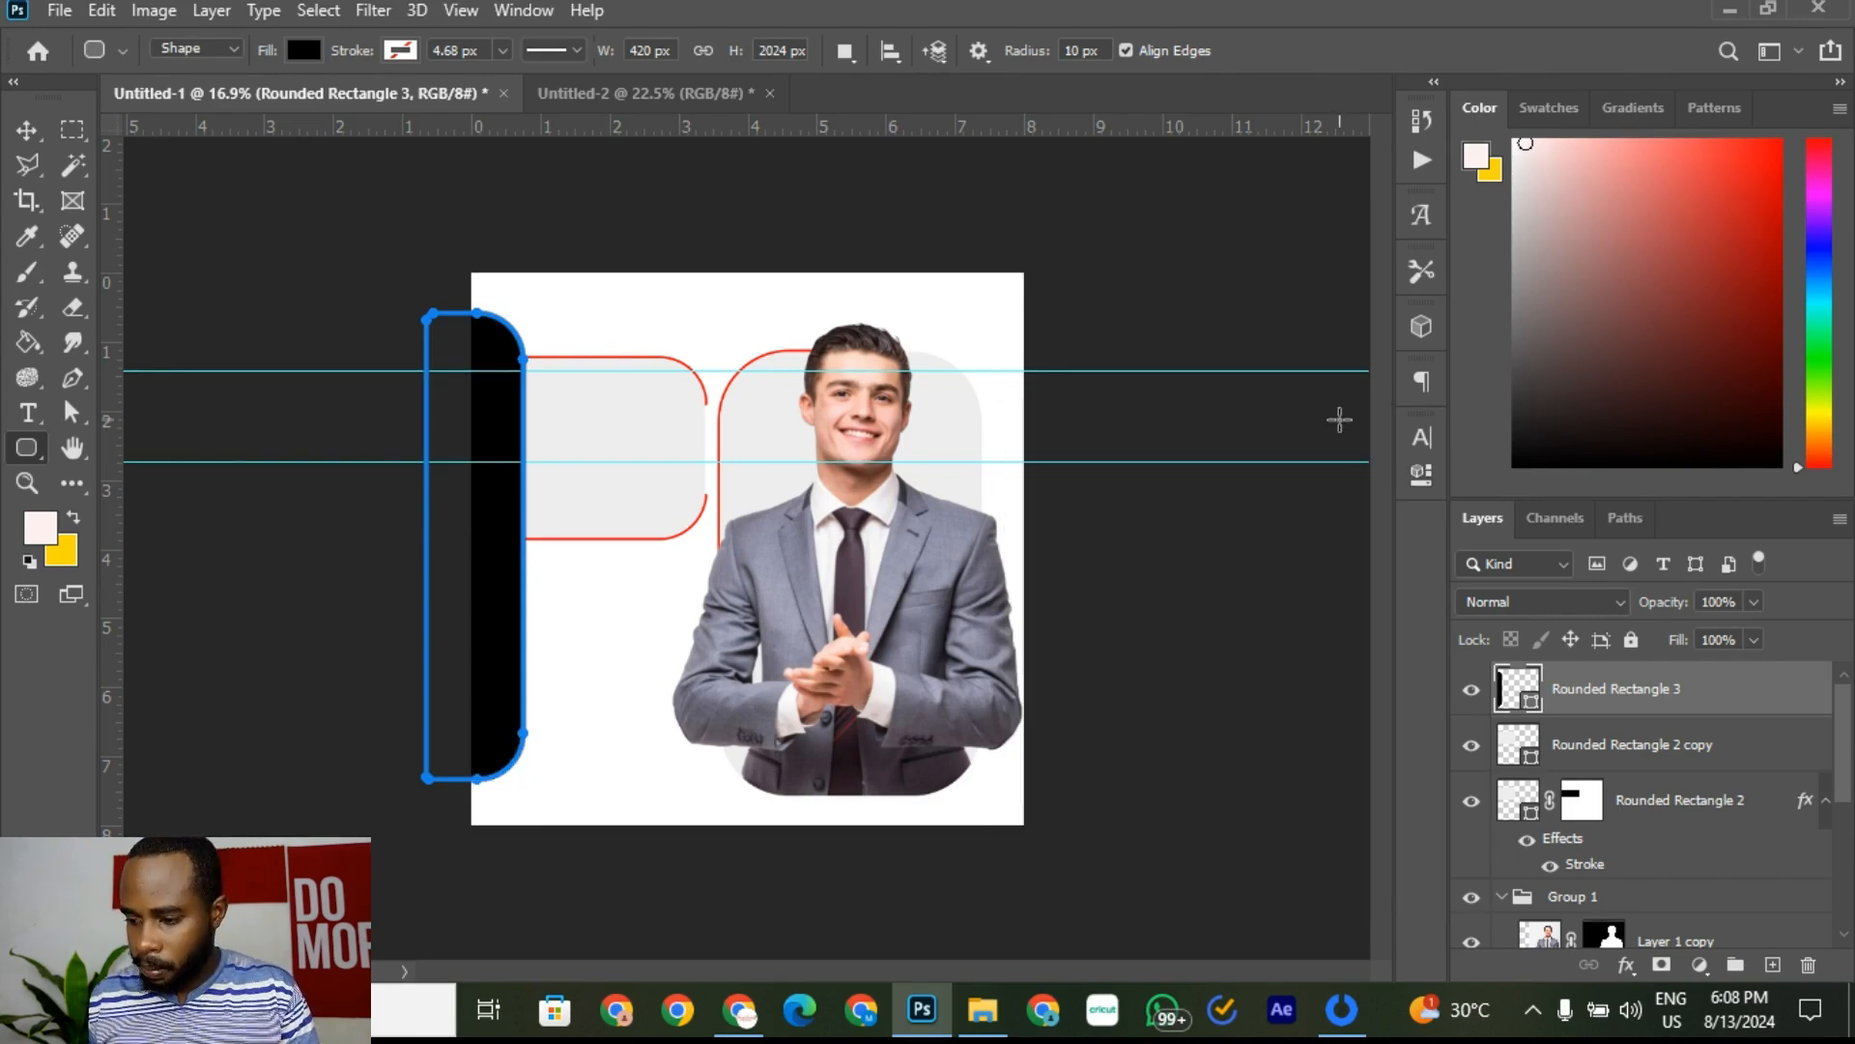
left_click(27, 130)
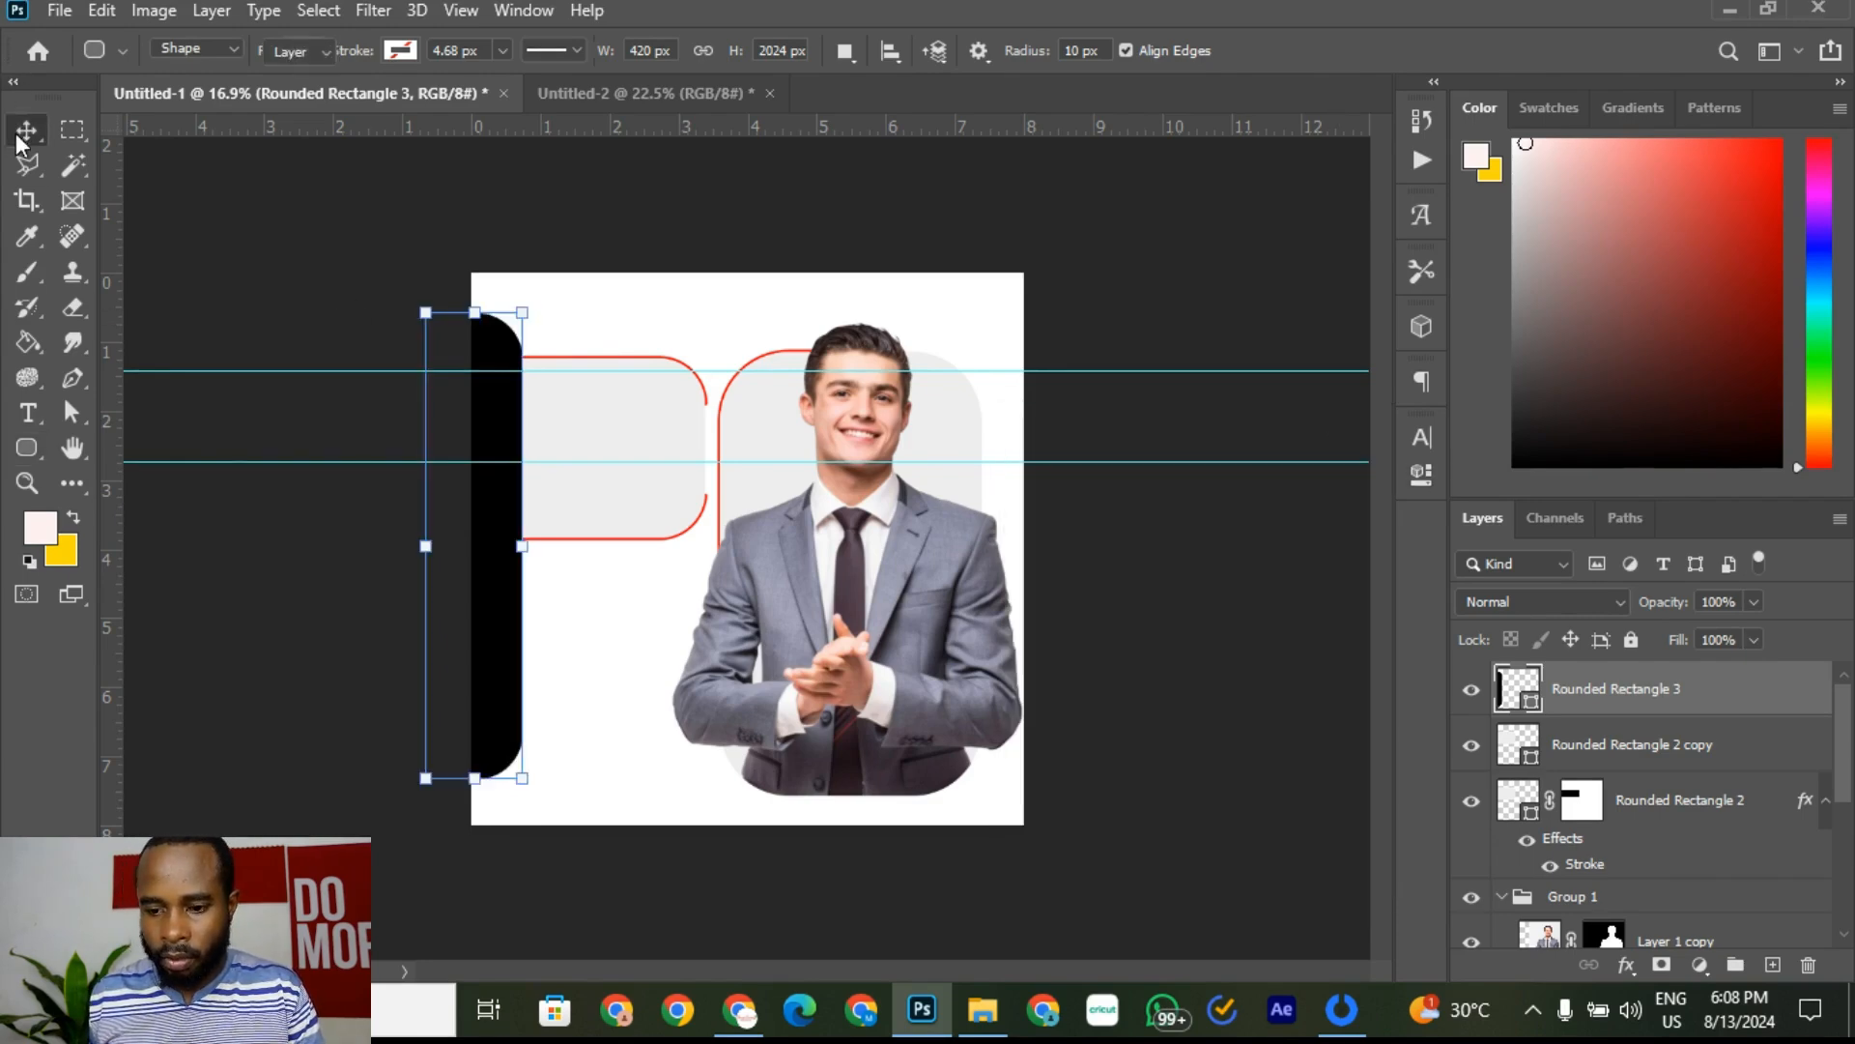
Step: Compare with the reference flyer and pull out another horizontal guide
left_click(649, 230)
left_click(536, 97)
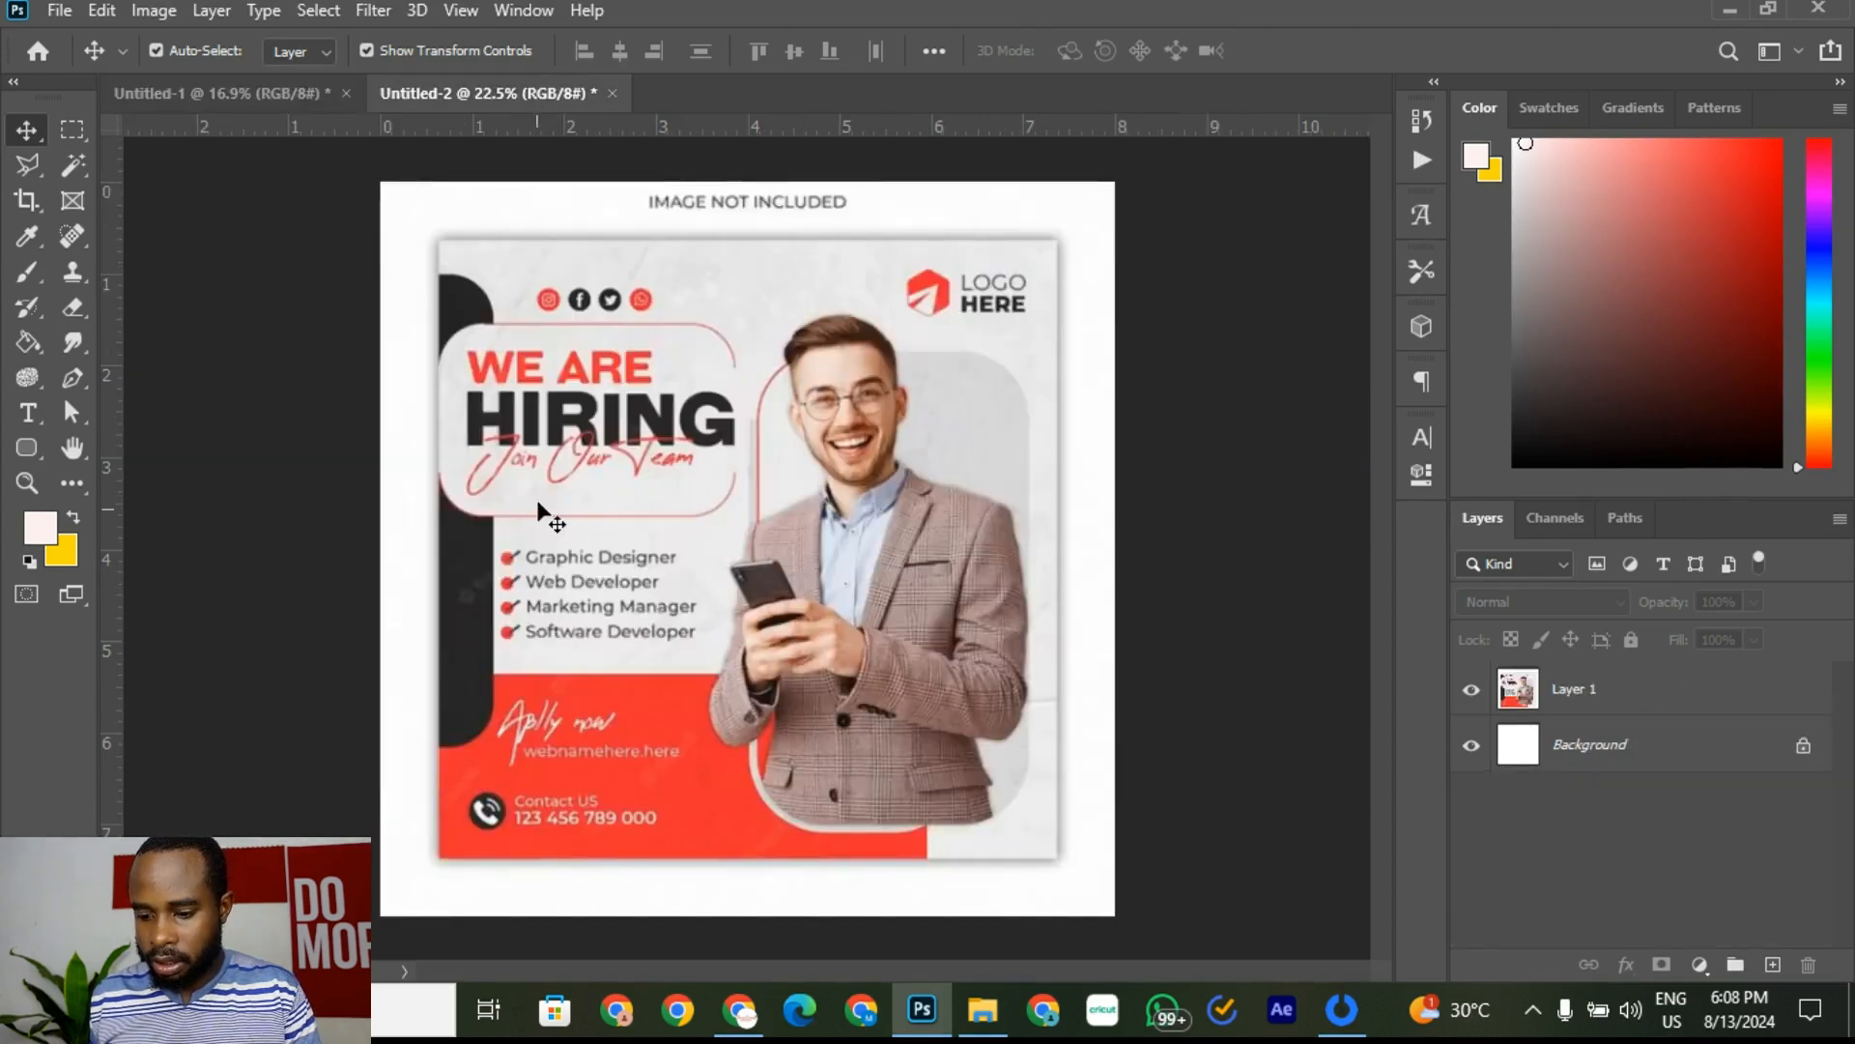
left_click(193, 97)
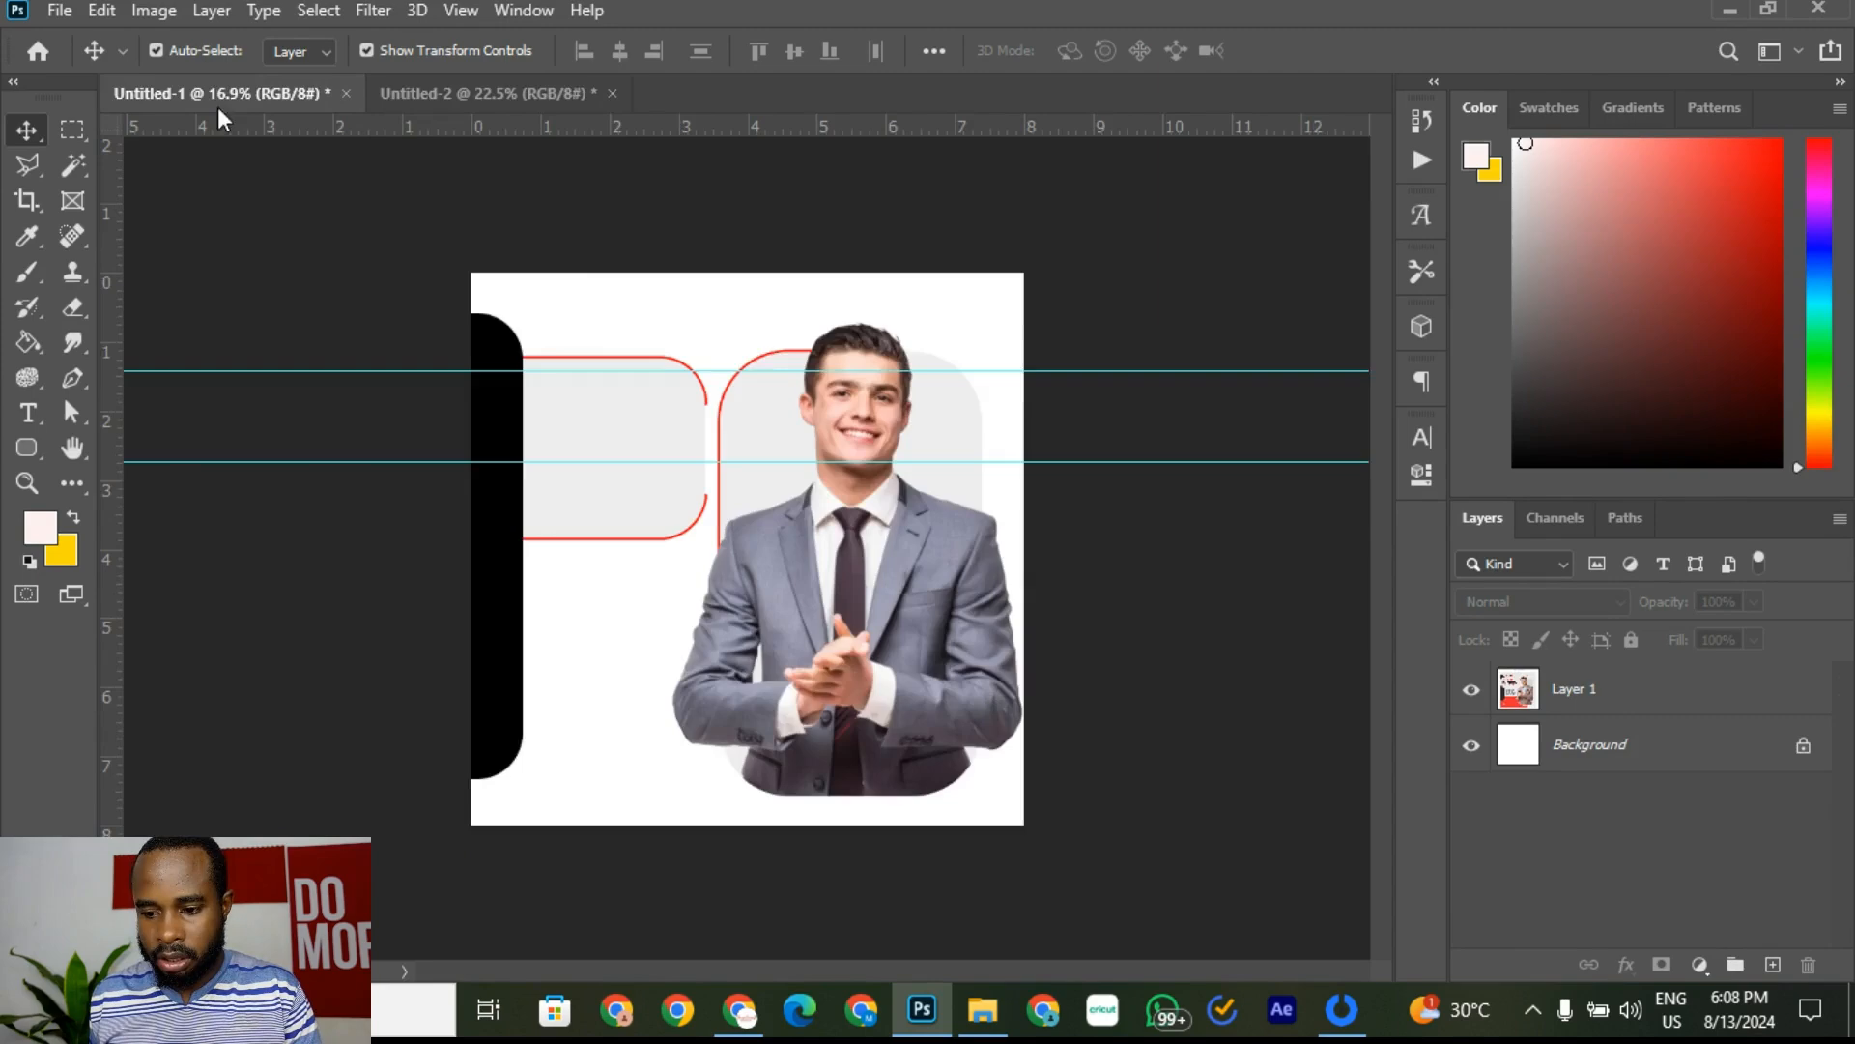
mouse_move(750, 130)
left_mouse_down()
mouse_move(675, 777)
mouse_move(695, 195)
mouse_move(726, 125)
left_mouse_up()
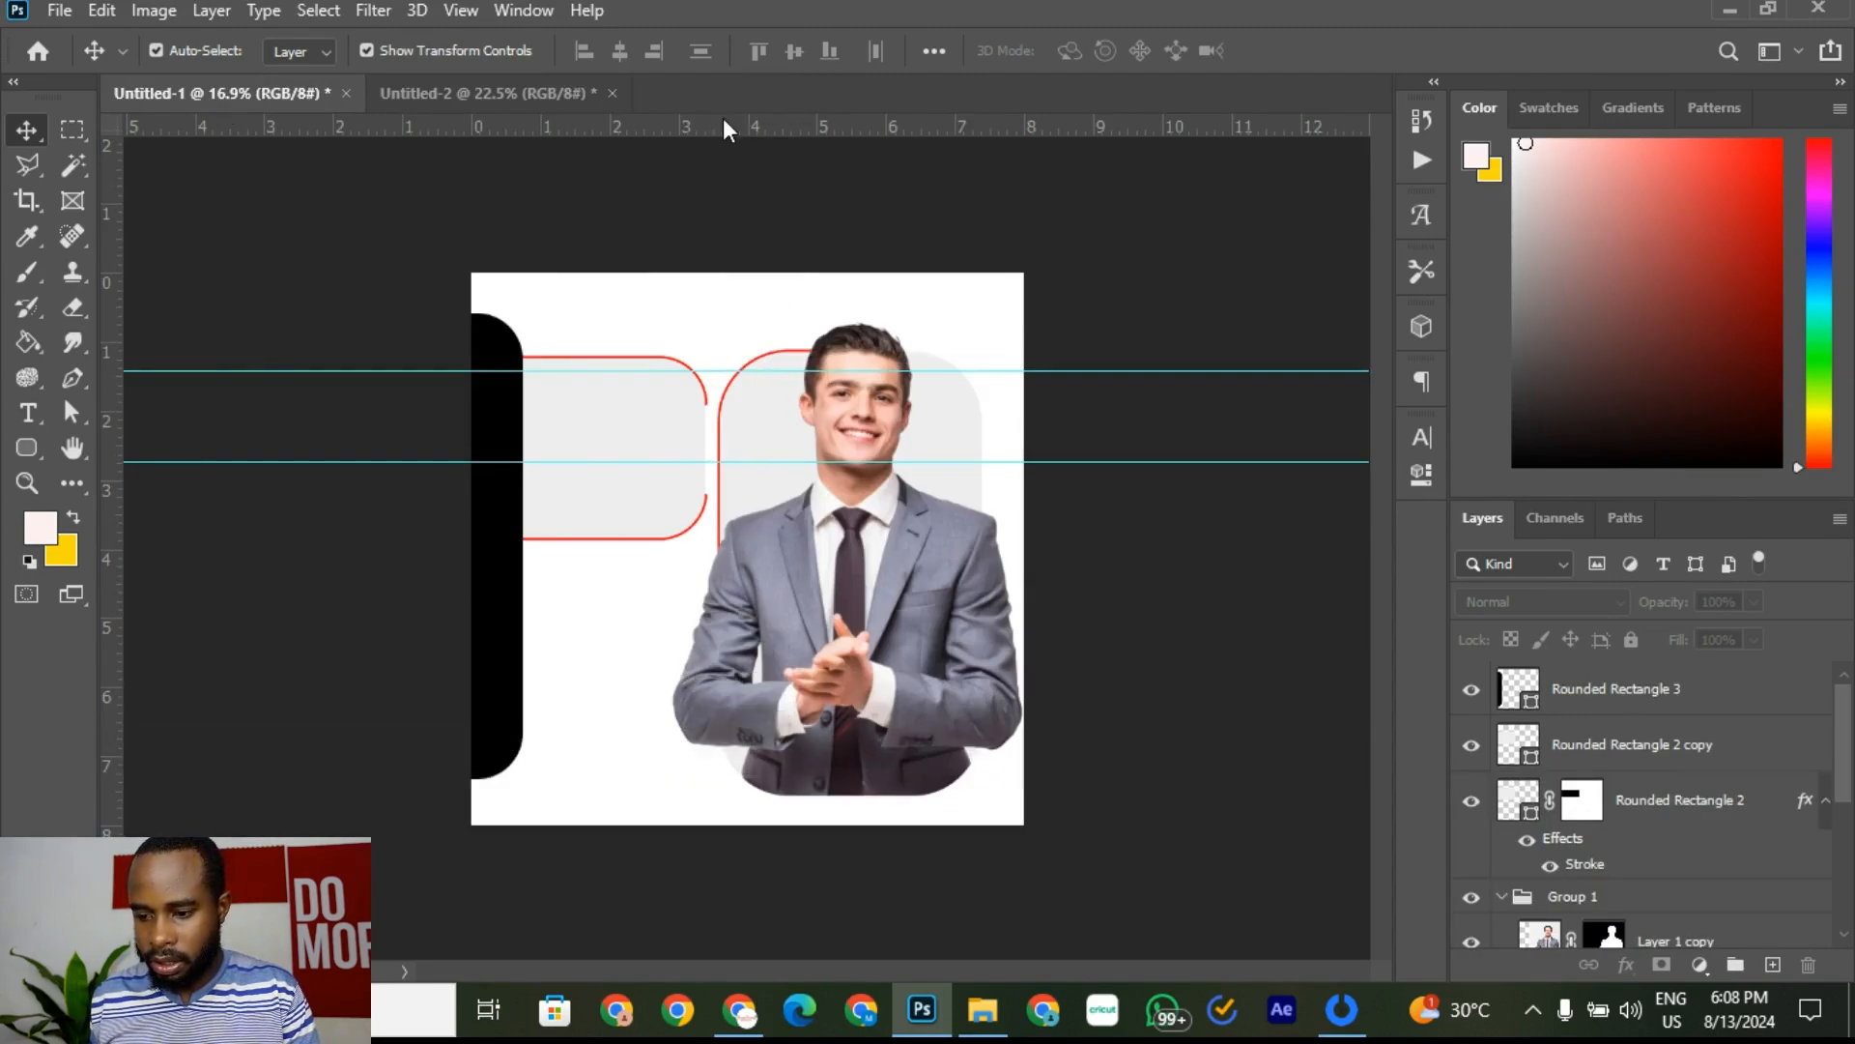
Step: Drag Rounded Rectangle 3 down to just above Background, then compare with the reference
left_click(493, 682)
left_click_drag(1661, 690, 1706, 879)
left_click(1068, 305)
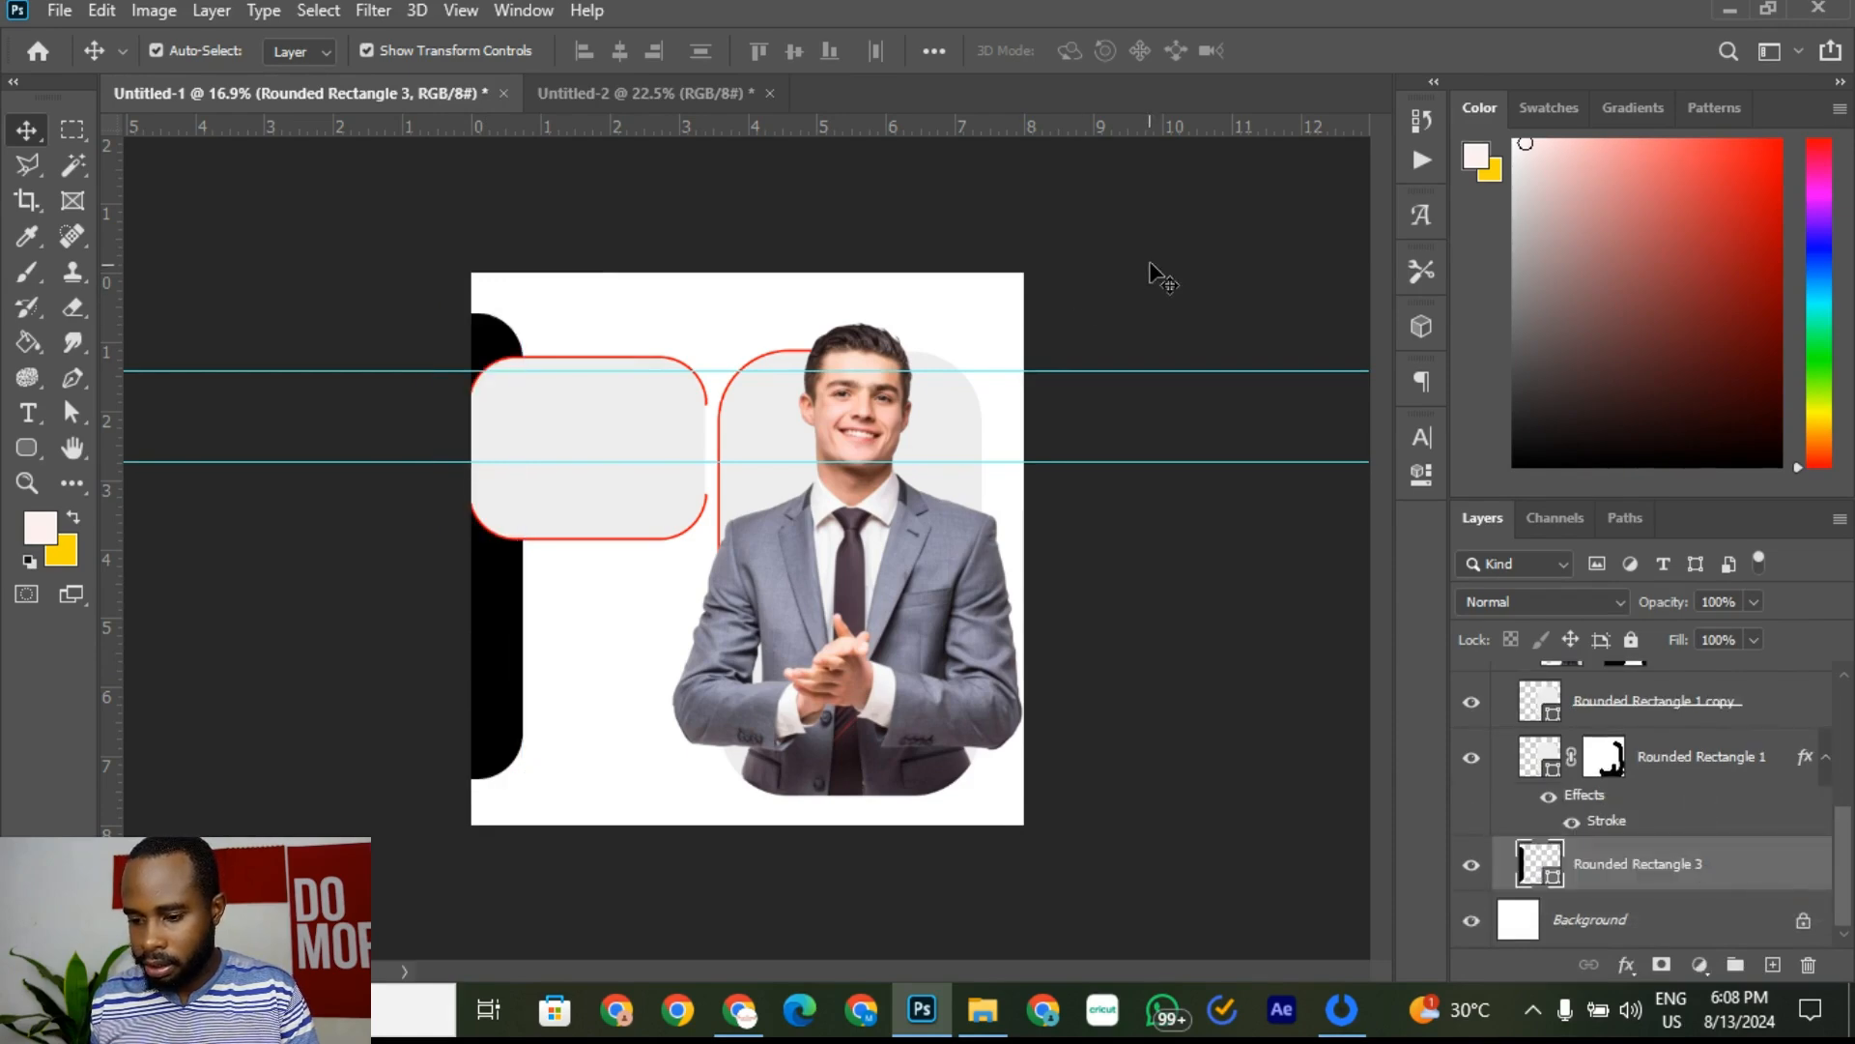
left_click(477, 89)
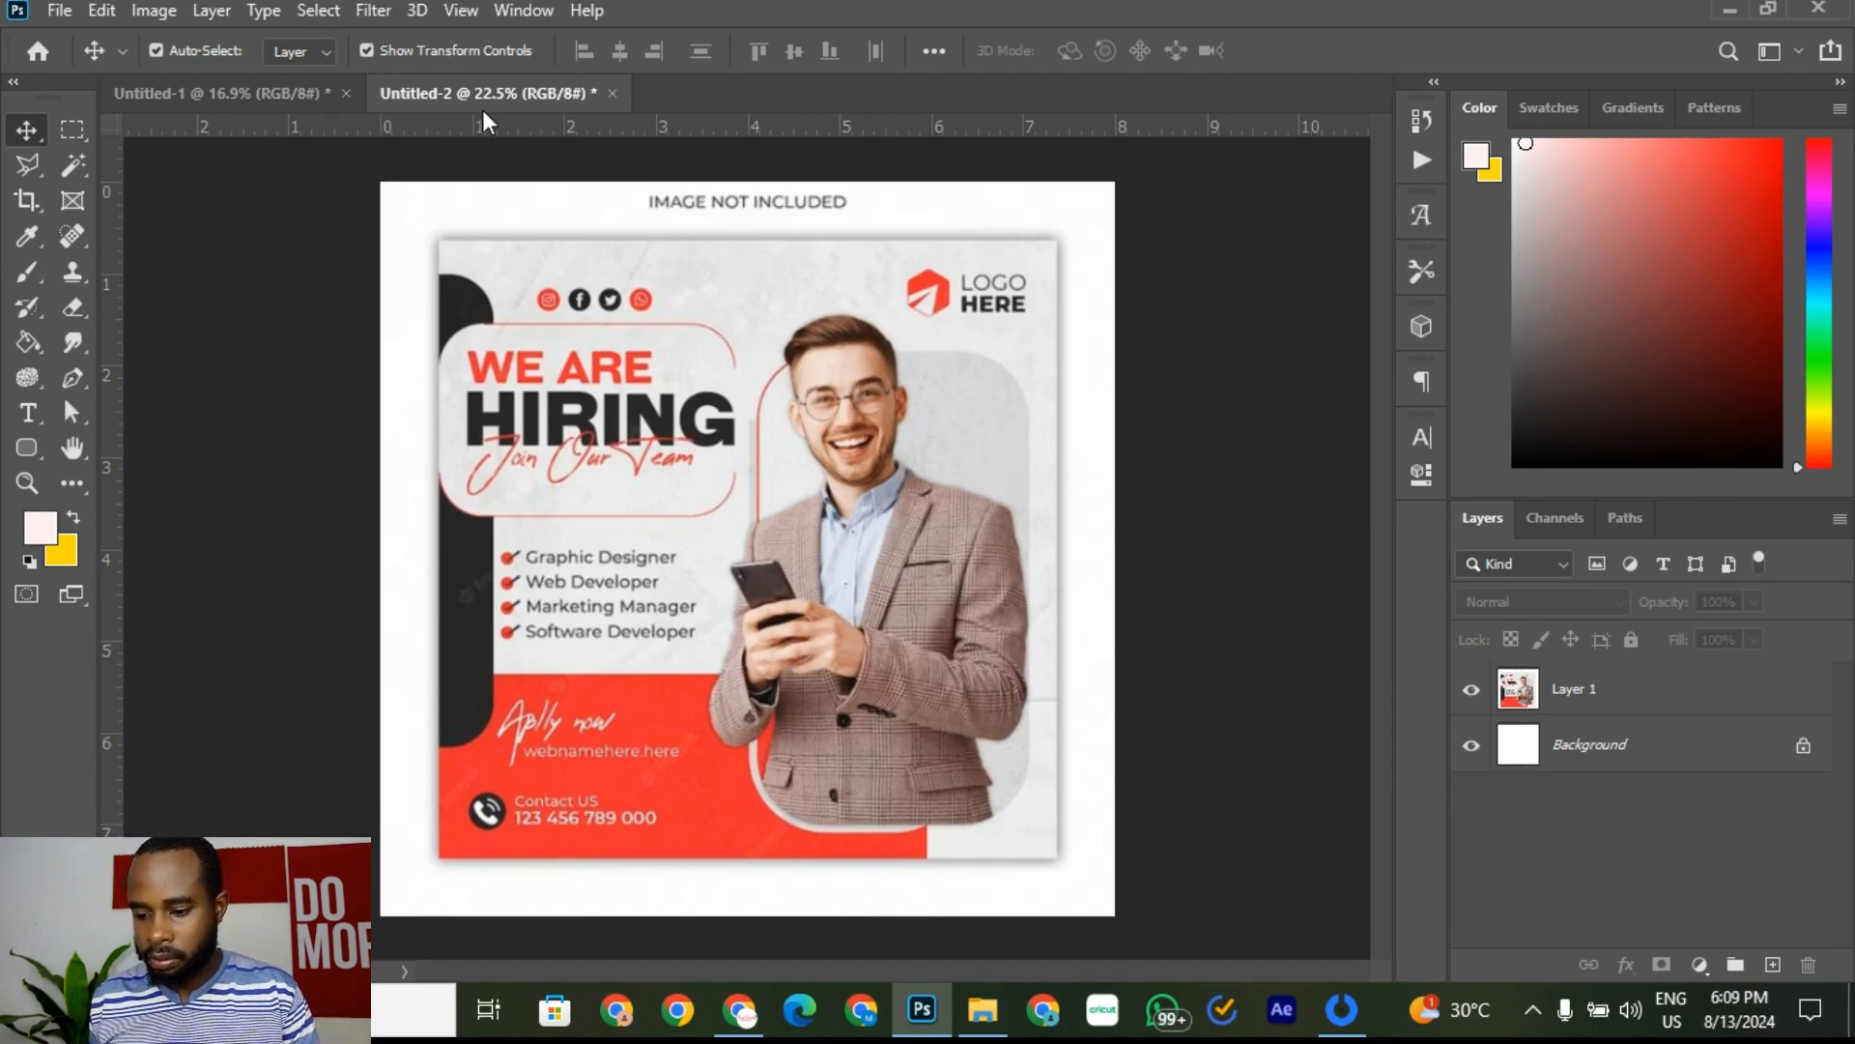
left_click(242, 92)
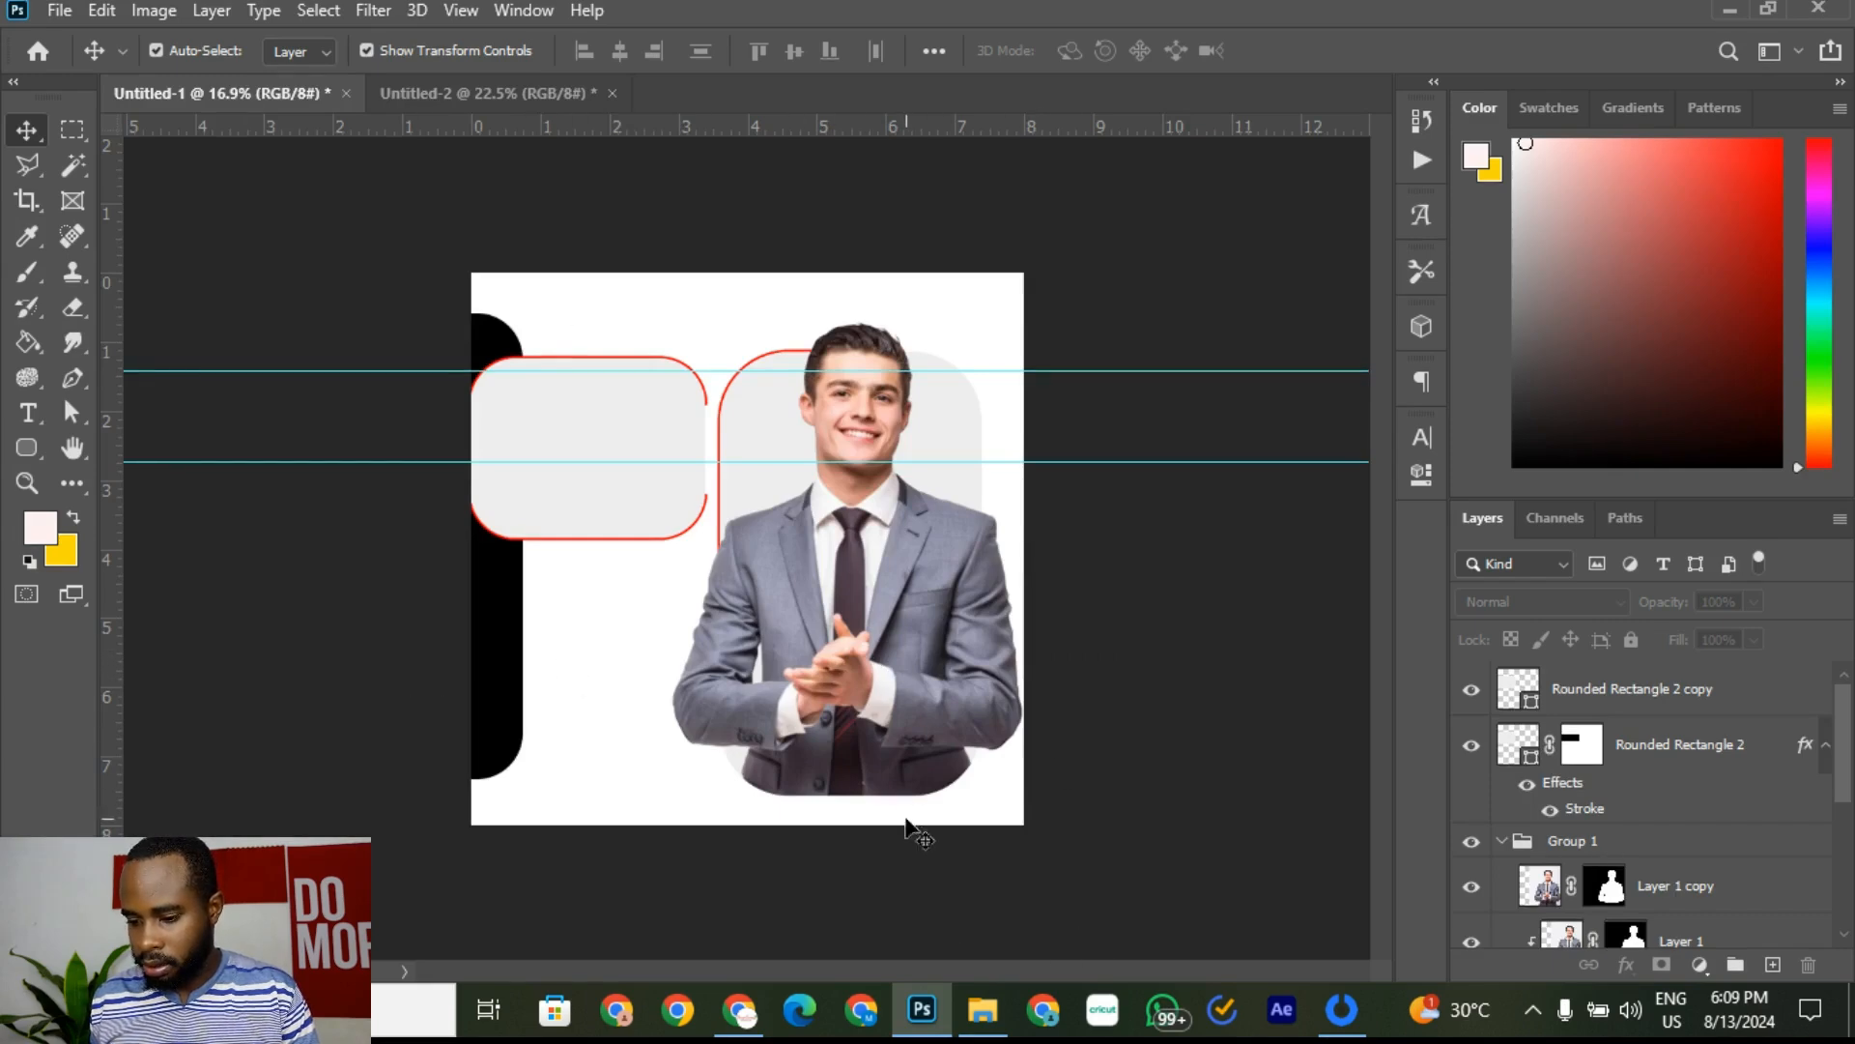
left_click(485, 92)
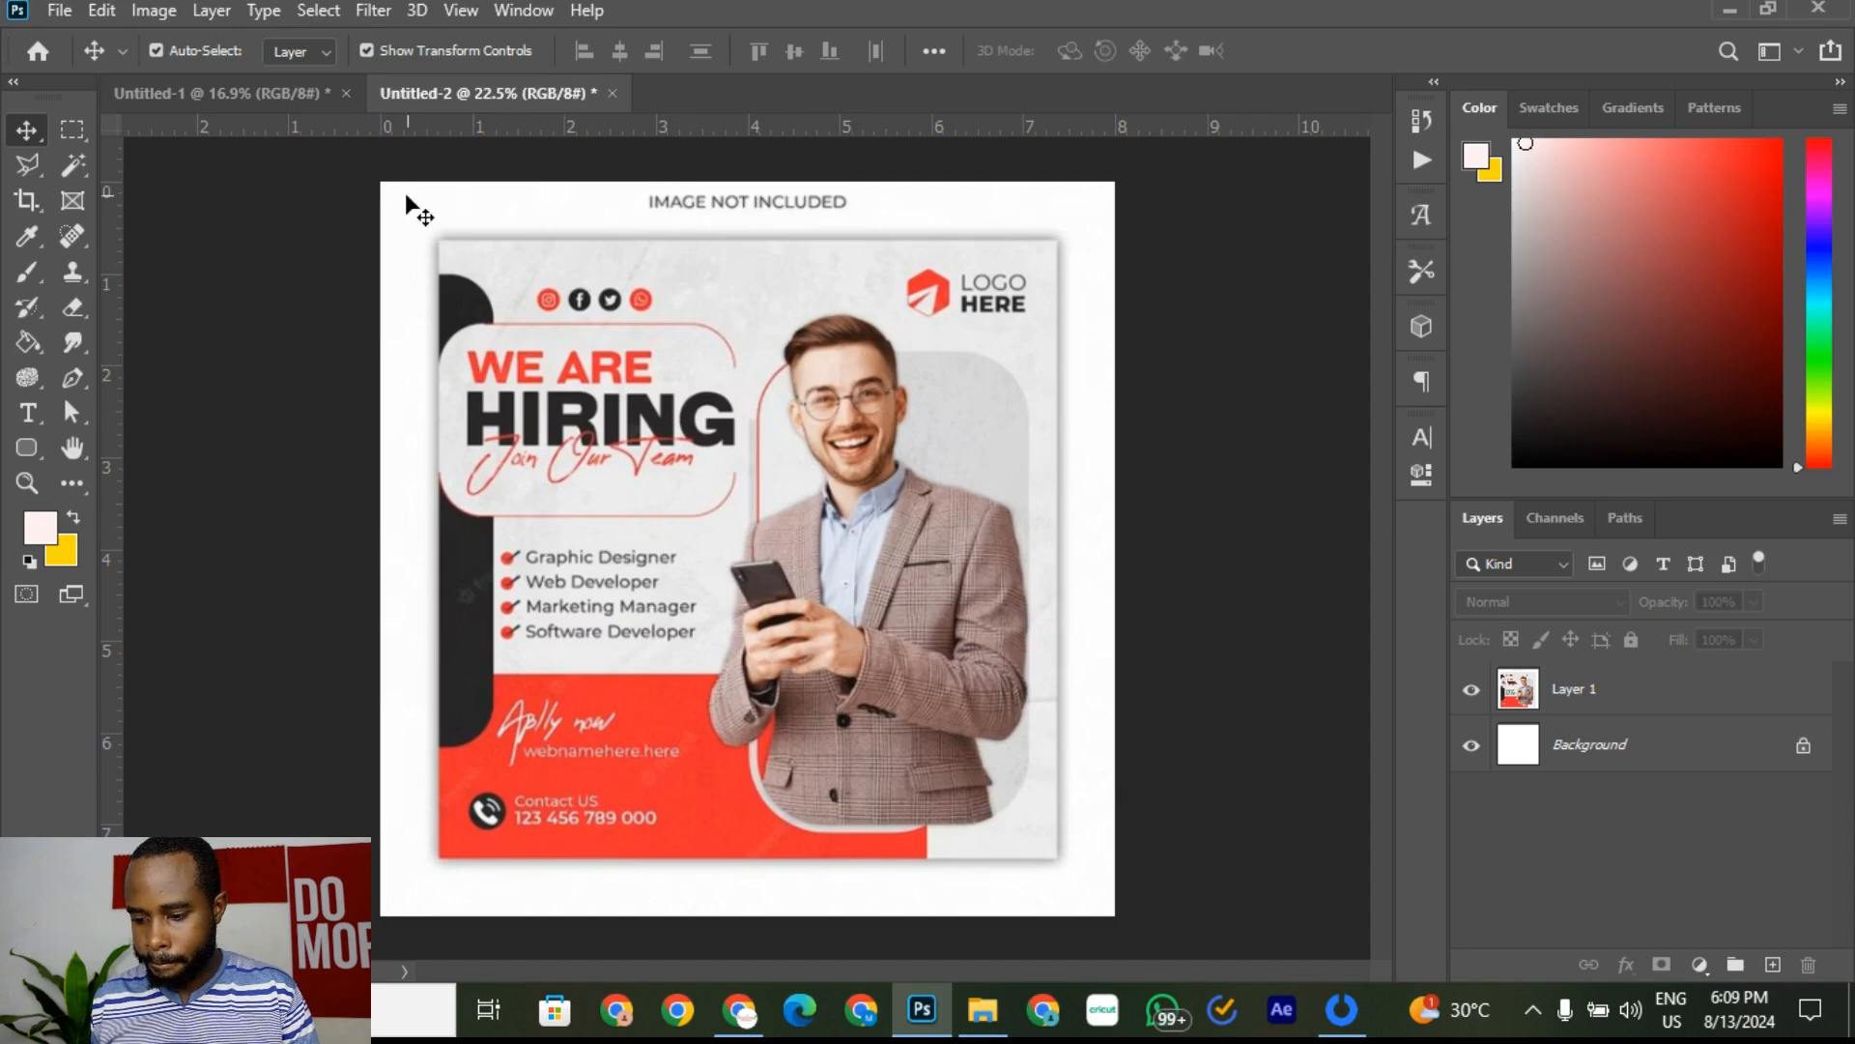
left_click(272, 93)
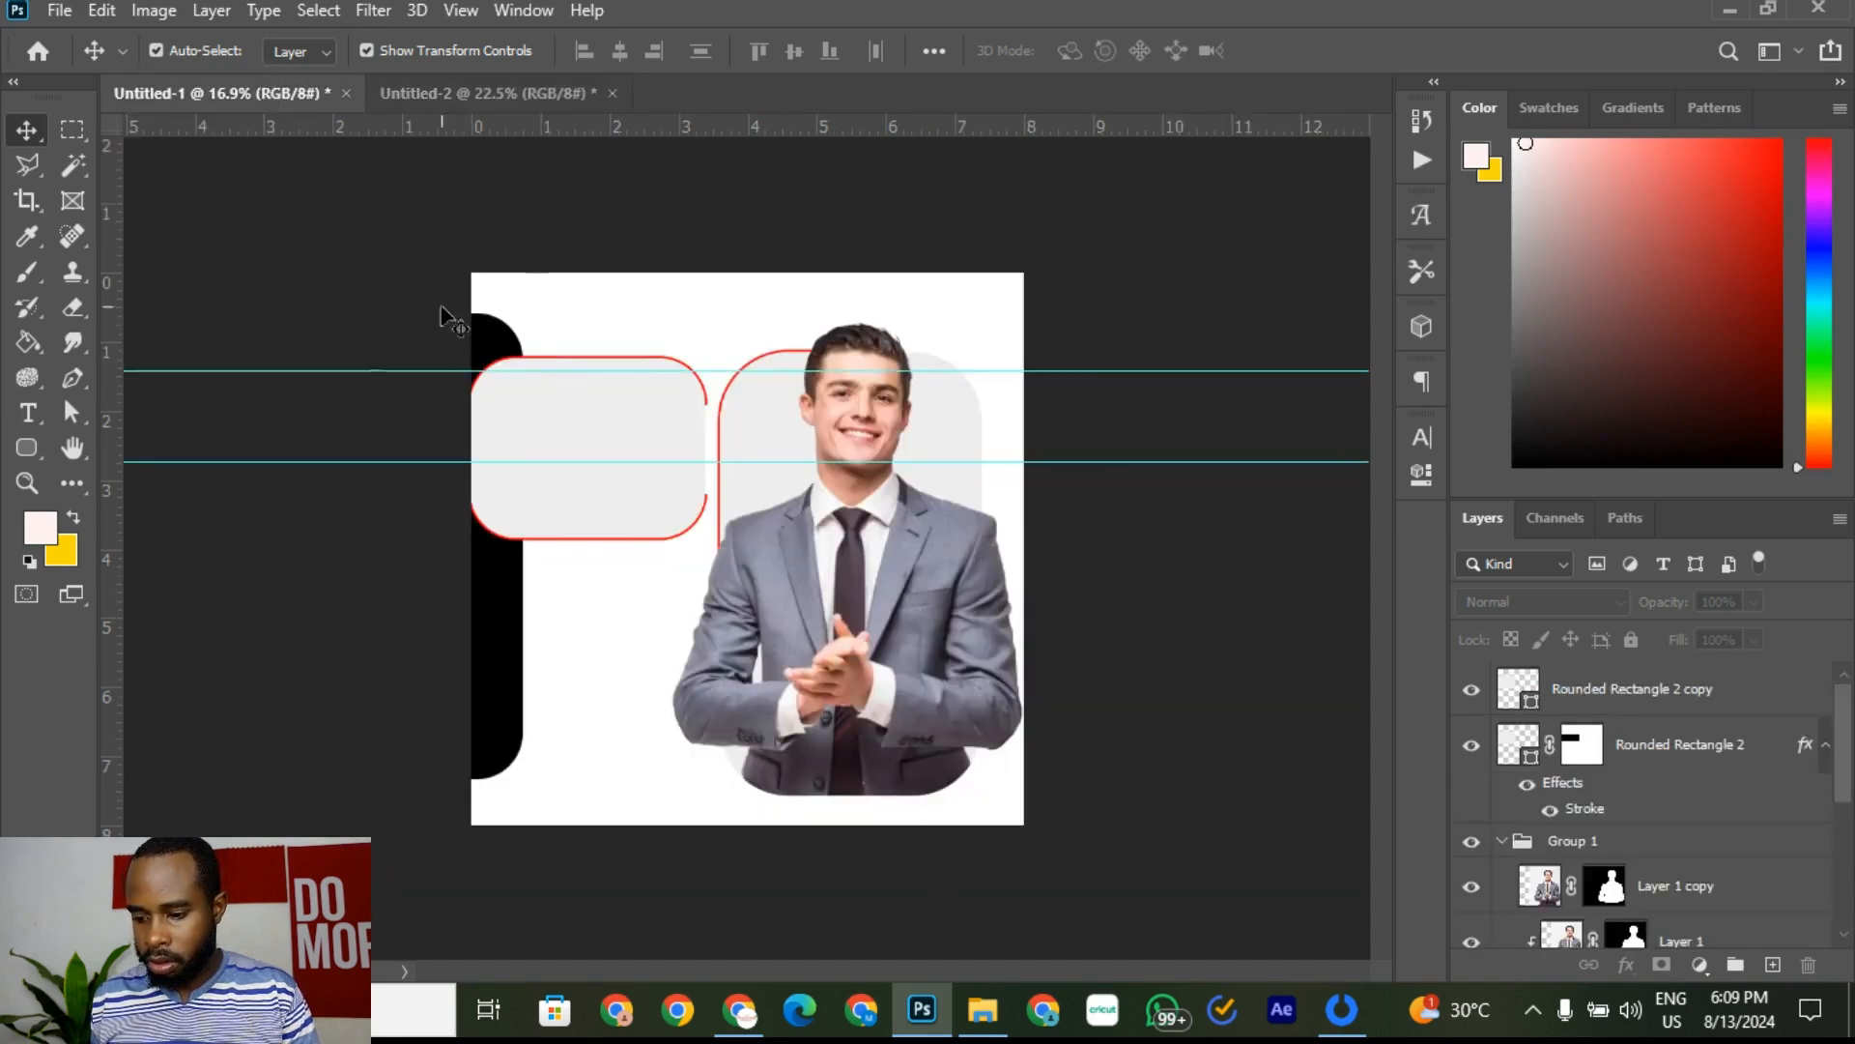
Step: Place a horizontal guide at Y 5.661 in and a vertical guide at X 6.585 in
left_click_drag(701, 125, 637, 664)
left_click_drag(120, 607, 922, 733)
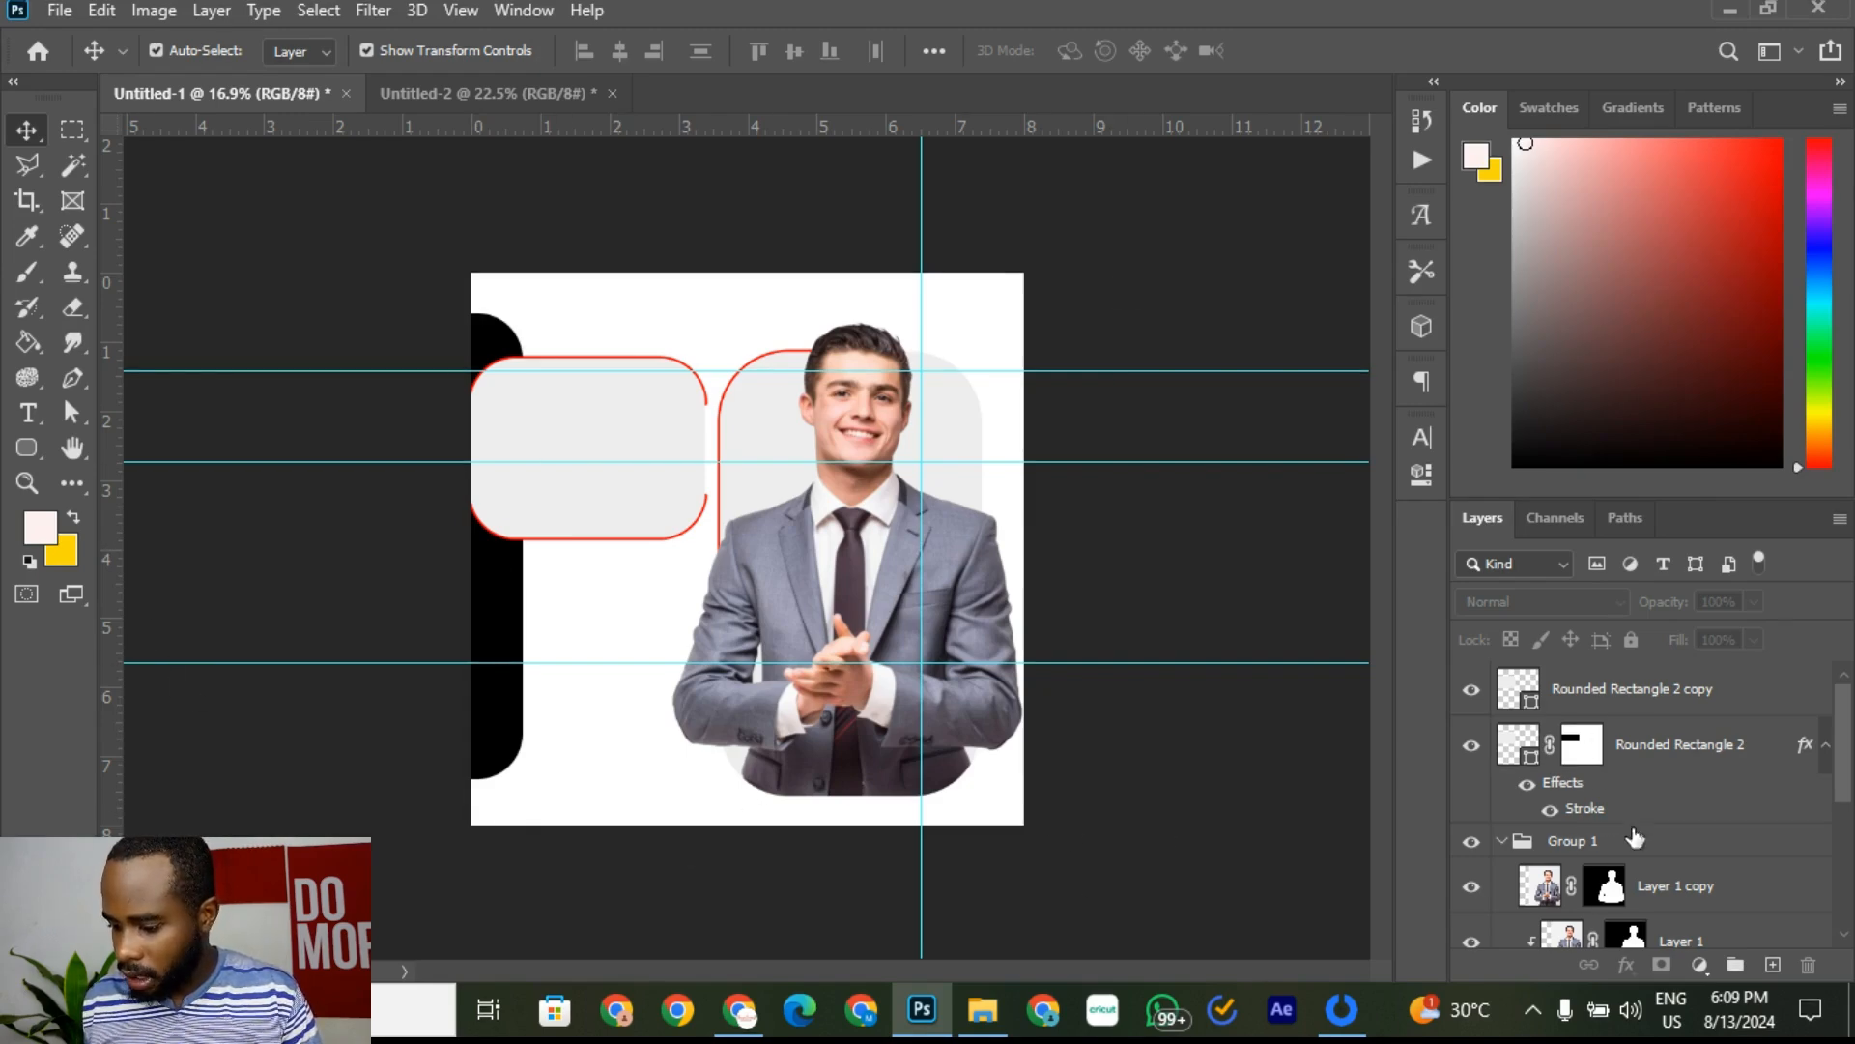
scroll(1635, 838, "down", 5)
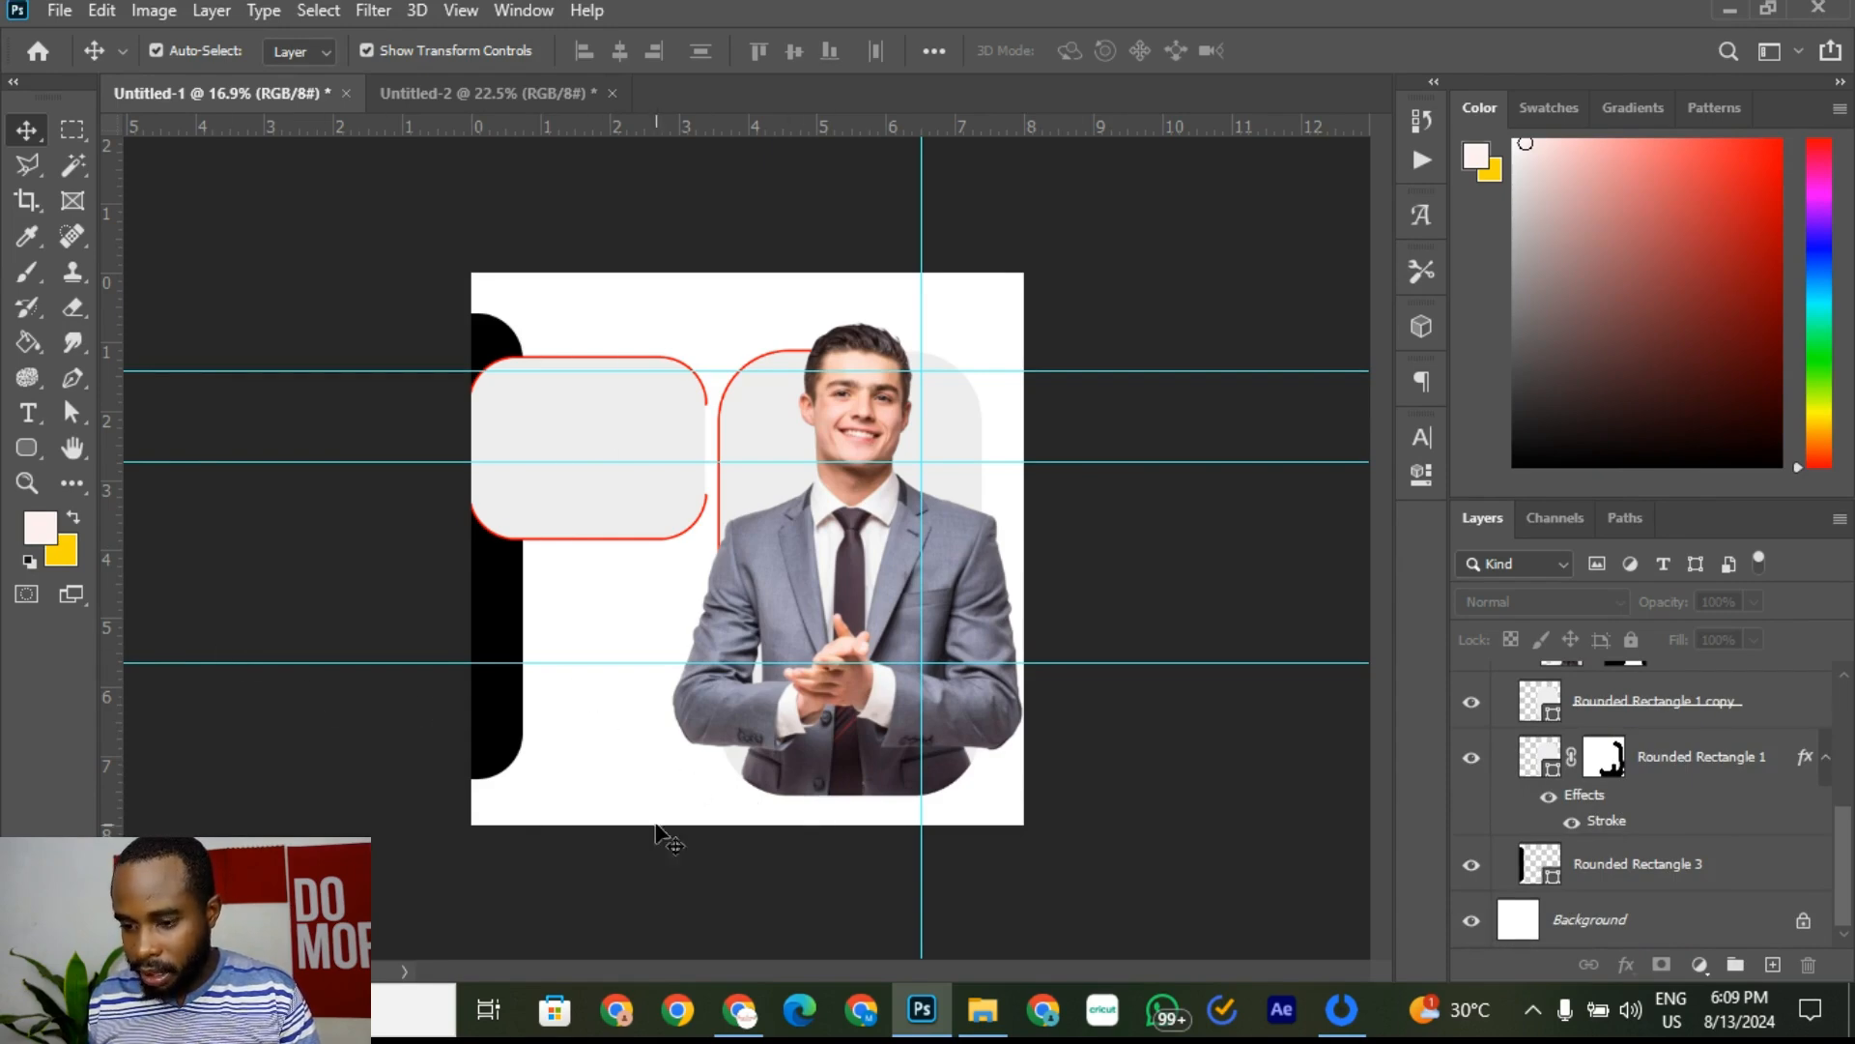
left_click(1588, 928)
left_click(1469, 923)
left_click(1469, 923)
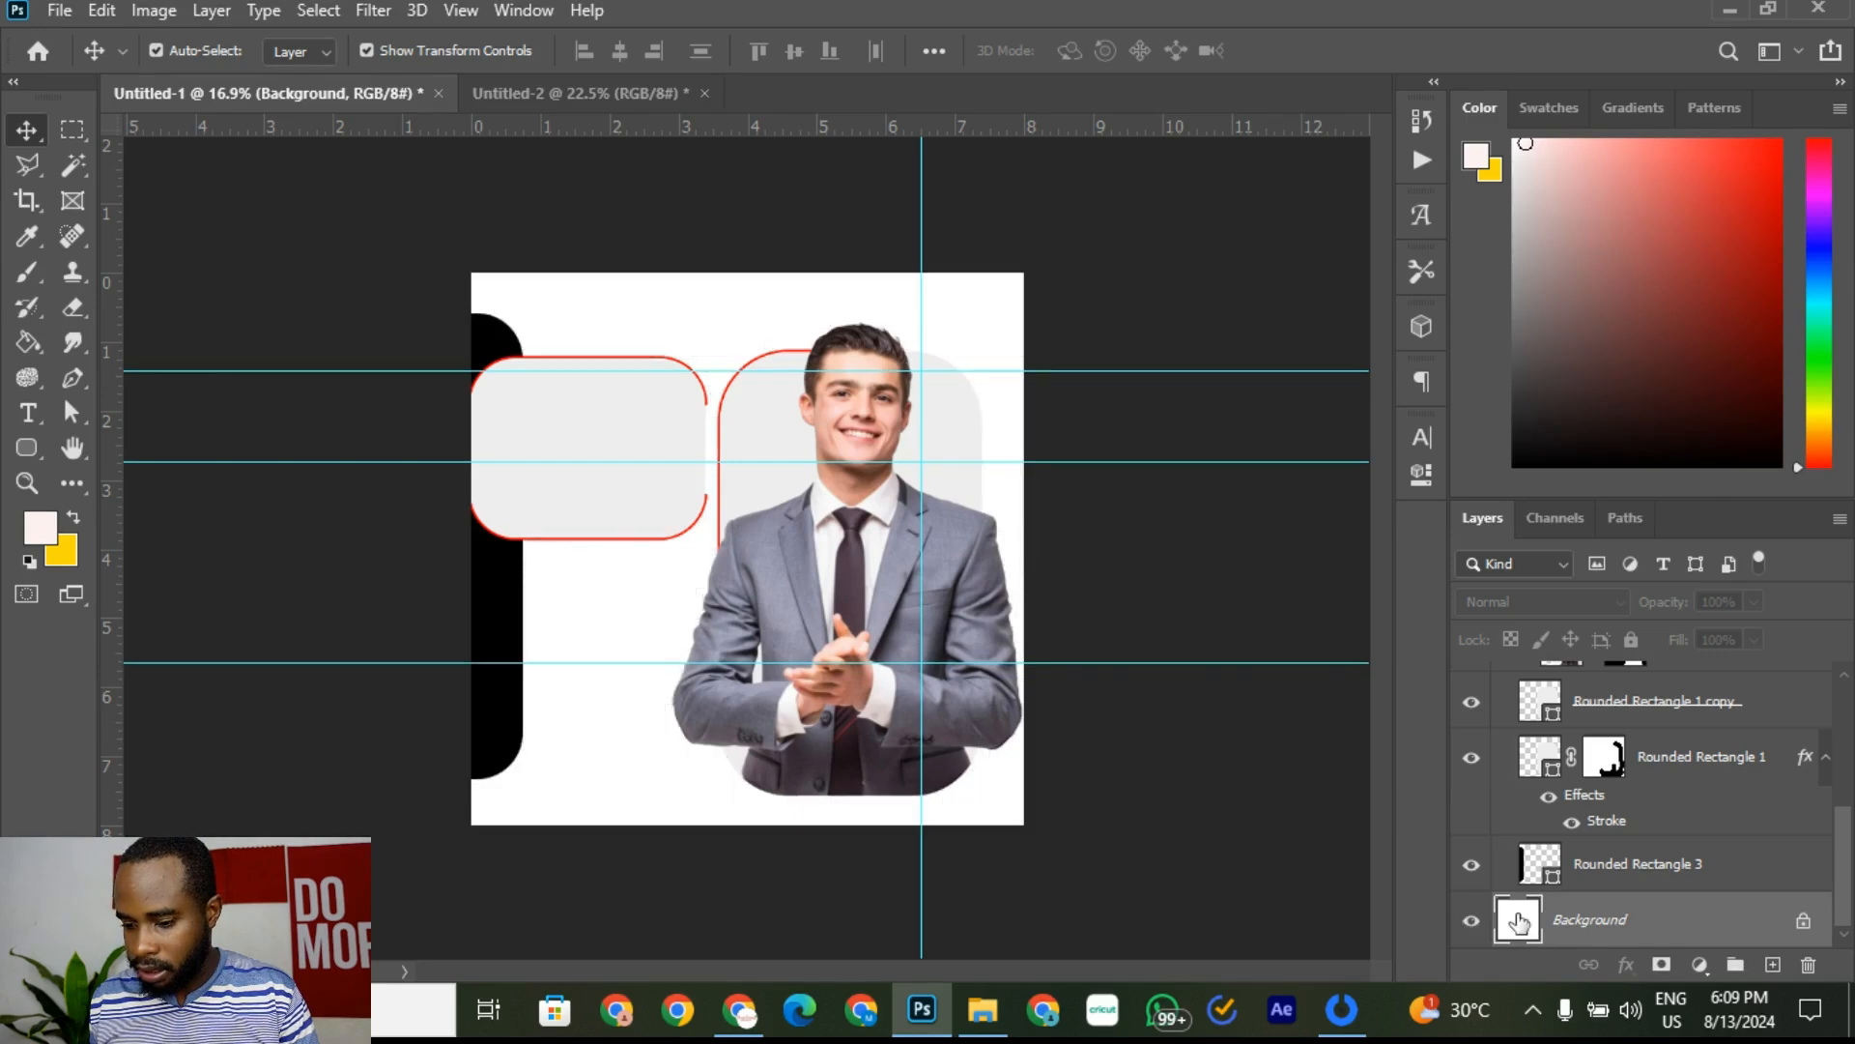
Step: Switch to the Rectangle Tool and set its fill to red #ff0000
left_click(27, 449)
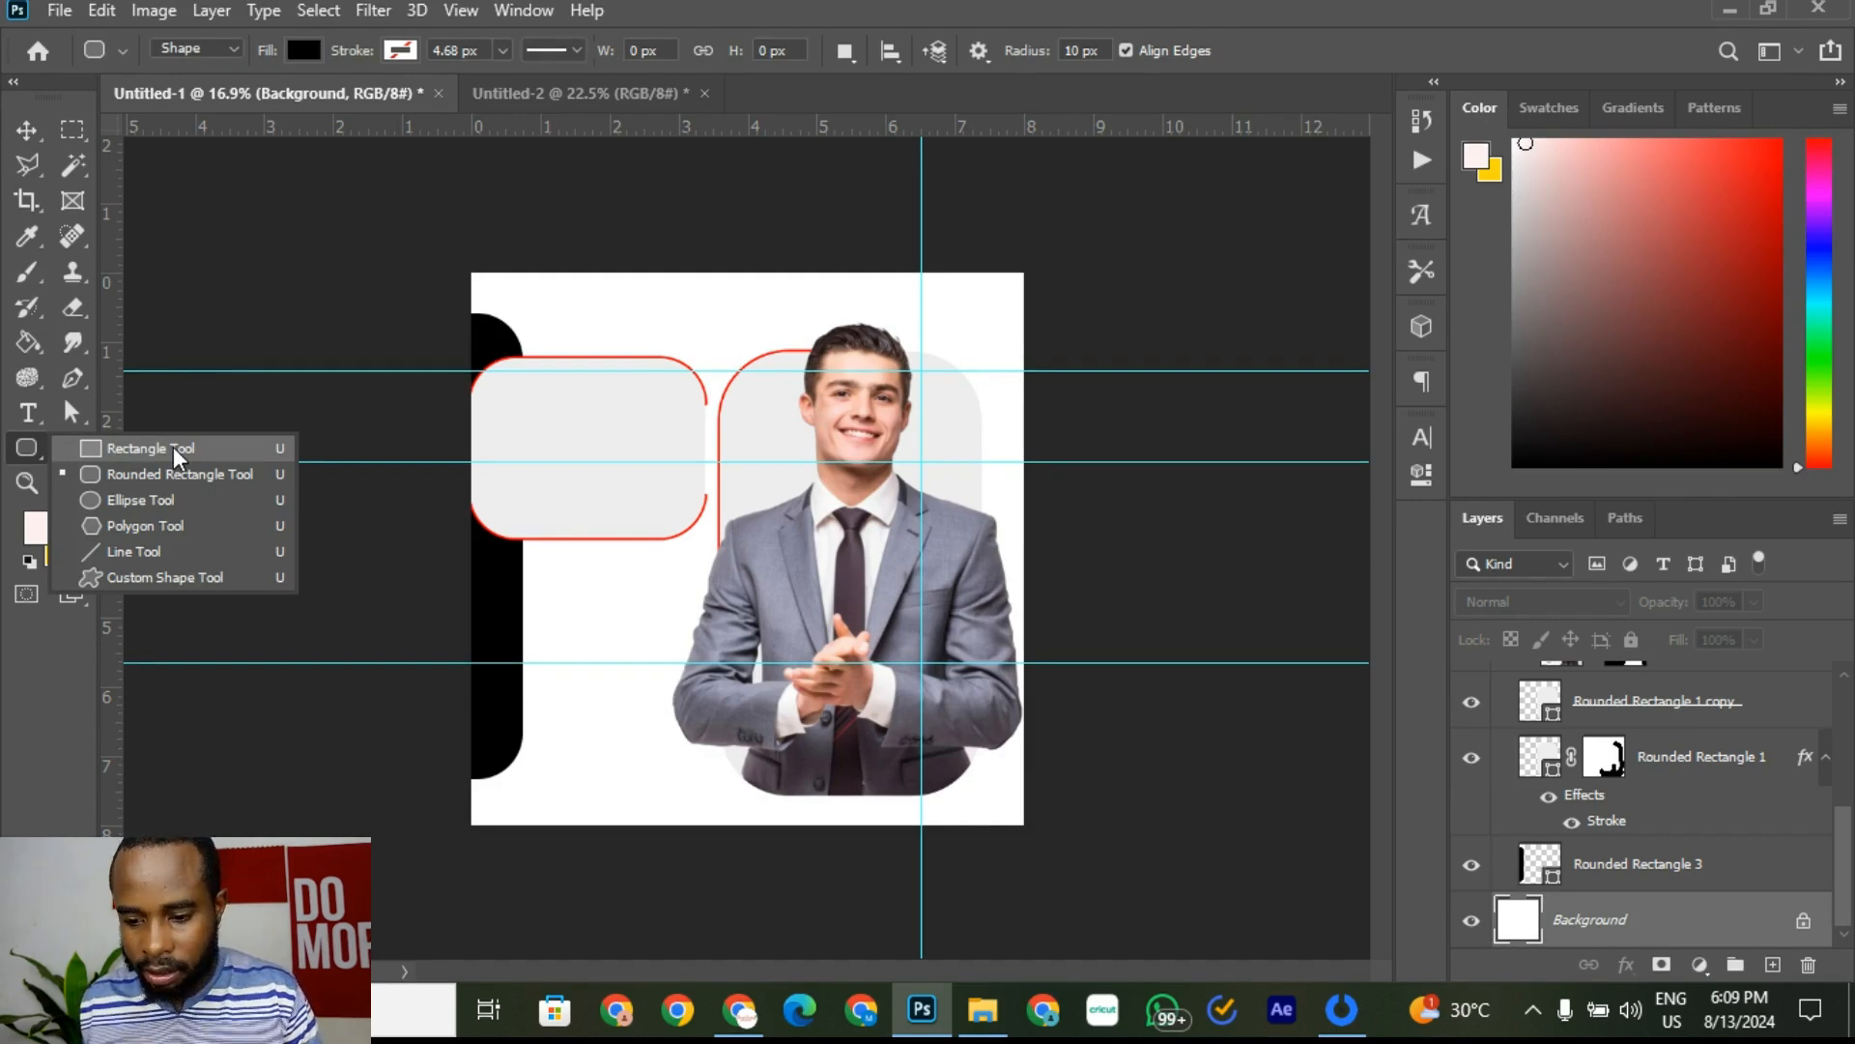
left_click(150, 448)
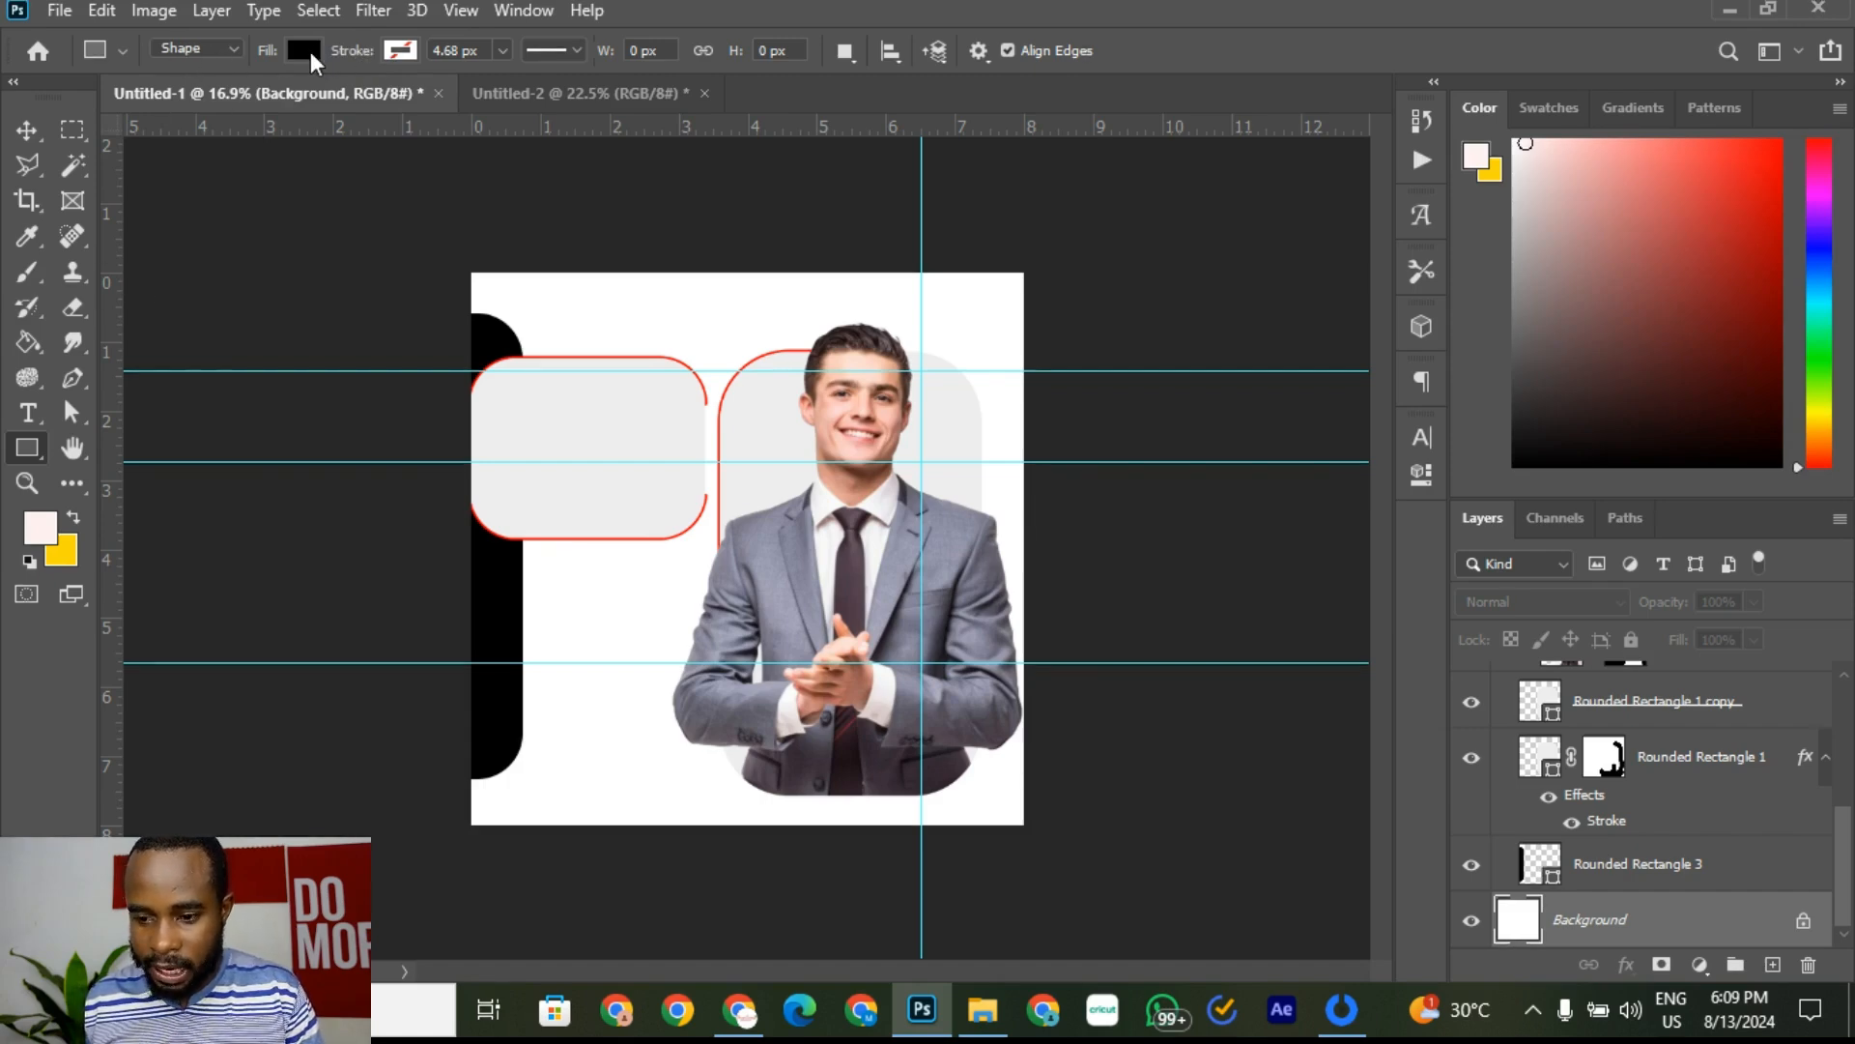
left_click(304, 51)
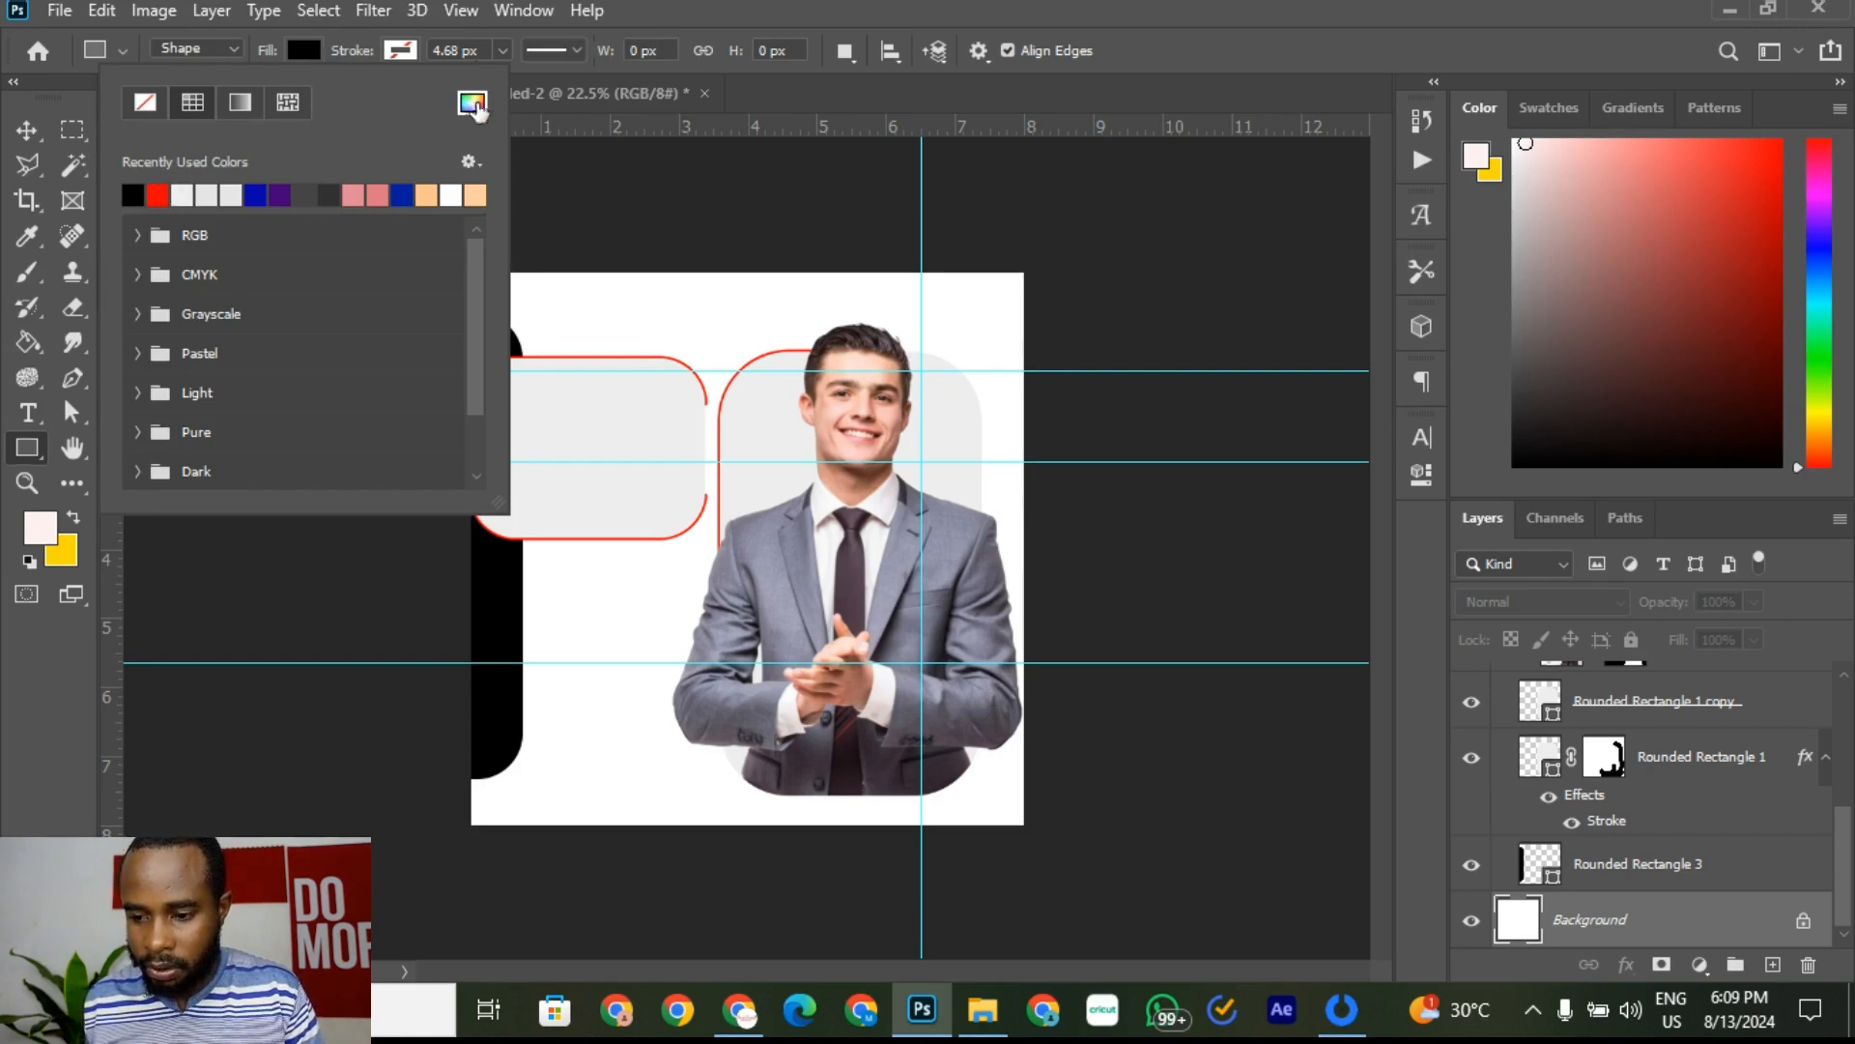
left_click(474, 103)
type("ff0000")
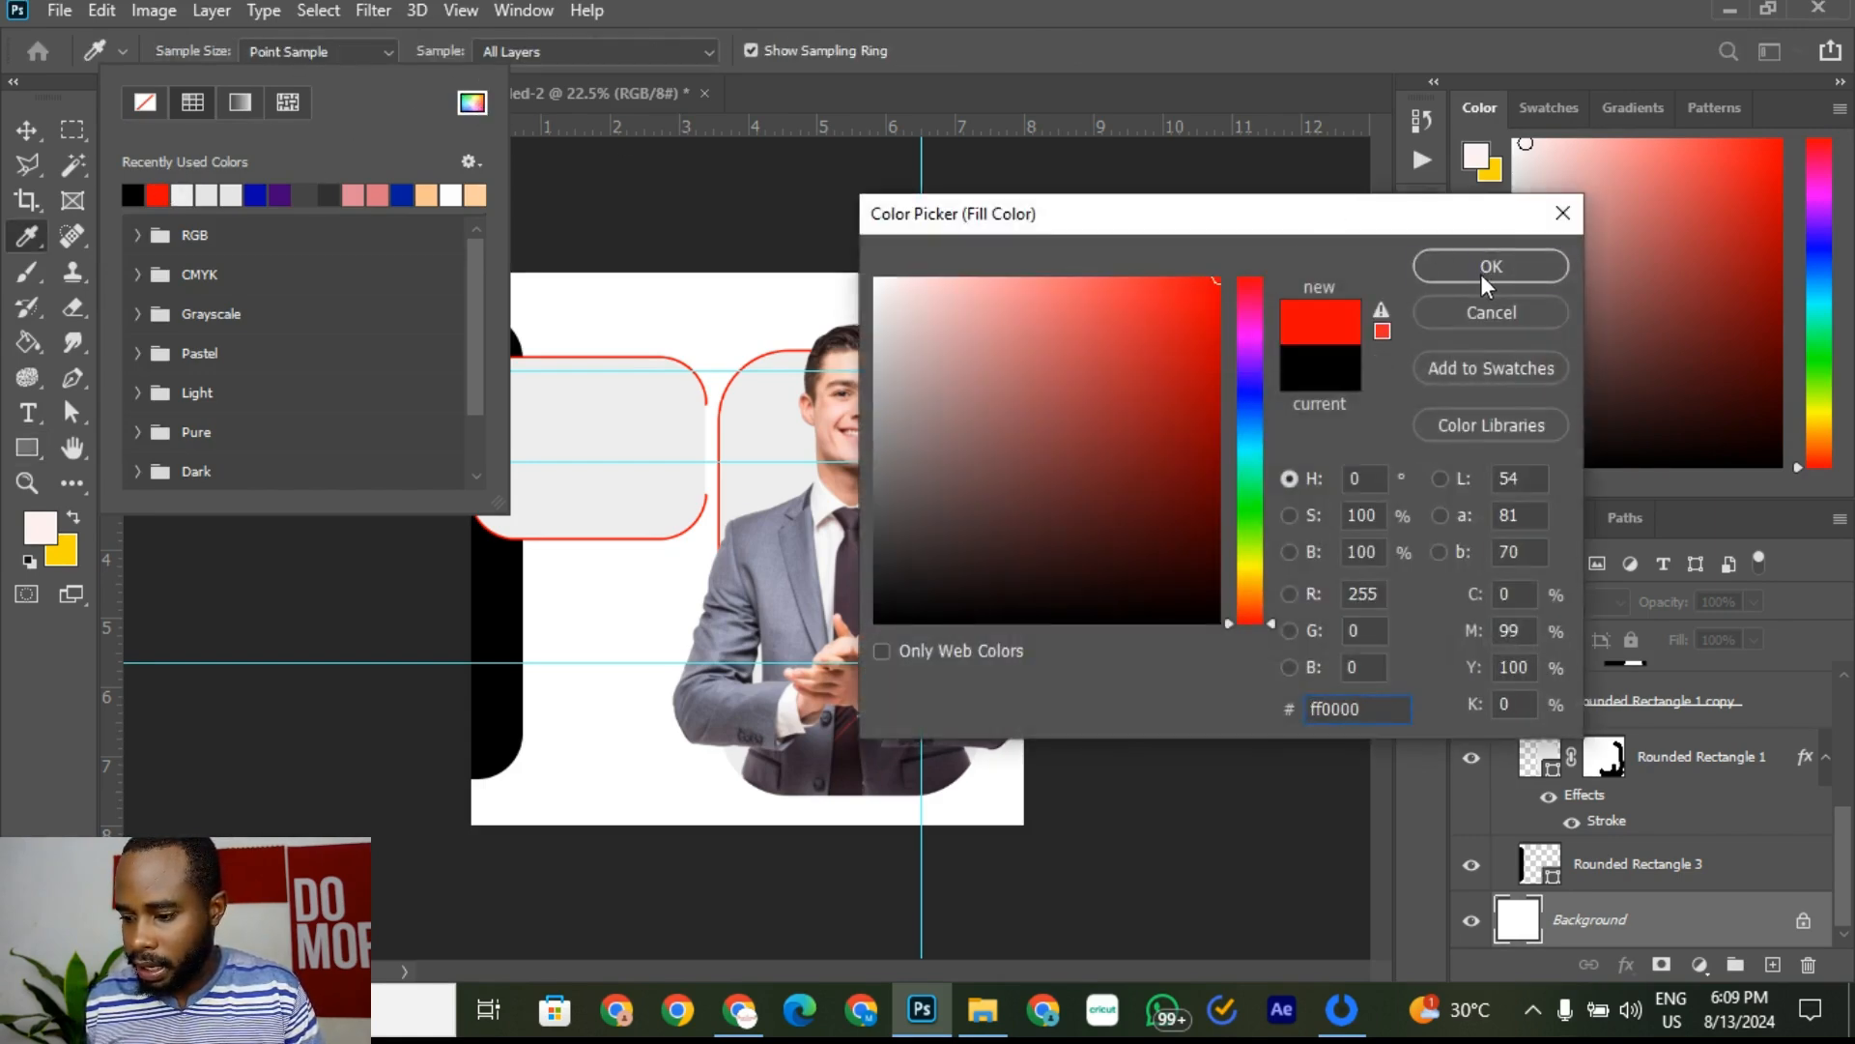
left_click(1488, 271)
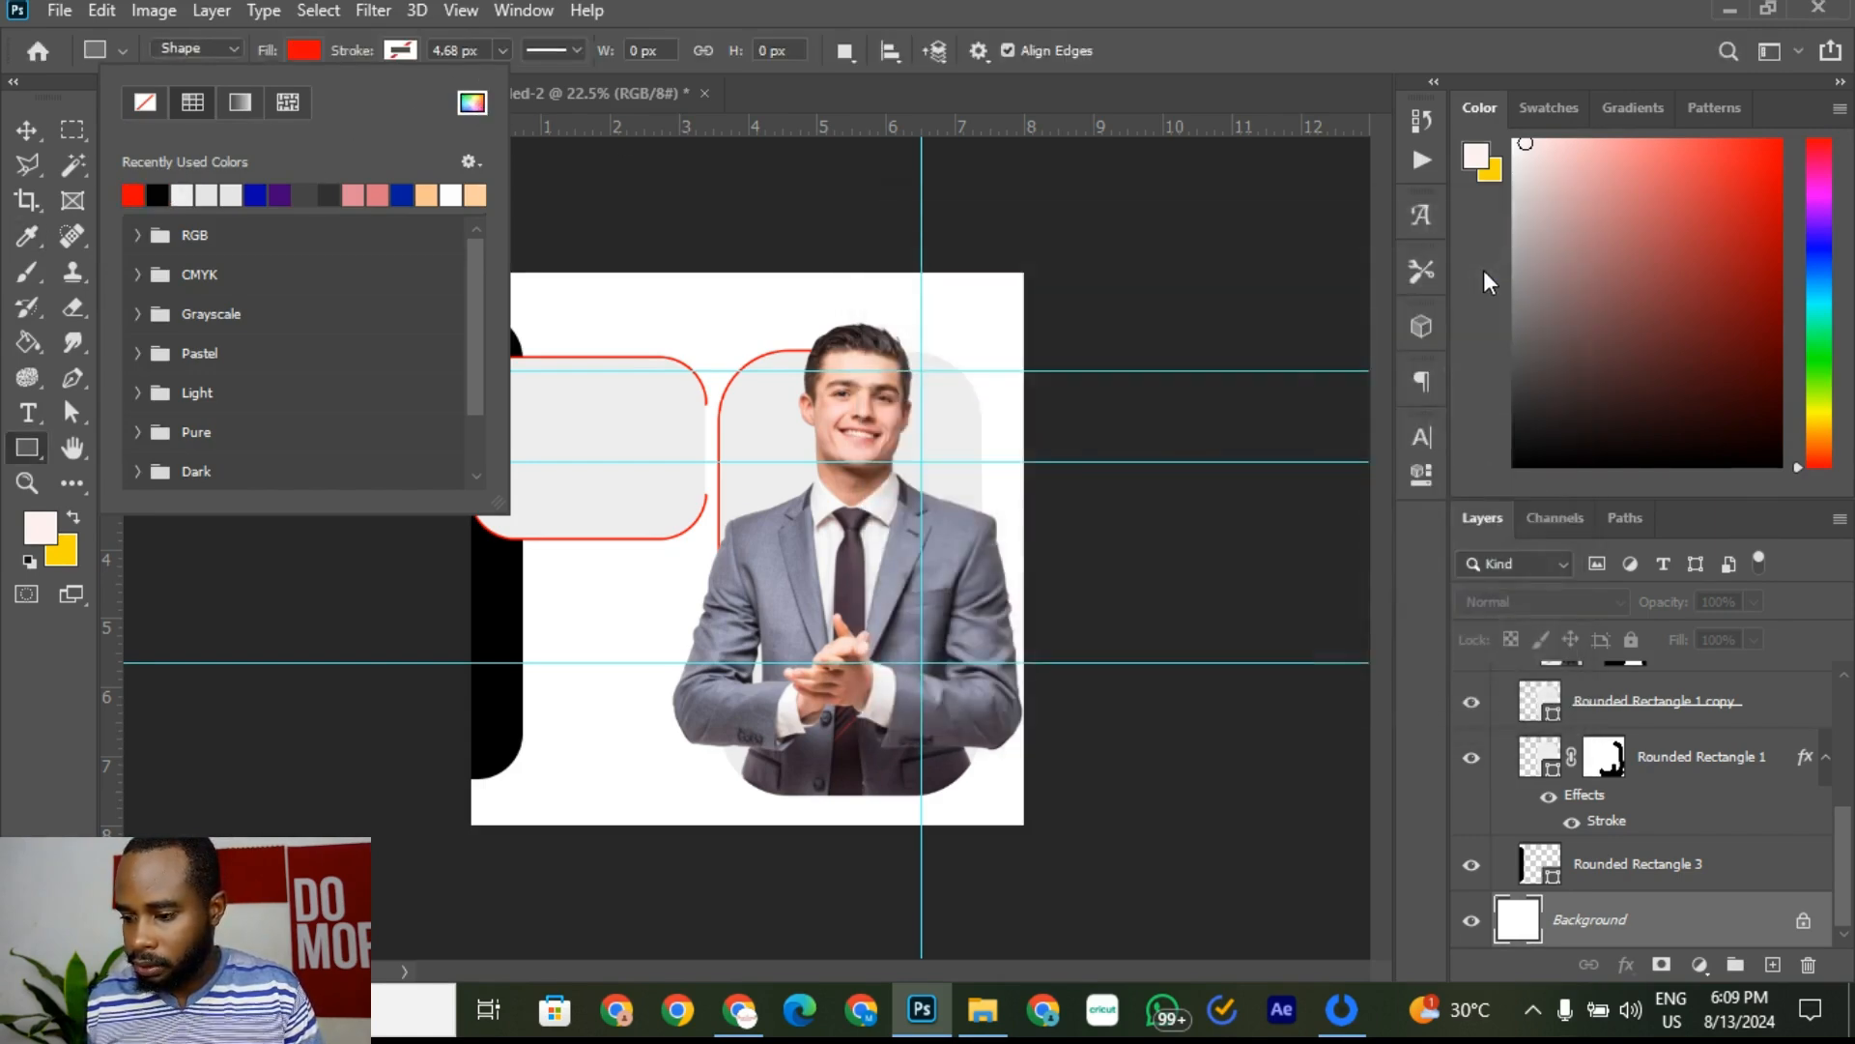
left_click(488, 30)
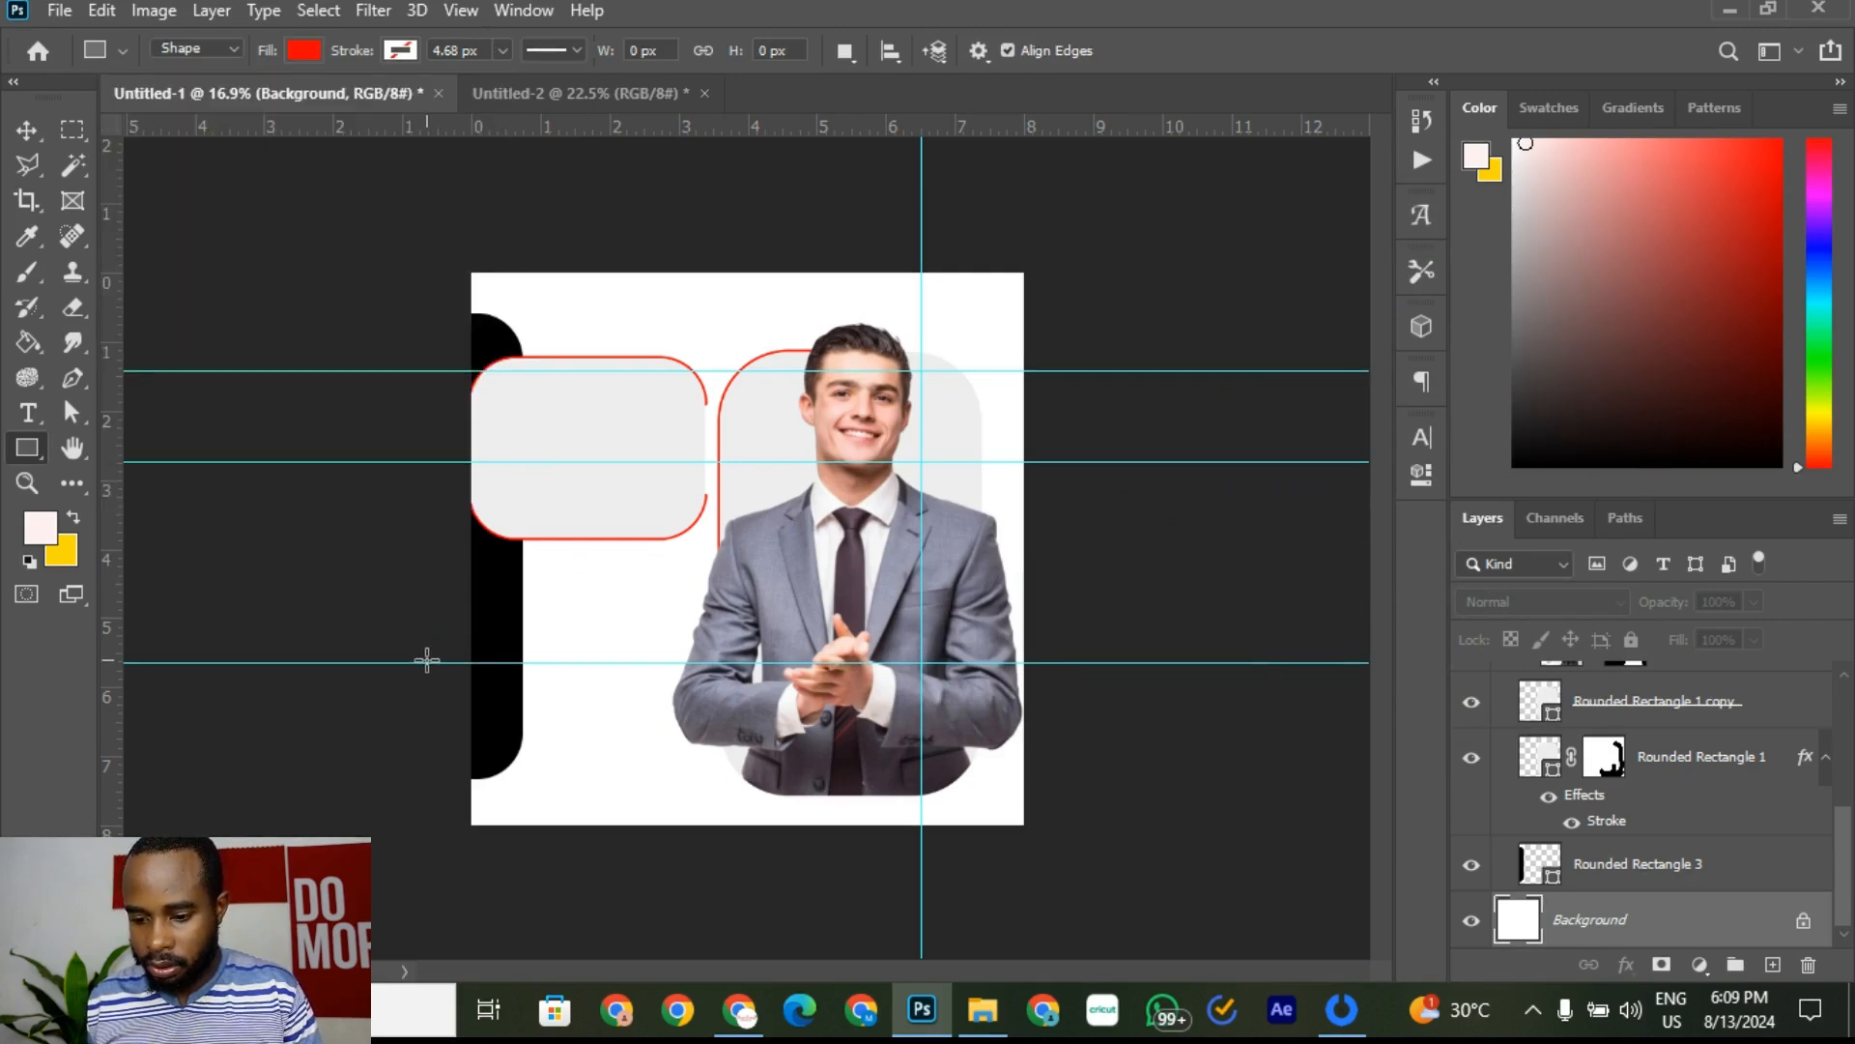
Step: Draw a 2147 × 897 px red rectangle across the flyer's bottom up to the guides
left_click_drag(428, 663, 922, 870)
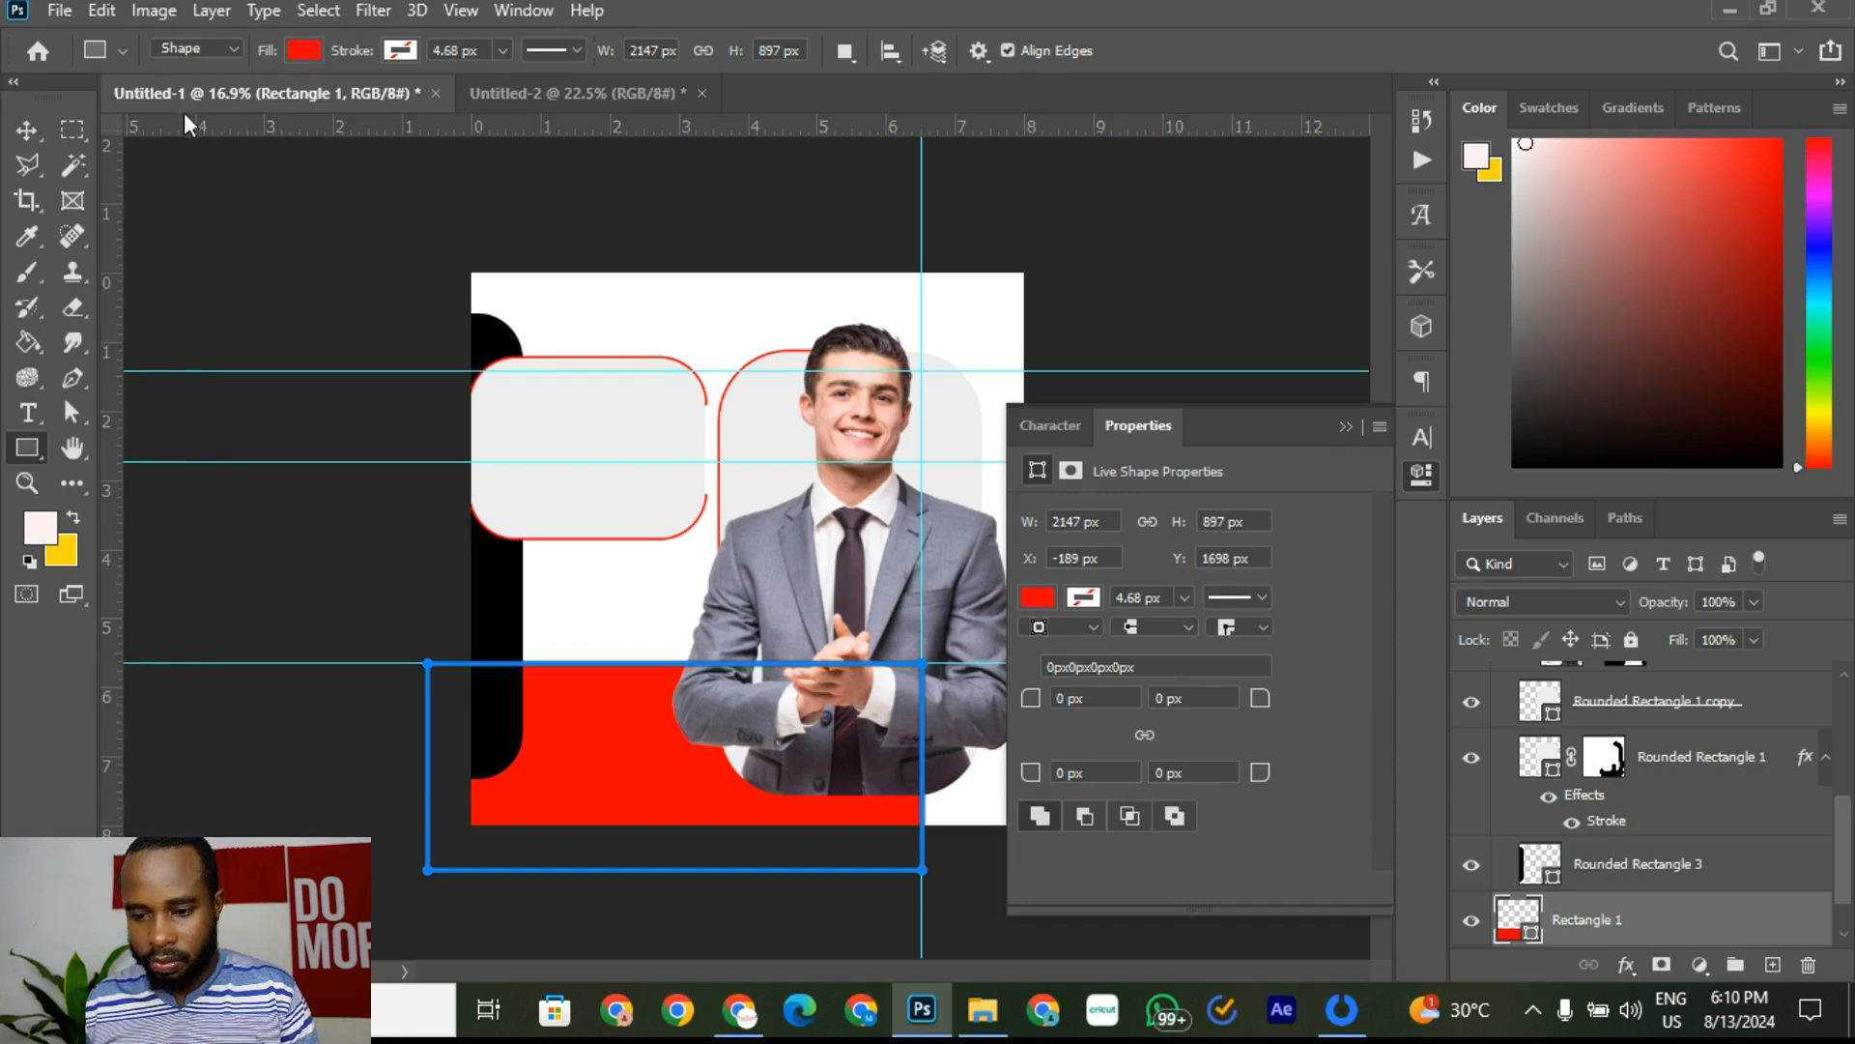
left_click(27, 130)
left_click(1181, 276)
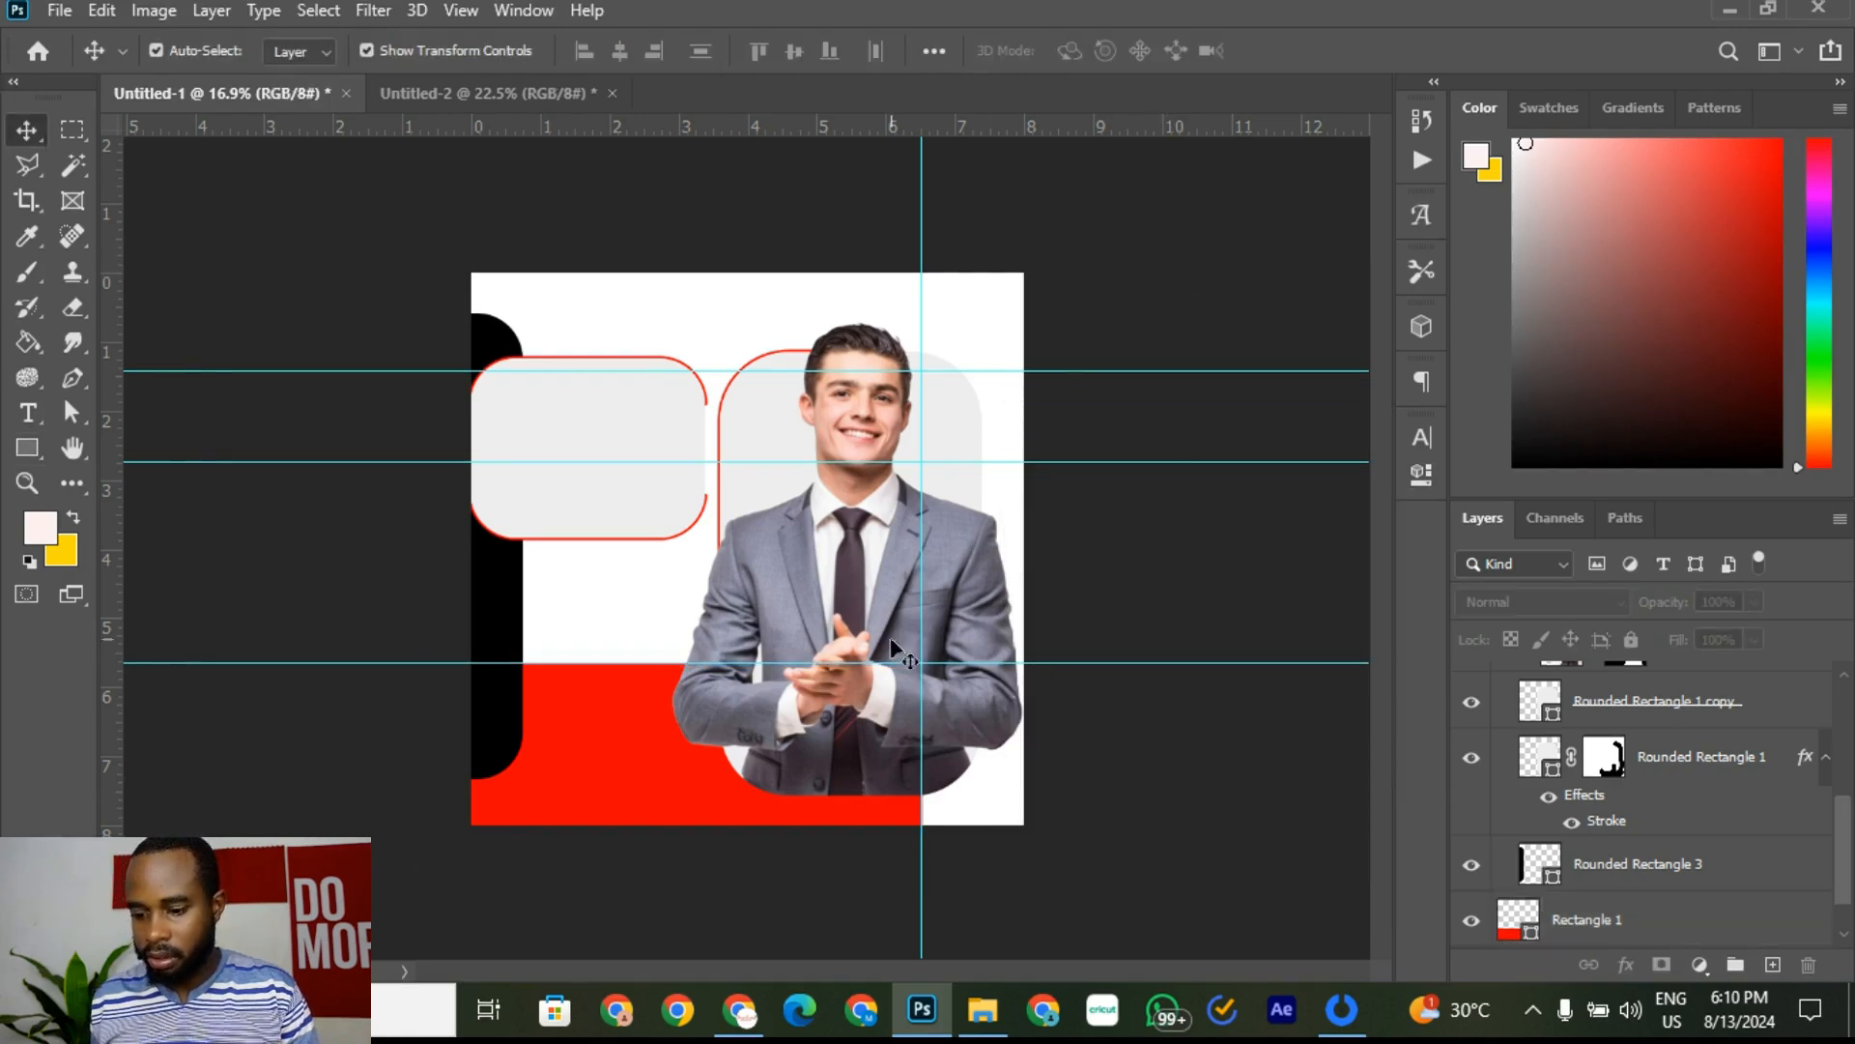
left_click(473, 94)
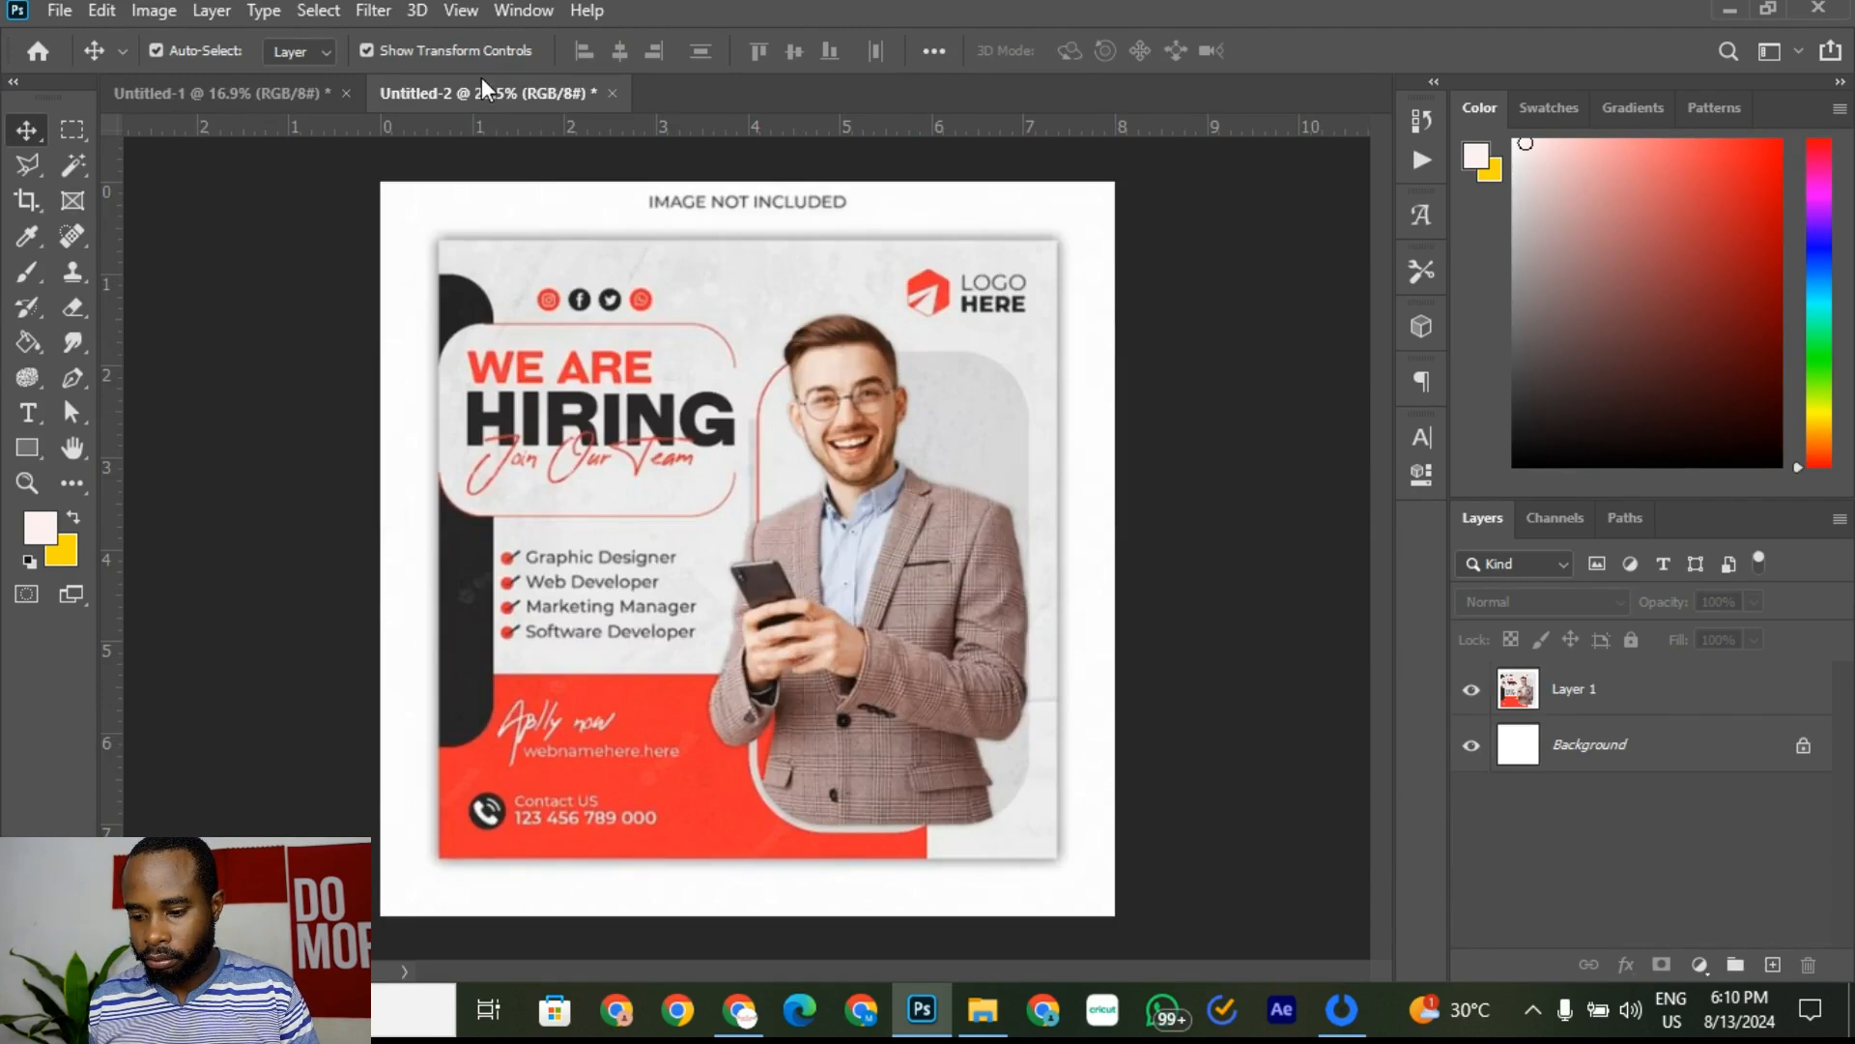
Step: Scroll and zoom around the red lower band of the Untitled-2 reference flyer
left_click(242, 103)
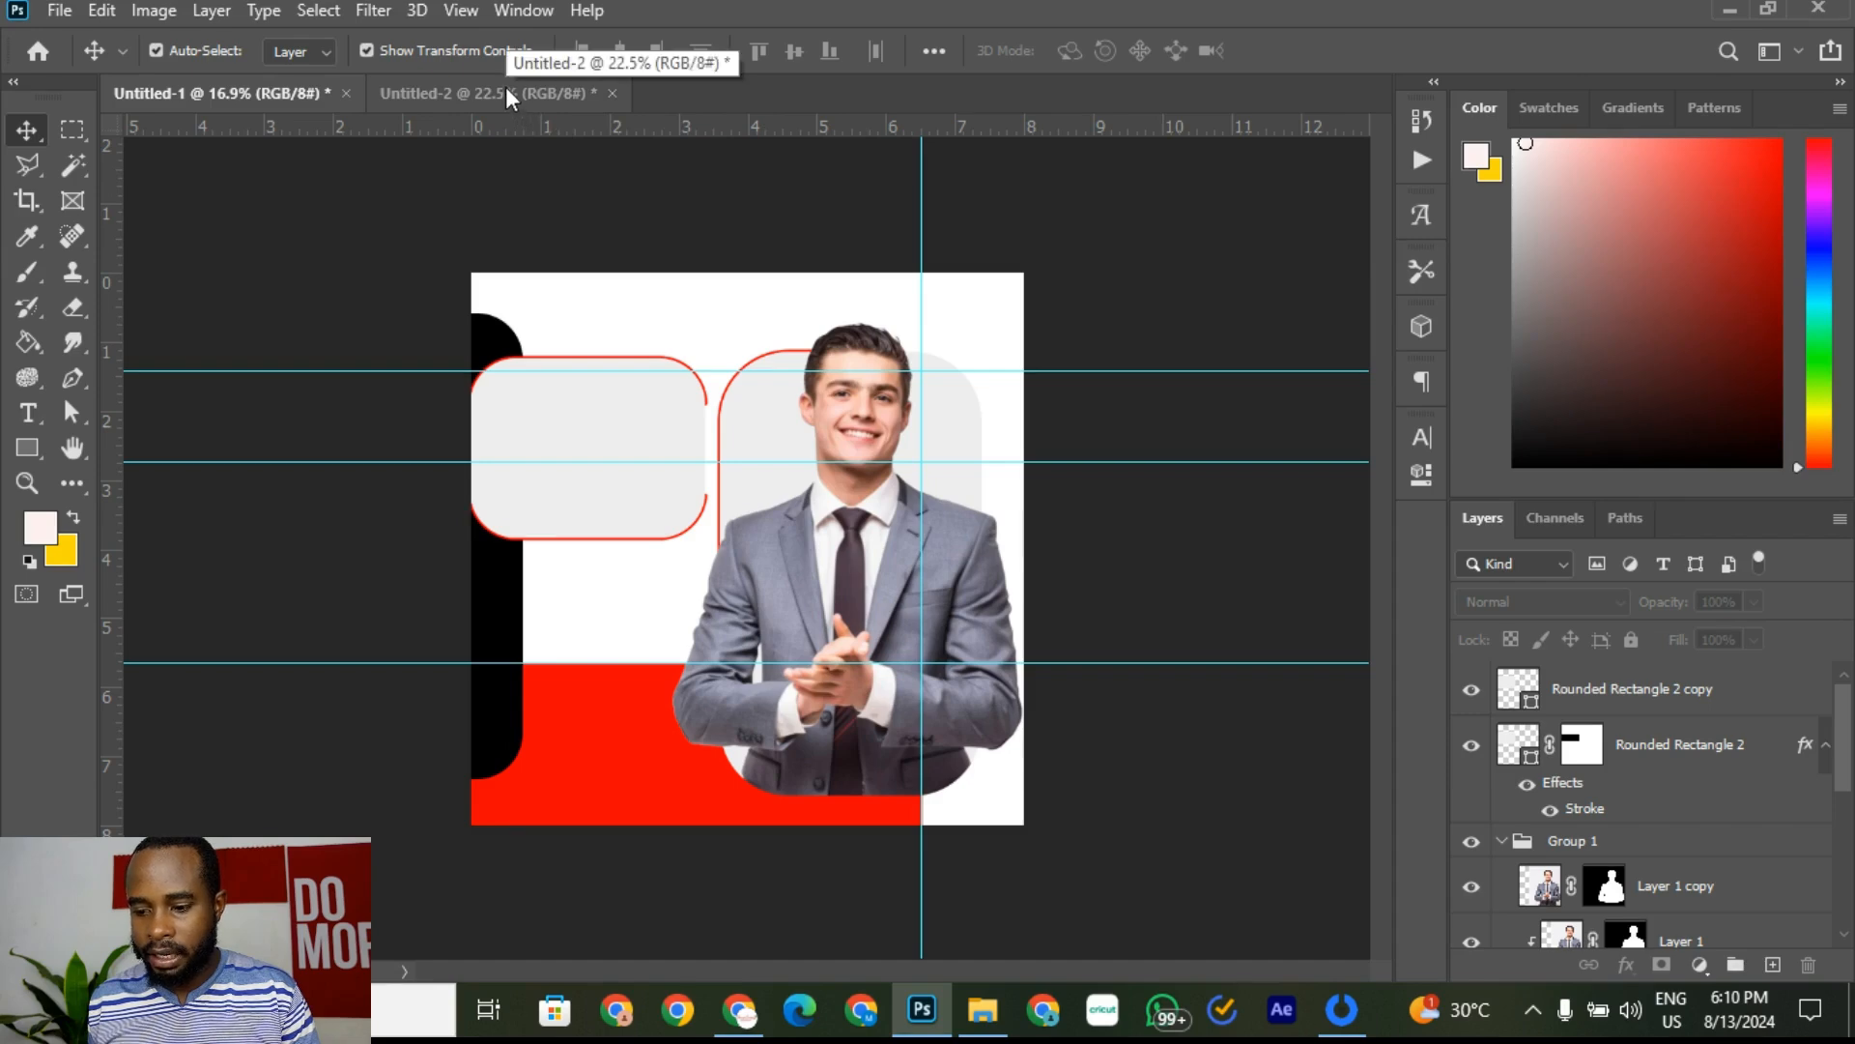
left_click(460, 91)
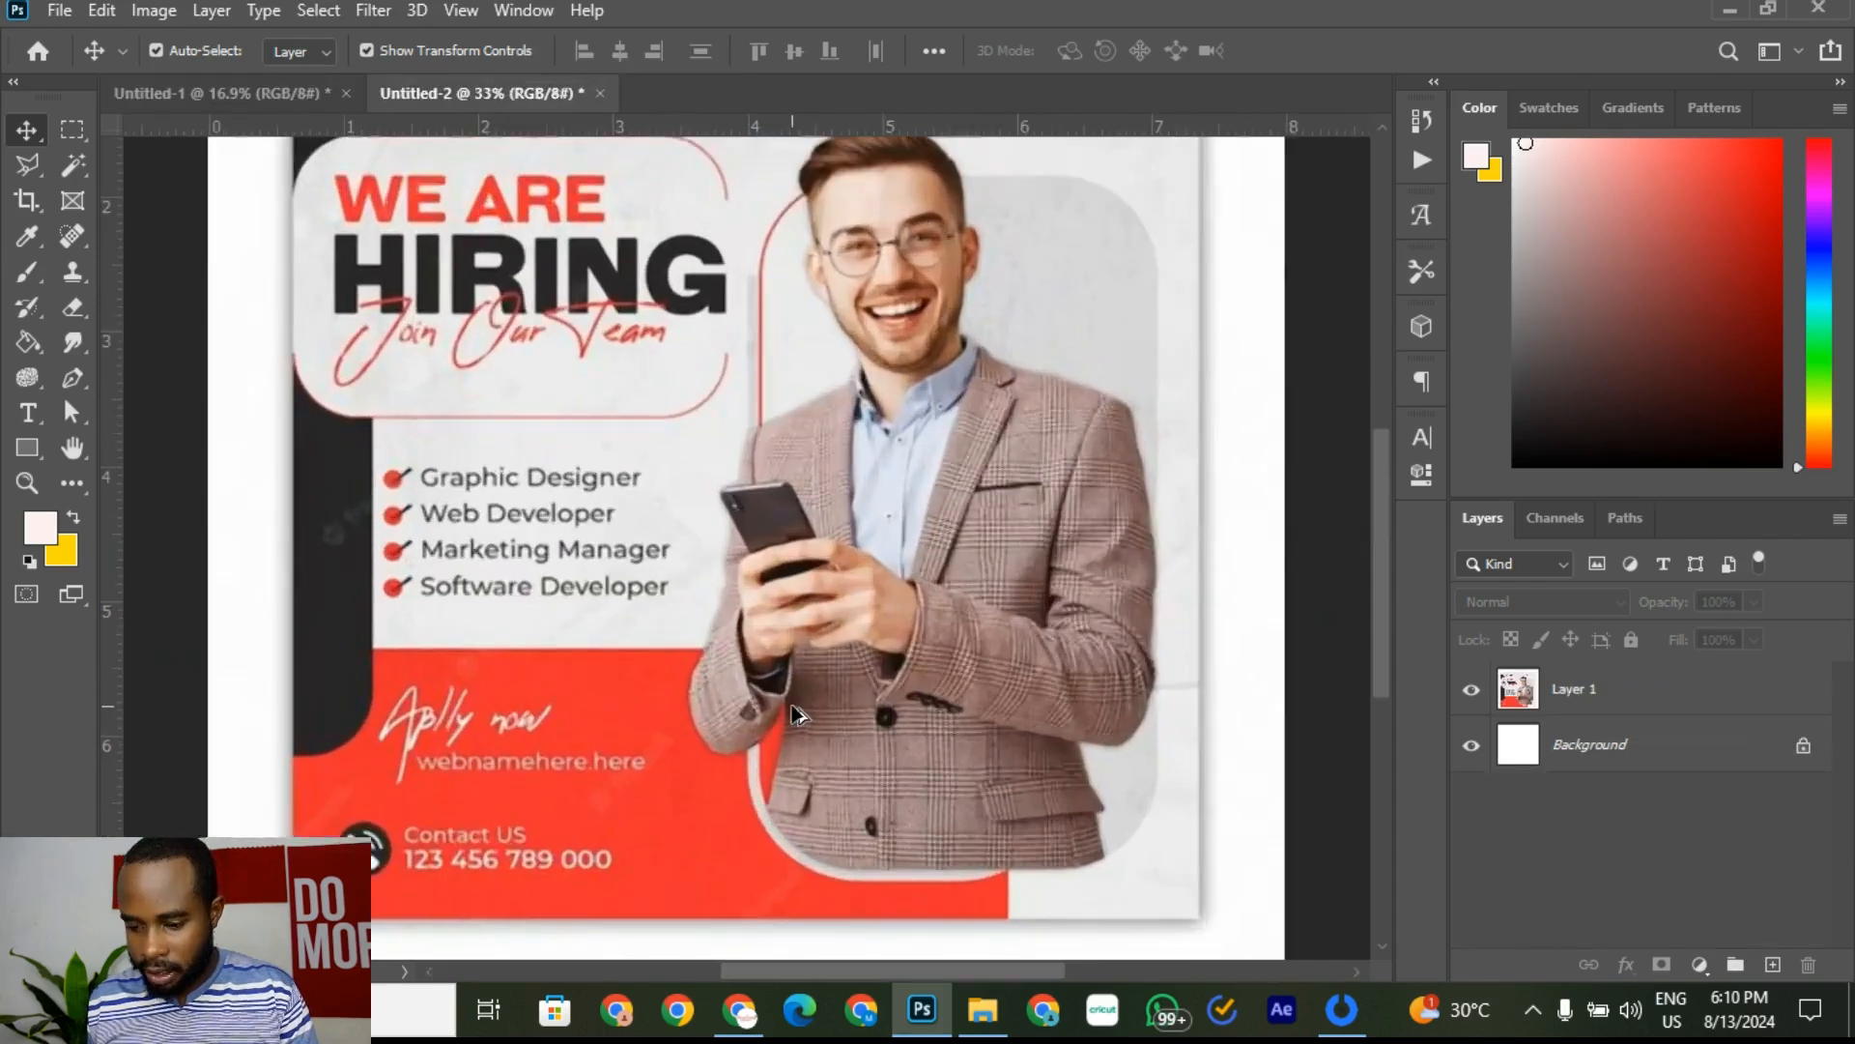
scroll(773, 768, "up", 5)
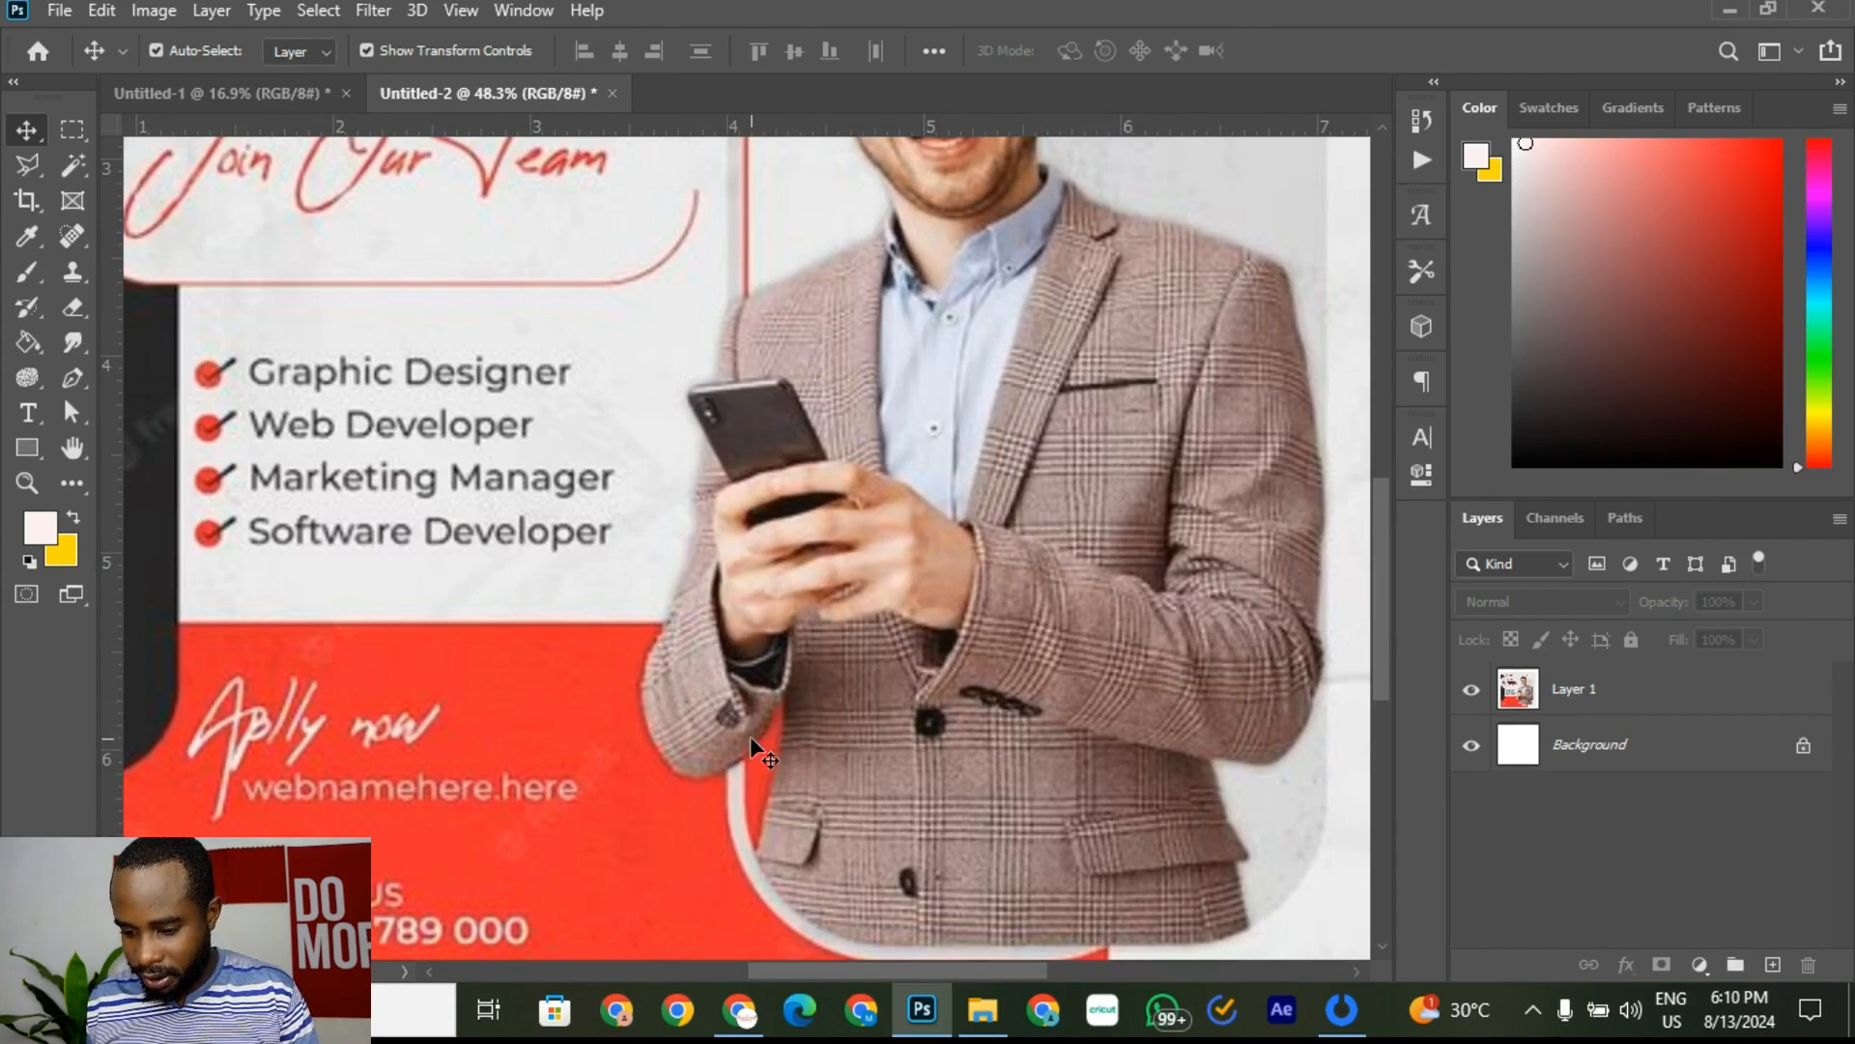
scroll(752, 737, "down", 3)
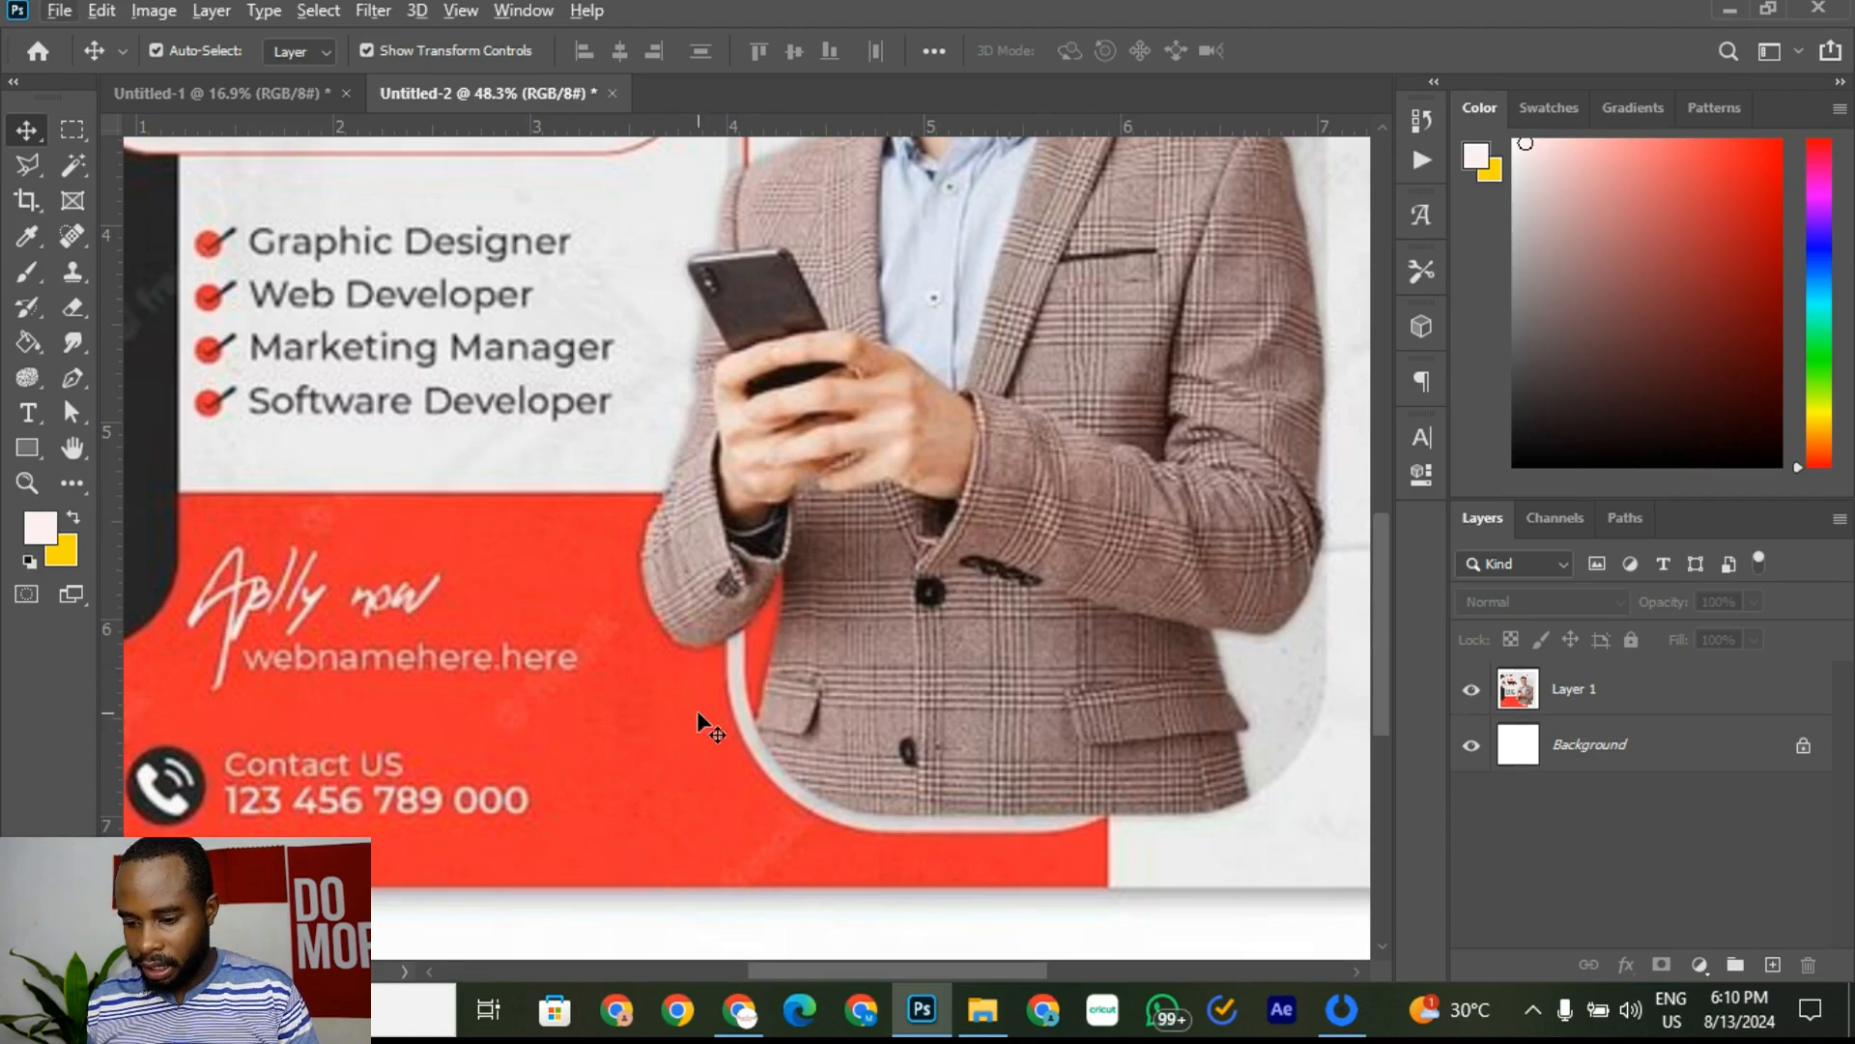
scroll(616, 704, "down", 5)
scroll(601, 715, "up", 4)
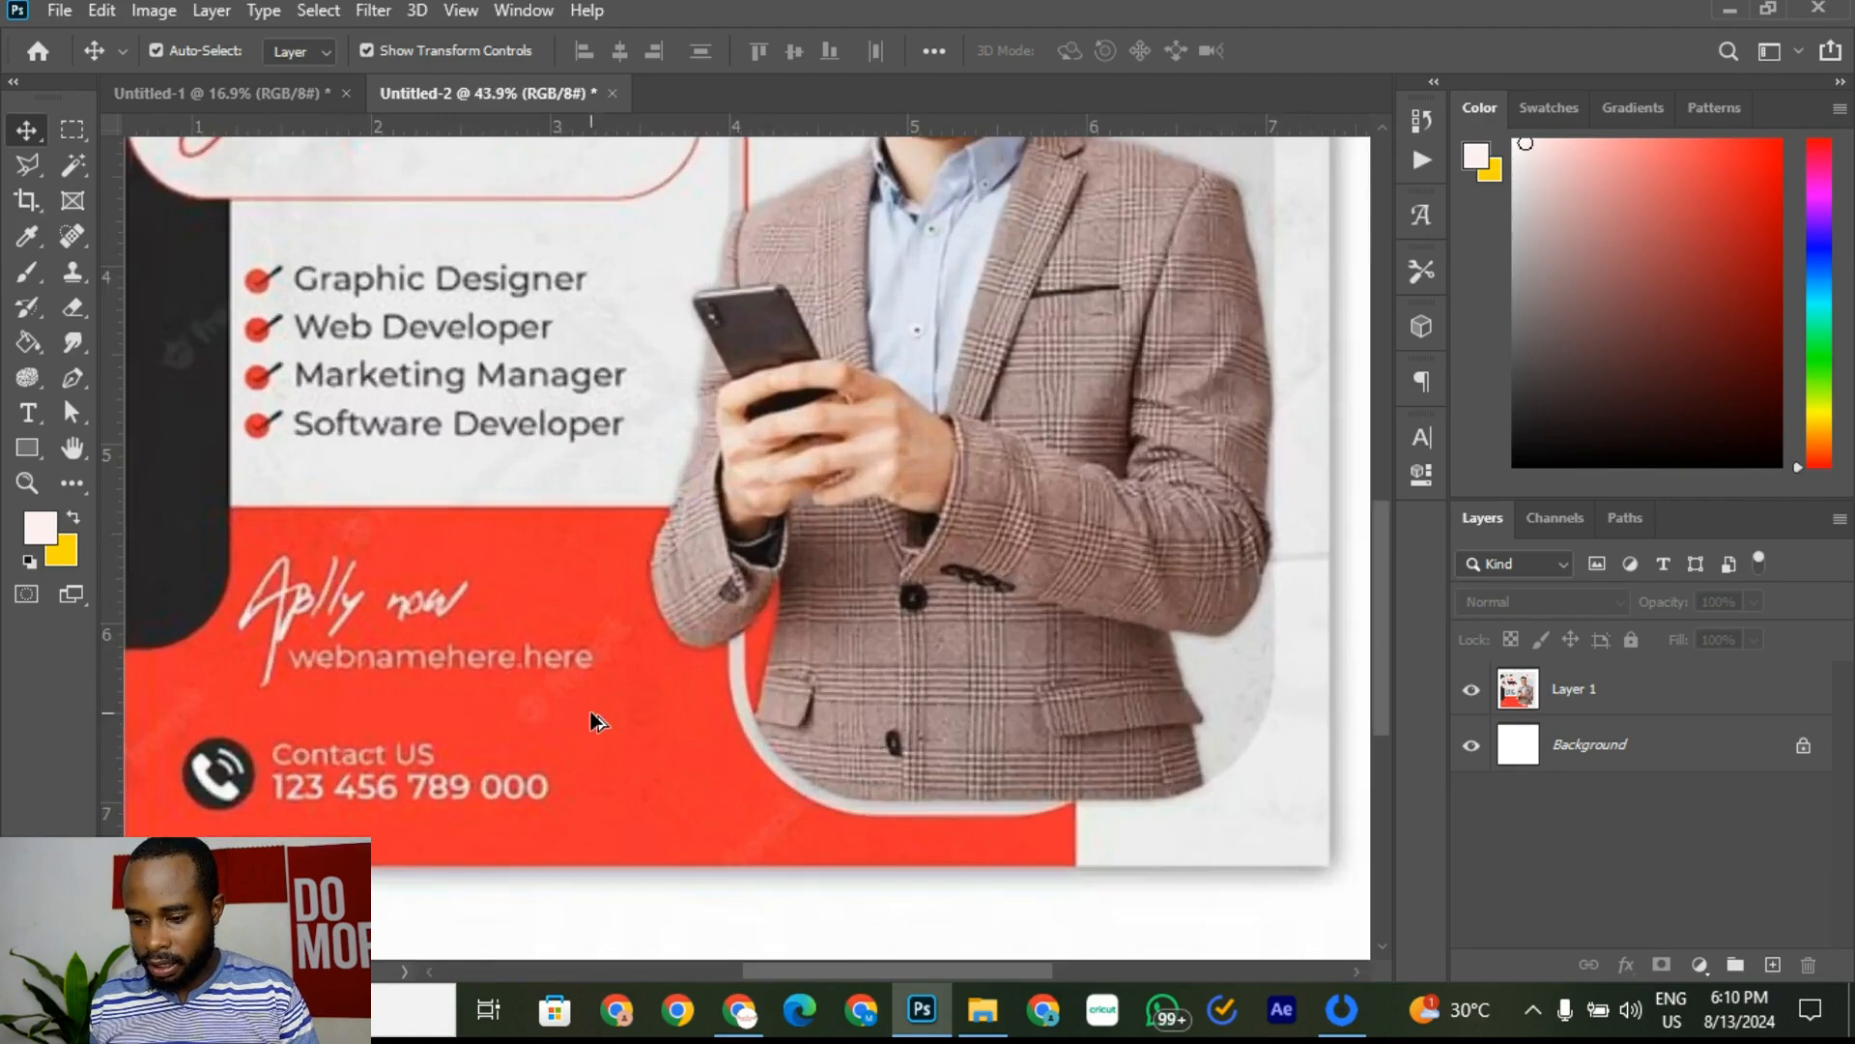
scroll(597, 715, "down", 3)
scroll(754, 635, "up", 3)
scroll(757, 641, "down", 1)
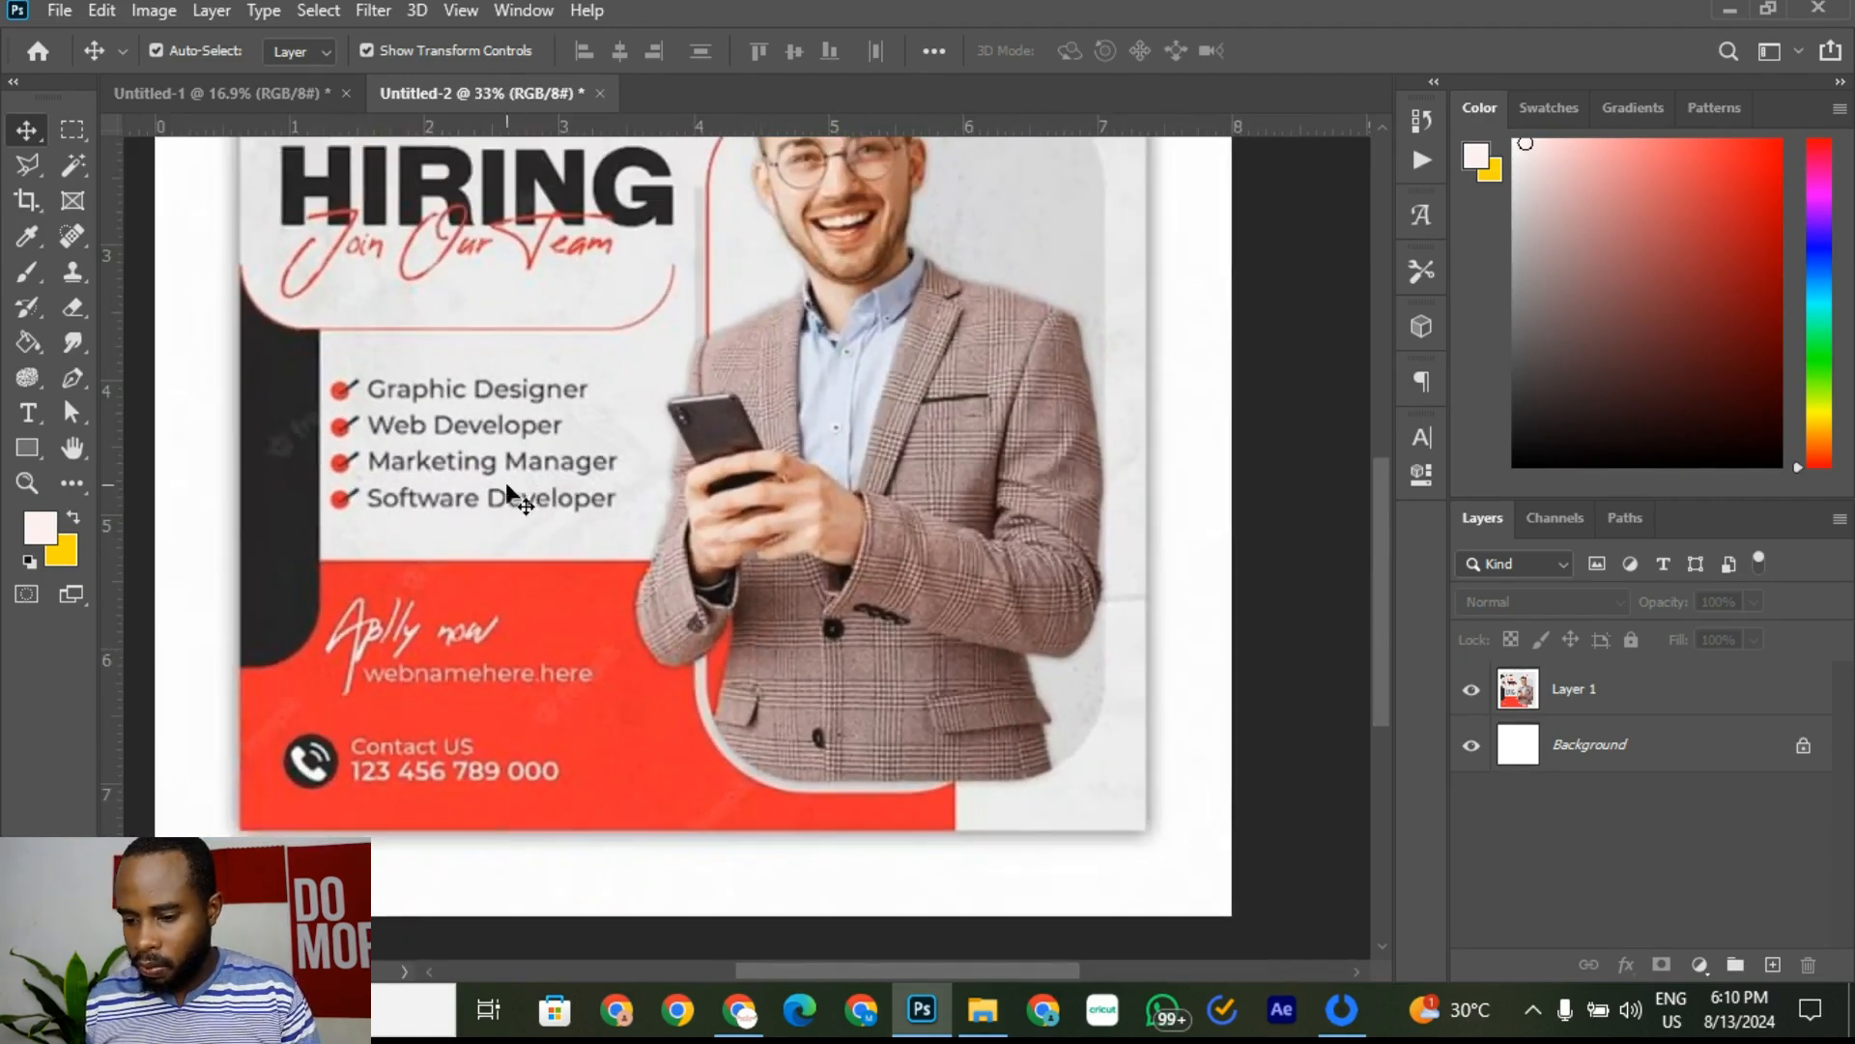
scroll(638, 454, "up", 1)
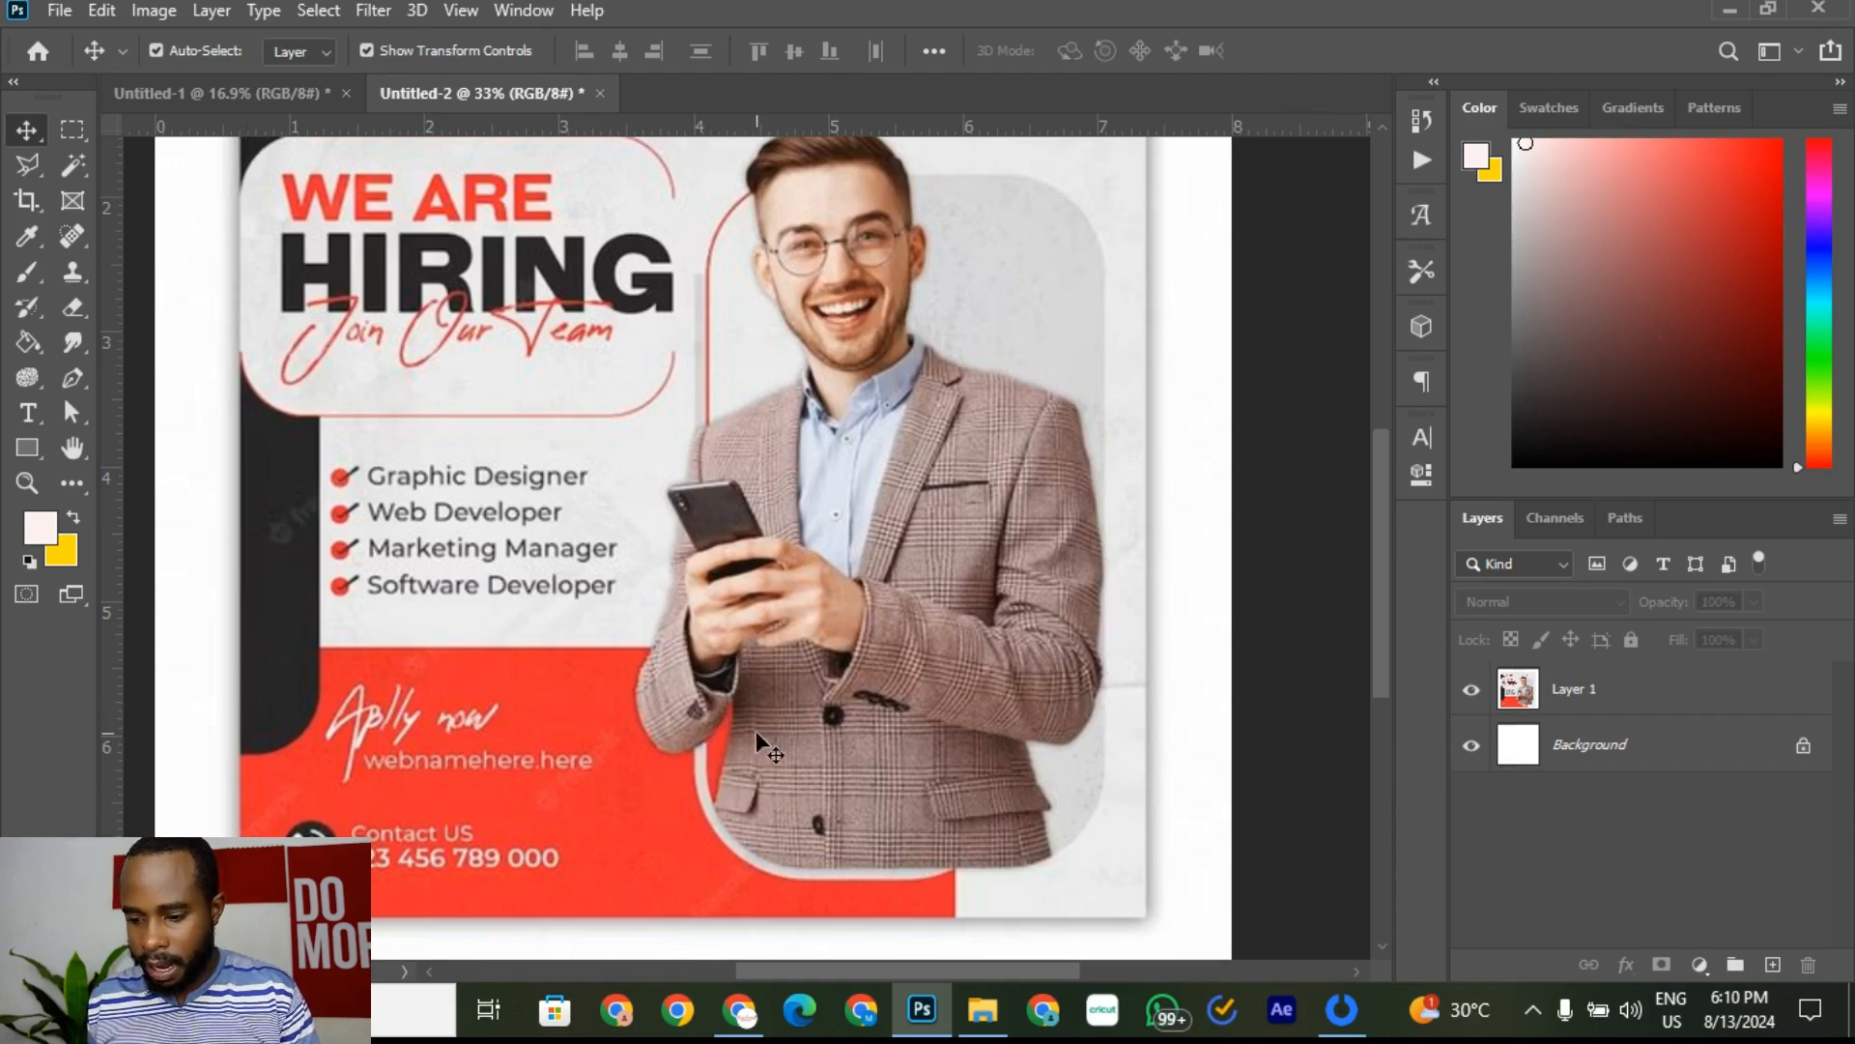
Step: Drag the vertical guide and three horizontal guides back onto the rulers to delete them
left_click(287, 95)
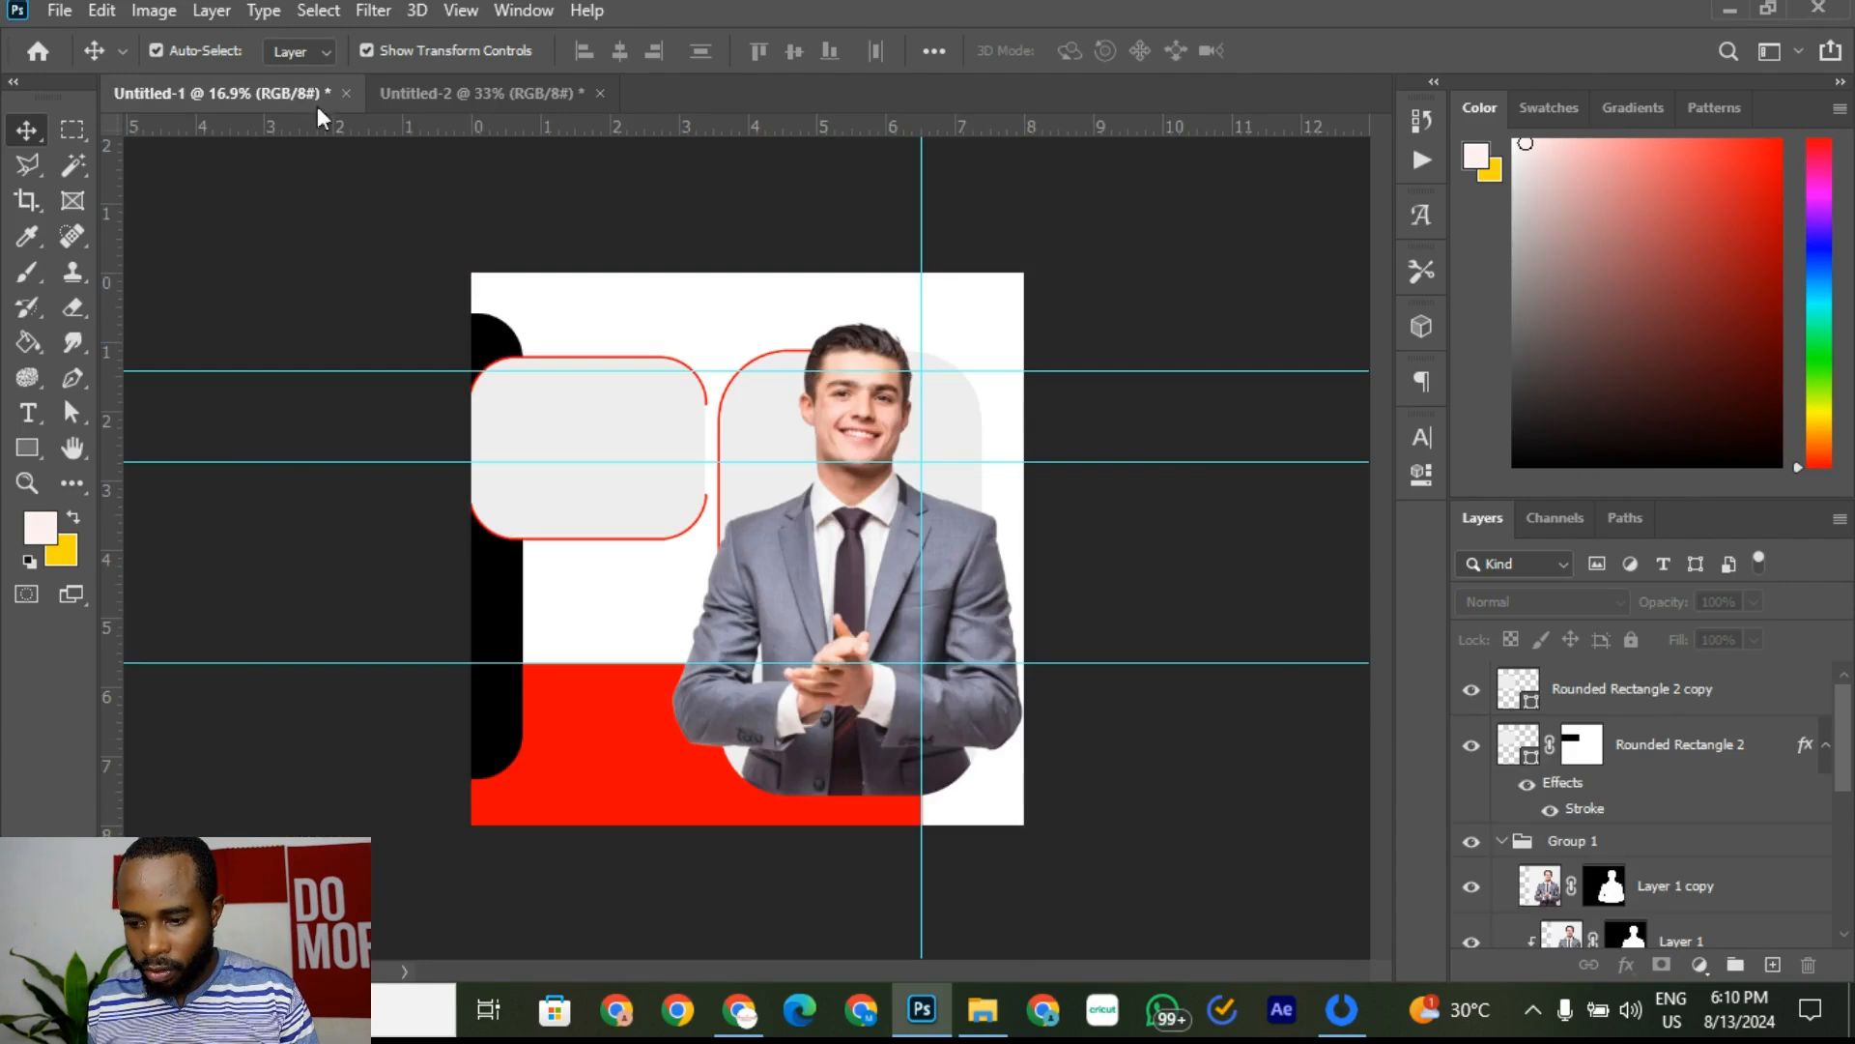
scroll(752, 605, "down", 2)
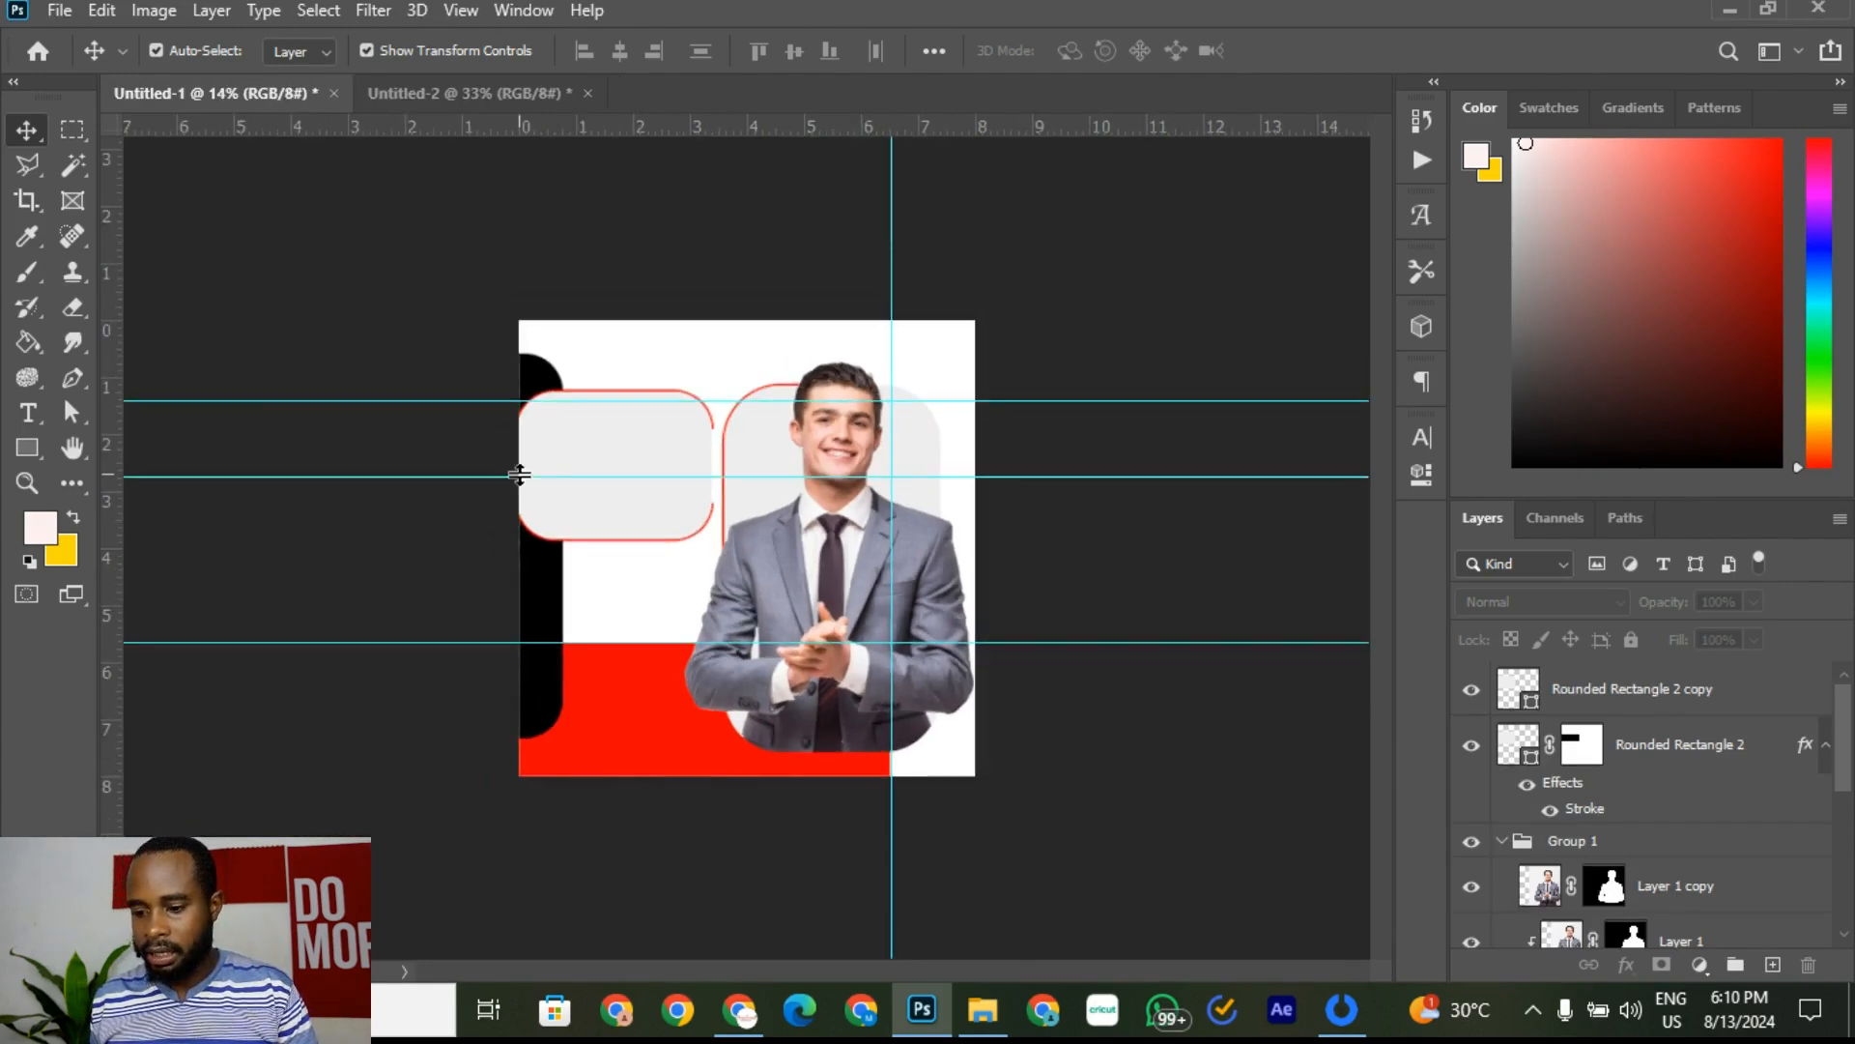
scroll(380, 350, "up", 1)
left_click_drag(373, 386, 416, 48)
left_click_drag(905, 210, 68, 242)
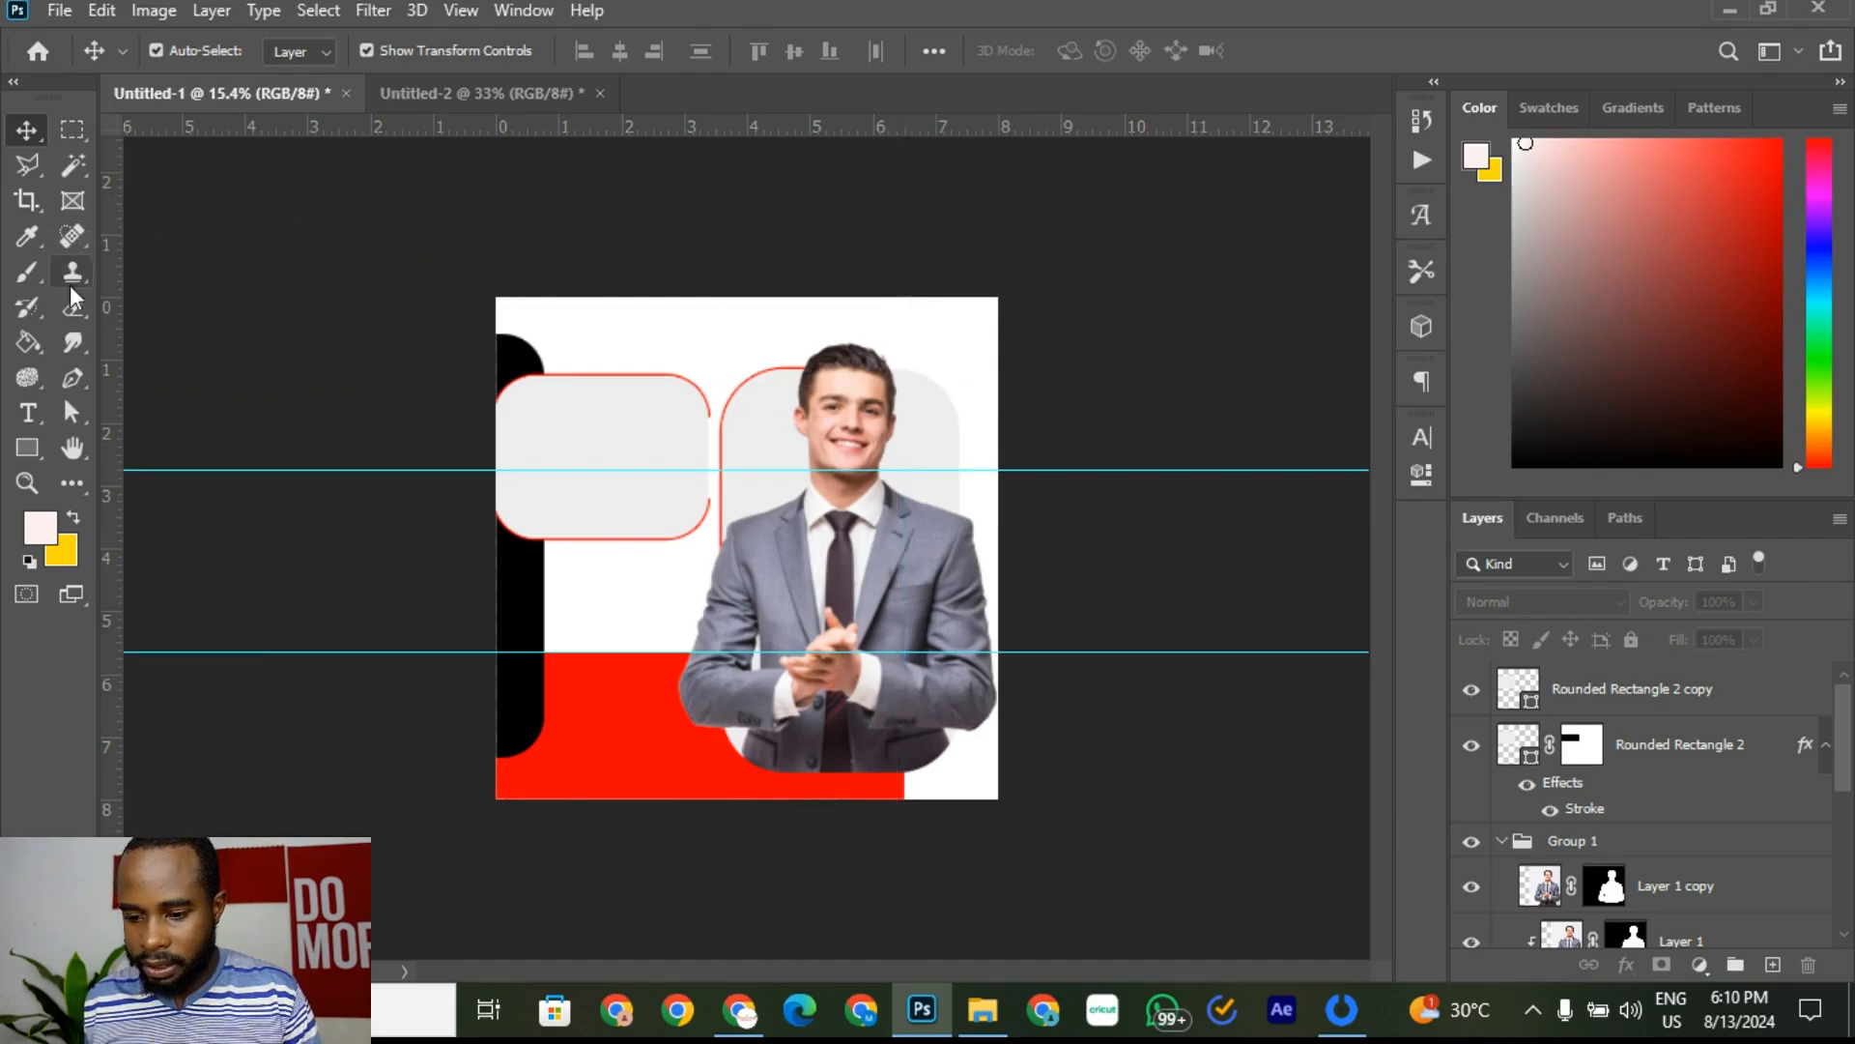
left_click_drag(242, 472, 364, 74)
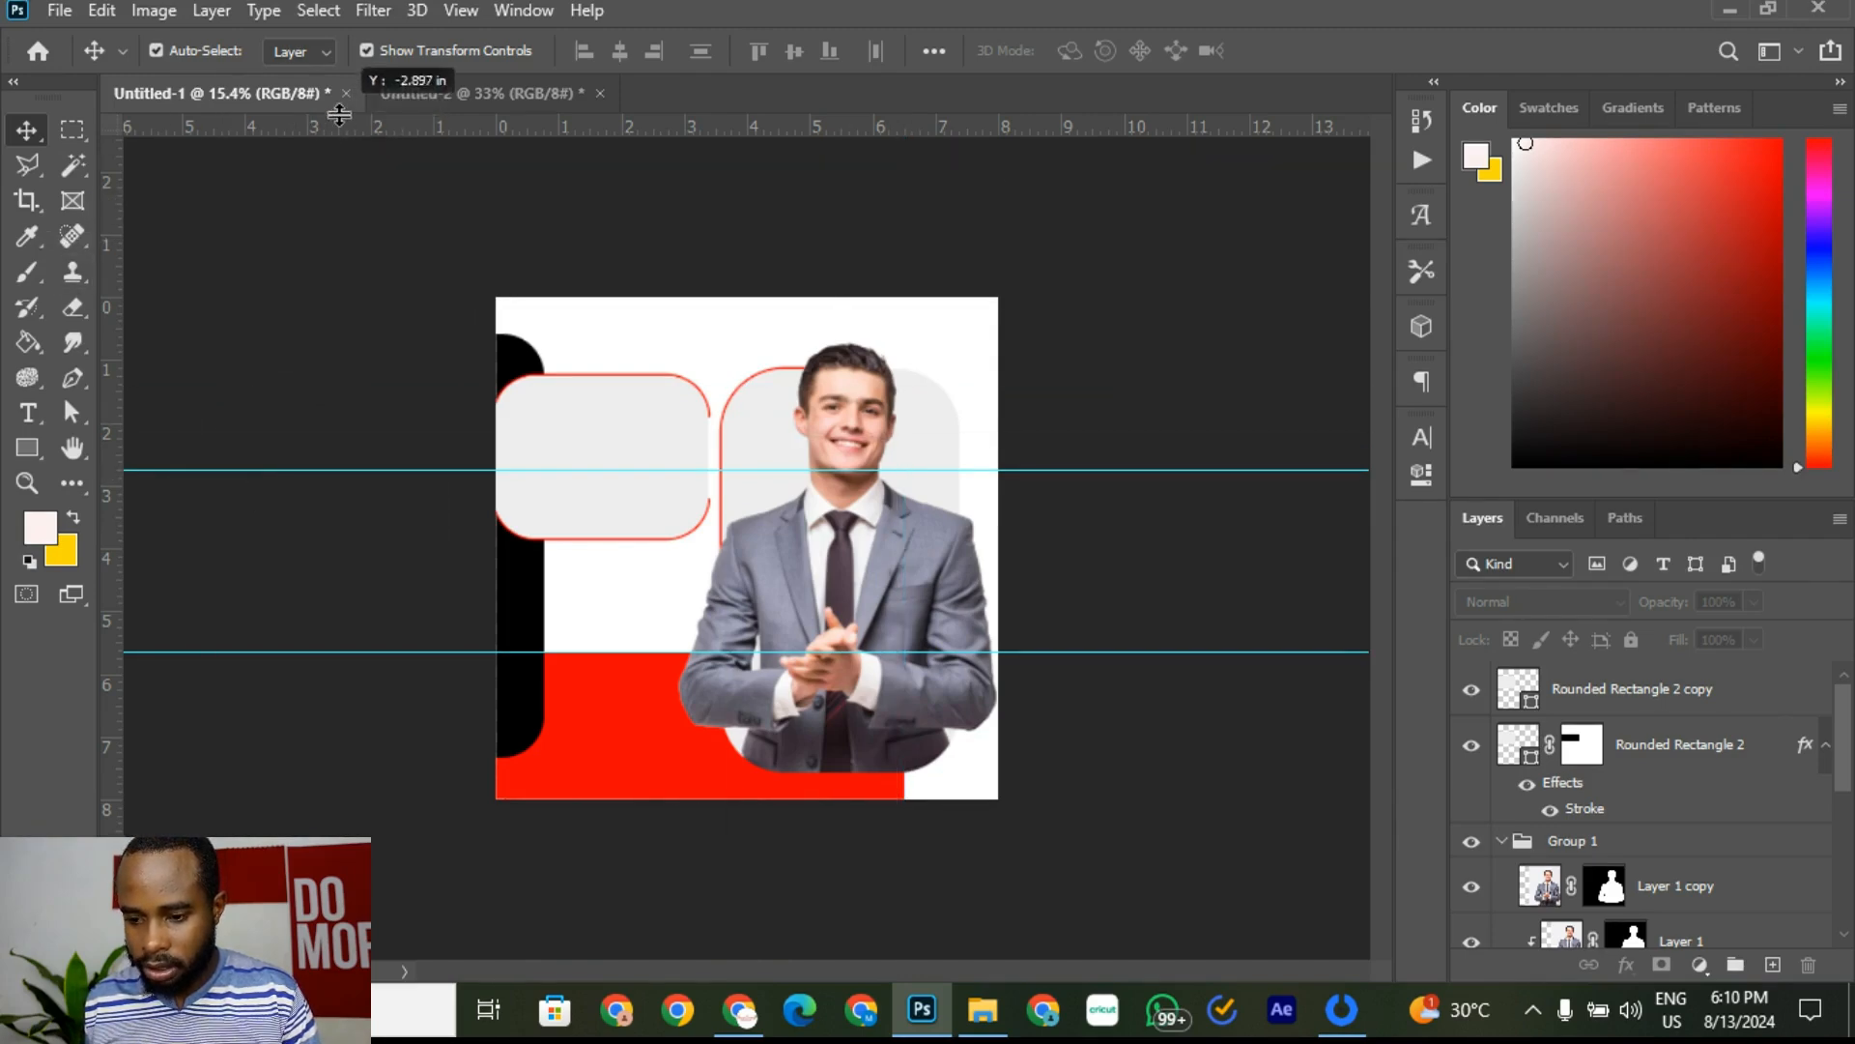
left_click_drag(414, 656, 469, 124)
scroll(773, 536, "up", 3)
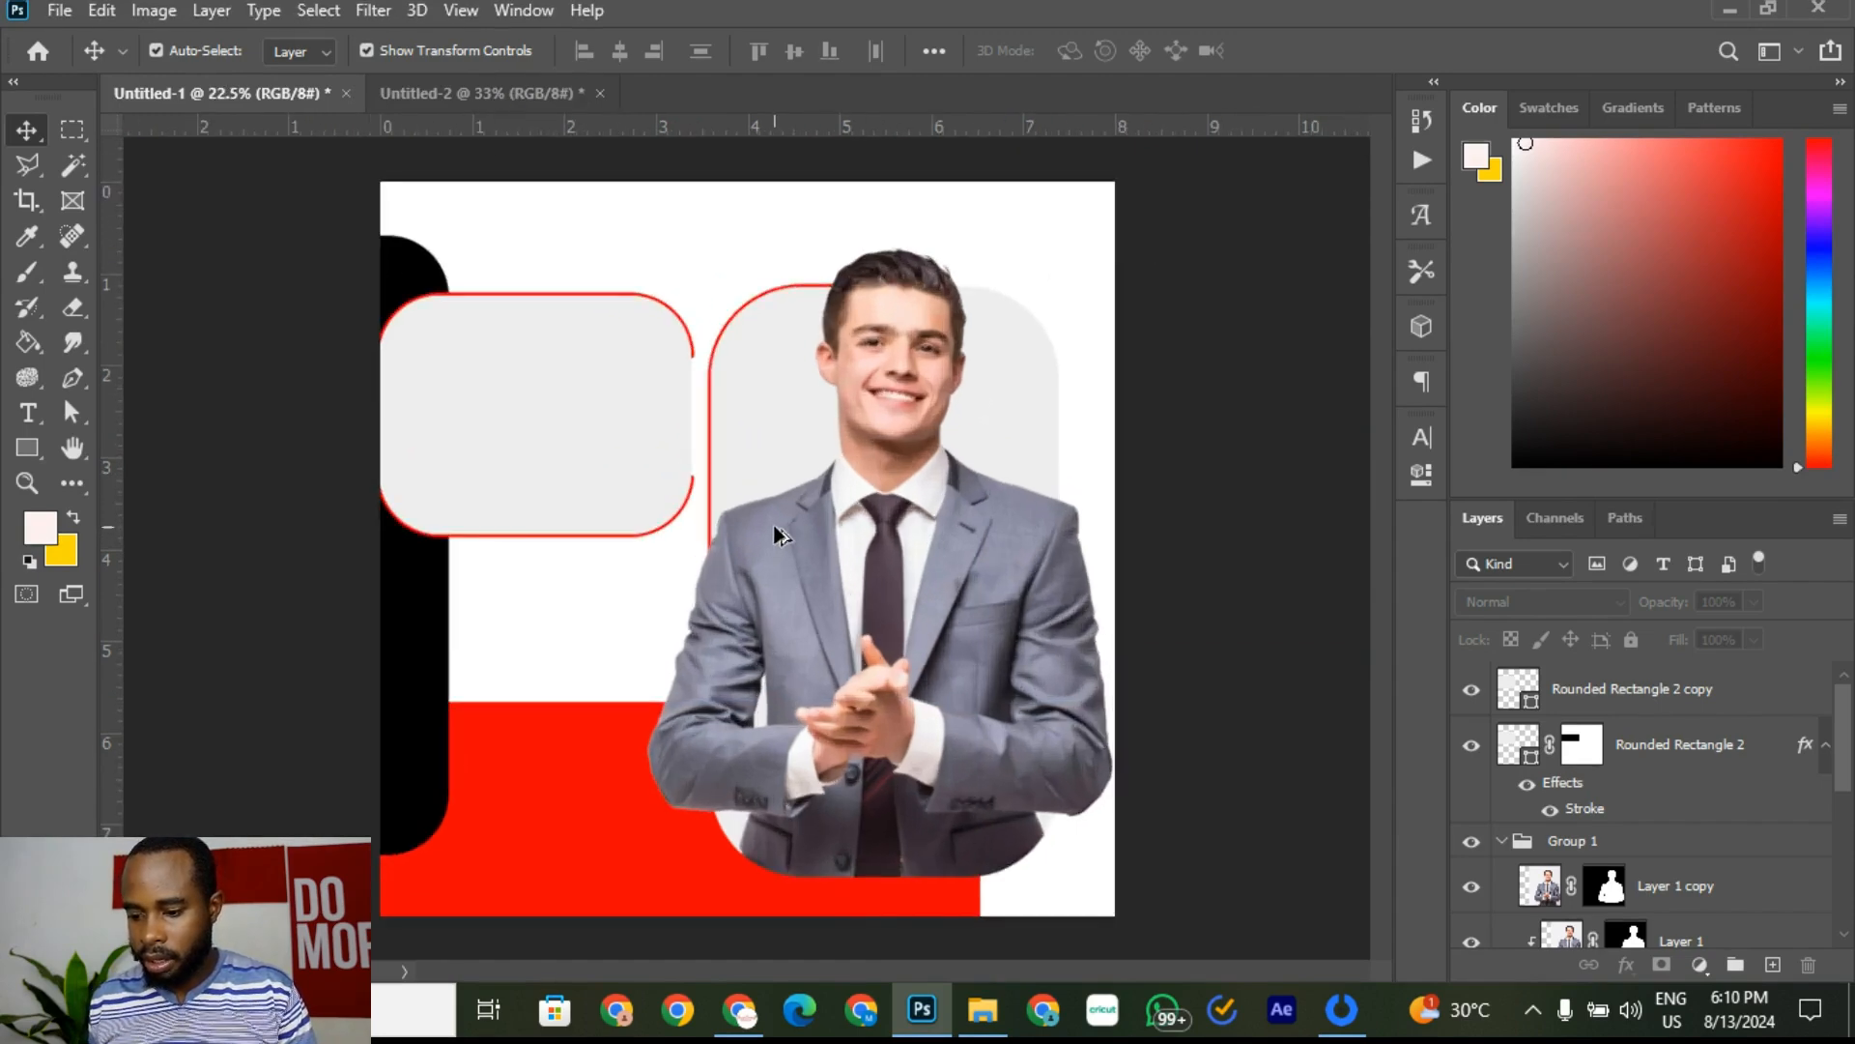
scroll(773, 537, "down", 2)
Step: Compare the cleared Untitled-1 layout against the Untitled-2 reference flyer
left_click(483, 95)
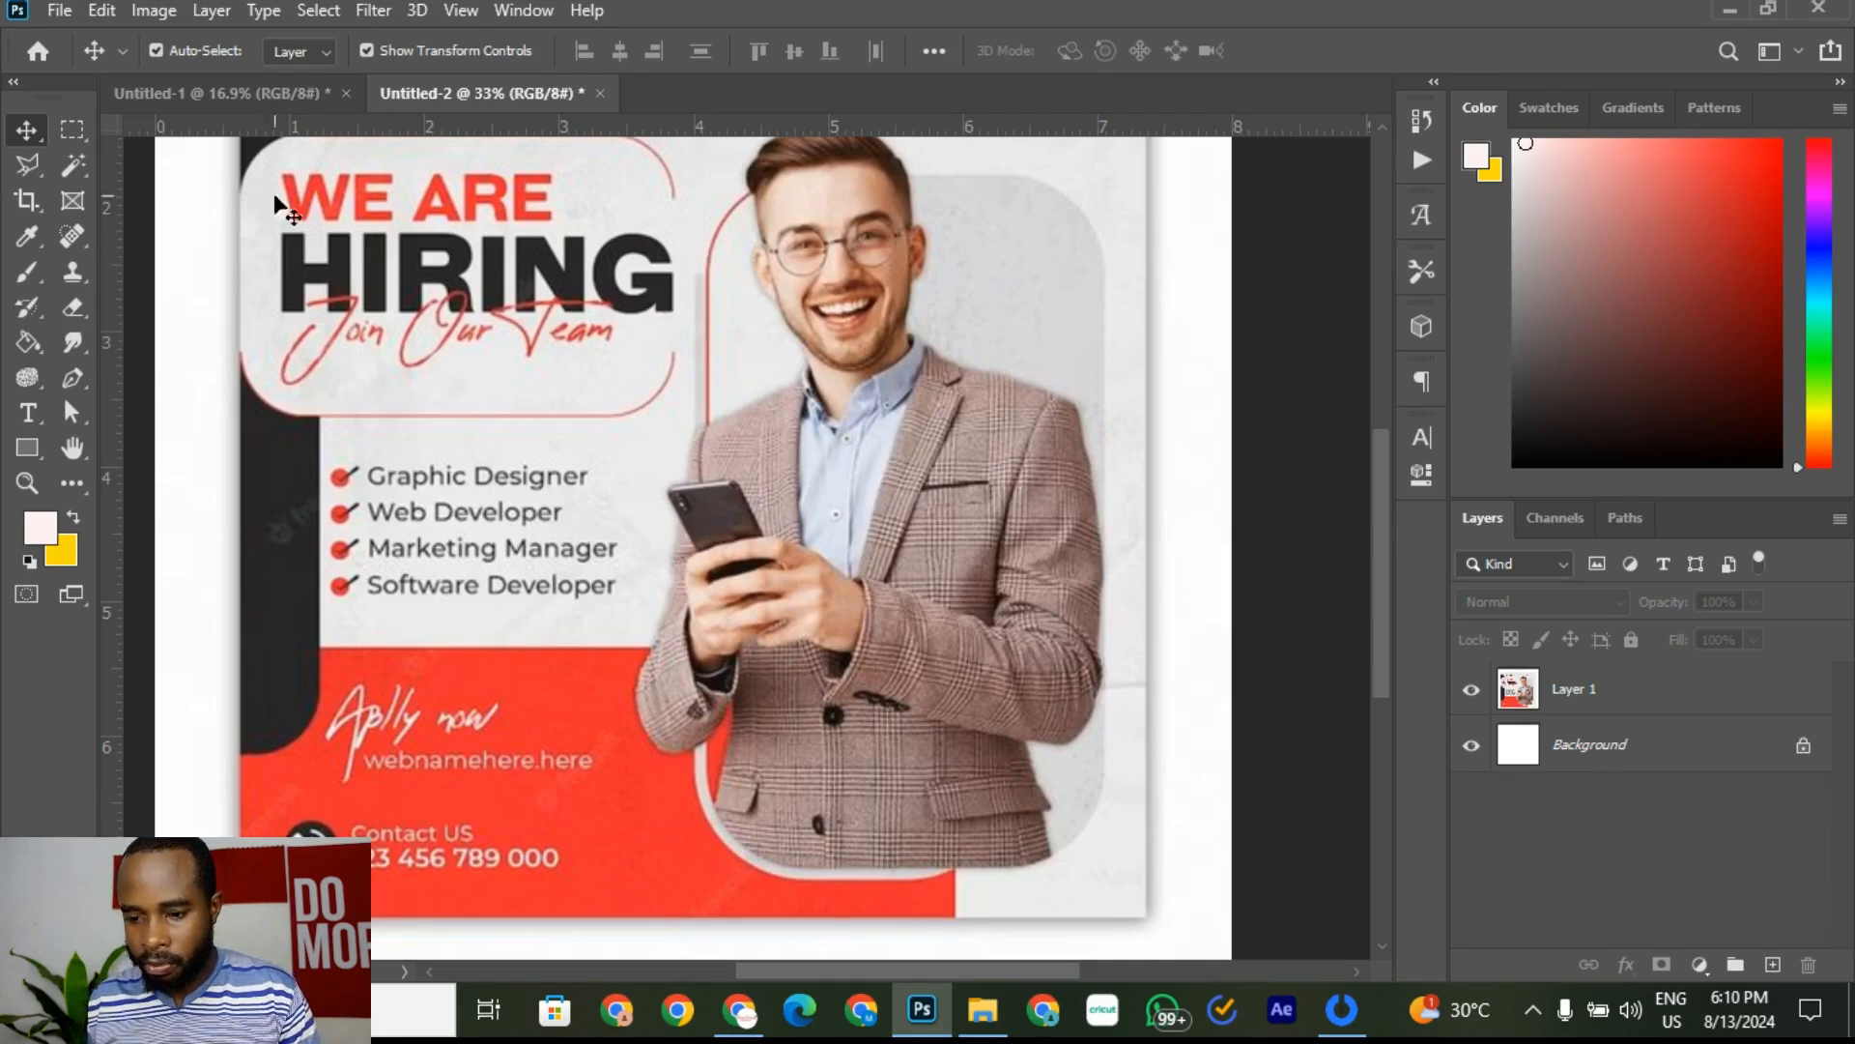
left_click(216, 95)
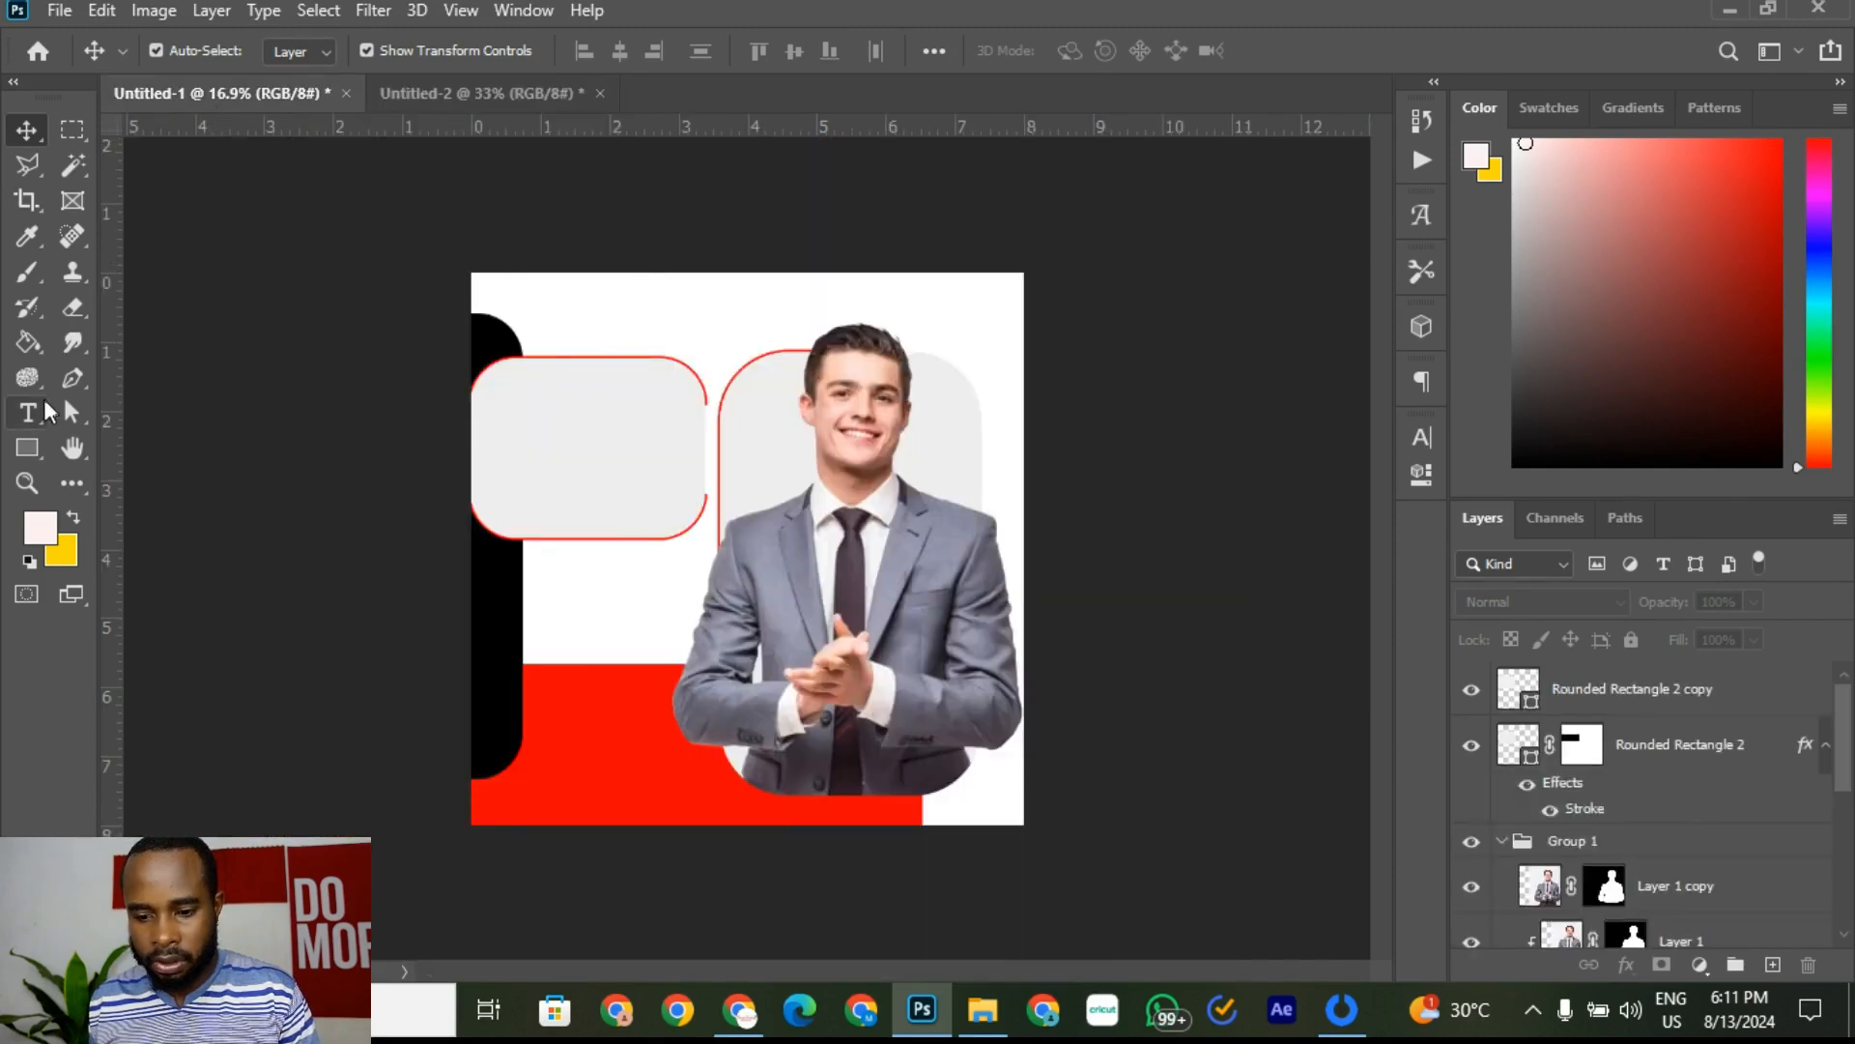
left_click(27, 412)
Step: Group Rounded Rectangle 2 and its copy into Group 2
left_click(1682, 679)
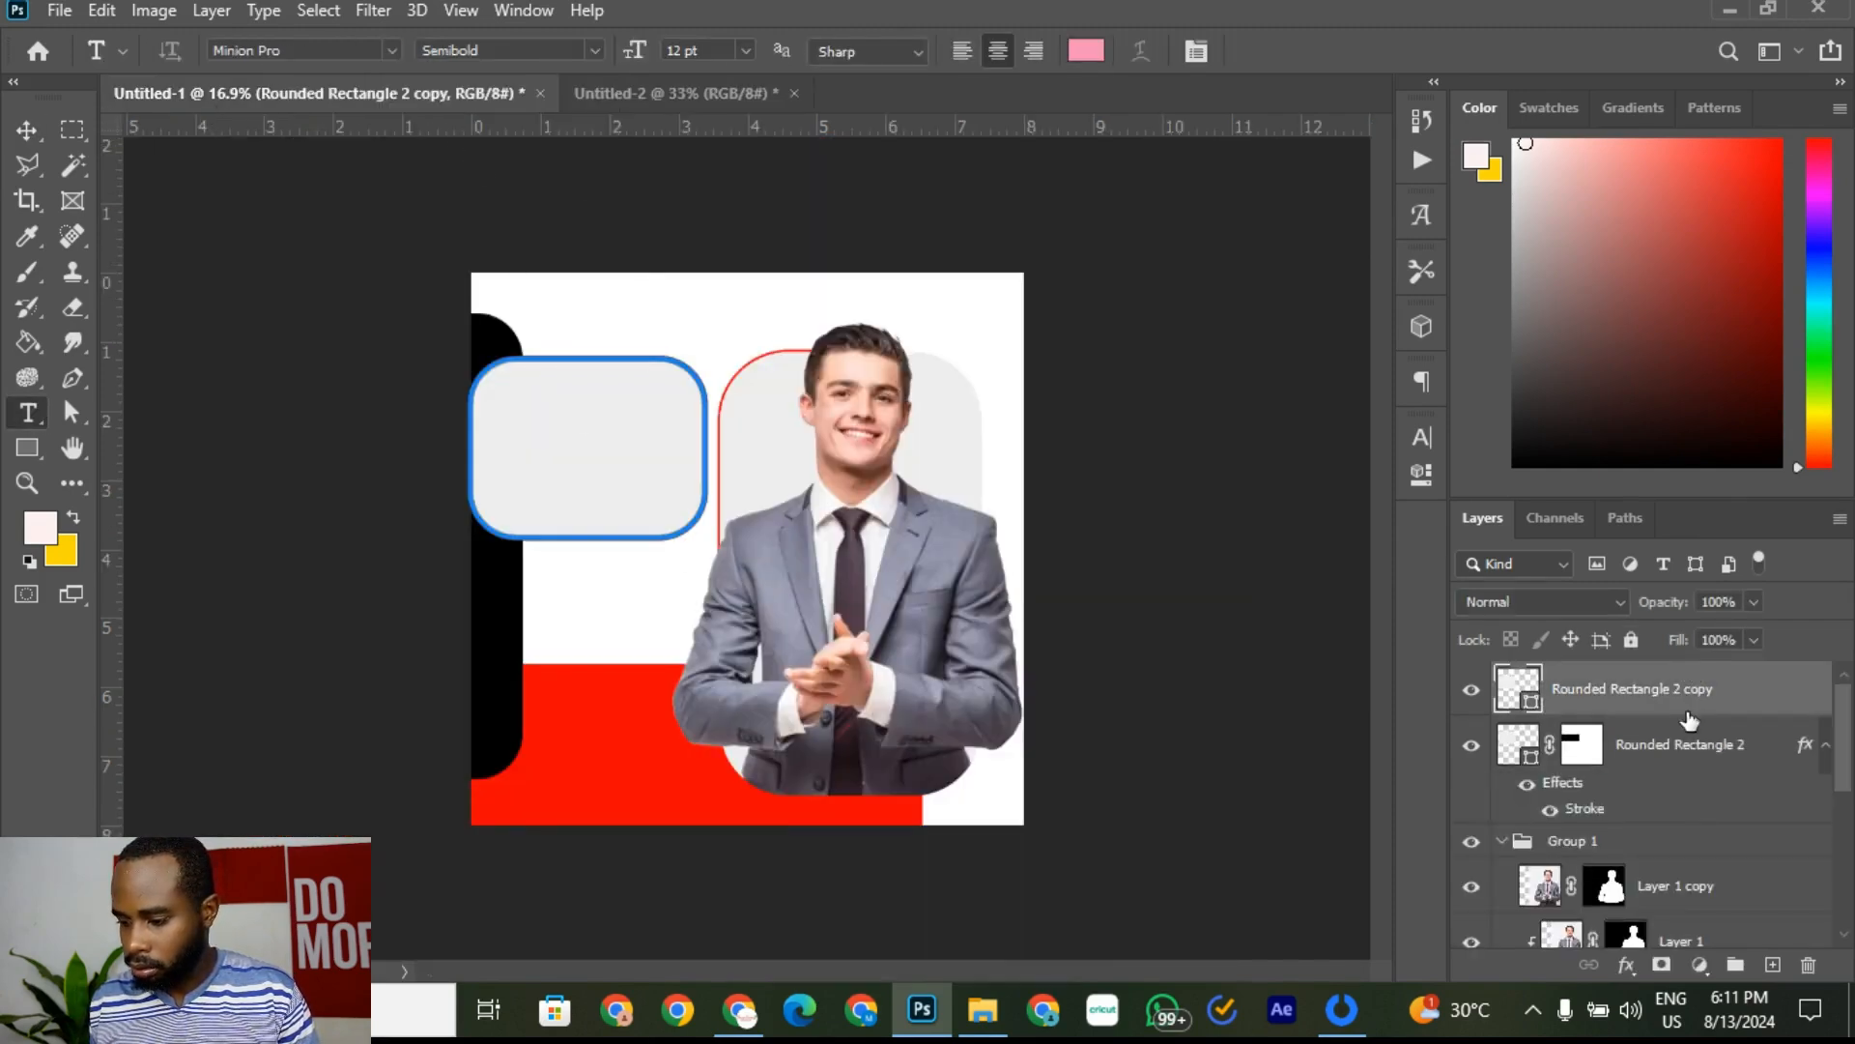
left_click(1684, 764, "shift")
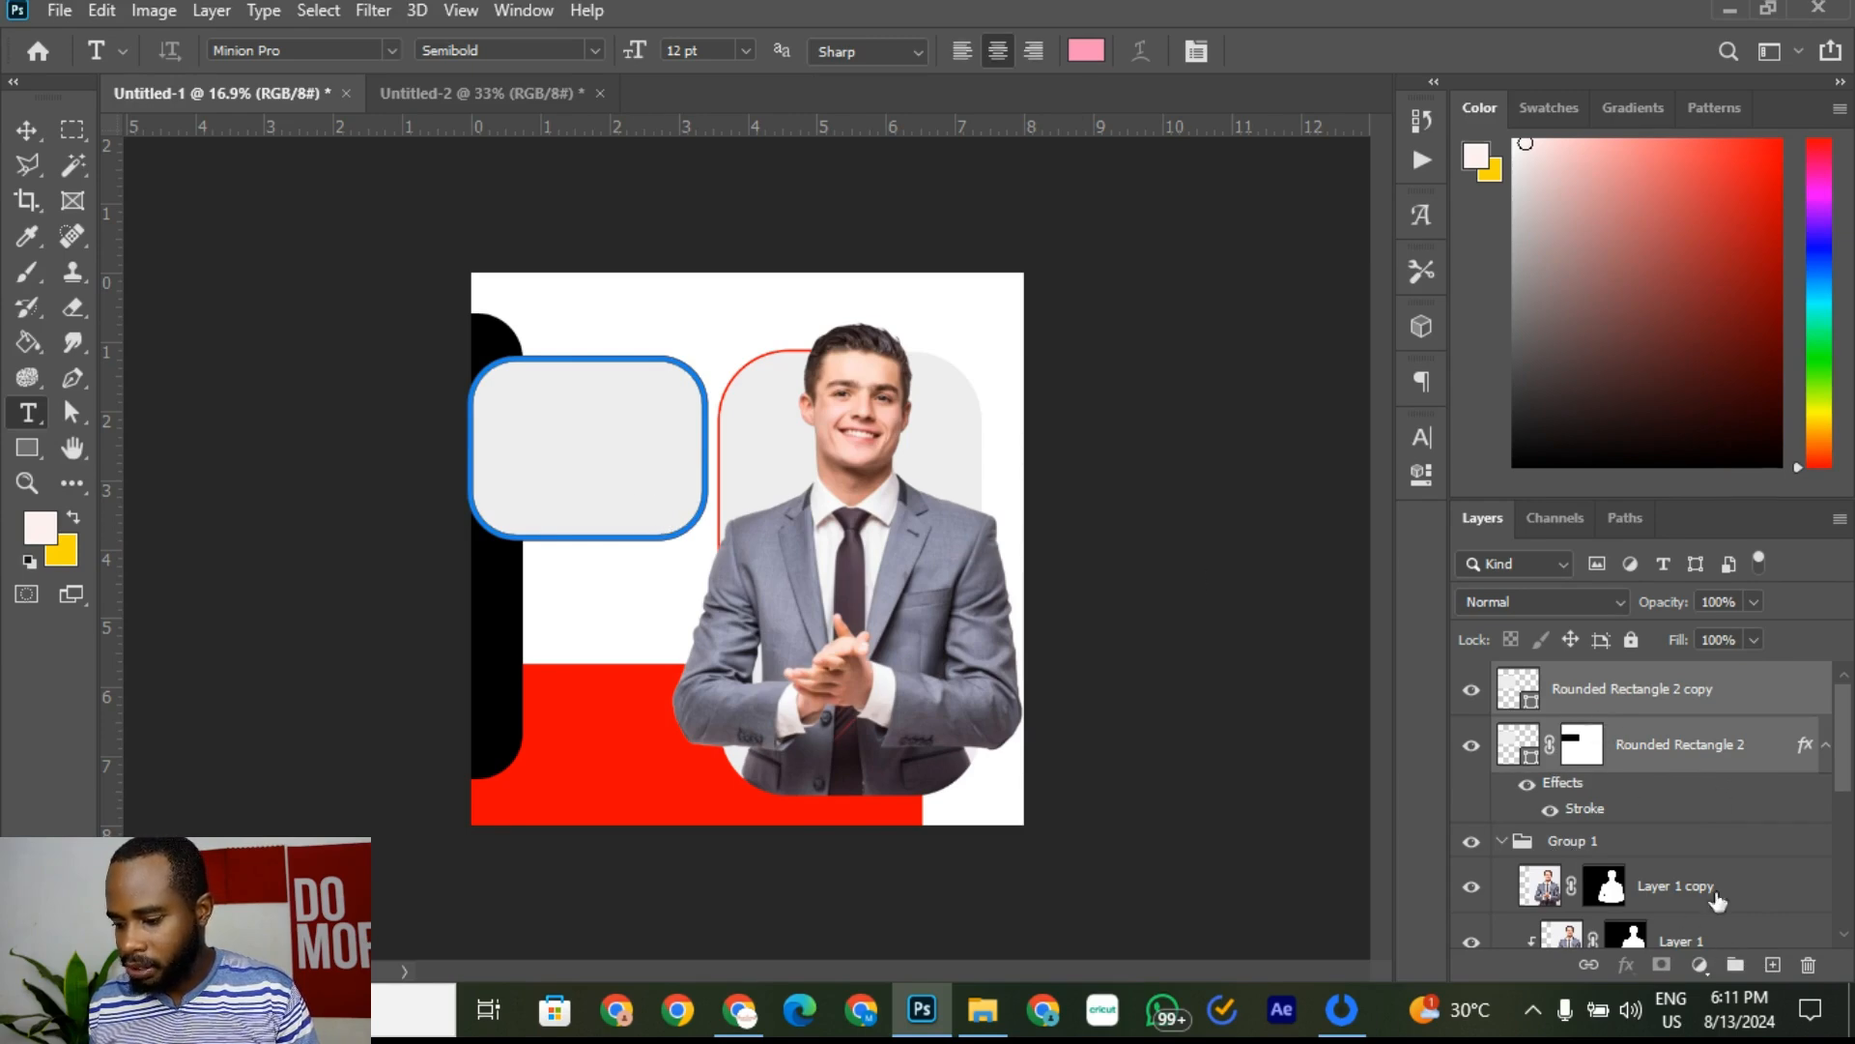
left_click(1736, 967)
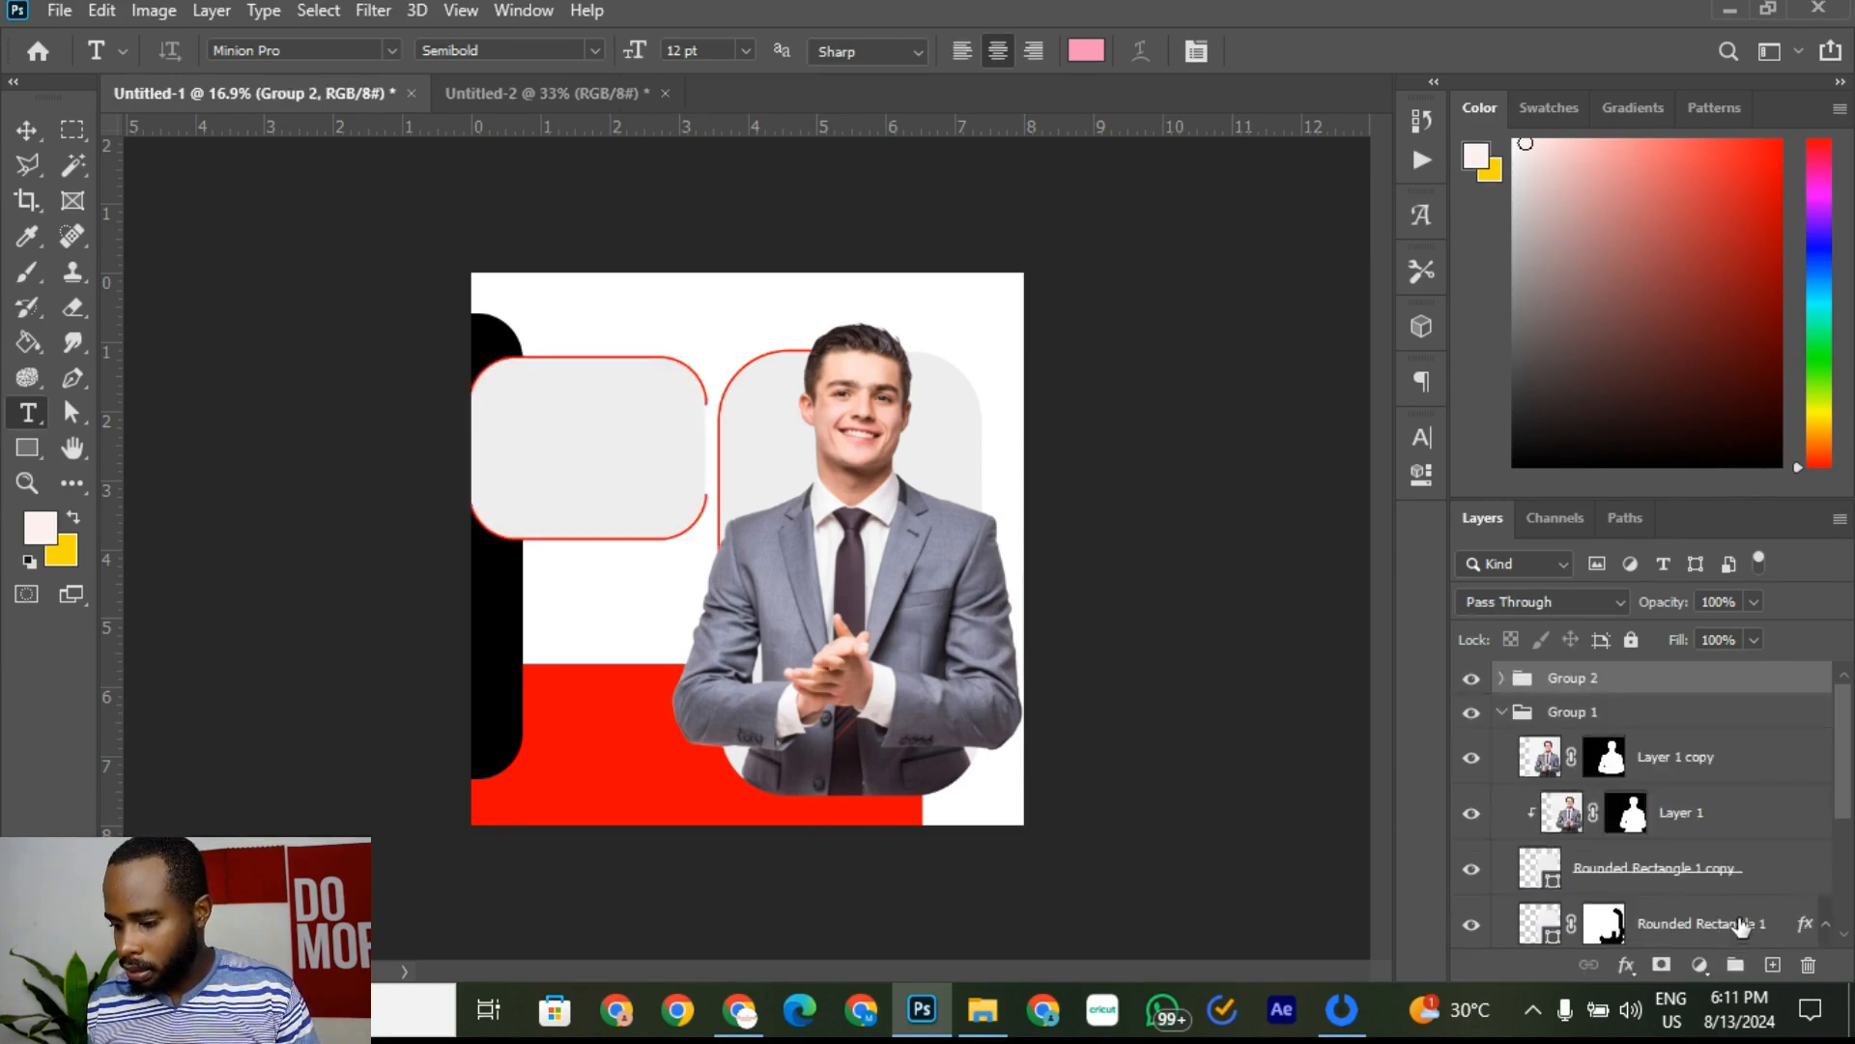
right_click(1675, 688)
left_click(1713, 688)
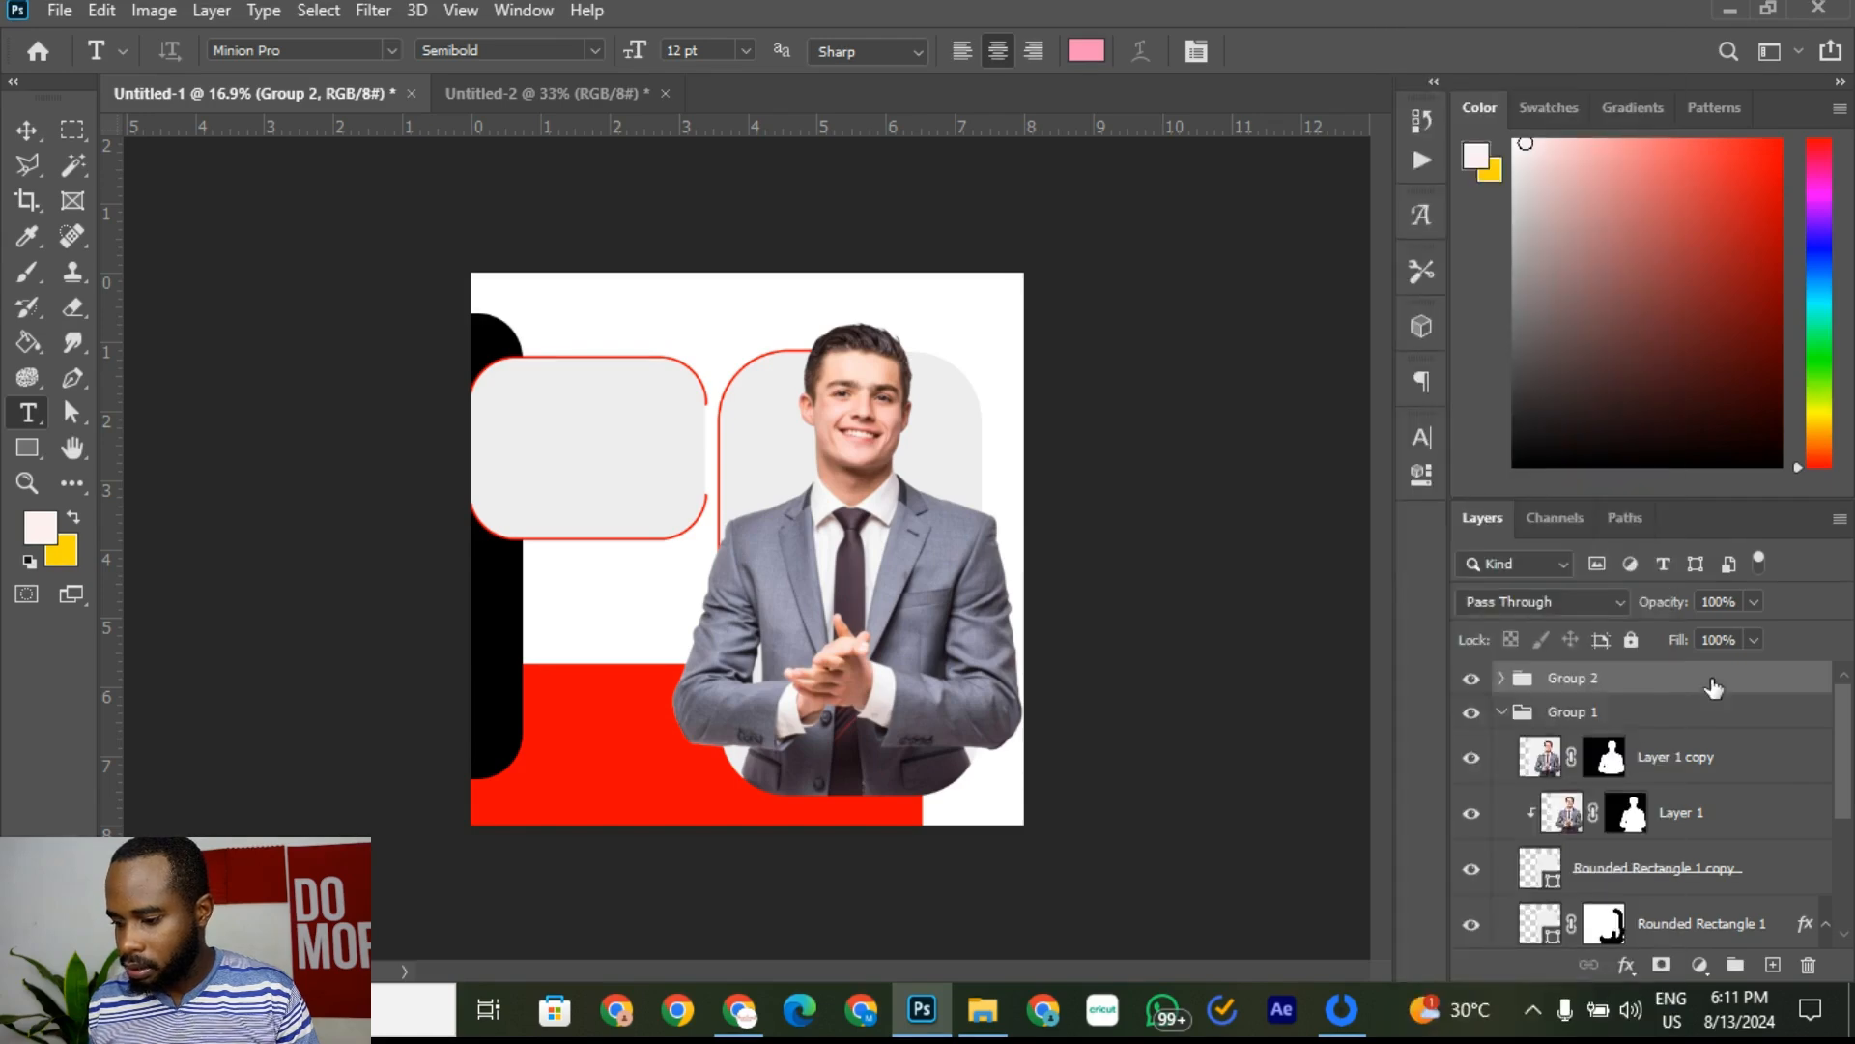
Step: Add a new layer and type 'We are' inside the left rounded box
left_click(1774, 965)
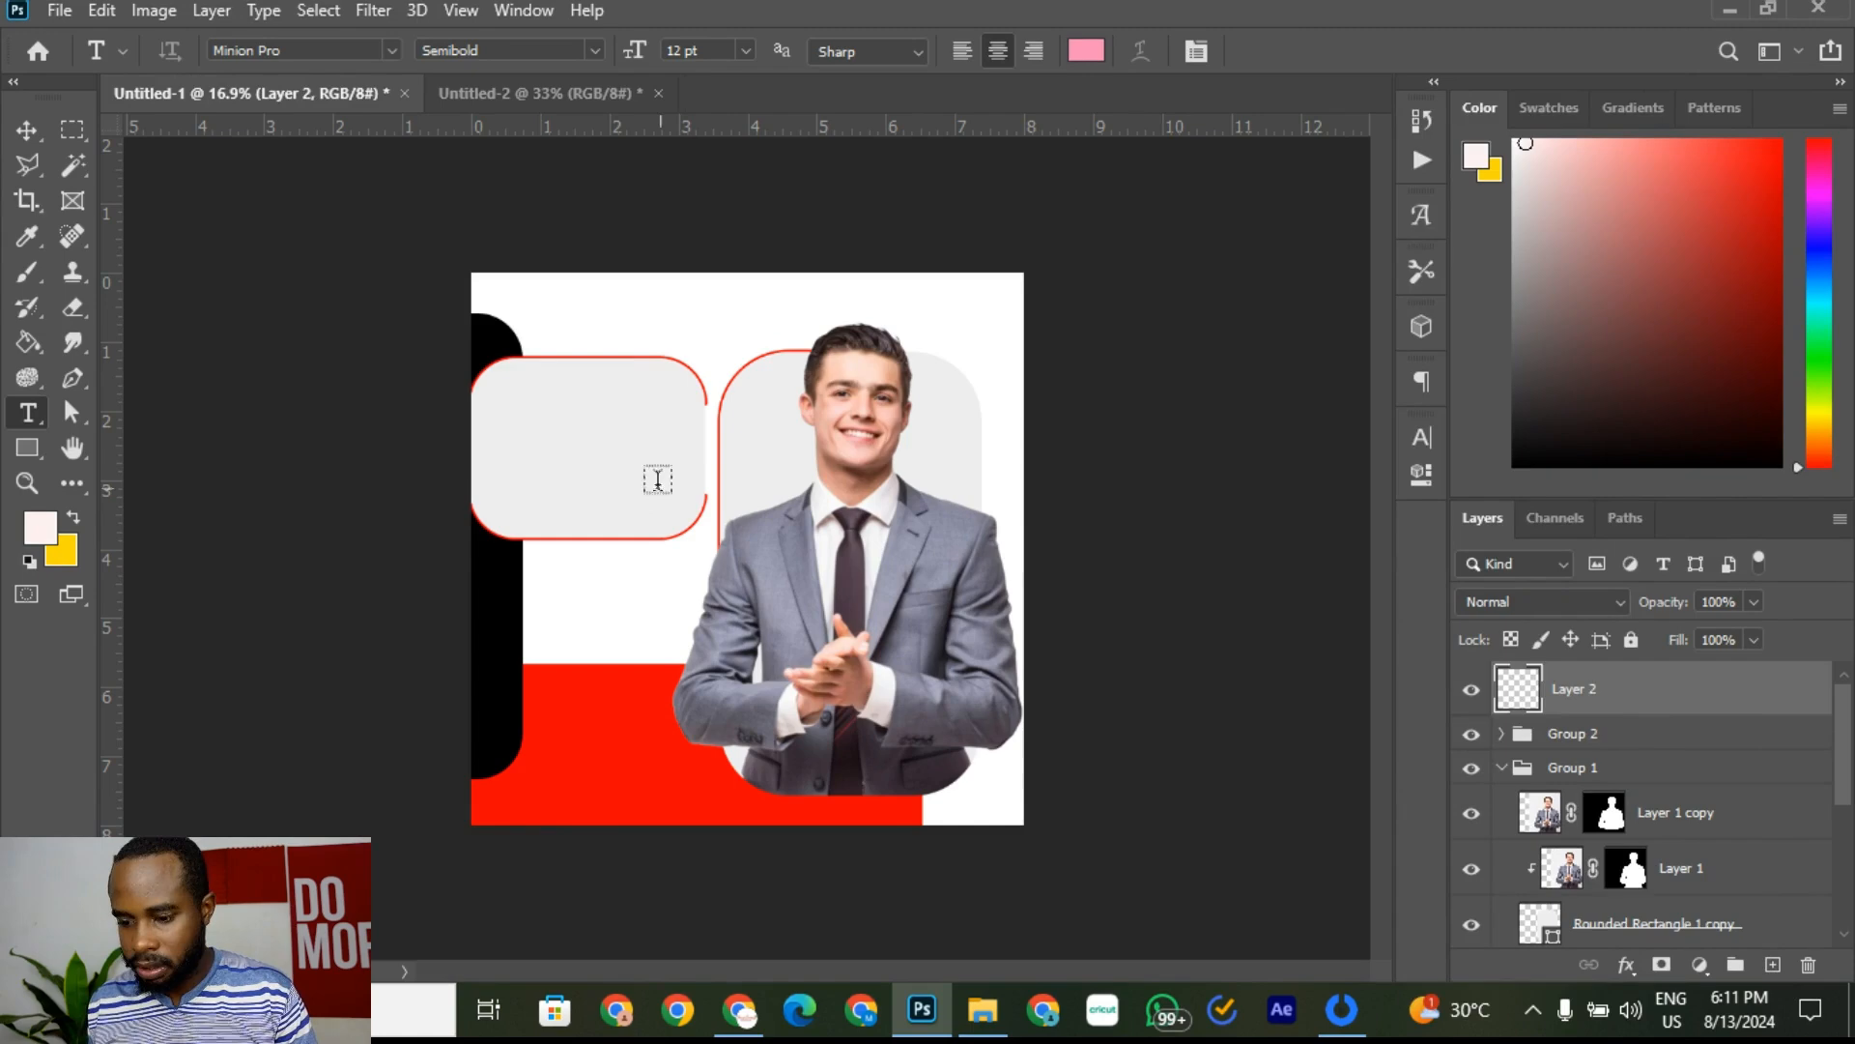
left_click(558, 432)
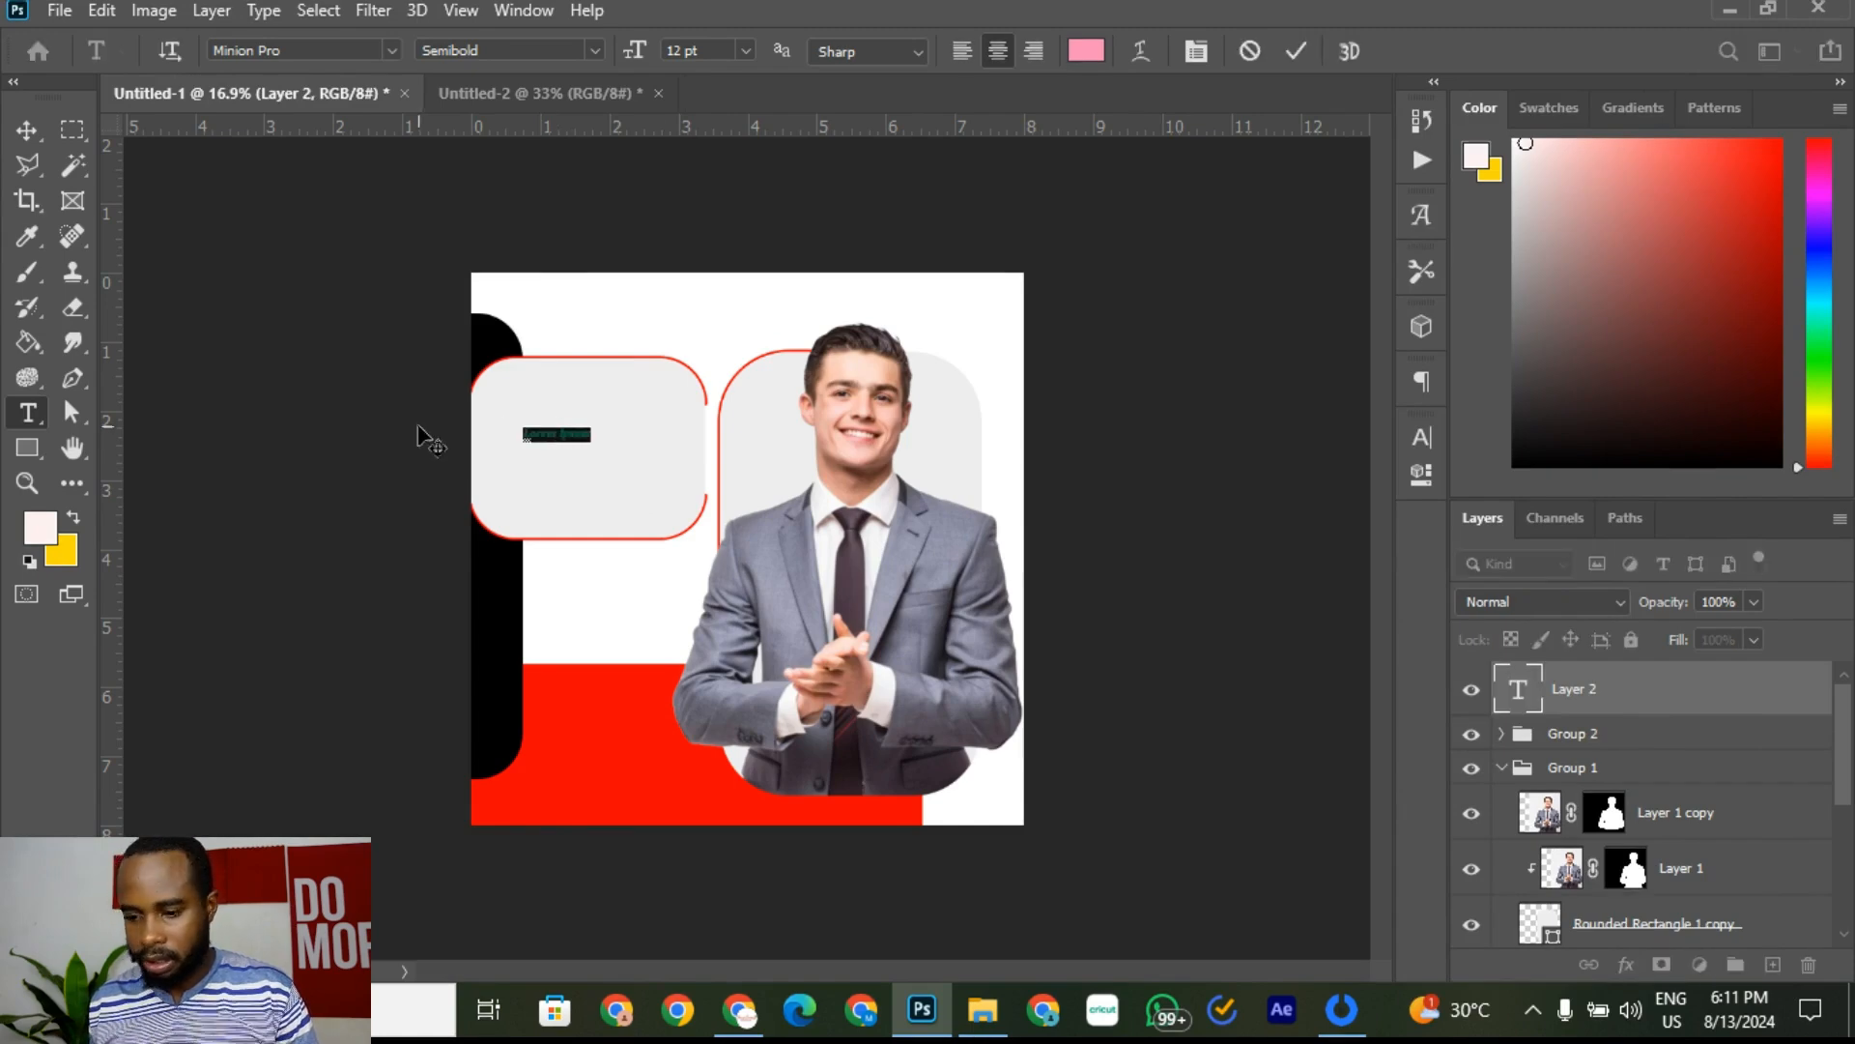
key("BackSpace")
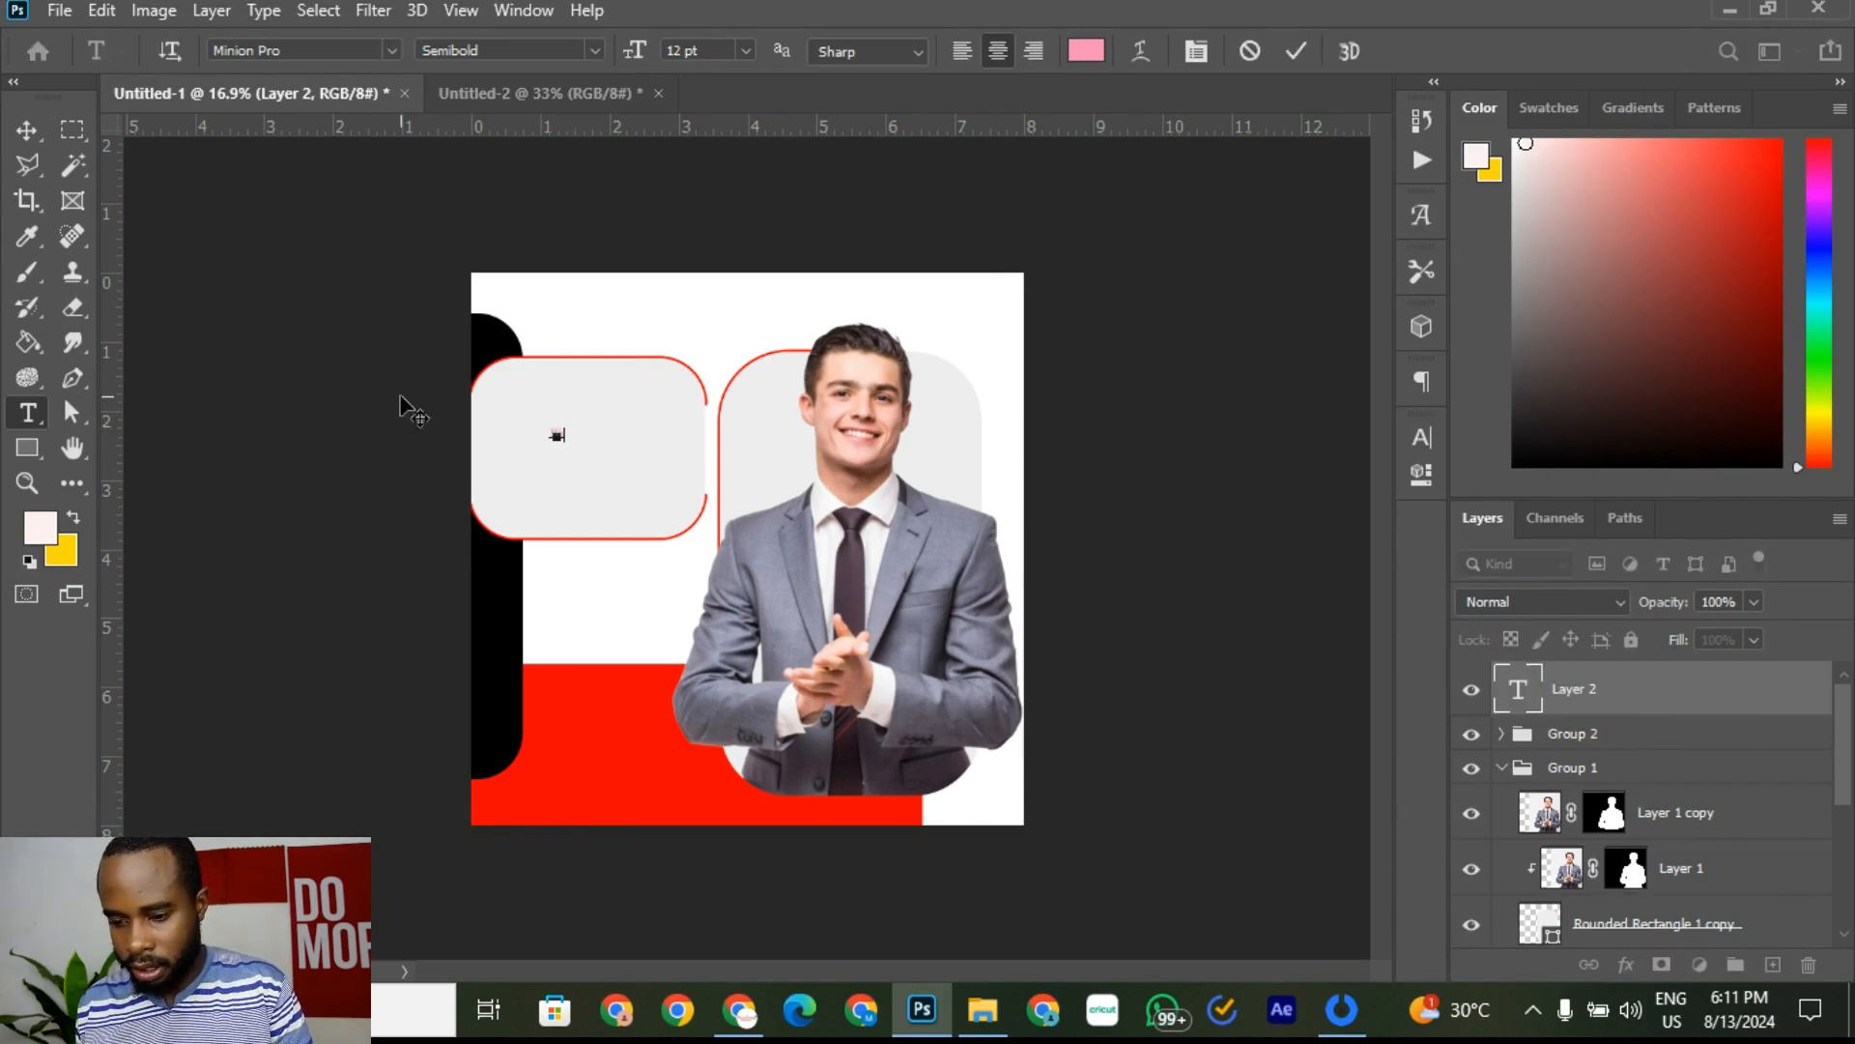
type("We are")
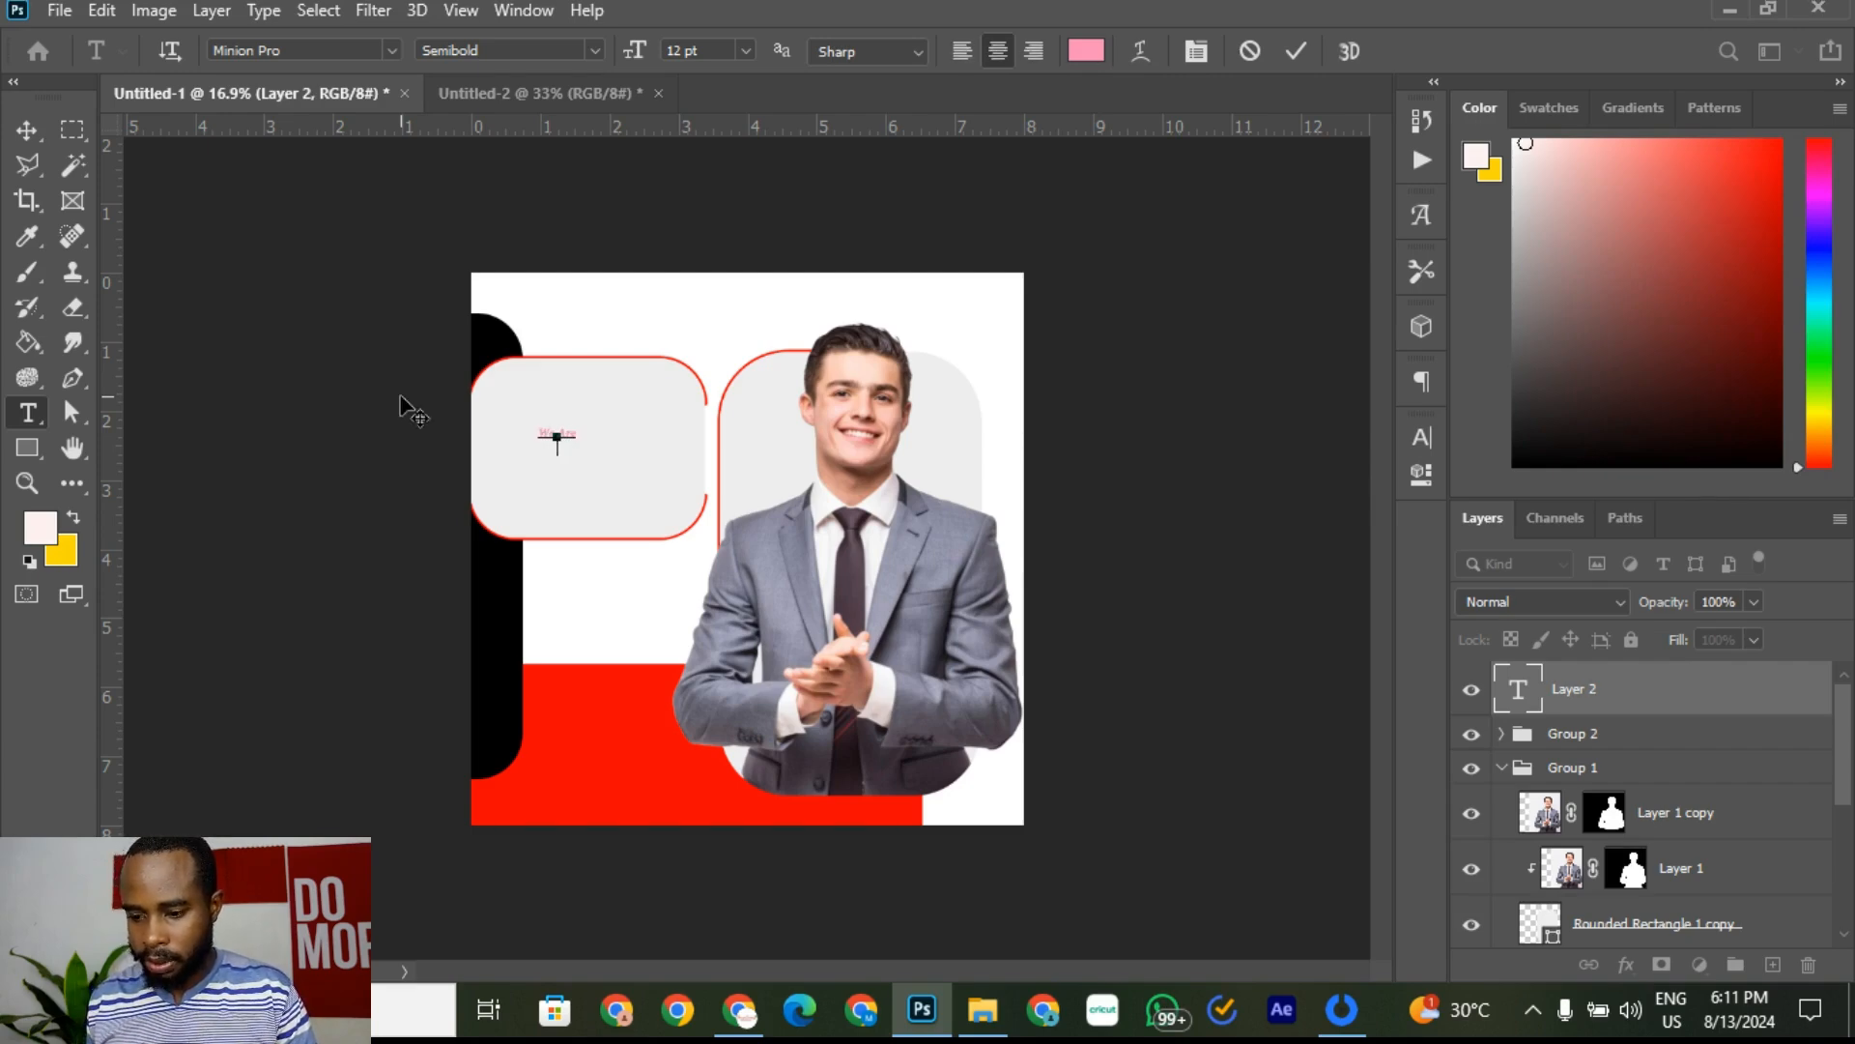
scroll(506, 456, "up", 5)
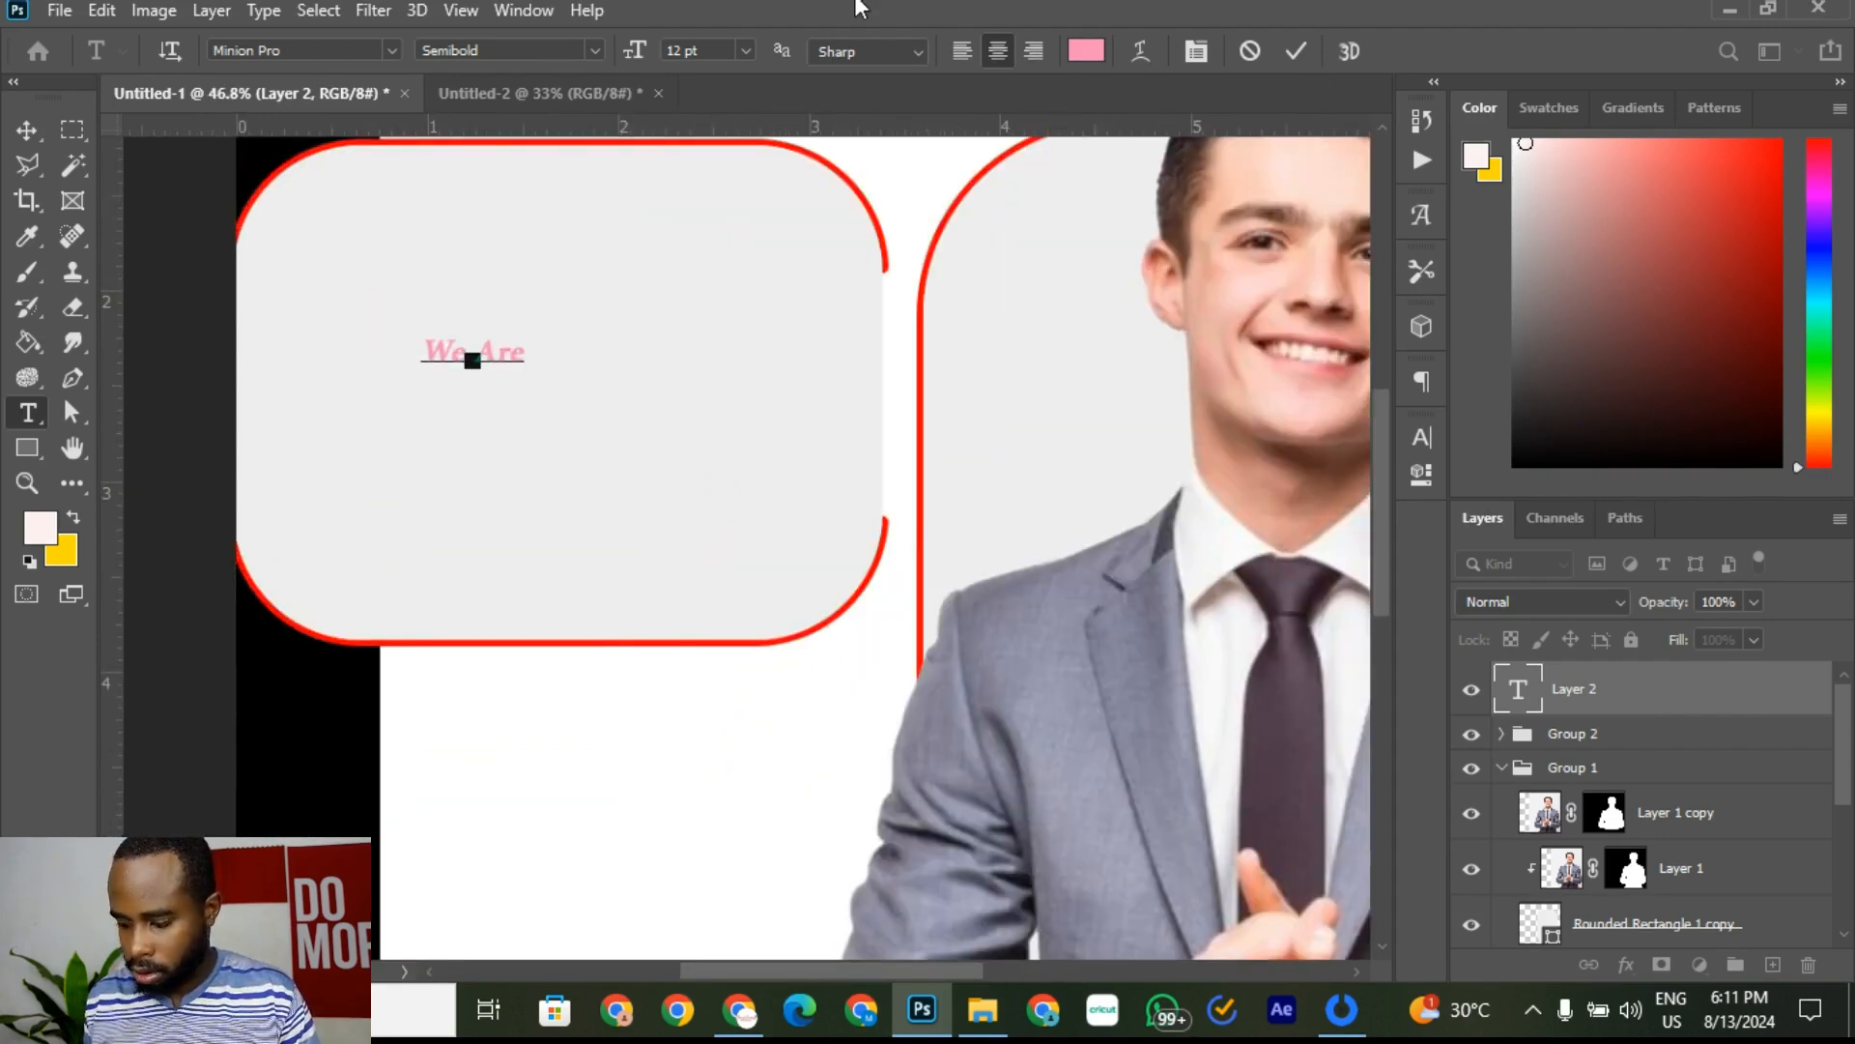
Step: Commit the 'We are' text and compare it with the Untitled-2 reference flyer
left_click(1296, 51)
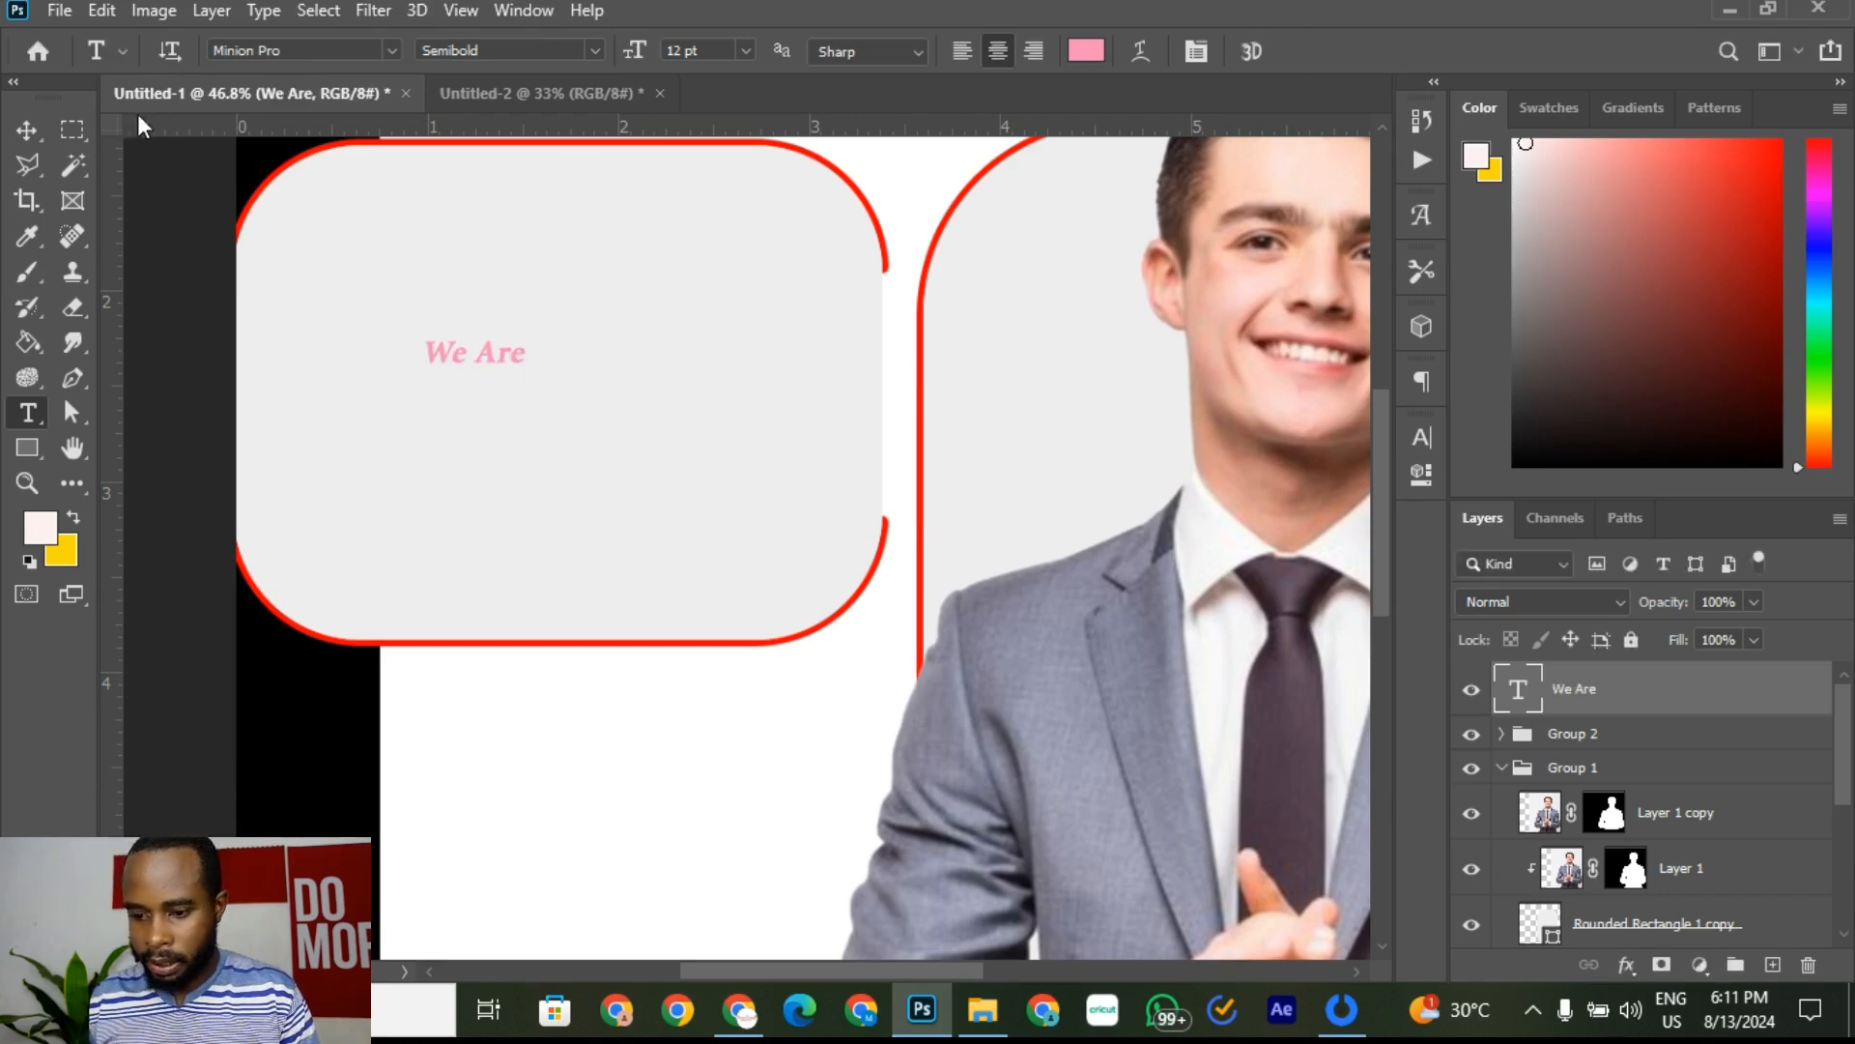
left_click(27, 129)
left_click(514, 87)
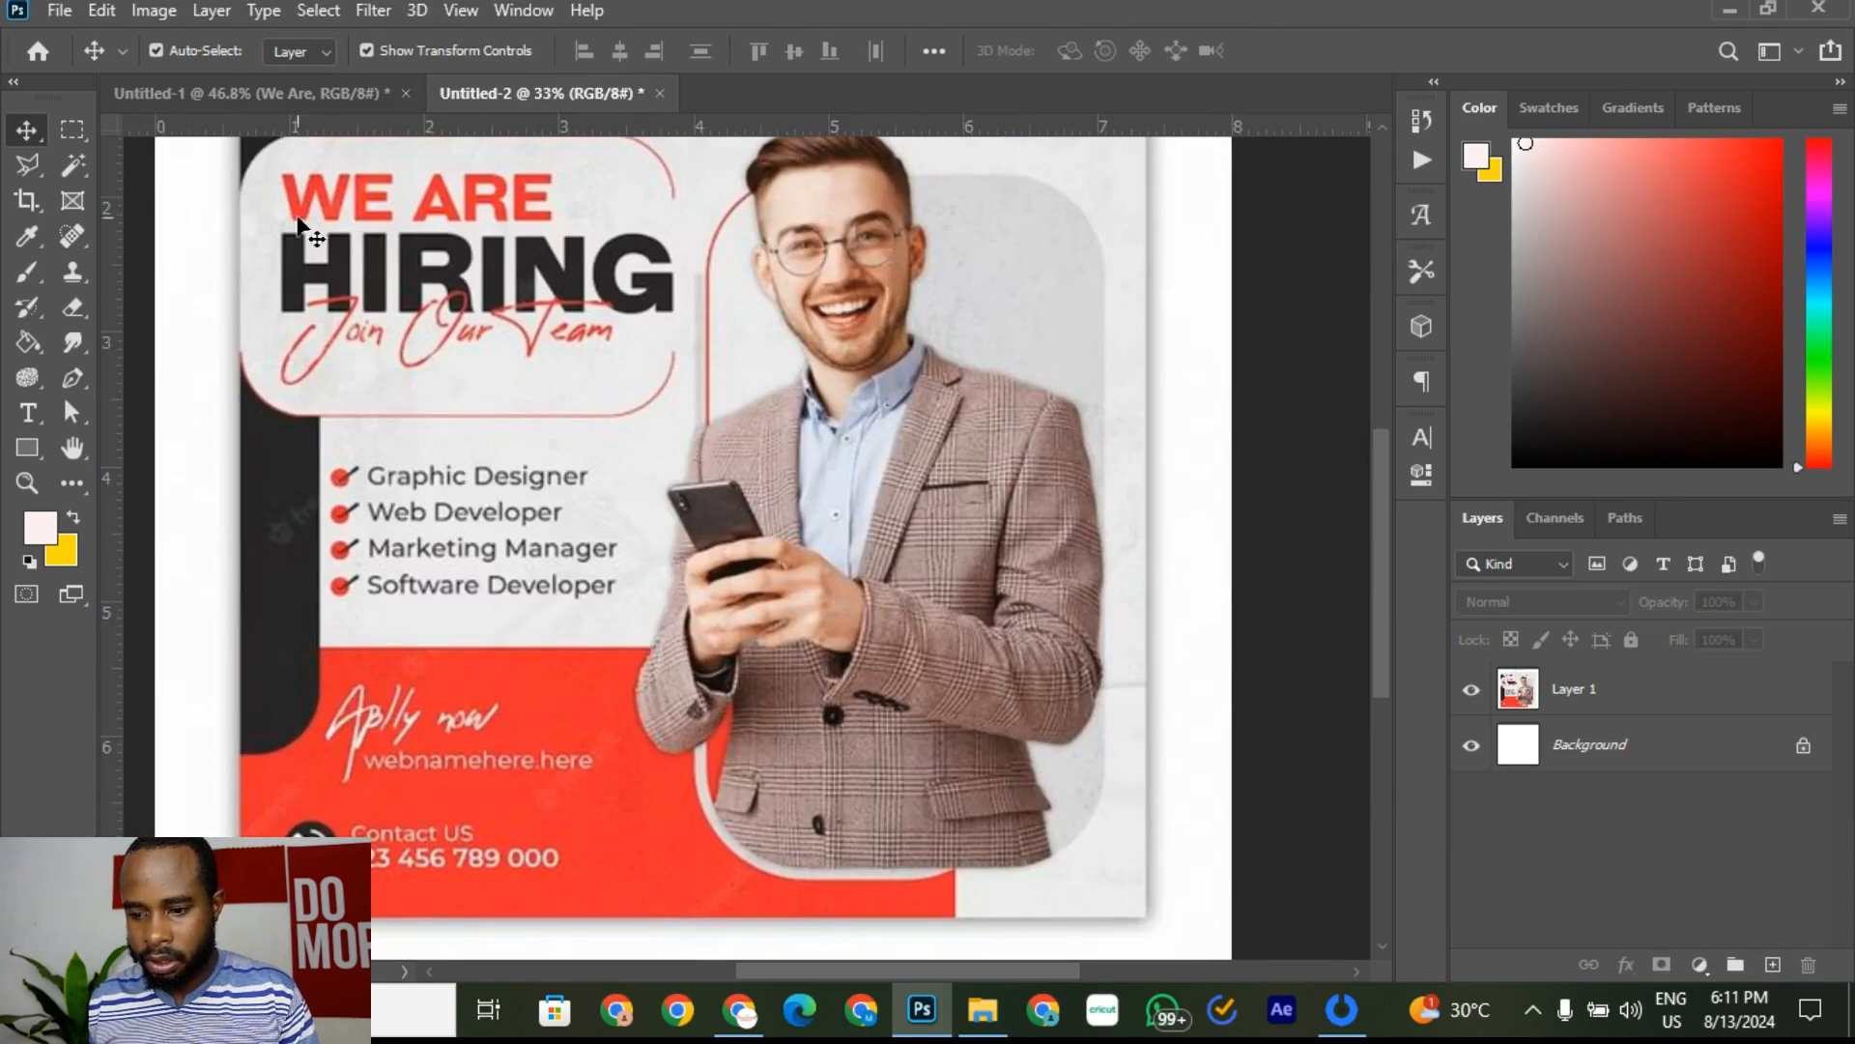
left_click(332, 91)
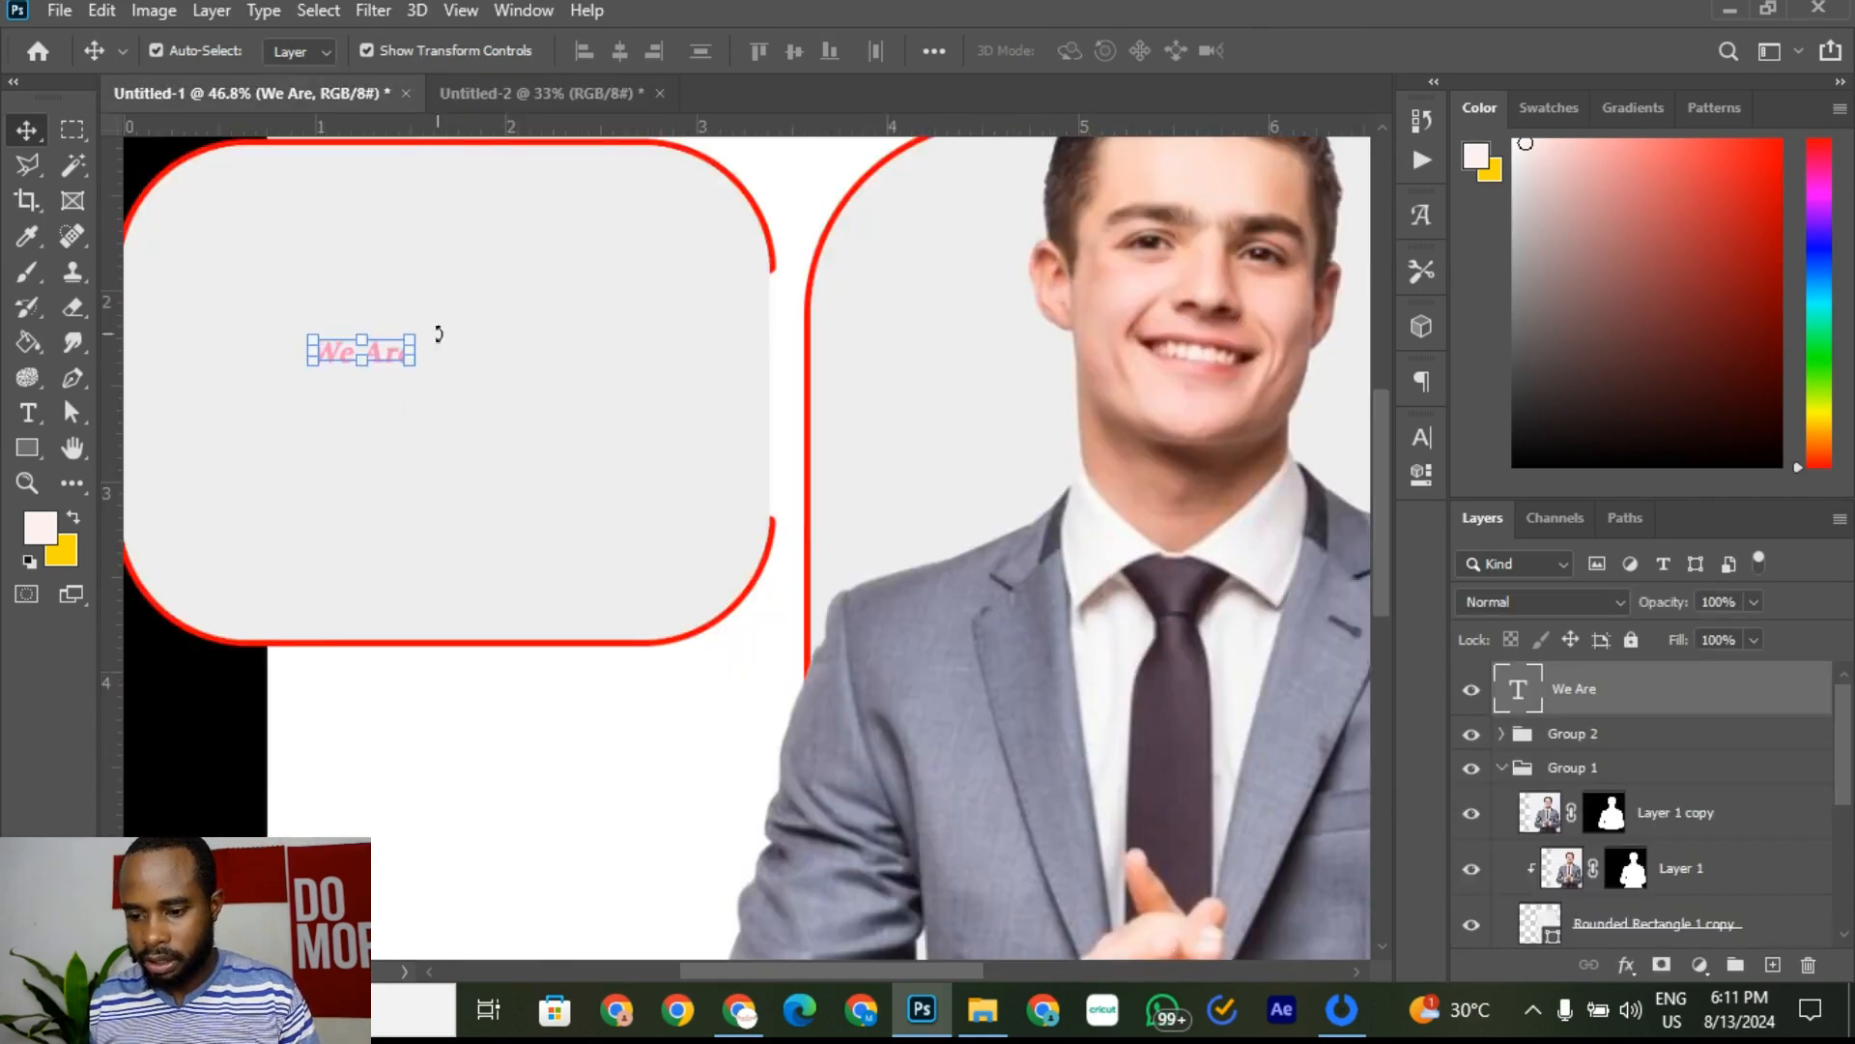
Step: Check the We Are text's settings in the Character panel
left_click(37, 408)
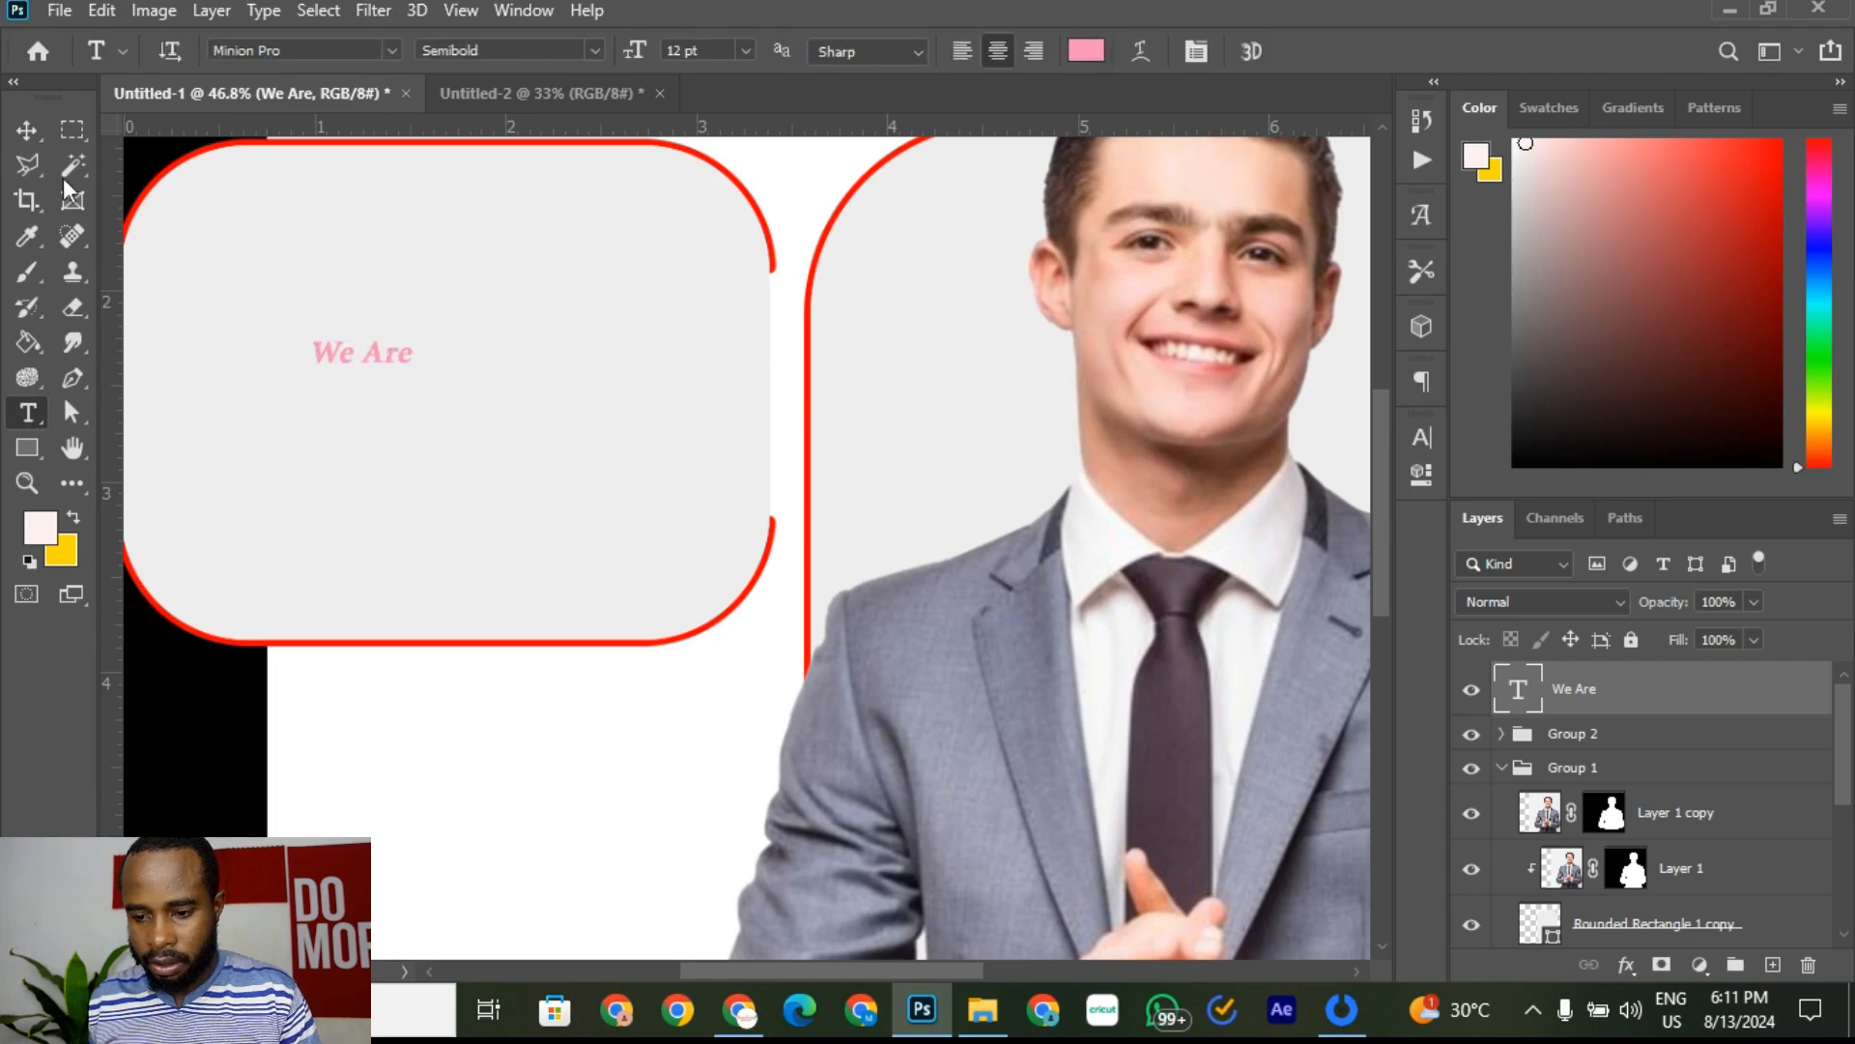
left_click(26, 130)
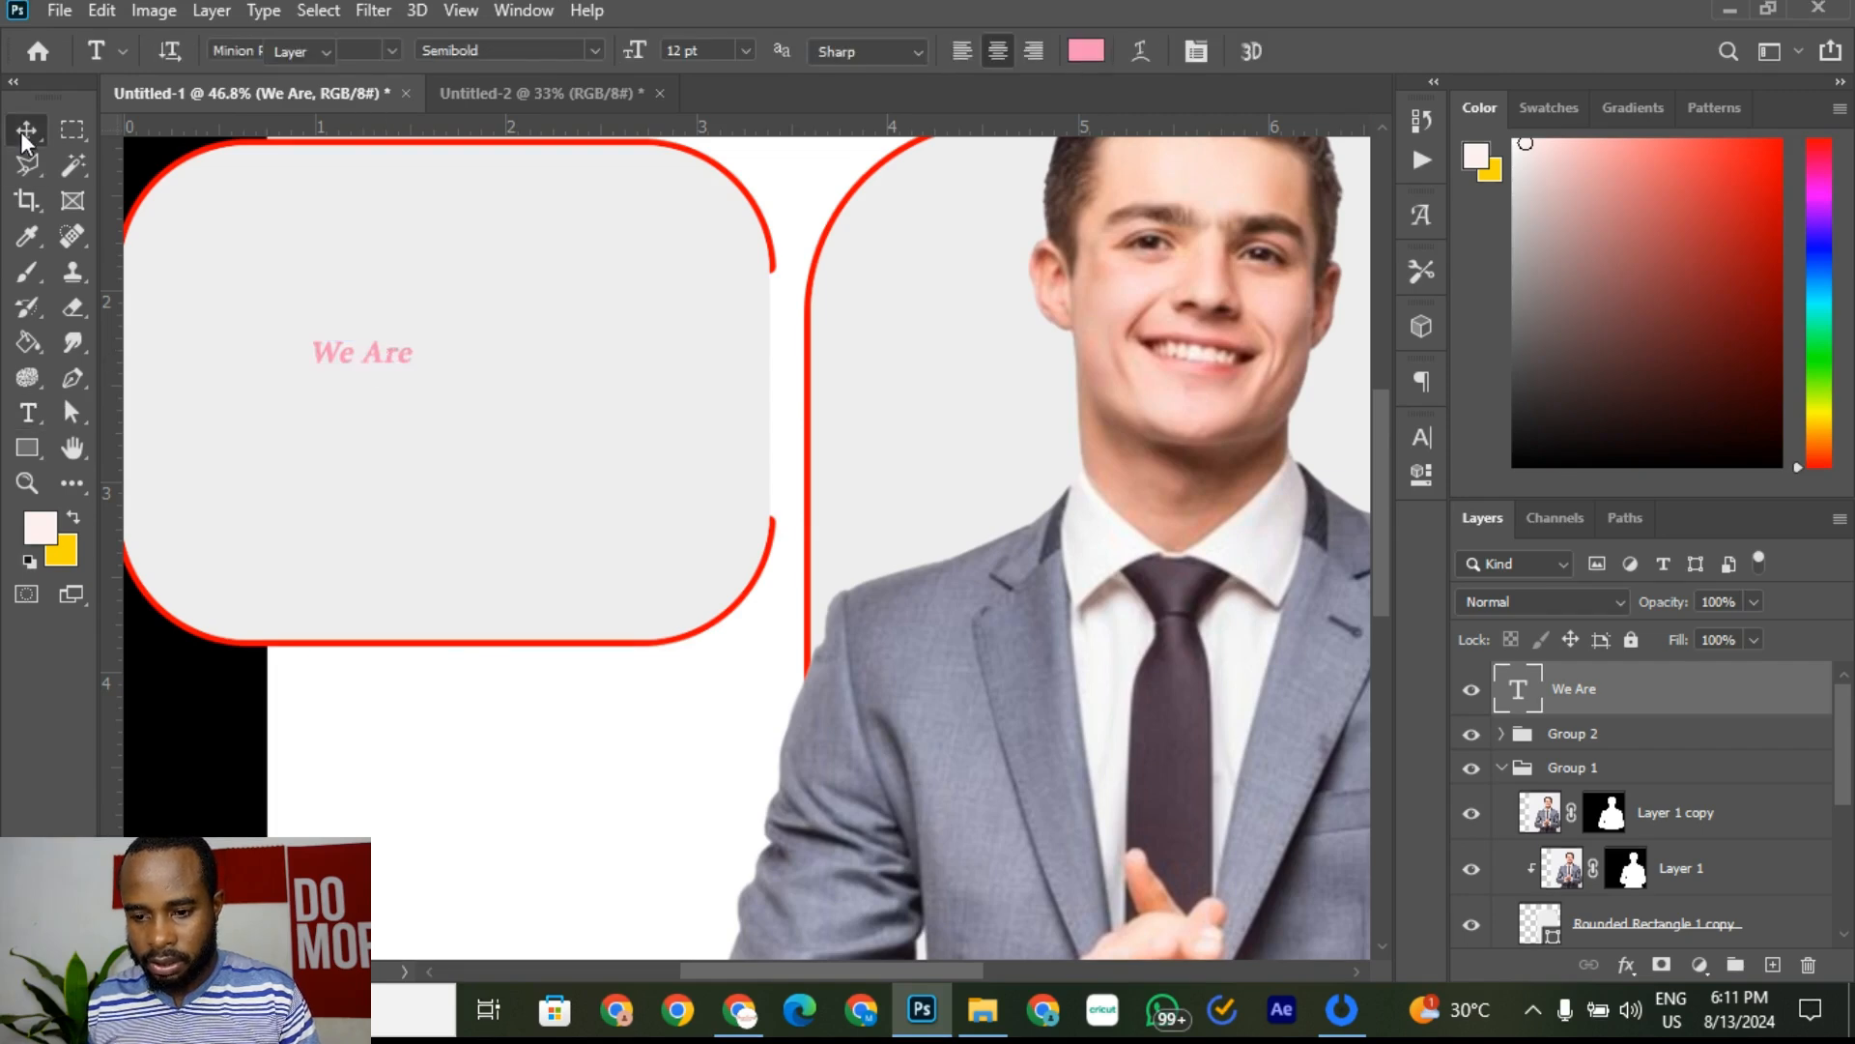
left_click(1419, 440)
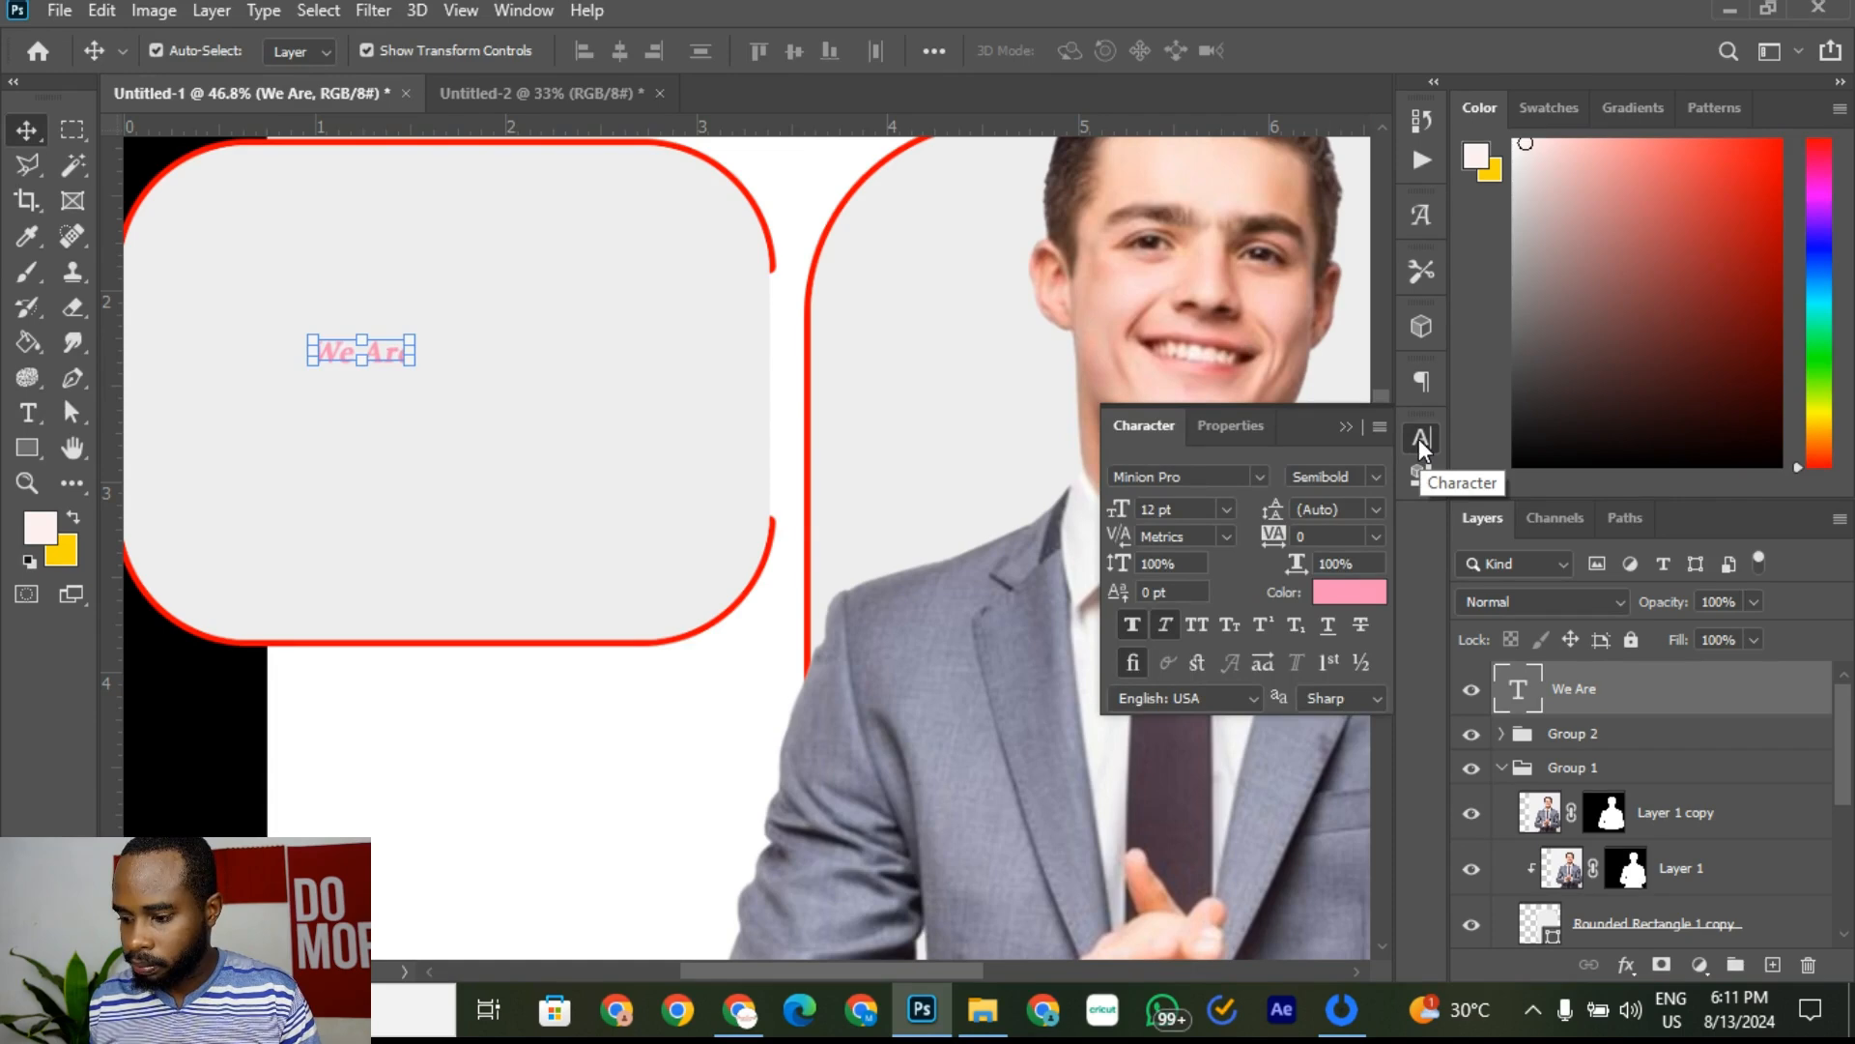
left_click(1419, 439)
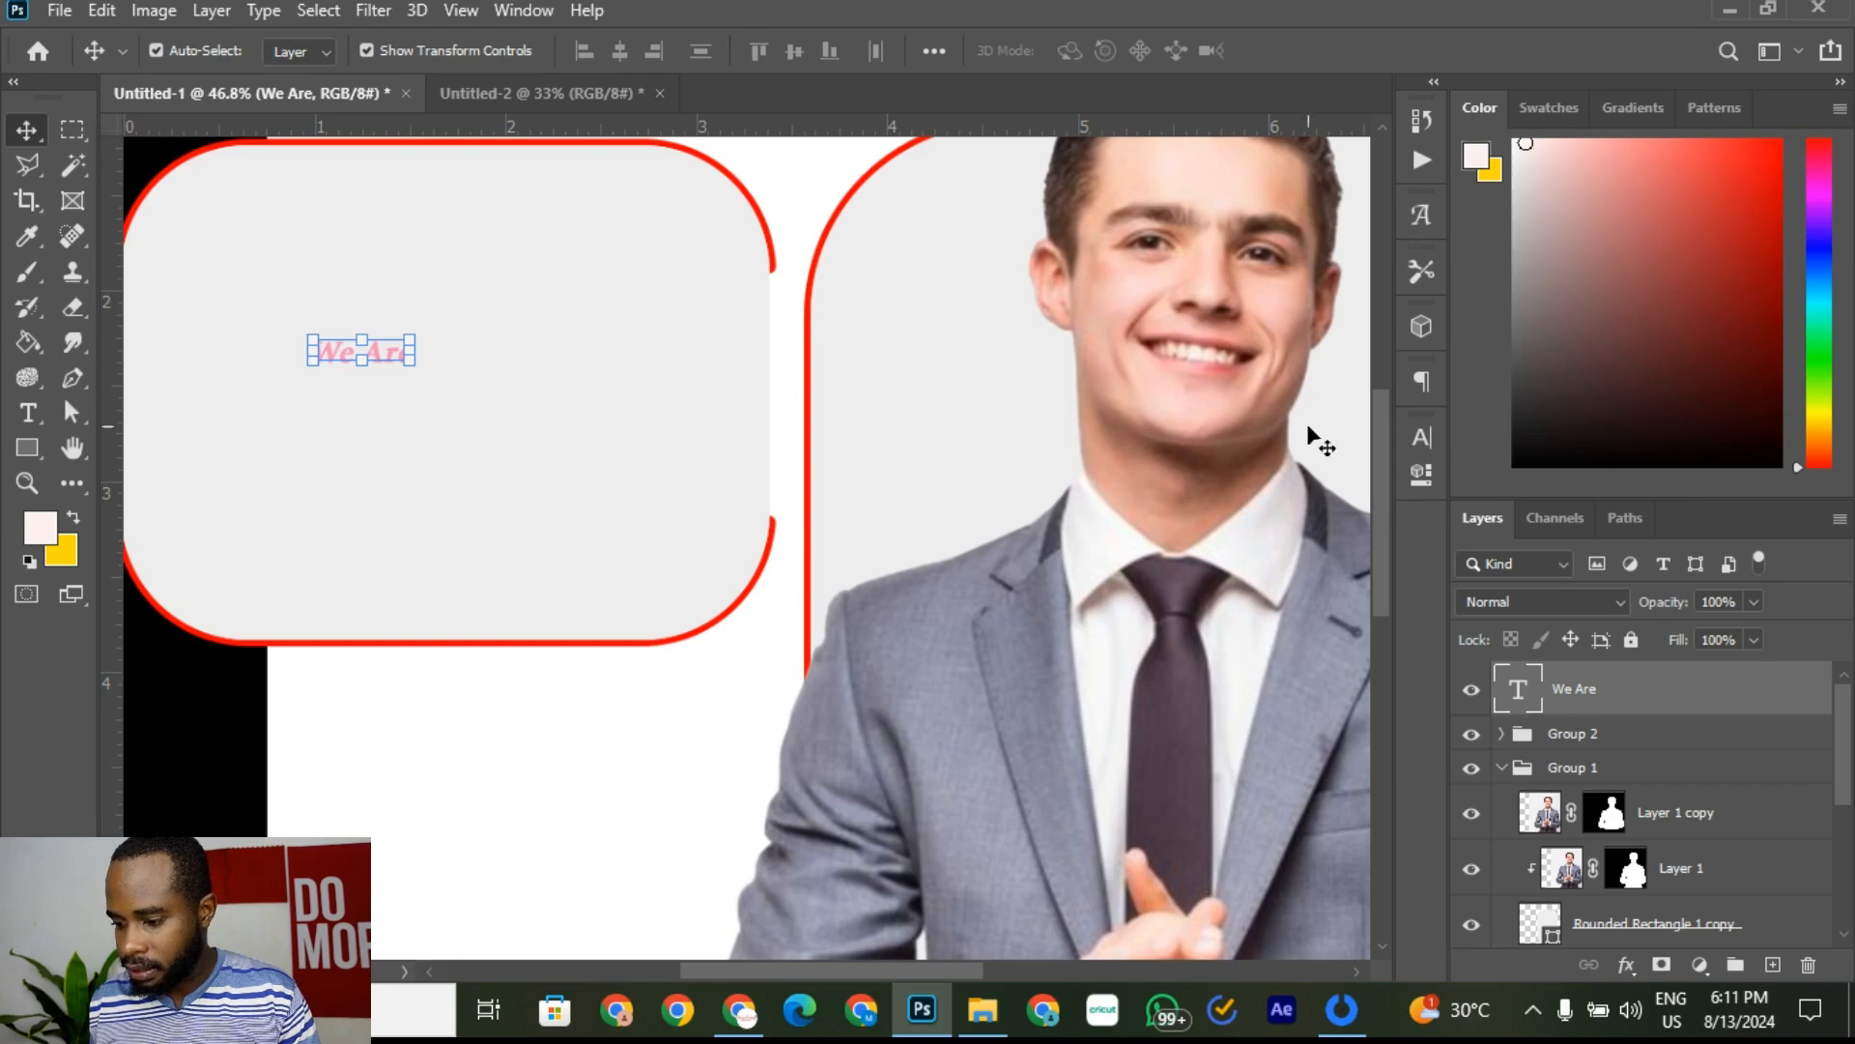
Step: Try the sans serif Poplar Std font with italic and all caps on the text
left_click(1421, 440)
left_click(1259, 476)
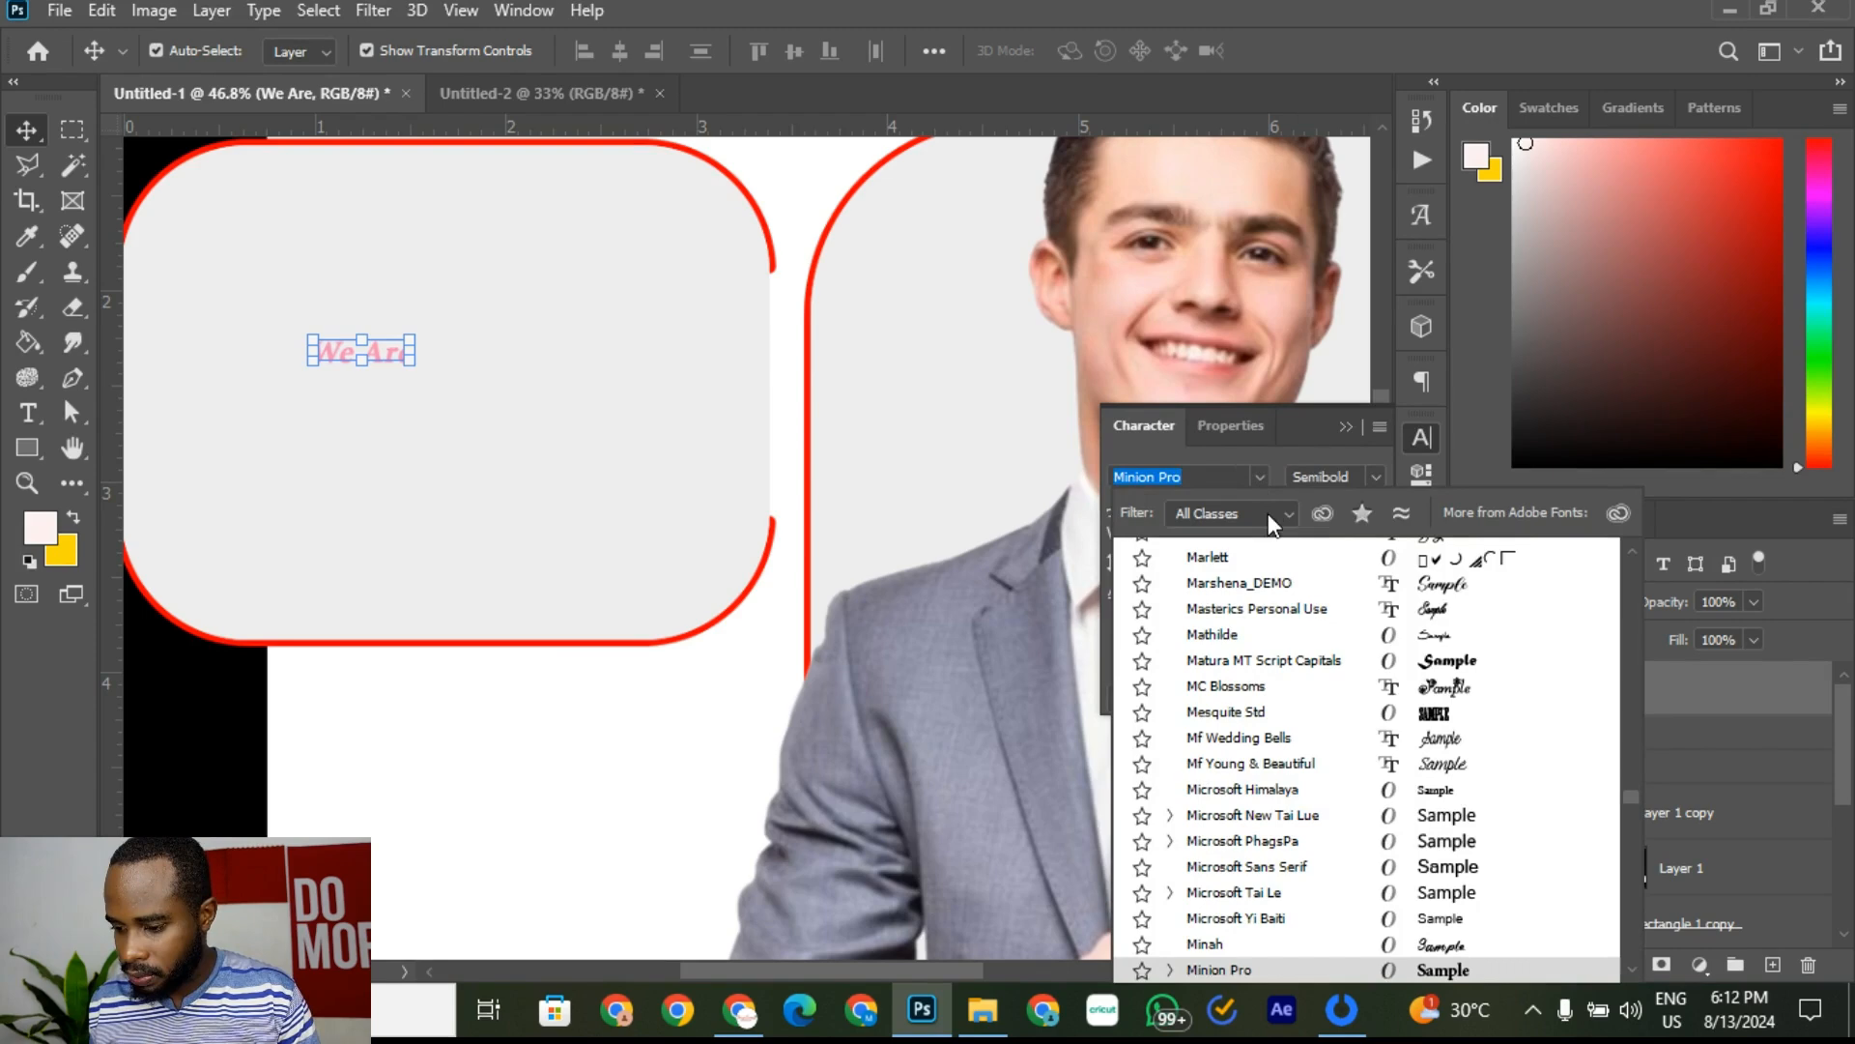
left_click(1268, 513)
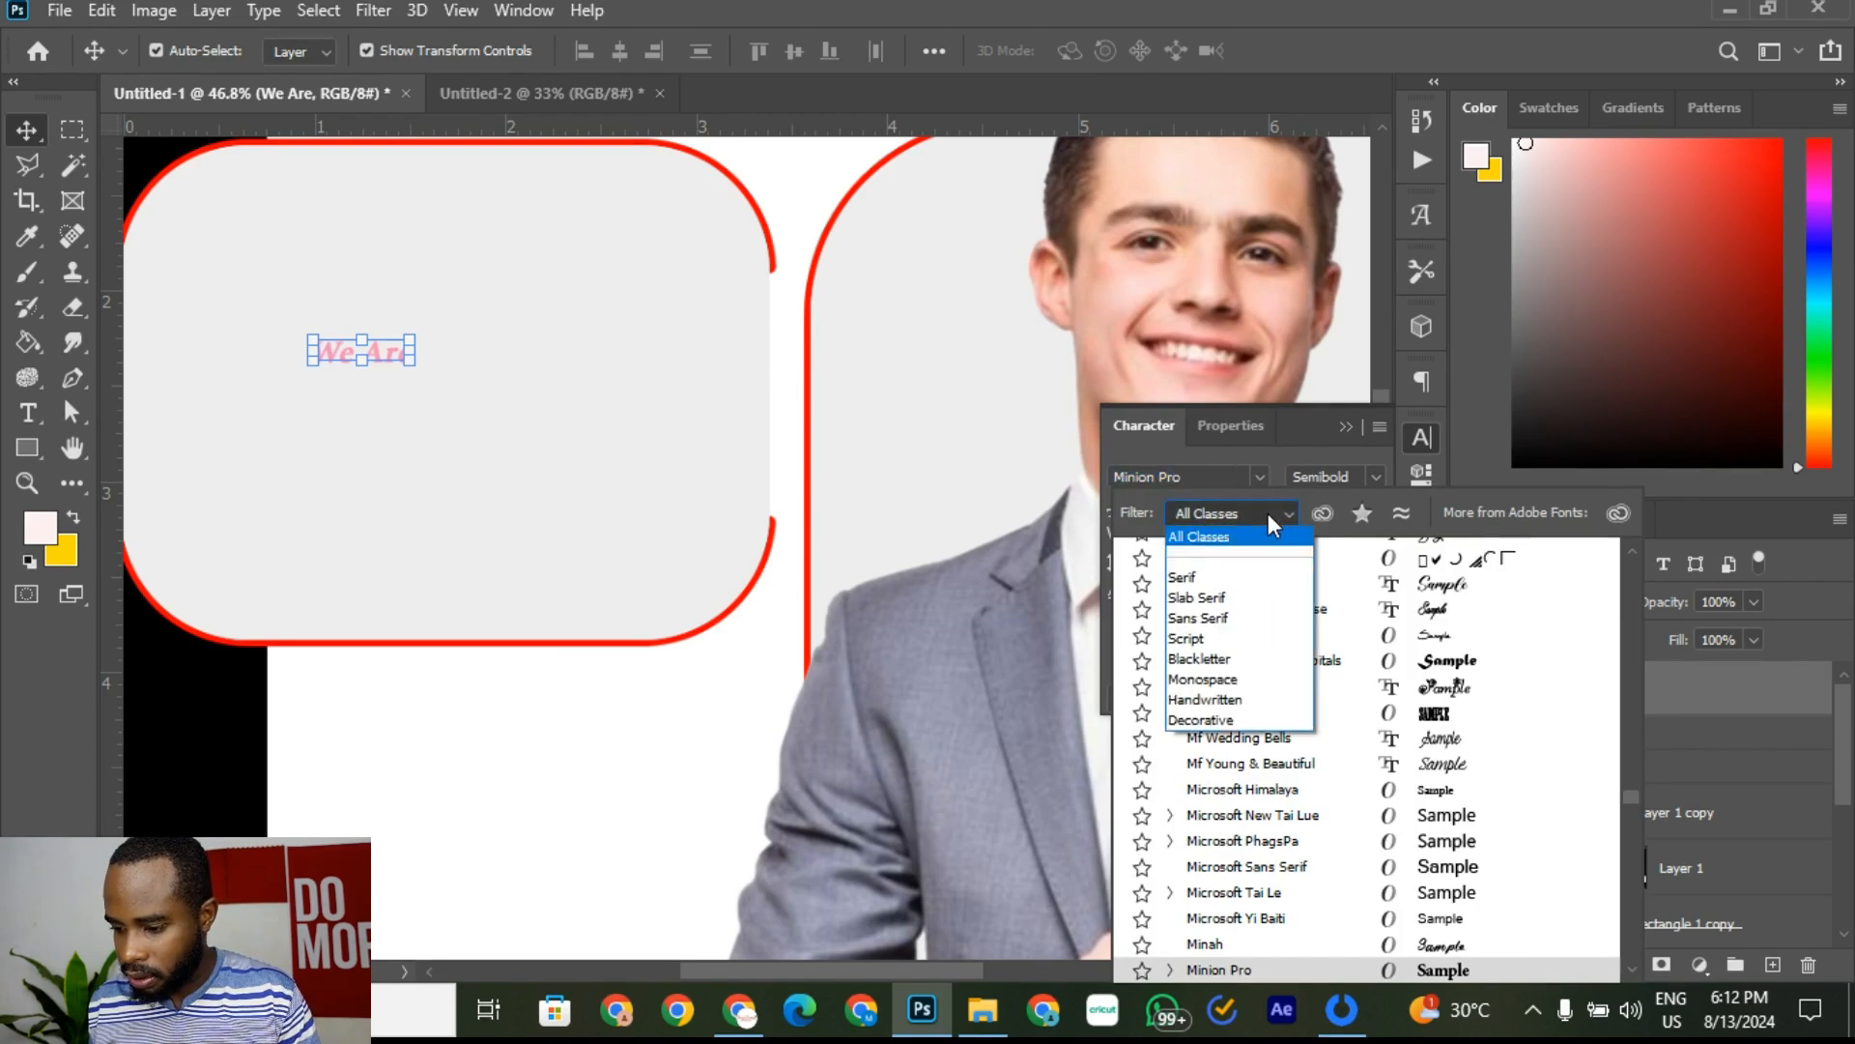
left_click(1220, 624)
scroll(1311, 677, "down", 5)
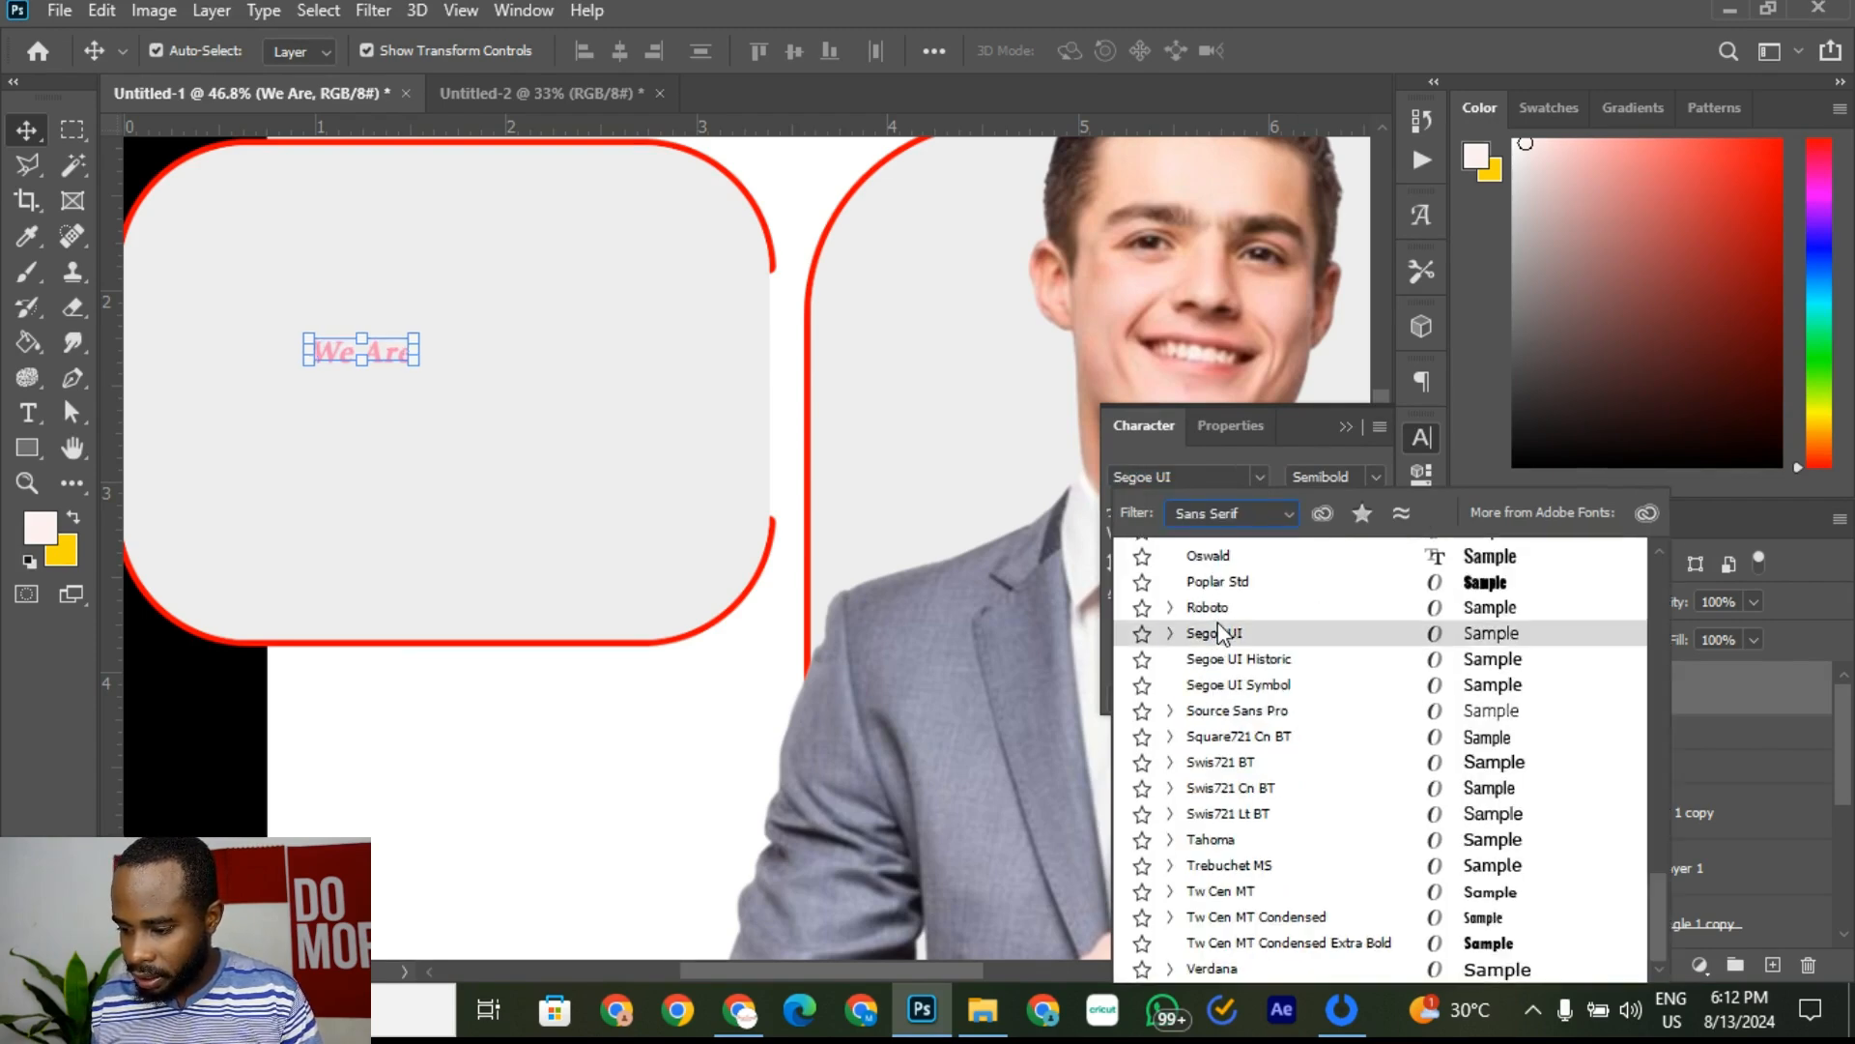
left_click(1311, 583)
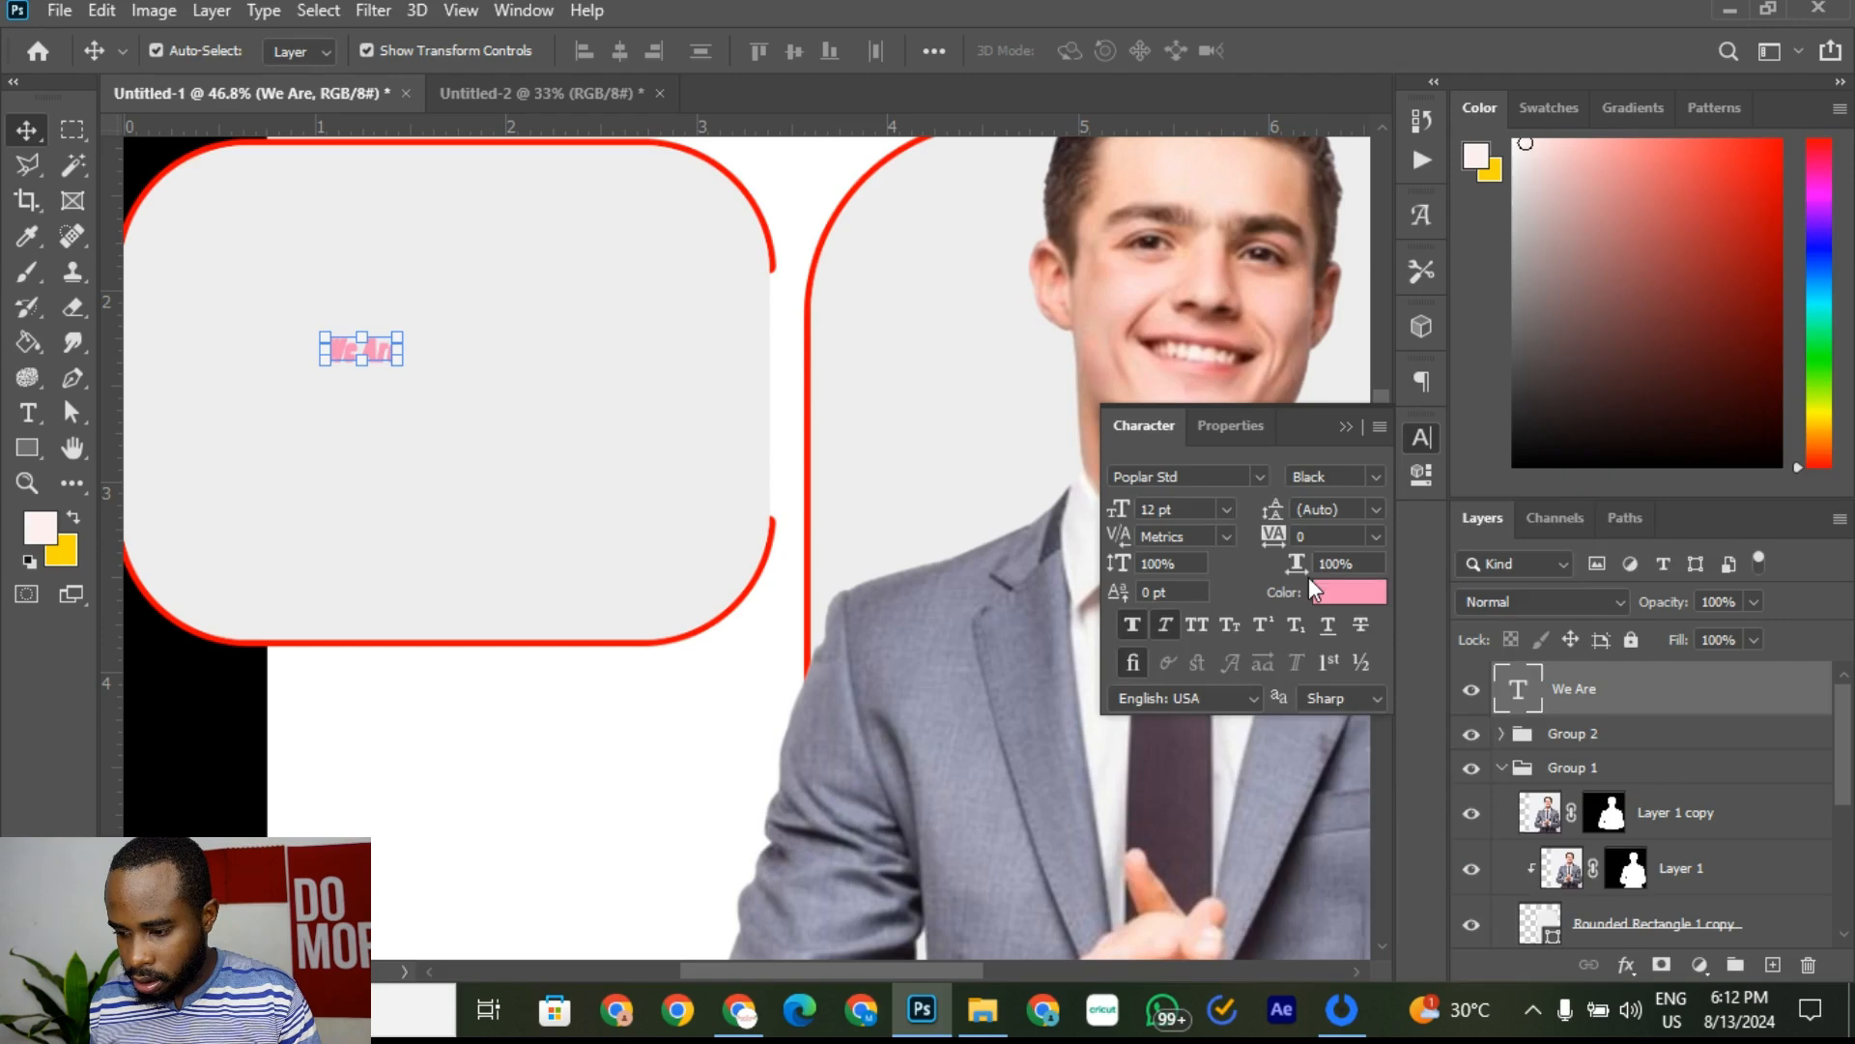
left_click(1168, 625)
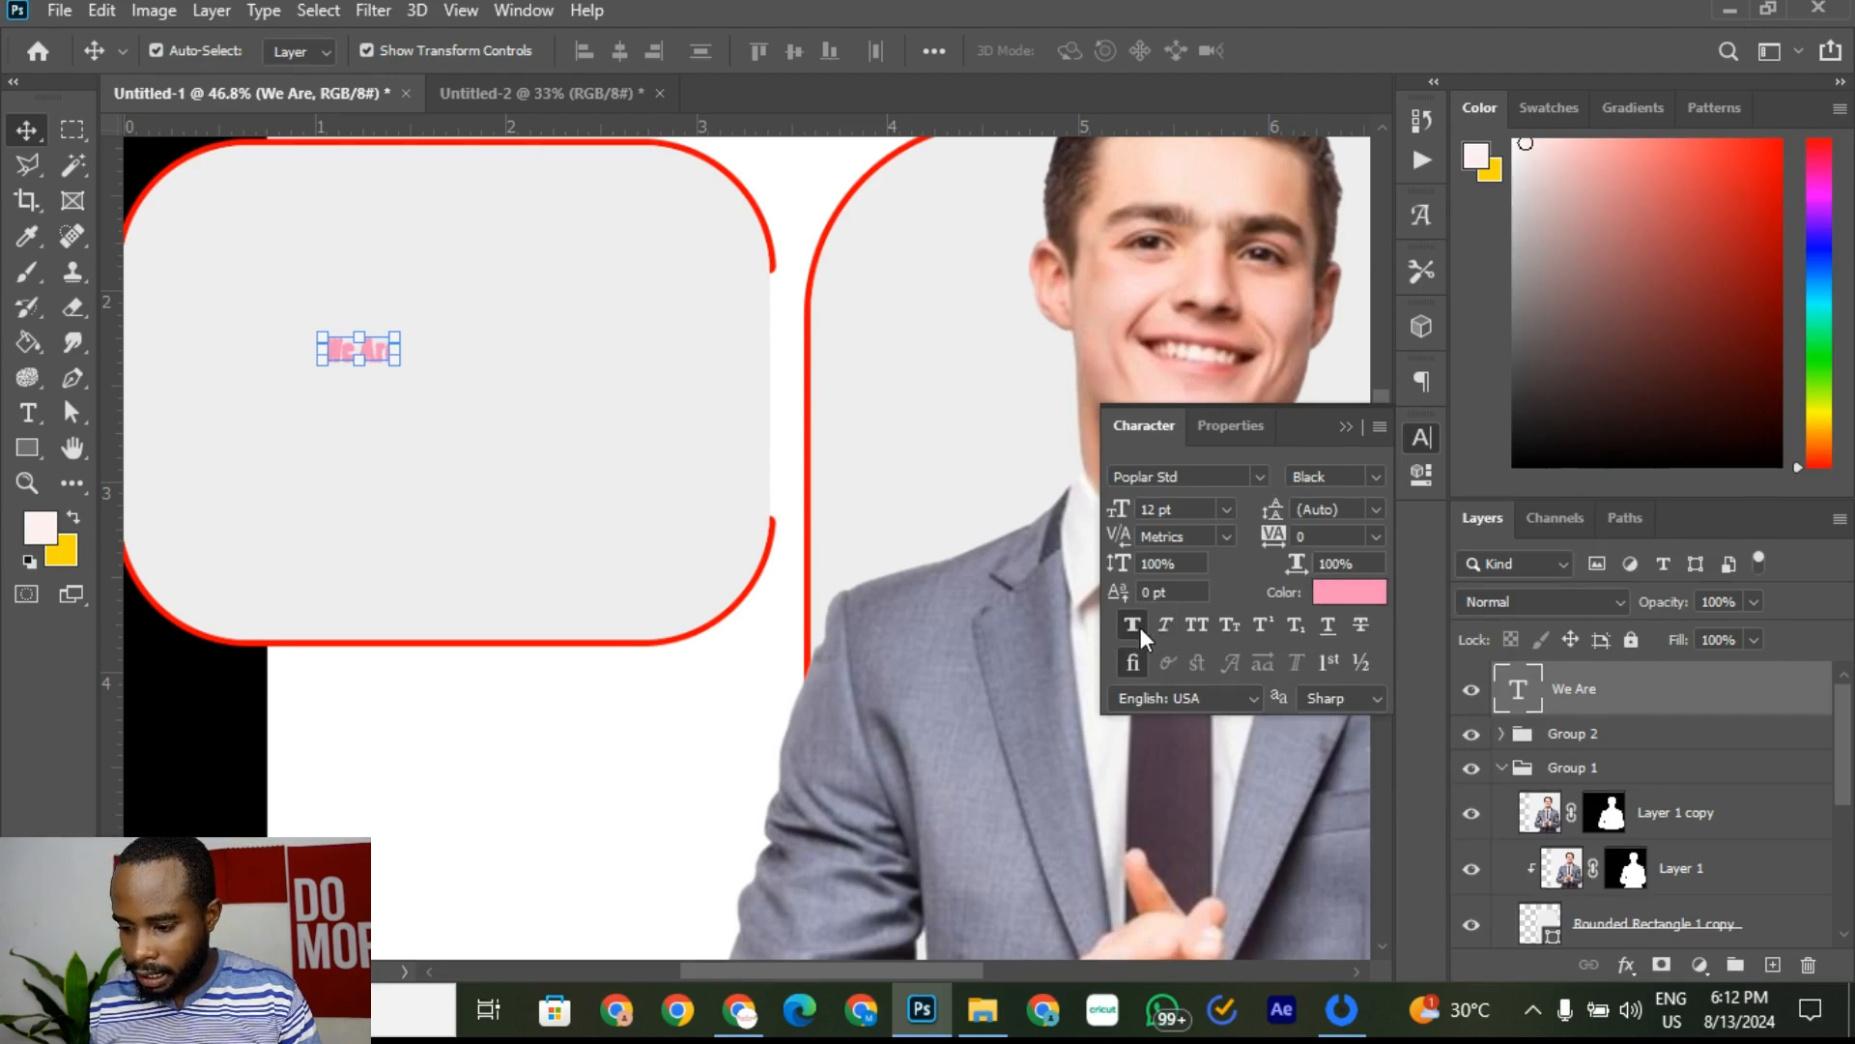
left_click(1199, 625)
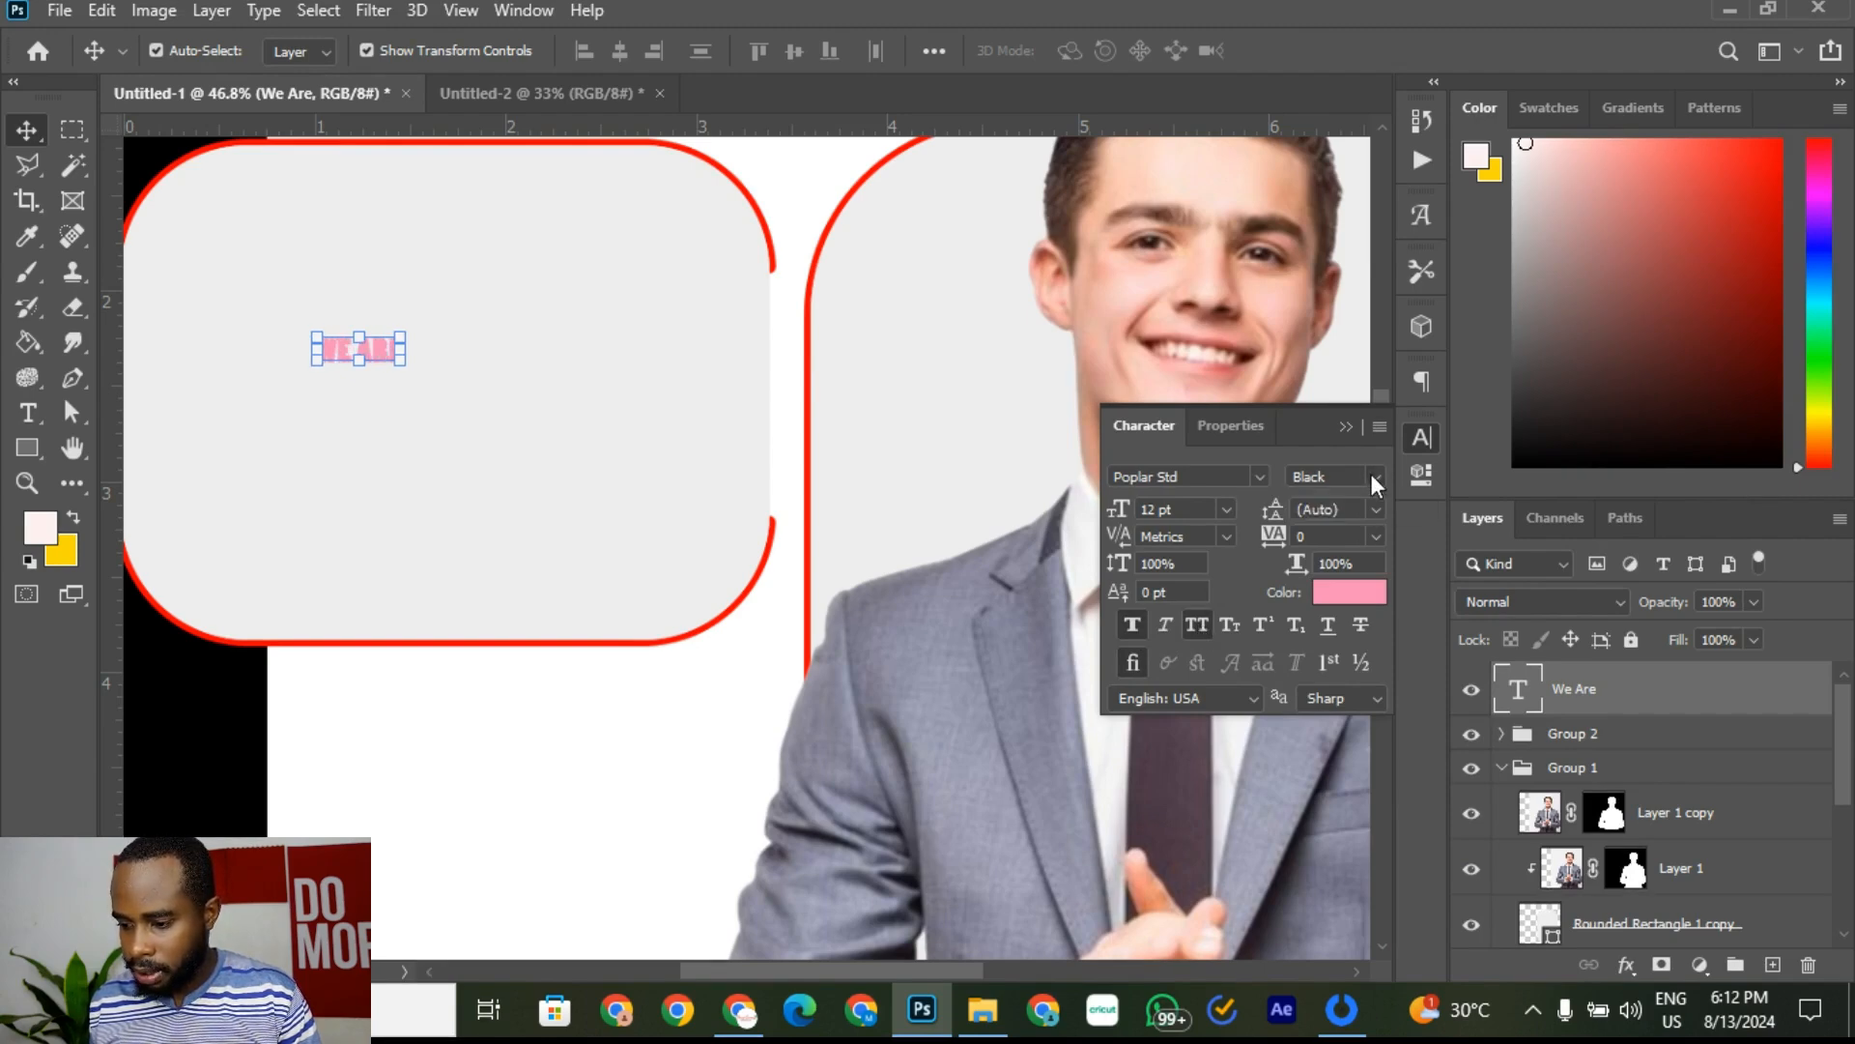
Step: Set the WE ARE text to Myriad Pro Bold
left_click(1260, 478)
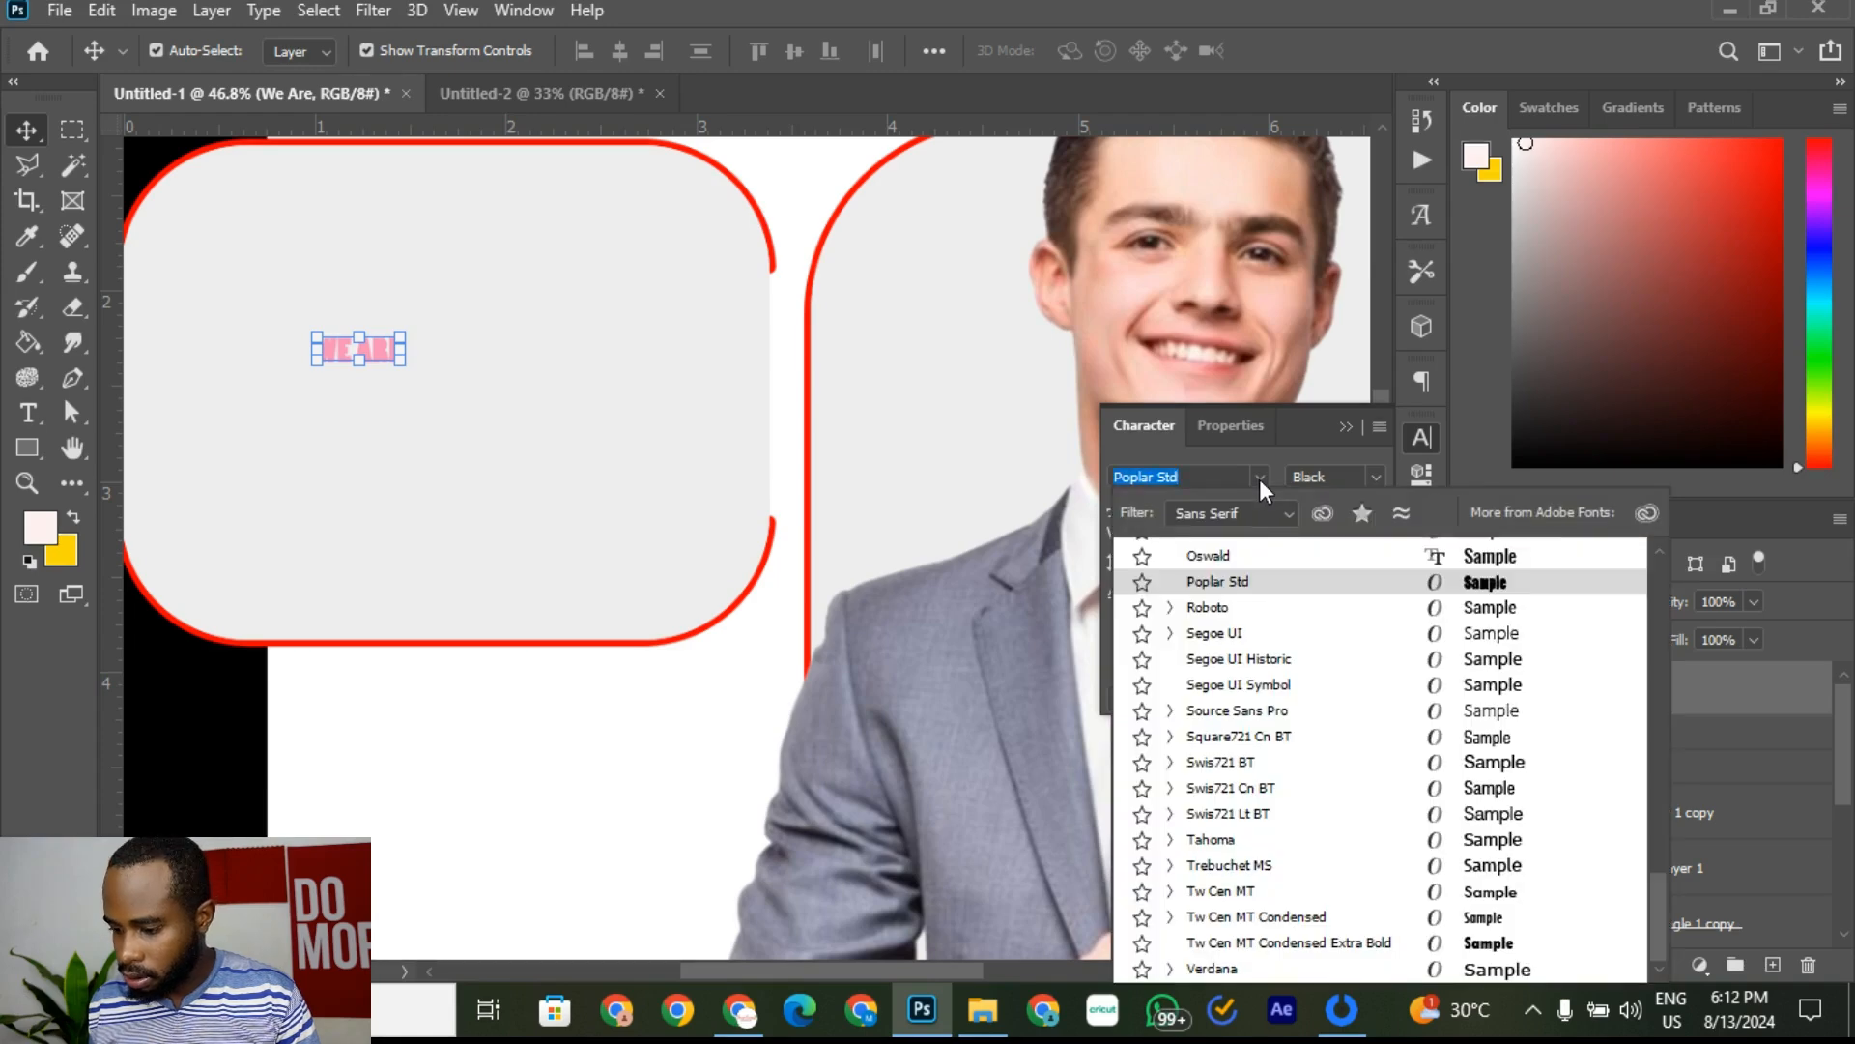
scroll(1403, 658, "up", 2)
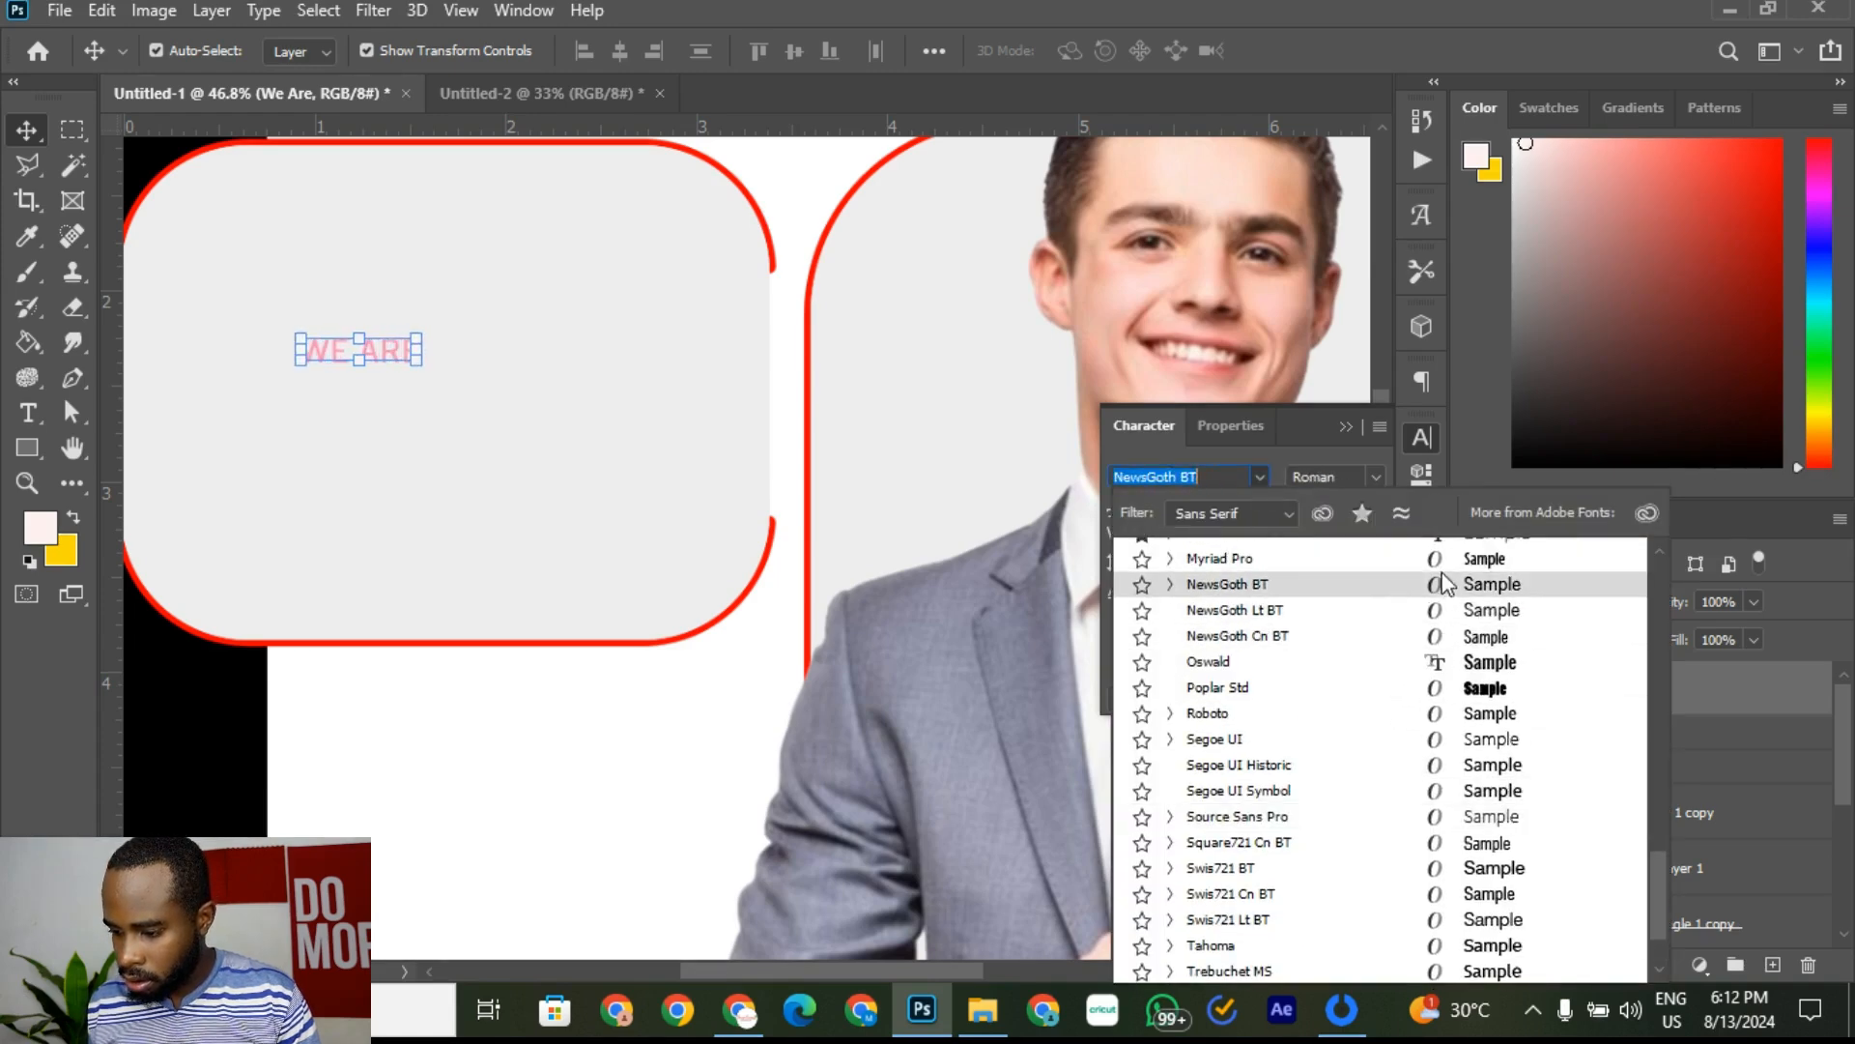
scroll(1433, 665, "up", 1)
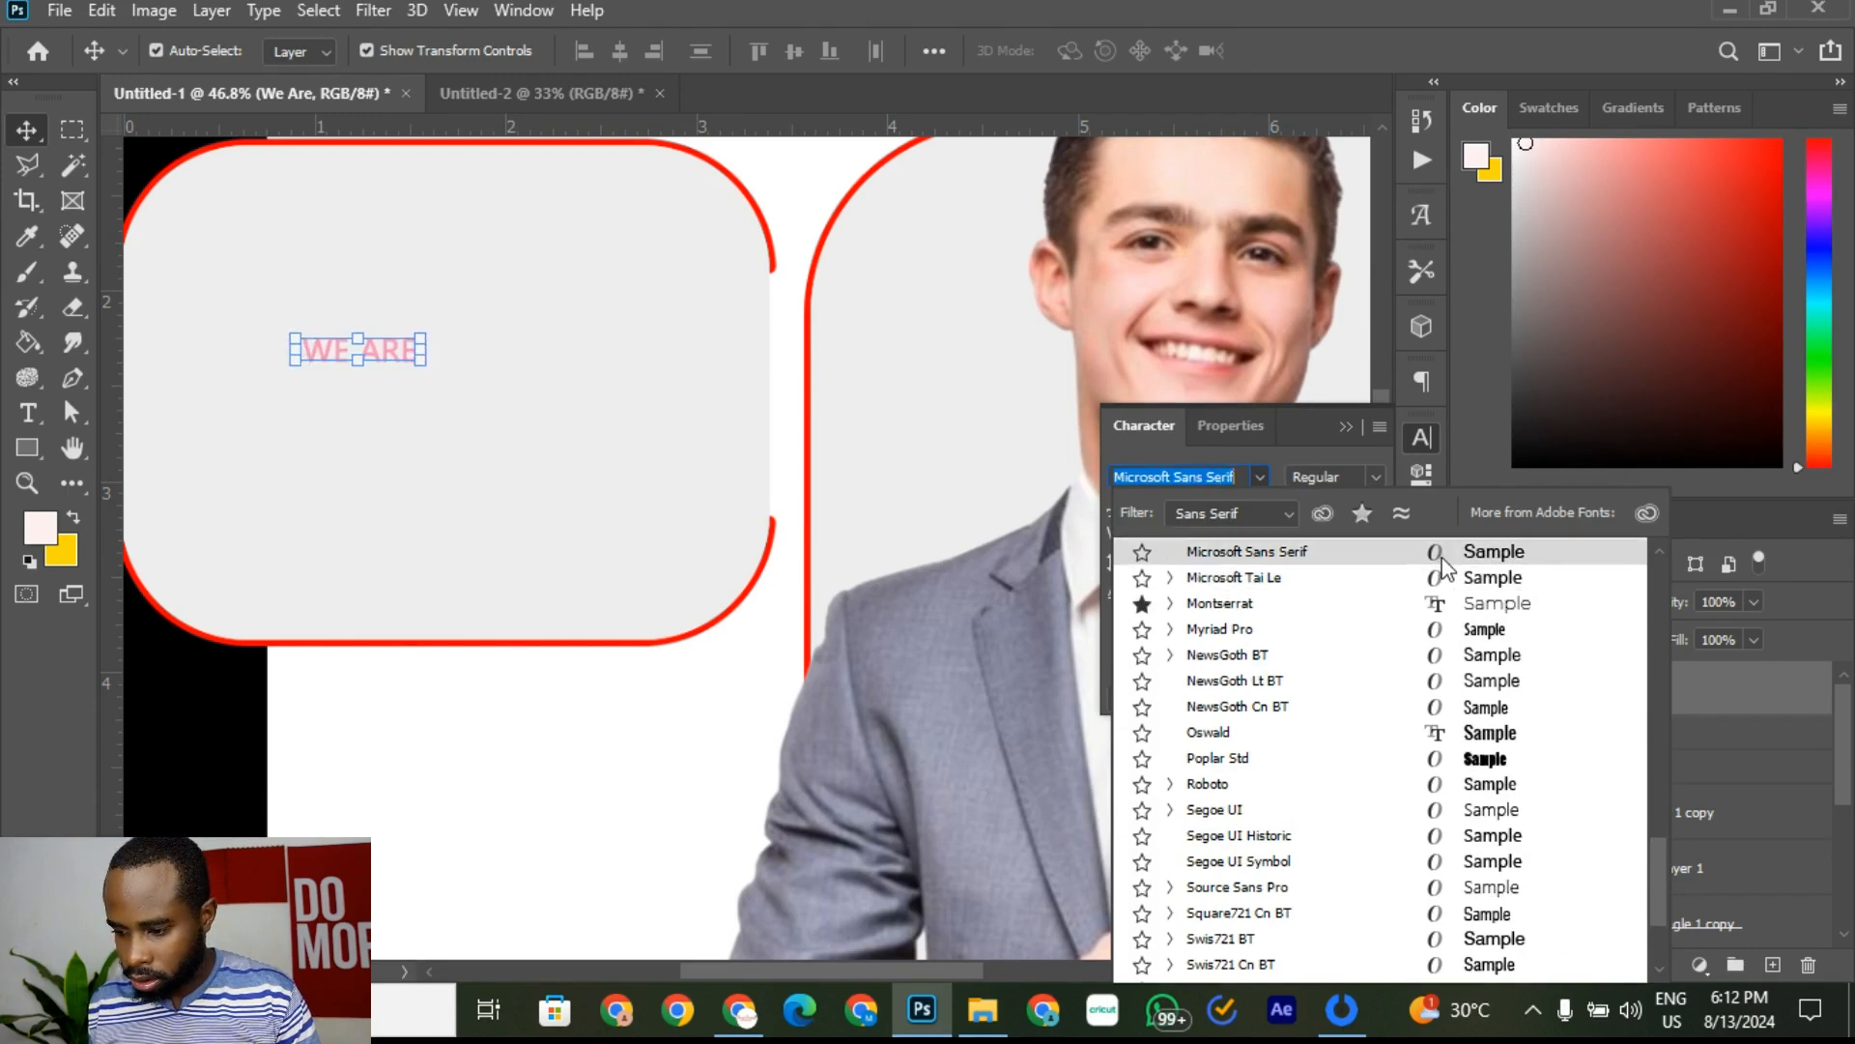
left_click(1440, 640)
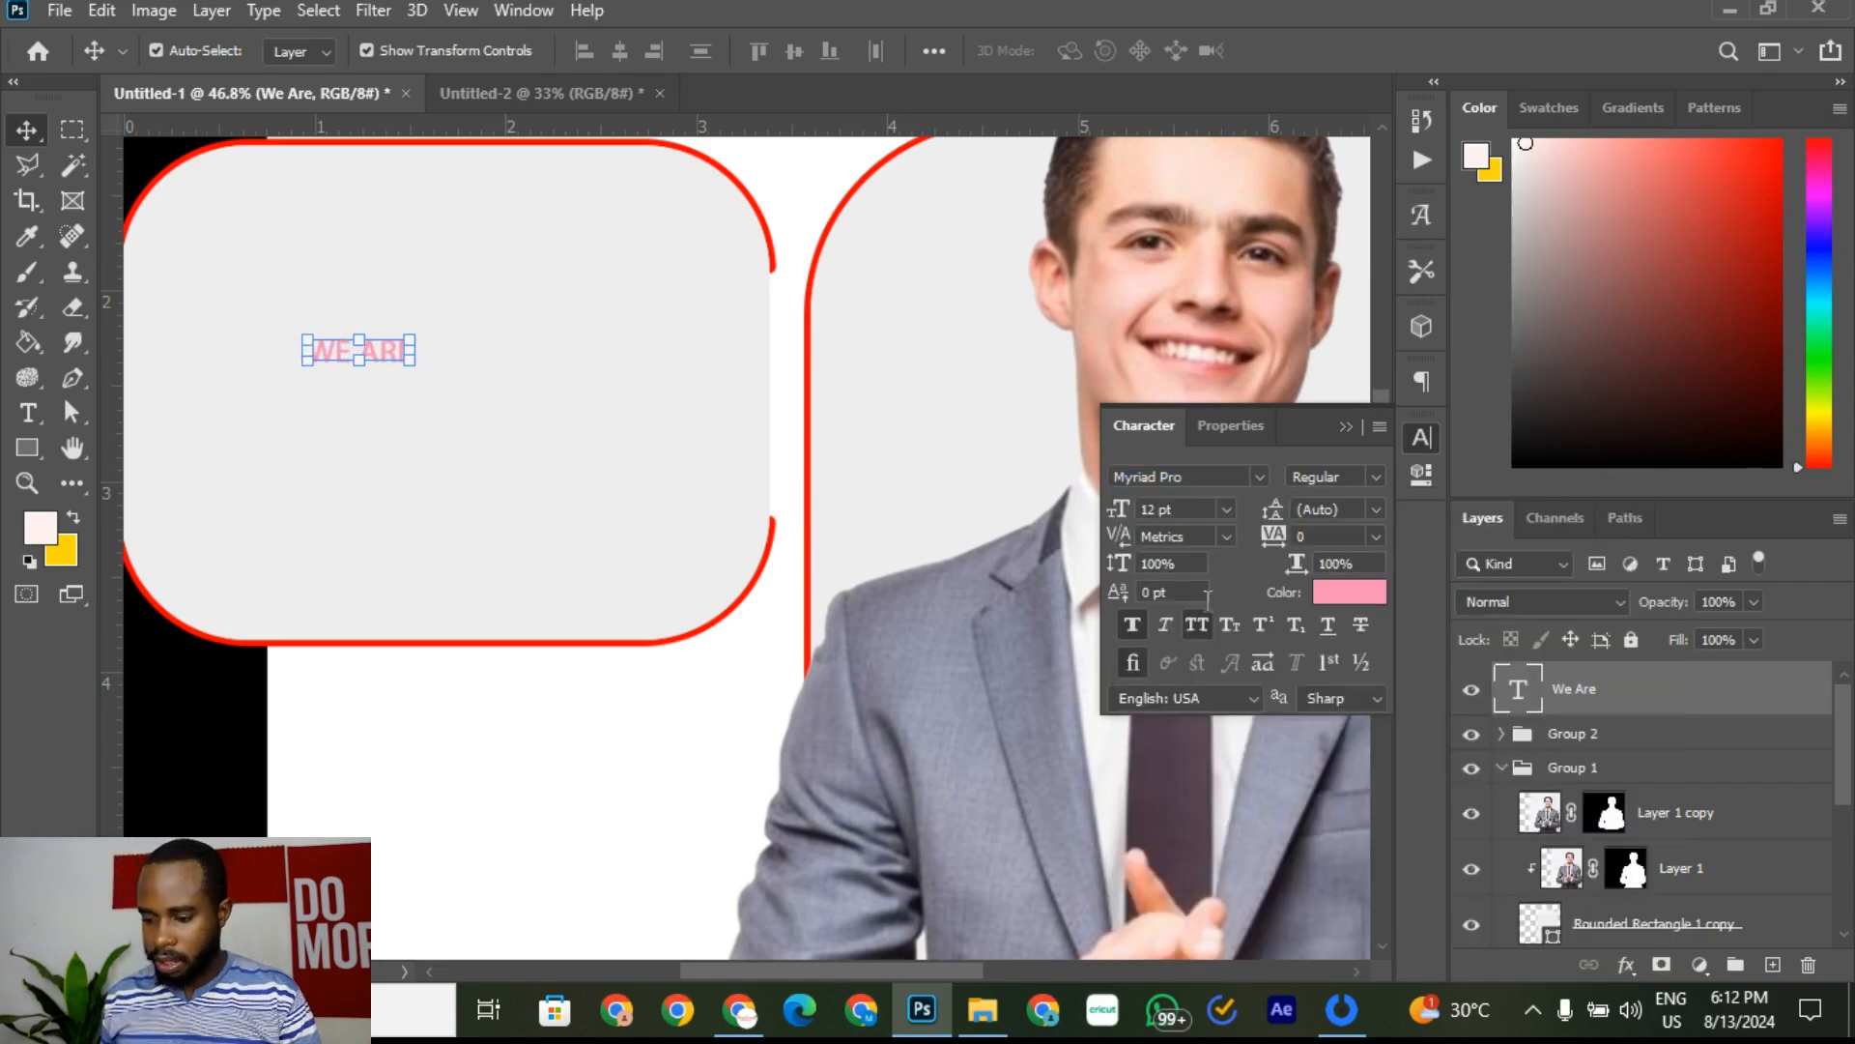
left_click(1376, 477)
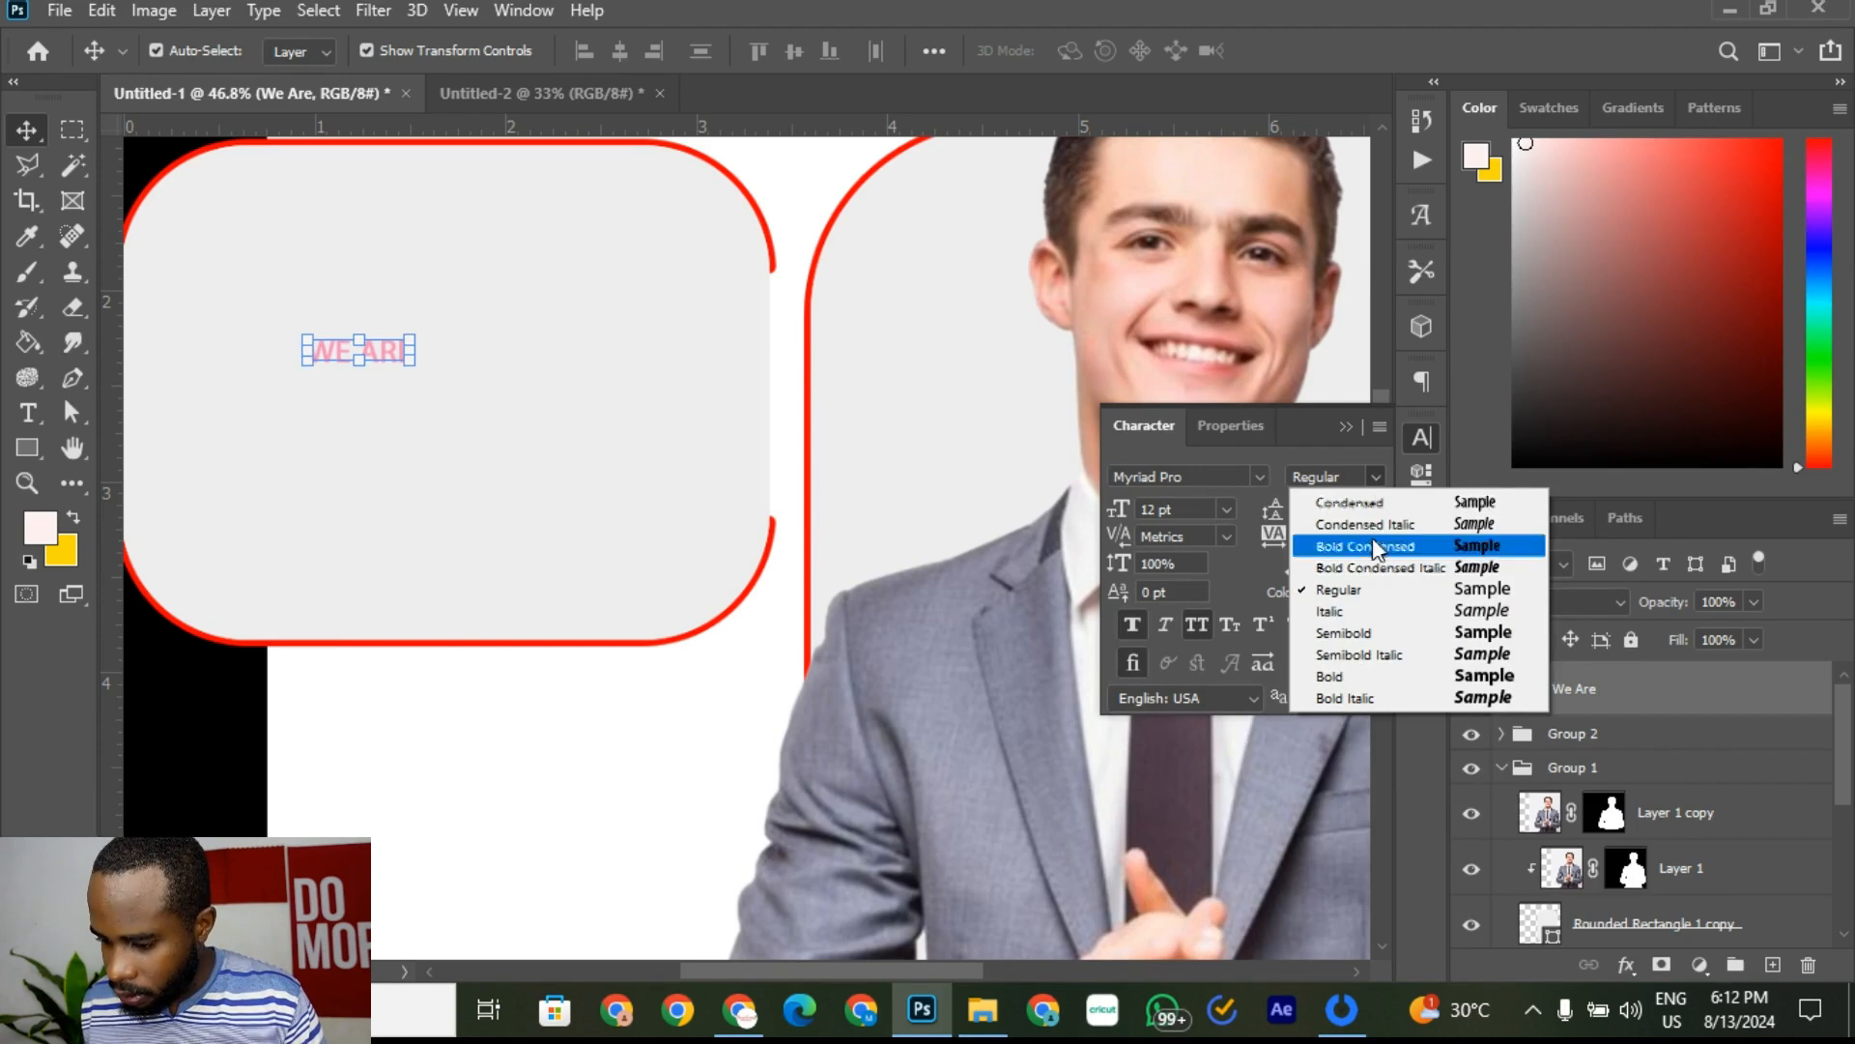
left_click(1338, 675)
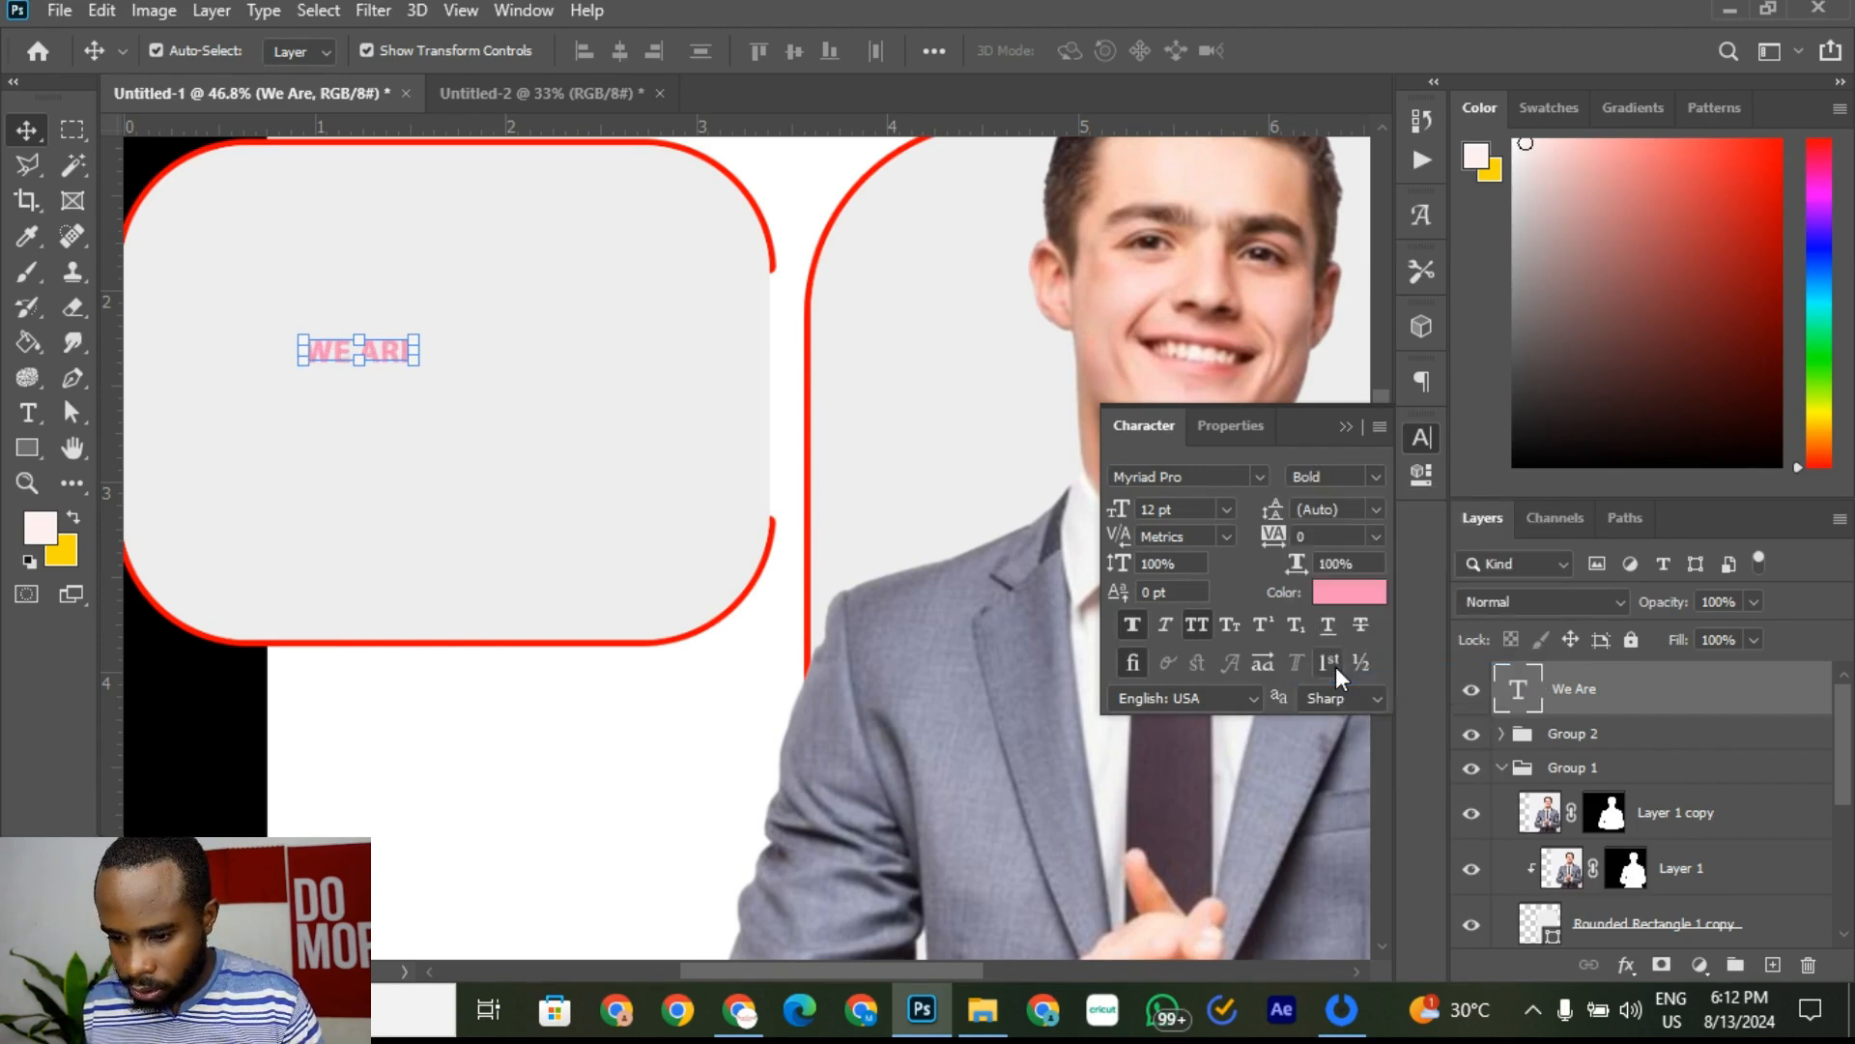
Step: Colour WE ARE pure red sampled from the frame outline, then view the reference
left_click(1347, 593)
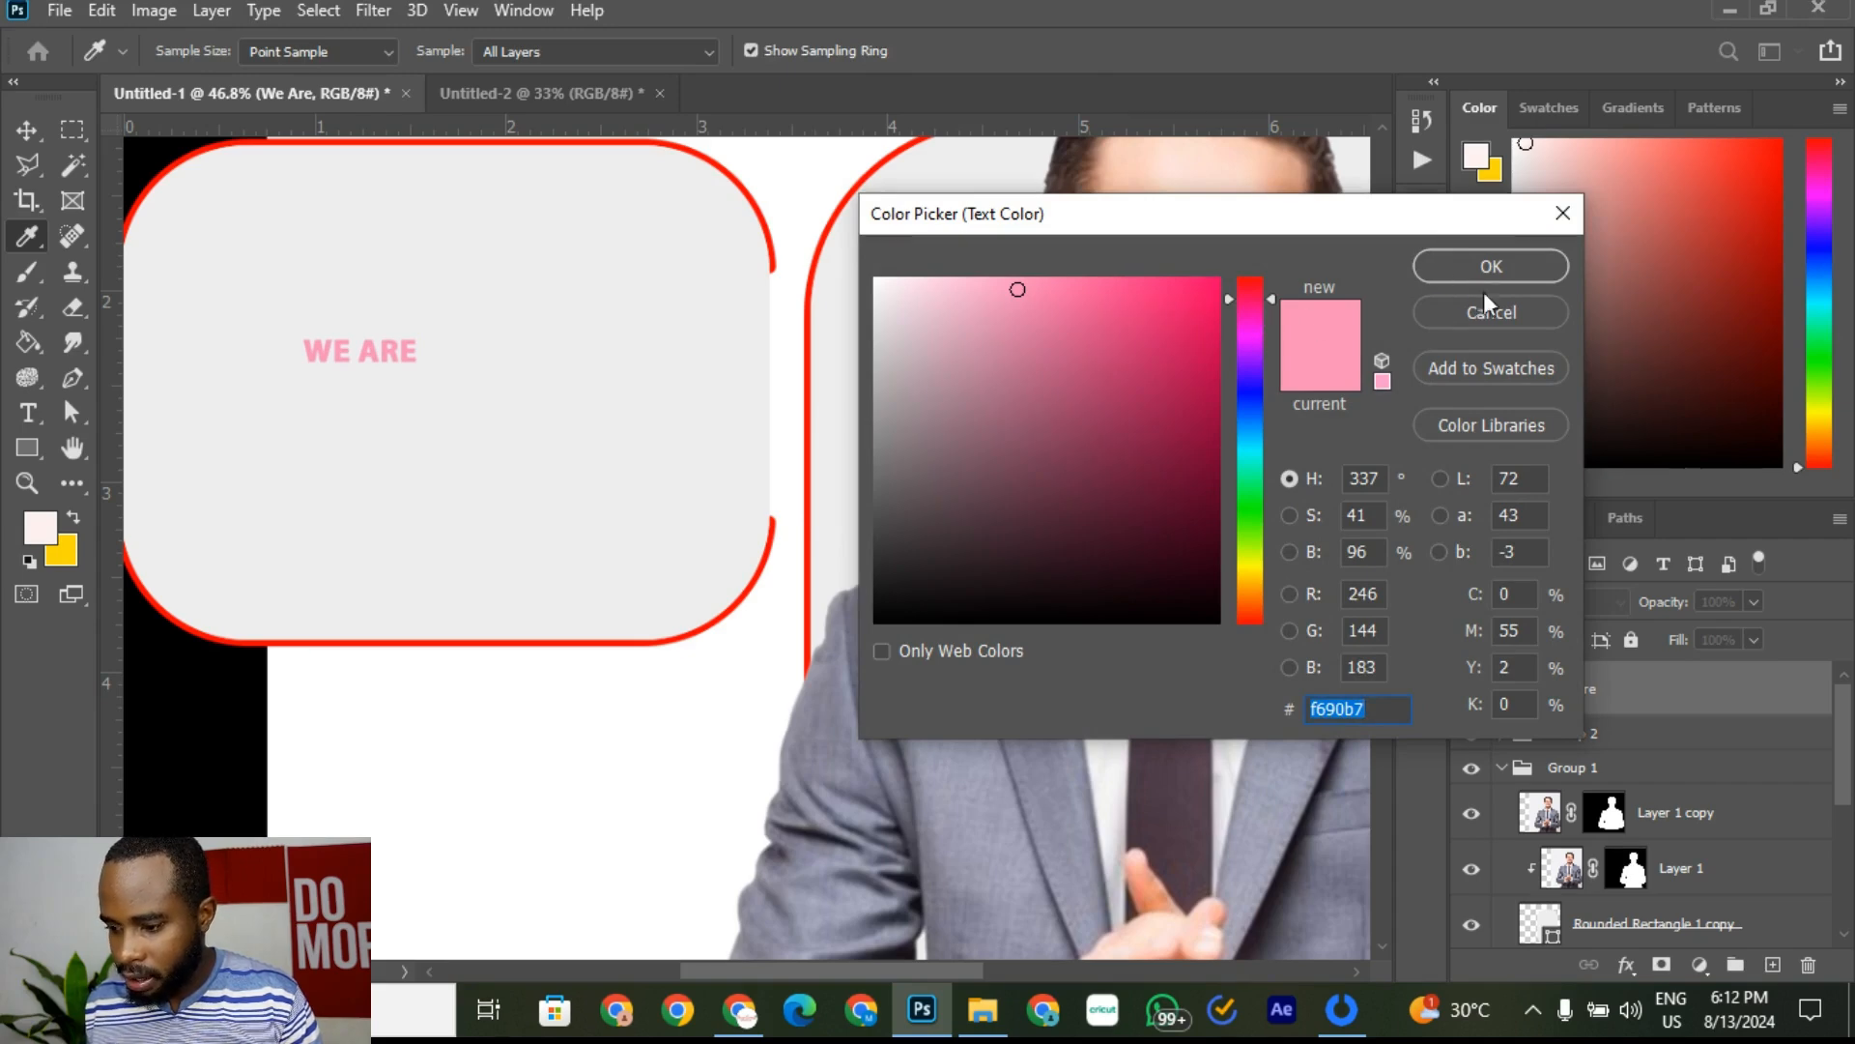
left_click(772, 241)
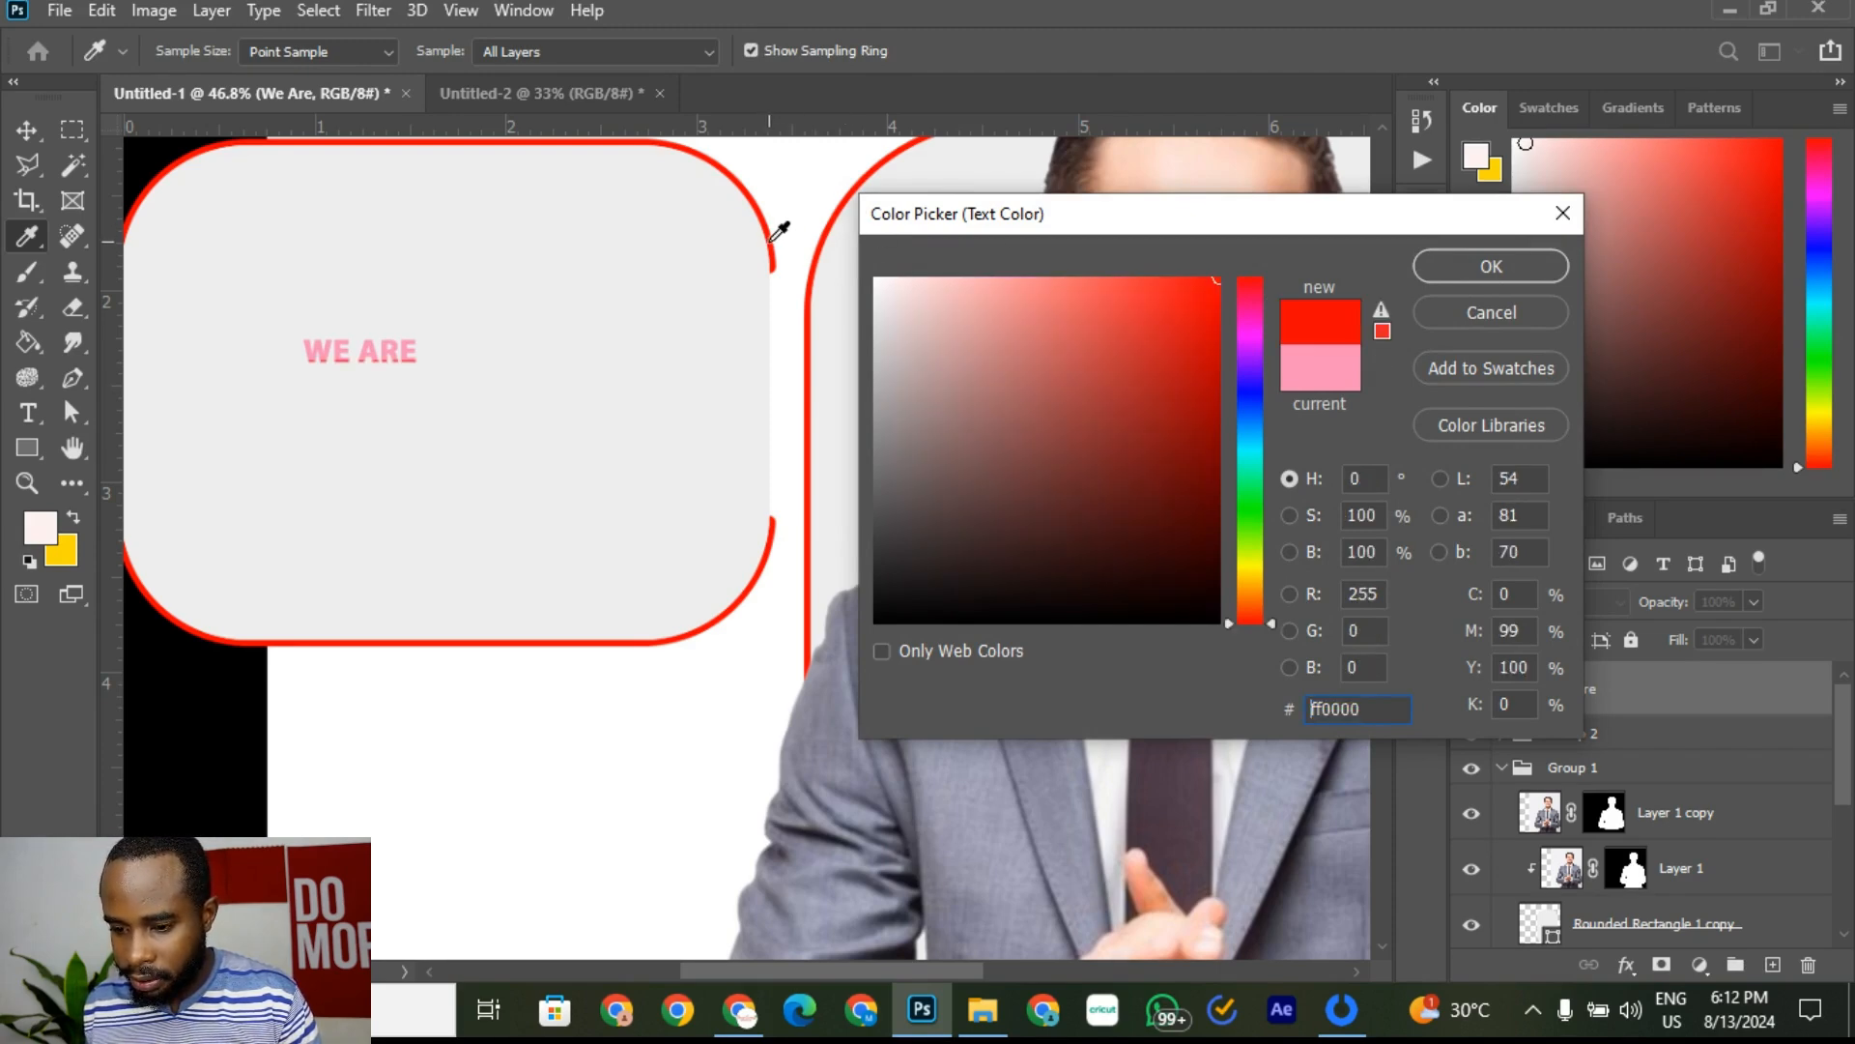
left_click(1478, 268)
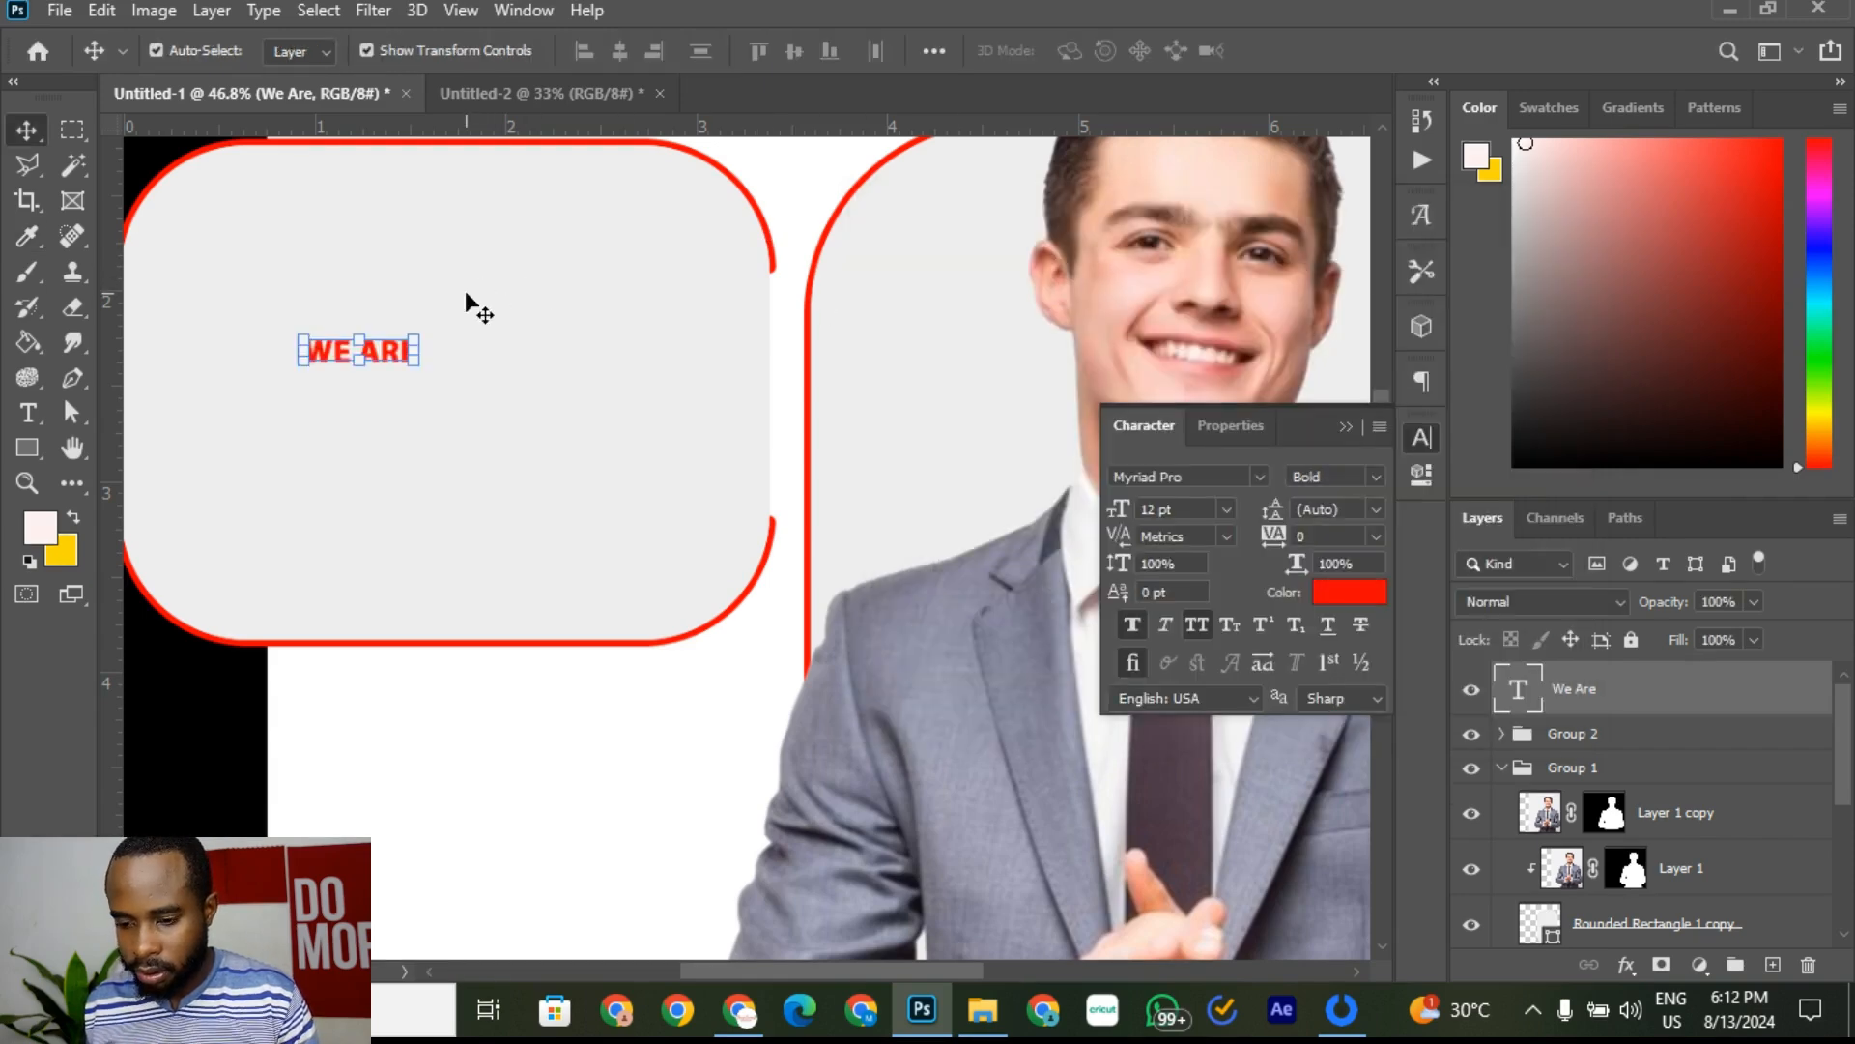
left_click(525, 92)
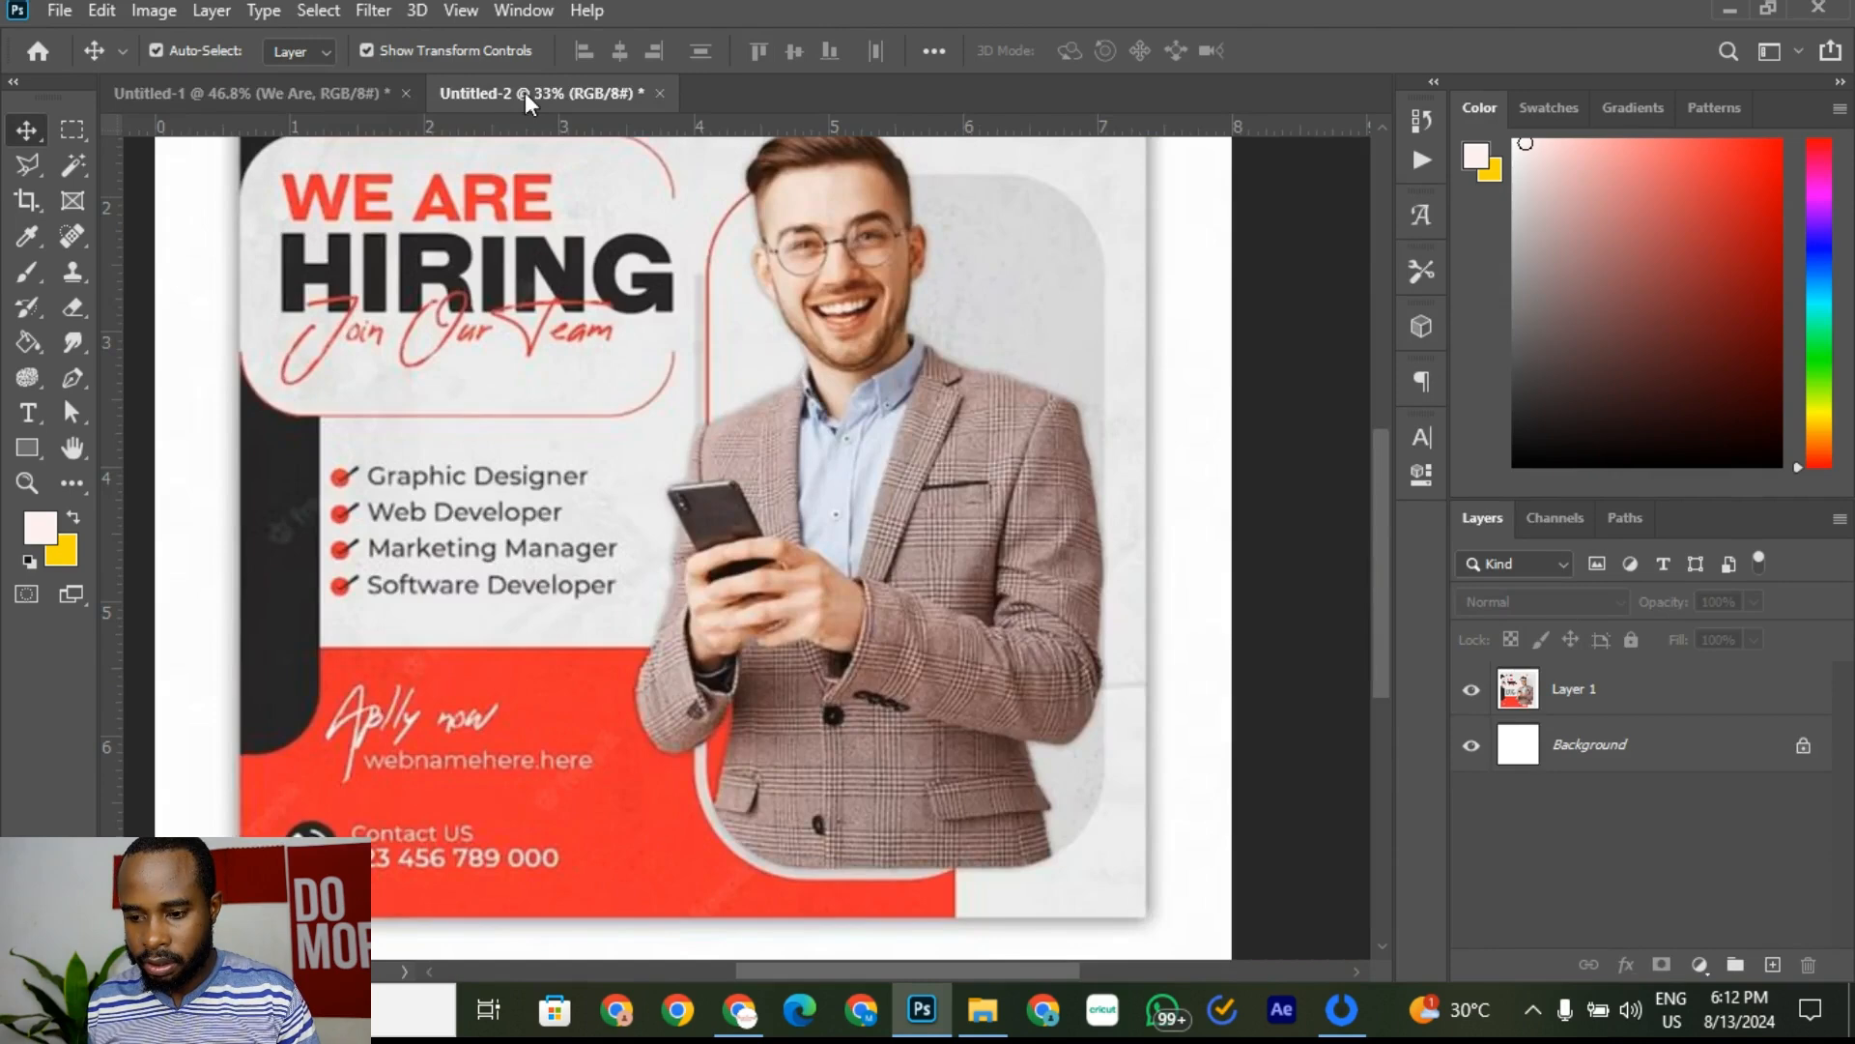
Step: Scale up the WE ARE text to match the reference flyer's heading
left_click(265, 91)
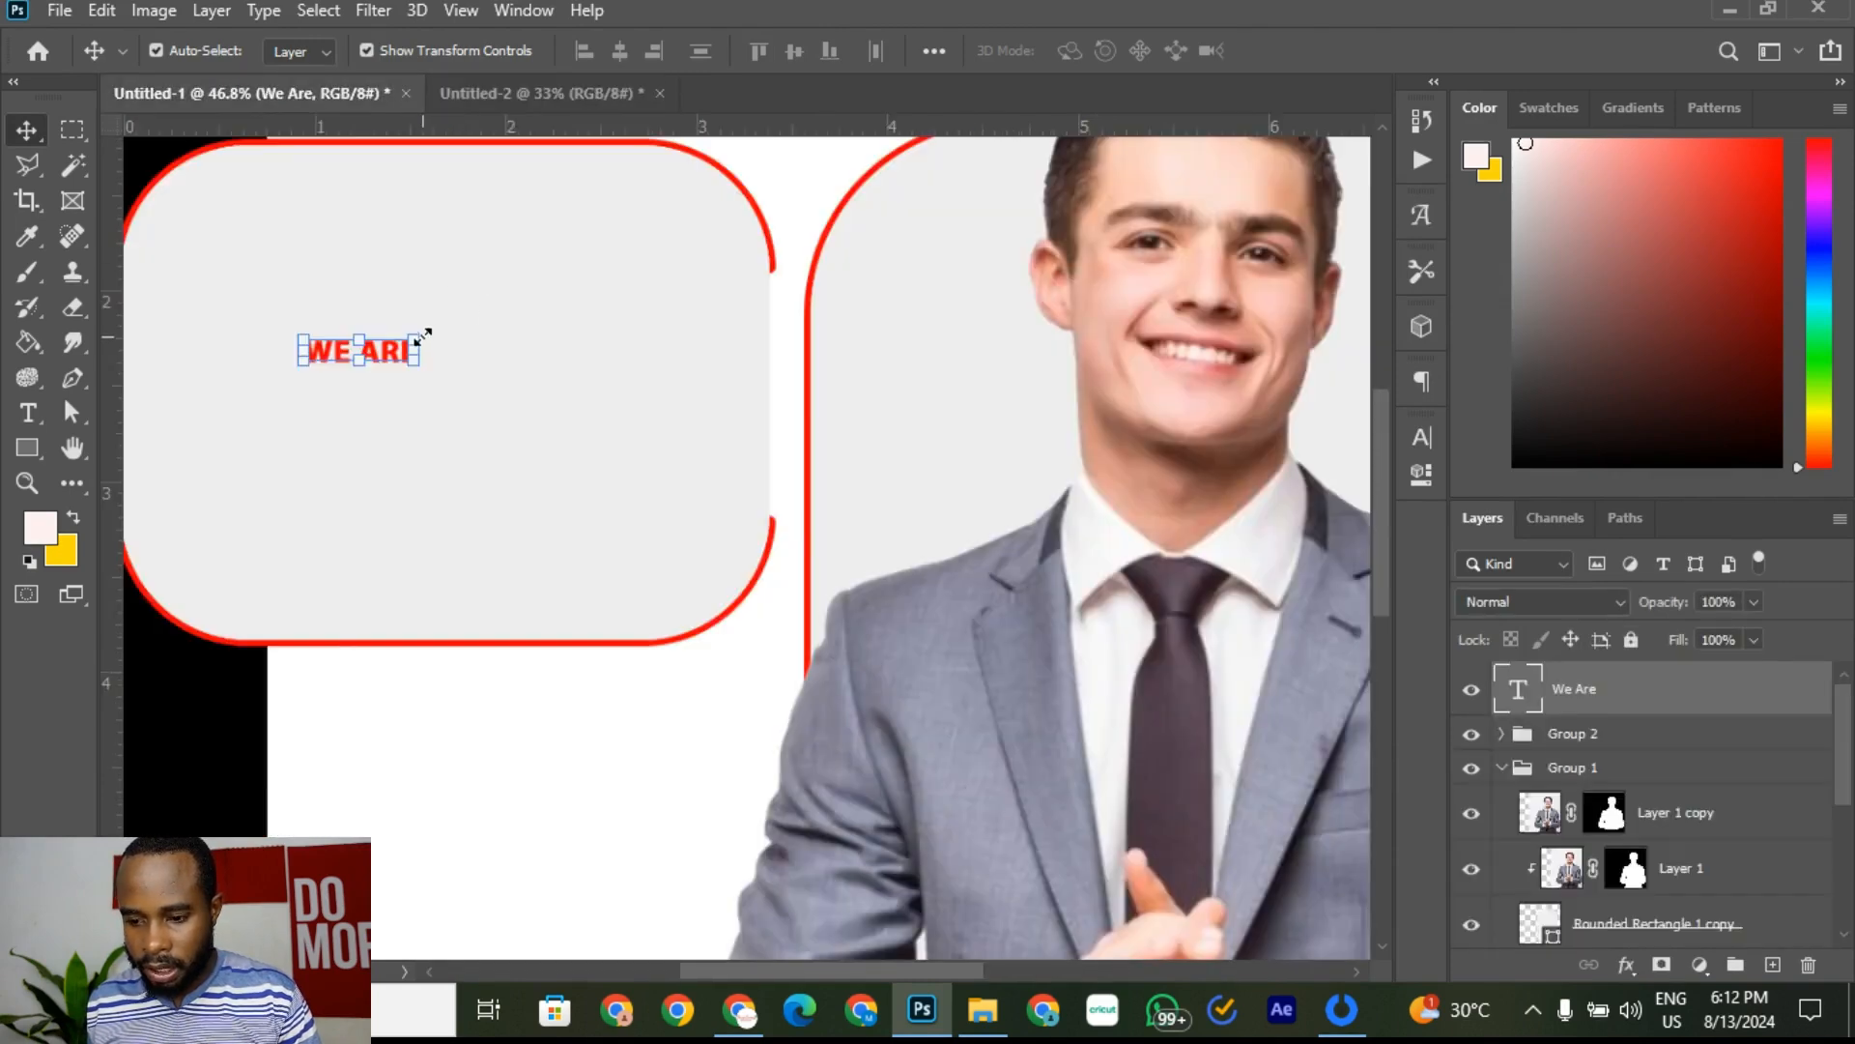
mouse_move(423, 335)
left_mouse_down()
mouse_move(559, 279)
mouse_move(540, 299)
mouse_move(398, 313)
left_mouse_up()
scroll(398, 313, "down", 3)
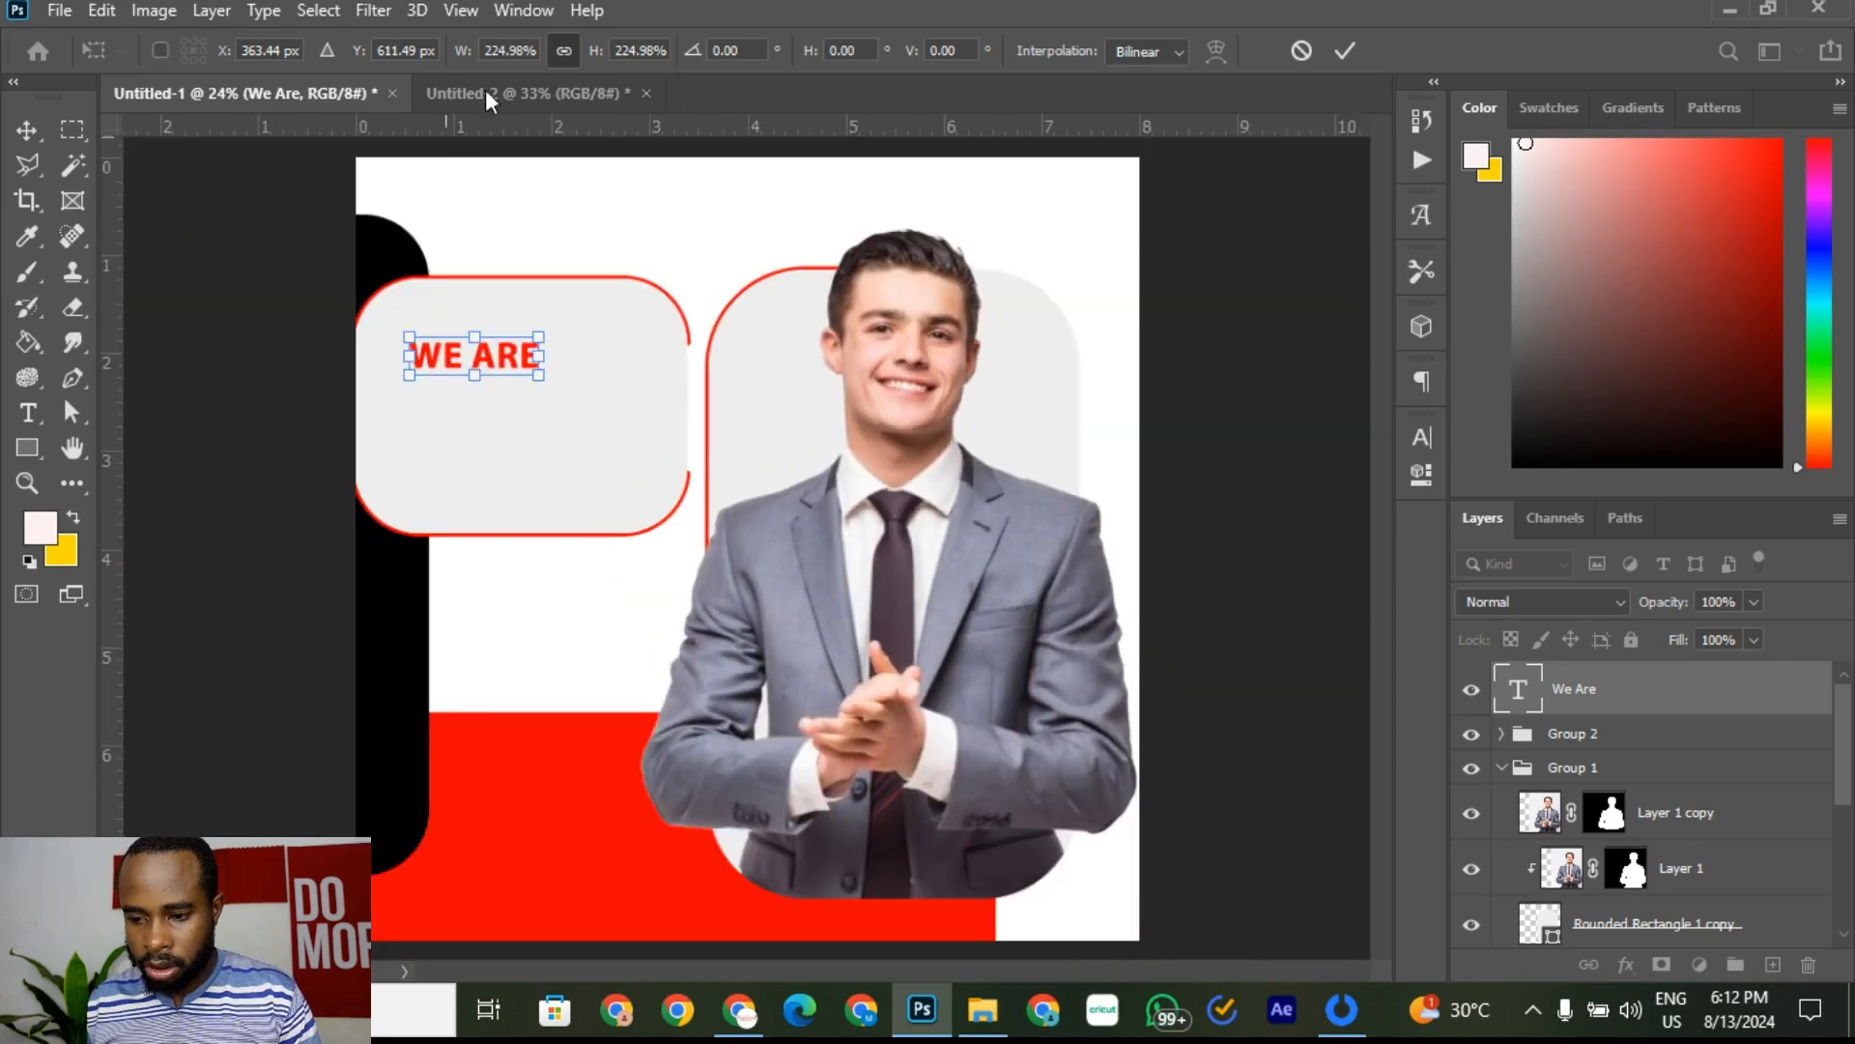
left_click(485, 89)
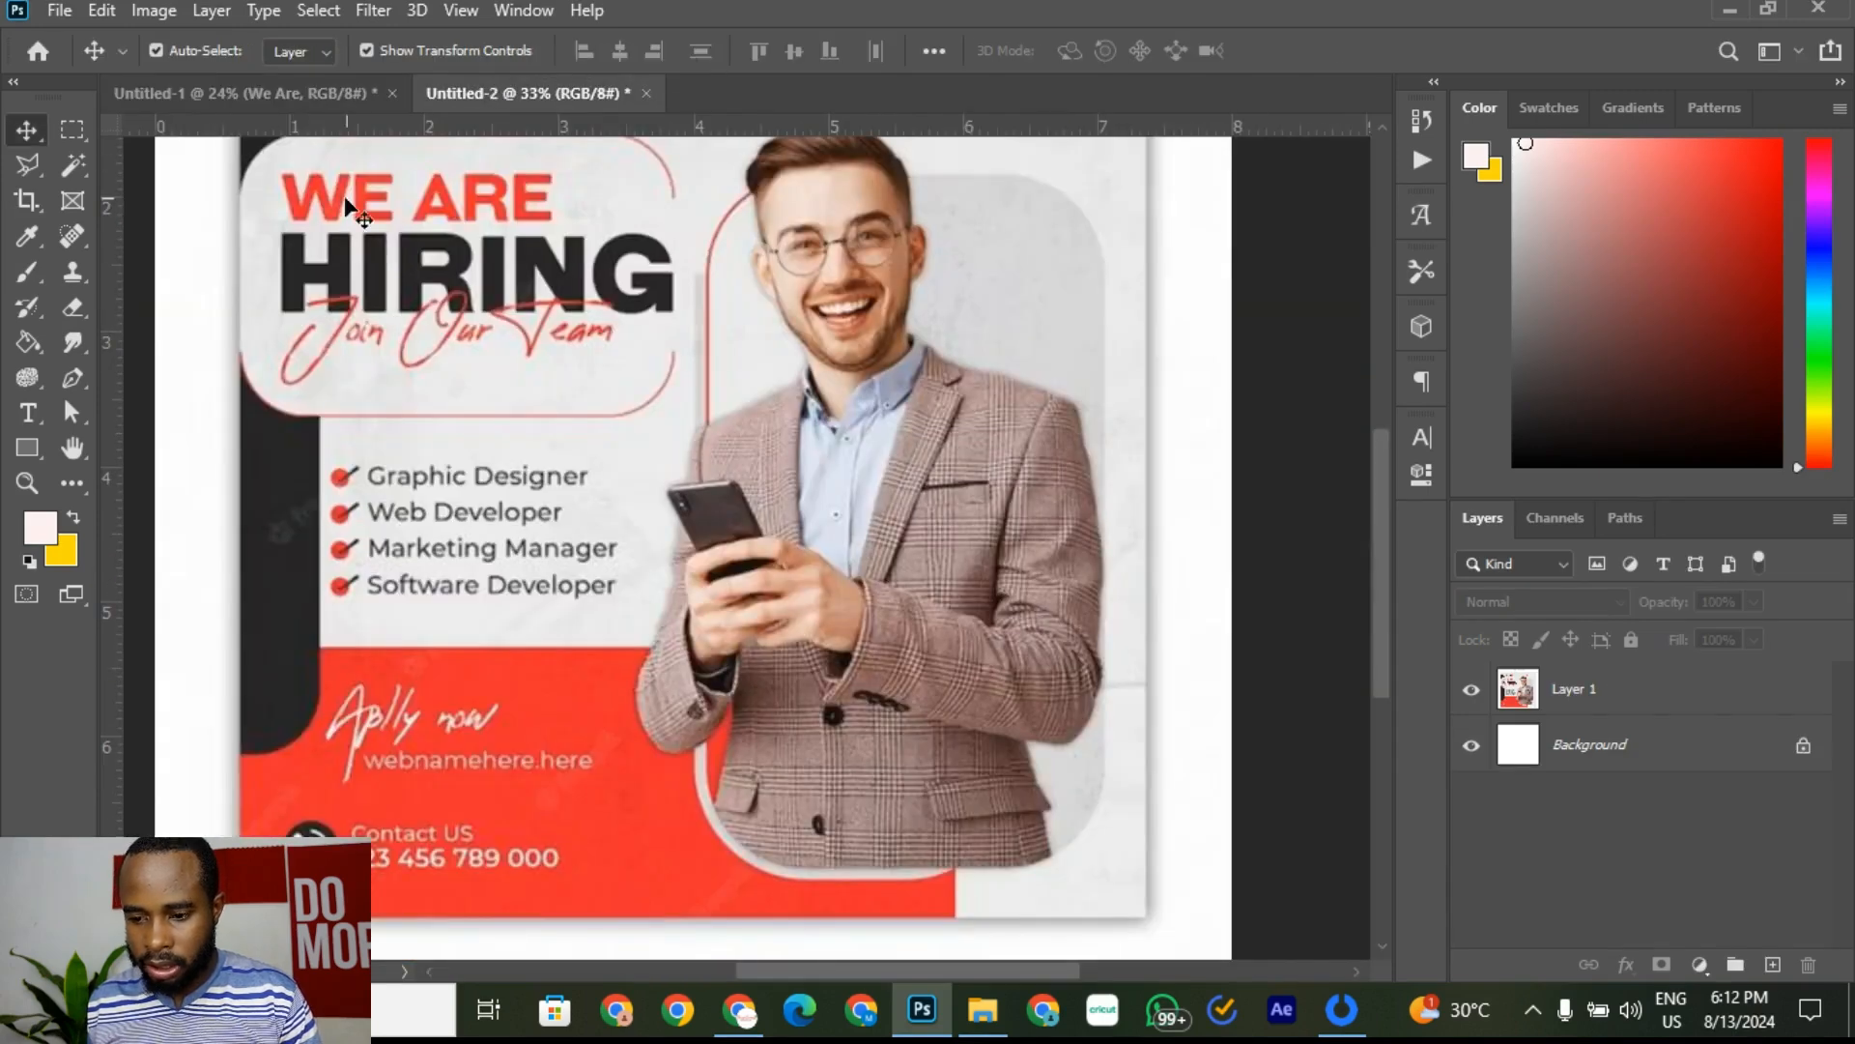
scroll(298, 195, "down", 2)
left_click(349, 97)
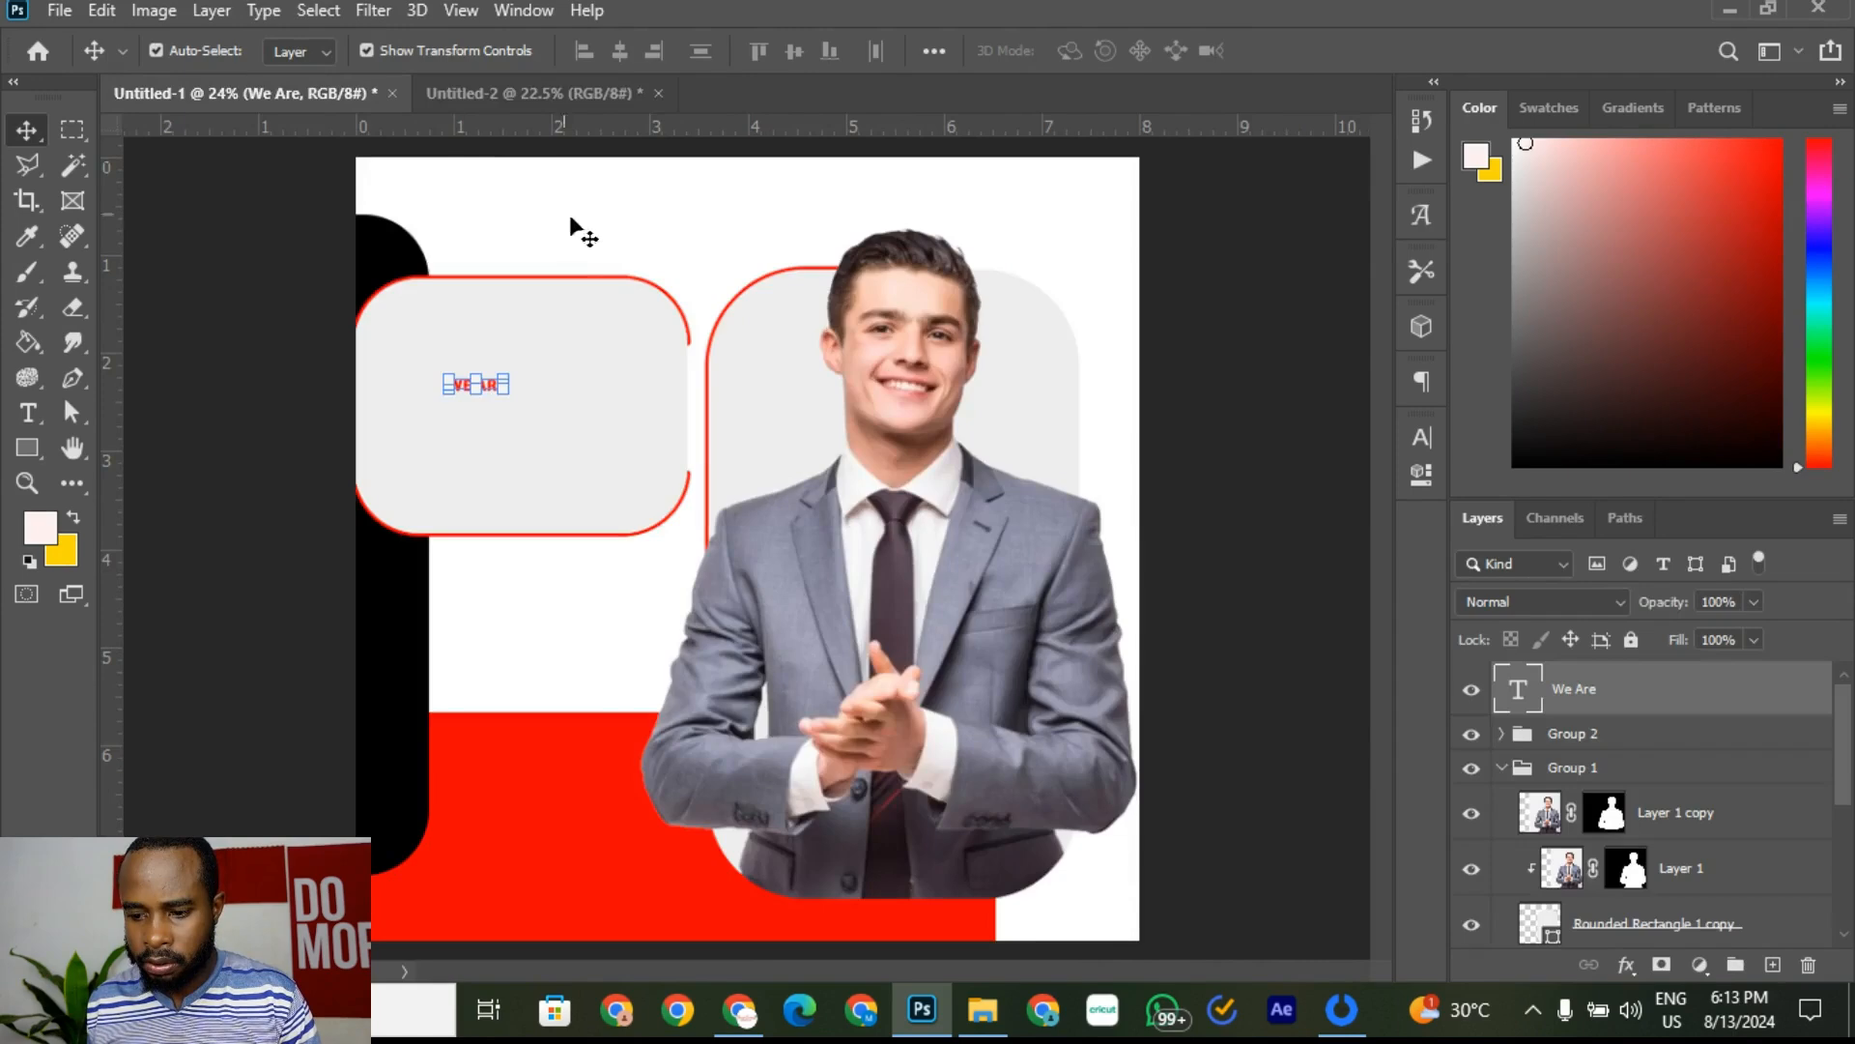
left_click_drag(504, 377, 663, 281)
left_click(1345, 51)
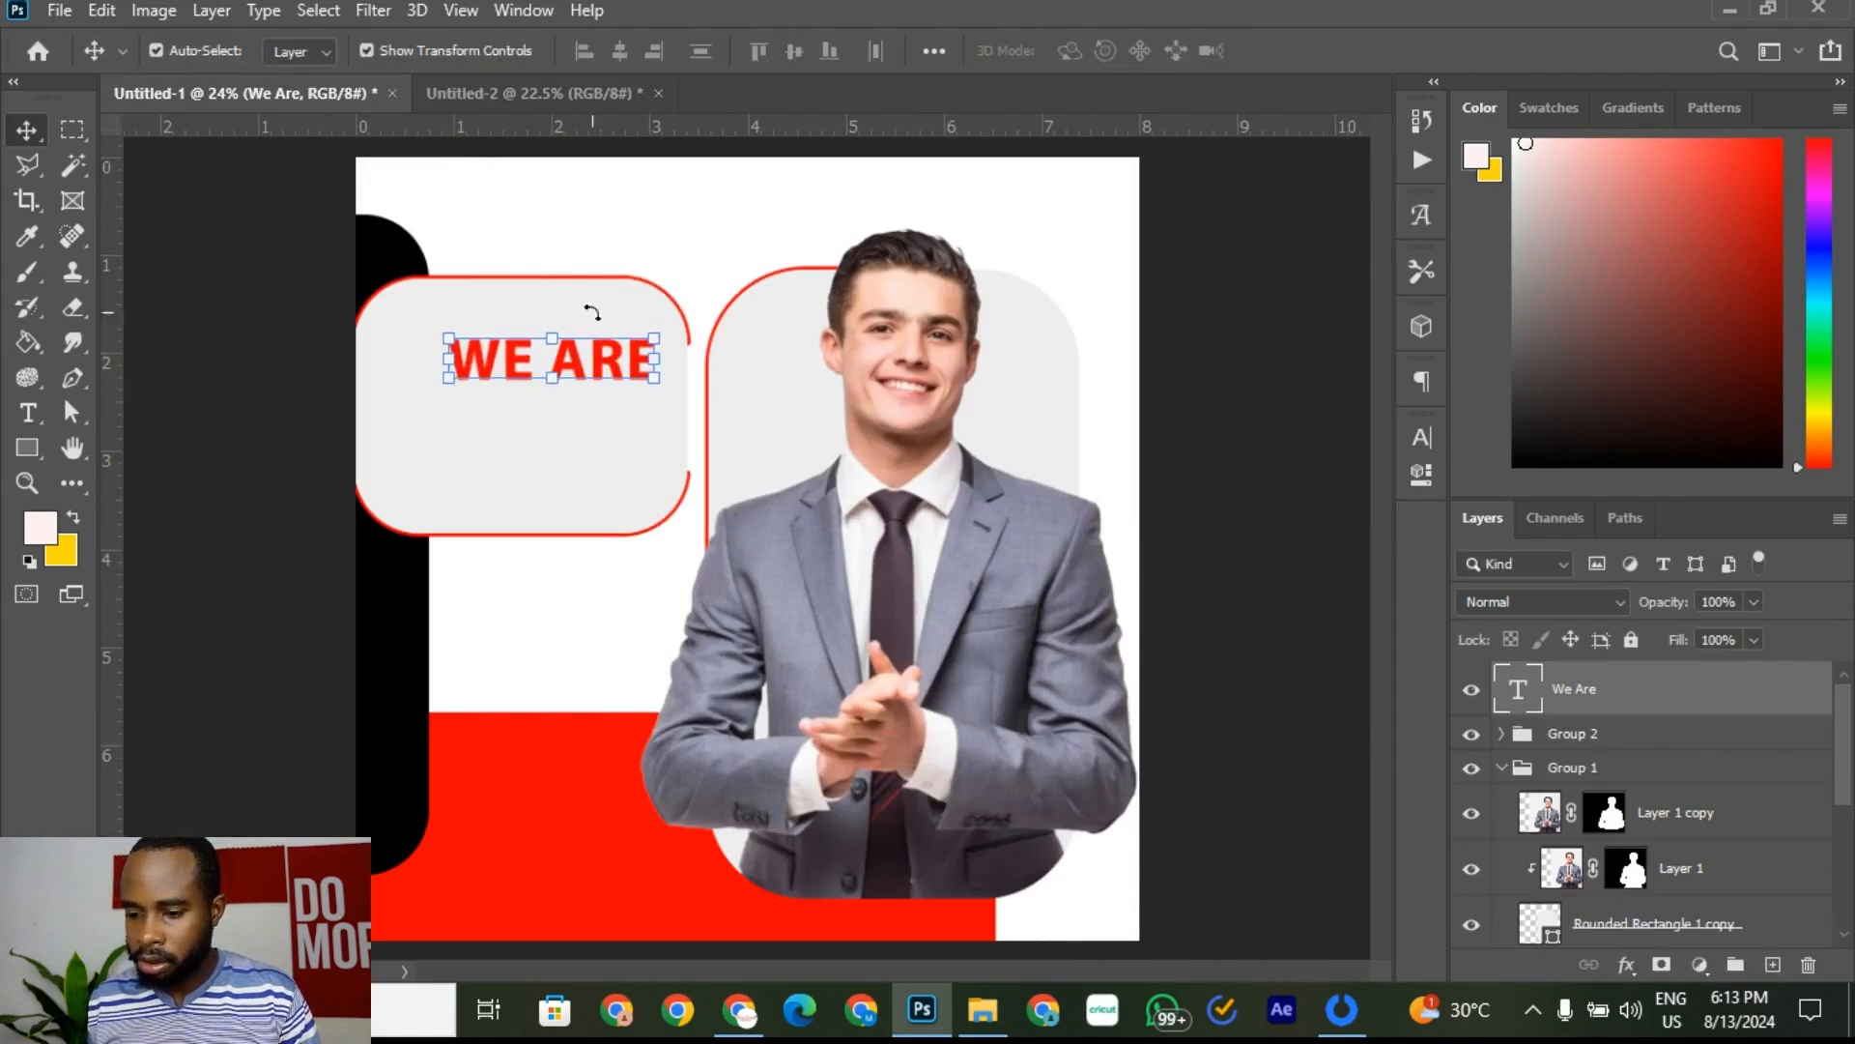
Step: Move and nudge WE ARE into the top-left of the left rounded frame
left_click_drag(609, 356, 554, 356)
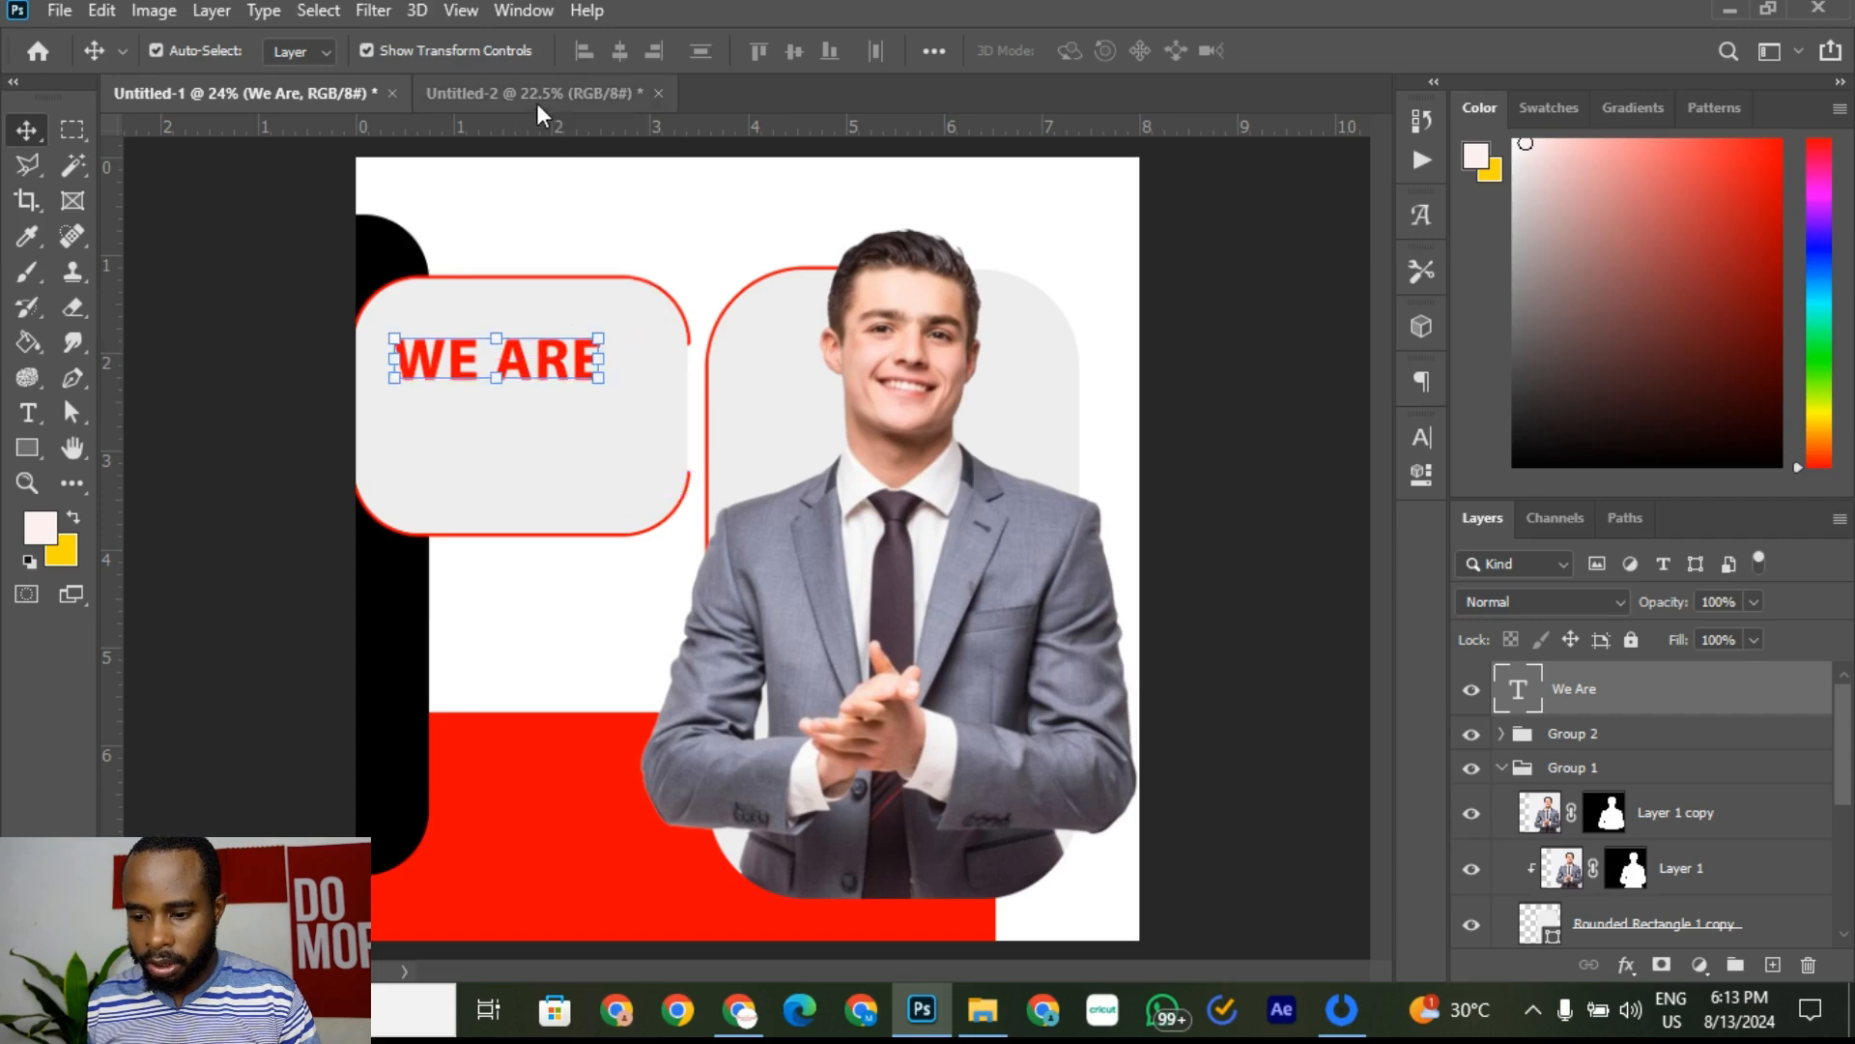
left_click(444, 93)
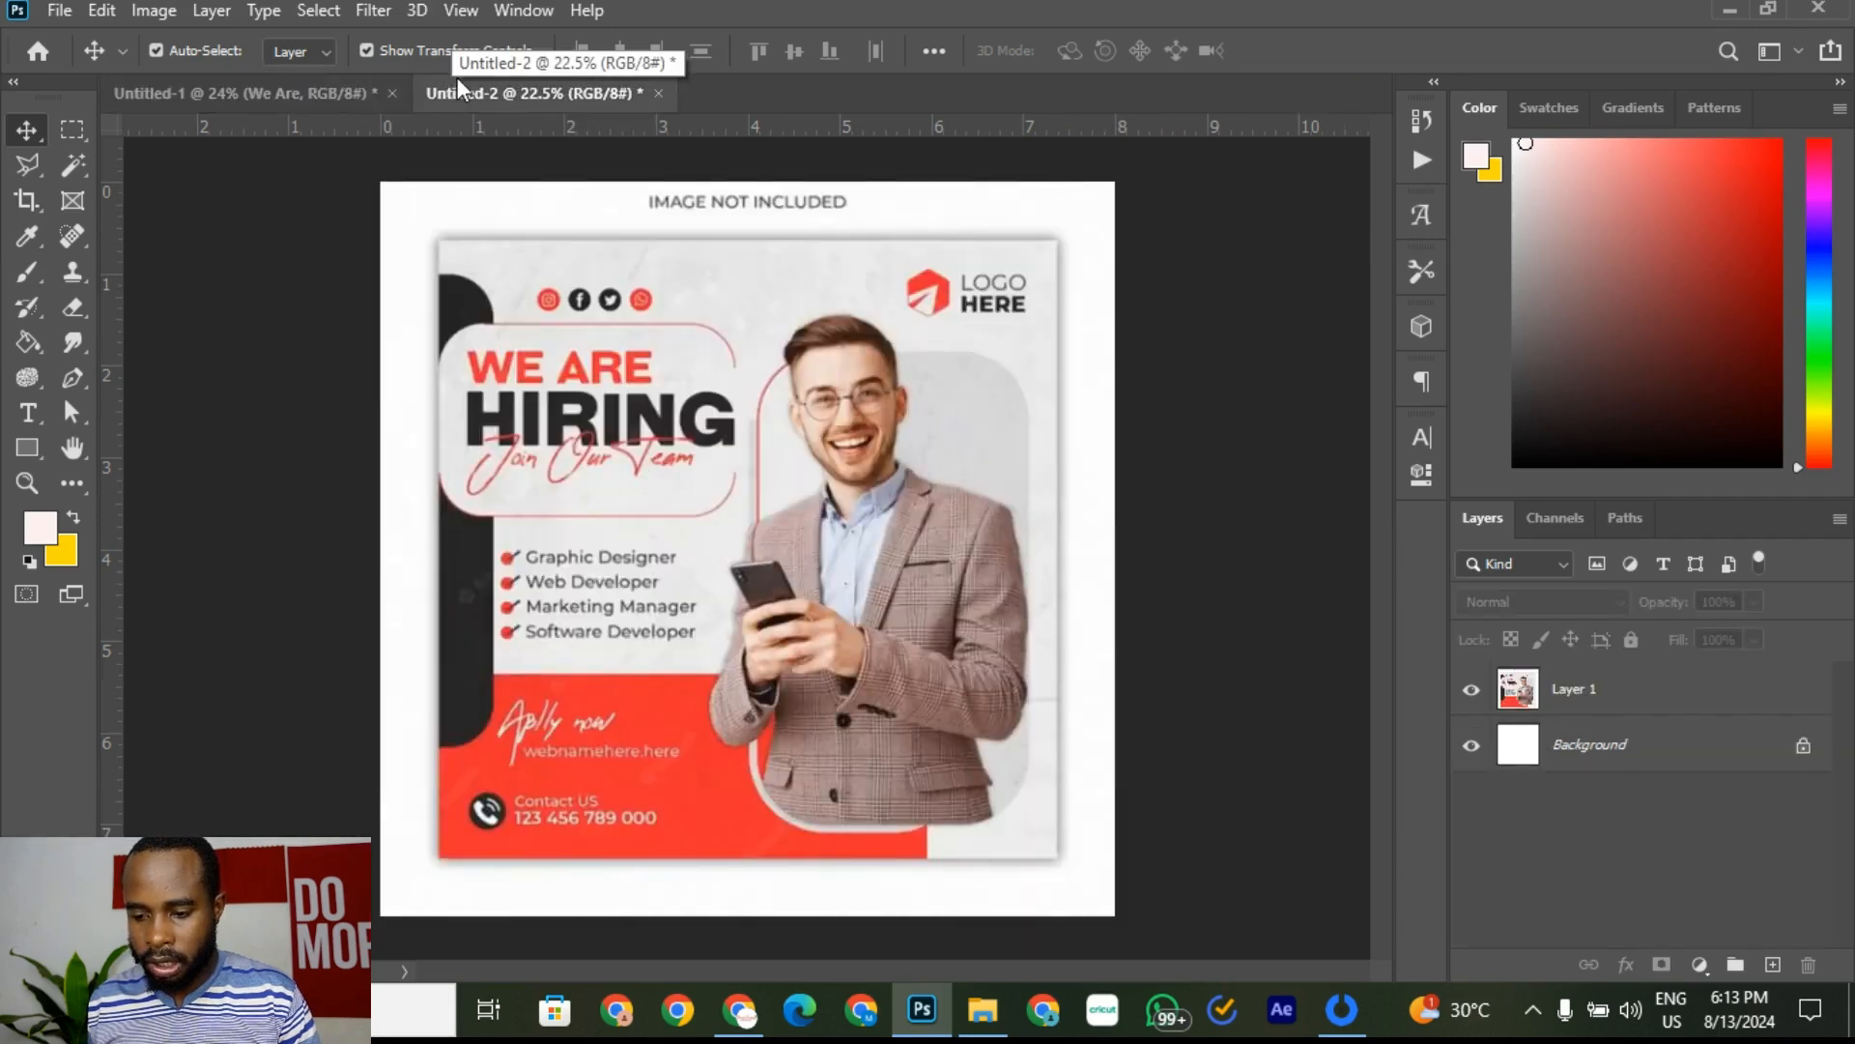
left_click(298, 91)
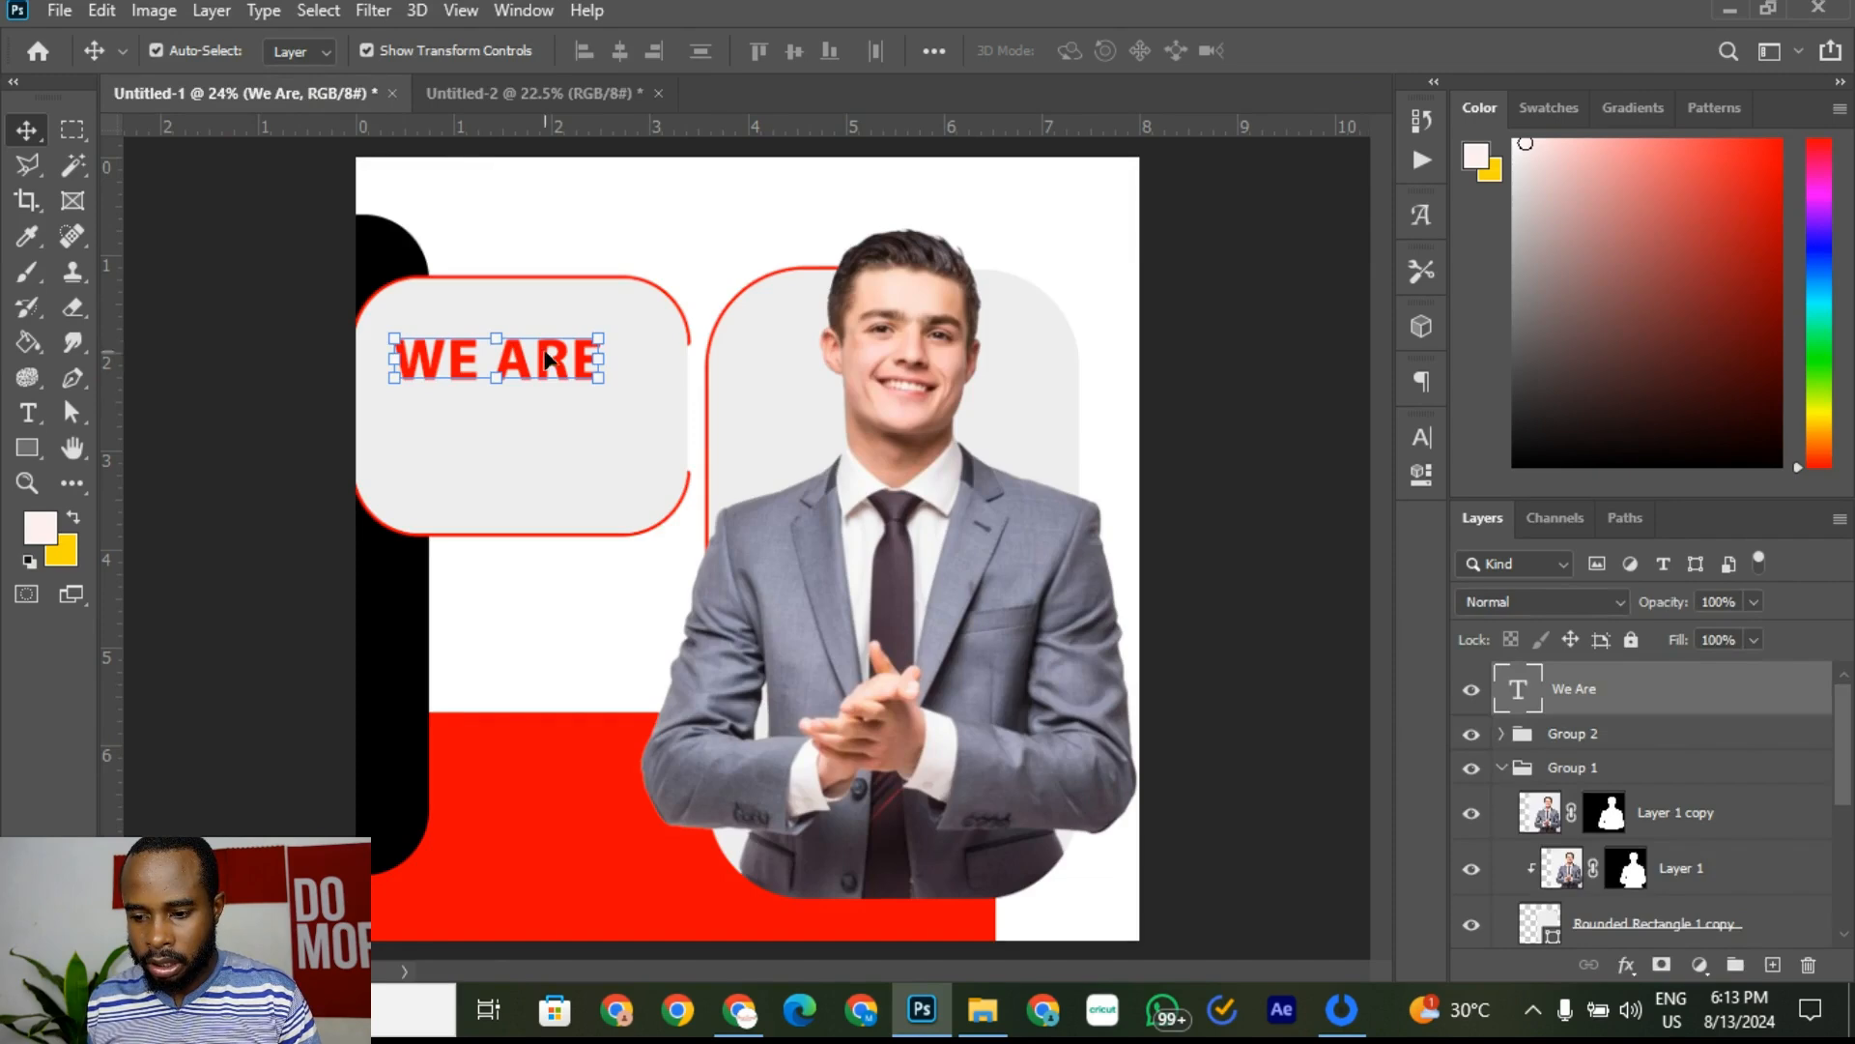
left_click_drag(543, 356, 515, 353)
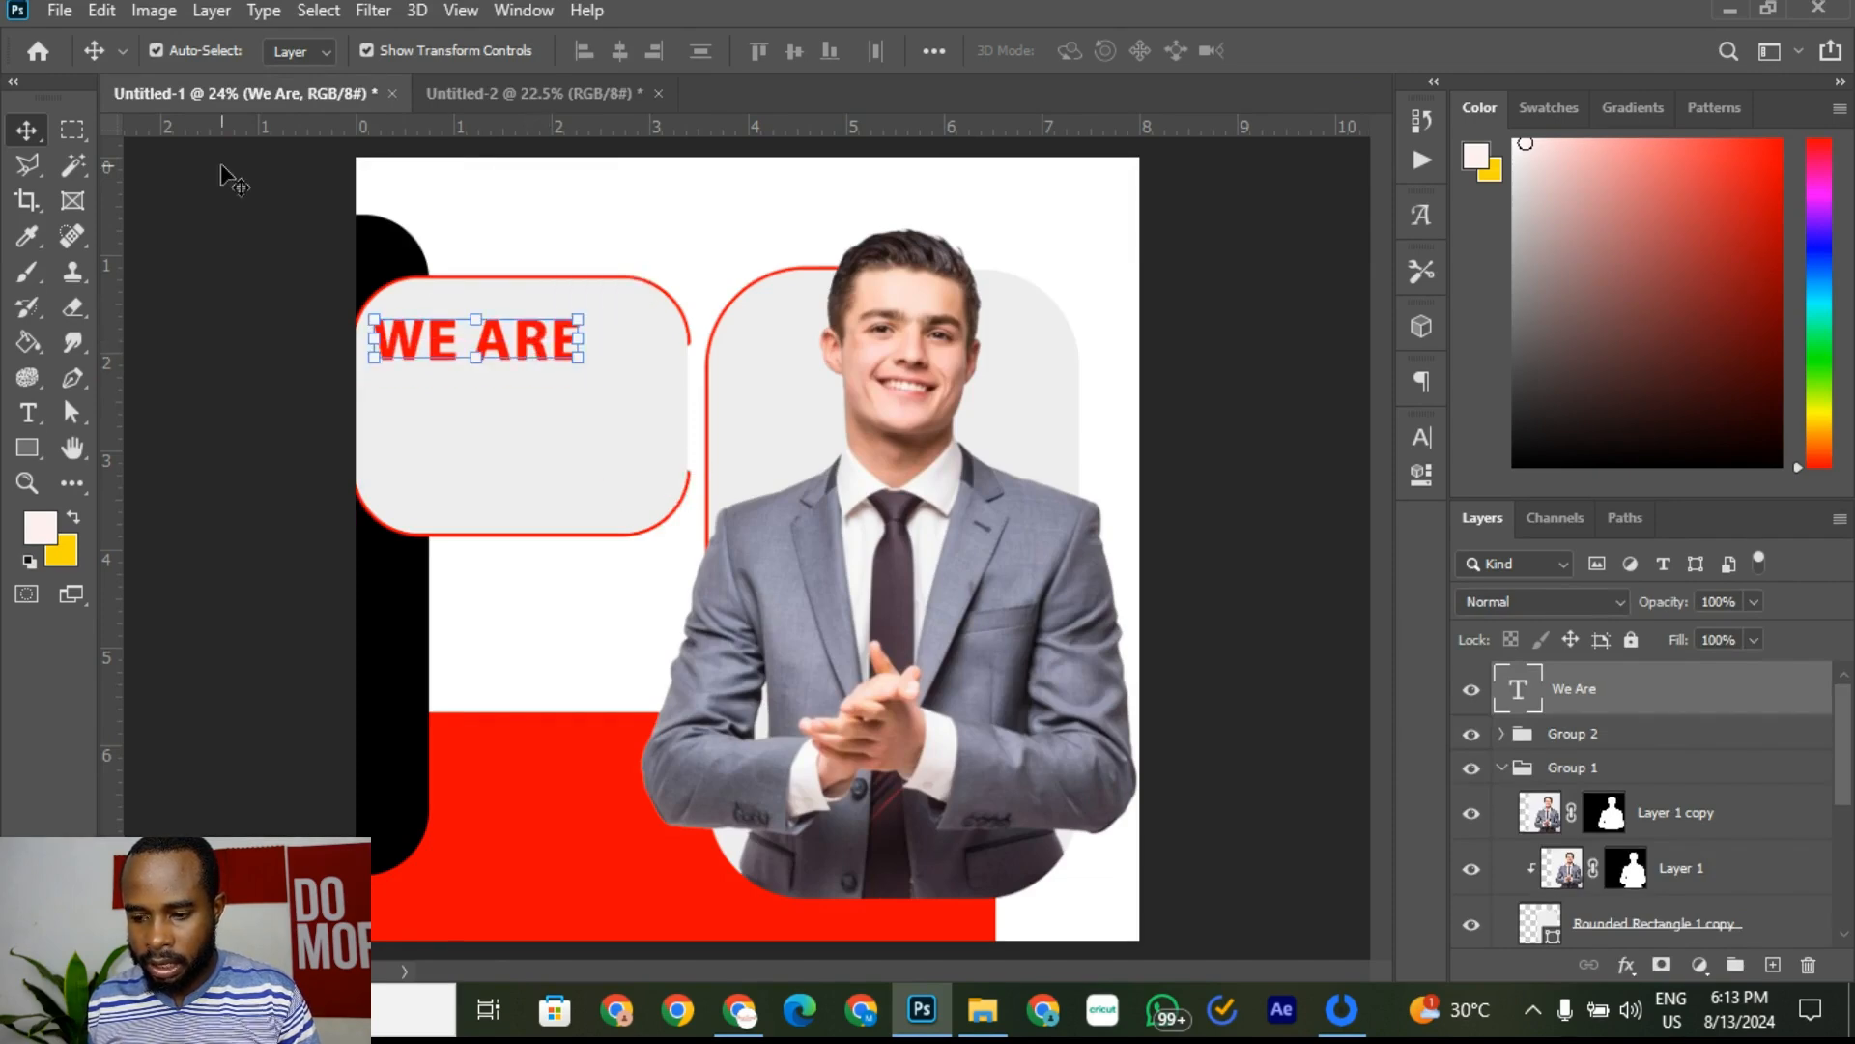
key("Down")
key("Down")
key("Down")
key("Down")
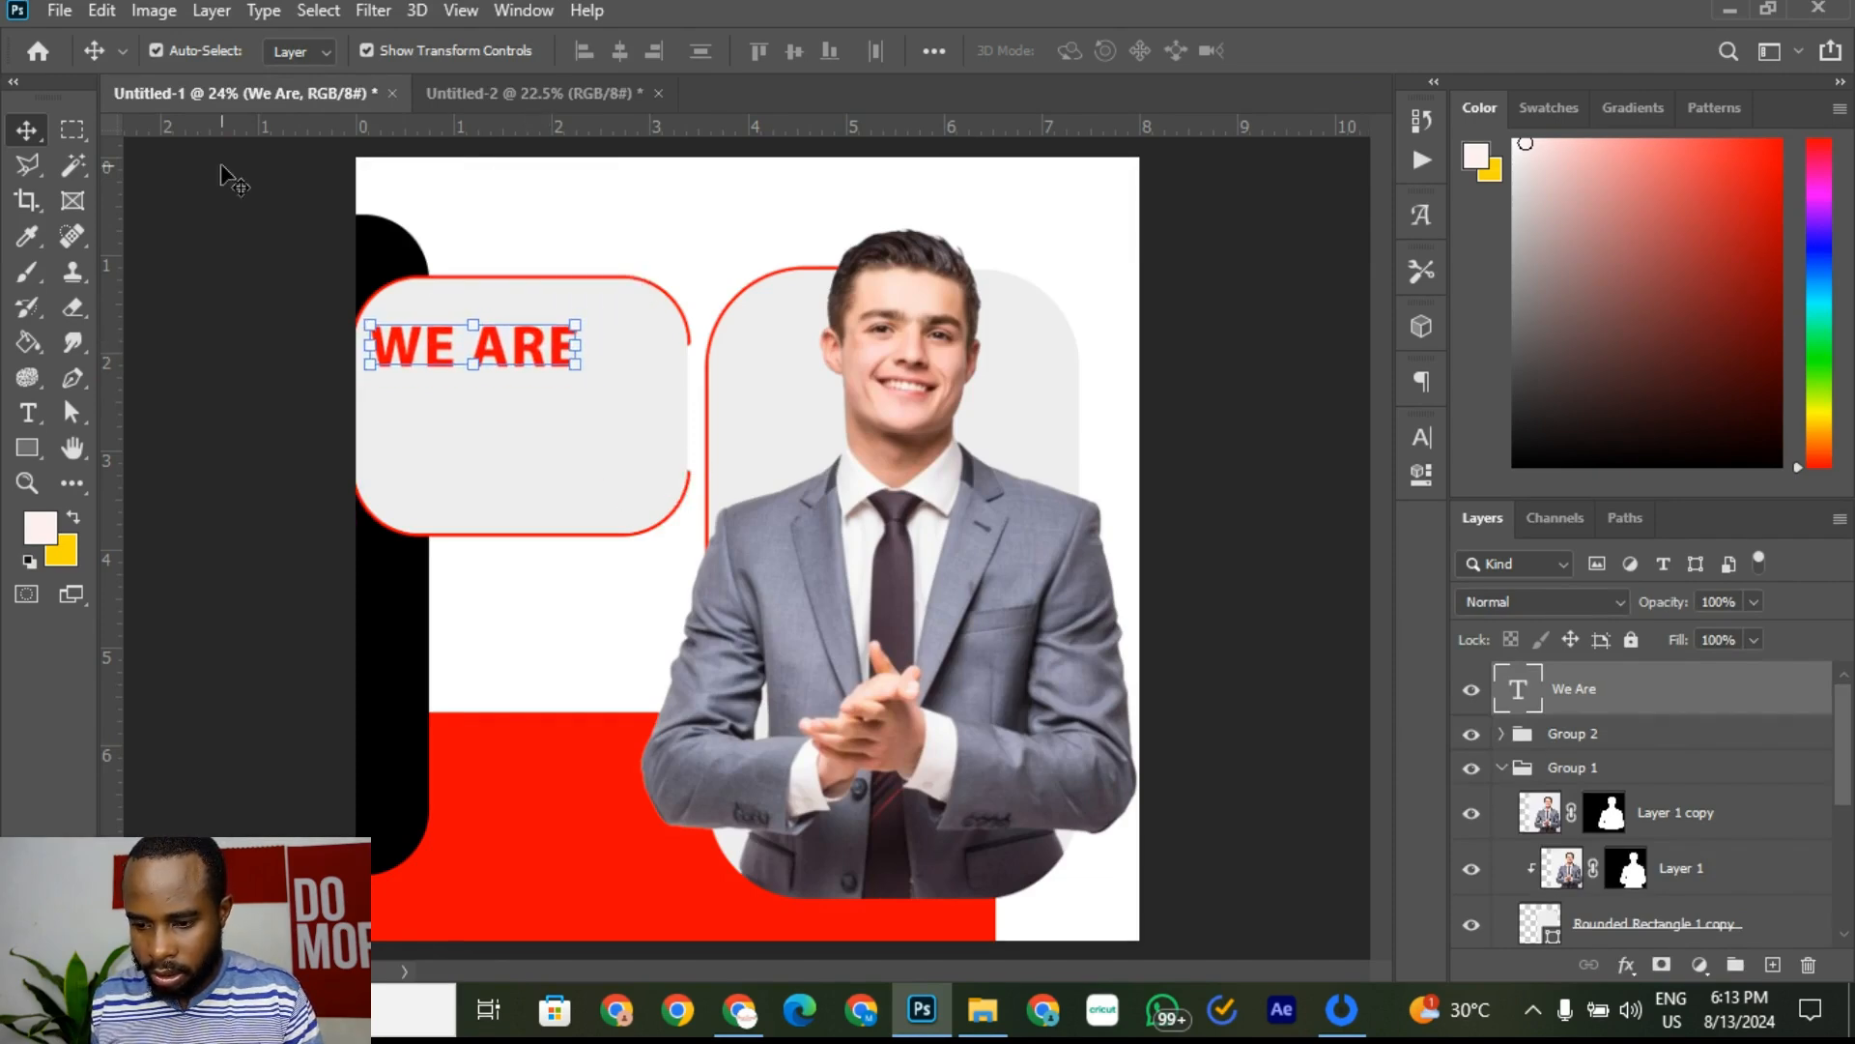
key("Right")
key("Right")
key("Right")
key("Right")
key("Right")
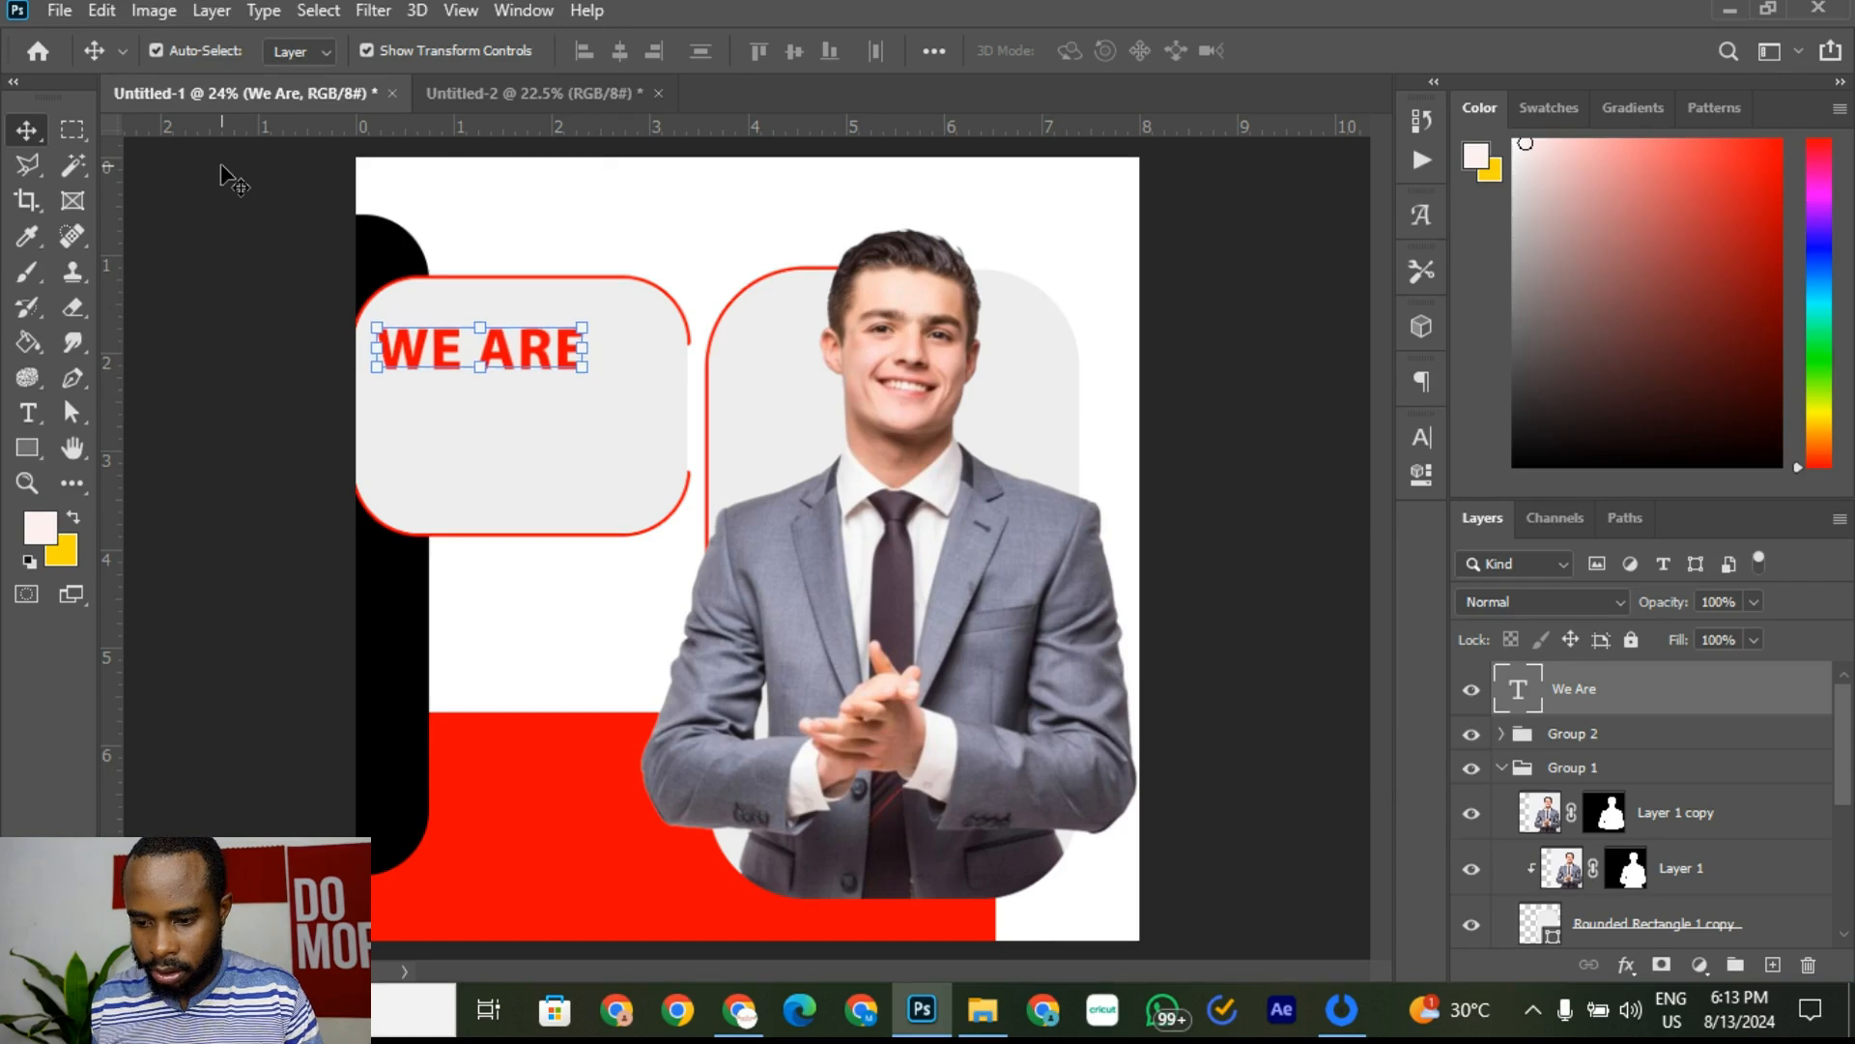
left_click(584, 89)
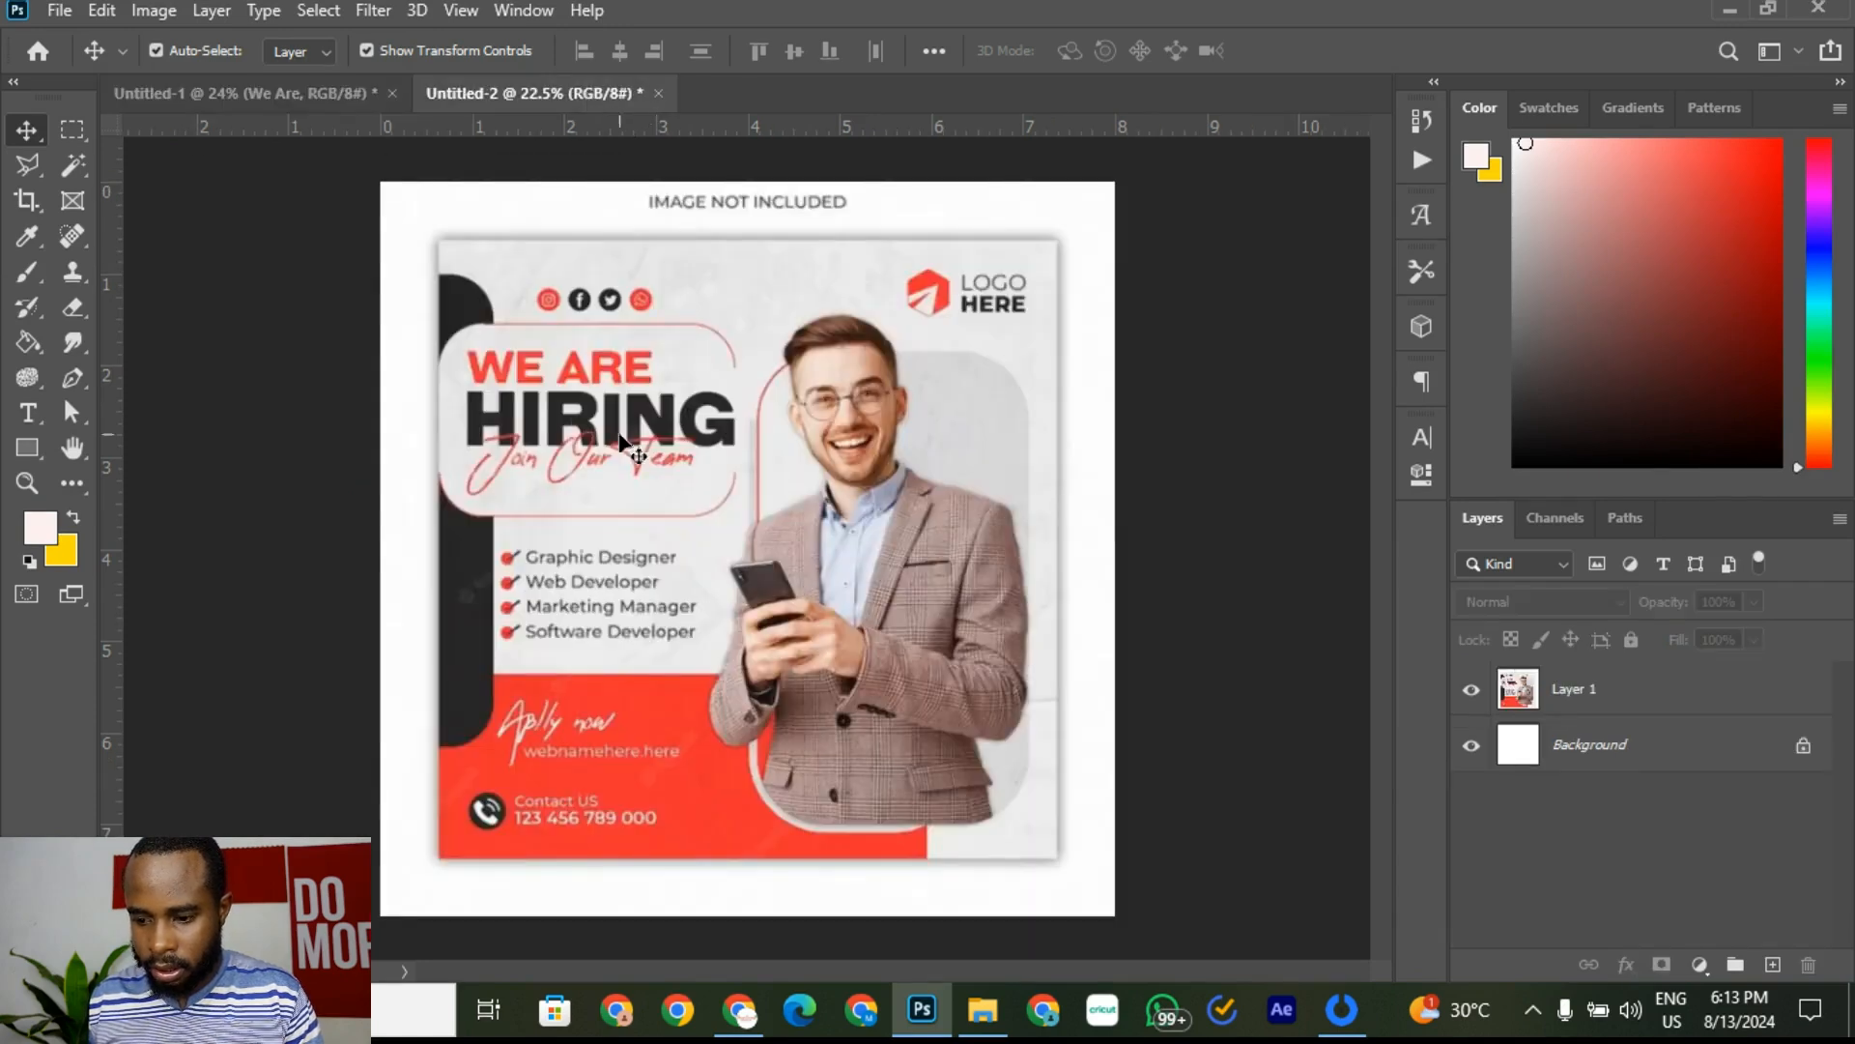
left_click(308, 93)
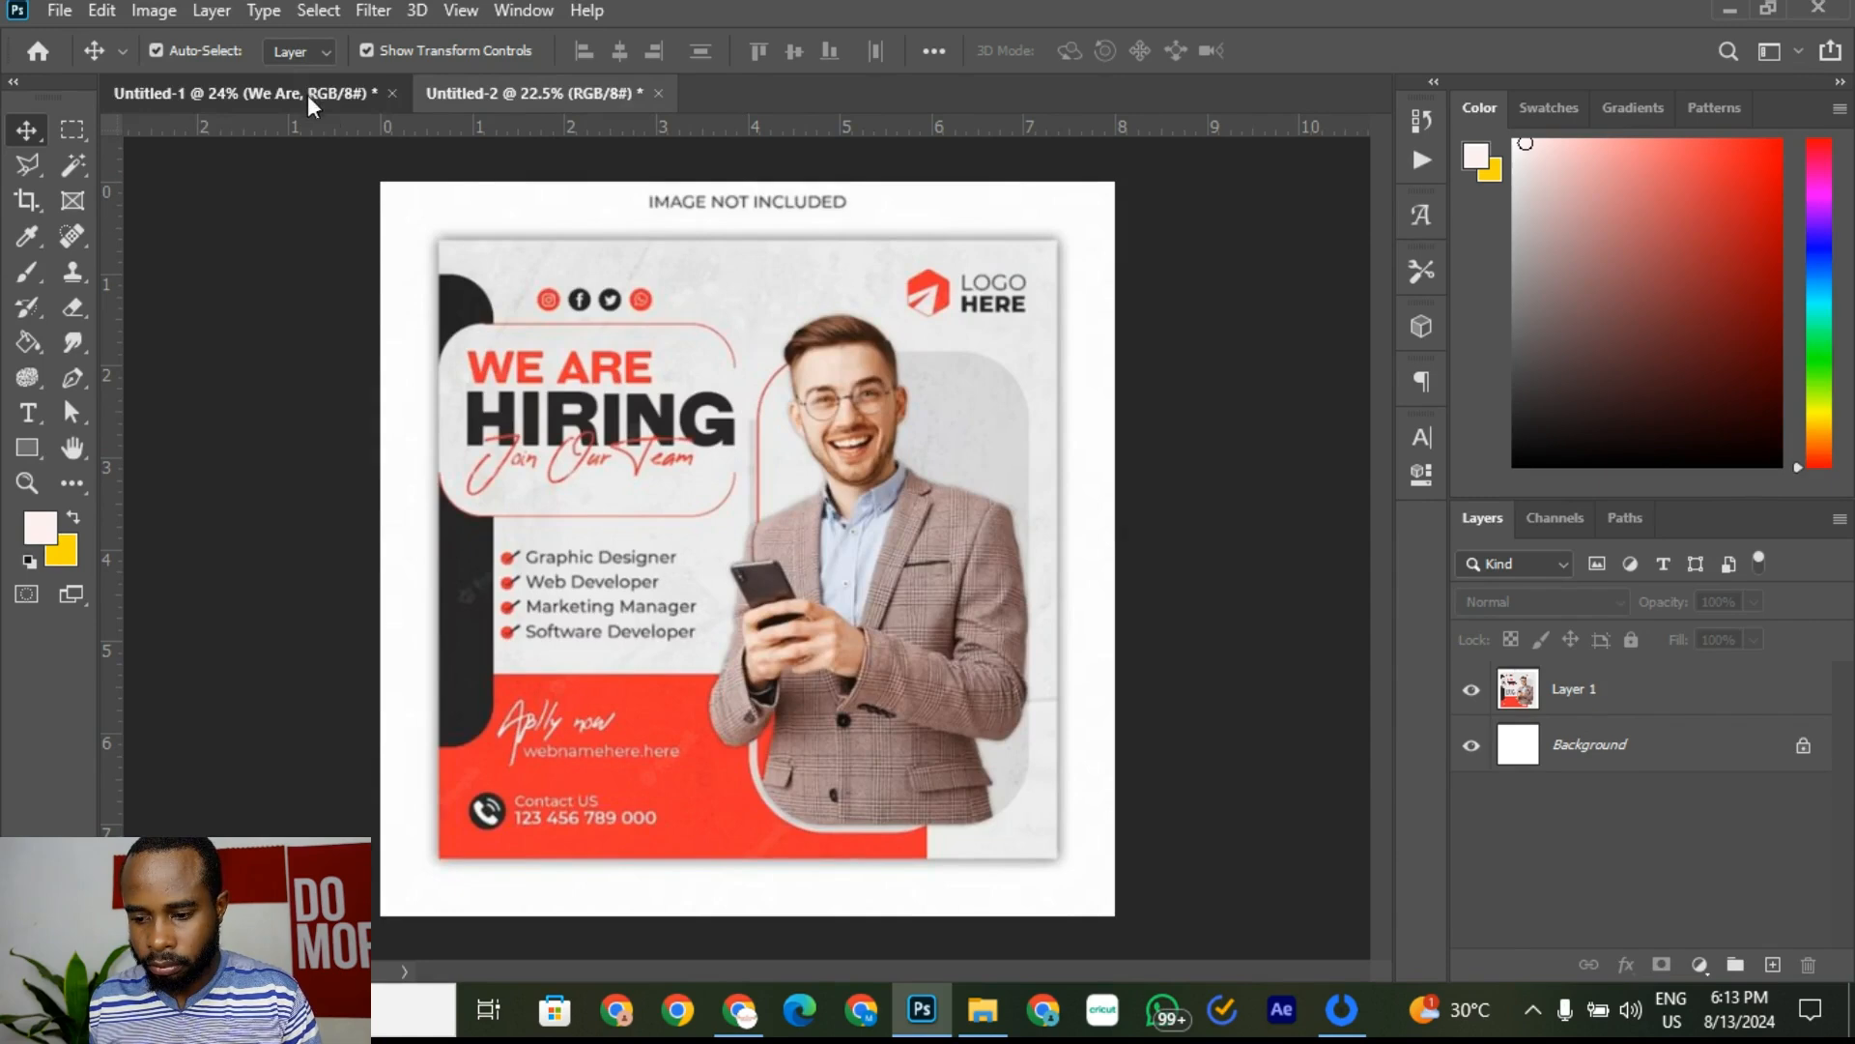
left_click(535, 345)
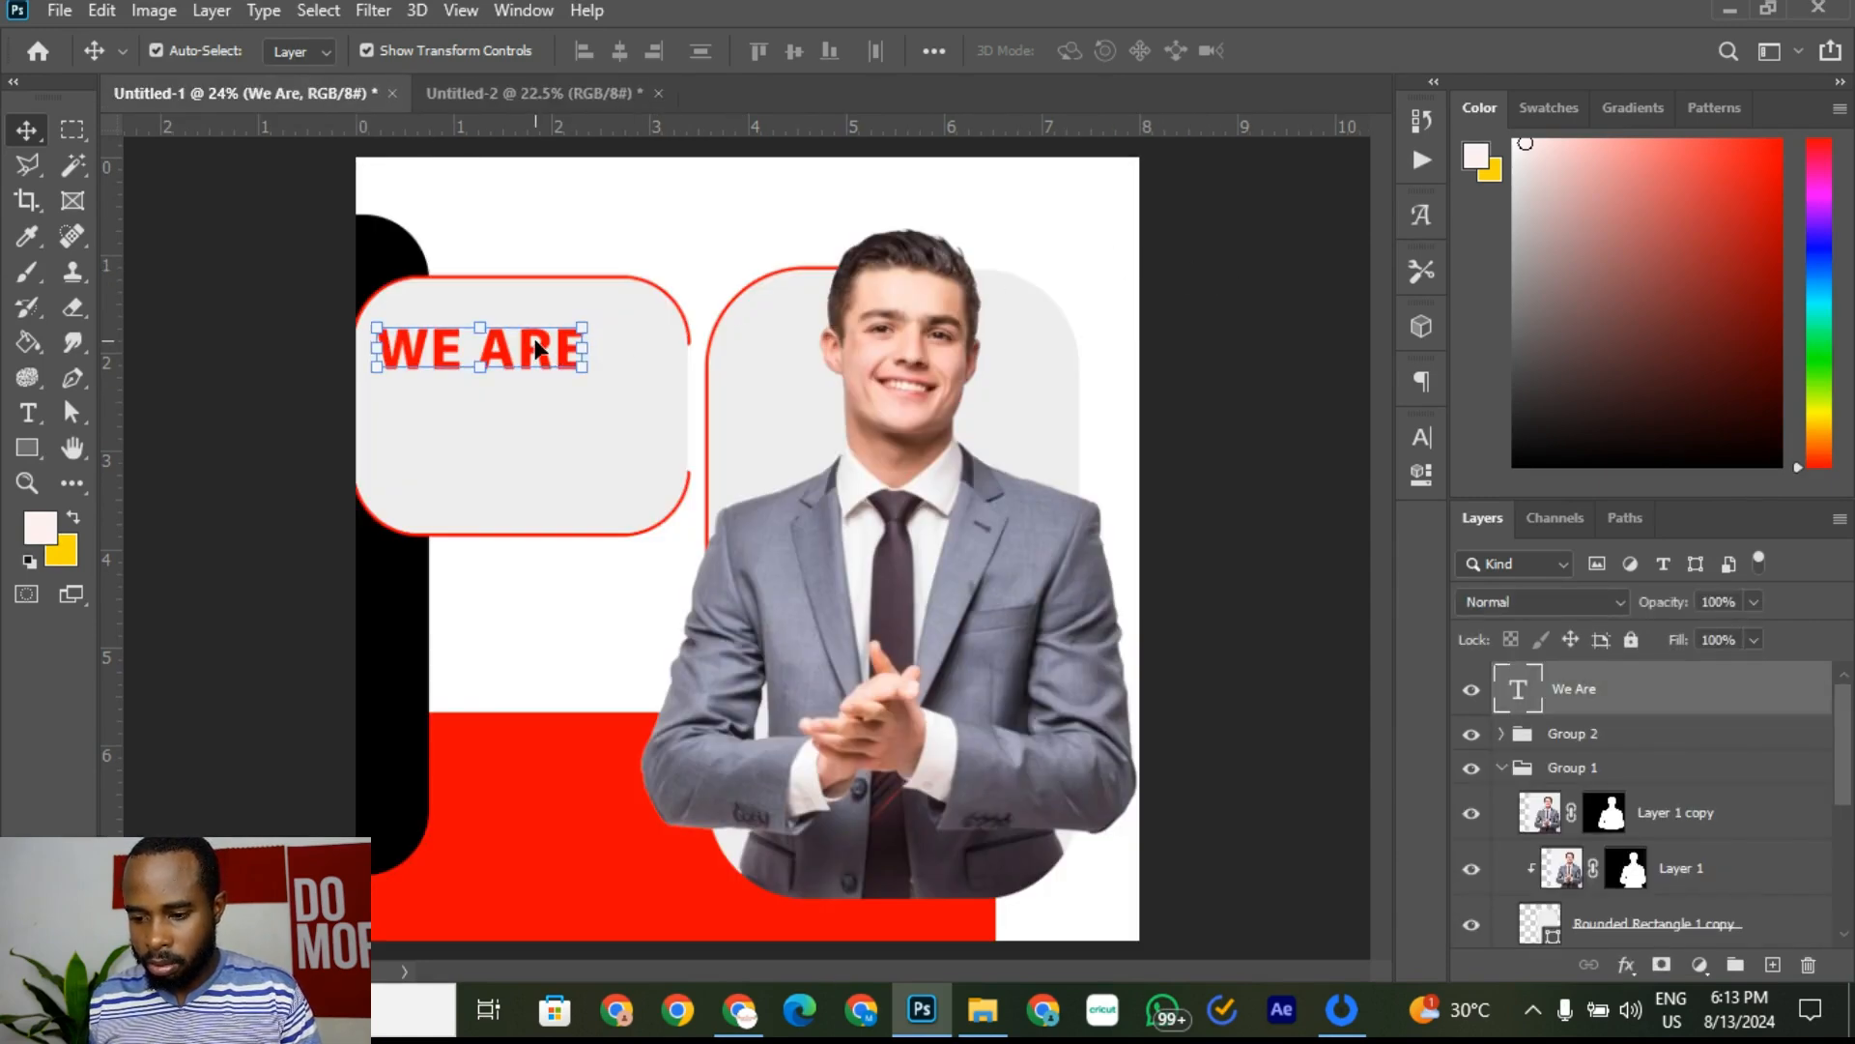
Step: Duplicate the WE ARE layer and shift the copy just below the original
right_click(1681, 694)
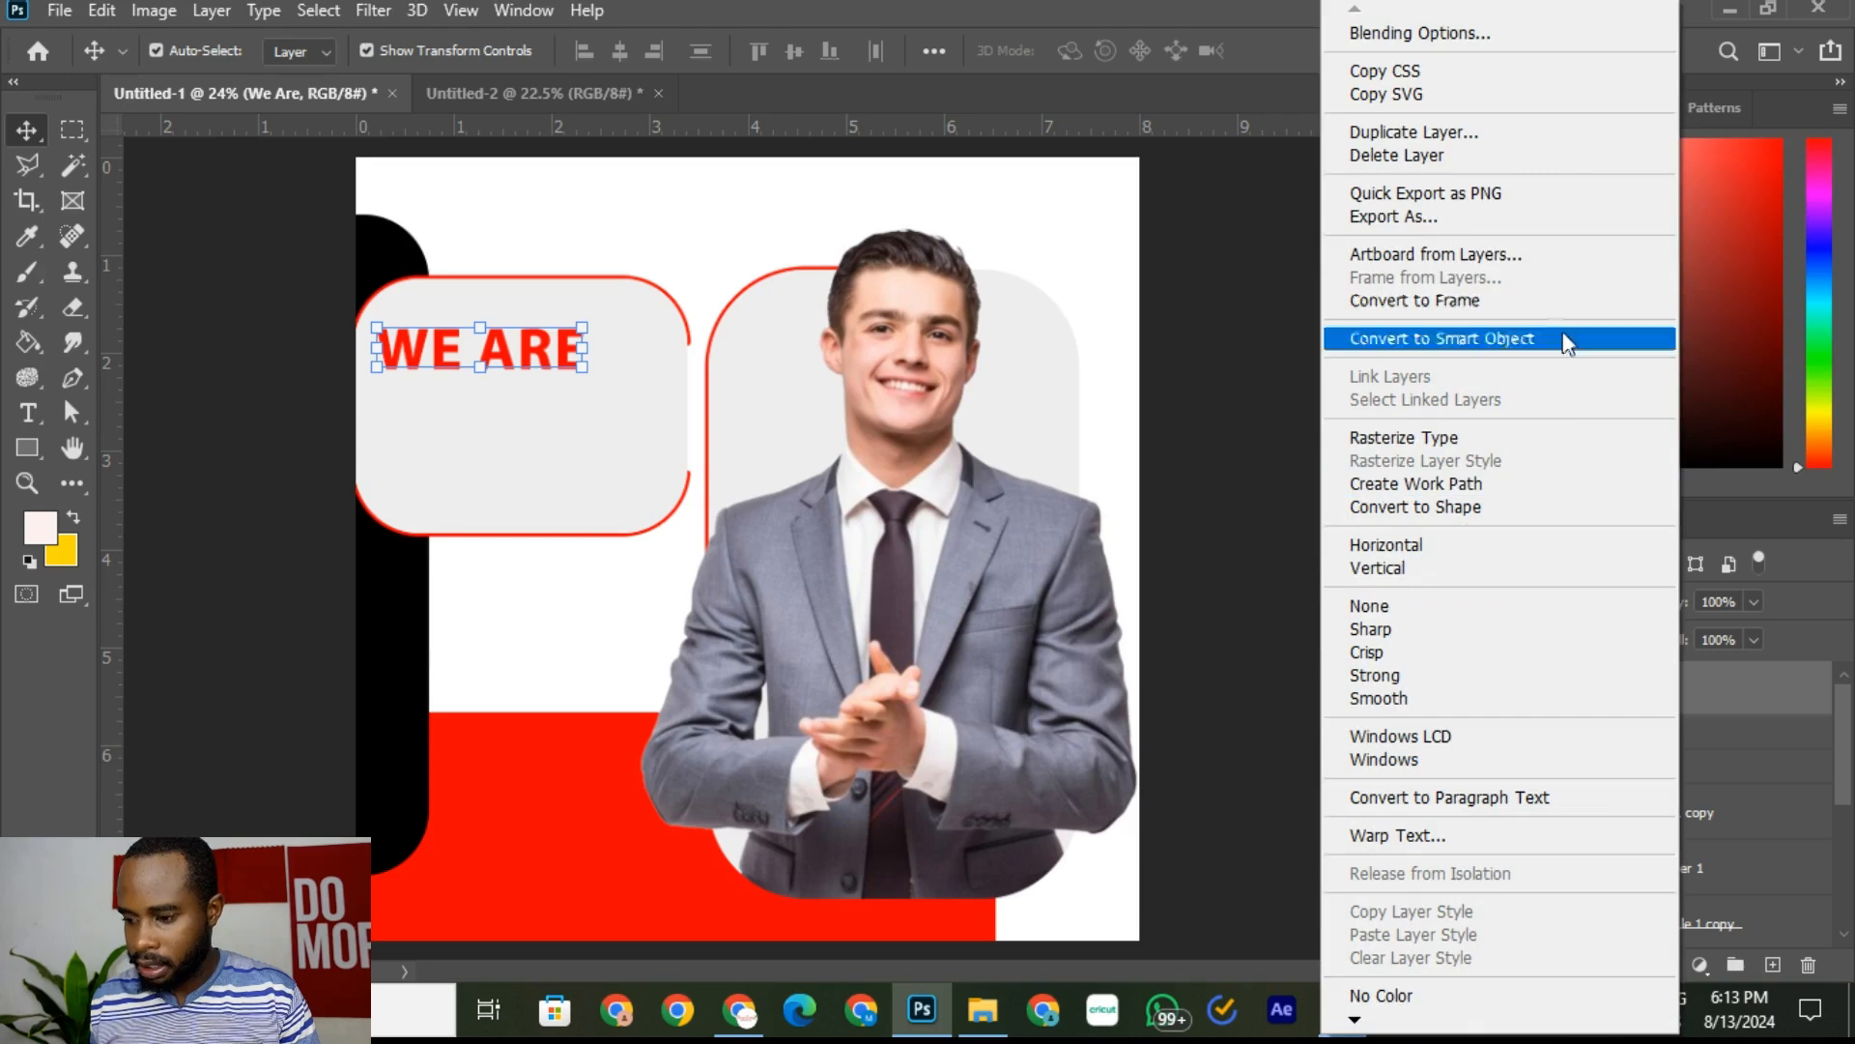
left_click(1486, 136)
left_click(1152, 254)
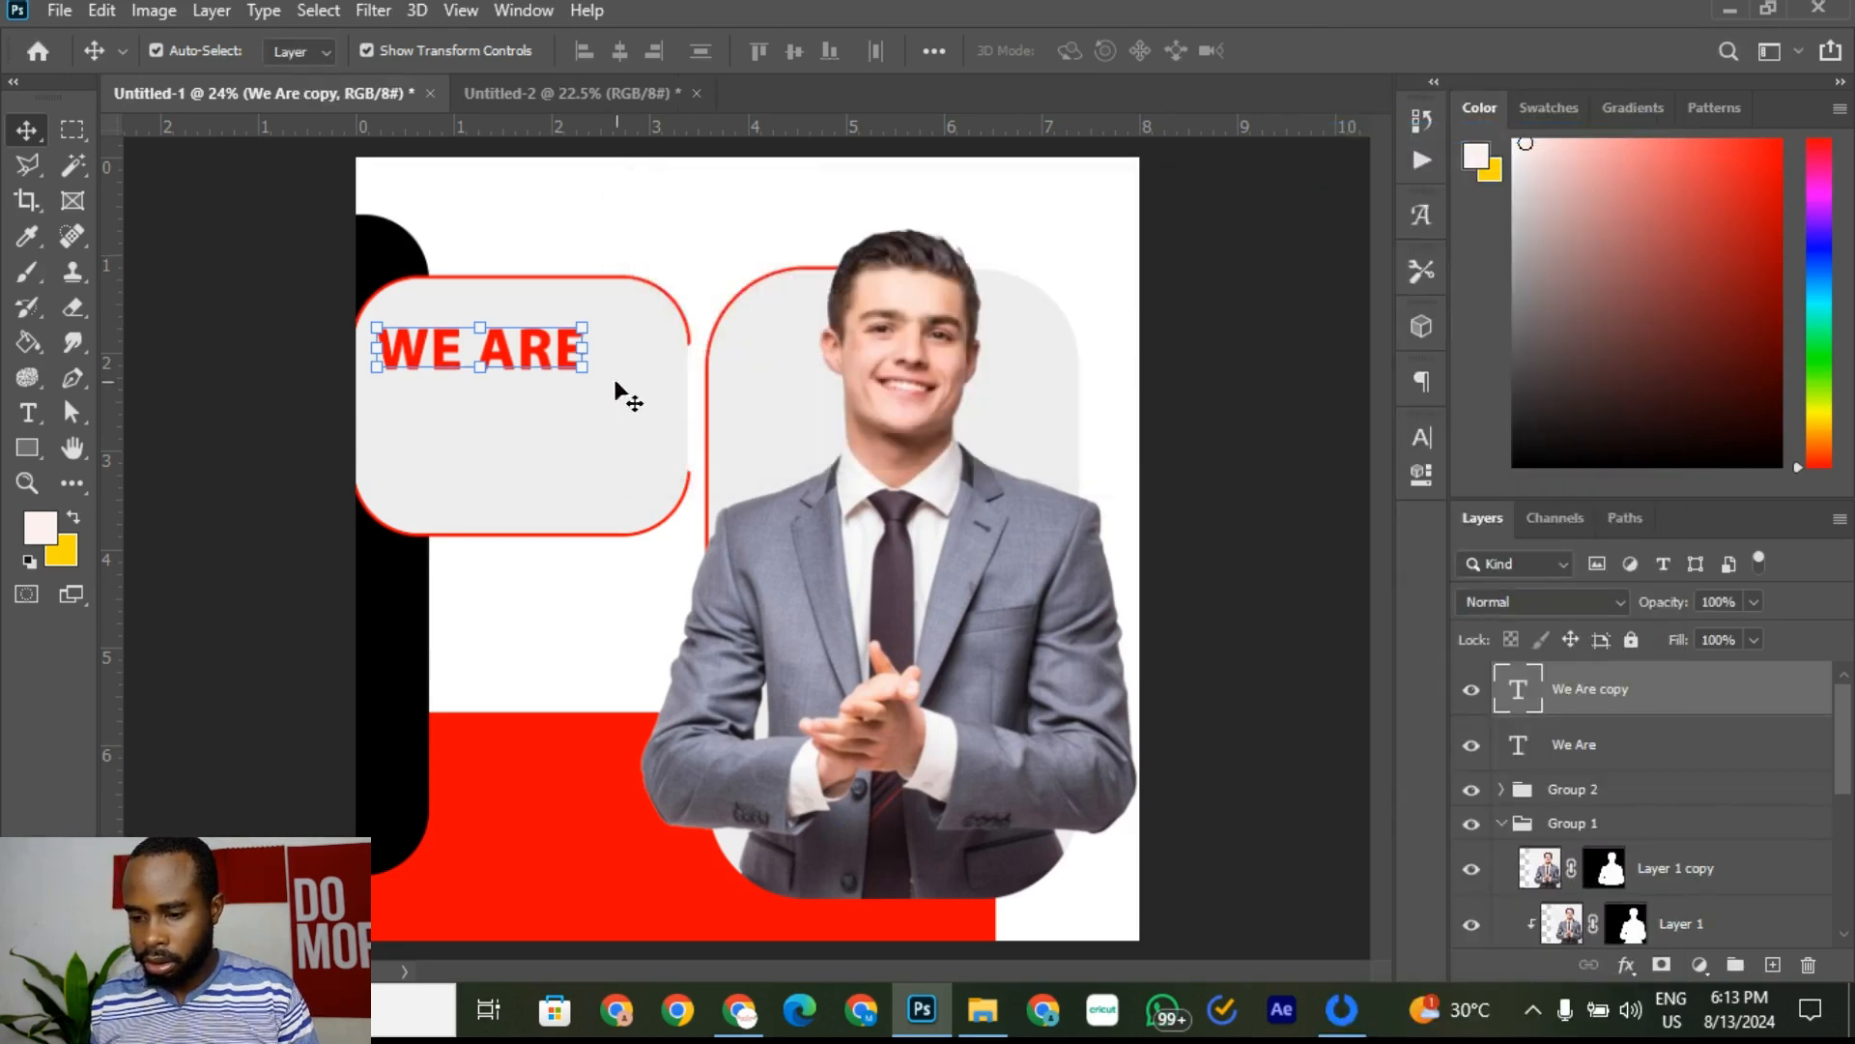
key("shift+Down")
key("shift+Down")
key("shift+Down")
key("shift+Down")
key("shift+Down")
key("shift+Down")
key("shift+Down")
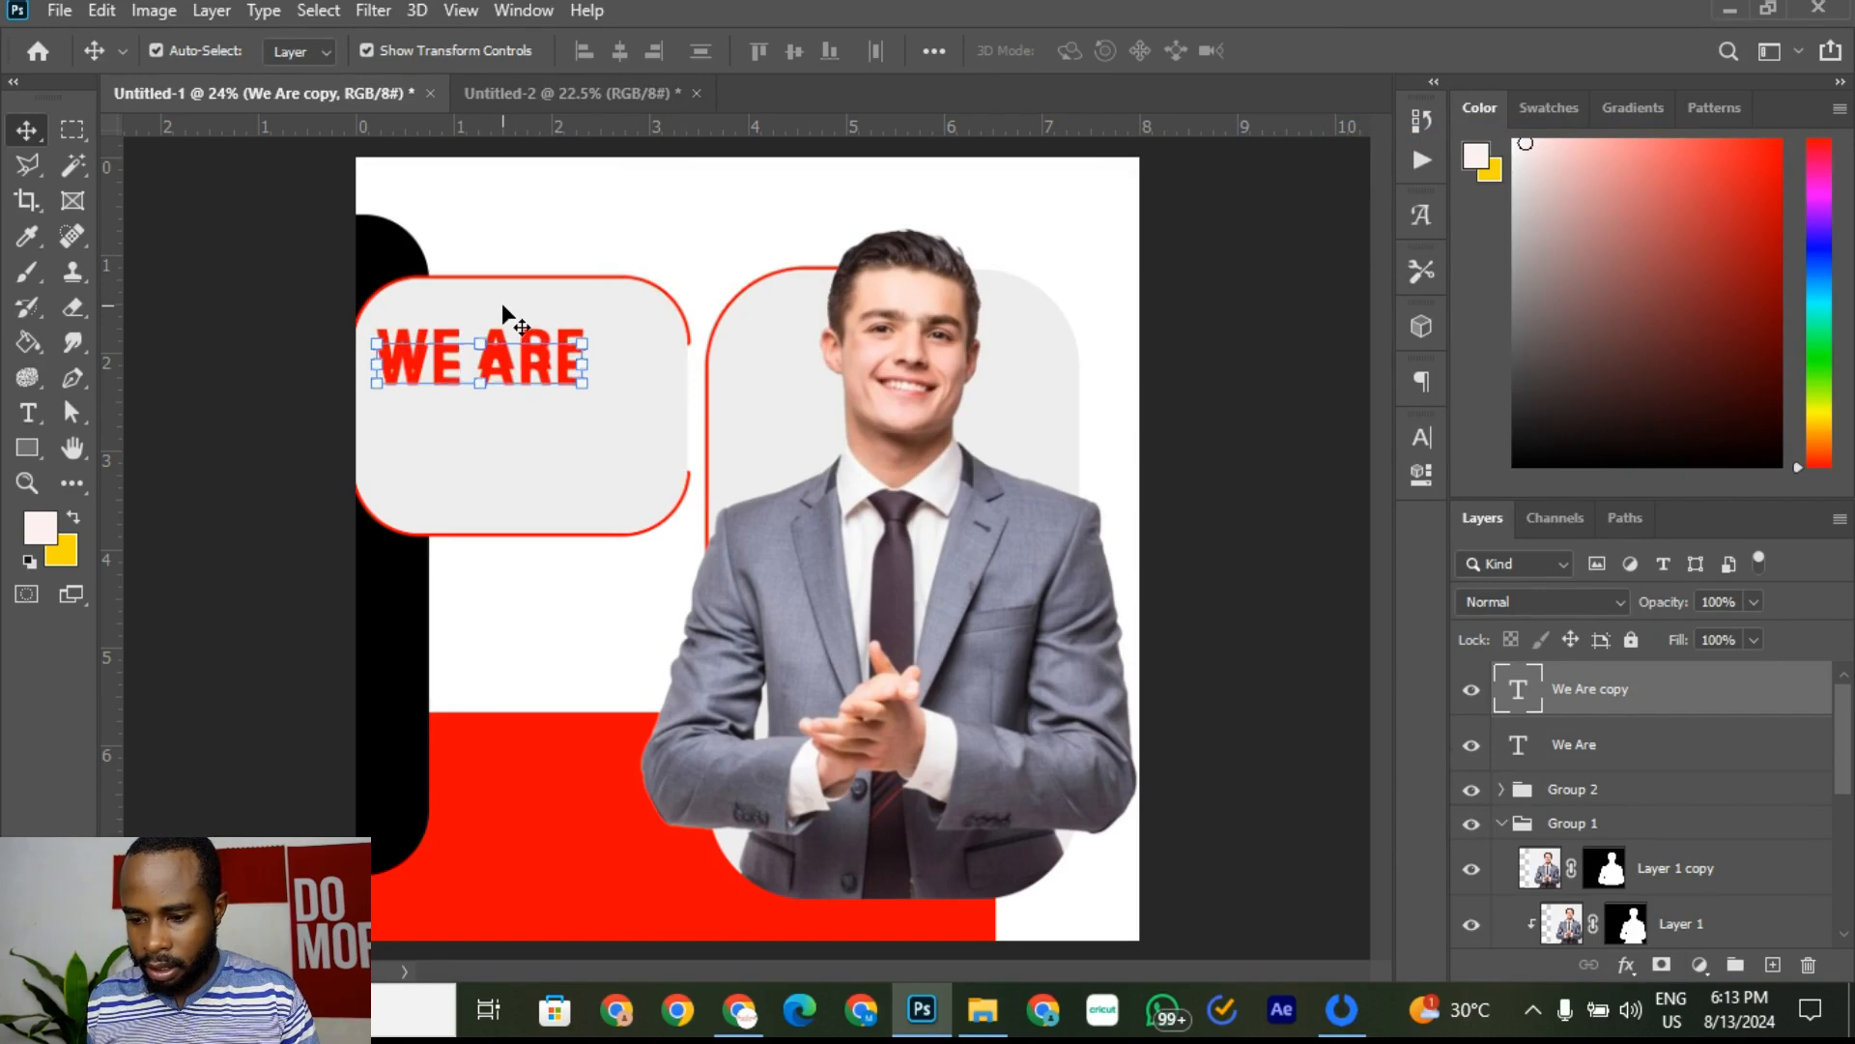
key("shift+Down")
key("shift+Down")
key("shift+Down")
key("shift+Down")
key("shift+Down")
key("shift+Down")
key("shift+Down")
key("shift+Down")
key("shift+Down")
key("shift+Down")
key("shift+Down")
key("shift+Down")
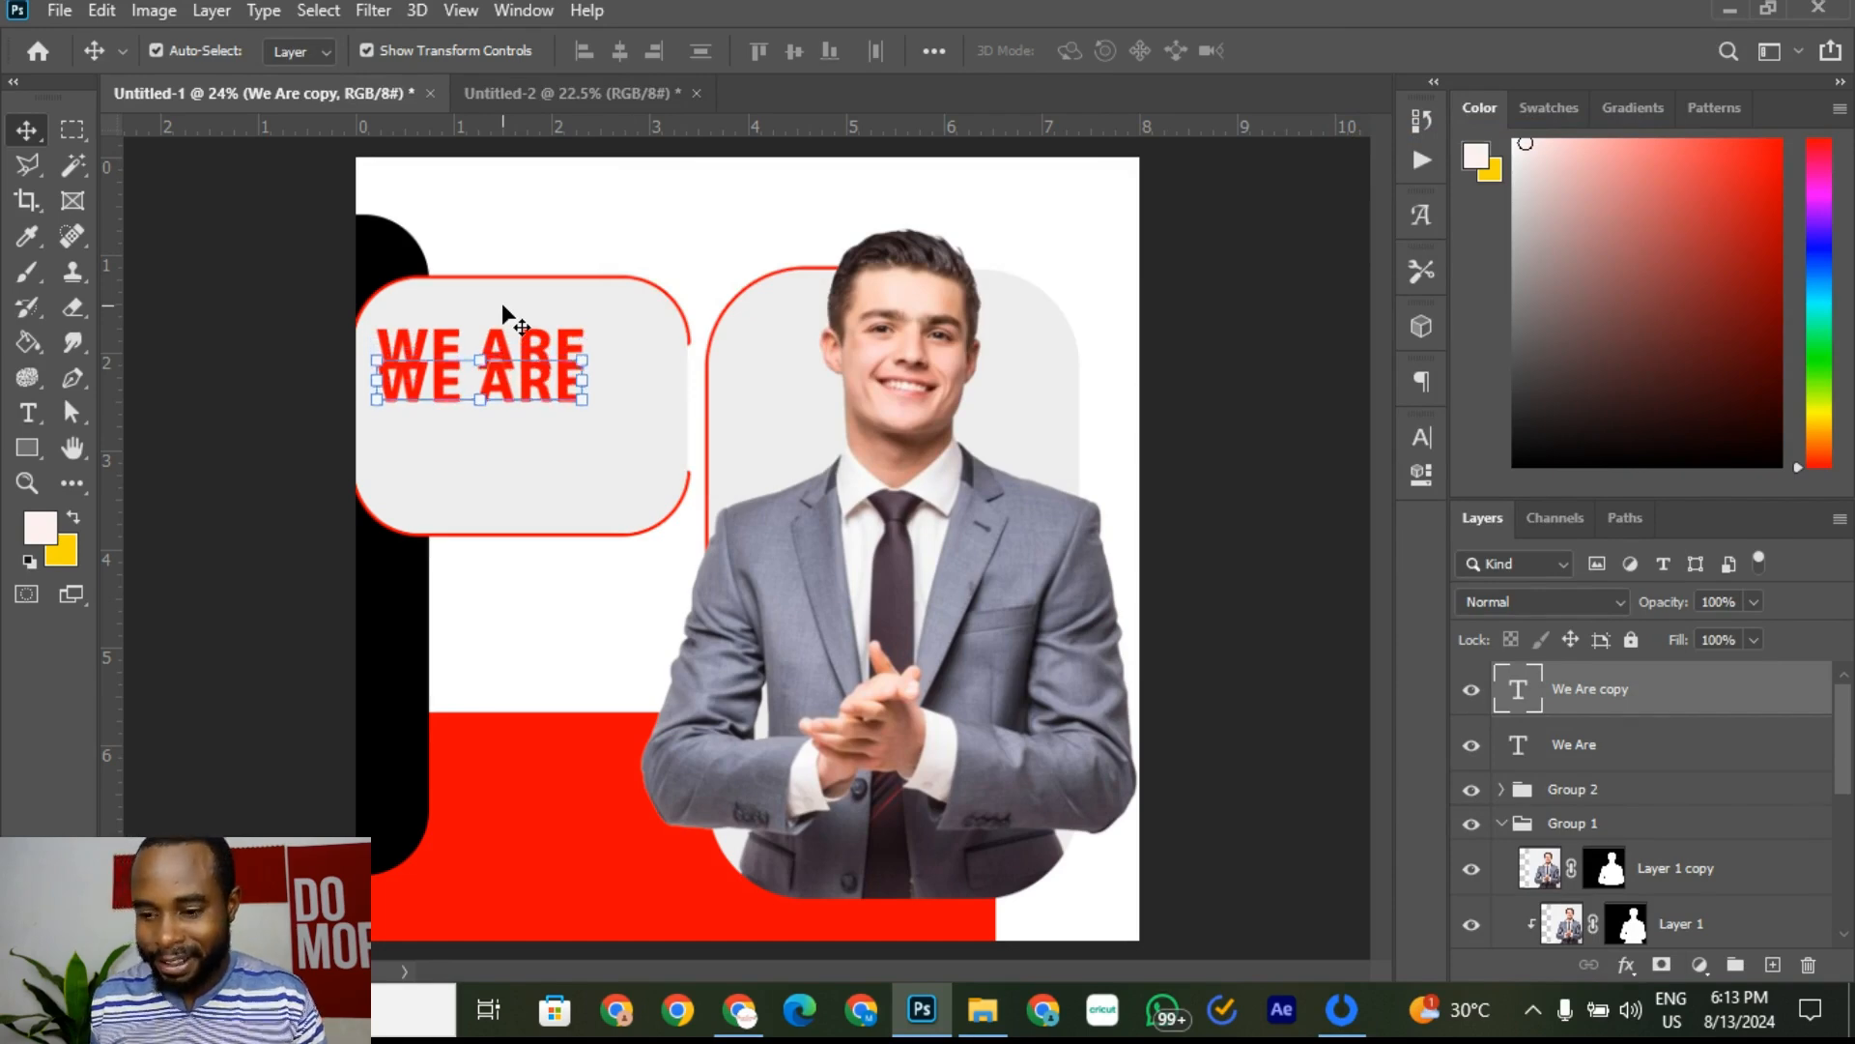
key("shift+Down")
key("shift+Up")
key("shift+Up")
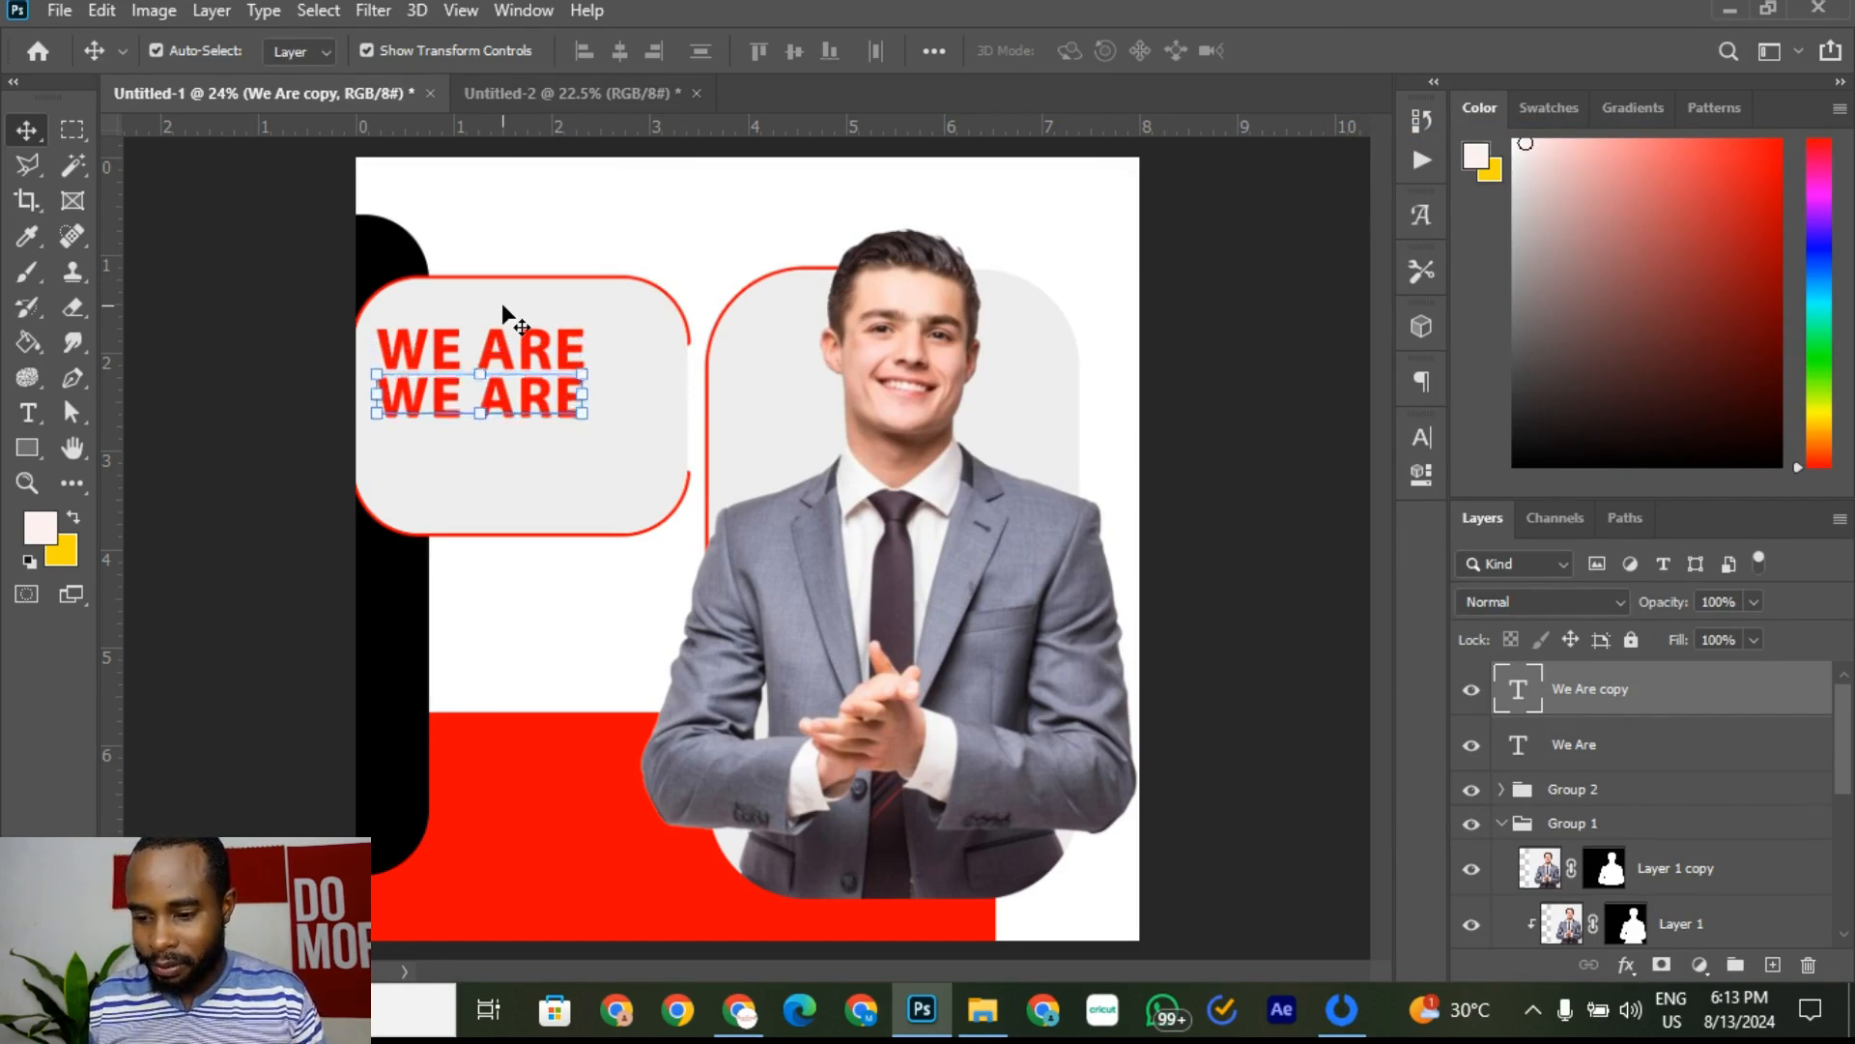
key("shift+Down")
key("shift+Down")
key("shift+Down")
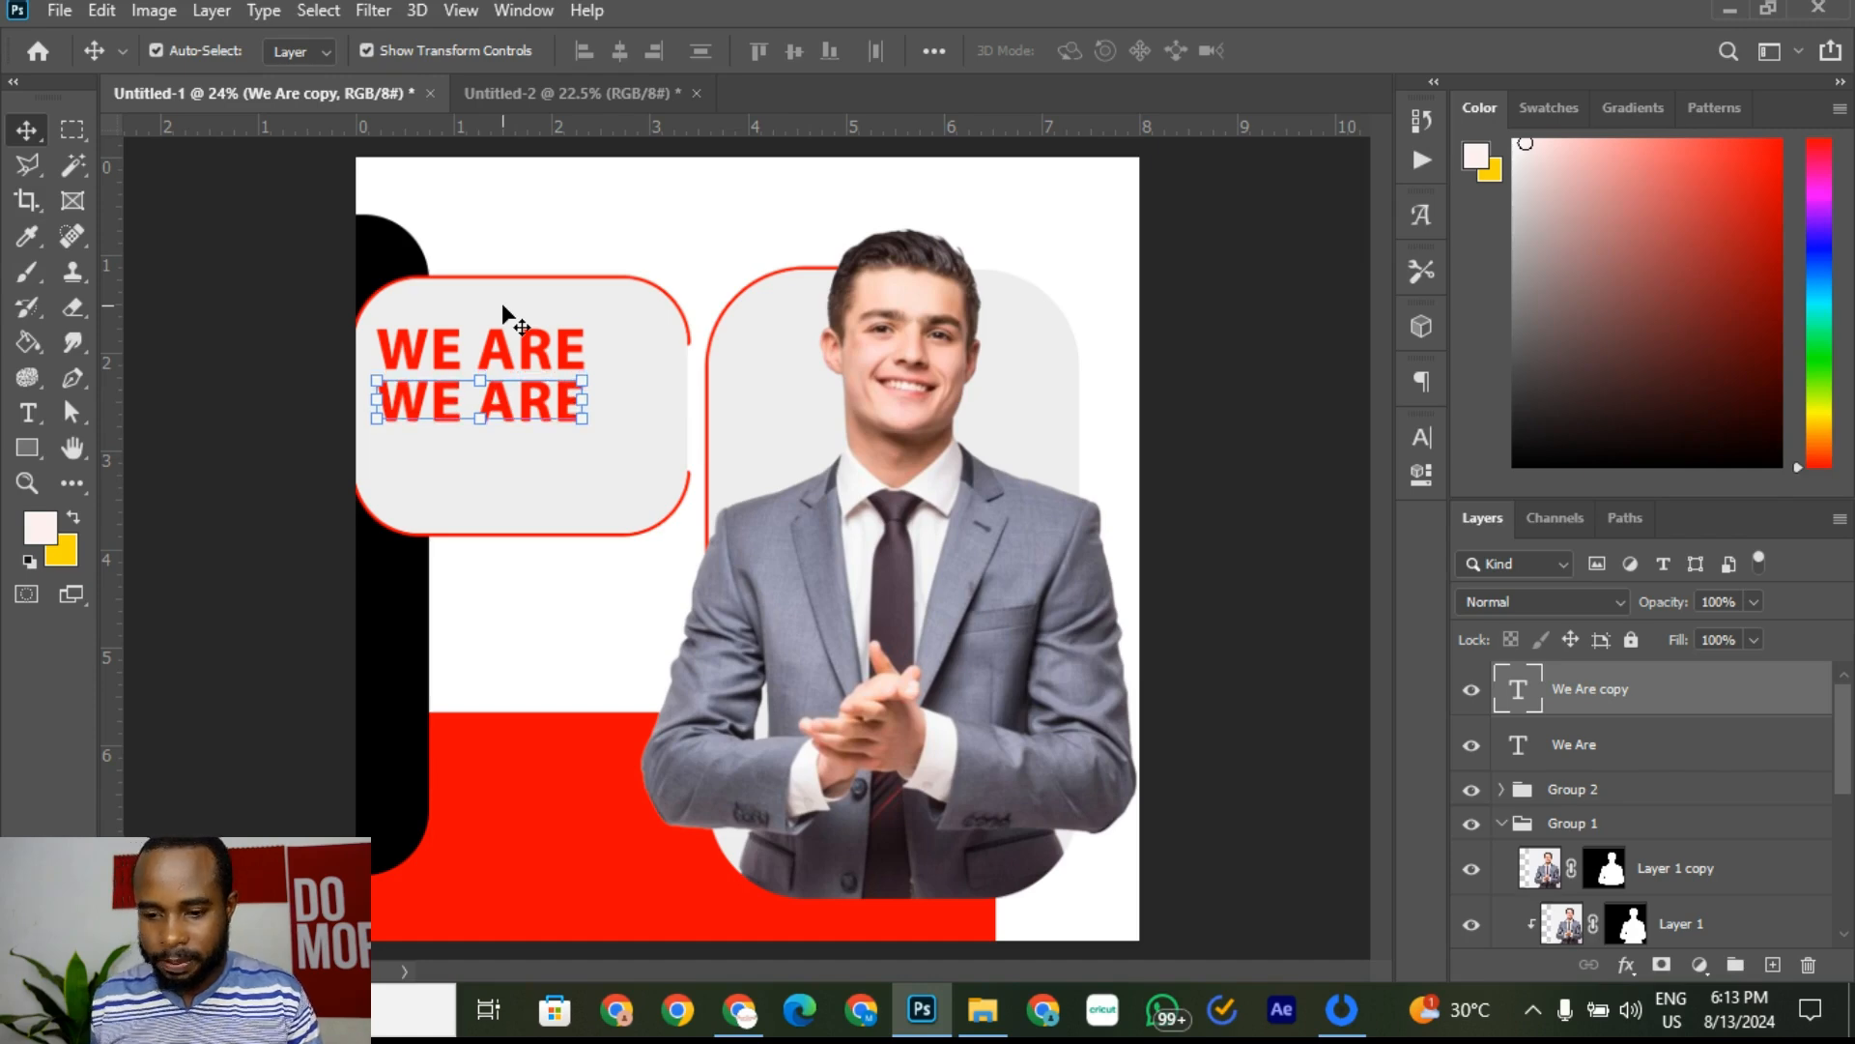
Step: Replace the copied text with 'HIRING'
left_click(29, 413)
left_click(549, 401)
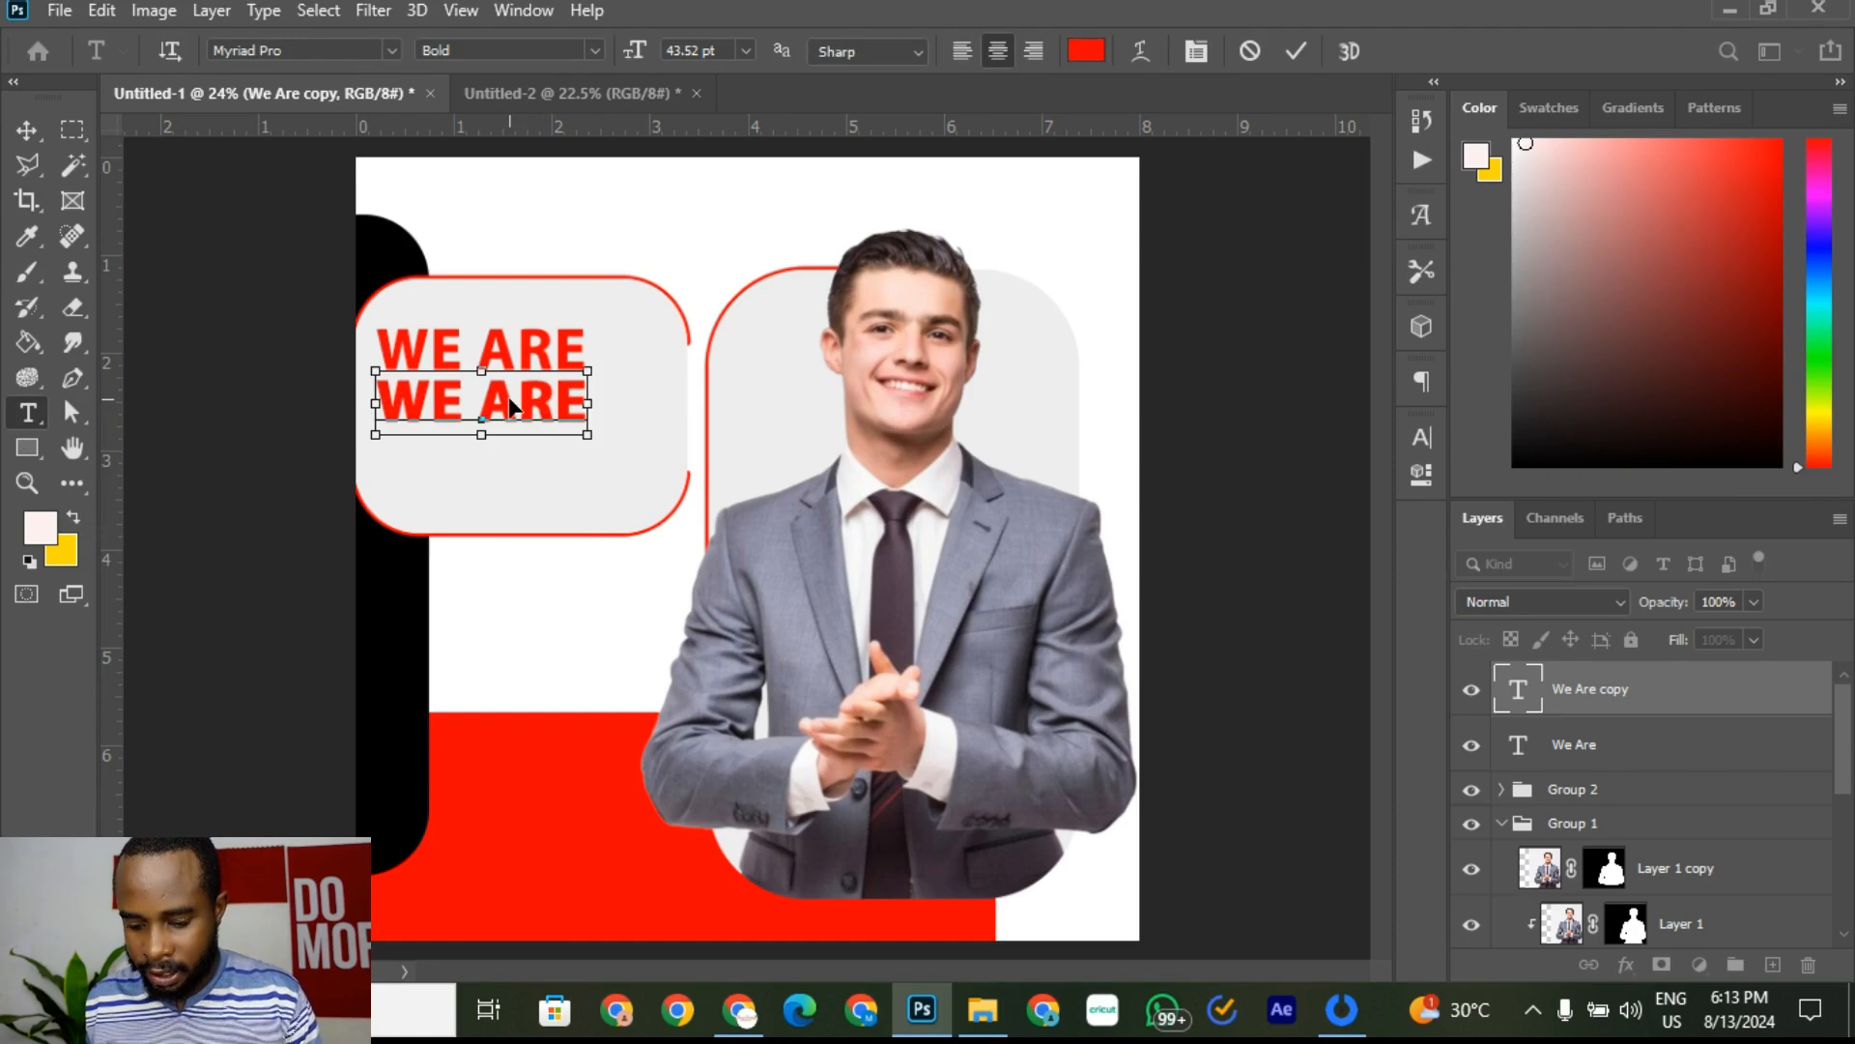
key("ctrl+a")
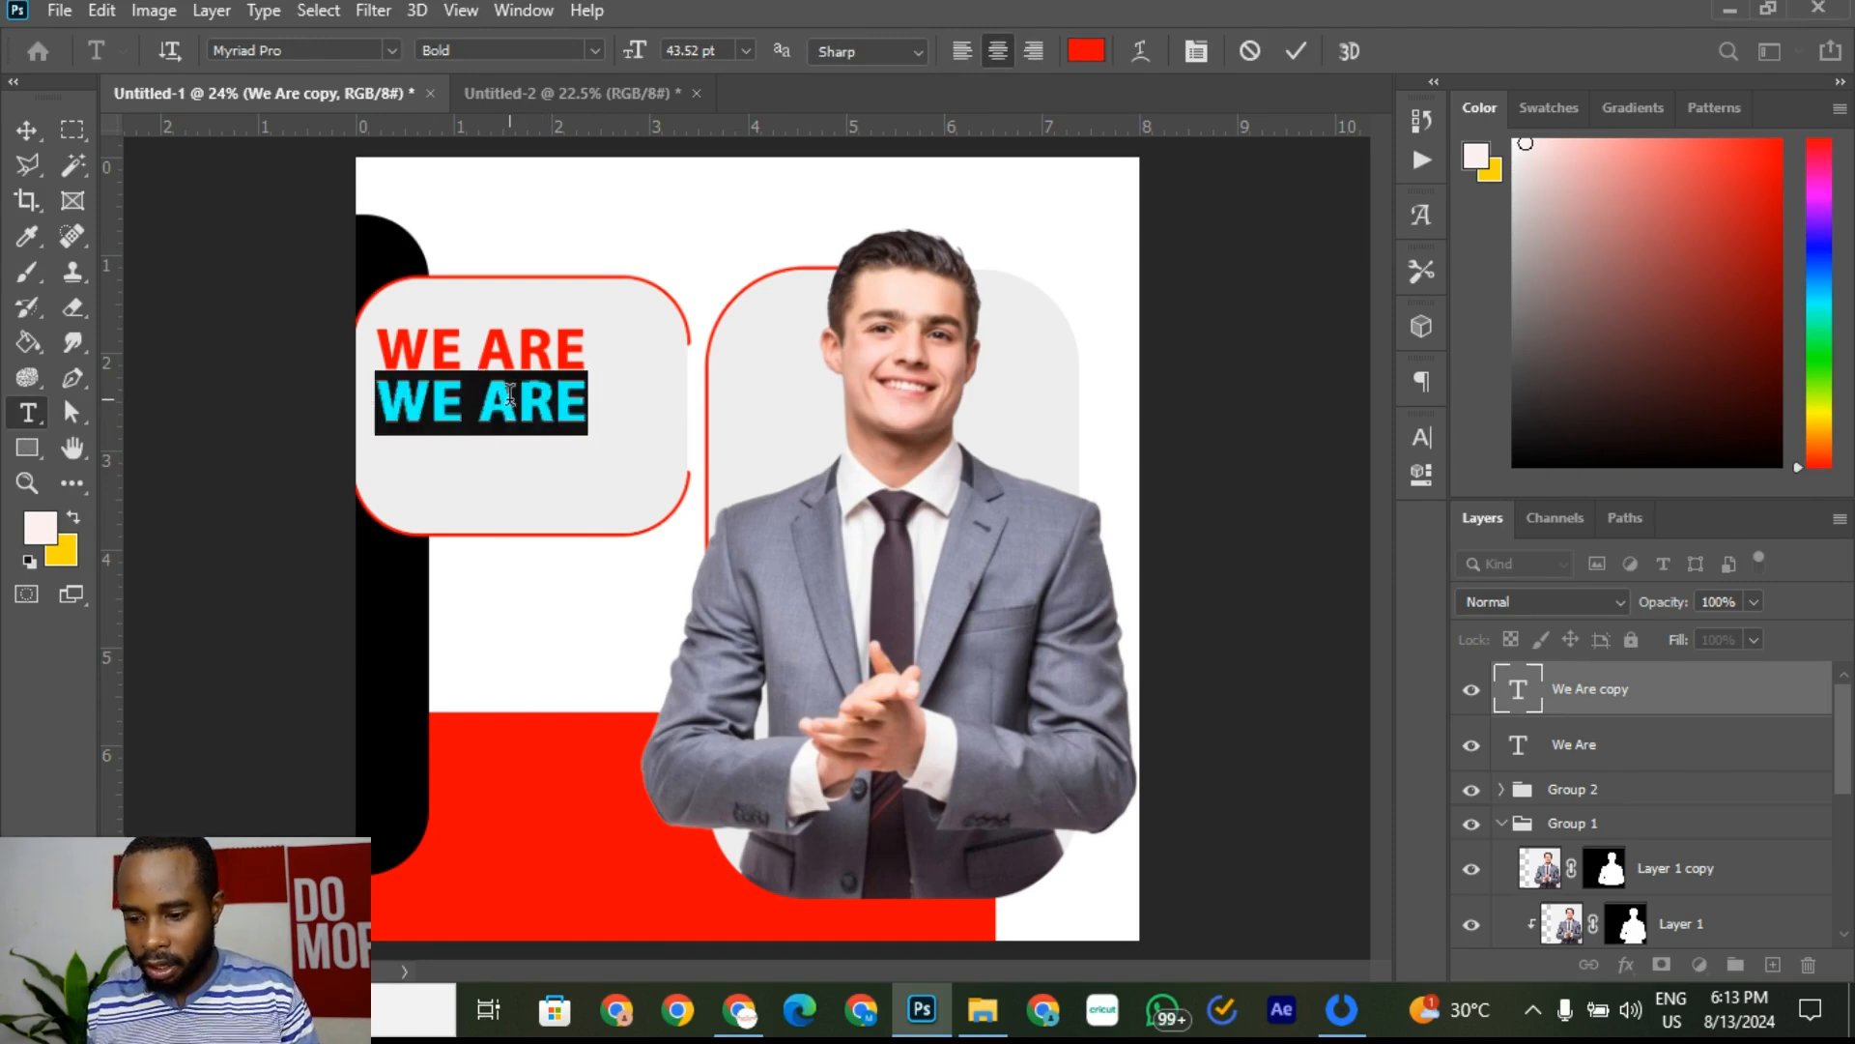
left_click_drag(604, 393, 350, 401)
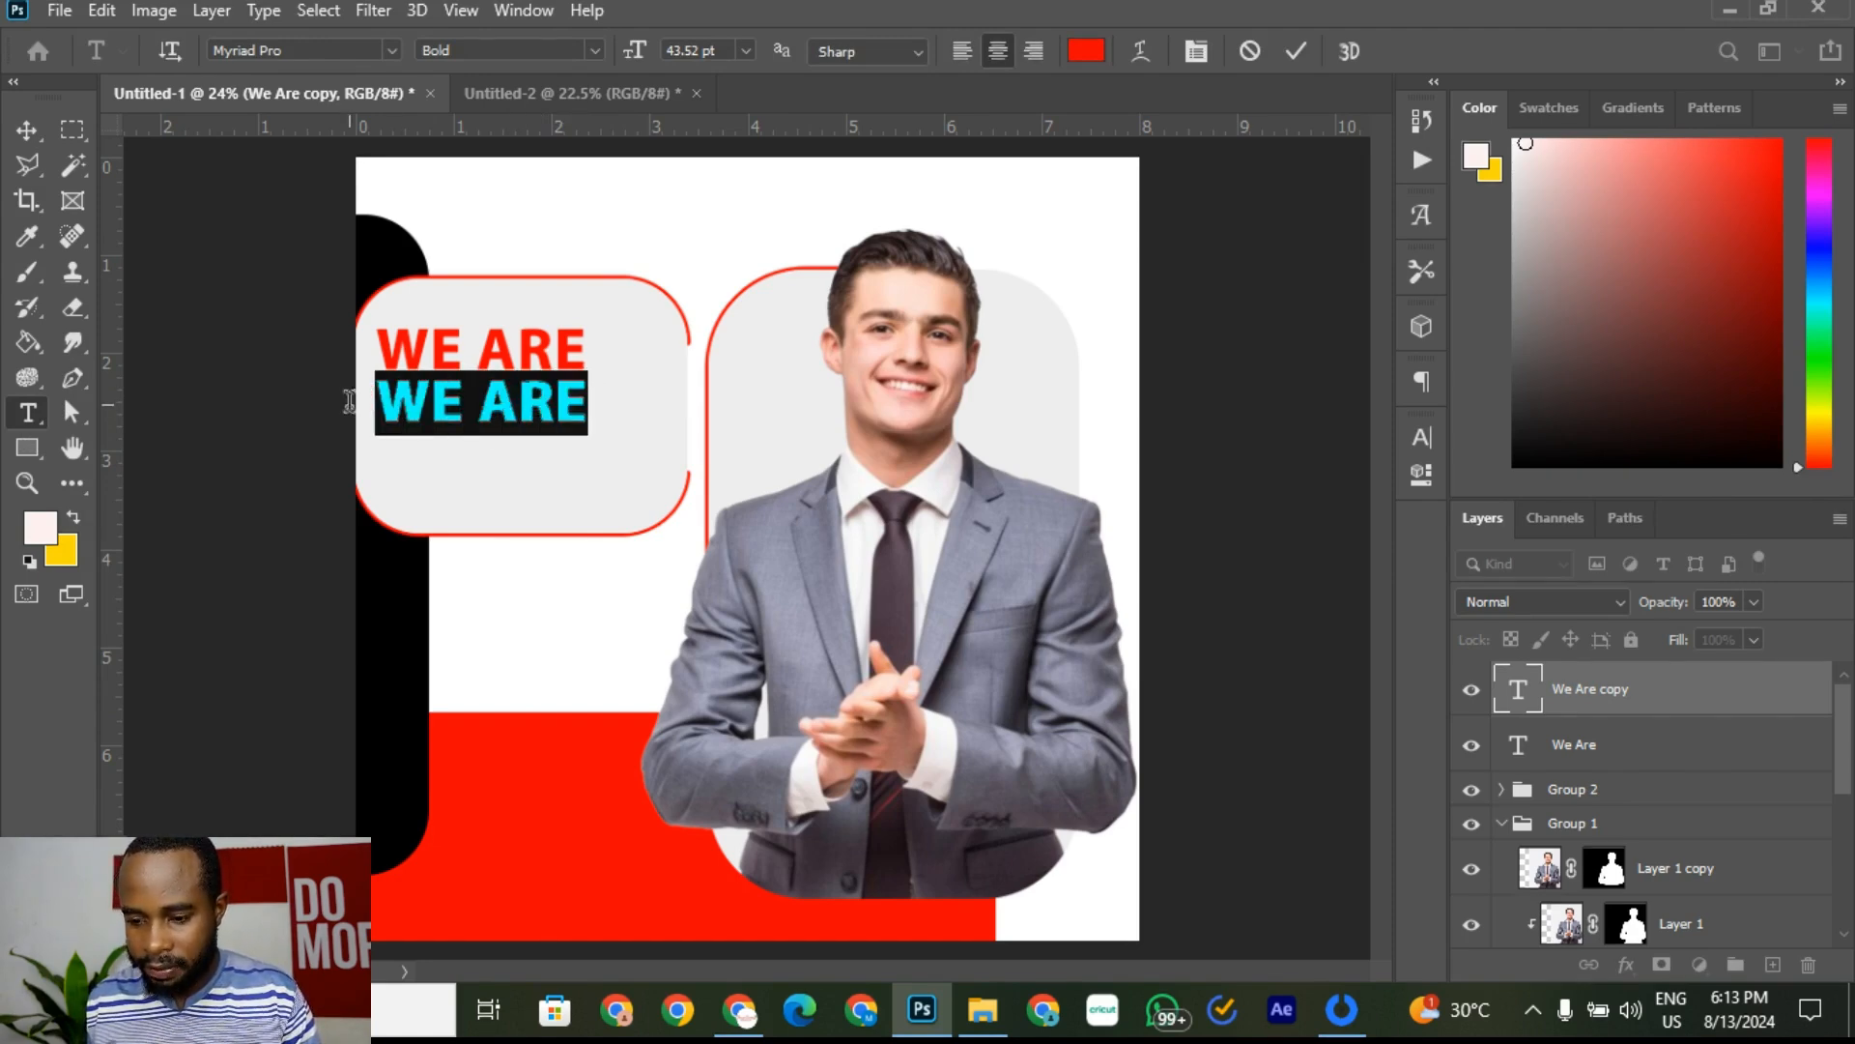
type("HIR")
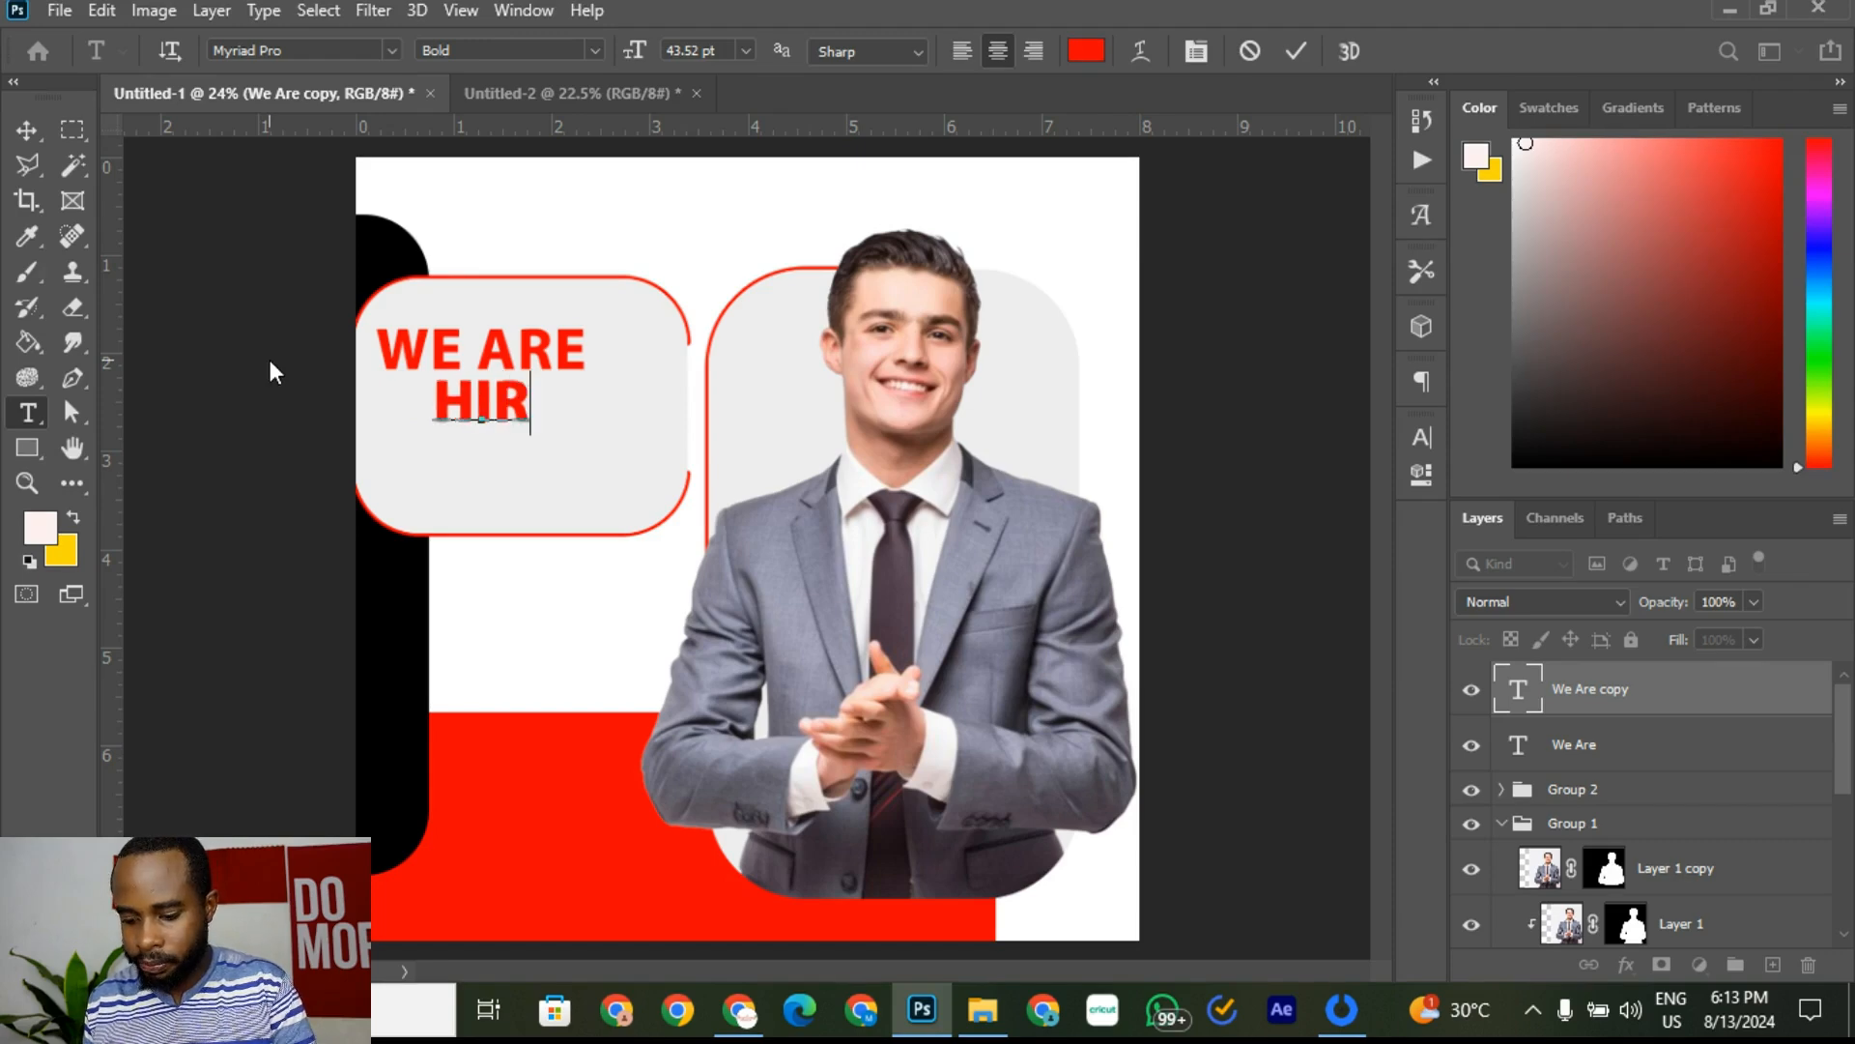
type("IN")
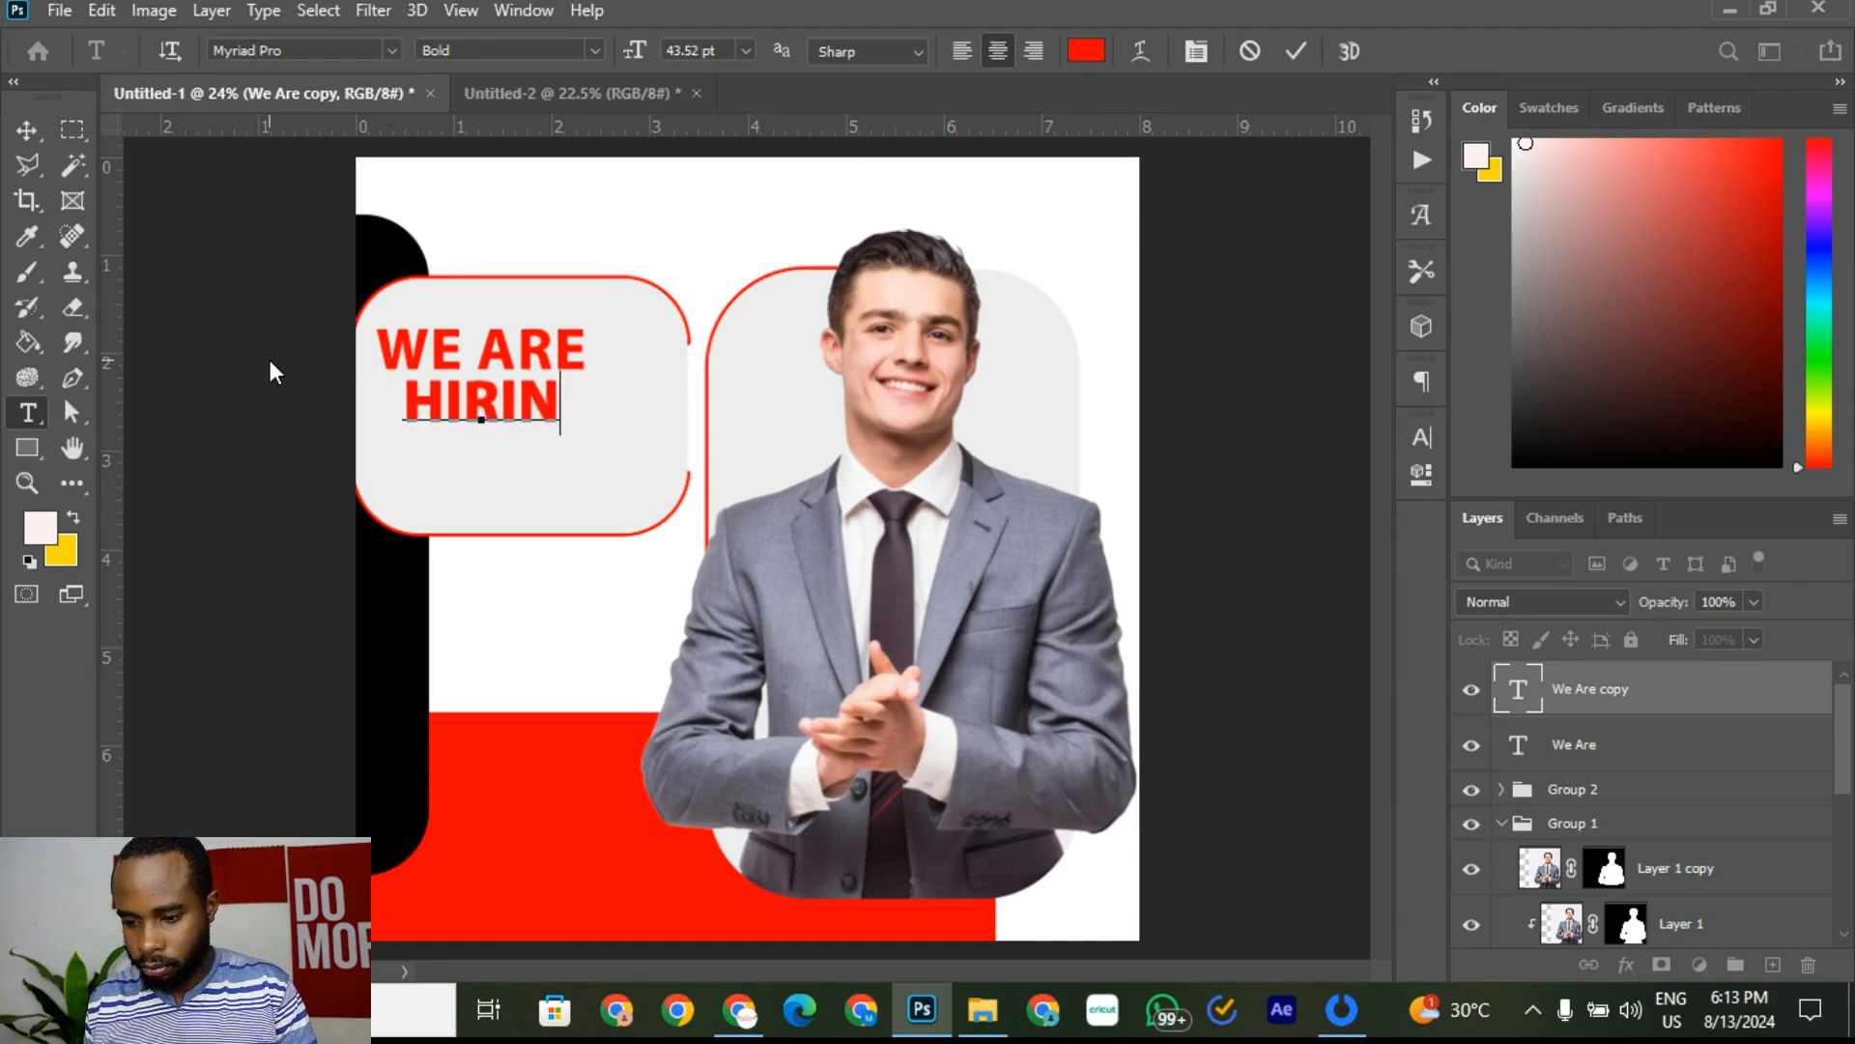
type("G")
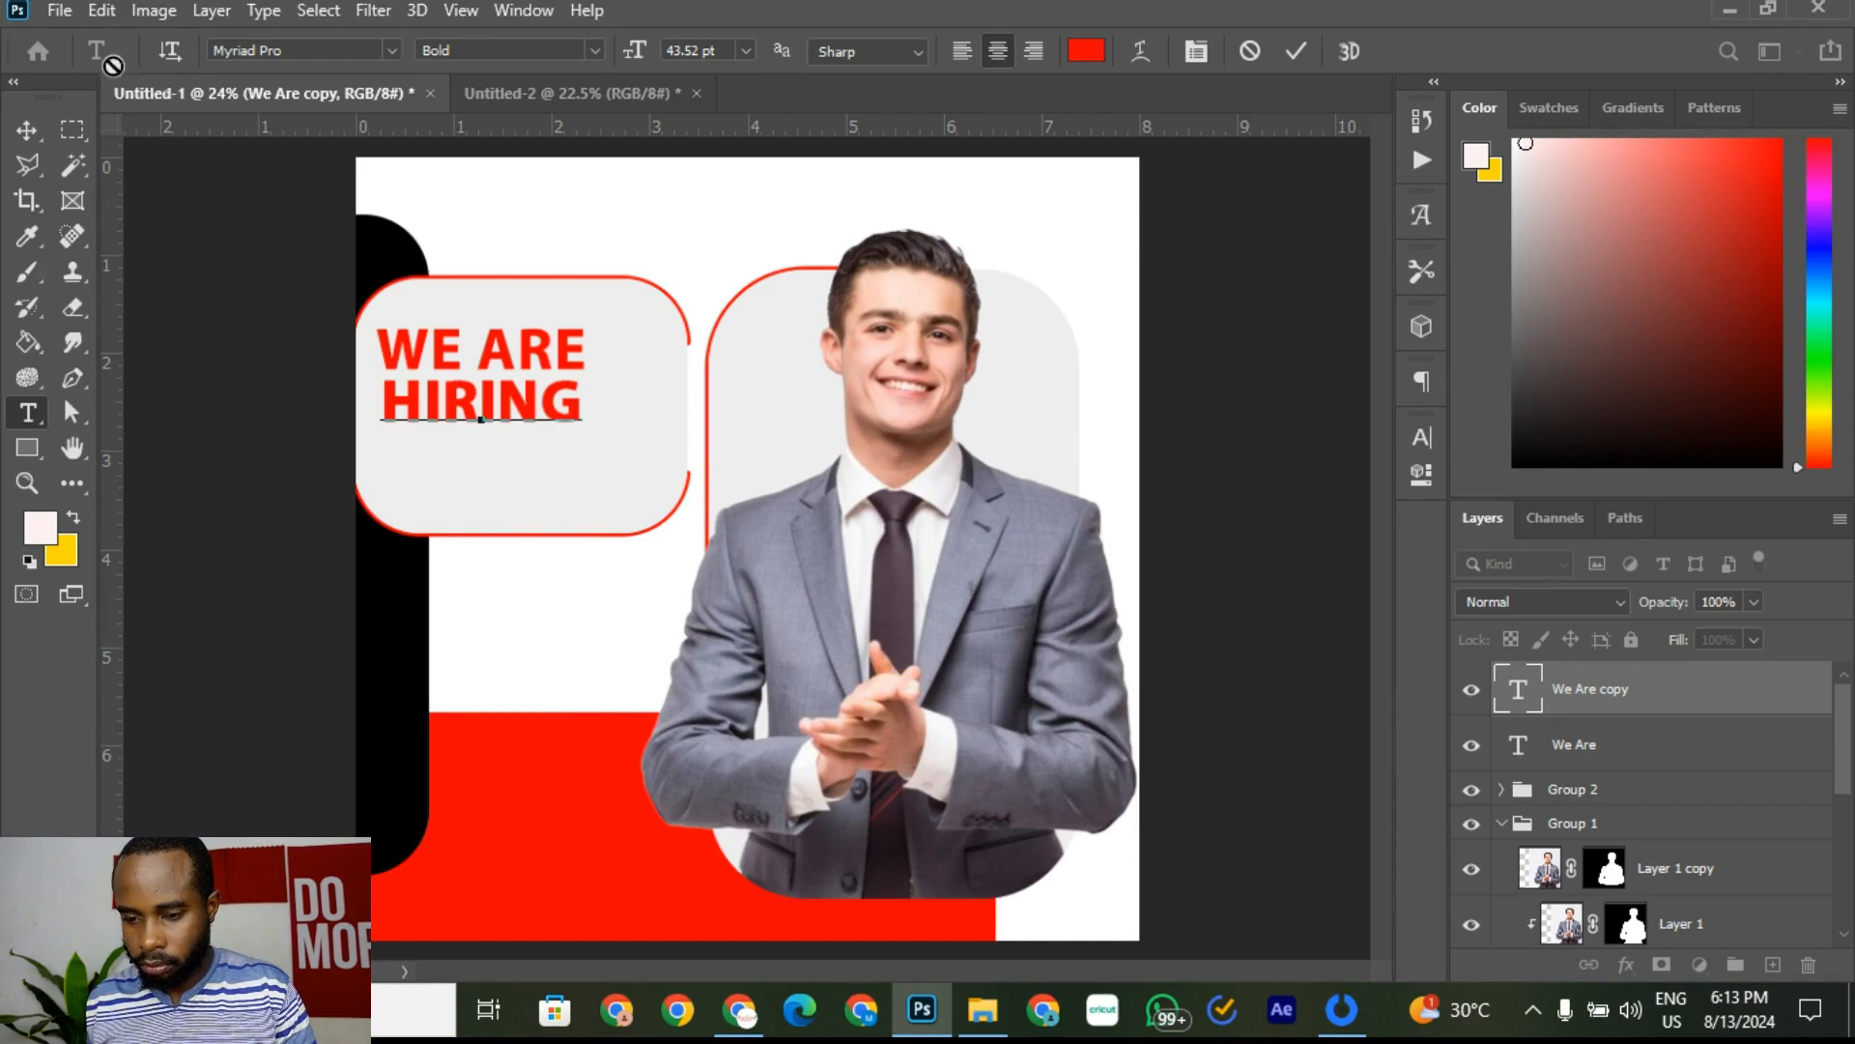
left_click(27, 136)
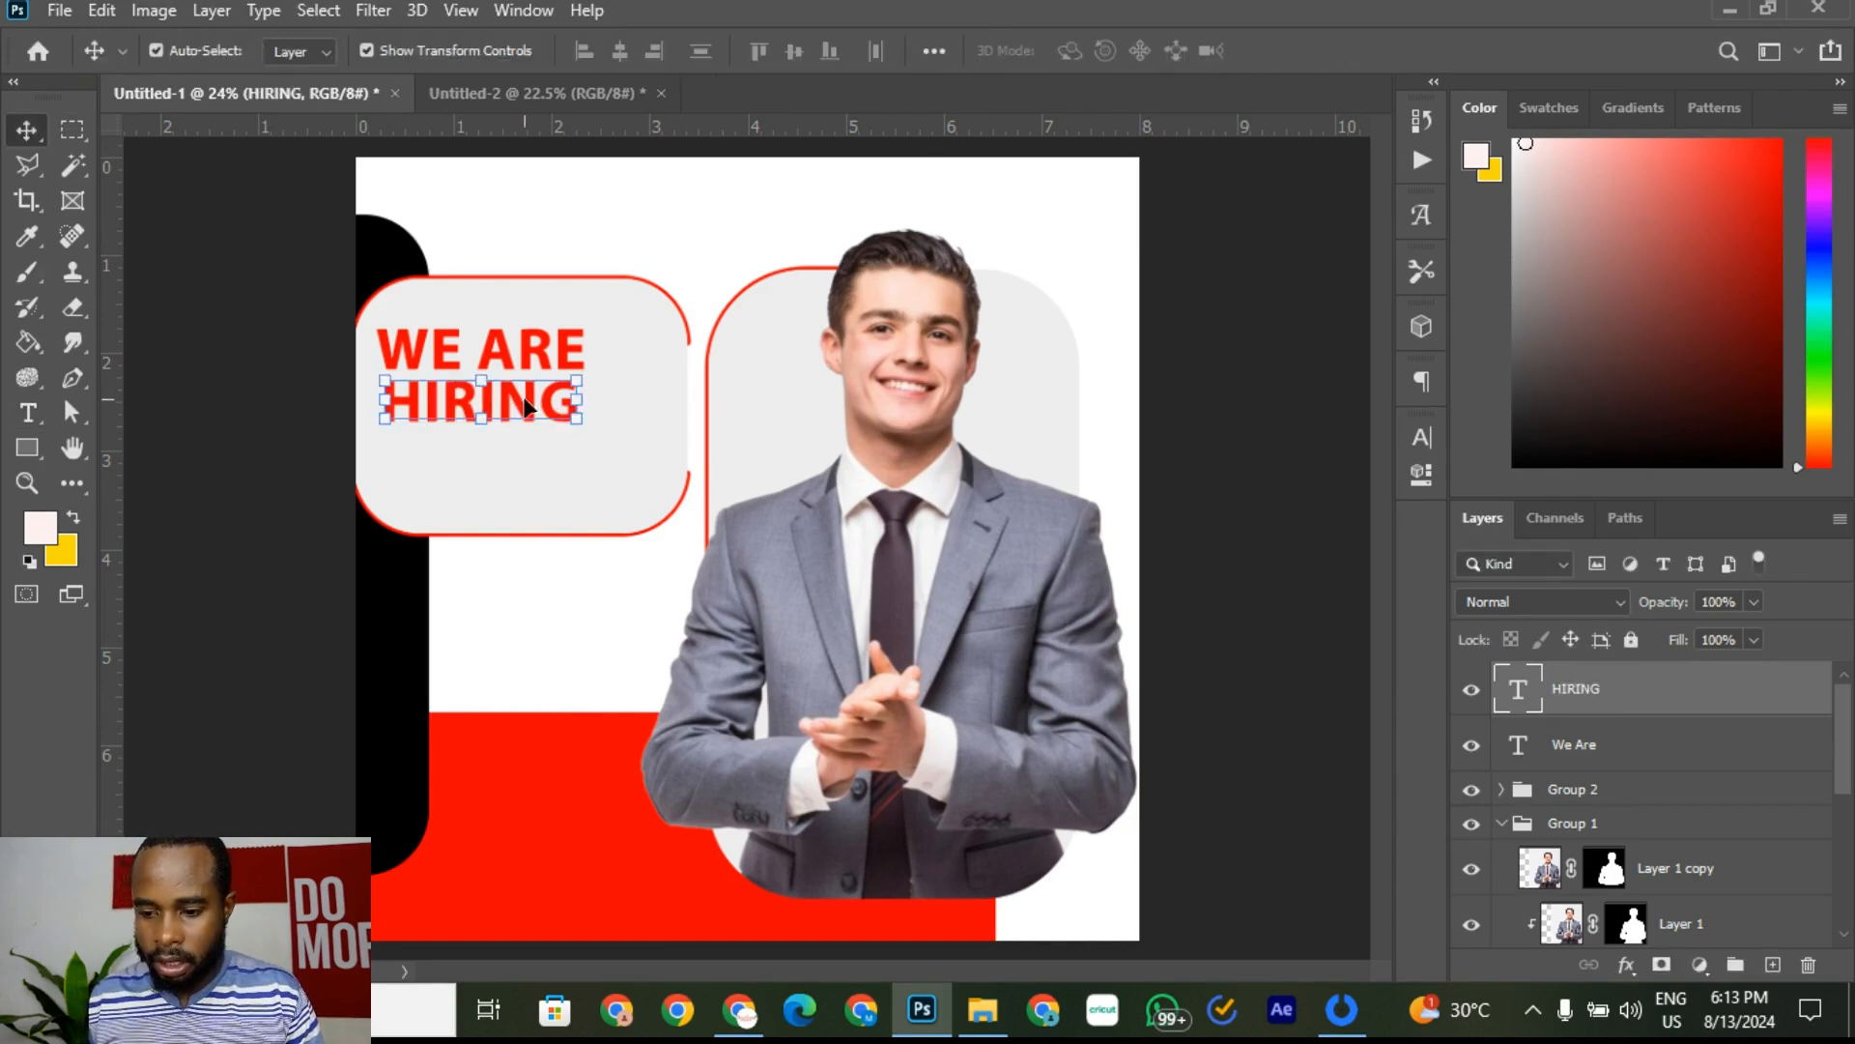
Step: Change the HIRING text colour to black #000000 and check it against the reference poster
left_click(27, 413)
left_click(569, 414)
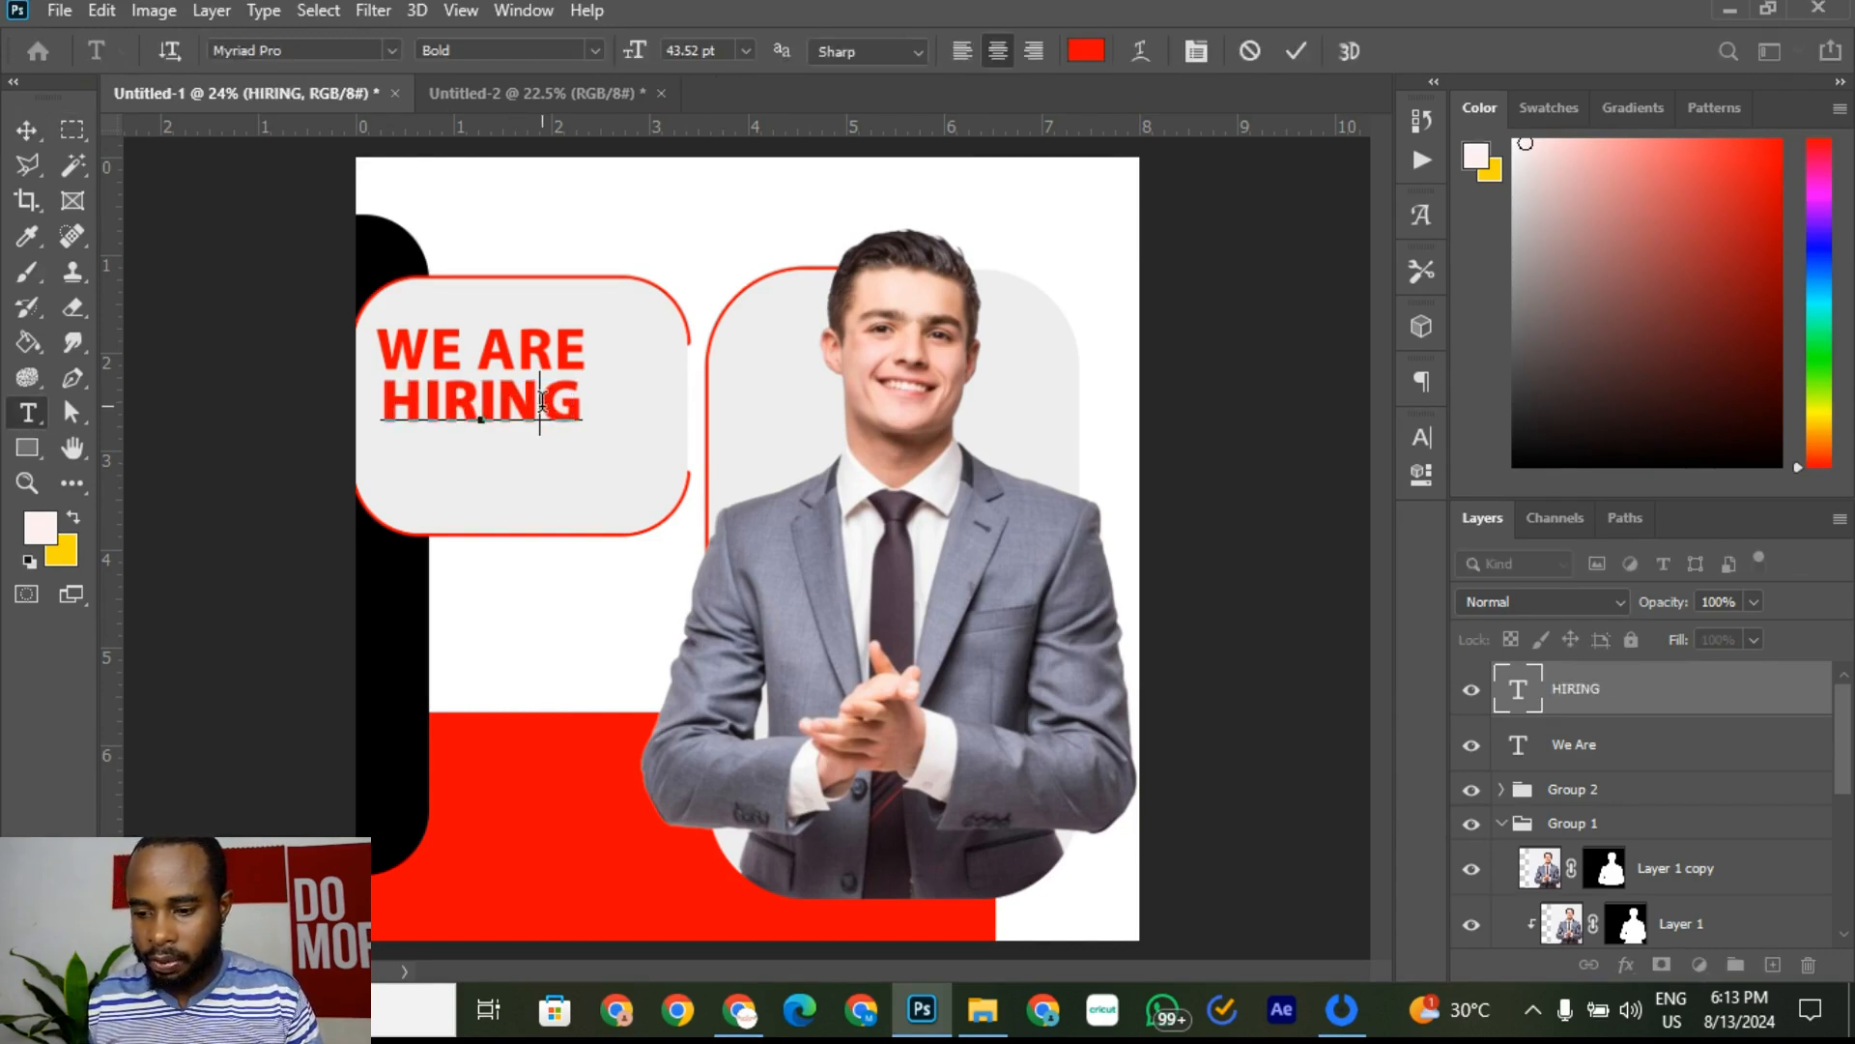
left_click_drag(576, 402, 325, 404)
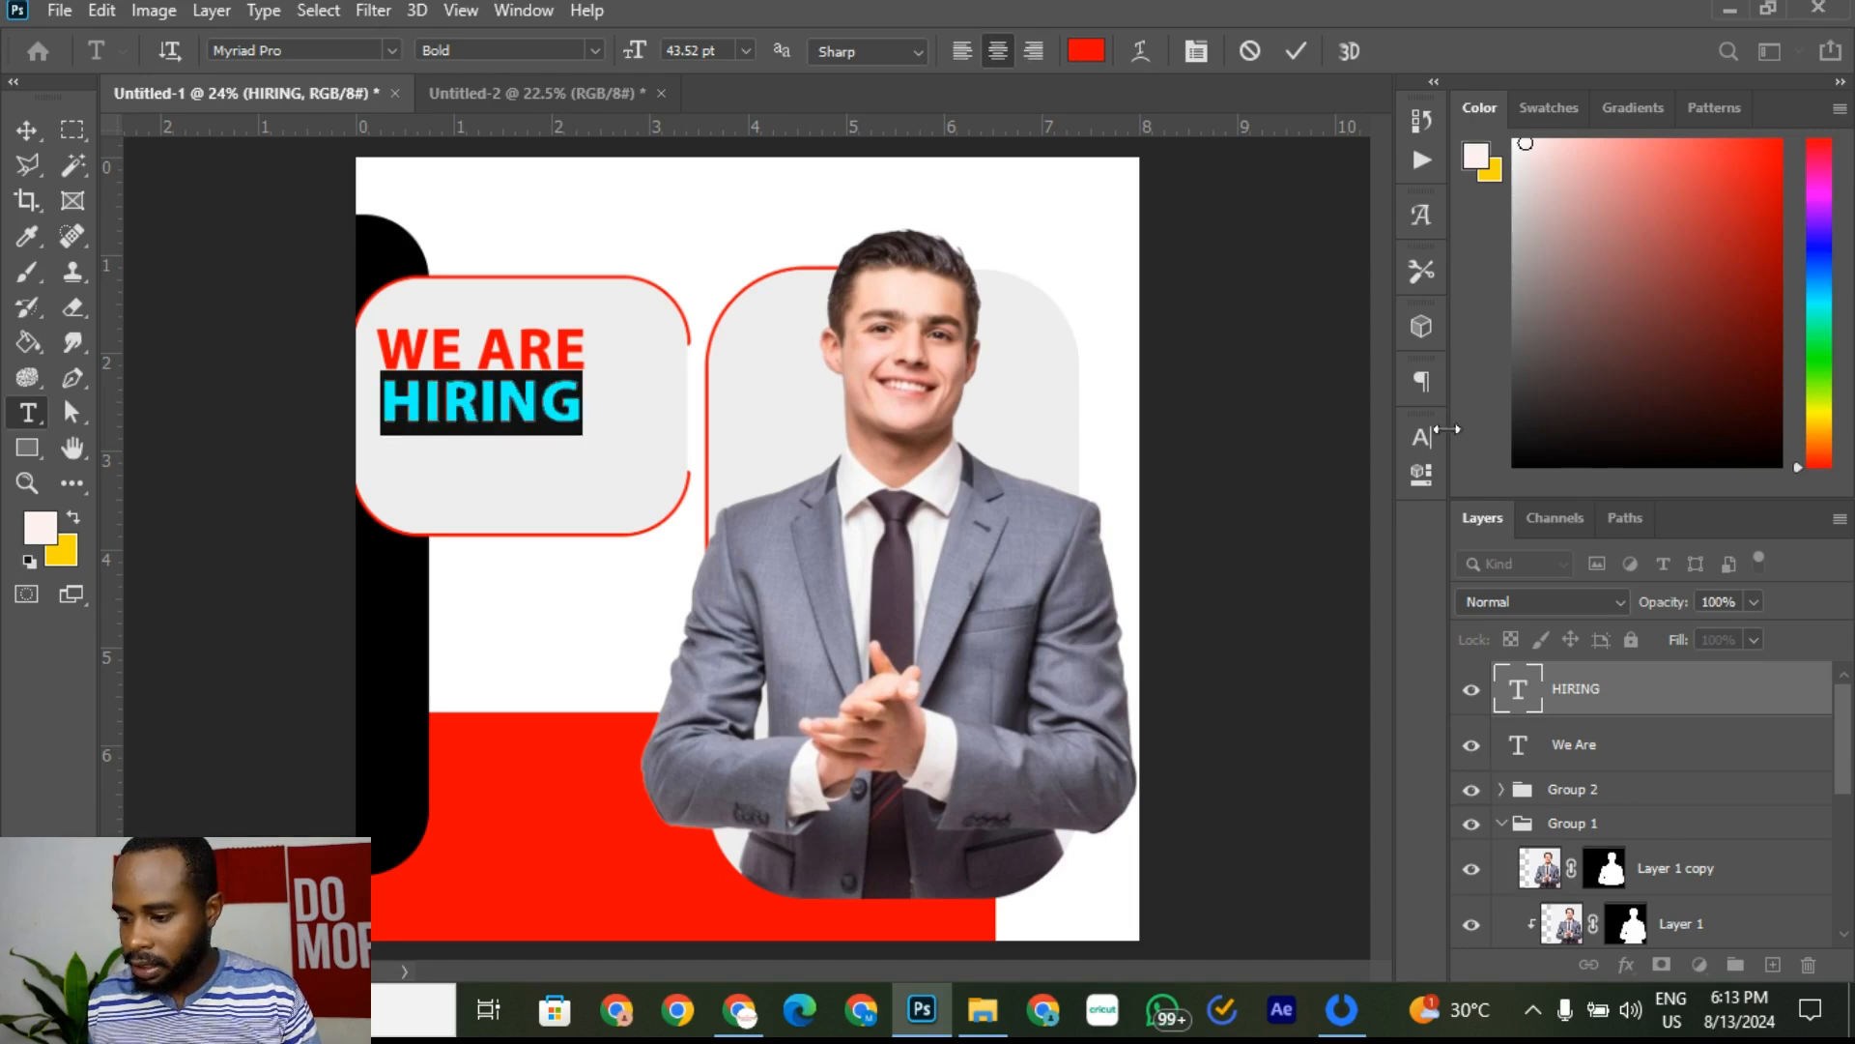
left_click(1423, 441)
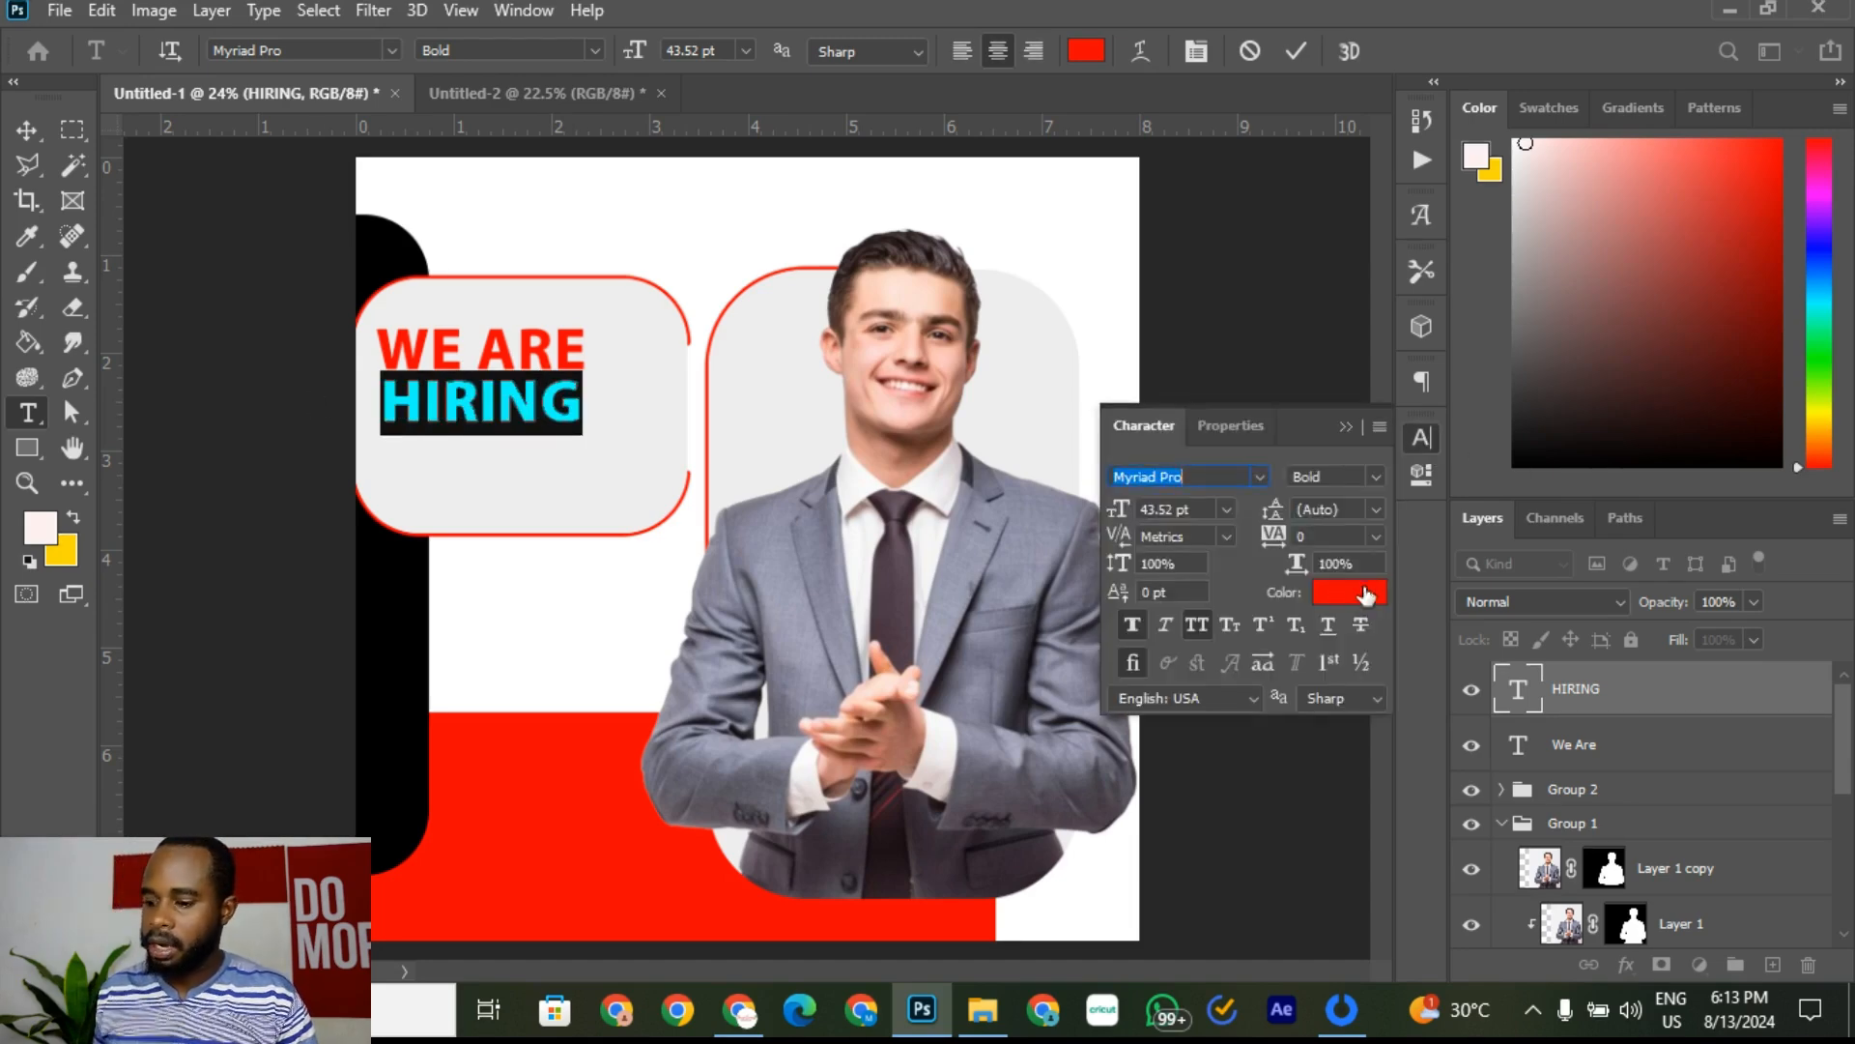
left_click(1366, 596)
type("000000")
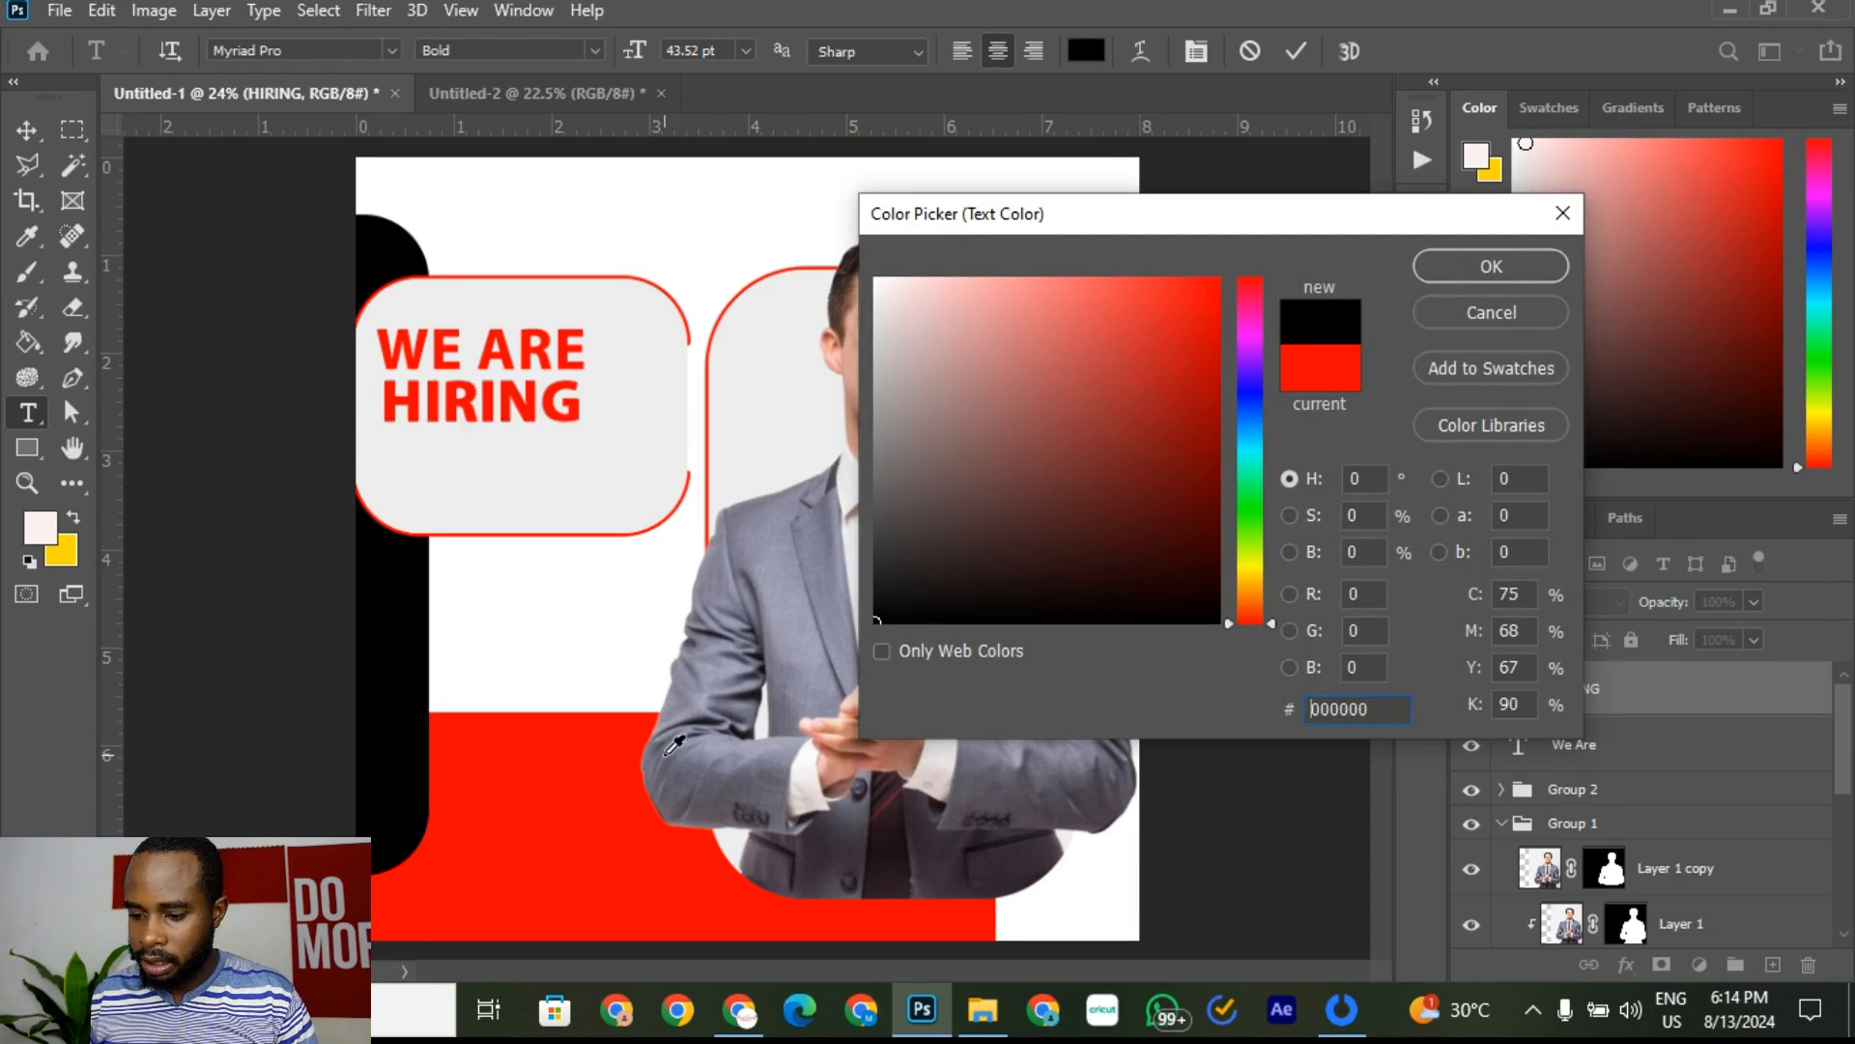
left_click(1516, 270)
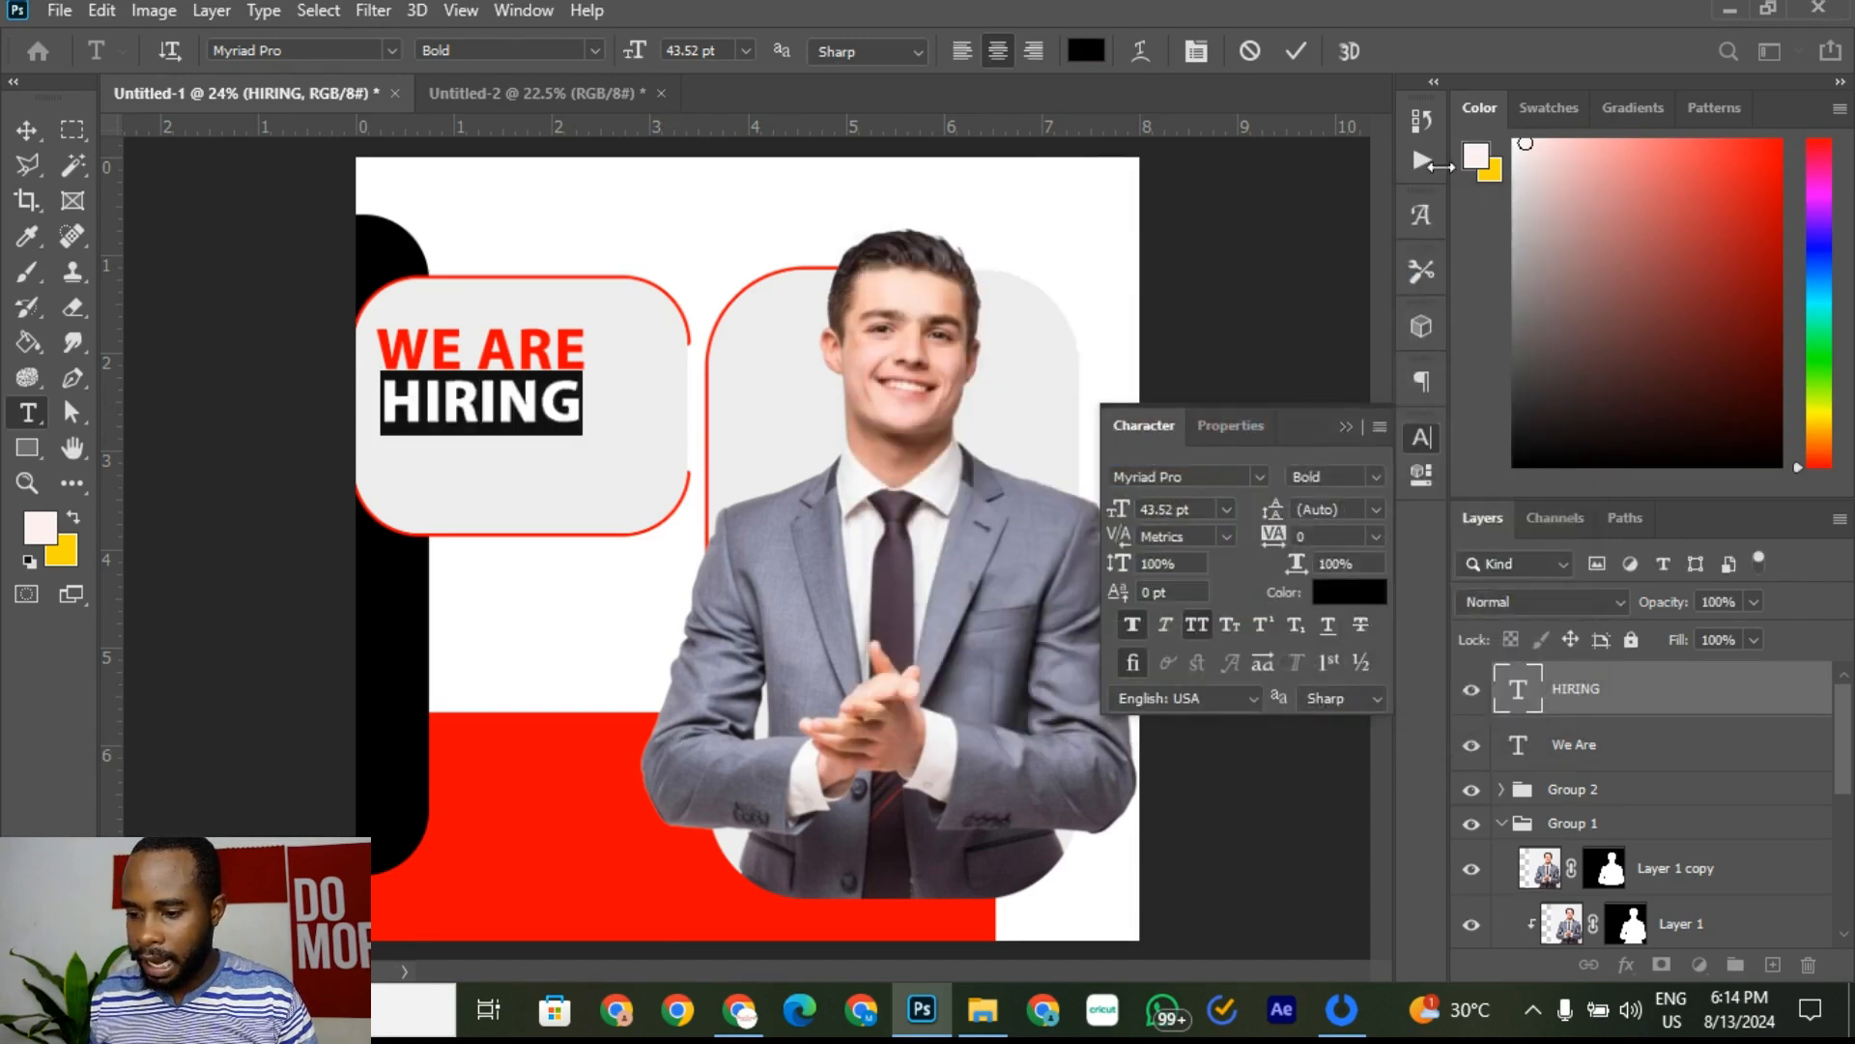
left_click(1296, 51)
left_click(503, 93)
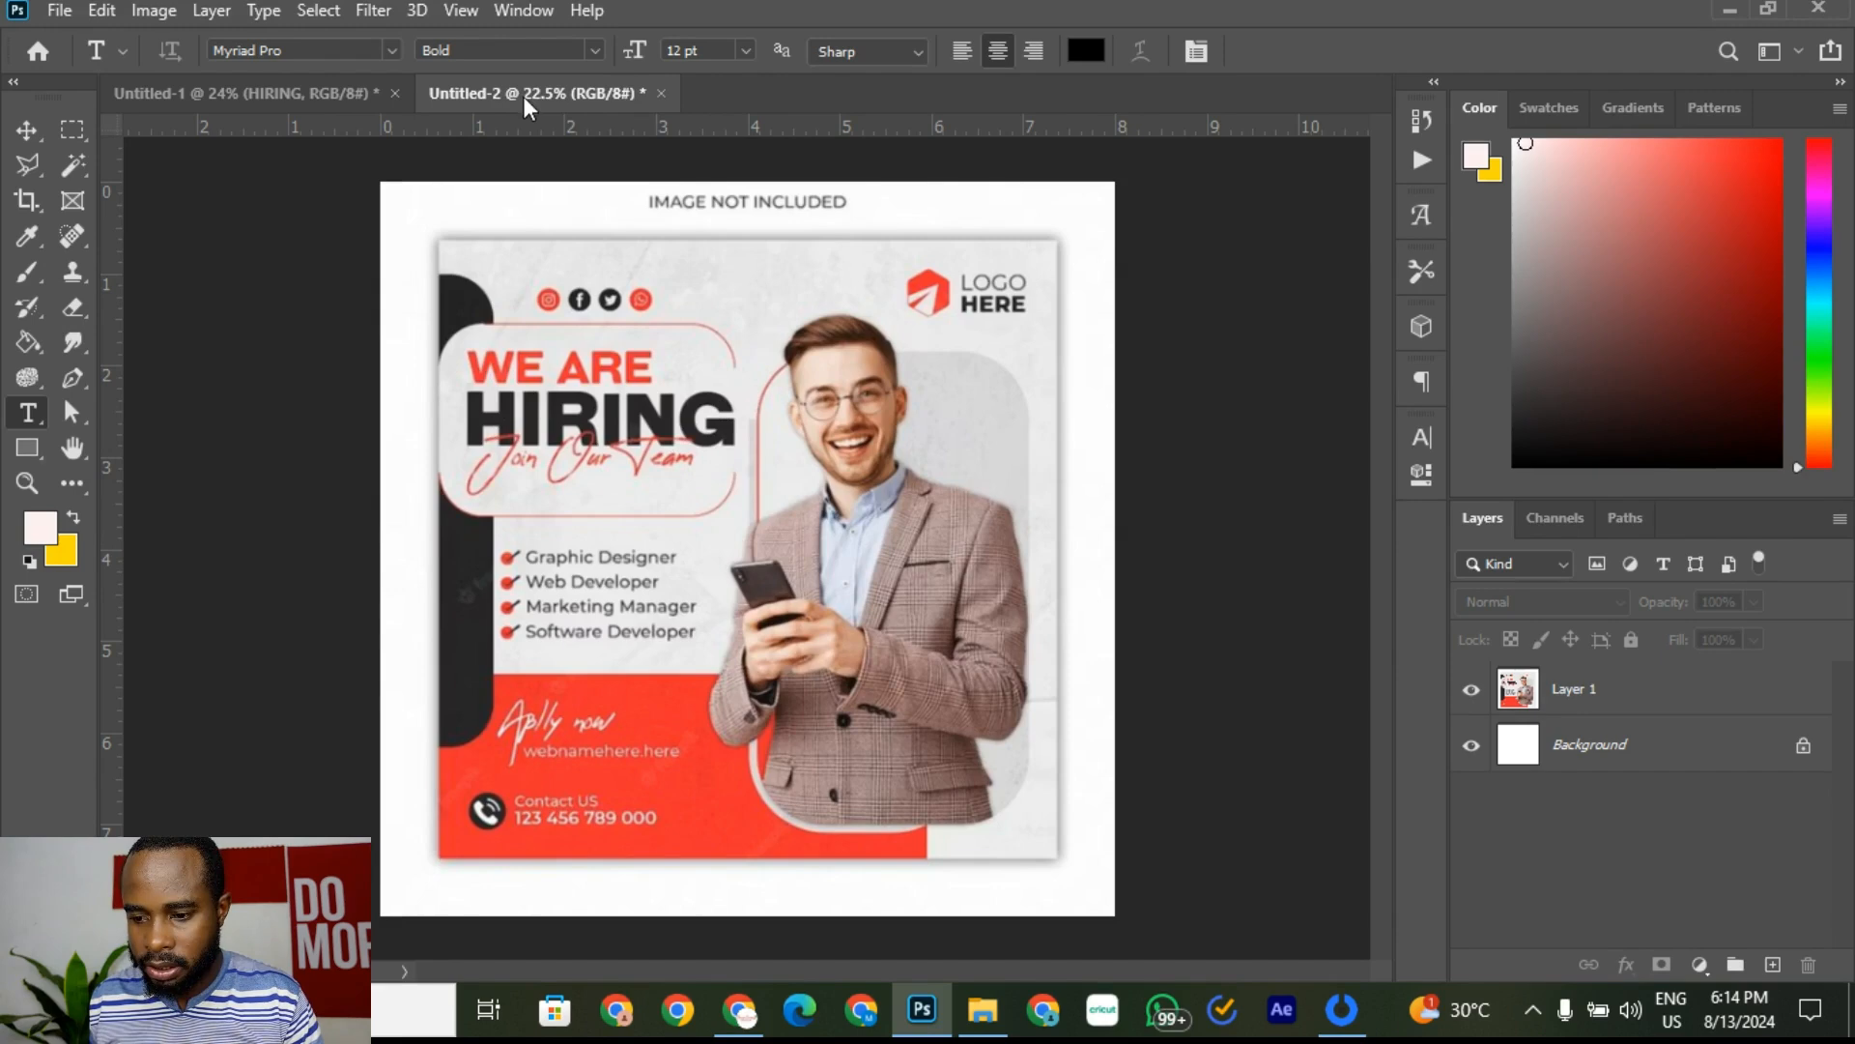
left_click(287, 97)
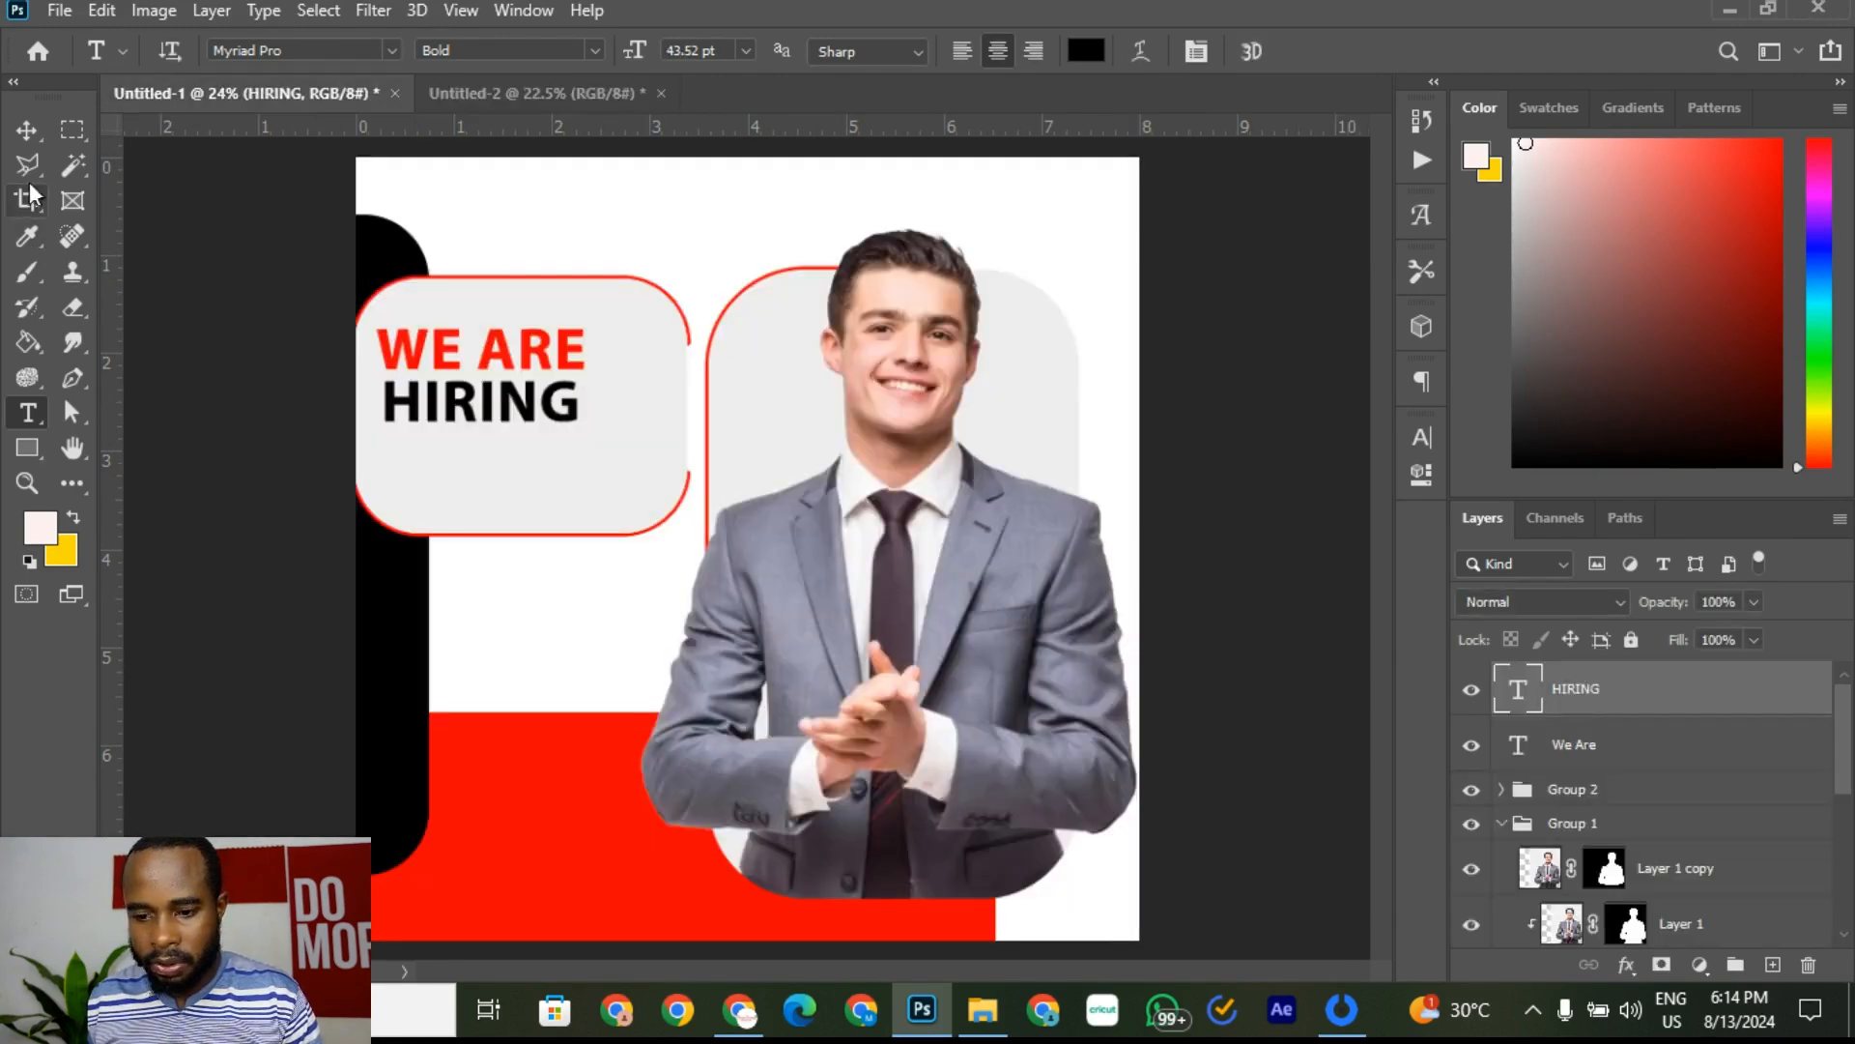
Step: Move HIRING up toward WE ARE and nudge it slightly left
left_click(27, 129)
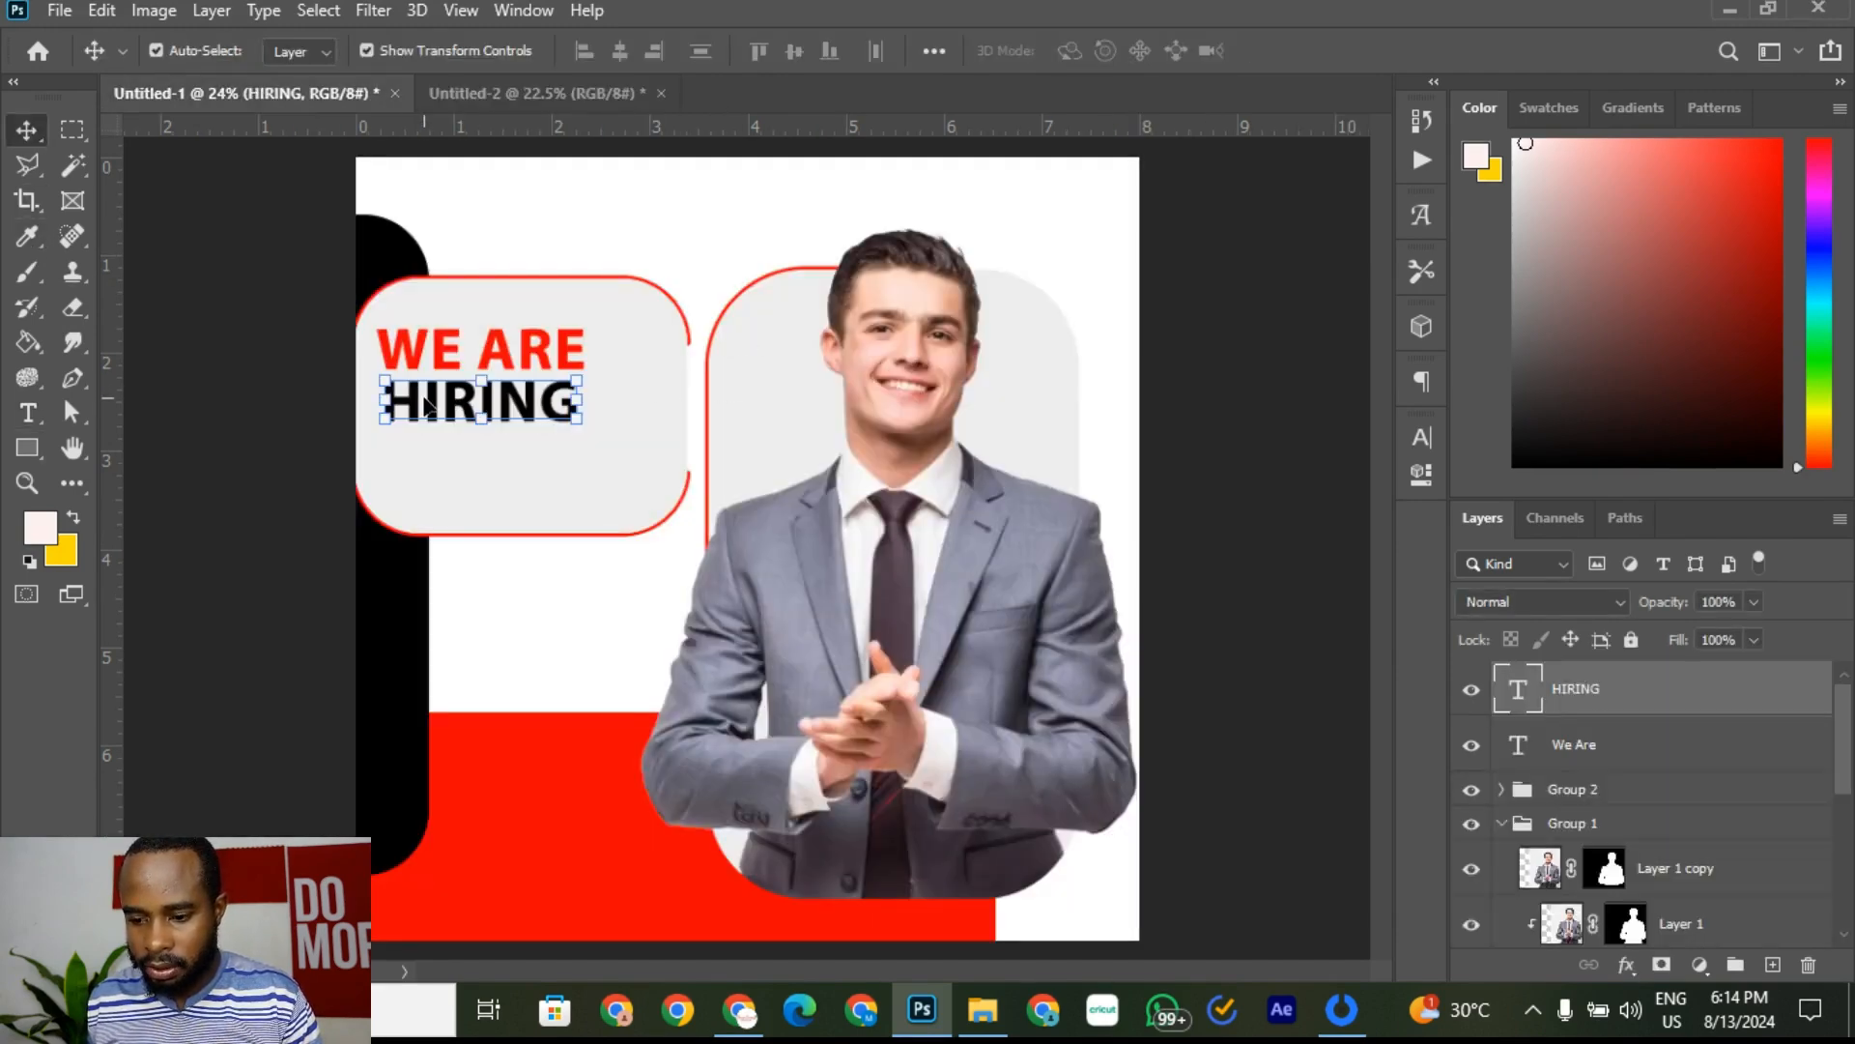
scroll(439, 404, "up", 2)
mouse_move(440, 402)
left_mouse_down()
mouse_move(421, 387)
mouse_move(421, 409)
left_mouse_up()
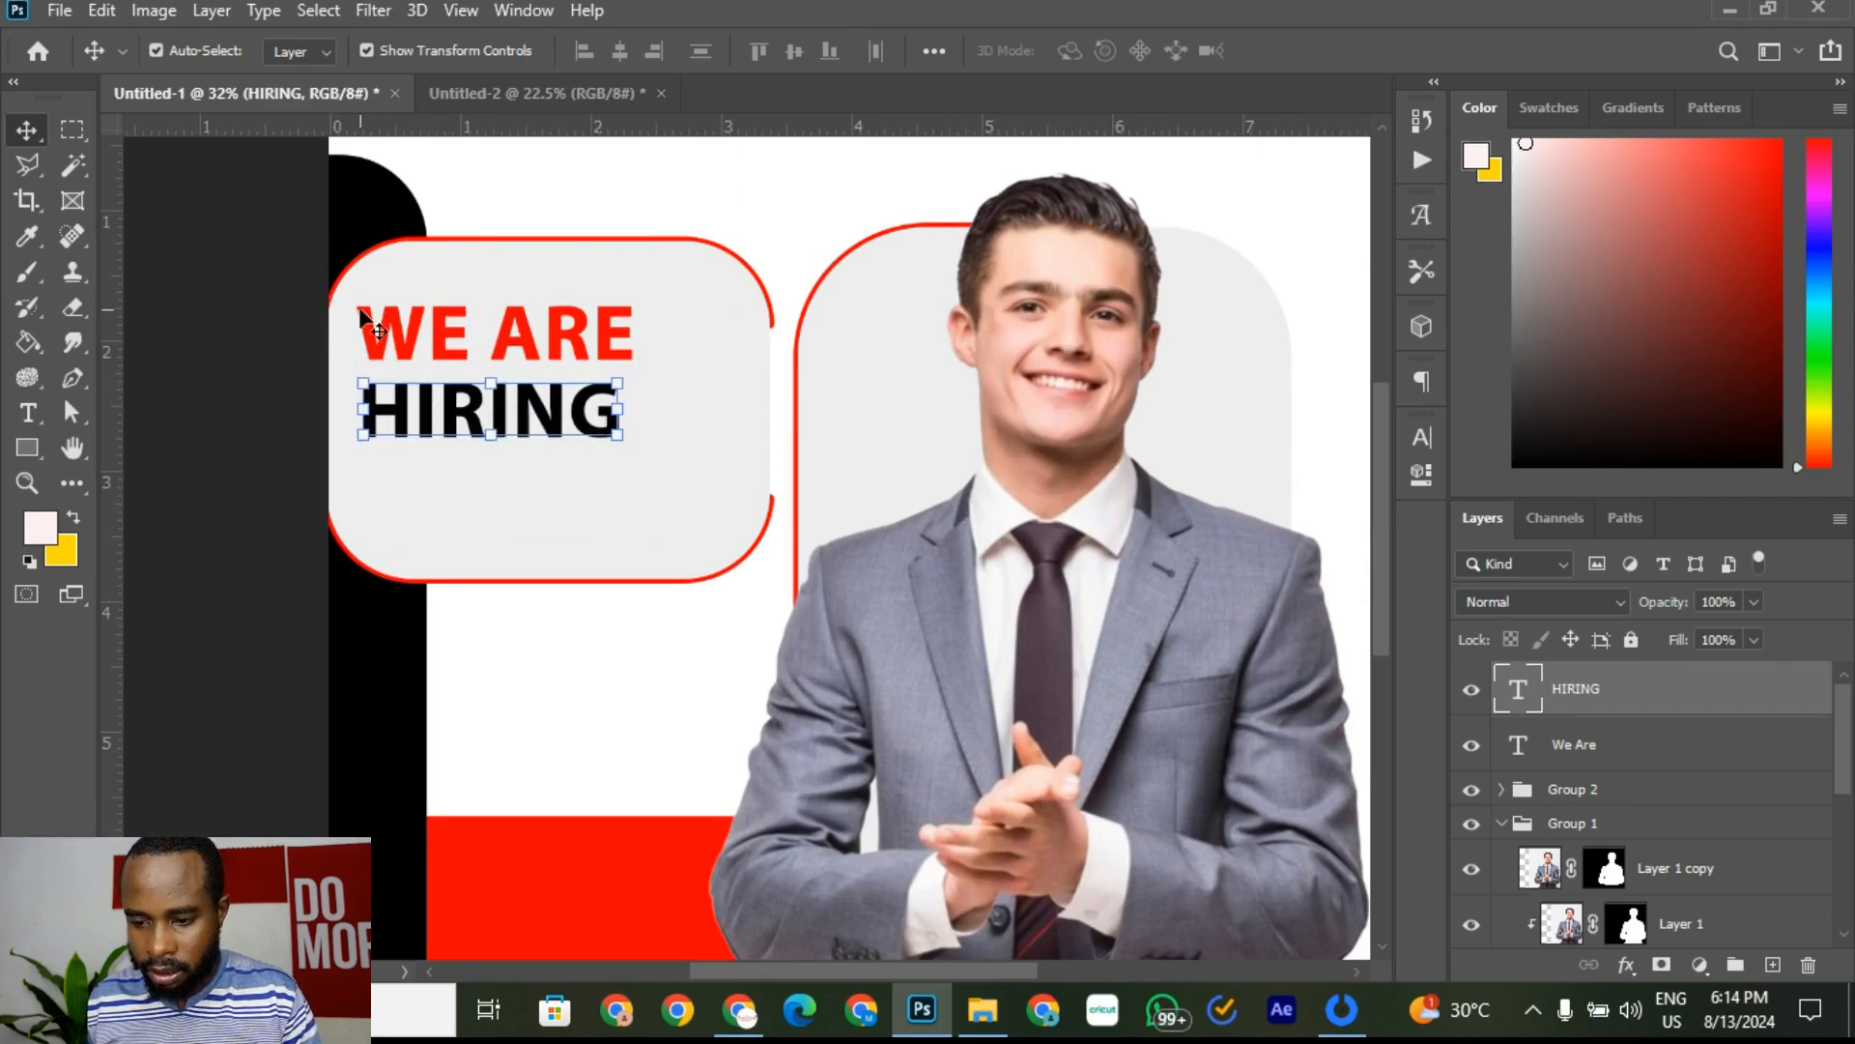
key("Left")
key("Left")
key("Left")
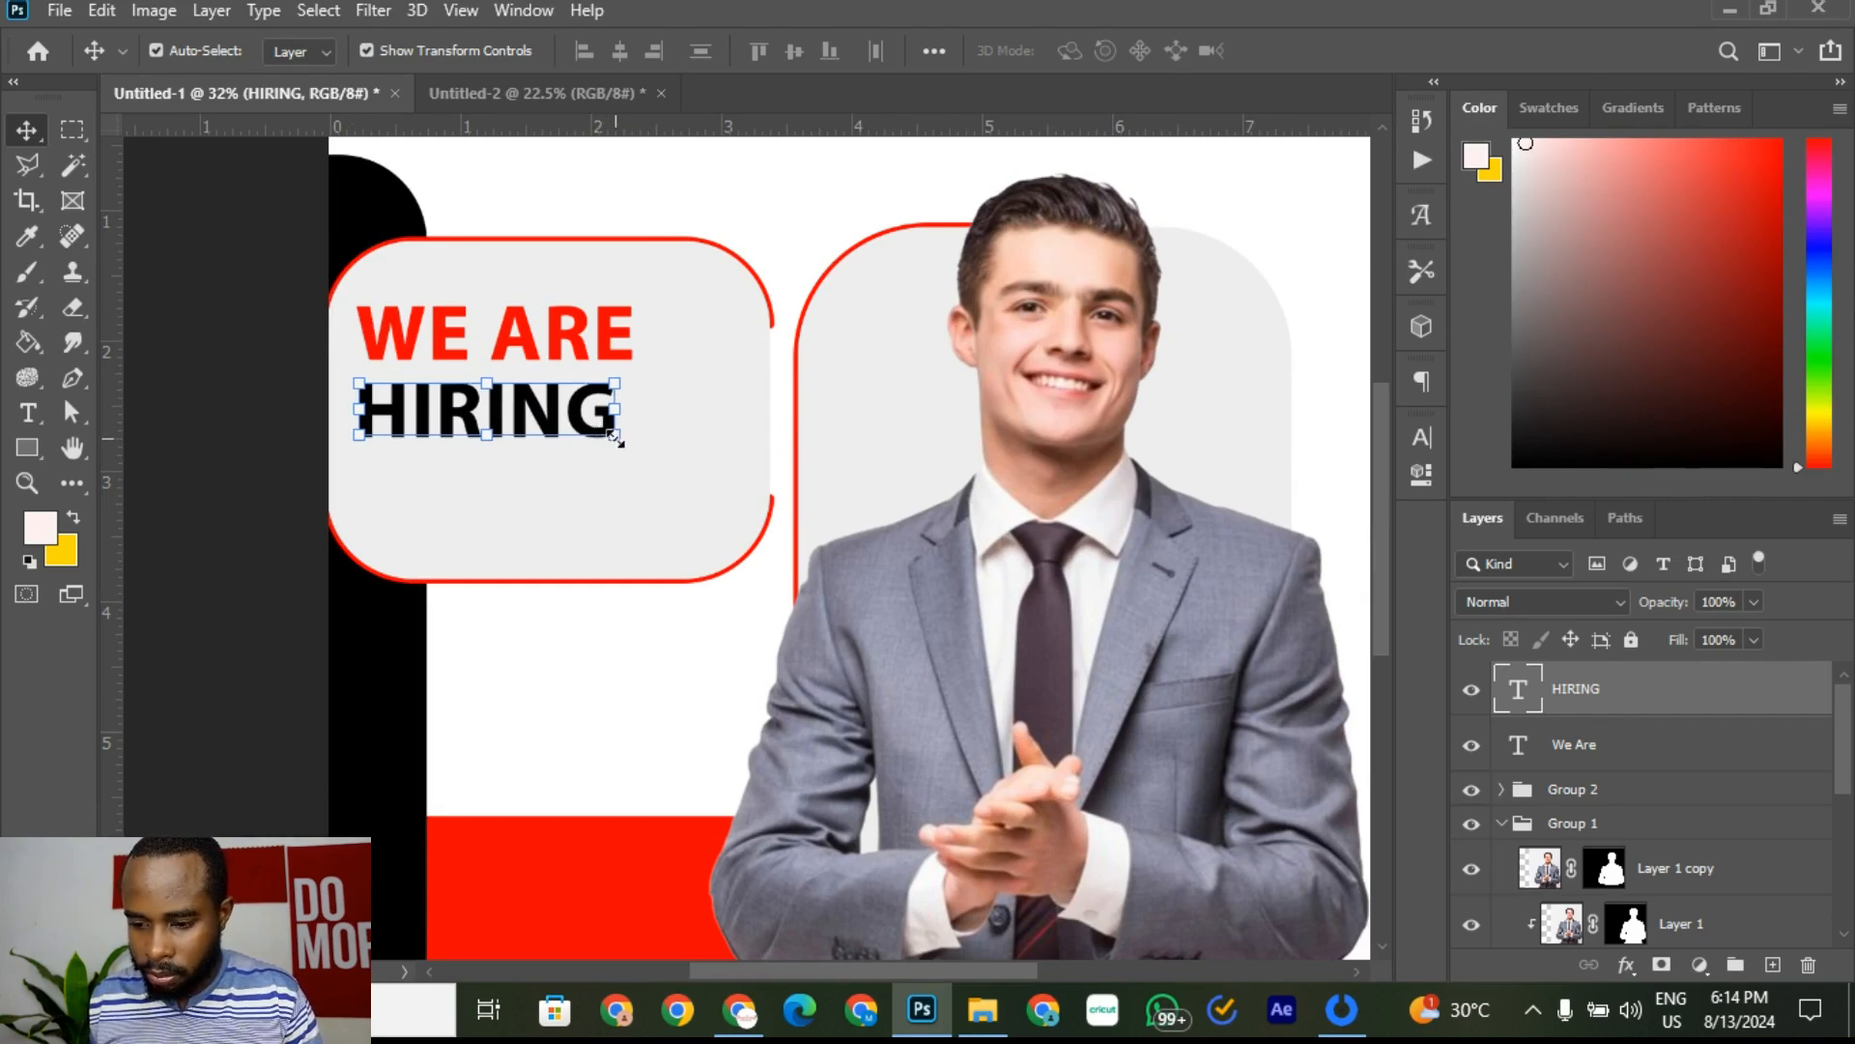
Step: Scale HIRING to about 155% and nudge it up snugly under WE ARE
left_click_drag(616, 437, 744, 585)
key("ctrl+z")
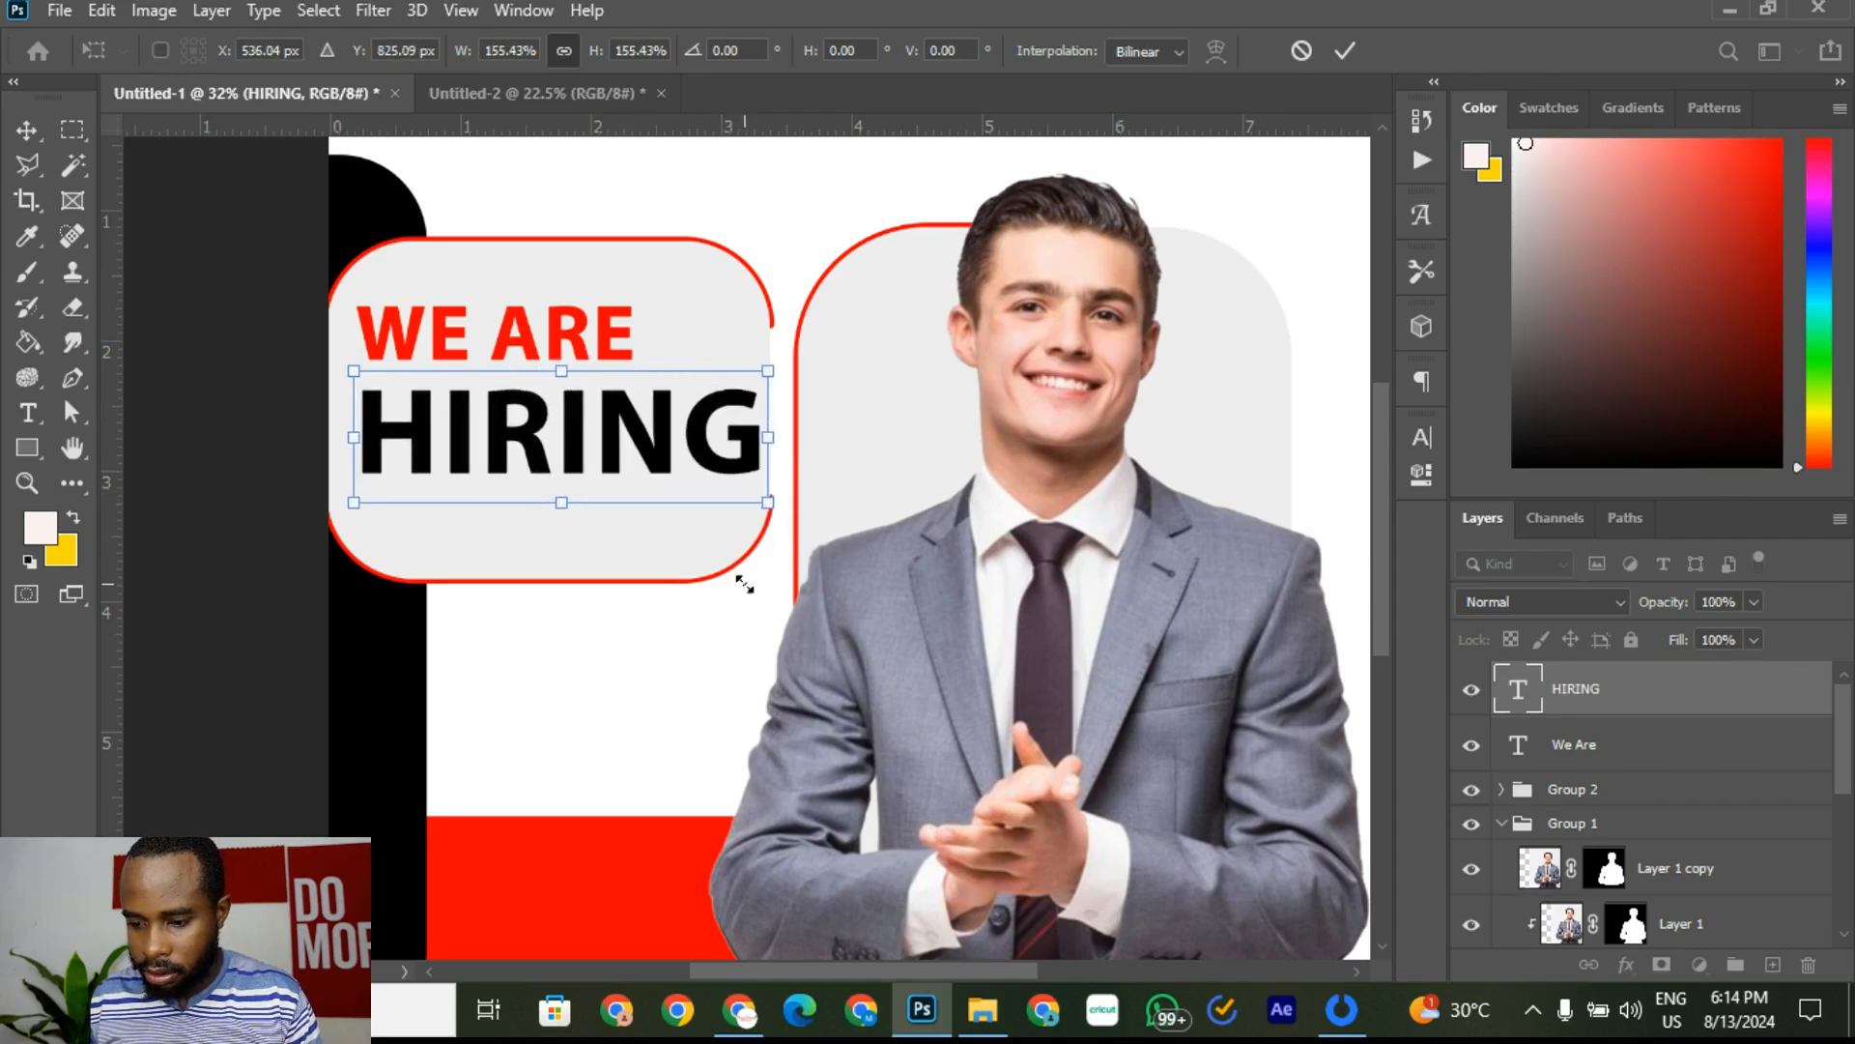
left_click(1347, 51)
left_click(1198, 165)
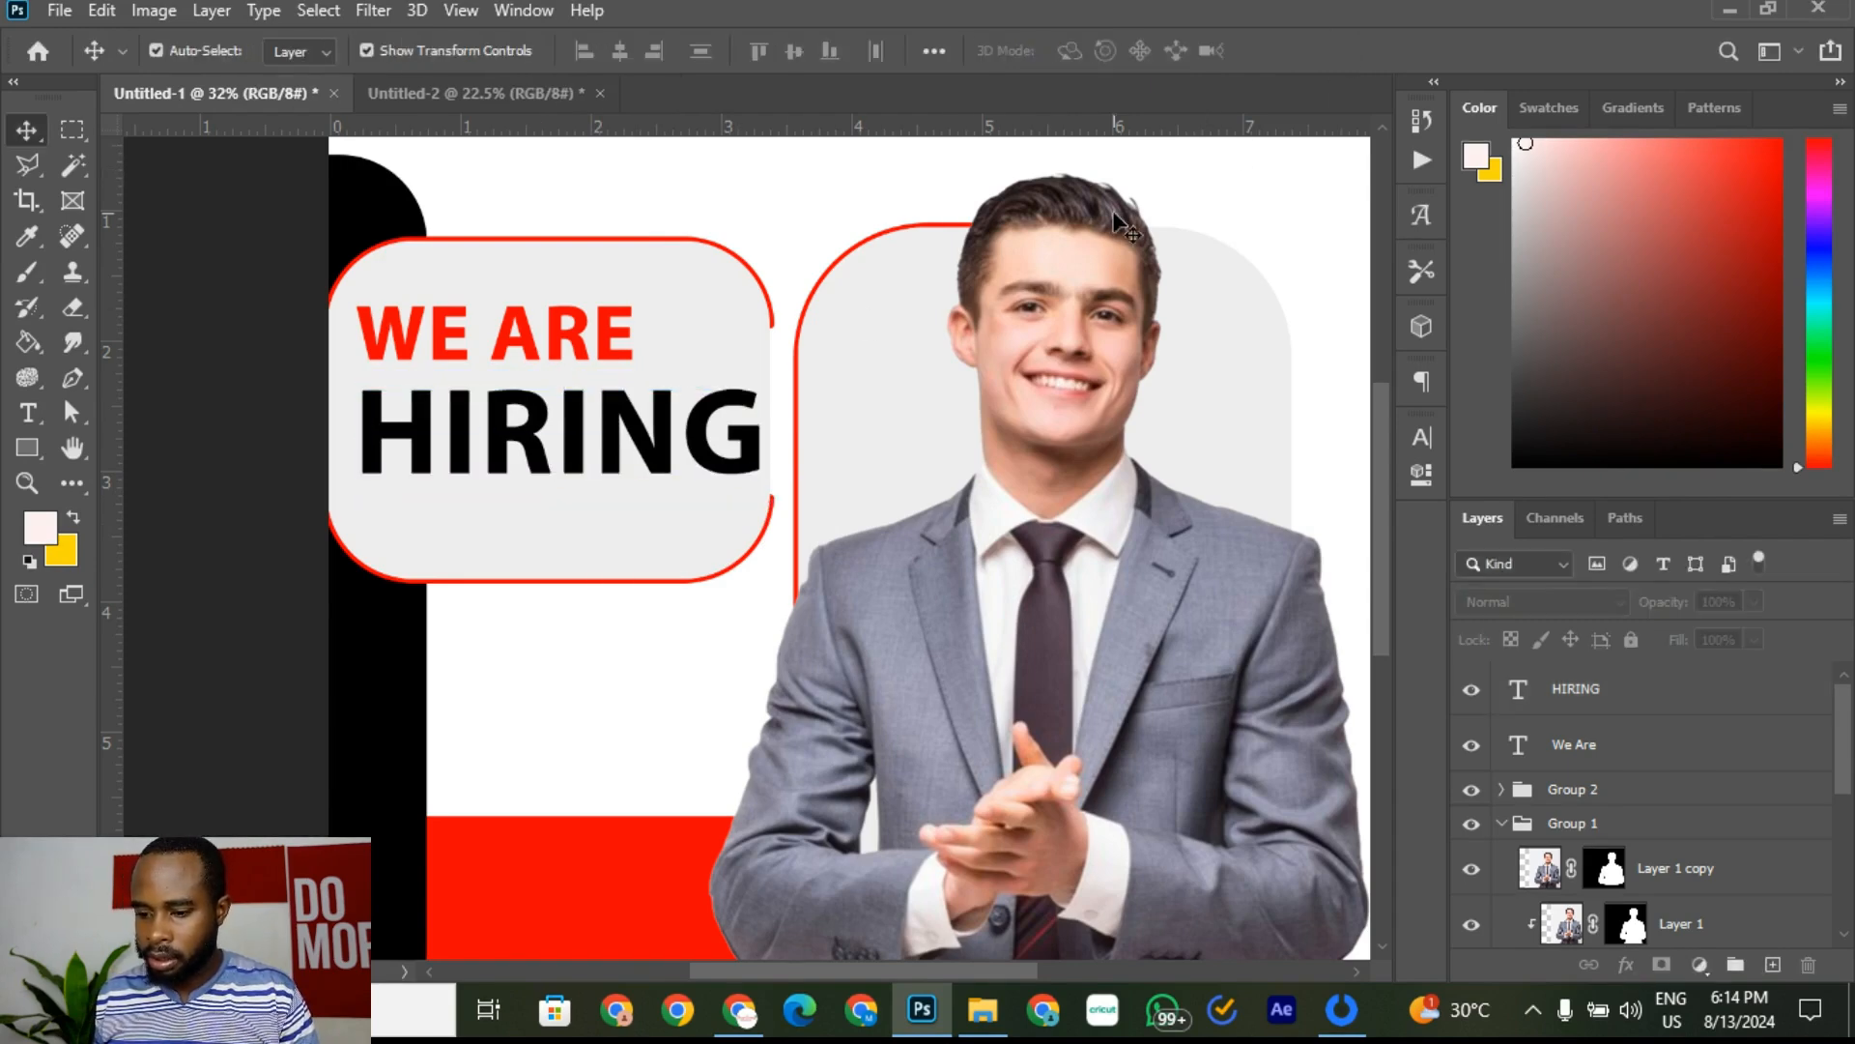
left_click(570, 414)
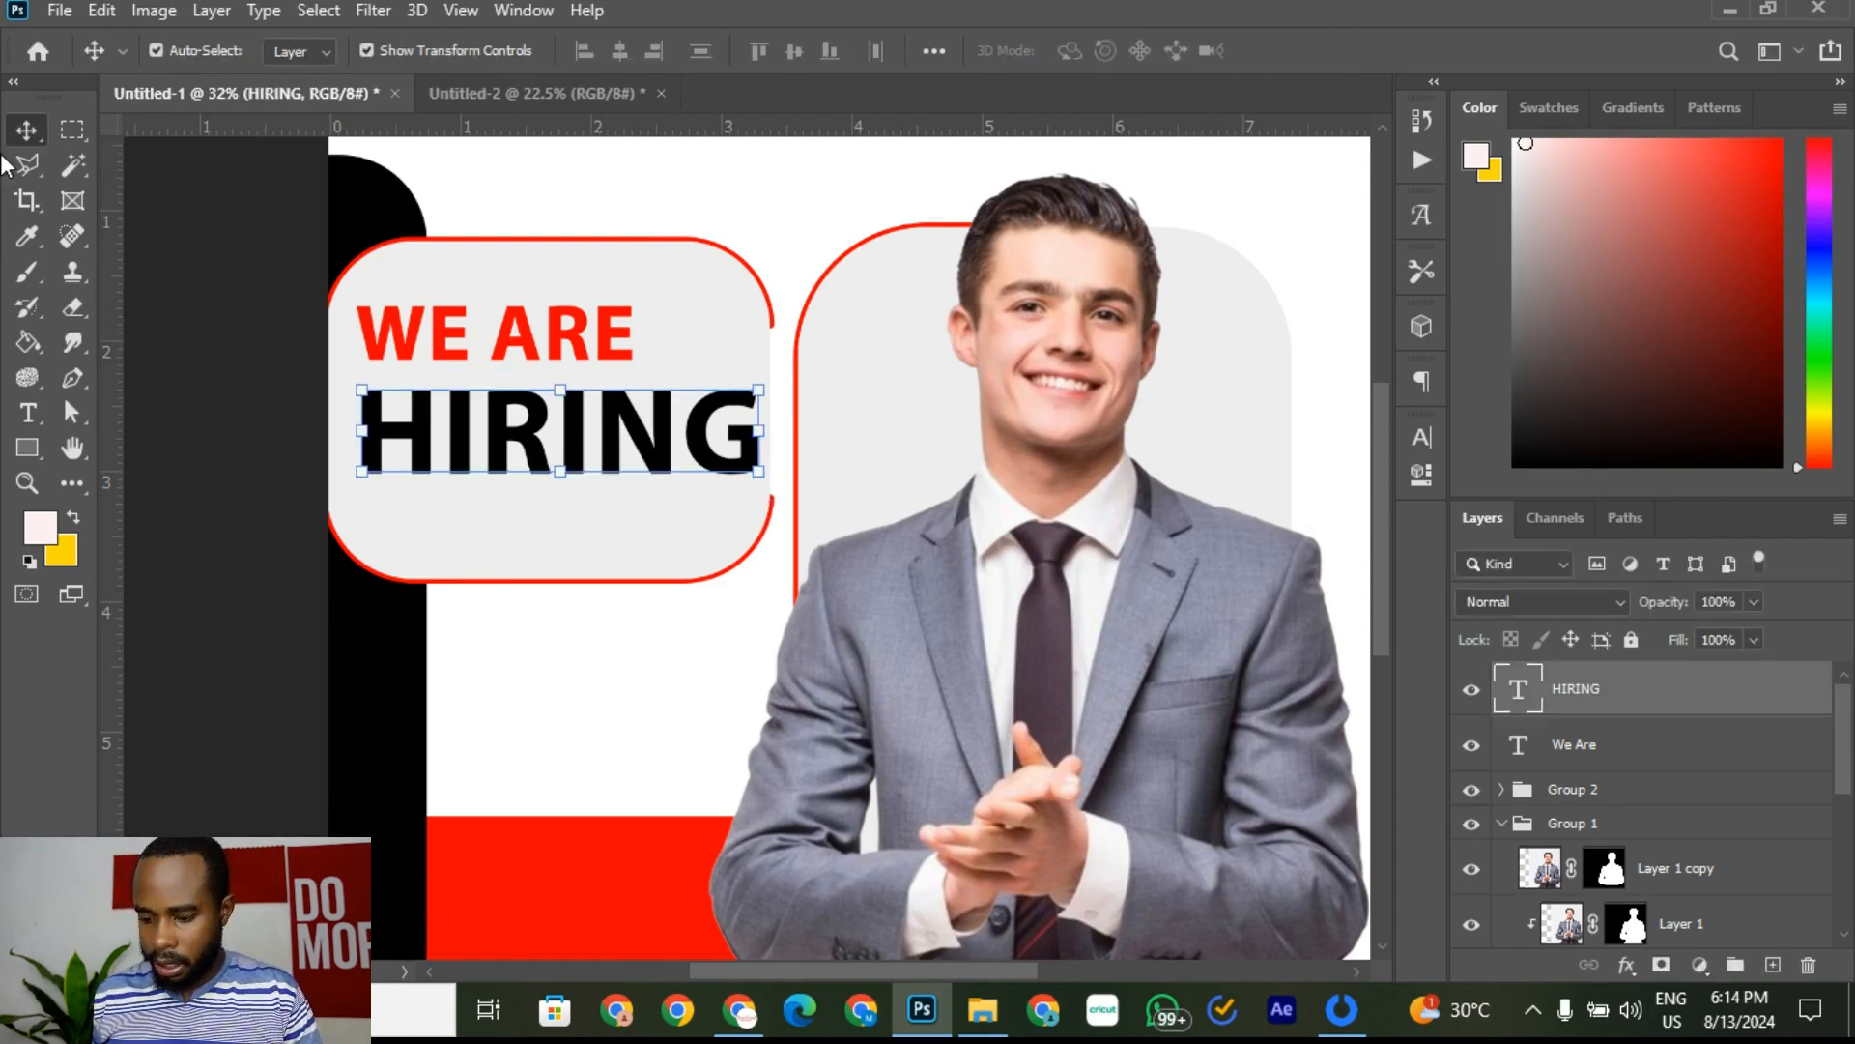
key("shift+Up")
key("shift+Up")
key("shift+Up")
key("shift+Up")
key("shift+Up")
key("shift+Up")
key("shift+Up")
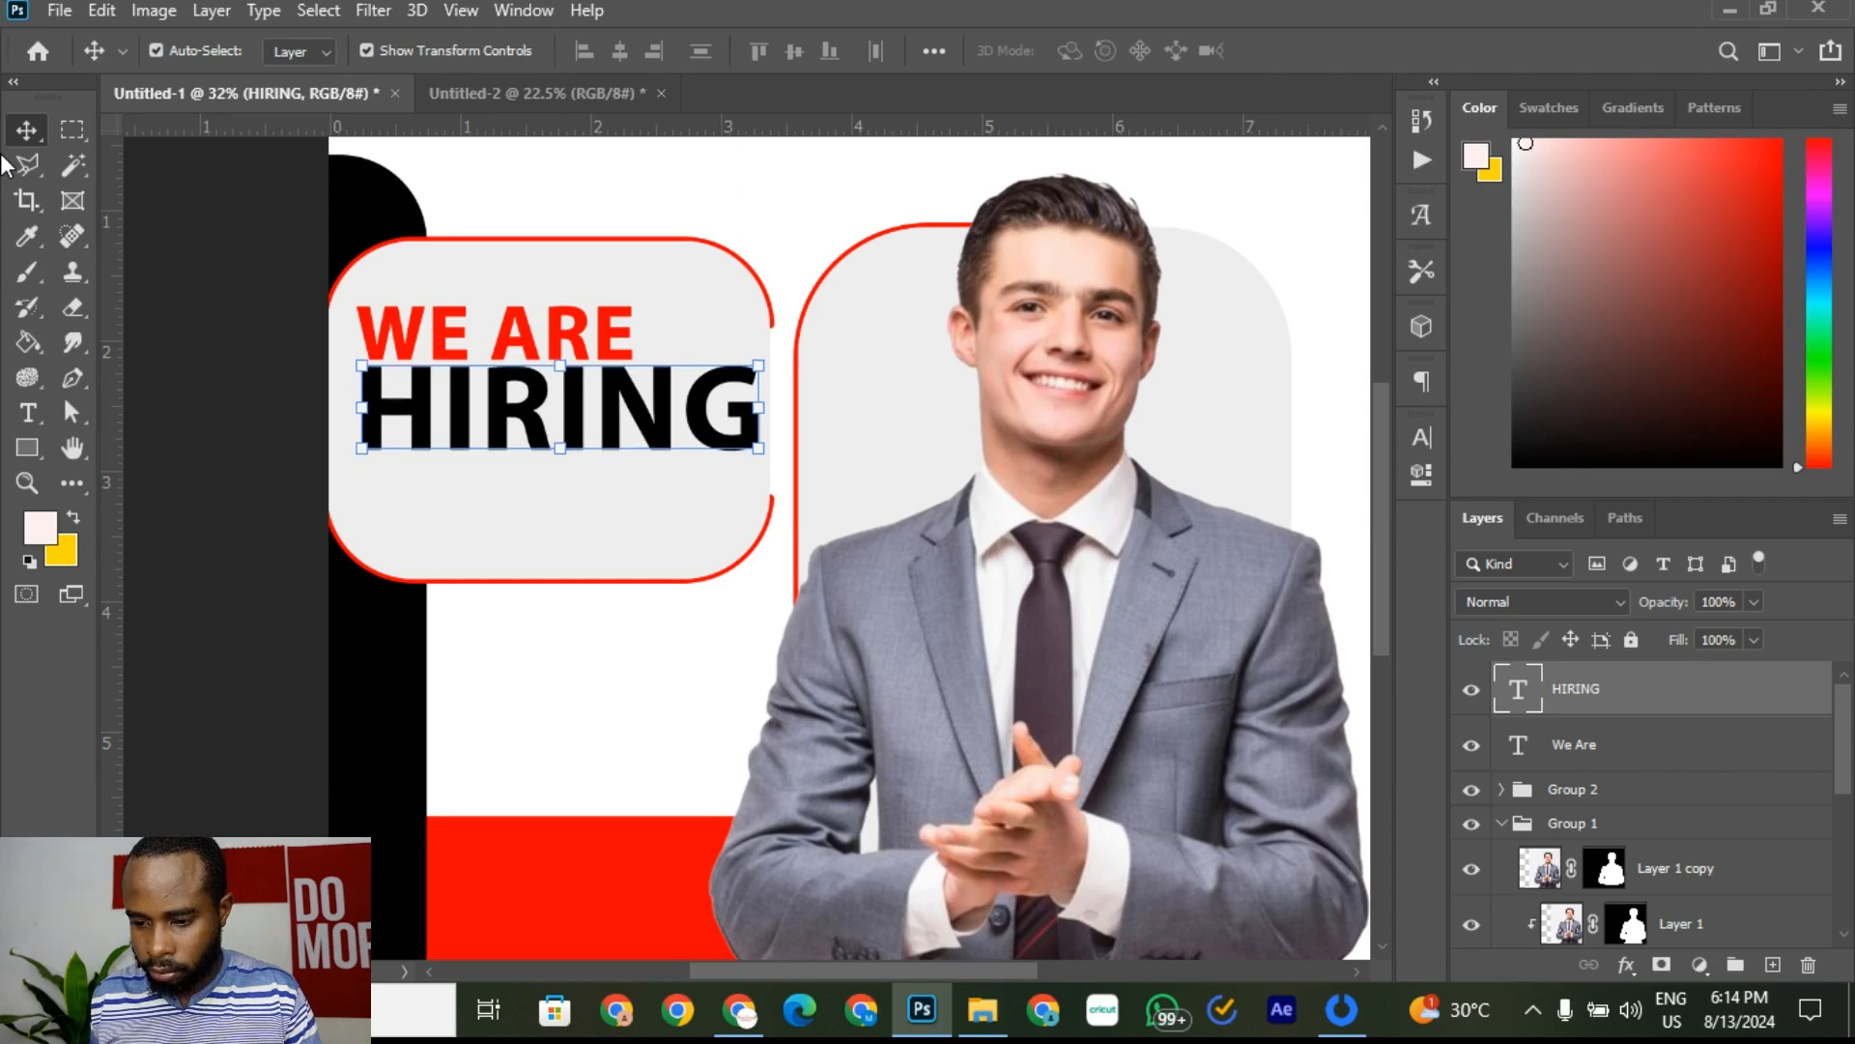
left_click(723, 171)
key("ctrl+0")
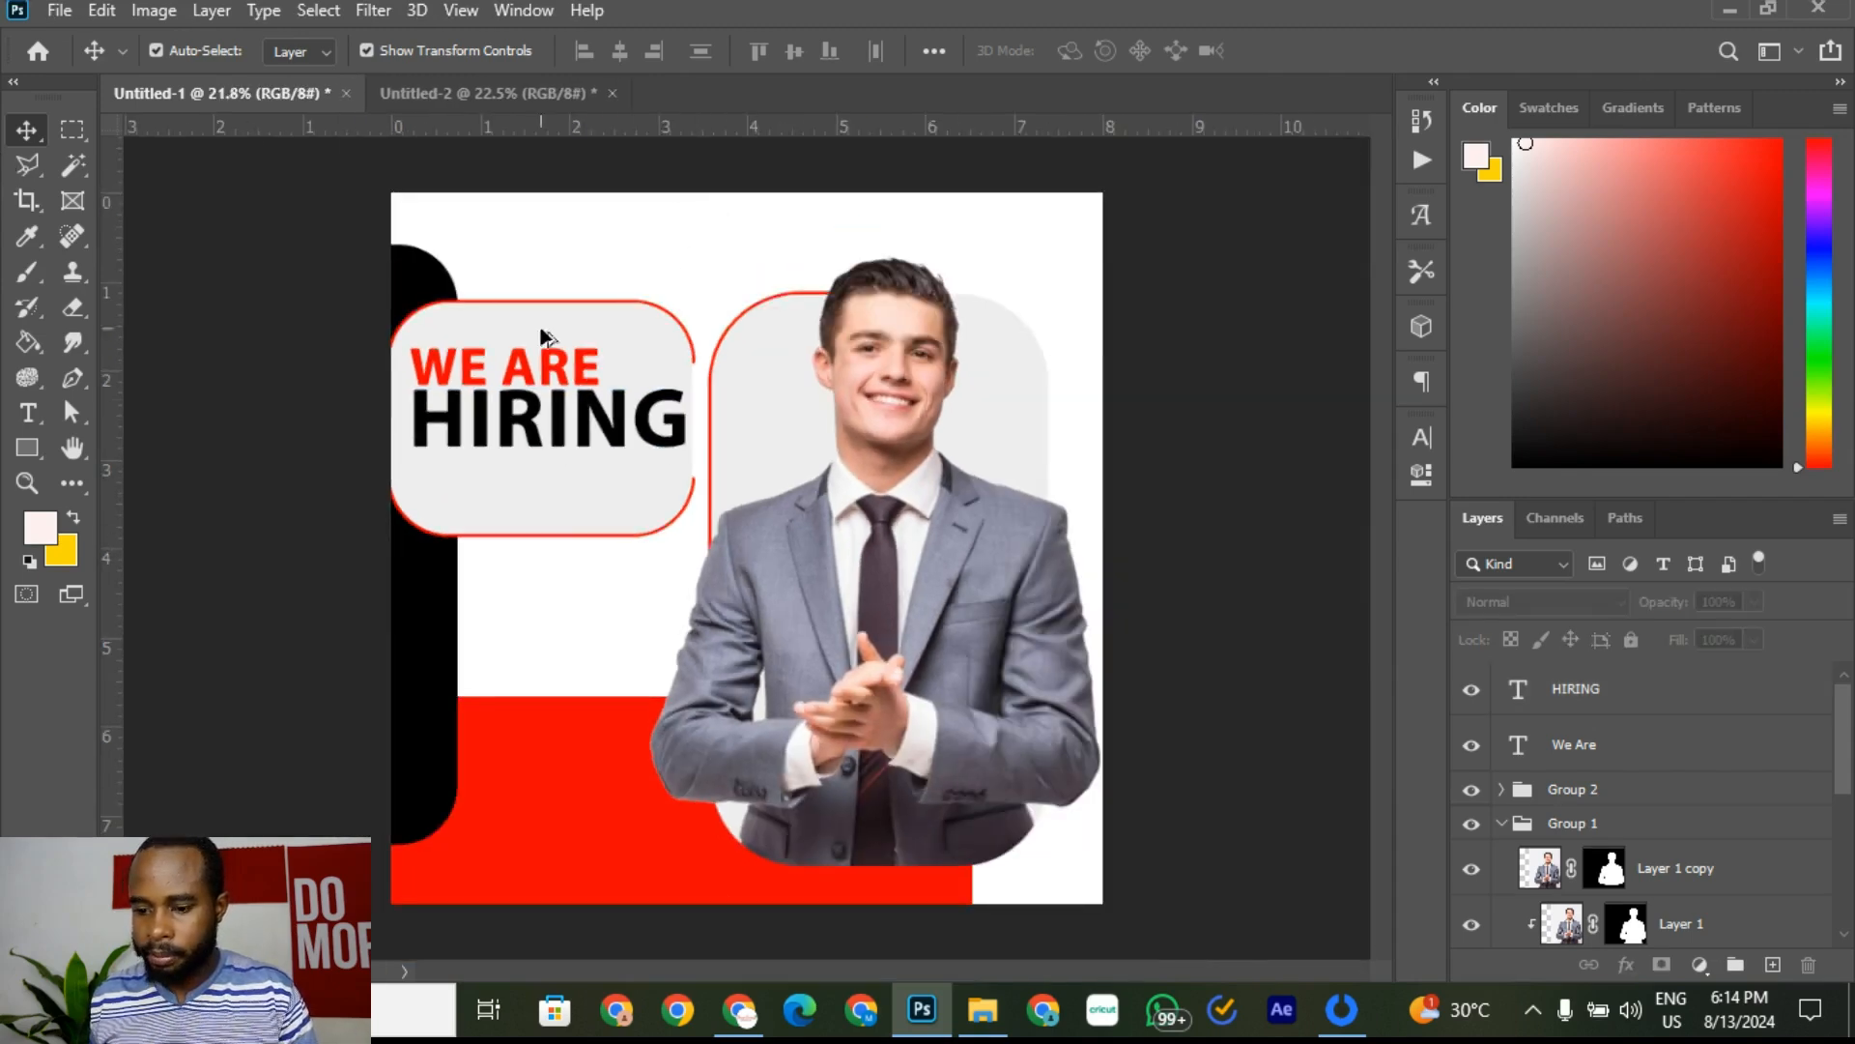
left_click(495, 89)
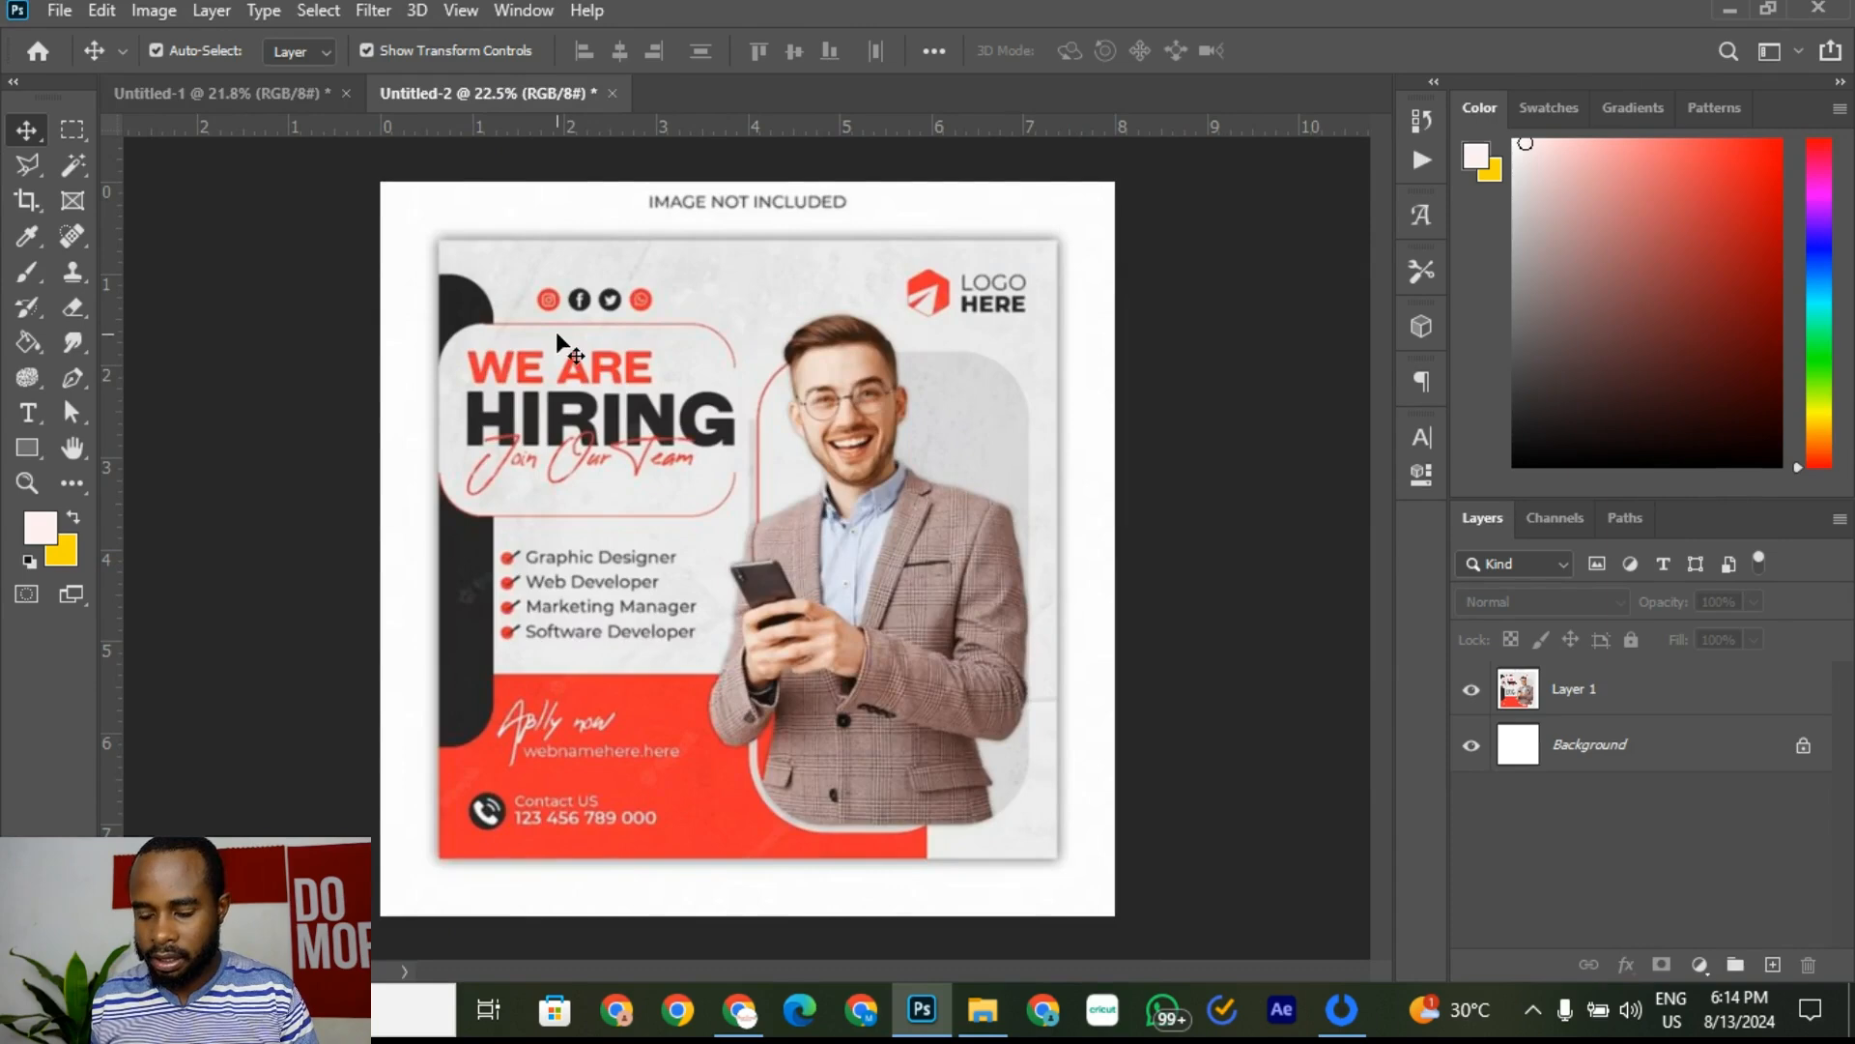
left_click(282, 93)
left_click(548, 430)
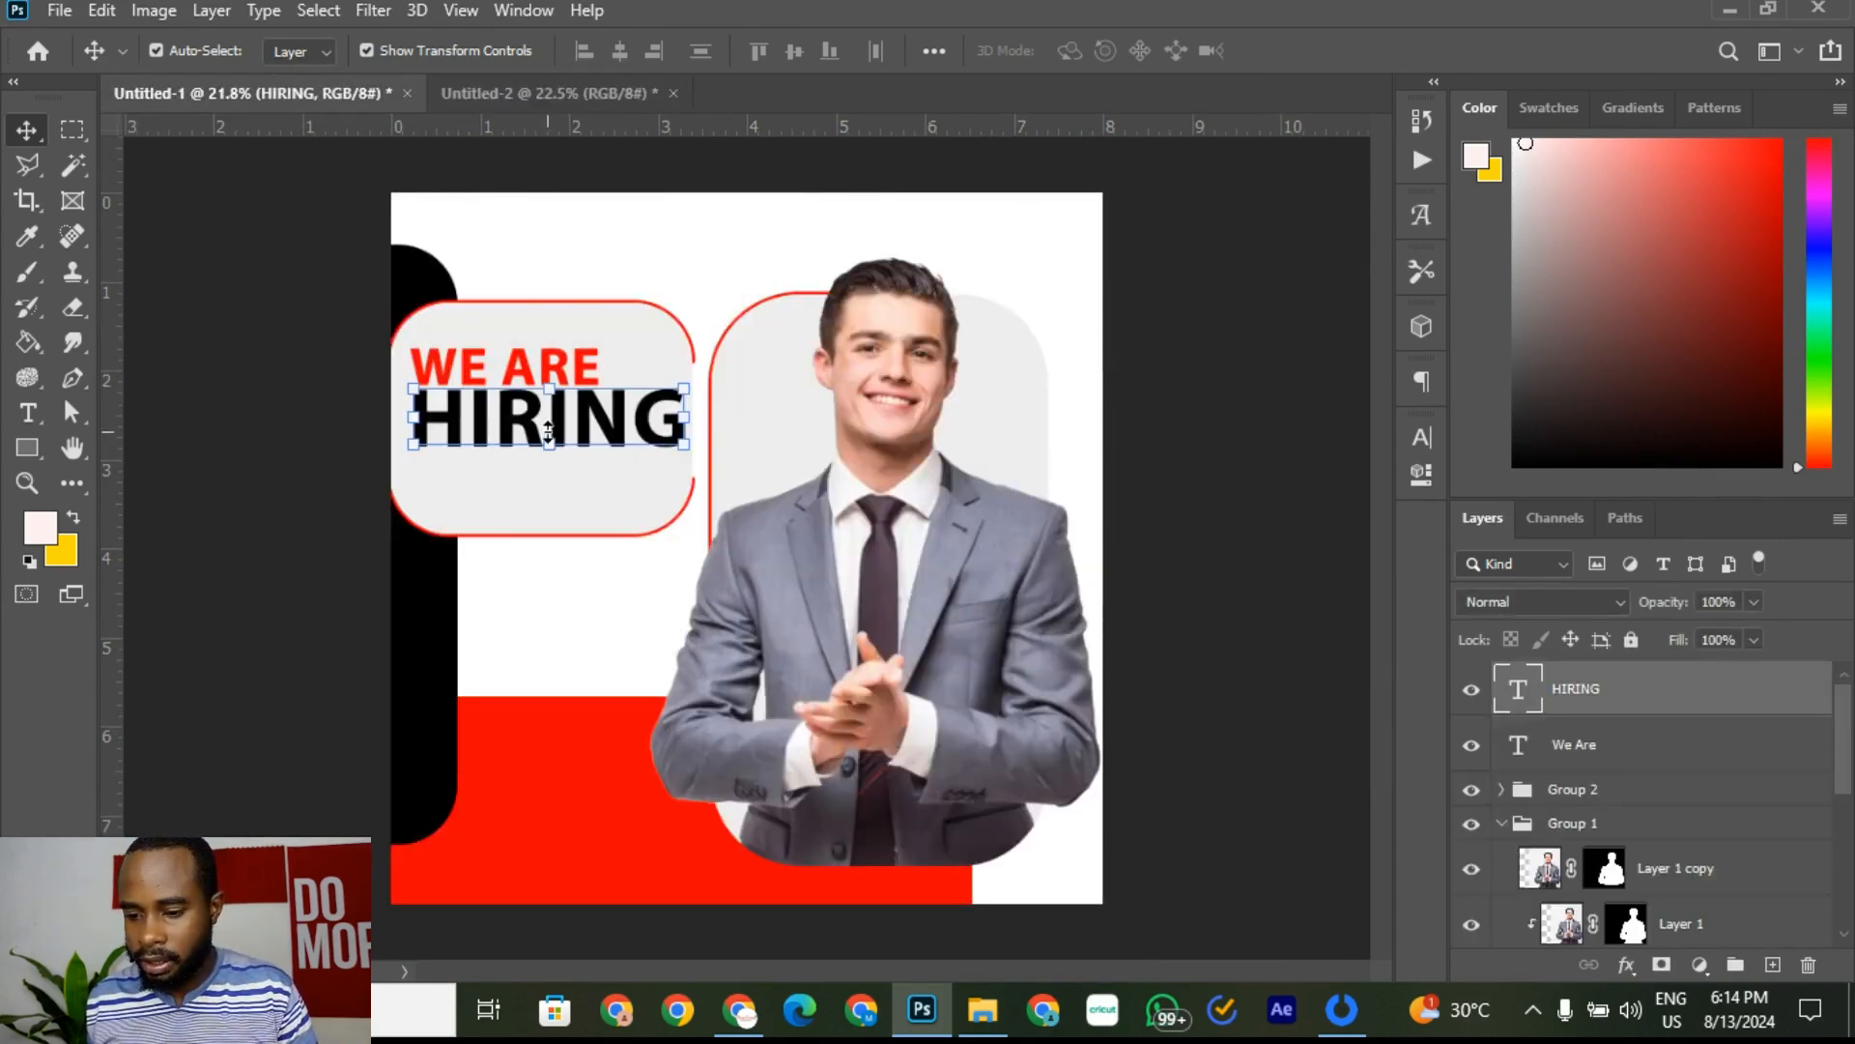
left_click(1433, 437)
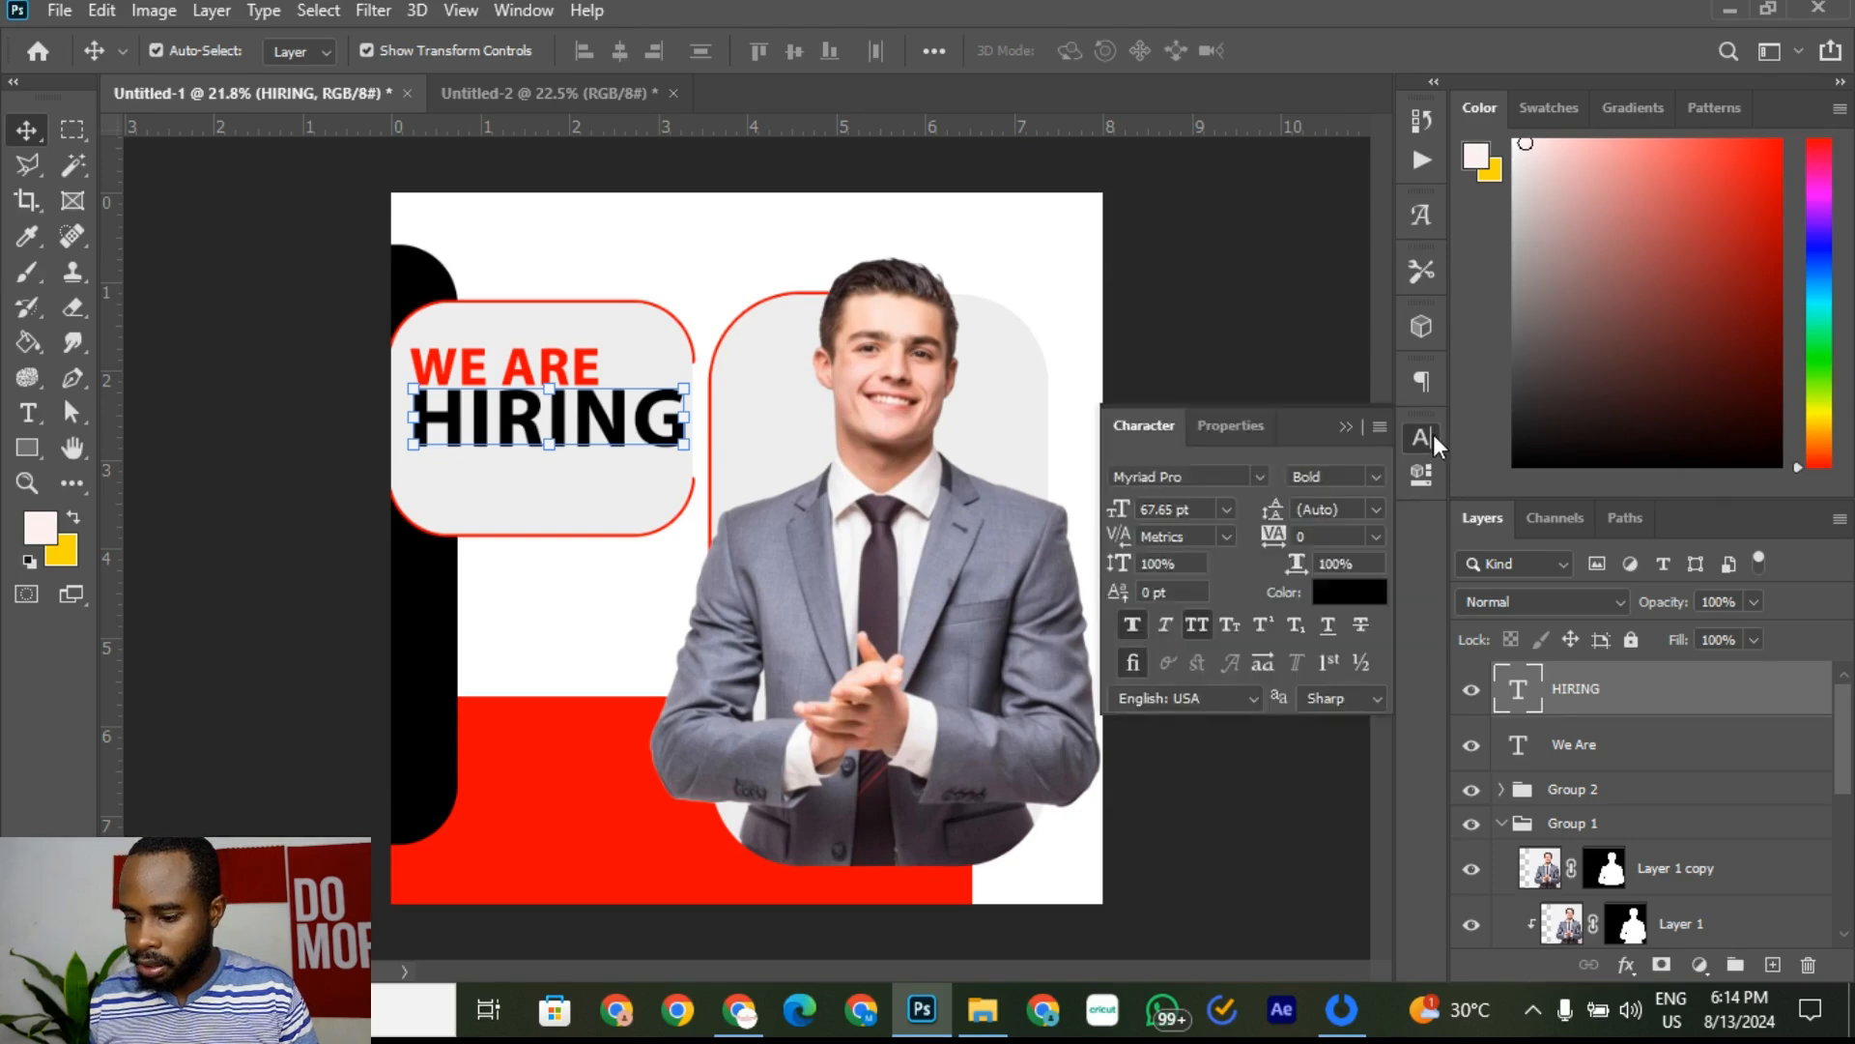
left_click(1131, 628)
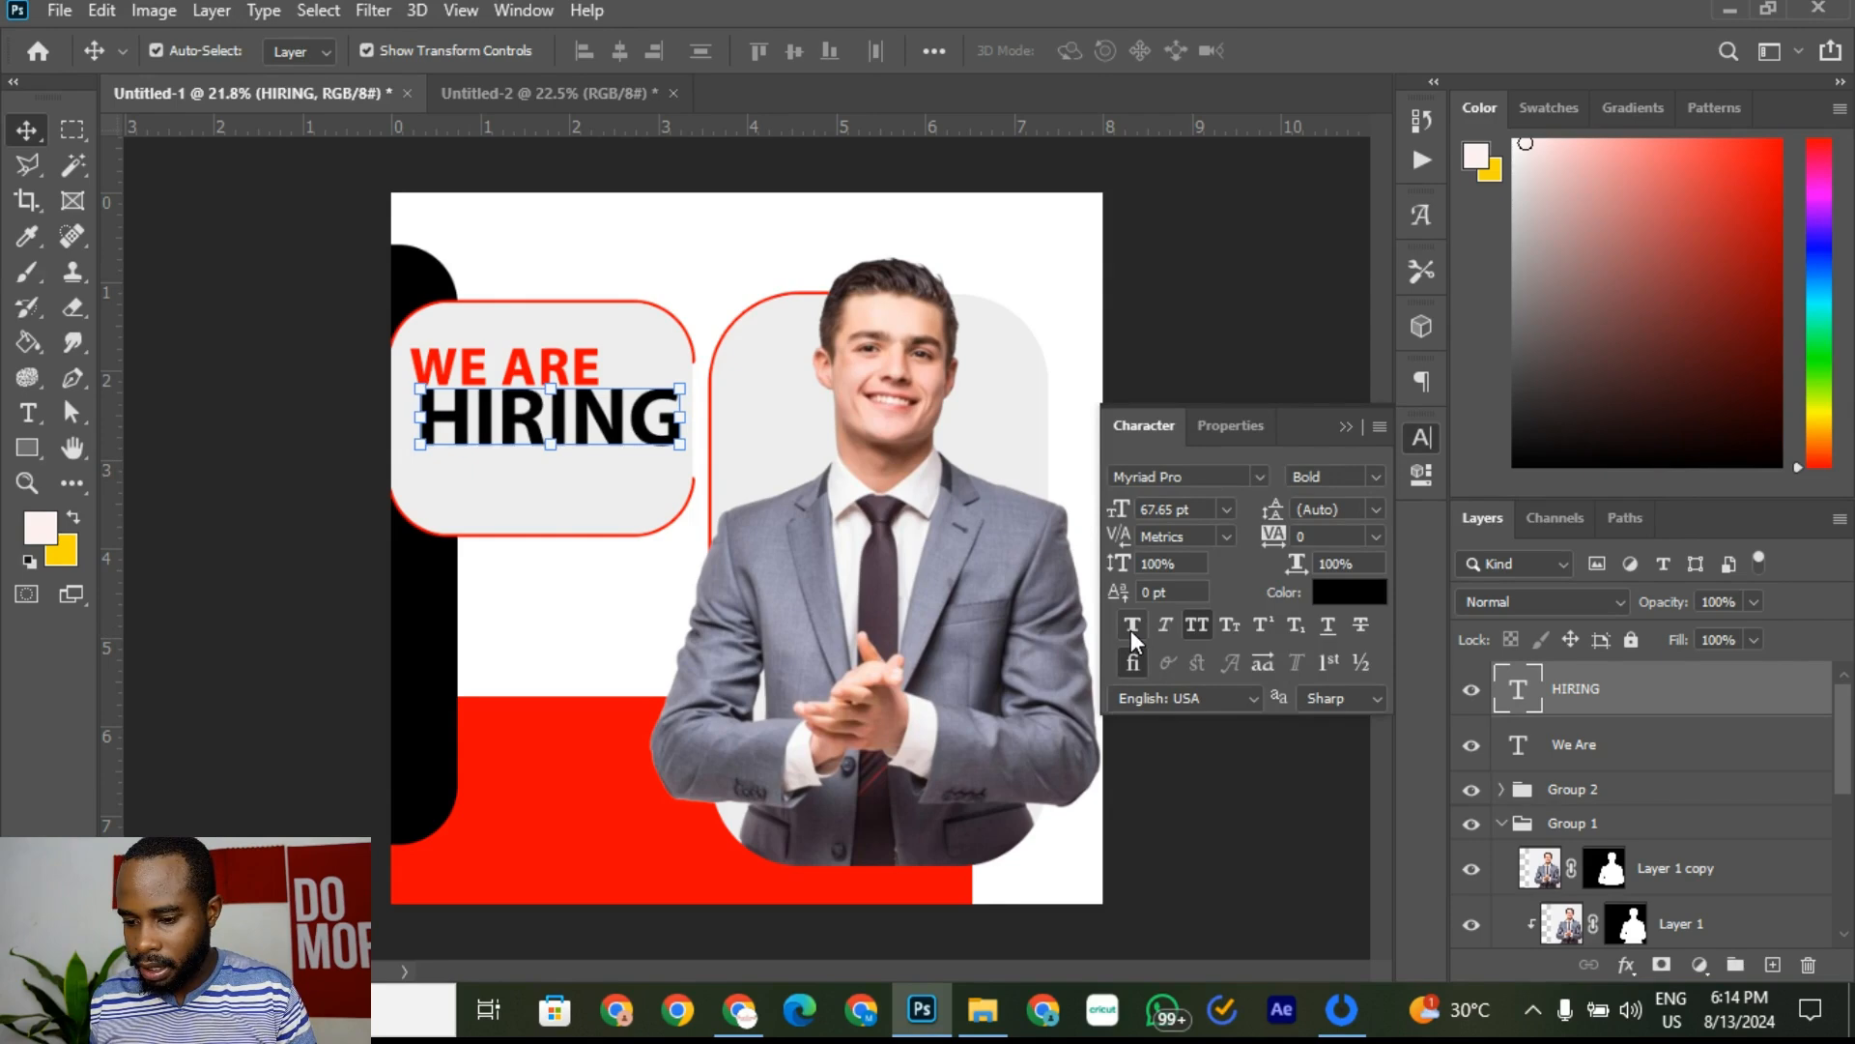
left_click(1131, 629)
left_click(1376, 476)
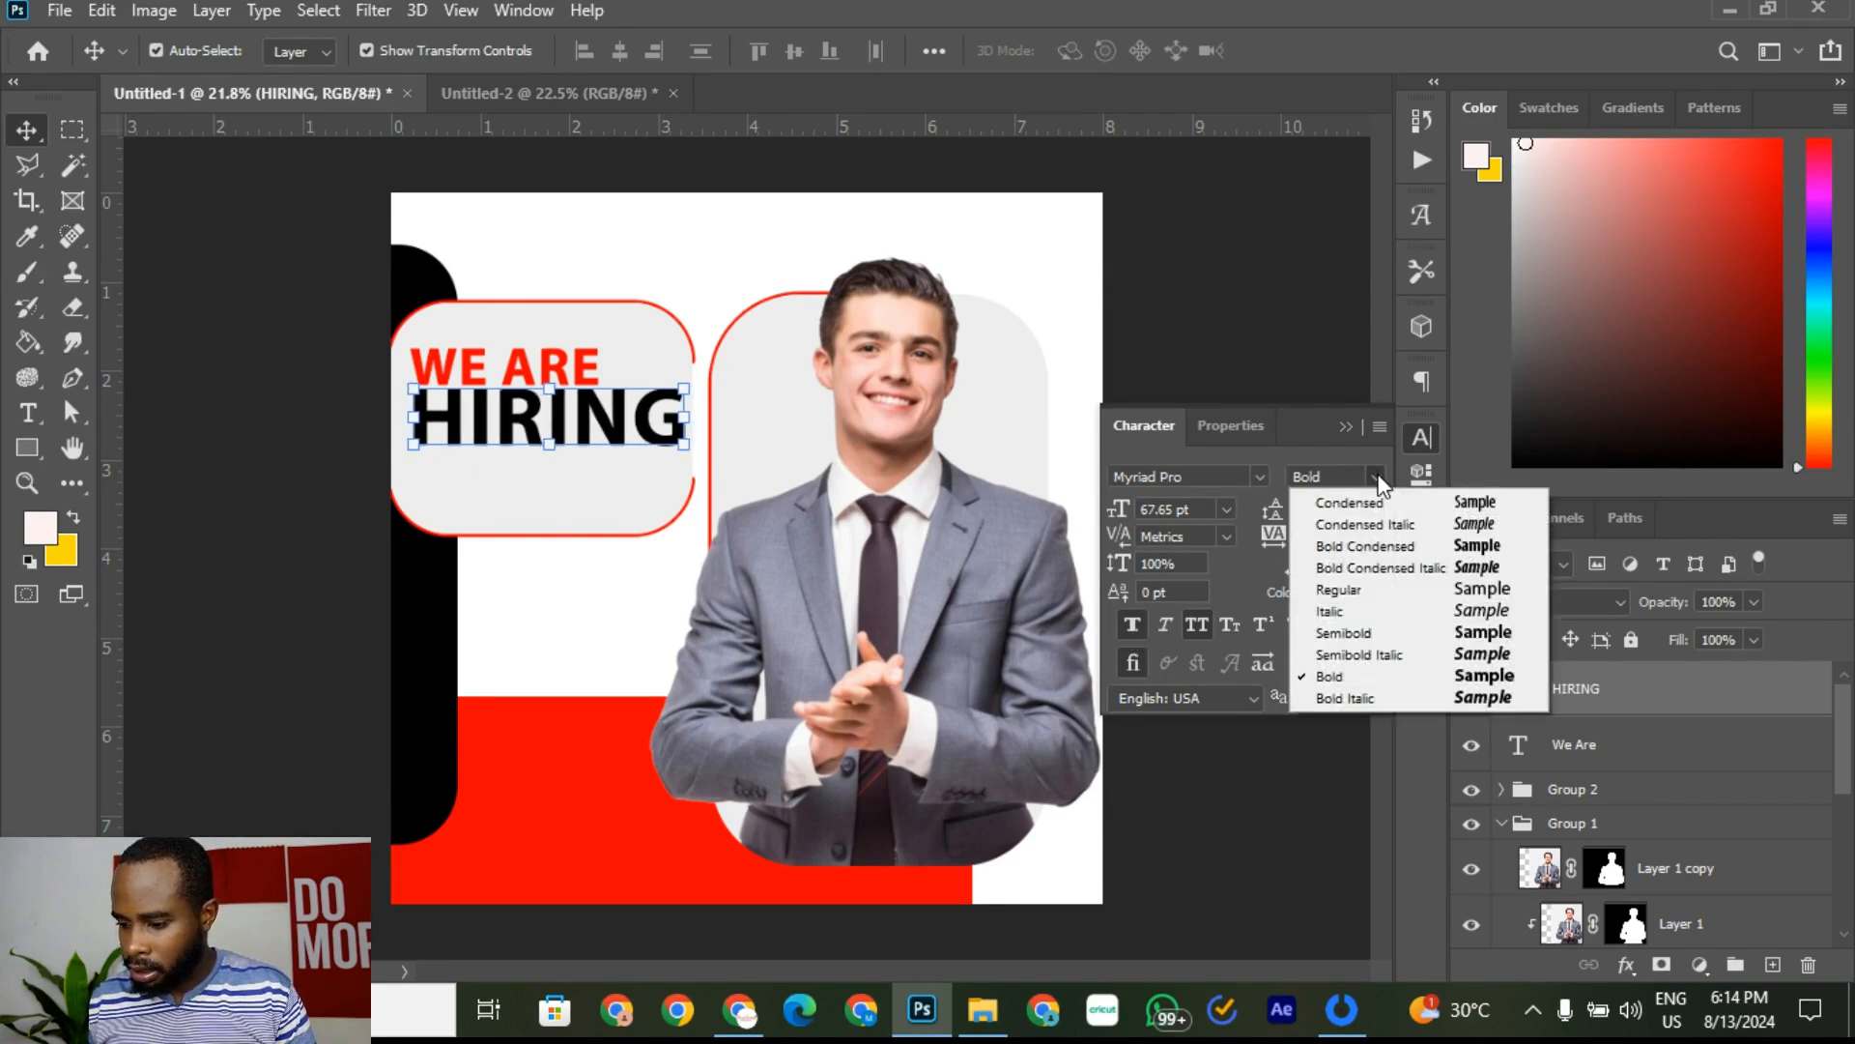
left_click(1378, 474)
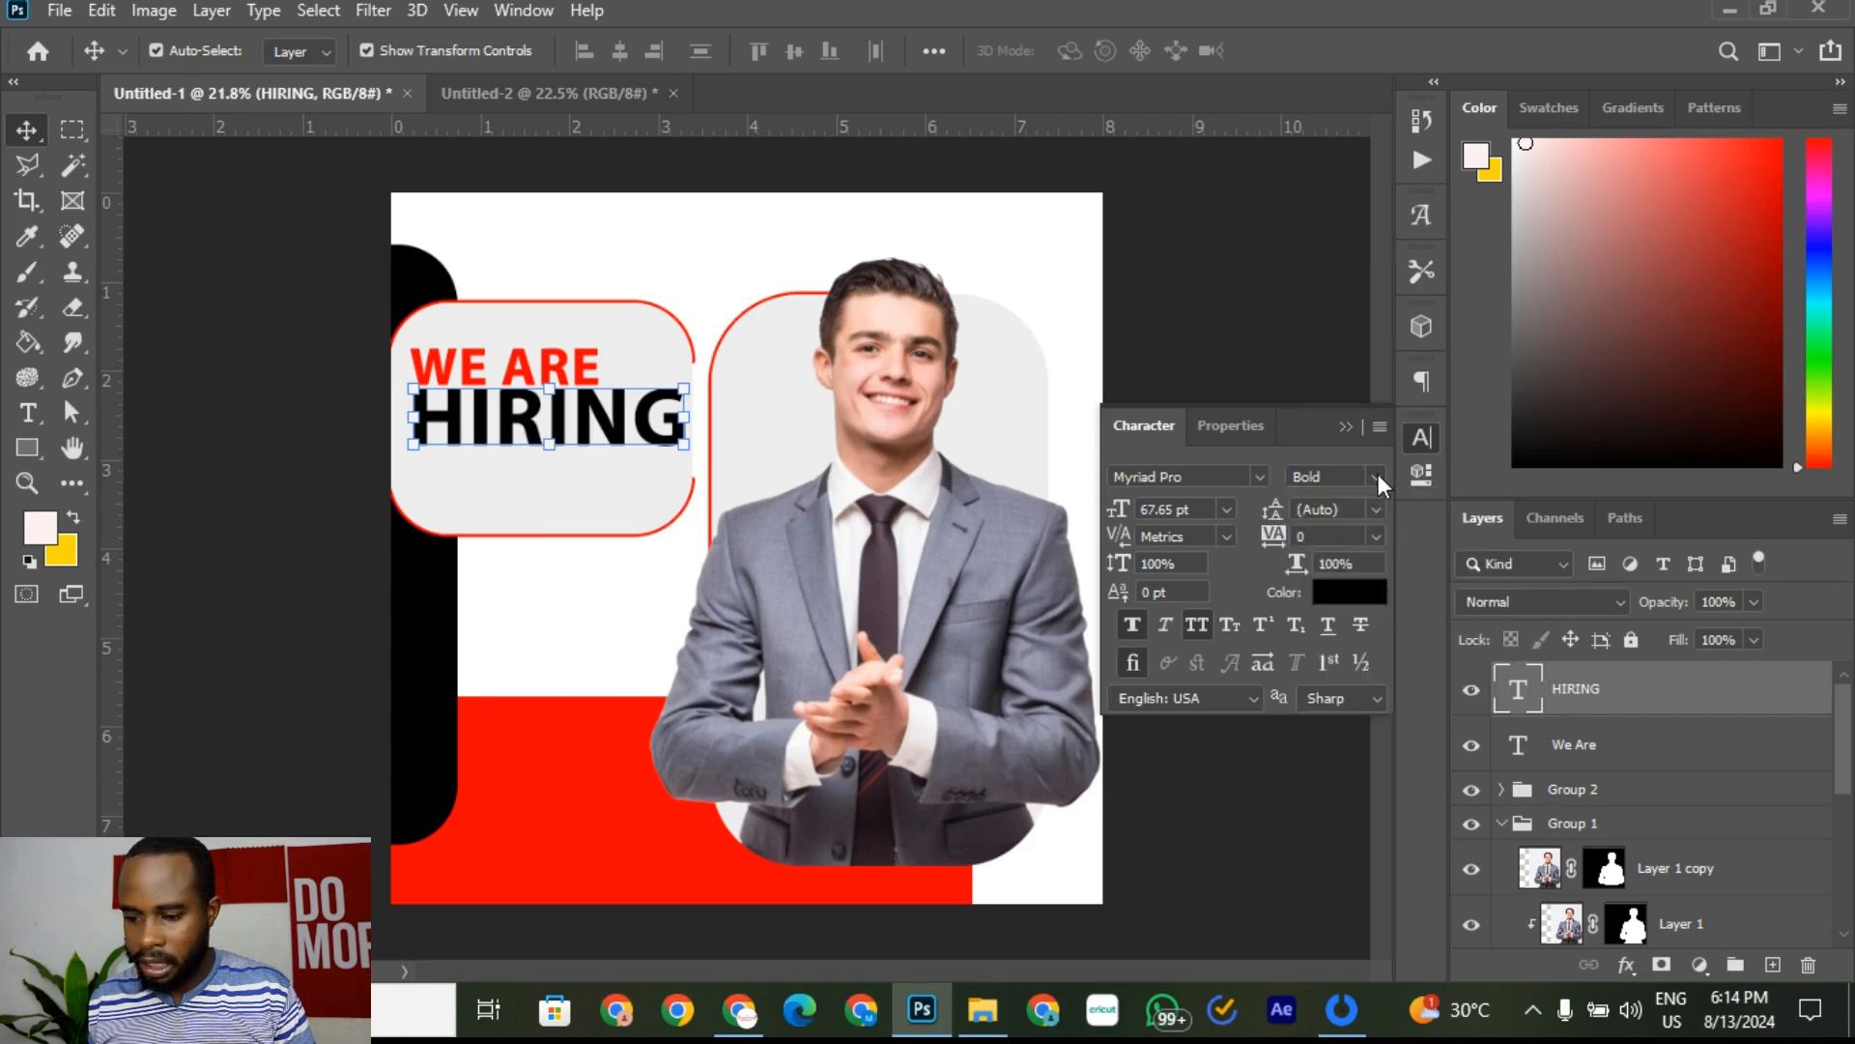
left_click(1379, 475)
left_click(1378, 474)
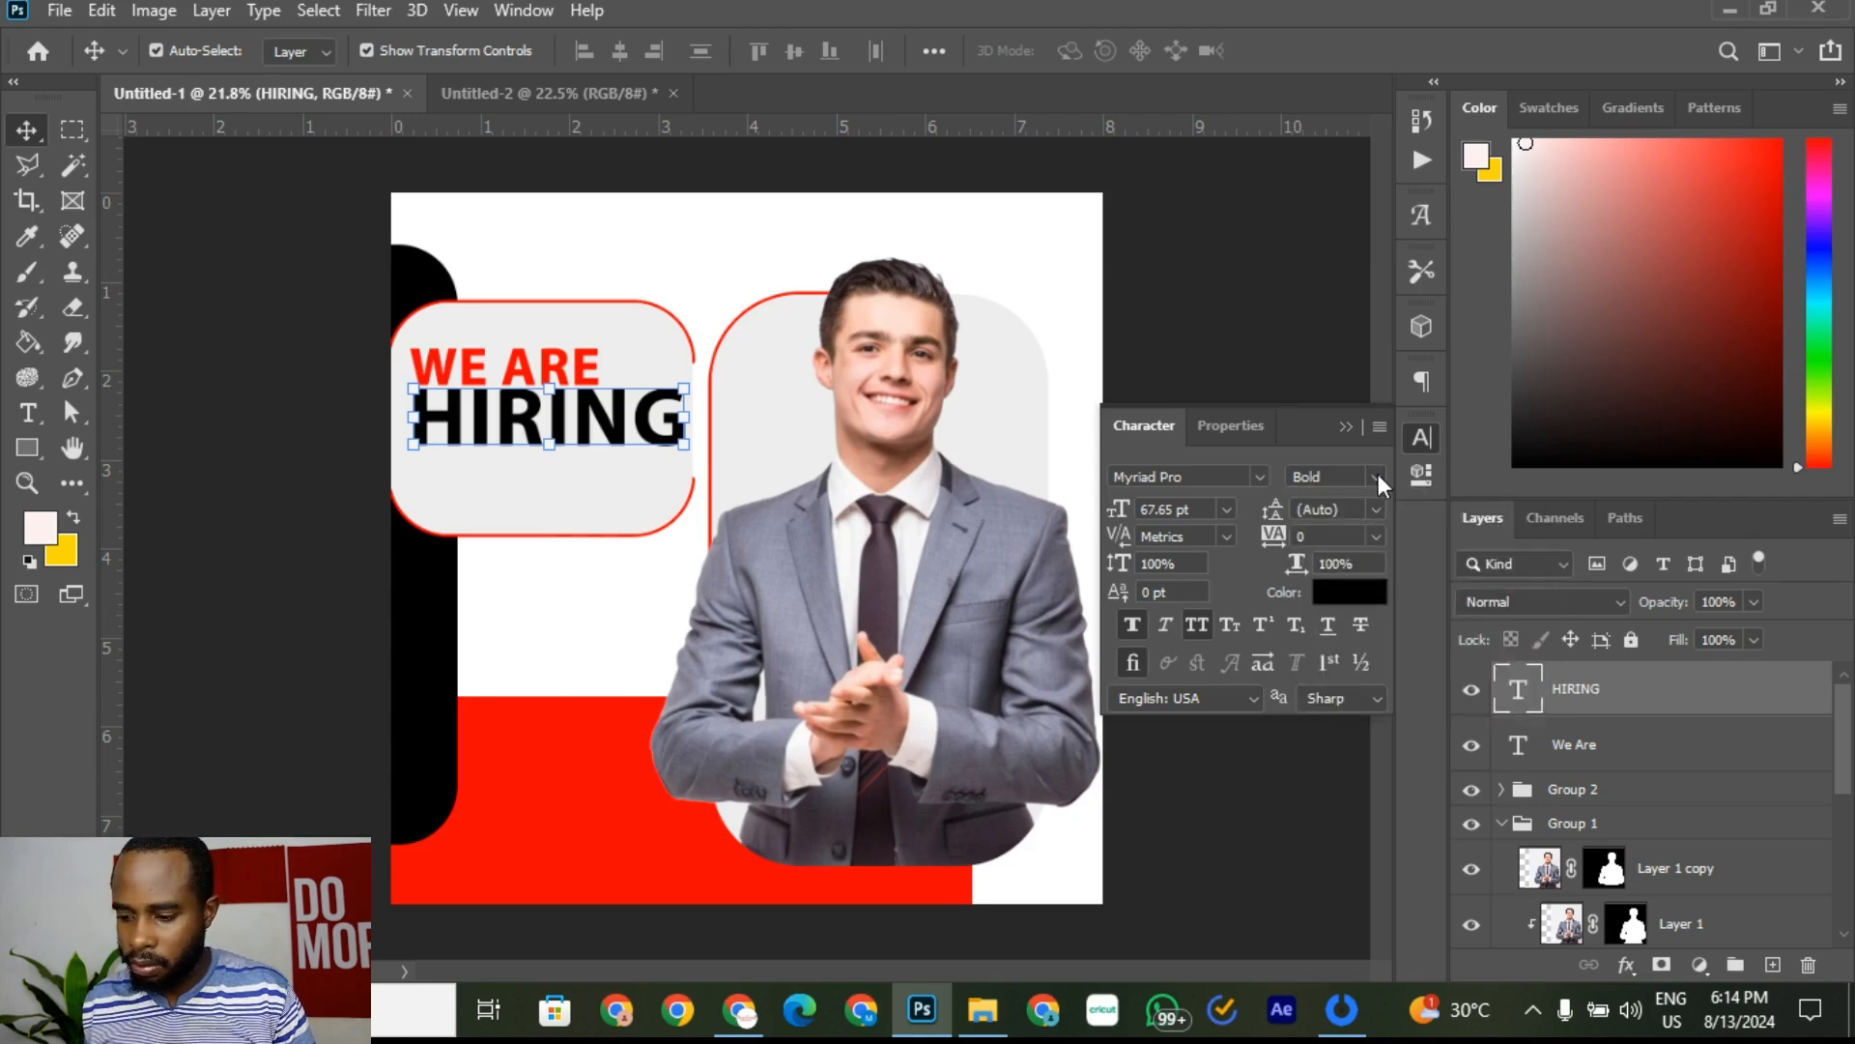
left_click(695, 232)
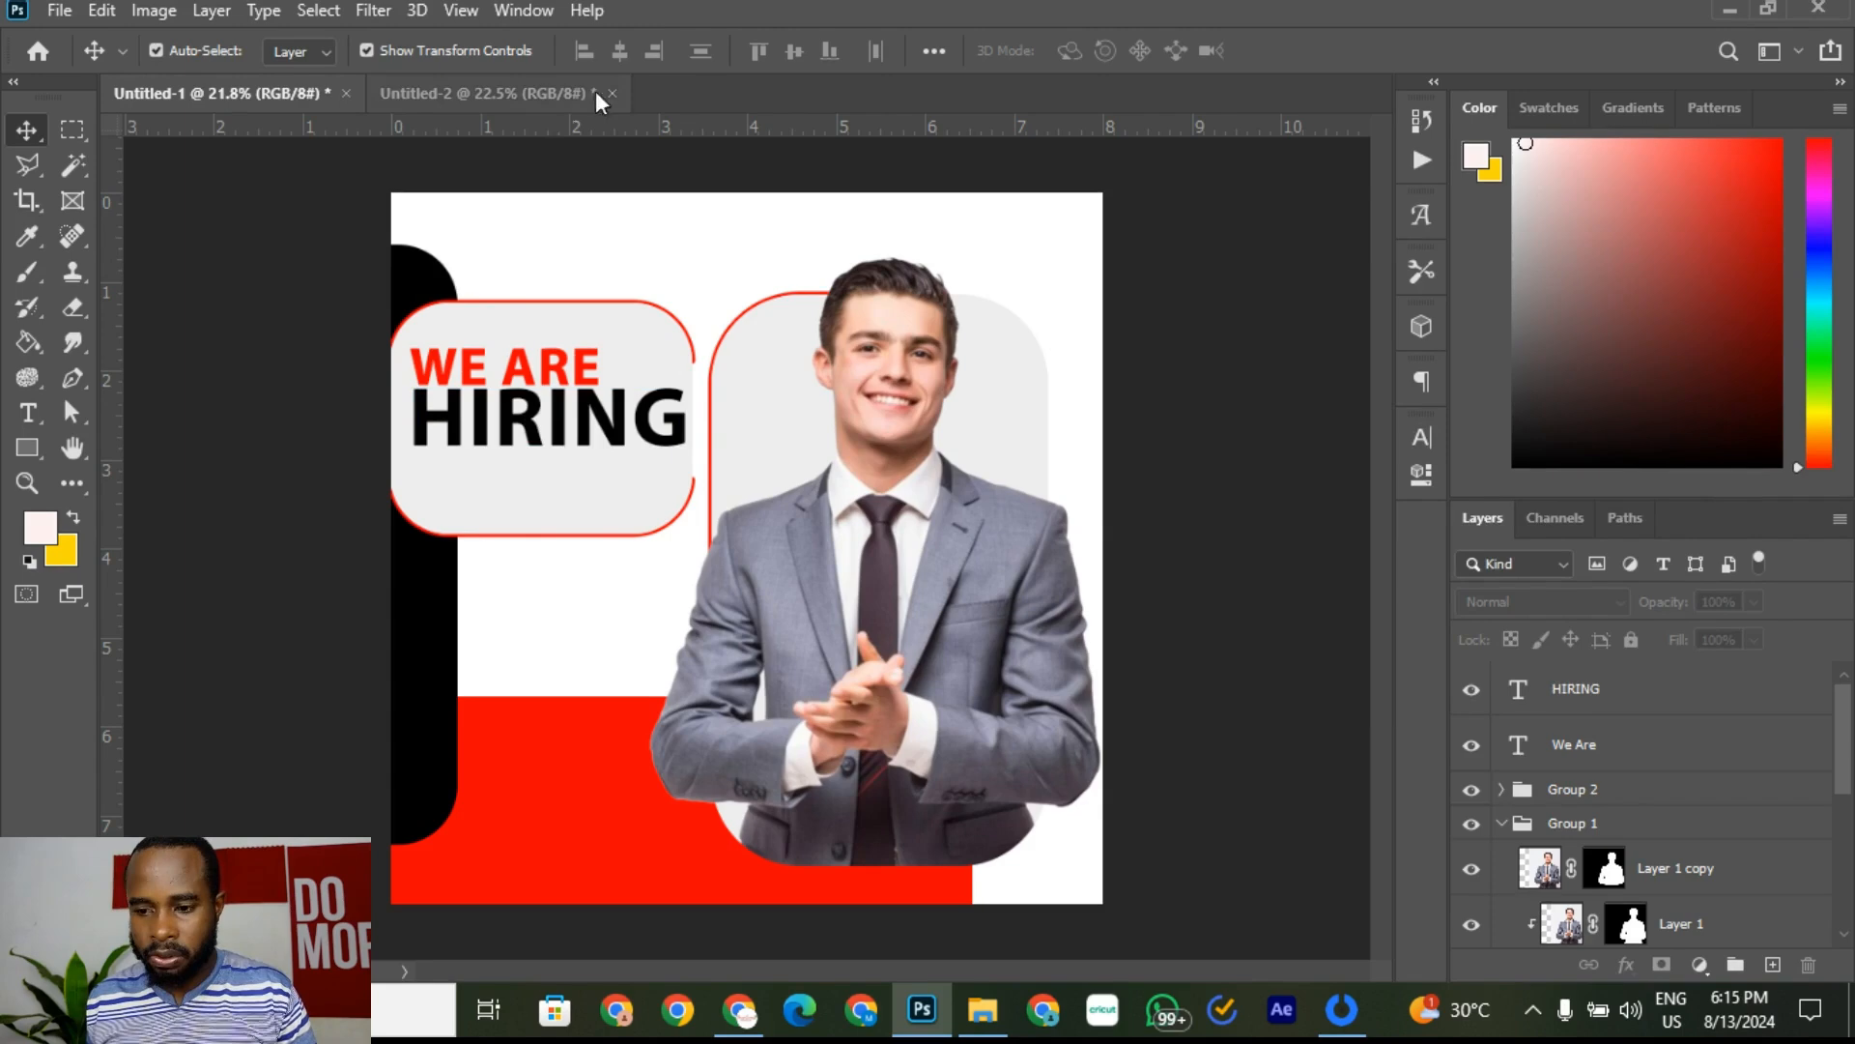
left_click(607, 430)
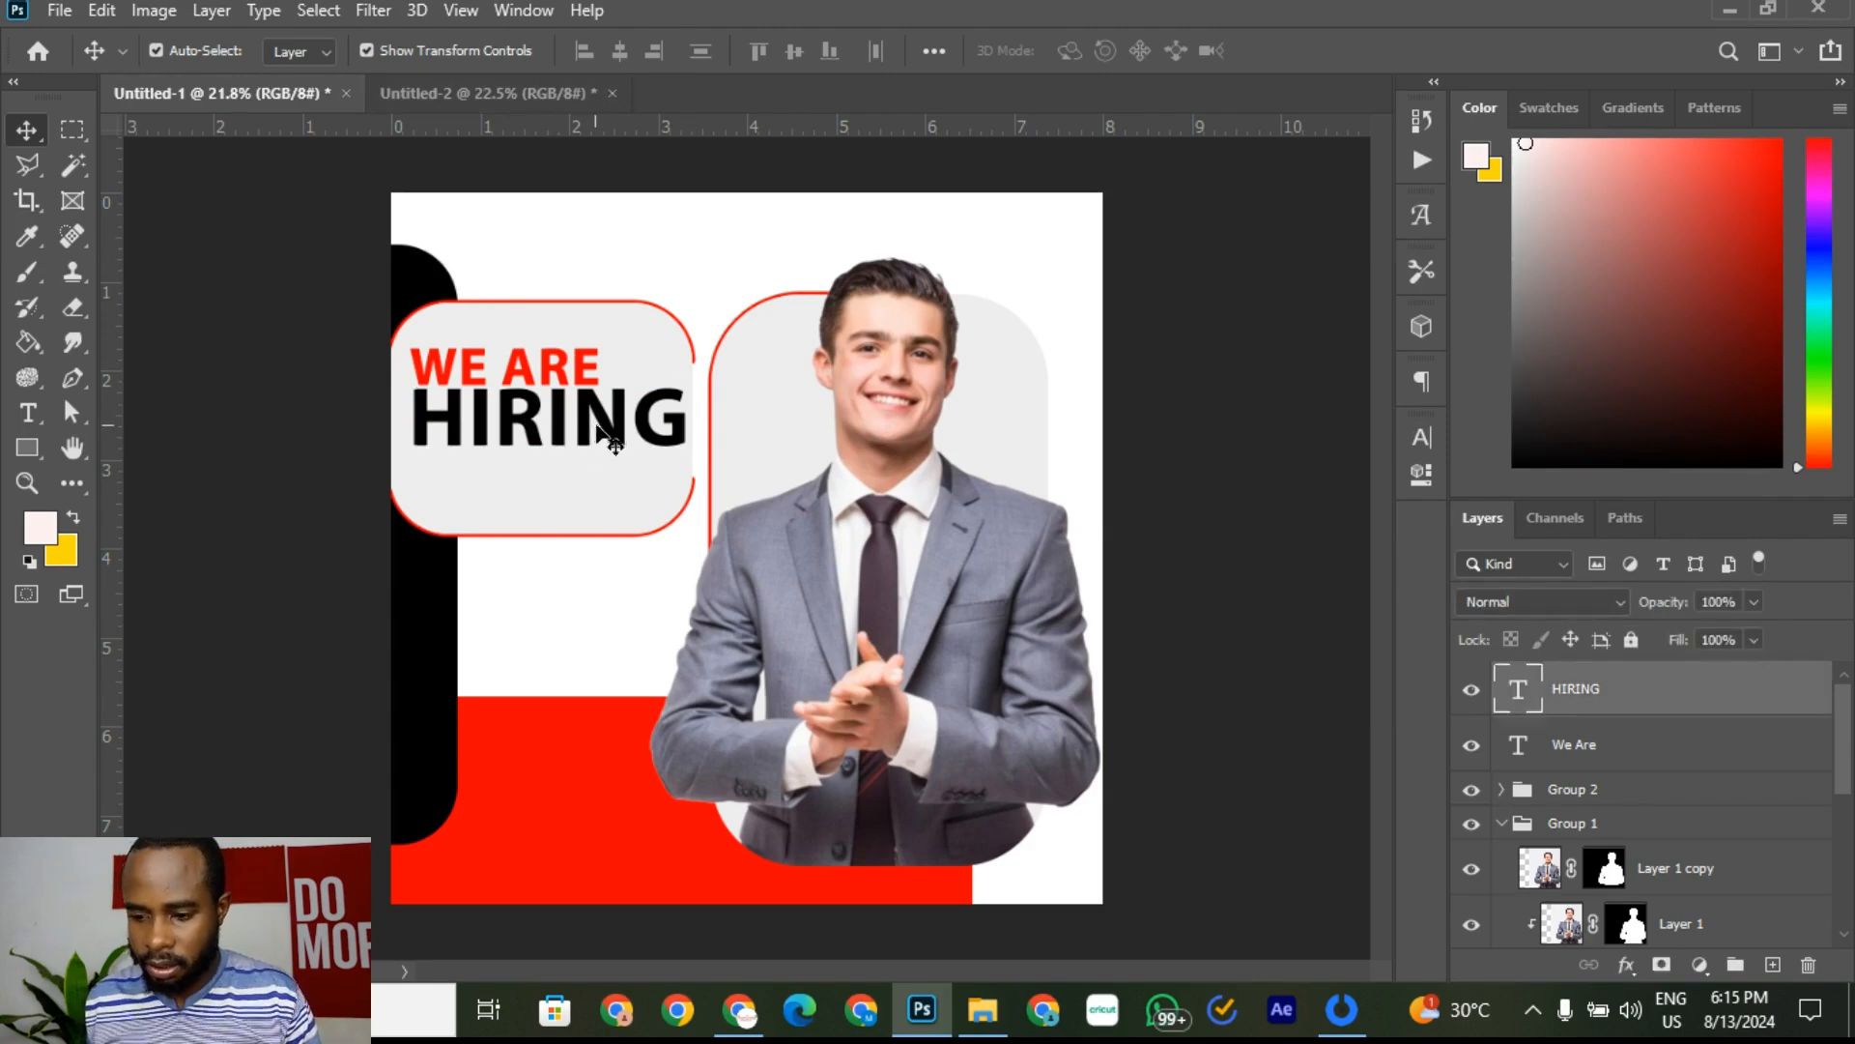
left_click(704, 221)
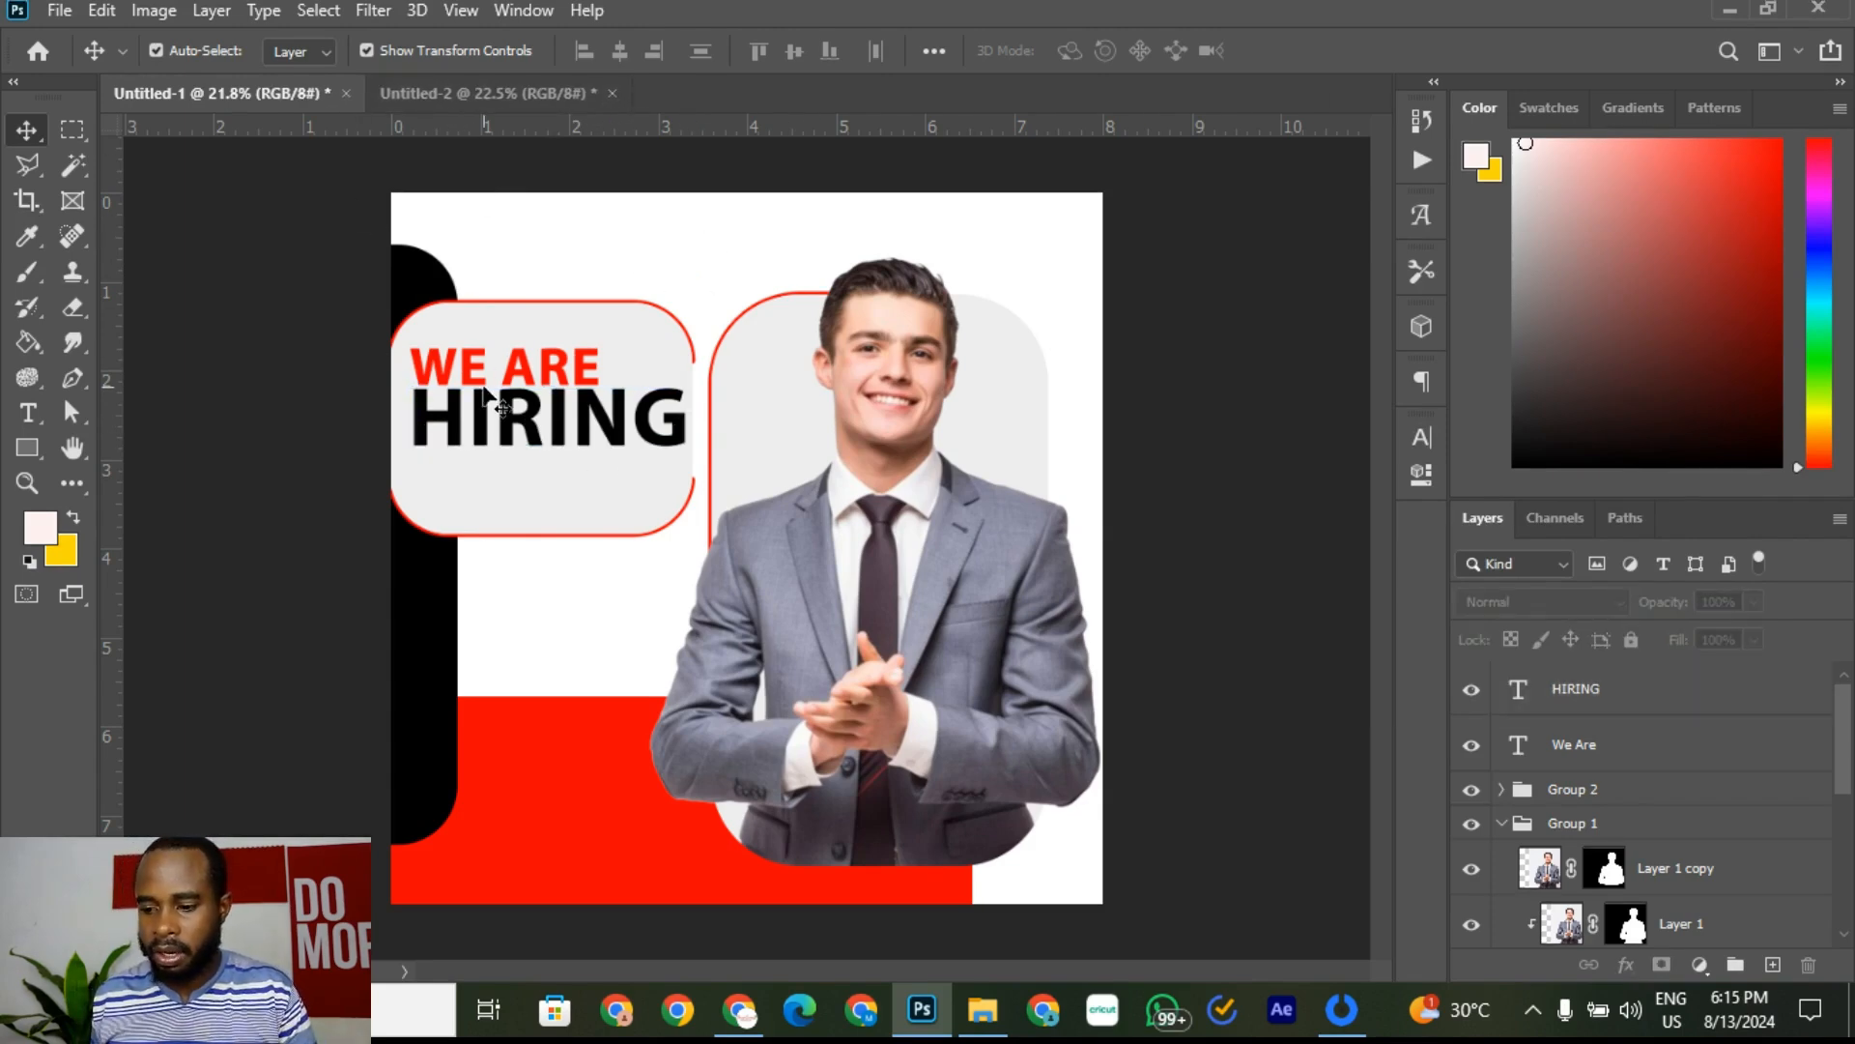
scroll(499, 416, "down", 3)
scroll(522, 435, "up", 3)
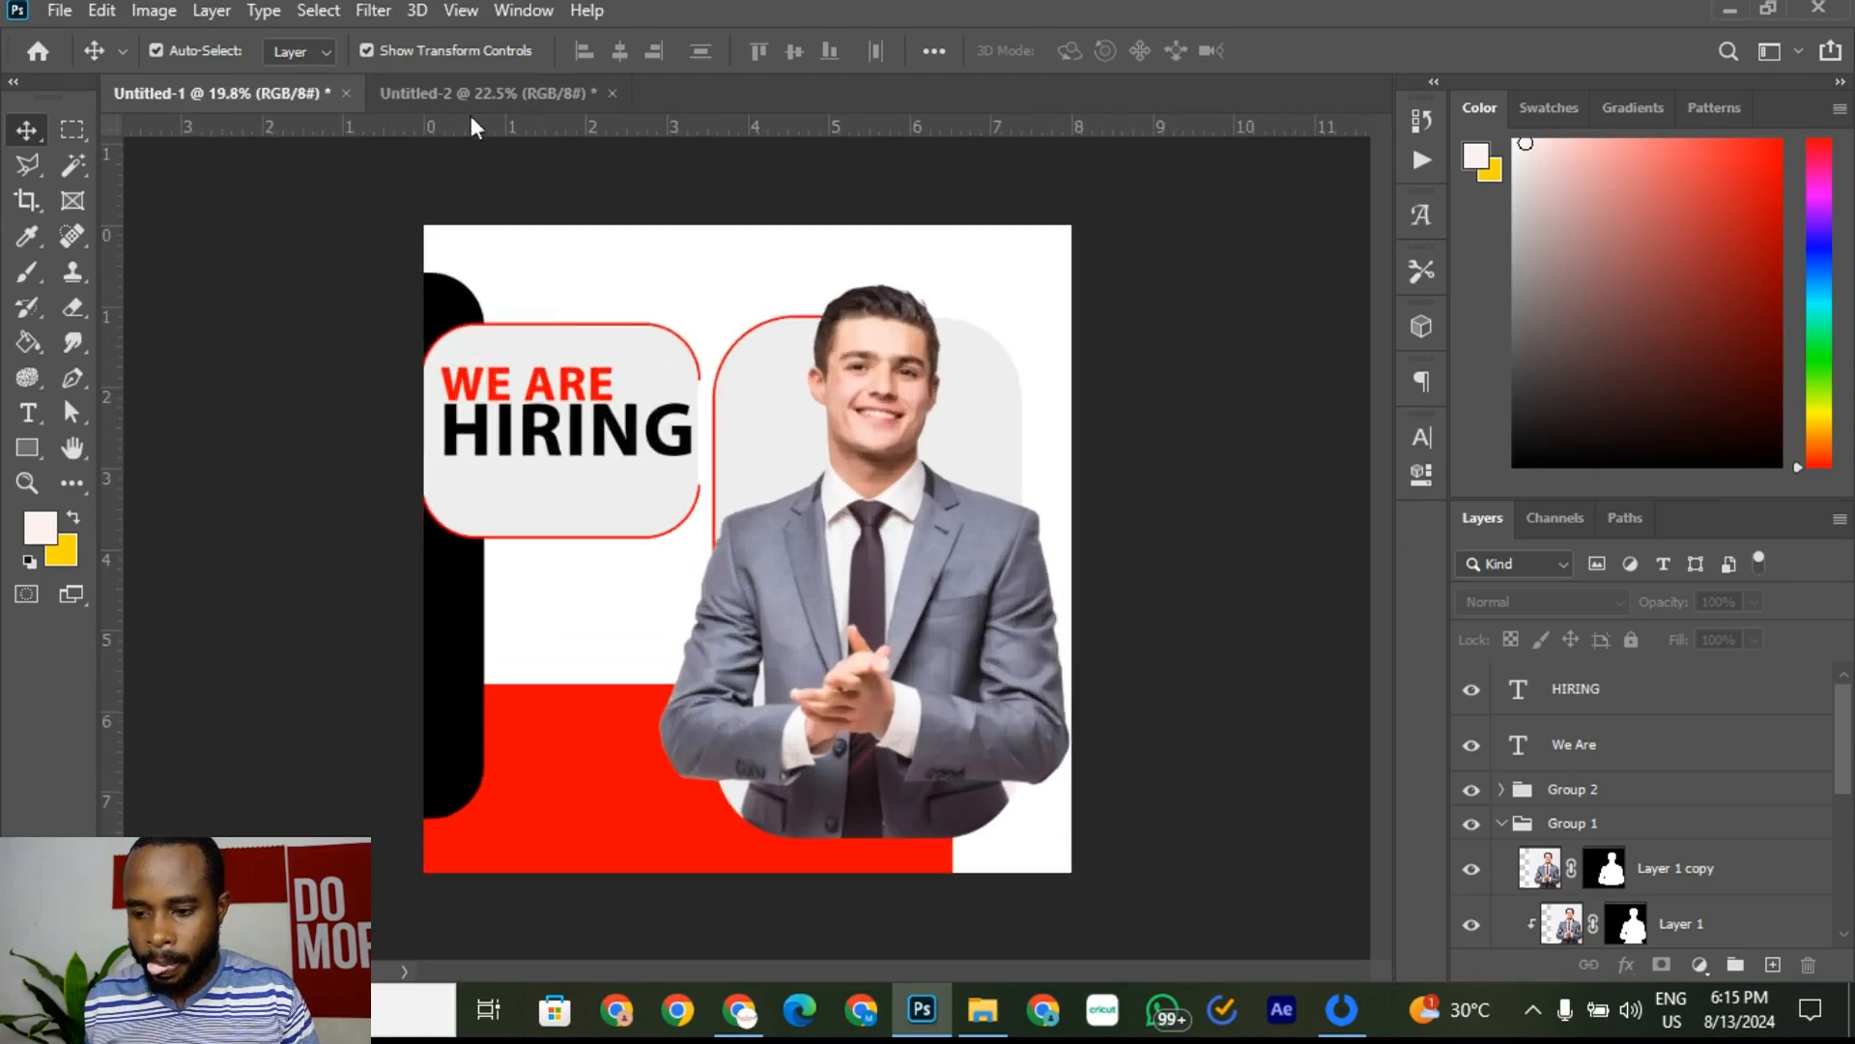
left_click(473, 92)
scroll(512, 454, "up", 1)
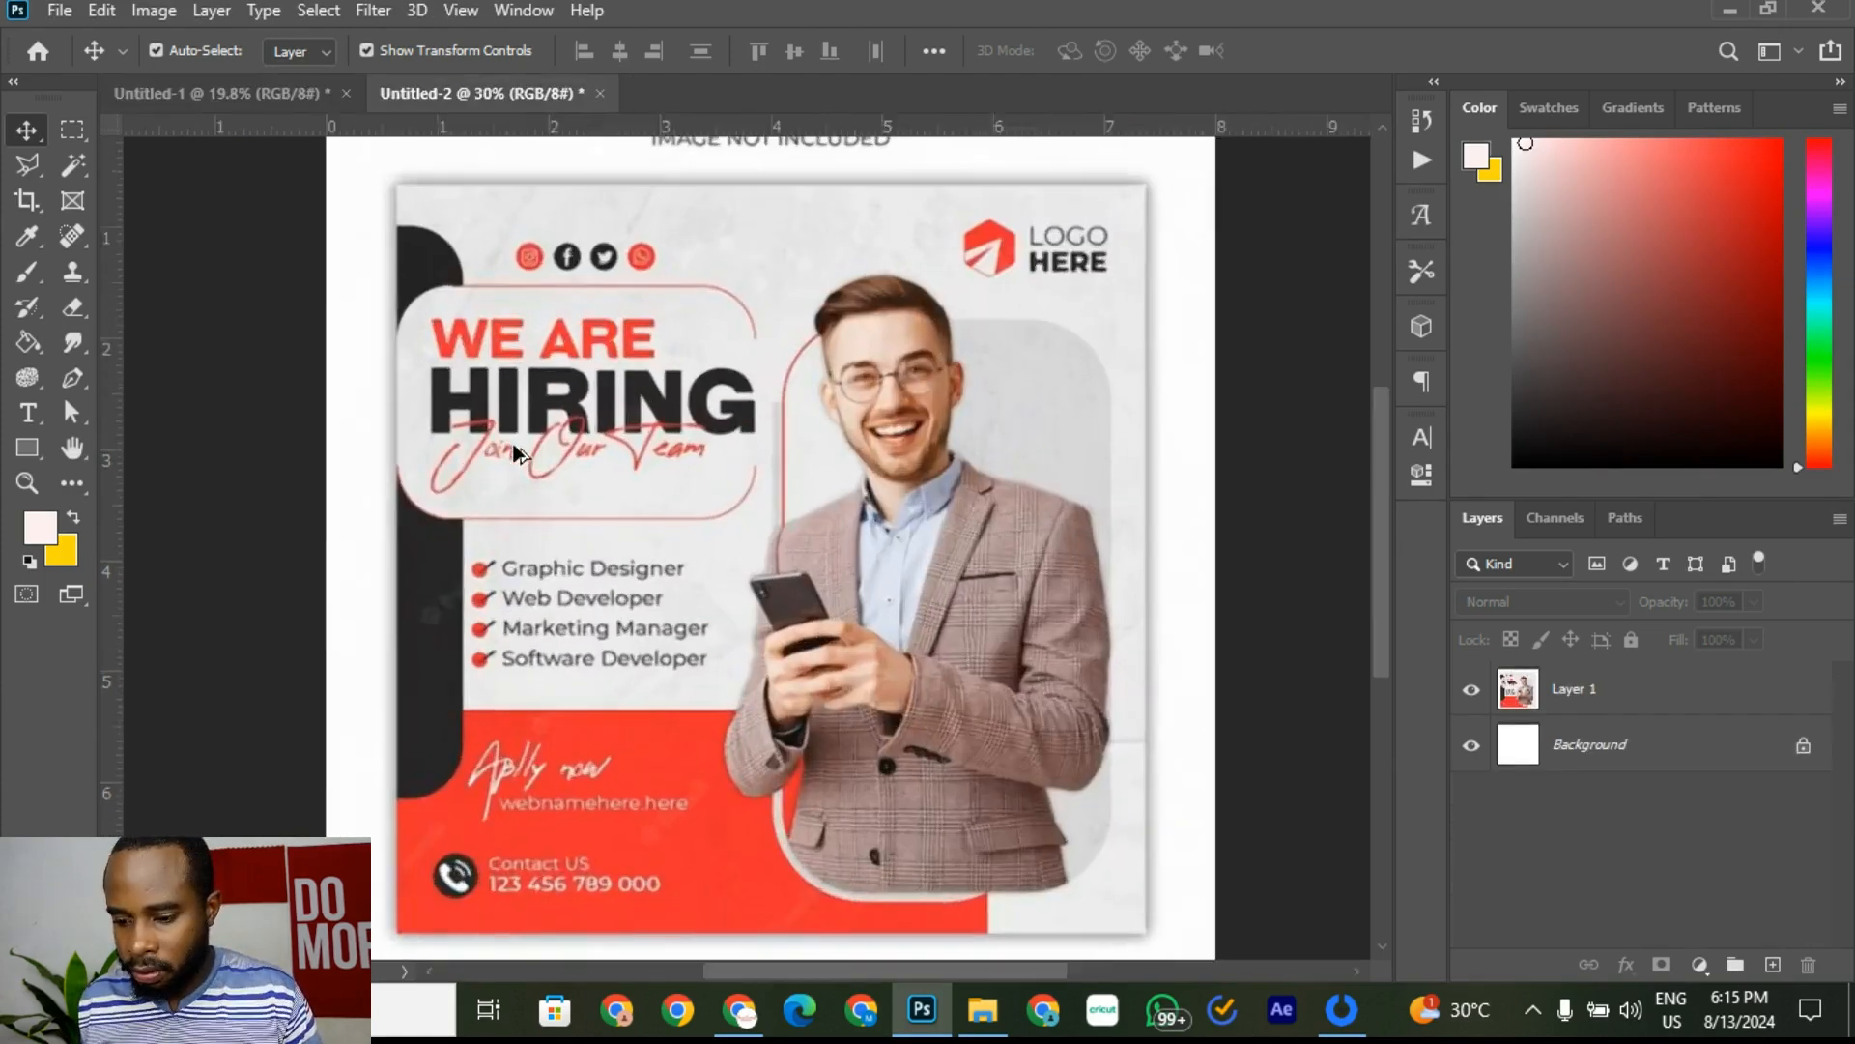
scroll(515, 452, "up", 1)
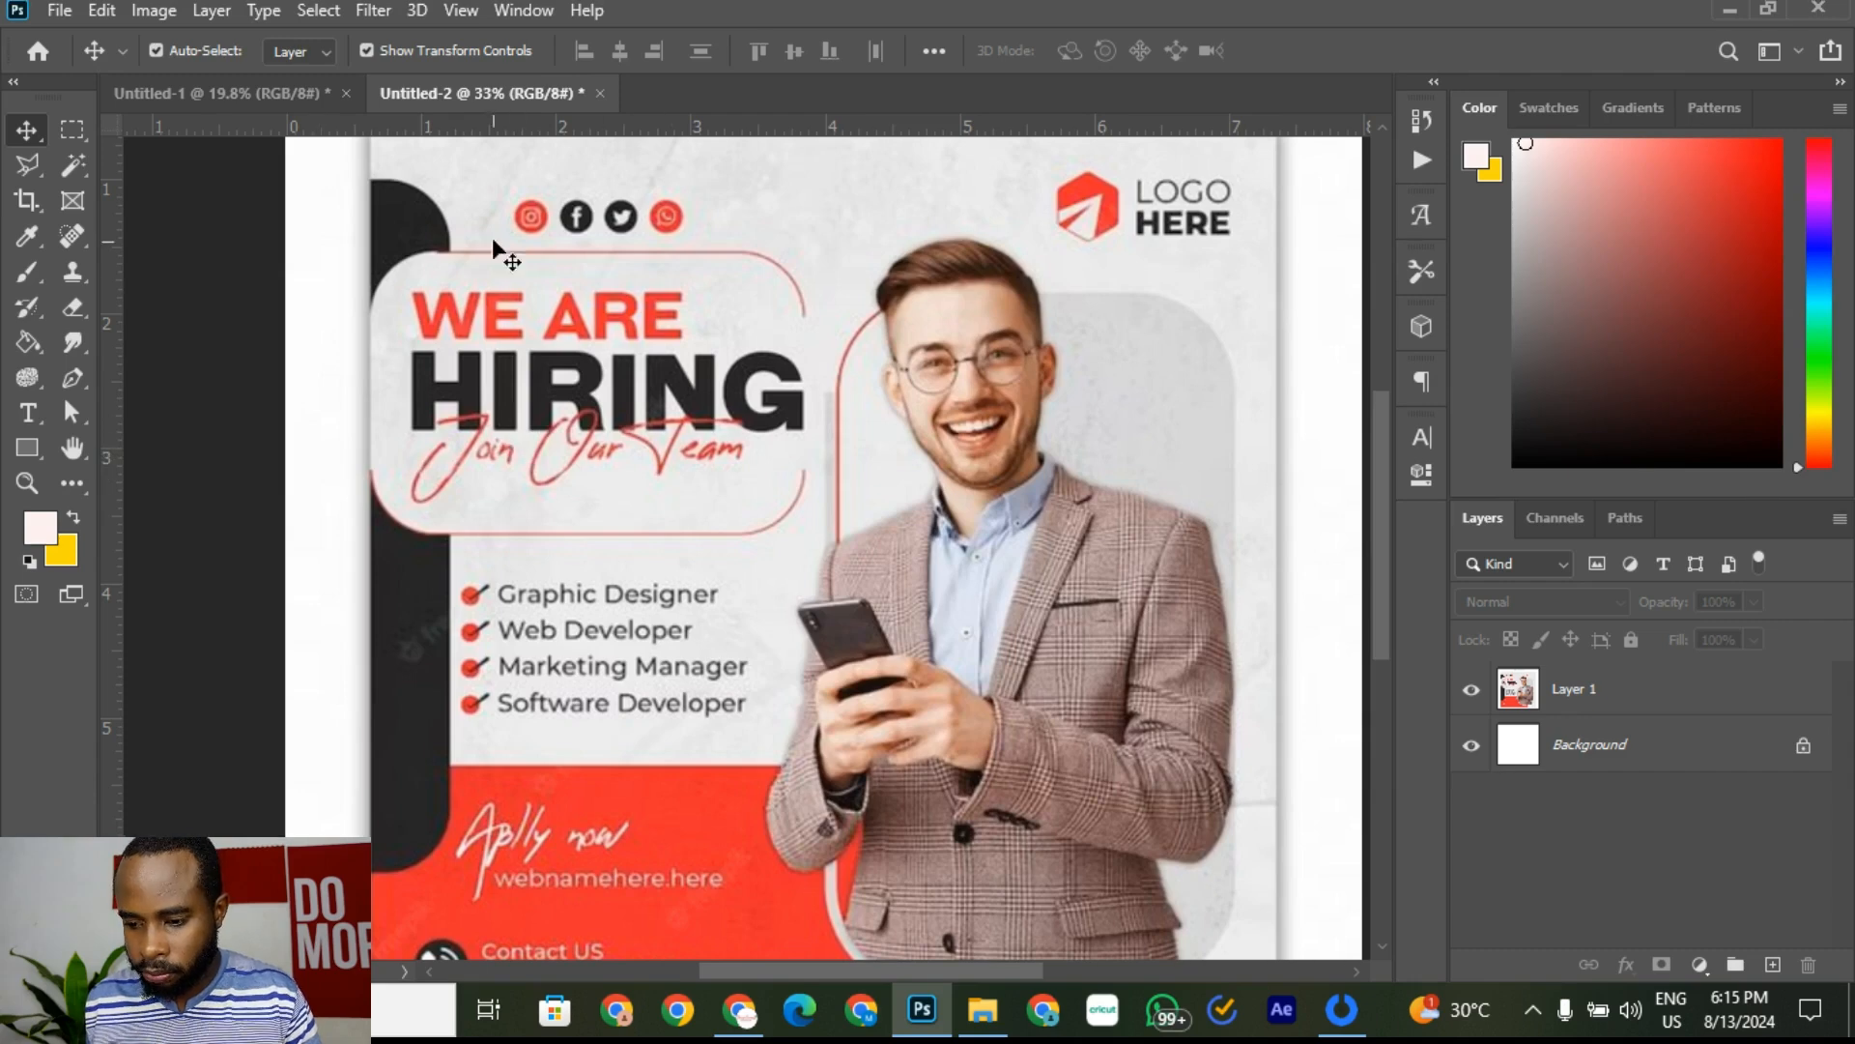
left_click(245, 92)
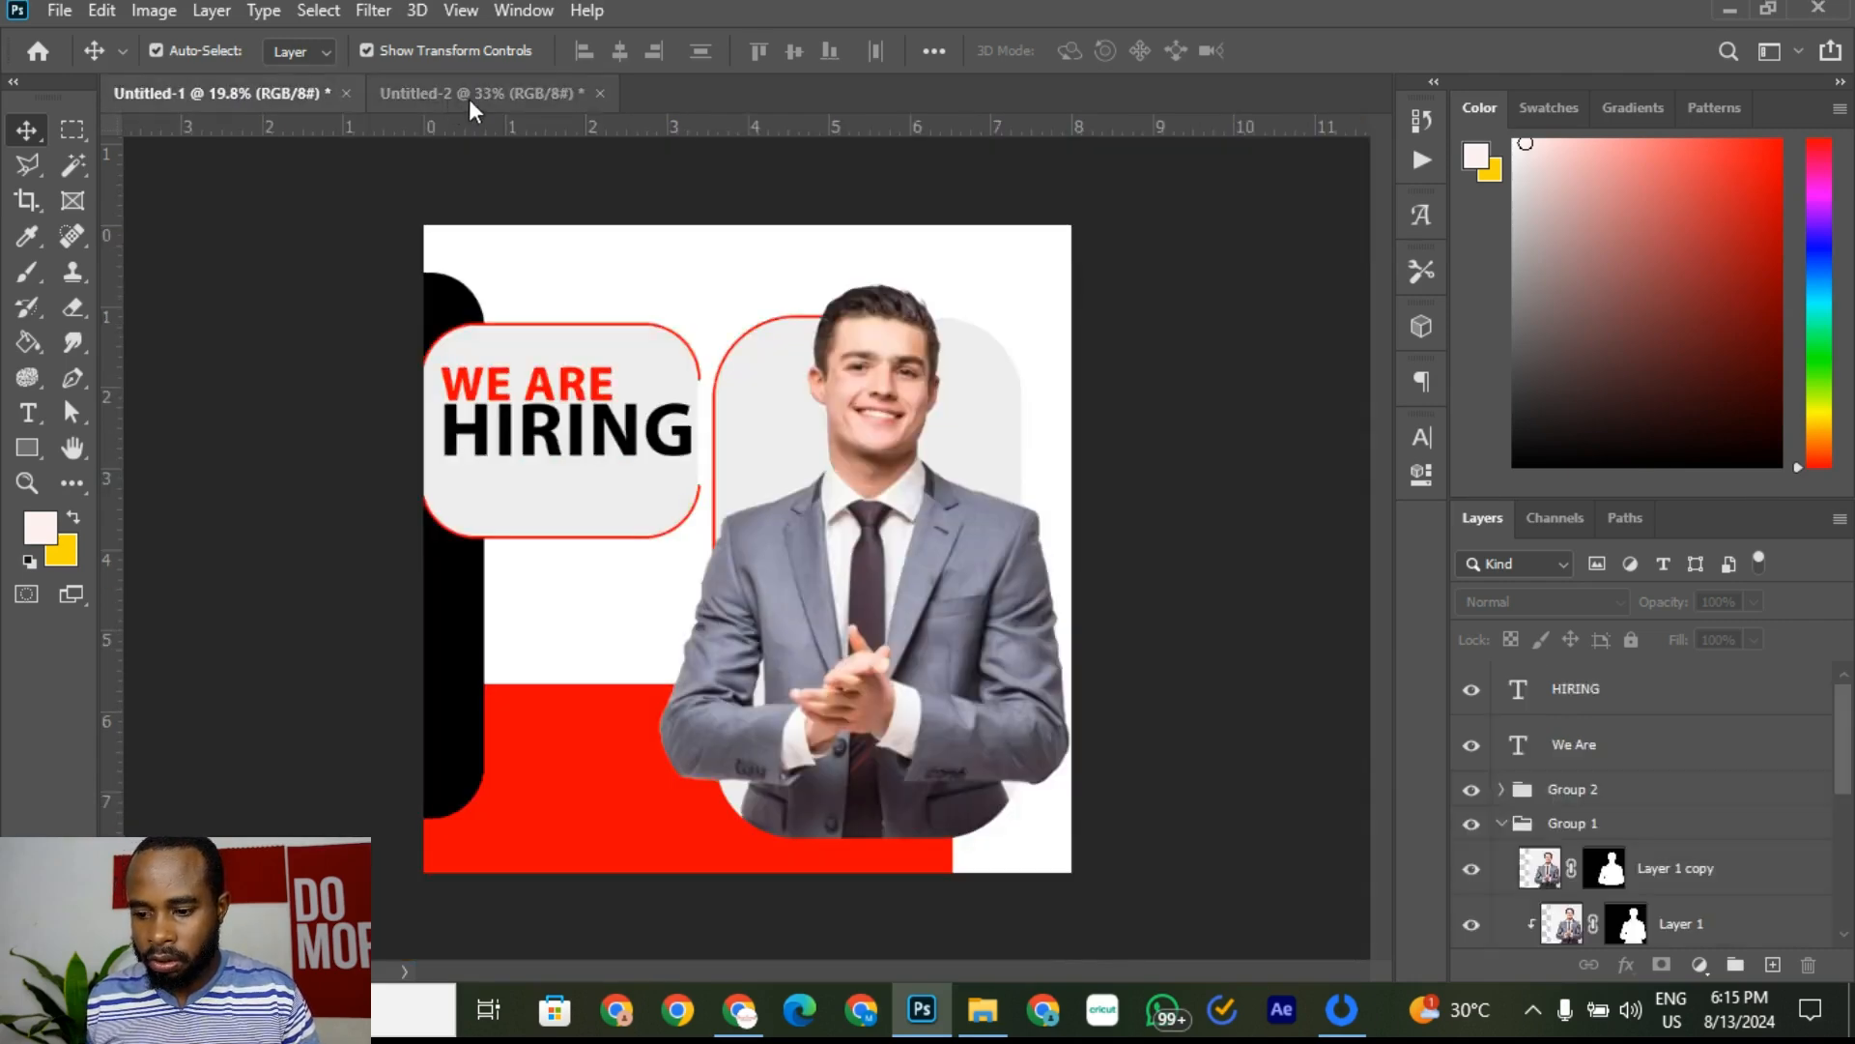
left_click(460, 101)
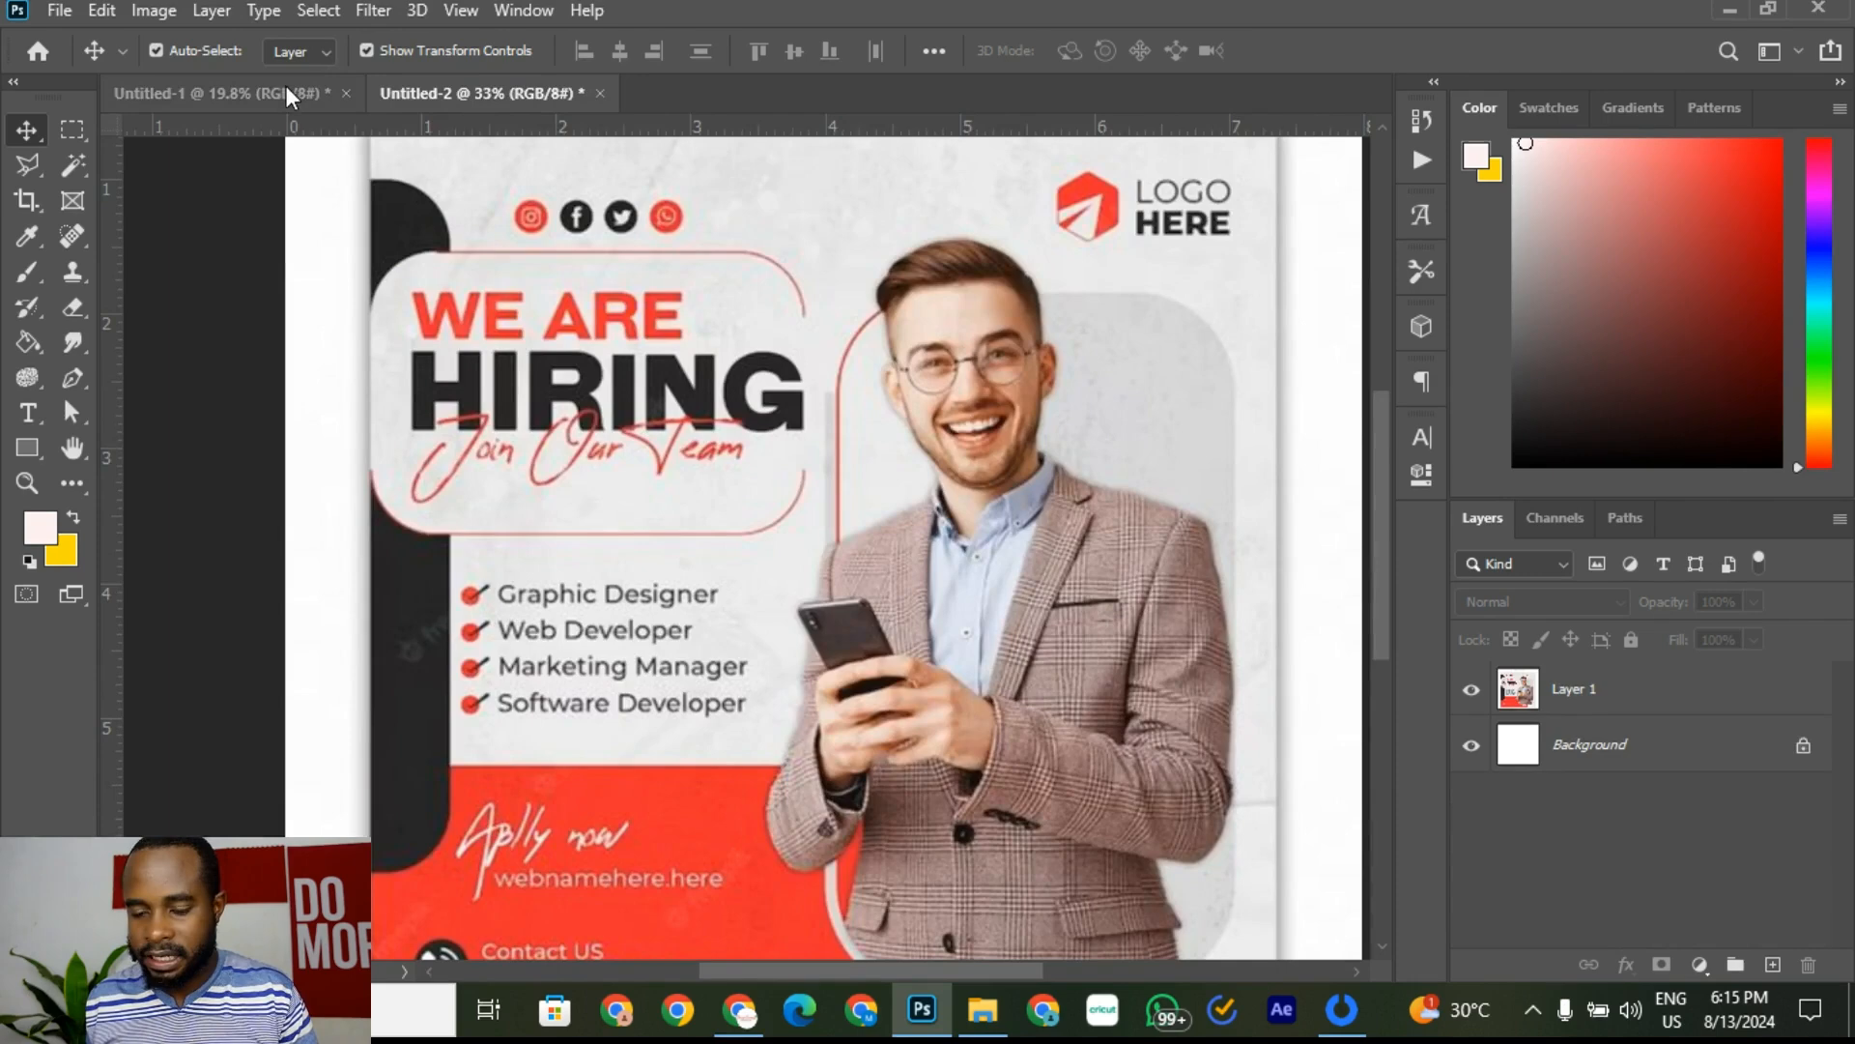
left_click(258, 92)
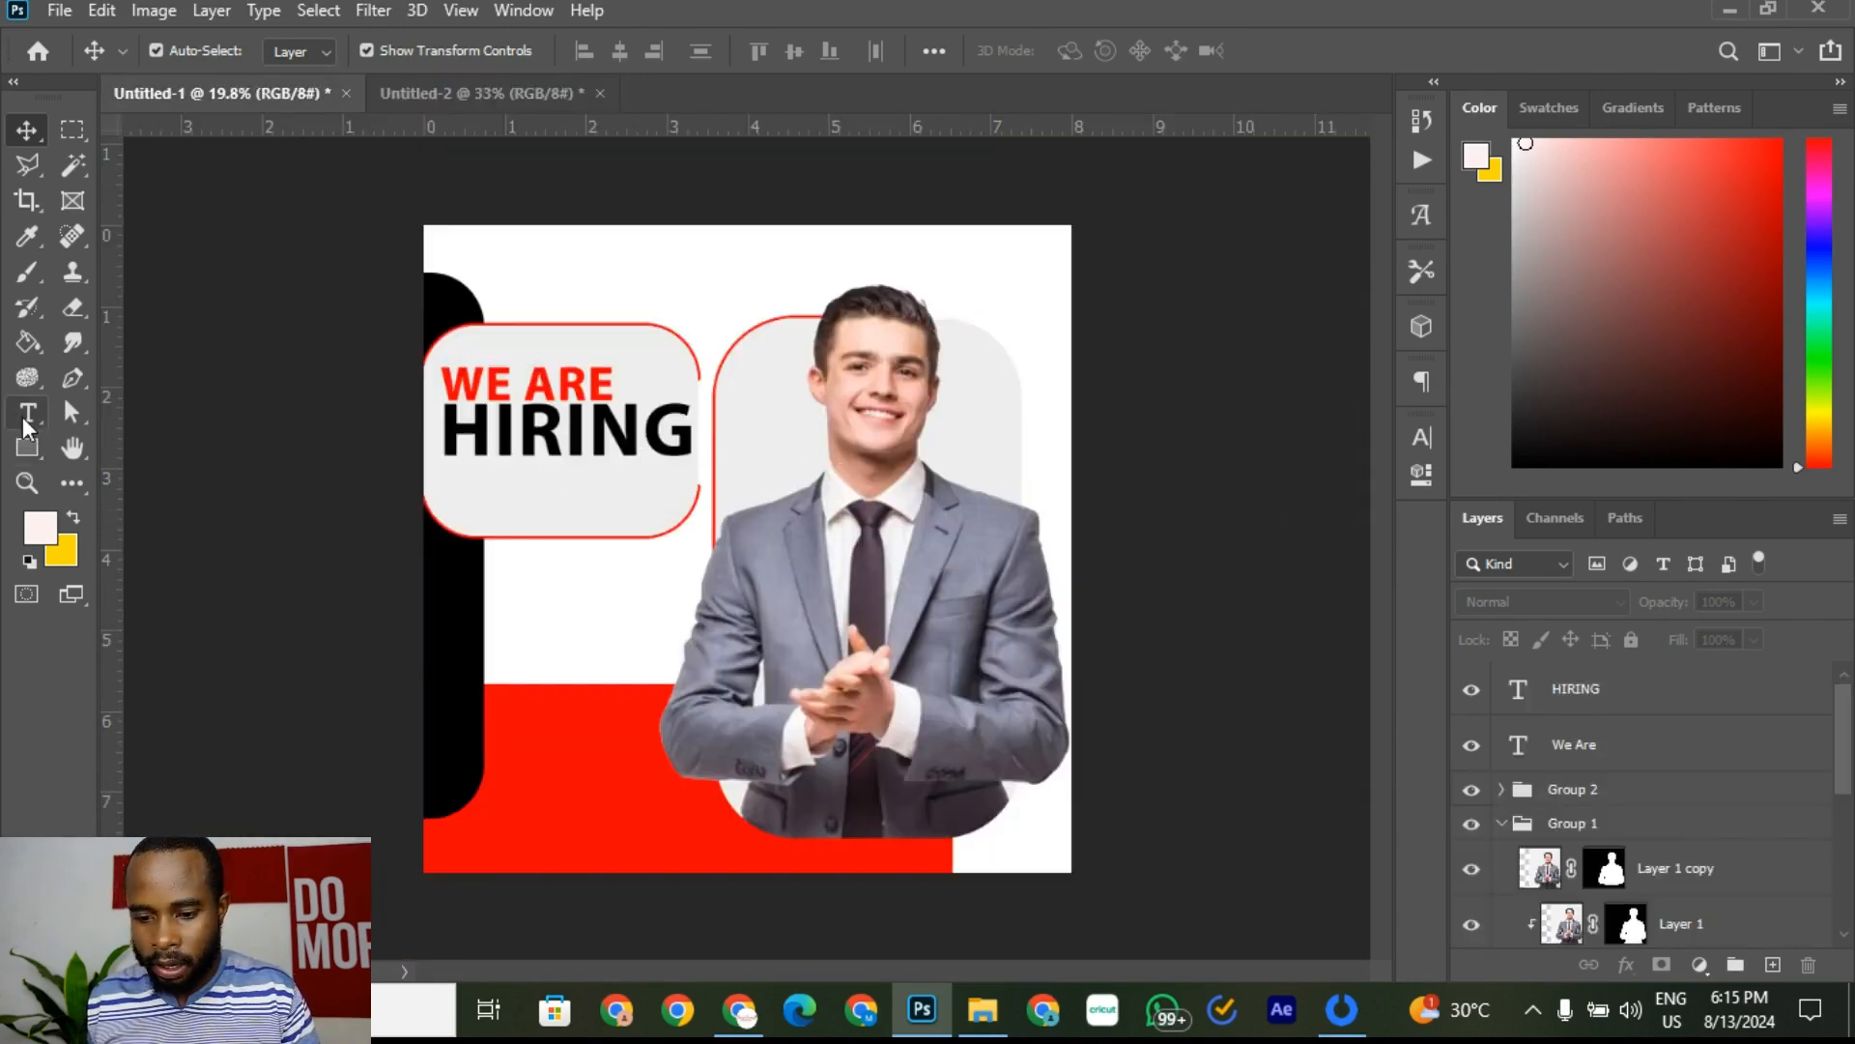
left_click(560, 382)
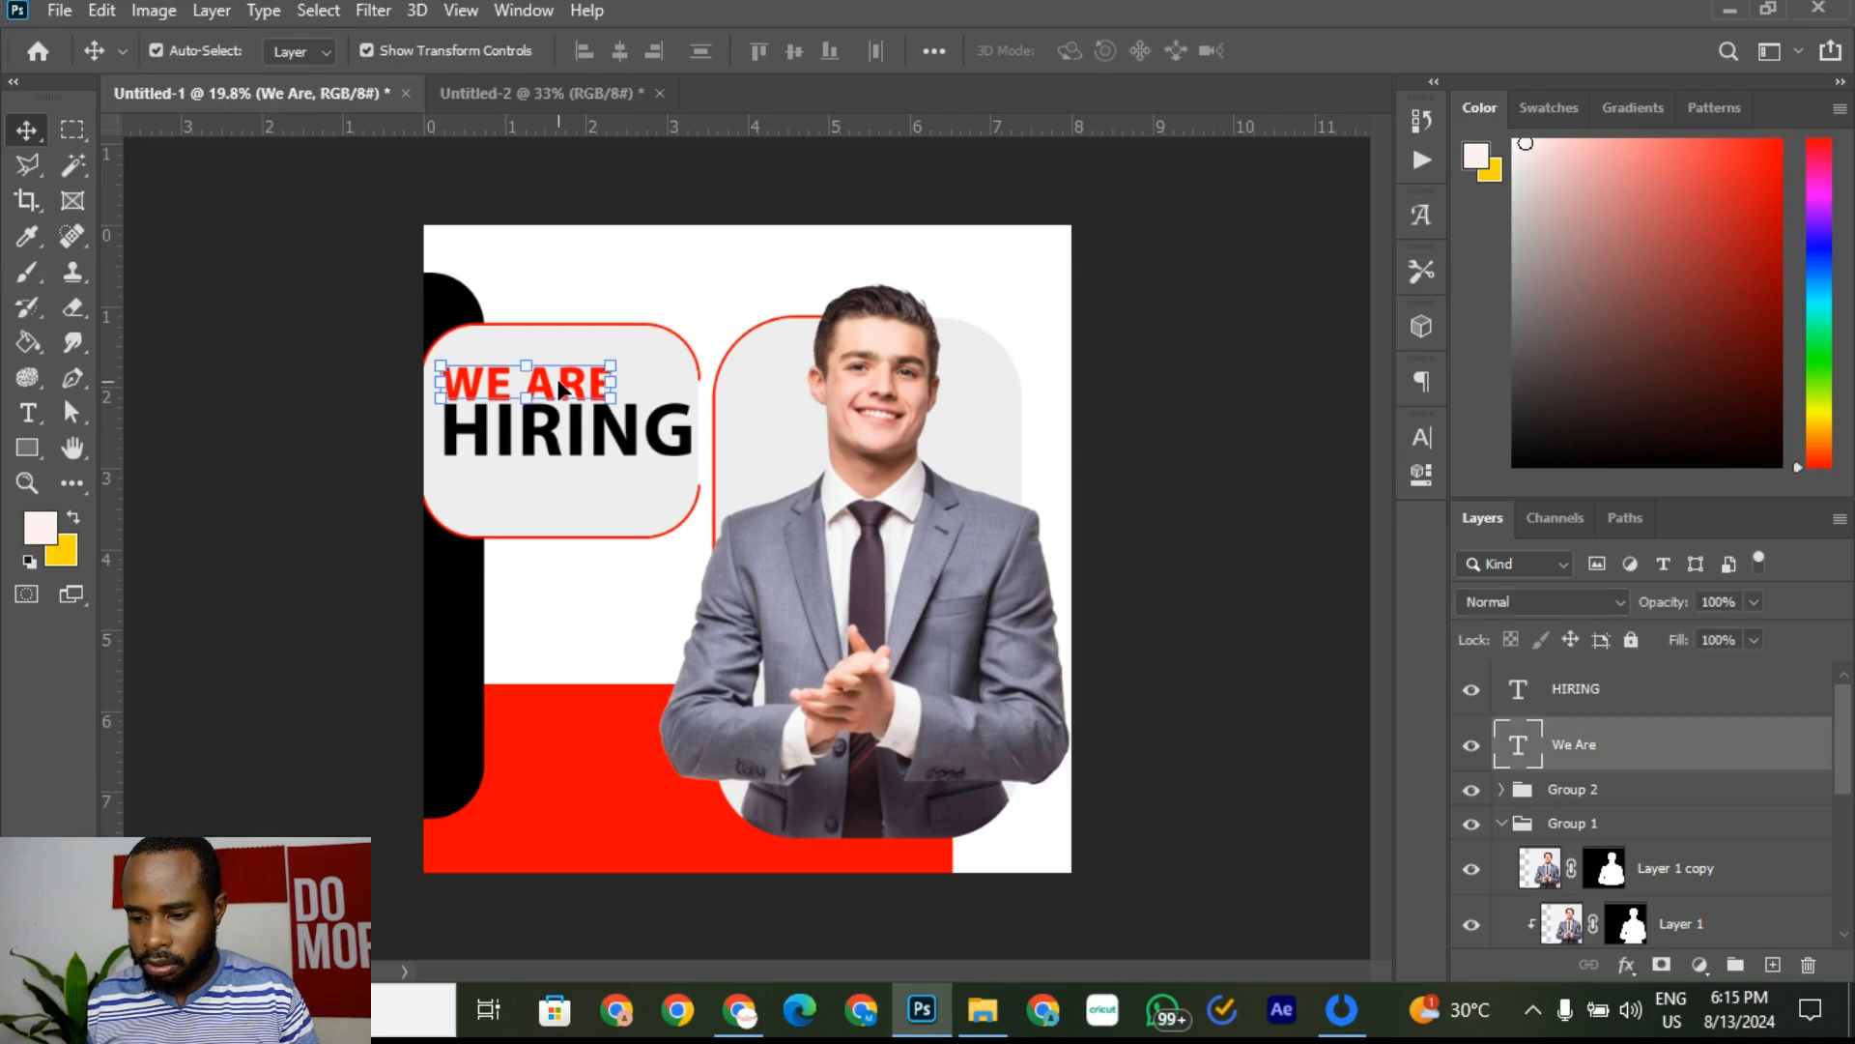
scroll(559, 383, "up", 2)
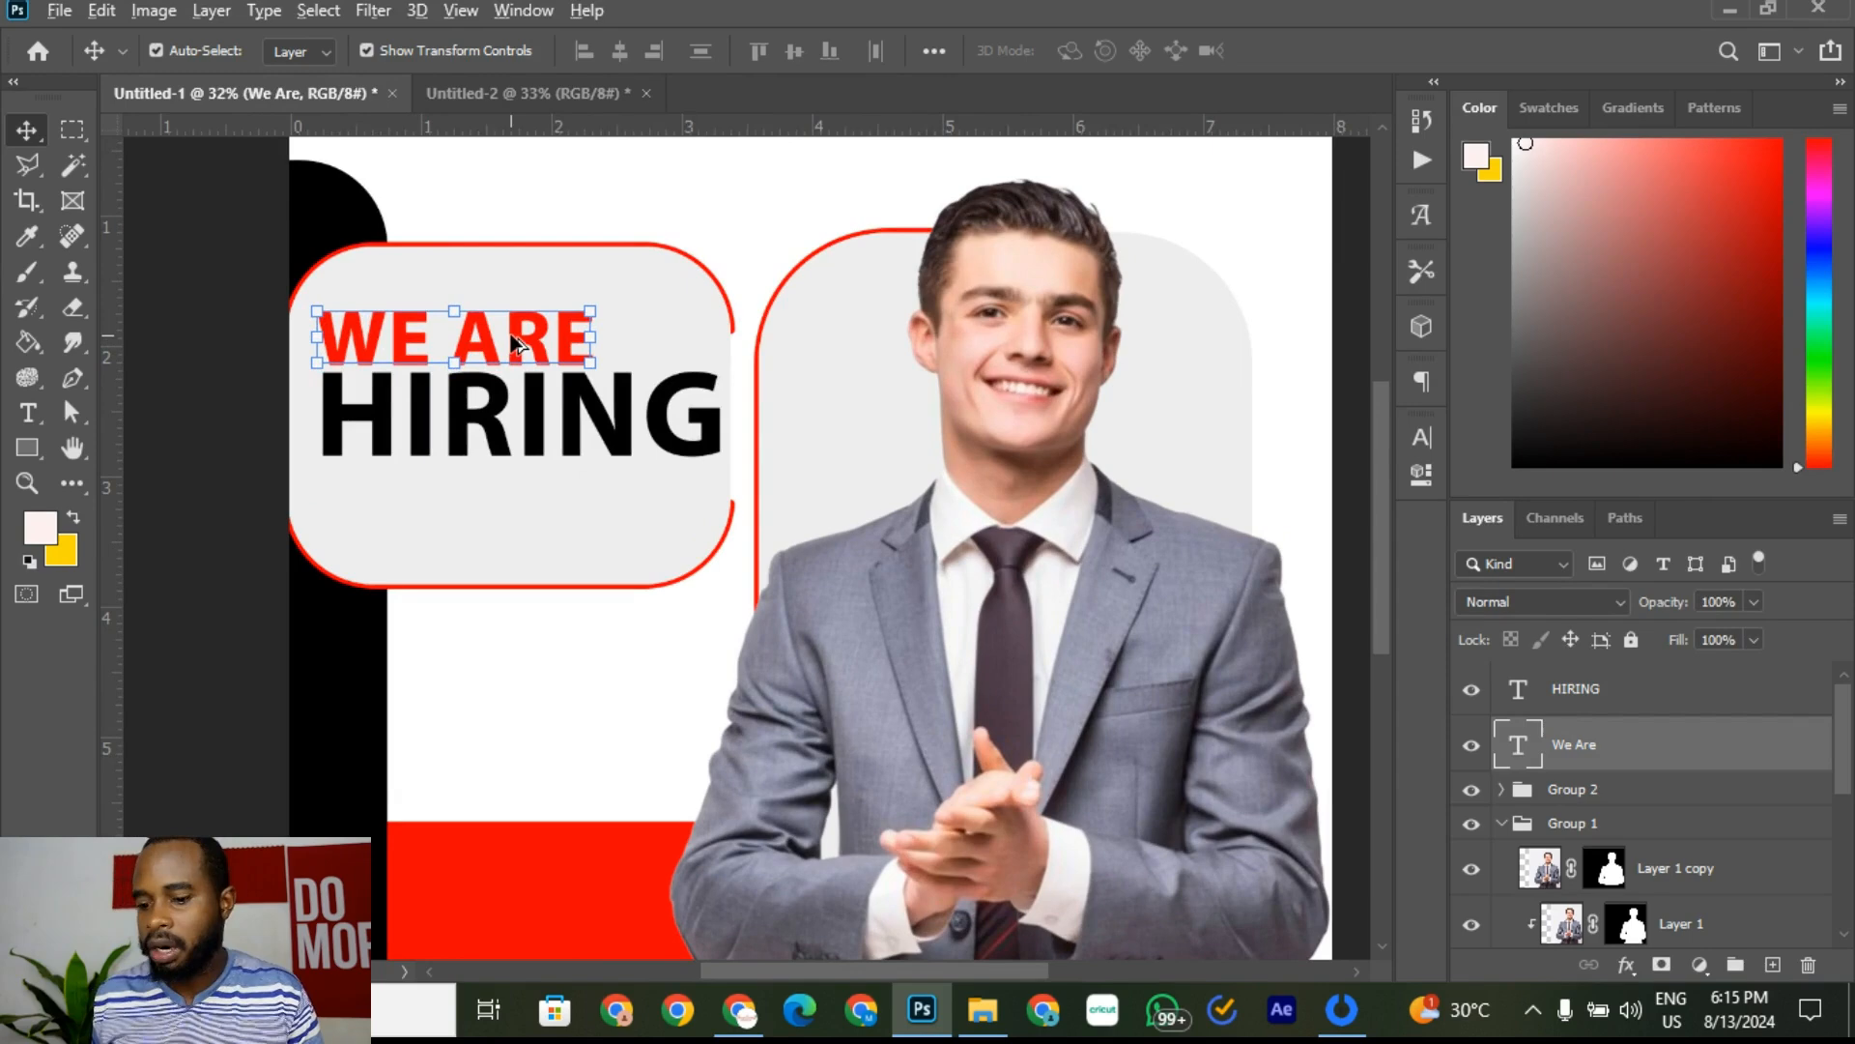
Step: Place a copy of WE ARE below HIRING and retype it as 'JOIN OUR TEAM'
left_click_drag(516, 343, 505, 501)
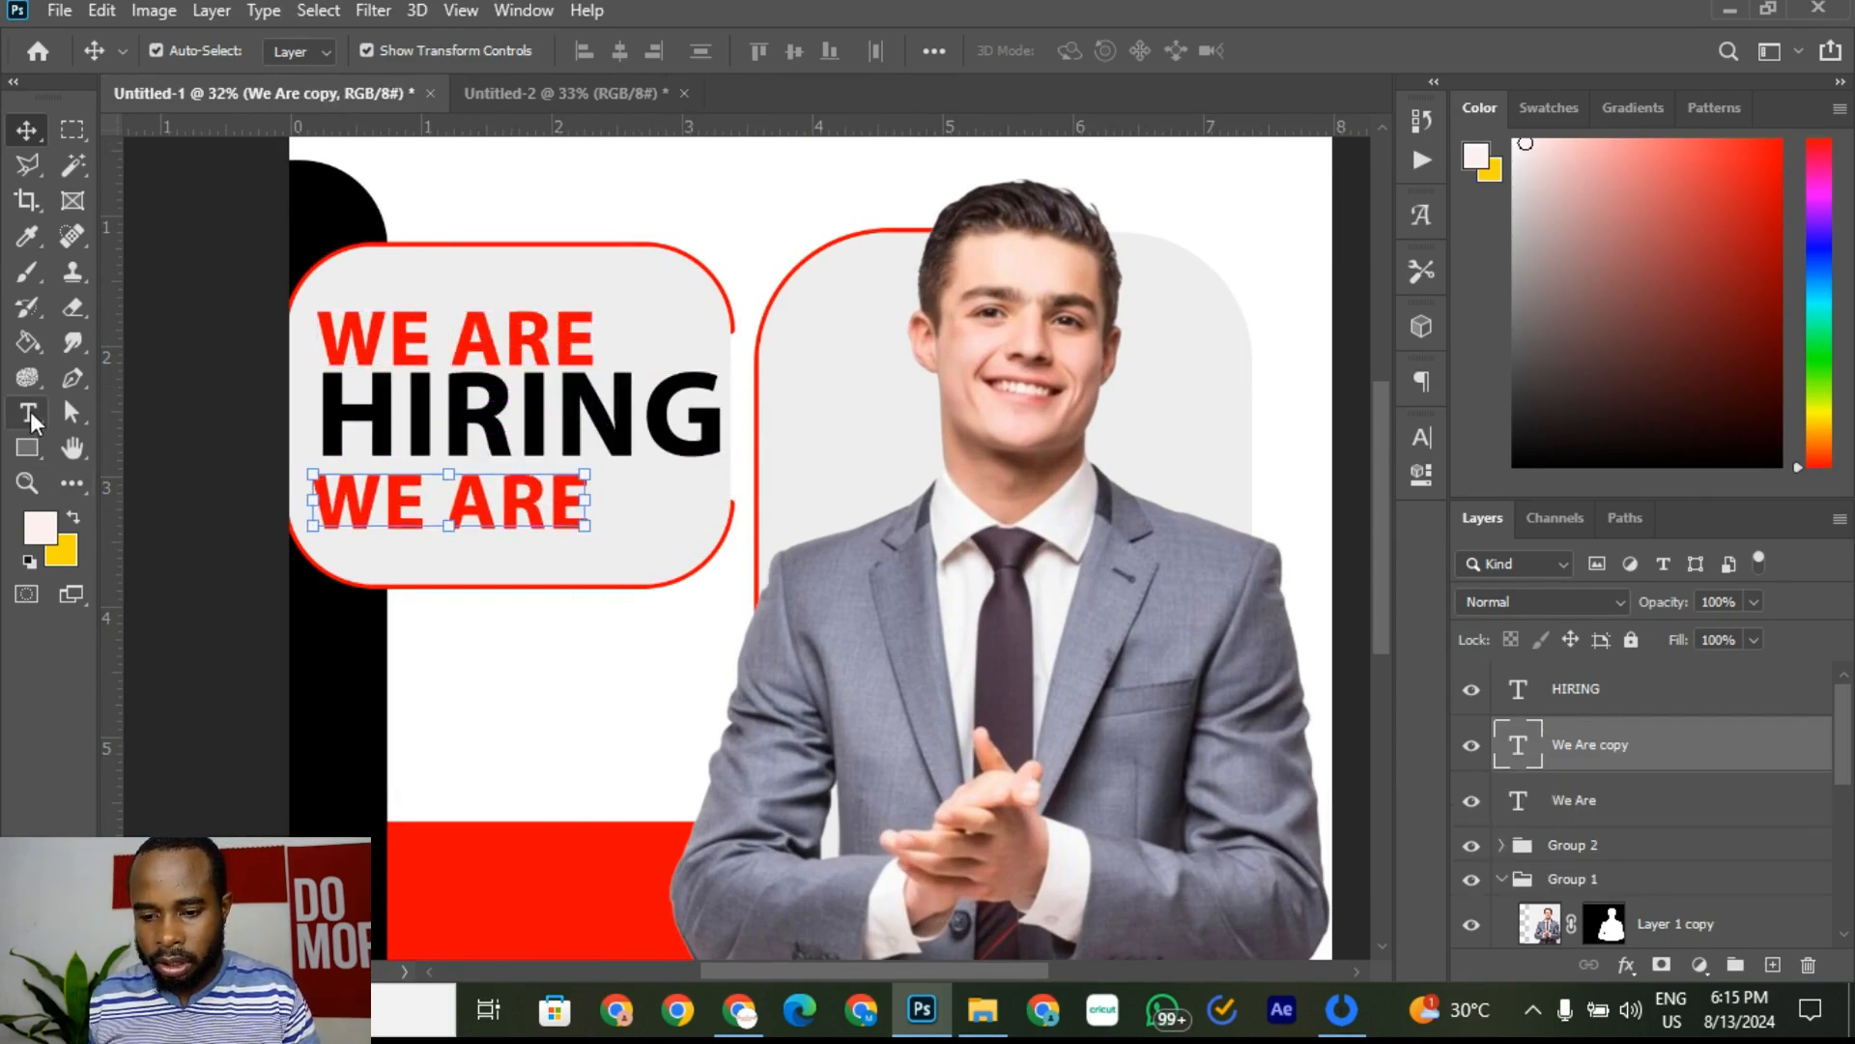
left_click(28, 414)
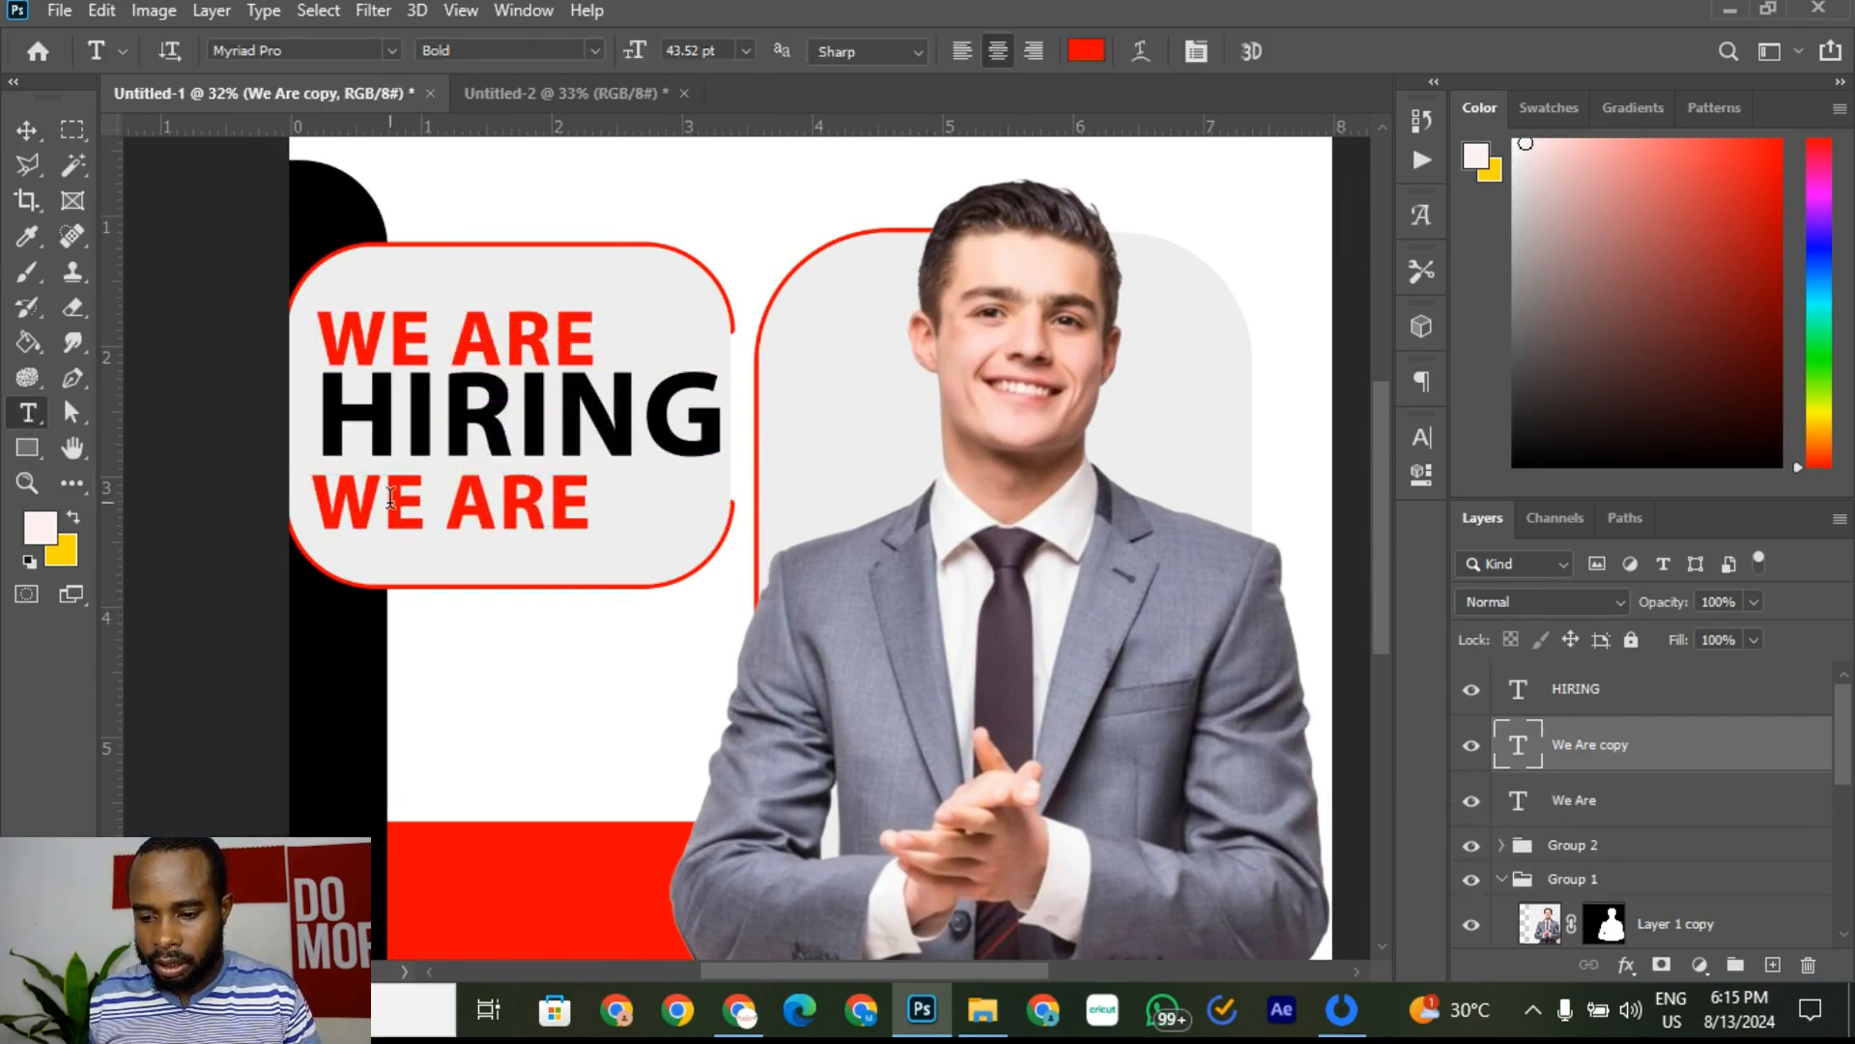
left_click(475, 507)
triple_click(469, 517)
type("J")
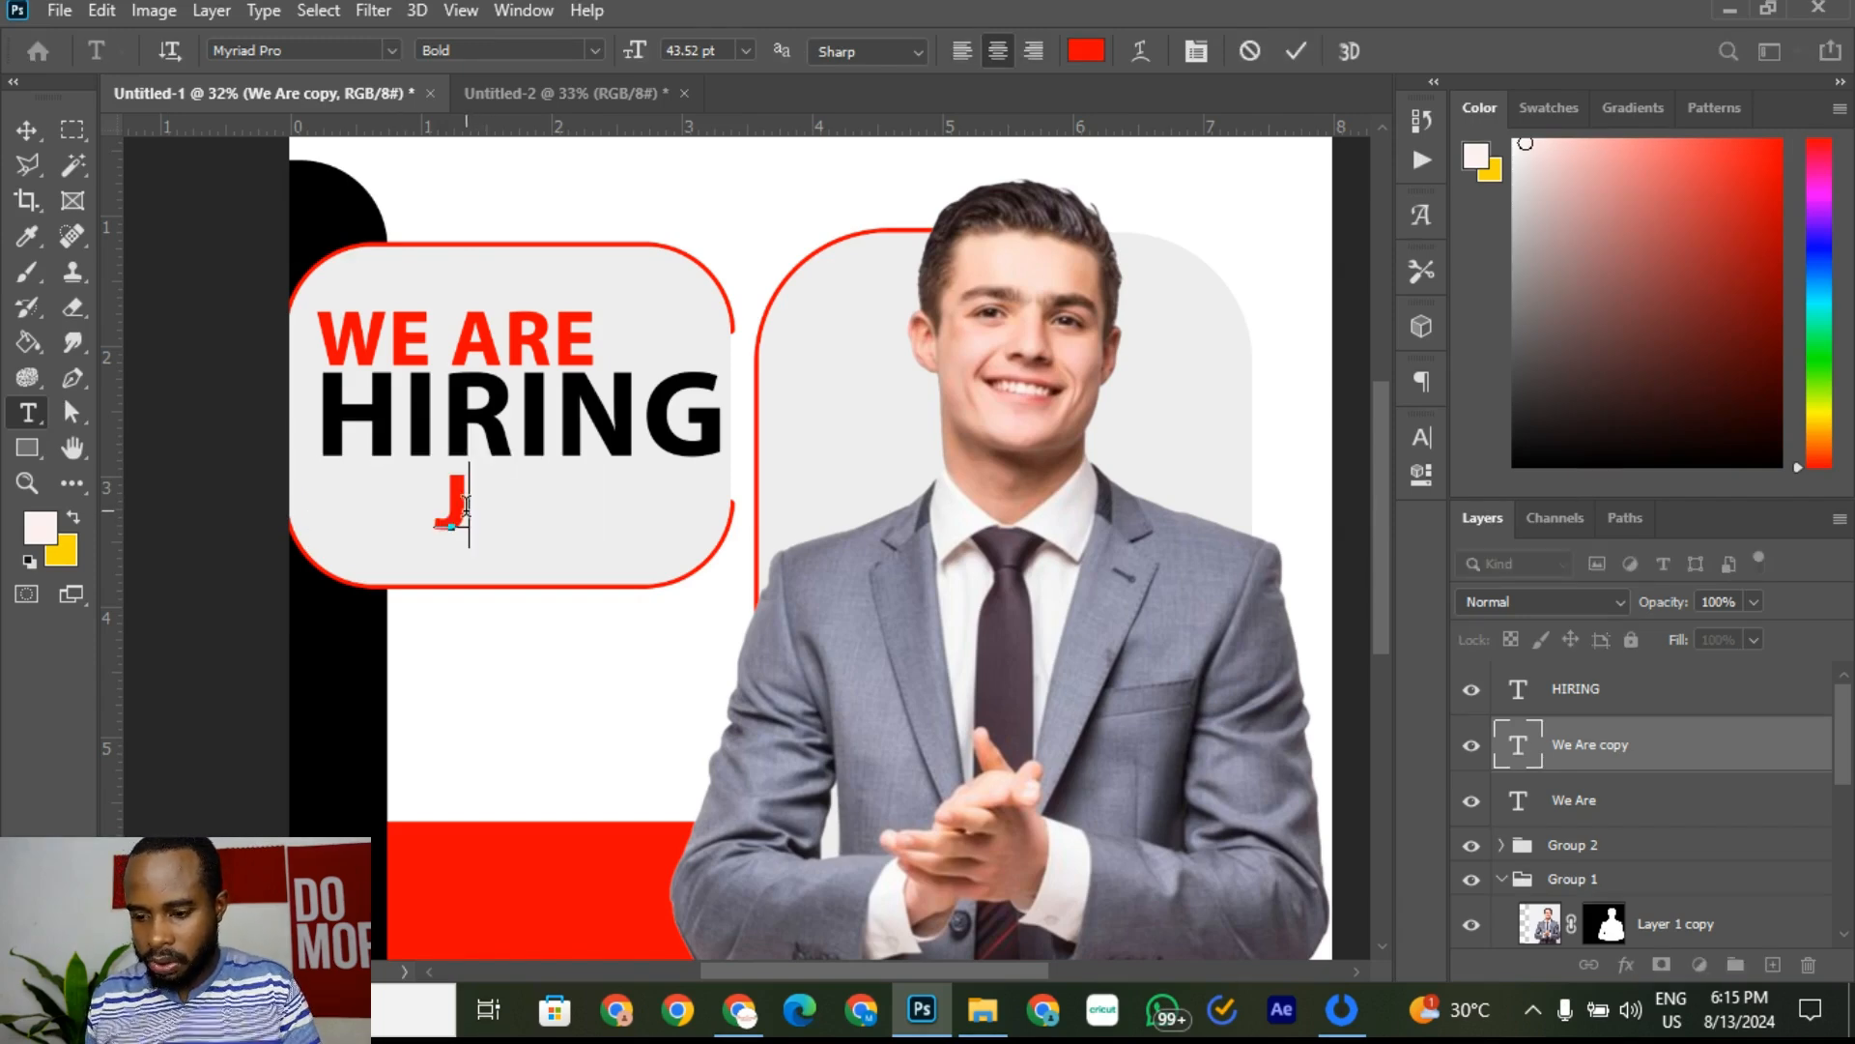
type("OIN")
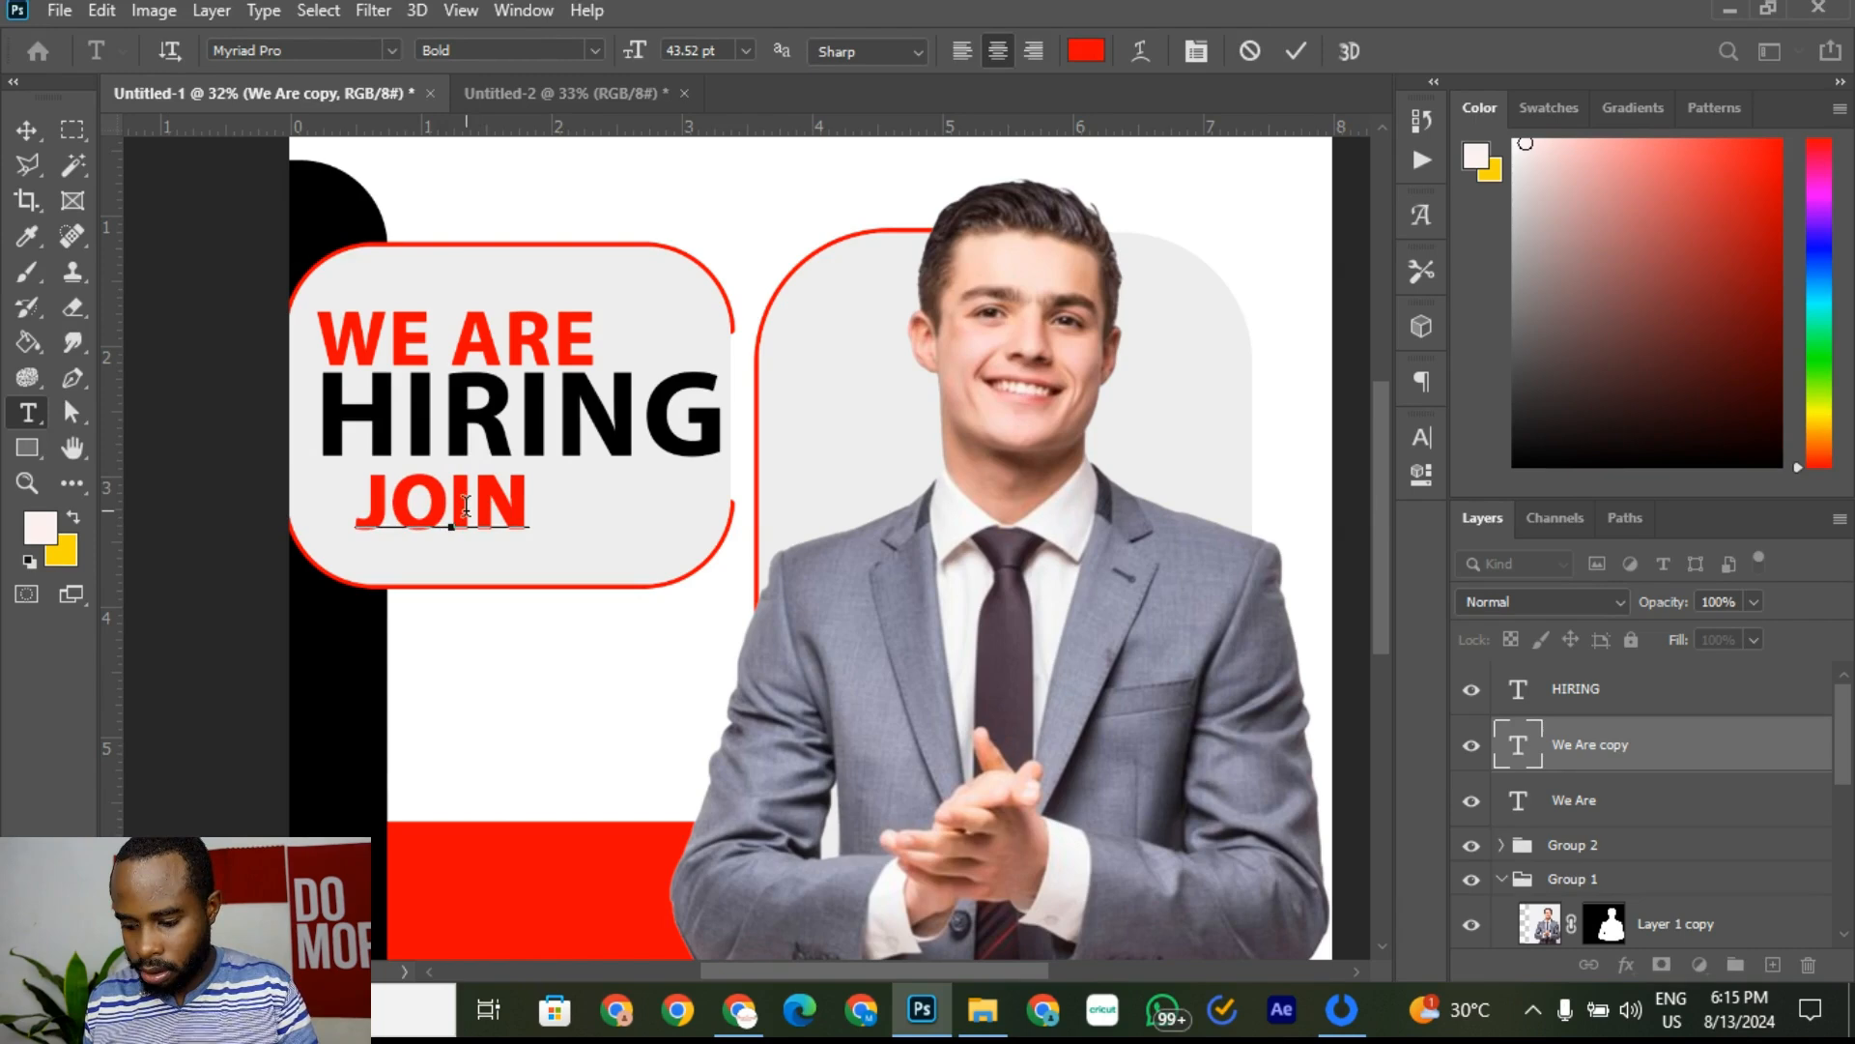
type(" OUR TEAM")
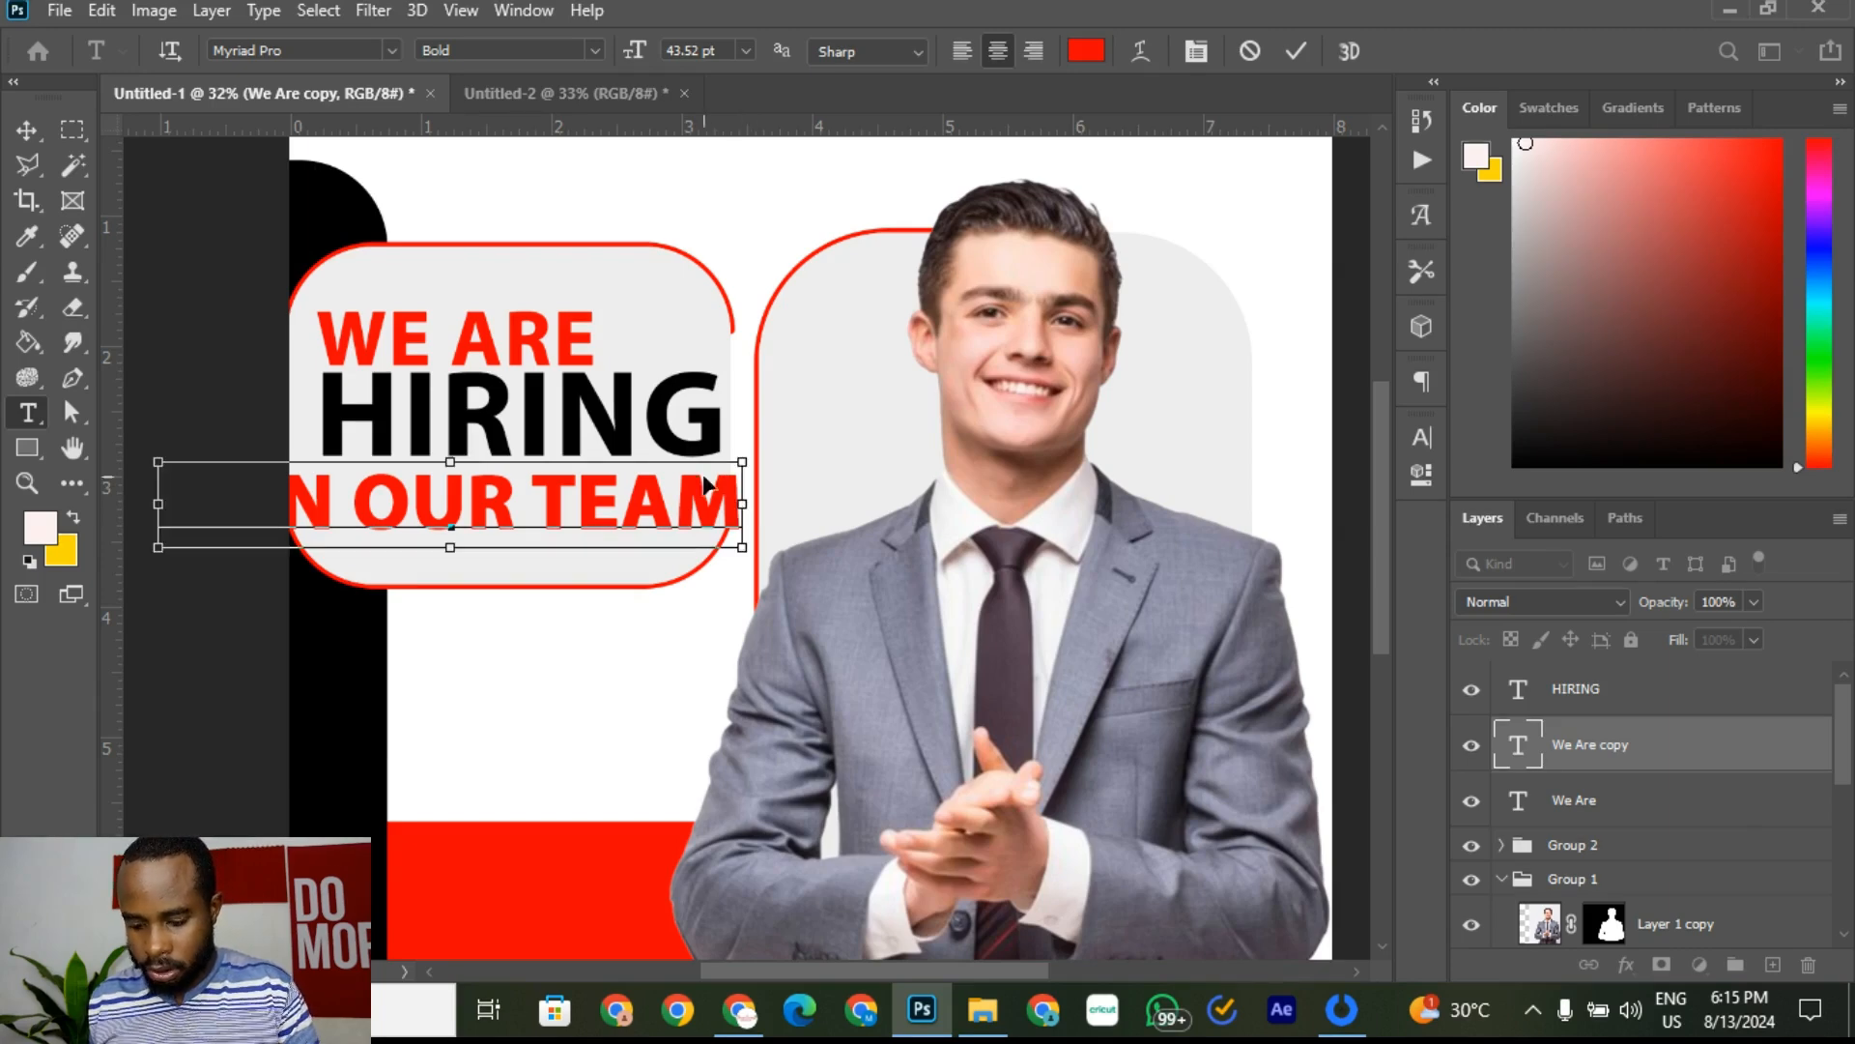
Step: Retype the tagline in mixed case as 'Join Our Team' and commit it
key("ctrl+a")
key("BackSpace")
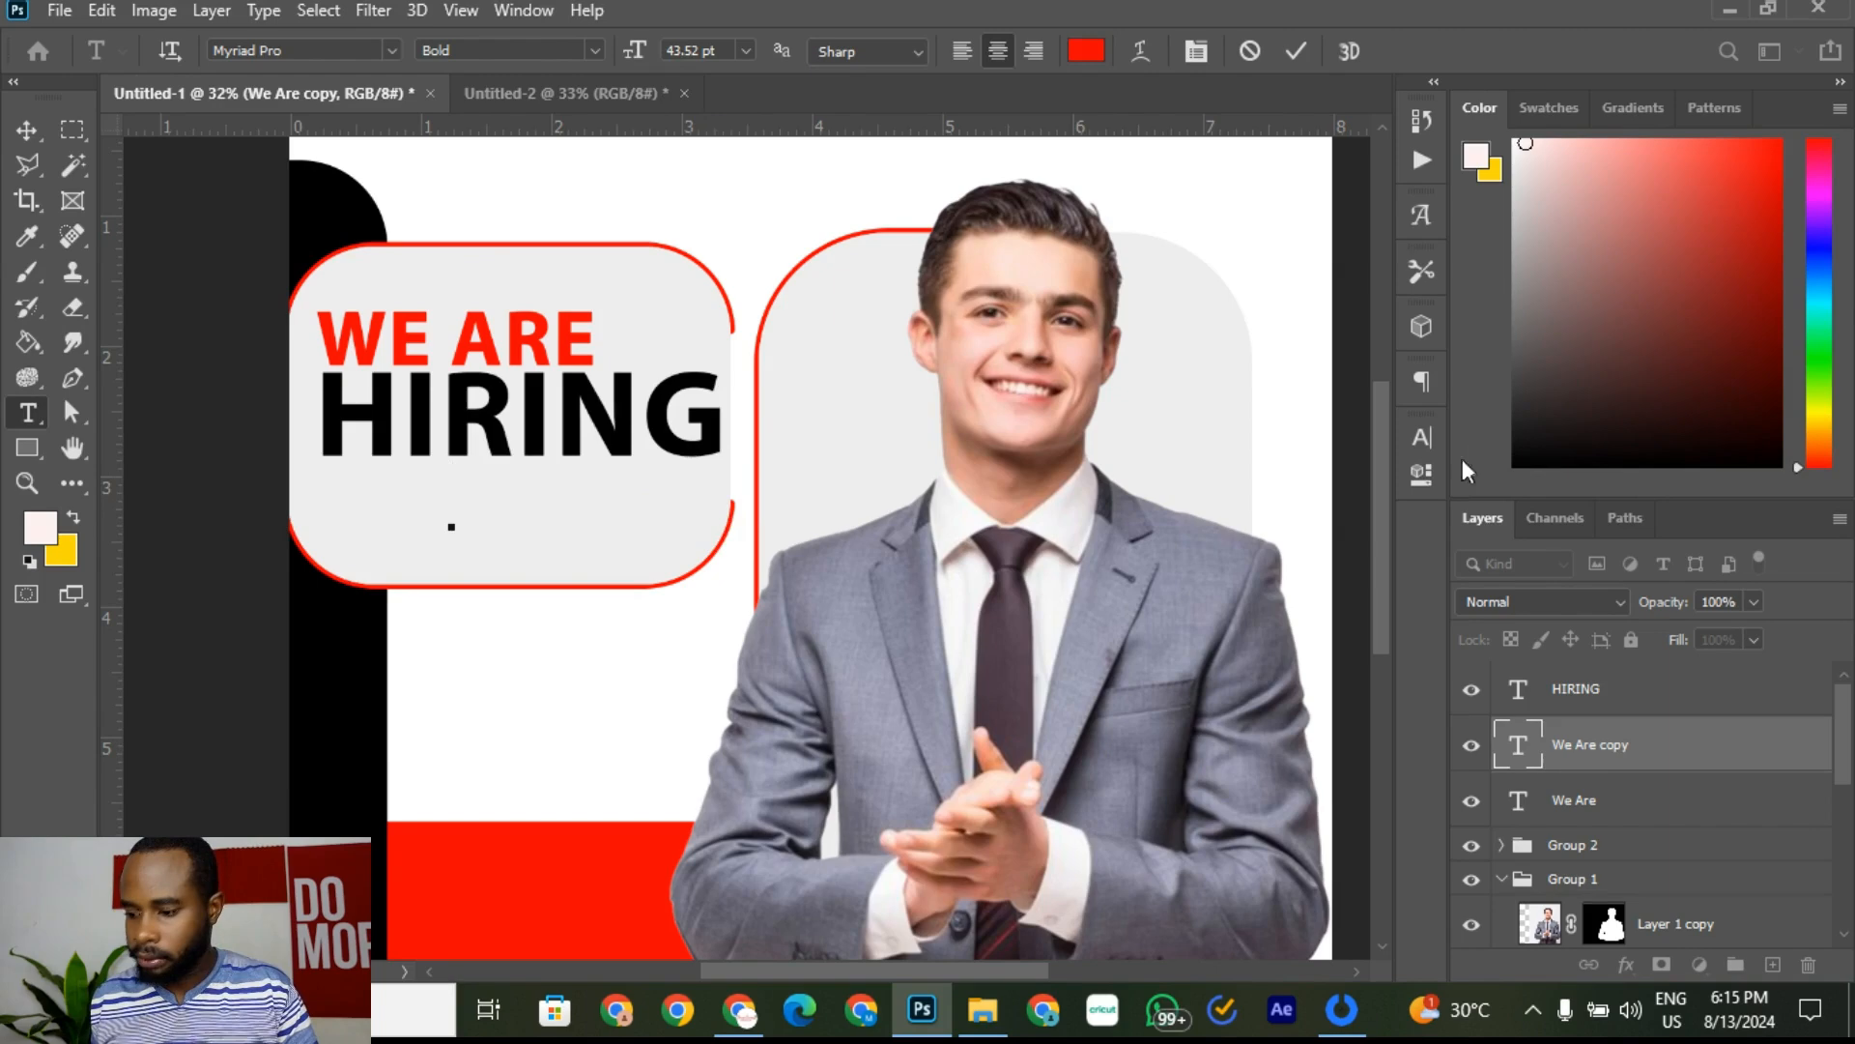
left_click(1423, 439)
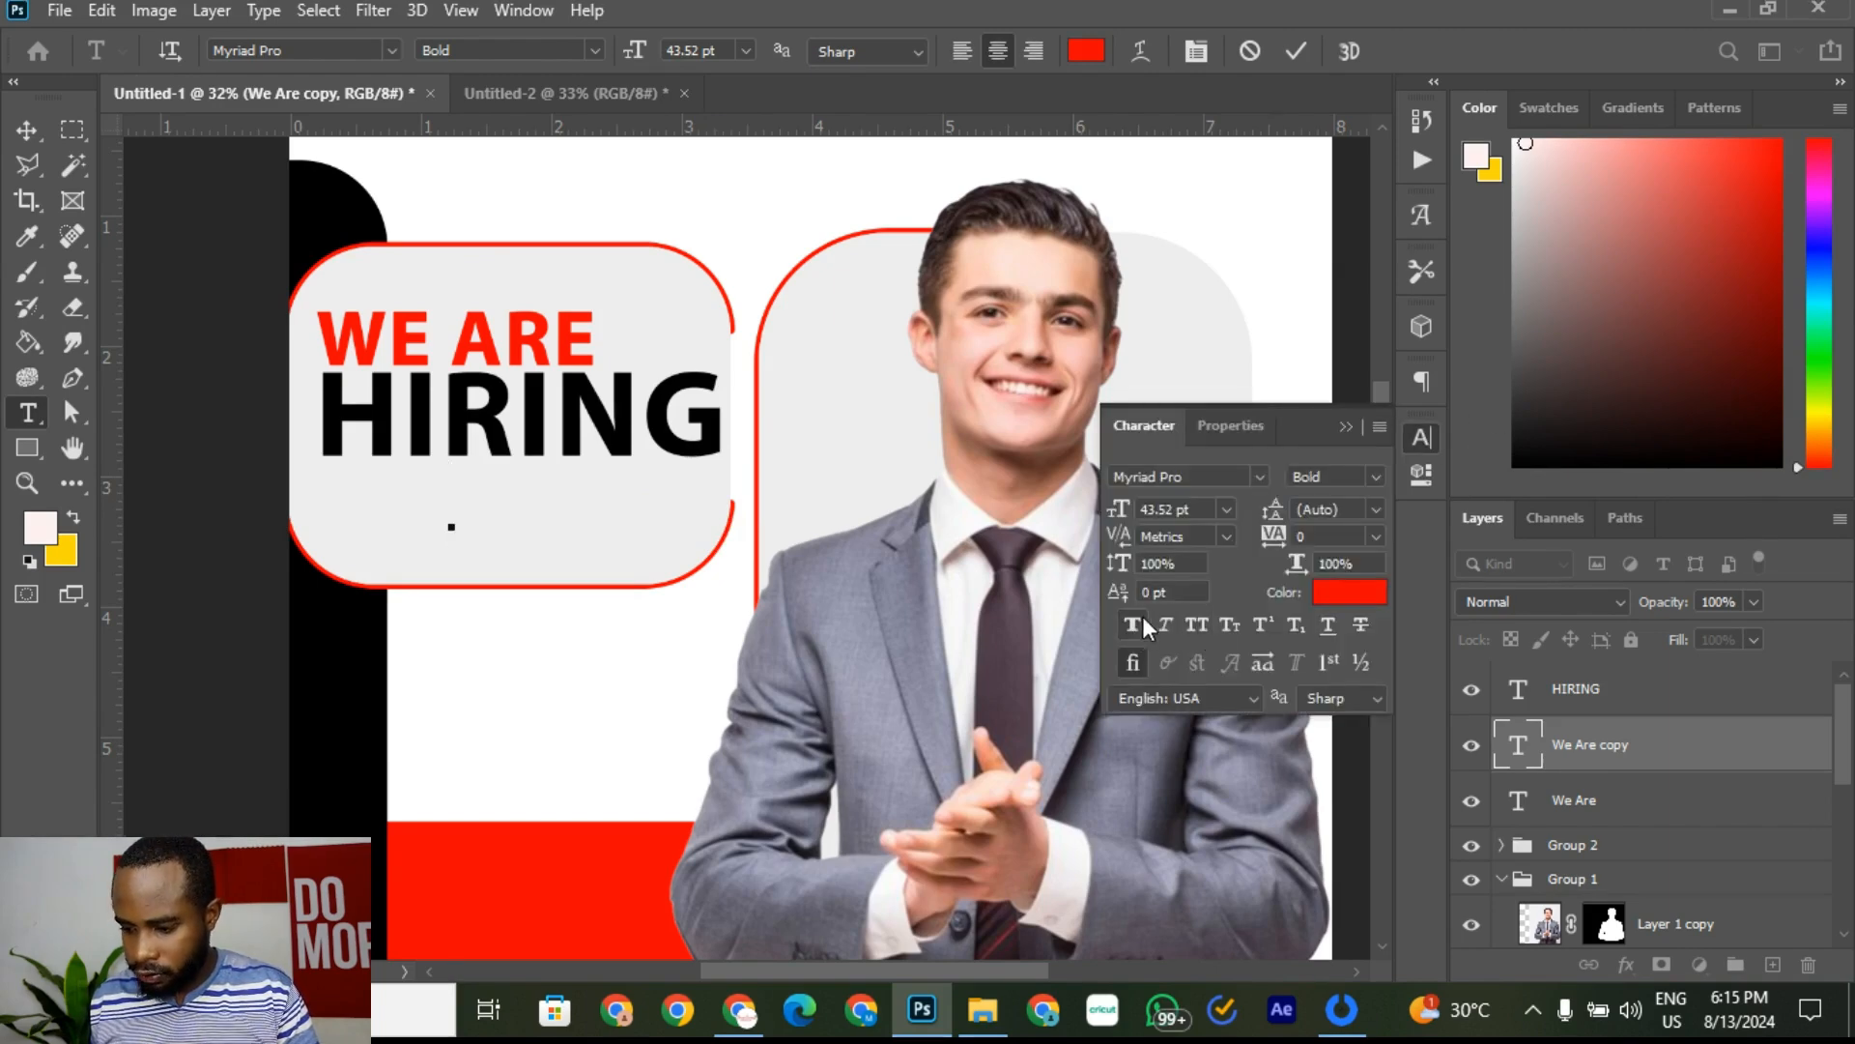
left_click(457, 506)
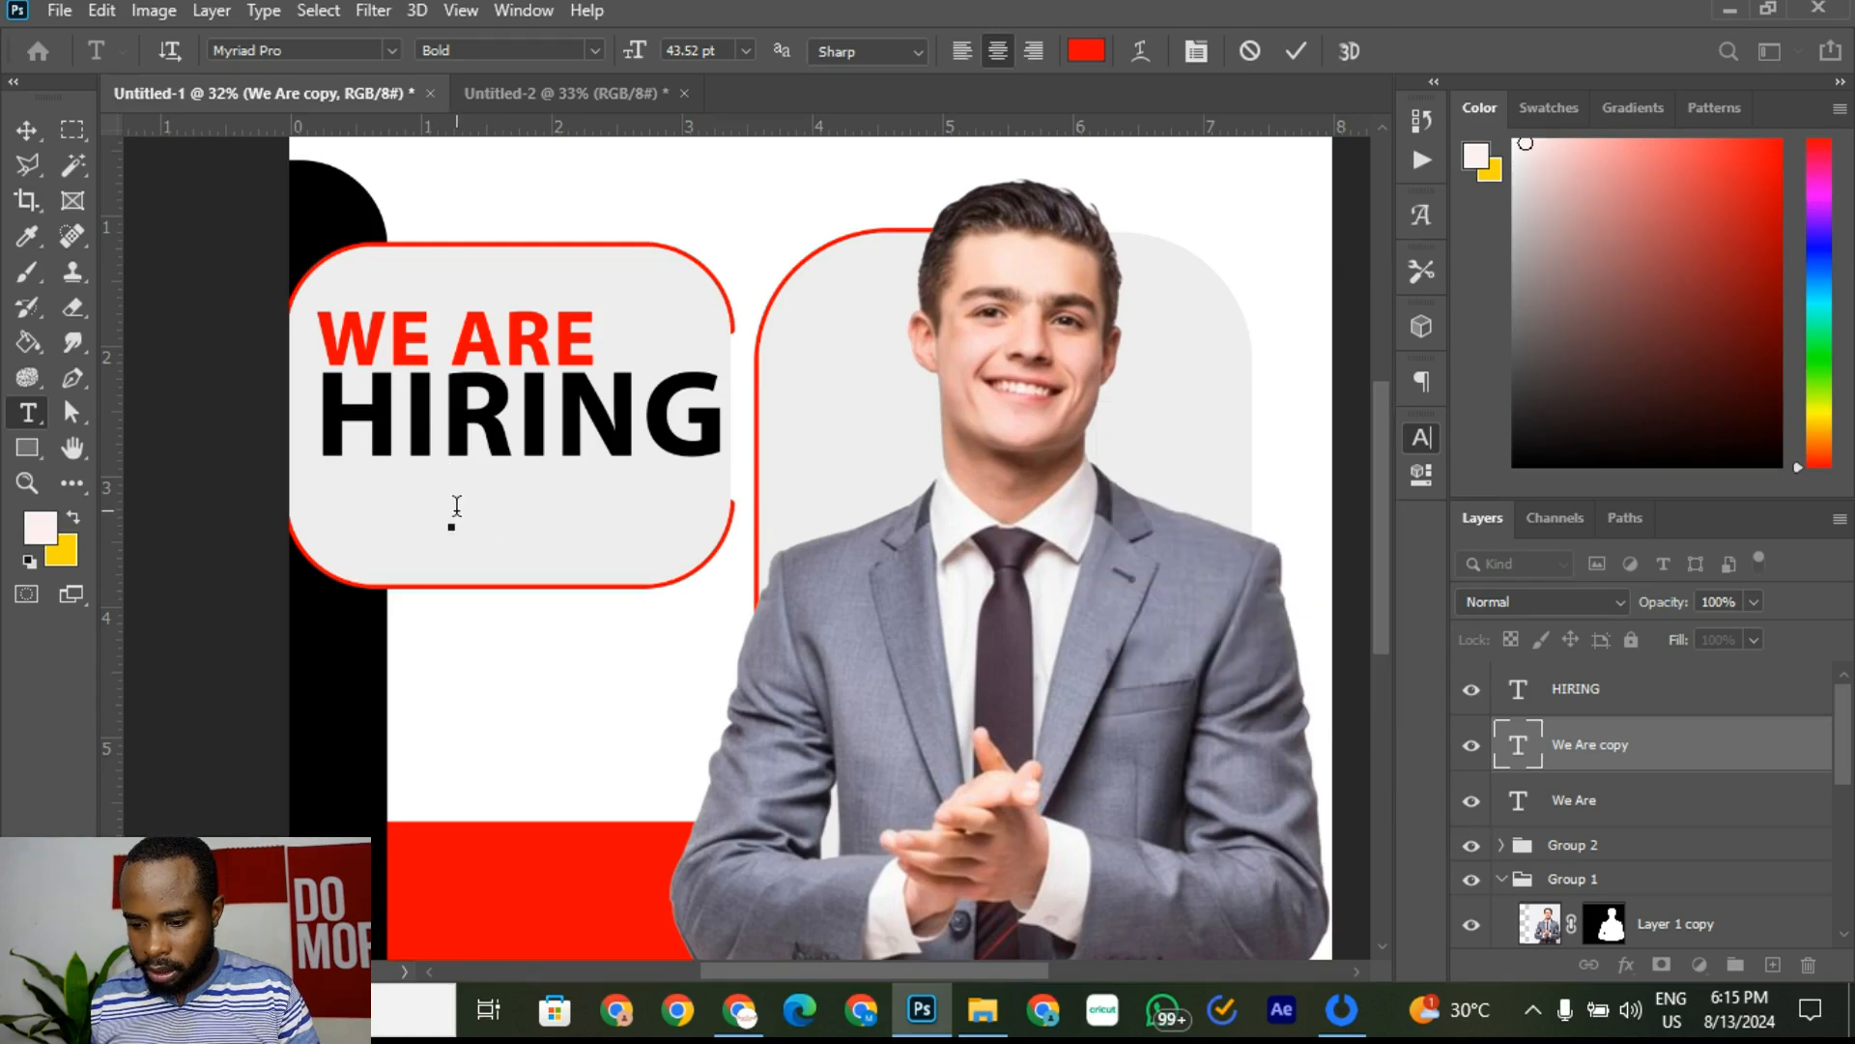
type("Joi")
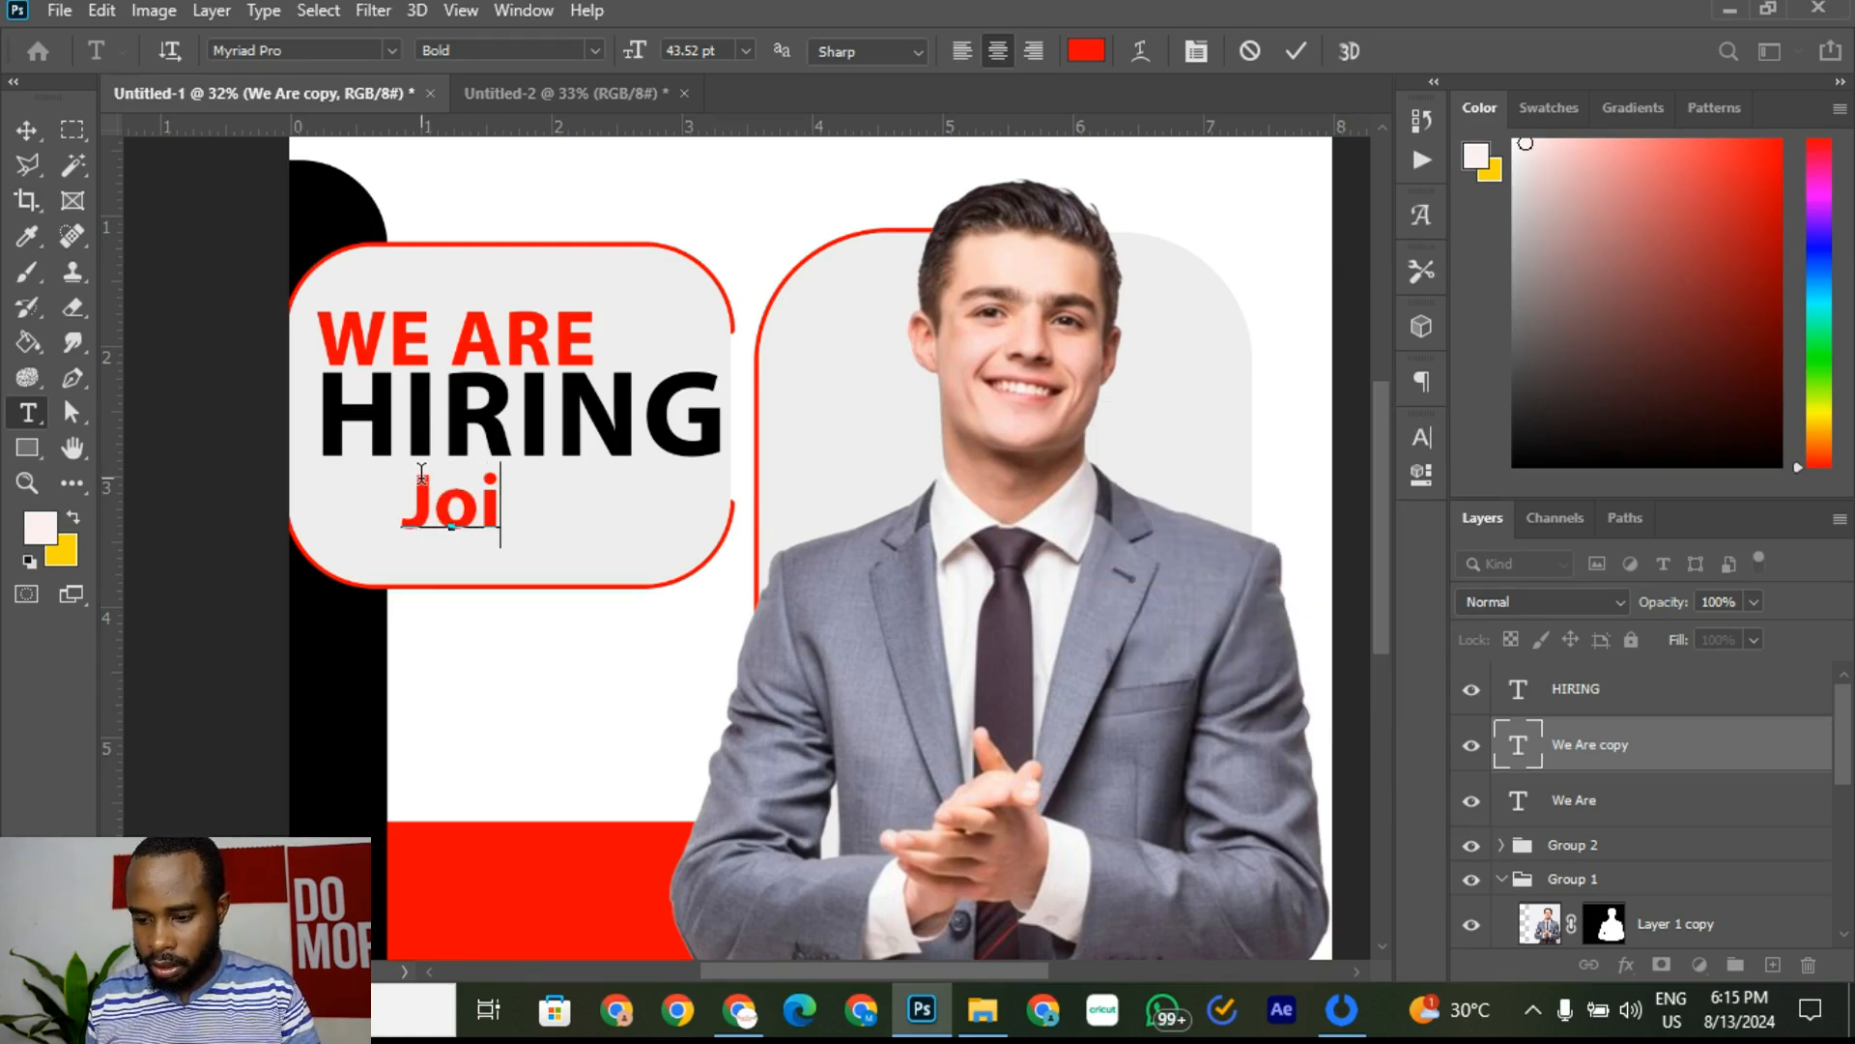
type("n Oue")
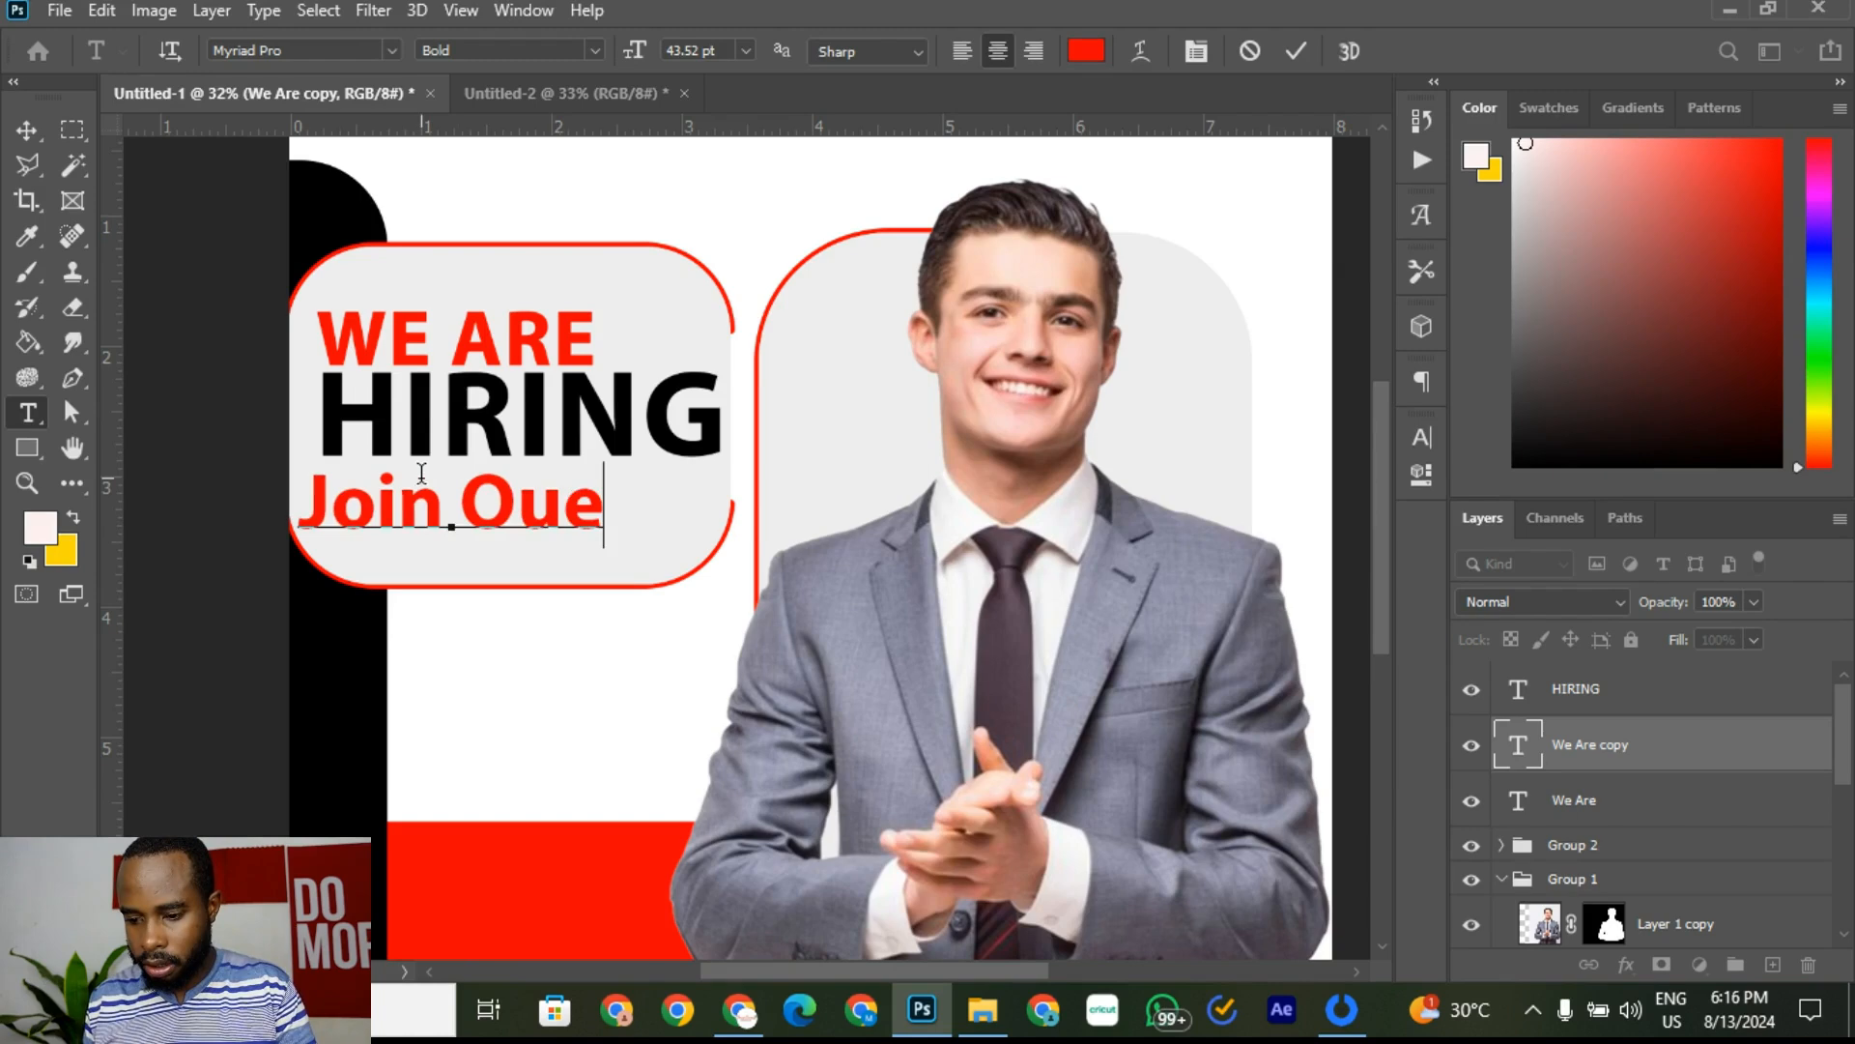
key("BackSpace")
type("r Te")
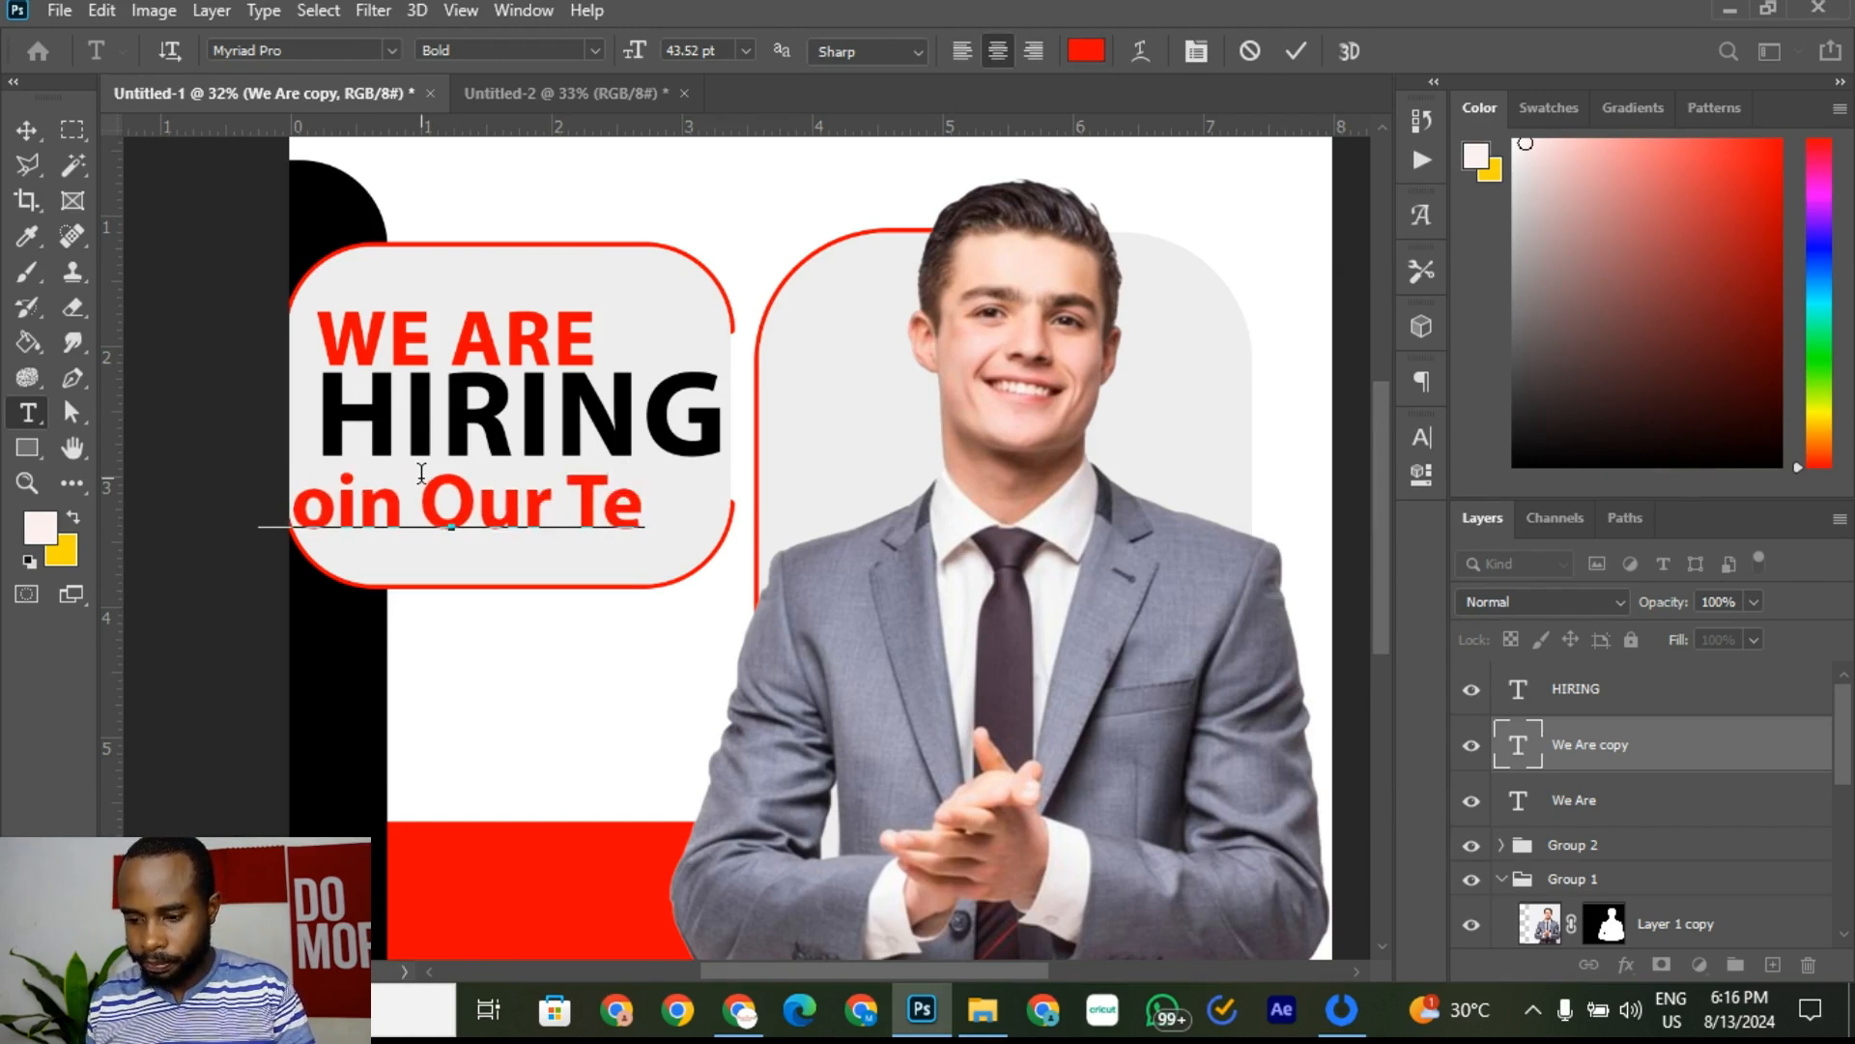
key("Caps_Lock")
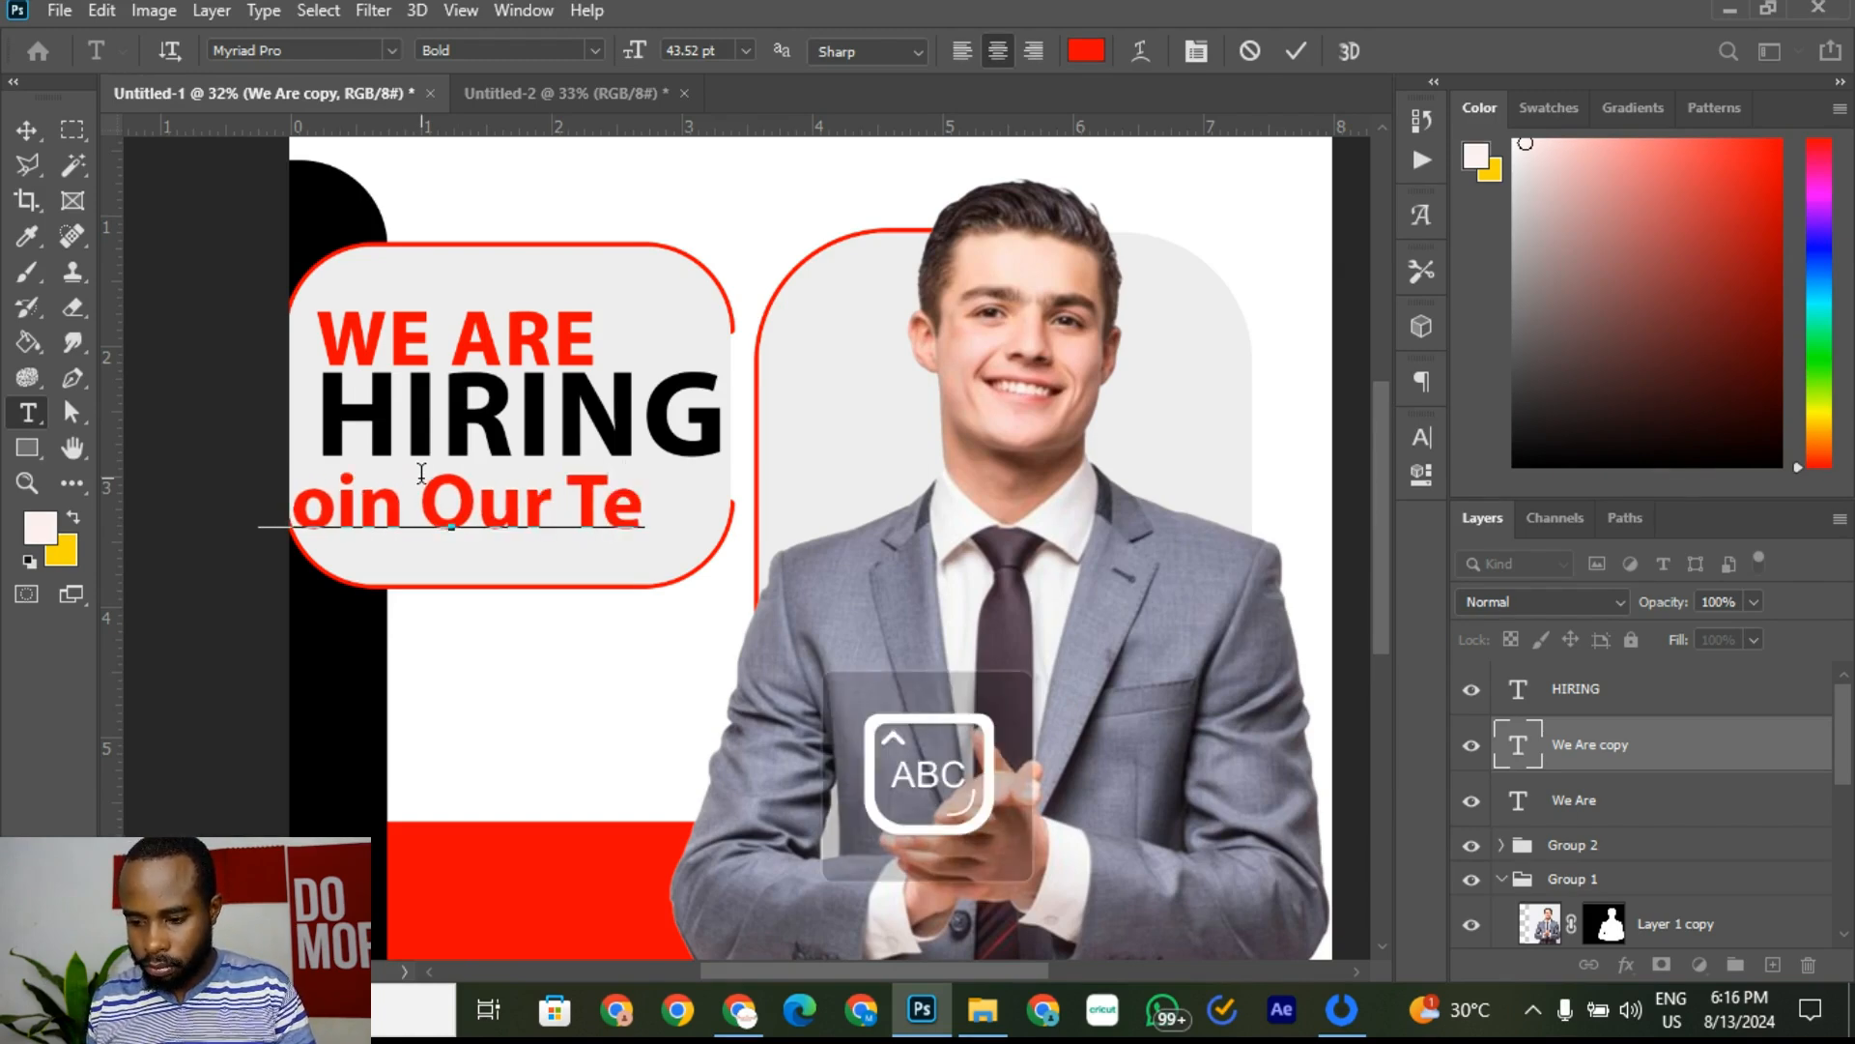
type("M")
key("BackSpace")
key("Caps_Lock")
type("am")
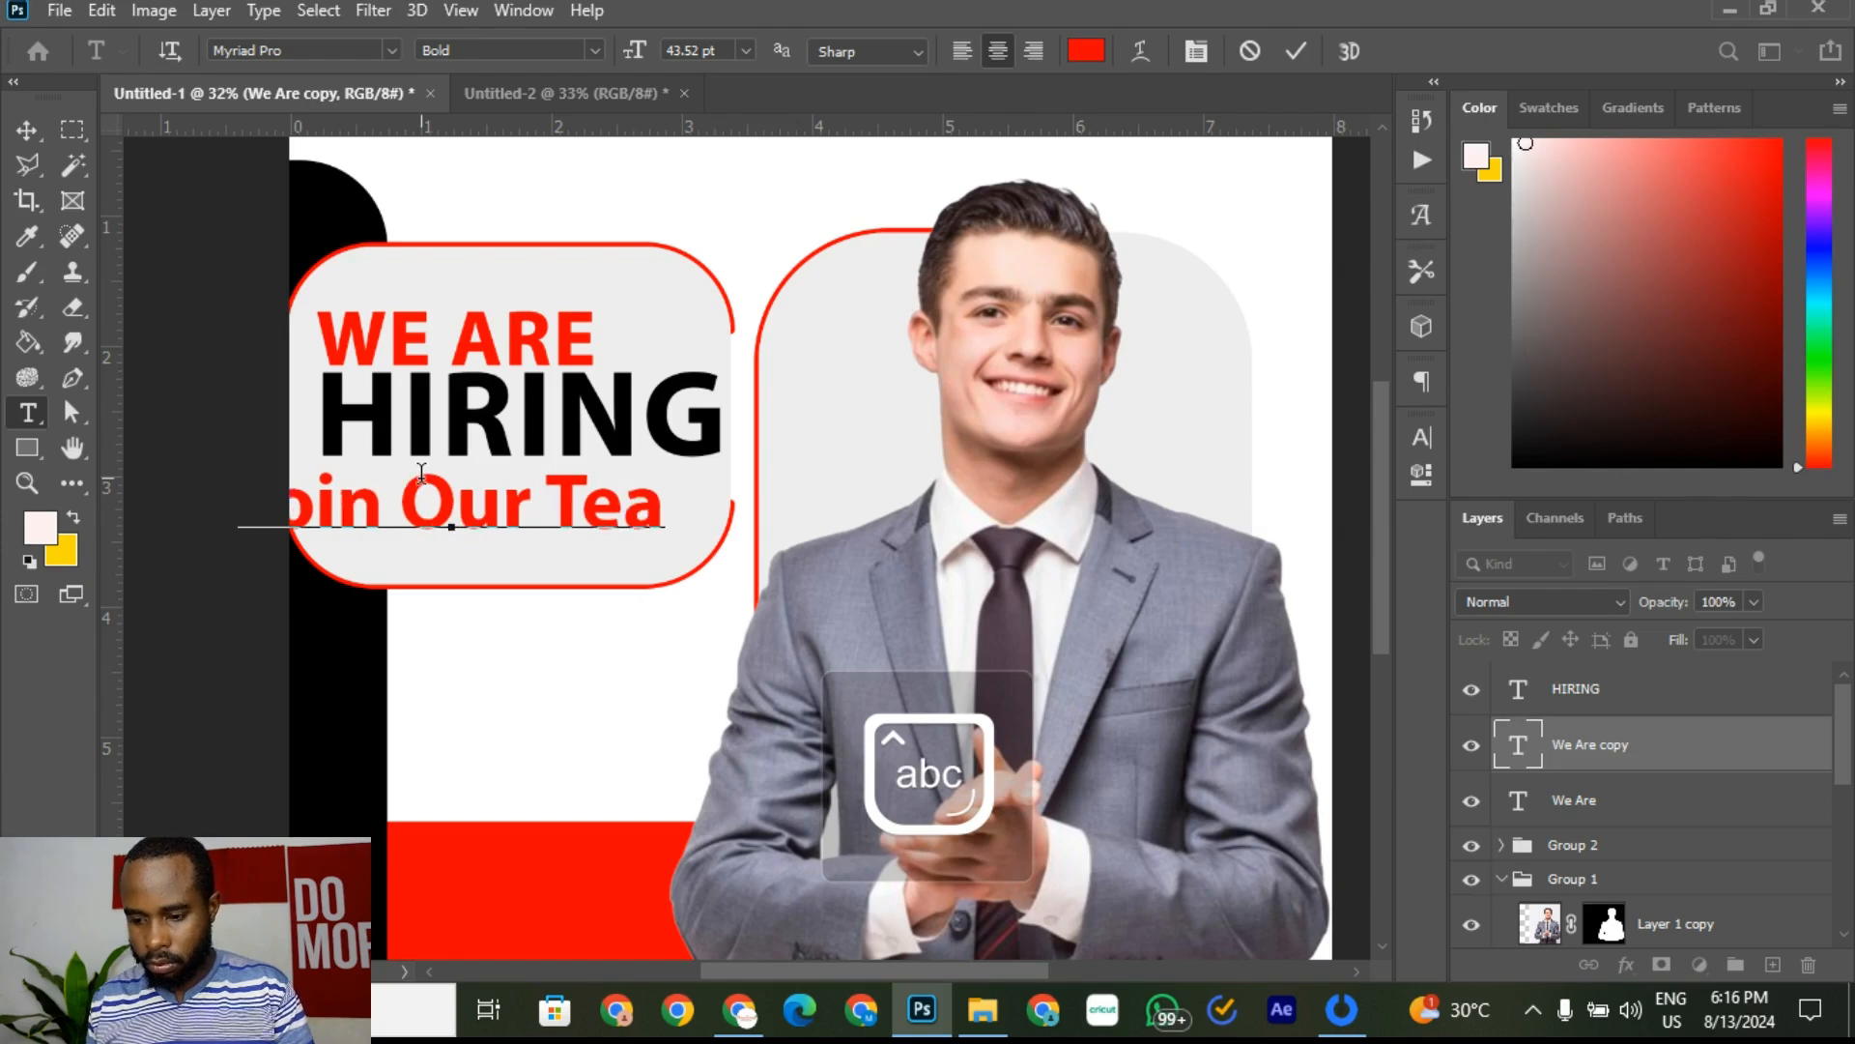
left_click(1301, 51)
Step: Shift the tagline right and shrink it to about two-thirds size under HIRING
left_click(28, 131)
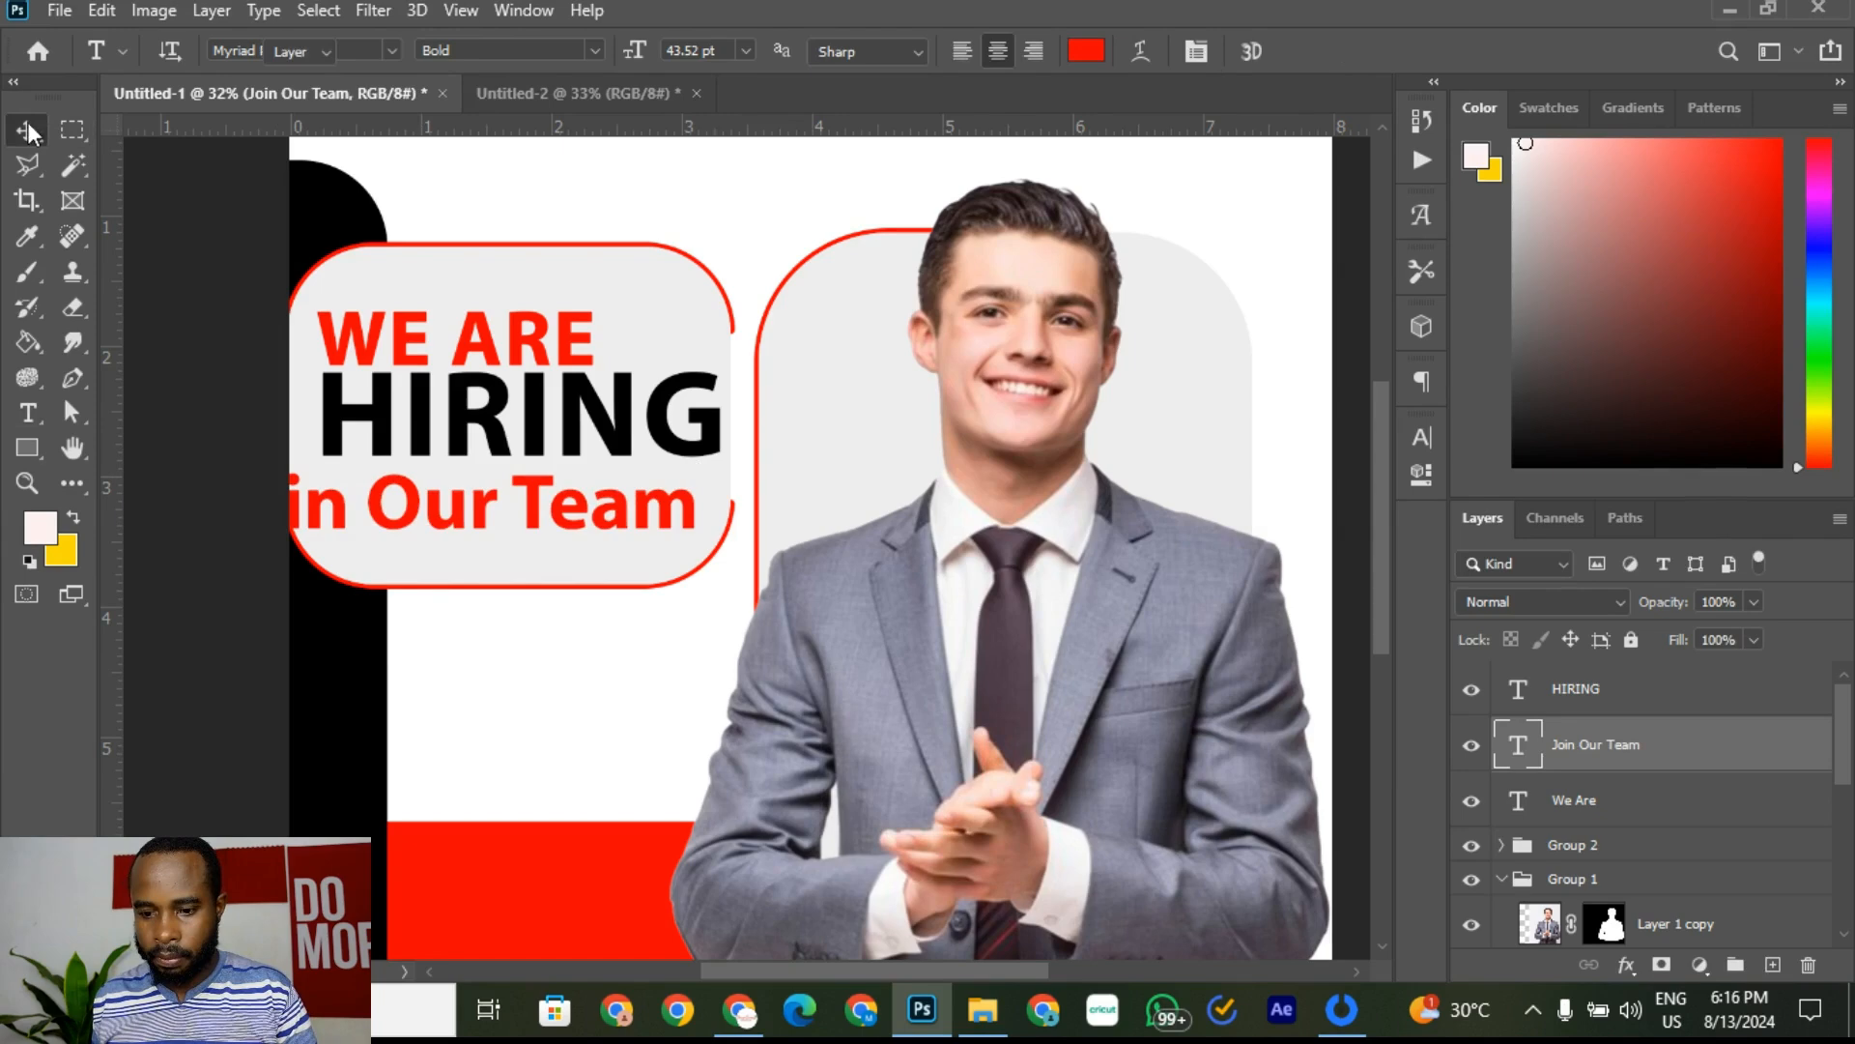
left_click_drag(219, 505, 311, 508)
left_click_drag(790, 435, 596, 499)
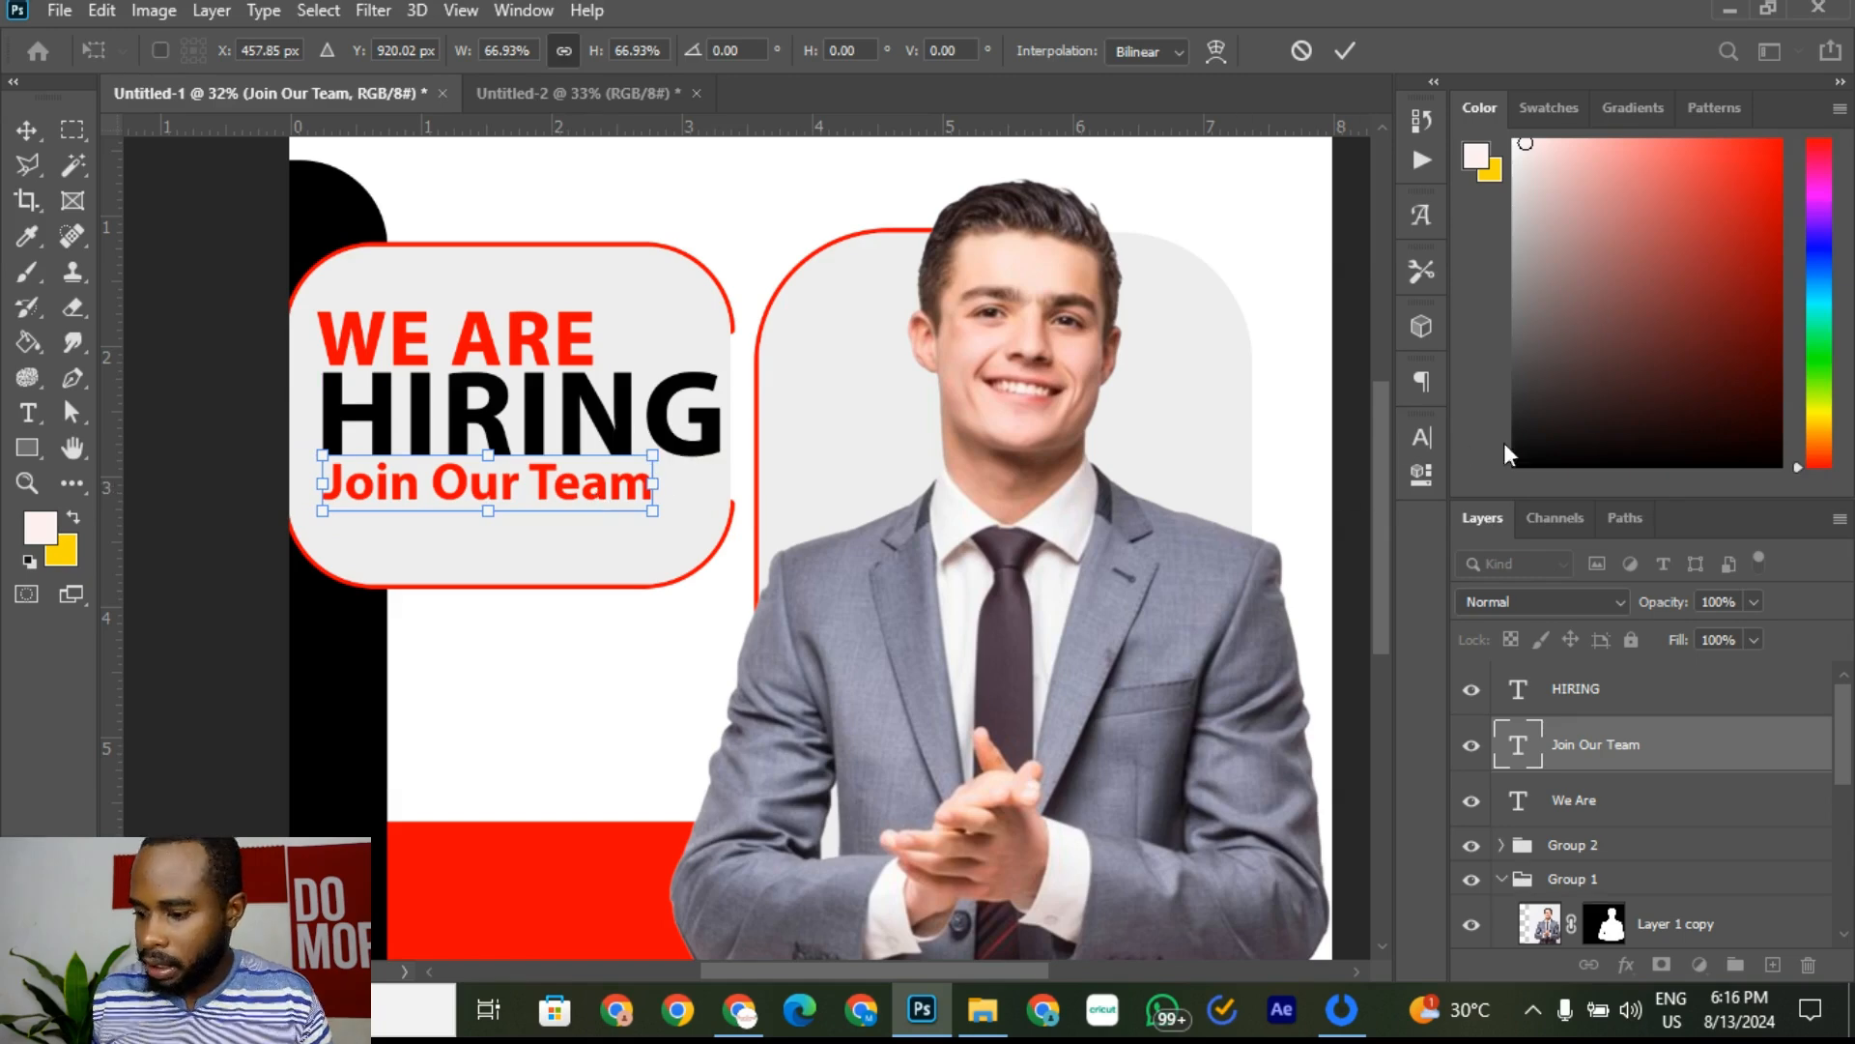
left_click(1432, 437)
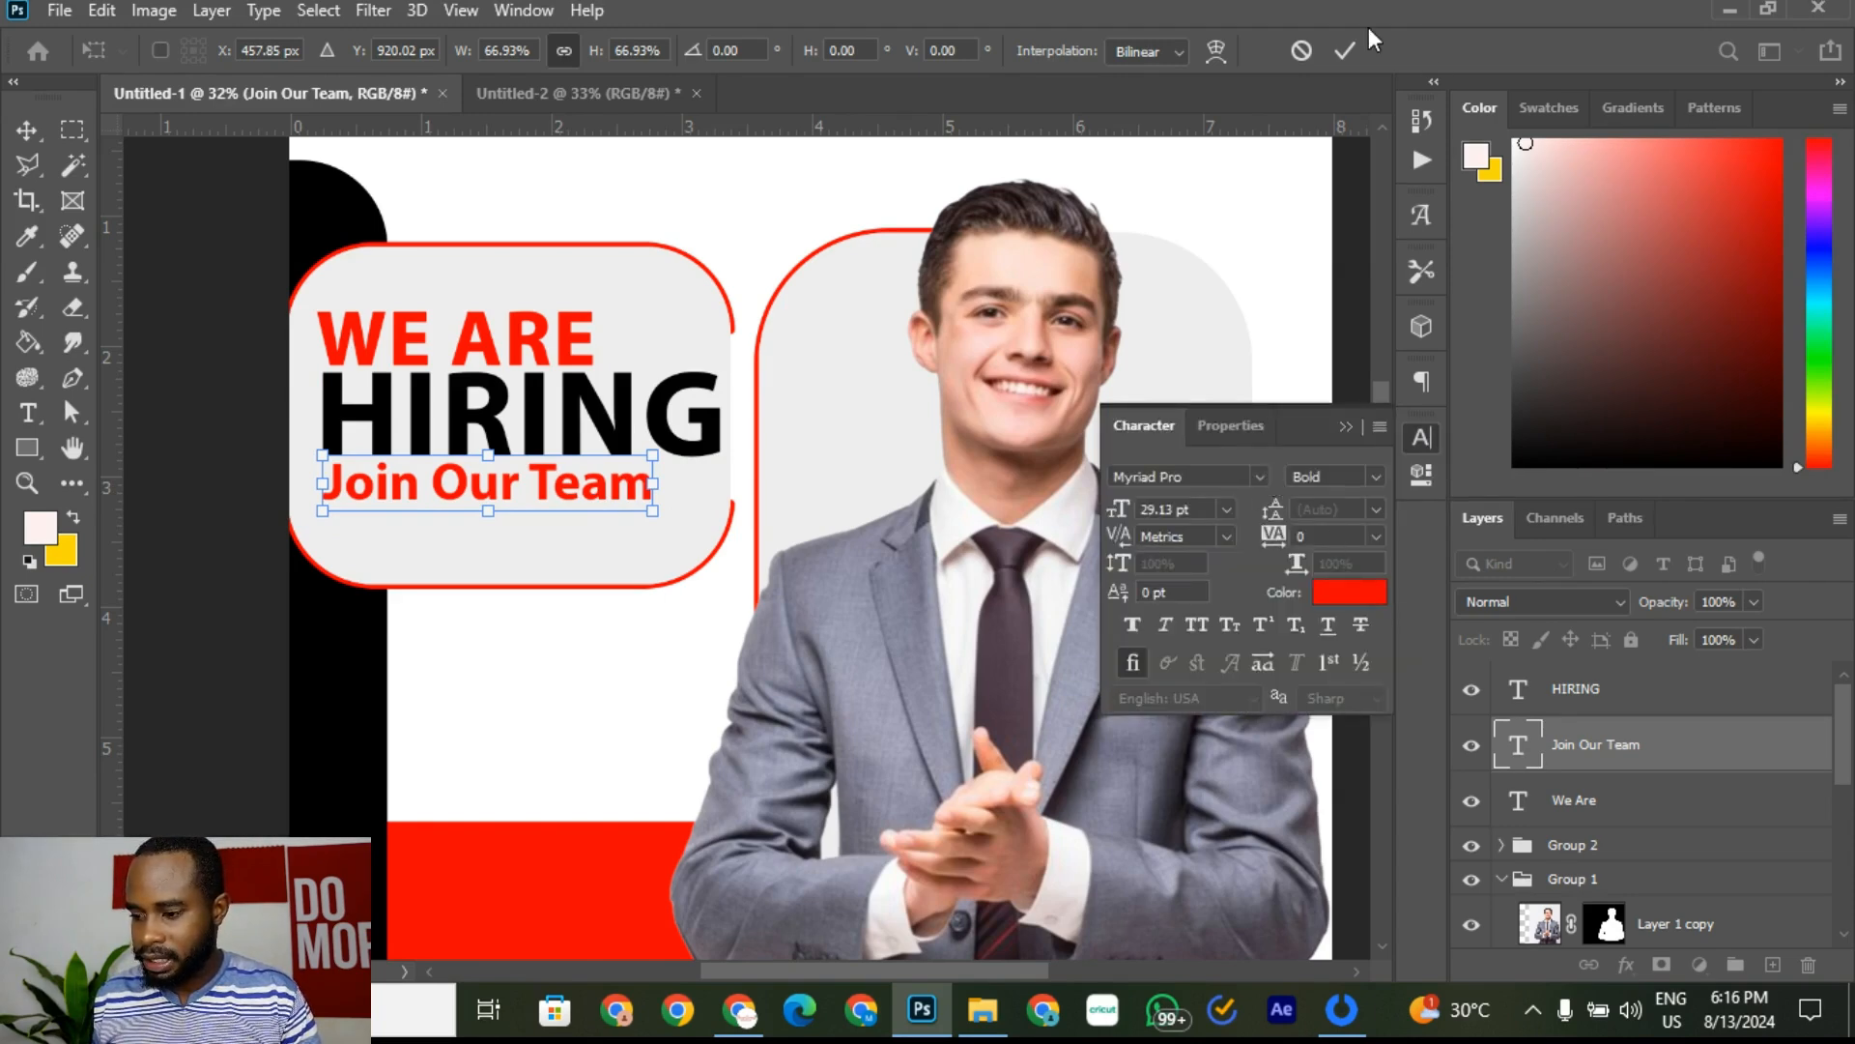
left_click(1342, 49)
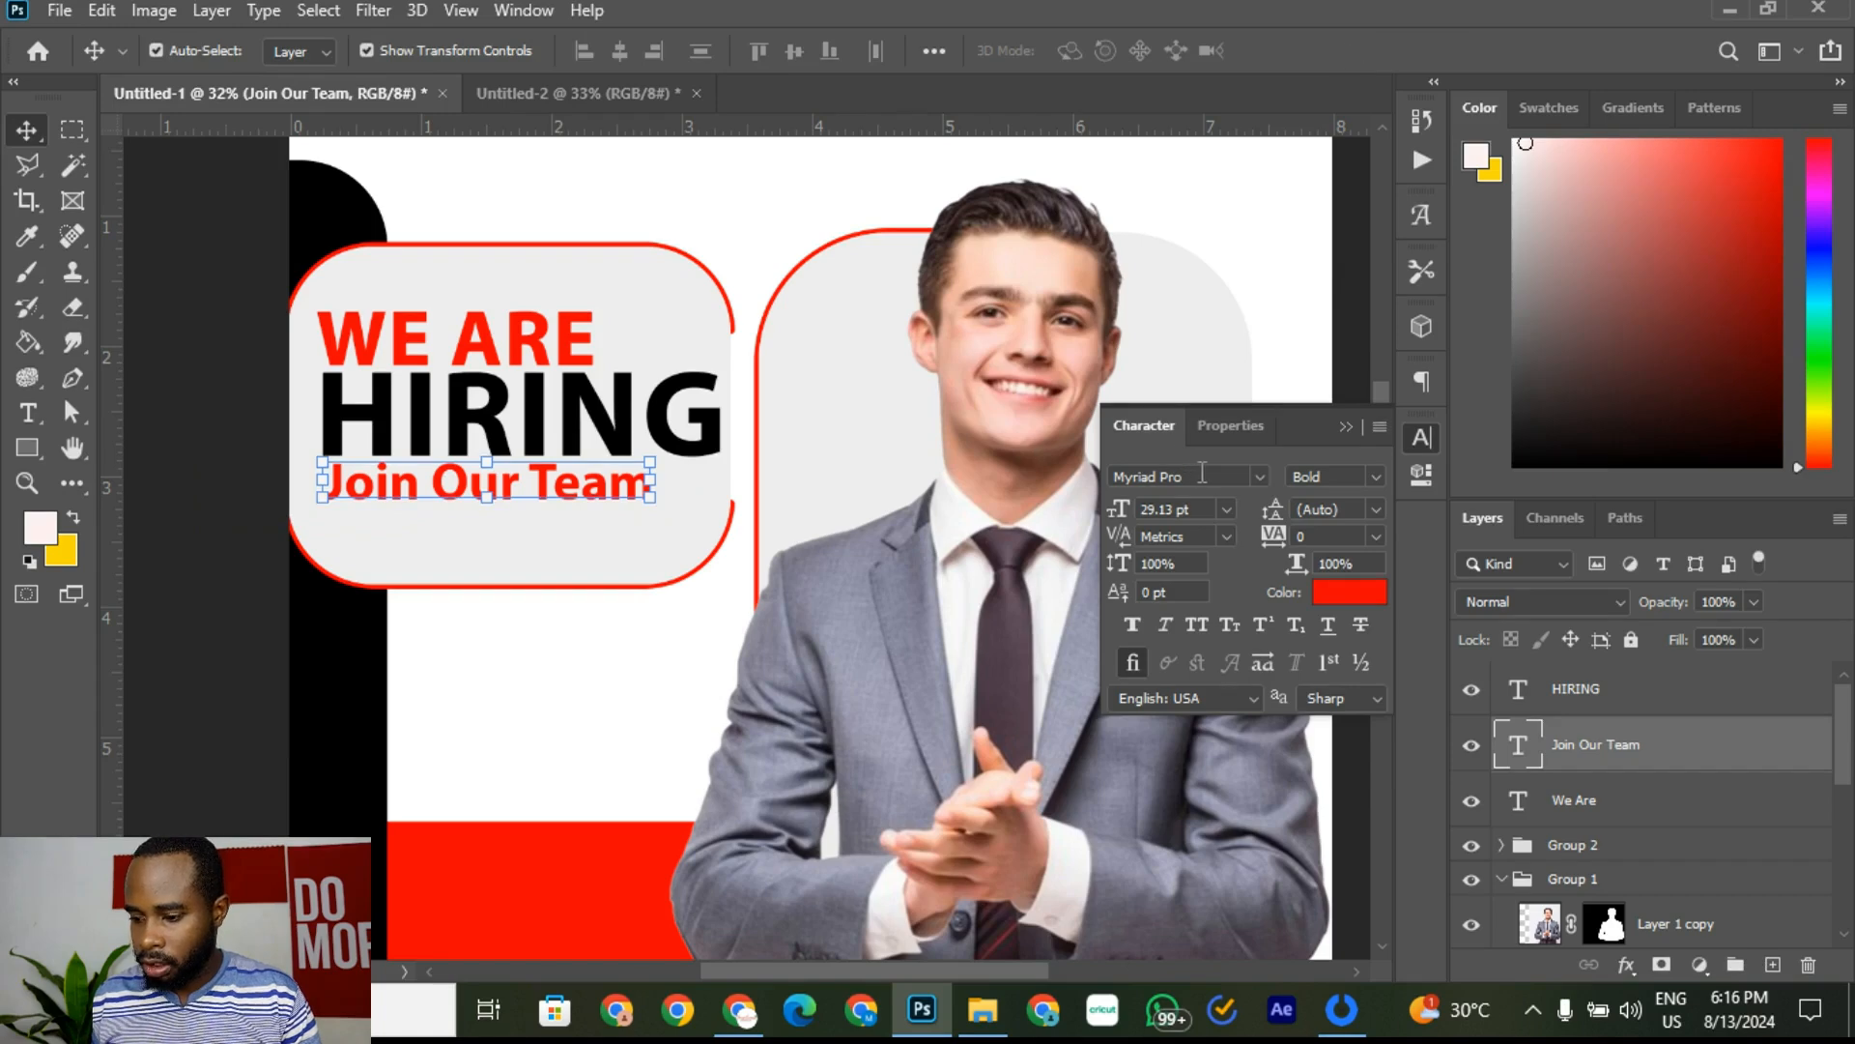
Step: Filter the tagline's font list to show only Script fonts
left_click(1258, 476)
left_click(1276, 514)
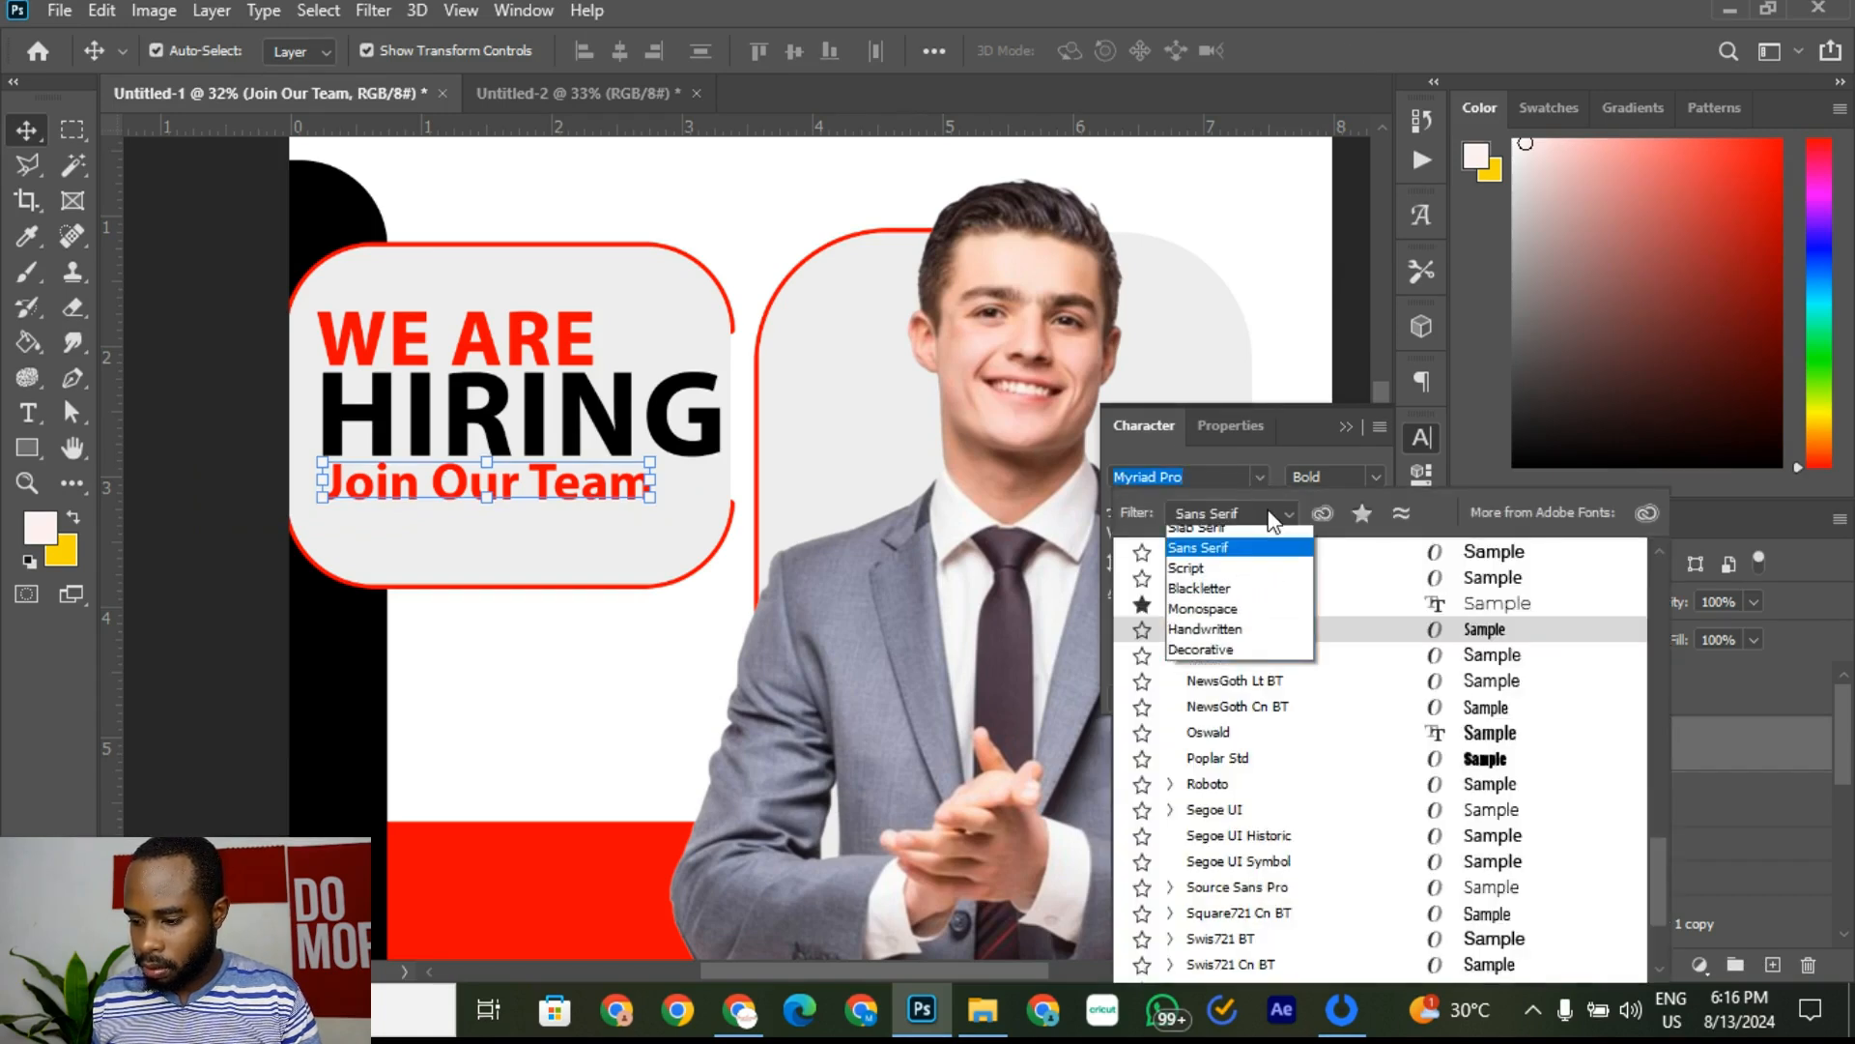
left_click(1247, 637)
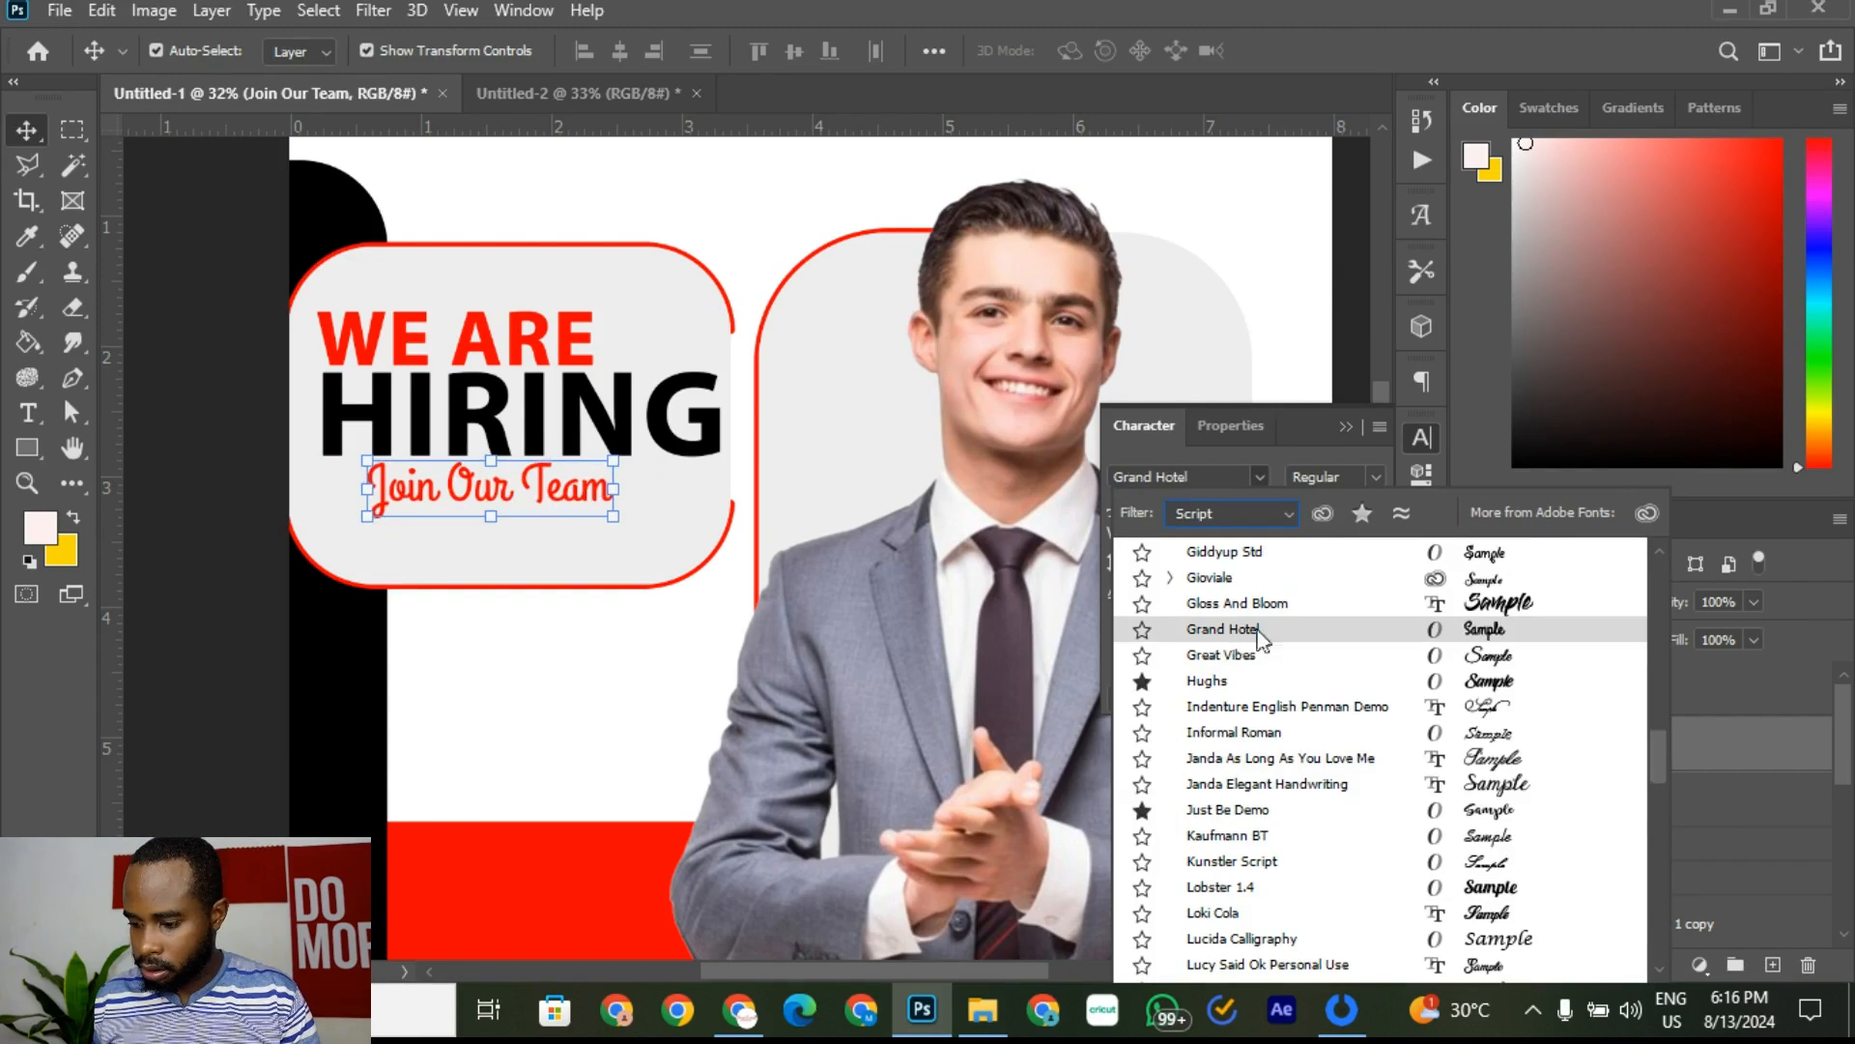
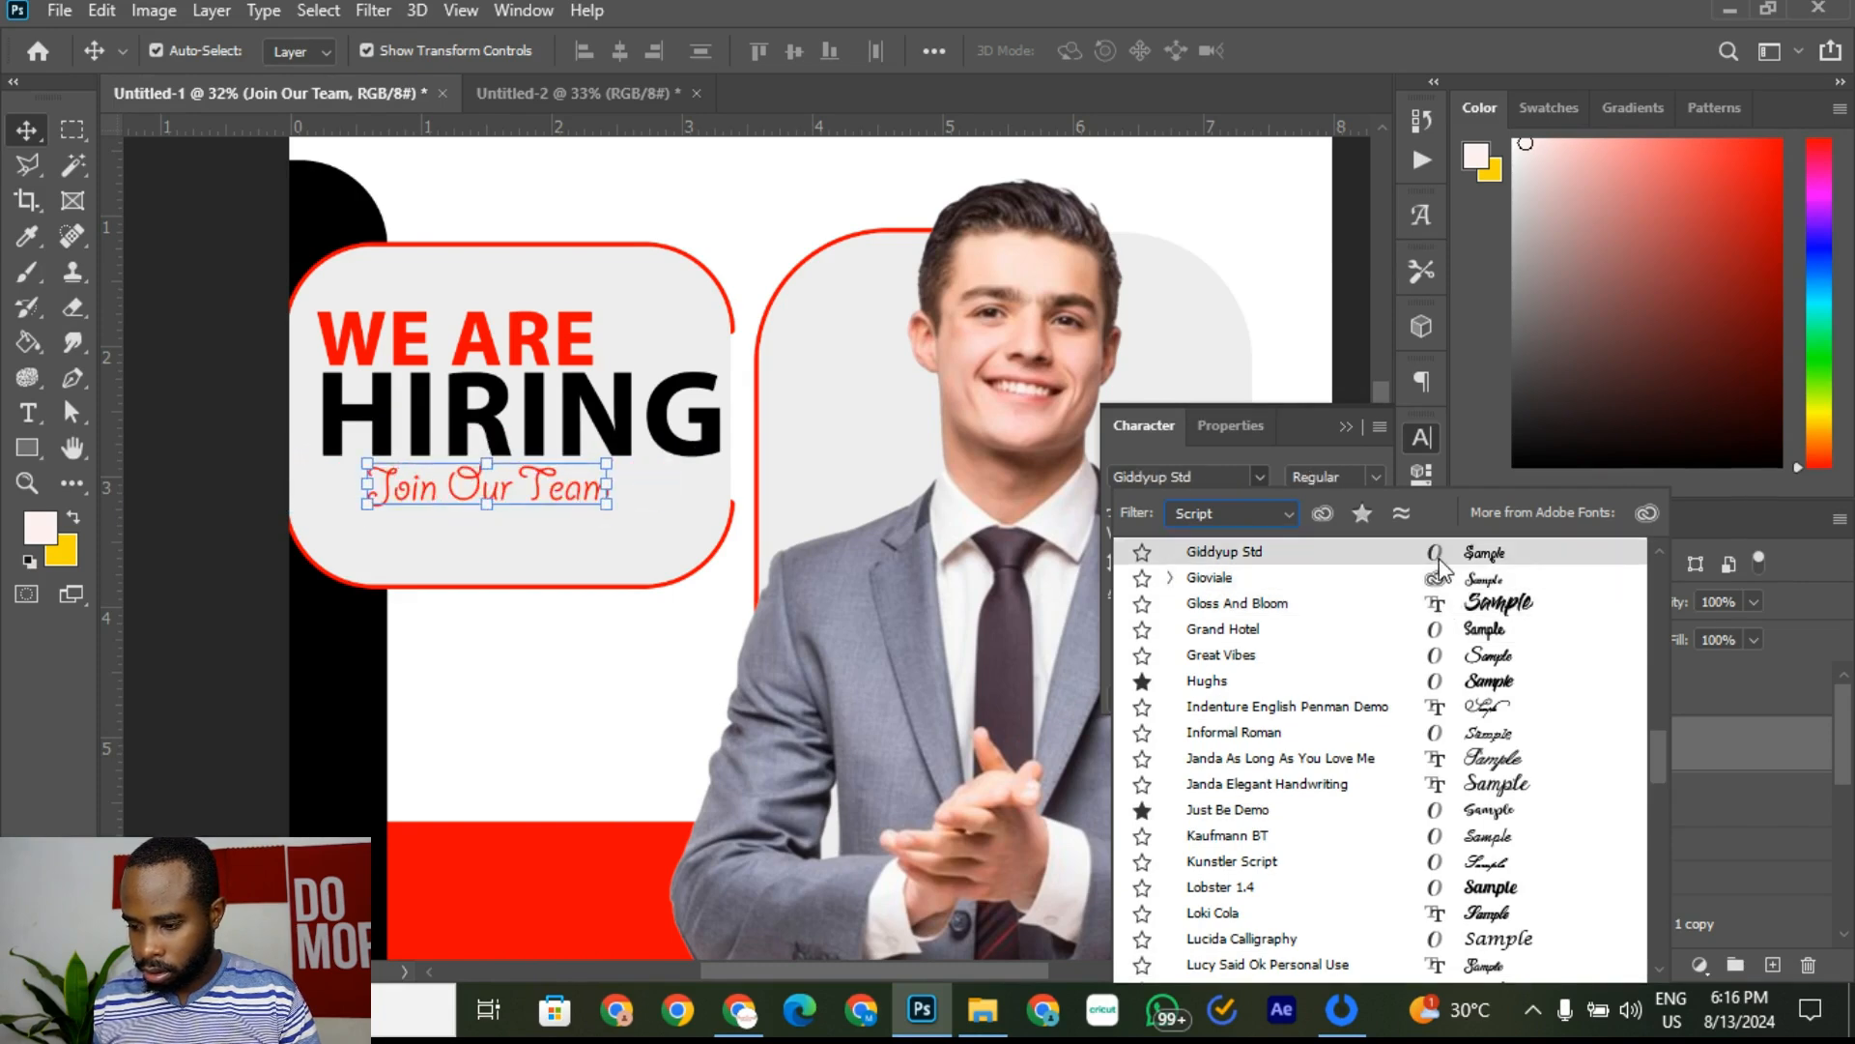
Step: Set the Join Our Team tagline in Masterics Personal Use from the Script font list
scroll(1438, 570, "down", 4)
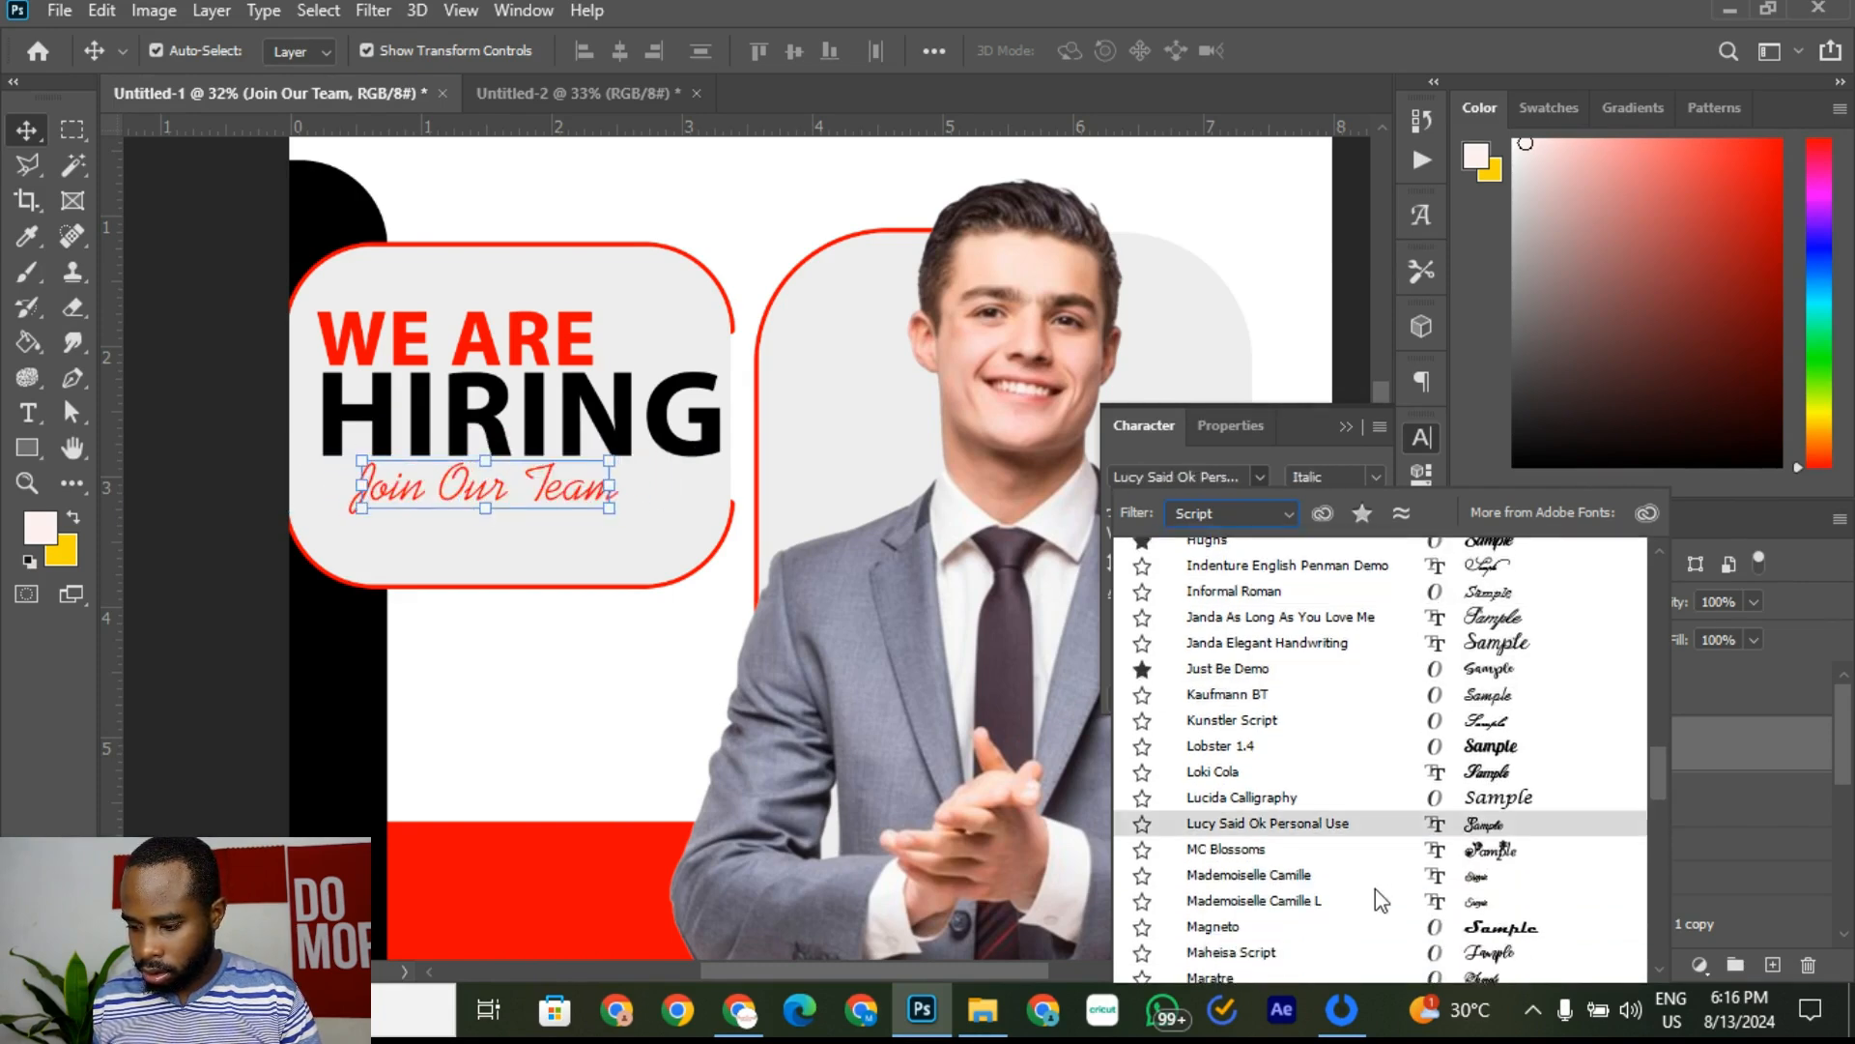
scroll(1372, 858, "down", 4)
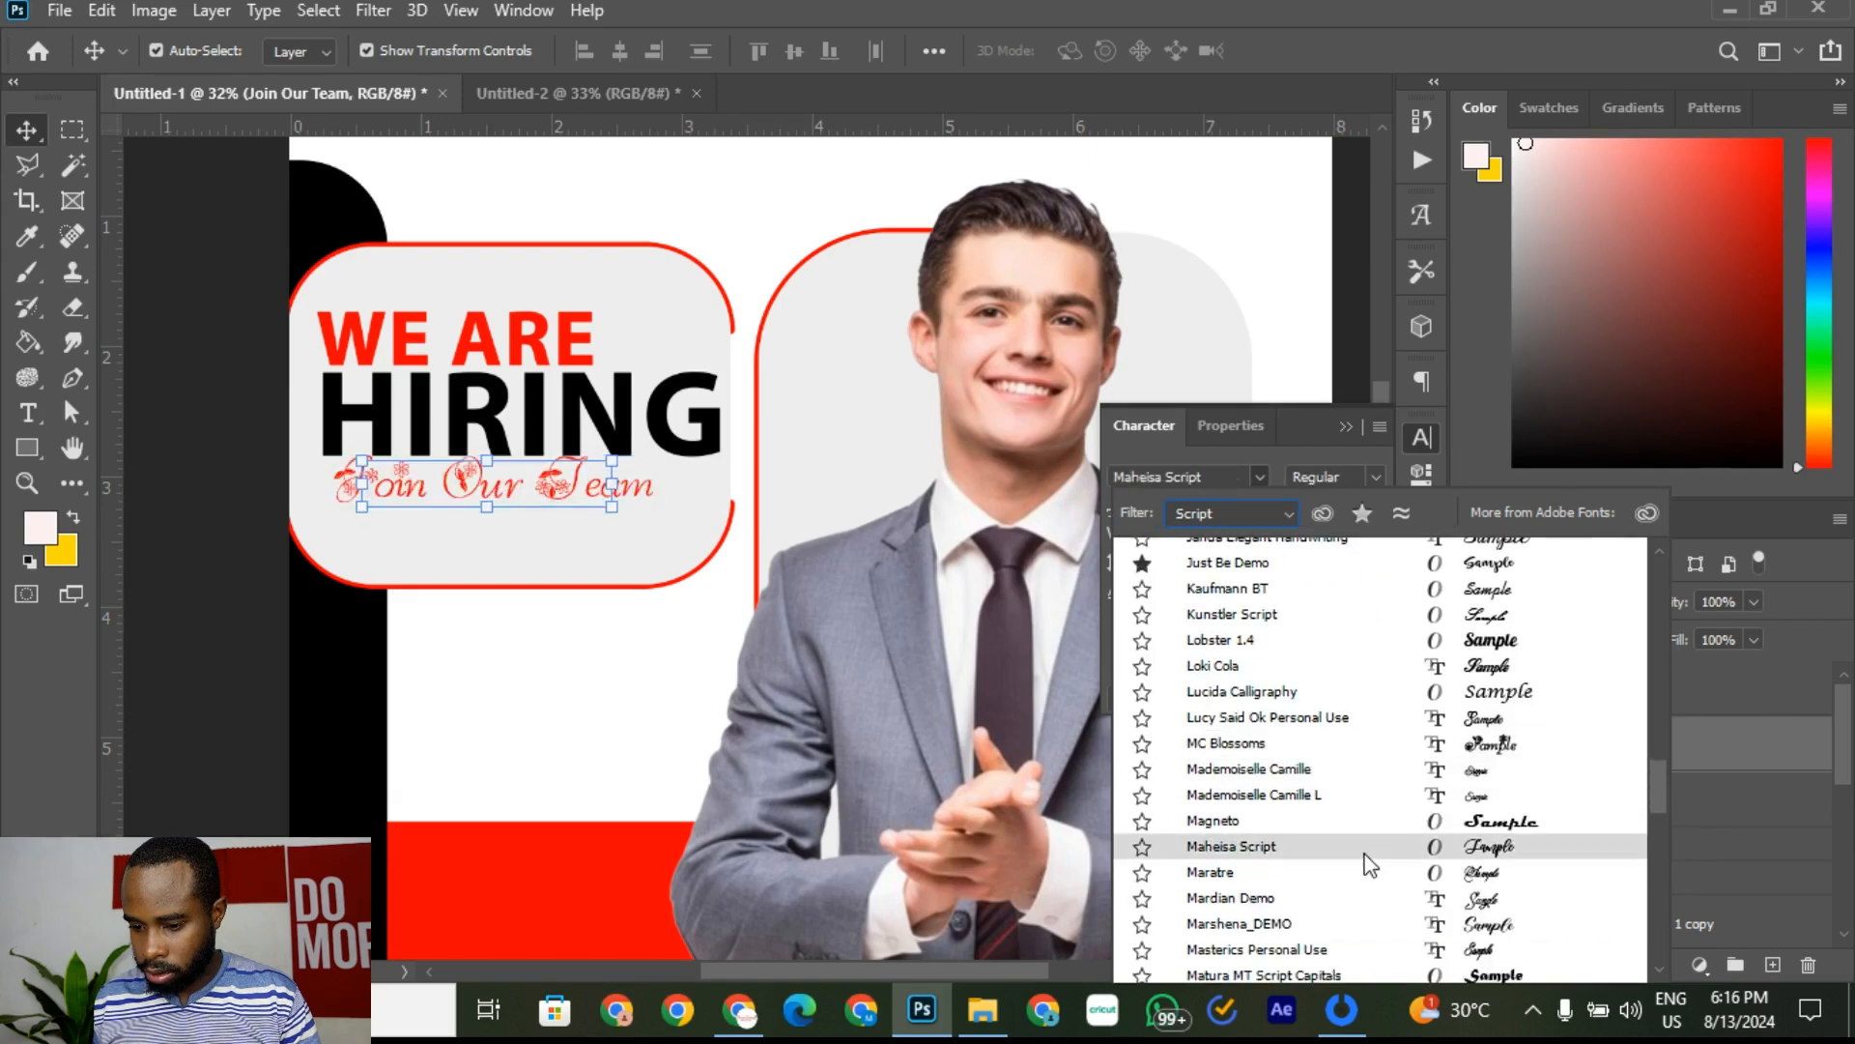
scroll(1368, 863, "down", 3)
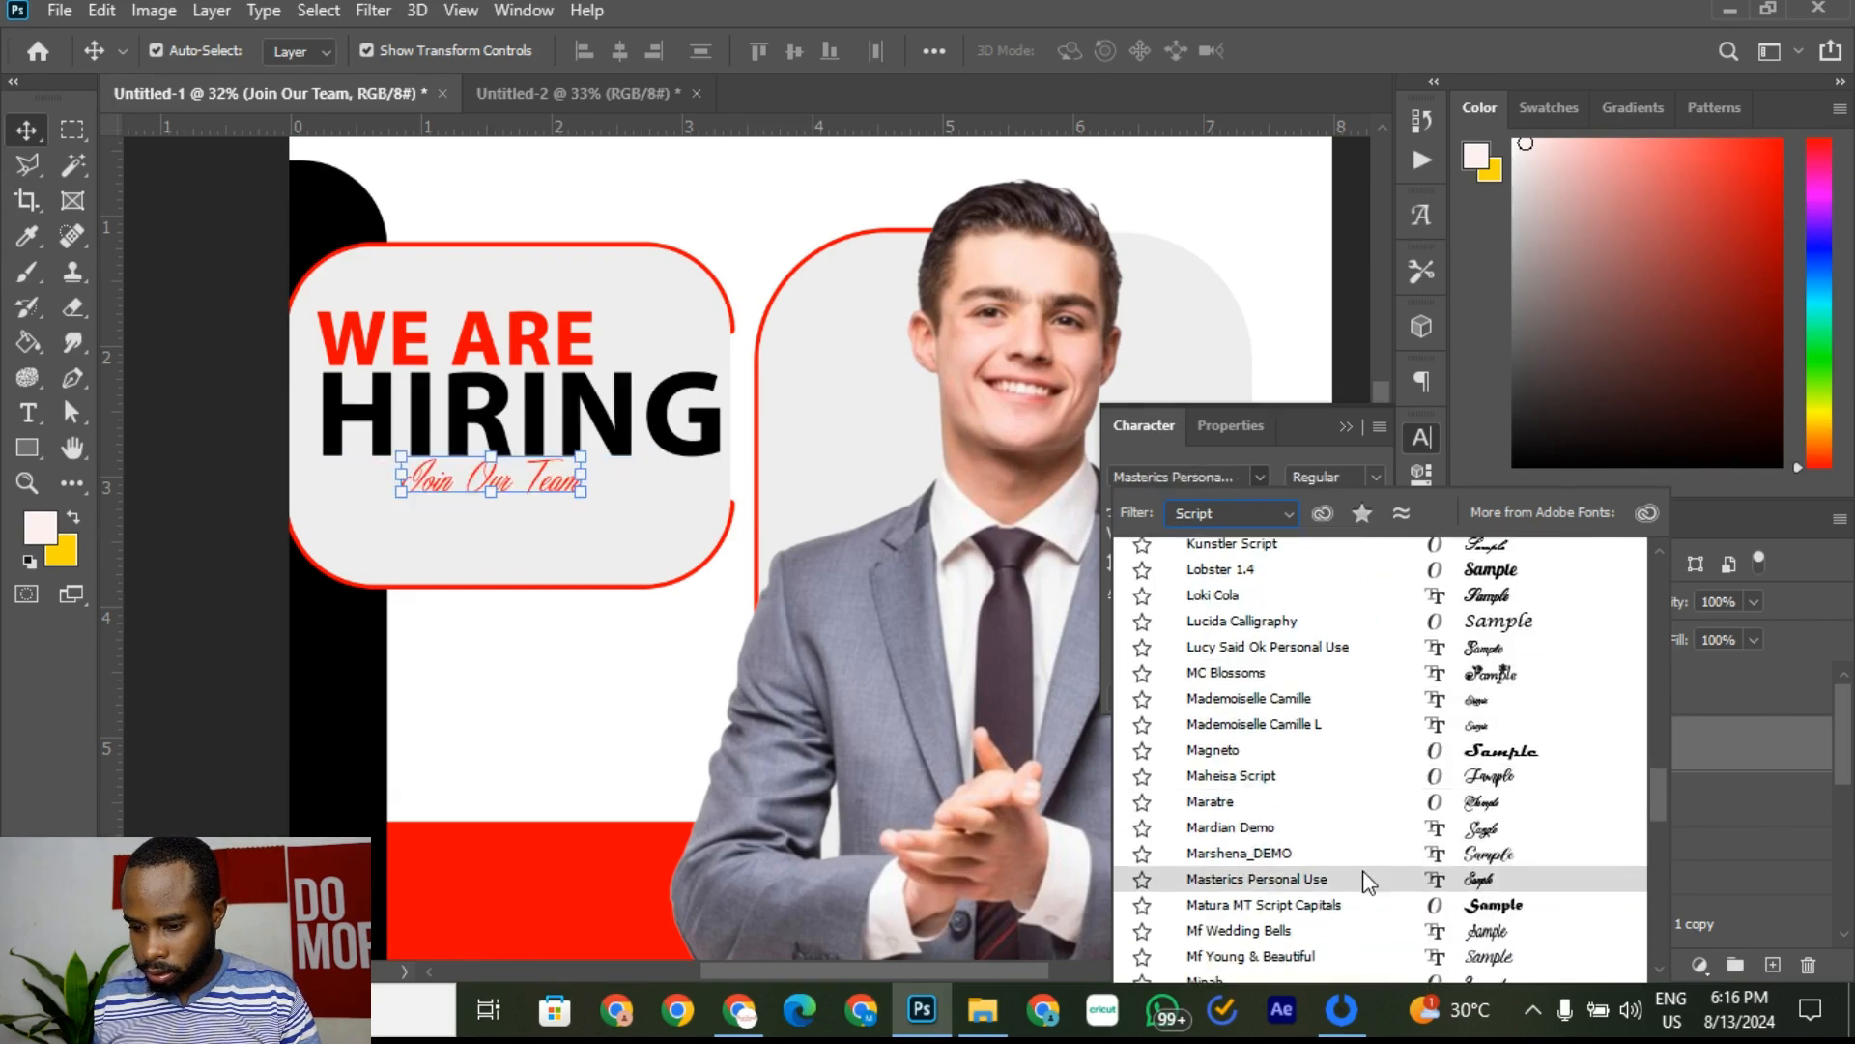
left_click(1363, 880)
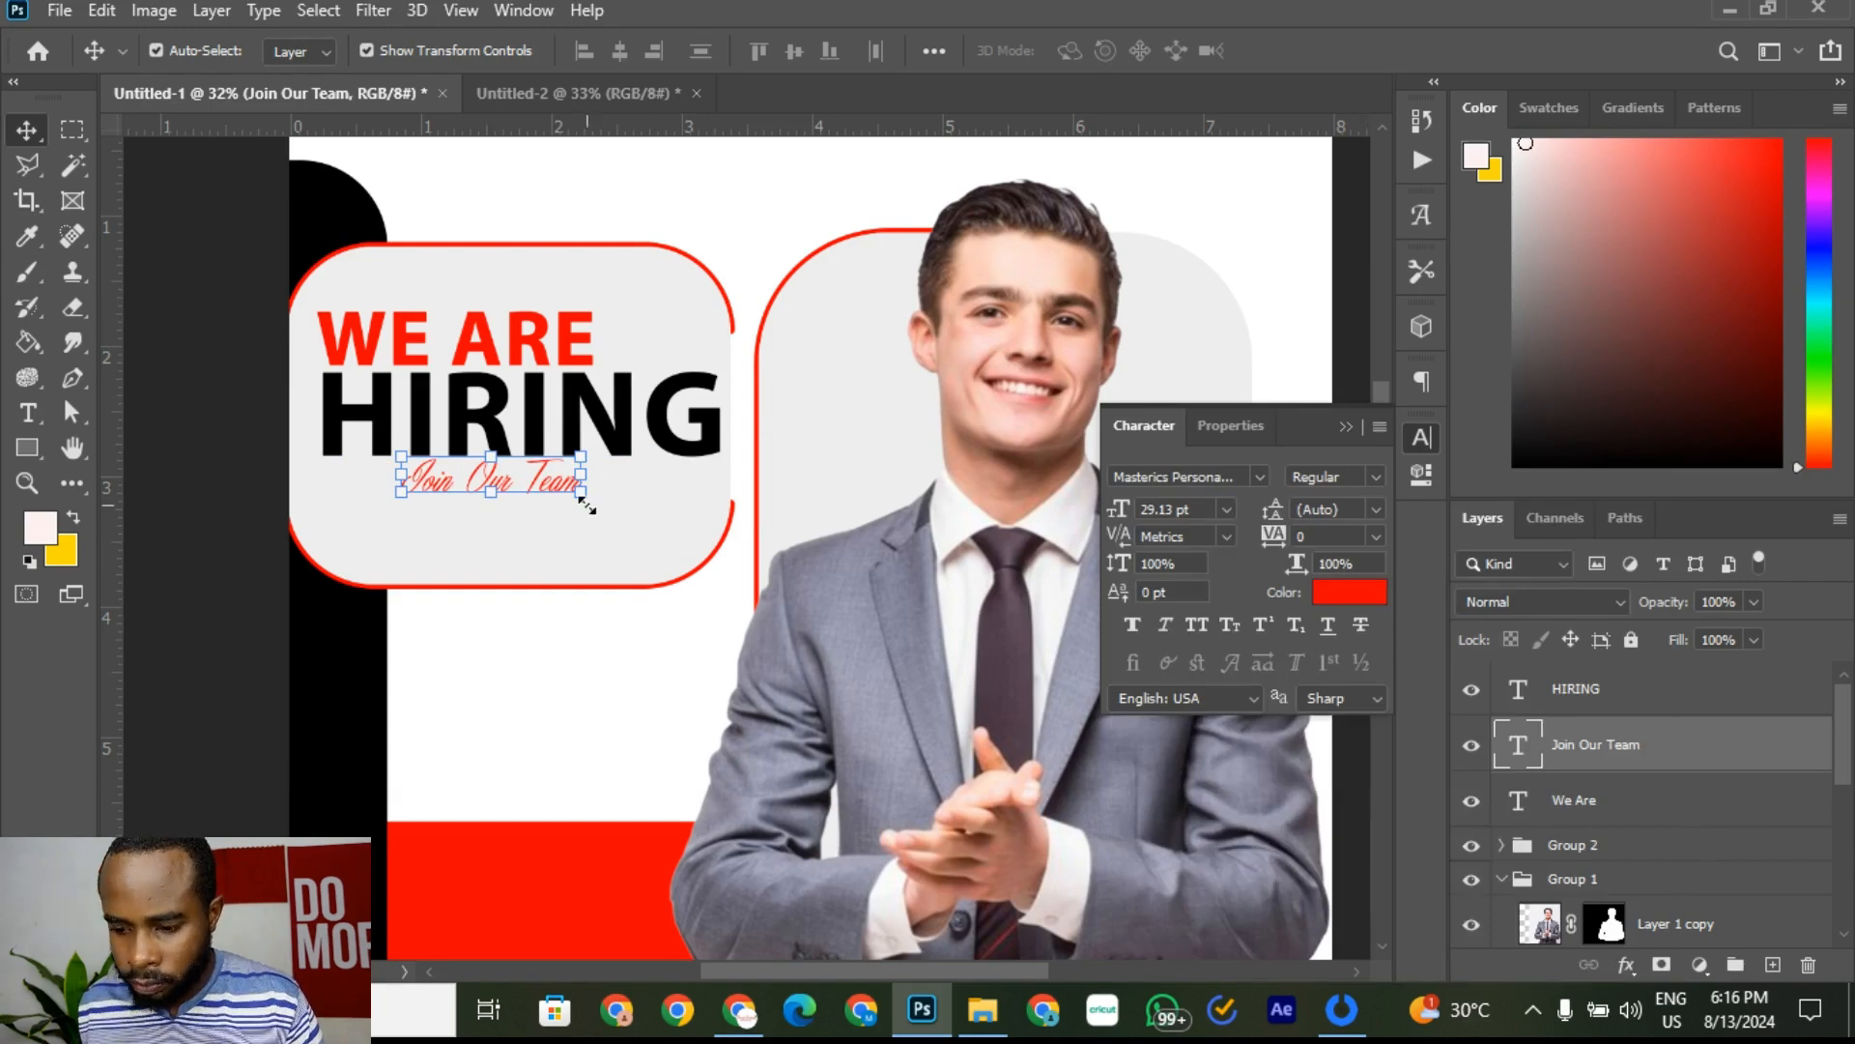
Step: Enlarge the Join Our Team tagline to about 193% under HIRING and stack its layer above HIRING
left_click_drag(581, 492, 686, 567)
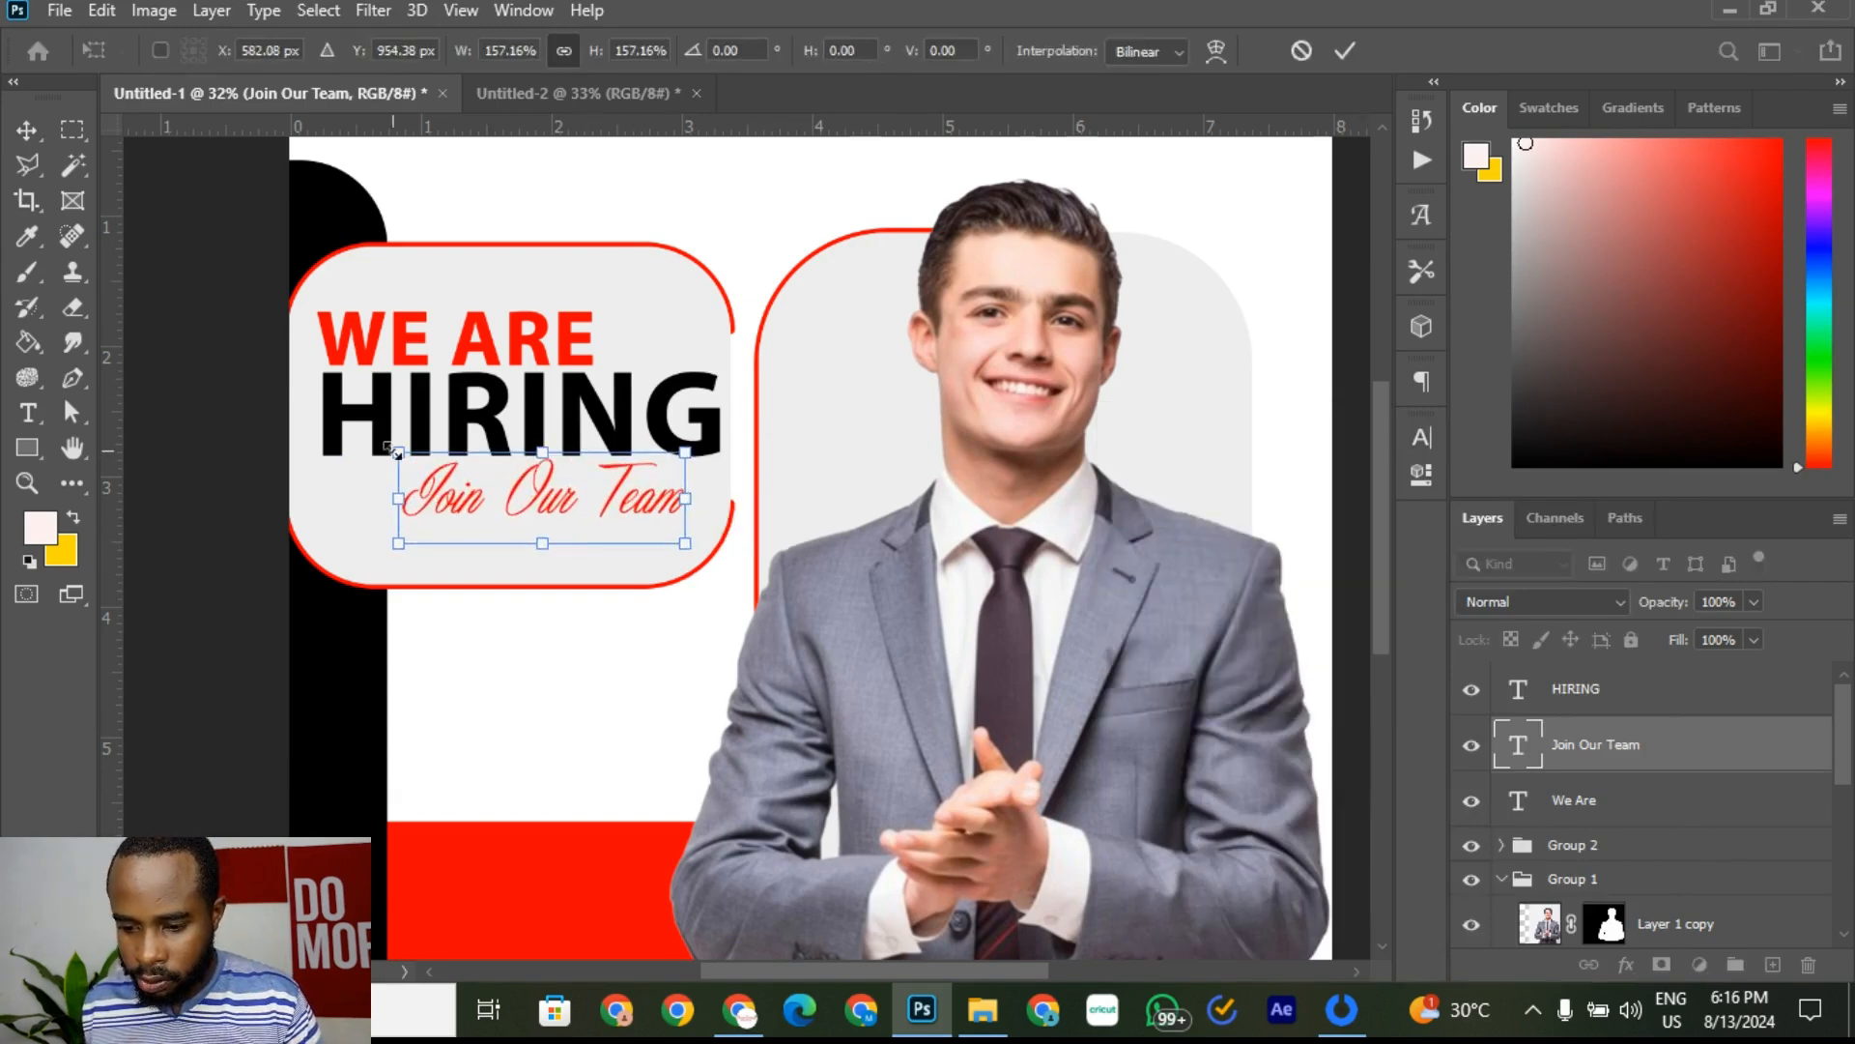
left_click_drag(397, 452, 340, 434)
left_click_drag(489, 474, 472, 474)
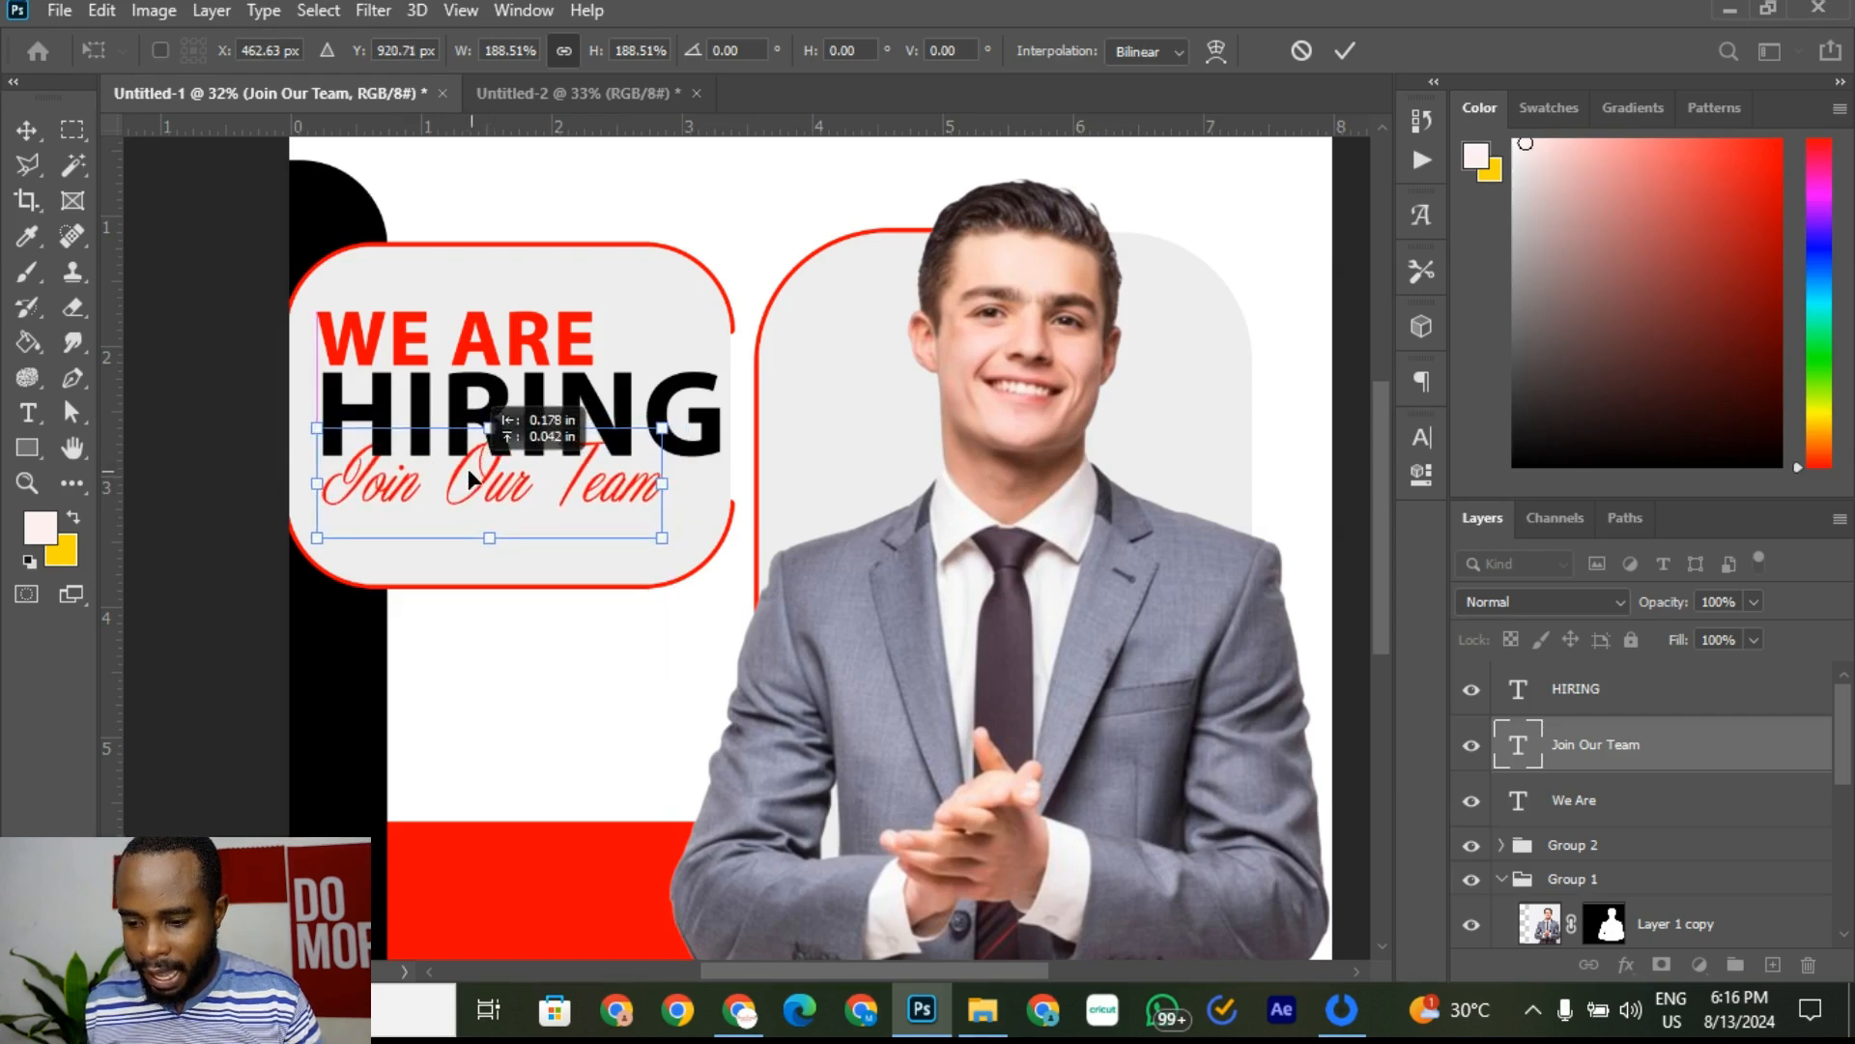
left_click(531, 94)
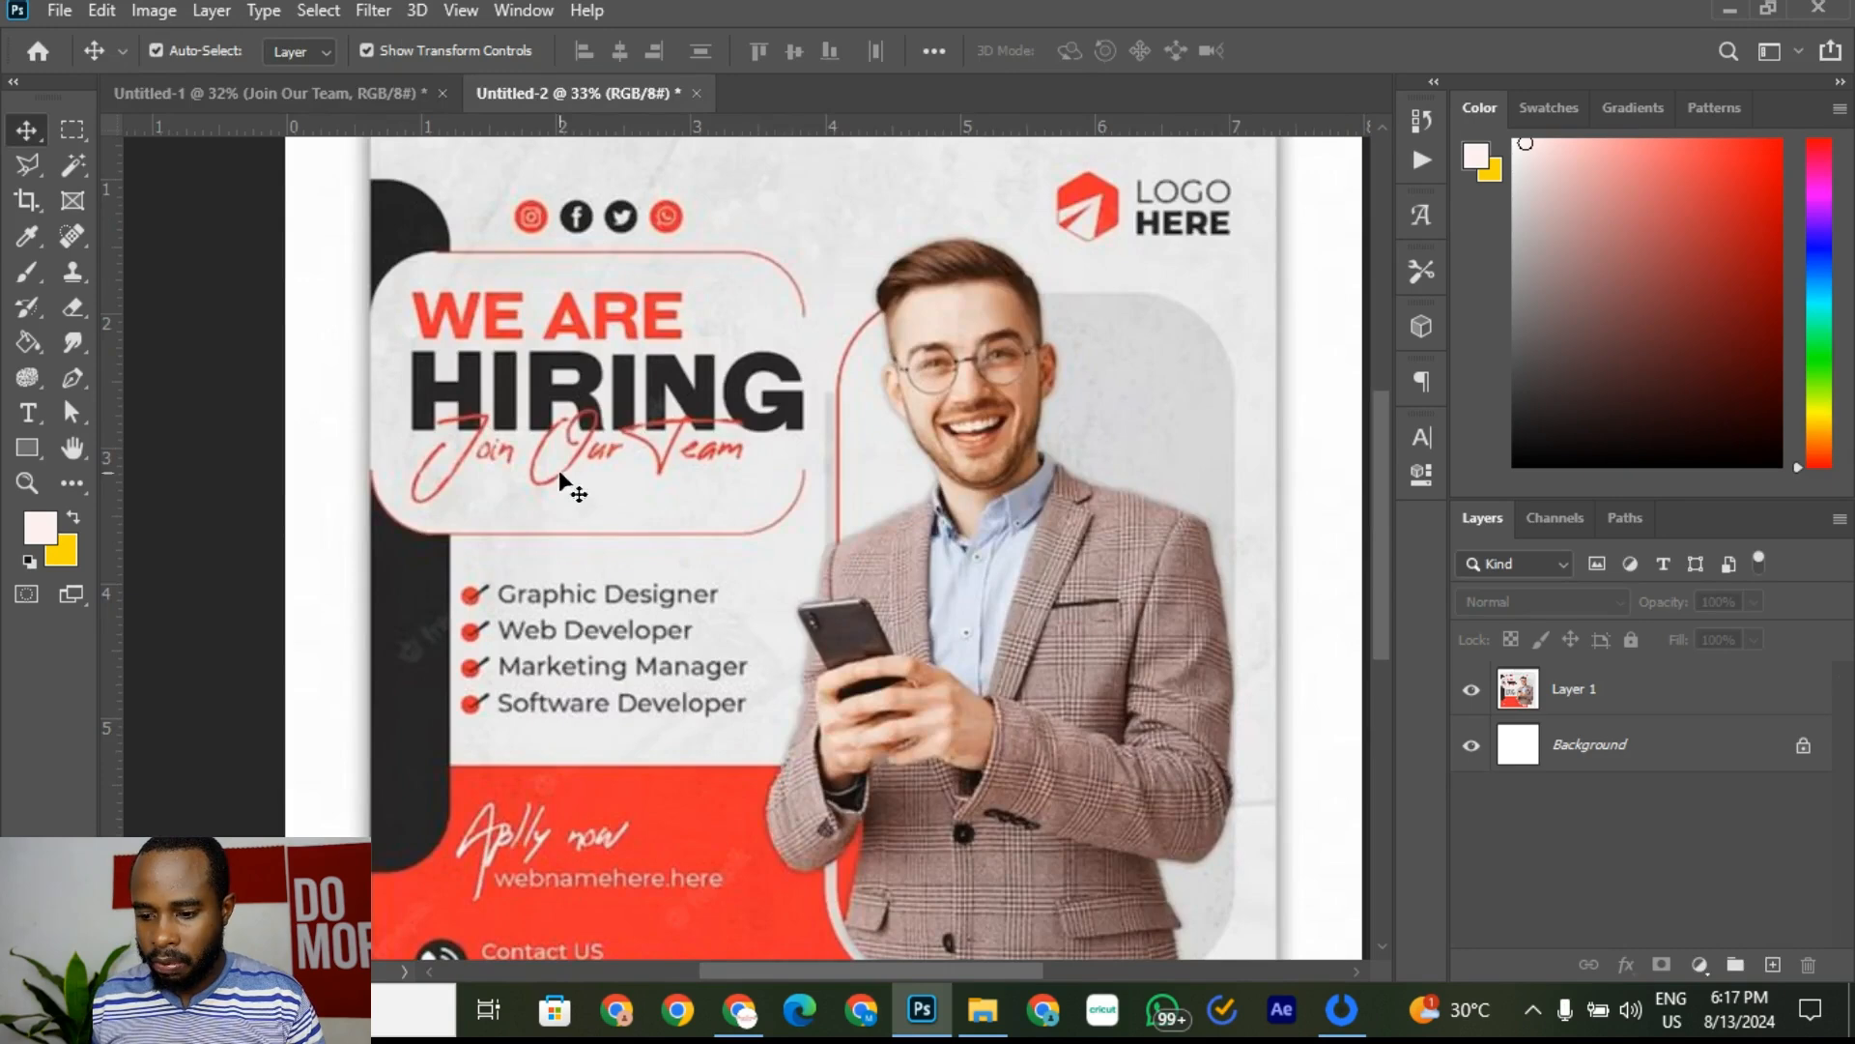
left_click(348, 93)
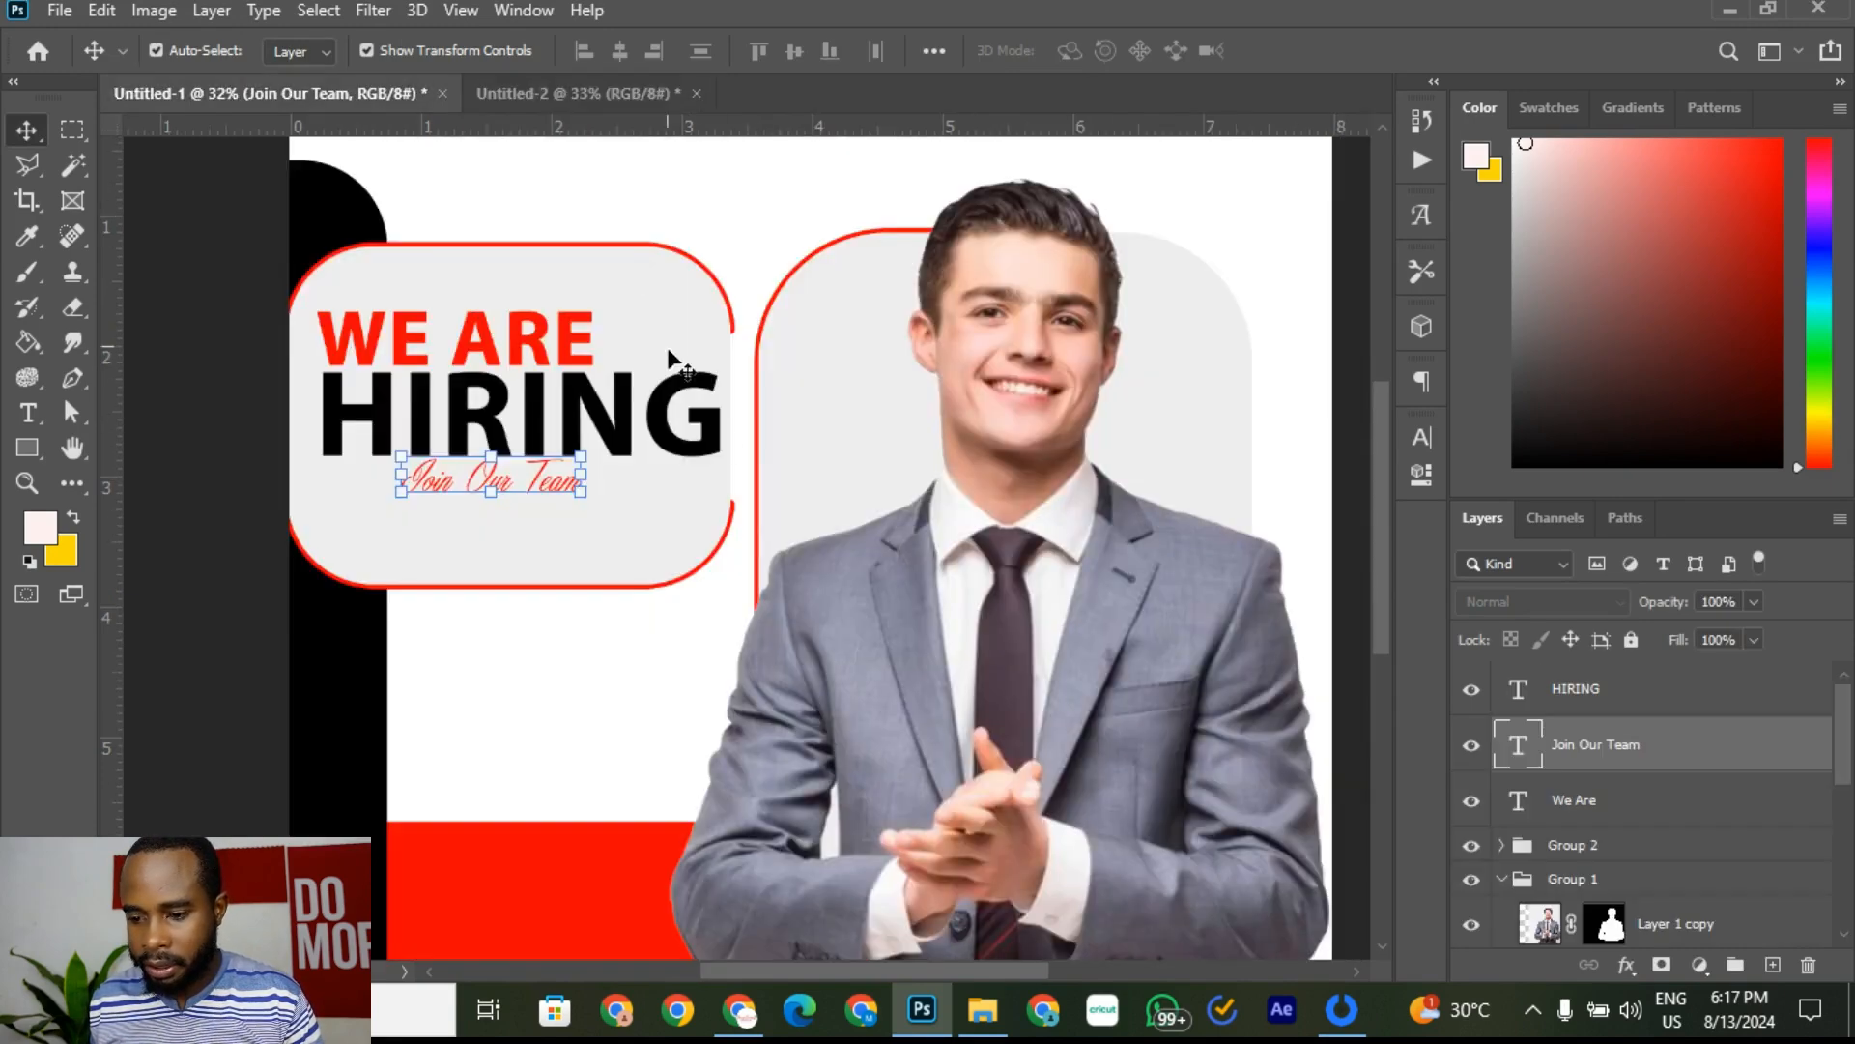
left_click_drag(616, 444, 646, 433)
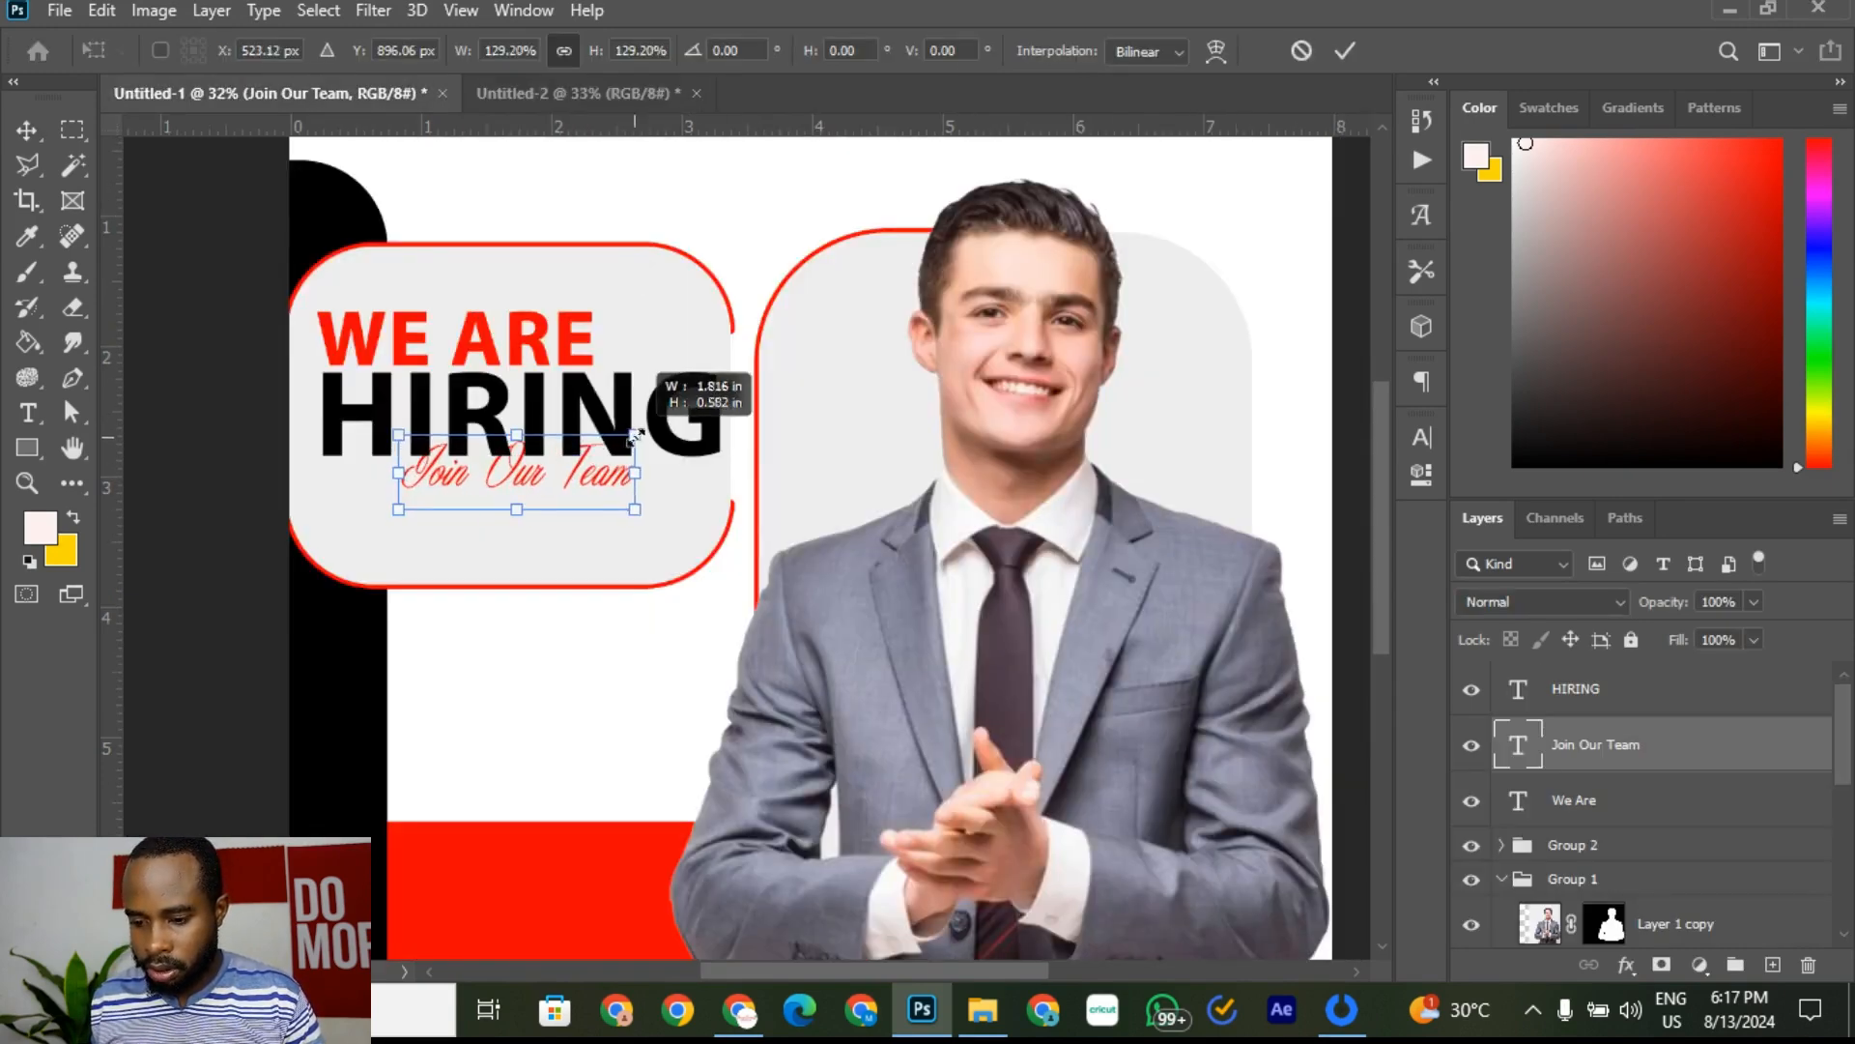
left_click_drag(401, 493, 340, 551)
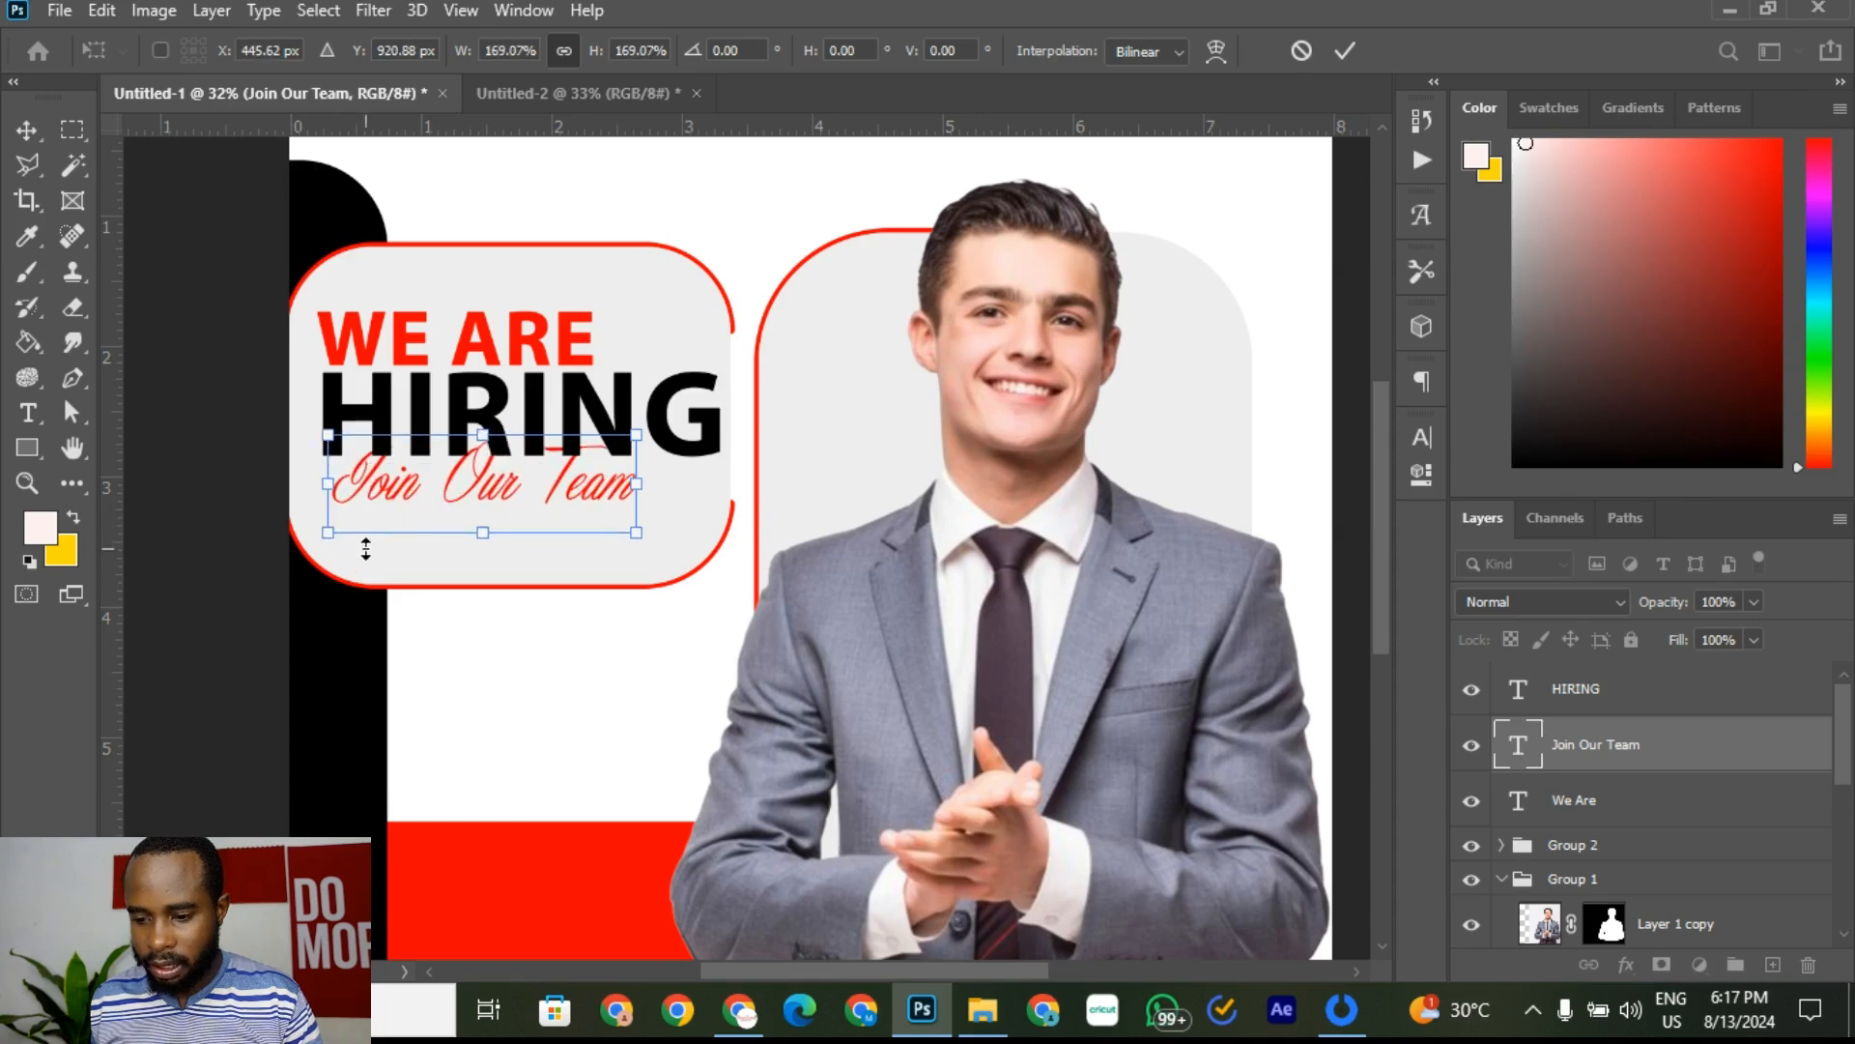
left_click_drag(635, 540, 679, 554)
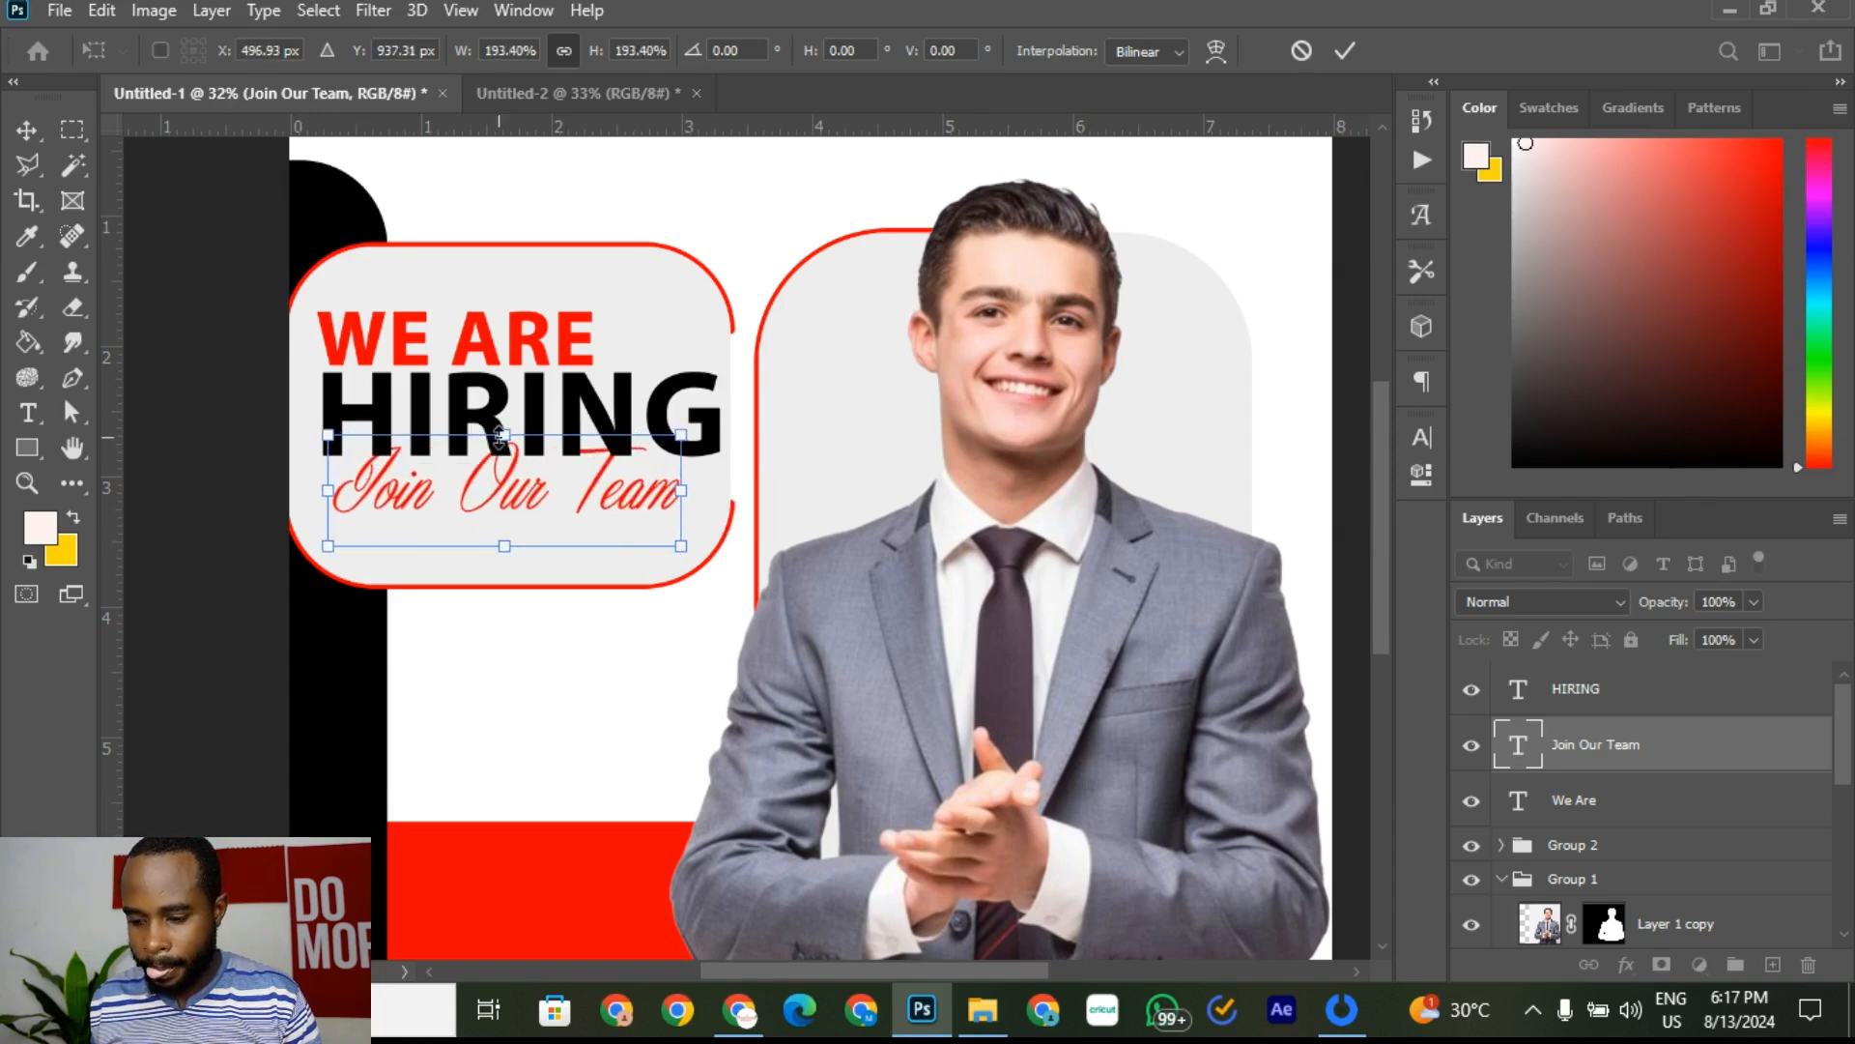
key("Return")
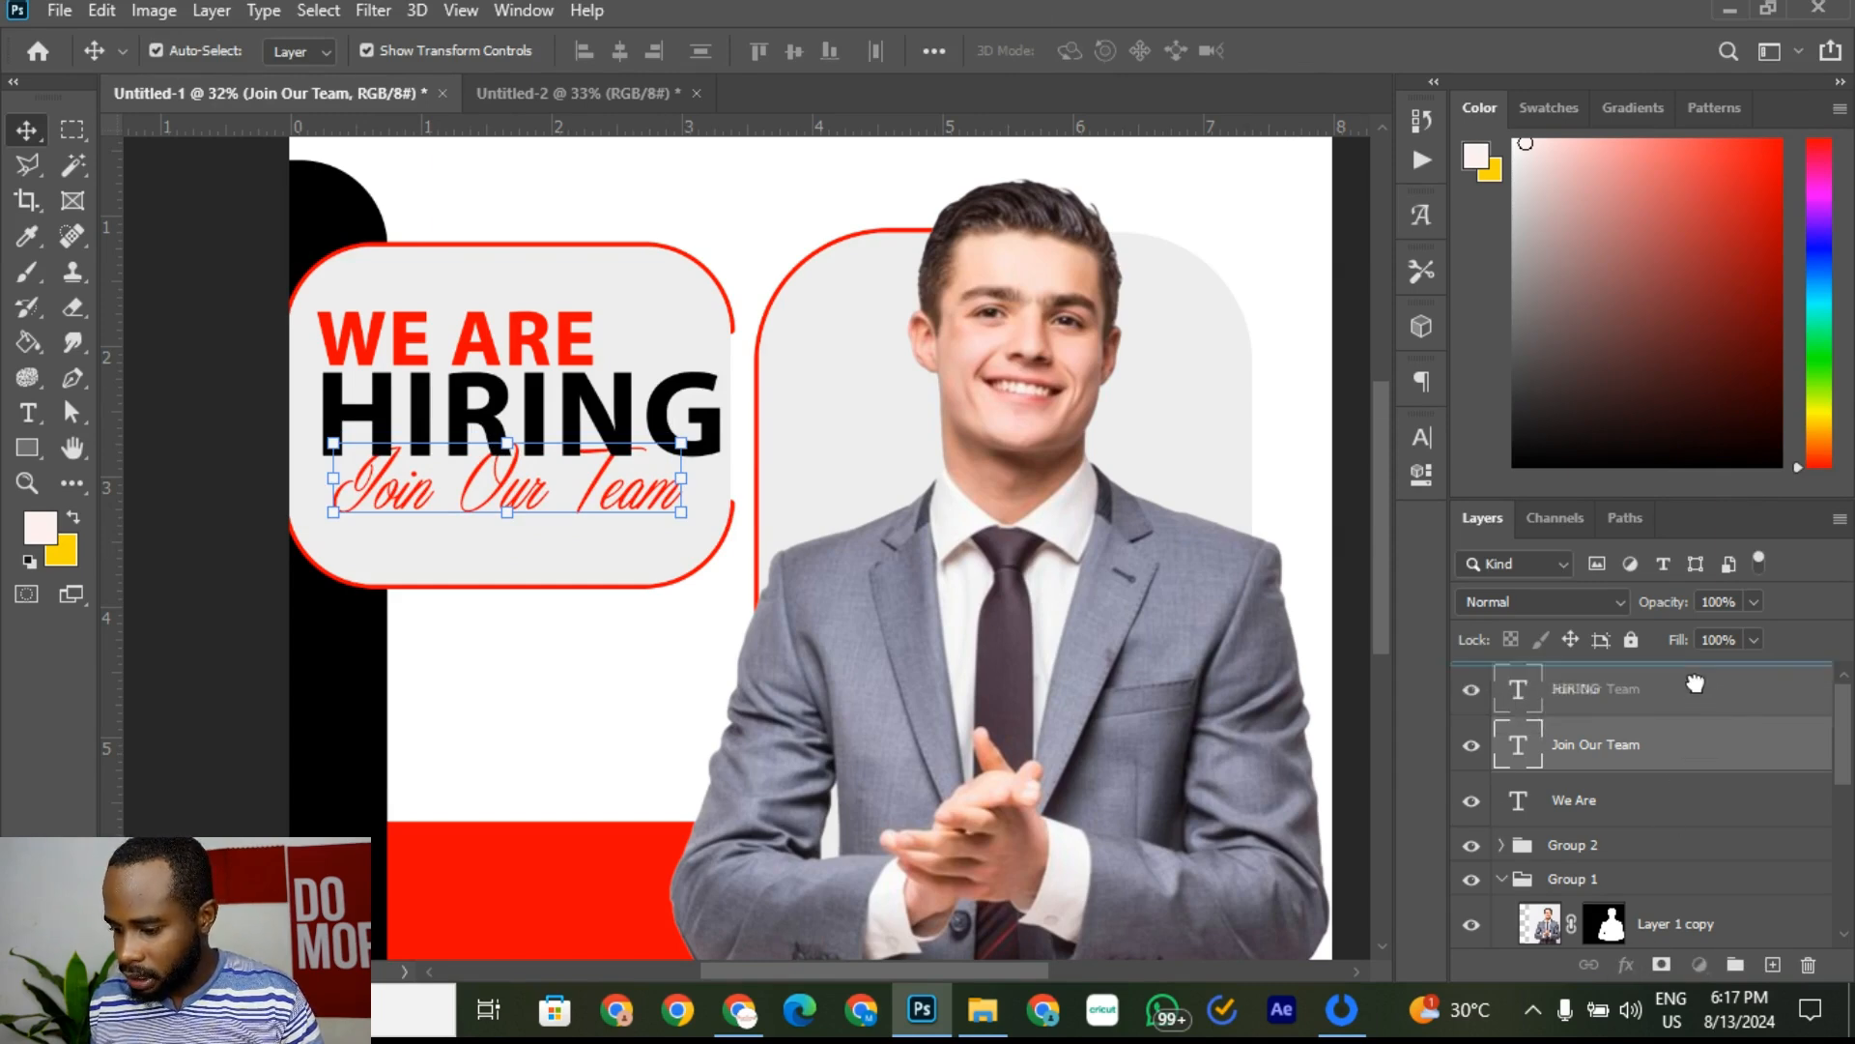
left_click_drag(1696, 684, 1696, 677)
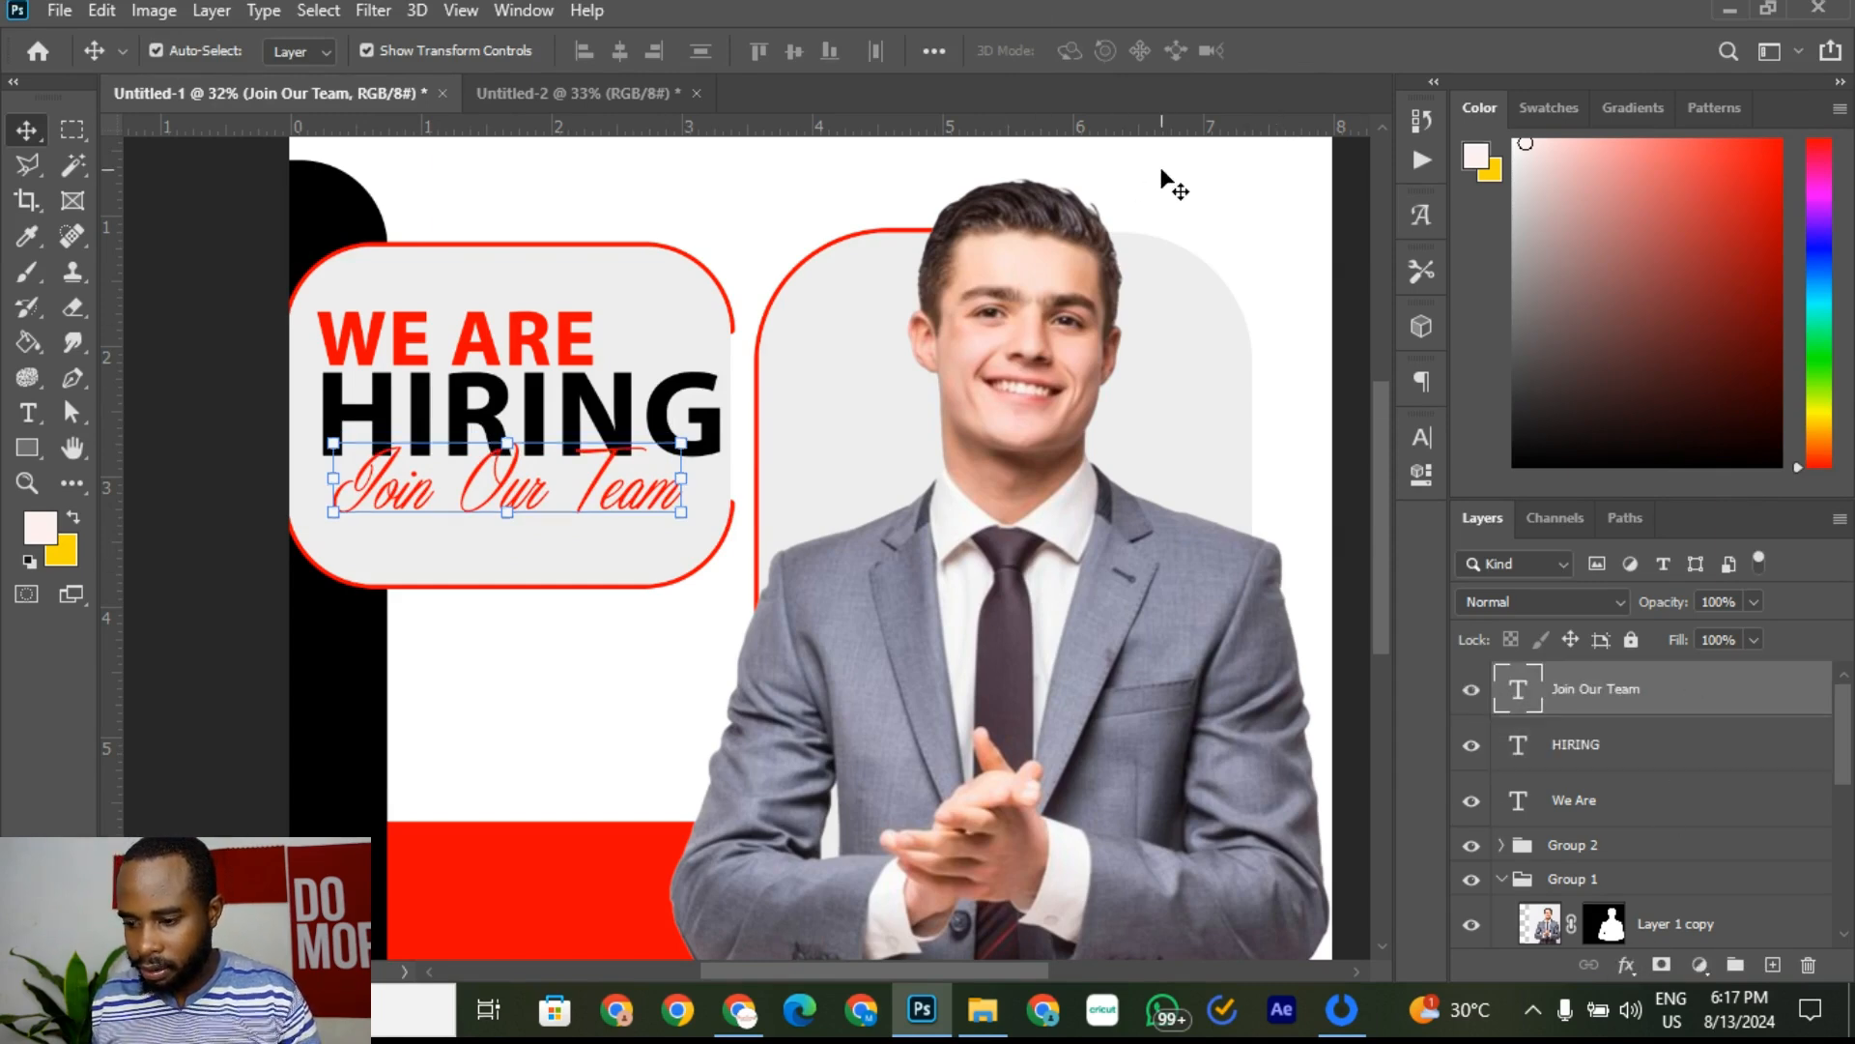
scroll(505, 495, "down", 9)
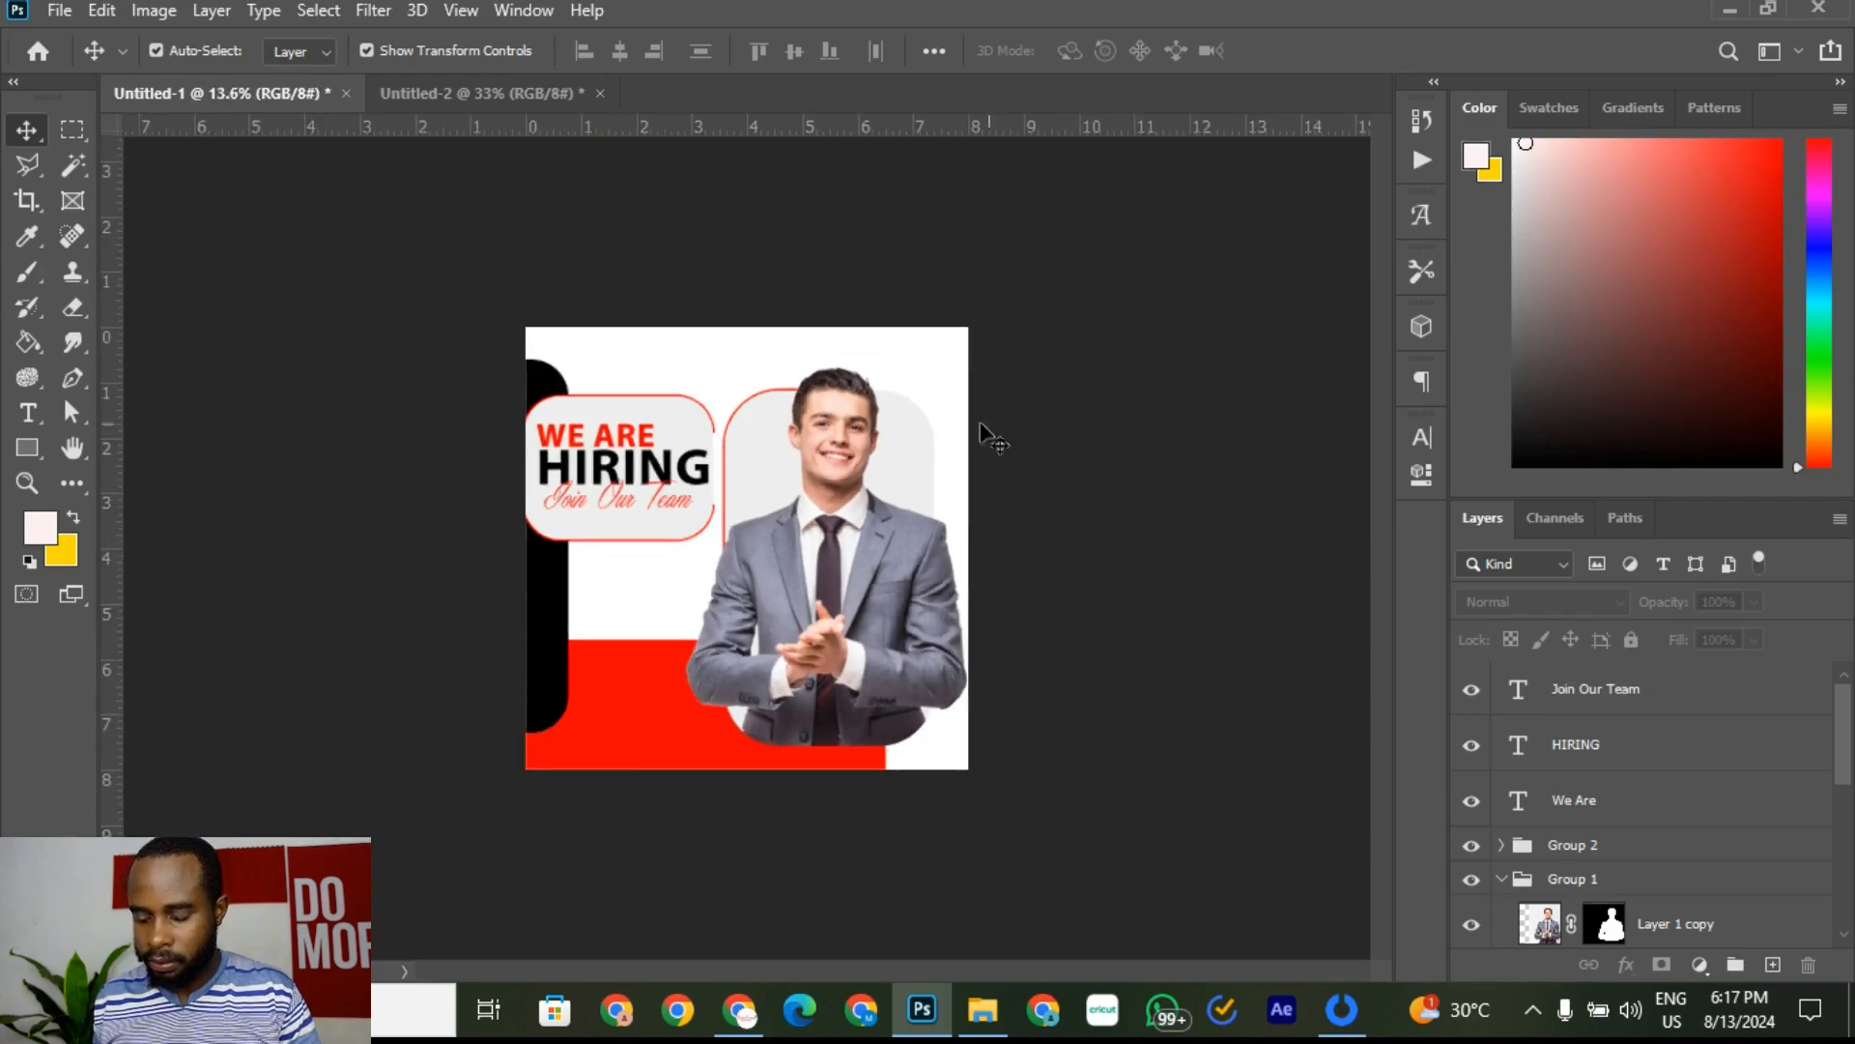
scroll(722, 399, "up", 4)
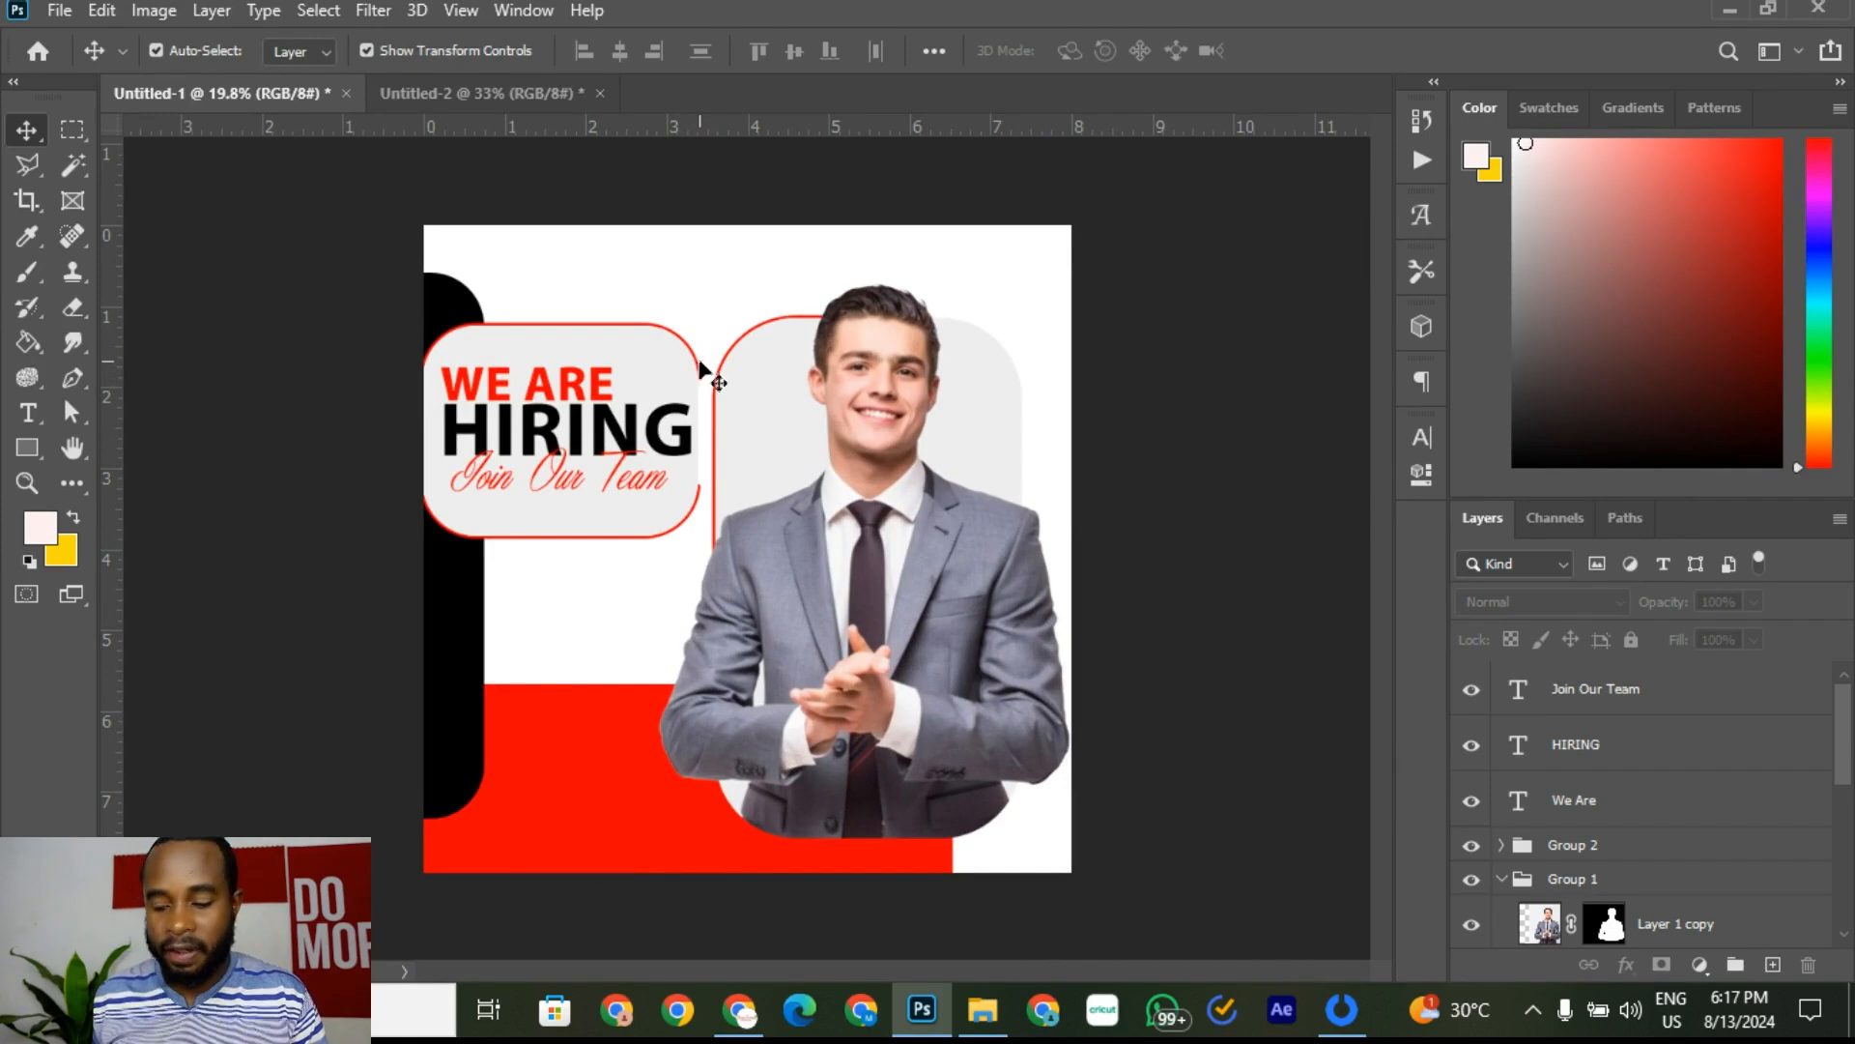
left_click(1338, 1014)
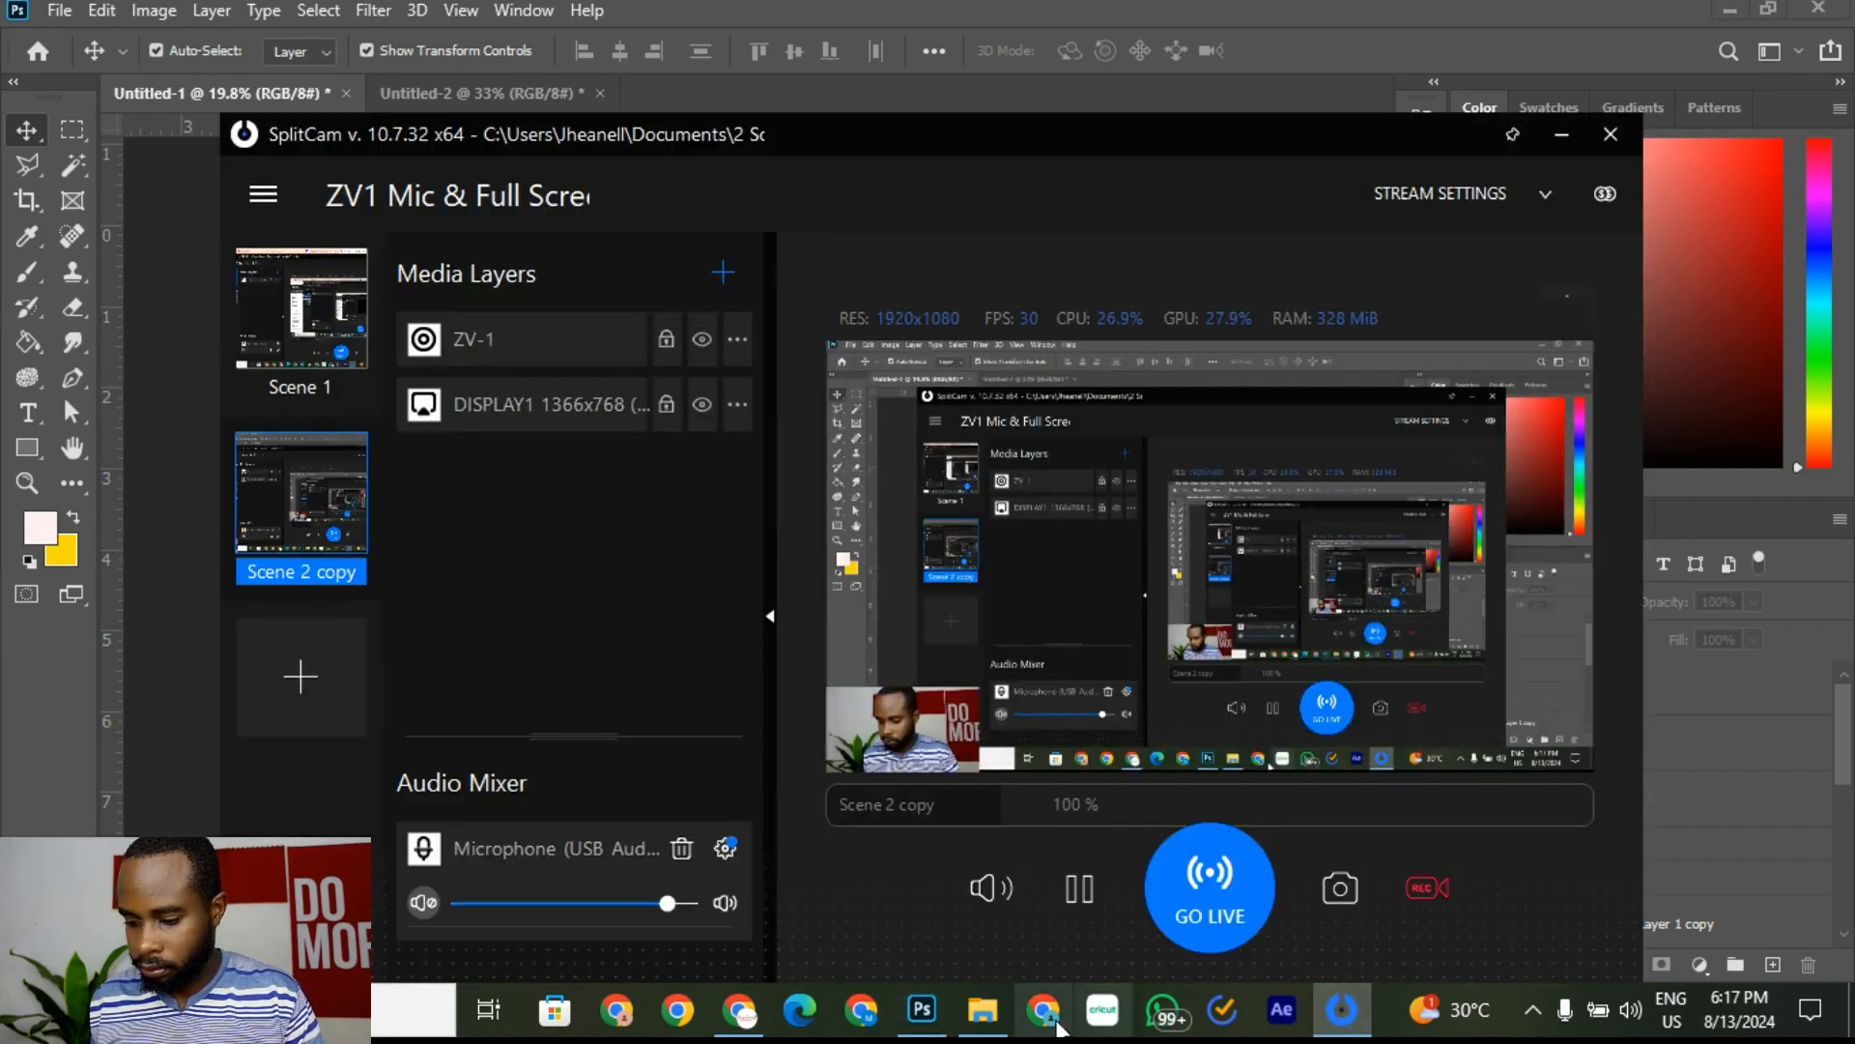
left_click(921, 1010)
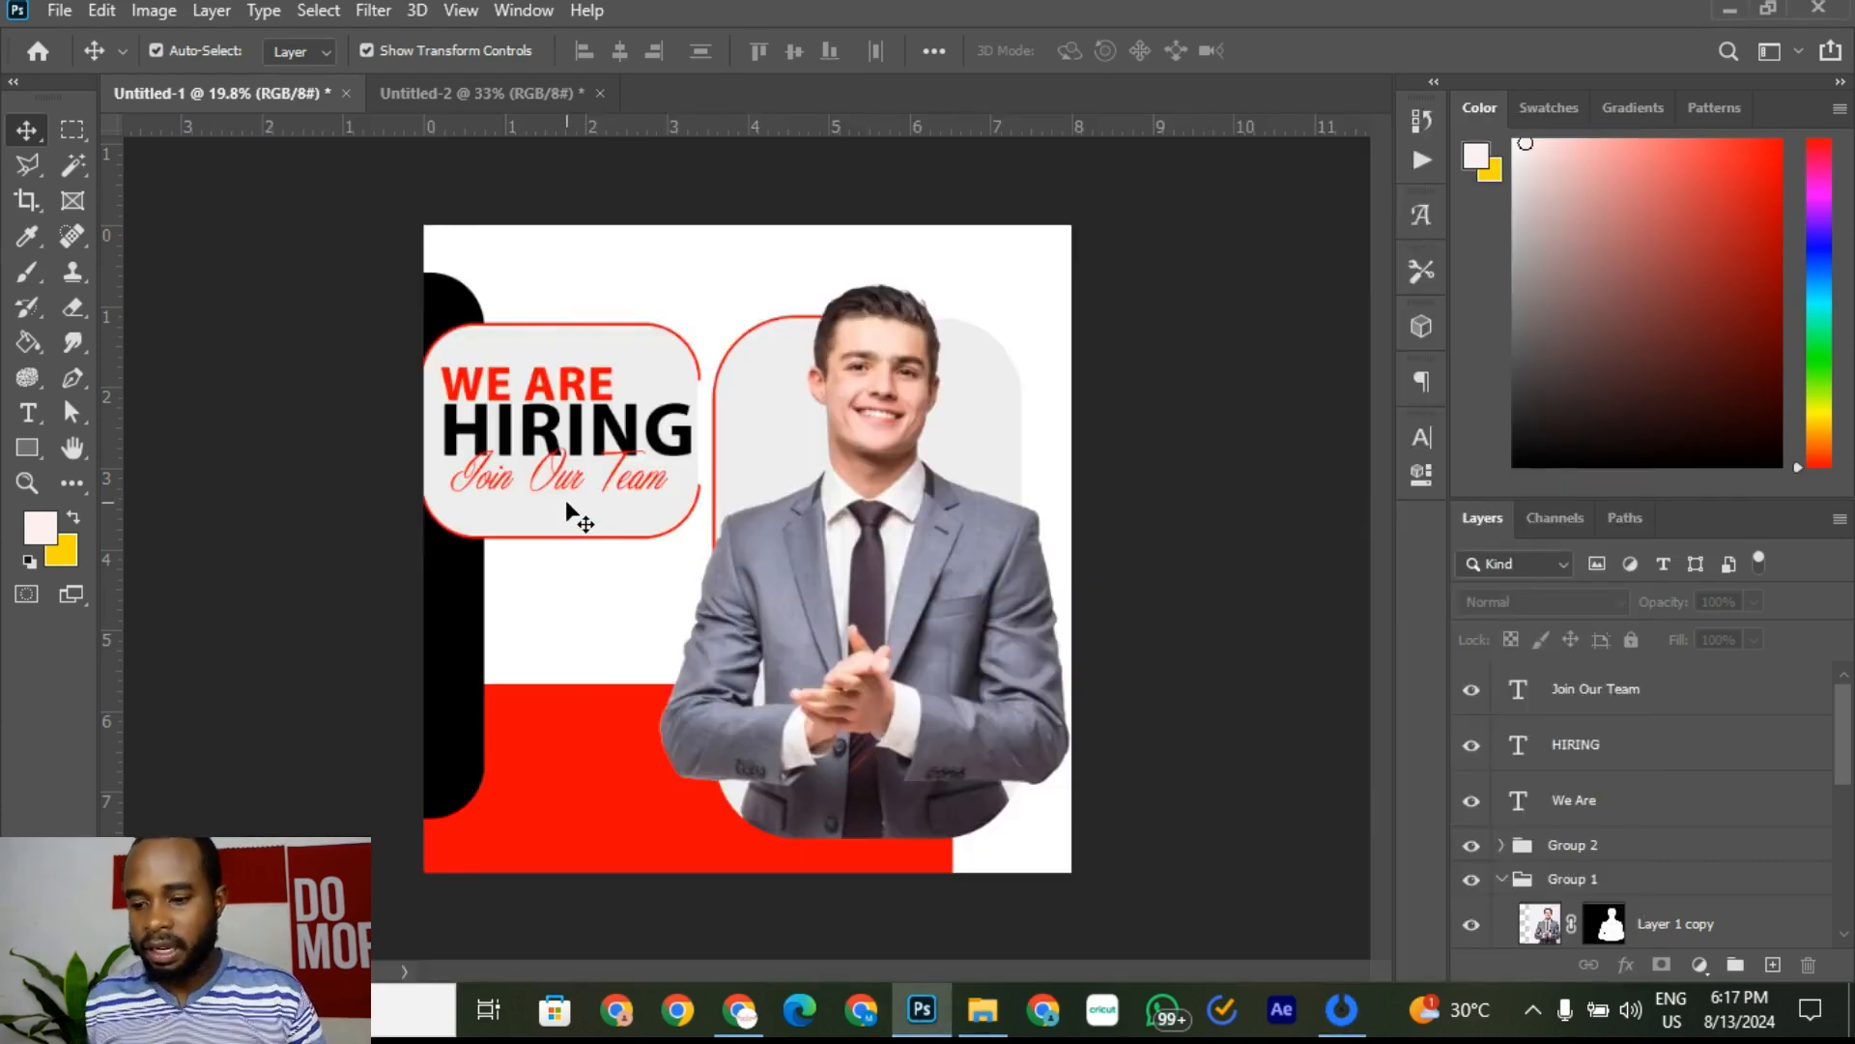
left_click(508, 88)
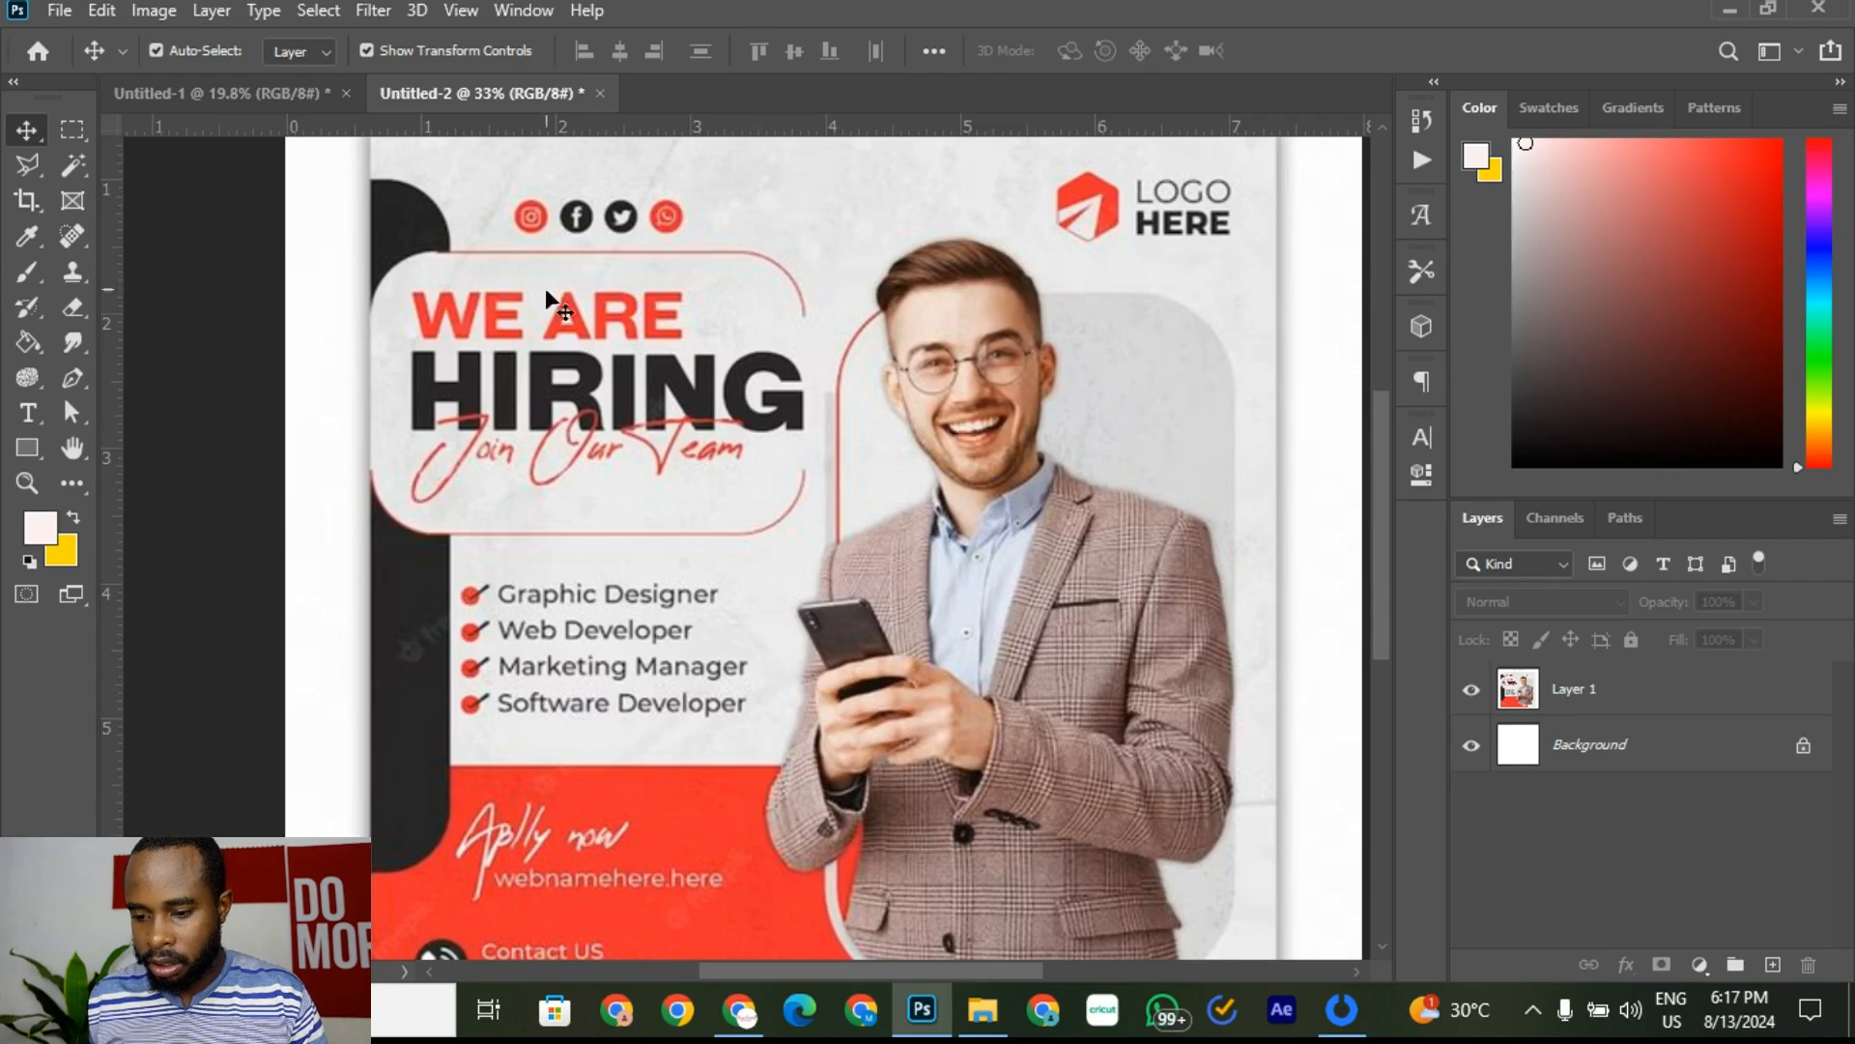
left_click(251, 89)
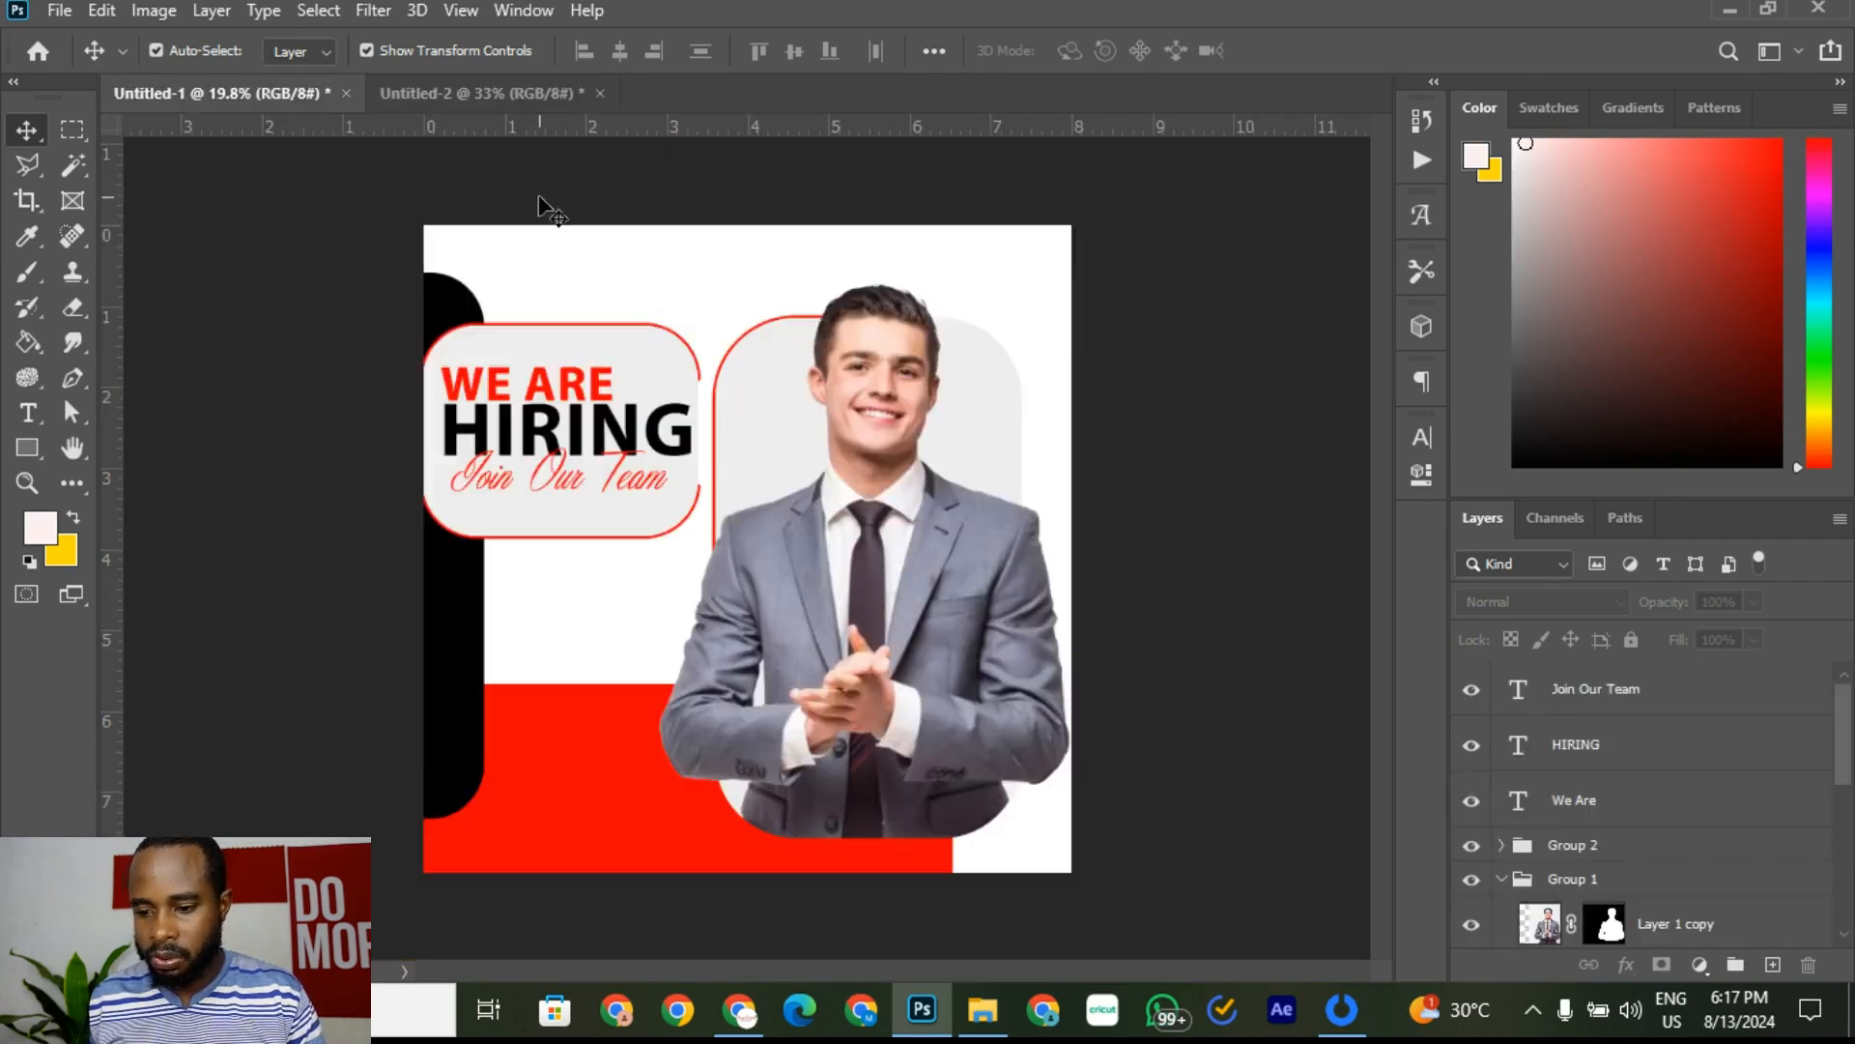
Step: Alt-drag a copy of the WE ARE text below the headline frame and commit it
left_click(564, 384)
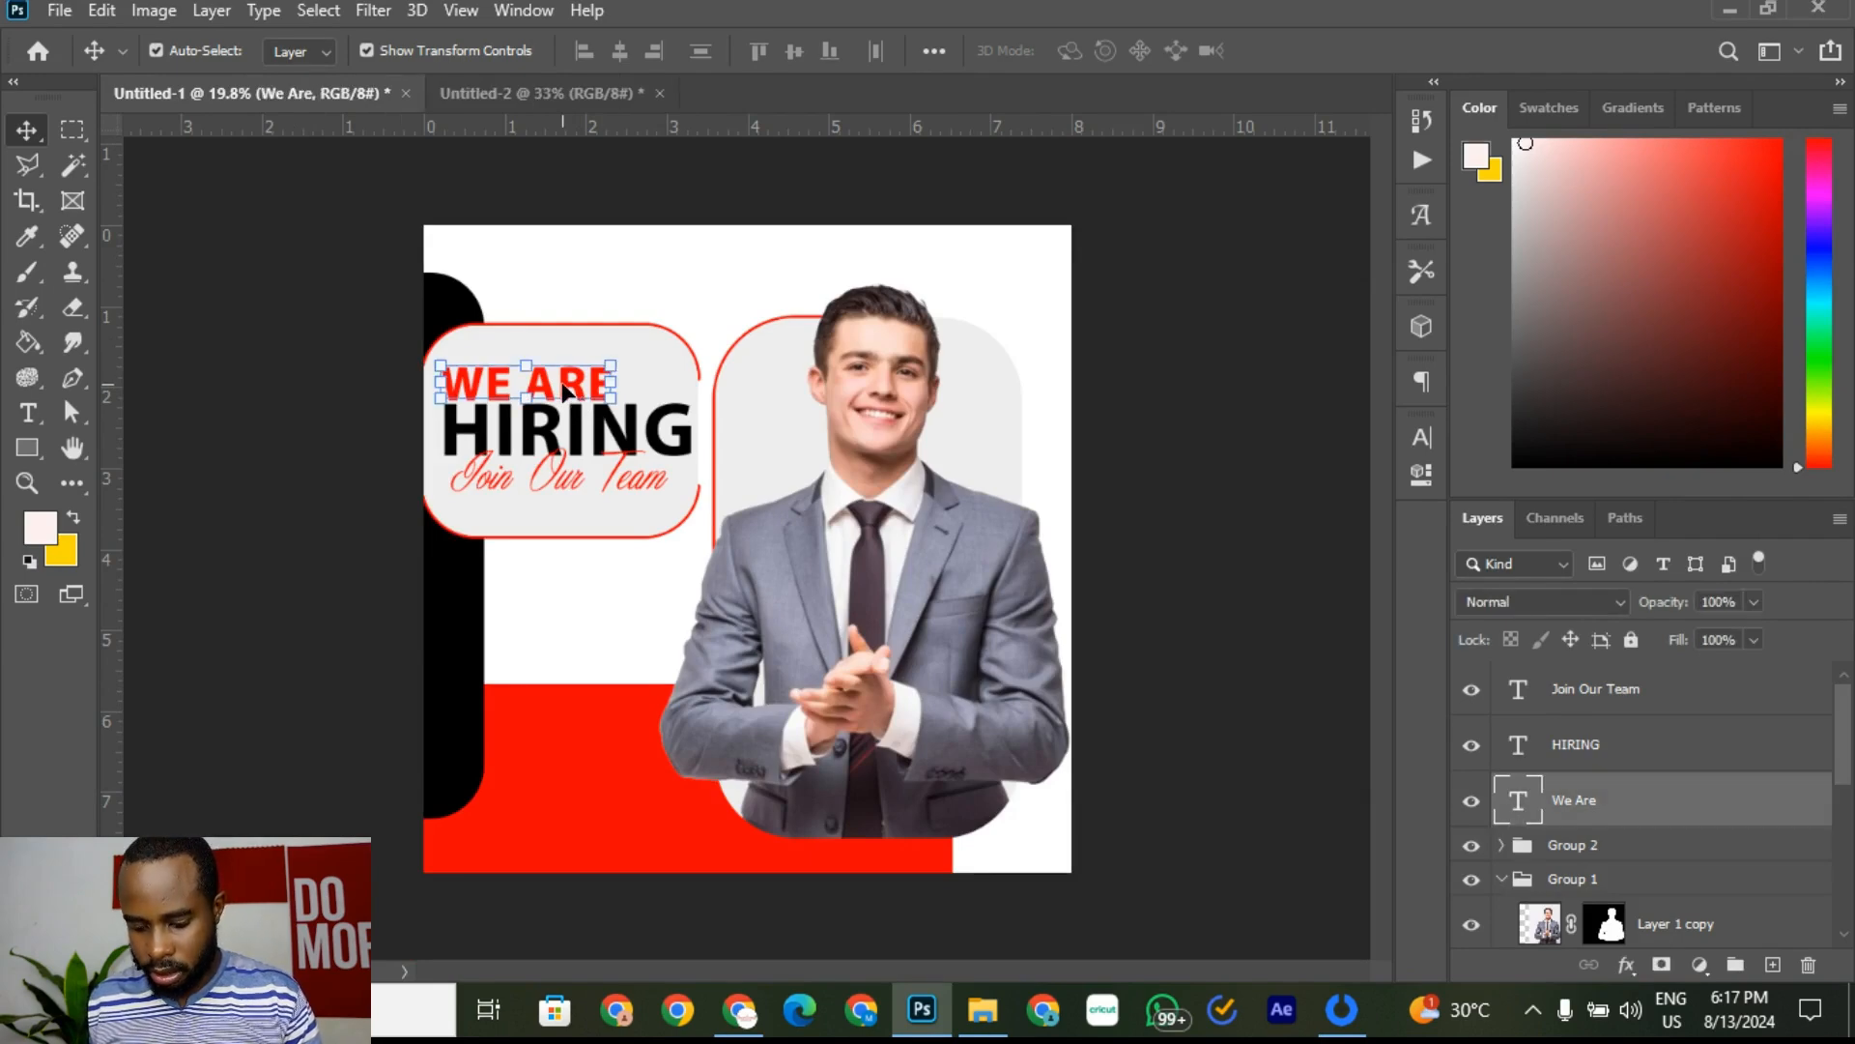
left_click_drag(564, 385, 624, 574)
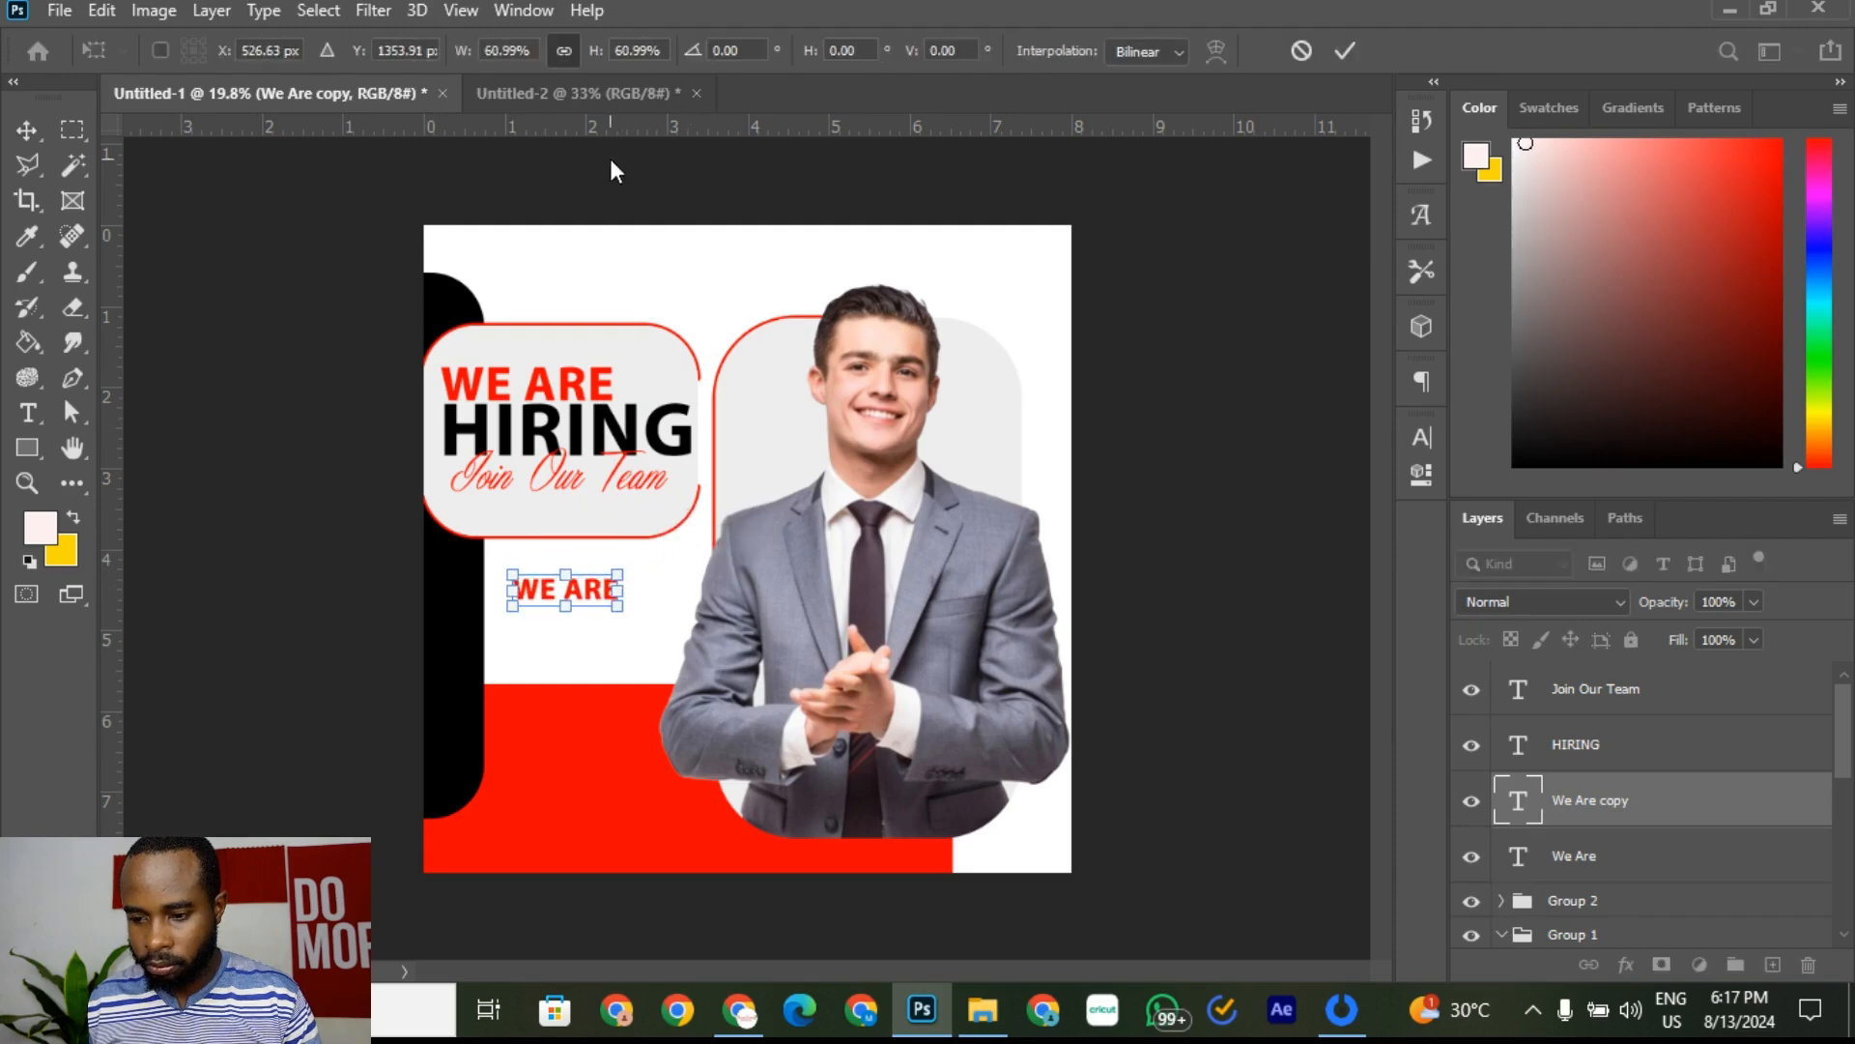
left_click(1343, 52)
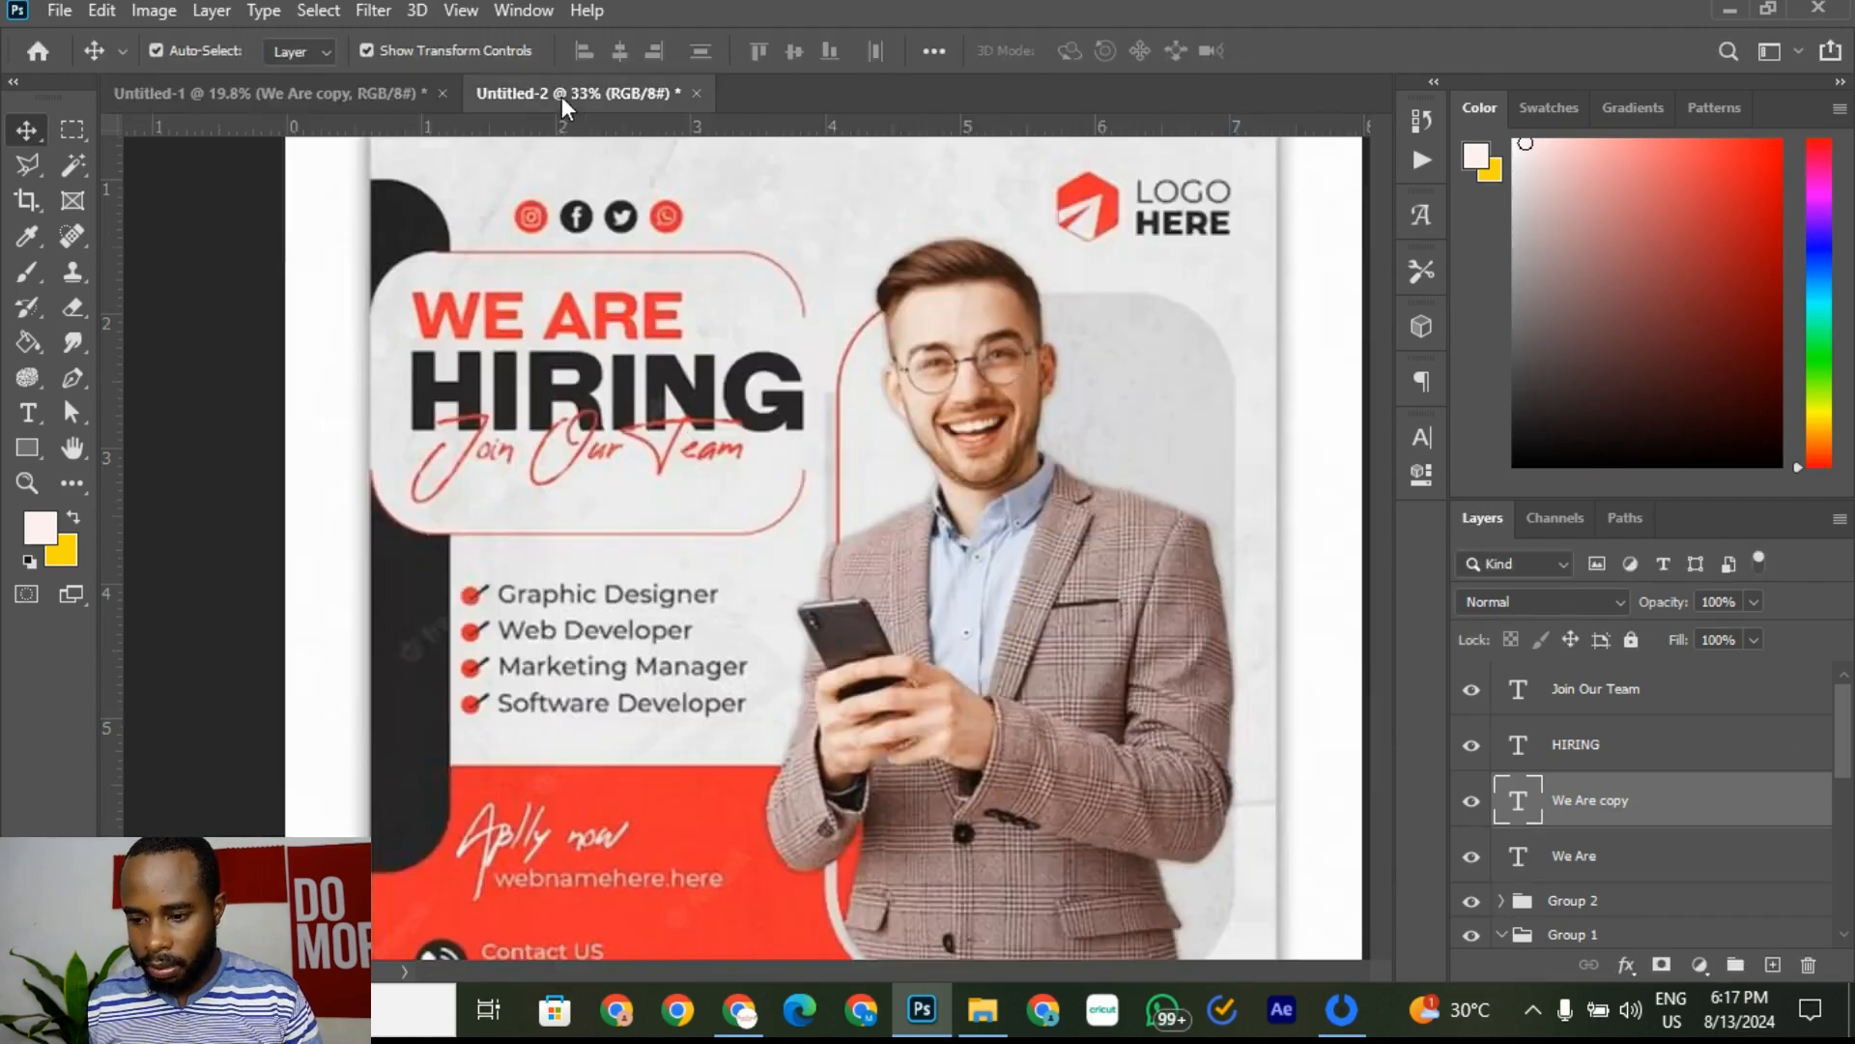
left_click(560, 96)
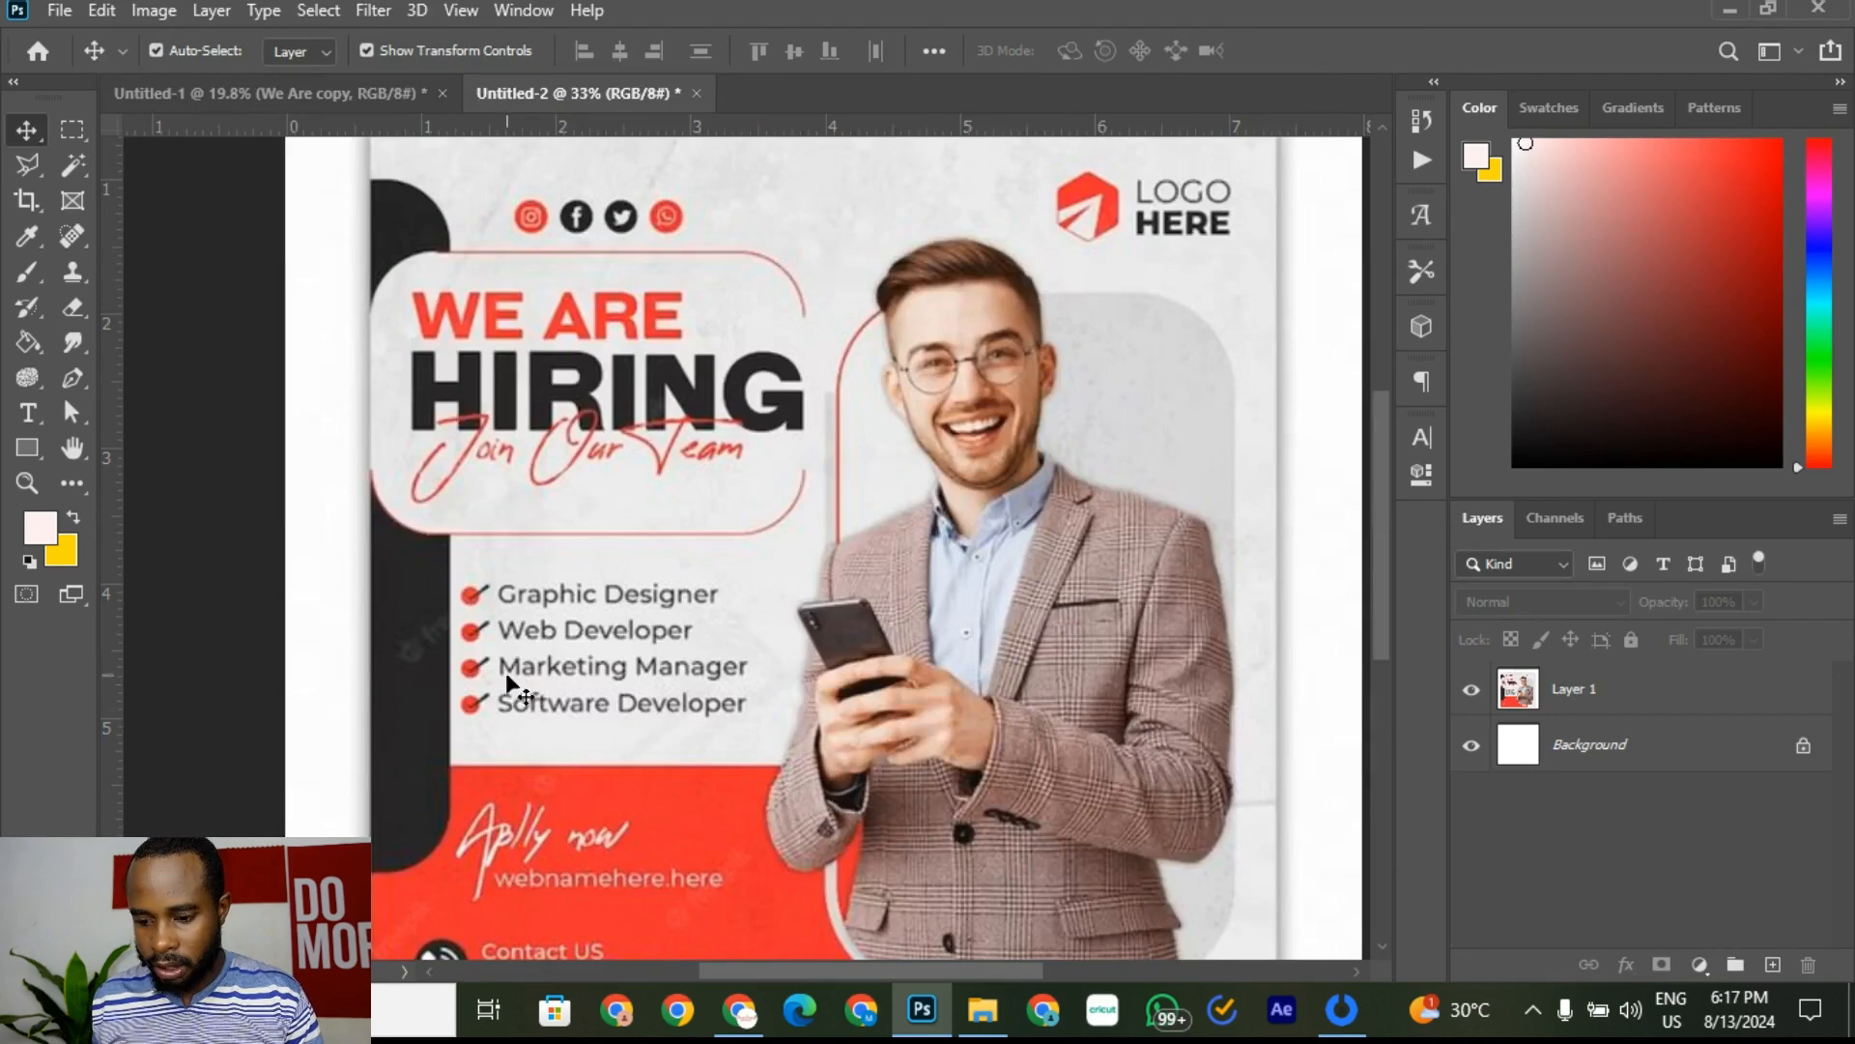
scroll(527, 607, "up", 3)
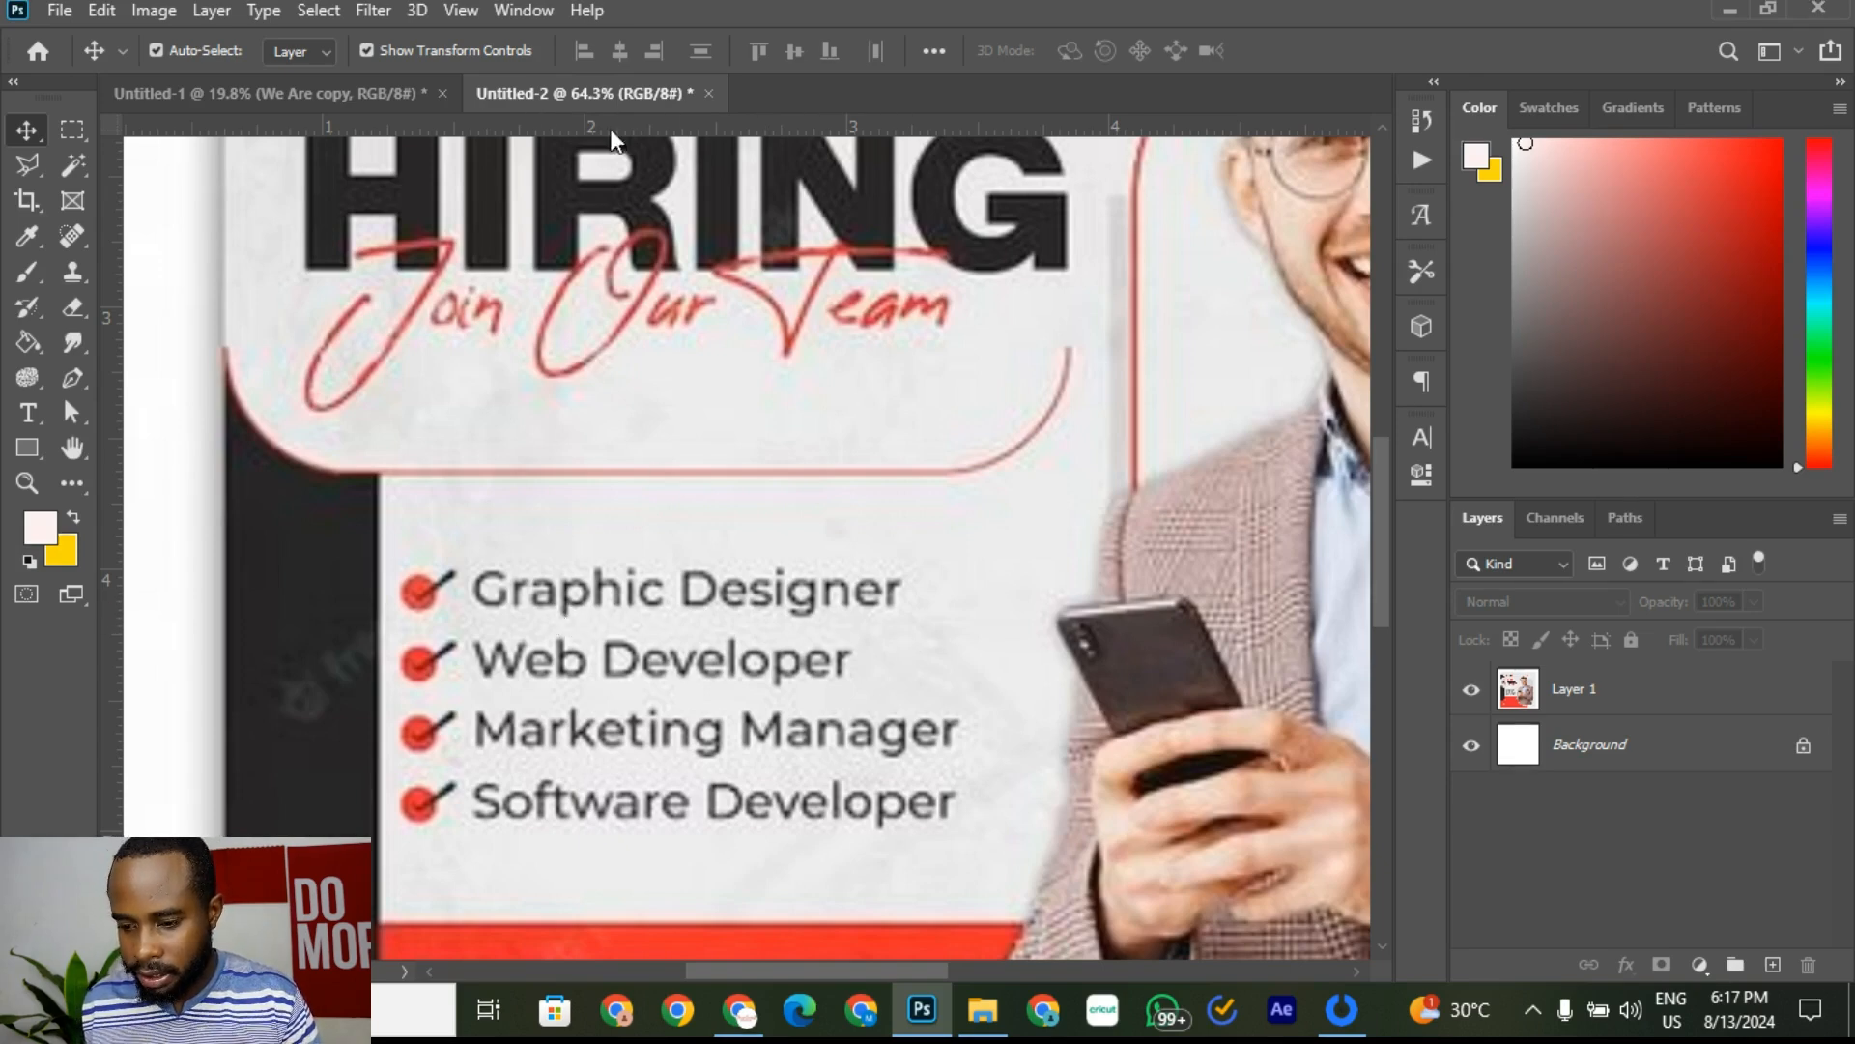
left_click(333, 96)
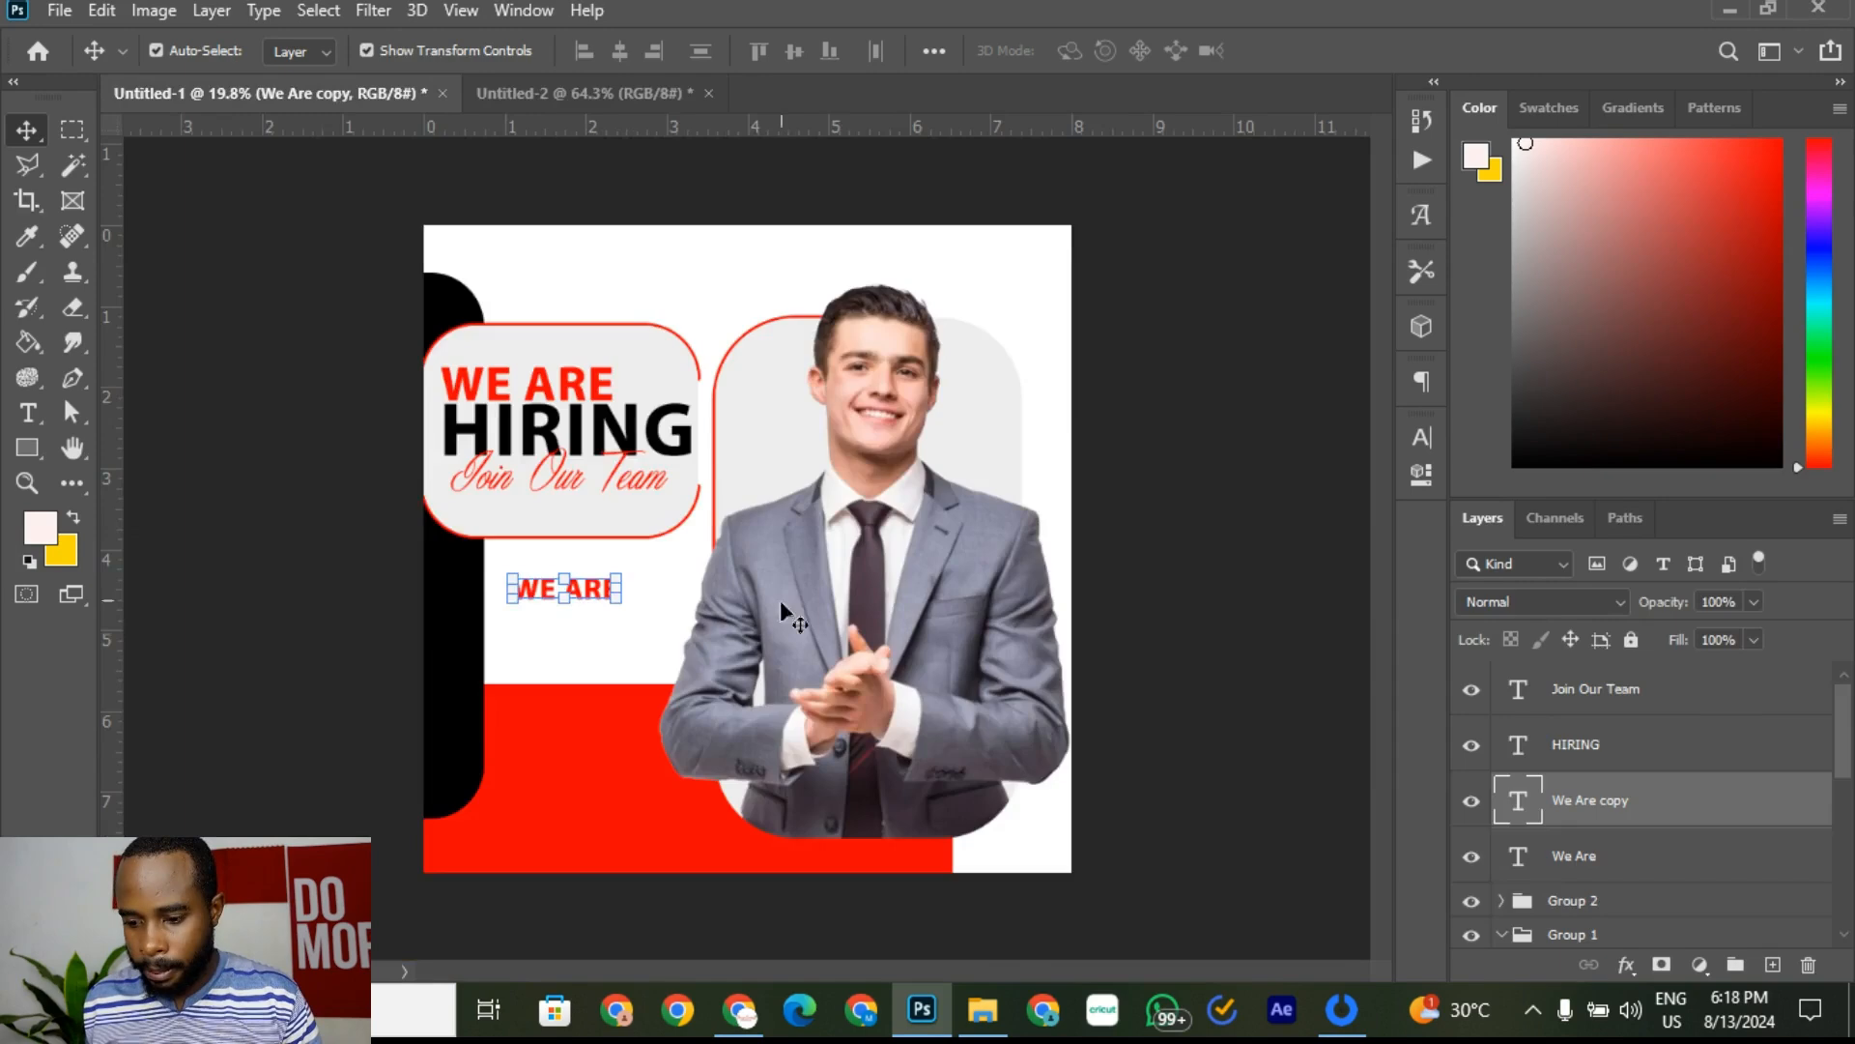
scroll(628, 565, "up", 2)
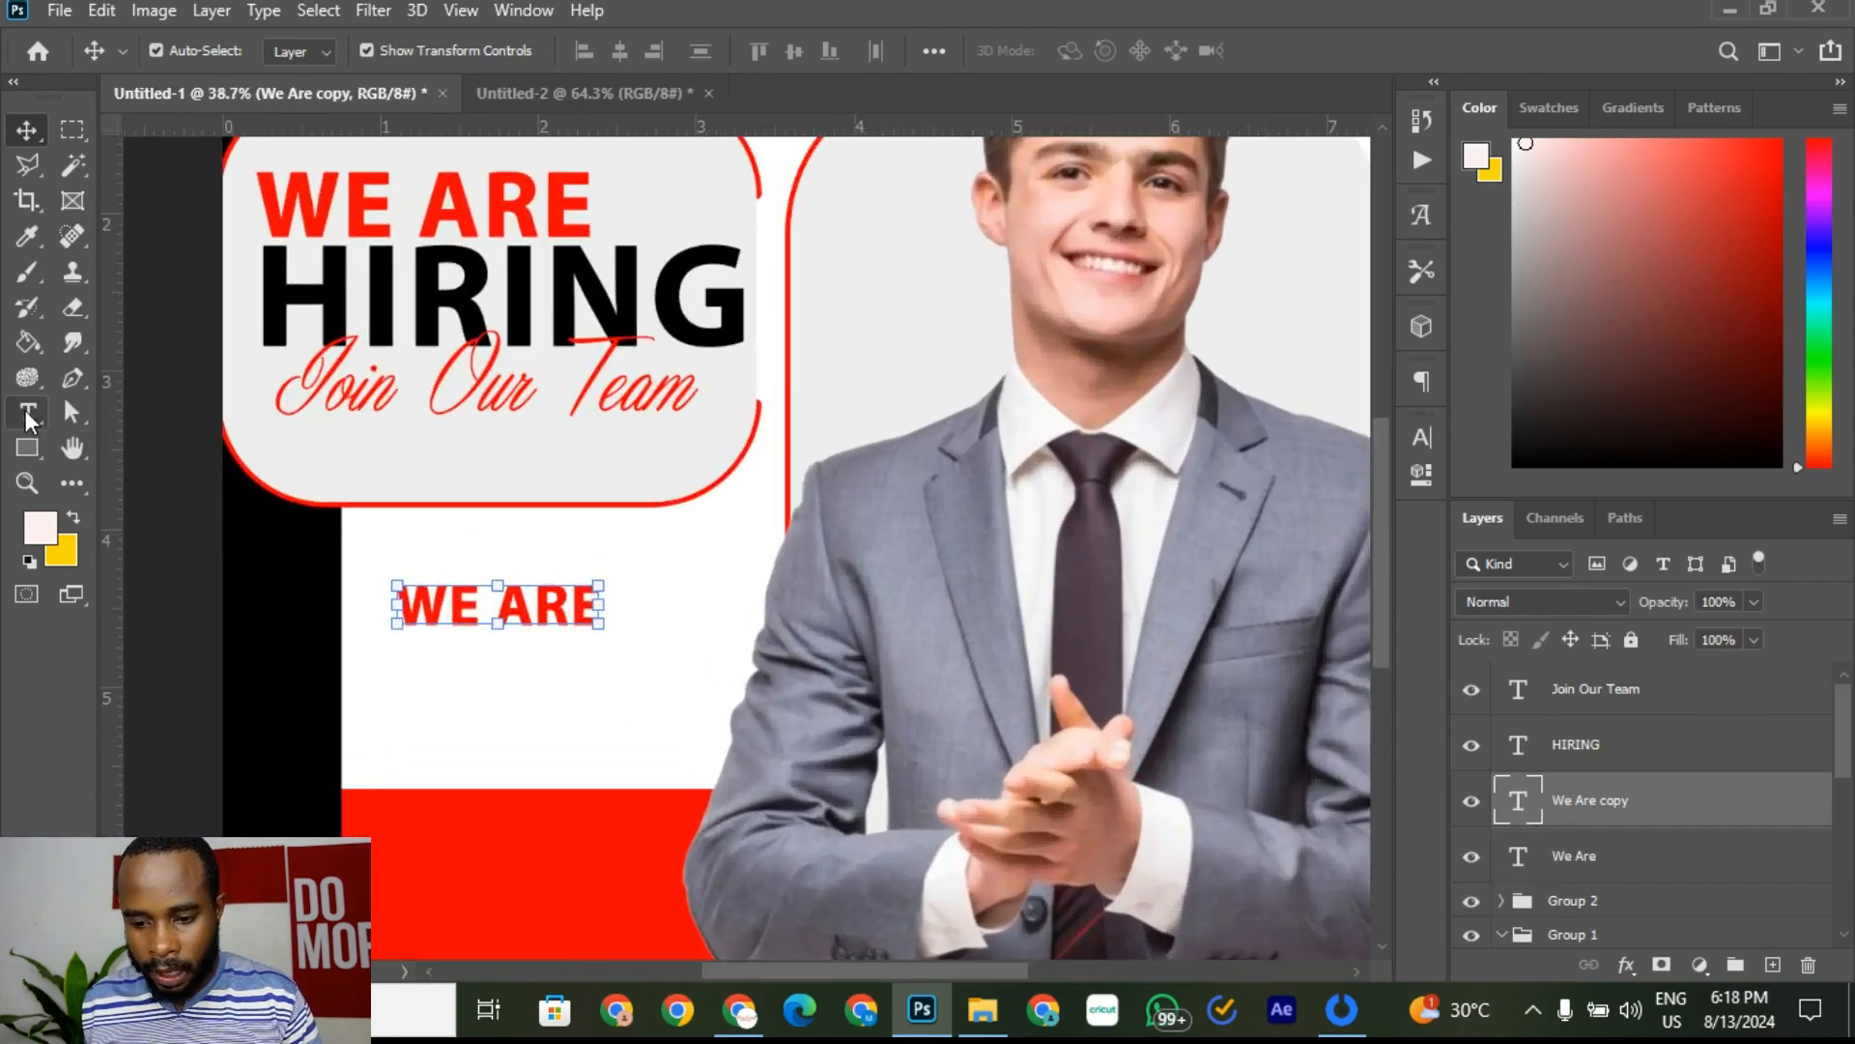
Step: Turn off faux bold and all caps on the copied WE ARE text and make it Regular weight
left_click(27, 414)
left_click(526, 612)
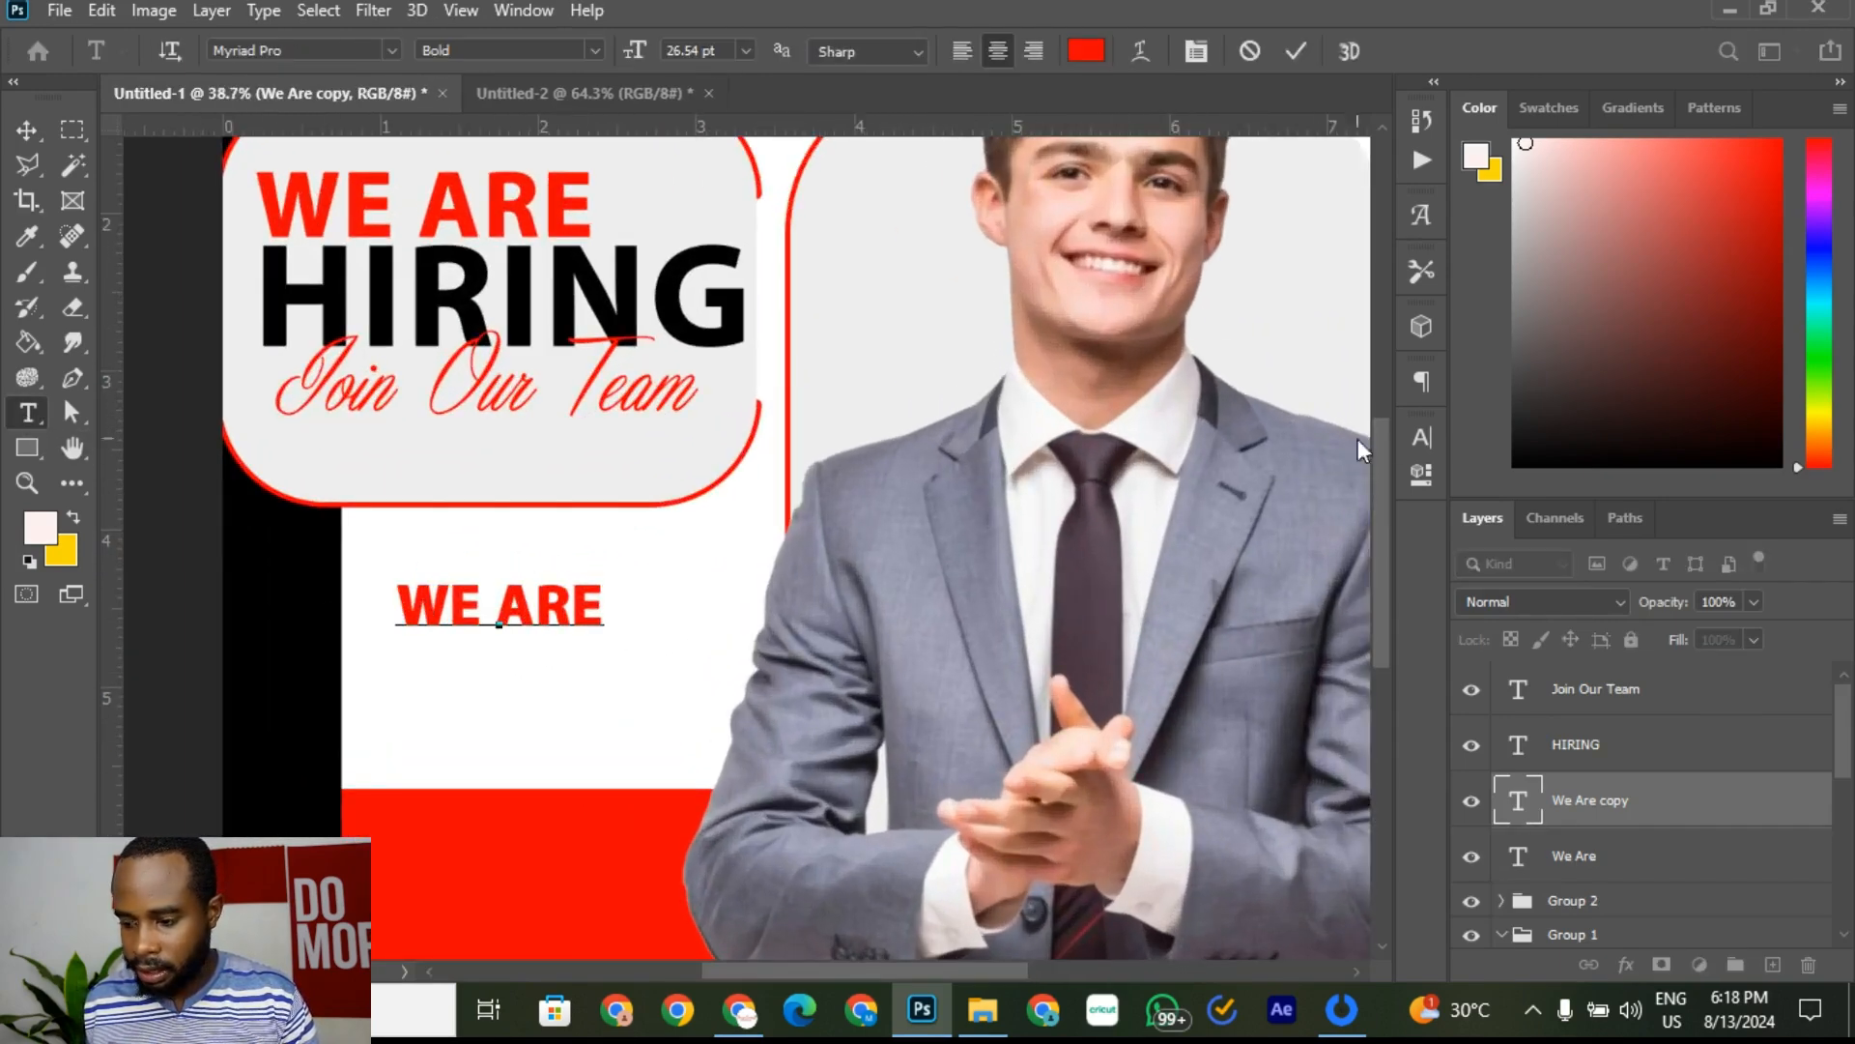
left_click_drag(610, 607, 439, 599)
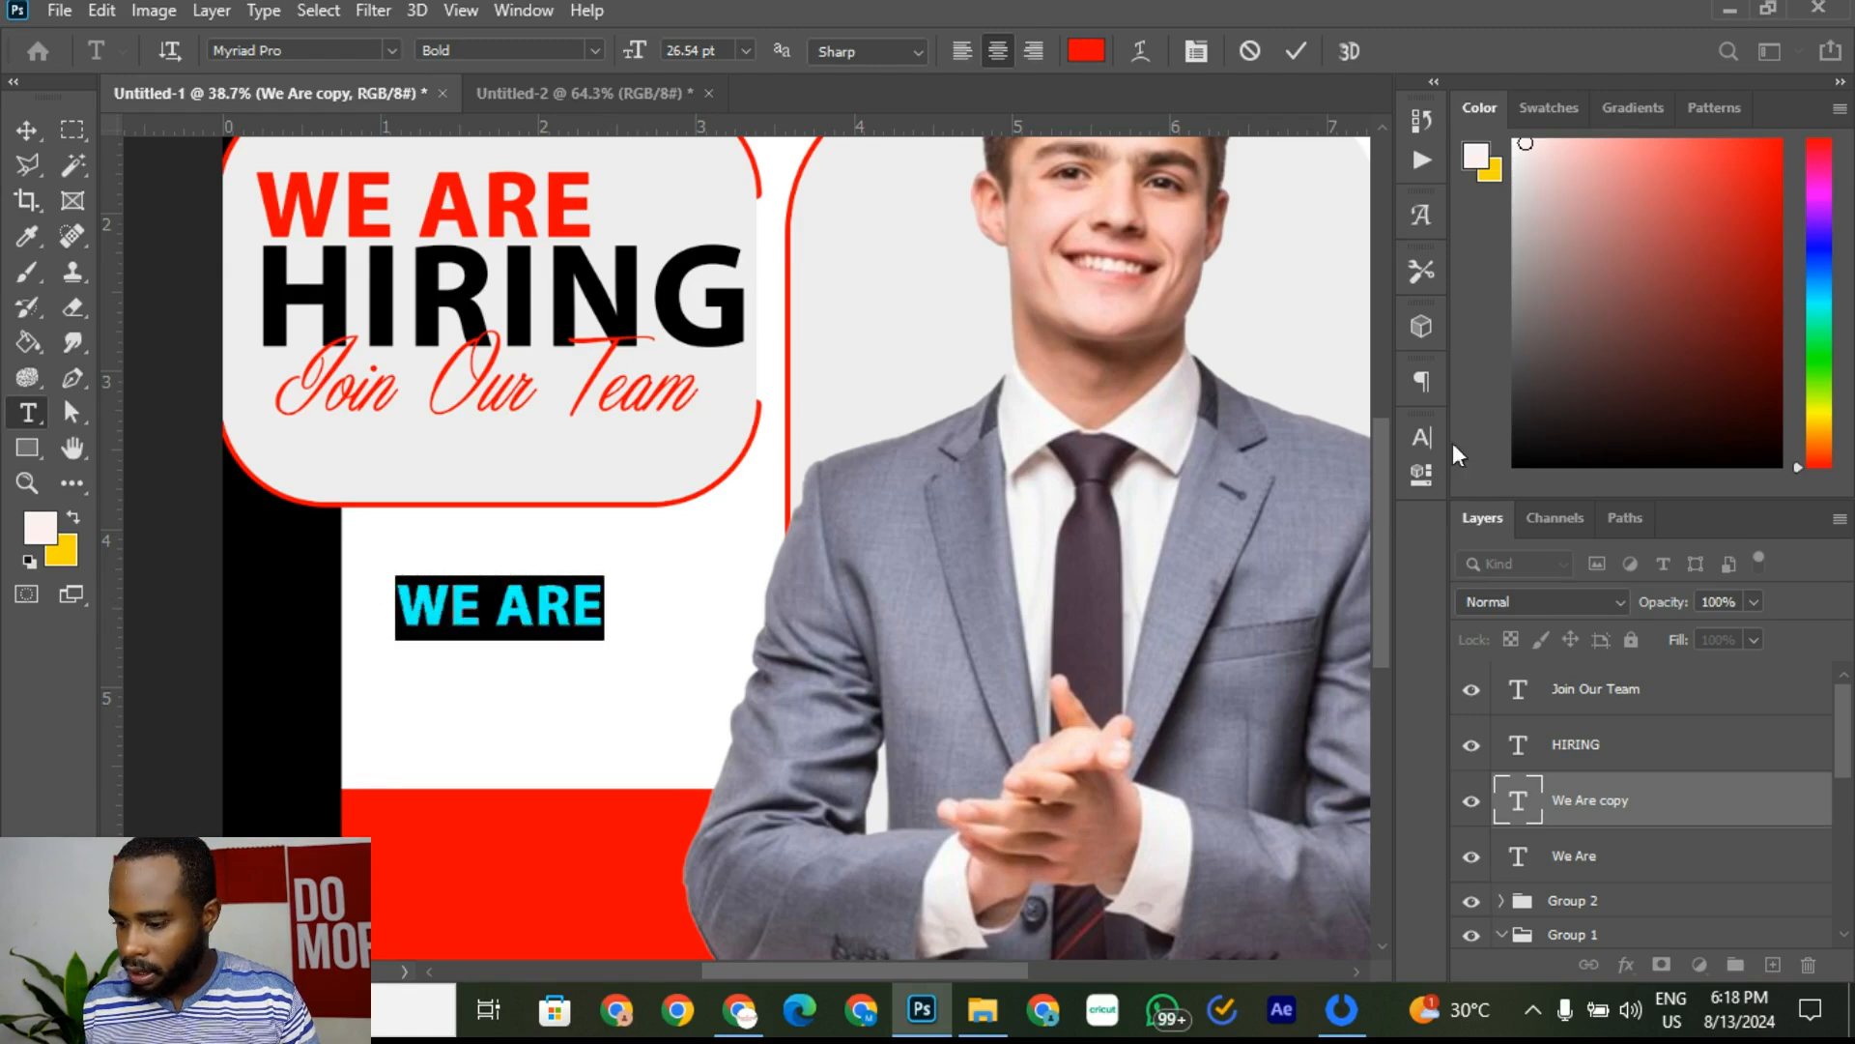
left_click(1424, 439)
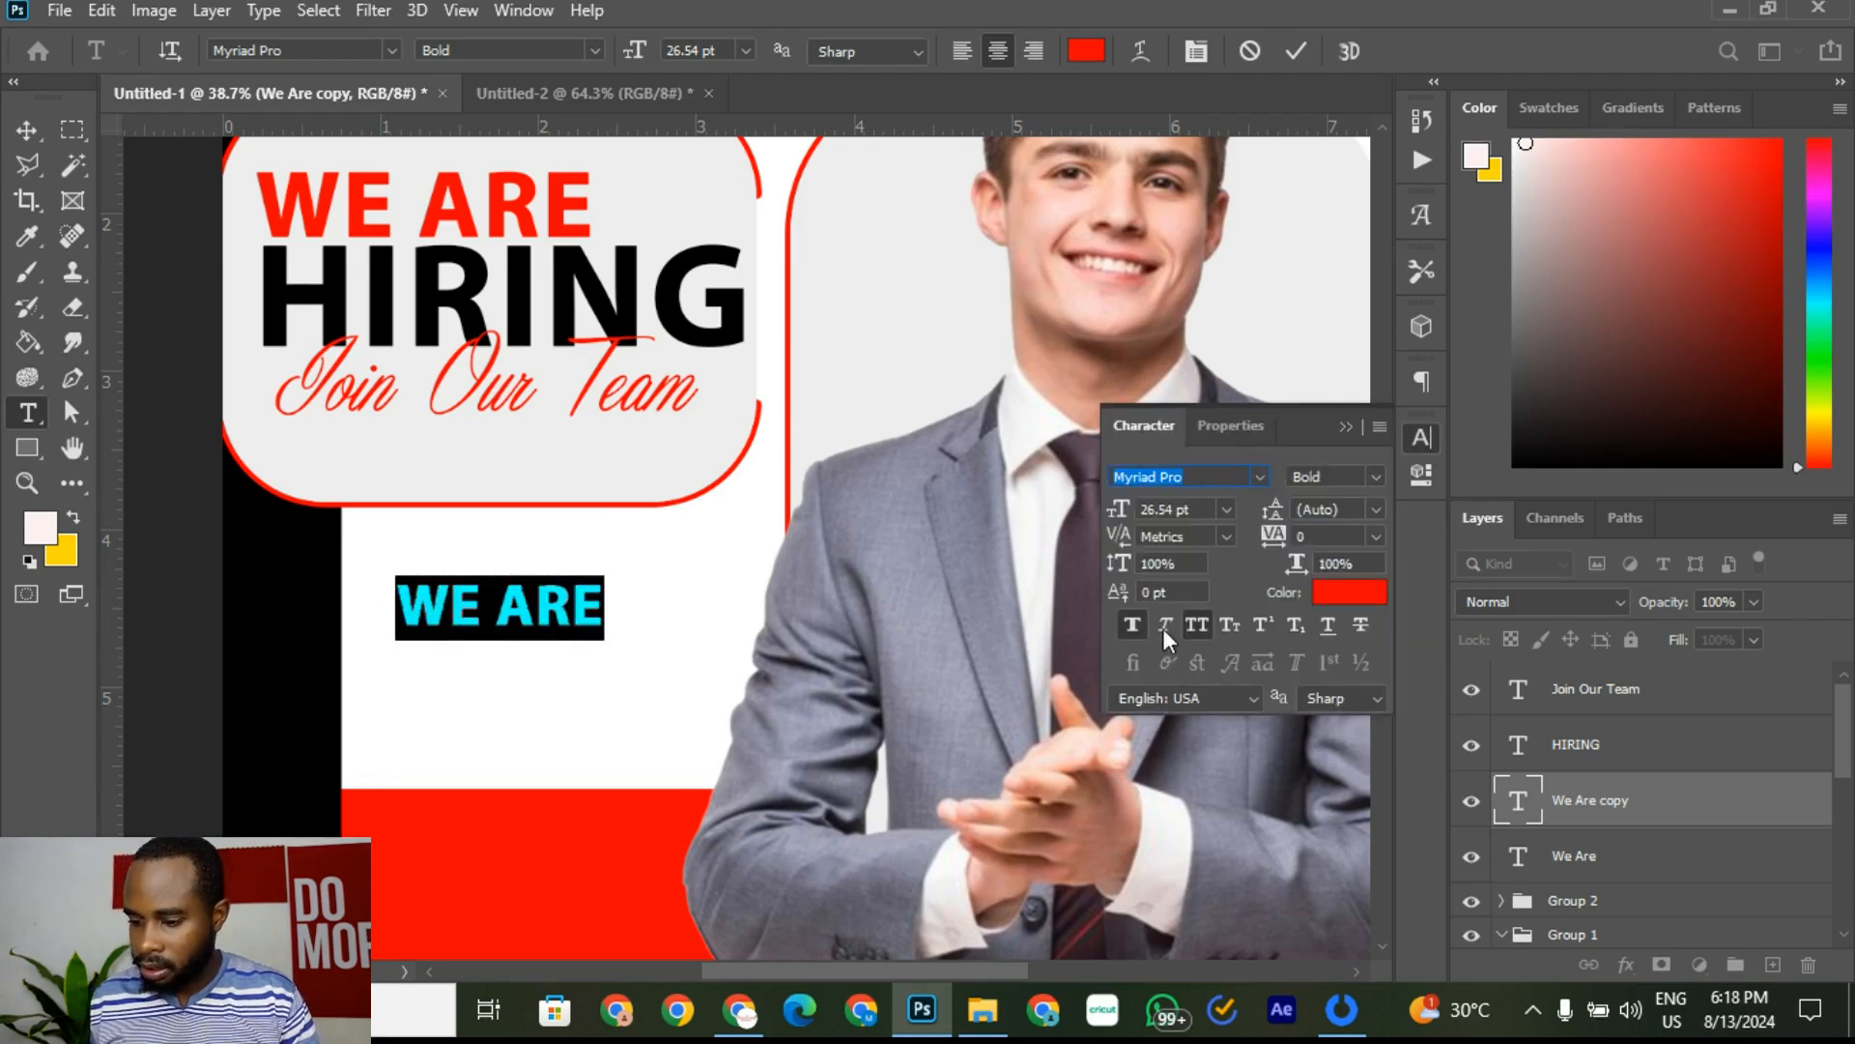
left_click(1131, 625)
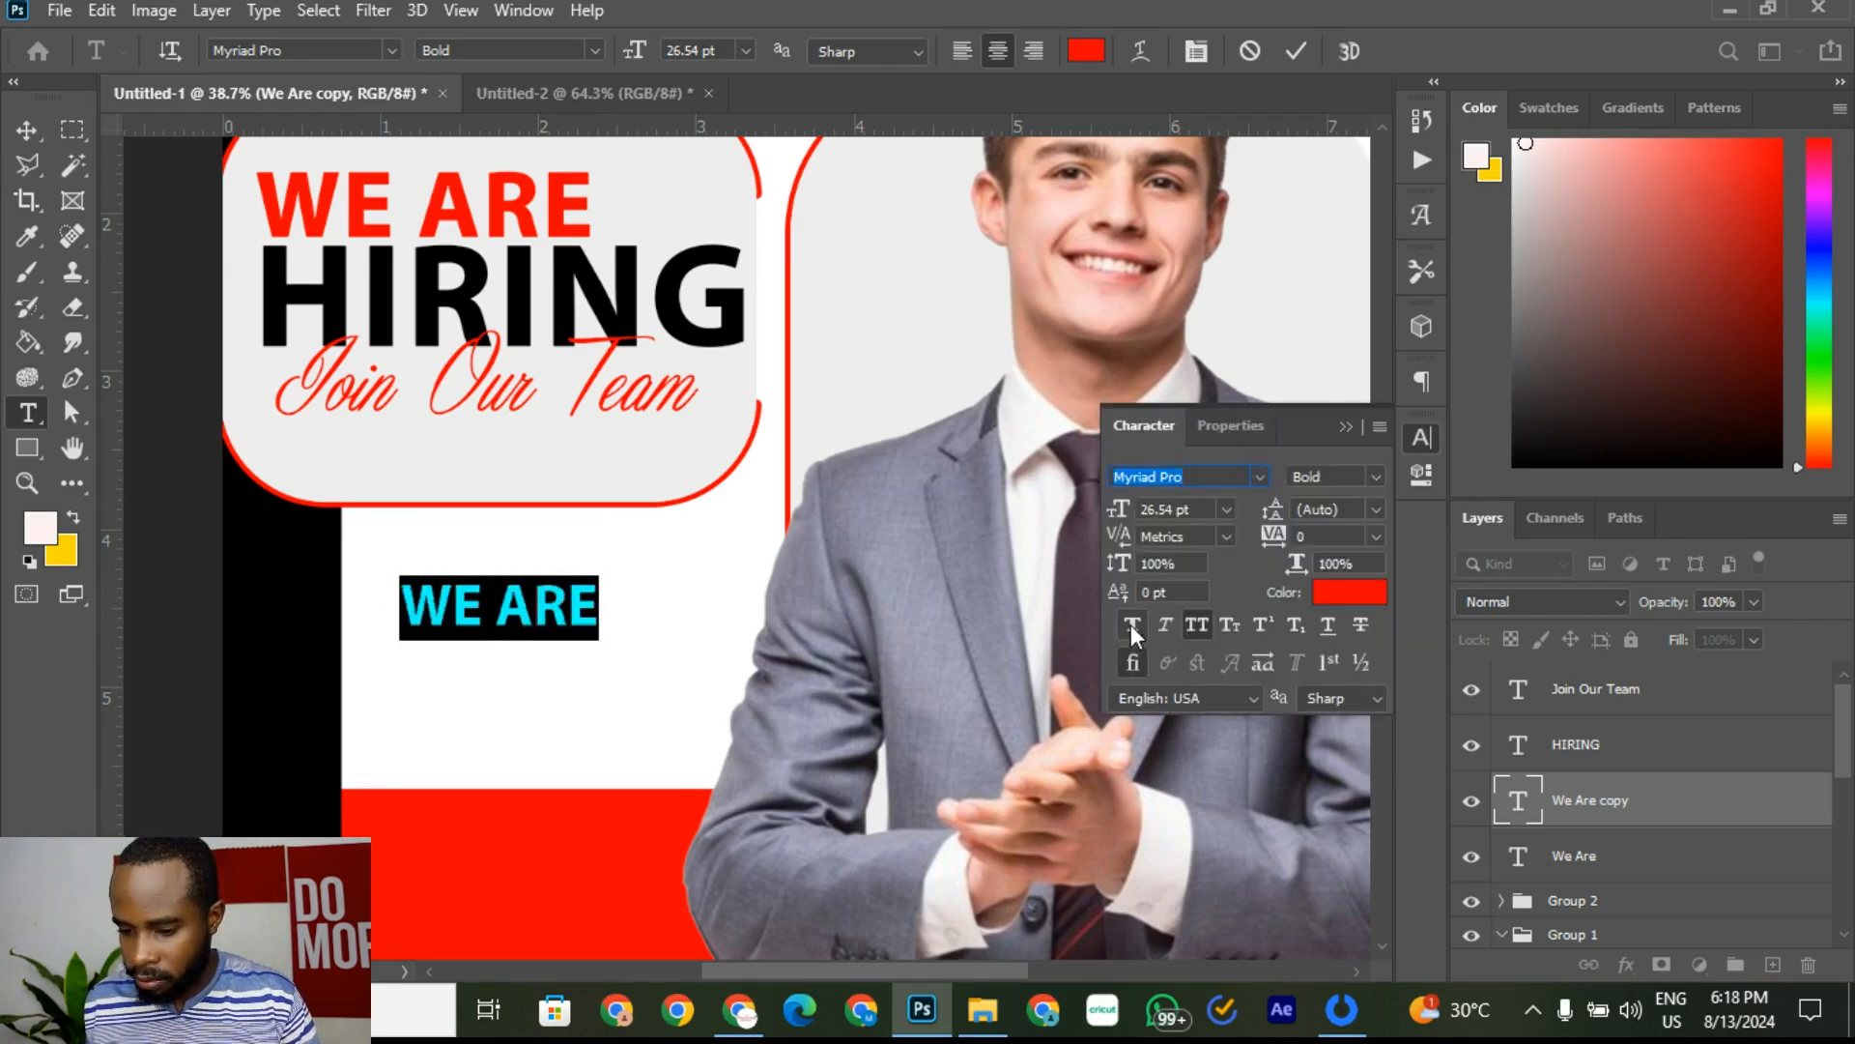
left_click(1197, 626)
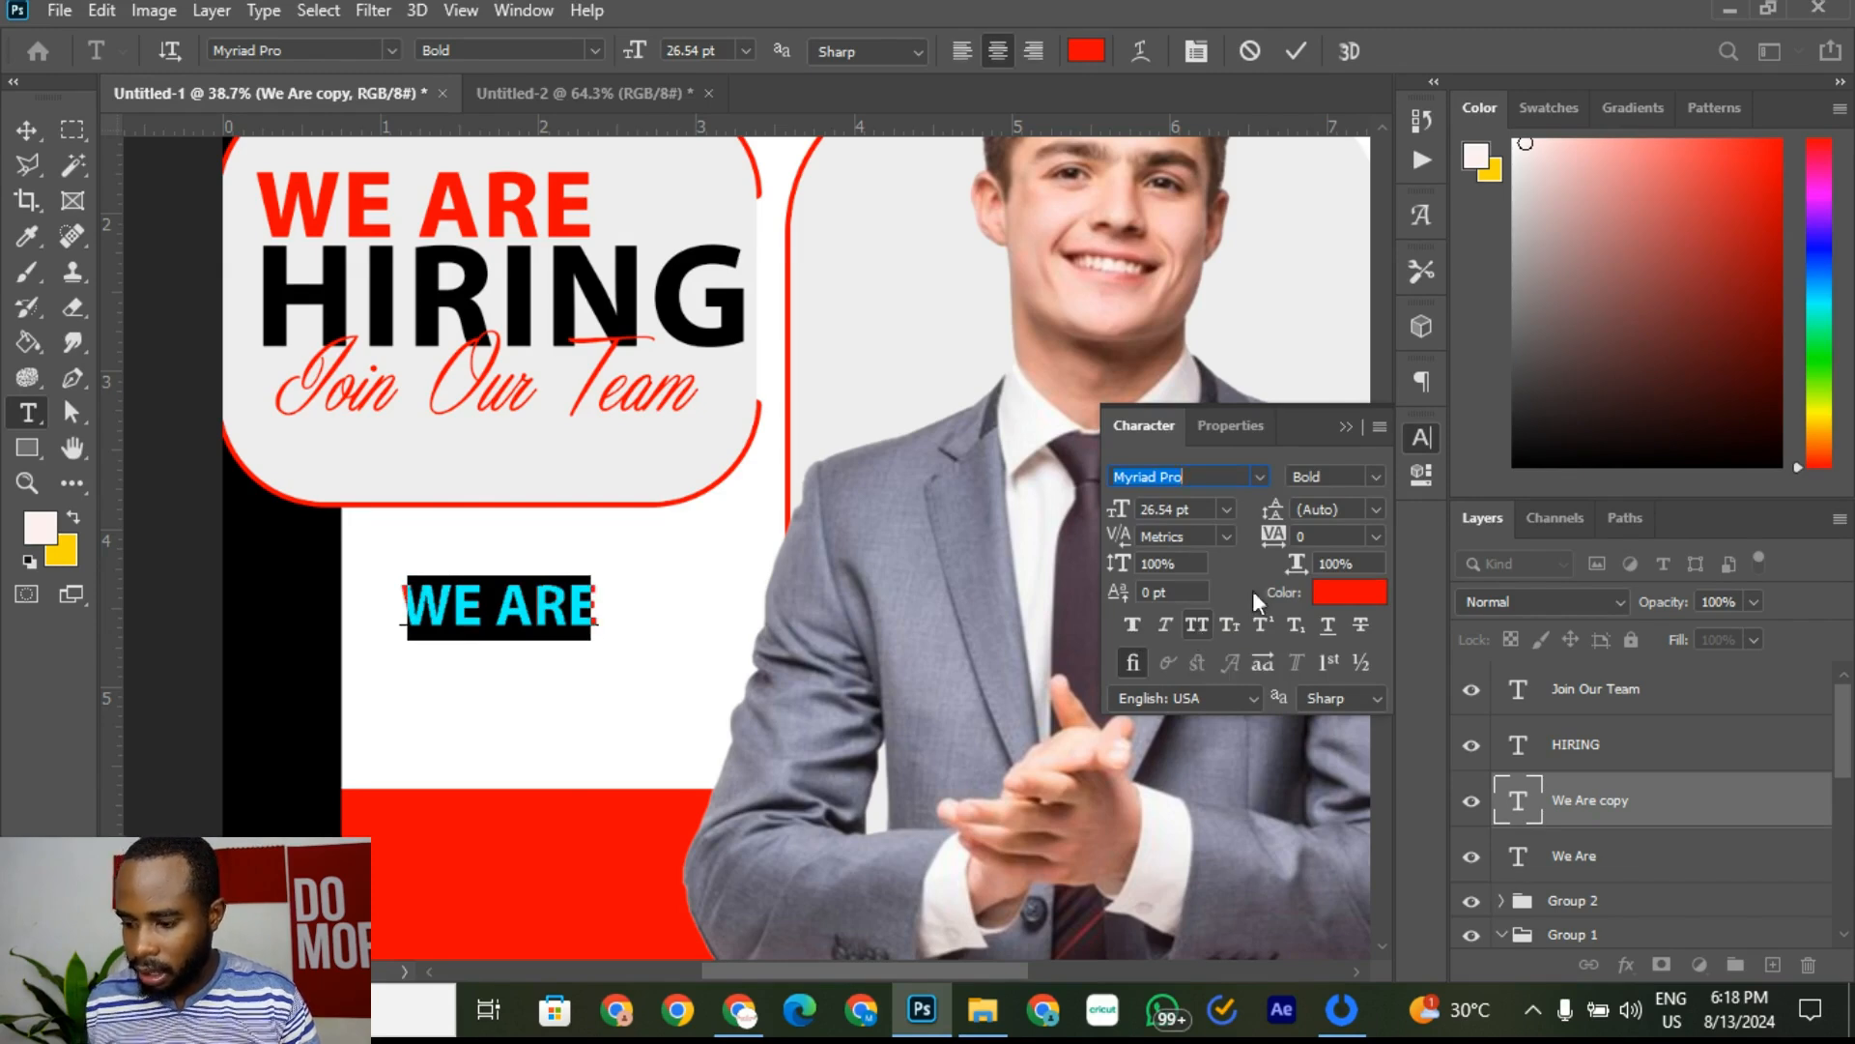
left_click(1376, 476)
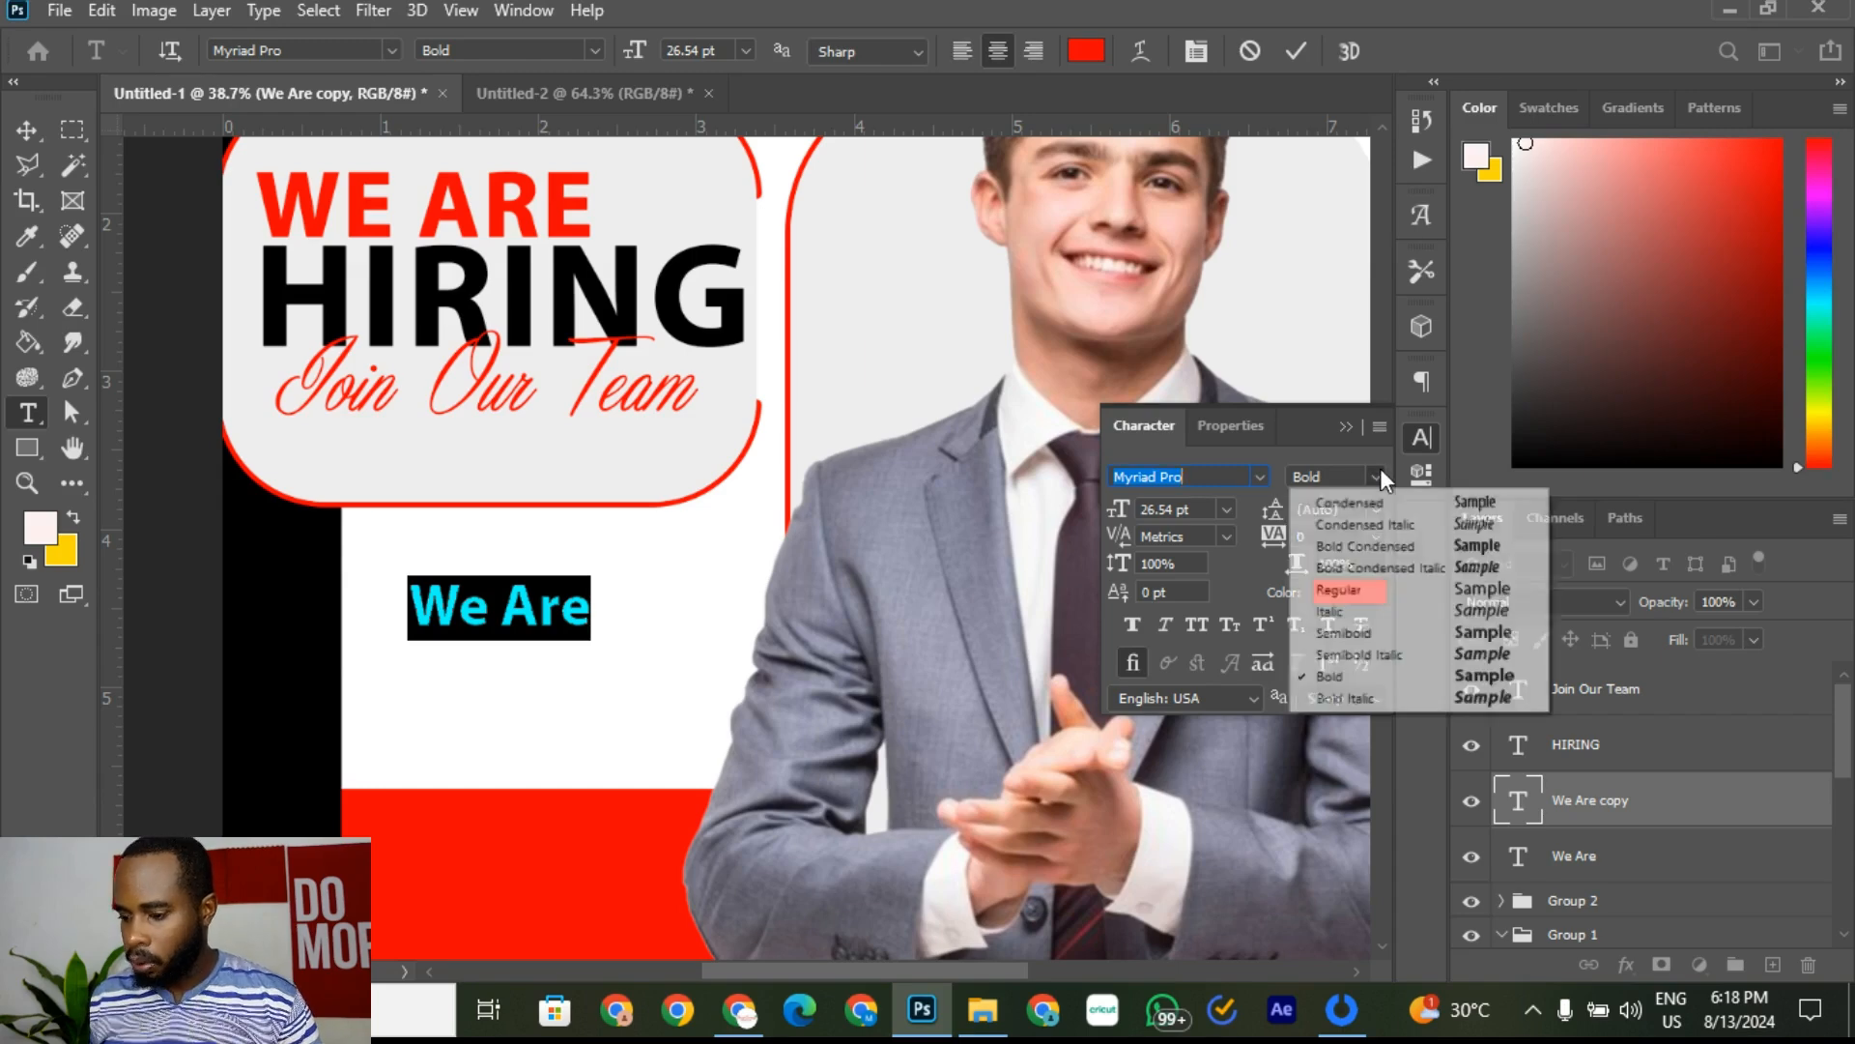
left_click(1362, 586)
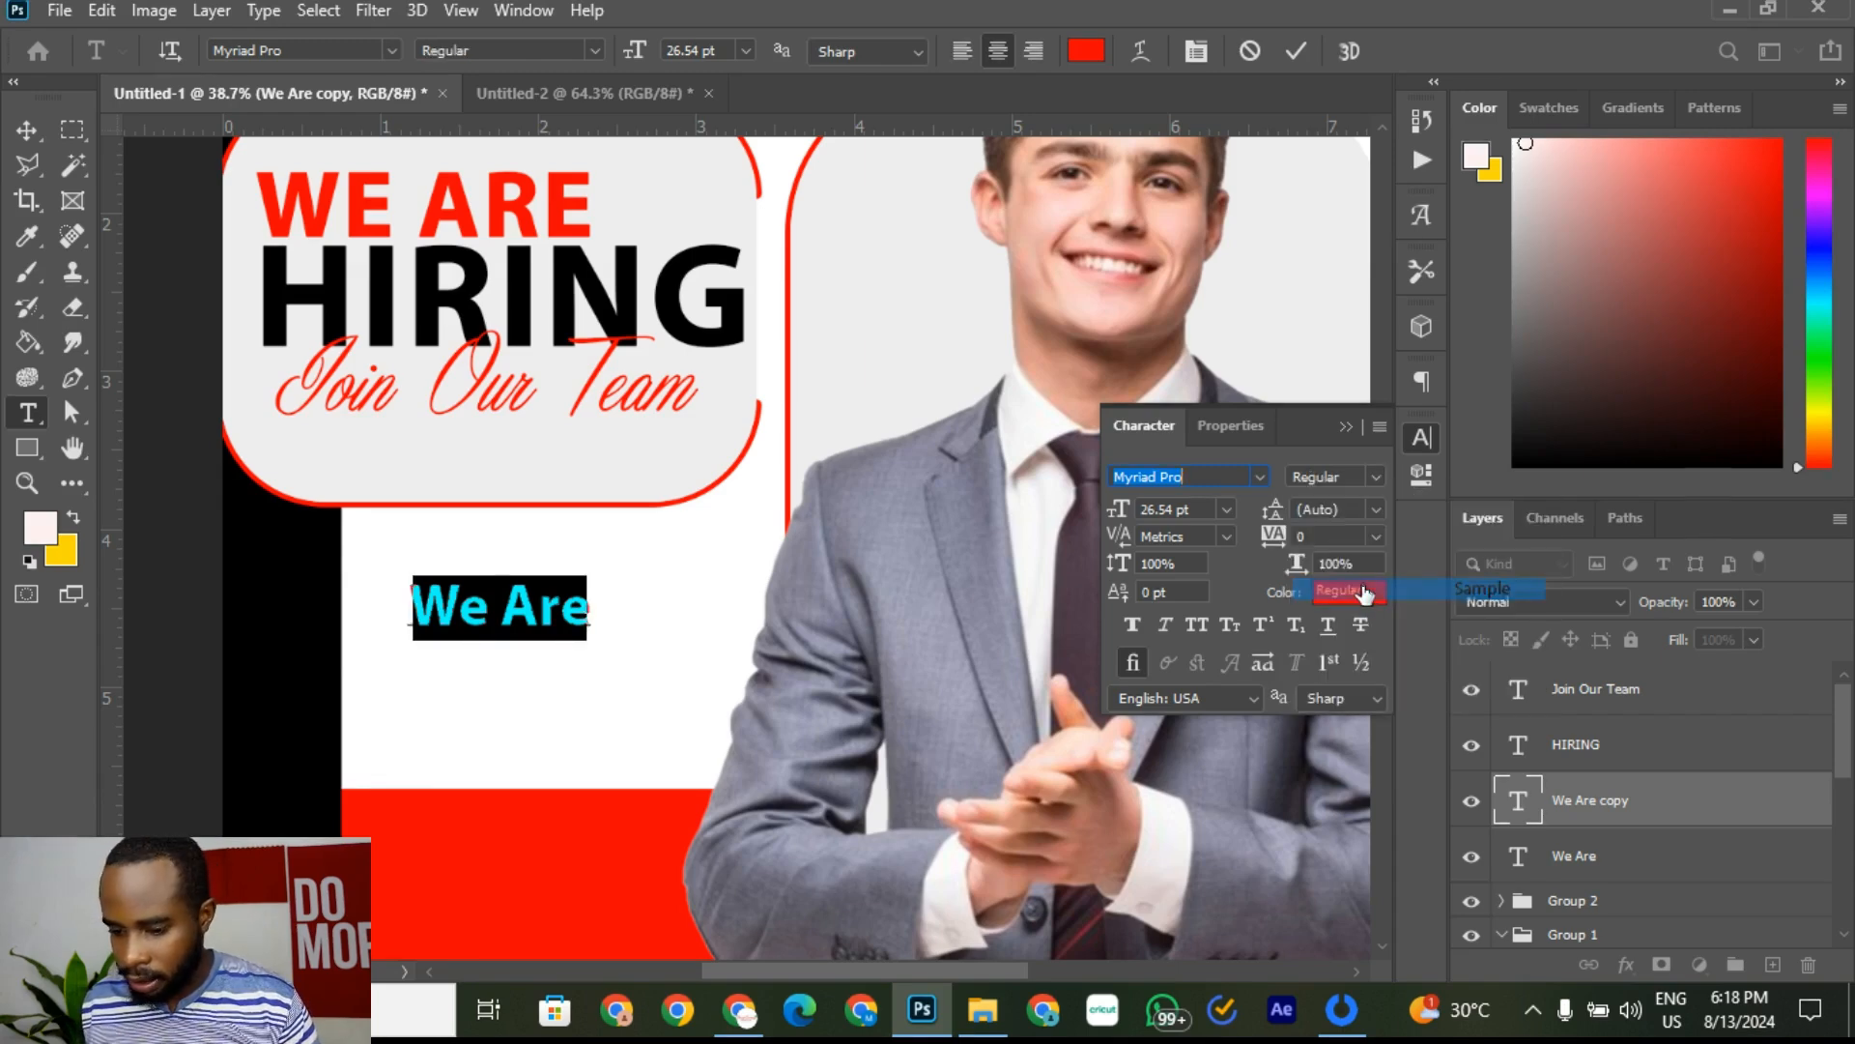
left_click(565, 612)
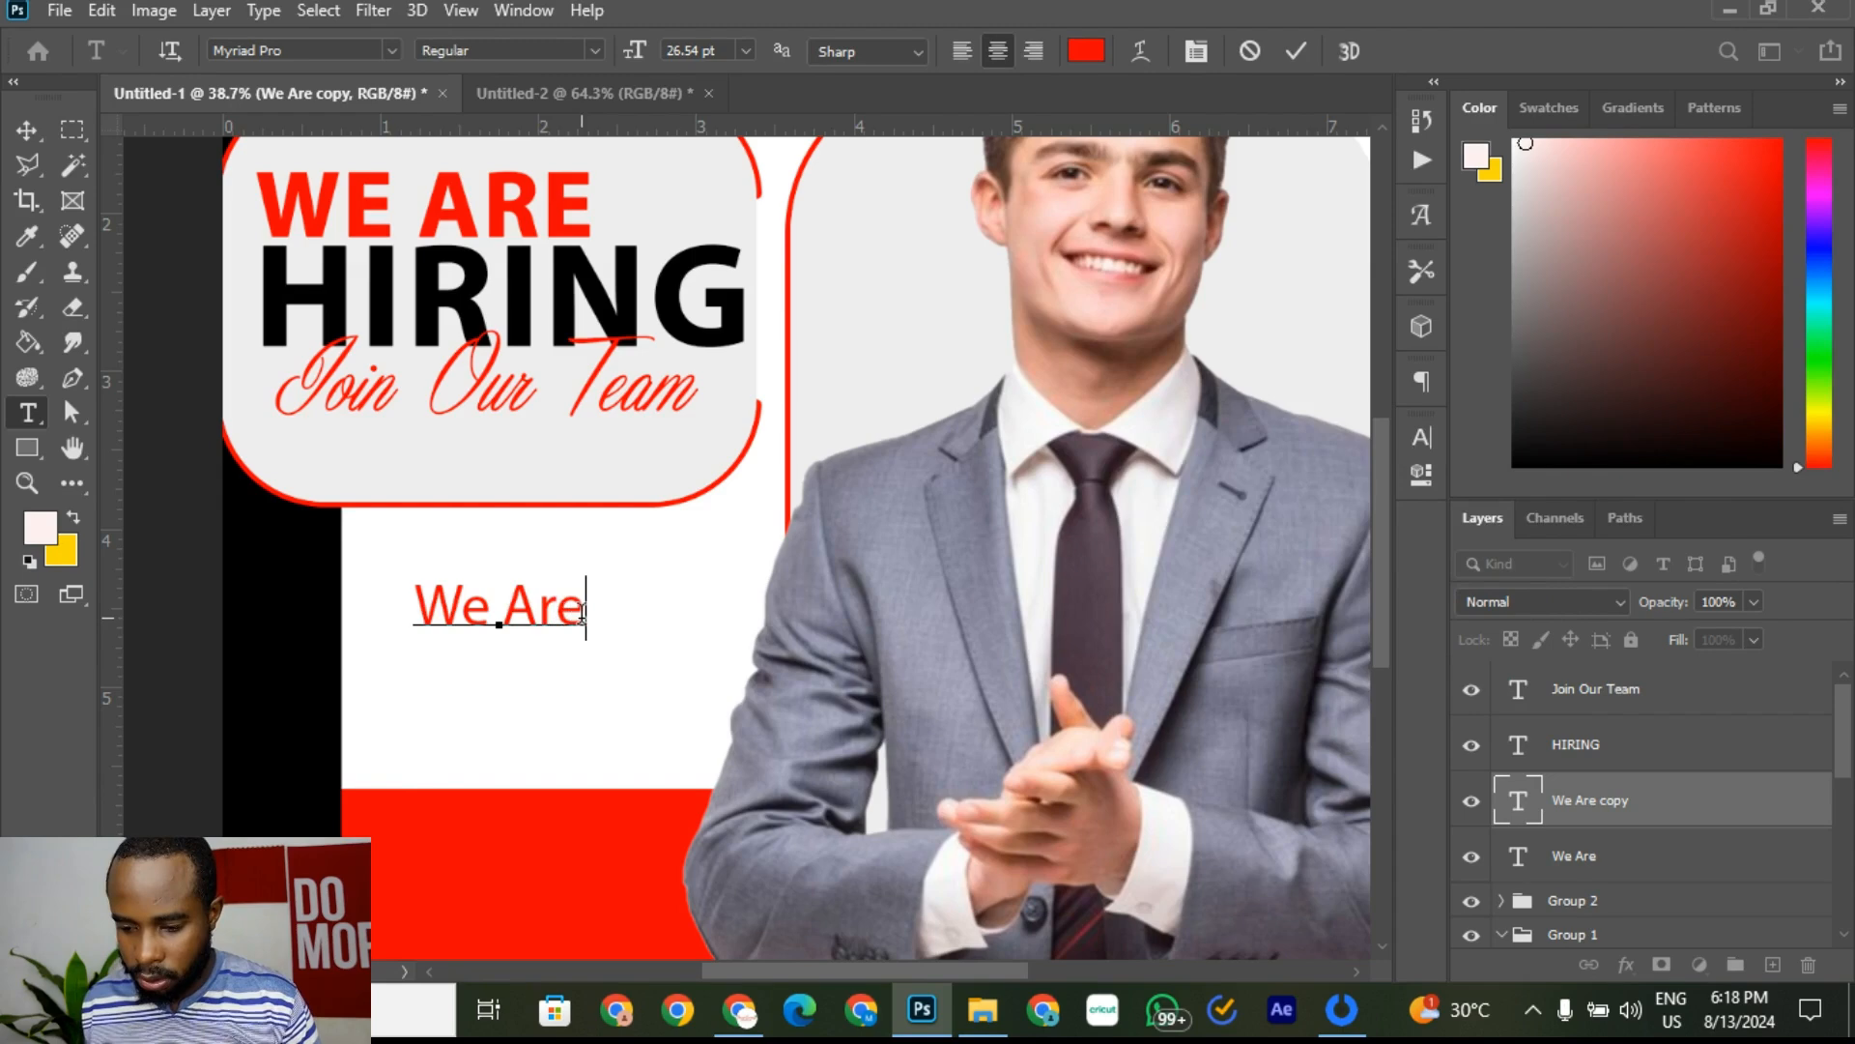
Step: Replace the copied text with 'Graphic Designer' and commit it
left_click_drag(582, 611, 365, 585)
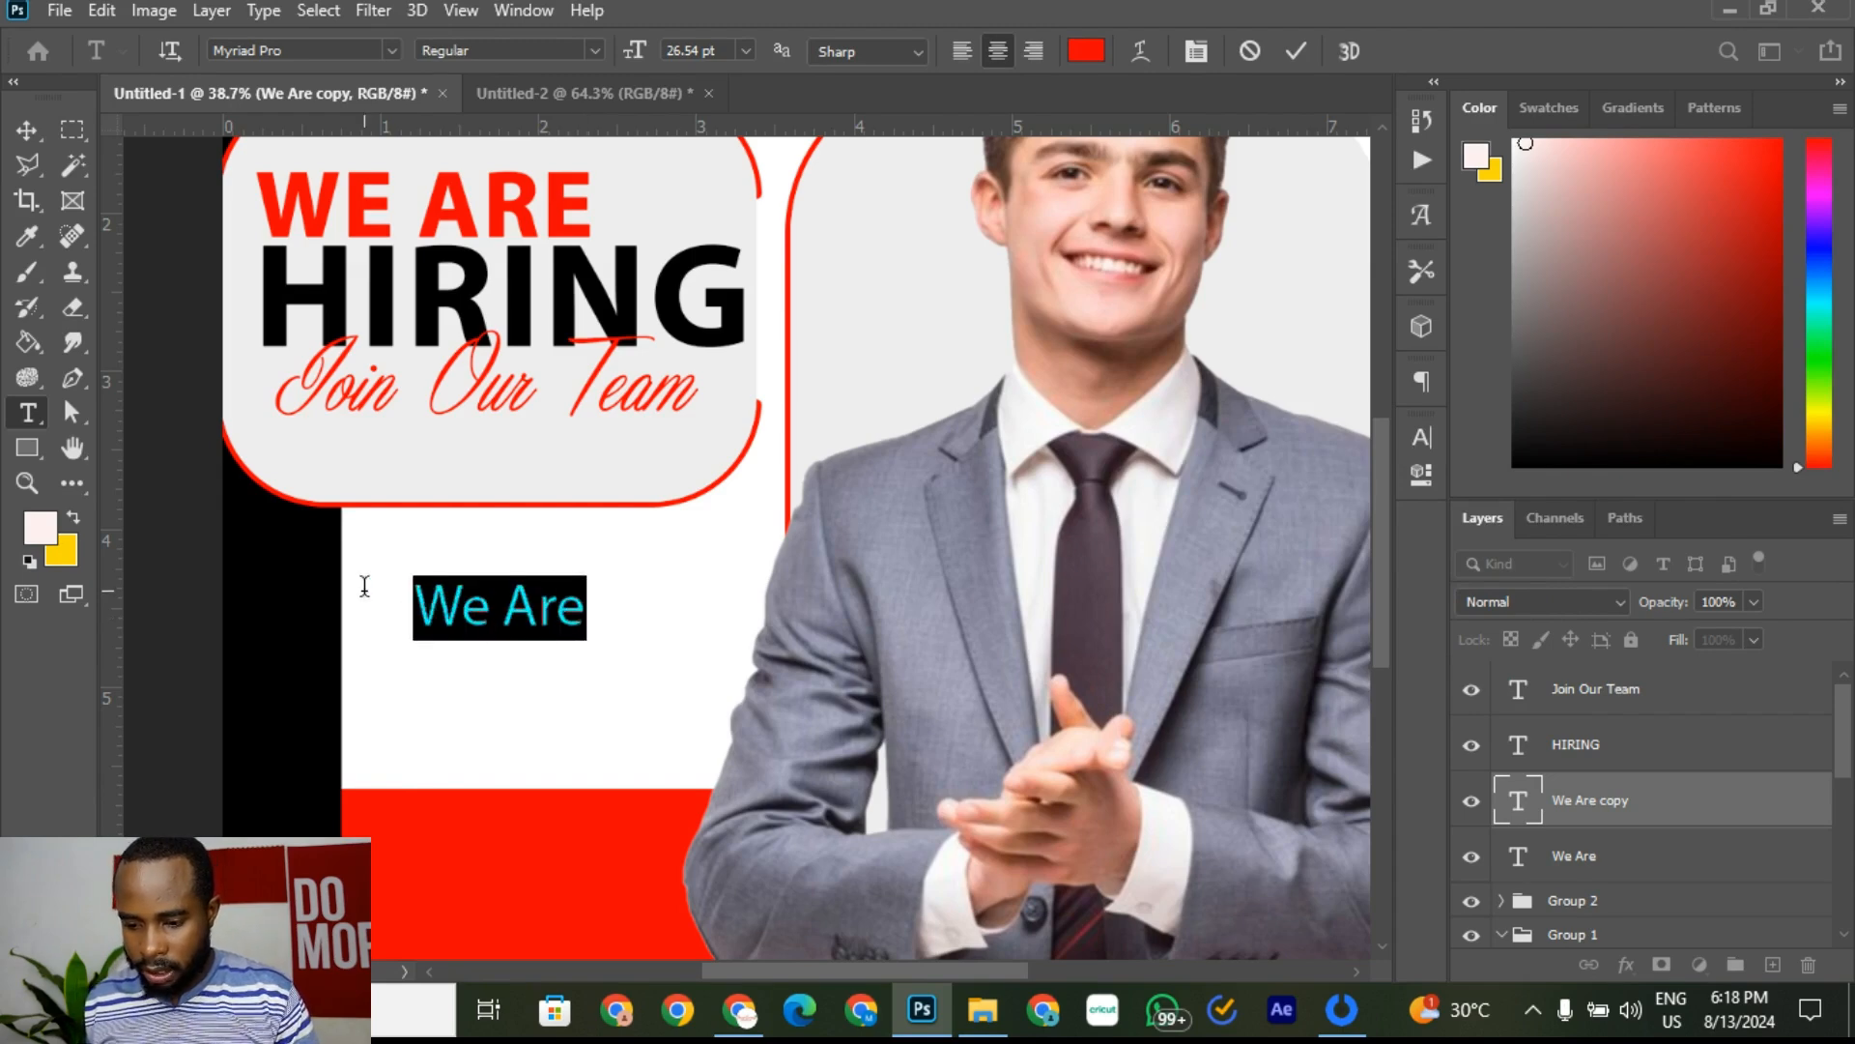
left_click(547, 95)
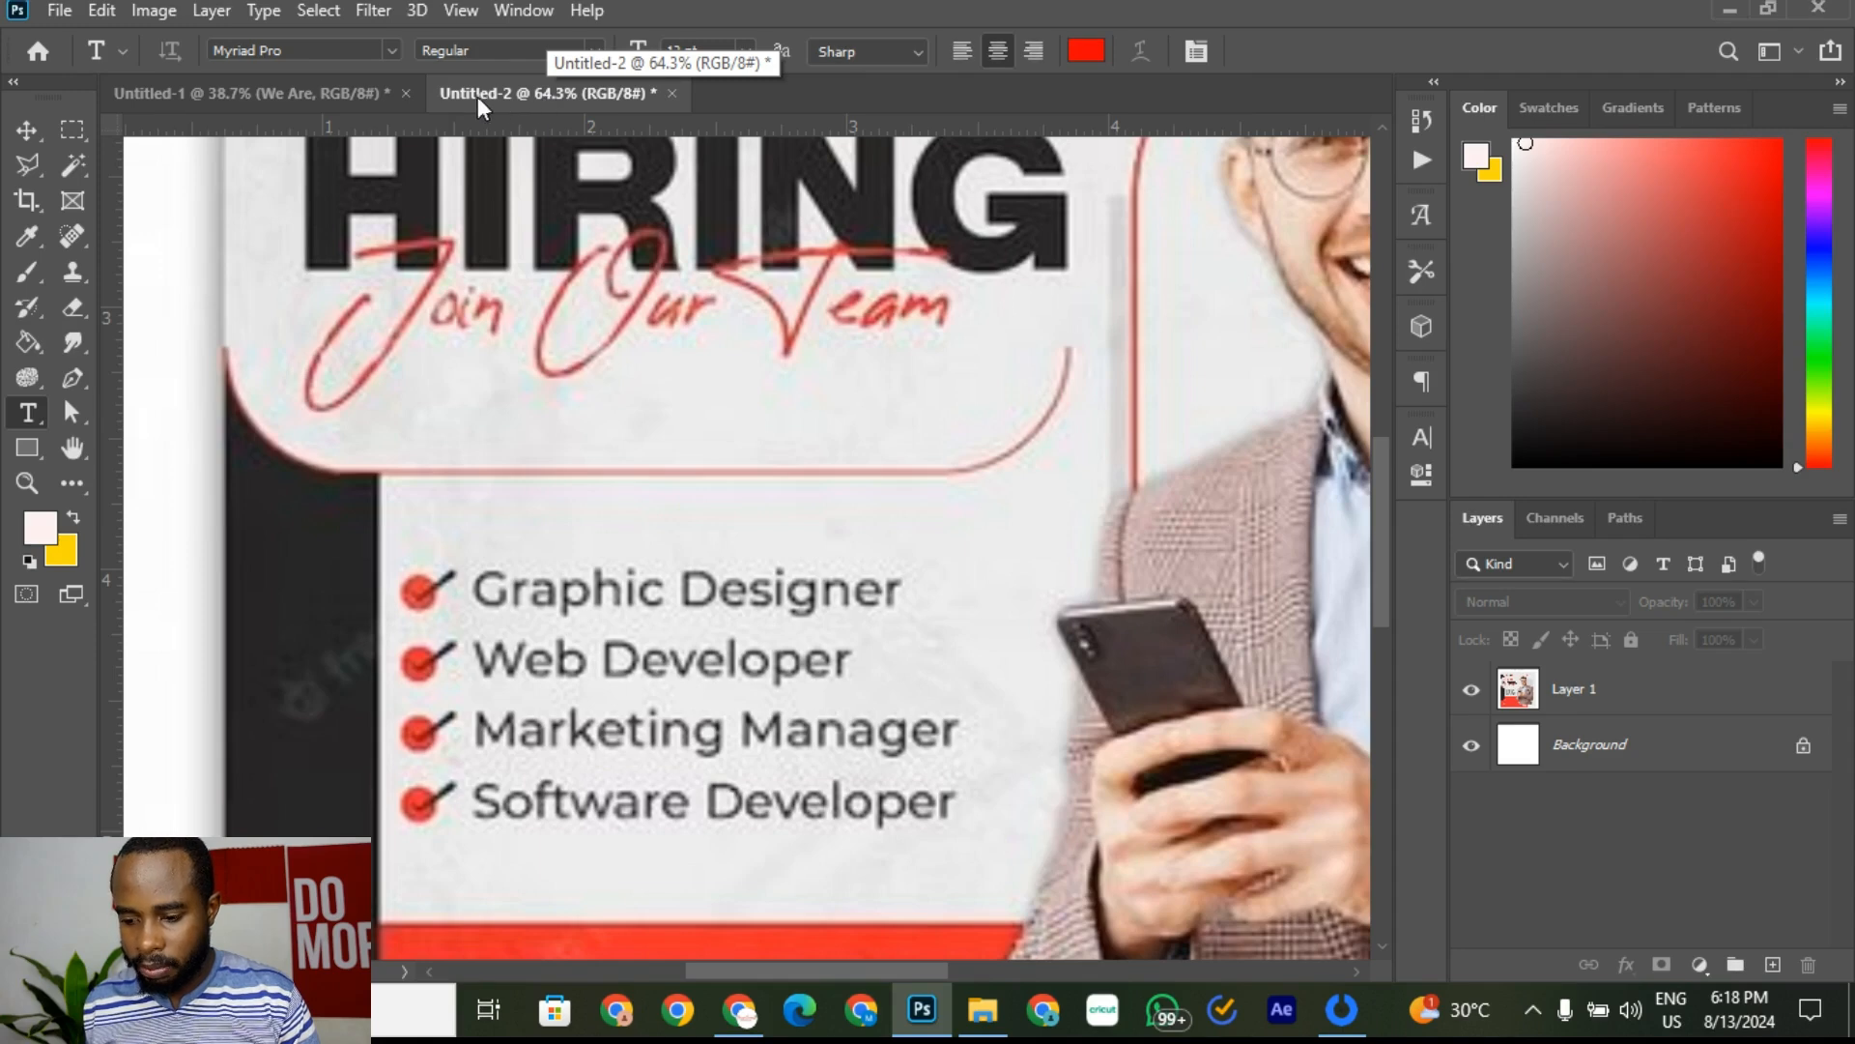
left_click(328, 97)
left_click(434, 600)
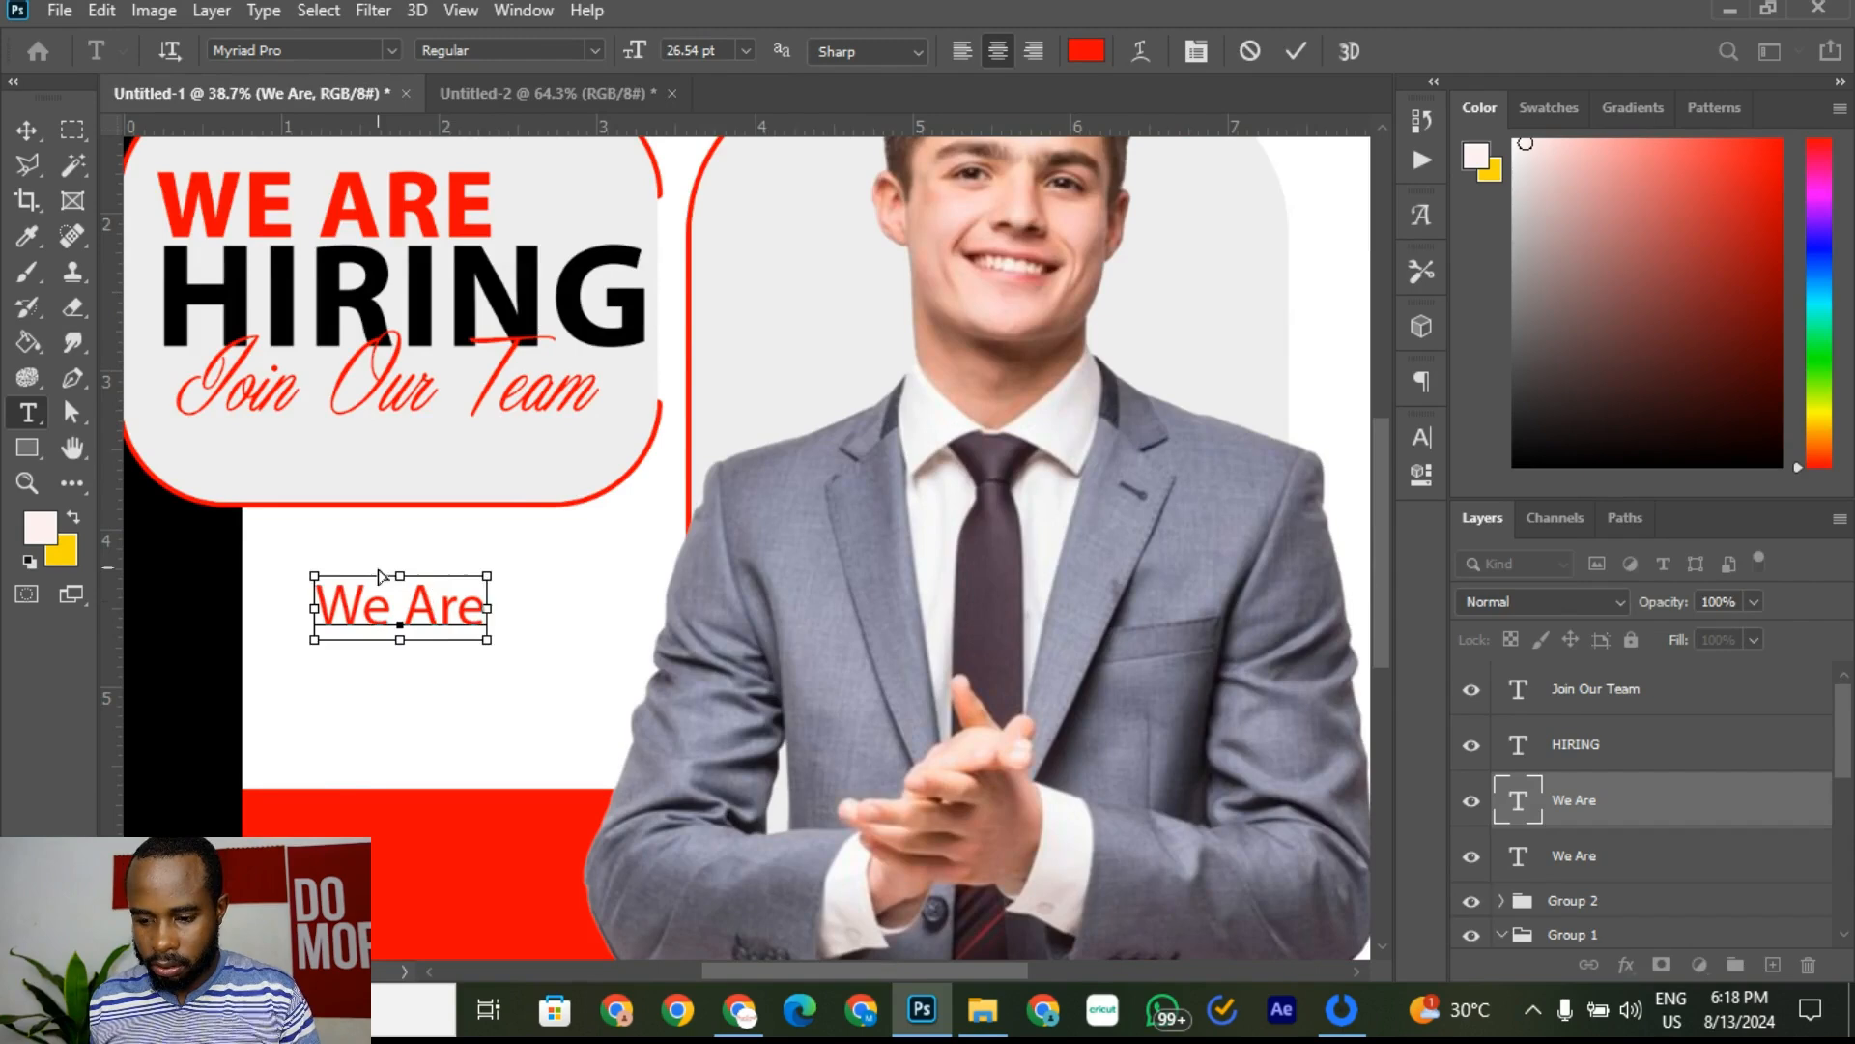
key("ctrl+a")
type("Ga")
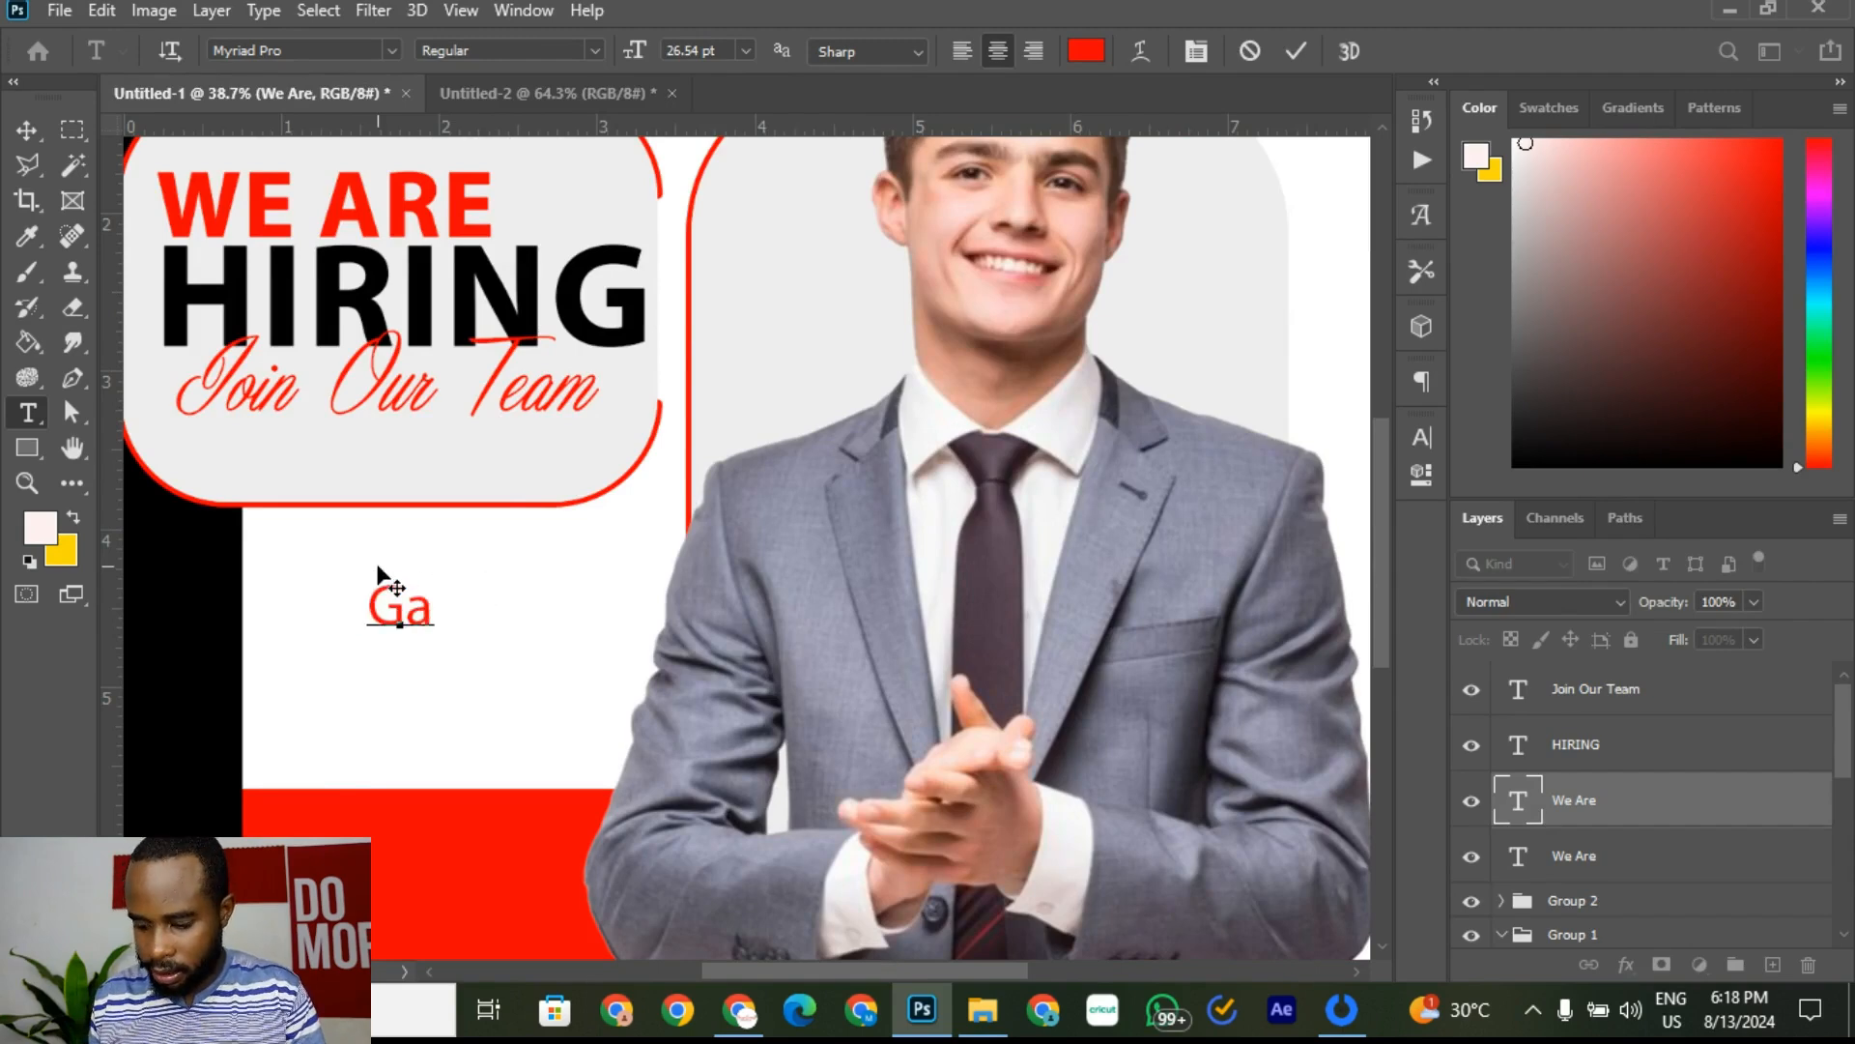
key("BackSpace")
type("raph")
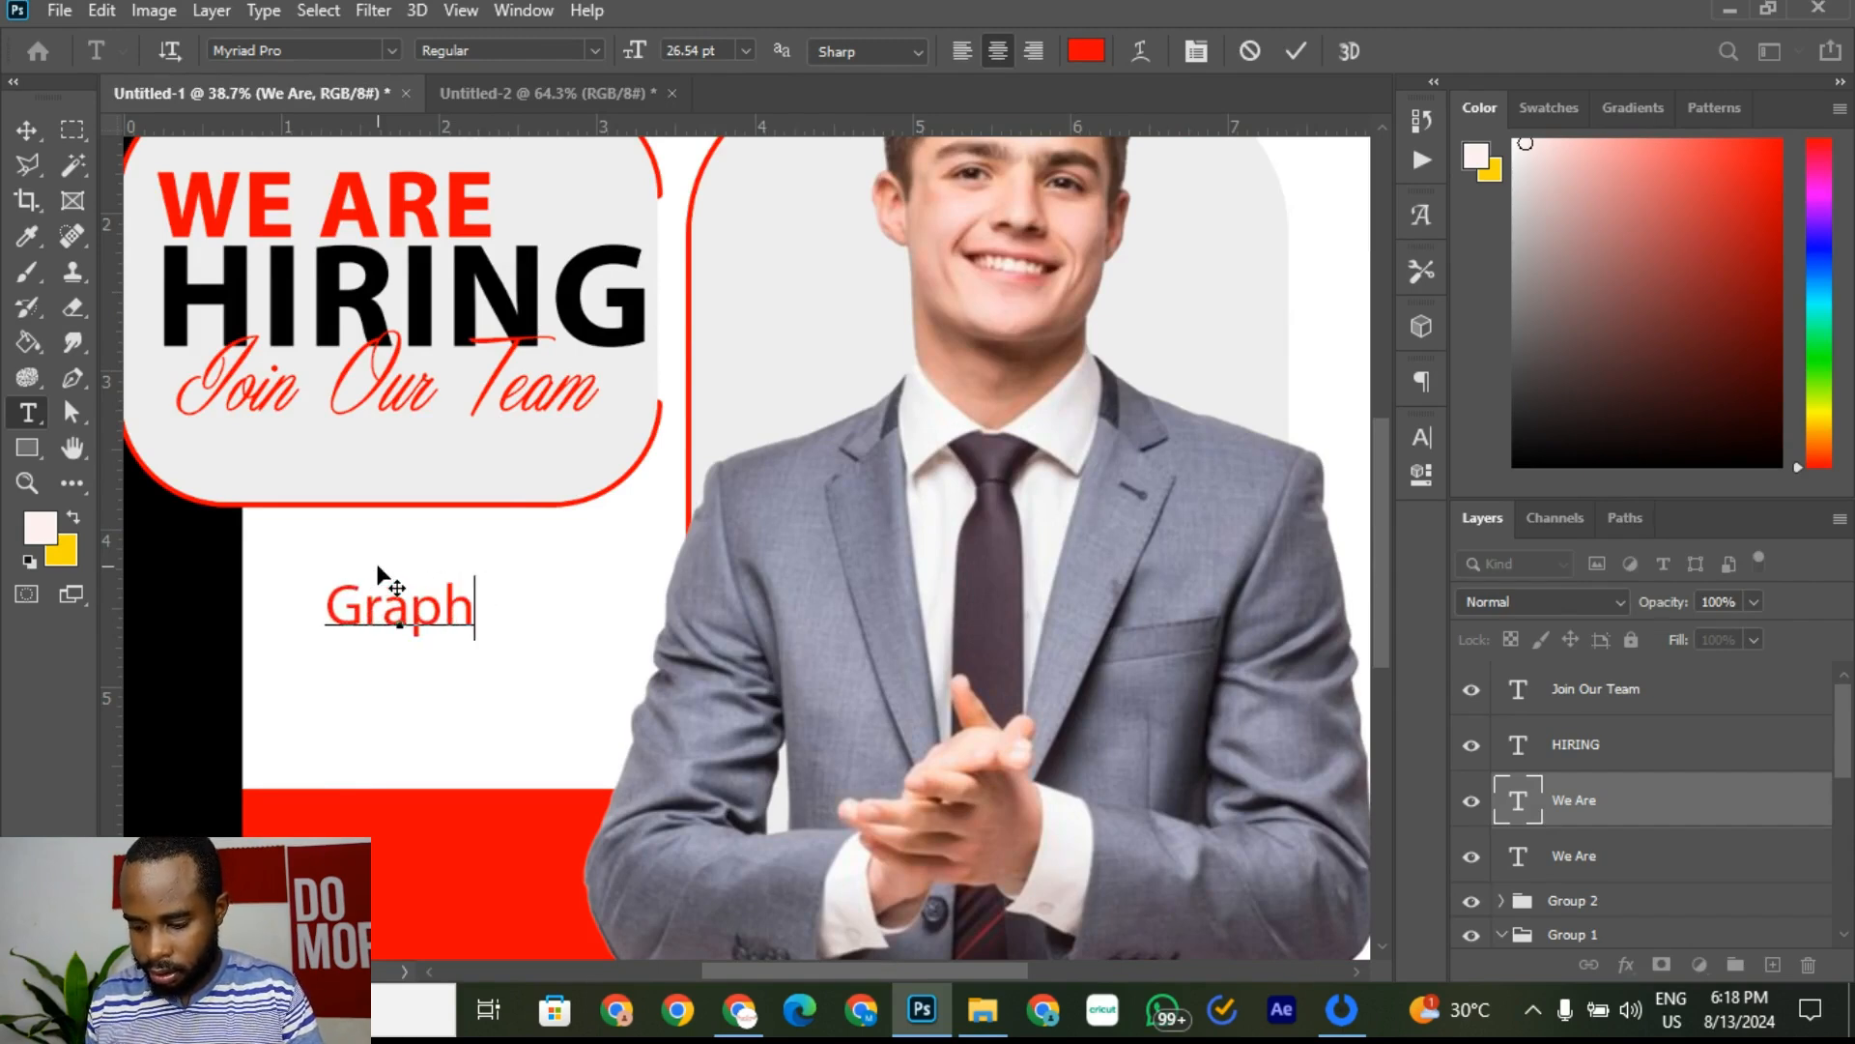
type("ic Desifn")
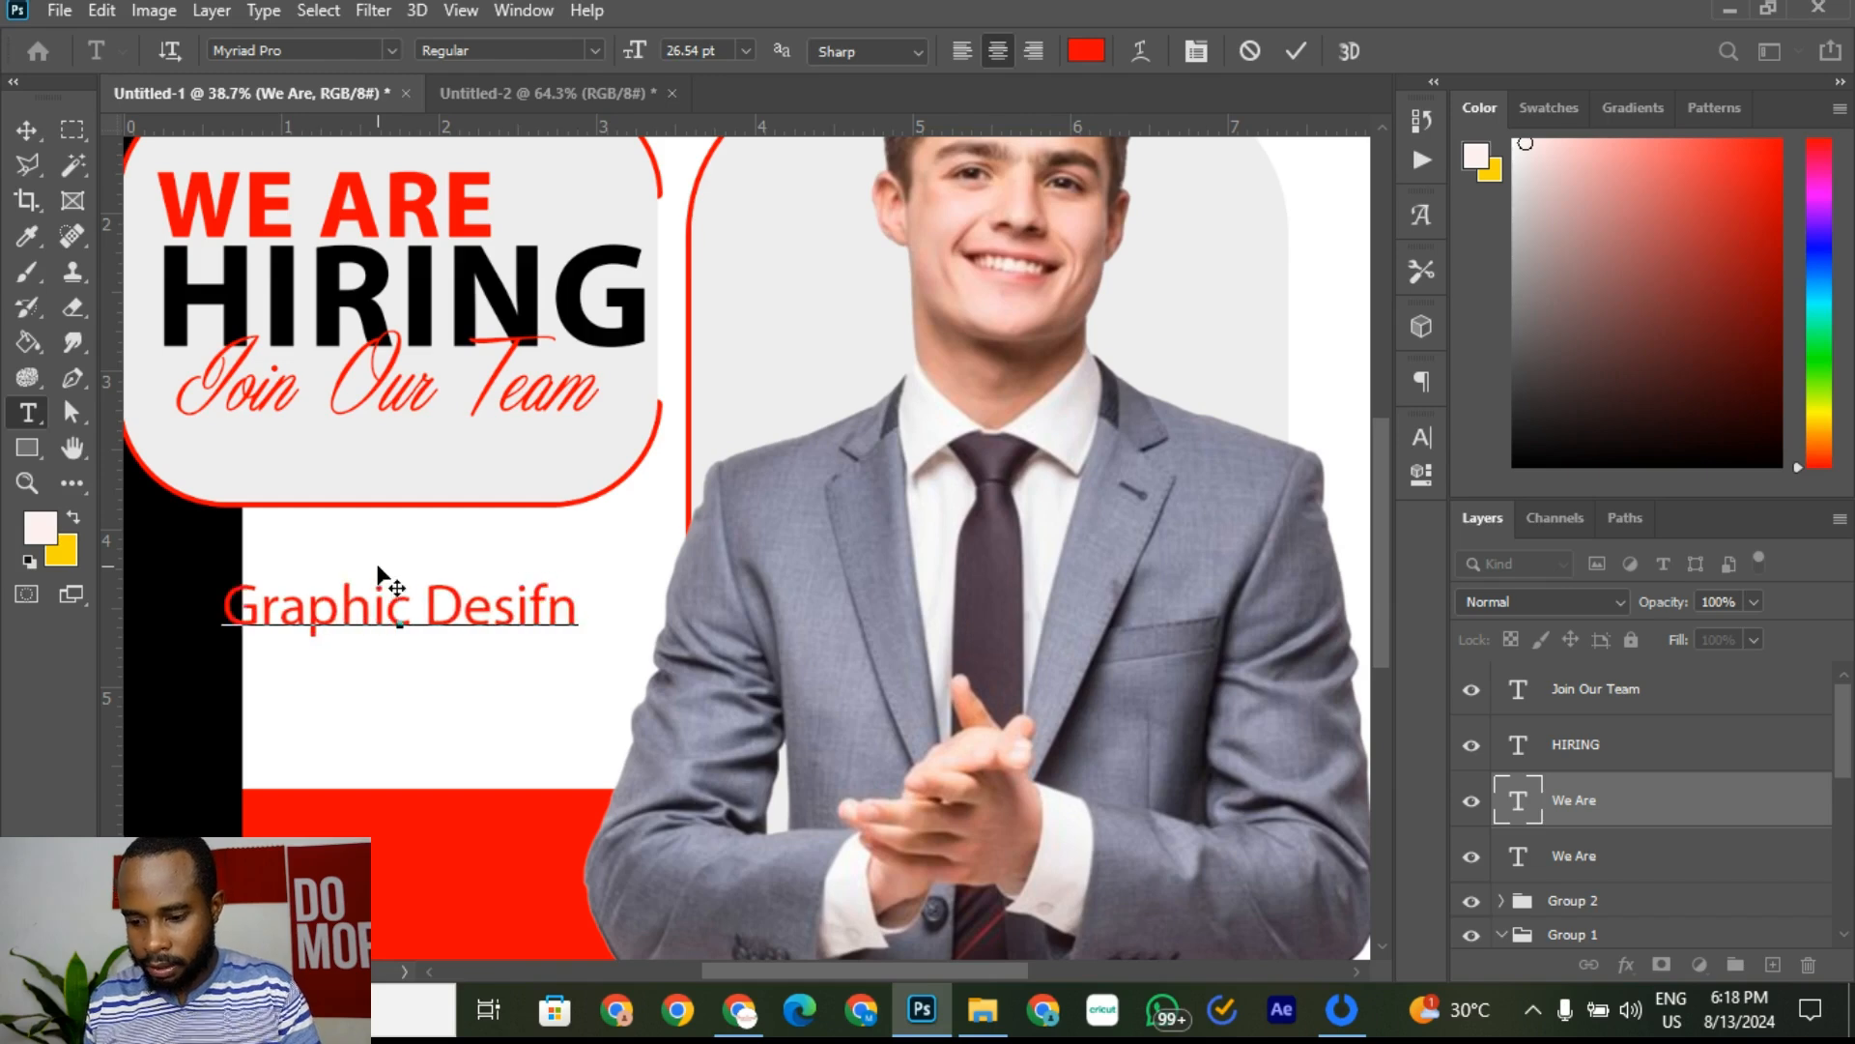
key("BackSpace")
key("BackSpace")
type("gn")
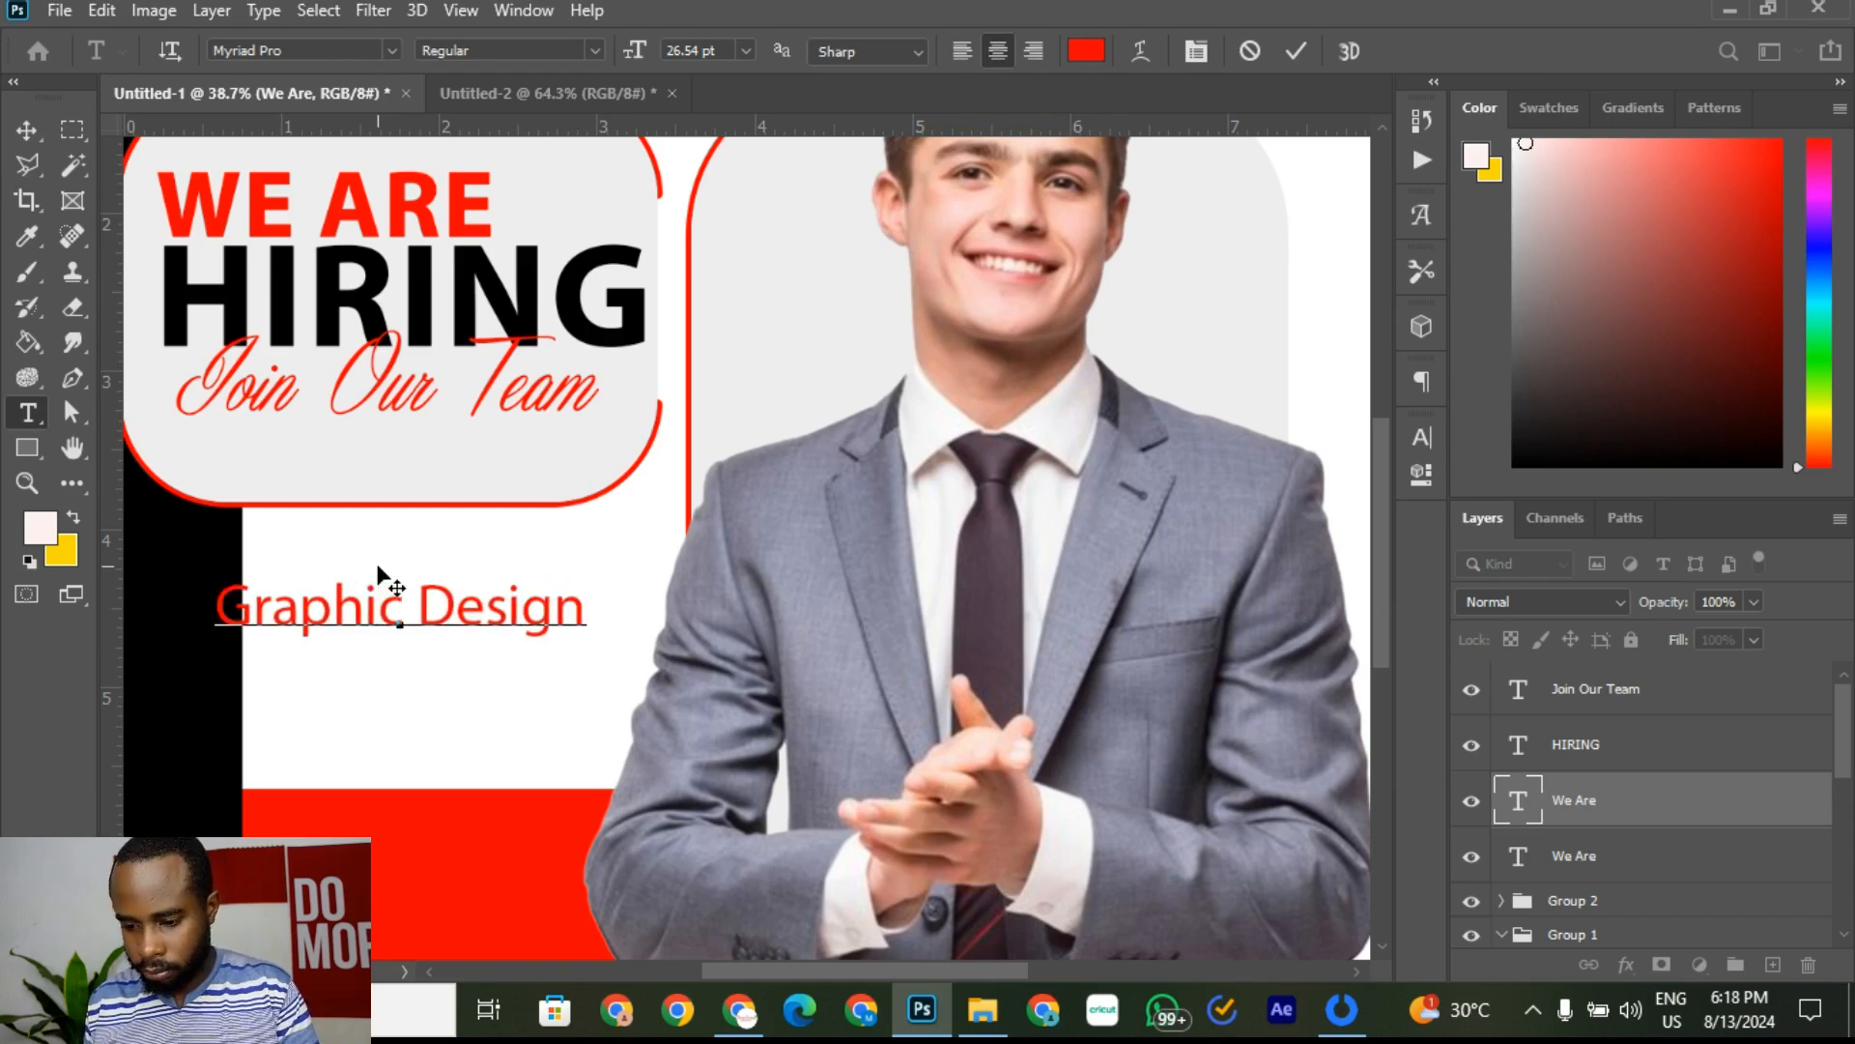
type("er")
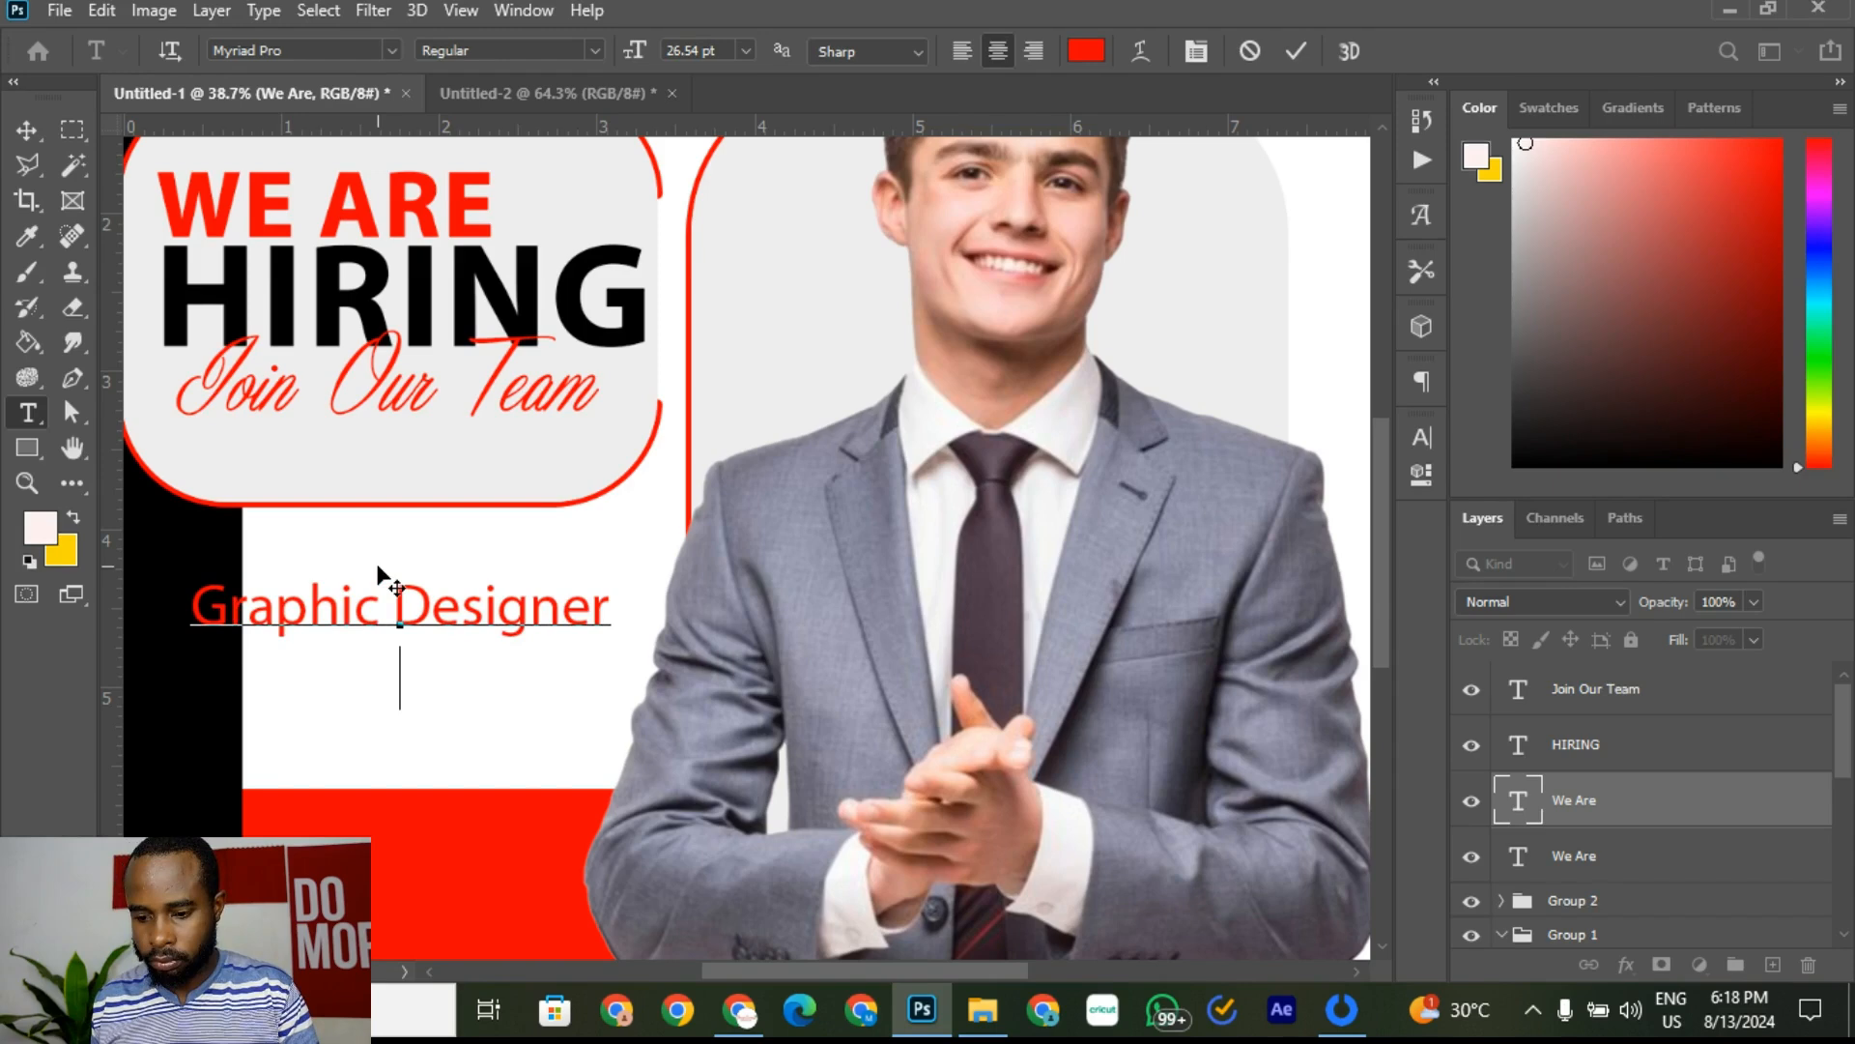
left_click(557, 89)
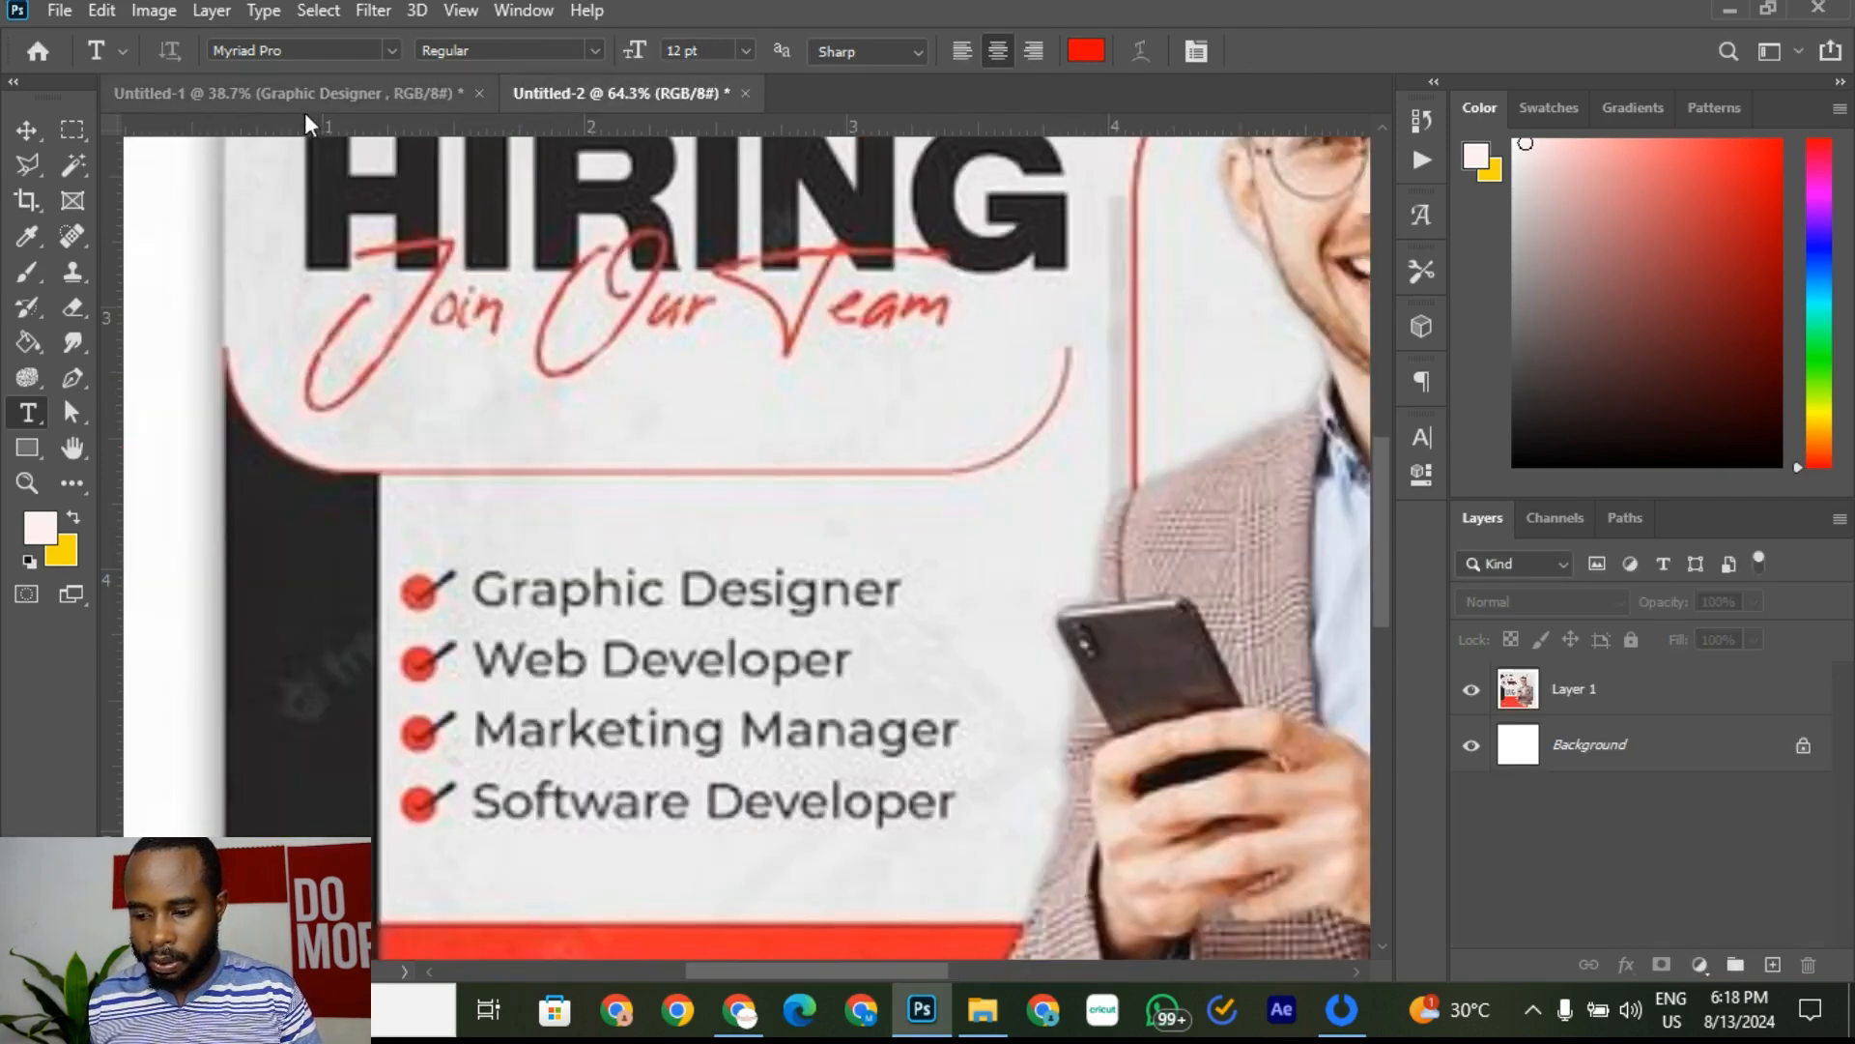
left_click(266, 97)
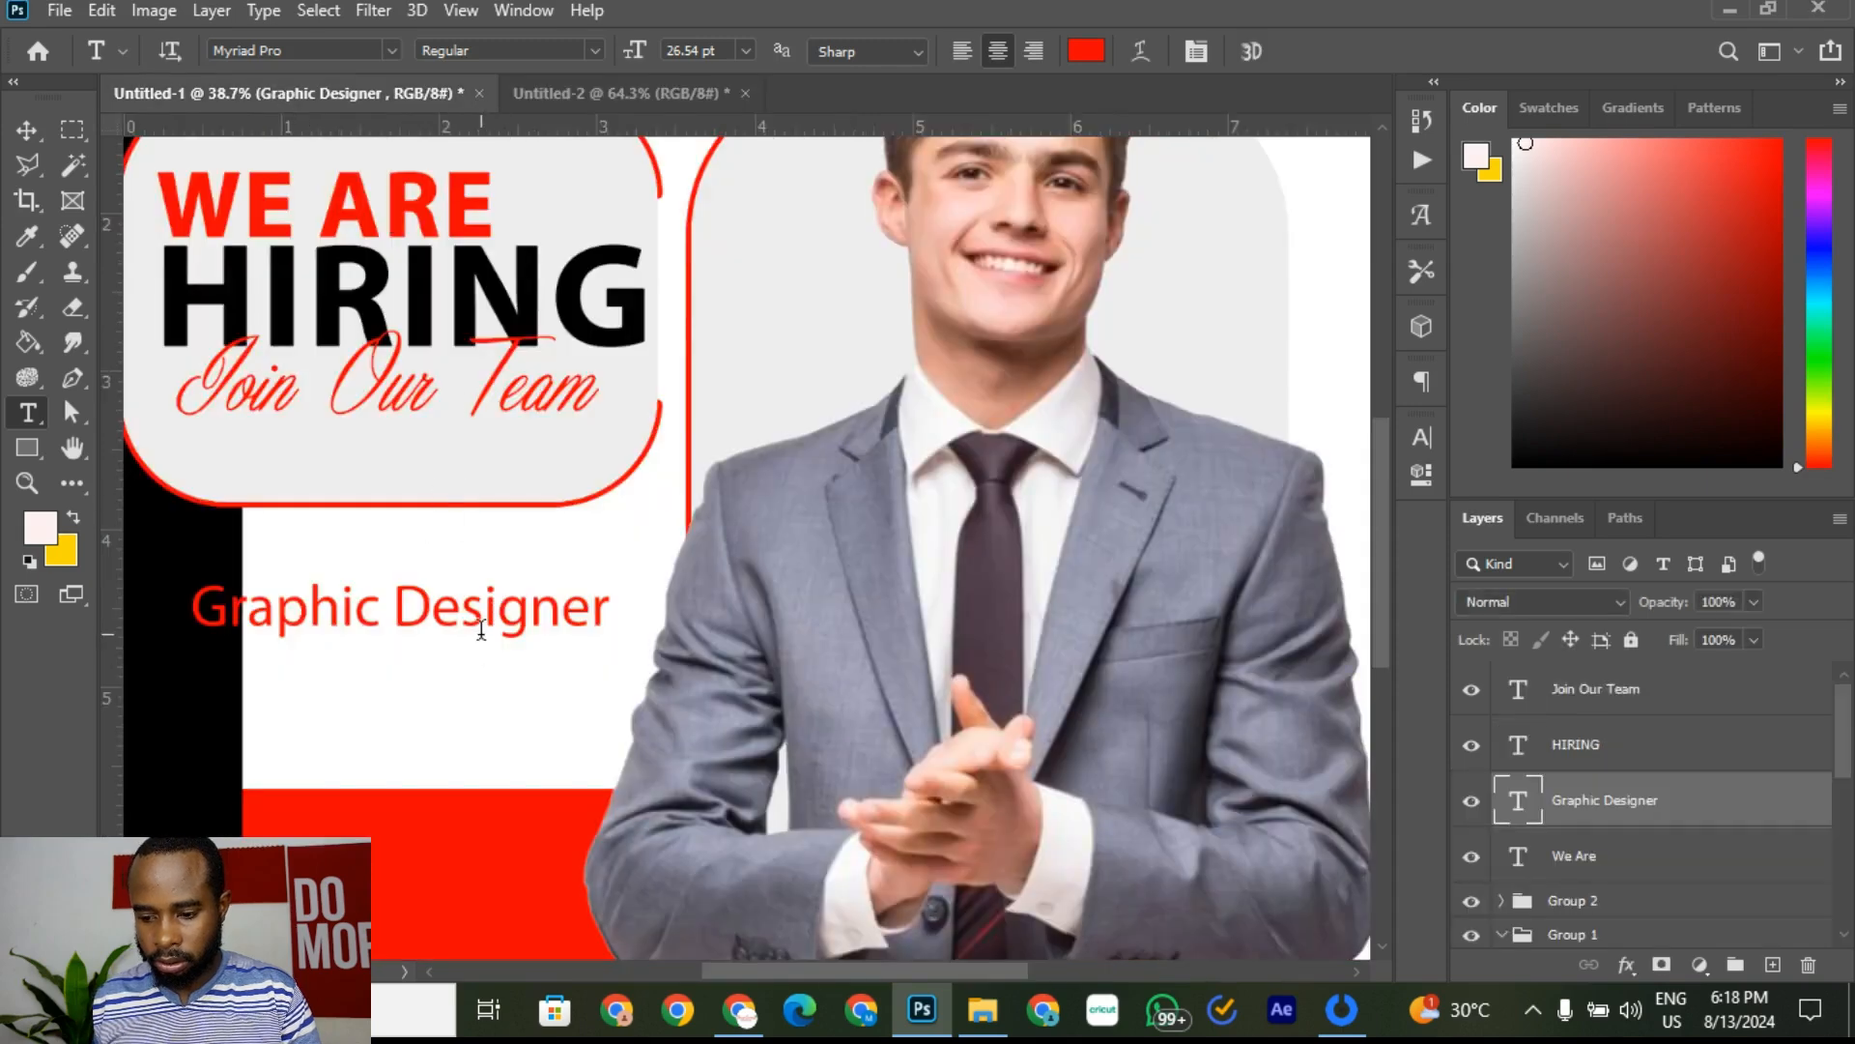
Step: Discard an accidental placeholder text layer and start a 'Web' line under Graphic Designer
left_click(471, 650)
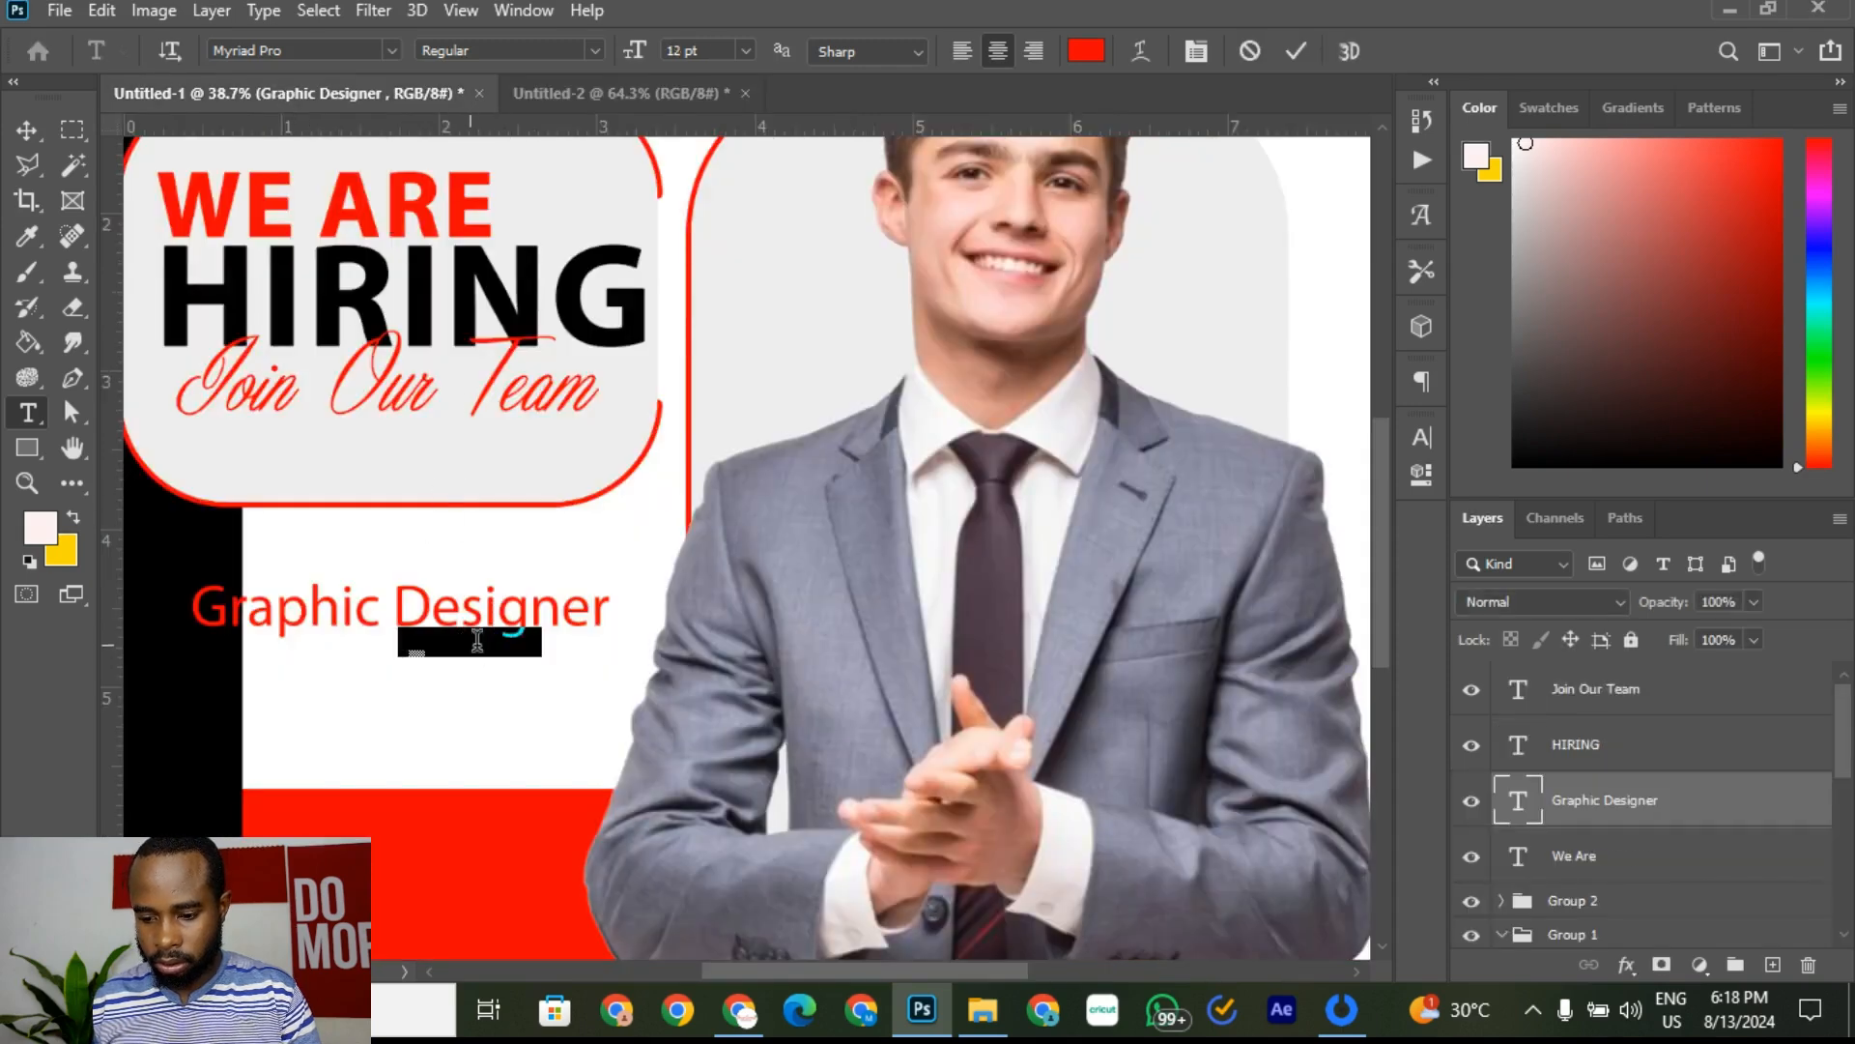
left_click(1249, 55)
left_click(610, 610)
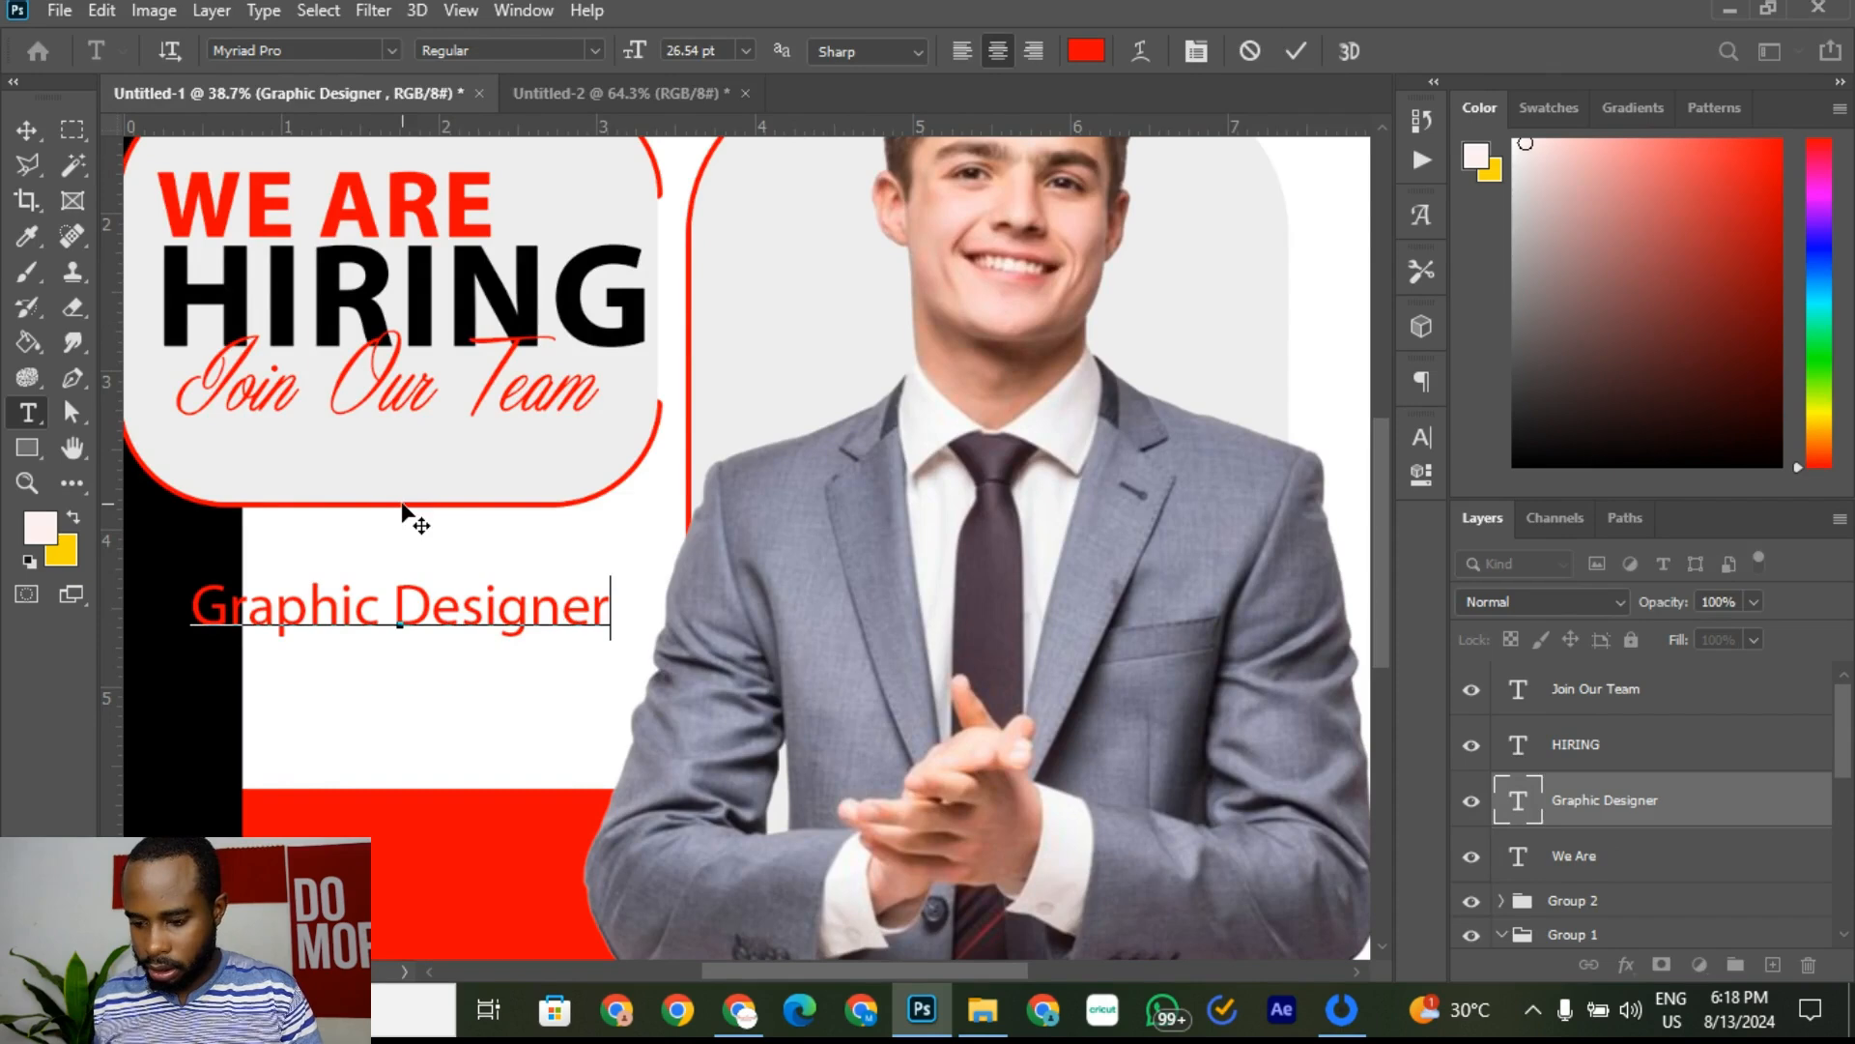
type("Web")
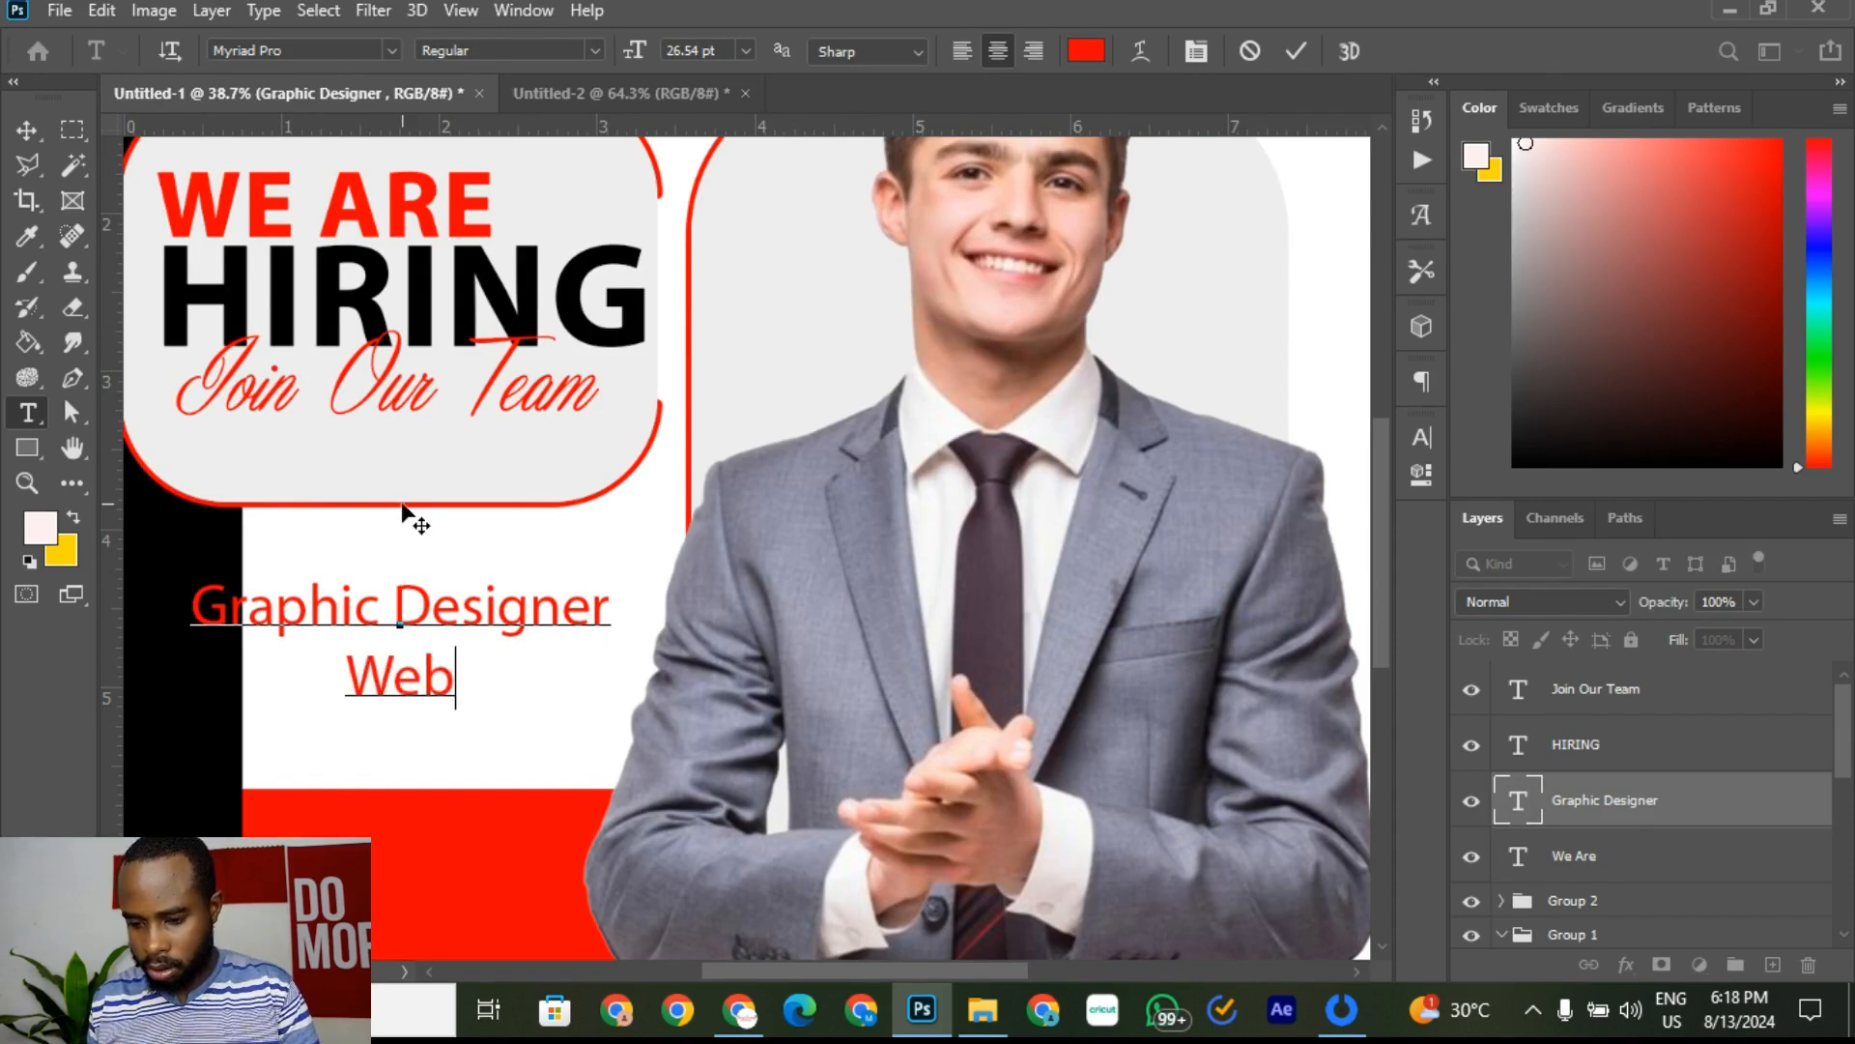
type("d")
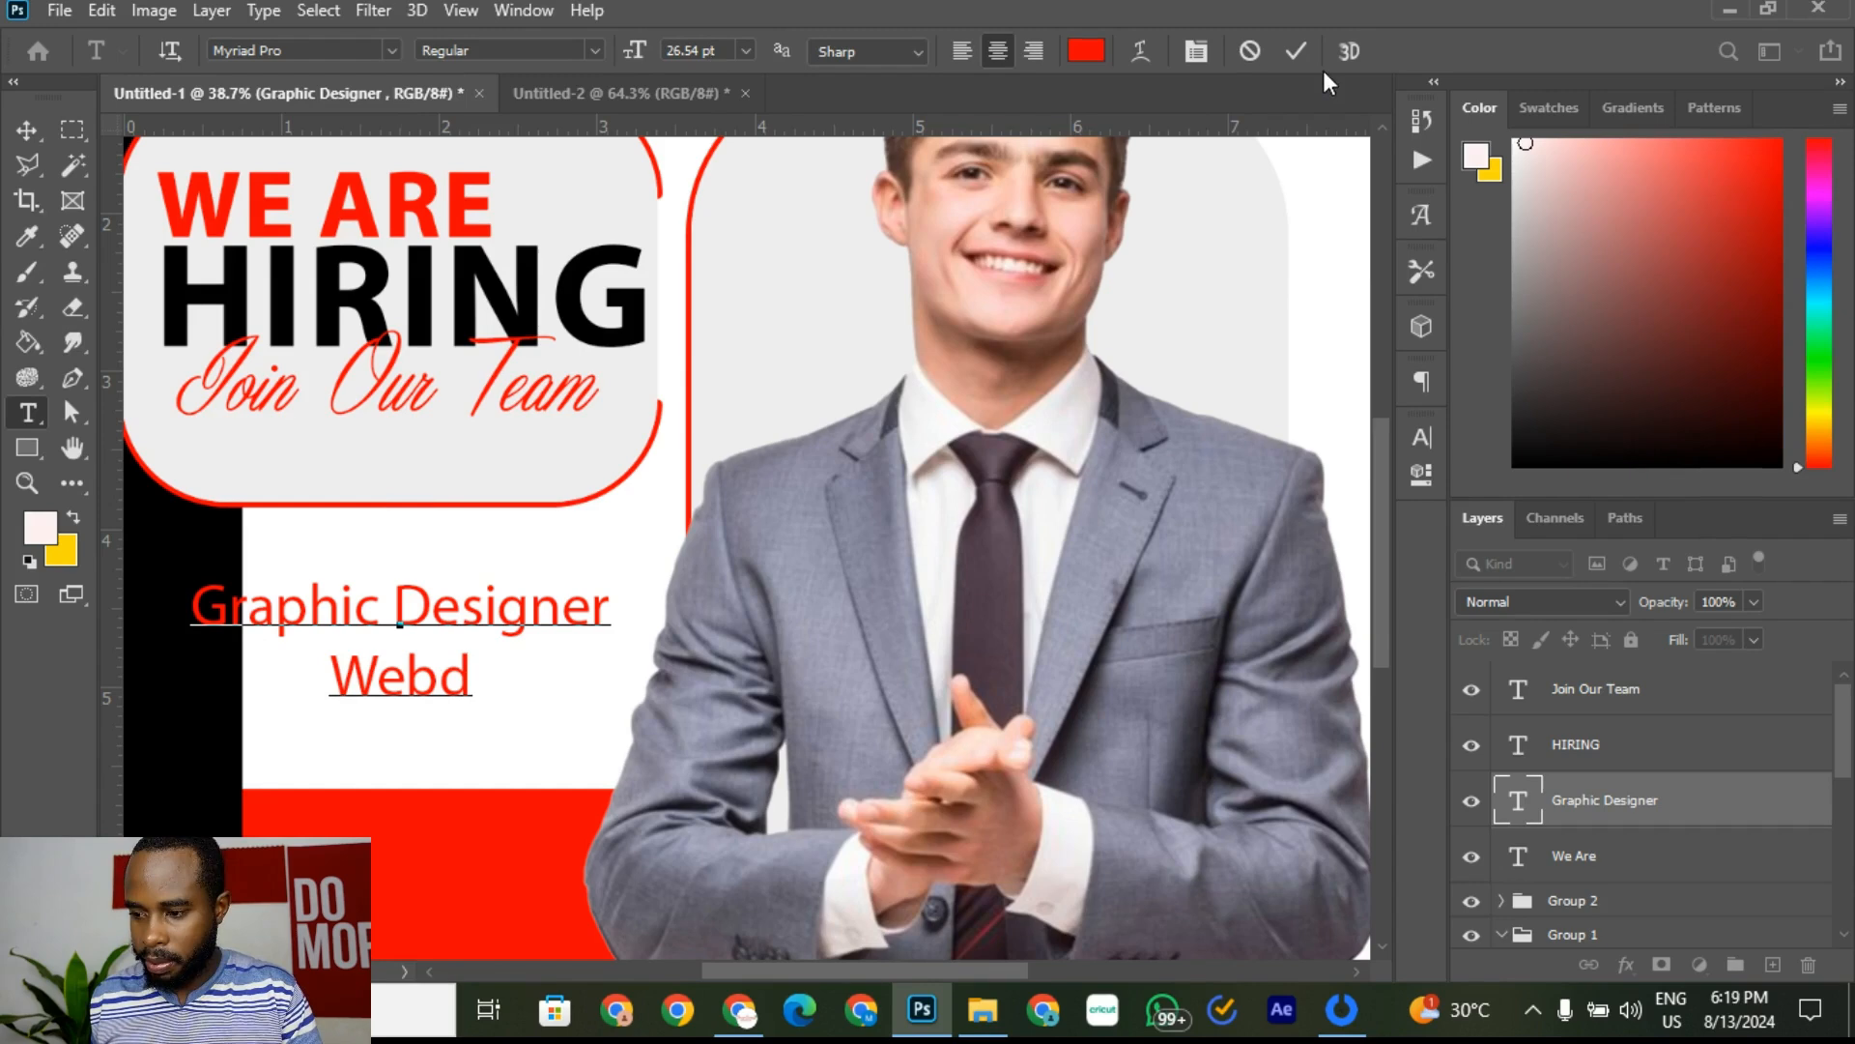
left_click(1296, 51)
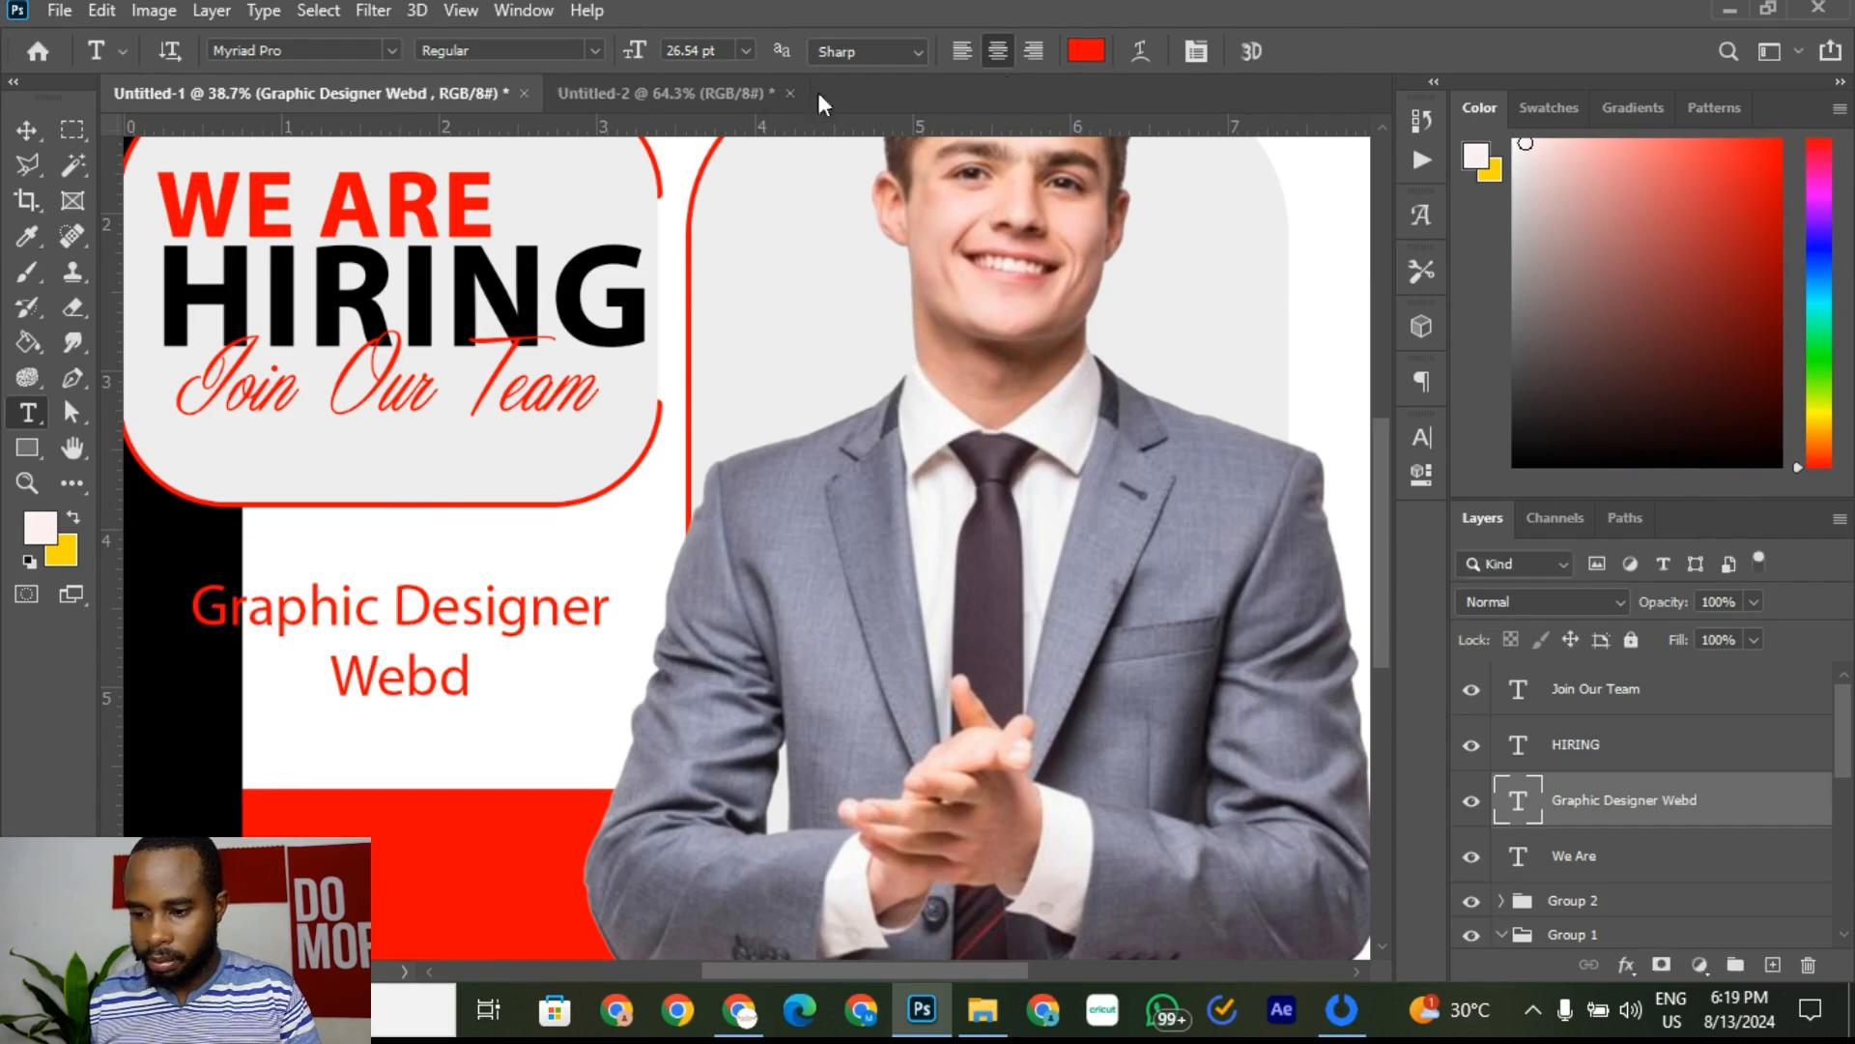
left_click(646, 96)
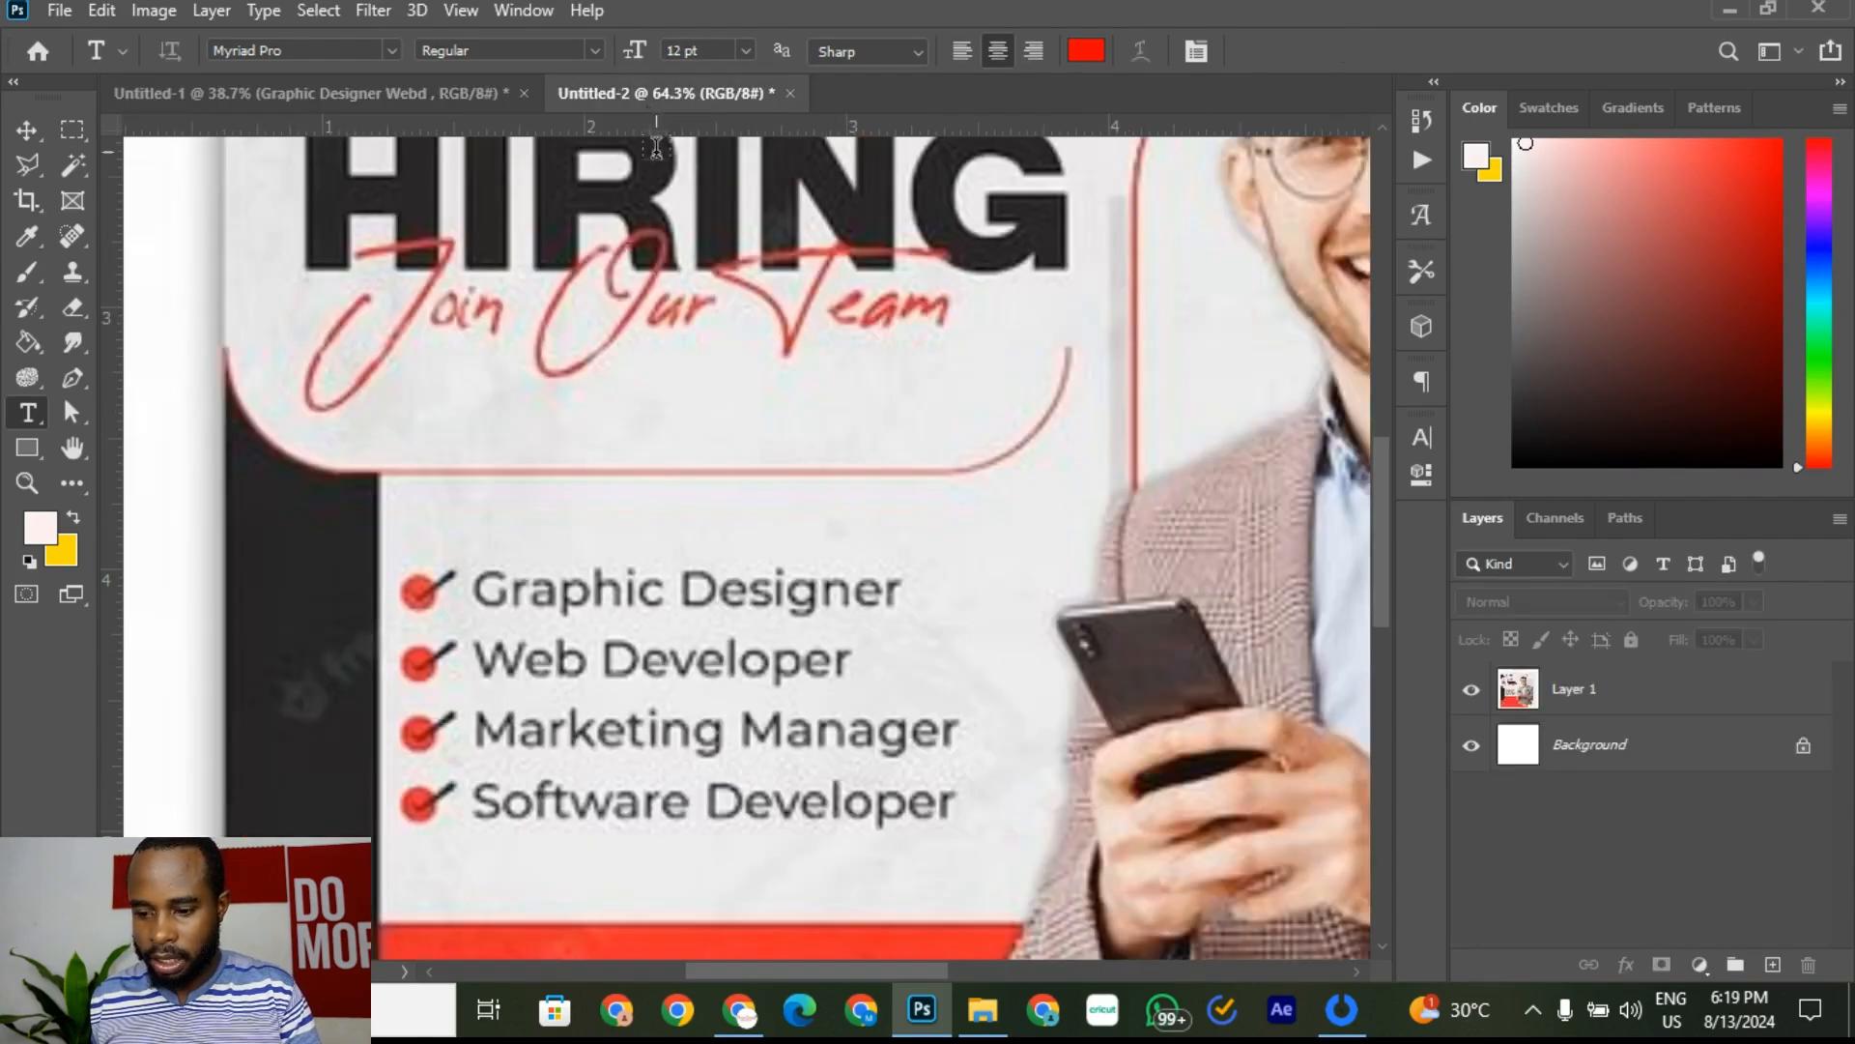
left_click(440, 81)
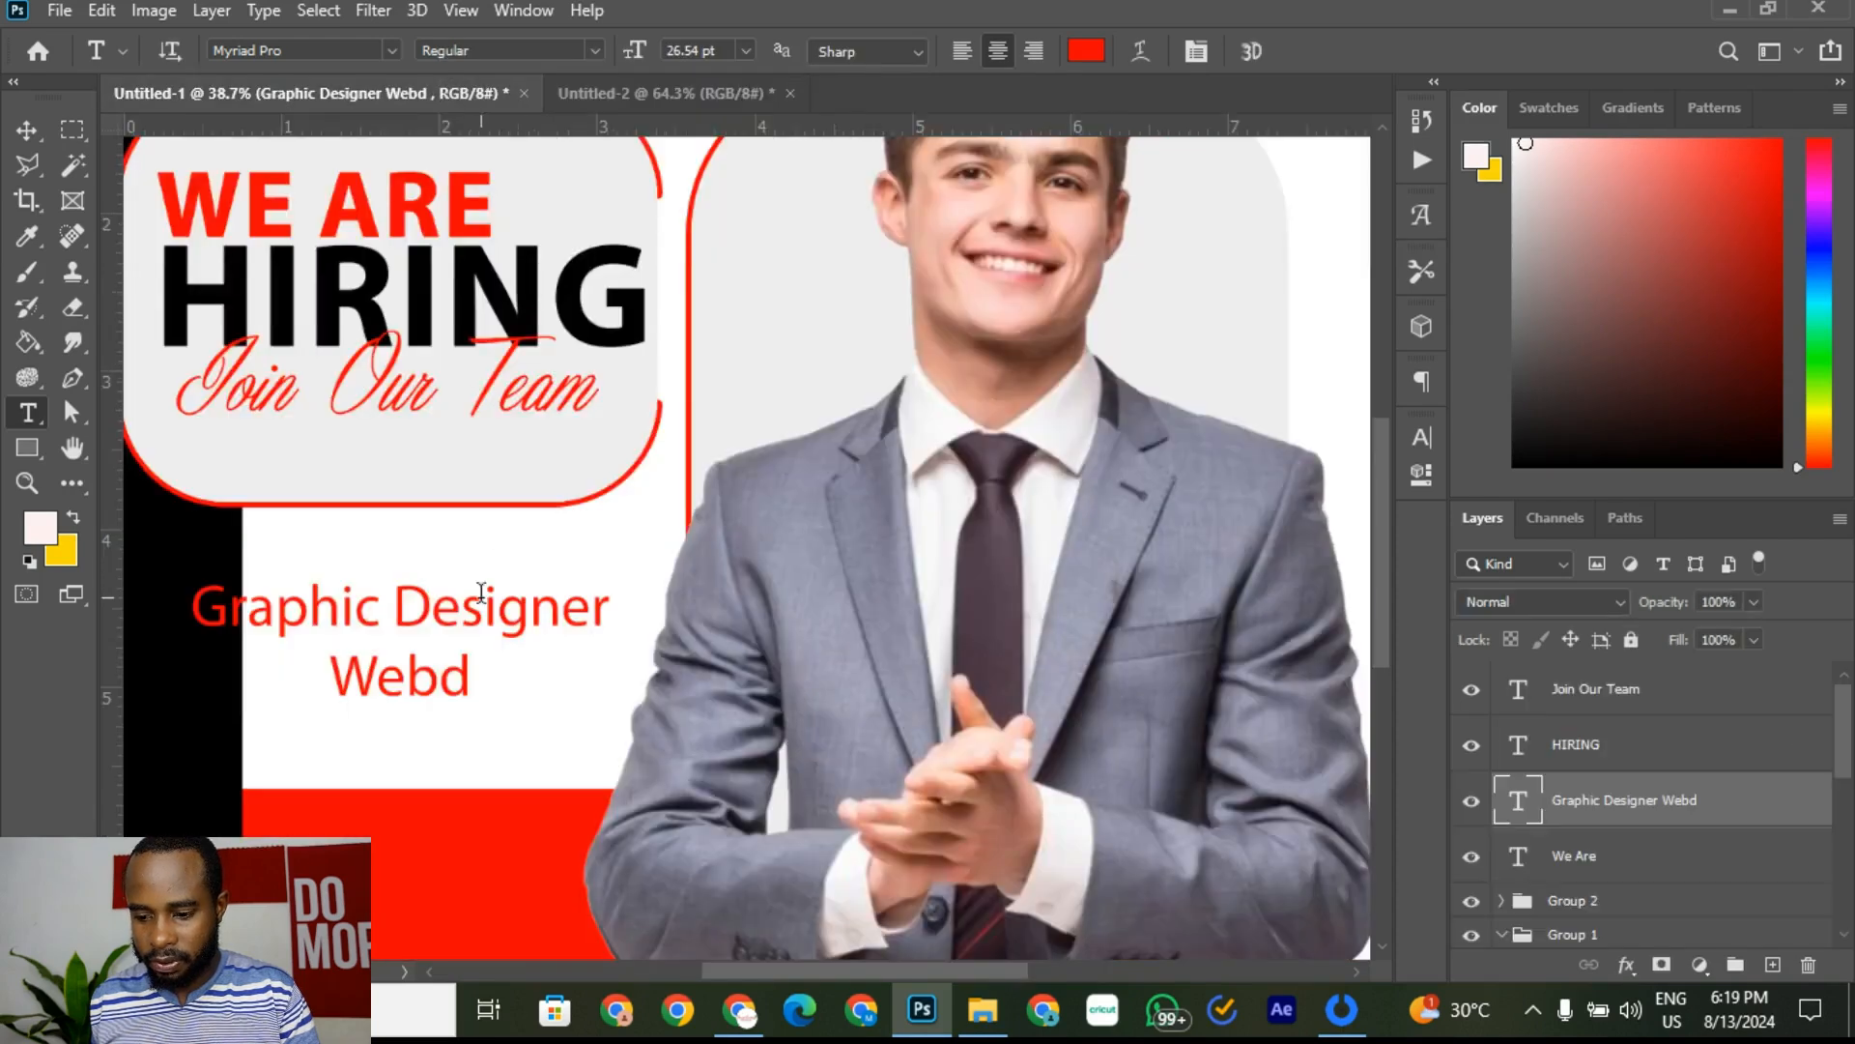
Step: Complete the list with Web Developer, Marketing Manager and Software Developer lines
left_click(400, 674)
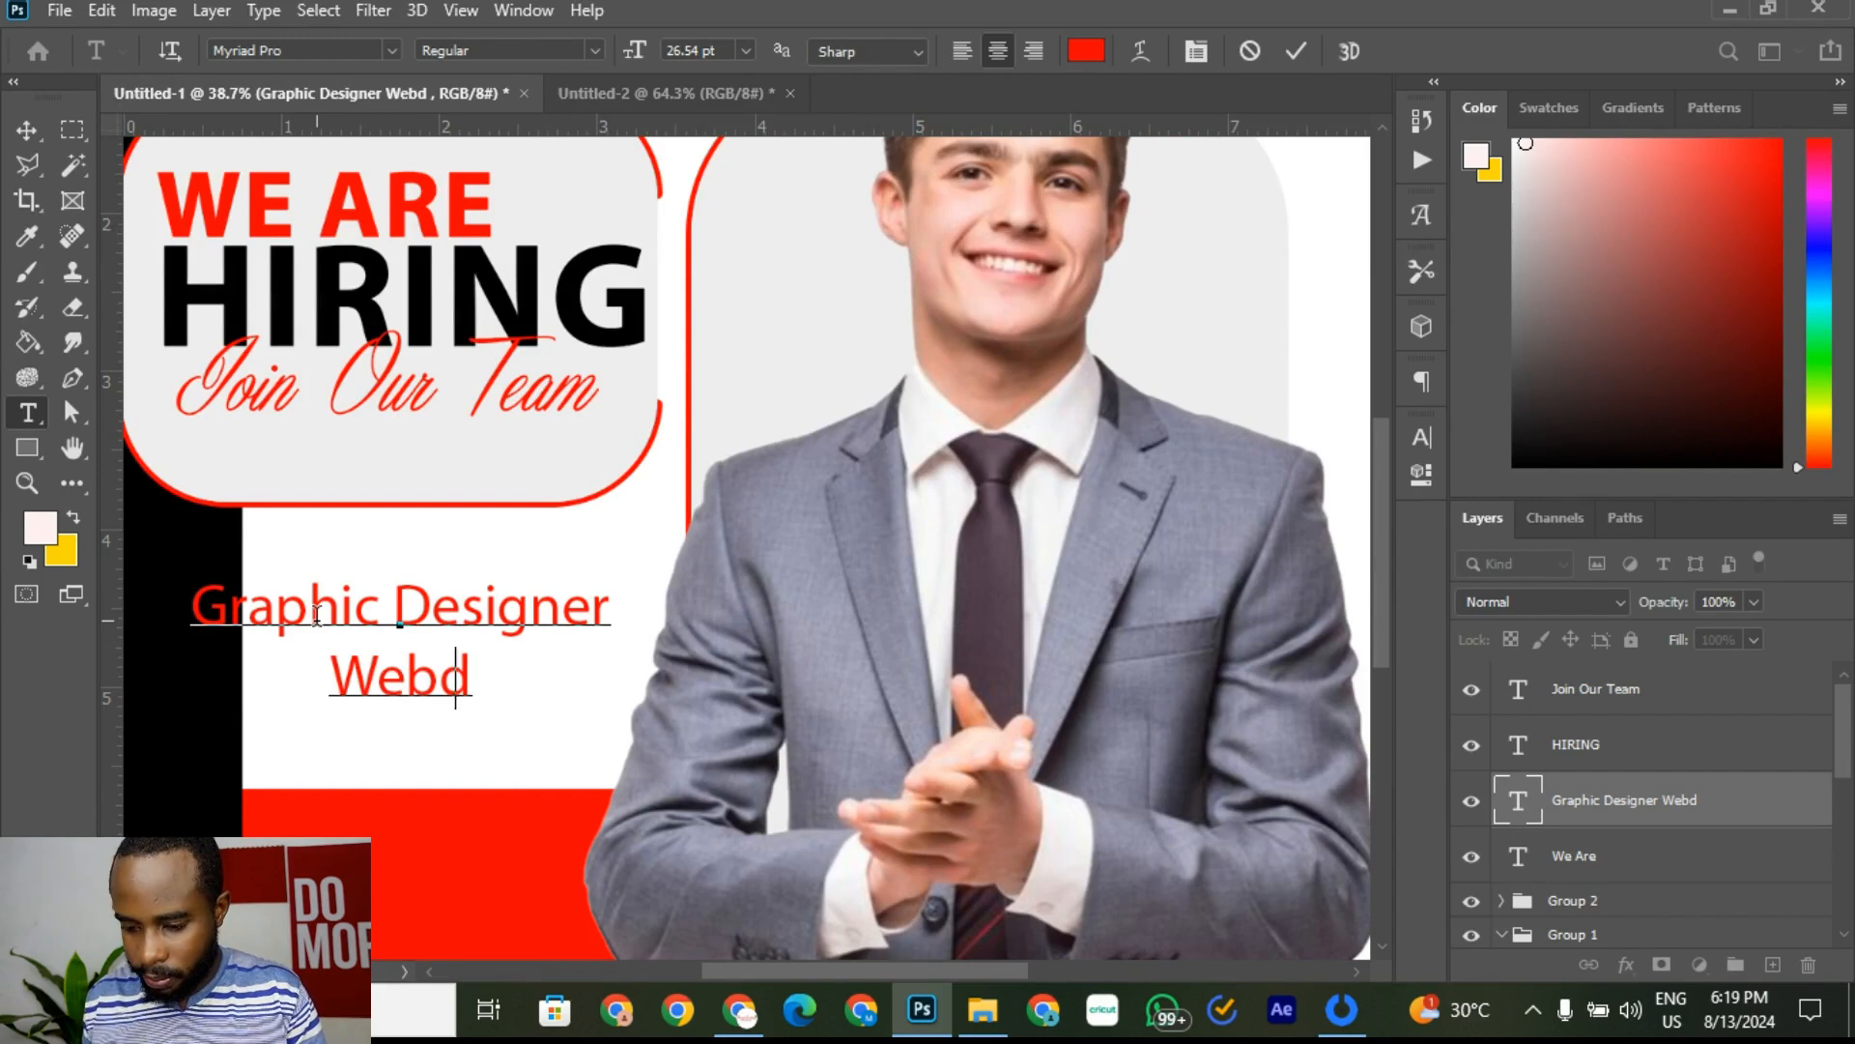
key("BackSpace")
type("Deve")
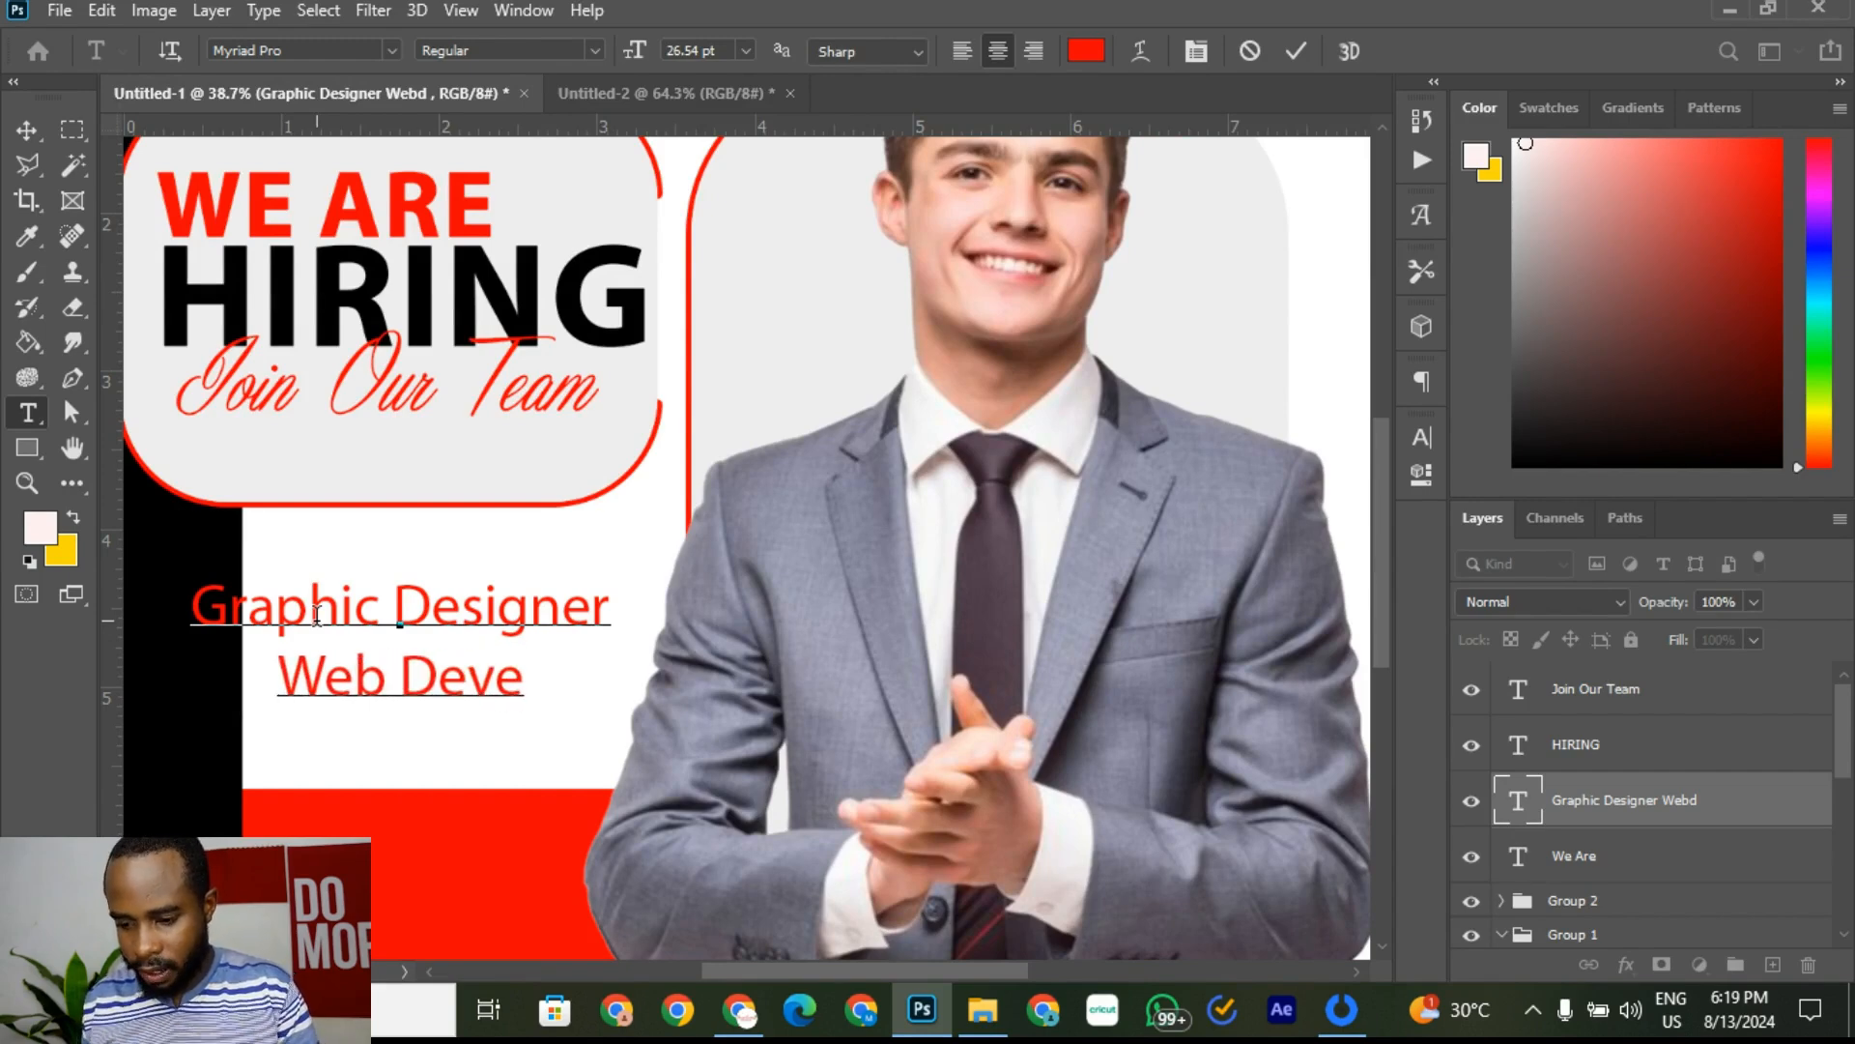
type("loper")
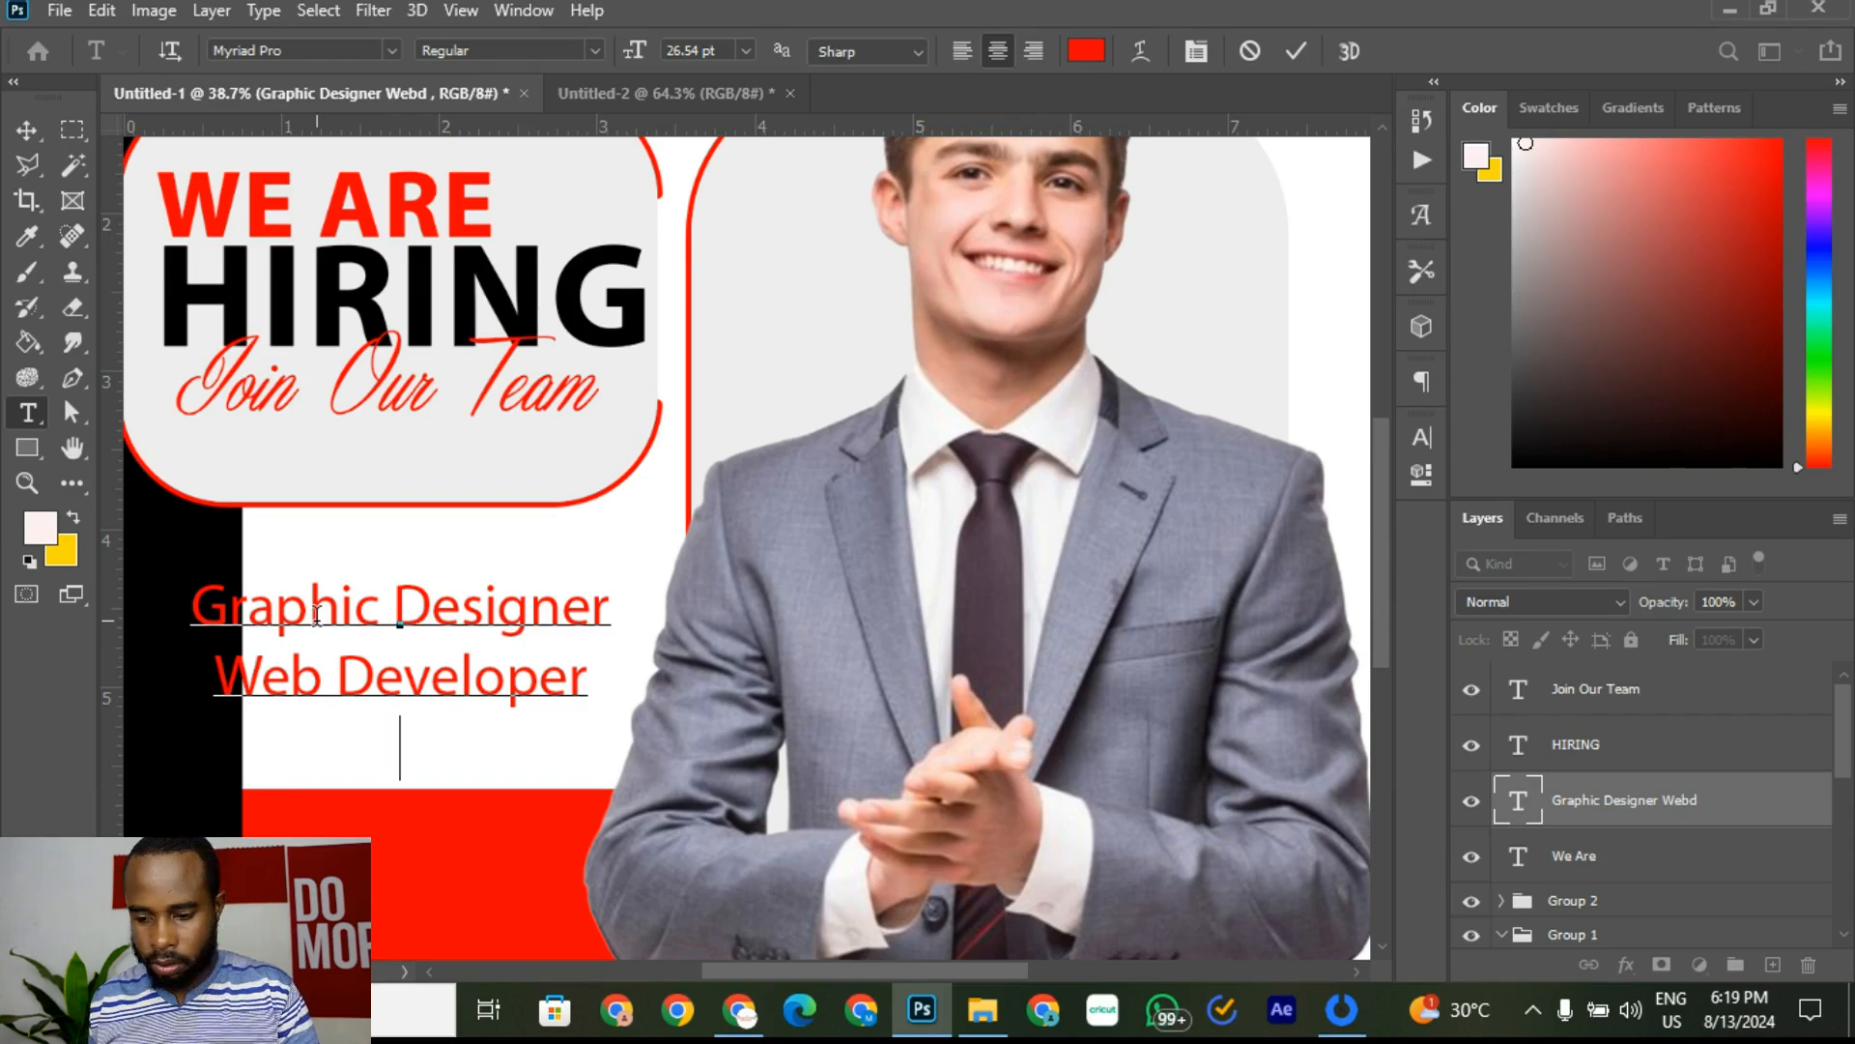
key("Return")
type("Marketing ")
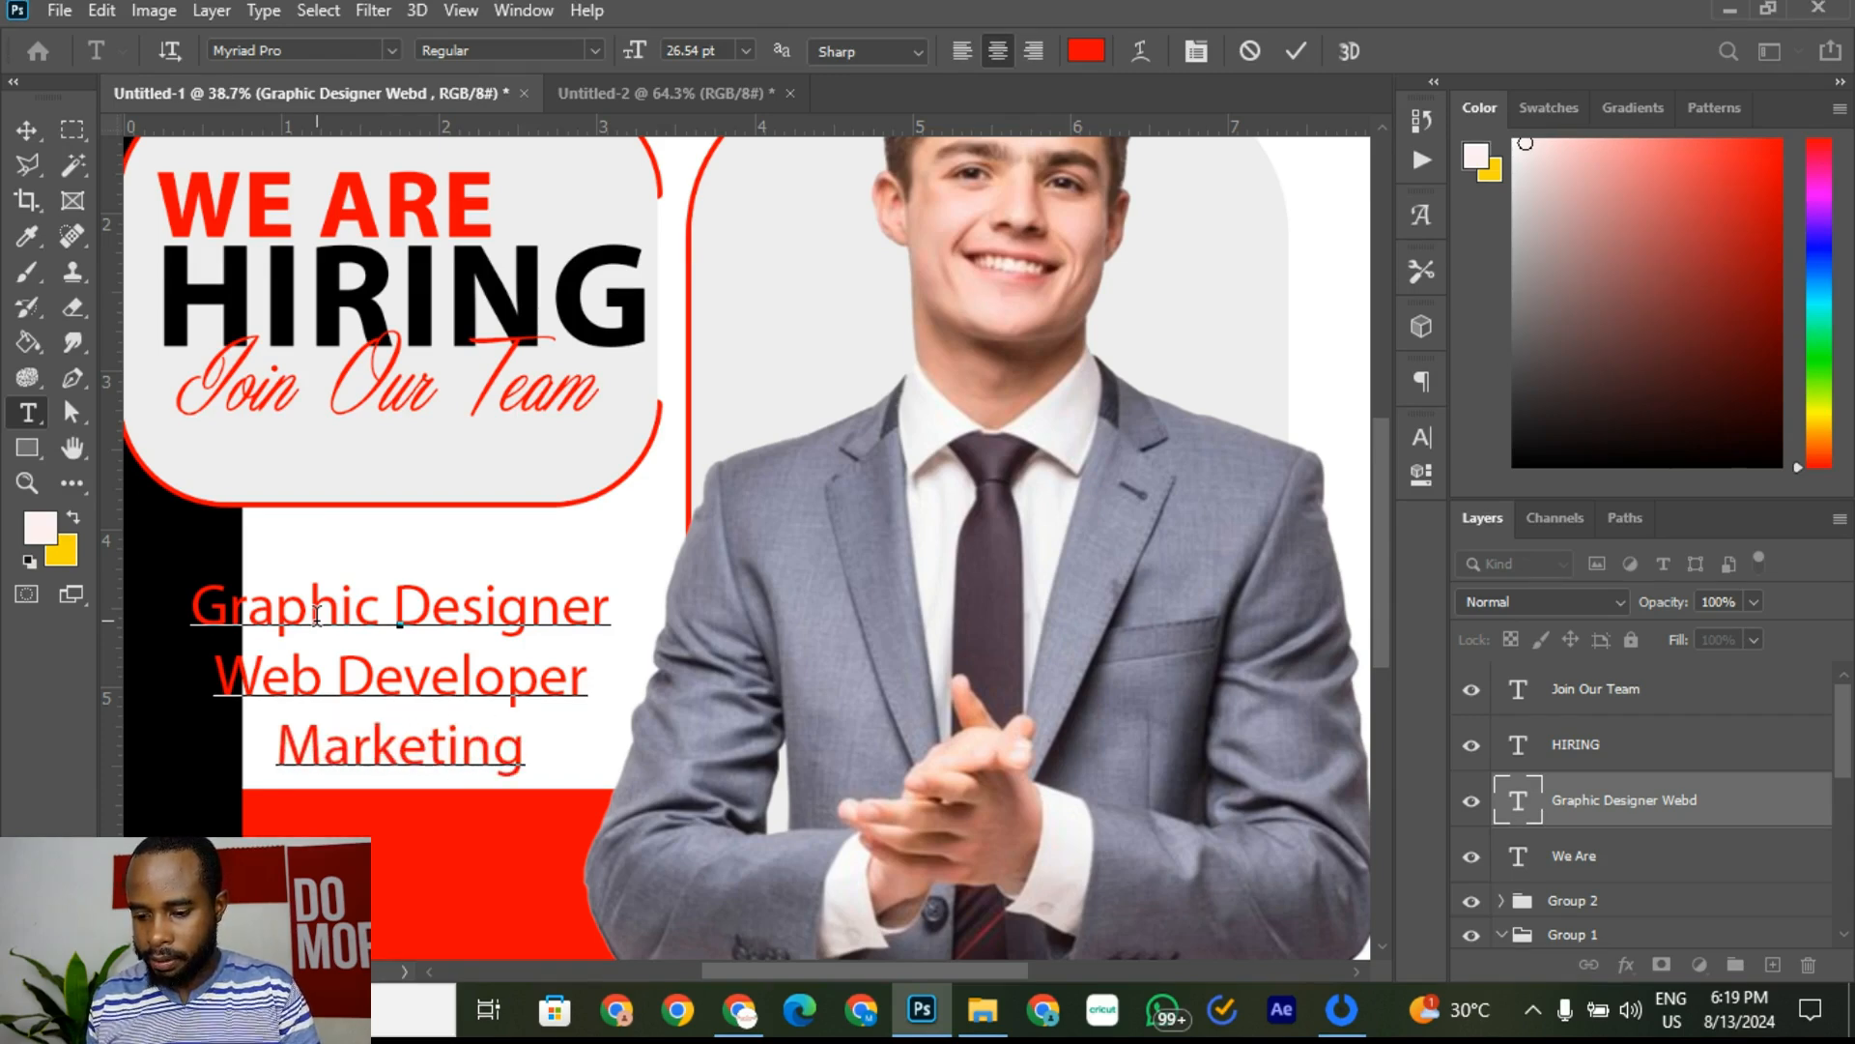
type("Manager")
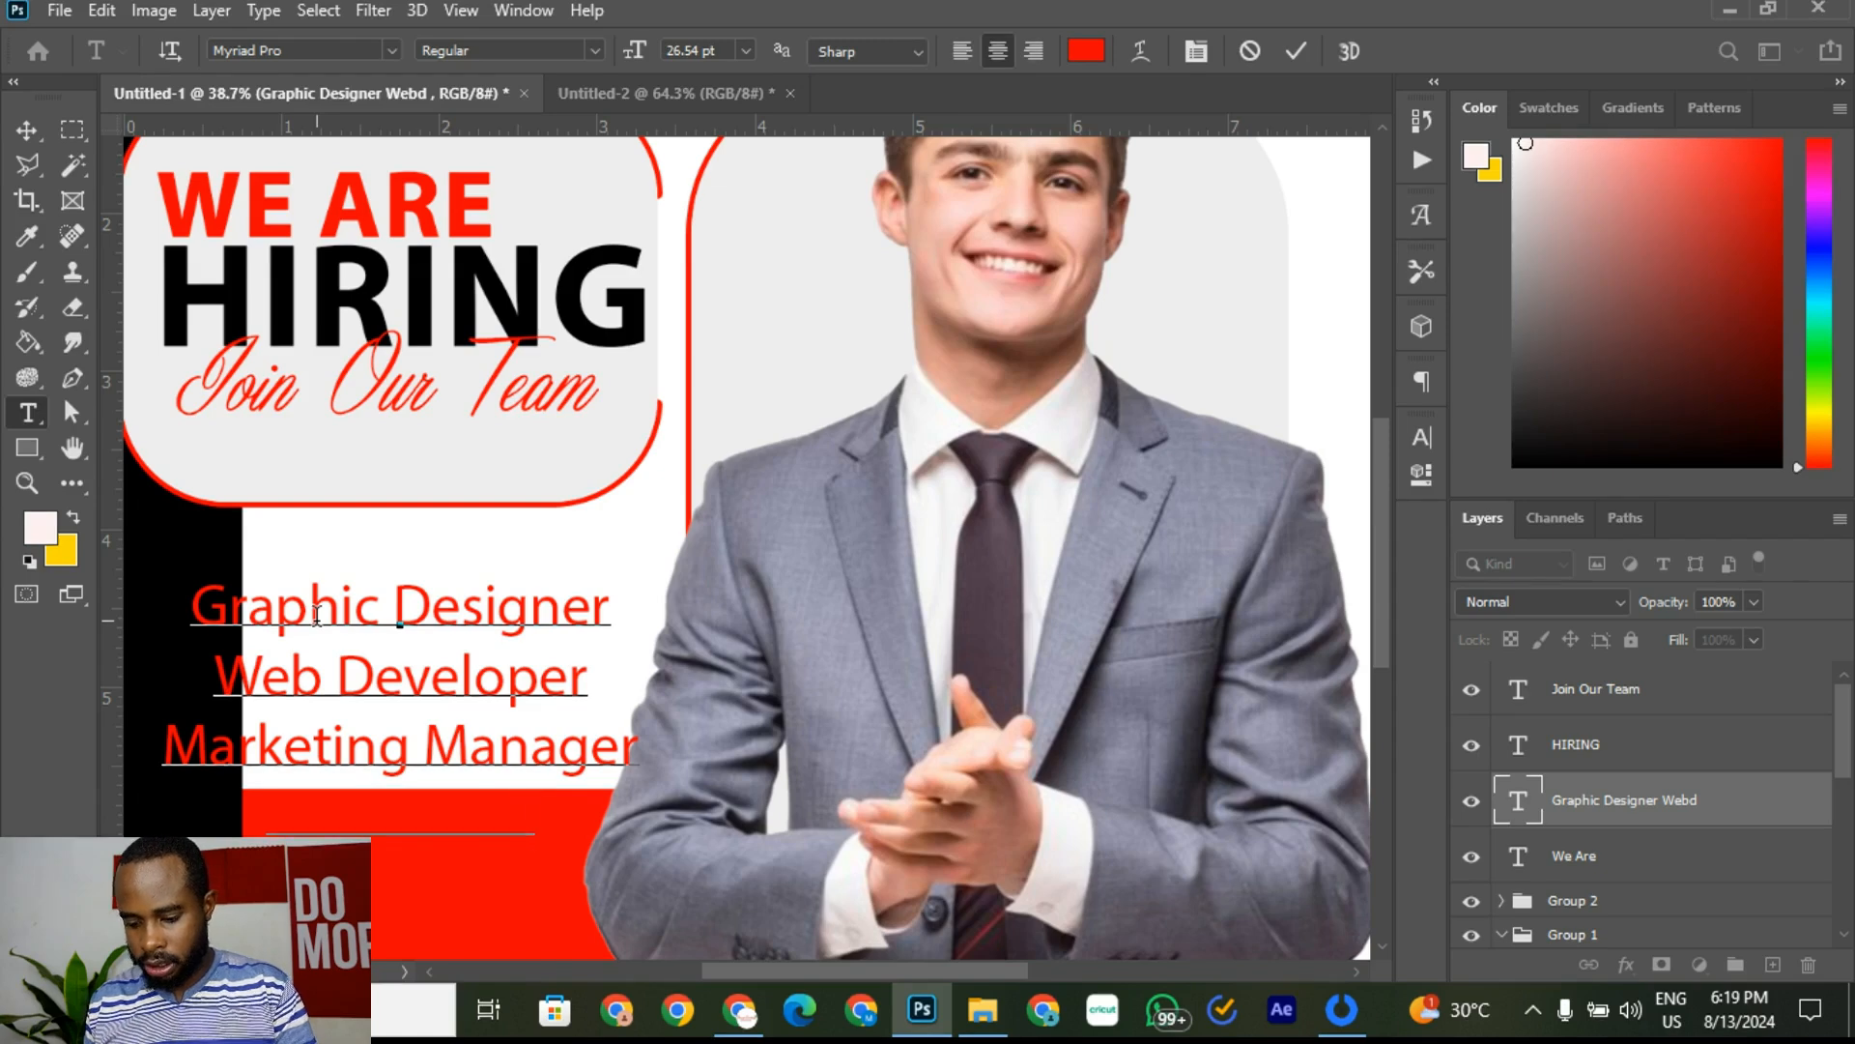
type("veloper")
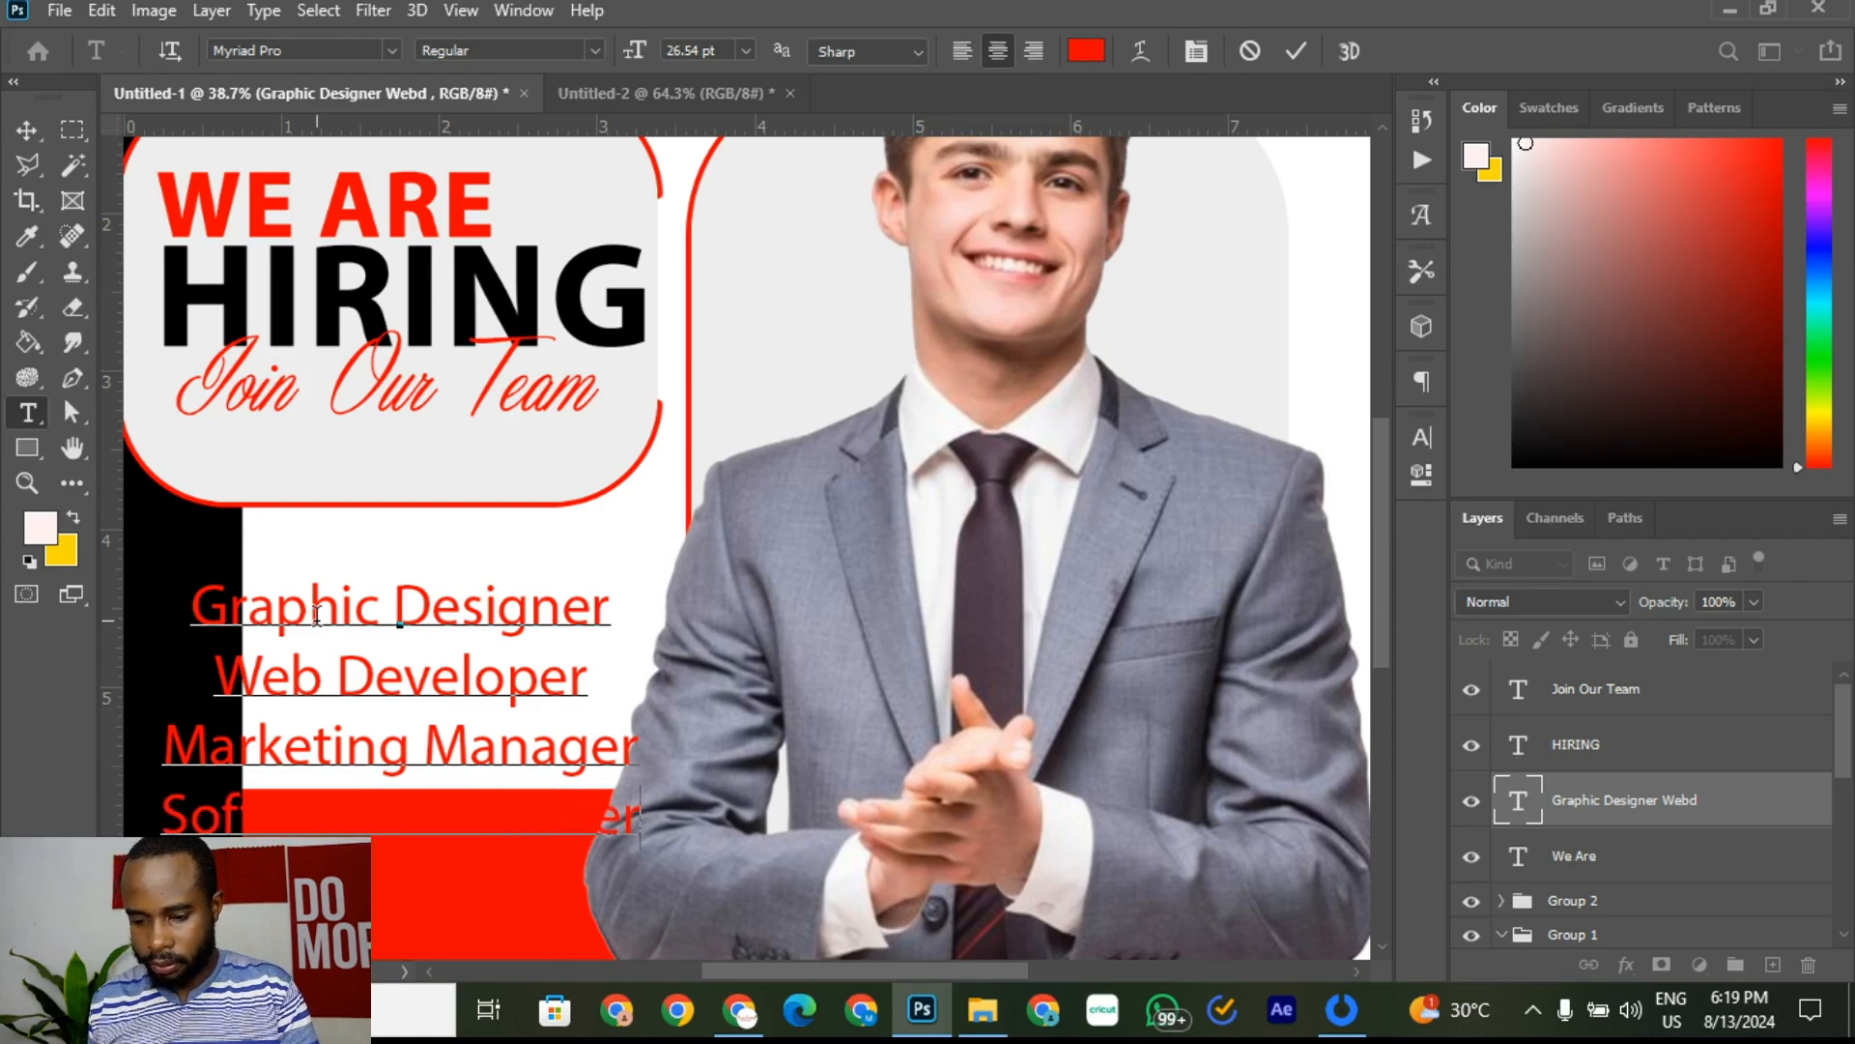
key("ctrl+a")
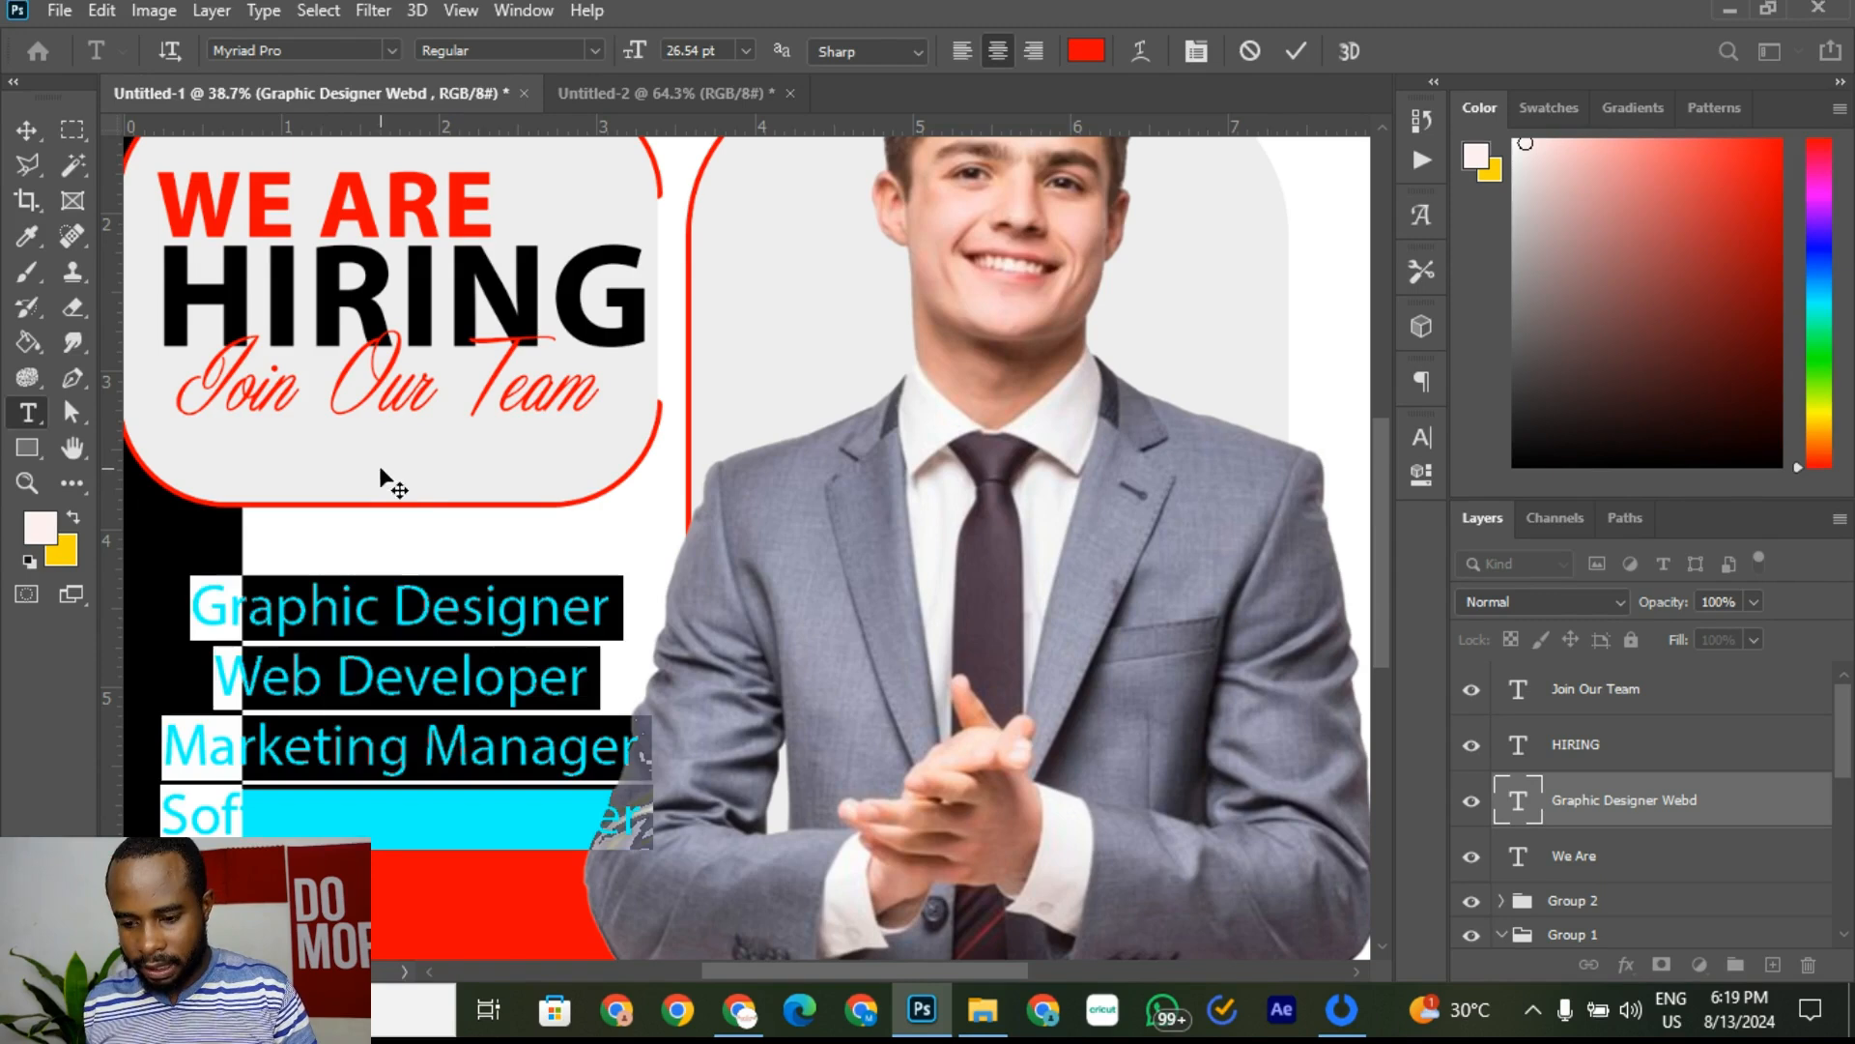
Step: Left-align the job list and scale it to about 67% beneath the headline frame
left_click(965, 55)
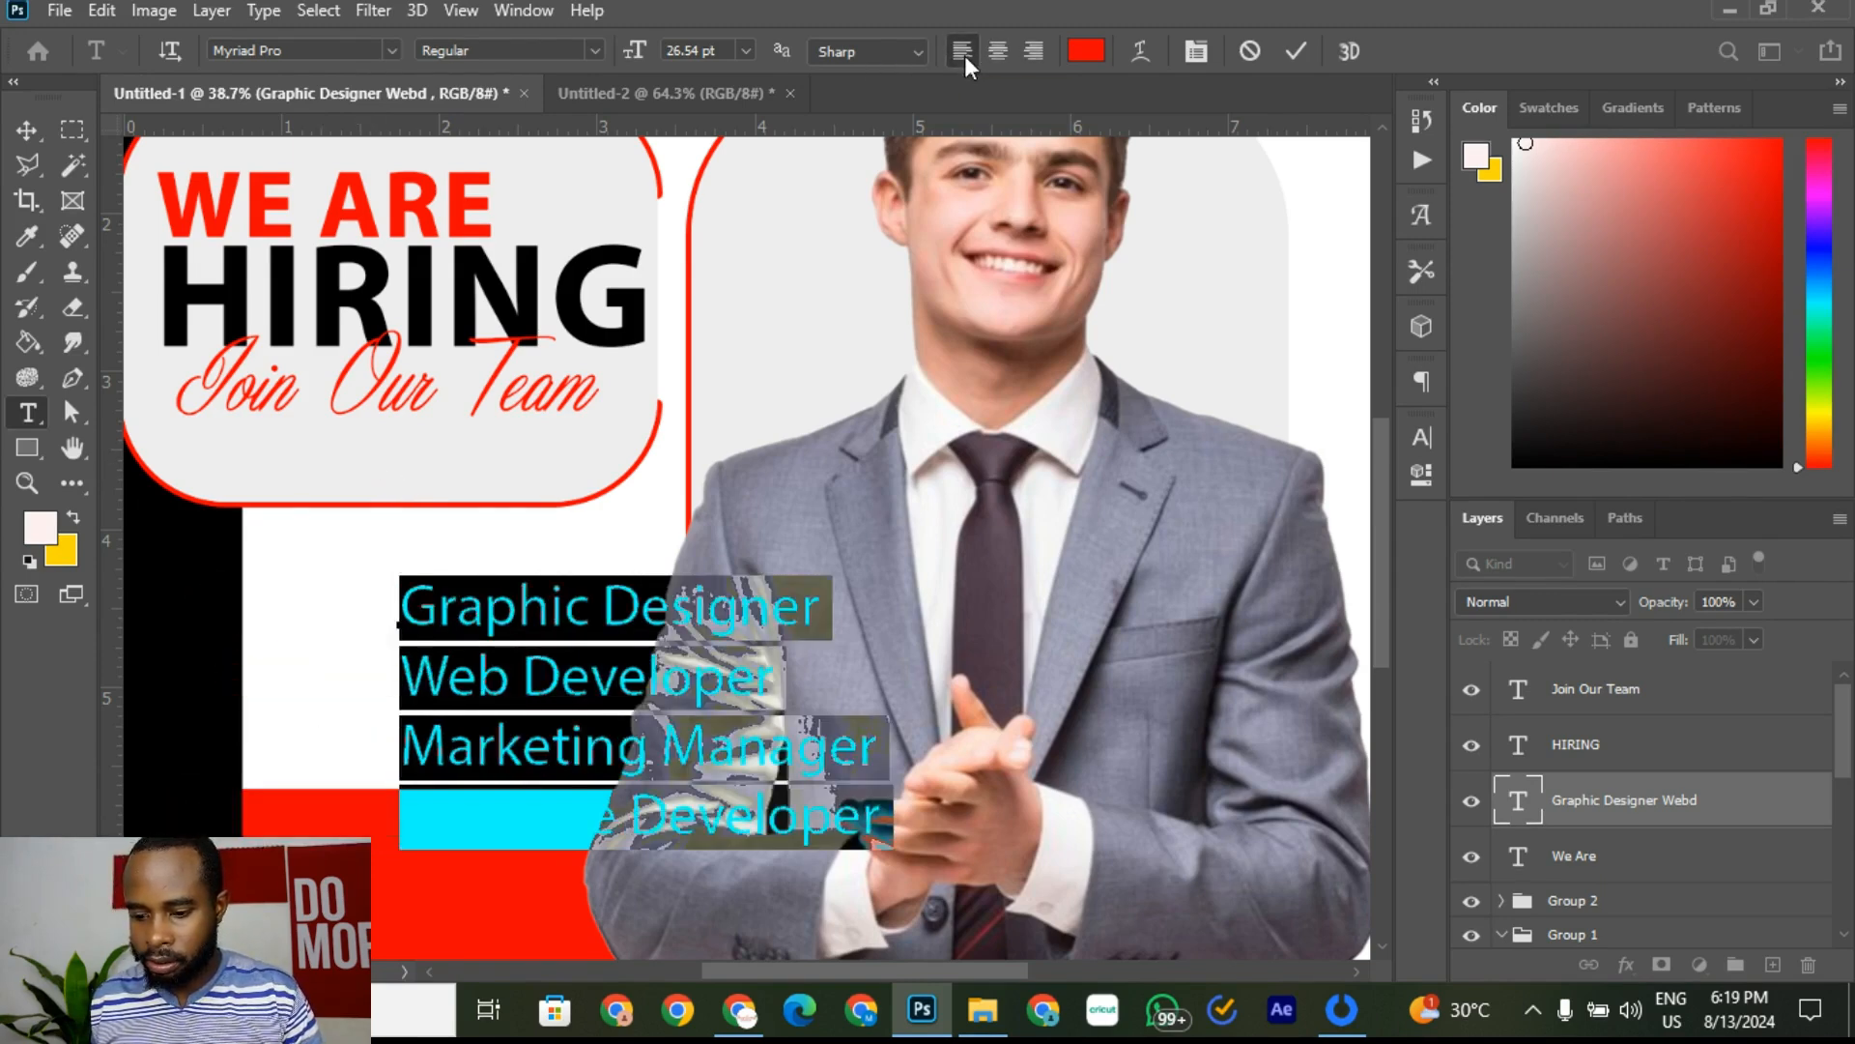
left_click(1295, 51)
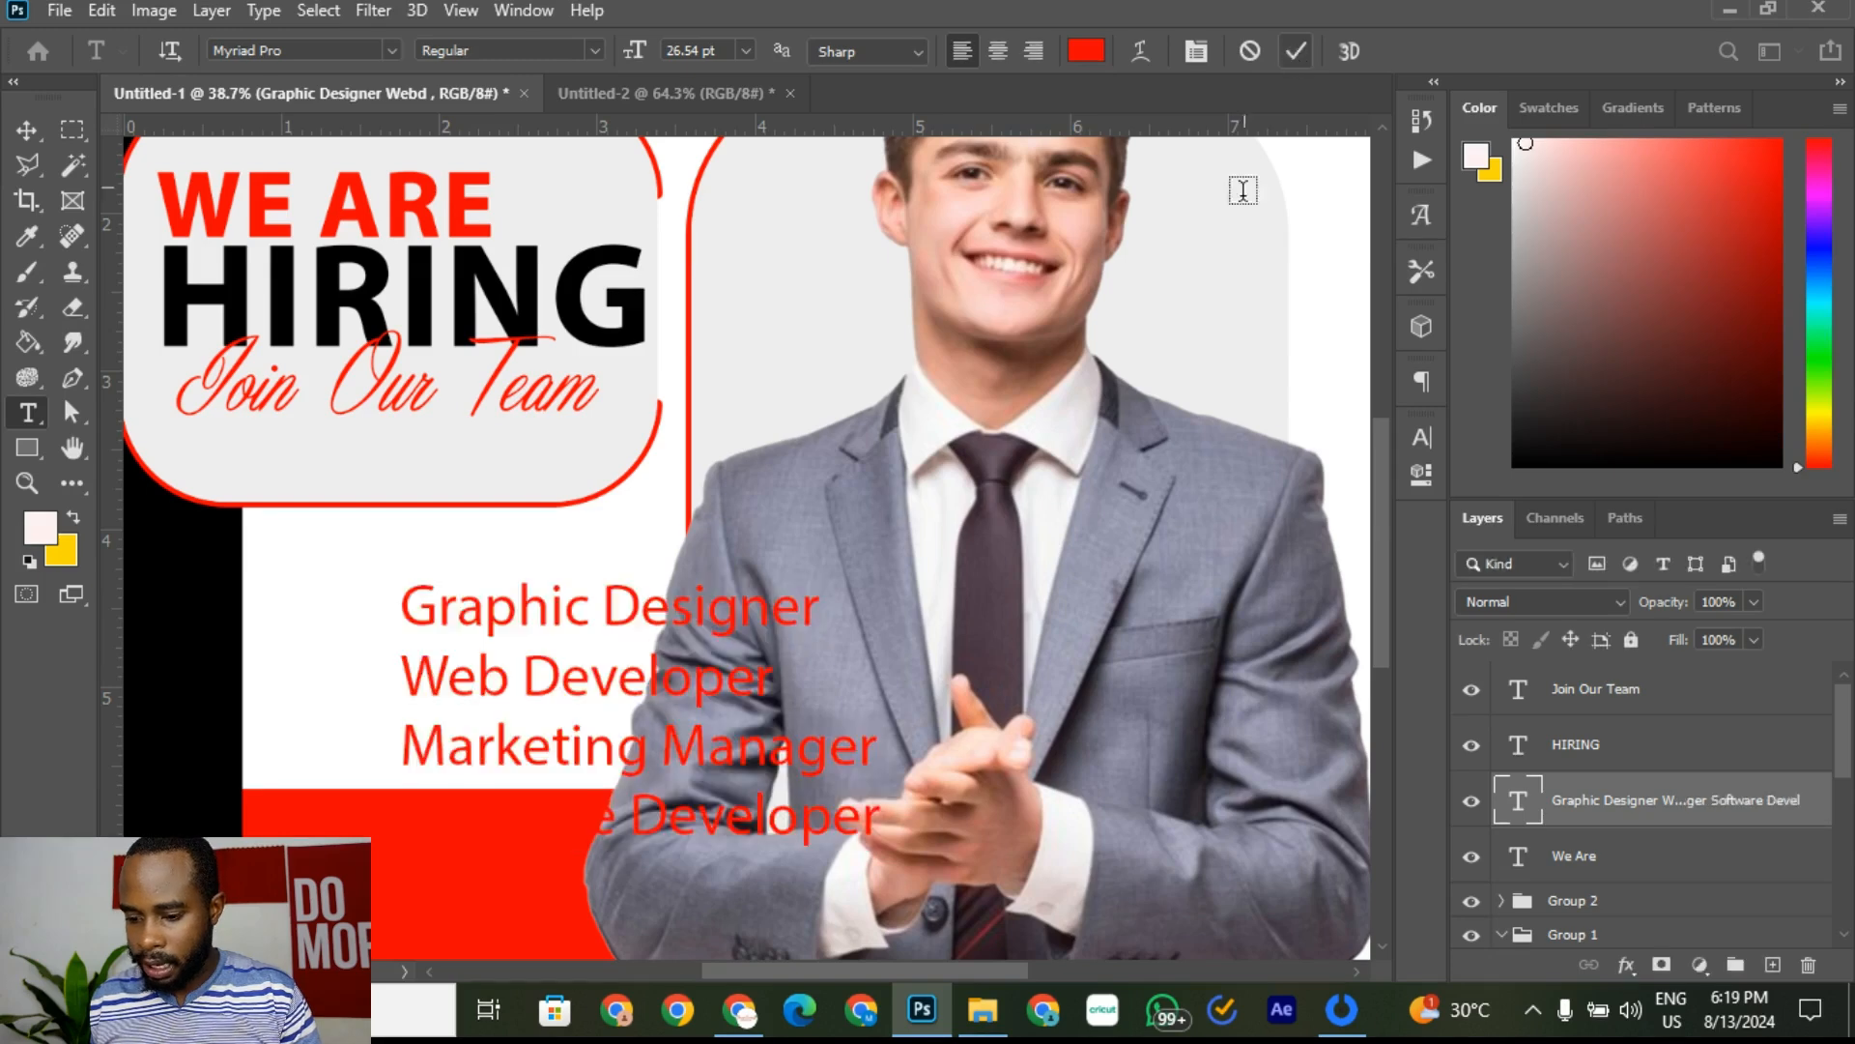
left_click(37, 140)
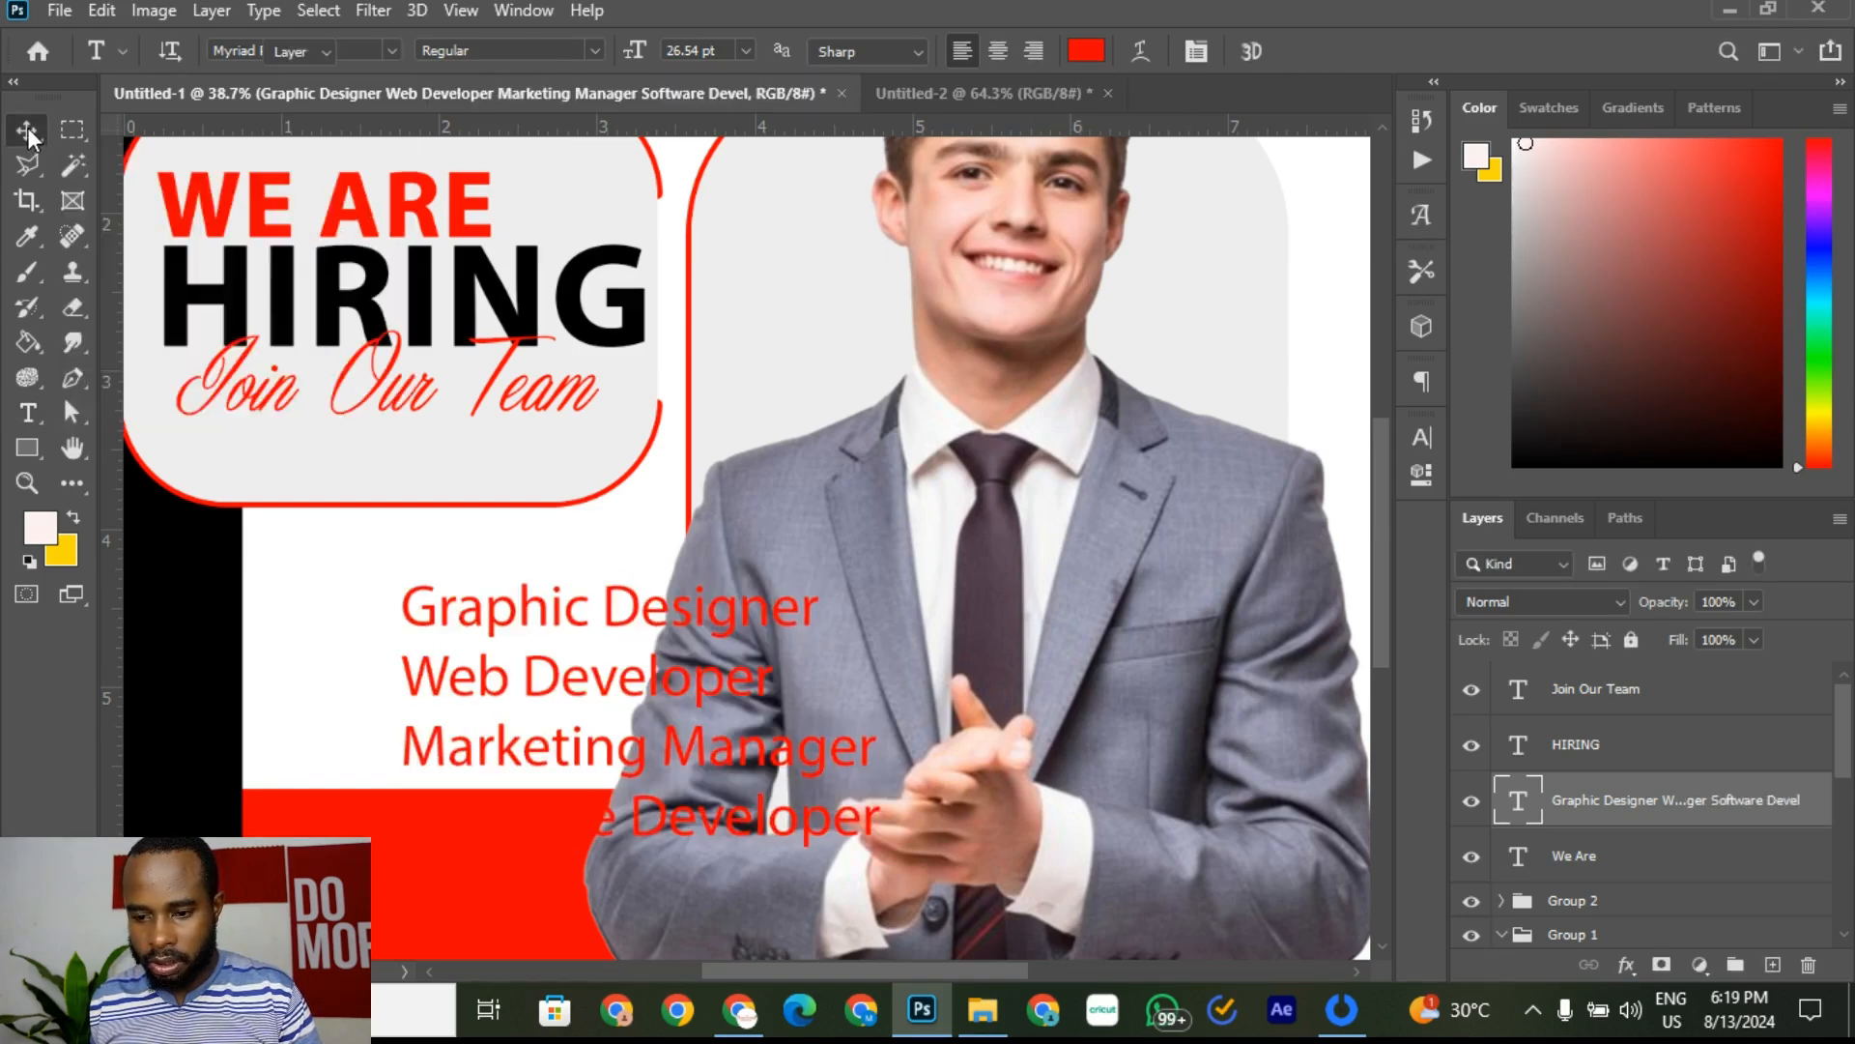
left_click_drag(878, 845, 711, 740)
left_click_drag(559, 619, 463, 535)
left_click_drag(651, 543, 613, 566)
left_click(1346, 50)
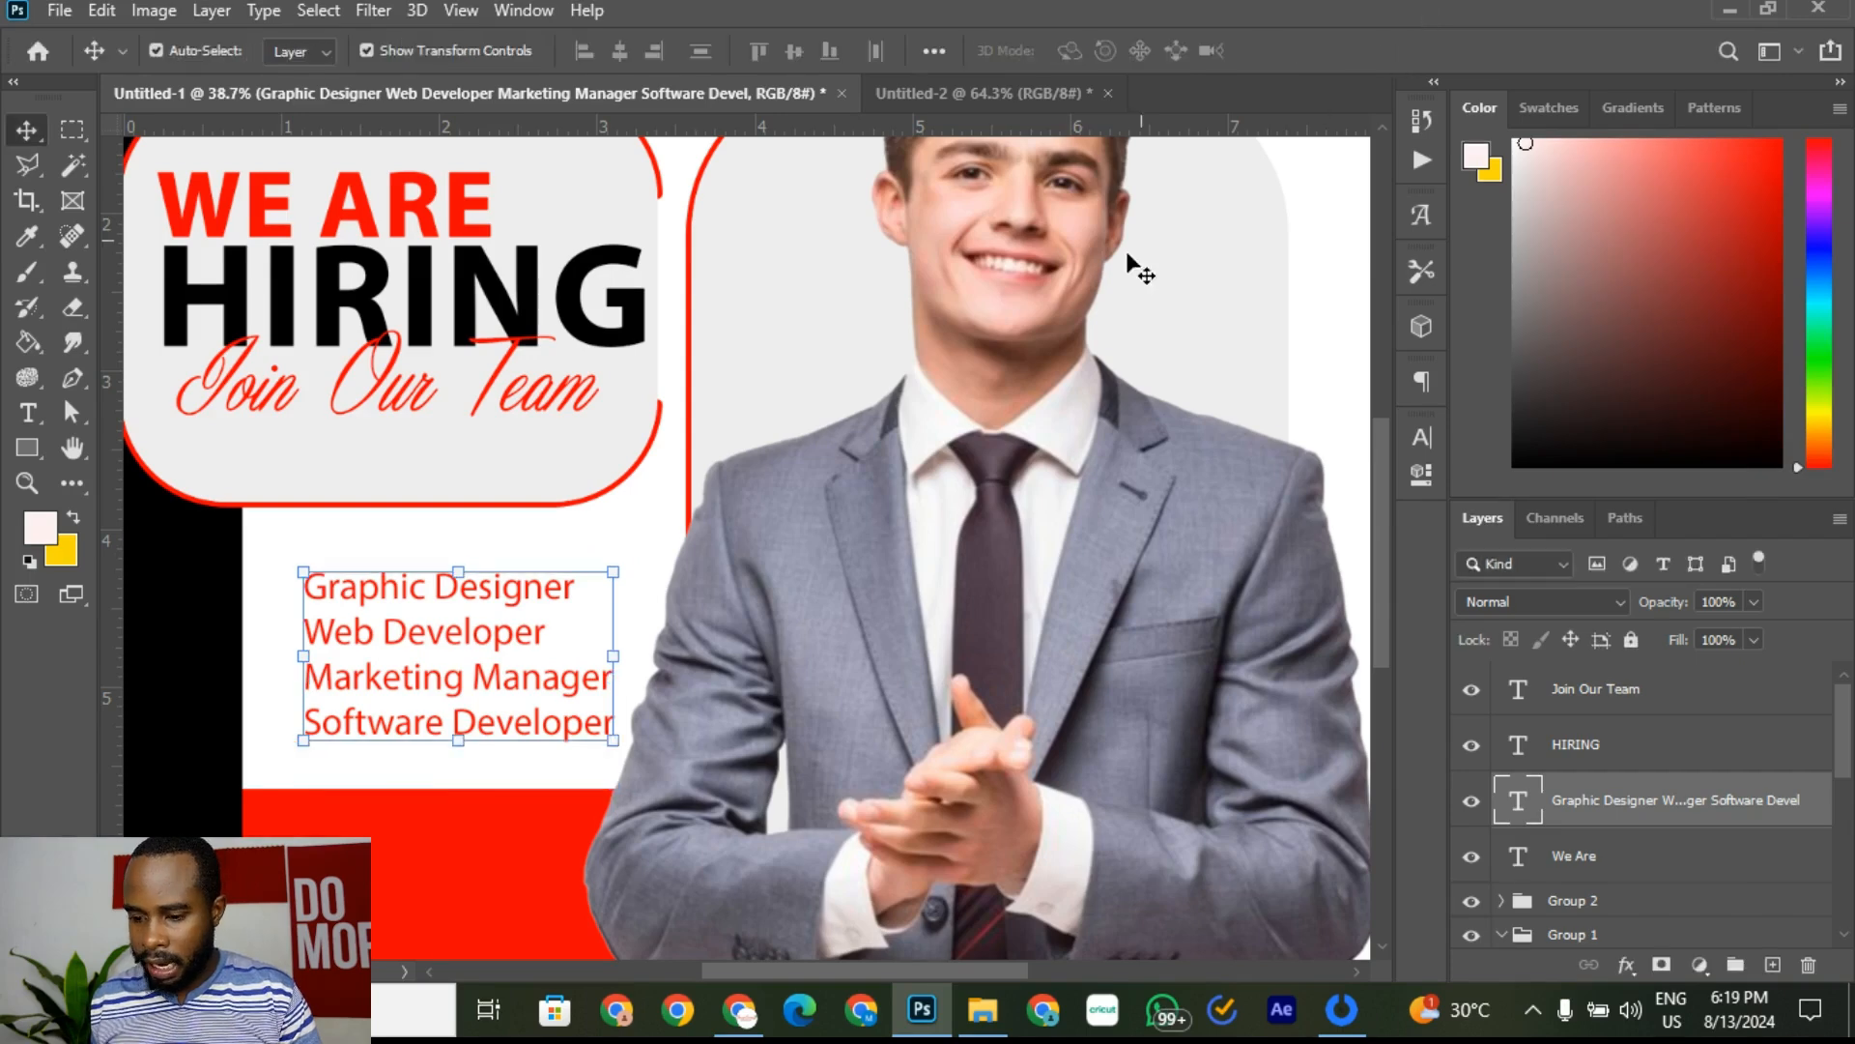
Step: Compare the layout with the Untitled-2 reference flyer, then return to Untitled-1
left_click(1092, 283)
scroll(569, 603, "down", 8)
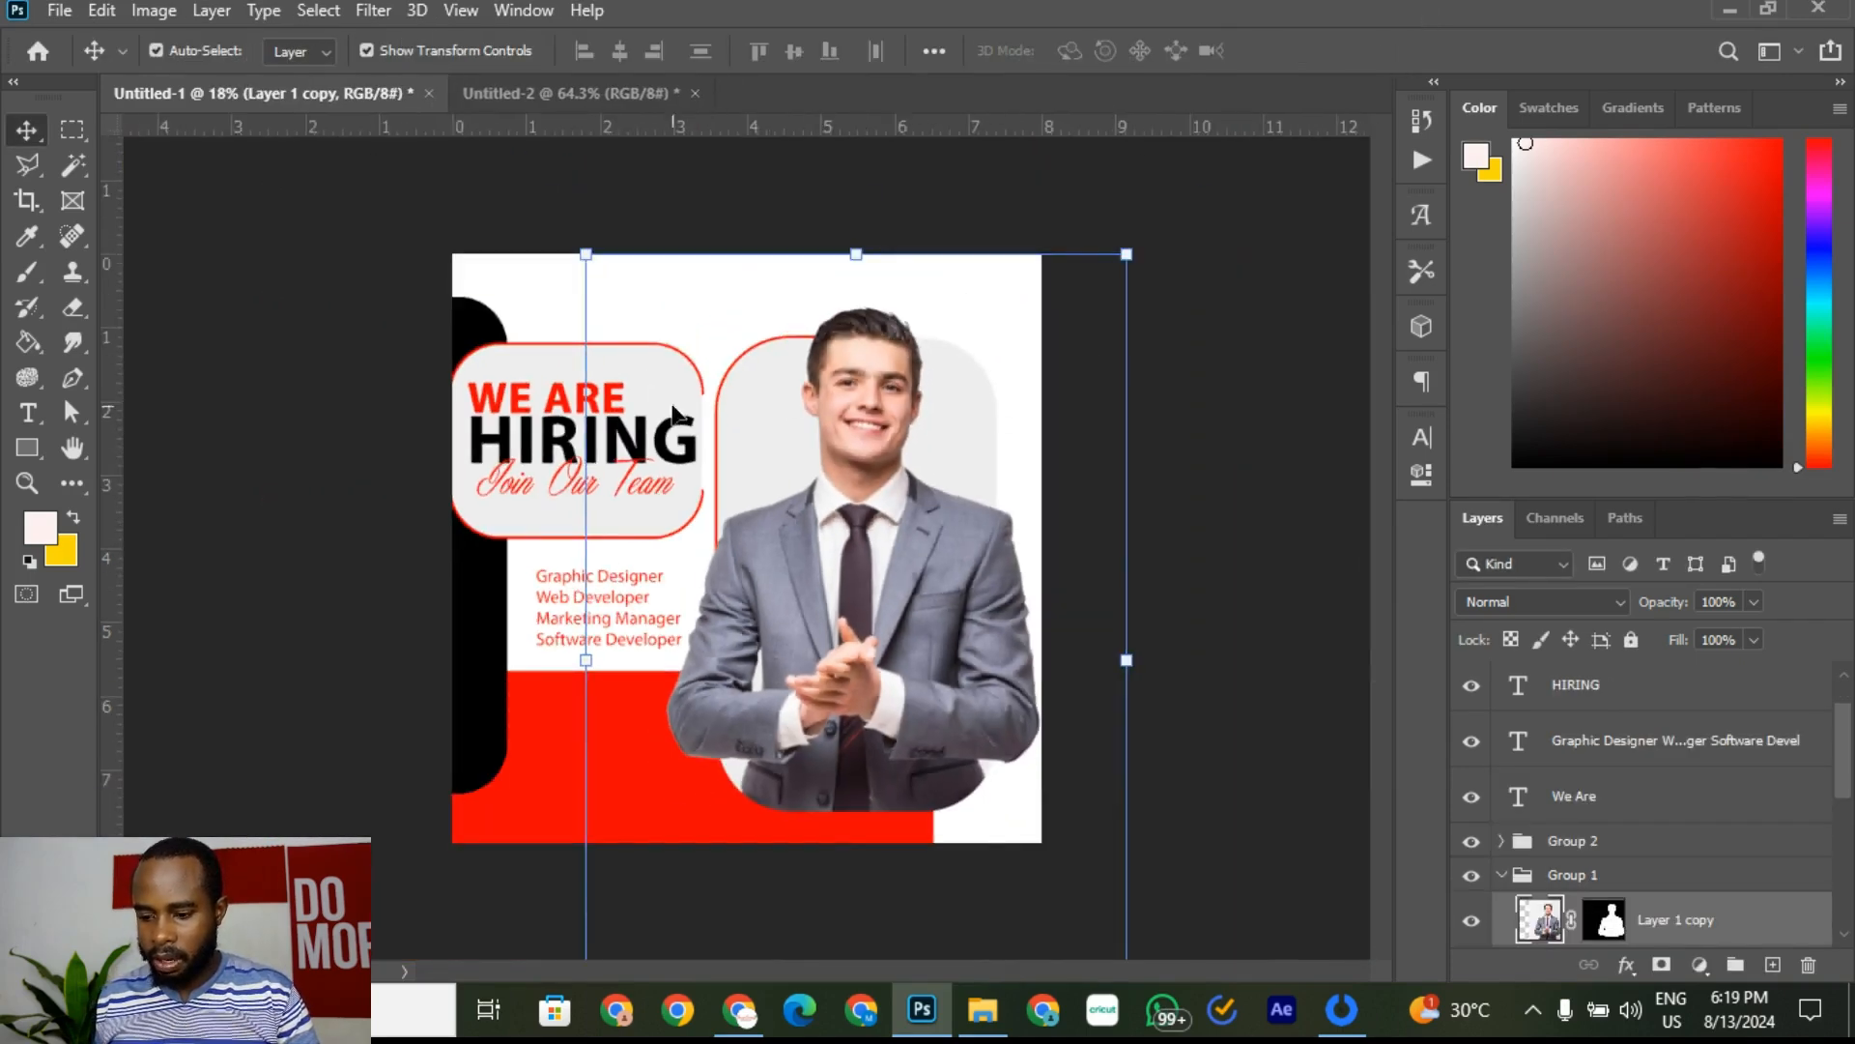
left_click(1215, 456)
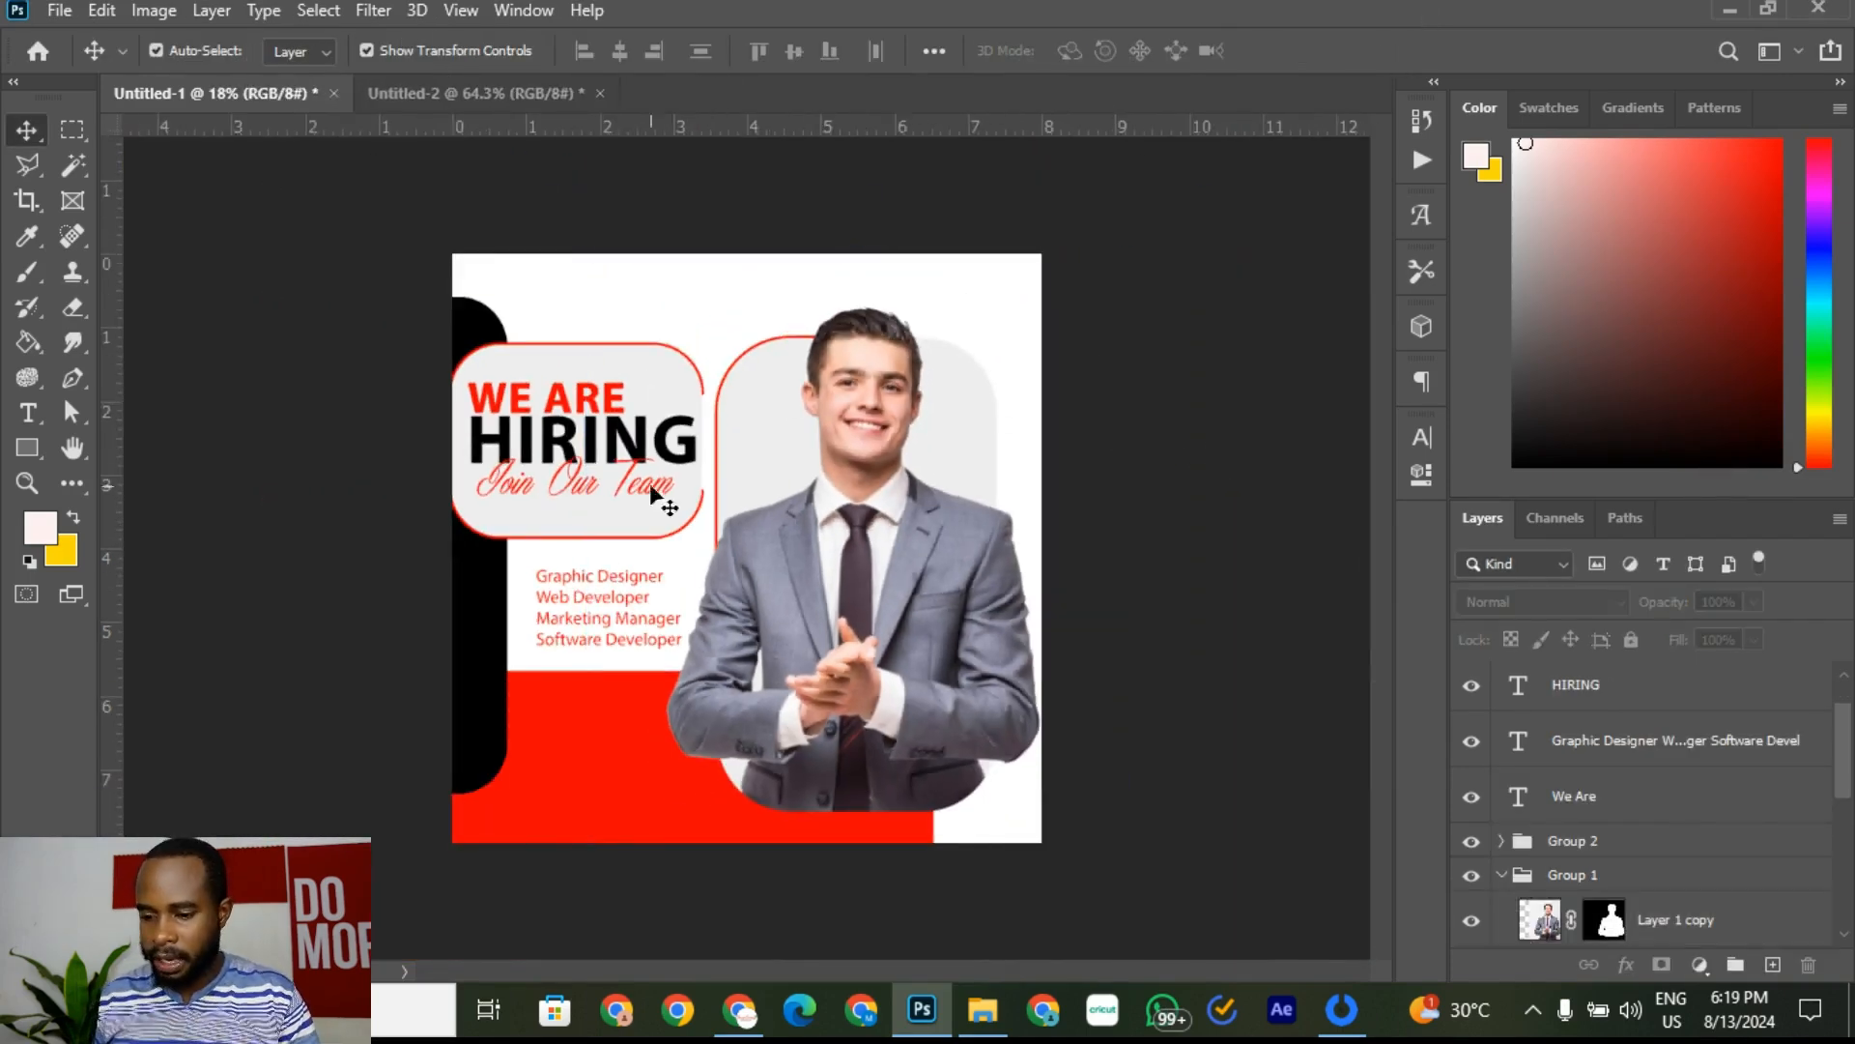
left_click(544, 95)
scroll(522, 663, "down", 10)
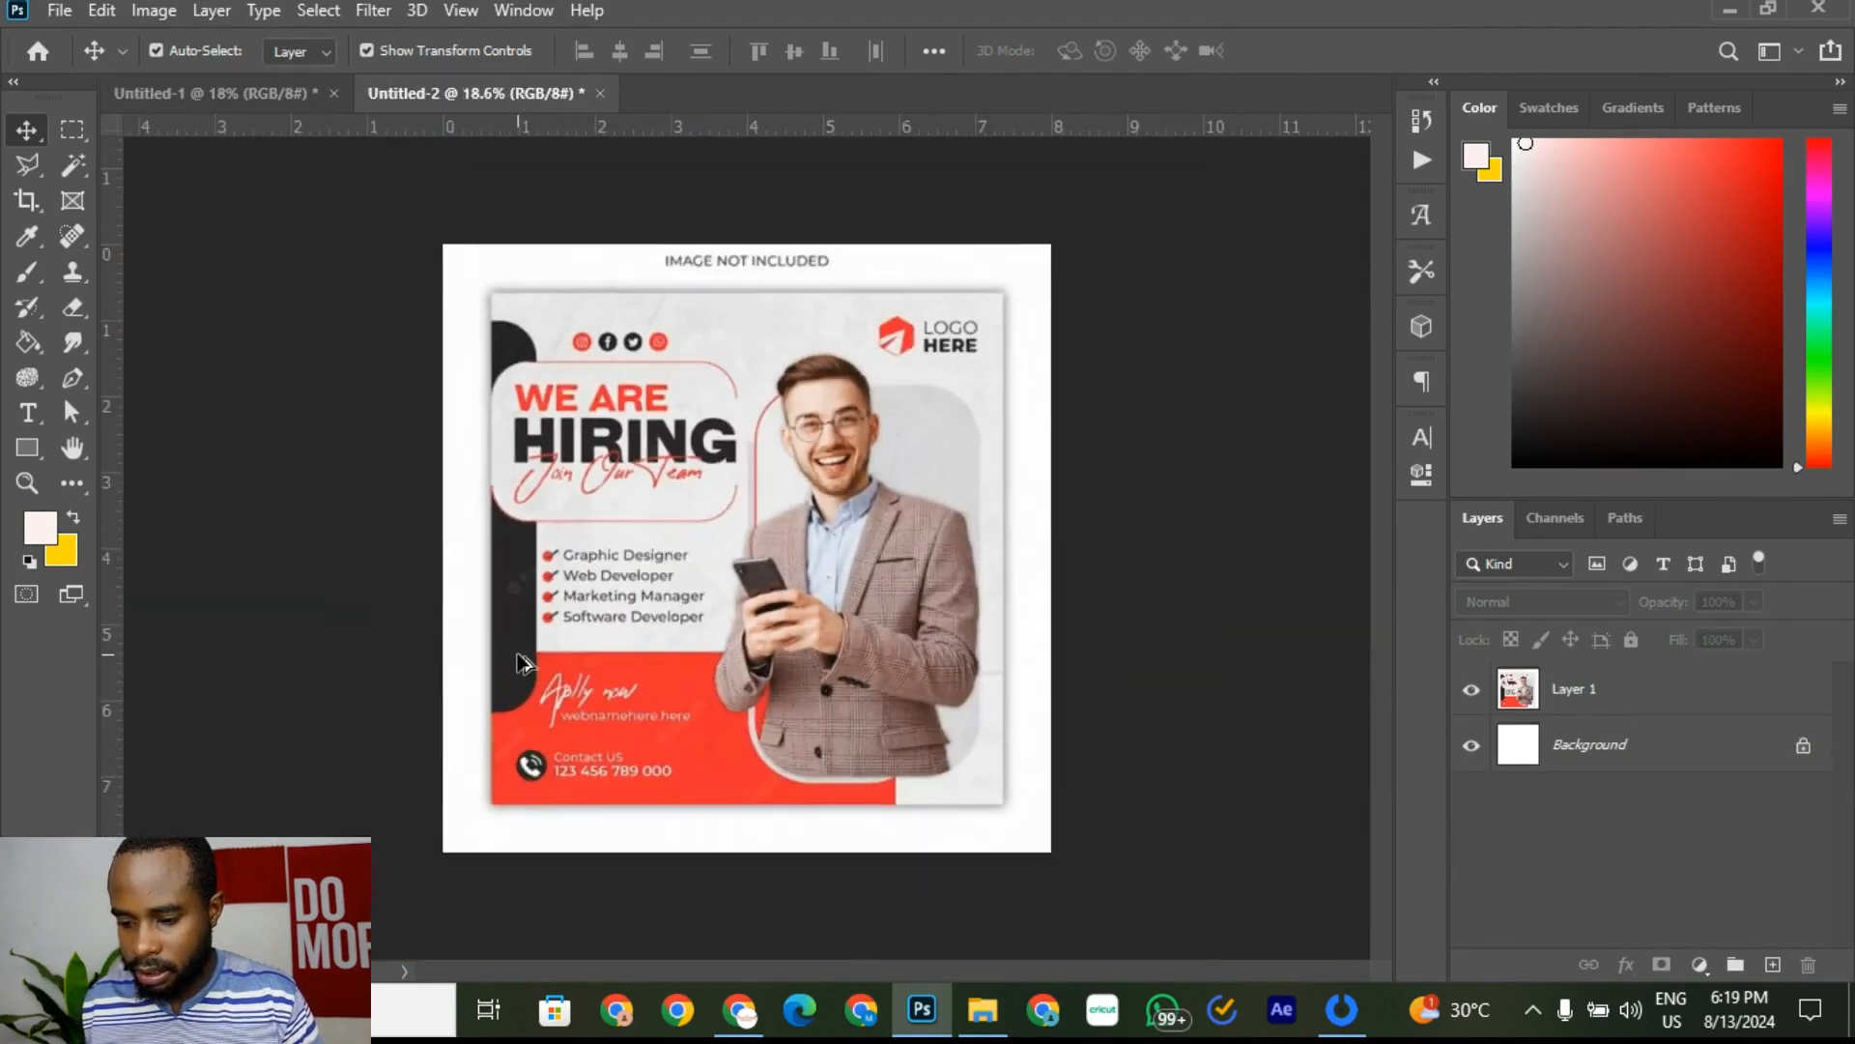
scroll(521, 663, "up", 5)
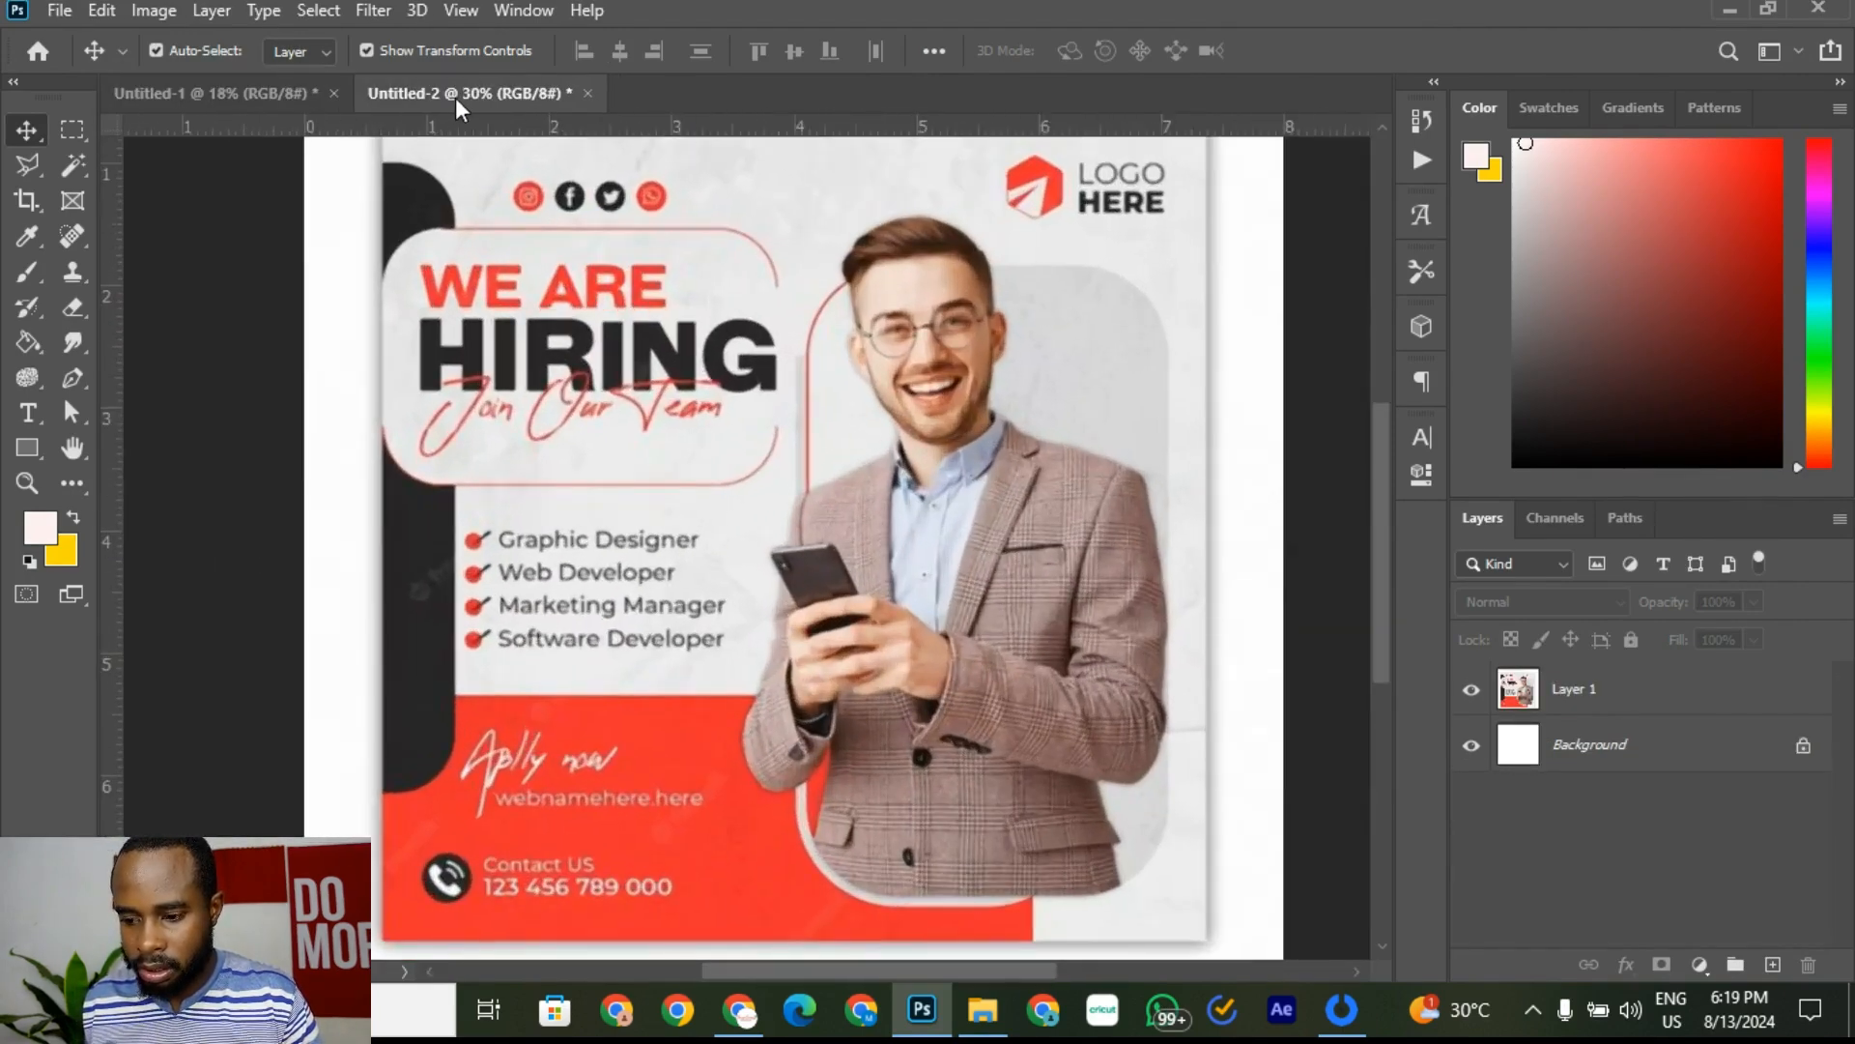
left_click(283, 97)
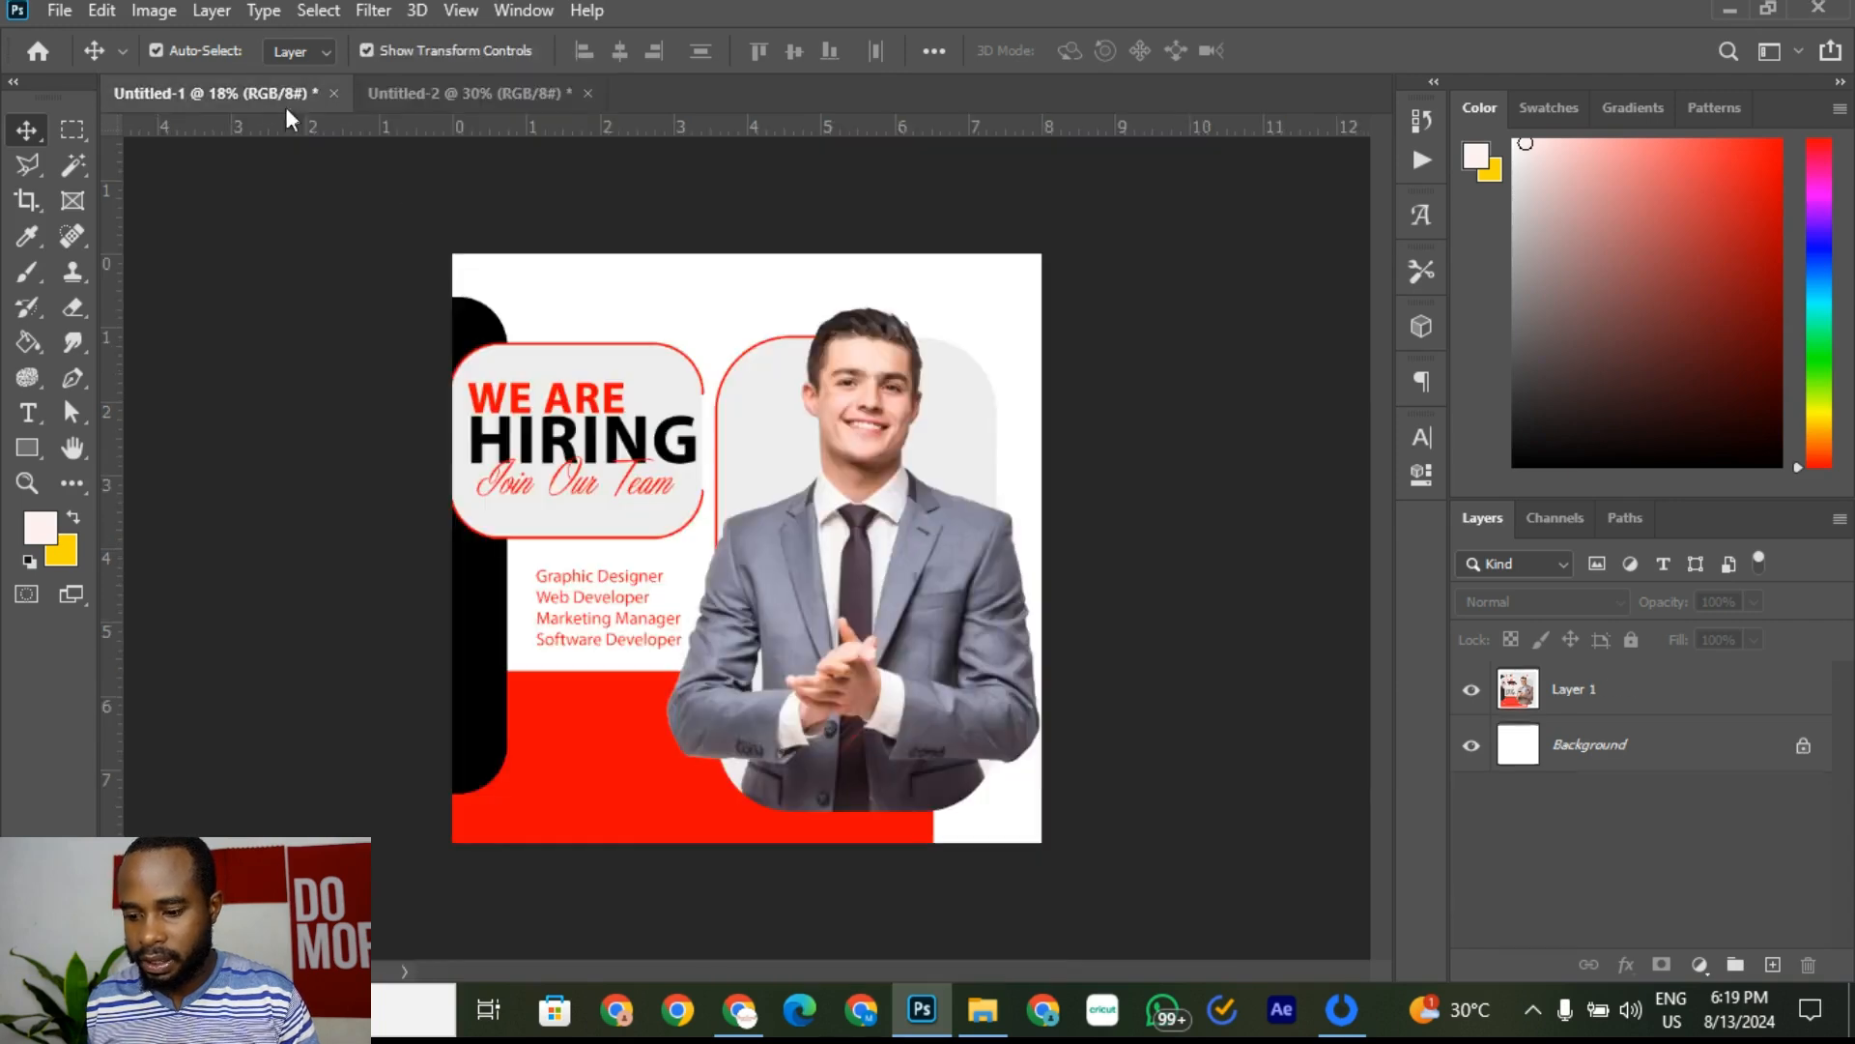
scroll(773, 603, "down", 3)
scroll(641, 612, "up", 5)
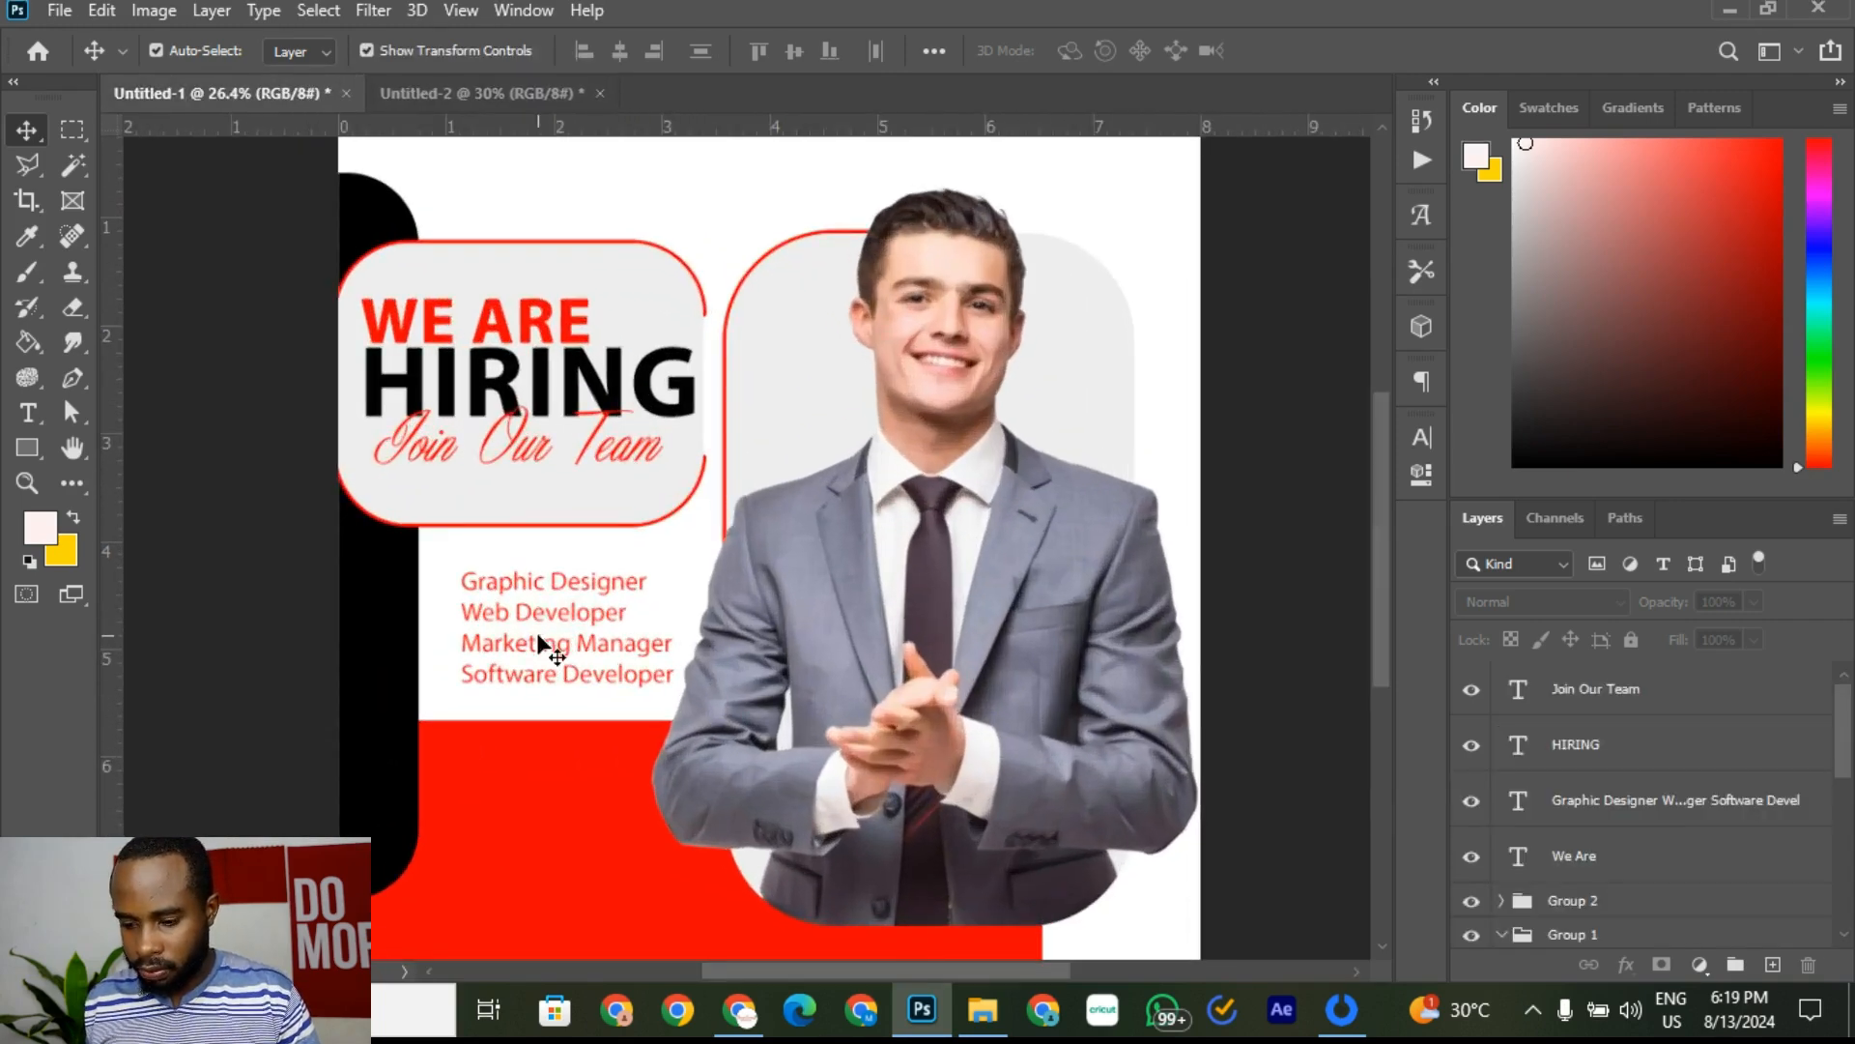
Step: Select all four job-title lines in the list text for editing
left_click(543, 645)
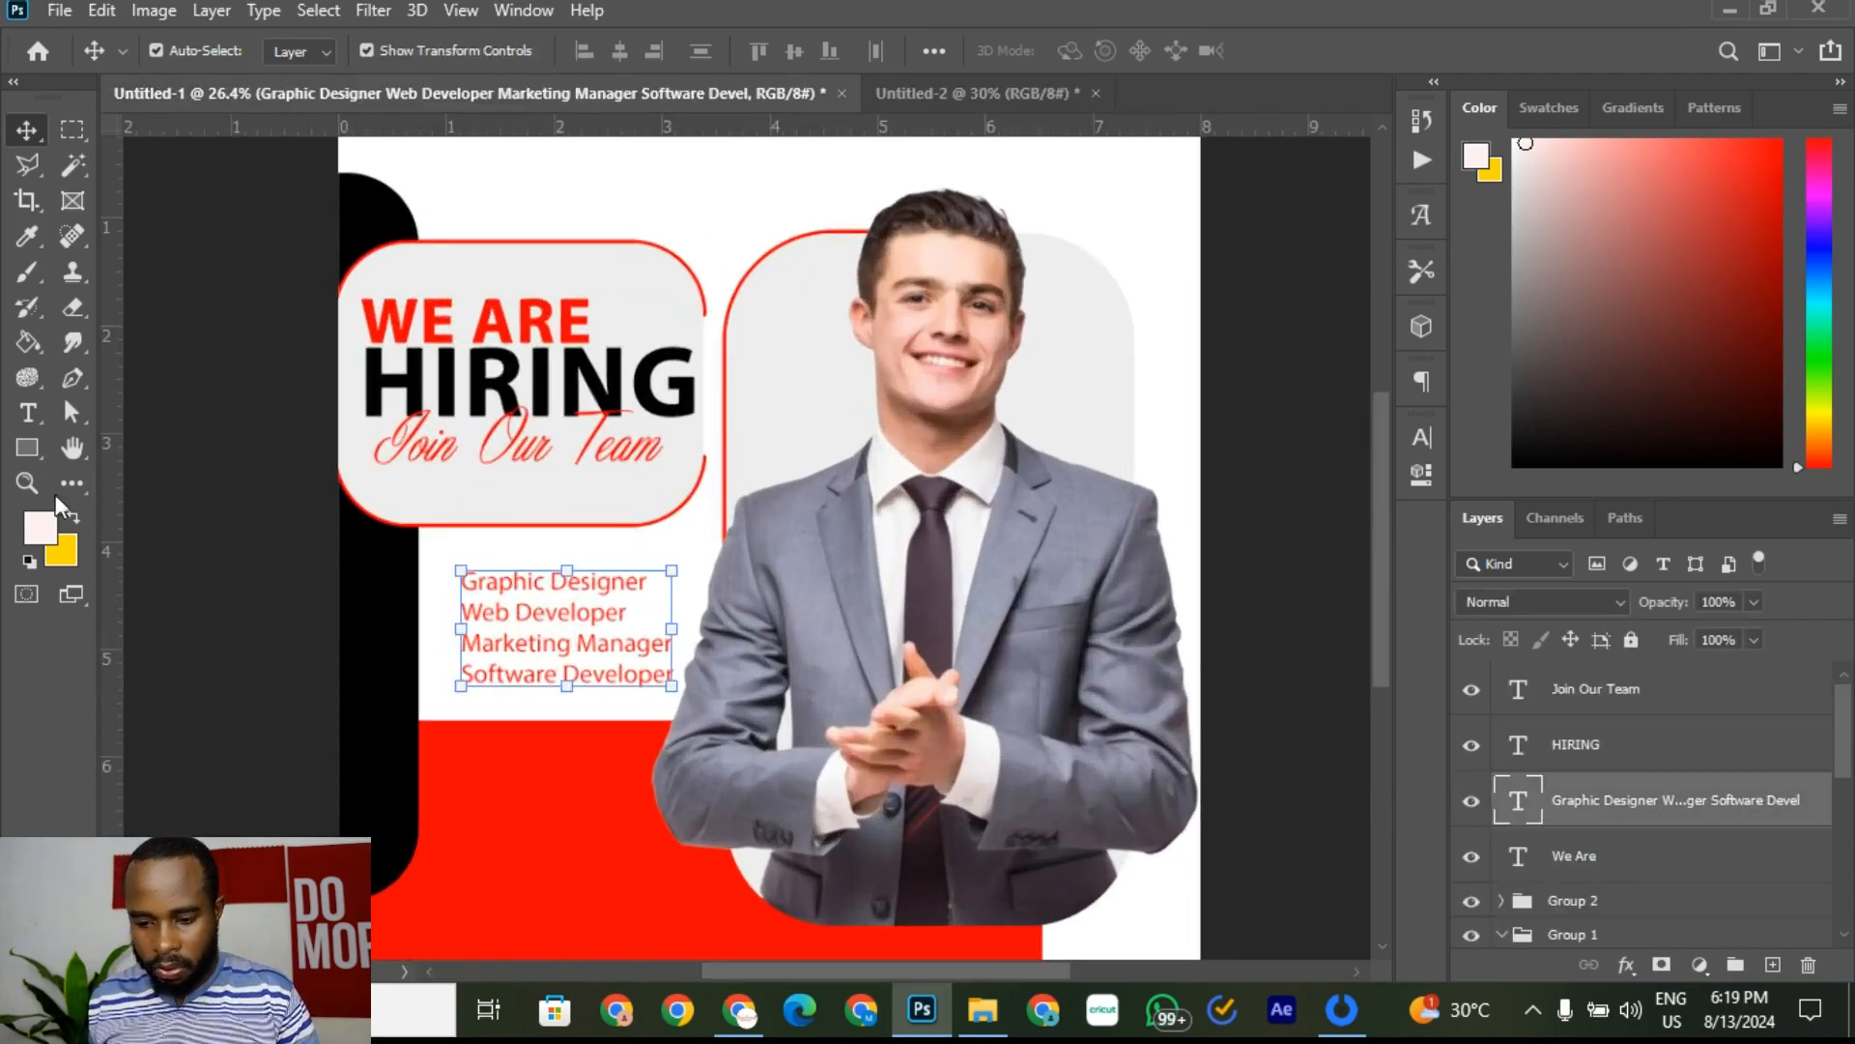
left_click(29, 412)
left_click(529, 619)
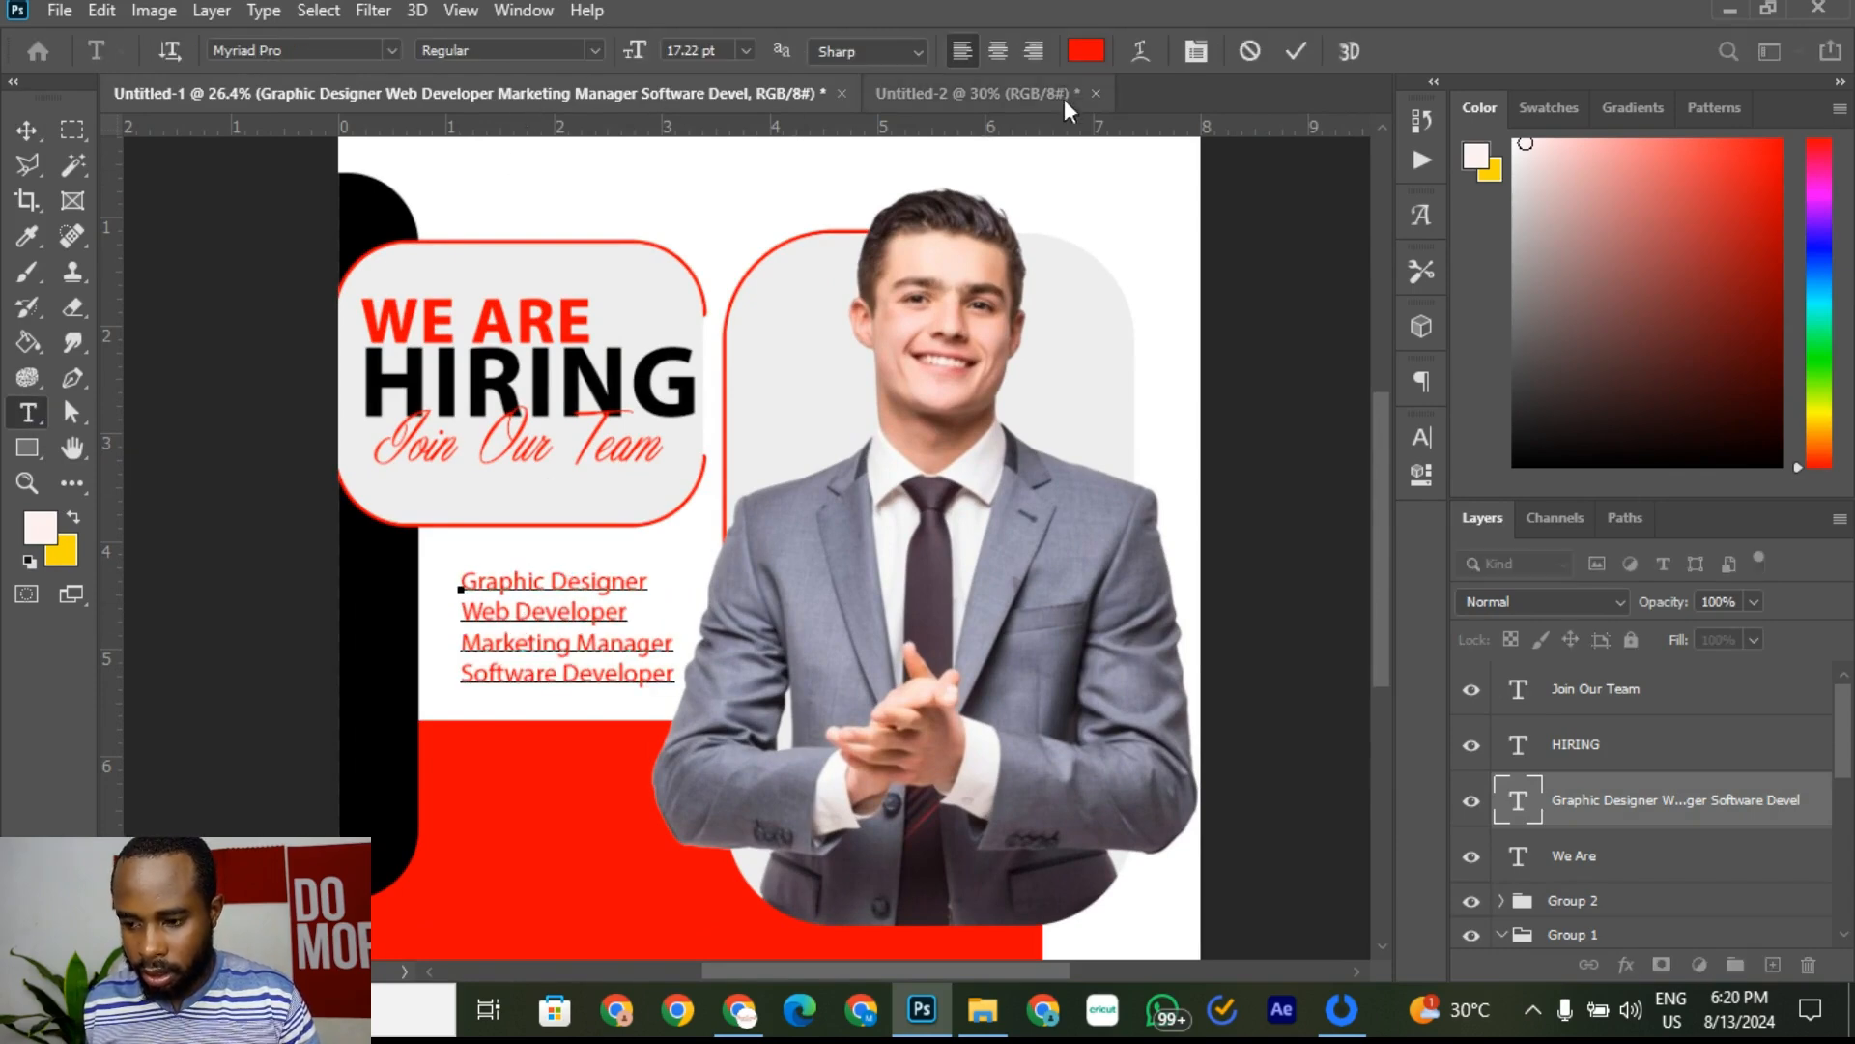
left_click(1023, 91)
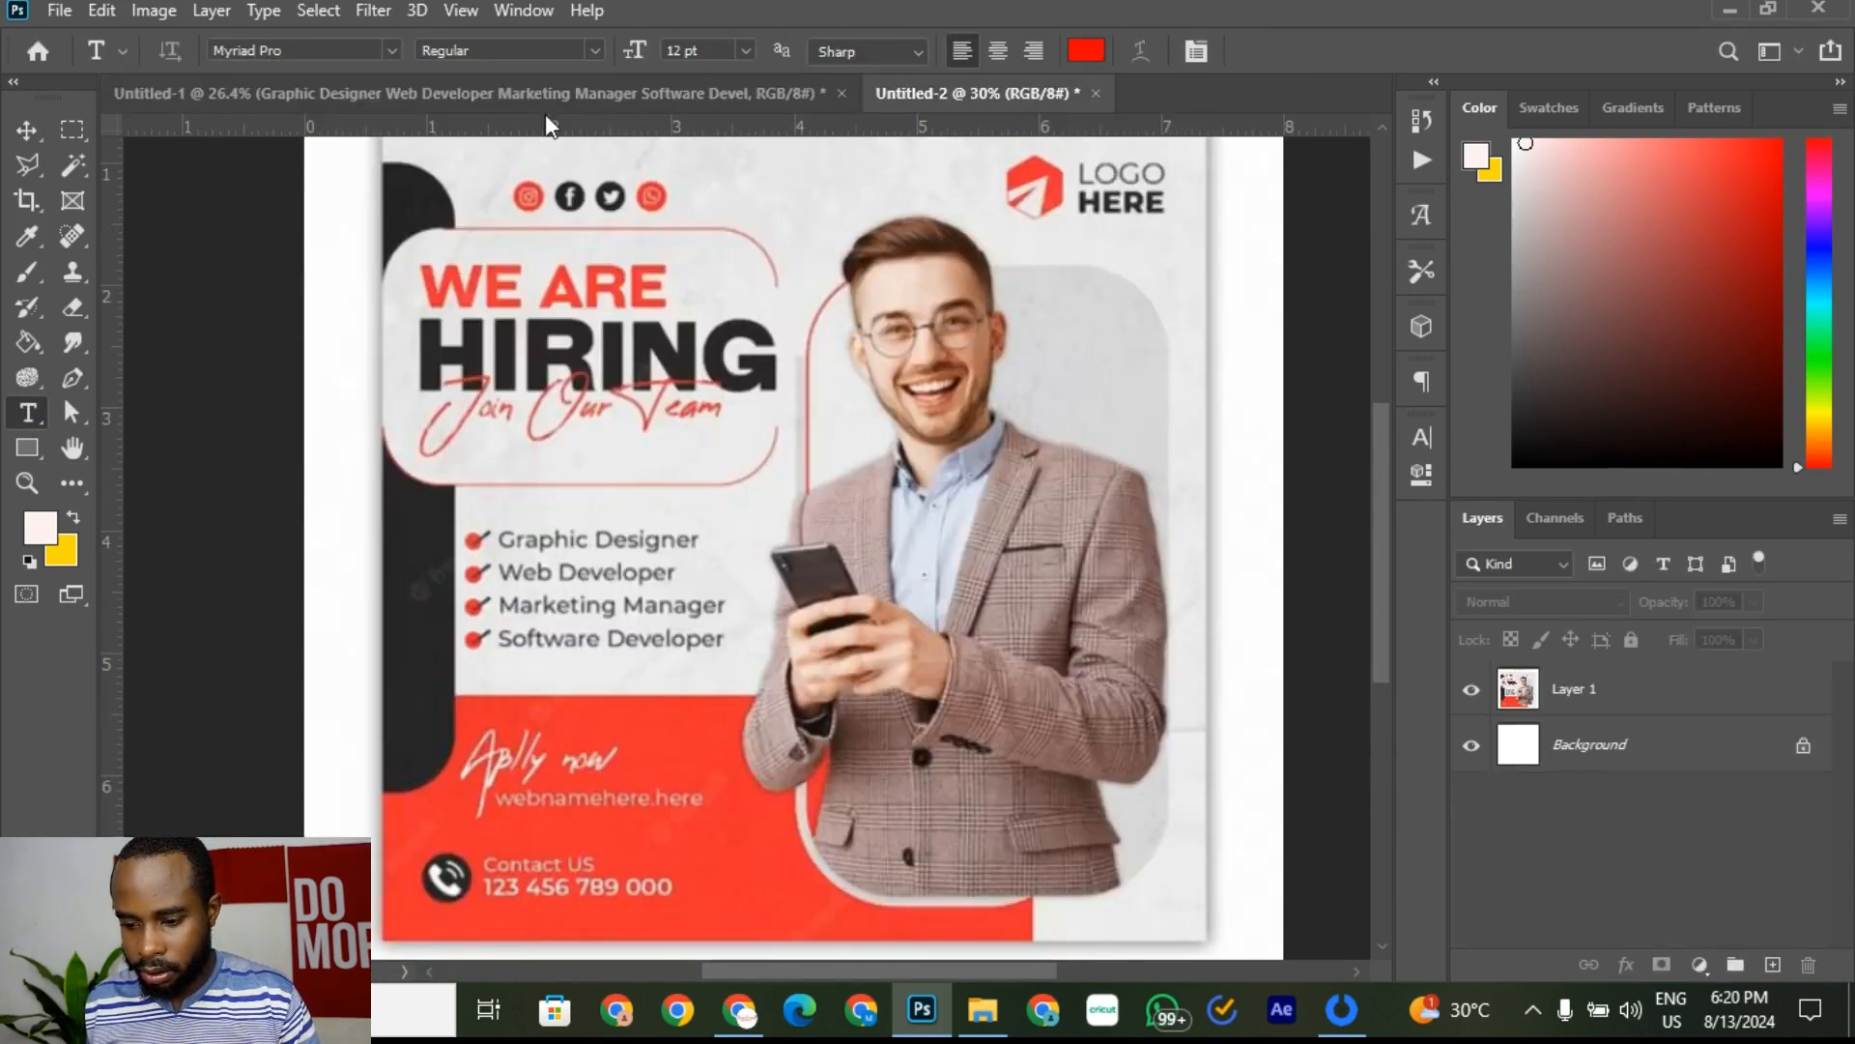
left_click(451, 91)
left_click(543, 633)
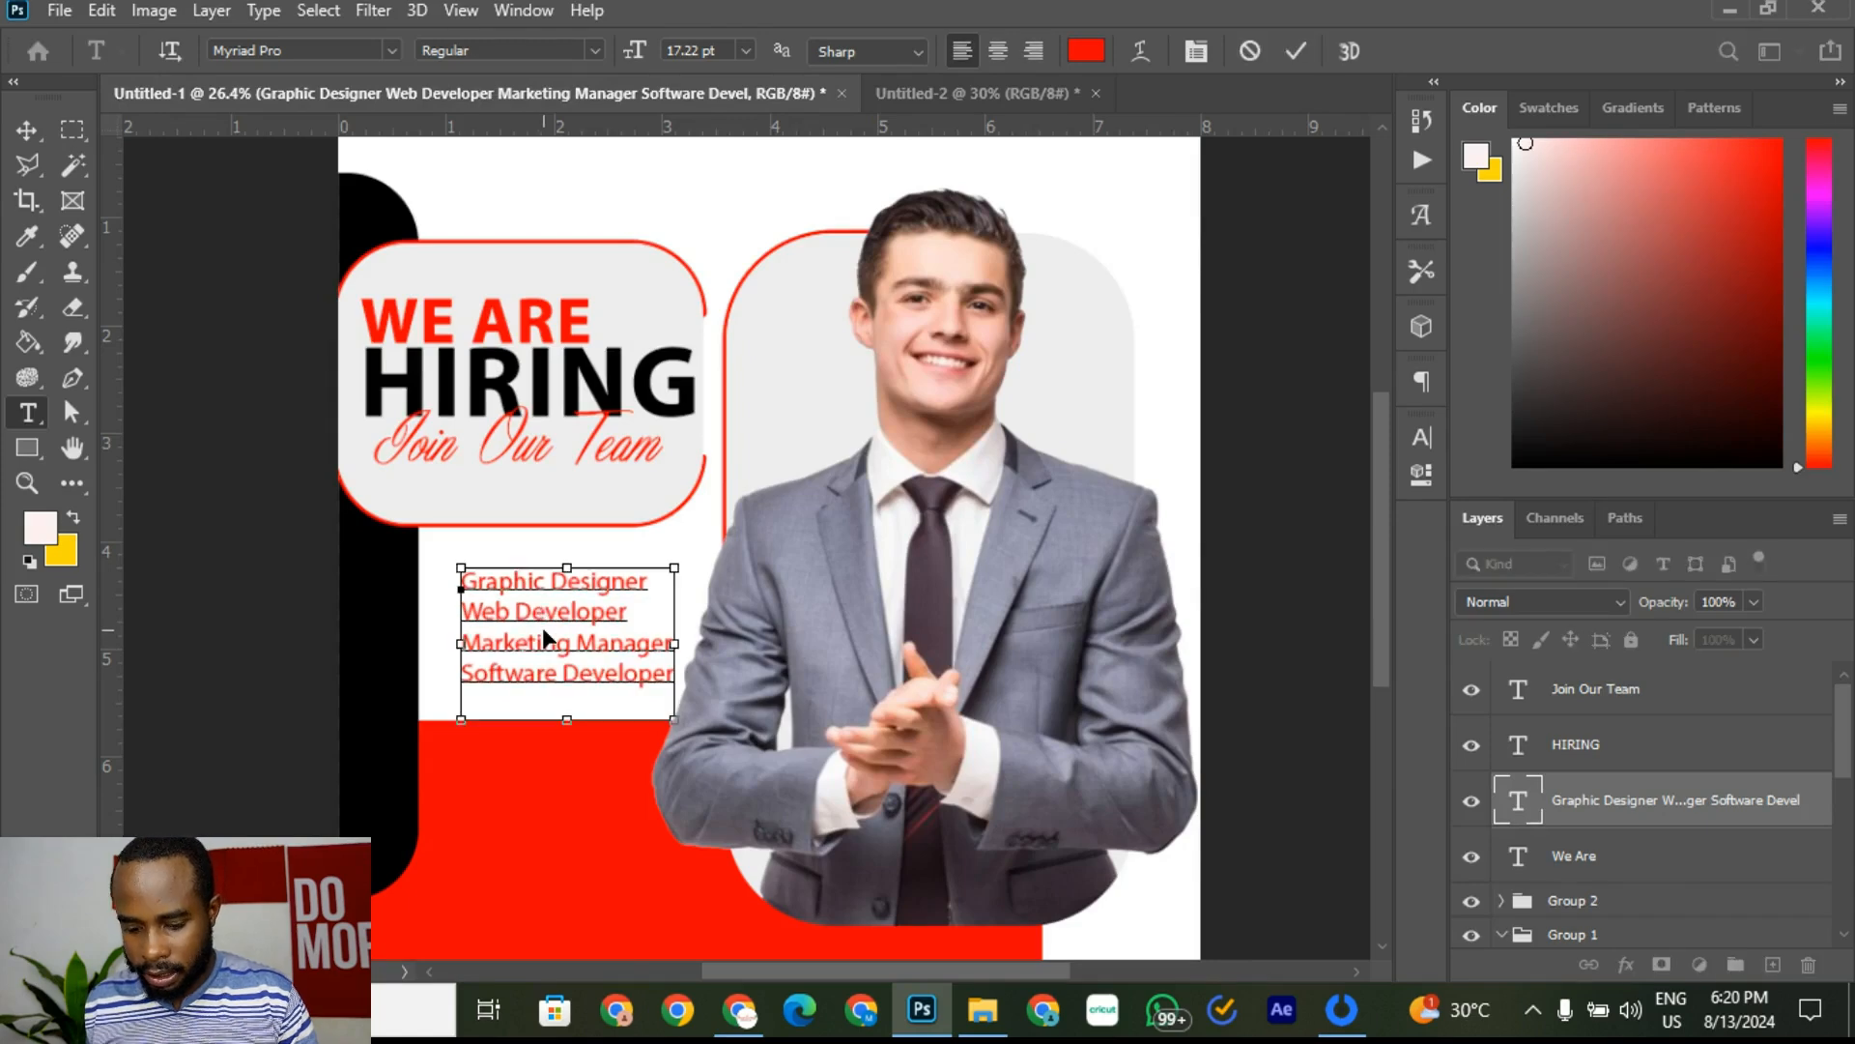
key("ctrl+a")
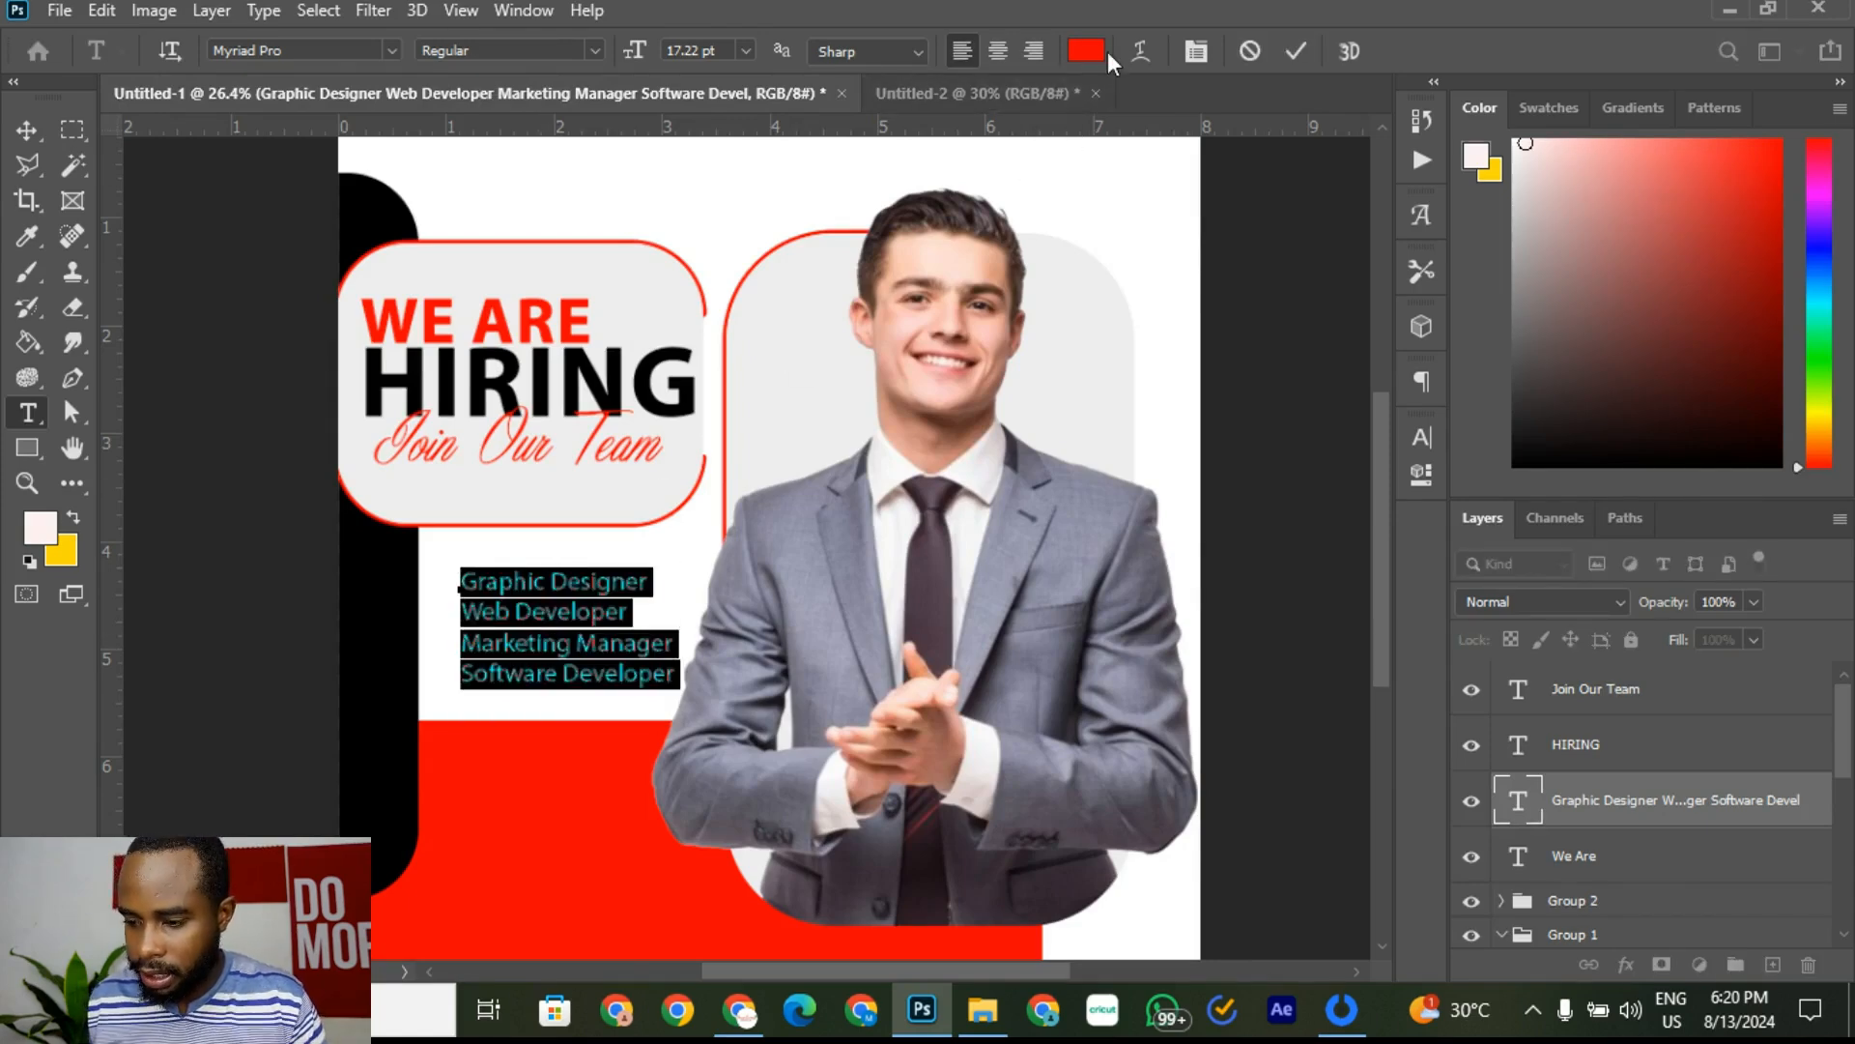
left_click(618, 698)
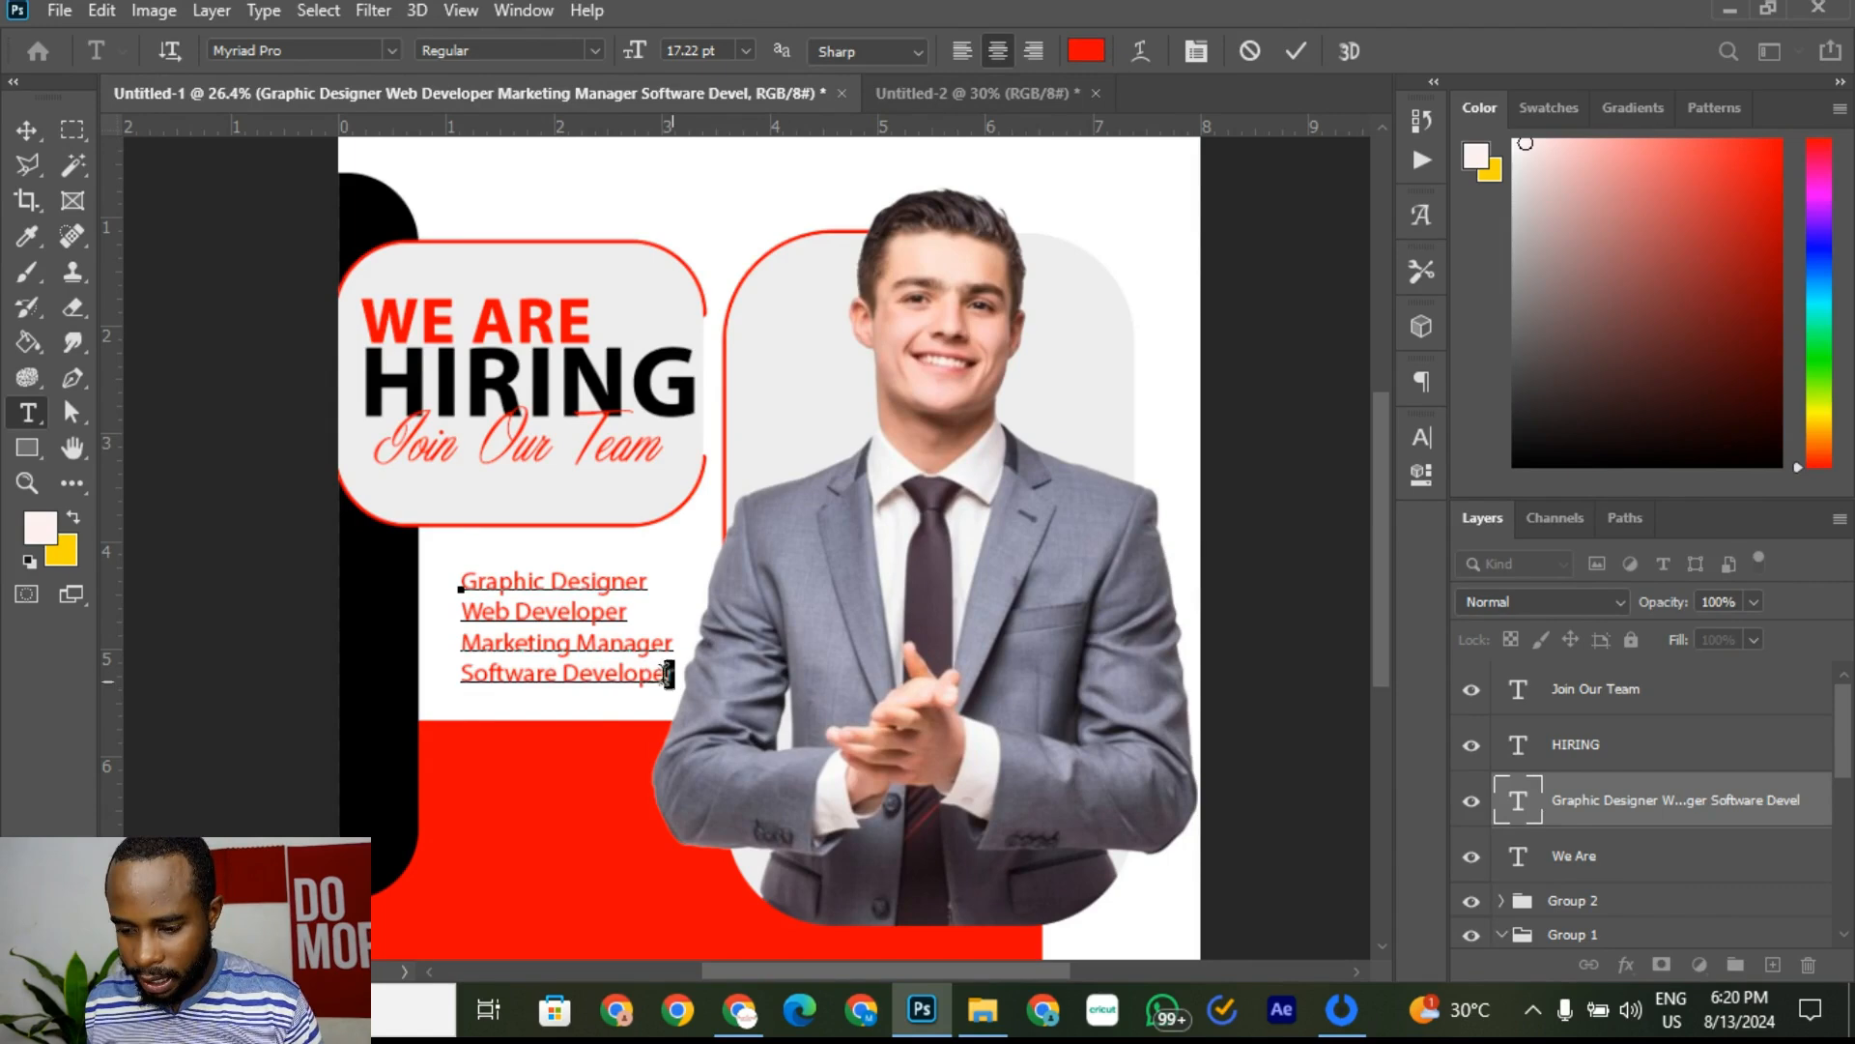
left_click_drag(666, 674, 462, 578)
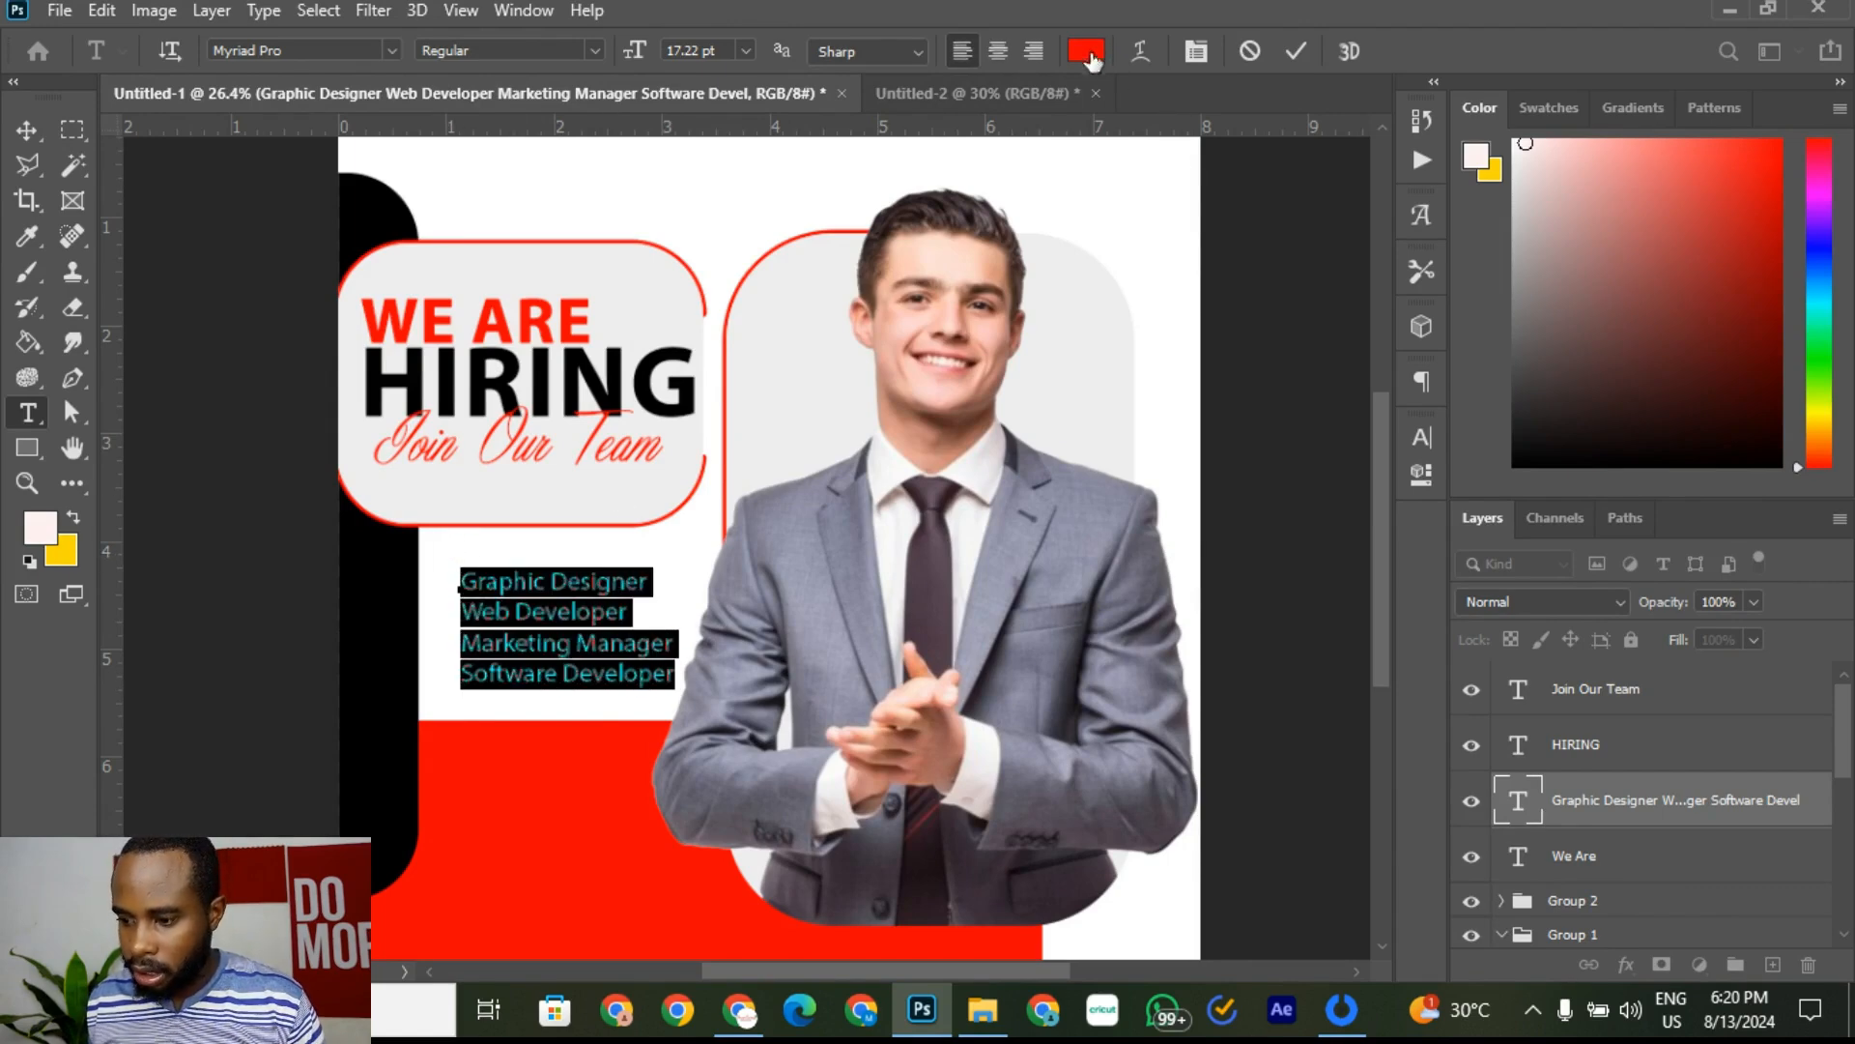
Step: Recolour the selected job titles dark grey #252525
left_click(1422, 437)
left_click(1345, 601)
left_click(1026, 412)
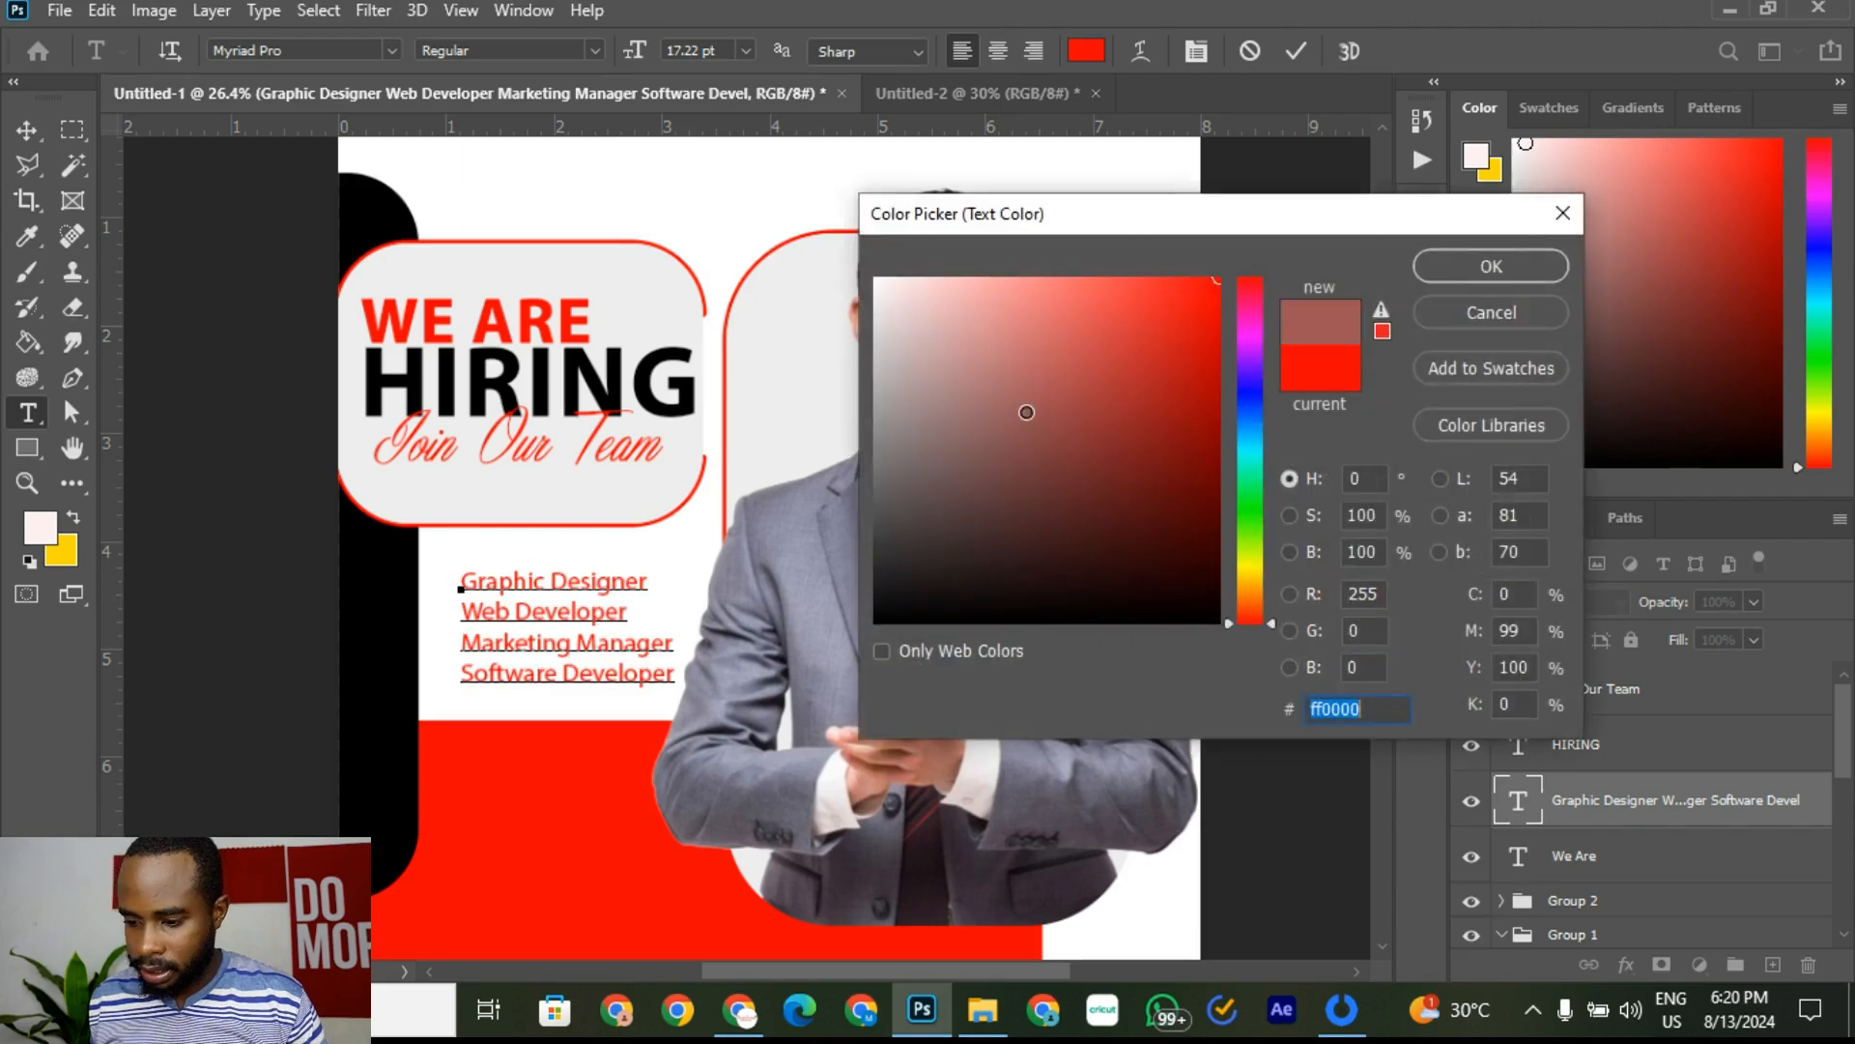
mouse_move(1026, 411)
left_mouse_down()
mouse_move(861, 530)
mouse_move(848, 573)
left_mouse_up()
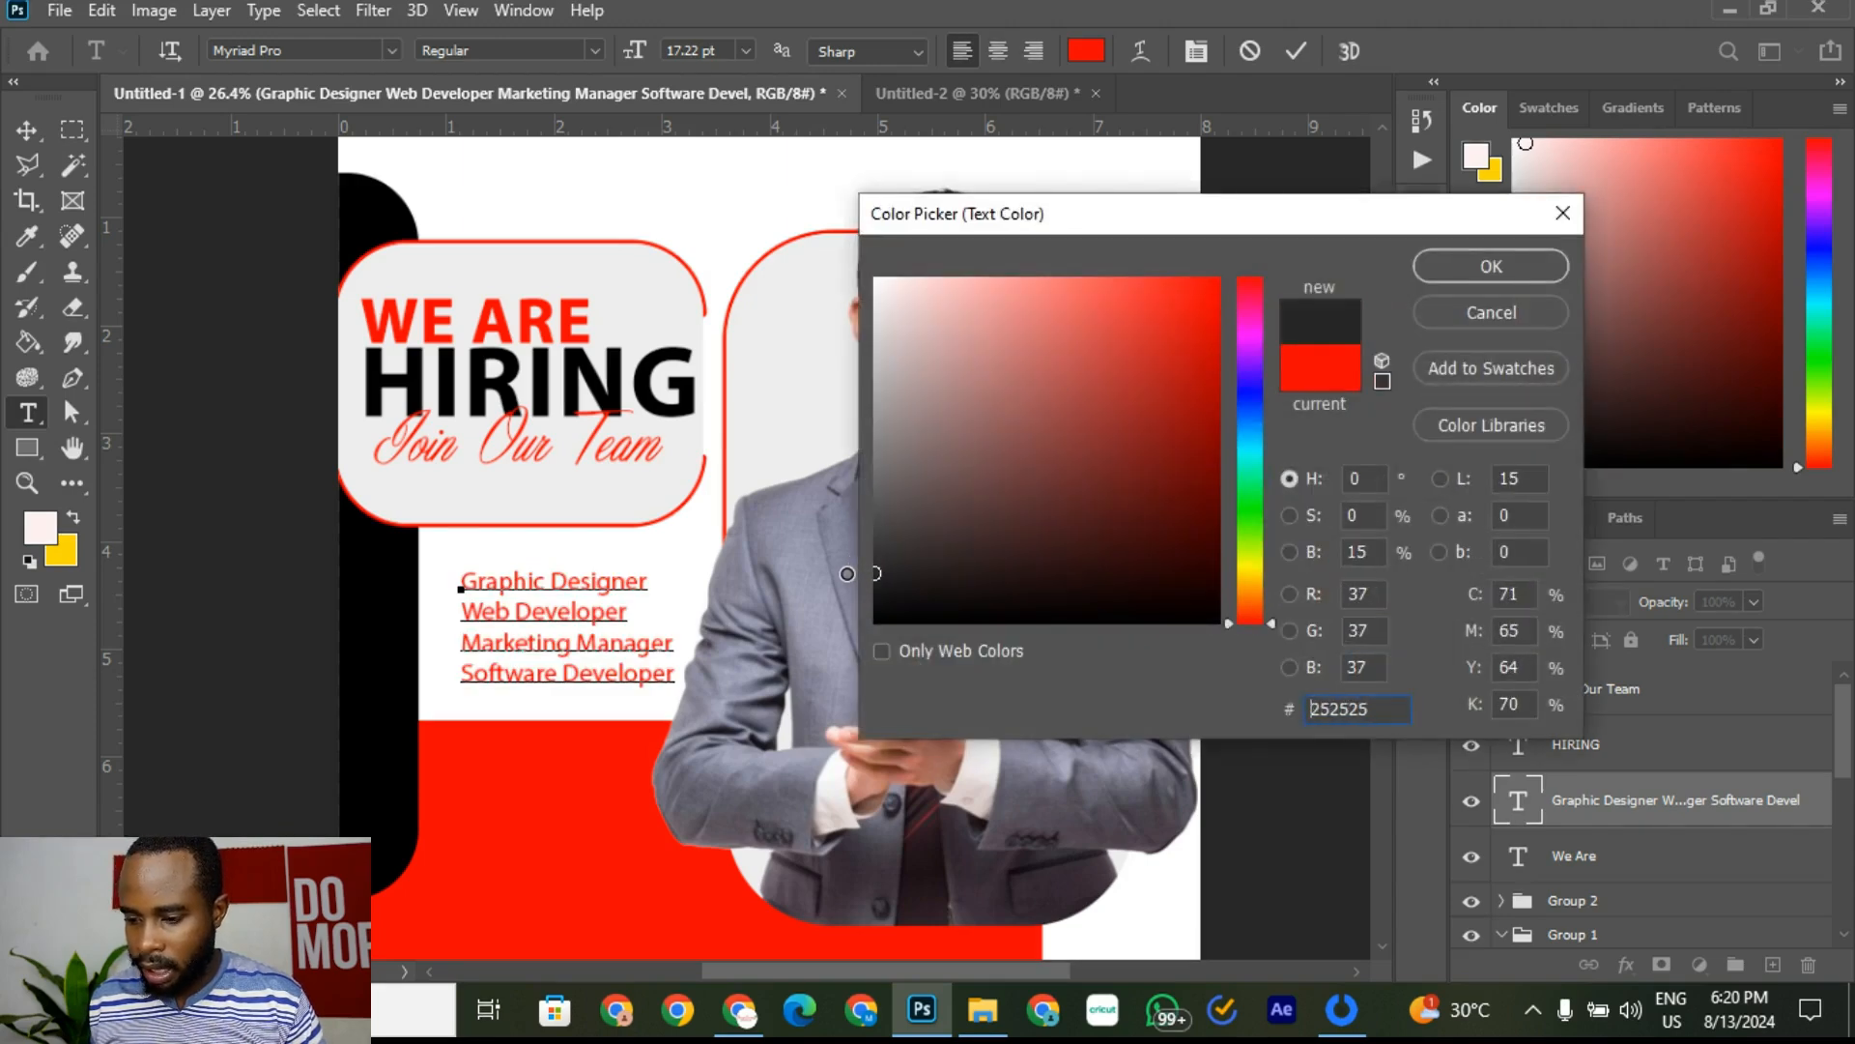
left_click(1521, 265)
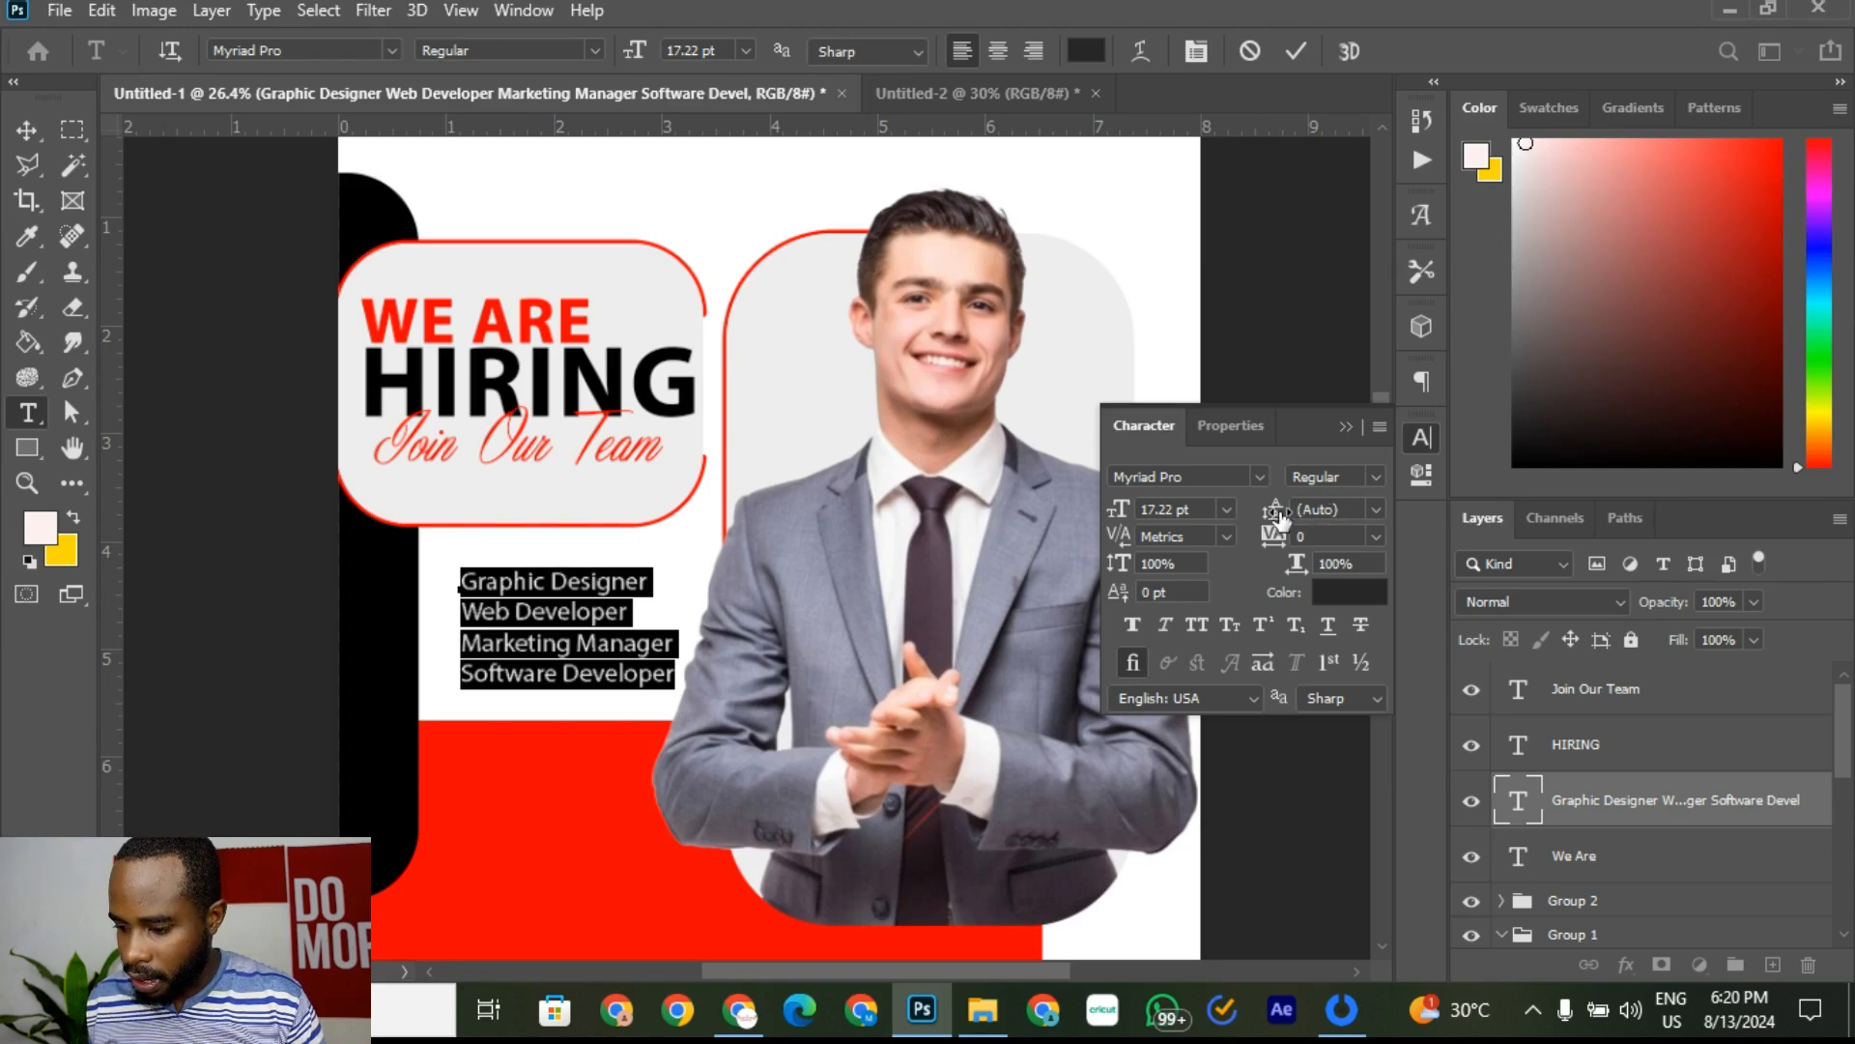
Step: Set the job list's leading to 25 pt and commit the text
left_click(1376, 510)
left_click(1377, 511)
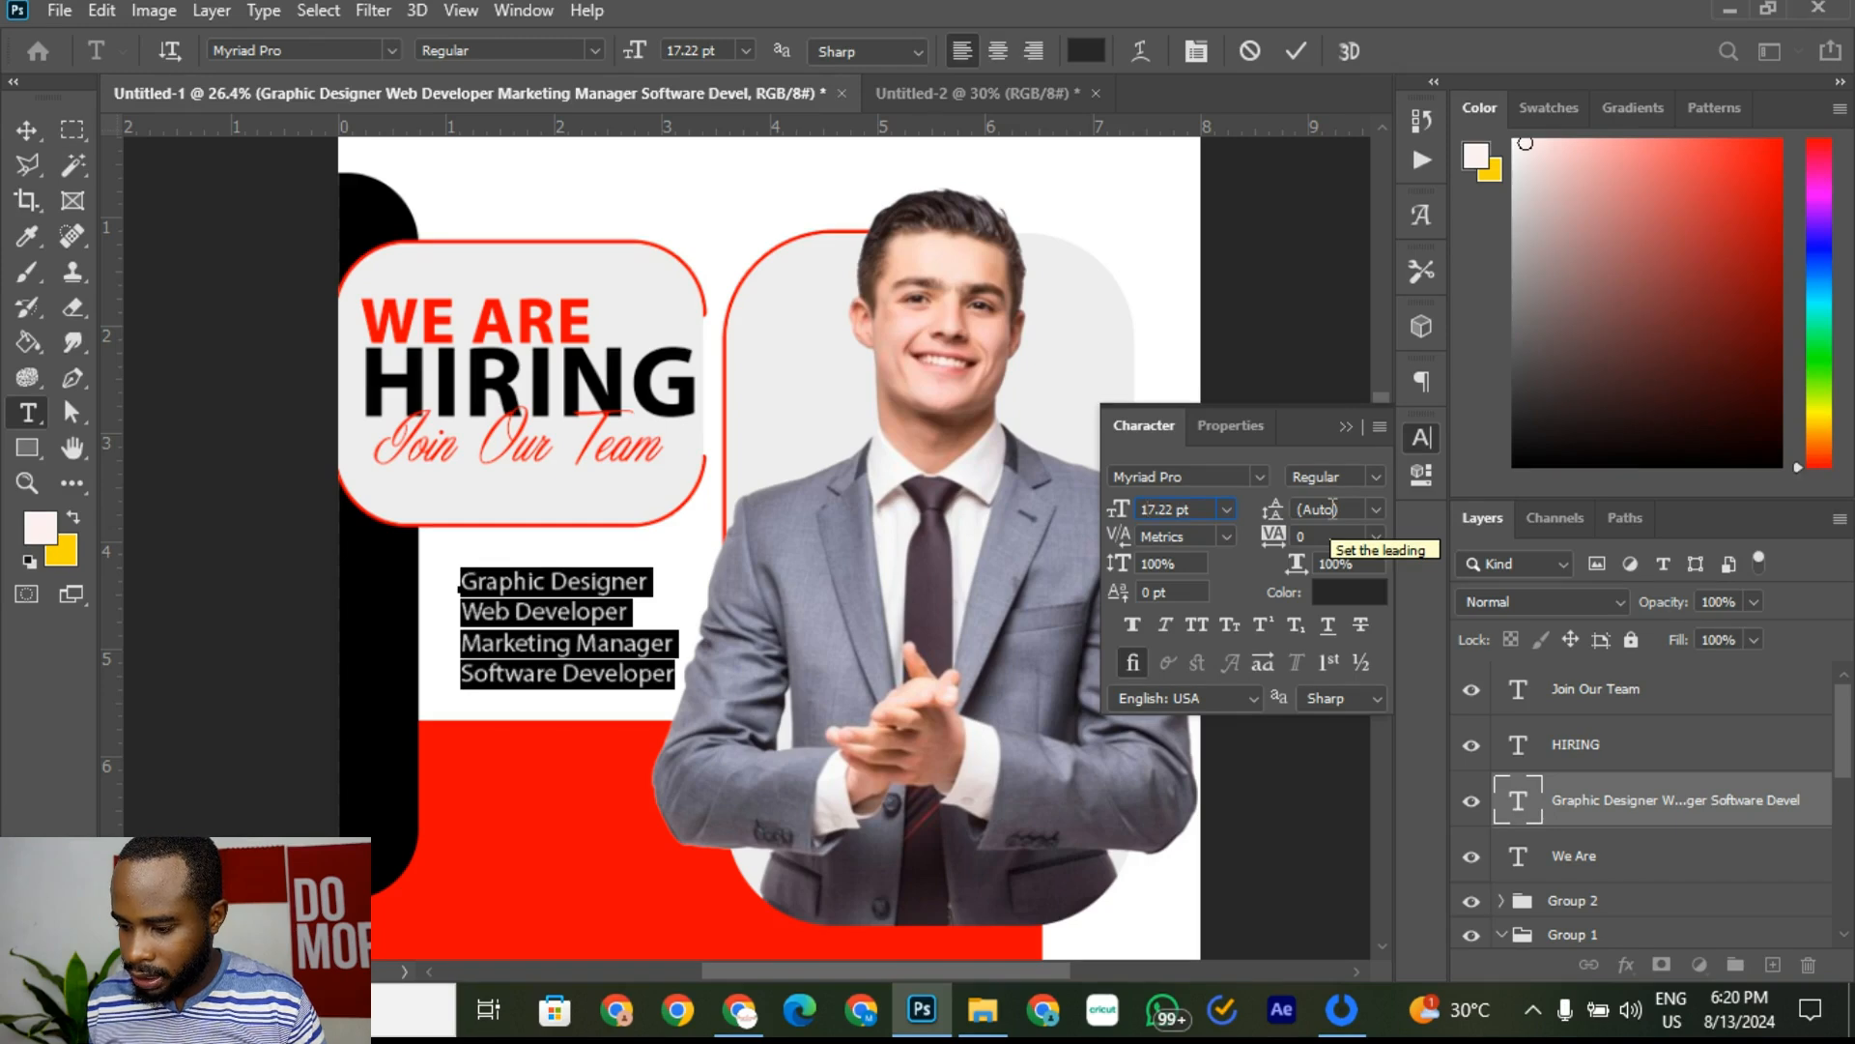
left_click(1376, 509)
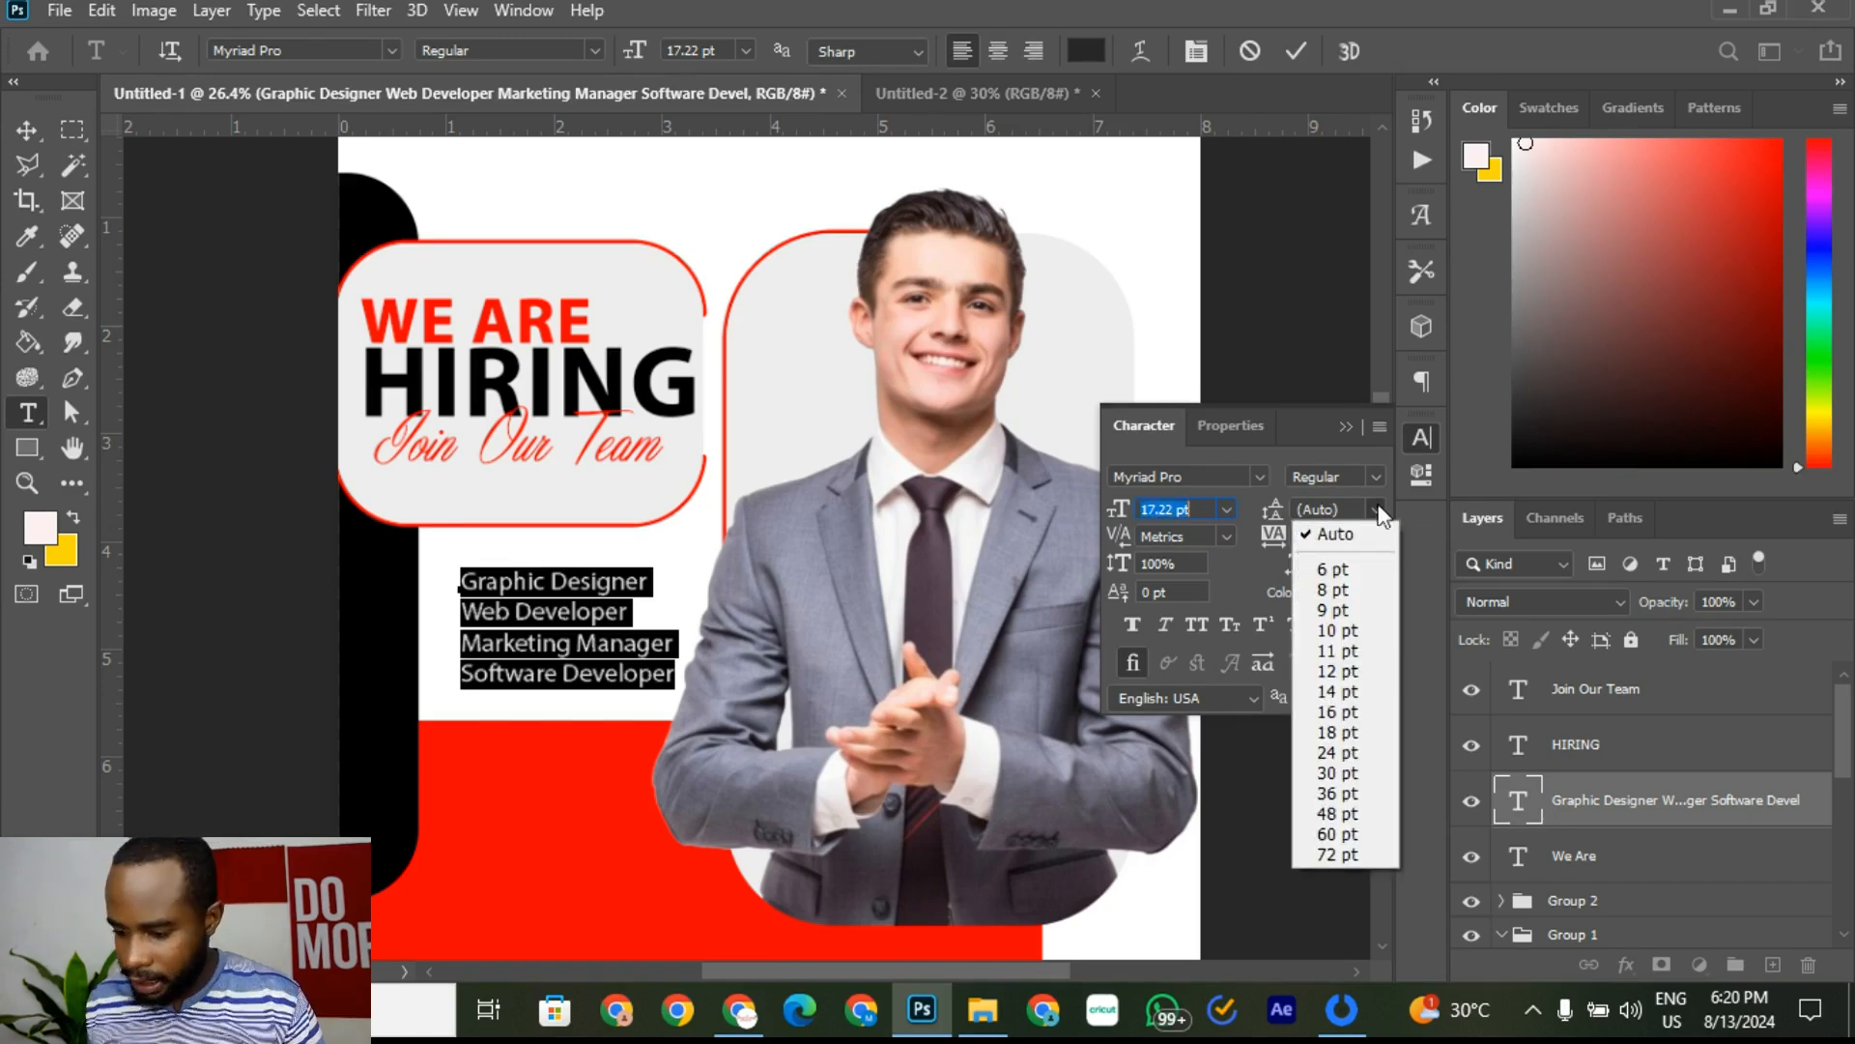
left_click(1355, 605)
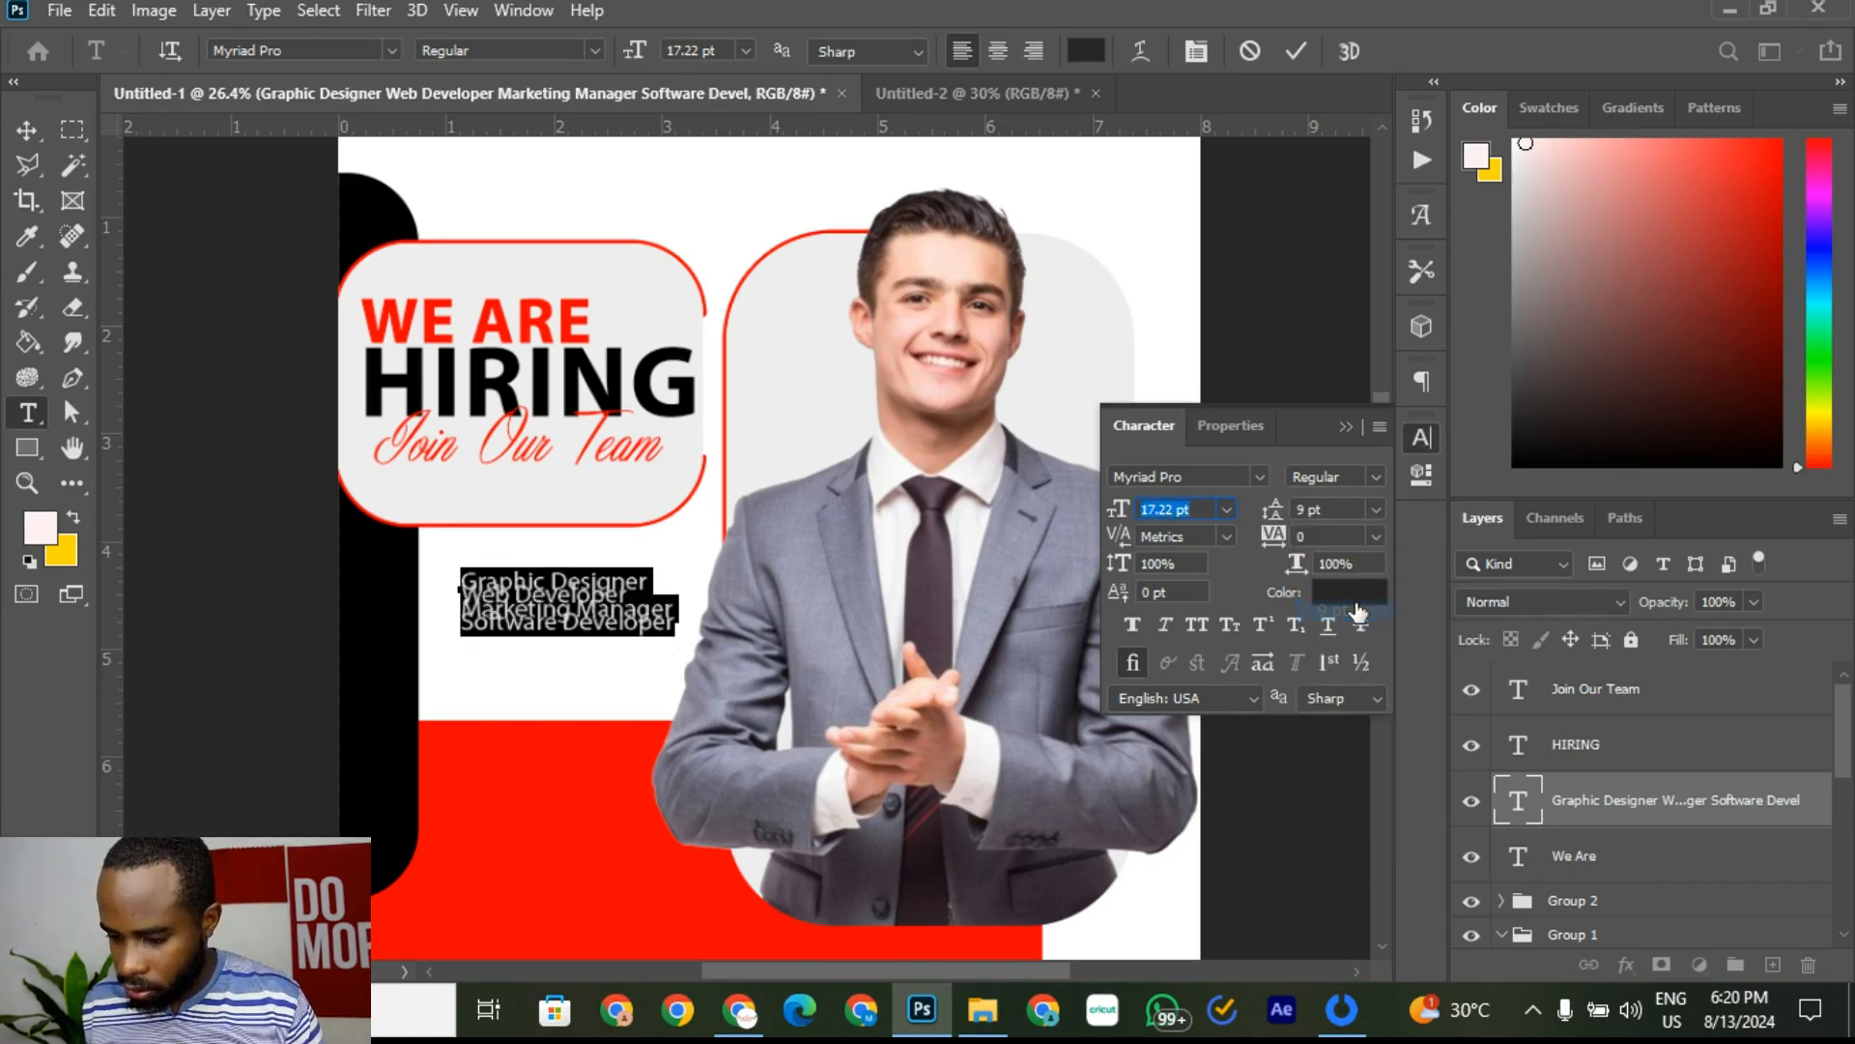
left_click(1378, 511)
left_click(1342, 705)
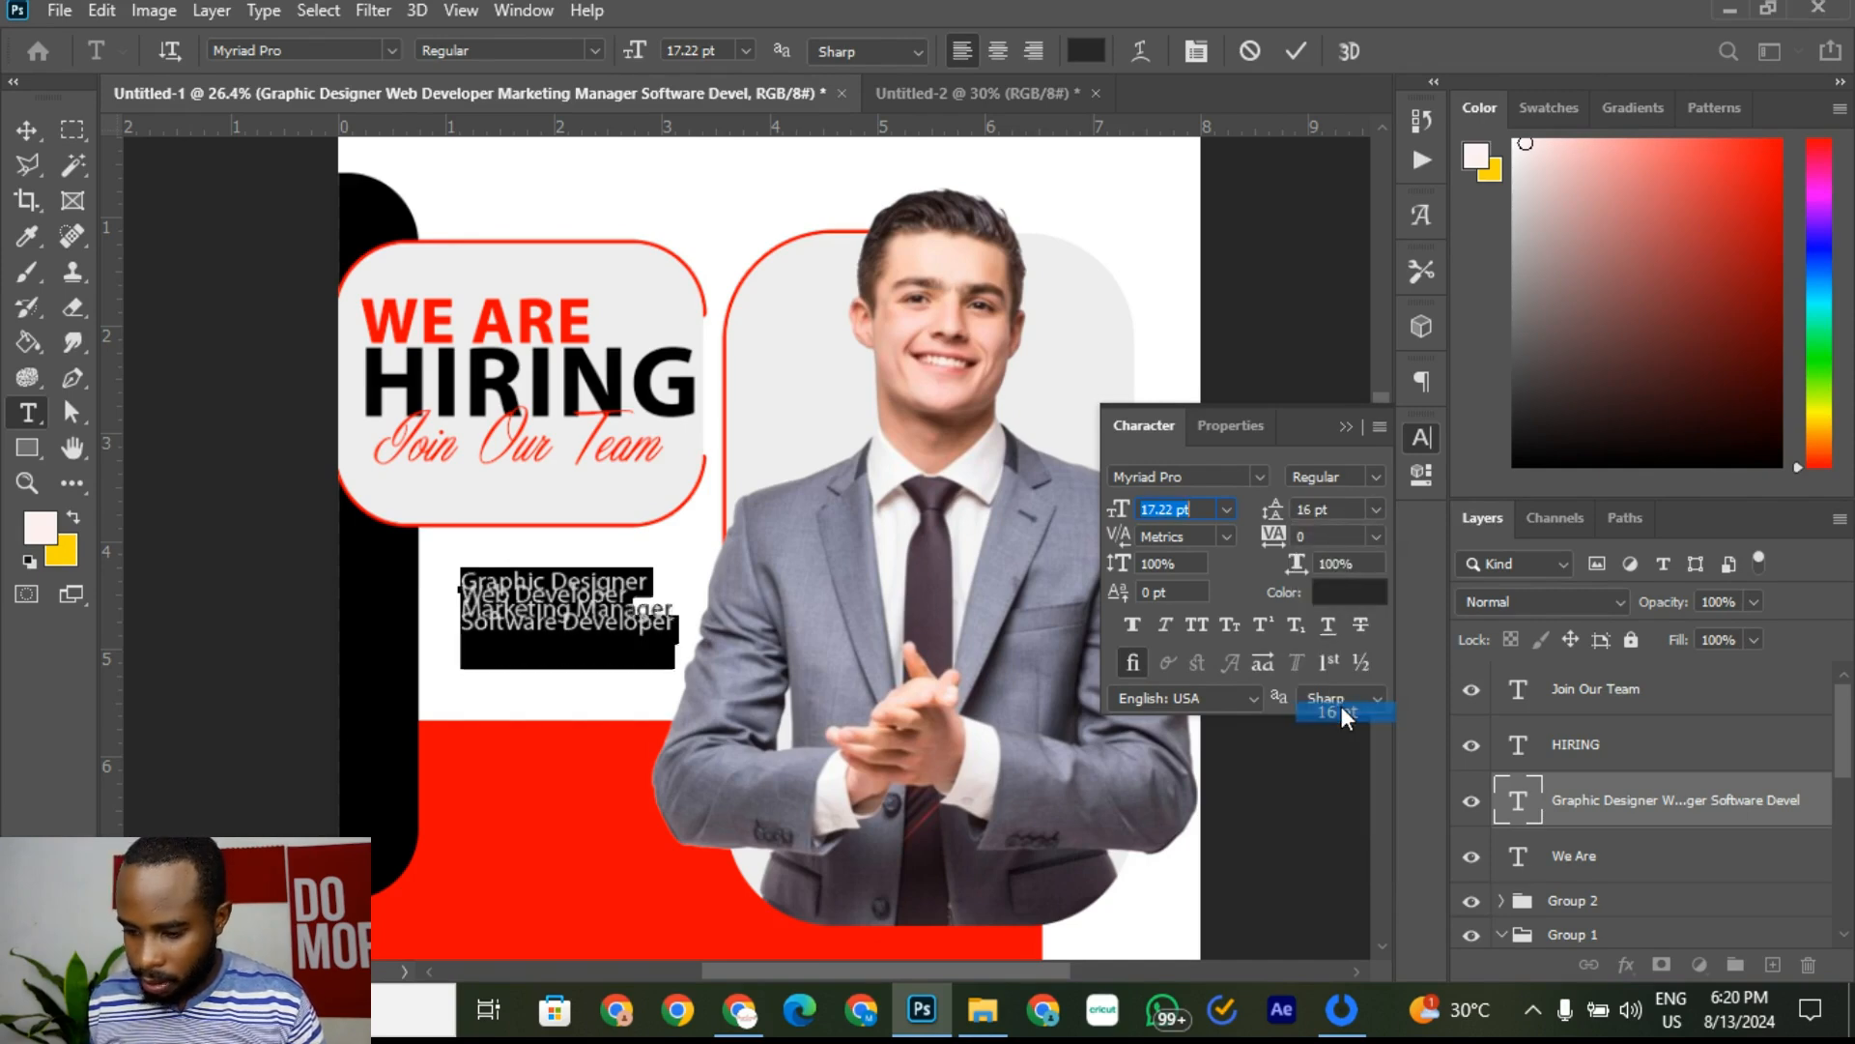
left_click(1334, 510)
key("Up")
key("Up")
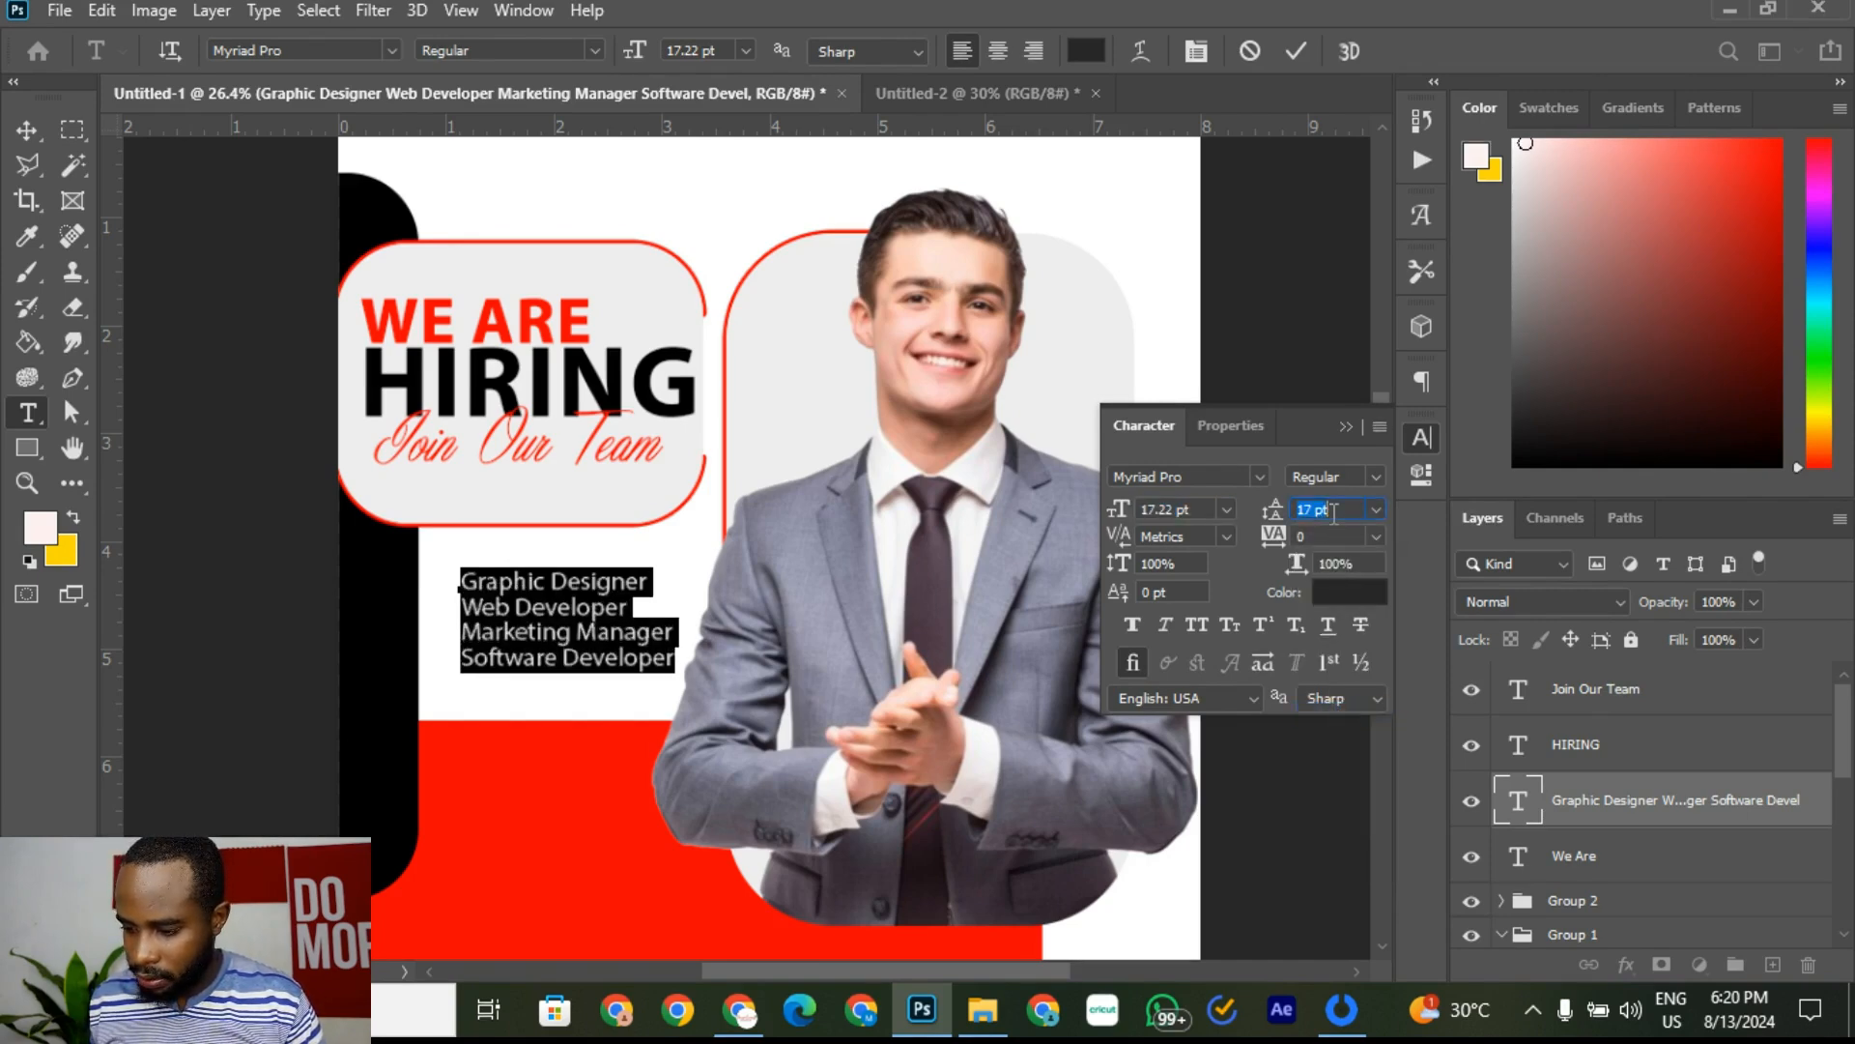
key("Up")
key("Up")
key("Up")
key("Up")
key("Up")
key("Up")
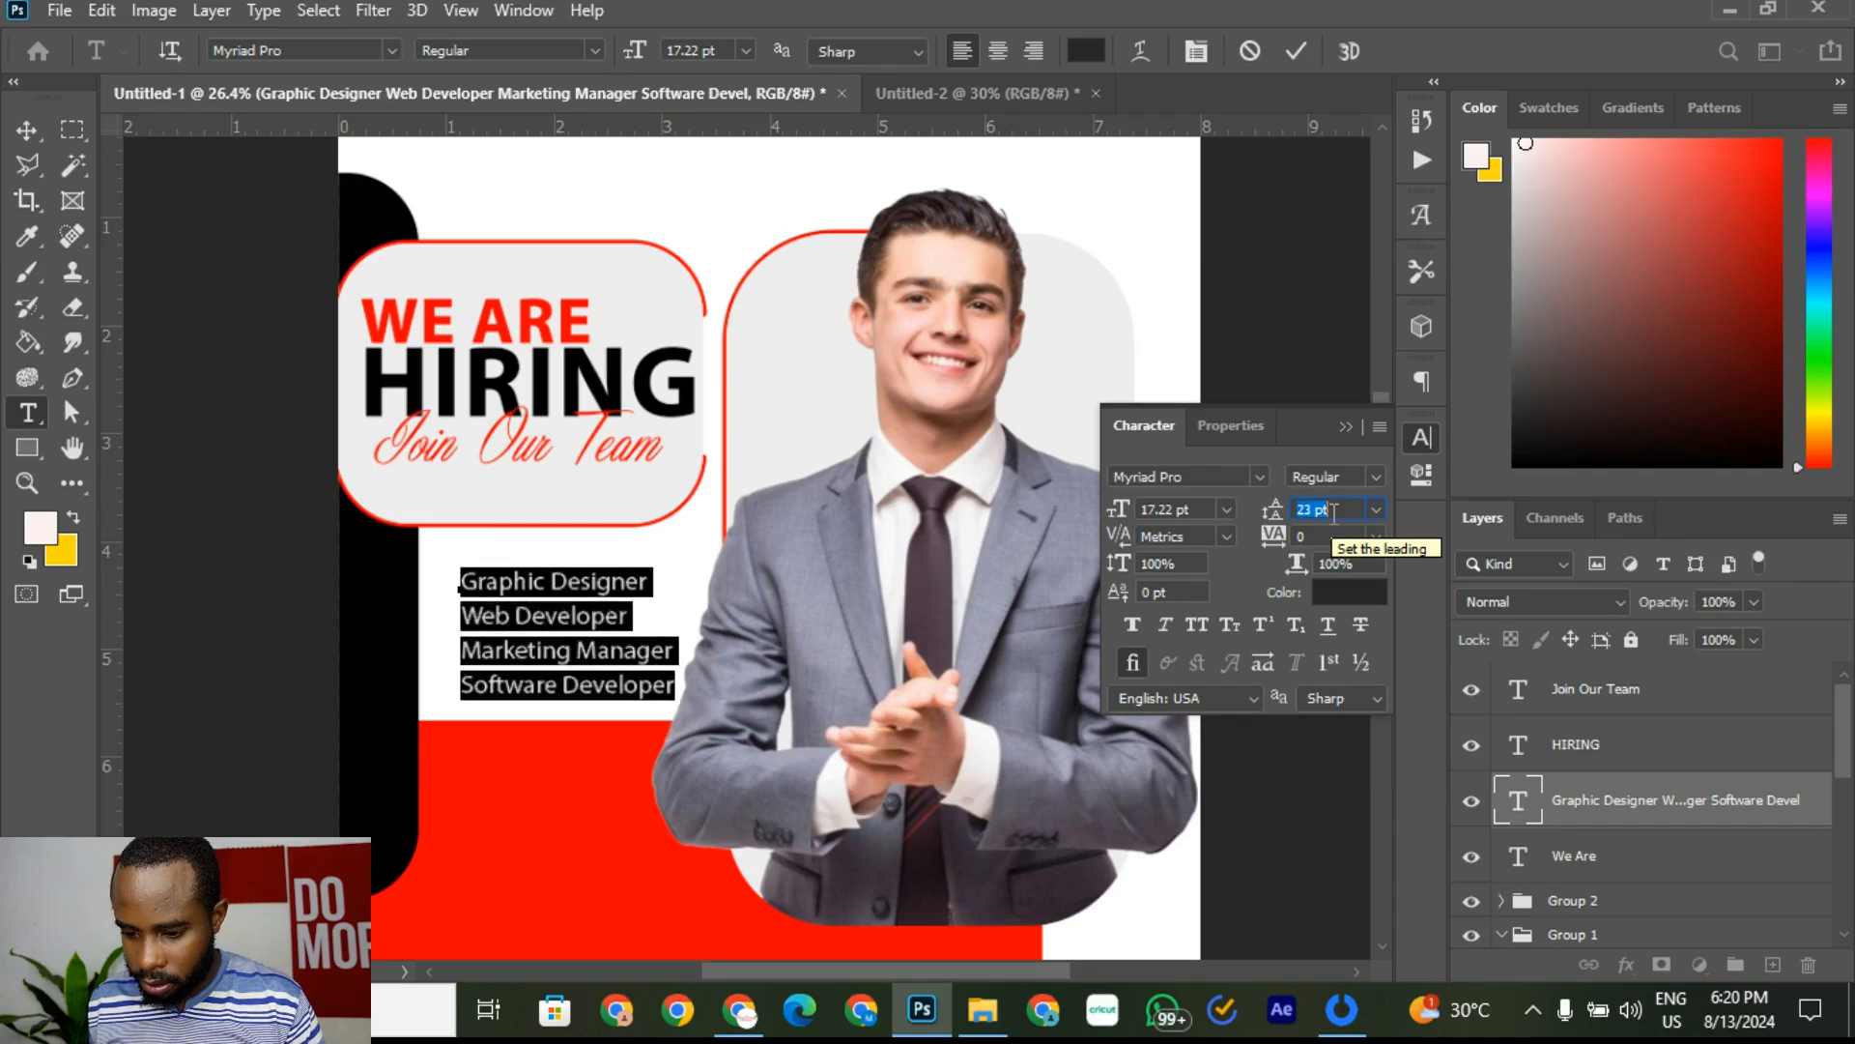
key("Up")
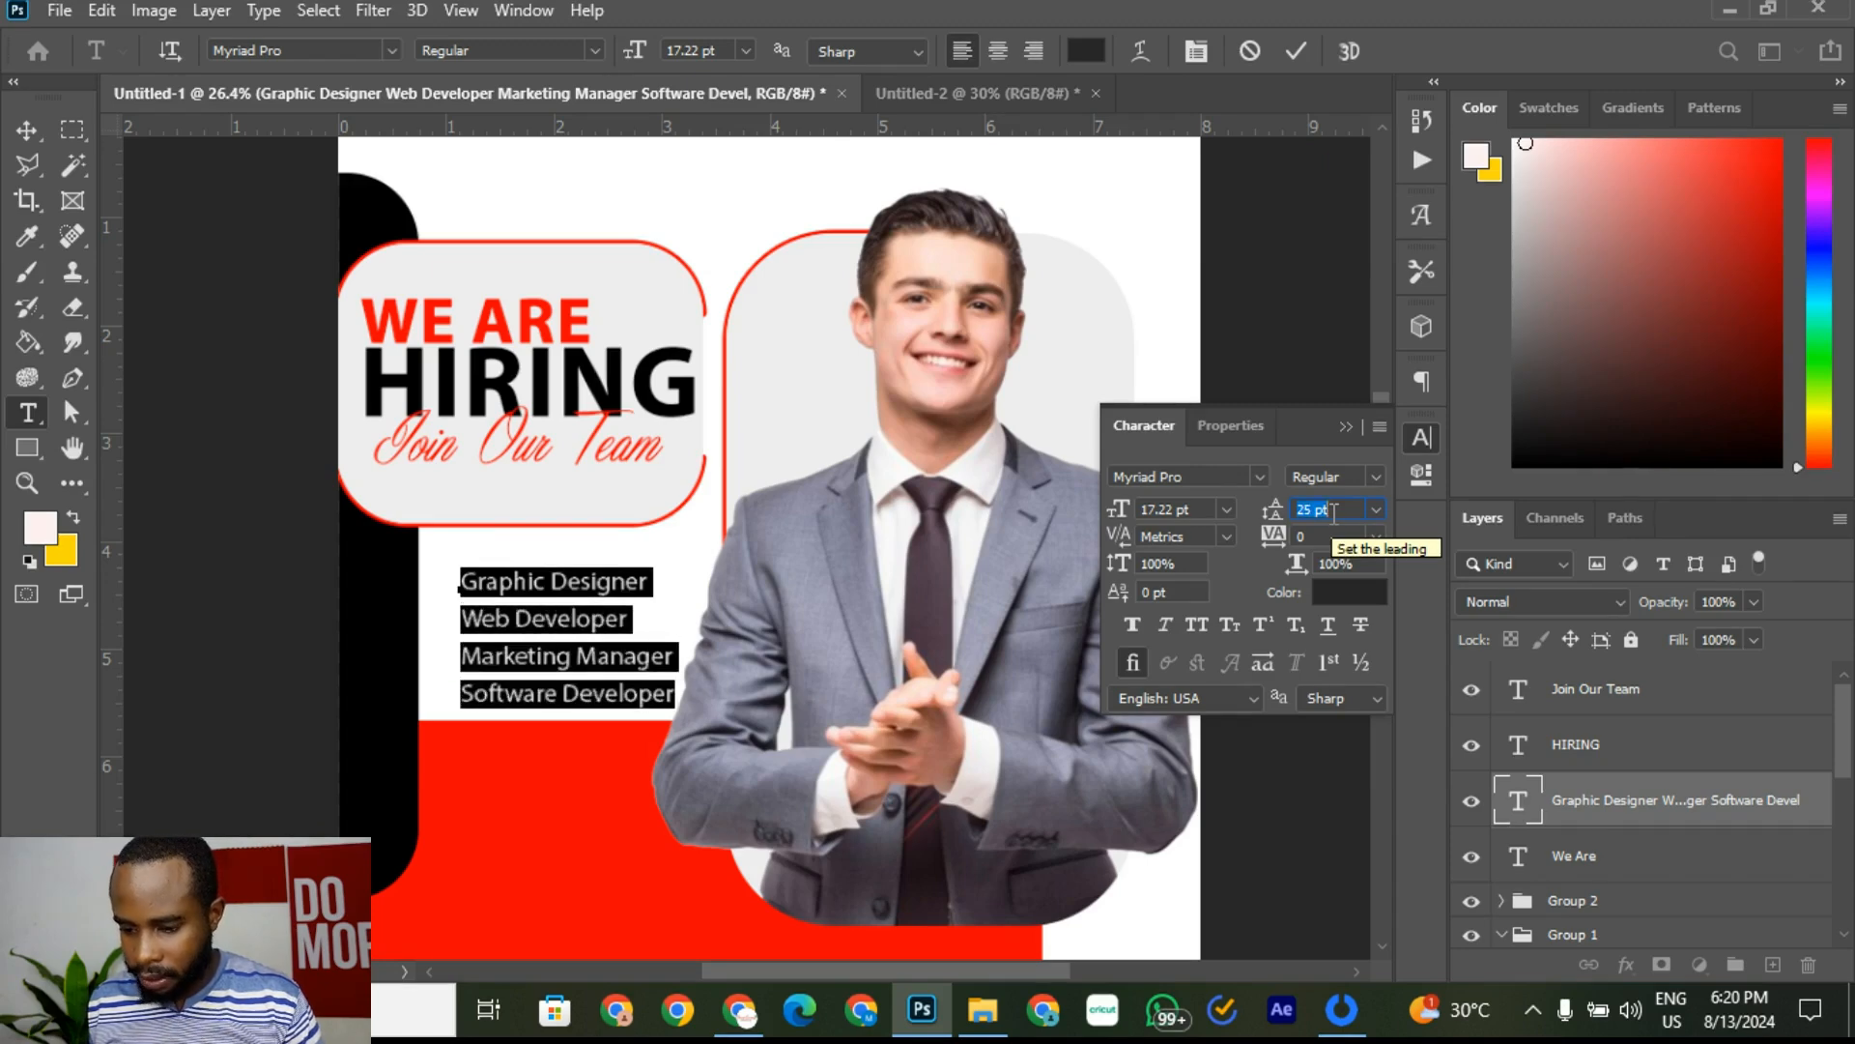
key("Up")
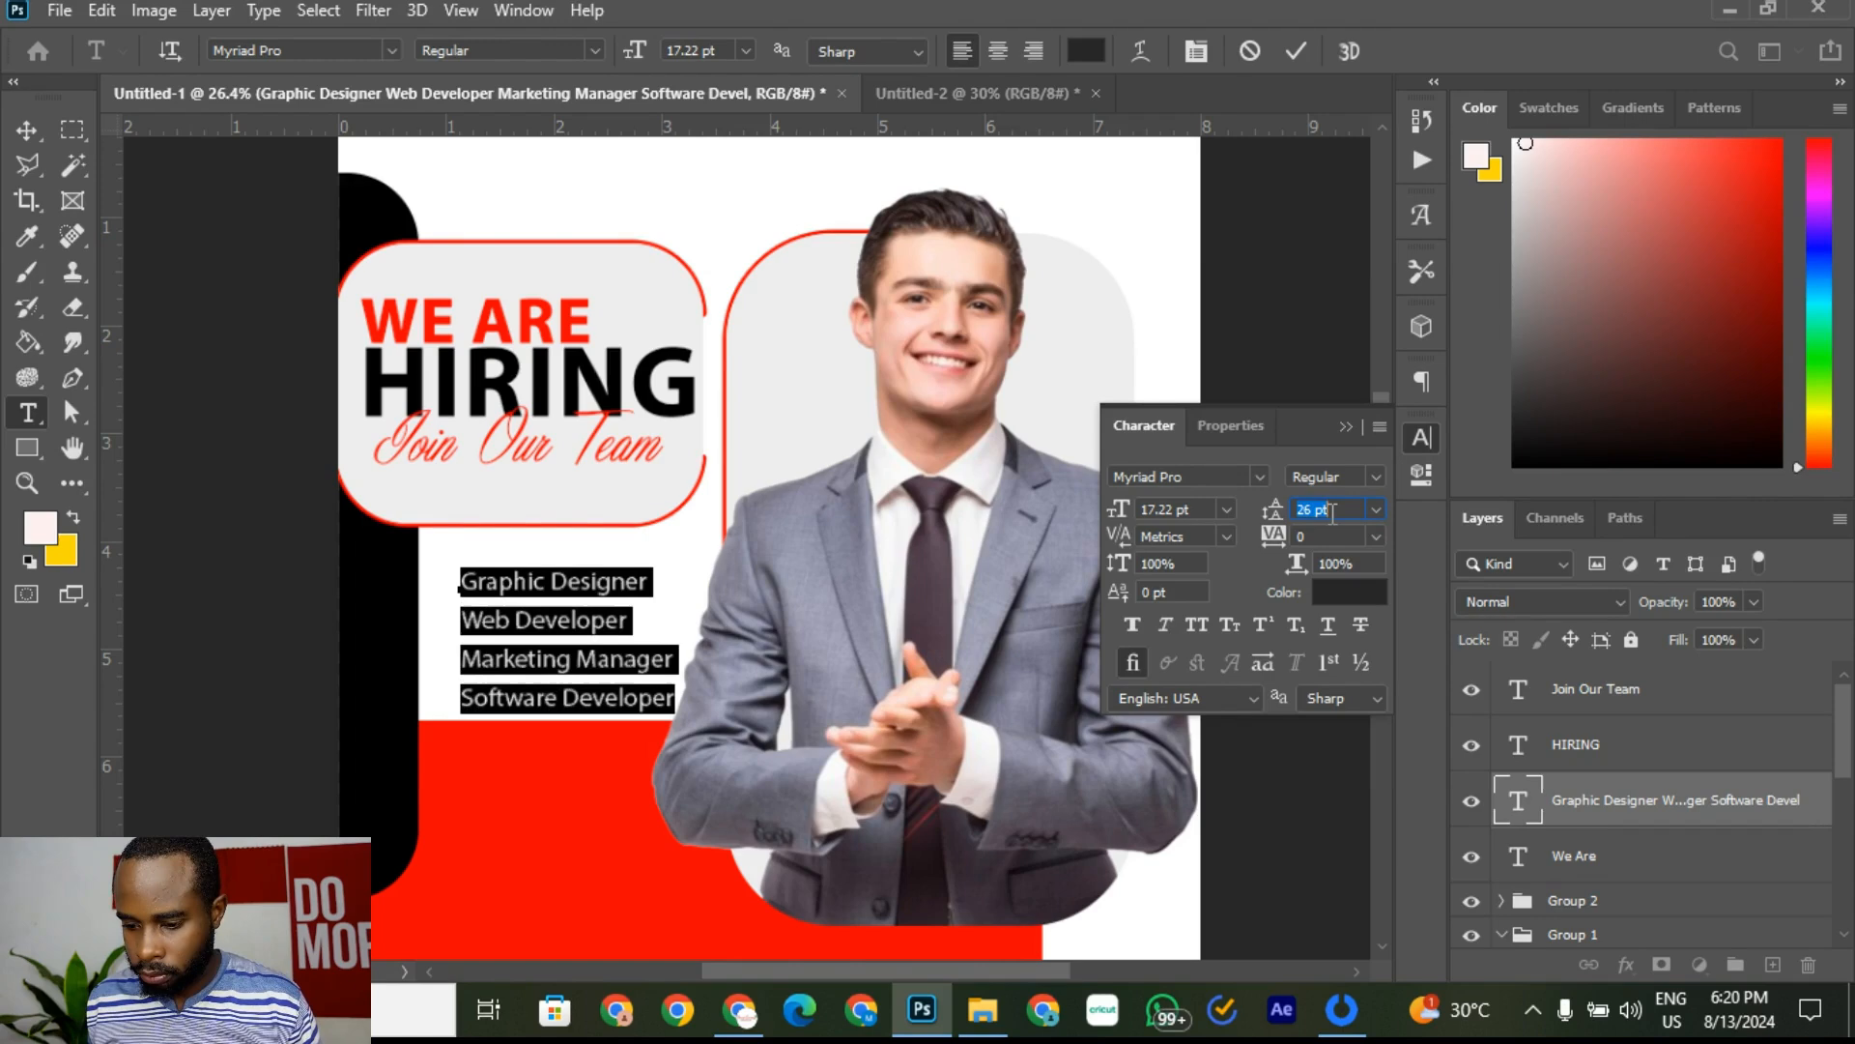
key("Down")
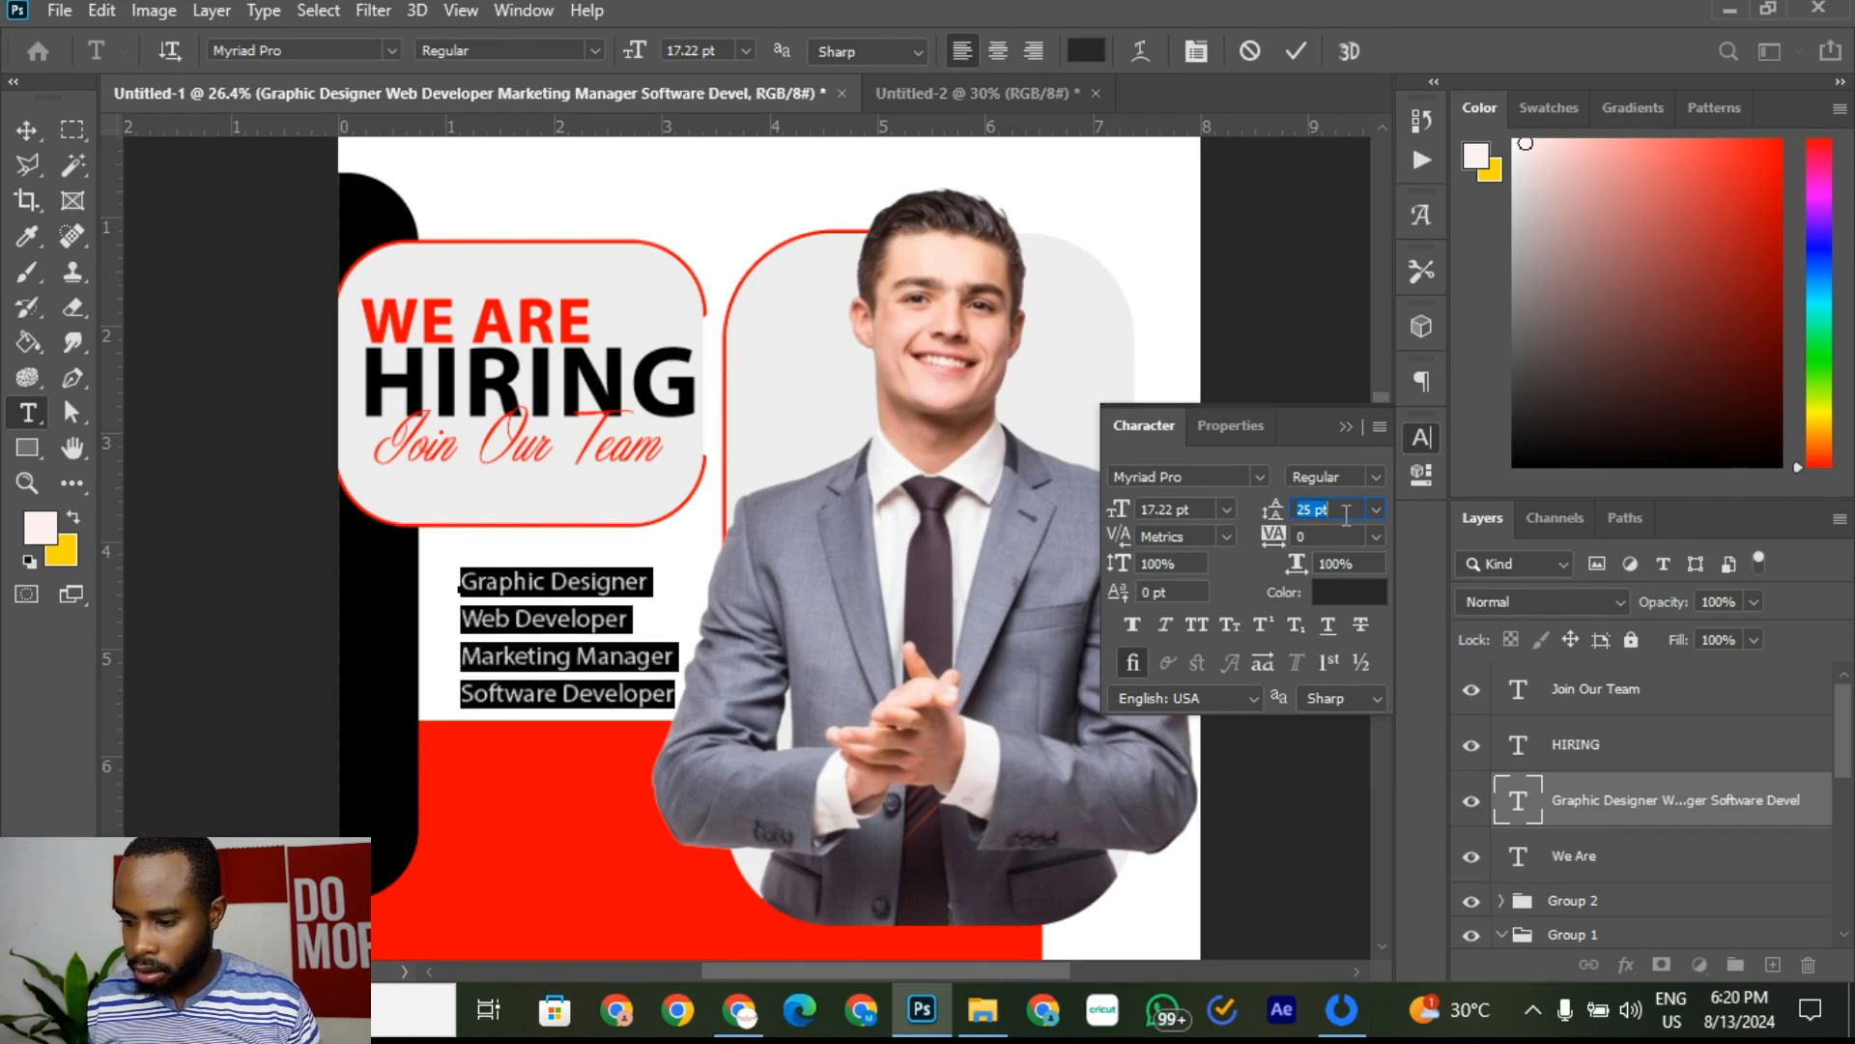
left_click(1296, 50)
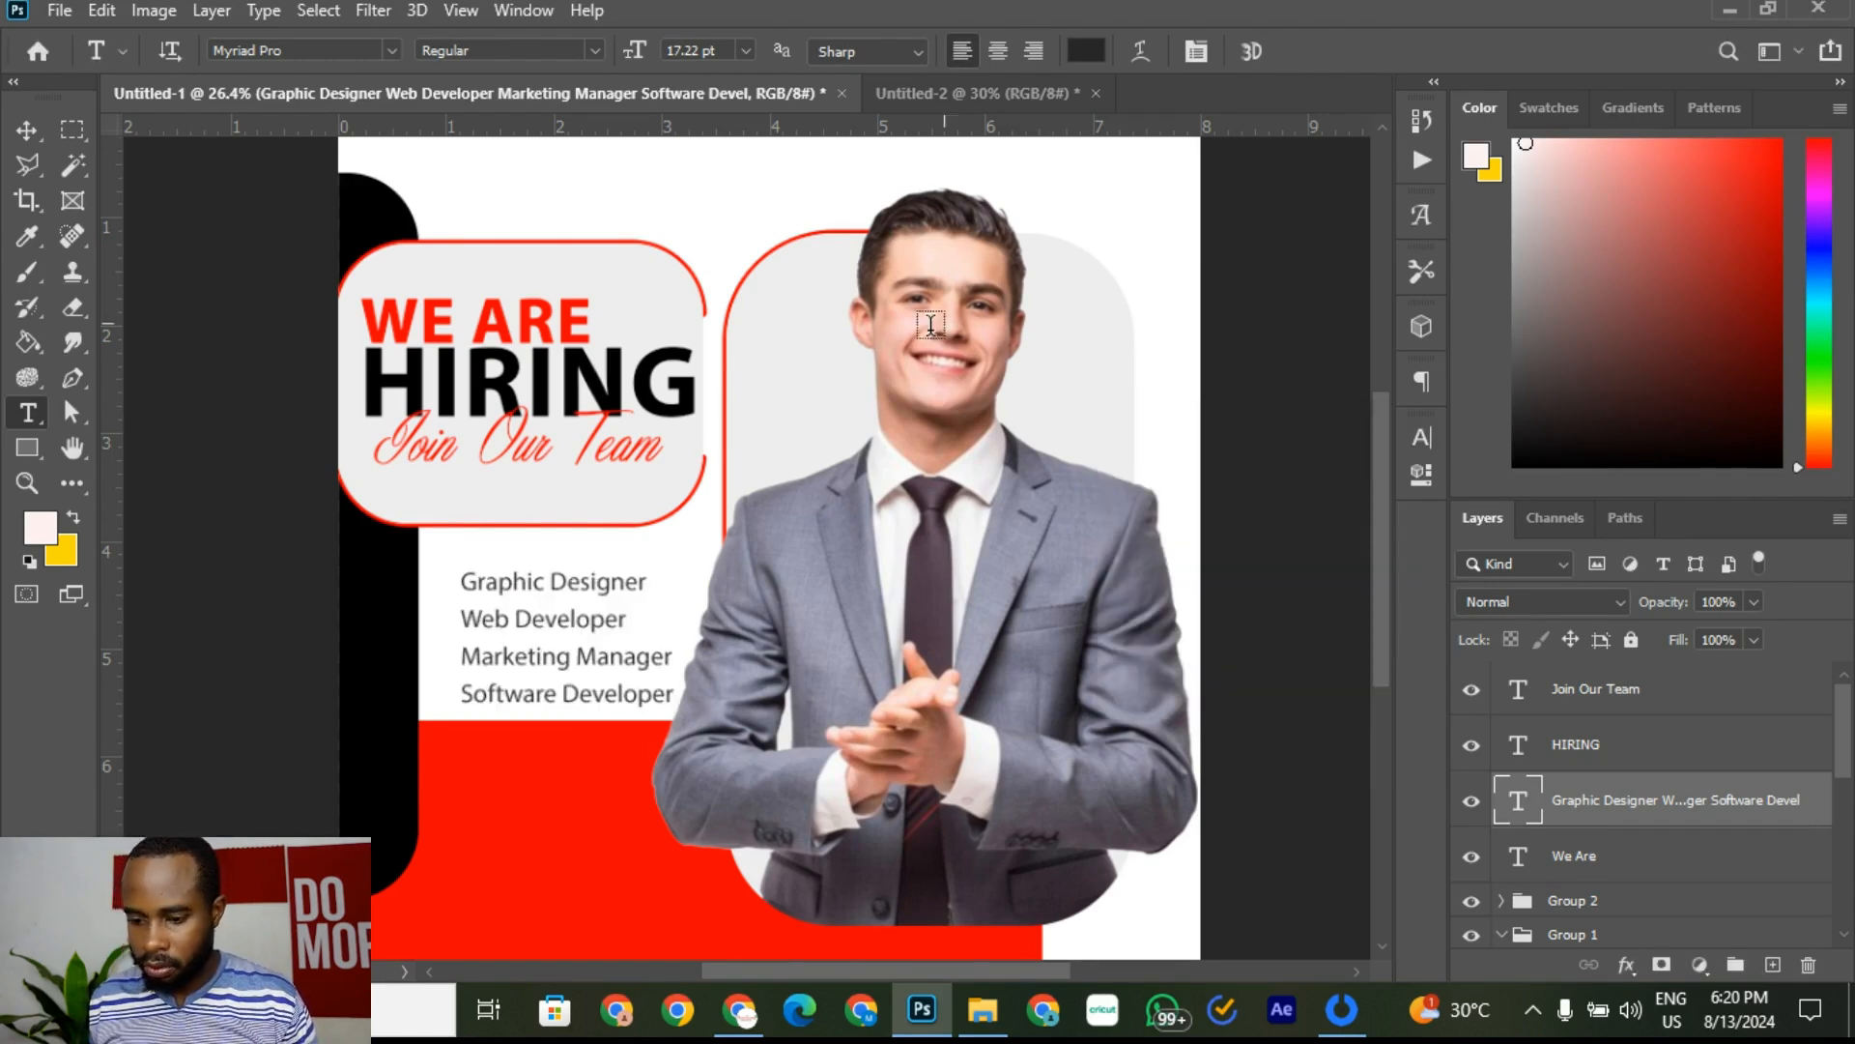
Step: Nudge the job list slightly upward beneath the headline frame
left_click(27, 129)
left_click_drag(564, 655, 566, 645)
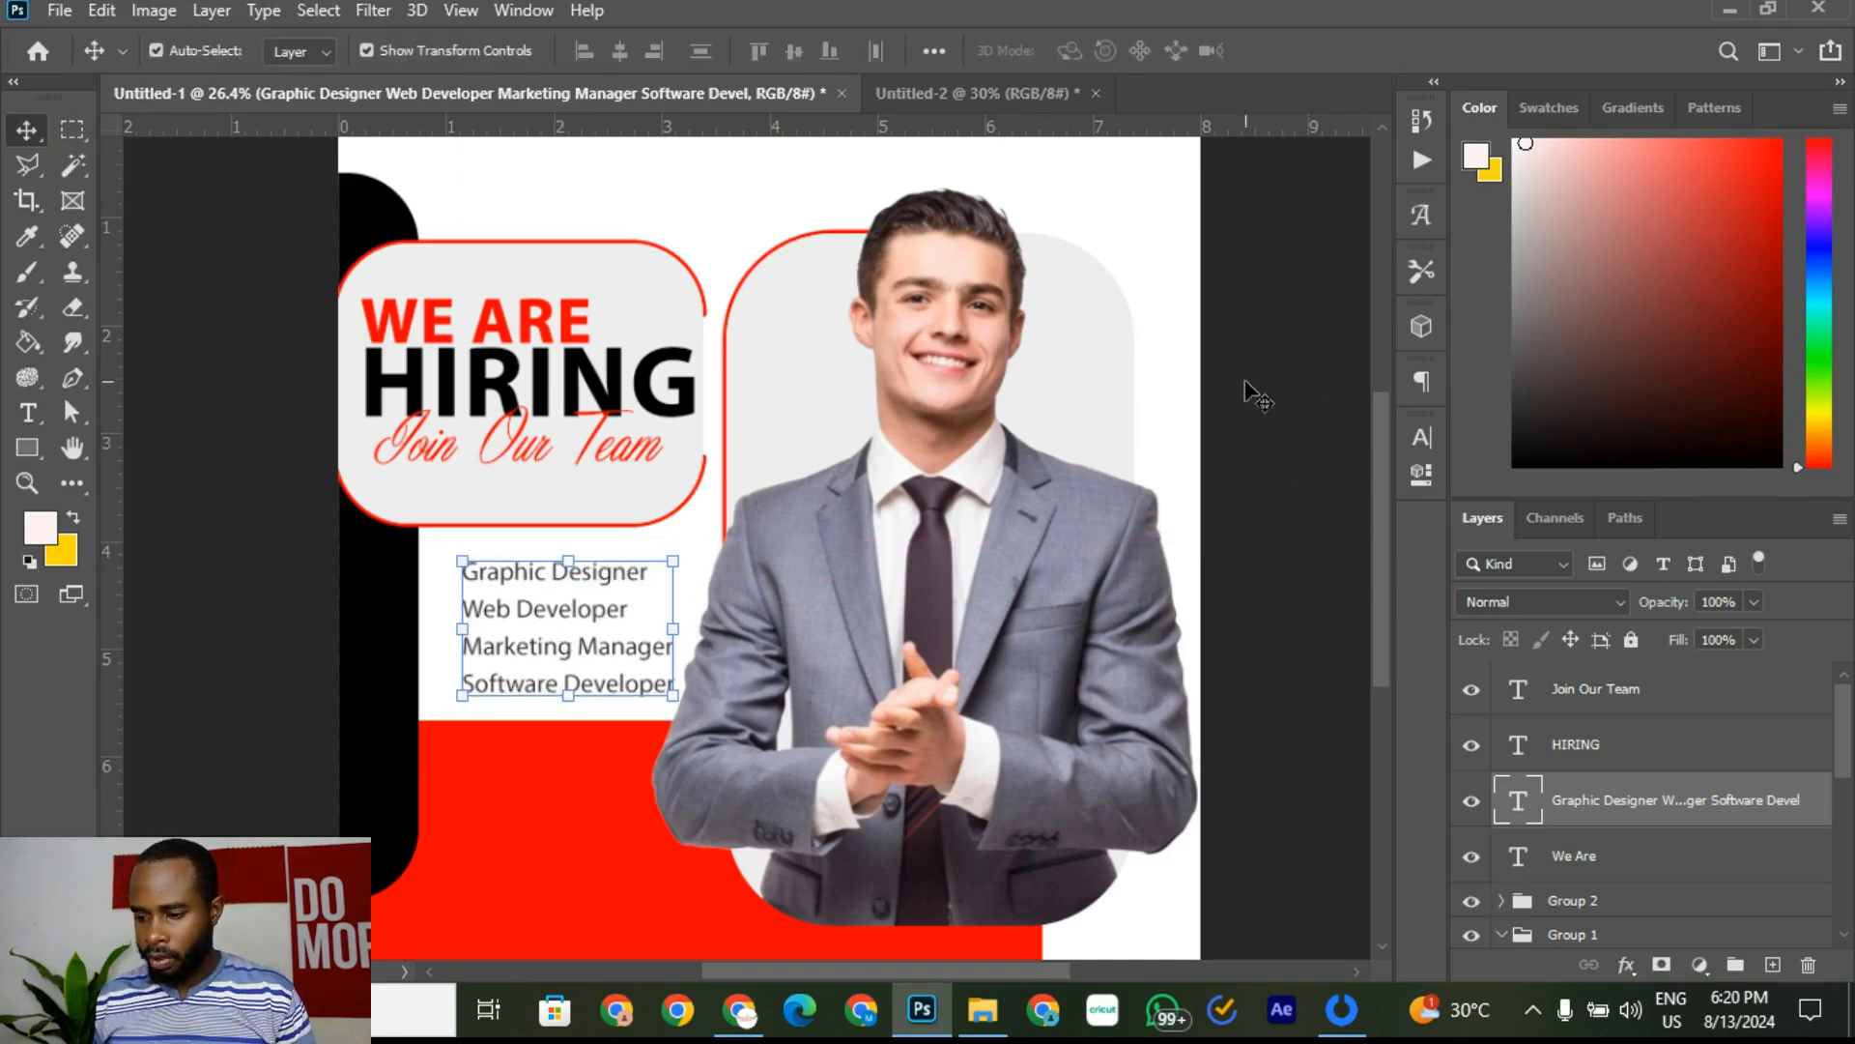
left_click(1292, 412)
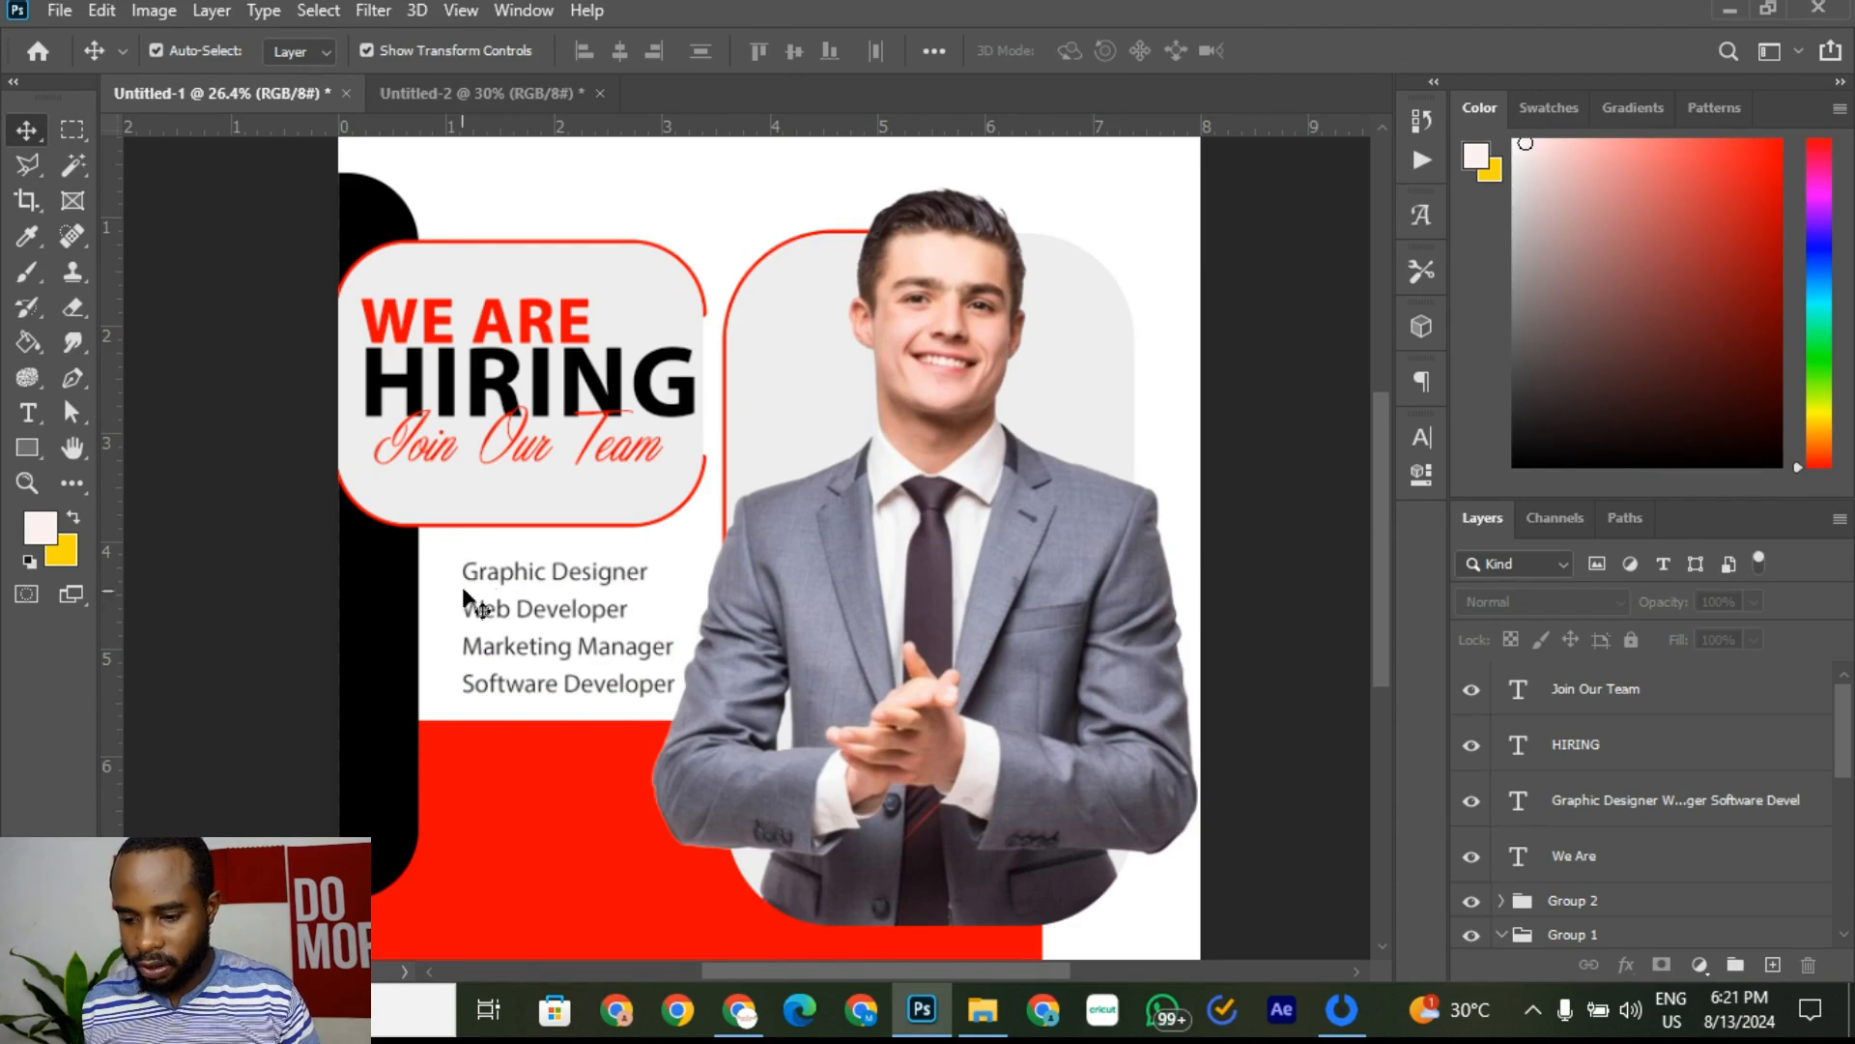
left_click(480, 93)
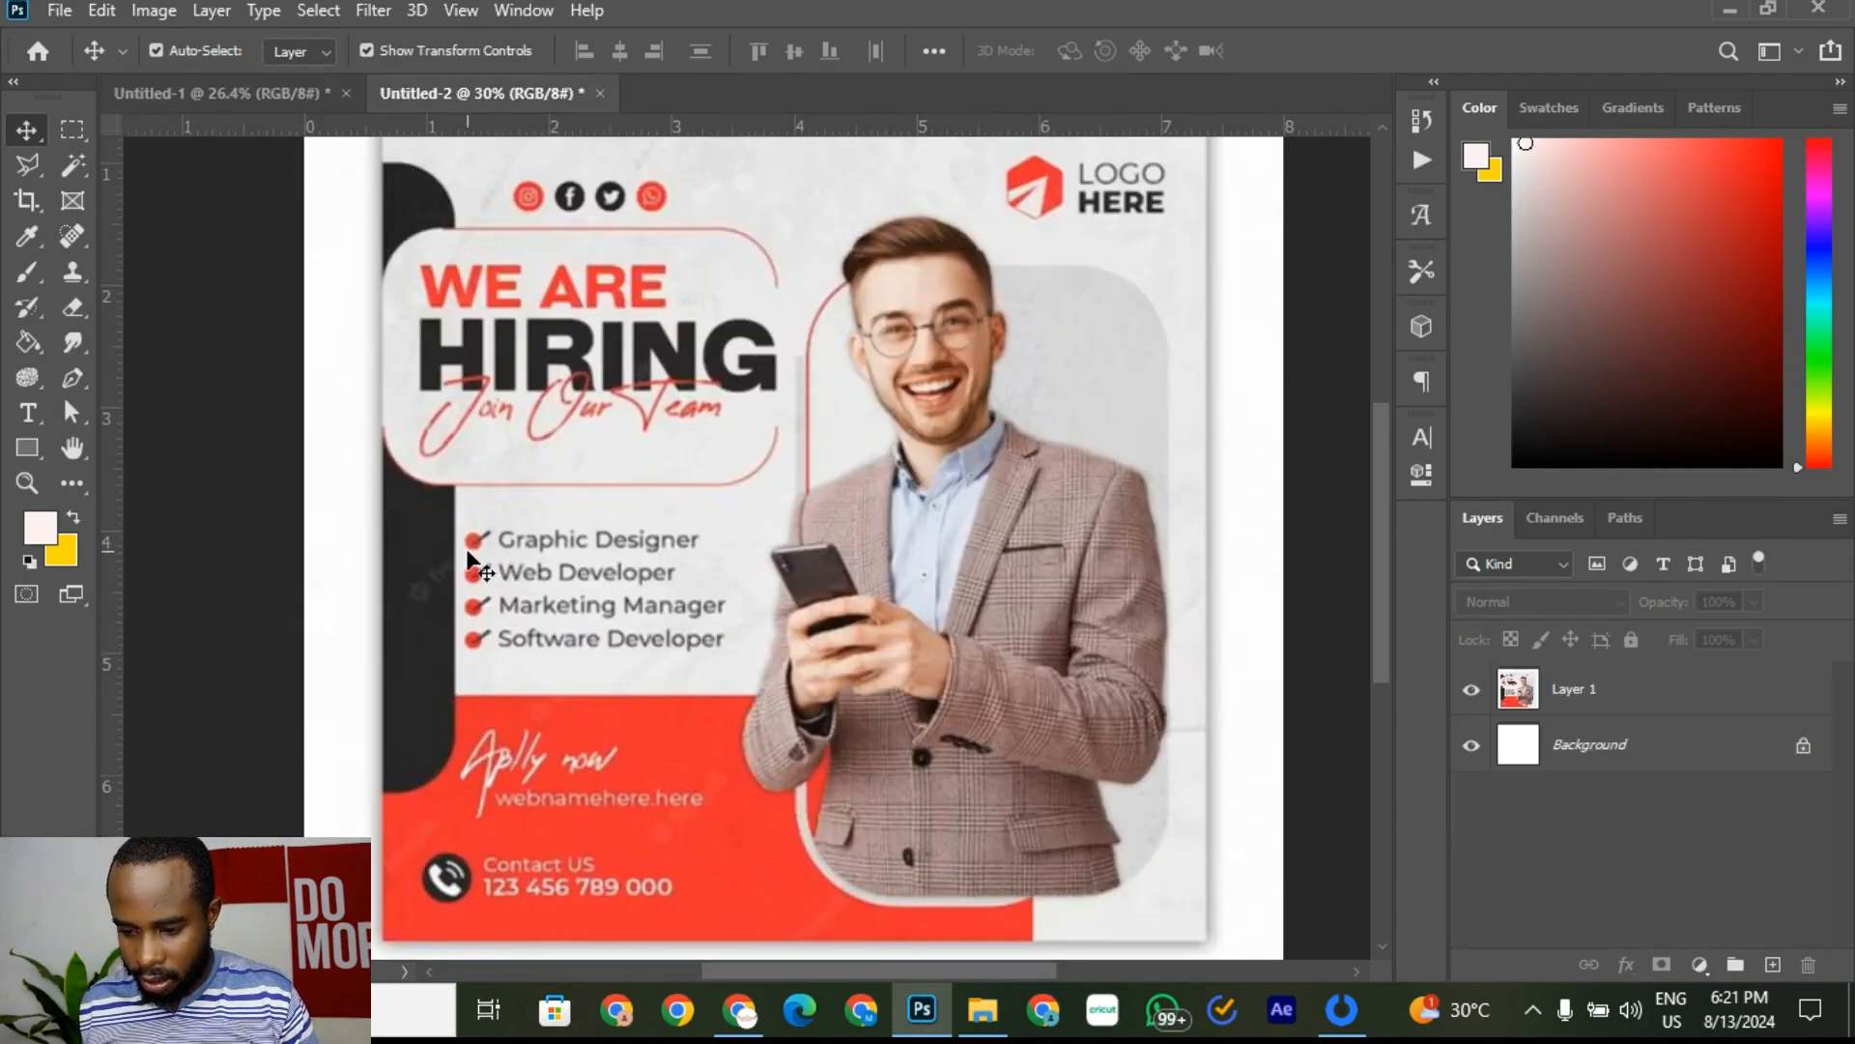
scroll(471, 546, "up", 5)
scroll(470, 546, "up", 2)
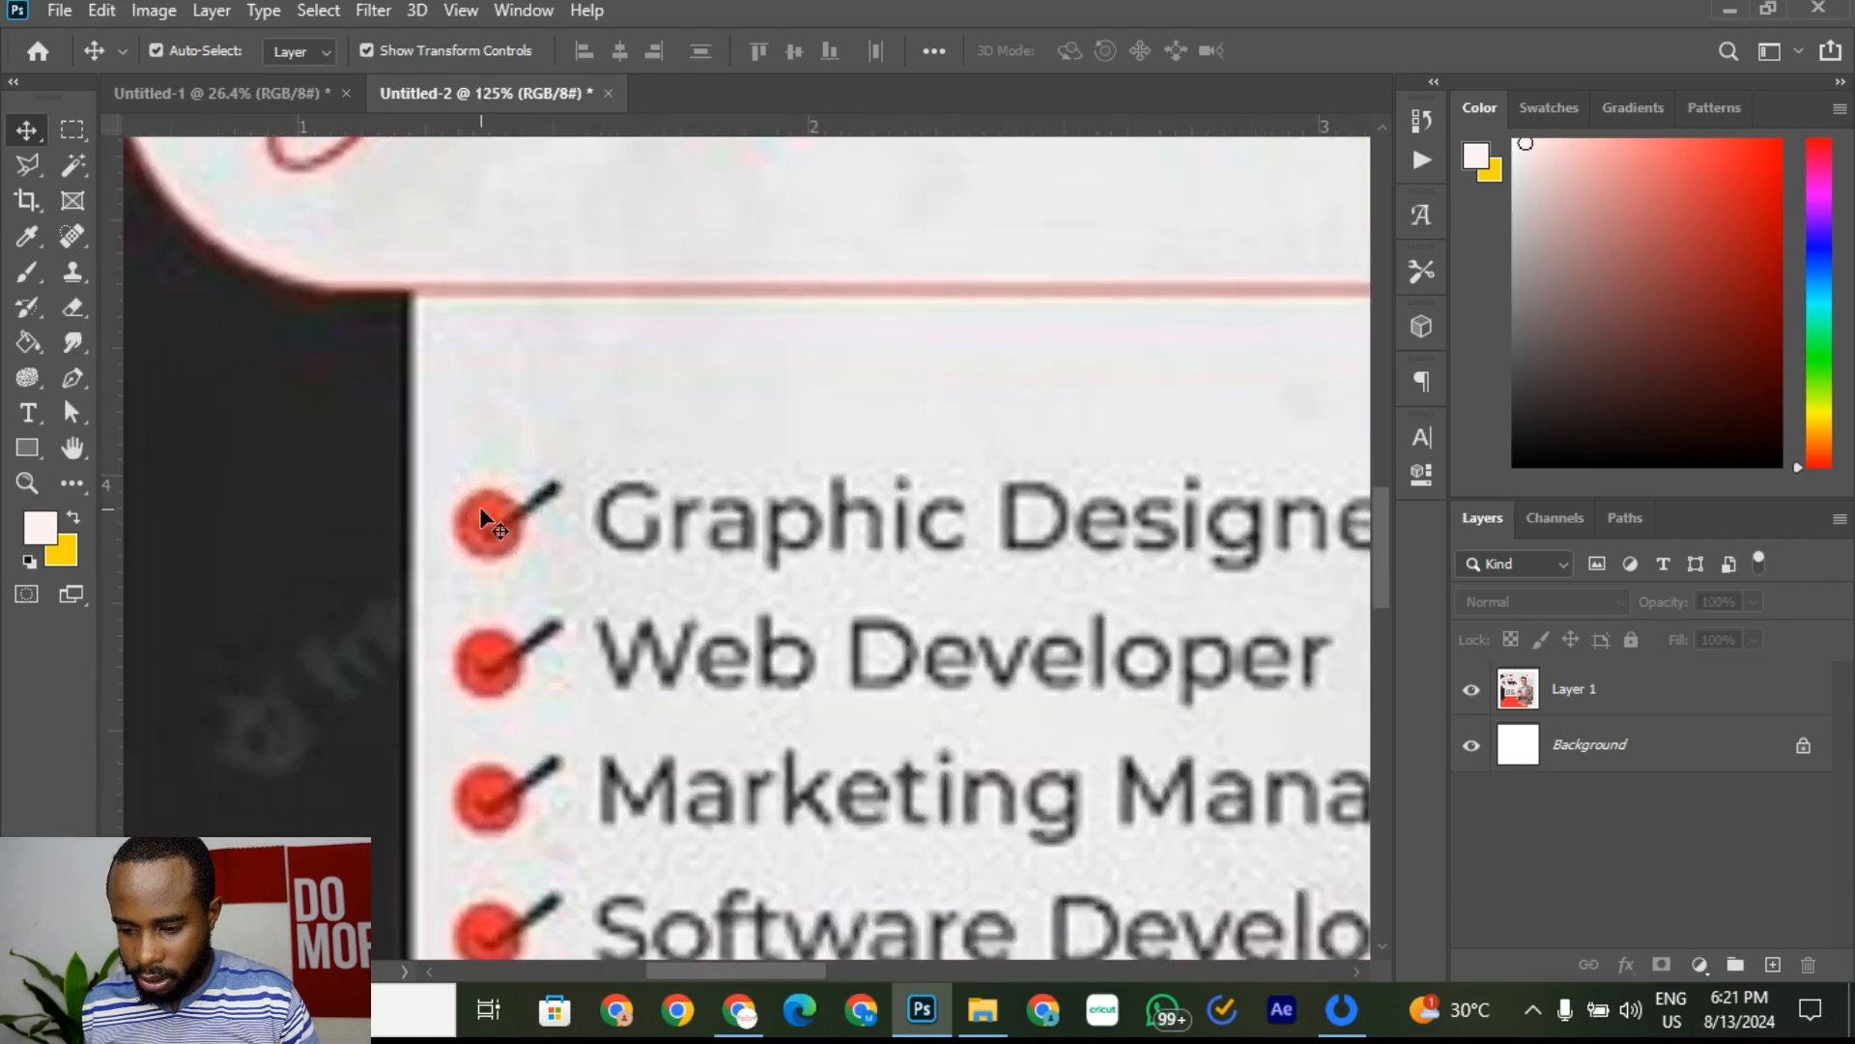
scroll(542, 635, "down", 4)
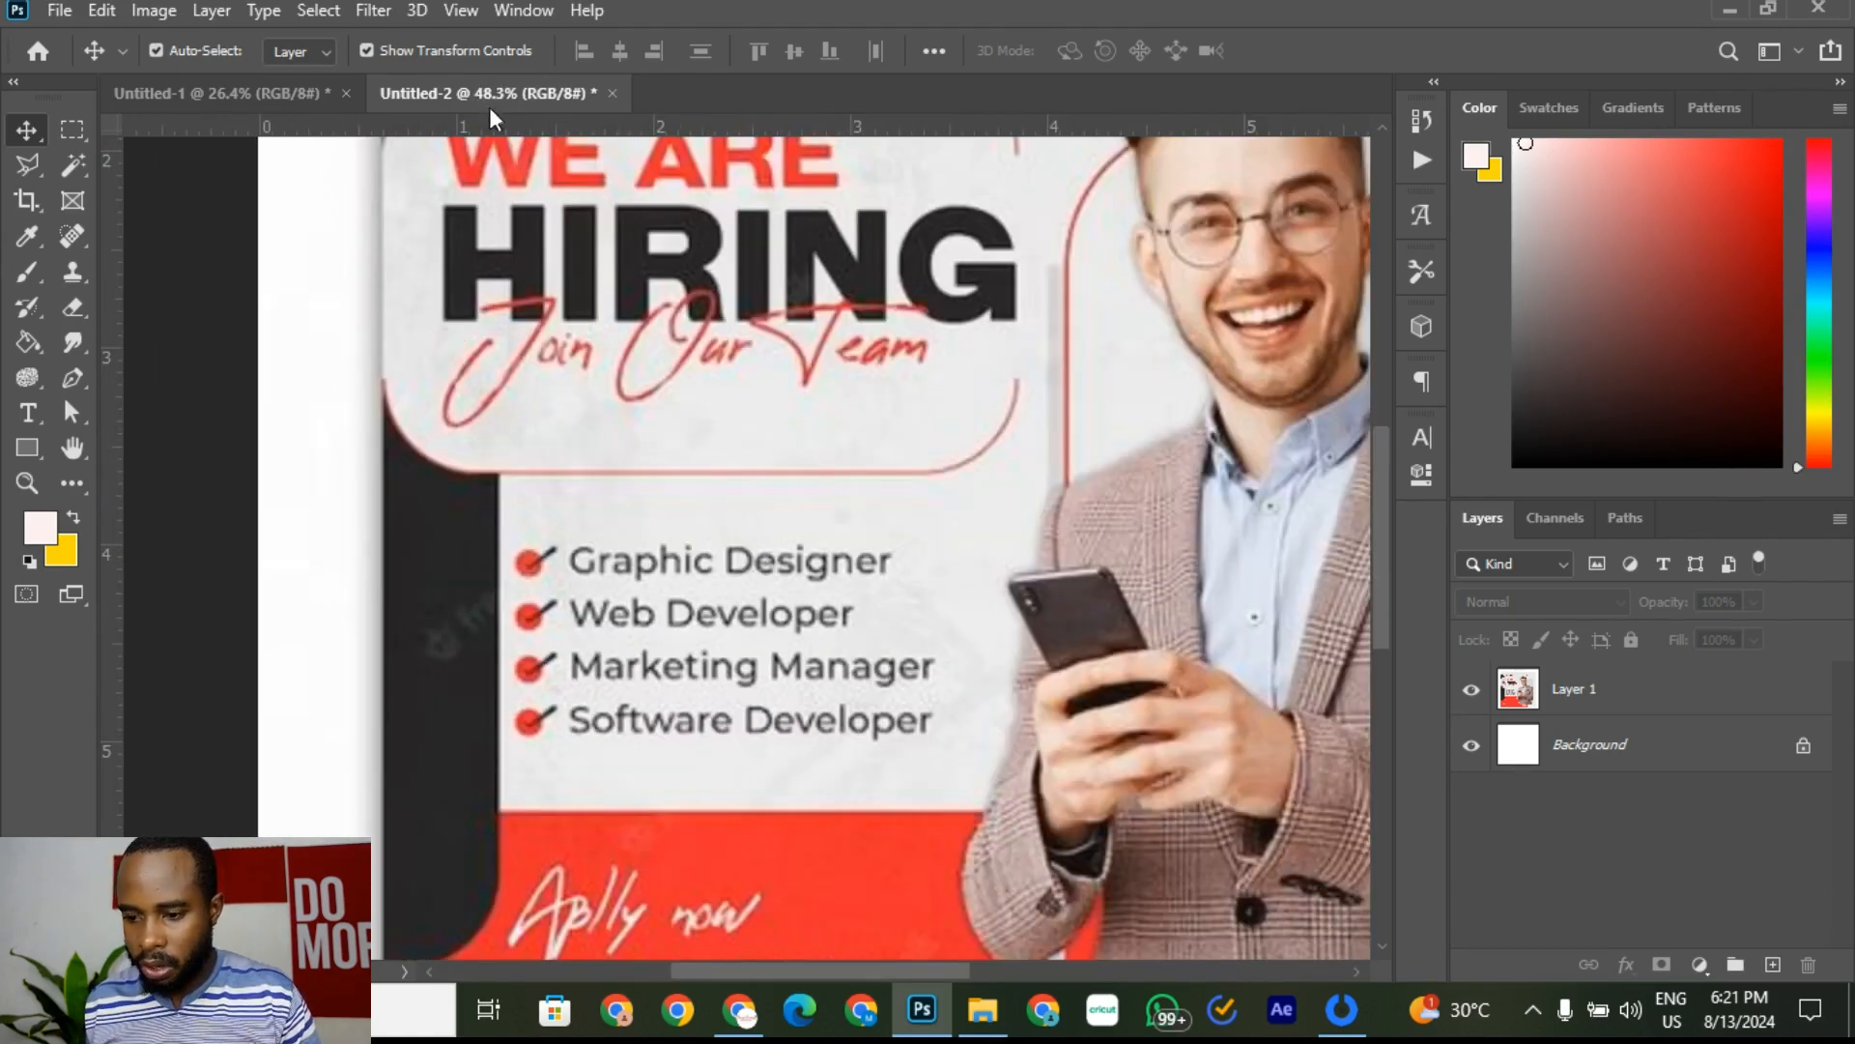
left_click(309, 95)
scroll(943, 555, "down", 3)
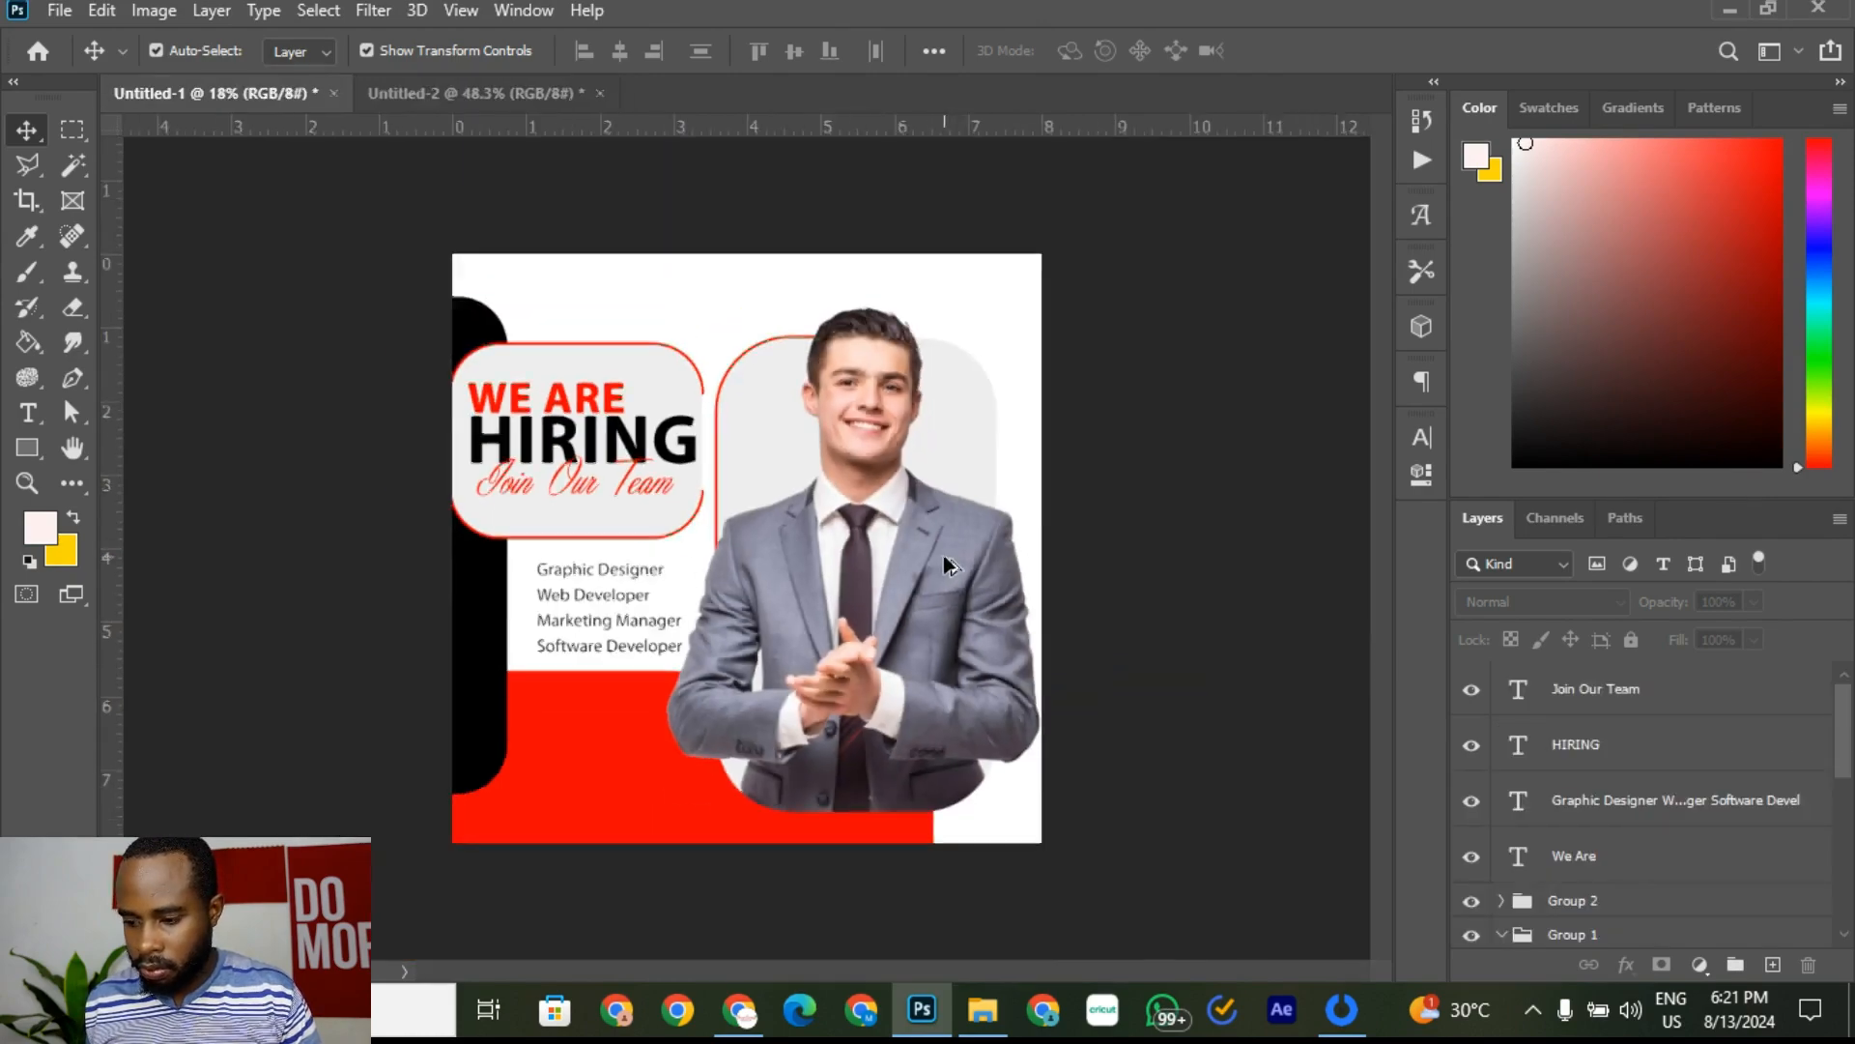
left_click_drag(1155, 302, 812, 589)
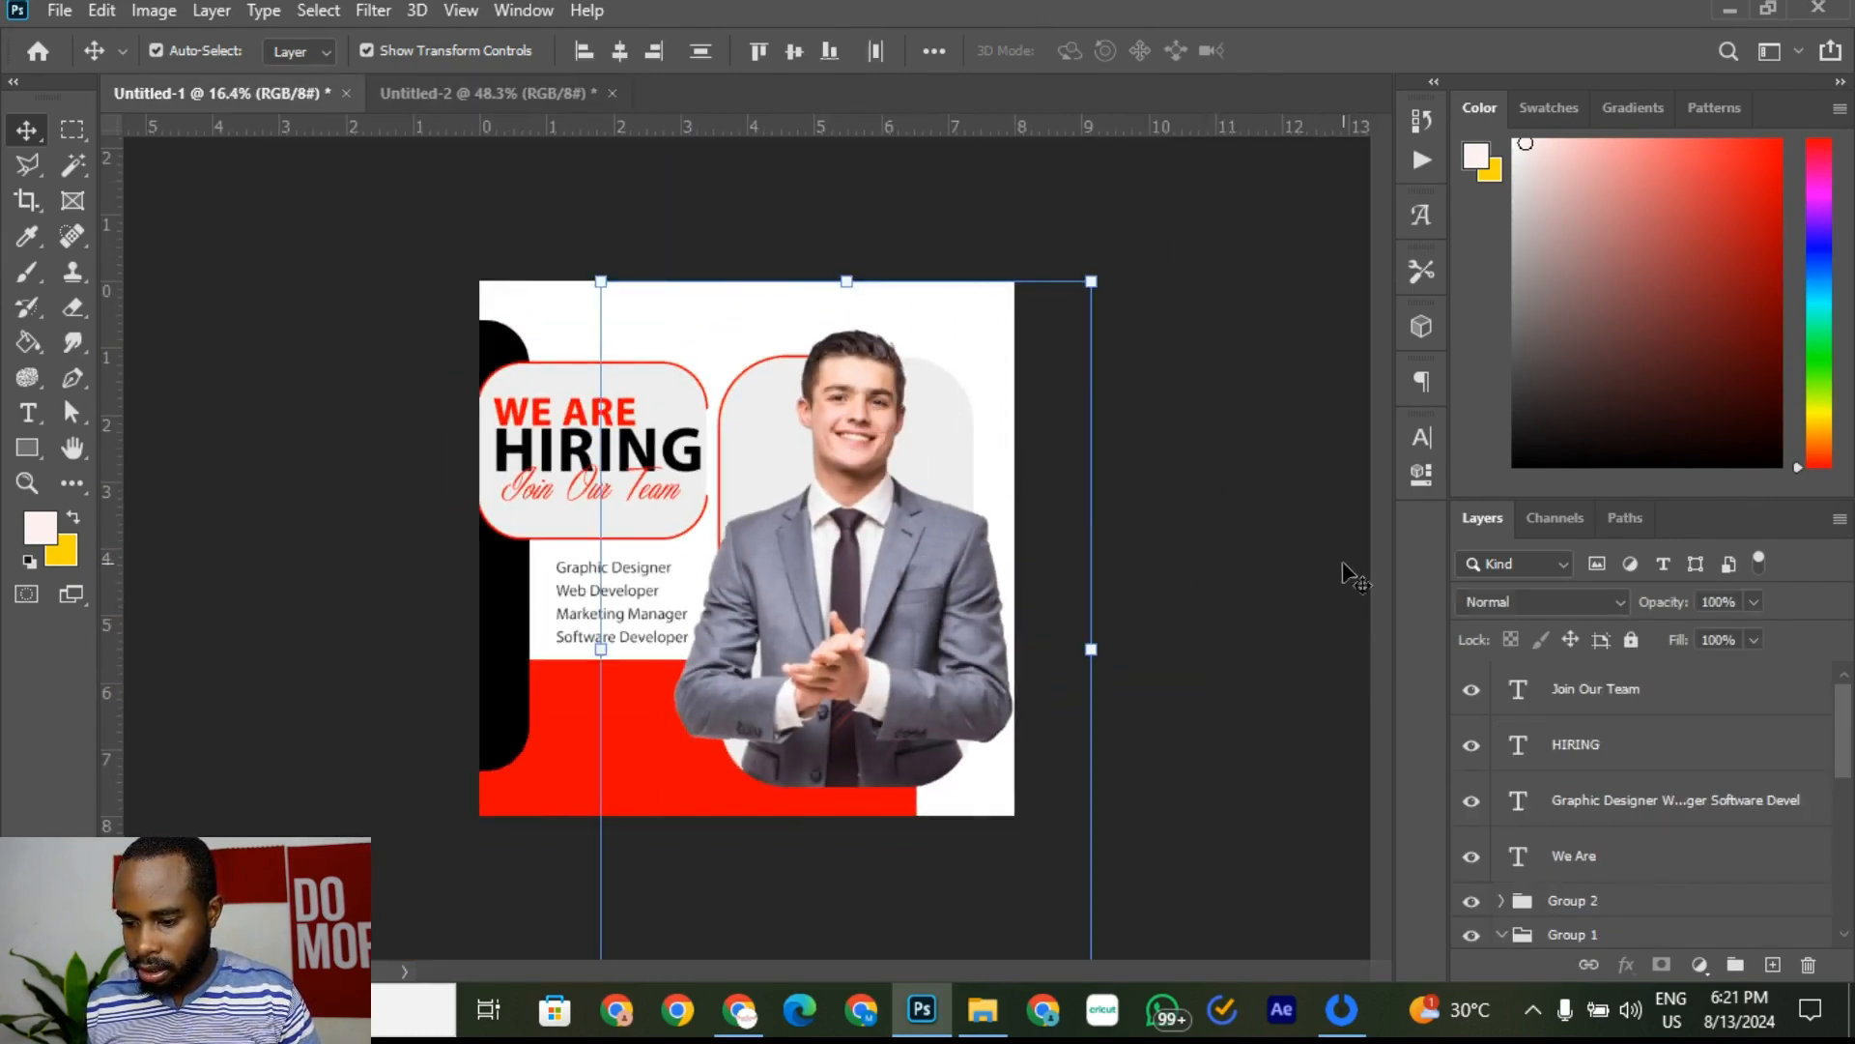
Step: Select the businessman photo group and toggle its visibility to check the layout
left_click(1345, 566)
left_click(955, 626)
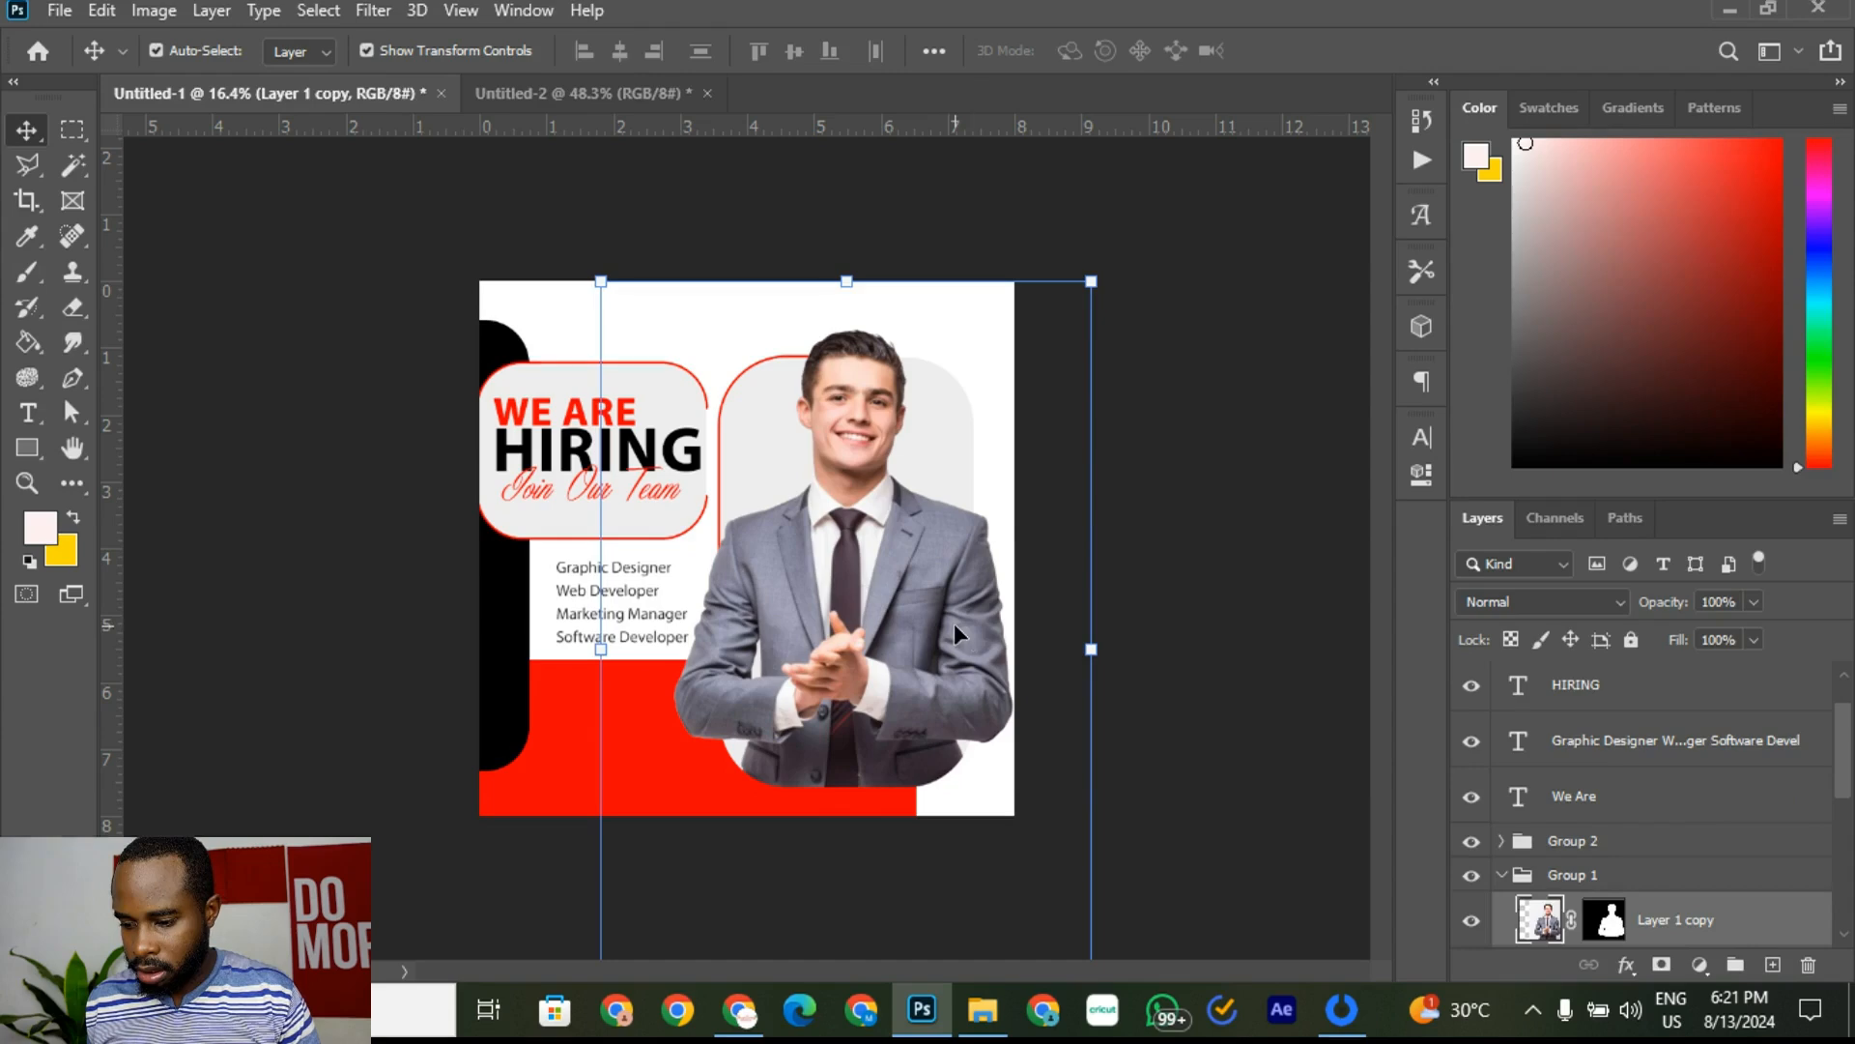
left_click(1569, 882)
left_click(1473, 877)
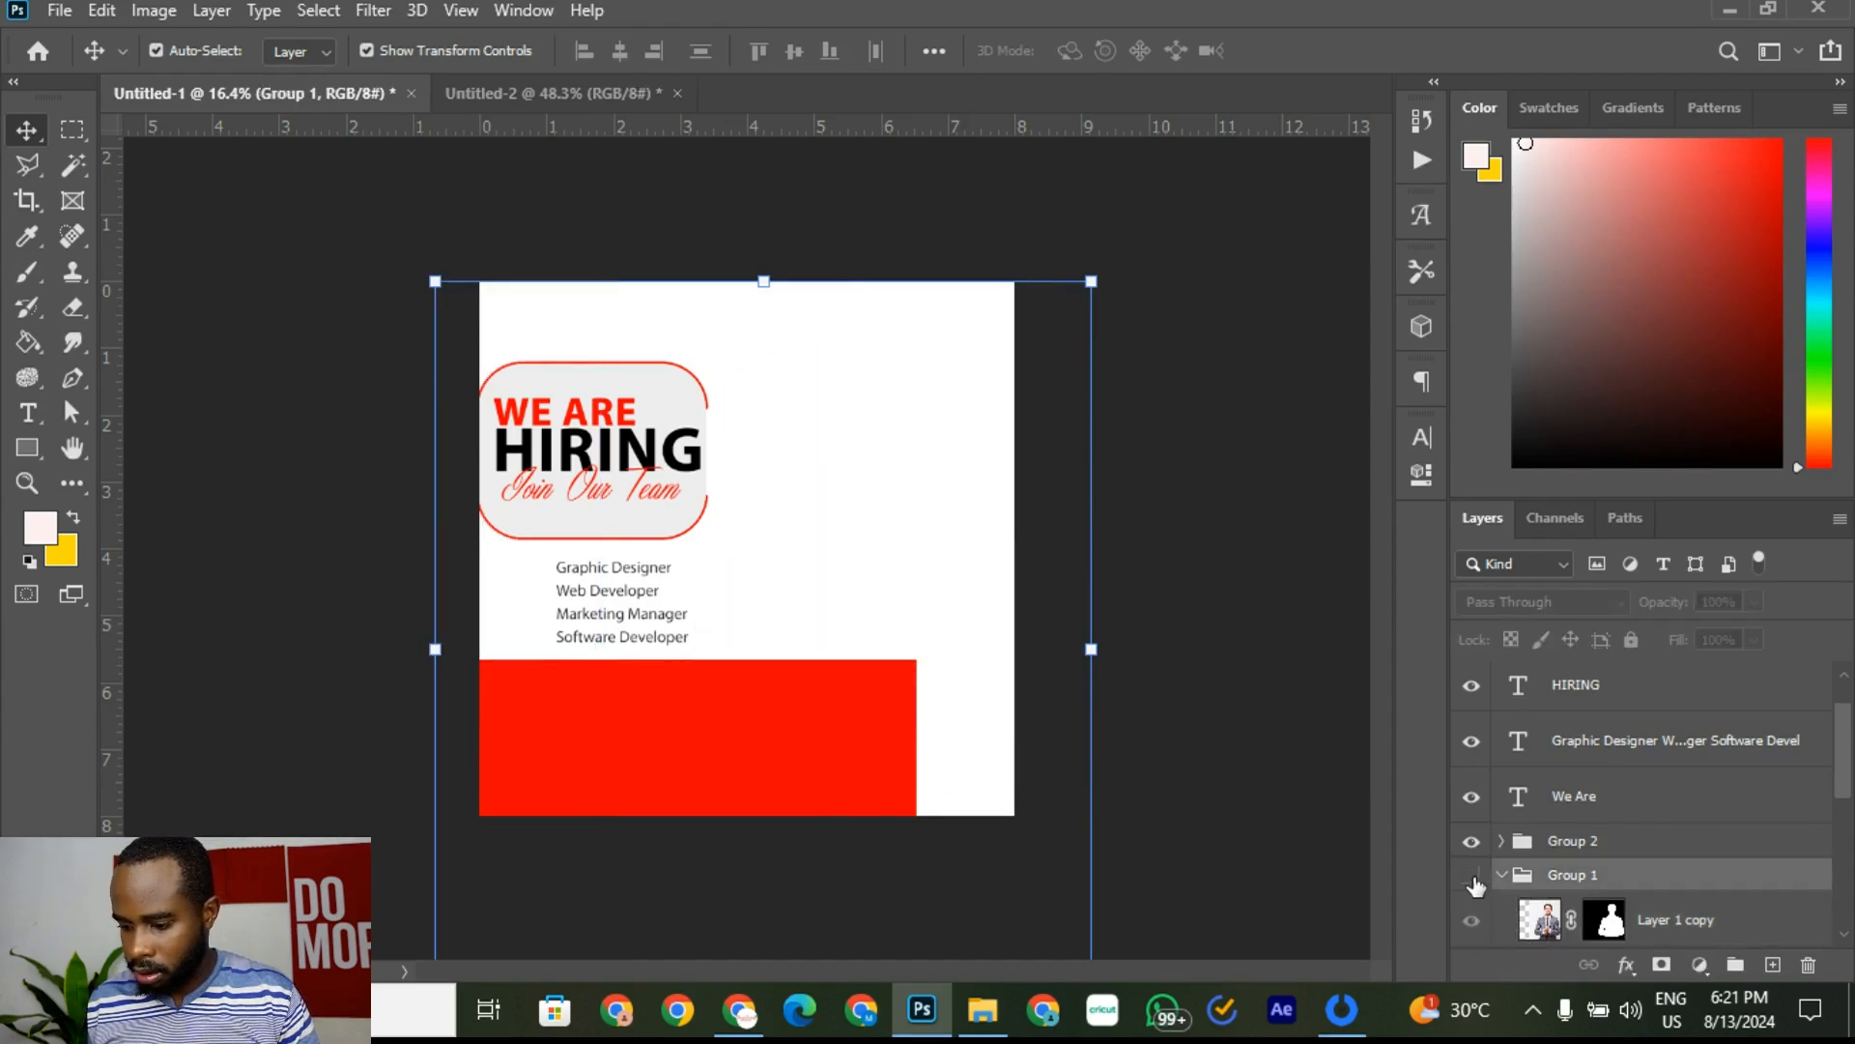
left_click(1472, 877)
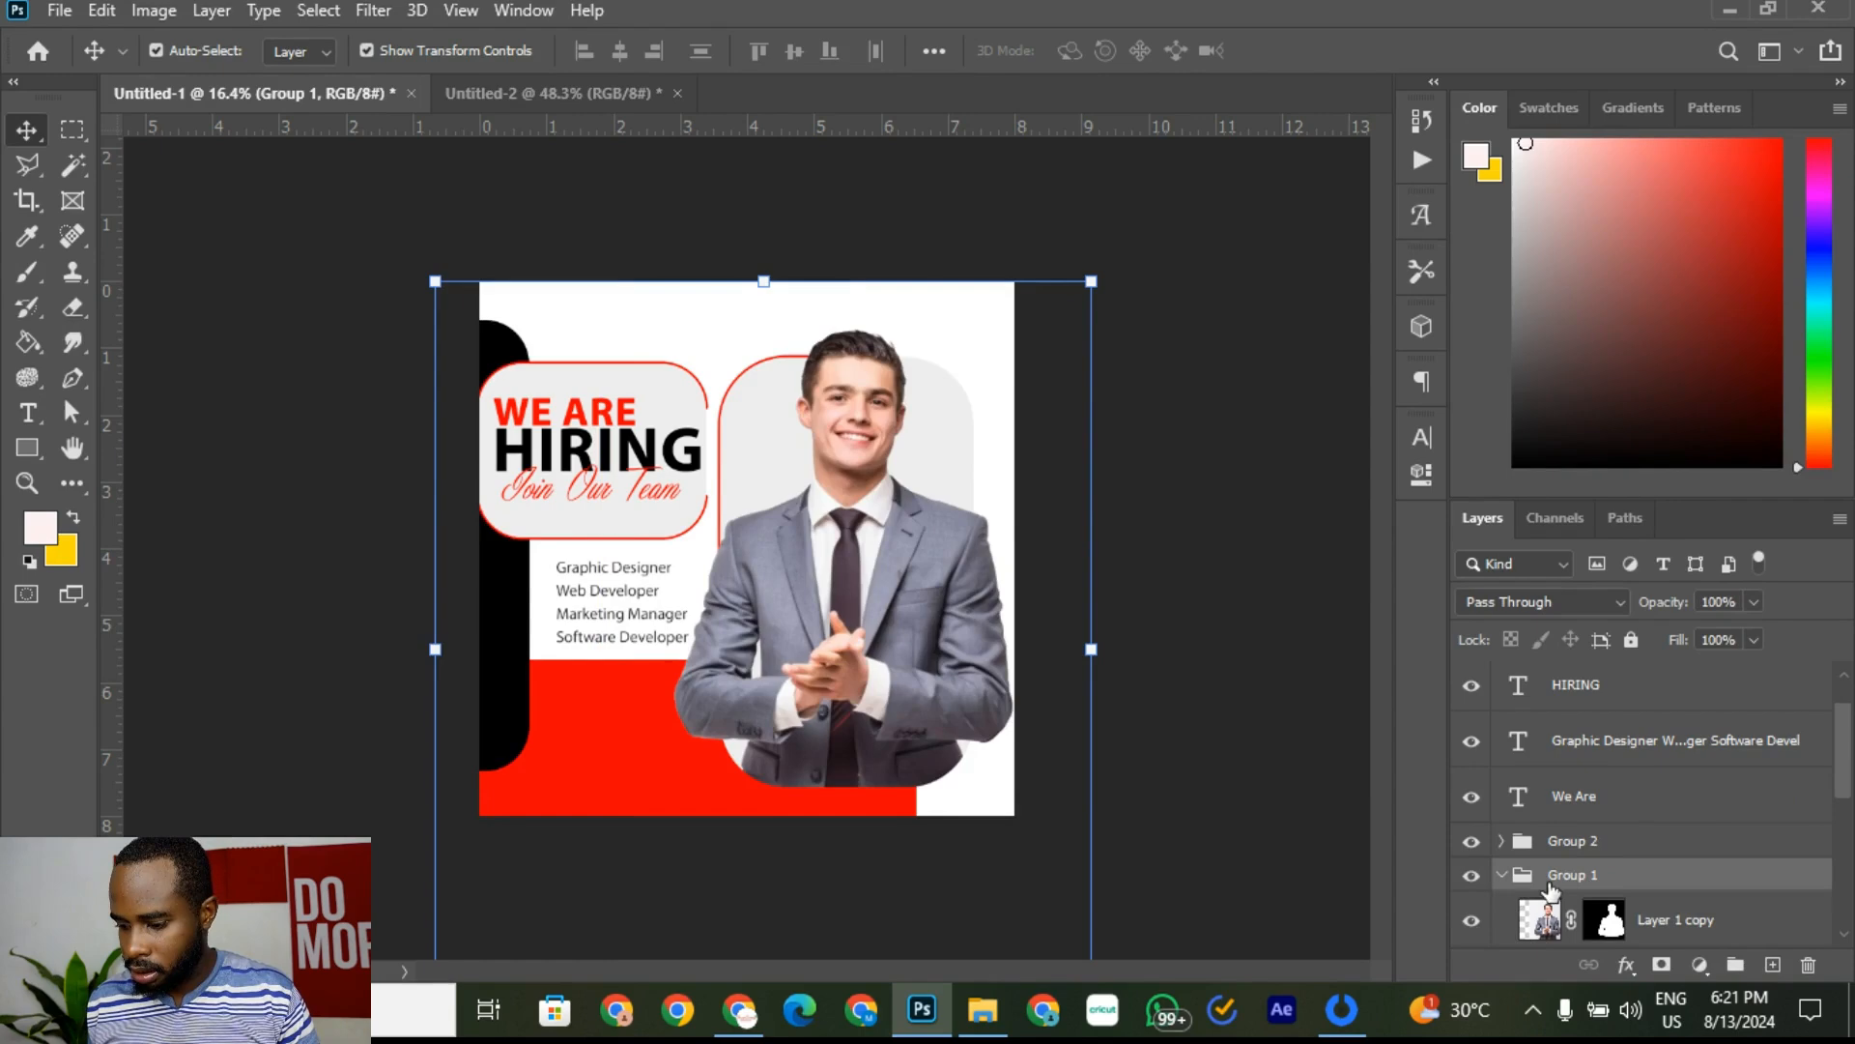
left_click(1473, 878)
left_click(1473, 878)
left_click(1473, 878)
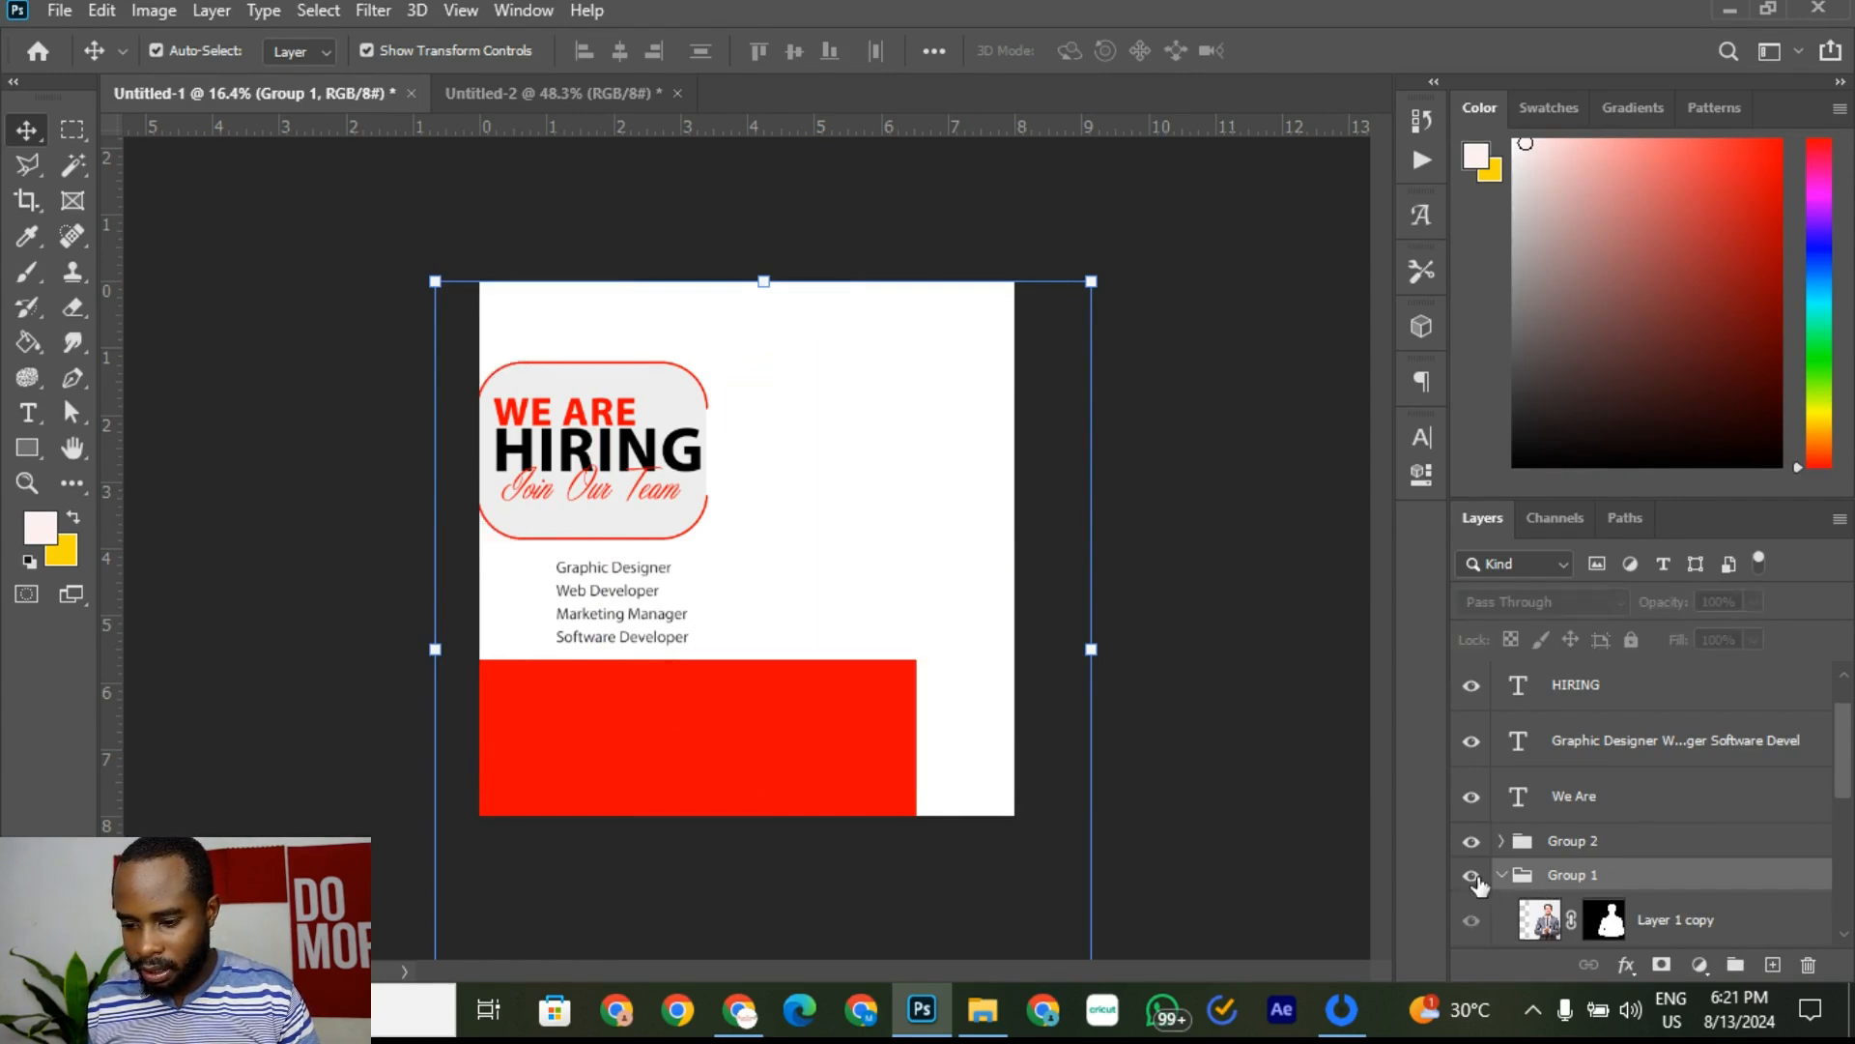
left_click(1473, 878)
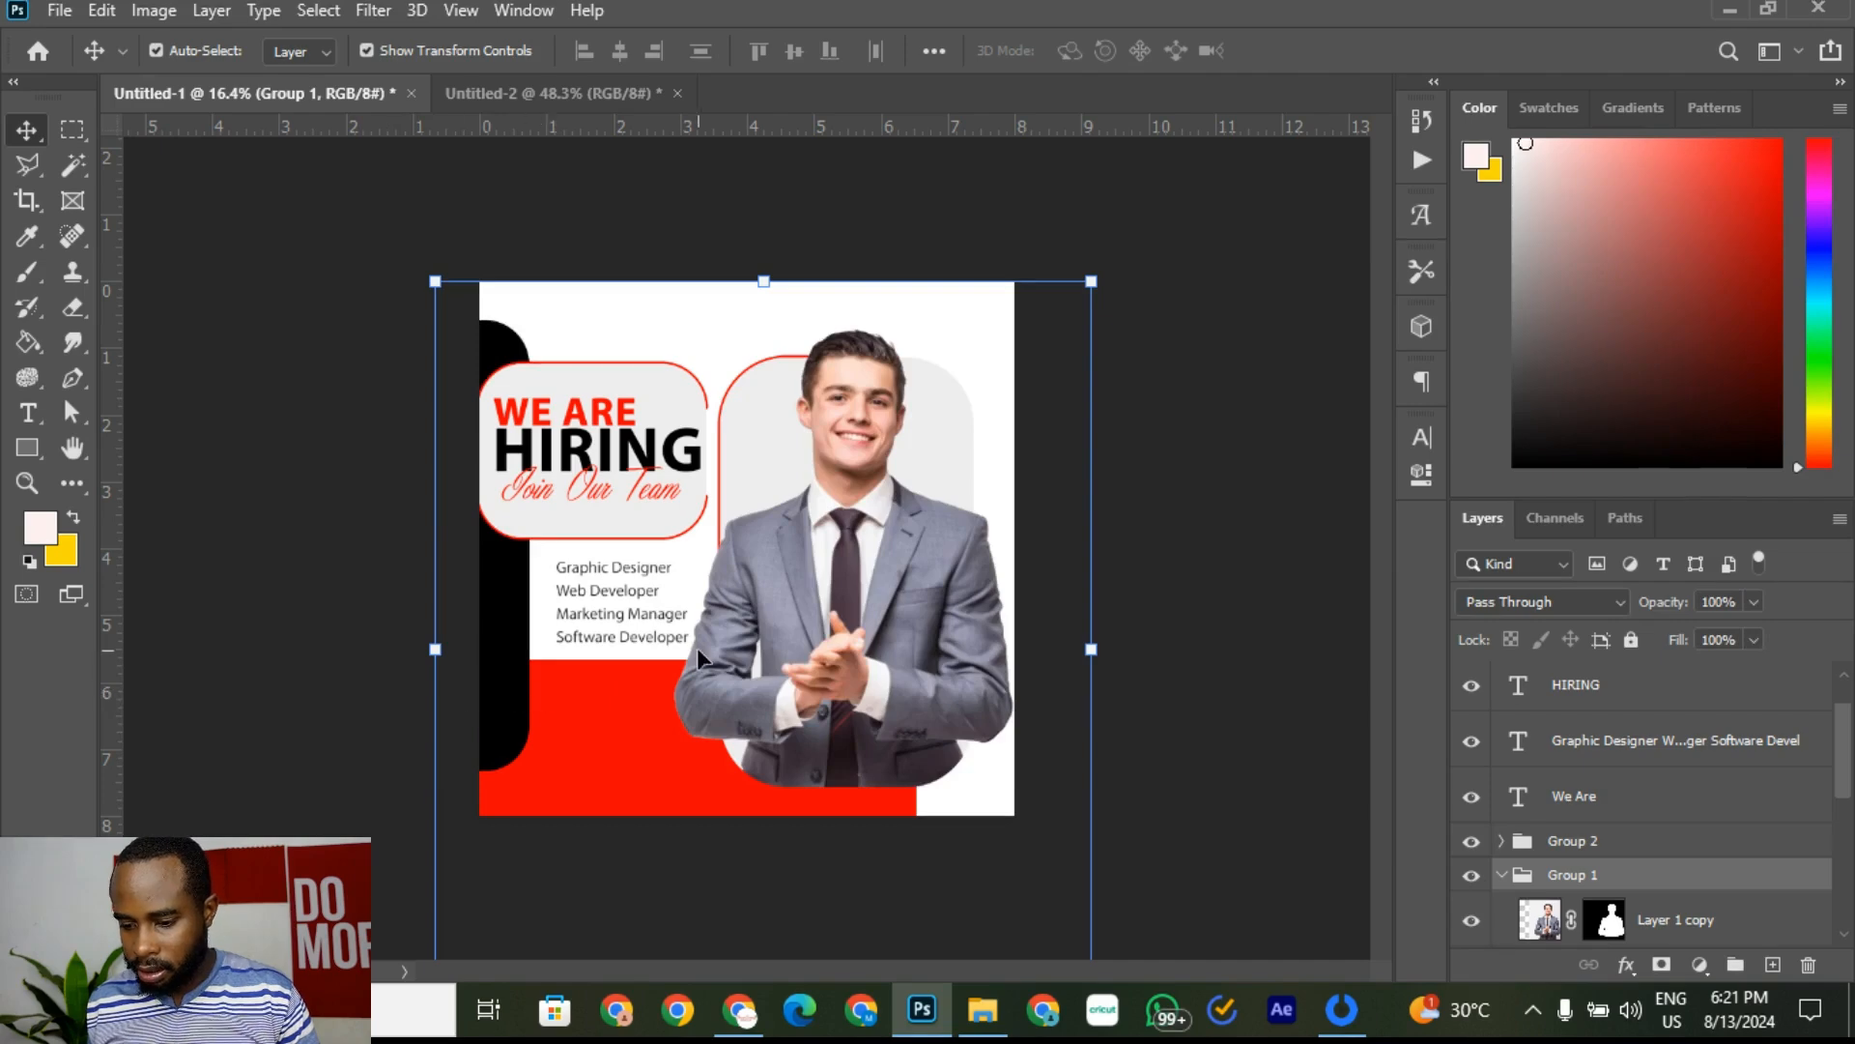
Step: Collapse the photo group in the Layers panel, recheck its visibility, and select it
scroll(1493, 787, "down", 3)
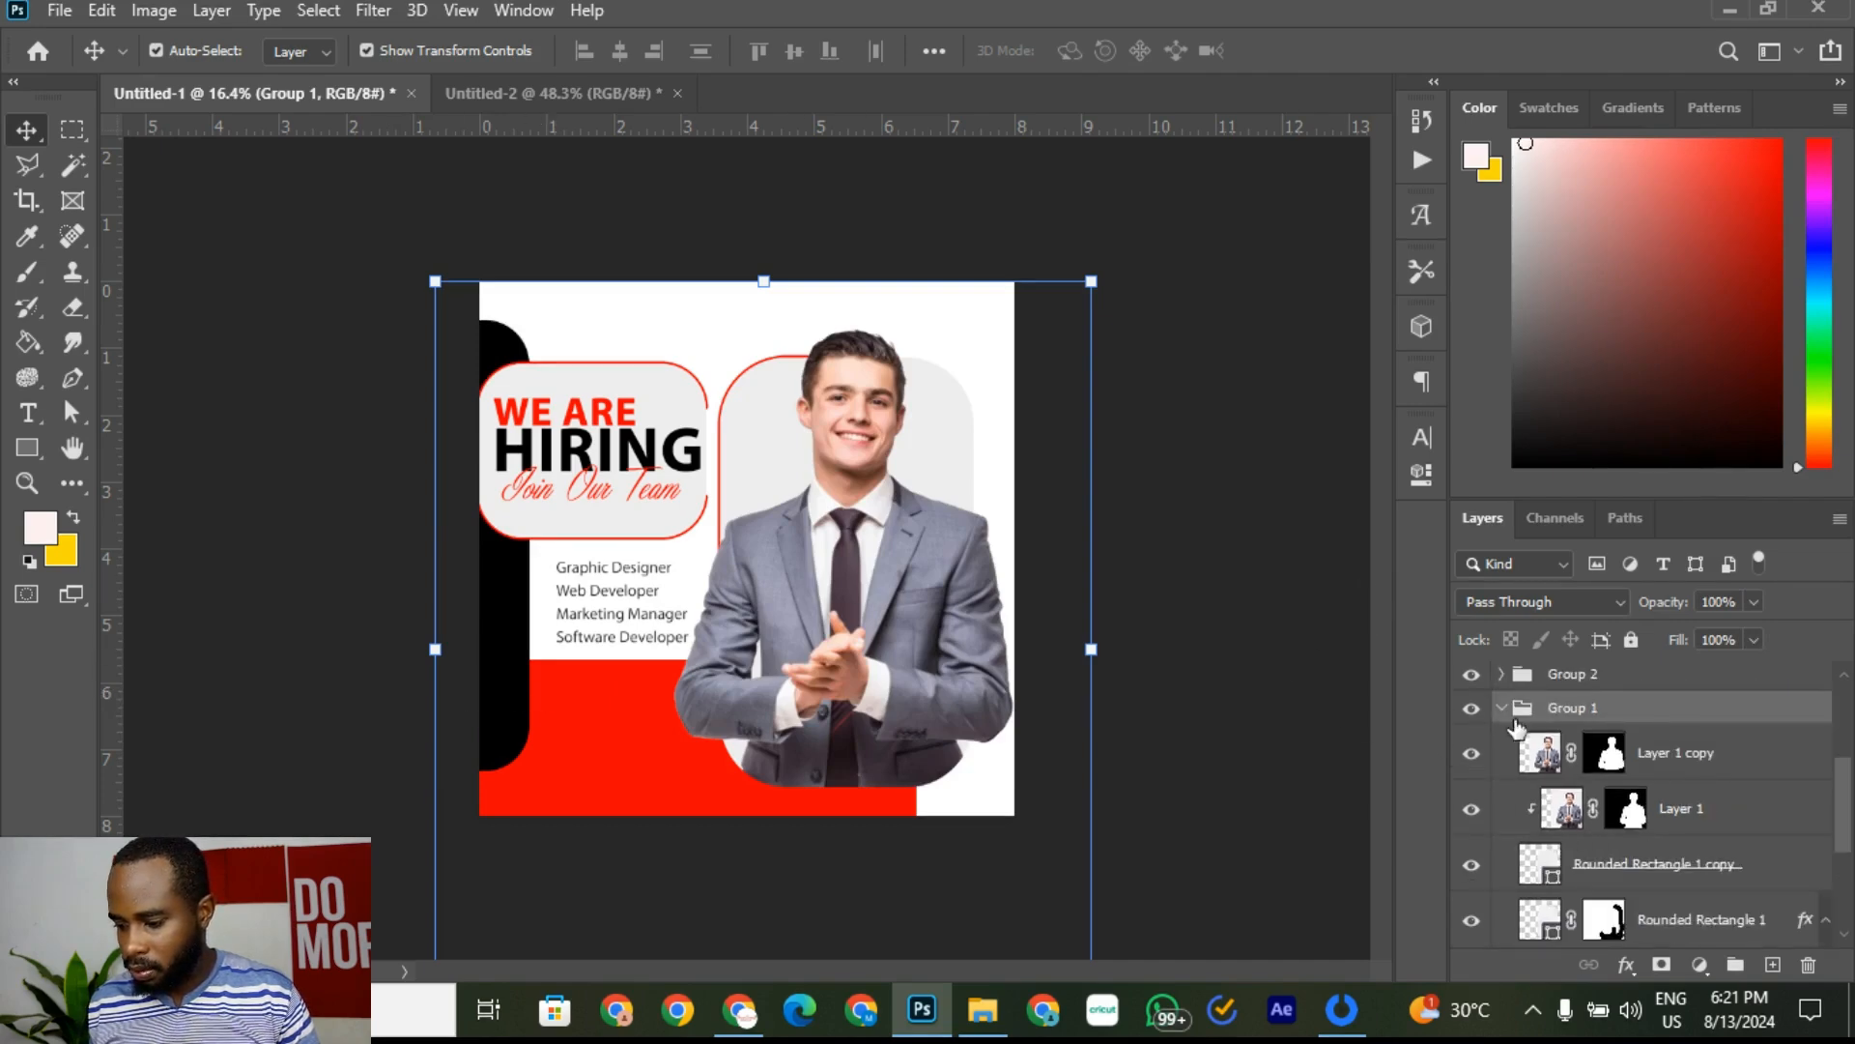
scroll(1527, 783, "down", 2)
scroll(1529, 783, "down", 2)
left_click_drag(1664, 813, 1590, 856)
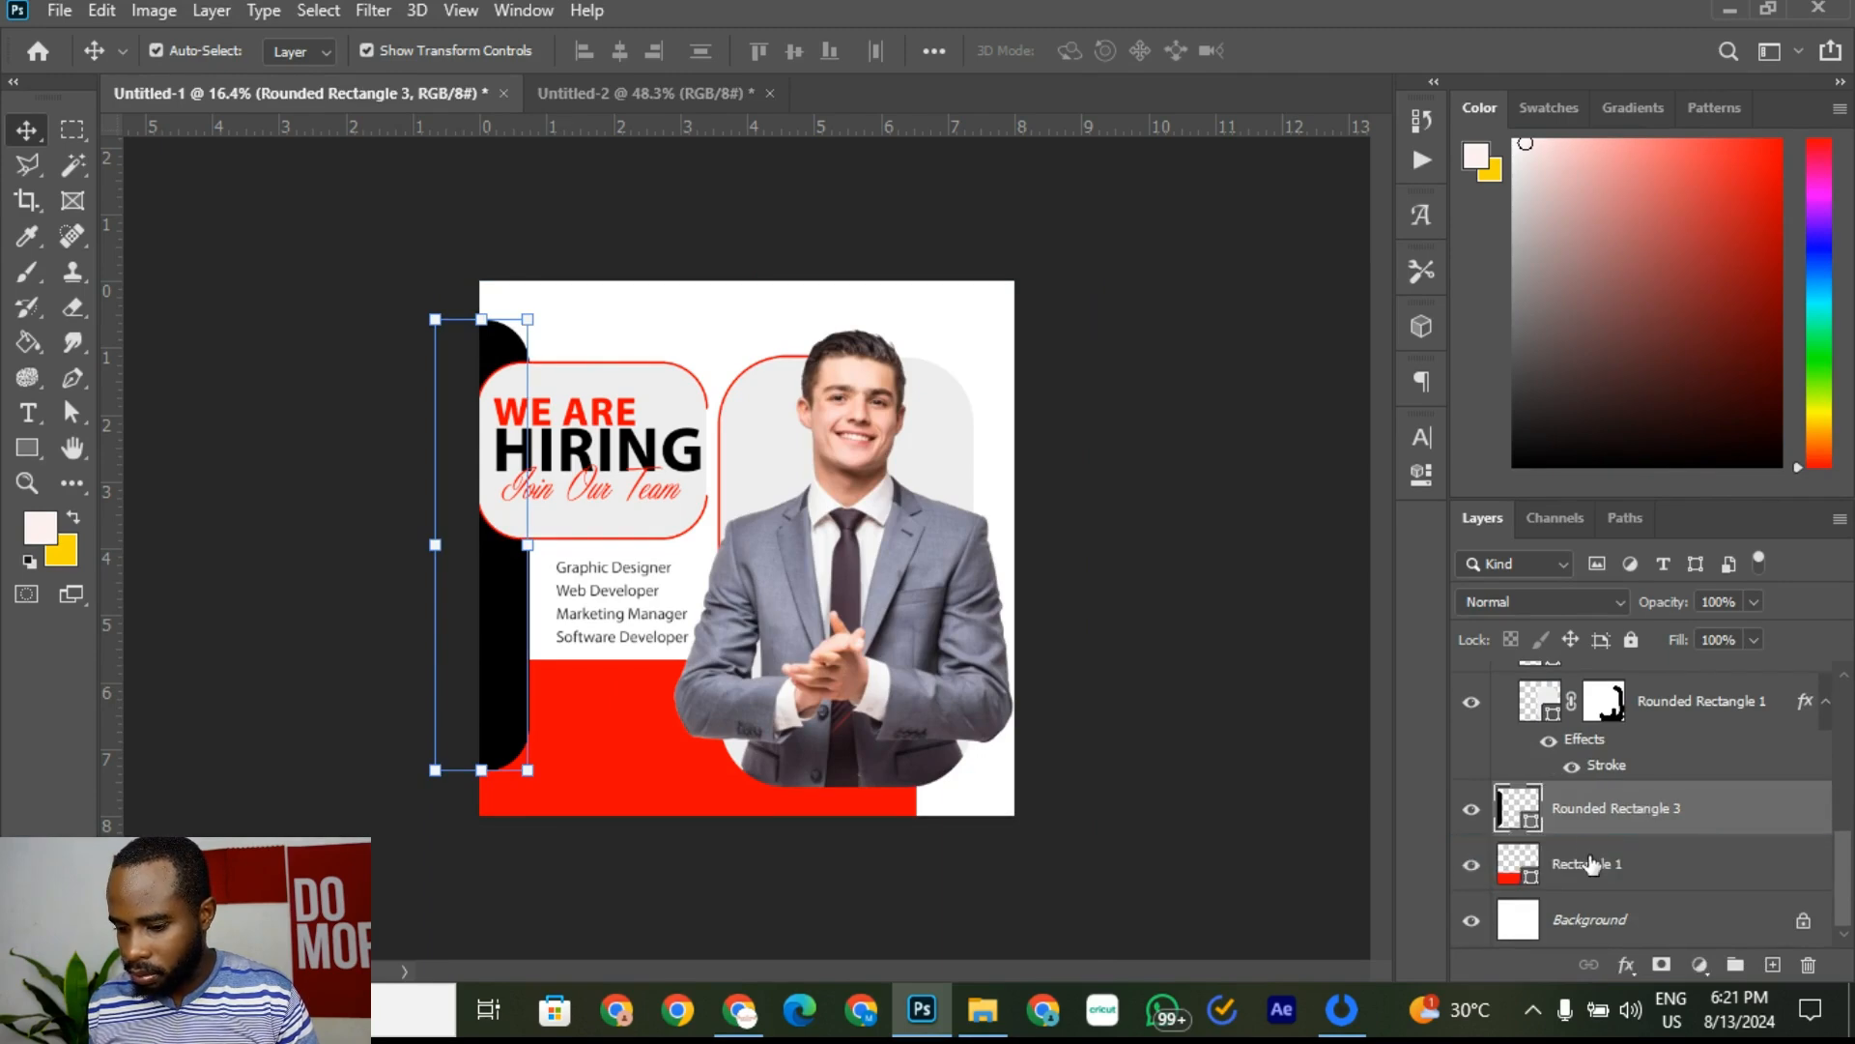
scroll(1559, 826, "up", 4)
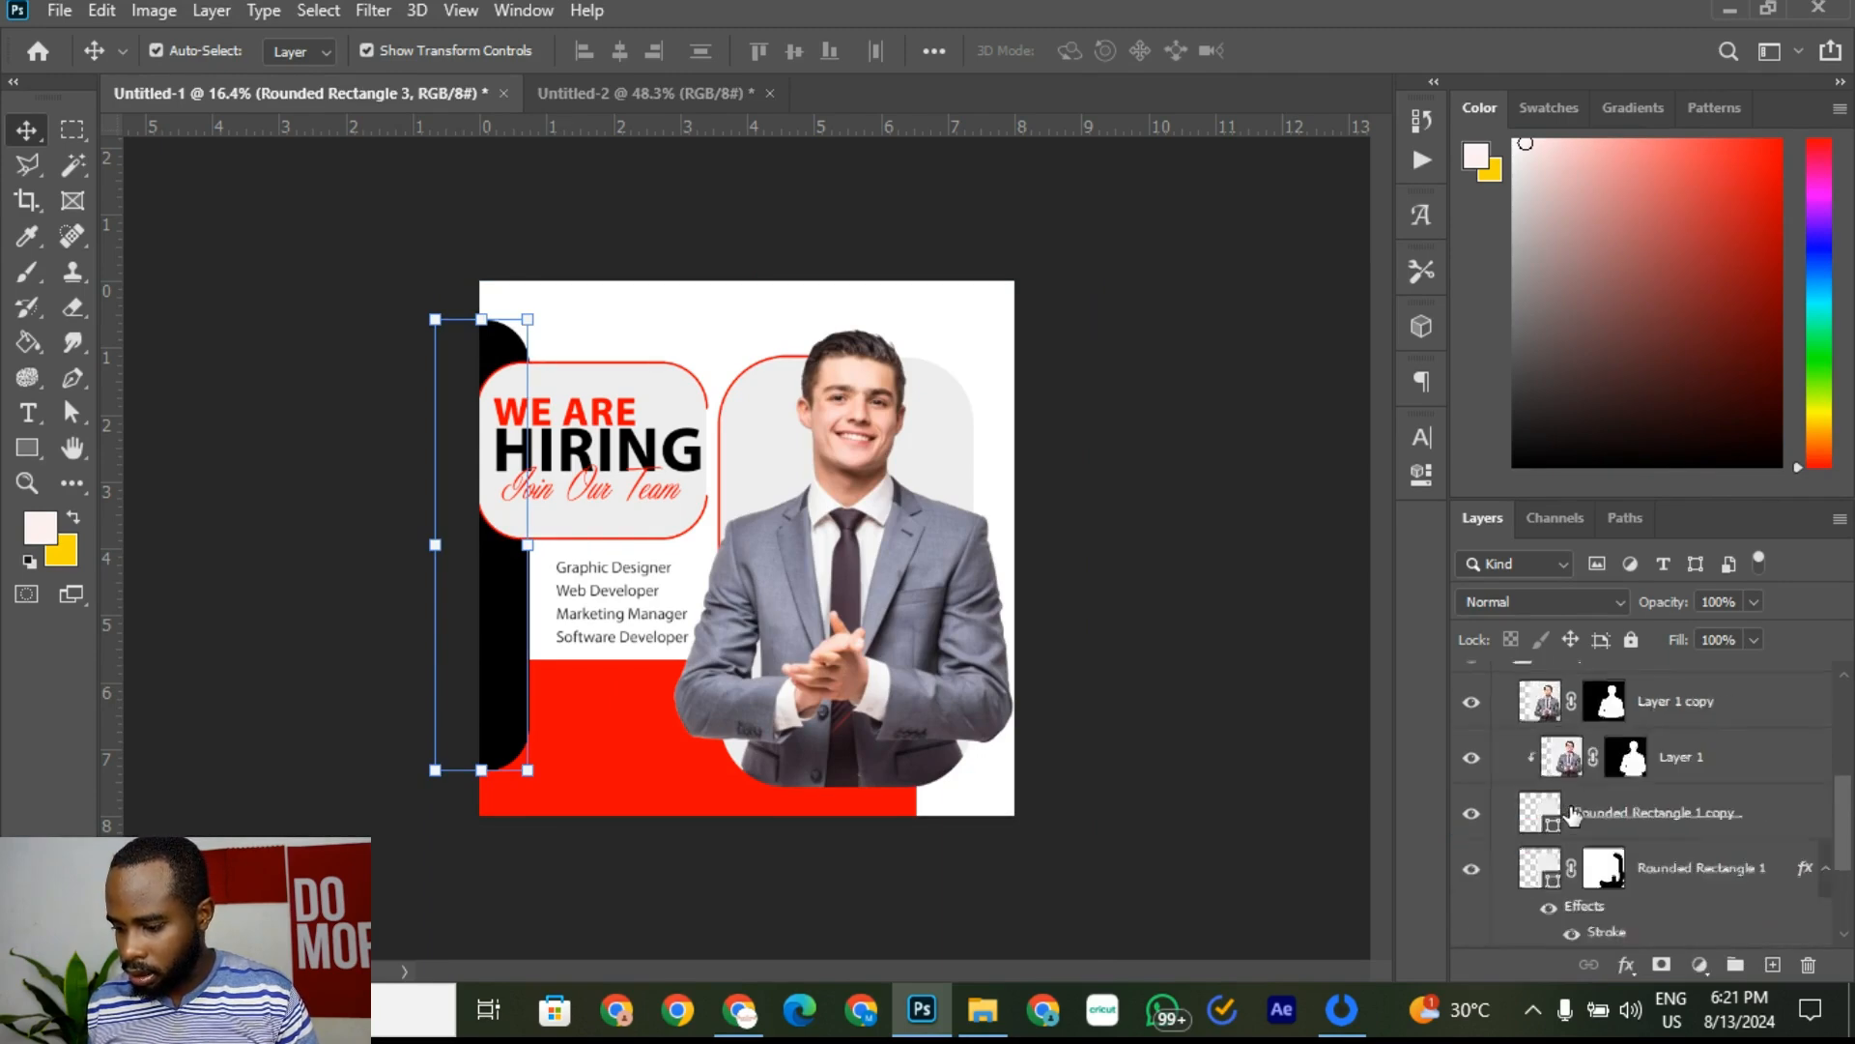
left_click(1501, 769)
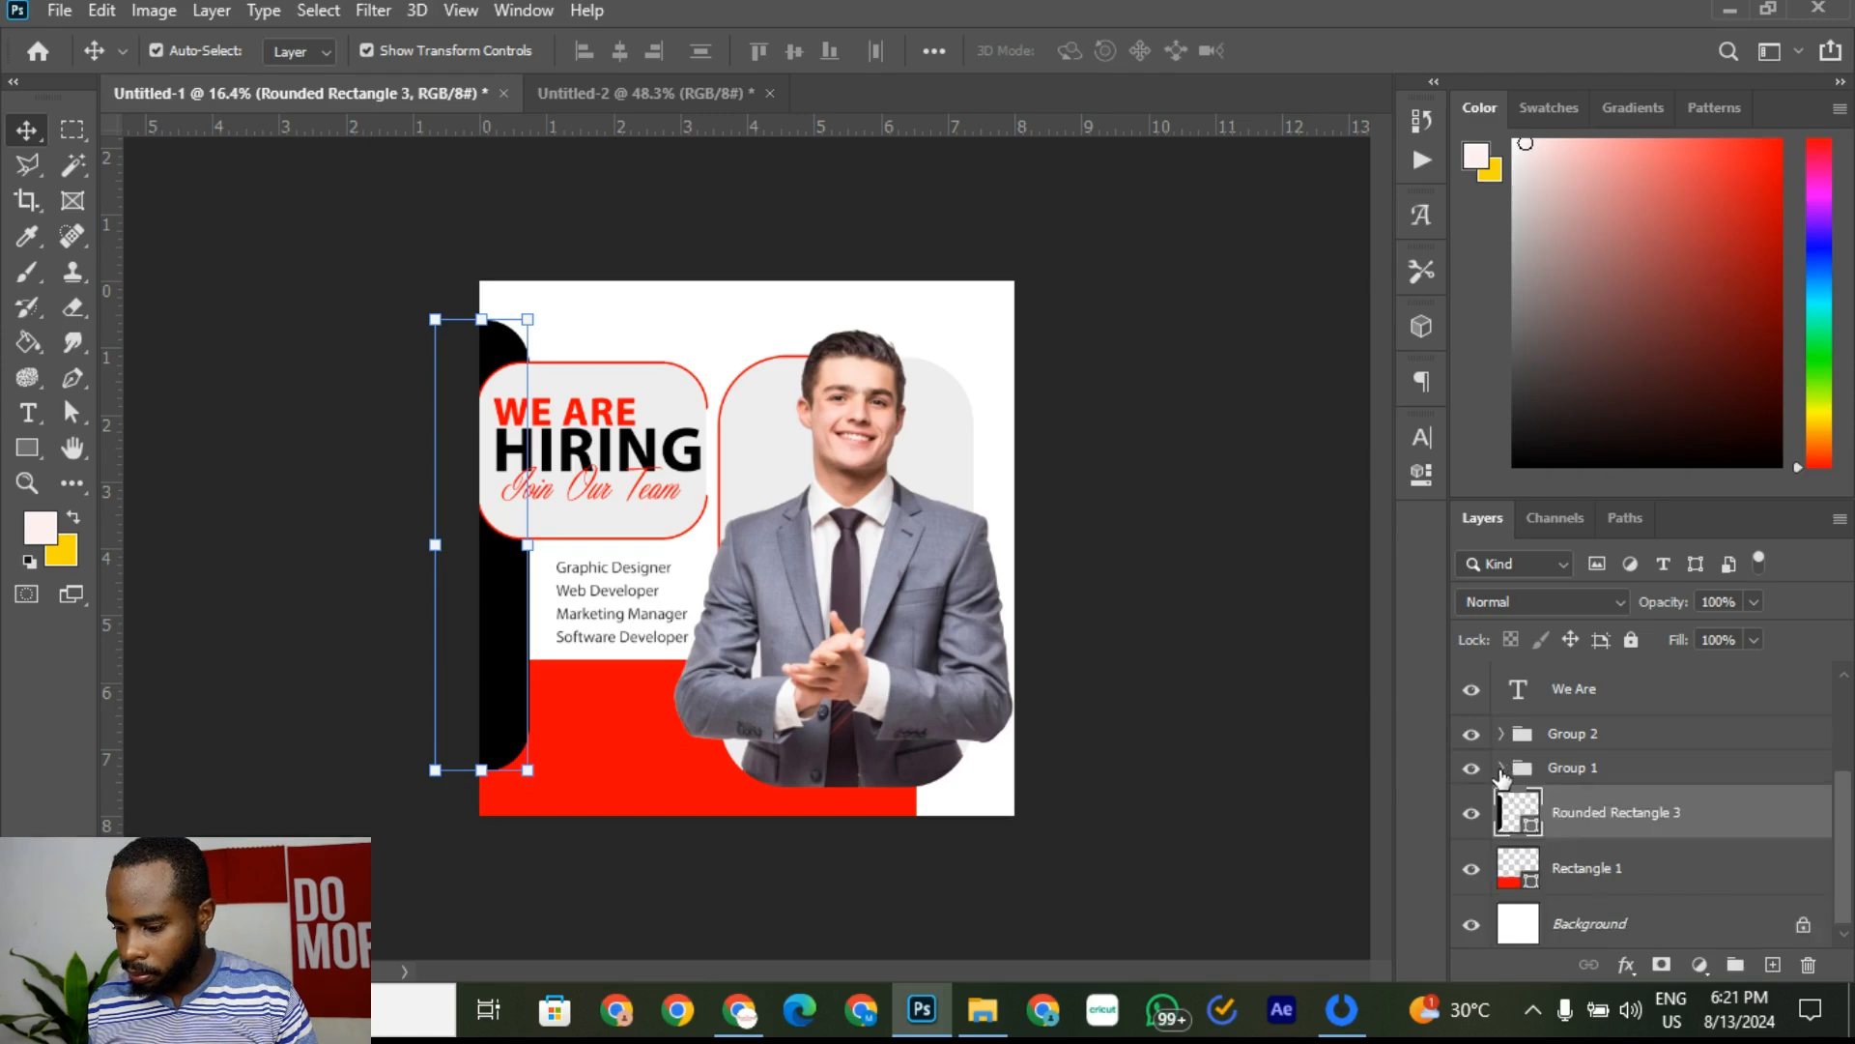
left_click(1472, 770)
left_click(1472, 771)
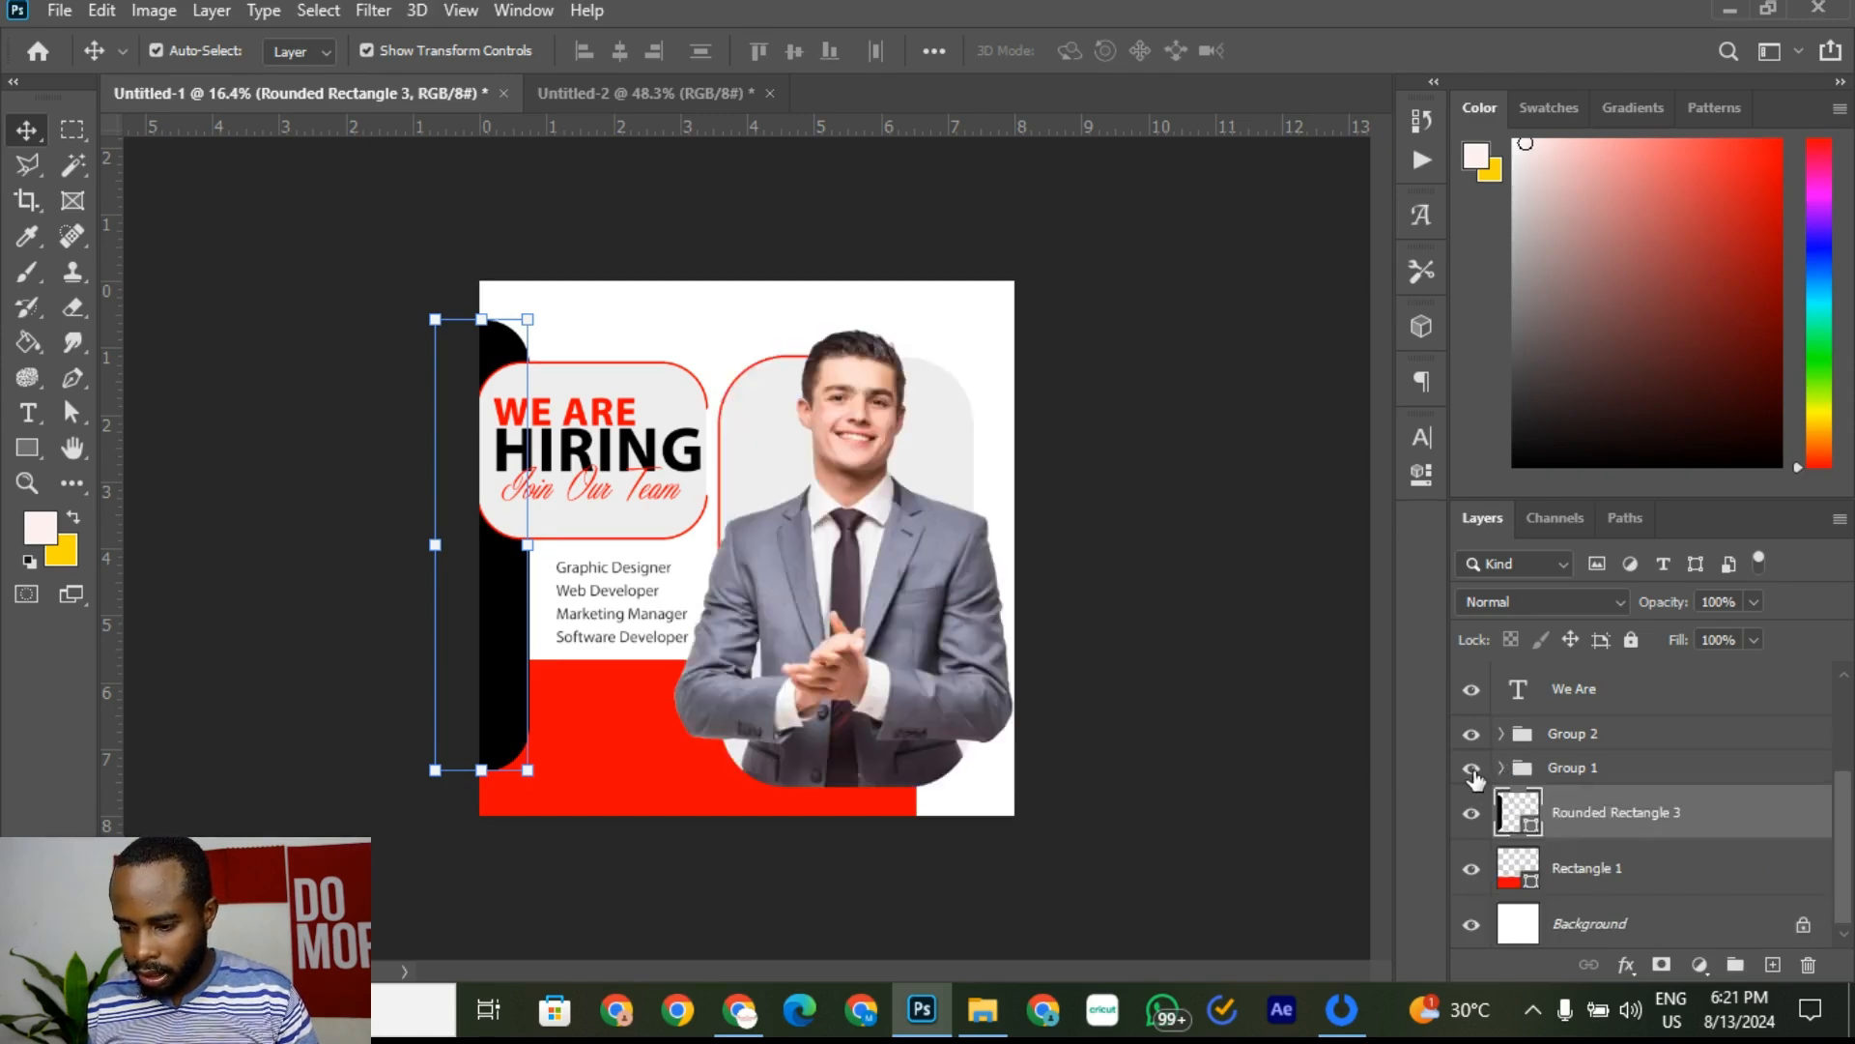
left_click(1472, 770)
left_click(1471, 770)
left_click(1578, 770)
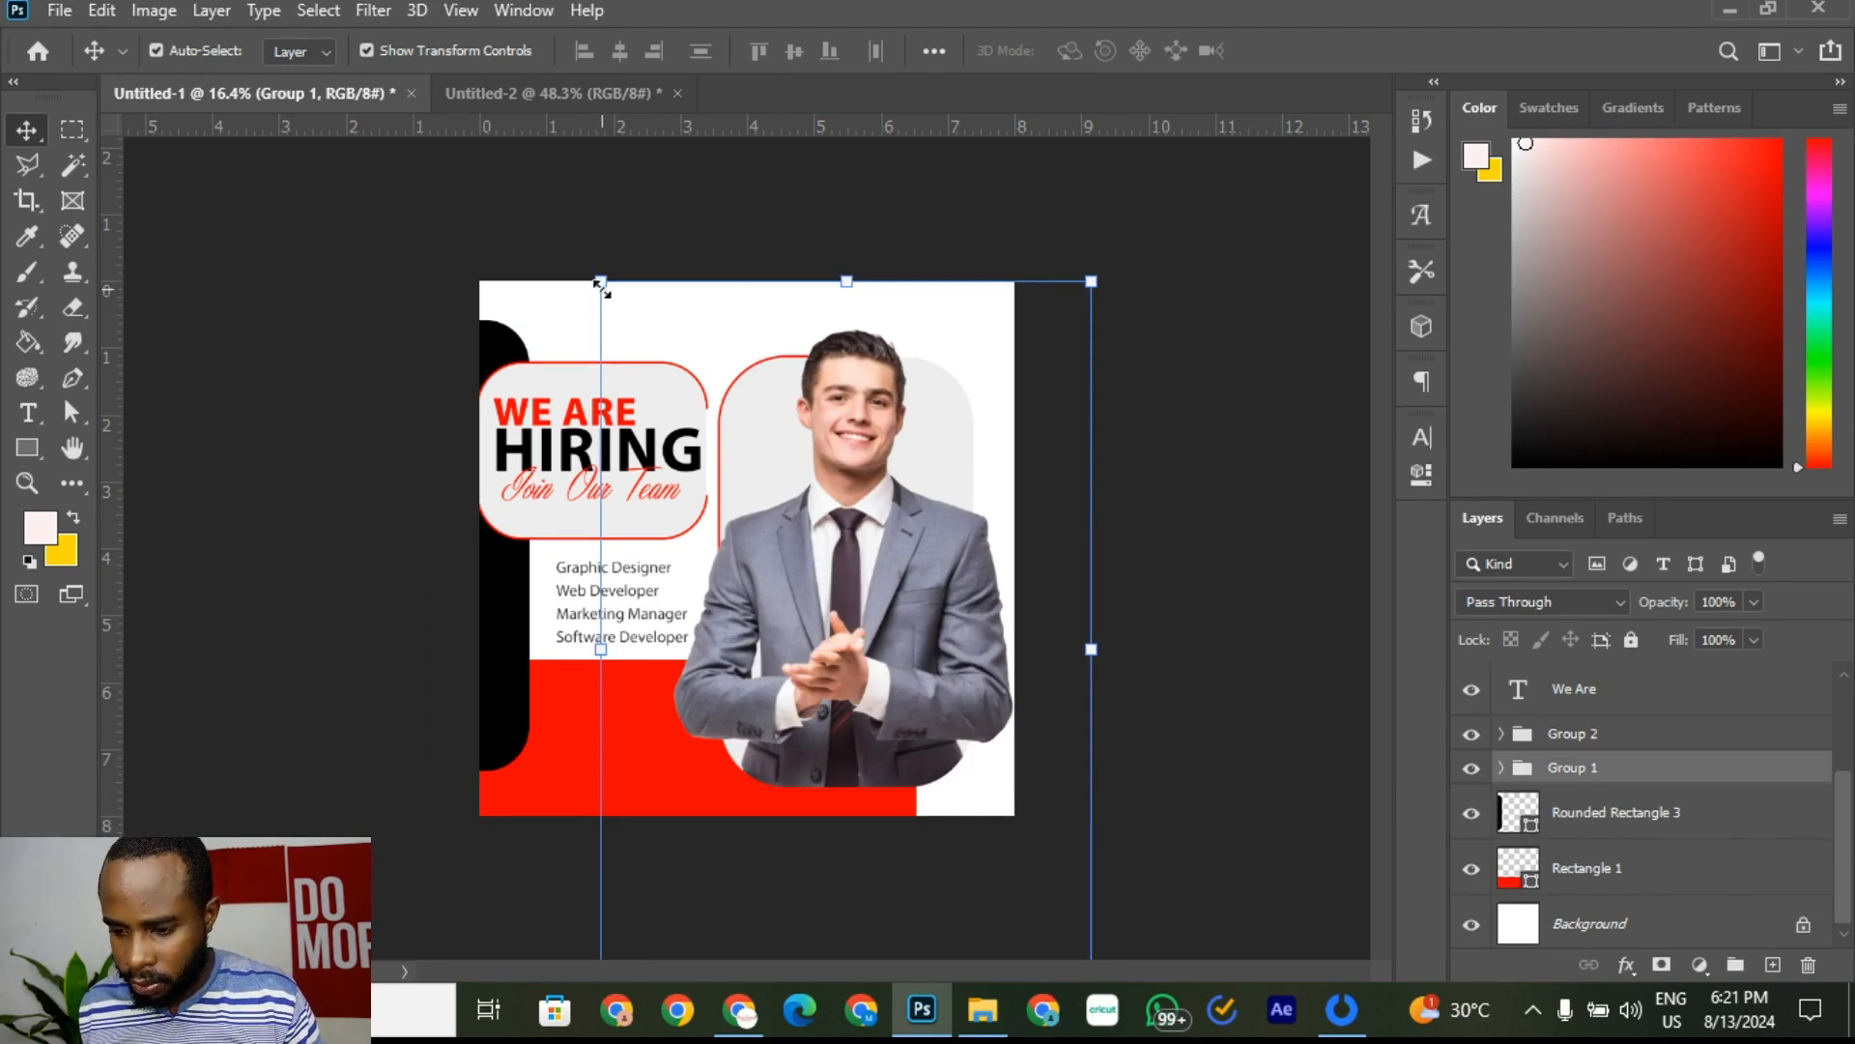
Step: Scale the photo group to 94.9%, shift it slightly right, and commit
left_click_drag(600, 285, 638, 320)
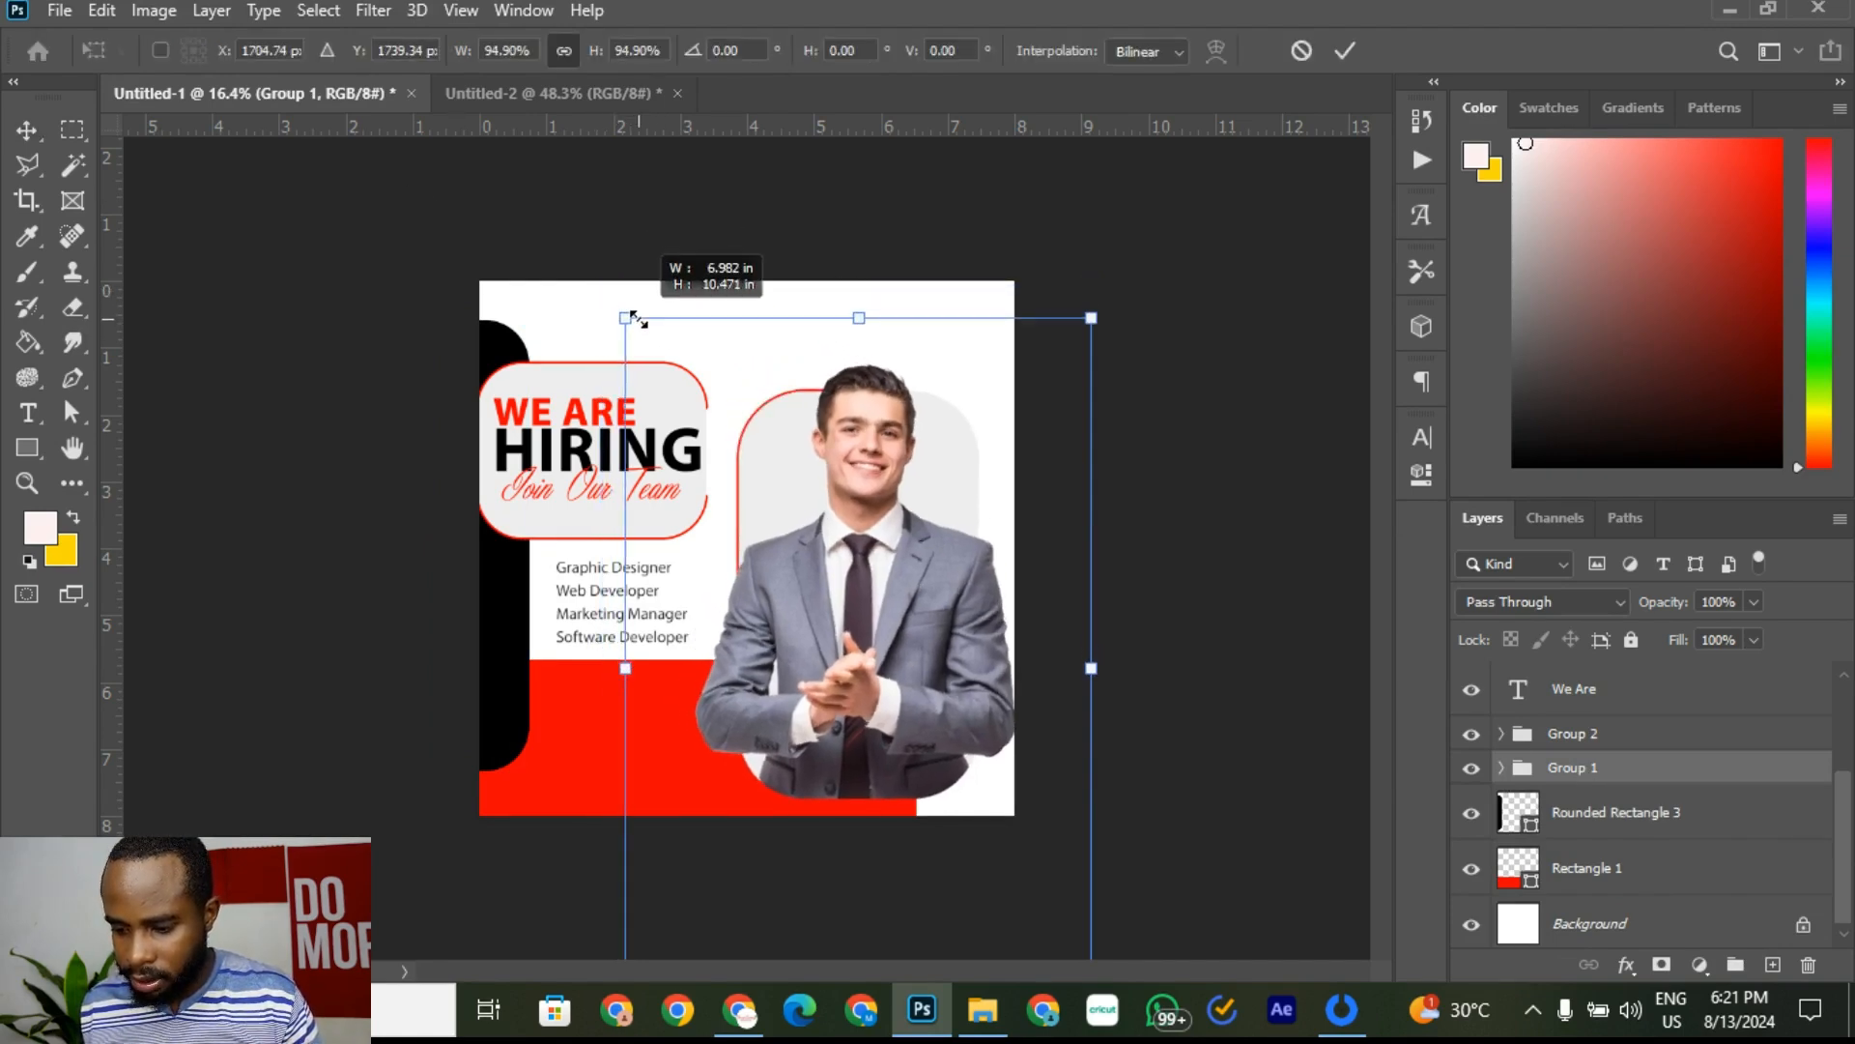
key("shift+Up")
key("shift+Up")
key("shift+Up")
key("shift+Up")
key("shift+Up")
key("shift+Up")
key("shift+Up")
key("shift+Up")
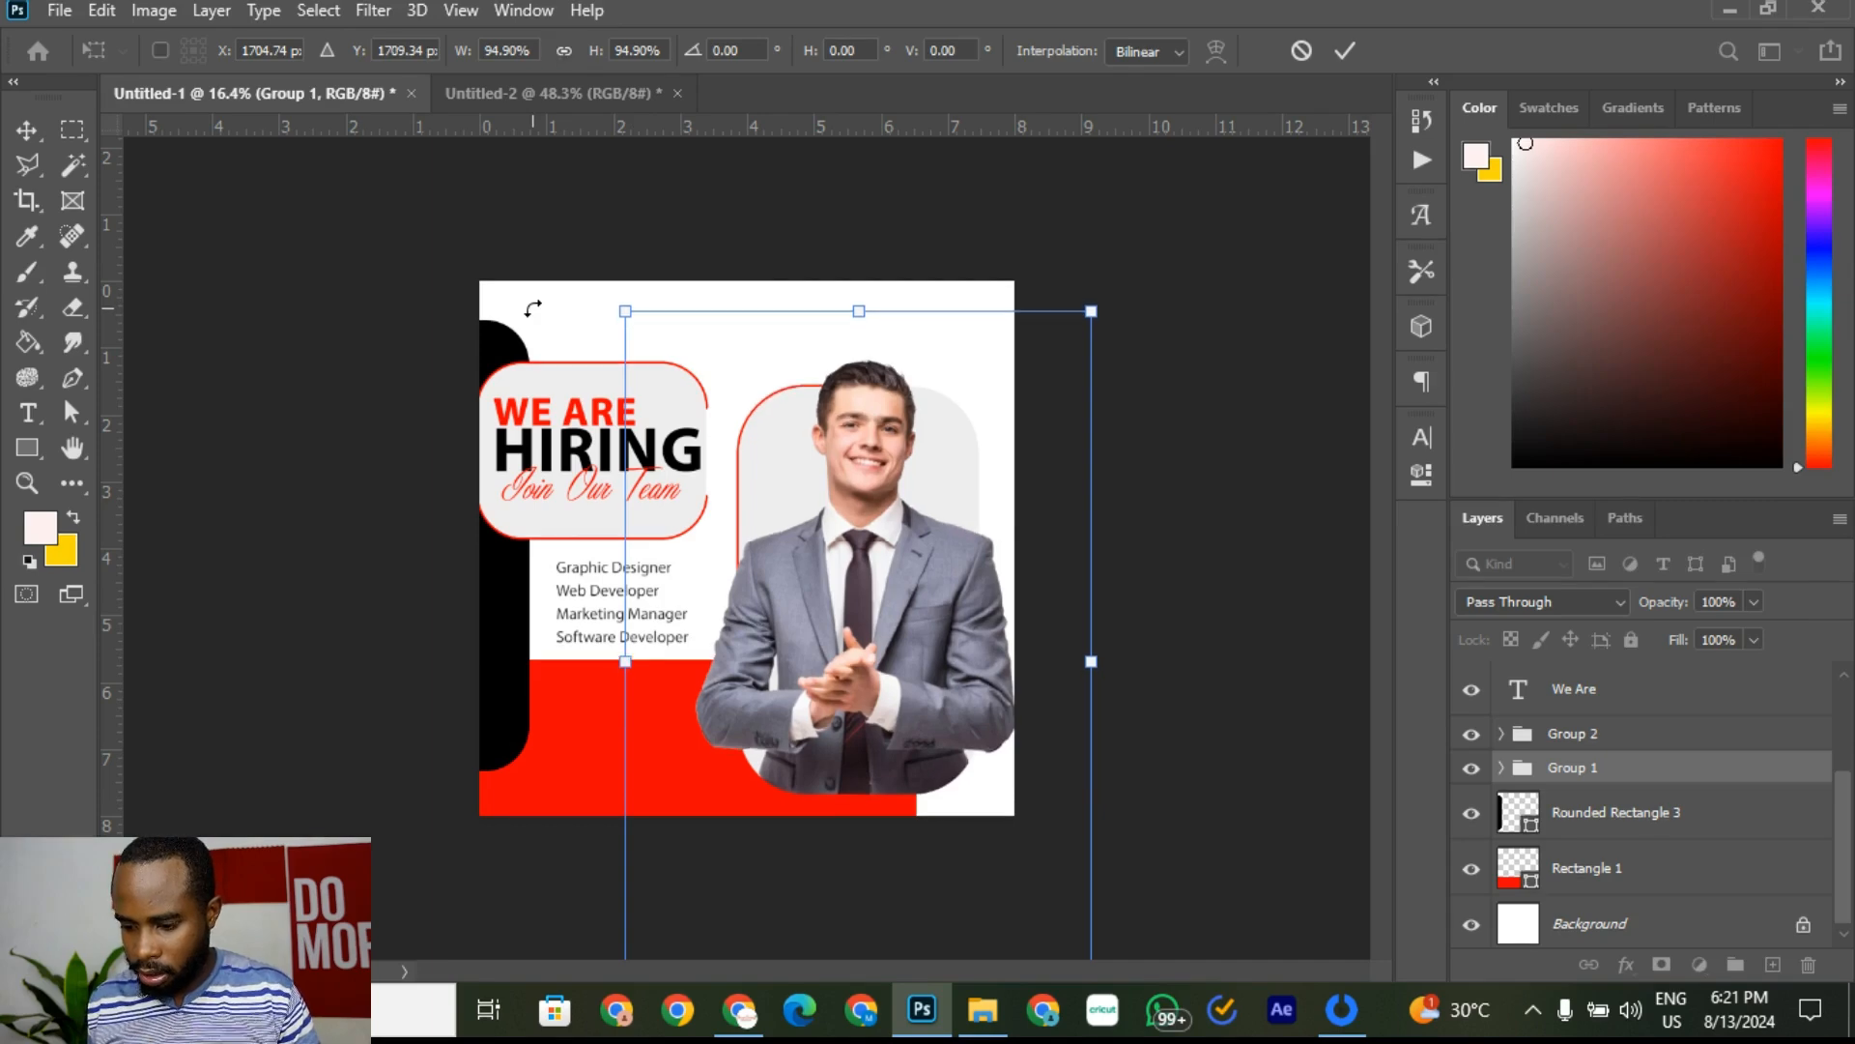
key("shift+Right")
key("shift+Right")
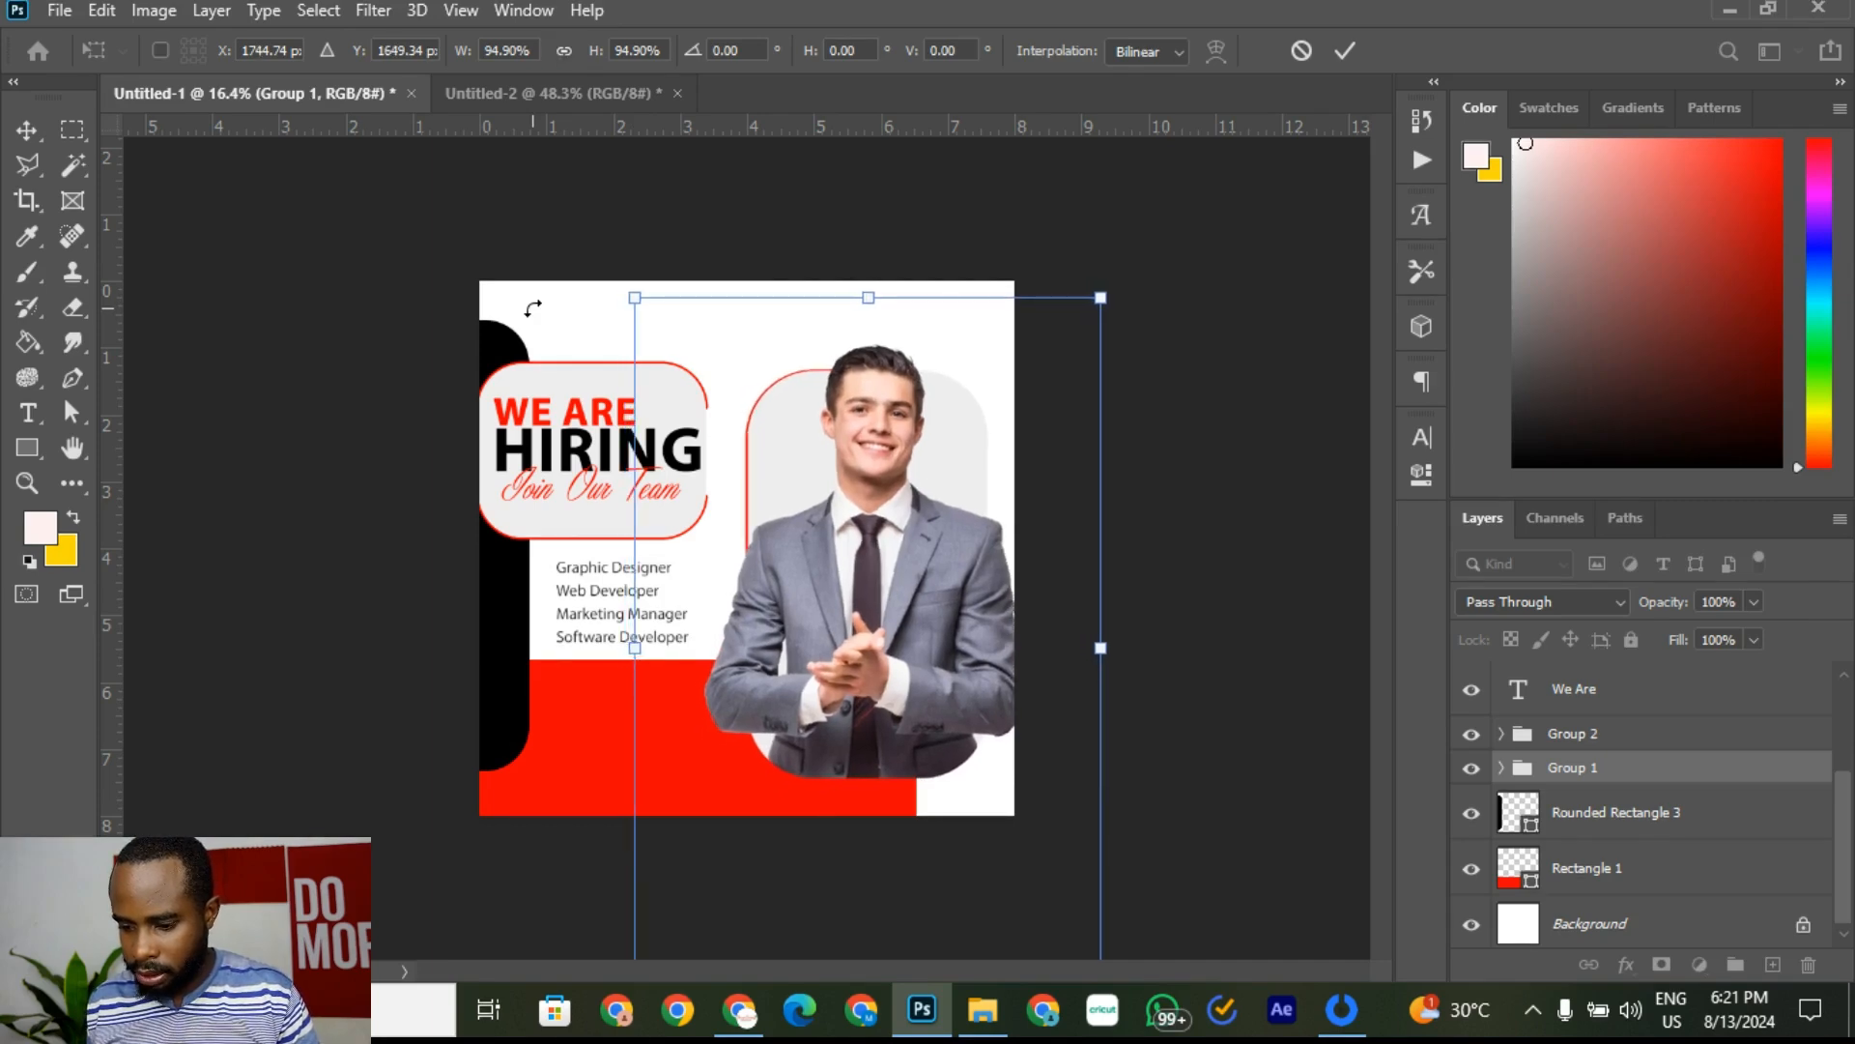
key("shift+Up")
key("shift+Right")
key("shift+Right")
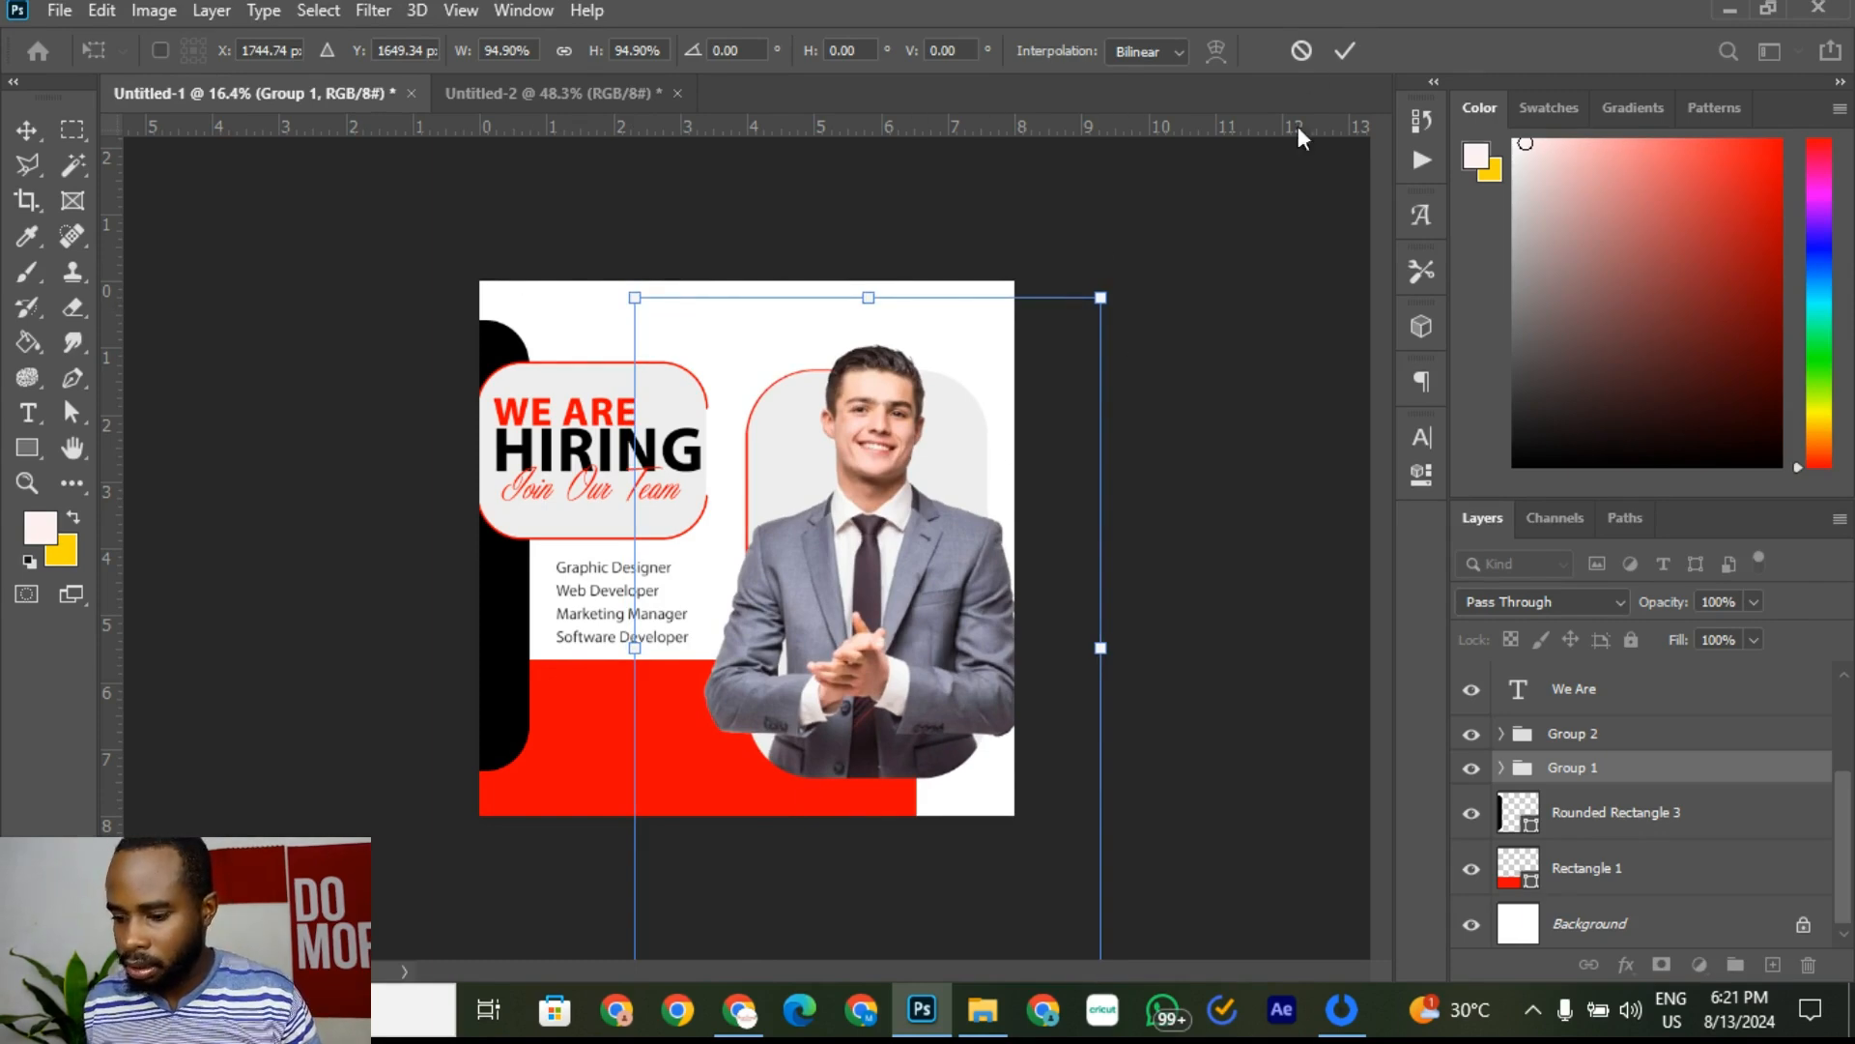
left_click(1341, 55)
left_click(1247, 348)
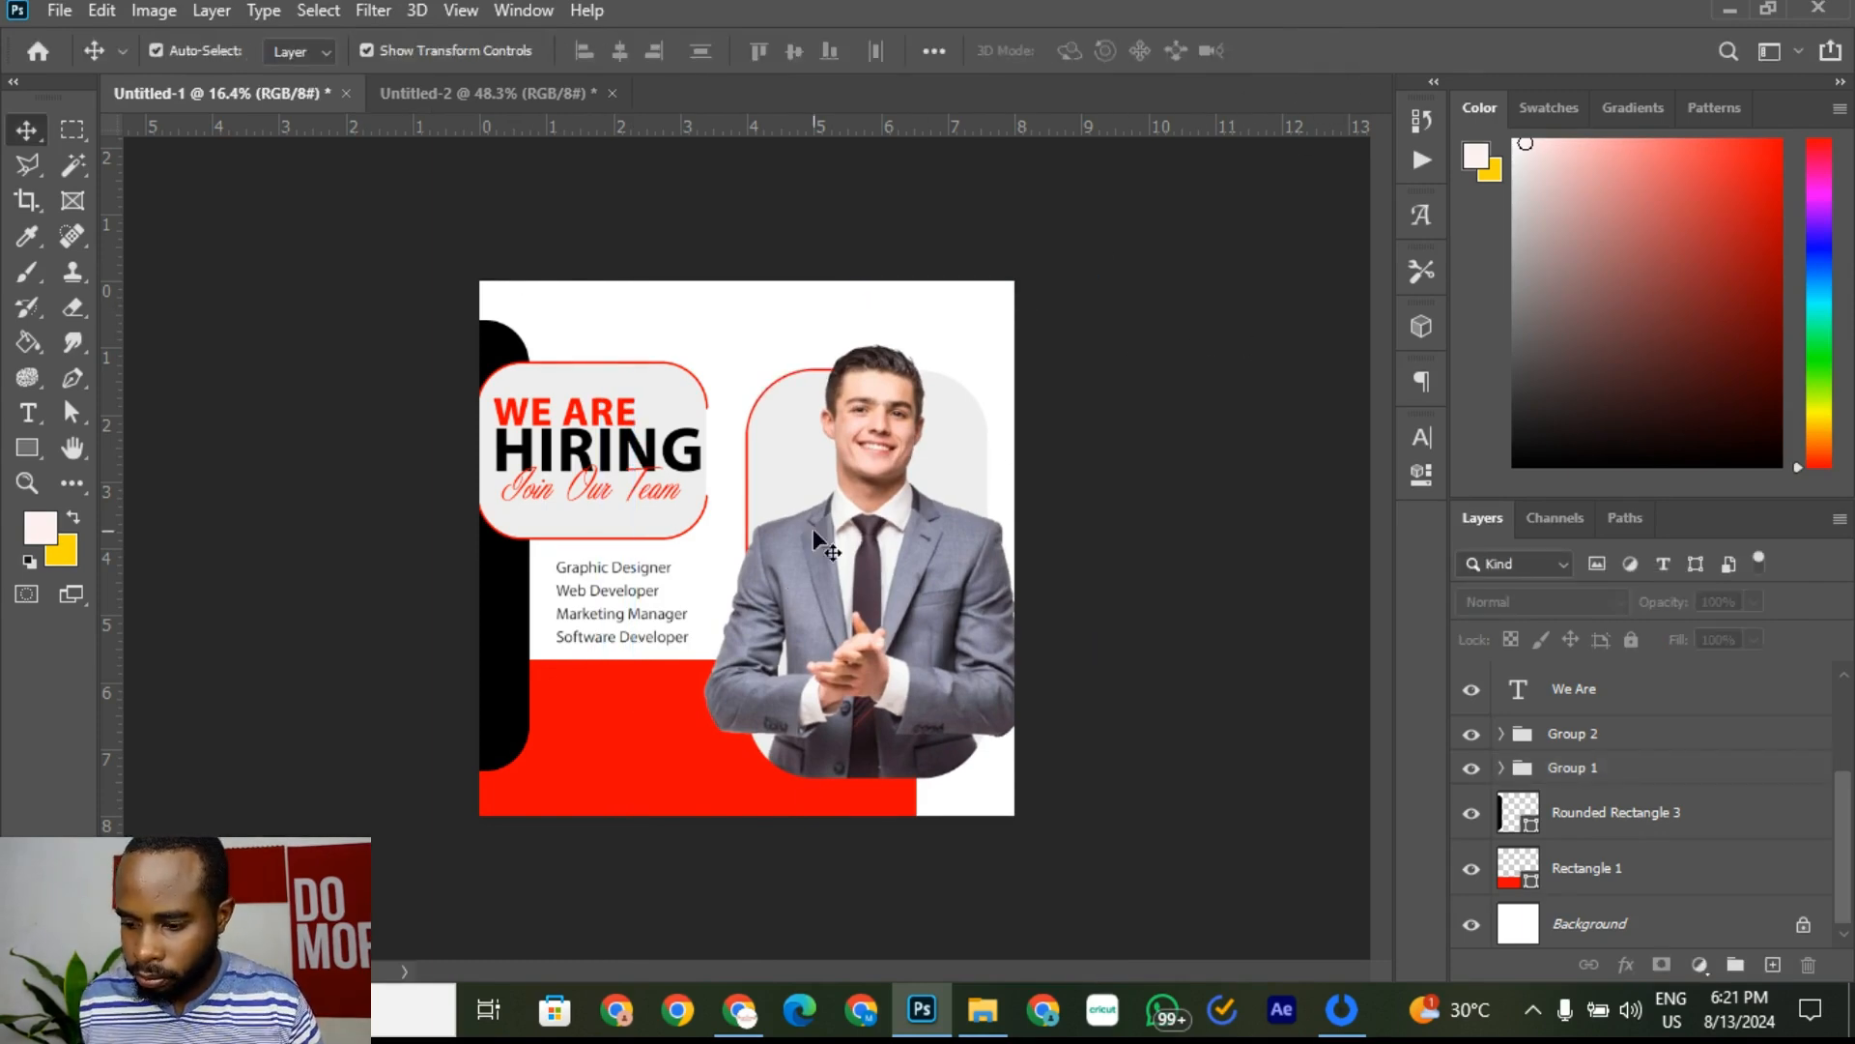
Step: Zoom in and nudge the job-list text slightly to the right
left_click(630, 638)
key("ctrl+plus")
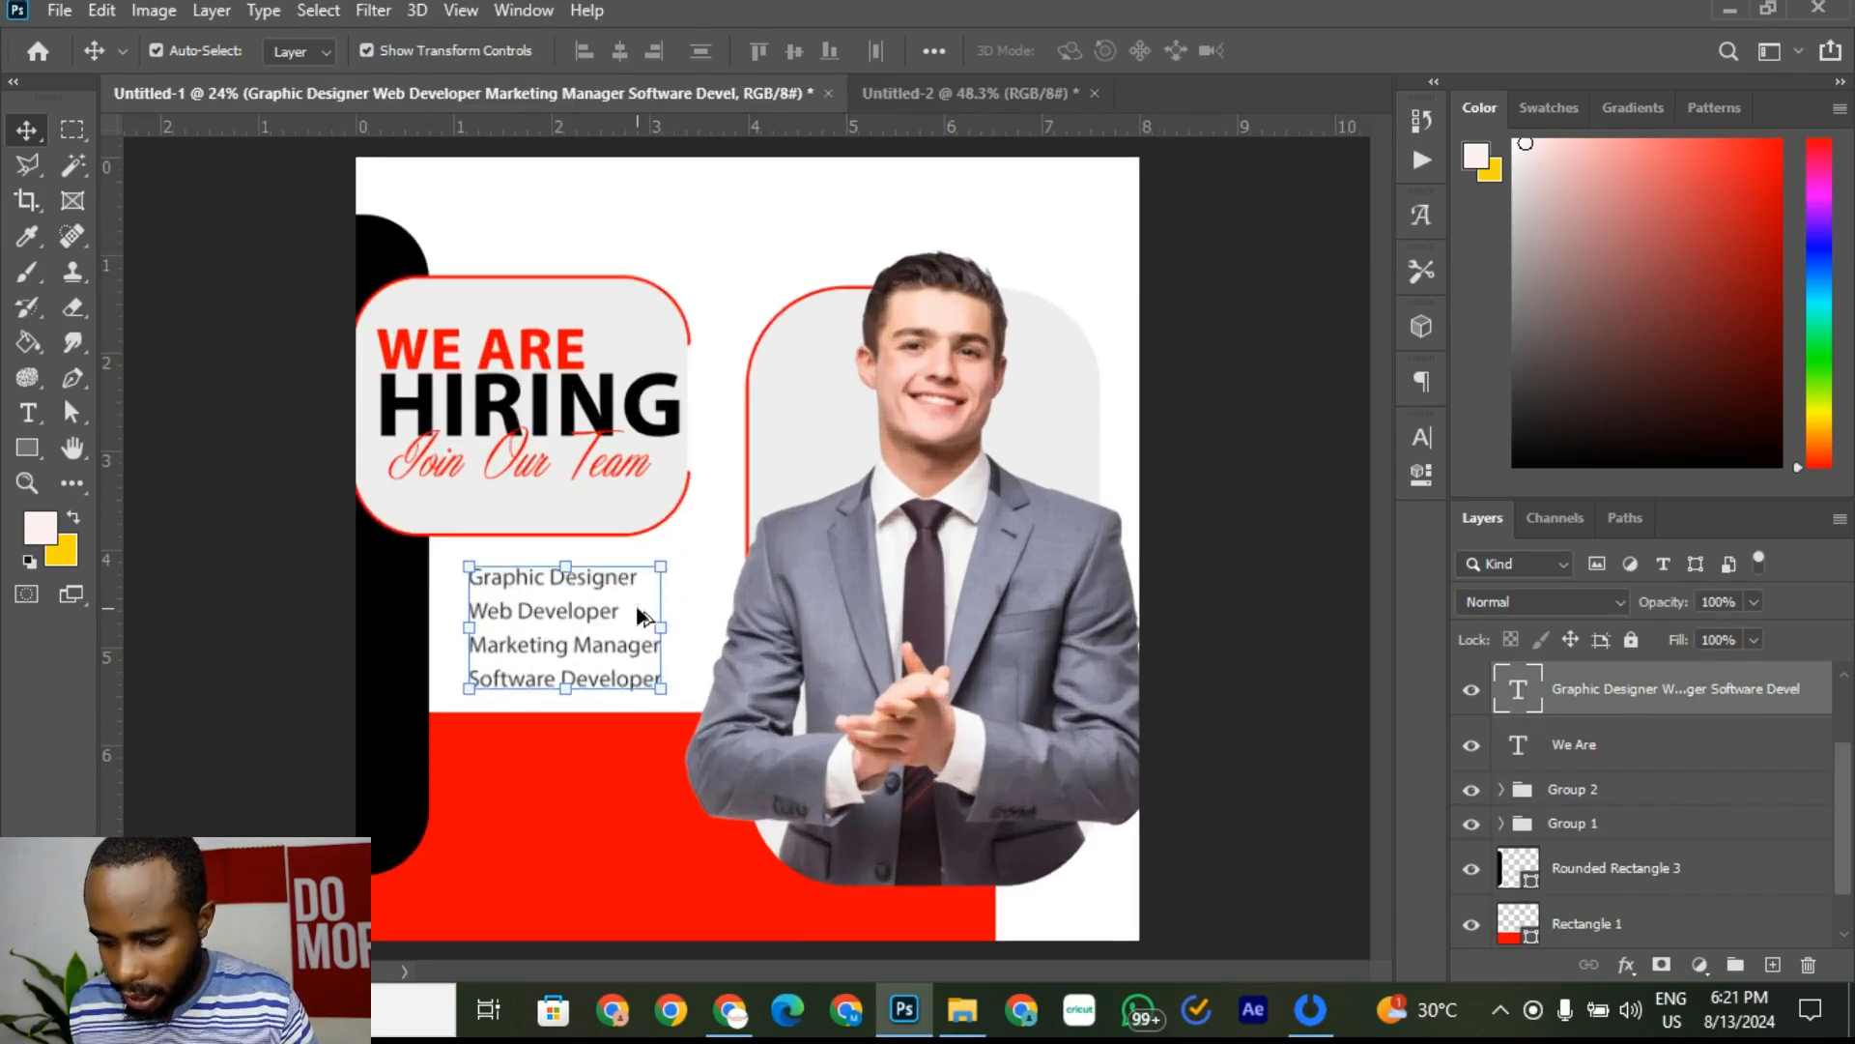
key("shift+Right")
key("shift+Right")
key("shift+Right")
key("shift+Right")
key("shift+Right")
key("shift+Right")
key("shift+Right")
key("shift+Right")
key("shift+Right")
key("shift+Right")
key("shift+Right")
key("shift+Right")
key("shift+Right")
key("shift+Right")
key("shift+Right")
key("shift+Right")
key("shift+Right")
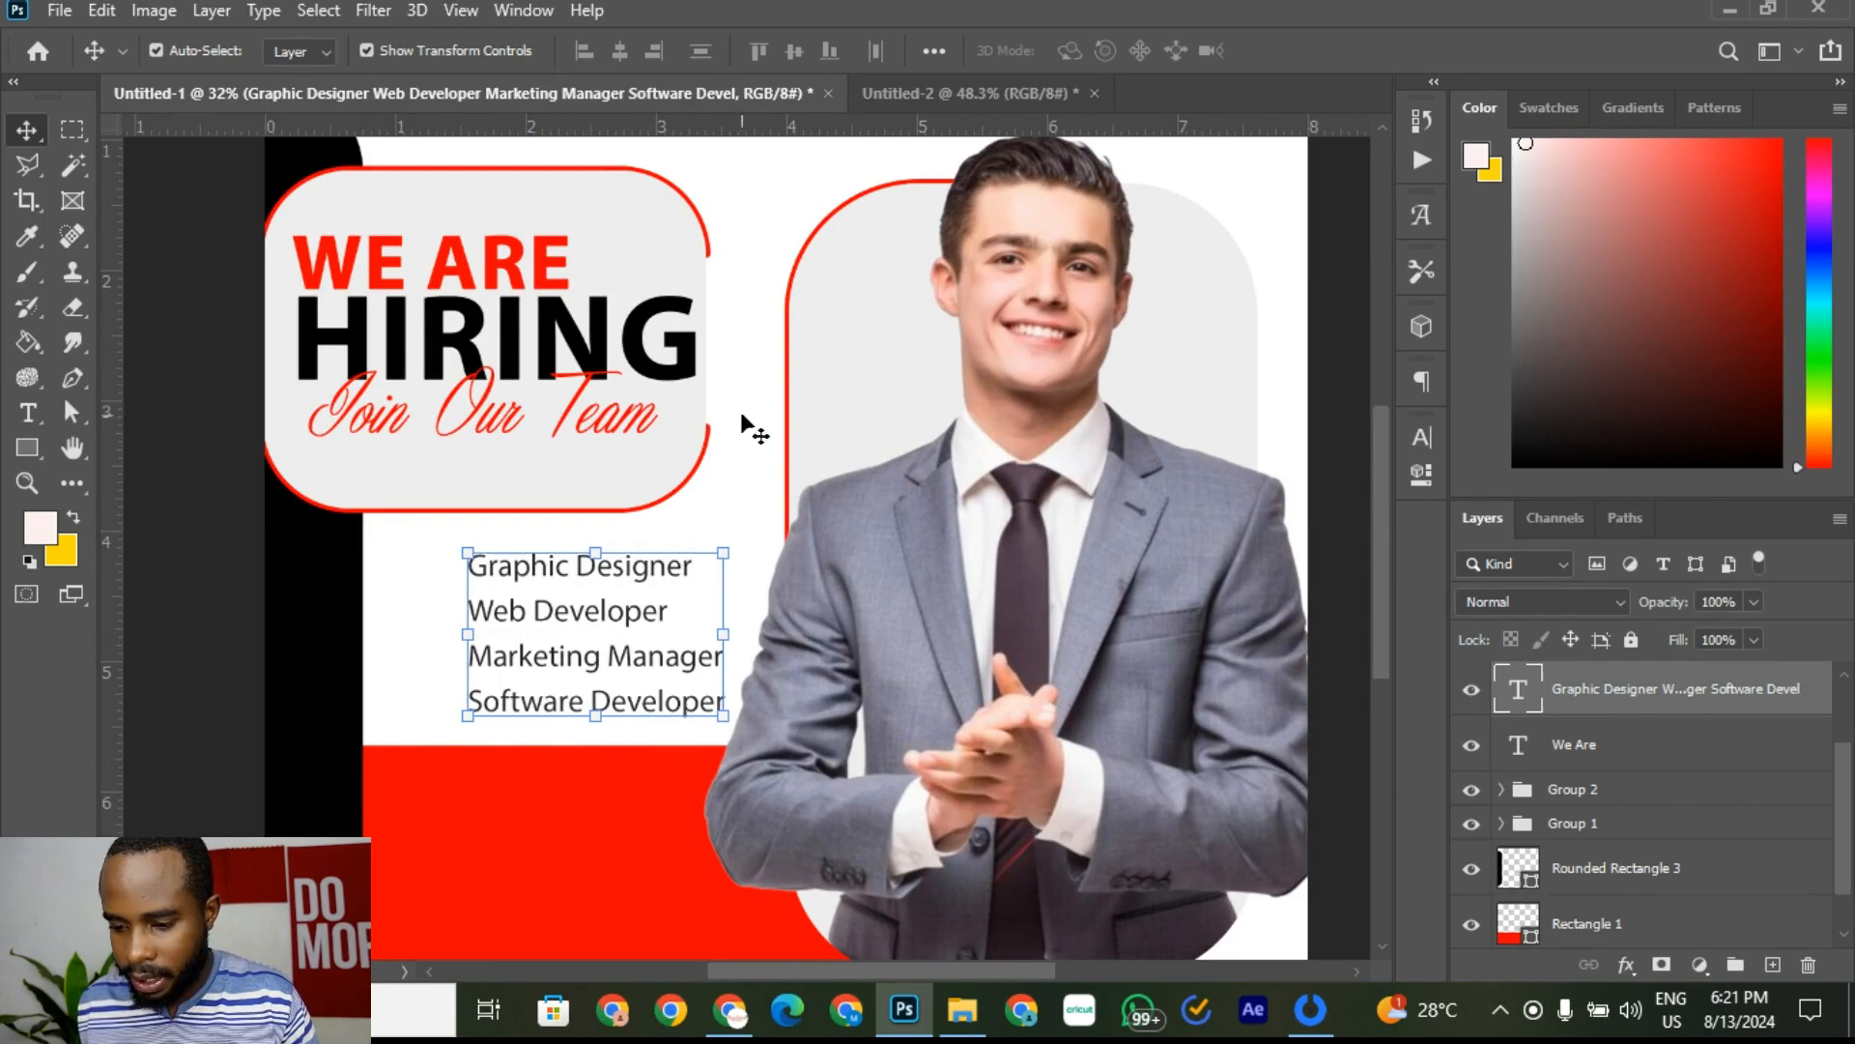
left_click(791, 377)
left_click(541, 817)
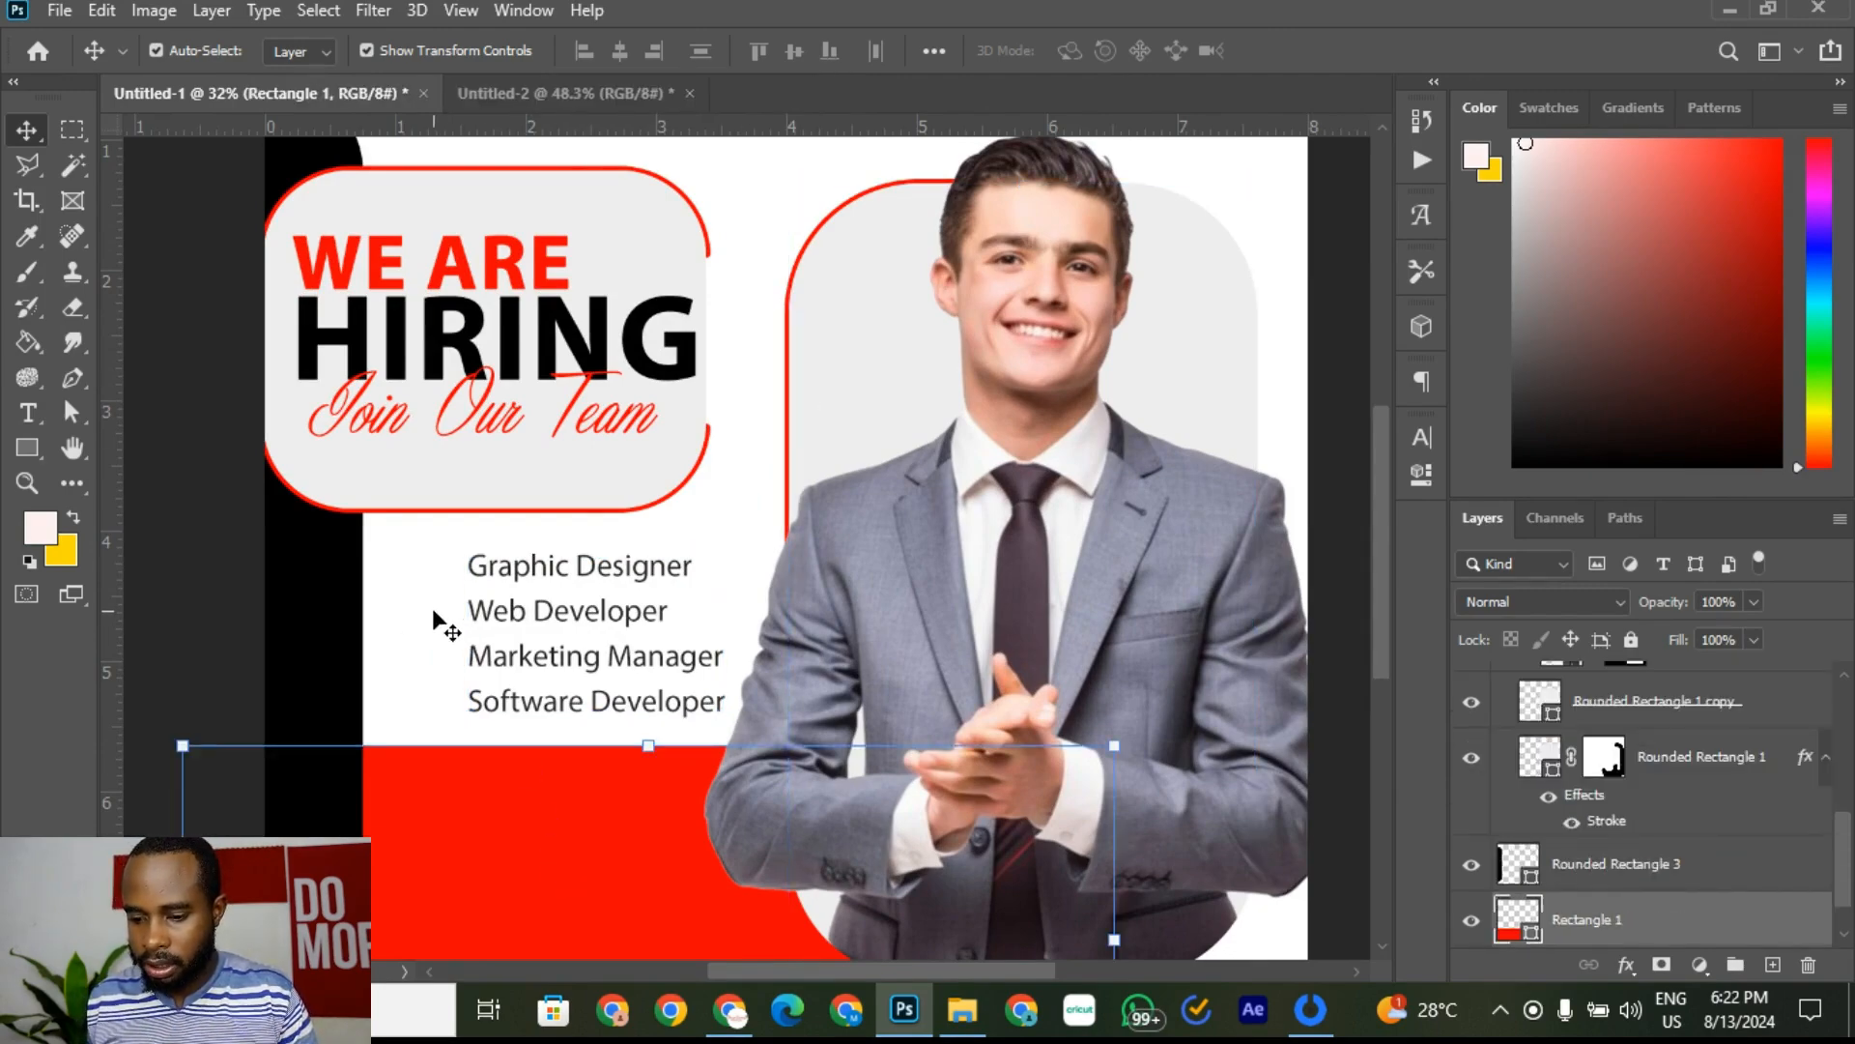
Step: Compare the layout against the full Untitled-2 reference poster, then return to the flyer
left_click(471, 102)
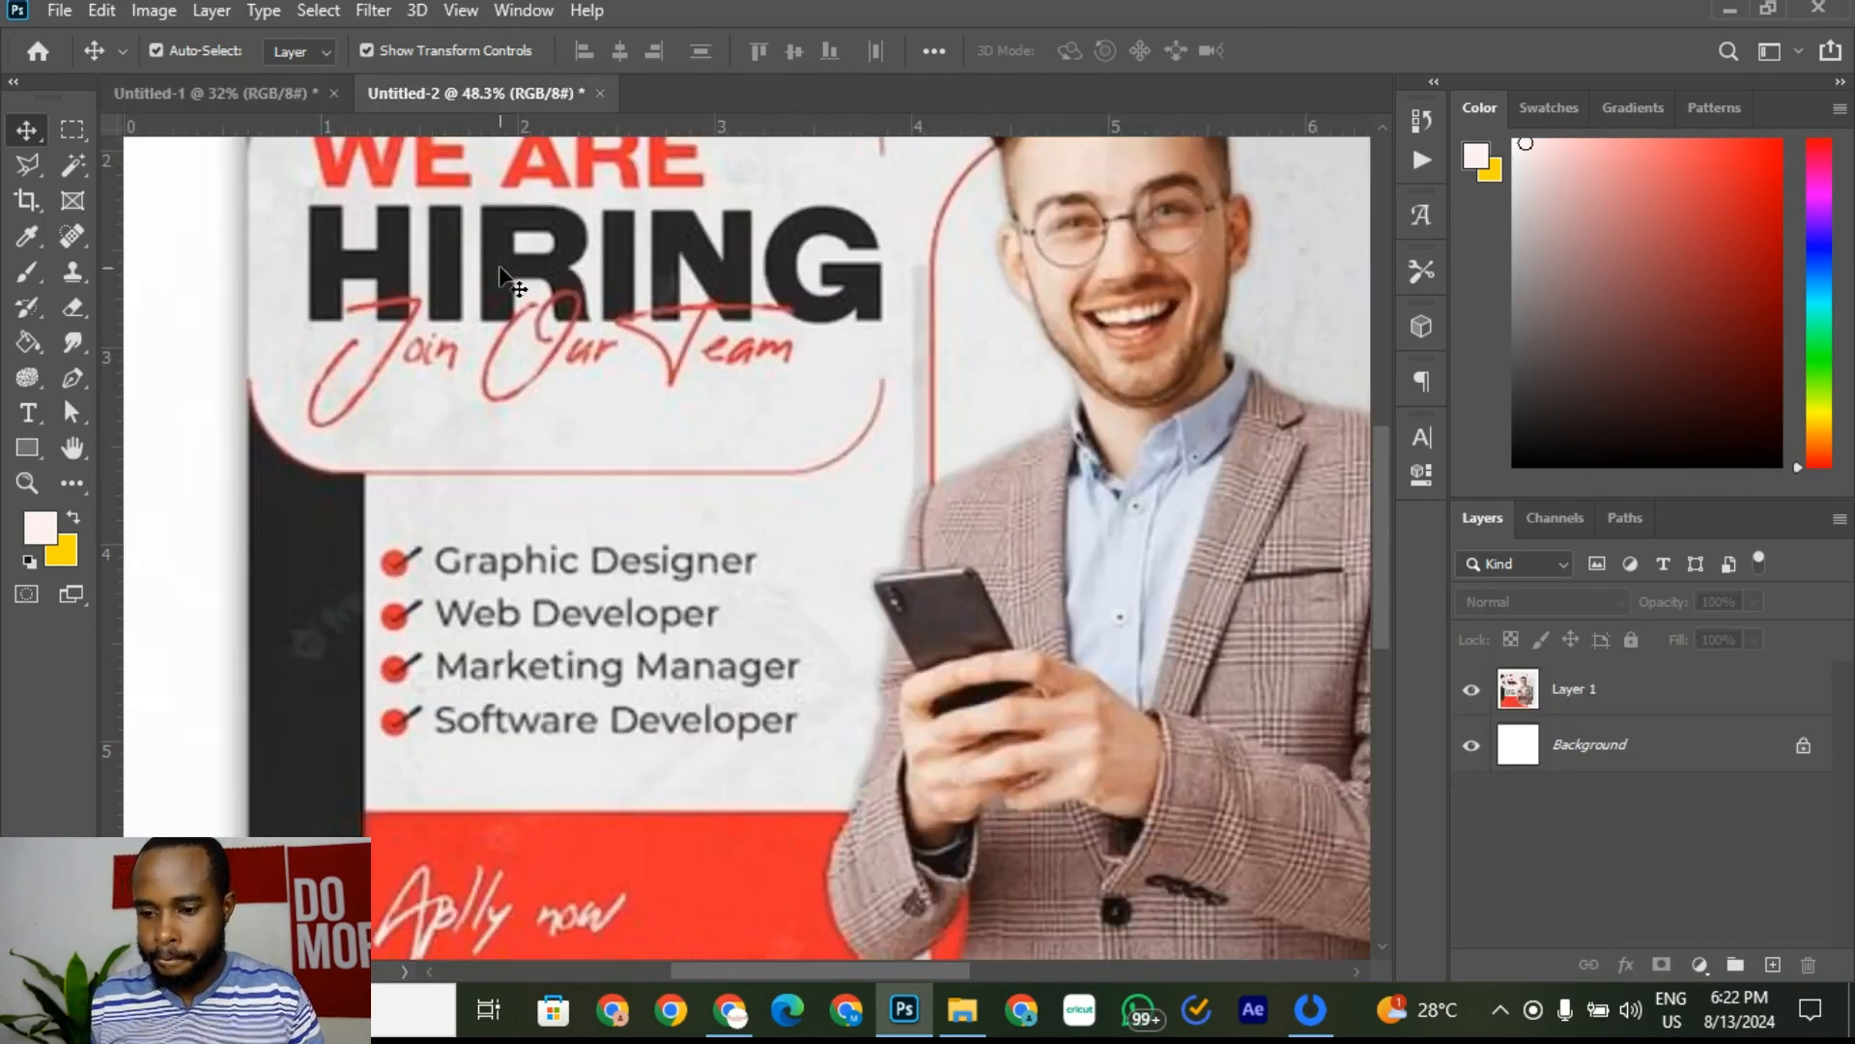
key("ctrl+0")
scroll(465, 522, "down", 2)
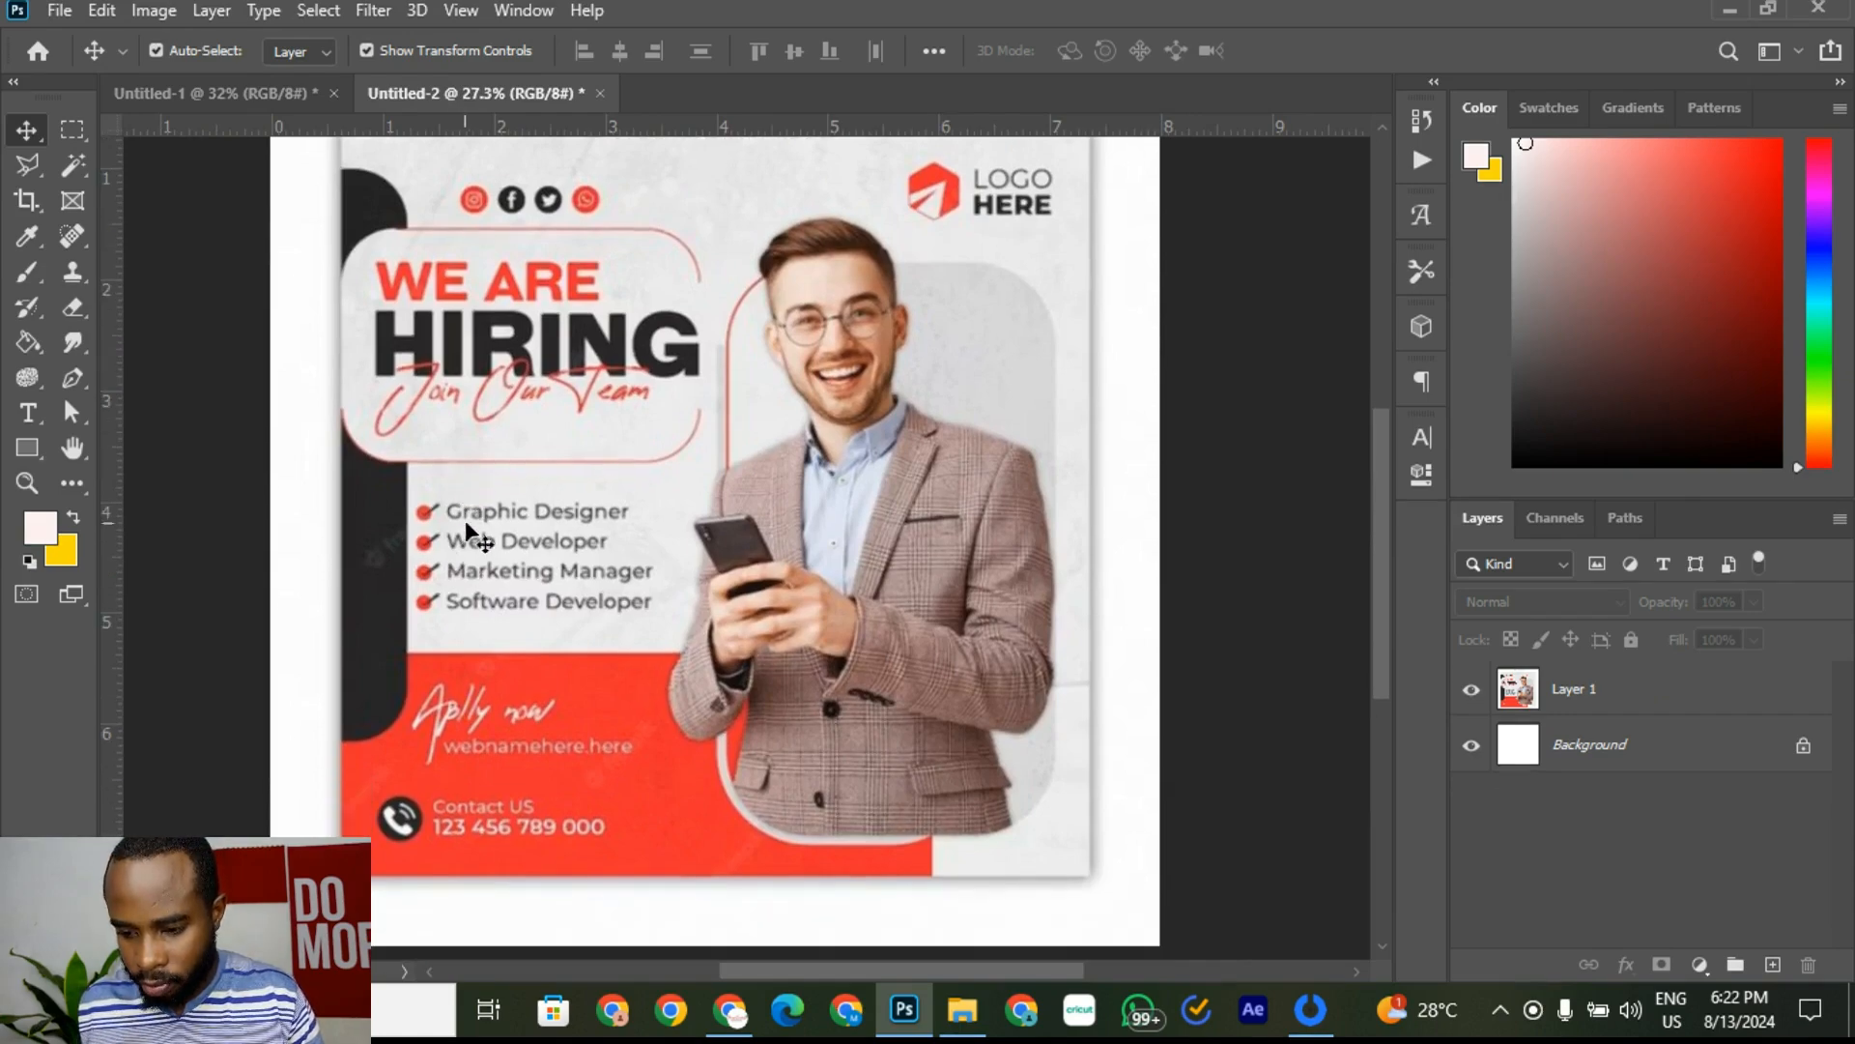
scroll(462, 542, "up", 2)
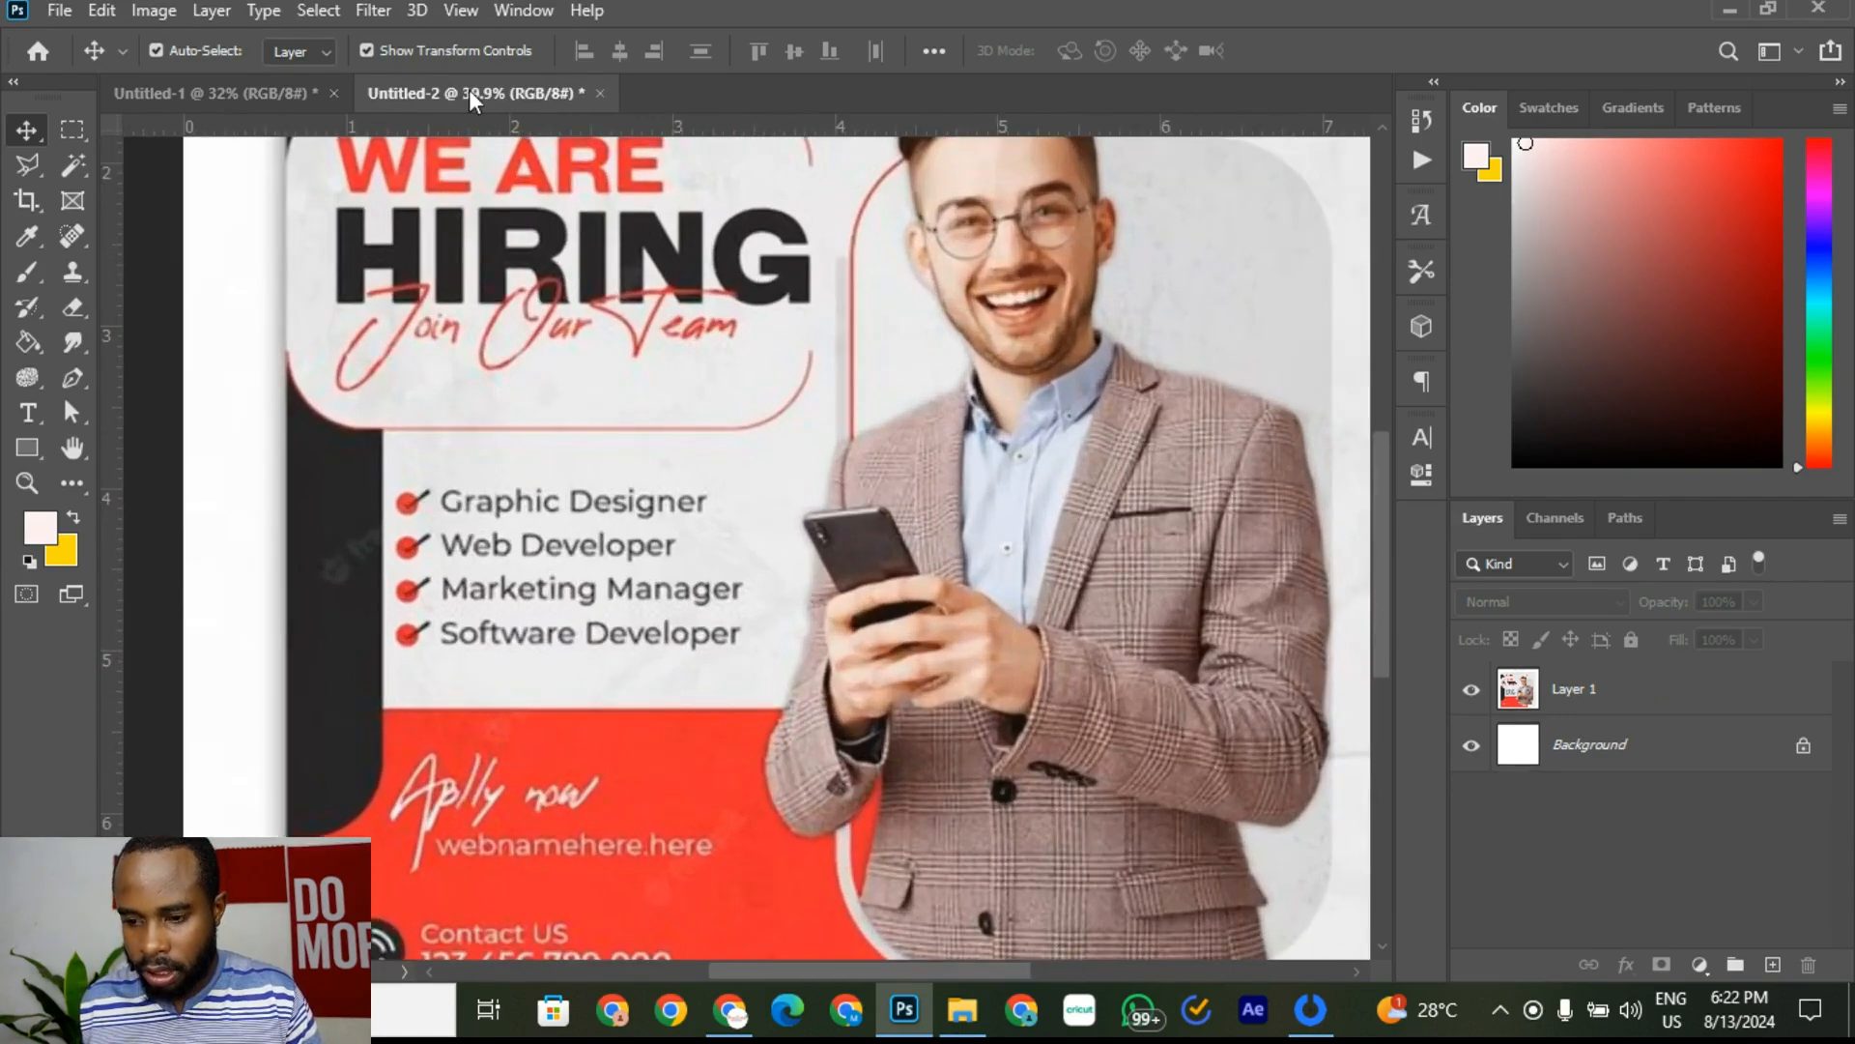
left_click(253, 87)
scroll(386, 600, "up", 1)
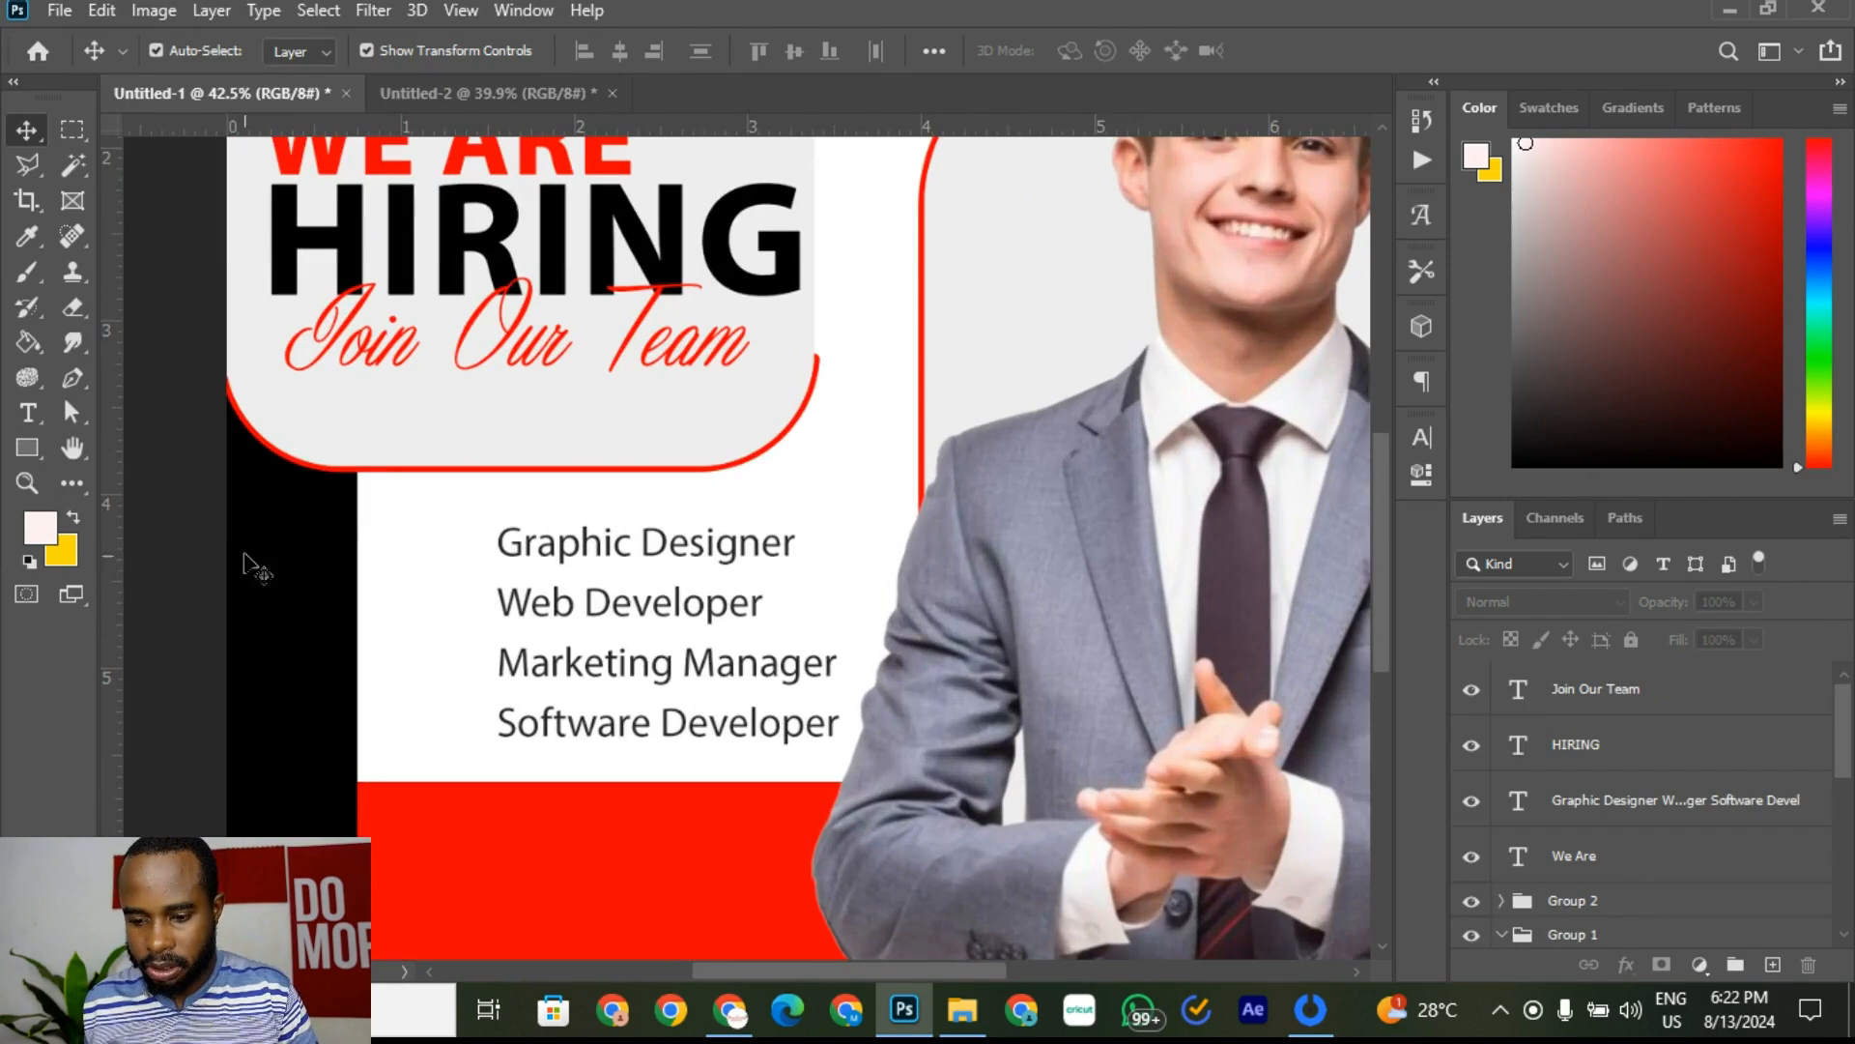
Step: Choose the Ellipse Tool from the shape tools for drawing bullet circles
left_click(36, 442)
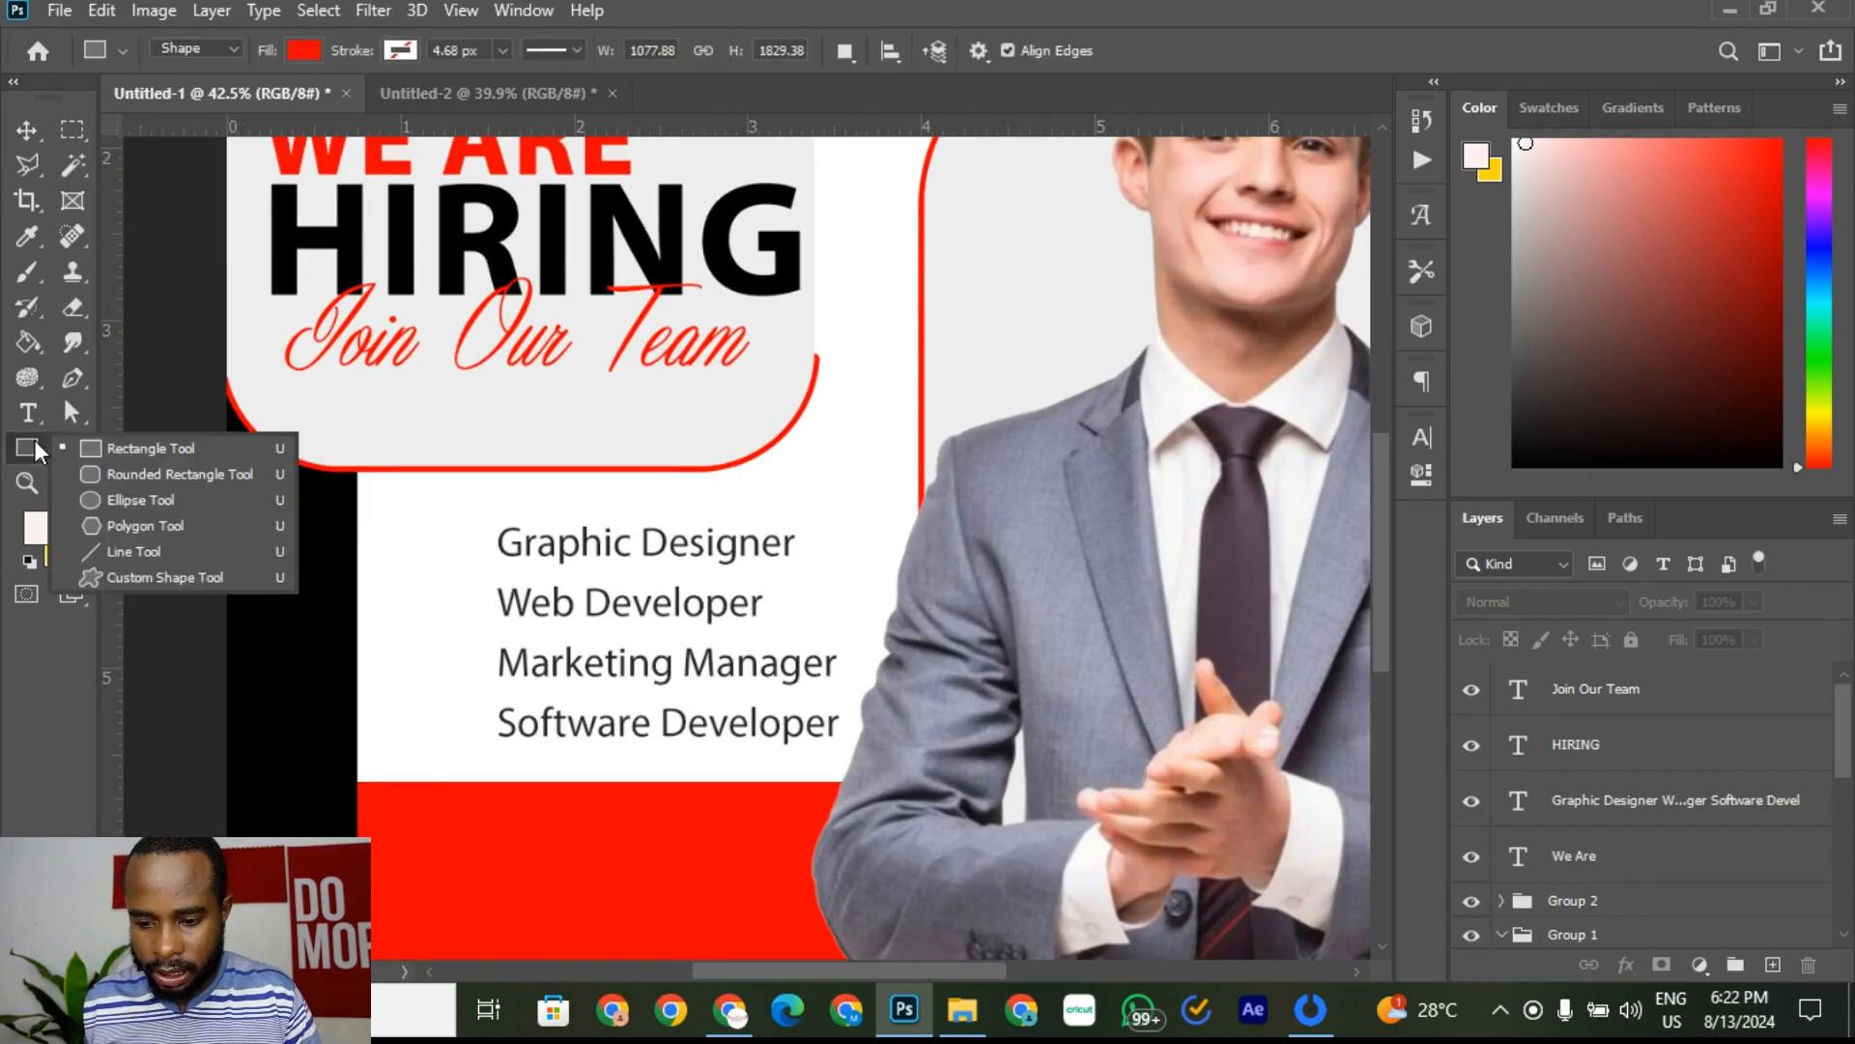
left_click(136, 498)
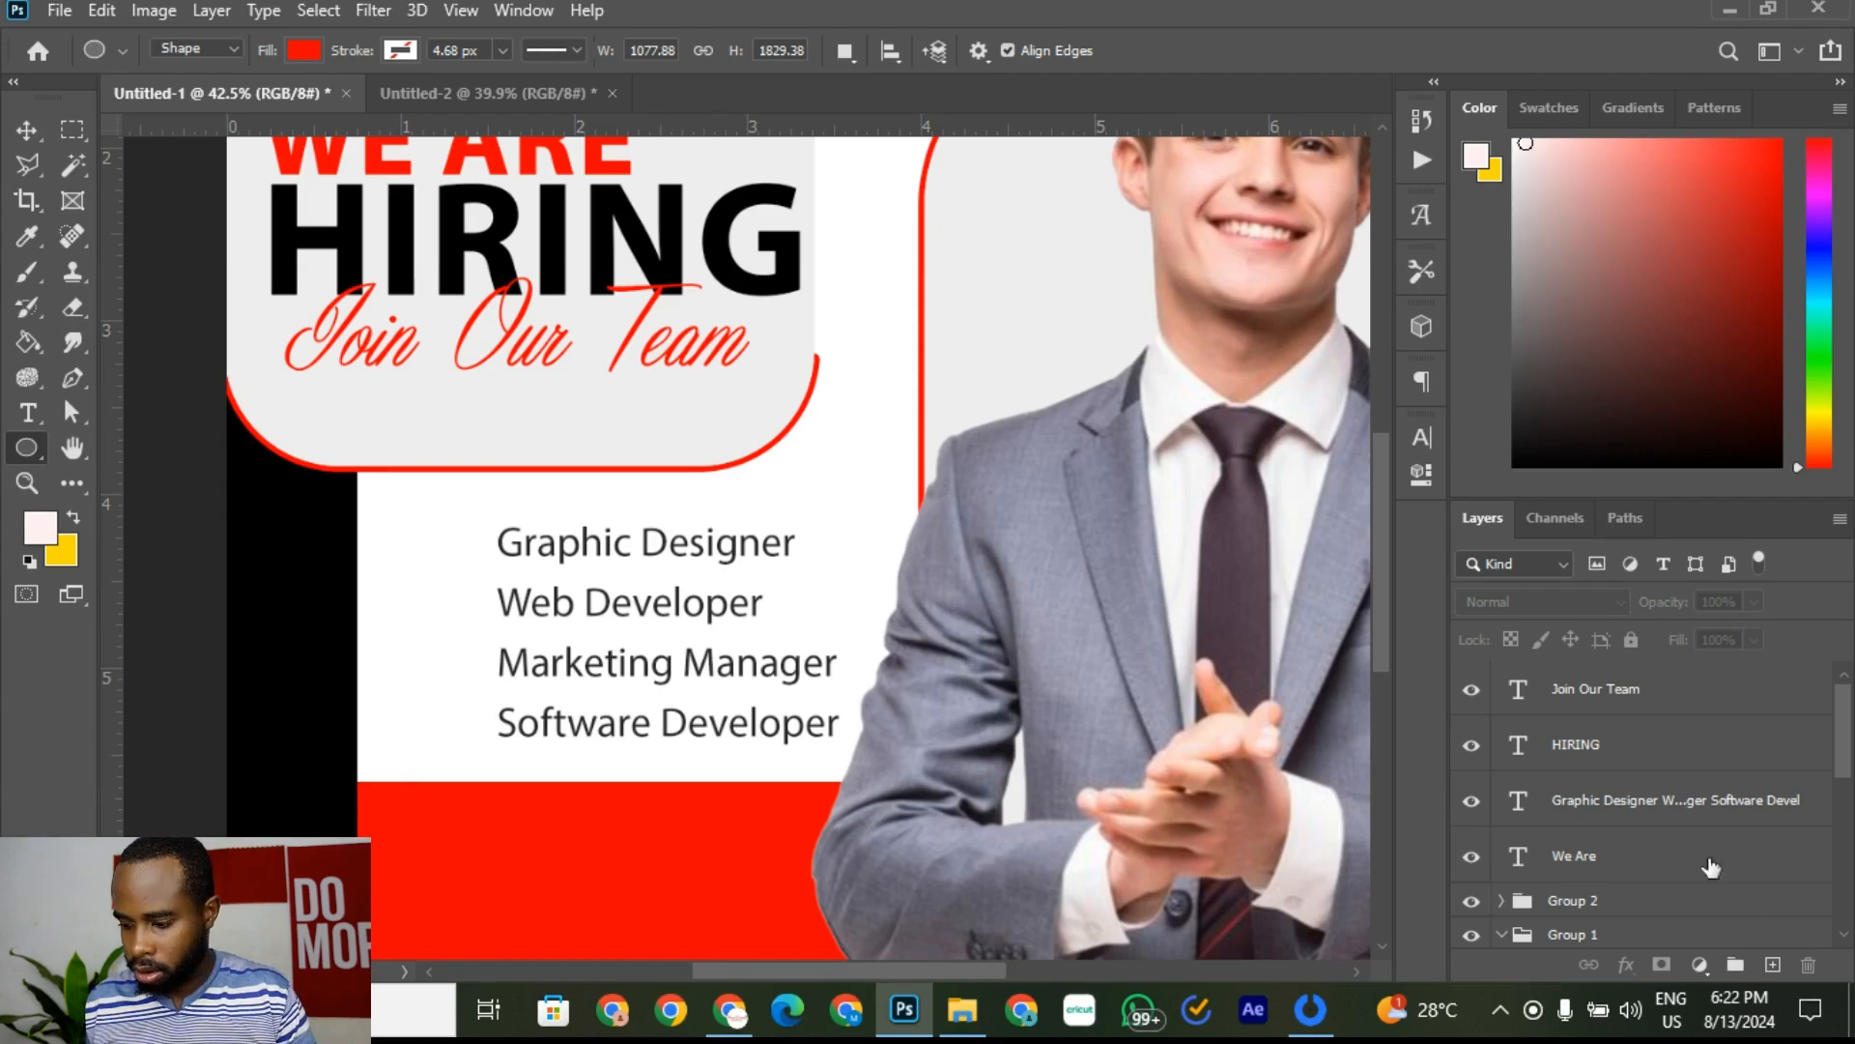
left_click(1646, 710)
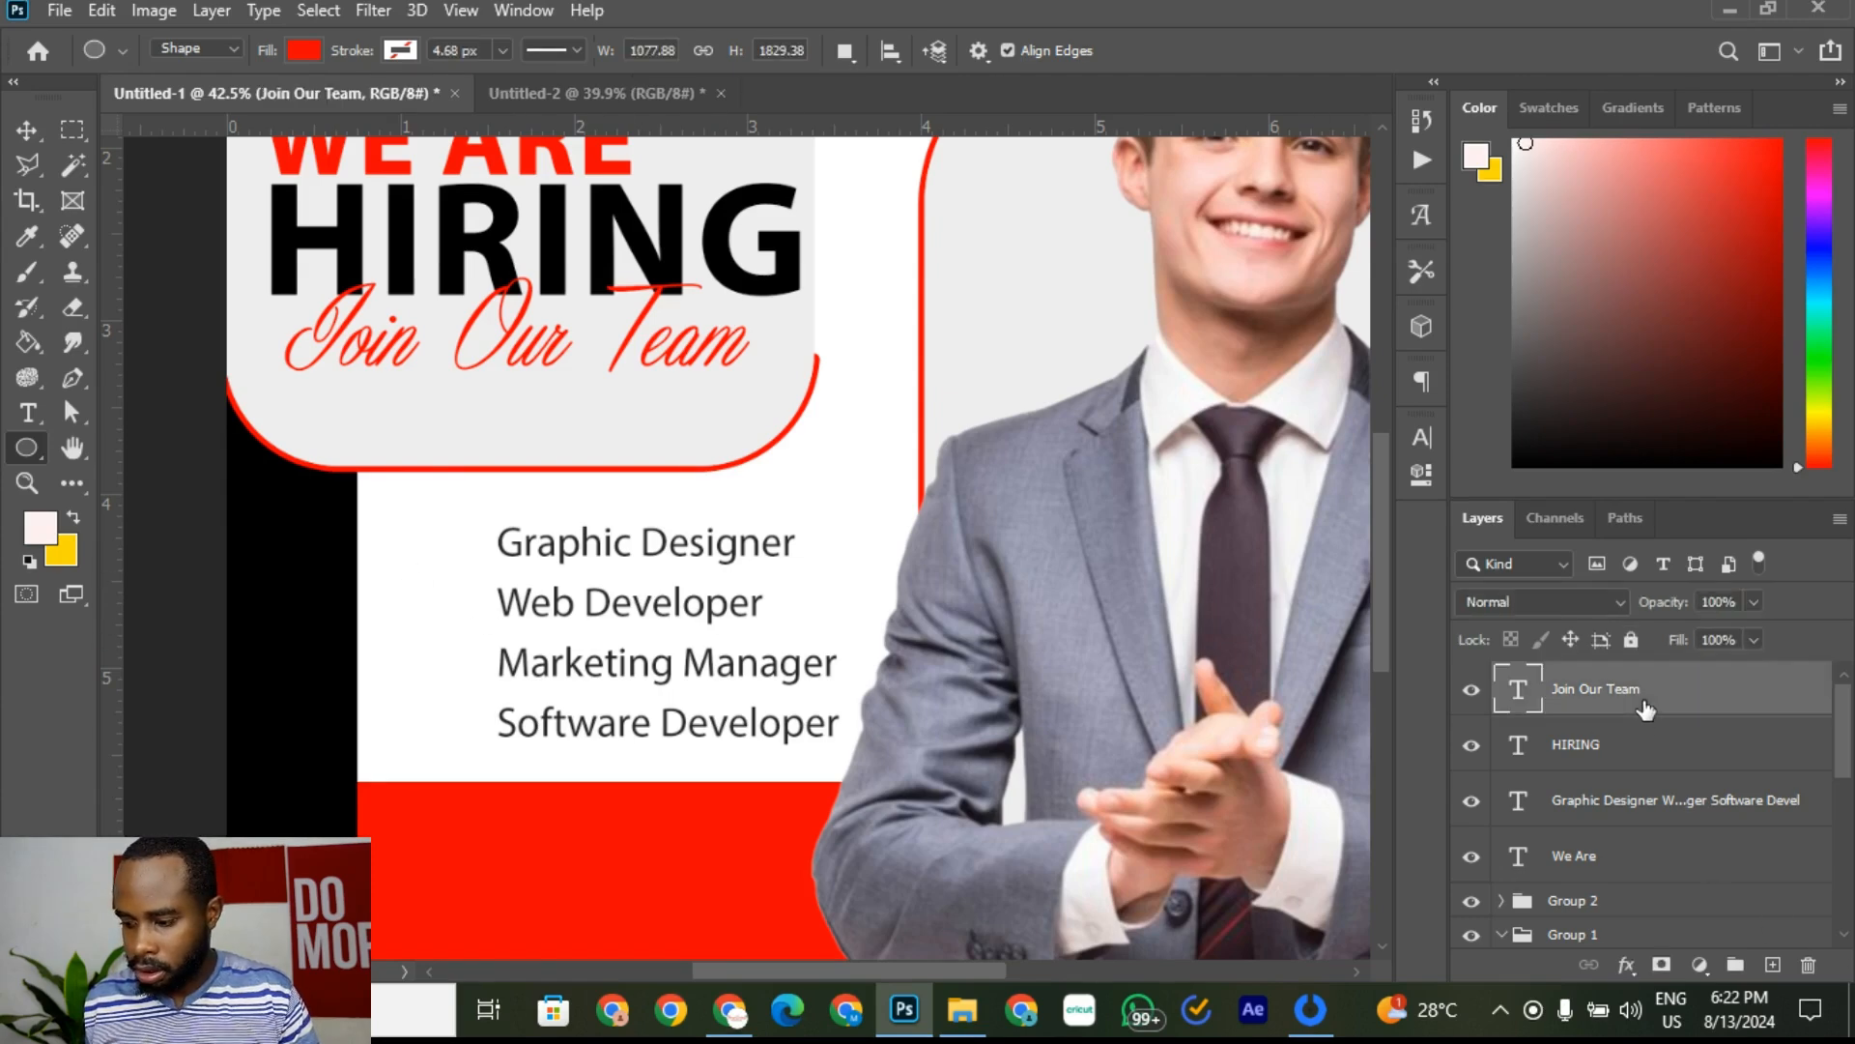
left_click(27, 130)
left_click(707, 549)
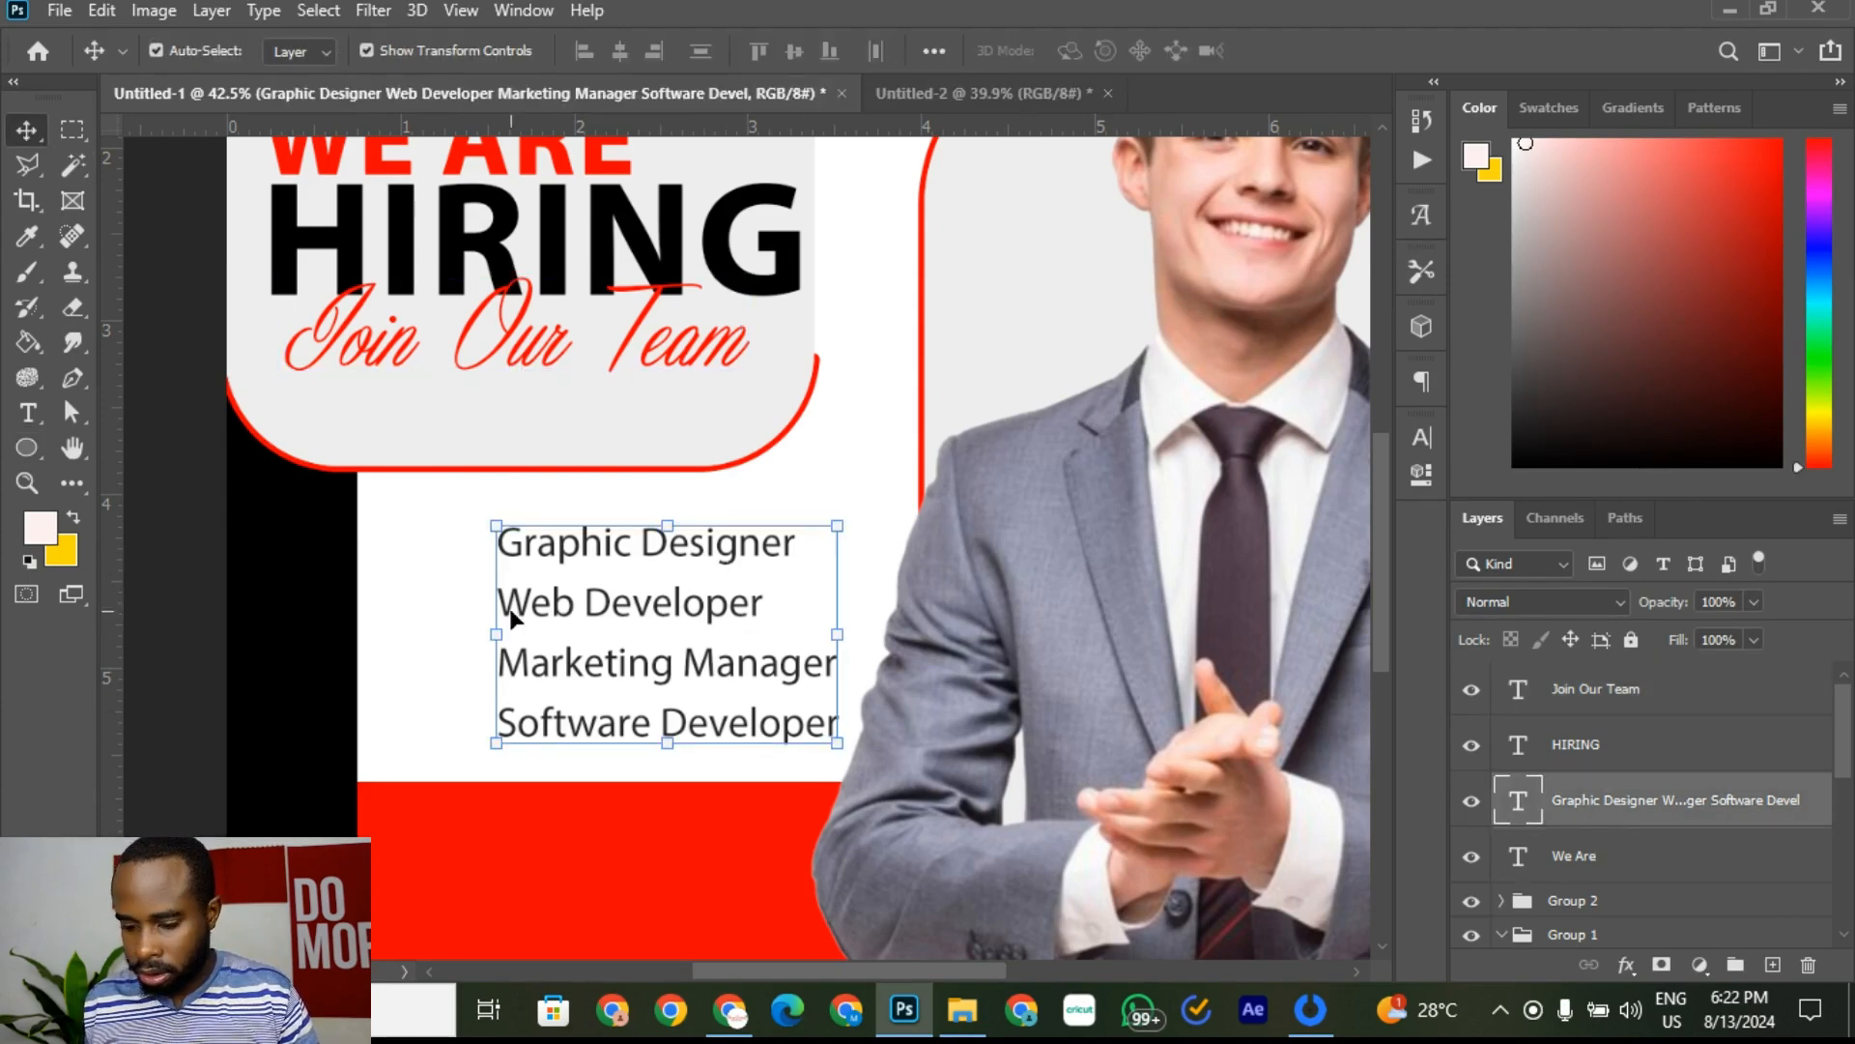
left_click(27, 450)
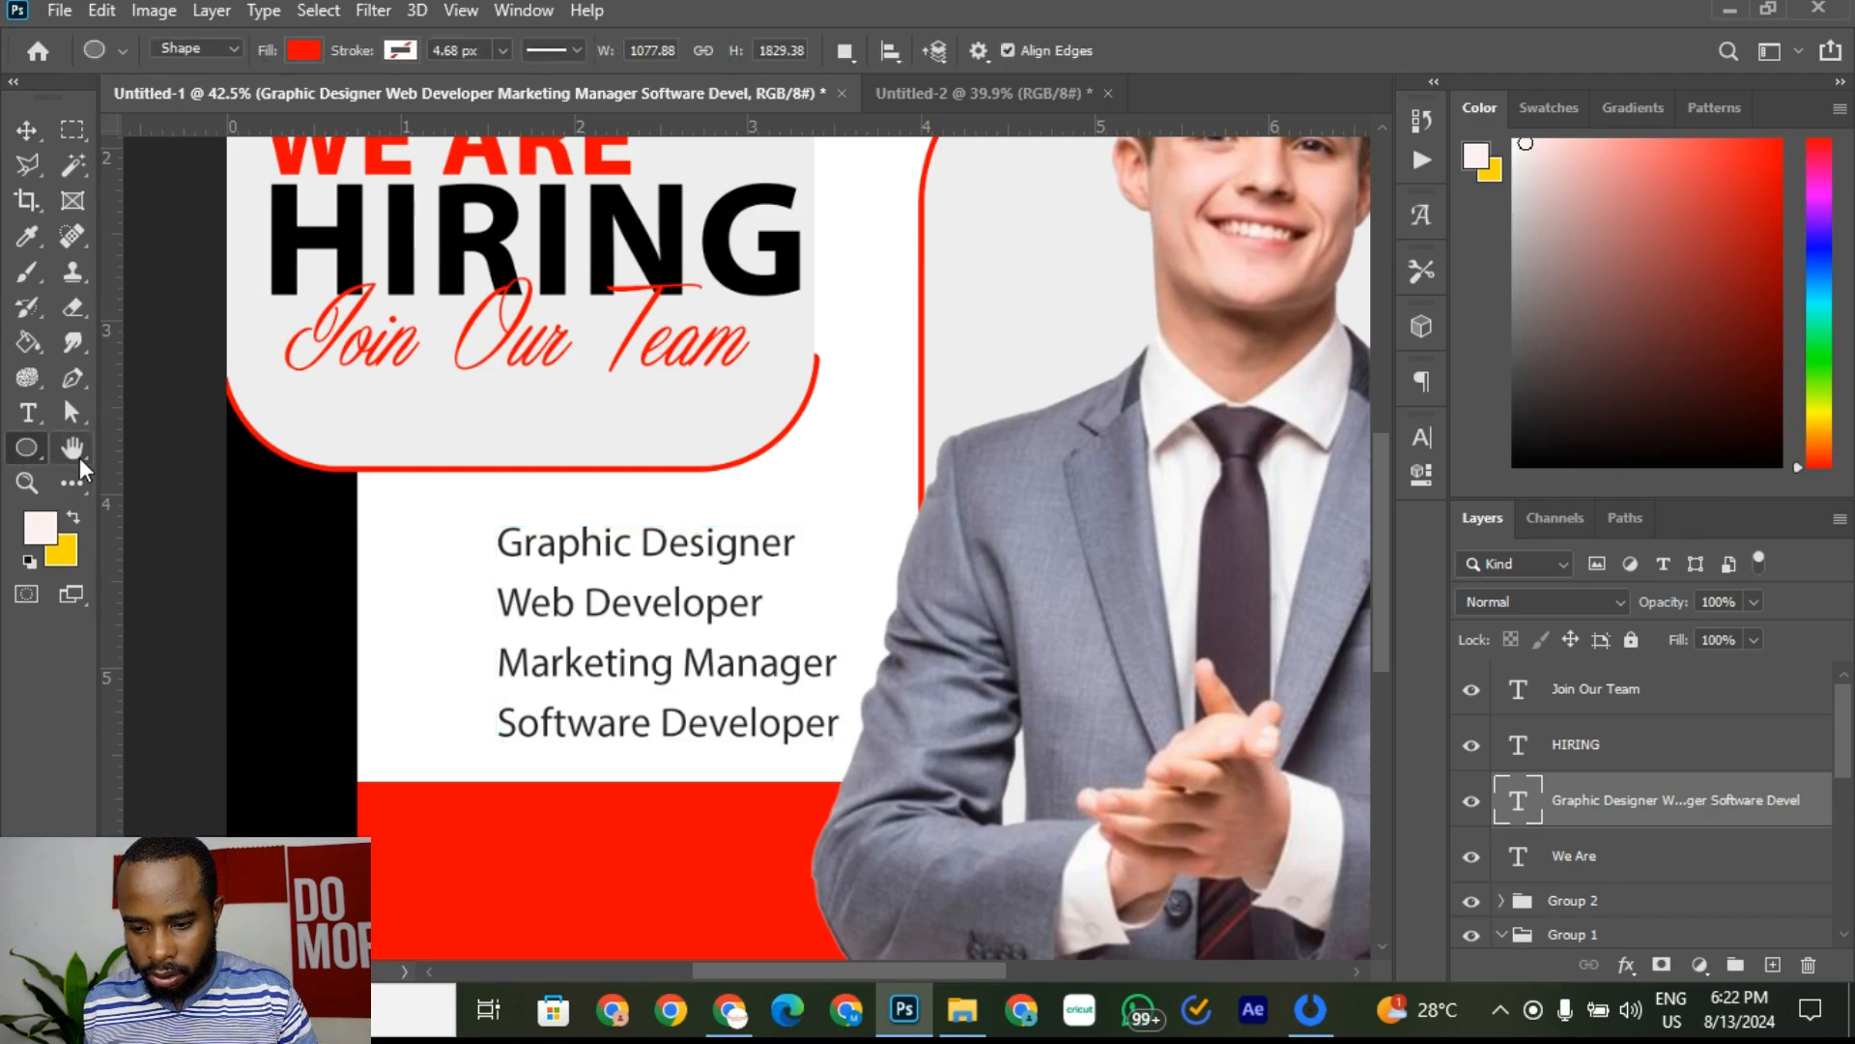
right_click(37, 454)
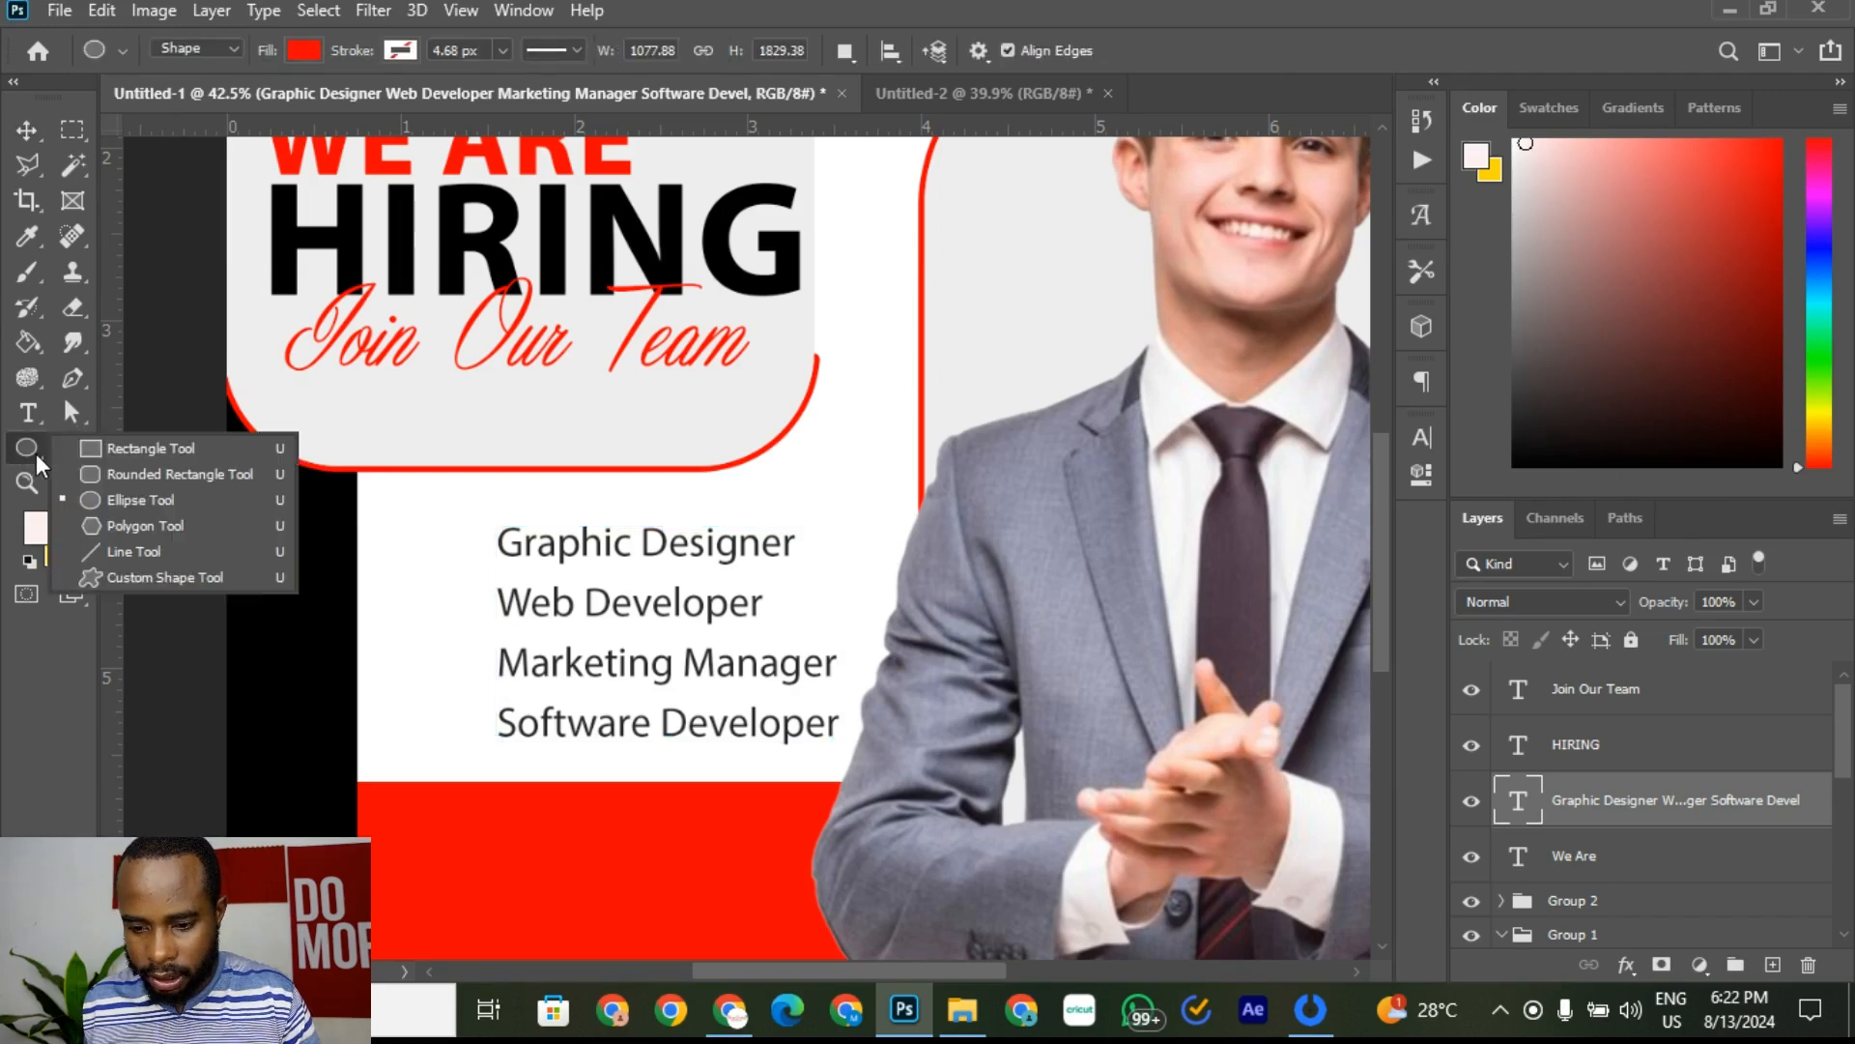
left_click(110, 496)
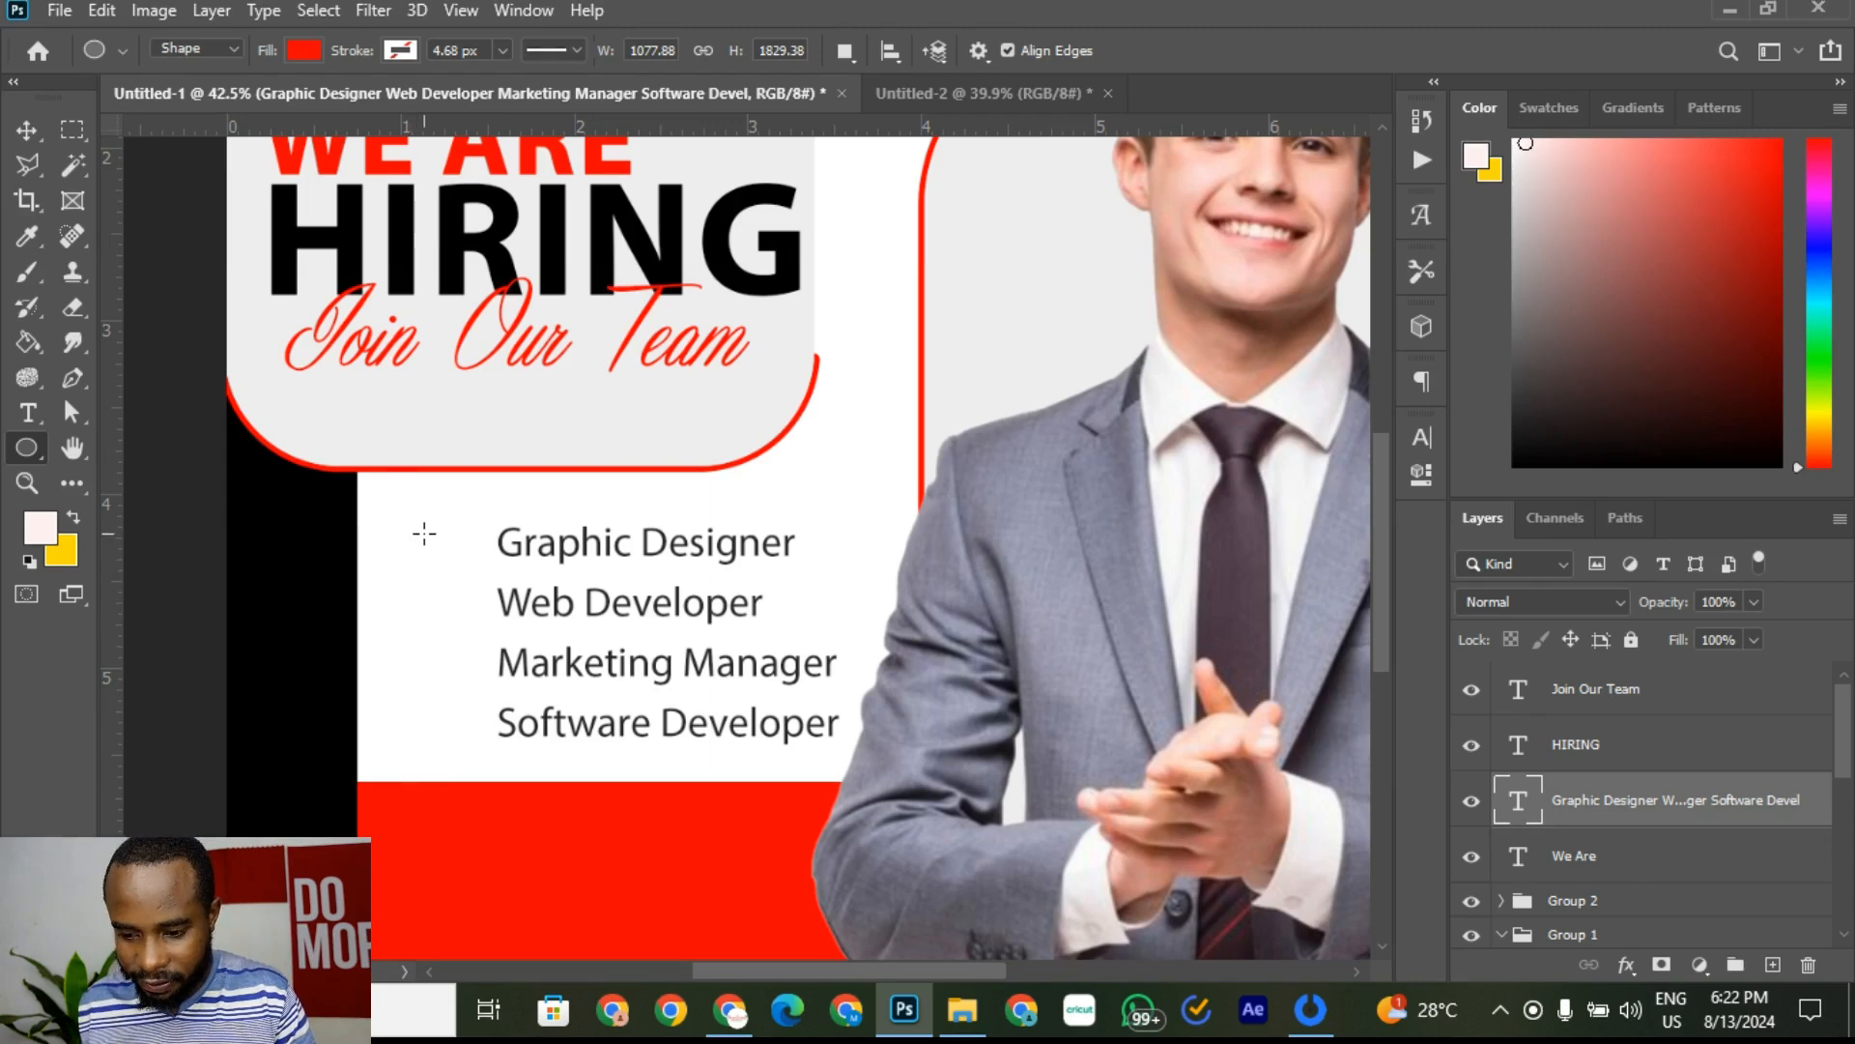
Step: Draw a small red circle left of Graphic Designer and nudge it right and up
left_click_drag(424, 533, 452, 572)
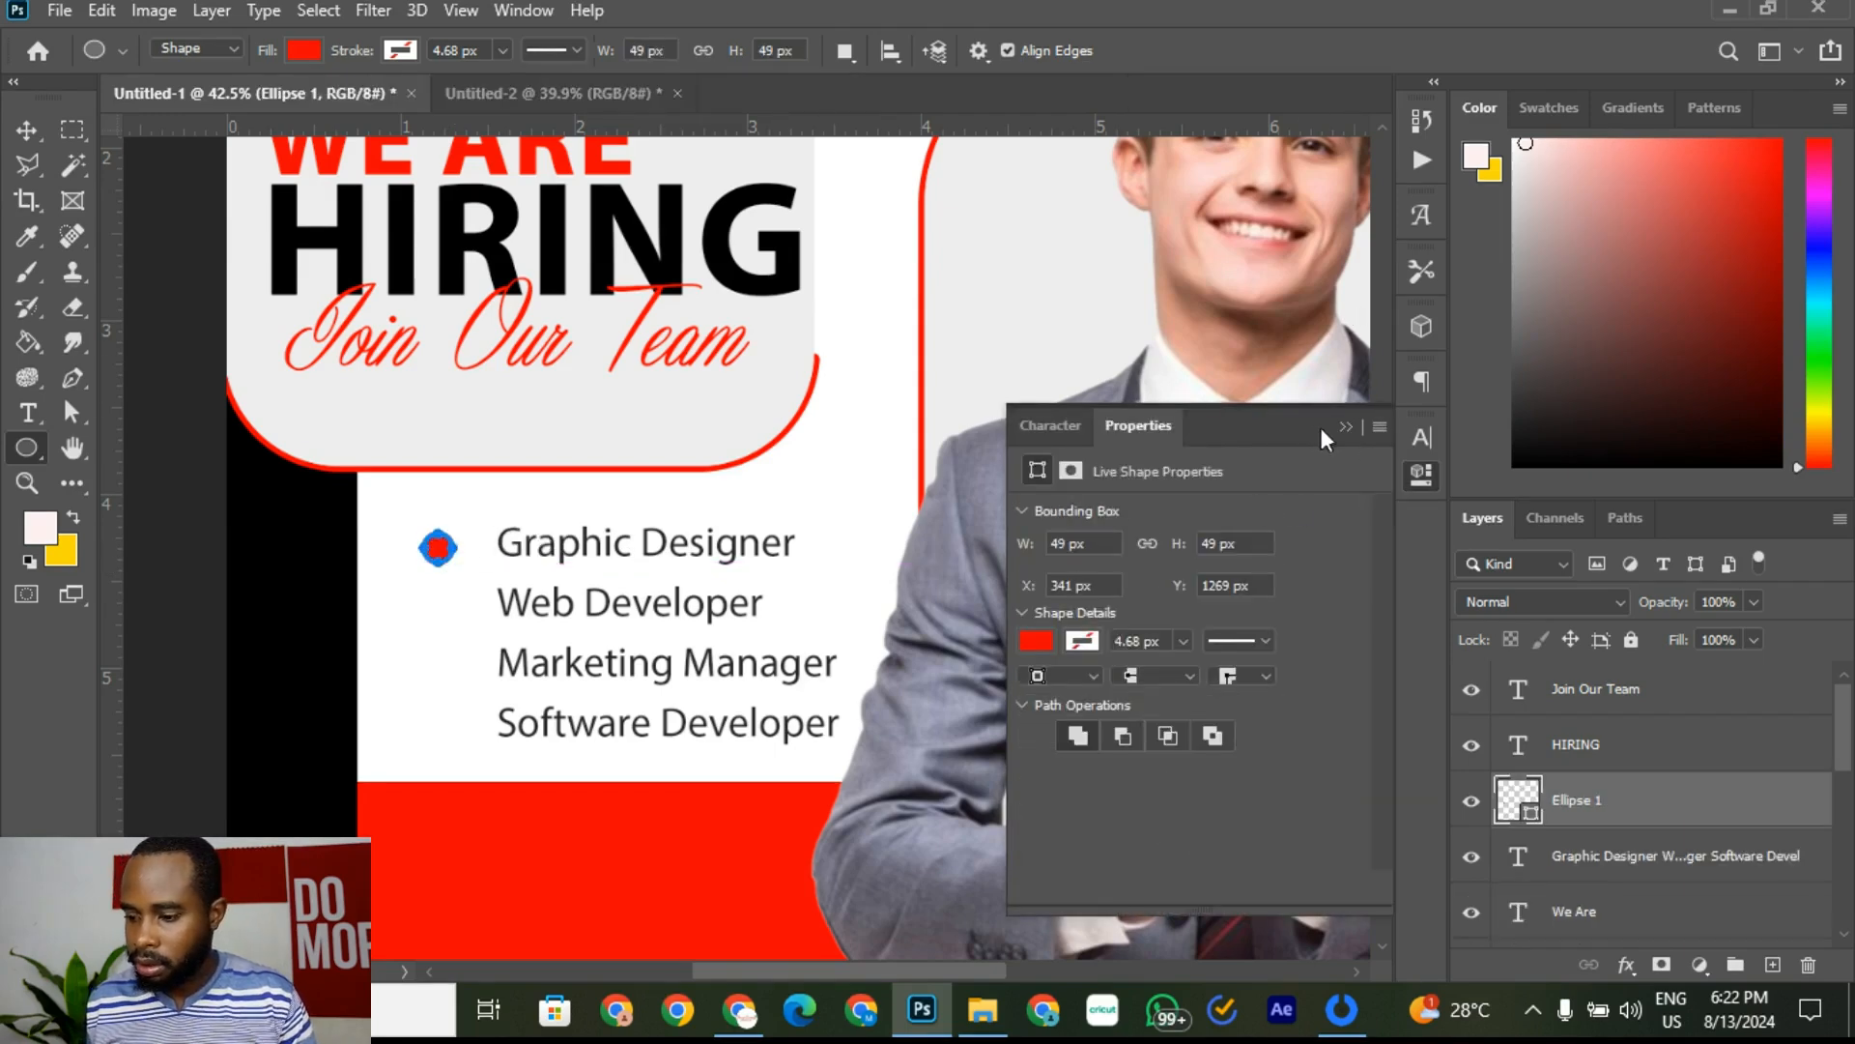
left_click(1348, 427)
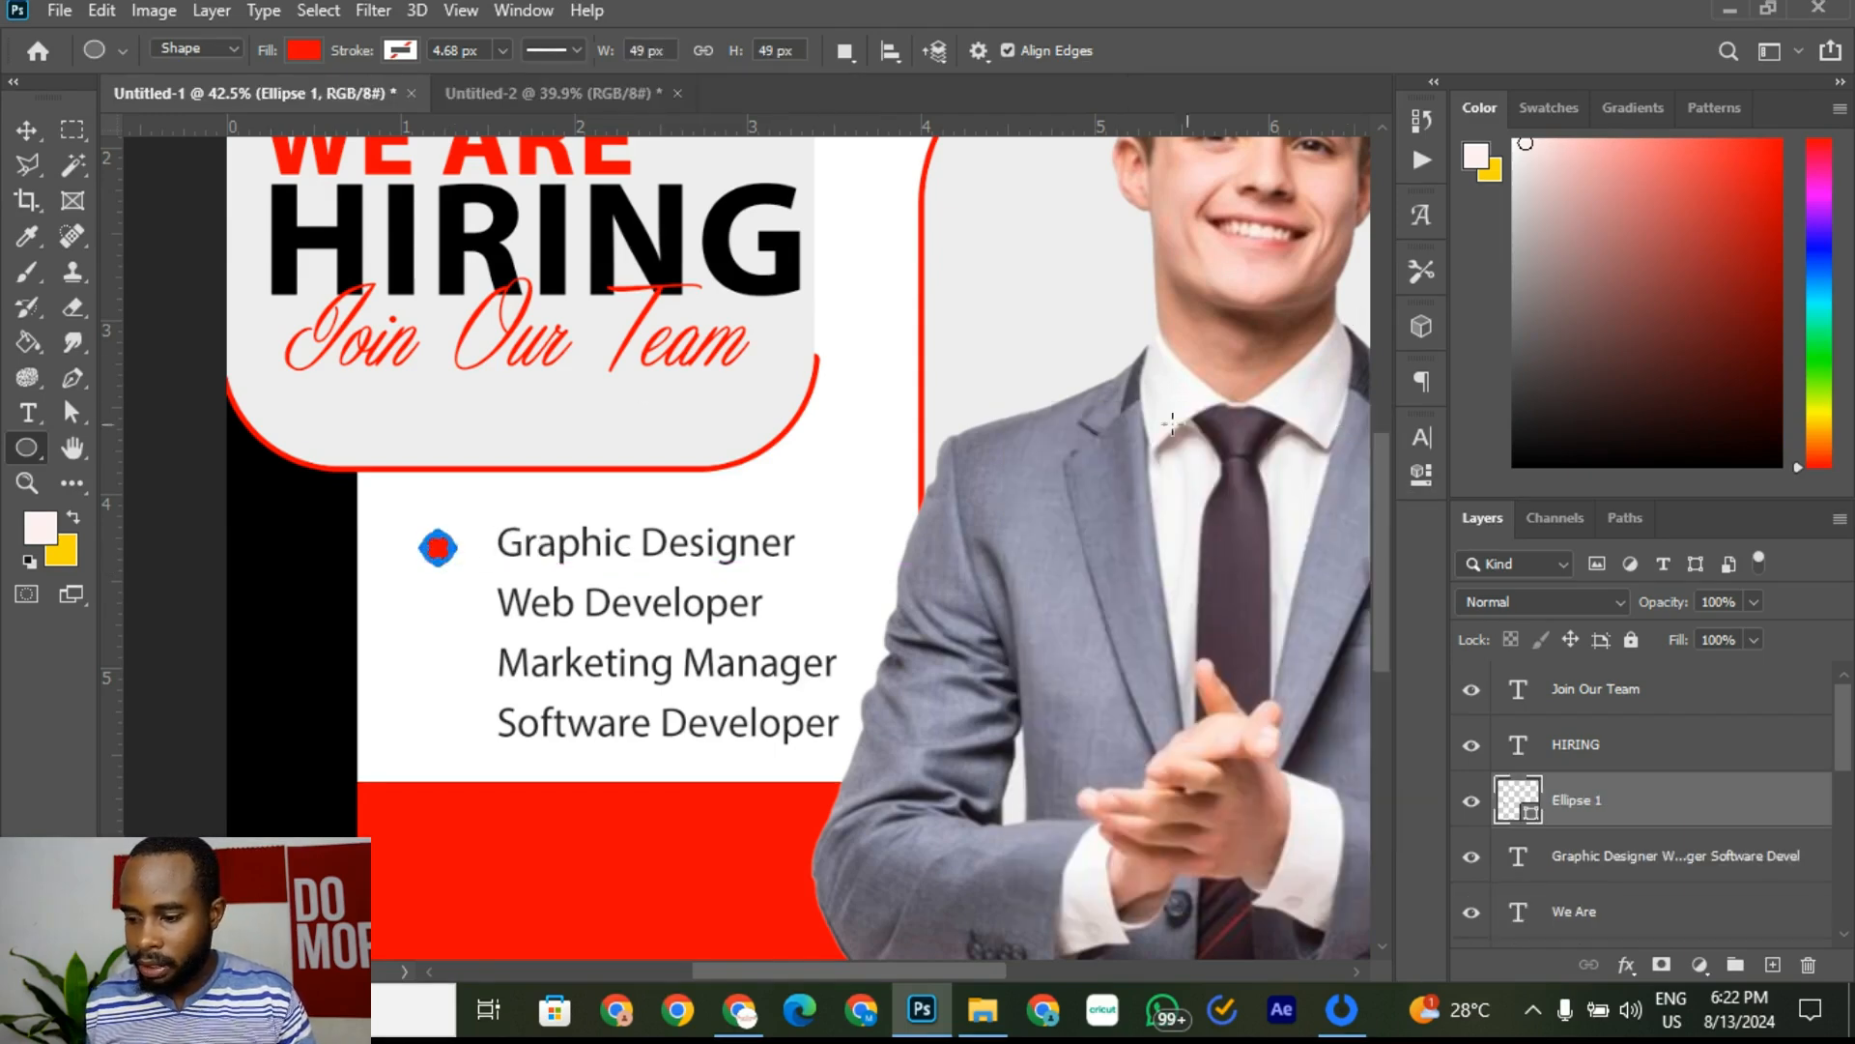
left_click(27, 132)
scroll(464, 531, "up", 3)
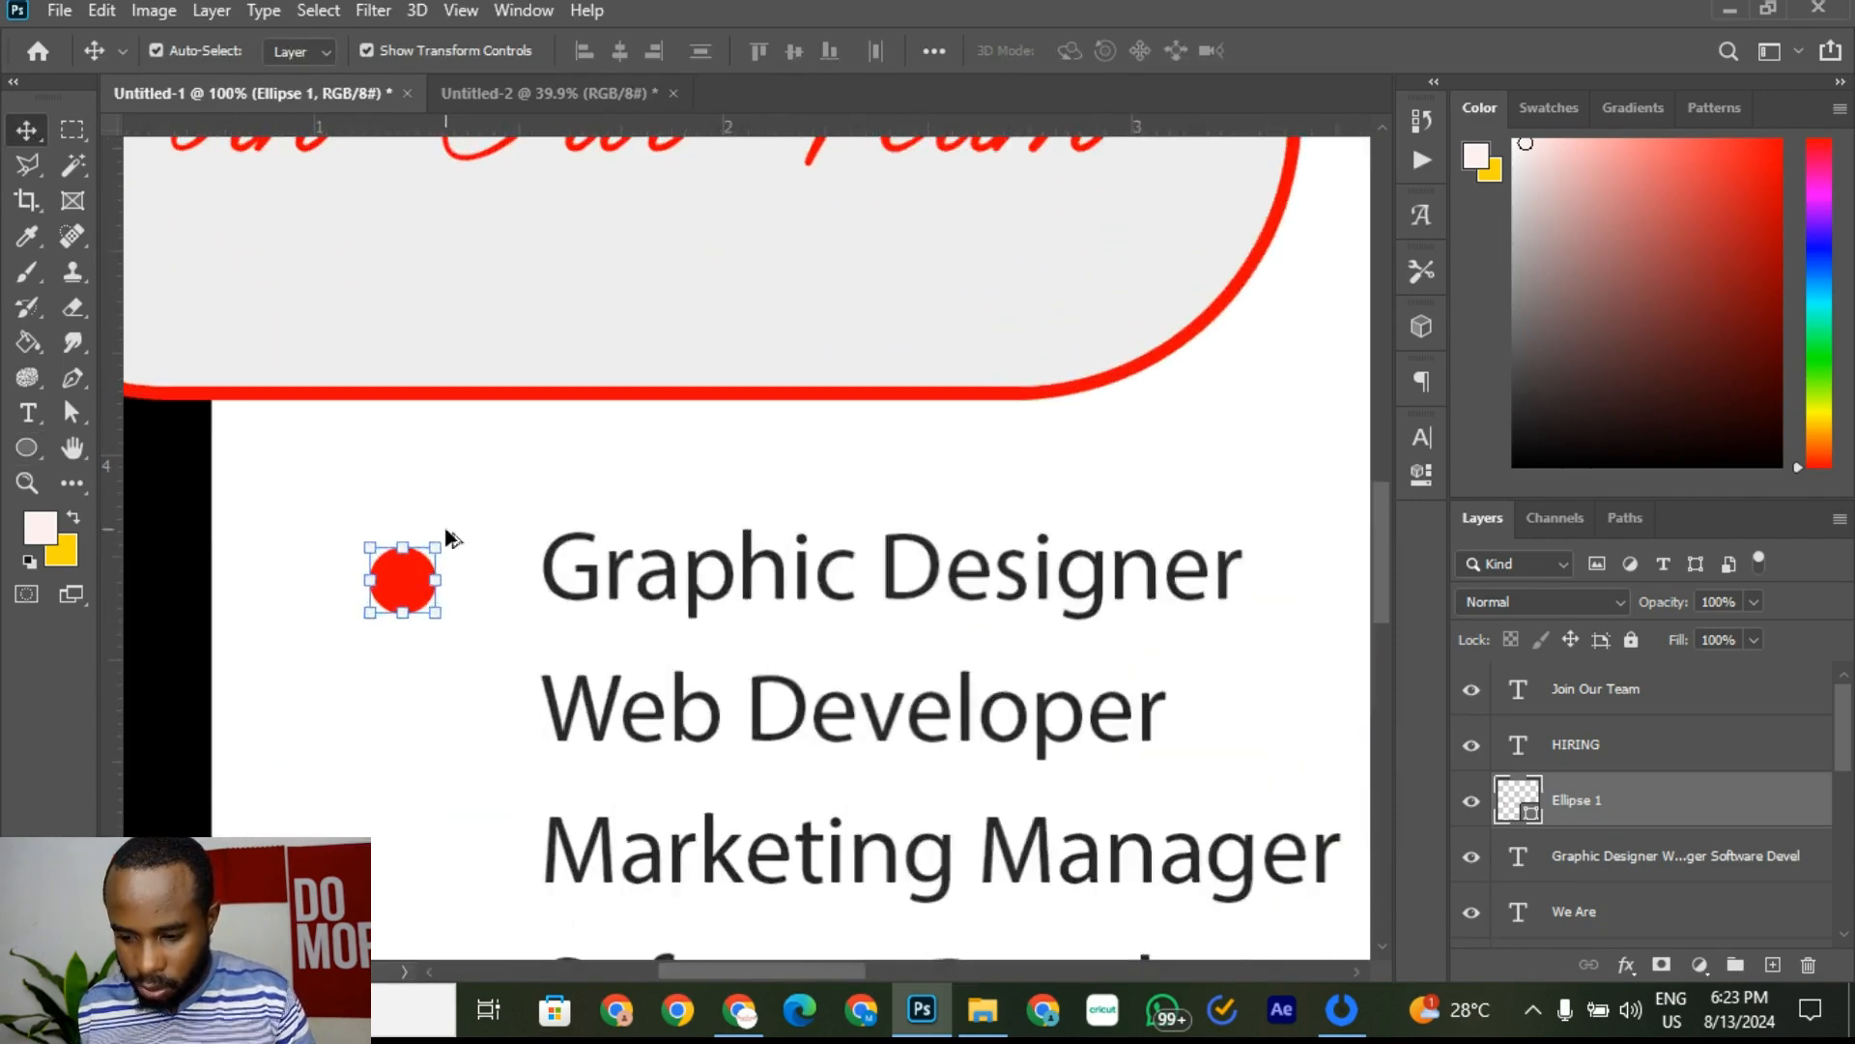
scroll(430, 553, "up", 2)
key("Right")
key("Right")
key("Right")
key("Right")
key("Right")
key("Right")
key("Right")
key("Right")
key("Right")
key("Right")
key("Right")
key("Right")
key("Right")
key("Right")
key("Right")
key("Right")
key("Right")
key("Right")
key("Right")
key("Right")
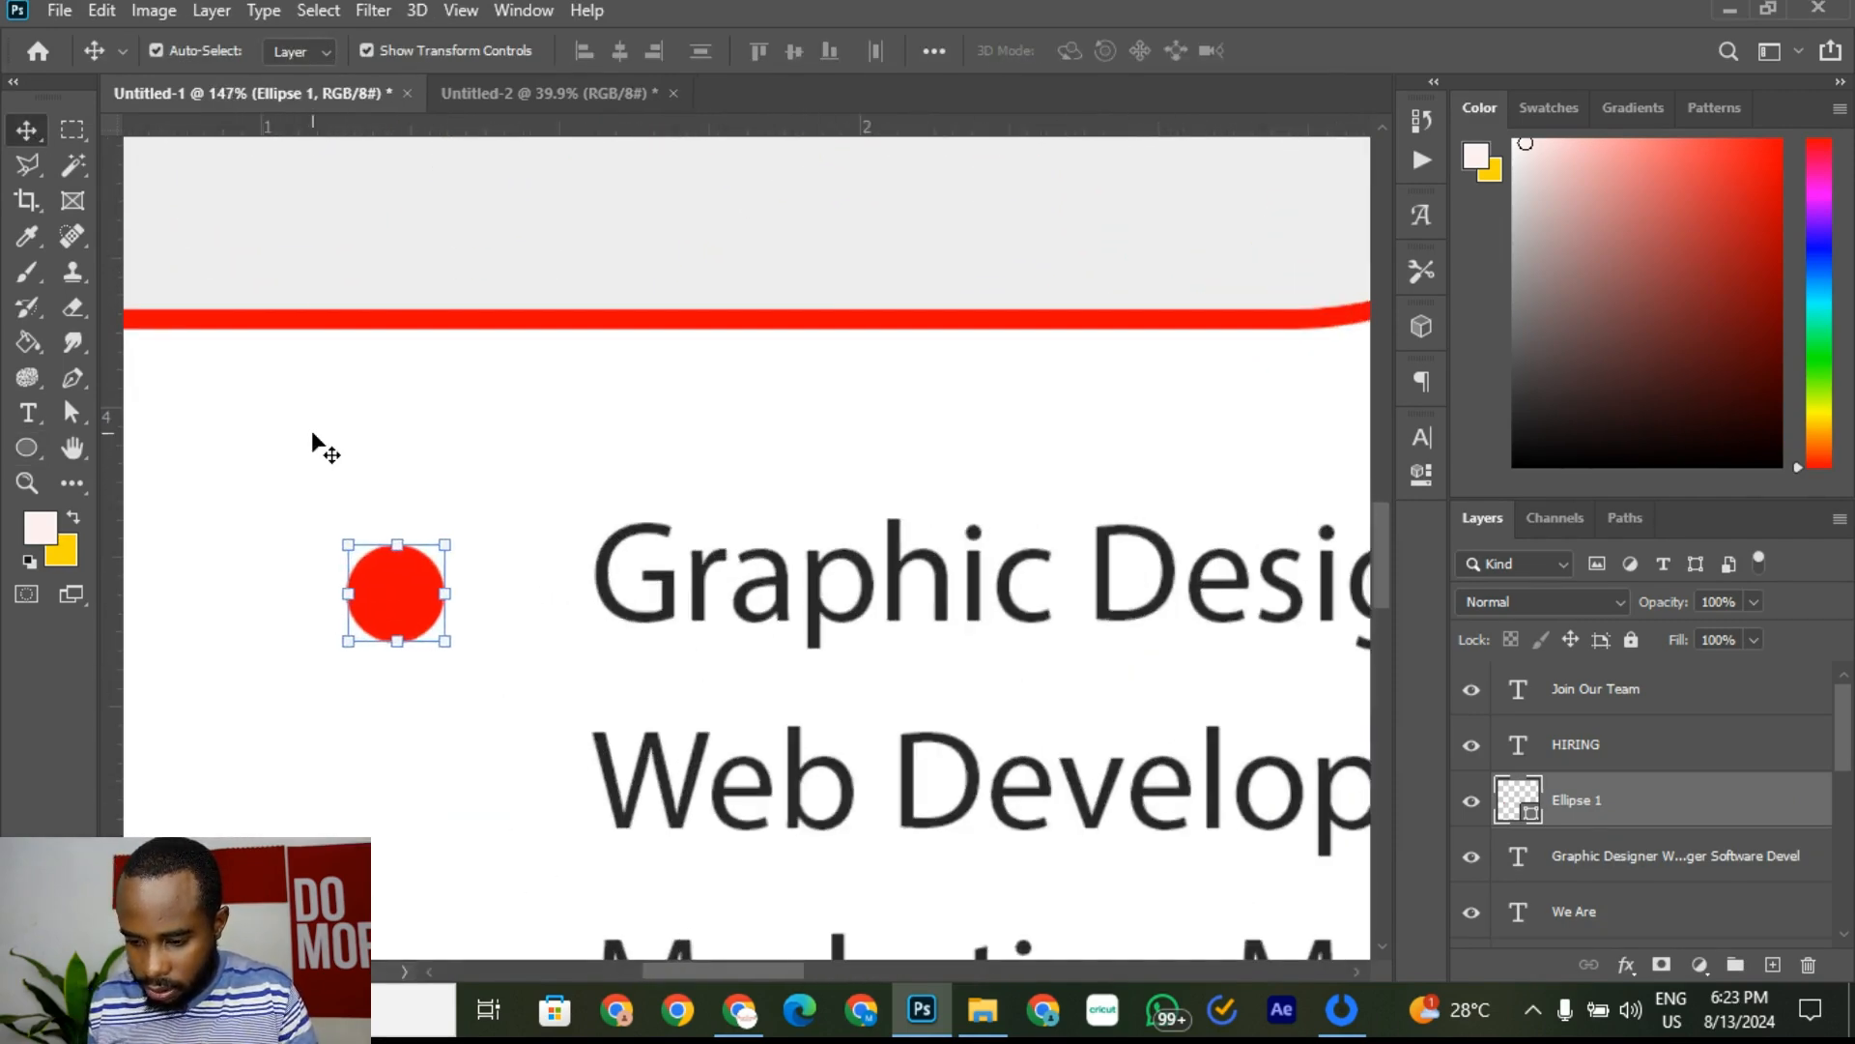
key("Up")
key("Up")
key("Up")
key("Up")
key("Up")
key("Up")
key("Up")
key("Up")
key("Up")
key("Up")
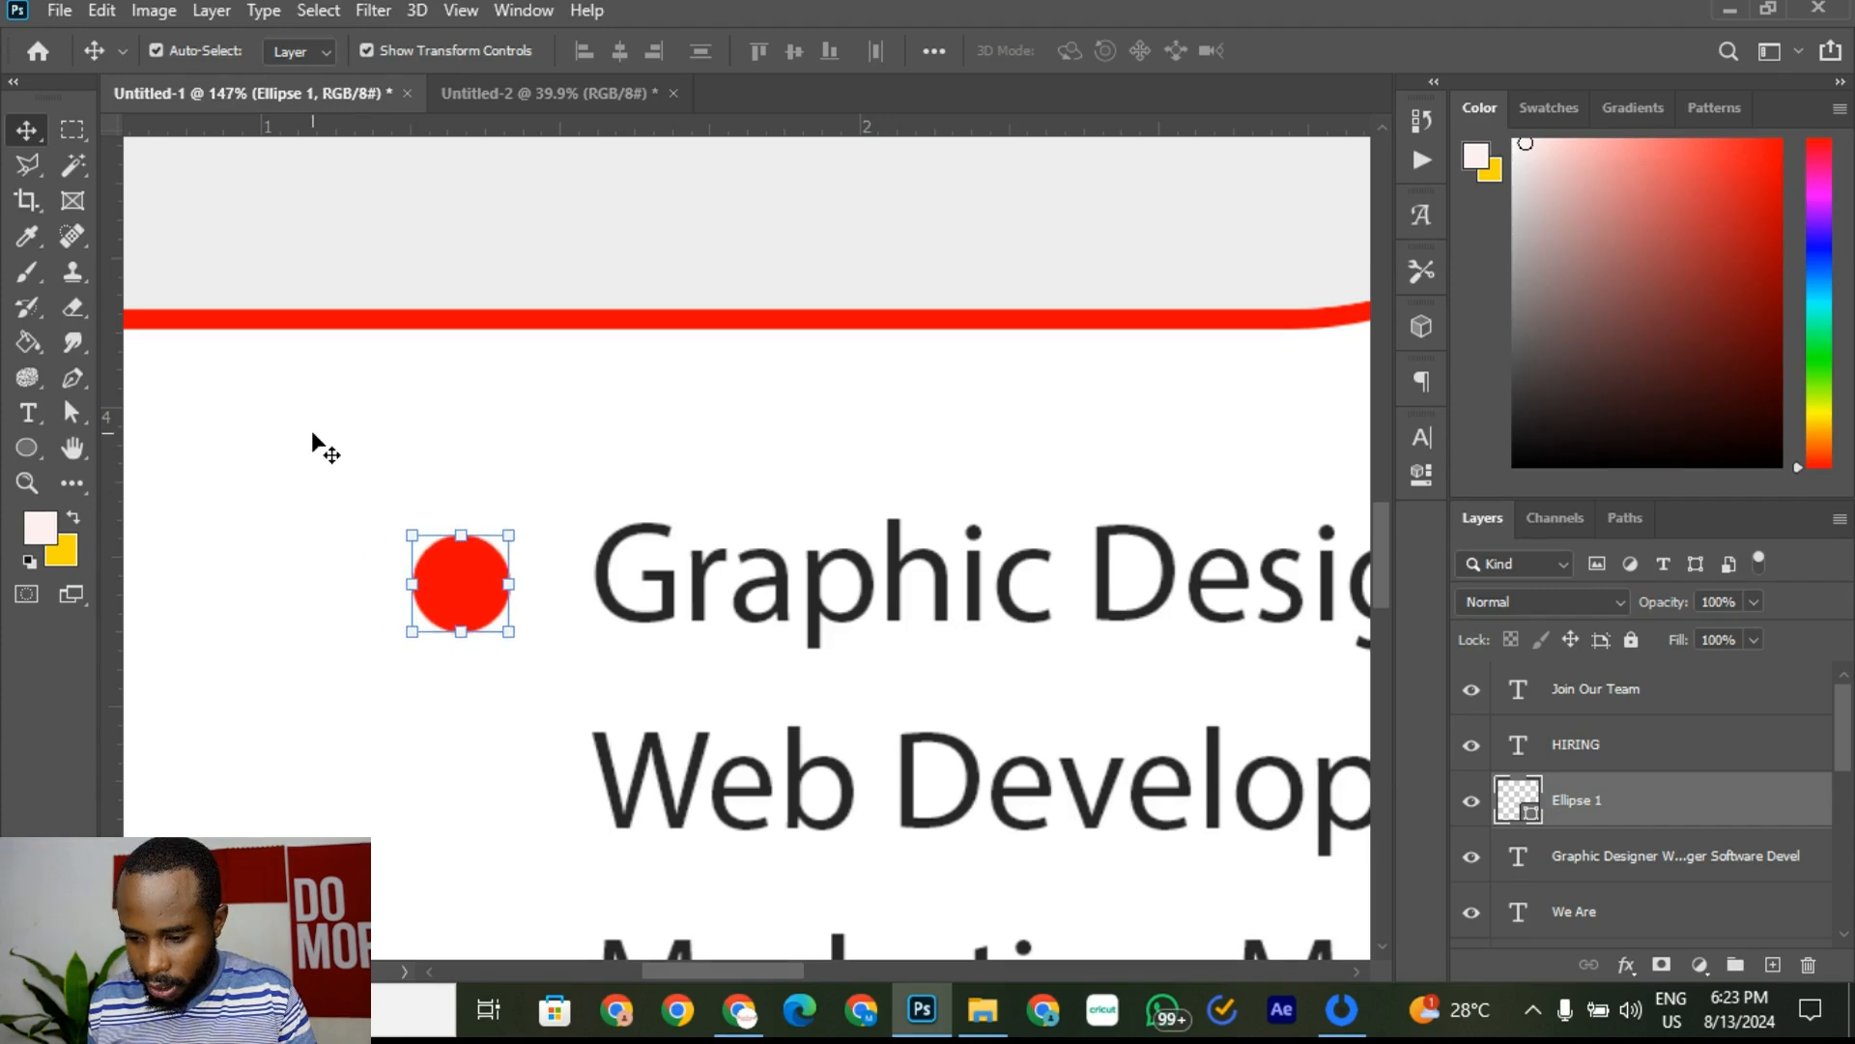
Step: Check the reference bullet placement, then shift the dot left and adjust it vertically
left_click(535, 94)
scroll(377, 522, "up", 3)
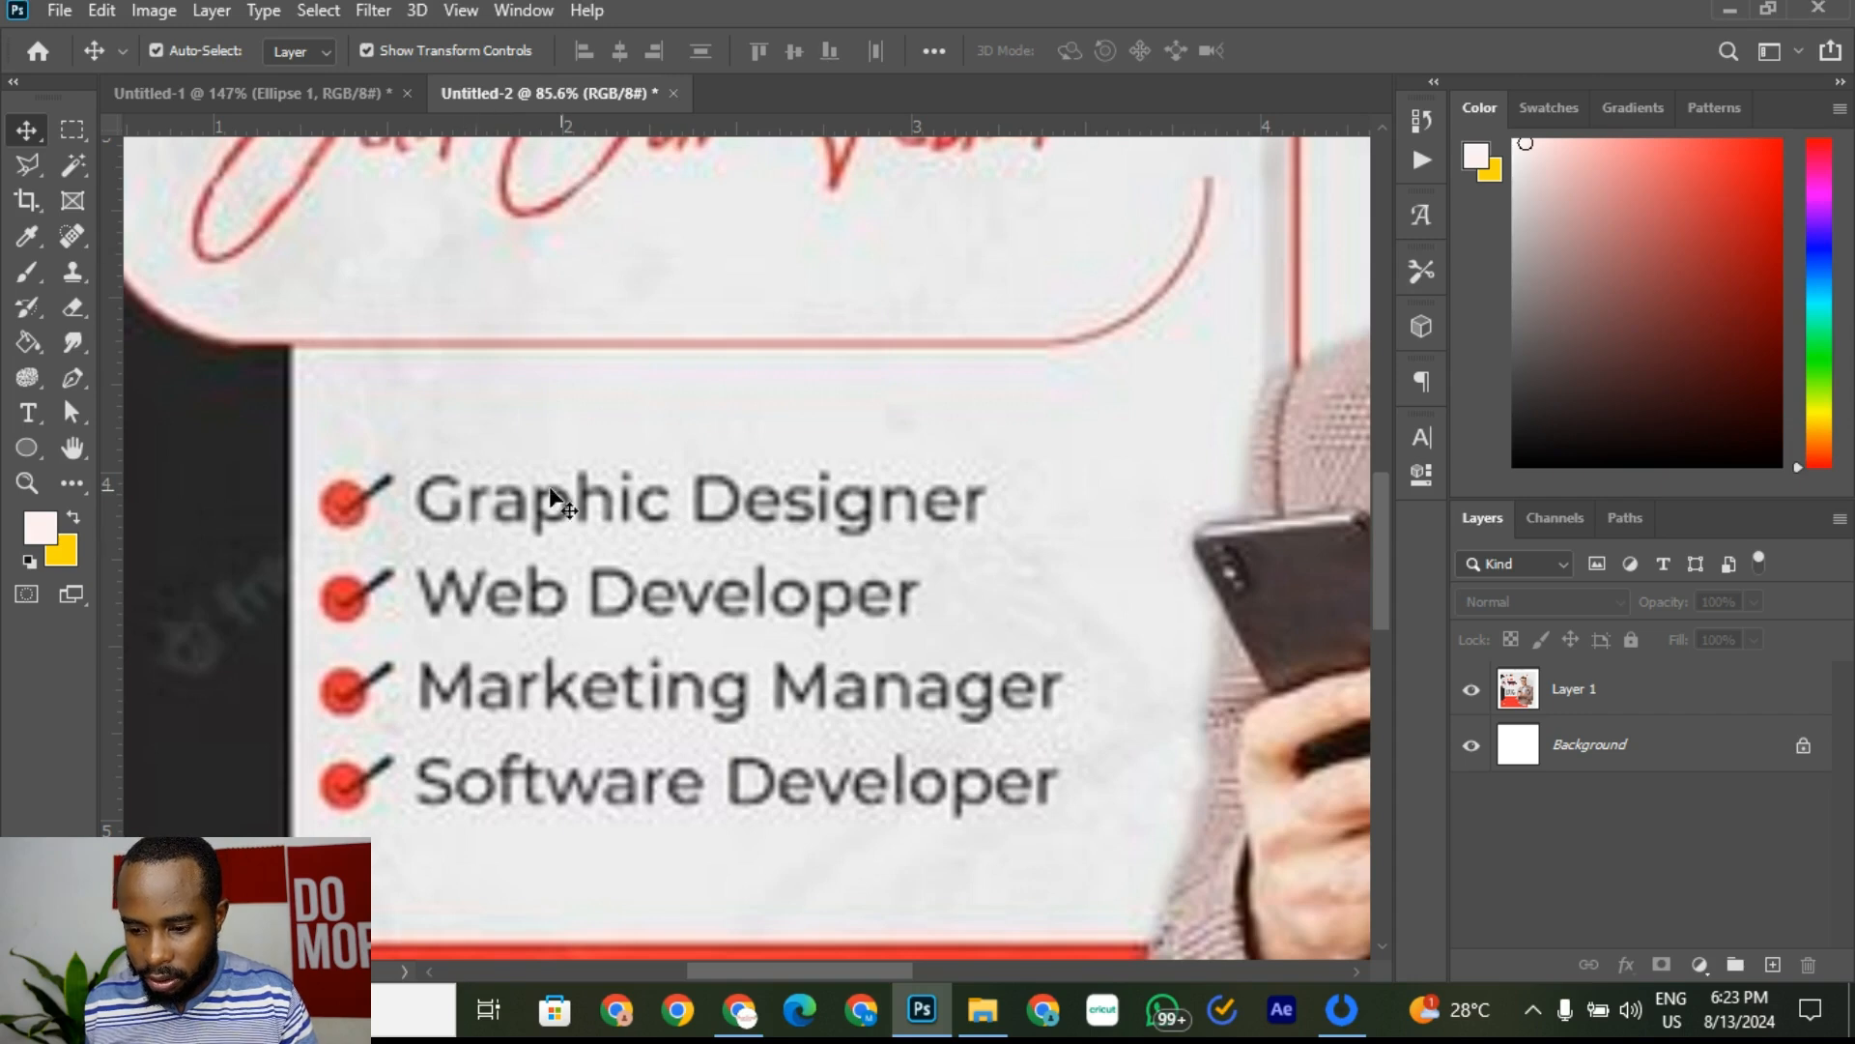
left_click(376, 92)
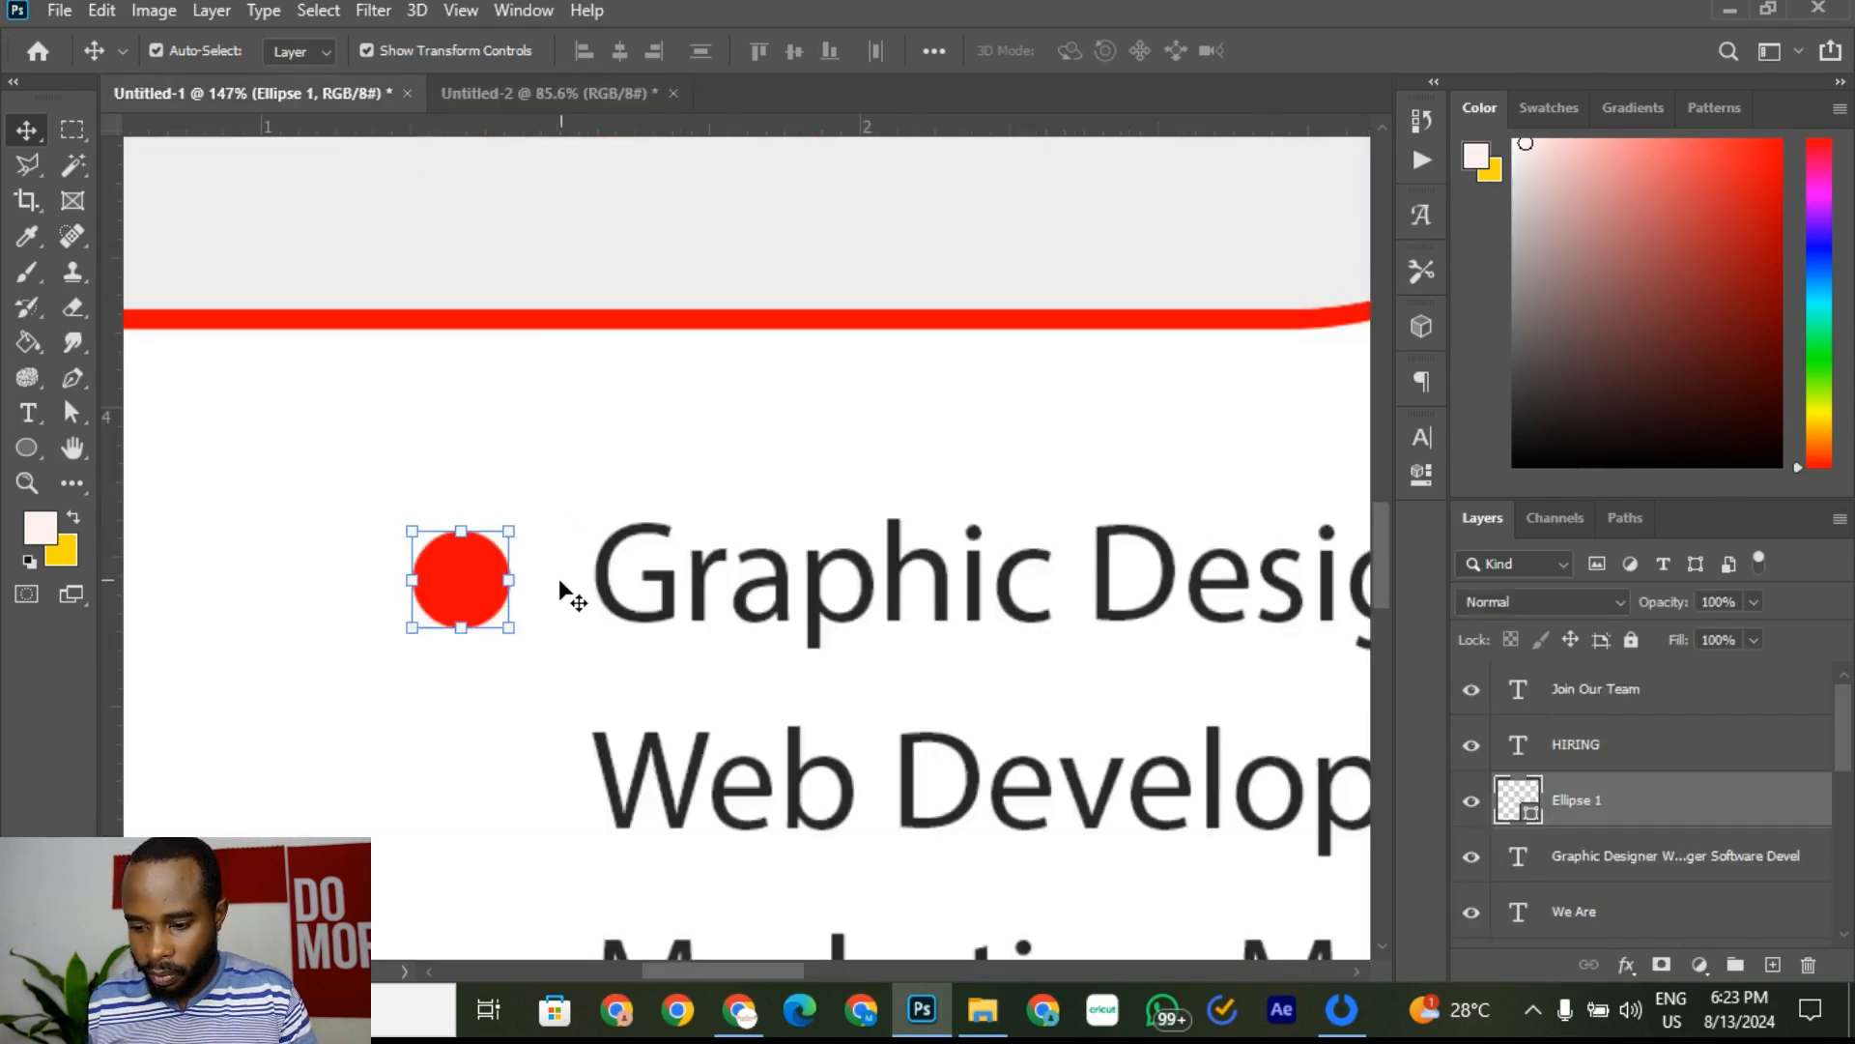
key("shift+Left")
key("shift+Left")
key("shift+Left")
key("shift+Left")
key("Up")
key("Up")
key("Up")
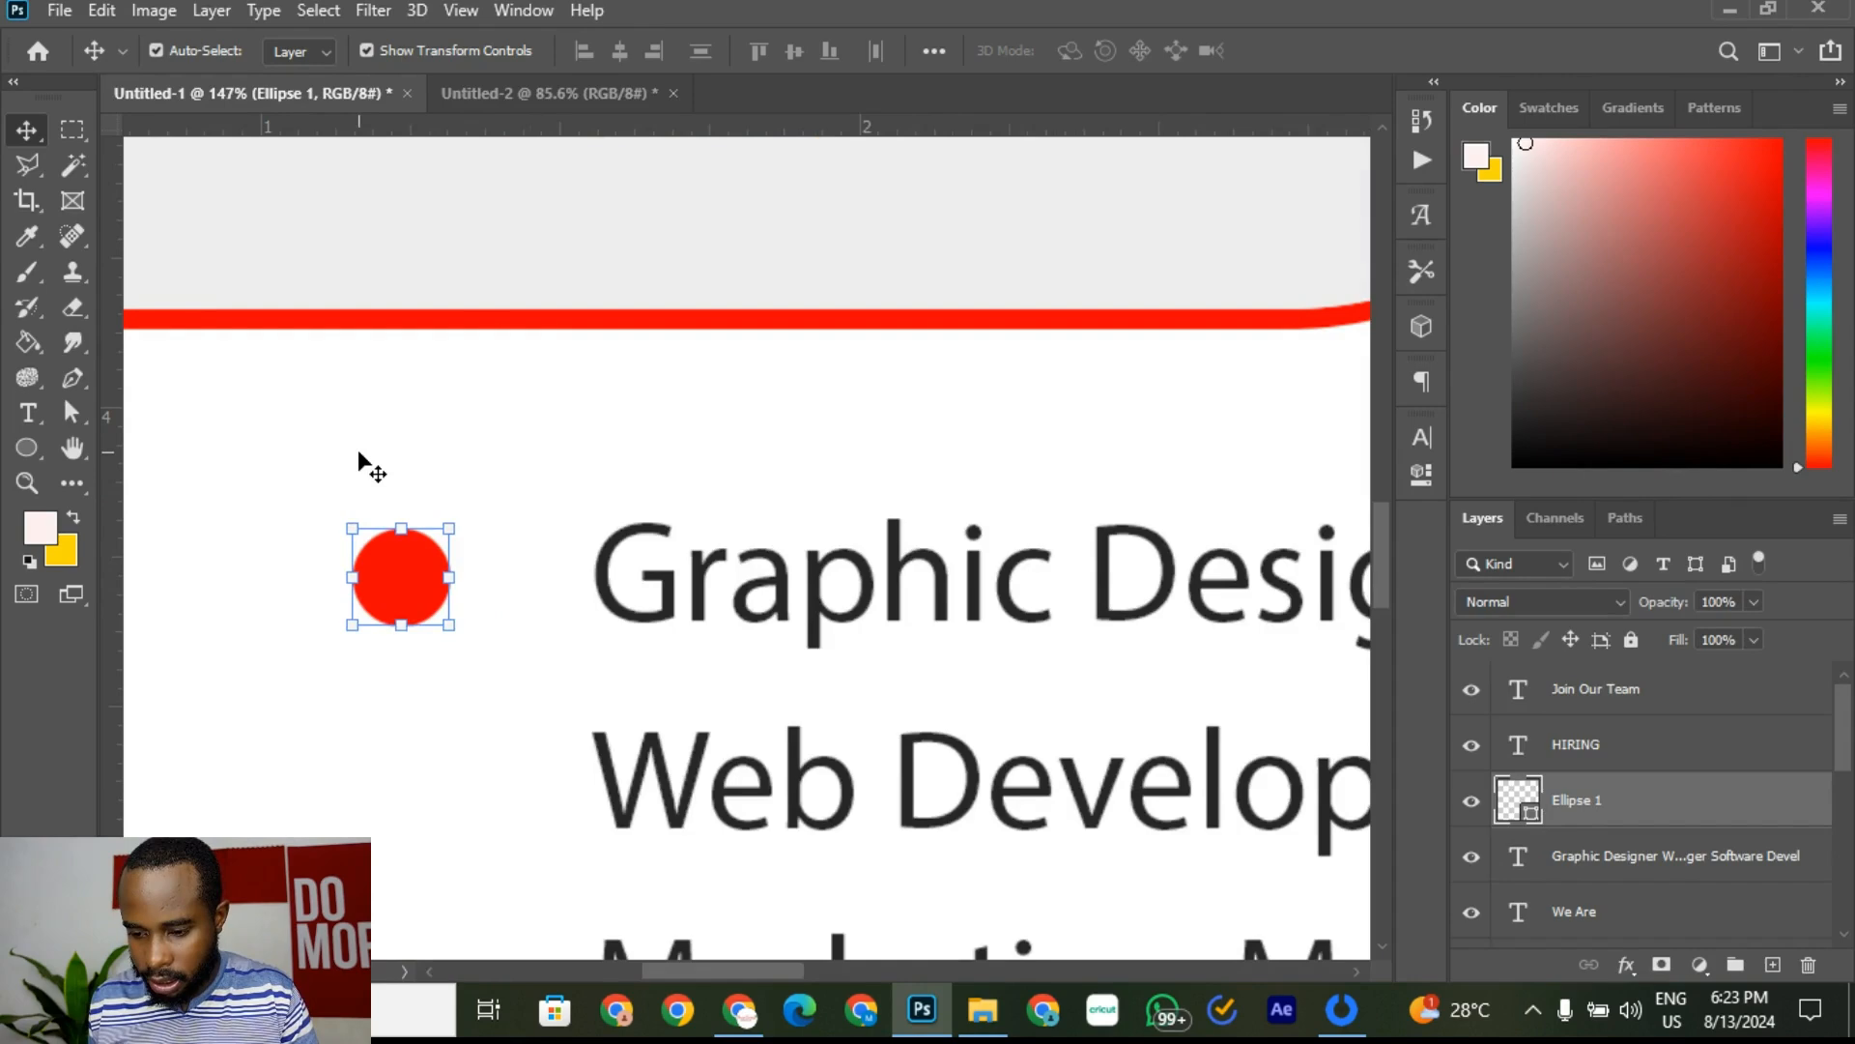
key("Down")
key("Down")
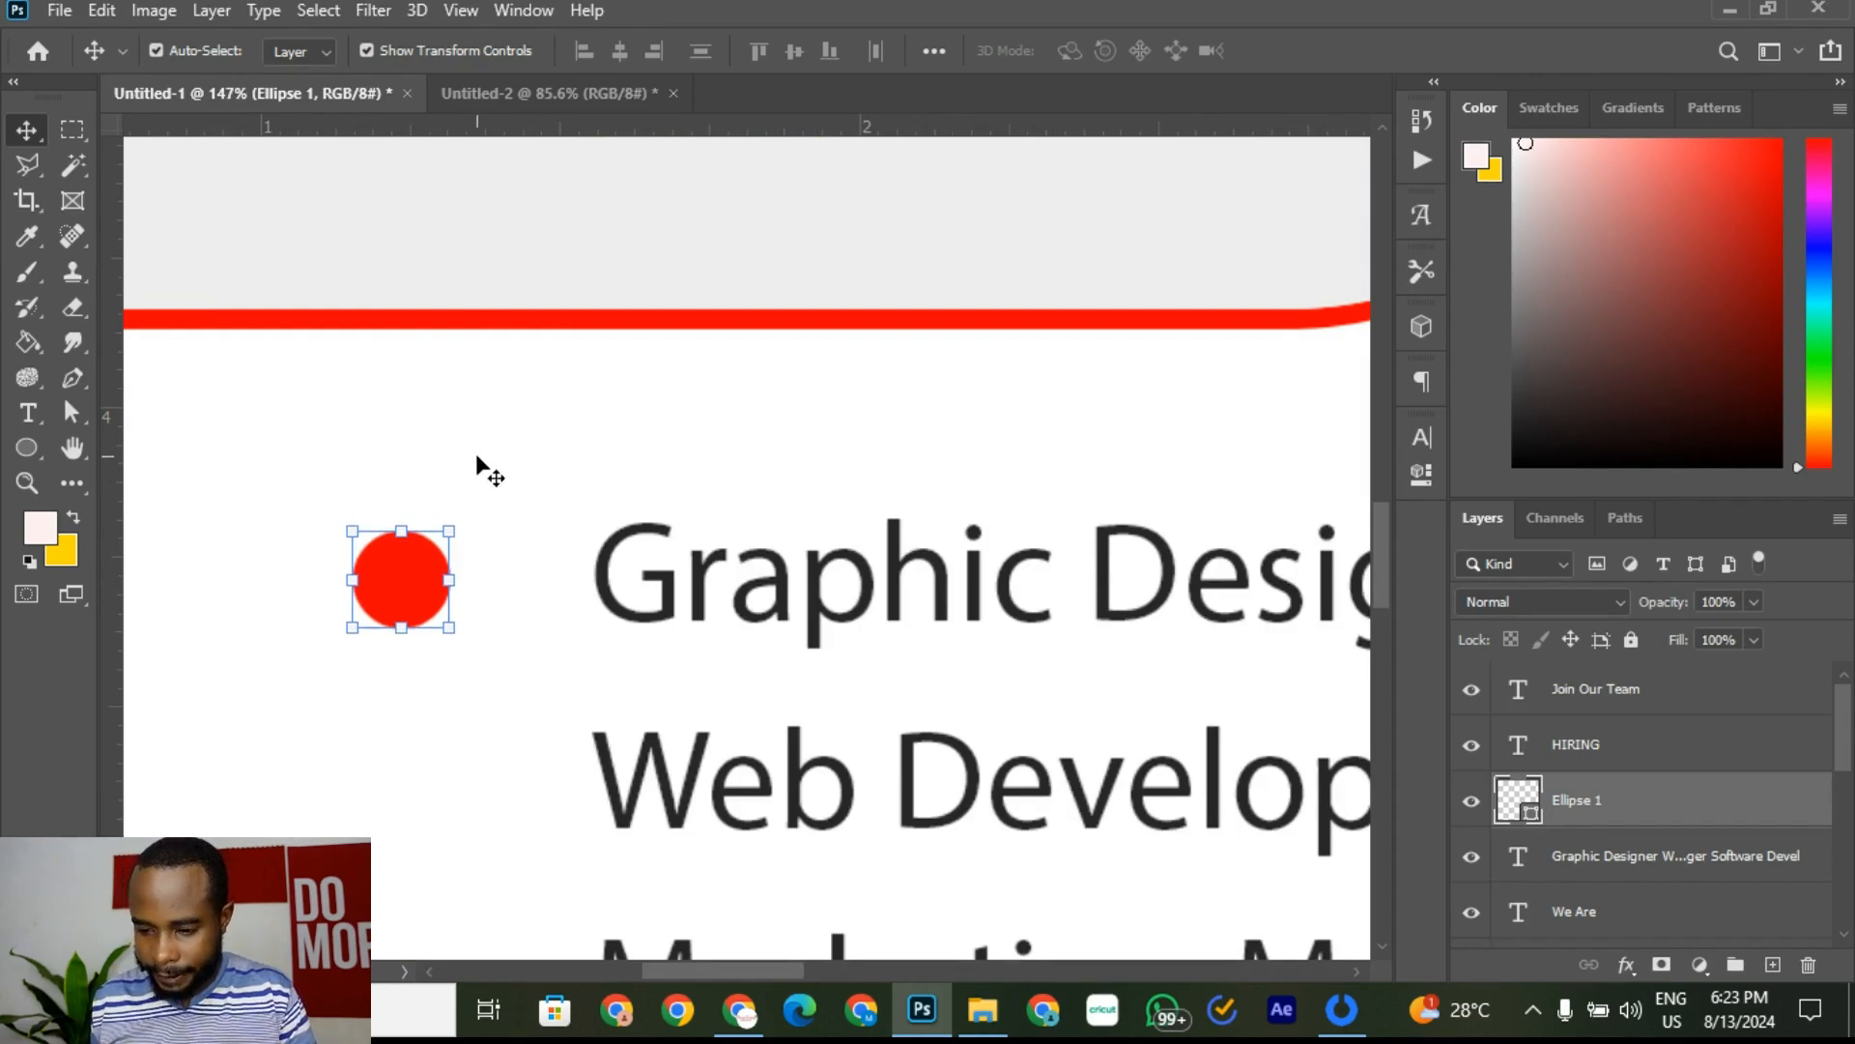
left_click(503, 464)
scroll(470, 469, "down", 1)
scroll(469, 479, "down", 3)
scroll(446, 506, "up", 3)
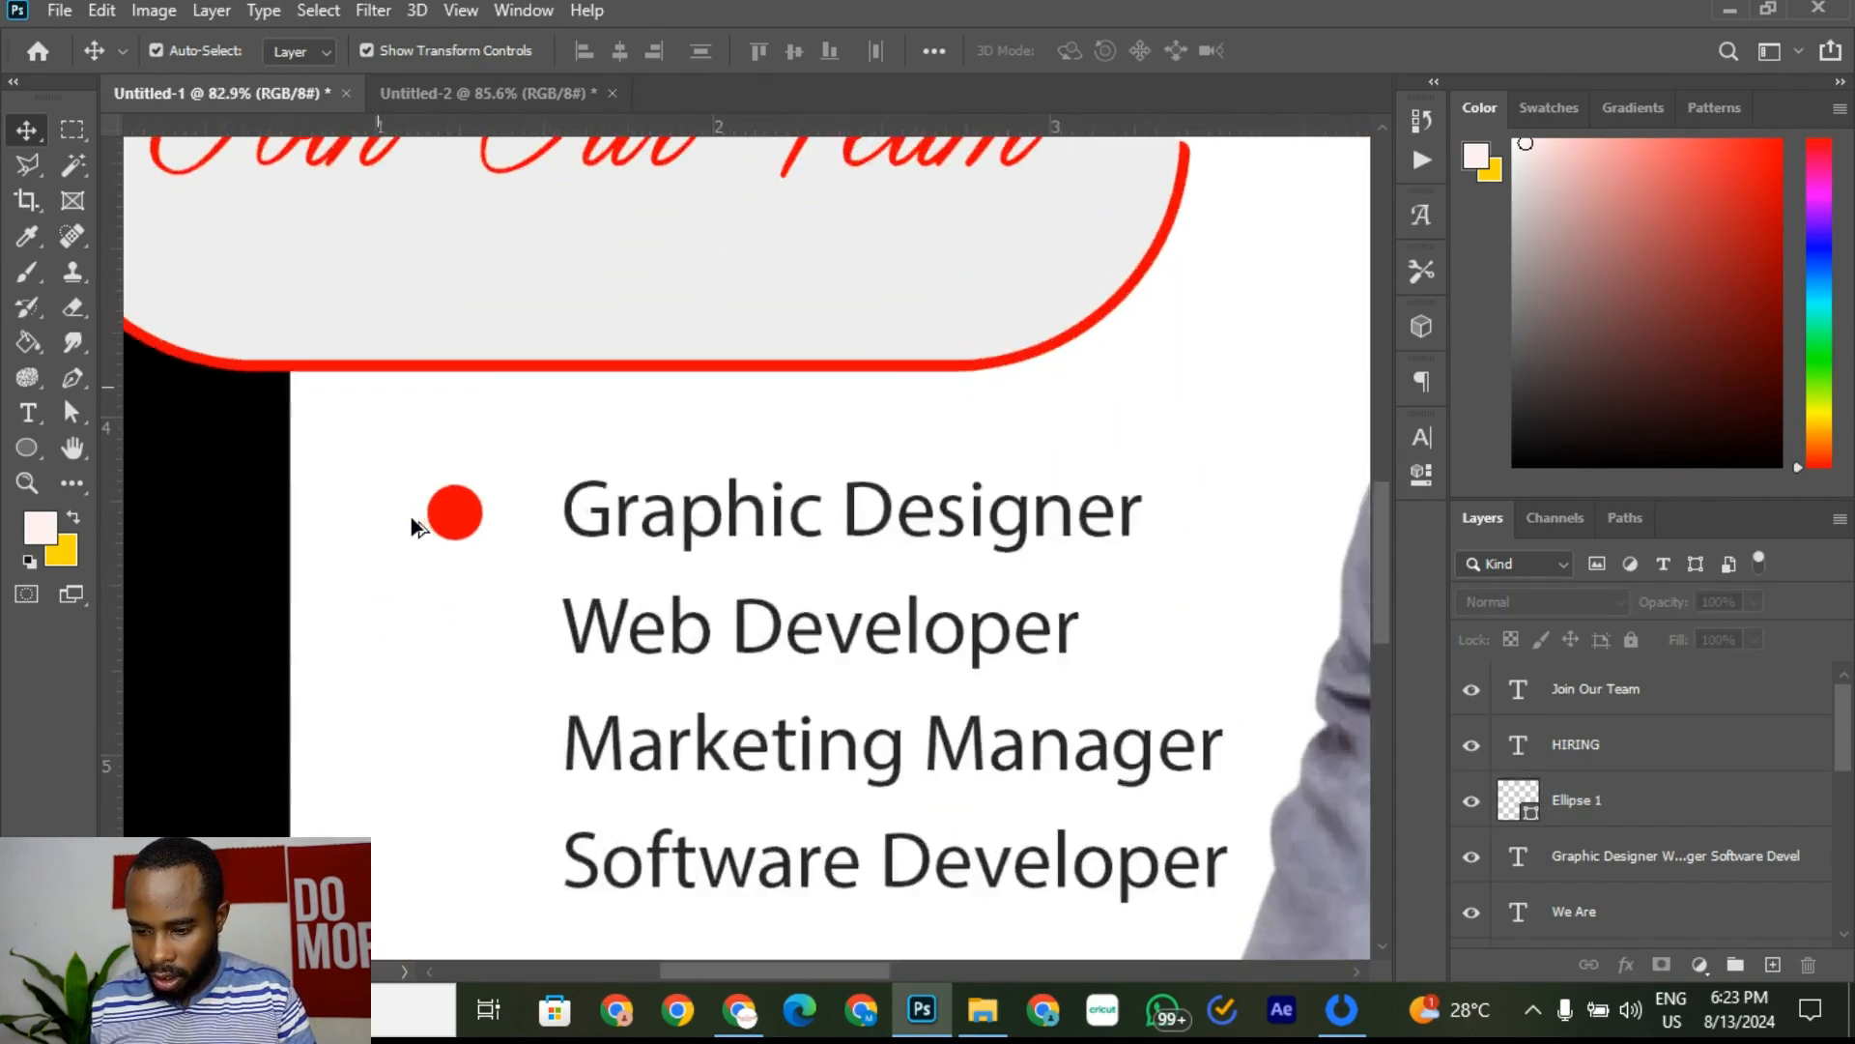
Step: Recheck the reference and raise the red dot one pixel to align with Graphic Designer
left_click(438, 97)
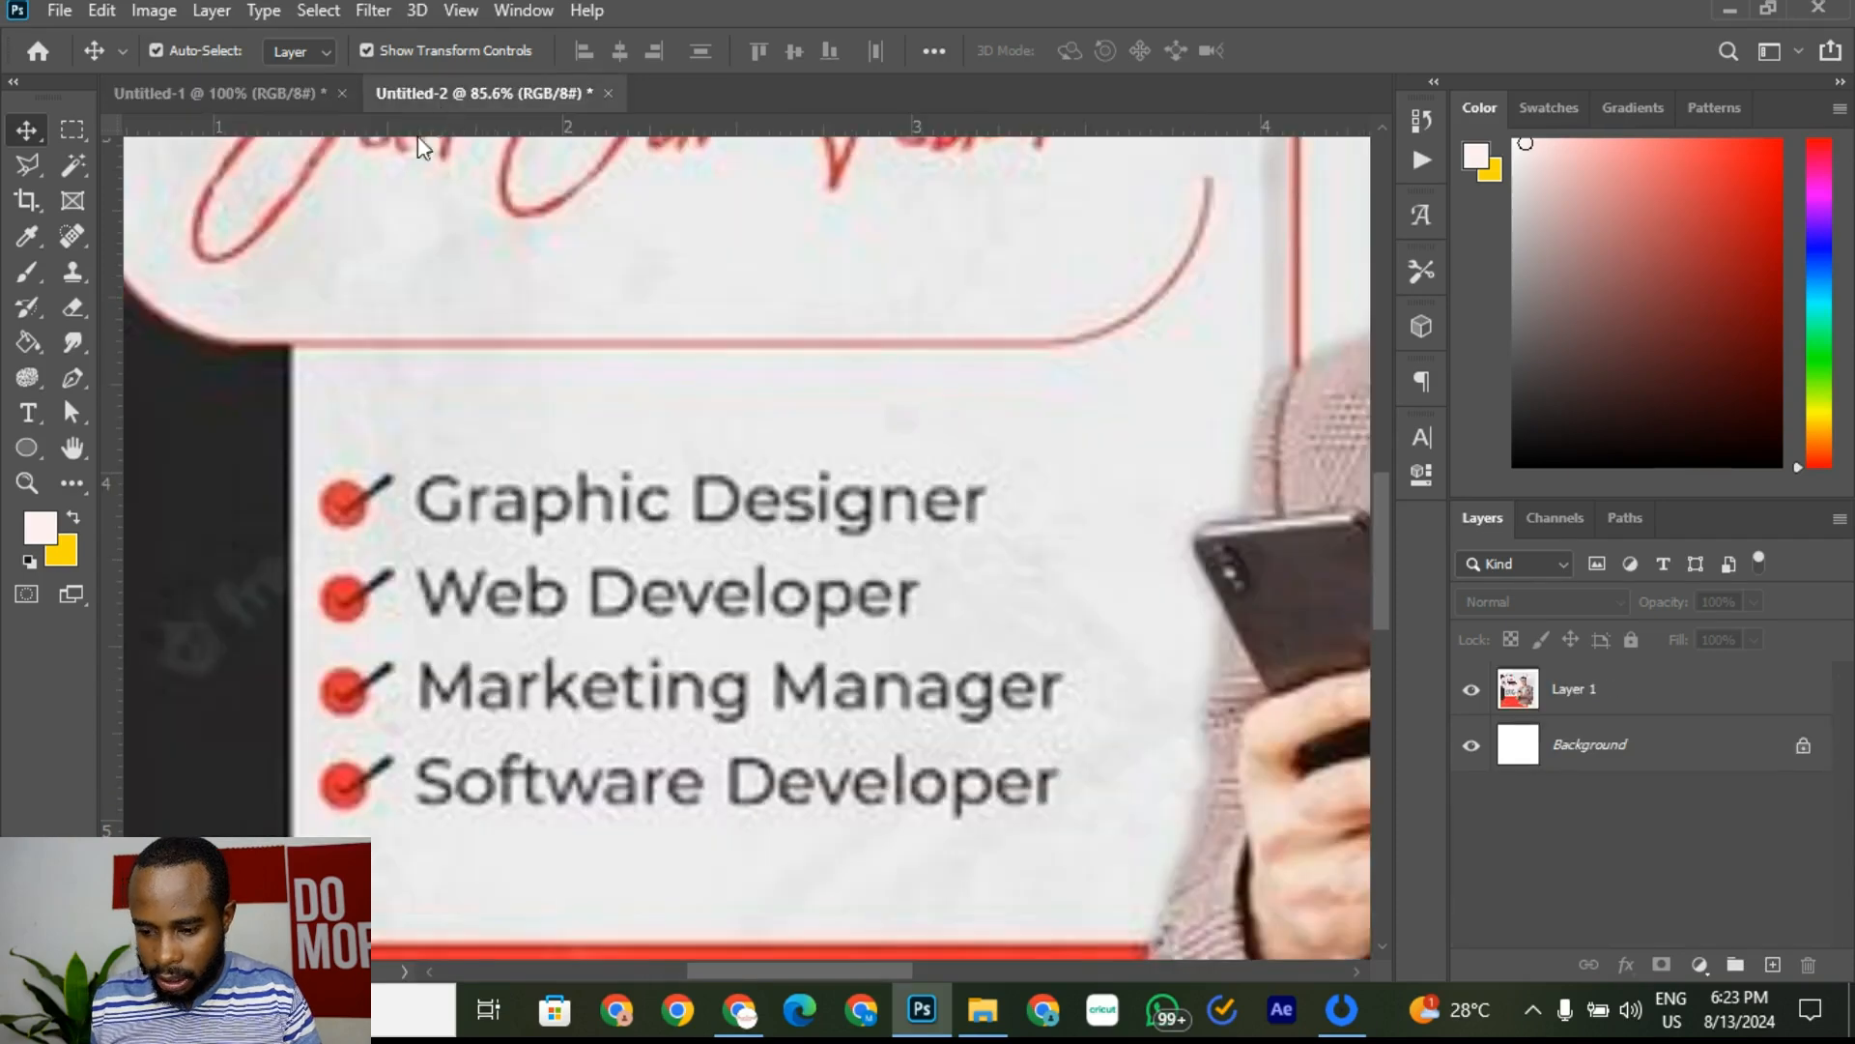
scroll(339, 505, "up", 2)
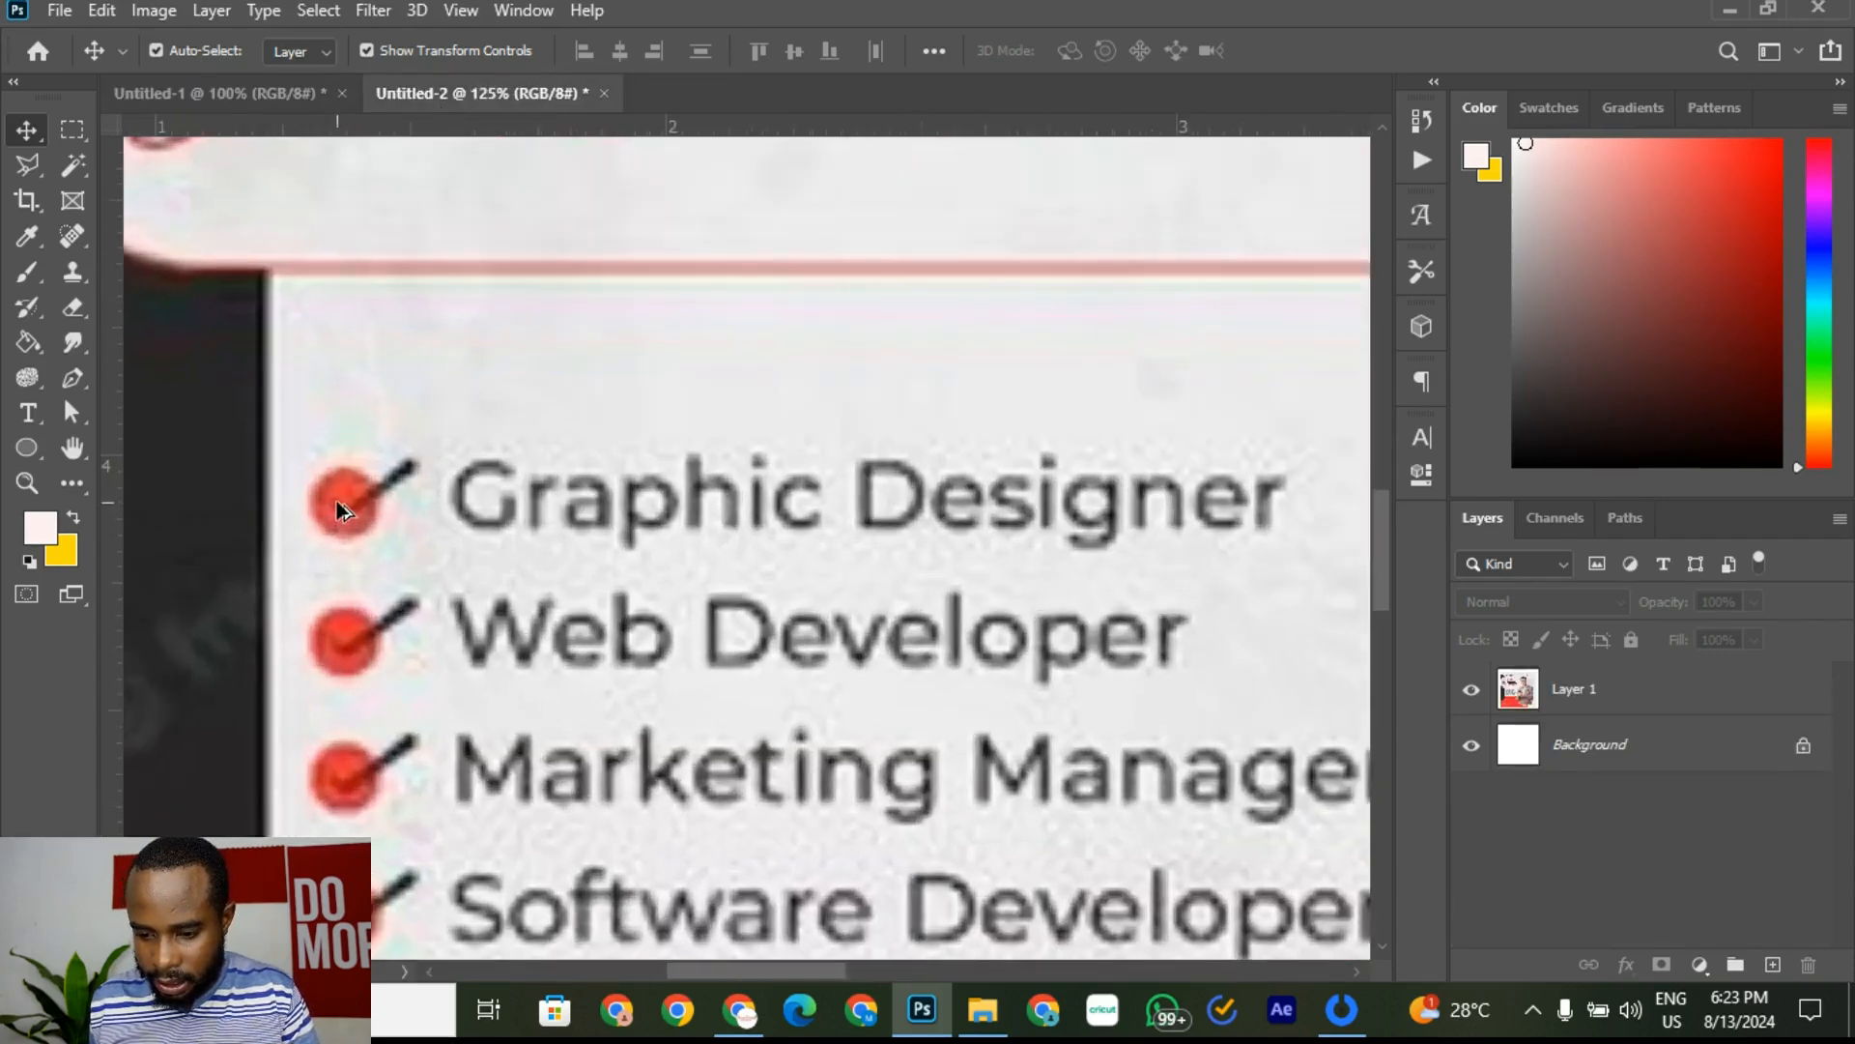
left_click(313, 96)
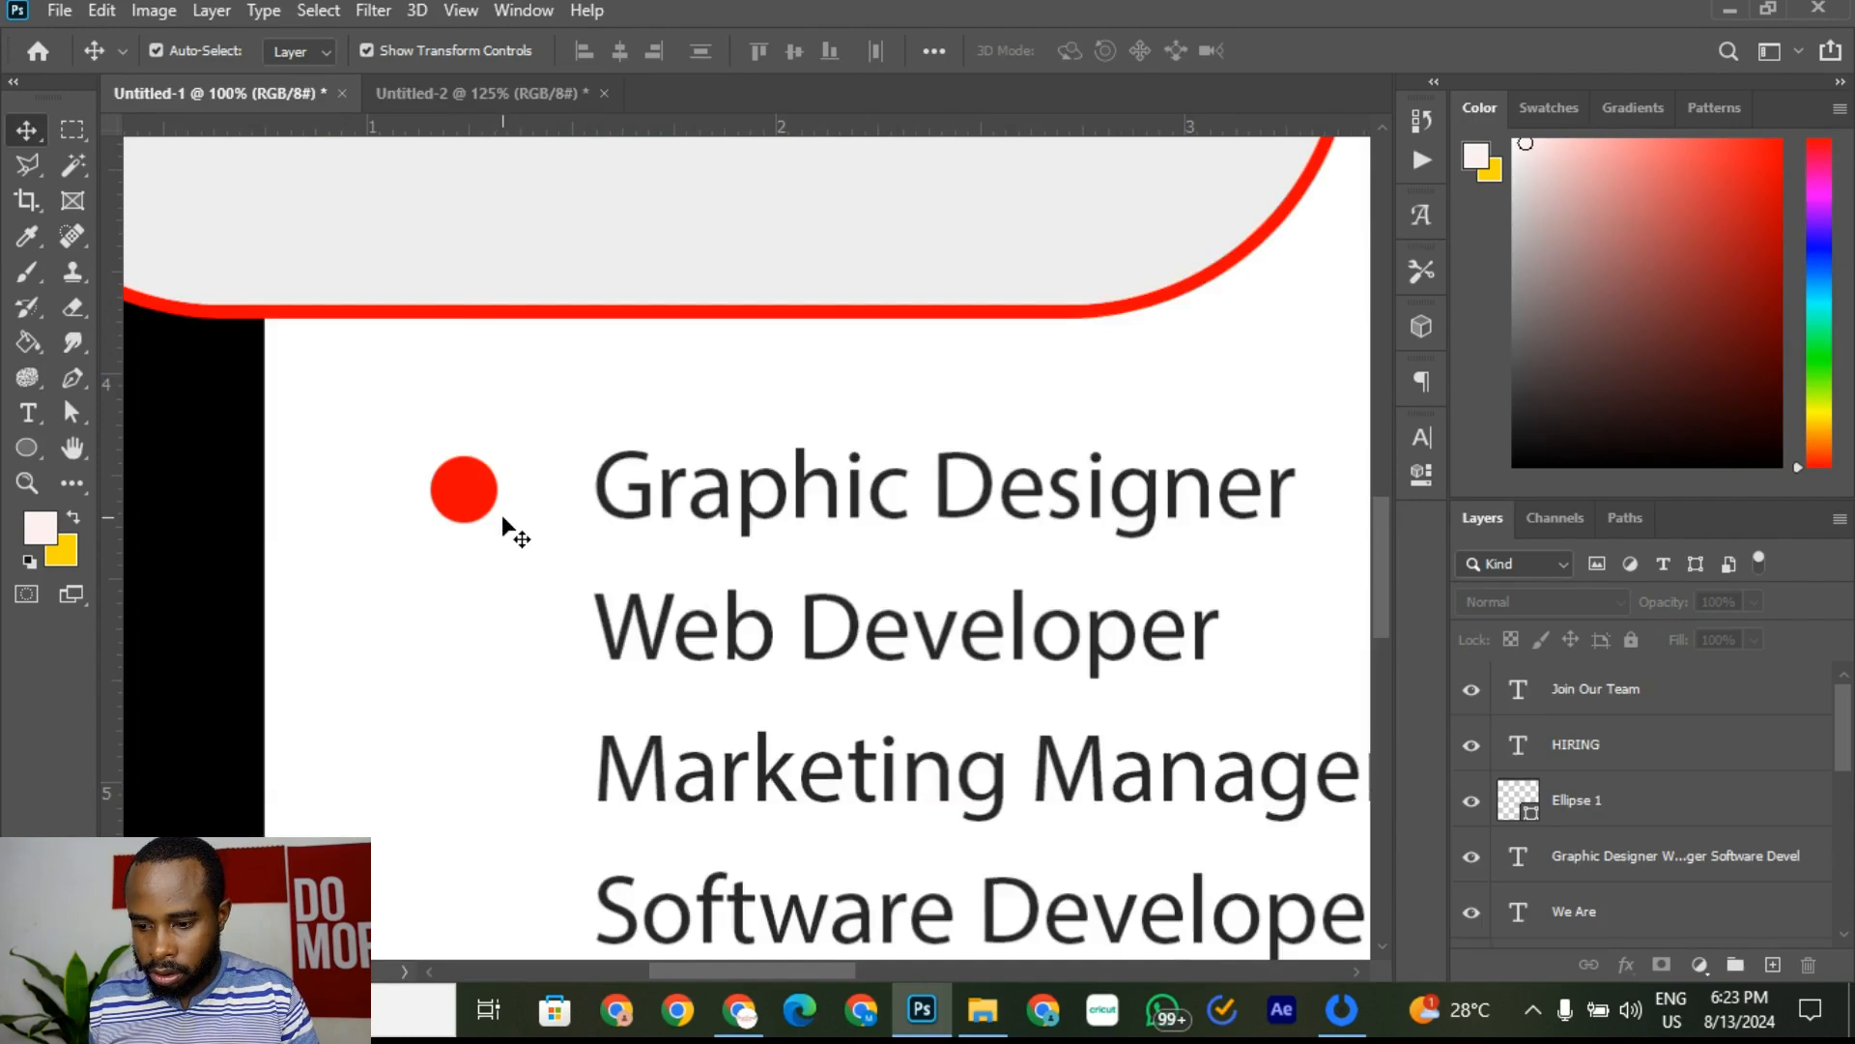
left_click(495, 495)
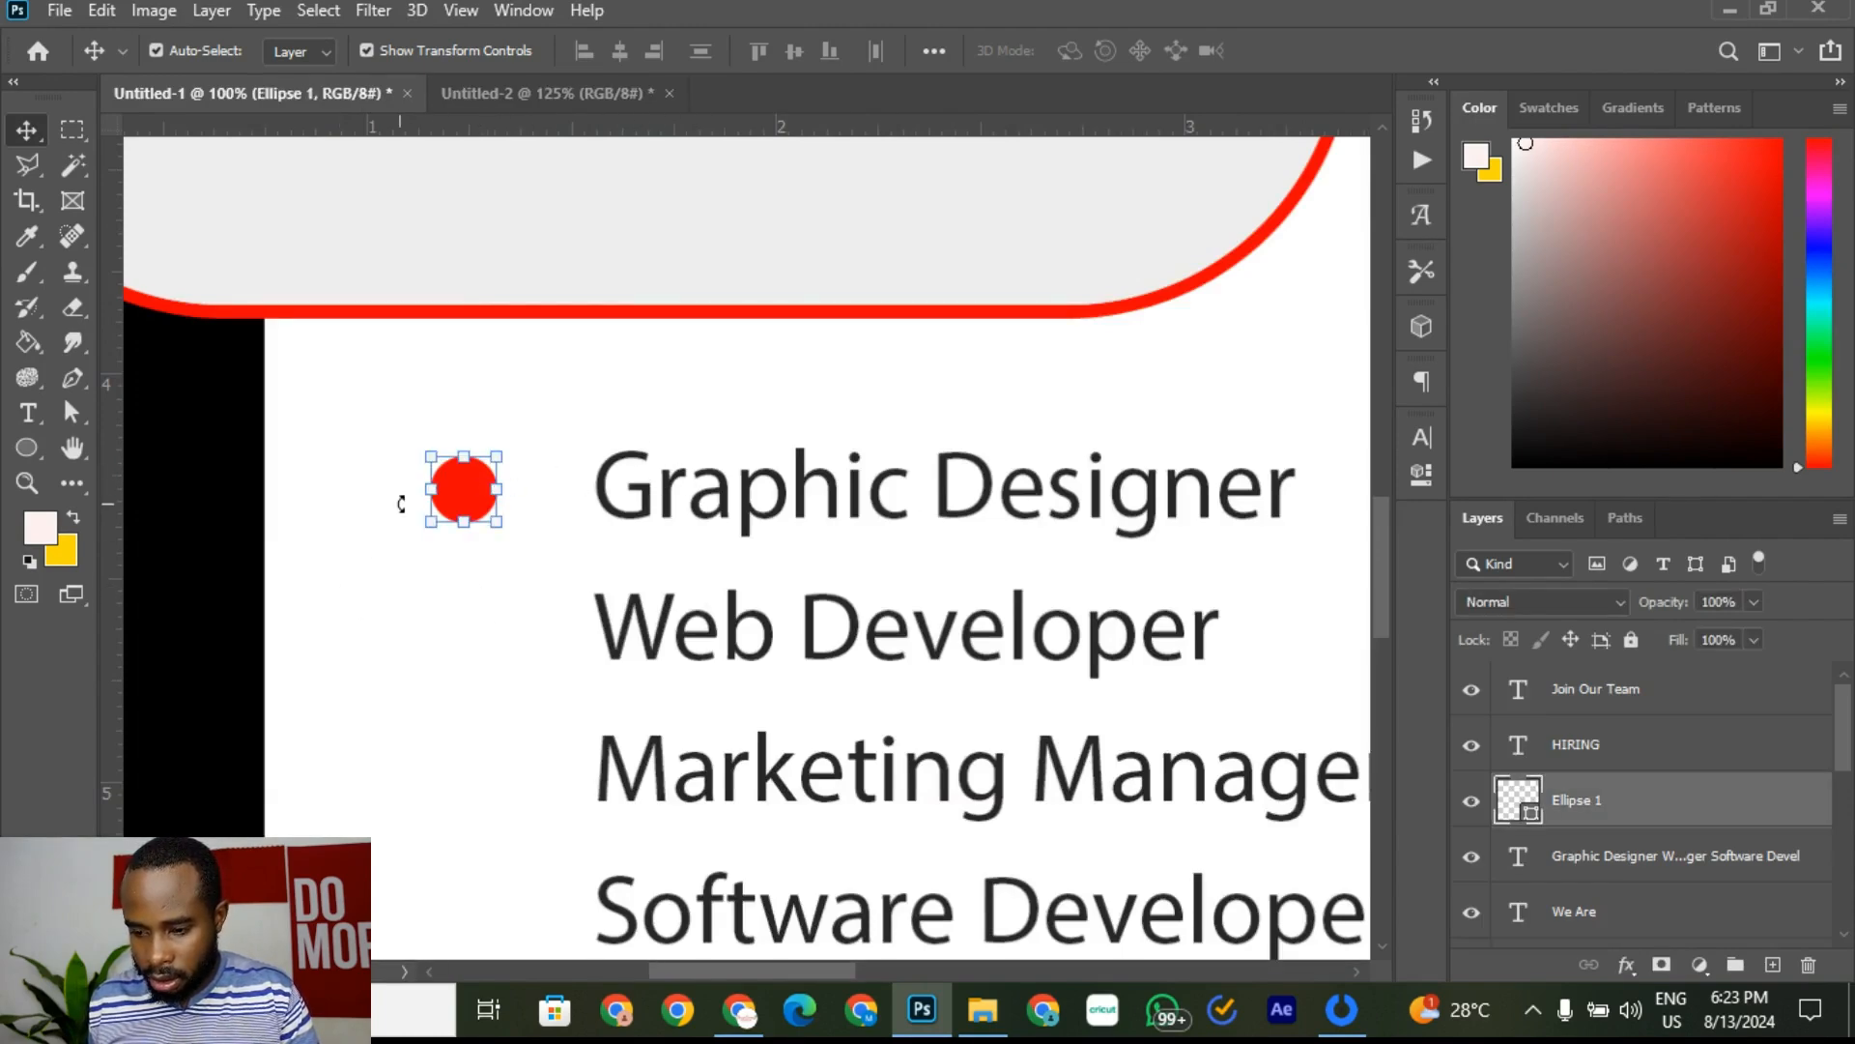
key("Up")
left_click(646, 425)
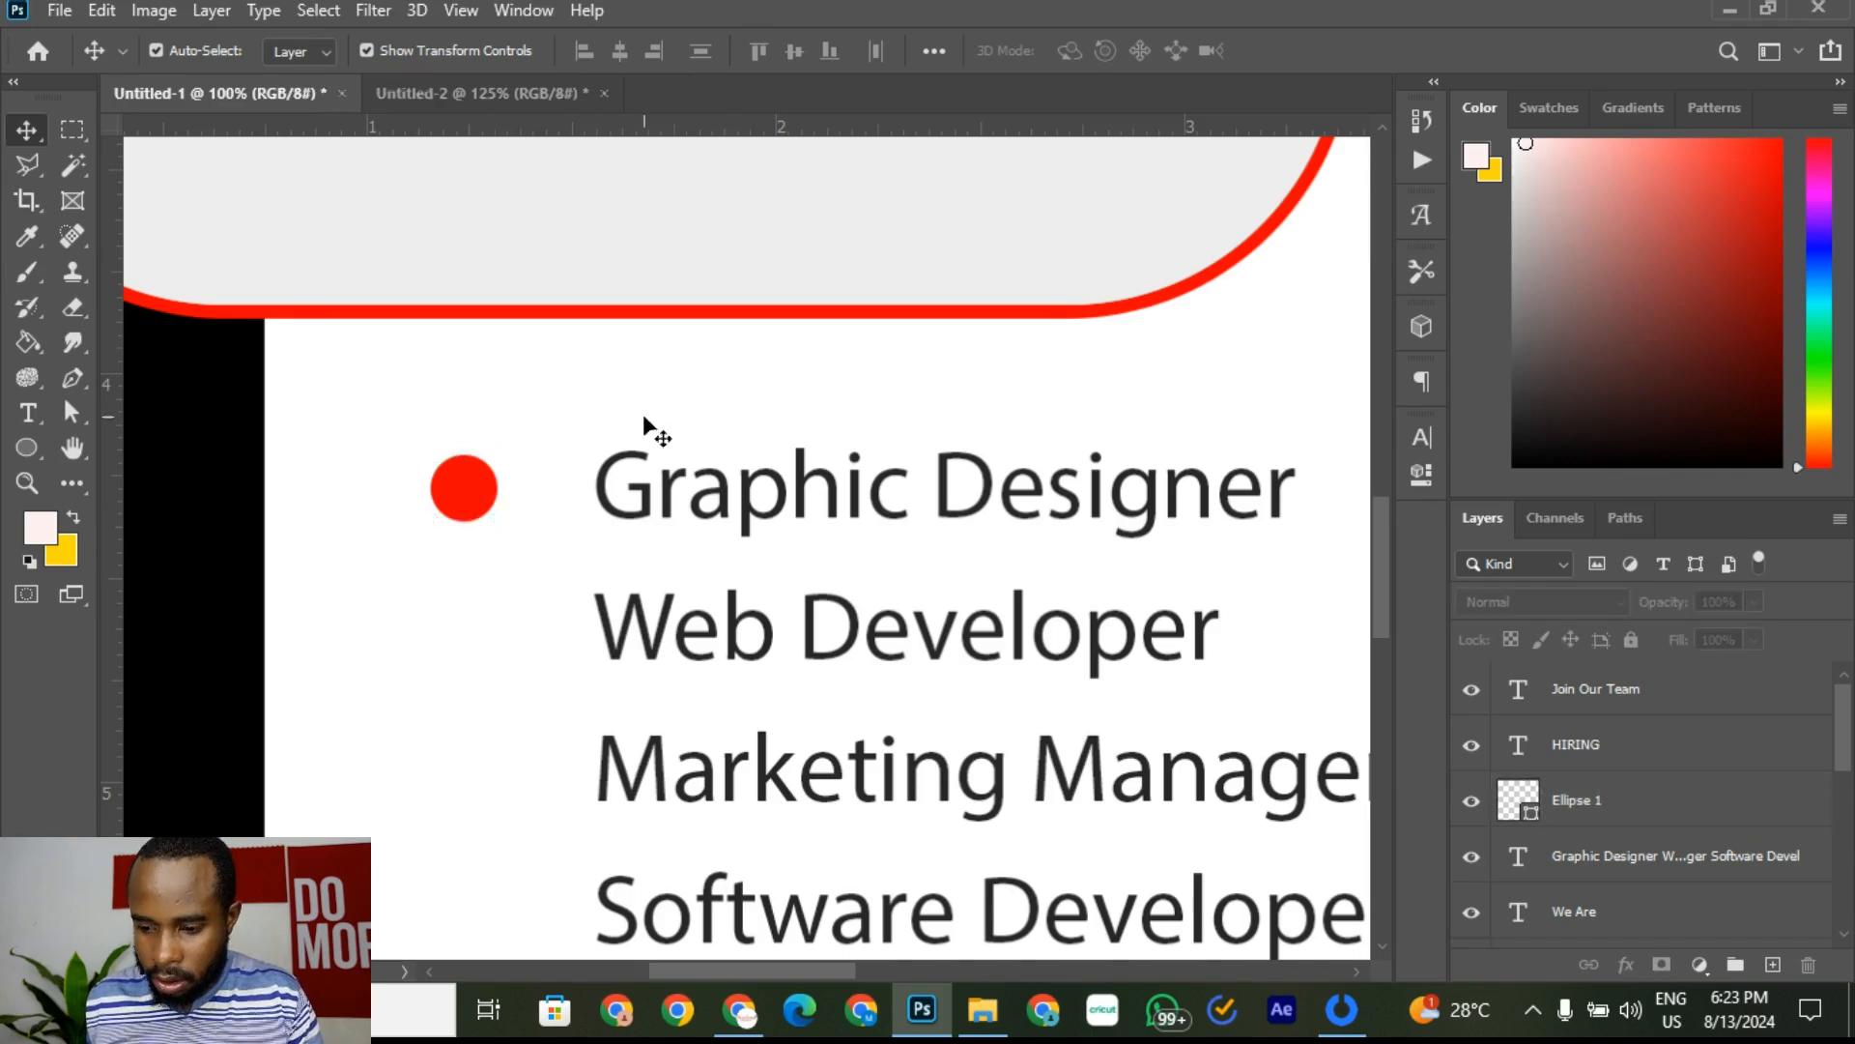
left_click(458, 500)
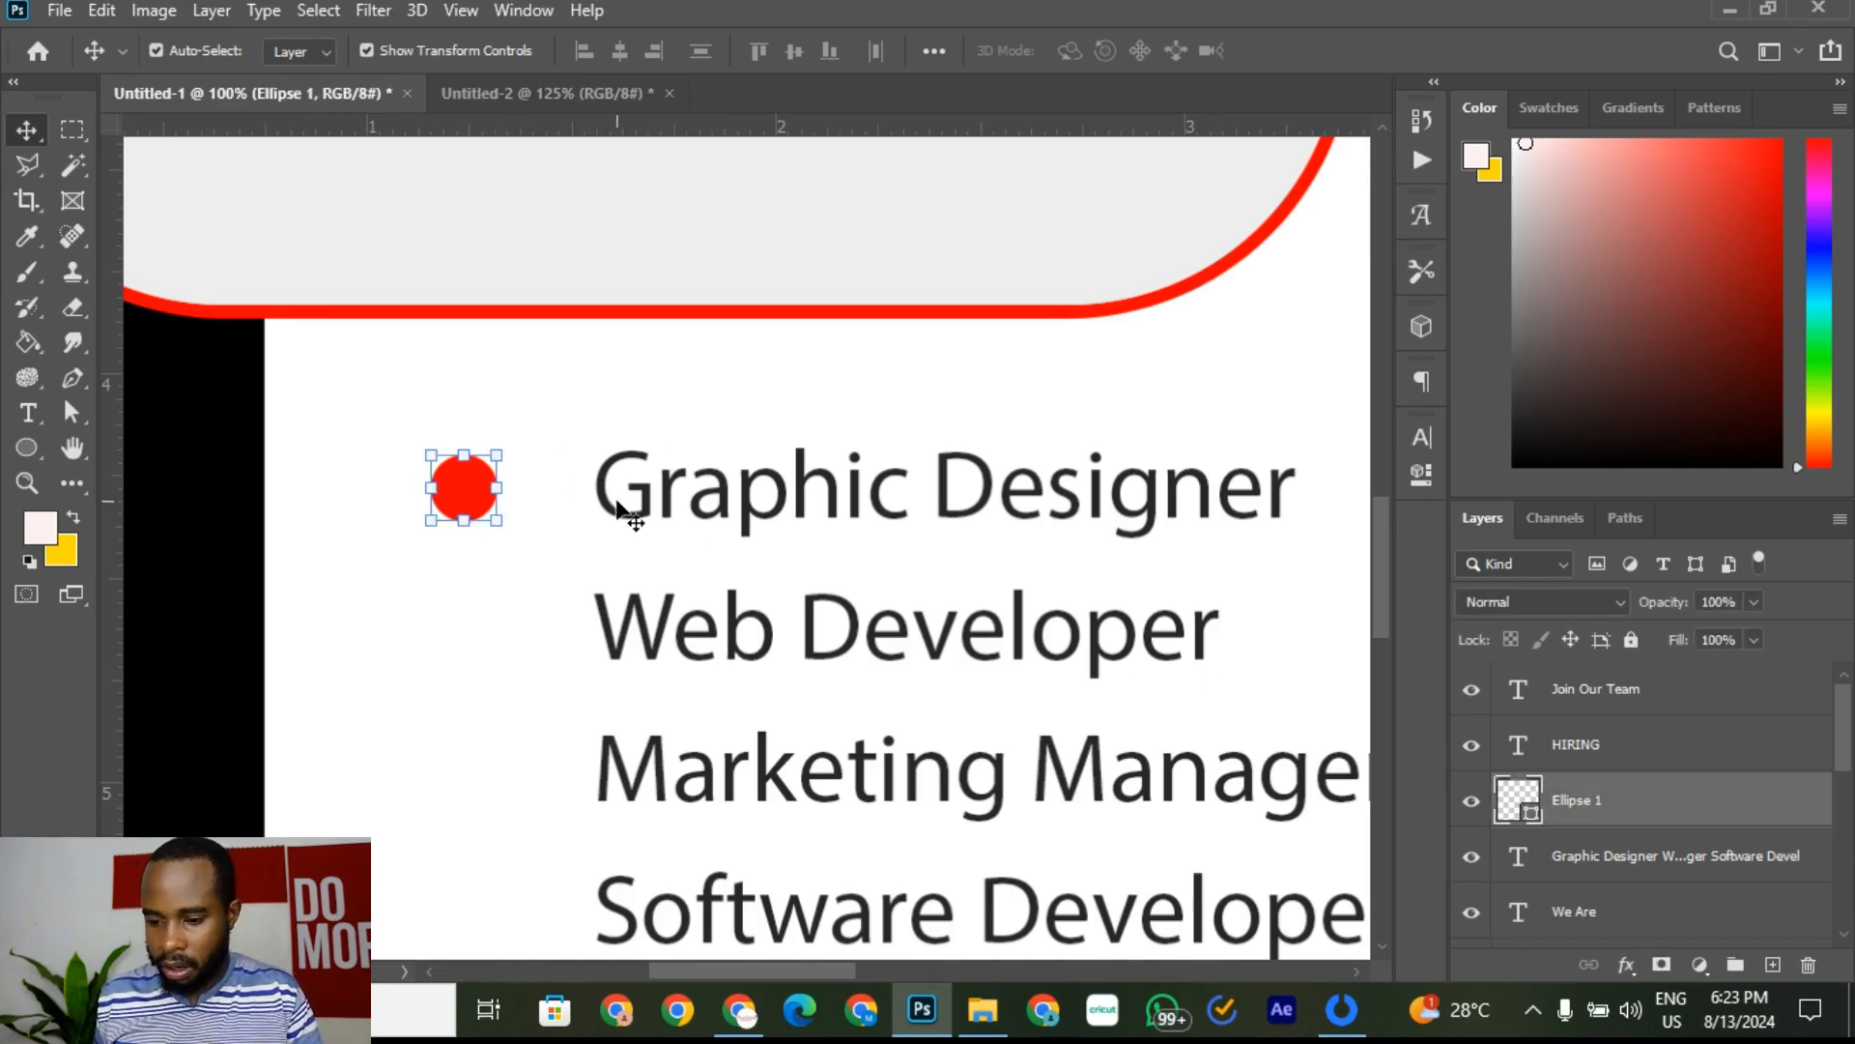
Step: Duplicate the Ellipse 1 dot and move the copy down beside Web Developer
right_click(1680, 804)
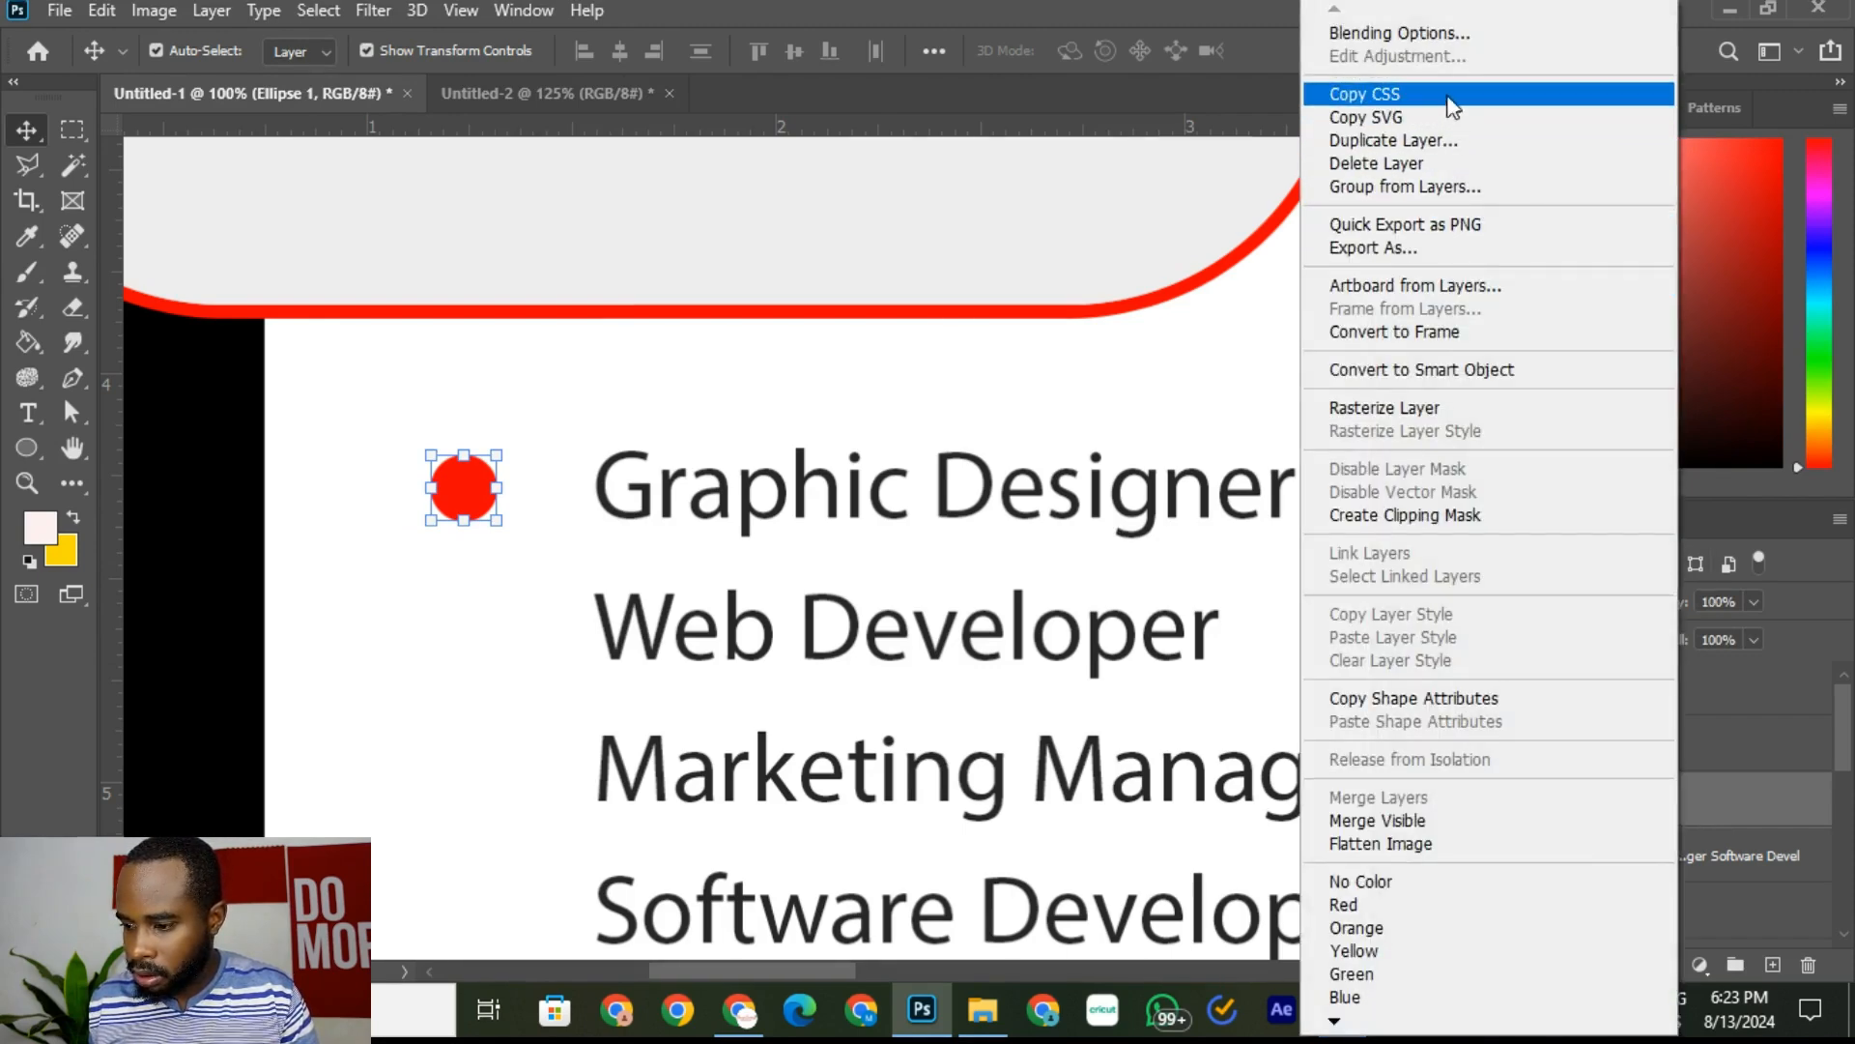
left_click(1430, 140)
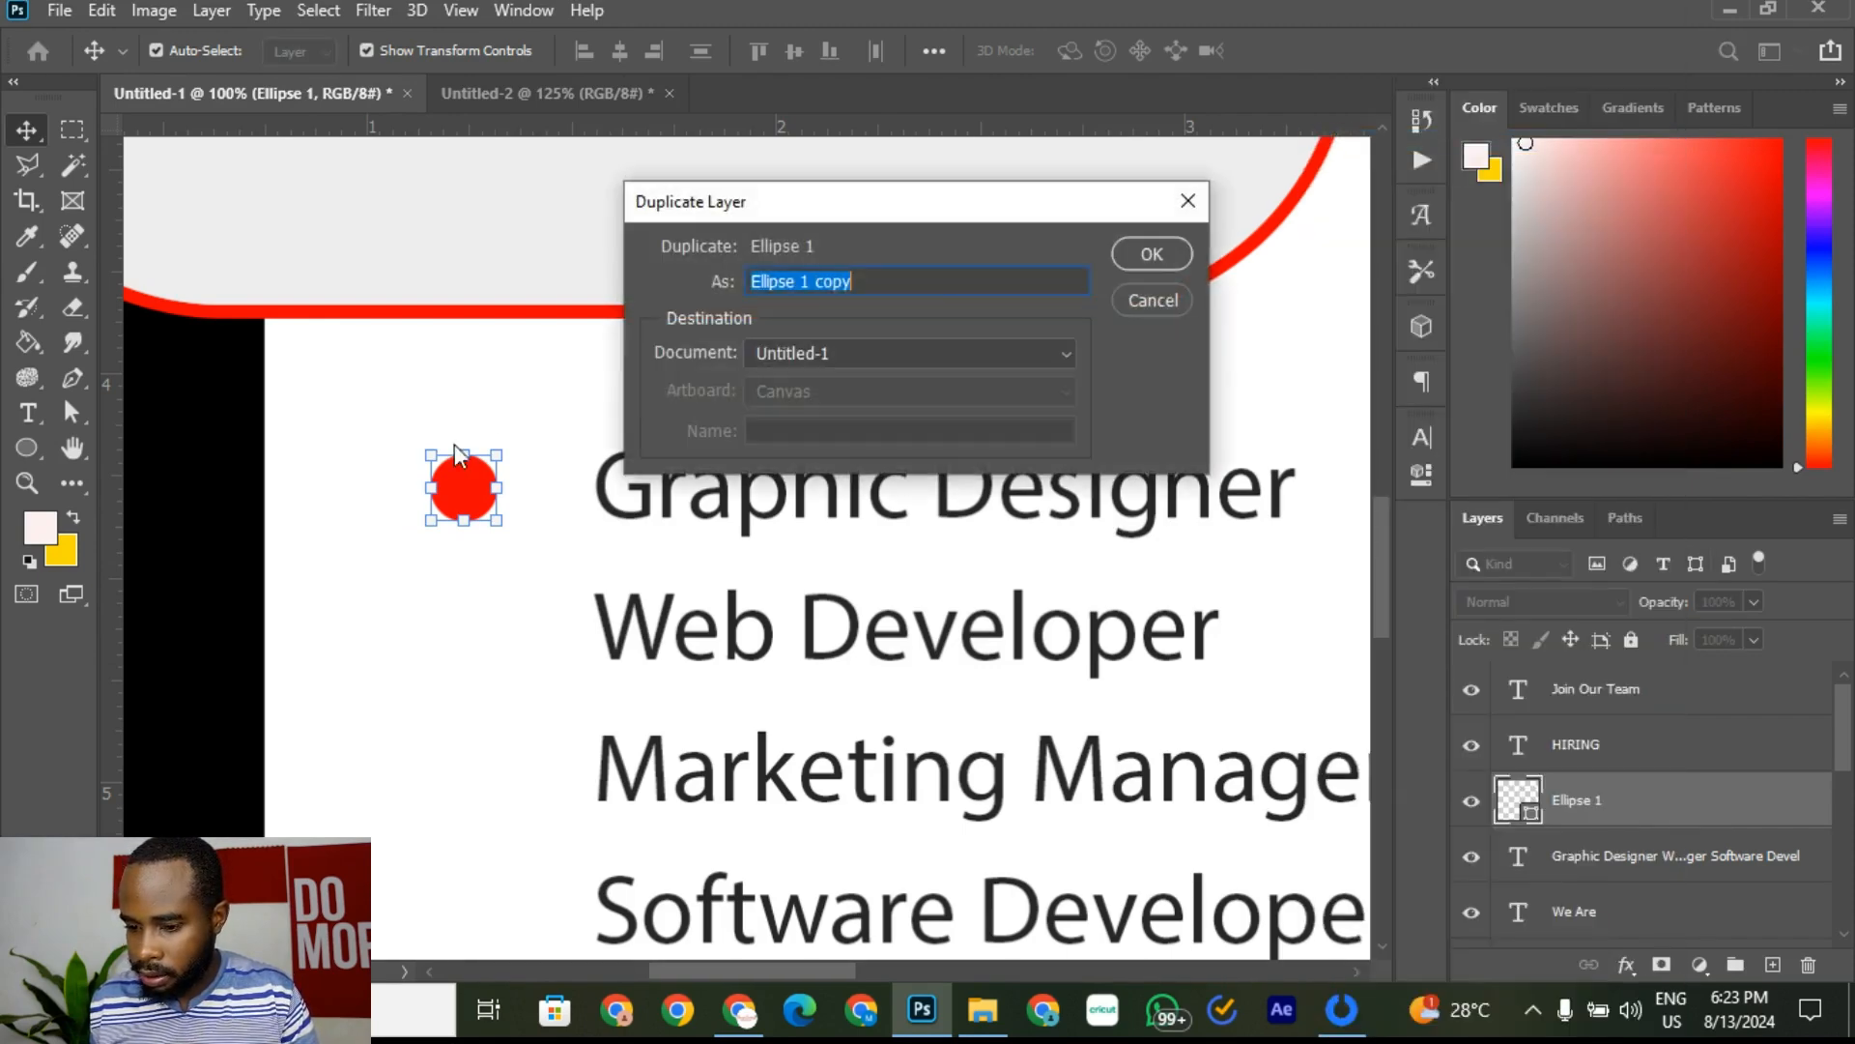
left_click(1174, 249)
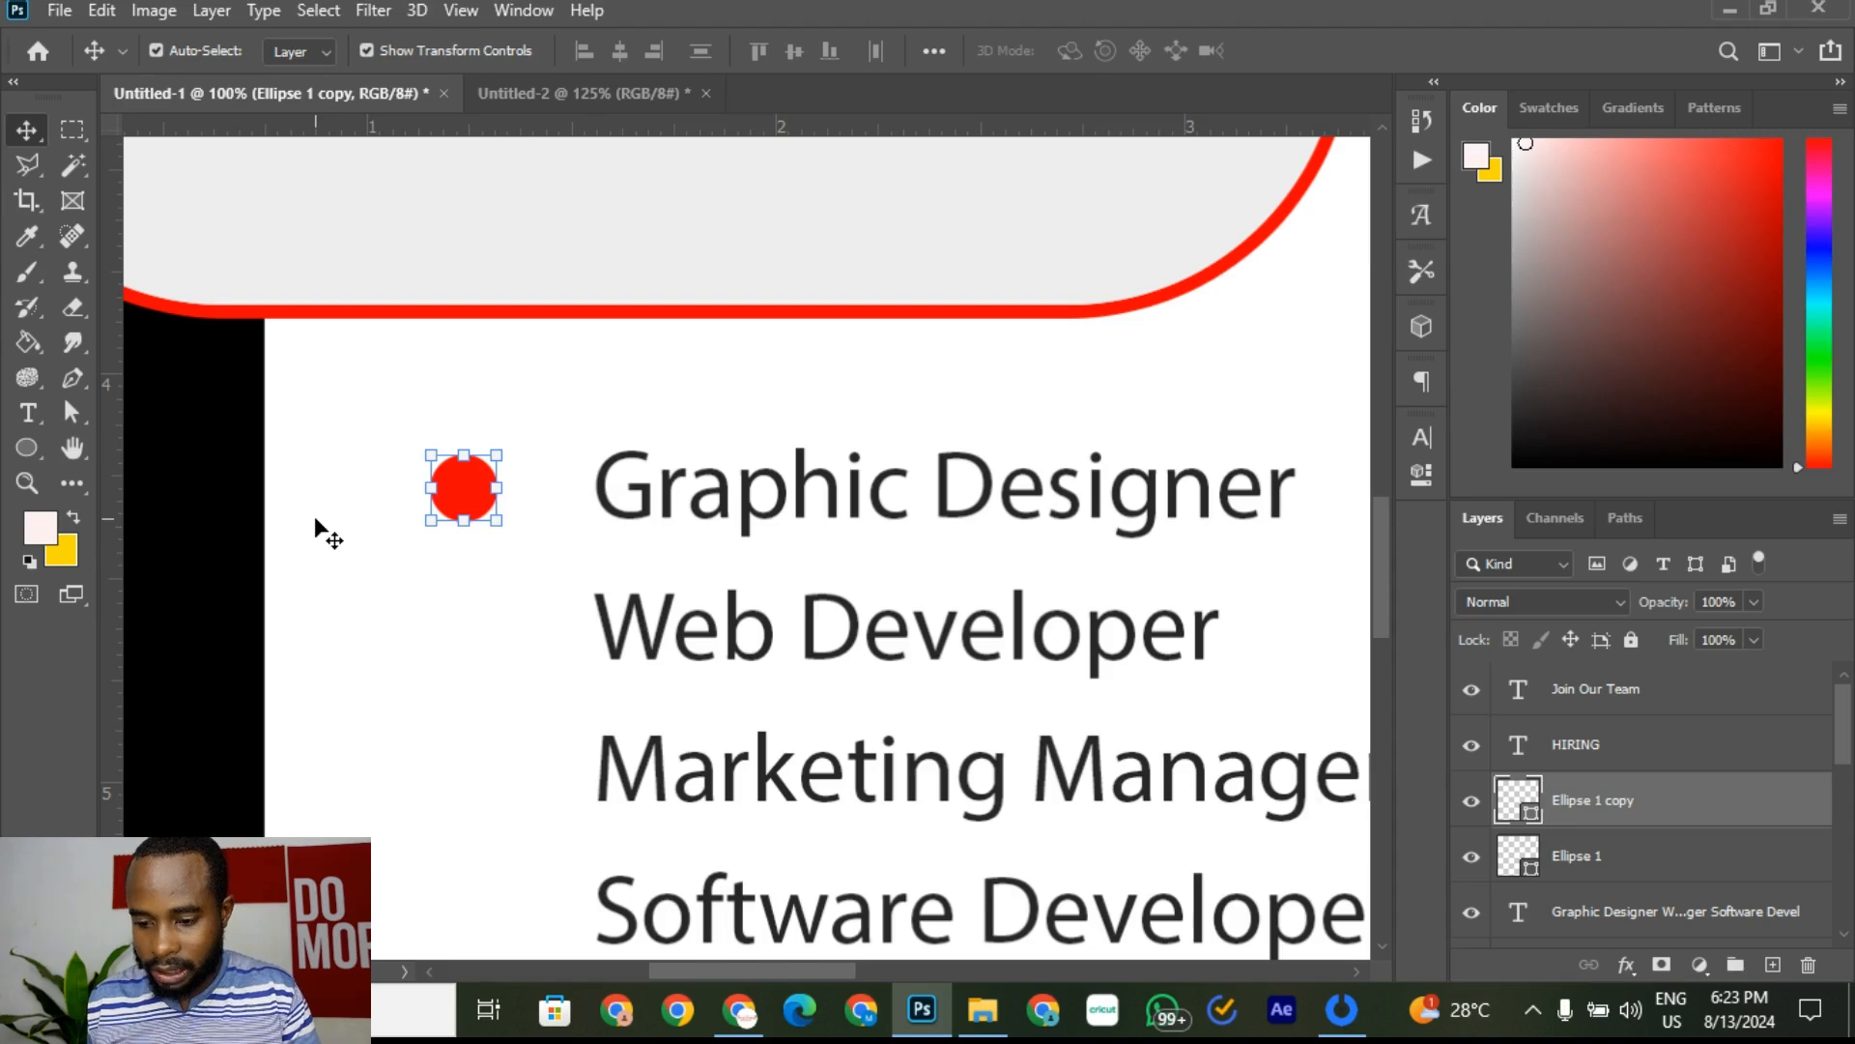
key("shift+Down")
key("shift+Down")
key("shift+Down")
key("shift+Down")
key("shift+Down")
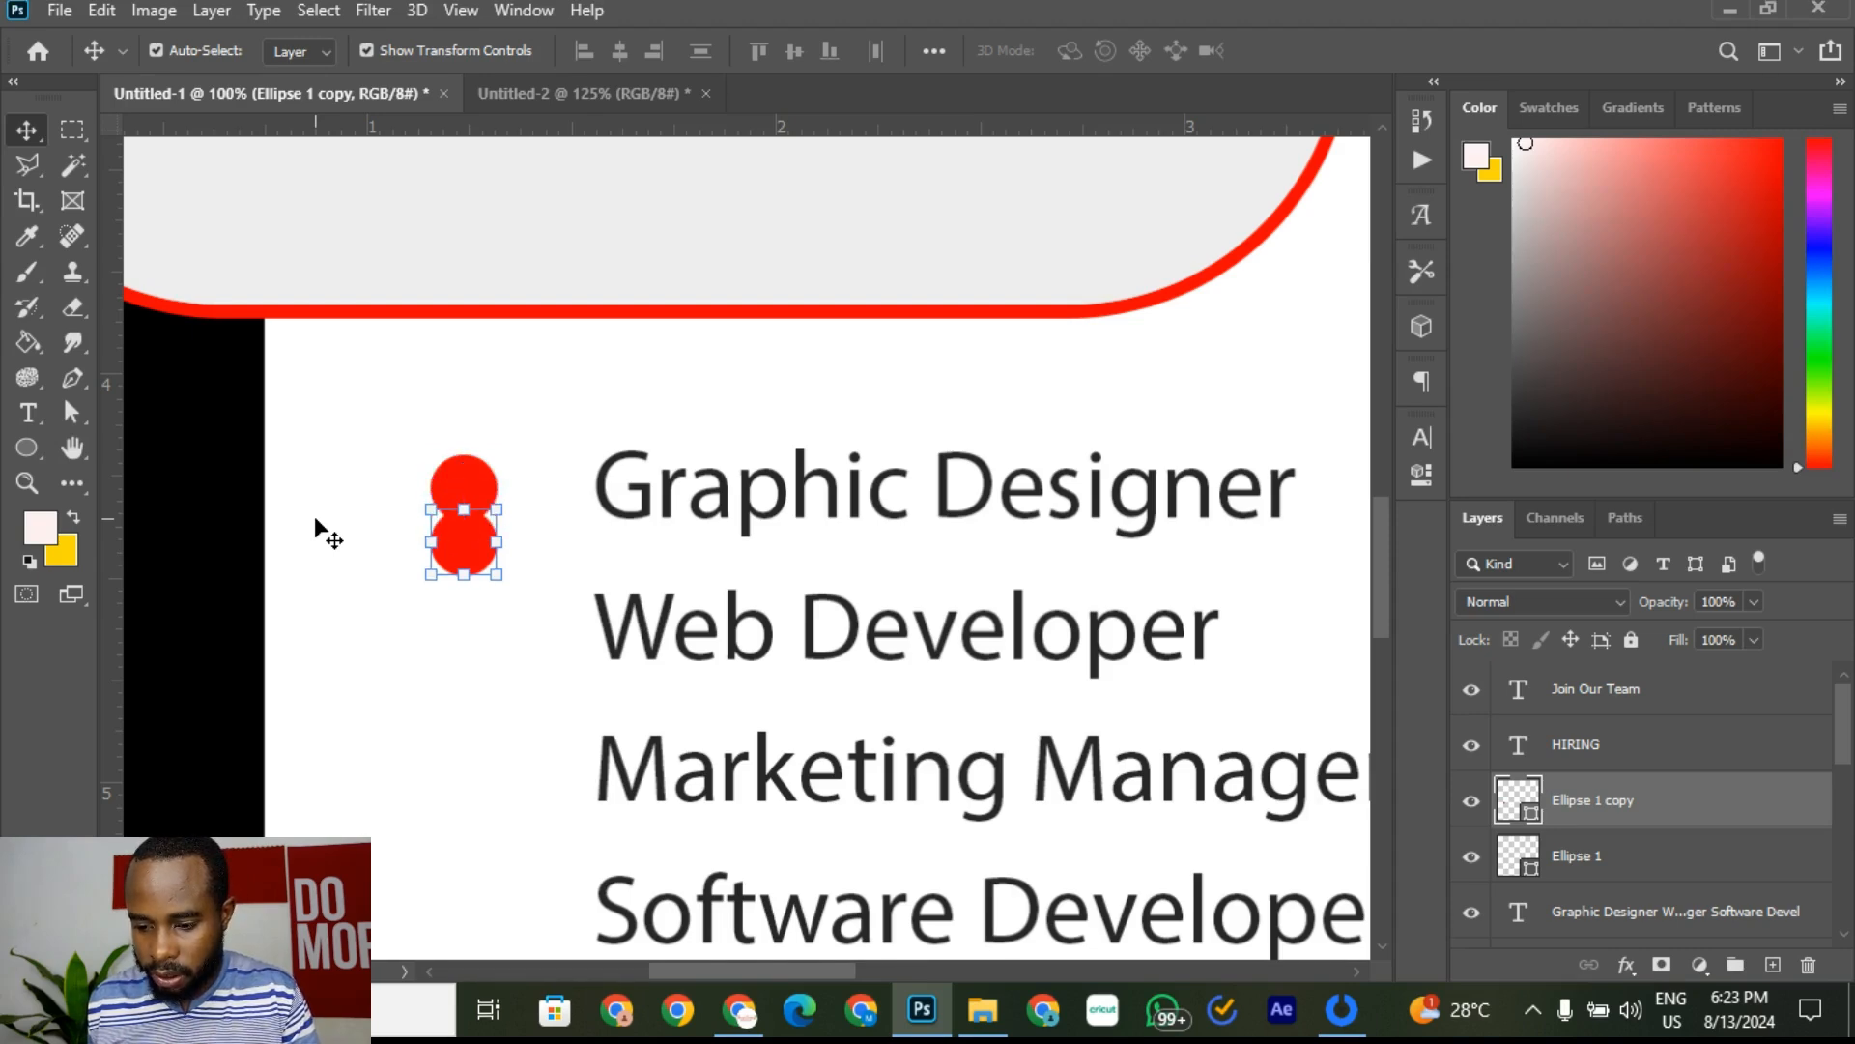
key("shift+Down")
key("shift+Down")
key("shift+Down")
key("shift+Down")
key("shift+Down")
key("shift+Down")
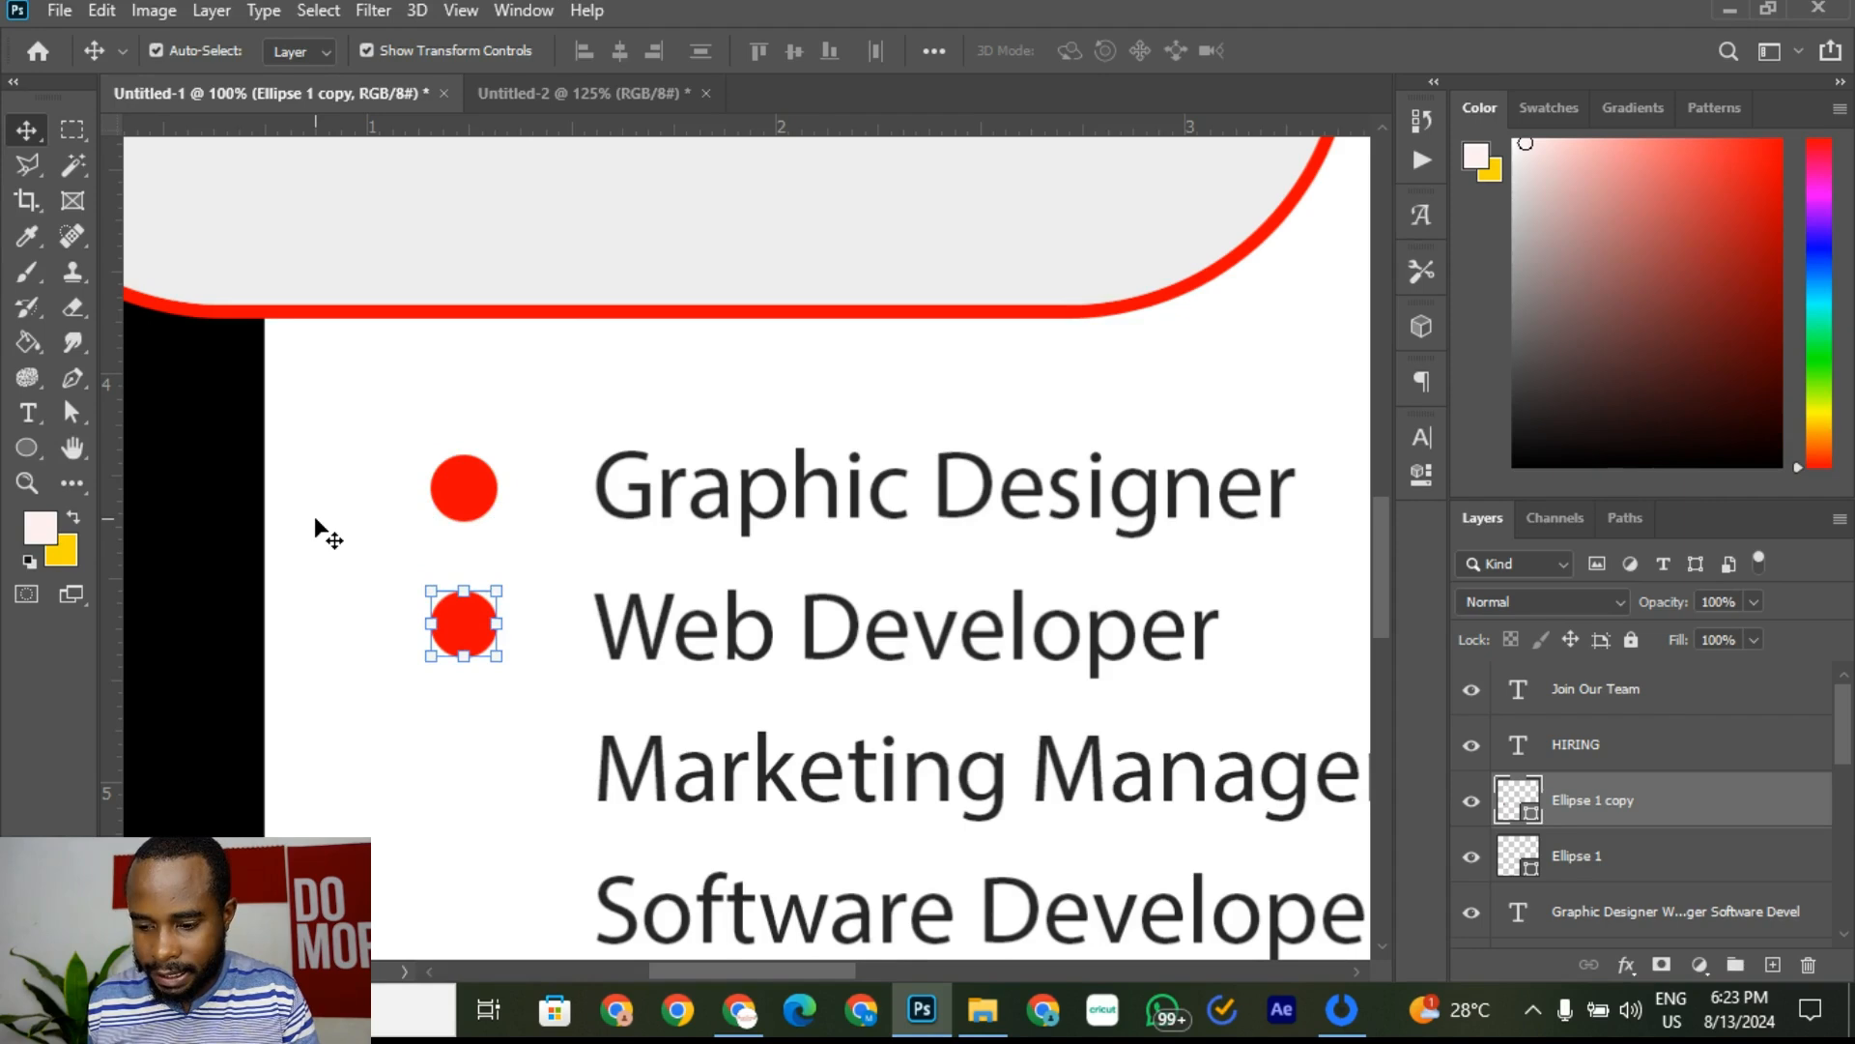
left_click(567, 379)
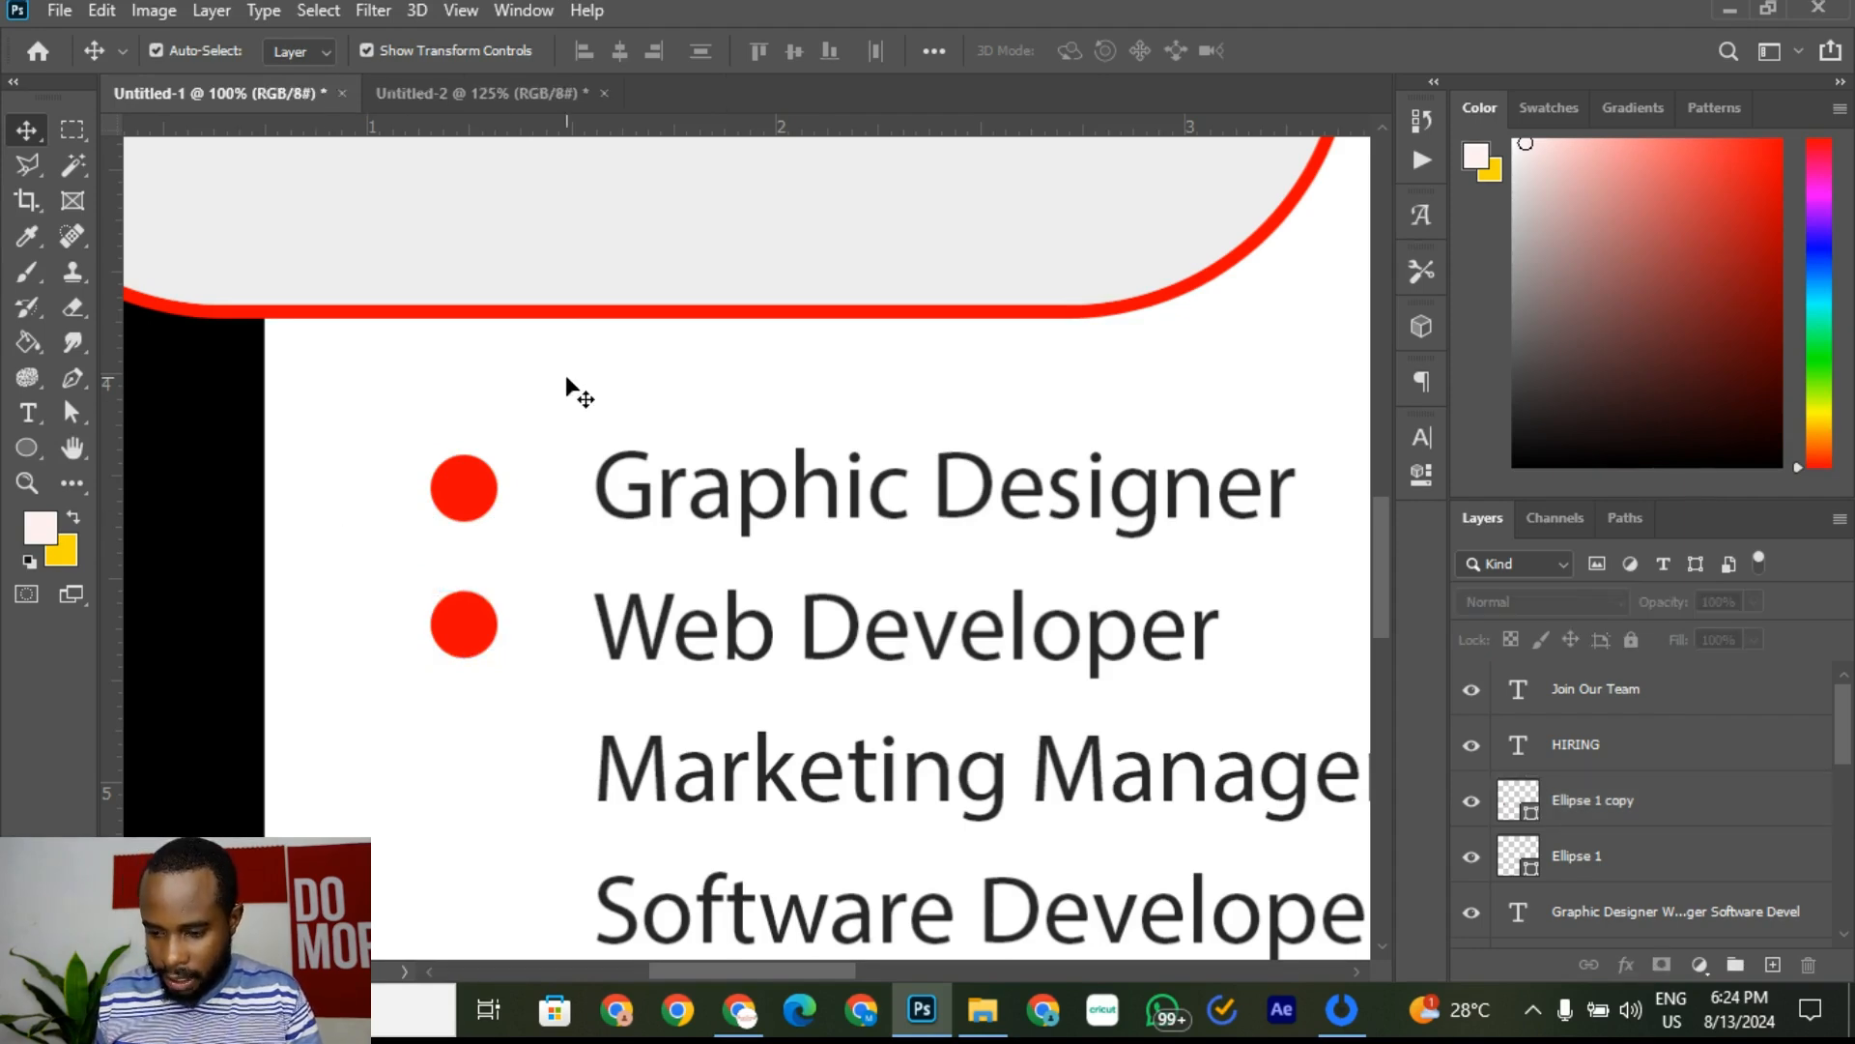
left_click(482, 638)
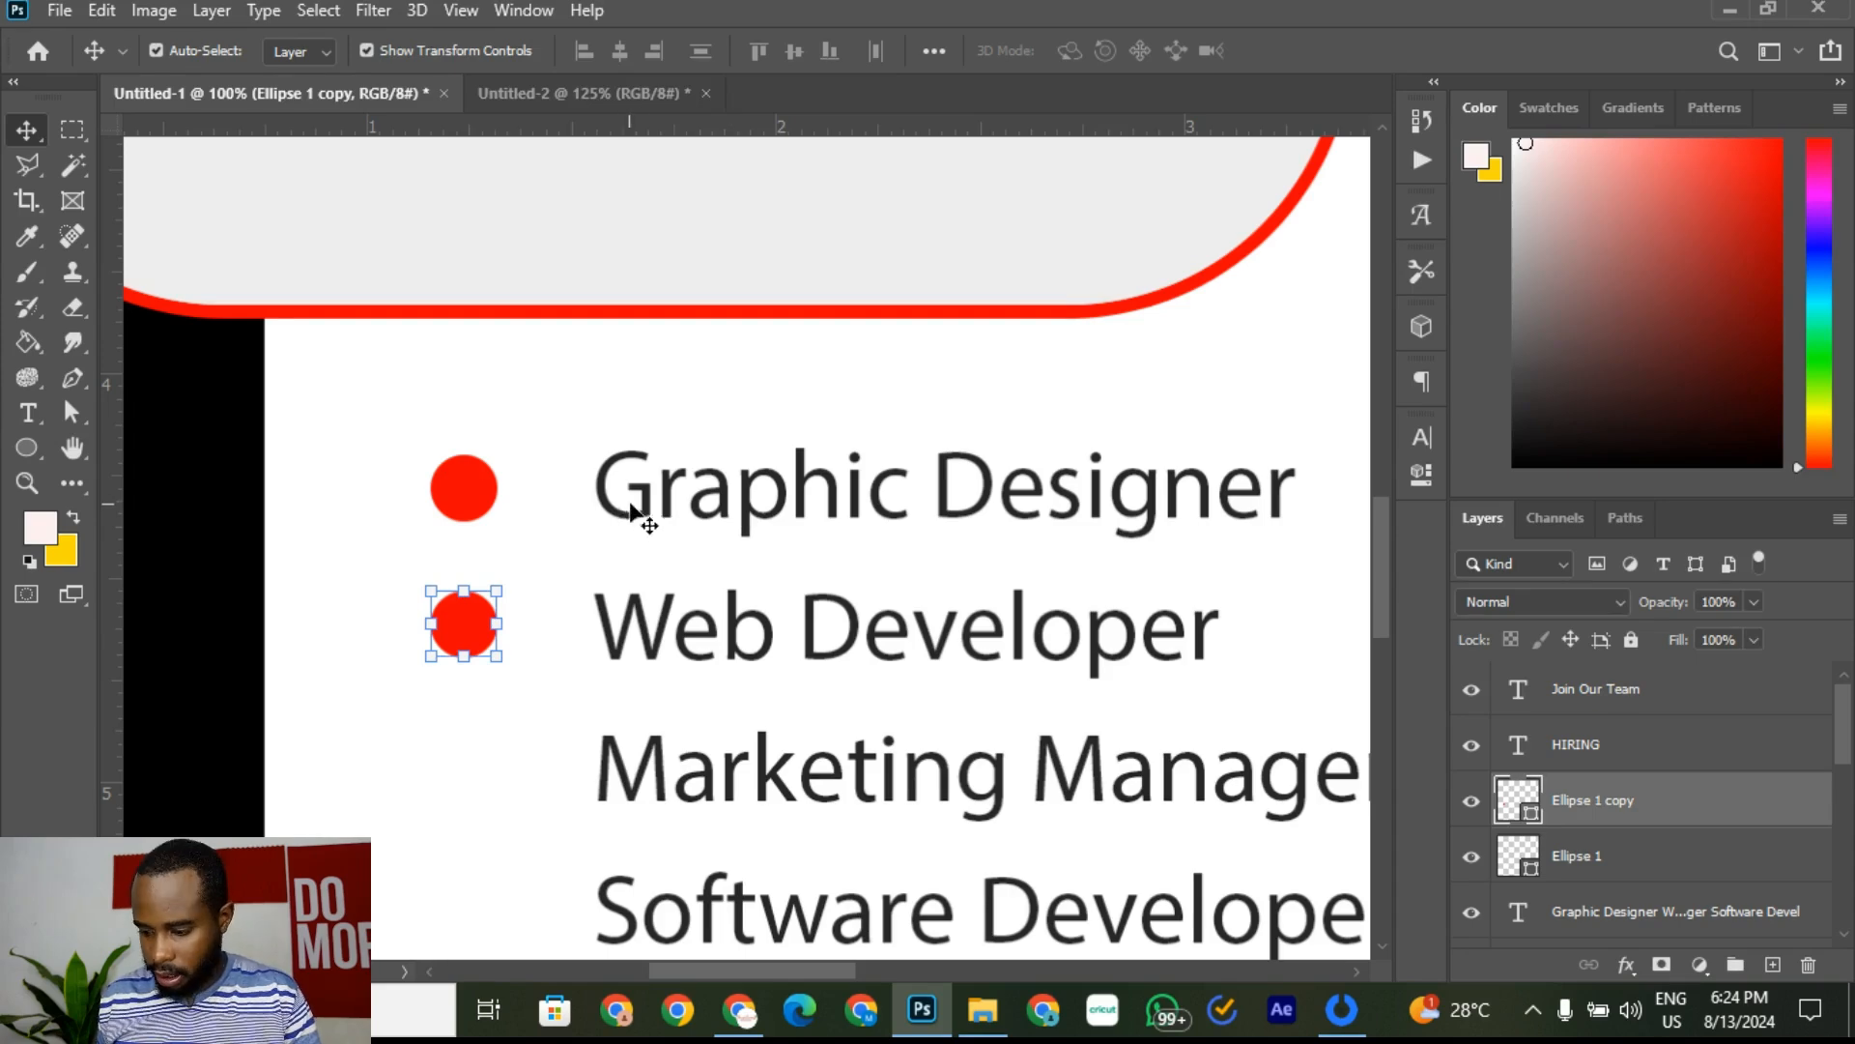
Step: Duplicate that dot again and place the copy beside Marketing Manager
right_click(1743, 815)
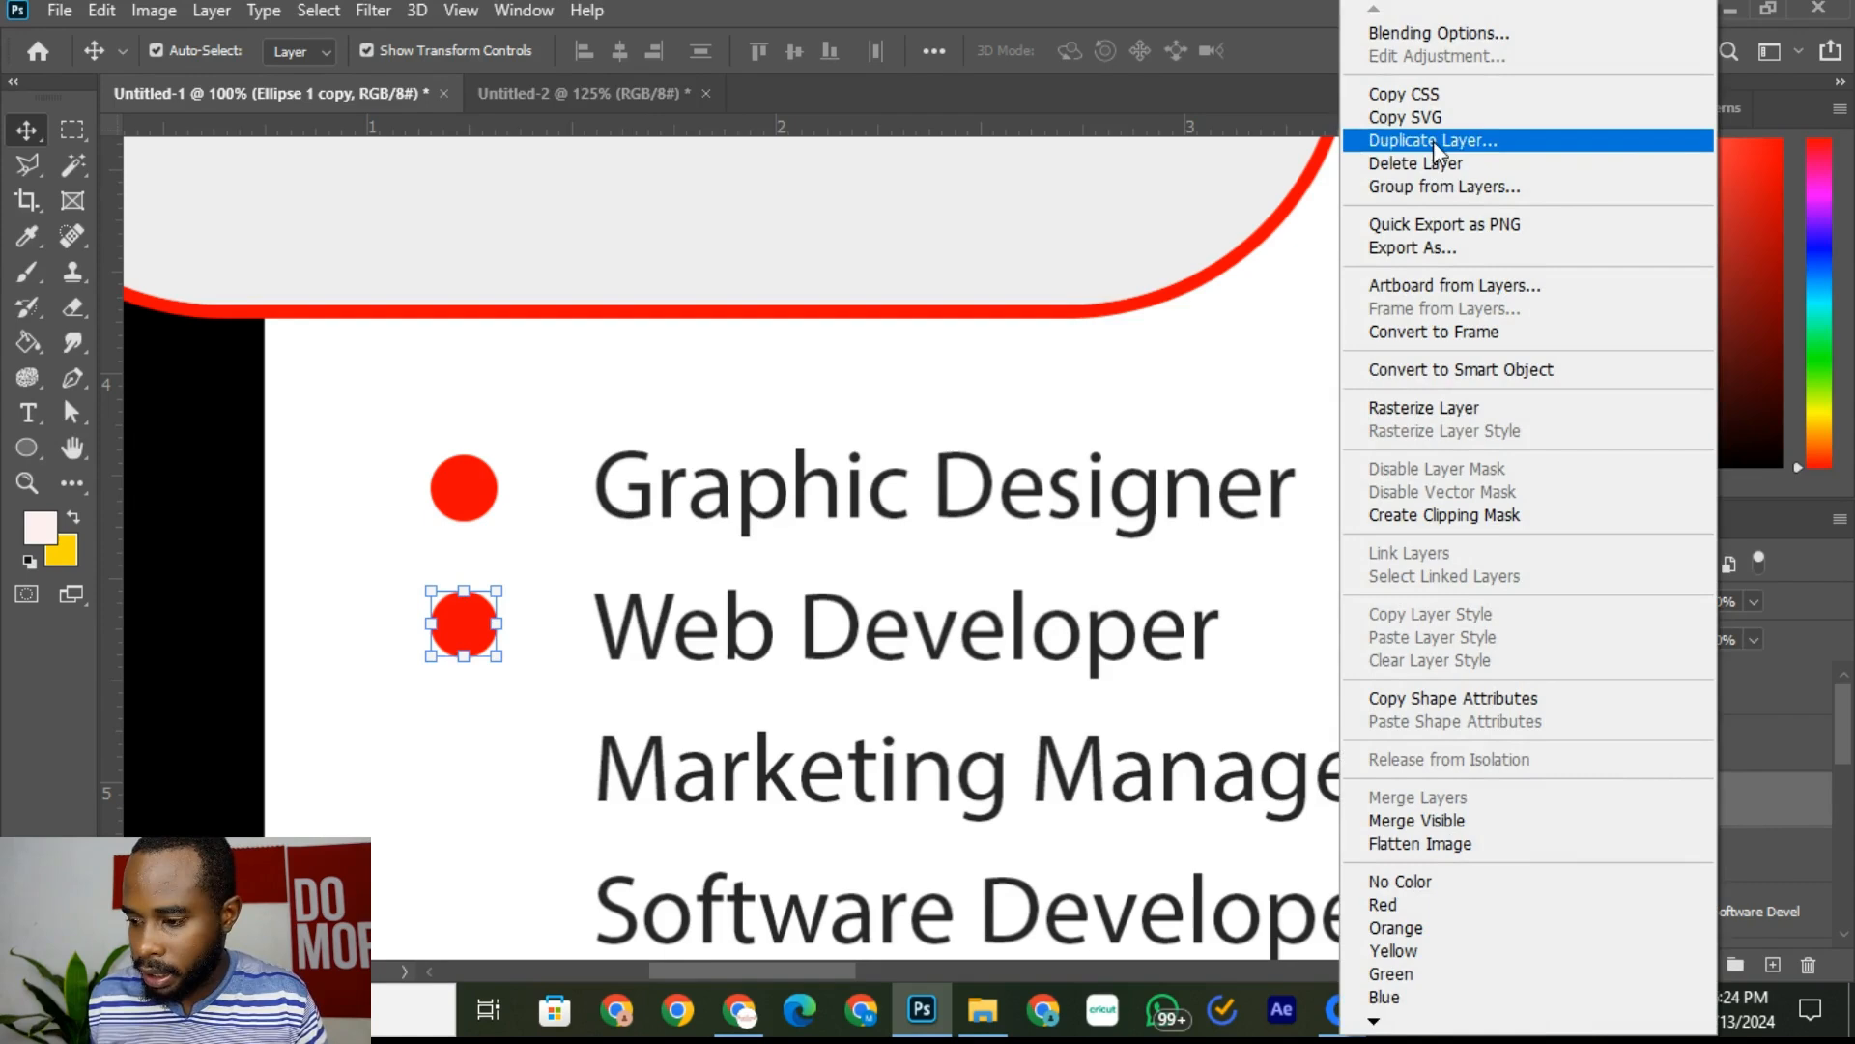
left_click(1435, 142)
left_click(1156, 255)
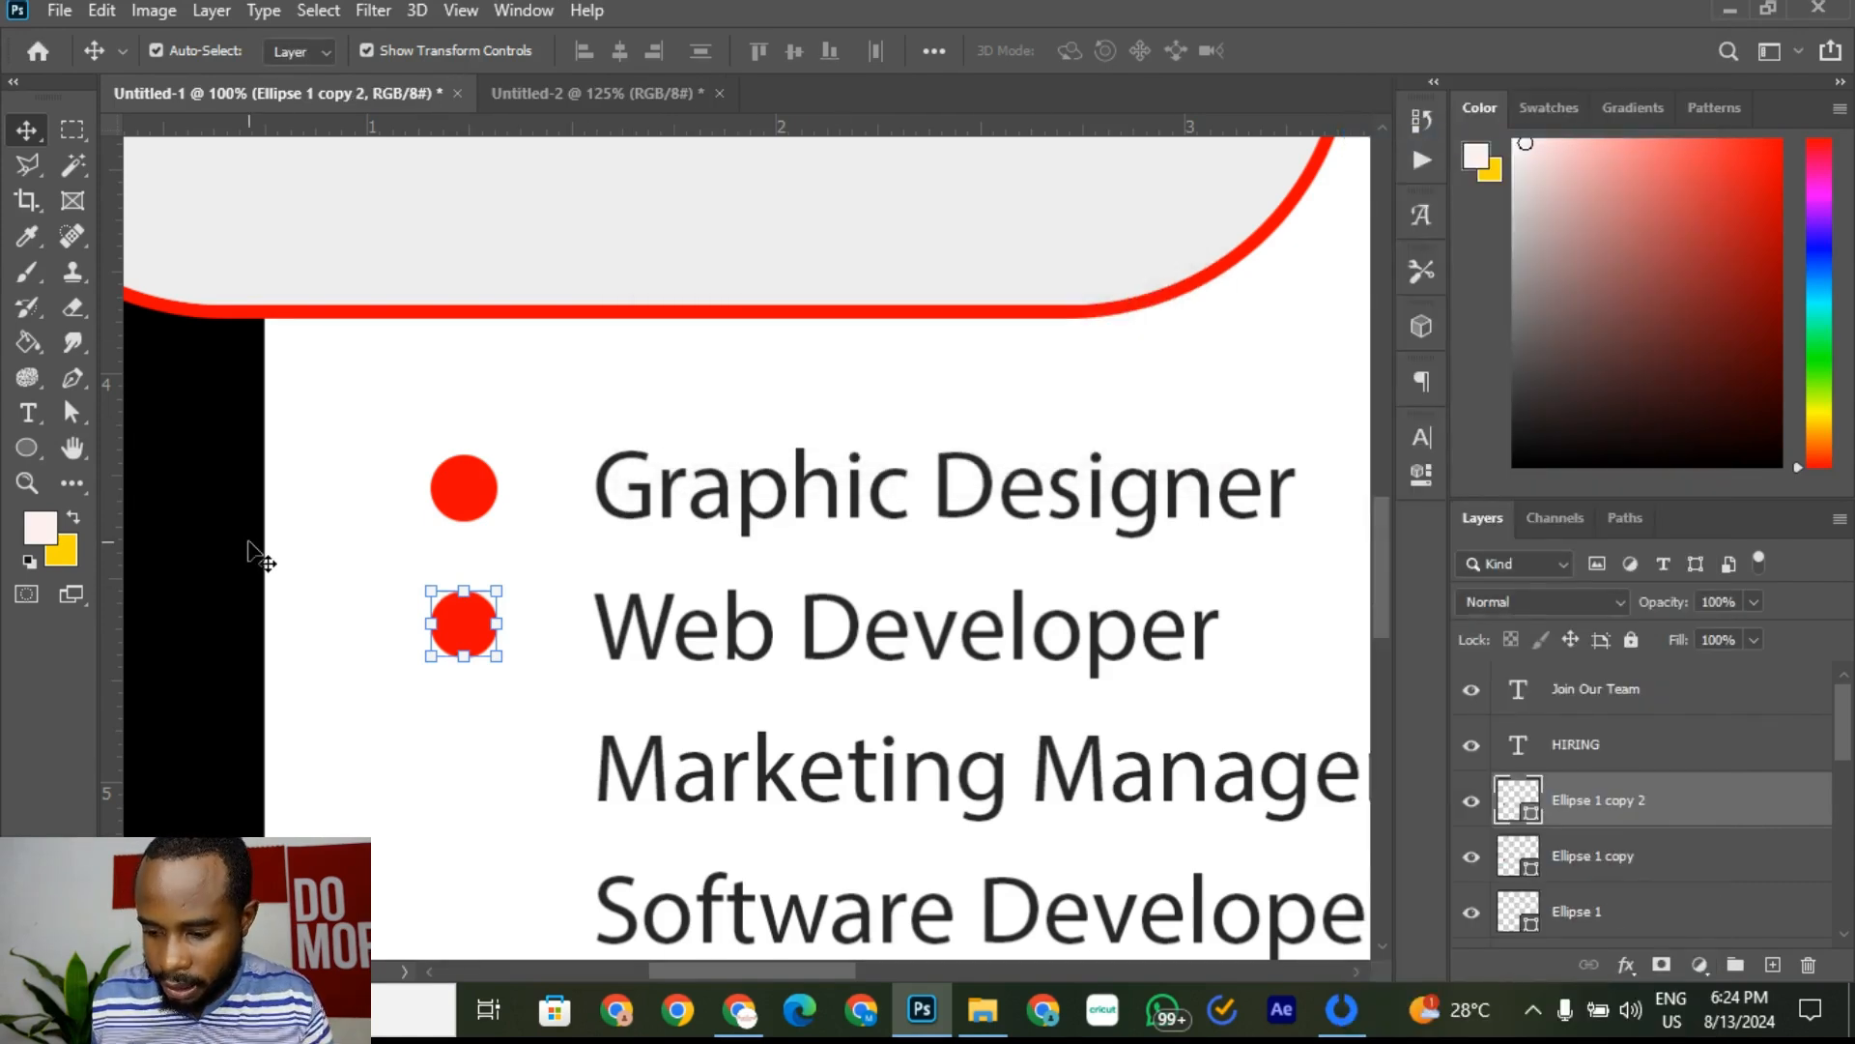
key("shift+Down")
key("shift+Down")
key("shift+Down")
key("shift+Down")
key("shift+Down")
key("shift+Down")
key("shift+Down")
key("shift+Down")
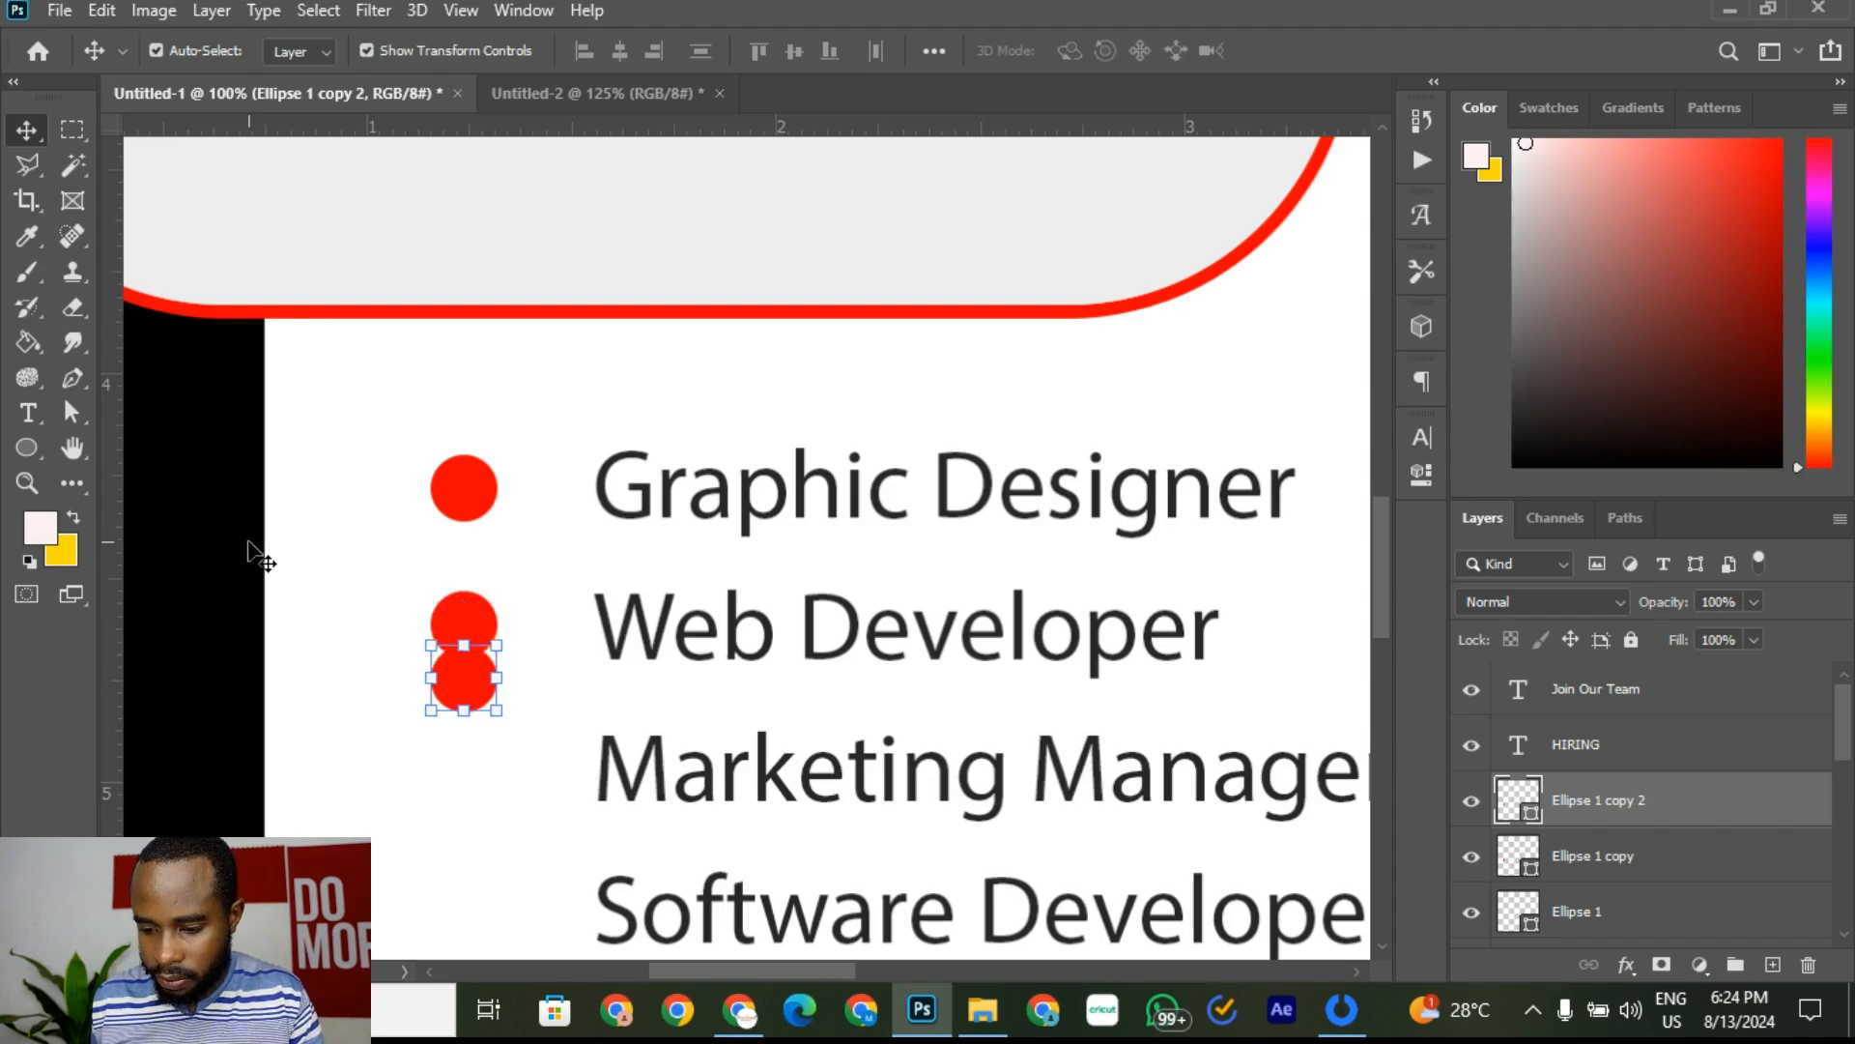
key("shift+Down")
key("shift+Down")
key("shift+Down")
key("shift+Down")
key("shift+Down")
key("shift+Down")
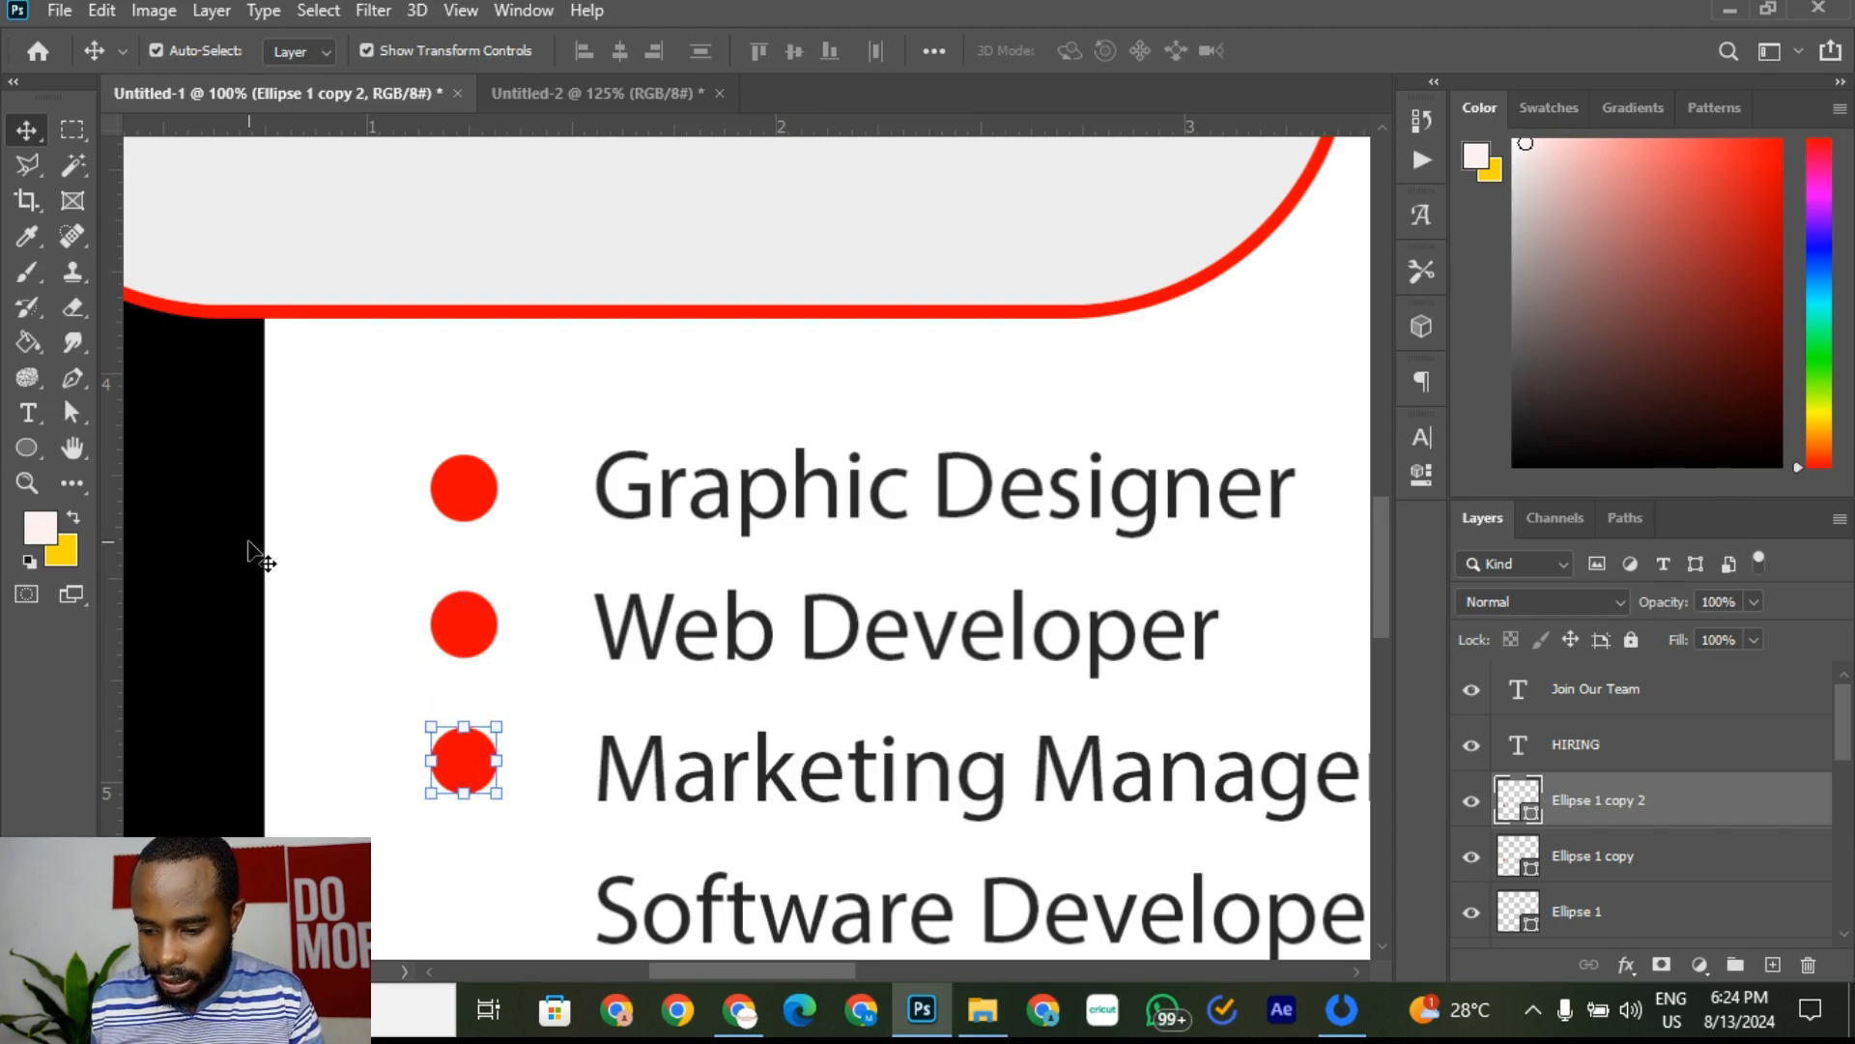
scroll(290, 541, "down", 3)
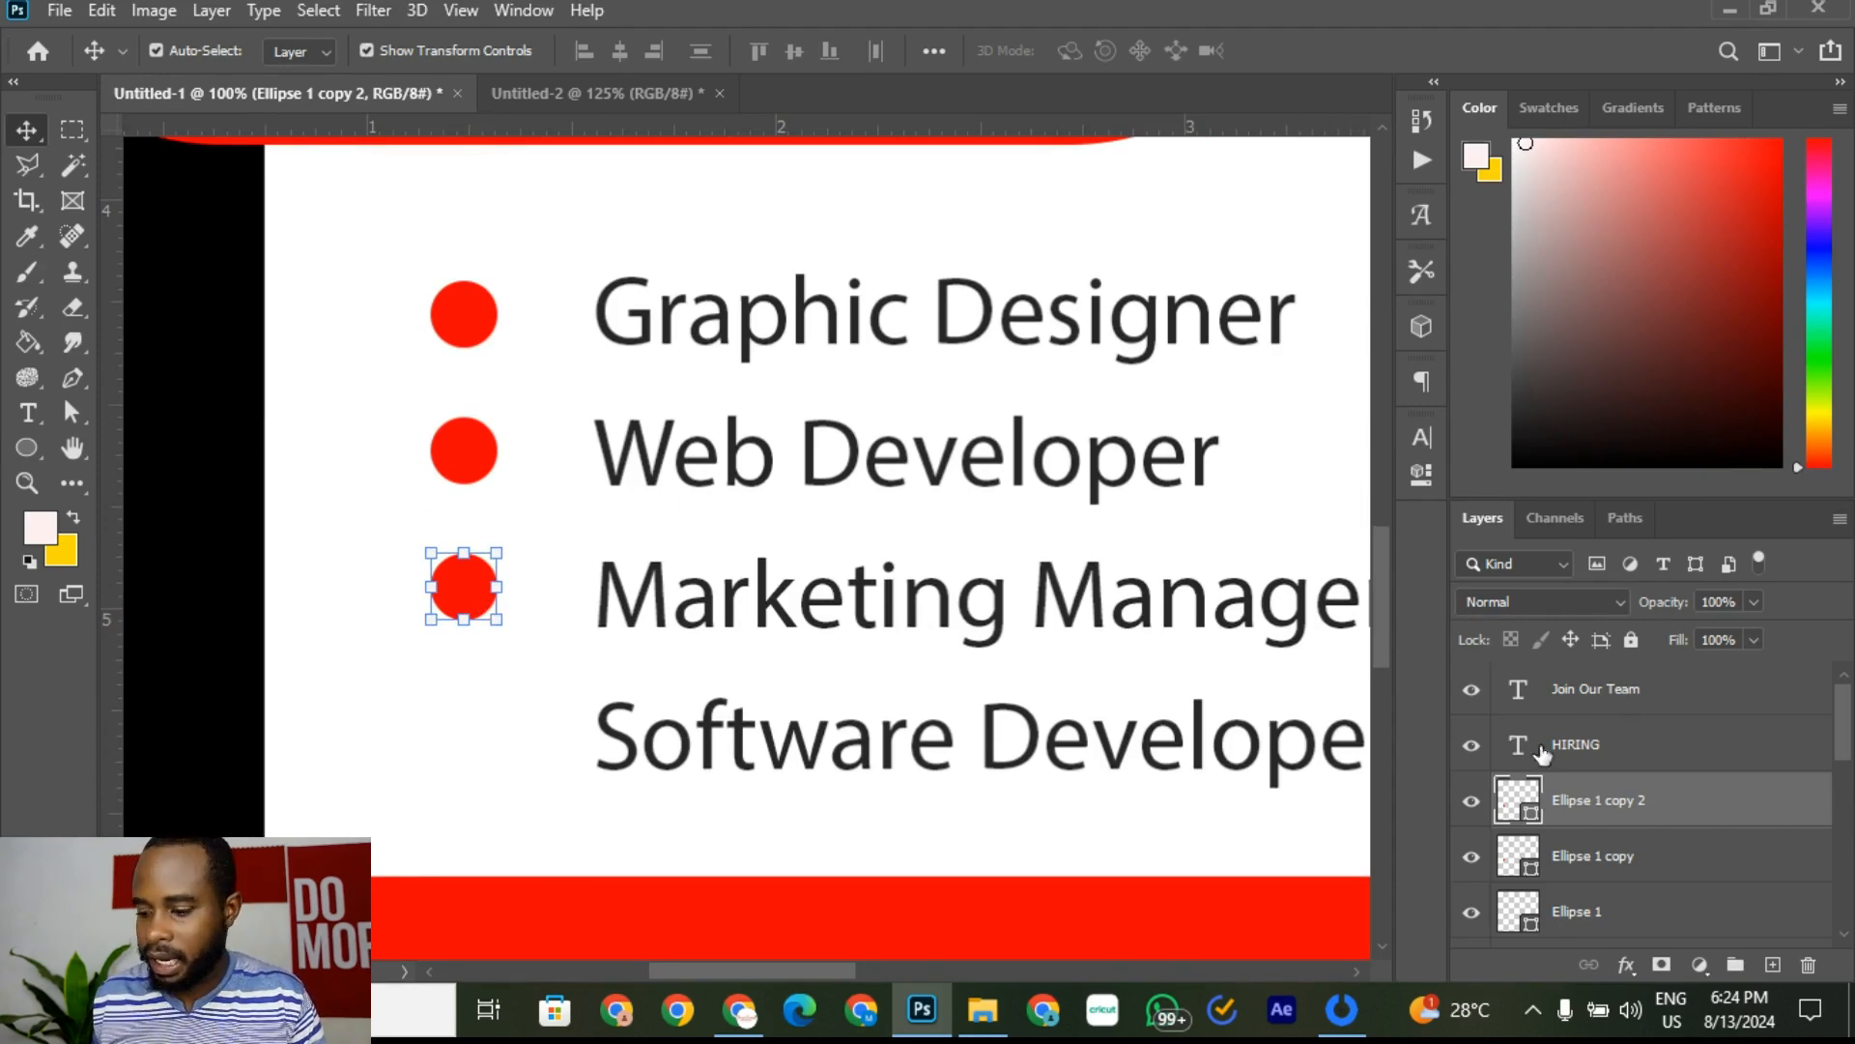
Step: Create Ellipse 1 copy 3 and move it down beside Software Developer
right_click(1707, 814)
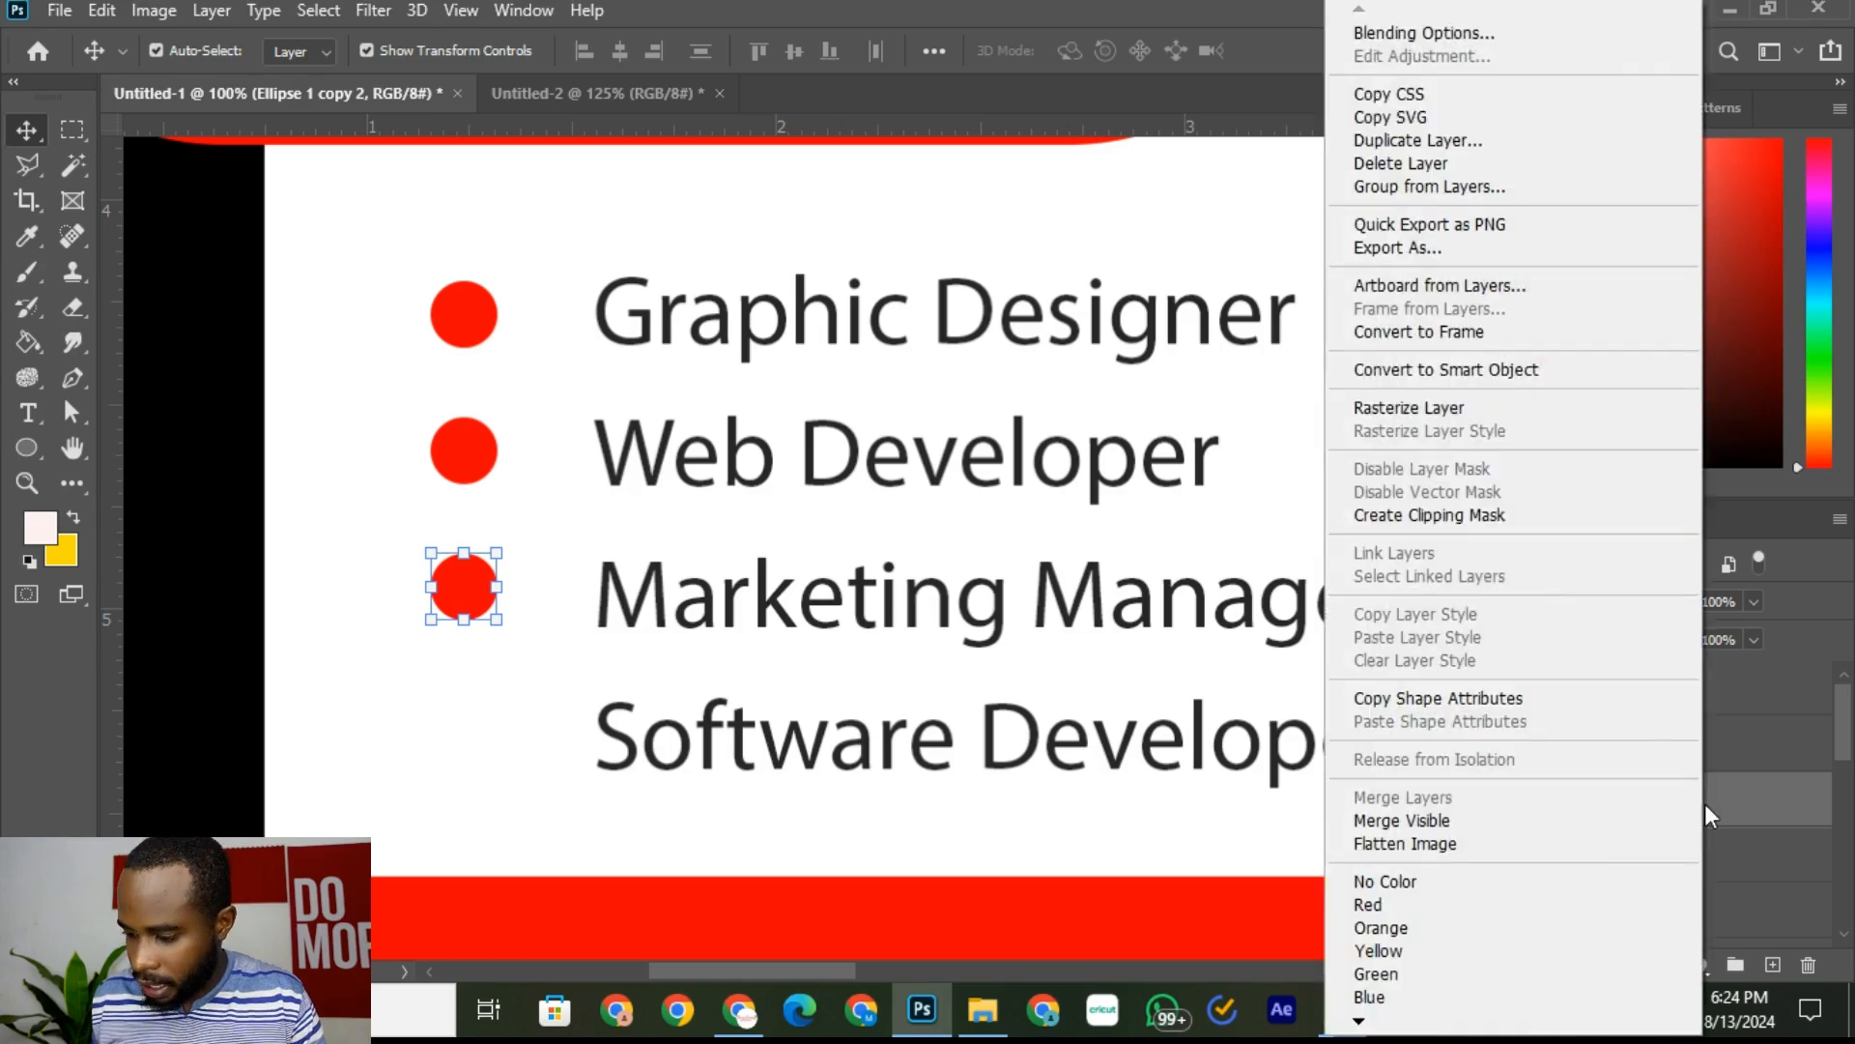
left_click(1471, 142)
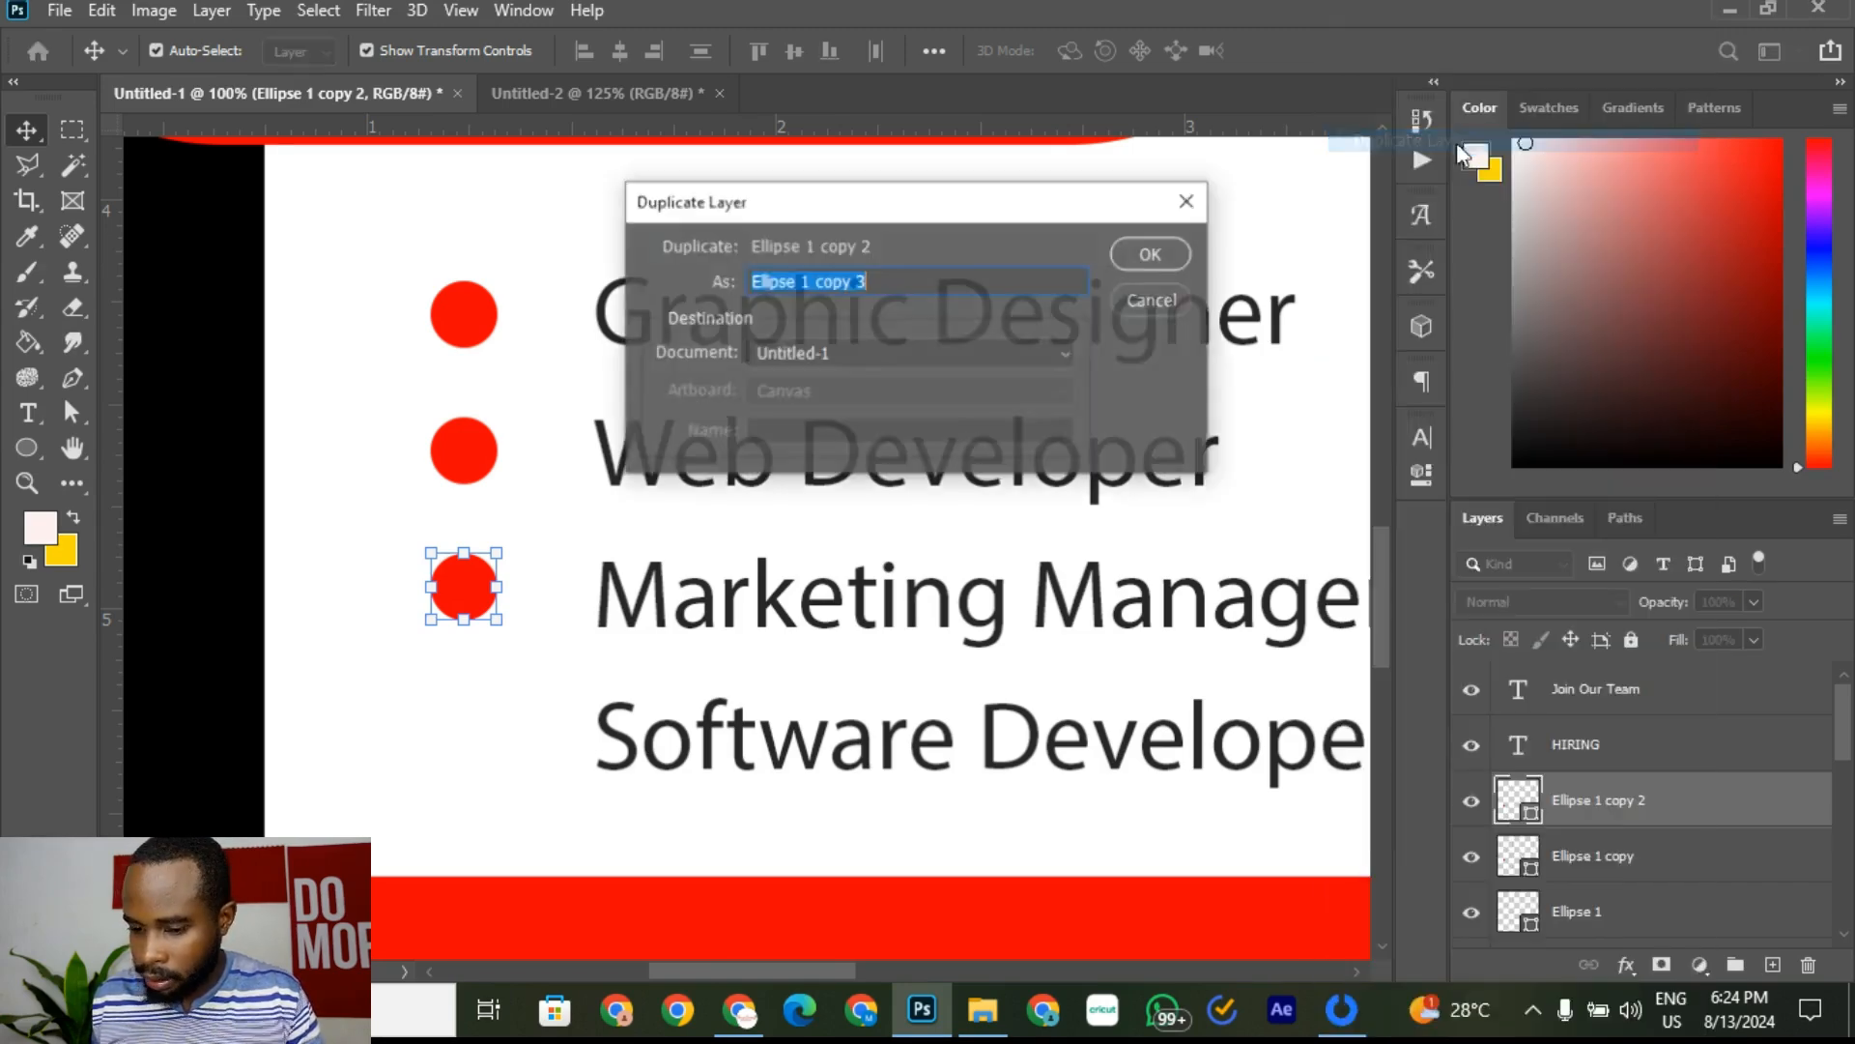
left_click(1152, 254)
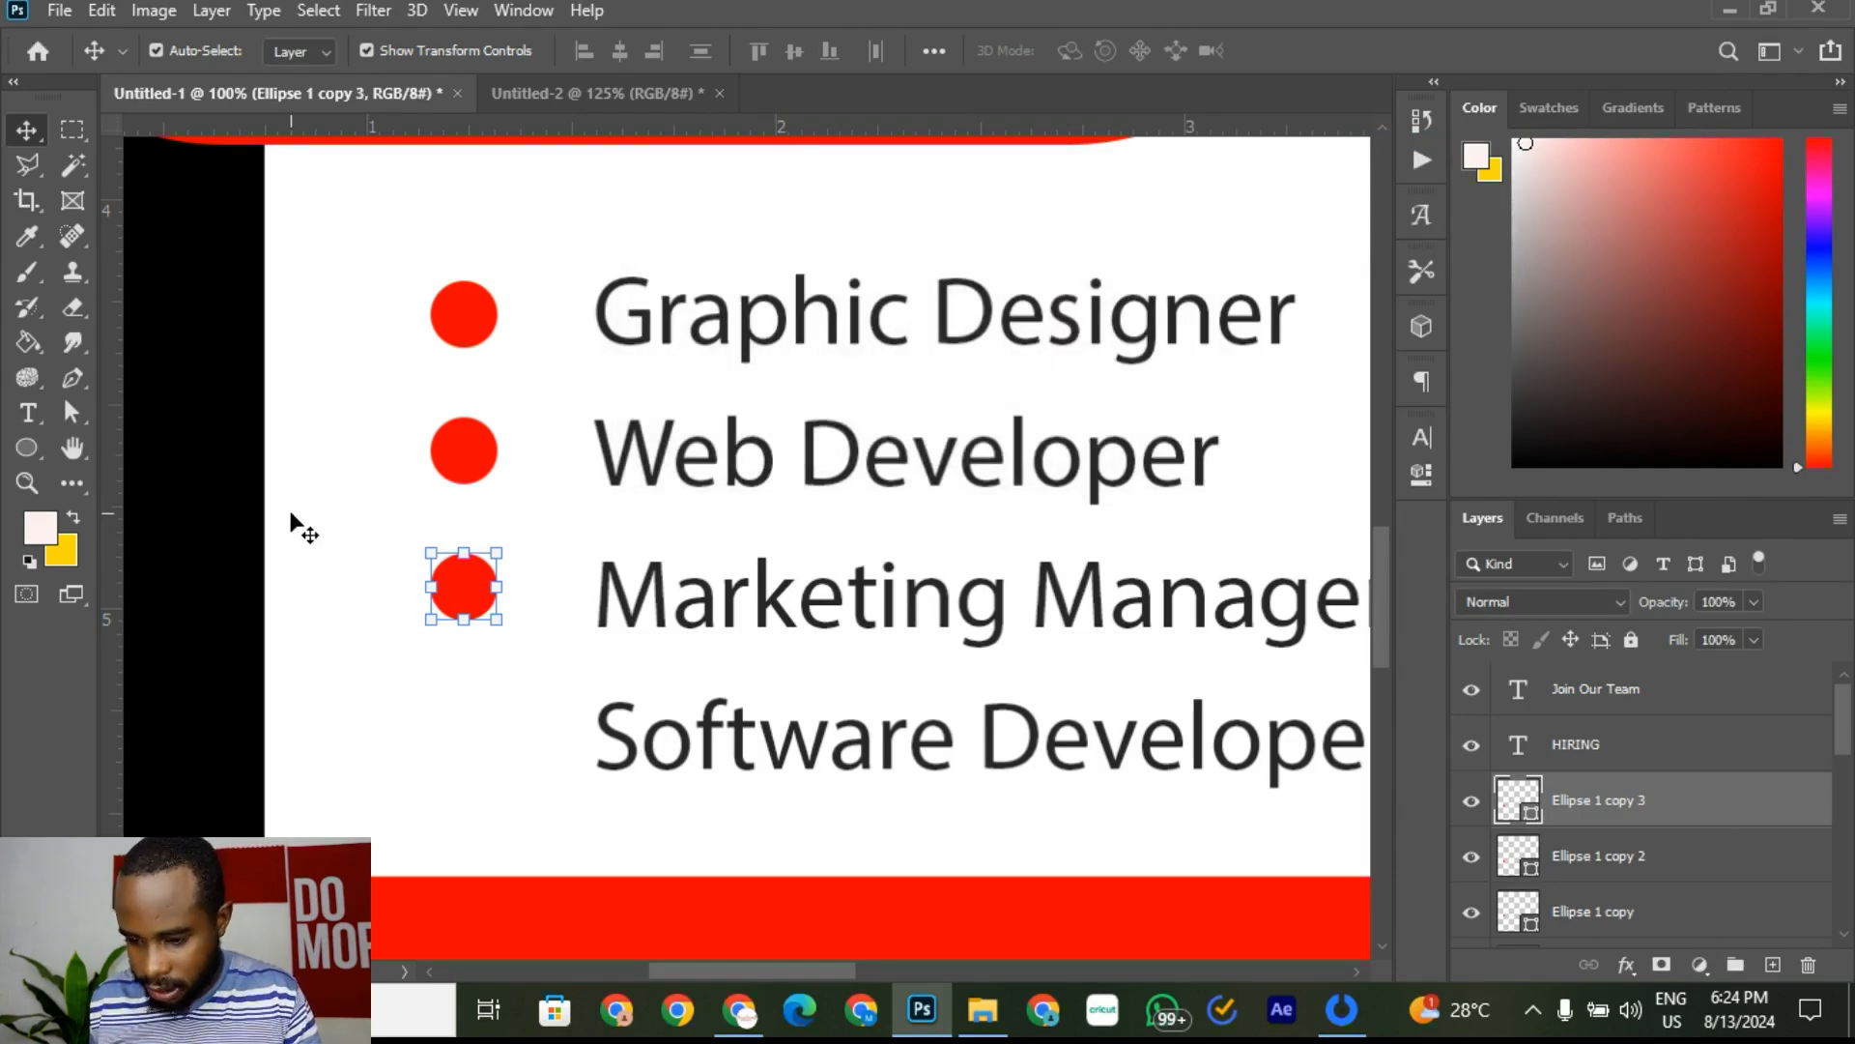
key("shift+Down")
key("shift+Down")
key("shift+Down")
key("shift+Down")
key("shift+Down")
key("shift+Down")
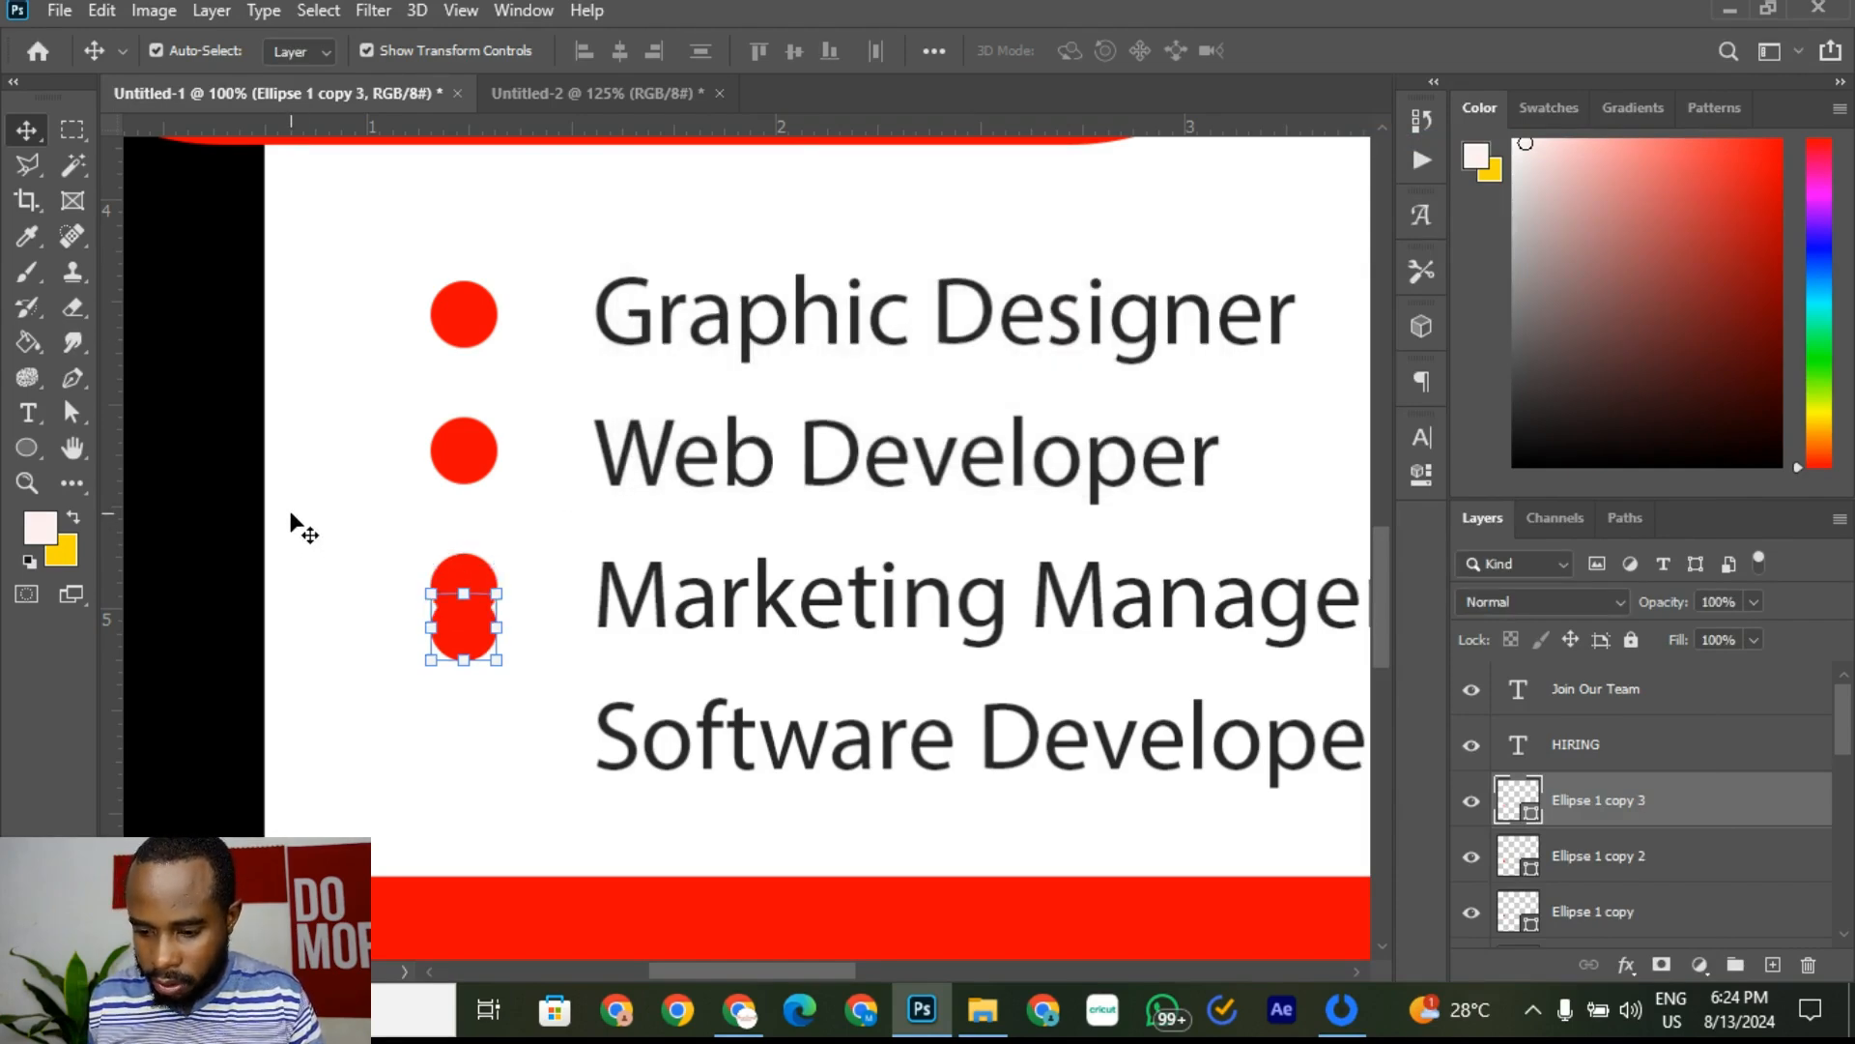
key("shift+Down")
key("shift+Down")
key("shift+Down")
key("shift+Down")
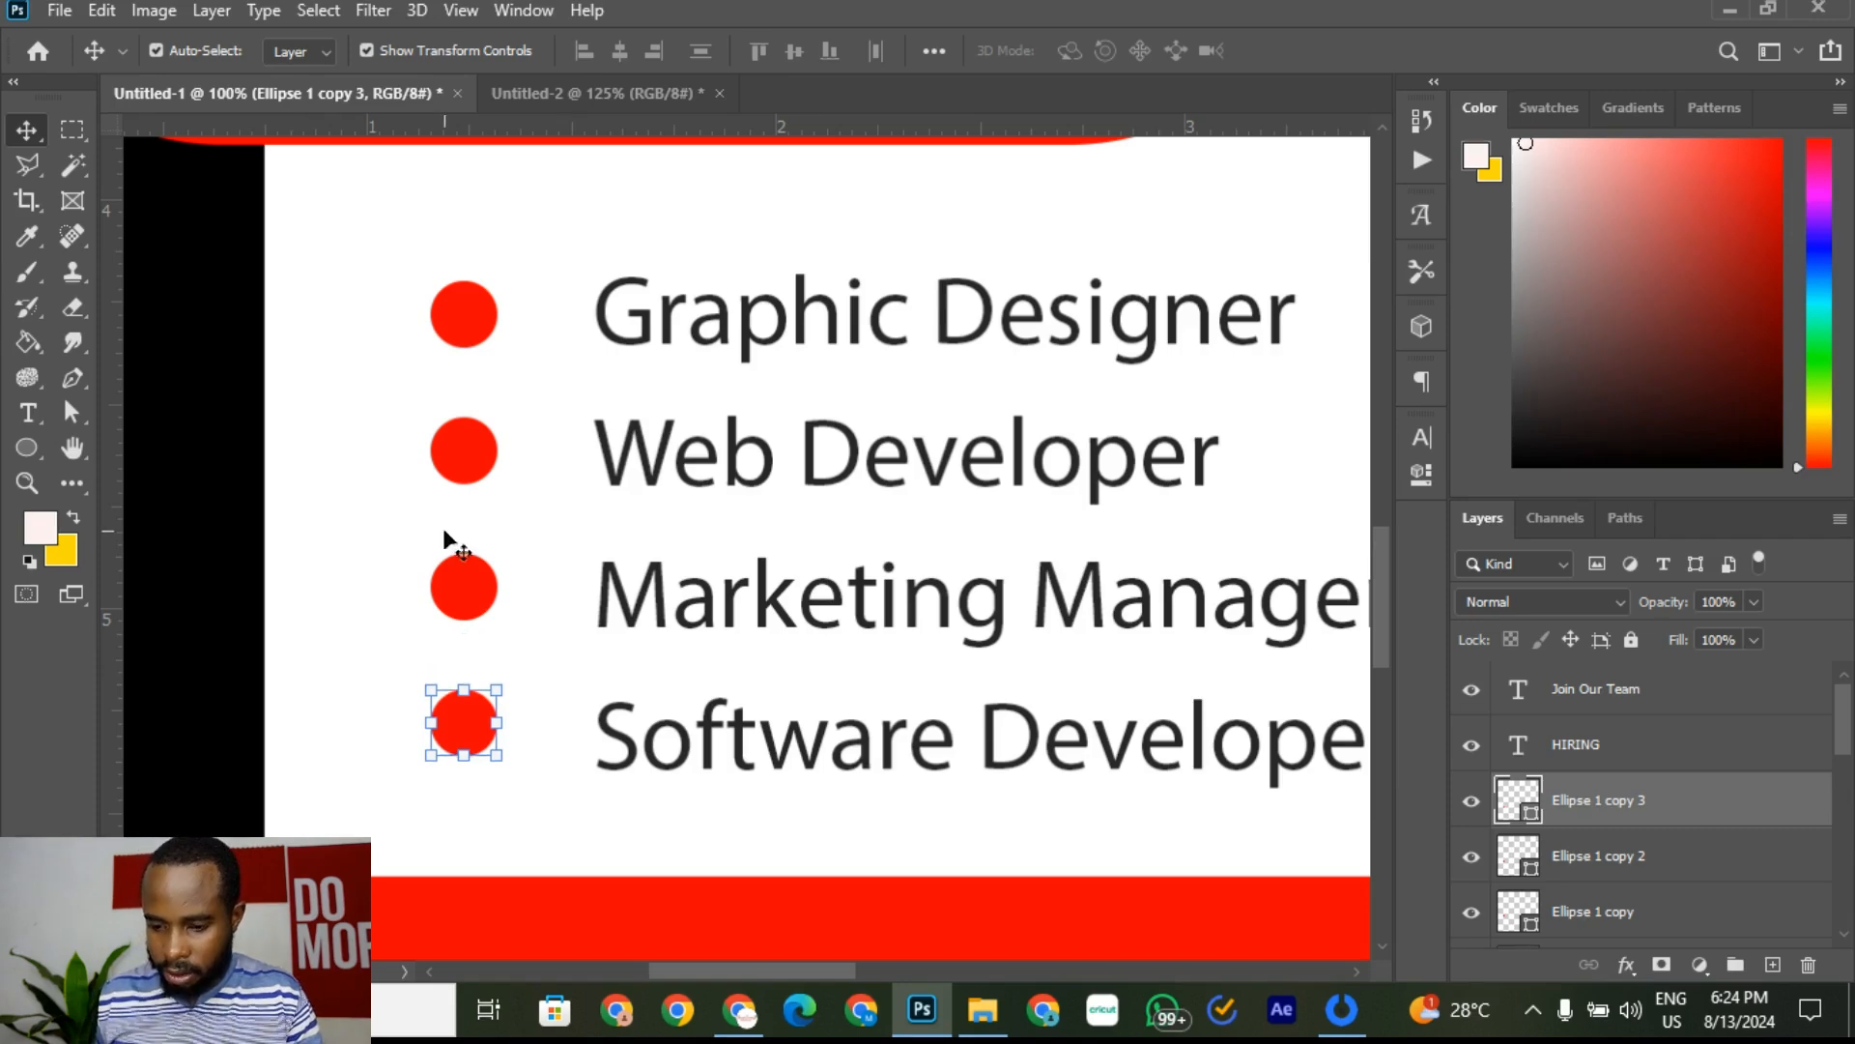
Step: Free-transform the four-line job list down to about 97.6% and commit it
left_click(198, 563)
scroll(222, 541, "down", 3)
scroll(222, 541, "down", 2)
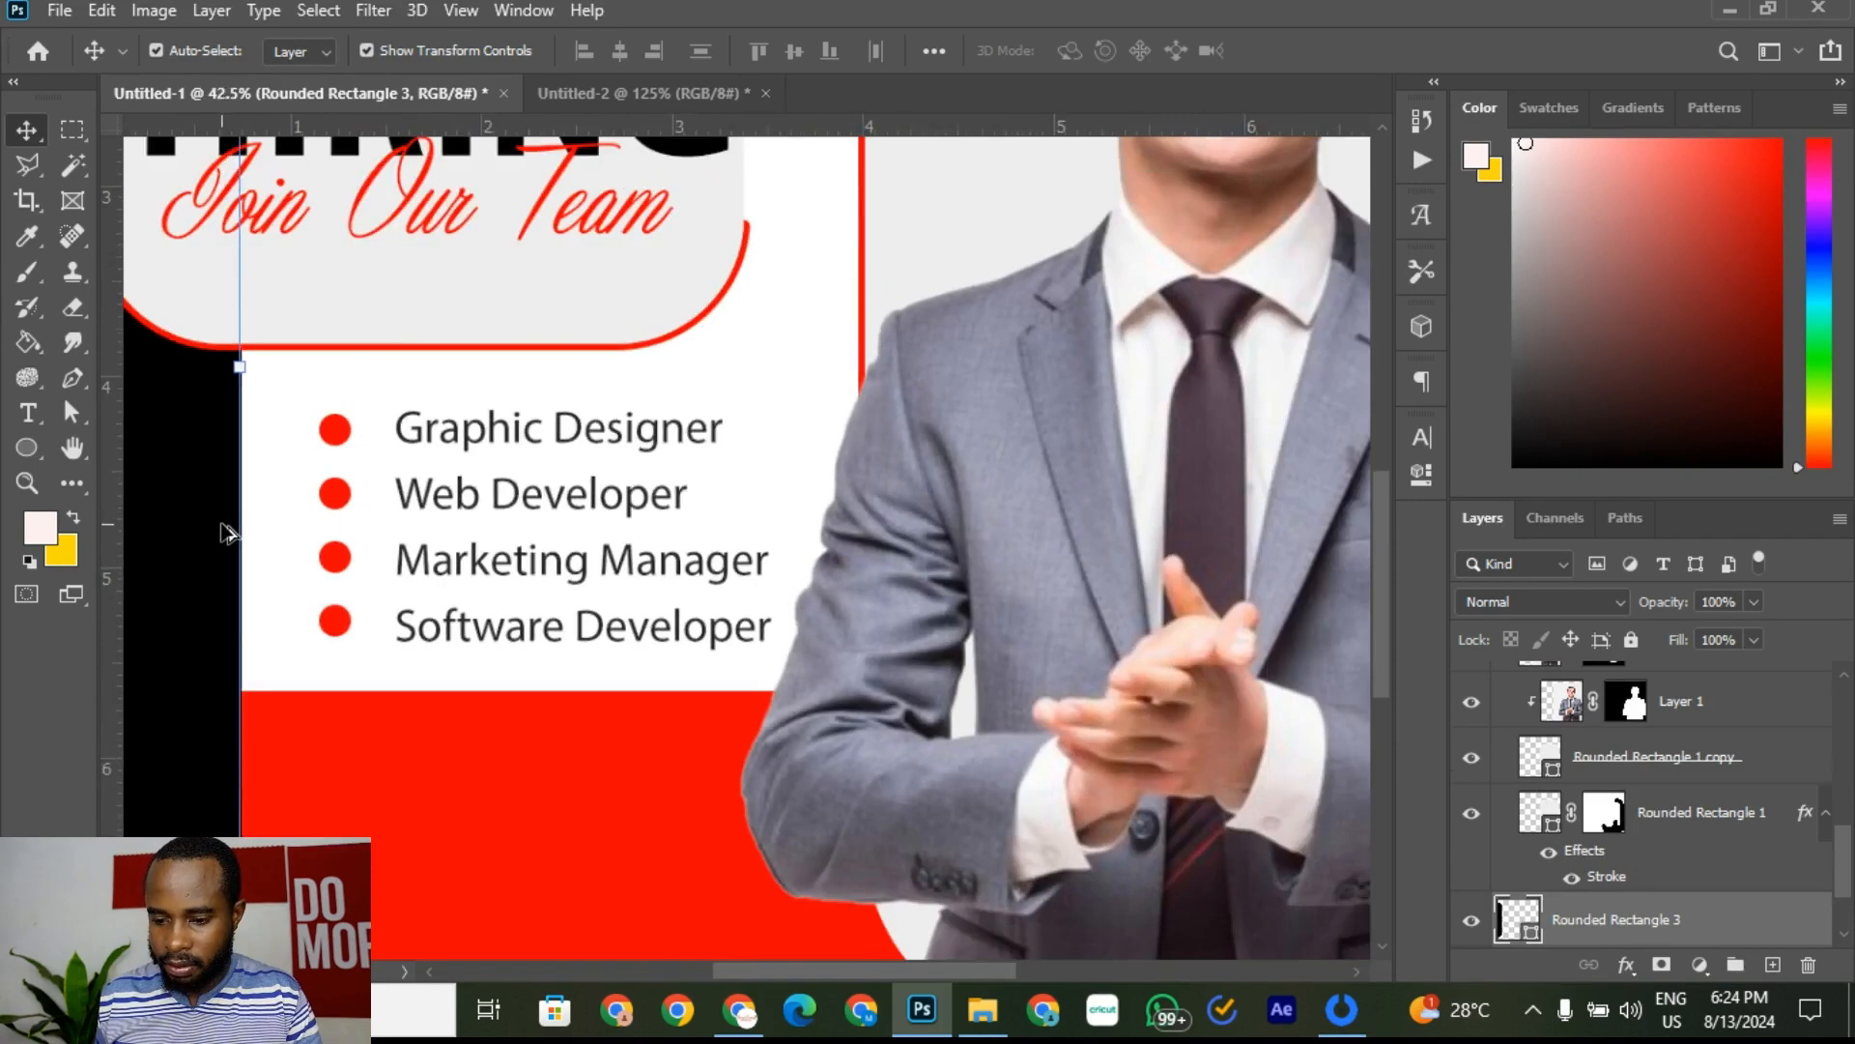
scroll(179, 503, "up", 2)
scroll(367, 449, "up", 2)
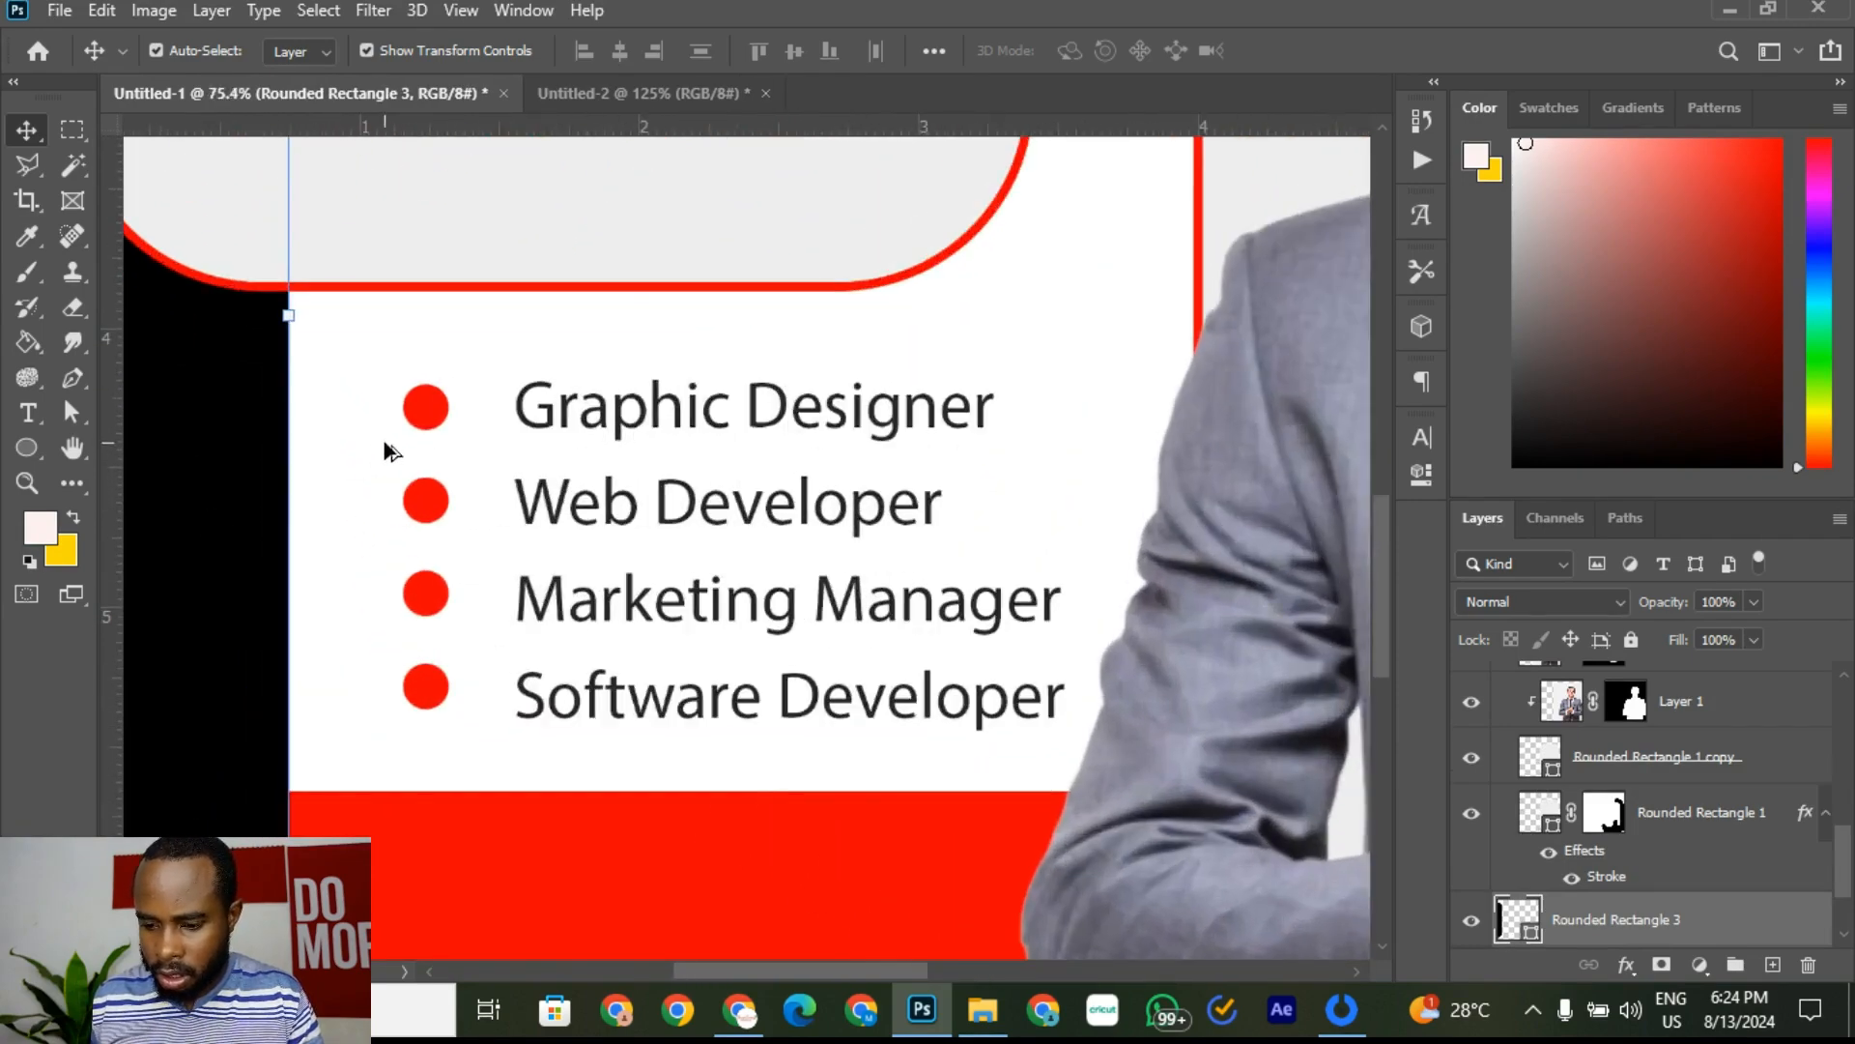
left_click(660, 410)
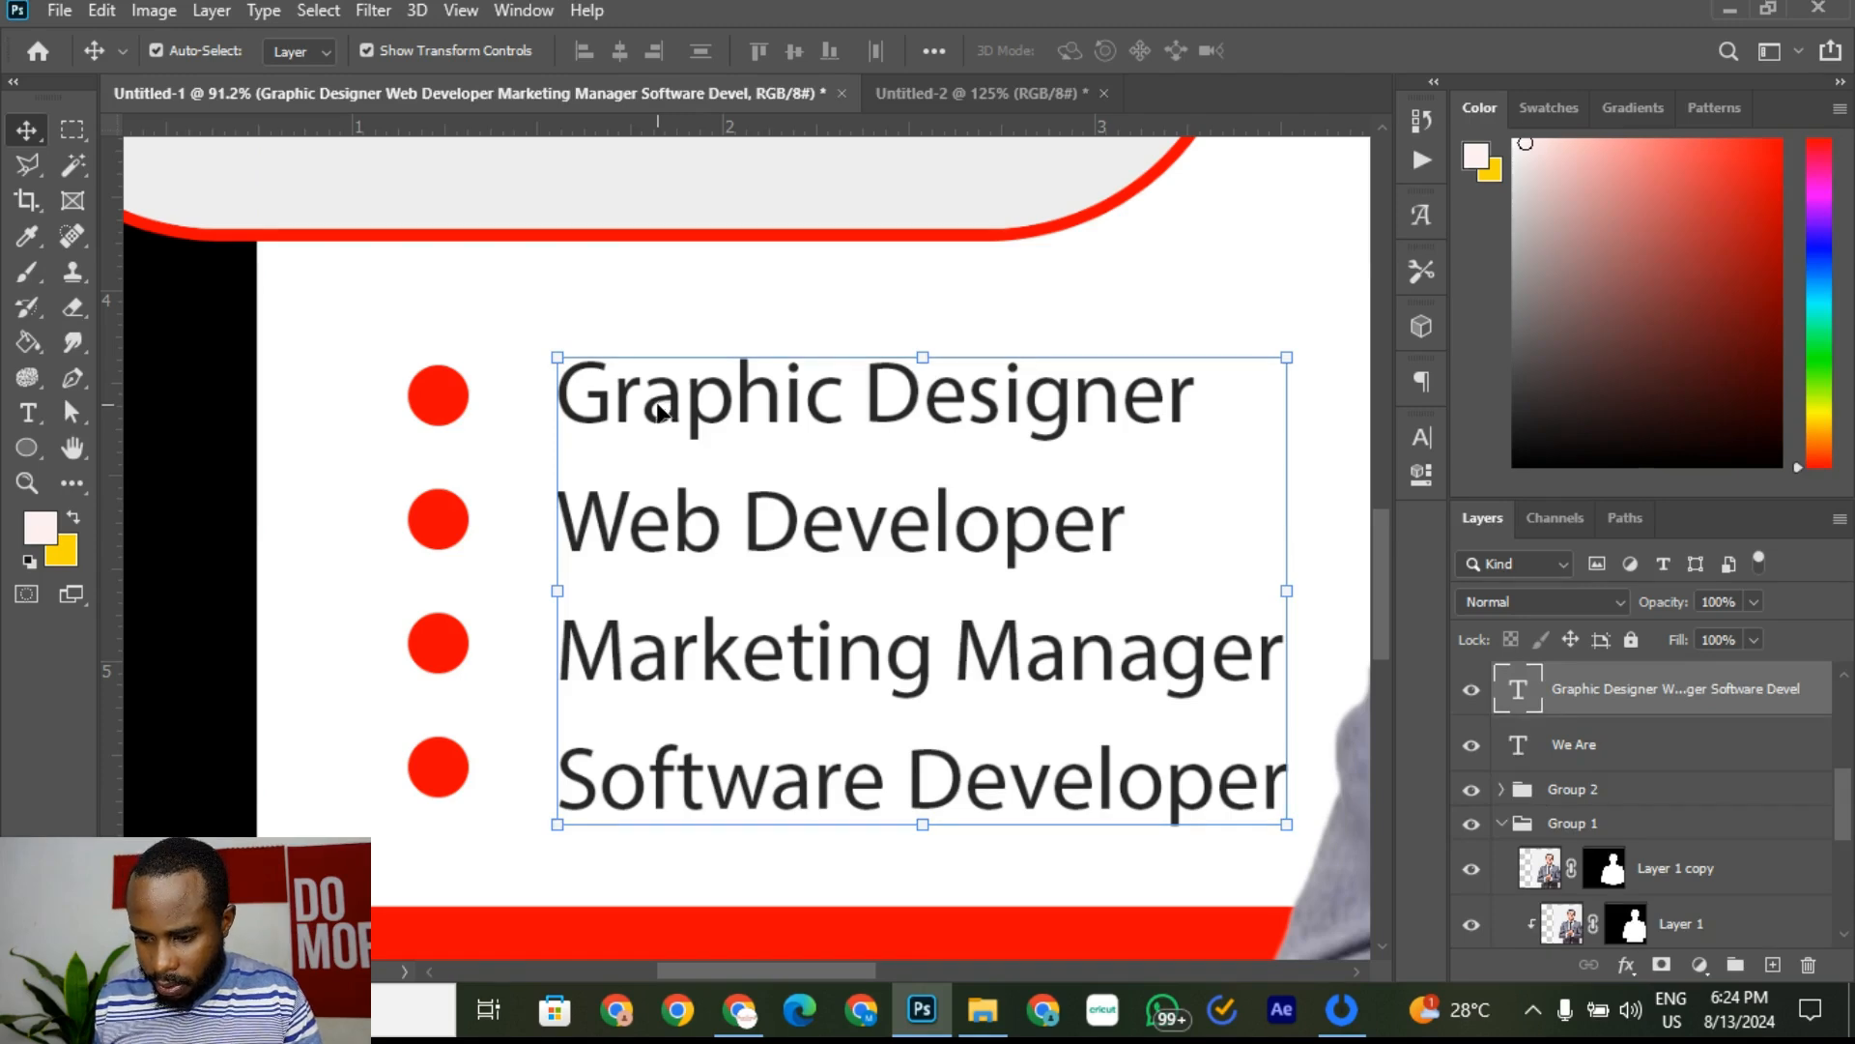
left_click_drag(1285, 823, 1268, 922)
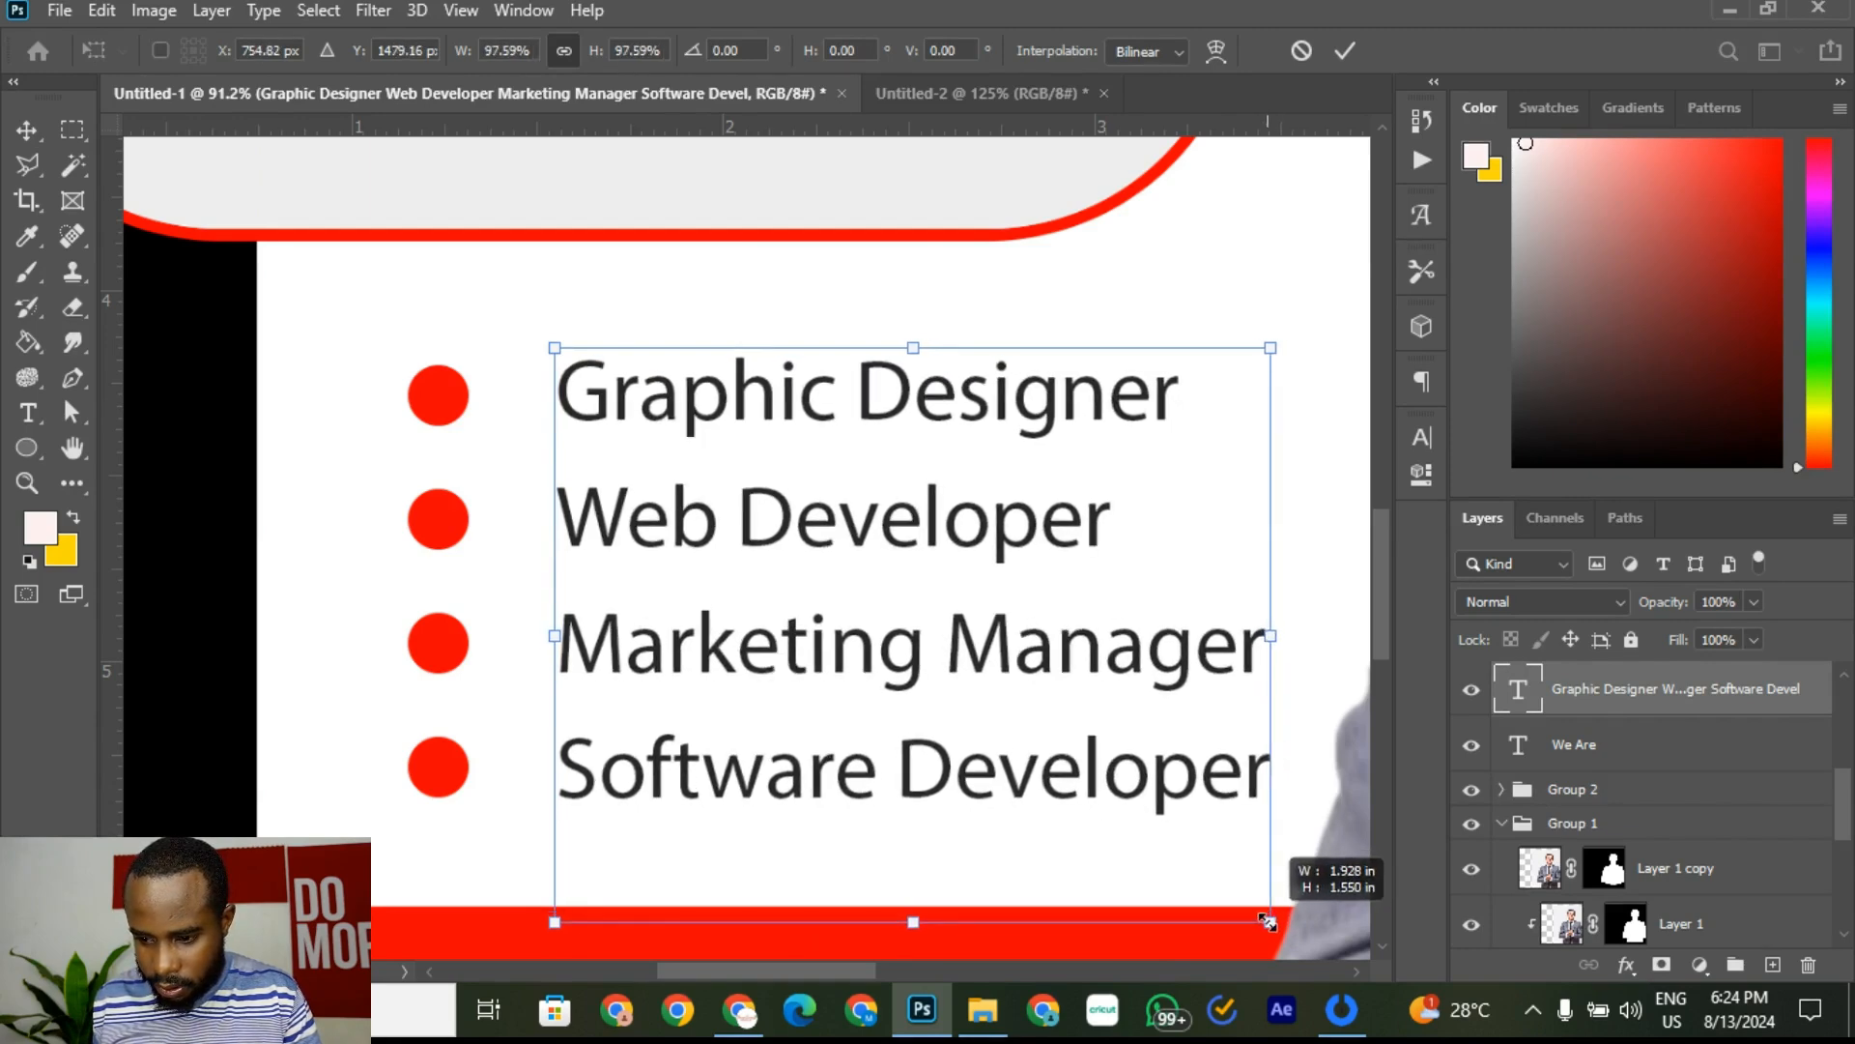
left_click_drag(1266, 921, 1266, 921)
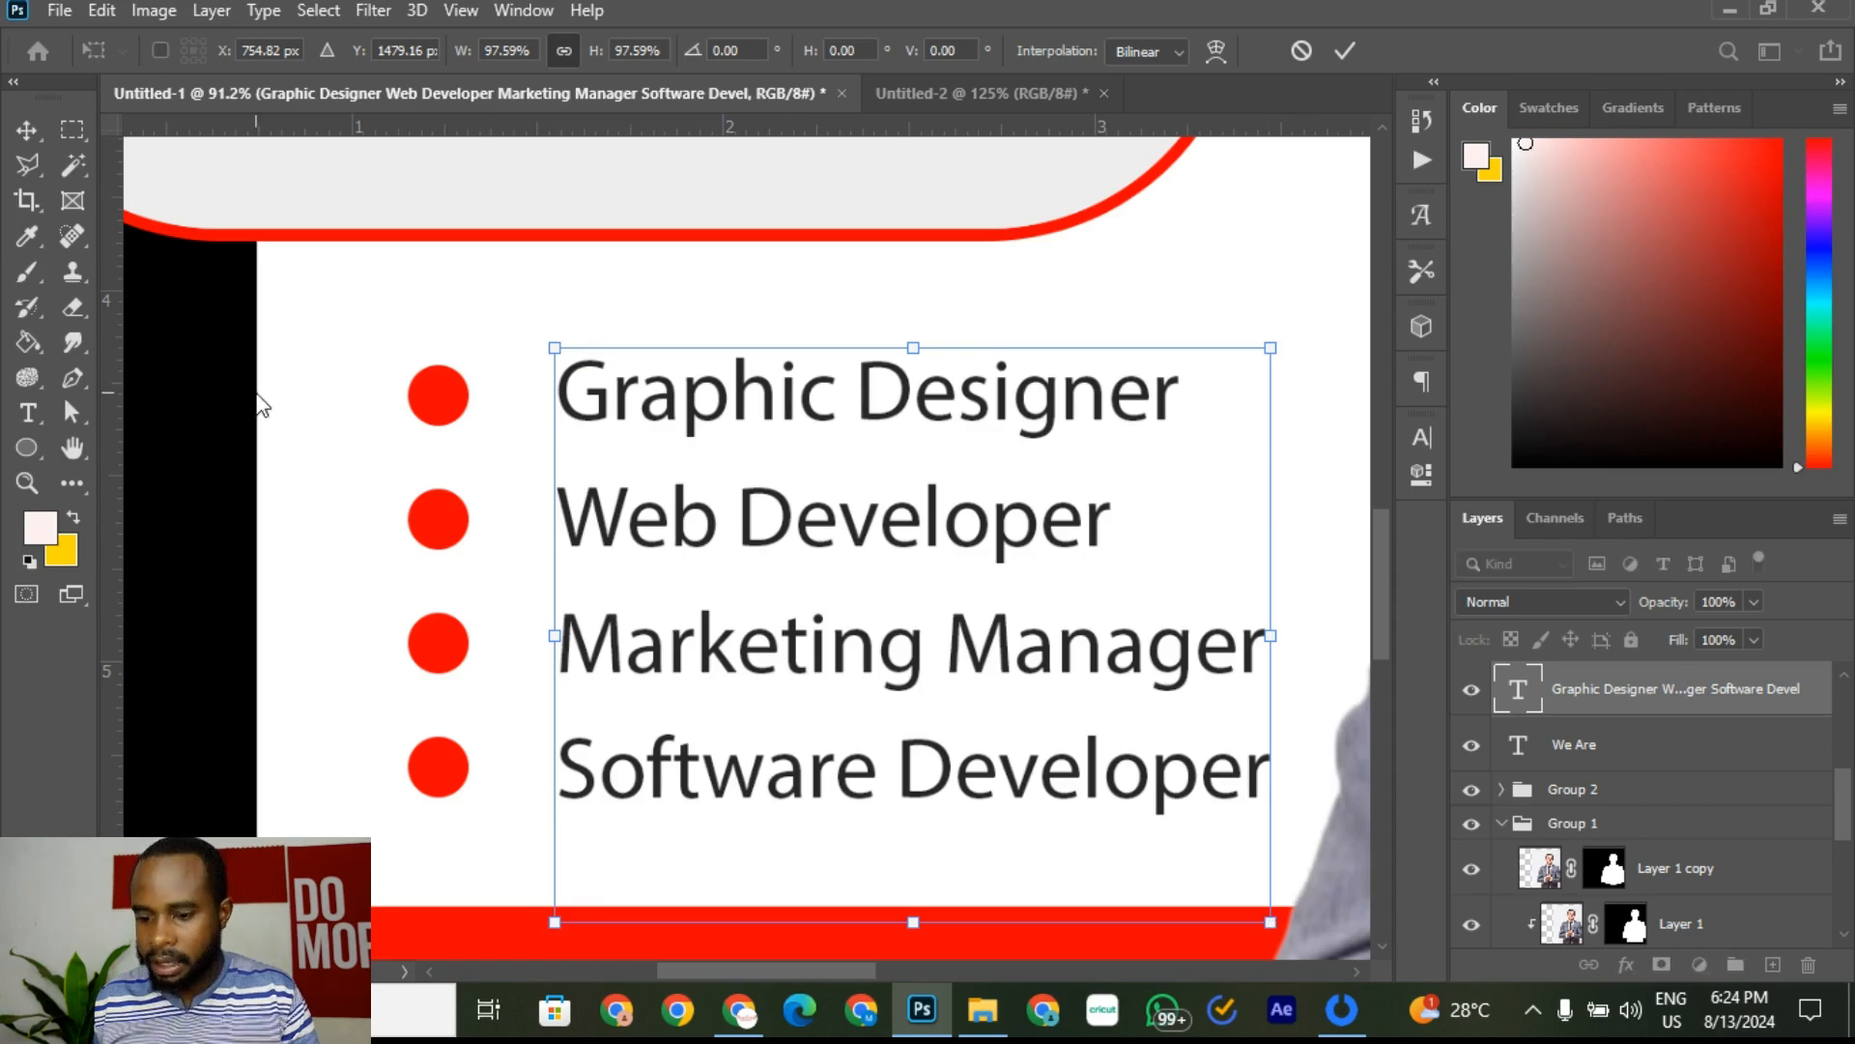
key("Return")
scroll(214, 379, "down", 3)
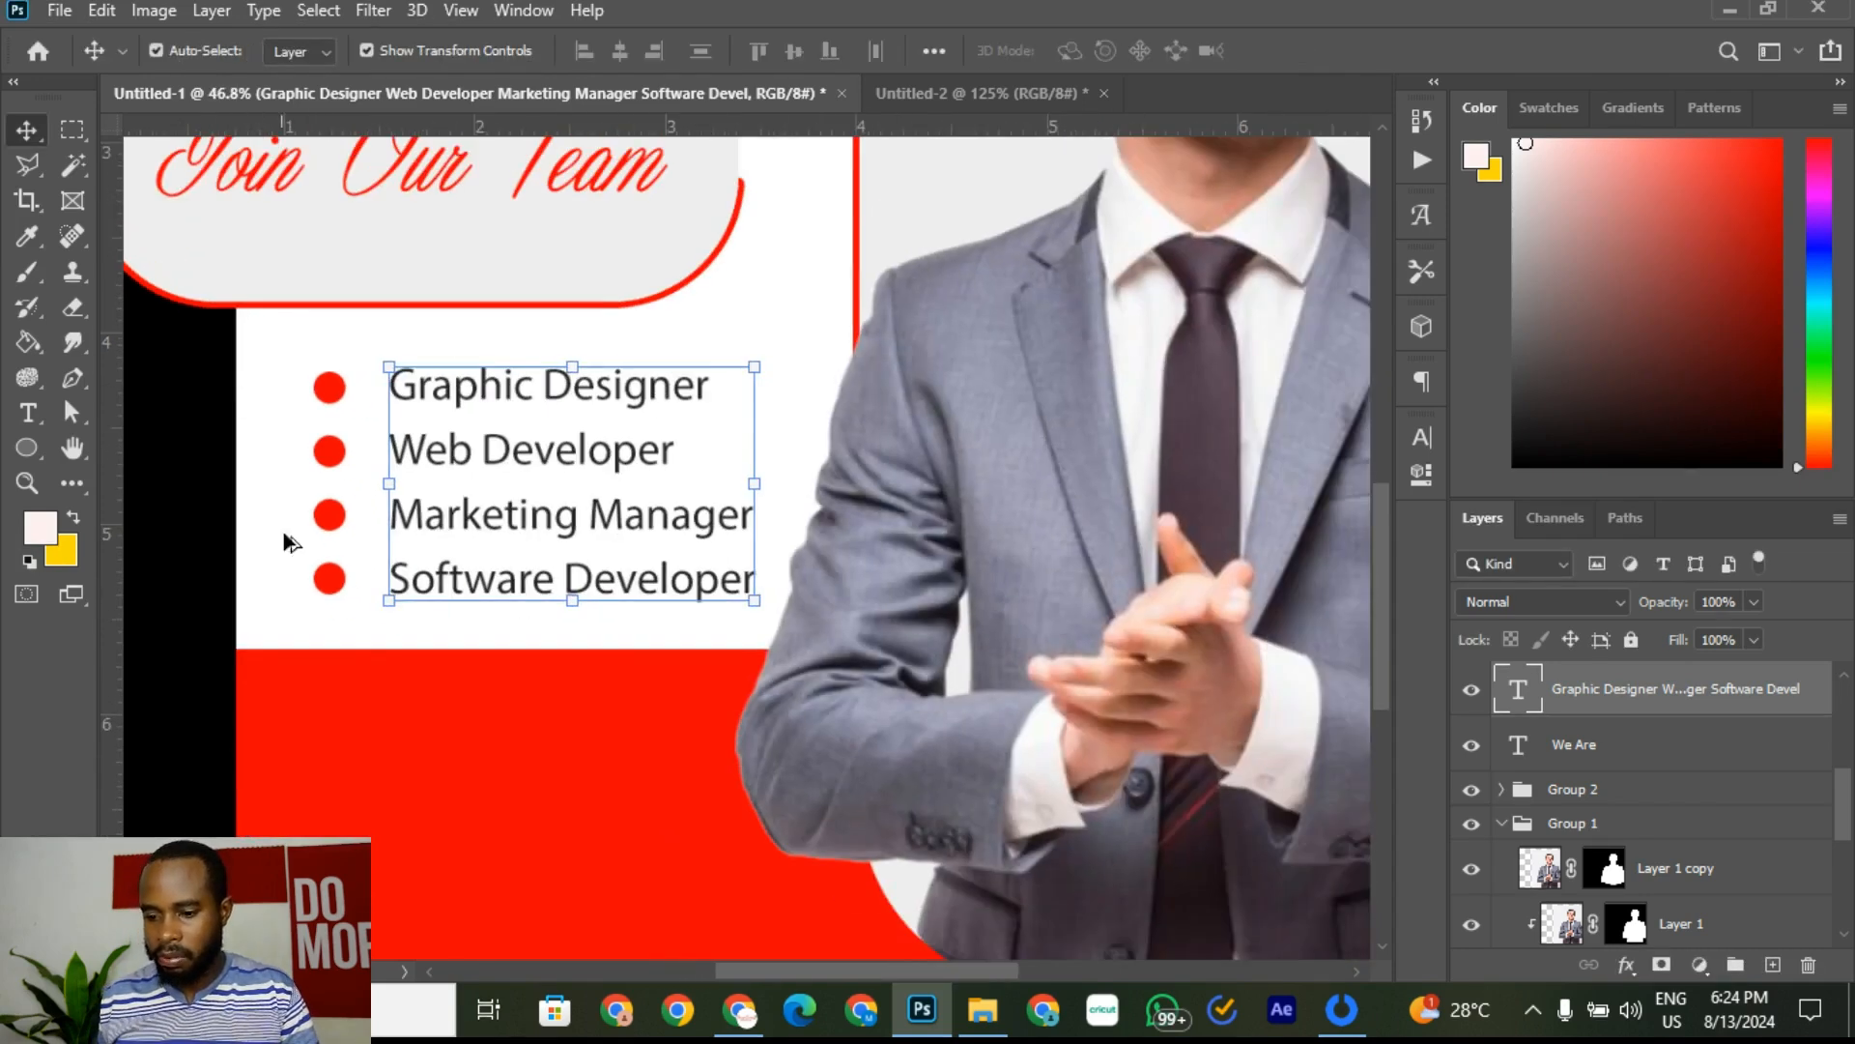
left_click(455, 754)
scroll(393, 671, "down", 5)
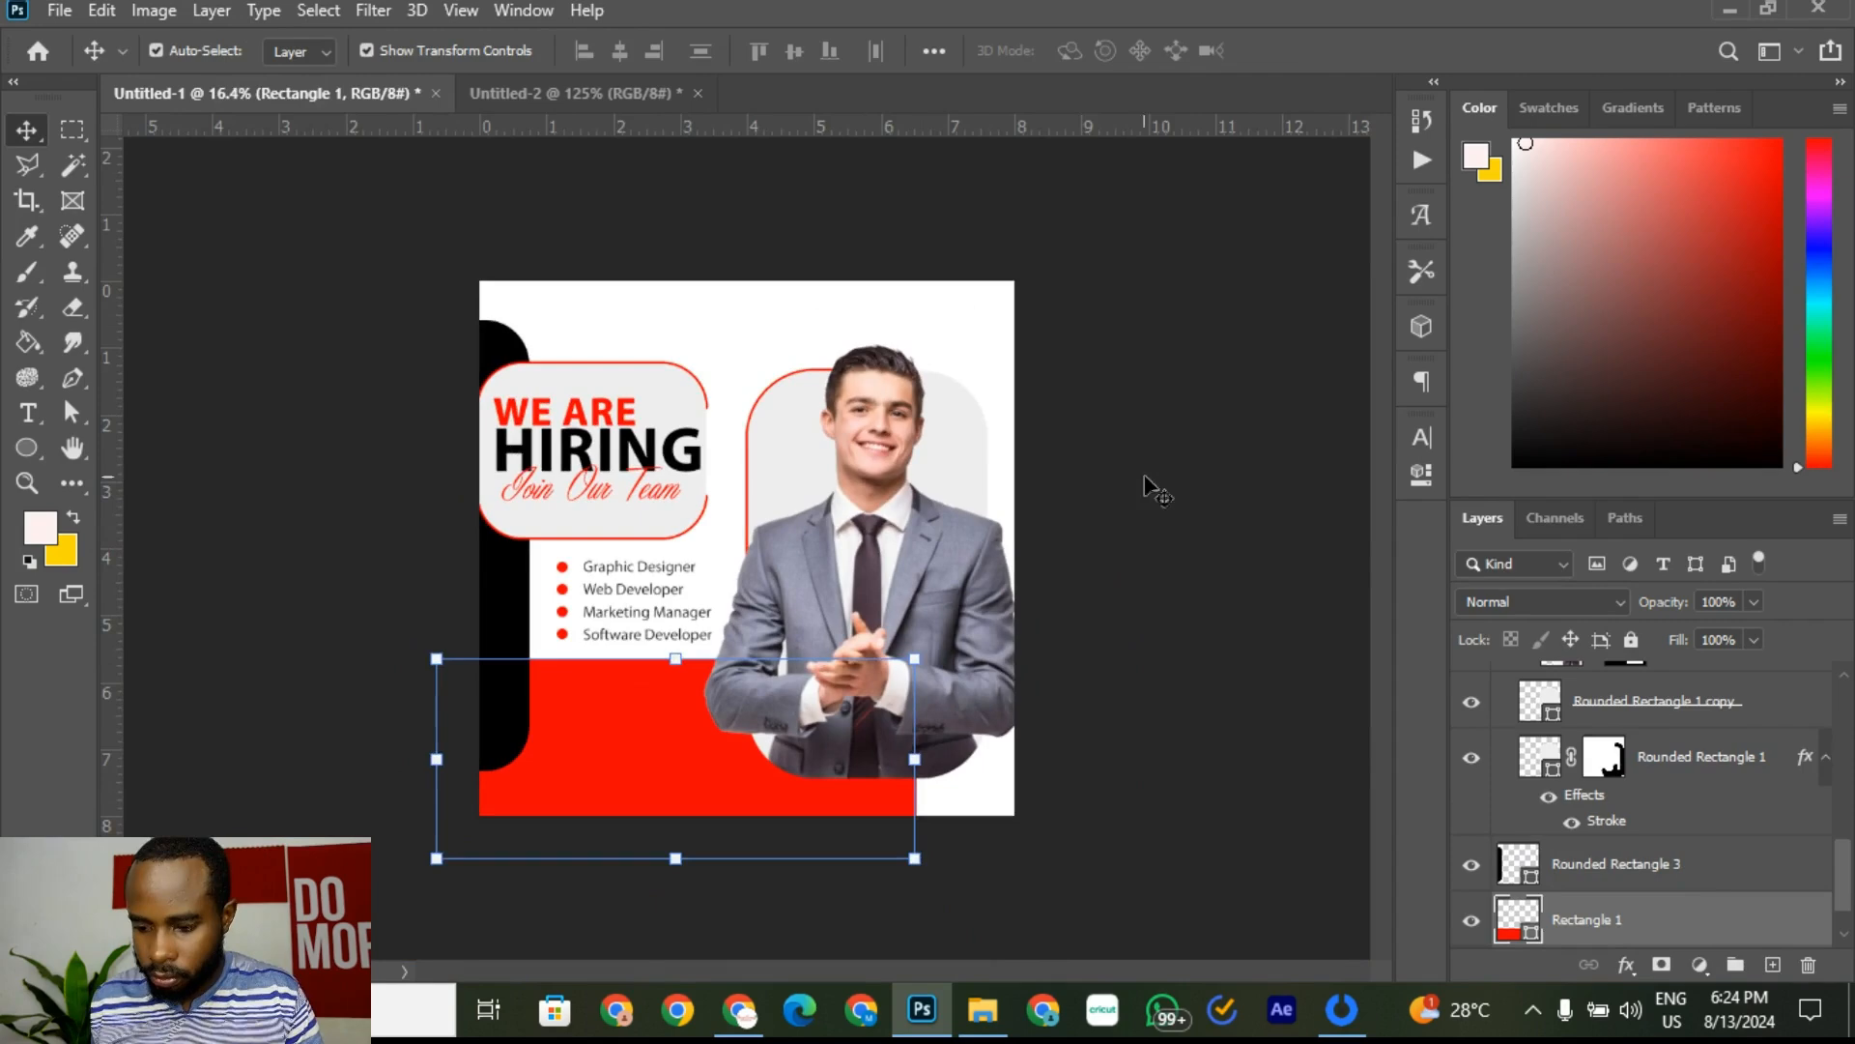
Step: Fit the flyer to screen, review the Untitled-2 ticked bullets, then bring Chrome forward
left_click(1157, 493)
key("ctrl+0")
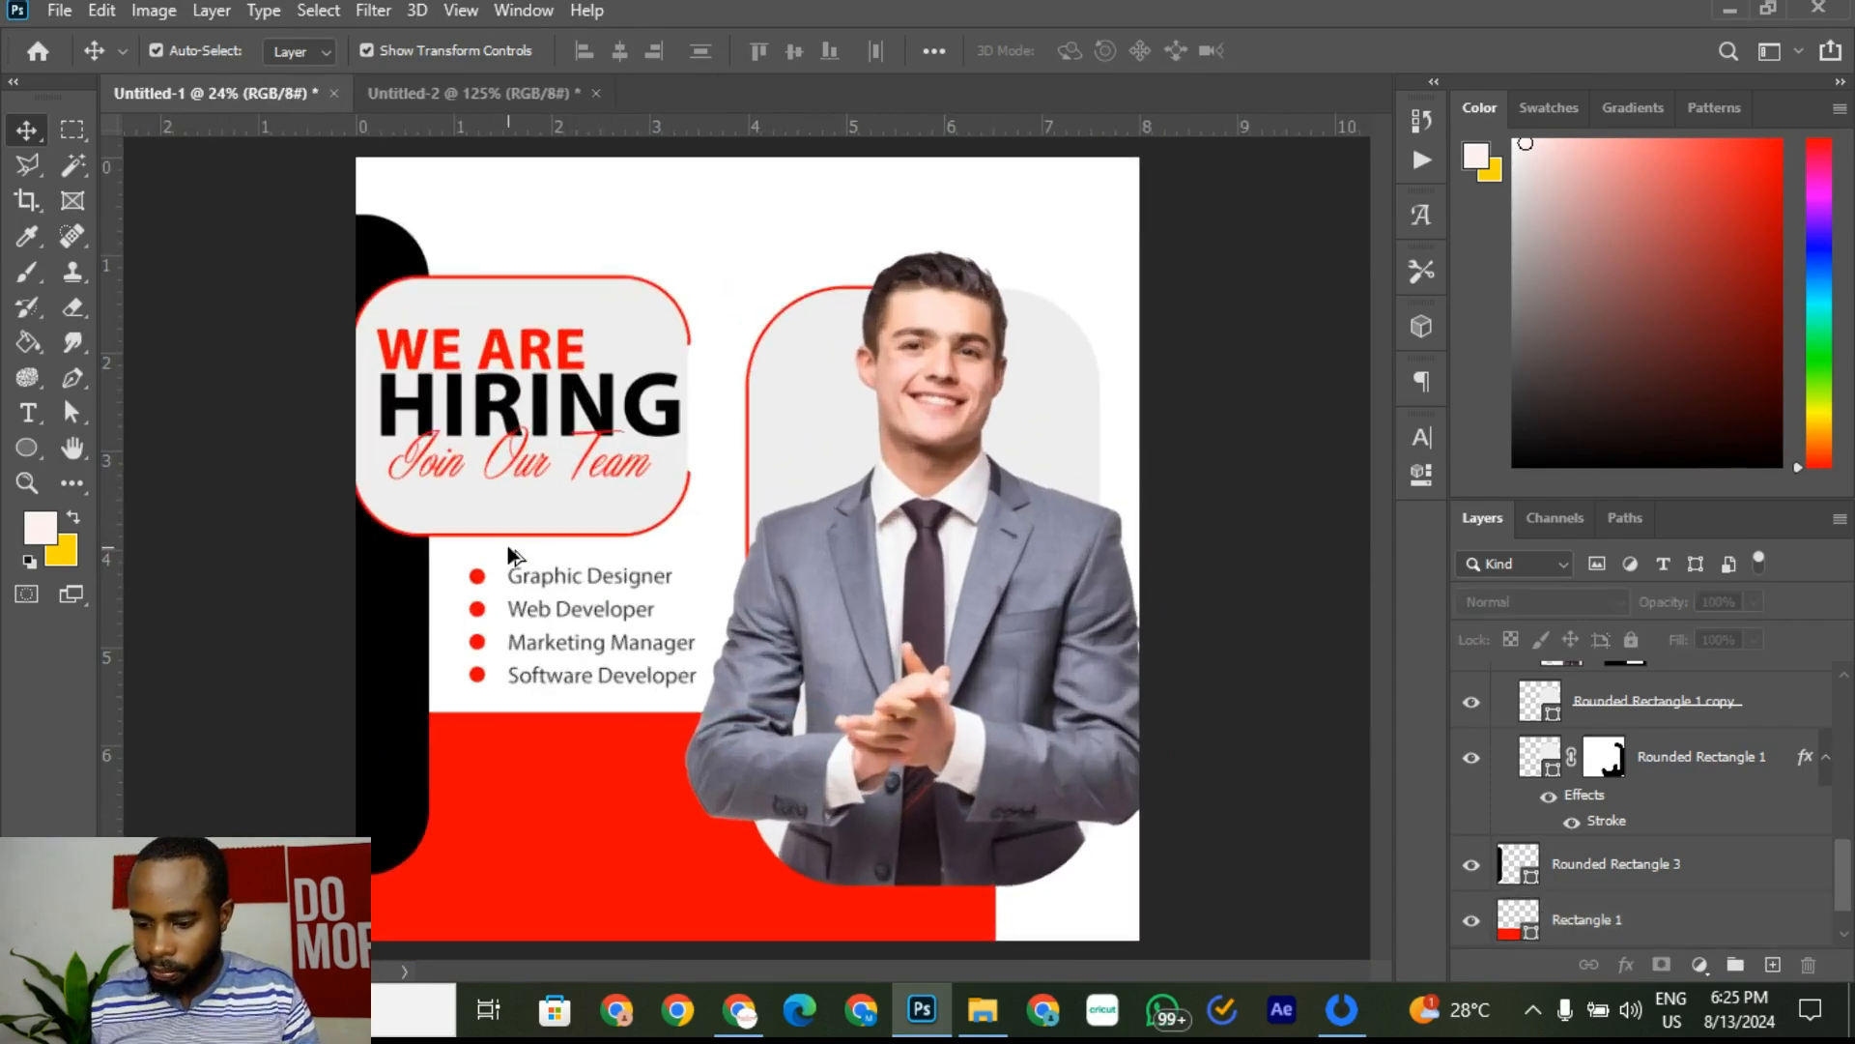
left_click(433, 94)
scroll(339, 521, "down", 3)
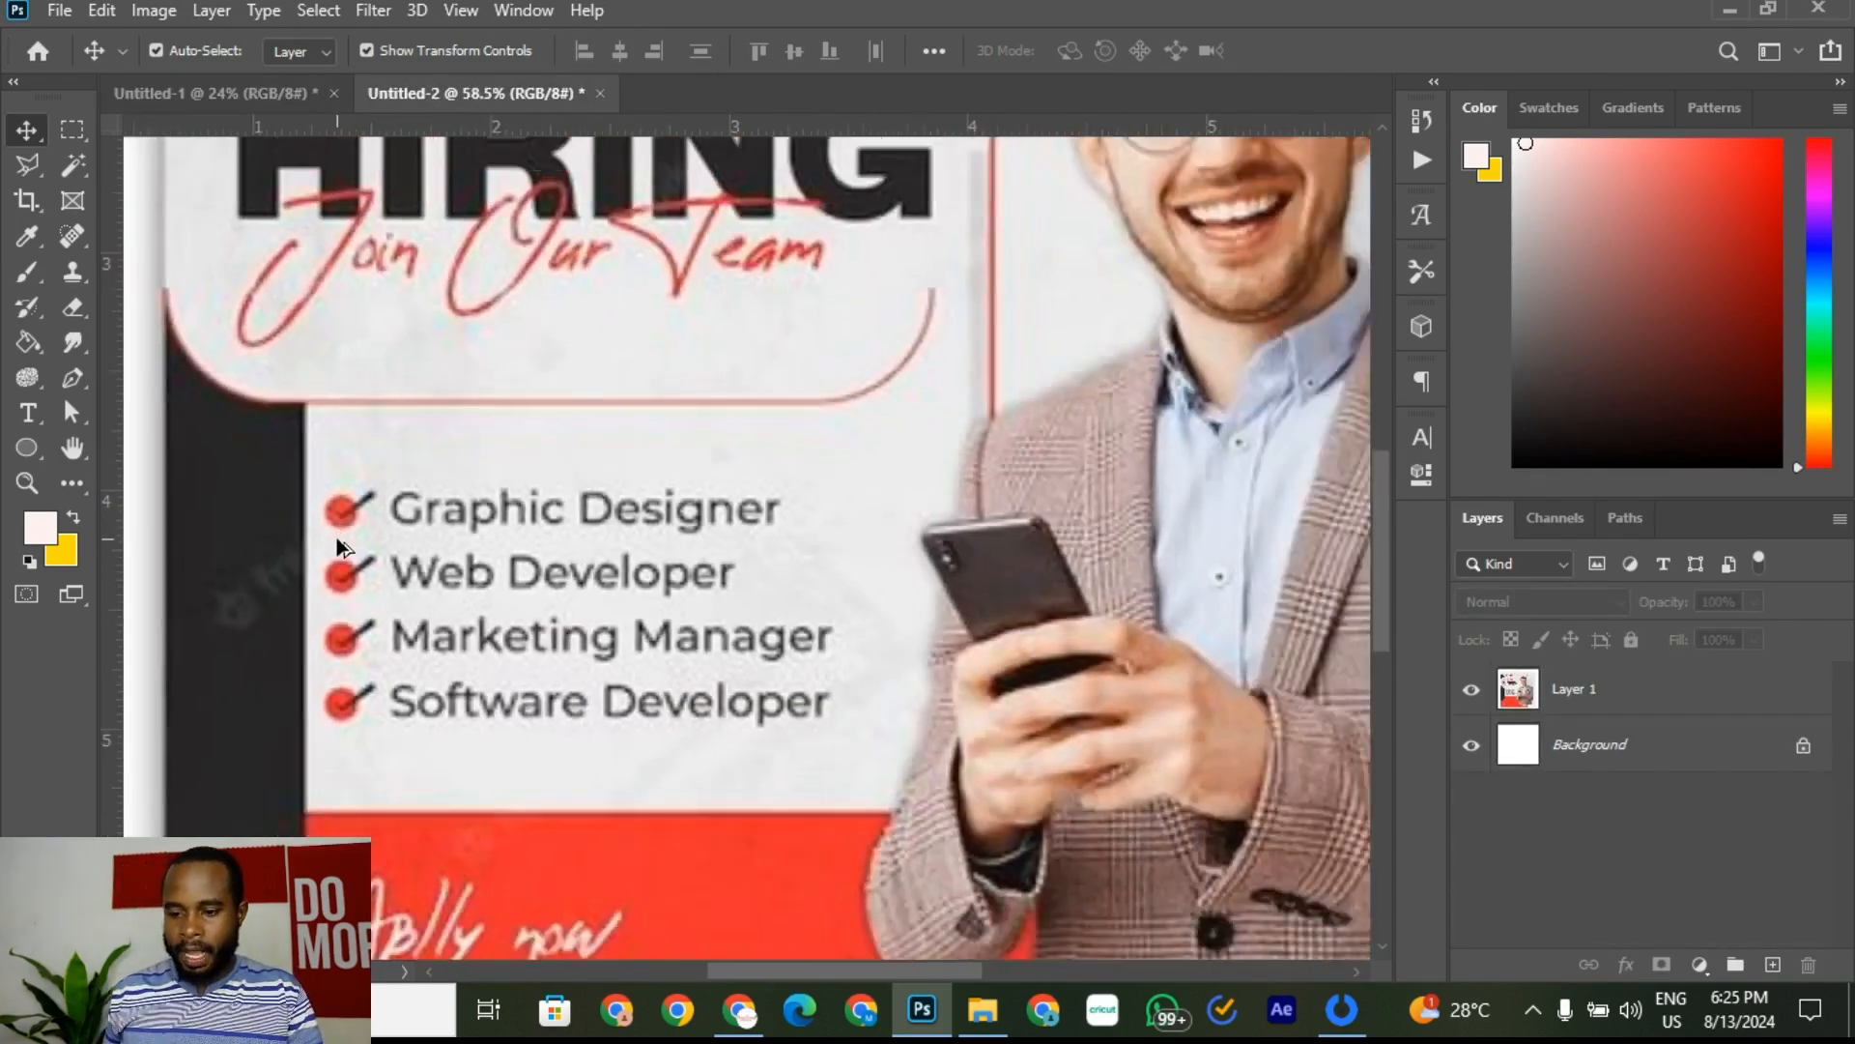
scroll(336, 537, "down", 3)
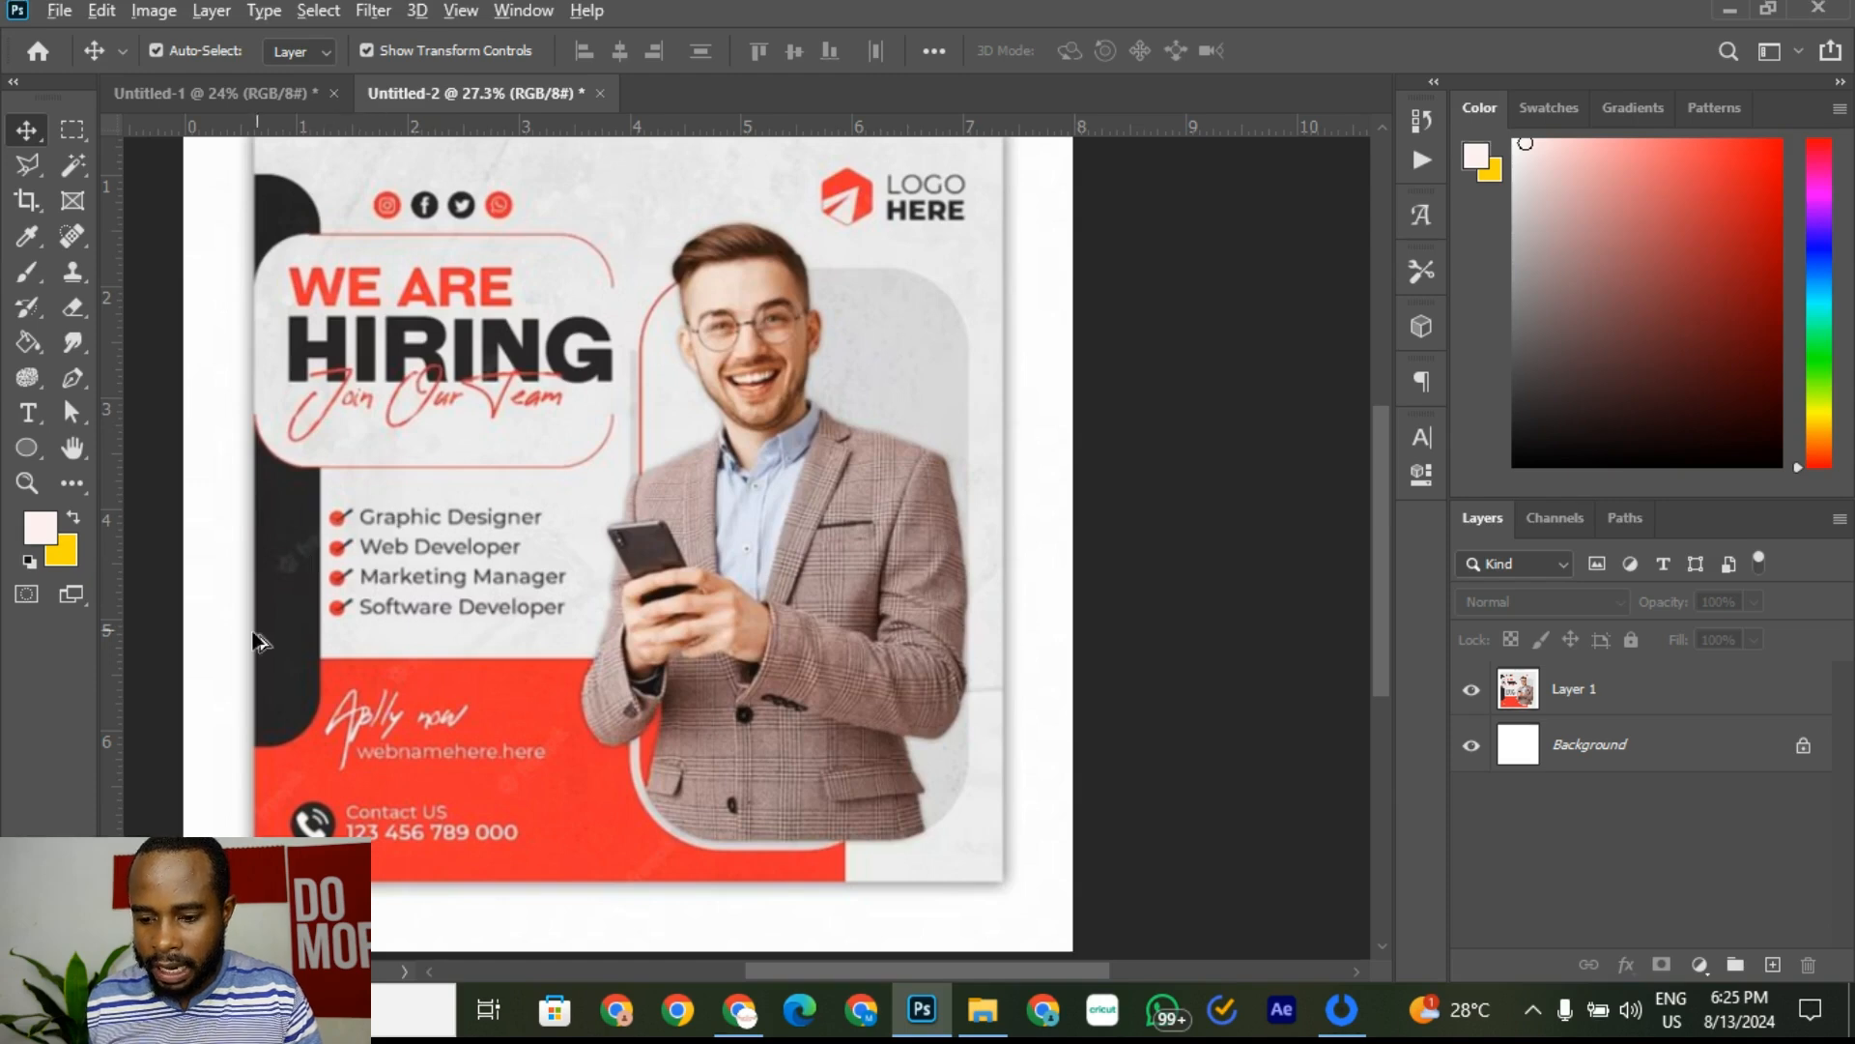
scroll(204, 662, "up", 3)
left_click(241, 94)
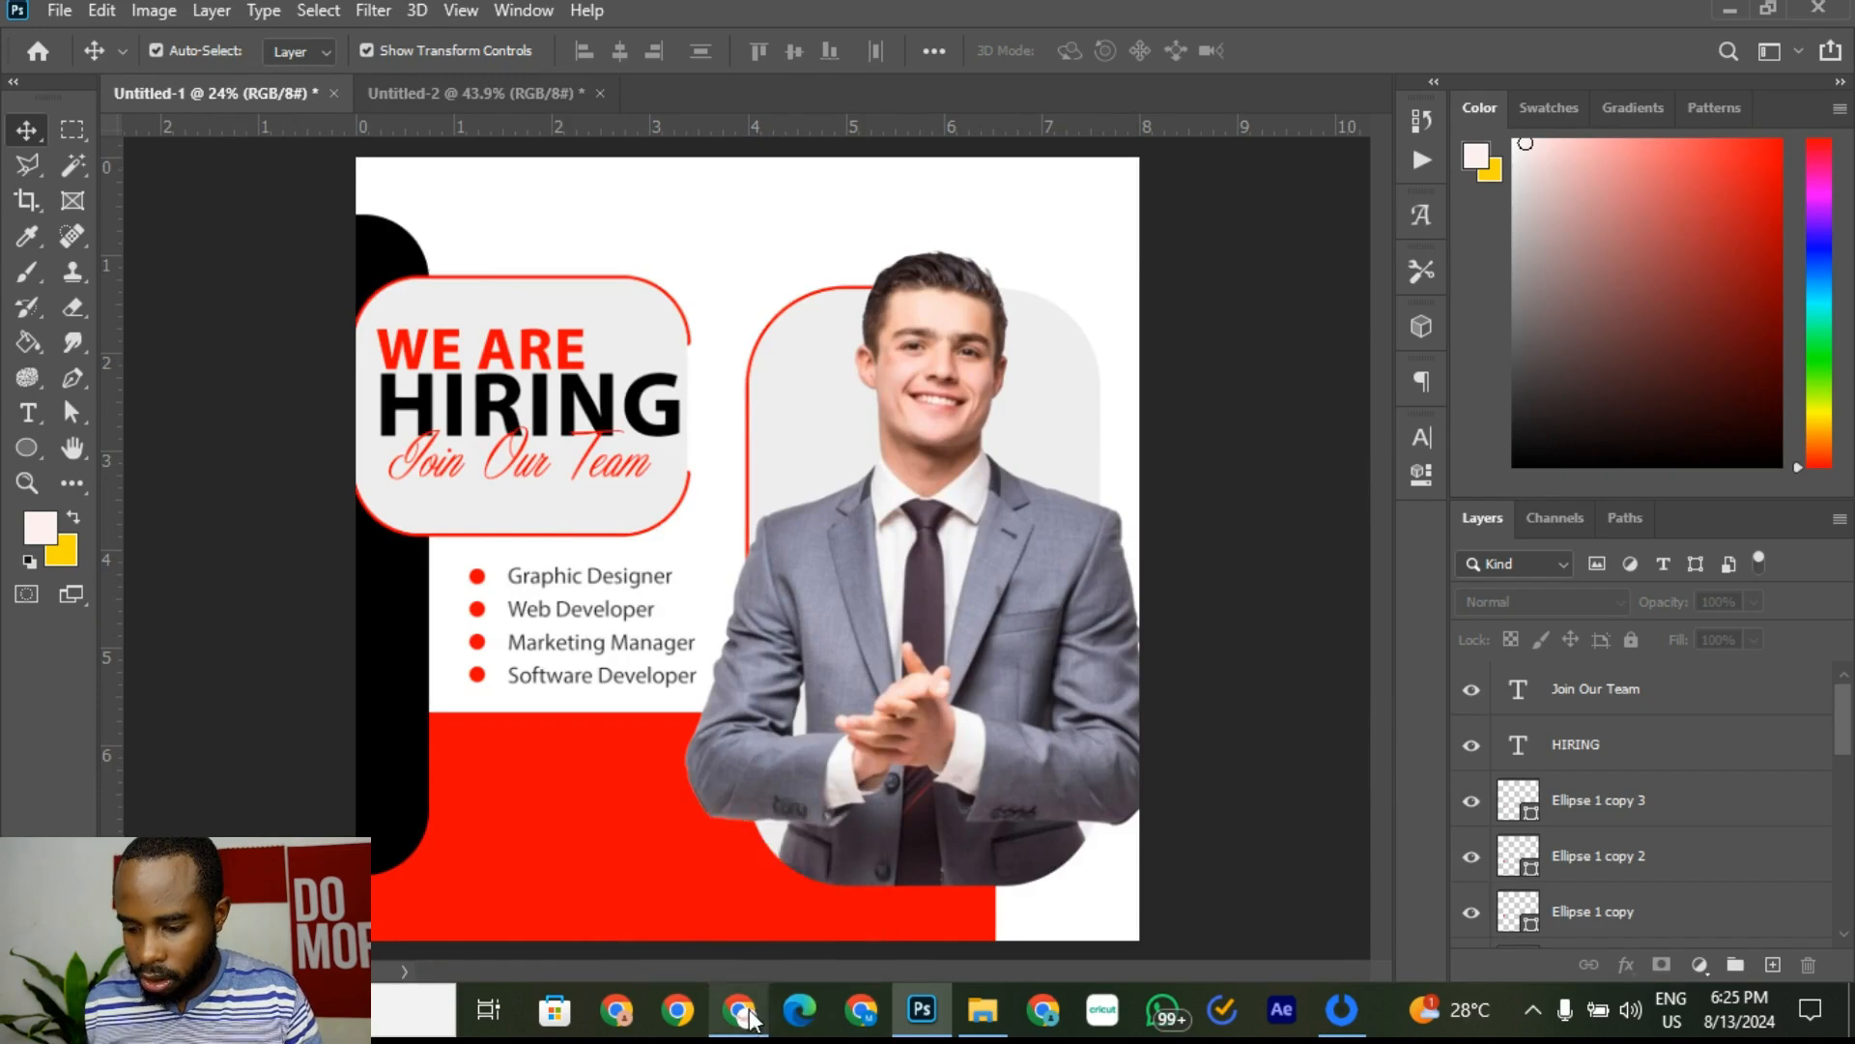
left_click(741, 1015)
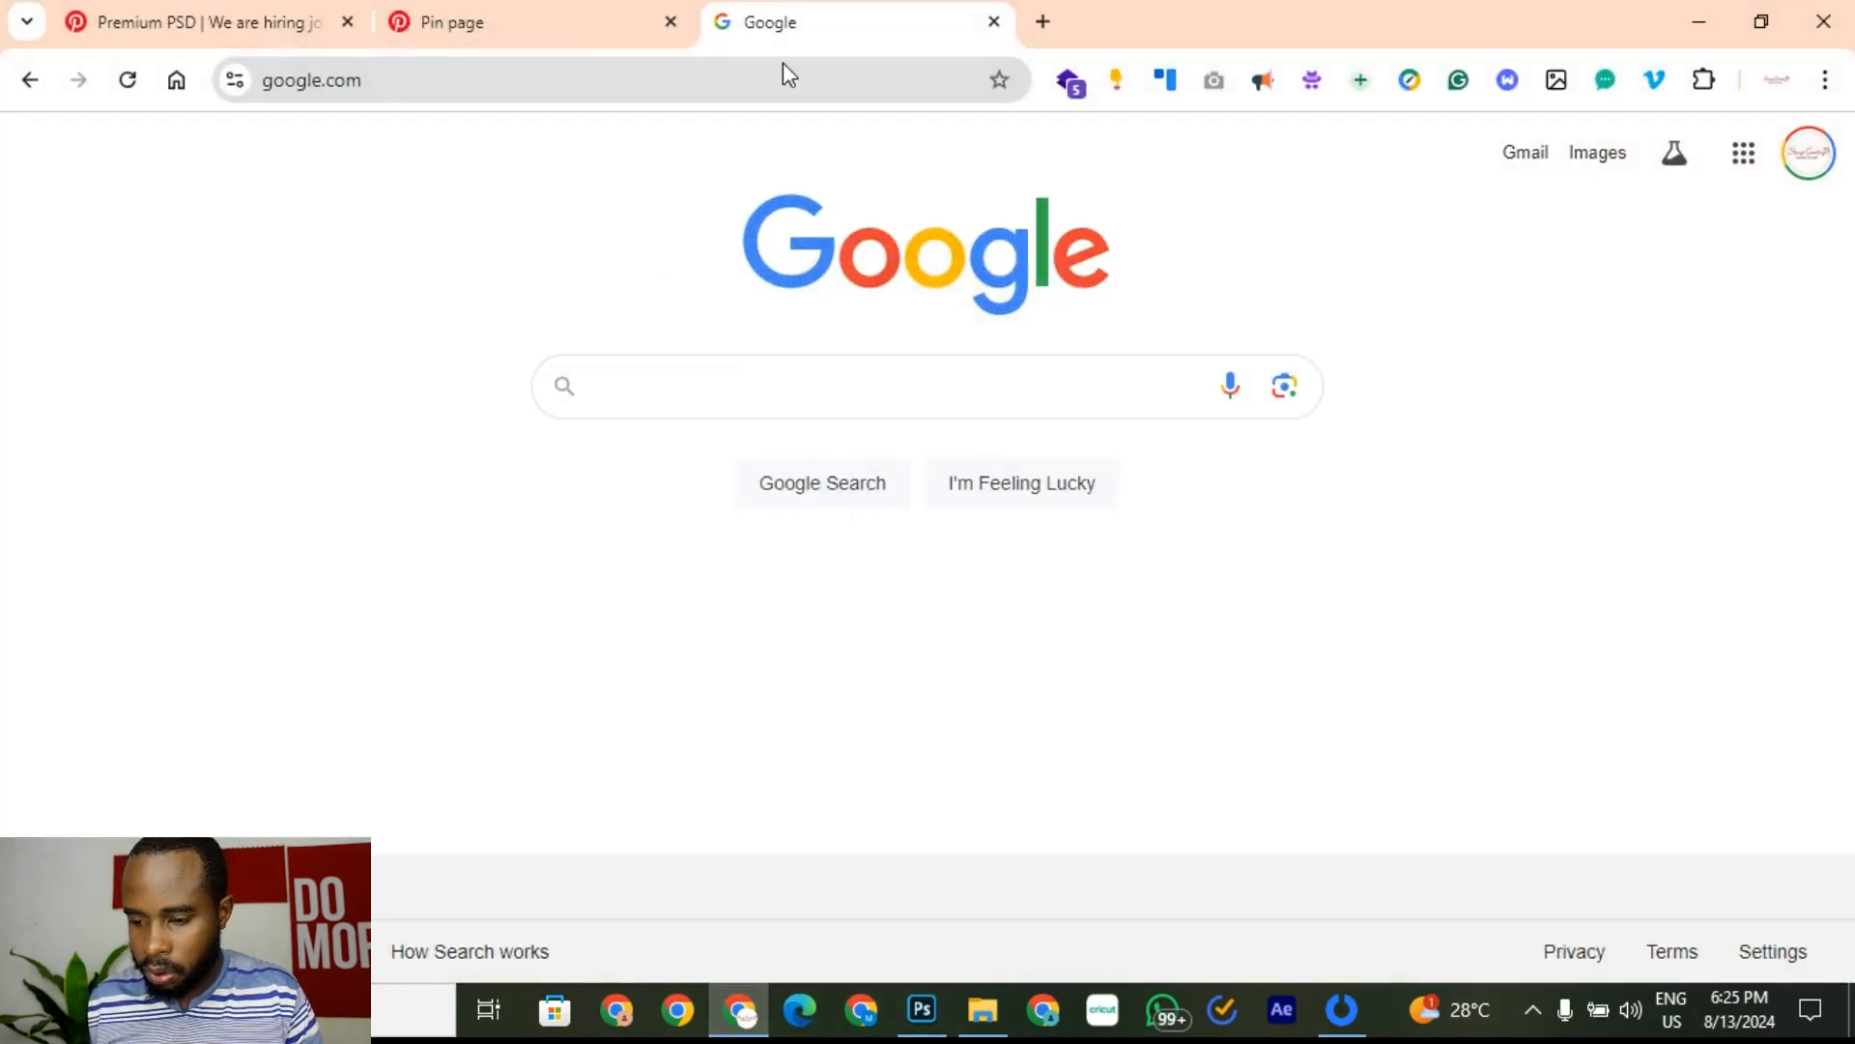
Step: Search Google Images for 'vector tick png', then return to Photoshop
left_click(647, 400)
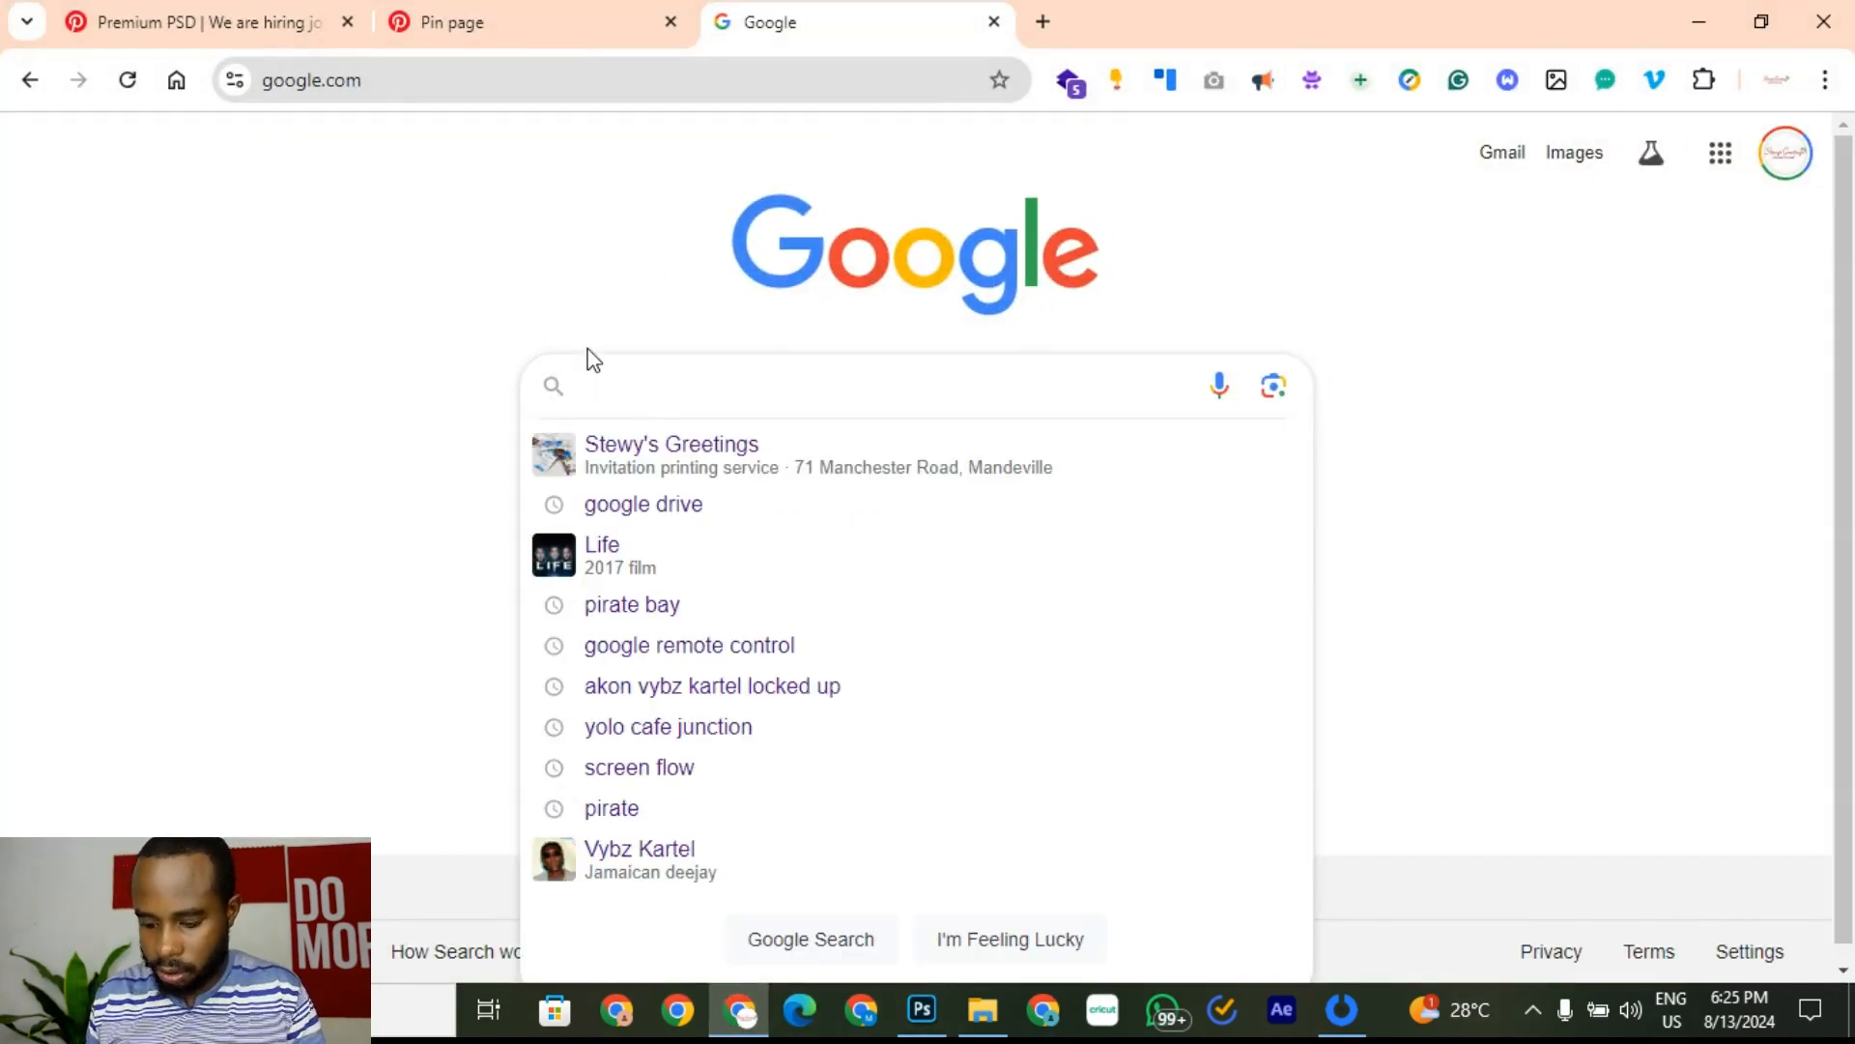
type("v")
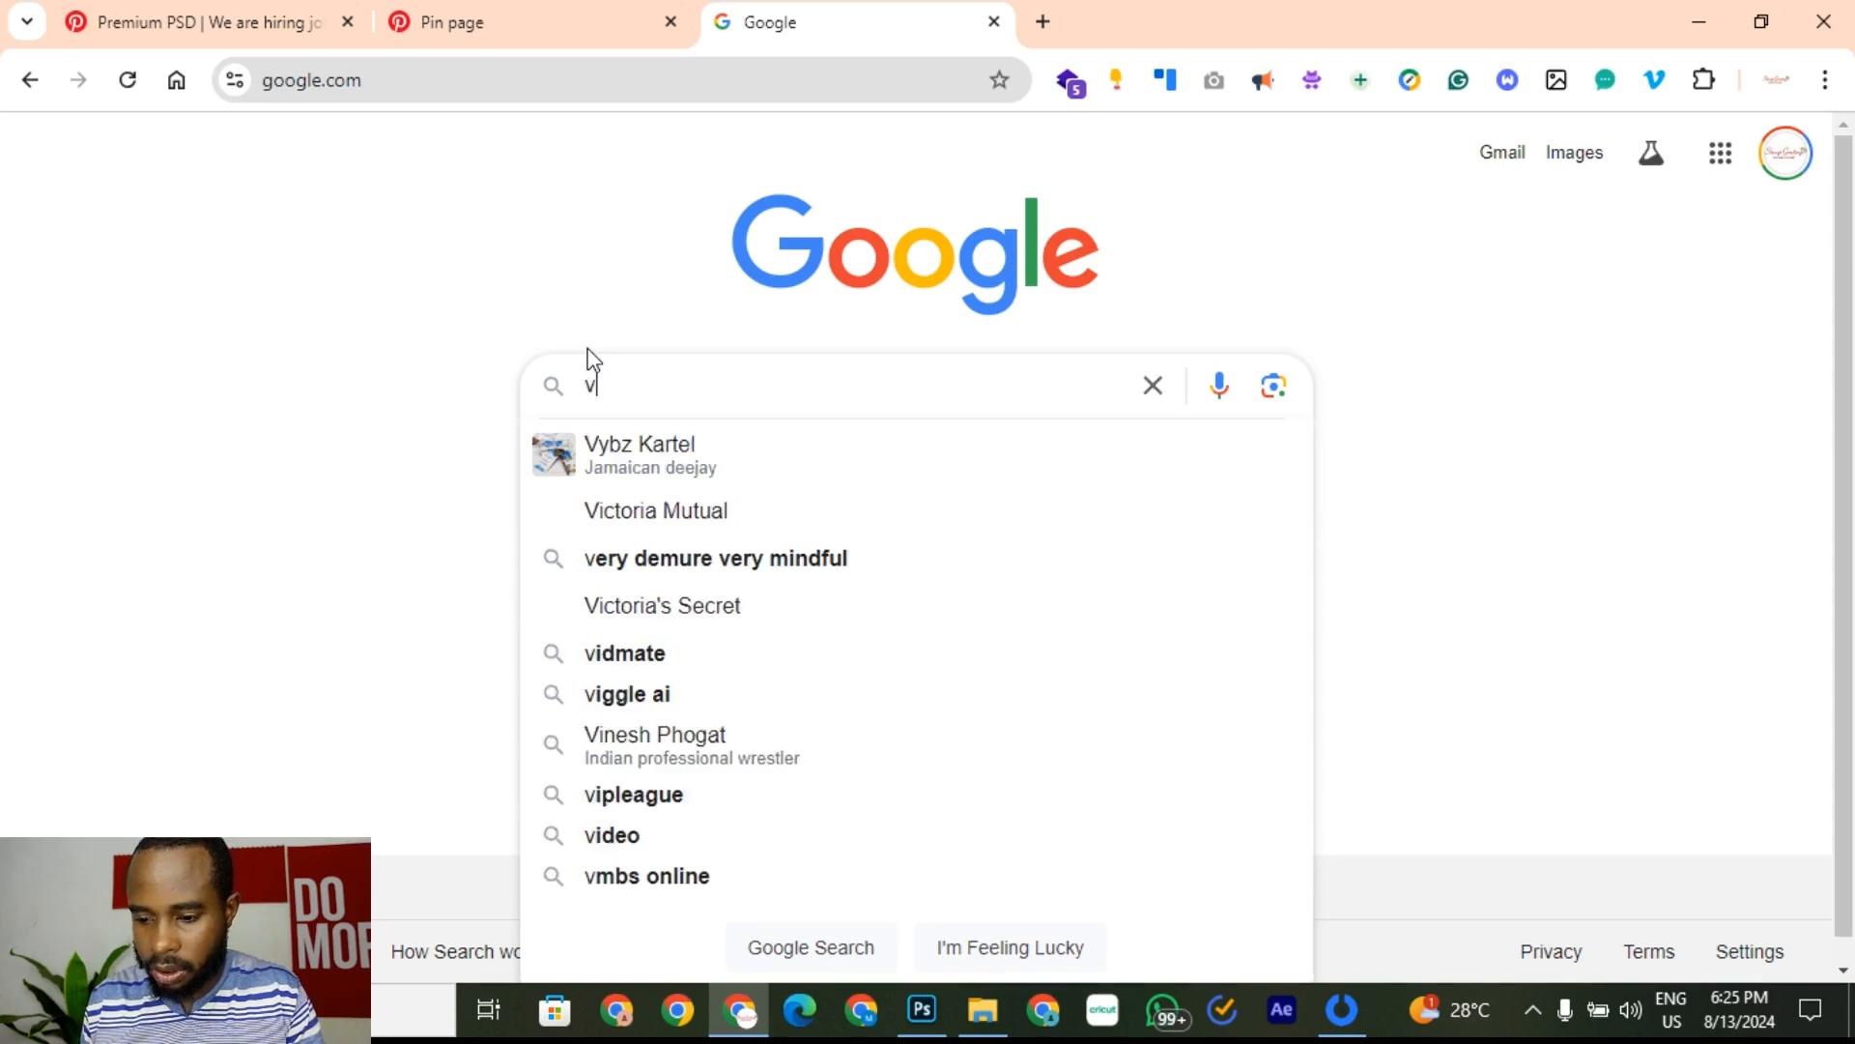
type("ector ")
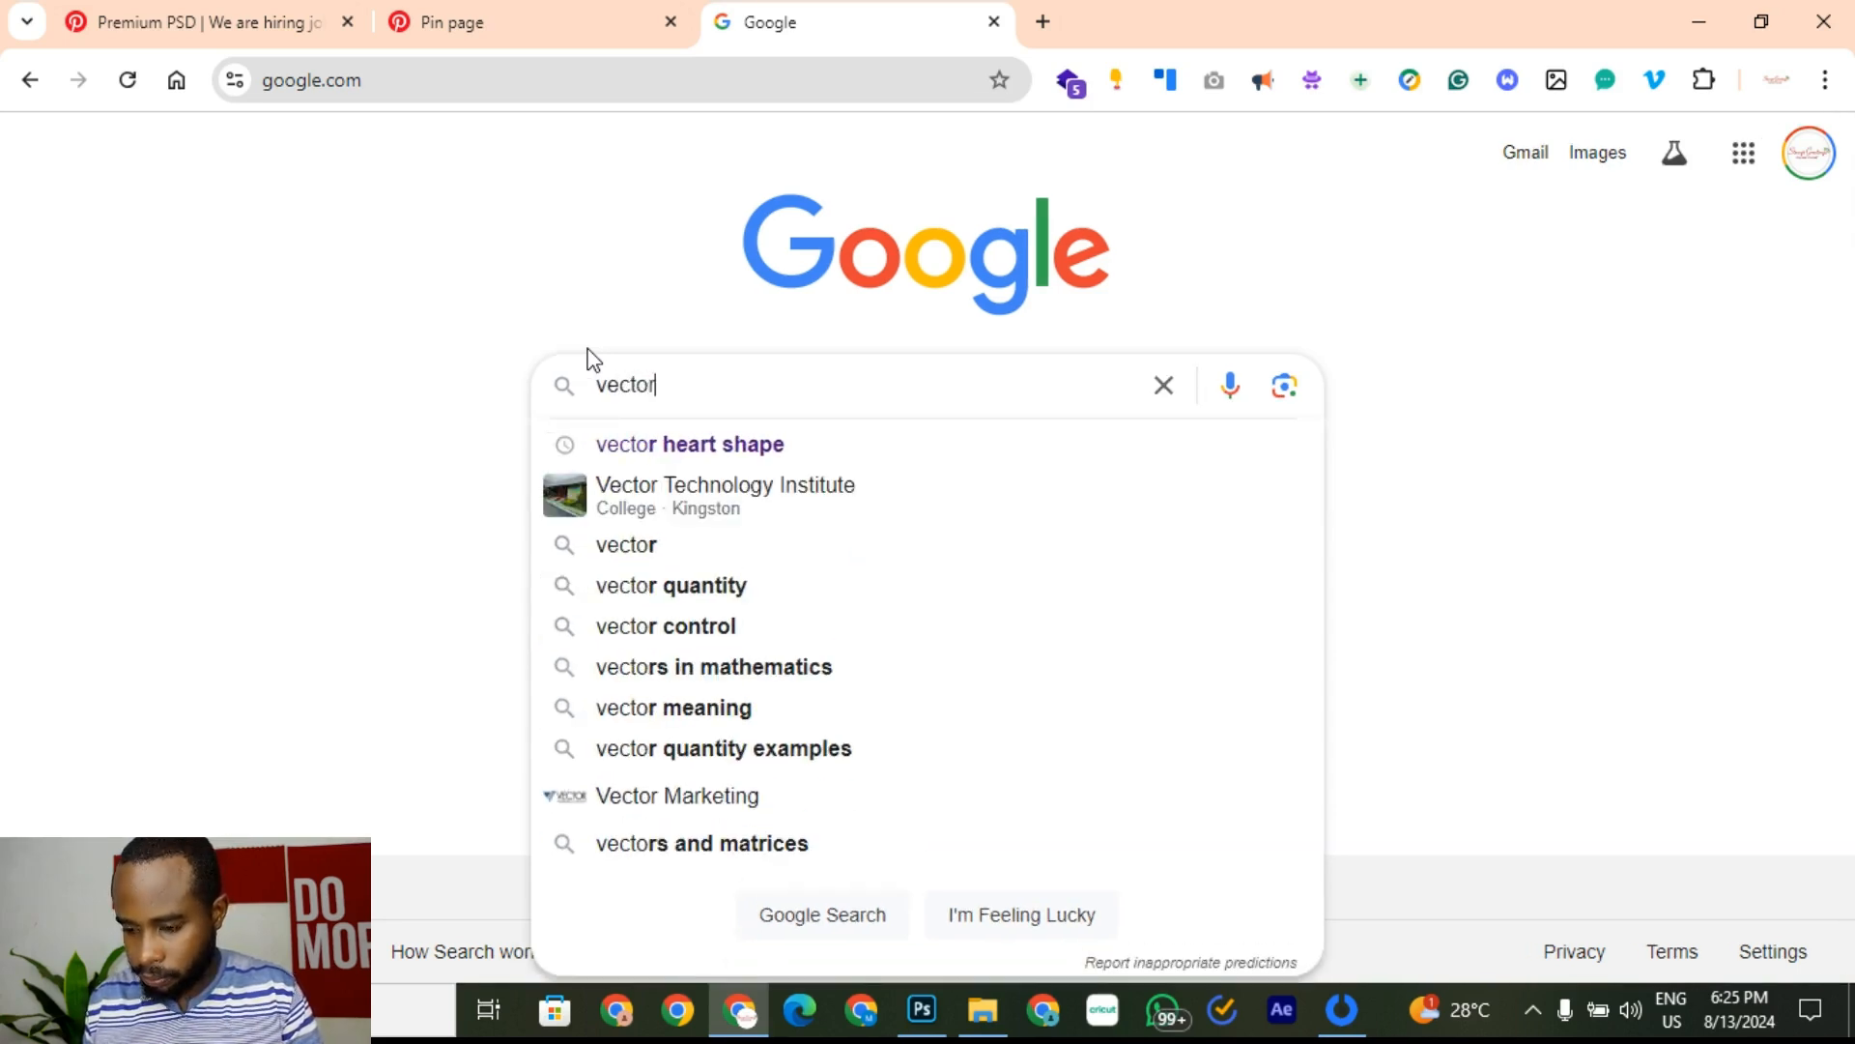
type("tick")
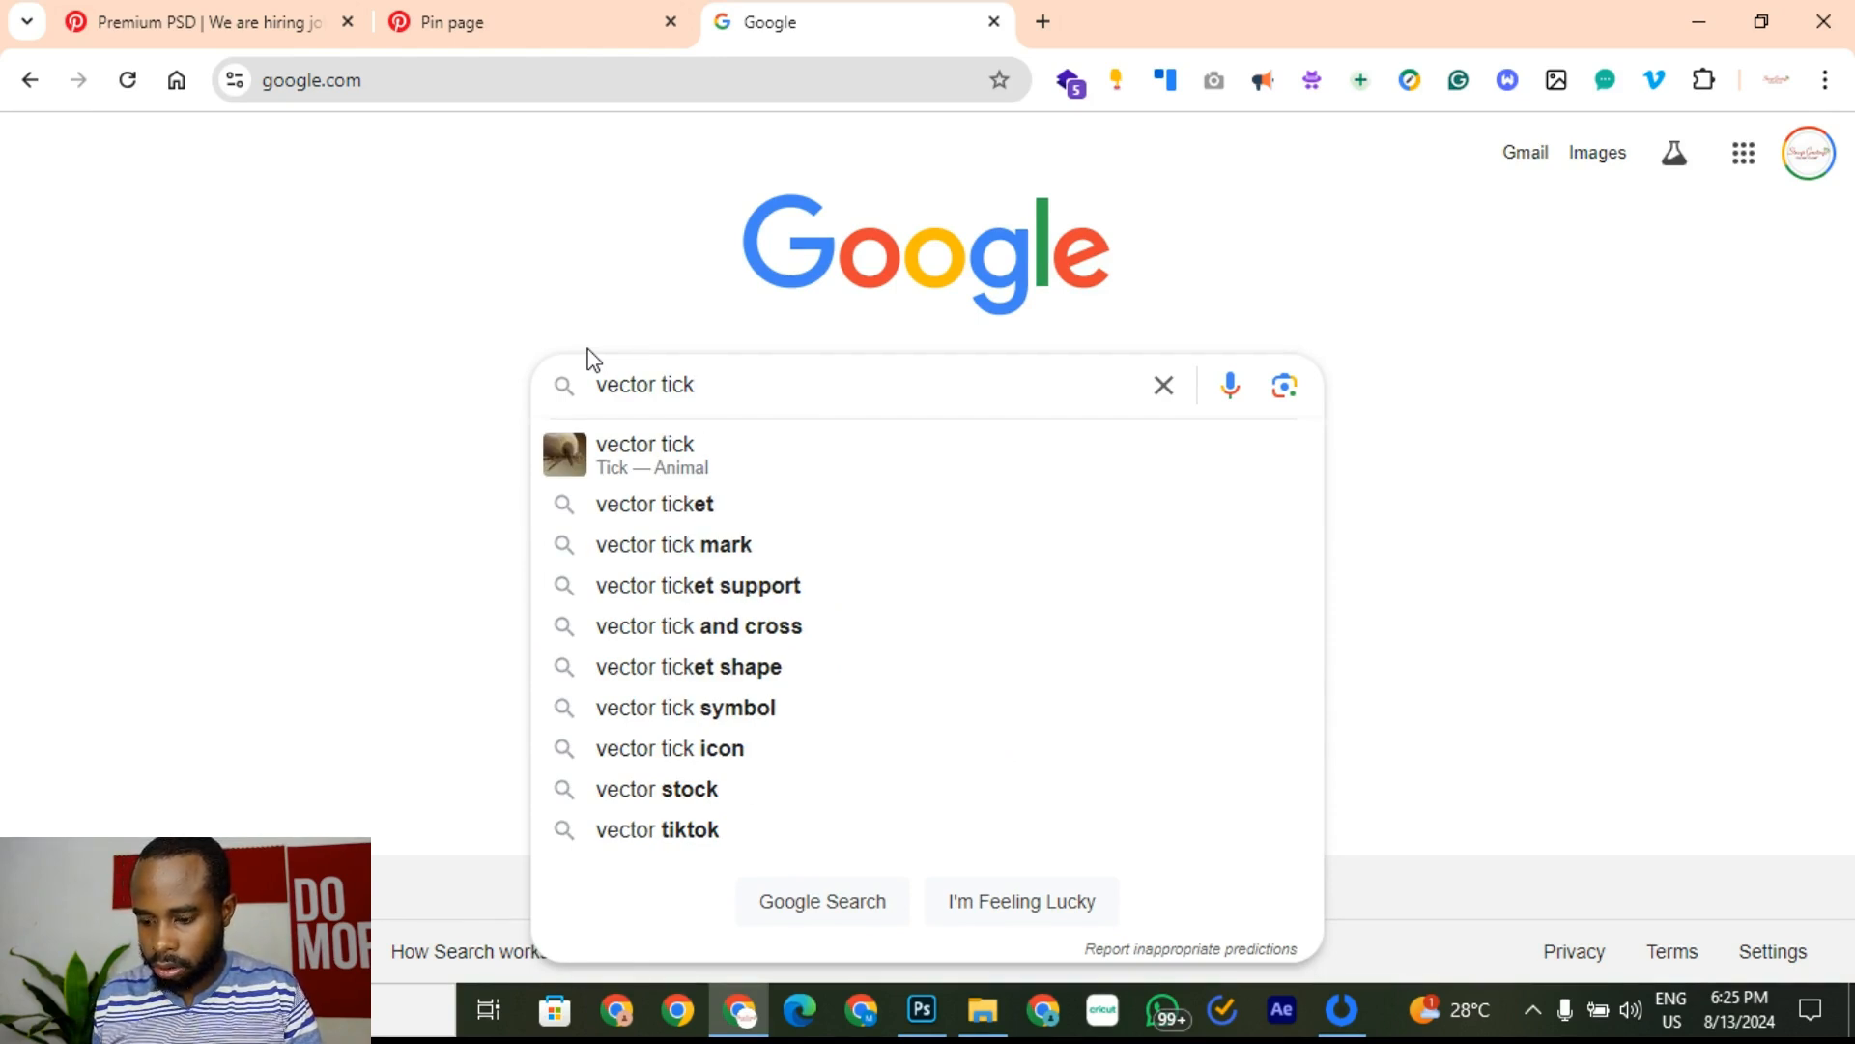
type(" png")
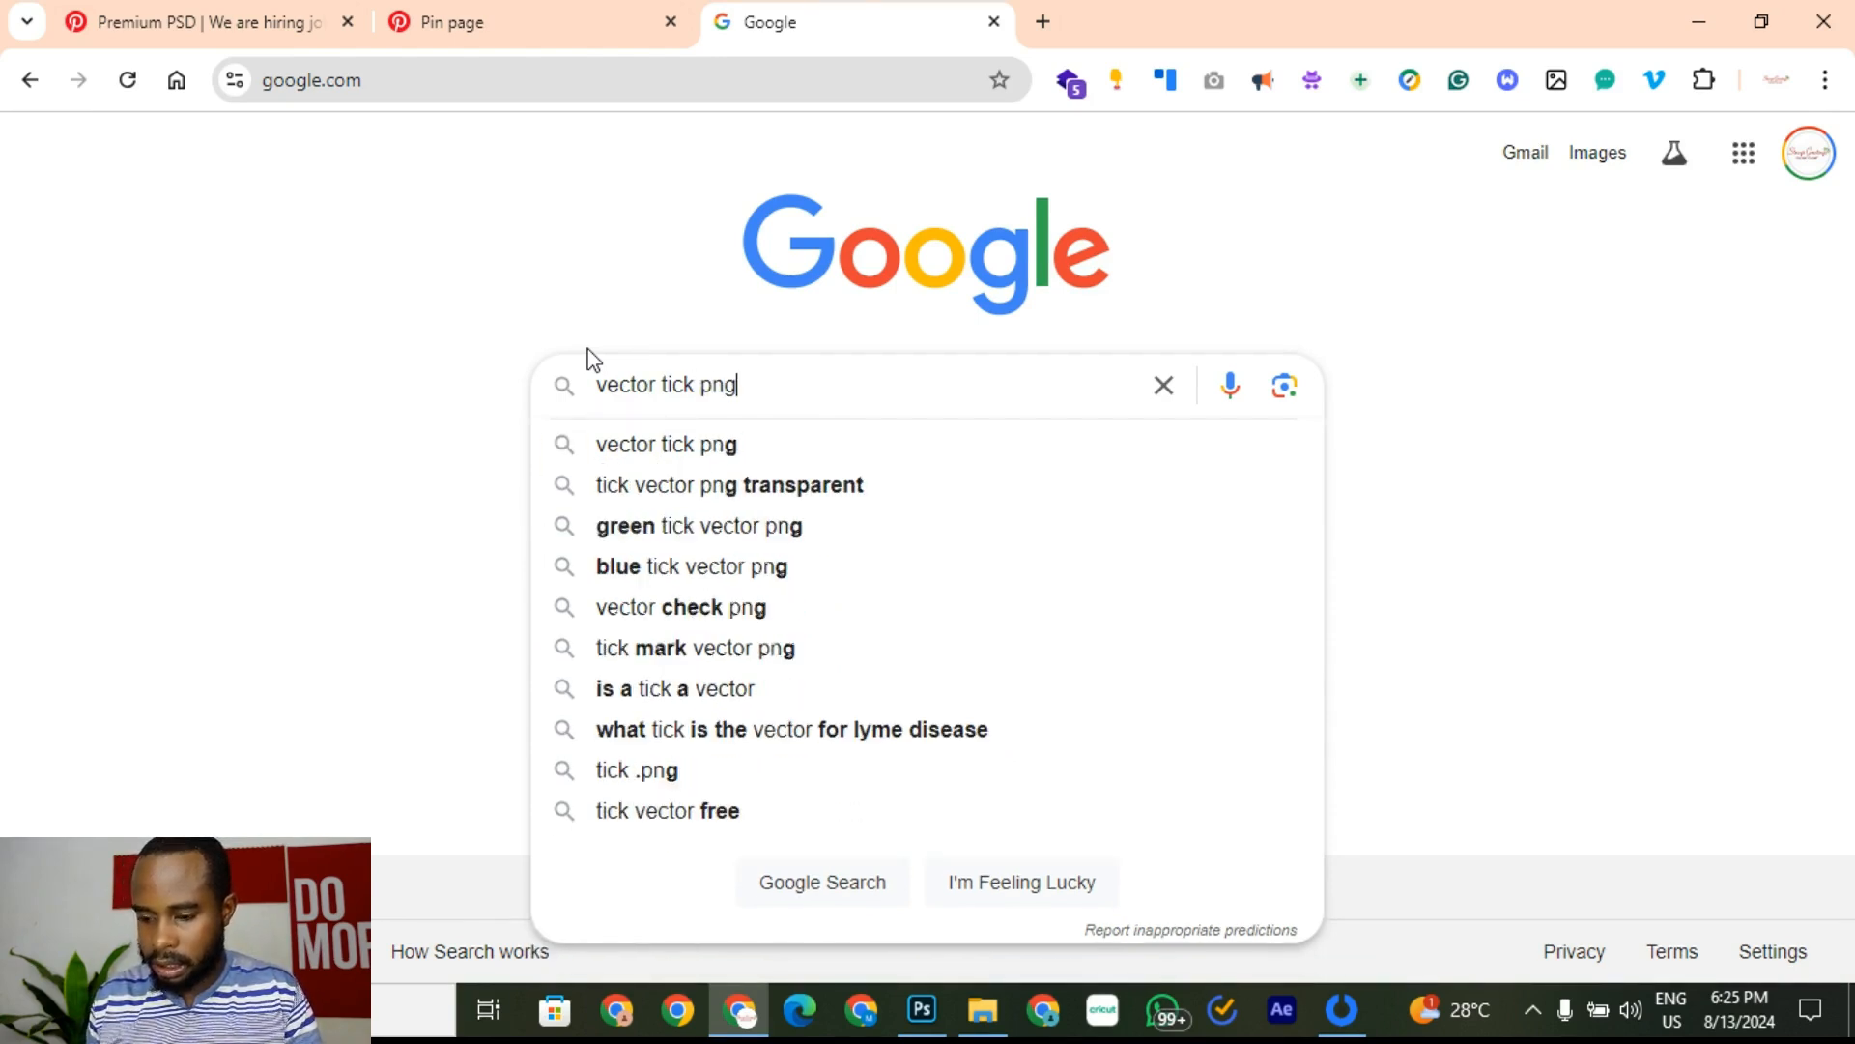
key("Return")
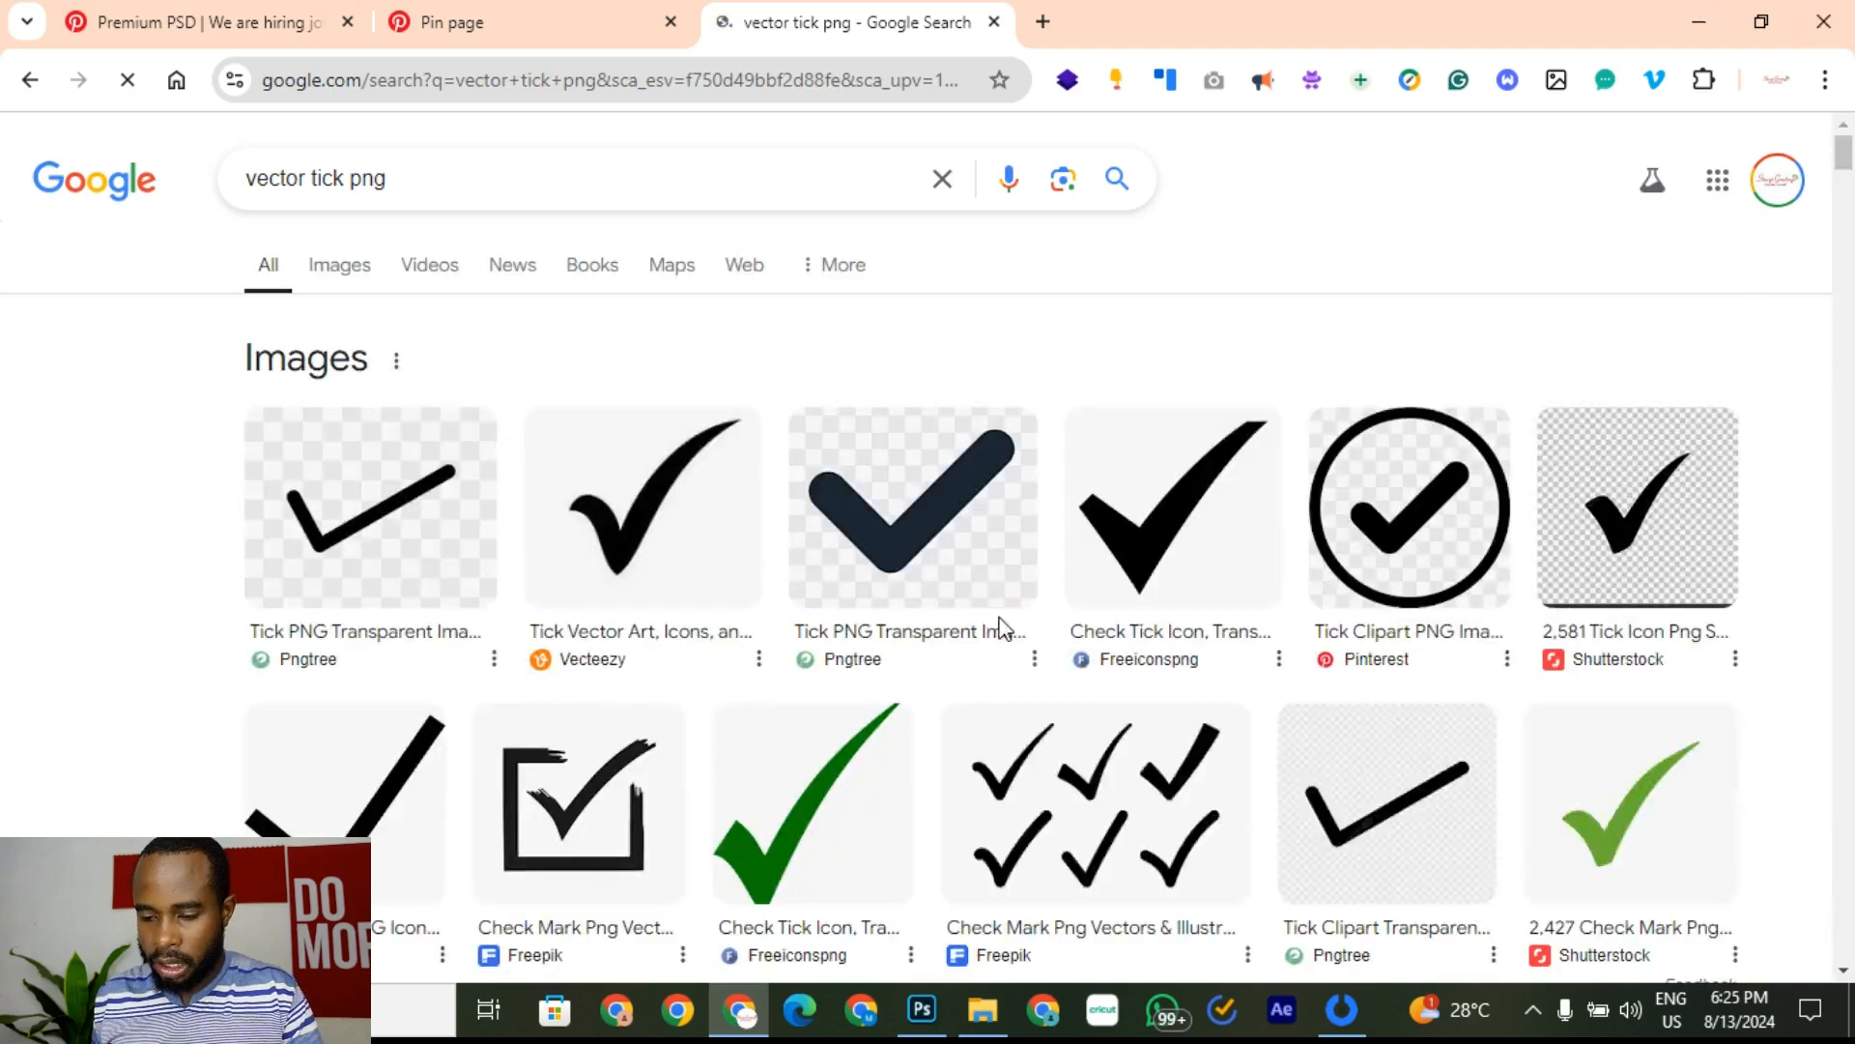
scroll(961, 729, "down", 5)
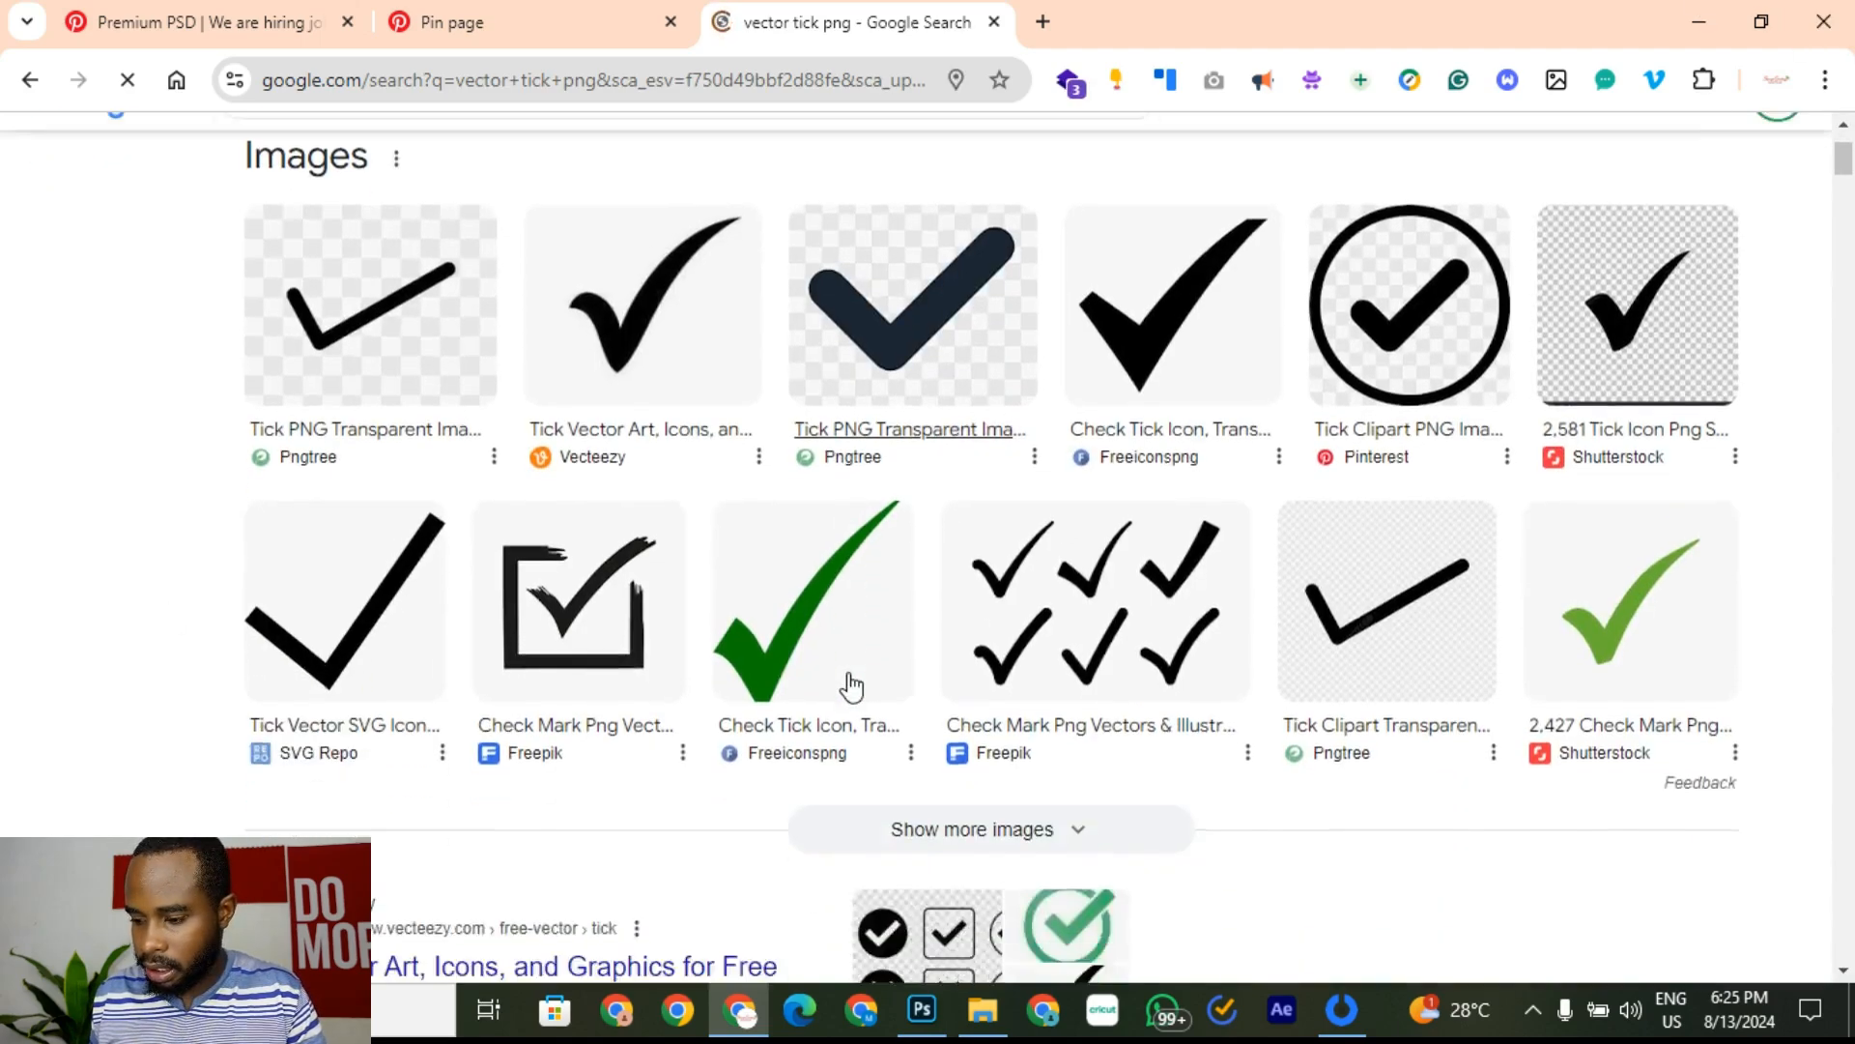
scroll(849, 683, "up", 5)
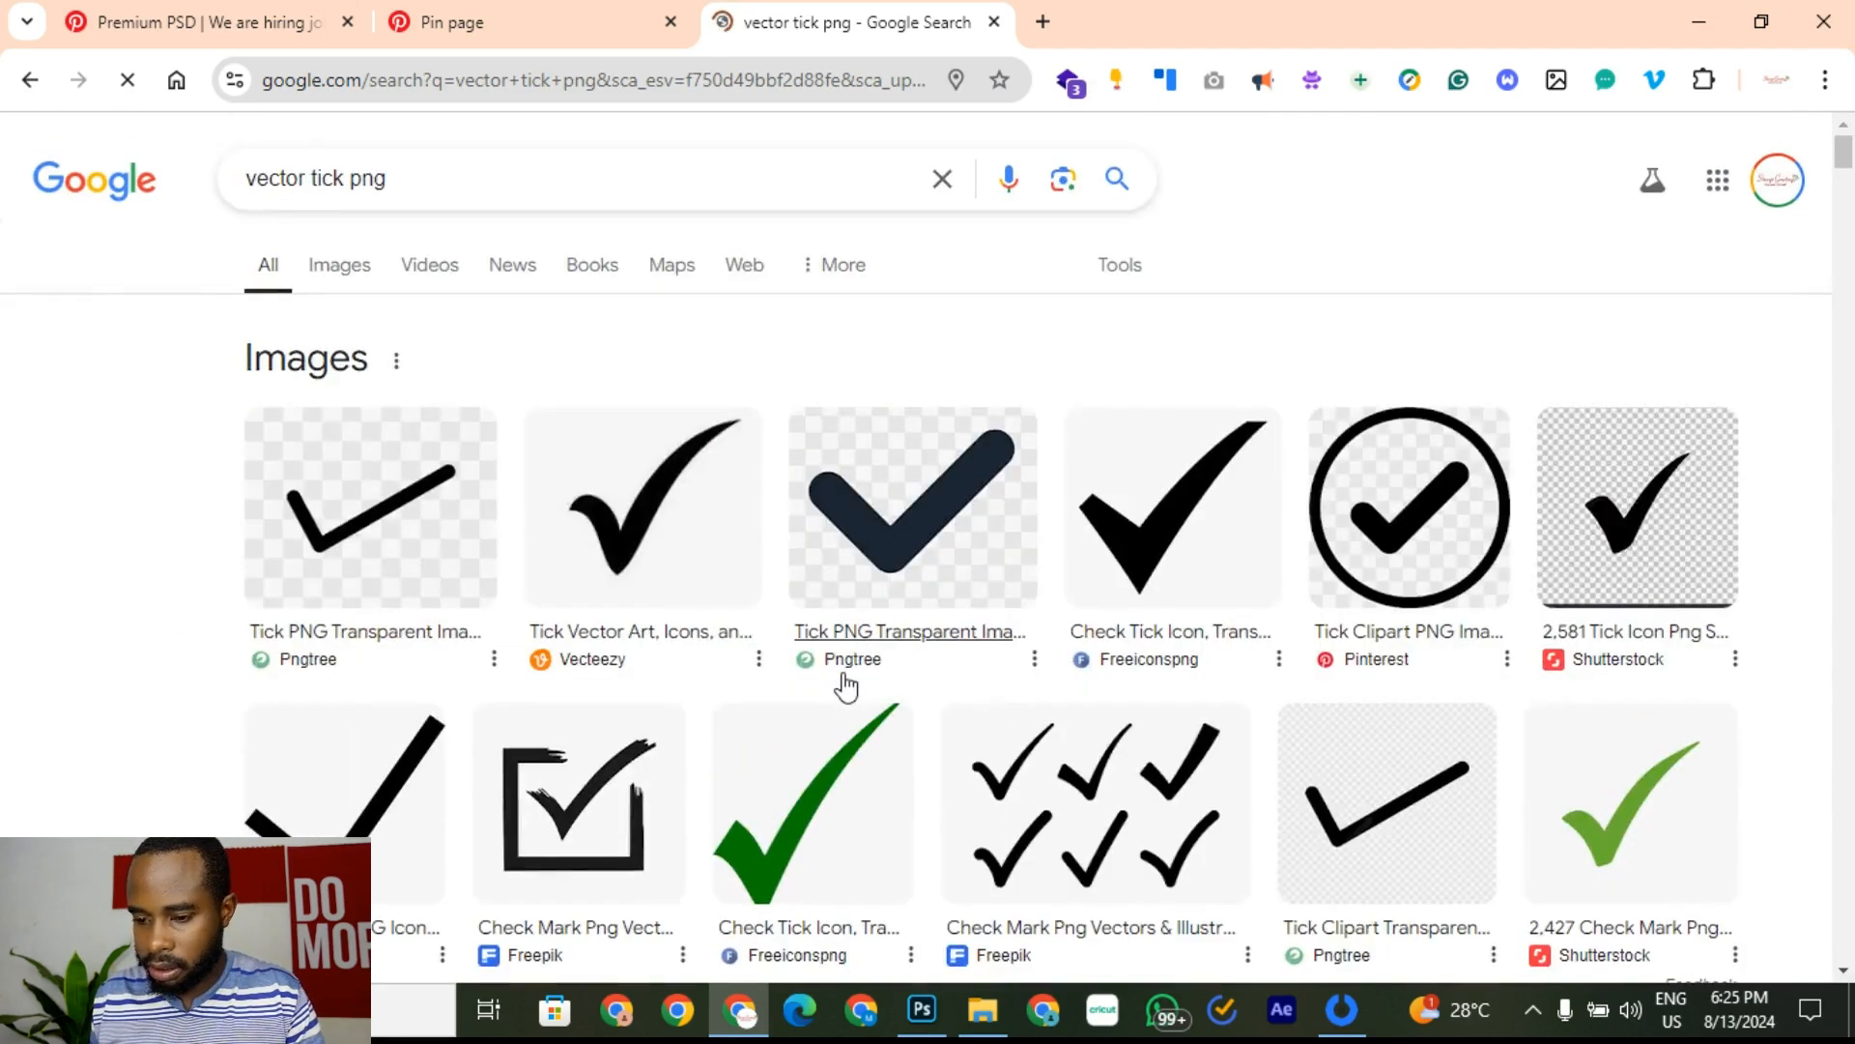
left_click(340, 267)
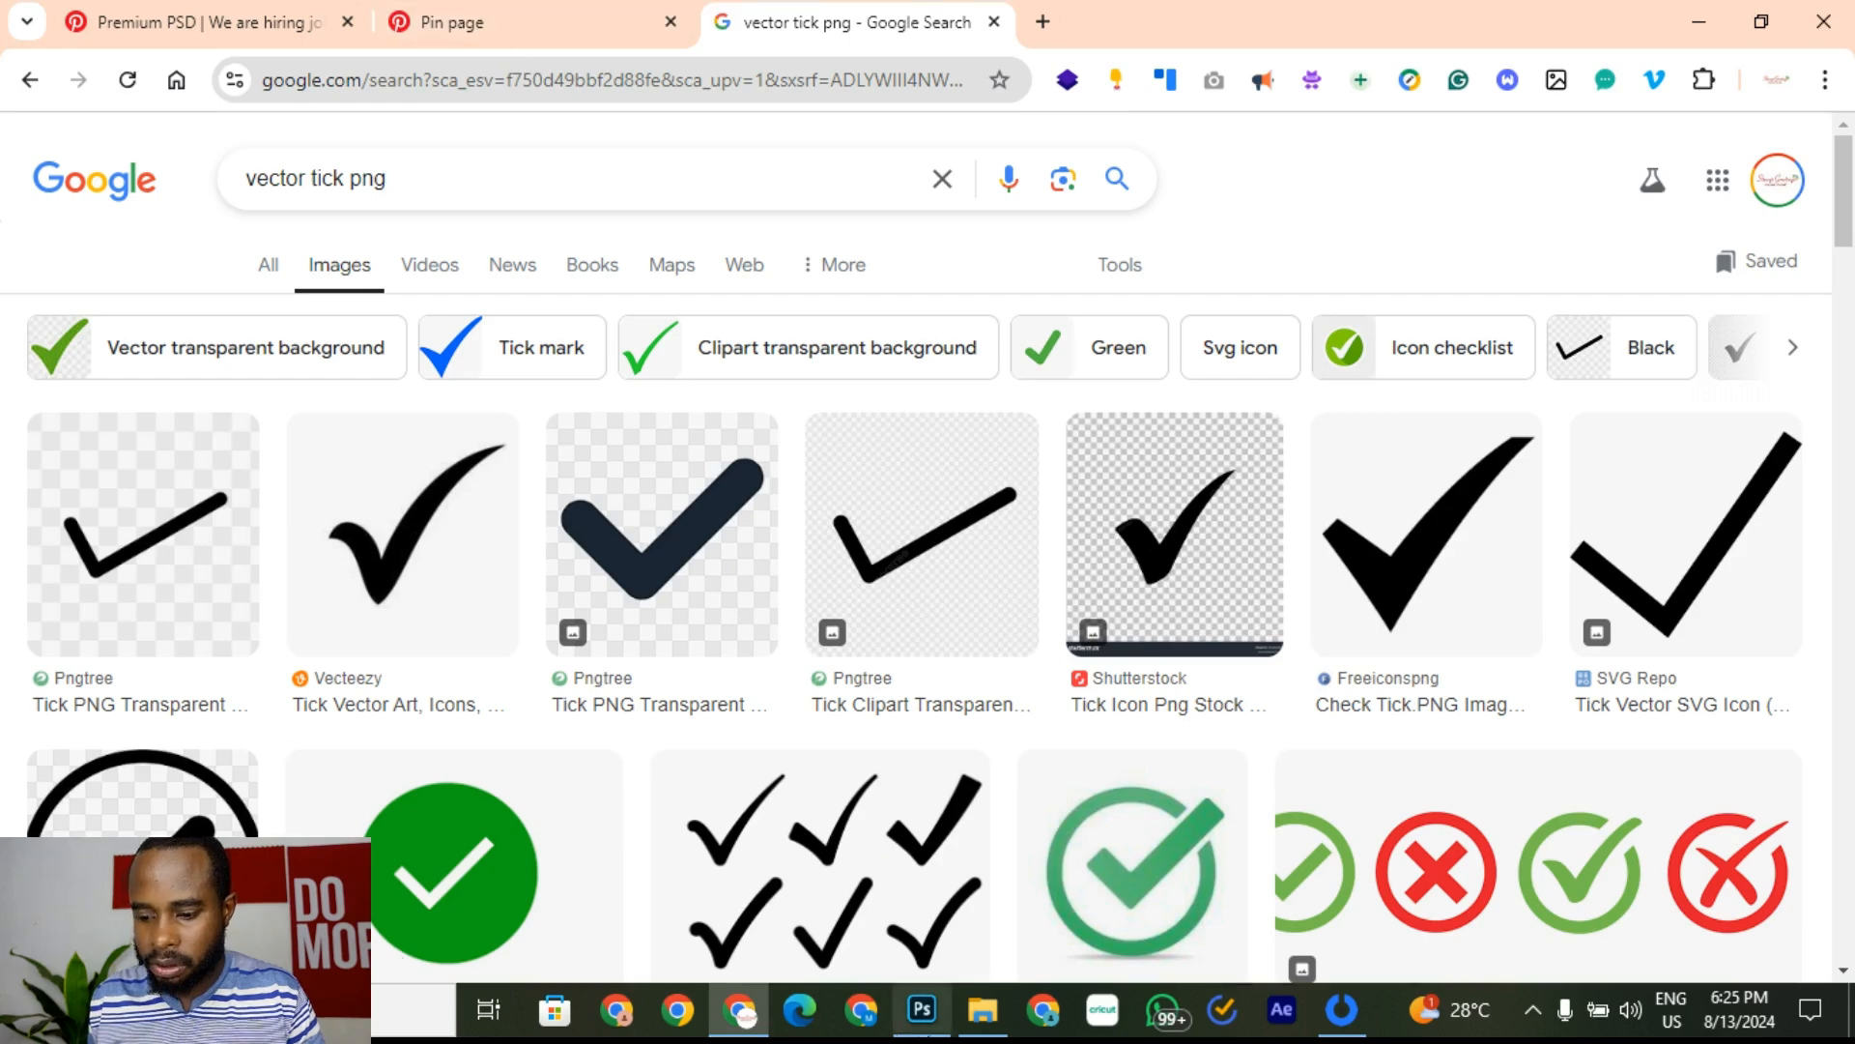
left_click(923, 1011)
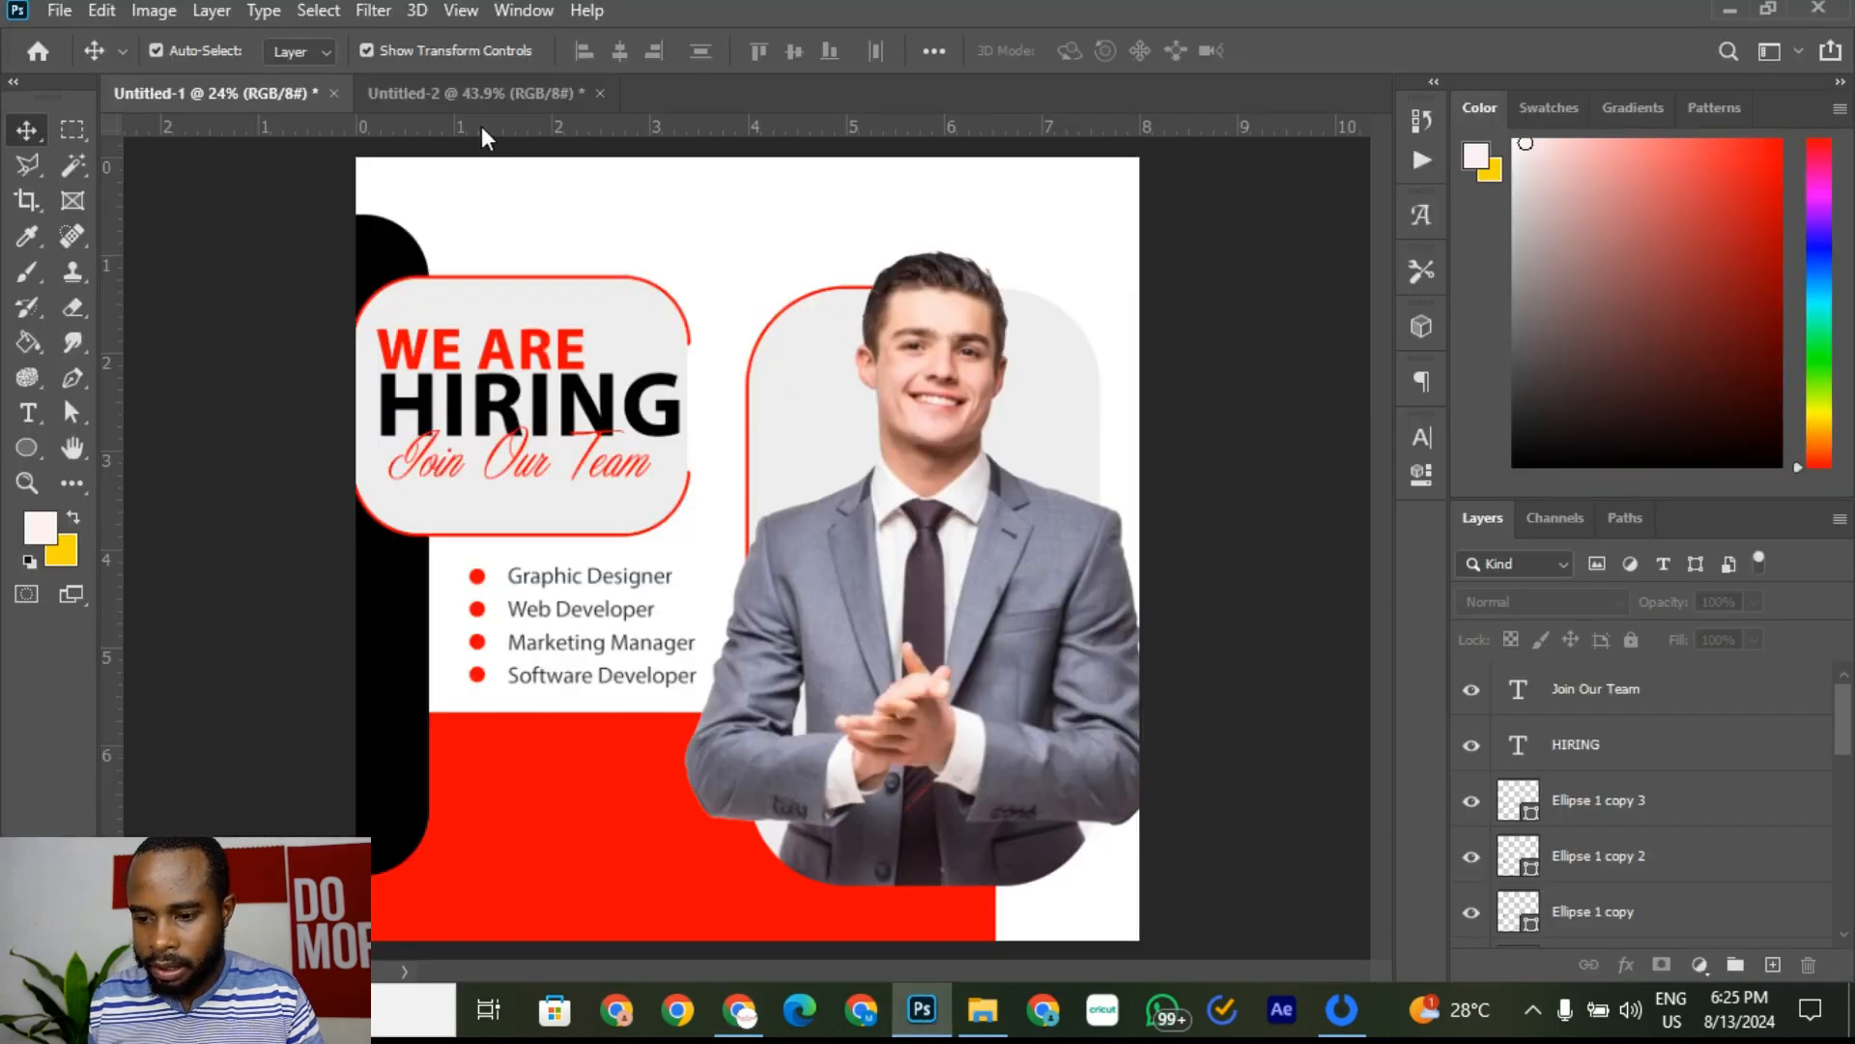
Step: Zoom into the Untitled-2 reference's ticked bullets, then go back to the Chrome tick results
left_click(481, 87)
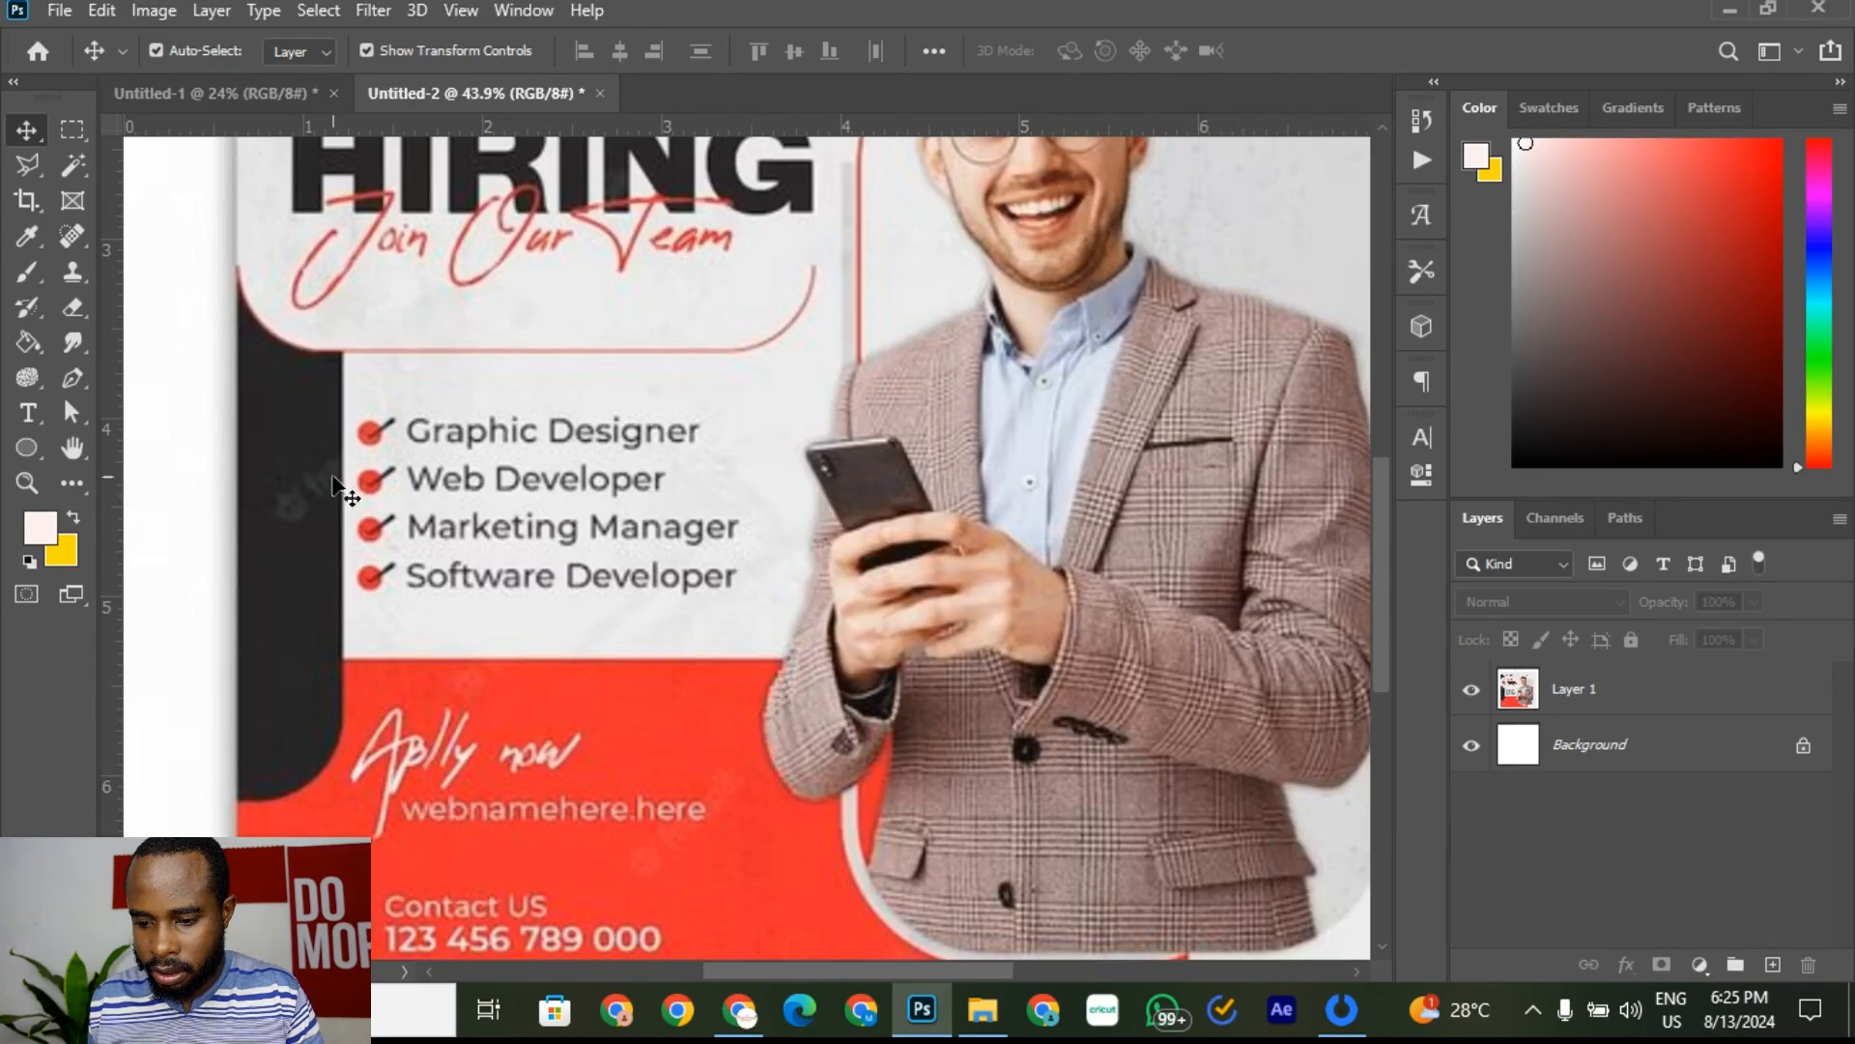
scroll(378, 446, "up", 10)
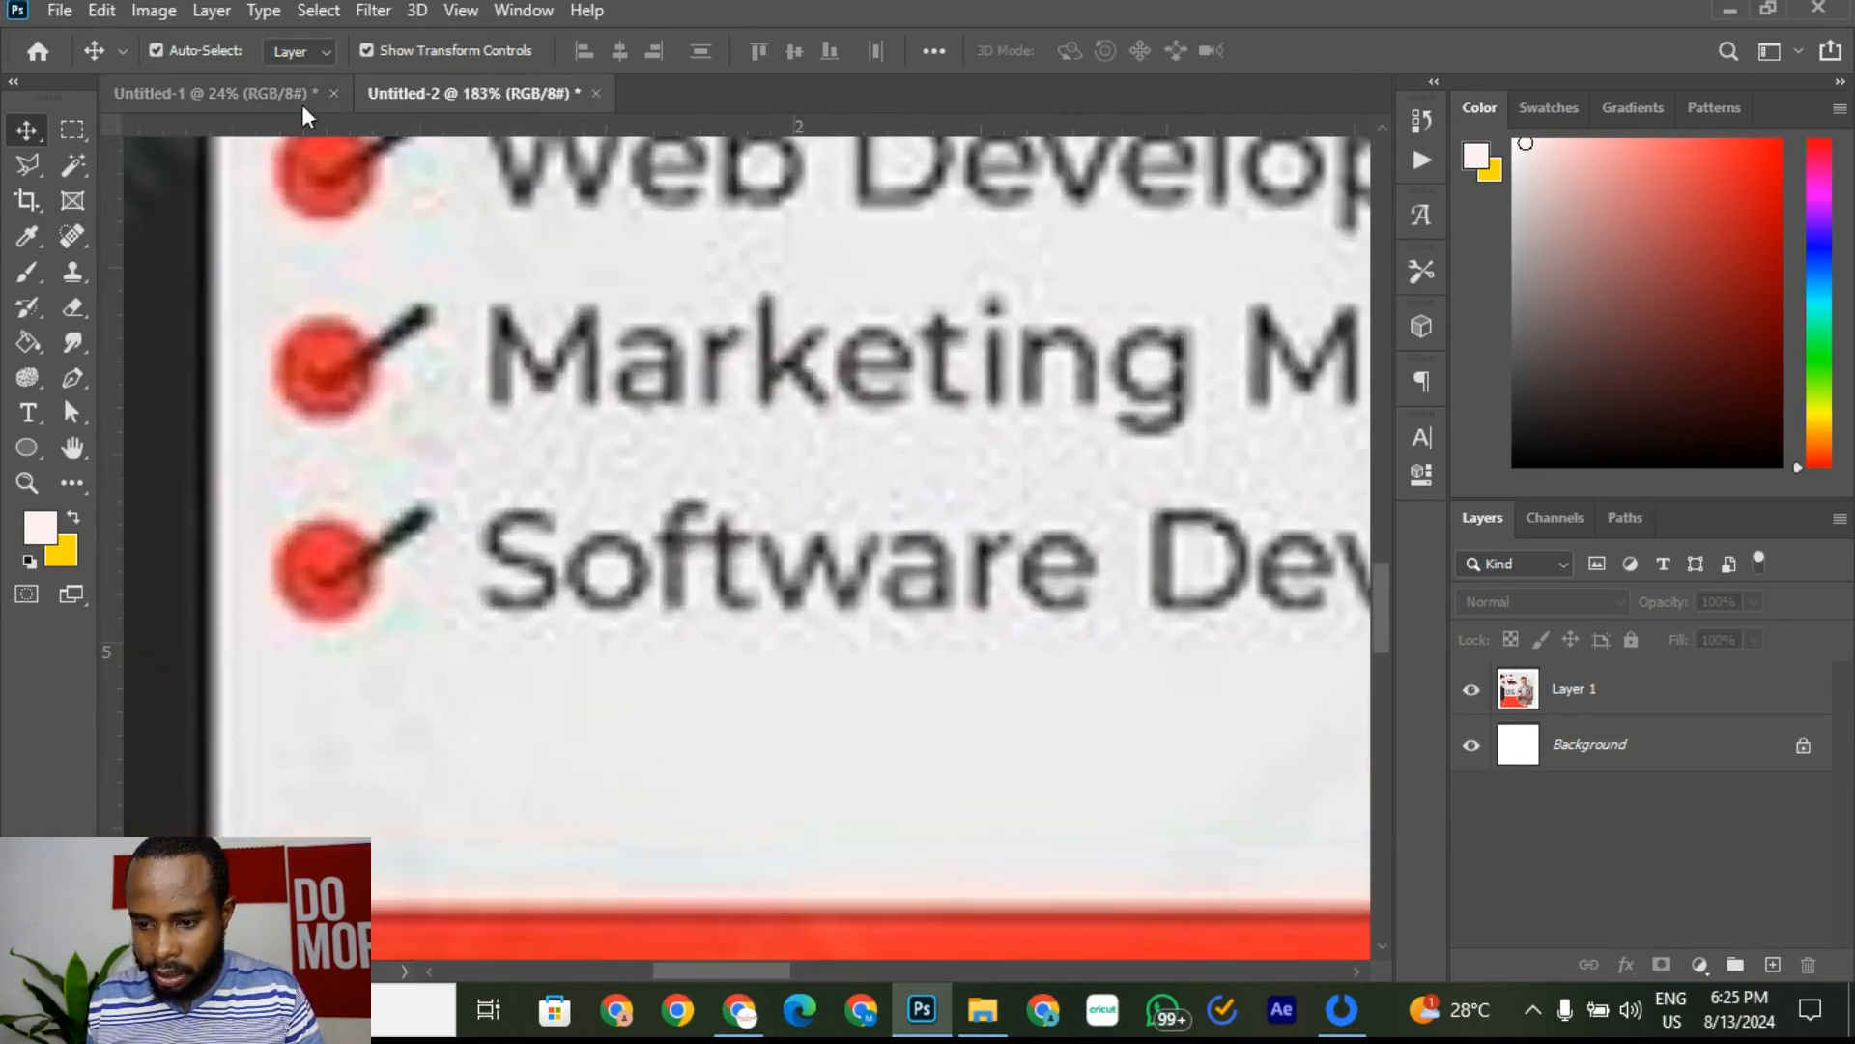
left_click(264, 97)
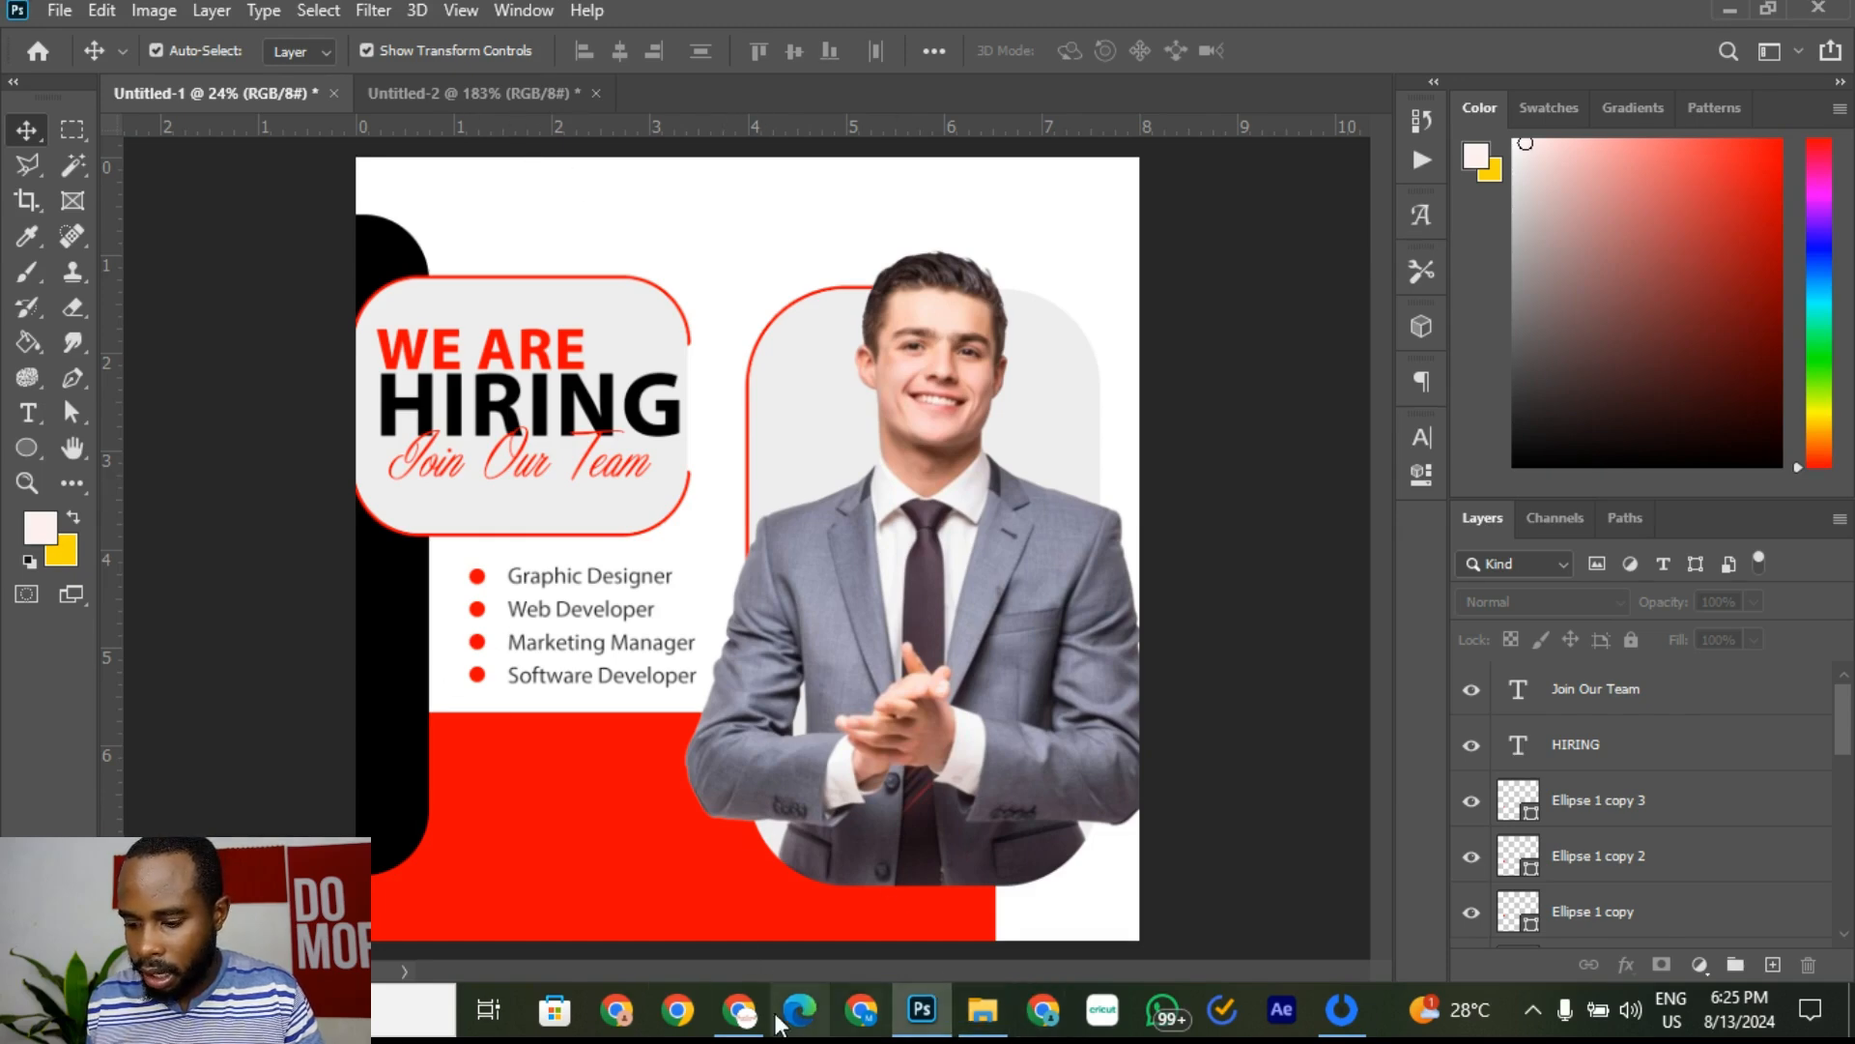
left_click(742, 995)
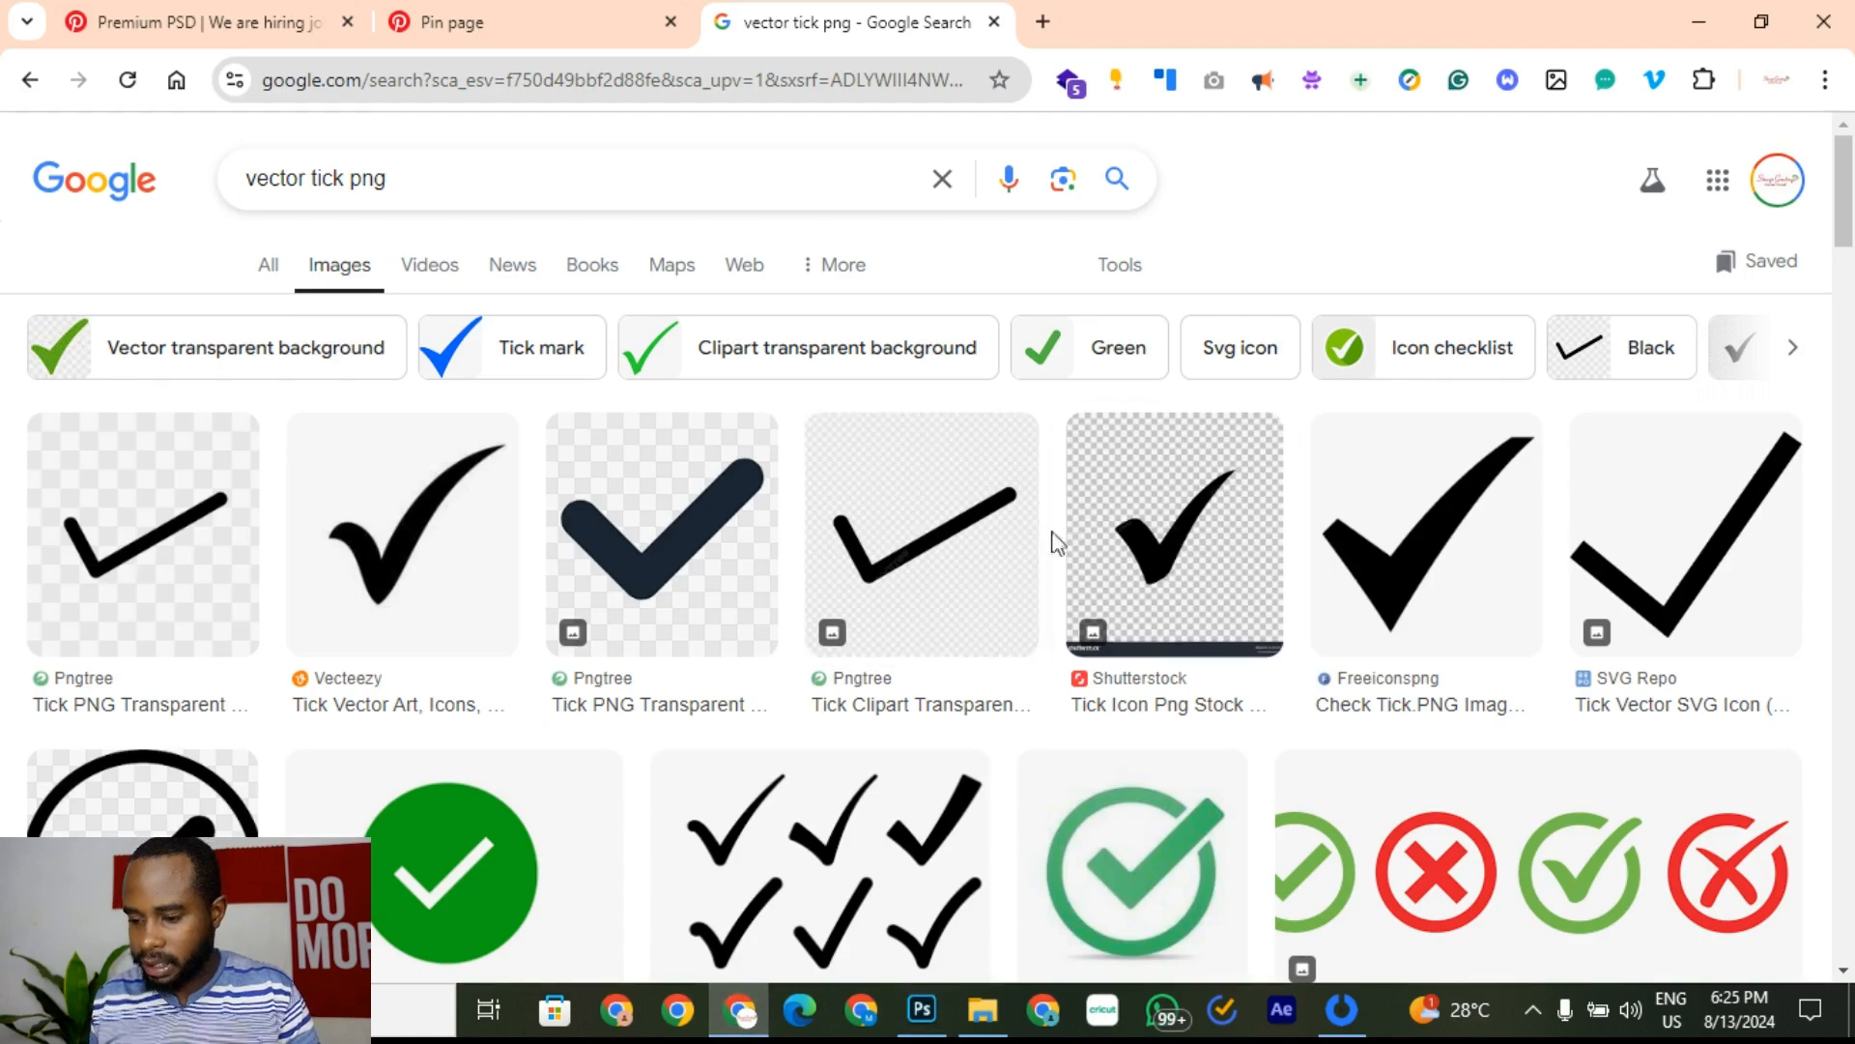
Step: Open the thin black Pngtree 'Tick Clipart Transparent' image preview
scroll(667, 696, "down", 2)
scroll(670, 716, "down", 3)
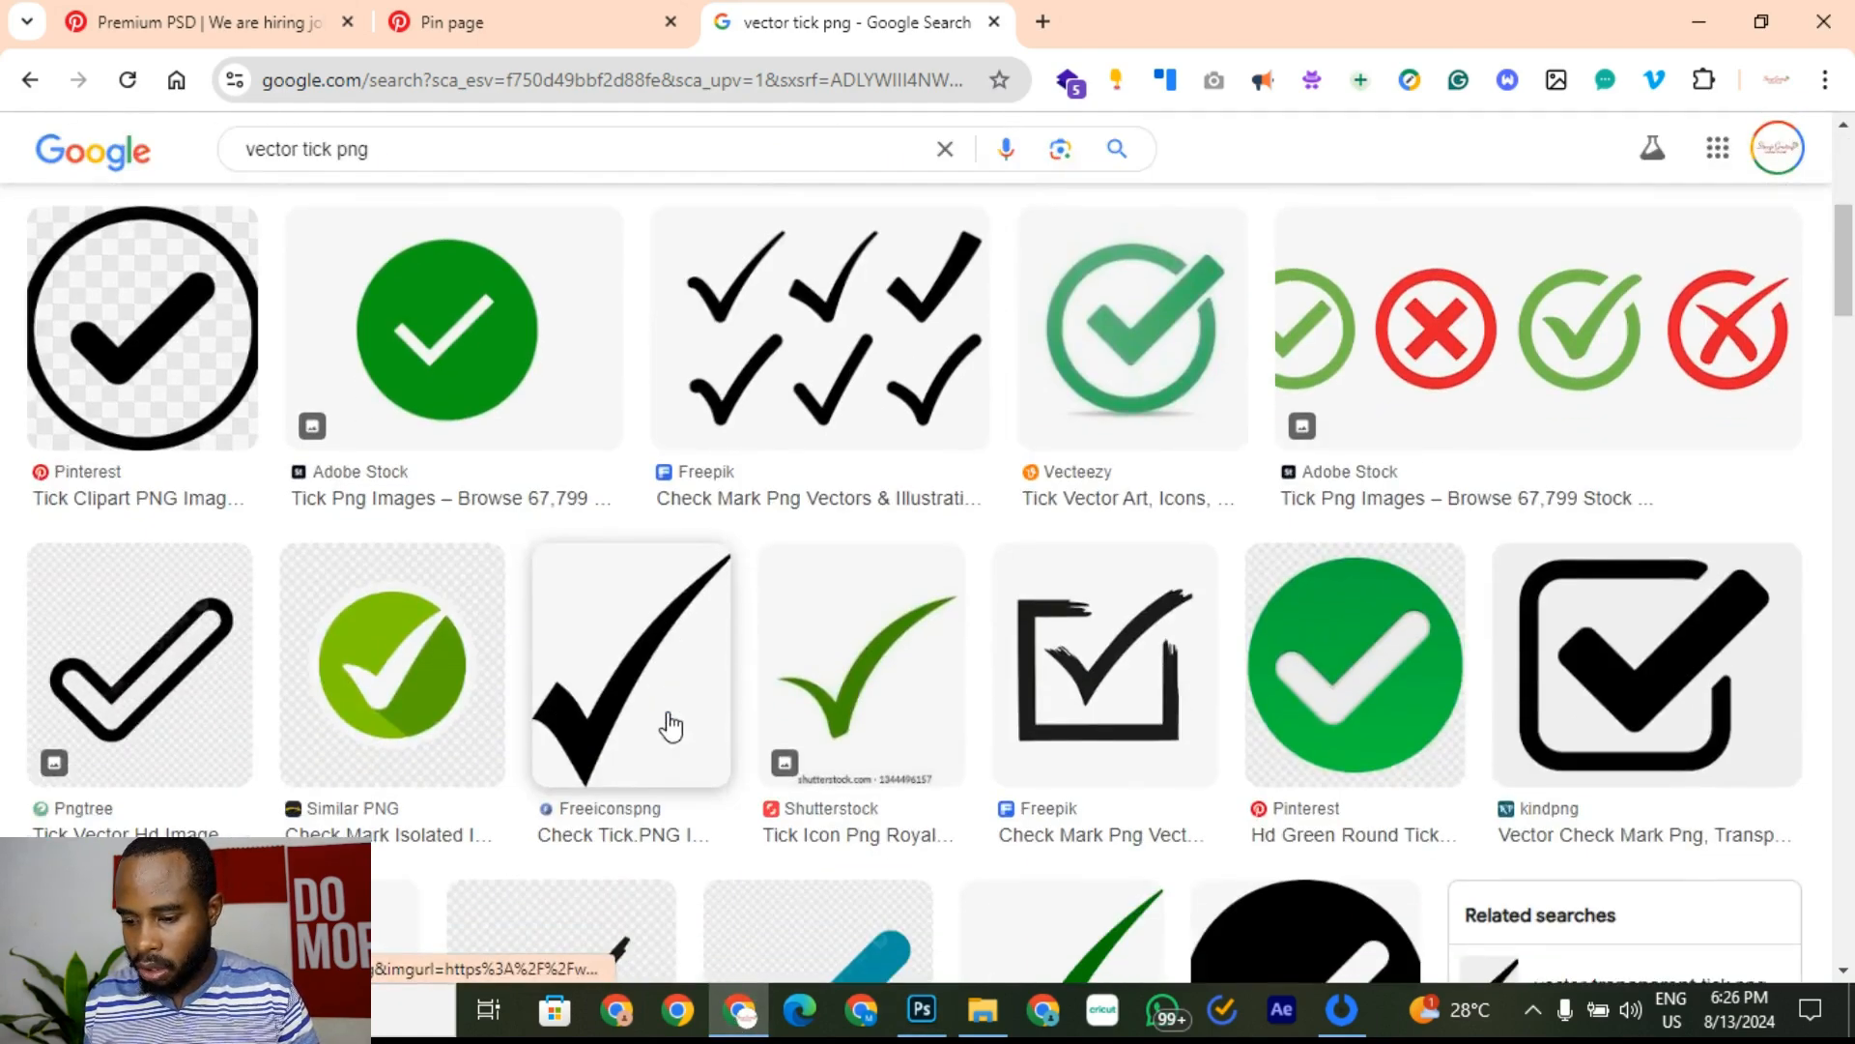
scroll(674, 727, "down", 7)
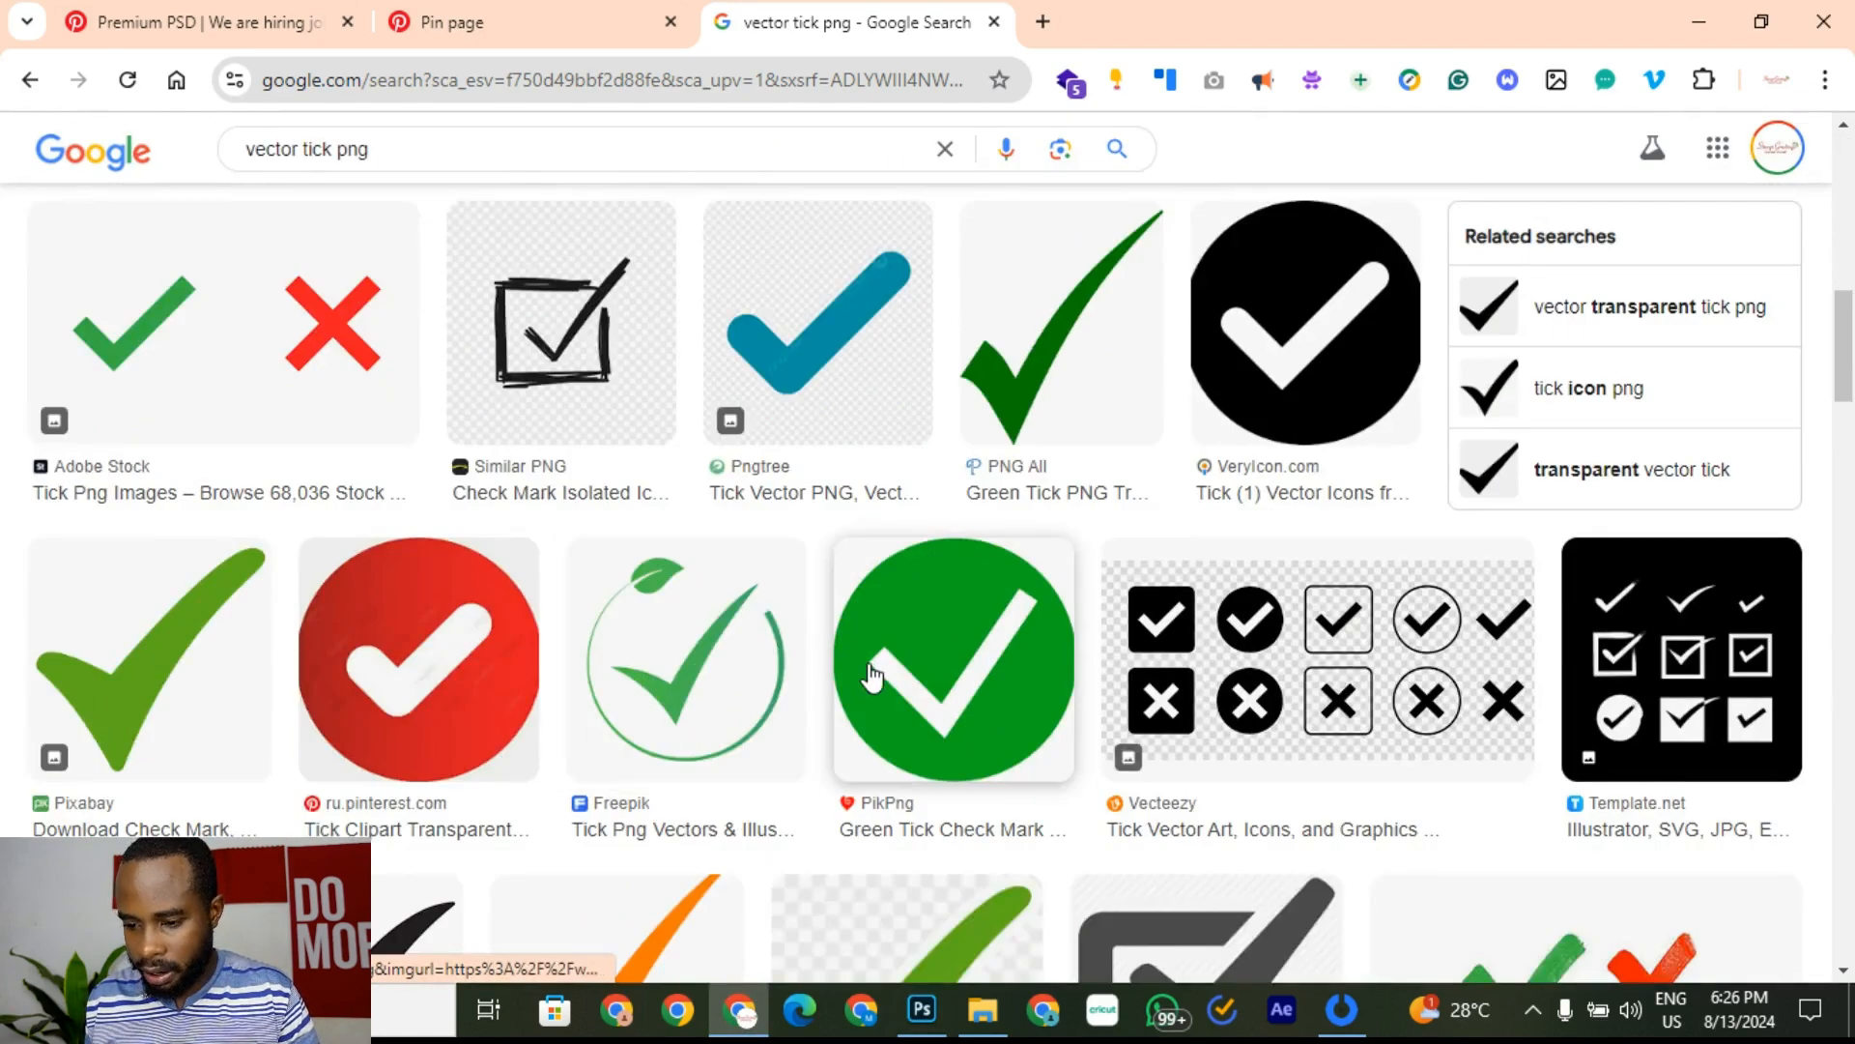
scroll(861, 683, "up", 7)
scroll(850, 667, "up", 3)
left_click(911, 530)
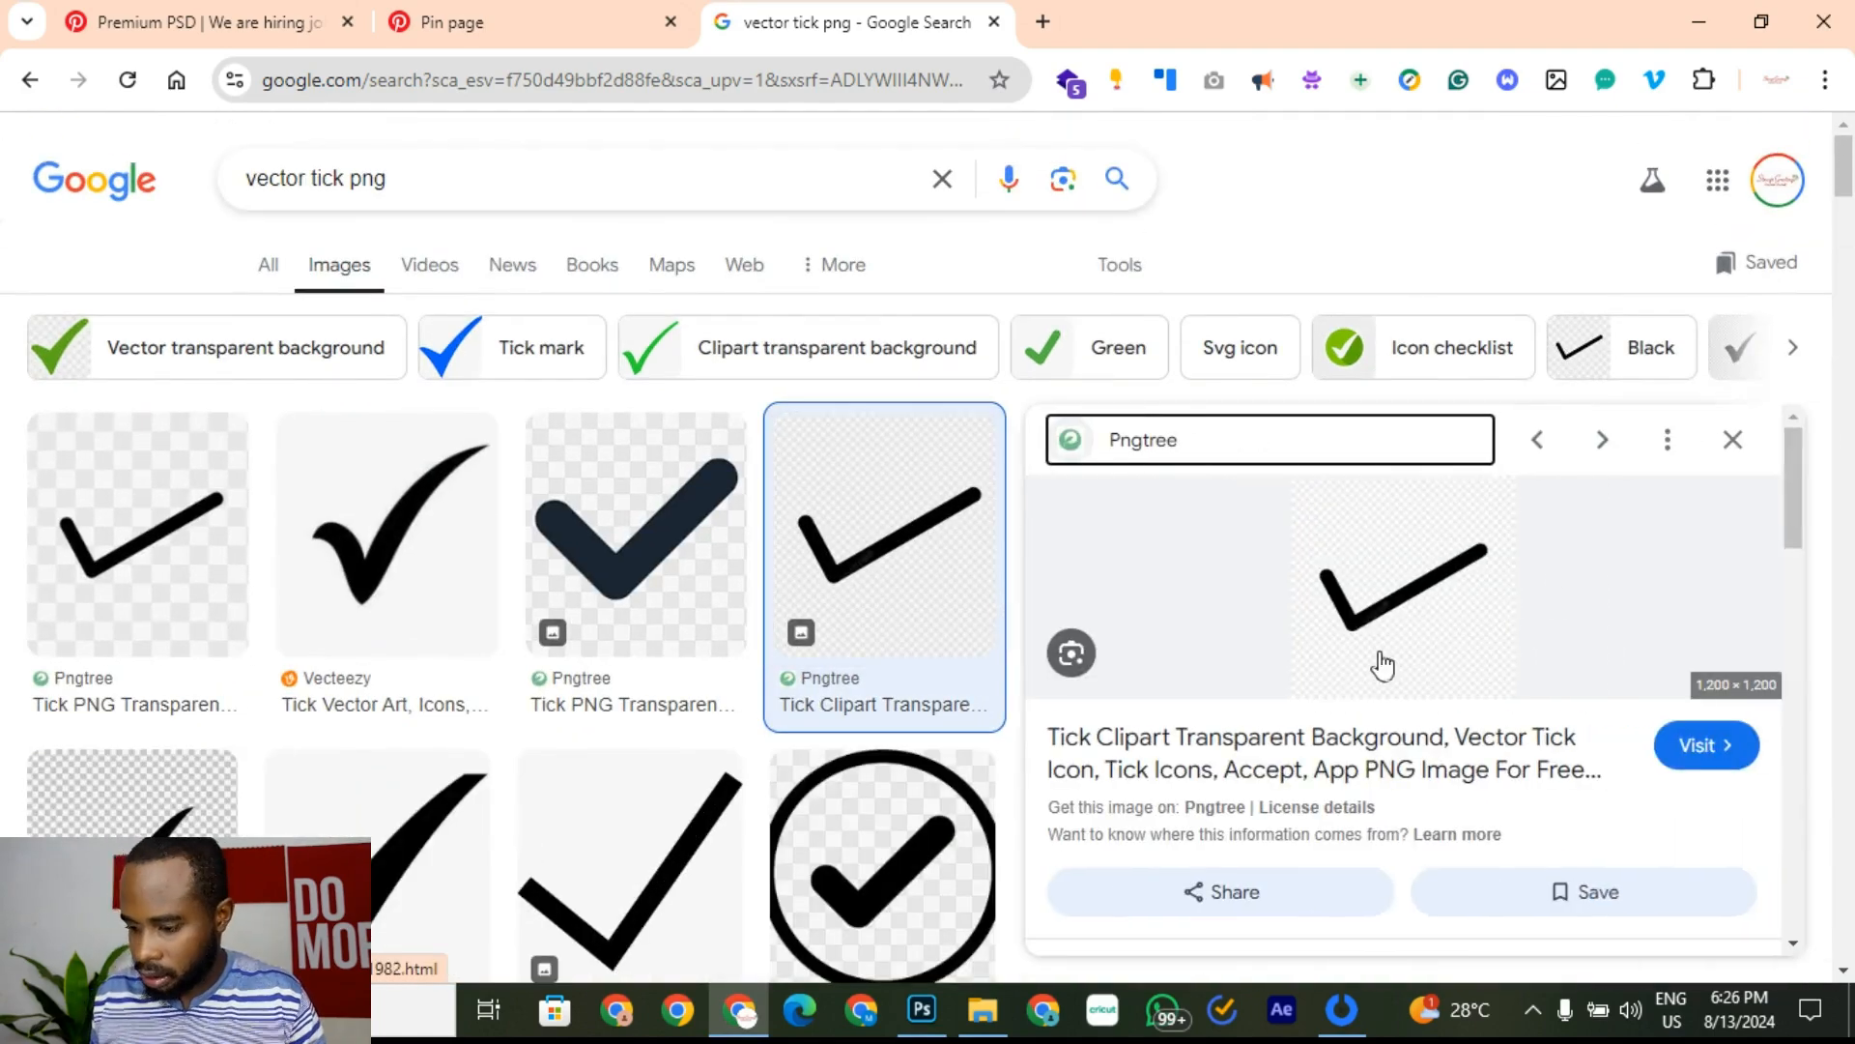
Step: Copy the 1200×1200 tick preview image and return to Photoshop
scroll(1391, 619, "down", 5)
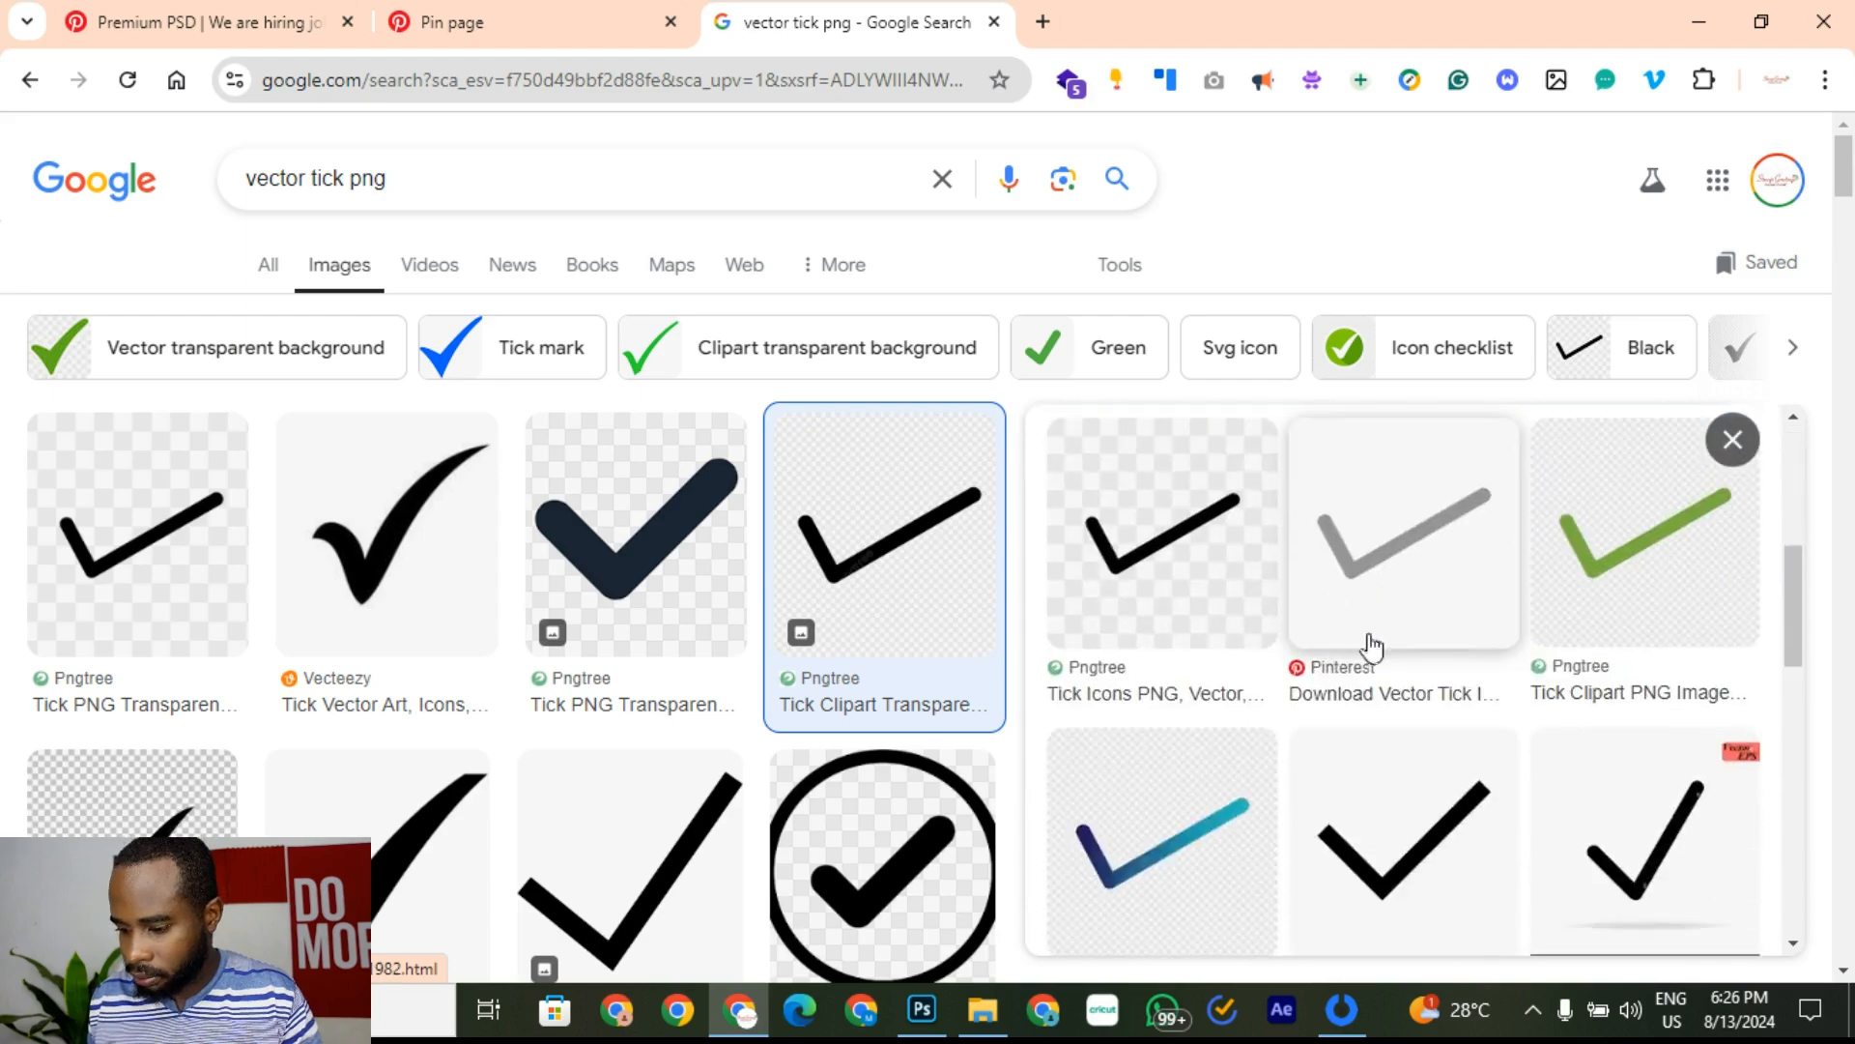
scroll(1346, 758, "up", 5)
scroll(1346, 757, "down", 3)
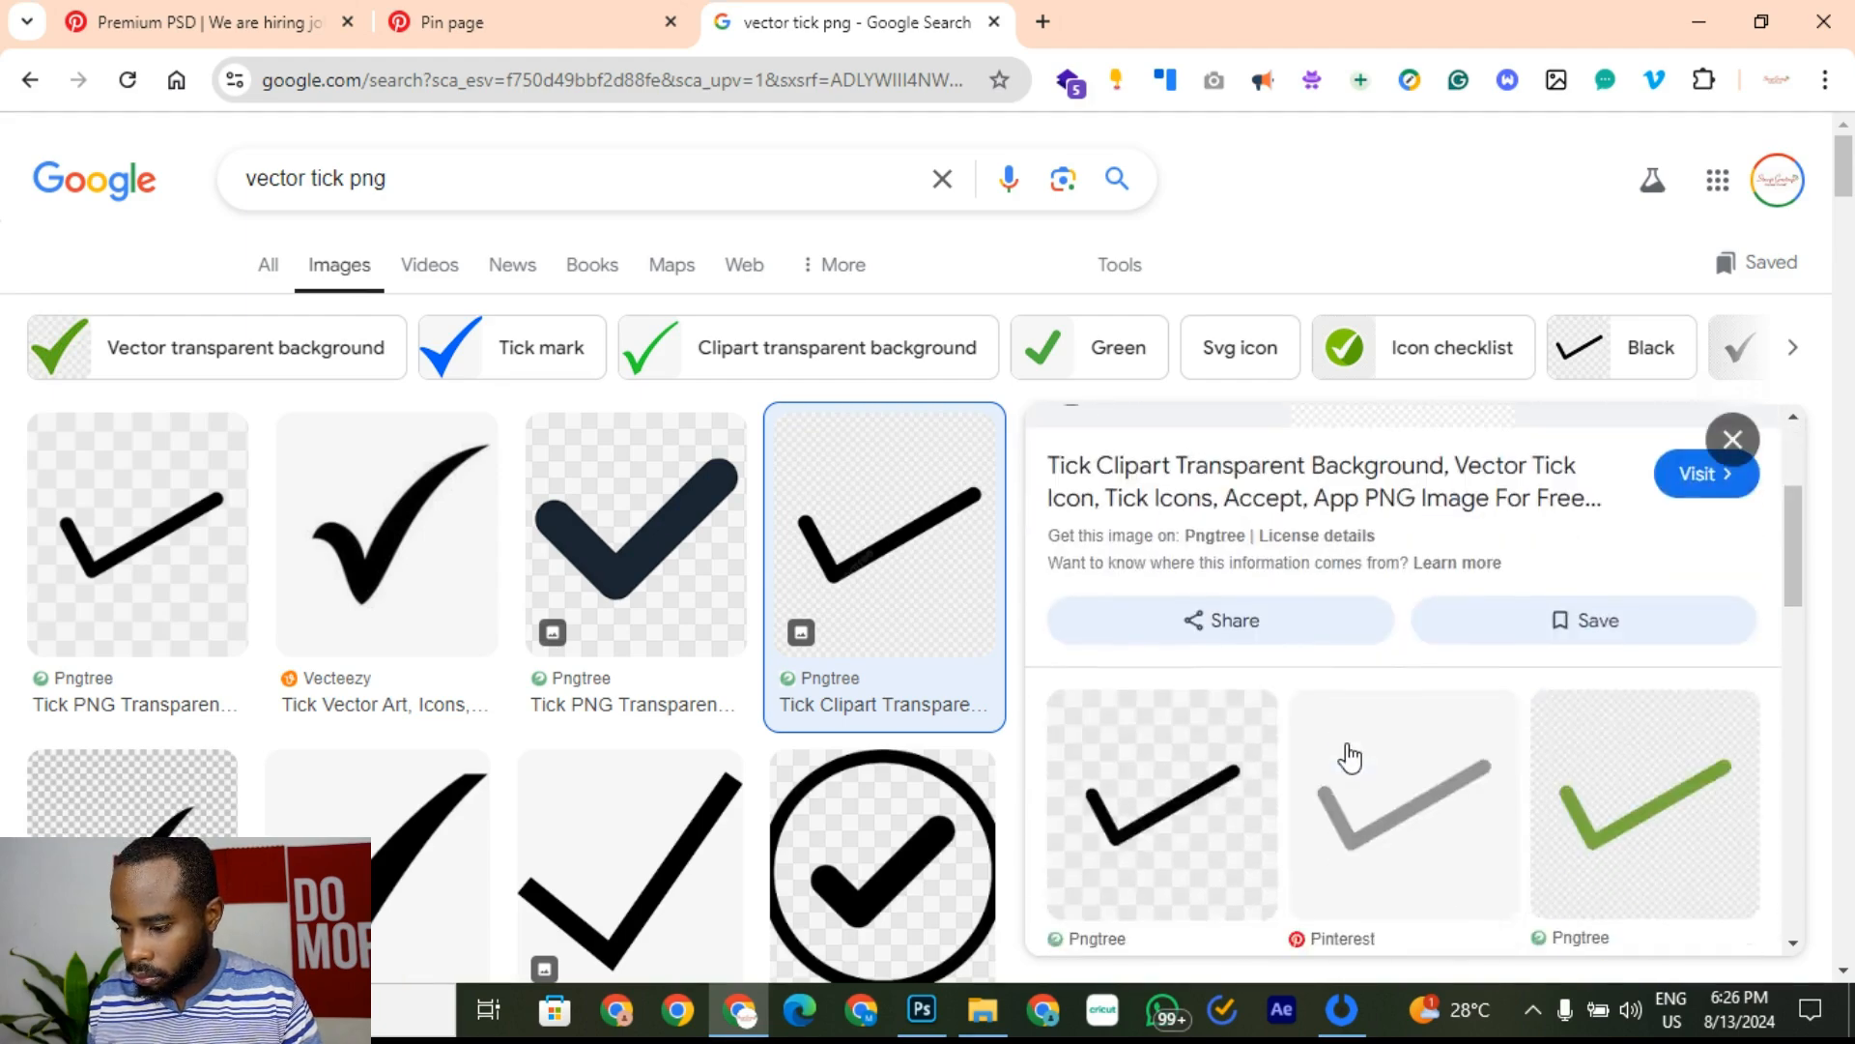
scroll(1351, 756, "up", 2)
scroll(1351, 756, "up", 1)
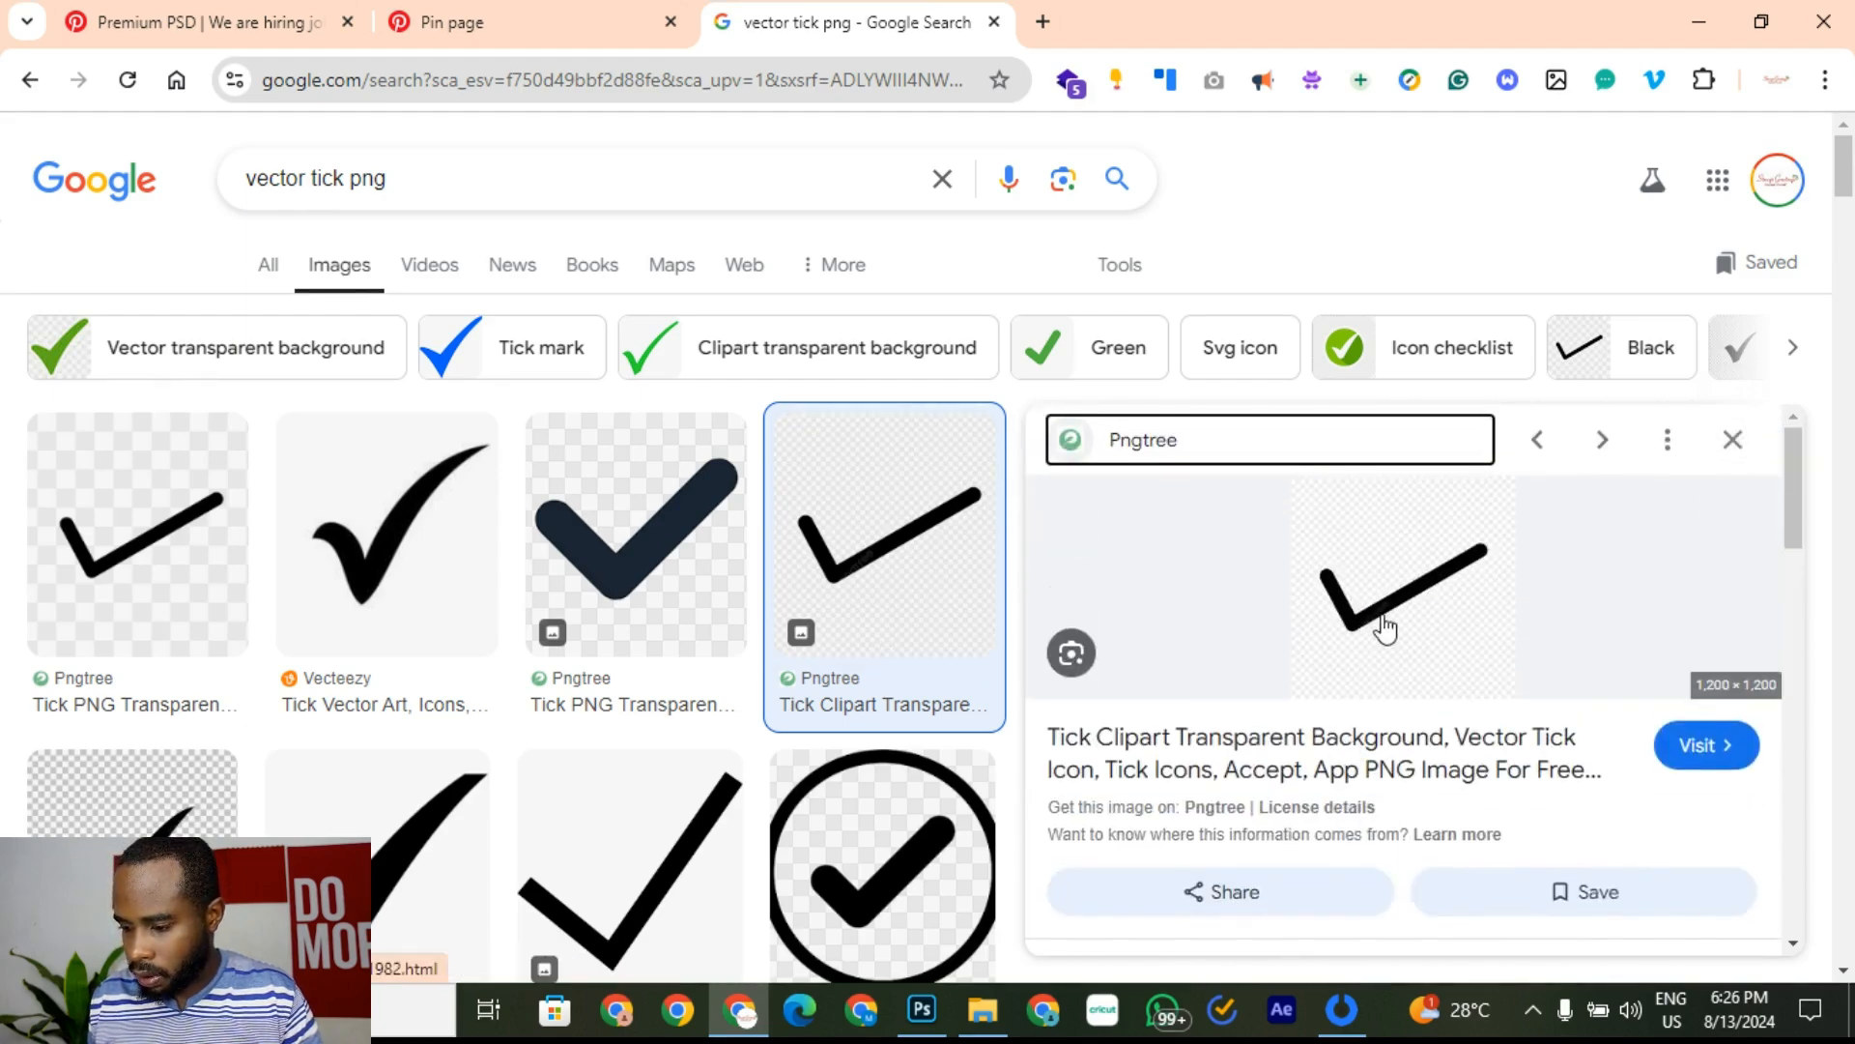
right_click(1425, 607)
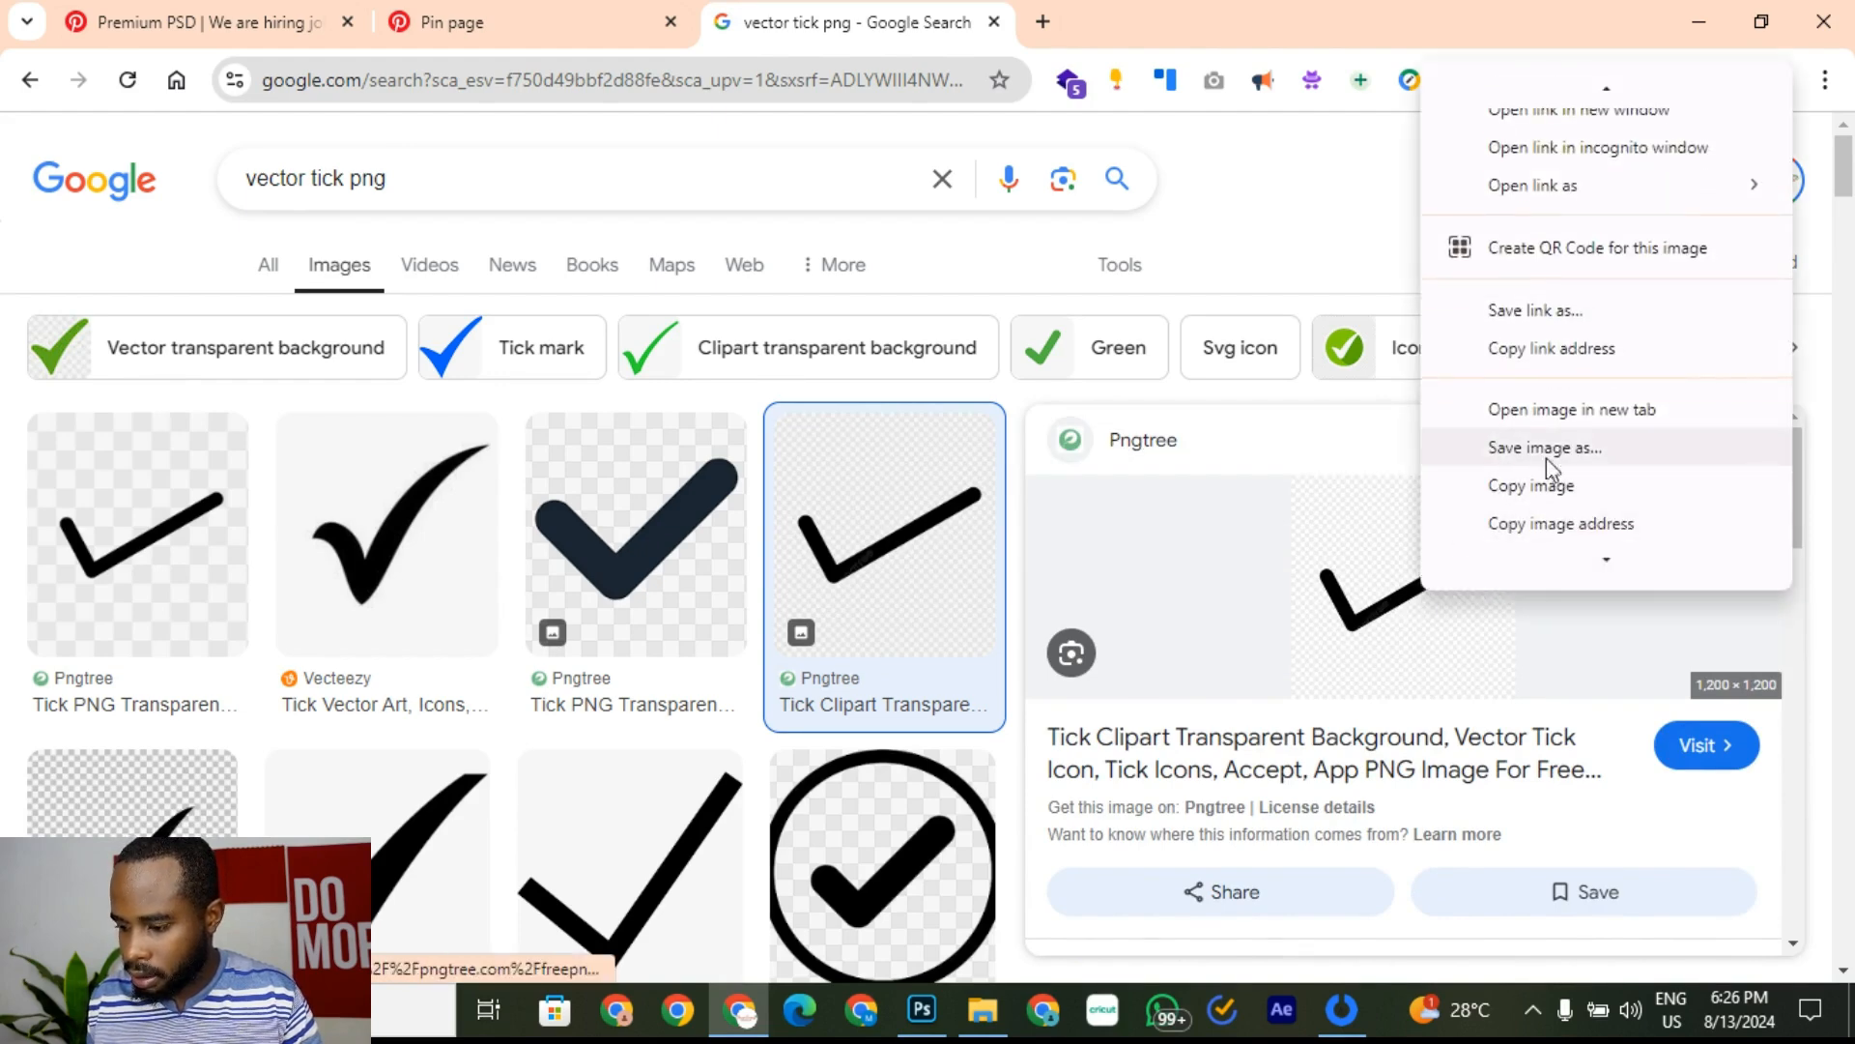
left_click(1553, 484)
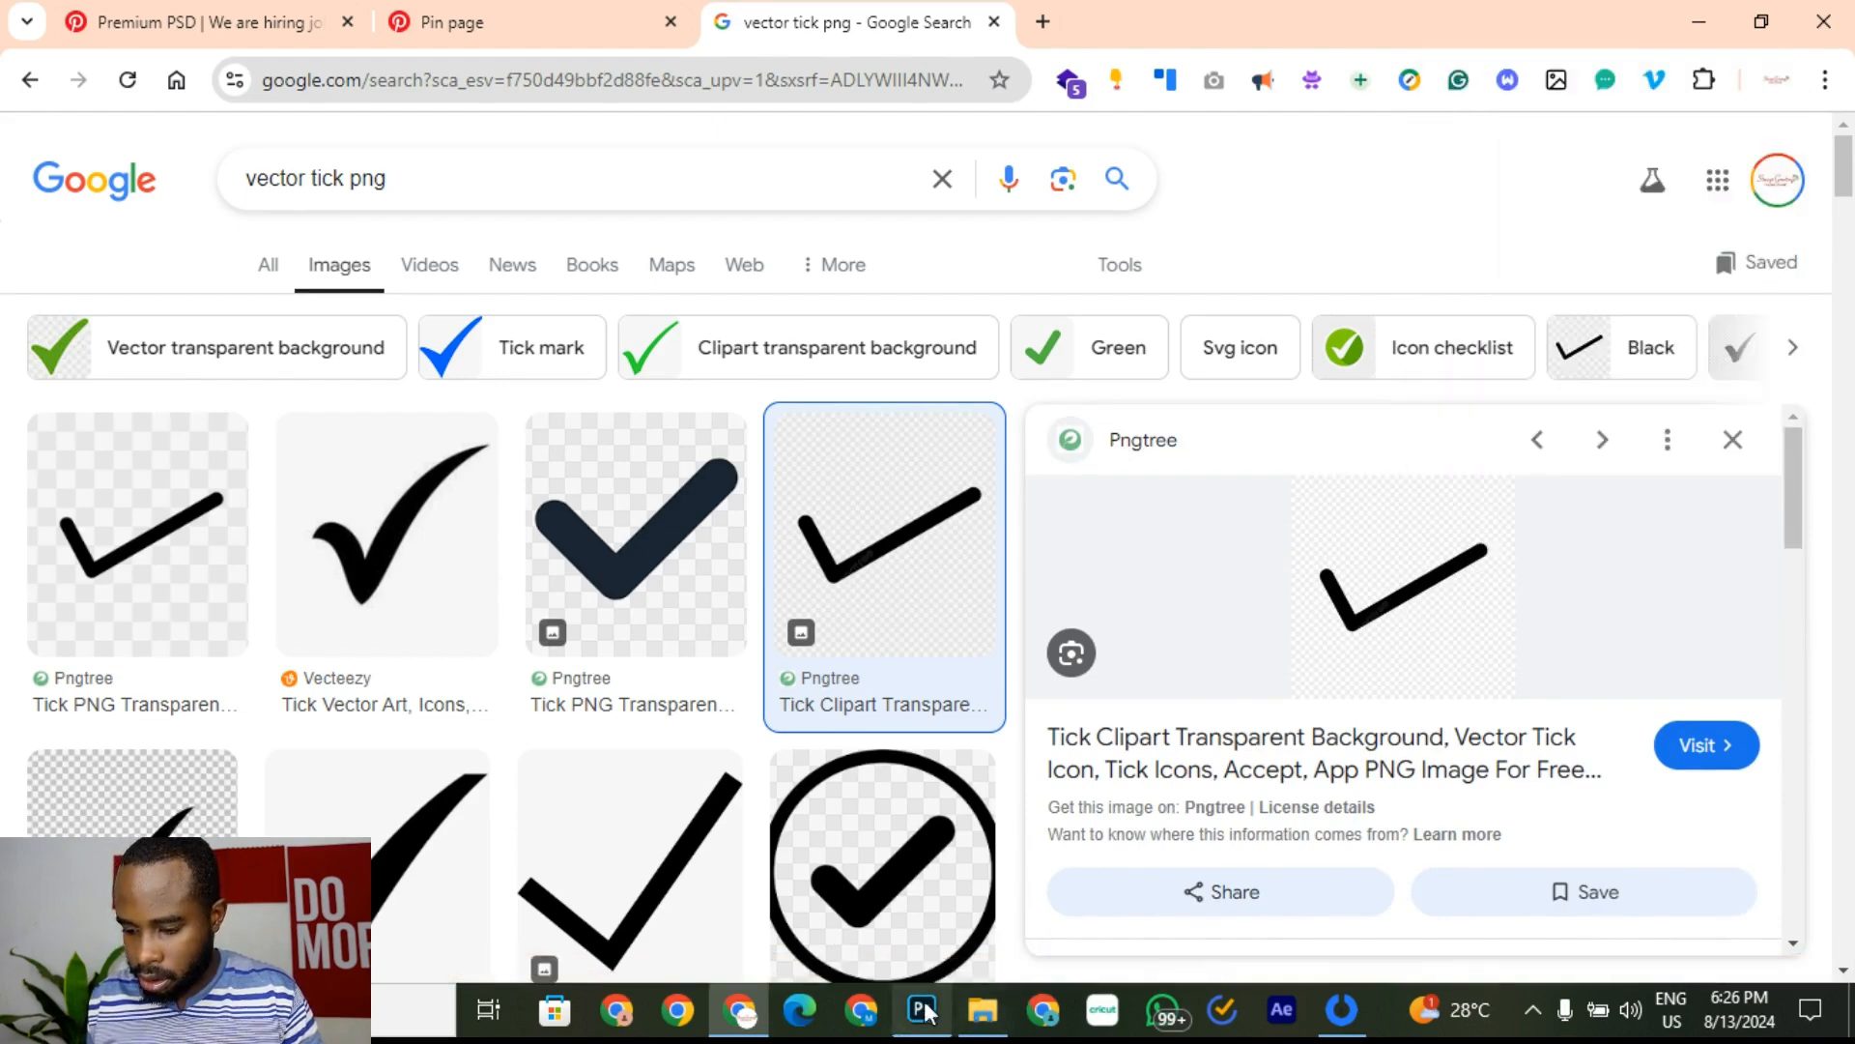
left_click(922, 1009)
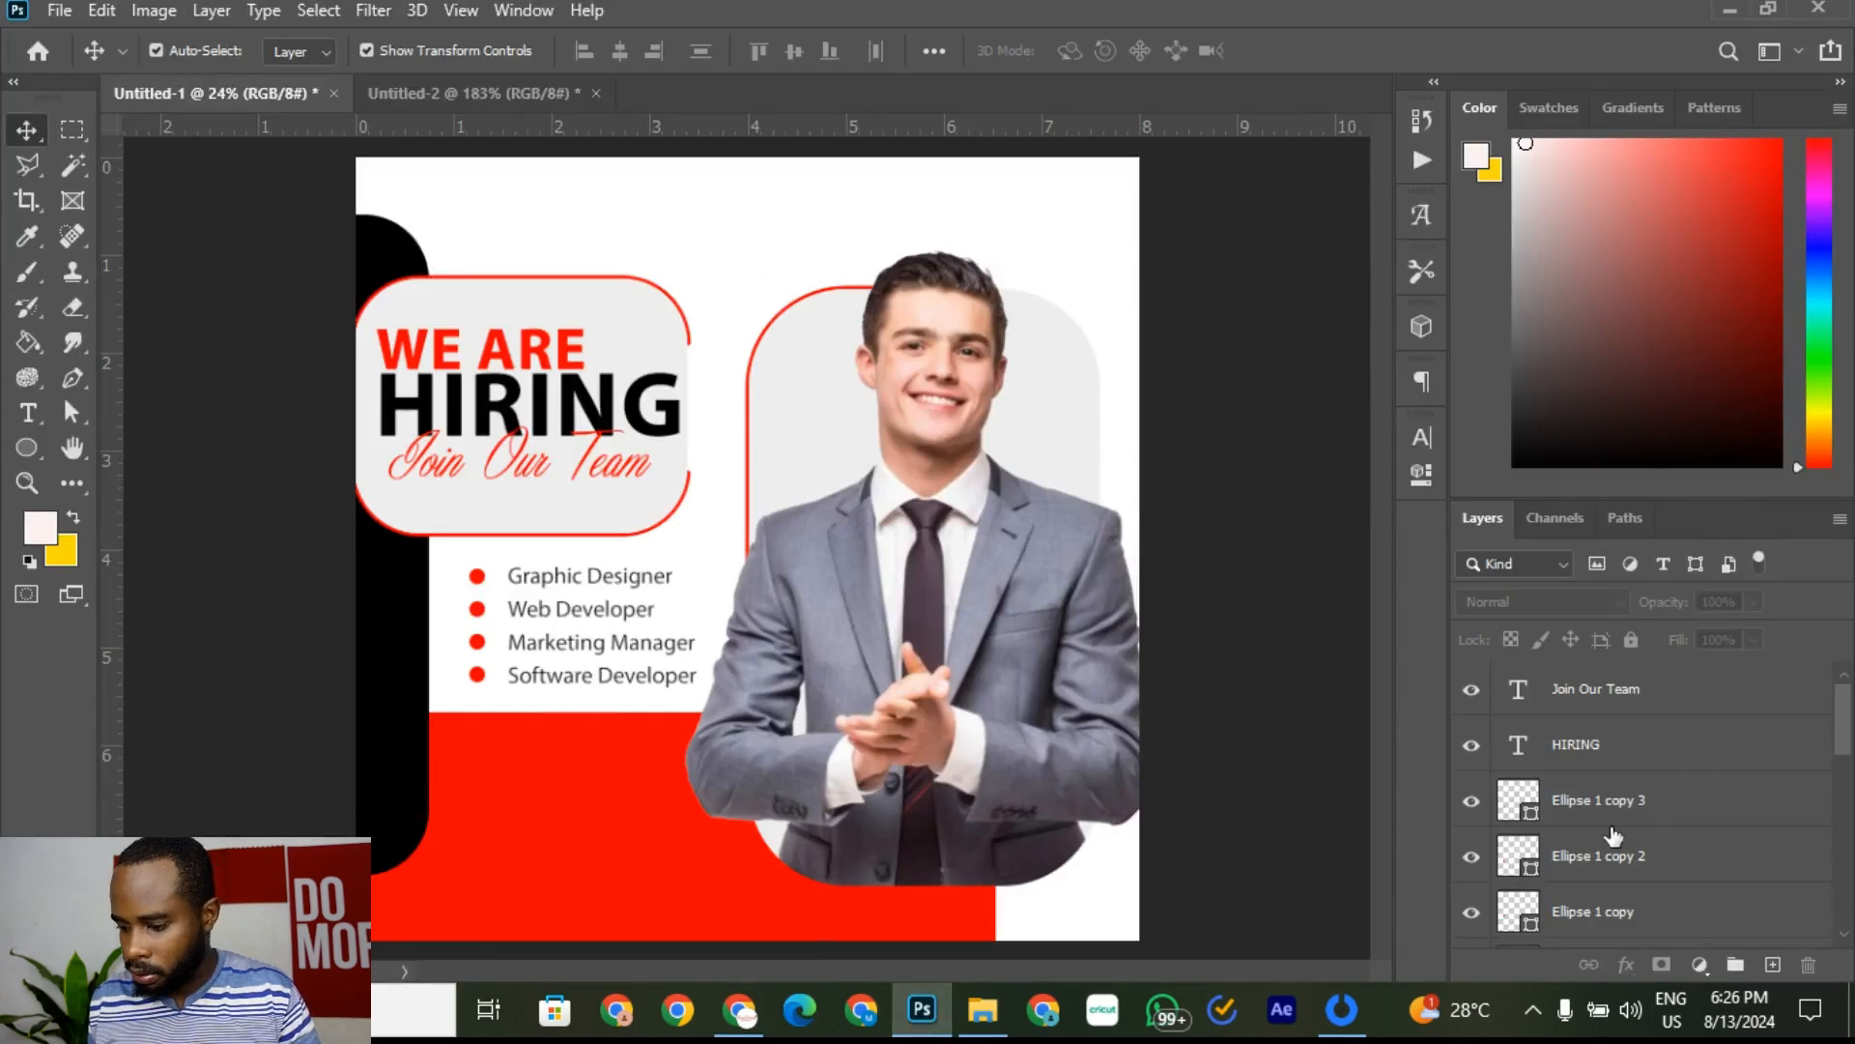
Step: Paste the copied tick image as a new layer above Ellipse 1 copy 3
left_click(1676, 808)
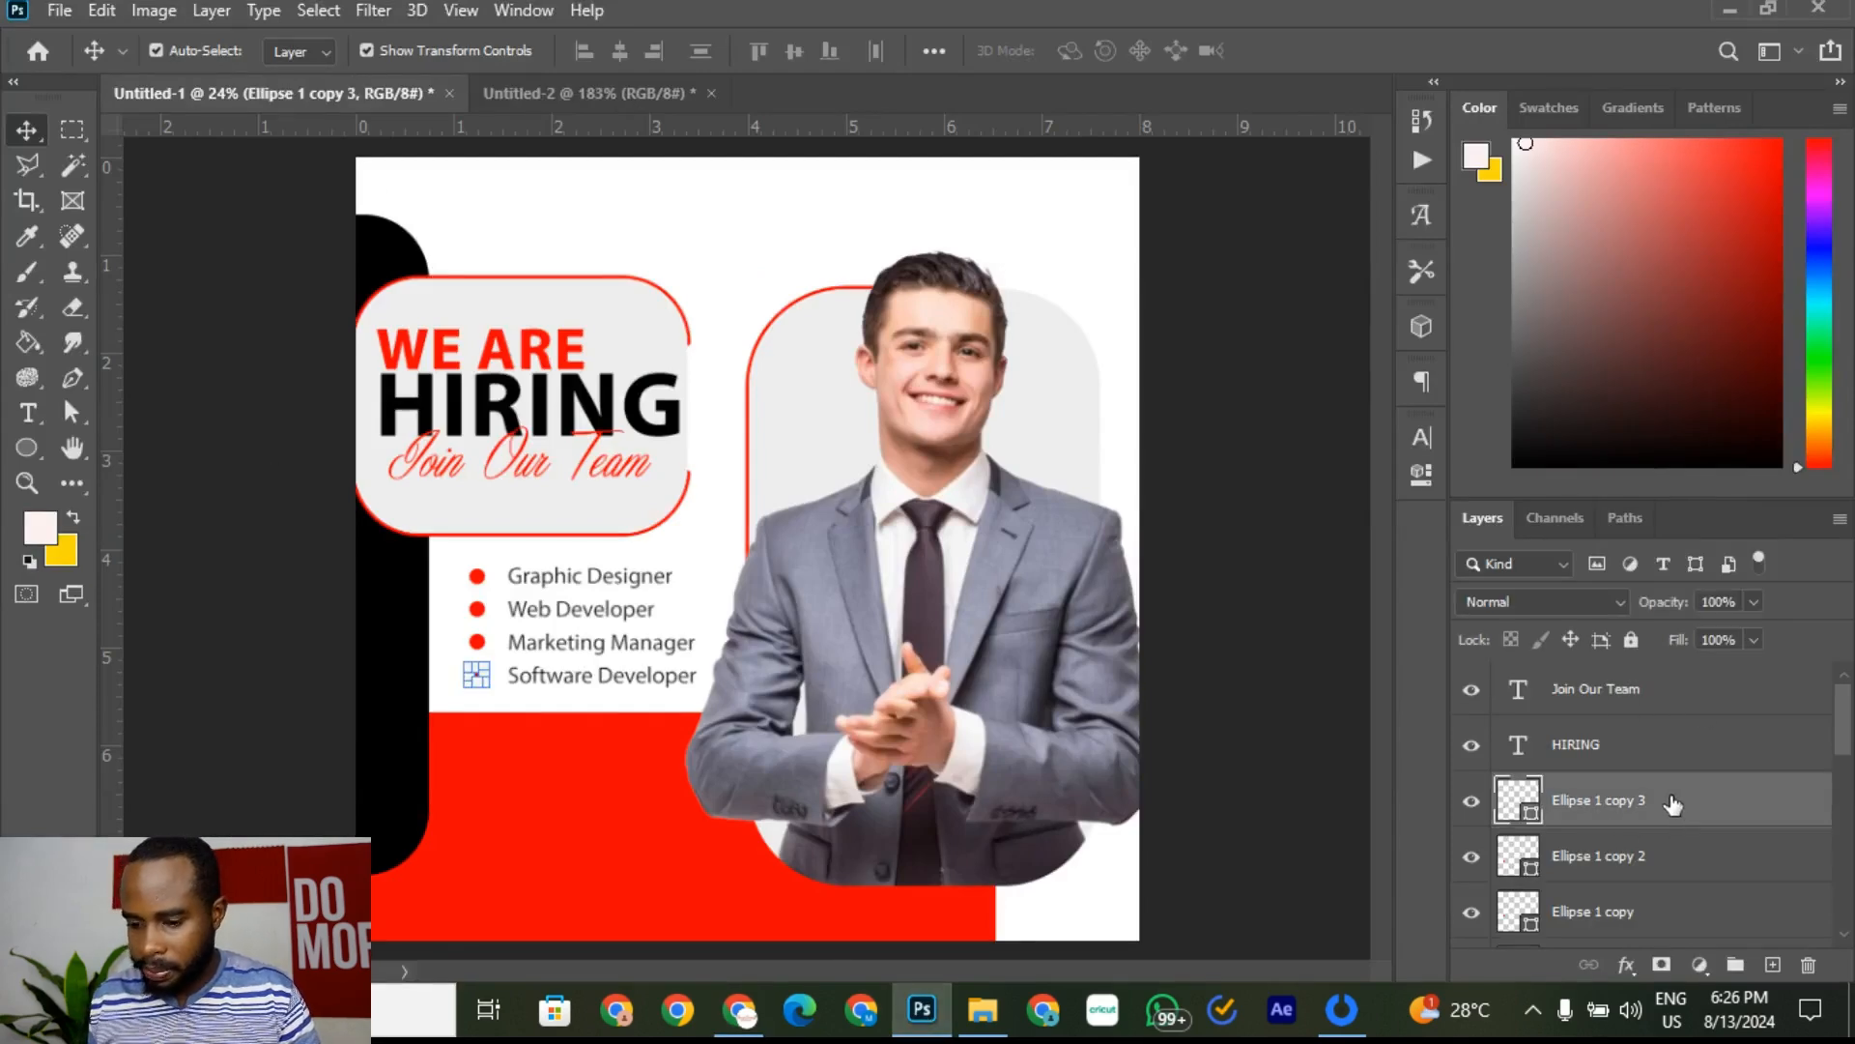
scroll(453, 667, "up", 7)
scroll(1302, 812, "down", 2)
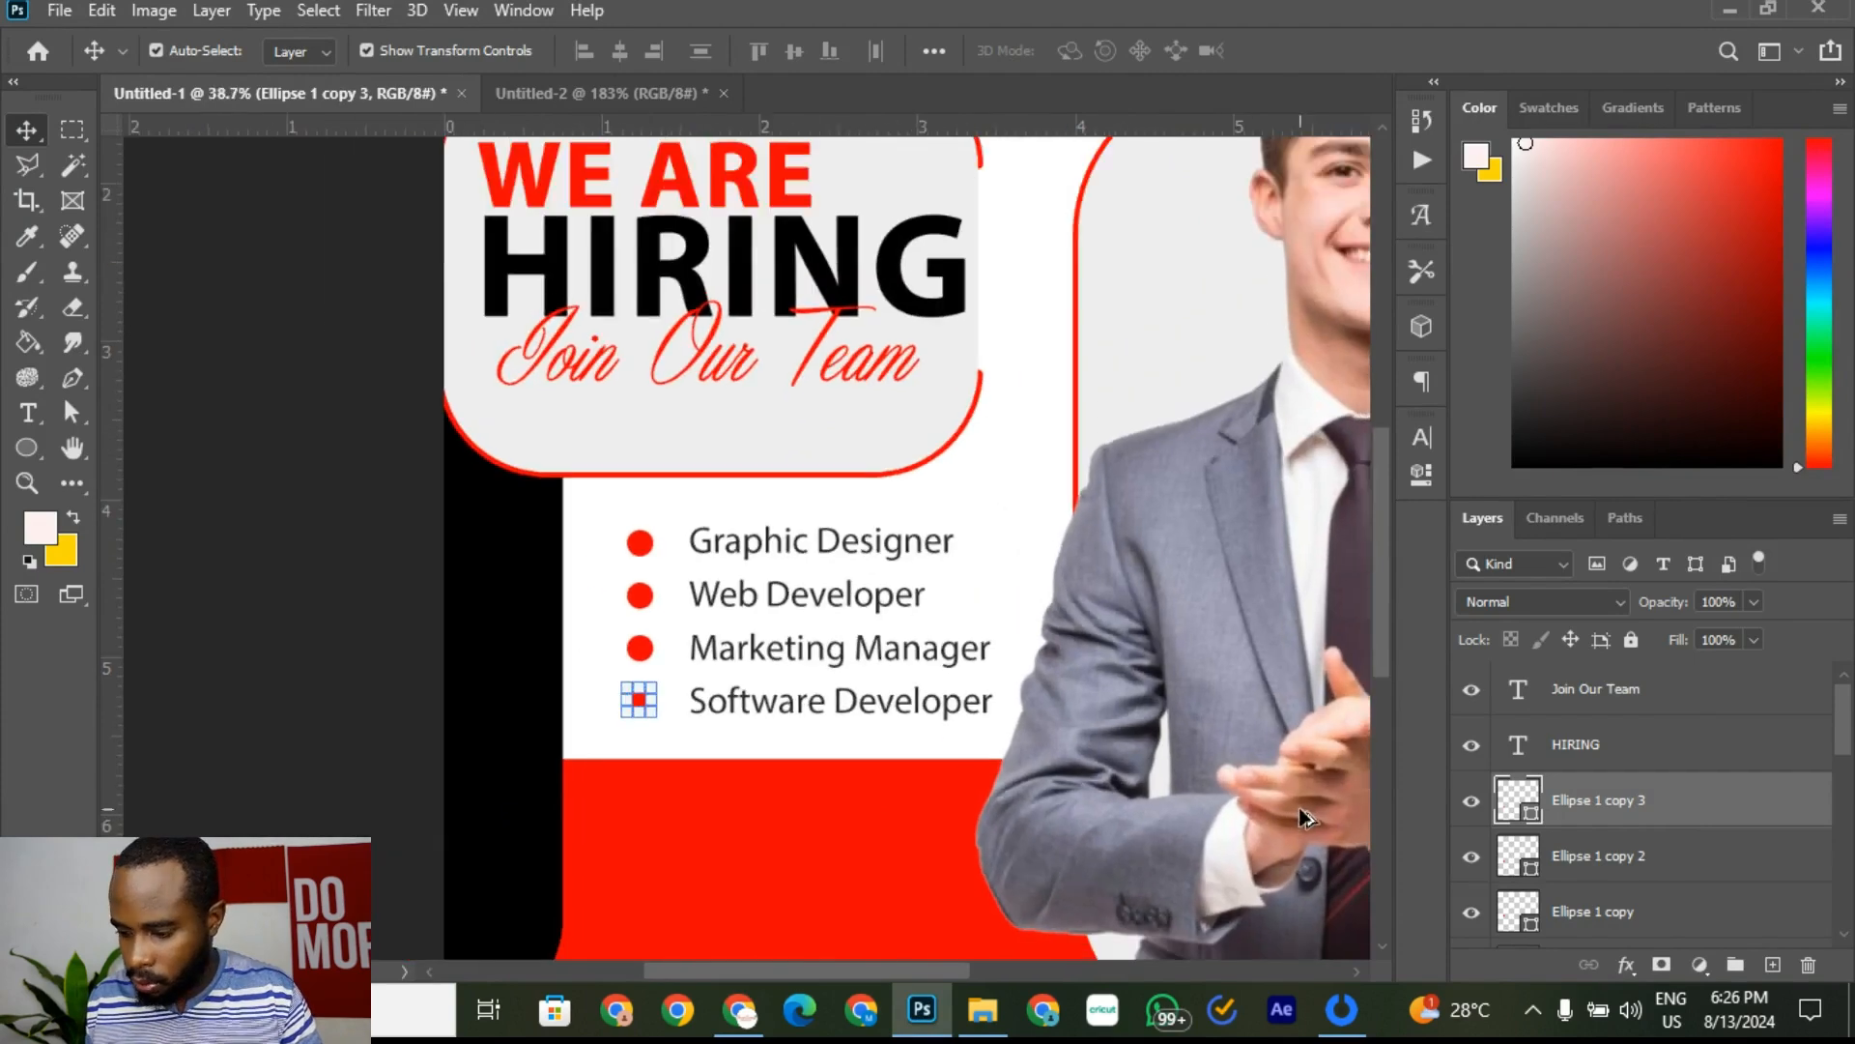
scroll(1627, 850, "down", 1)
left_click(1605, 914)
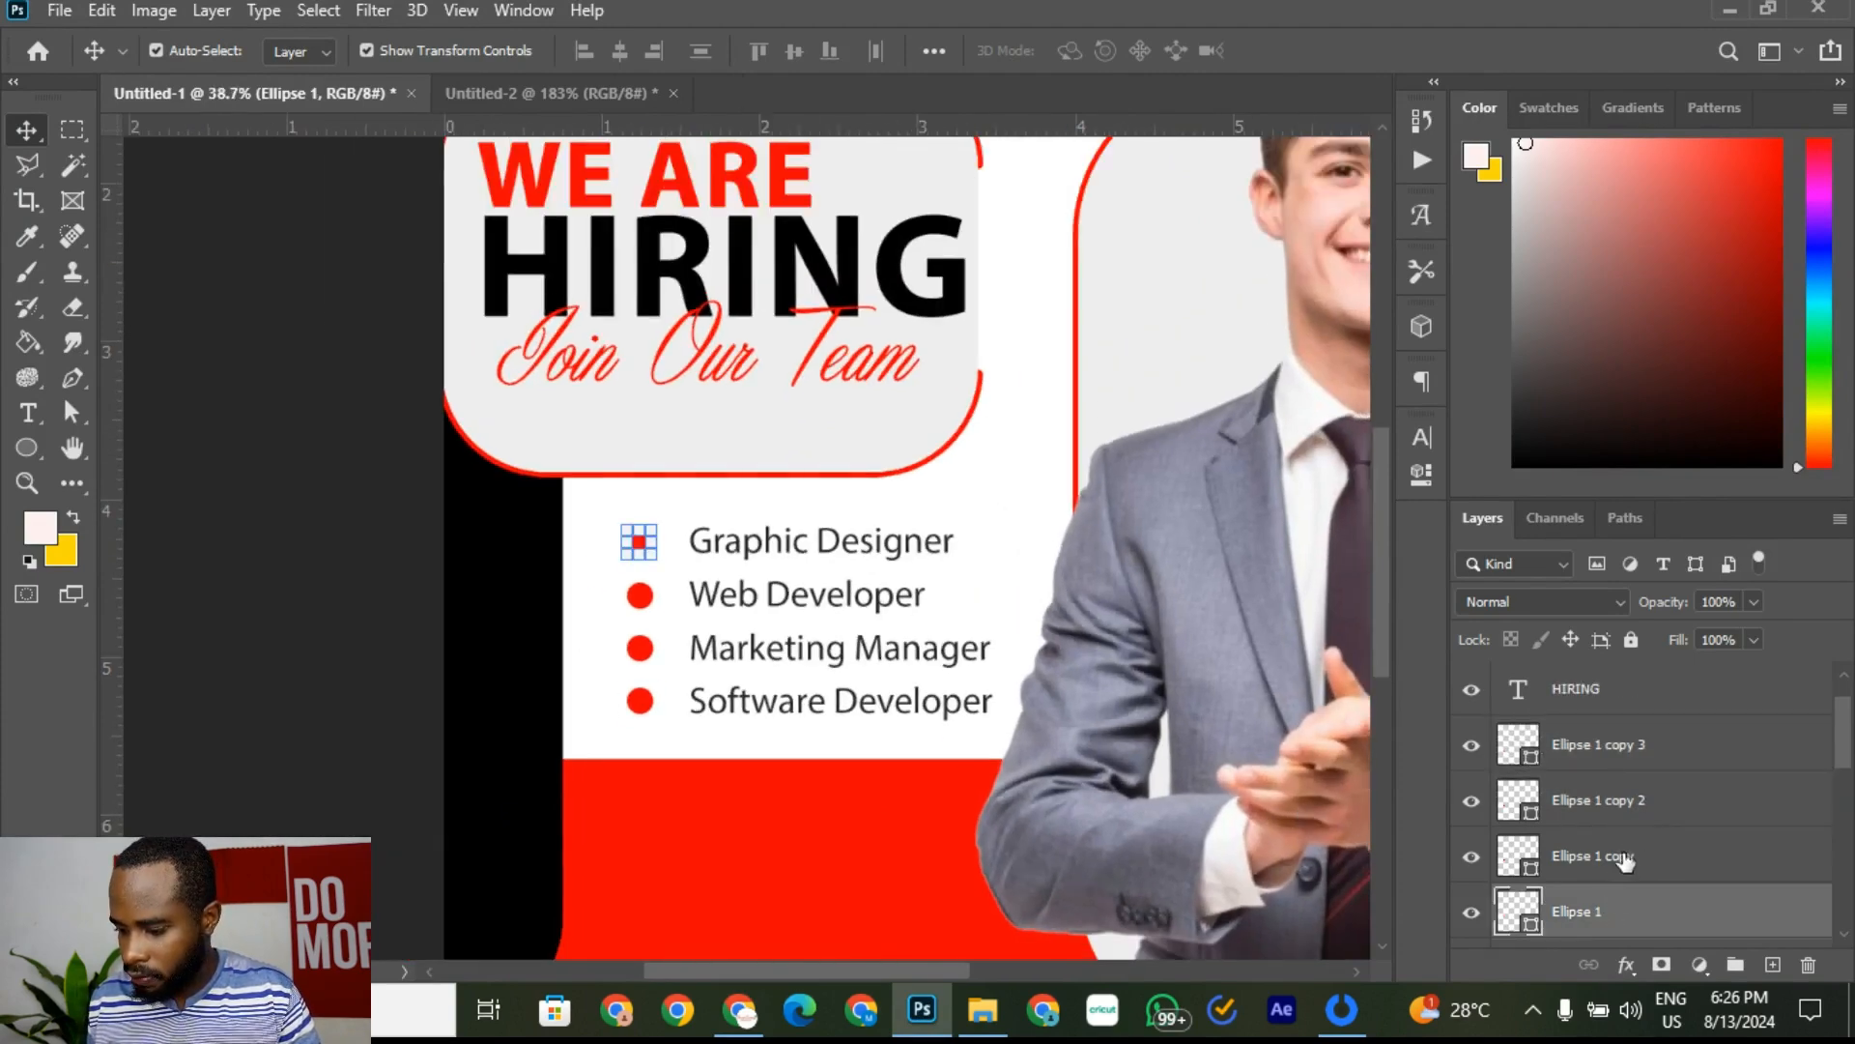
left_click(1623, 855)
left_click(1612, 749)
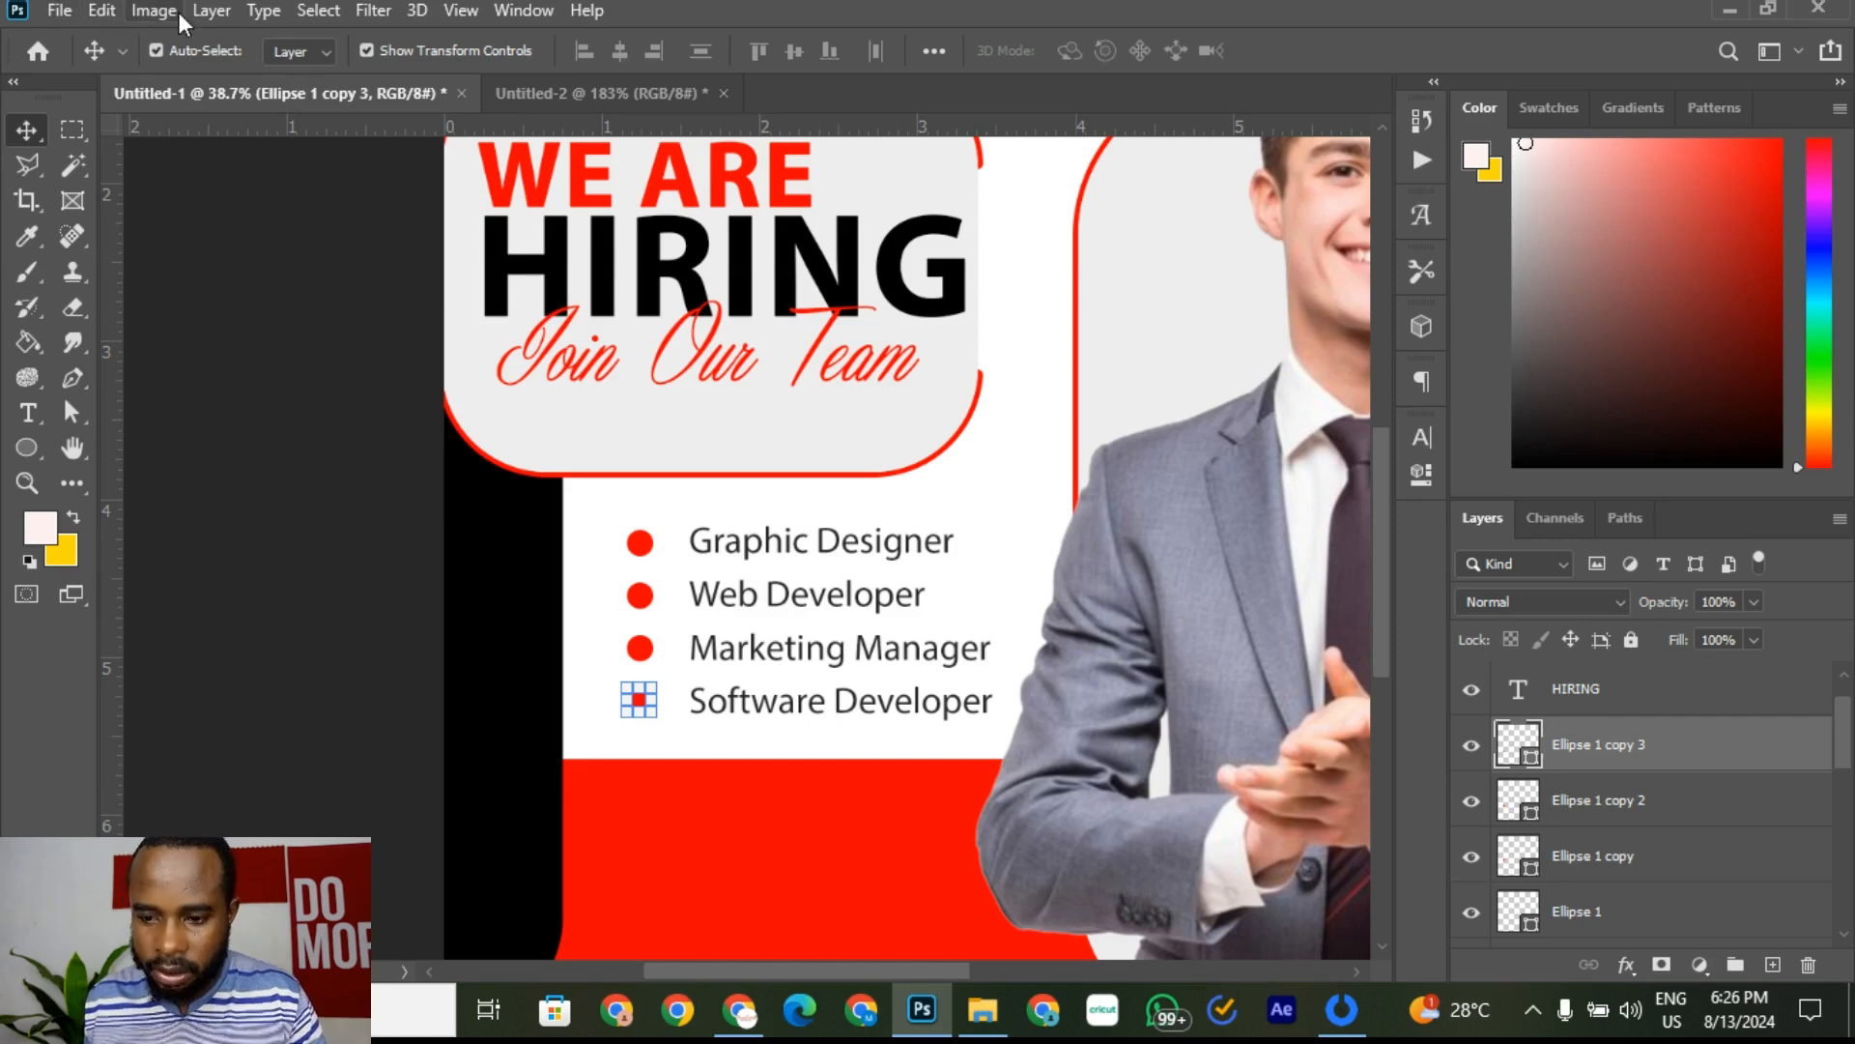
left_click(108, 11)
left_click(198, 251)
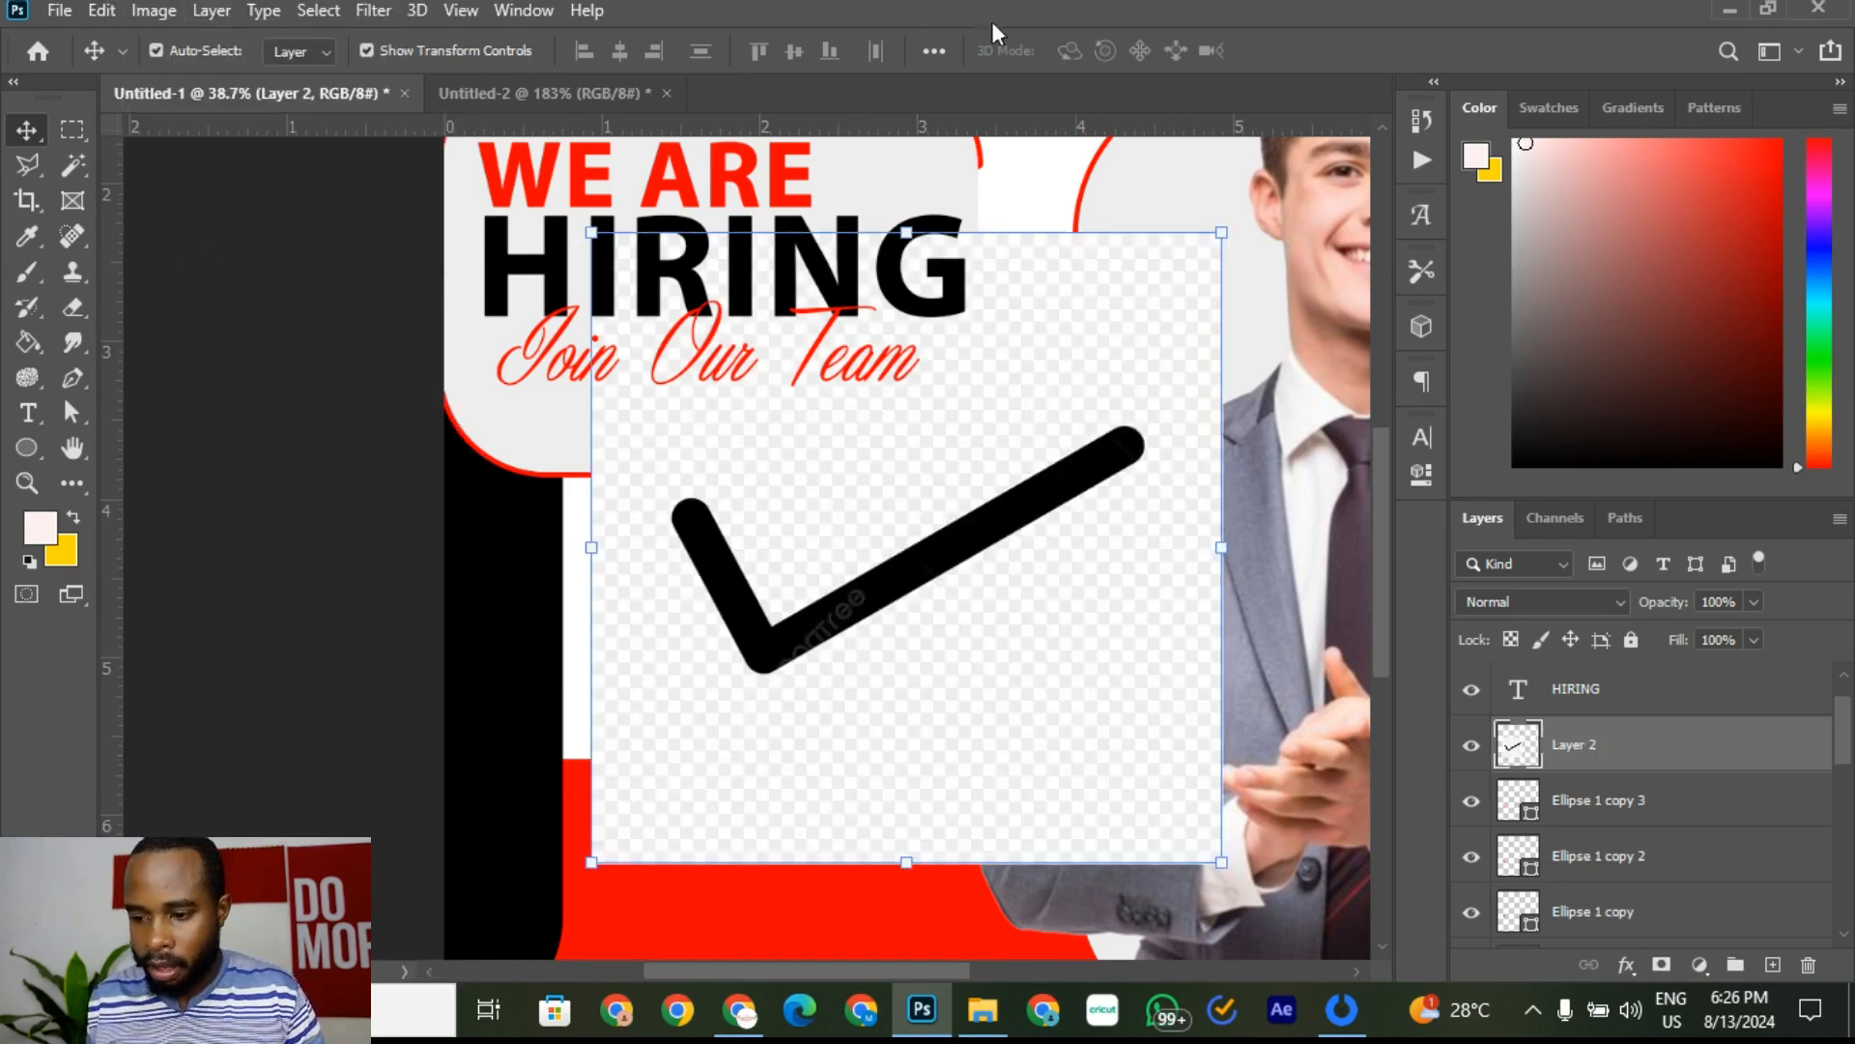
Step: Try a Magic Wand selection on the tick, then nudge it slightly down and left
left_click(73, 168)
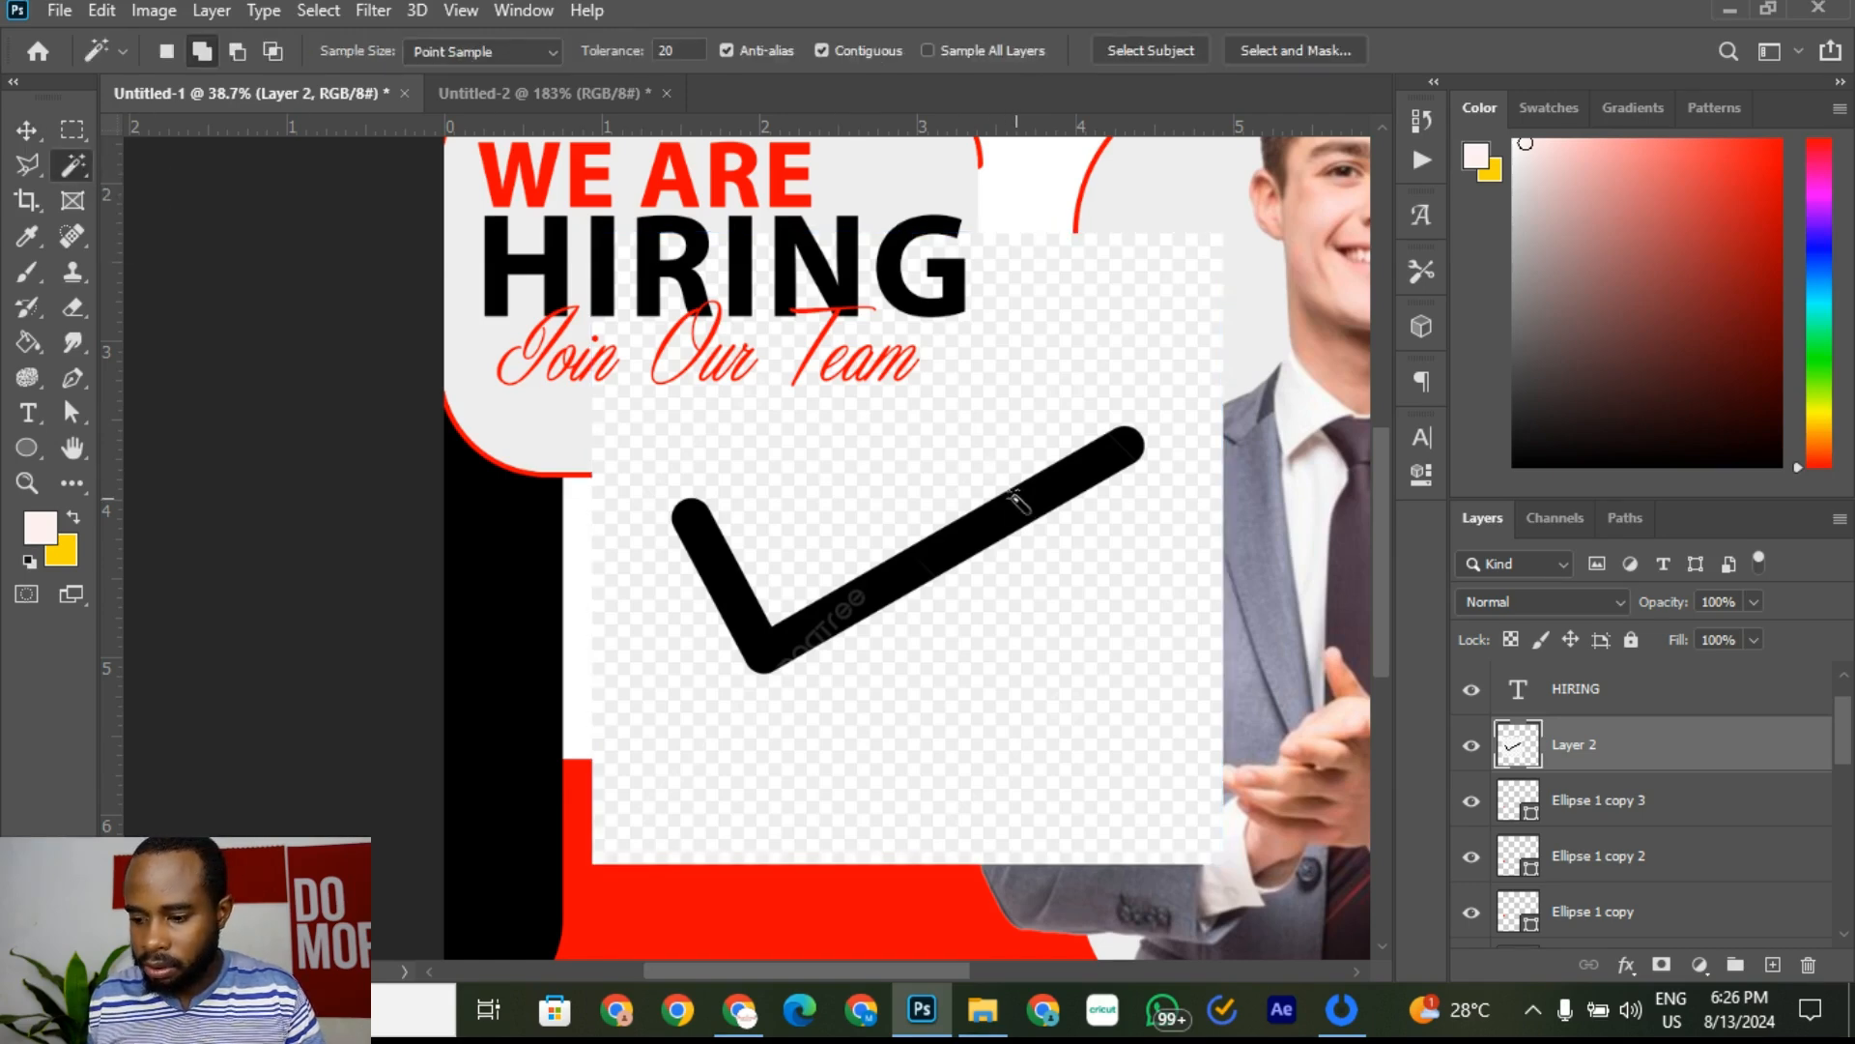
left_click(1023, 509)
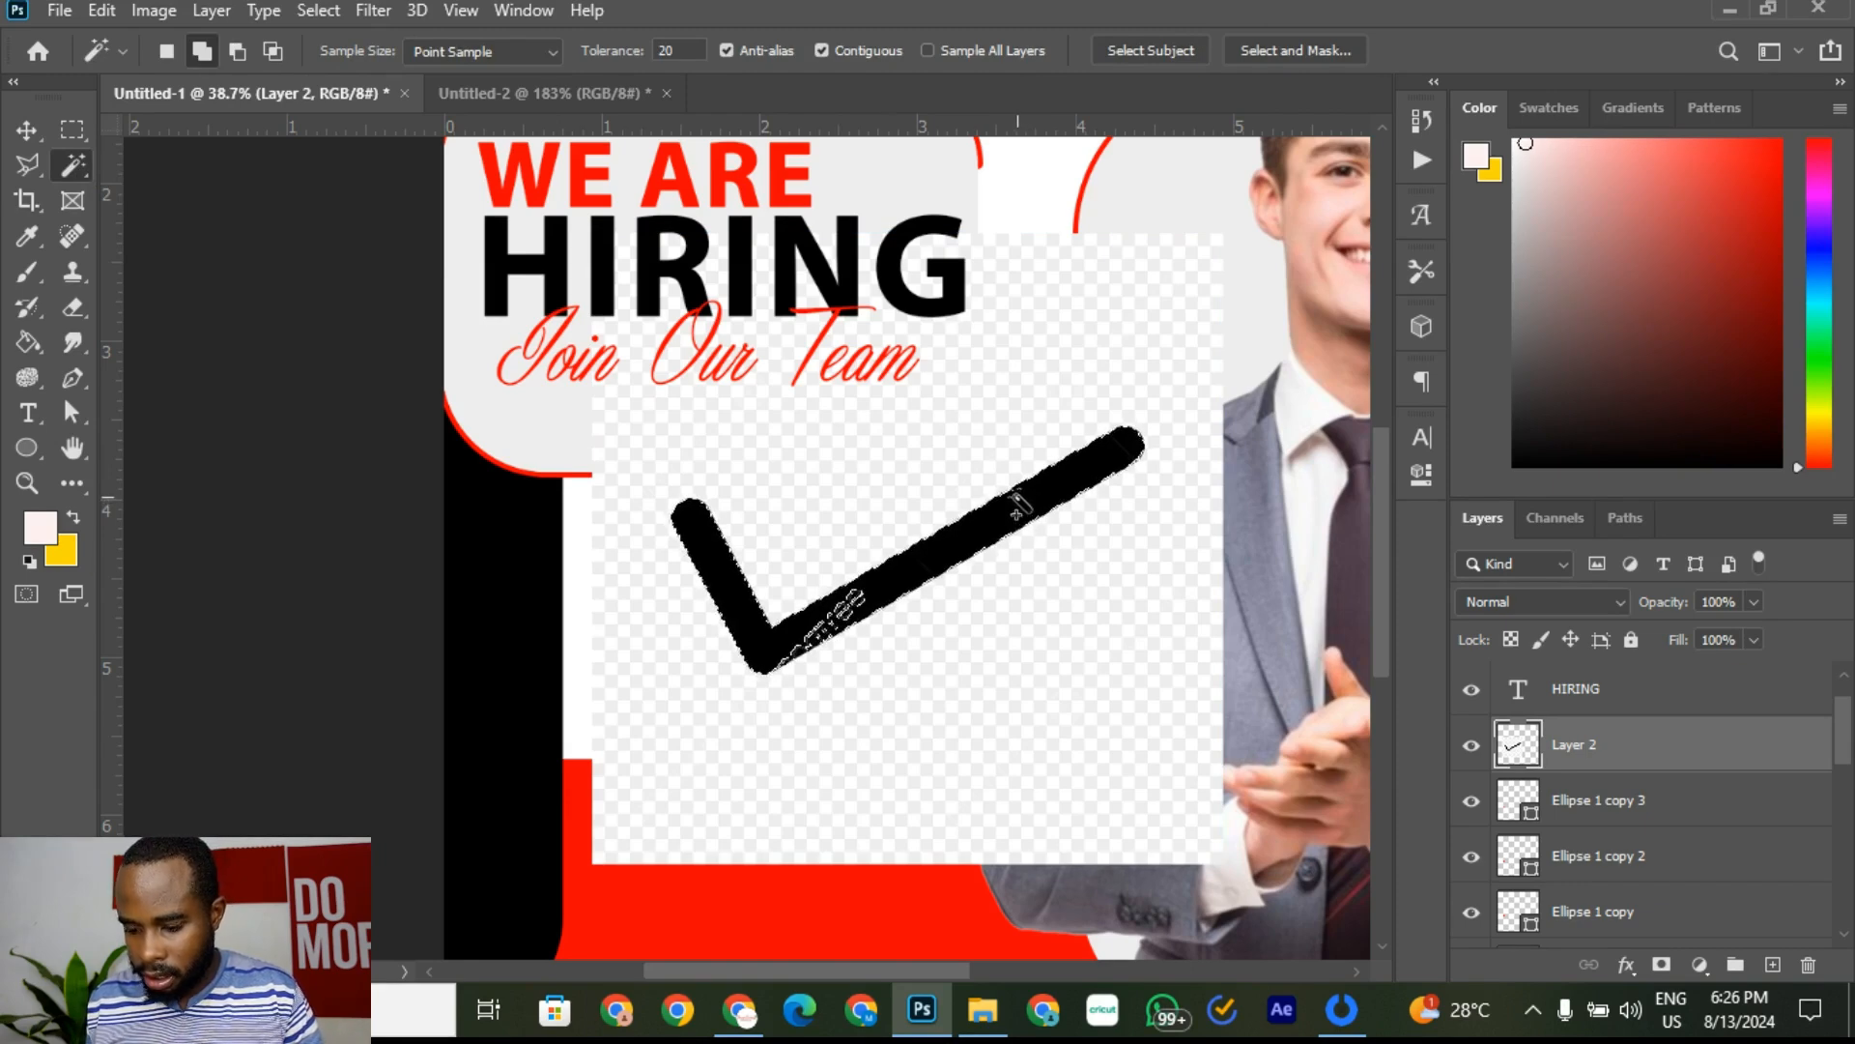
key("ctrl+d")
scroll(986, 555, "up", 5)
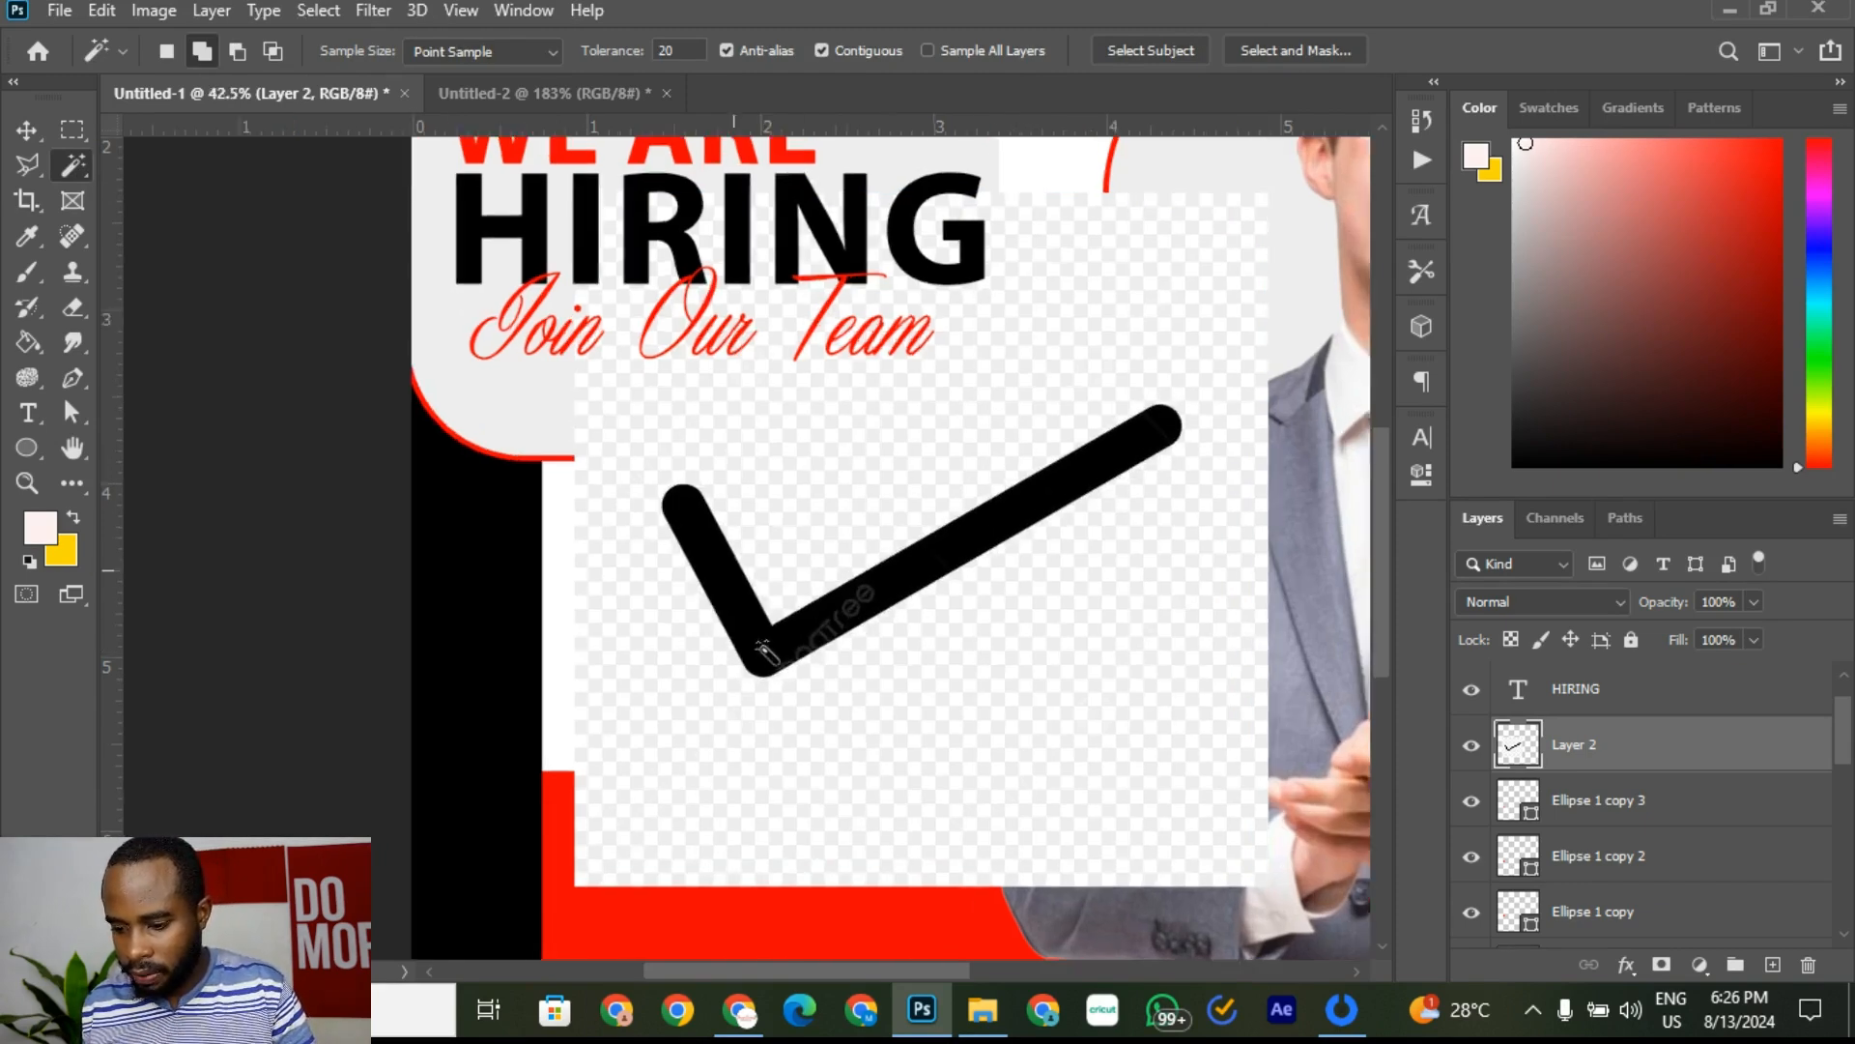
scroll(899, 611, "down", 5)
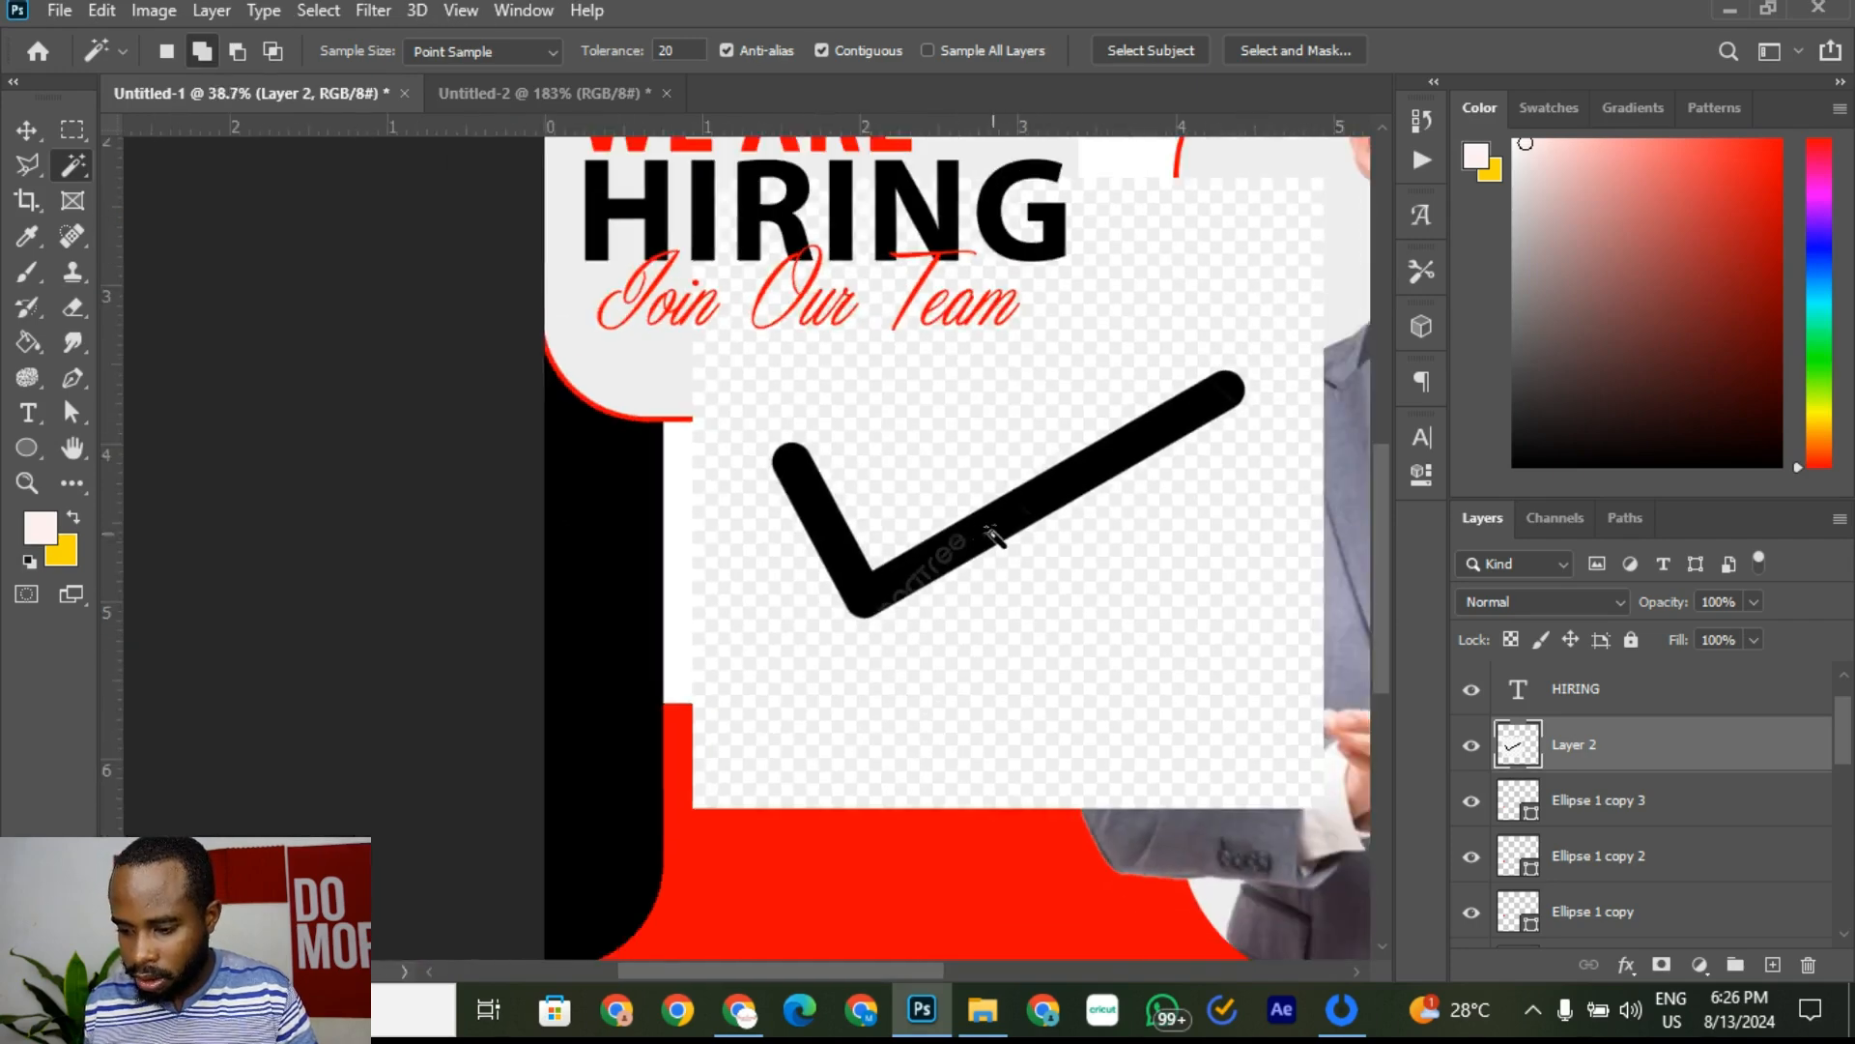
left_click(28, 132)
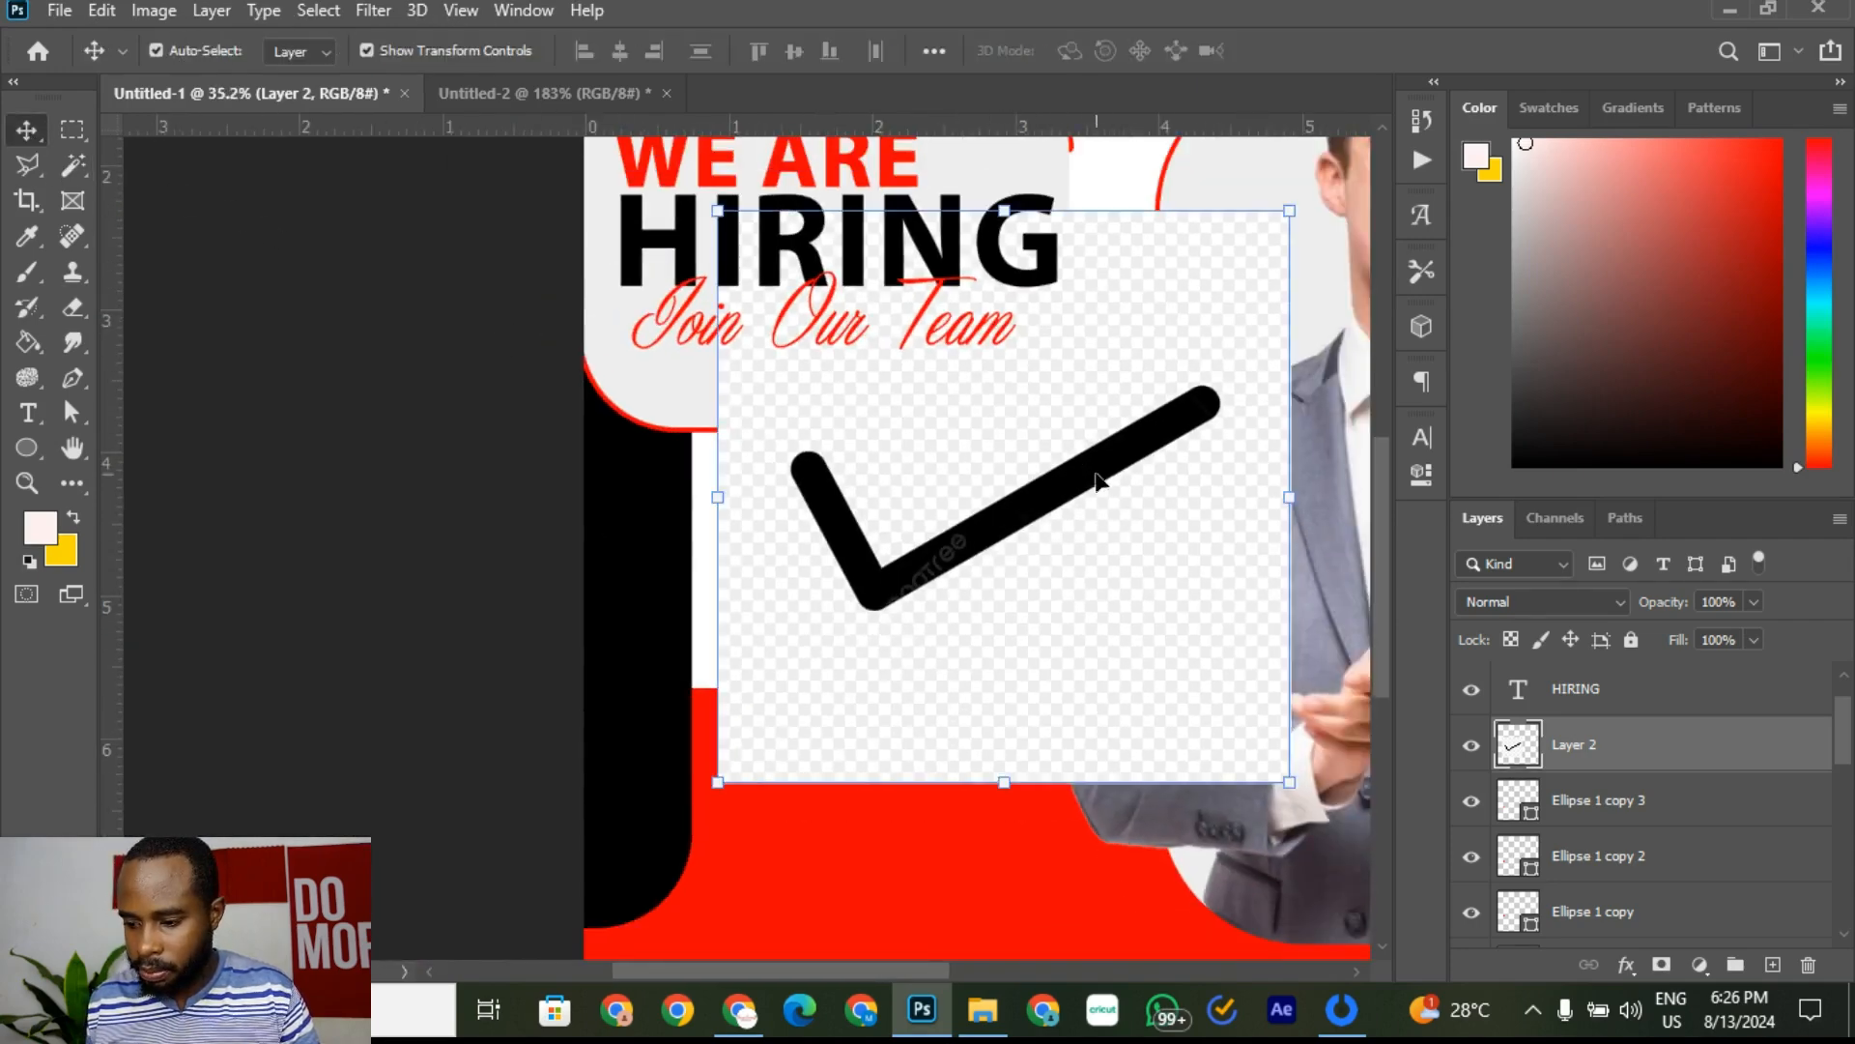
left_click_drag(1097, 478, 1086, 508)
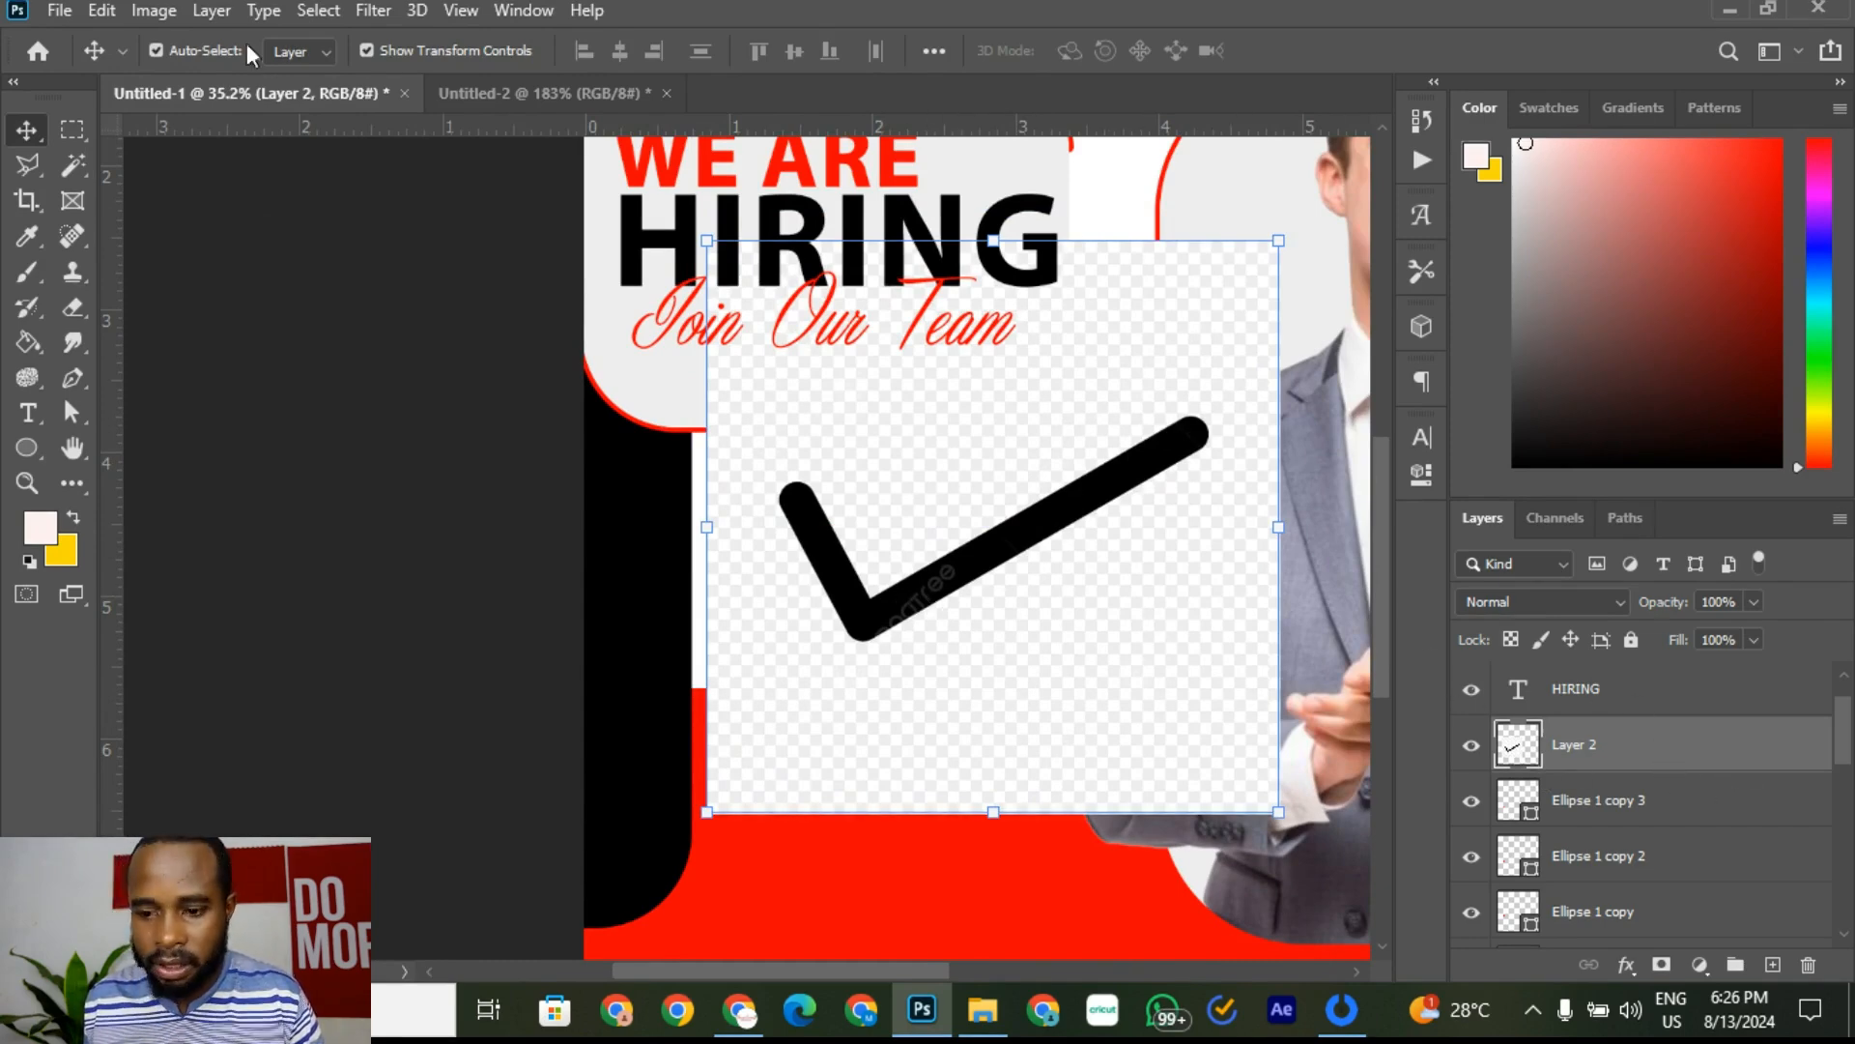
left_click(210, 11)
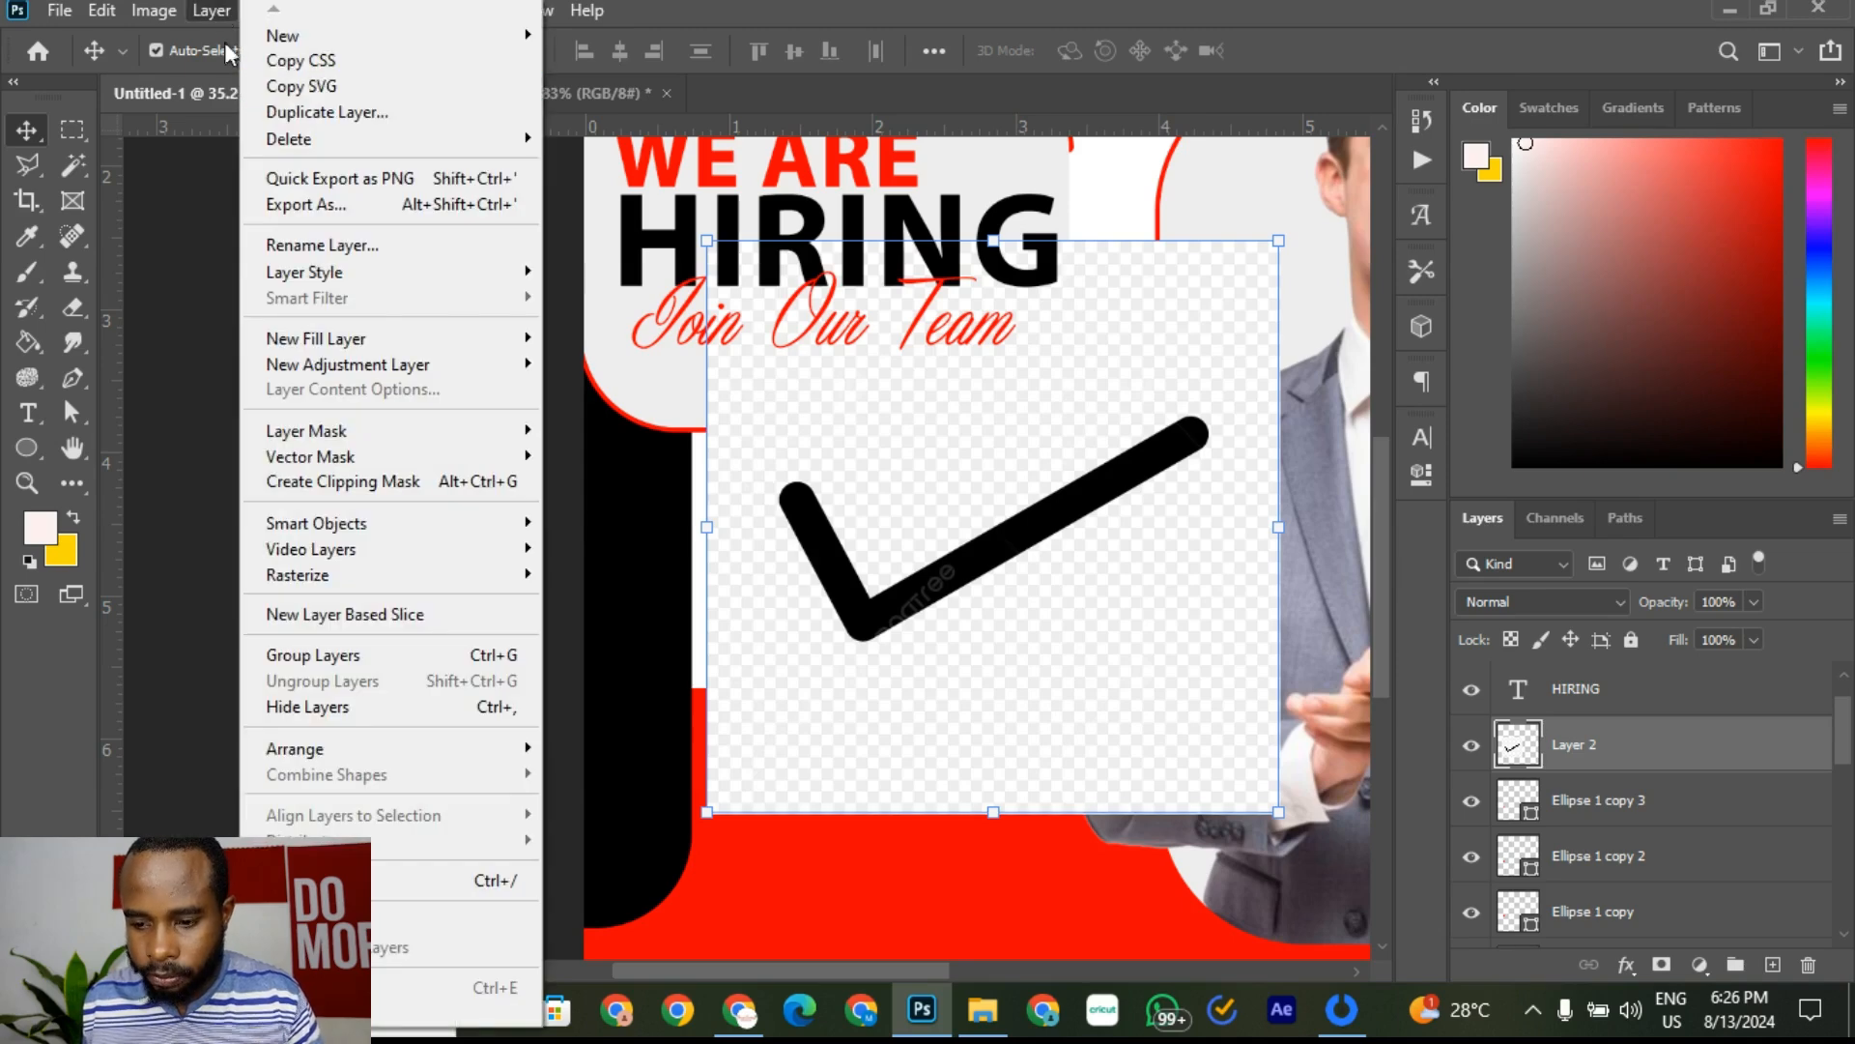
Step: Apply Levels to the tick layer with input values 98, 1.00 and 204
left_click(209, 12)
left_click(156, 13)
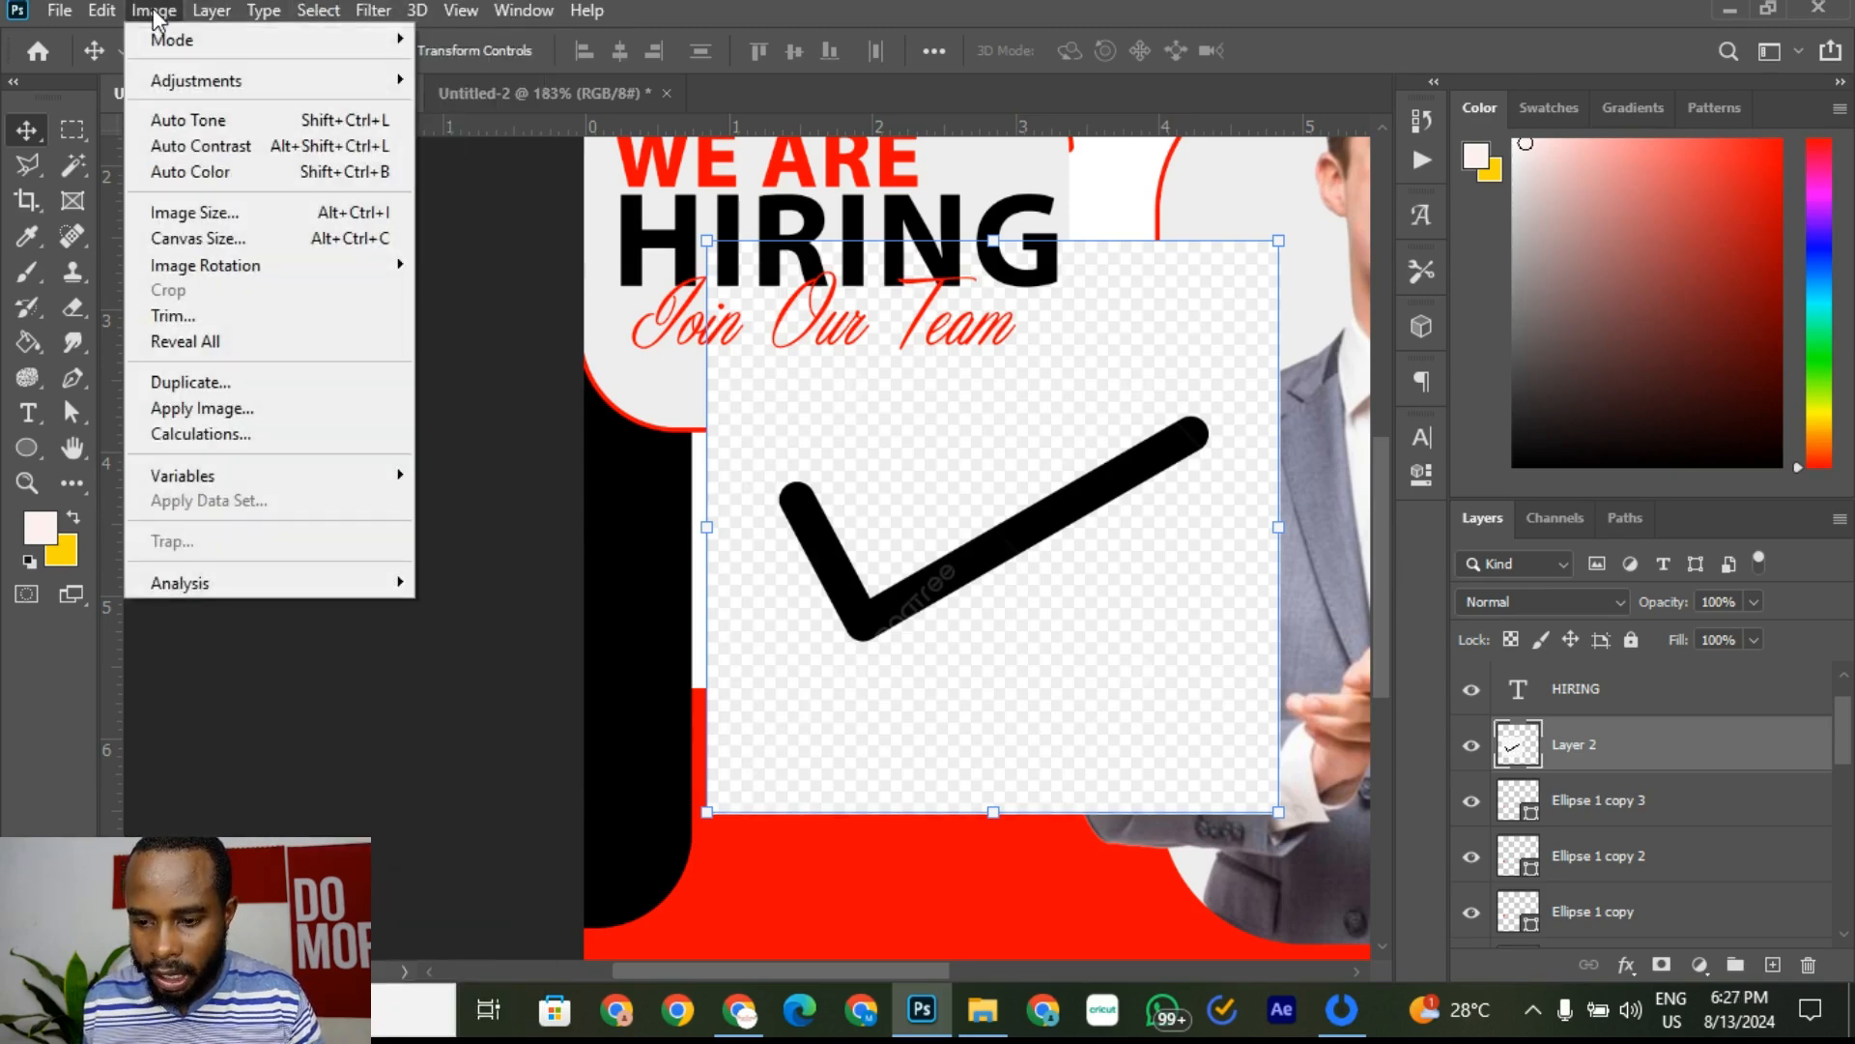
mouse_move(198, 80)
left_click(519, 110)
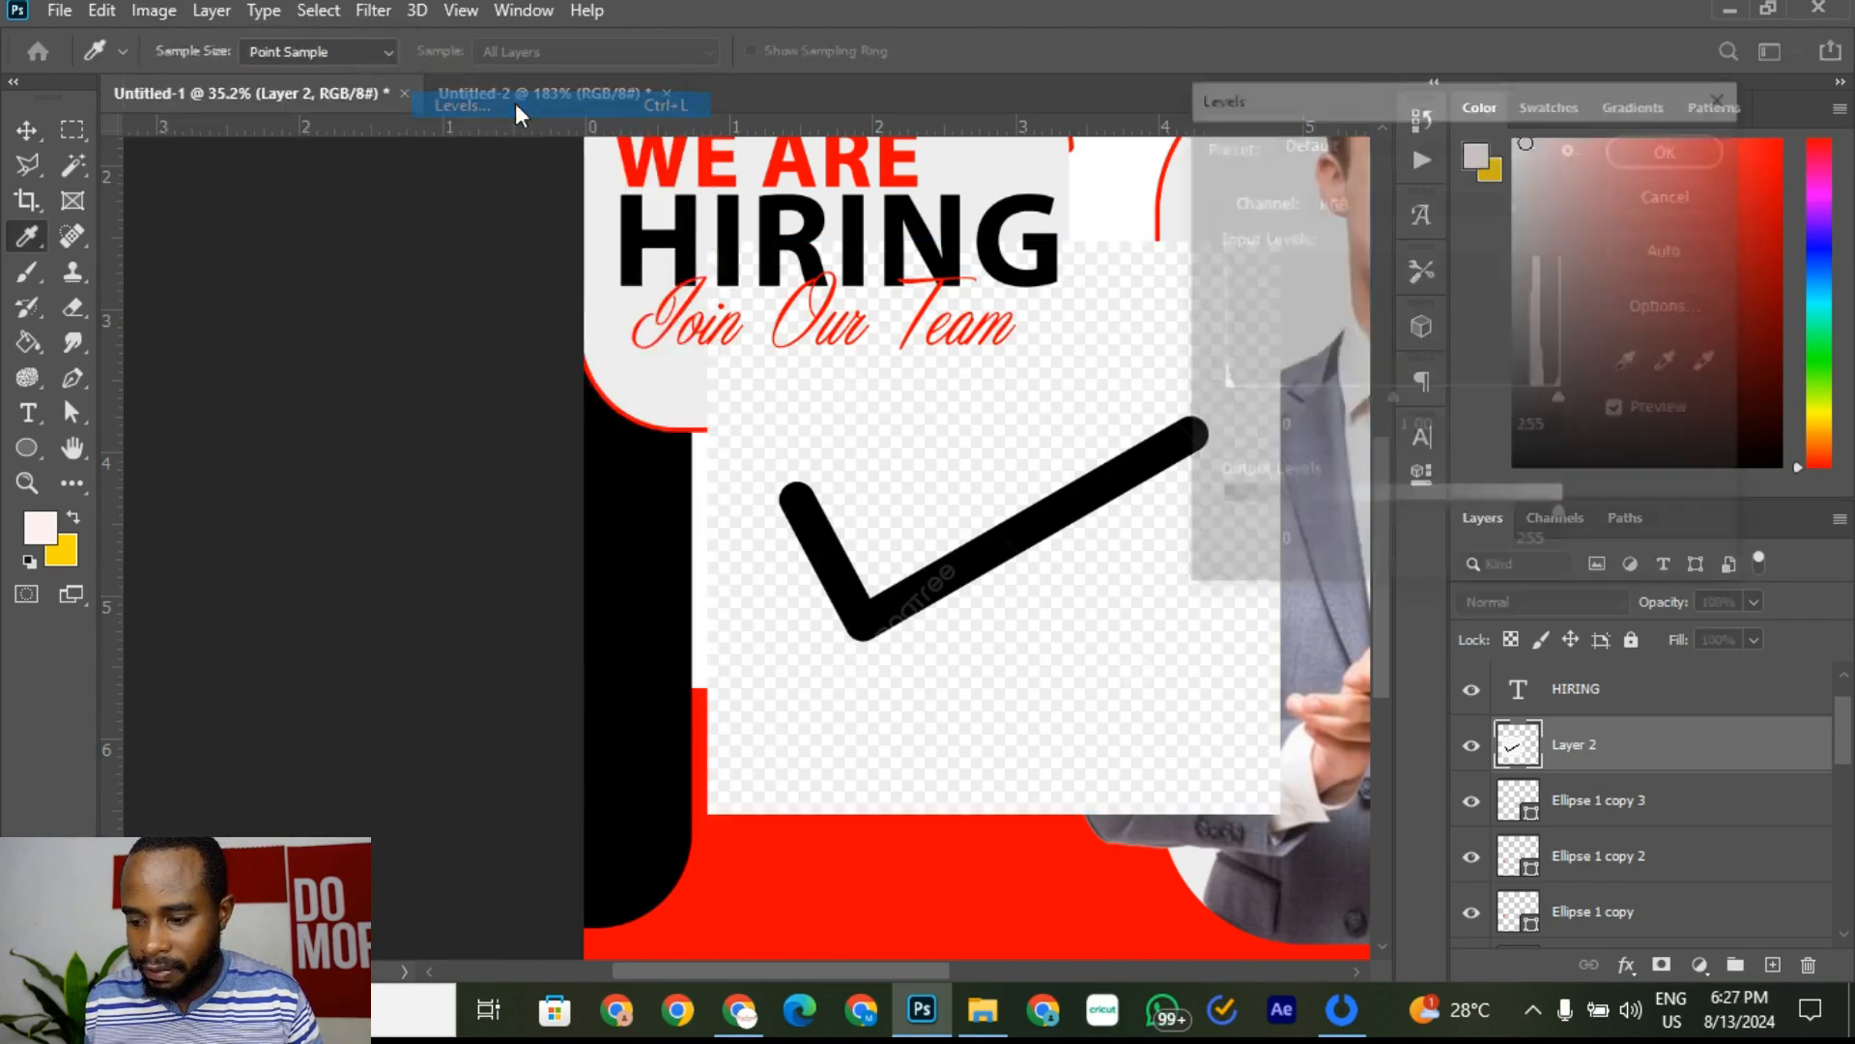
left_click_drag(1221, 401, 1351, 400)
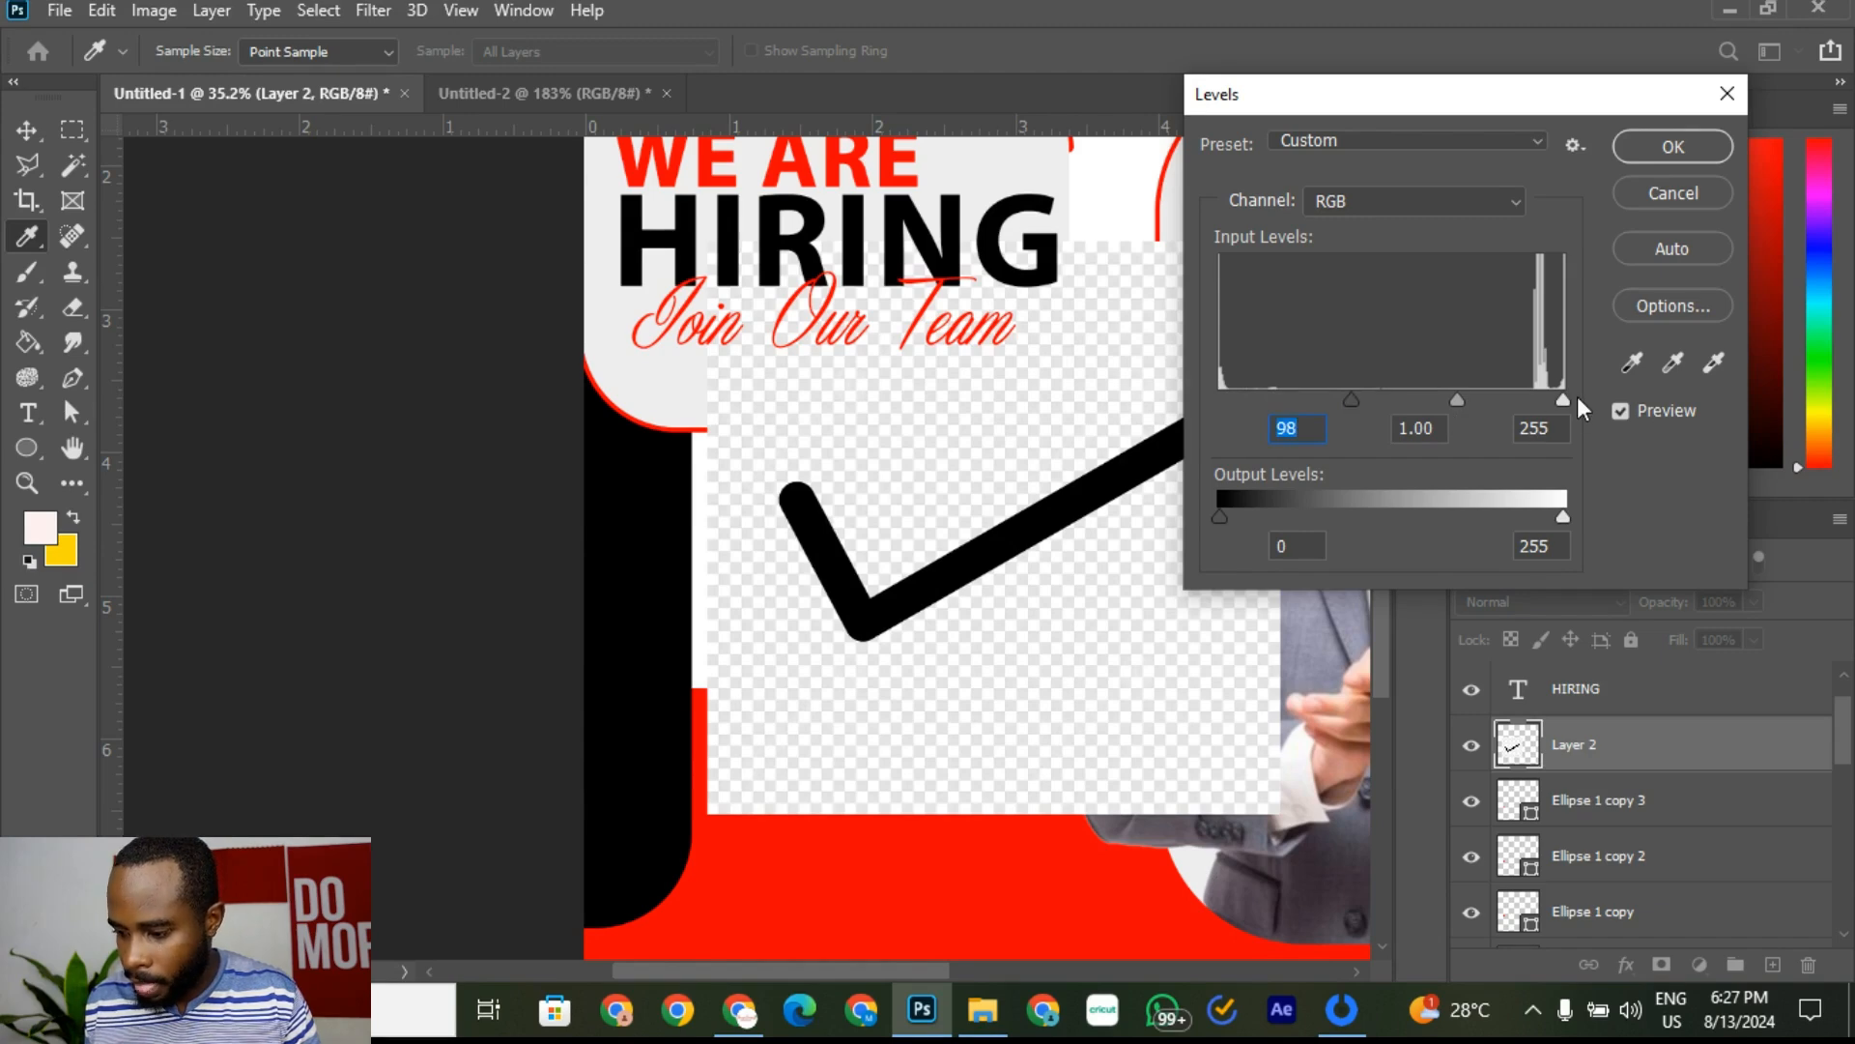
left_click_drag(1566, 397, 1495, 408)
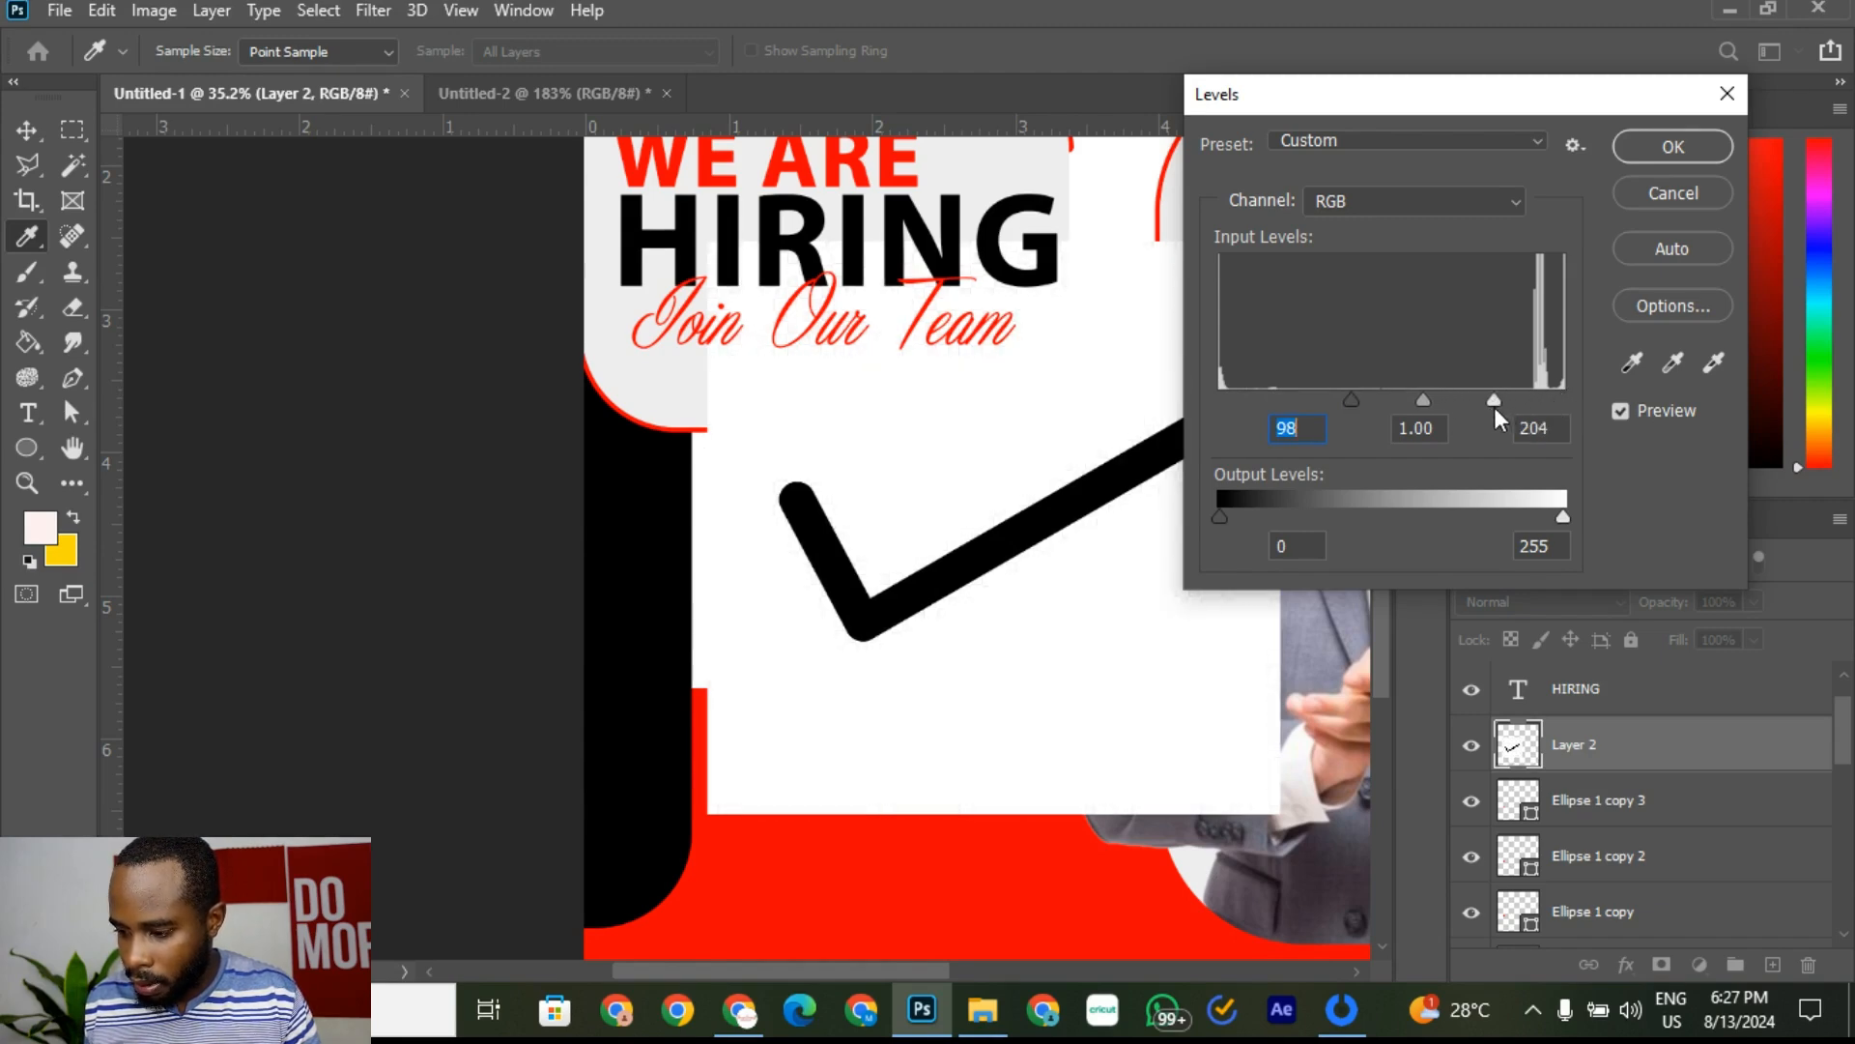
left_click(1673, 146)
key("v")
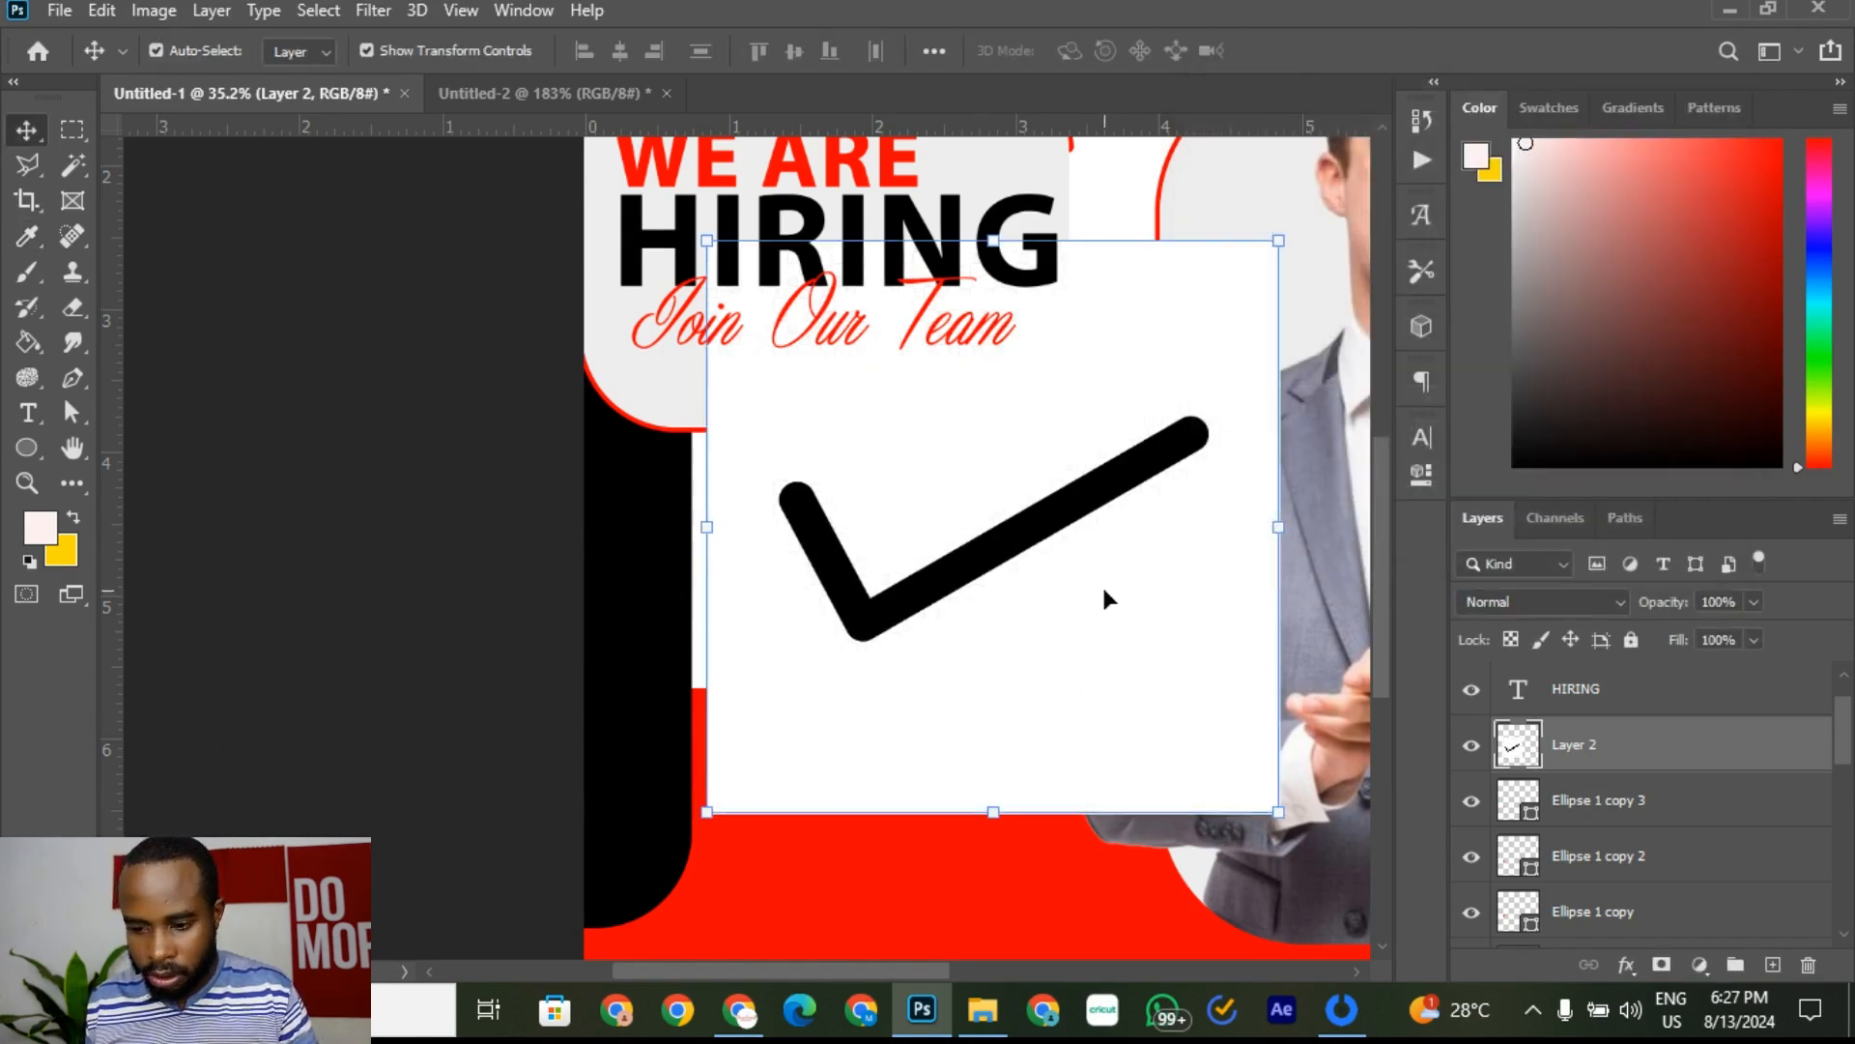
Step: Delete the checkmark's white background with the Magic Wand, then deselect
left_click(77, 172)
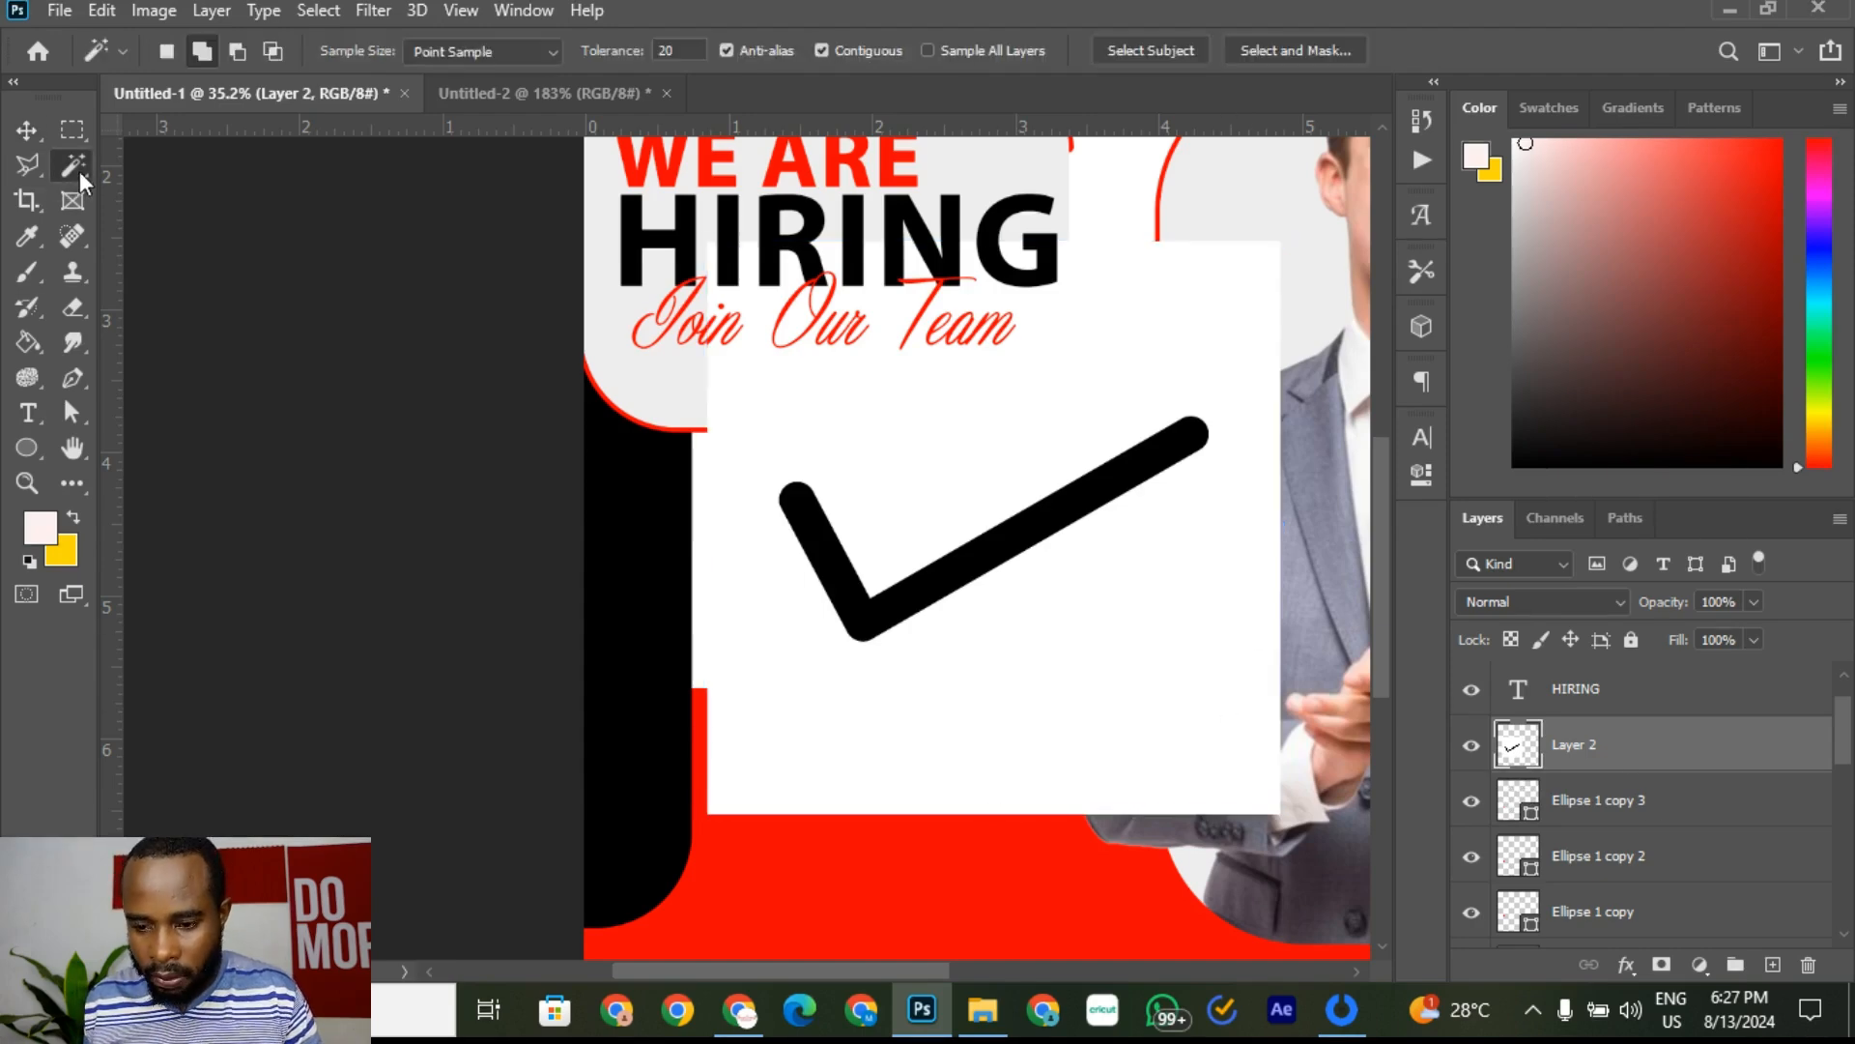
left_click(1181, 667)
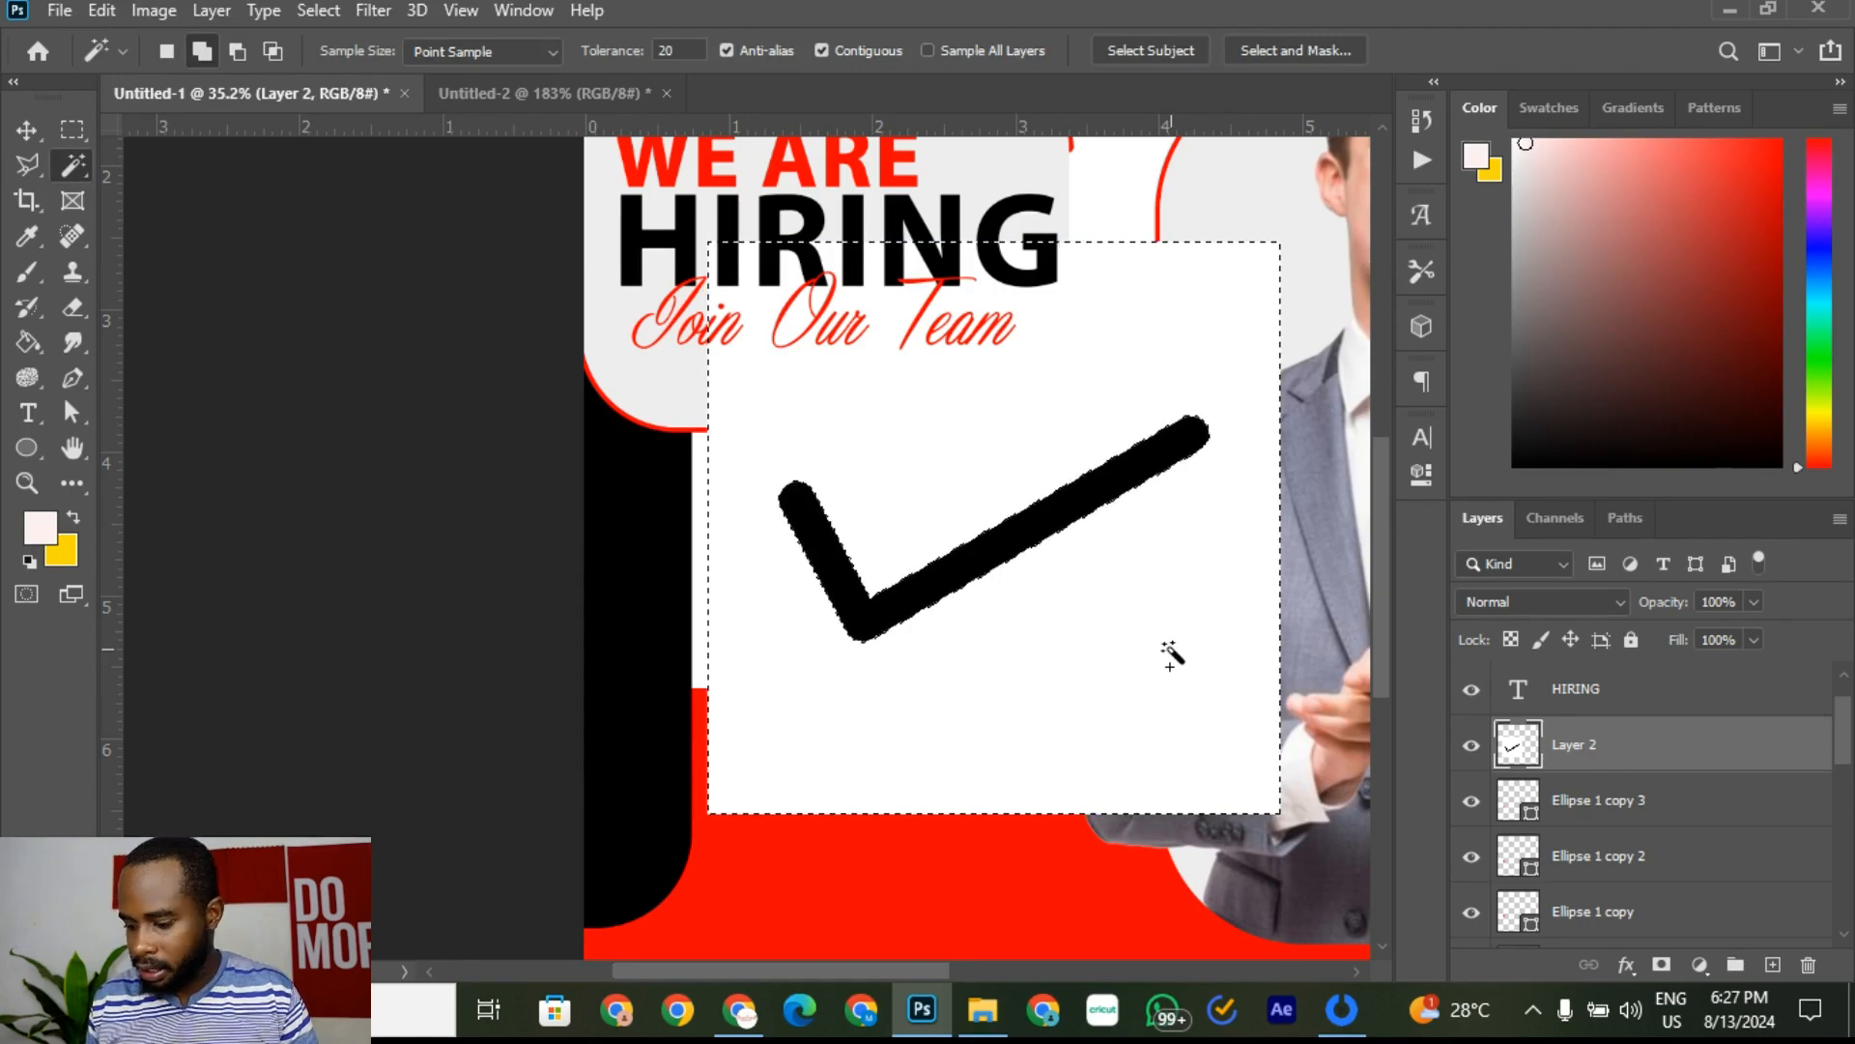
key("Delete")
key("ctrl+d")
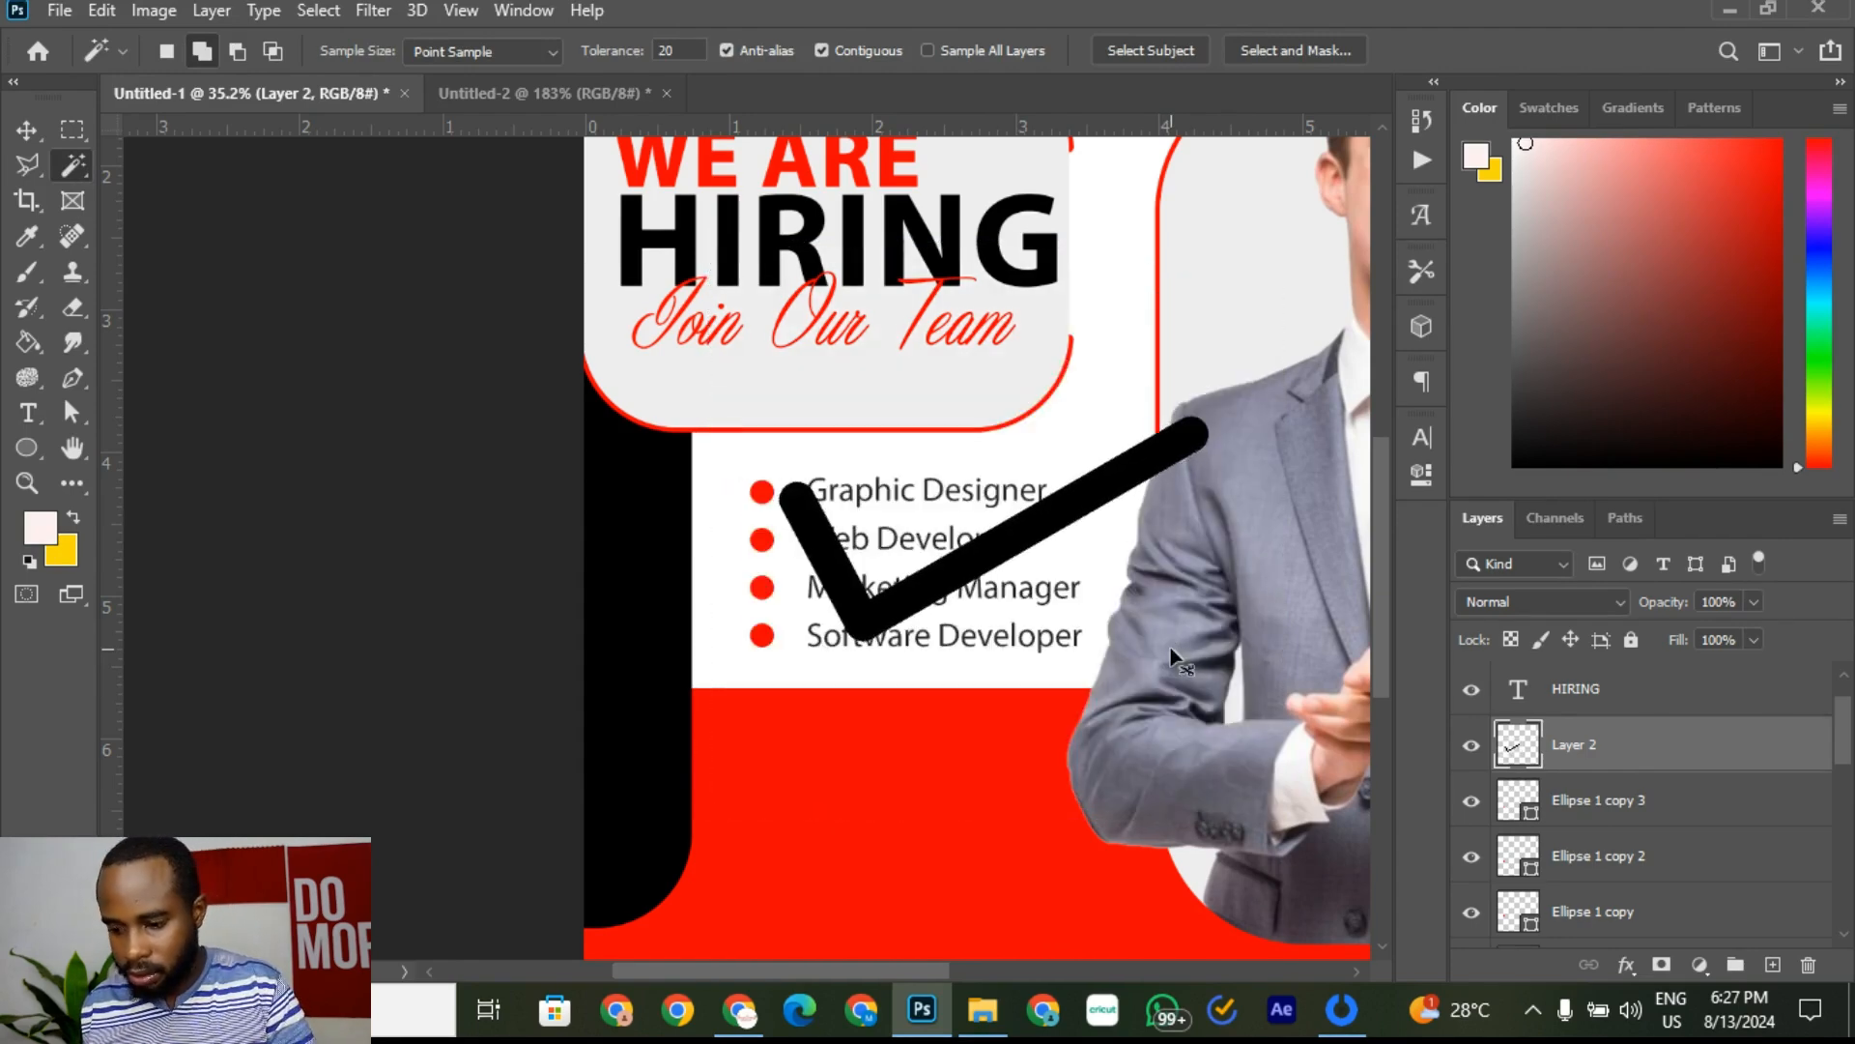
Step: Shrink the checkmark to about 8.68% and place it on the Graphic Designer bullet
left_click(26, 129)
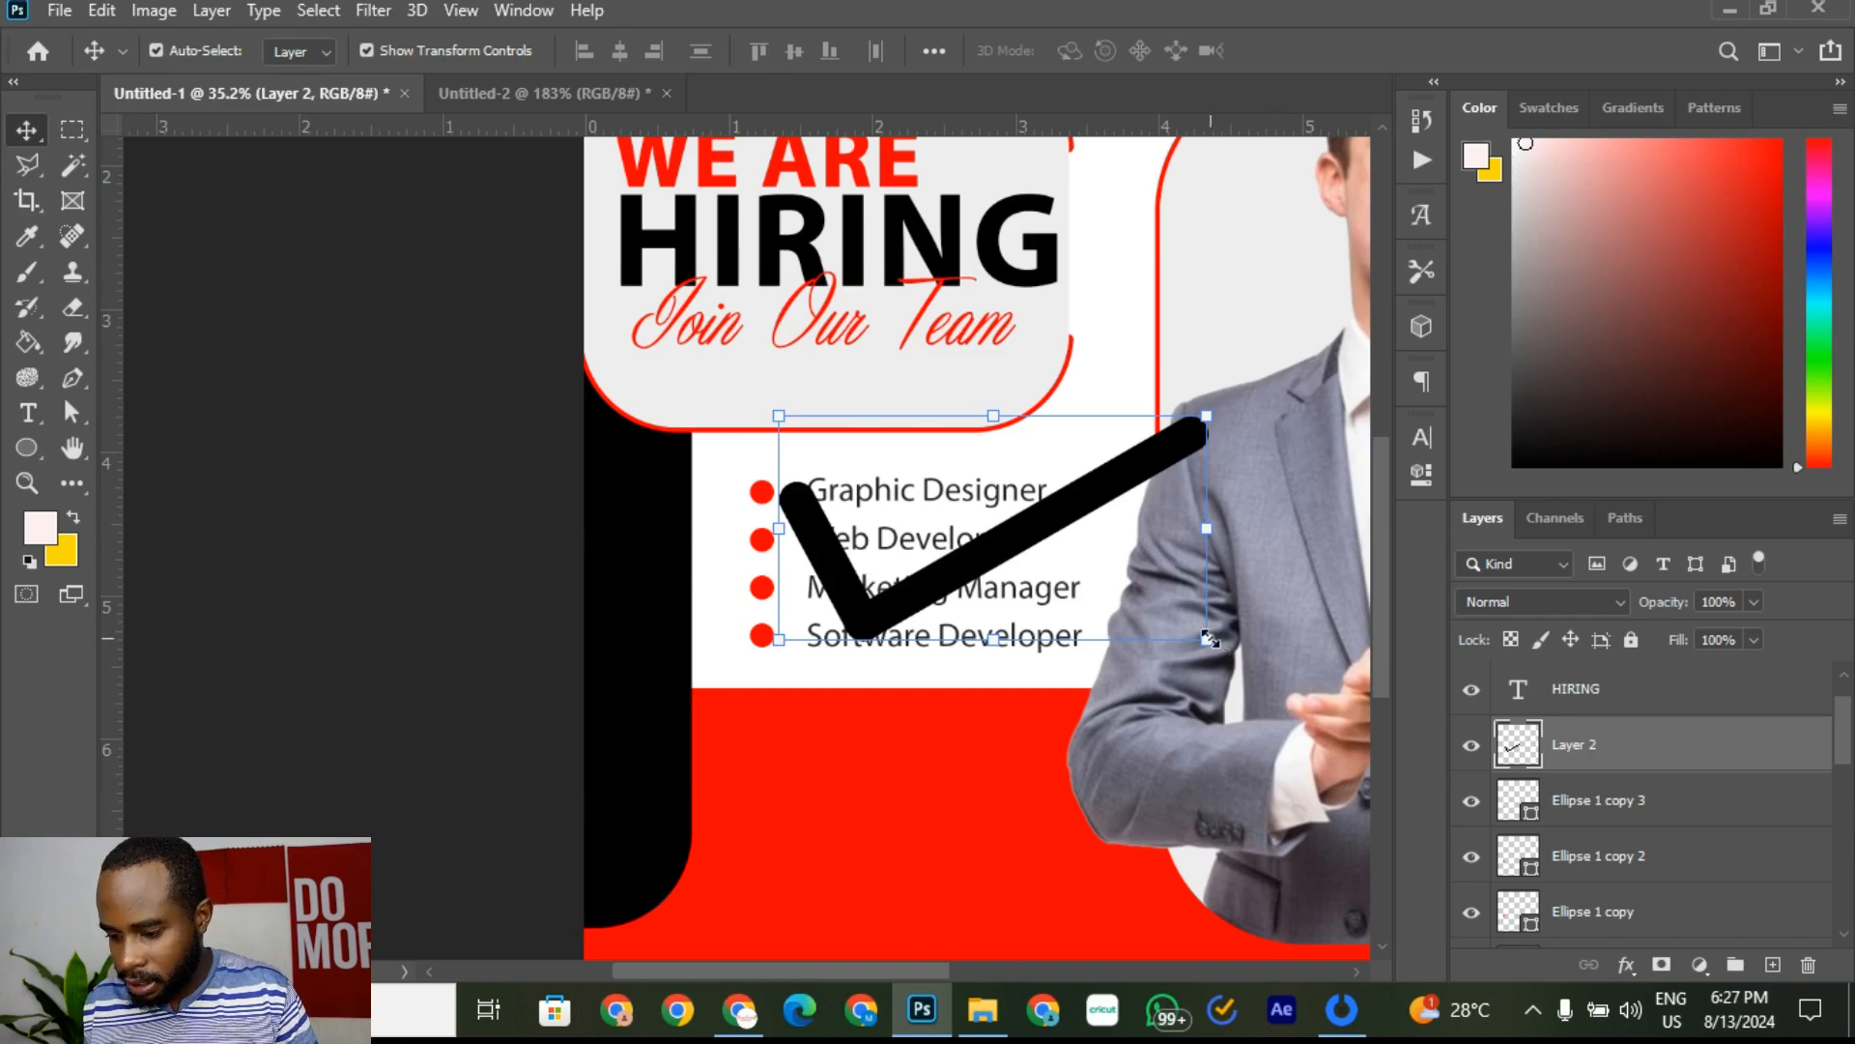
left_click_drag(1208, 637, 839, 474)
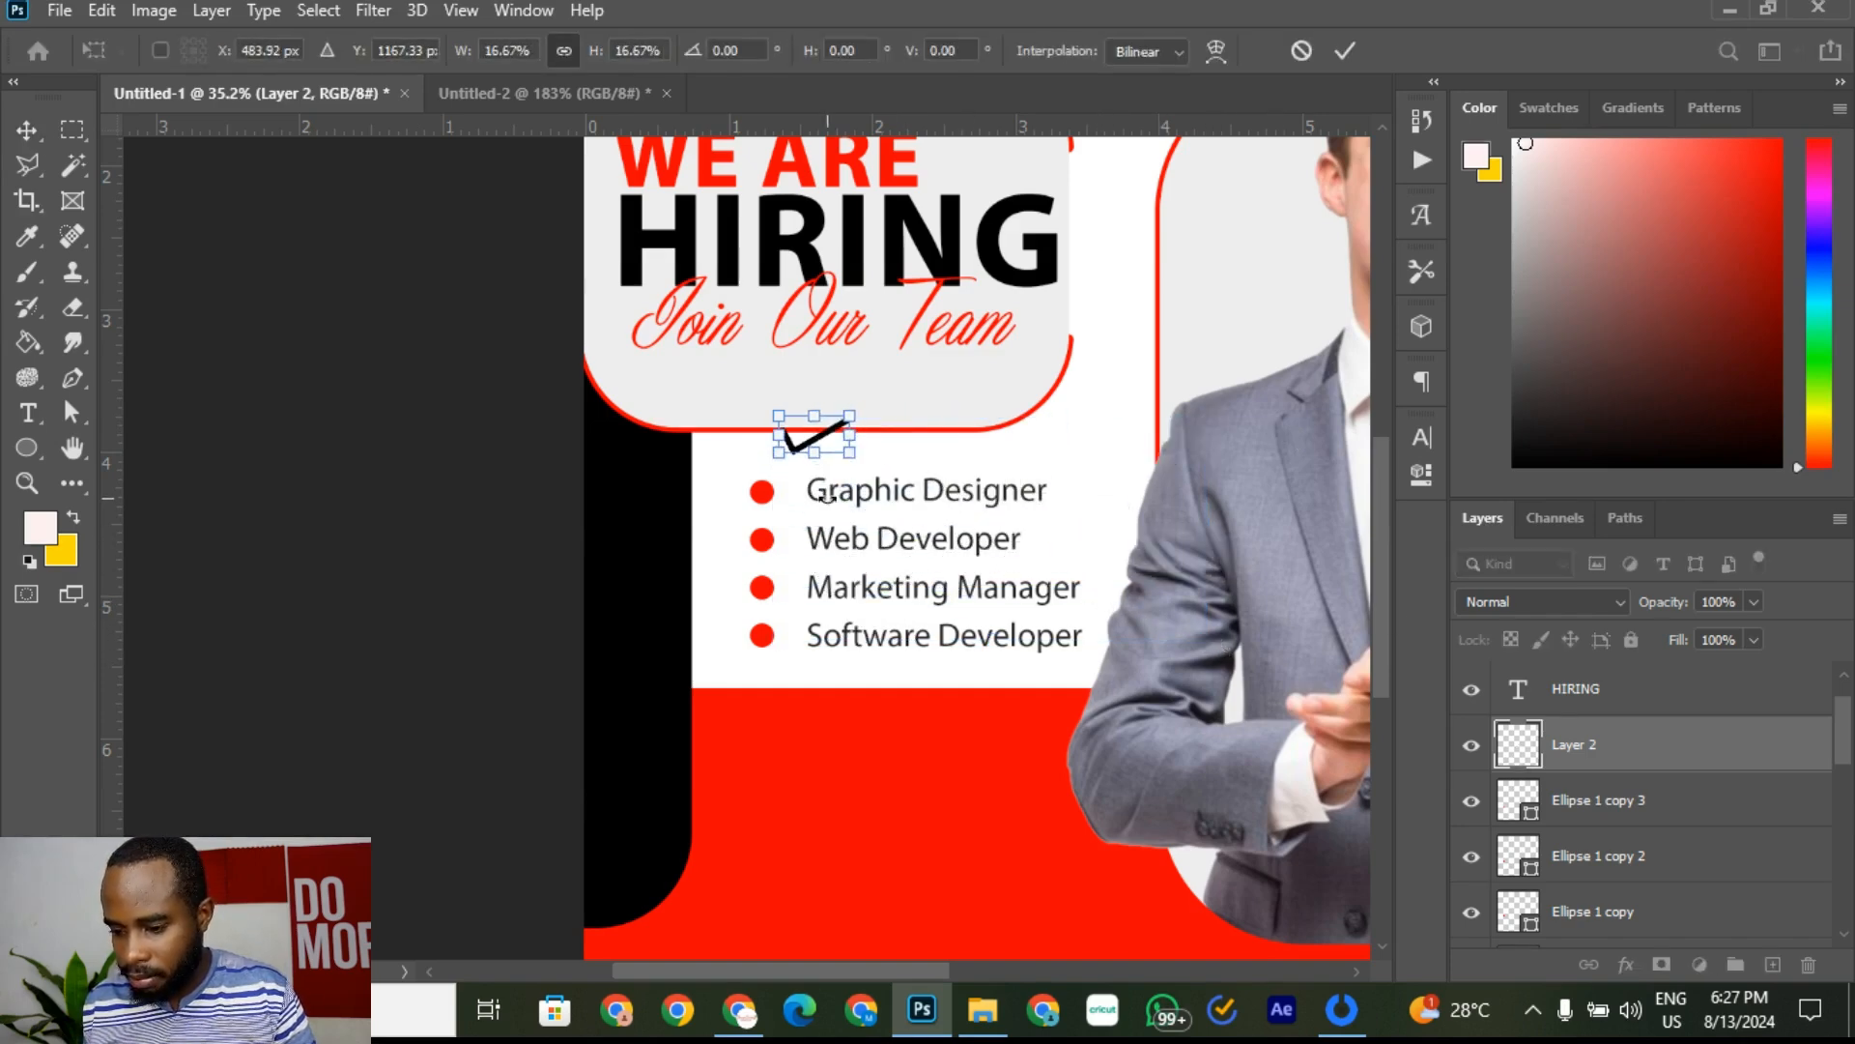
scroll(824, 496, "up", 8)
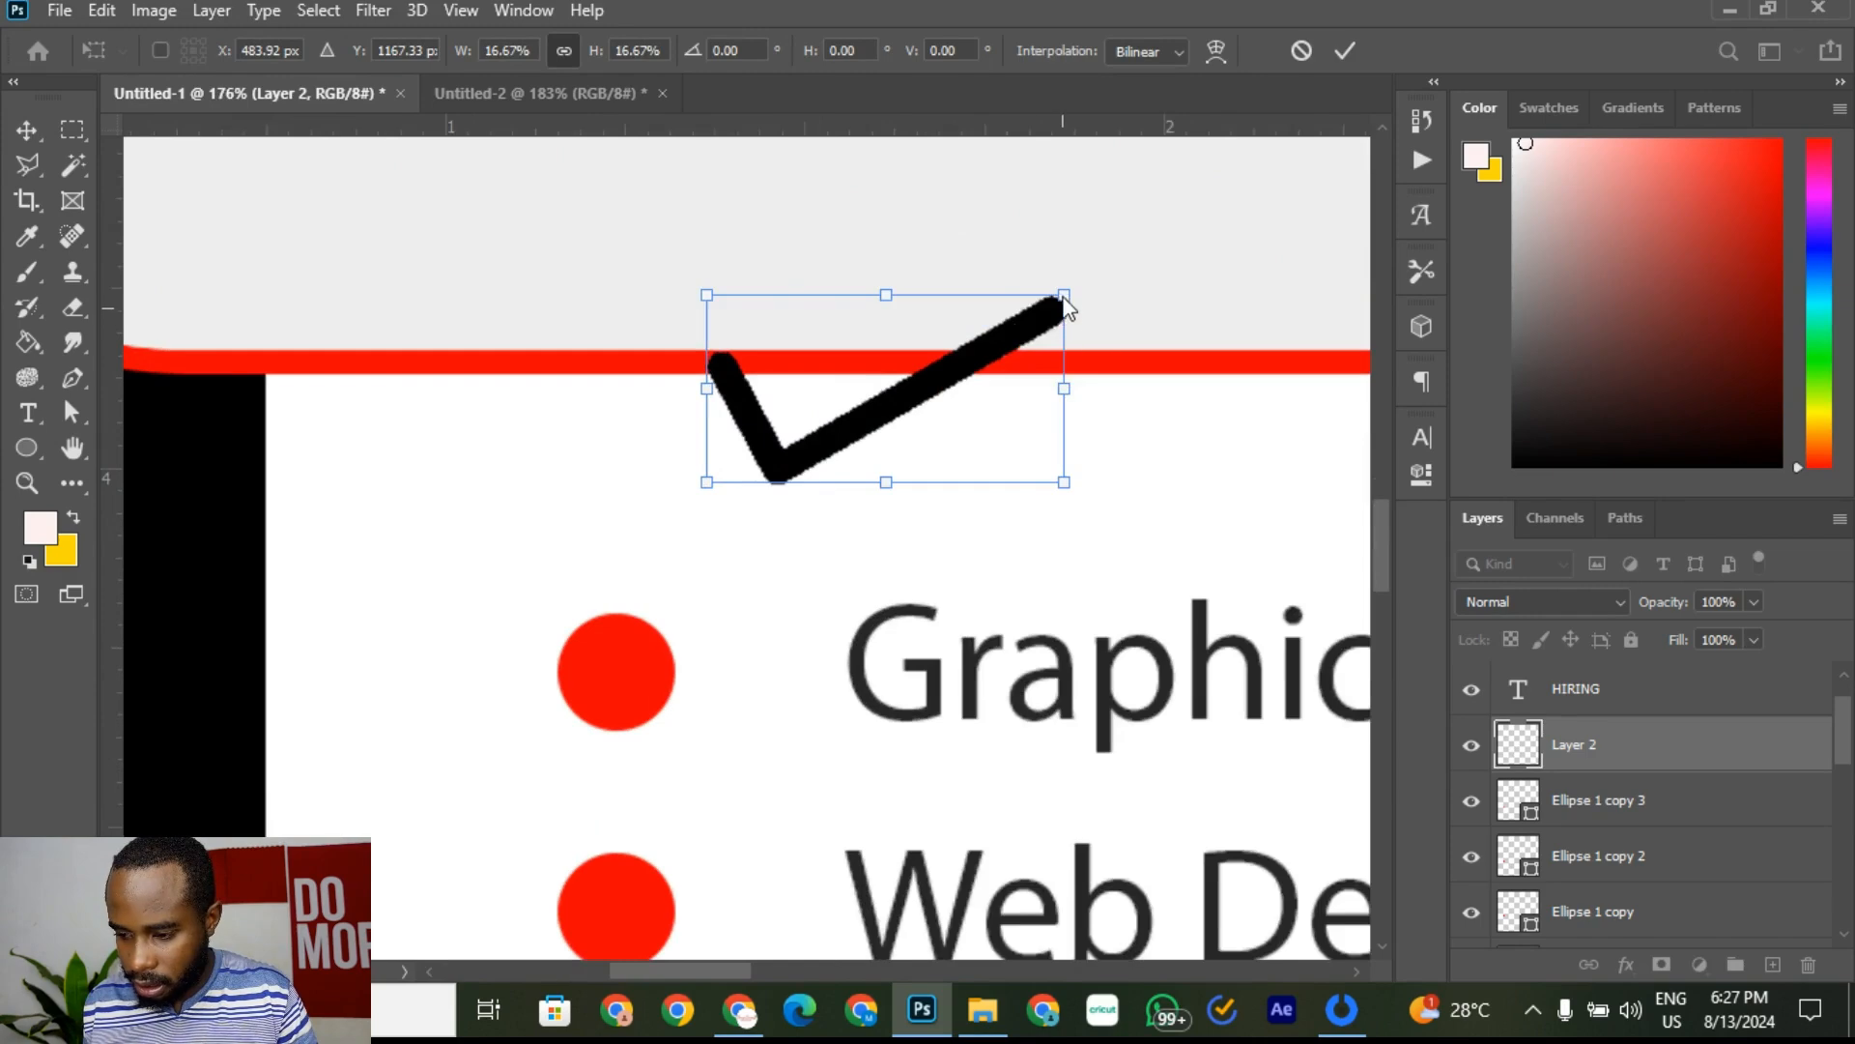
left_click_drag(1057, 312, 887, 398)
left_click_drag(795, 445, 683, 672)
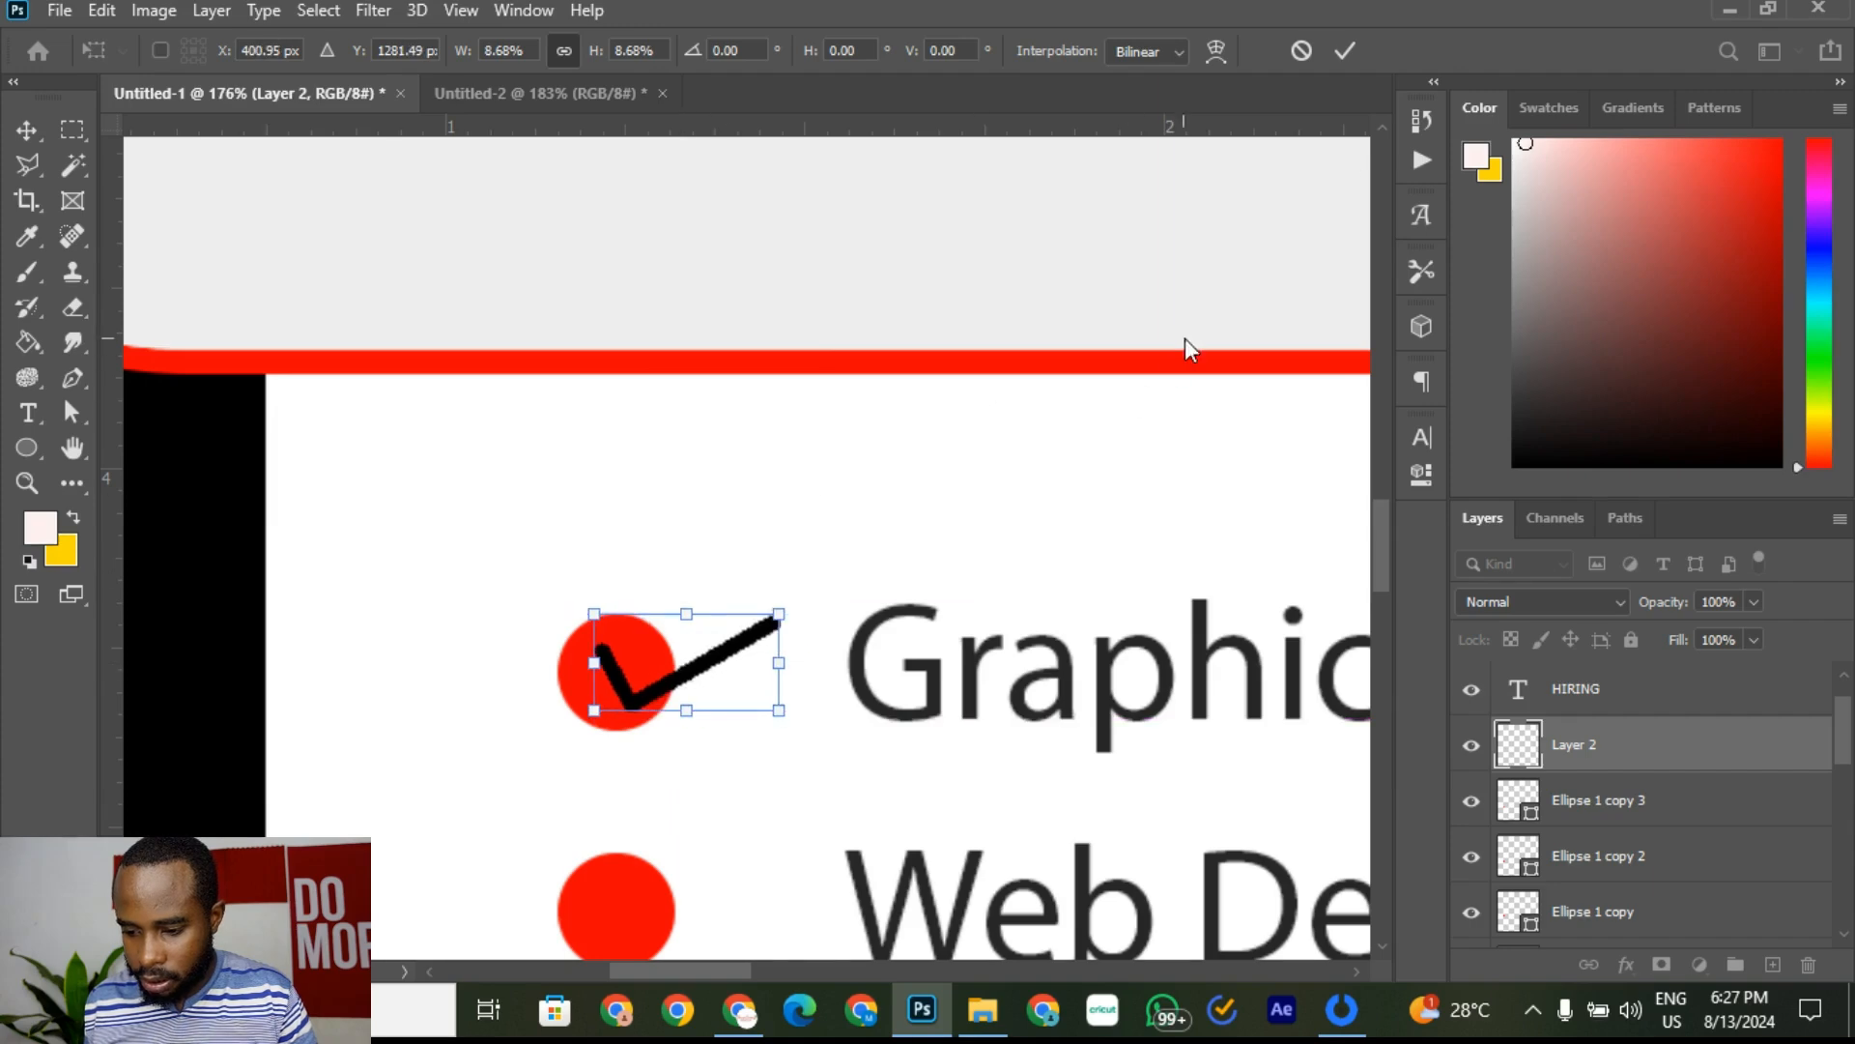
left_click(1353, 54)
left_click(1022, 419)
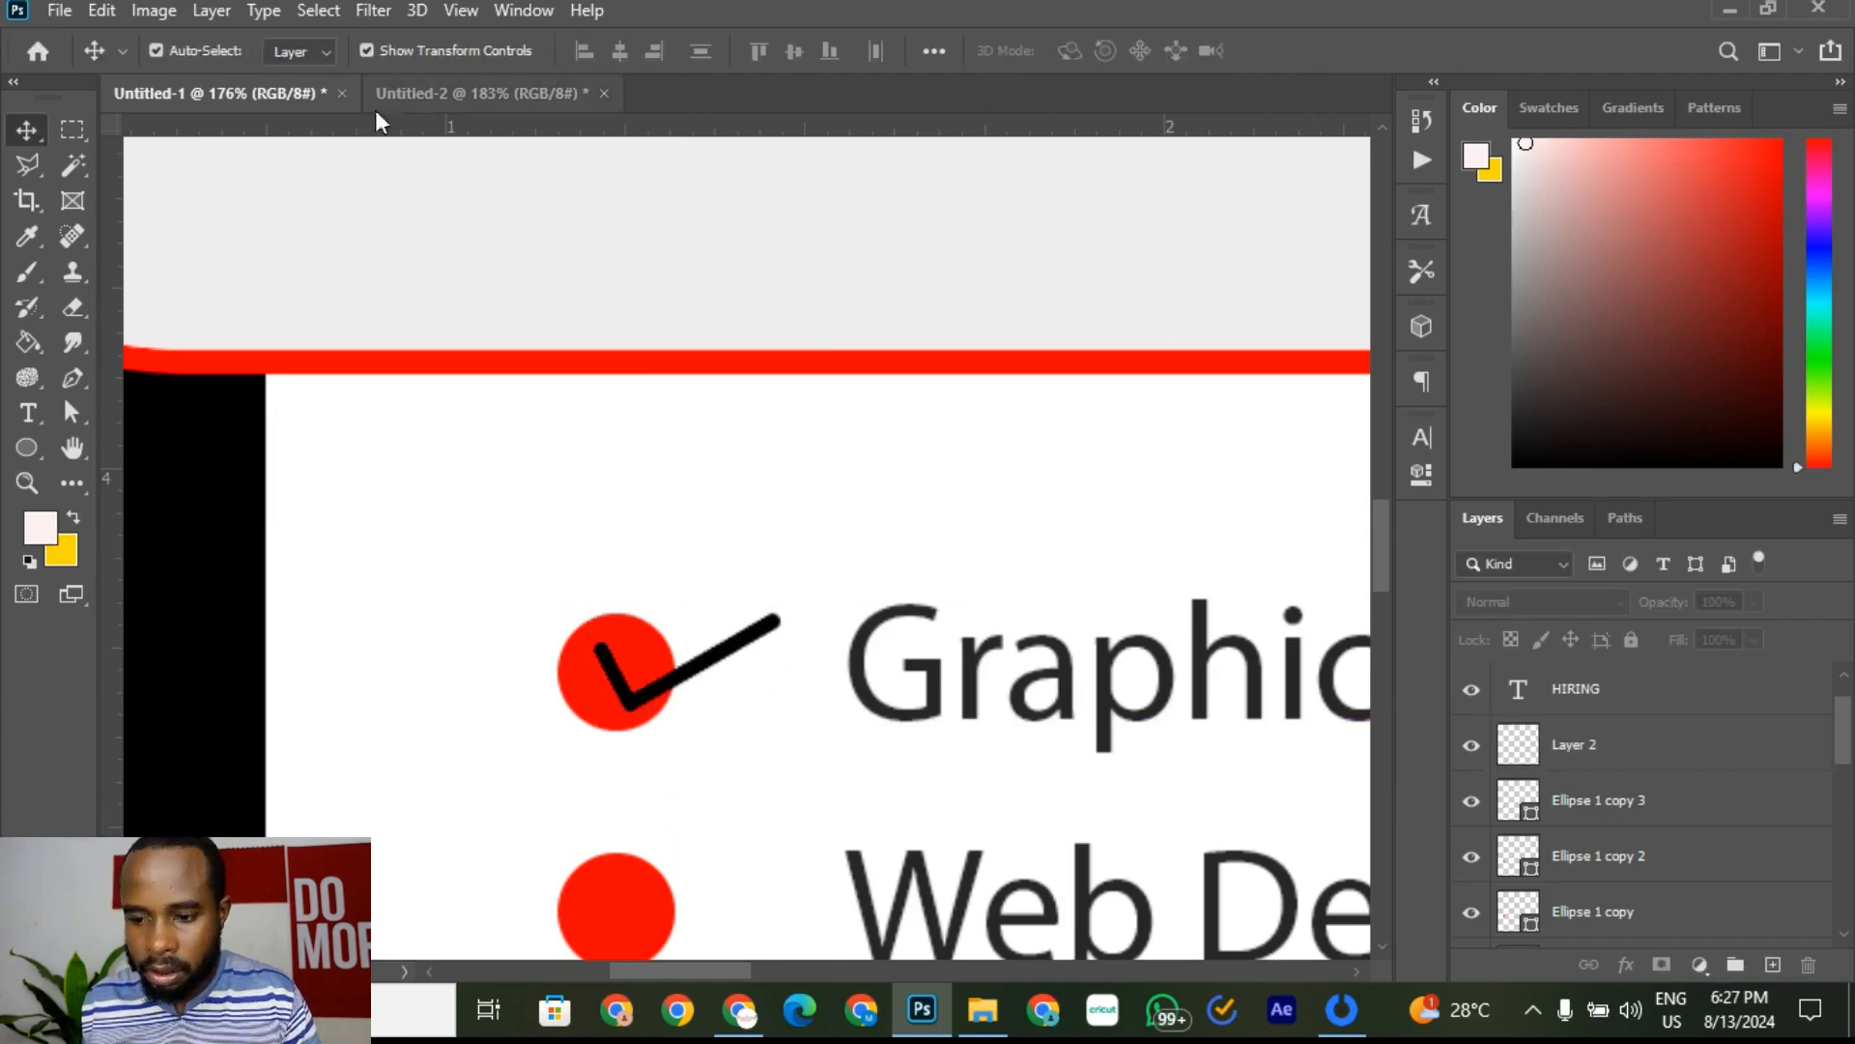
Step: Compare with the Untitled-2 reference design, then return to the Untitled-1 flyer
left_click(431, 93)
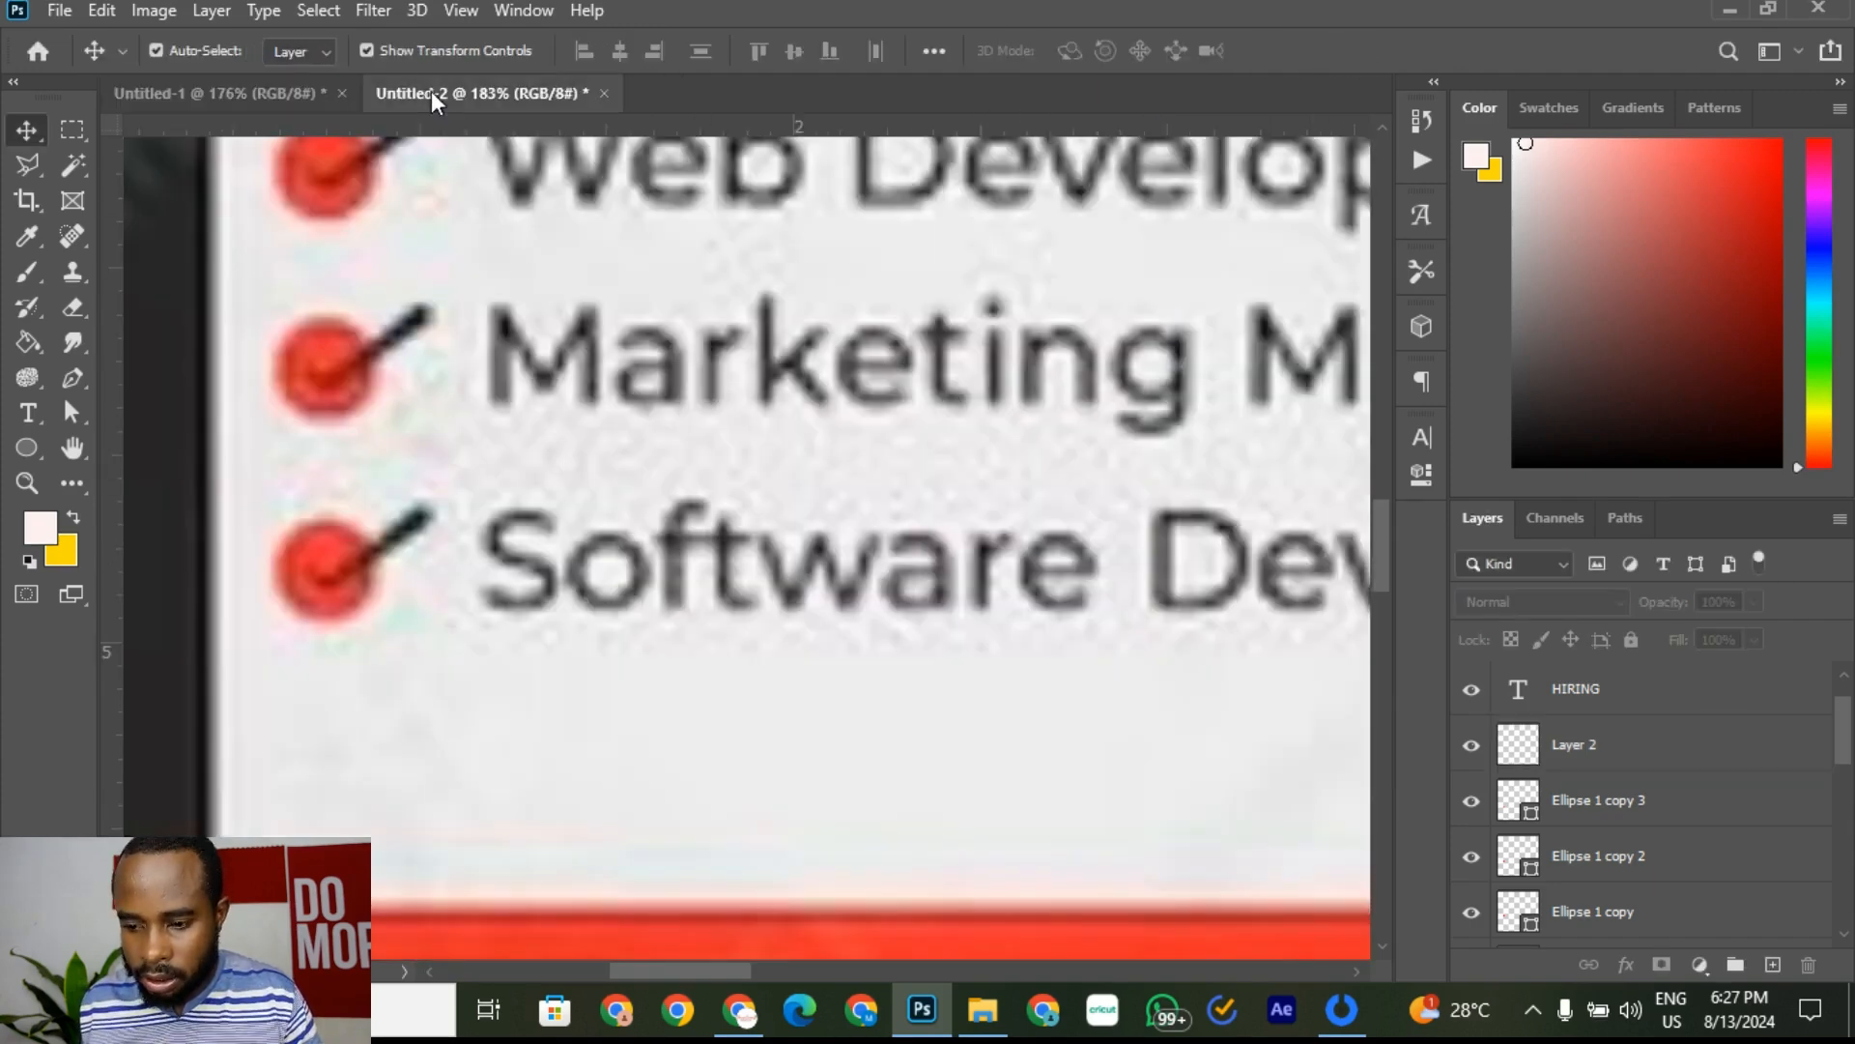
left_click(278, 96)
scroll(767, 649, "down", 2)
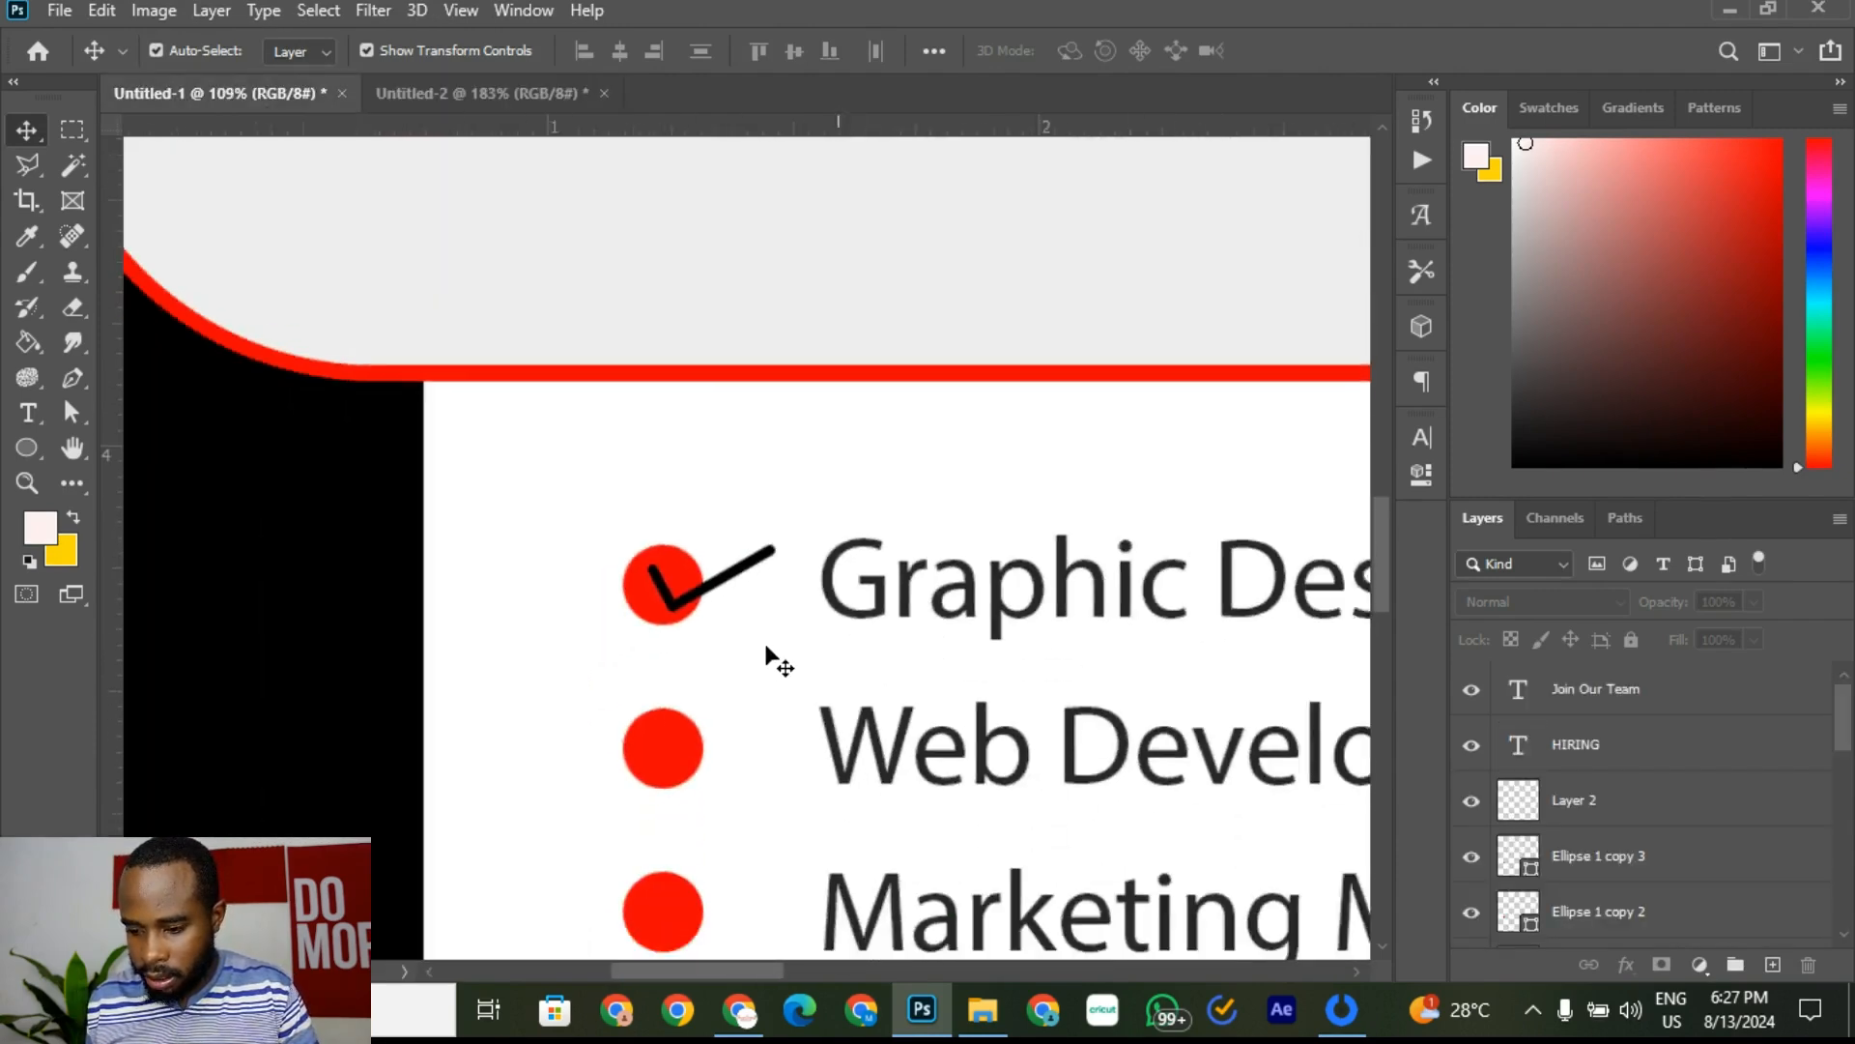
scroll(696, 637, "down", 2)
scroll(738, 589, "up", 3)
Step: Duplicate the checkmark layer and nudge the copy down onto the Web Developer bullet
left_click(737, 583)
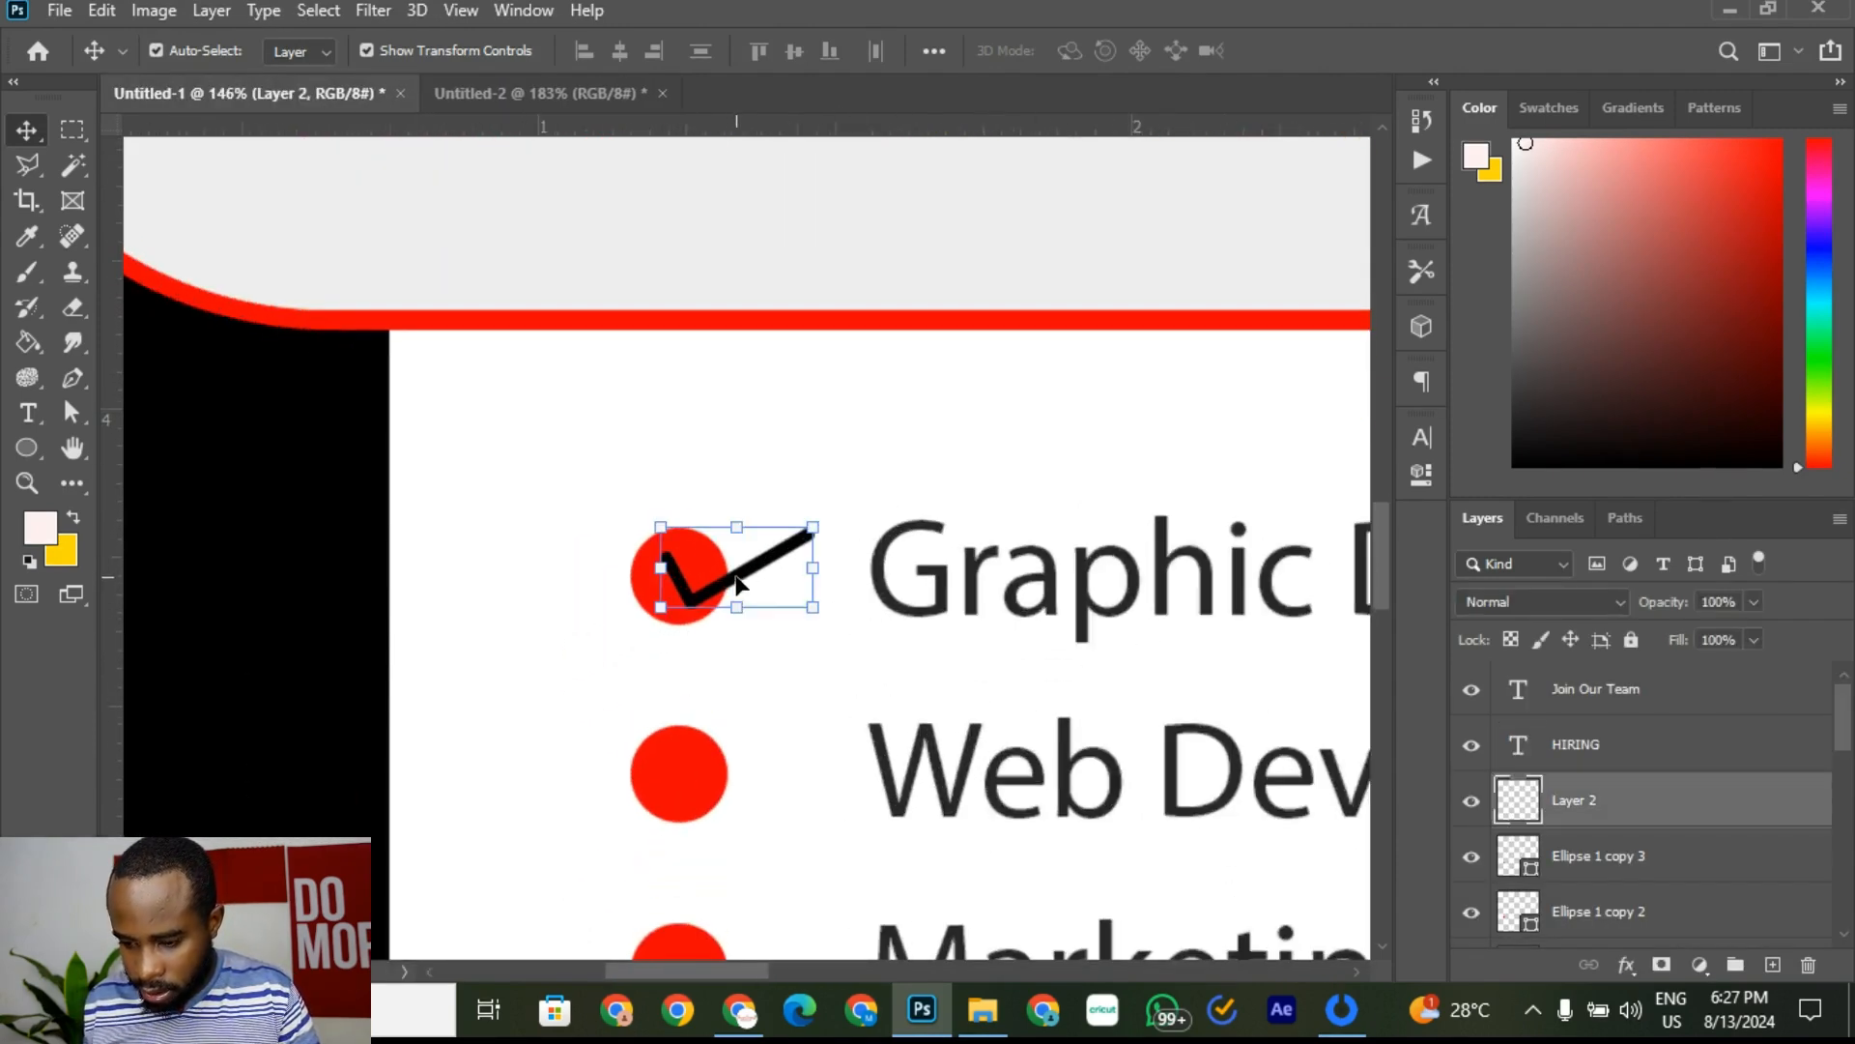
key("ctrl")
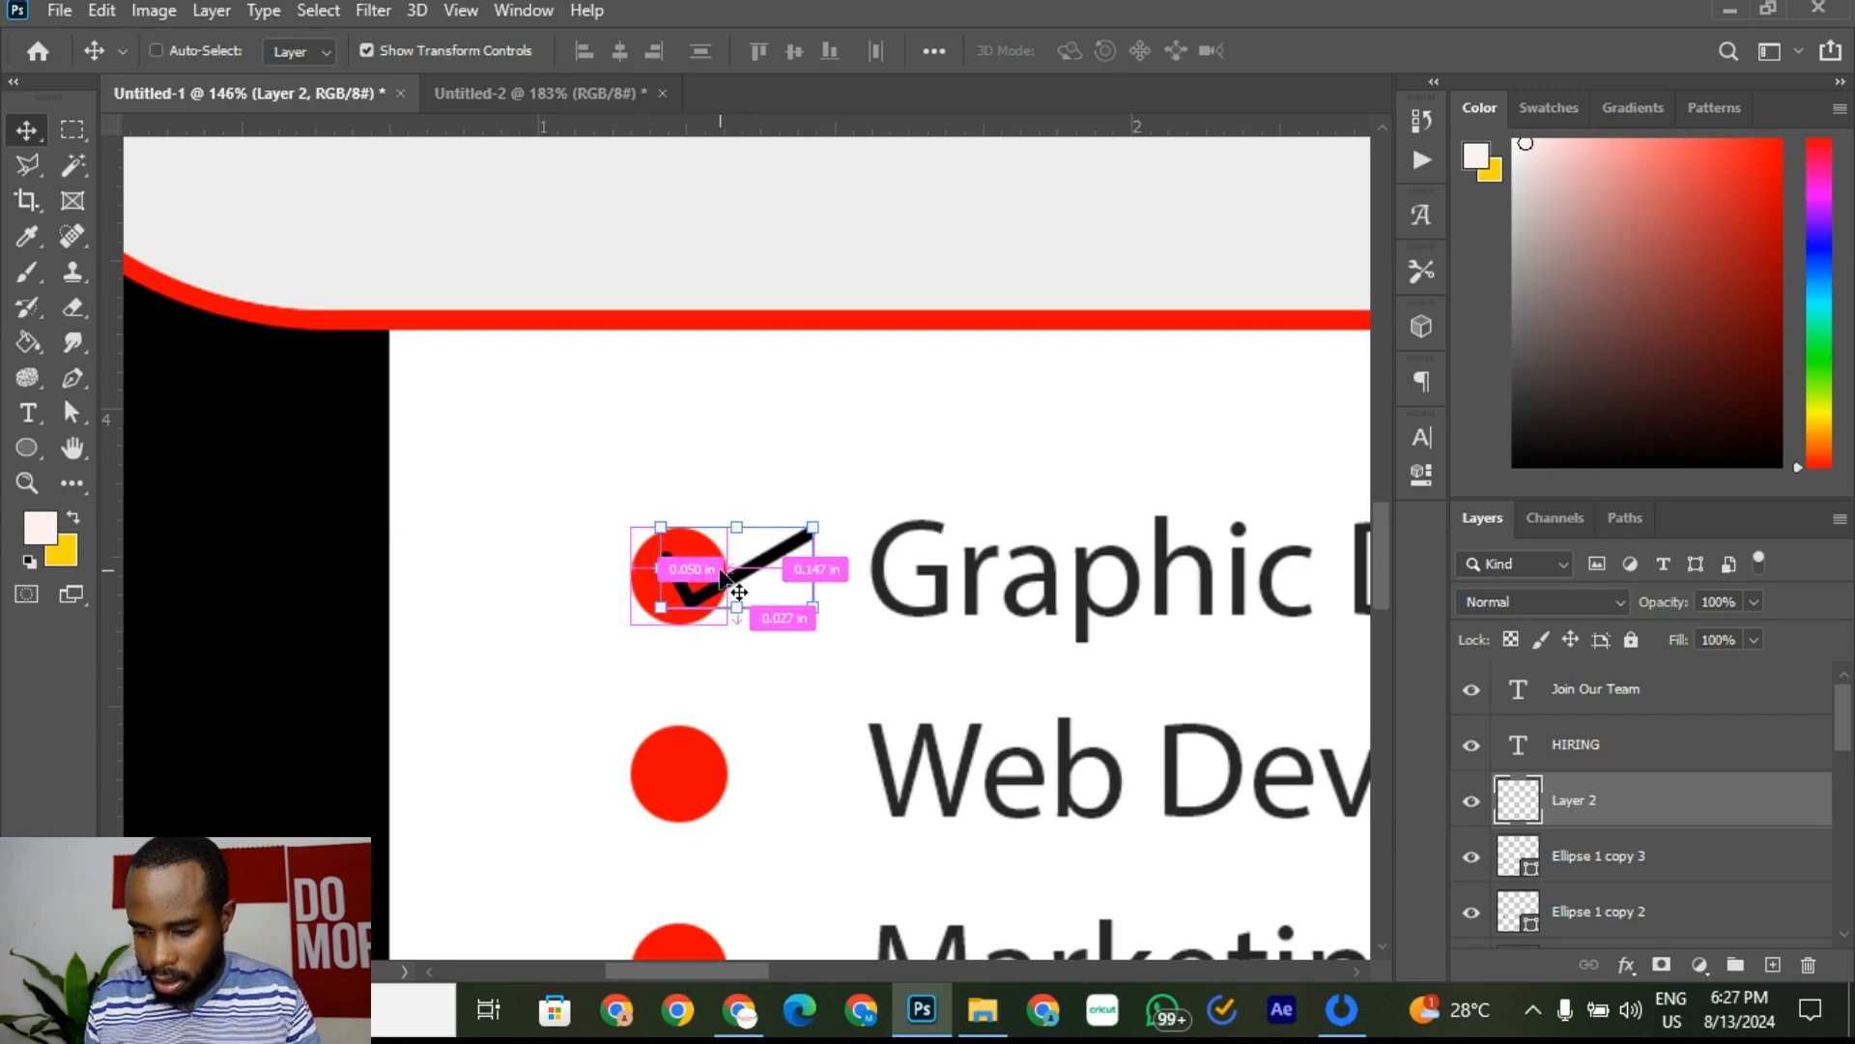
right_click(1655, 804)
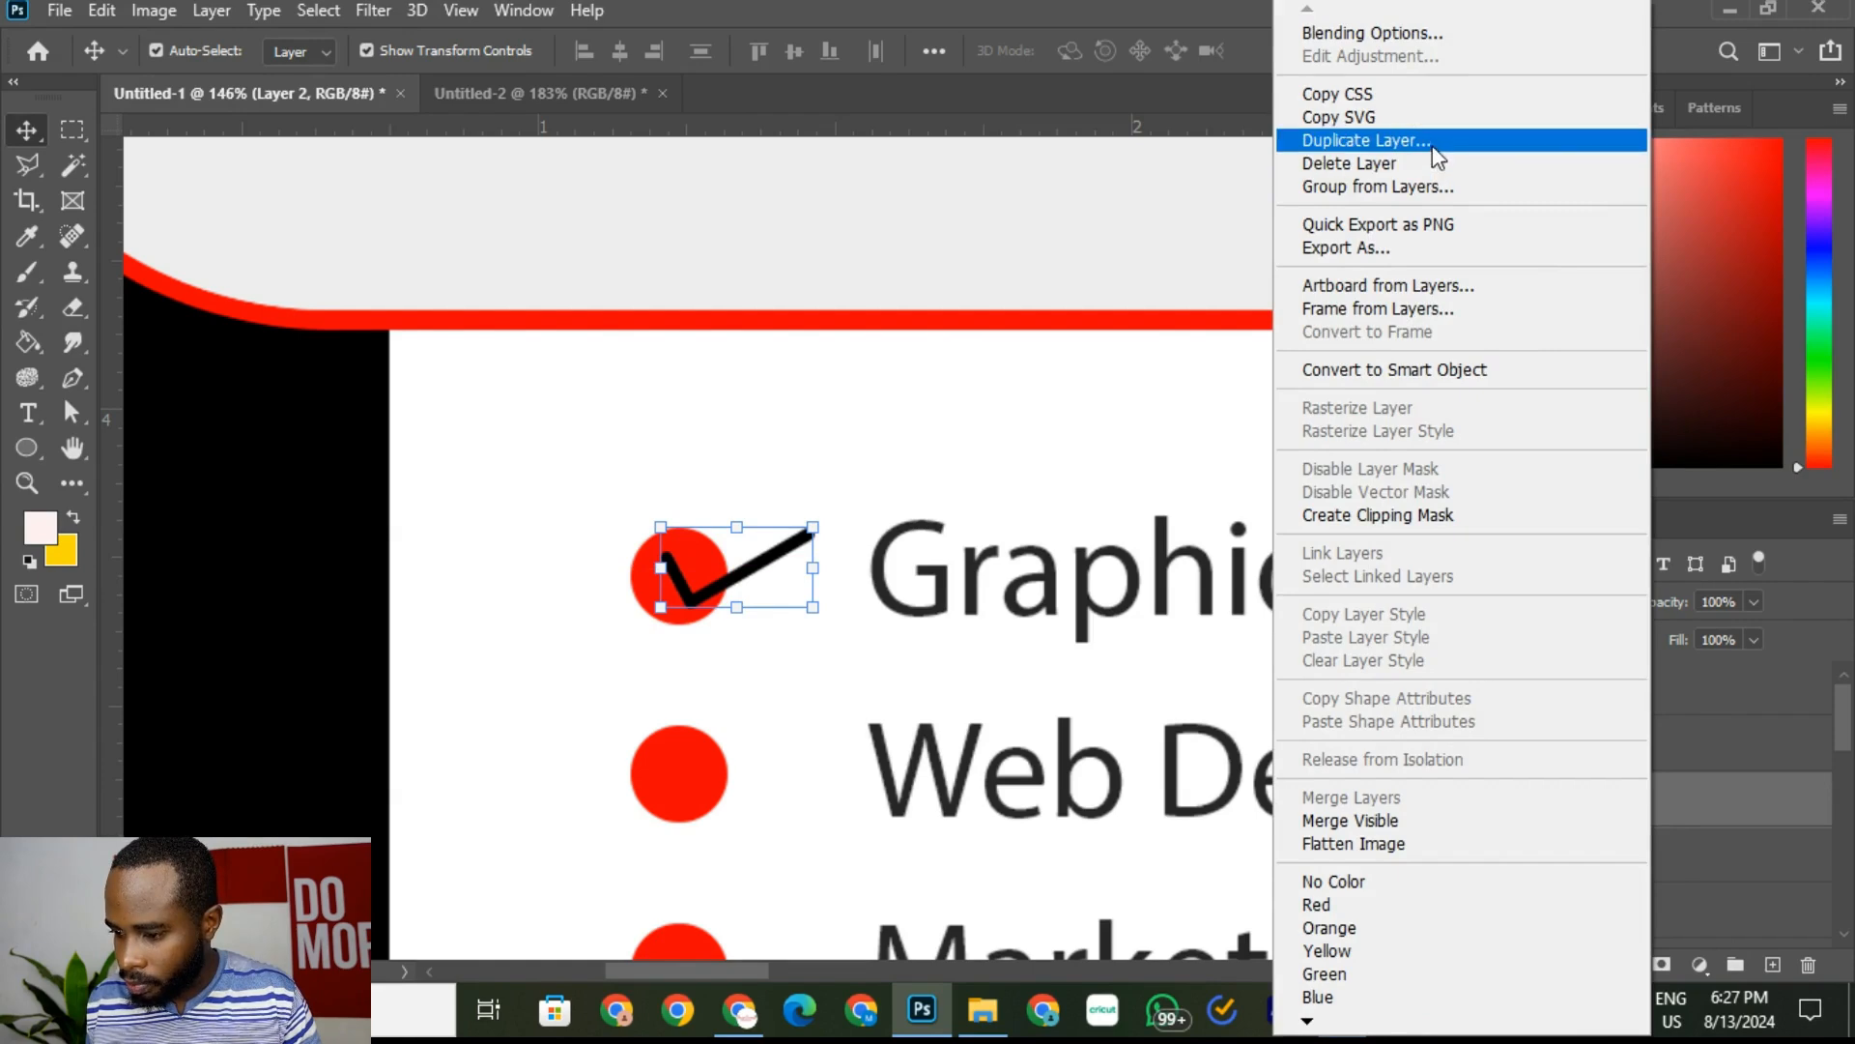
left_click(1435, 141)
left_click(1161, 263)
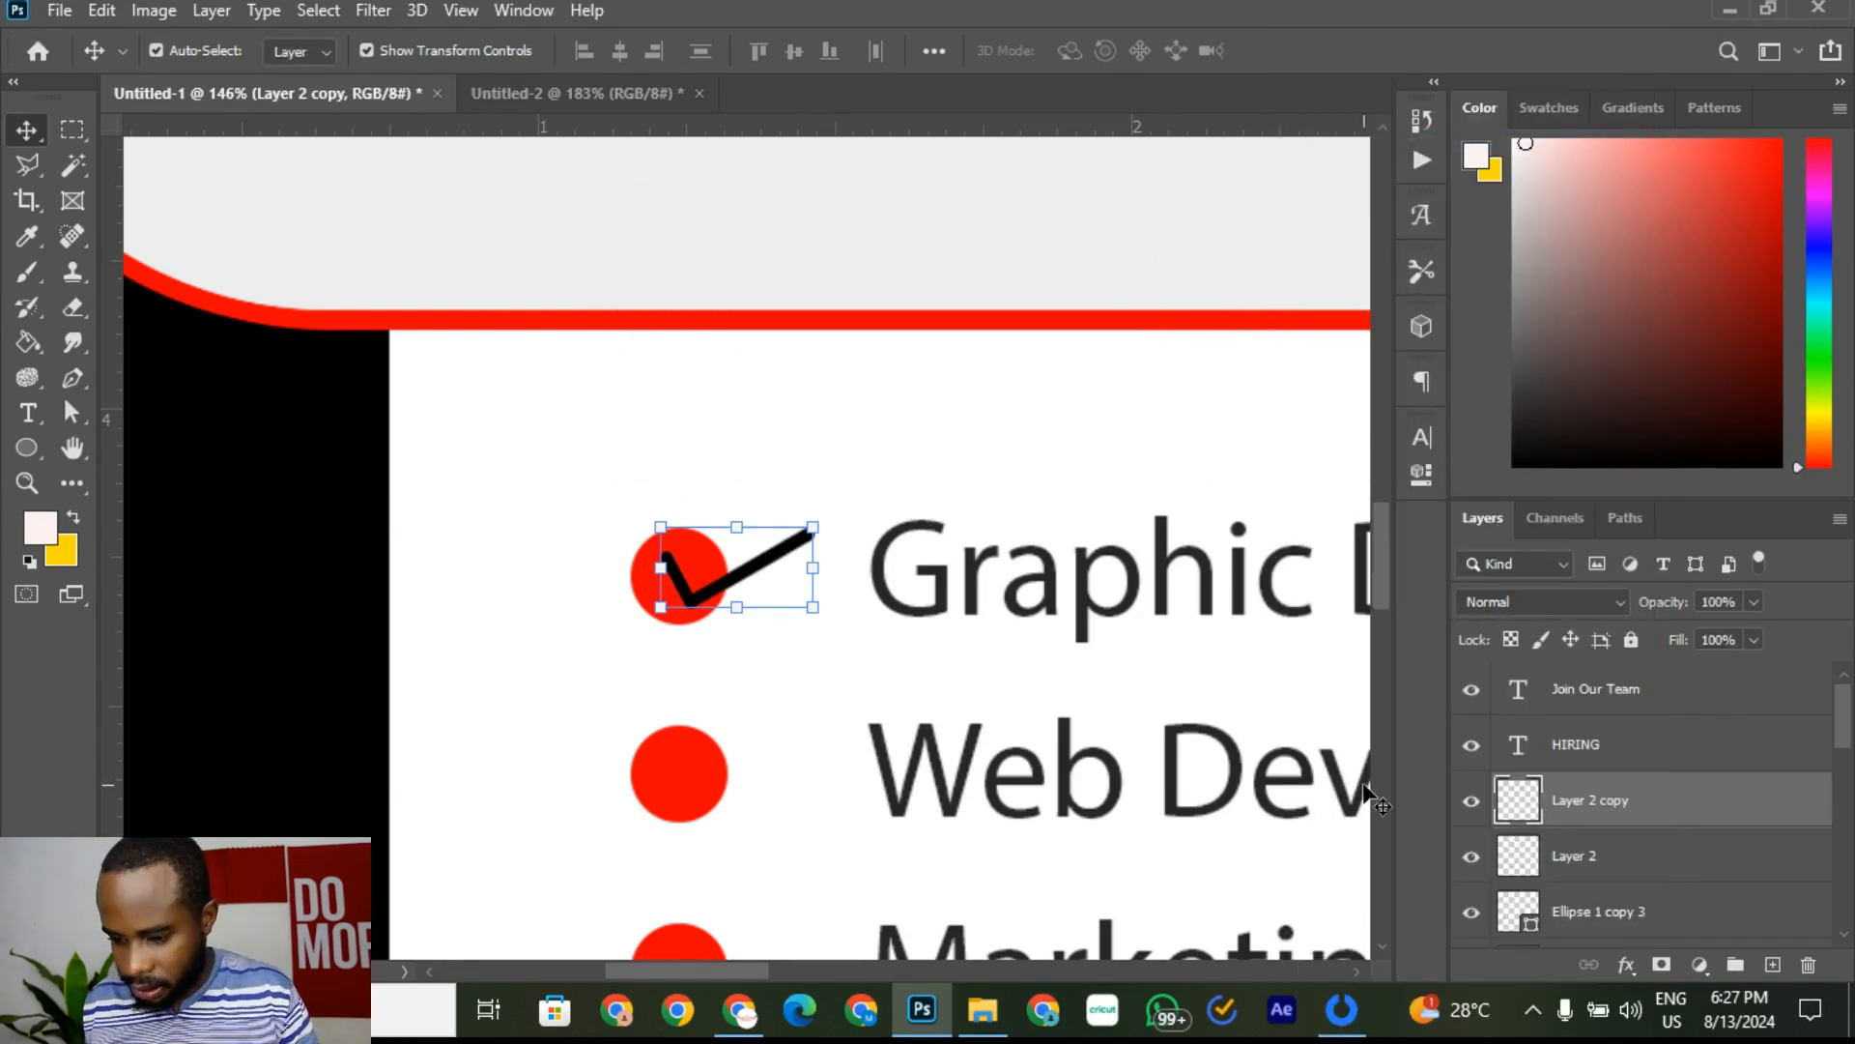
key("shift+Down")
key("shift+Down")
key("shift+Down")
key("shift+Down")
key("shift+Down")
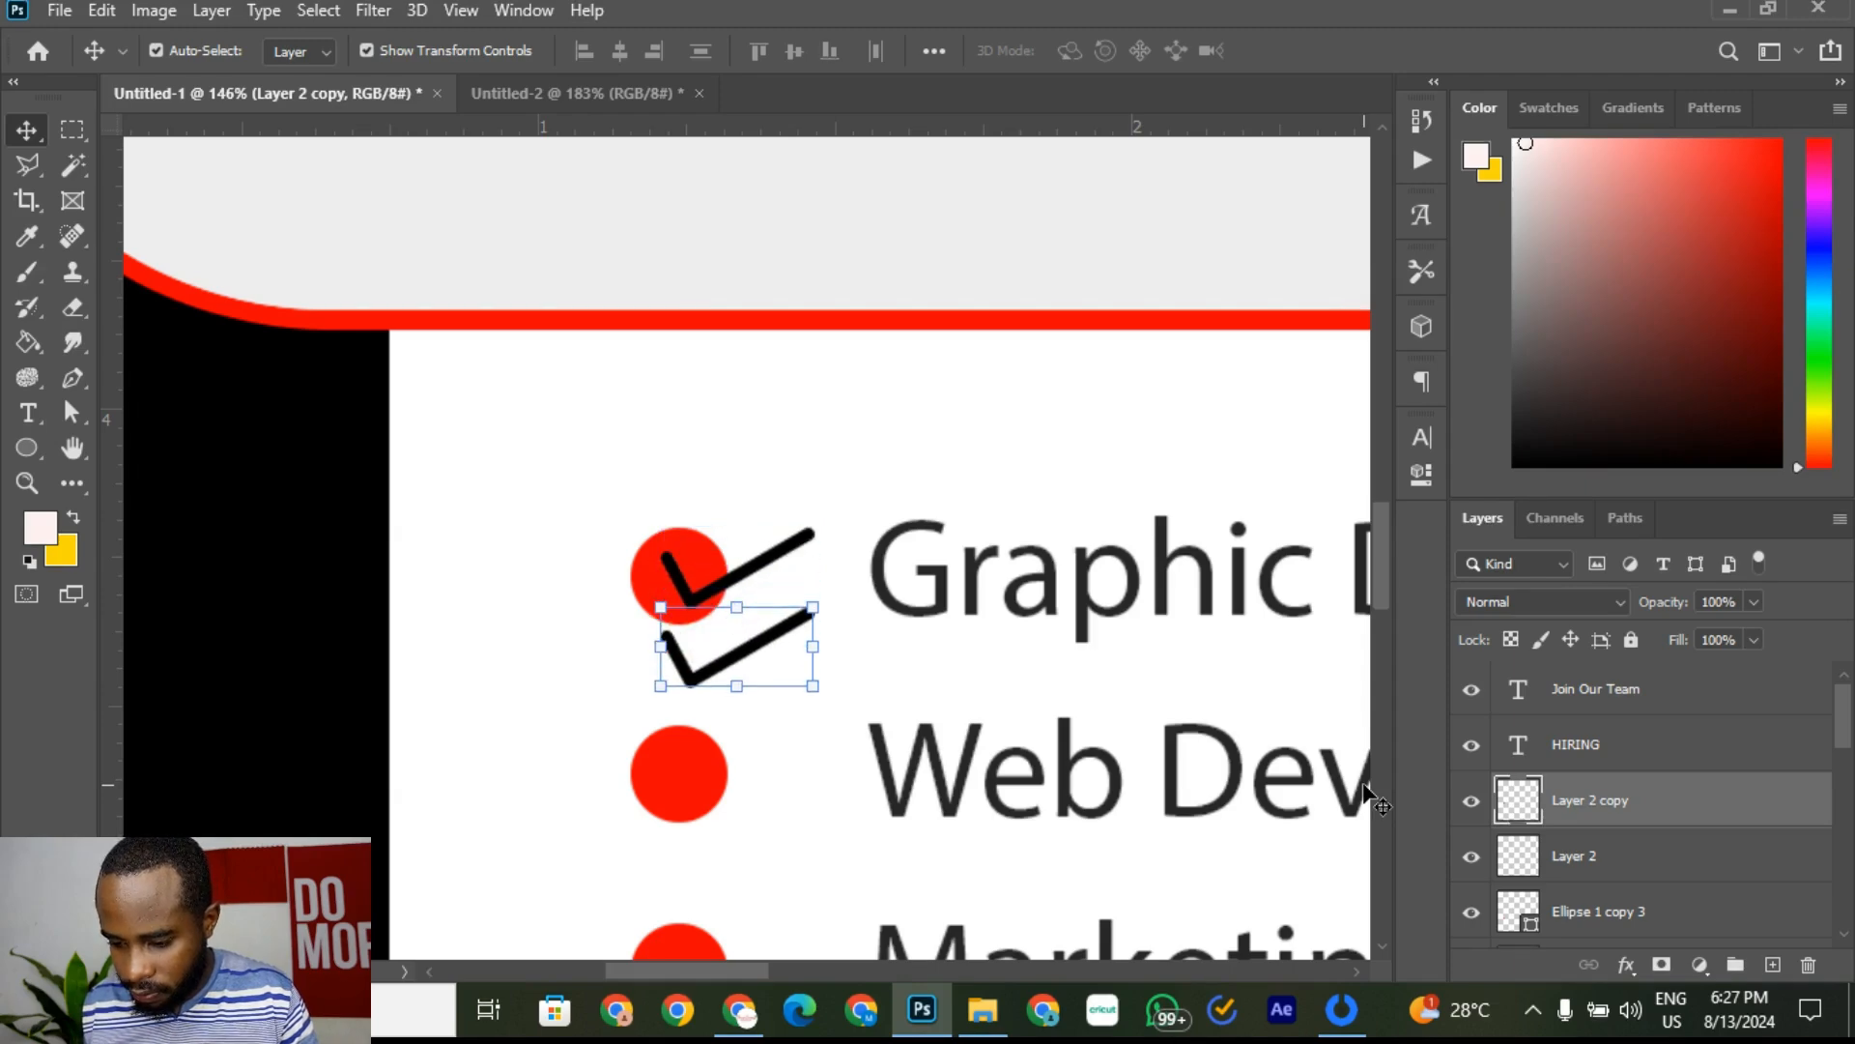
key("shift+Down")
key("shift+Down")
key("shift+Down")
key("shift+Down")
key("shift+Down")
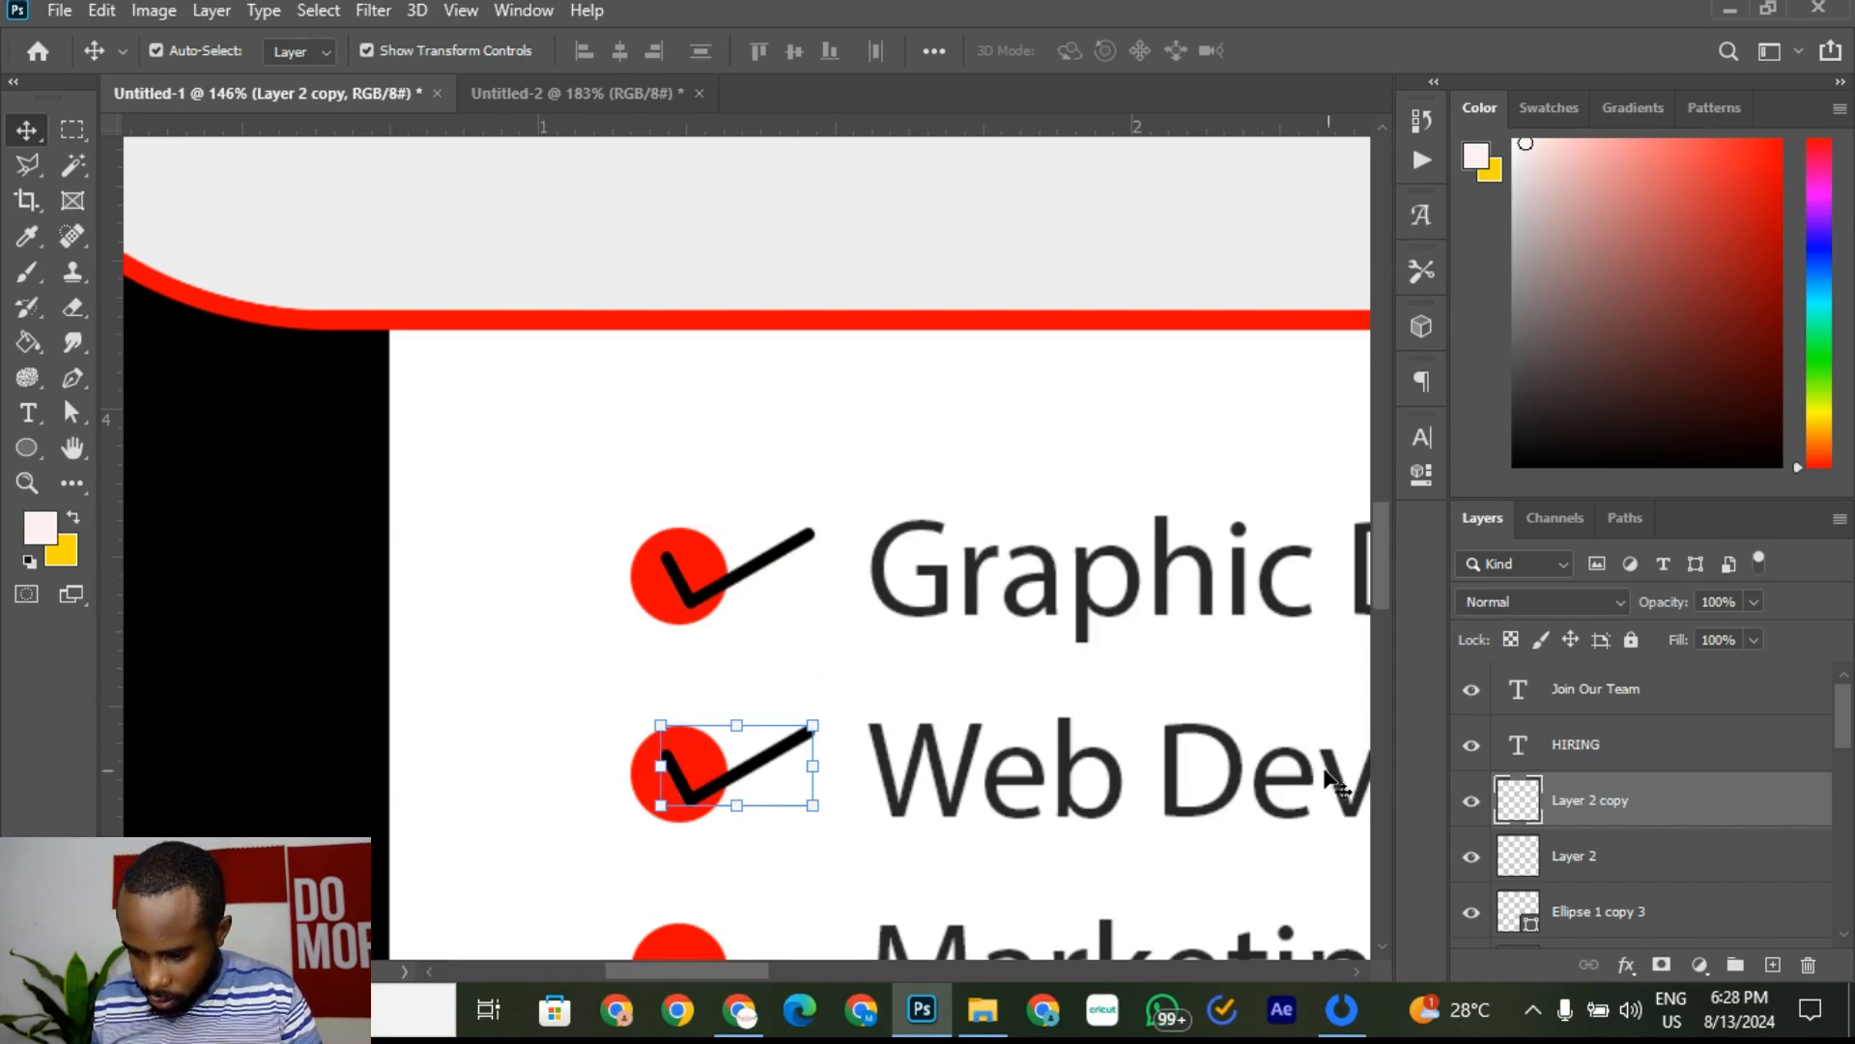
Step: Duplicate the second checkmark and nudge the copy onto the Marketing Manager bullet
left_click(891, 628)
scroll(813, 783, "down", 1)
scroll(780, 722, "down", 3)
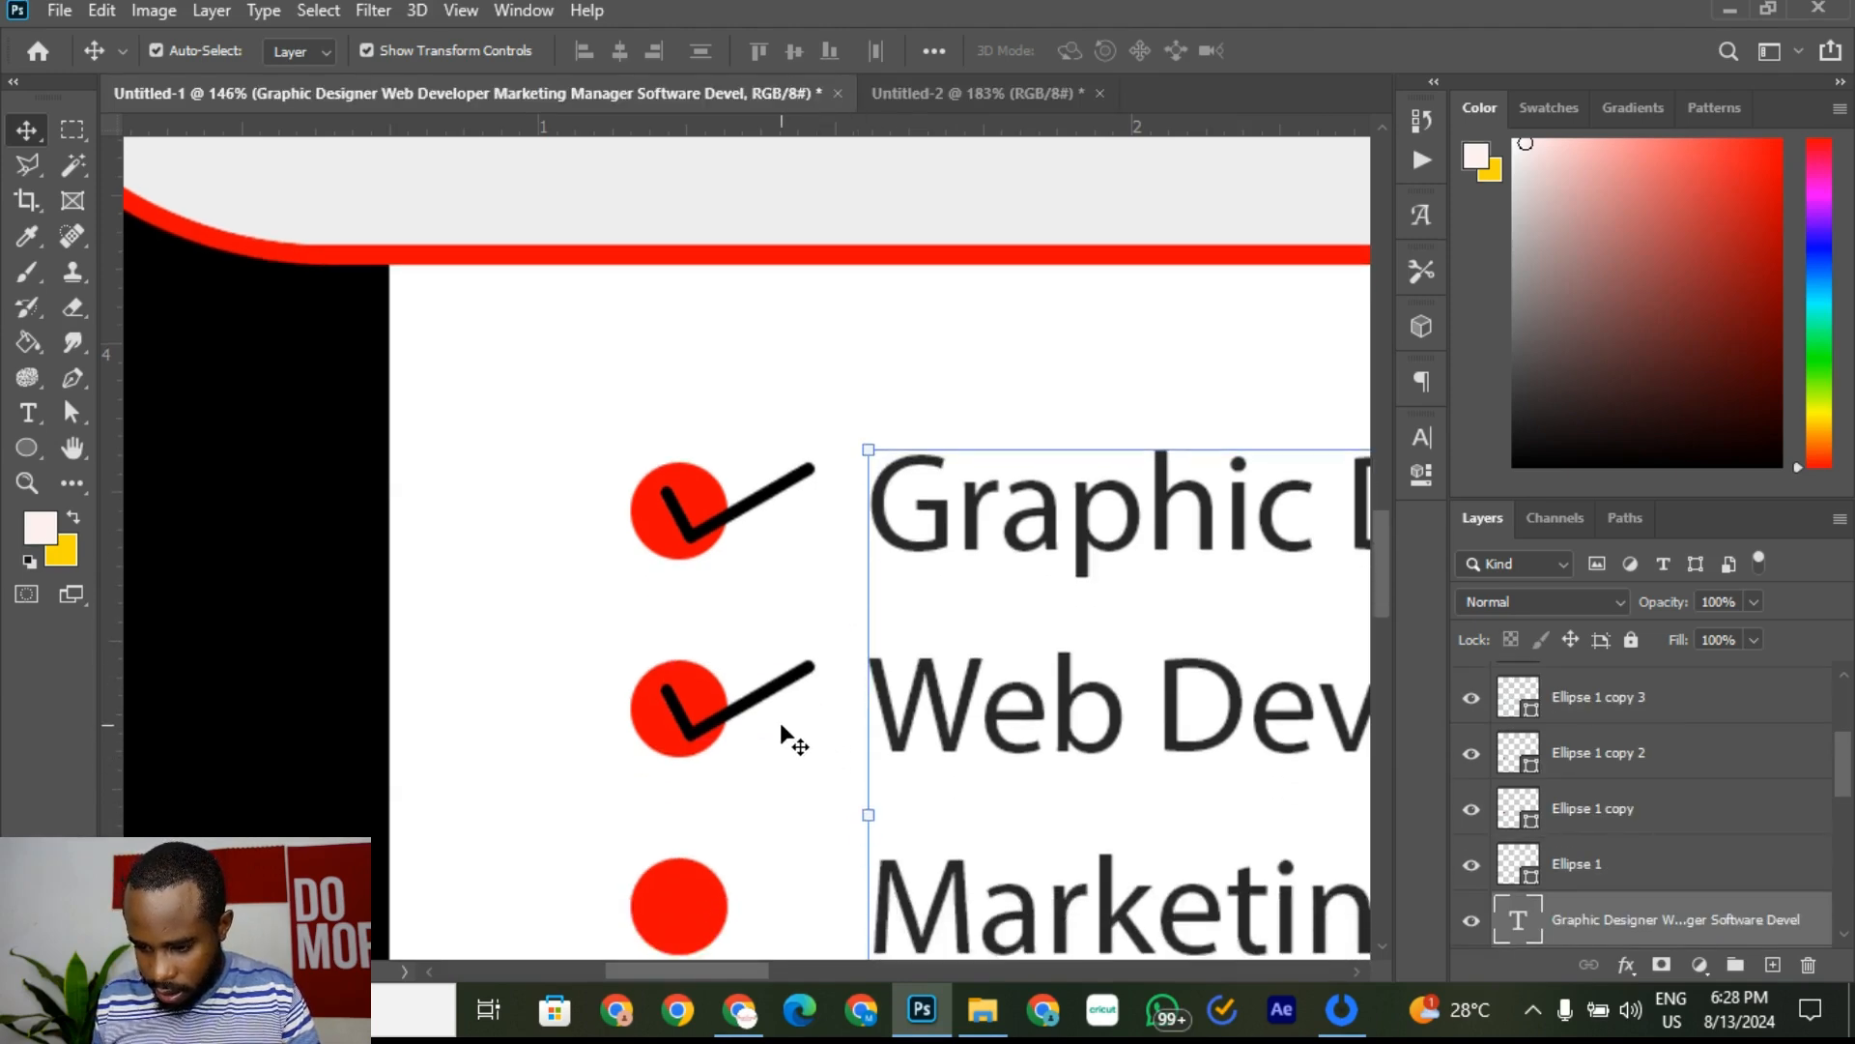
left_click(770, 564)
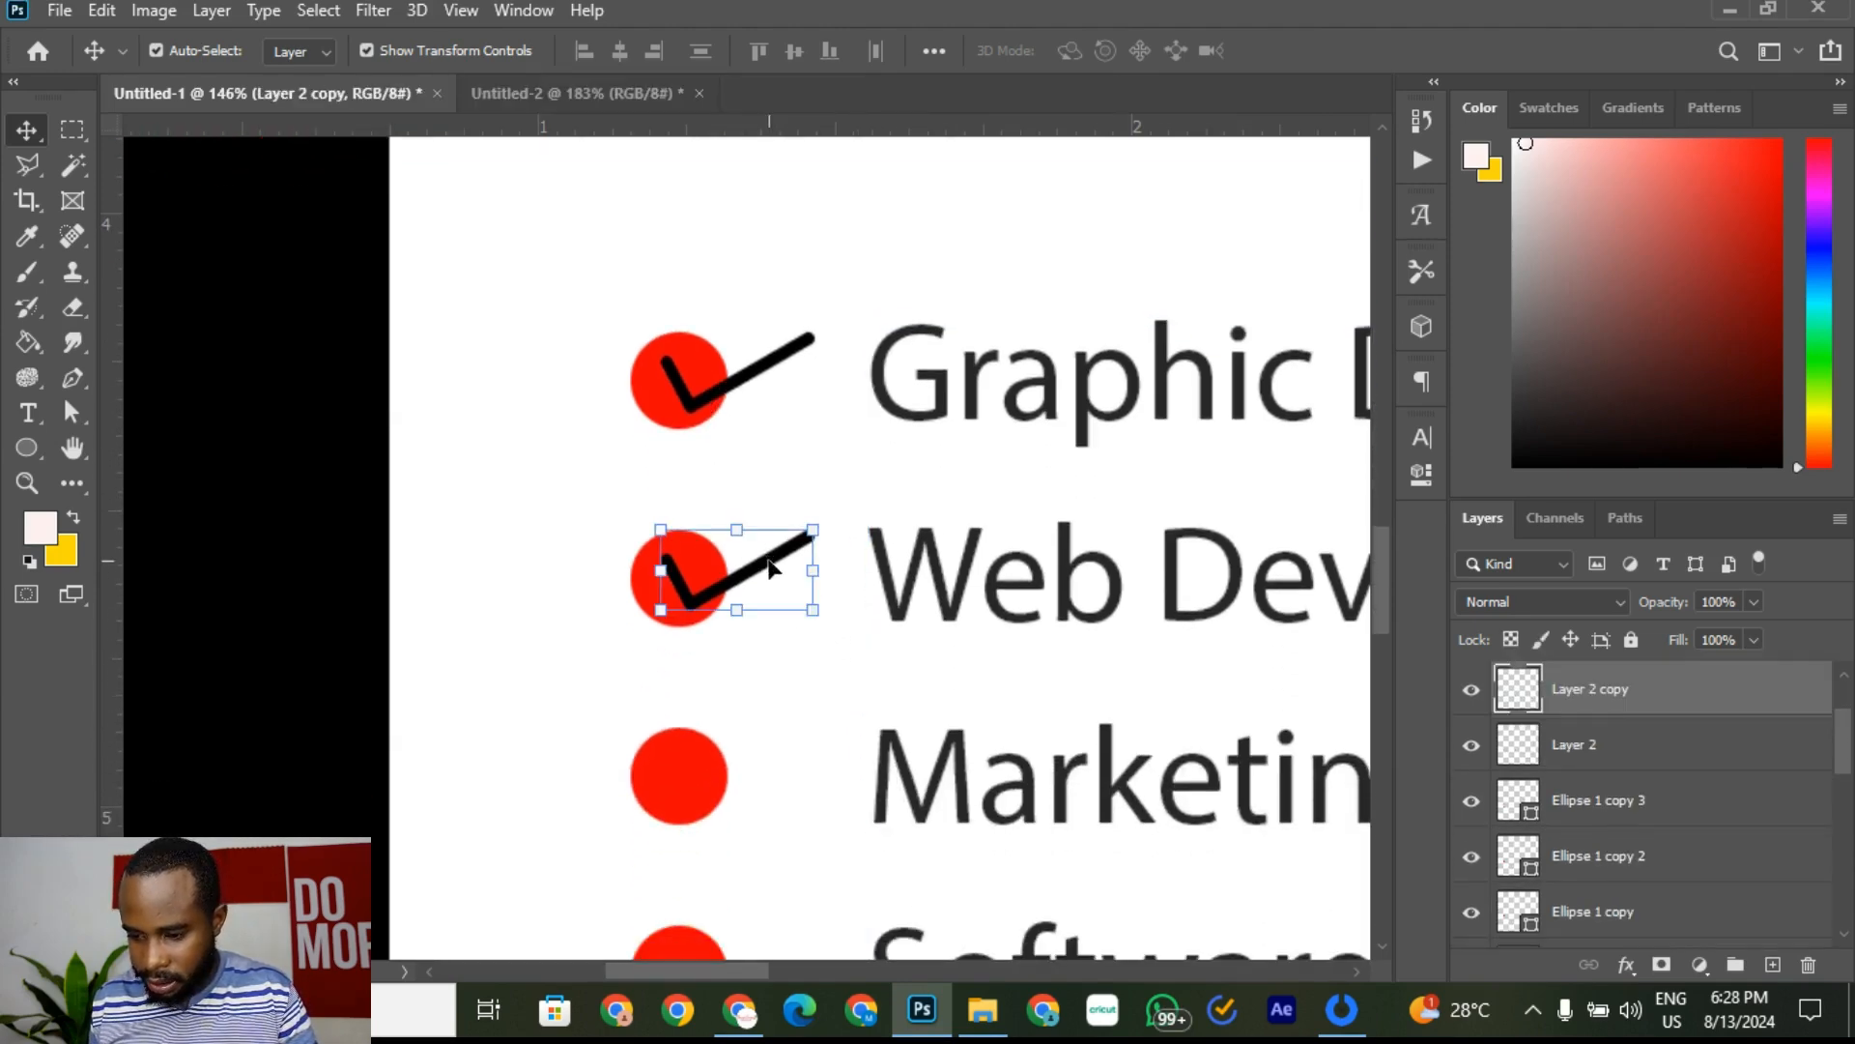
right_click(1687, 704)
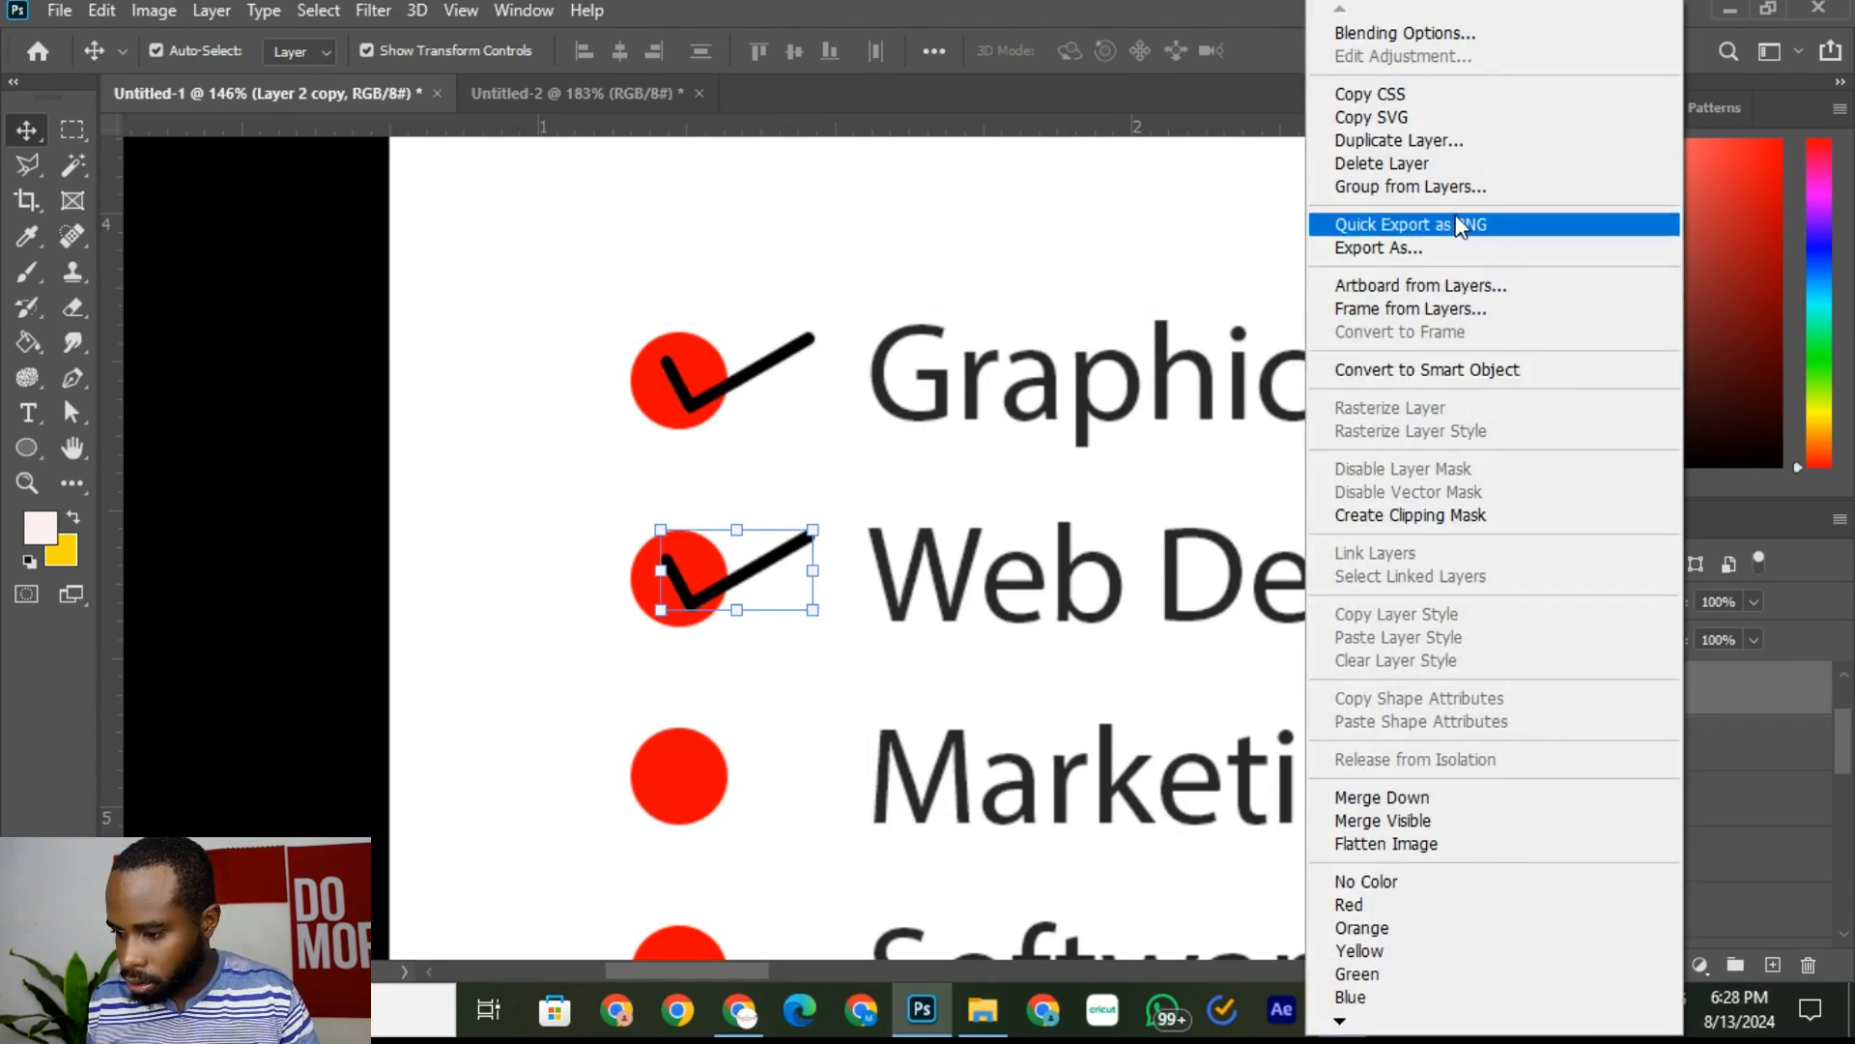
left_click(1427, 135)
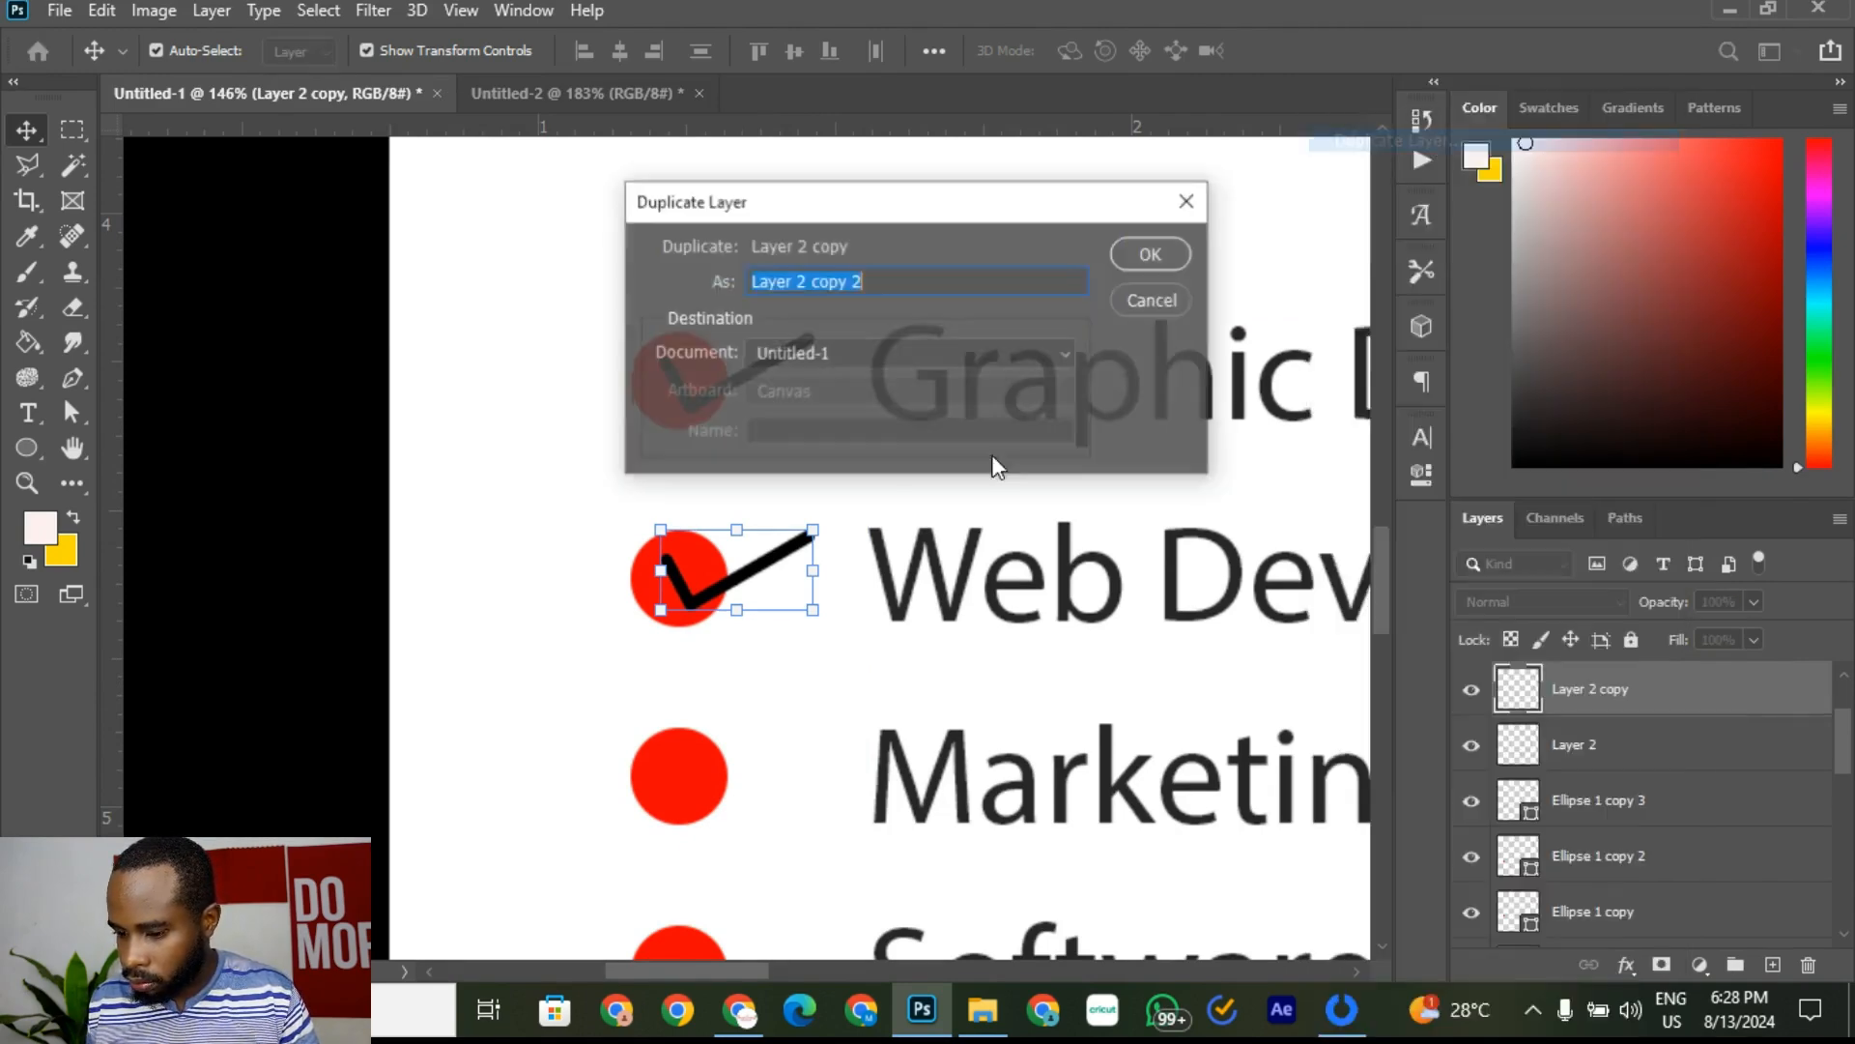
left_click(1151, 254)
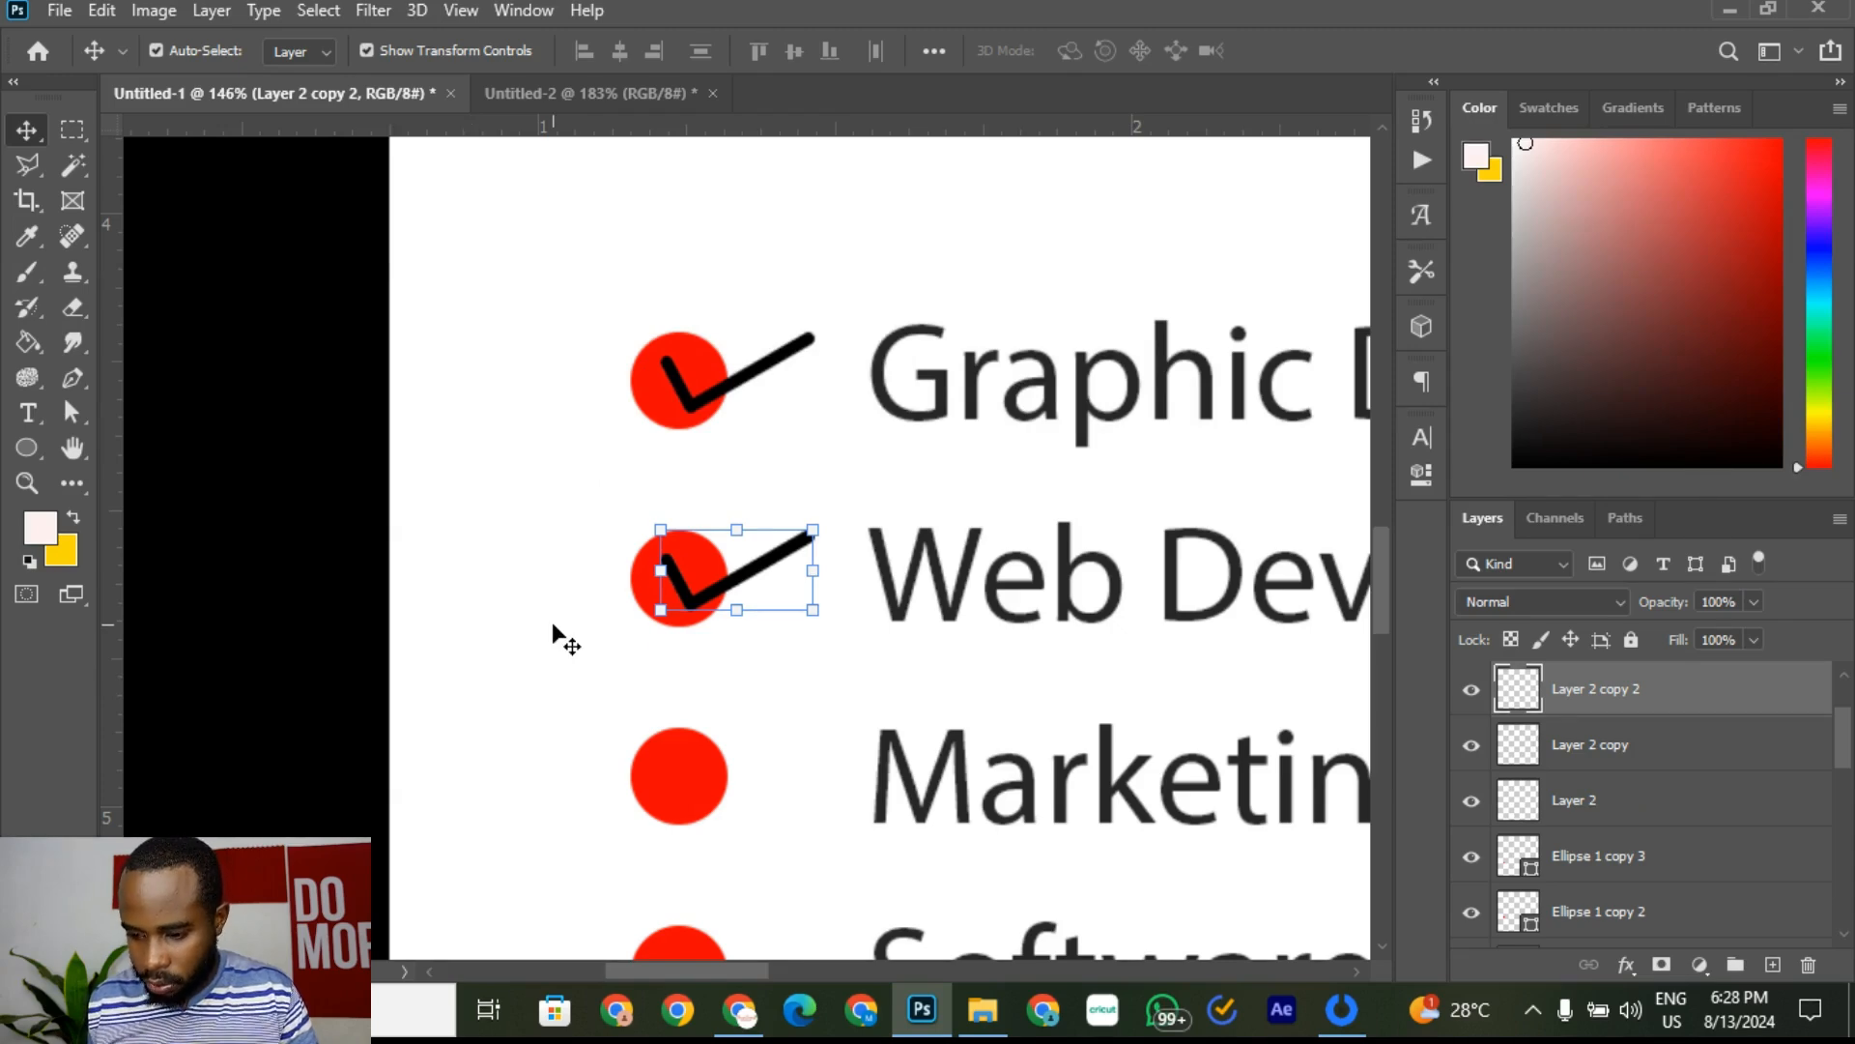
key("shift+Down")
key("shift+Up")
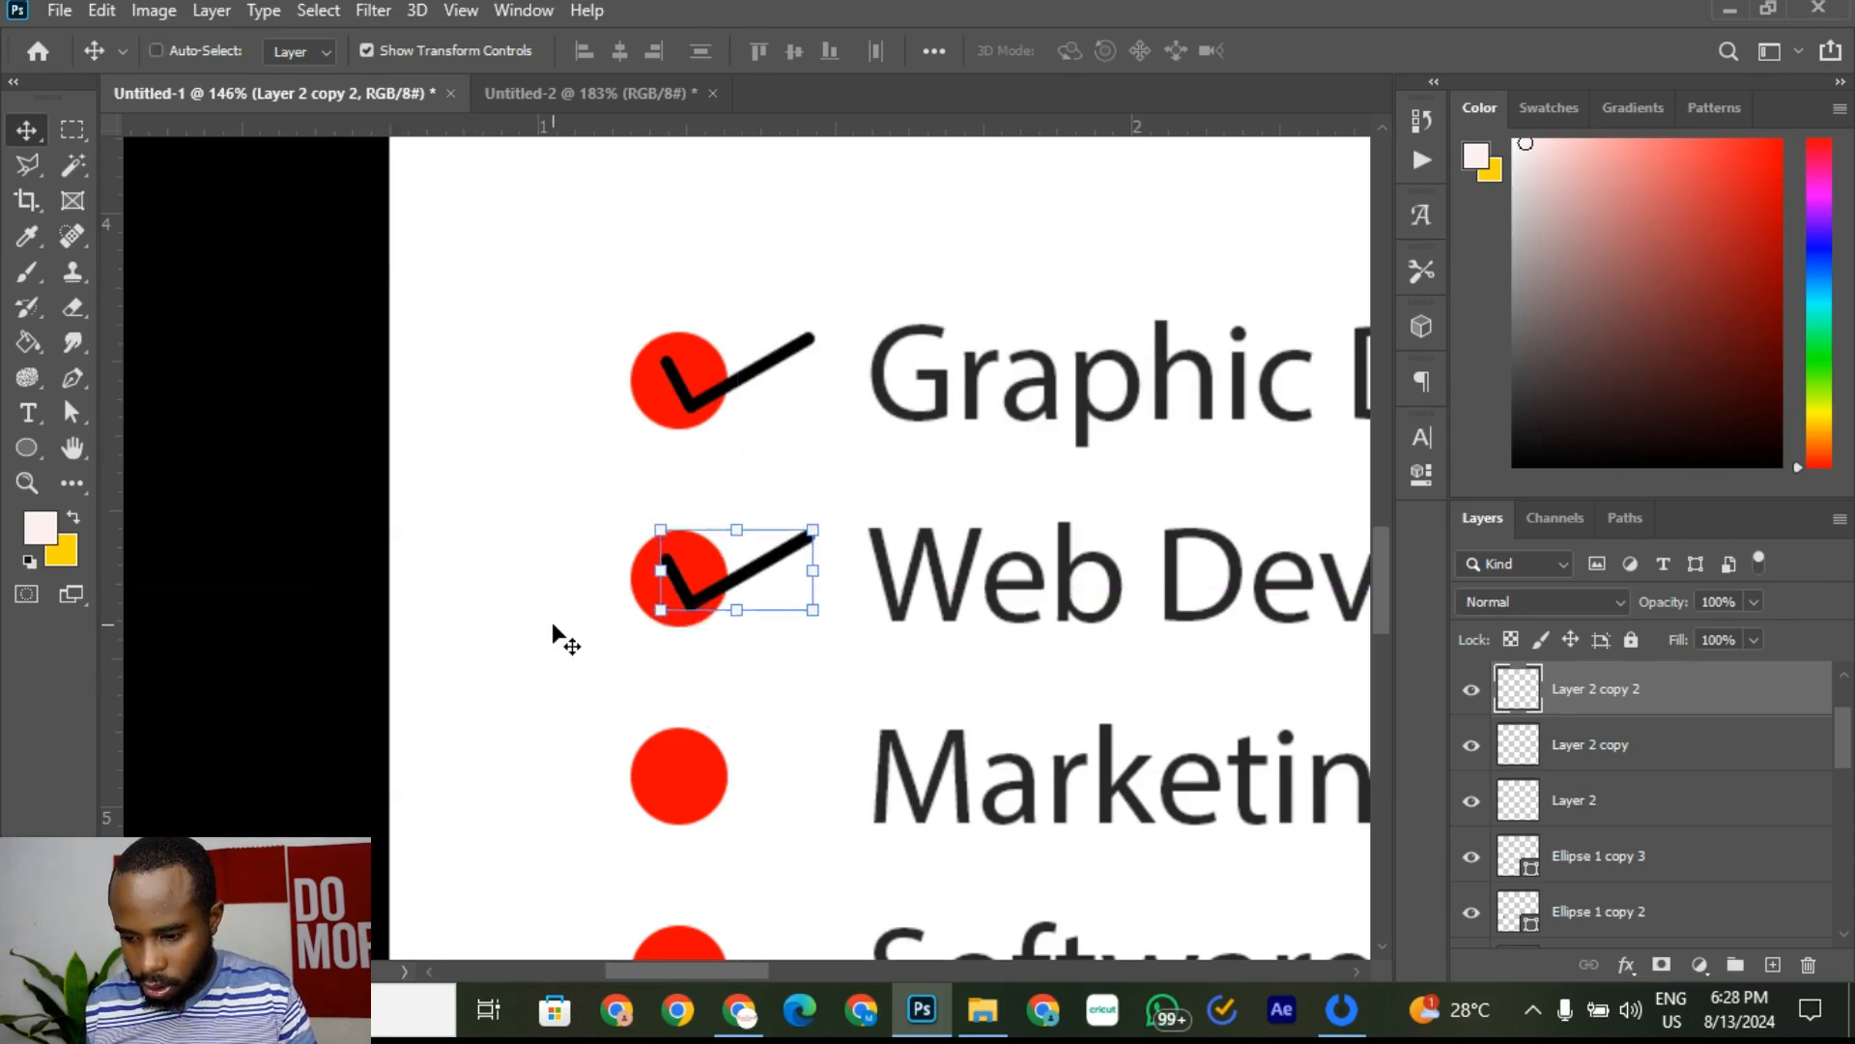
key("shift+Down")
key("shift+Down")
key("shift+Down")
key("shift+Down")
key("shift+Down")
key("shift+Down")
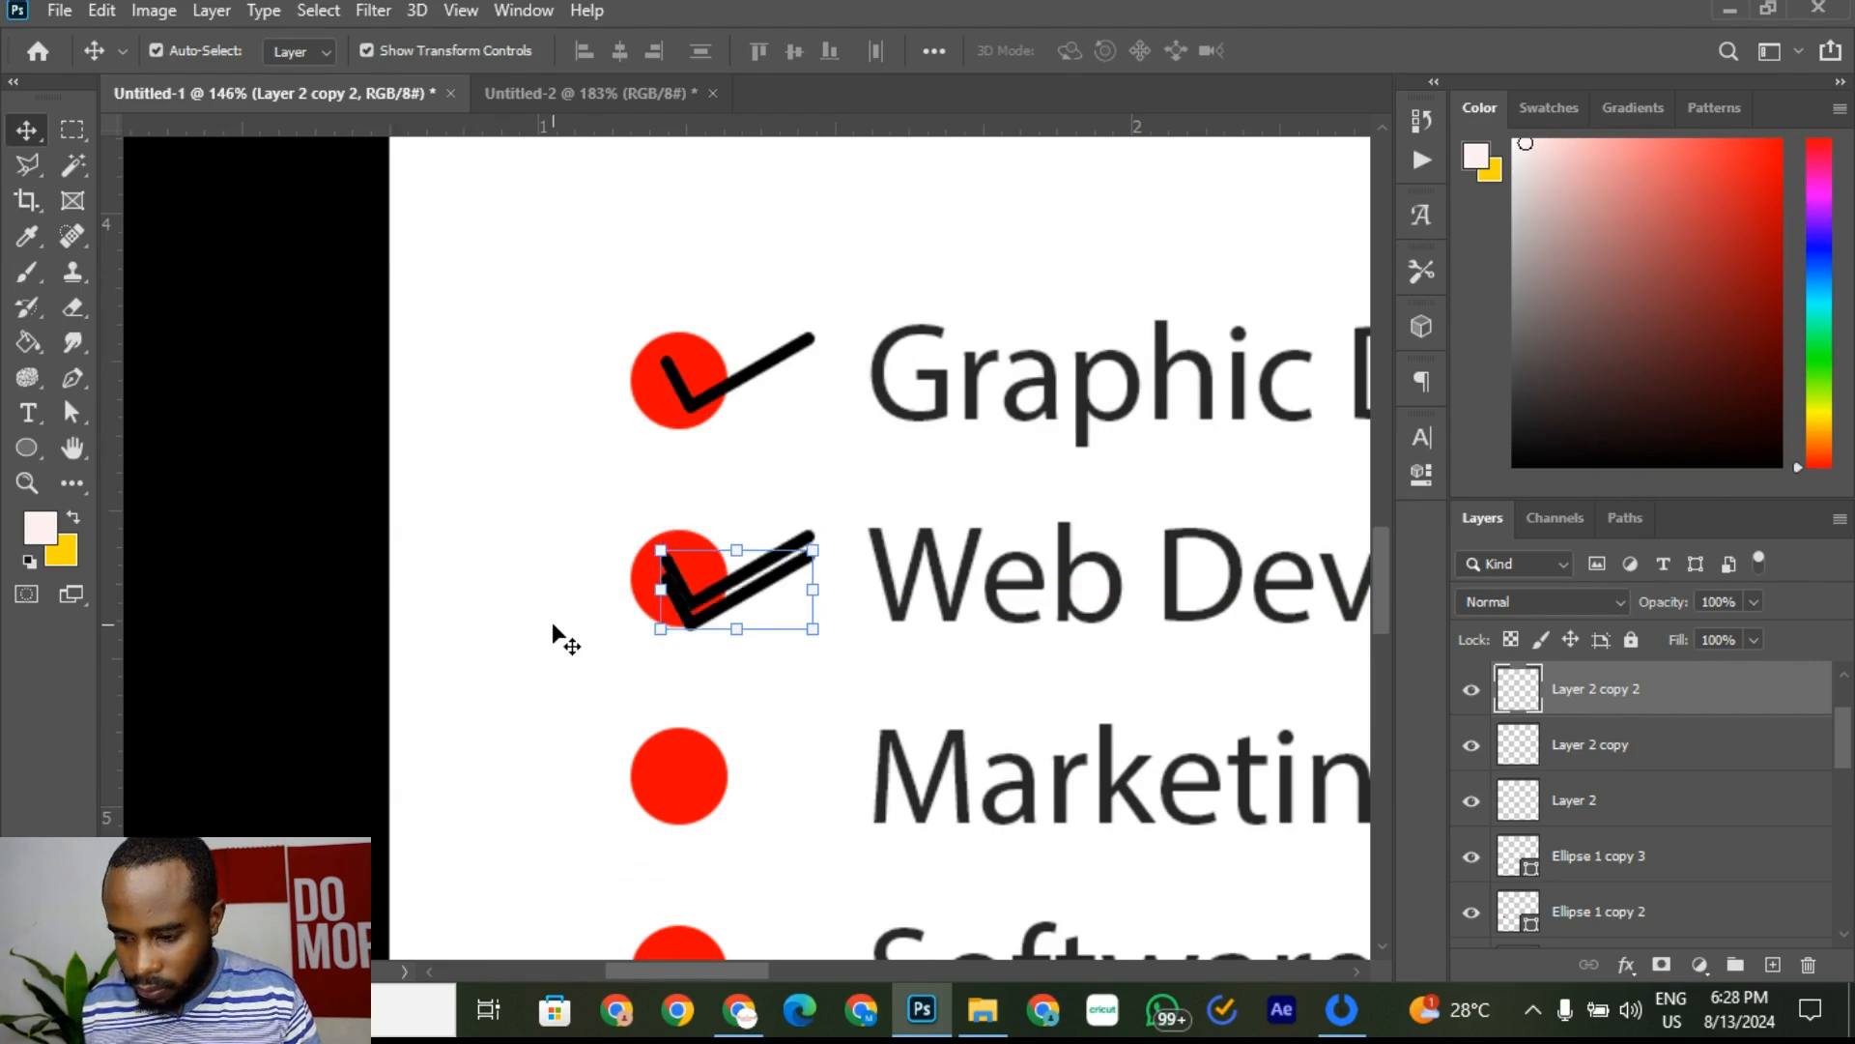
key("shift+Down")
key("shift+Down")
key("shift+Down")
key("shift+Down")
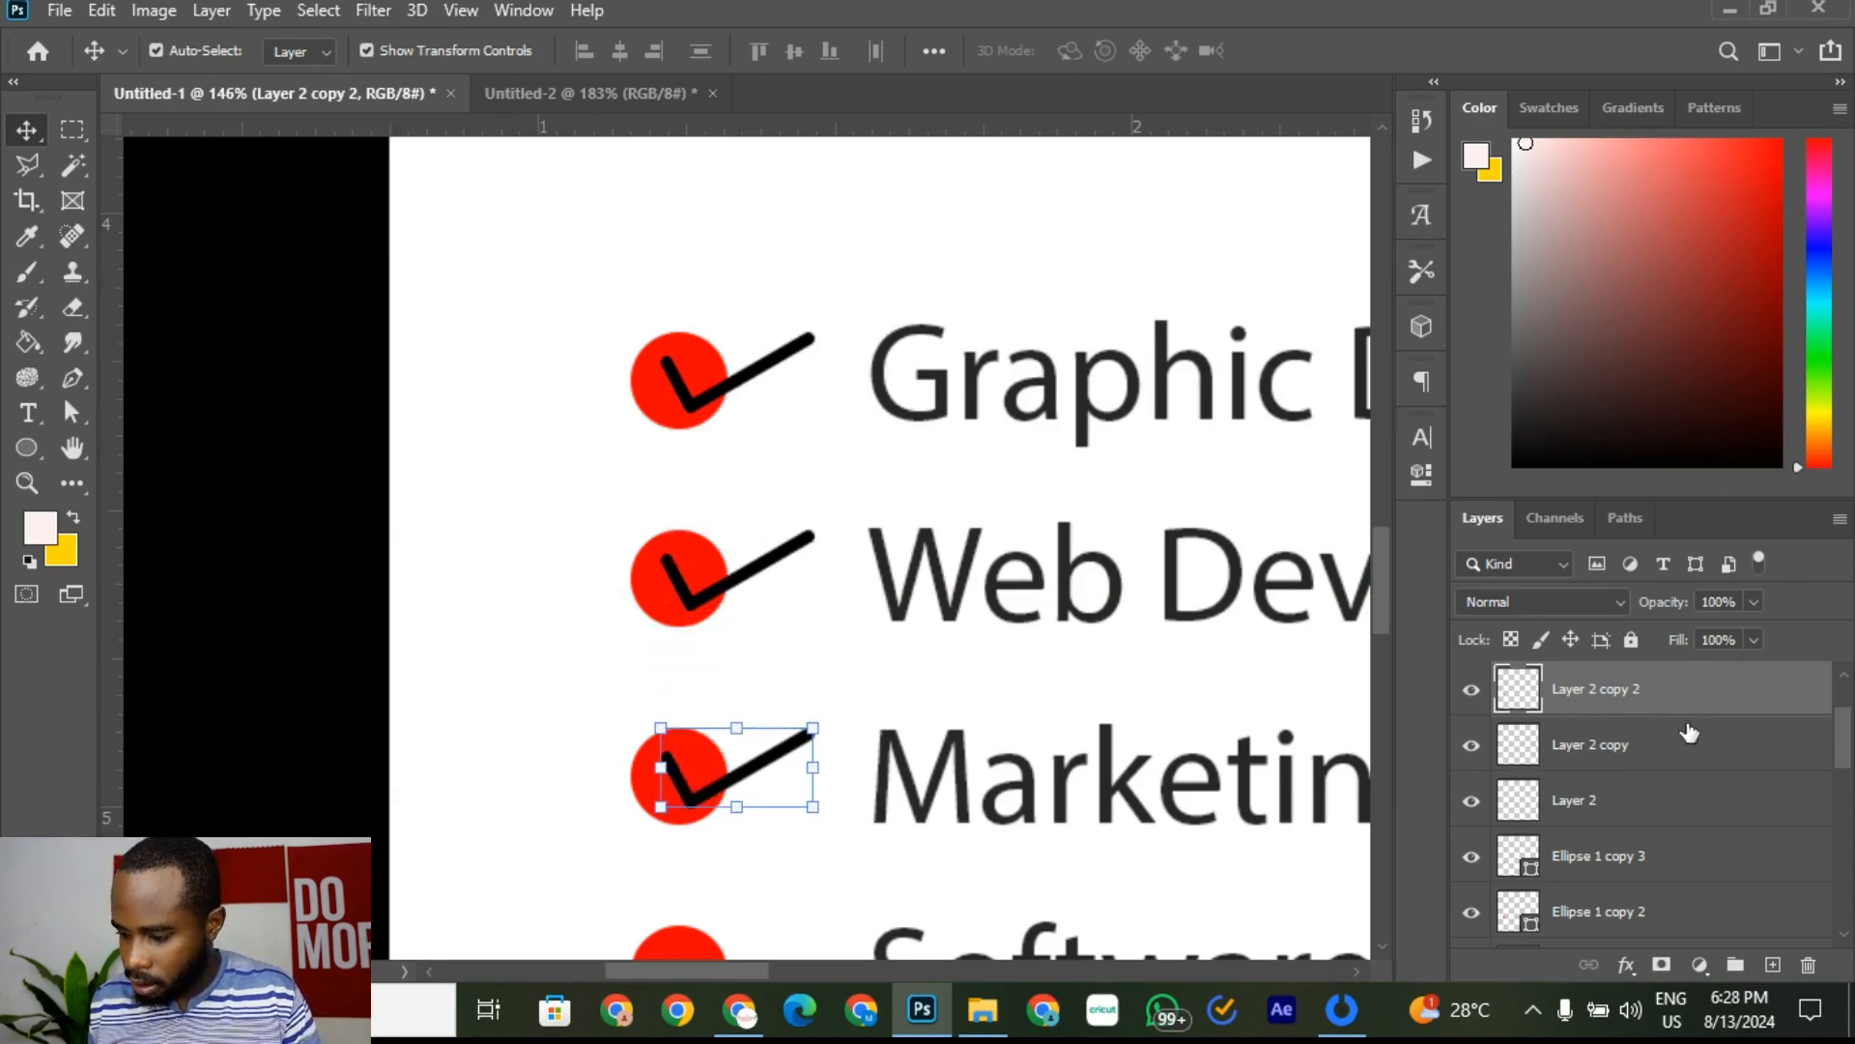
Step: Add a third checkmark copy on the Software Developer bullet, then deselect
right_click(1708, 698)
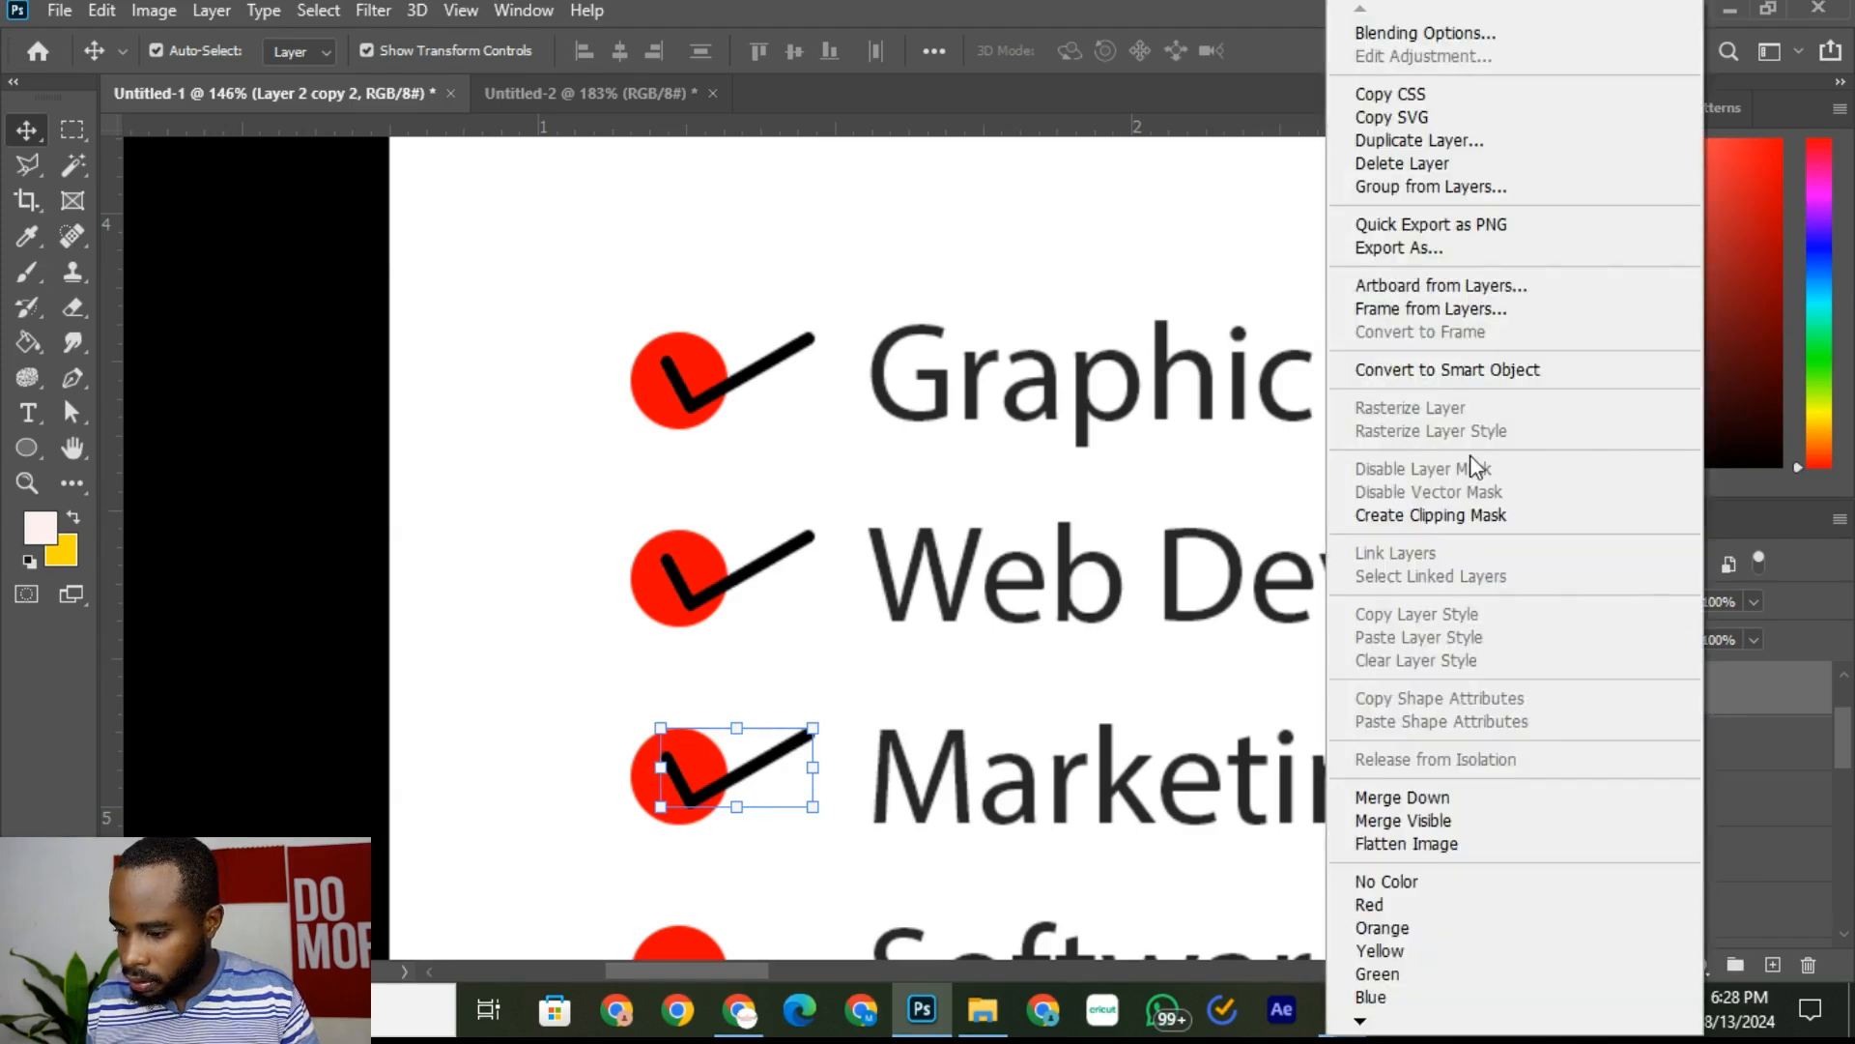
left_click(1577, 142)
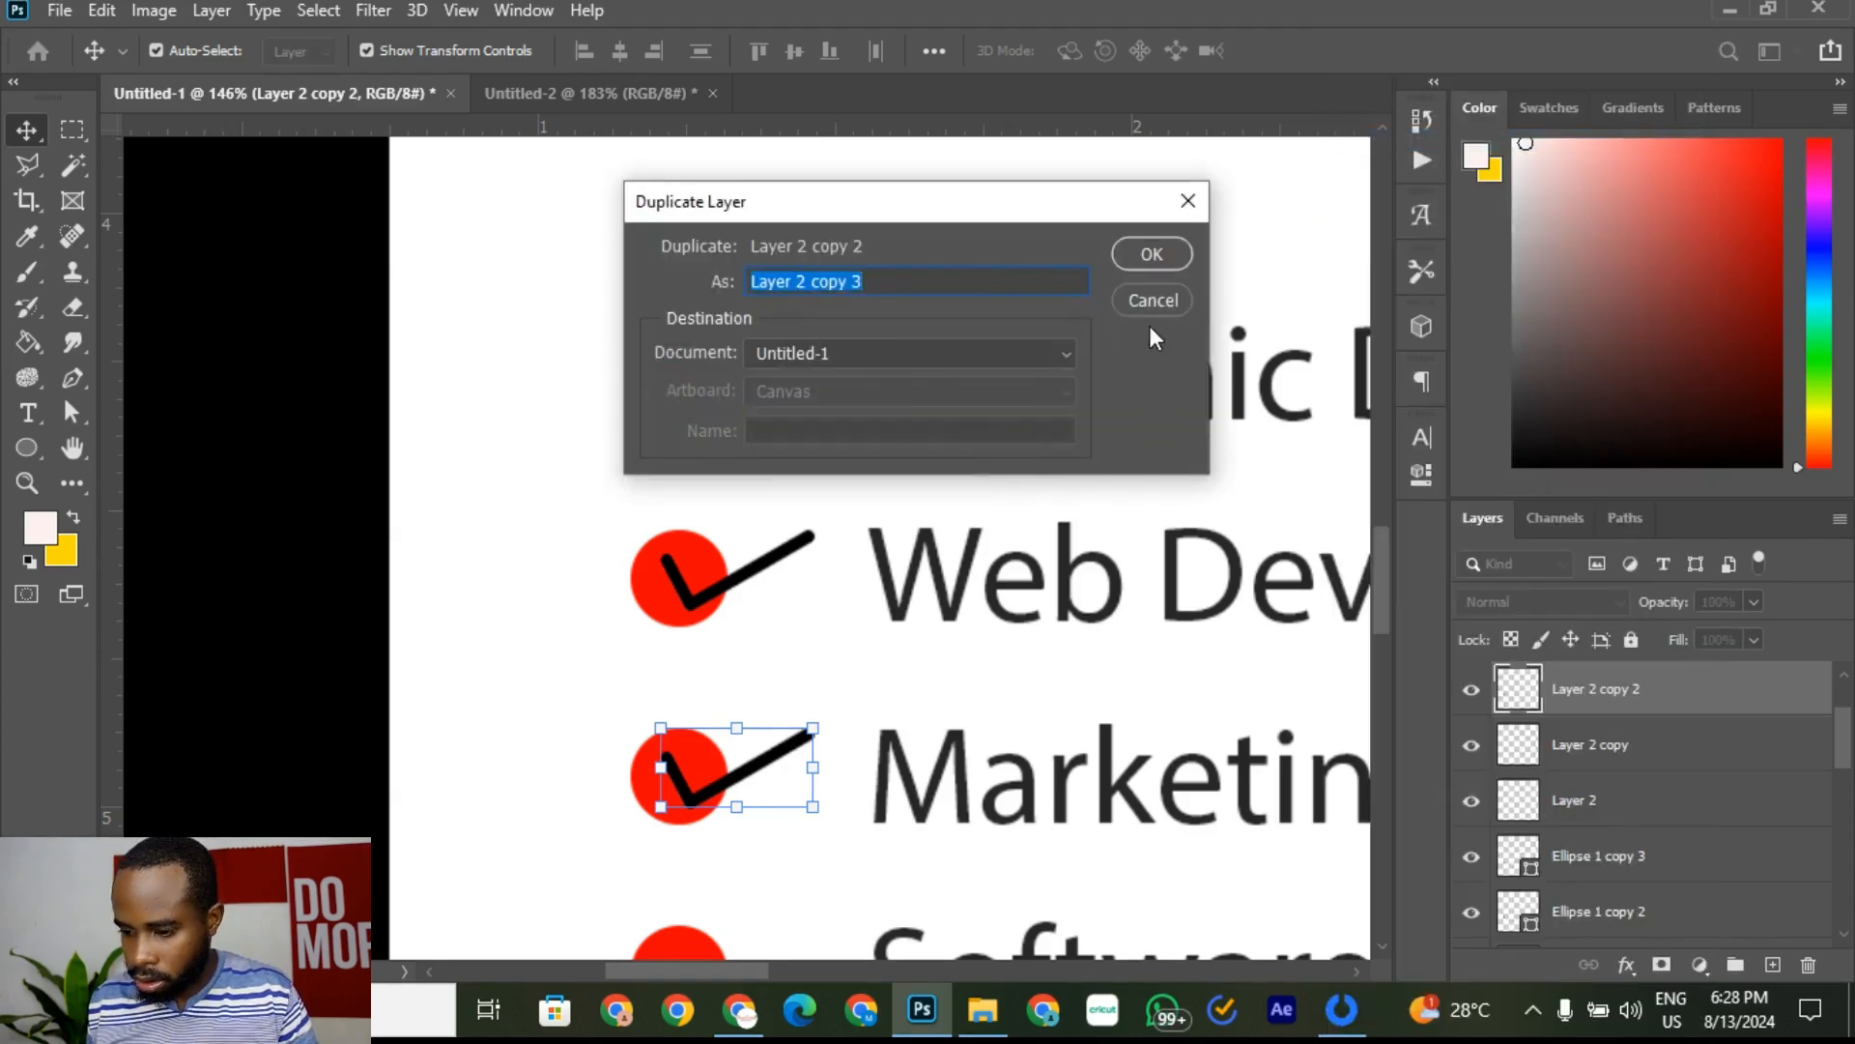
left_click(1152, 254)
scroll(712, 609, "down", 3)
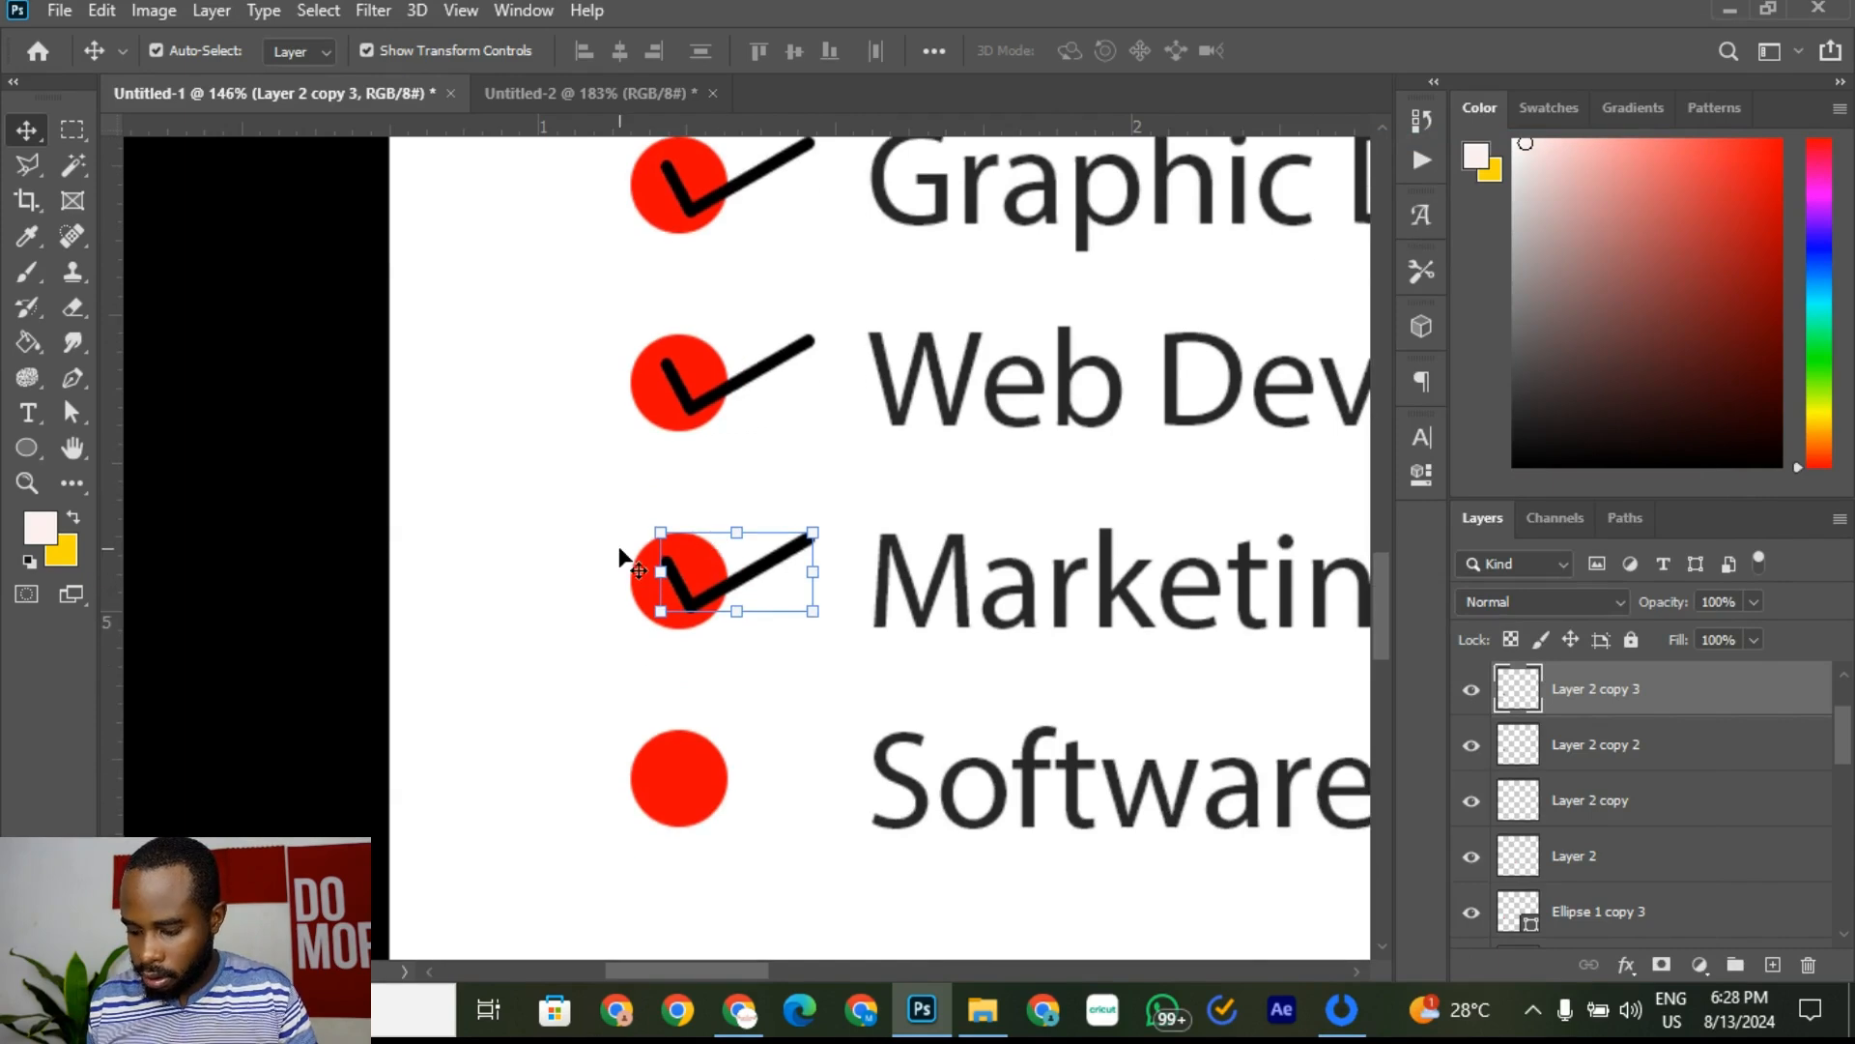
key("shift+Down")
key("shift+Down")
key("shift+Down")
key("shift+Down")
key("shift+Down")
key("shift+Down")
key("shift+Down")
key("shift+Down")
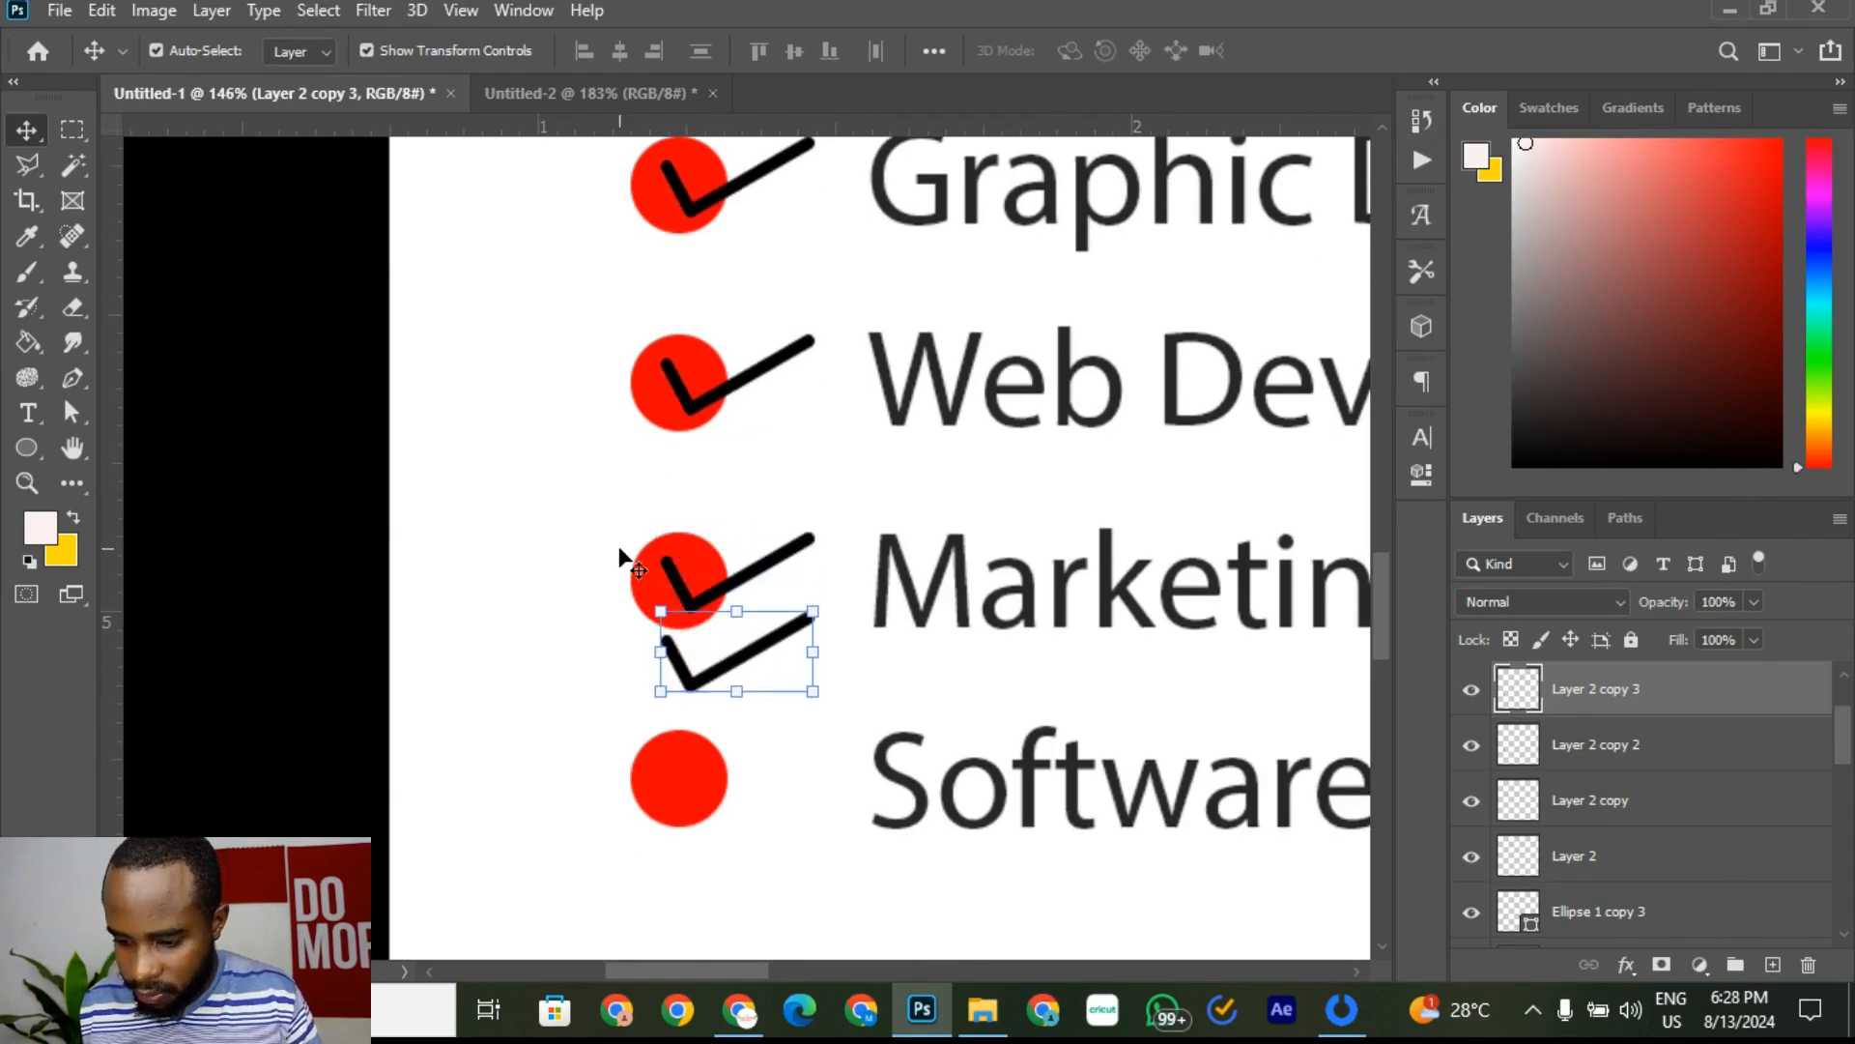
key("shift+Down")
key("shift+Down")
key("shift+Down")
key("shift+Down")
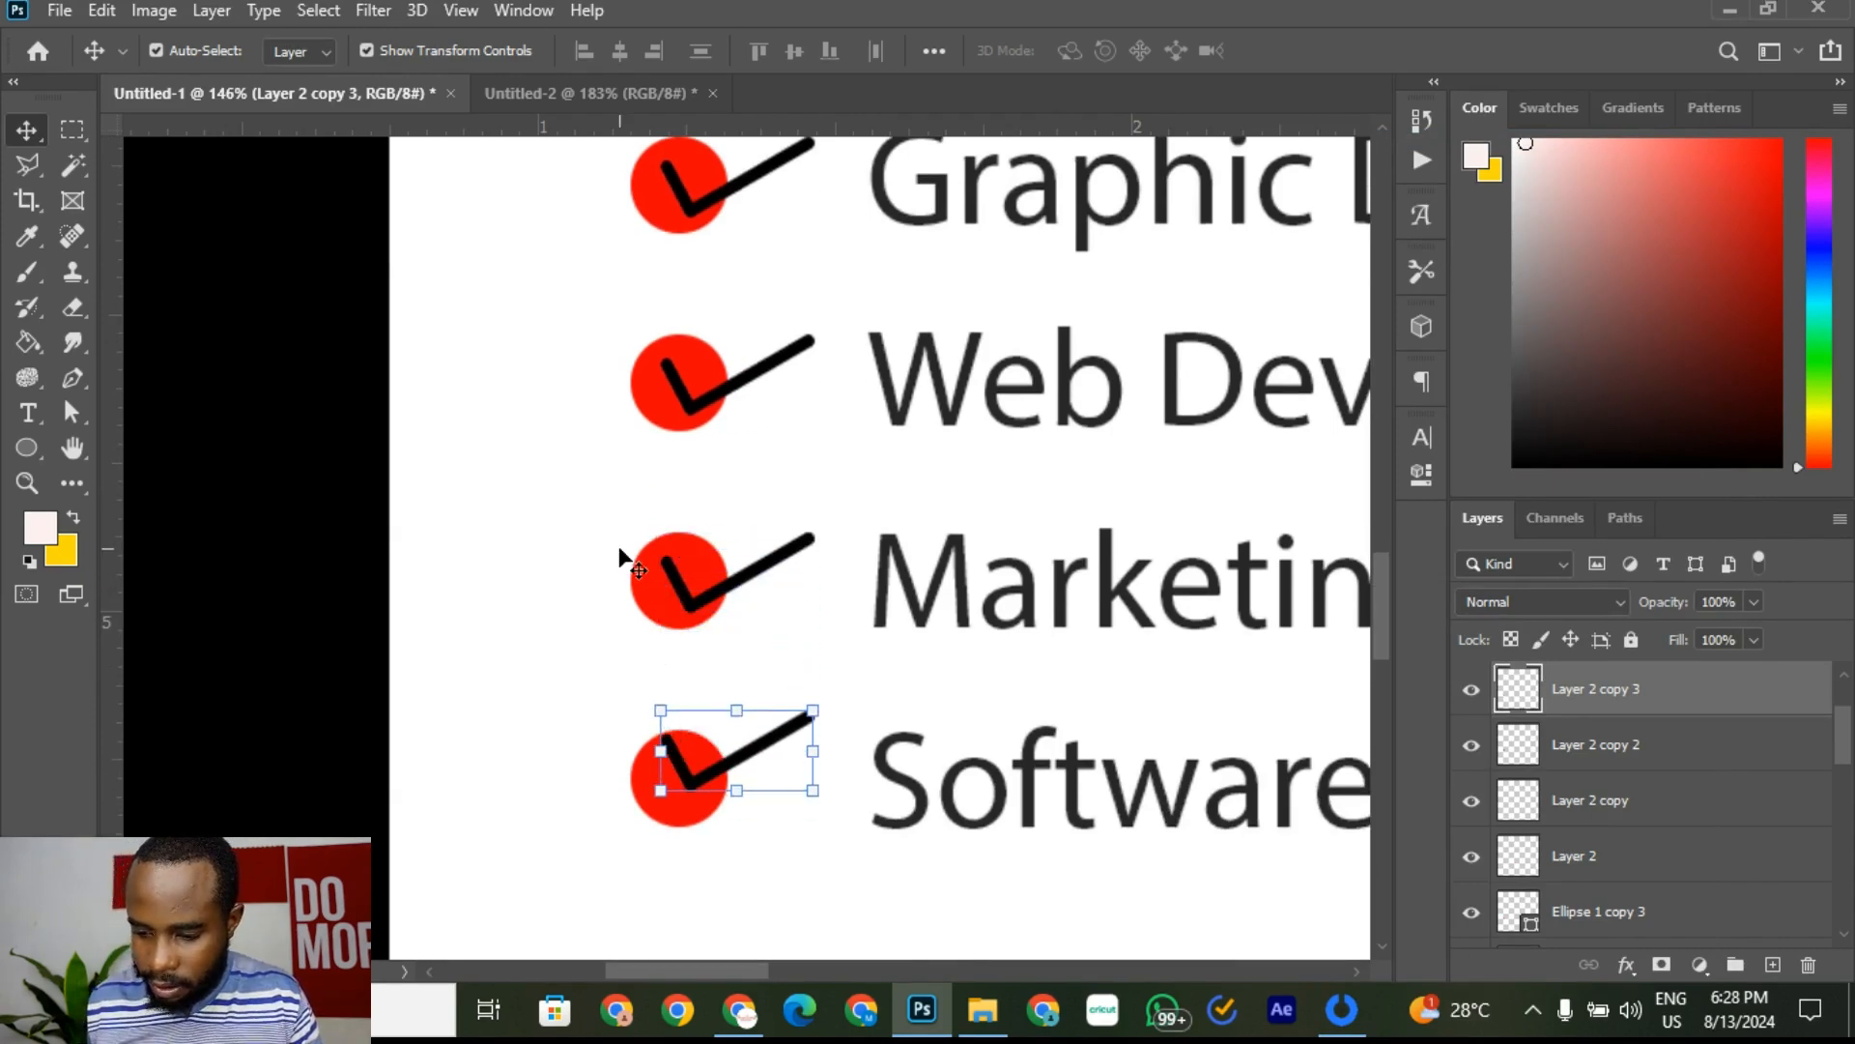
left_click(563, 560)
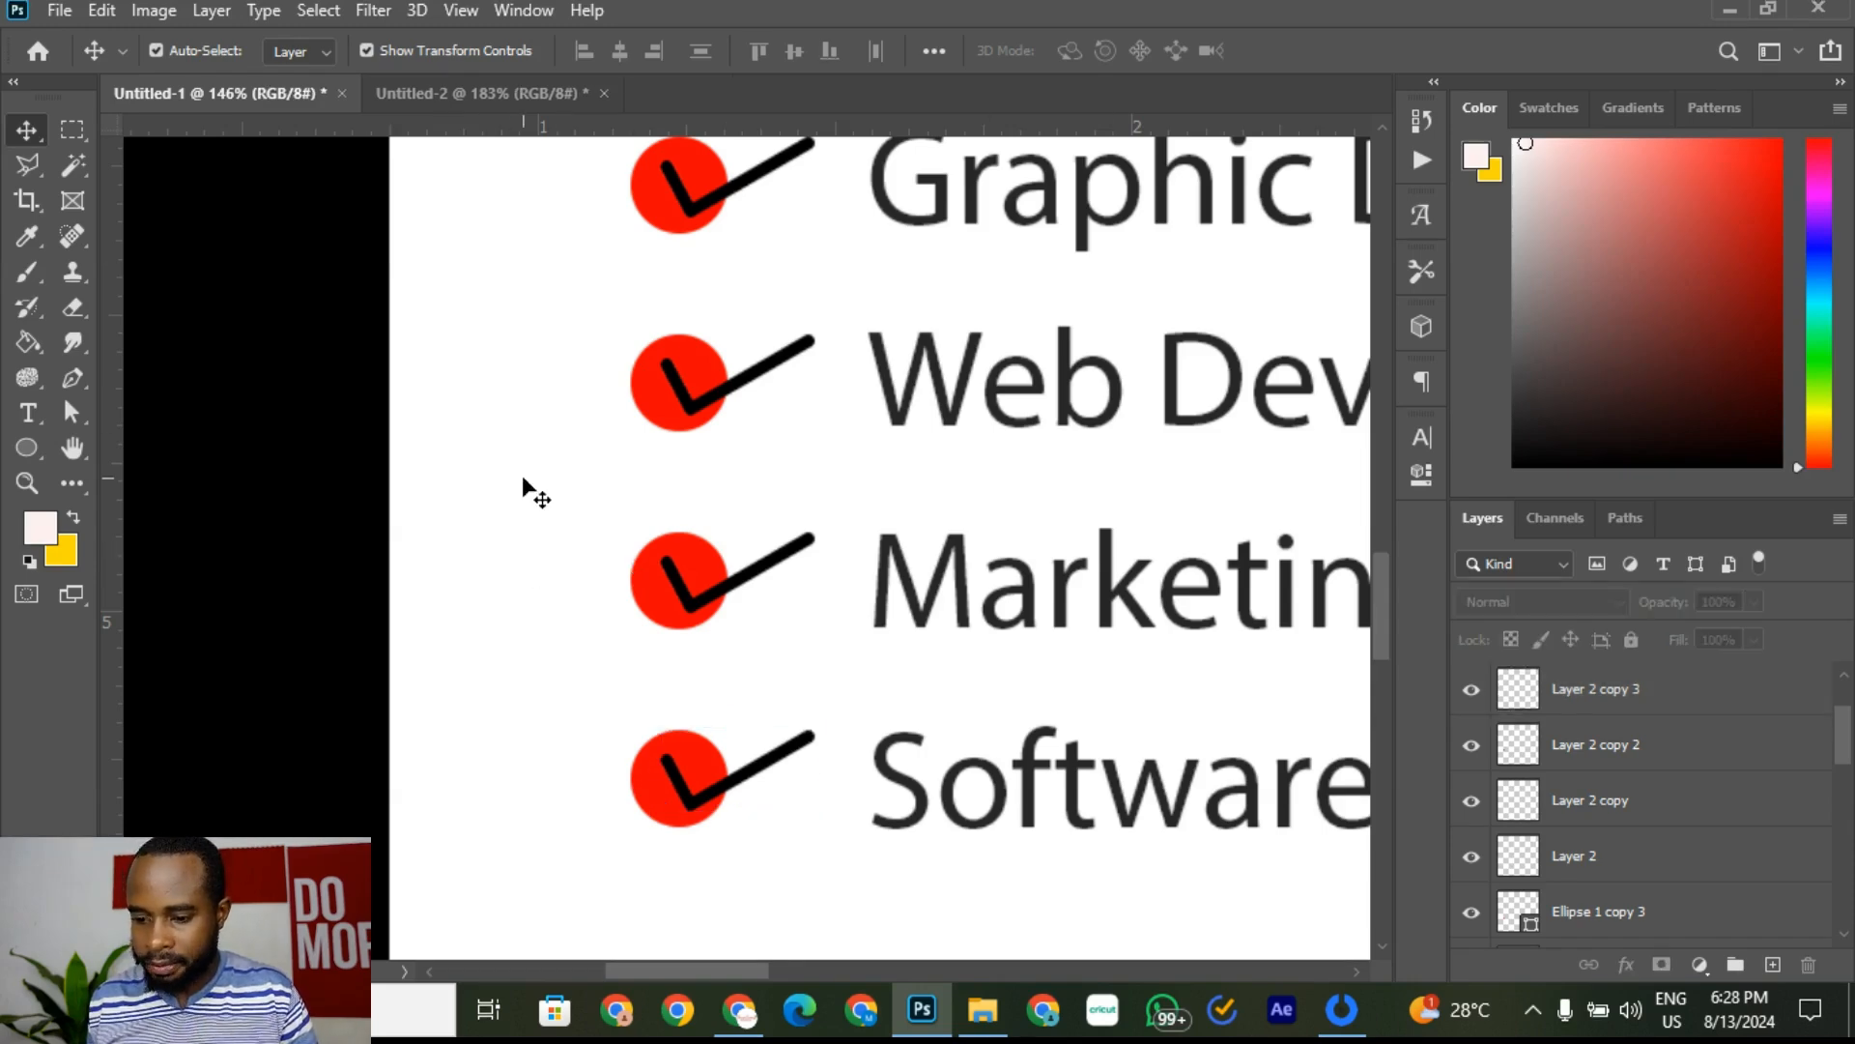
scroll(523, 481, "down", 10)
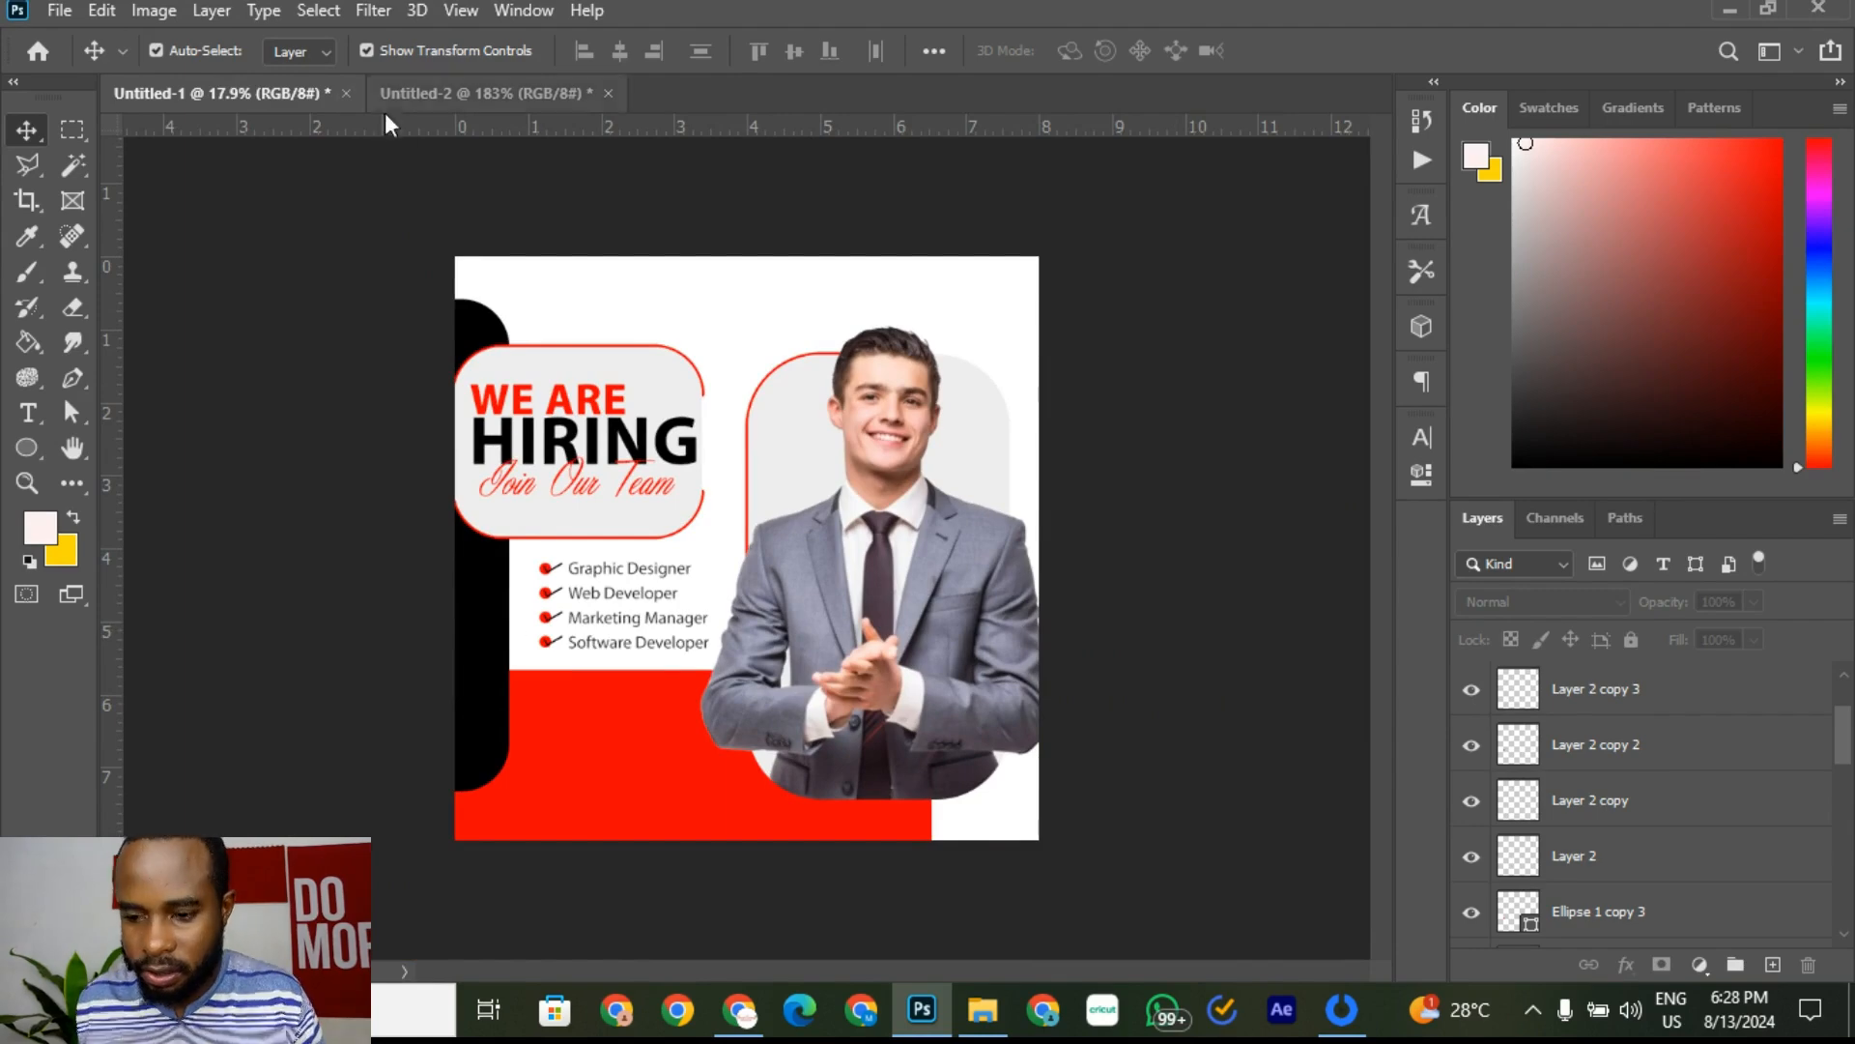
Step: In Save As, keep the Photoshop format and rename the file to Job Design
left_click(72, 14)
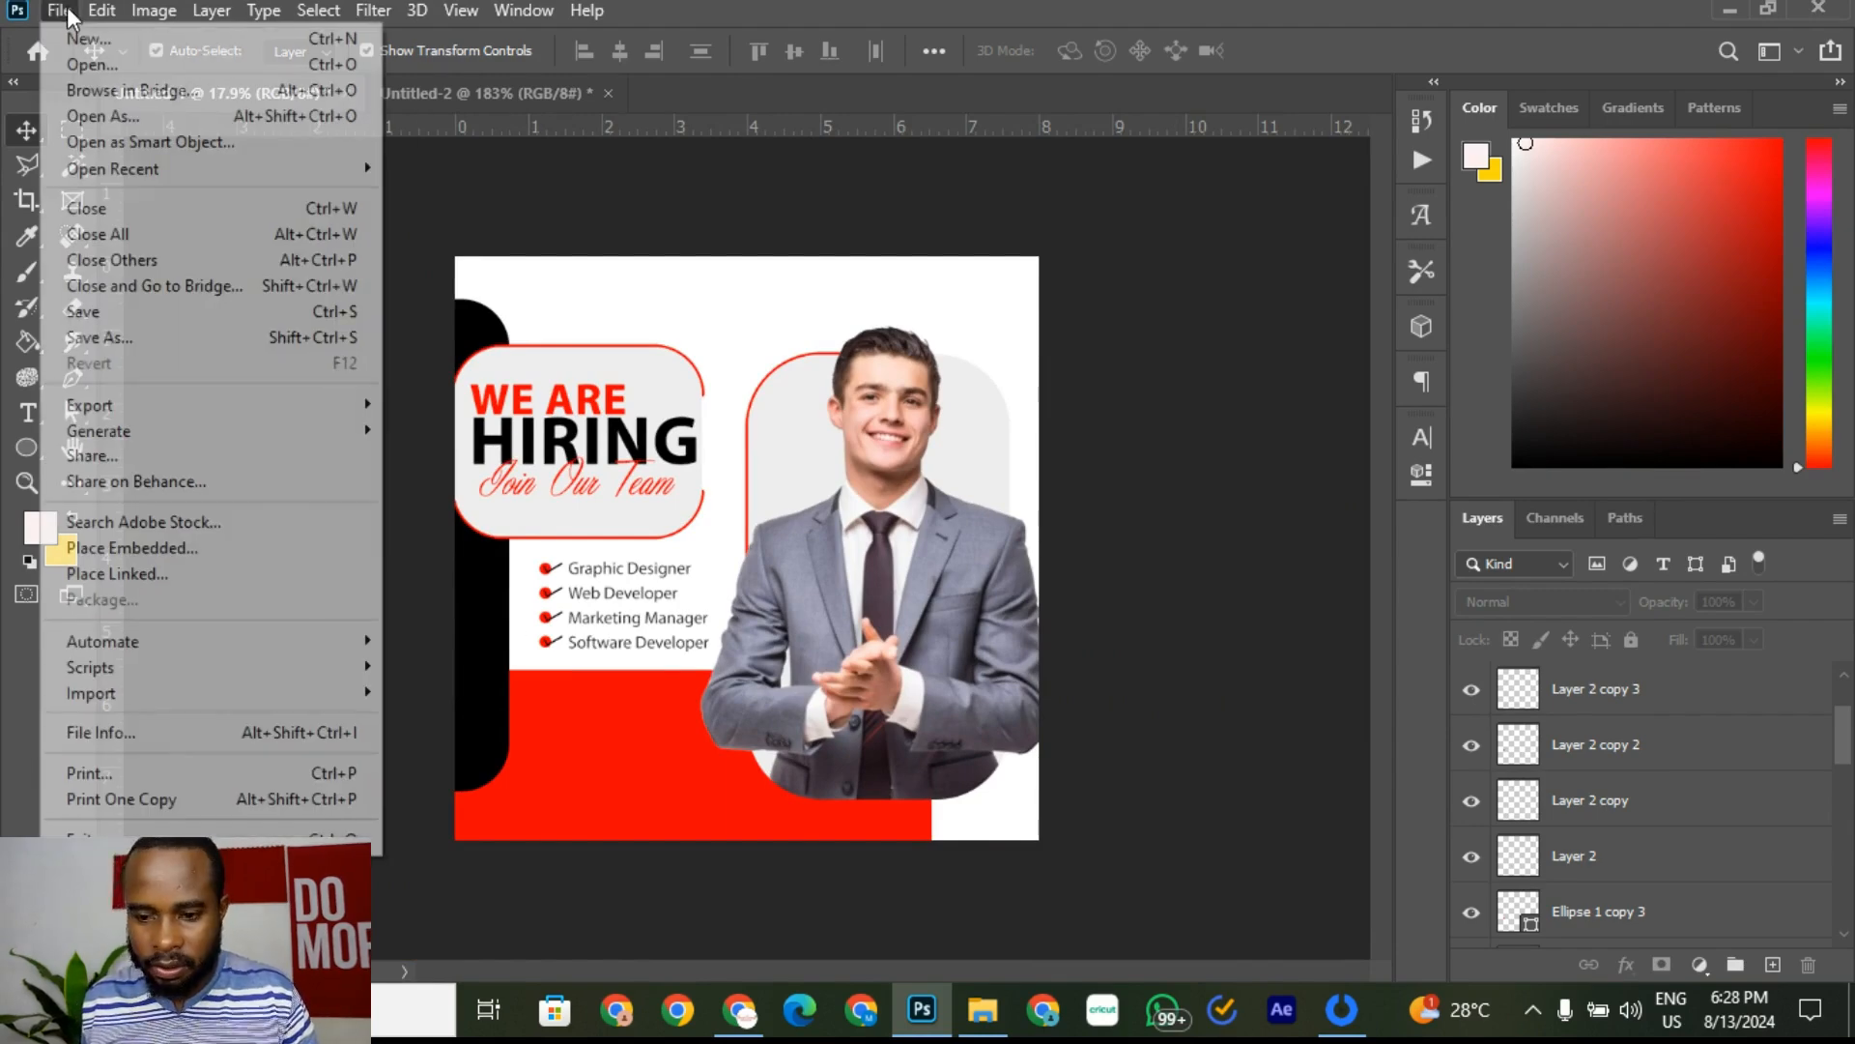
left_click(109, 339)
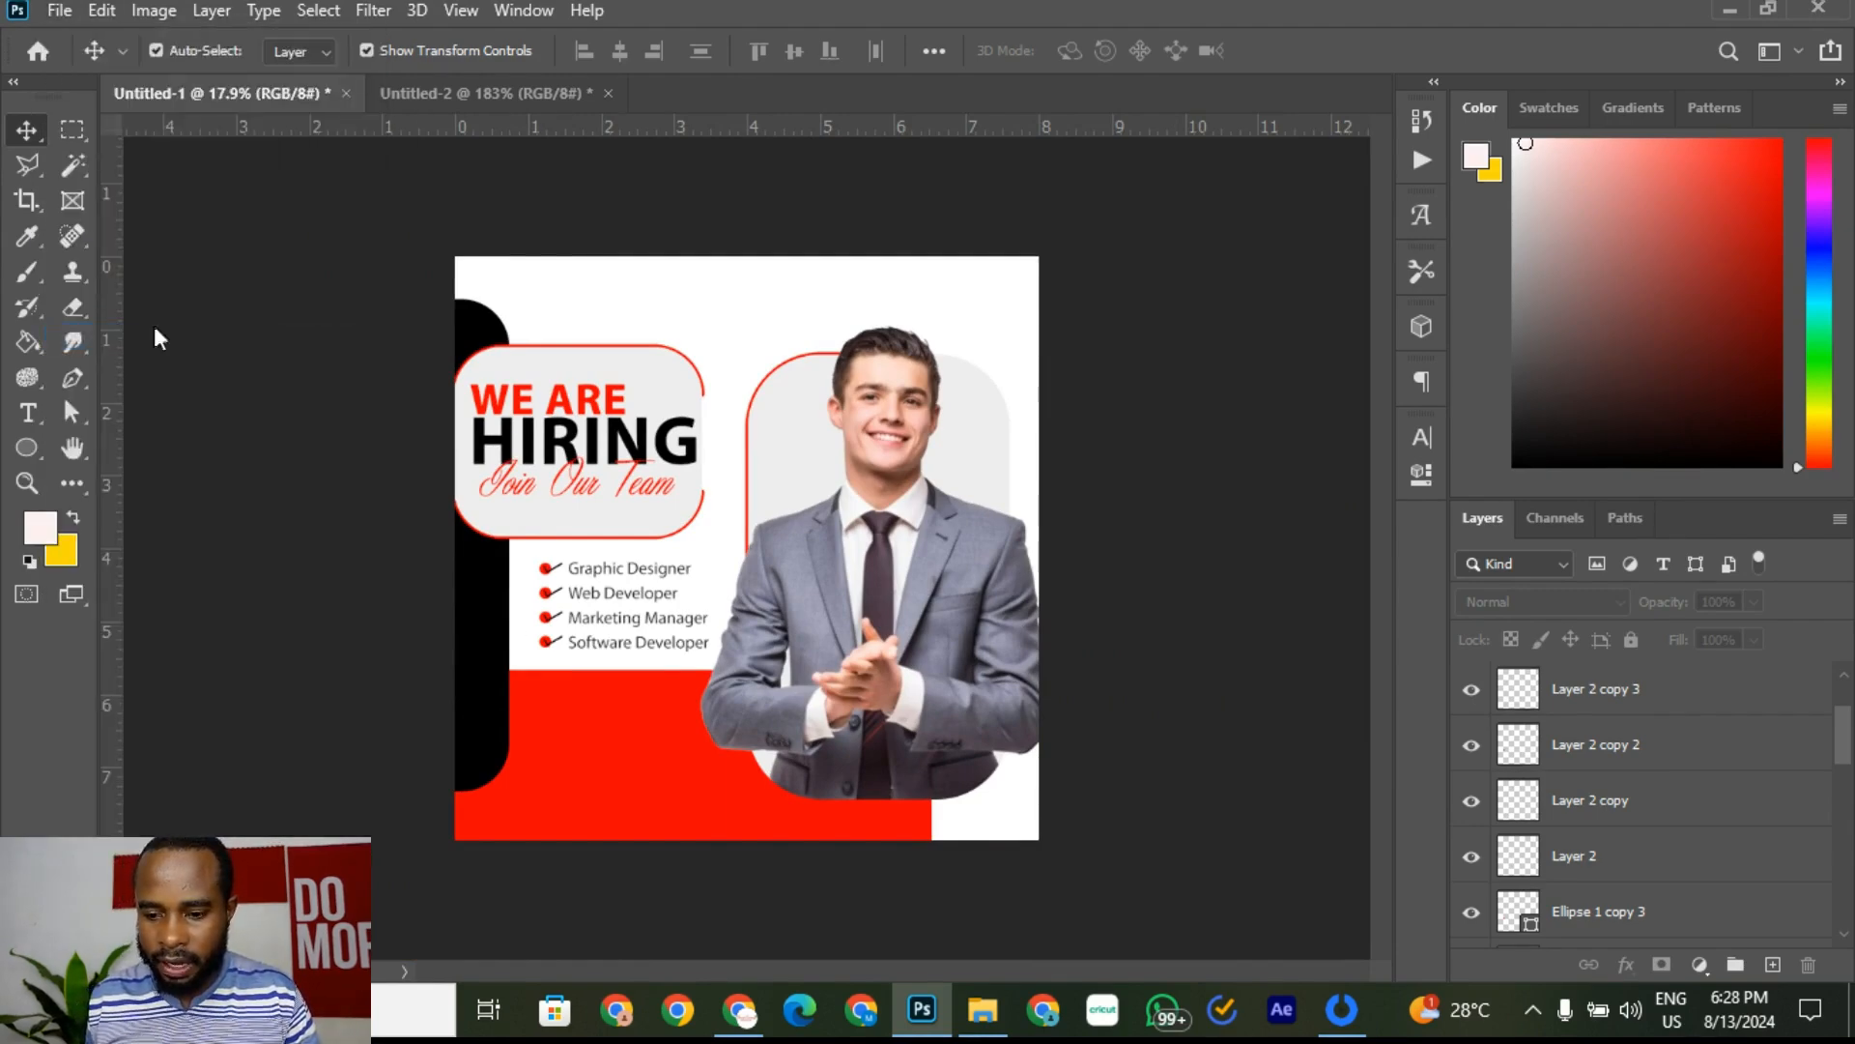
left_click(947, 669)
left_click(947, 669)
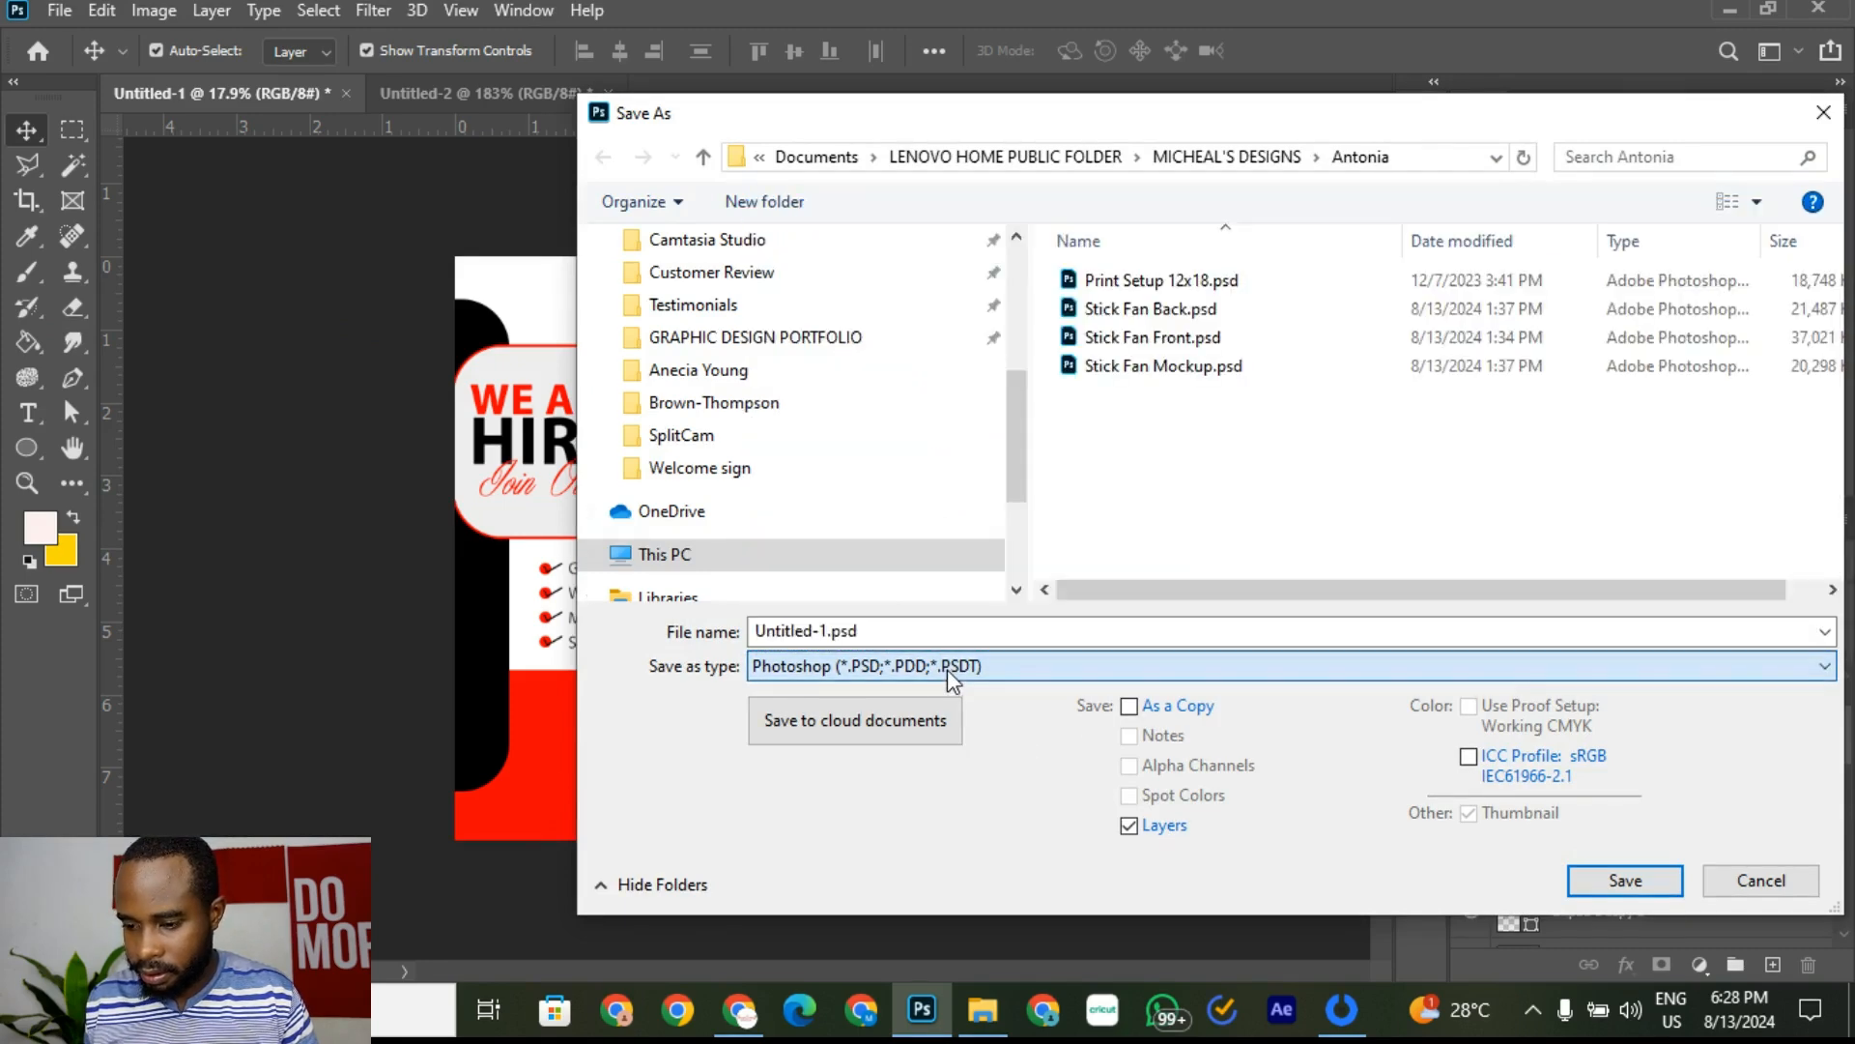
left_click(828, 630)
left_click(828, 631)
left_click_drag(860, 630, 614, 645)
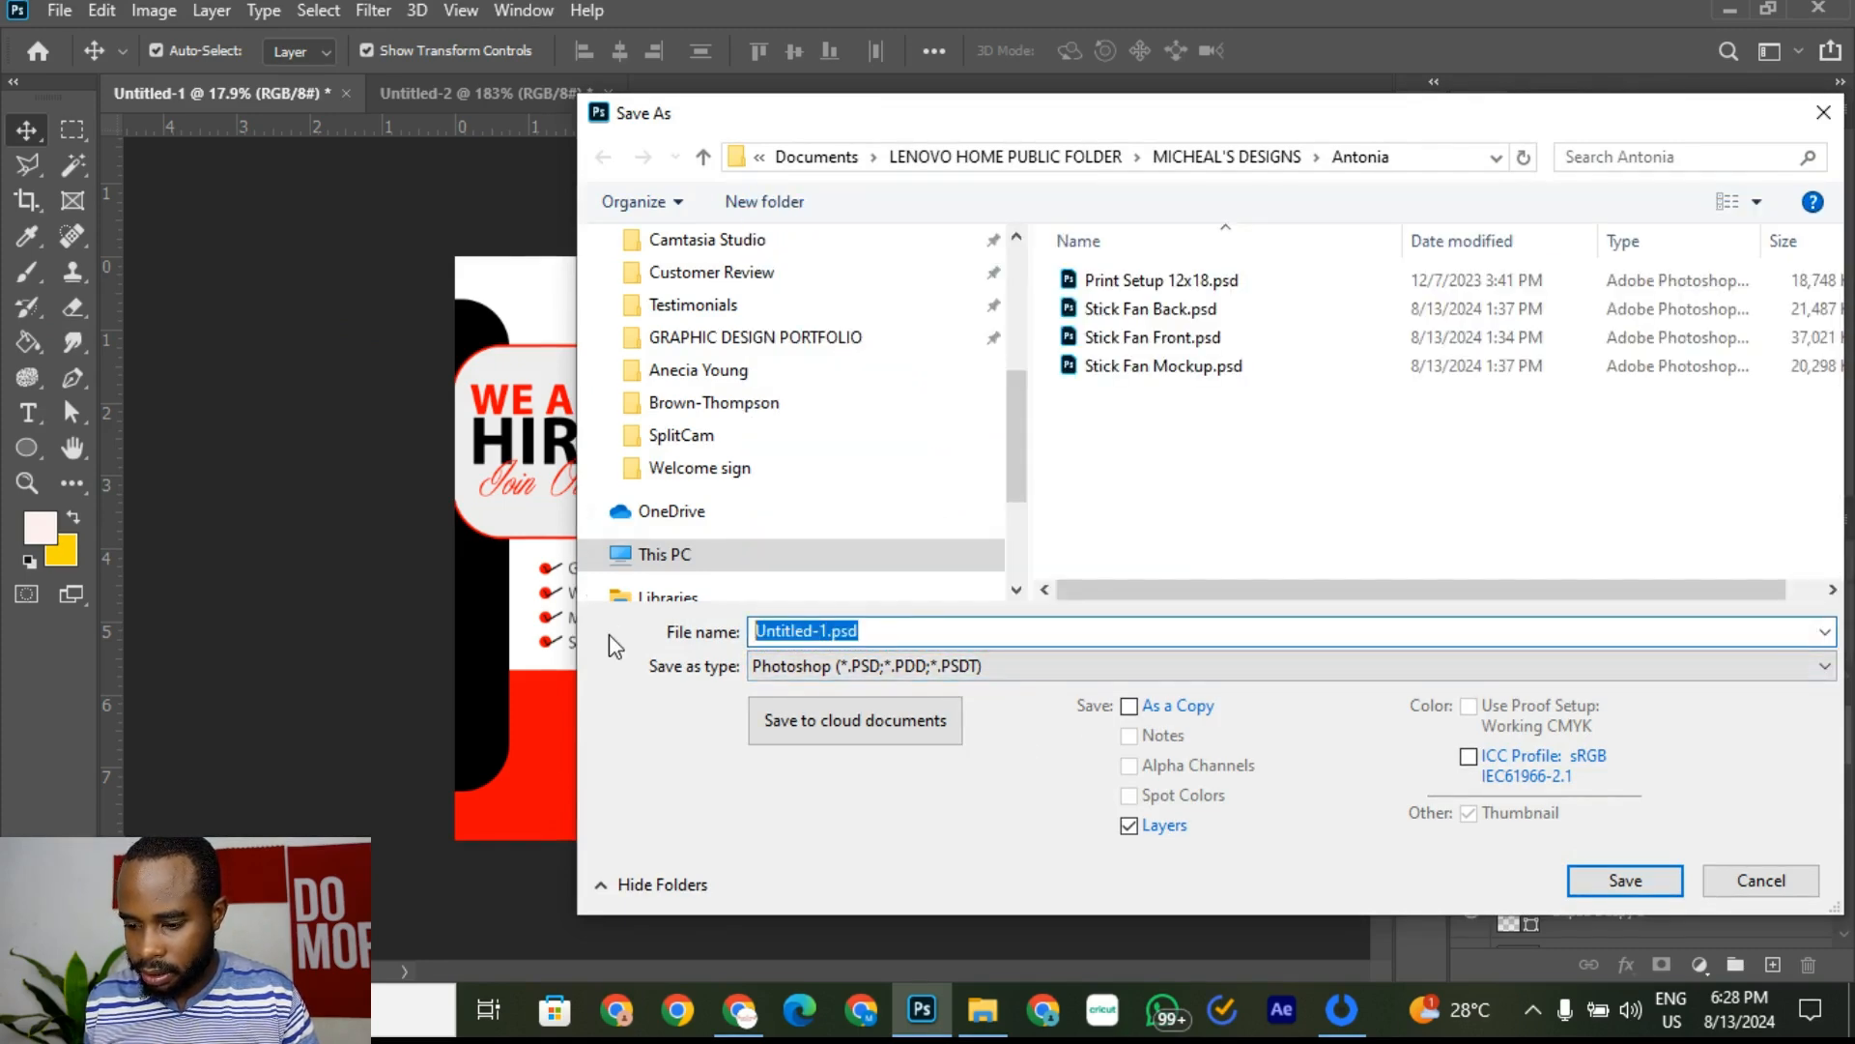
left_click(823, 632)
left_click_drag(817, 630, 720, 630)
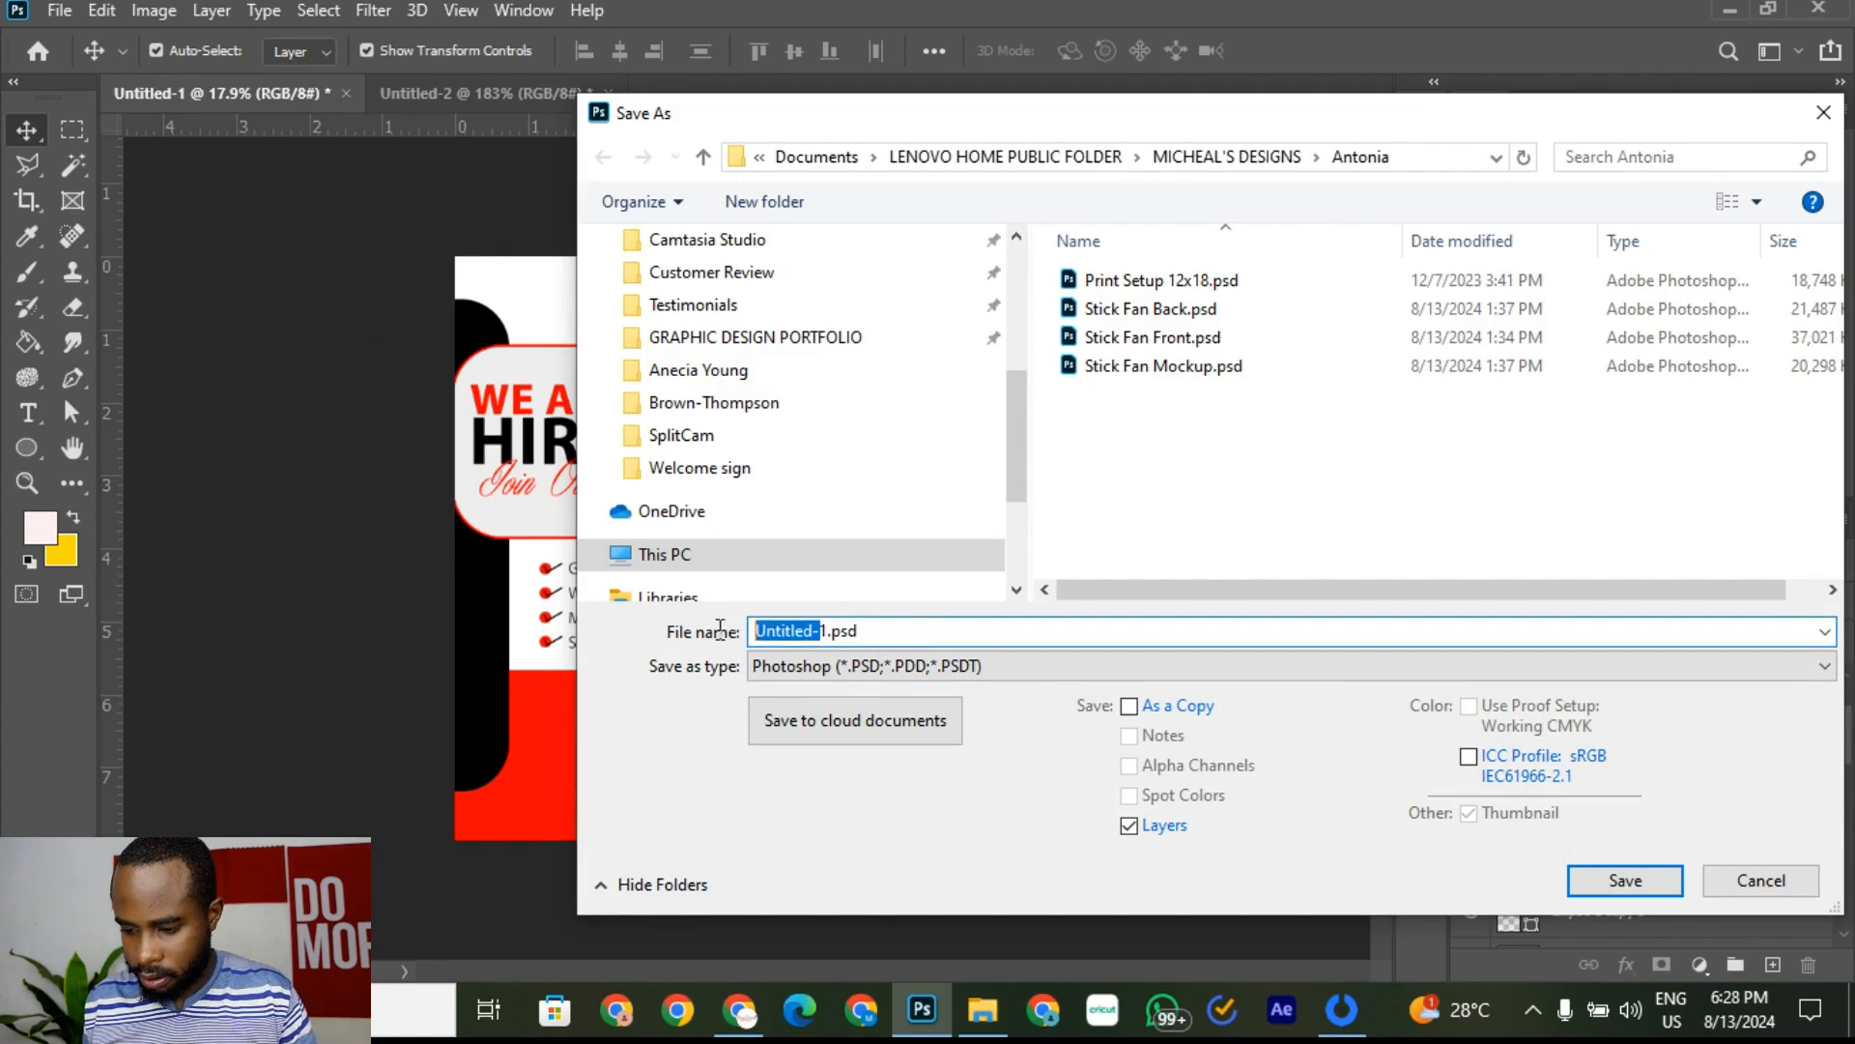
key("Right")
key("BackSpace")
key("BackSpace")
key("BackSpace")
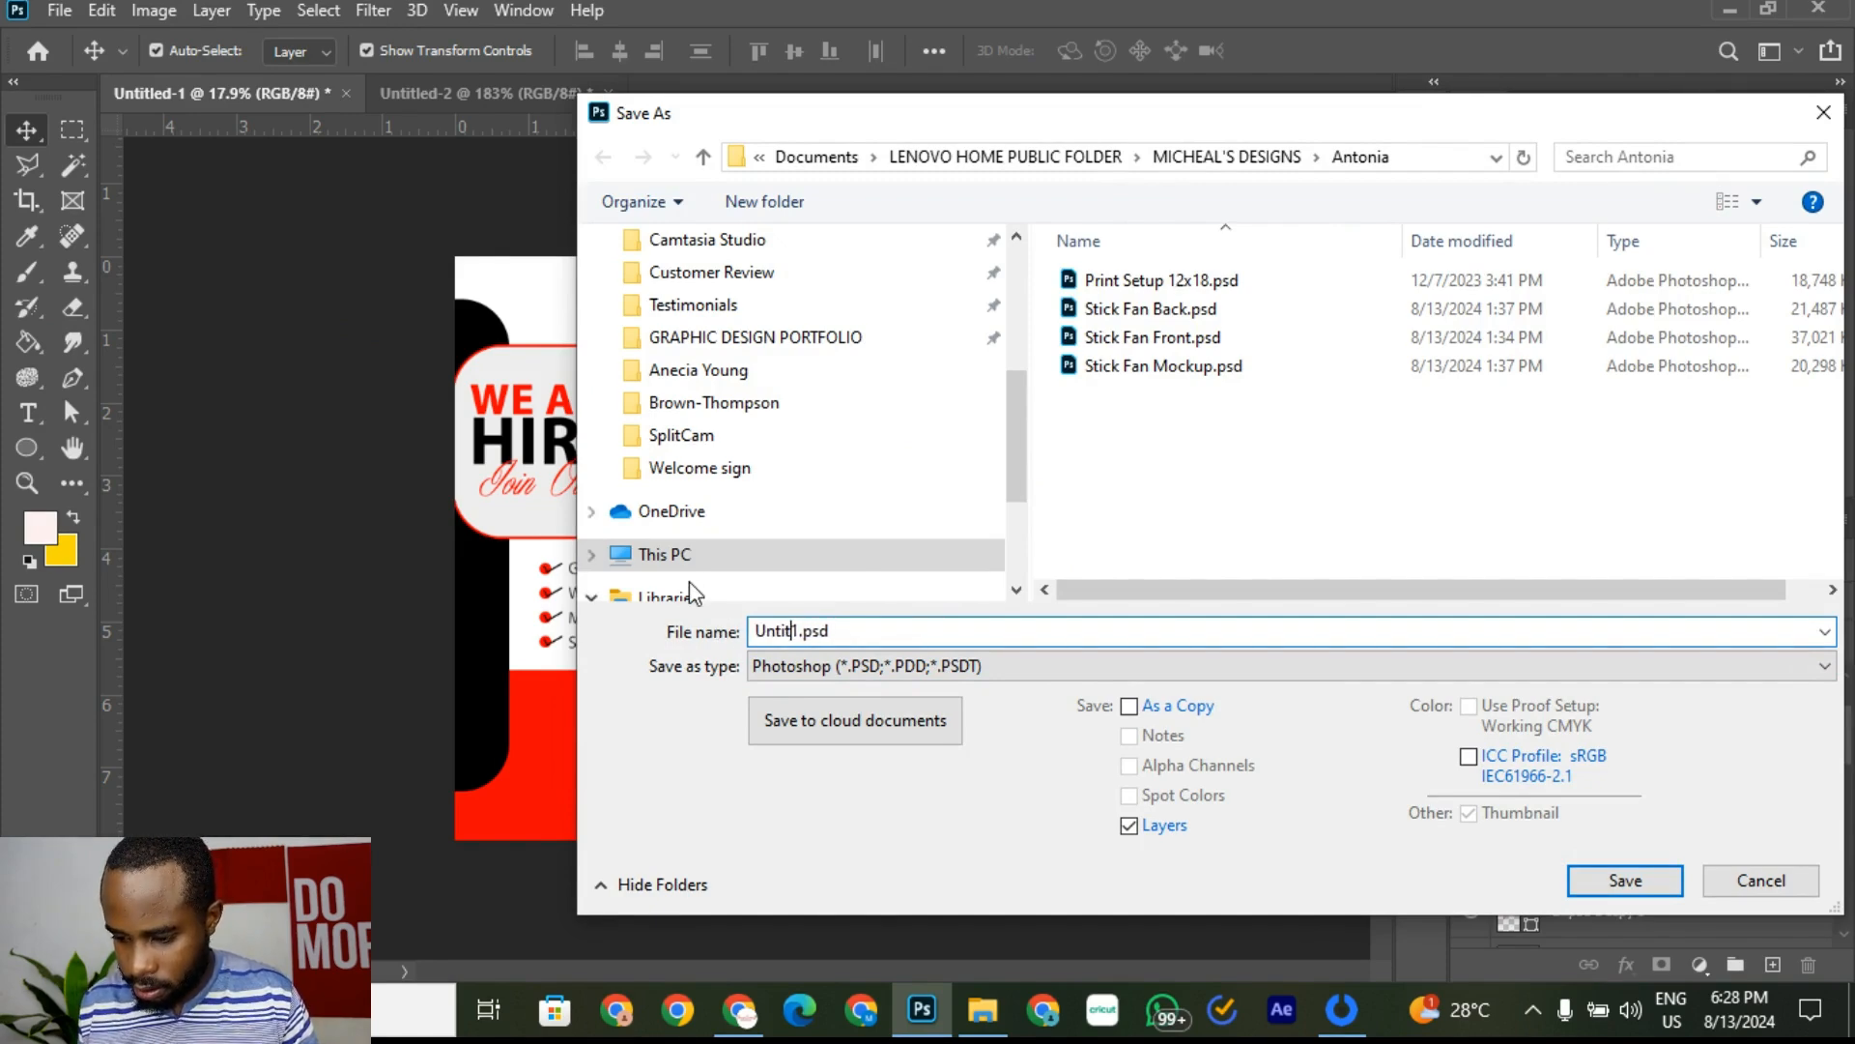
key("BackSpace")
key("BackSpace")
key("BackSpace")
key("BackSpace")
key("BackSpace")
key("BackSpace")
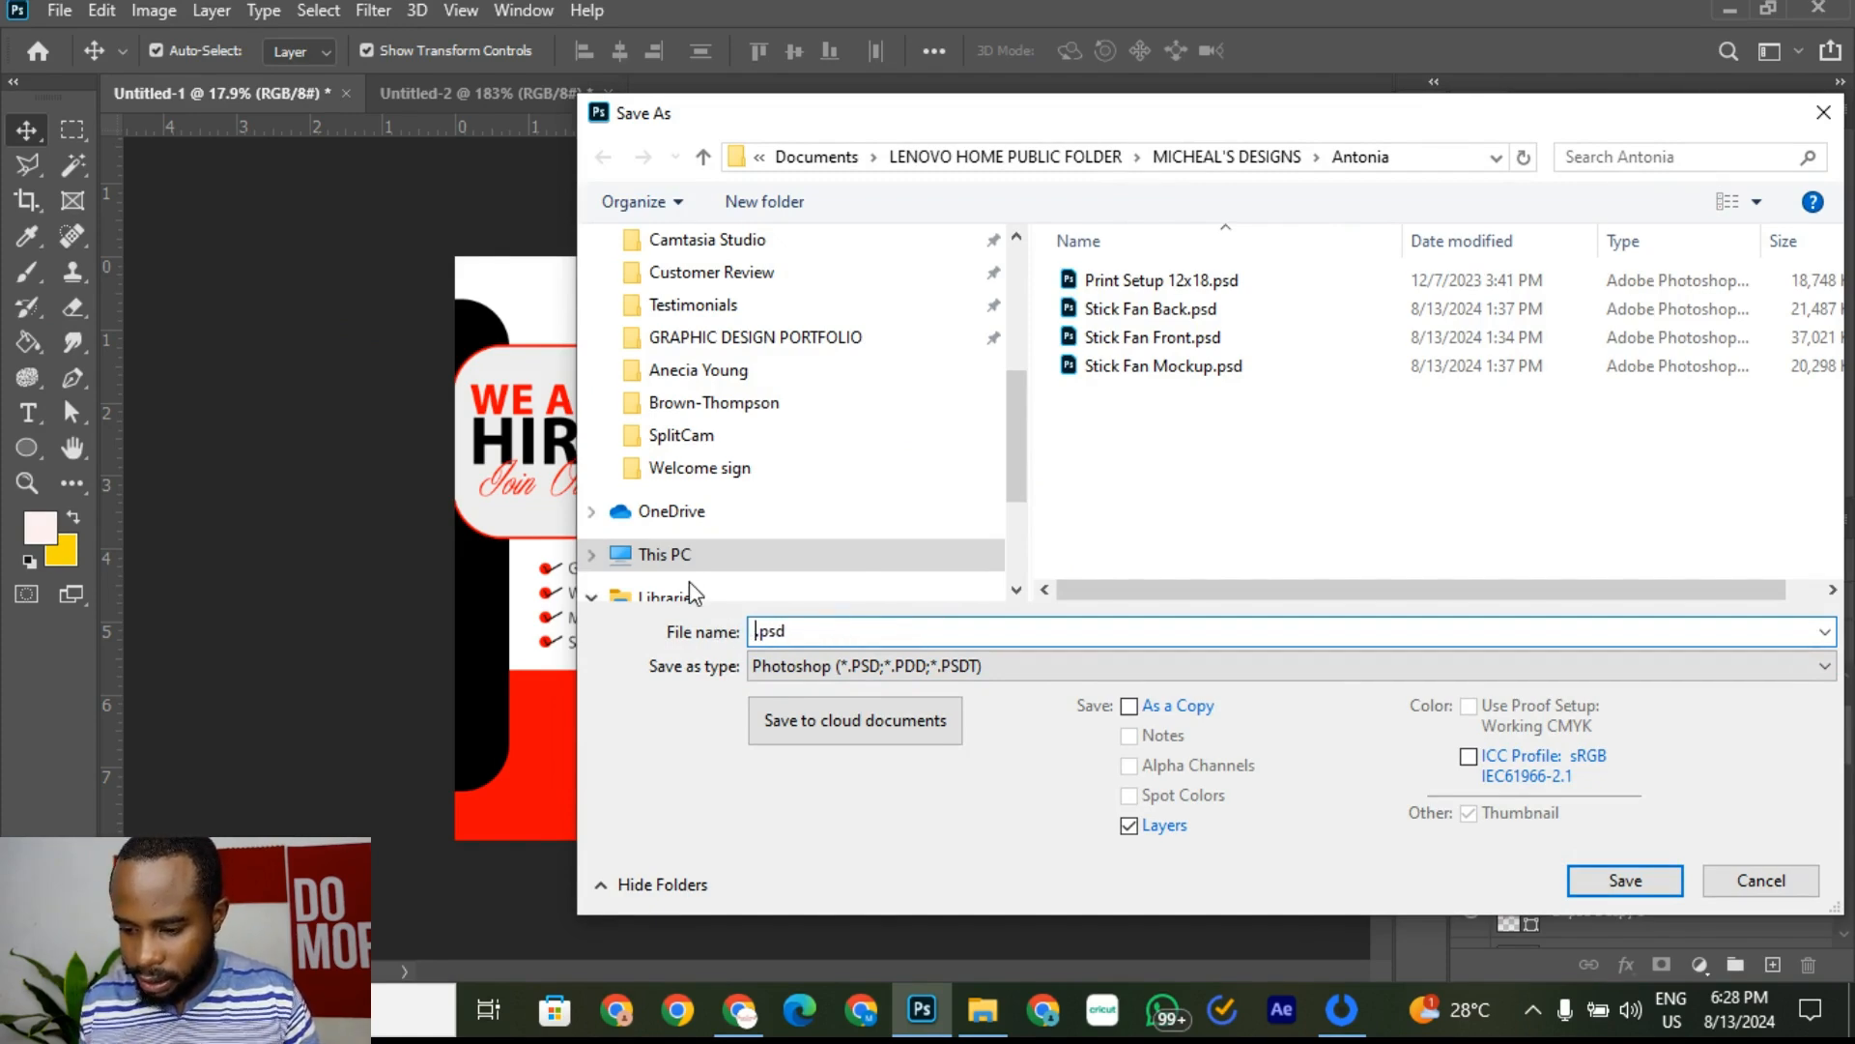
type("Job Design")
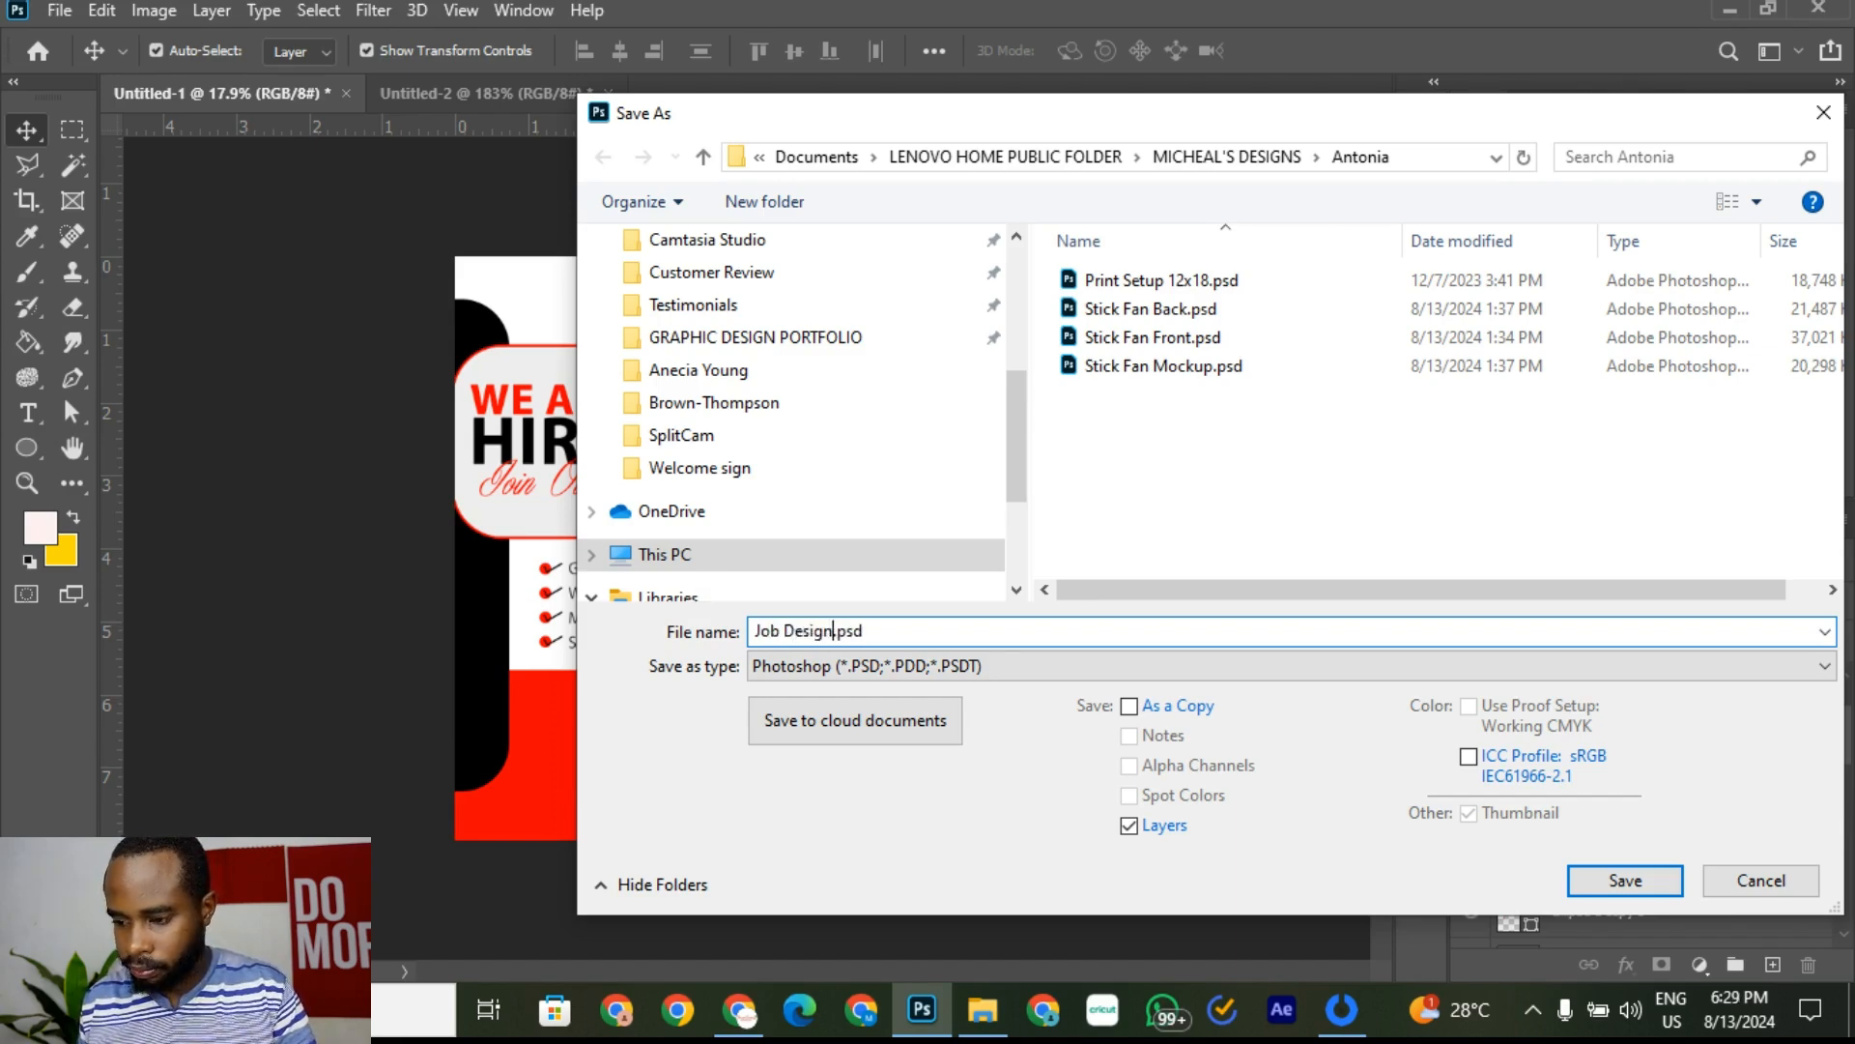
Step: Save Job Design.psd into the GRAPHIC DESIGN PORTFOLIO folder, accepting the format options
left_click(776, 334)
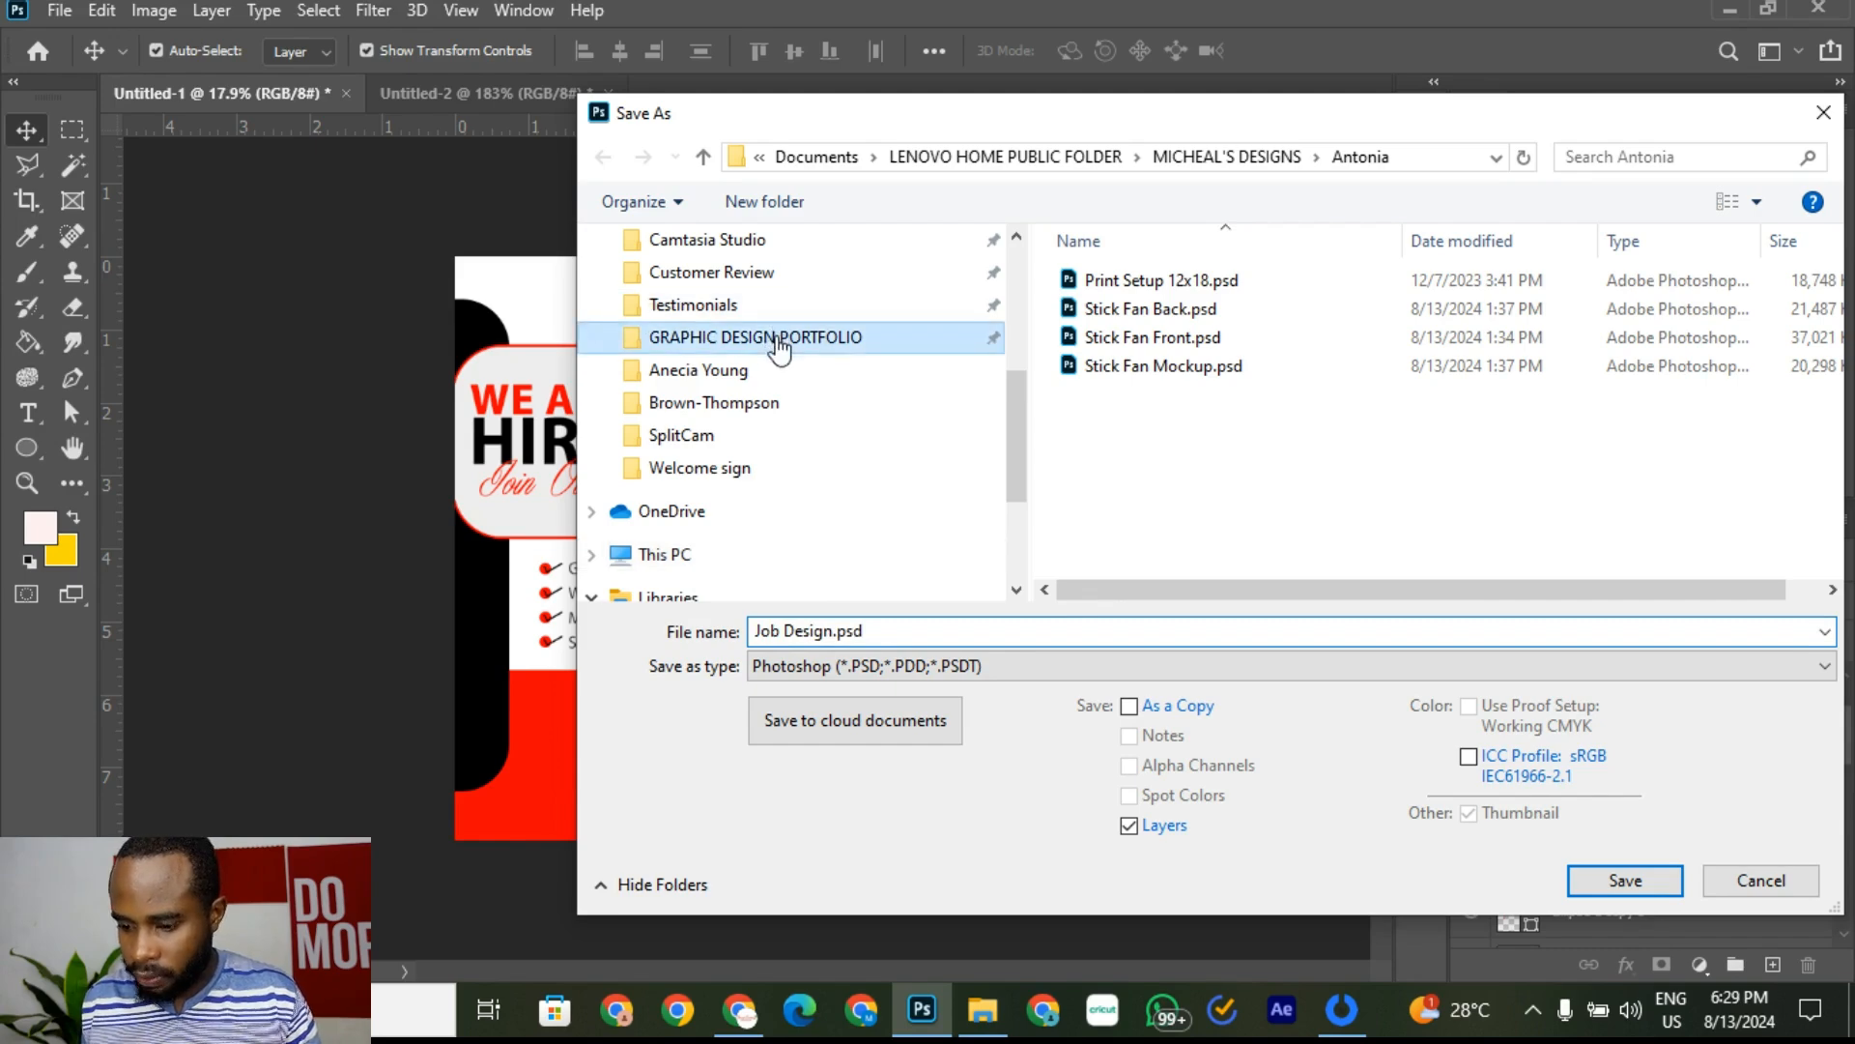
left_click(1609, 876)
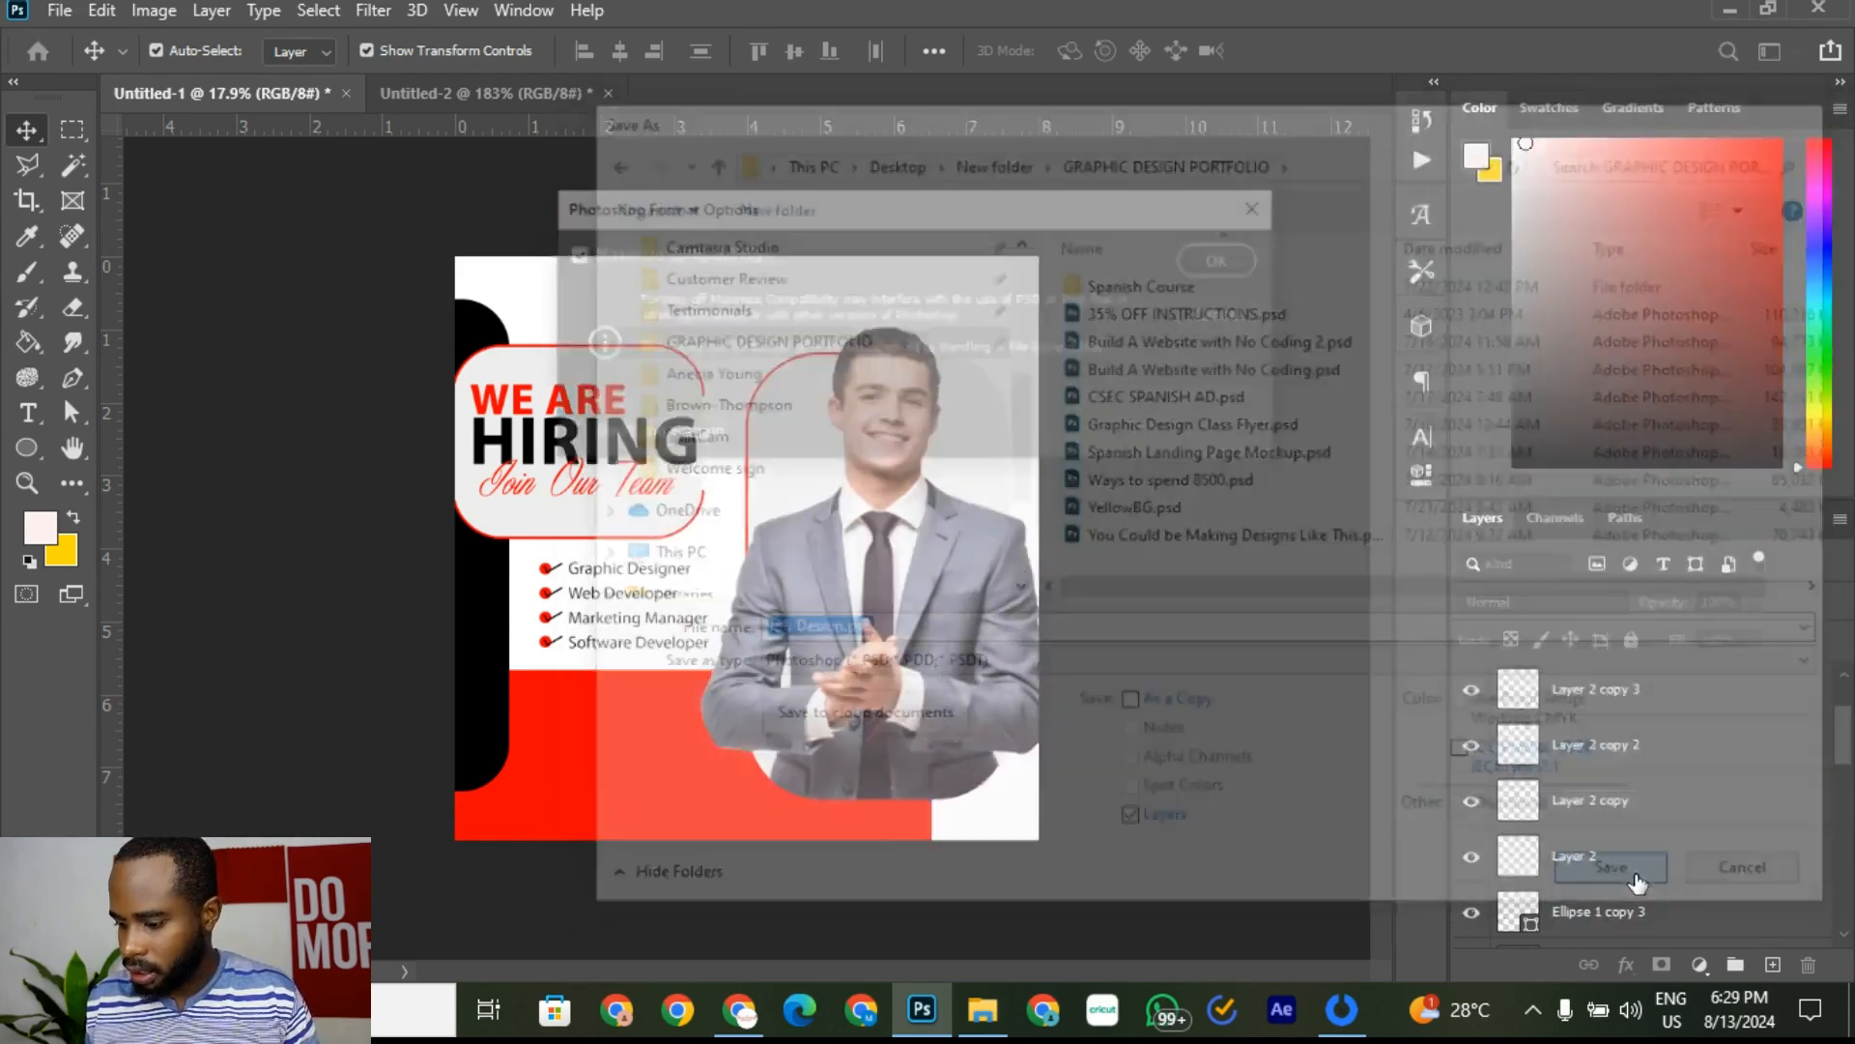
left_click(1227, 259)
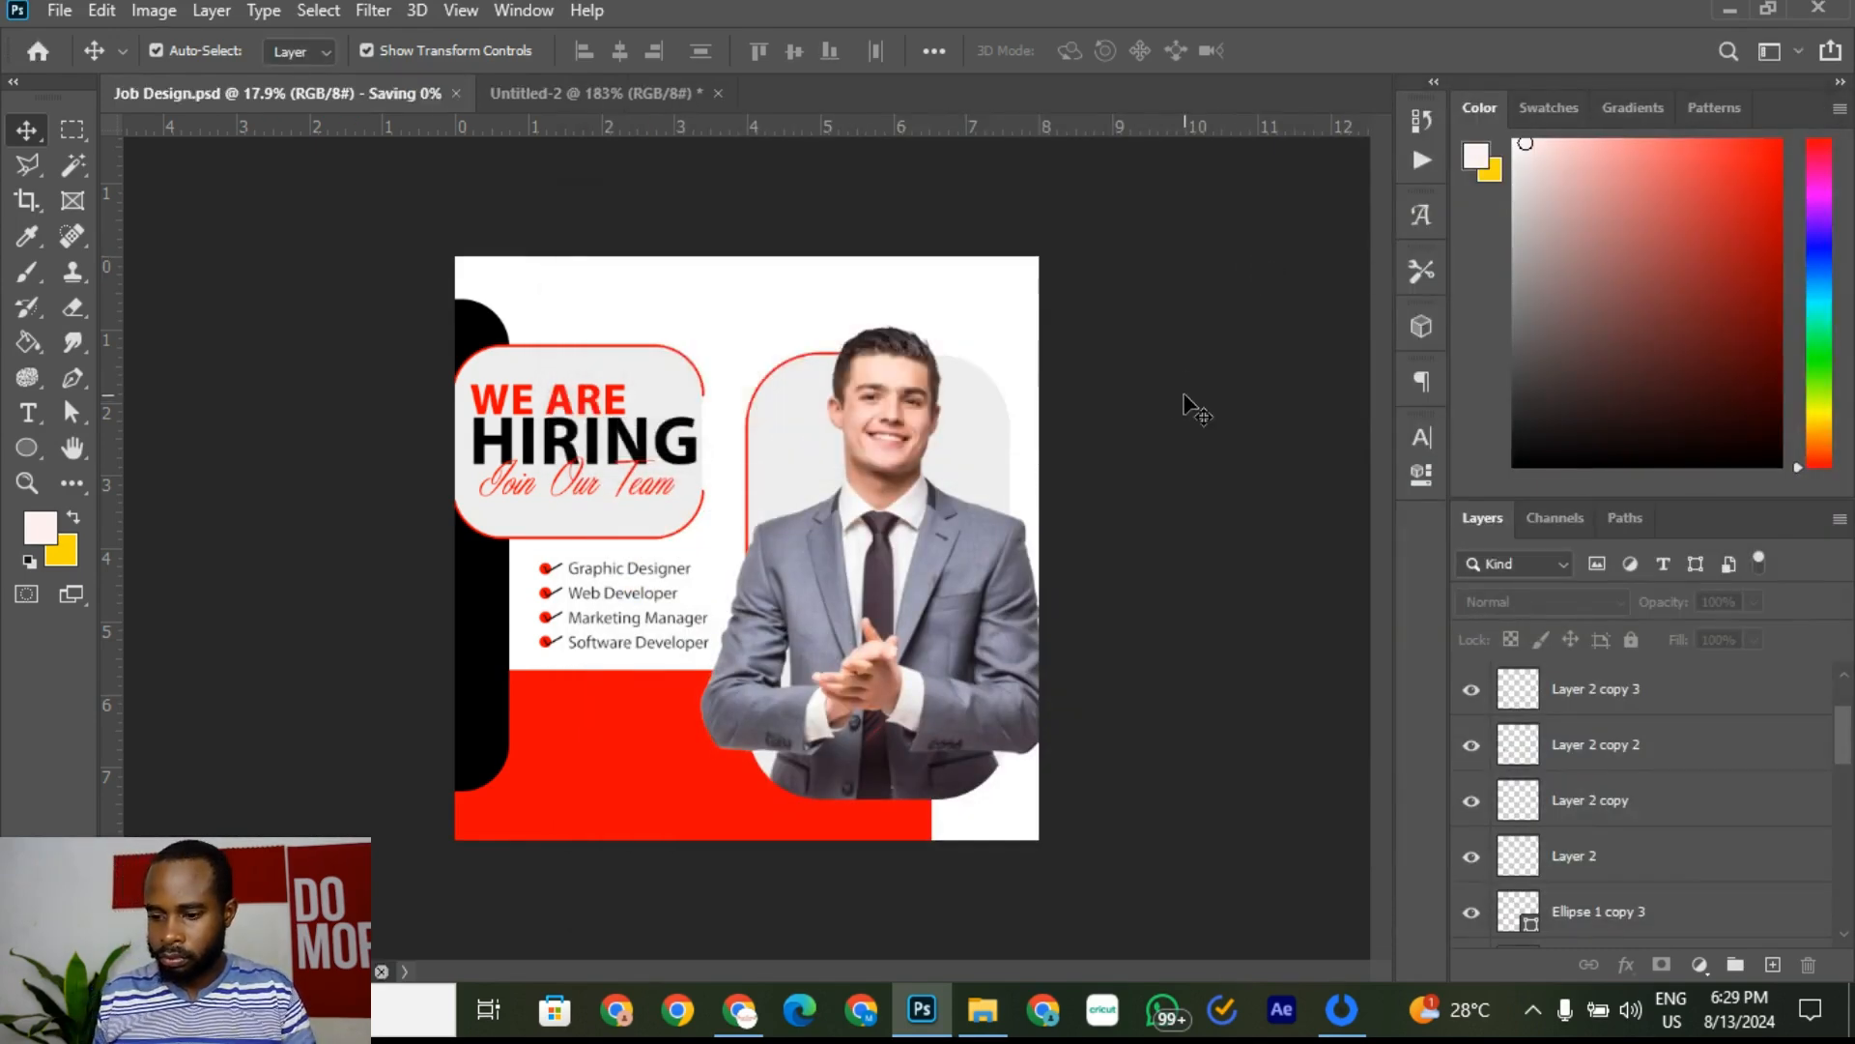
Step: Compare the Untitled-2 reference flyer against Job Design.psd, ending on the reference
left_click(503, 93)
scroll(765, 595, "down", 5)
scroll(765, 595, "down", 6)
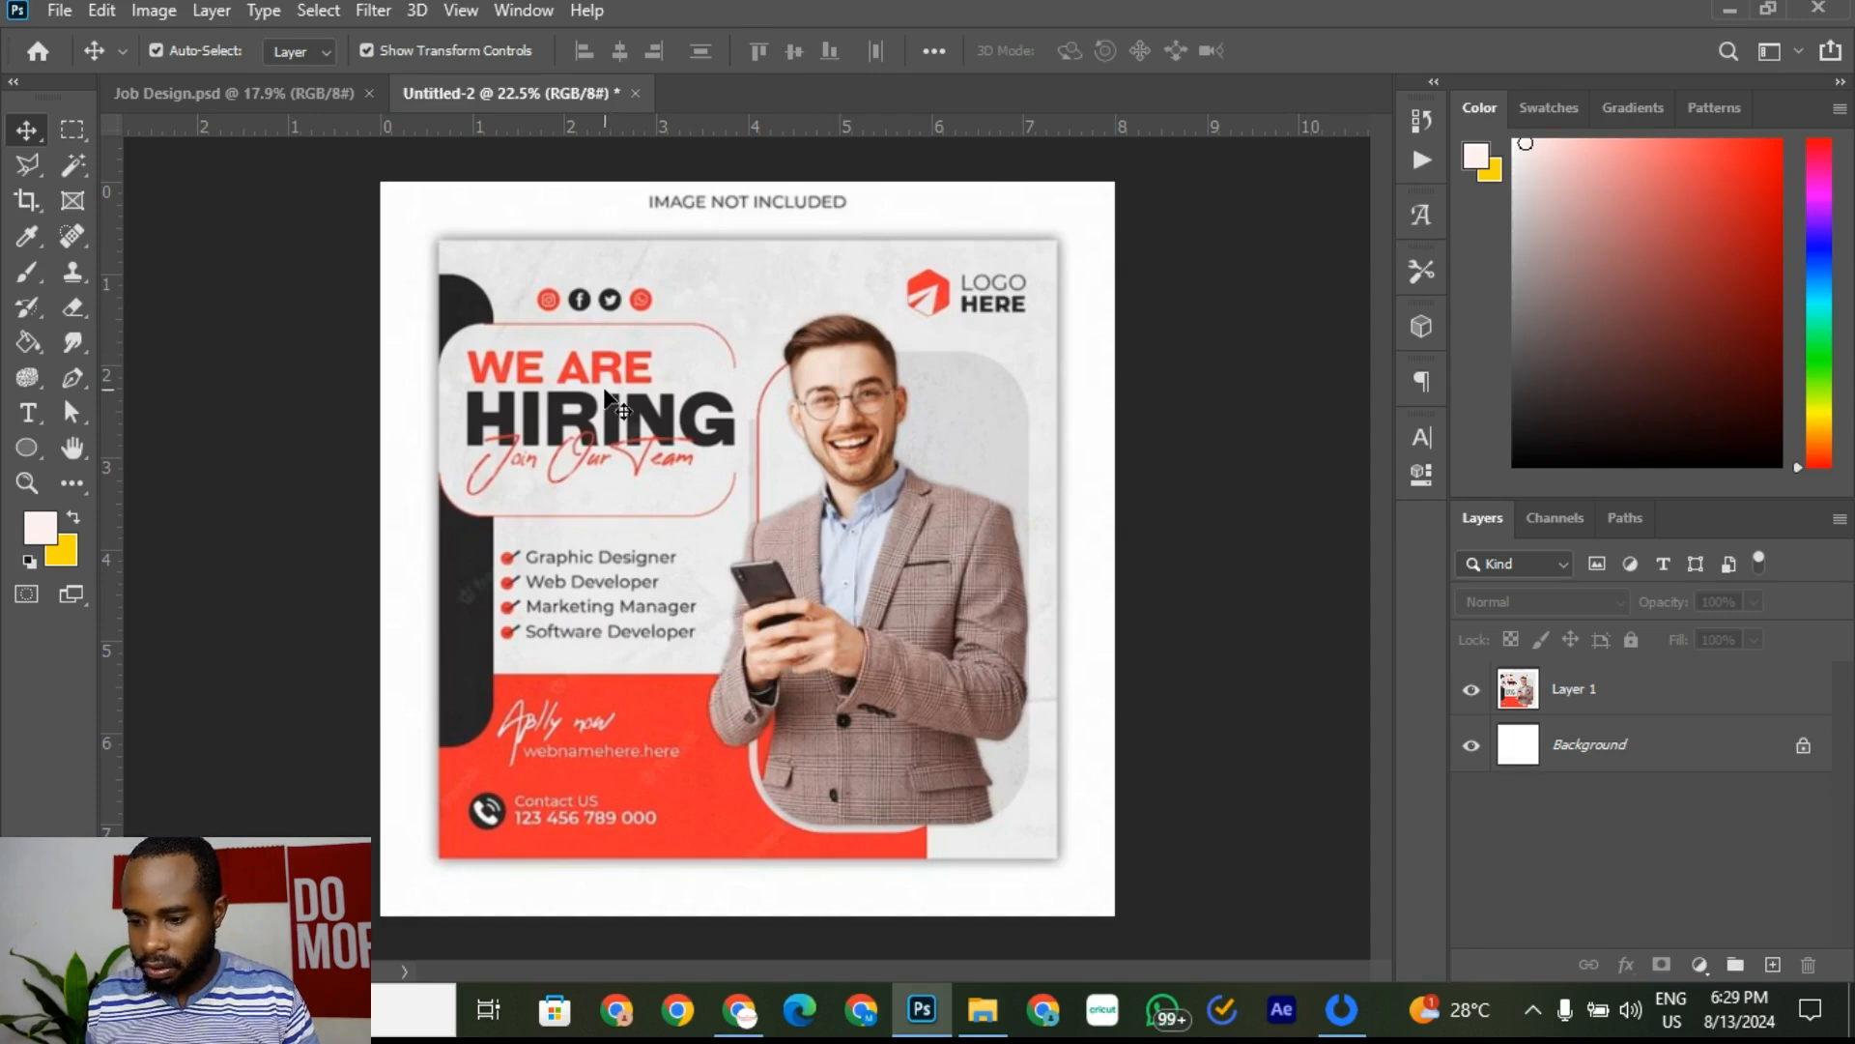
left_click(210, 91)
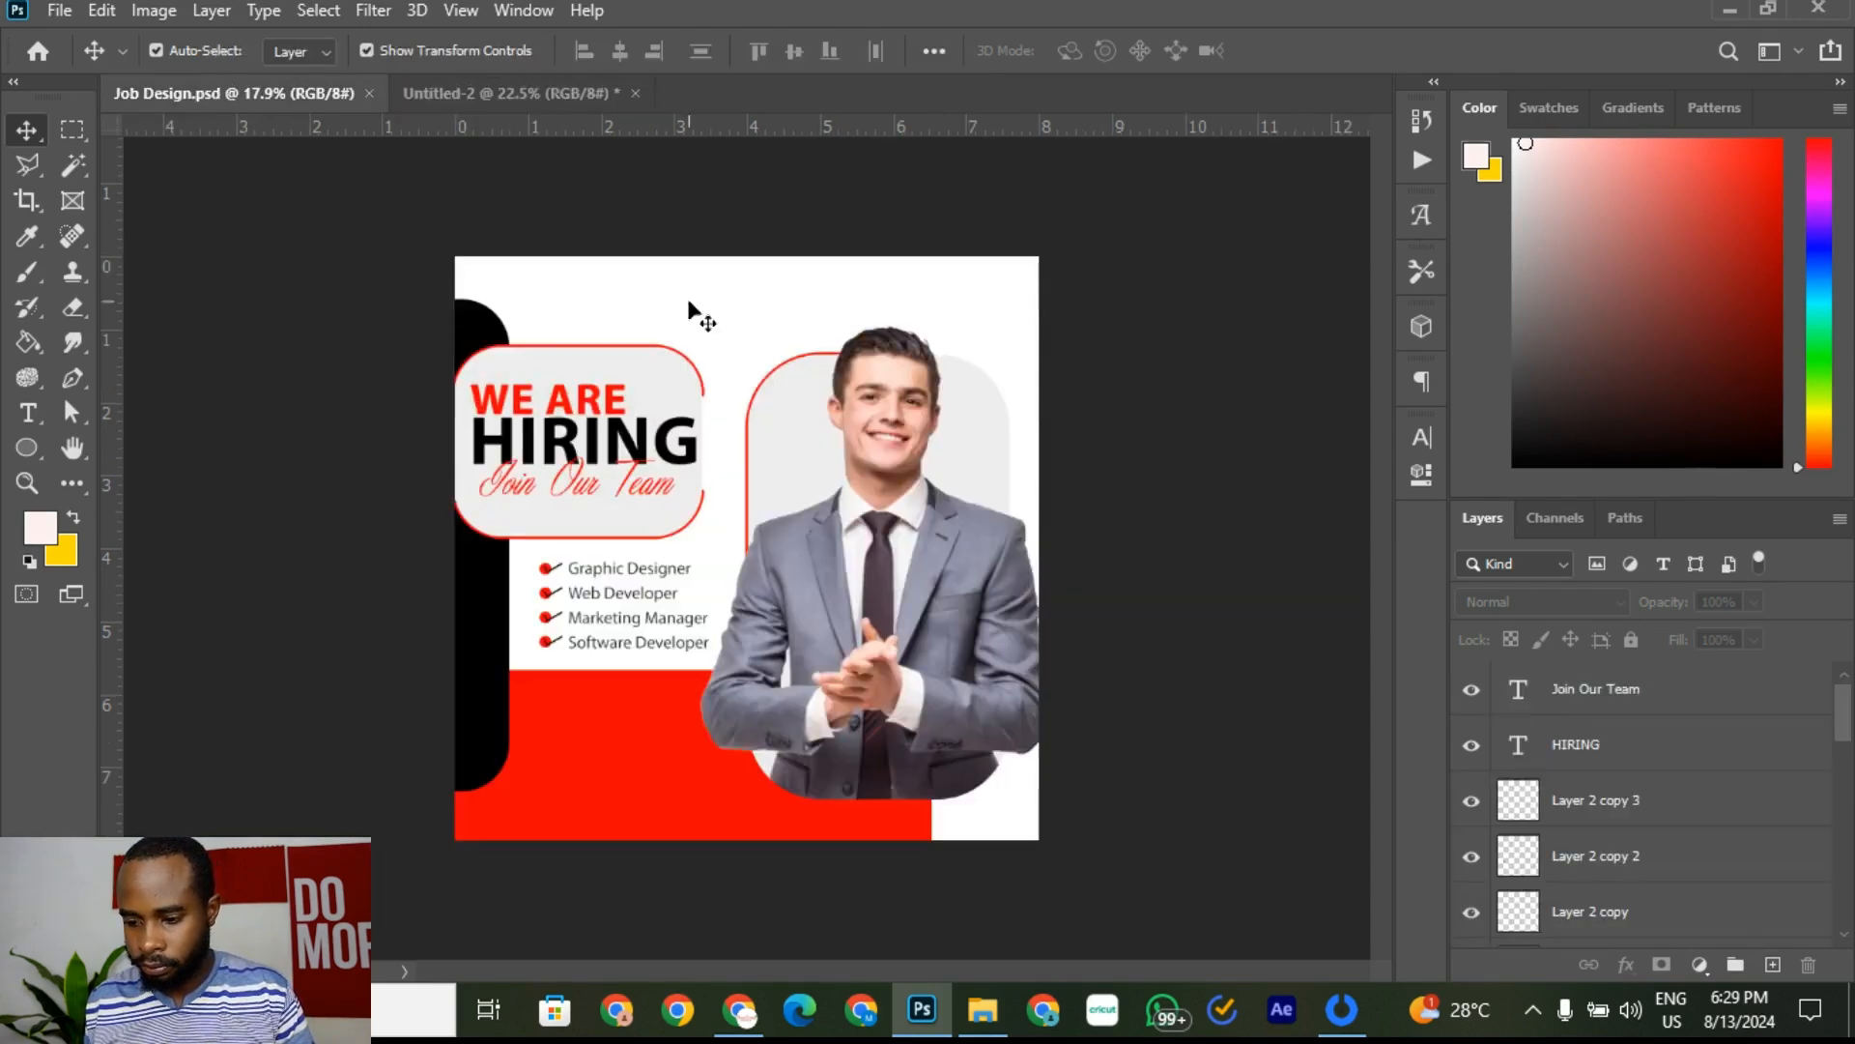
left_click(531, 93)
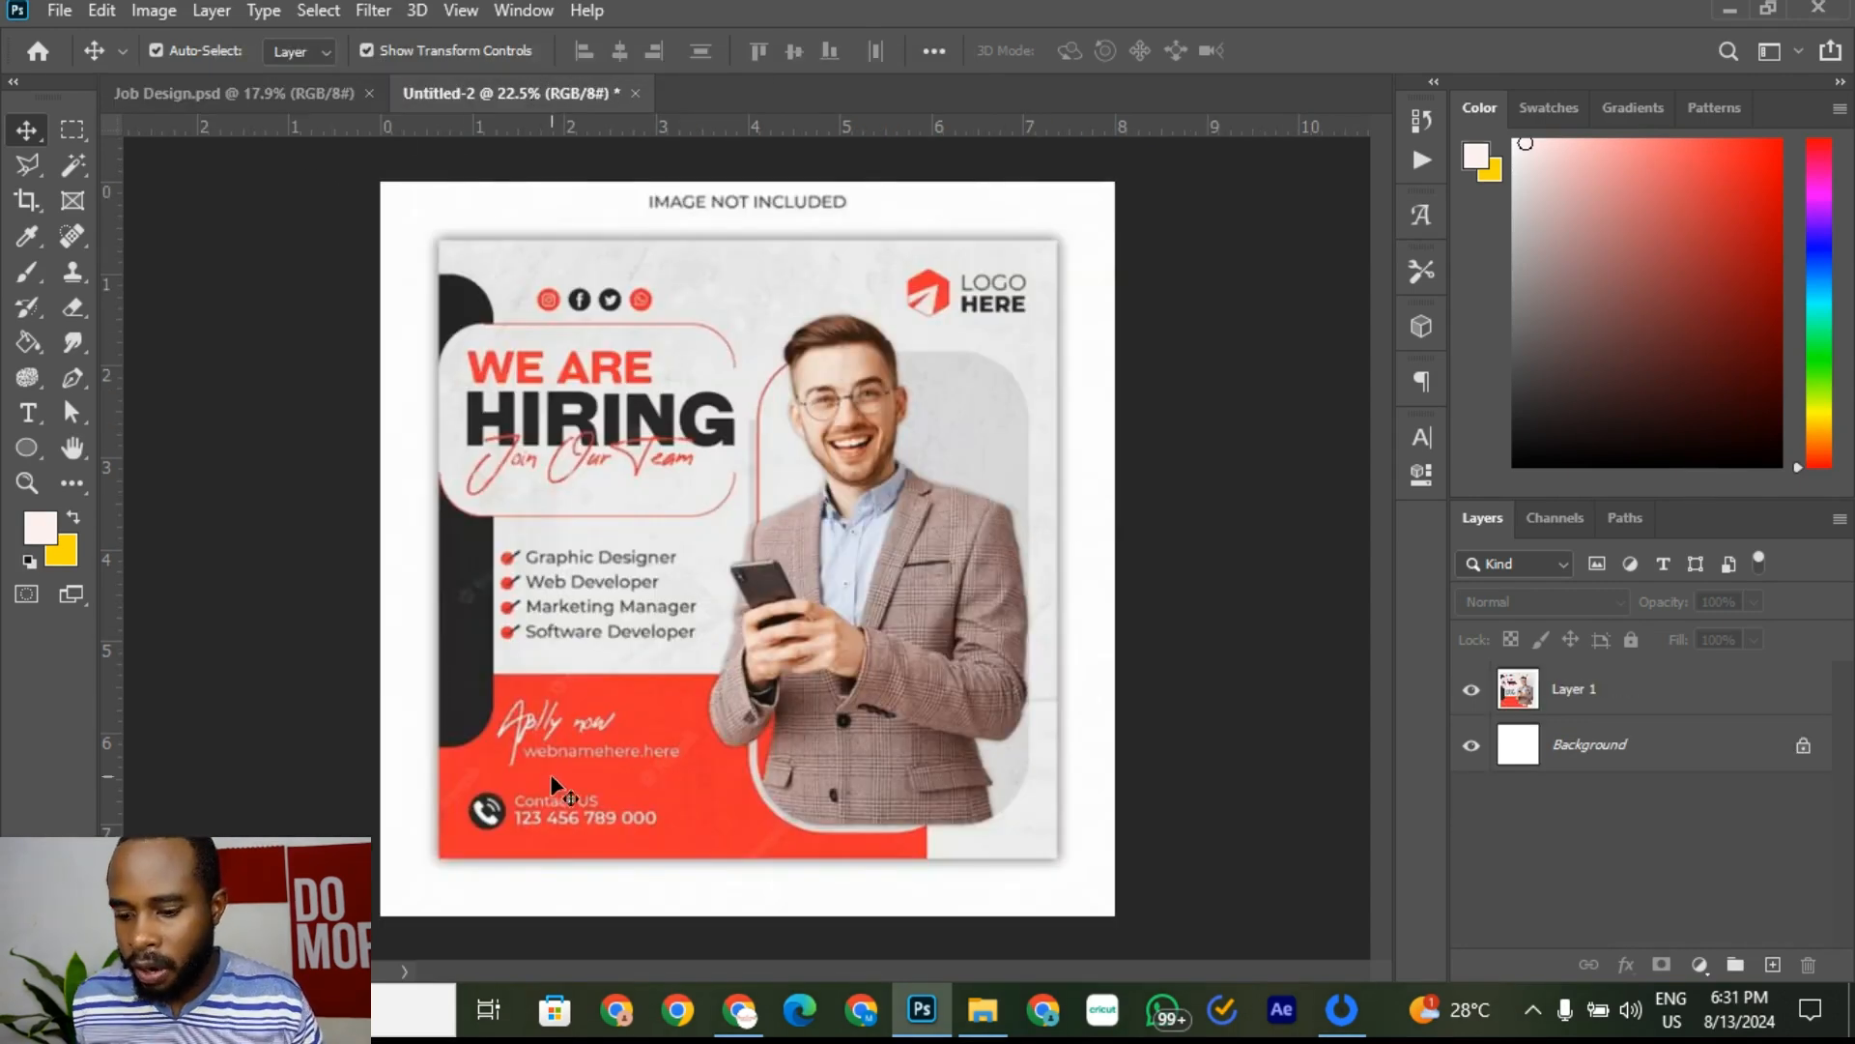
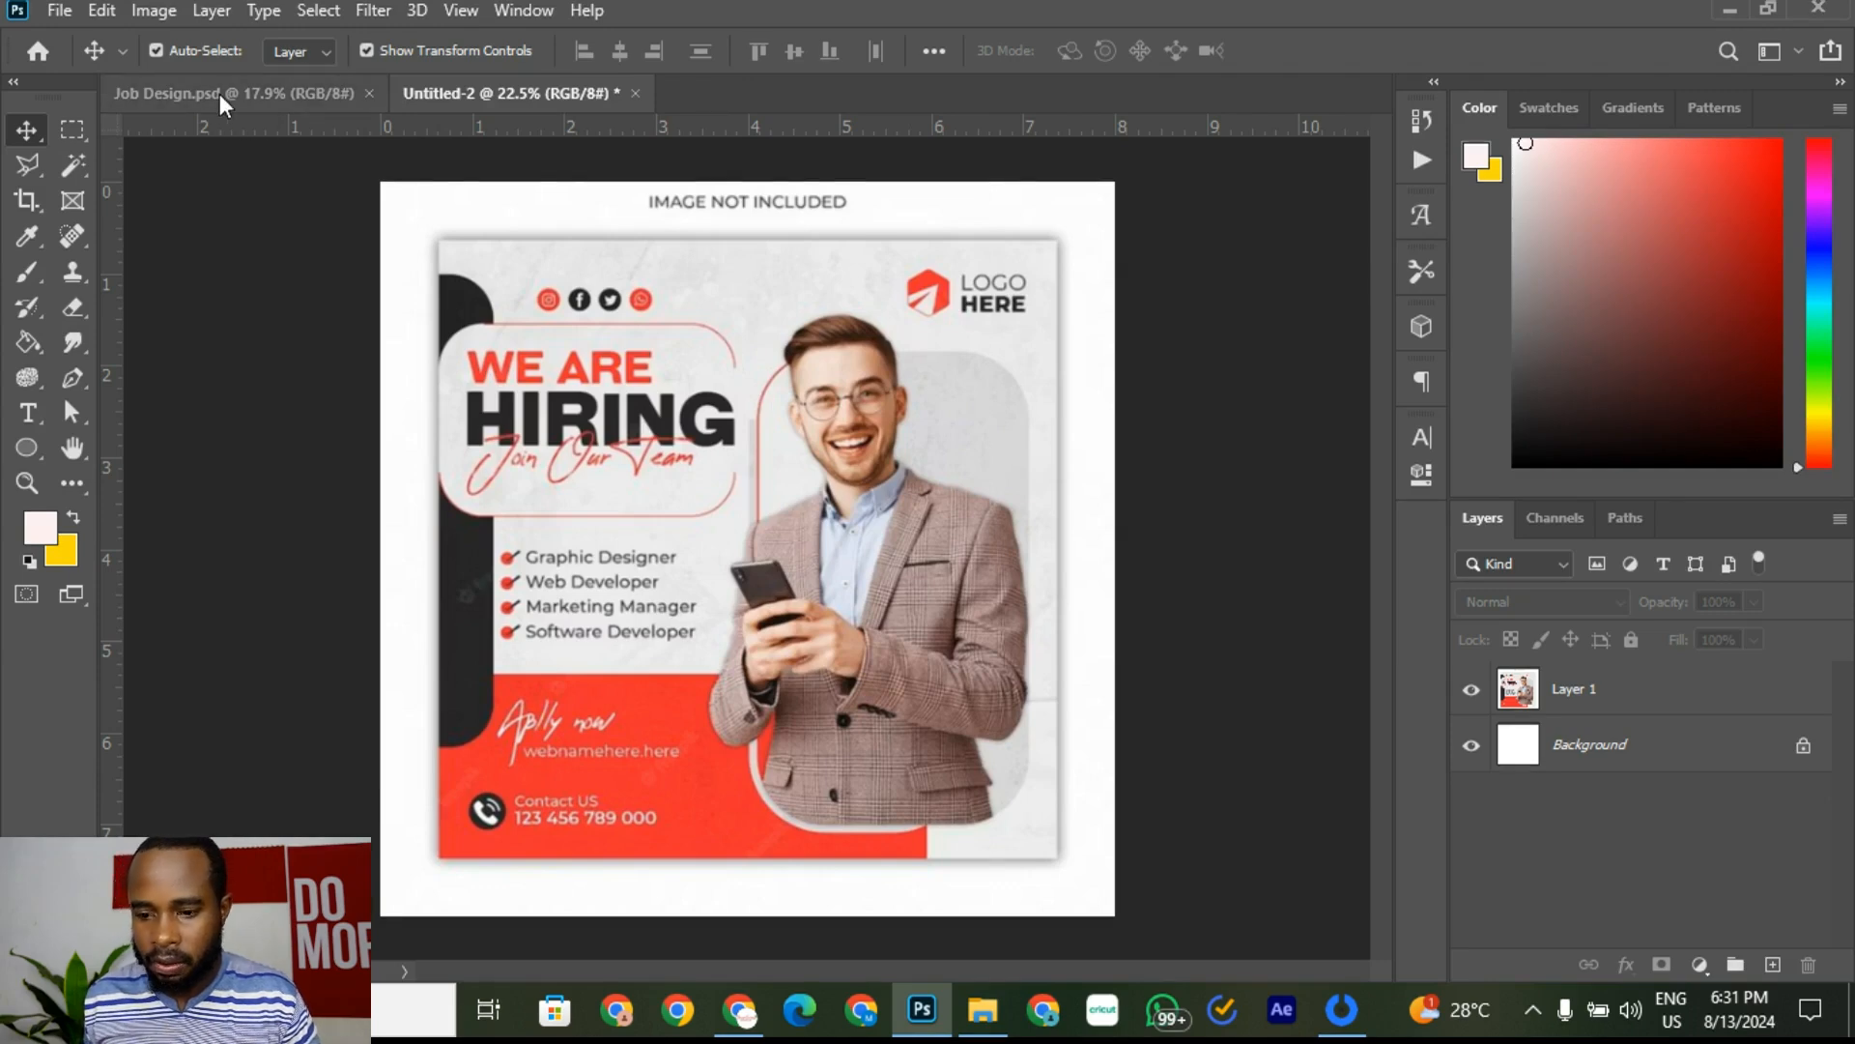
Step: Zoom into the Untitled-2 reference flyer, then return to the Job Design.psd document
scroll(551, 283, "up", 2)
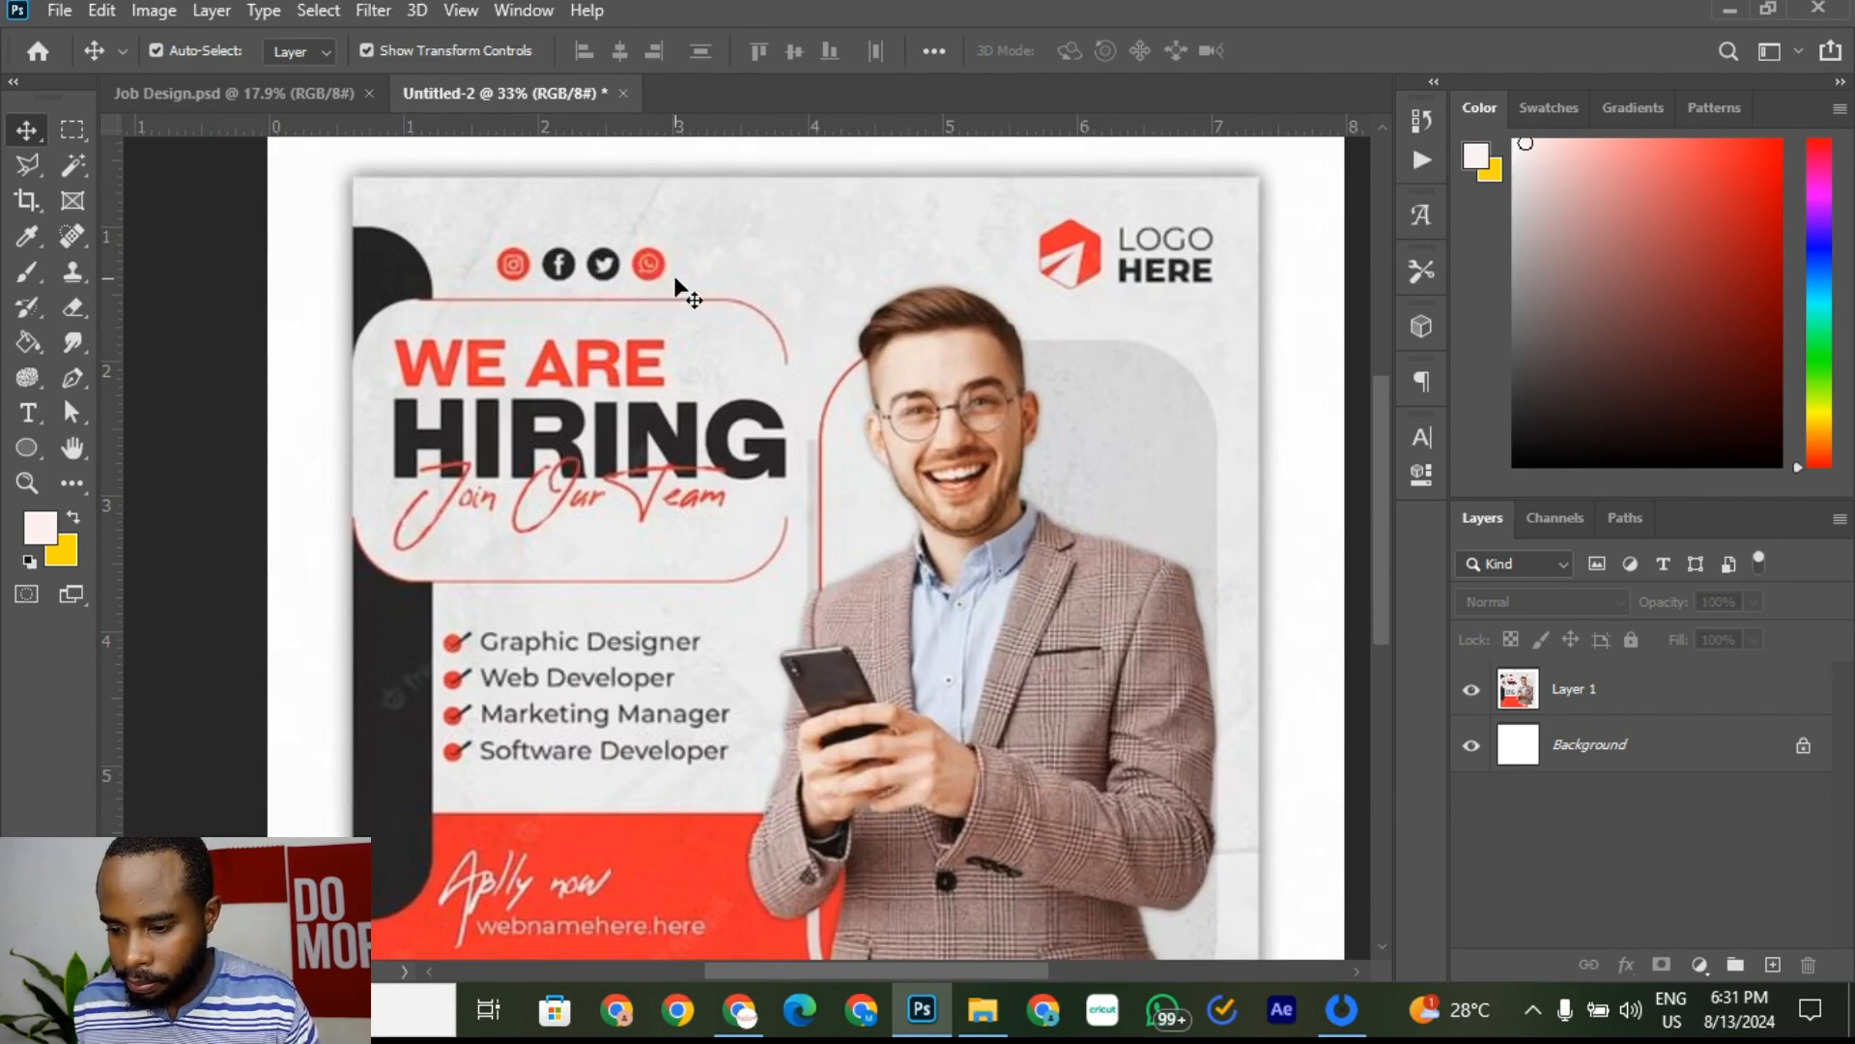
left_click(300, 95)
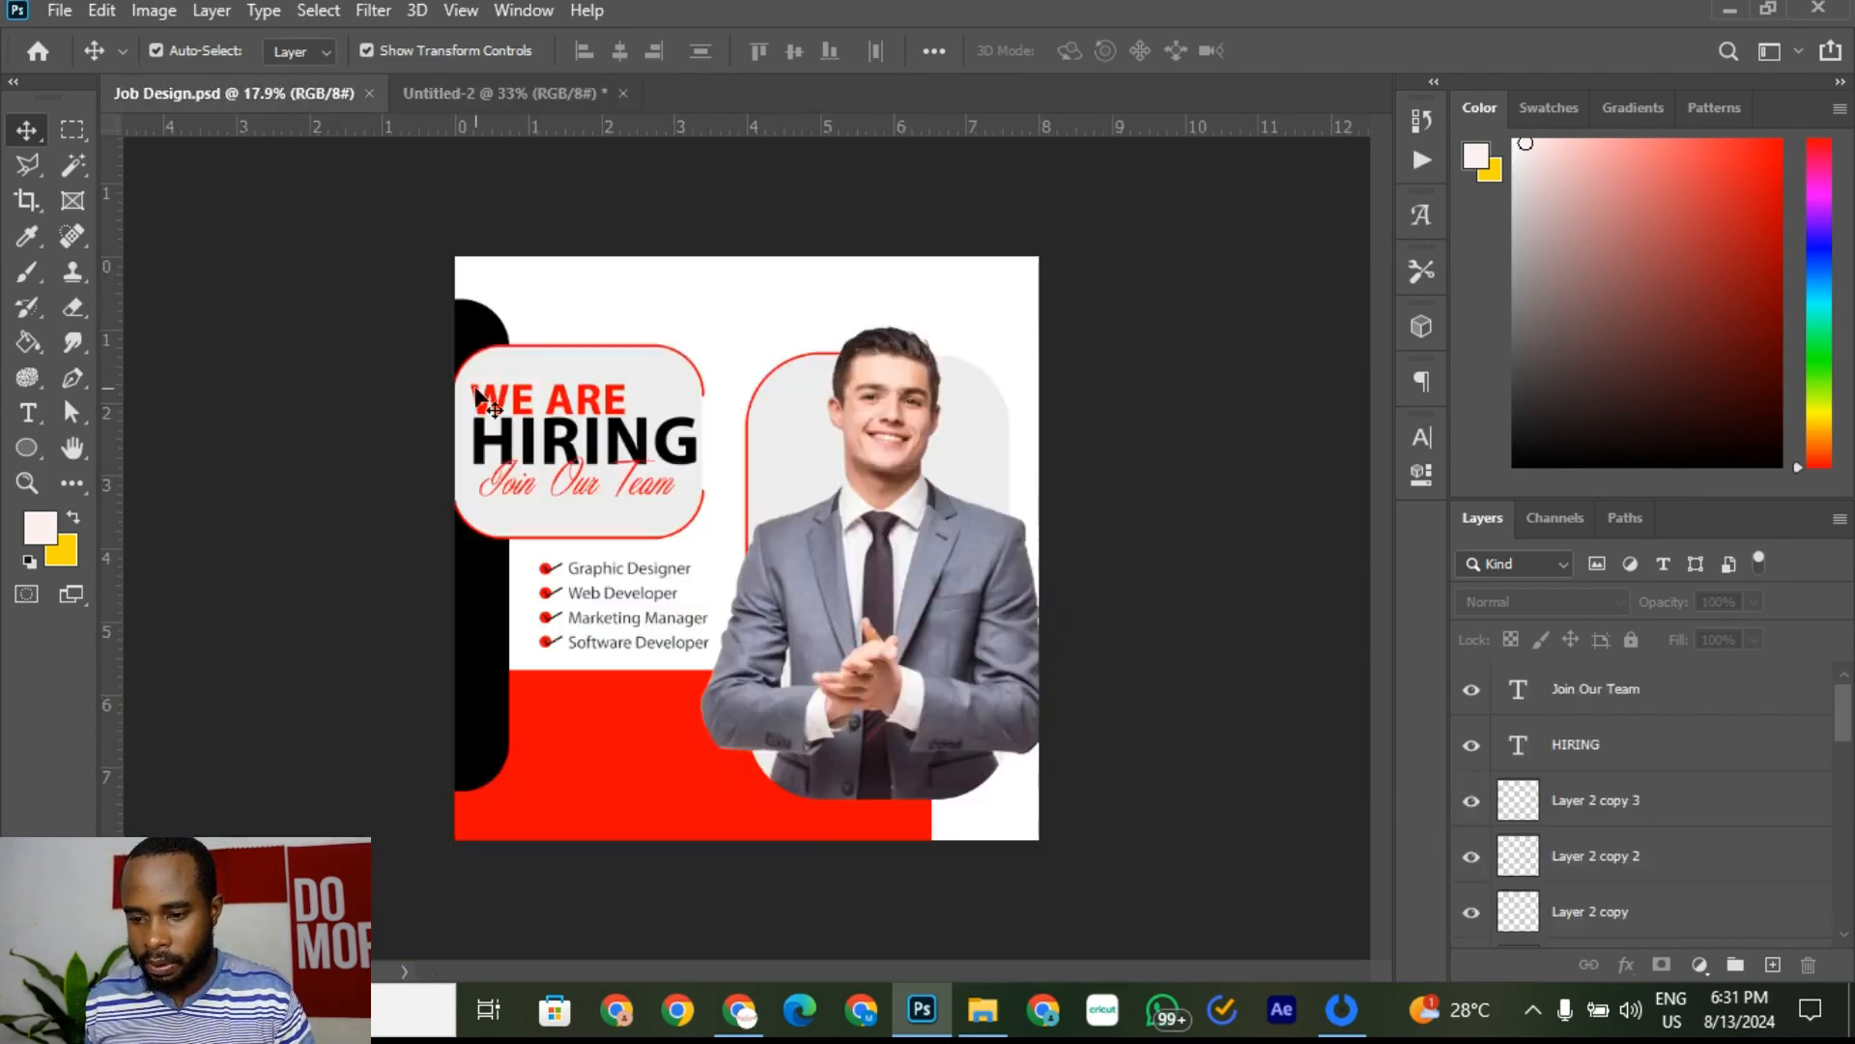
Step: In Chrome, replace 'tick' in the image search with an Instagram logo search
mouse_move(742, 1010)
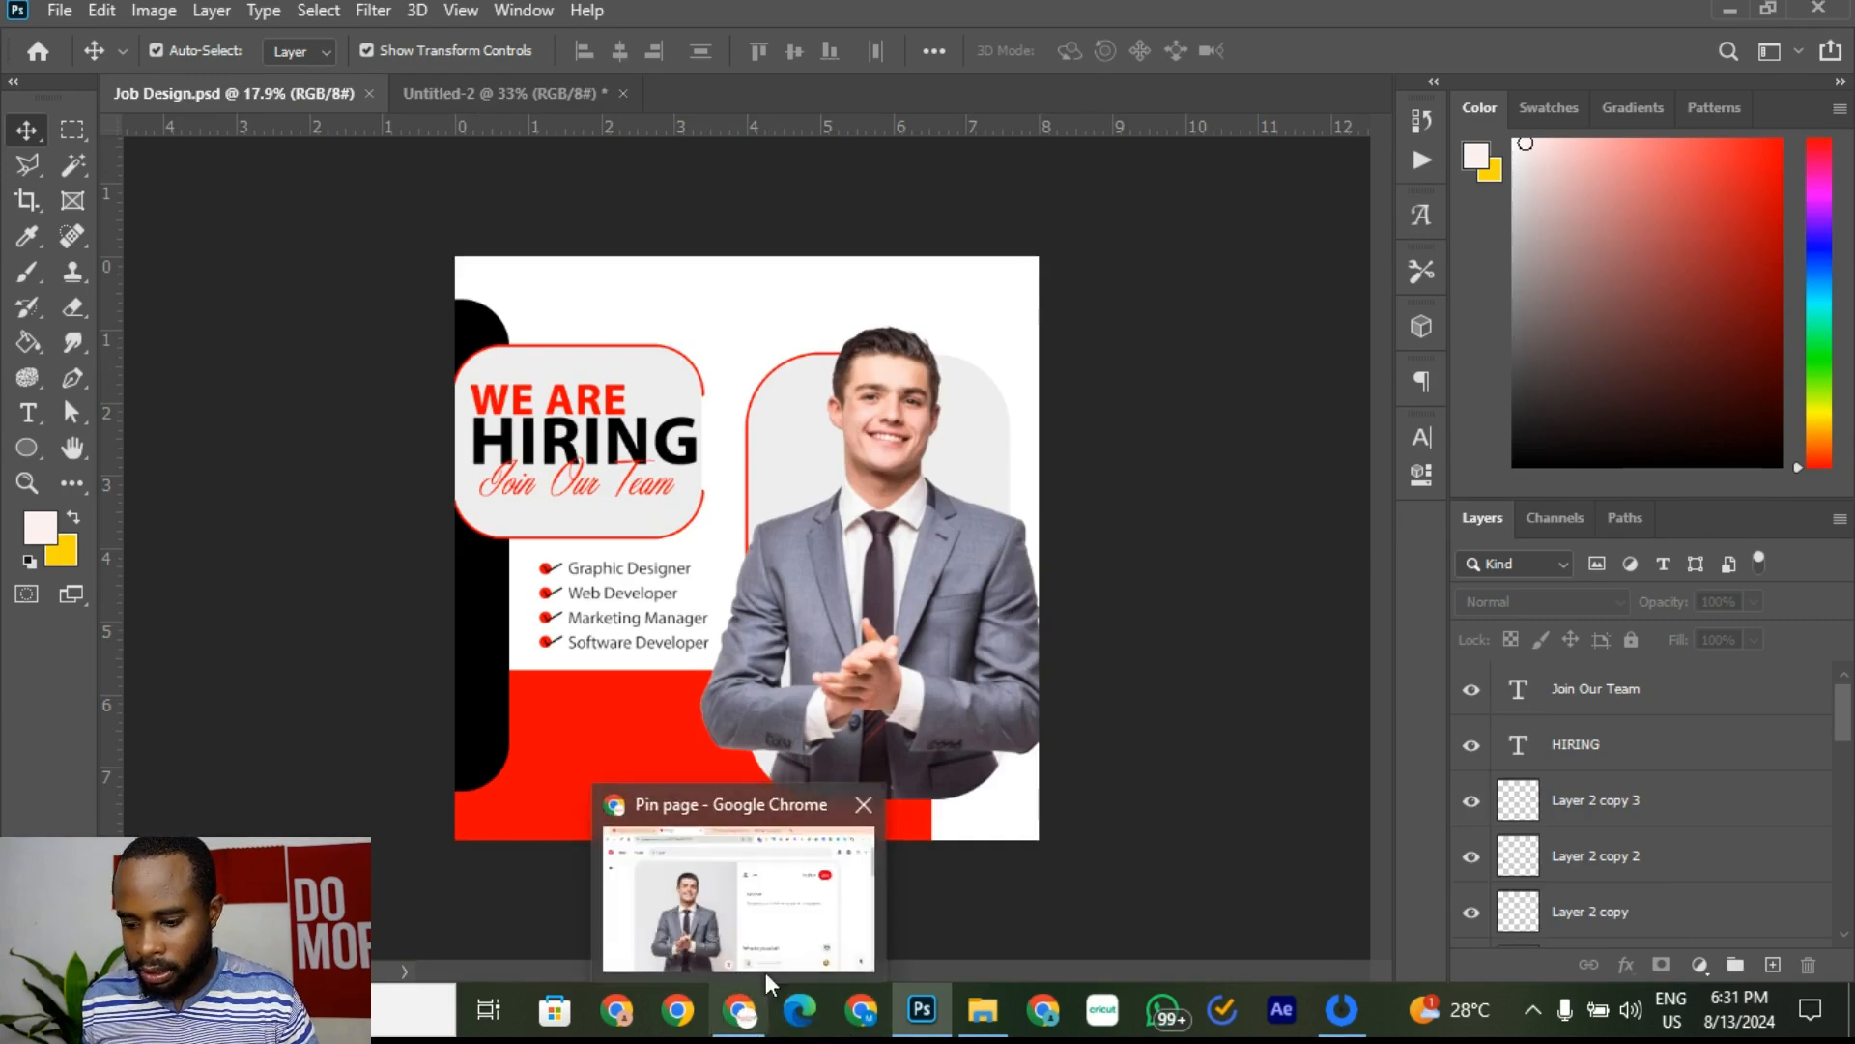
left_click(708, 920)
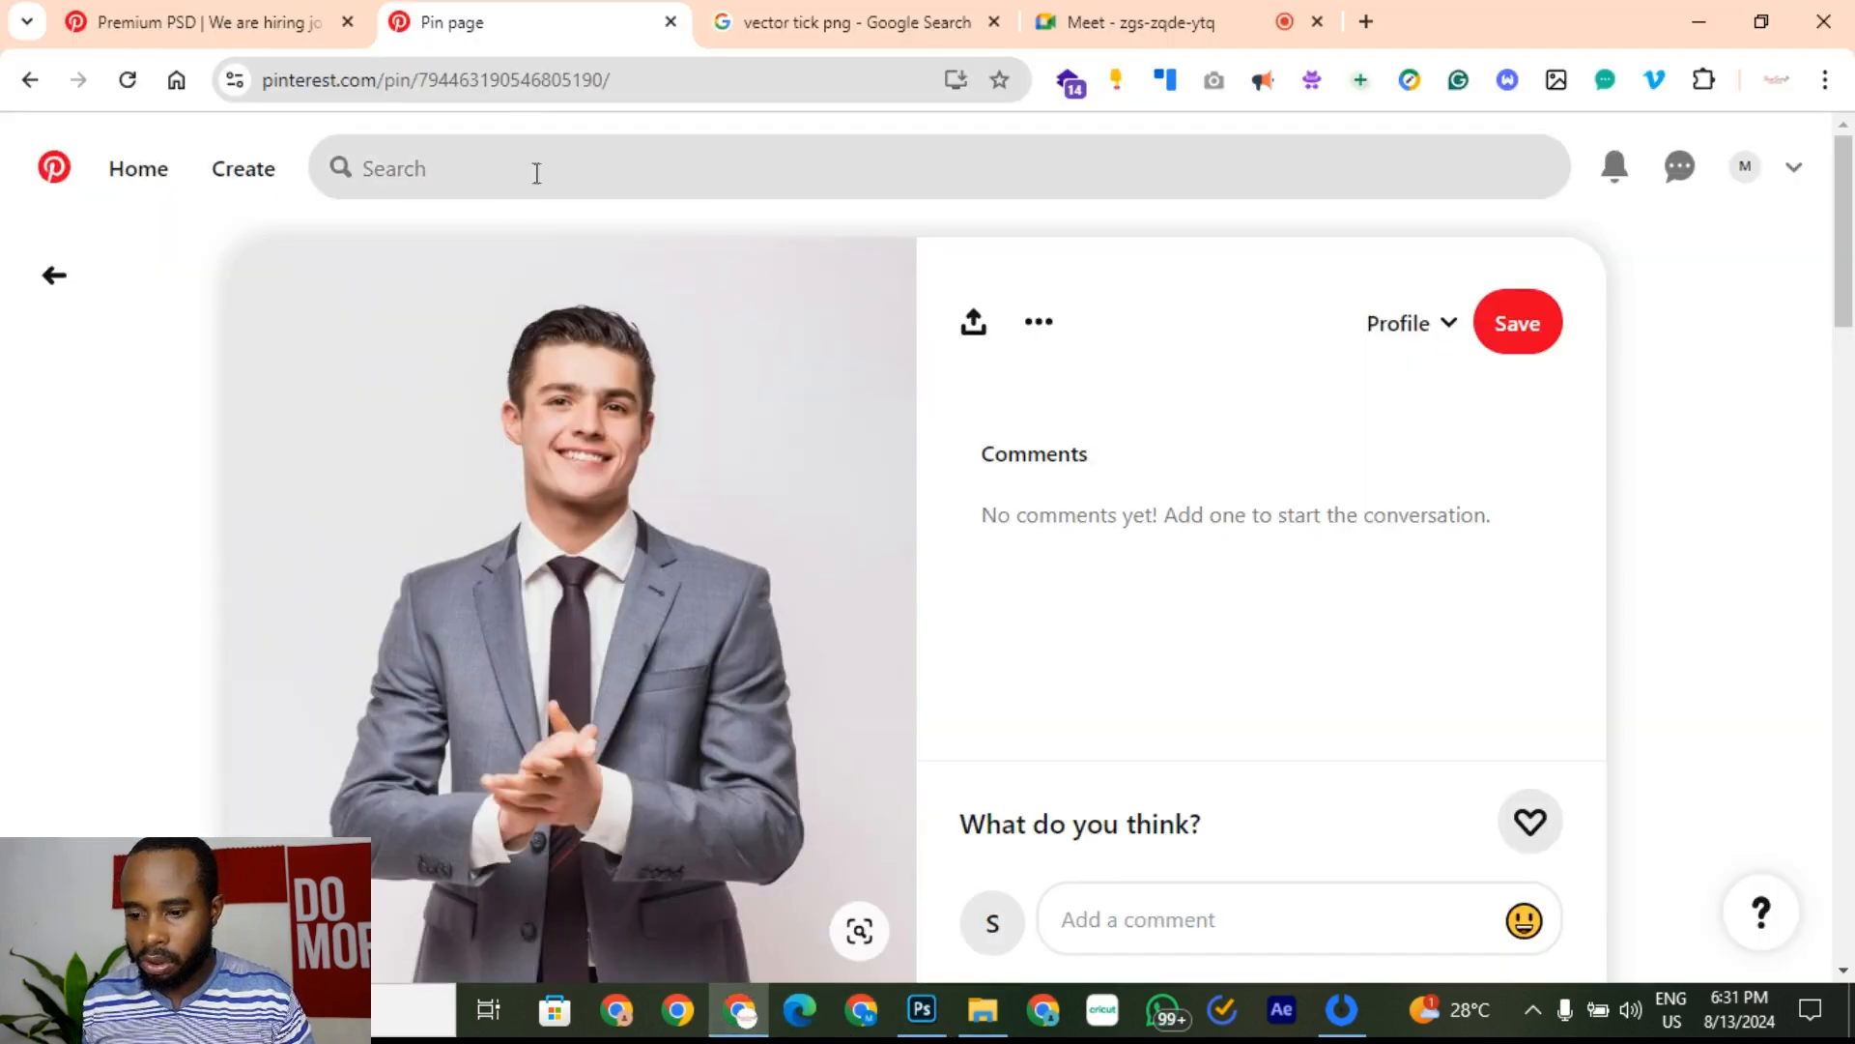
left_click(814, 34)
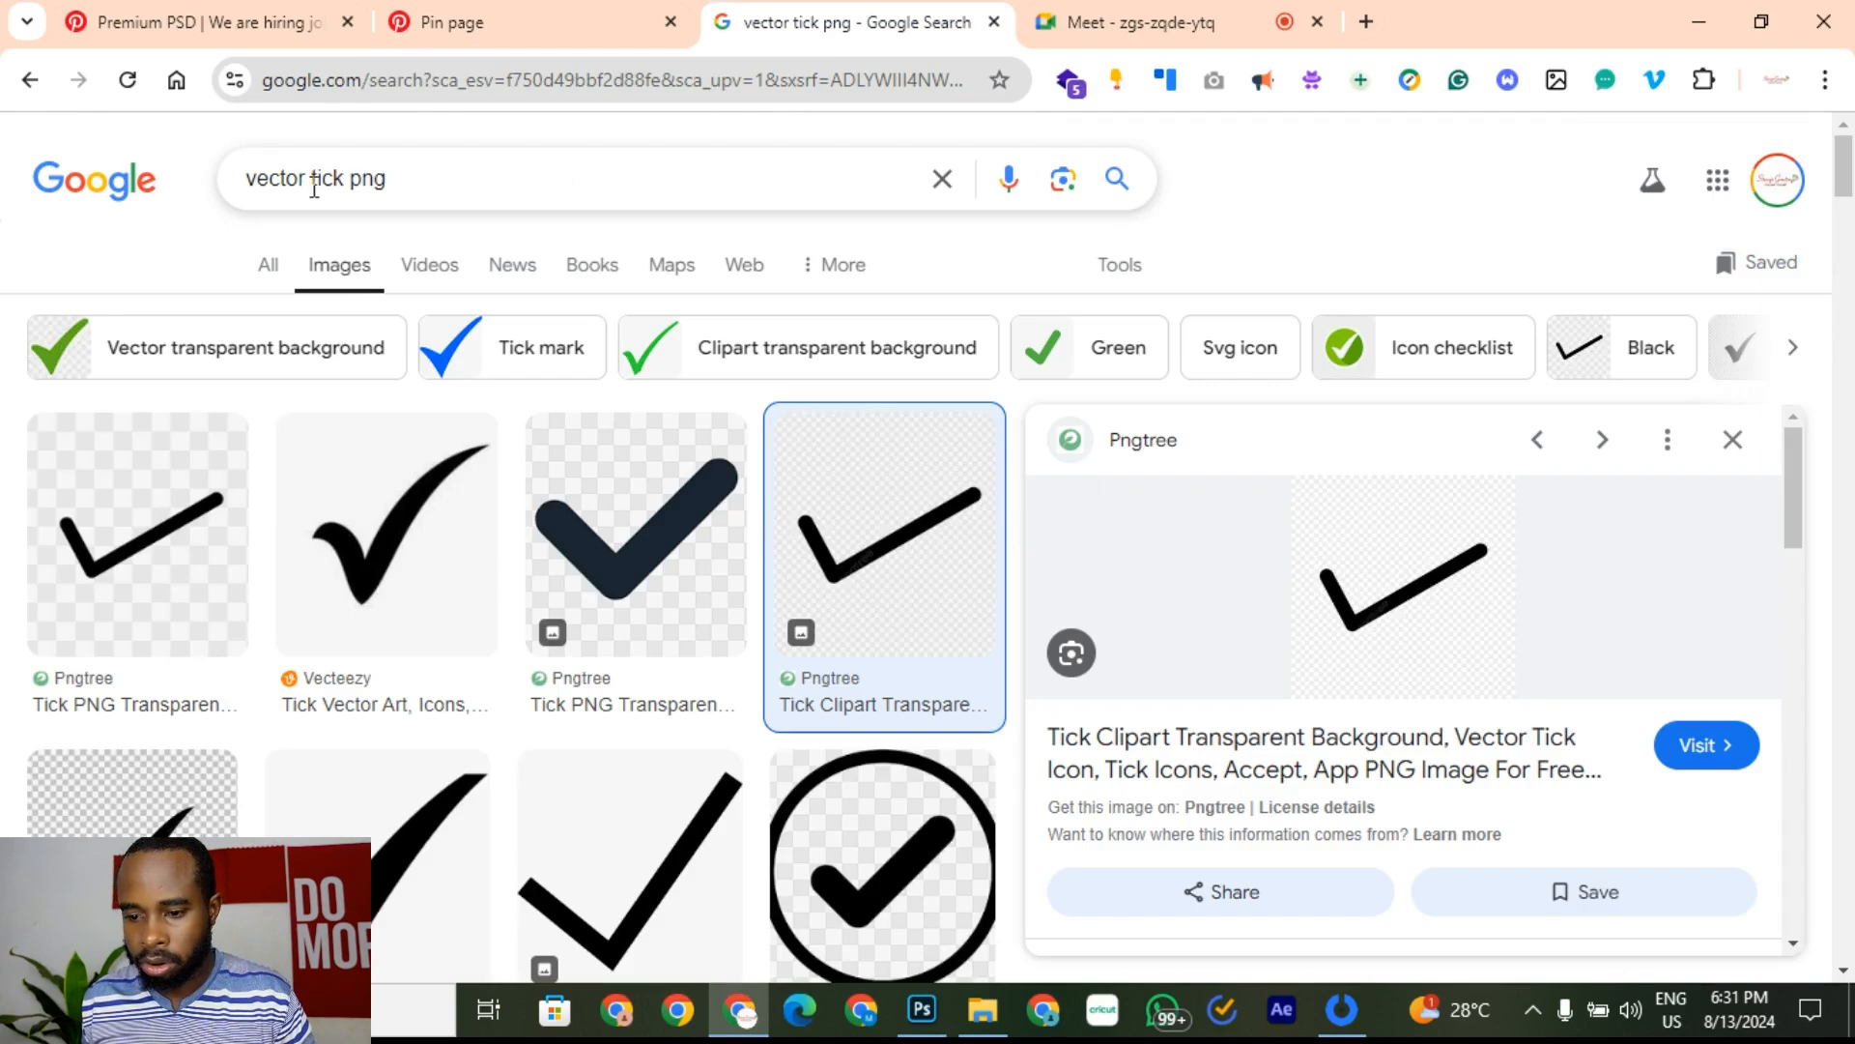
left_click(340, 184)
mouse_move(343, 183)
left_mouse_down()
mouse_move(255, 183)
mouse_move(314, 184)
left_mouse_up()
key("BackSpace")
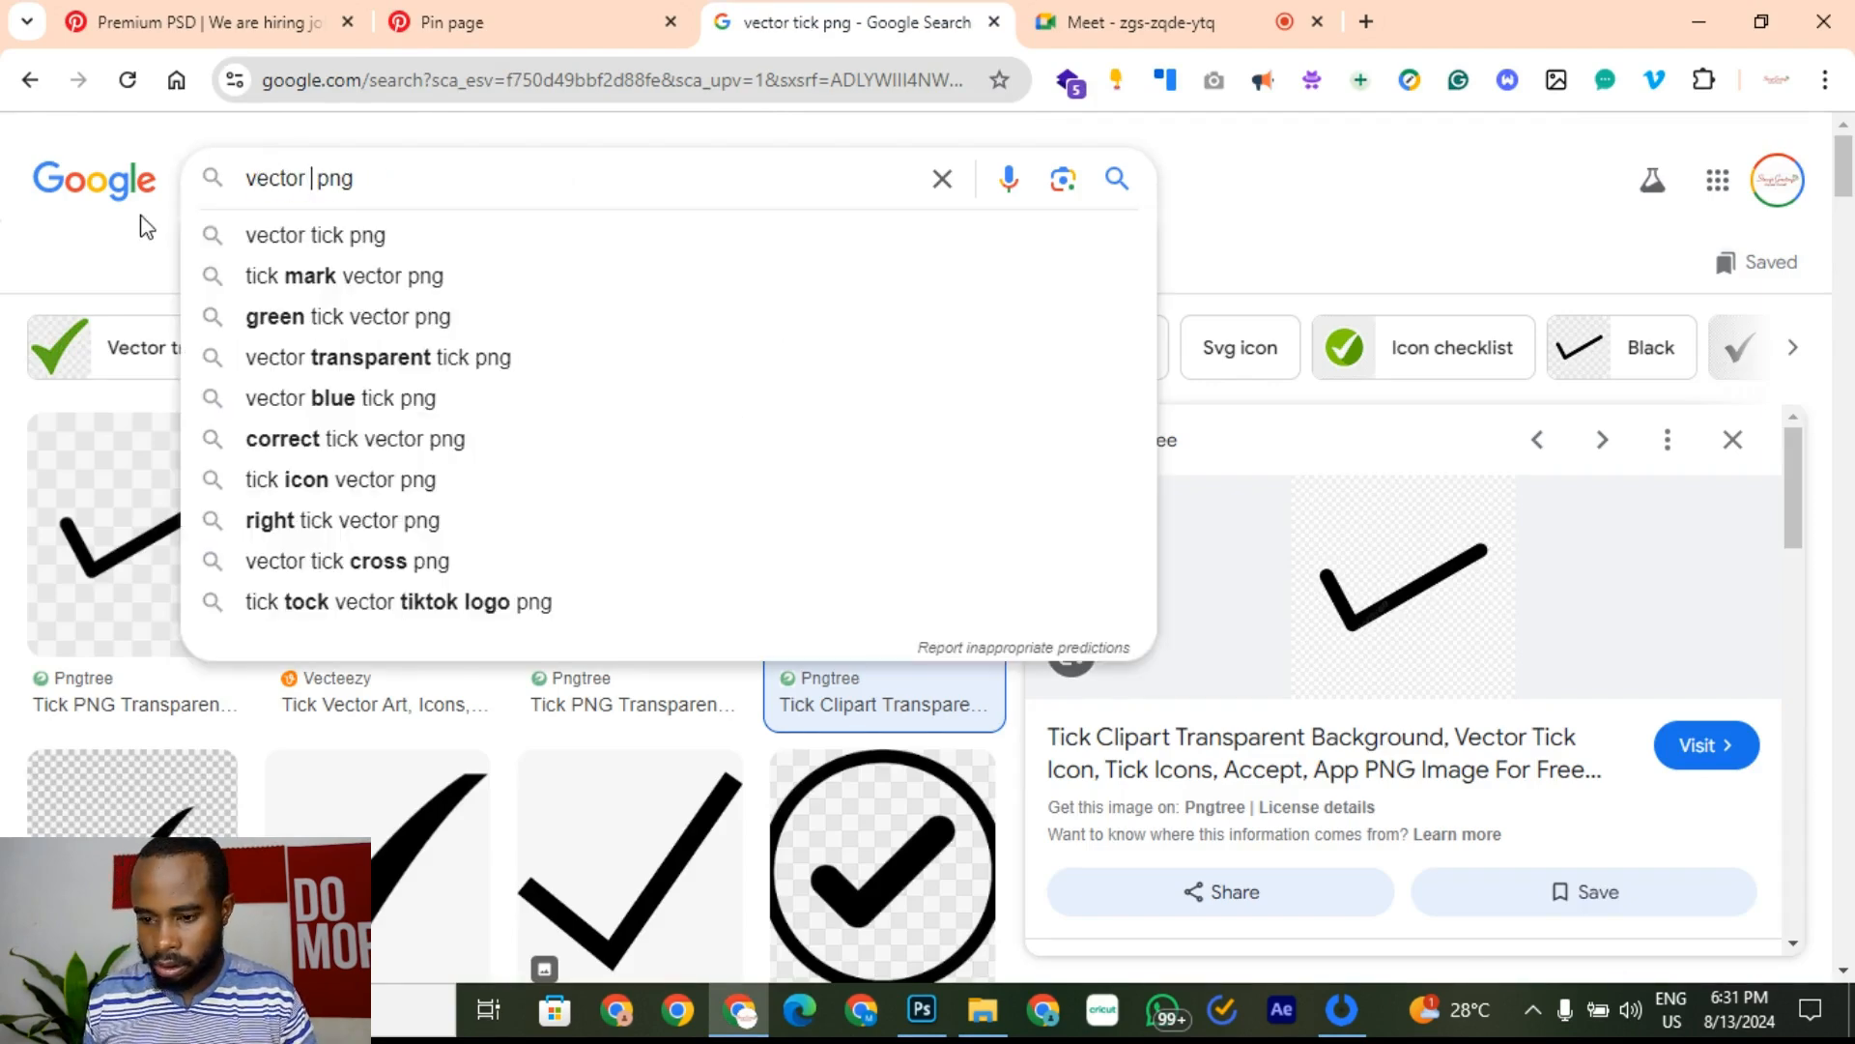
type("instagra")
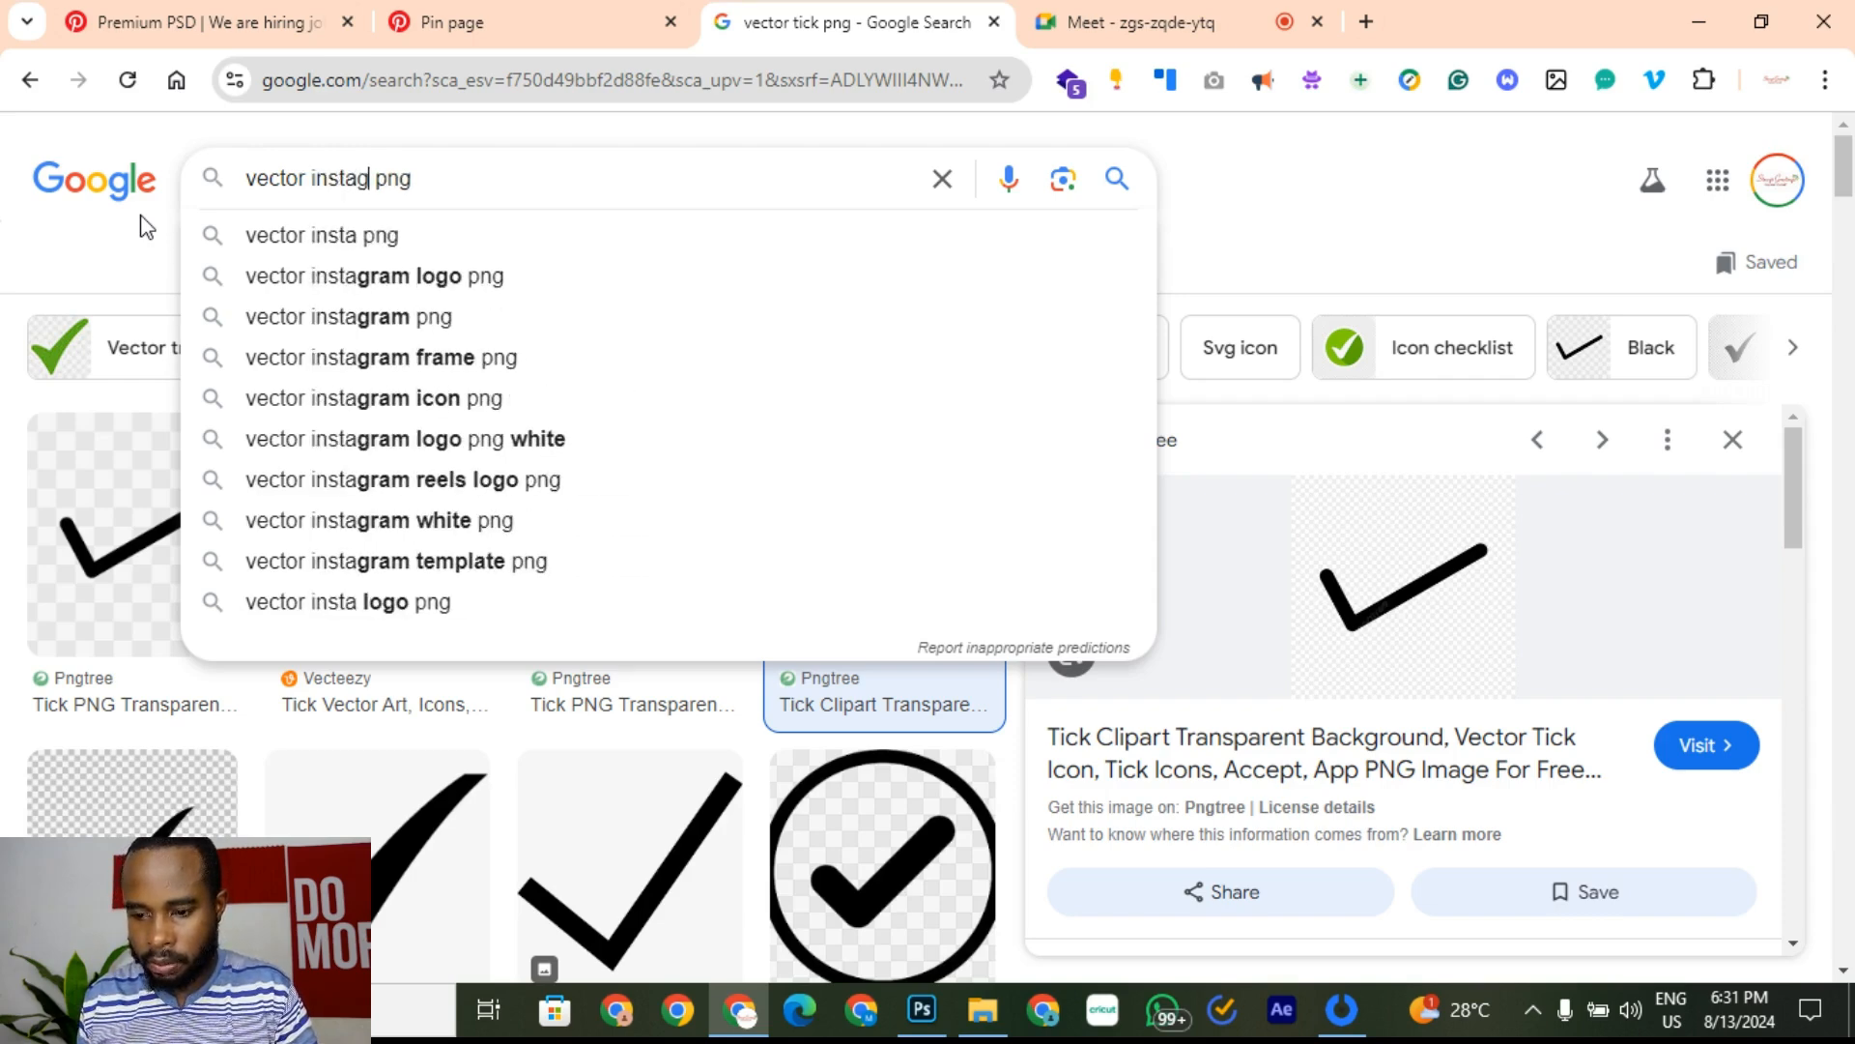
key("Down")
key("Return")
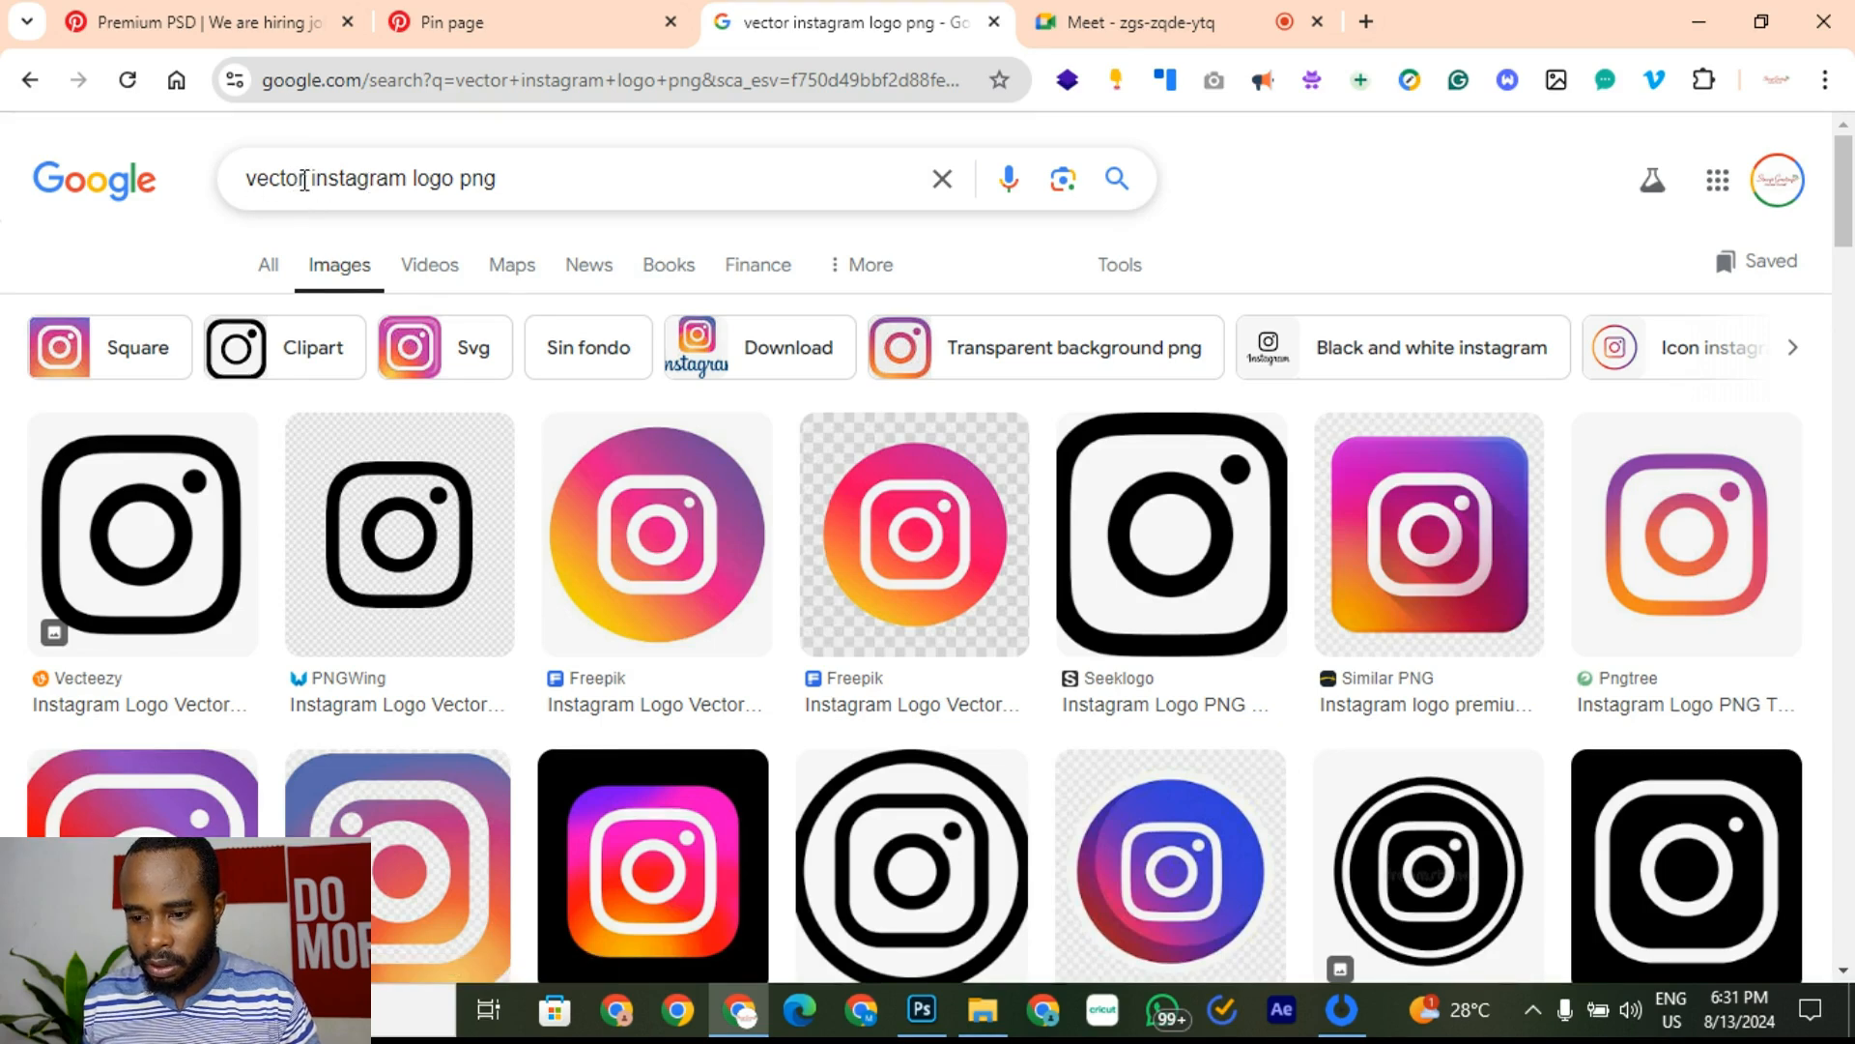
Step: Refine the query to 'circle vector instagram logo png' and search again
double_click(300, 179)
left_click(250, 178)
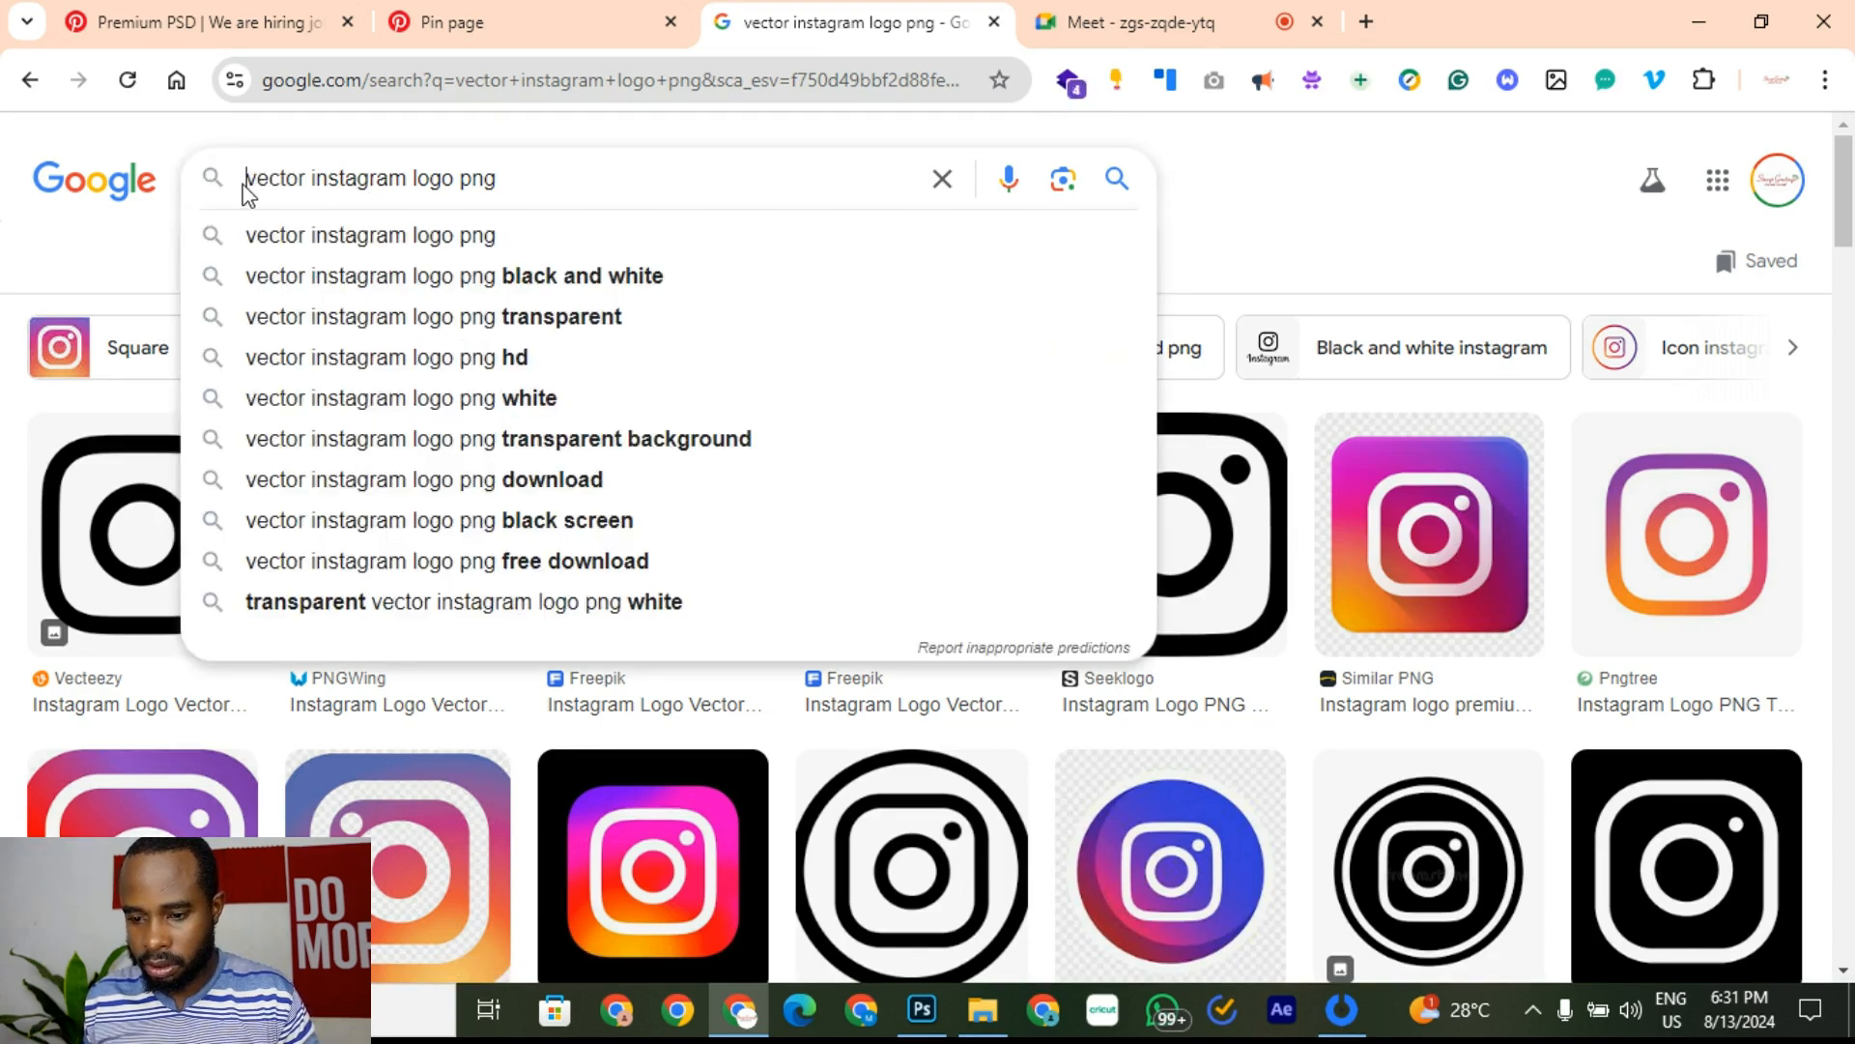
type("circlw")
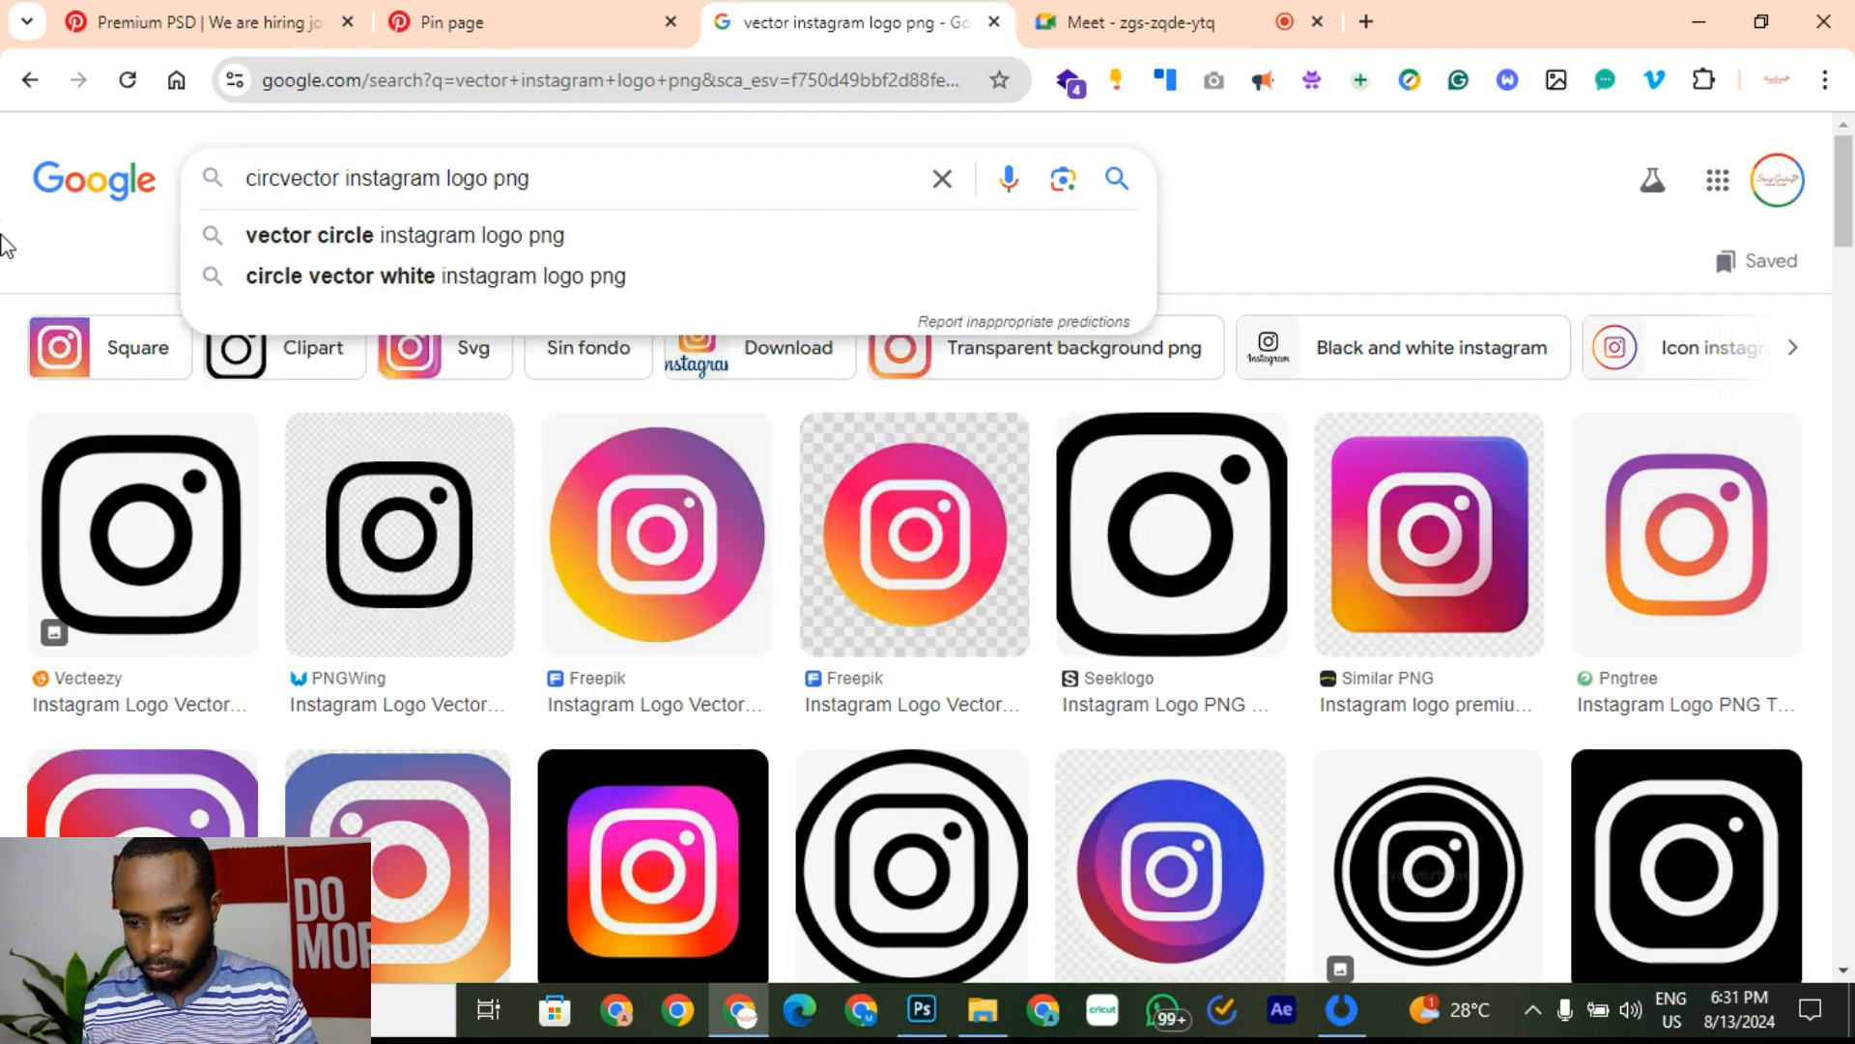
type("e")
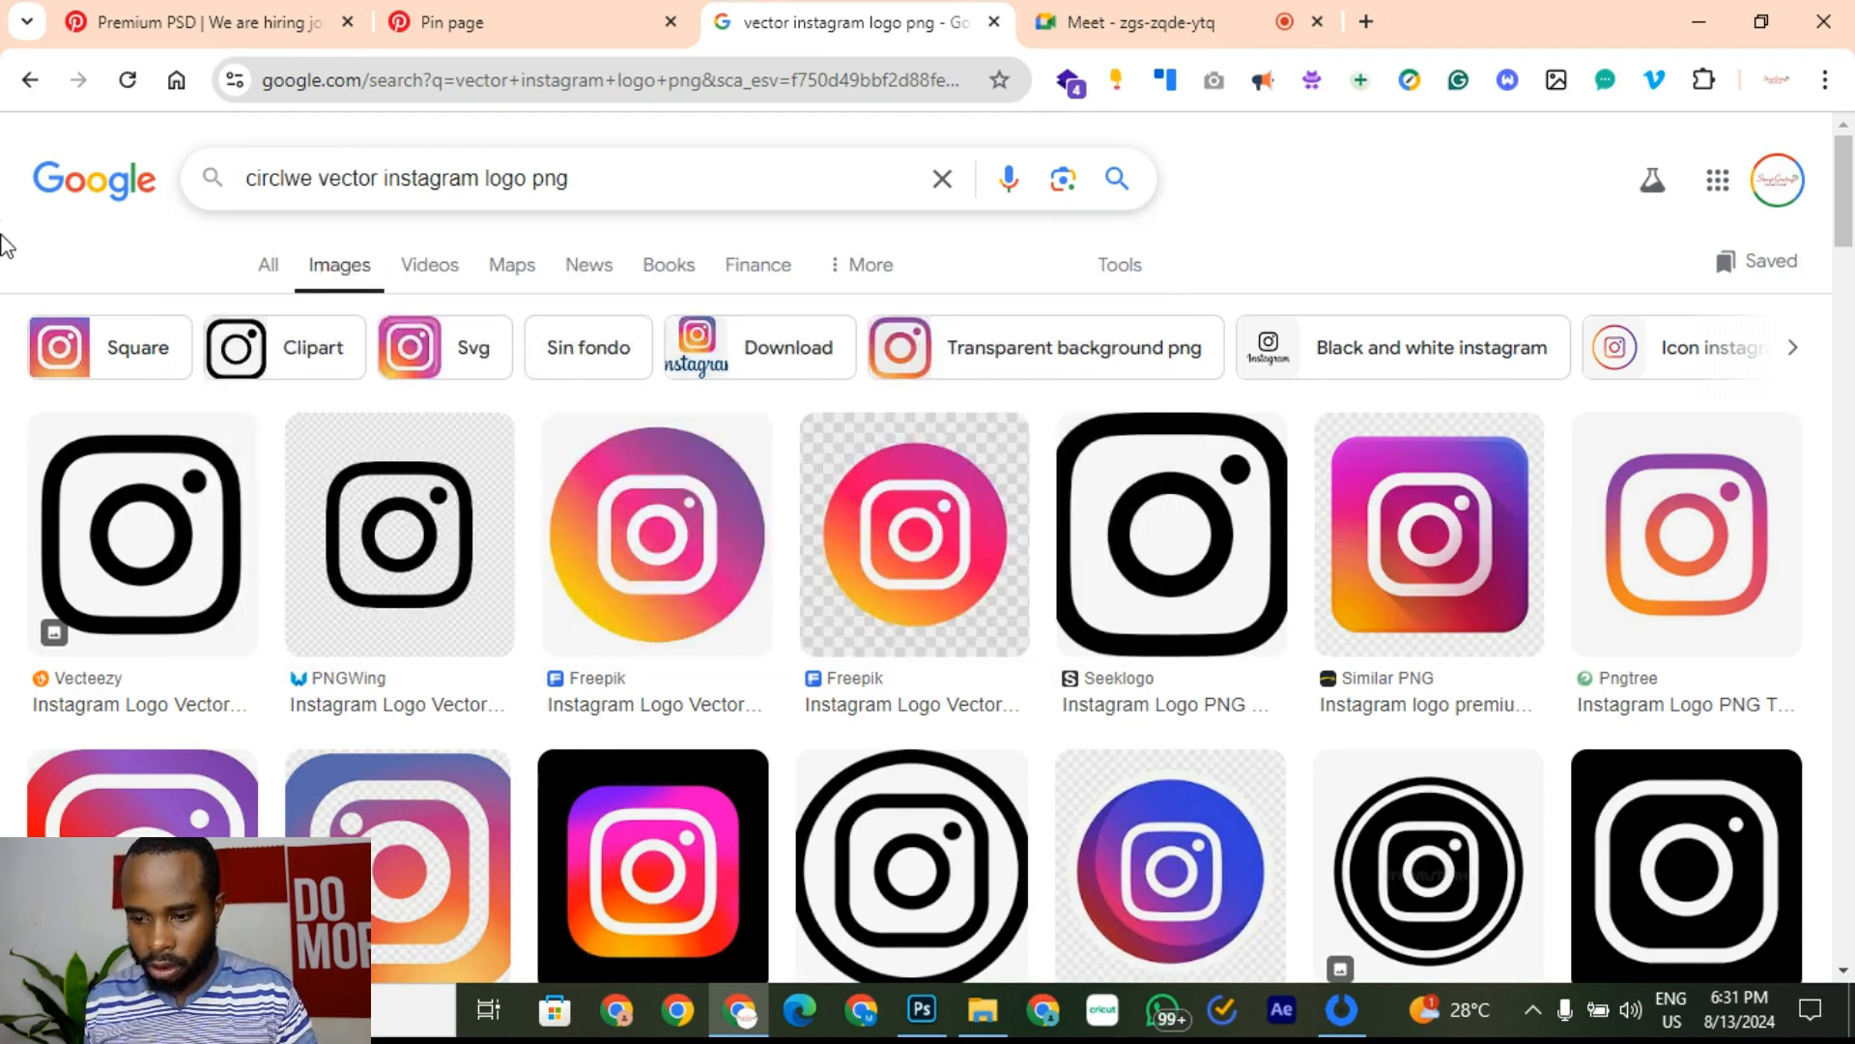
key("Return")
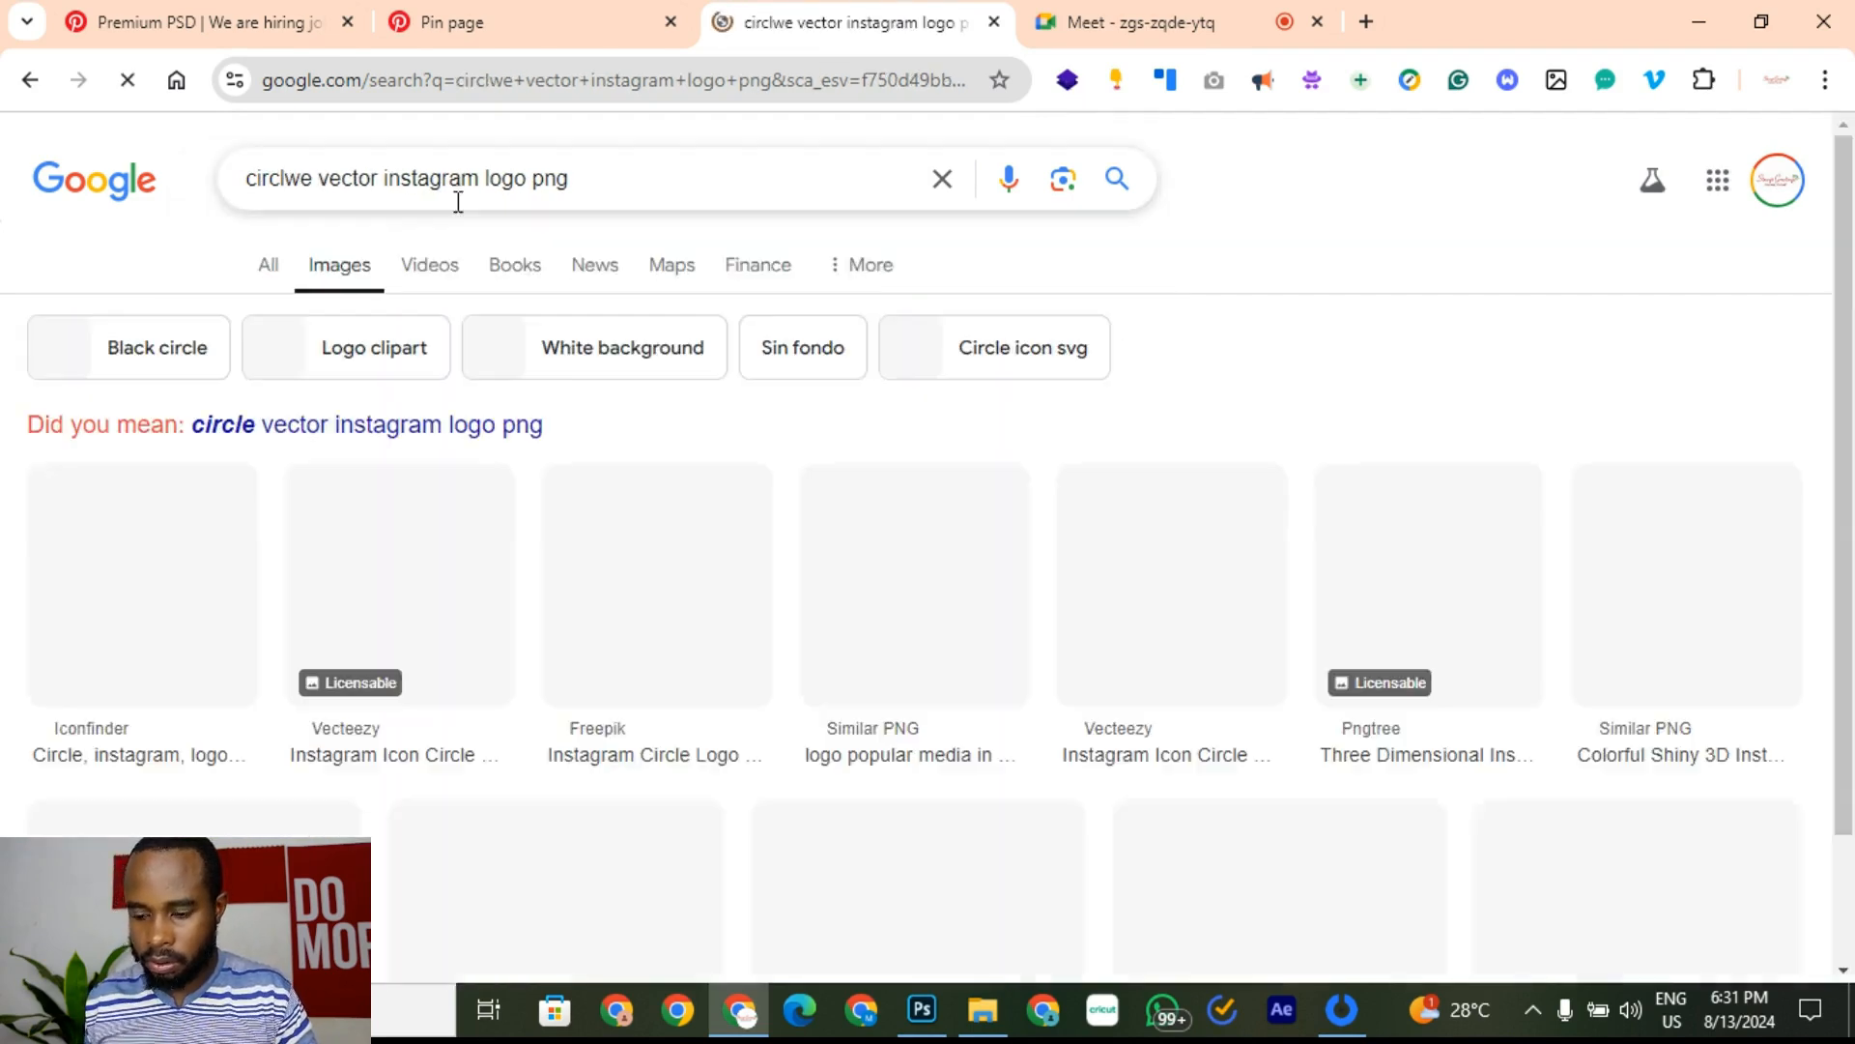
Step: Preview Vecteezy's black circular Instagram logo and copy the image
scroll(1063, 677, "down", 6)
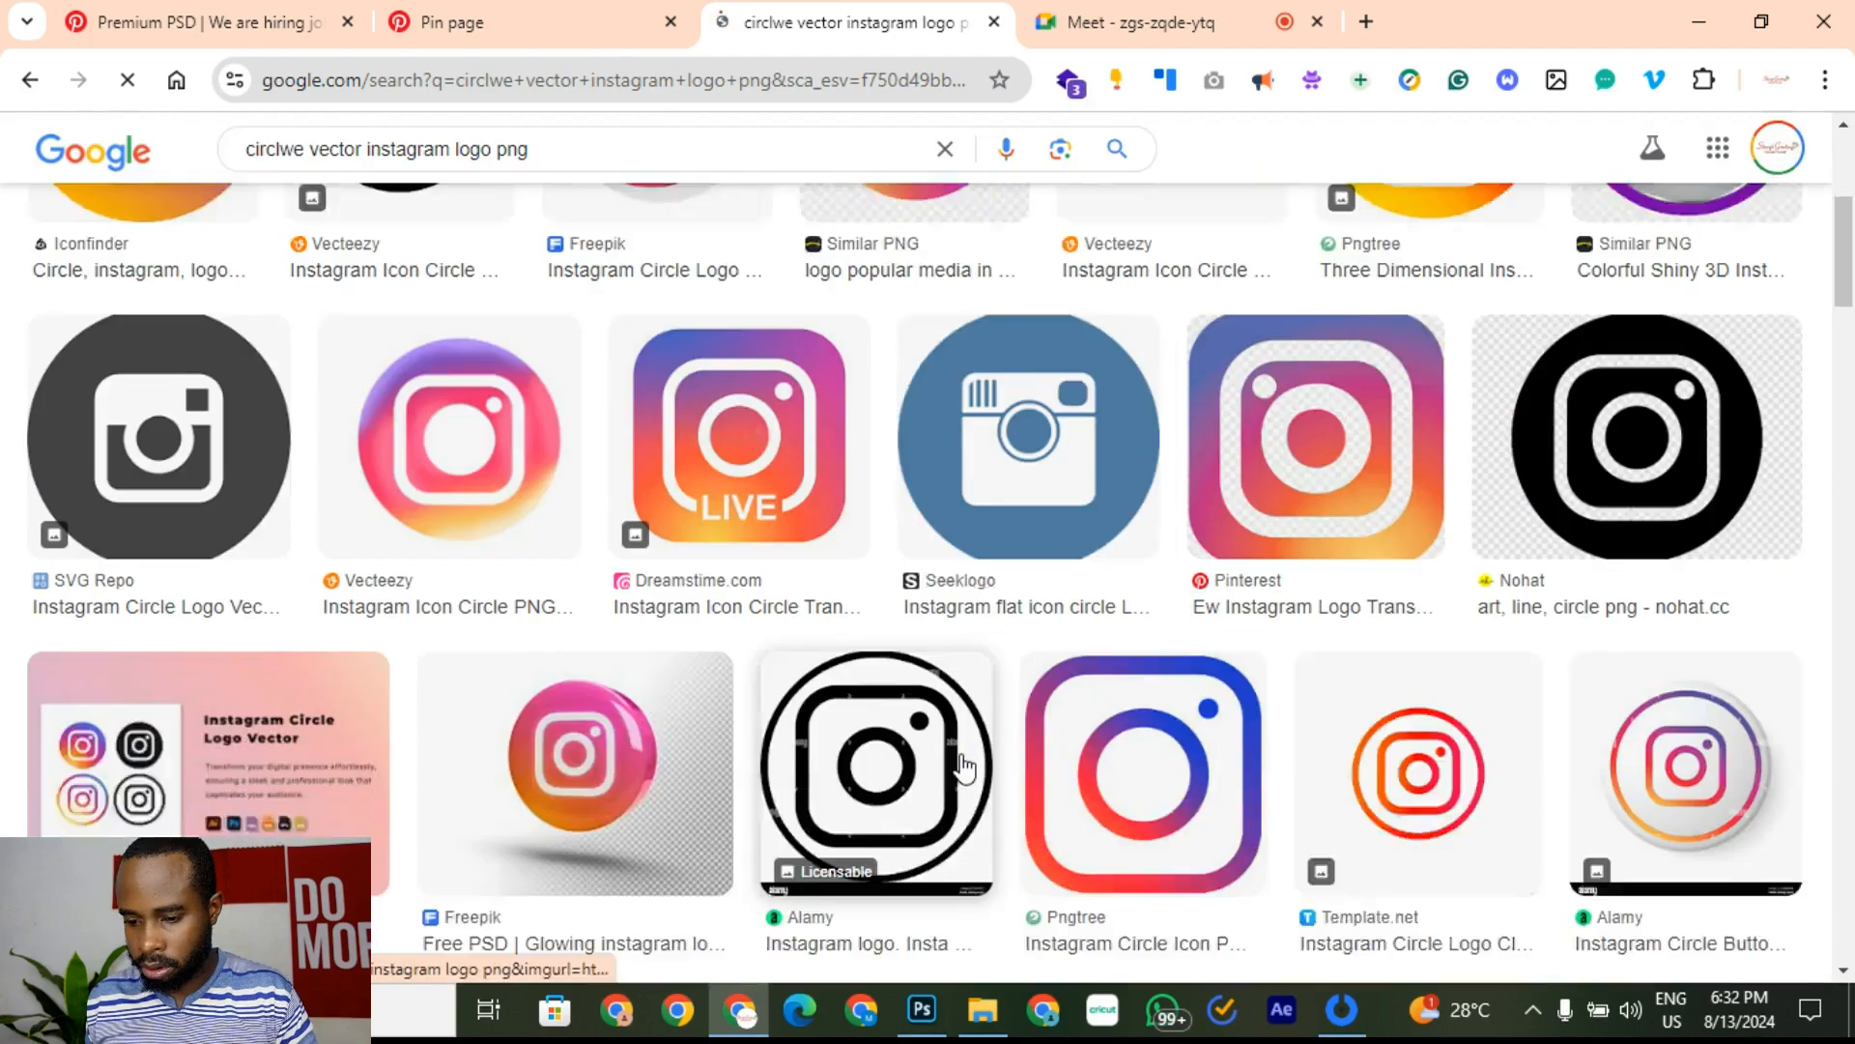
scroll(957, 763, "up", 5)
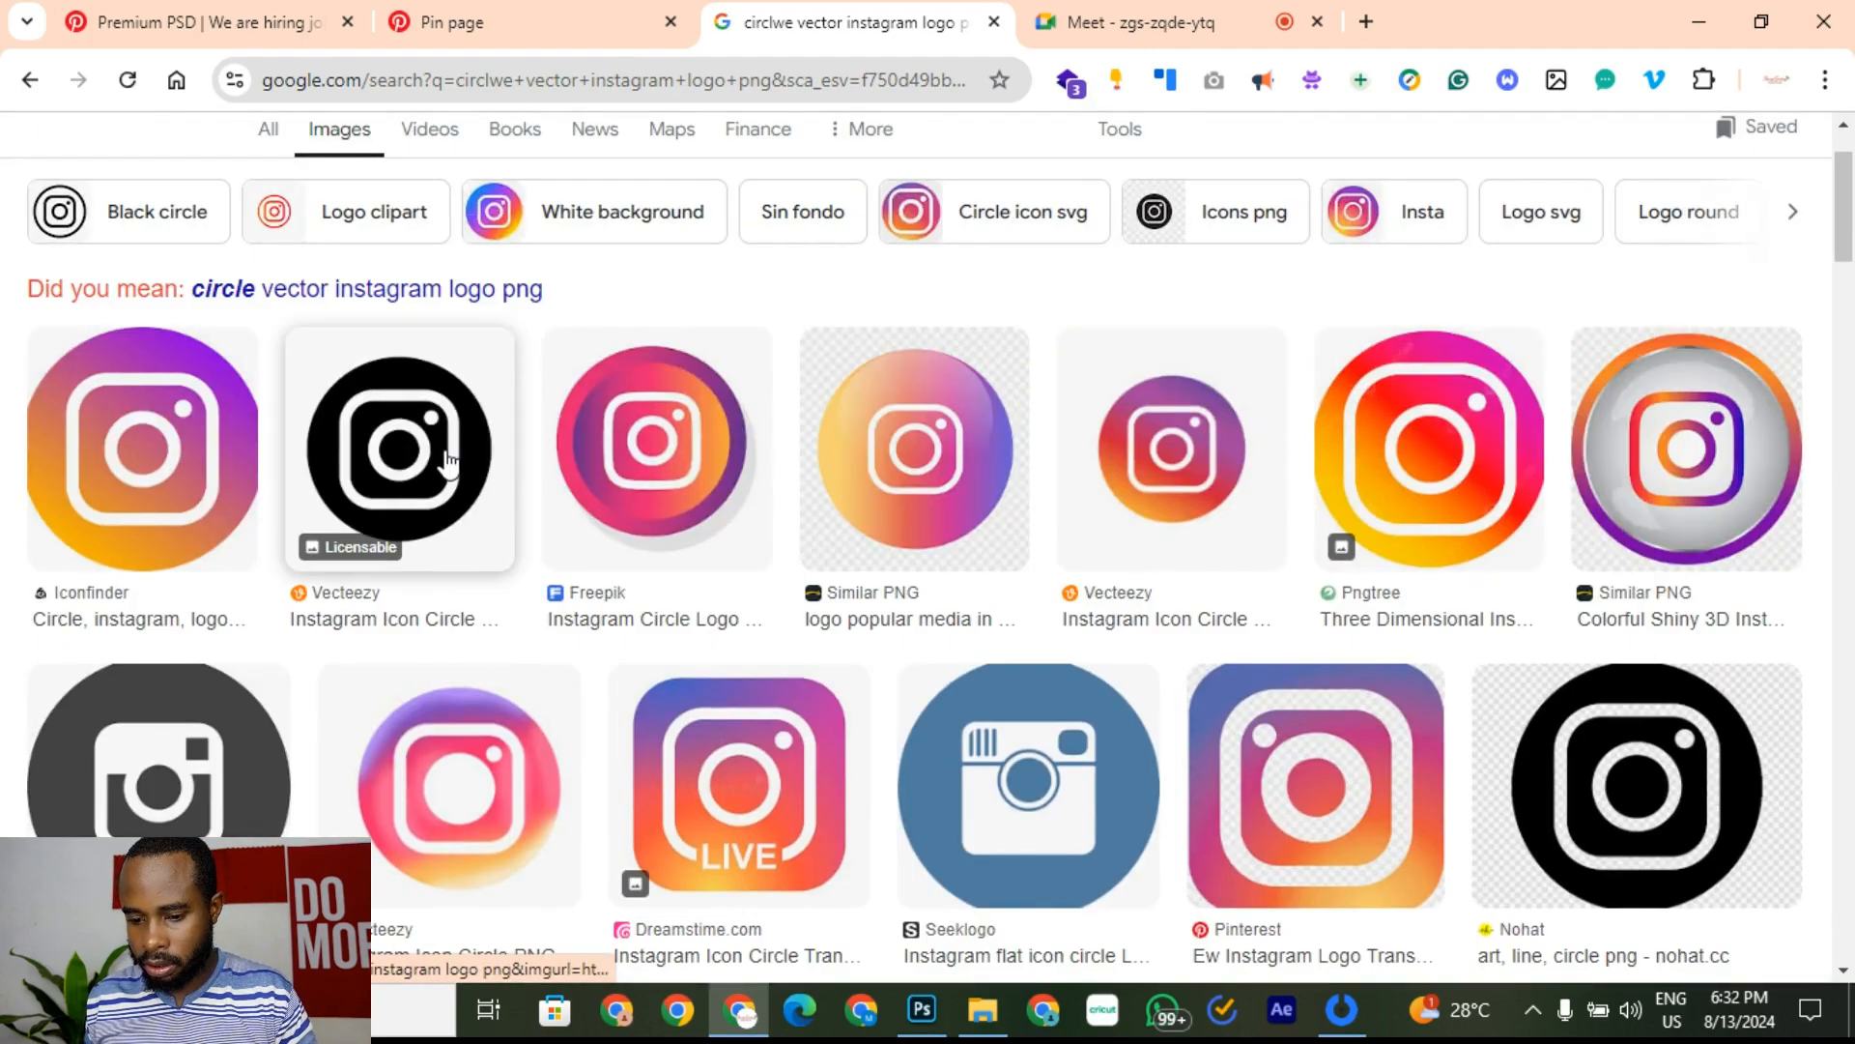
left_click(447, 464)
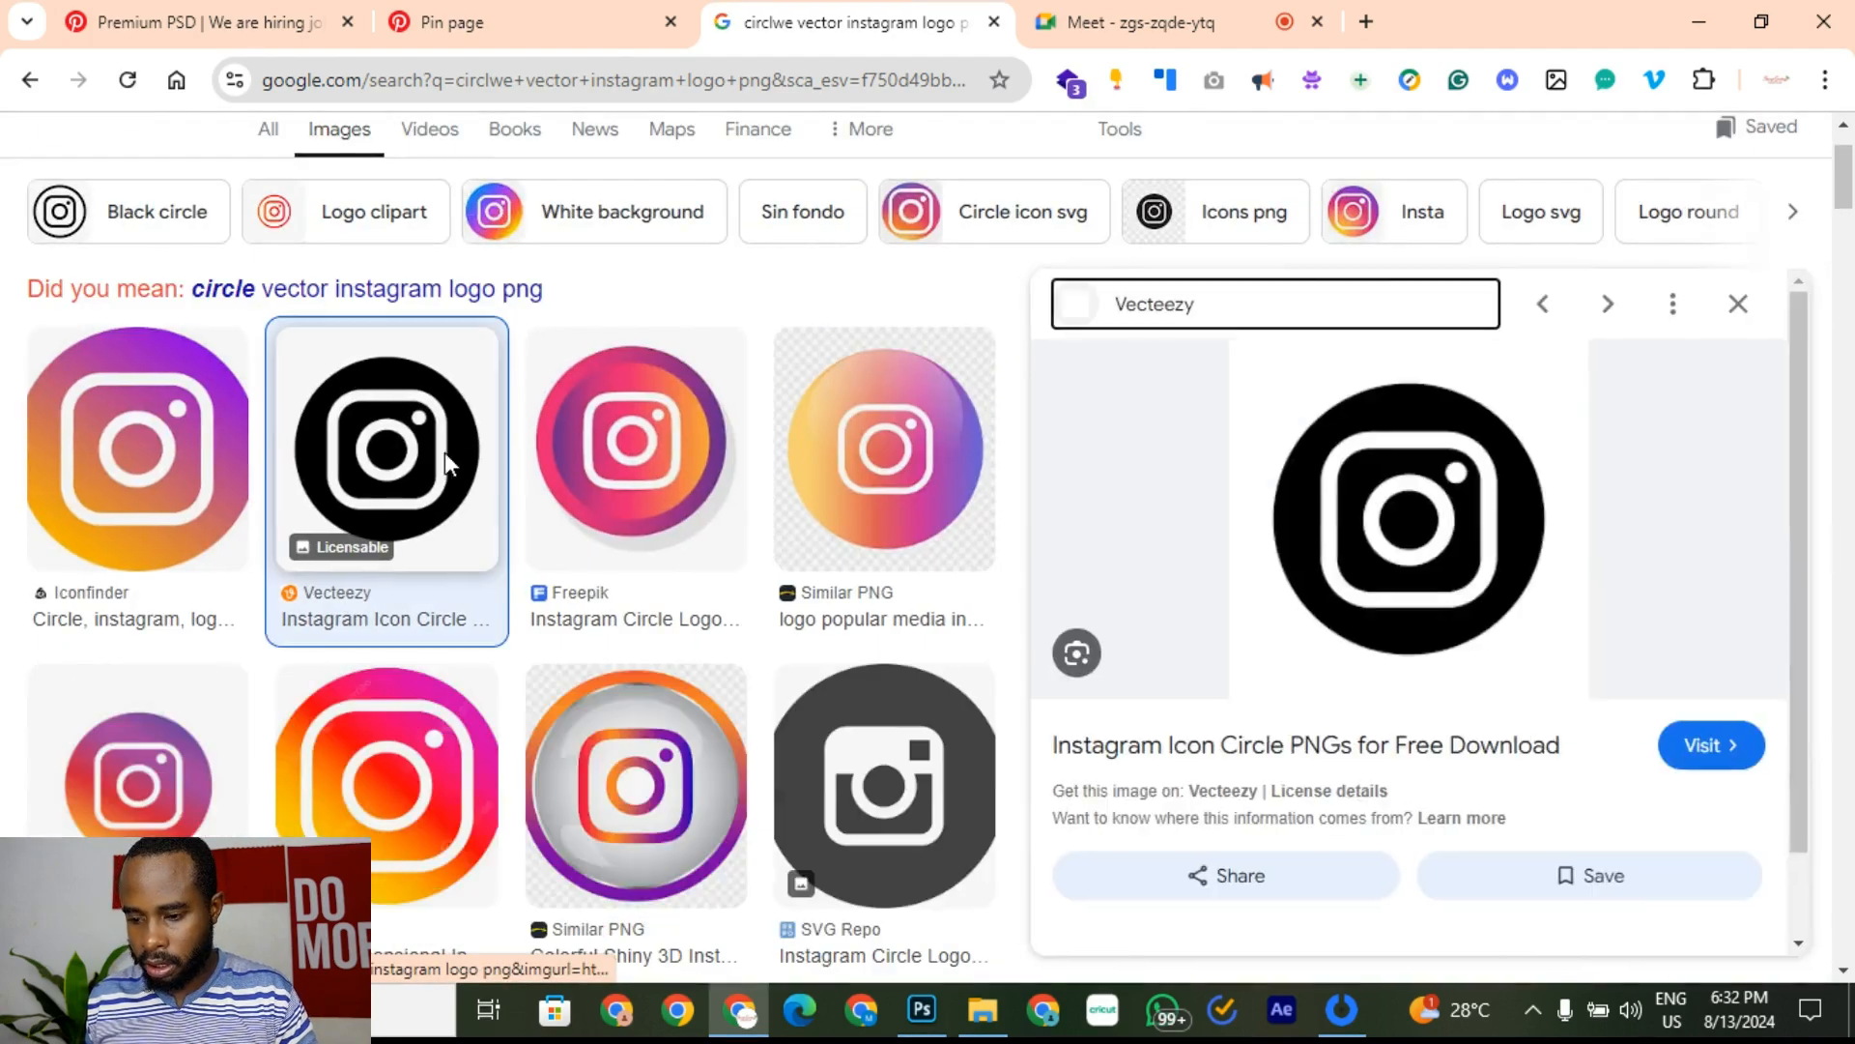
right_click(1469, 543)
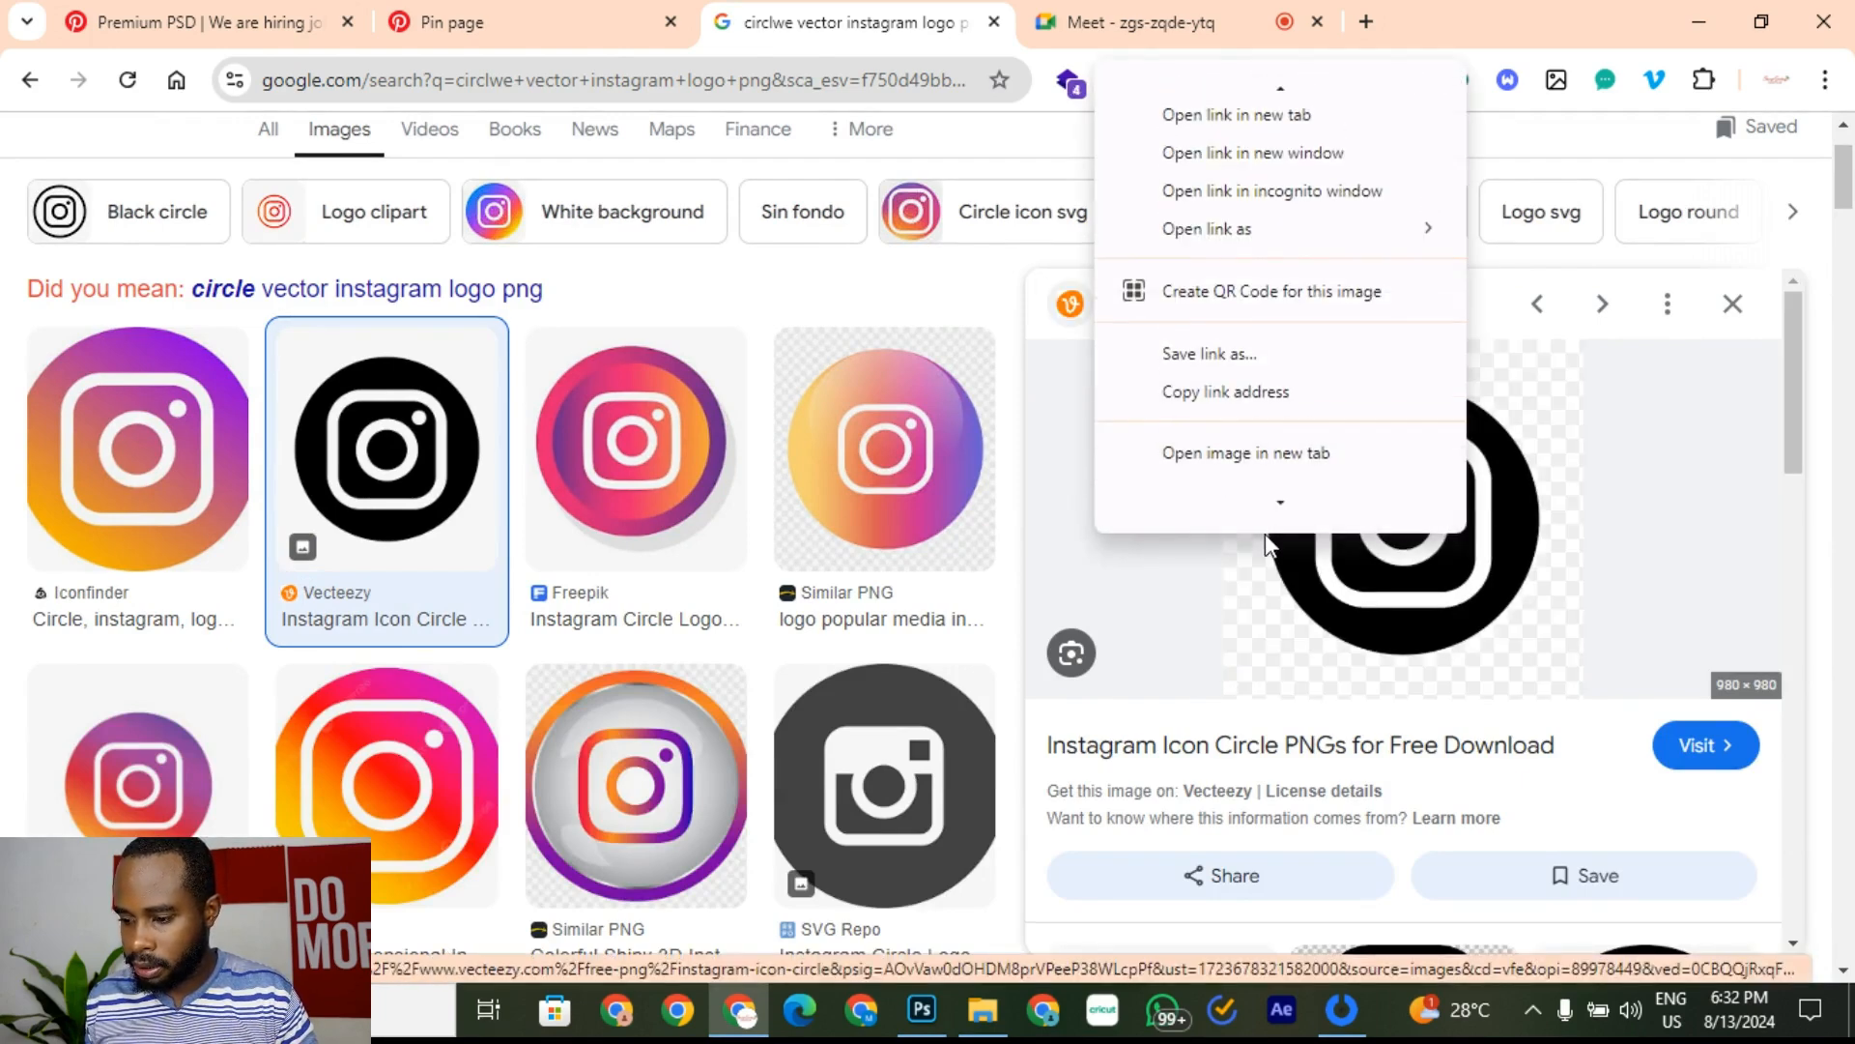
left_click(1260, 437)
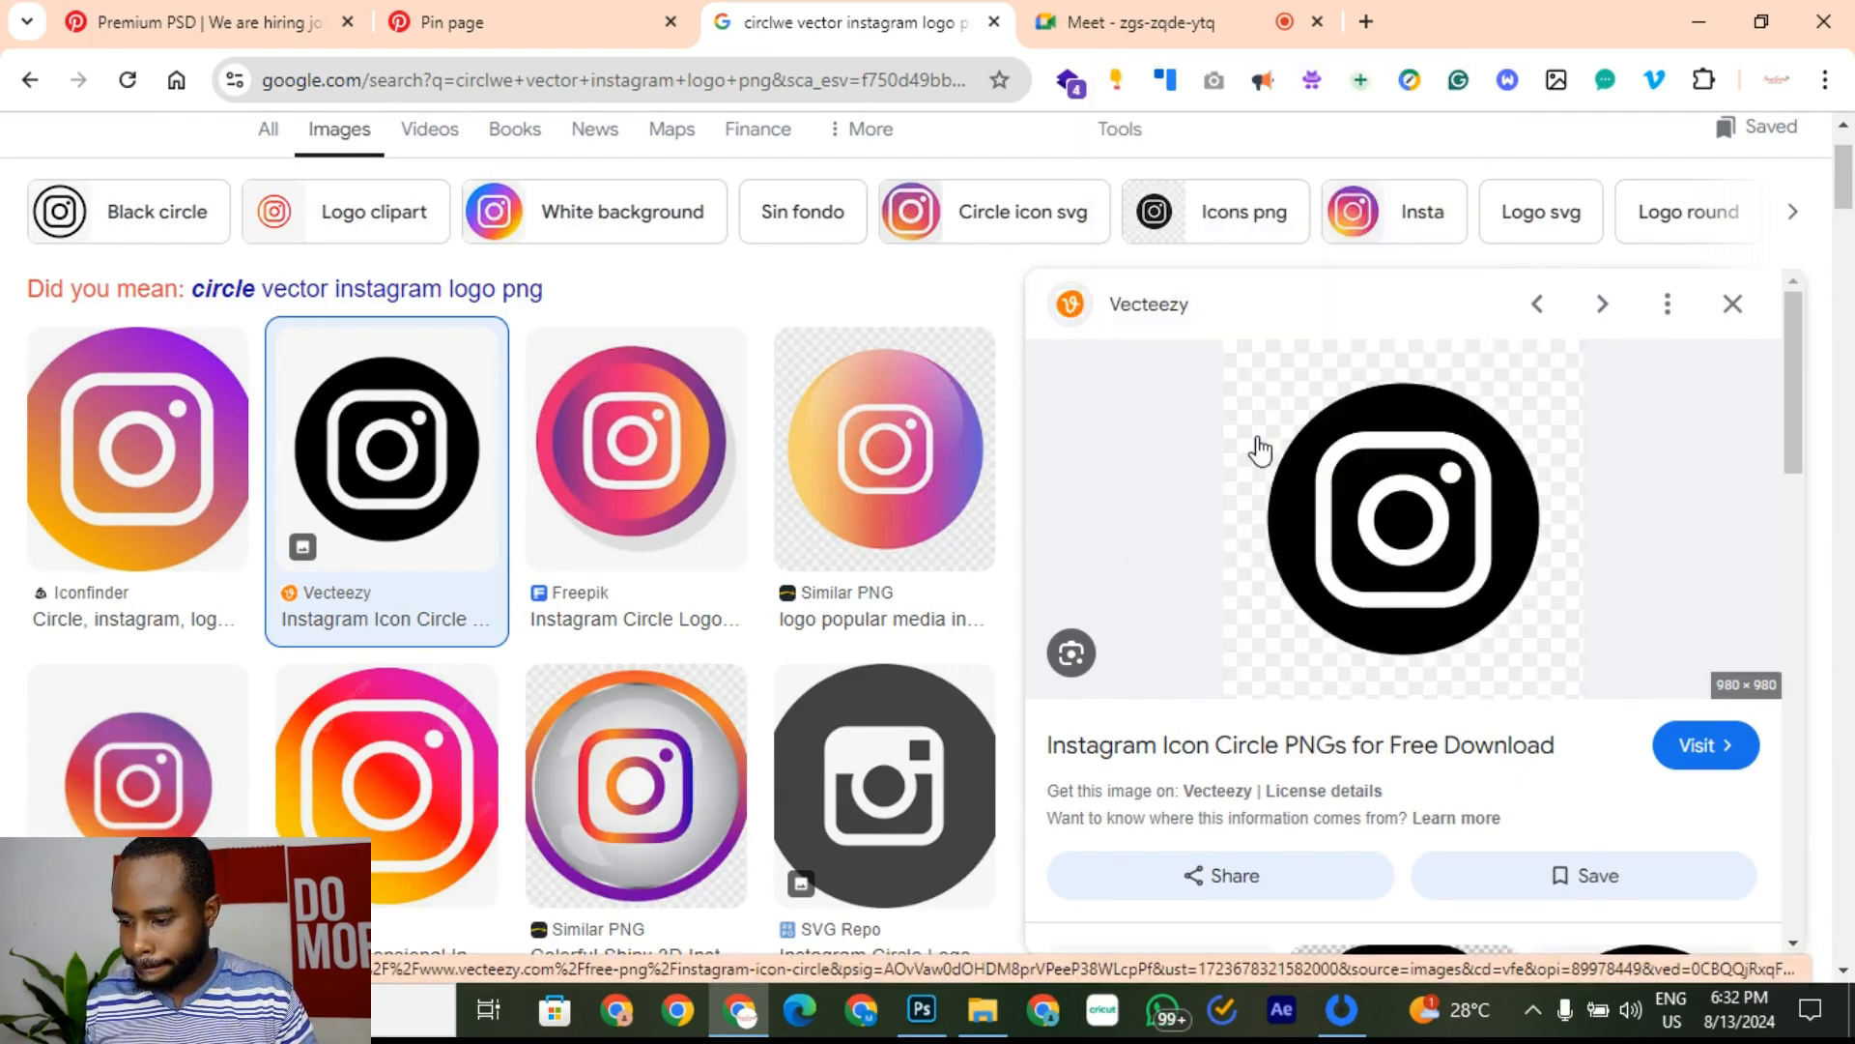
left_click(937, 1019)
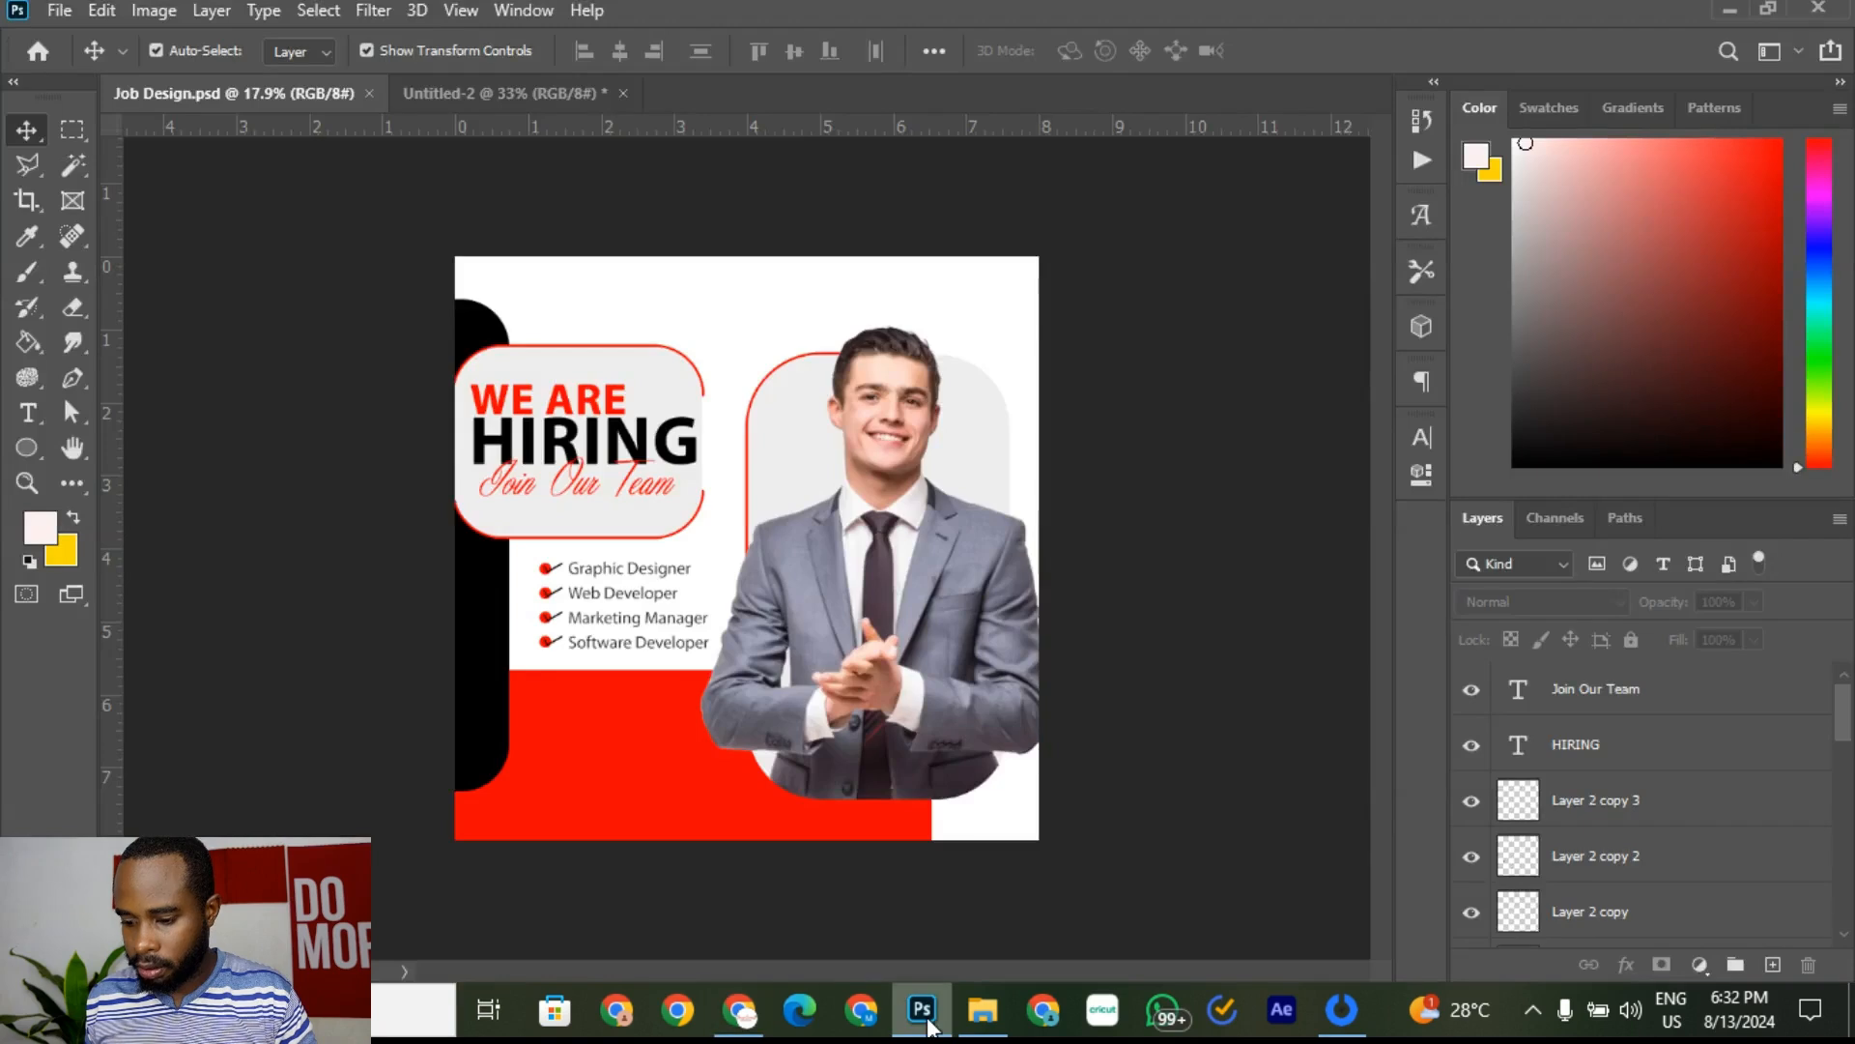
left_click(638, 391)
left_click(601, 413)
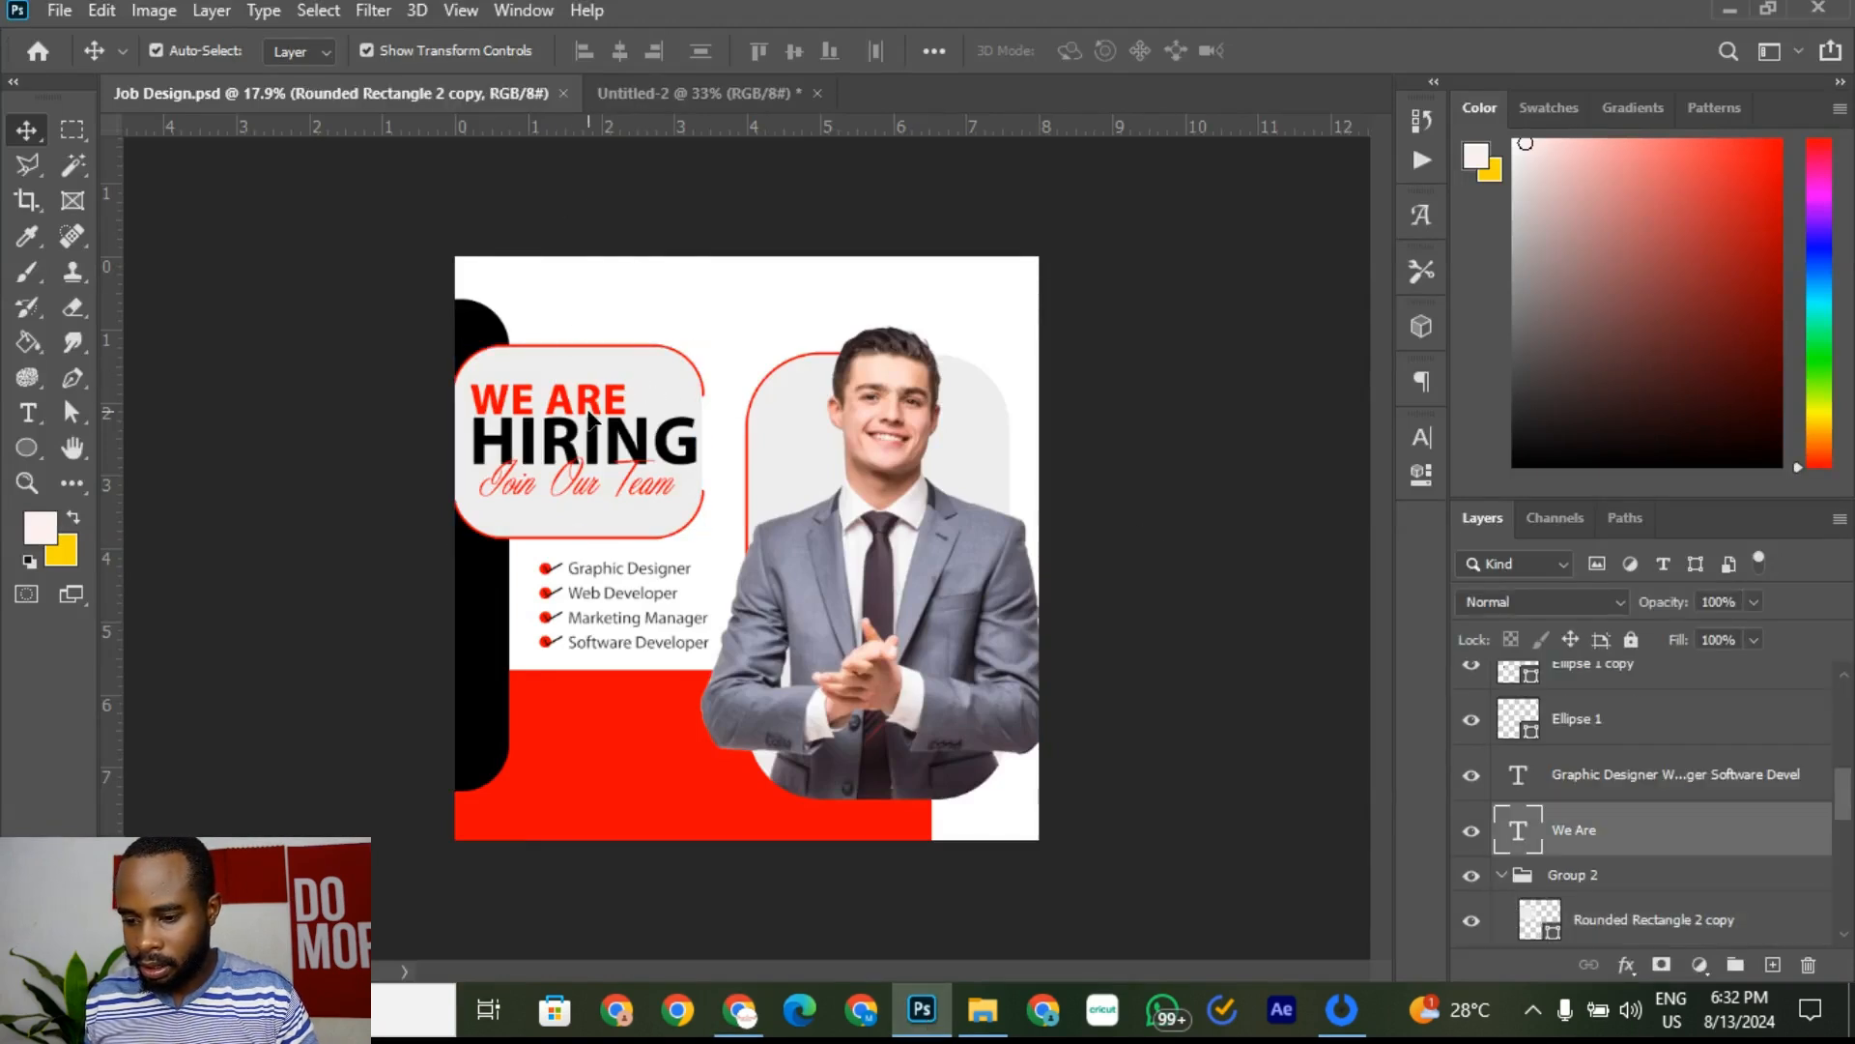
left_click(1617, 791)
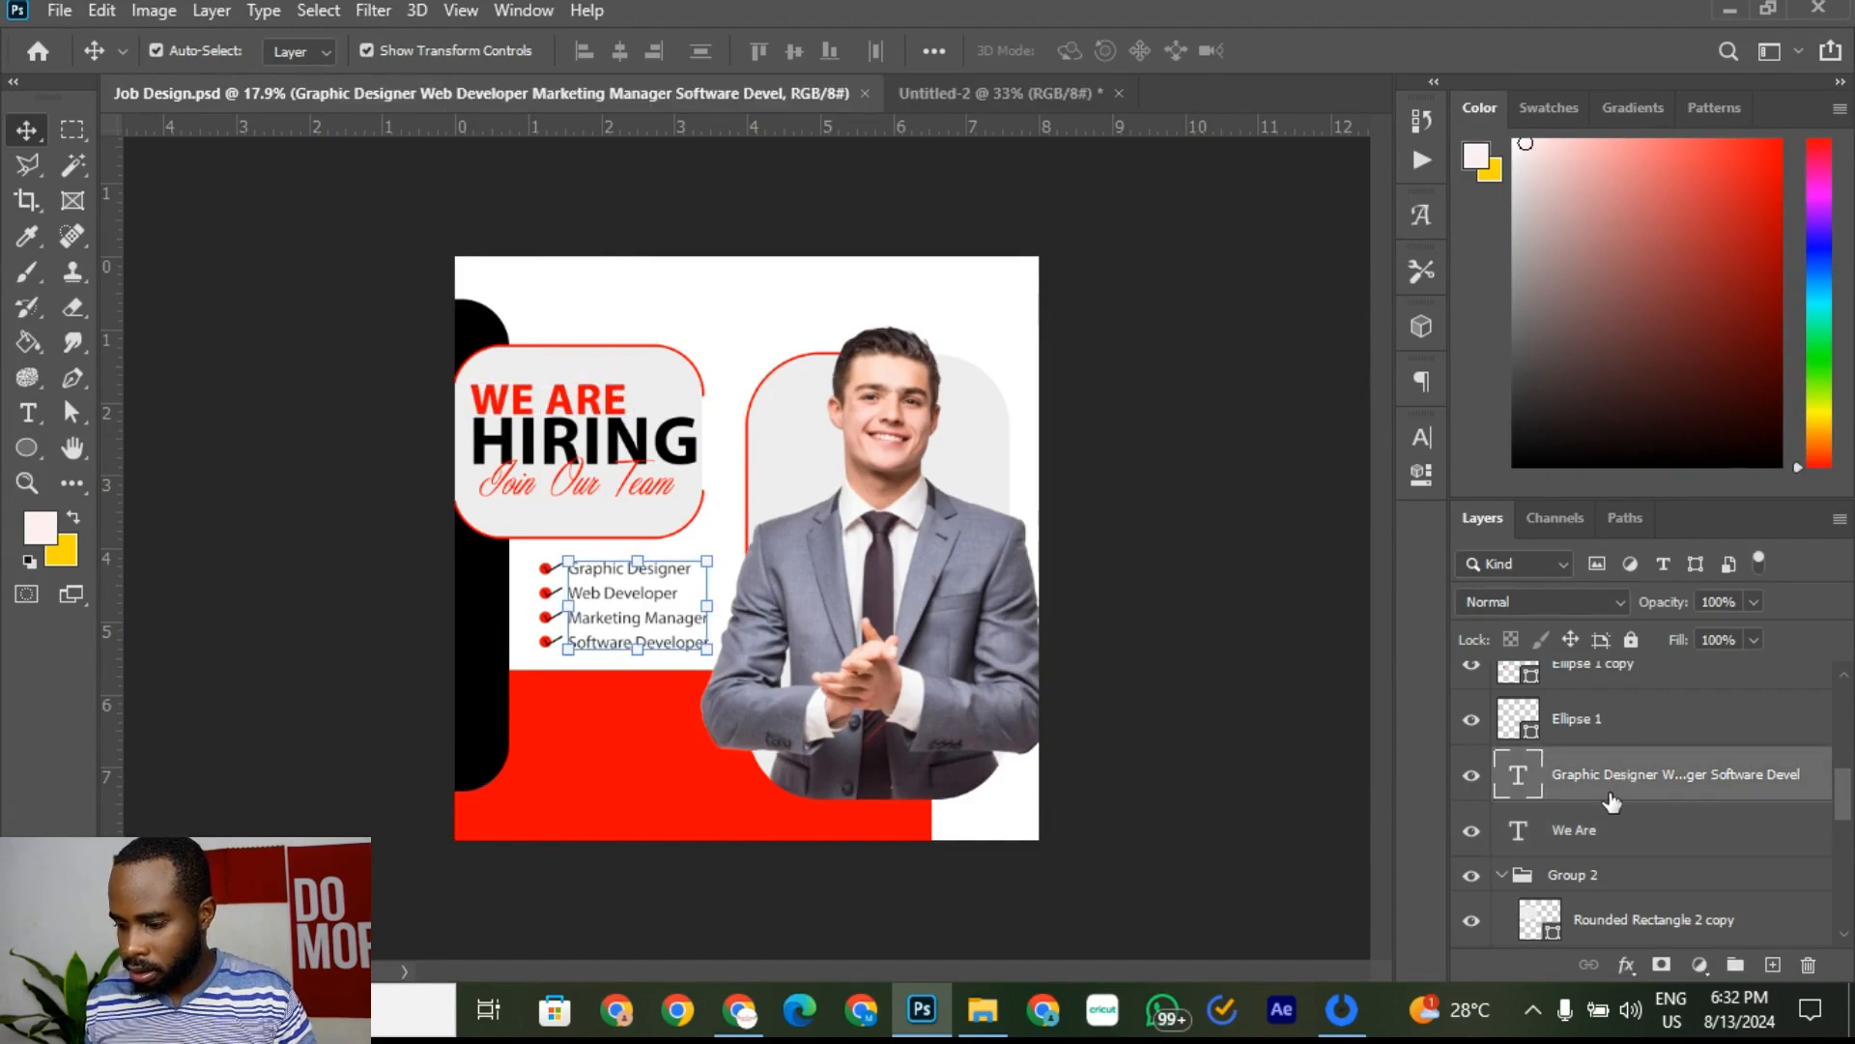
scroll(1701, 725, "up", 5)
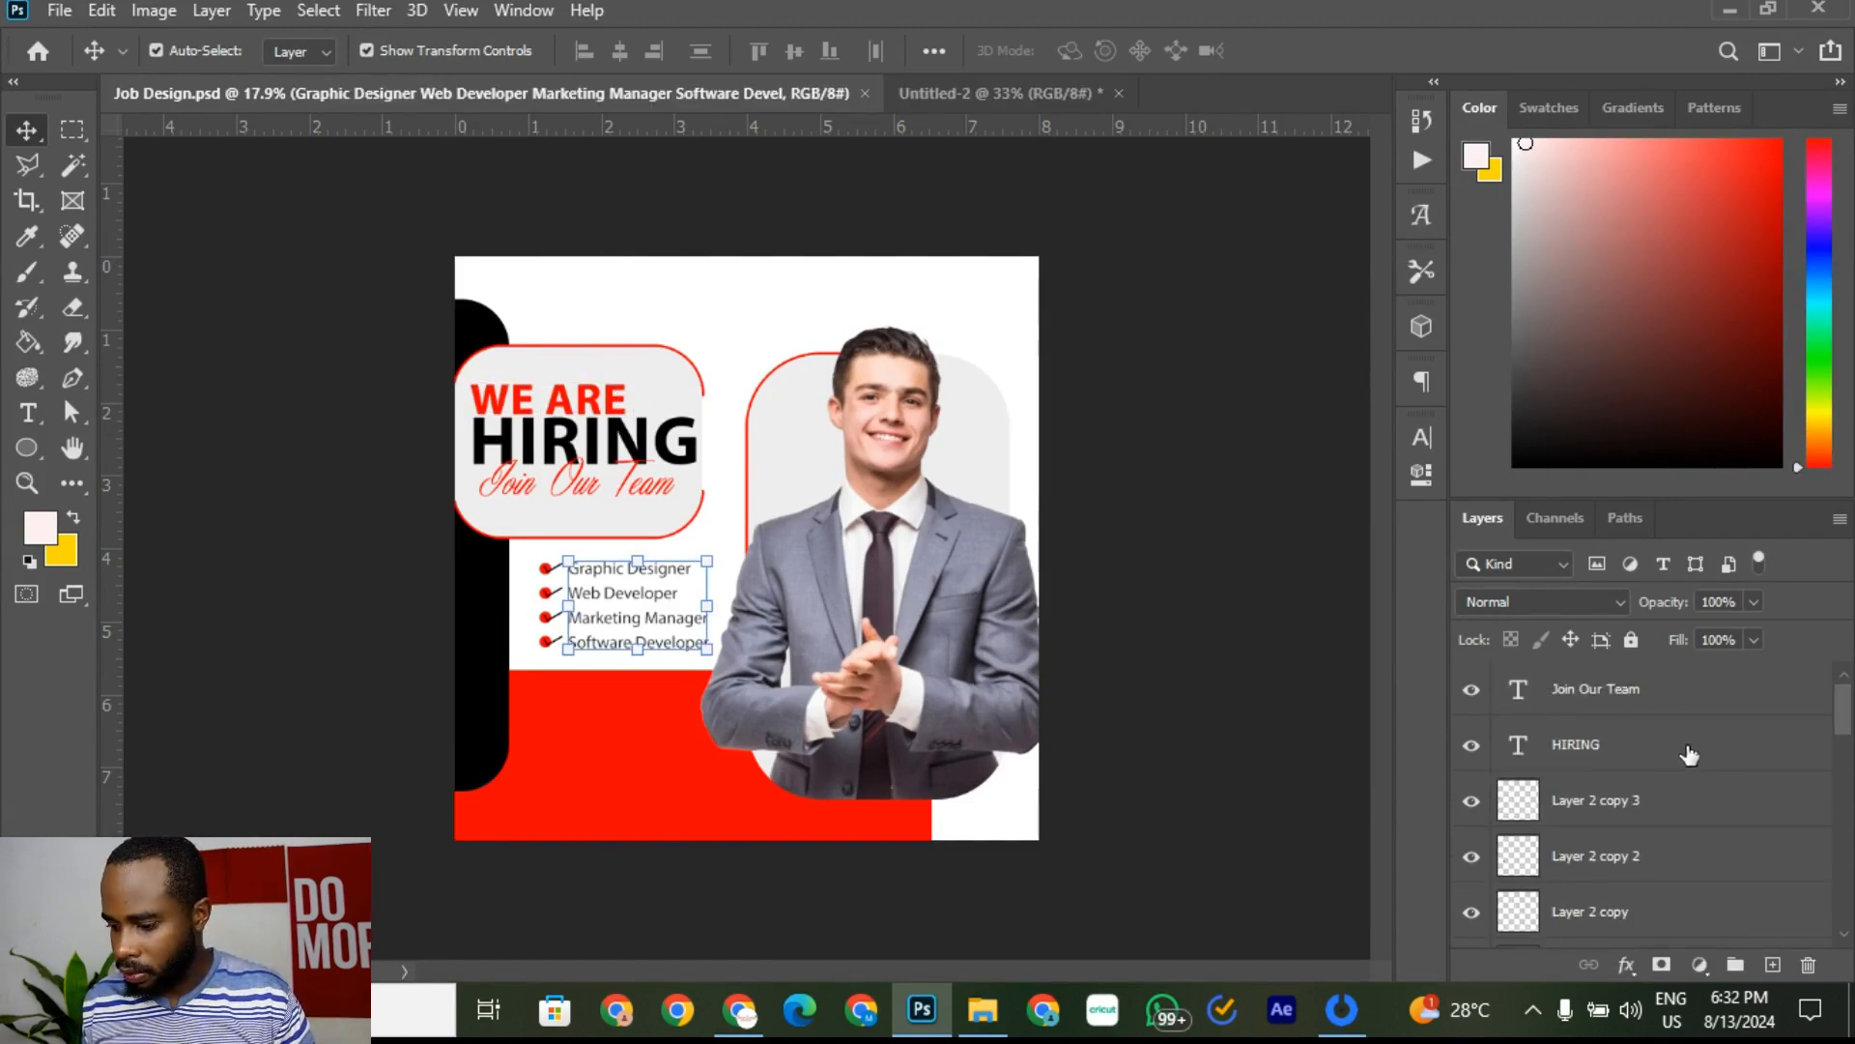
left_click(1712, 693)
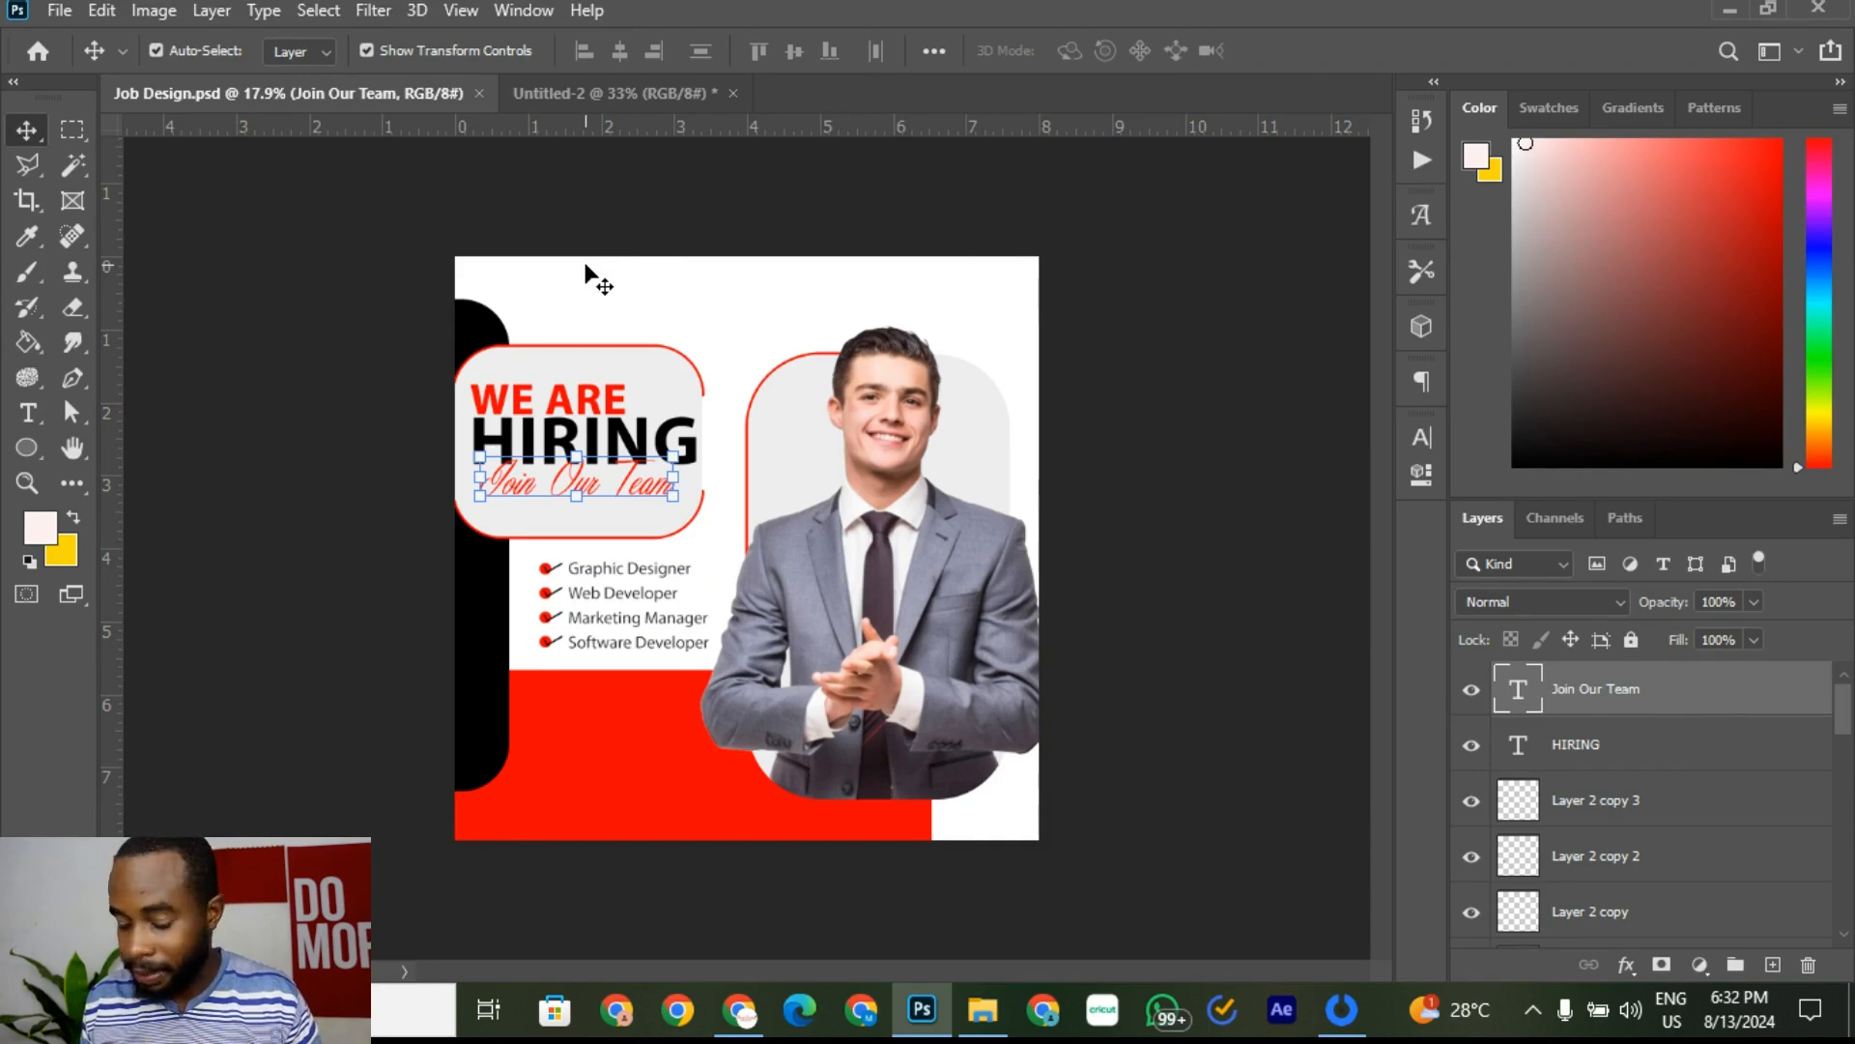
key("ctrl")
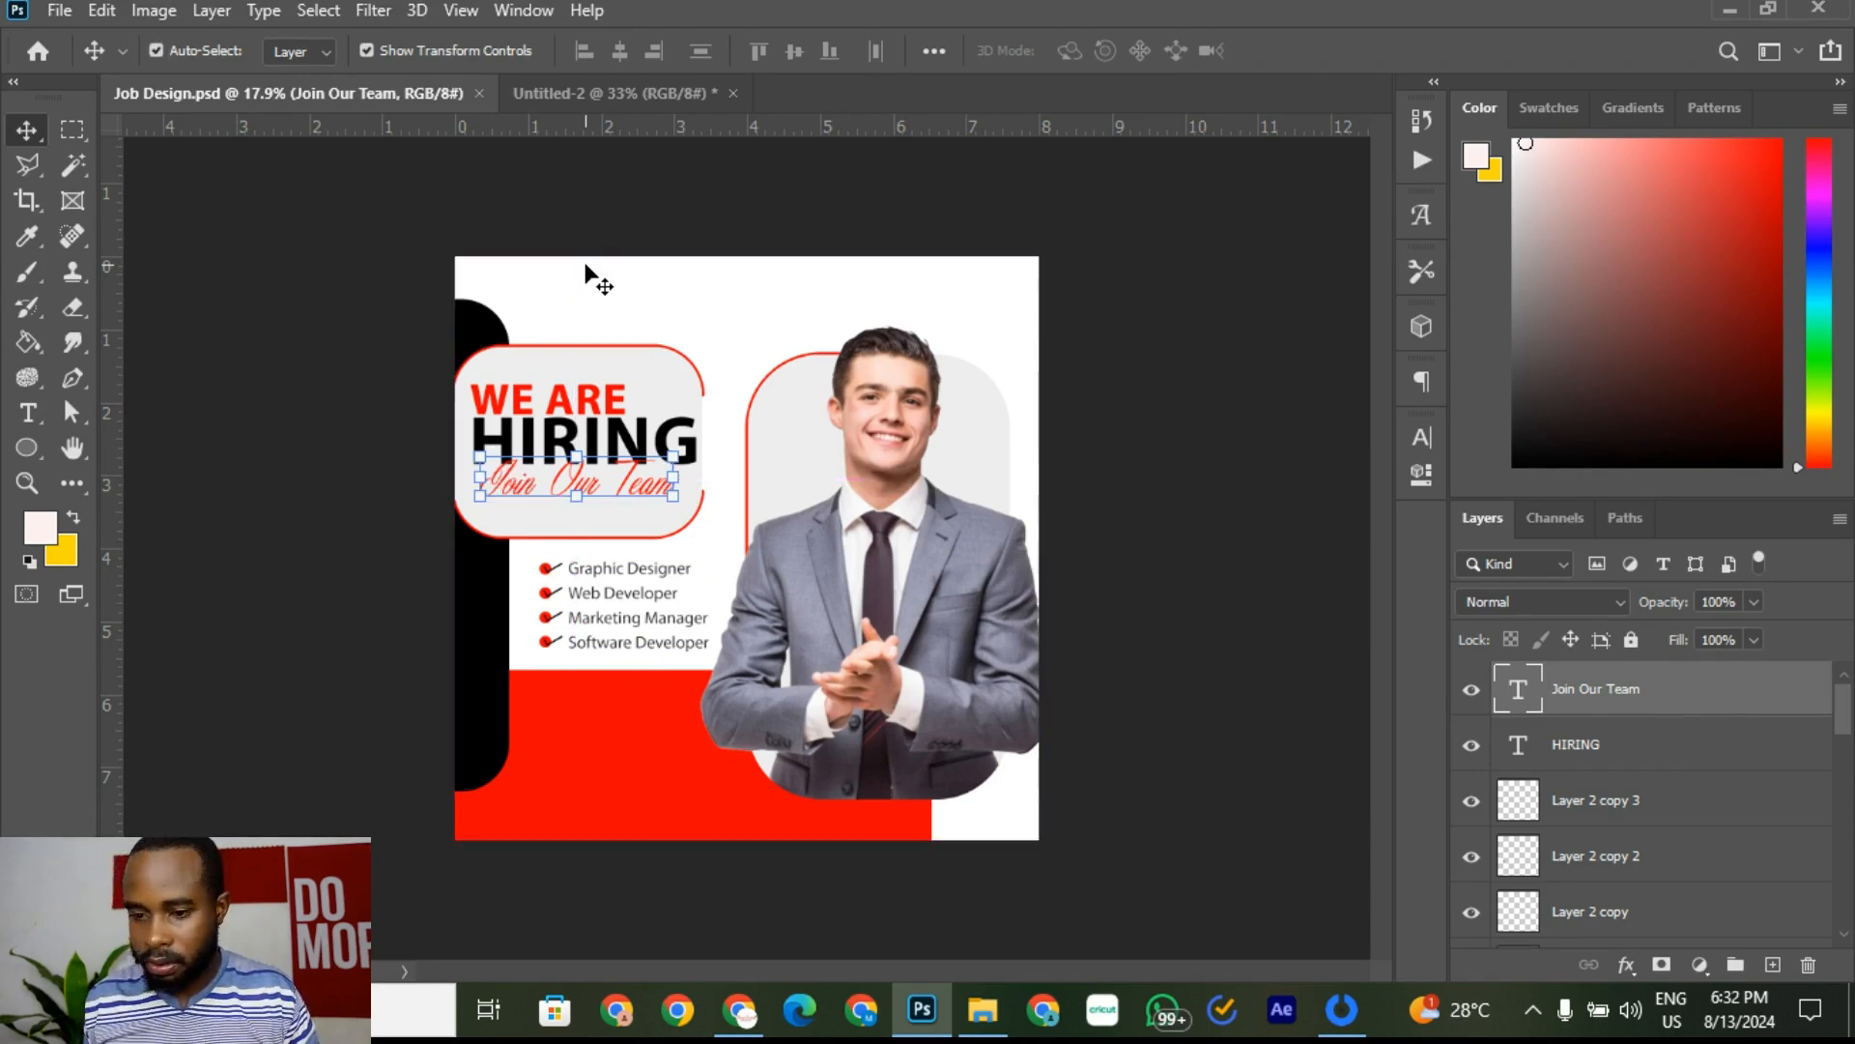
key("ctrl+v")
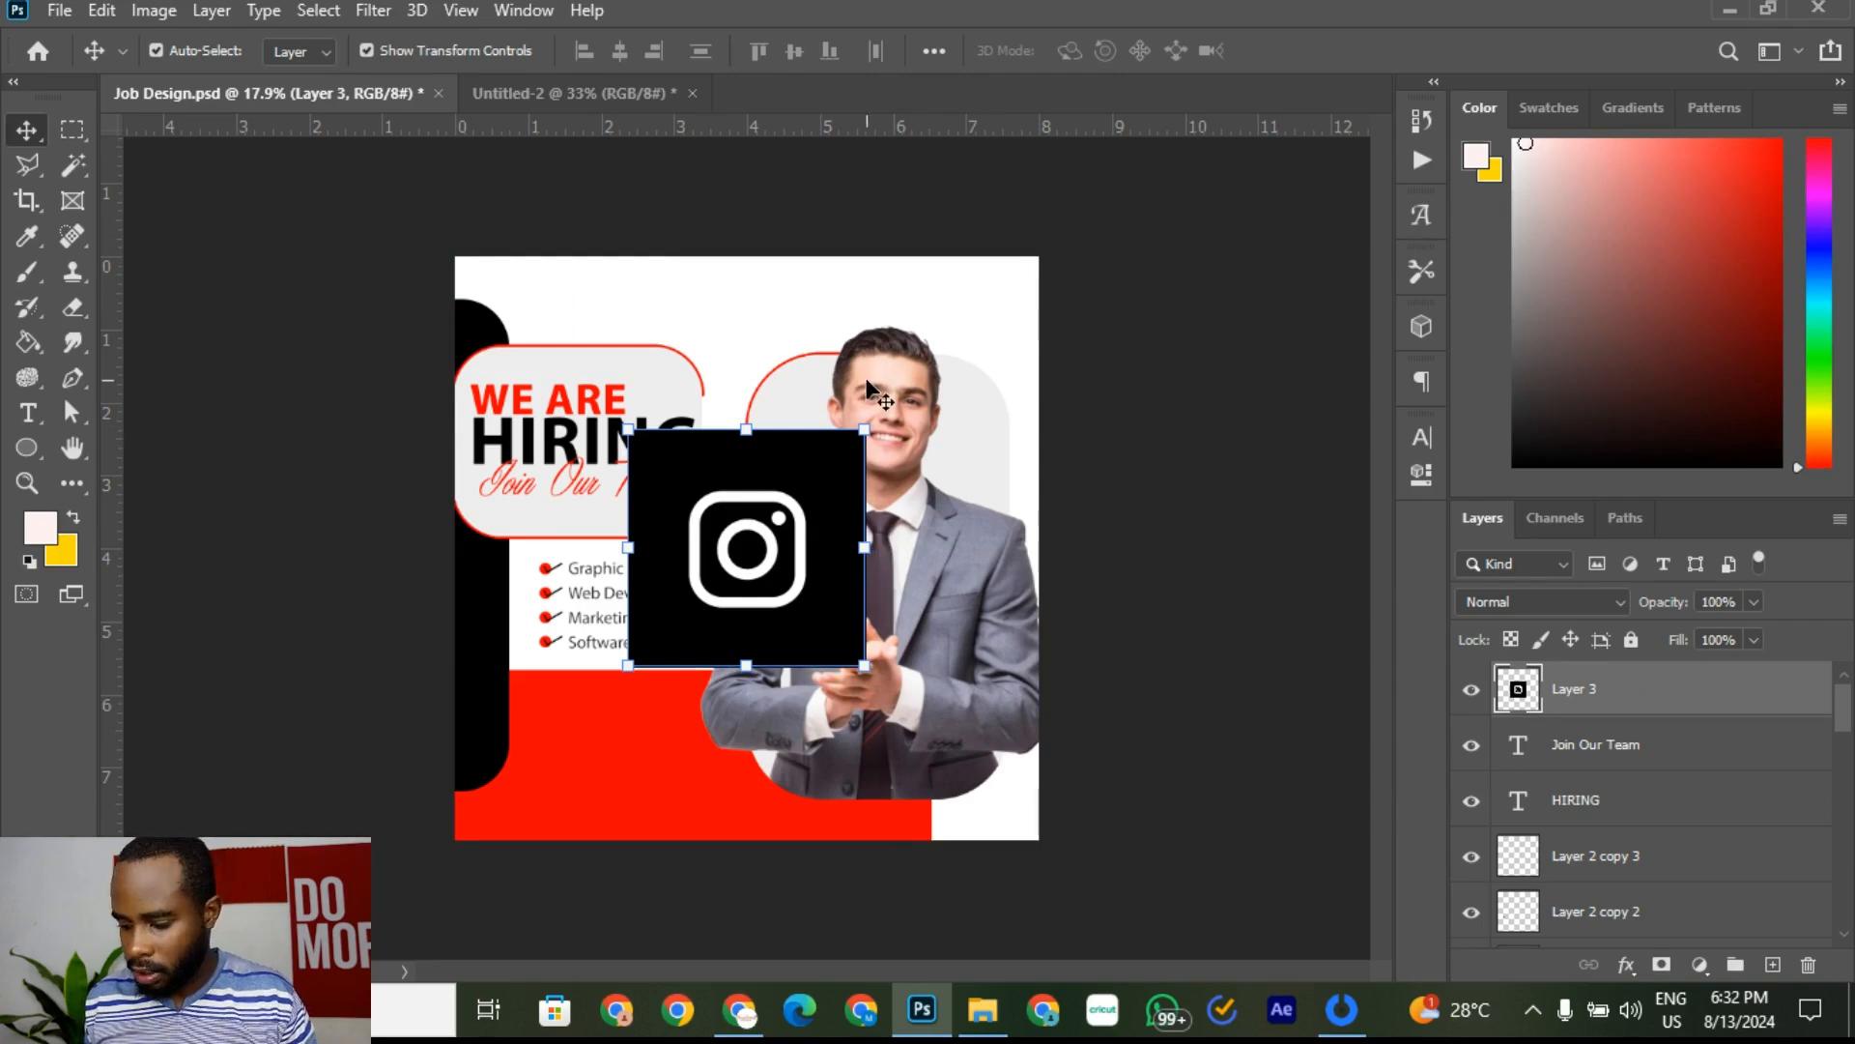
key("ctrl+z")
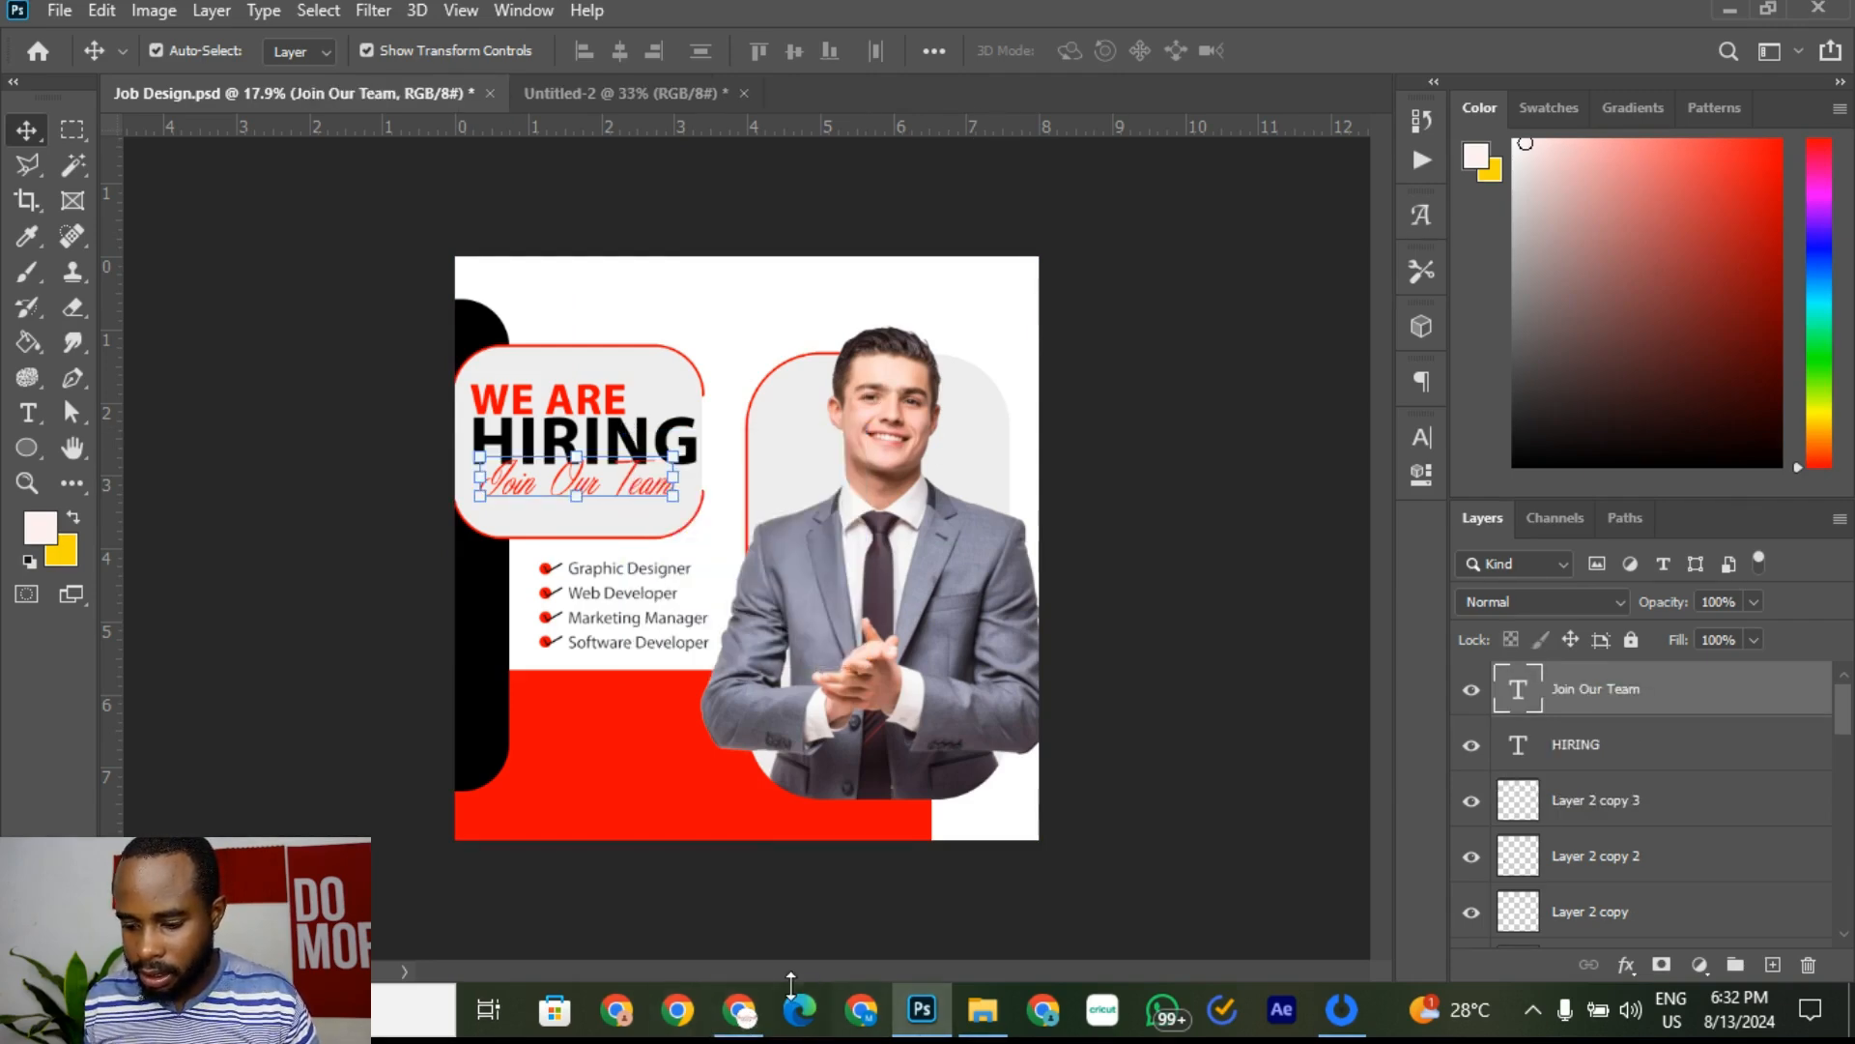
left_click(744, 1027)
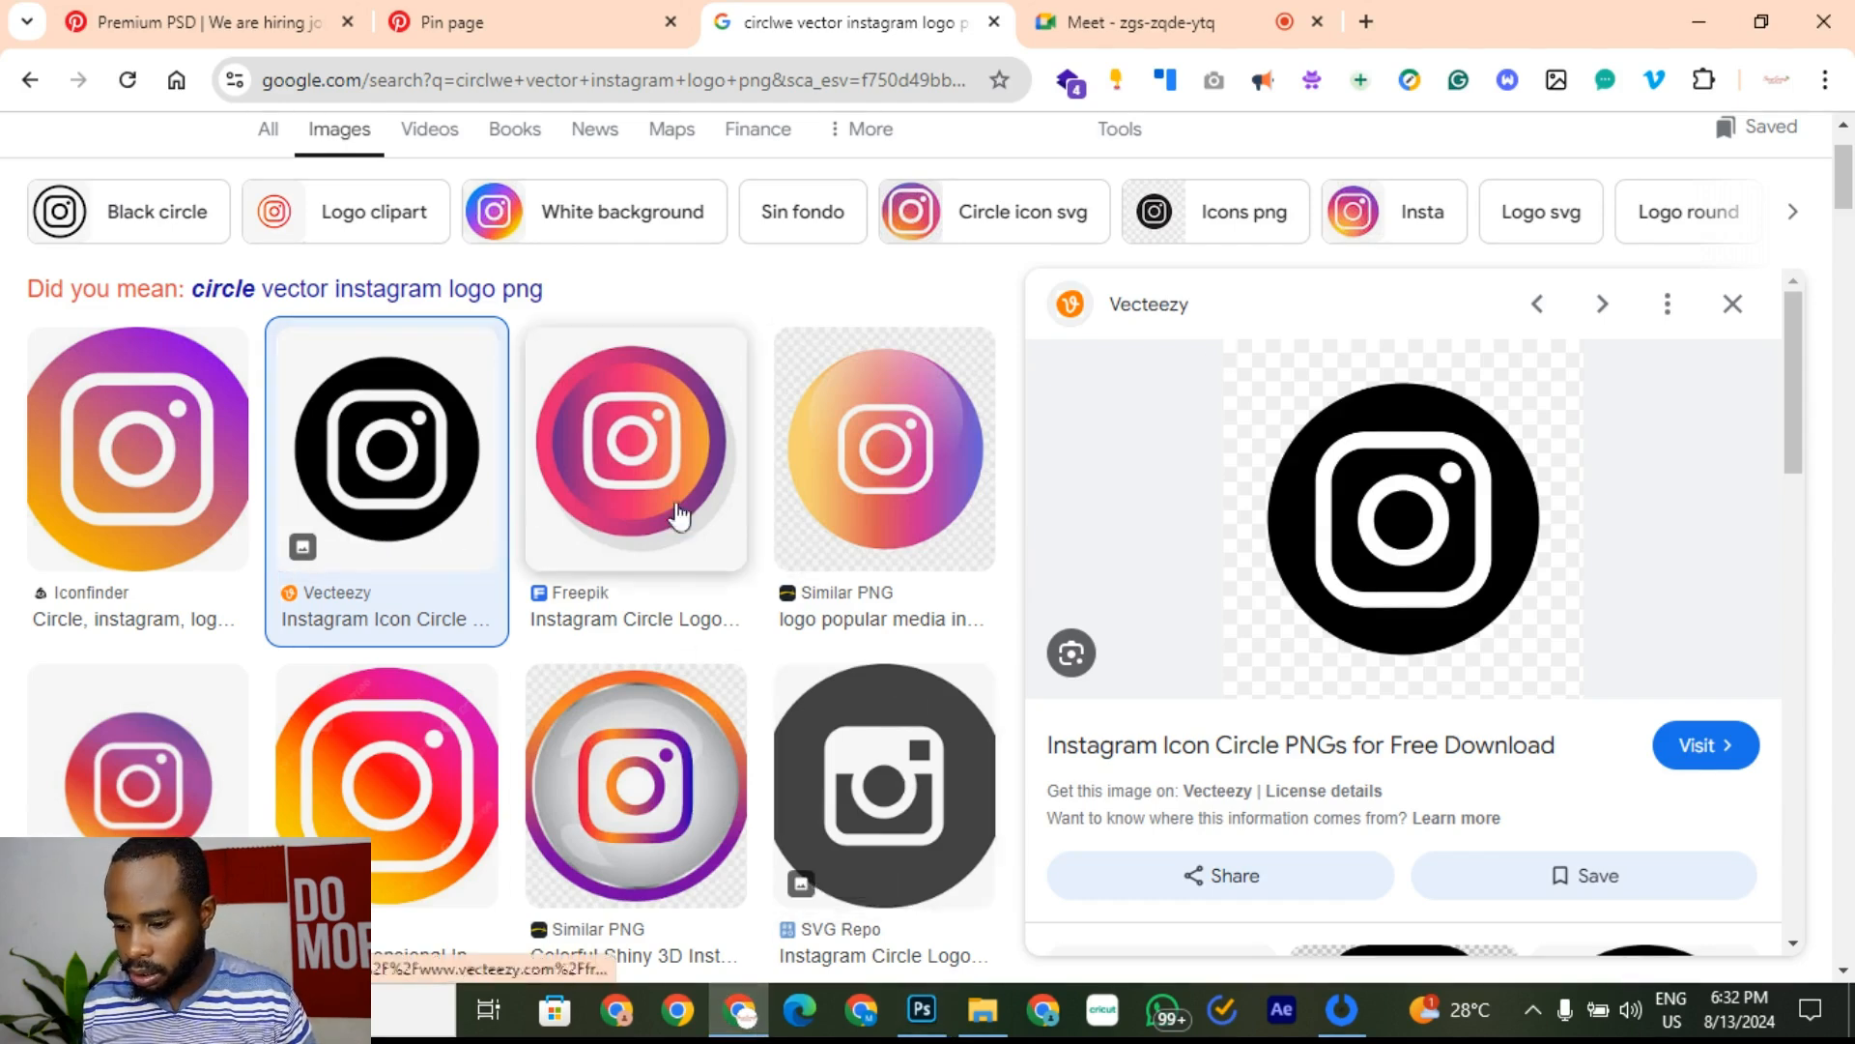
Step: Compare grey and black Instagram circle previews and check one black icon's source page
left_click(891, 779)
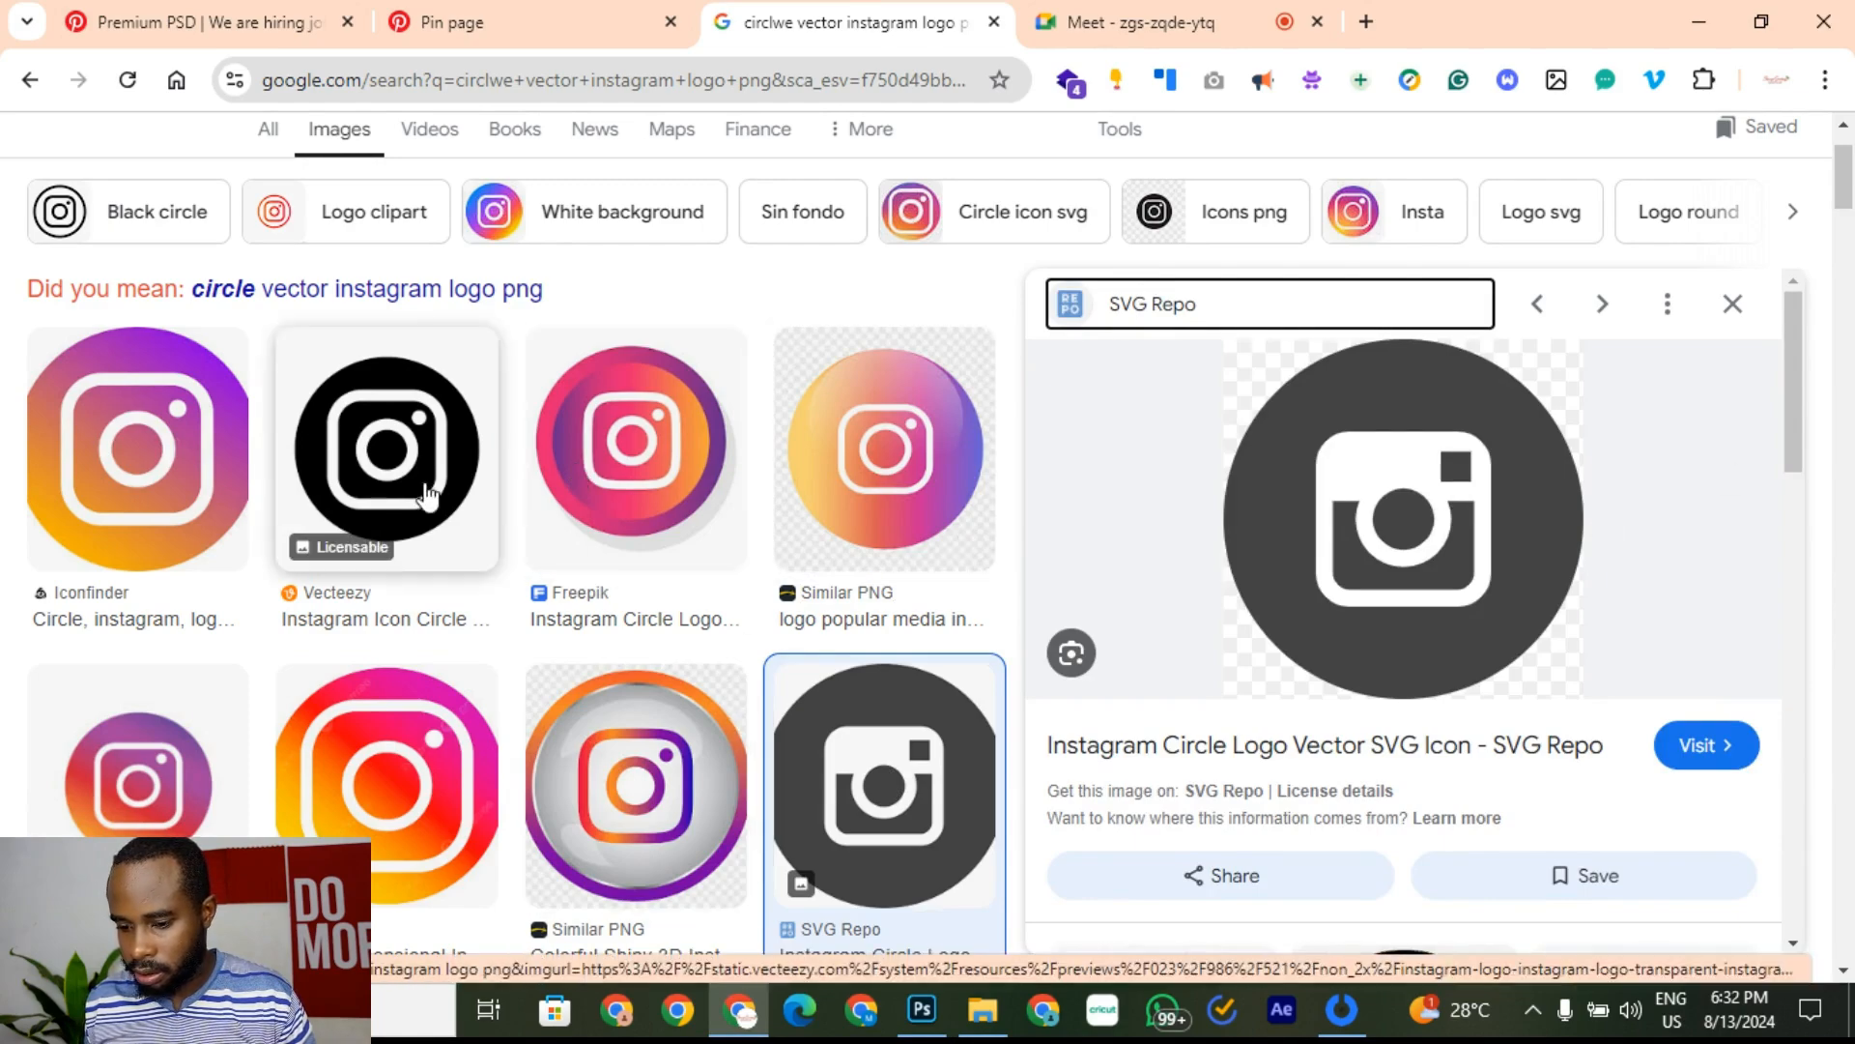
left_click(386, 449)
scroll(869, 671, "down", 4)
scroll(629, 753, "down", 10)
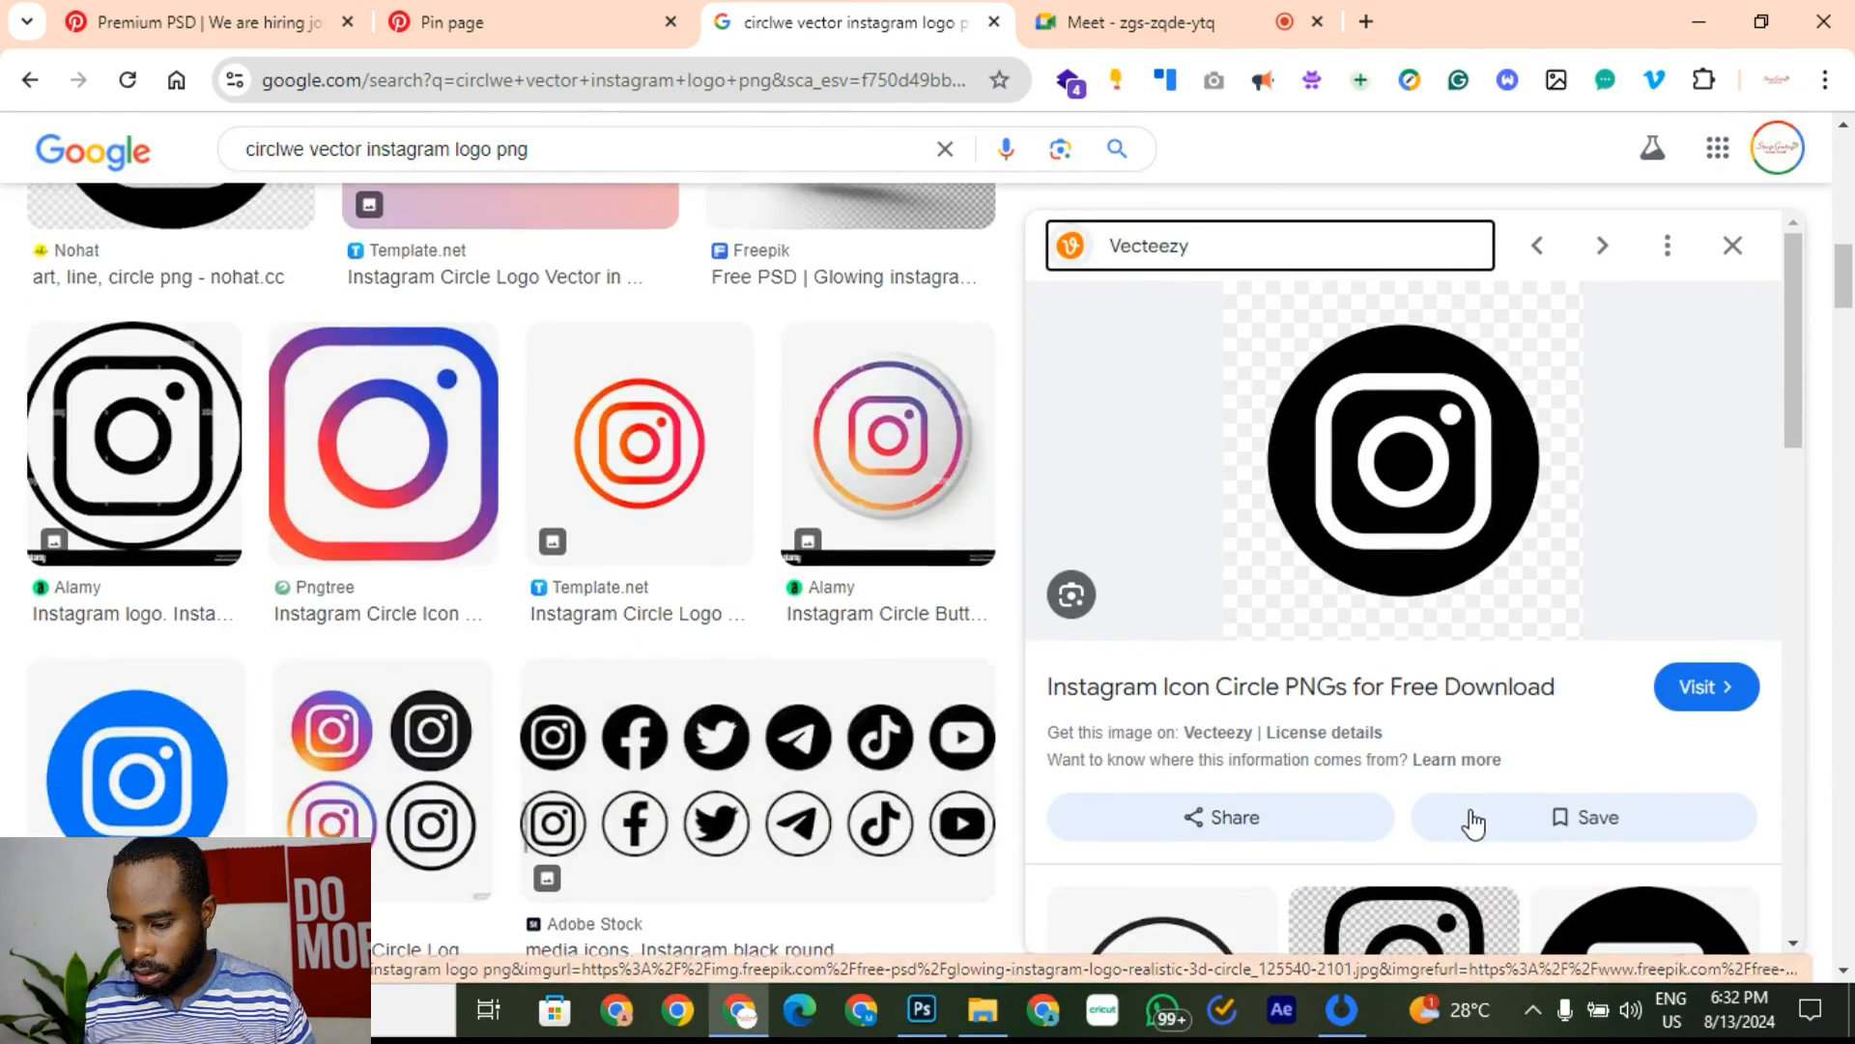
scroll(1501, 850, "down", 4)
left_click(1652, 607)
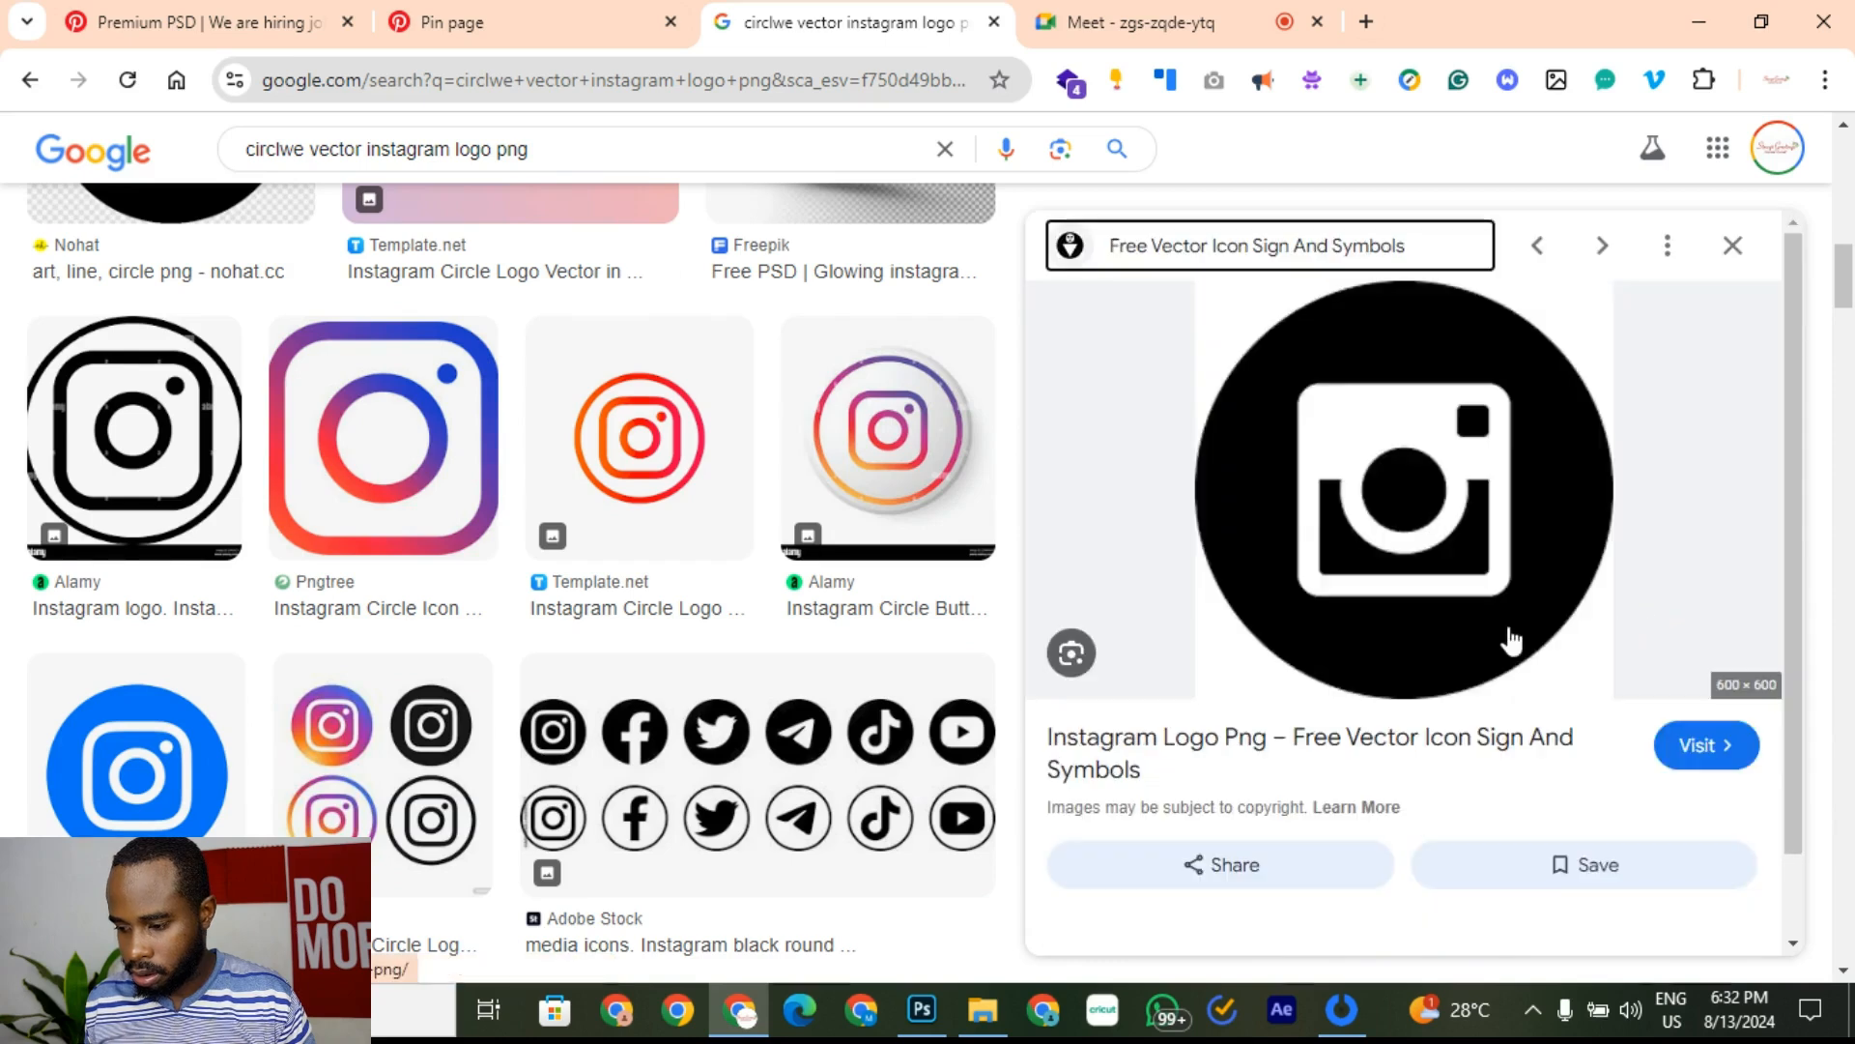
scroll(1446, 653, "down", 1)
scroll(1445, 653, "up", 2)
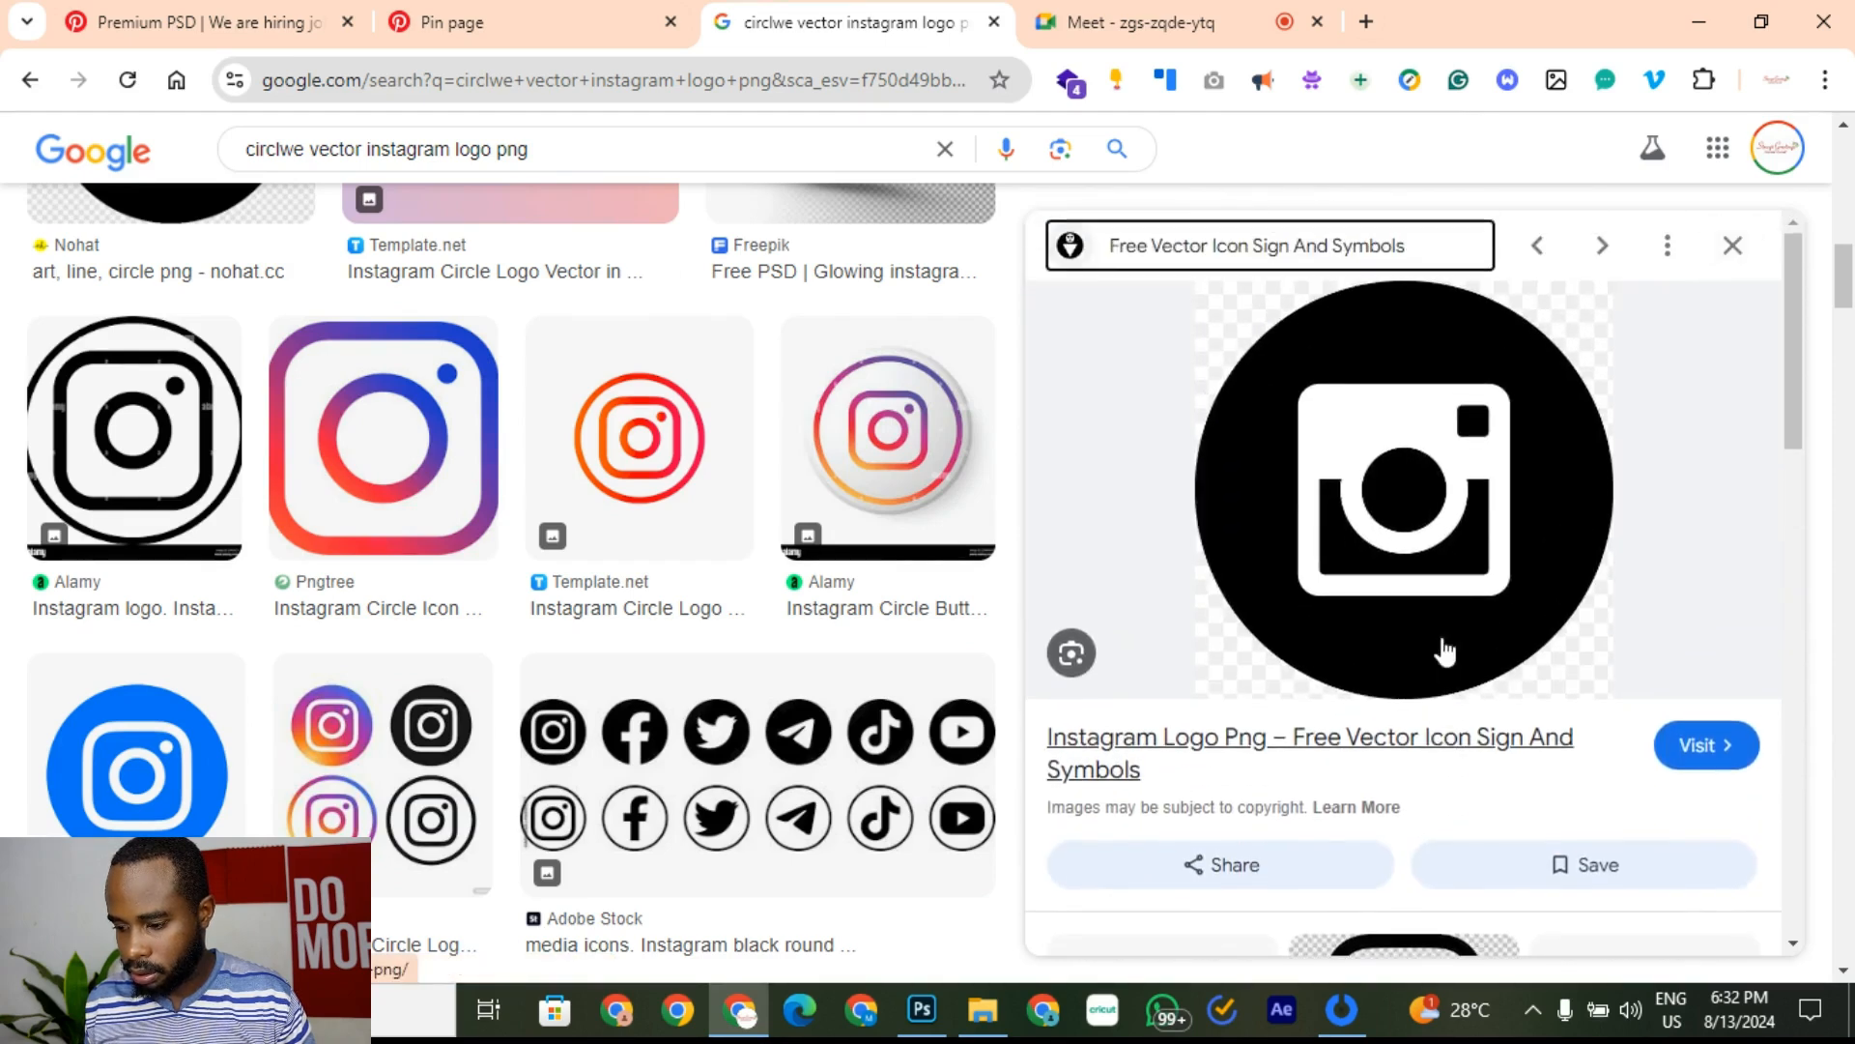
right_click(1529, 474)
left_click(1441, 472)
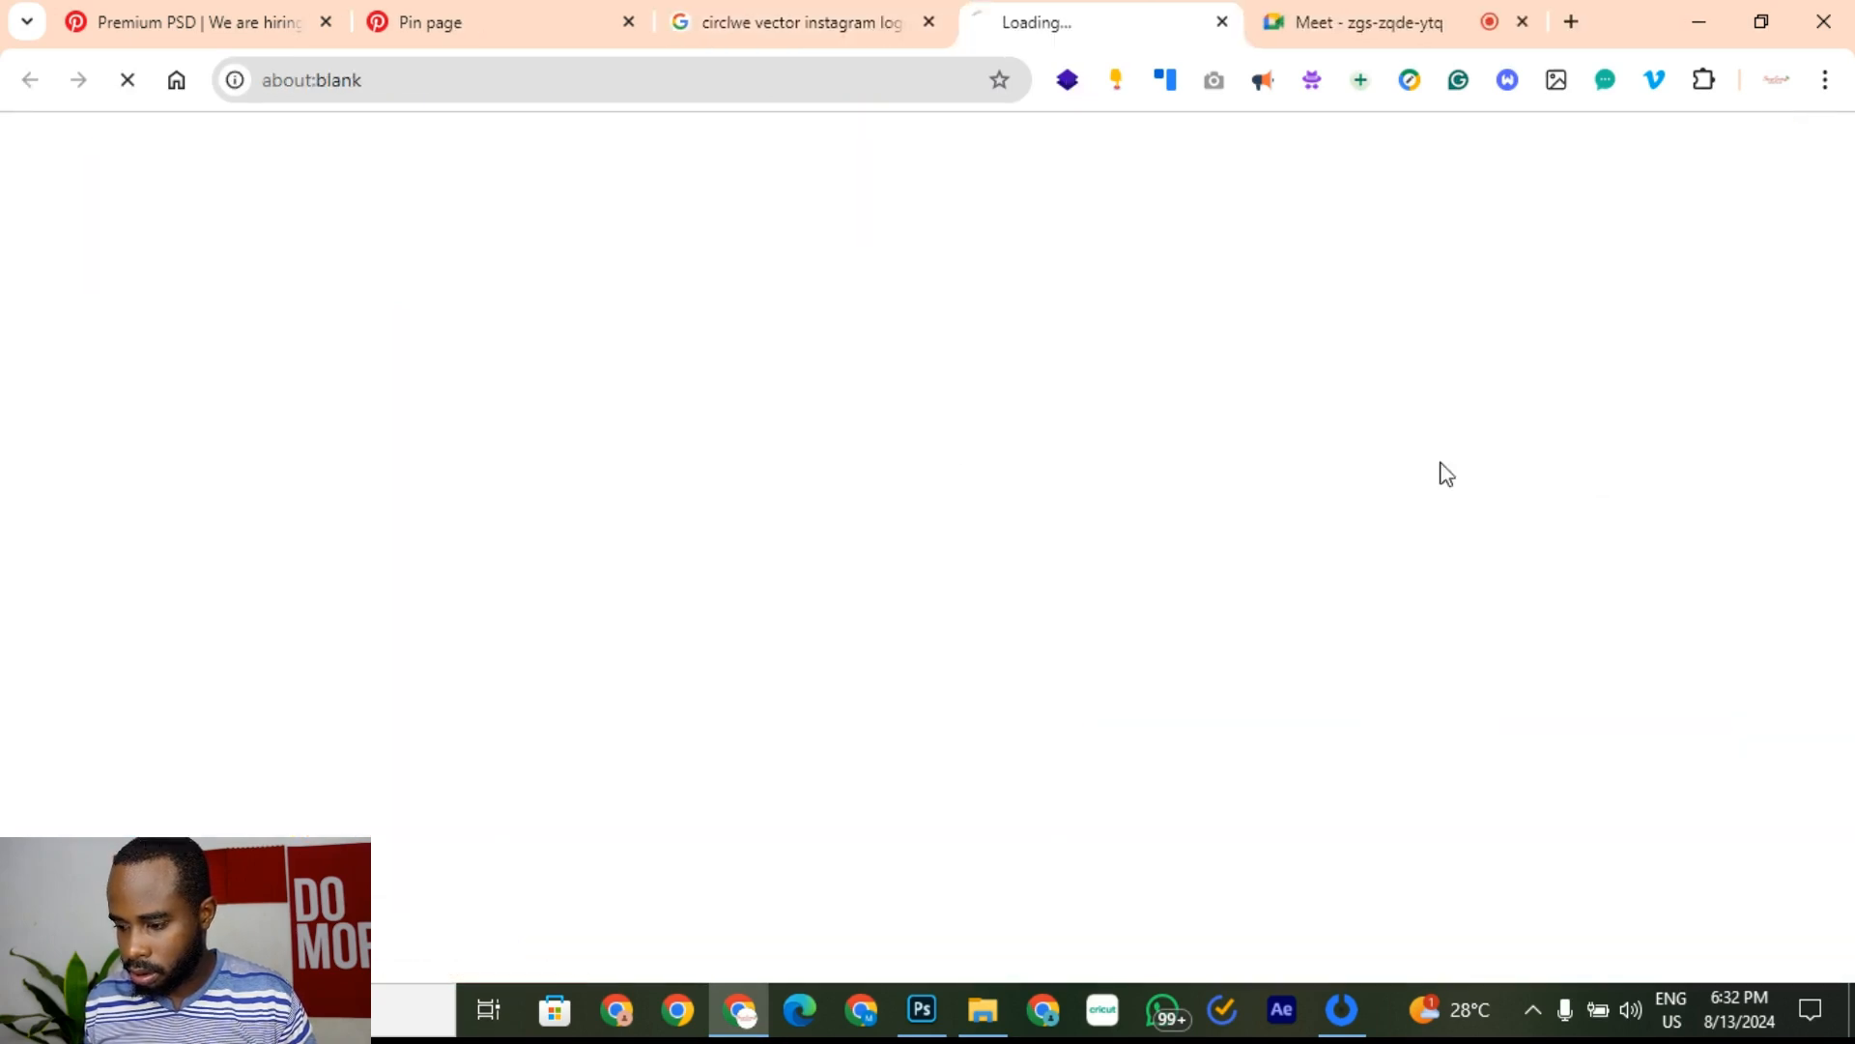
left_click(1228, 21)
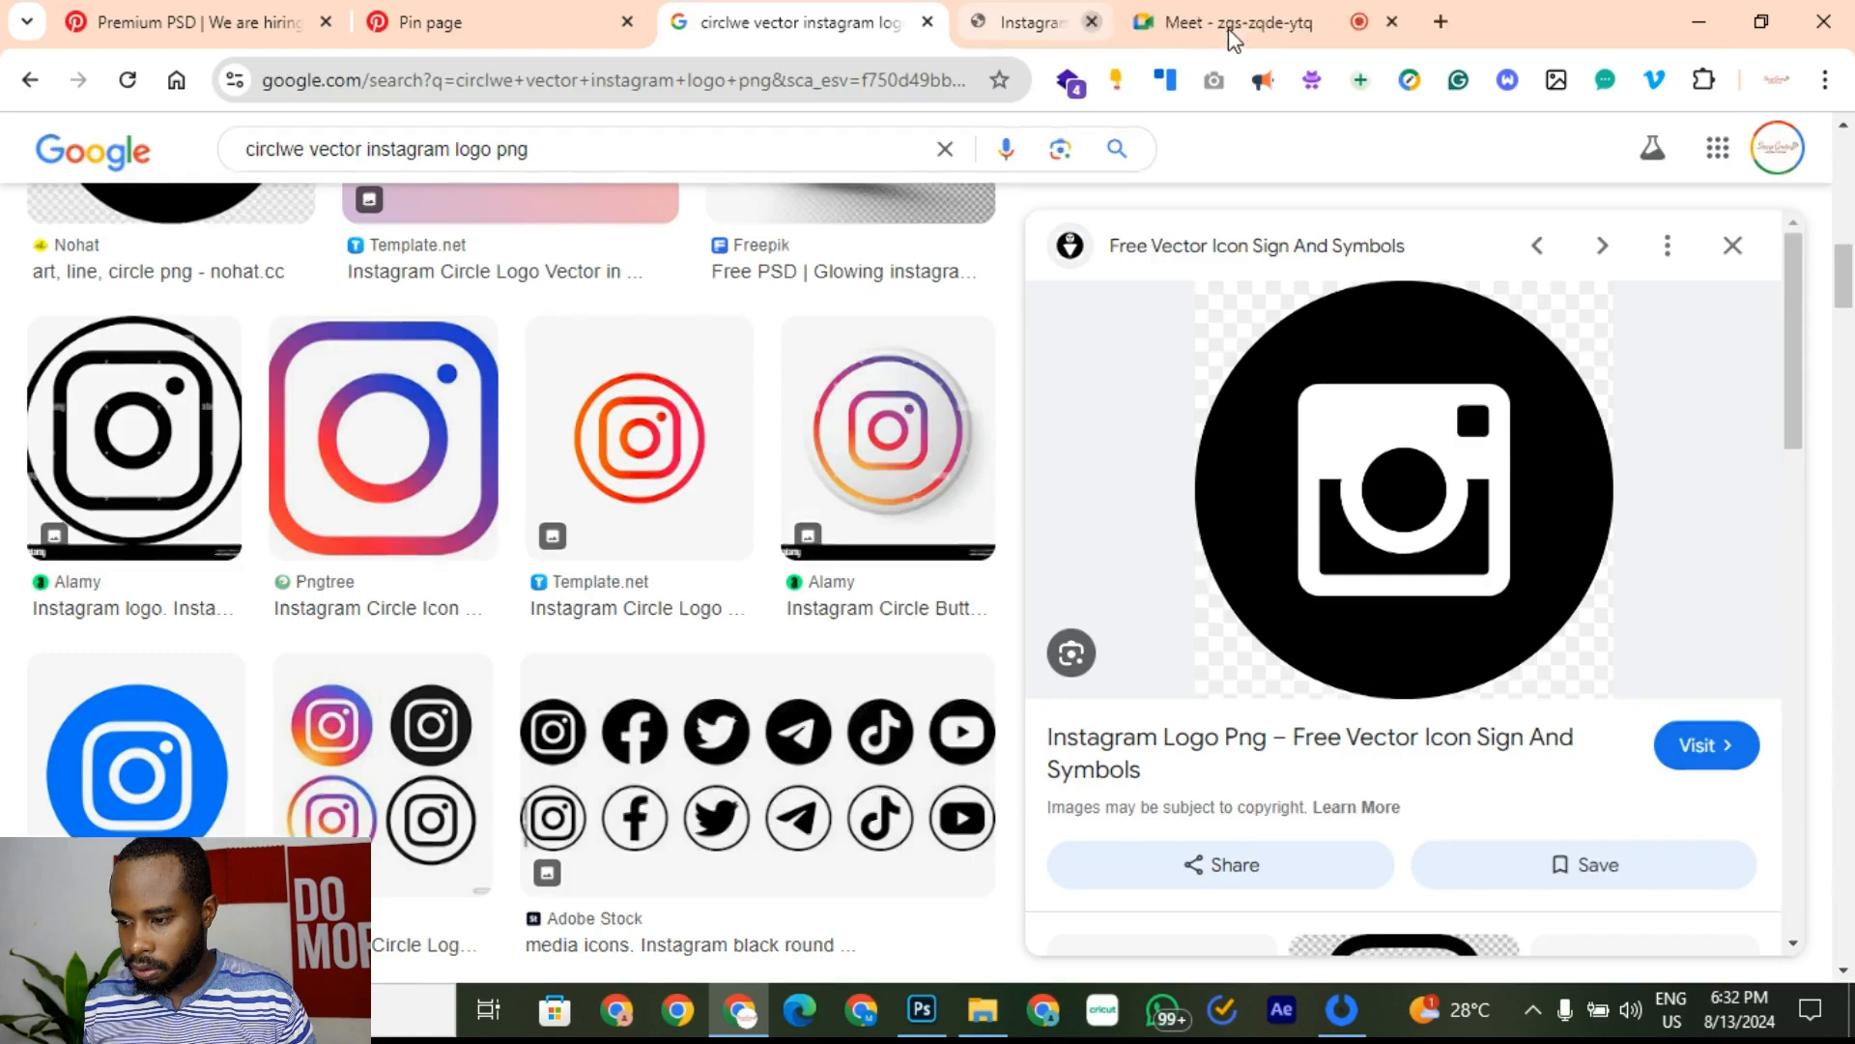
scroll(381, 526, "up", 5)
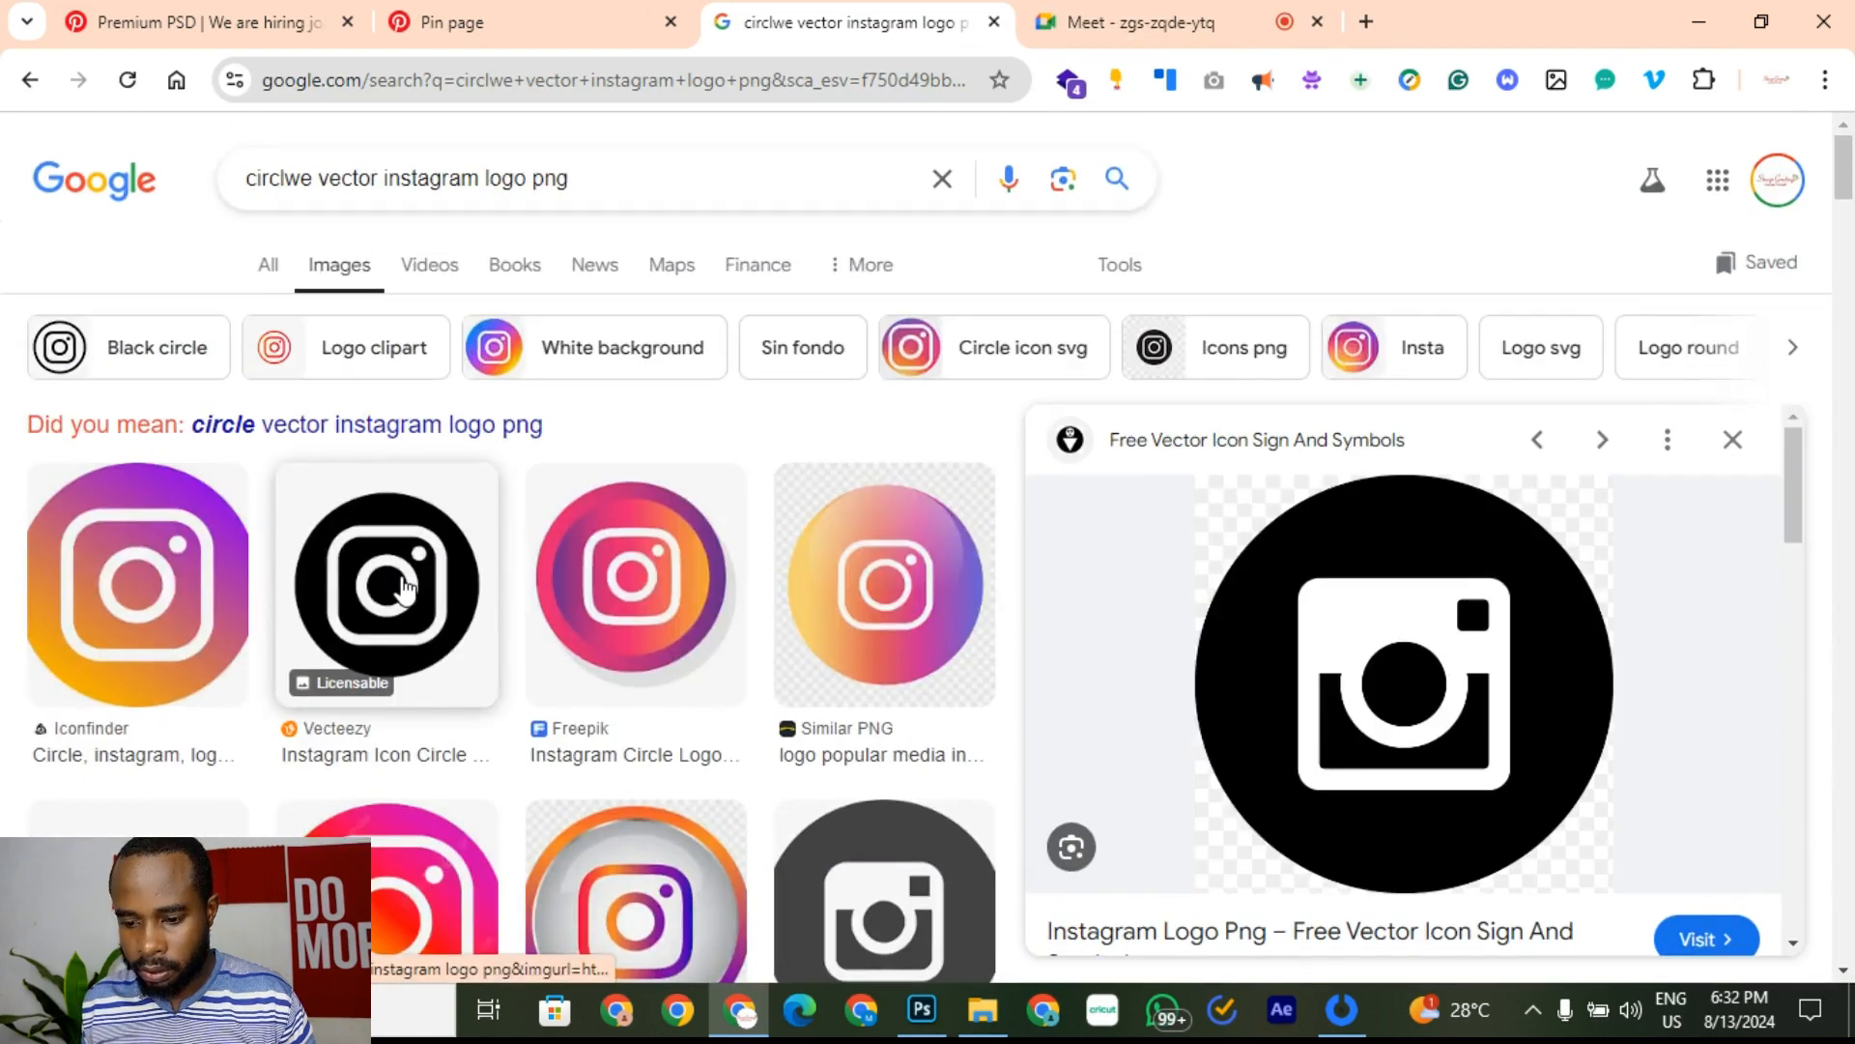
Step: Revisit the Vecteezy black circle icon's options and preview another black camera-circle image
left_click(402, 588)
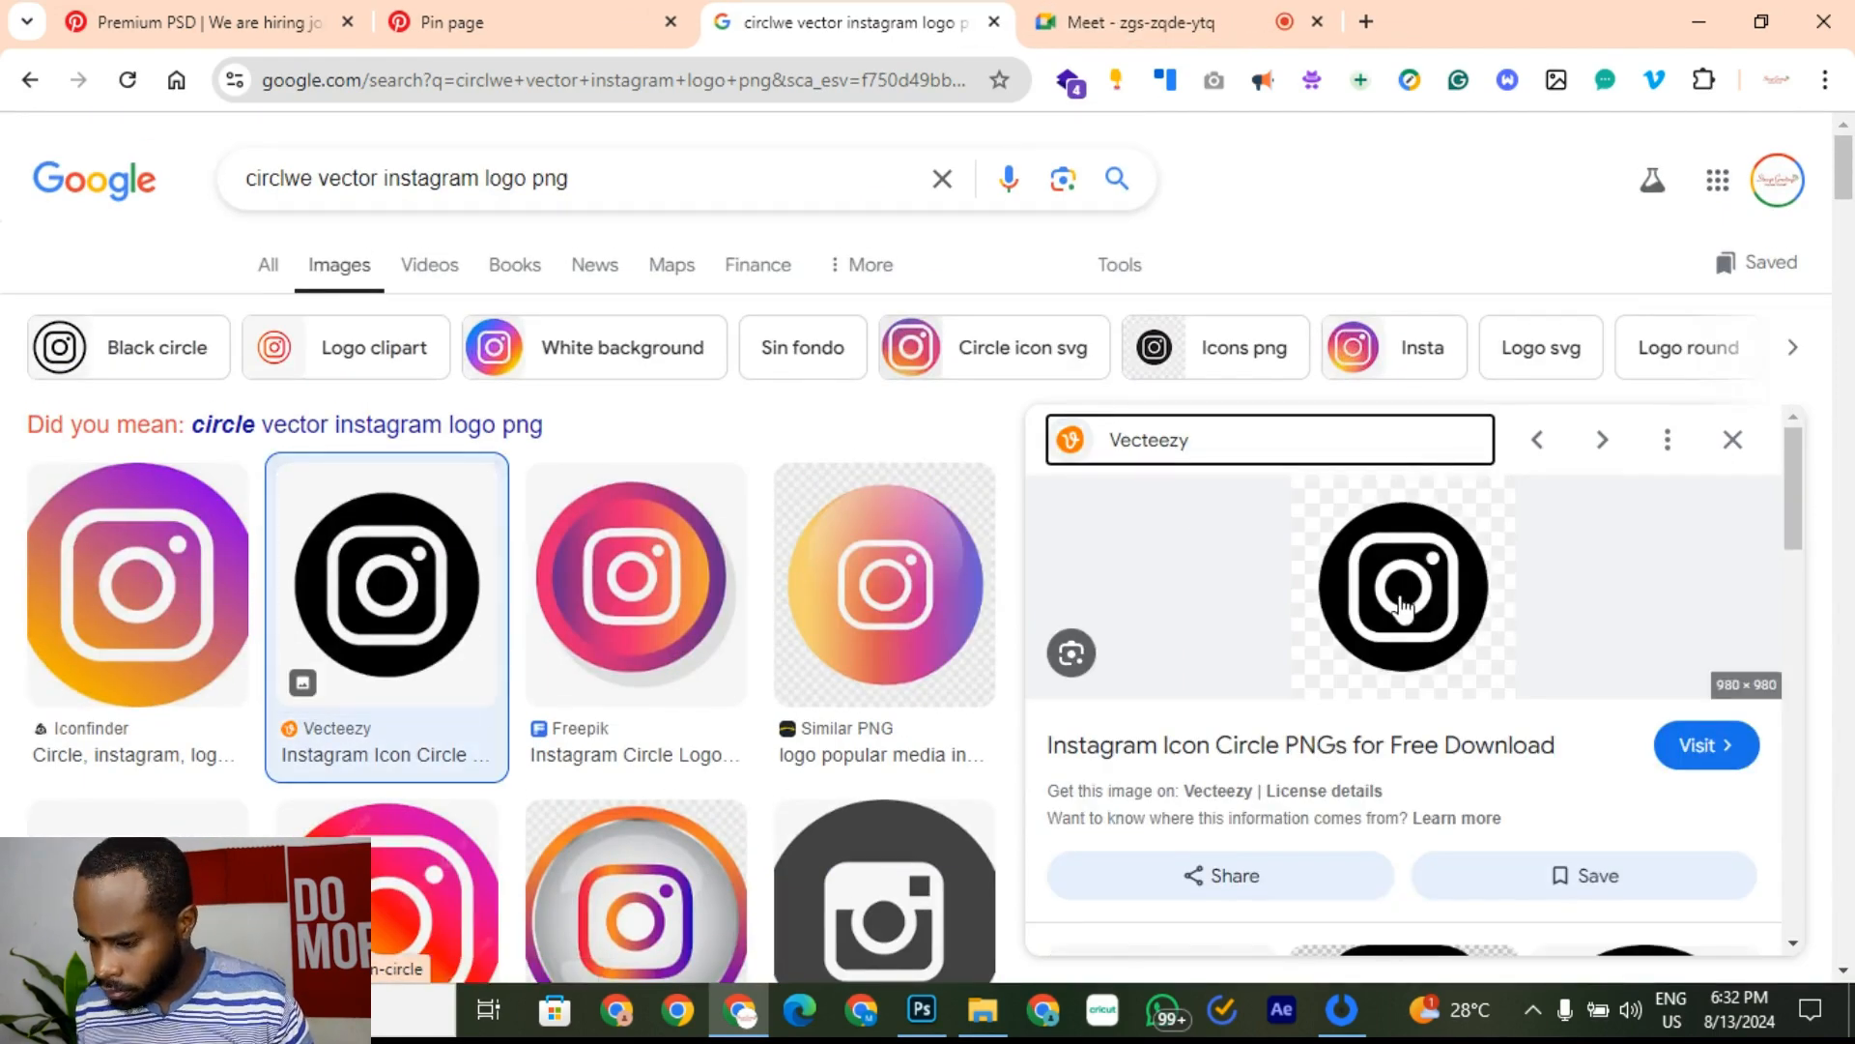
right_click(1406, 609)
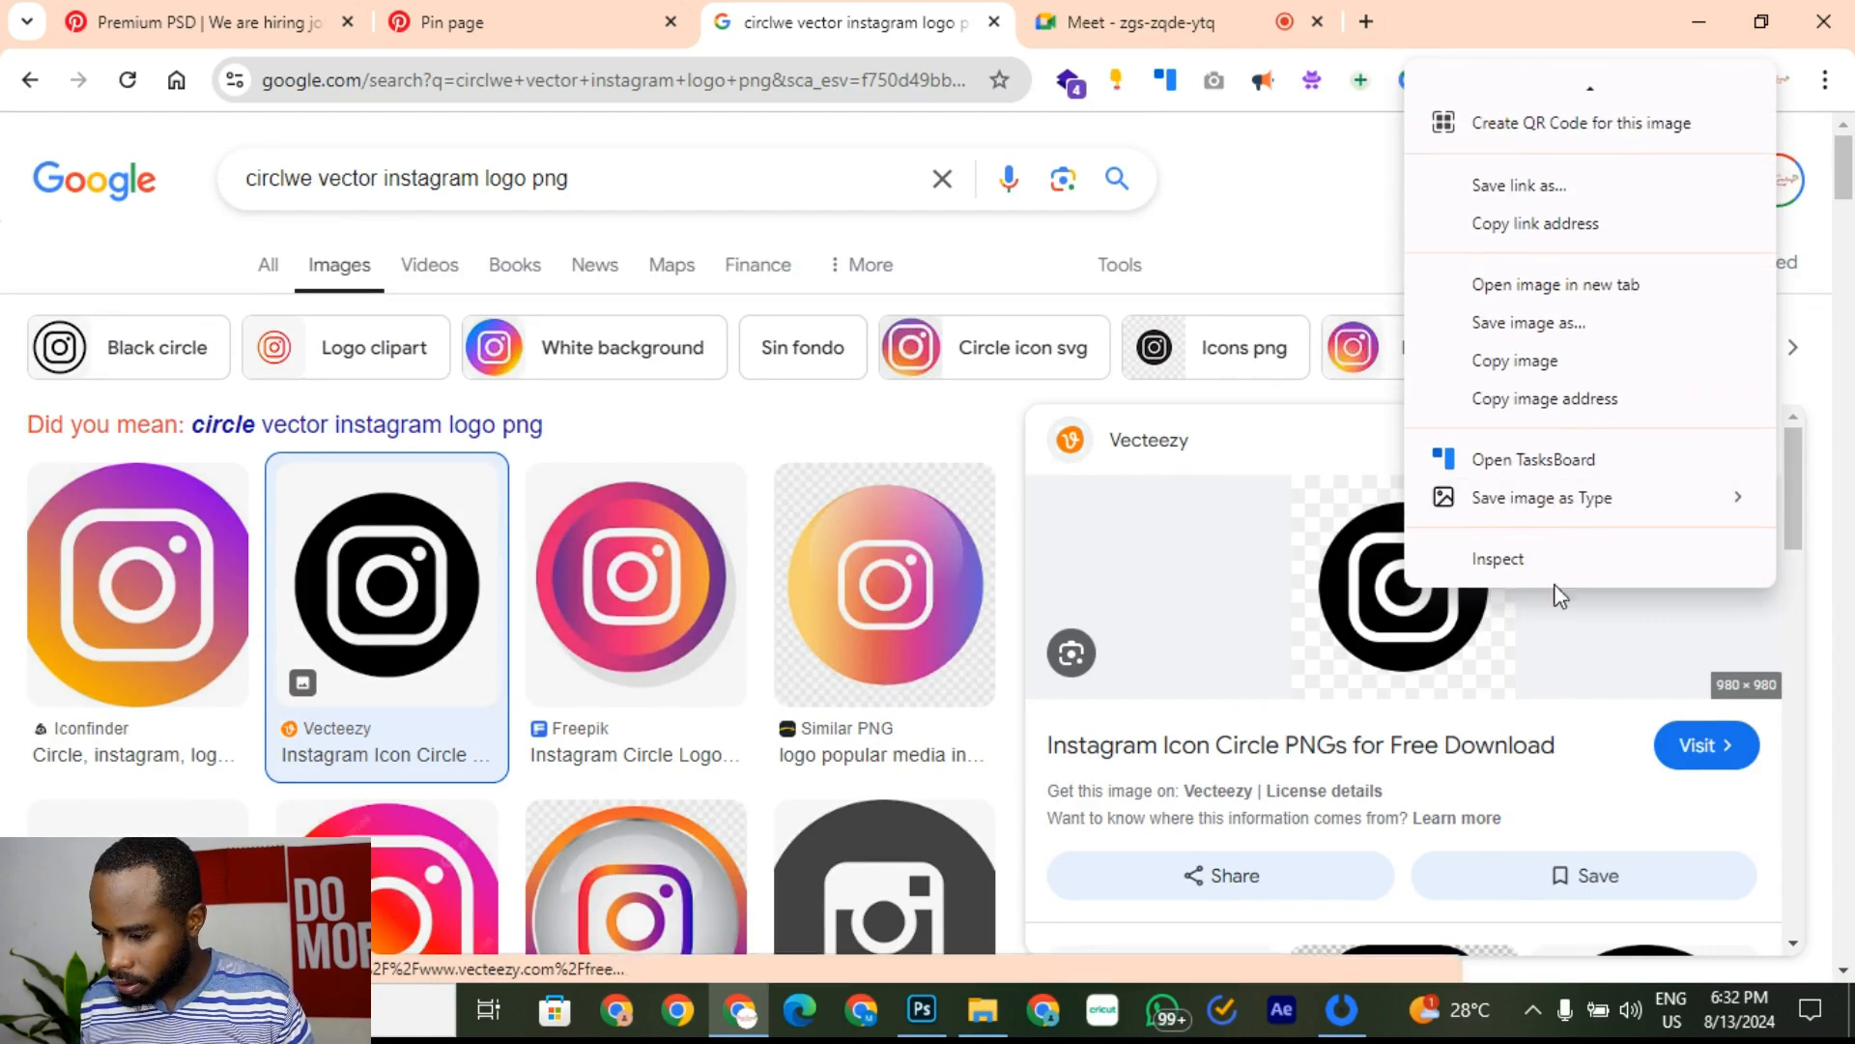
mouse_move(1575, 502)
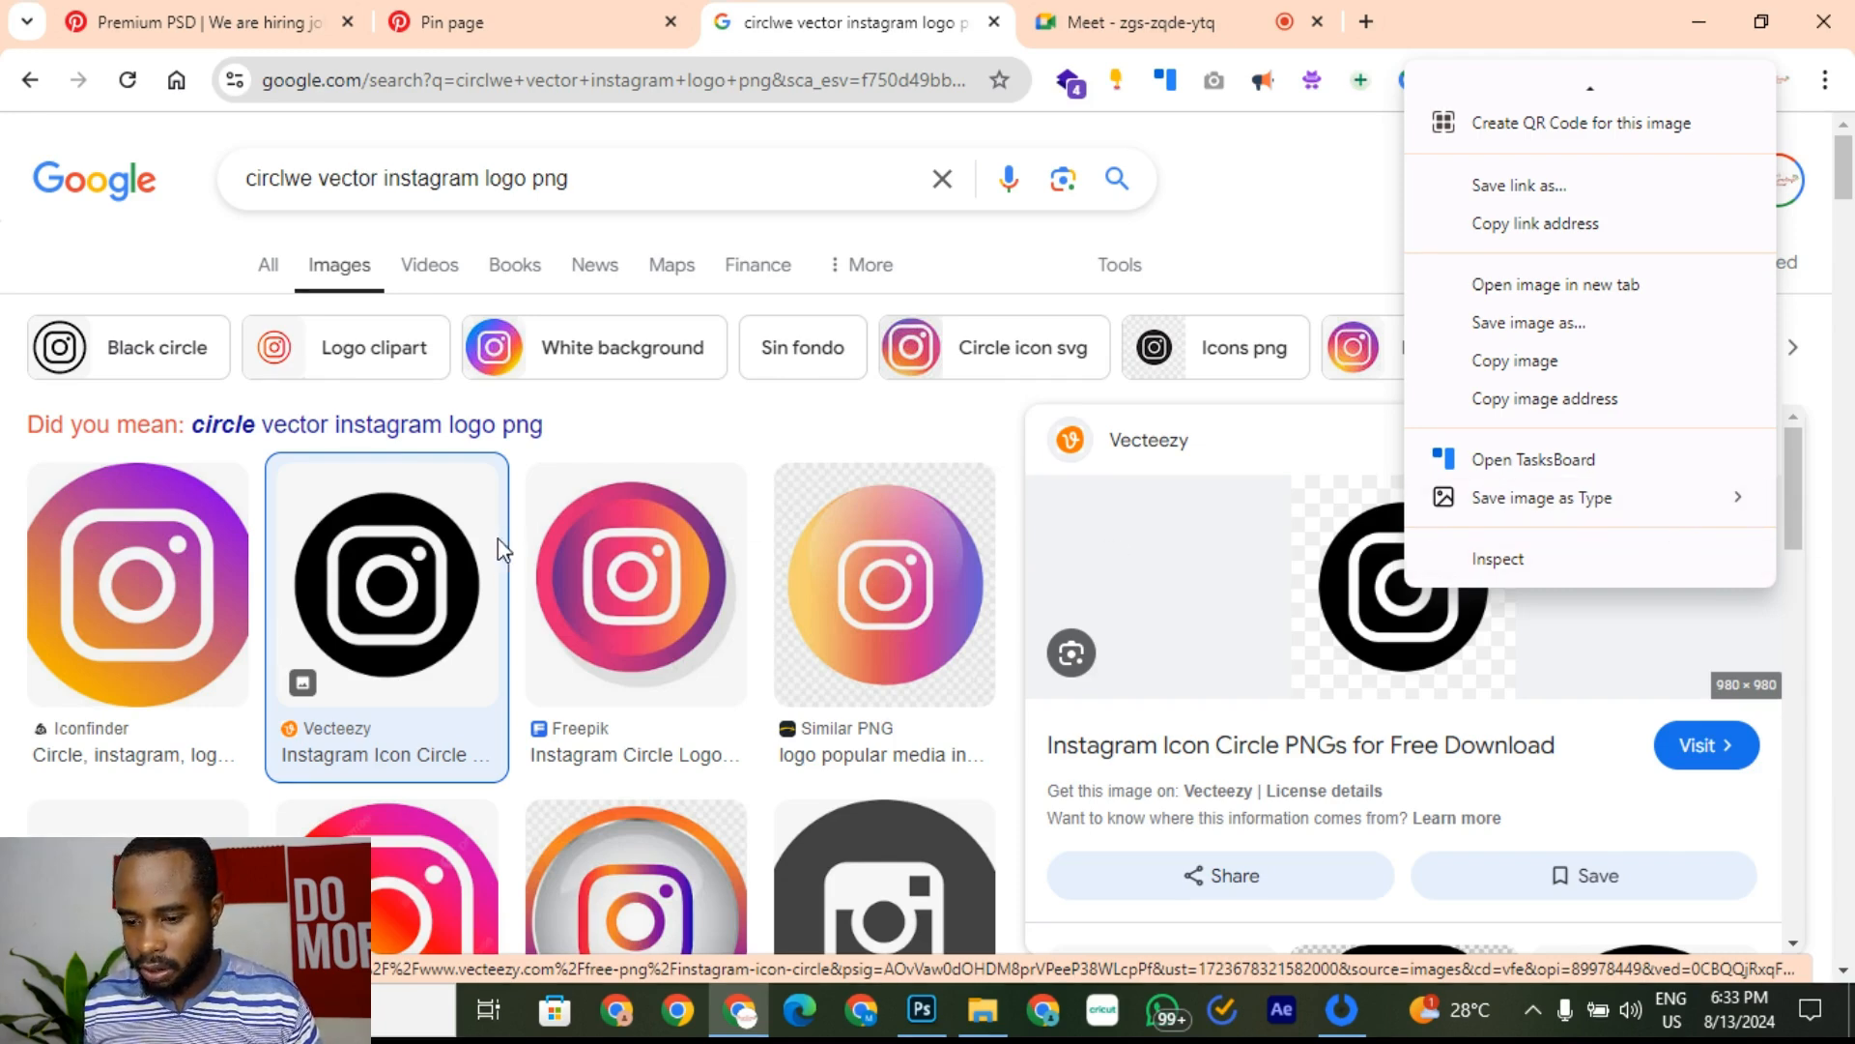
scroll(580, 667, "down", 4)
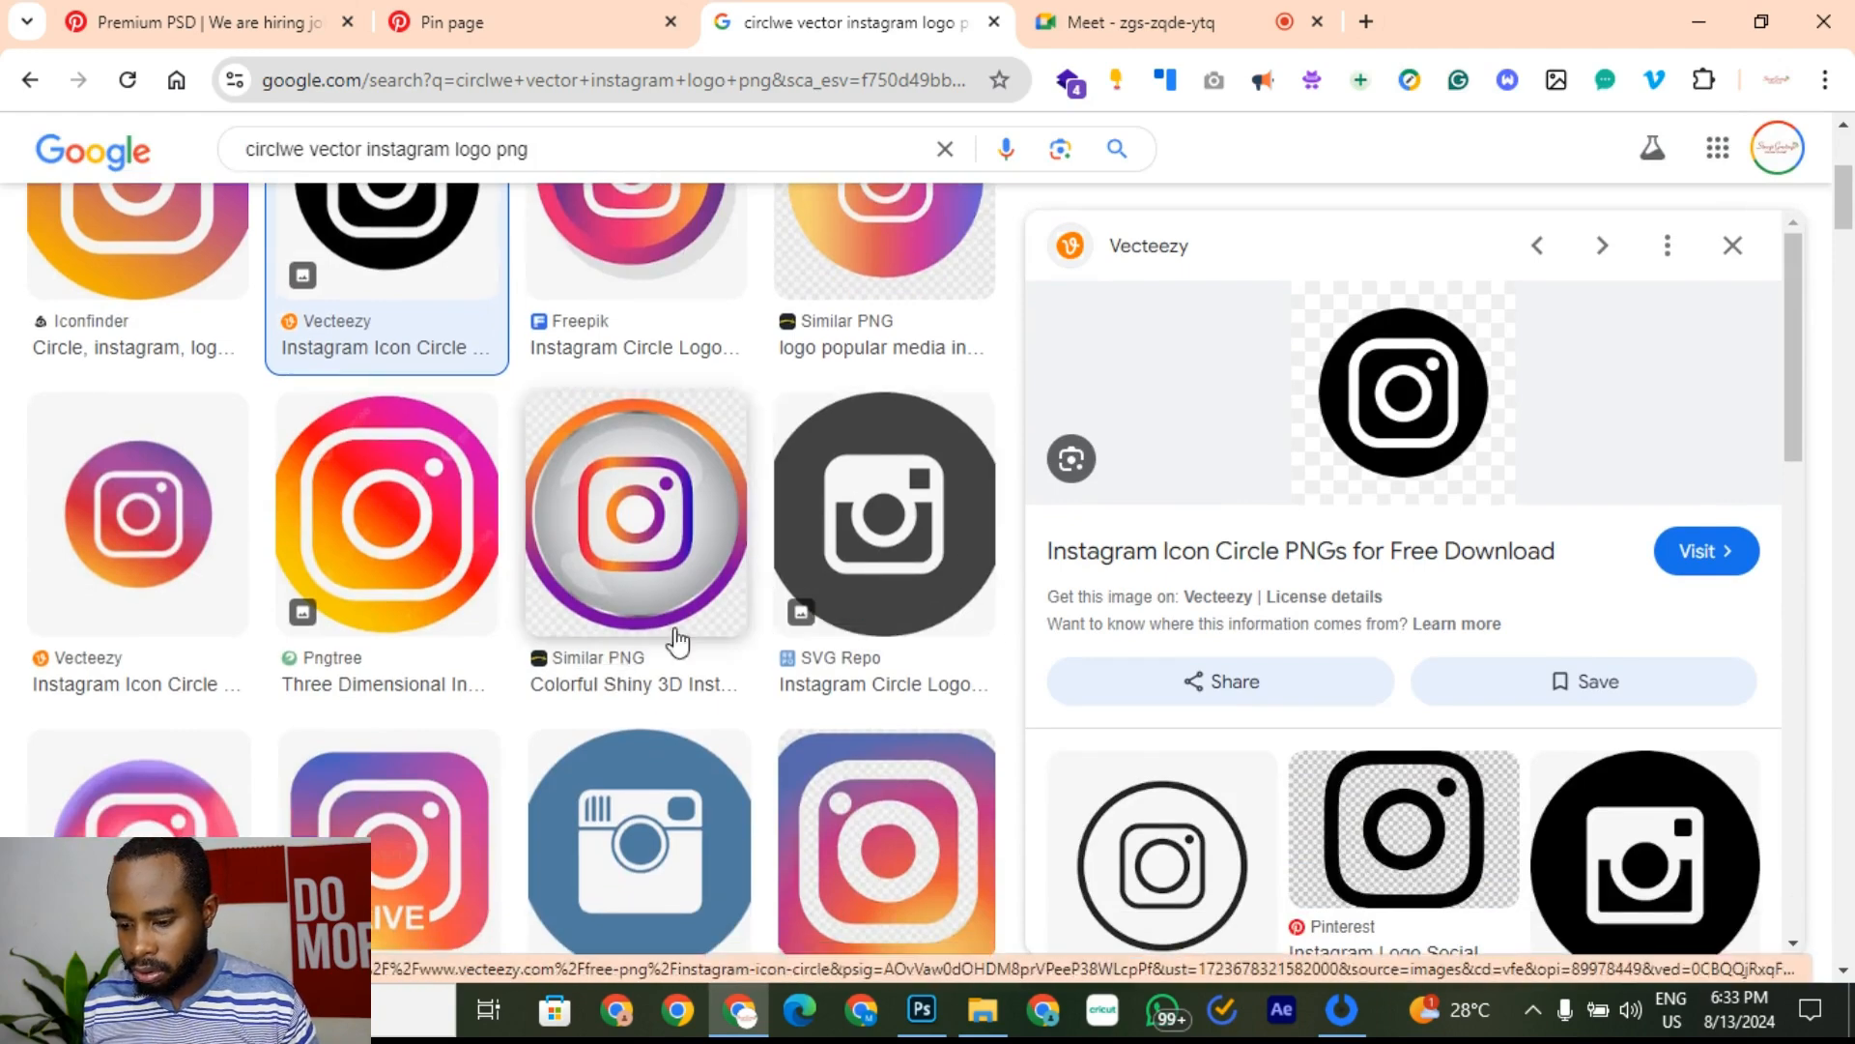
scroll(1636, 745, "down", 2)
left_click(1638, 752)
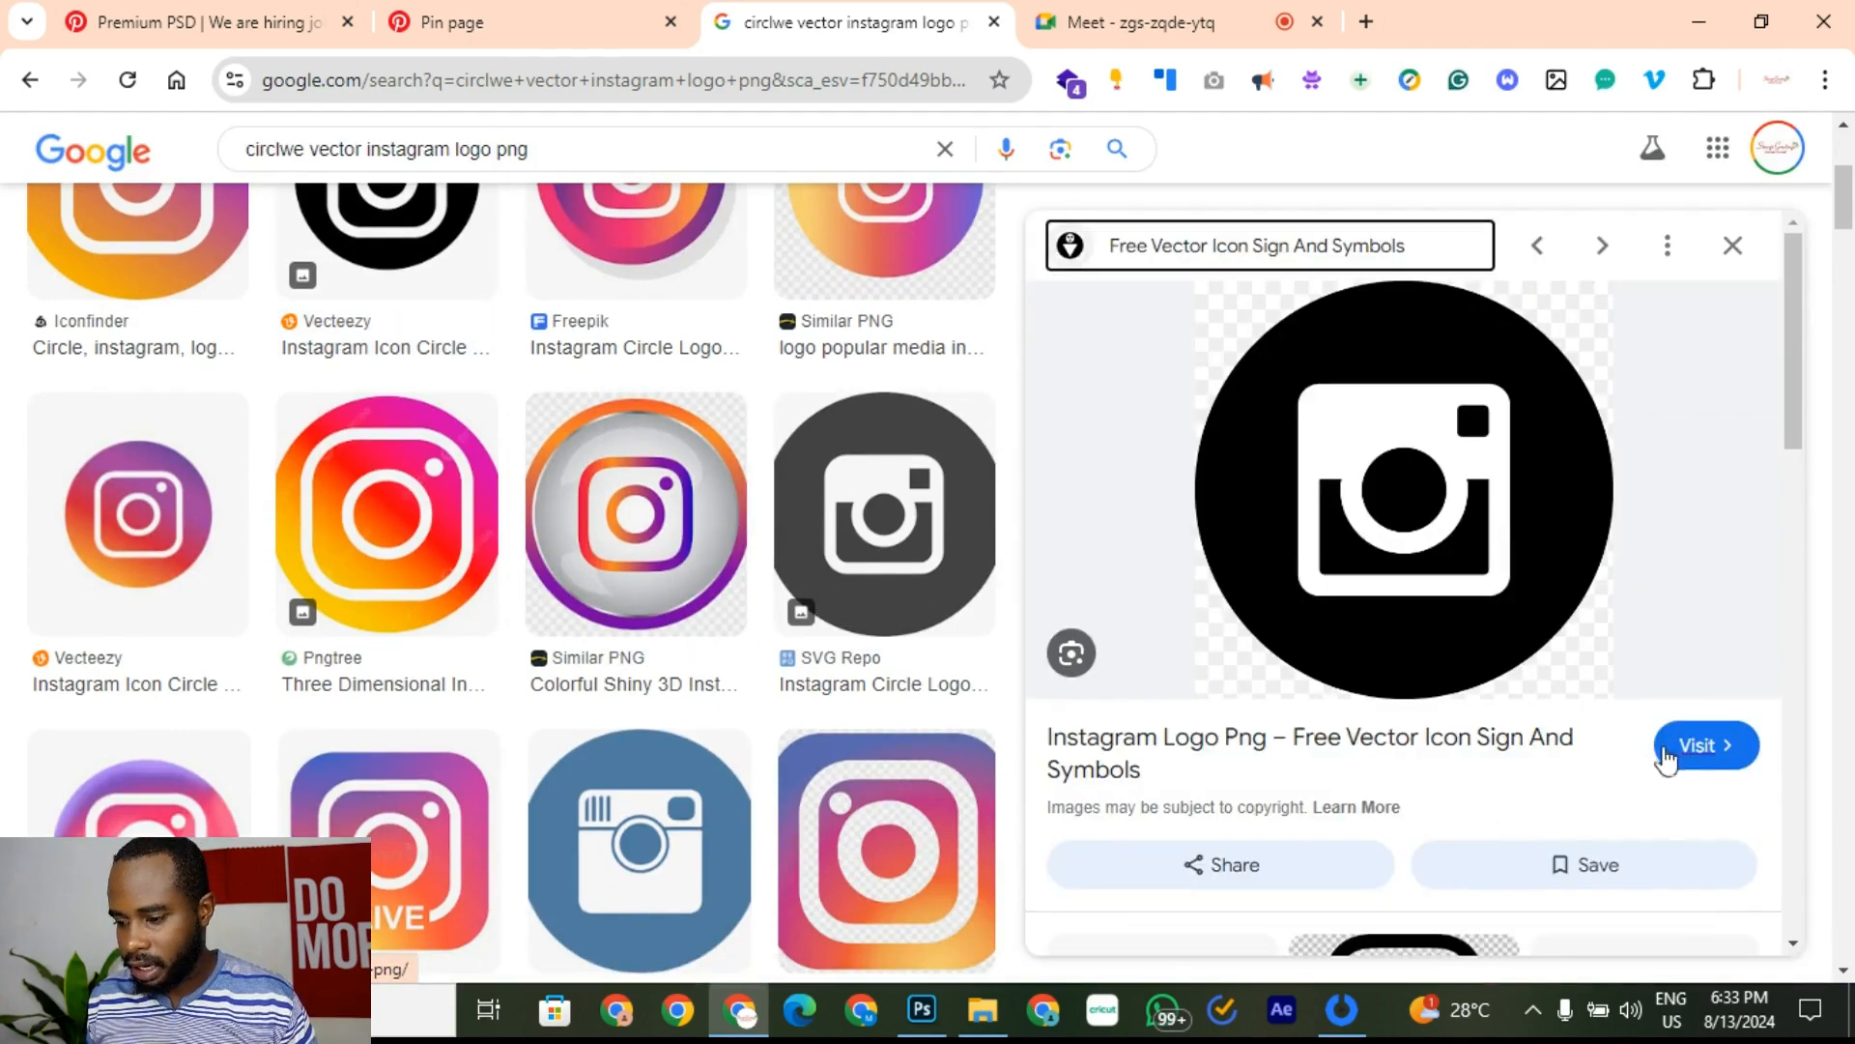
scroll(1499, 562, "down", 5)
scroll(497, 427, "up", 5)
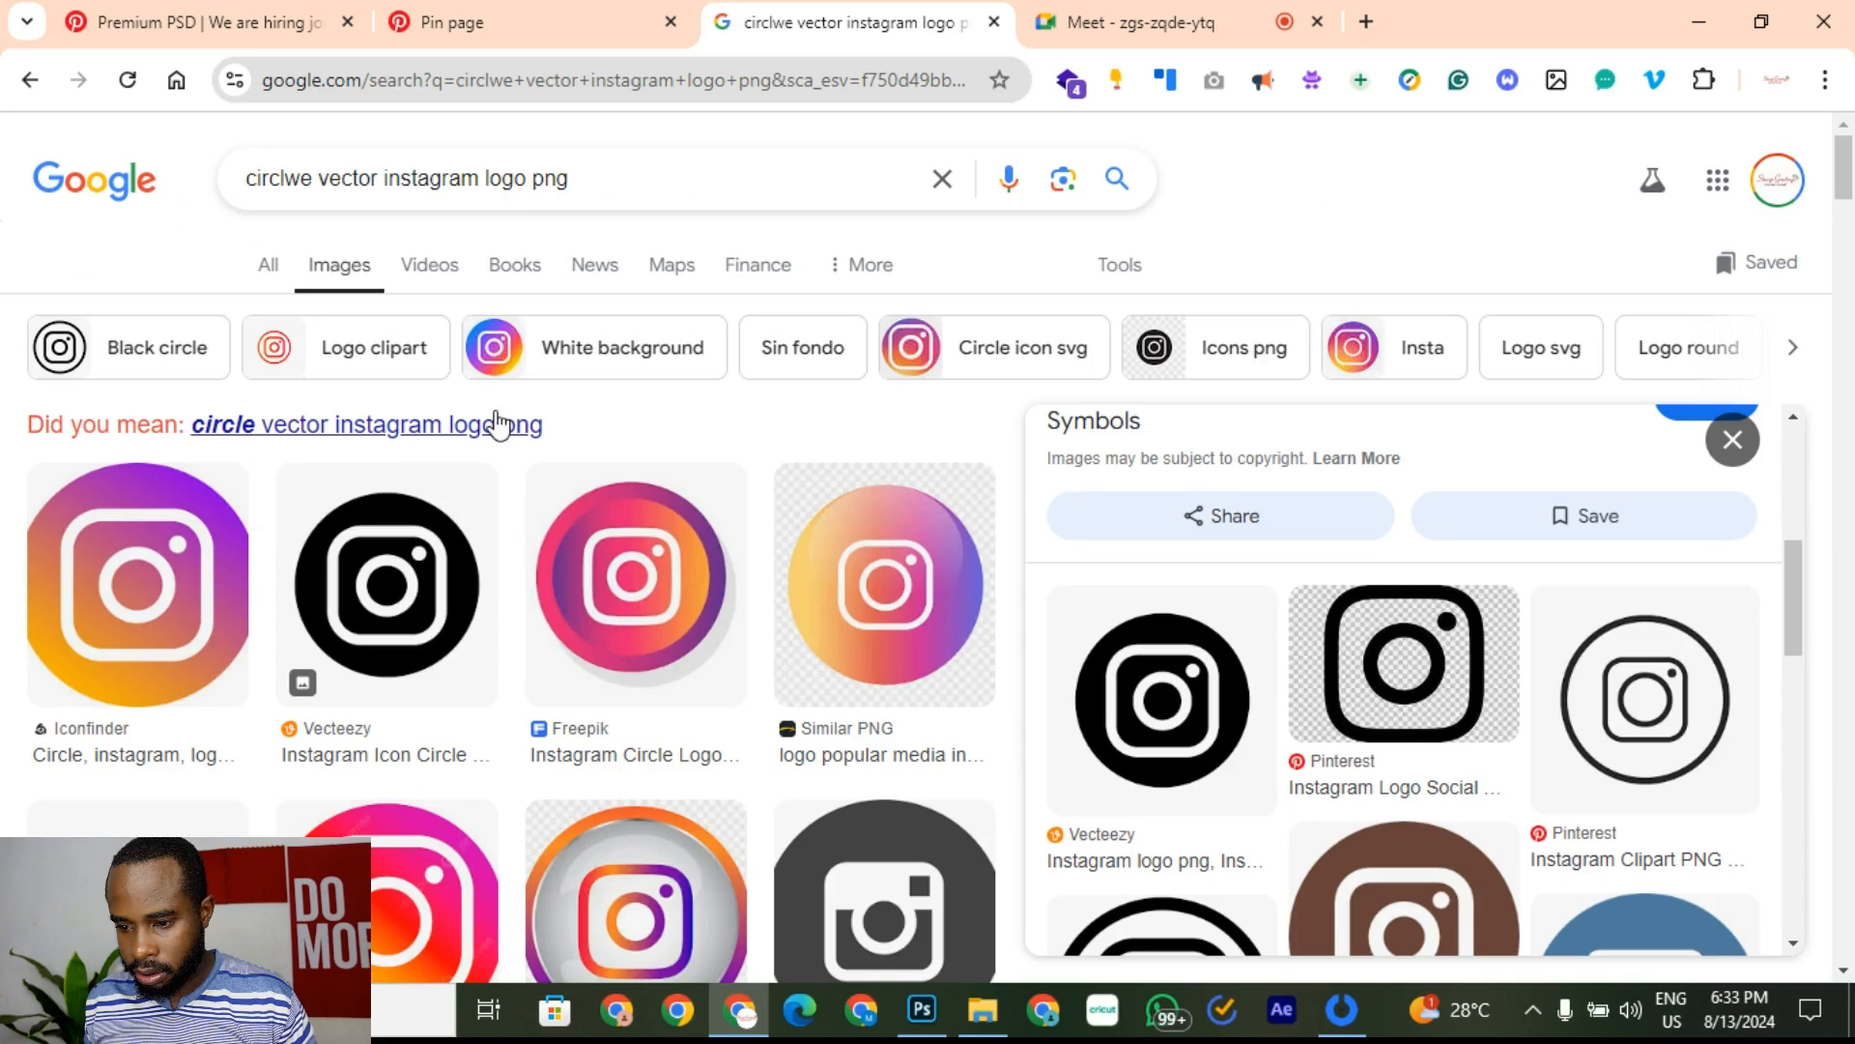
Step: Drop 'png' from the query and rerun the image search
double_click(563, 179)
key("BackSpace")
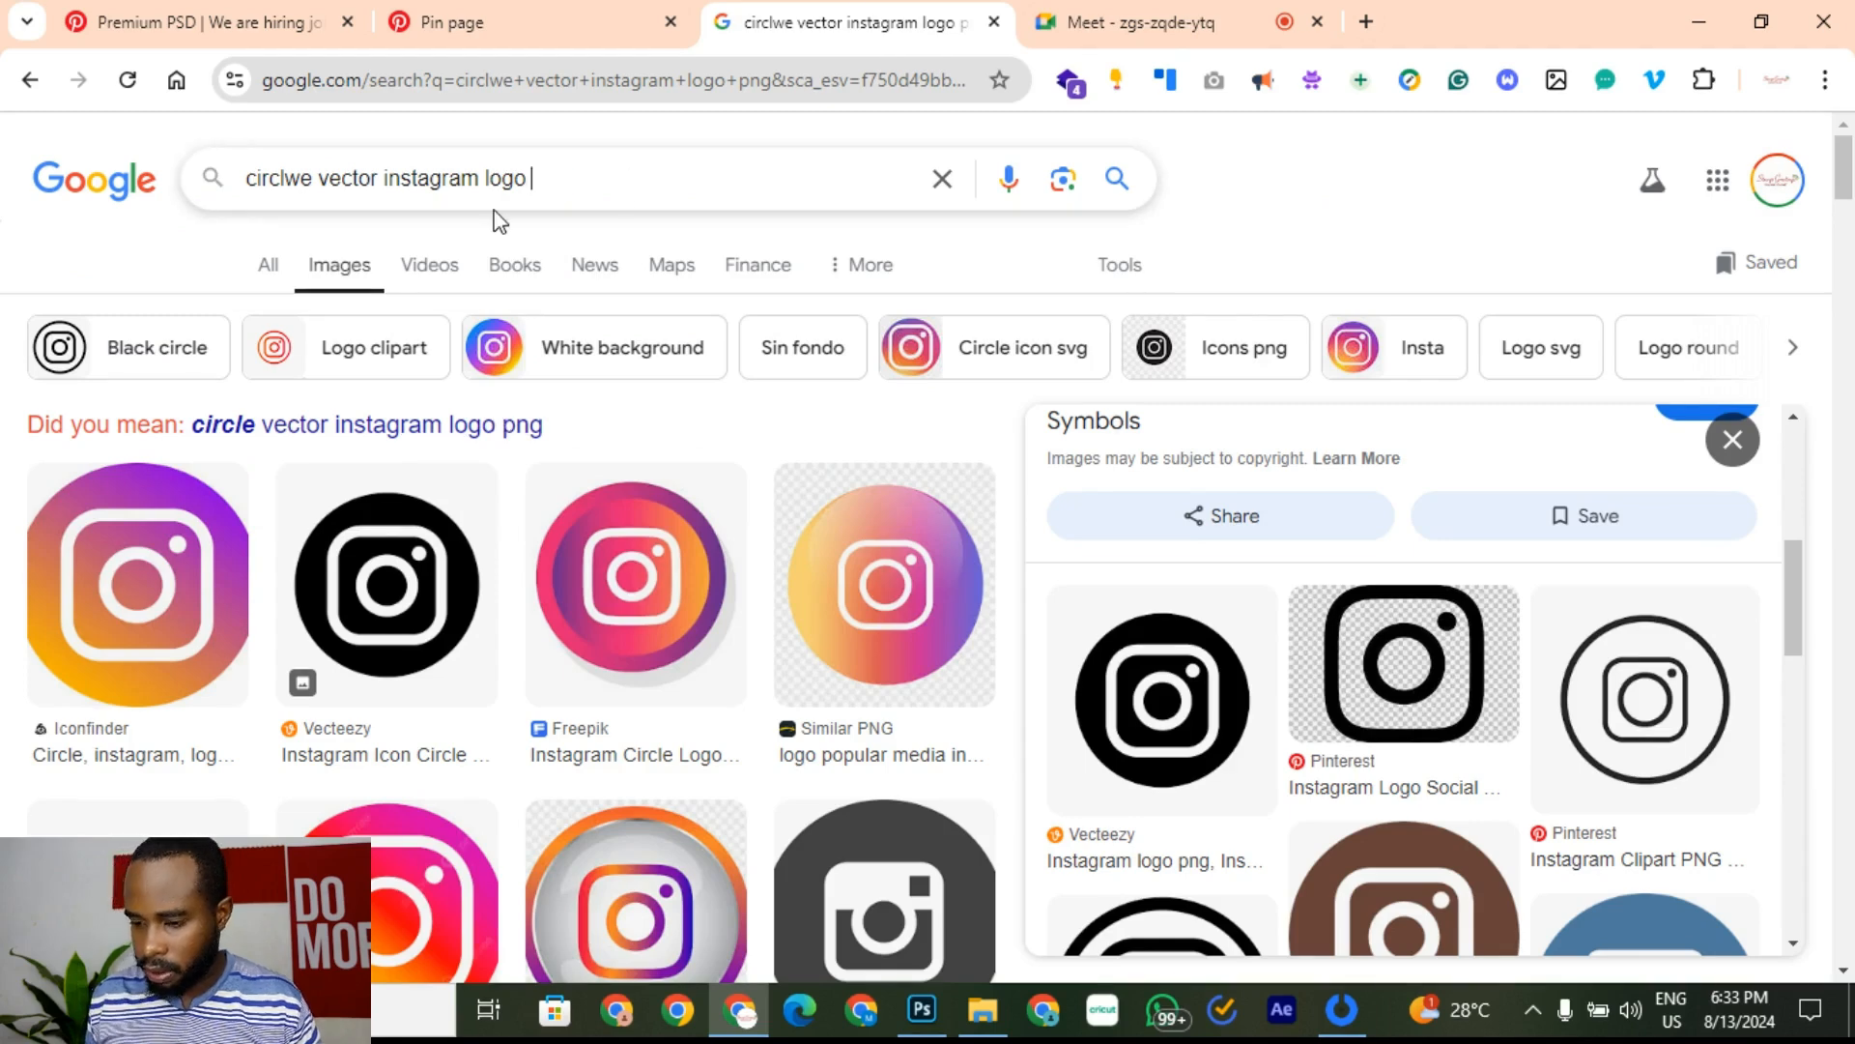
key("Return")
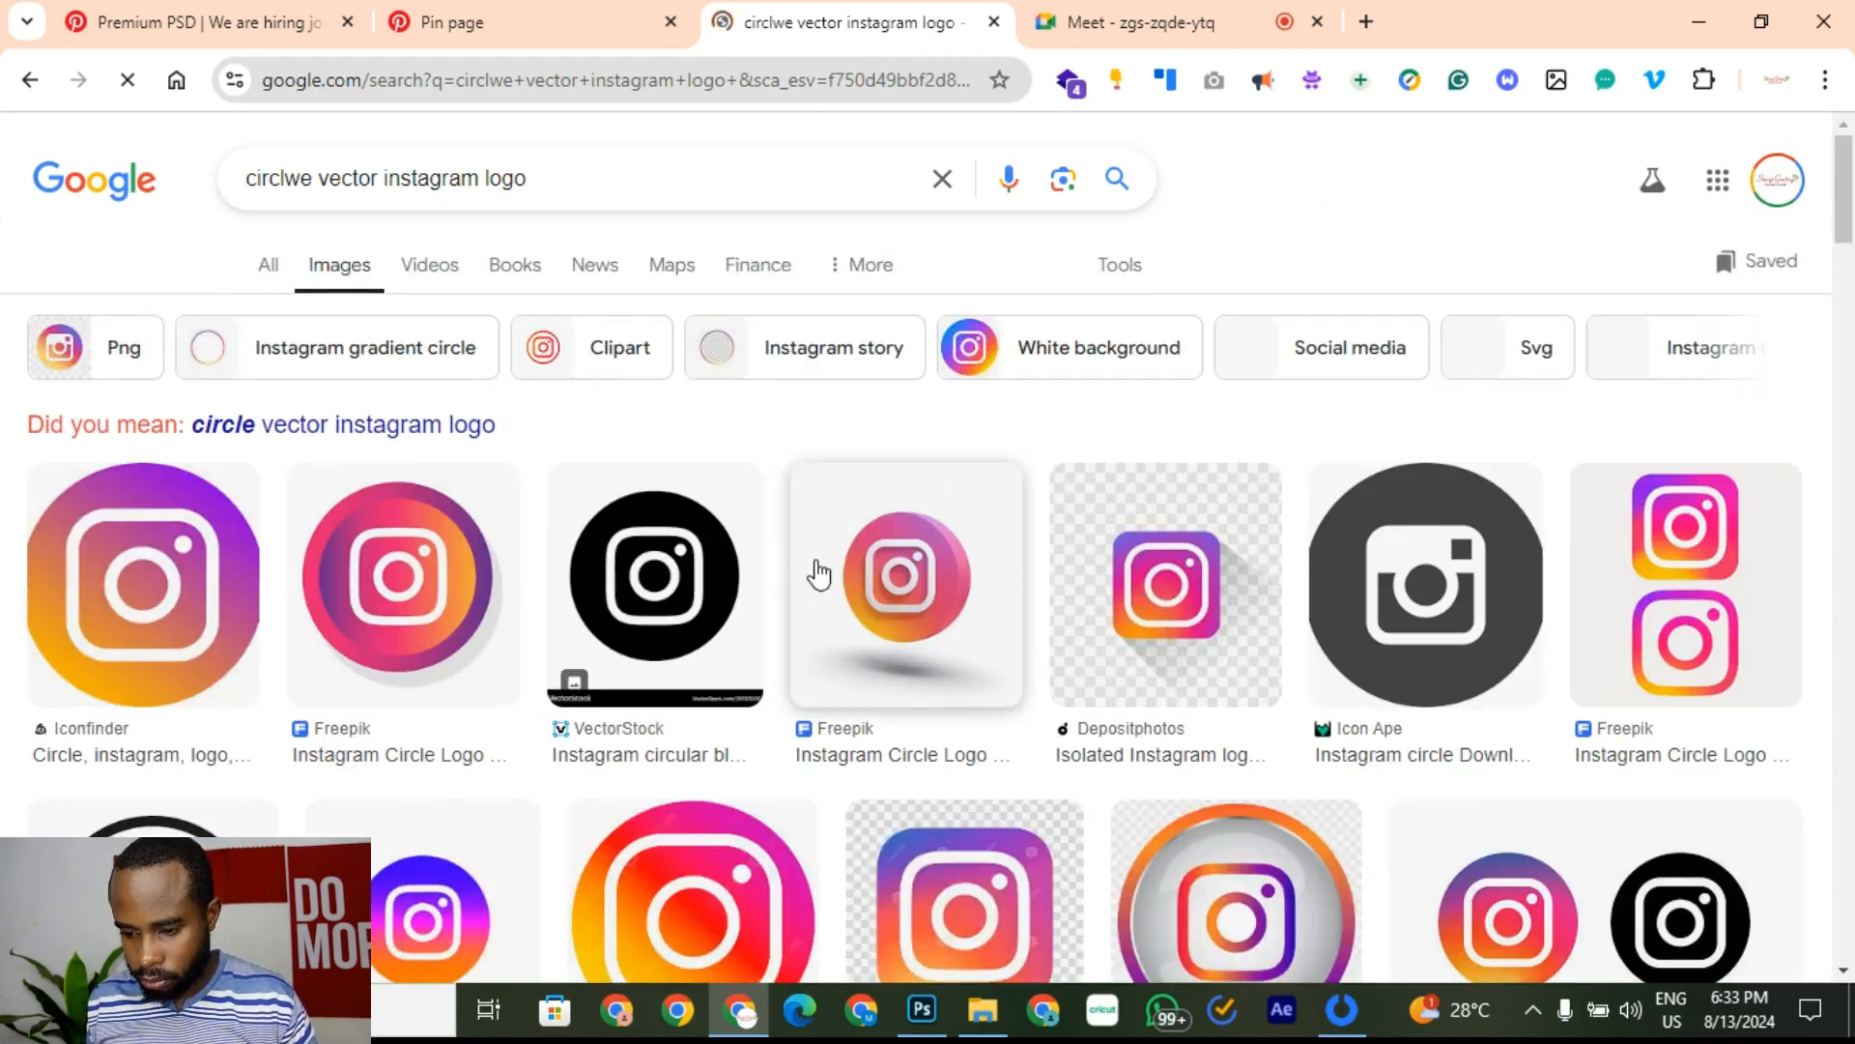
scroll(1275, 590, "down", 3)
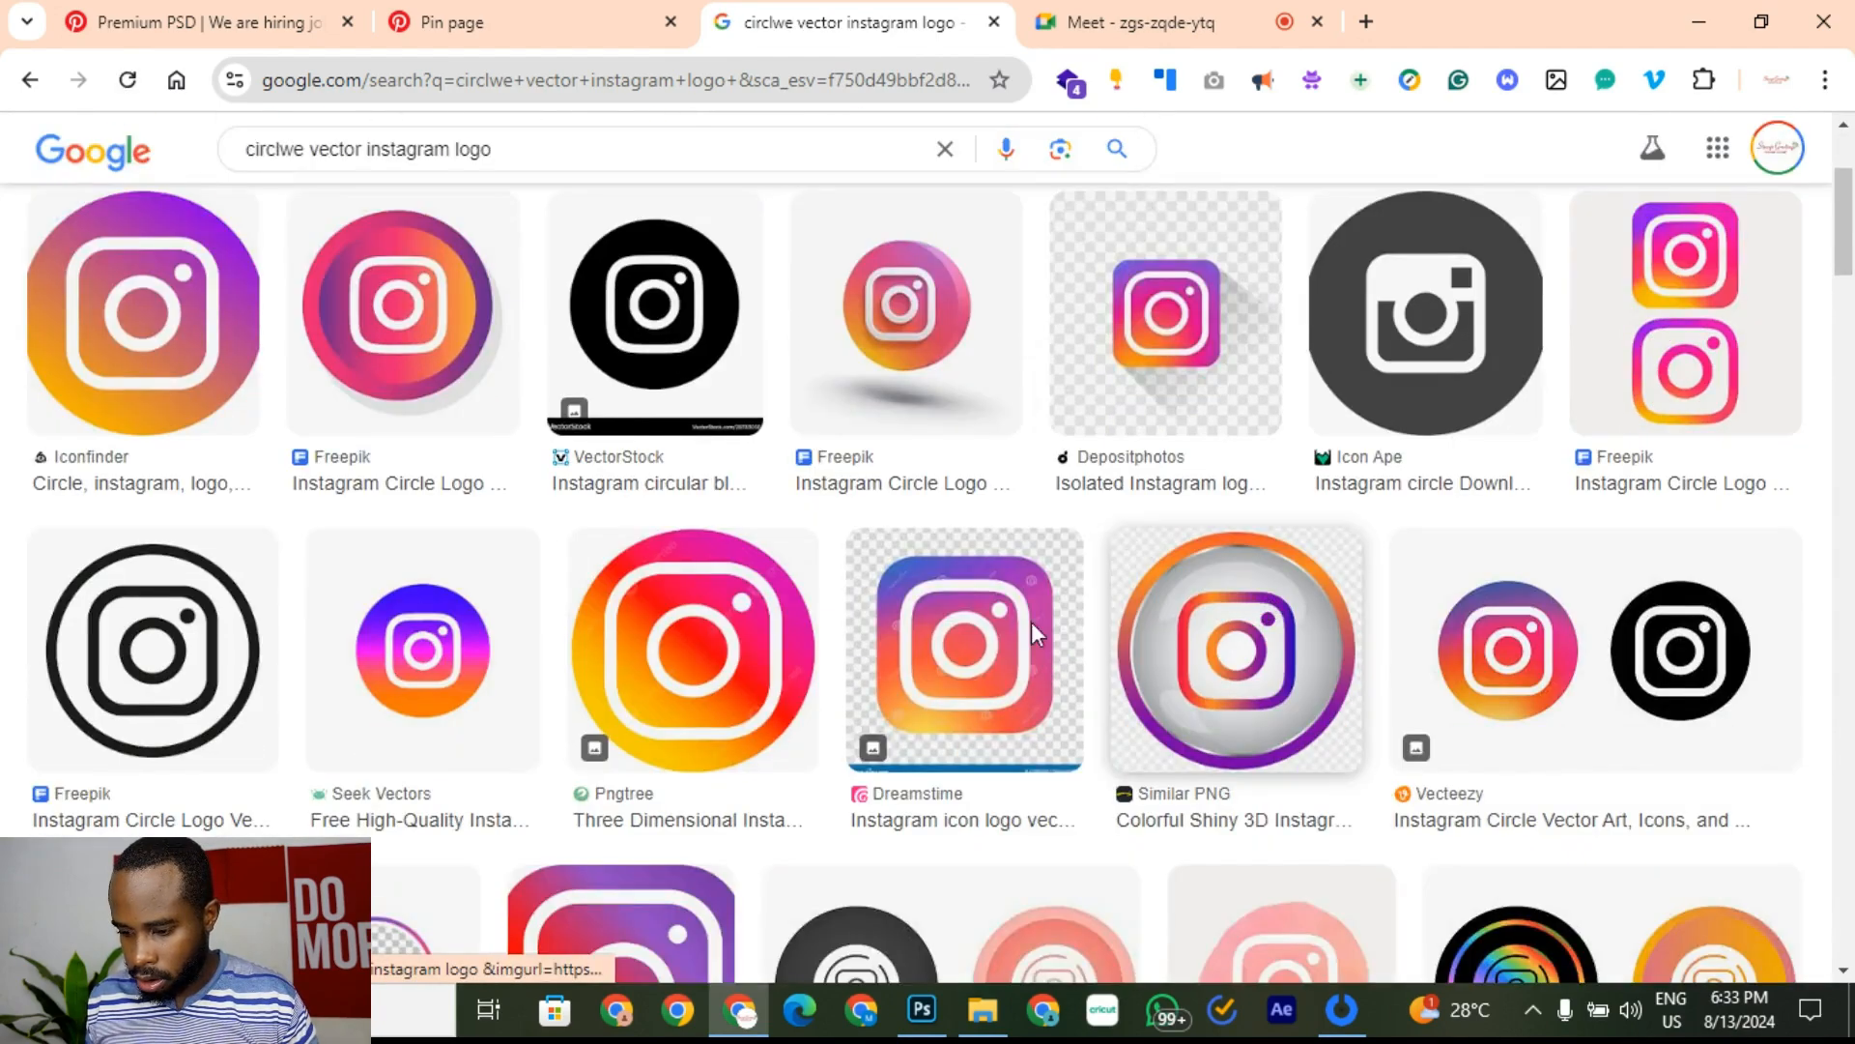
Step: Copy the VectorStock black circular Instagram icon and return to Photoshop
left_click(620, 382)
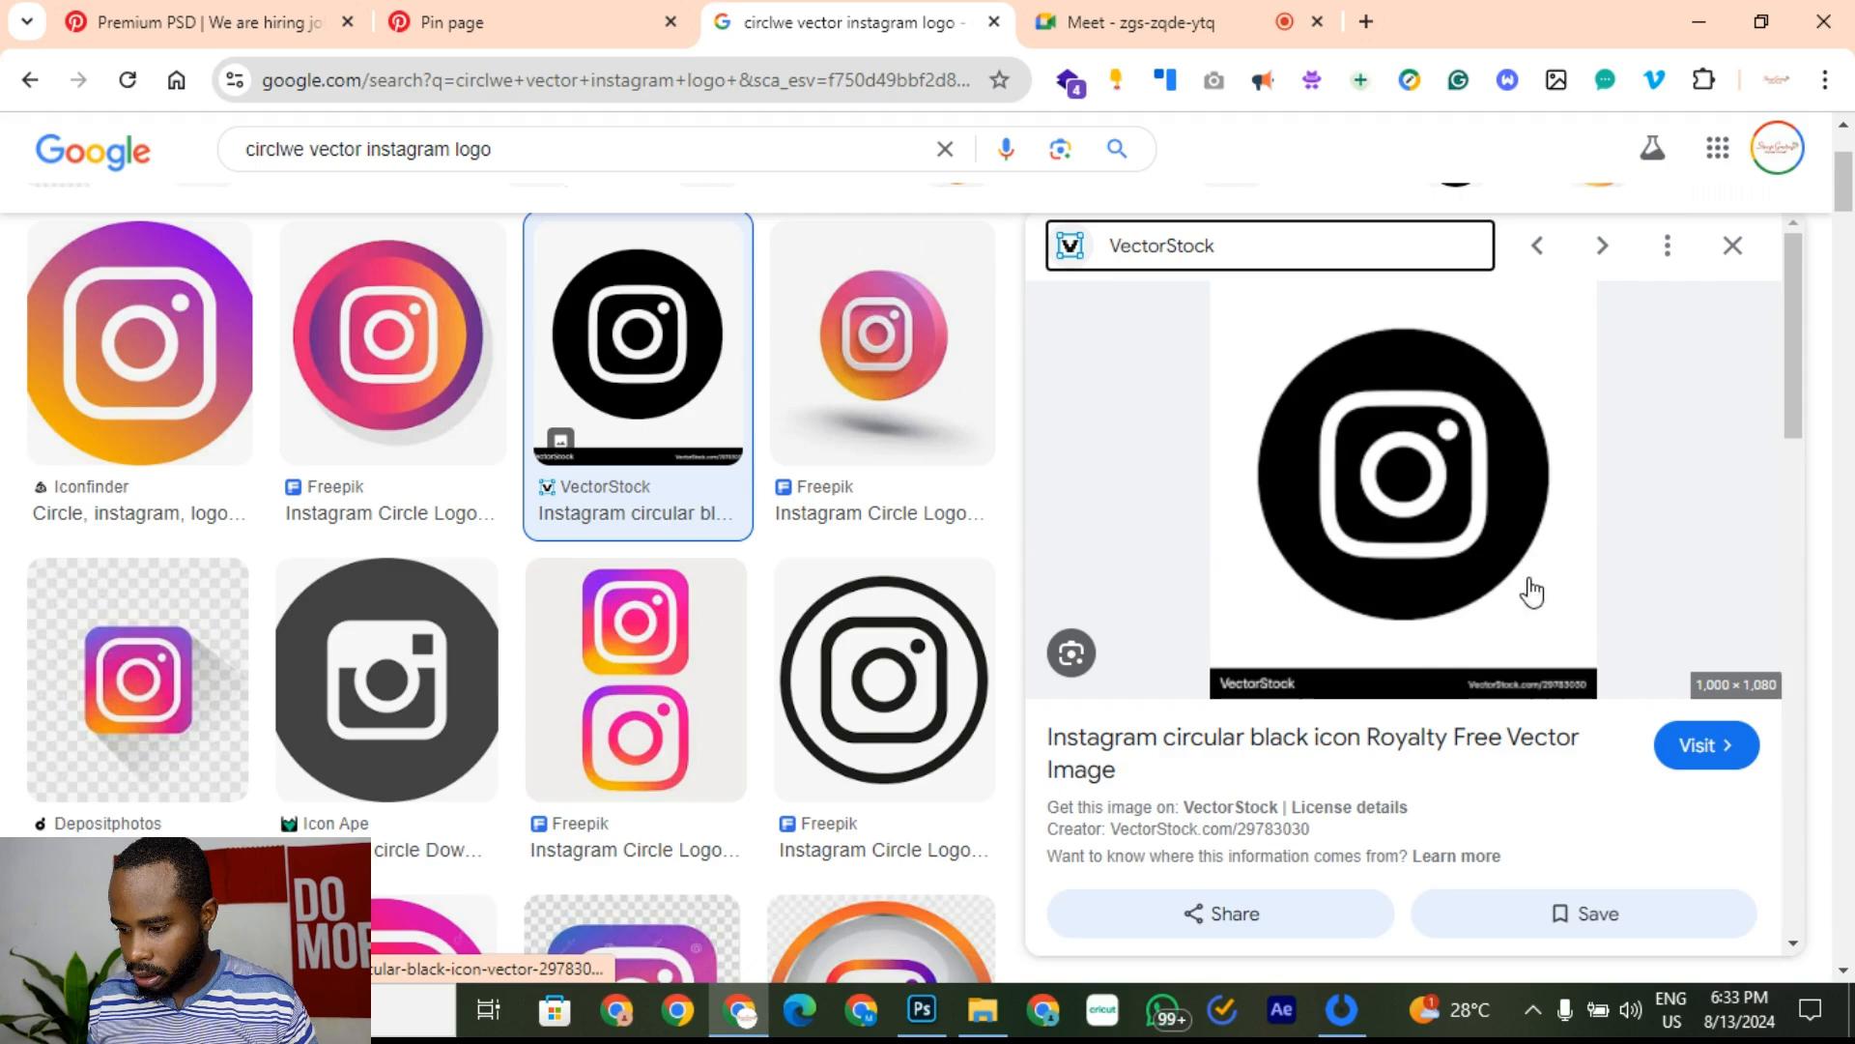
scroll(1450, 588, "down", 1)
scroll(1399, 605, "up", 1)
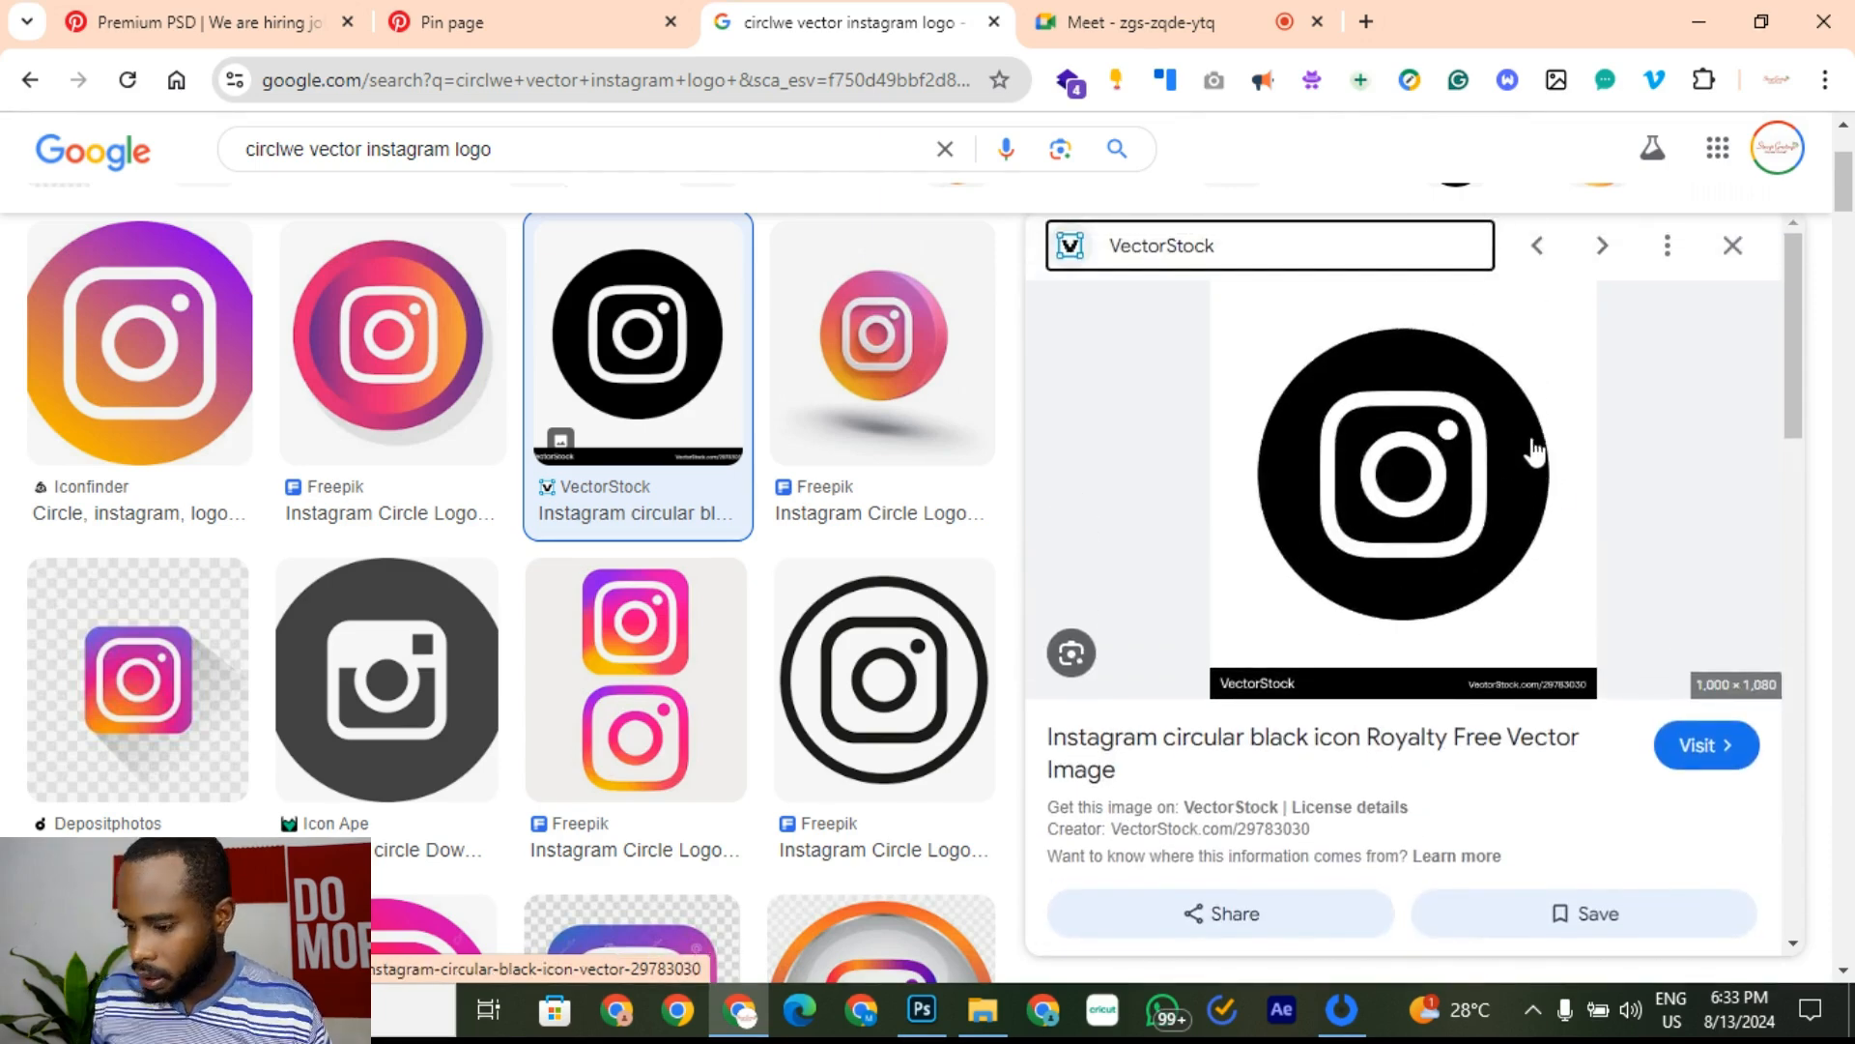
right_click(1473, 420)
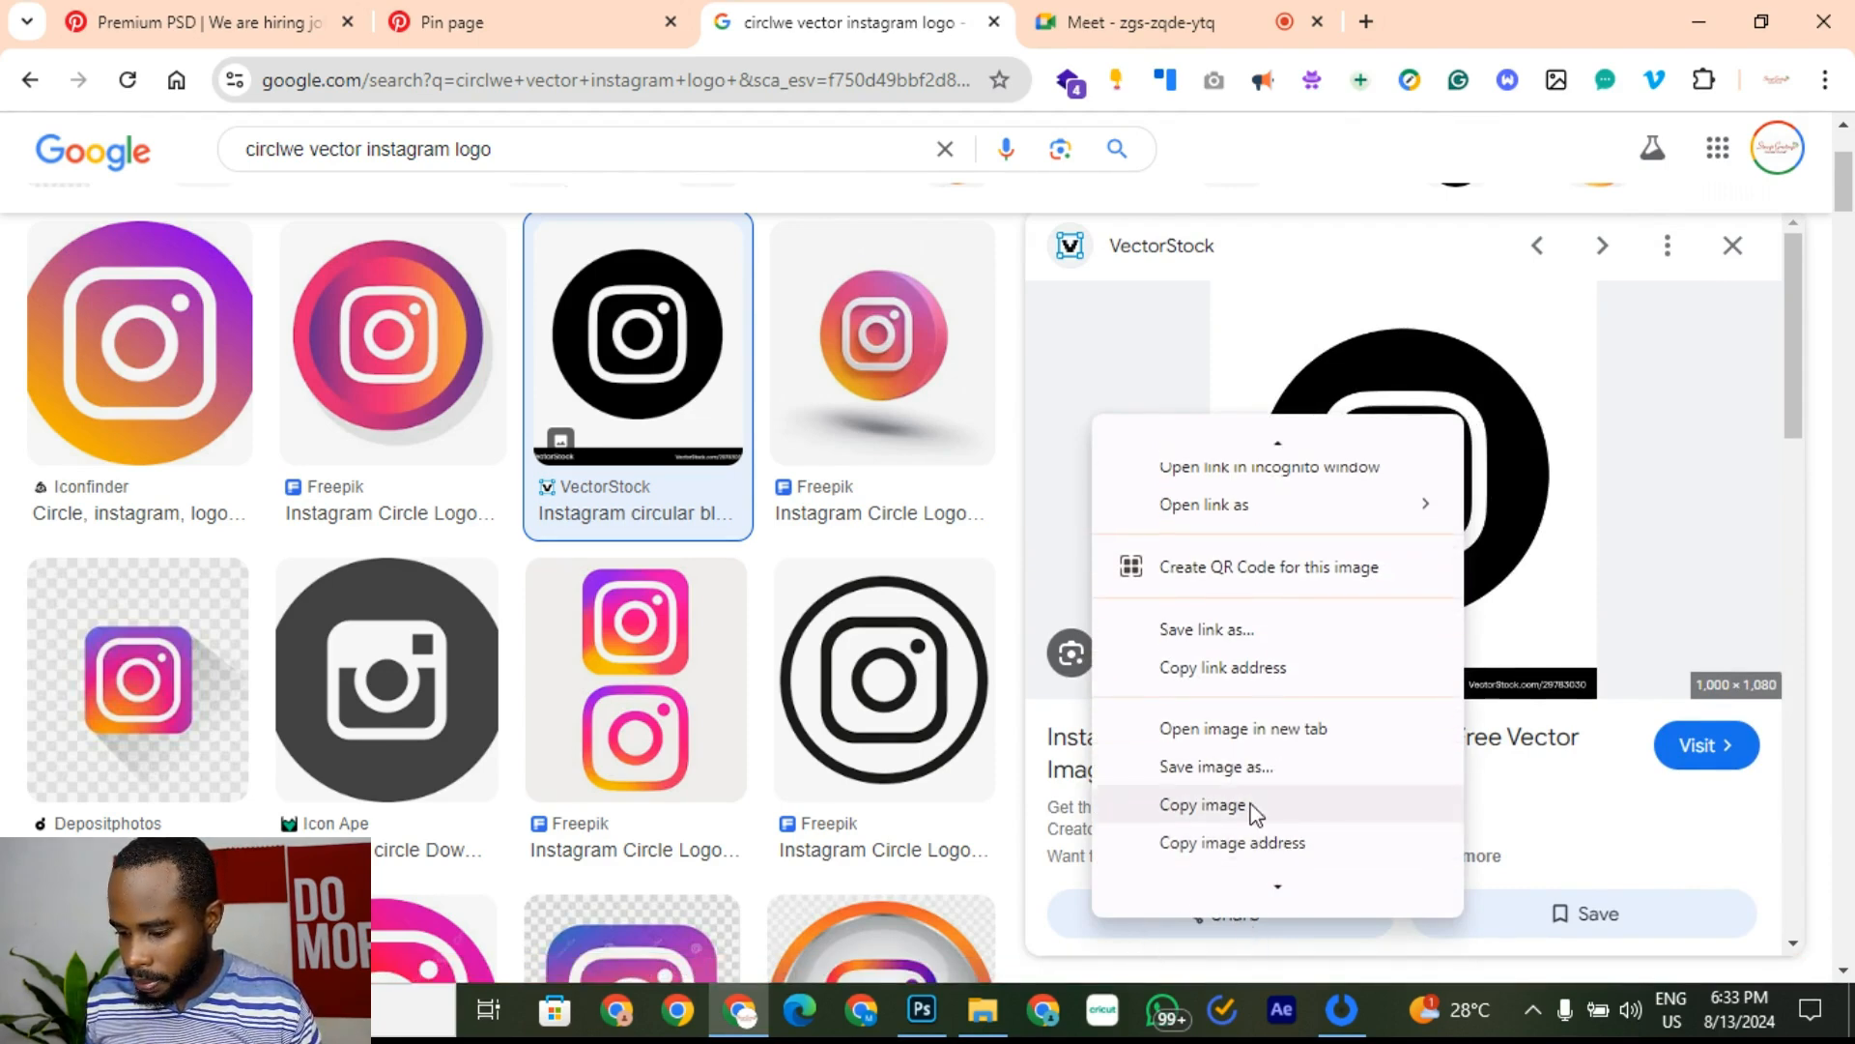
left_click(1203, 805)
left_click(925, 1030)
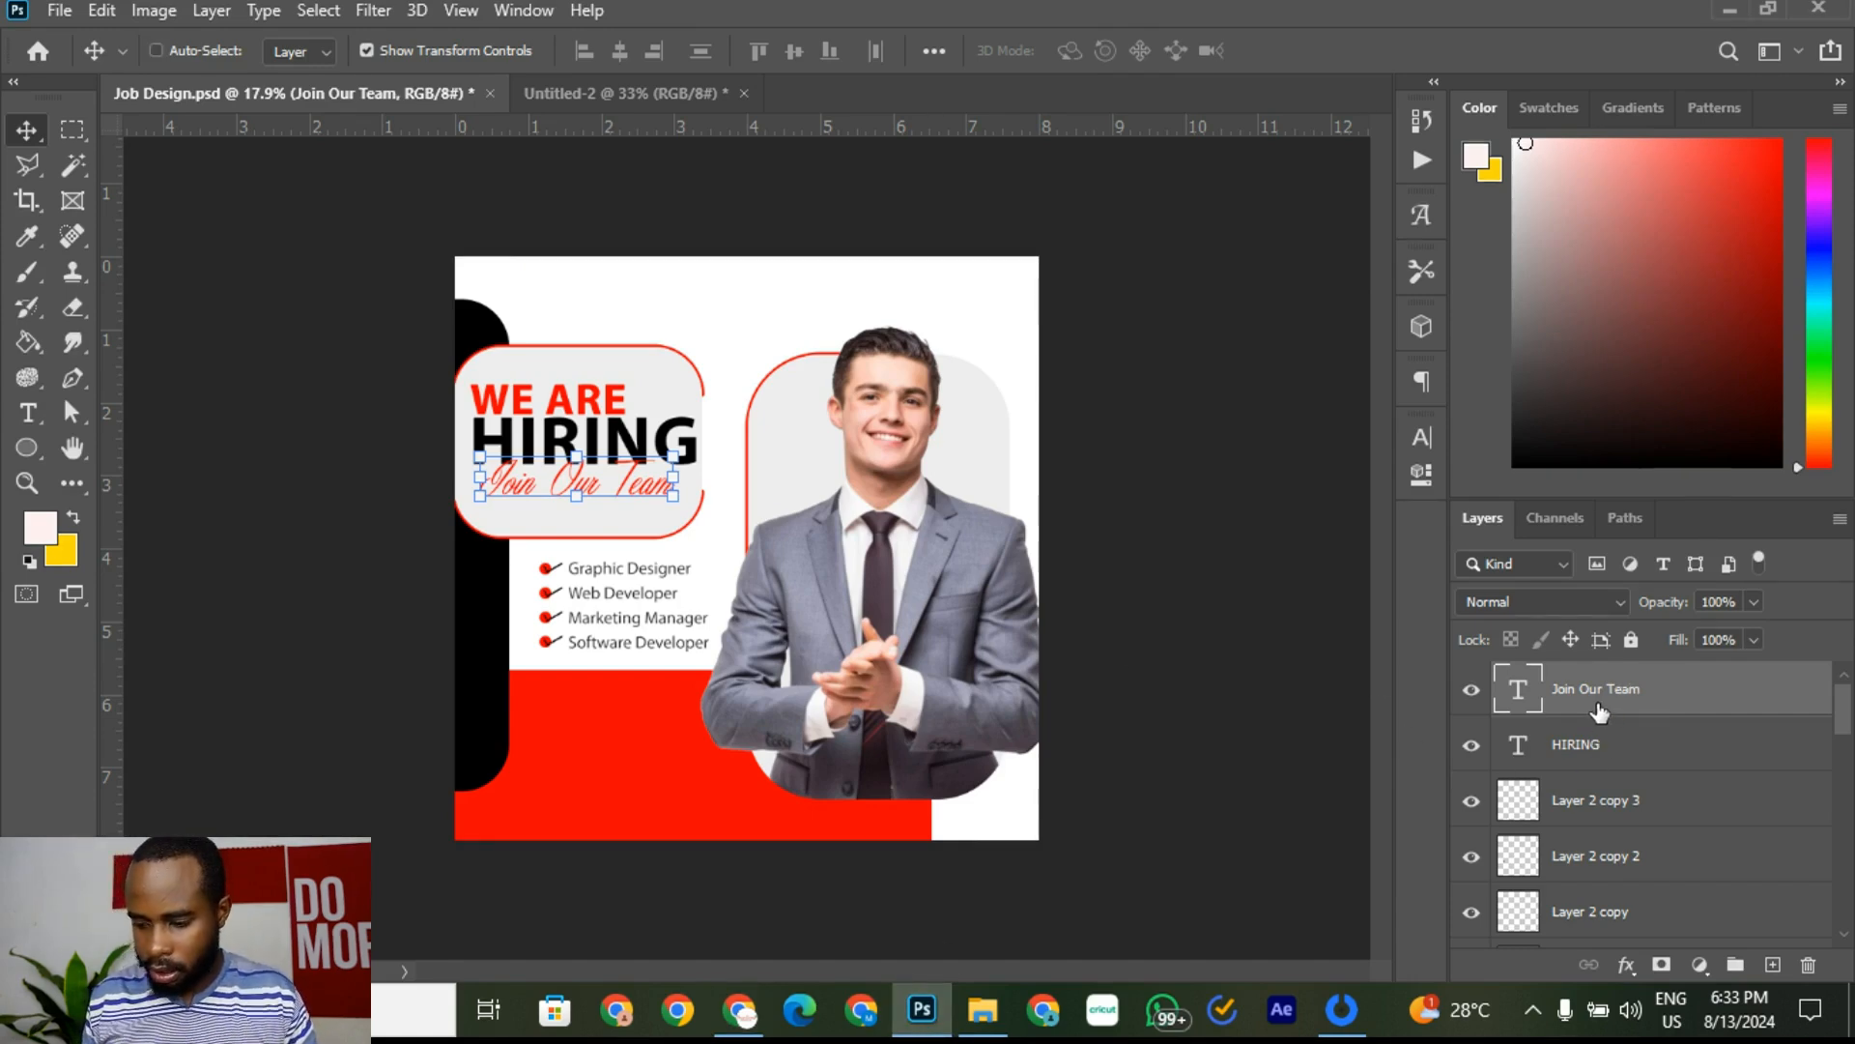
Step: Paste the Instagram logo into the flyer and delete its white background
key("ctrl+v")
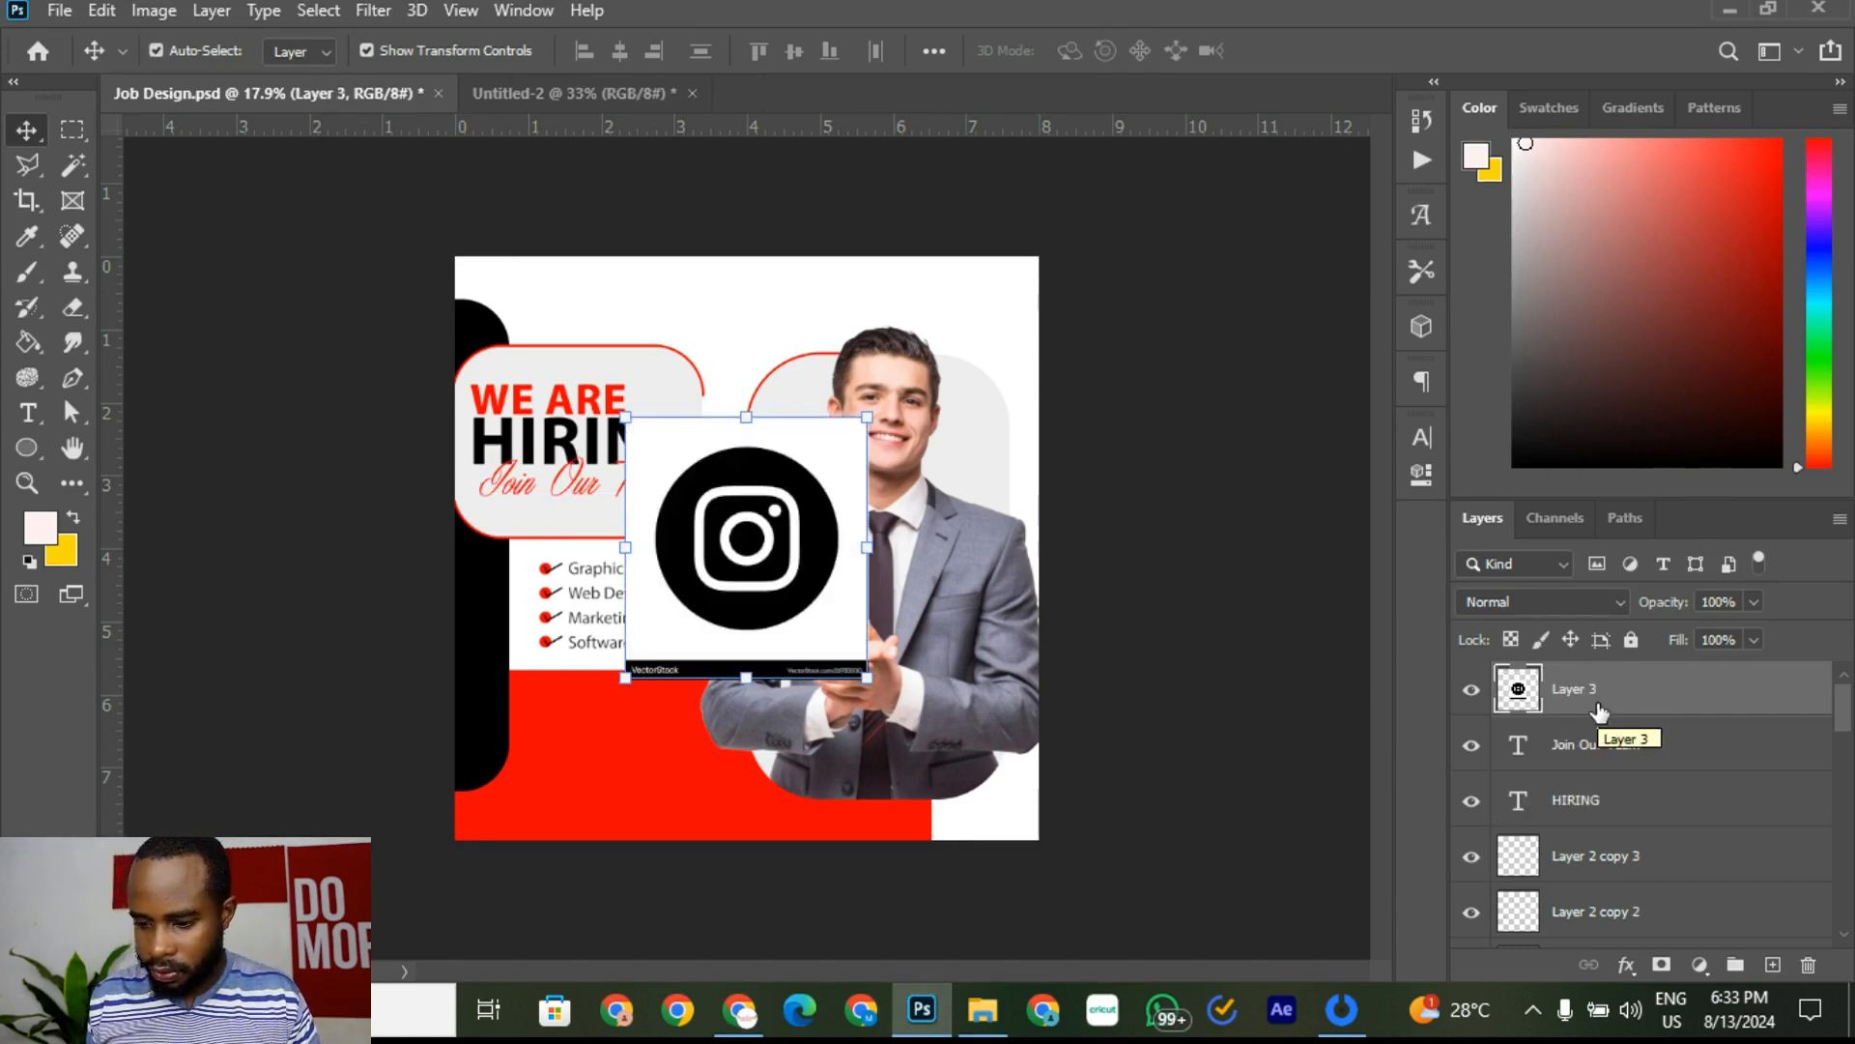
left_click(70, 170)
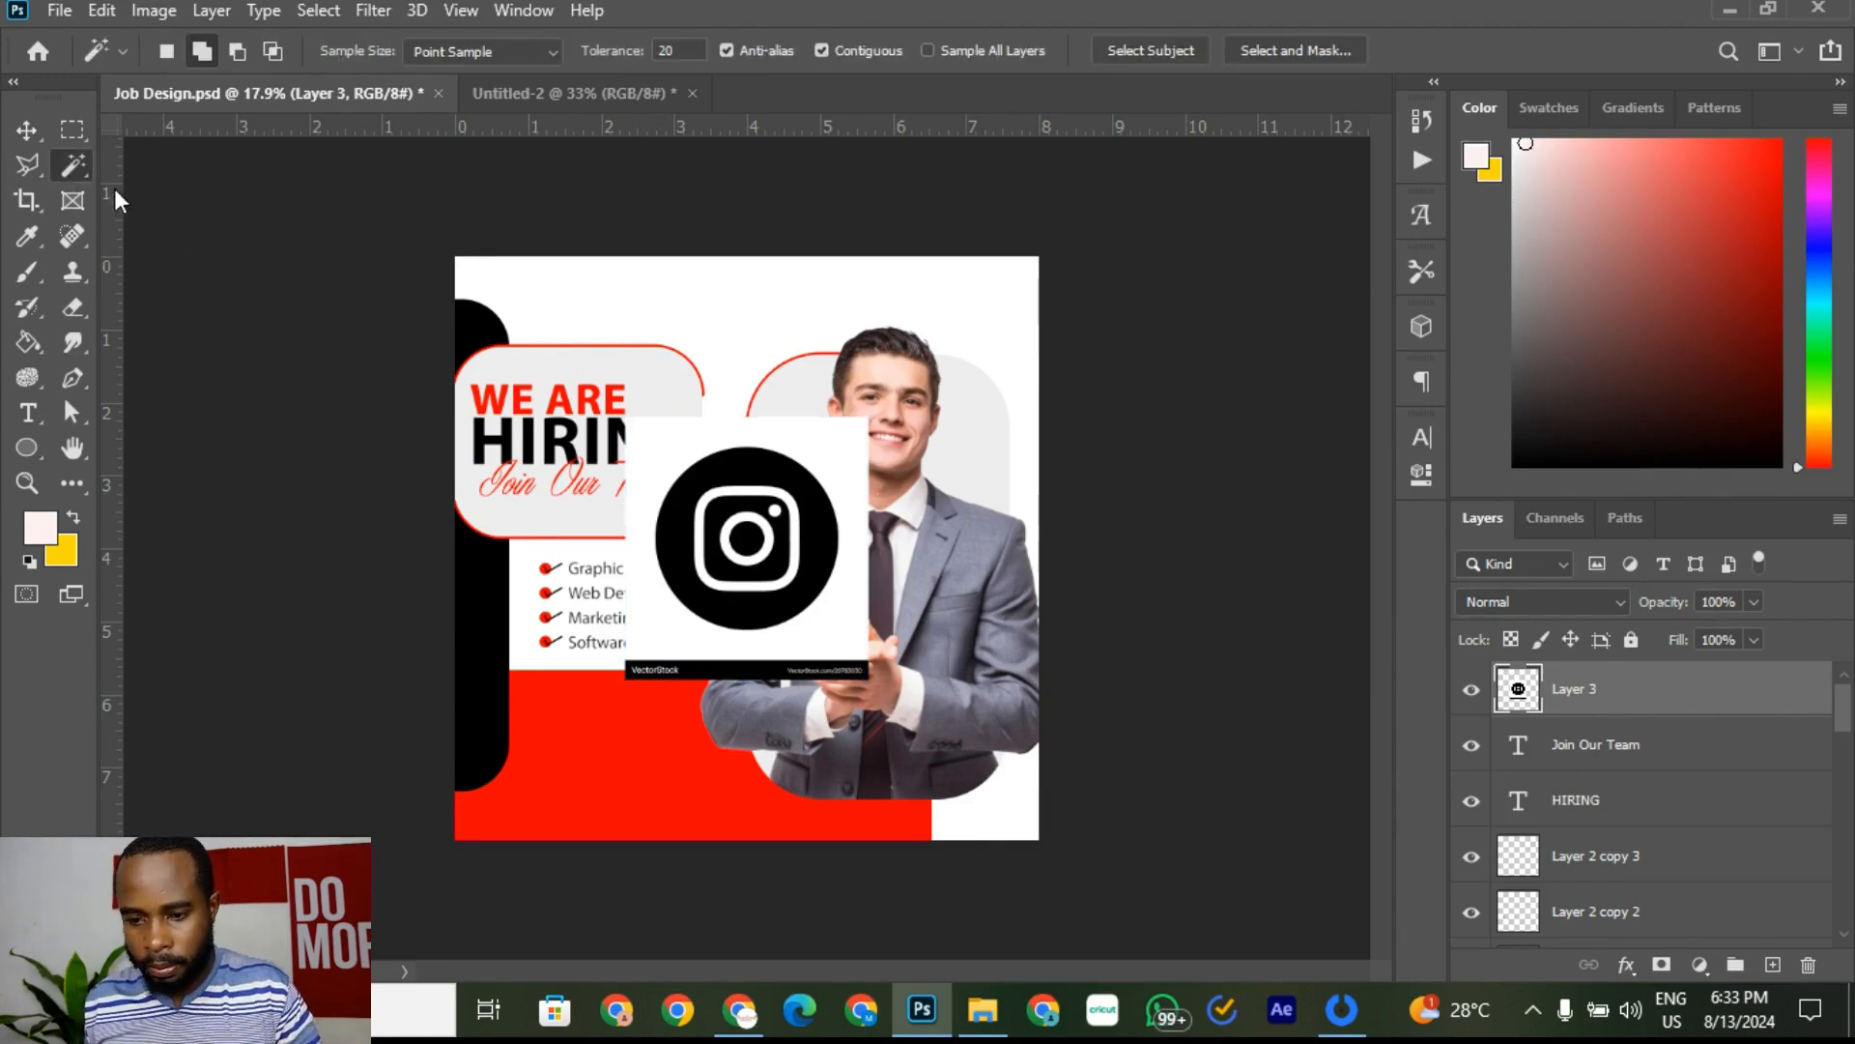
left_click(853, 474)
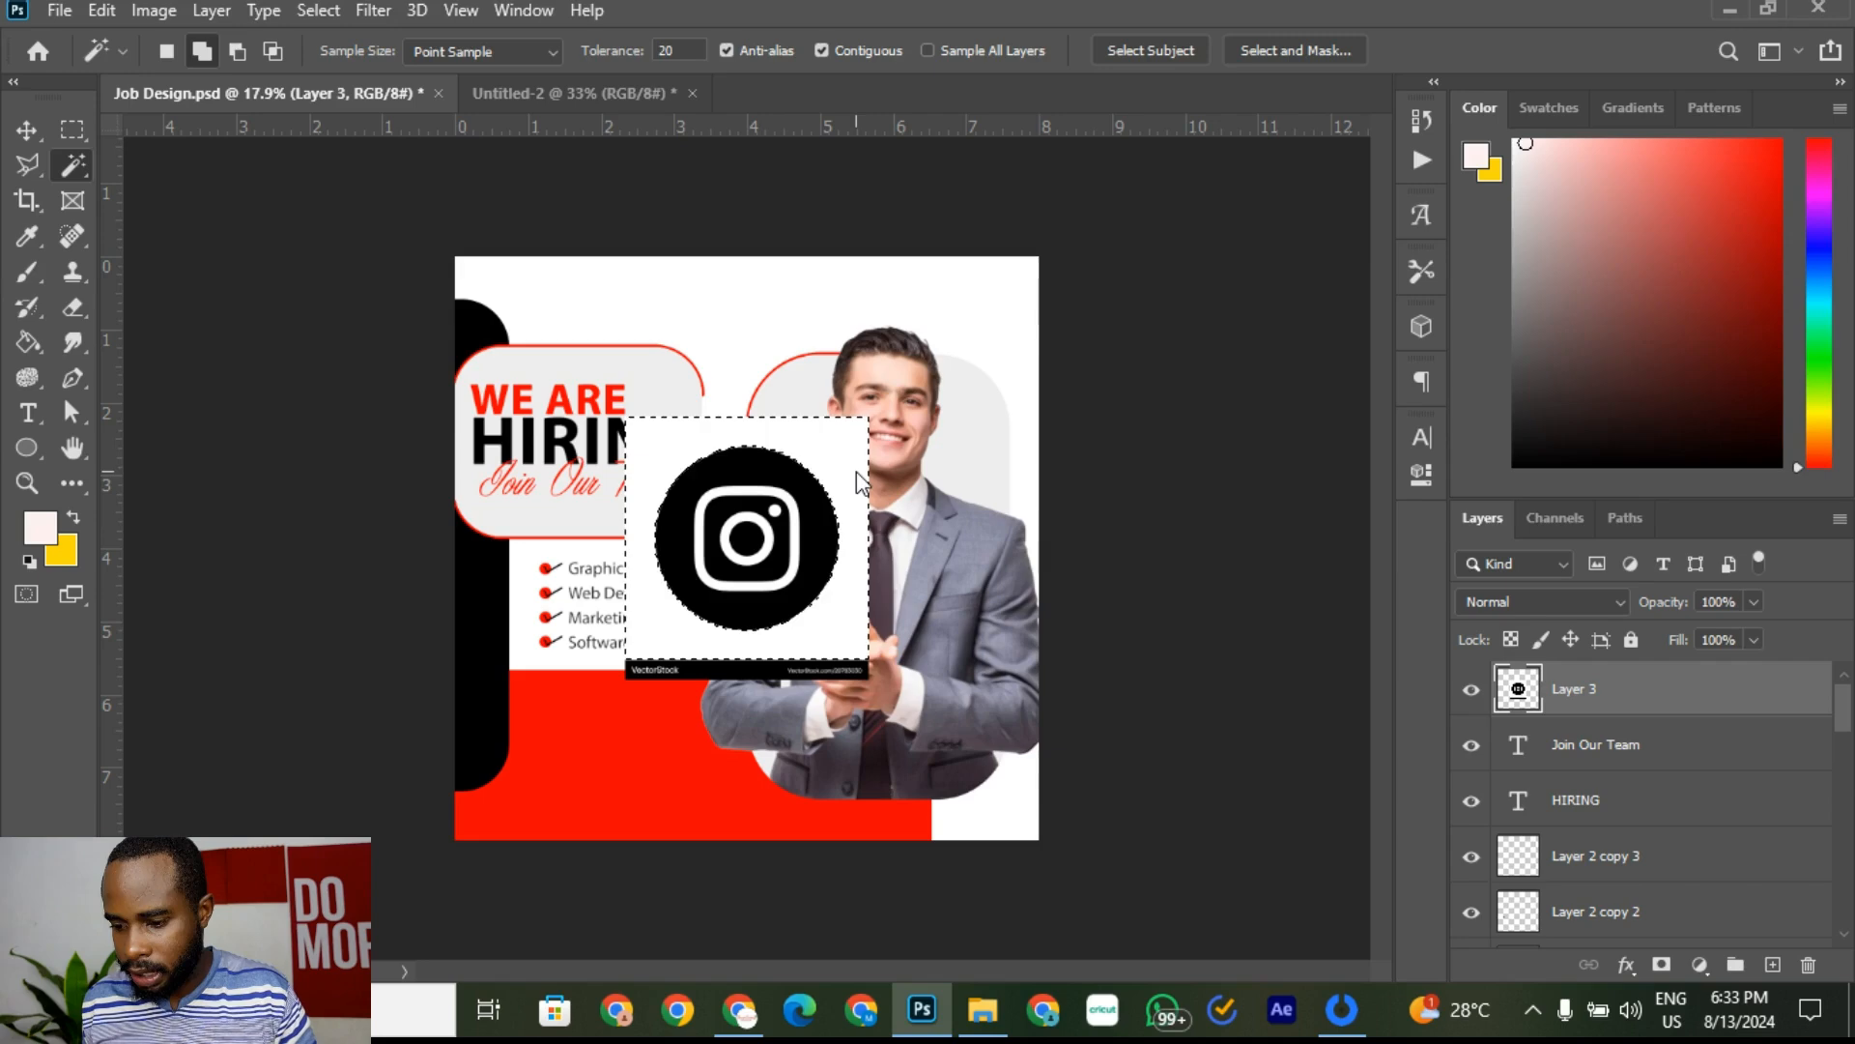
key("Delete")
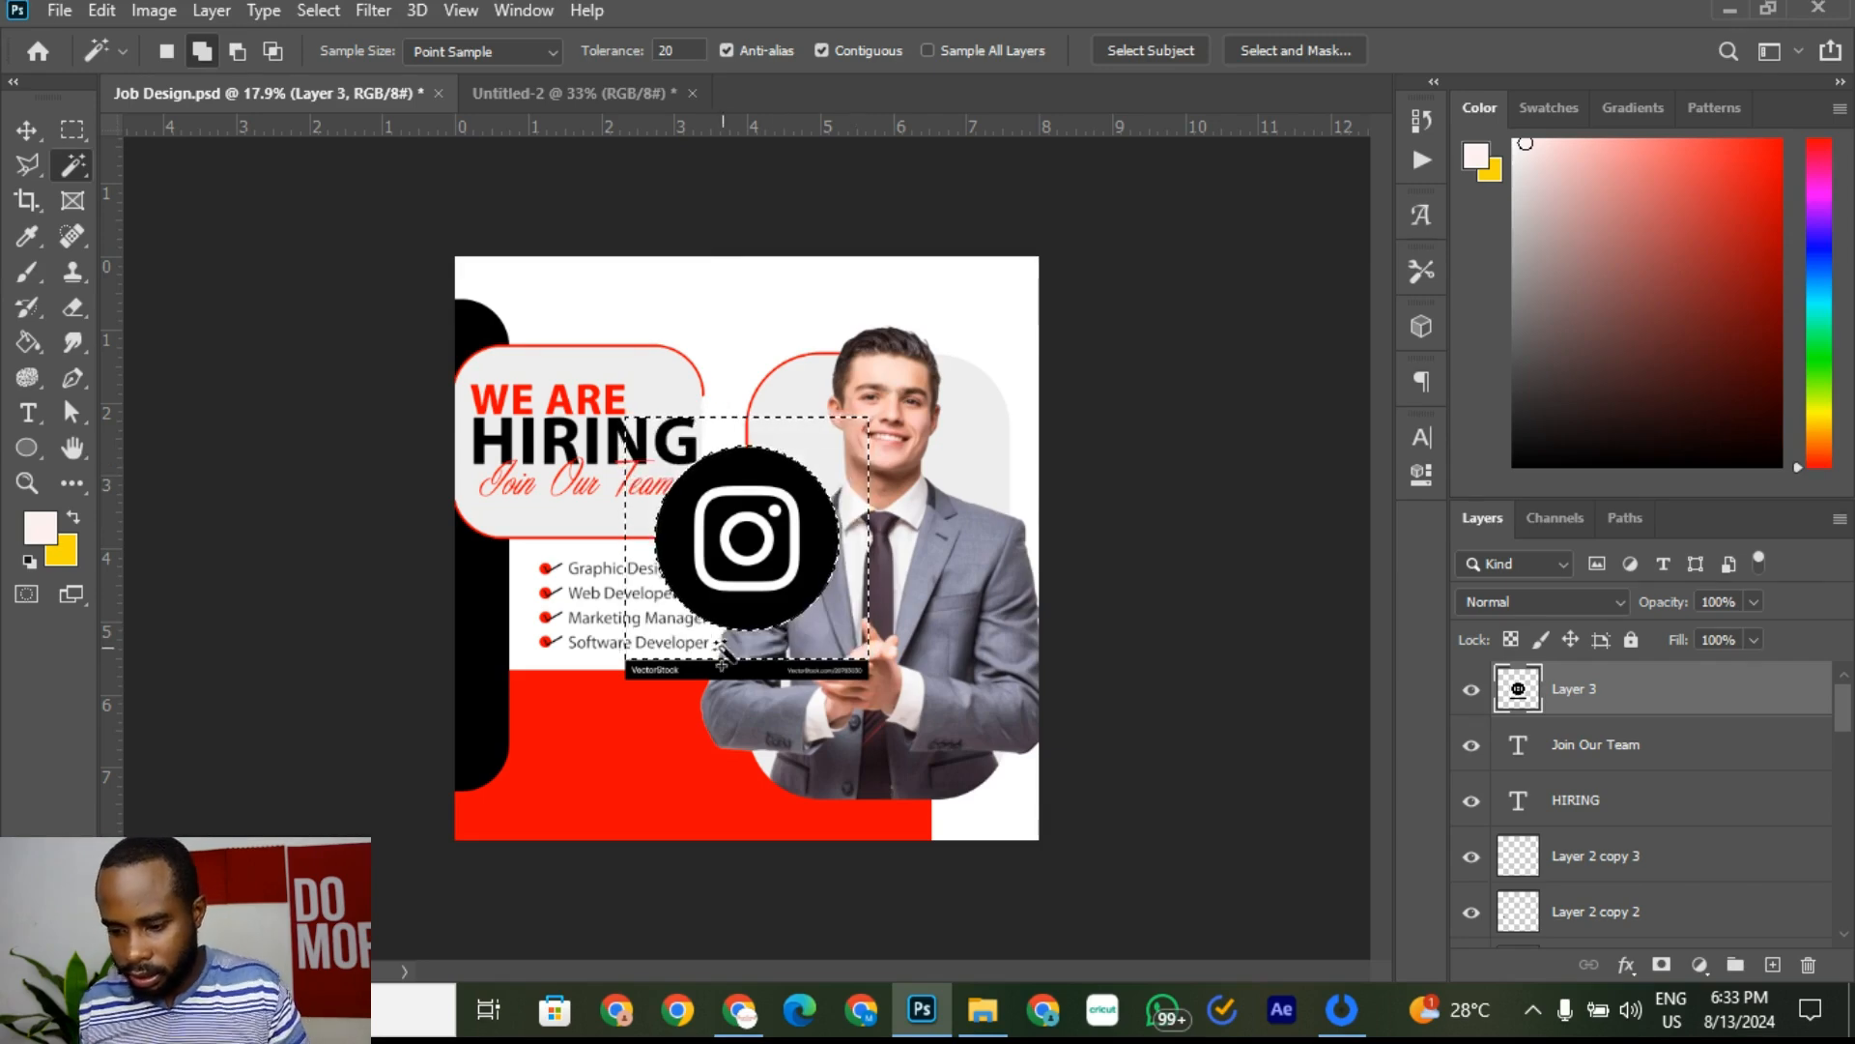
scroll(764, 590, "up", 3)
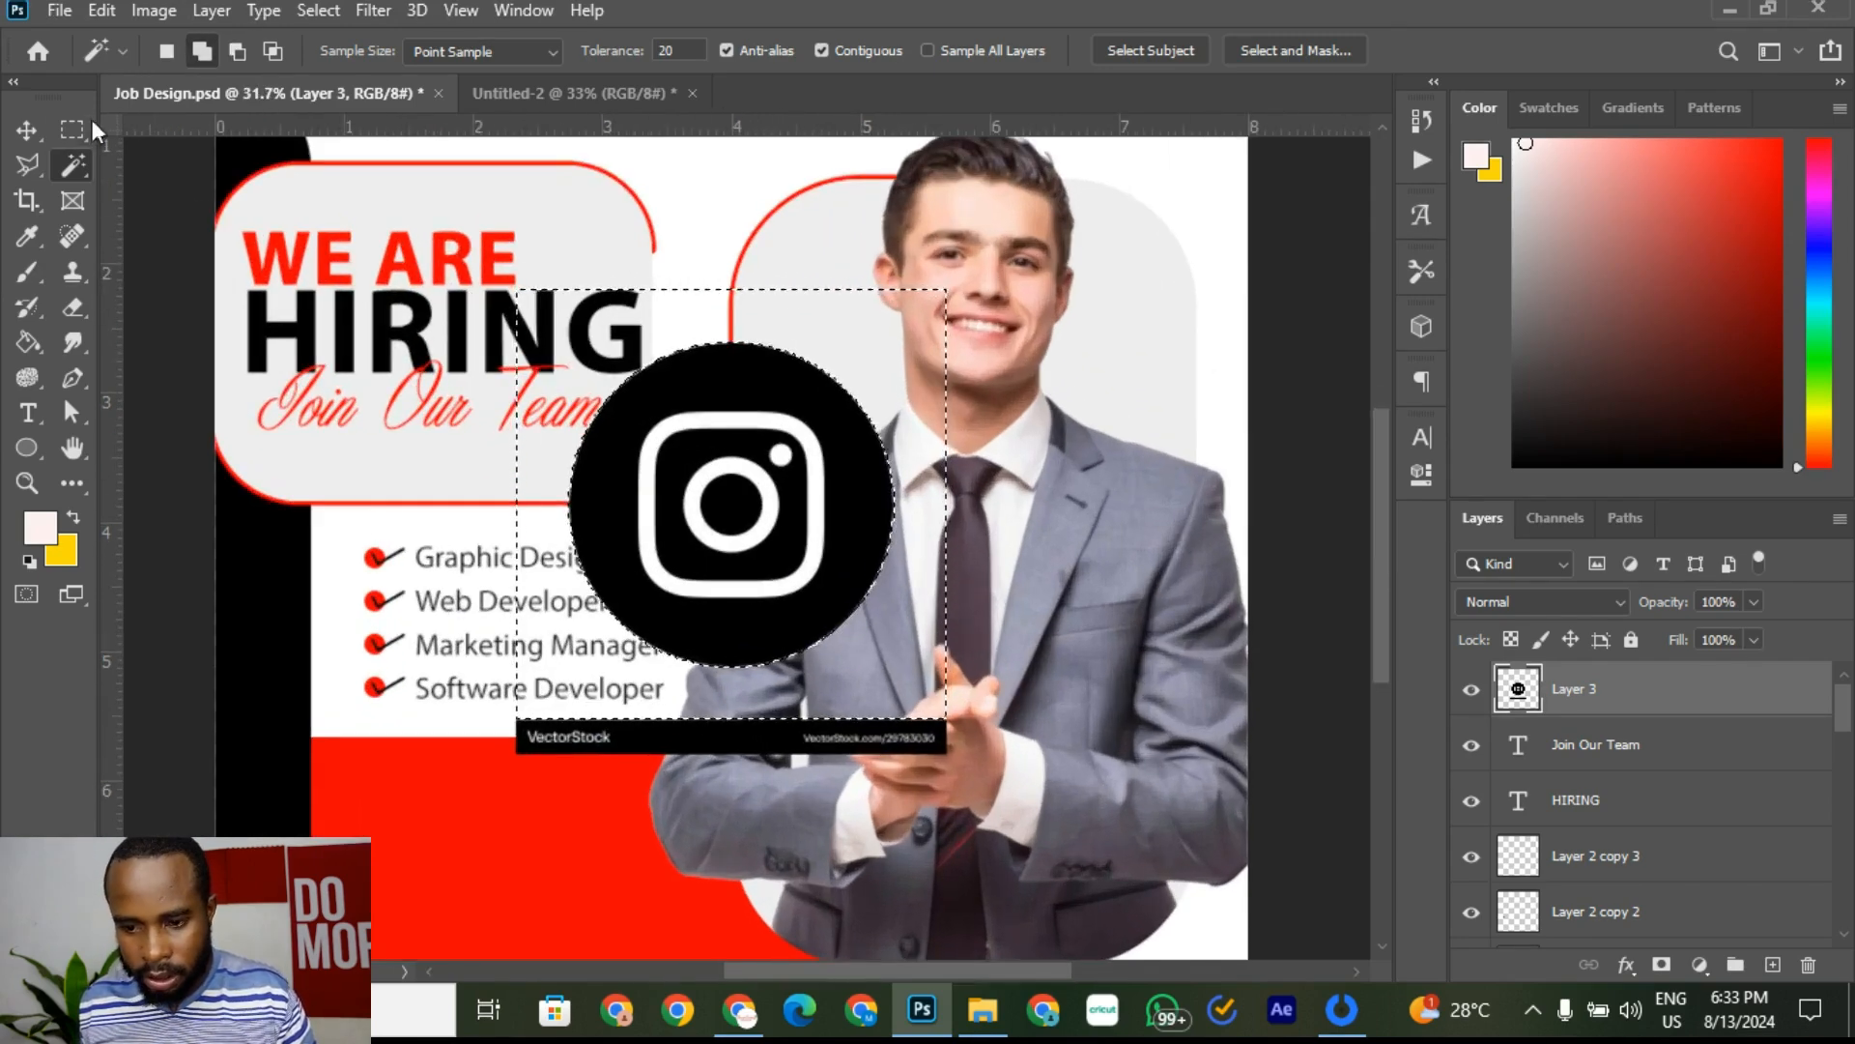
key("ctrl+d")
Step: Erase the VectorStock watermark banner with a rectangular selection
left_click(76, 138)
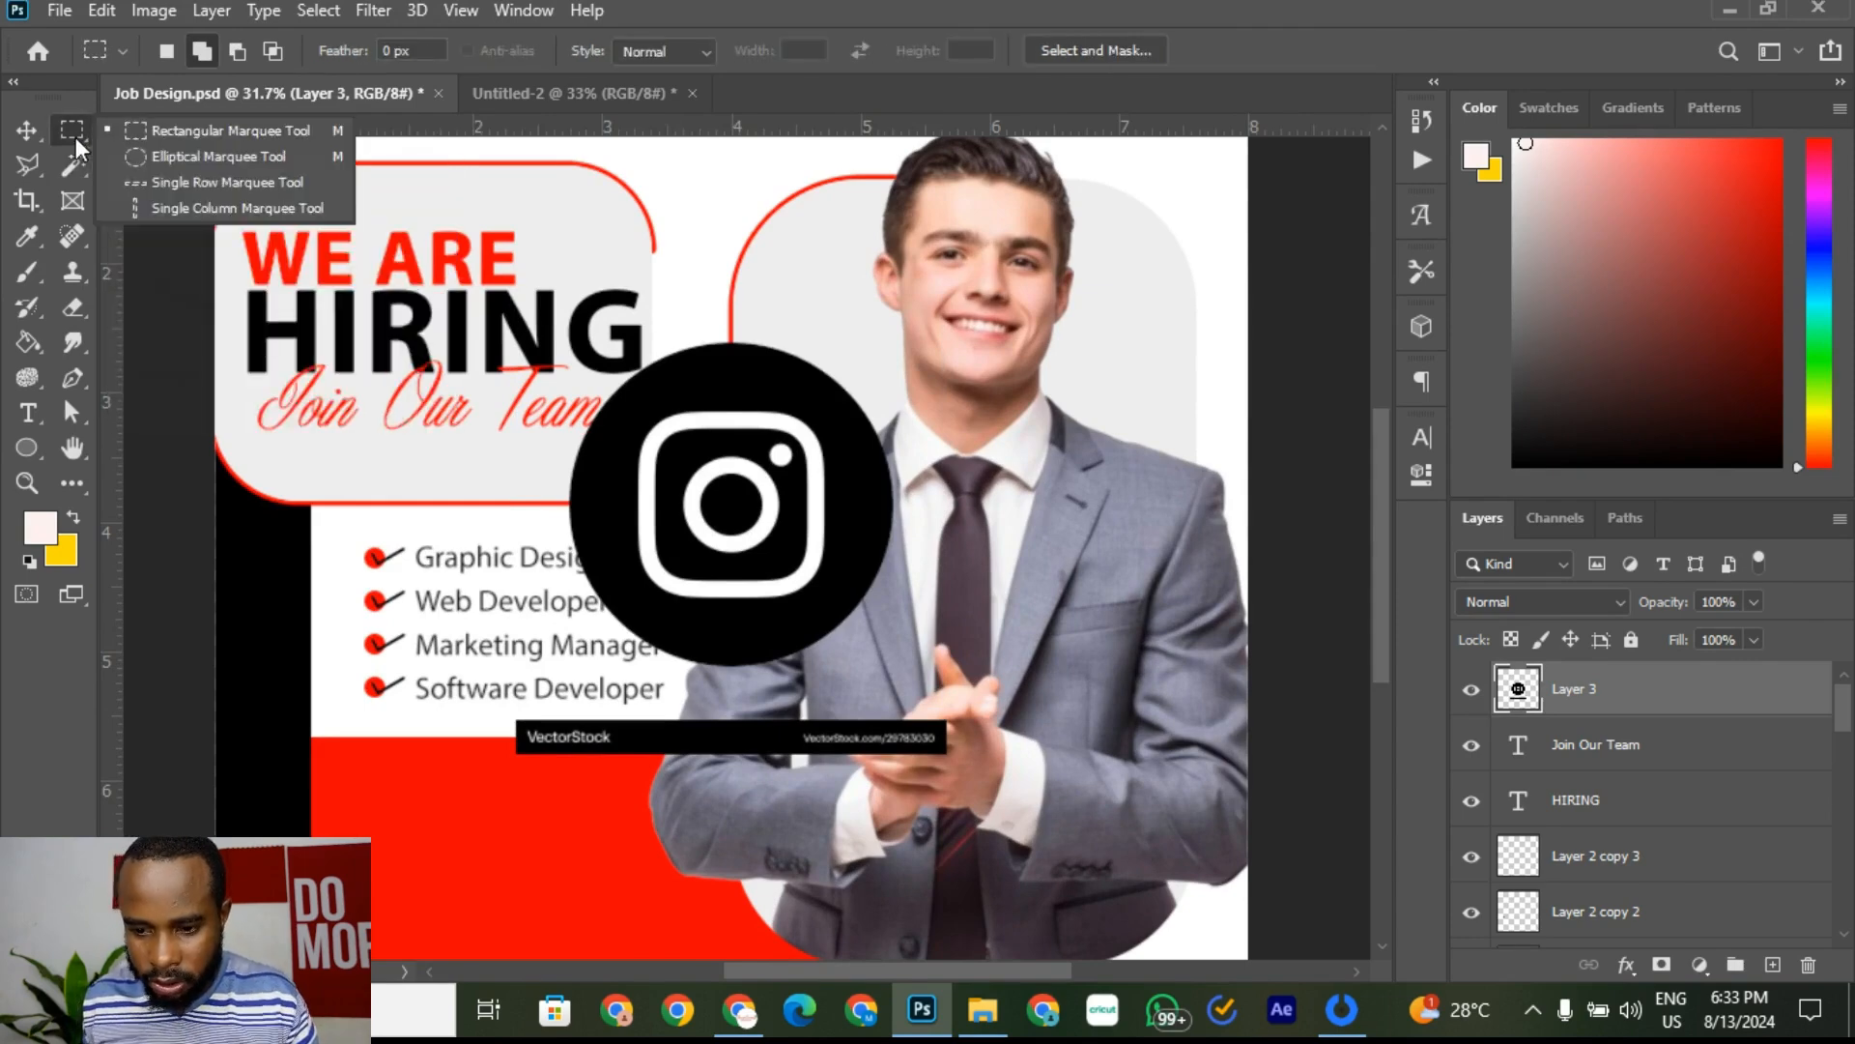
left_click(230, 135)
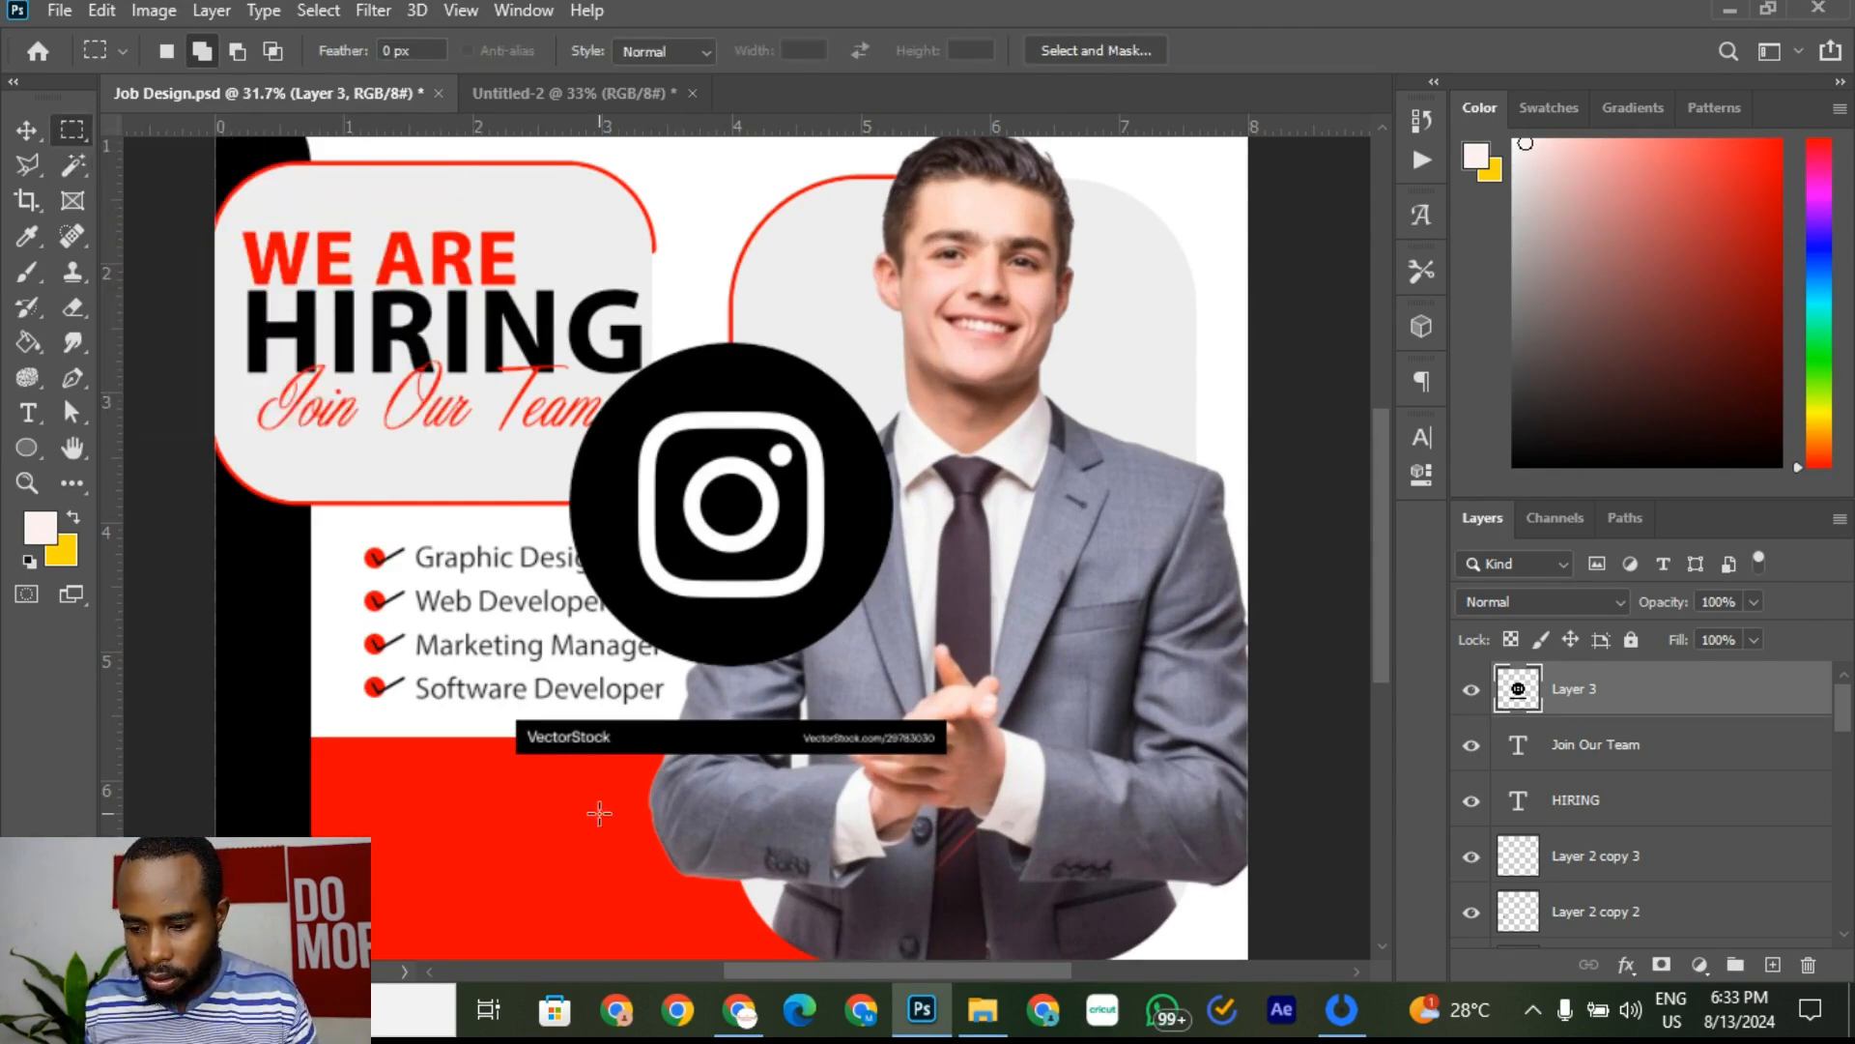
left_click_drag(452, 837, 996, 698)
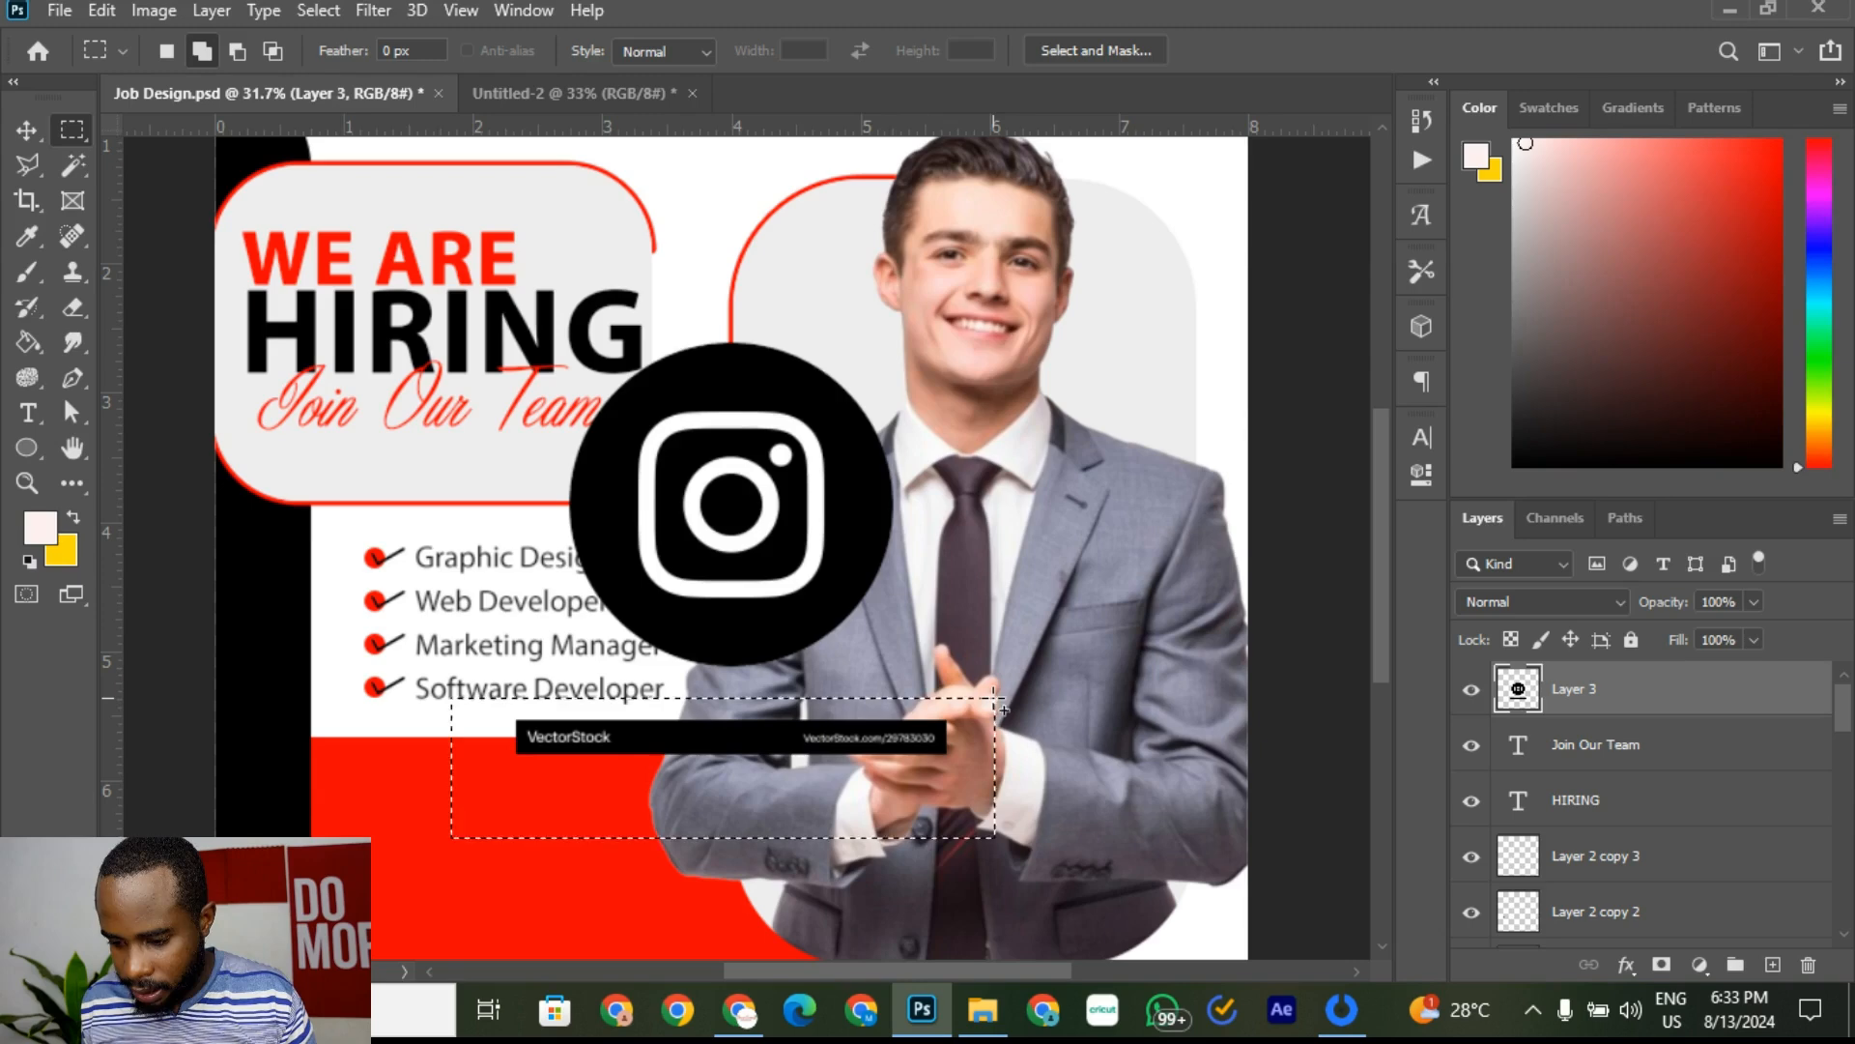
key("Delete")
key("ctrl+d")
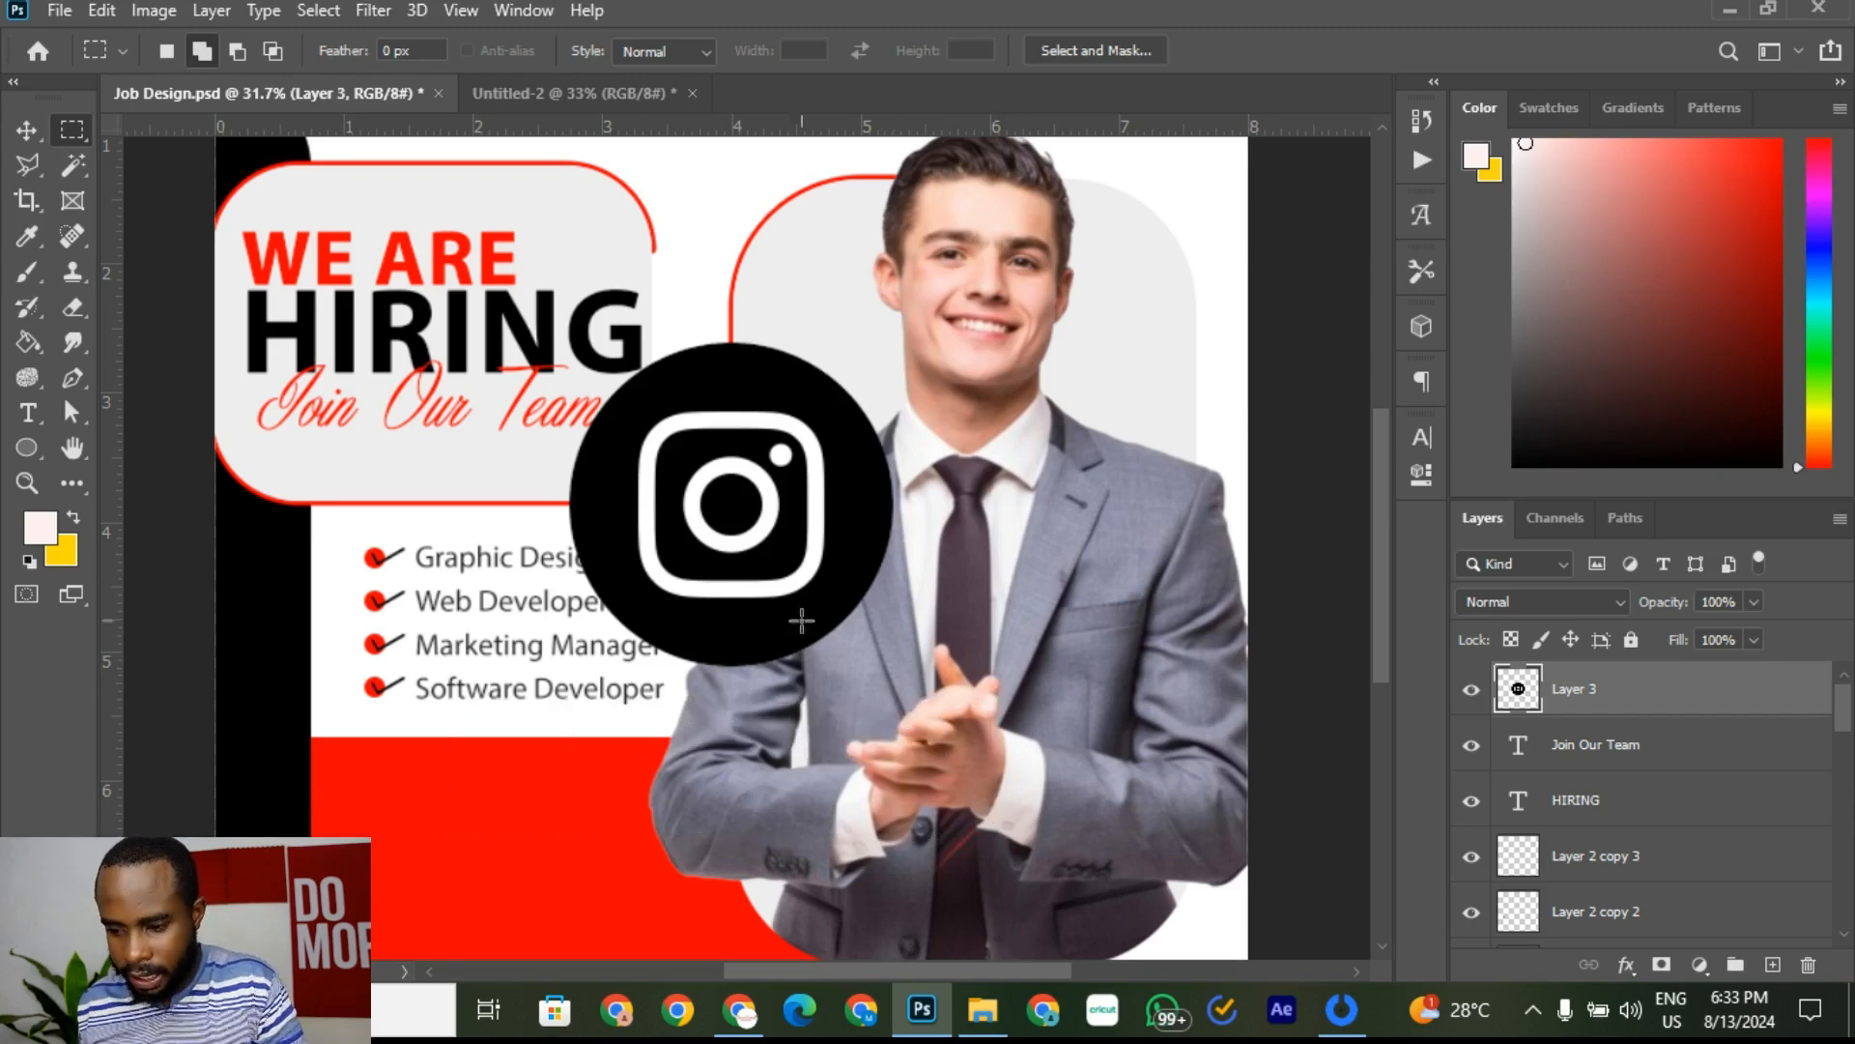
Step: Make the icon's white rounded-square outline and lens ring transparent
left_click(76, 172)
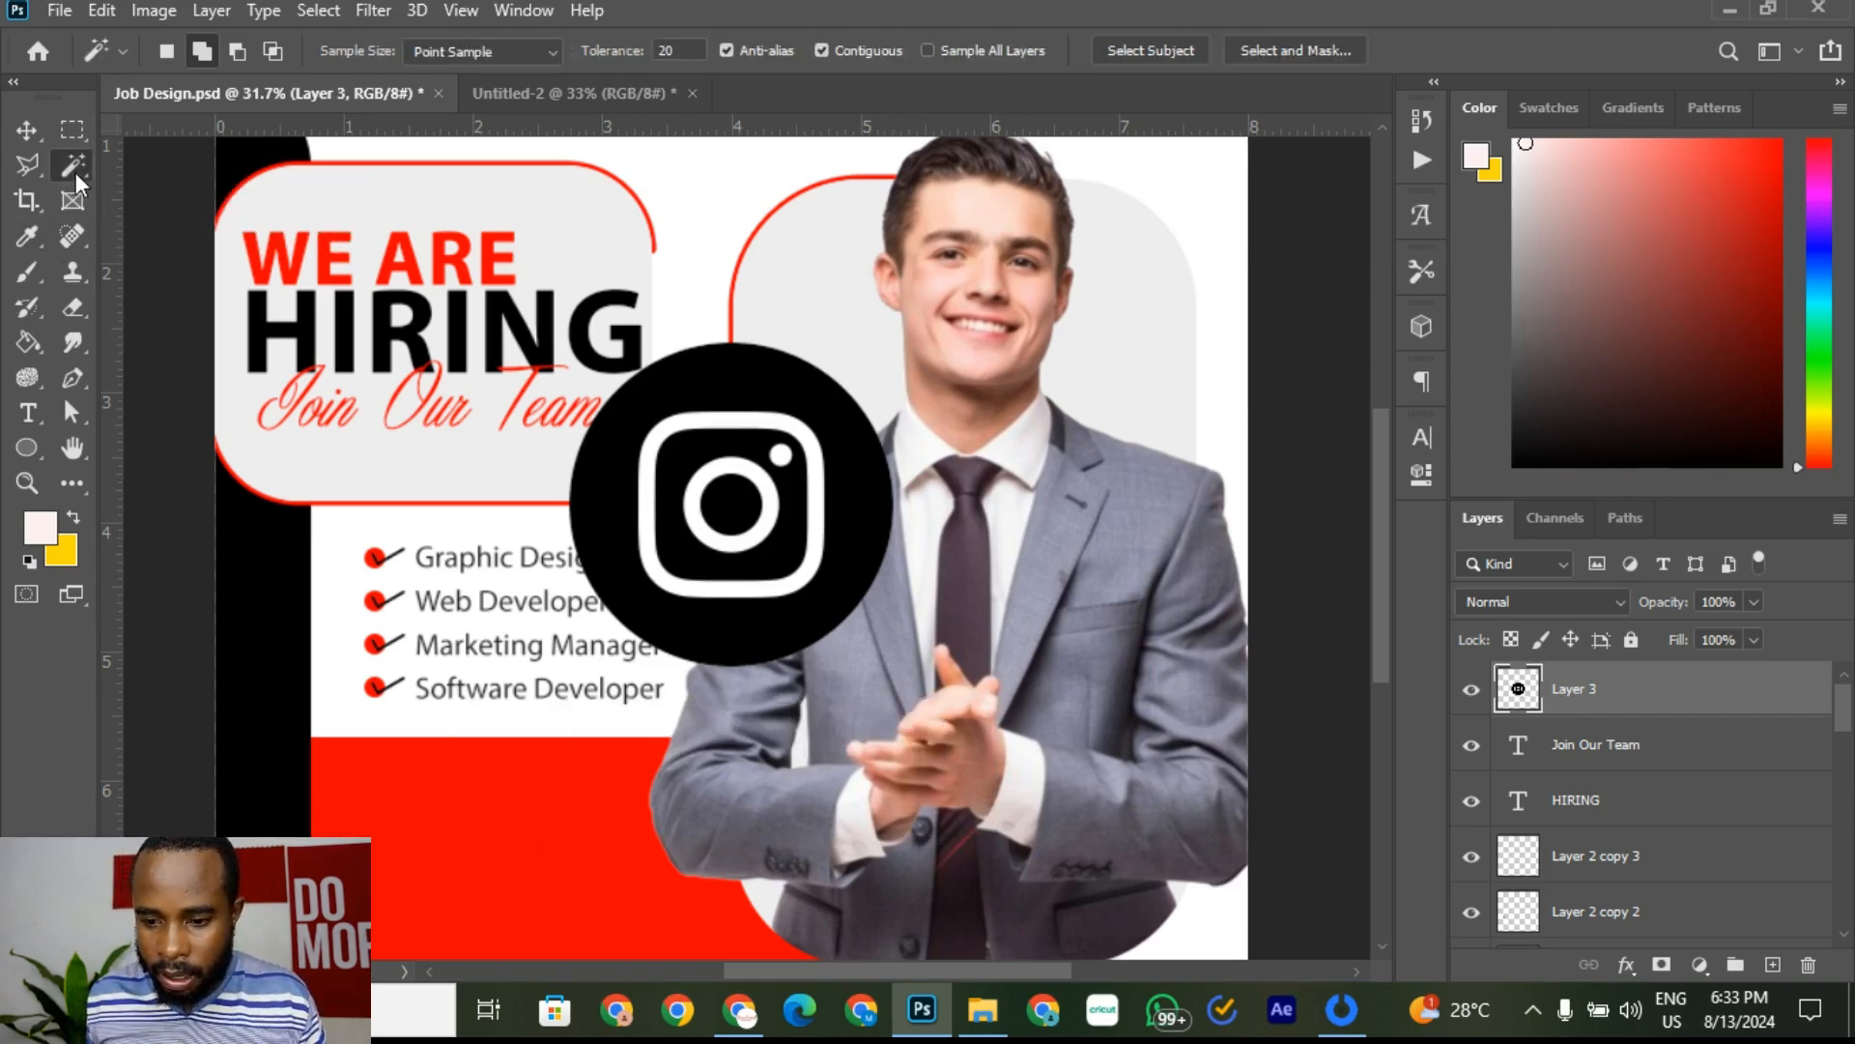
left_click(818, 541)
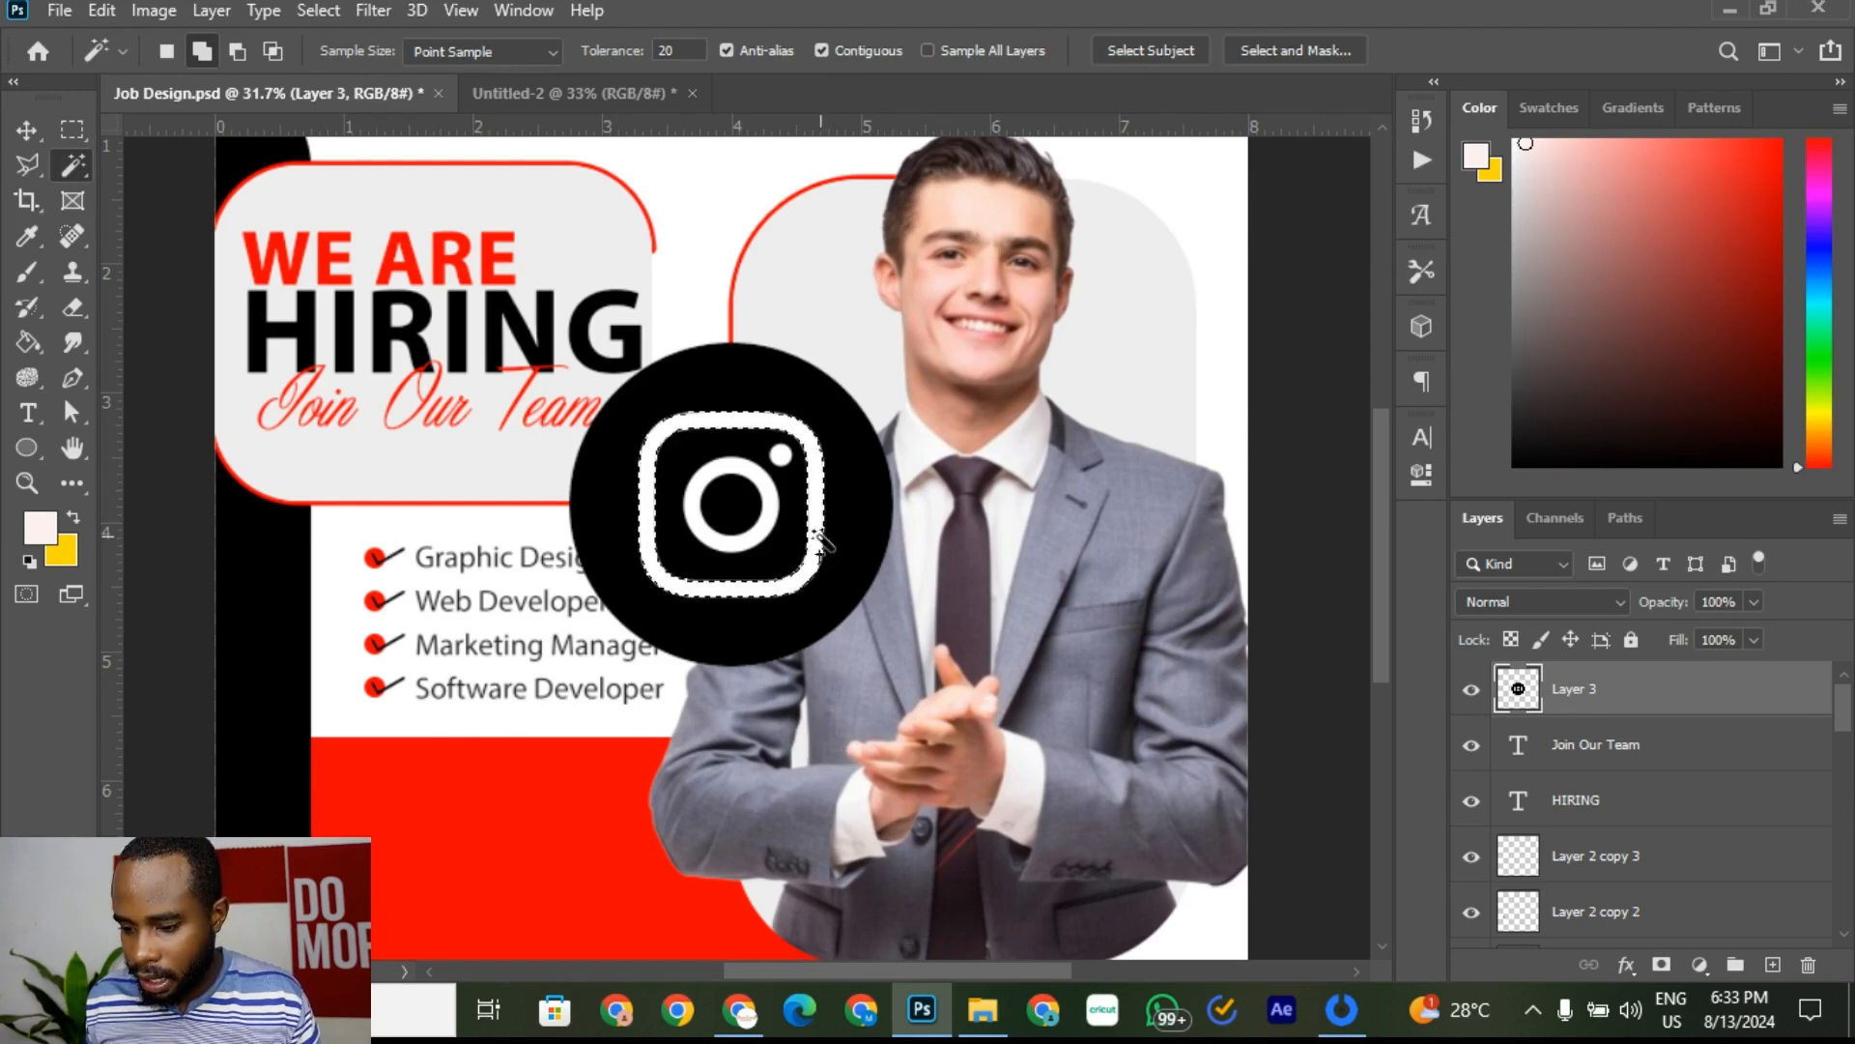
left_click(773, 500, "shift")
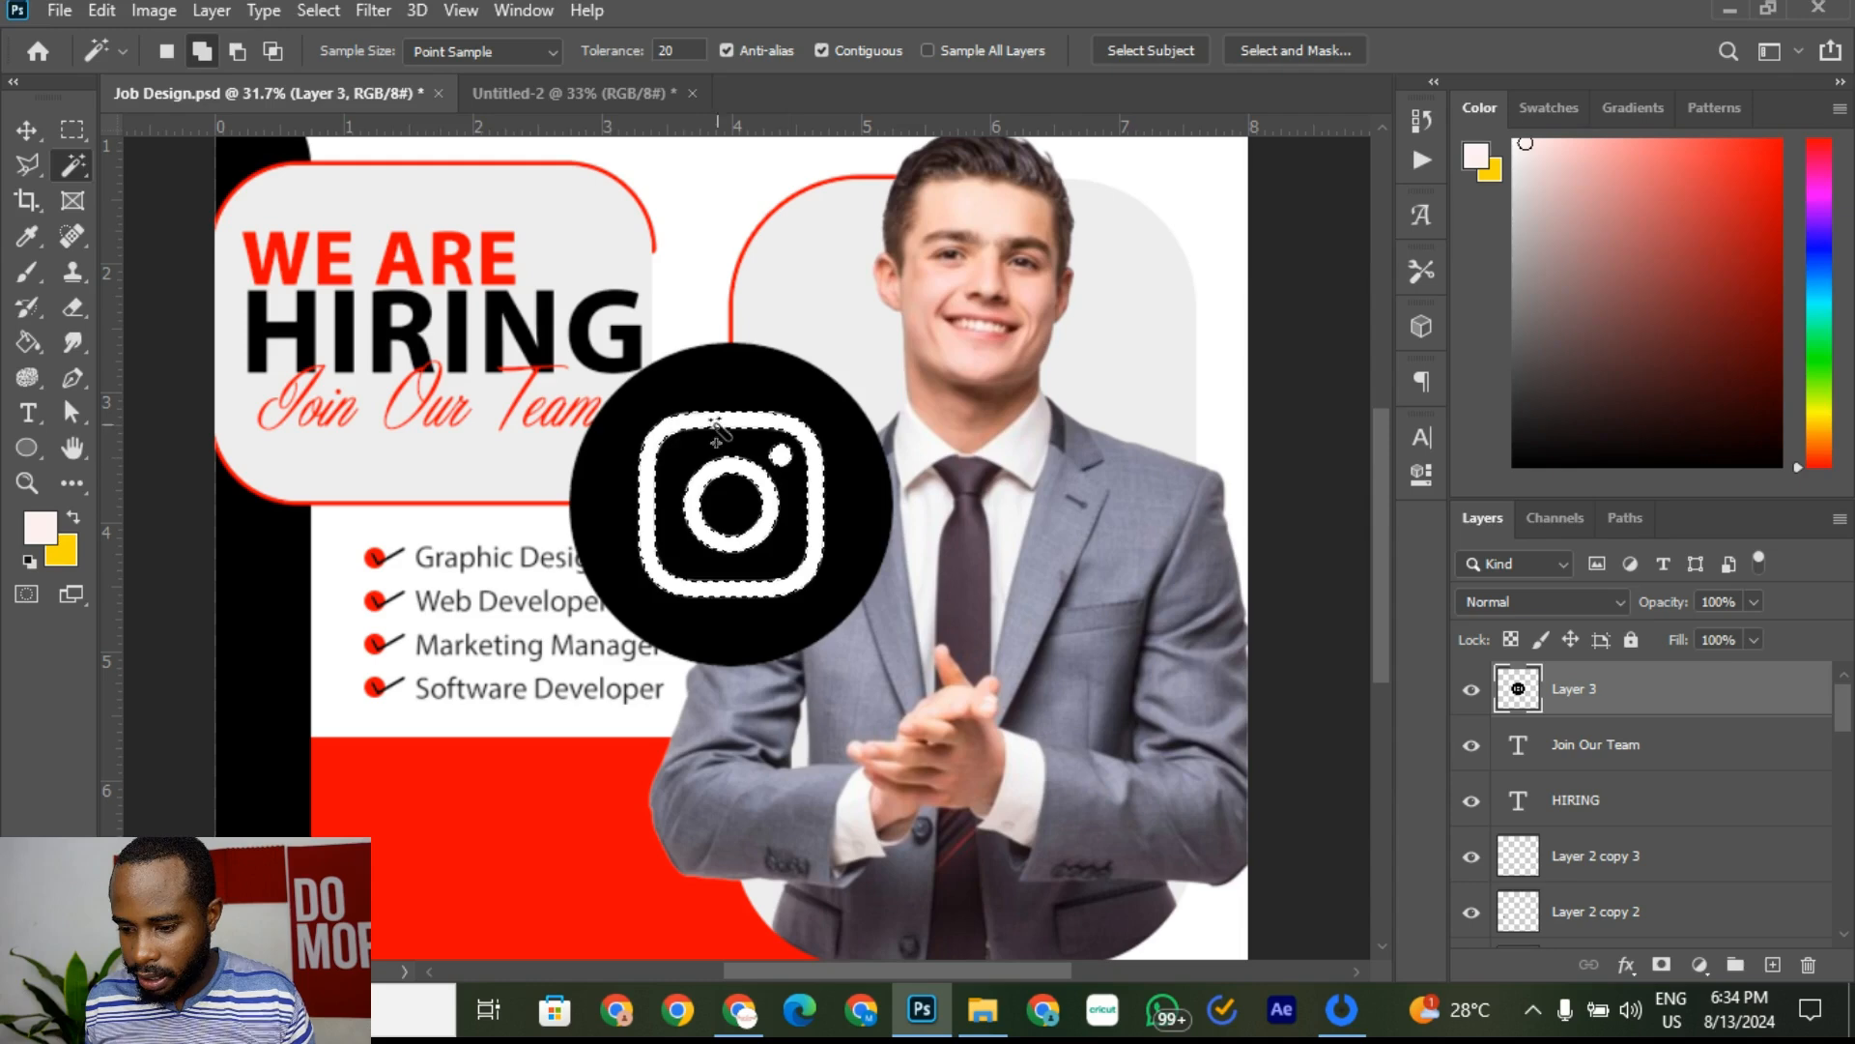
key("Delete")
key("ctrl+d")
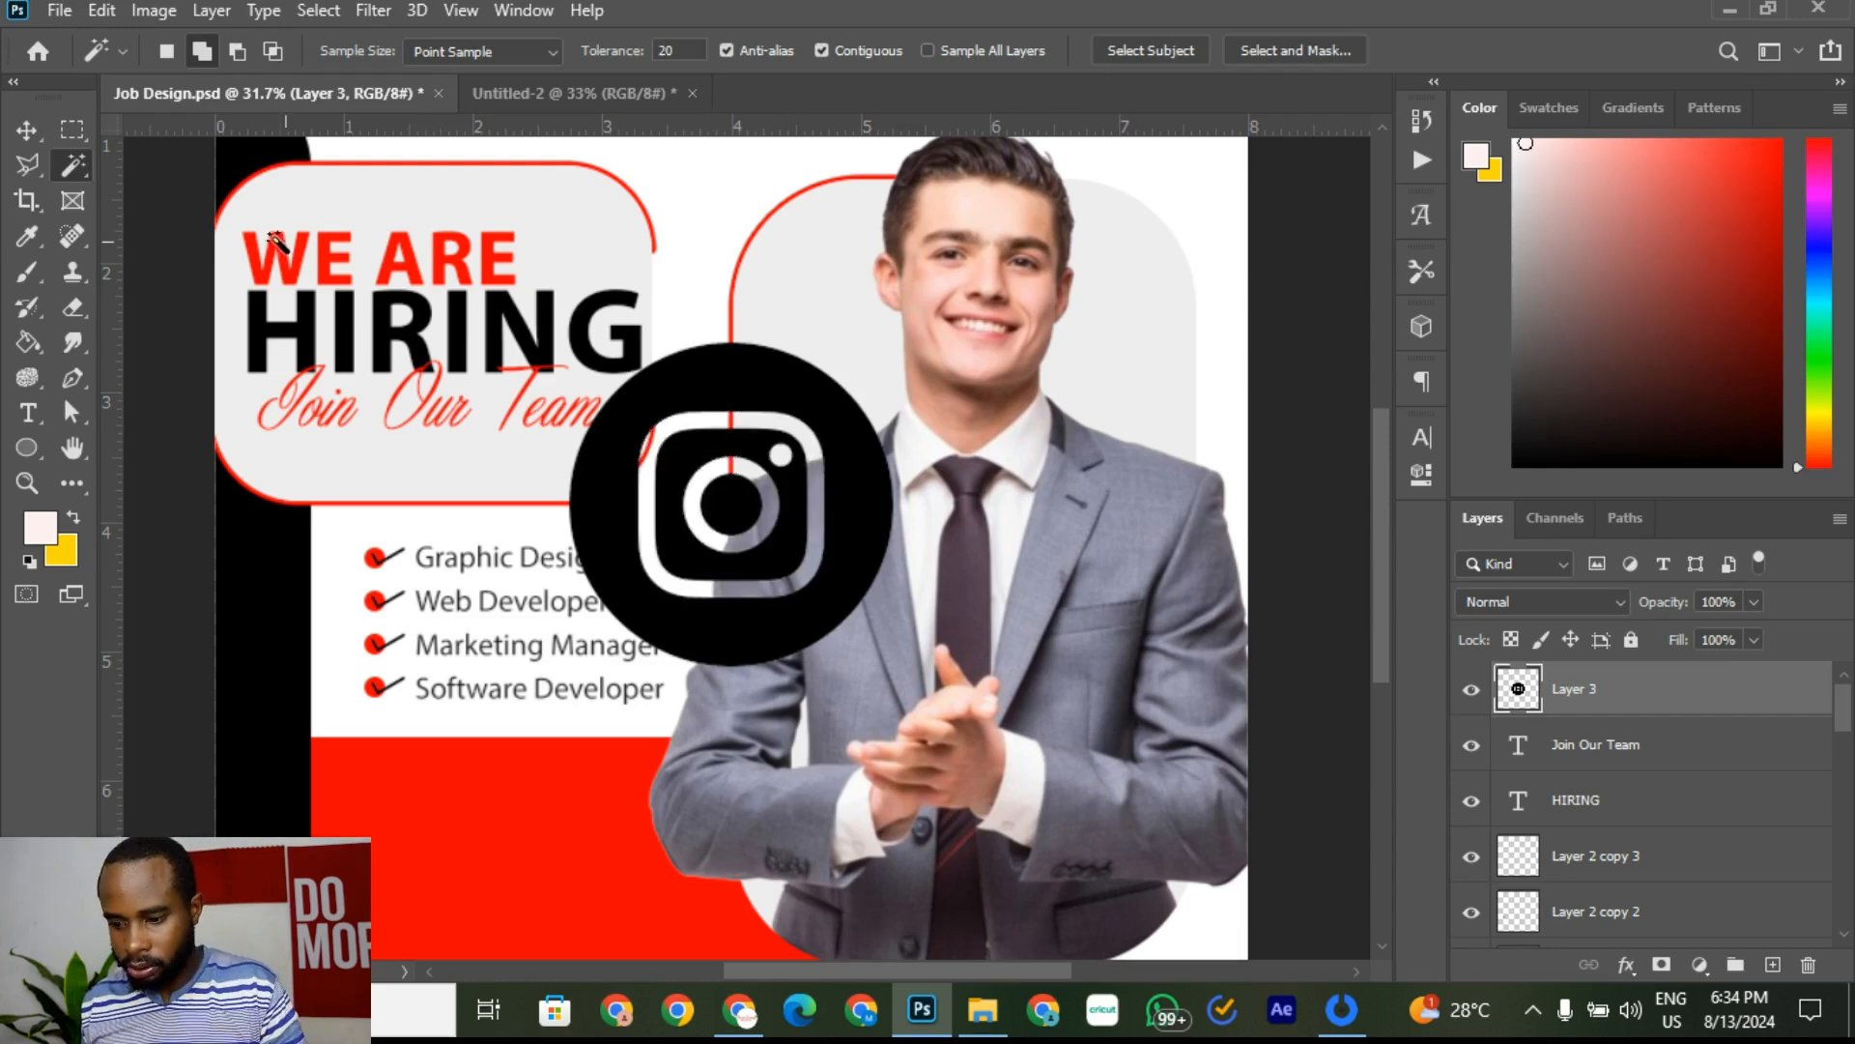
Step: Move the Instagram icon up between the HIRING headline and the man's photo
left_click(26, 129)
left_click_drag(770, 406, 850, 234)
scroll(721, 402, "up", 1)
scroll(720, 402, "down", 3)
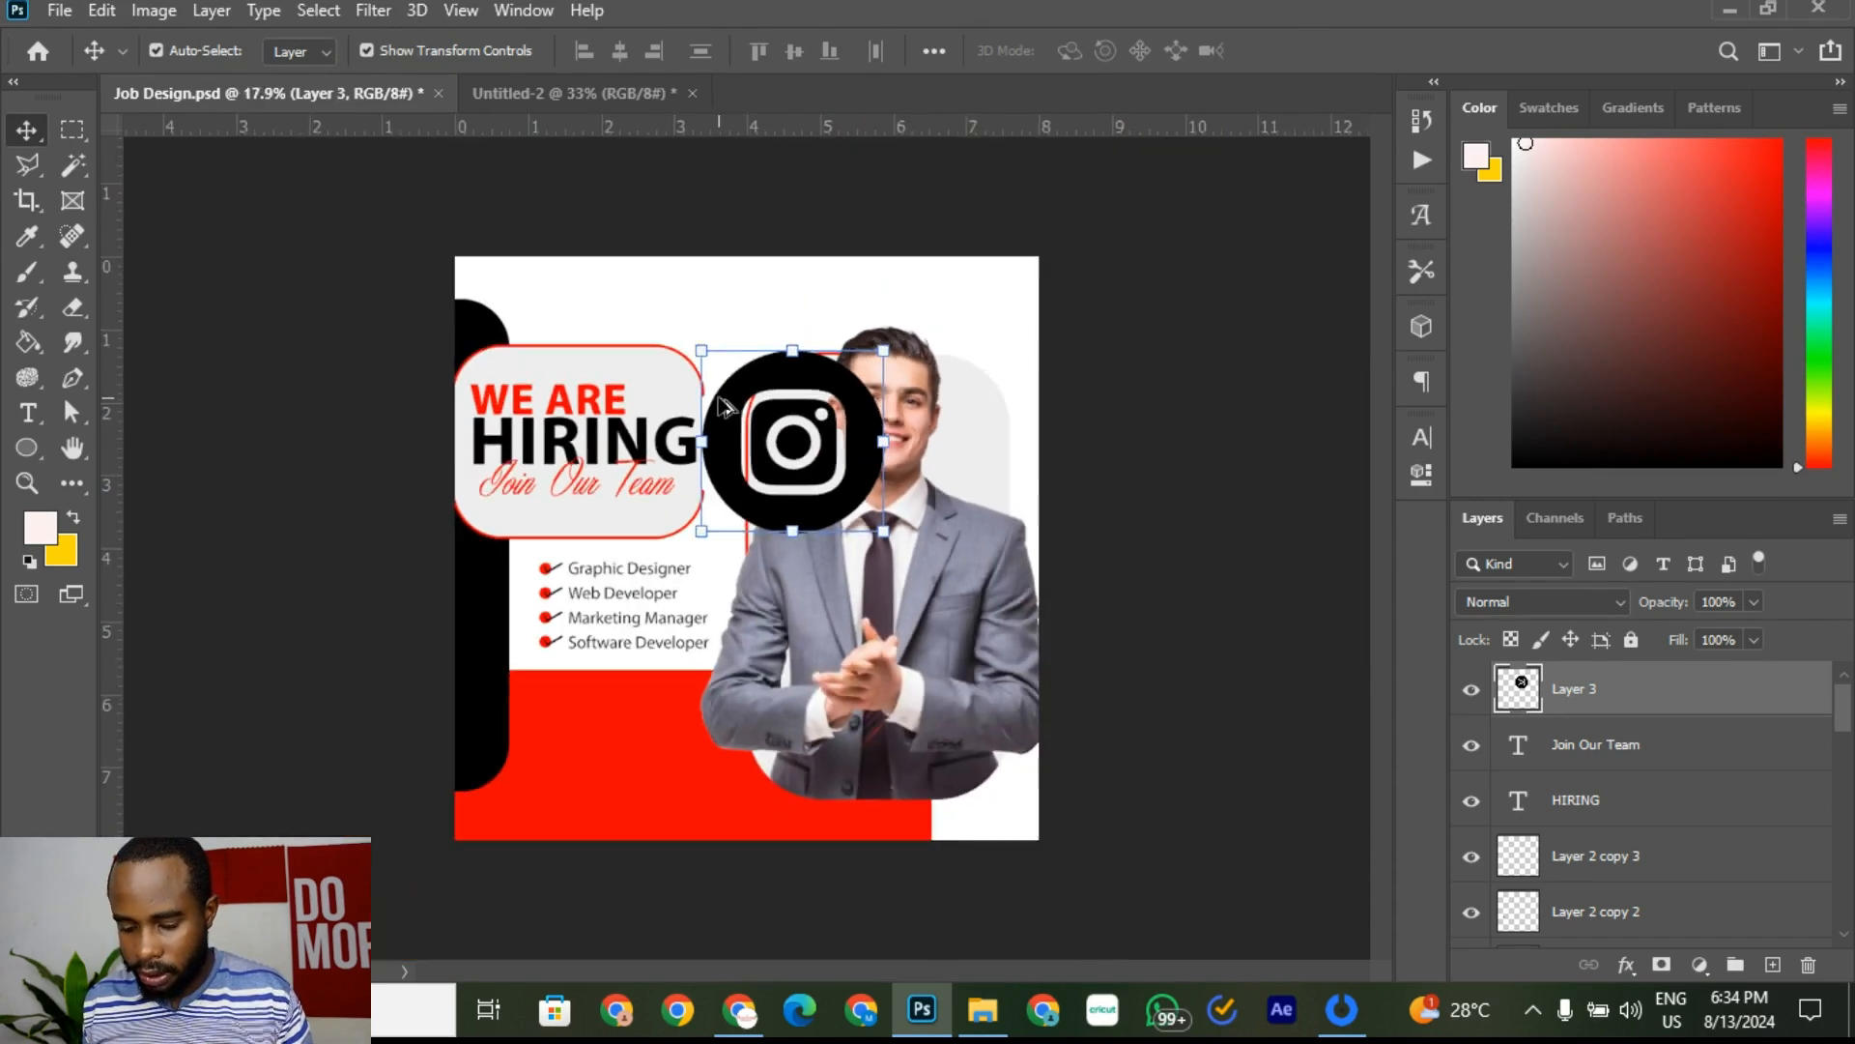
Step: View the Untitled-2 reference's social icon row, then return to Chrome's image results
left_click(535, 93)
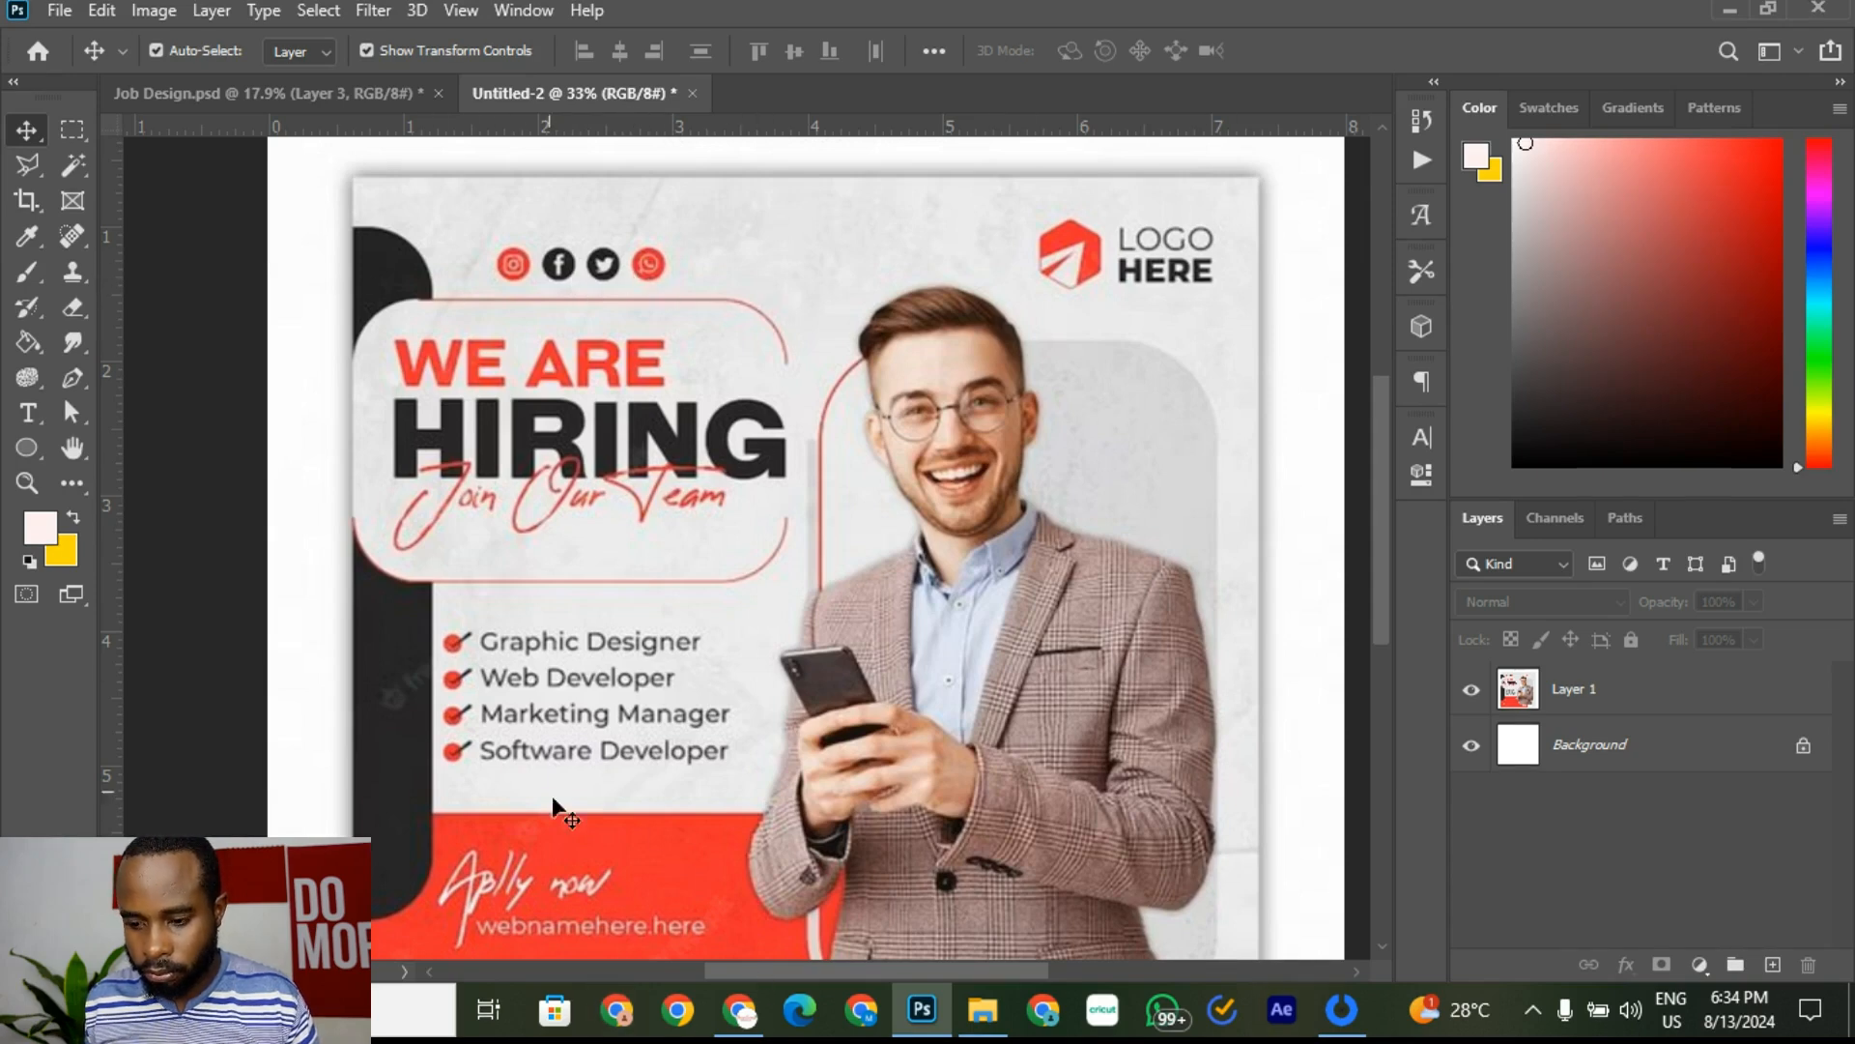
left_click(740, 1015)
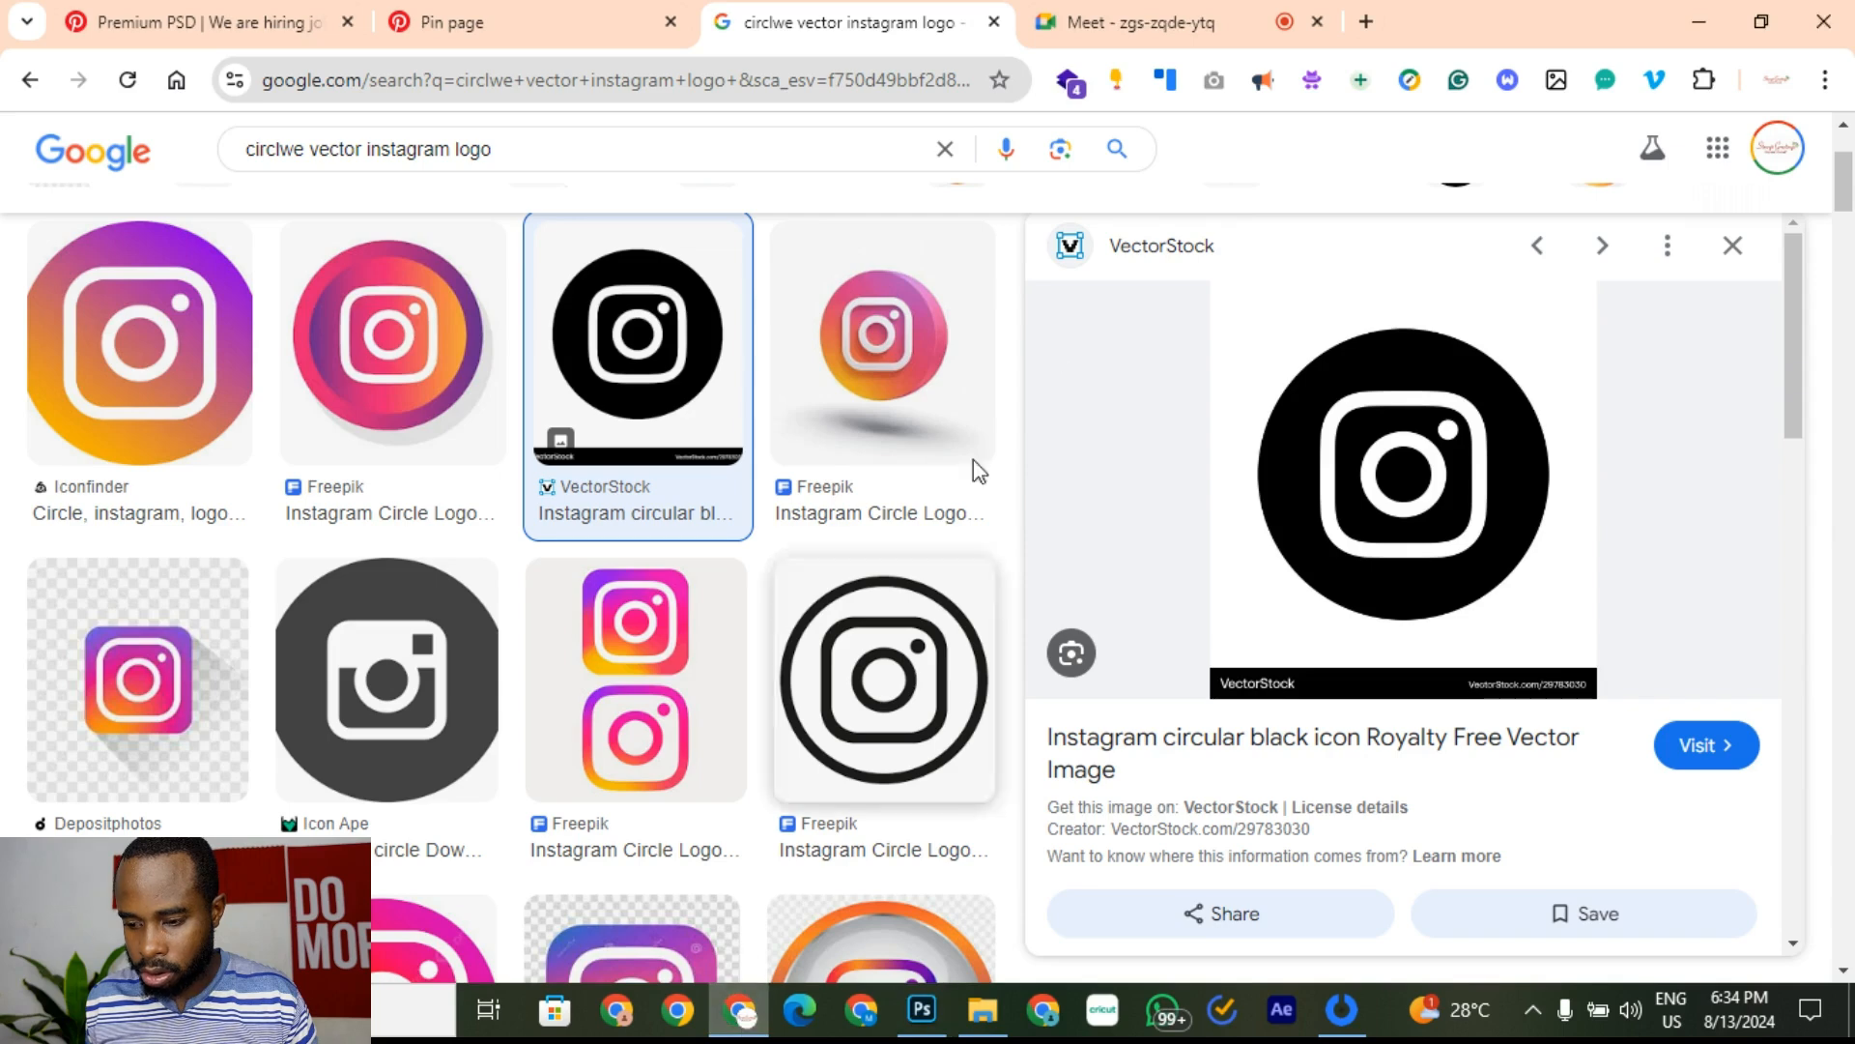
Step: Change the image search to 'circle vector facebook logo' and run it
left_click(297, 145)
key("BackSpace")
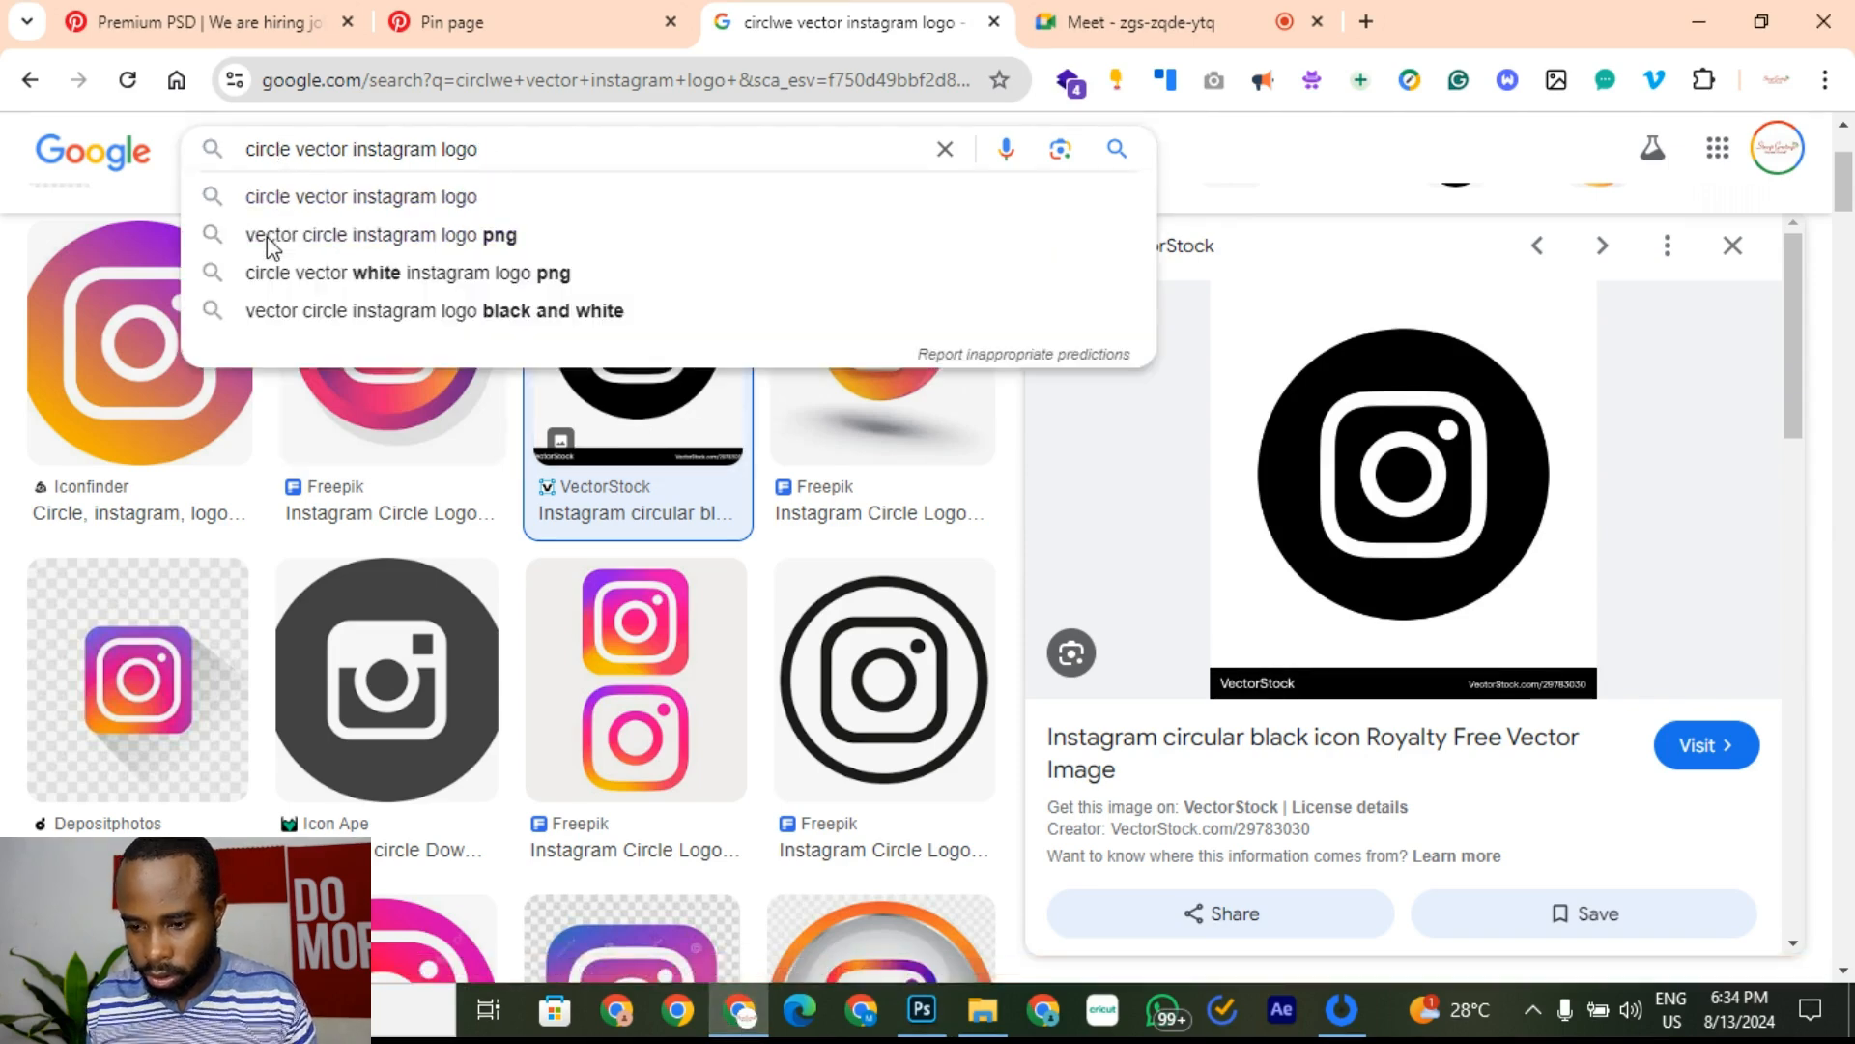
key("Right")
key("Right")
key("Right")
key("Right")
key("Right")
key("Right")
key("Right")
key("Right")
key("Right")
key("Right")
key("Right")
key("Right")
key("Right")
key("Right")
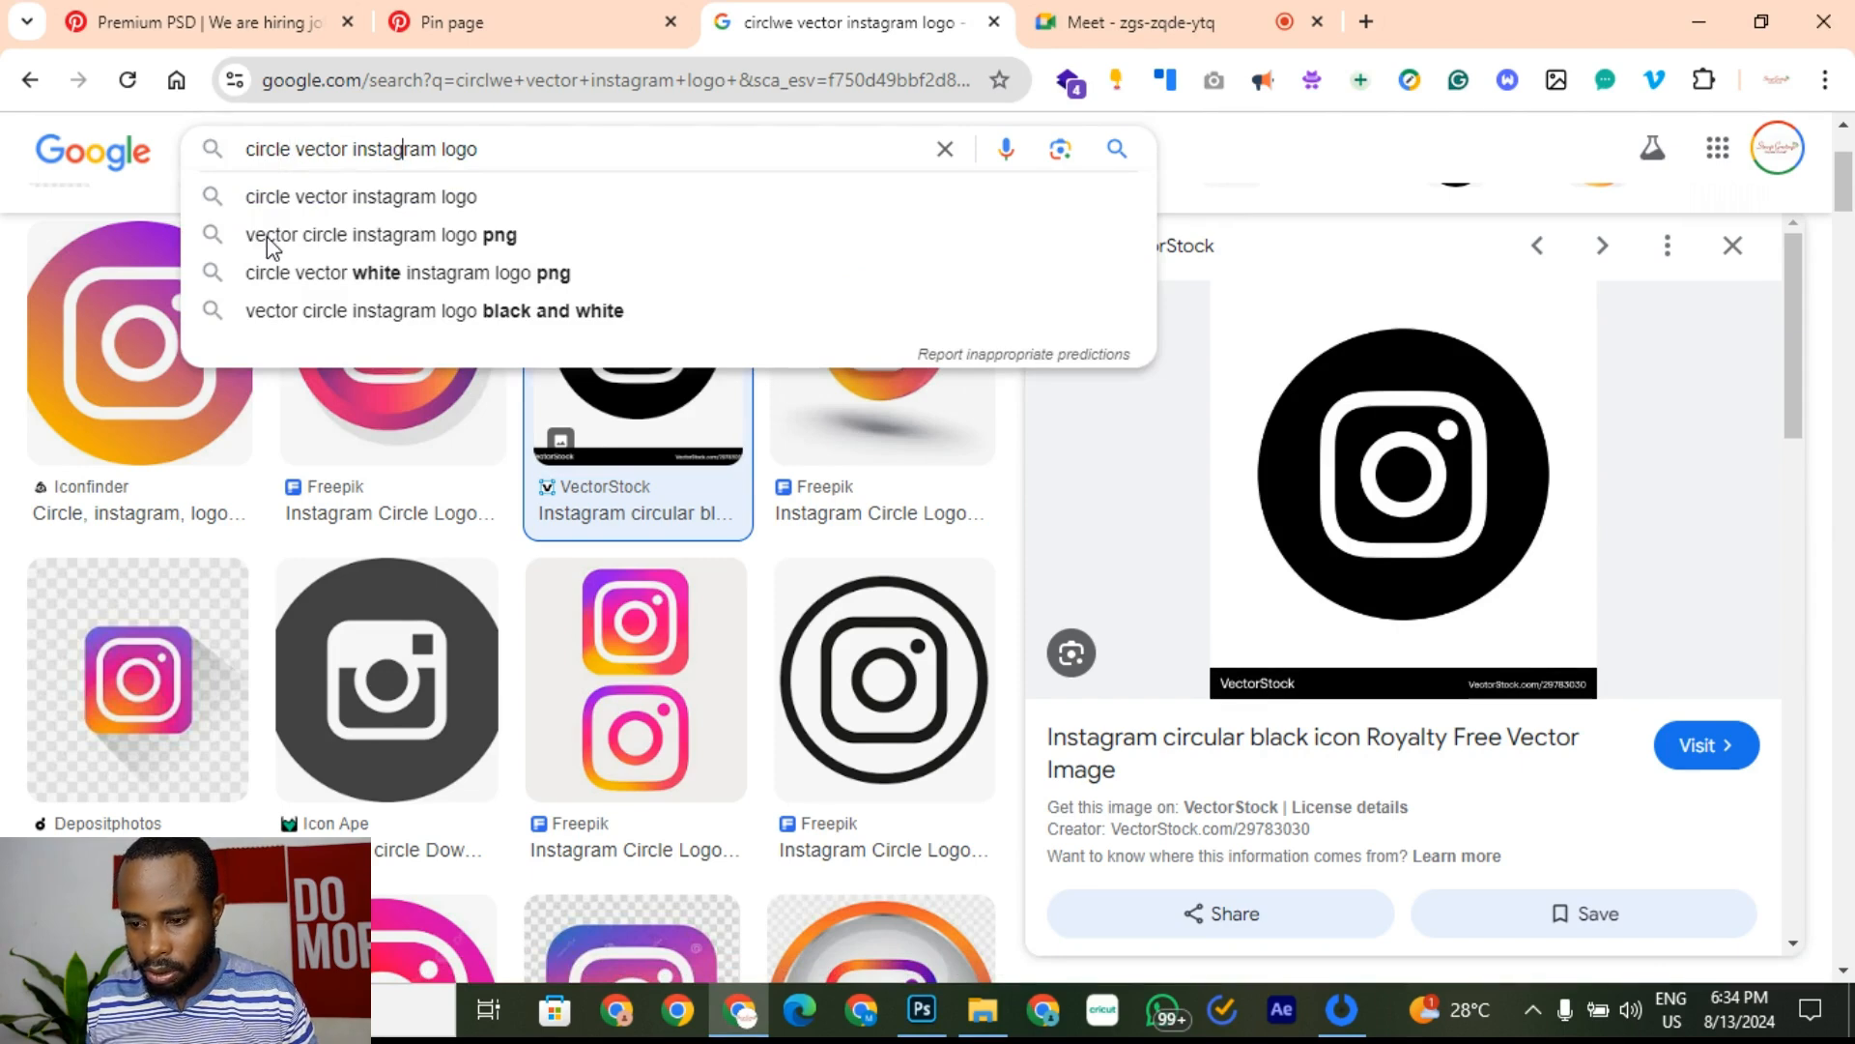
key("Right")
key("Right")
key("Right")
key("BackSpace")
key("BackSpace")
key("BackSpace")
key("BackSpace")
key("BackSpace")
key("BackSpace")
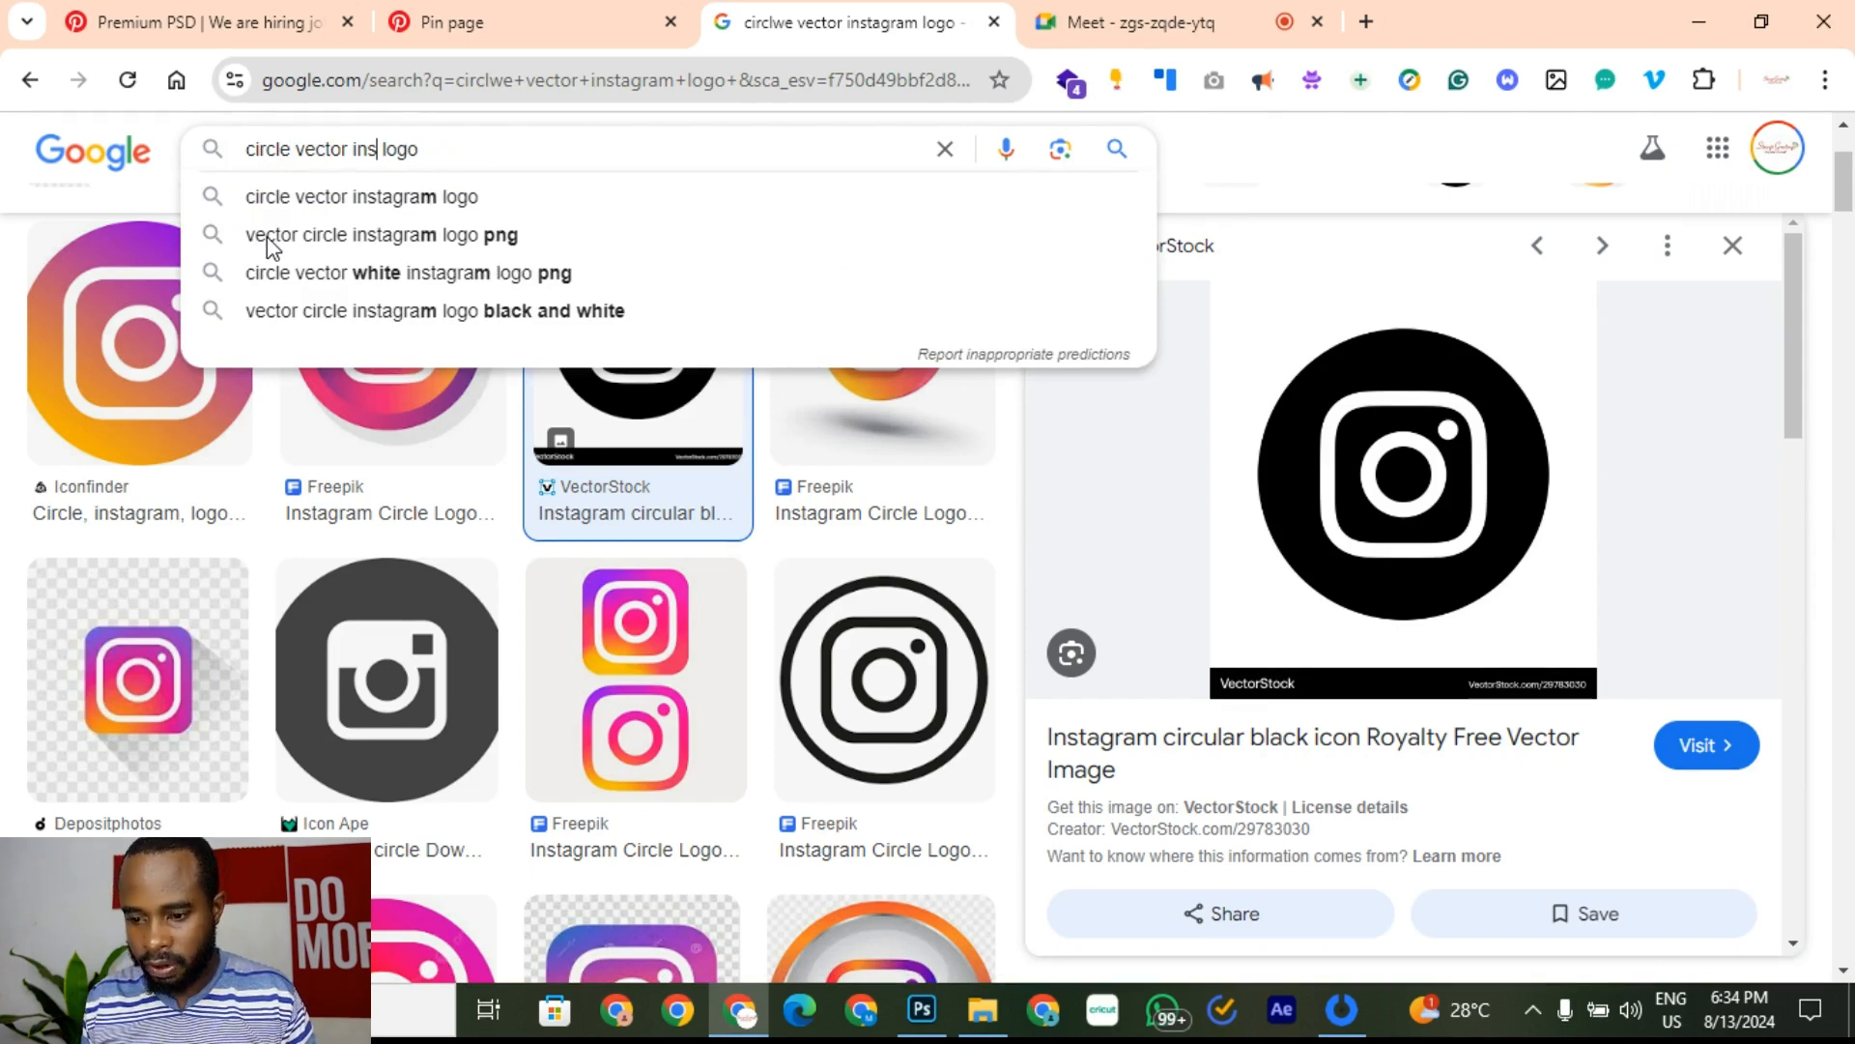
key("BackSpace")
key("BackSpace")
key("BackSpace")
type("face")
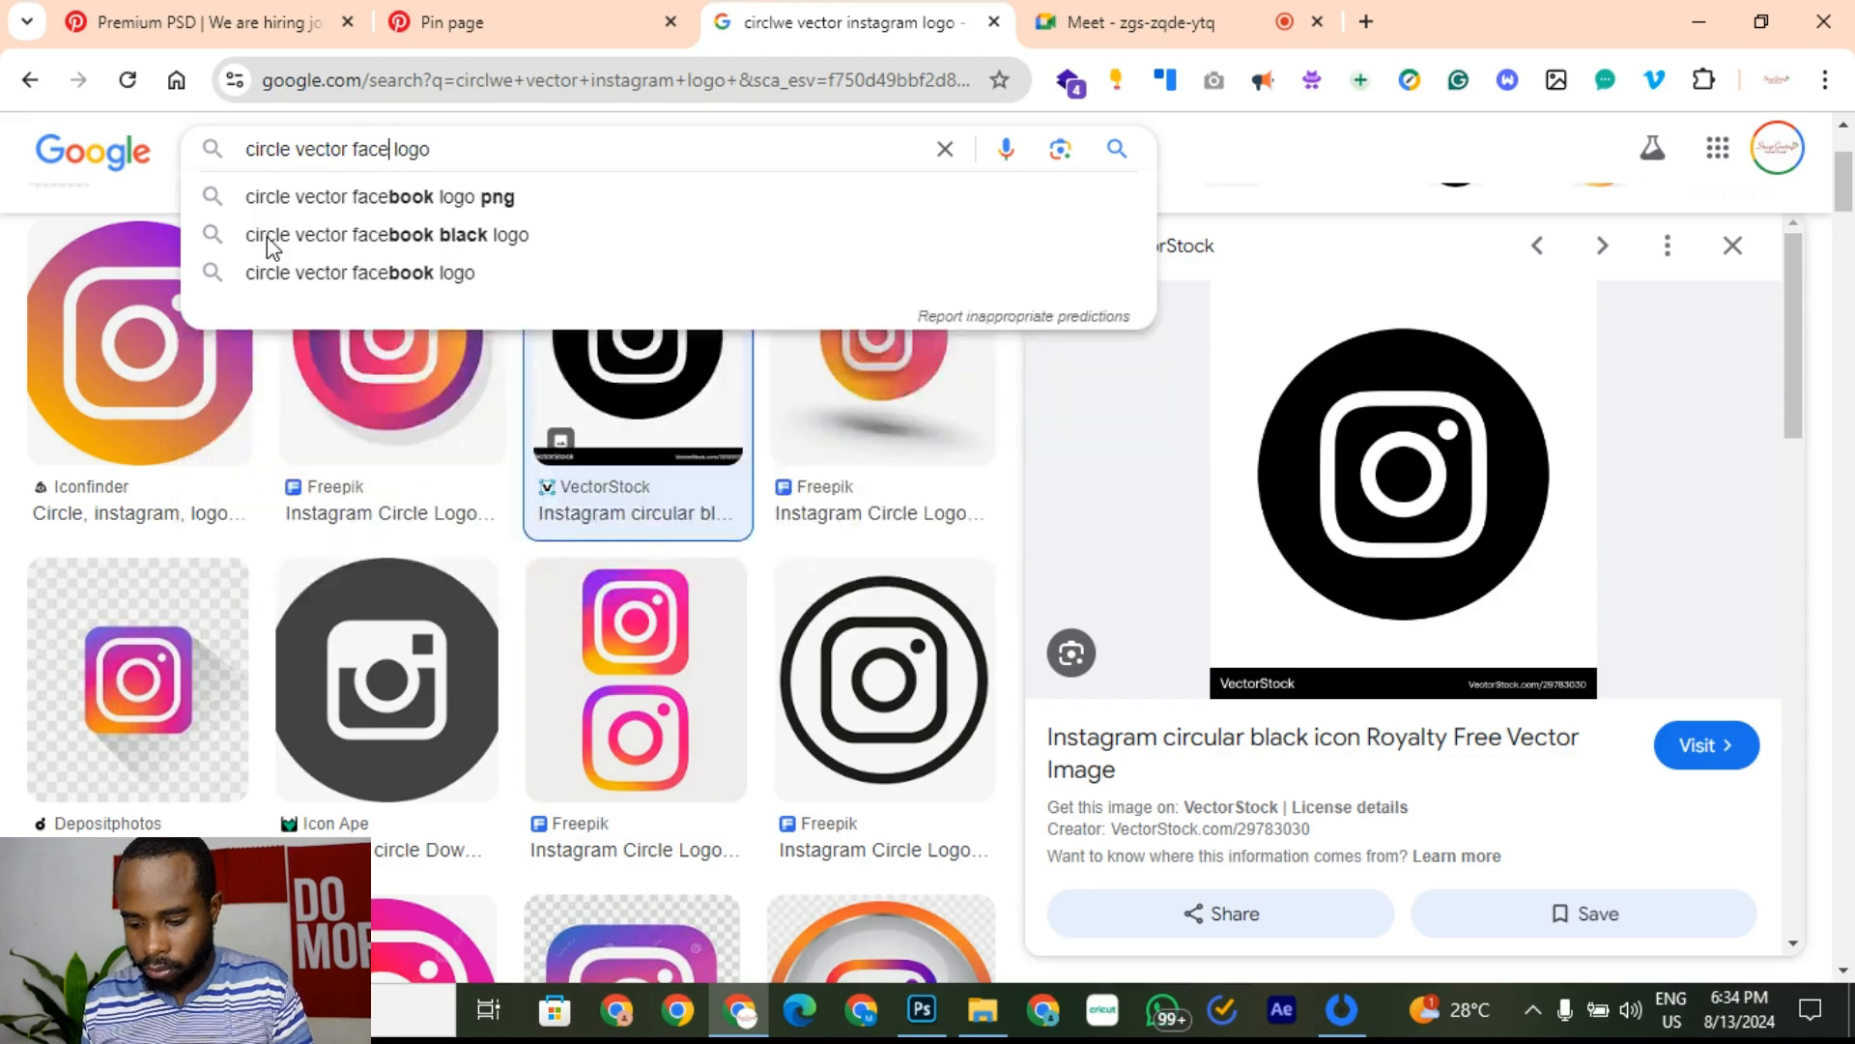
type("boo")
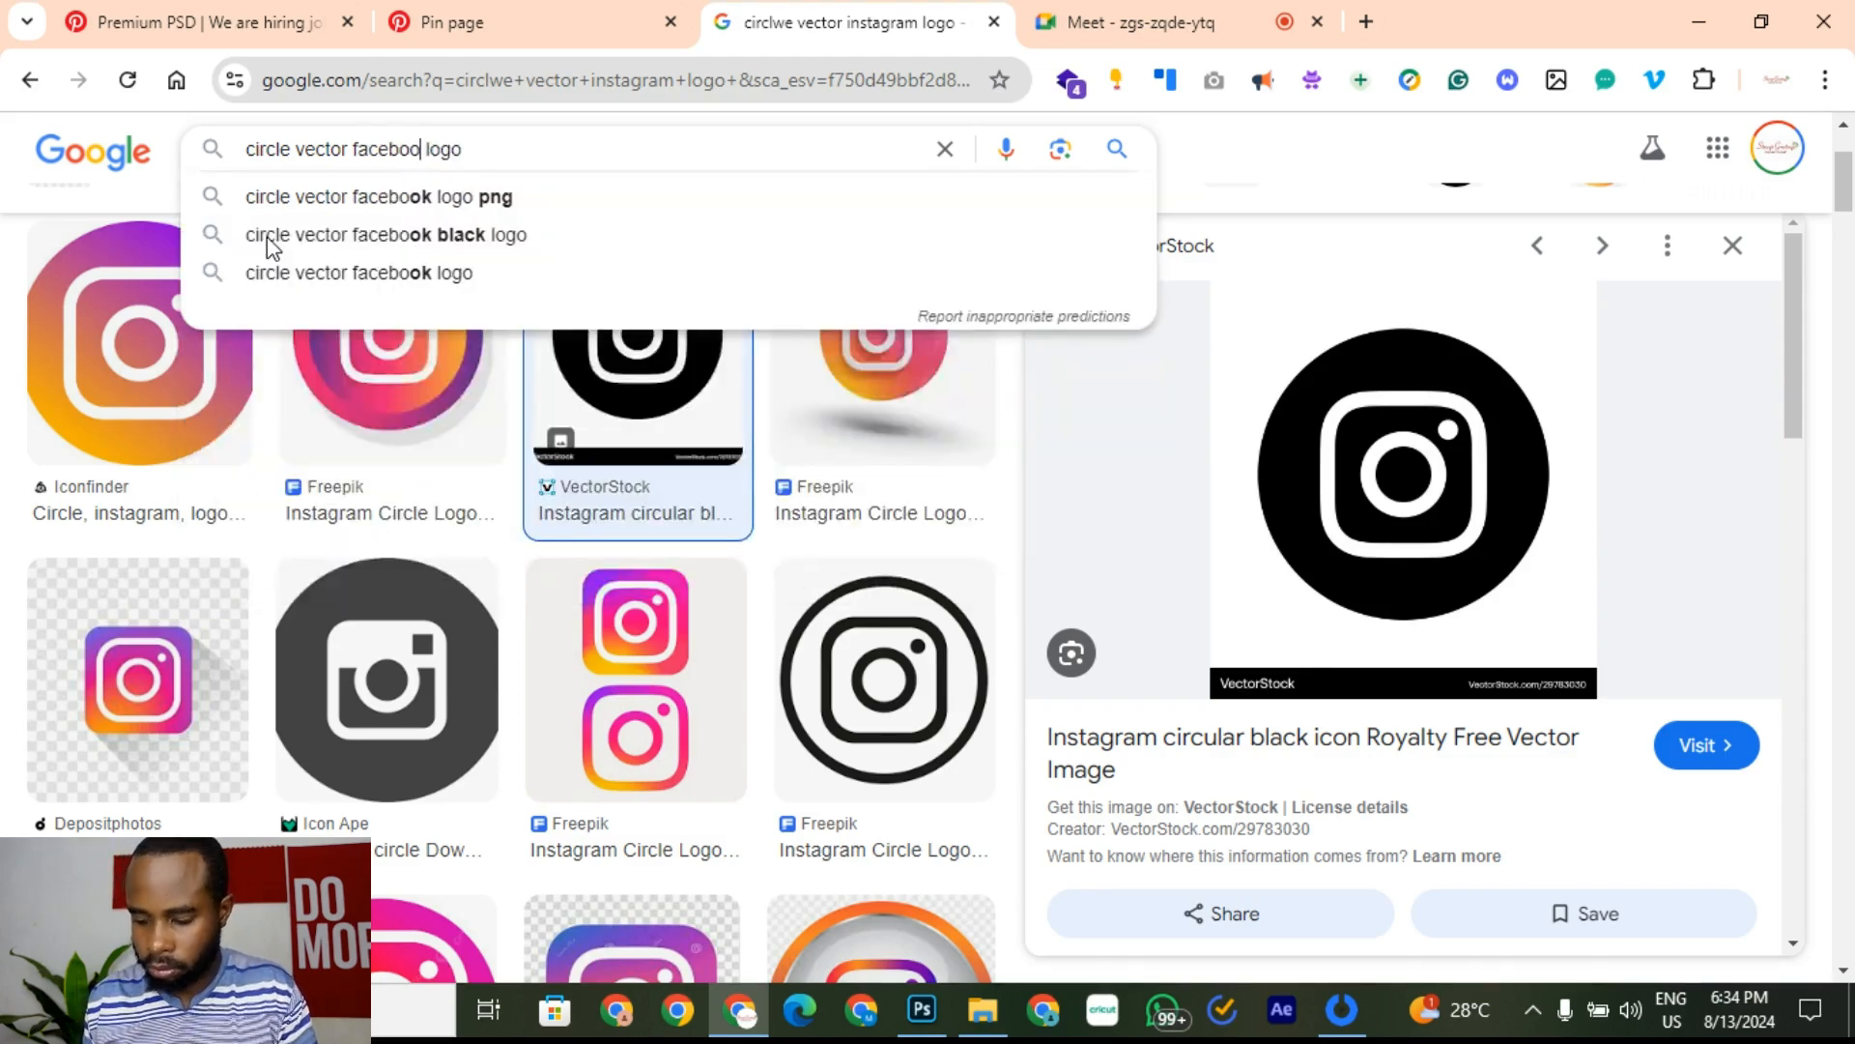
type("k")
key("Return")
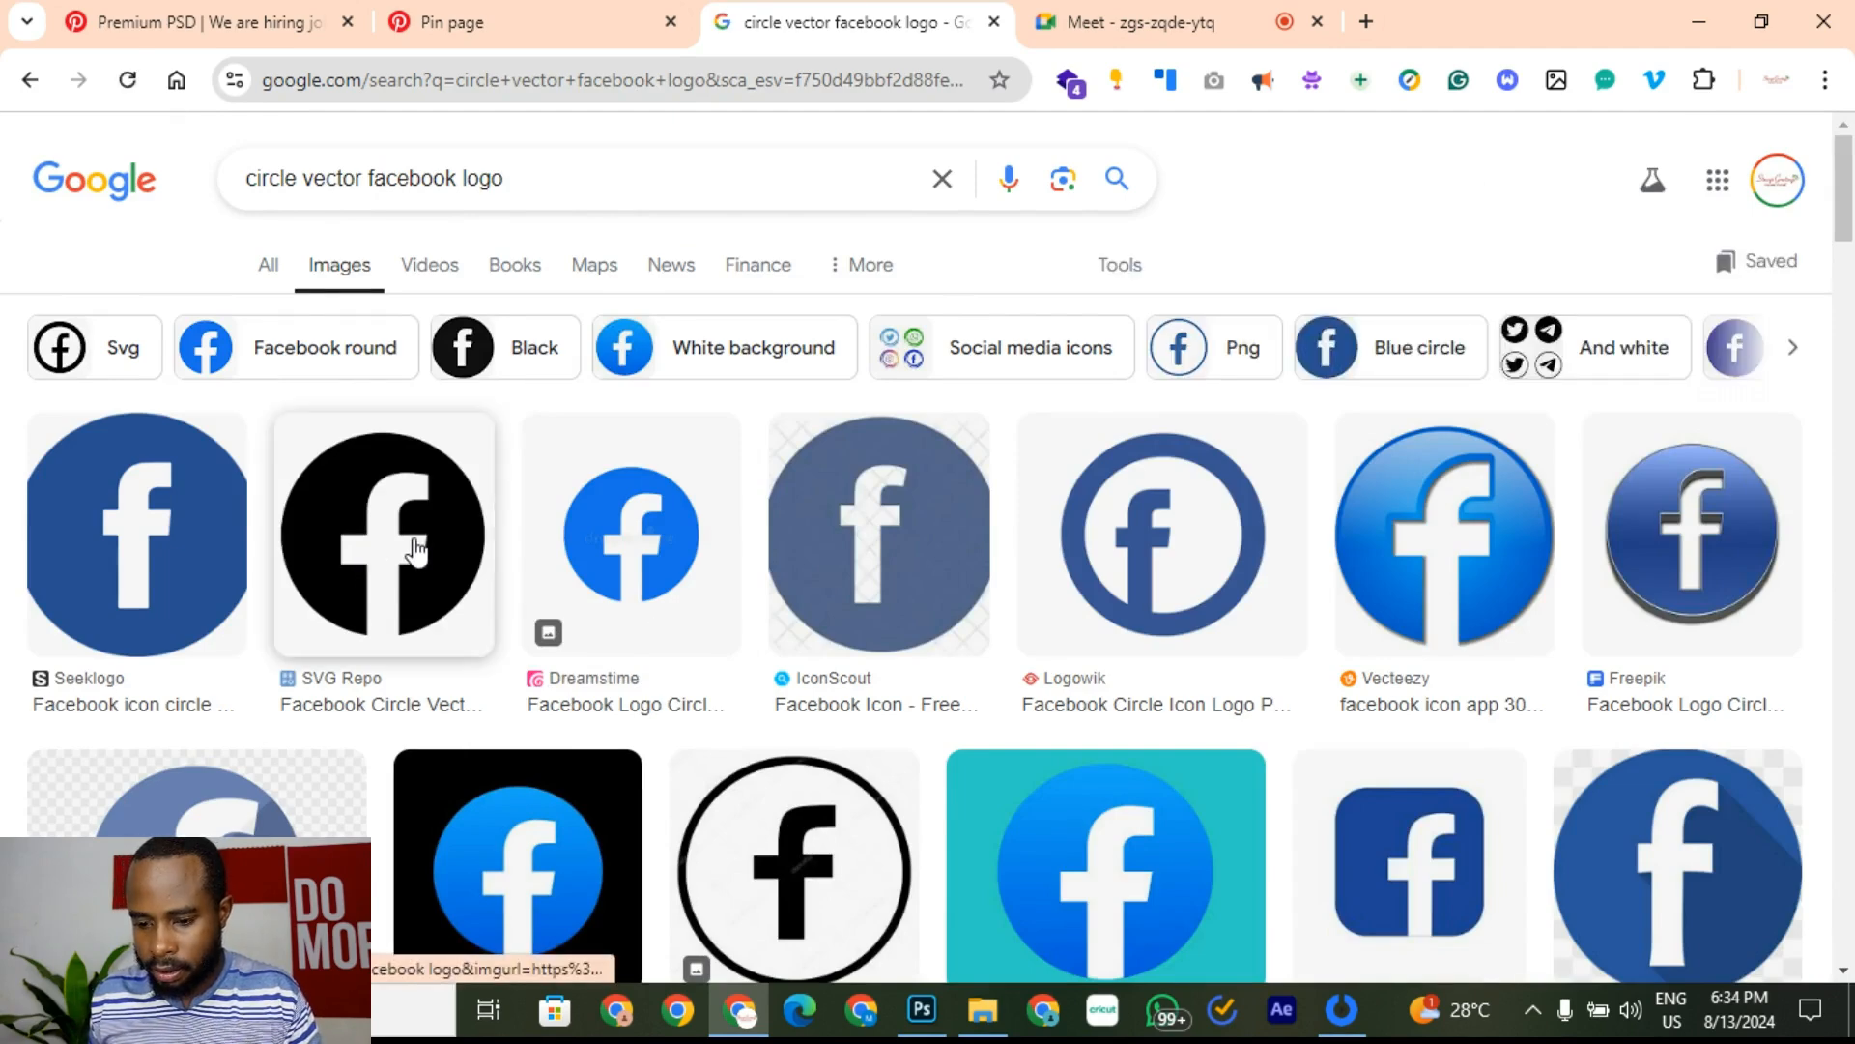
Step: Preview black circle Facebook logo results, including the Free Facebook Logo Icon
left_click(416, 550)
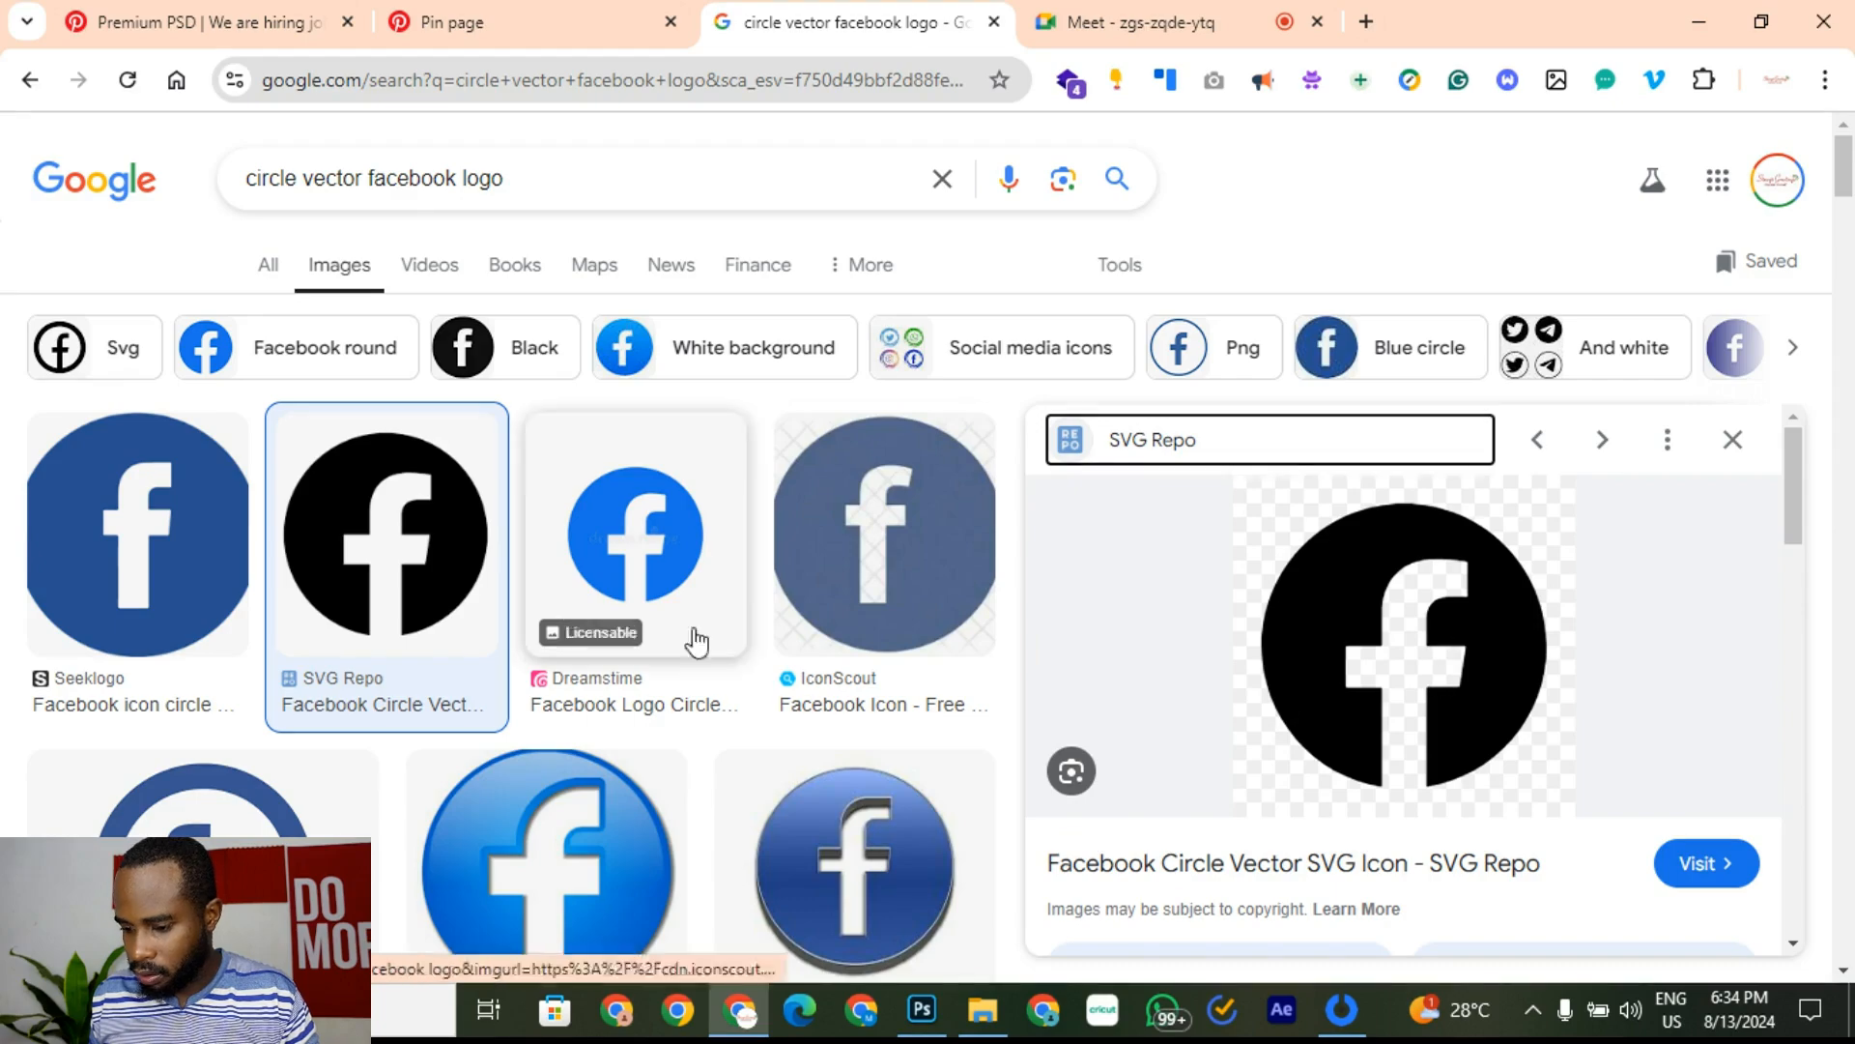
scroll(331, 712, "down", 3)
scroll(290, 619, "up", 3)
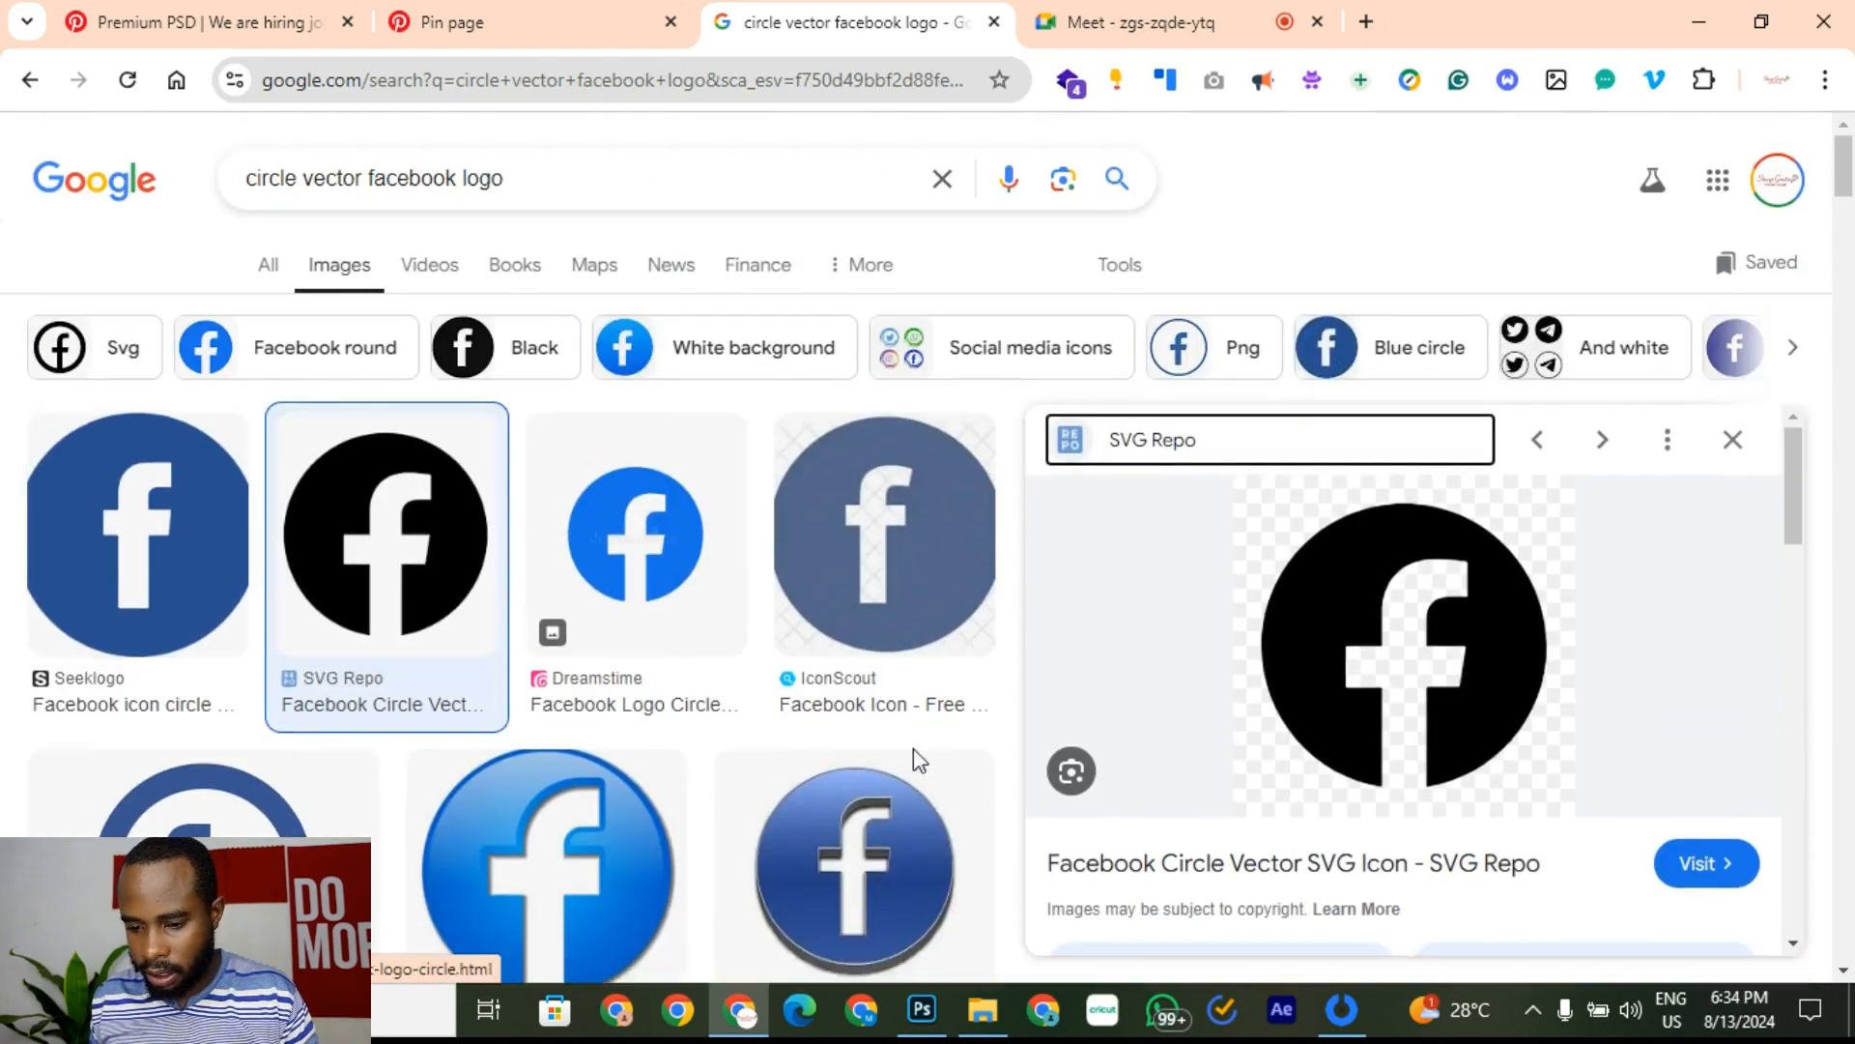
scroll(913, 762, "down", 8)
scroll(1471, 829, "down", 5)
scroll(1472, 829, "down", 5)
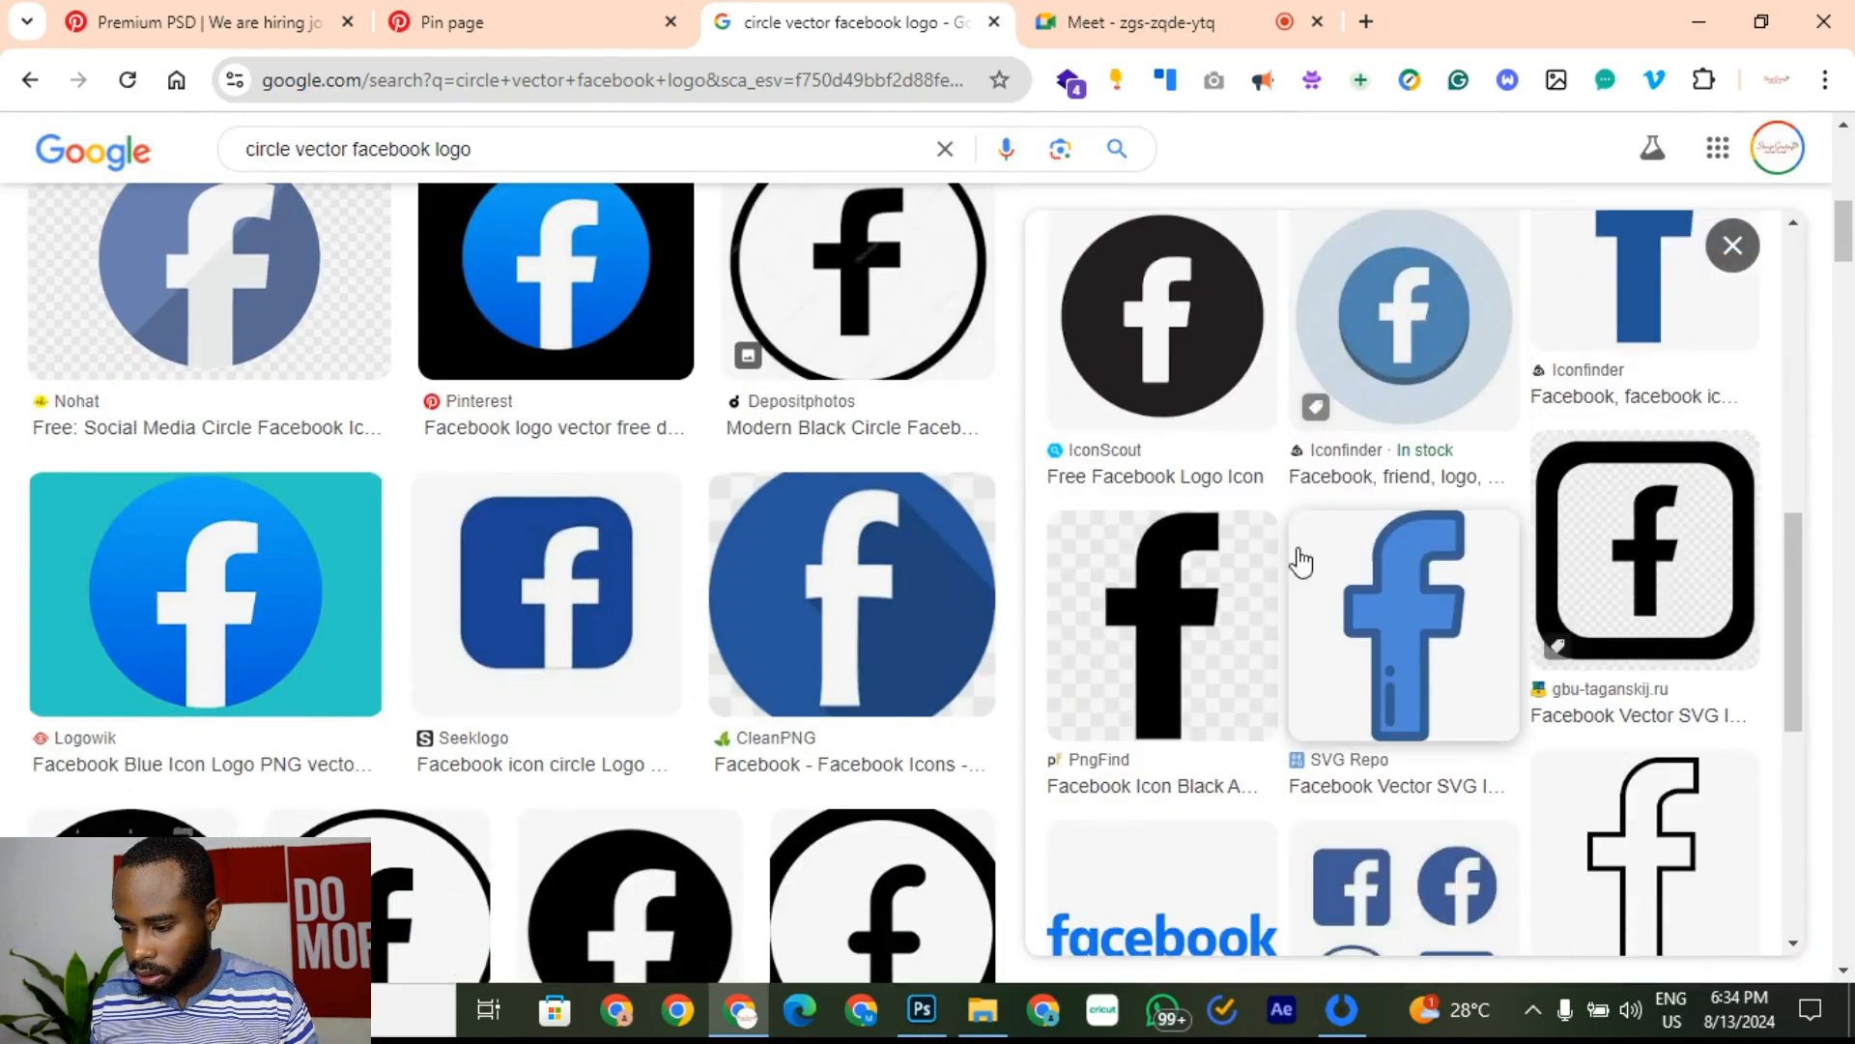
left_click(1160, 319)
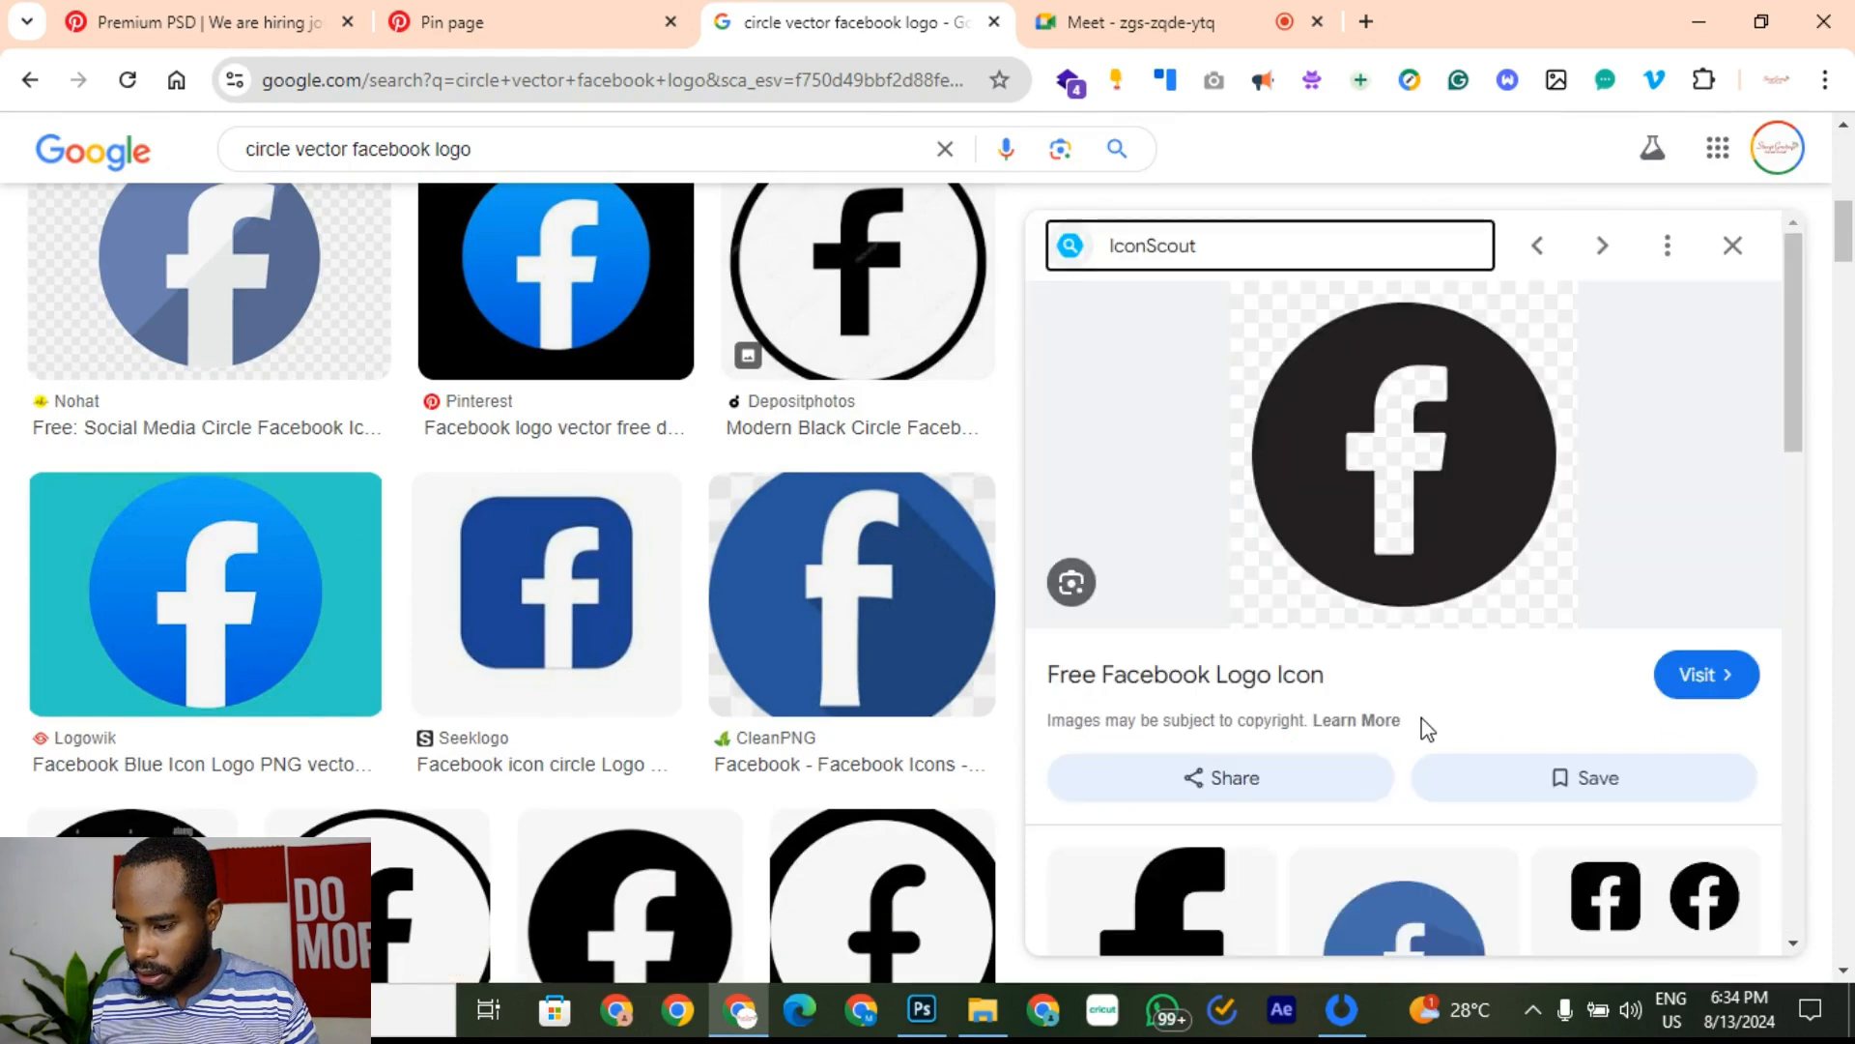
scroll(1427, 730, "down", 1)
scroll(1503, 647, "up", 1)
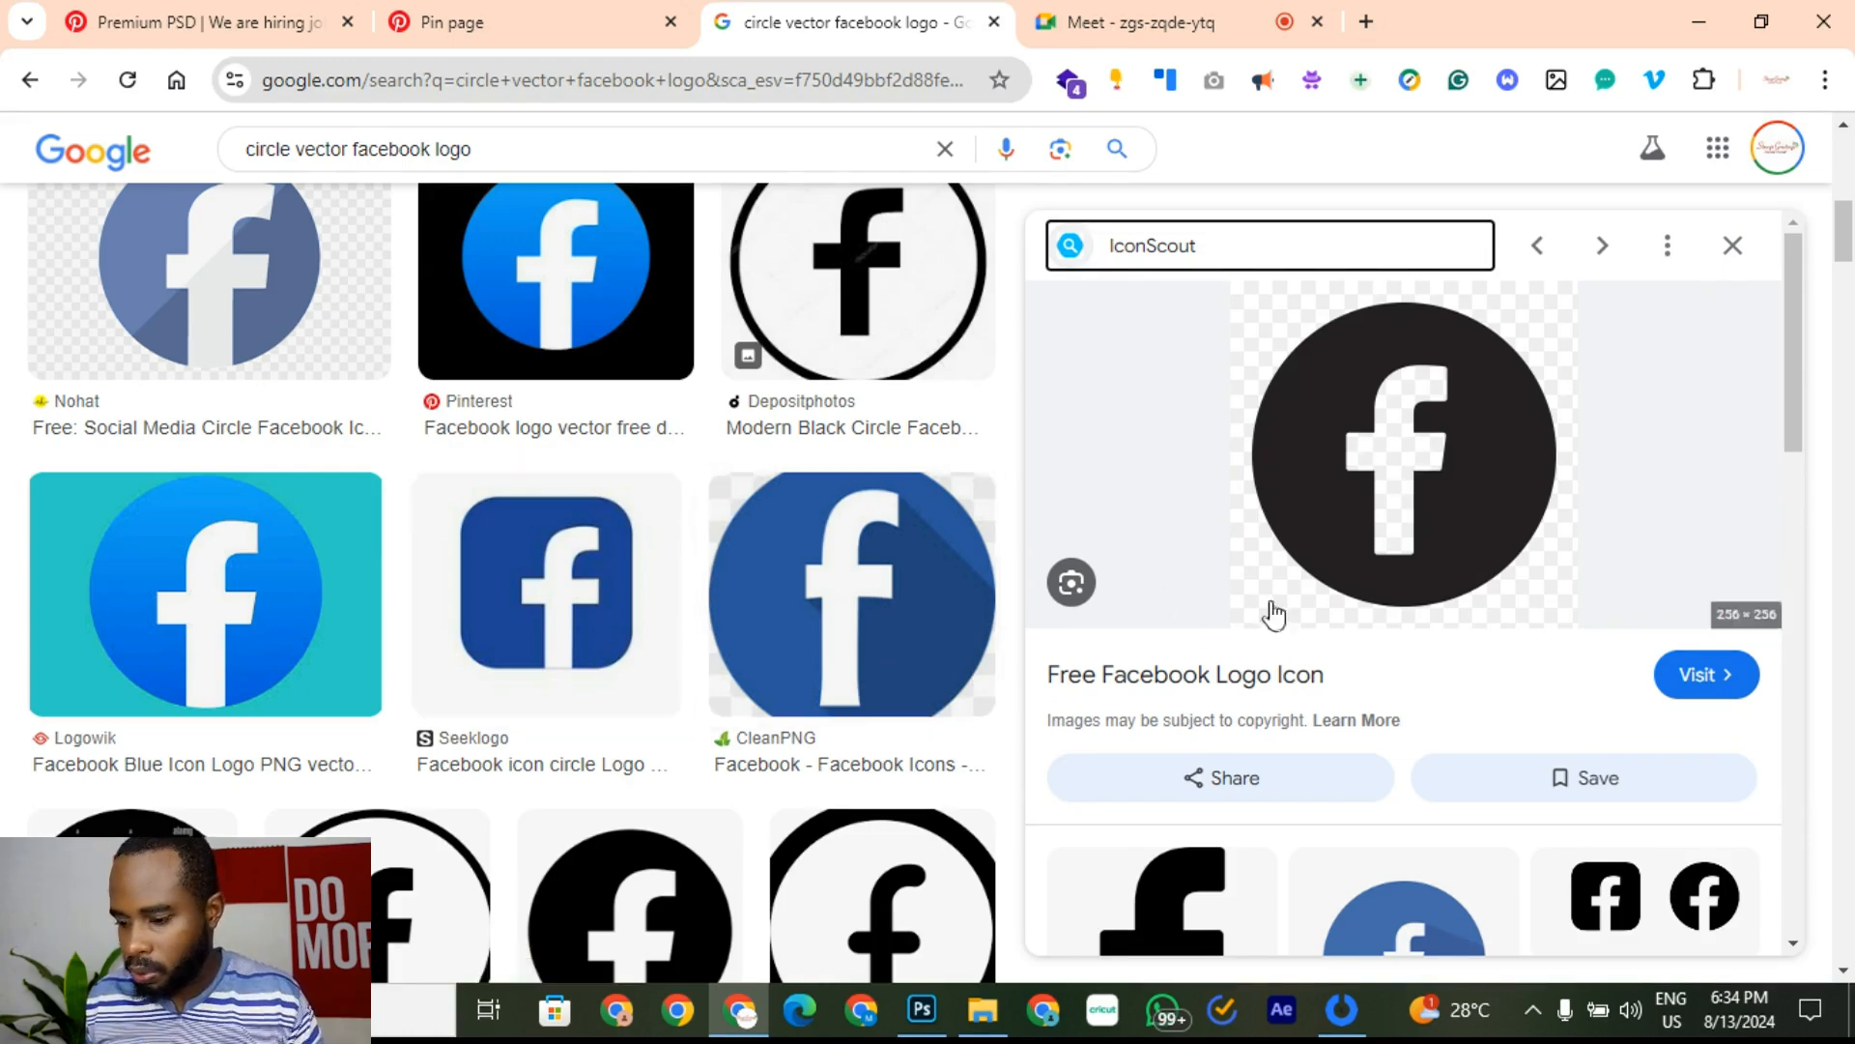
Step: Copy the large black circle Facebook logo image
scroll(930, 655, "down", 4)
scroll(600, 748, "up", 2)
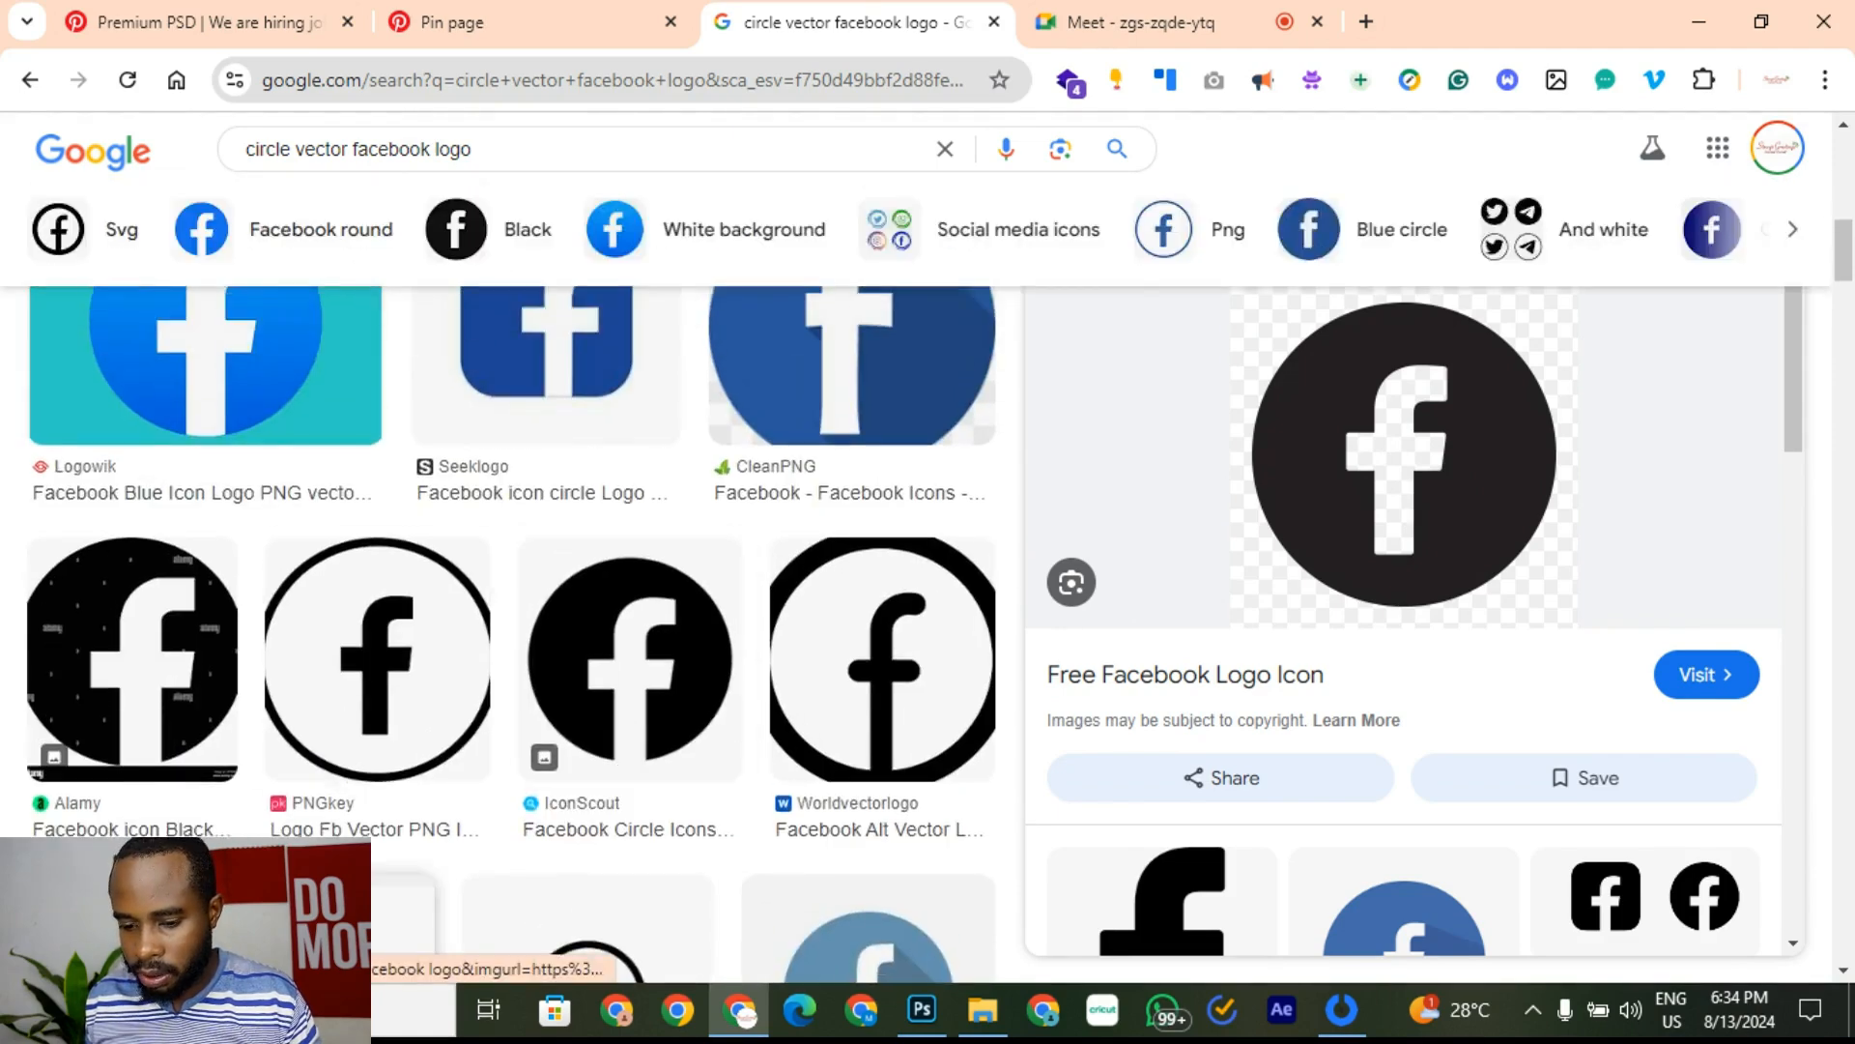
scroll(295, 860, "down", 1)
left_click(294, 833)
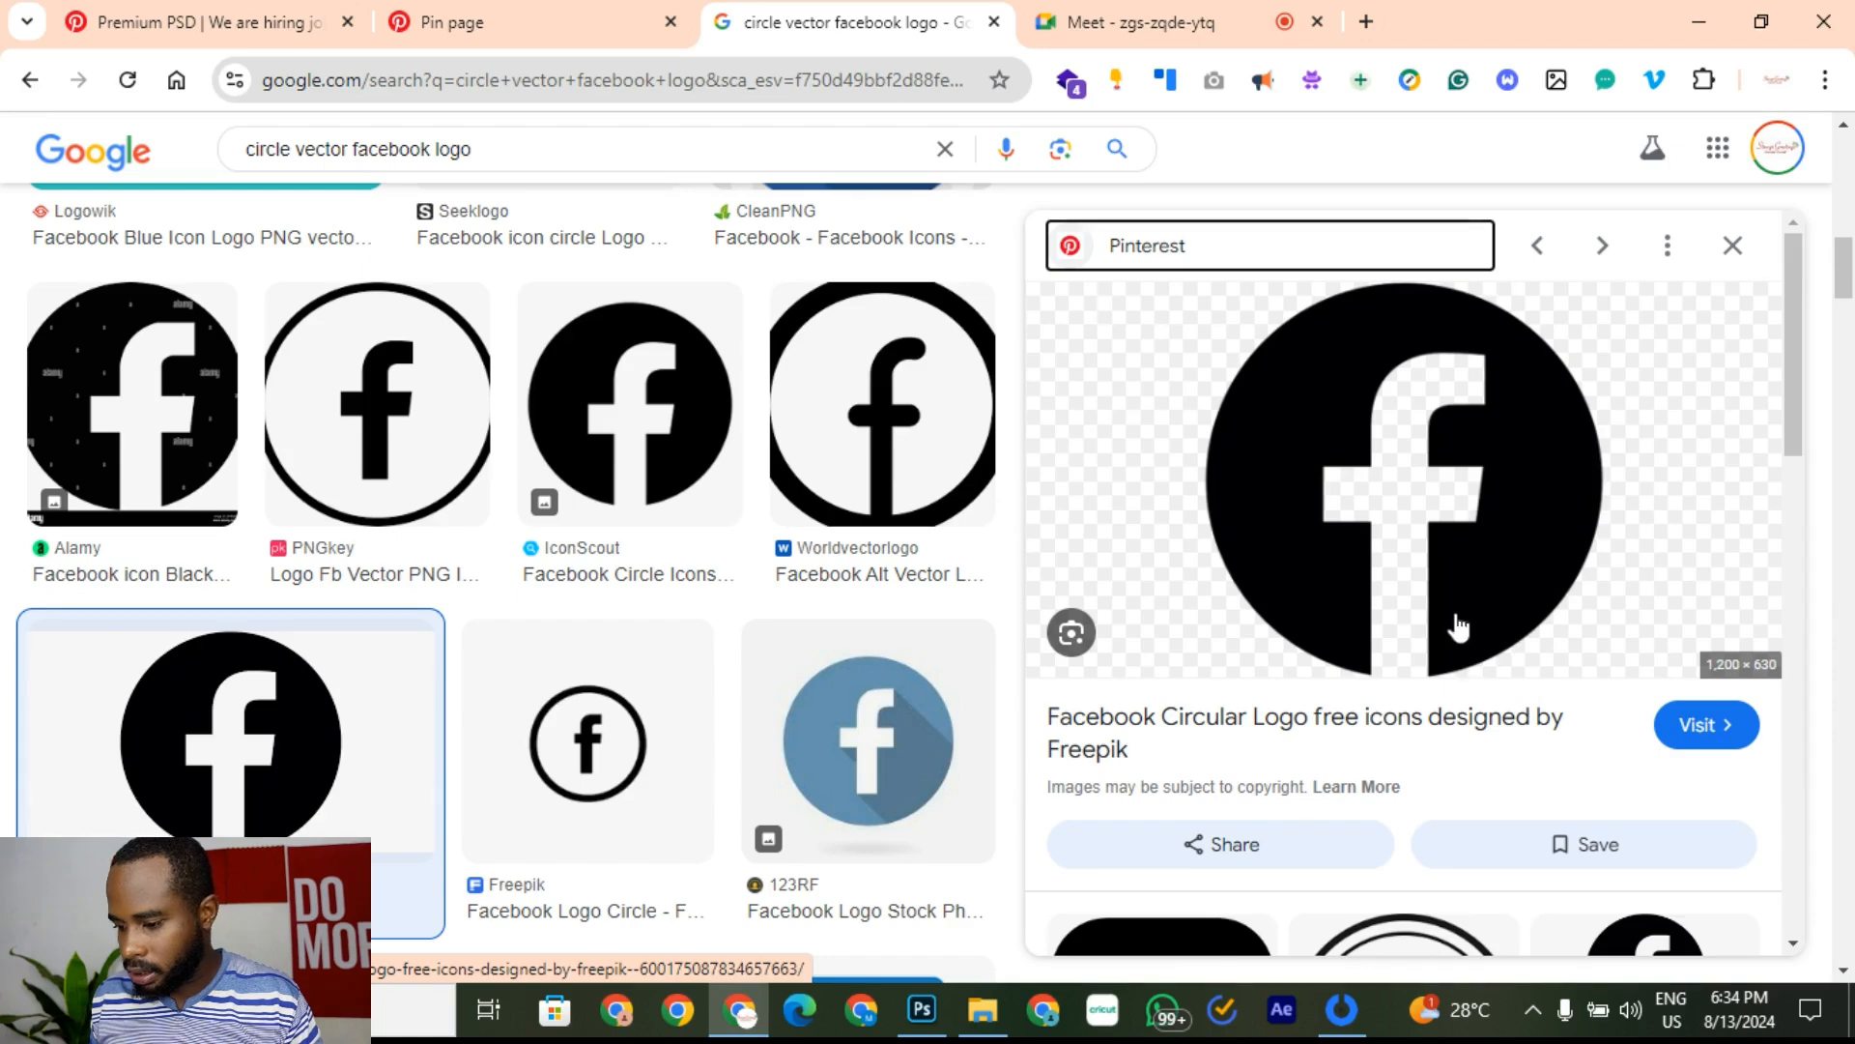
scroll(1324, 764, "down", 5)
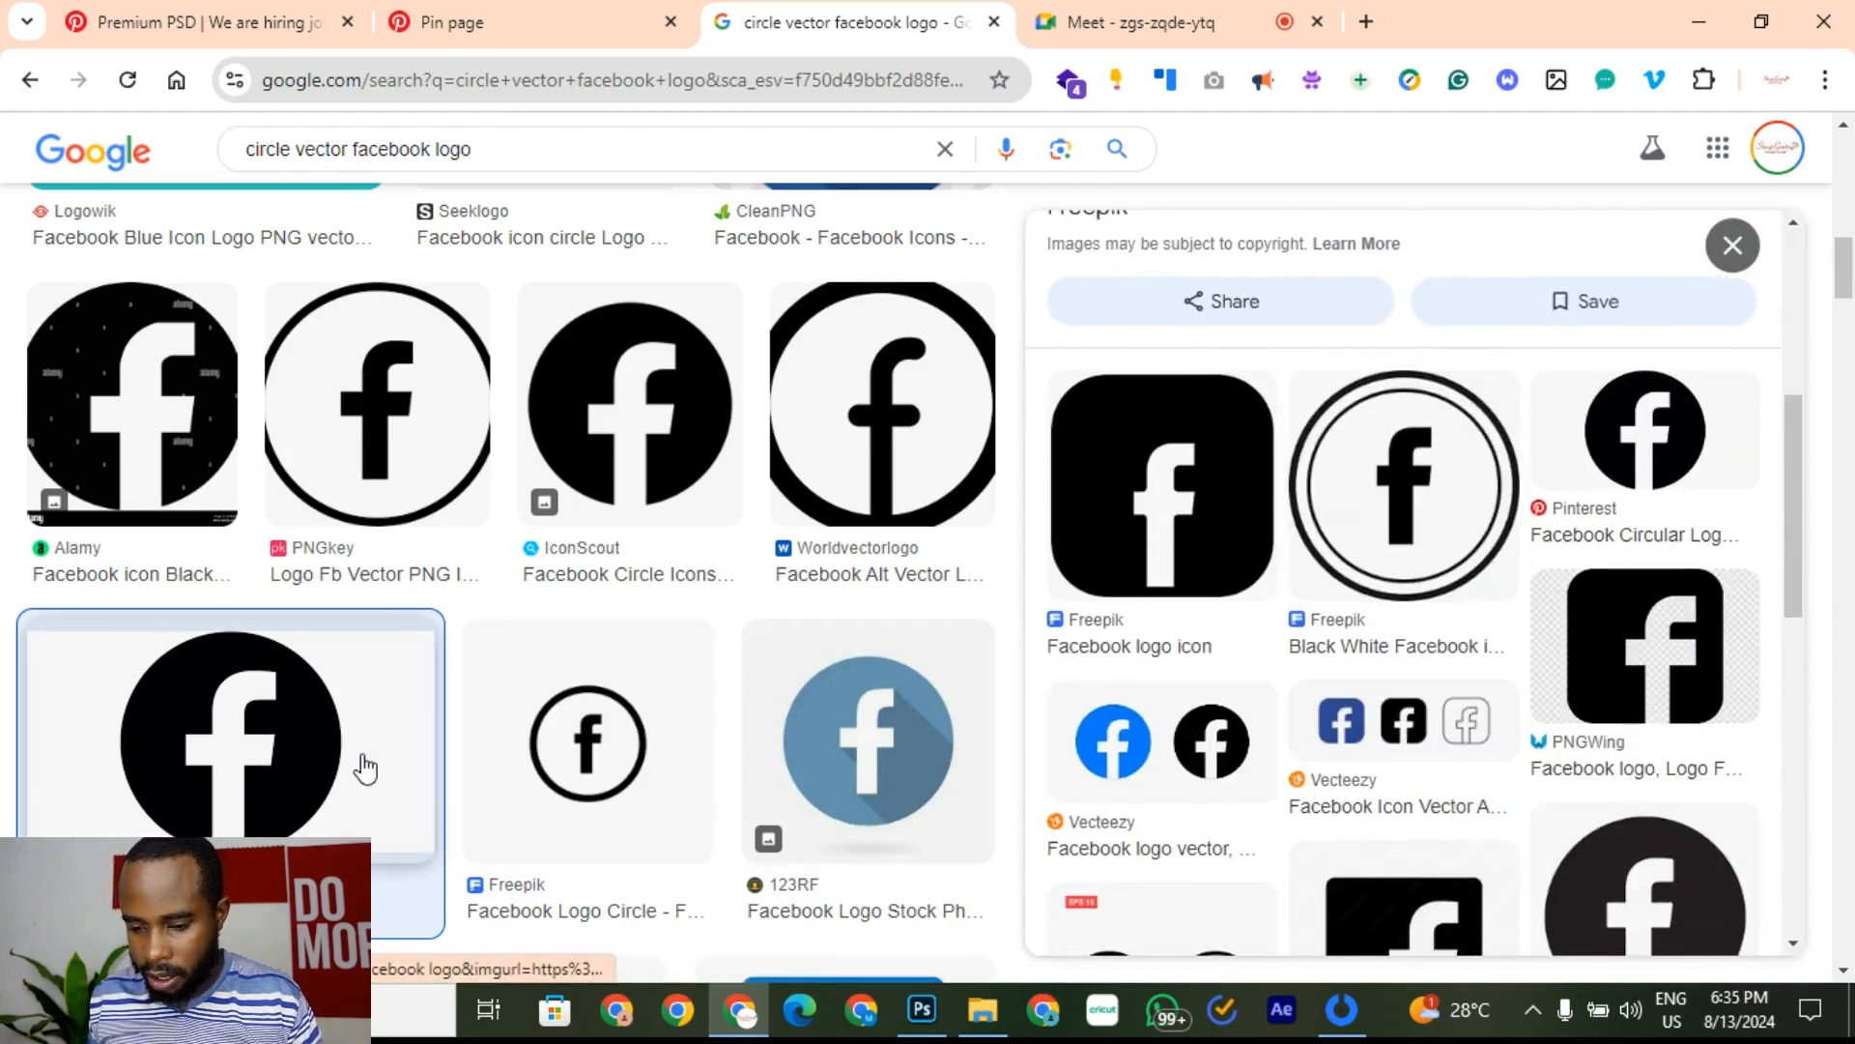
right_click(334, 731)
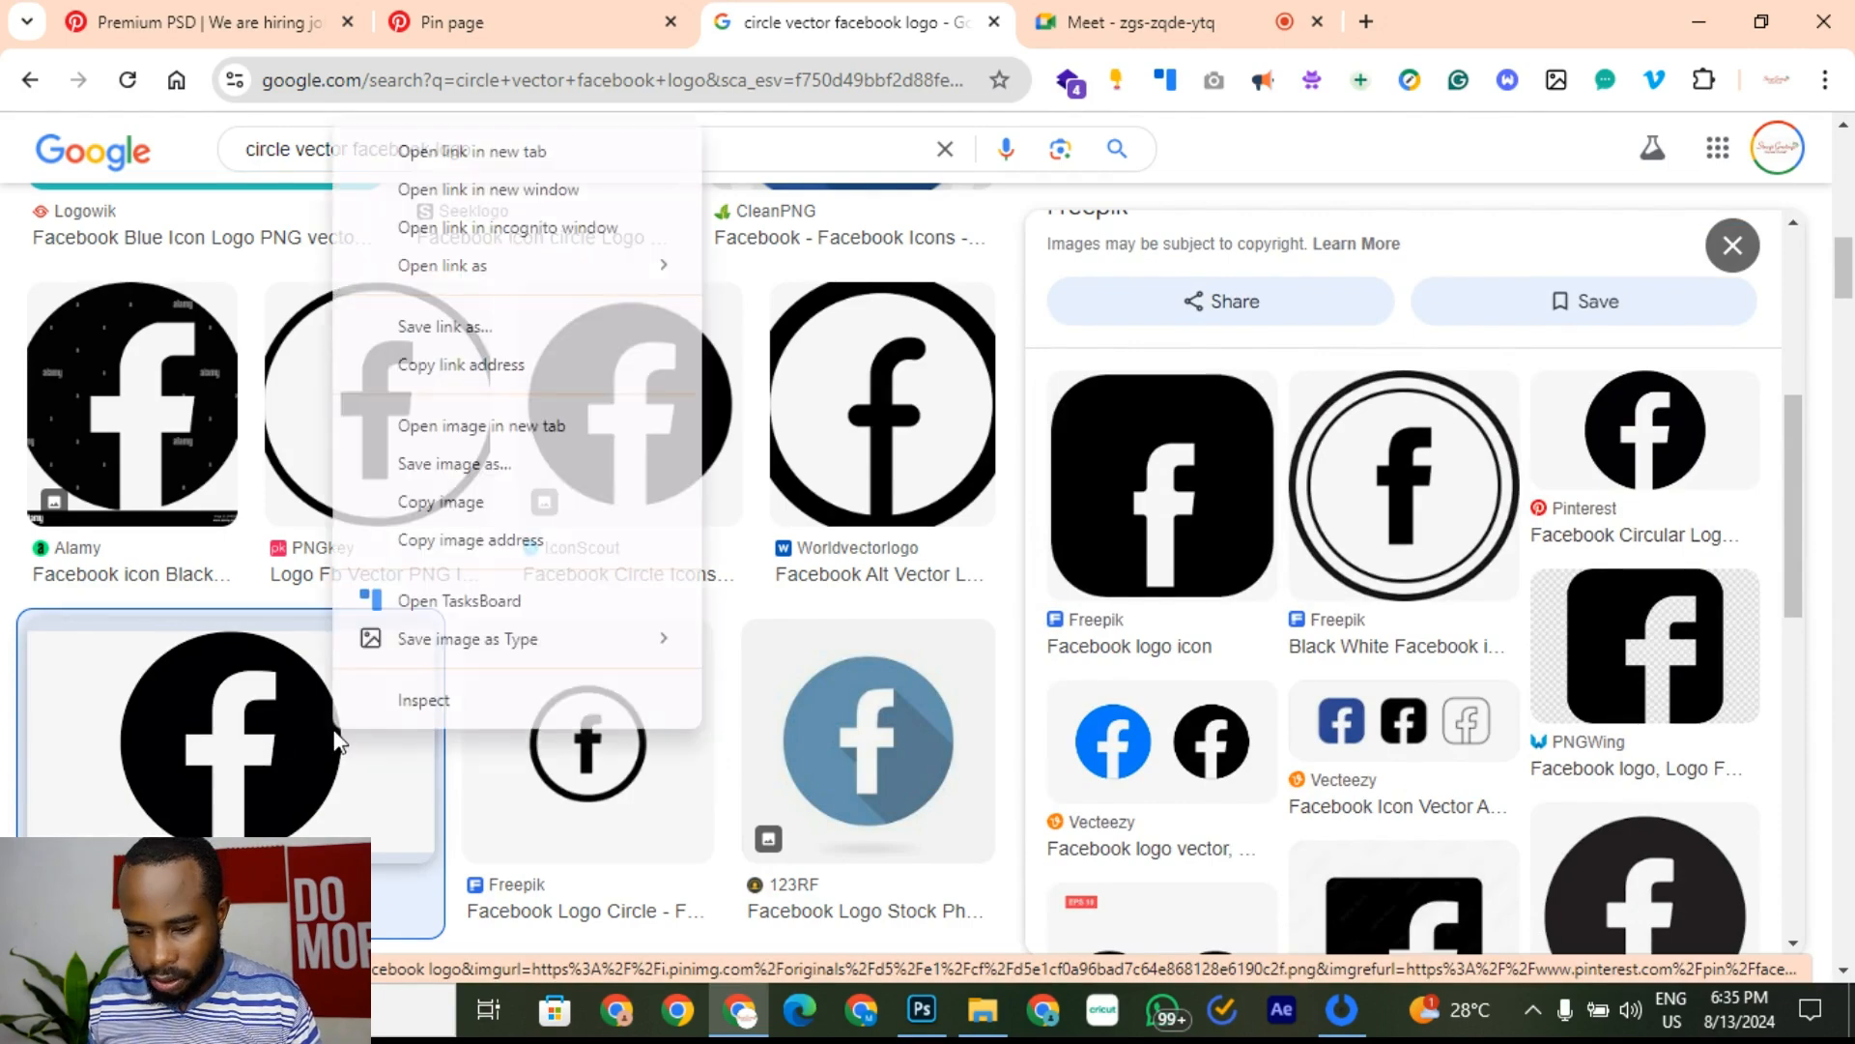
left_click(501, 501)
Step: In Job Design.psd, move the Instagram icon top-left above the headline, then begin pasting the Facebook logo
left_click(923, 1012)
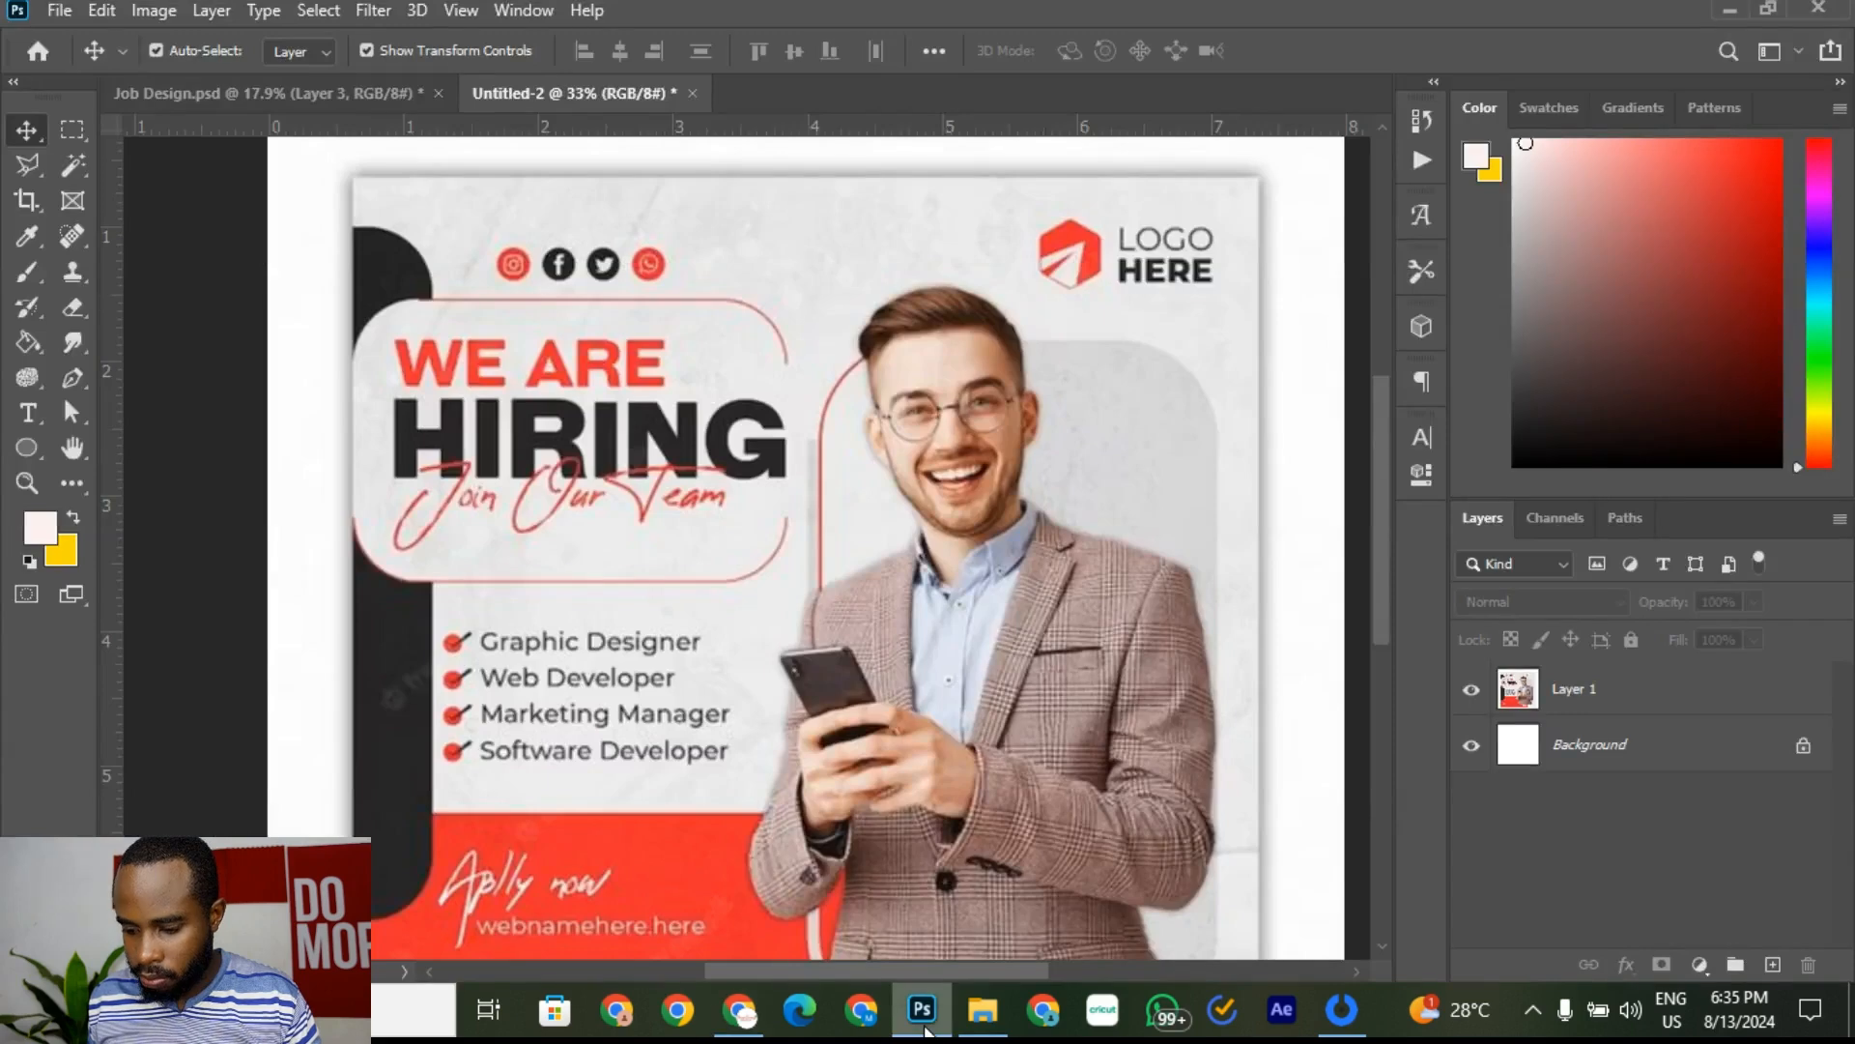
left_click(288, 85)
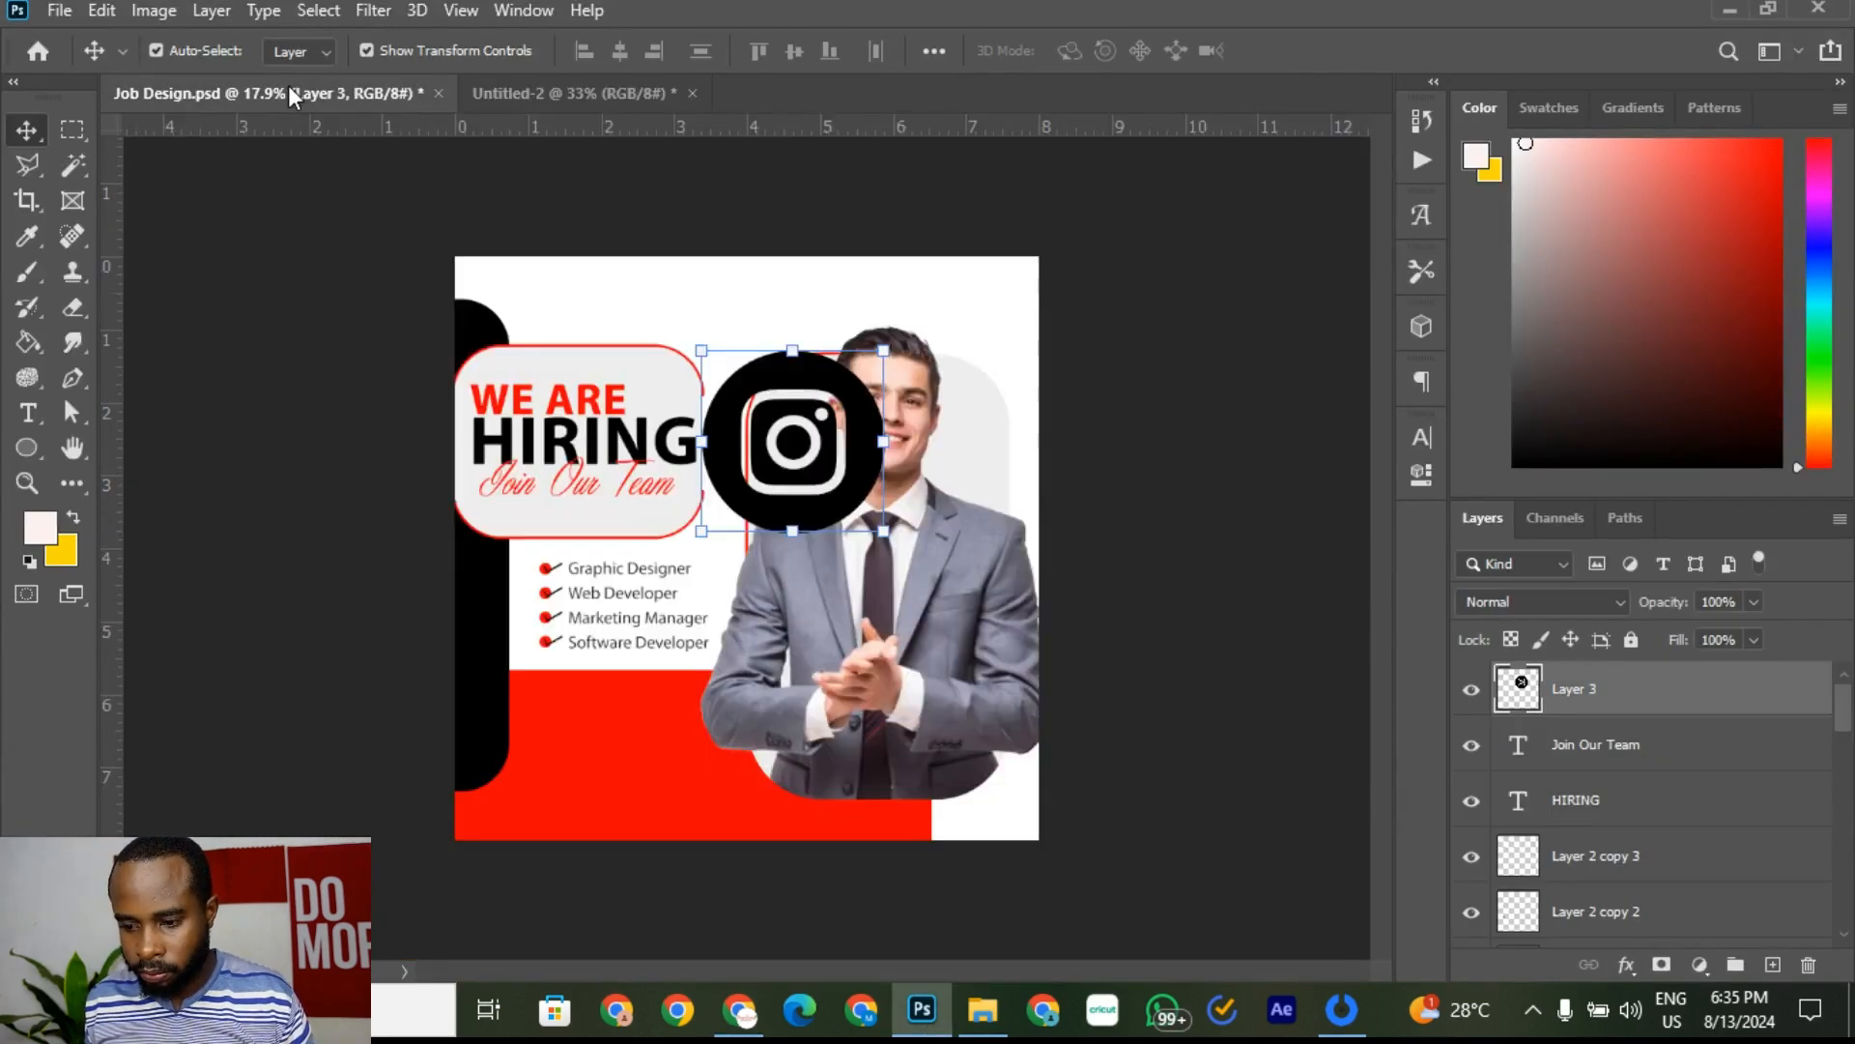
left_click_drag(846, 482, 571, 304)
scroll(495, 296, "up", 5)
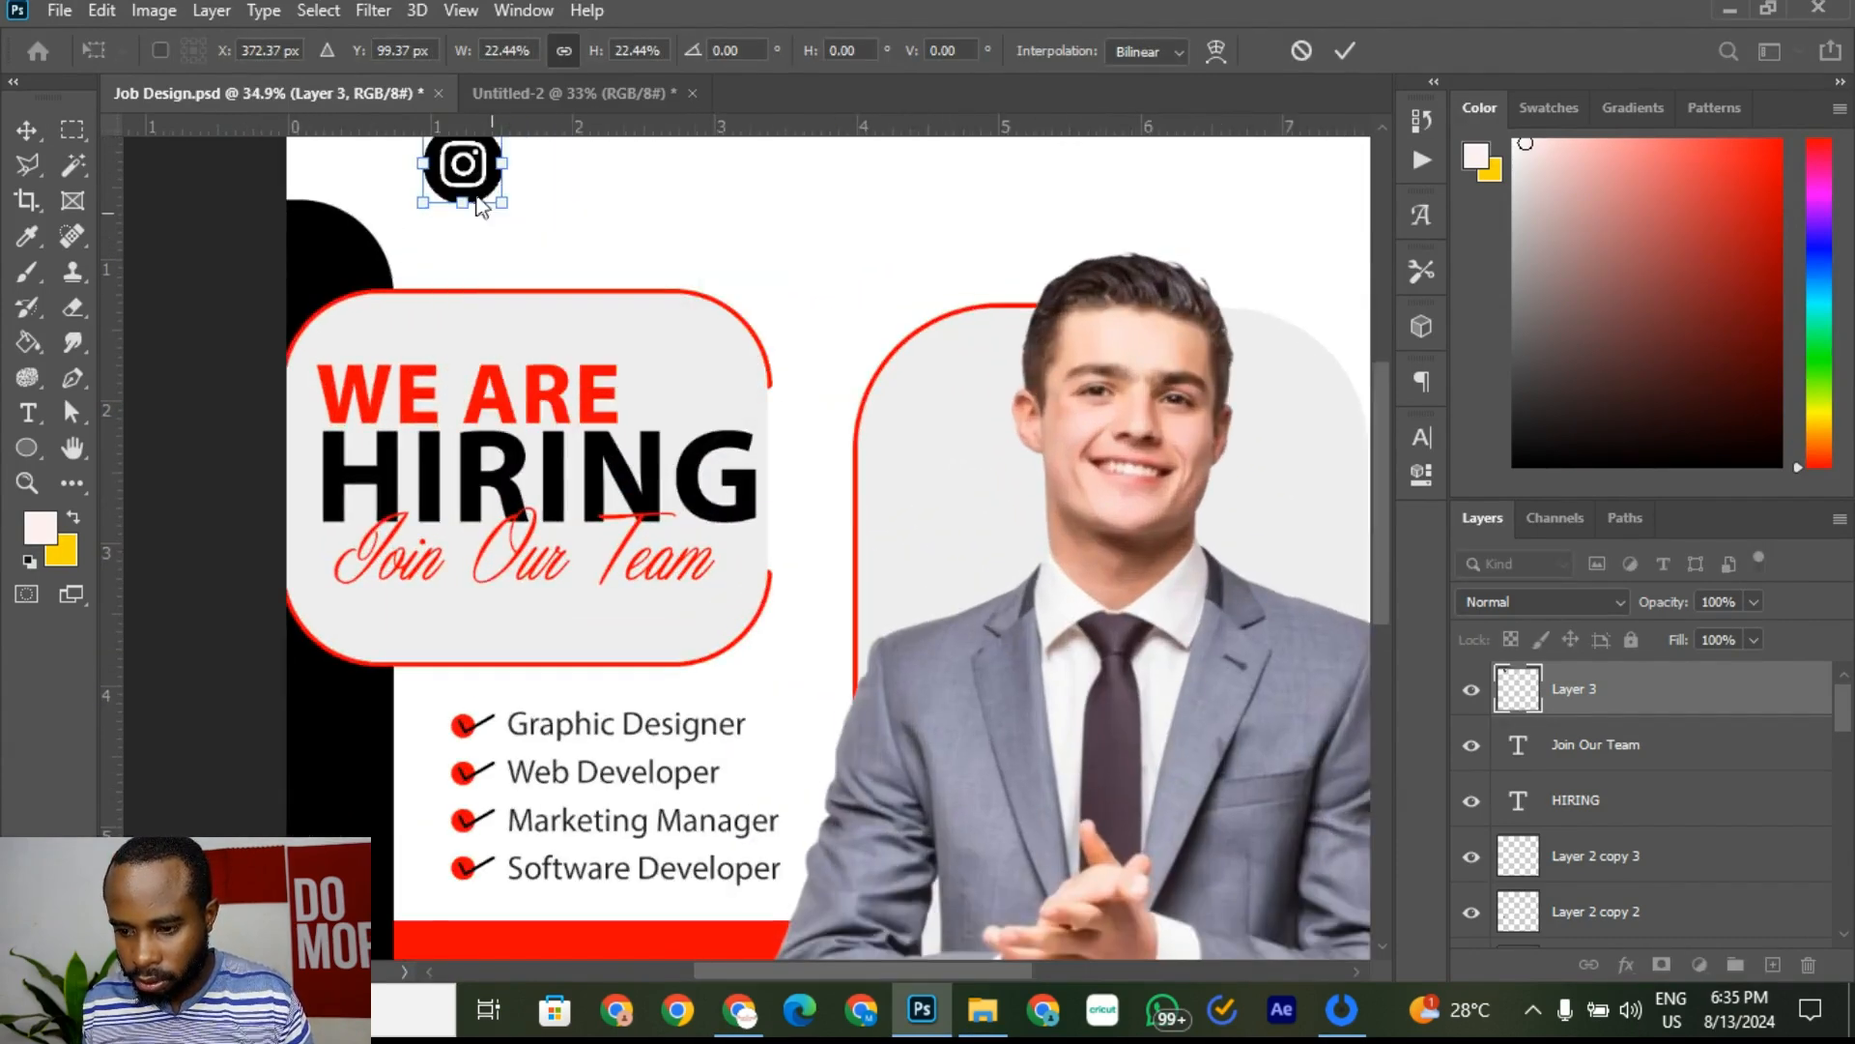
left_click_drag(478, 164, 484, 223)
left_click(1345, 51)
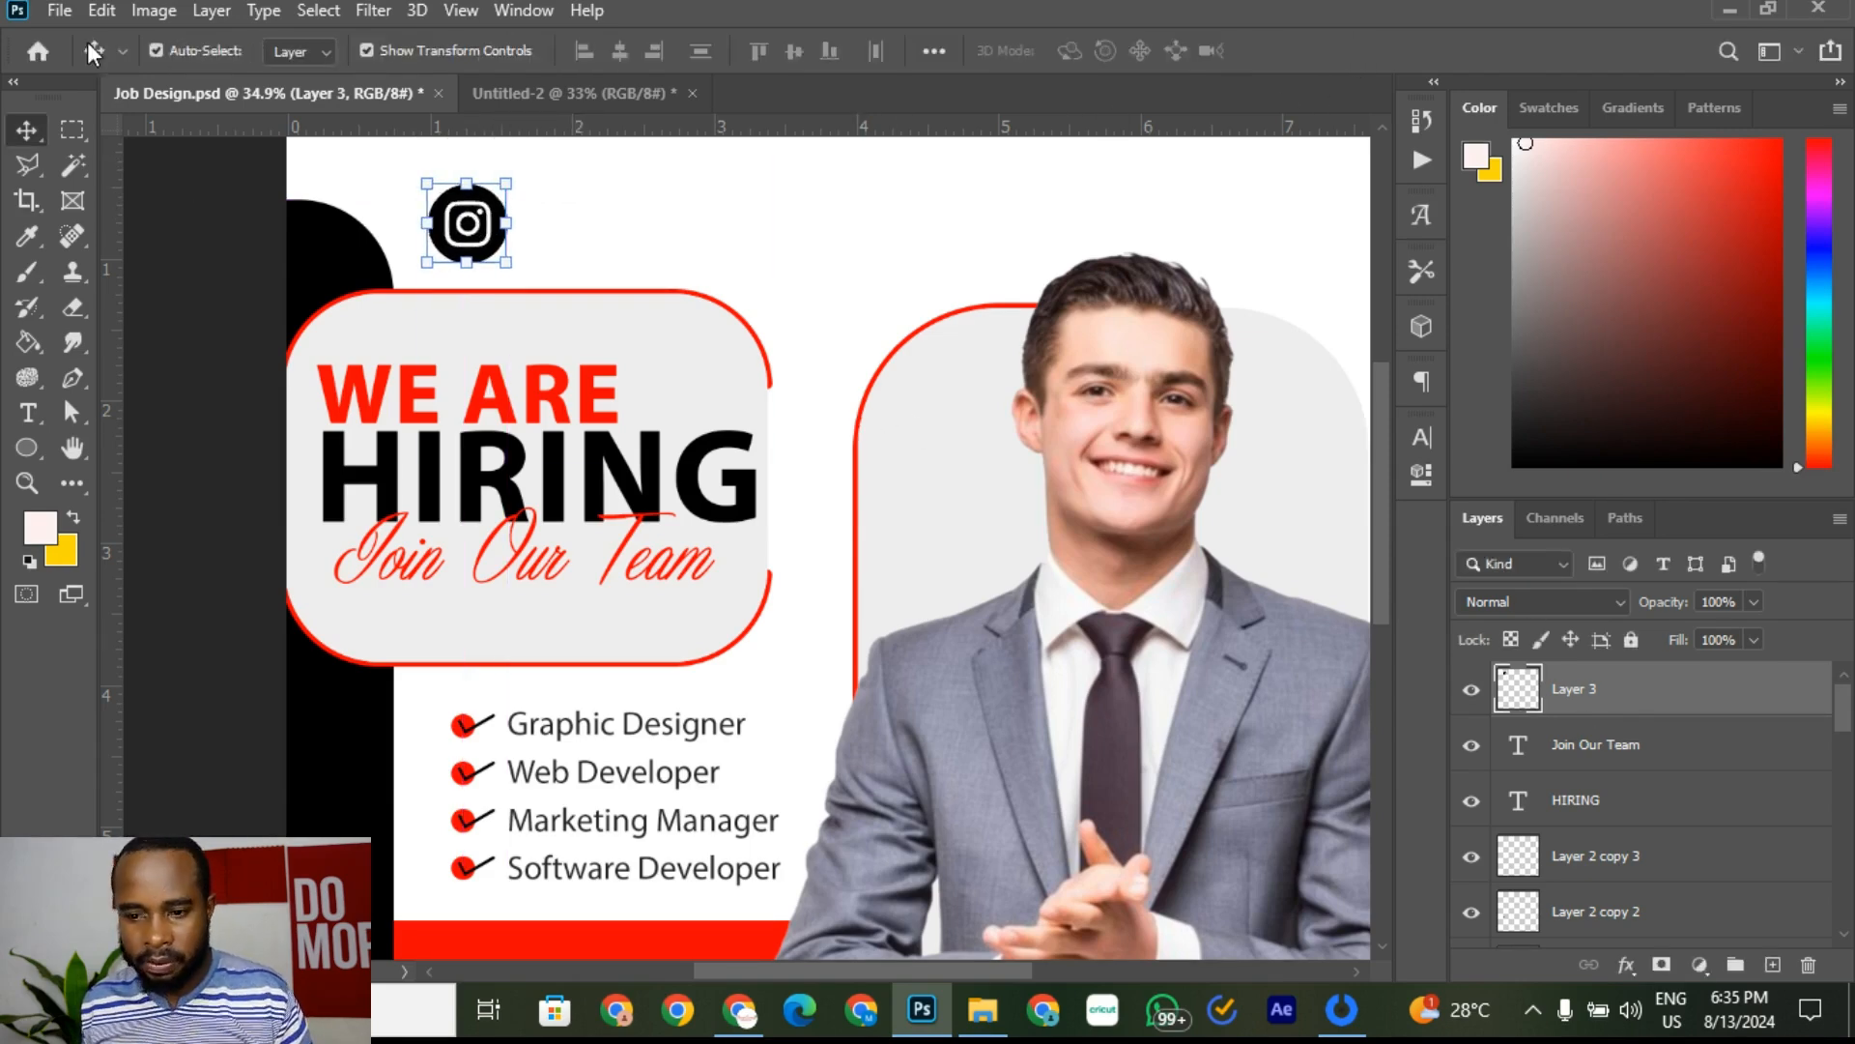
left_click(102, 10)
Step: Paste the Facebook logo near the Instagram icon and select its surrounding white area
left_click(165, 241)
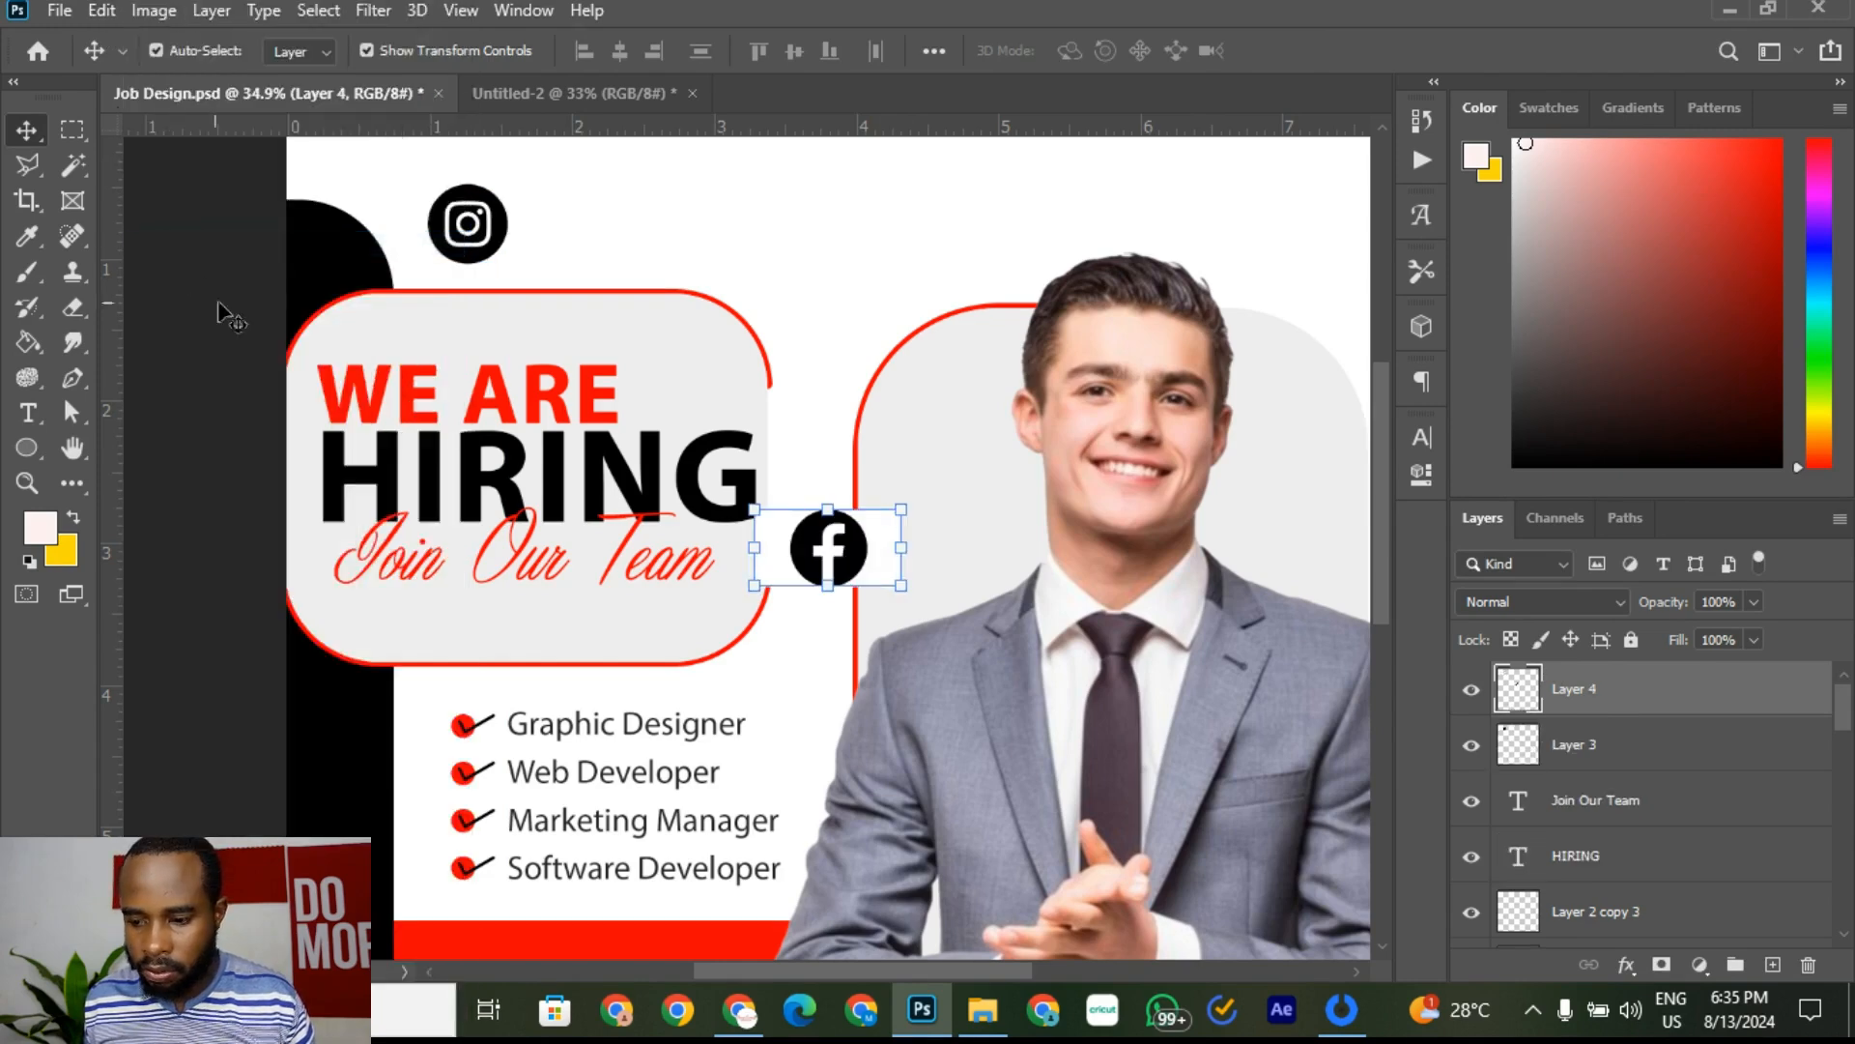
left_click_drag(858, 551, 785, 247)
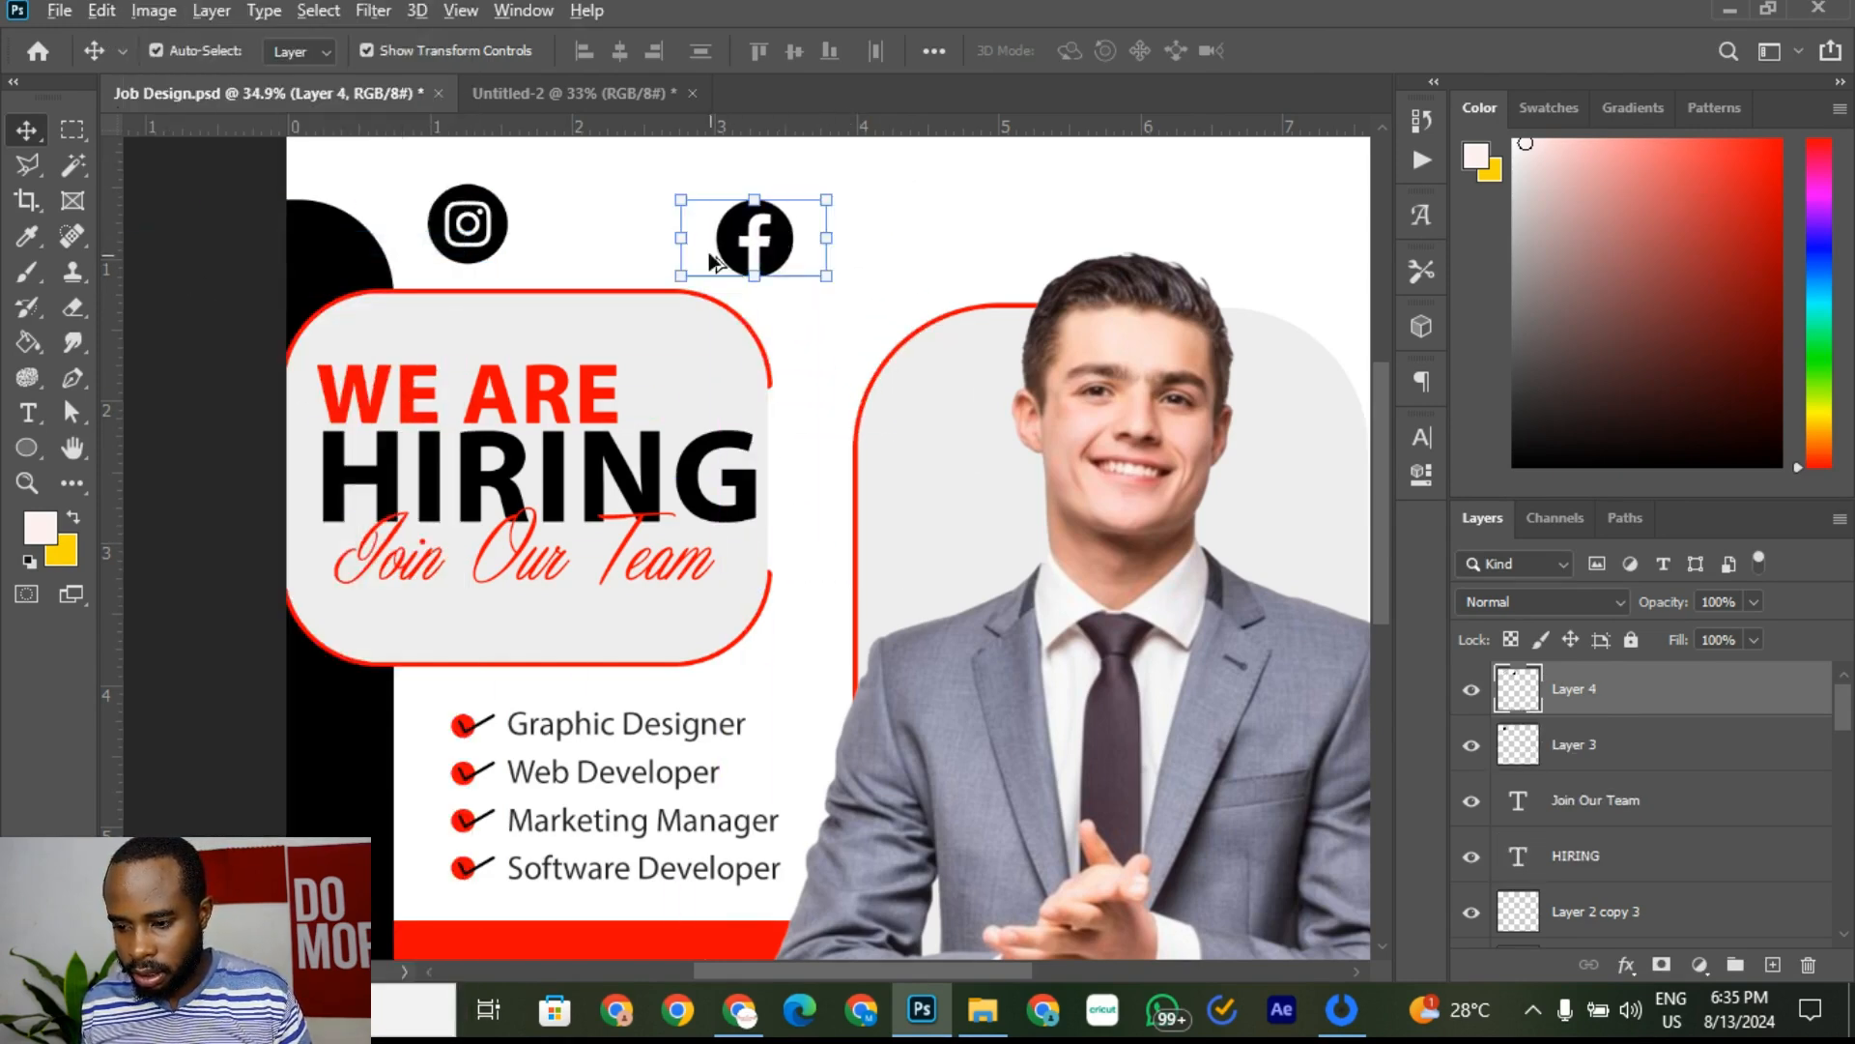
scroll(715, 261, "up", 5)
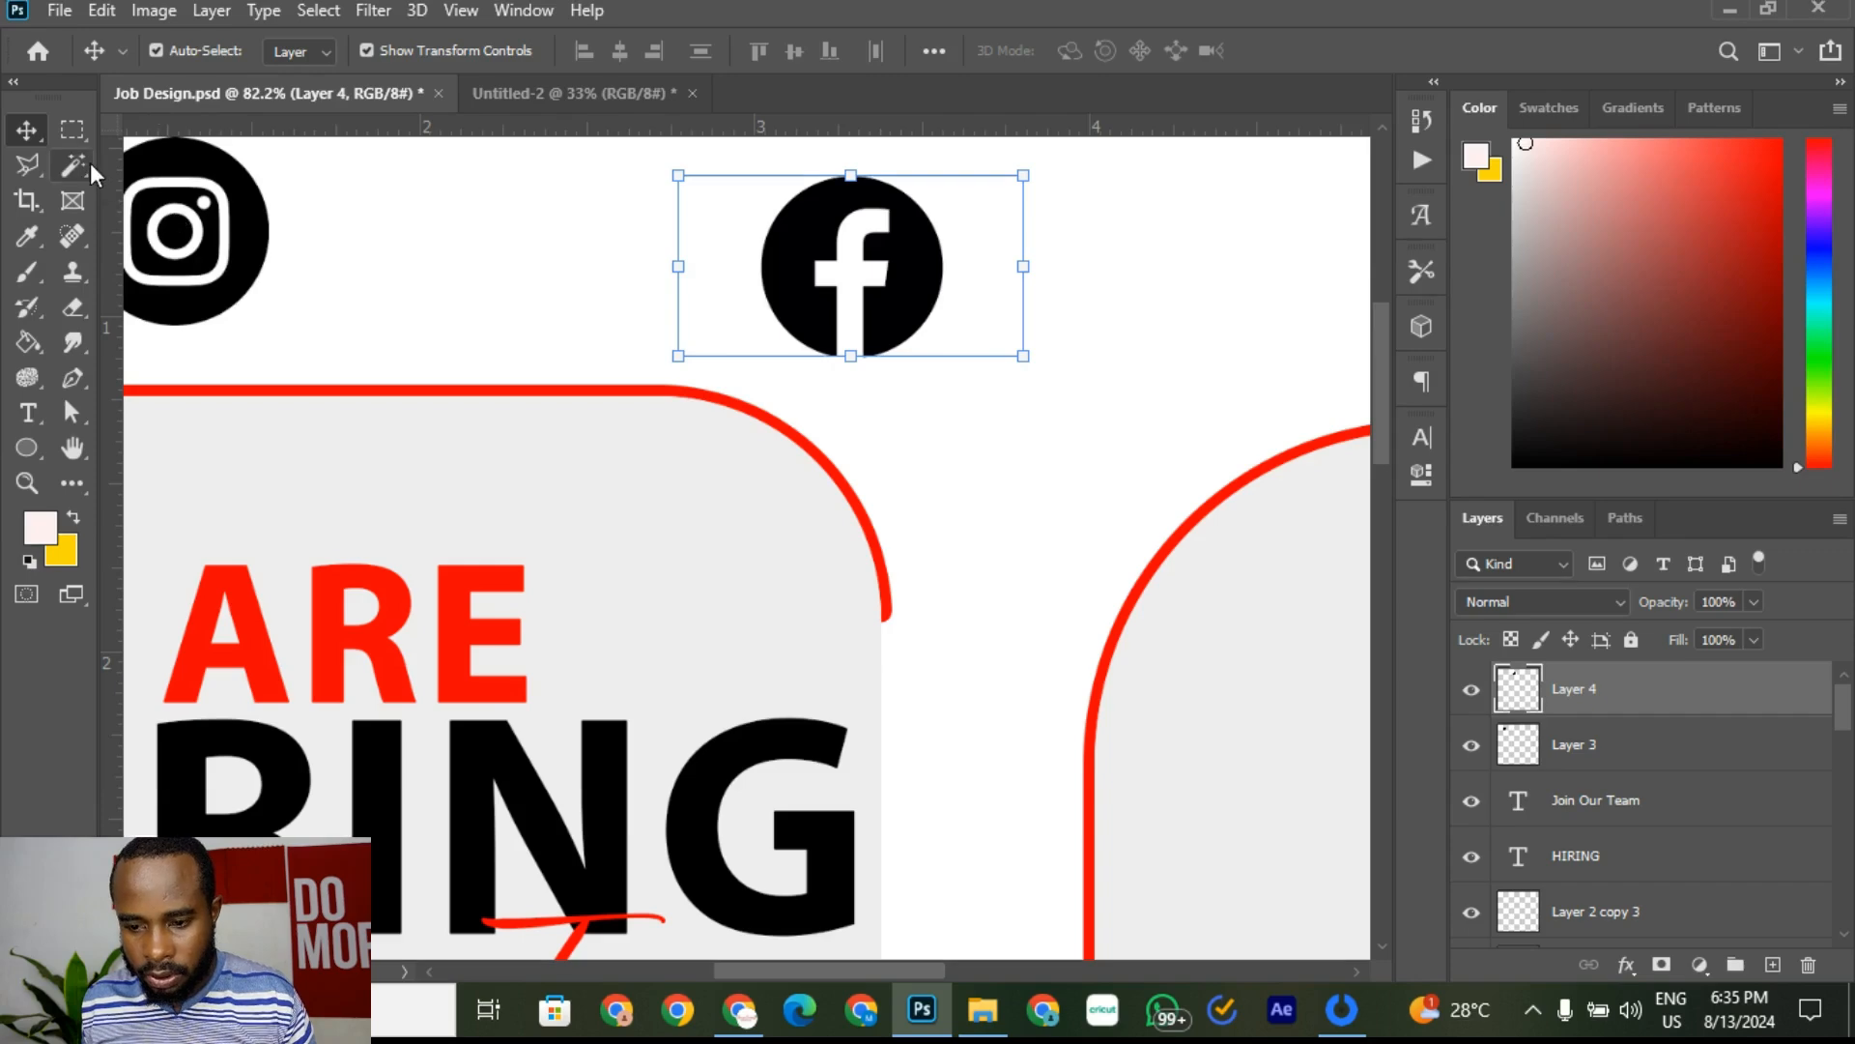
left_click(75, 167)
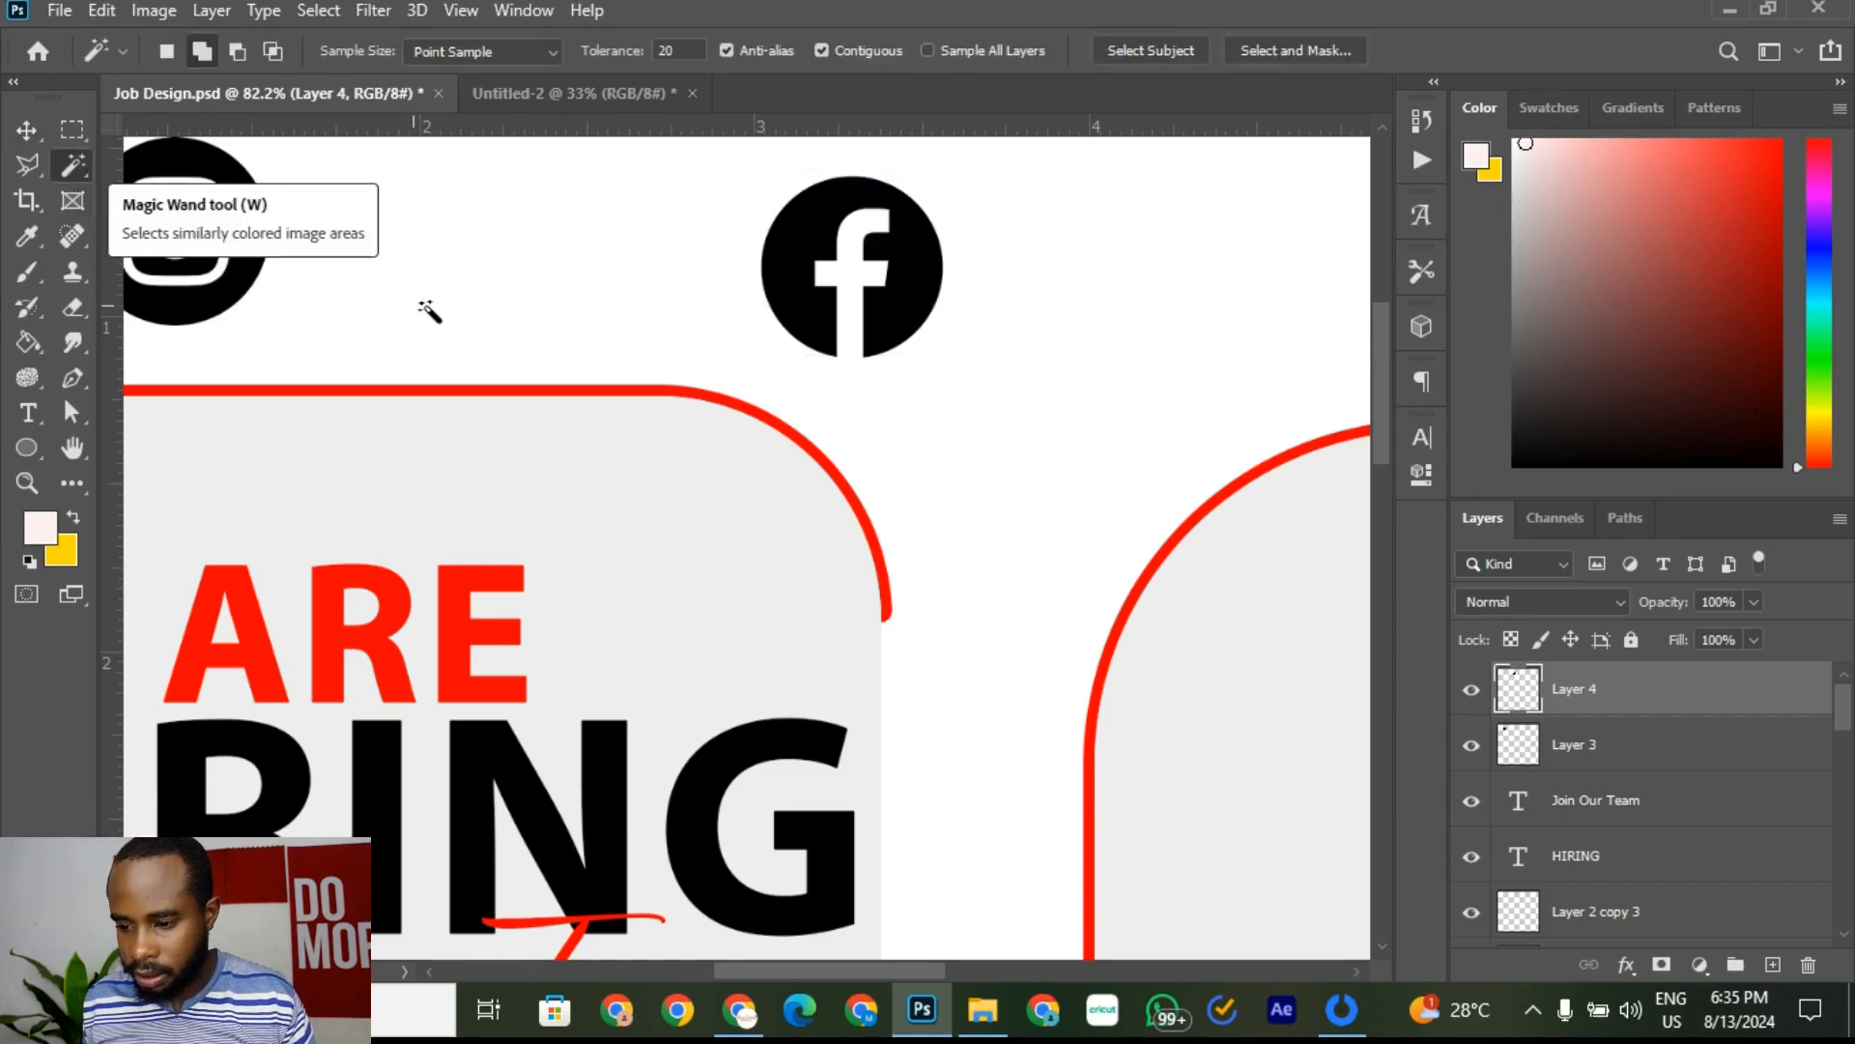
left_click(847, 279)
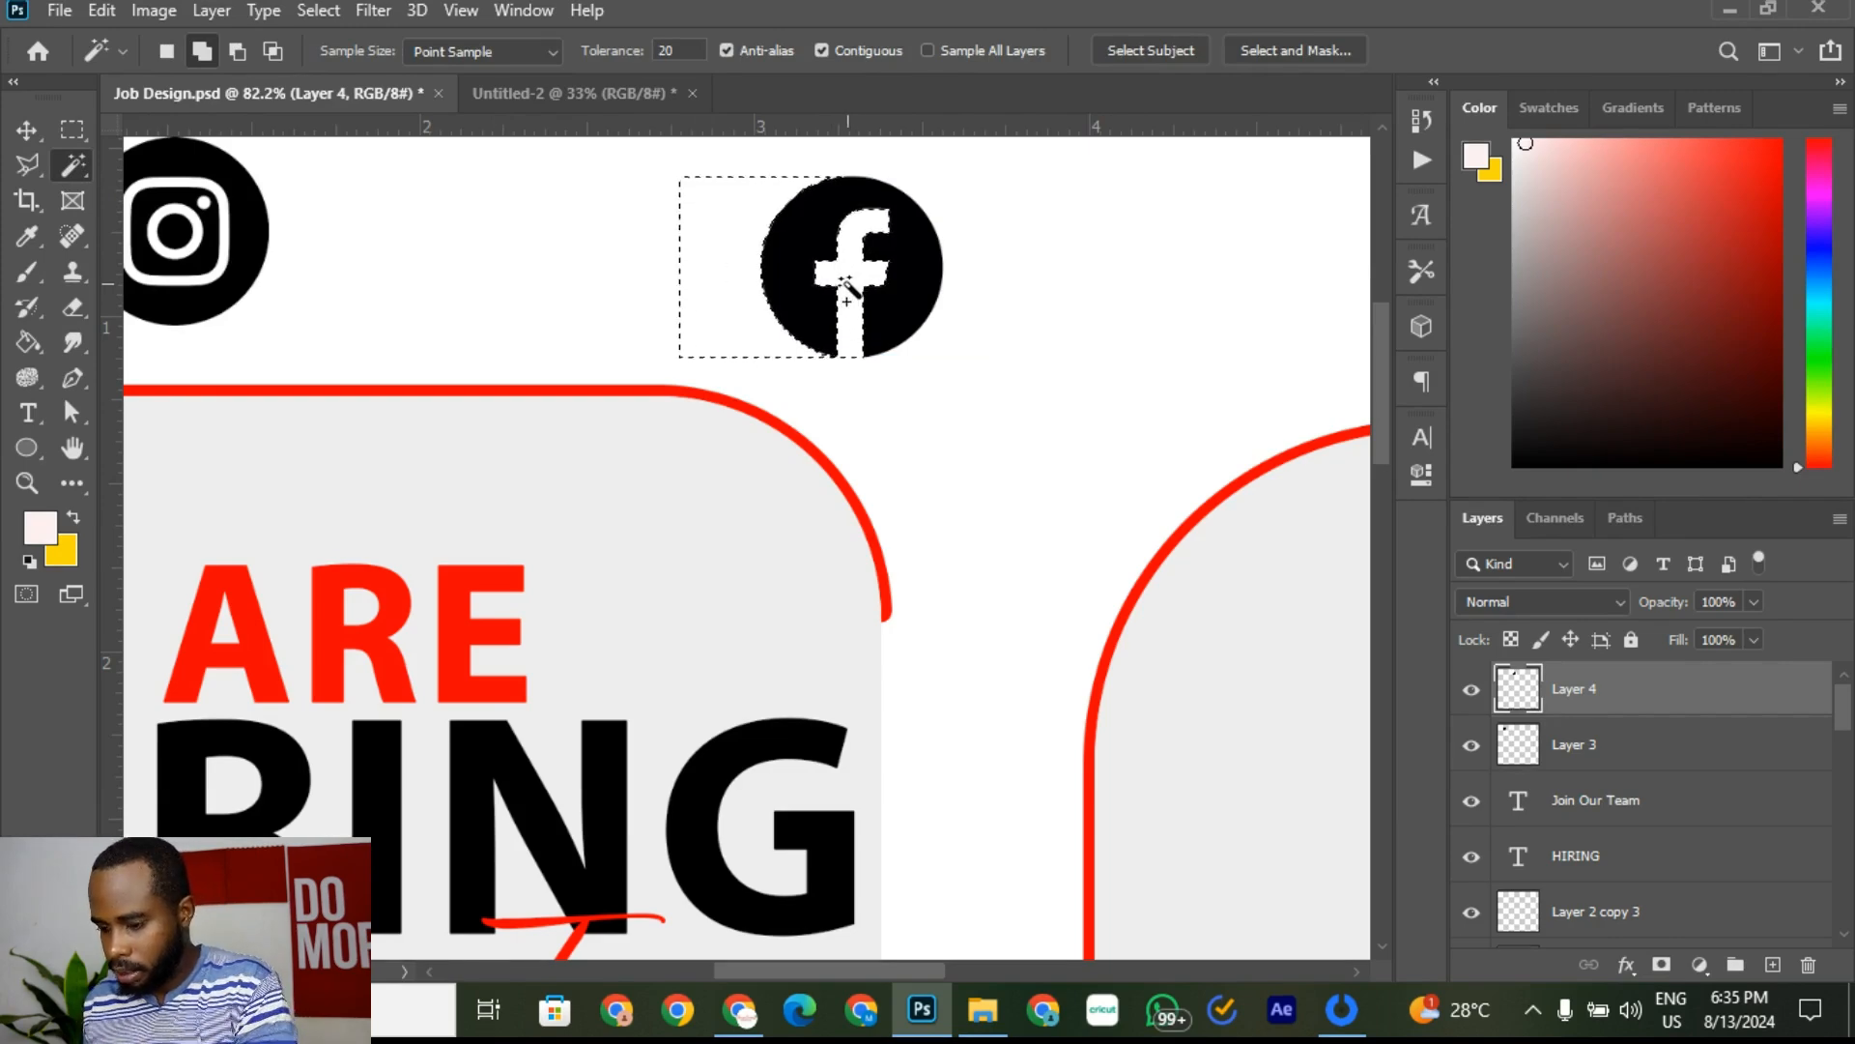
left_click(950, 335, "shift")
key("ctrl+f")
key("Escape")
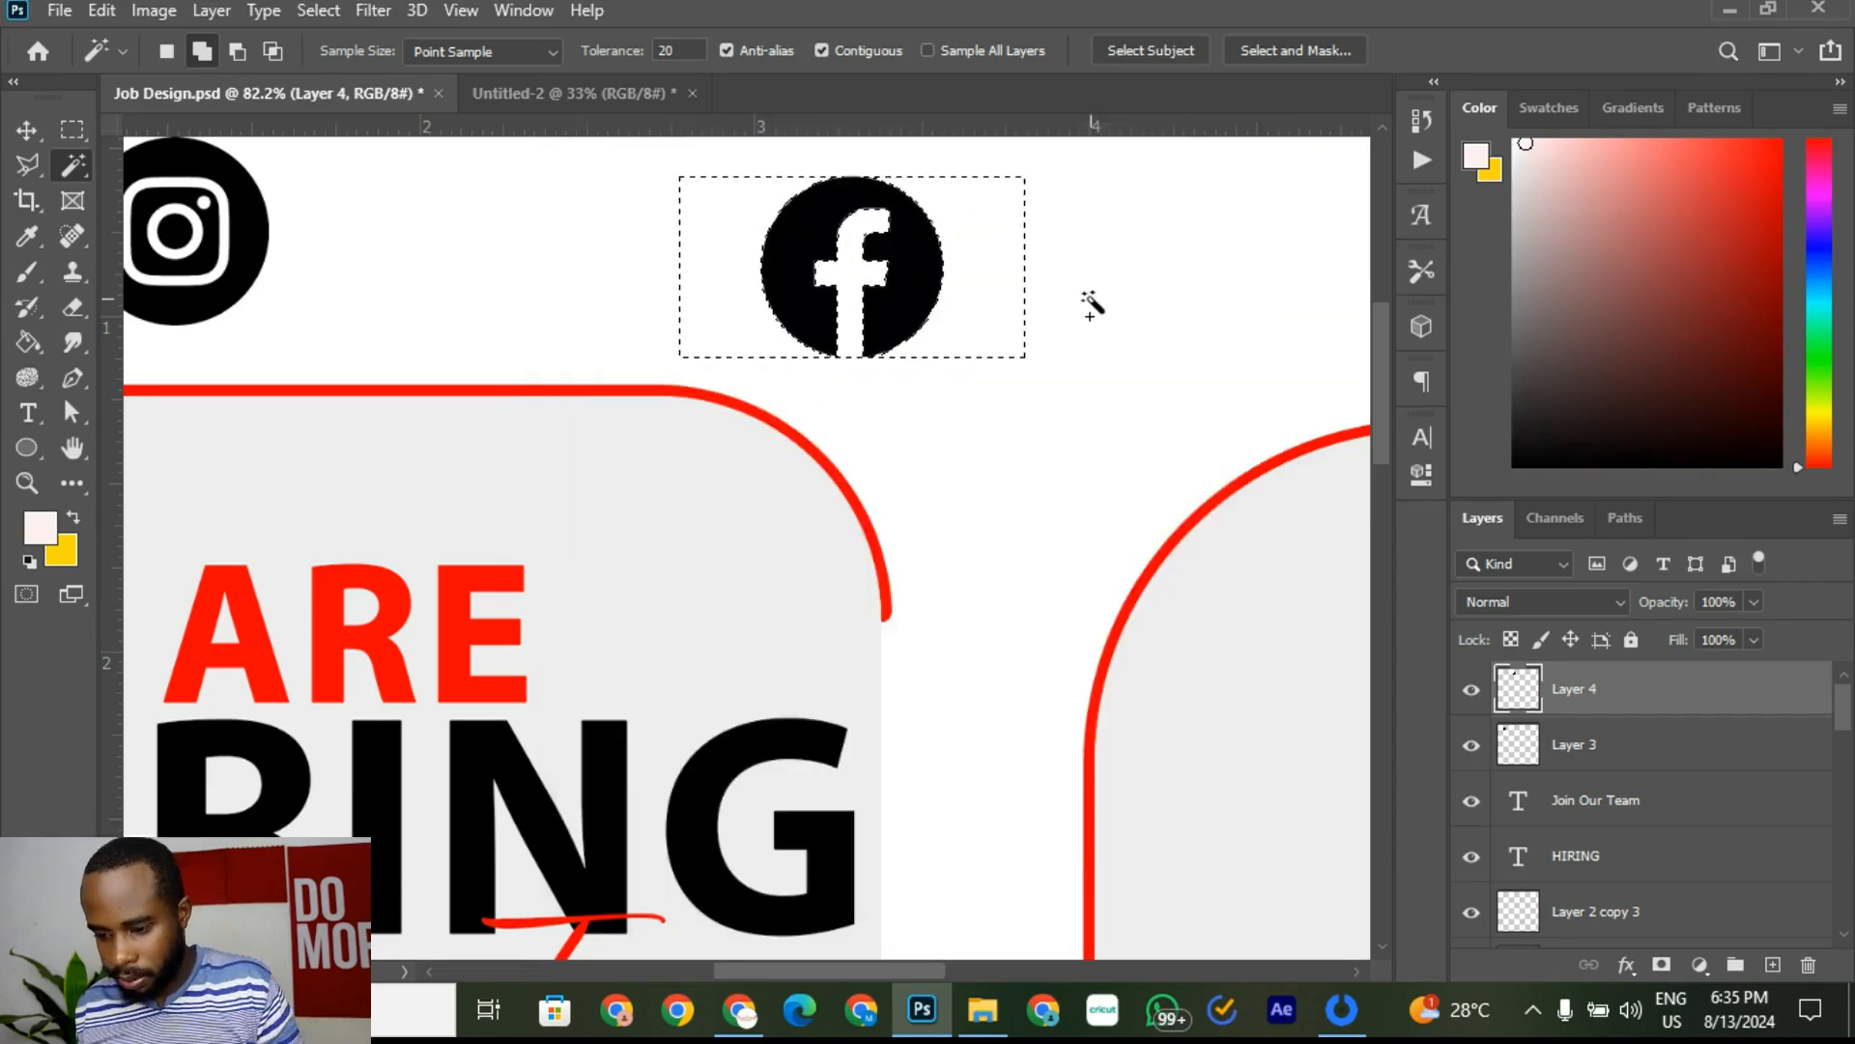
key("ctrl+d")
Step: Place the Facebook icon right beside the Instagram icon at the top-left
left_click(27, 133)
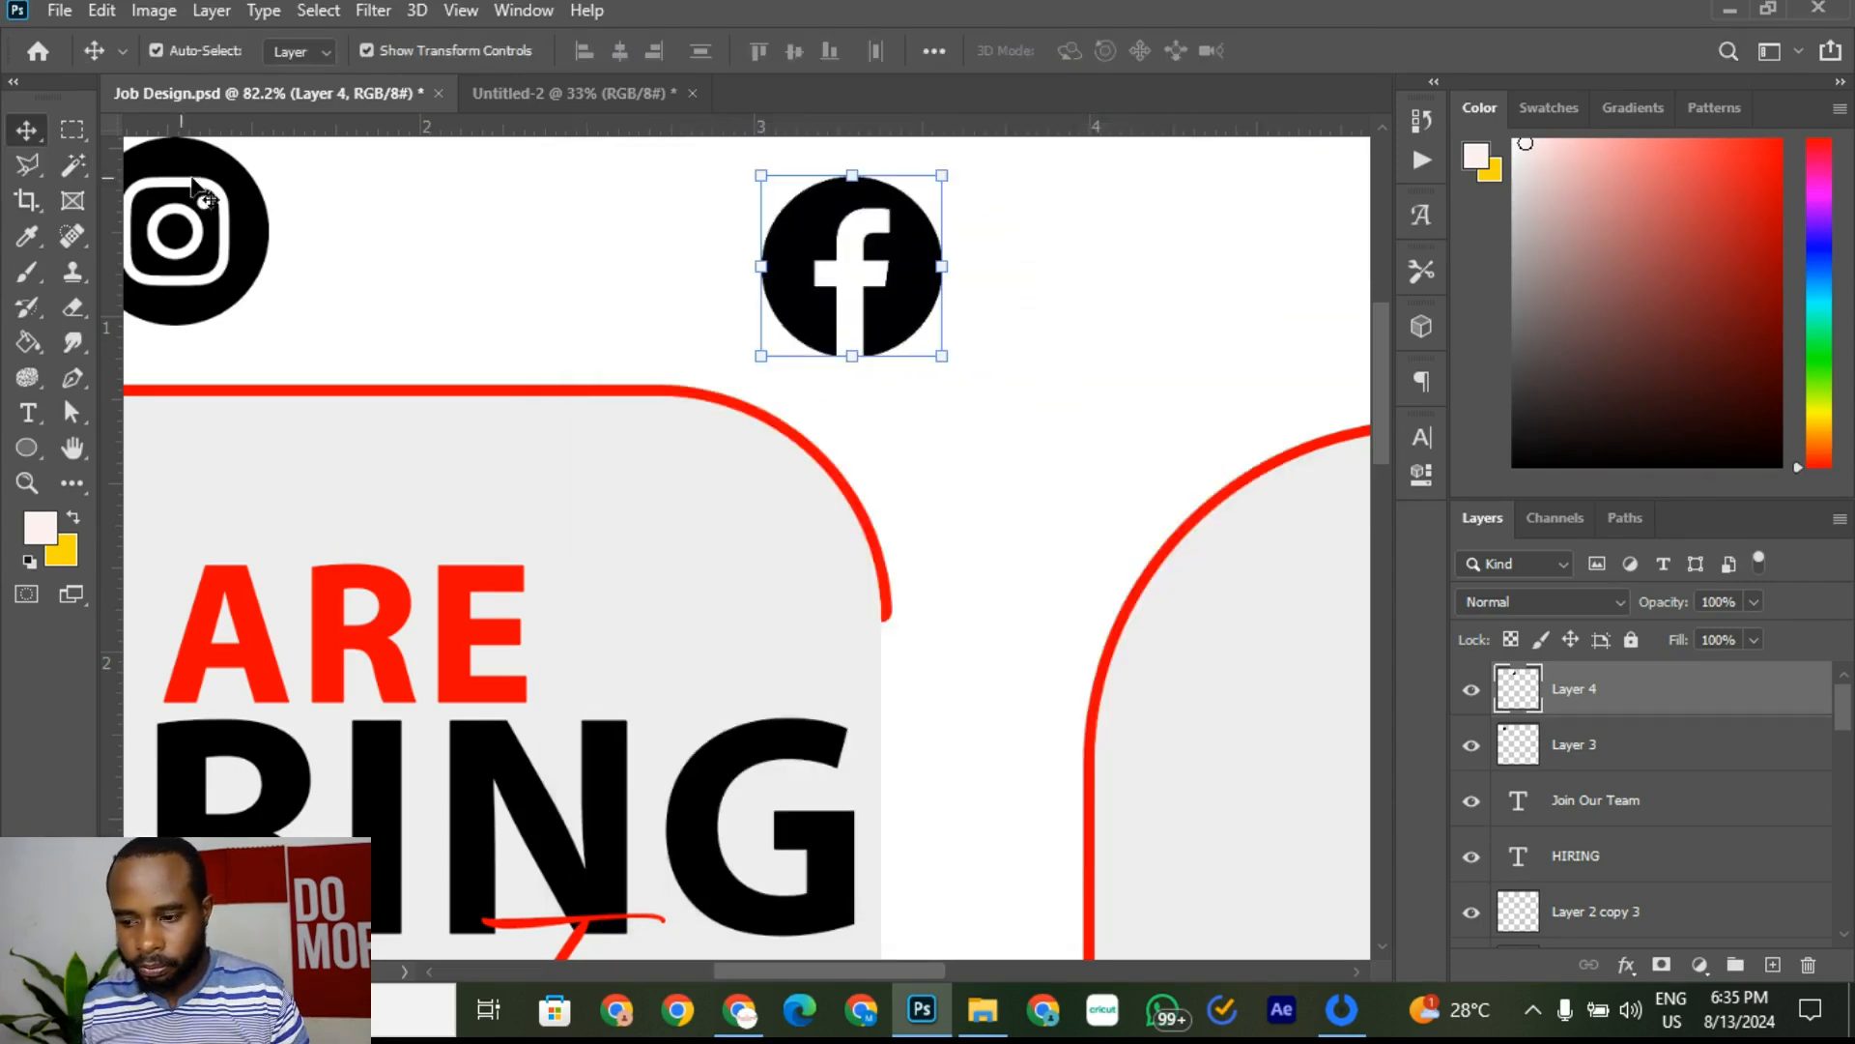
left_click_drag(839, 255, 396, 235)
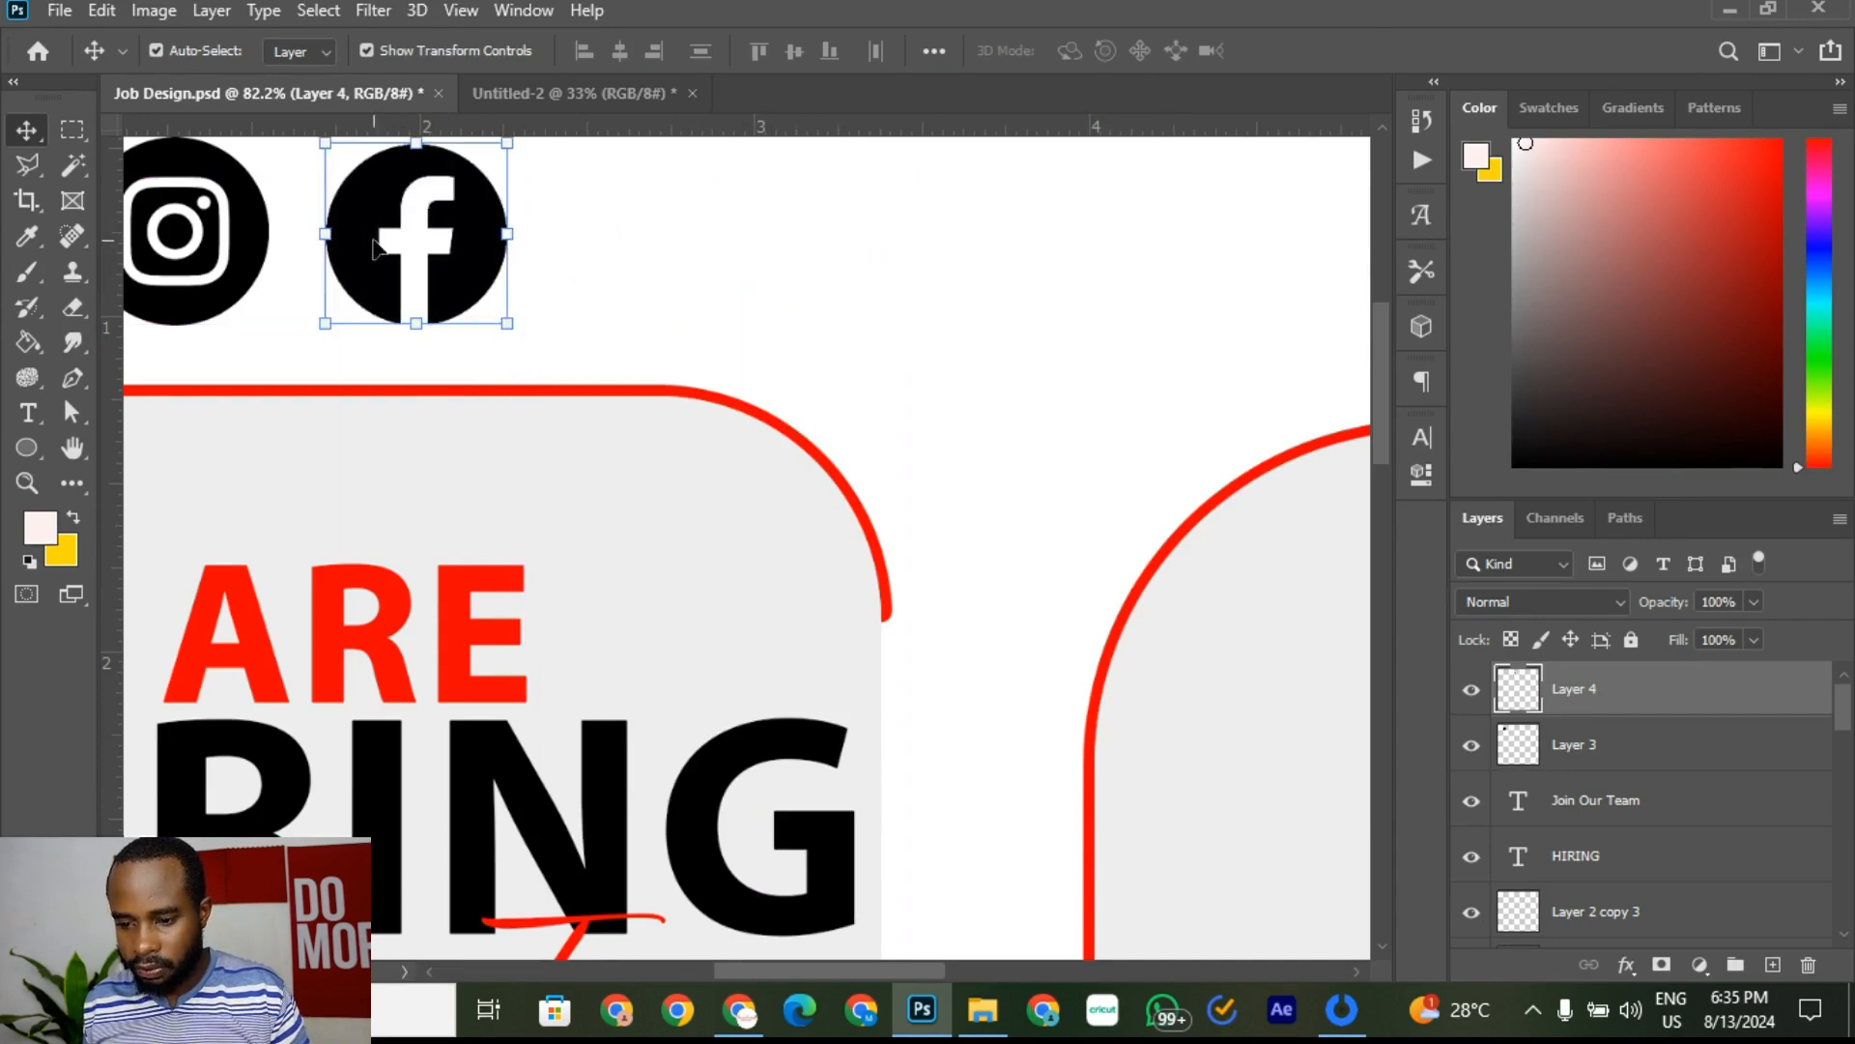
scroll(340, 249, "down", 2)
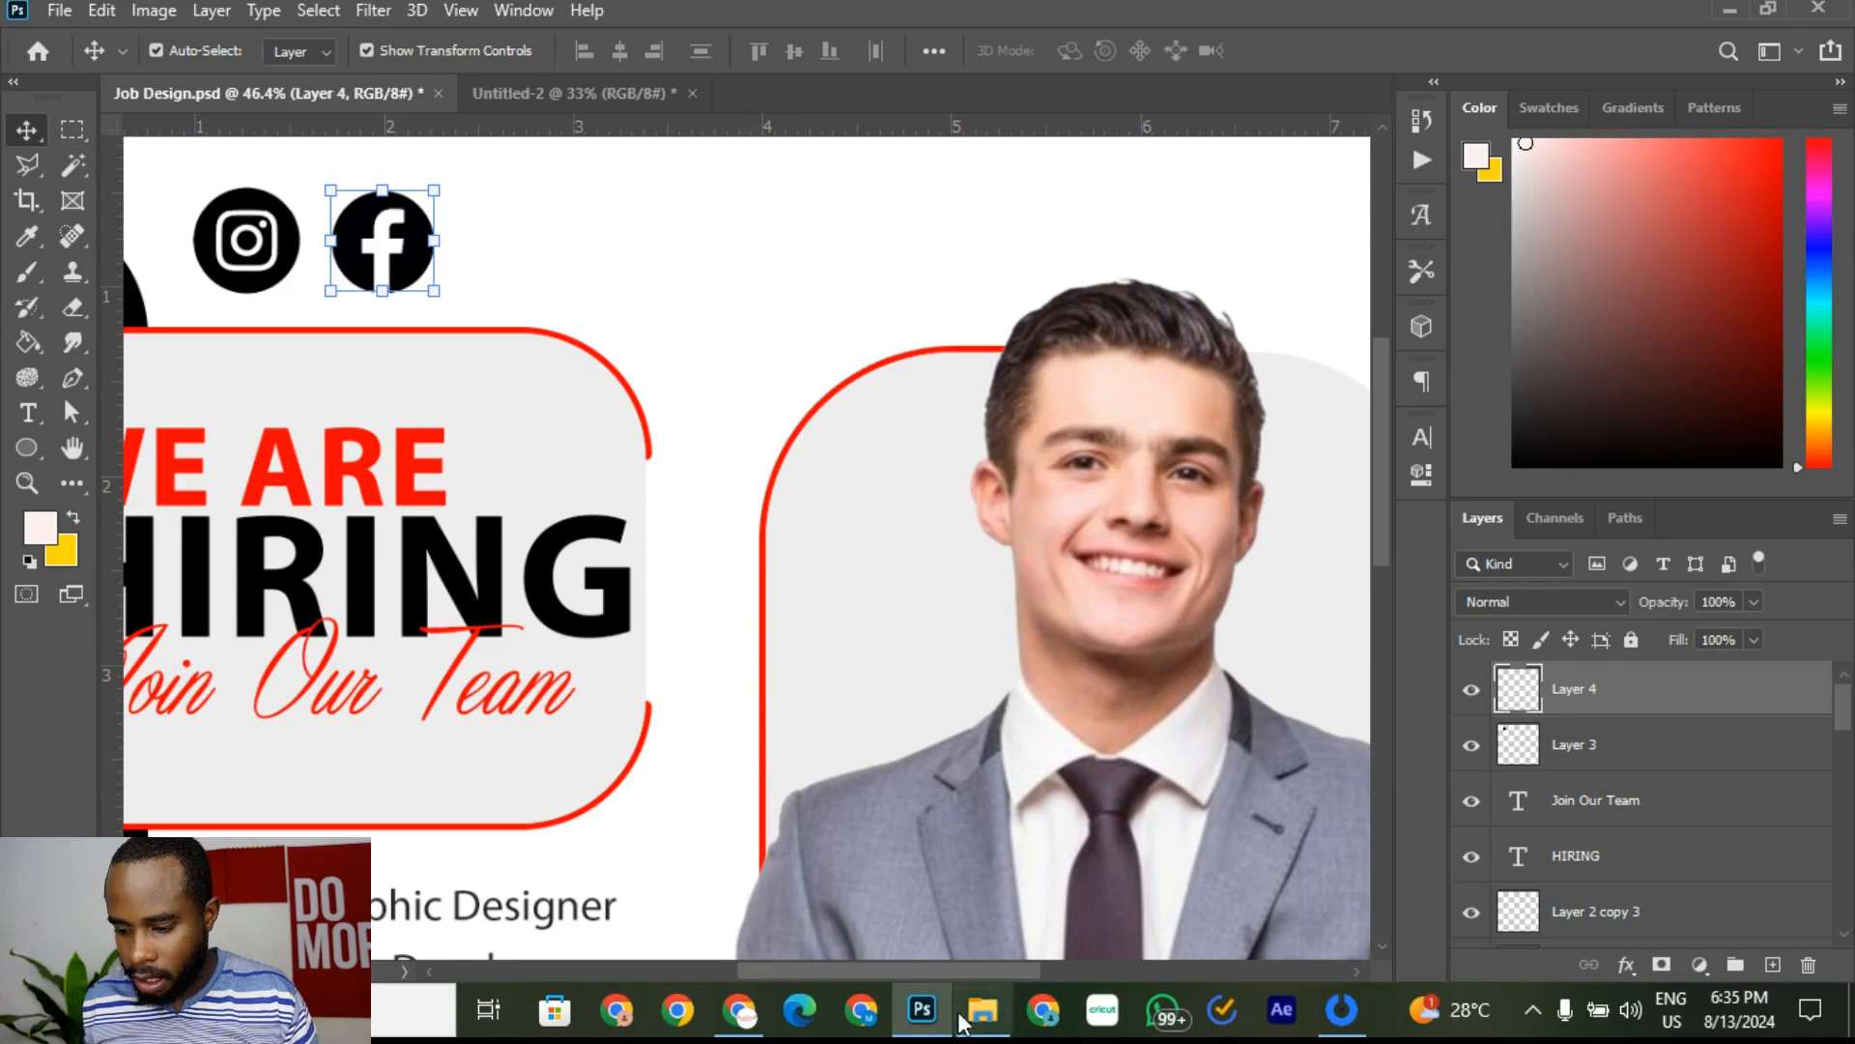
Step: Change the Chrome image search to circle vector Twitter bird logos
mouse_move(746, 1017)
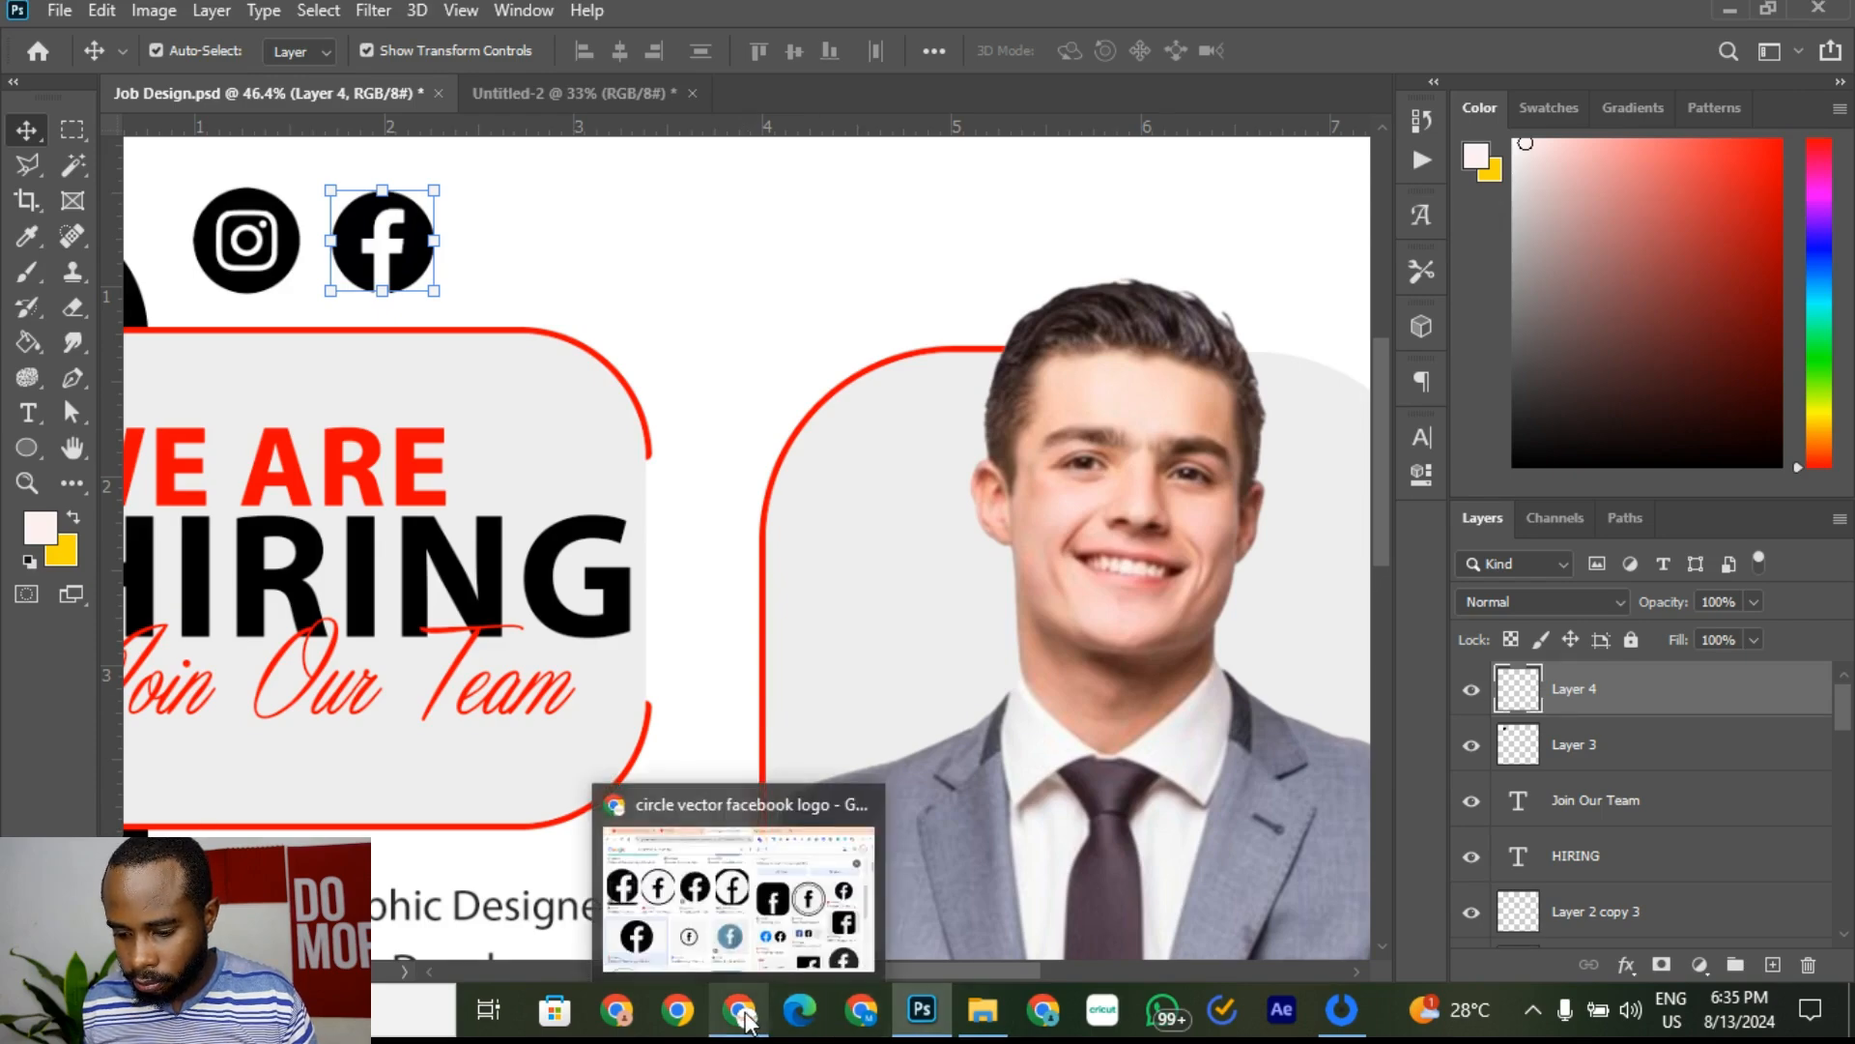
left_click(716, 880)
scroll(501, 400, "up", 10)
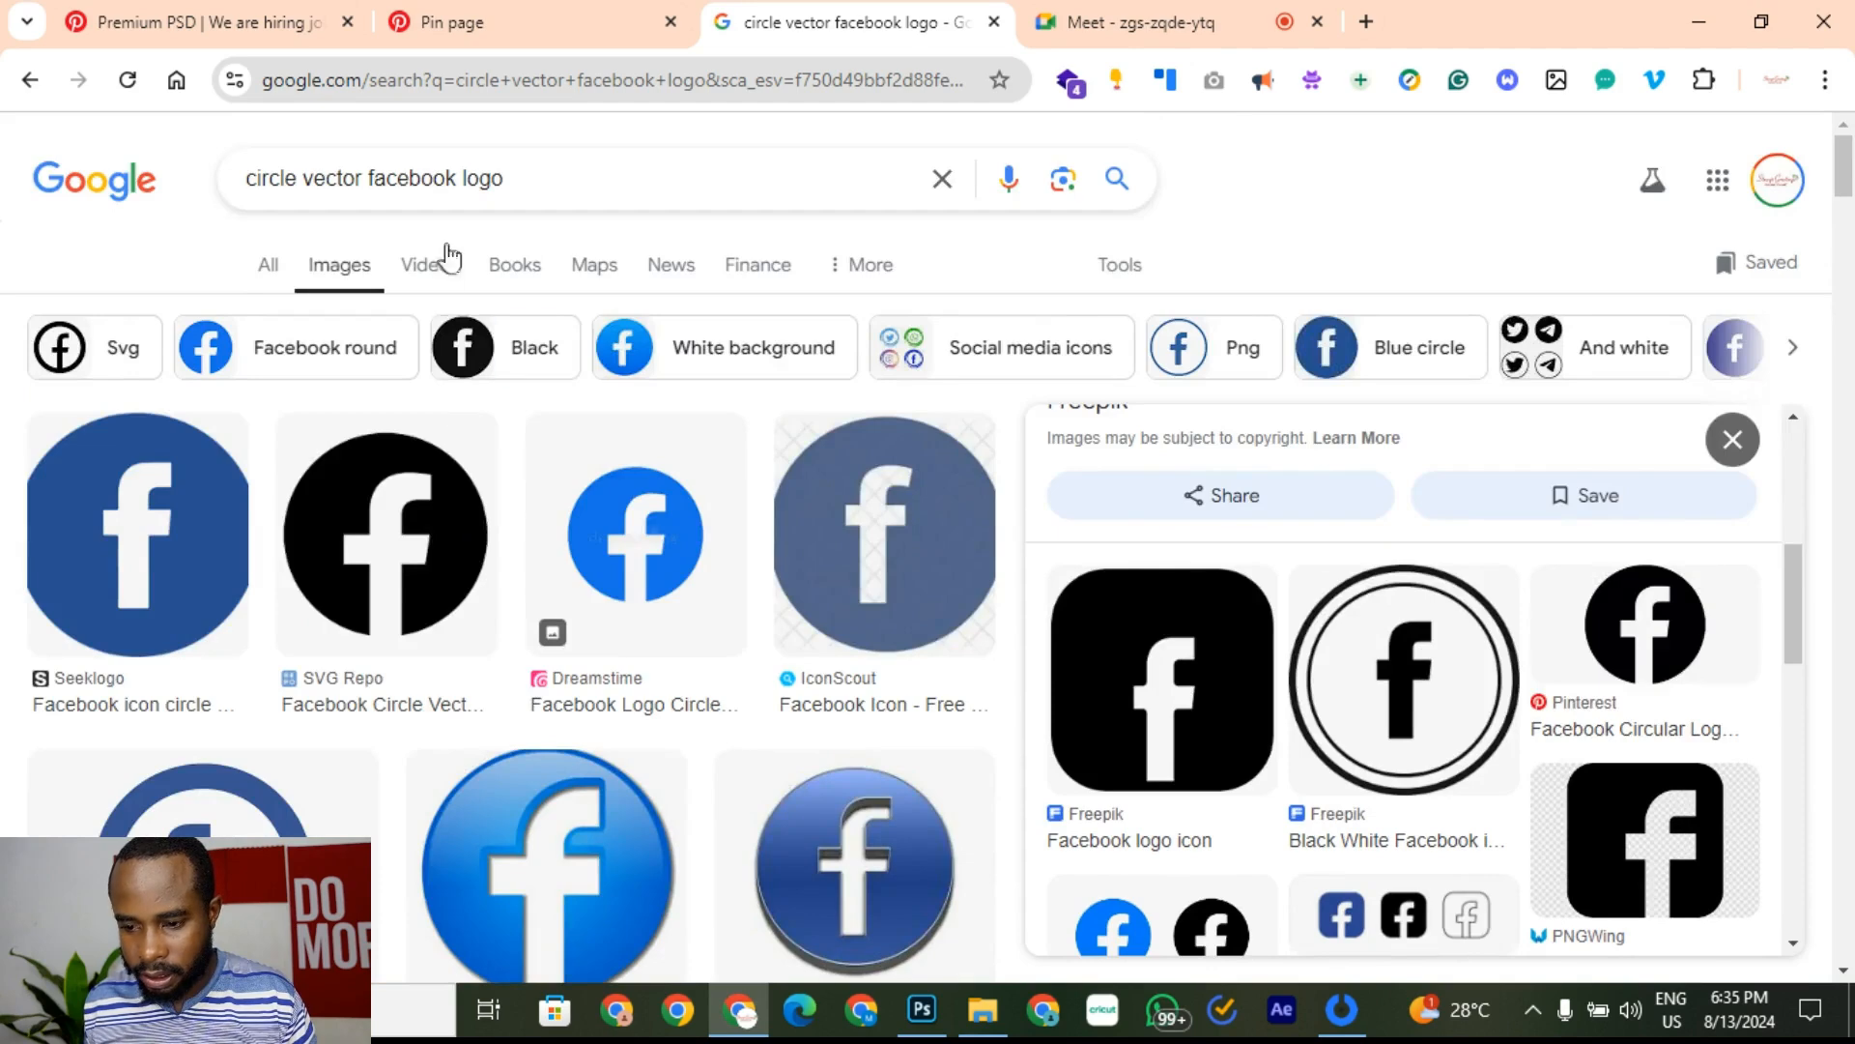
left_click(295, 188)
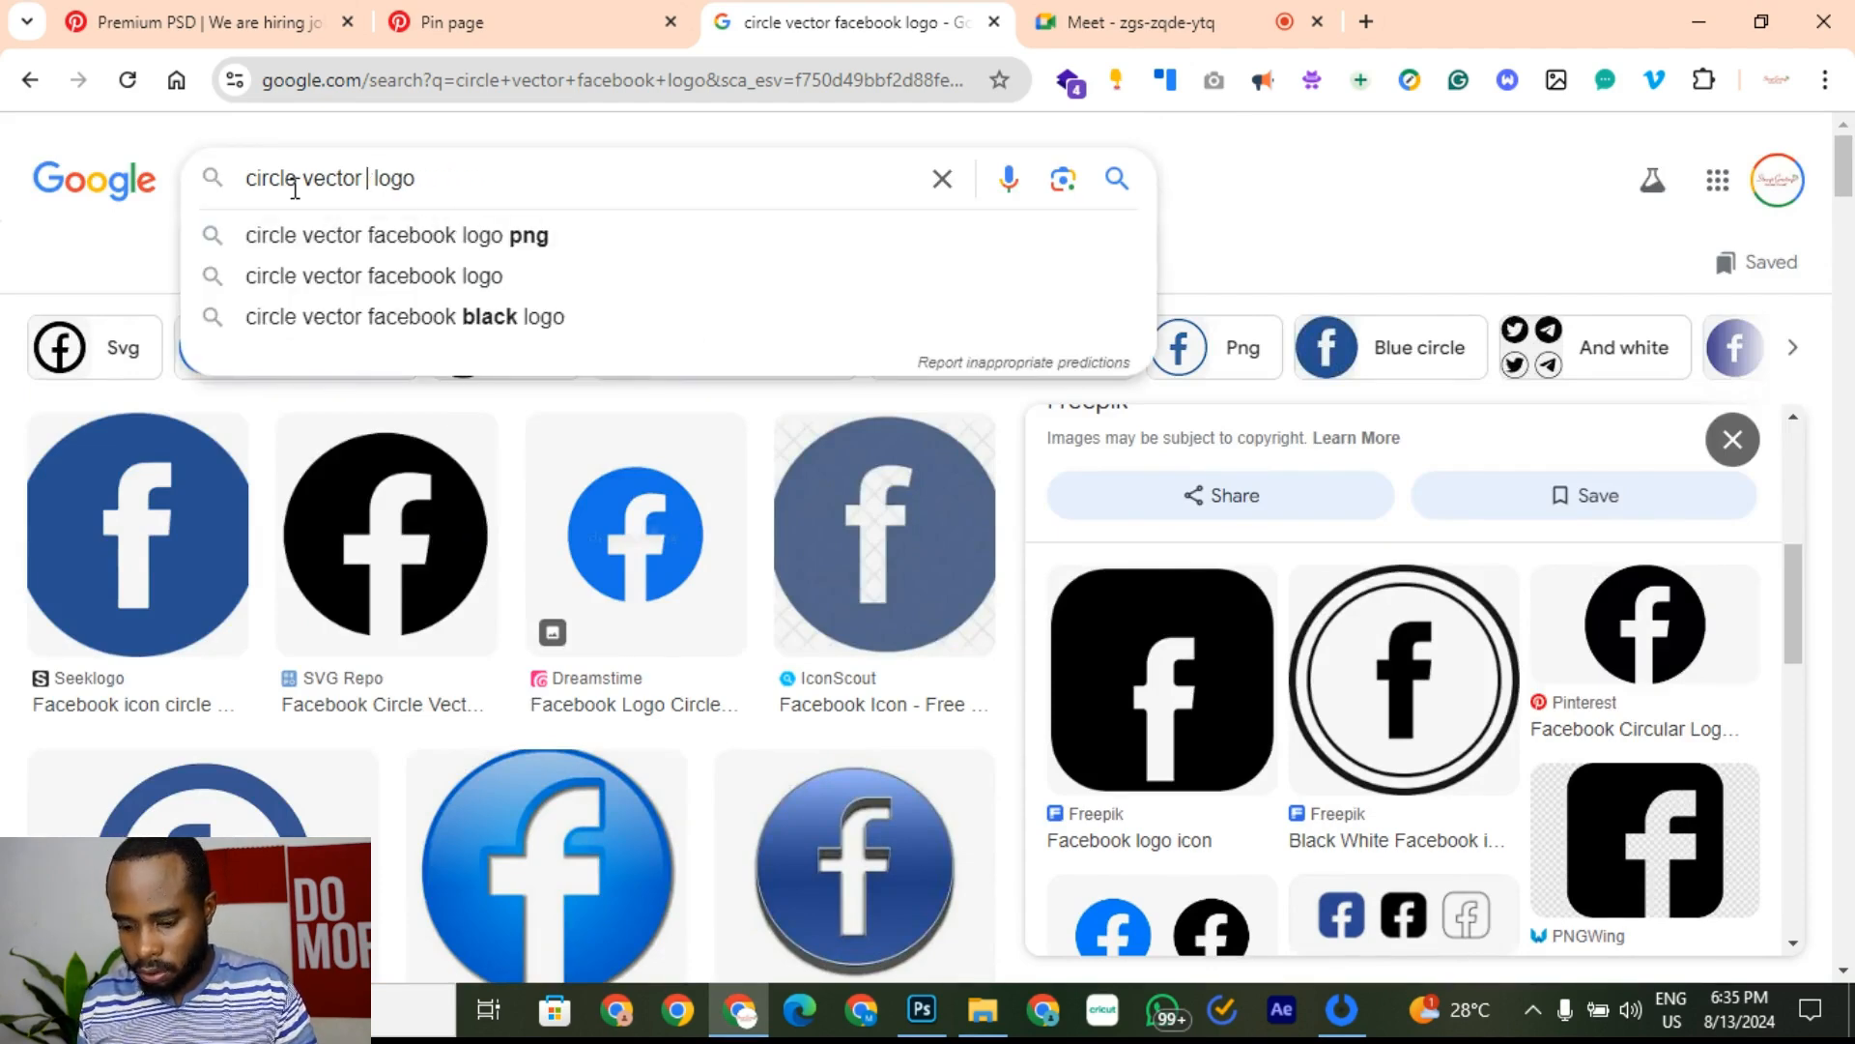
type("twit ")
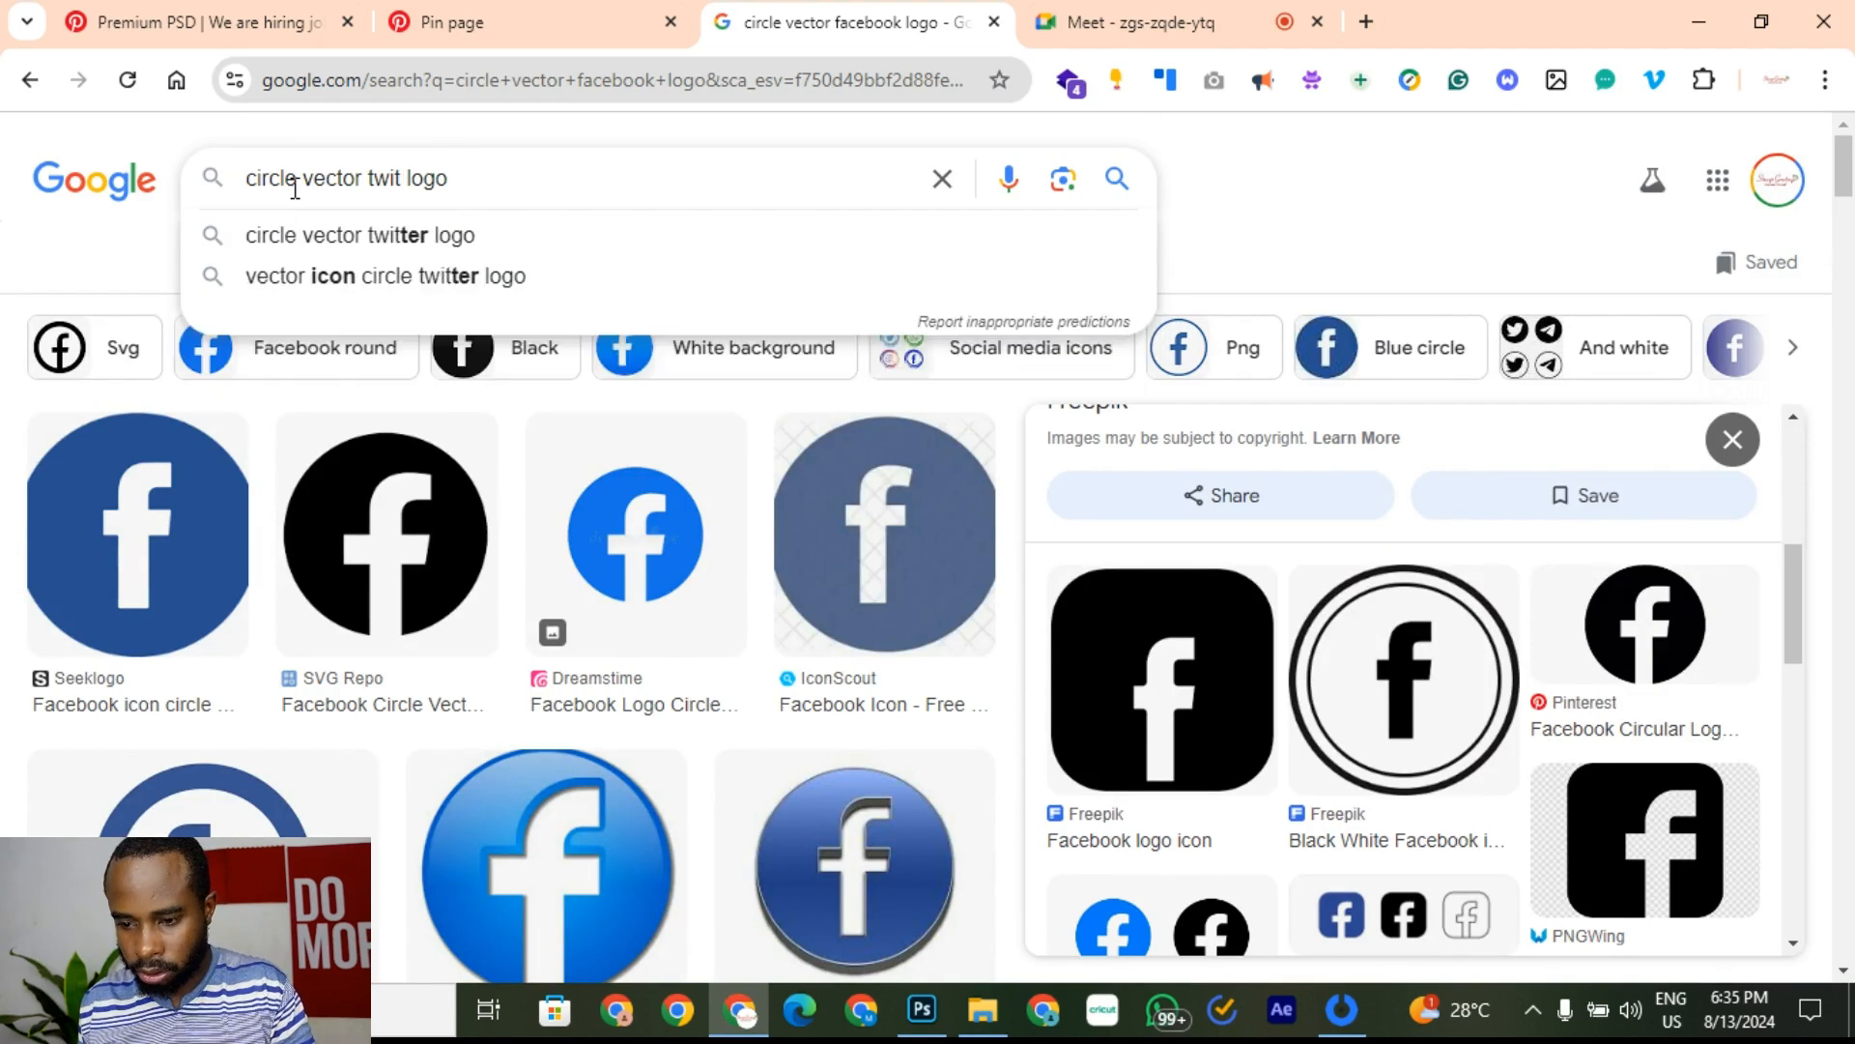
type("ter bird")
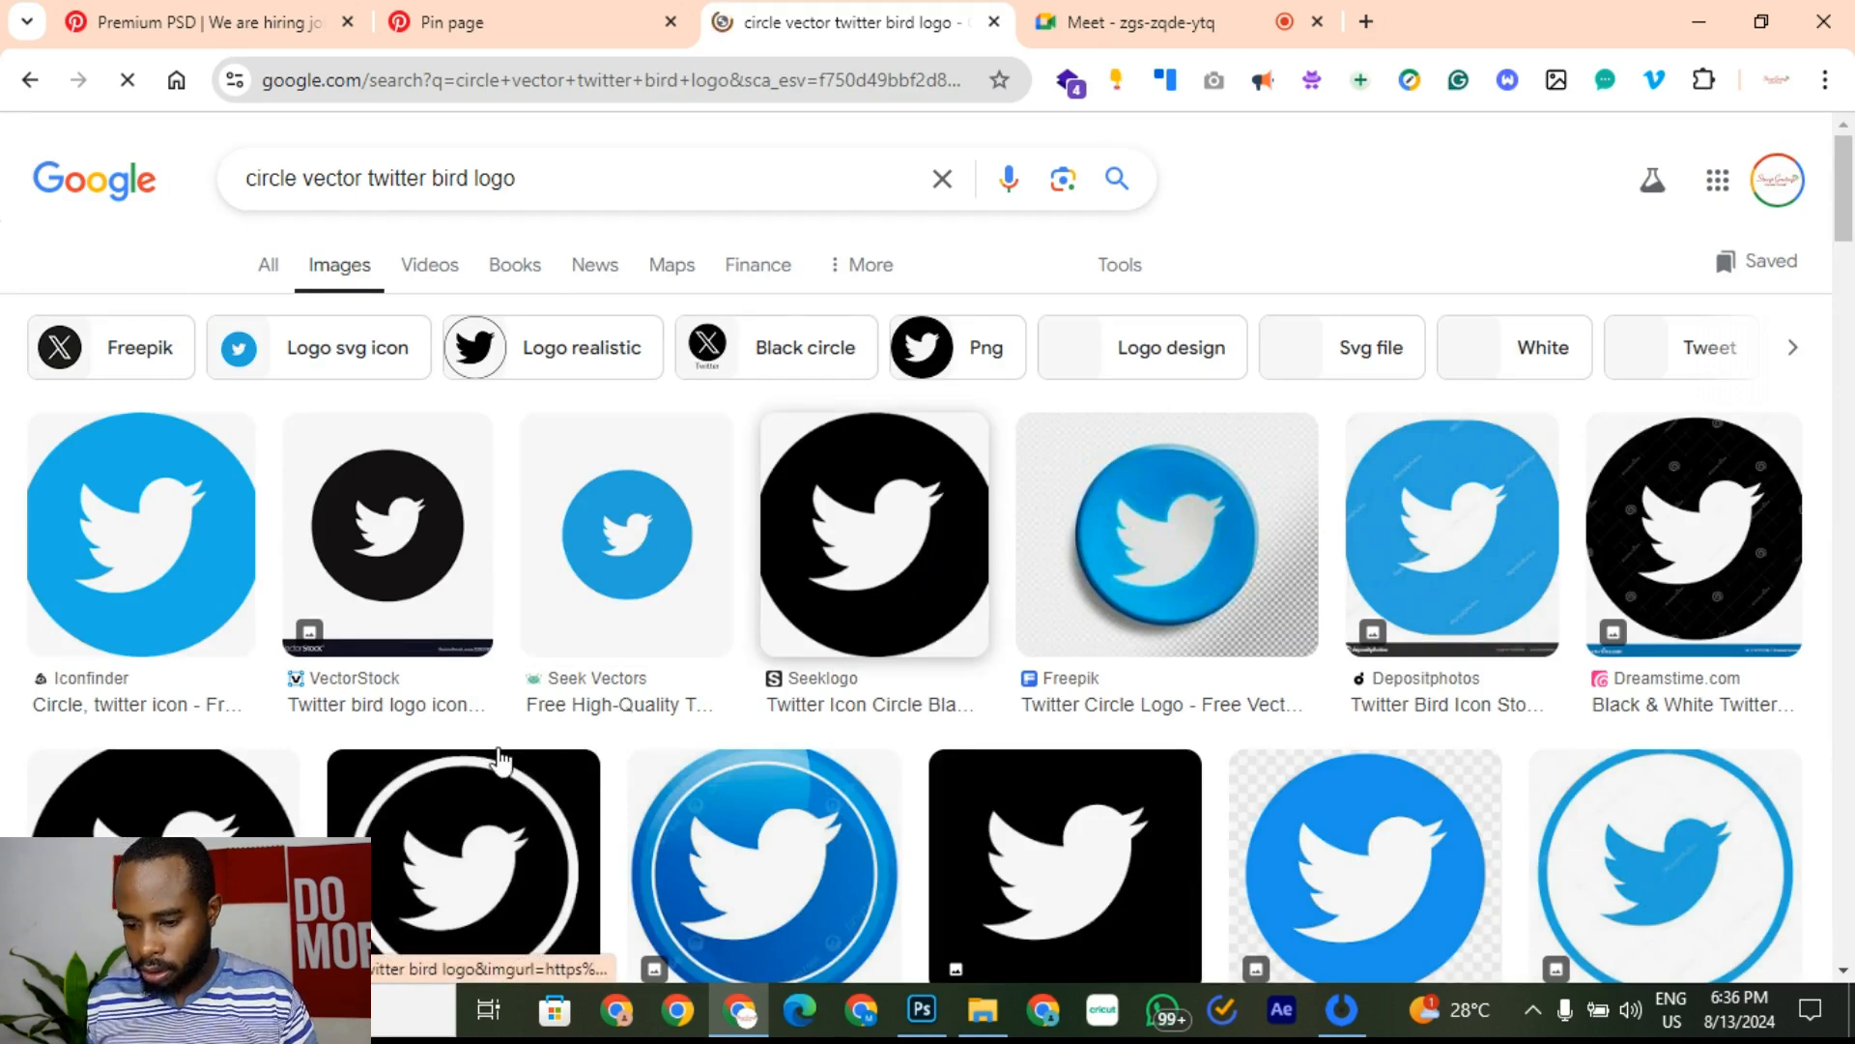
Step: Copy the image with blue and black Twitter bird icons and return to the flyer
scroll(500, 760, "down", 1)
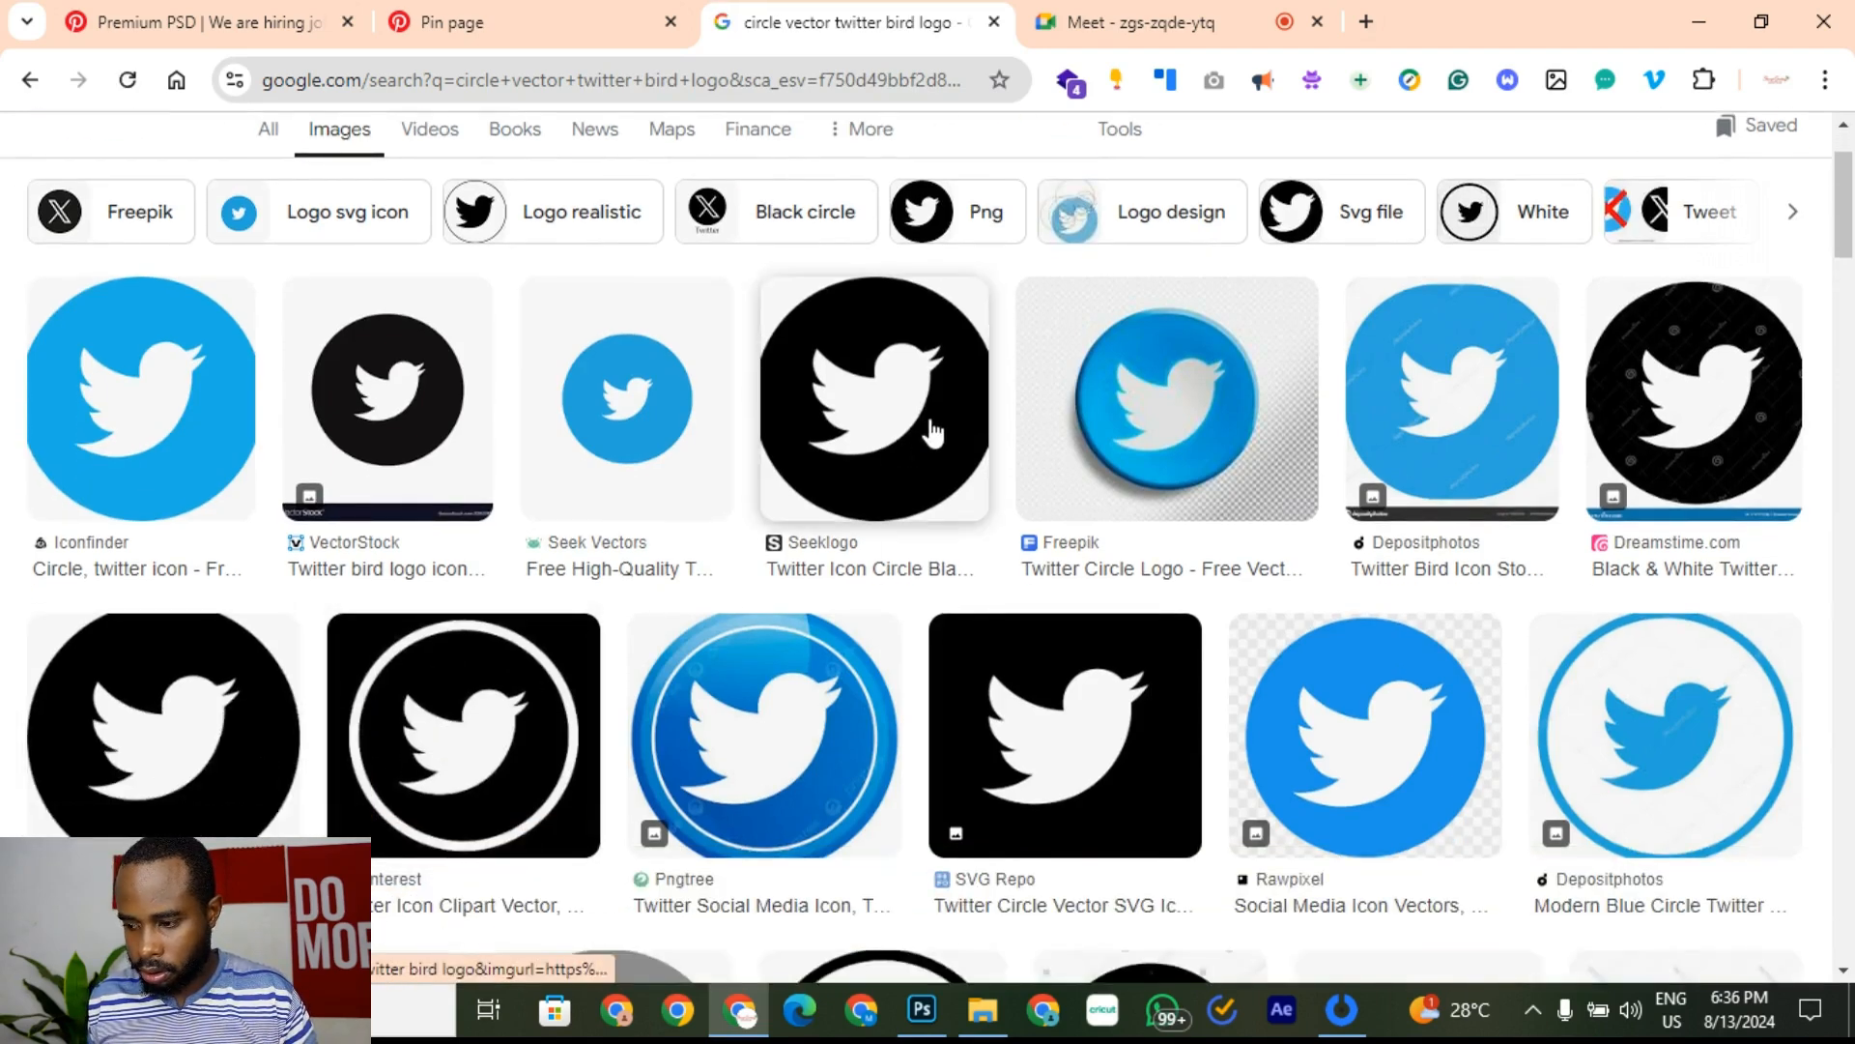
scroll(918, 437, "down", 4)
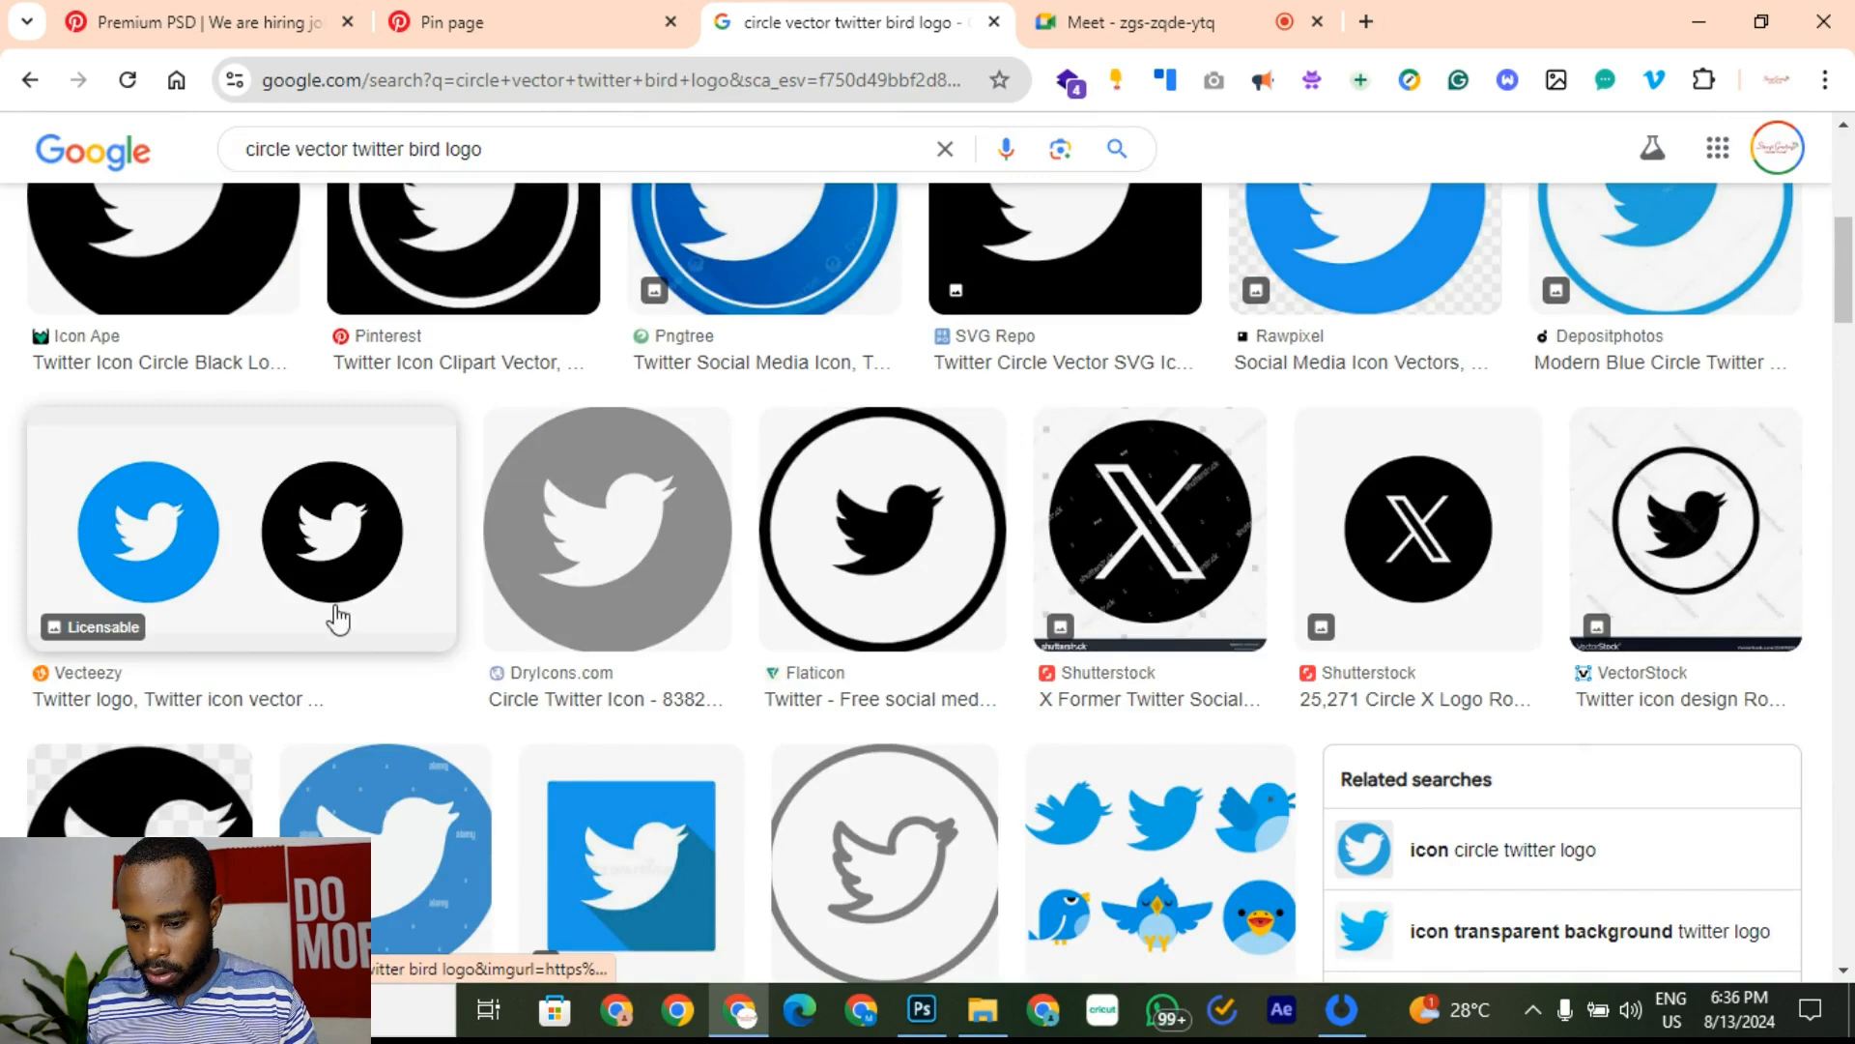
right_click(348, 531)
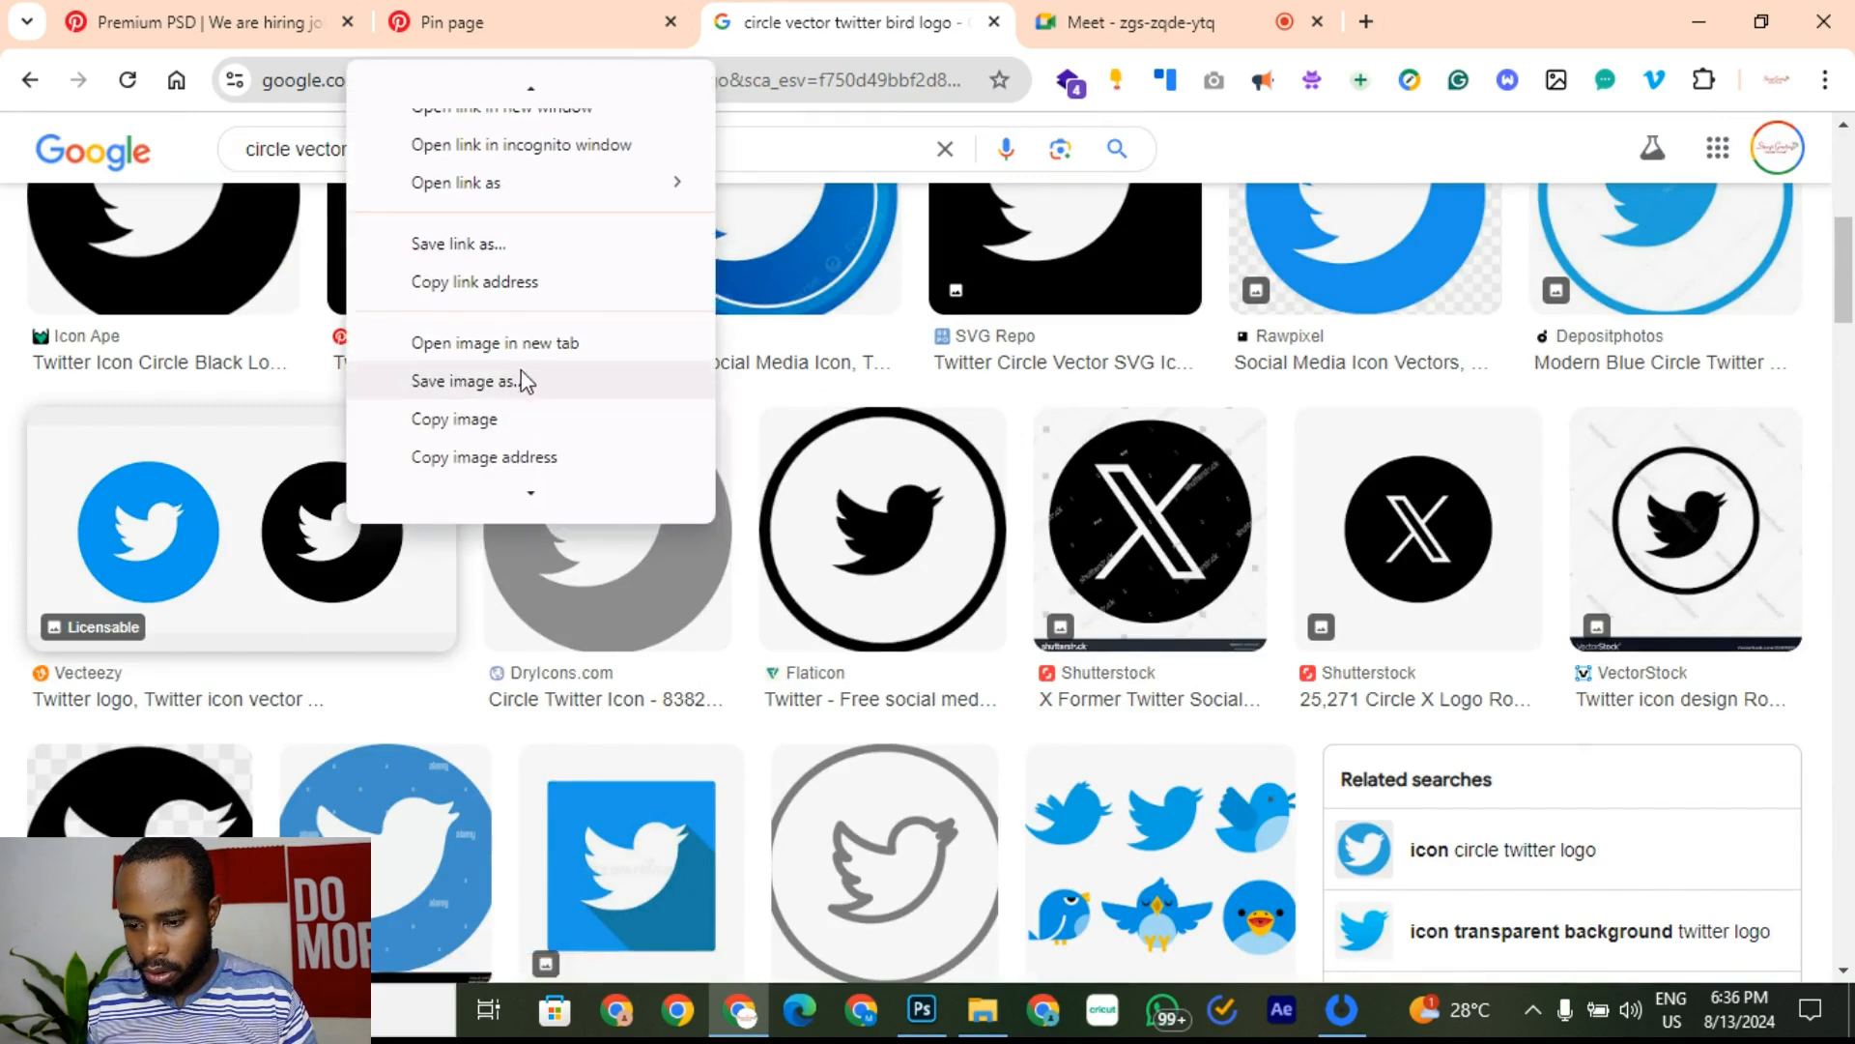
left_click(462, 422)
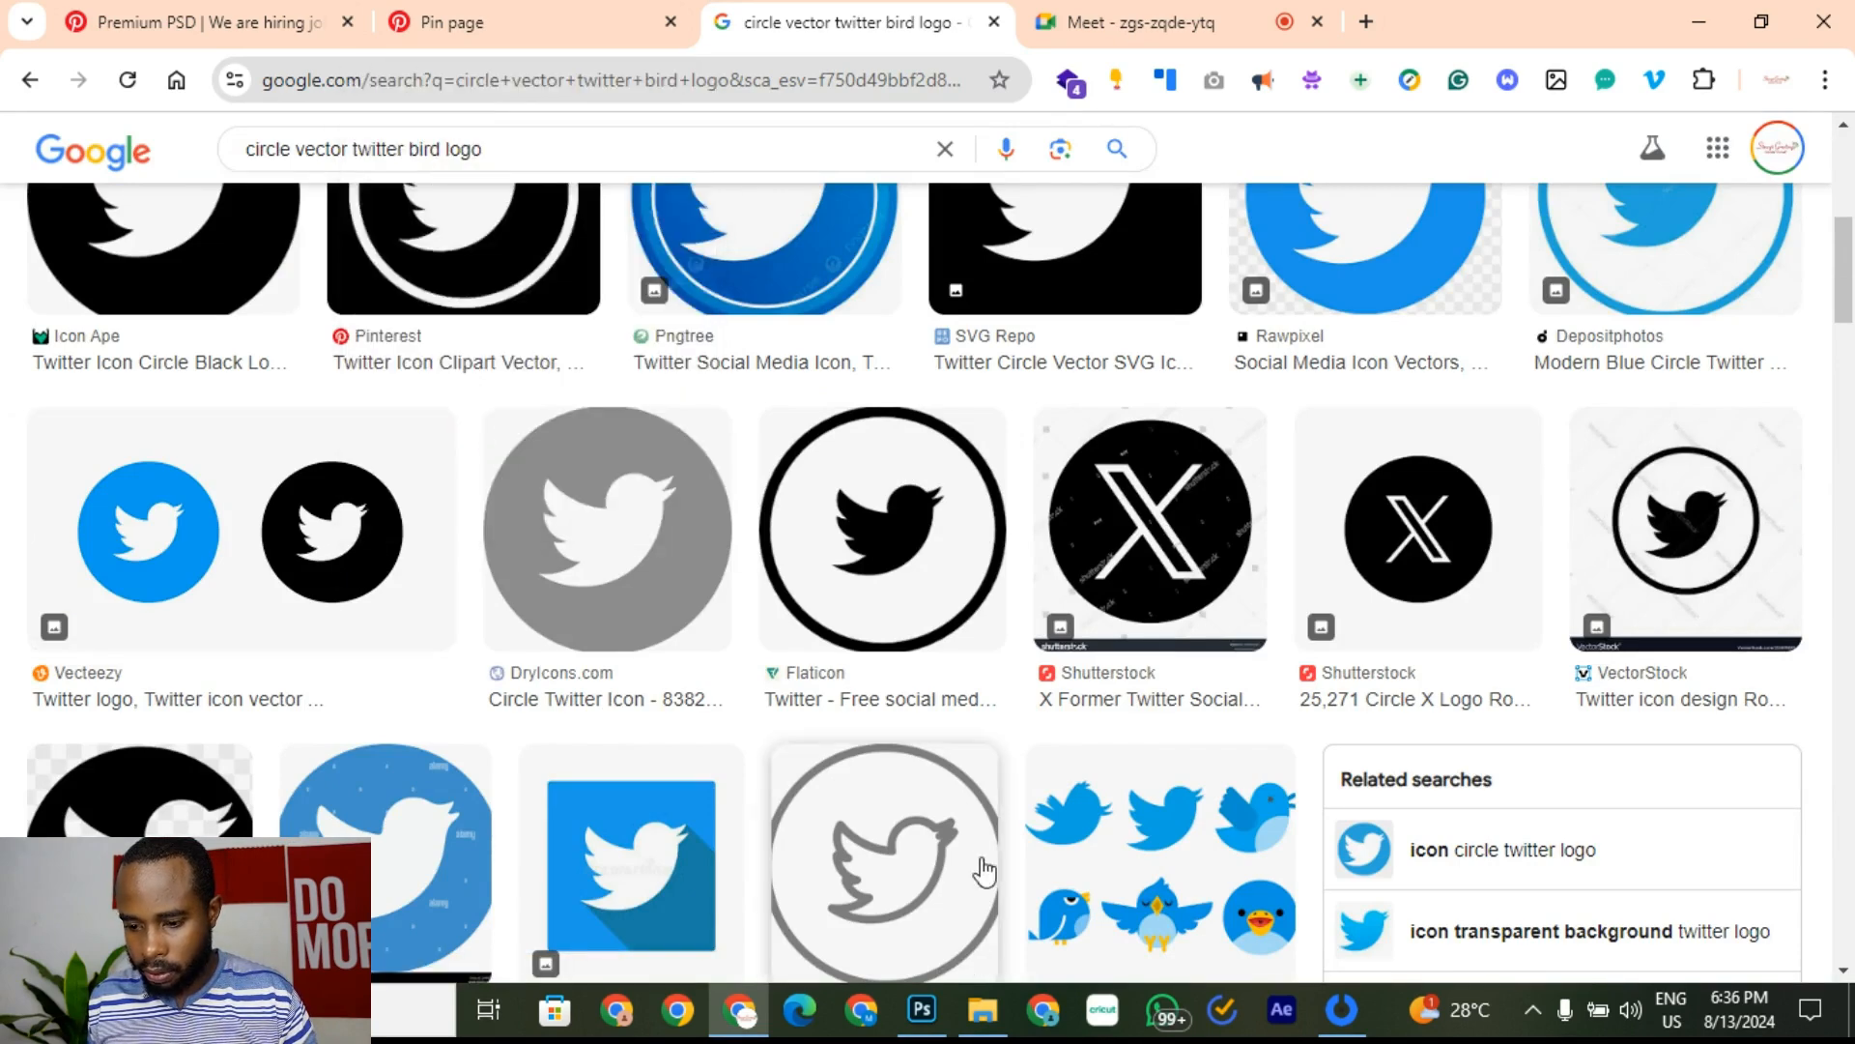
left_click(922, 1010)
Step: Paste the Twitter icons, delete the blue one, and strip the white background from the black circle
key("ctrl+v")
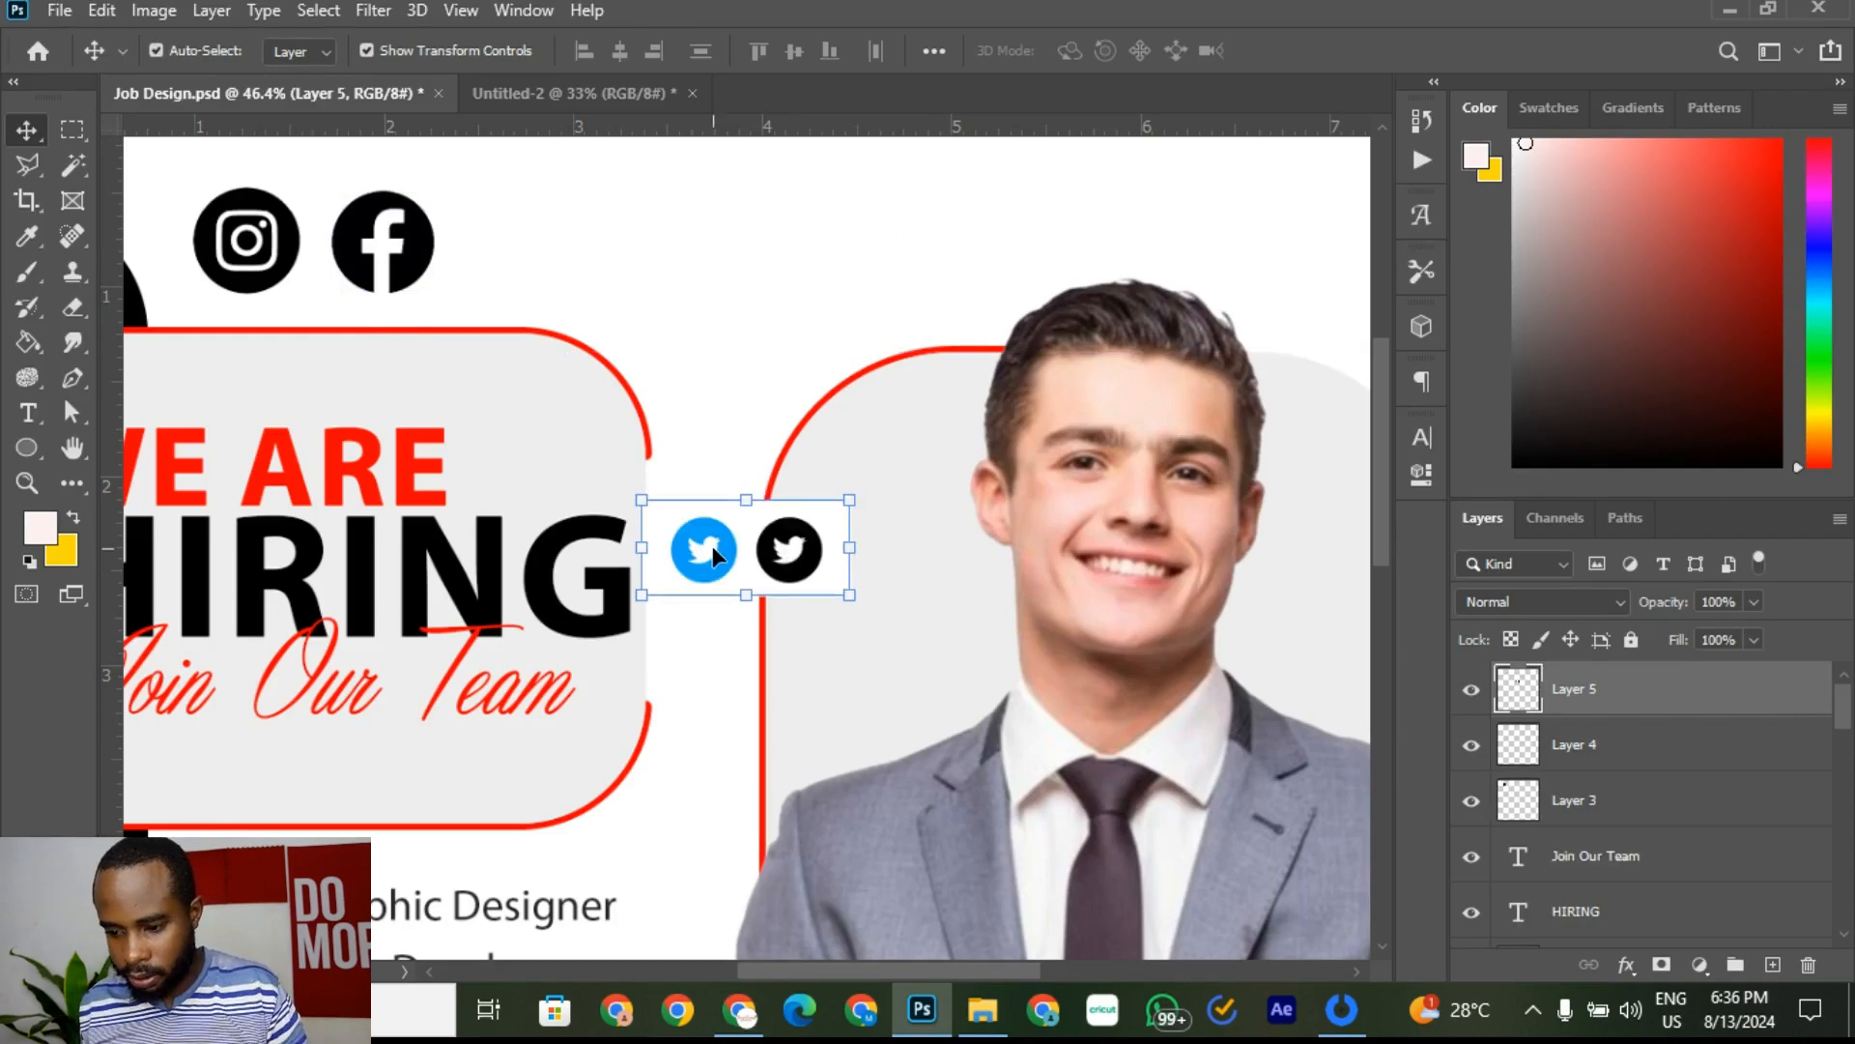
left_click(73, 128)
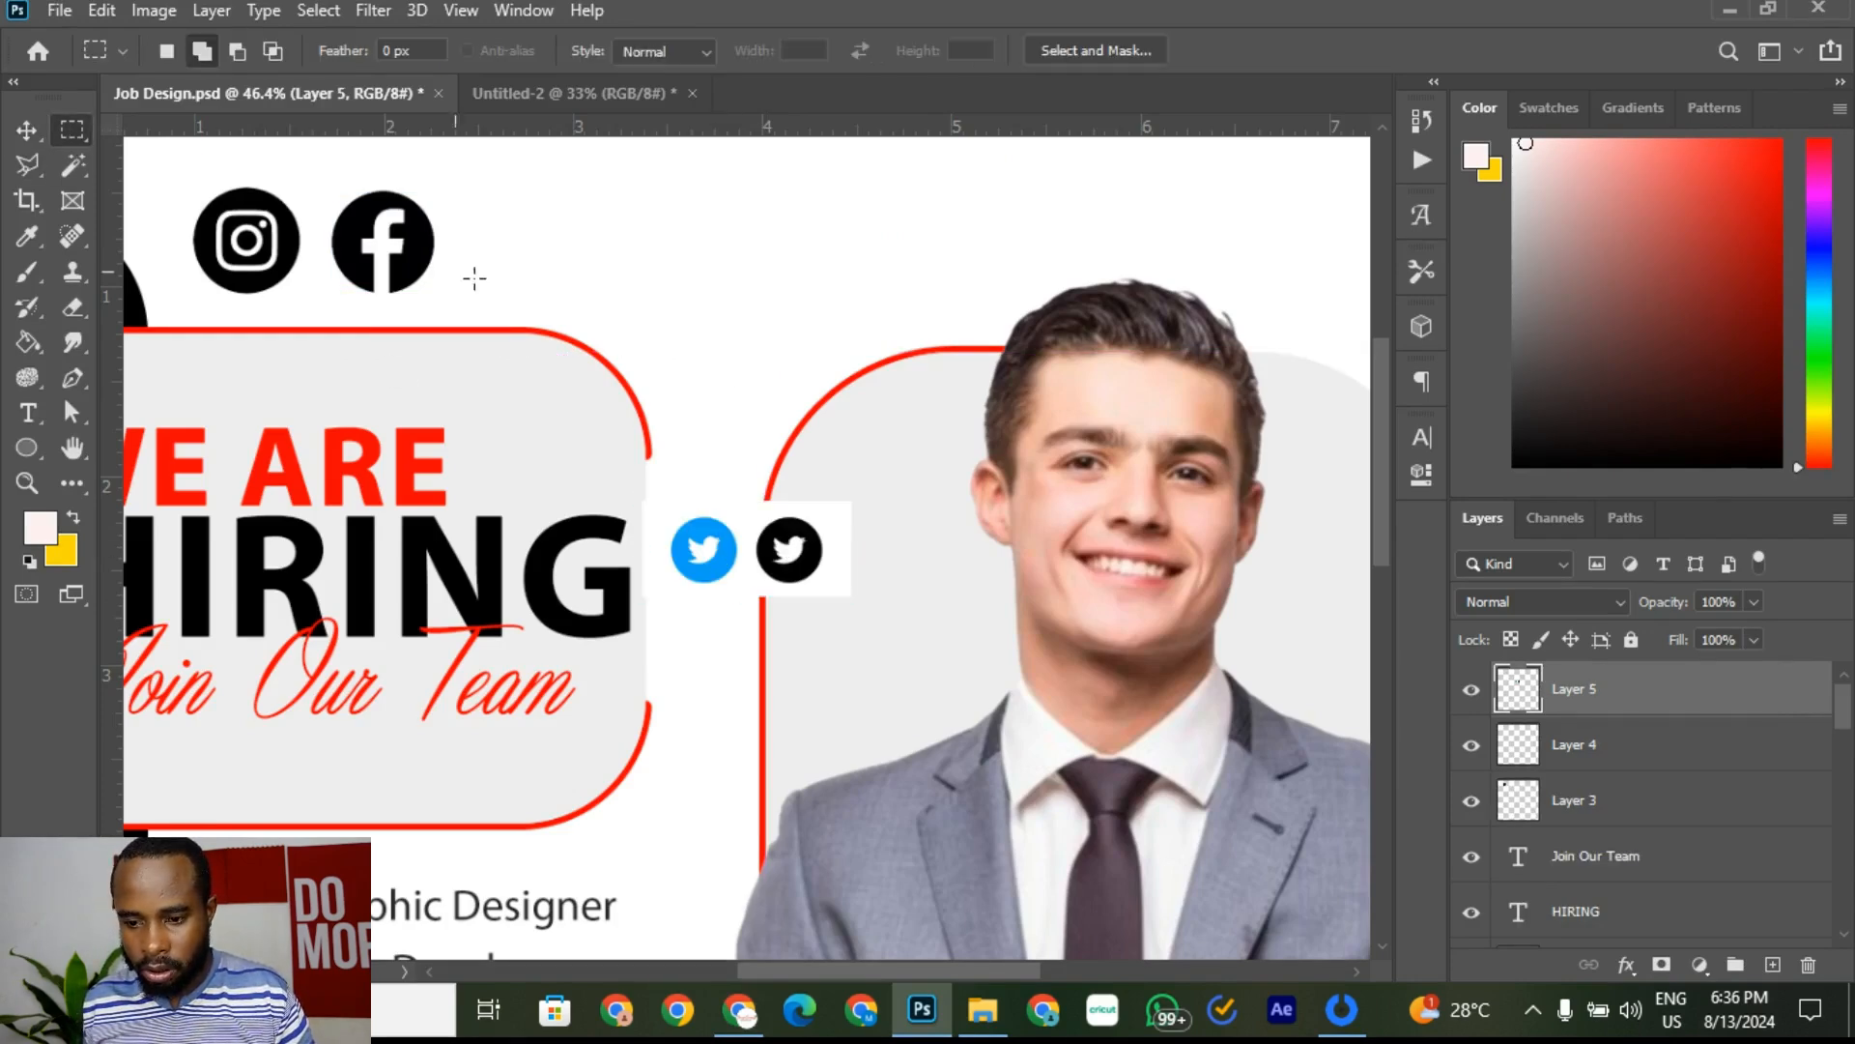
left_click_drag(556, 420, 747, 699)
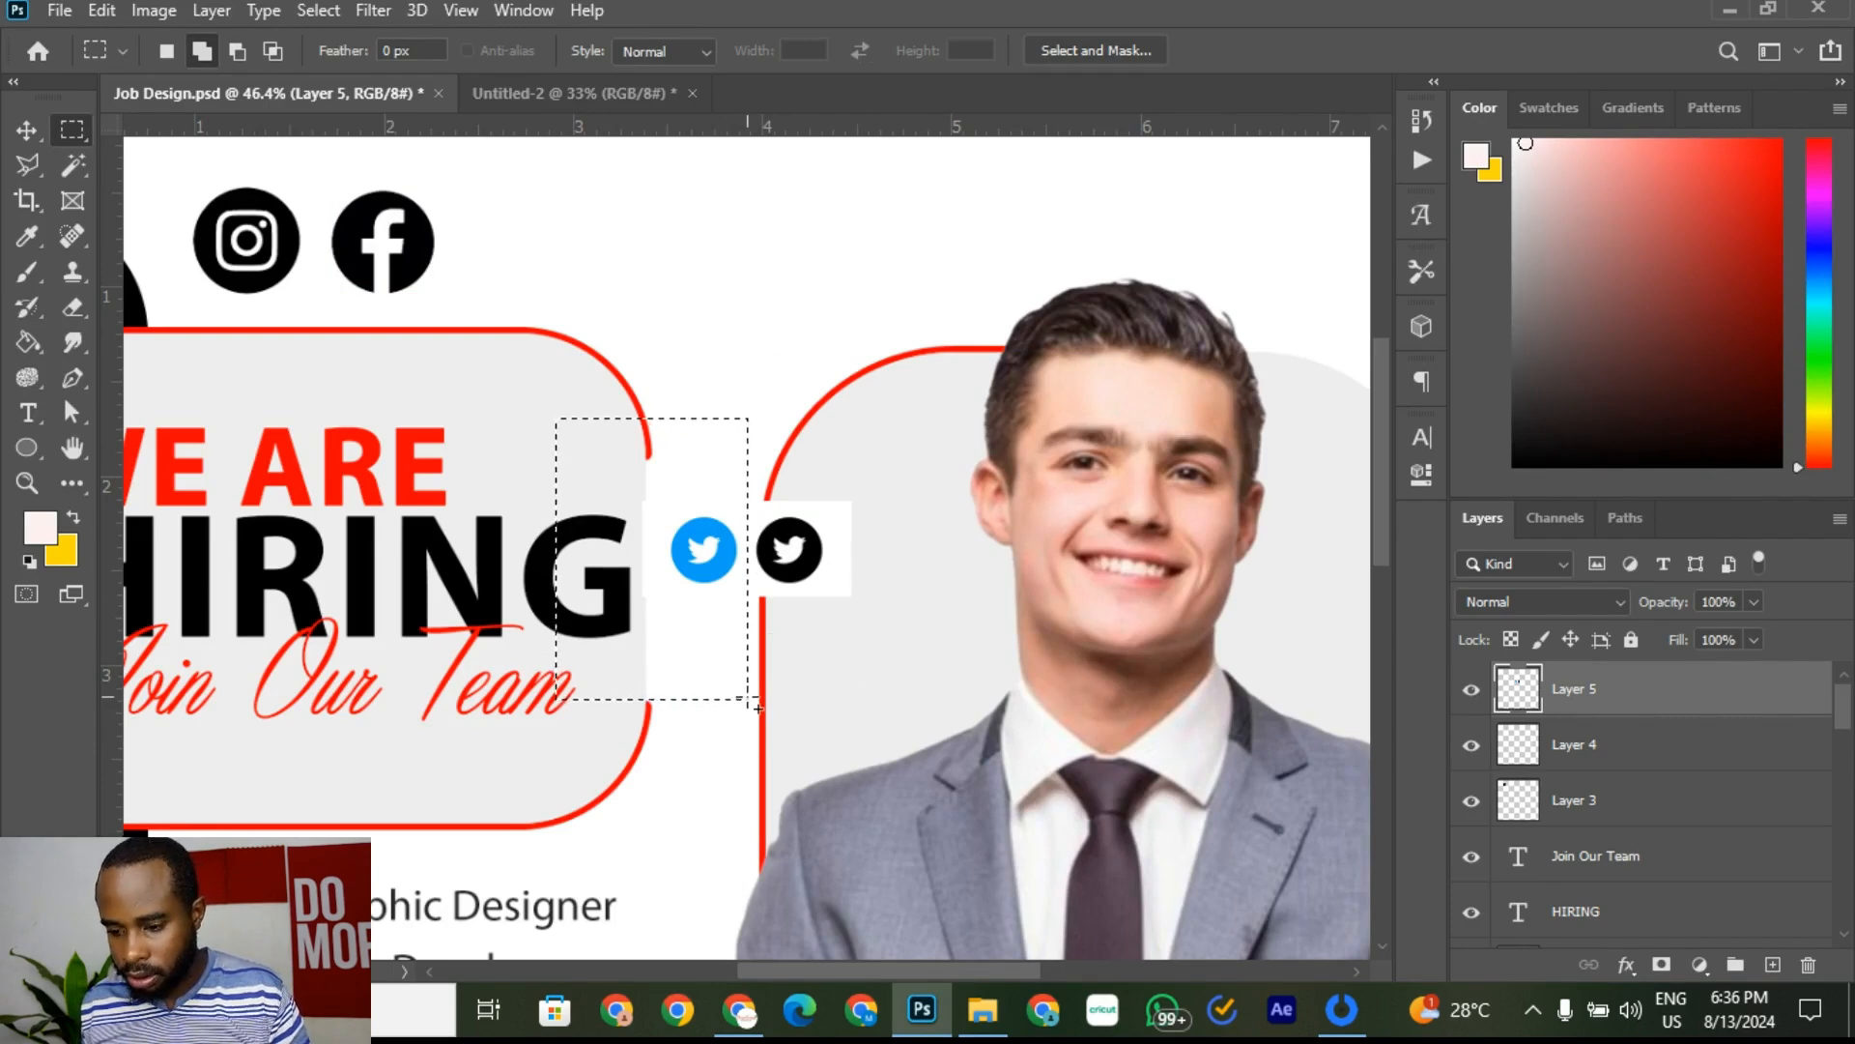
key("Delete")
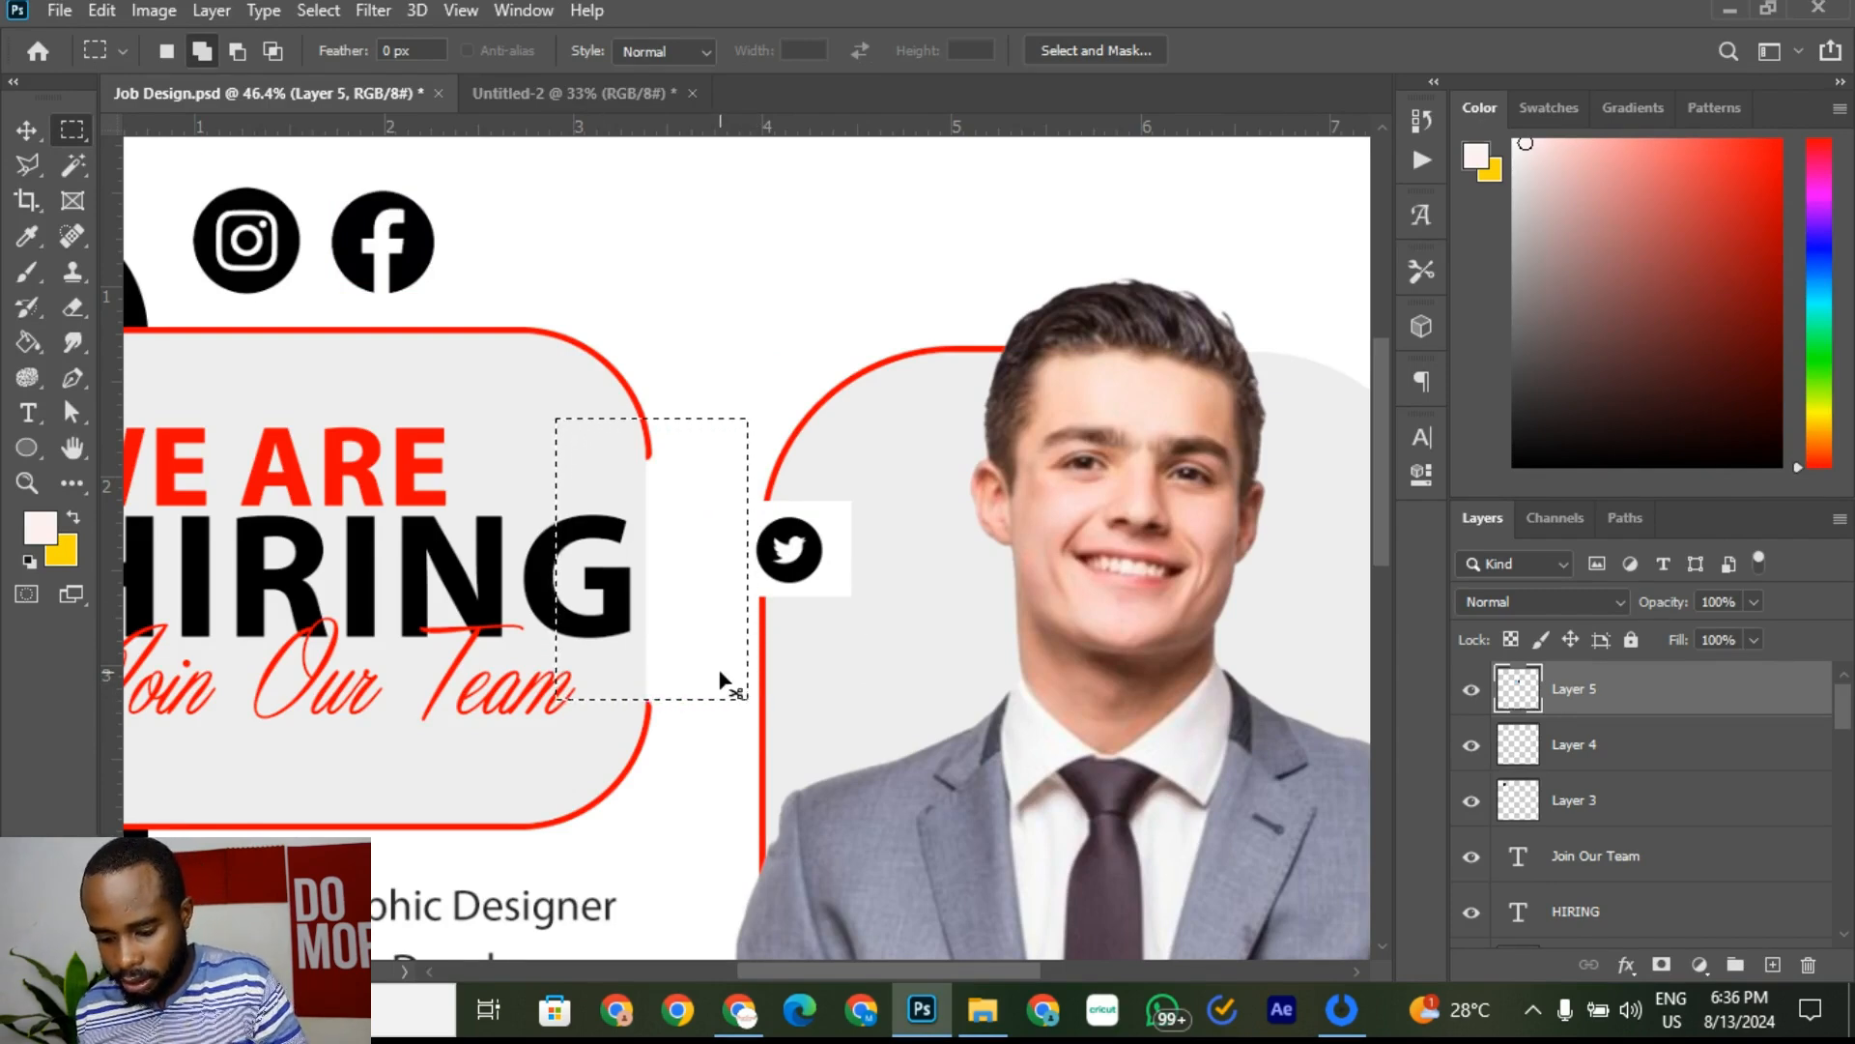
left_click(77, 168)
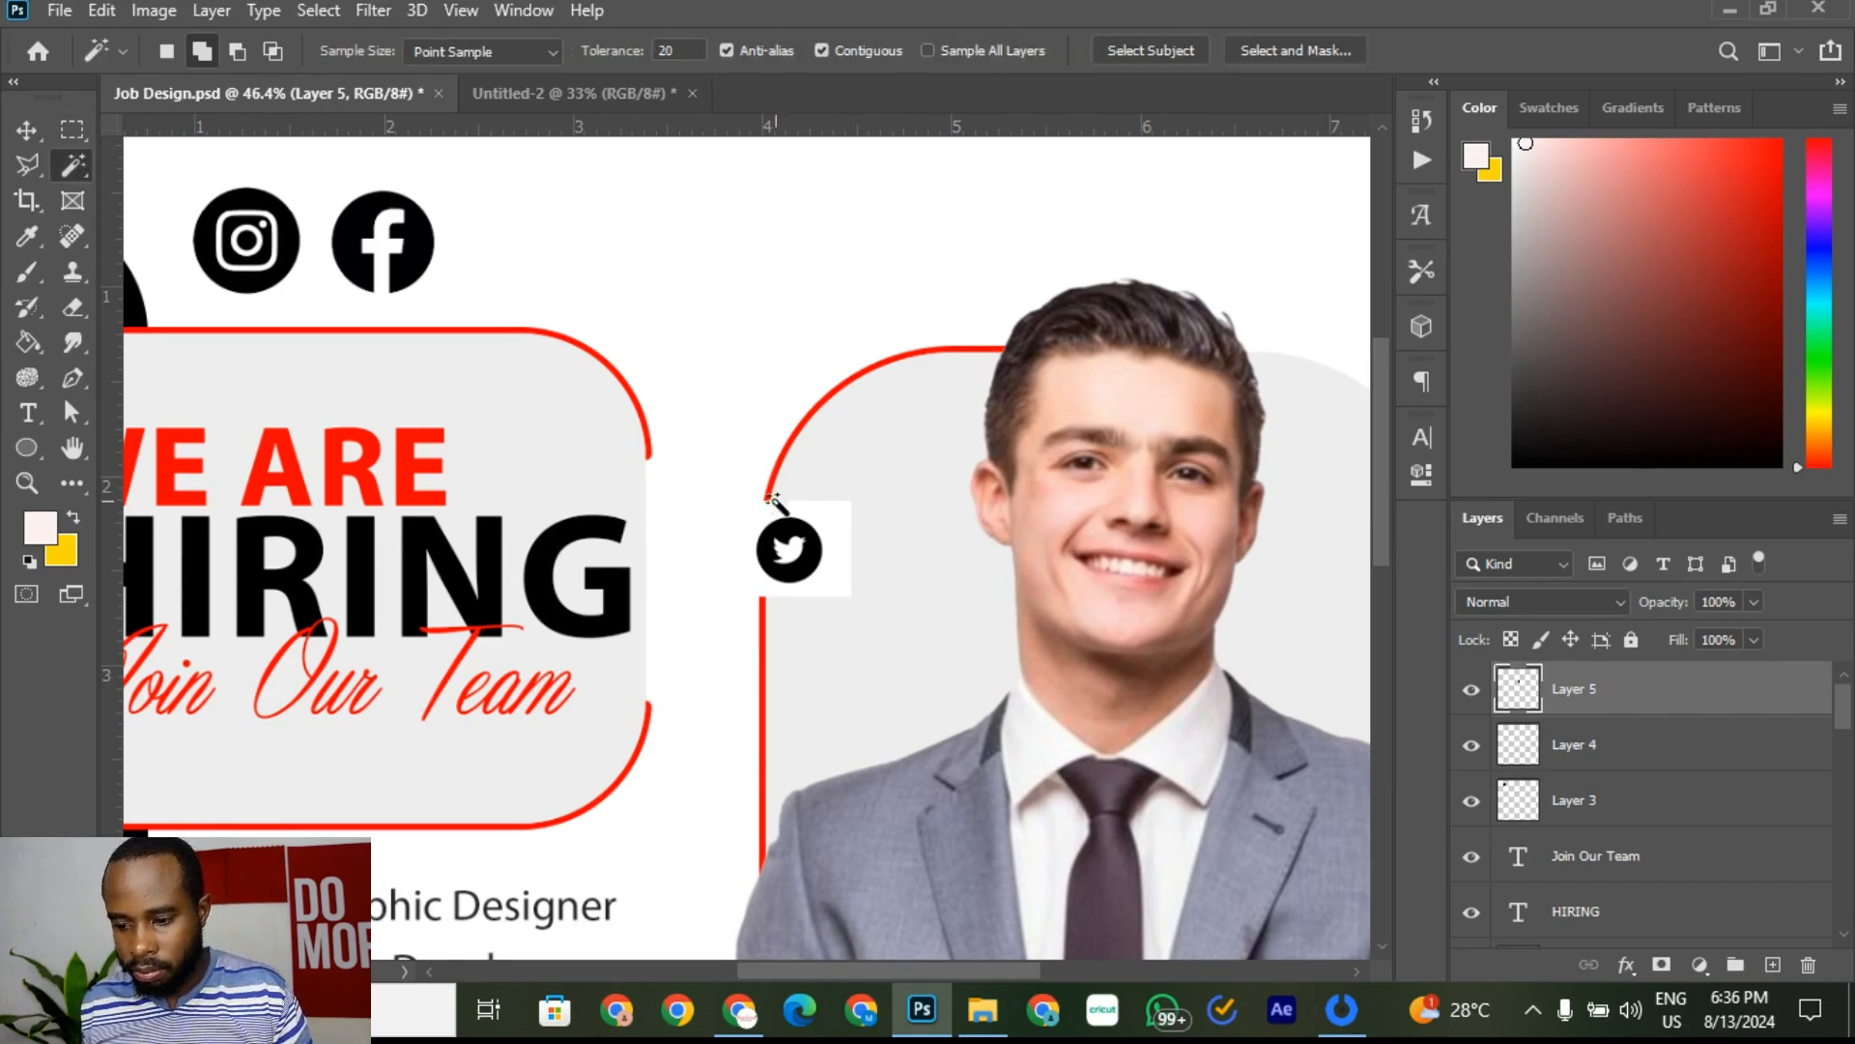
scroll(773, 498, "up", 5)
left_click(850, 544)
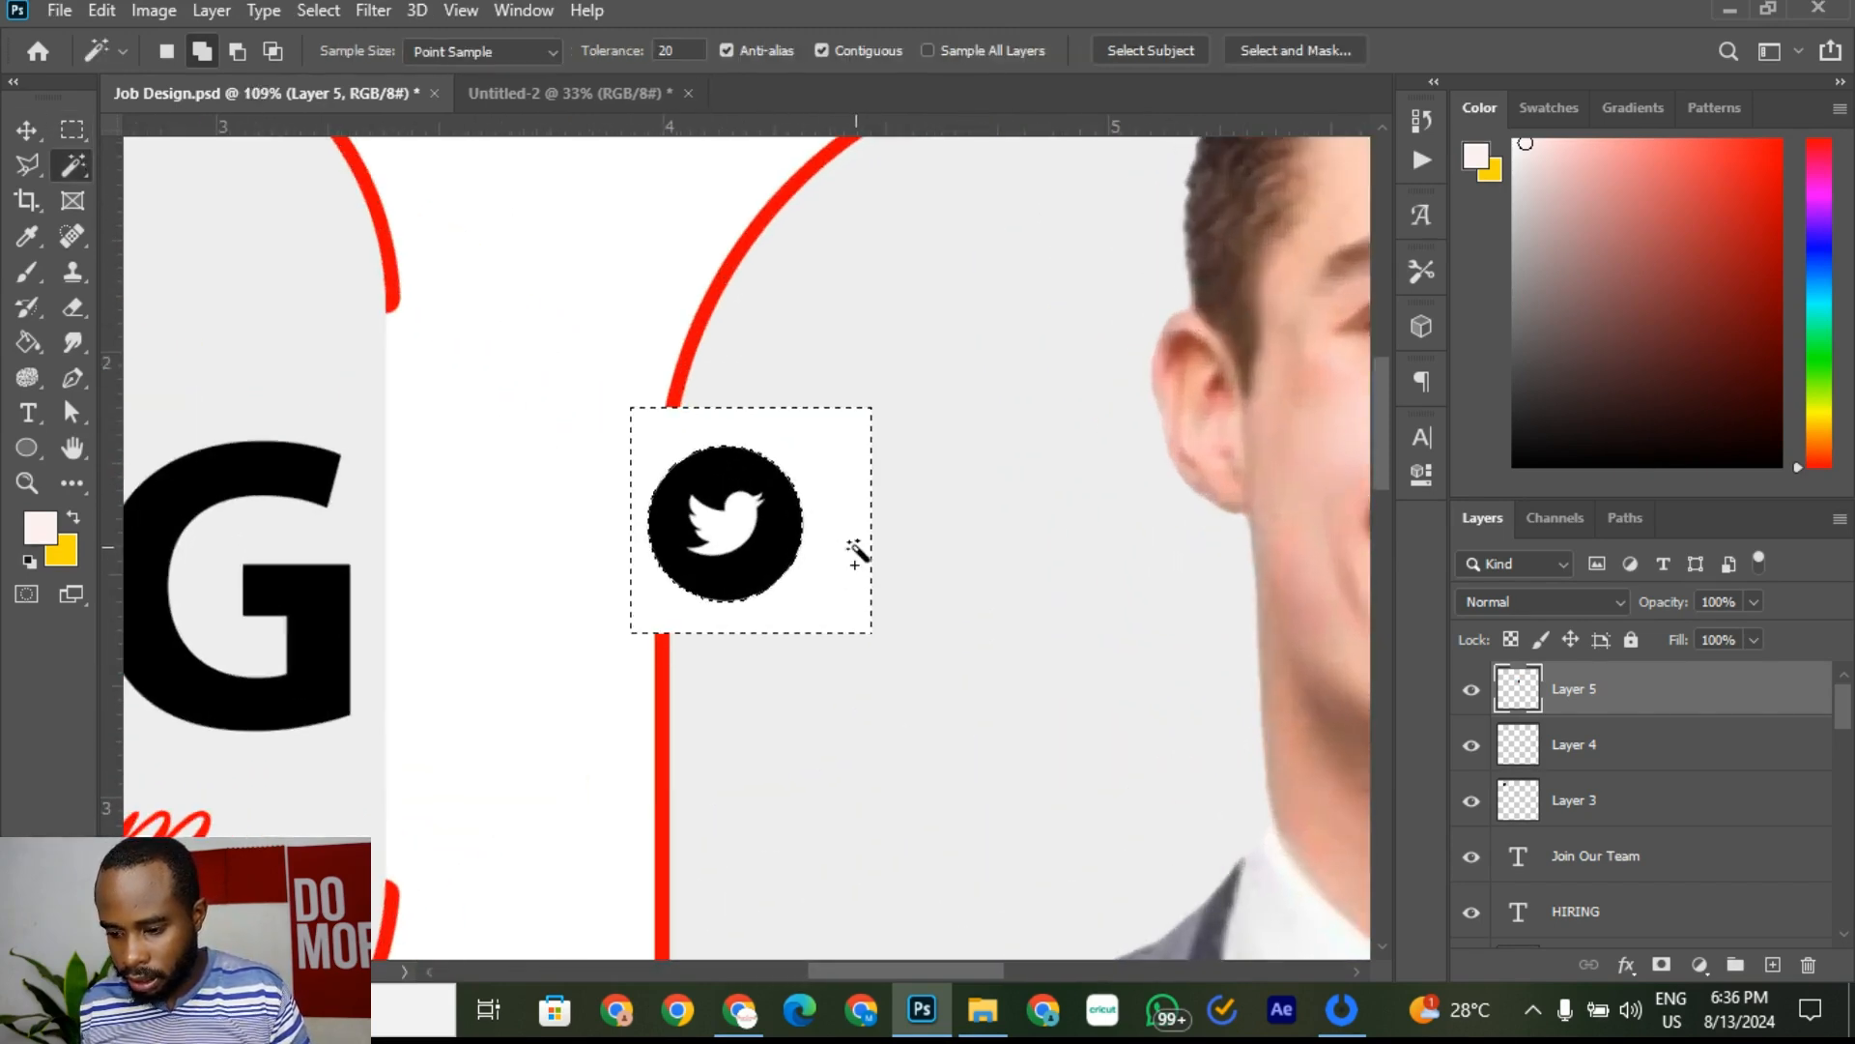
key("Delete")
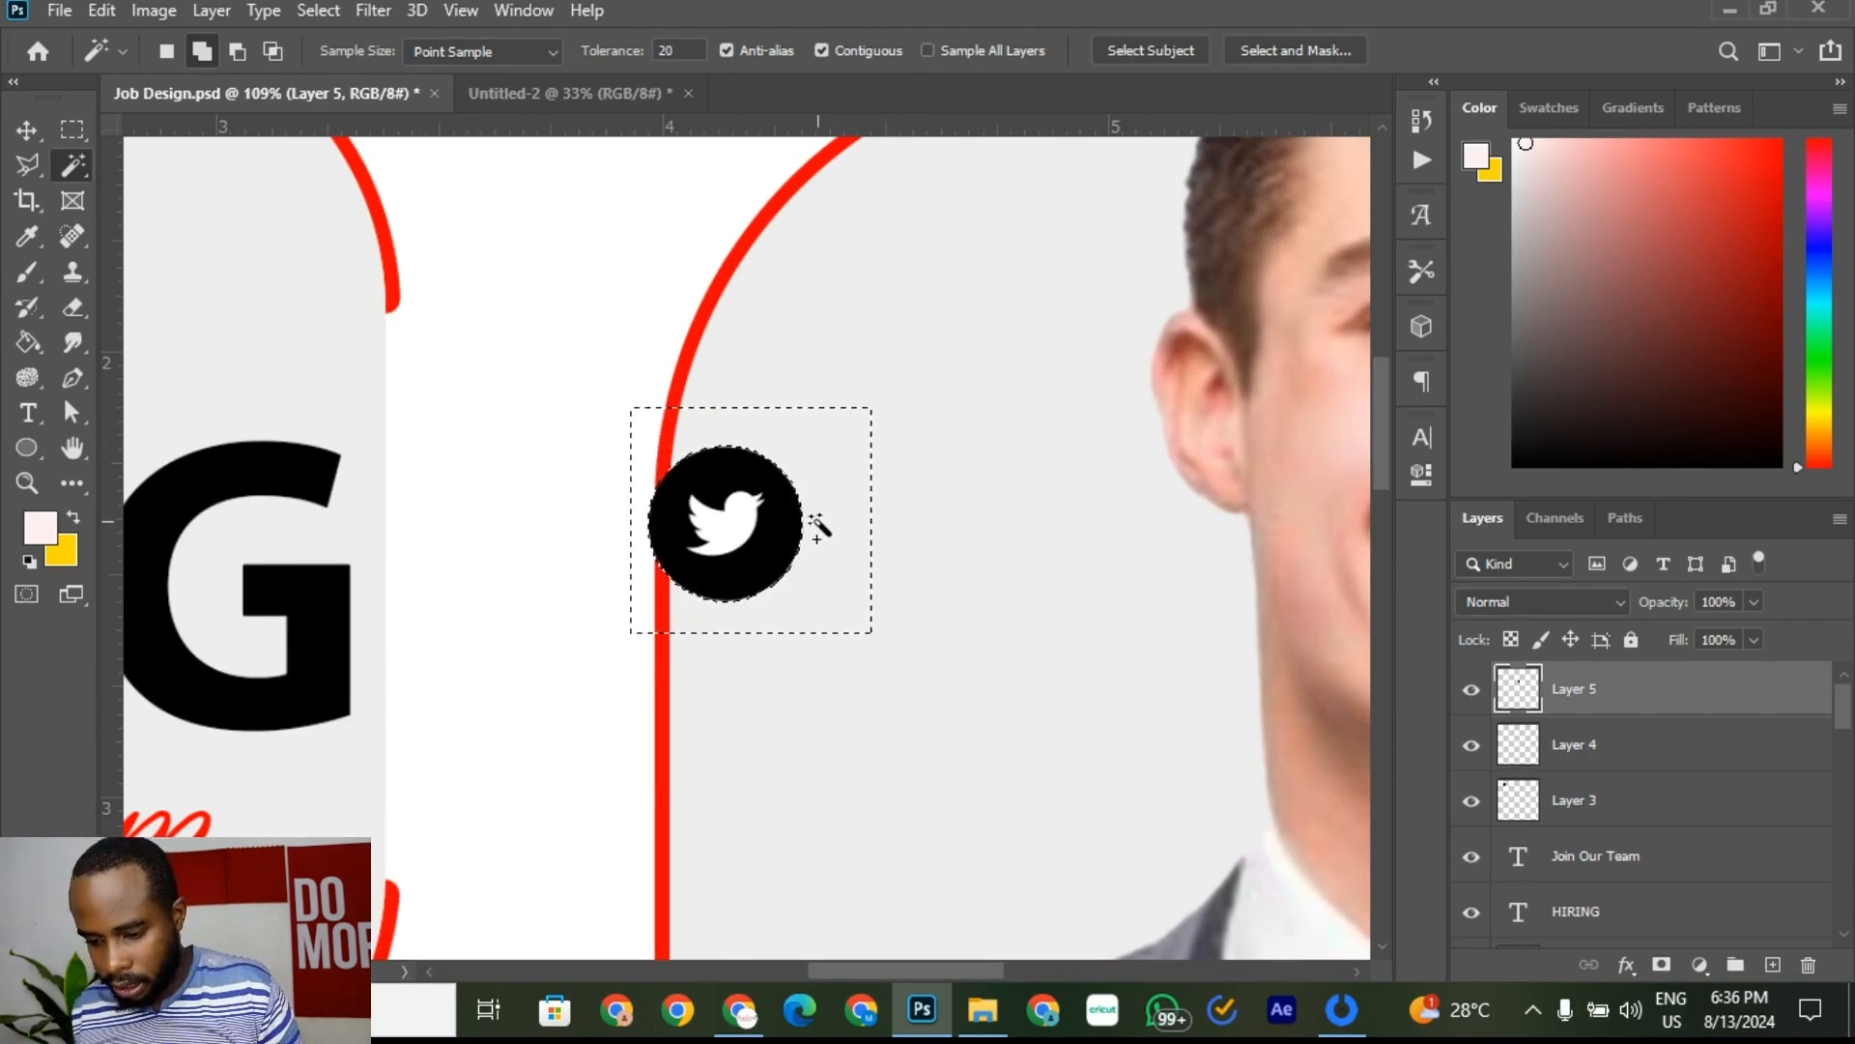
key("ctrl+d")
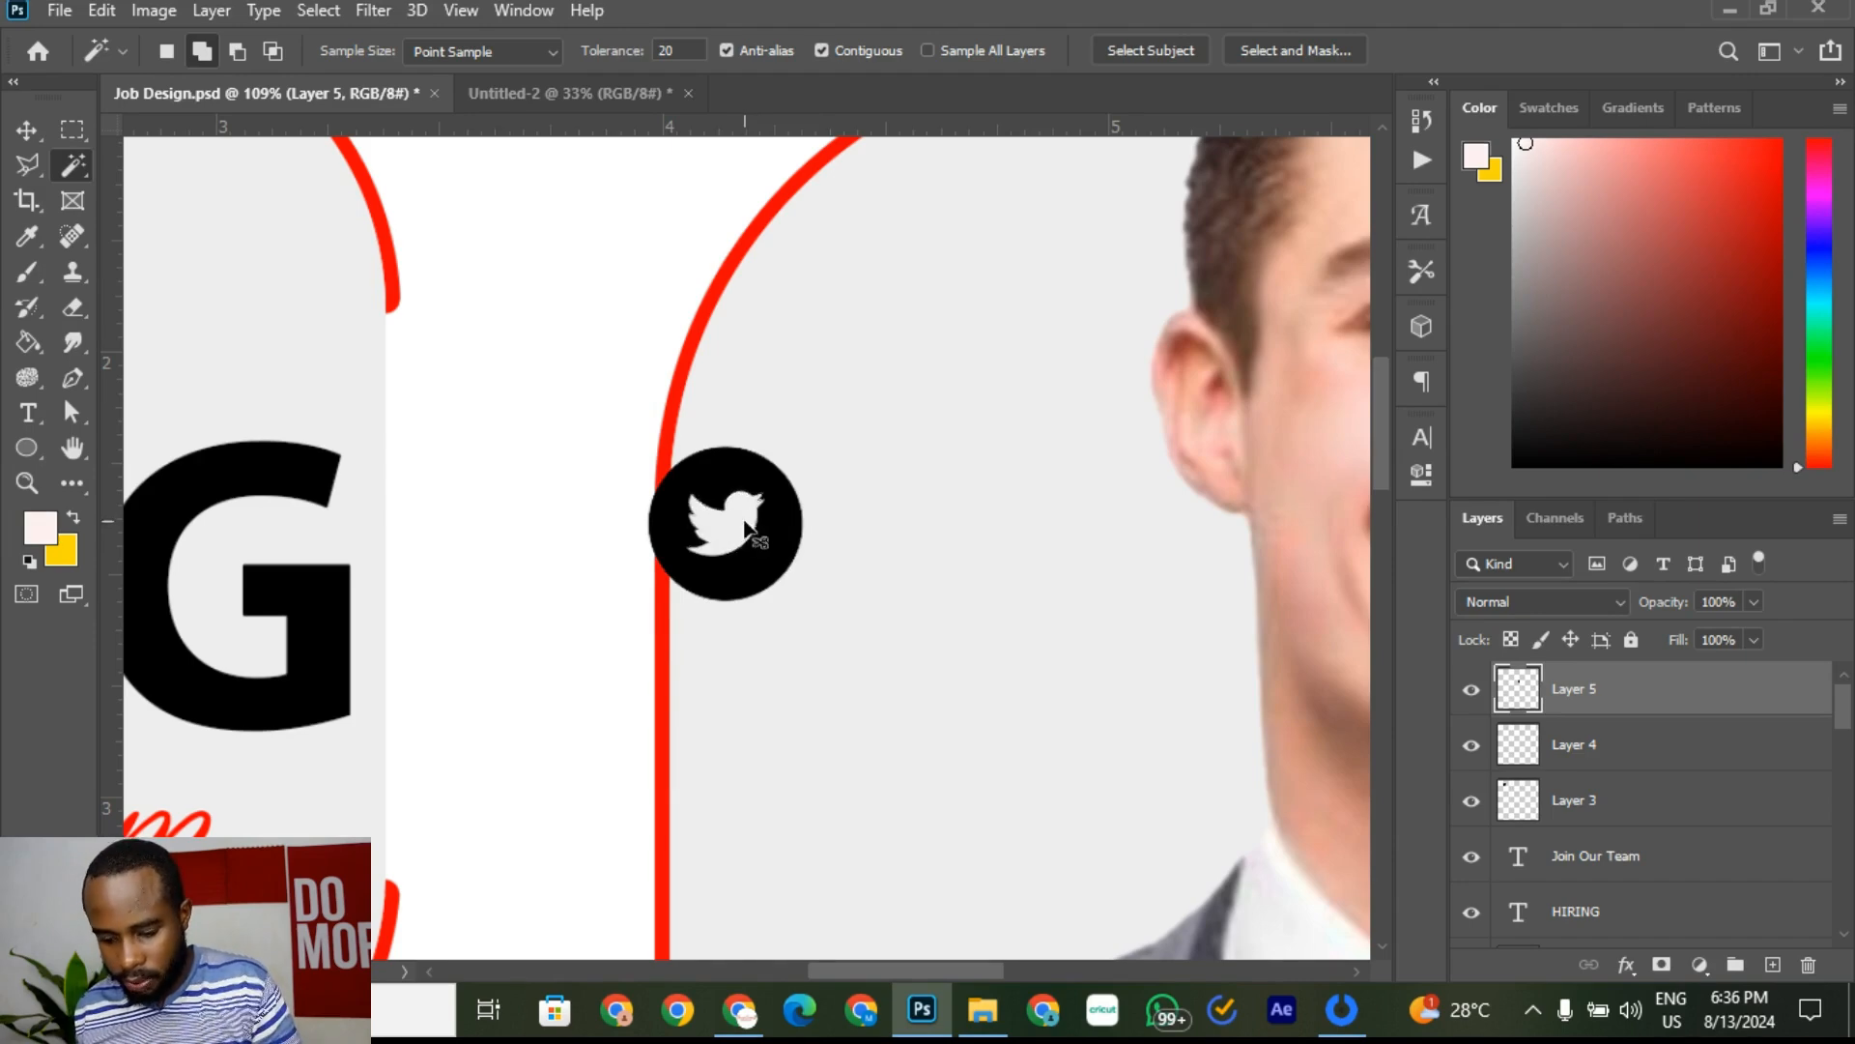
Step: Move the black Twitter icon beside the Facebook icon and enlarge it to match the others
key("v")
left_click_drag(703, 547, 674, 545)
key("ctrl+z")
left_click_drag(779, 577, 450, 254)
scroll(498, 366, "down", 5)
scroll(406, 310, "up", 5)
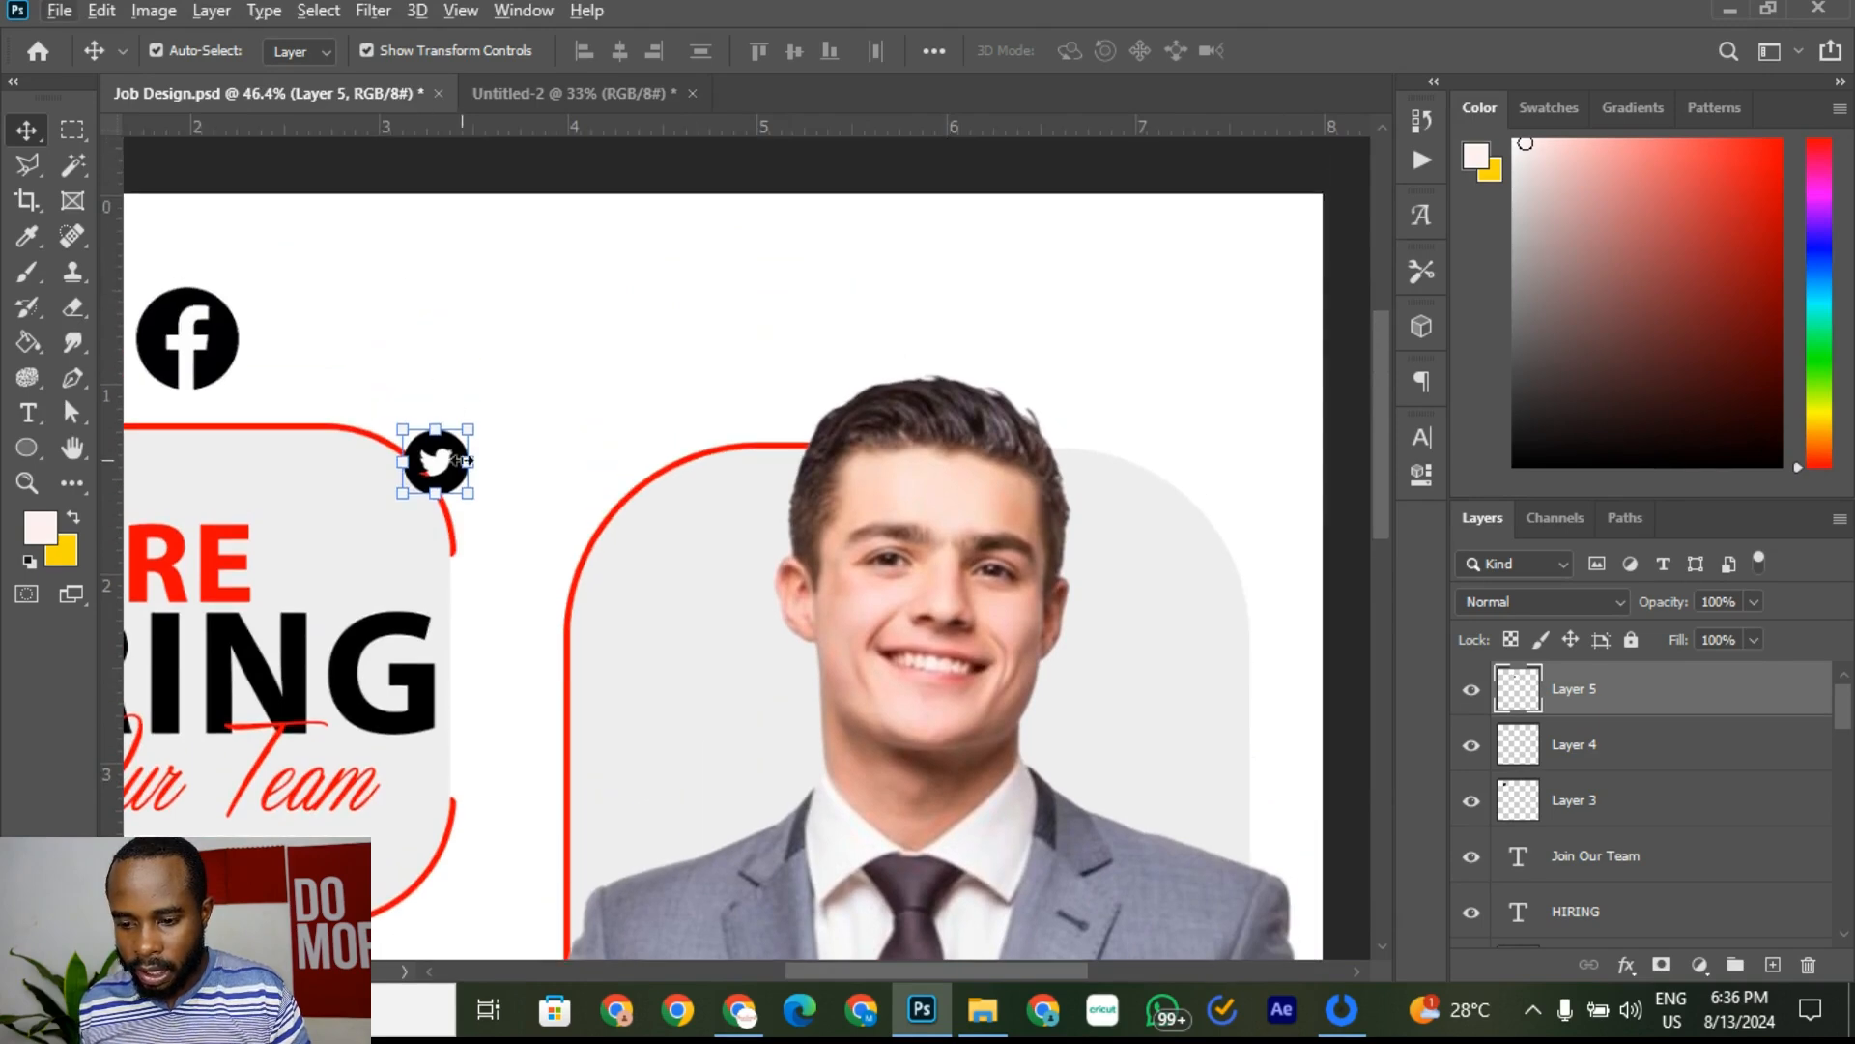
left_click_drag(448, 480, 406, 271)
left_click_drag(346, 338, 339, 363)
left_click_drag(837, 966, 765, 953)
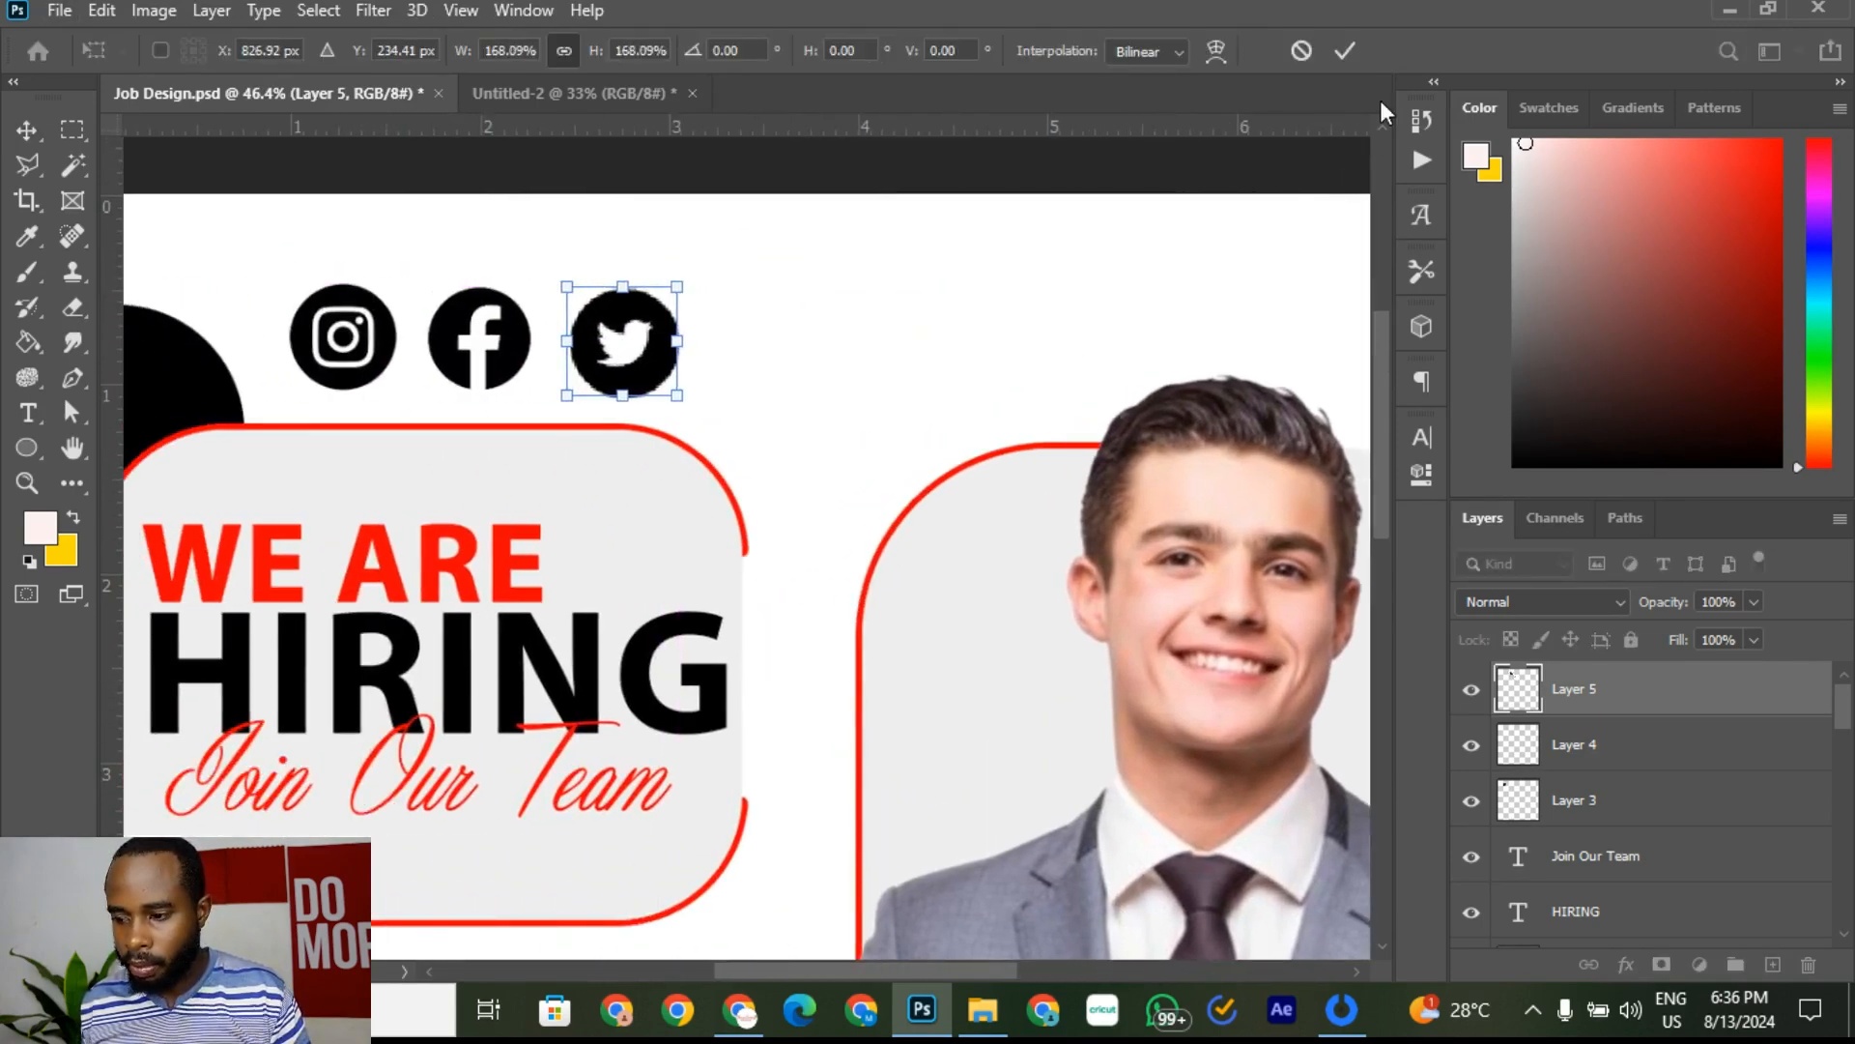
left_click(1344, 51)
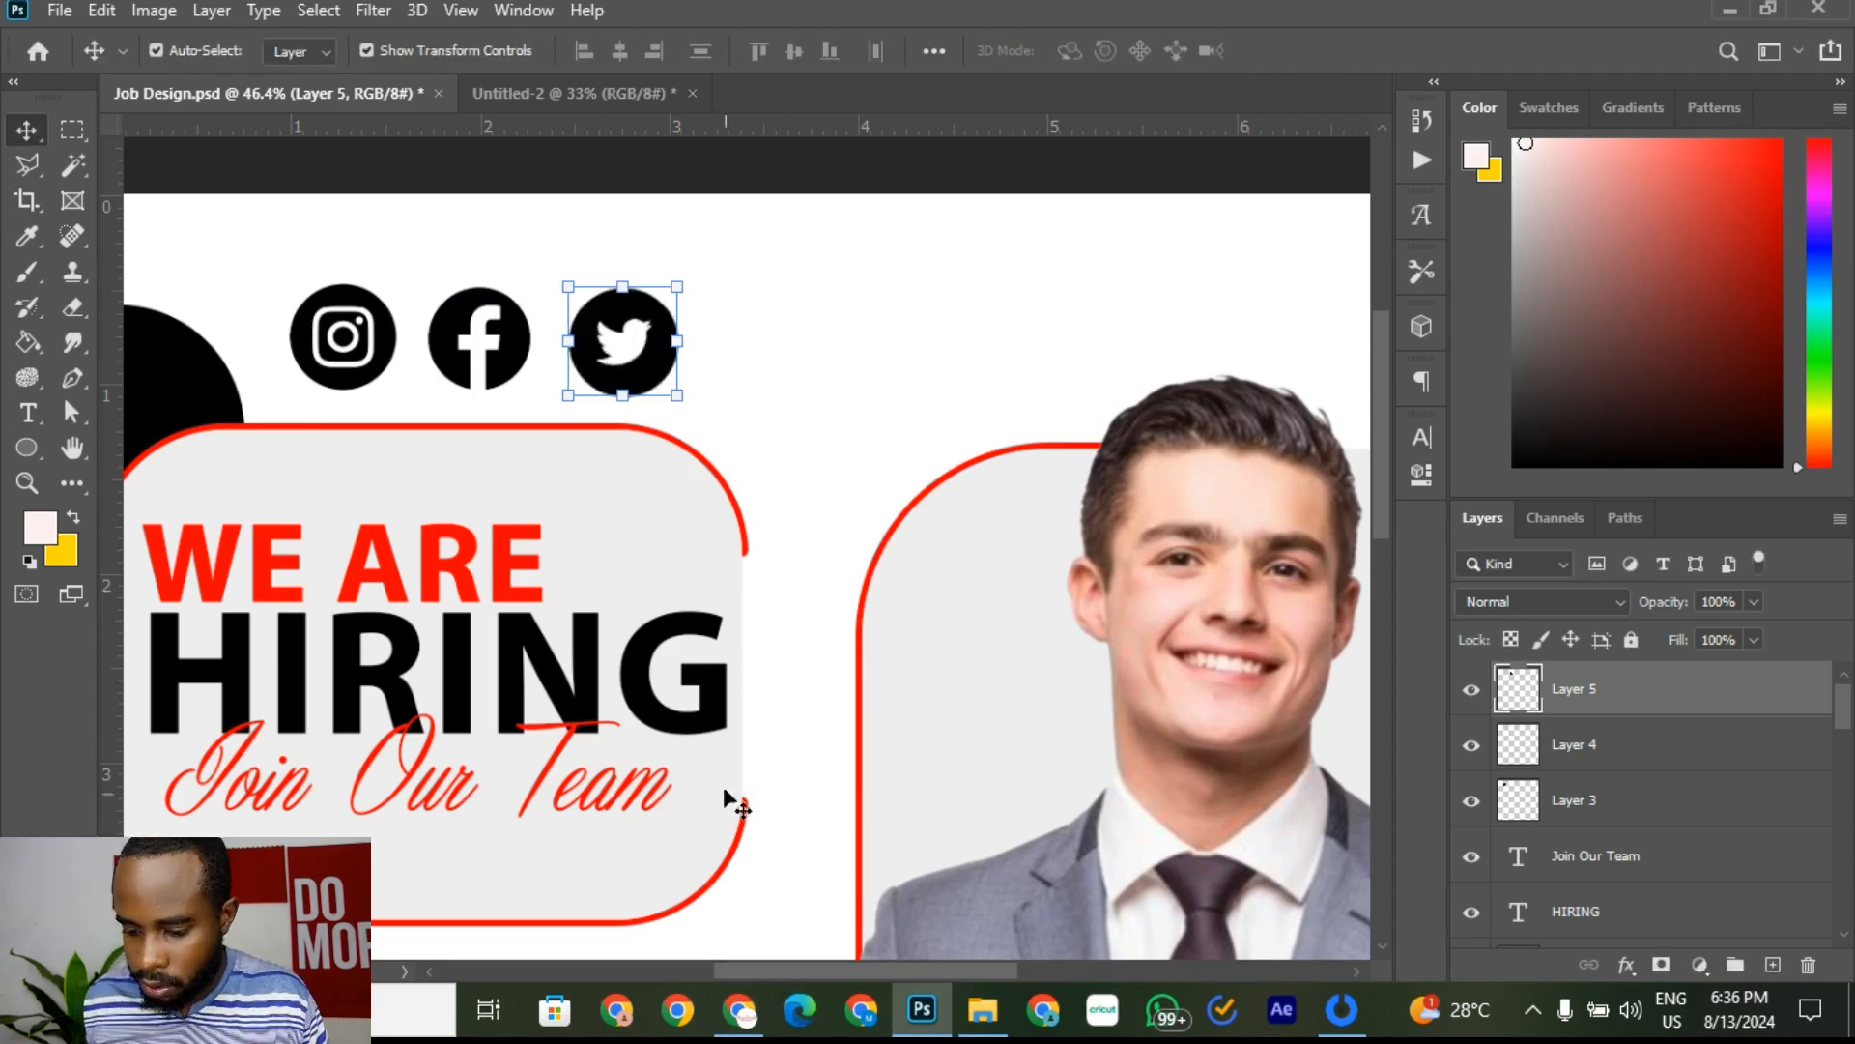
Step: Back in the browser, trim 'twitter' from the image search and rerun it for WhatsApp logos
left_click(742, 1015)
scroll(505, 393, "up", 5)
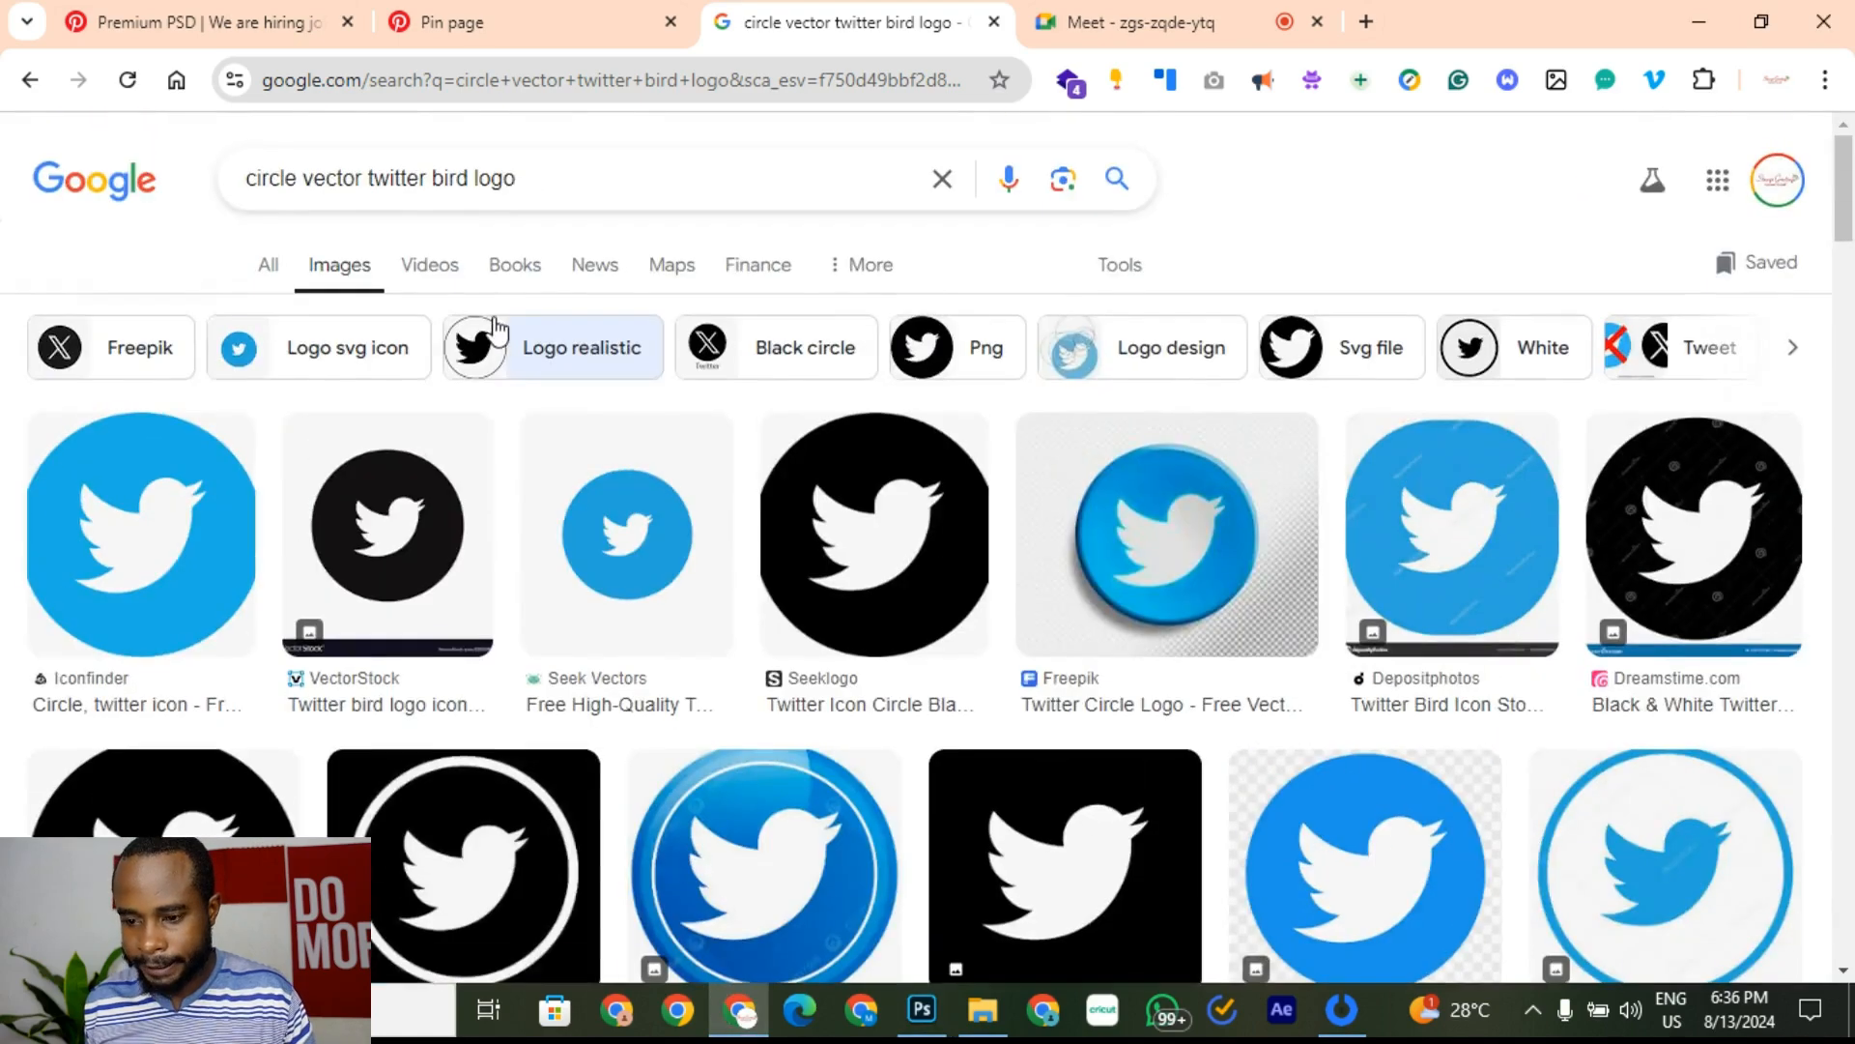
left_click(431, 179)
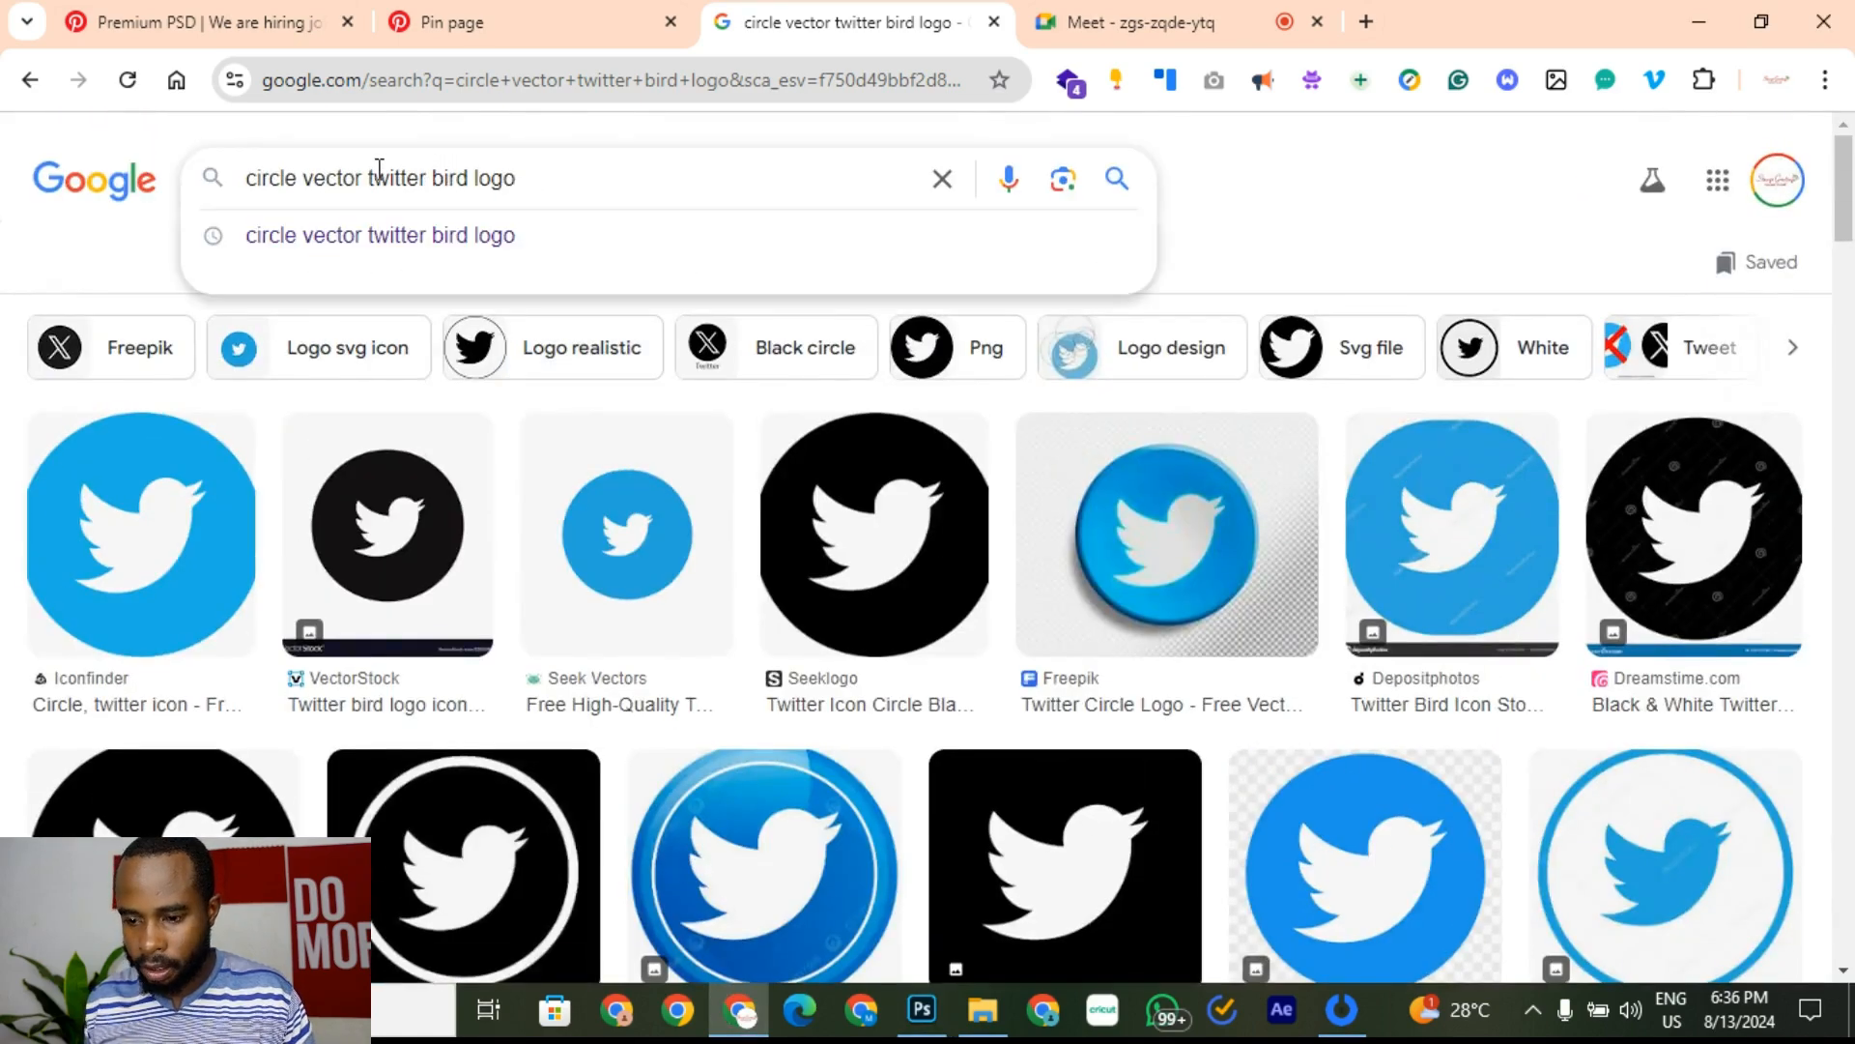
key("BackSpace")
key("BackSpace")
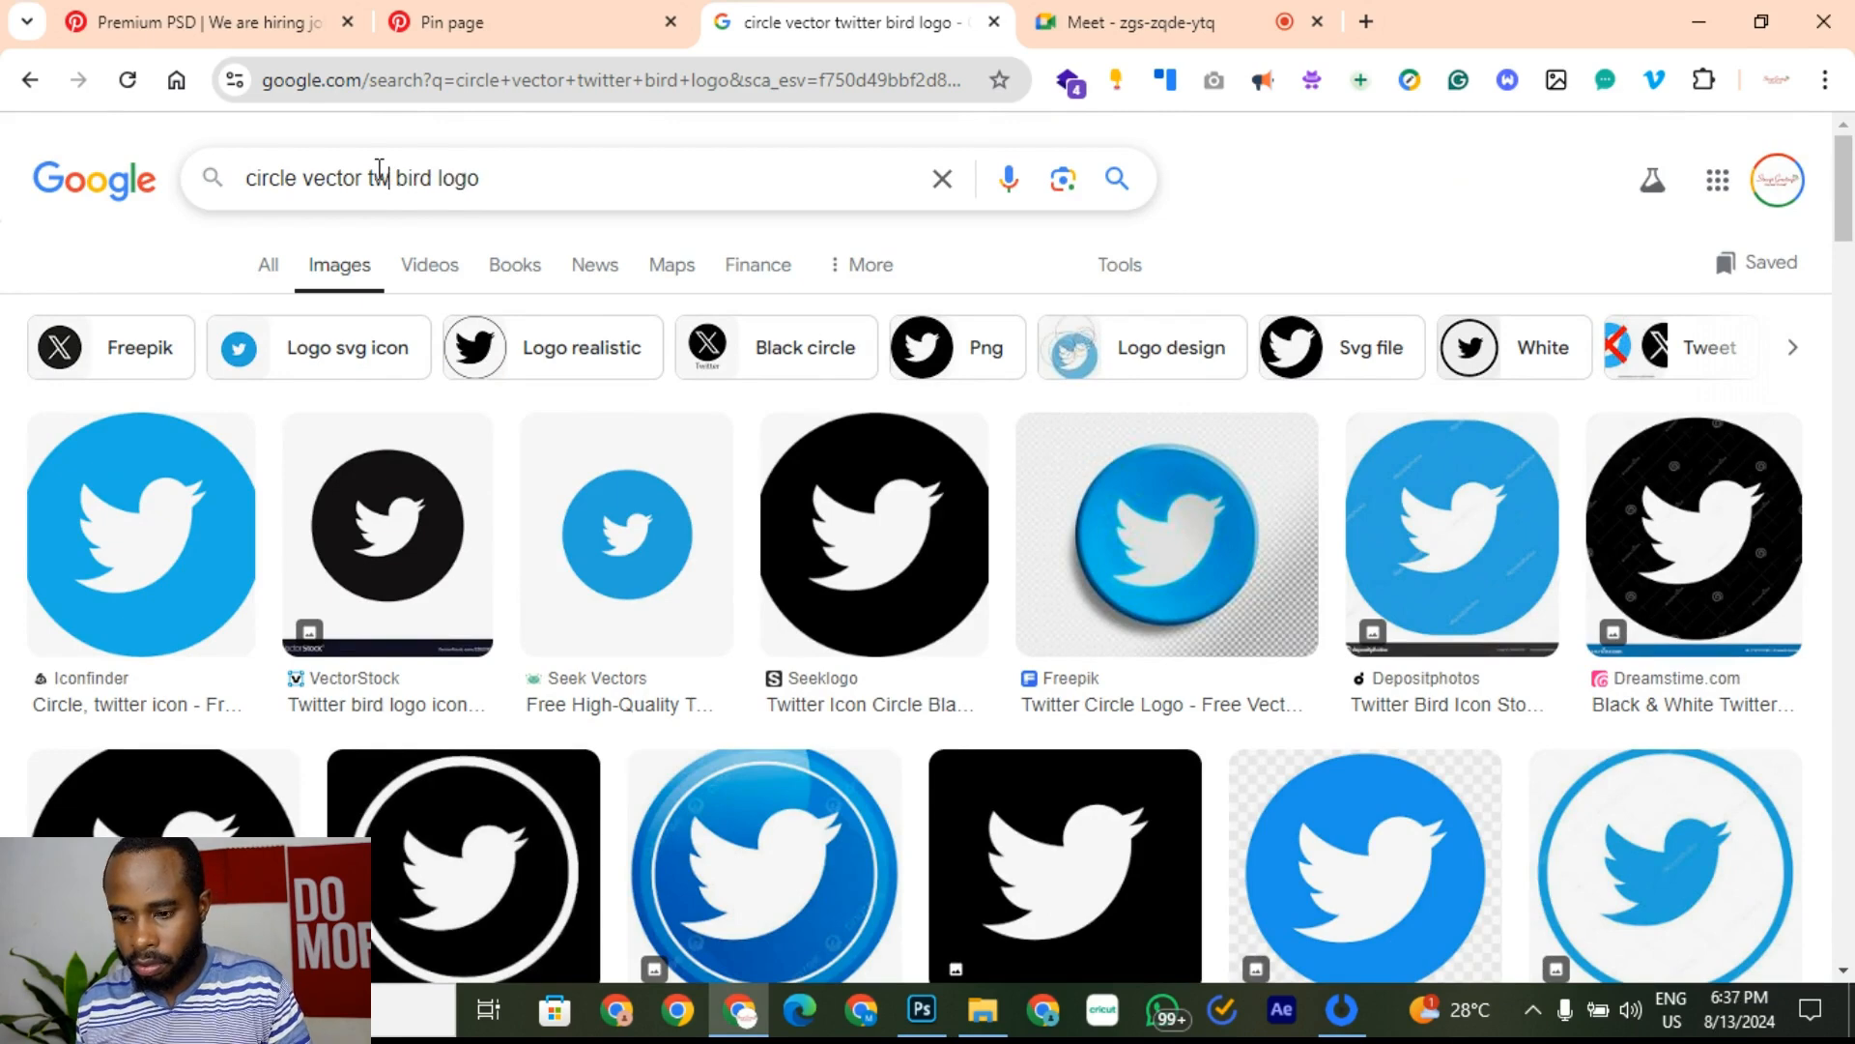
key("BackSpace")
key("BackSpace")
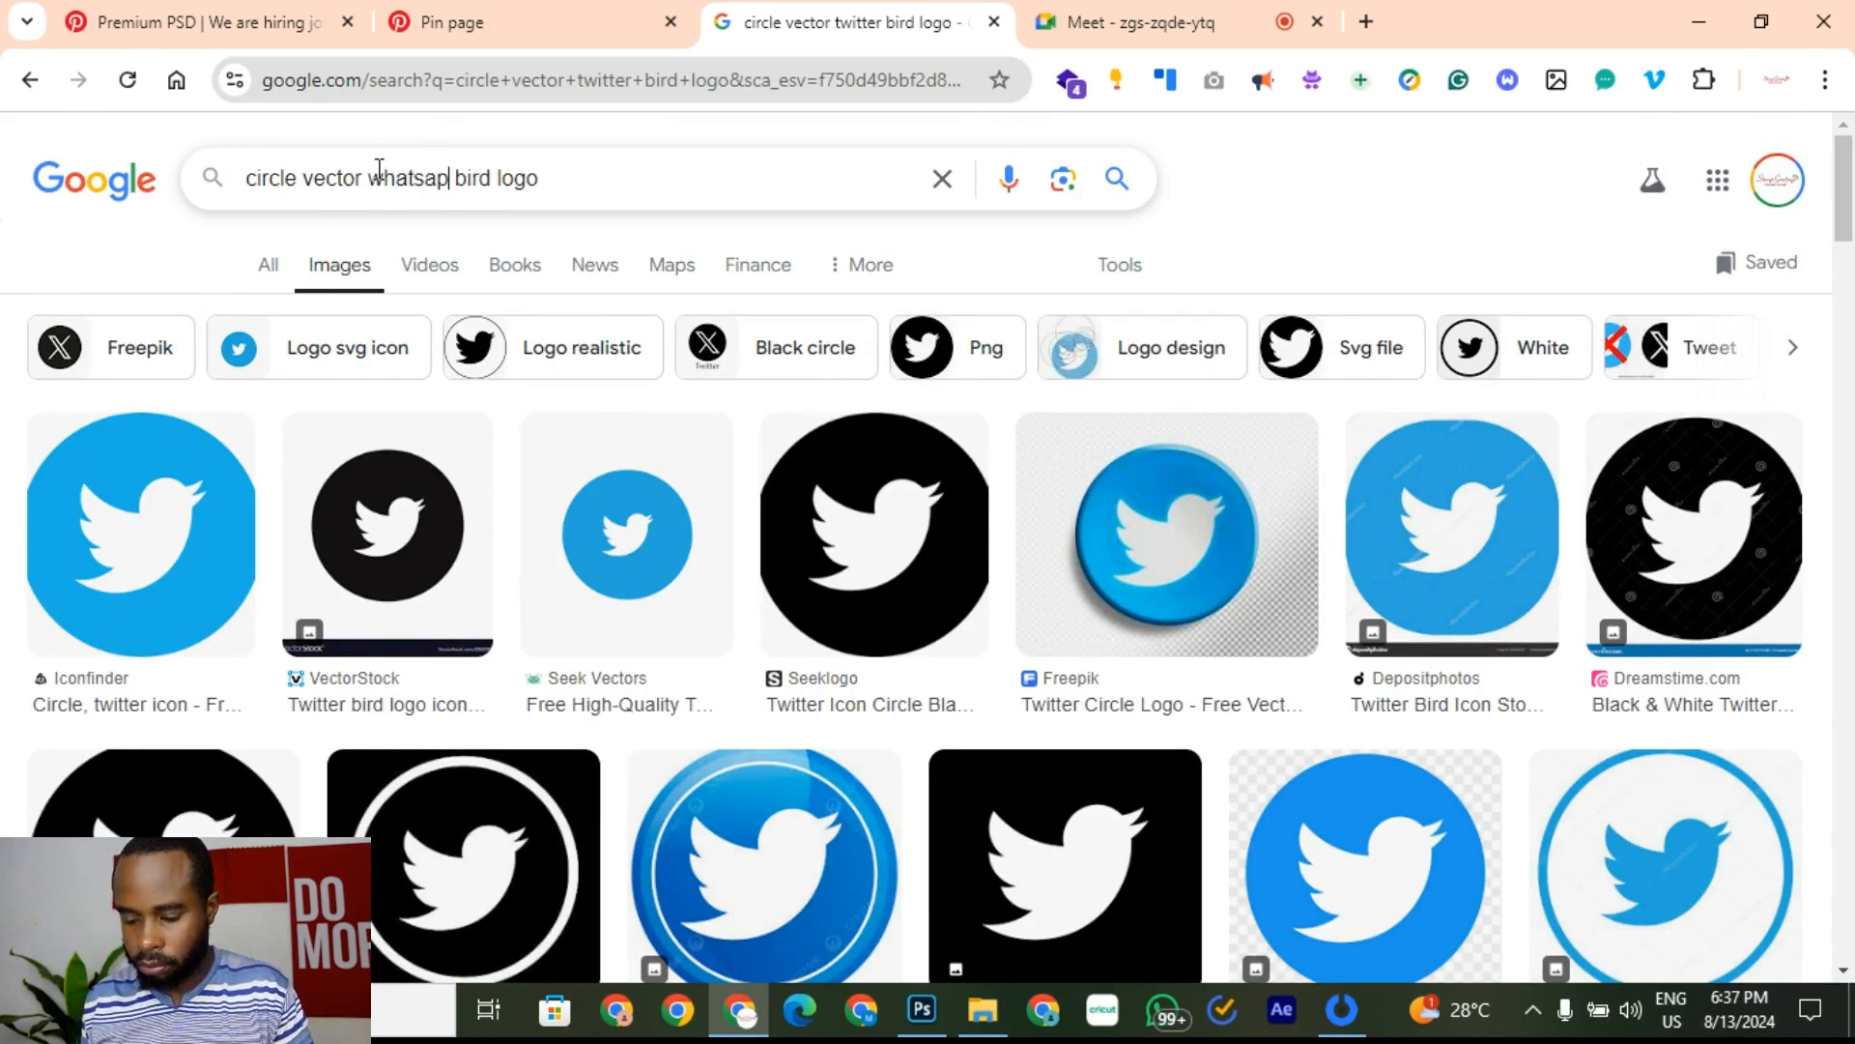
key("Return")
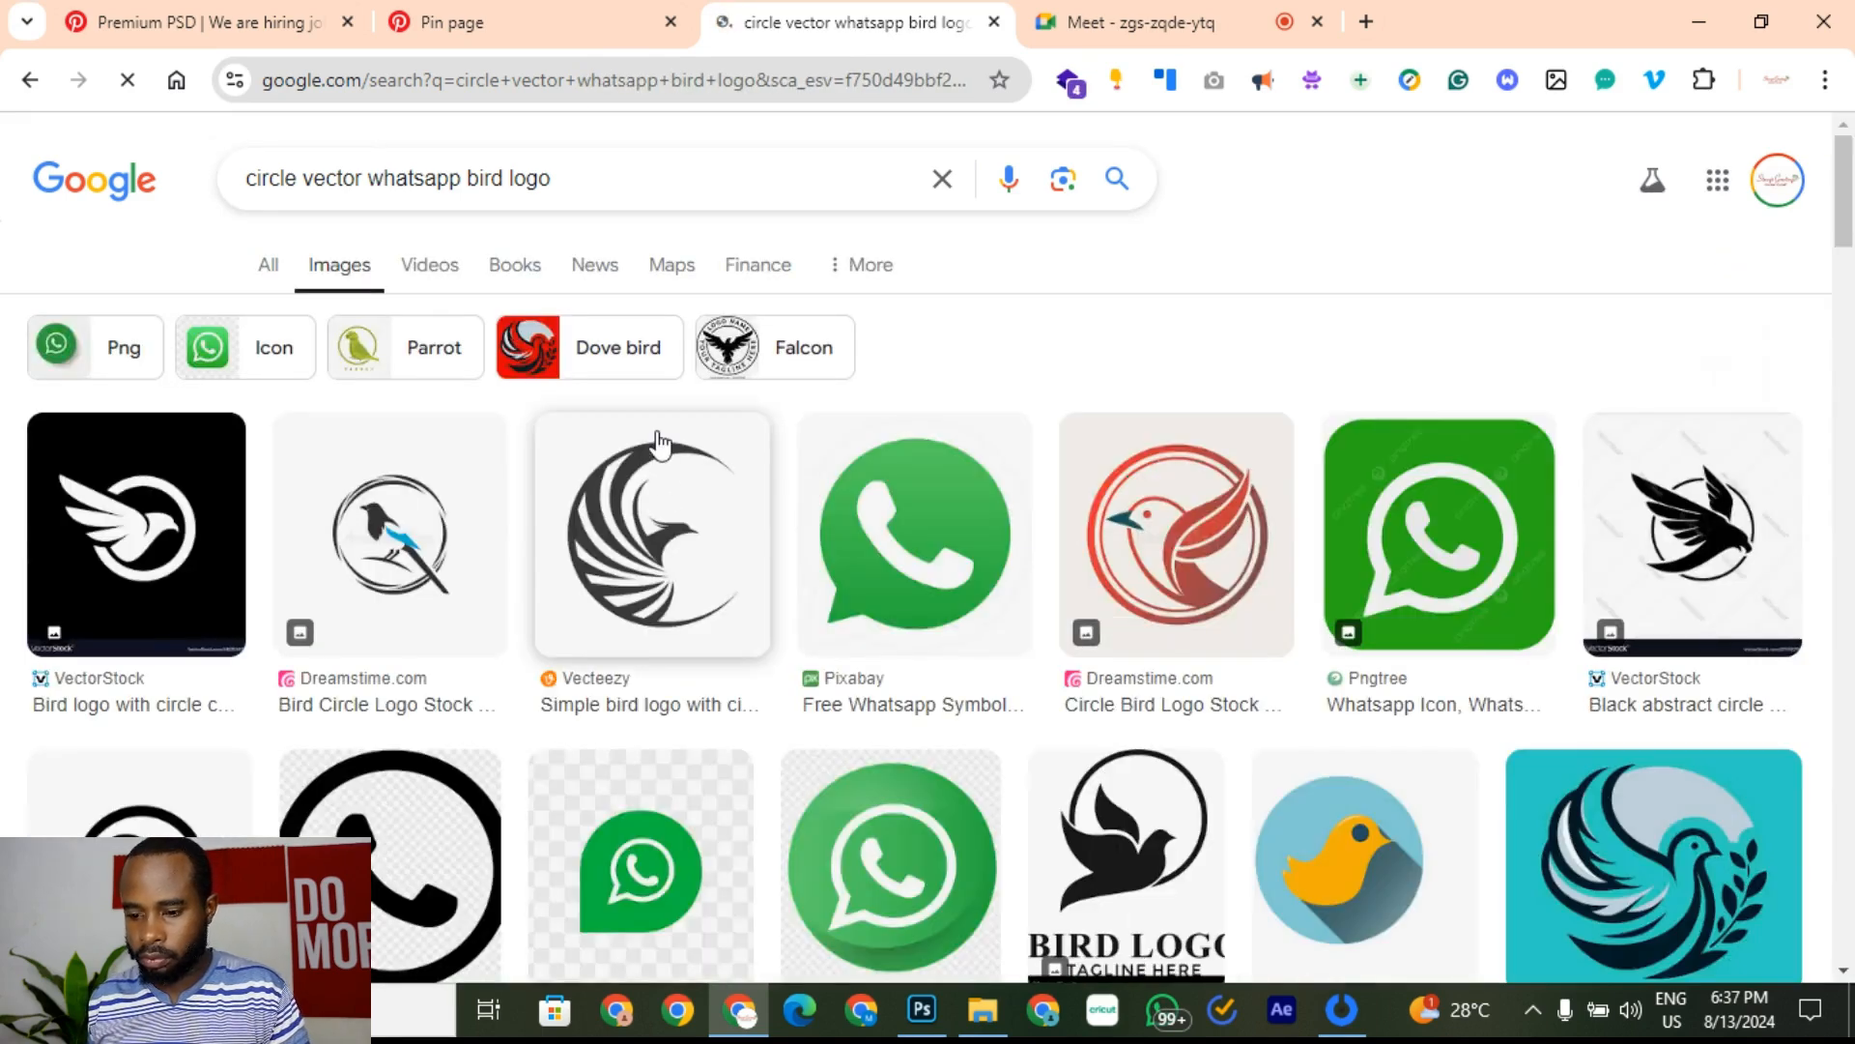
Step: Browse the WhatsApp logo results, checking image options without copying anything
right_click(942, 564)
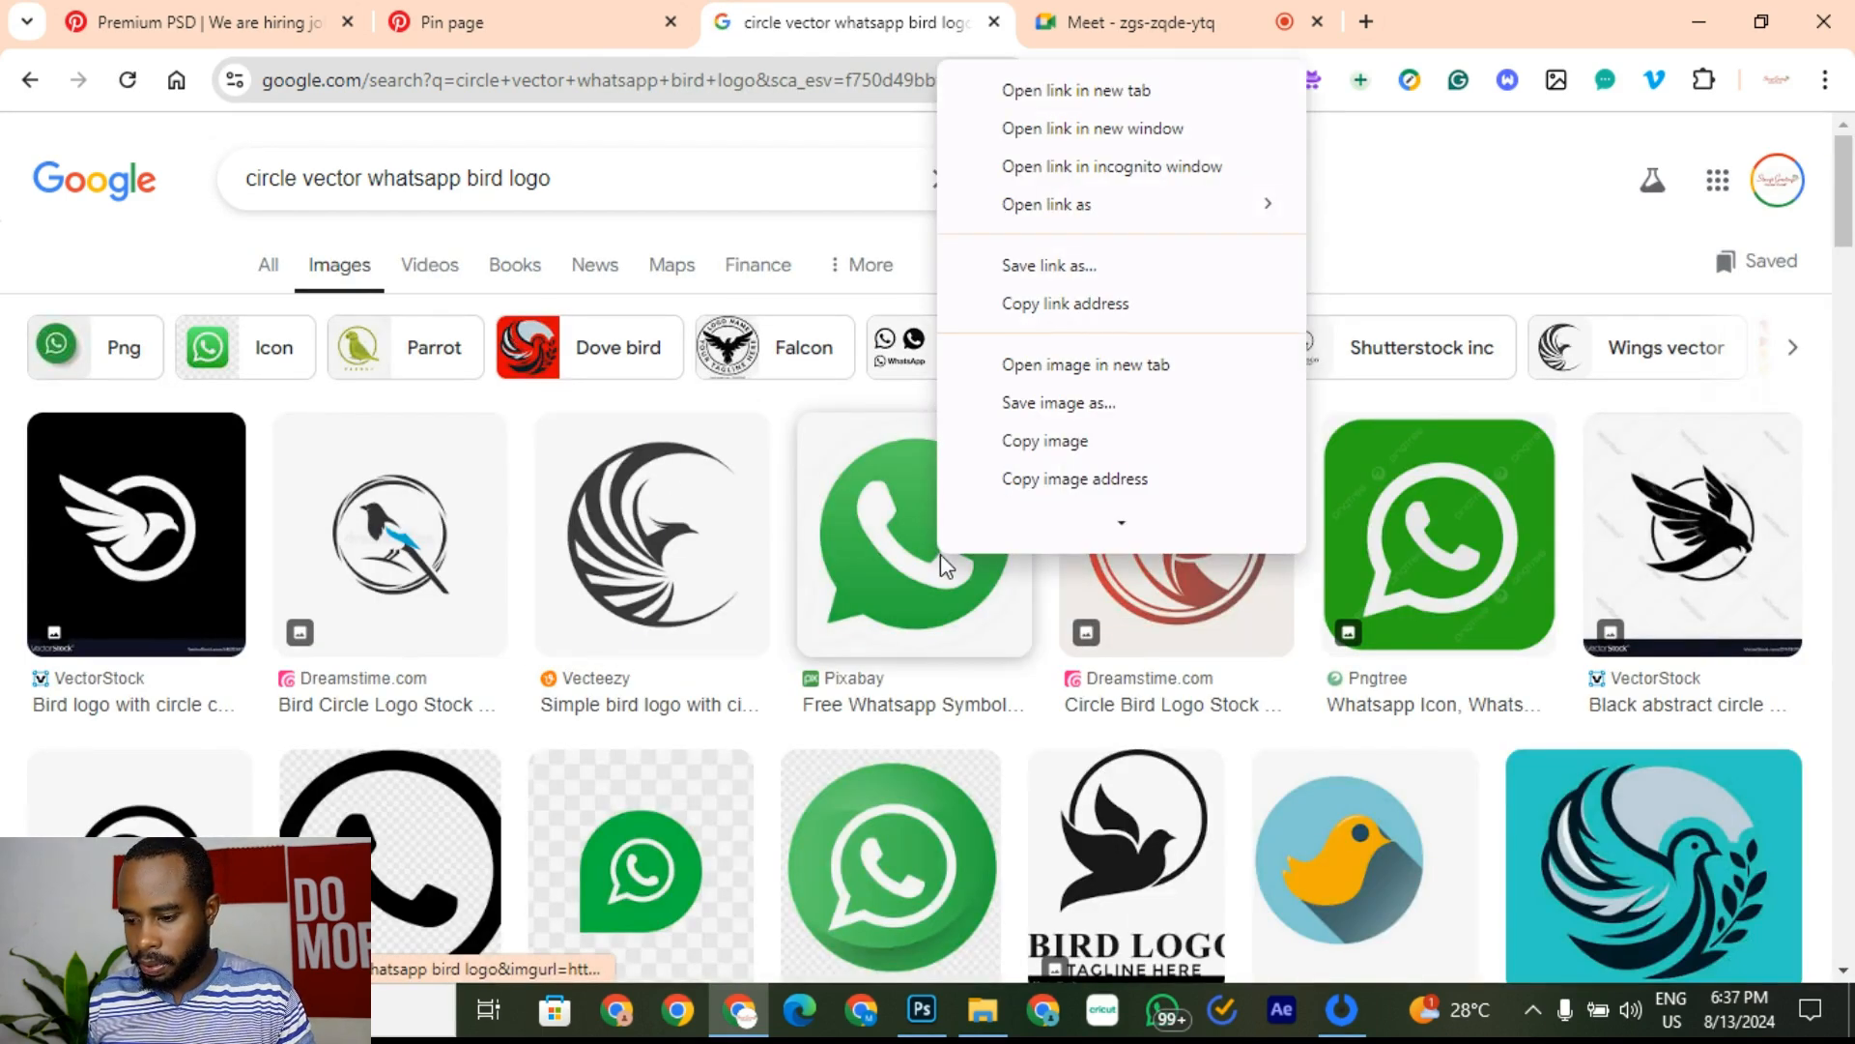
right_click(888, 858)
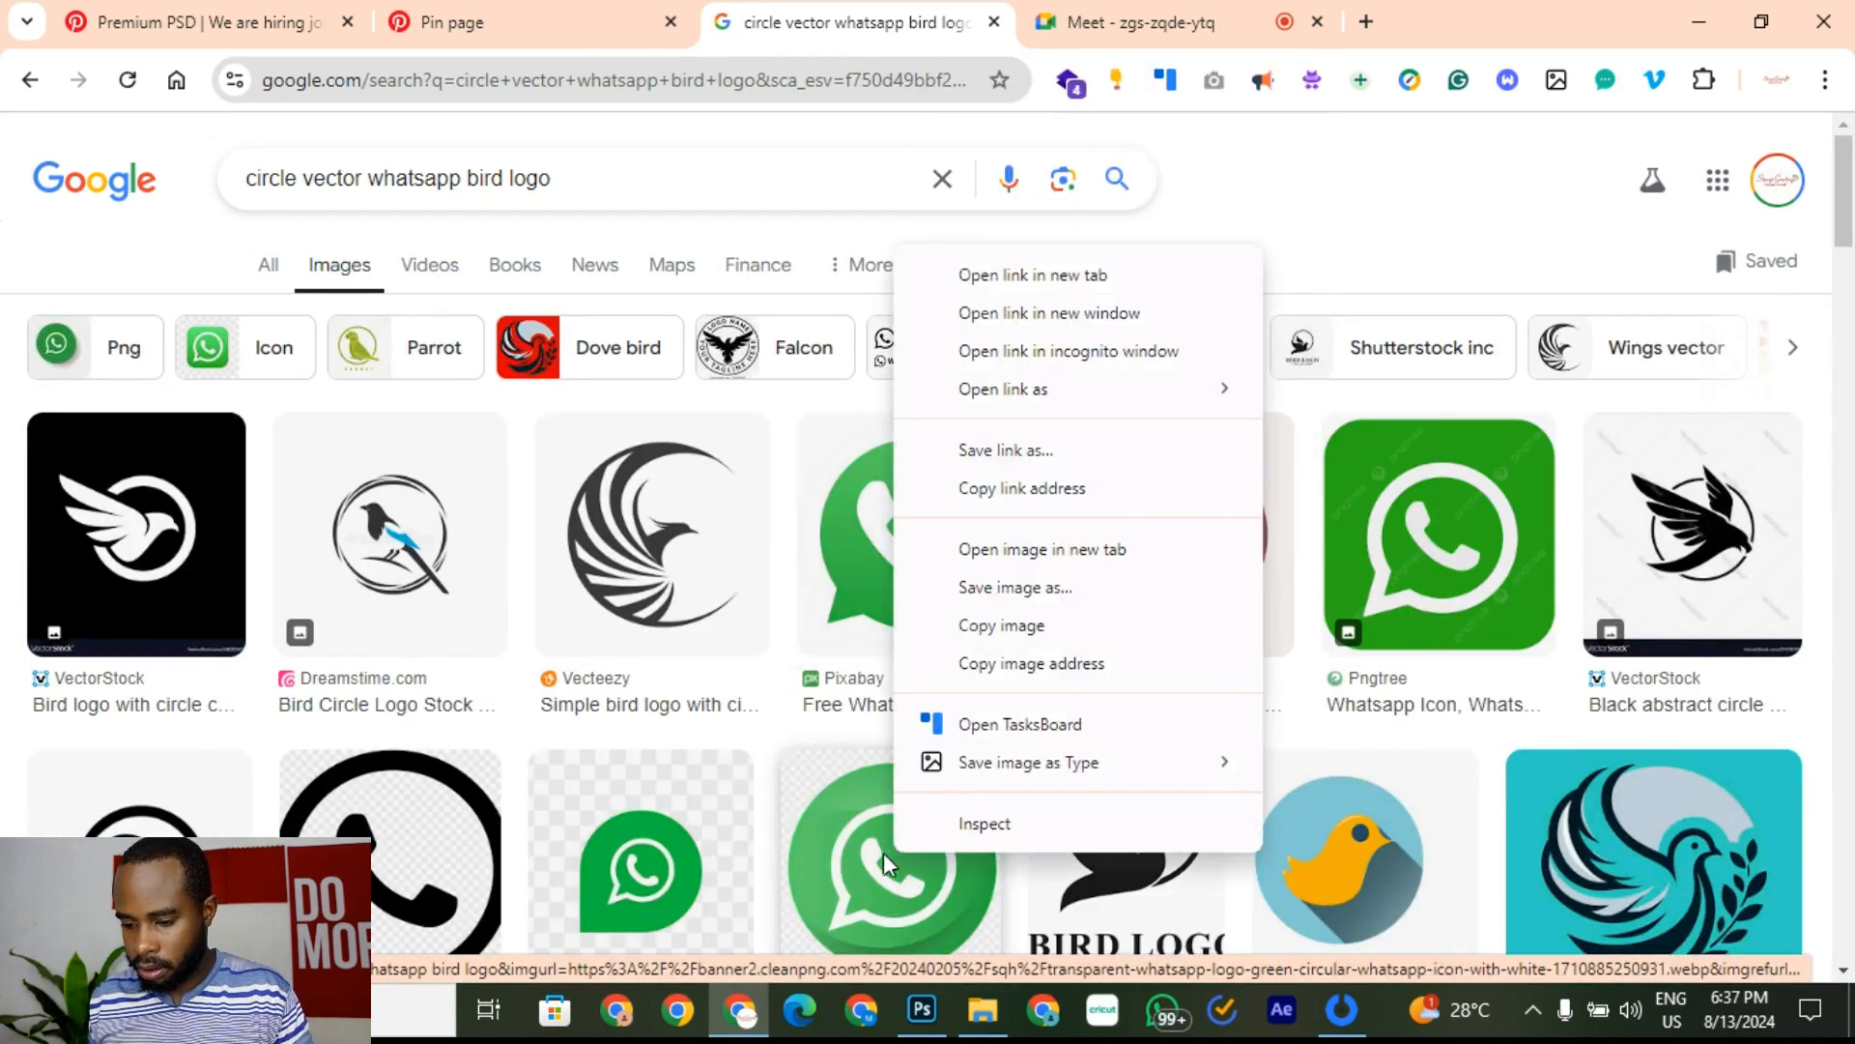
left_click(1391, 309)
scroll(1446, 236, "down", 6)
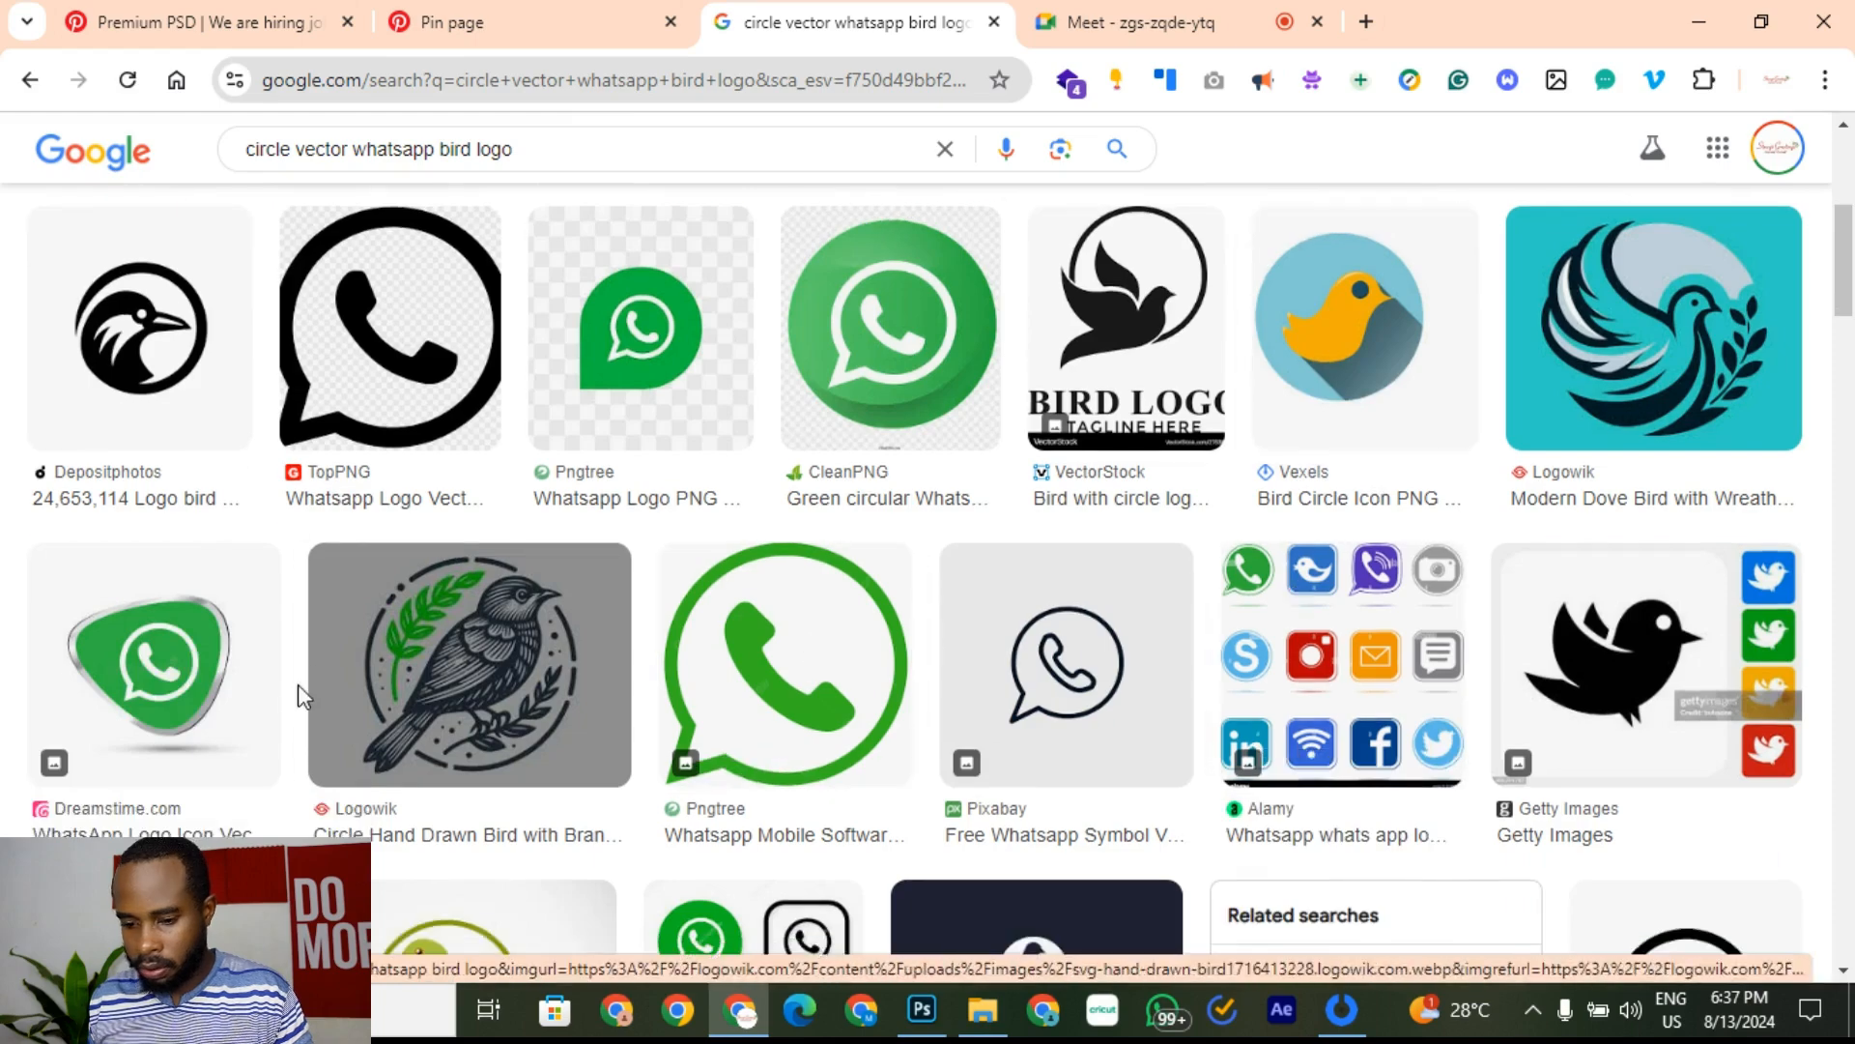
scroll(810, 700, "down", 4)
scroll(1201, 467, "down", 3)
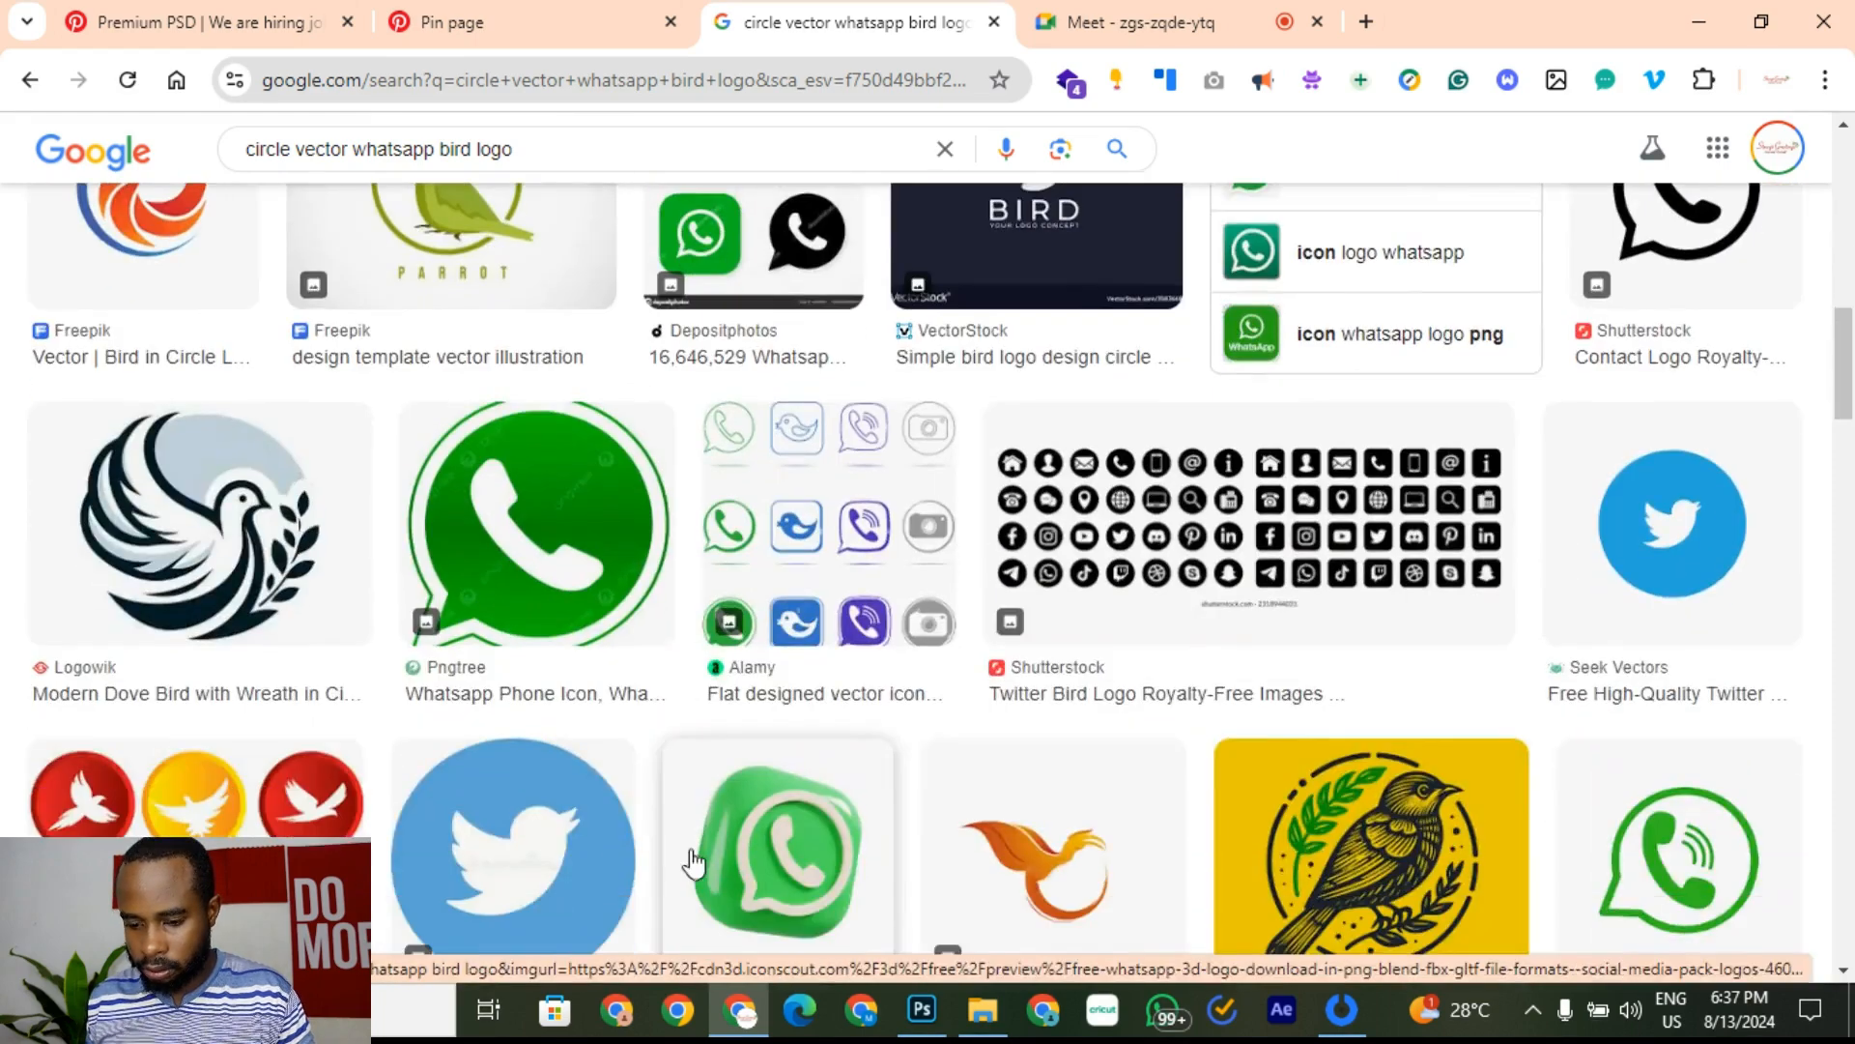
scroll(702, 846, "up", 5)
scroll(703, 846, "up", 8)
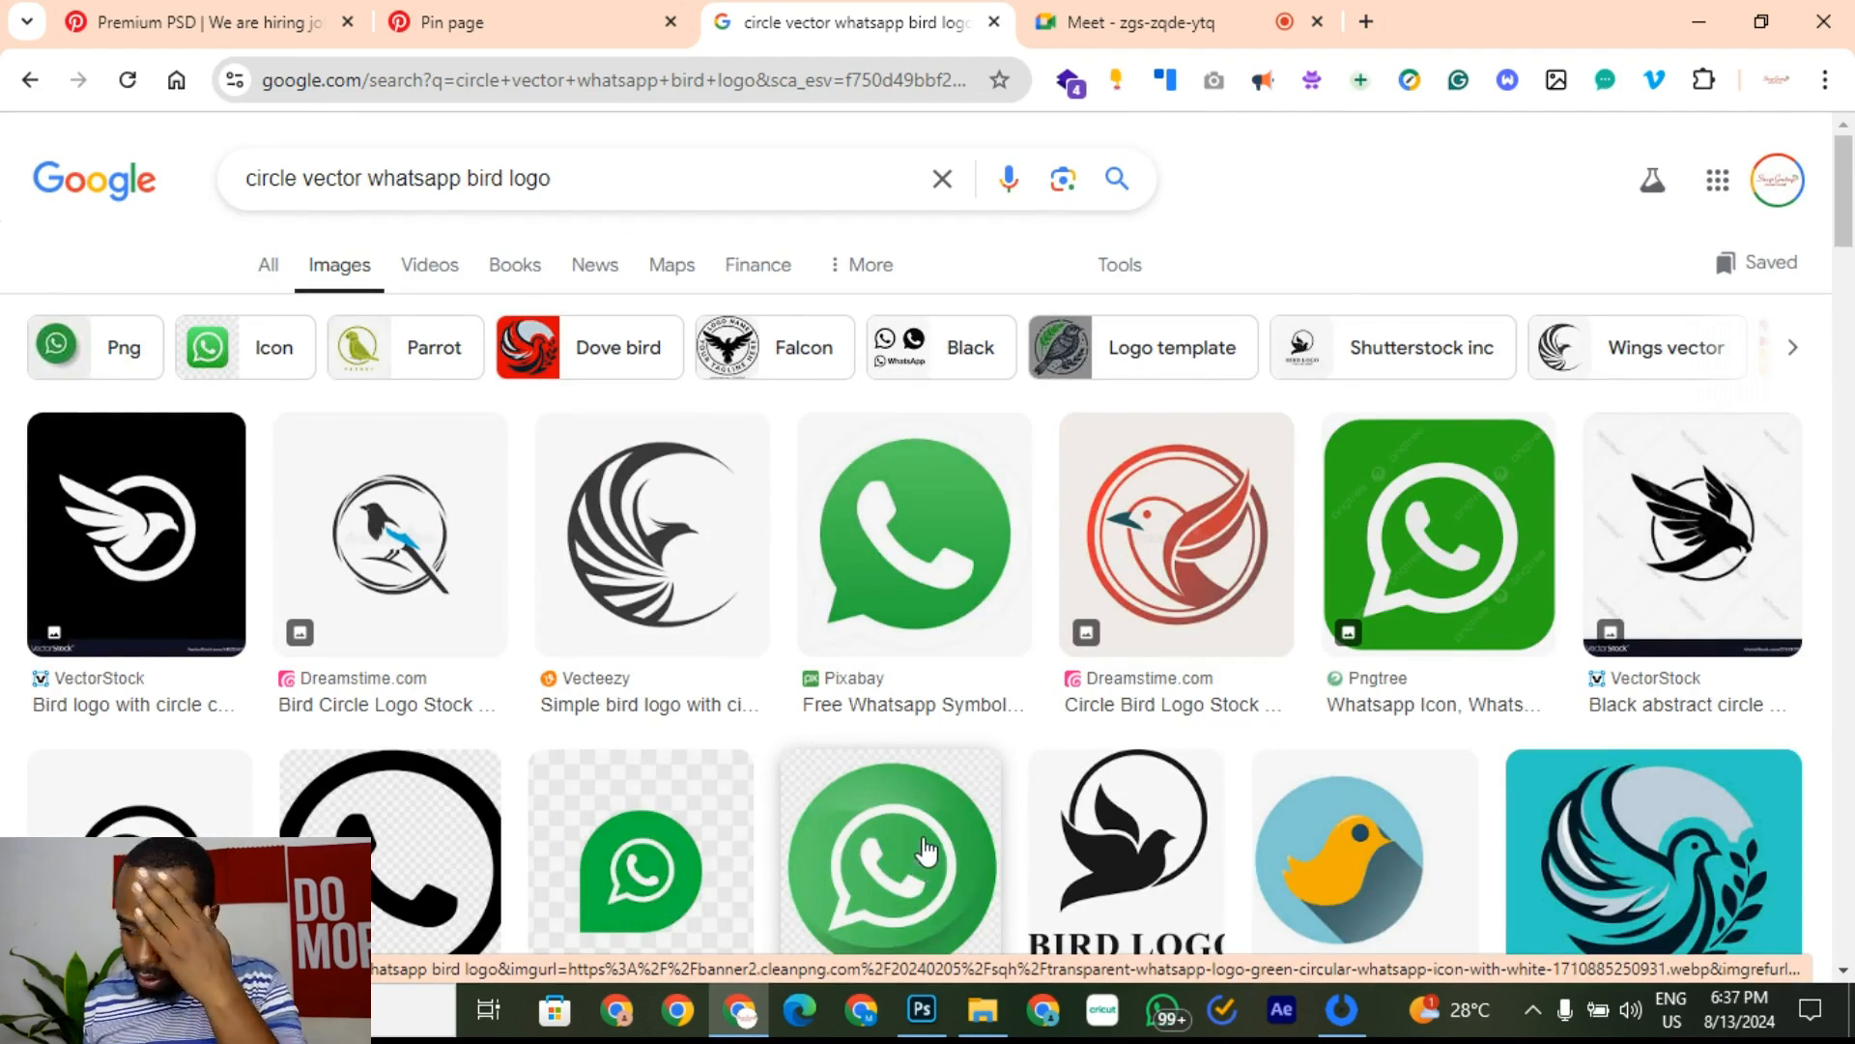
right_click(899, 861)
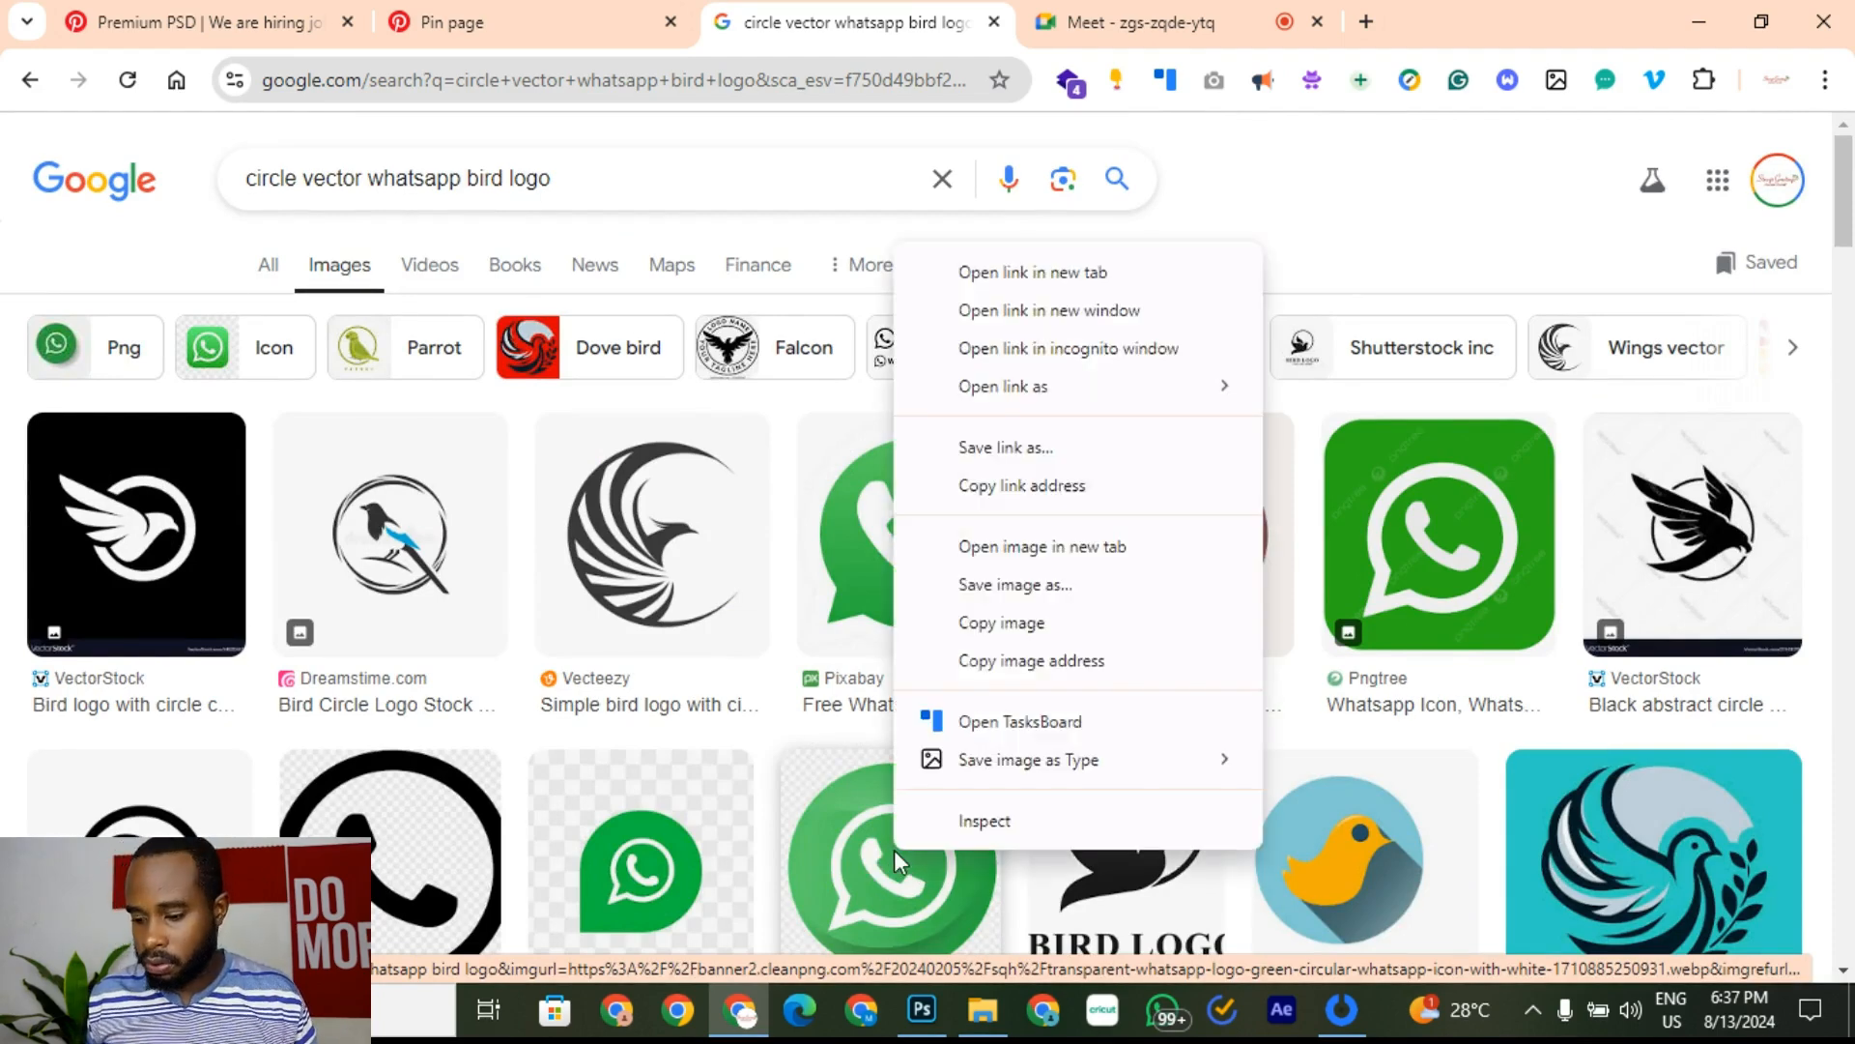
left_click(1350, 145)
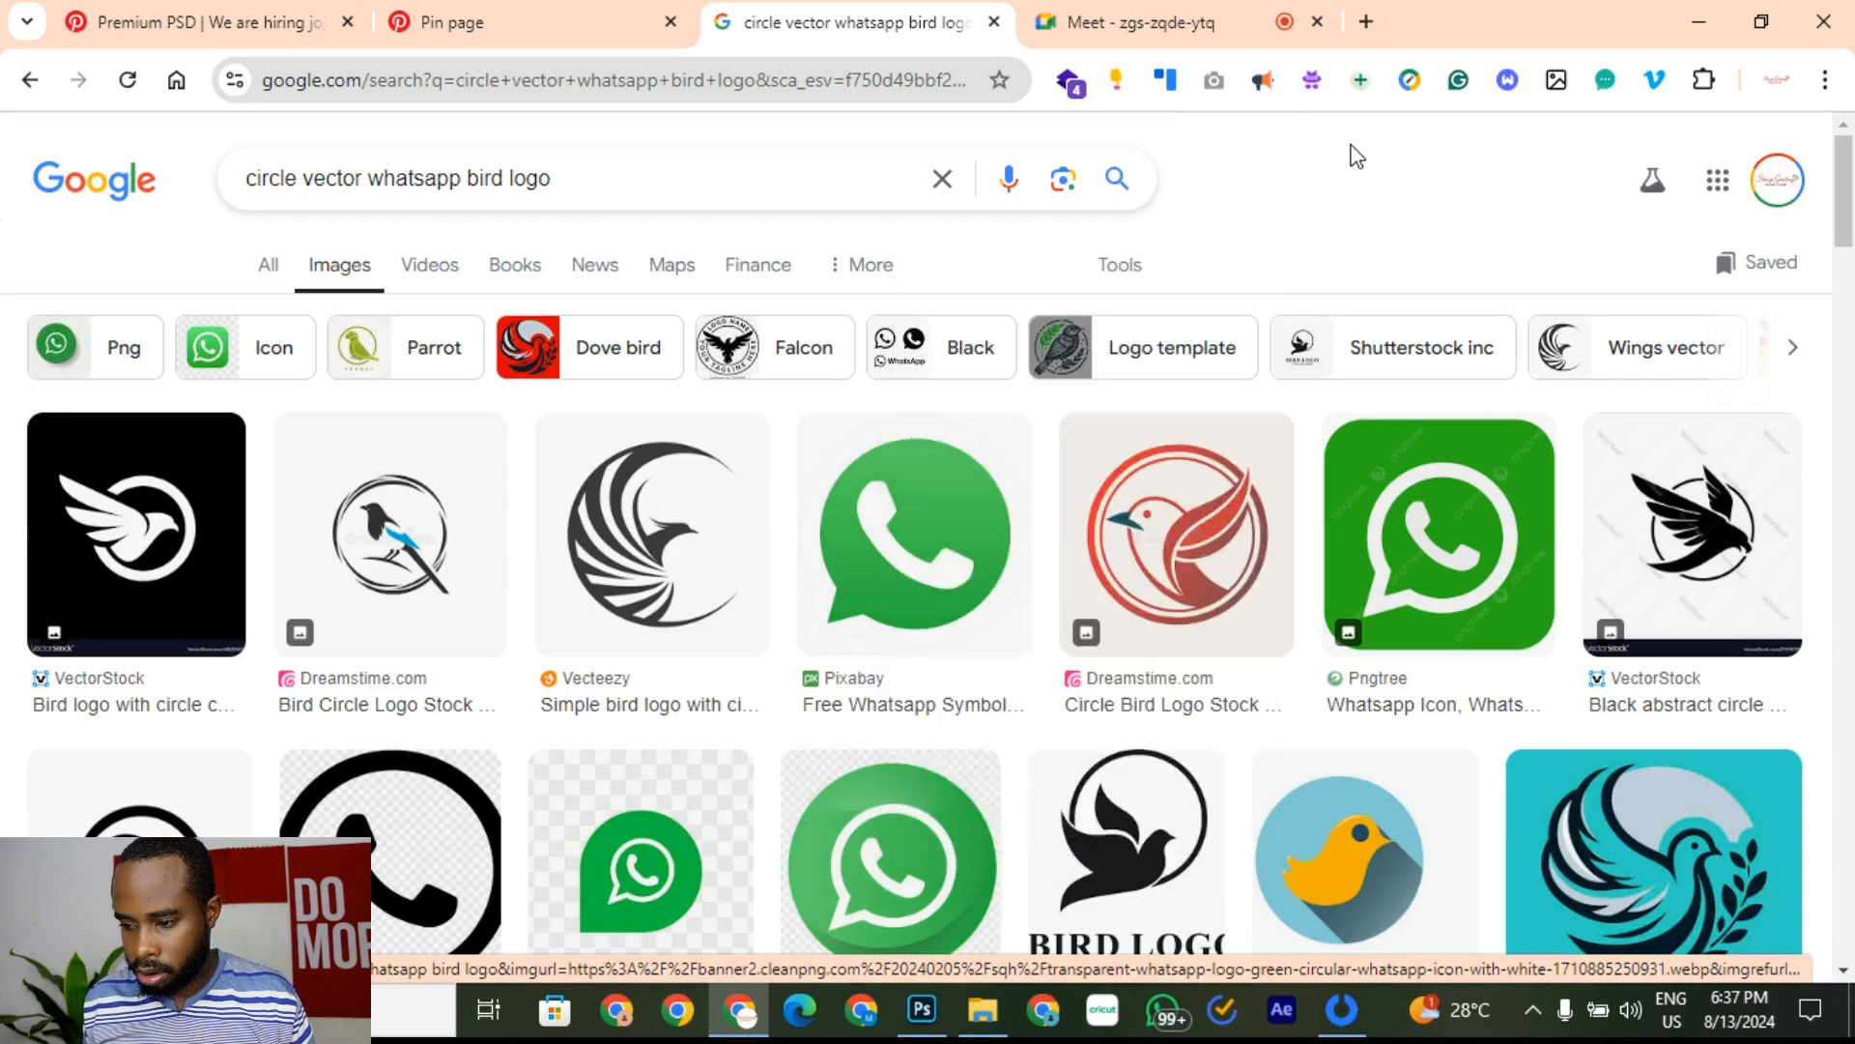
Step: Remove 'bird' from the query, copy the green WhatsApp Business icon, and return to Photoshop
left_click(502, 192)
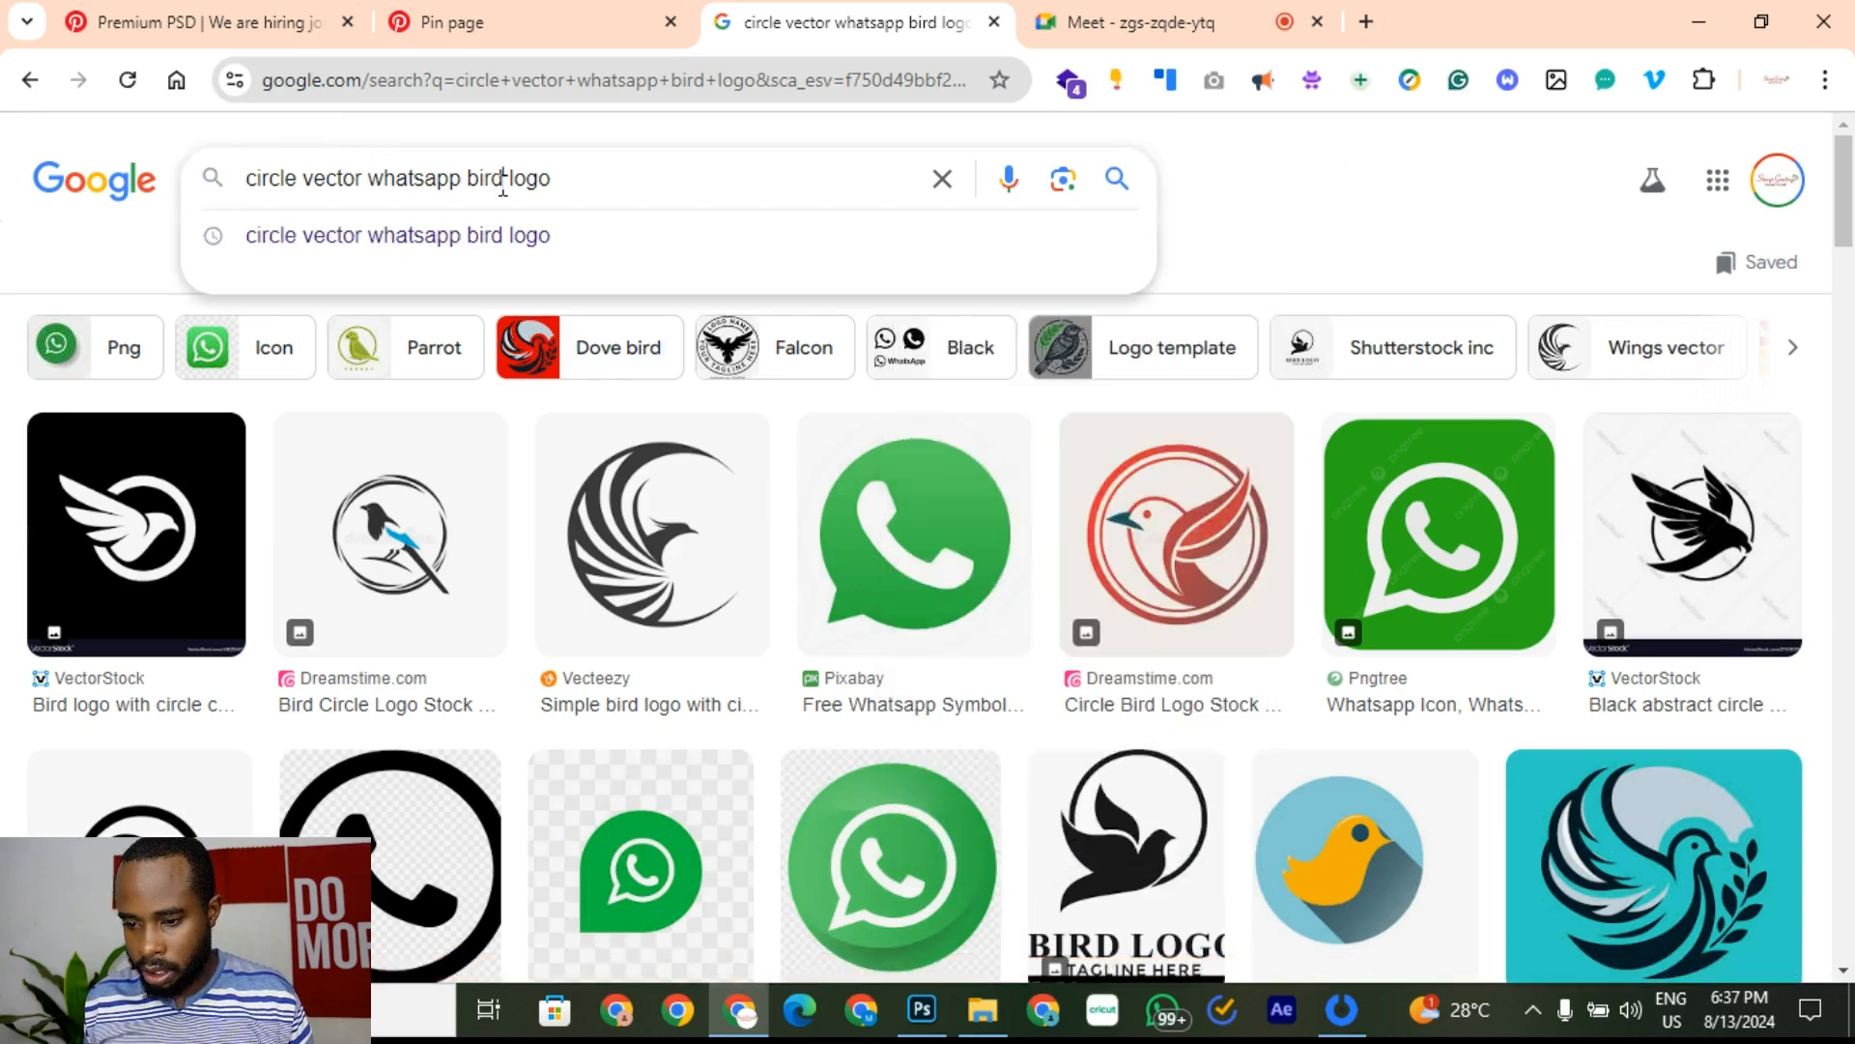
key("BackSpace")
key("BackSpace")
key("BackSpace")
key("BackSpace")
key("BackSpace")
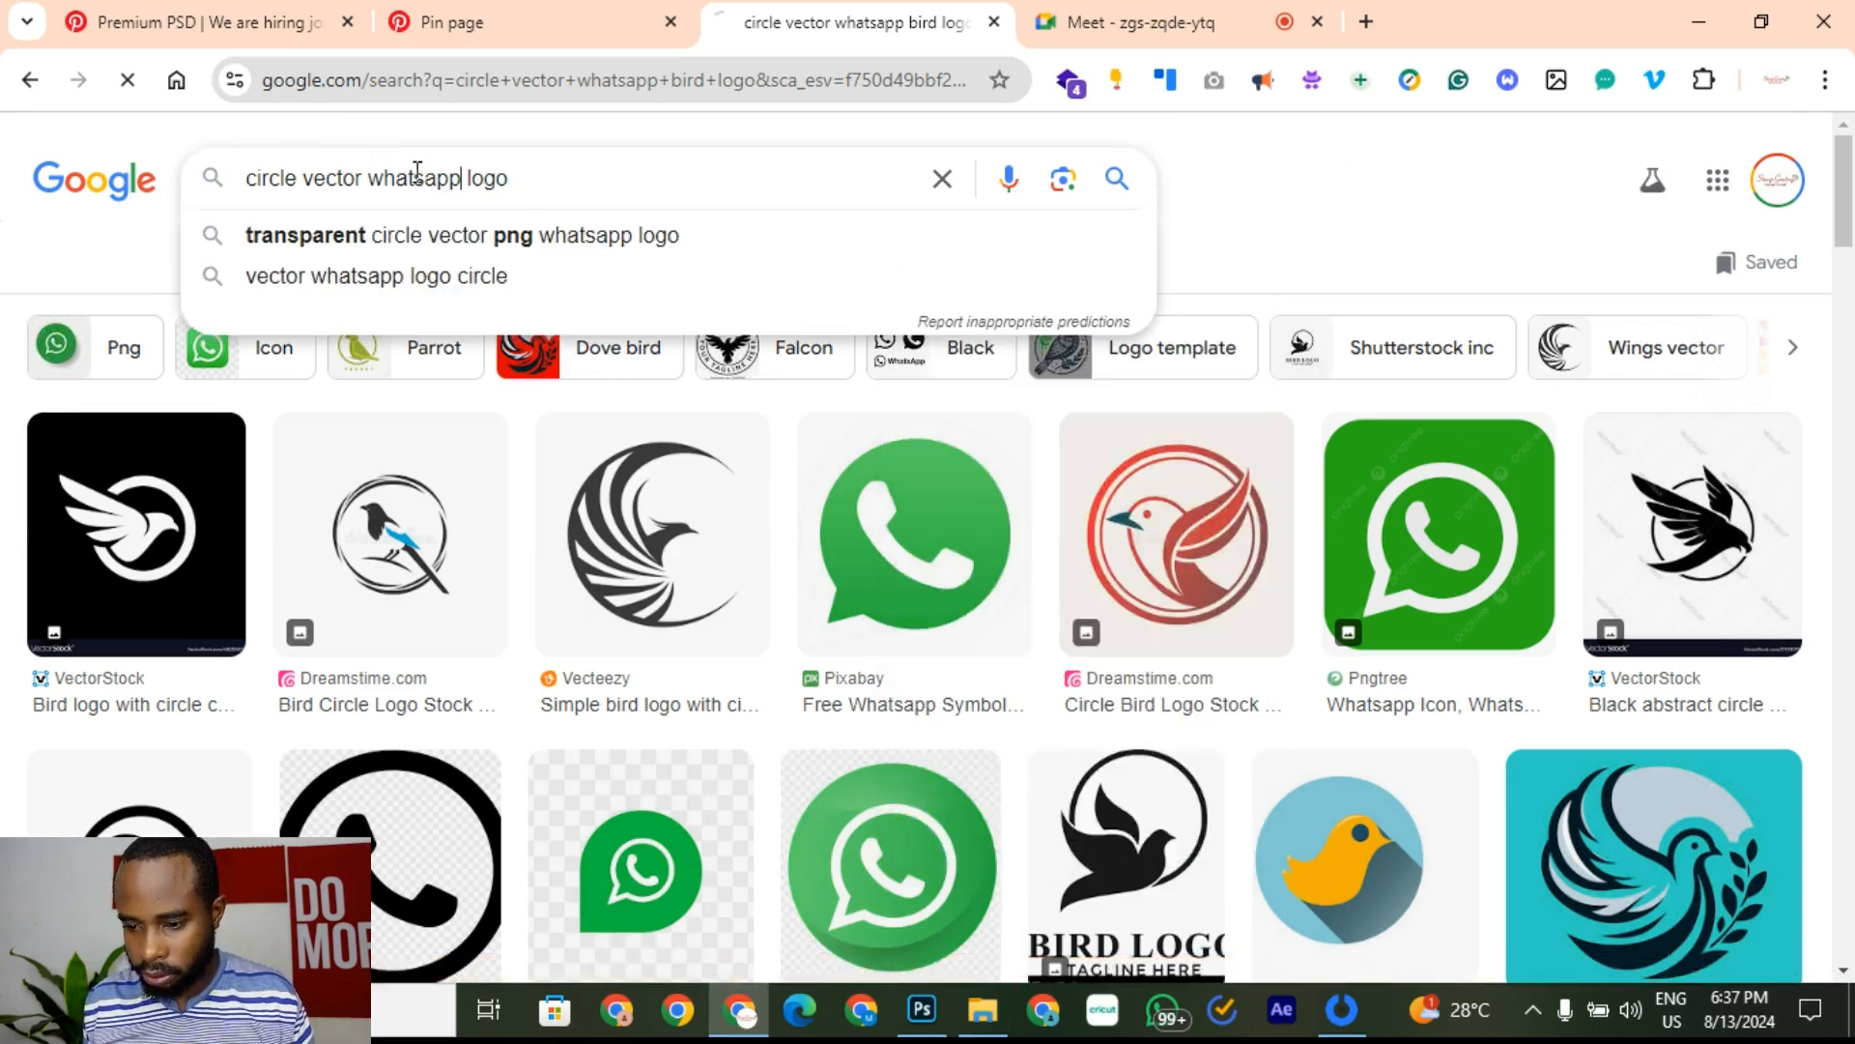
scroll(1089, 700, "down", 3)
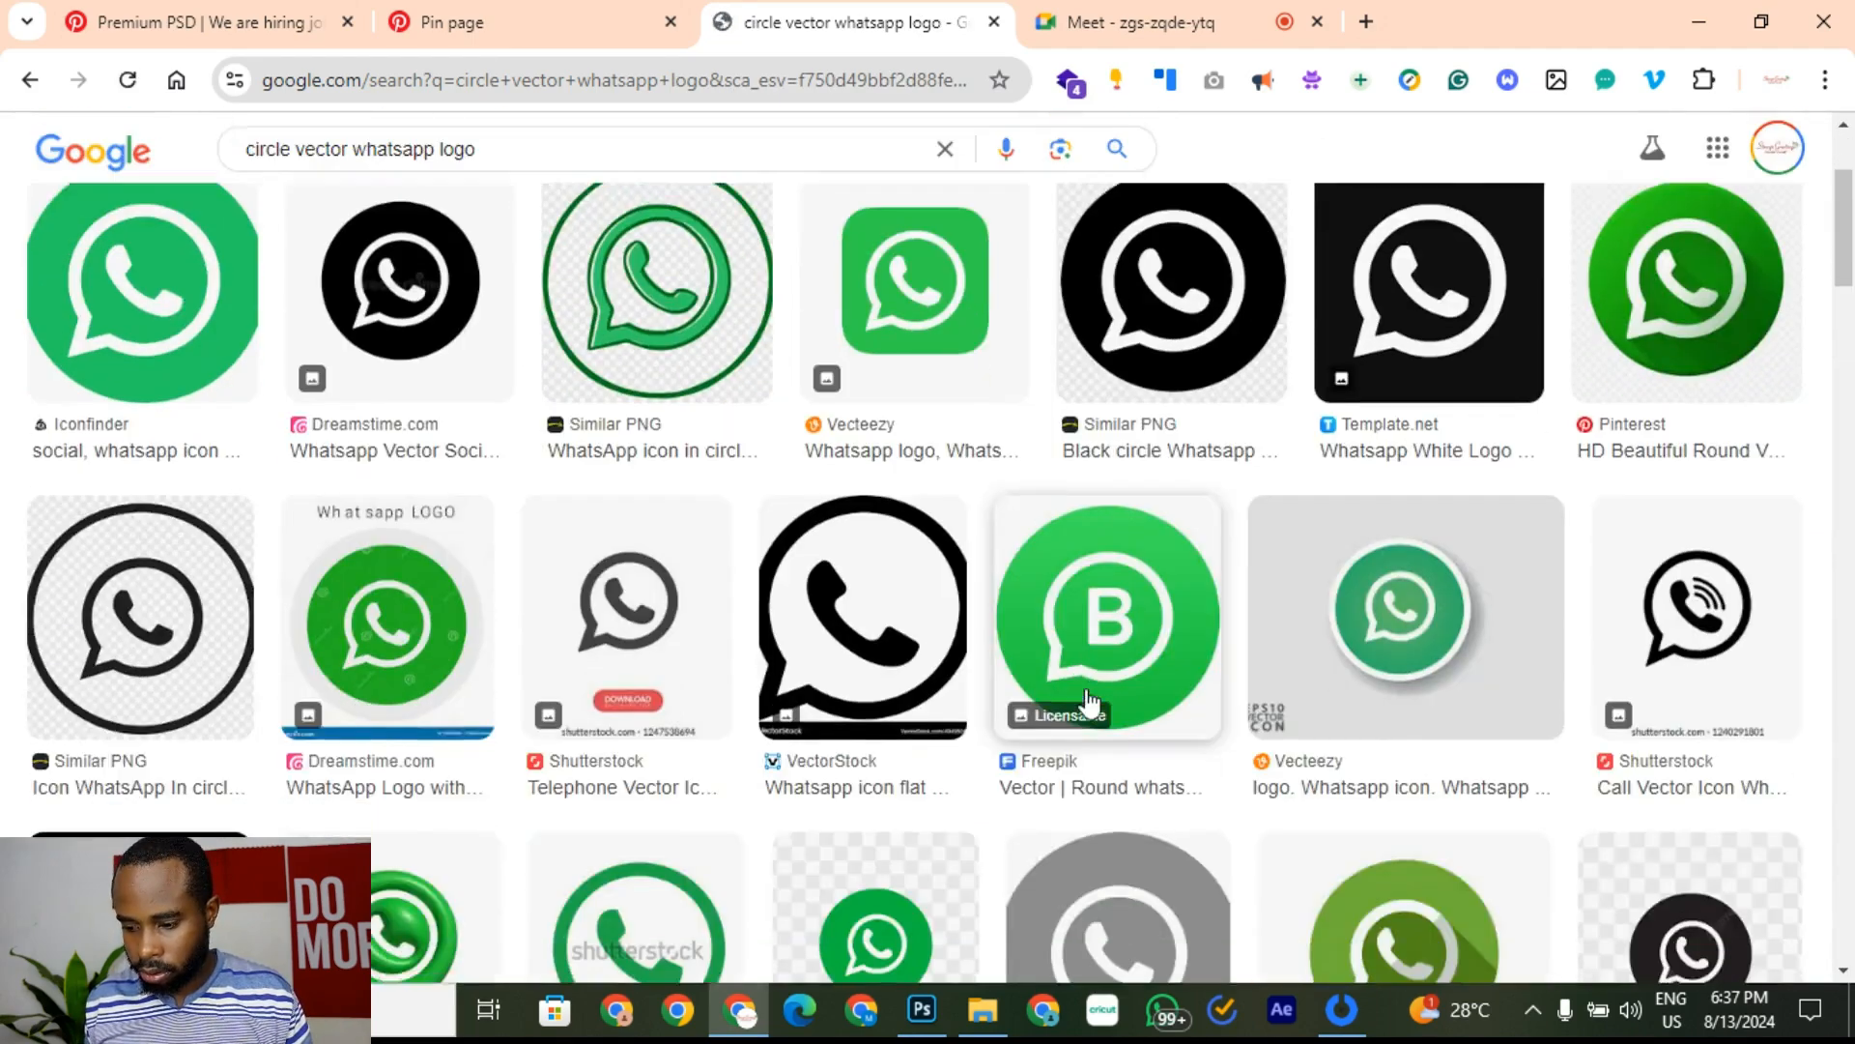
scroll(1011, 609, "down", 2)
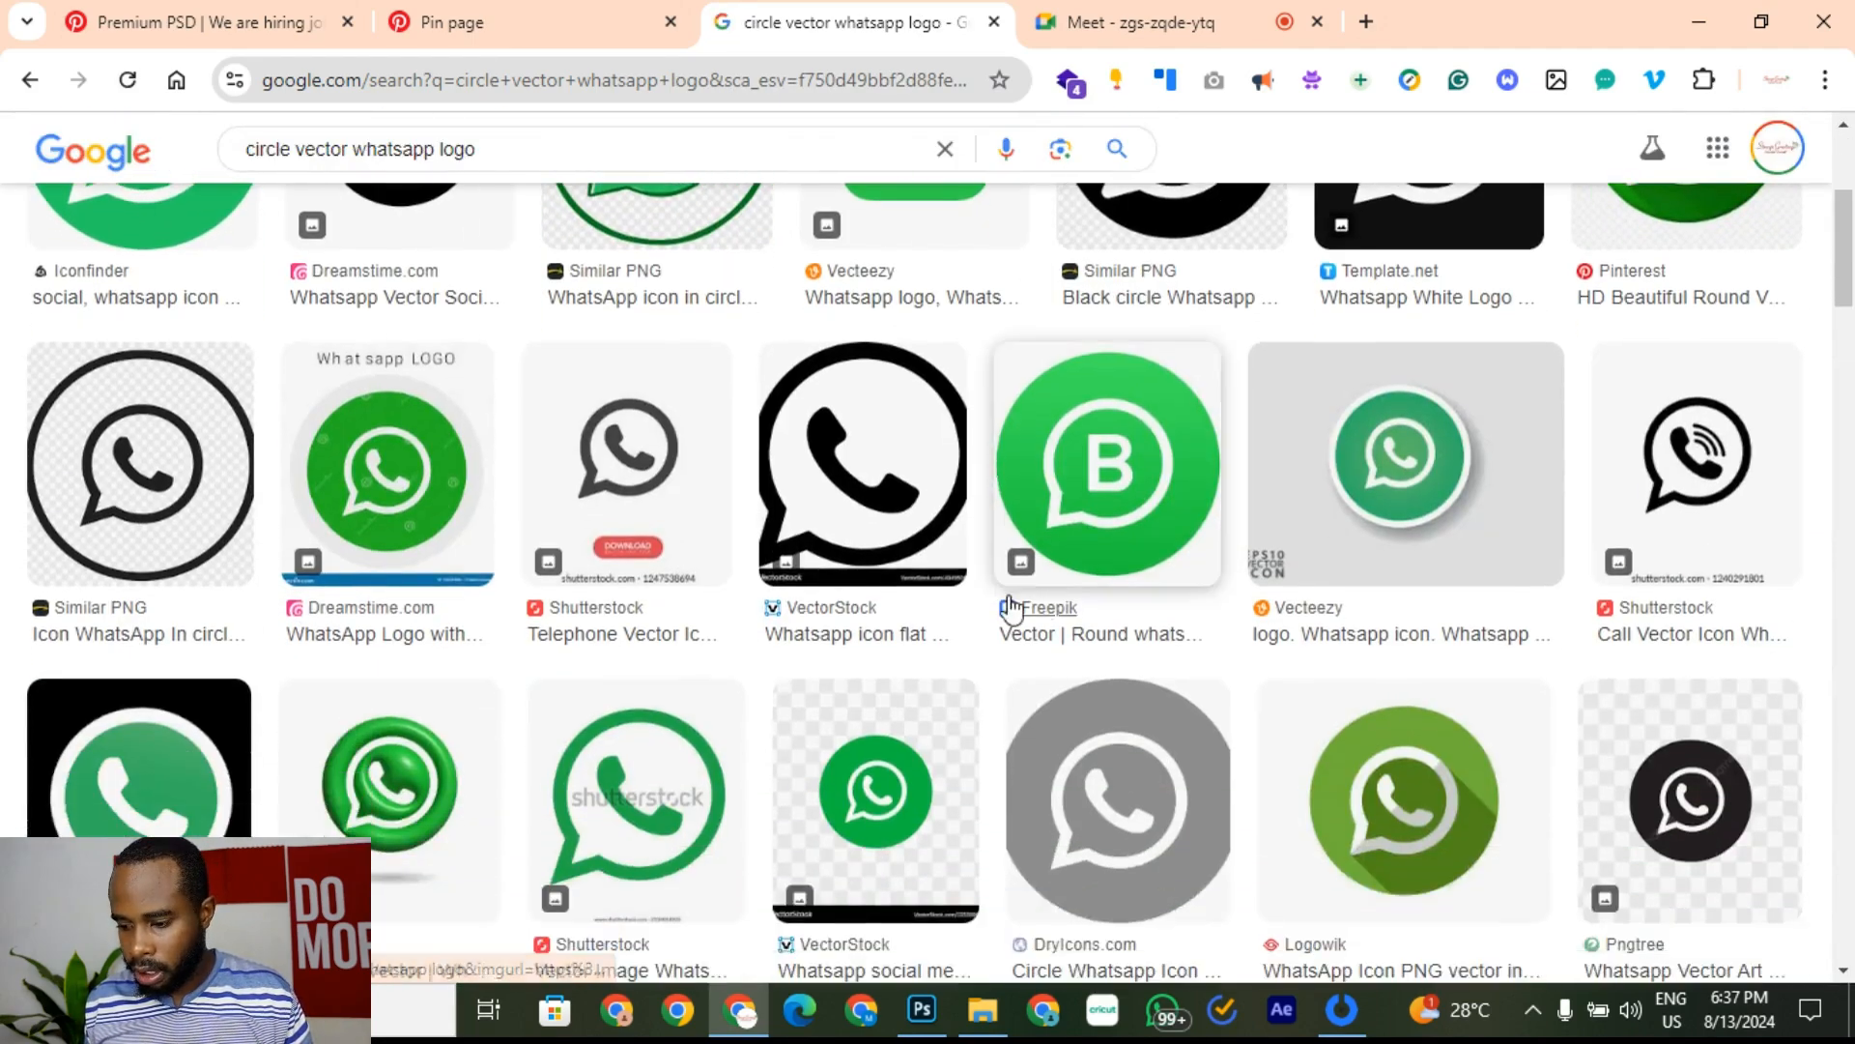
scroll(1121, 560, "up", 4)
scroll(1141, 590, "down", 3)
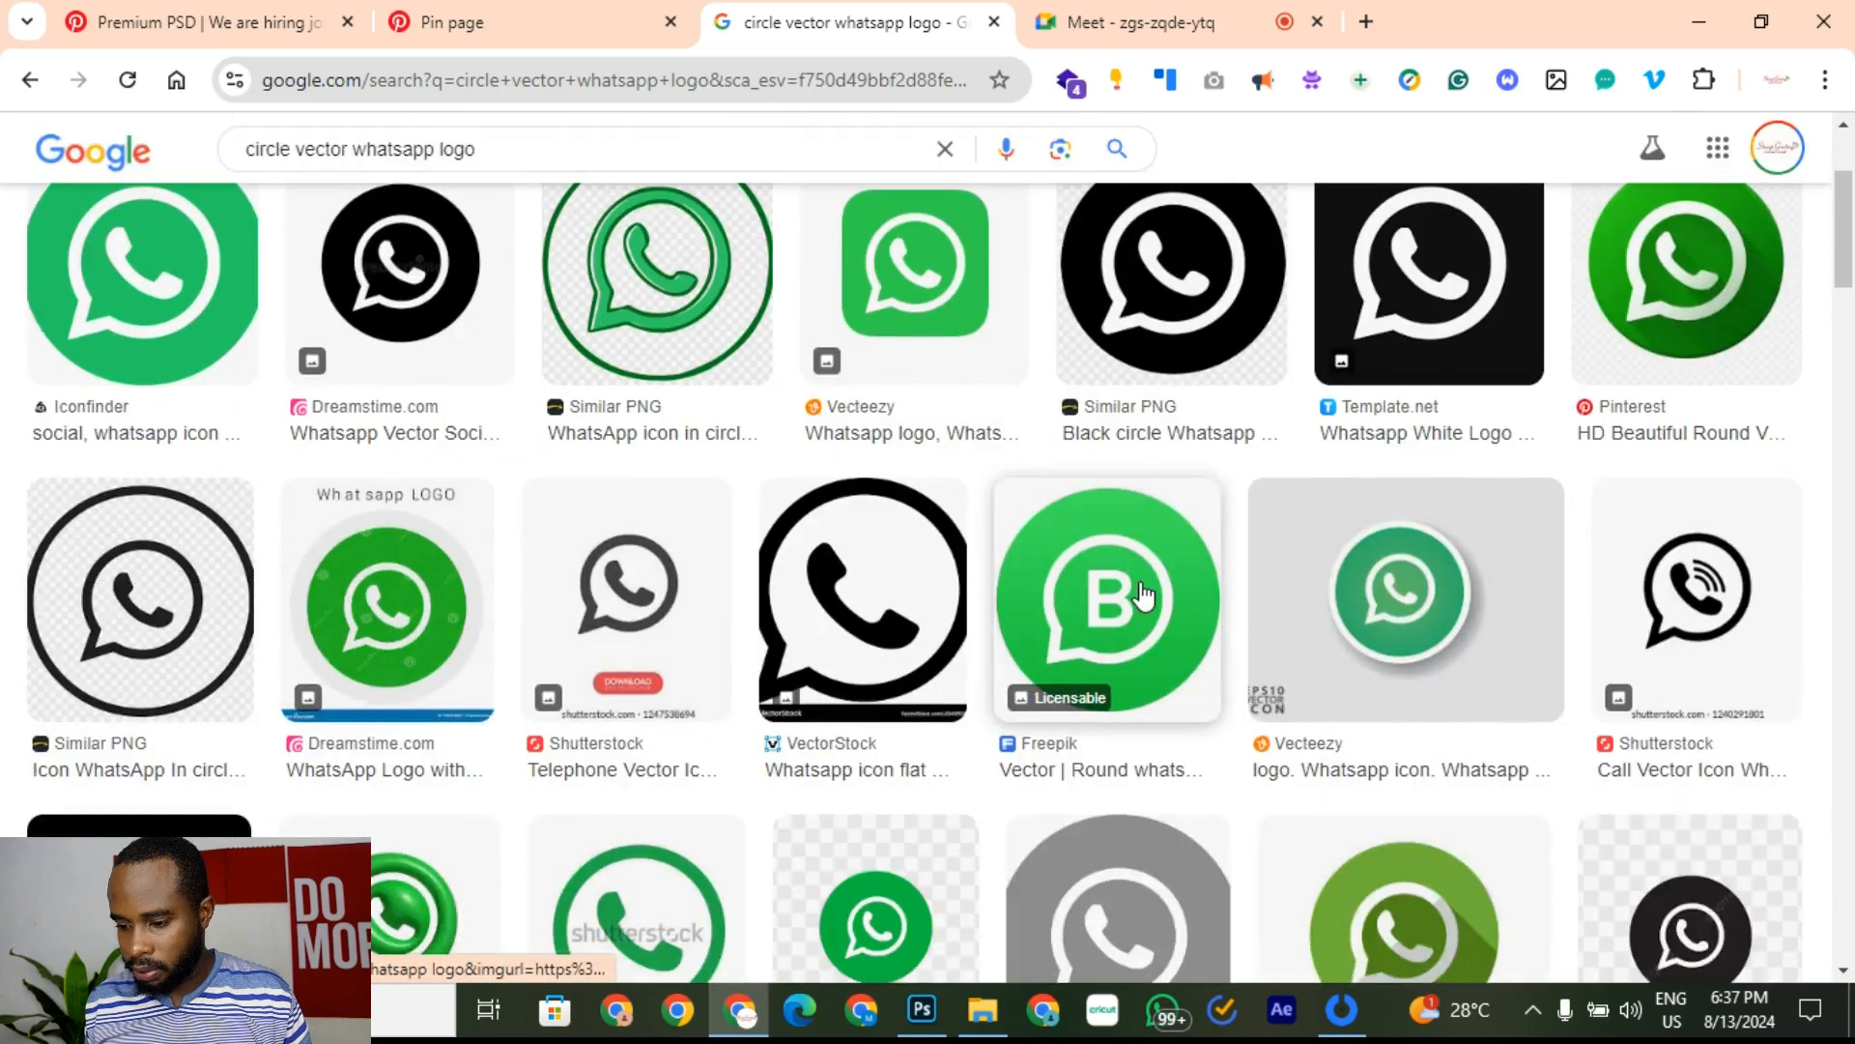
right_click(1144, 596)
left_click(1312, 425)
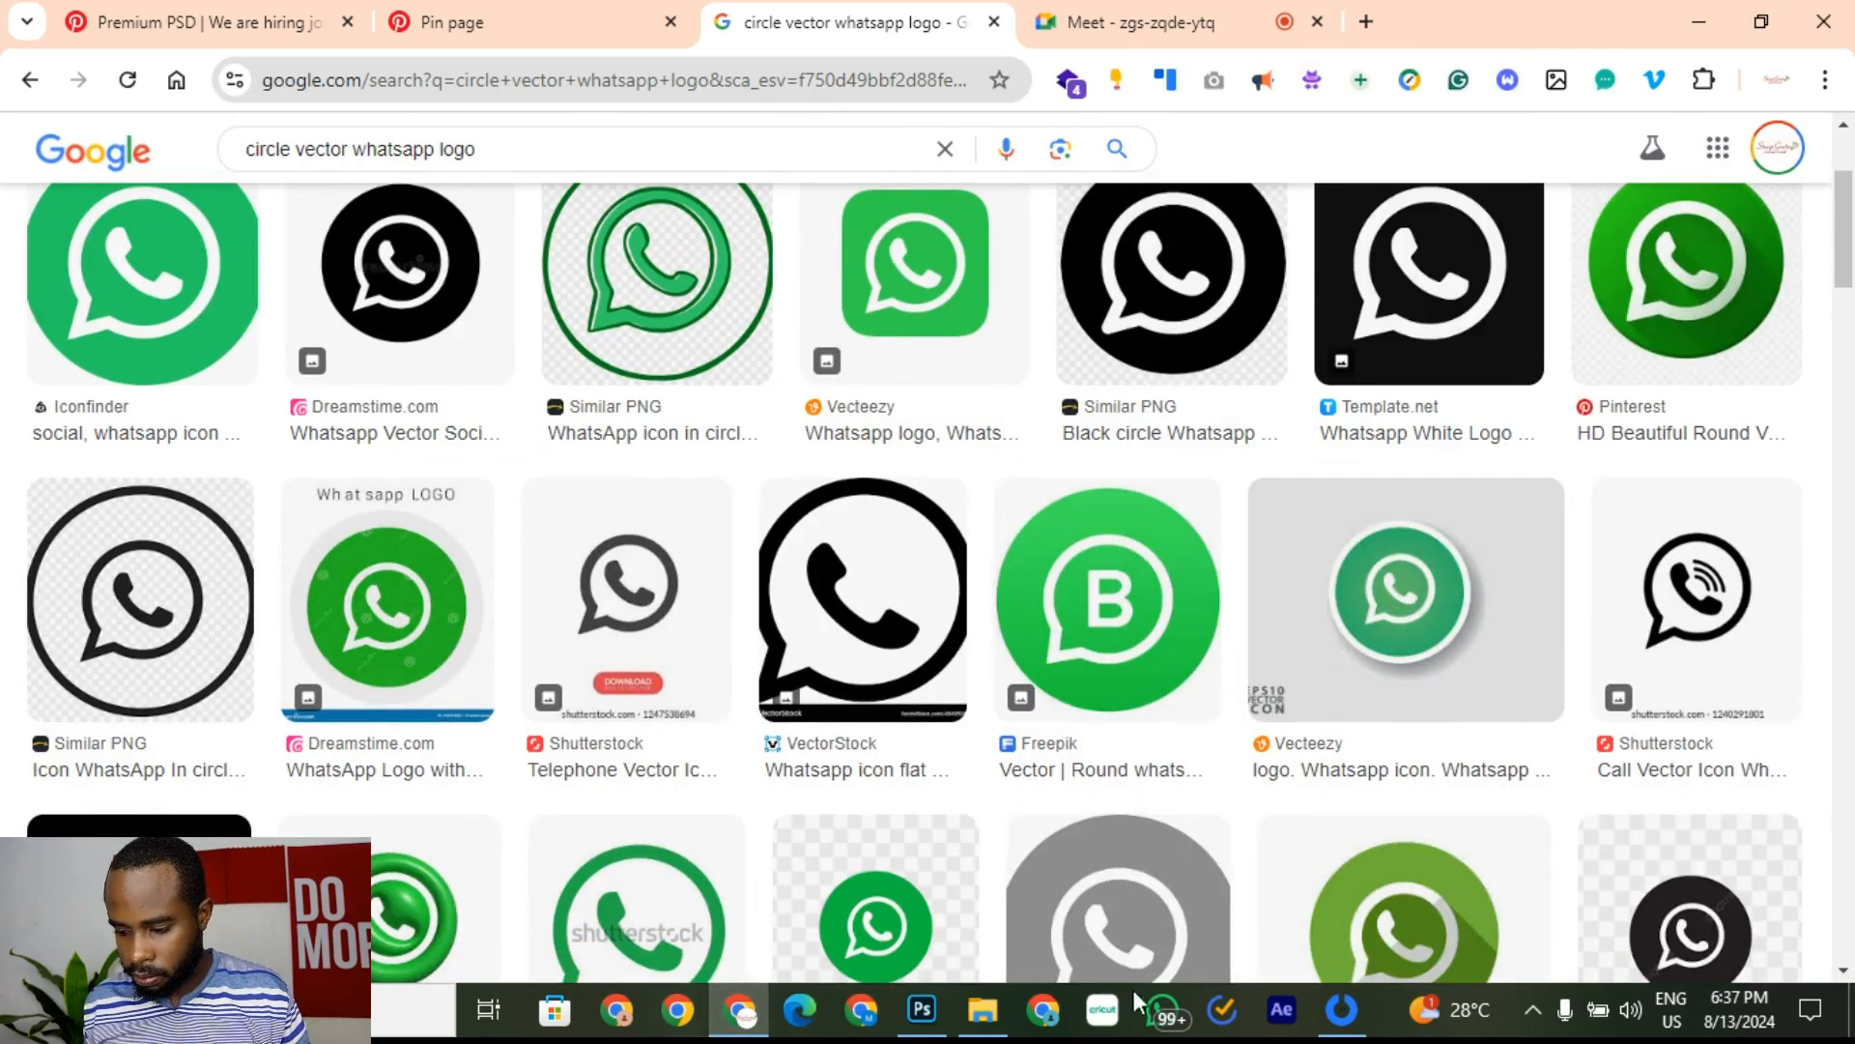
left_click(921, 1010)
key("ctrl+alt+a")
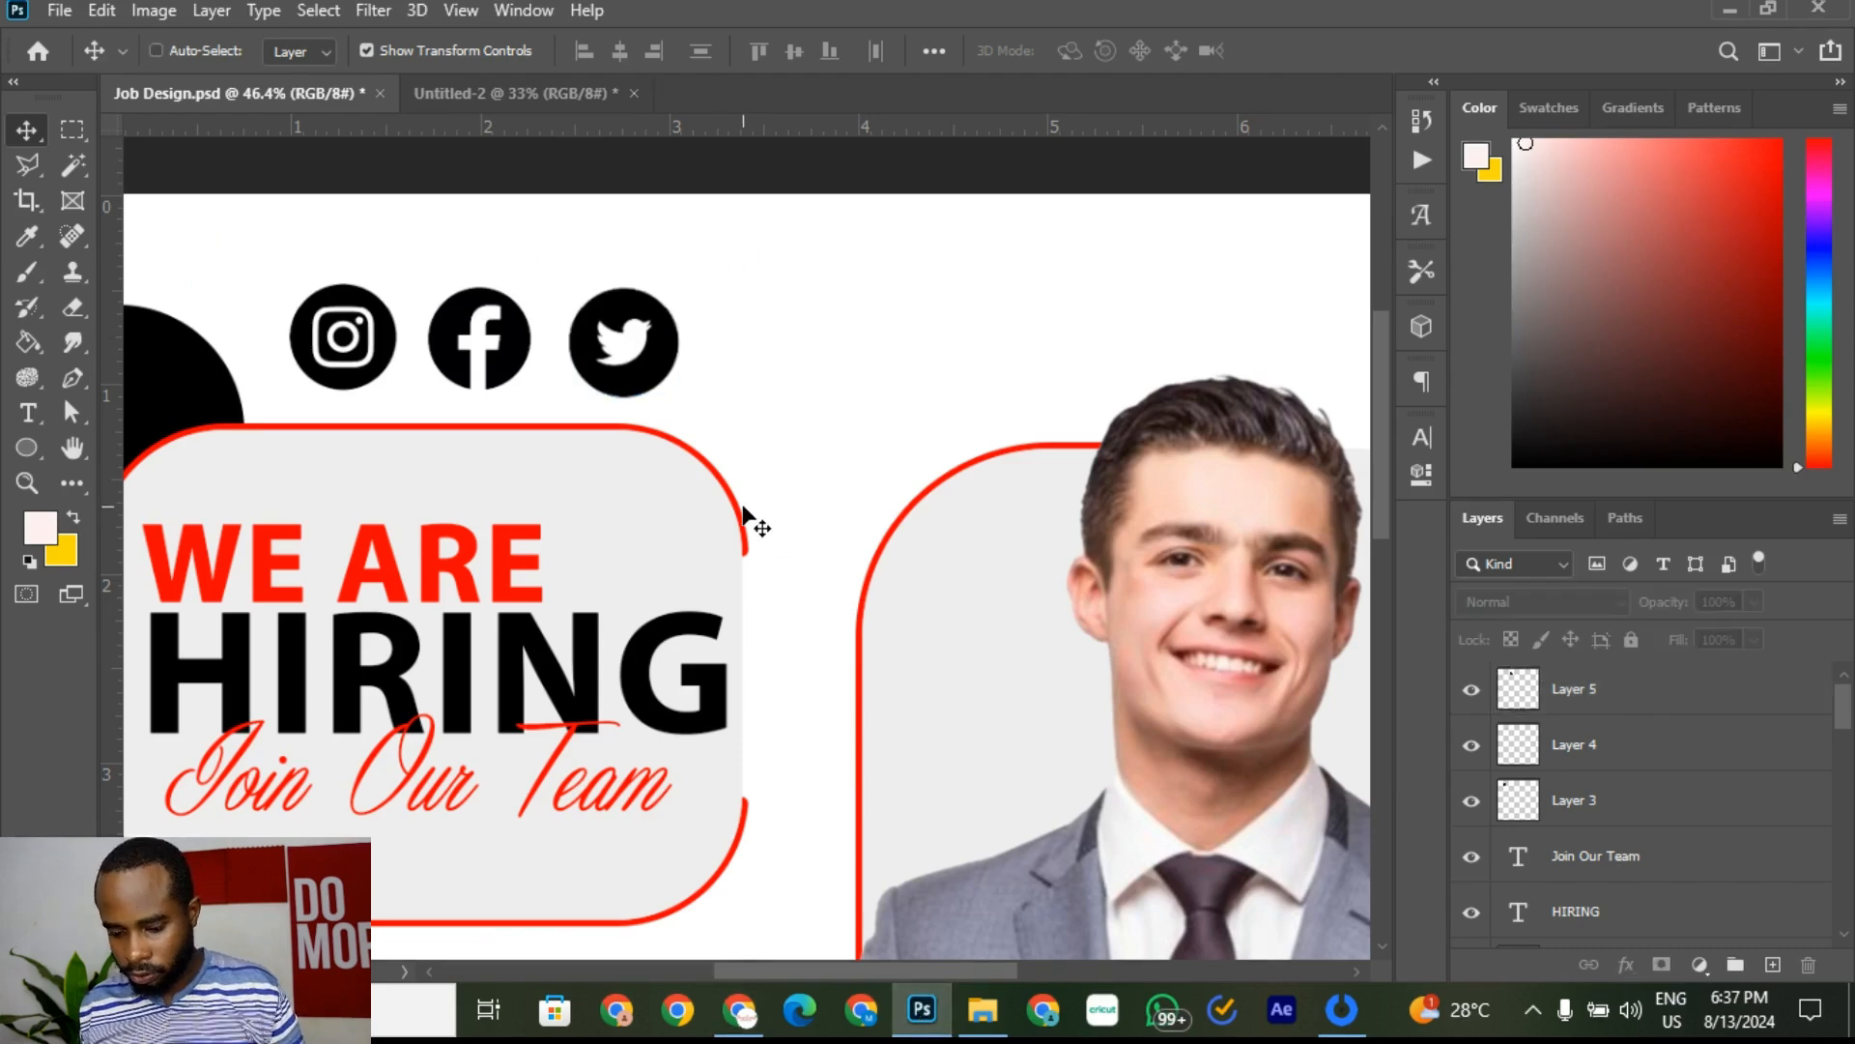
Step: Paste the green WhatsApp Business icon and delete its white square background with the Magic Wand
key("ctrl+v")
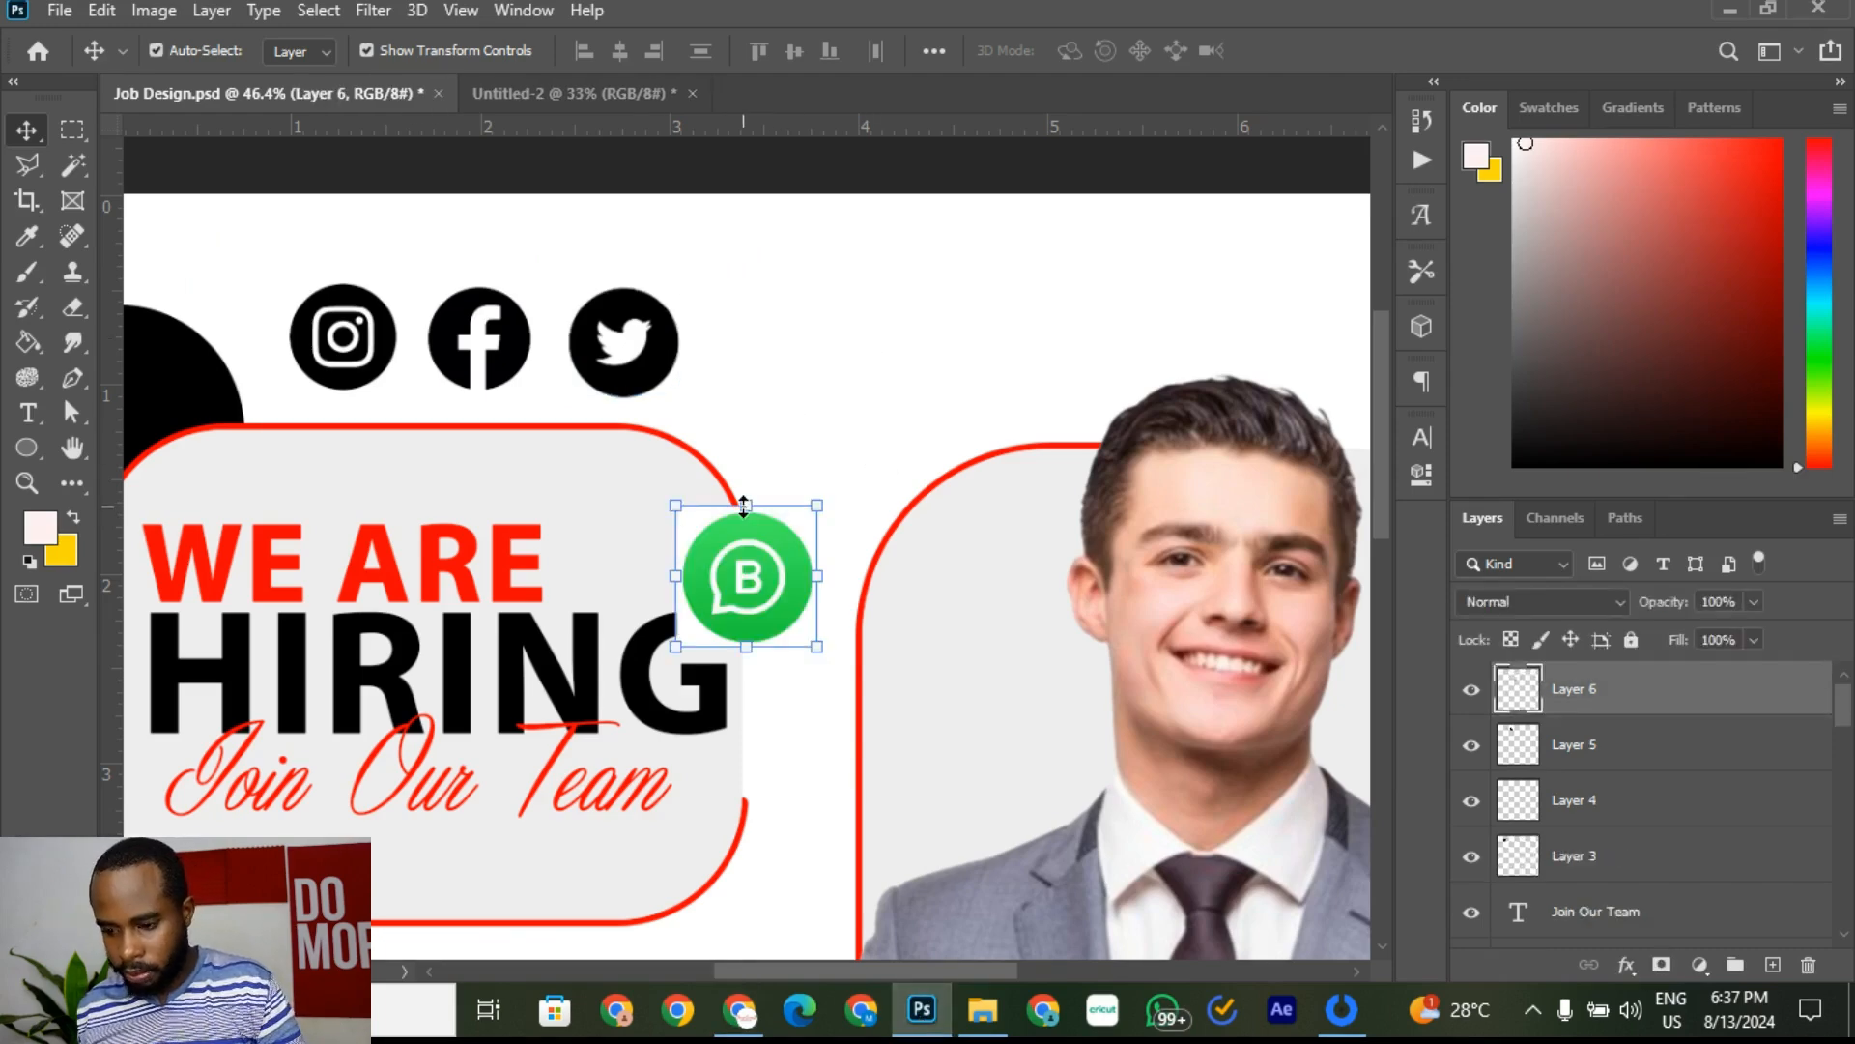
left_click(78, 167)
scroll(731, 644, "up", 3)
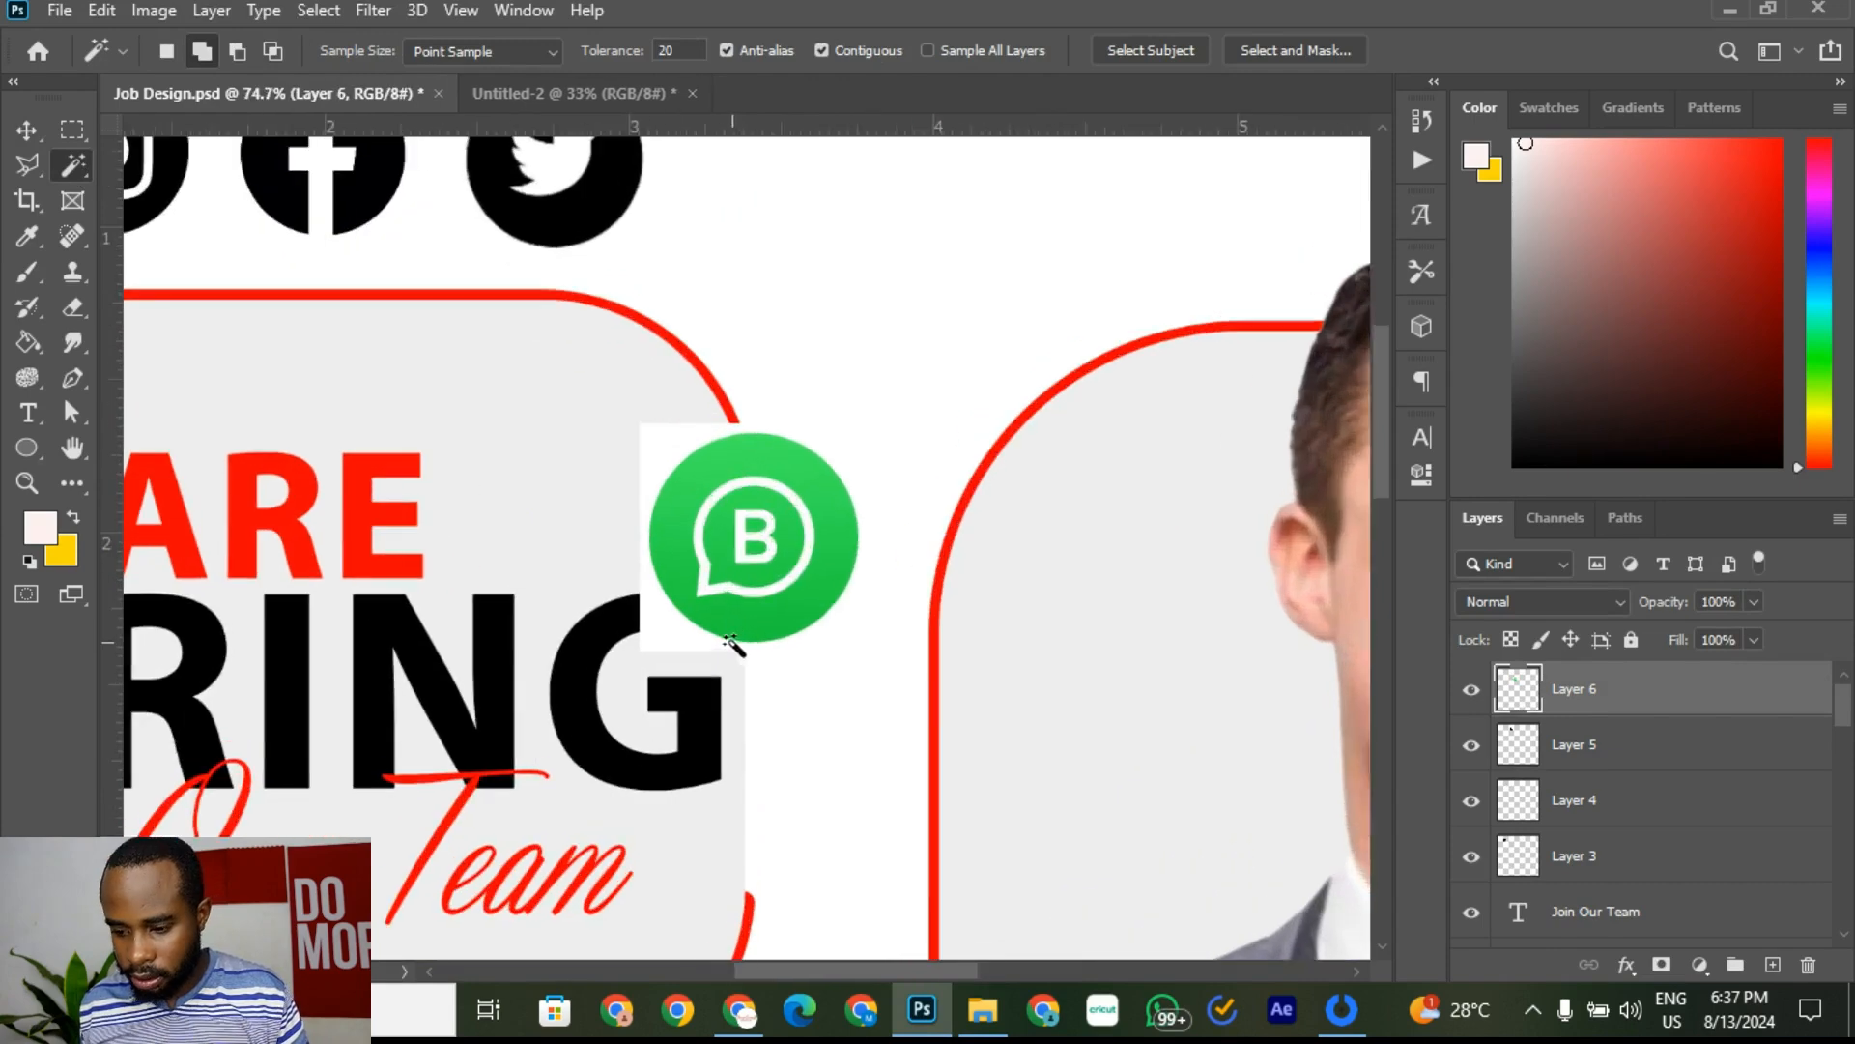
left_click(674, 644)
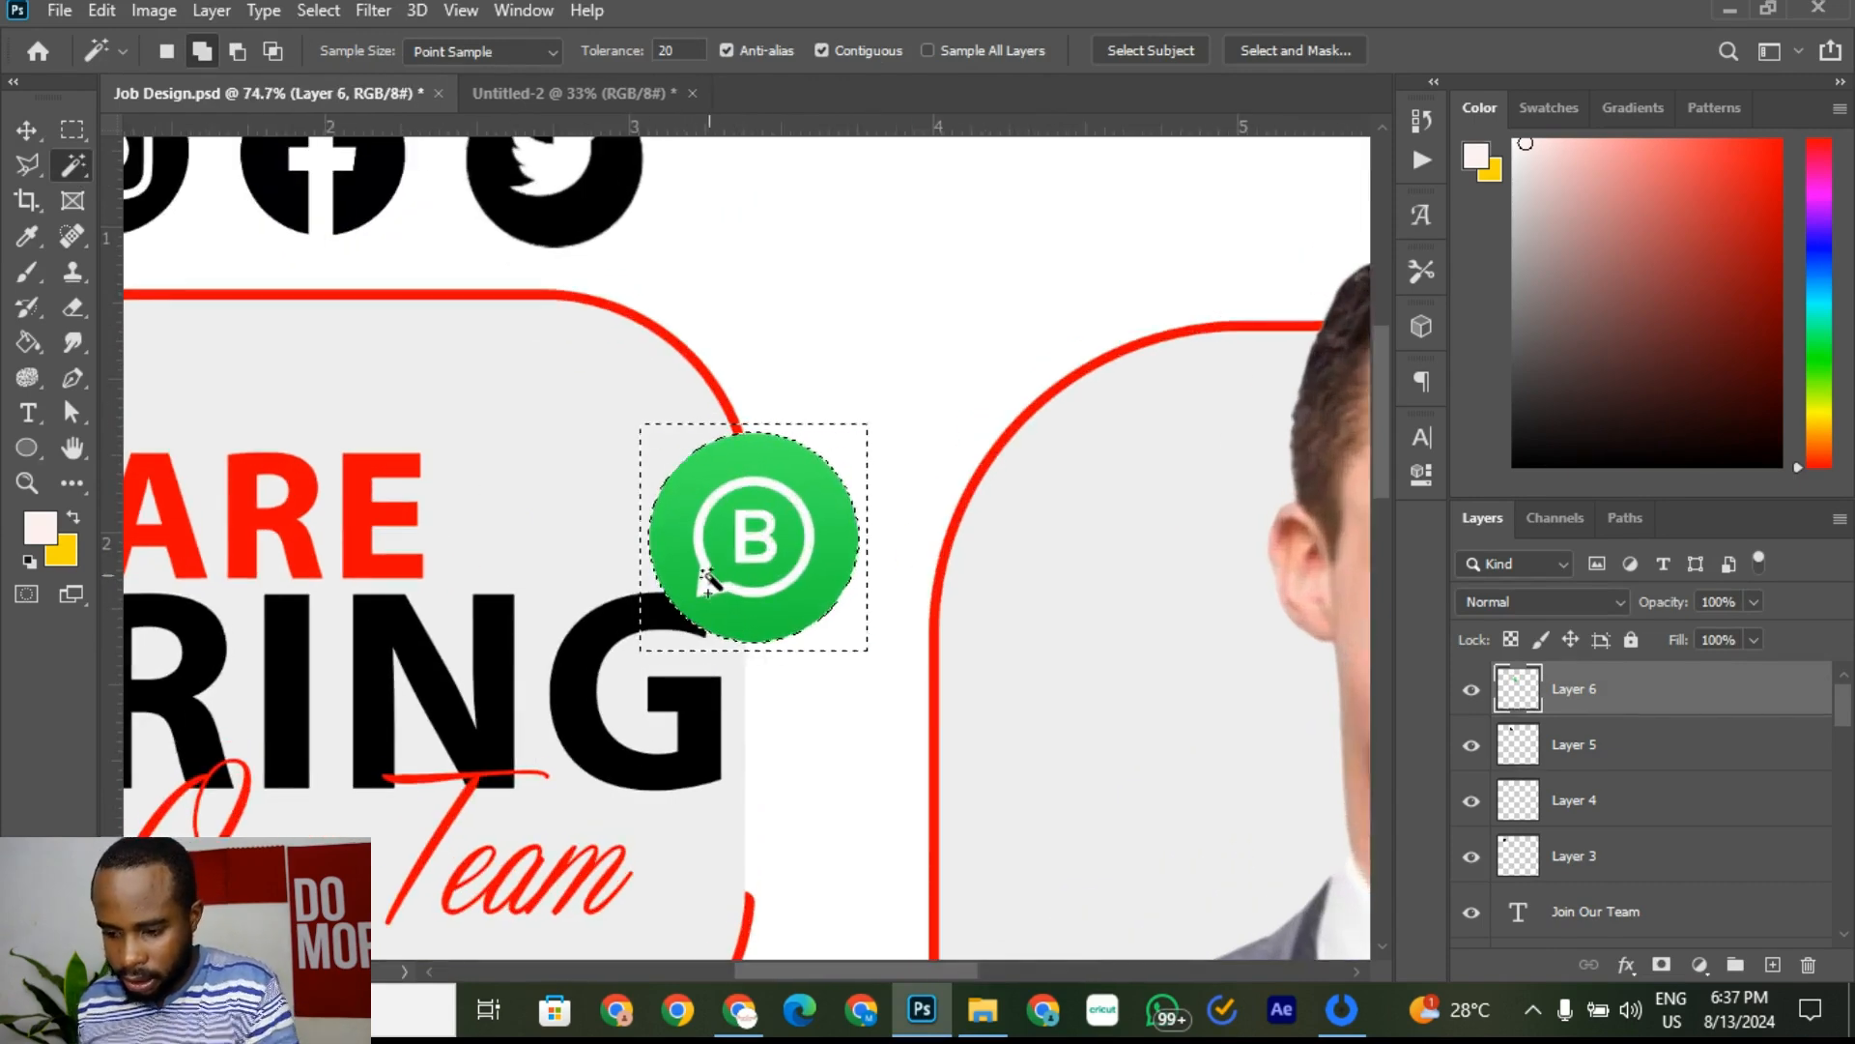
key("Delete")
key("ctrl+d")
Step: Test Magic Wand selections on the white ring and B letter, then deselect and pick the Move tool
scroll(704, 593, "up", 3)
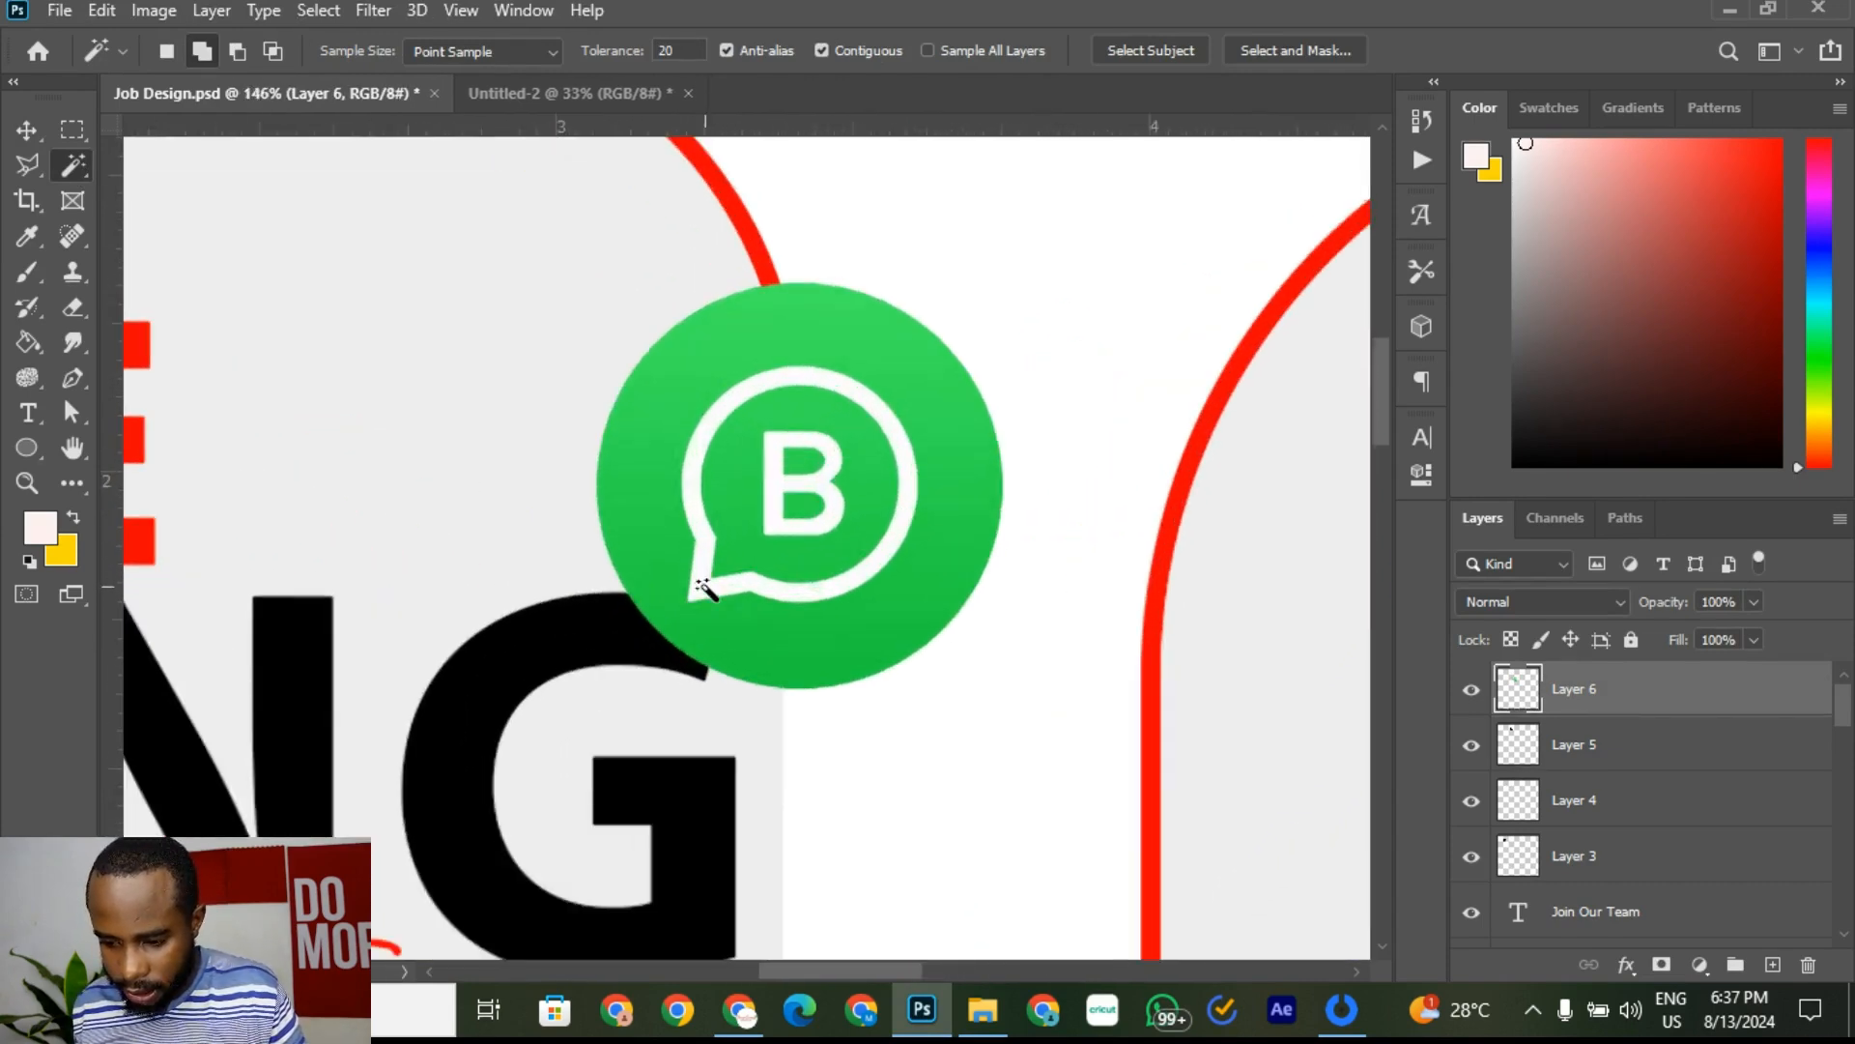
left_click(702, 581)
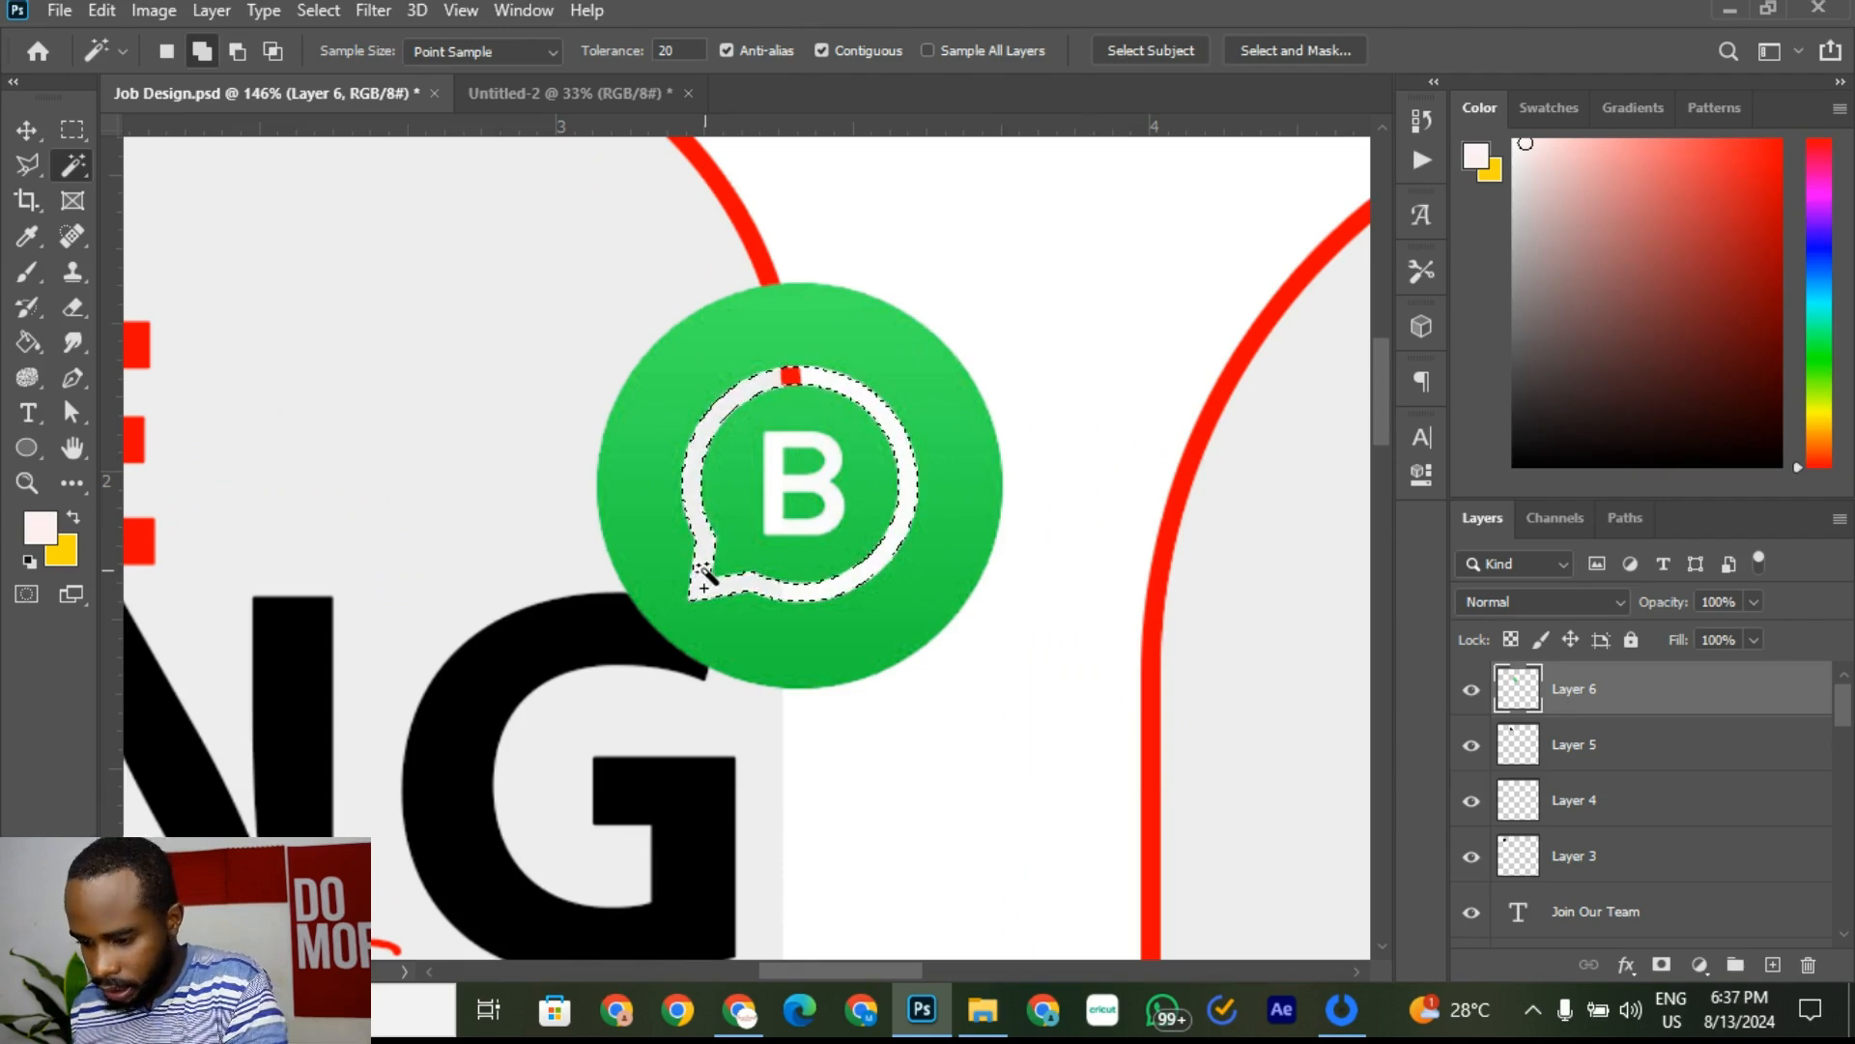
key("ctrl+d")
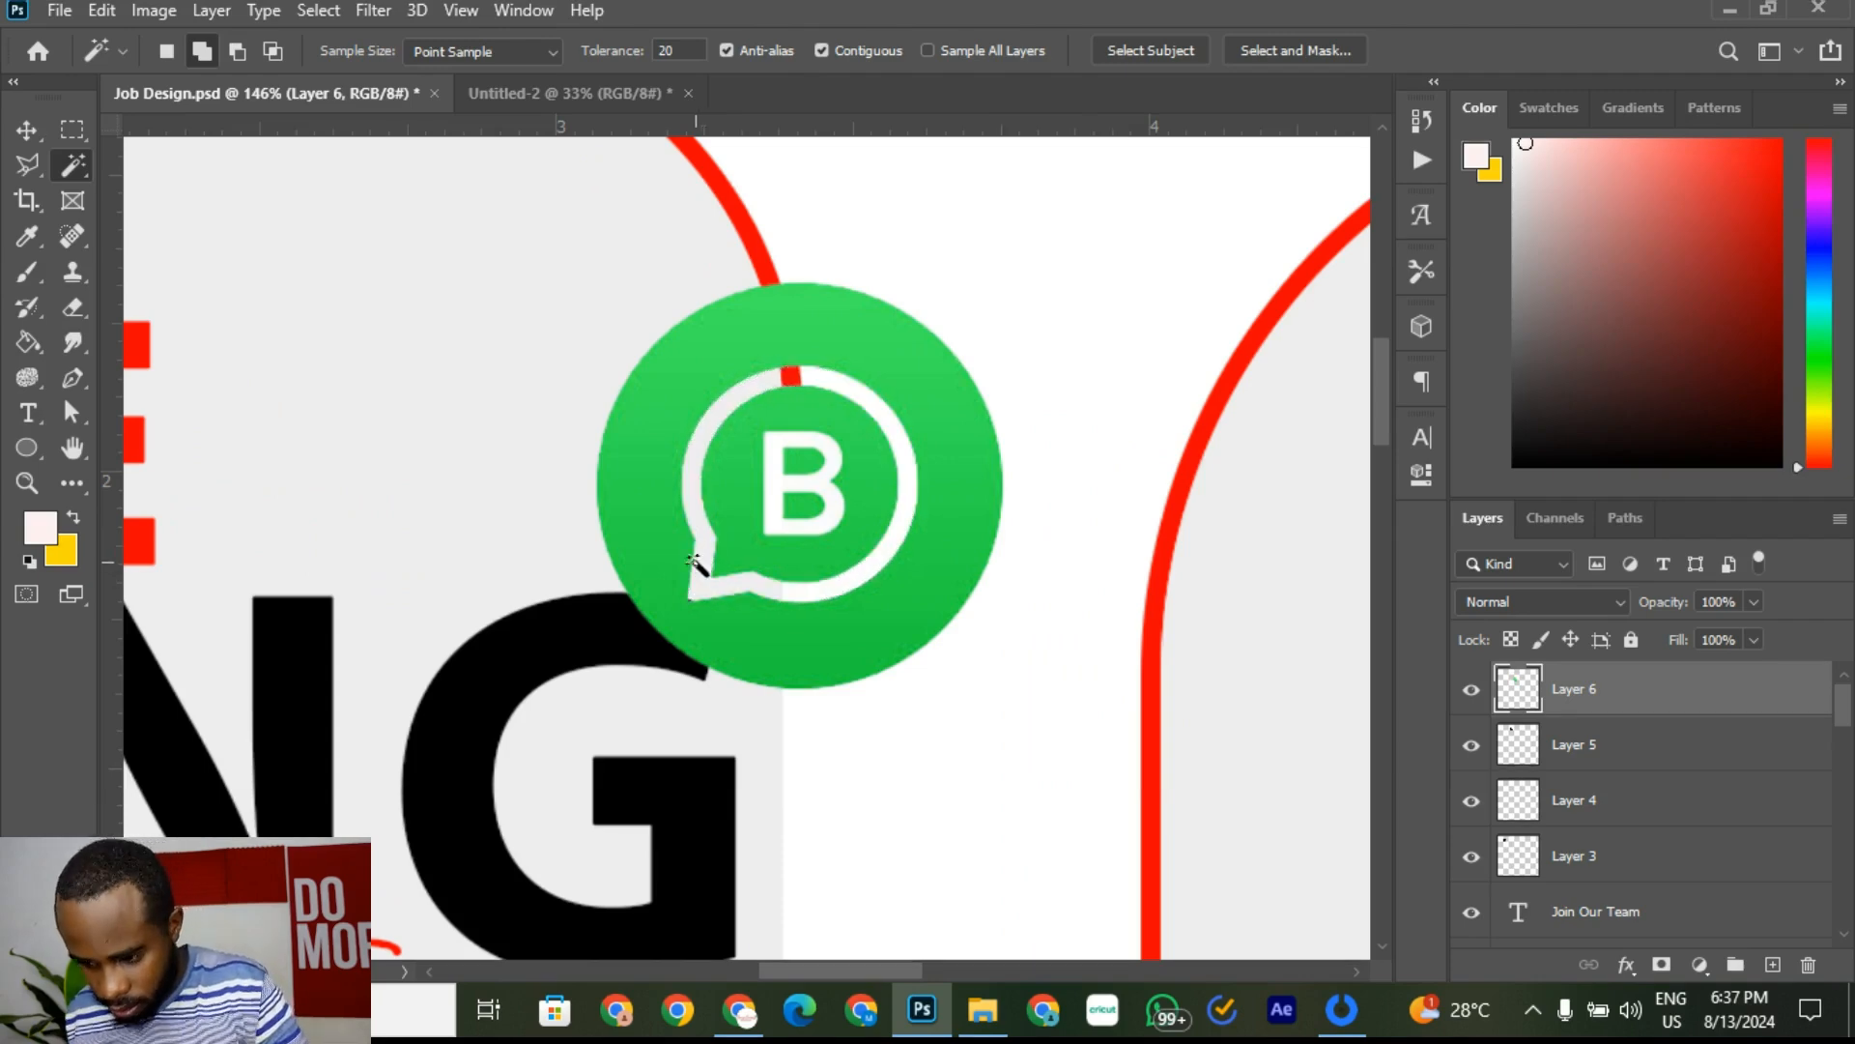
left_click(785, 494)
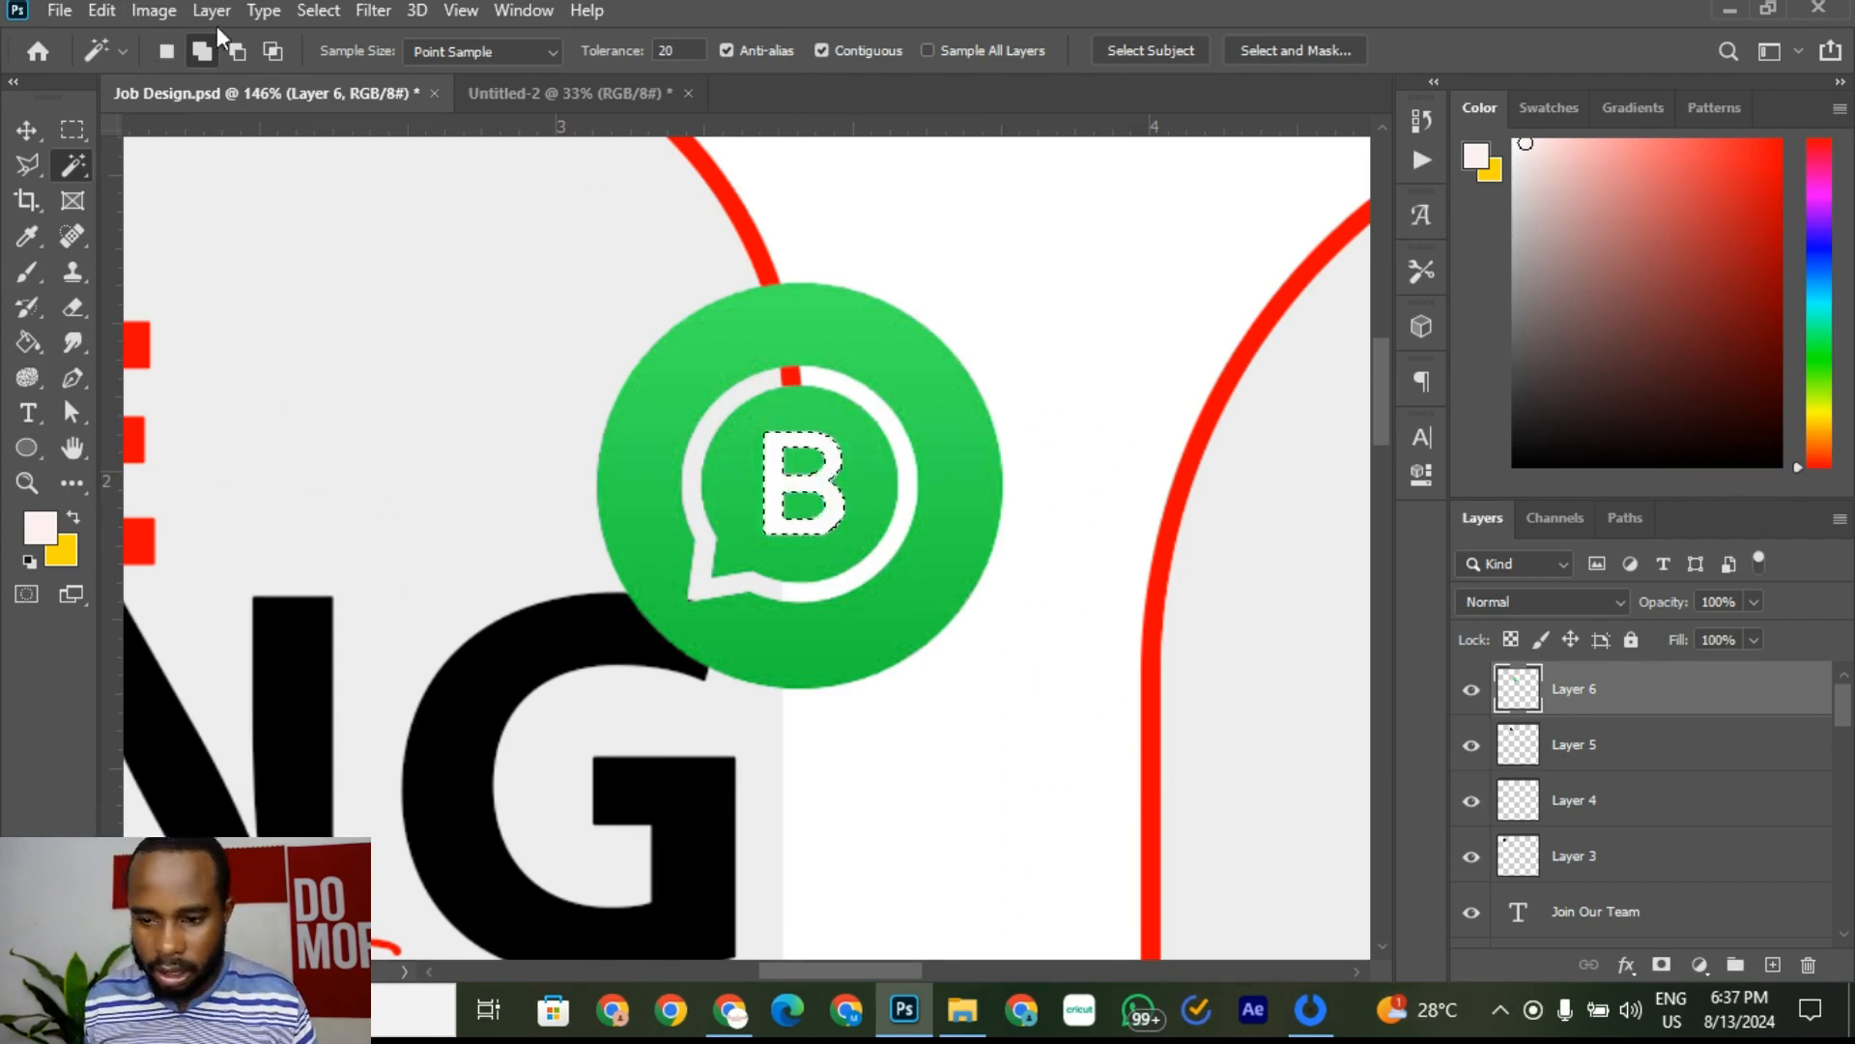
left_click(315, 13)
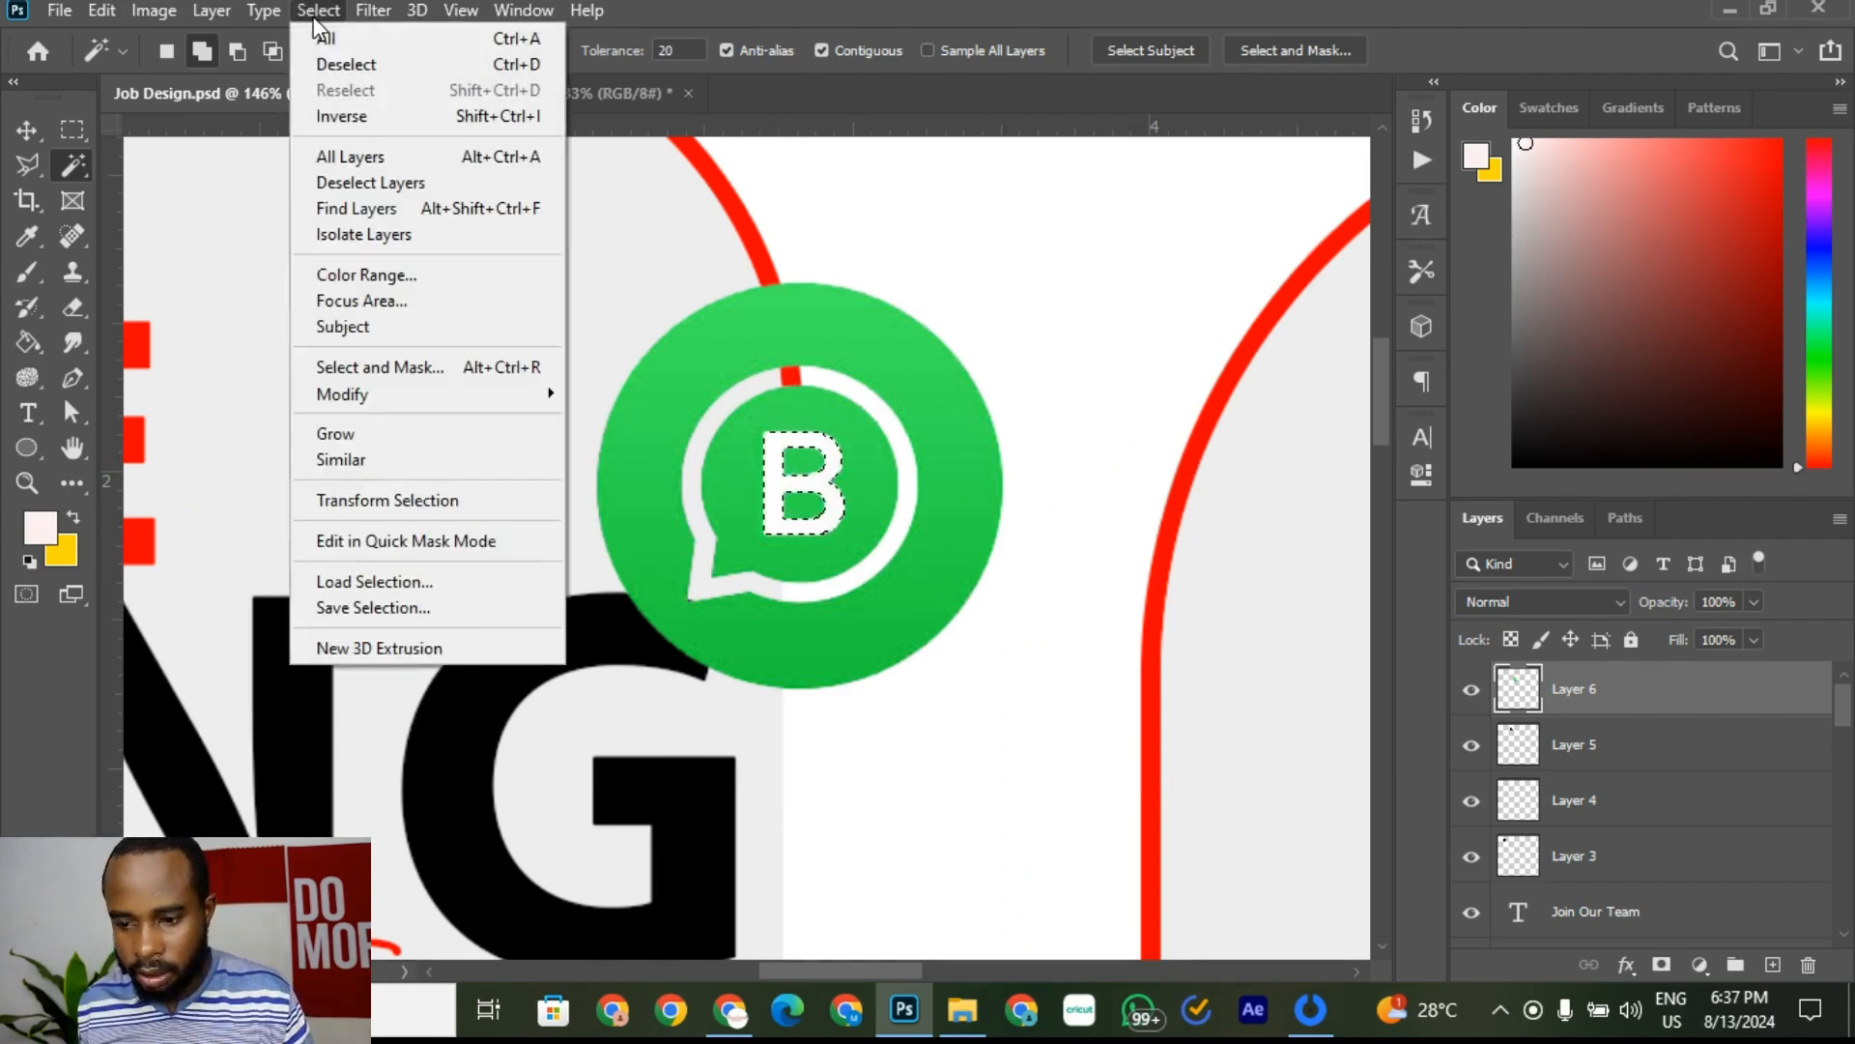
left_click(381, 72)
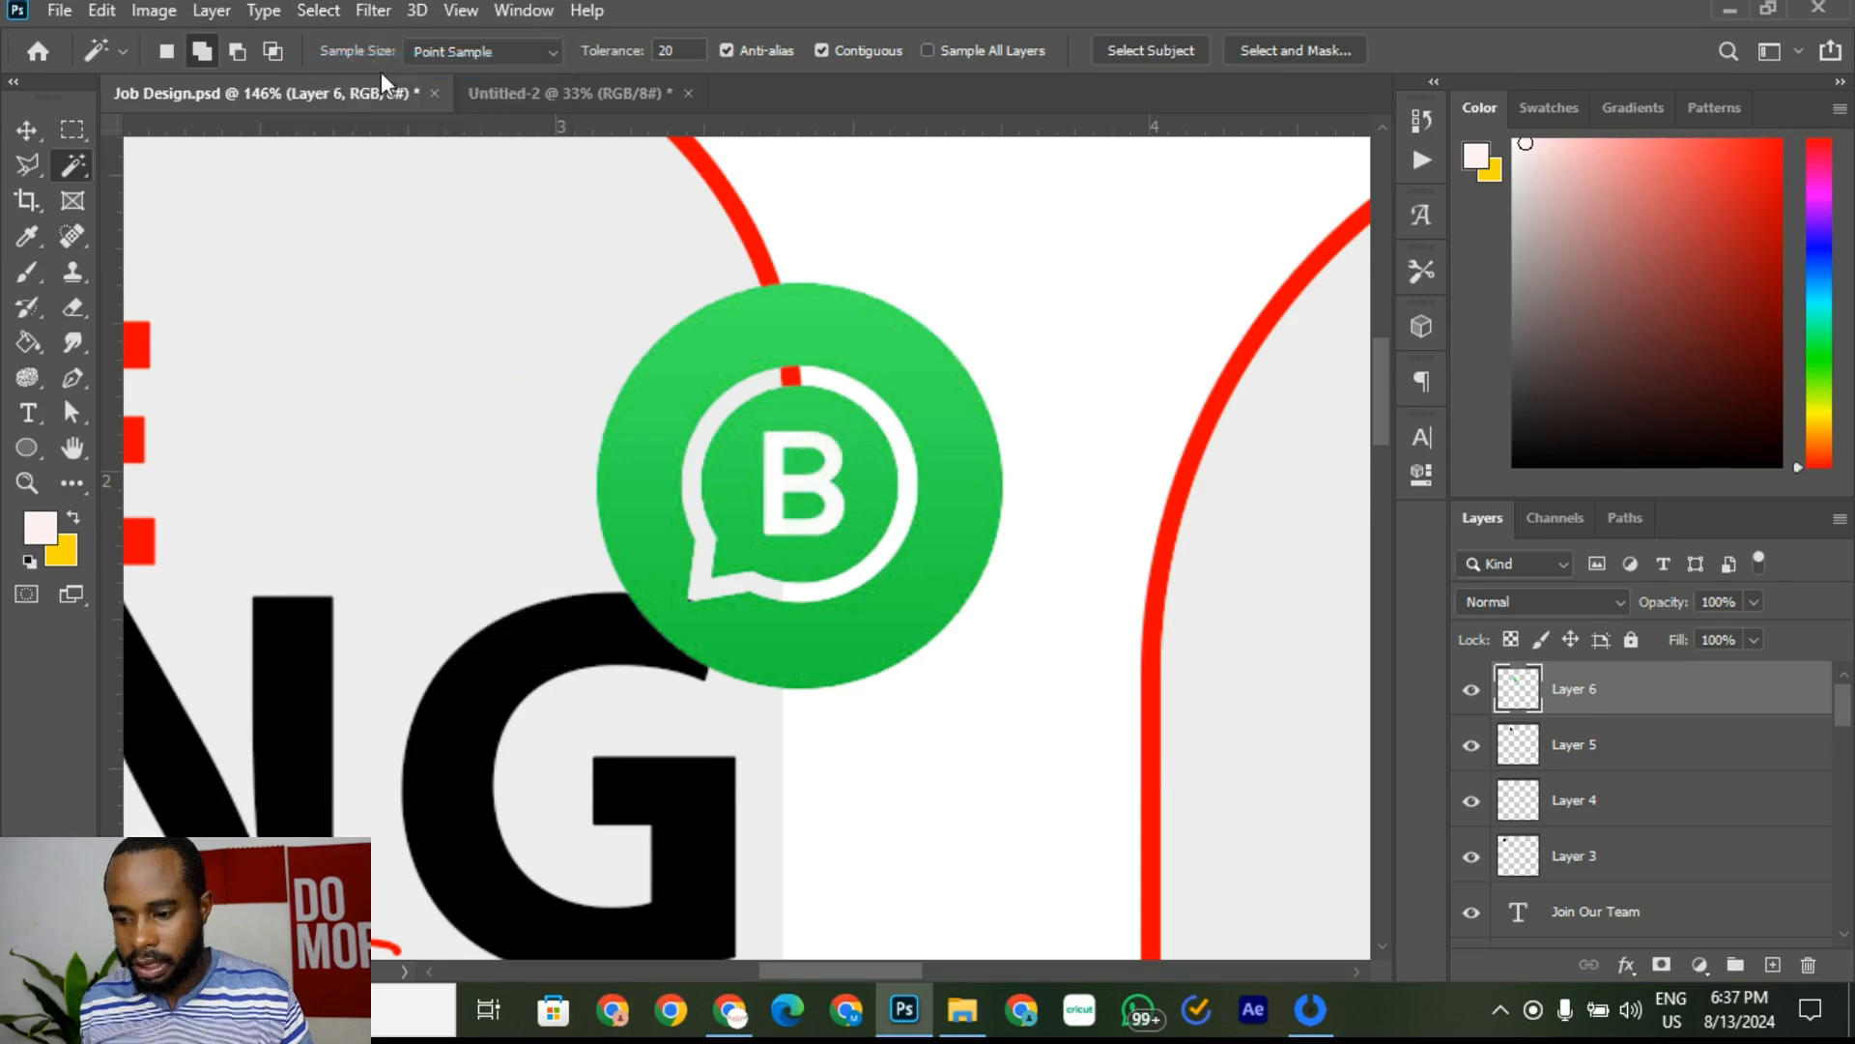
left_click(26, 131)
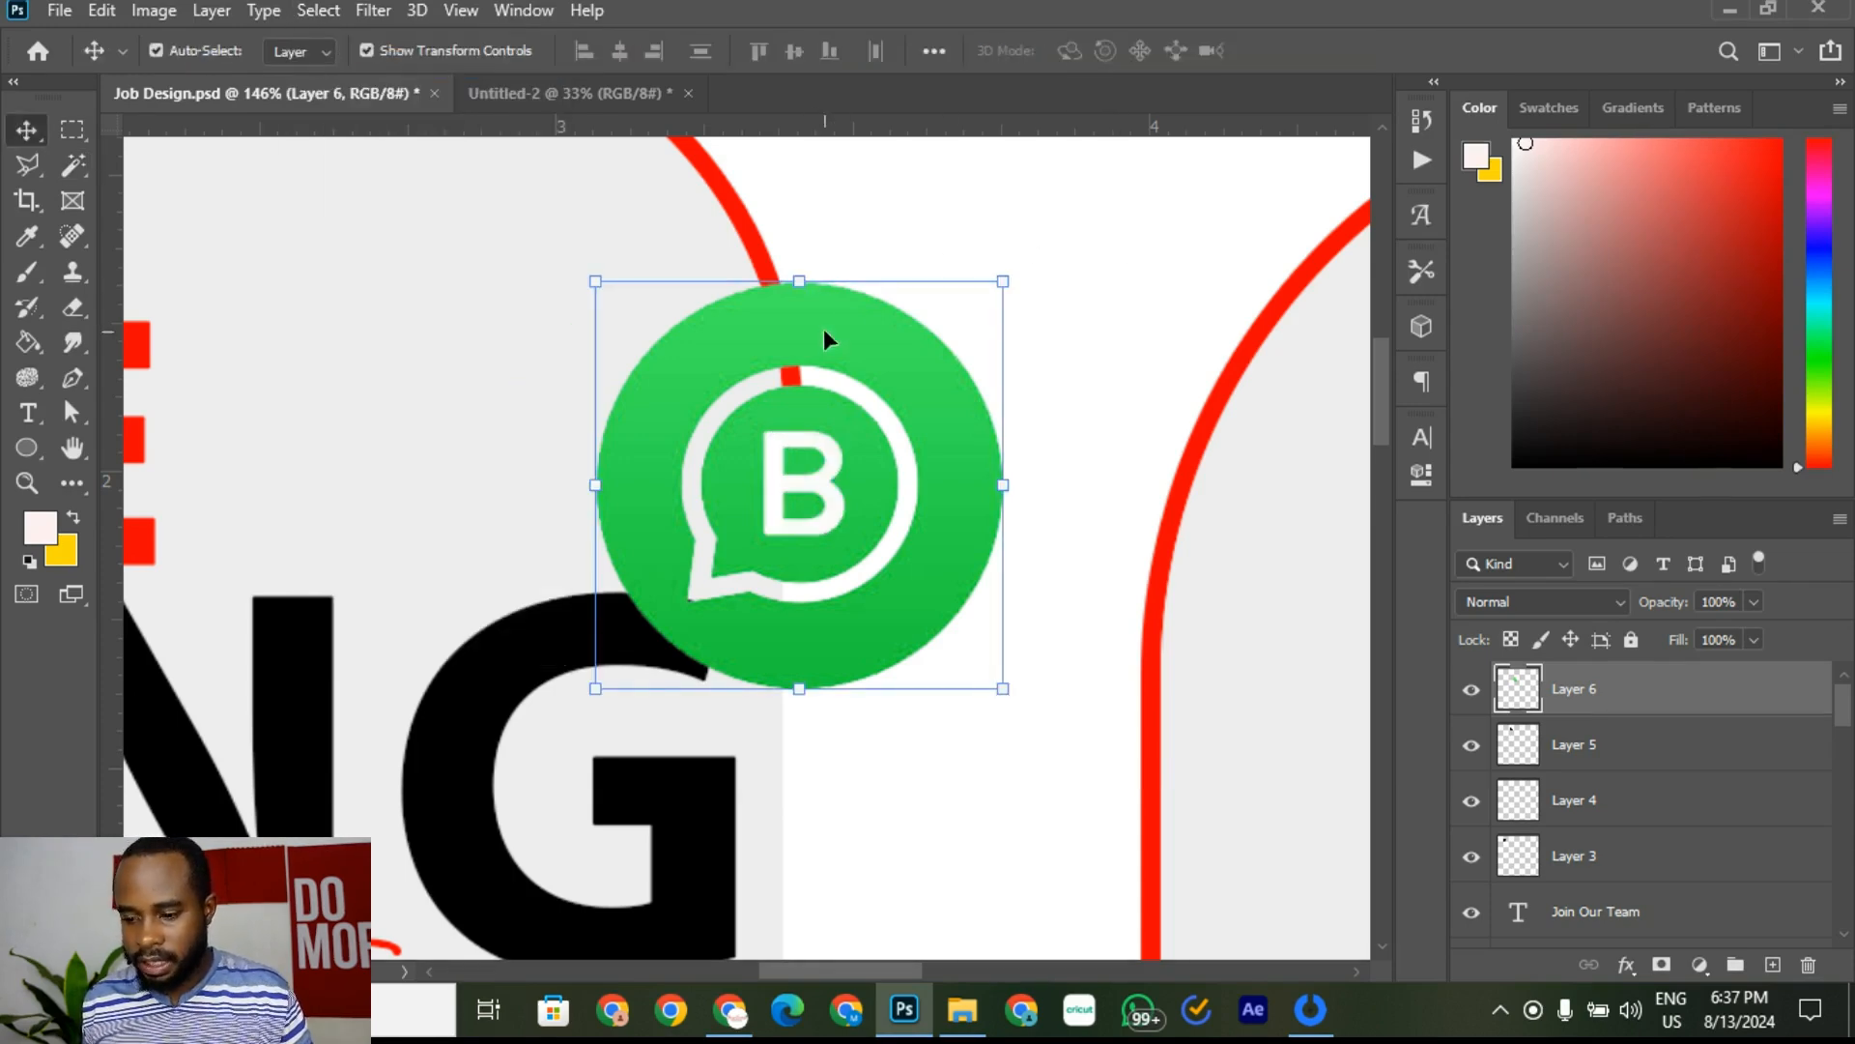
Step: Place the WhatsApp icon right of the Twitter icon, undoing accidental headline panel moves
left_click_drag(823, 329, 720, 275)
scroll(532, 350, "down", 10)
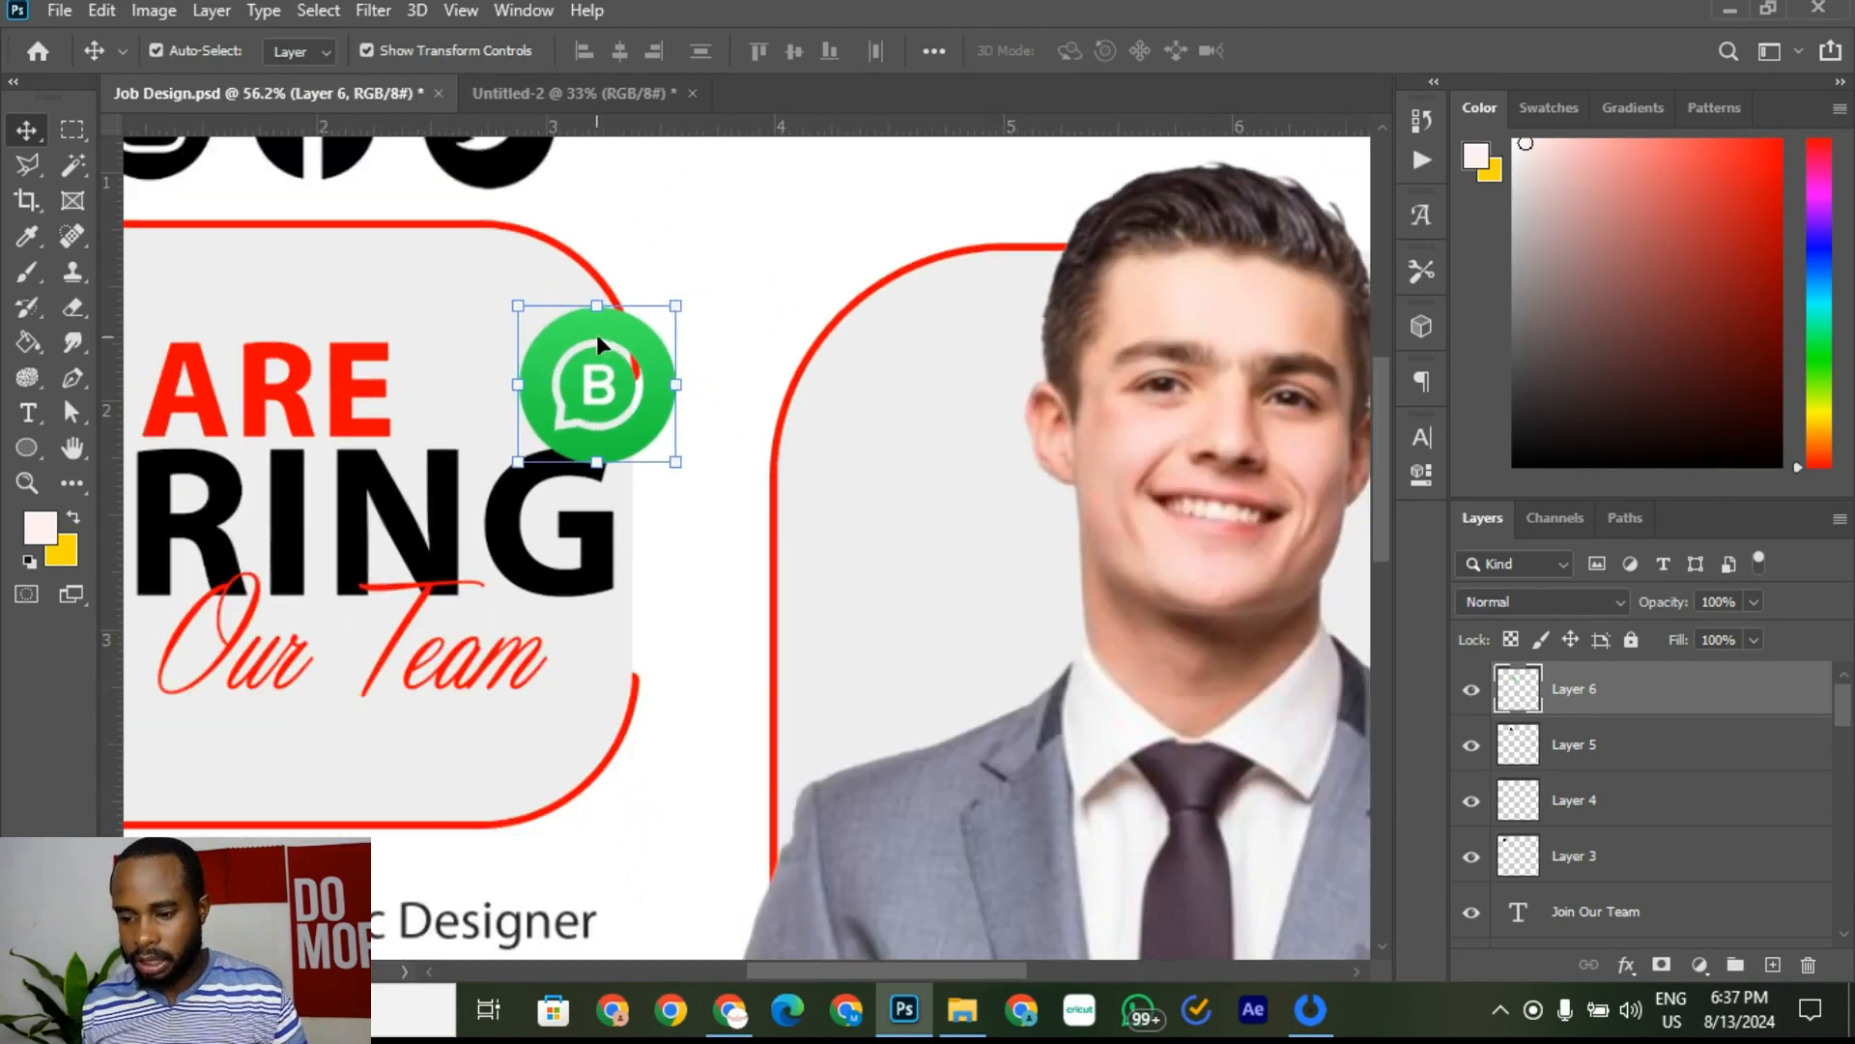
left_click_drag(603, 375, 669, 255)
key("ctrl+z")
scroll(593, 360, "down", 4)
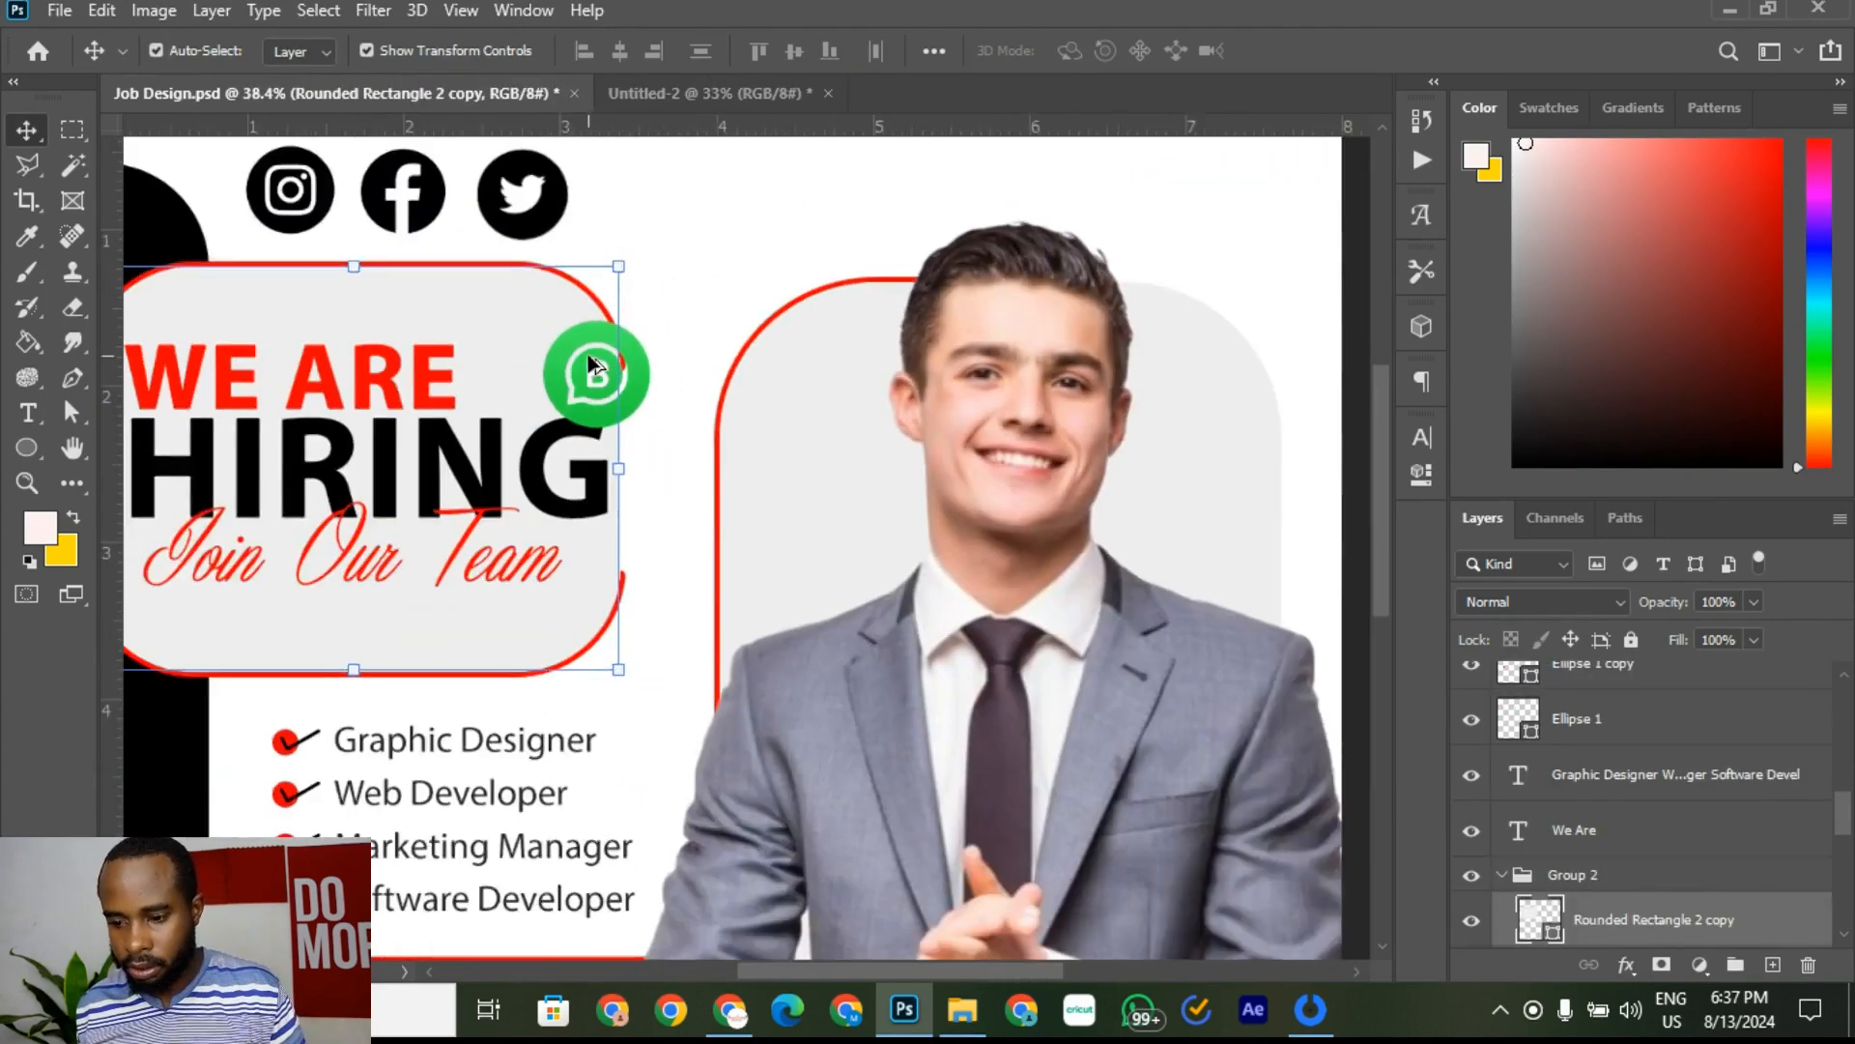
scroll(588, 354, "down", 3)
left_click(663, 355)
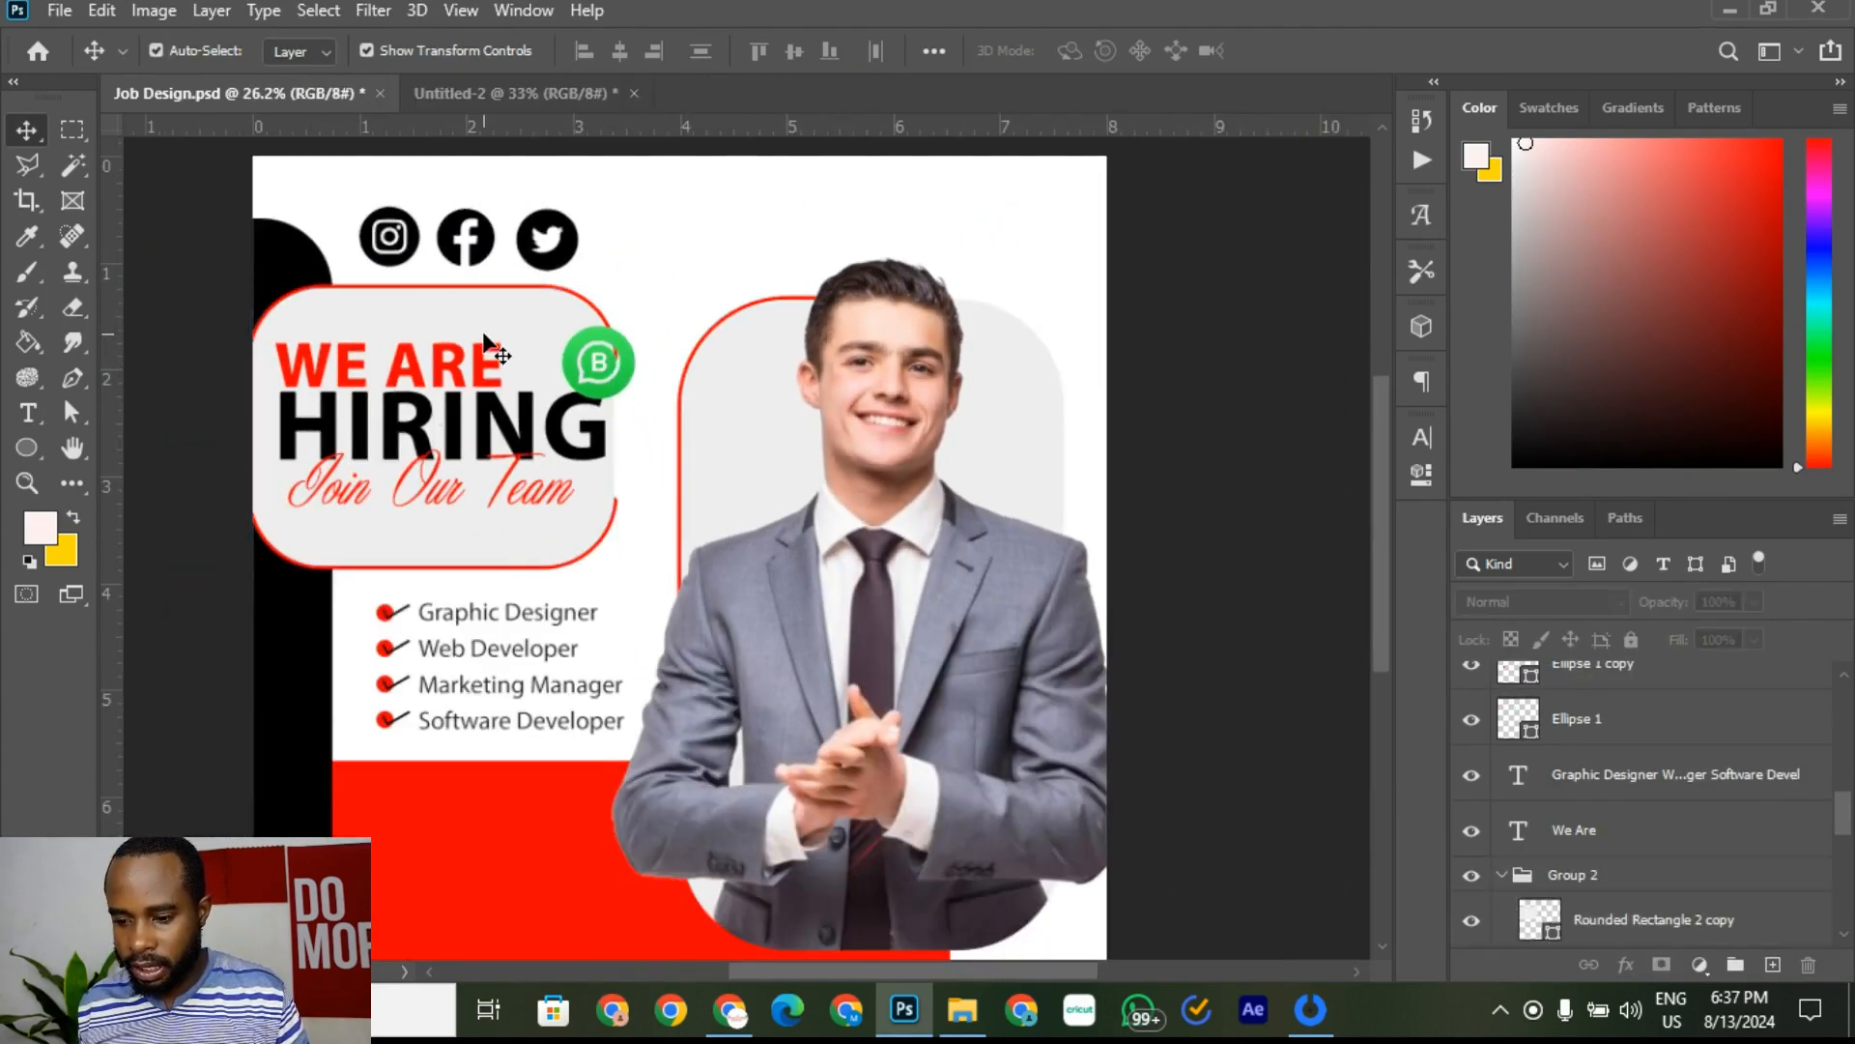
left_click_drag(484, 334, 693, 303)
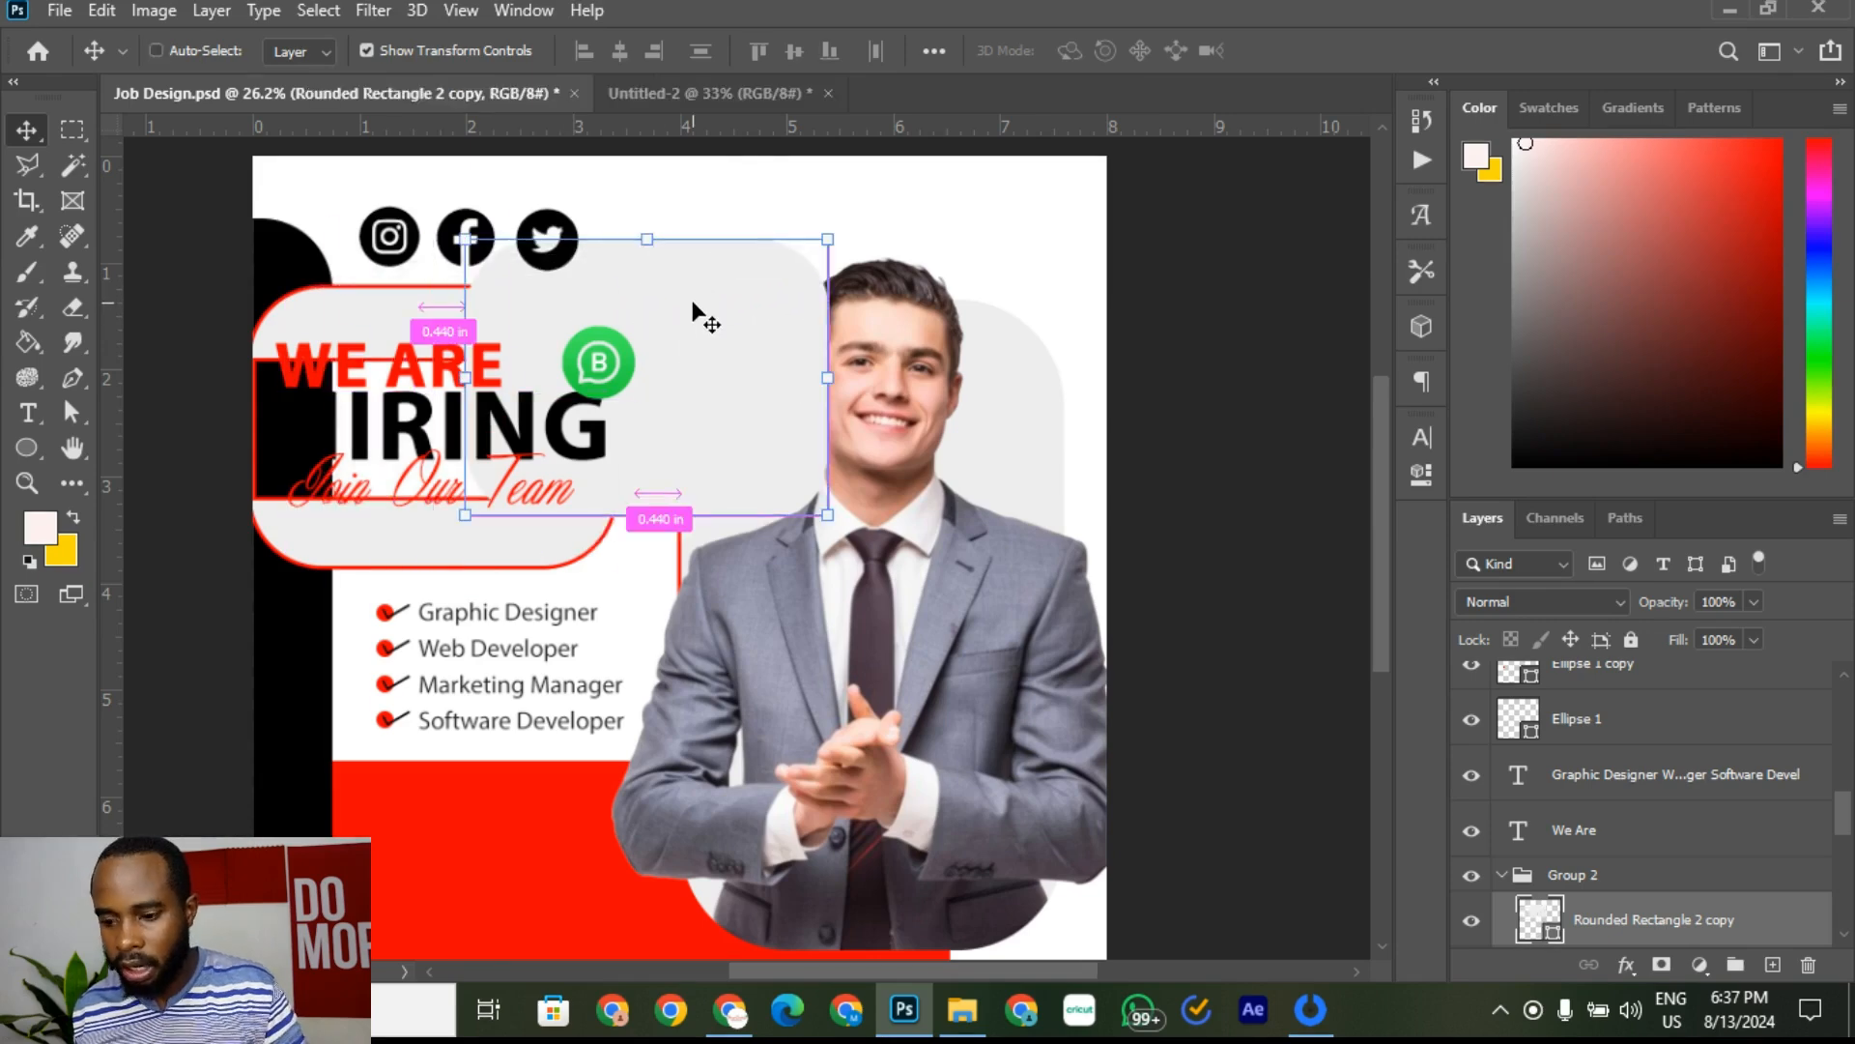
key("ctrl+z")
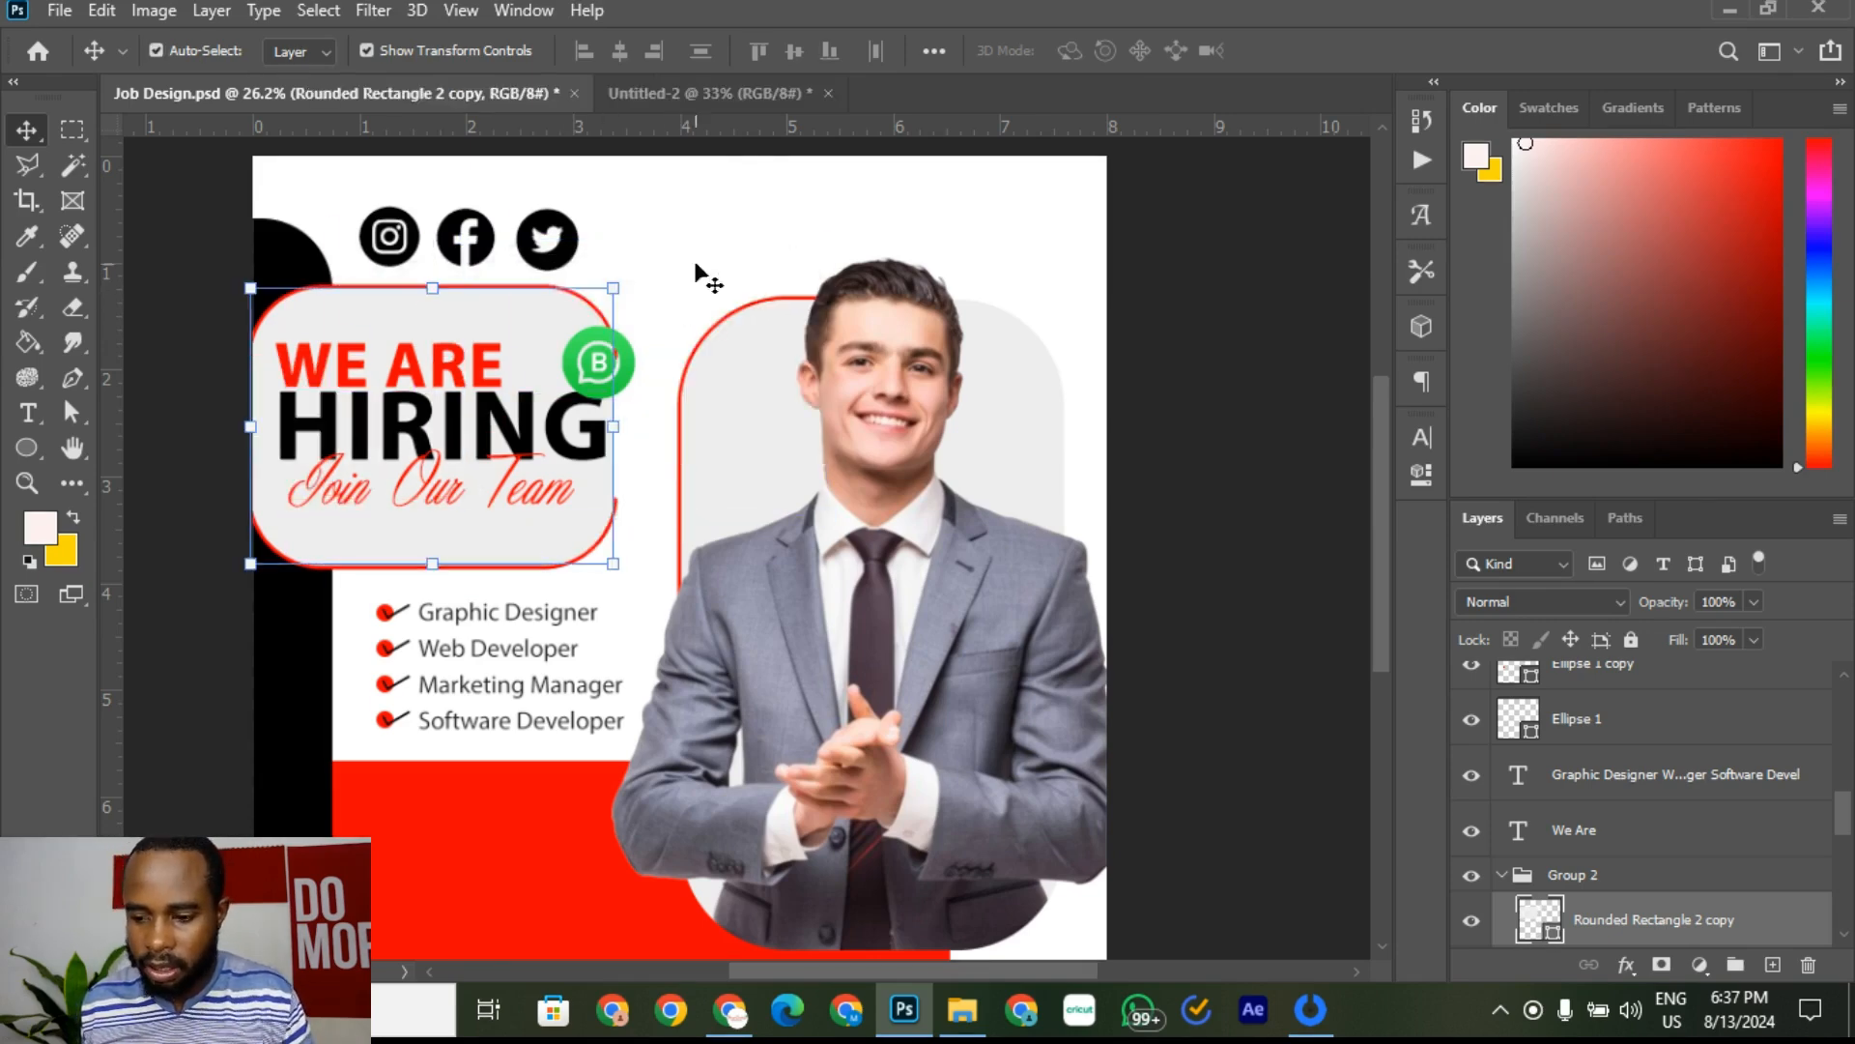
left_click(705, 278)
left_click_drag(624, 353, 657, 234)
Step: Drag two horizontal guides from the ruler, above and below the social icons
scroll(484, 186, "up", 2)
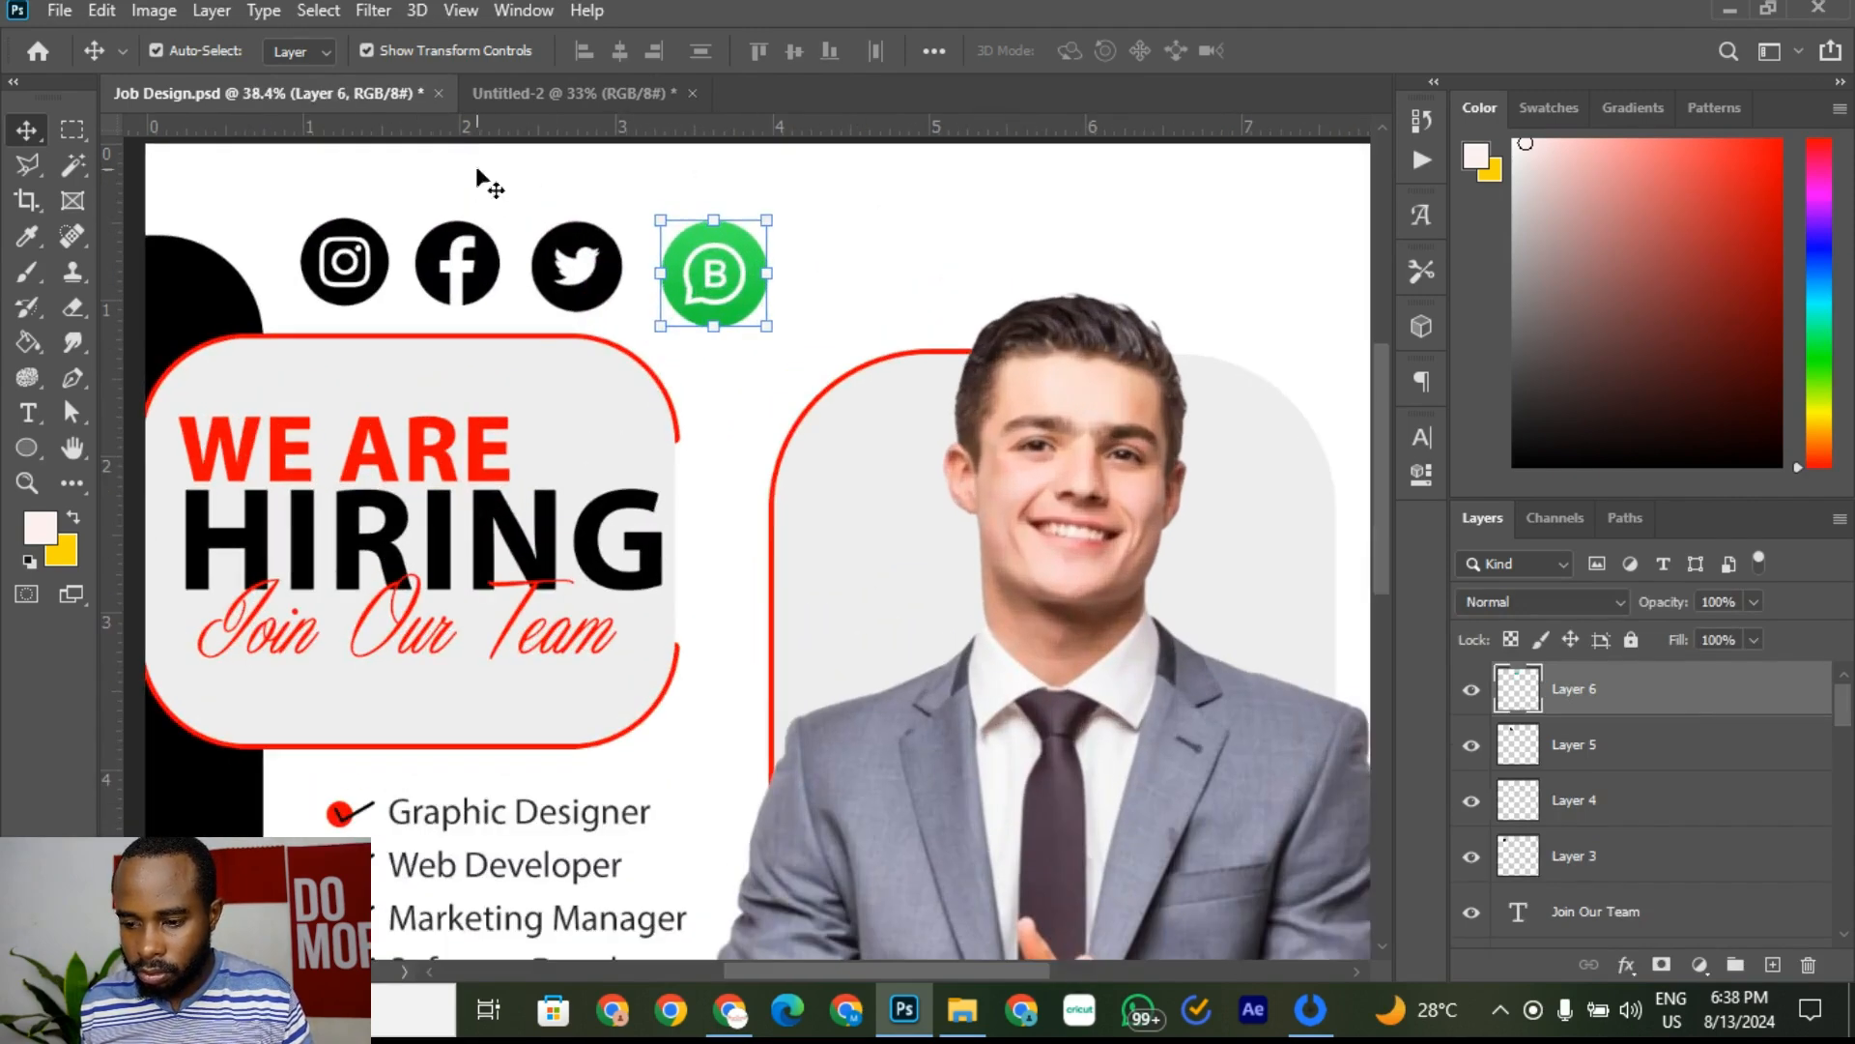
left_click_drag(519, 132, 497, 209)
left_click_drag(547, 130, 522, 290)
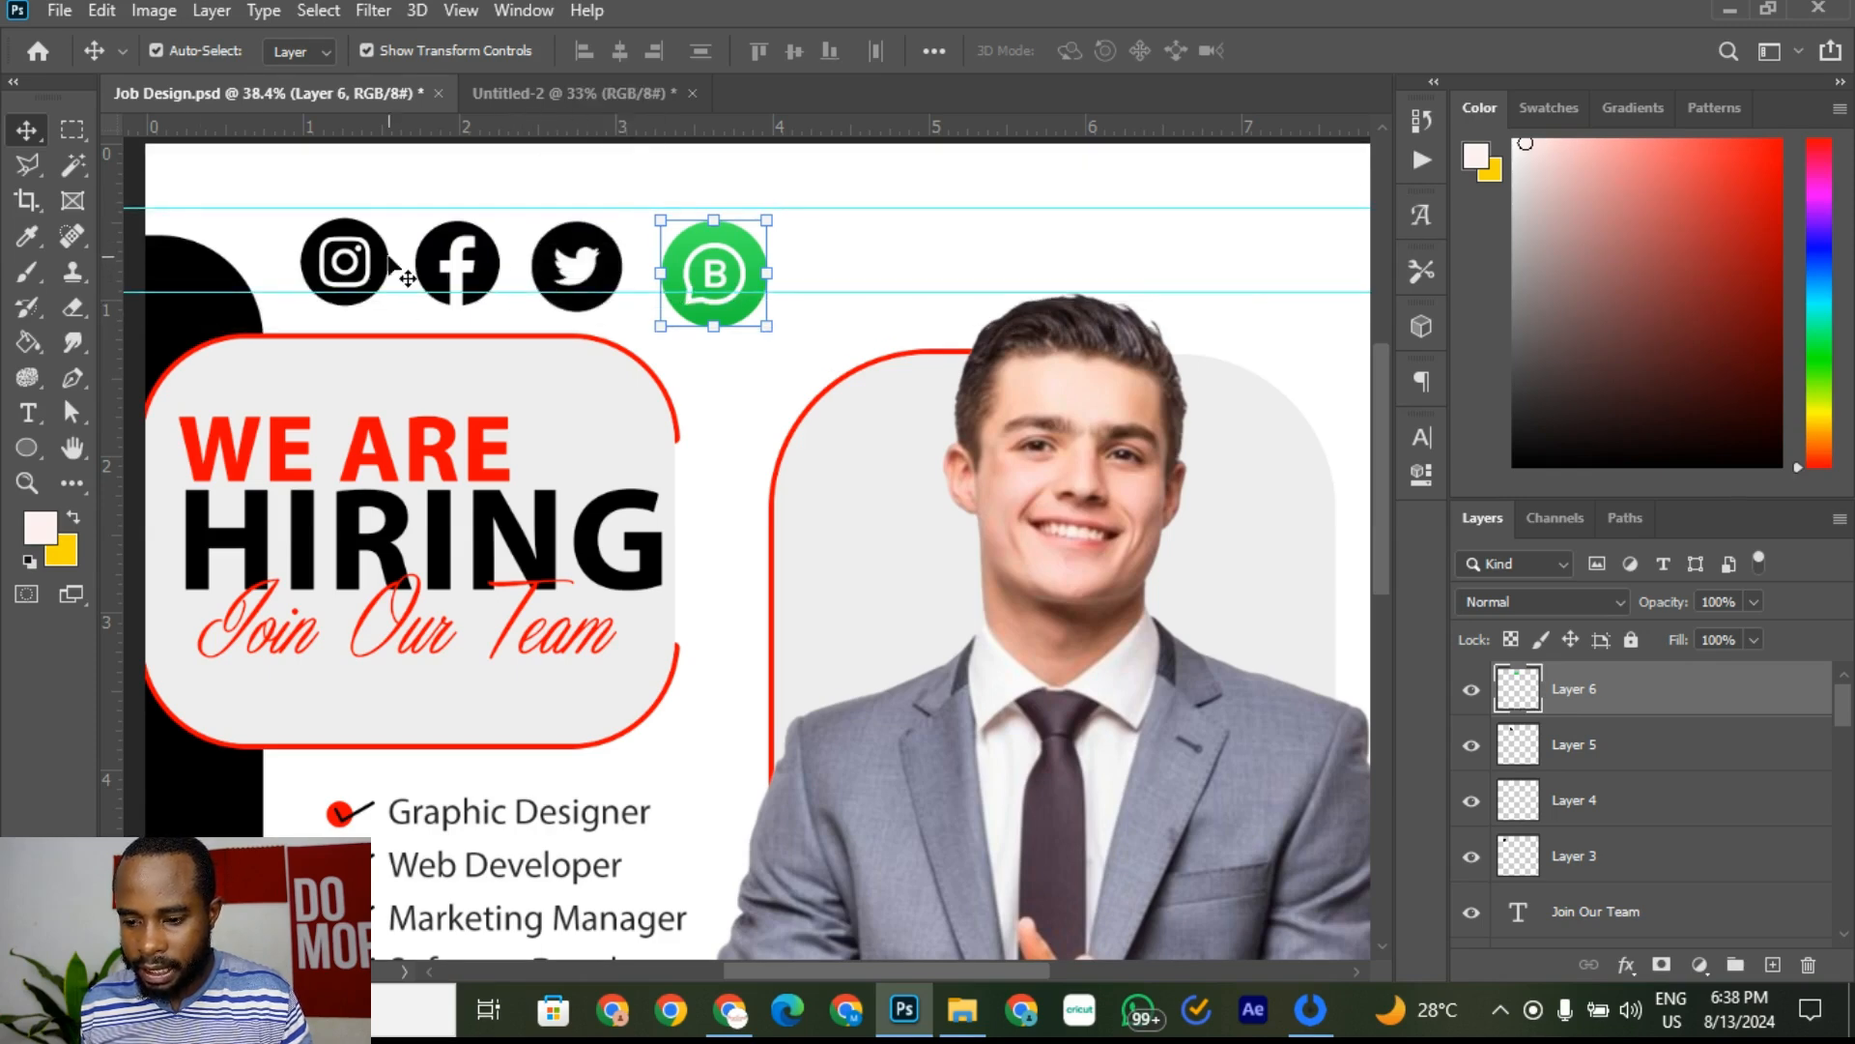
Step: Nudge the Instagram icon between the guides and shrink it slightly to fit
left_click(377, 278)
scroll(292, 227, "up", 4)
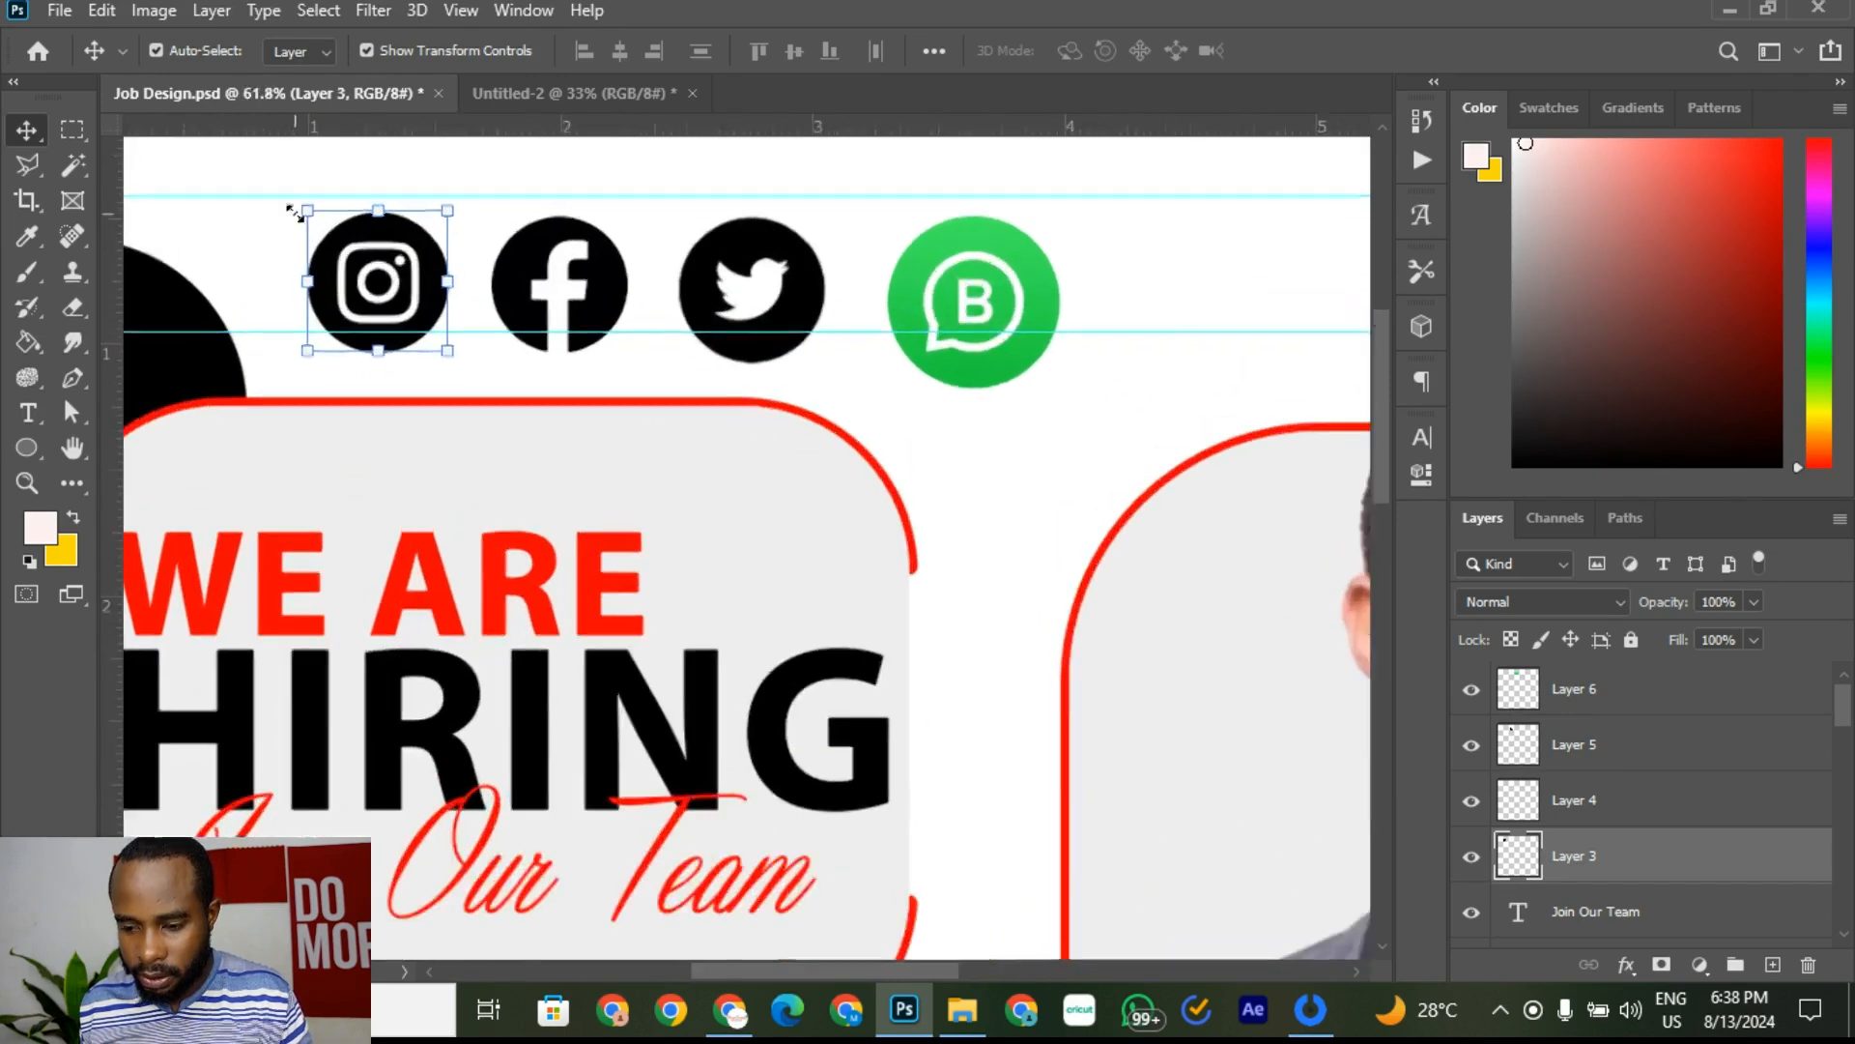
key("shift+Up")
key("shift+Up")
key("shift+Up")
key("shift+Up")
key("shift+Down")
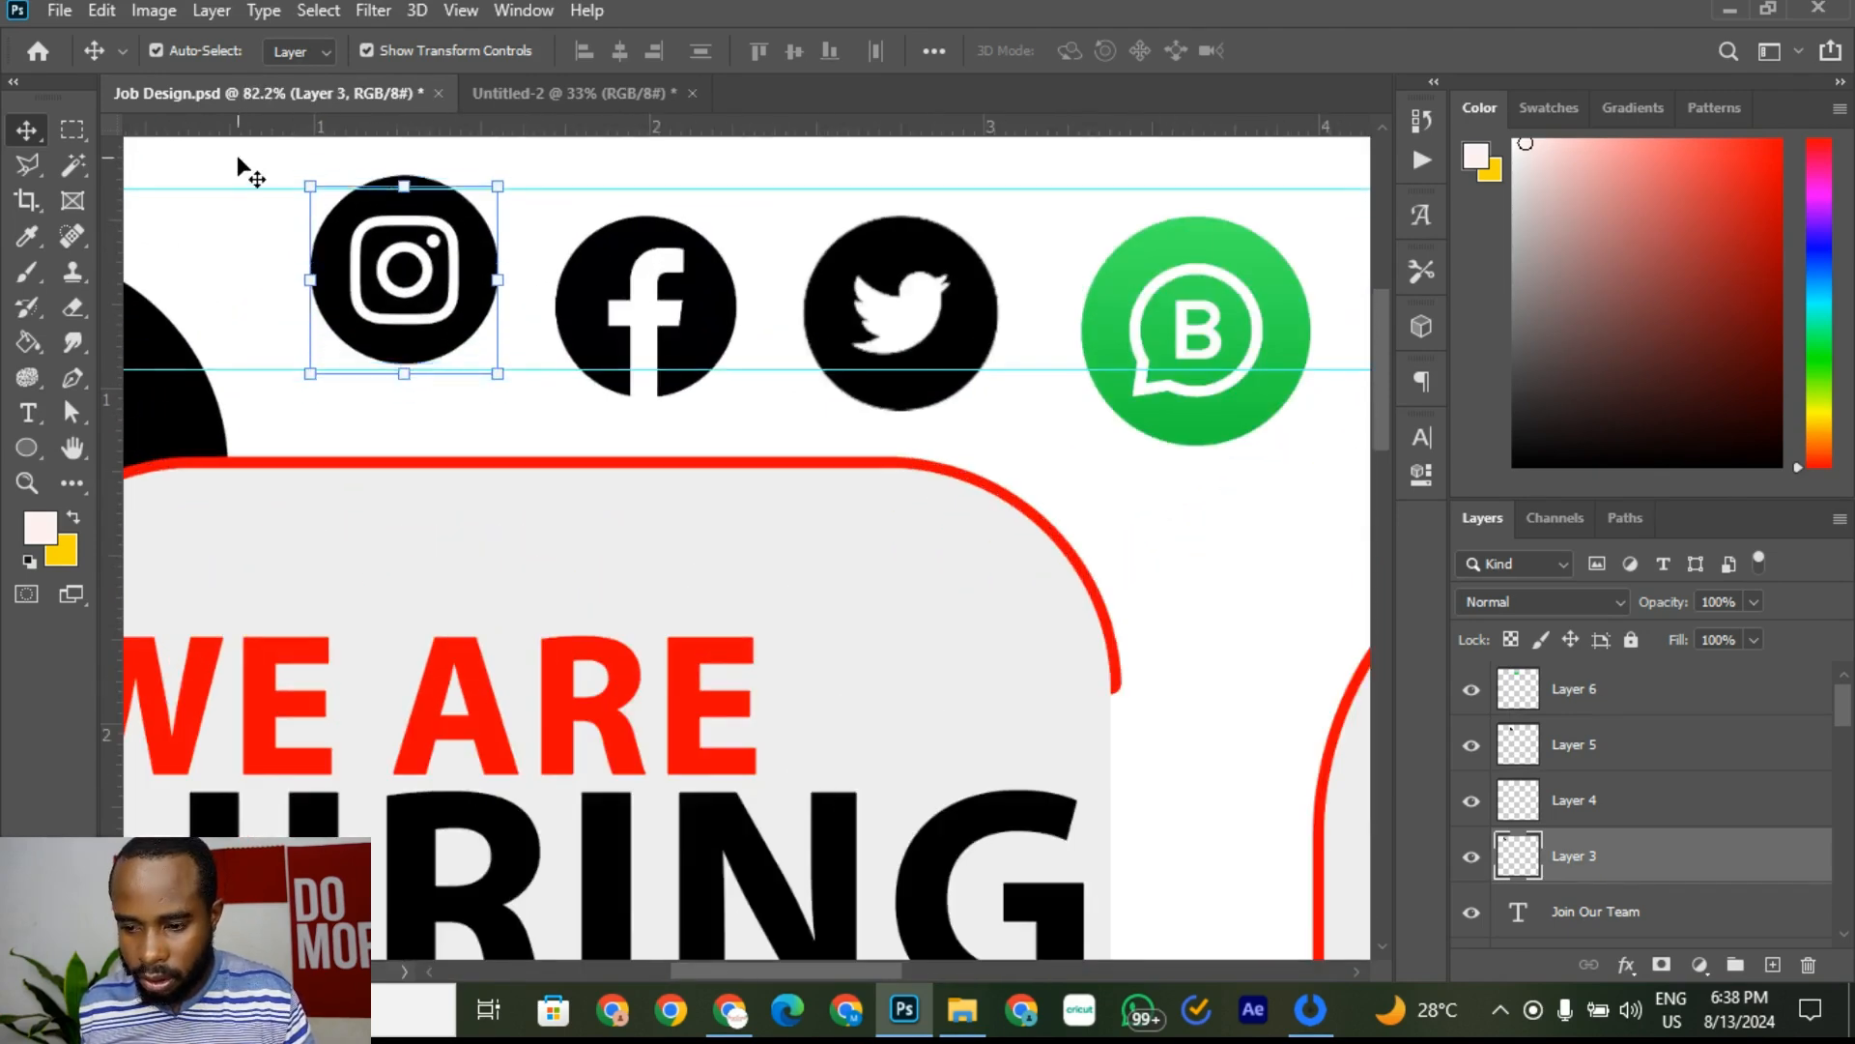
key("Down")
key("Down")
key("Down")
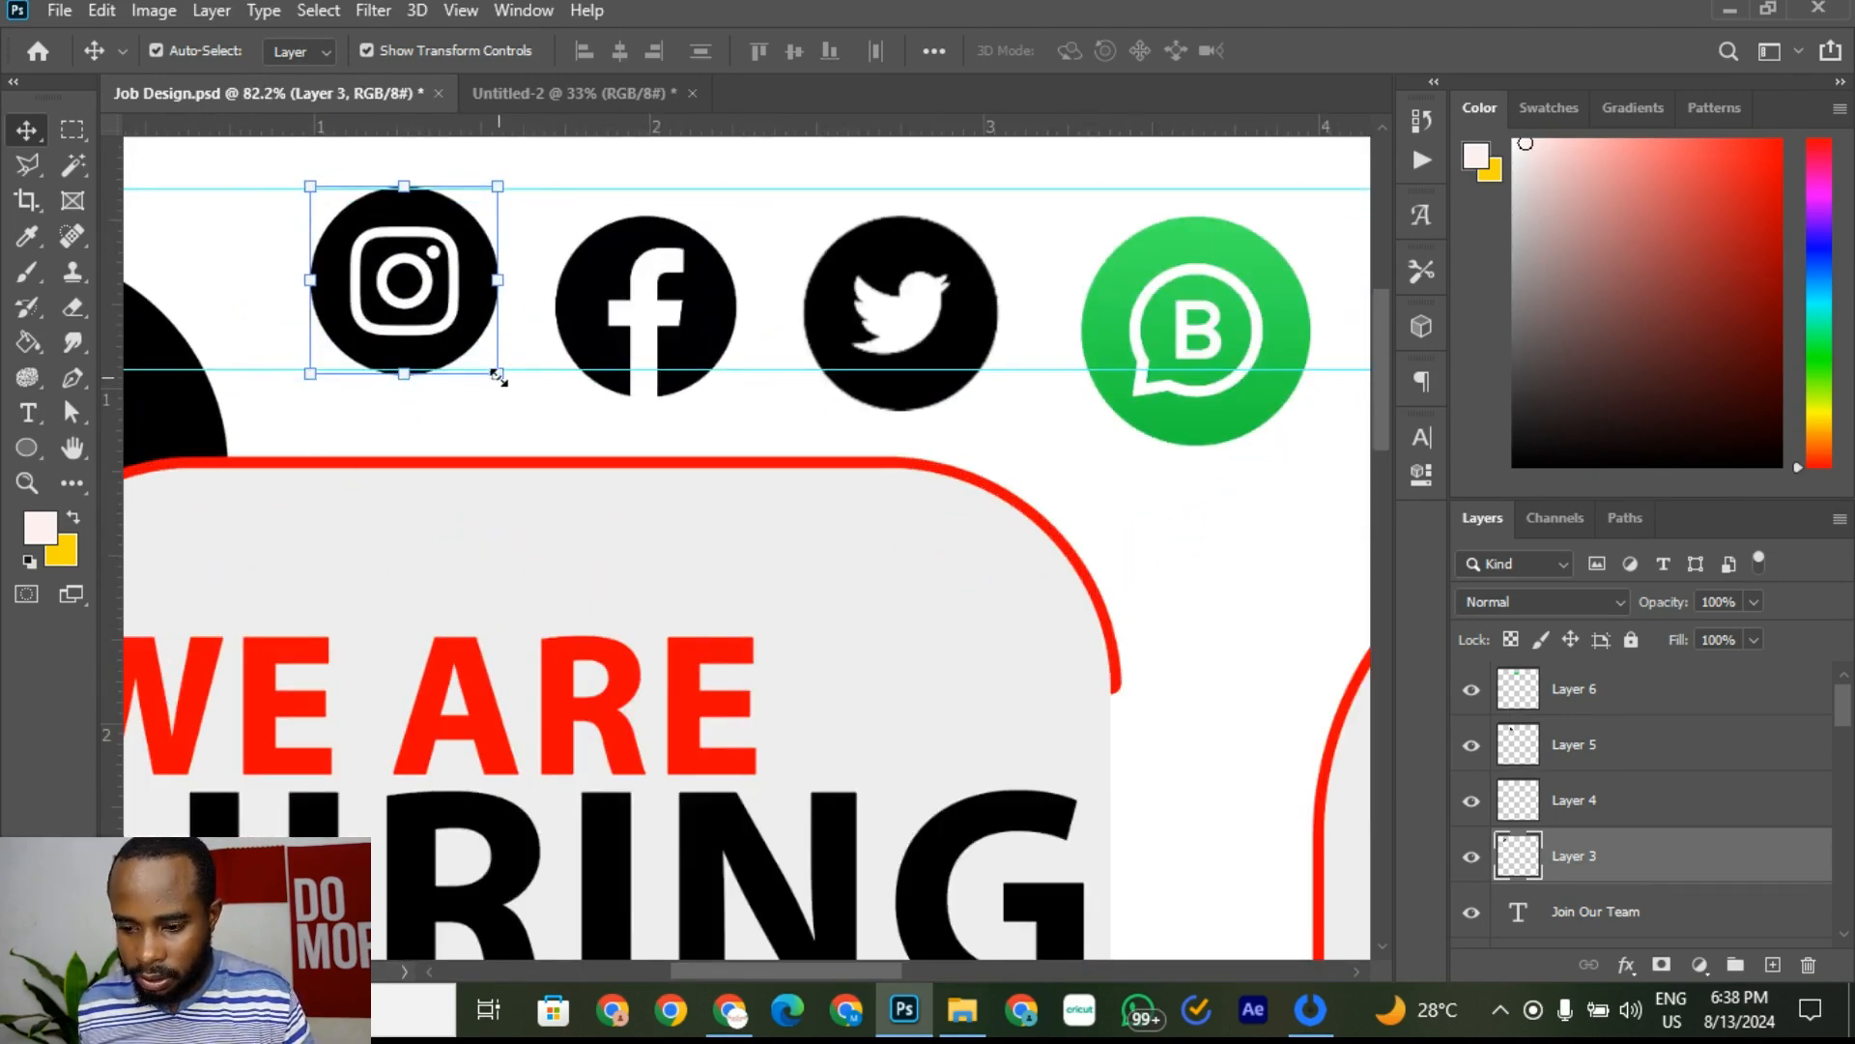
left_click_drag(497, 377, 494, 369)
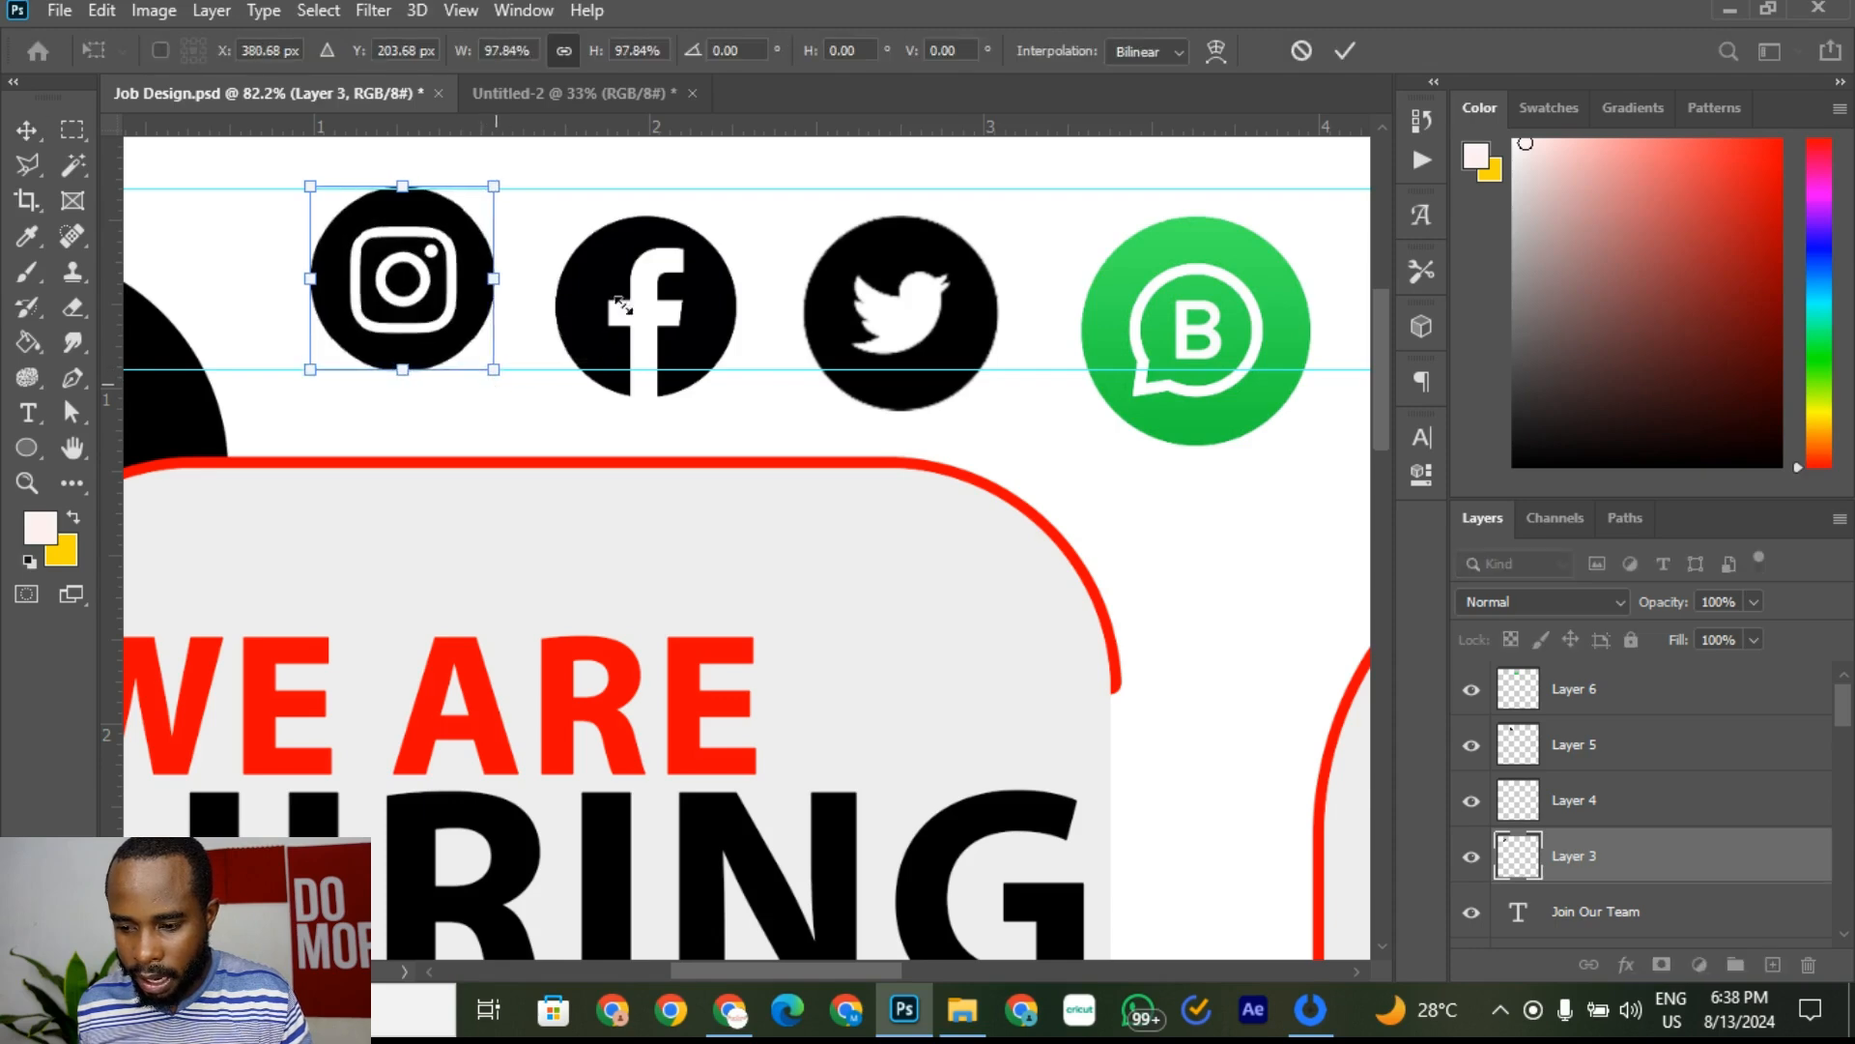
left_click(1345, 50)
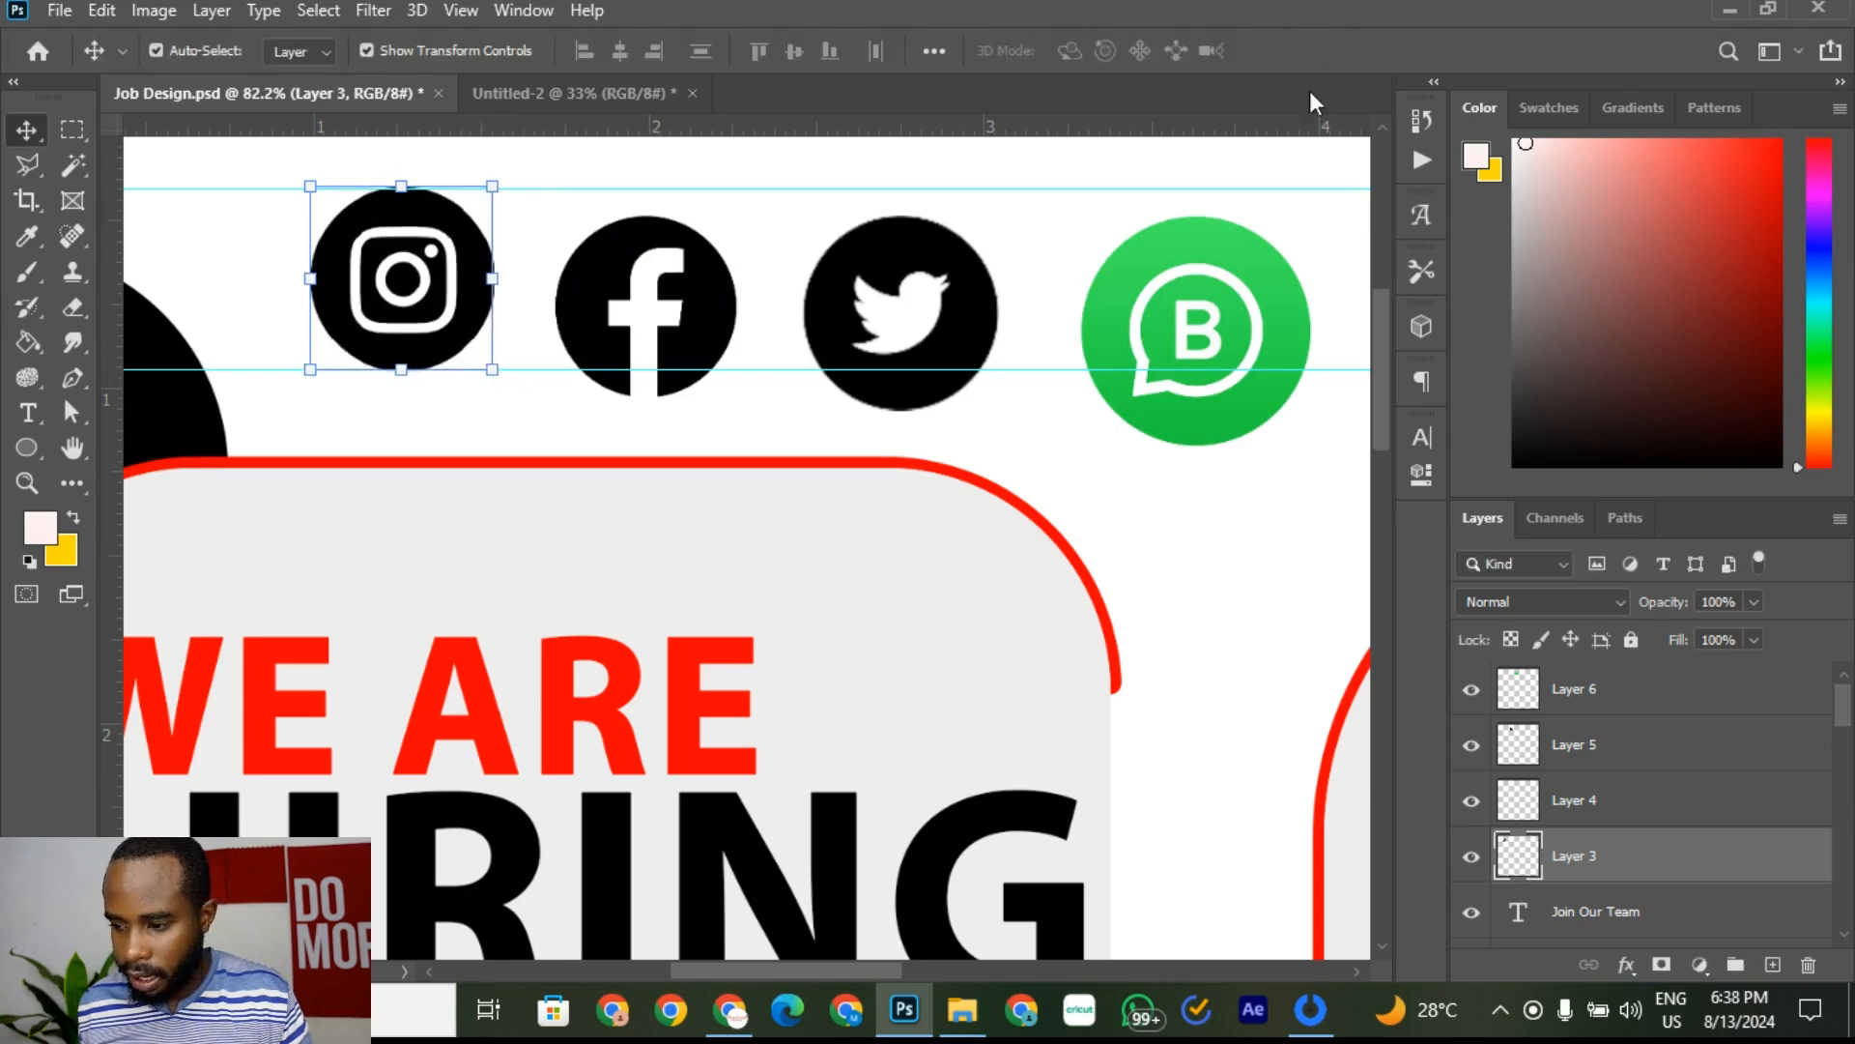
Step: Move Facebook, Twitter and WhatsApp icons to the top guide, shrinking Twitter and WhatsApp to match
left_click(716, 305)
mouse_move(714, 305)
left_mouse_down()
mouse_move(721, 271)
mouse_move(728, 288)
left_mouse_up()
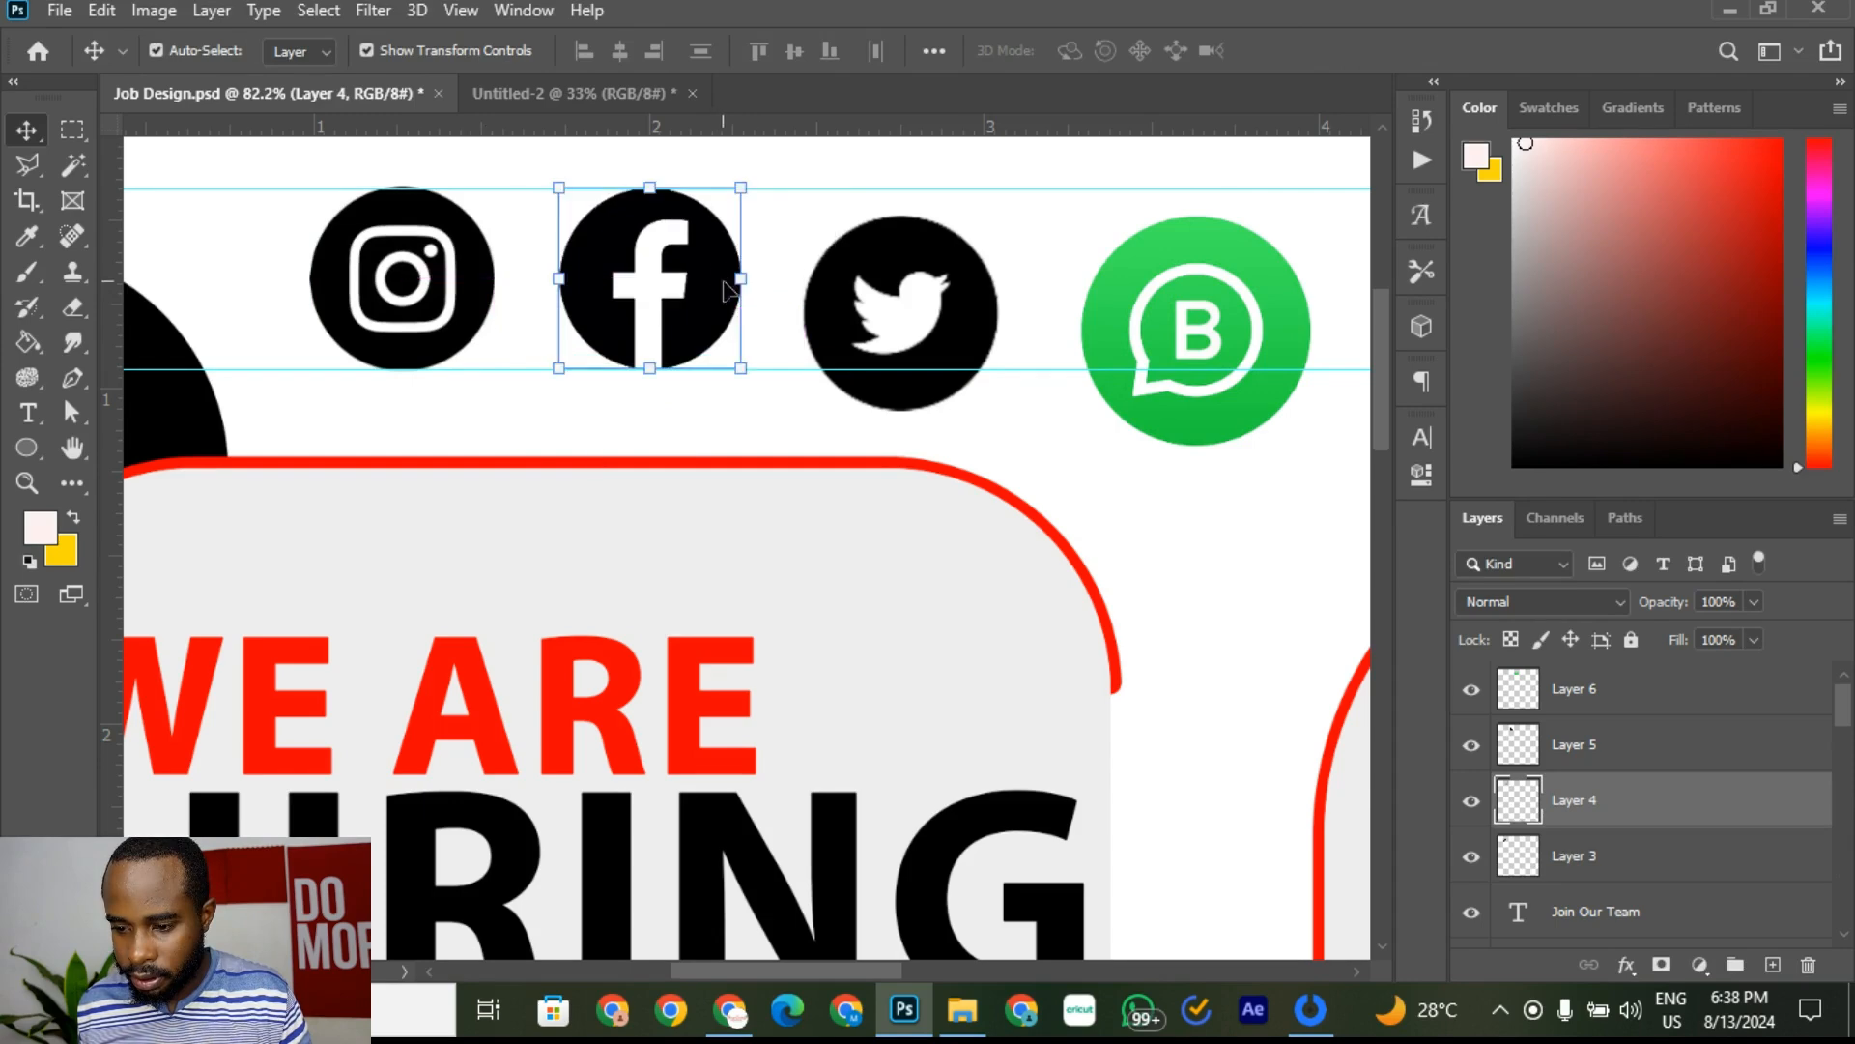
left_click_drag(937, 331, 970, 302)
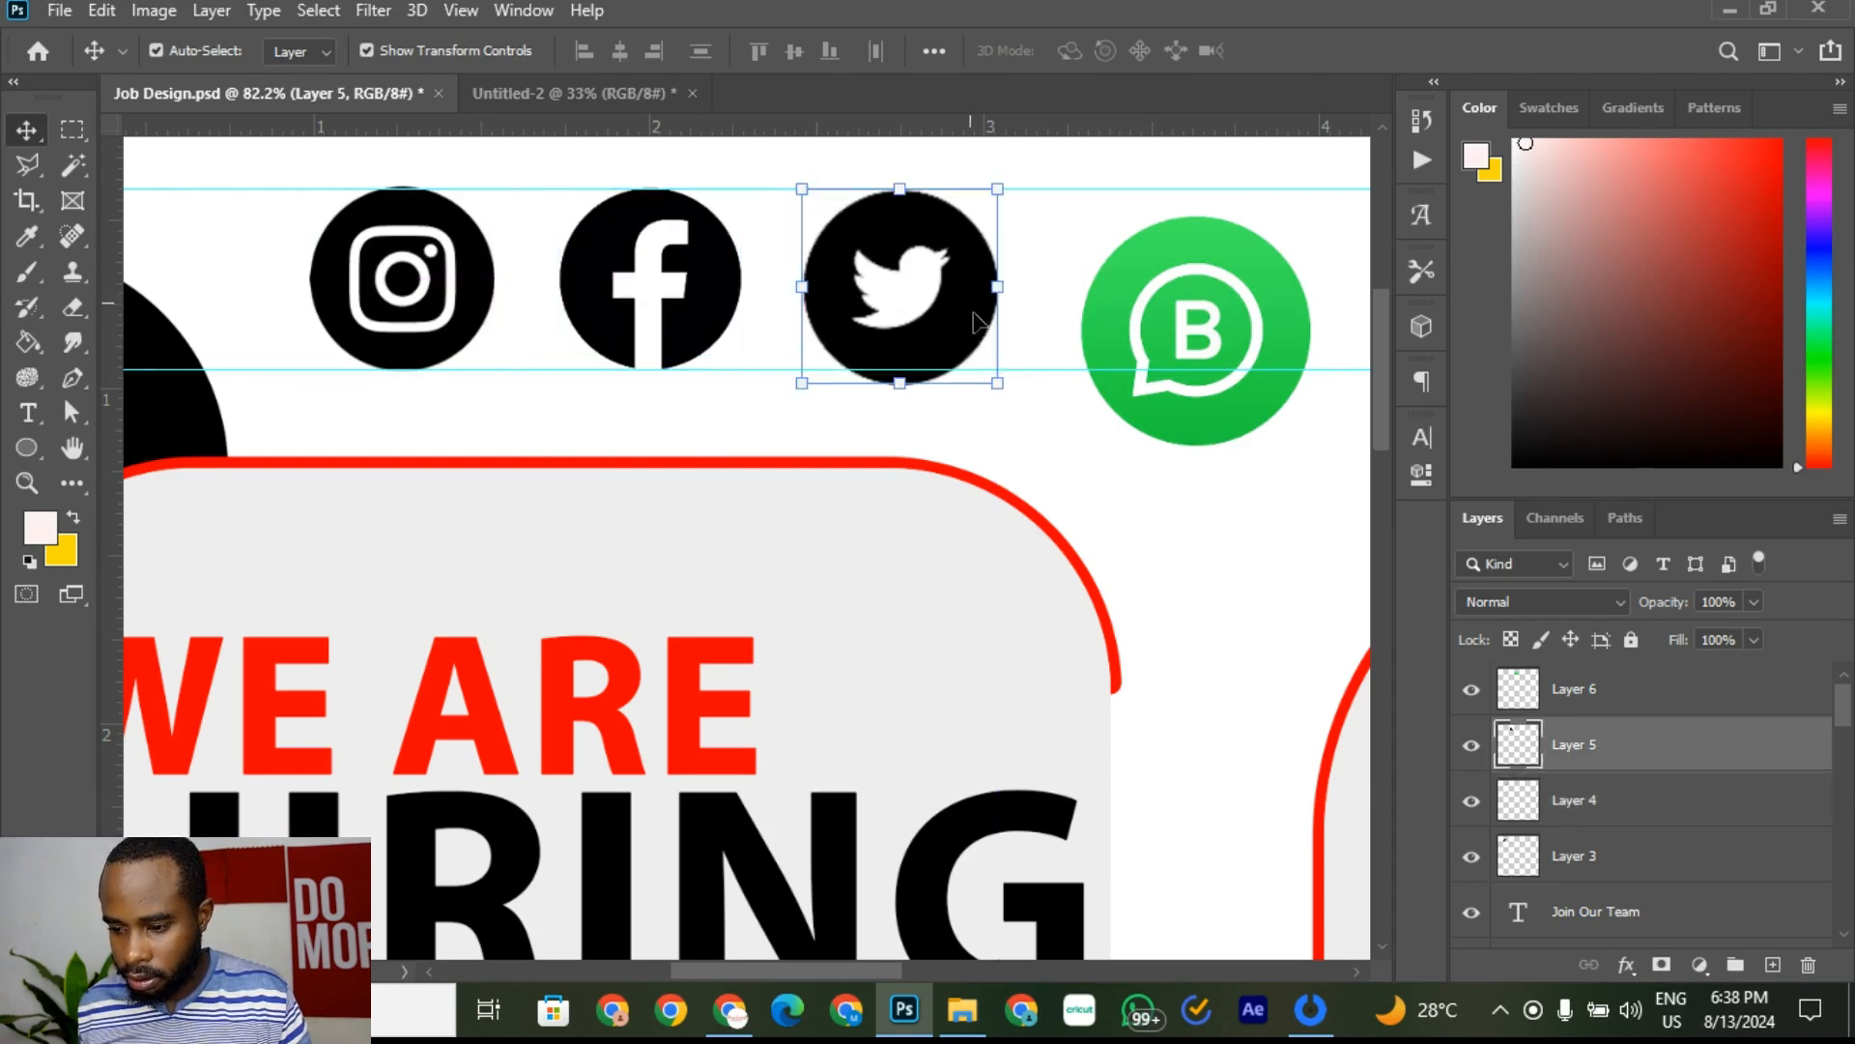
left_click_drag(997, 384, 984, 369)
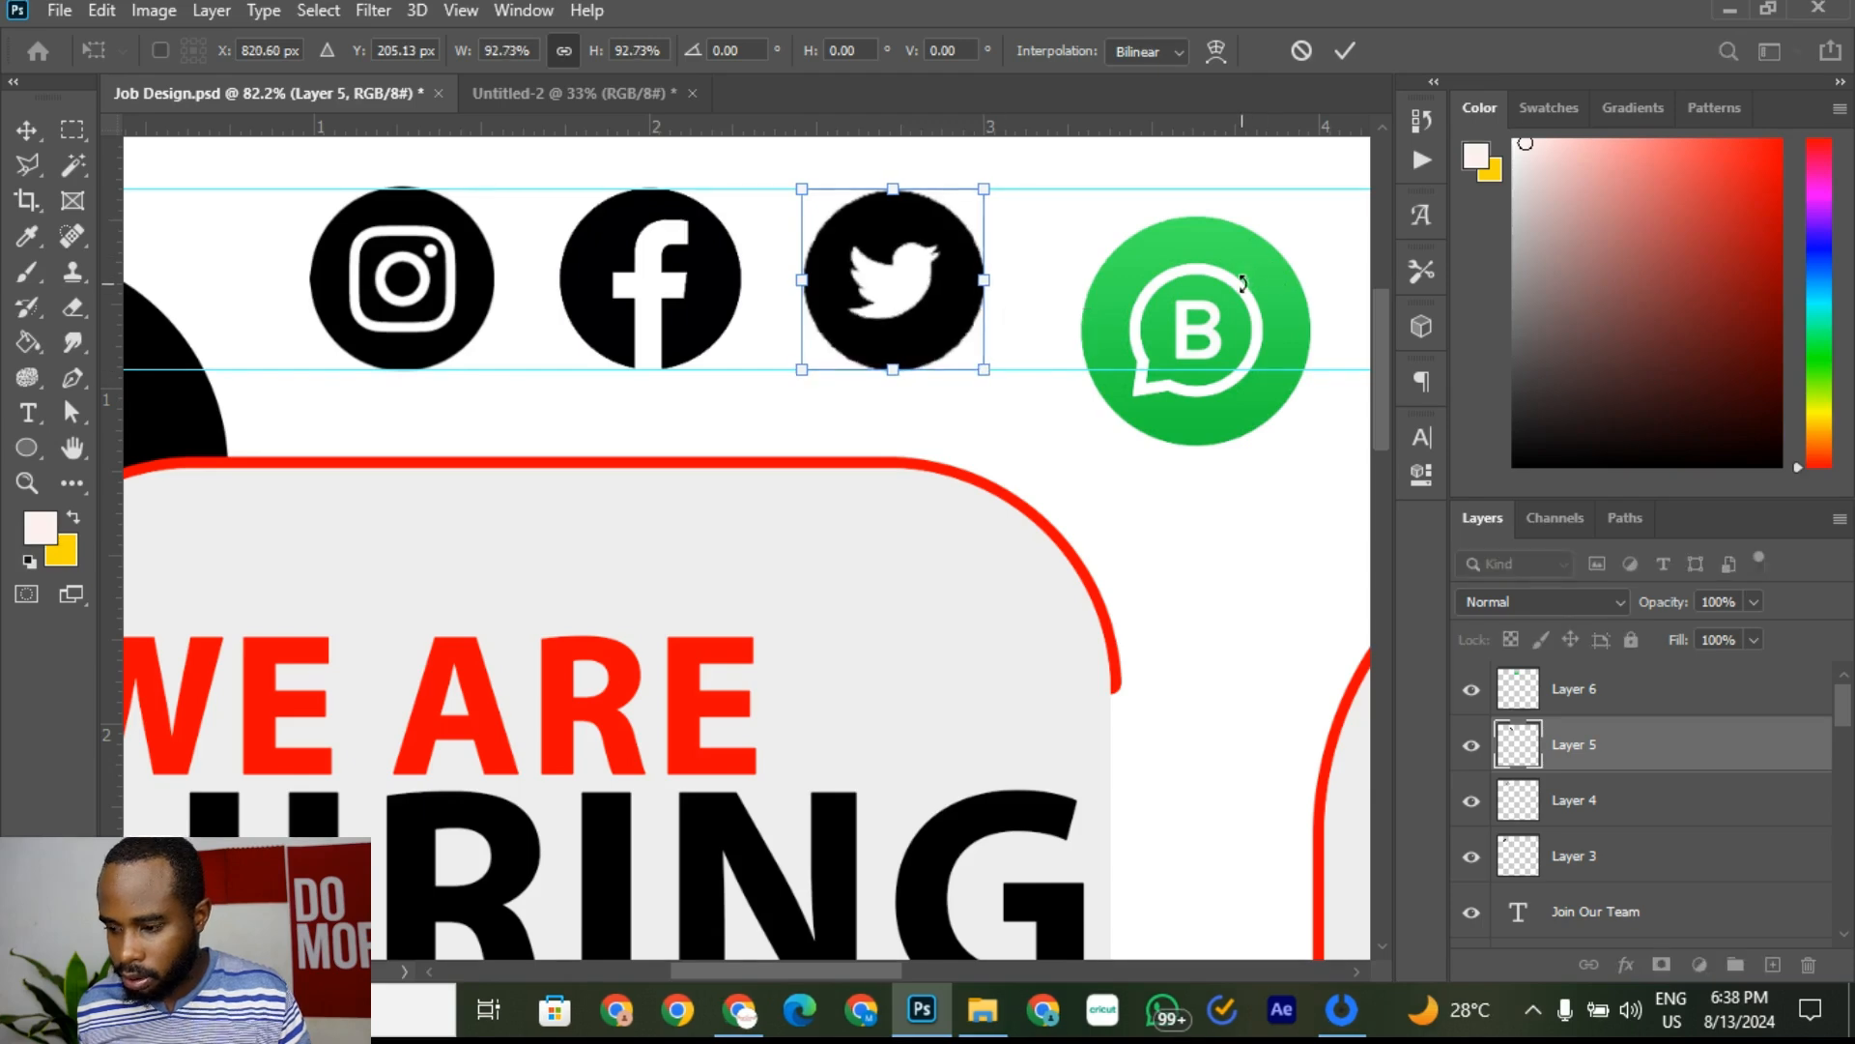
key("Return")
left_click_drag(1260, 263, 1210, 259)
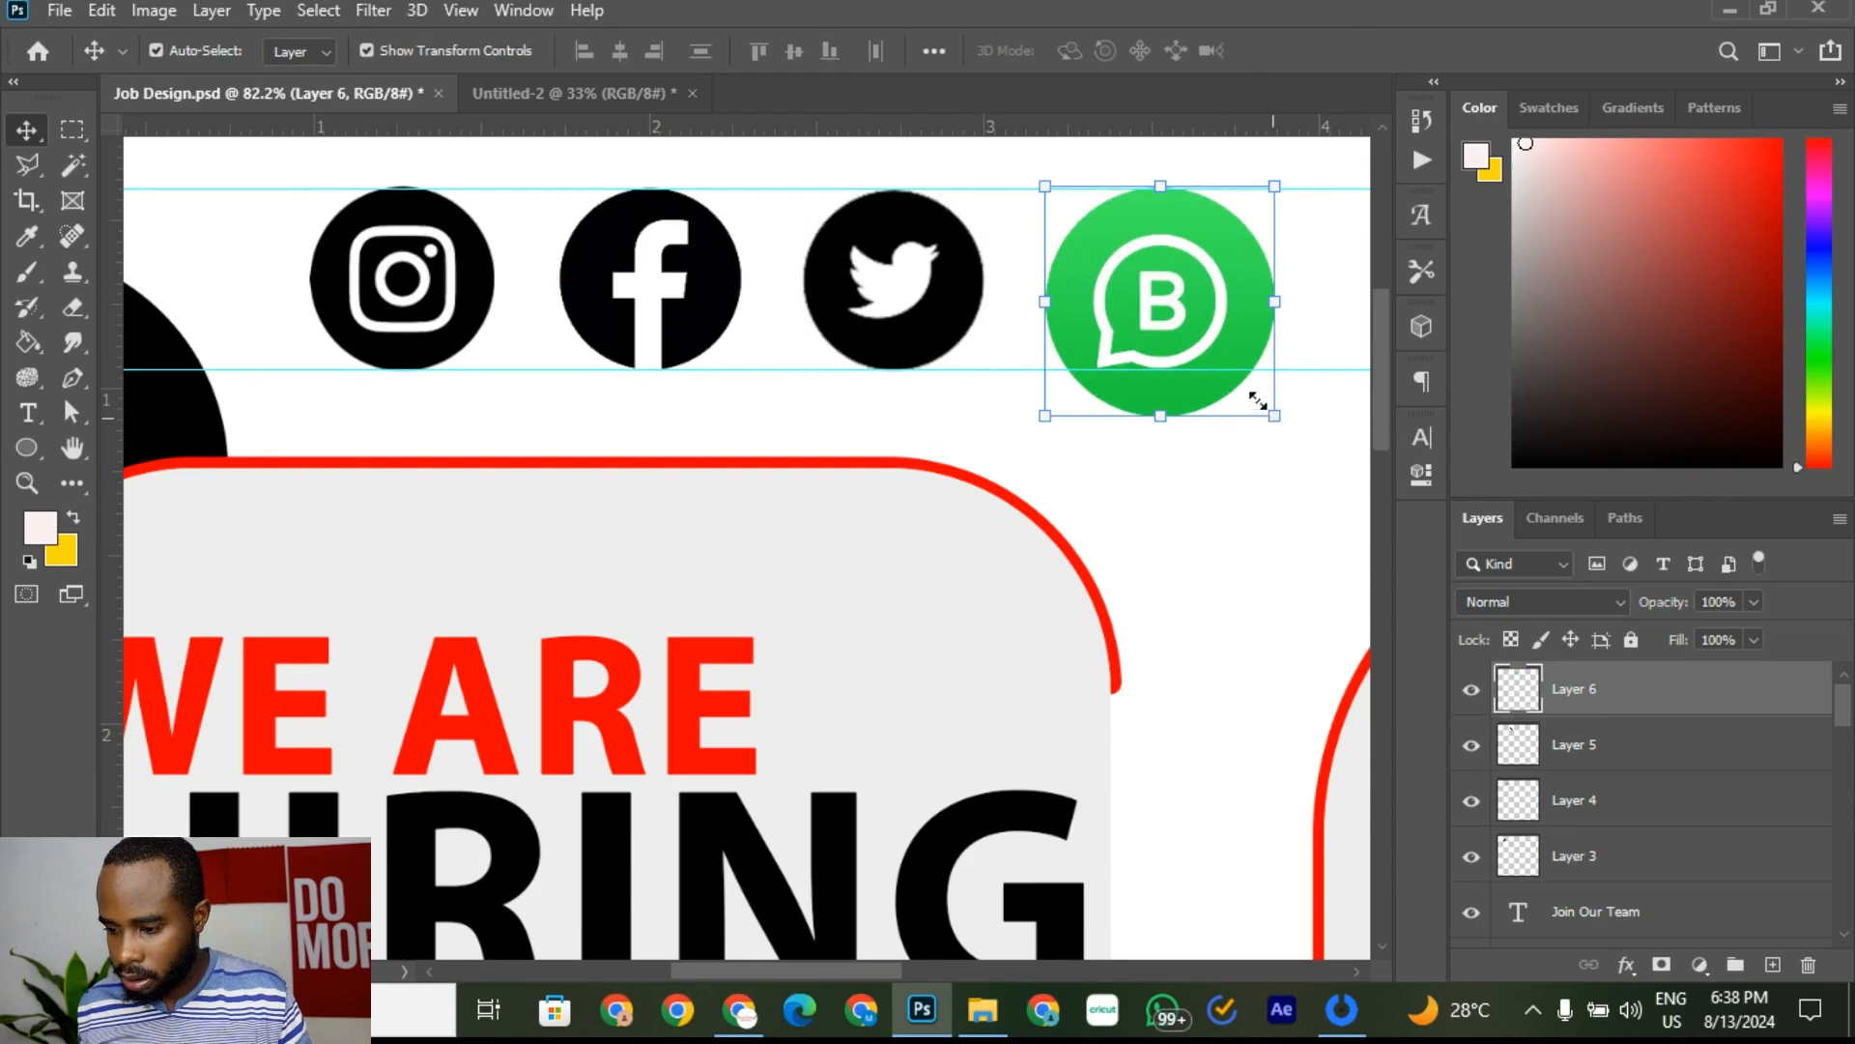
left_click_drag(1258, 400, 1210, 351)
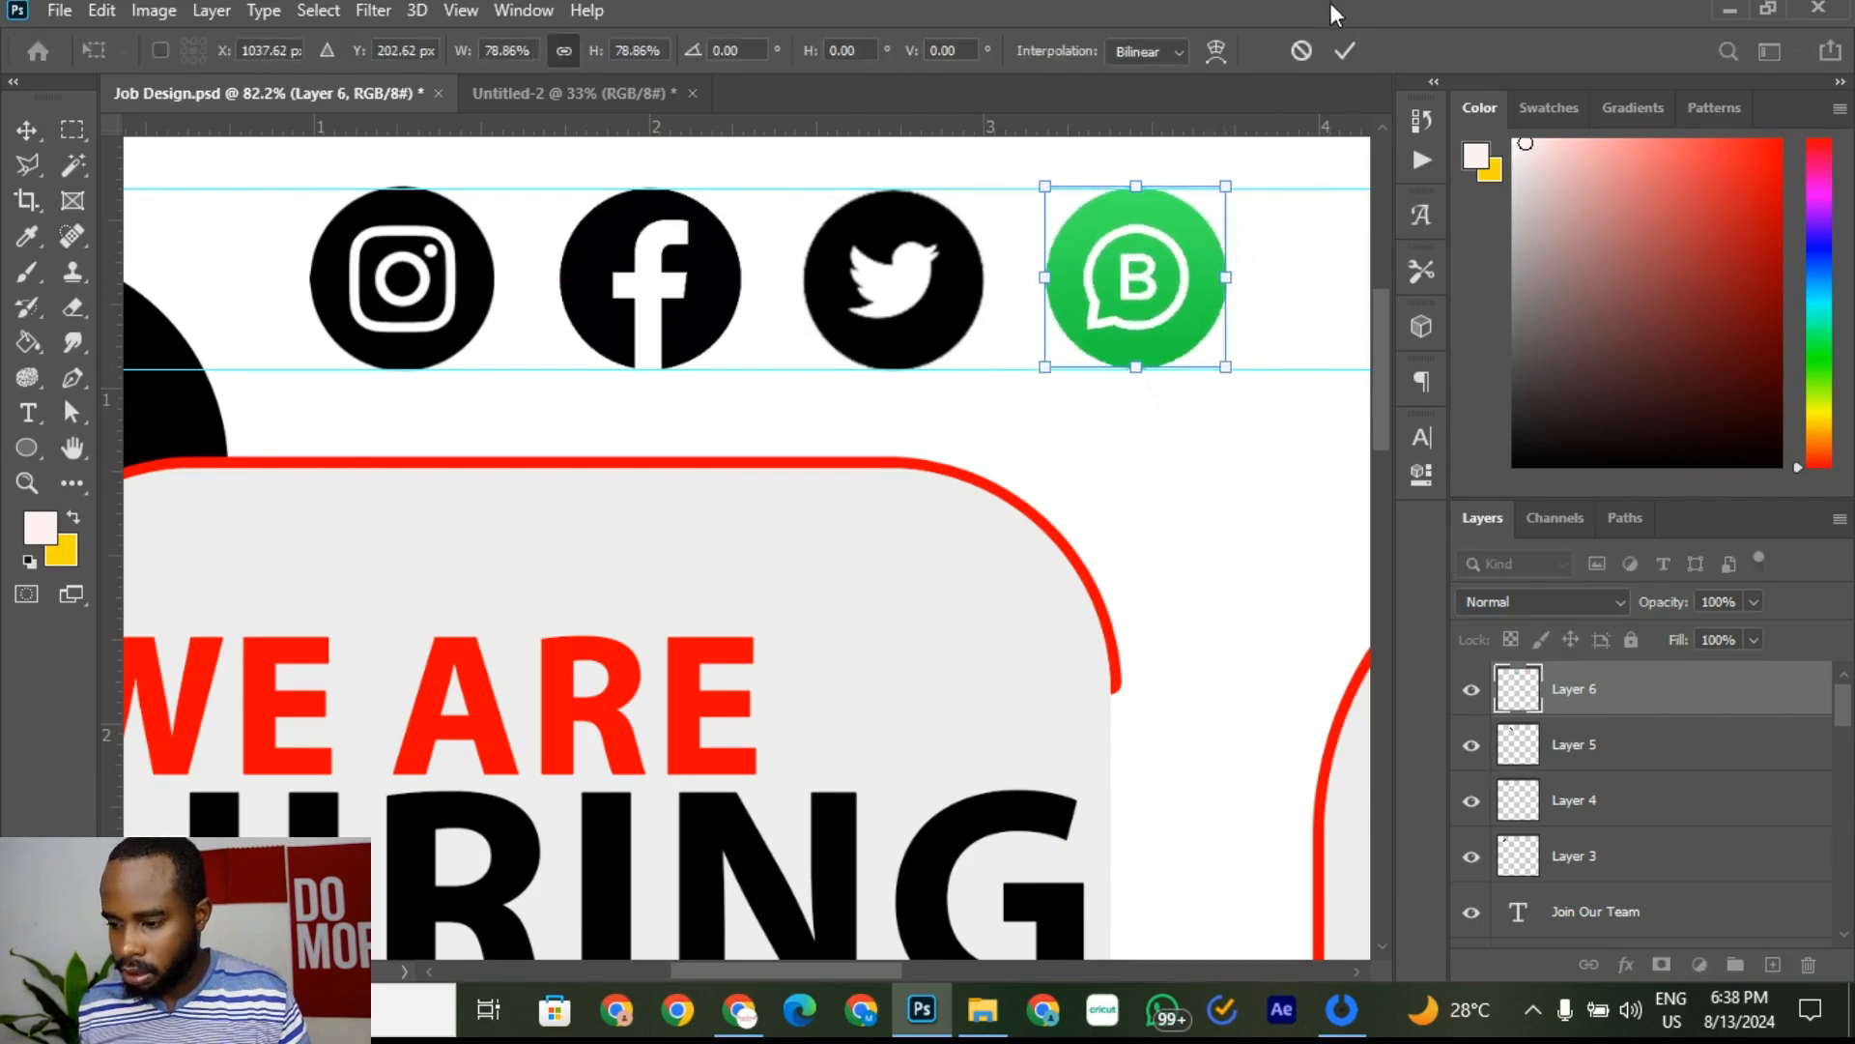
left_click(1345, 50)
left_click(1202, 490)
scroll(1005, 365, "down", 5)
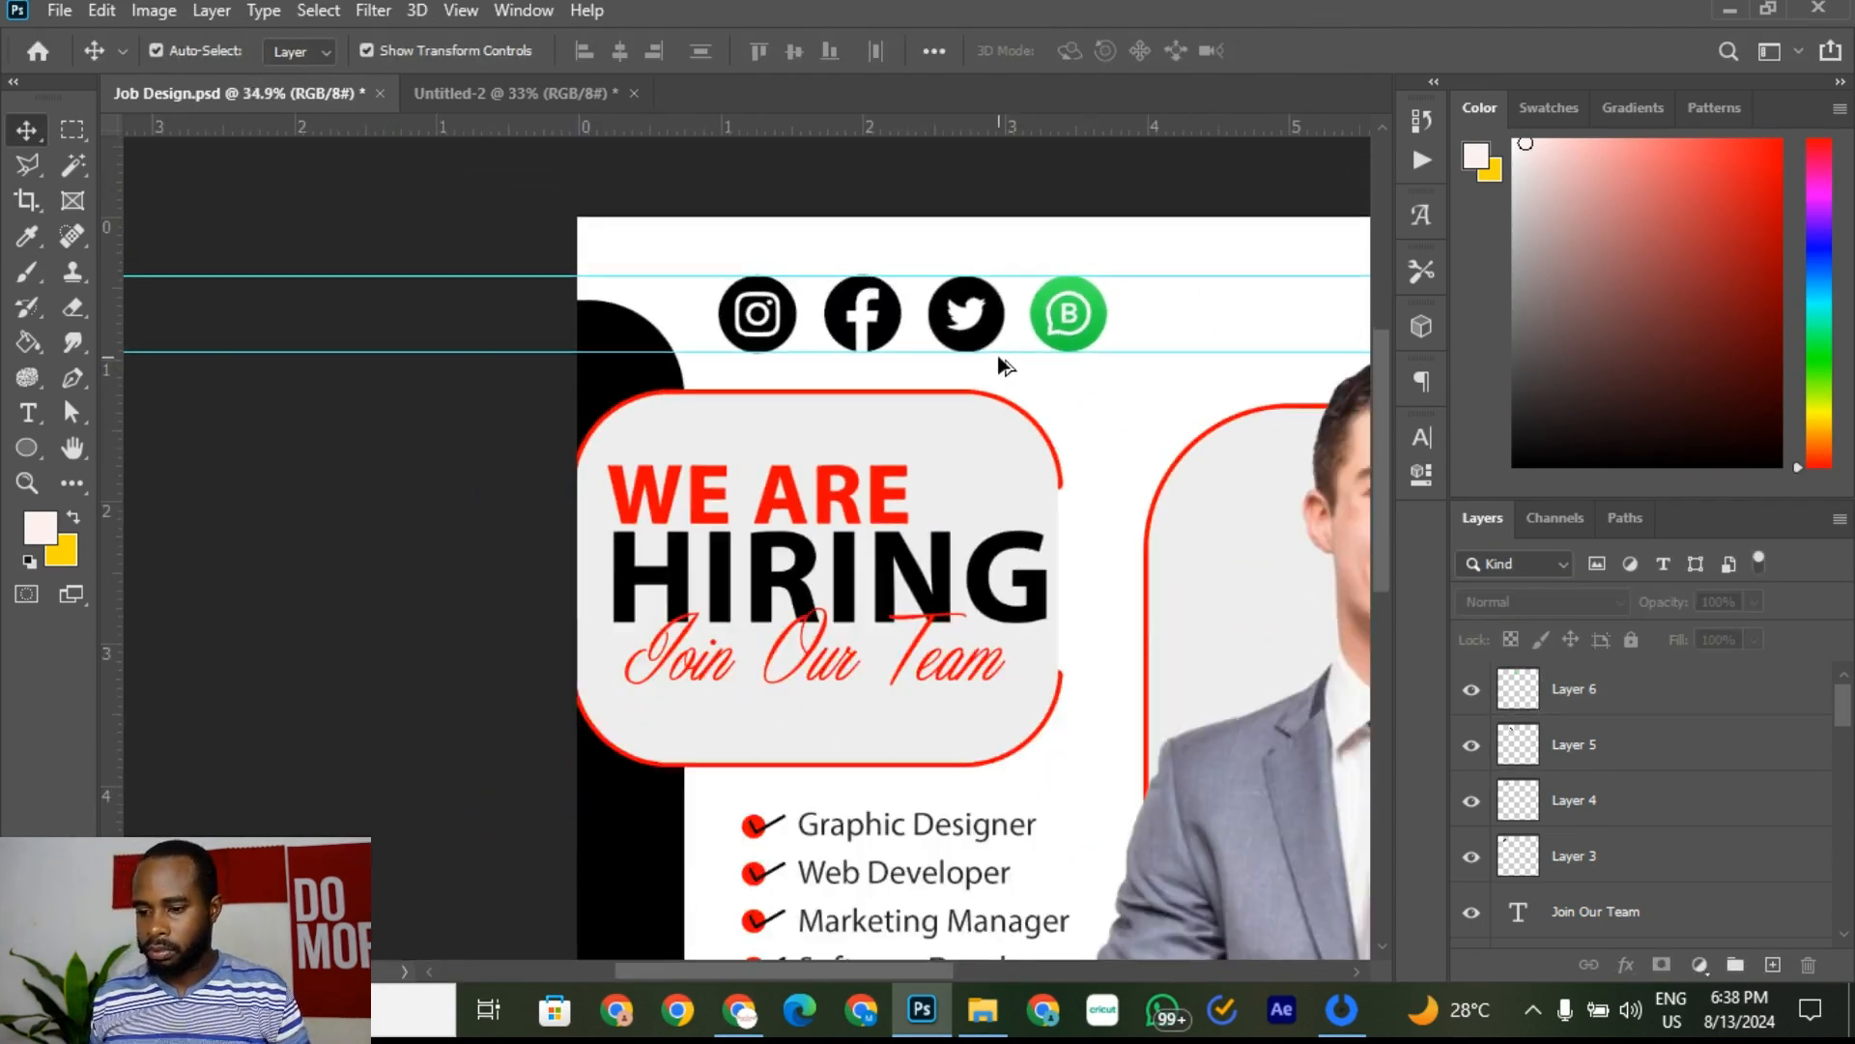
Step: After checking the Untitled-2 reference, scale all four social icon layers together to 59.30%
left_click(478, 85)
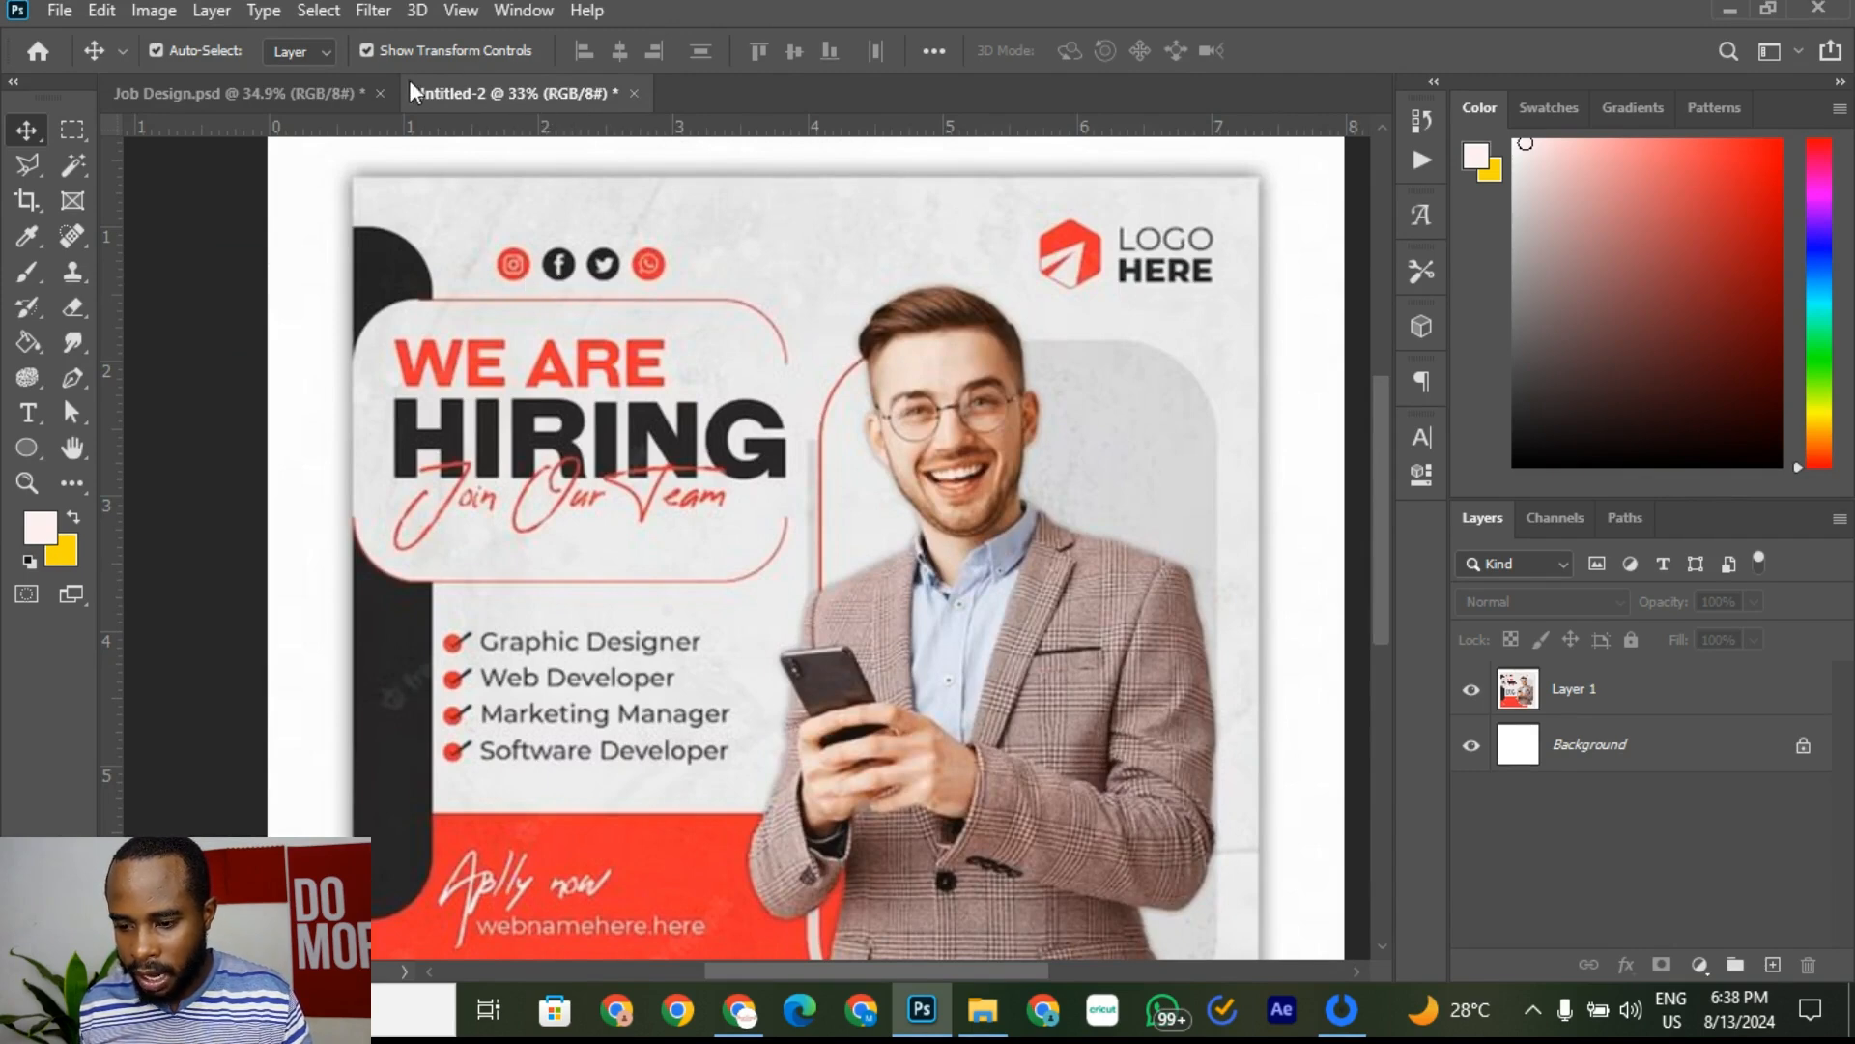
left_click(292, 94)
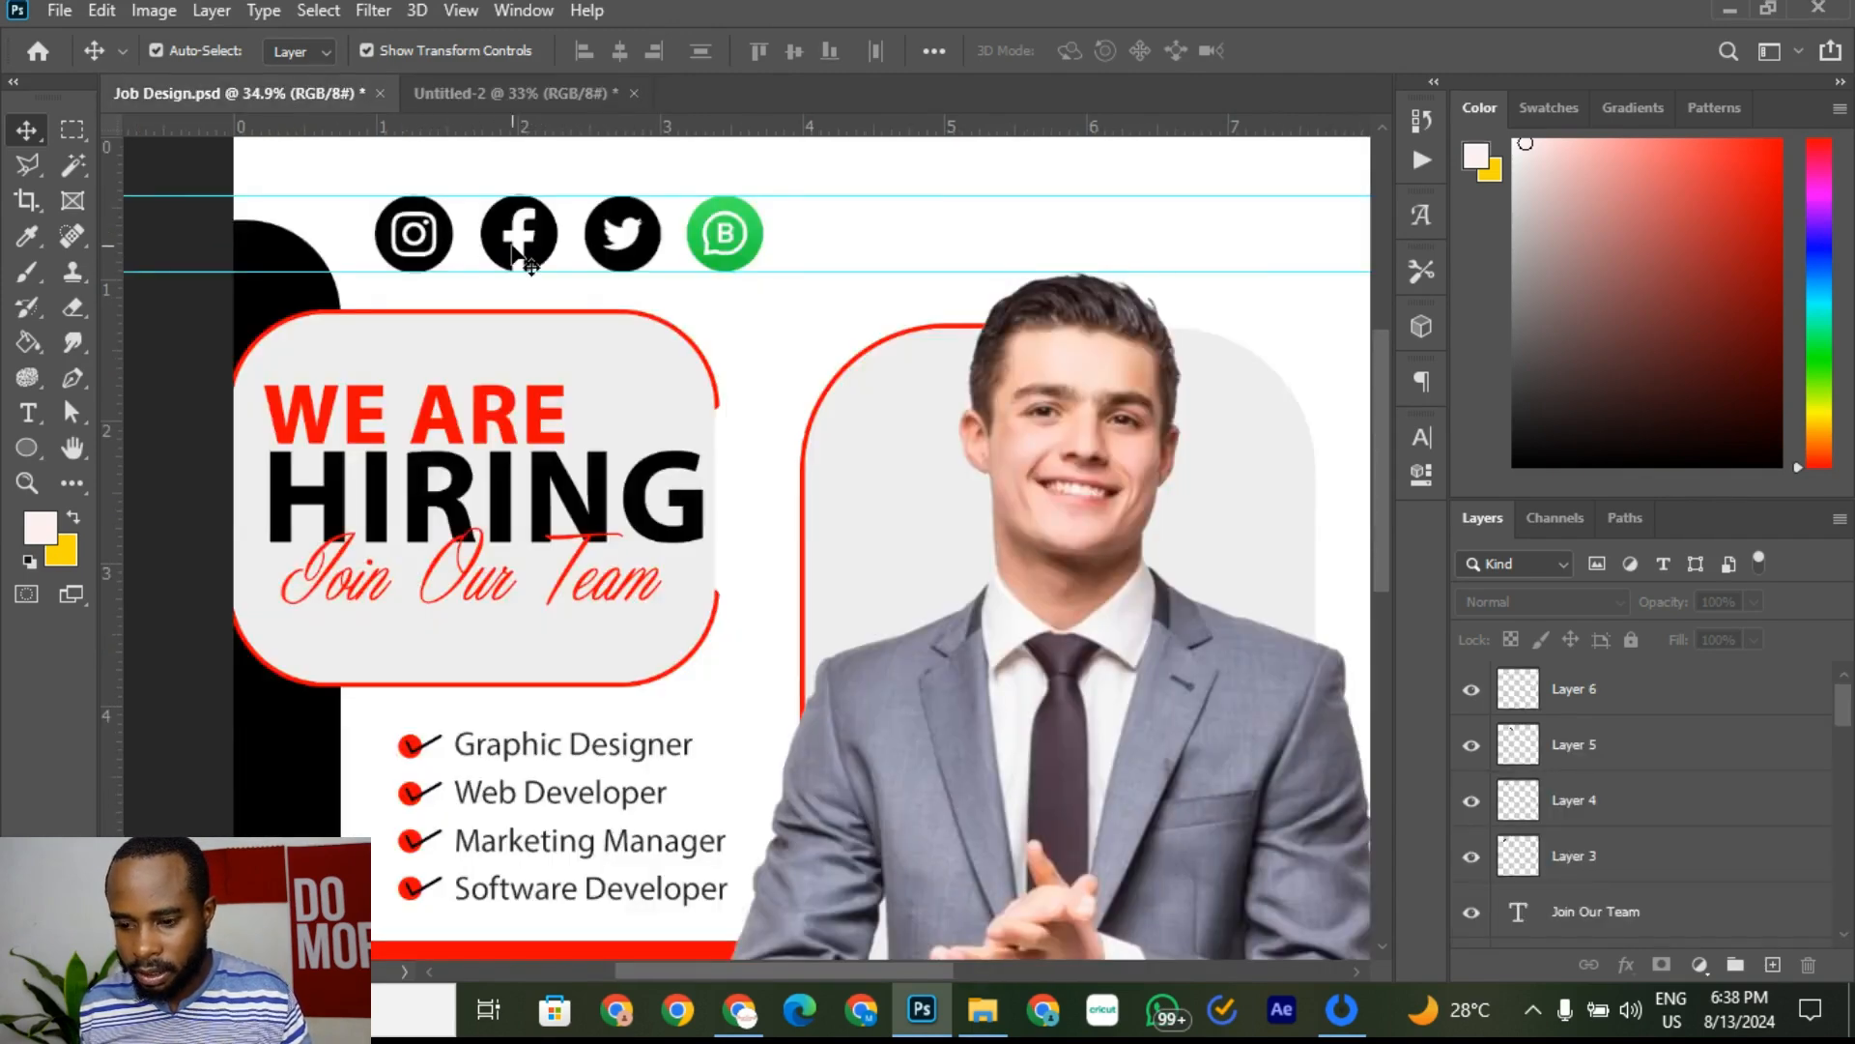
left_click(721, 241)
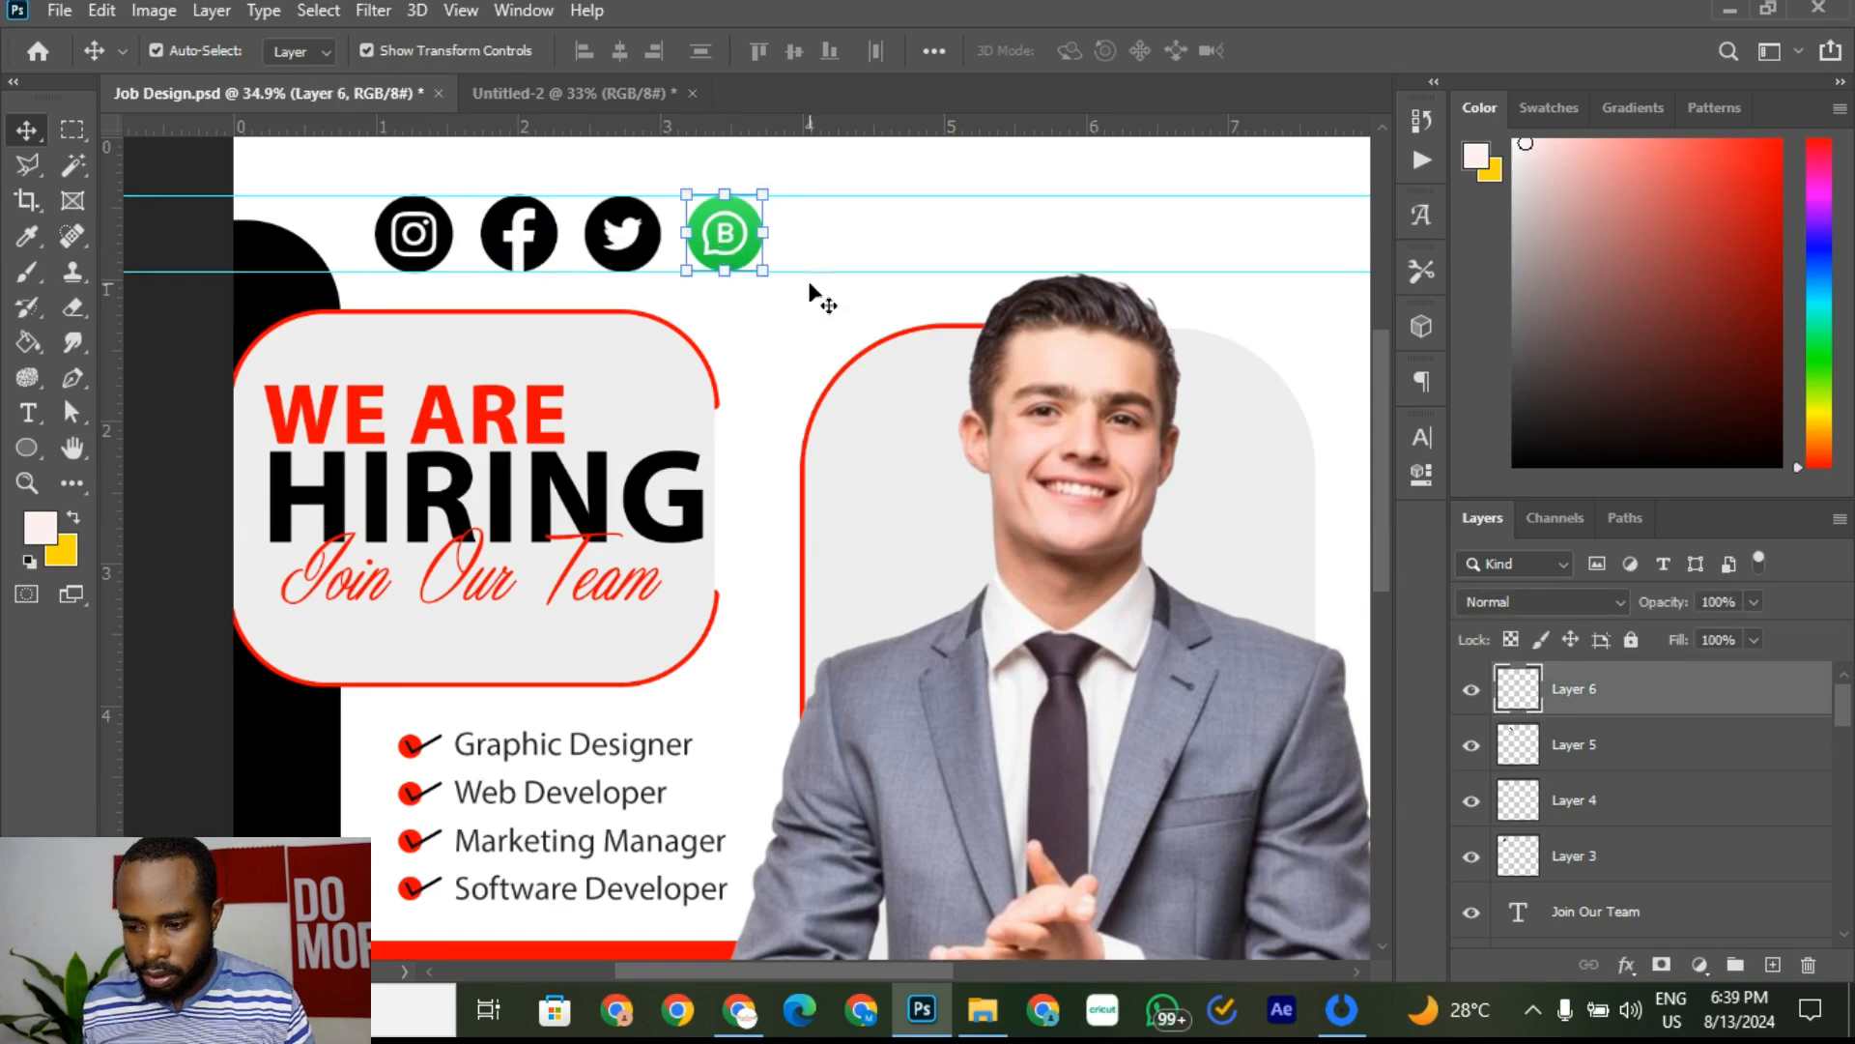
left_click(810, 418)
left_click(727, 235)
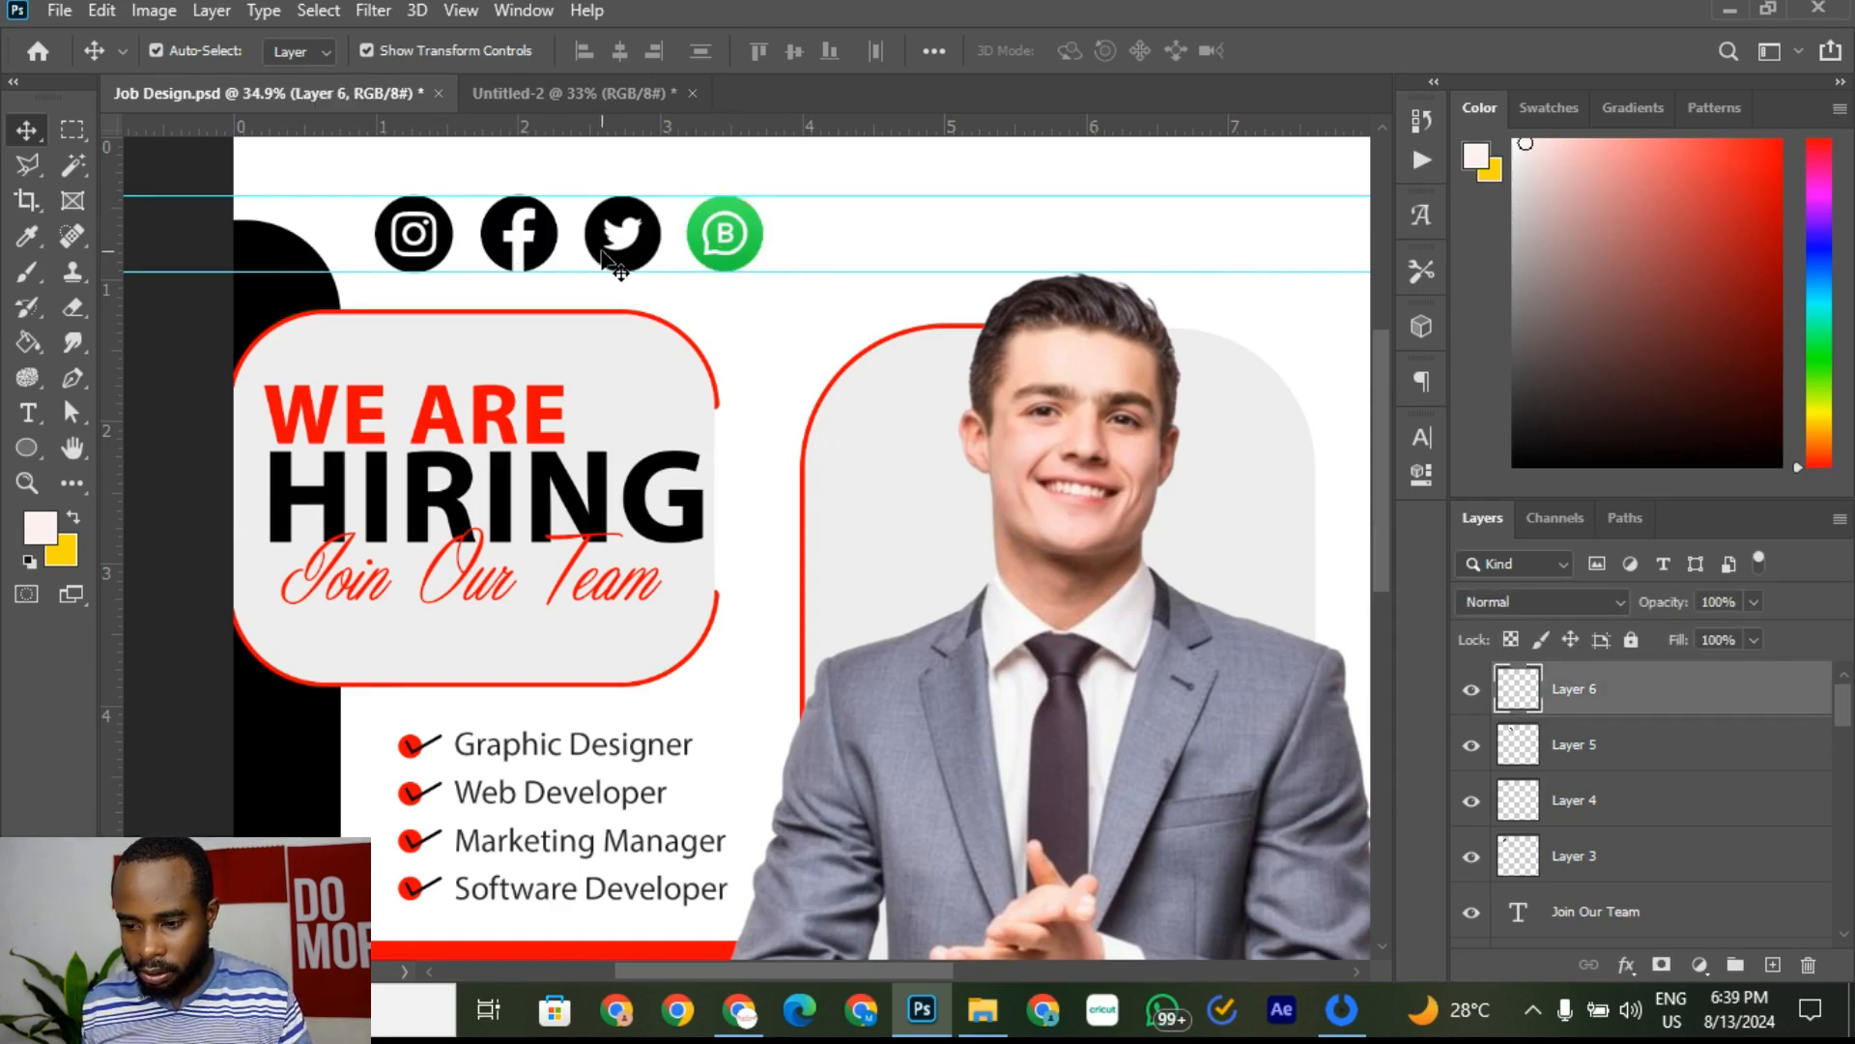
left_click(611, 256, "shift")
left_click(519, 241, "shift")
left_click(414, 241, "shift")
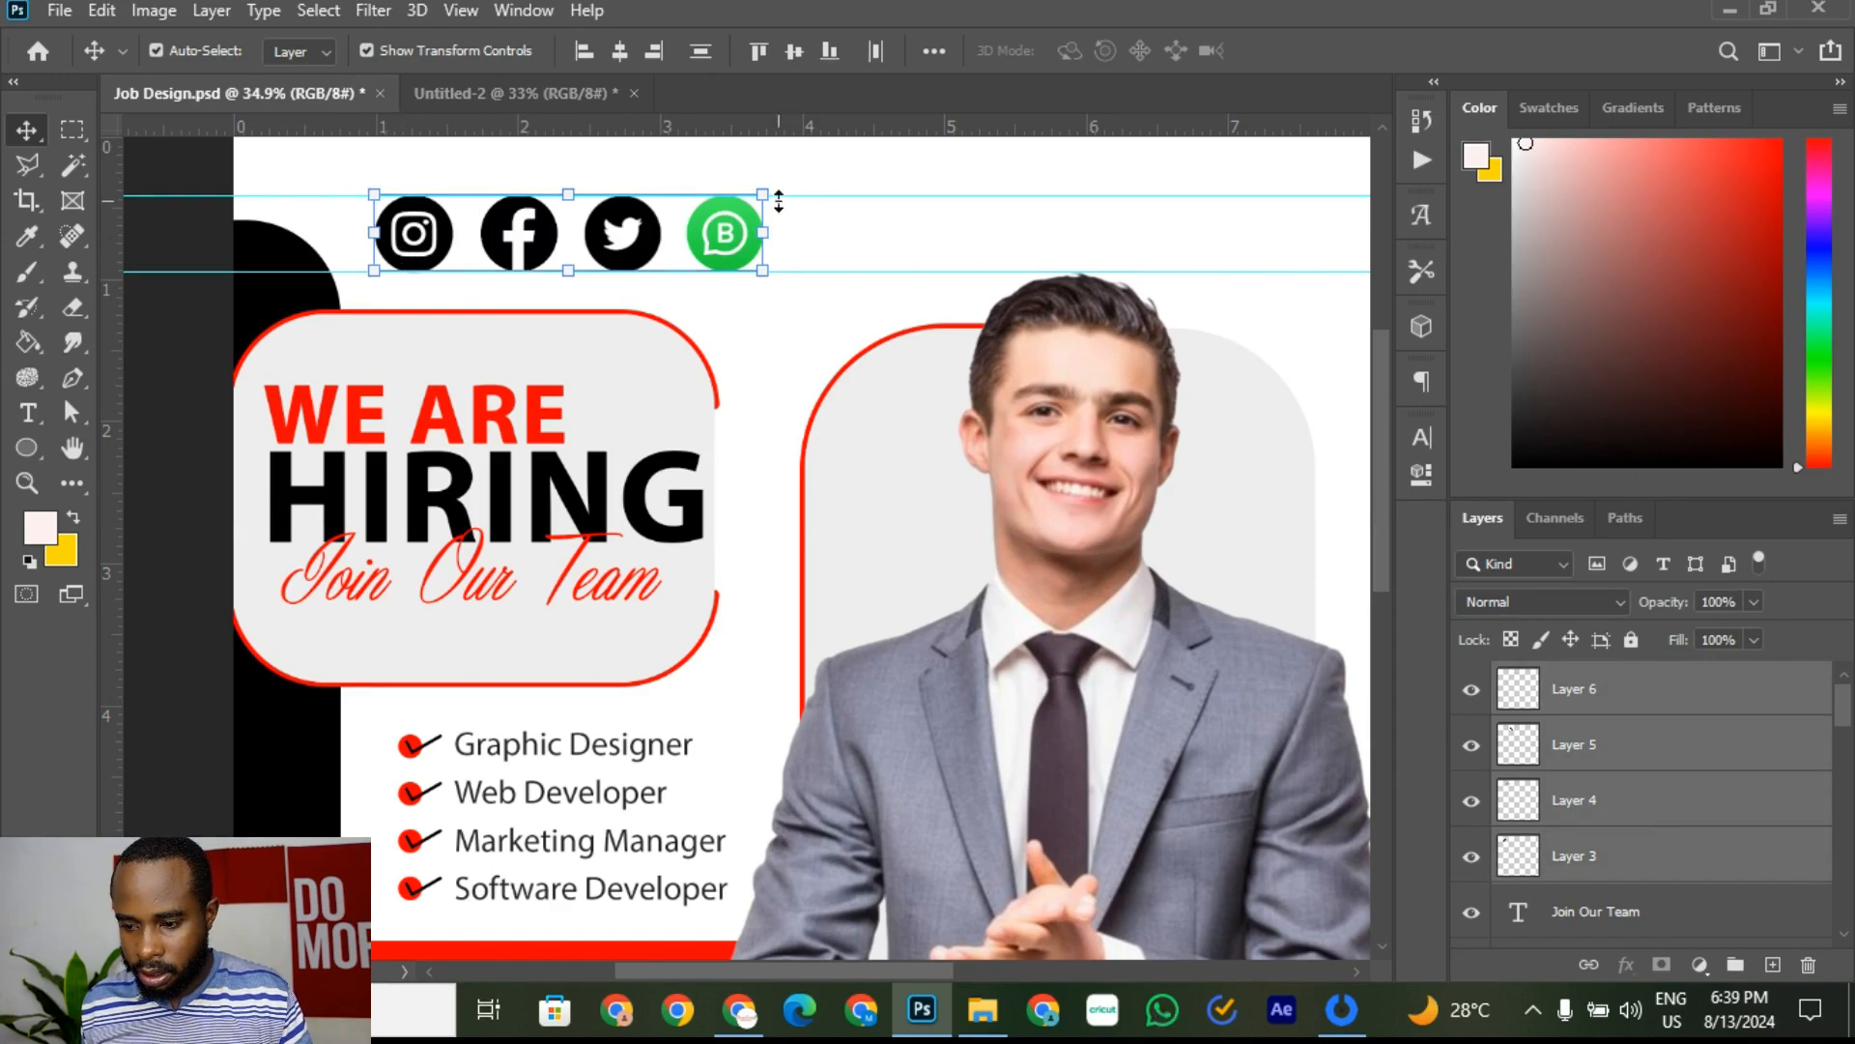
left_click_drag(765, 197, 605, 224)
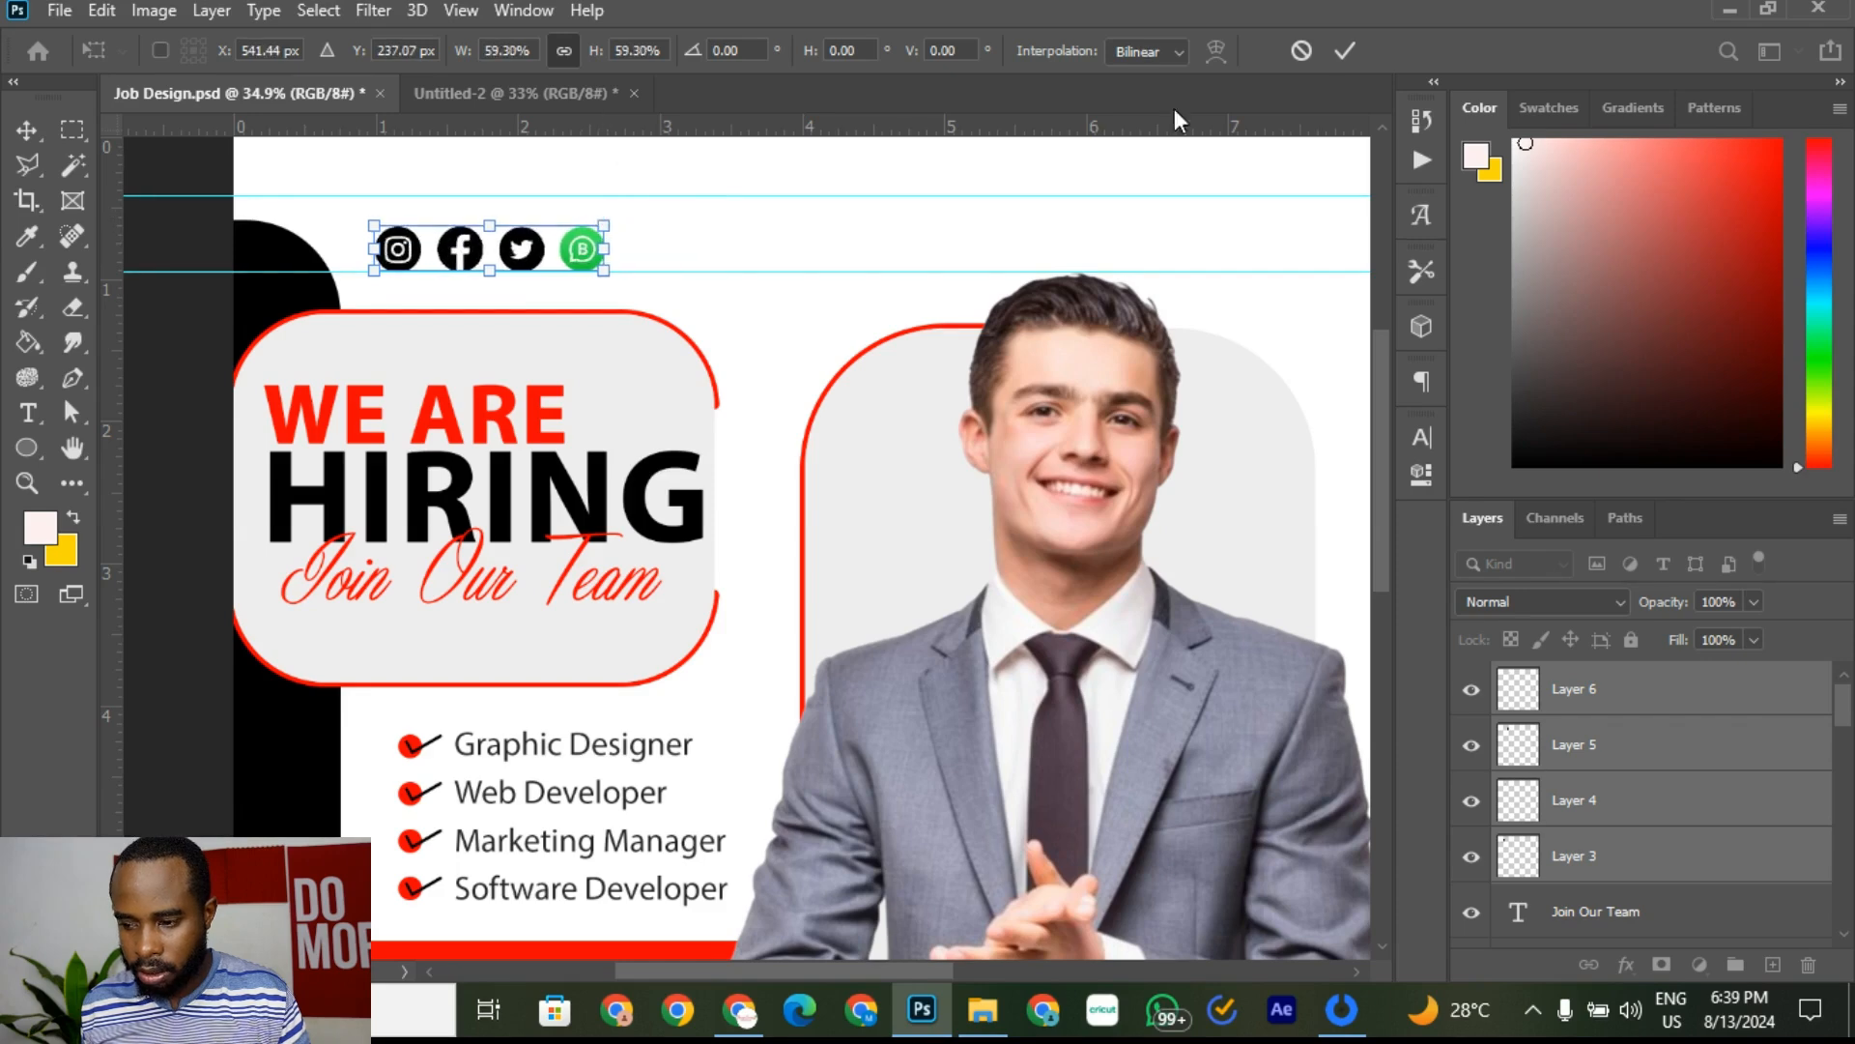
left_click(1334, 58)
Step: Deselect the icons and compare the smaller row against the reference flyer again
left_click(826, 274)
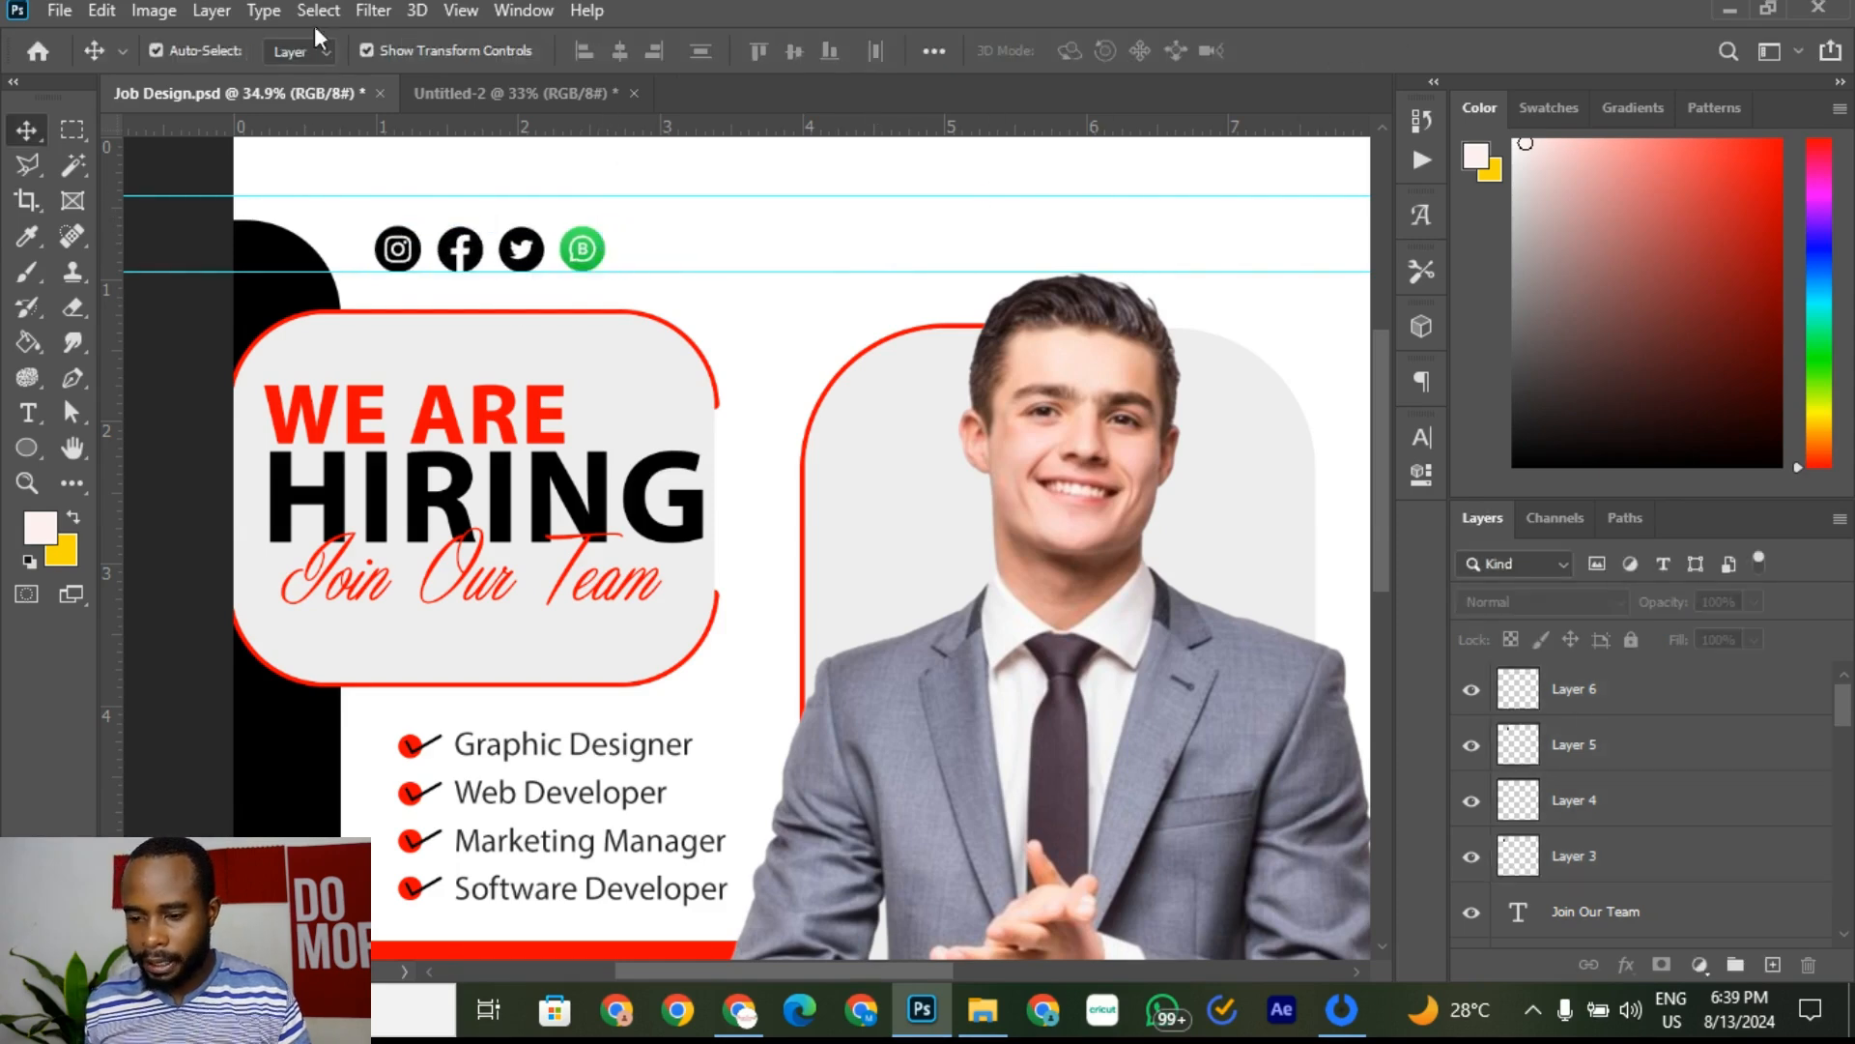
left_click(491, 91)
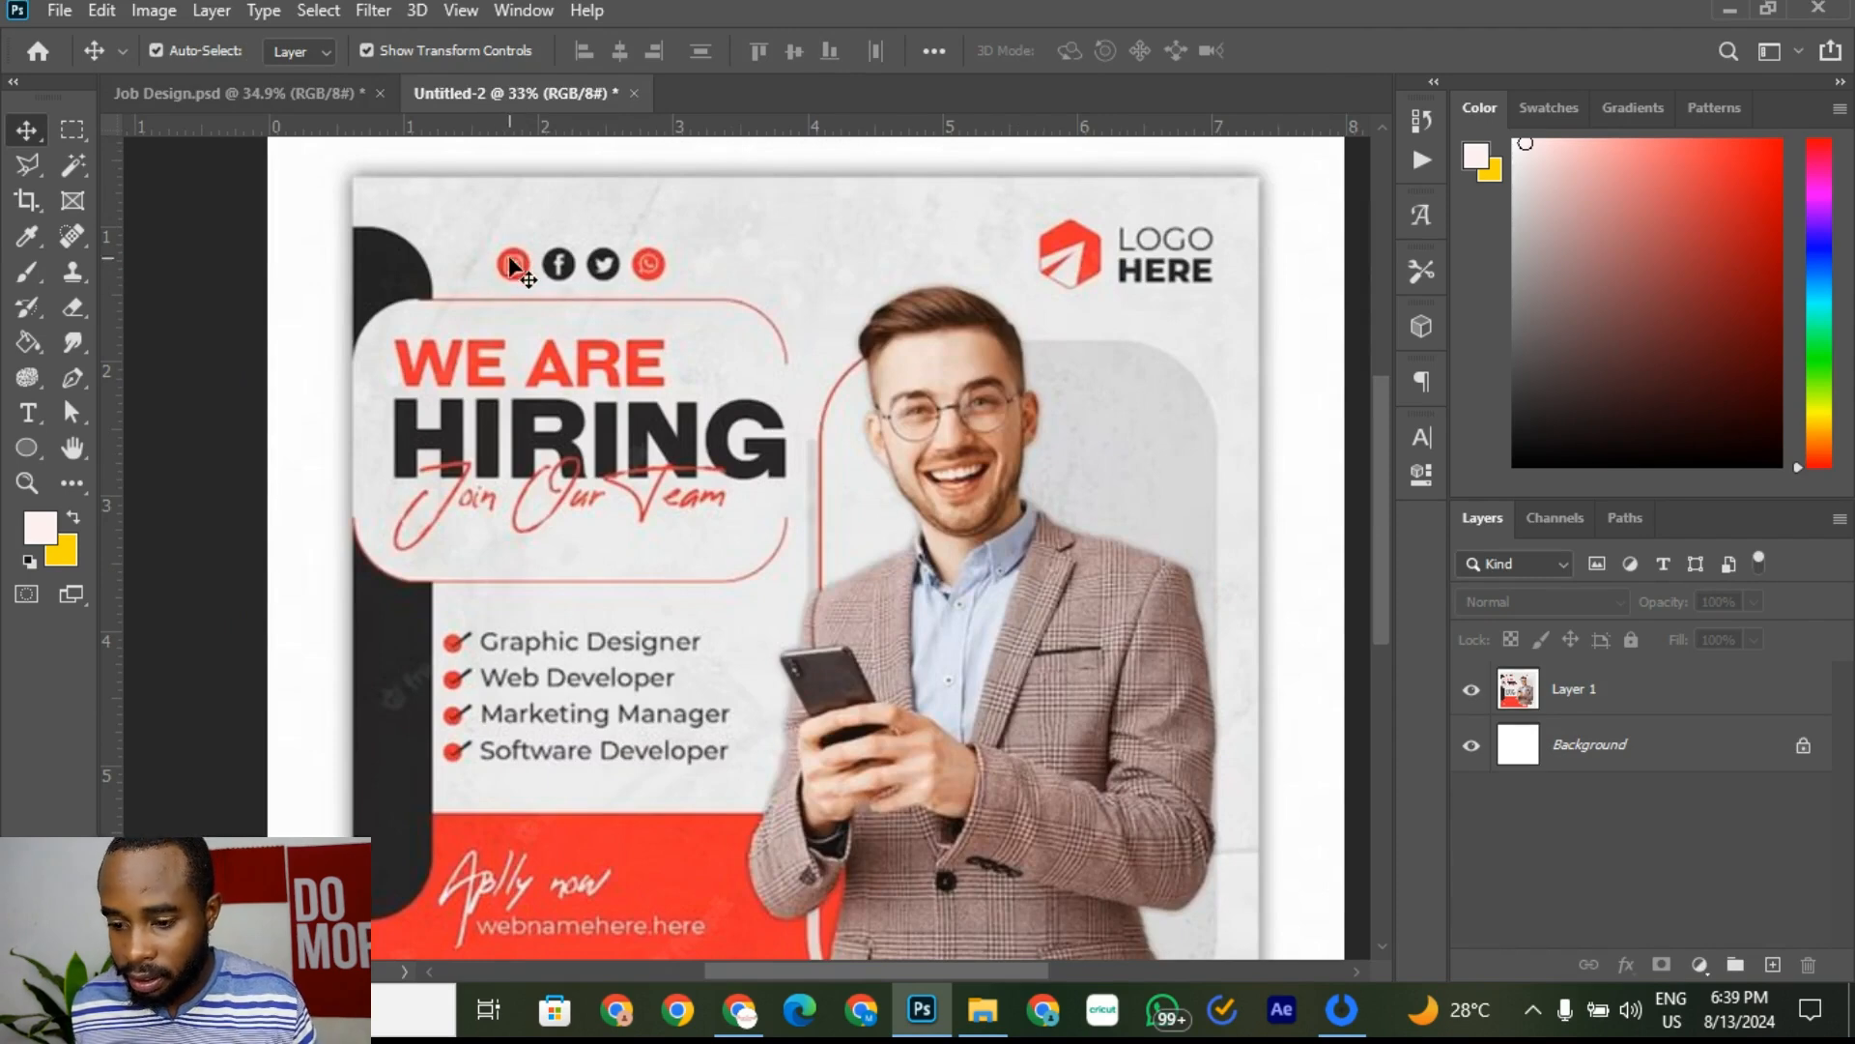
scroll(512, 269, "up", 3)
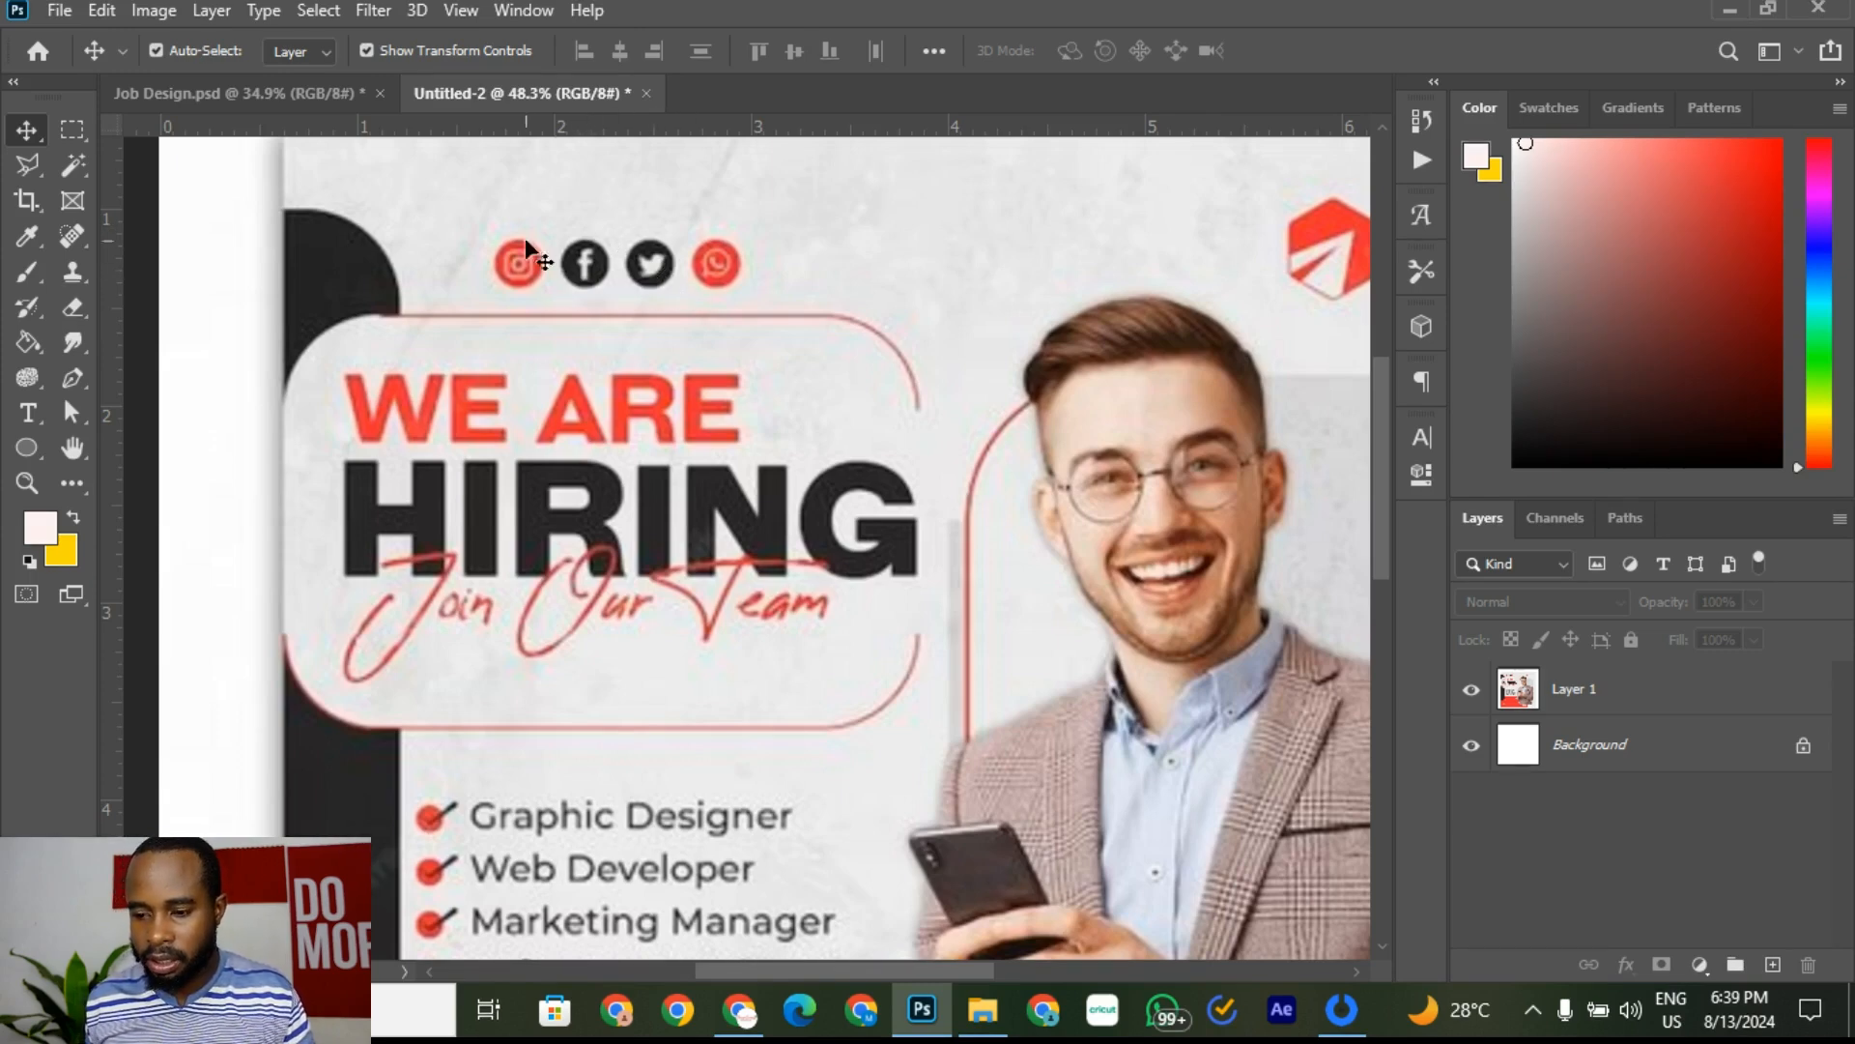
left_click(329, 96)
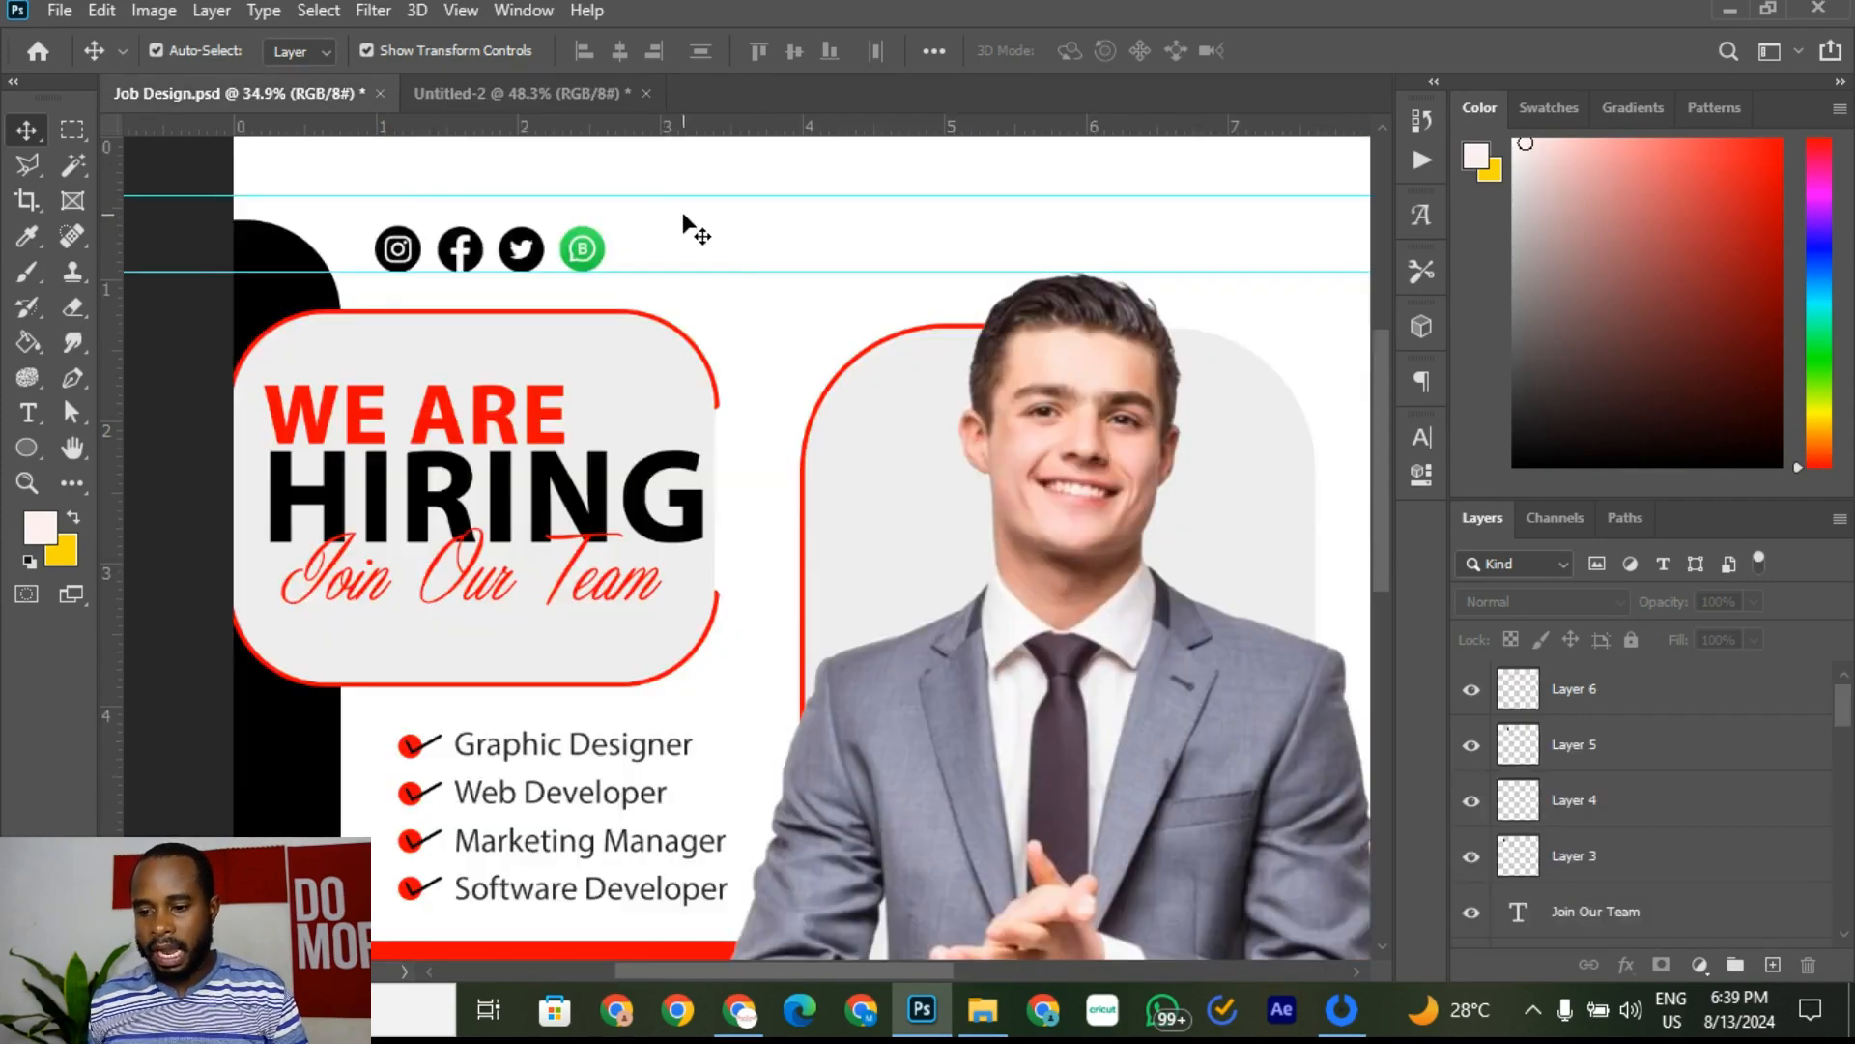
Step: Give Layer 3 (Instagram) a Color Overlay of ff0000, sampled from the WE ARE headline
scroll(445, 247, "up", 2)
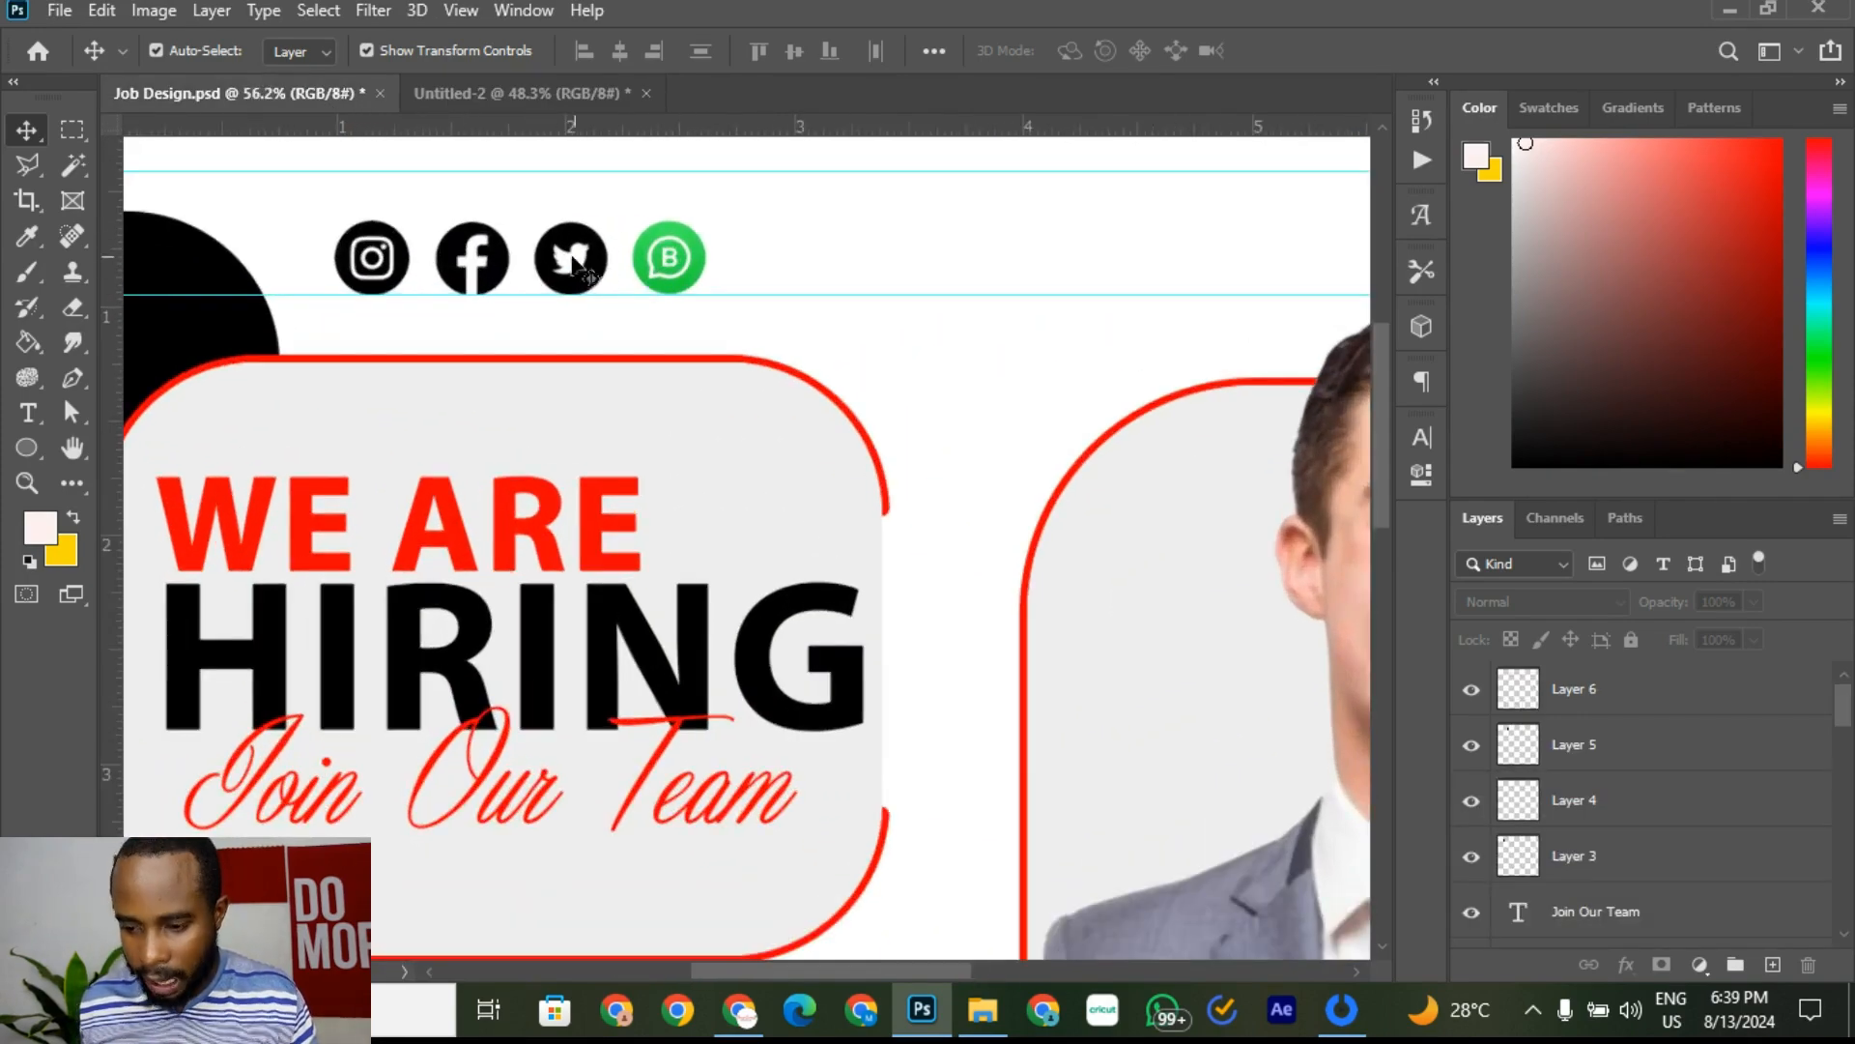
left_click(401, 274)
left_click(701, 275)
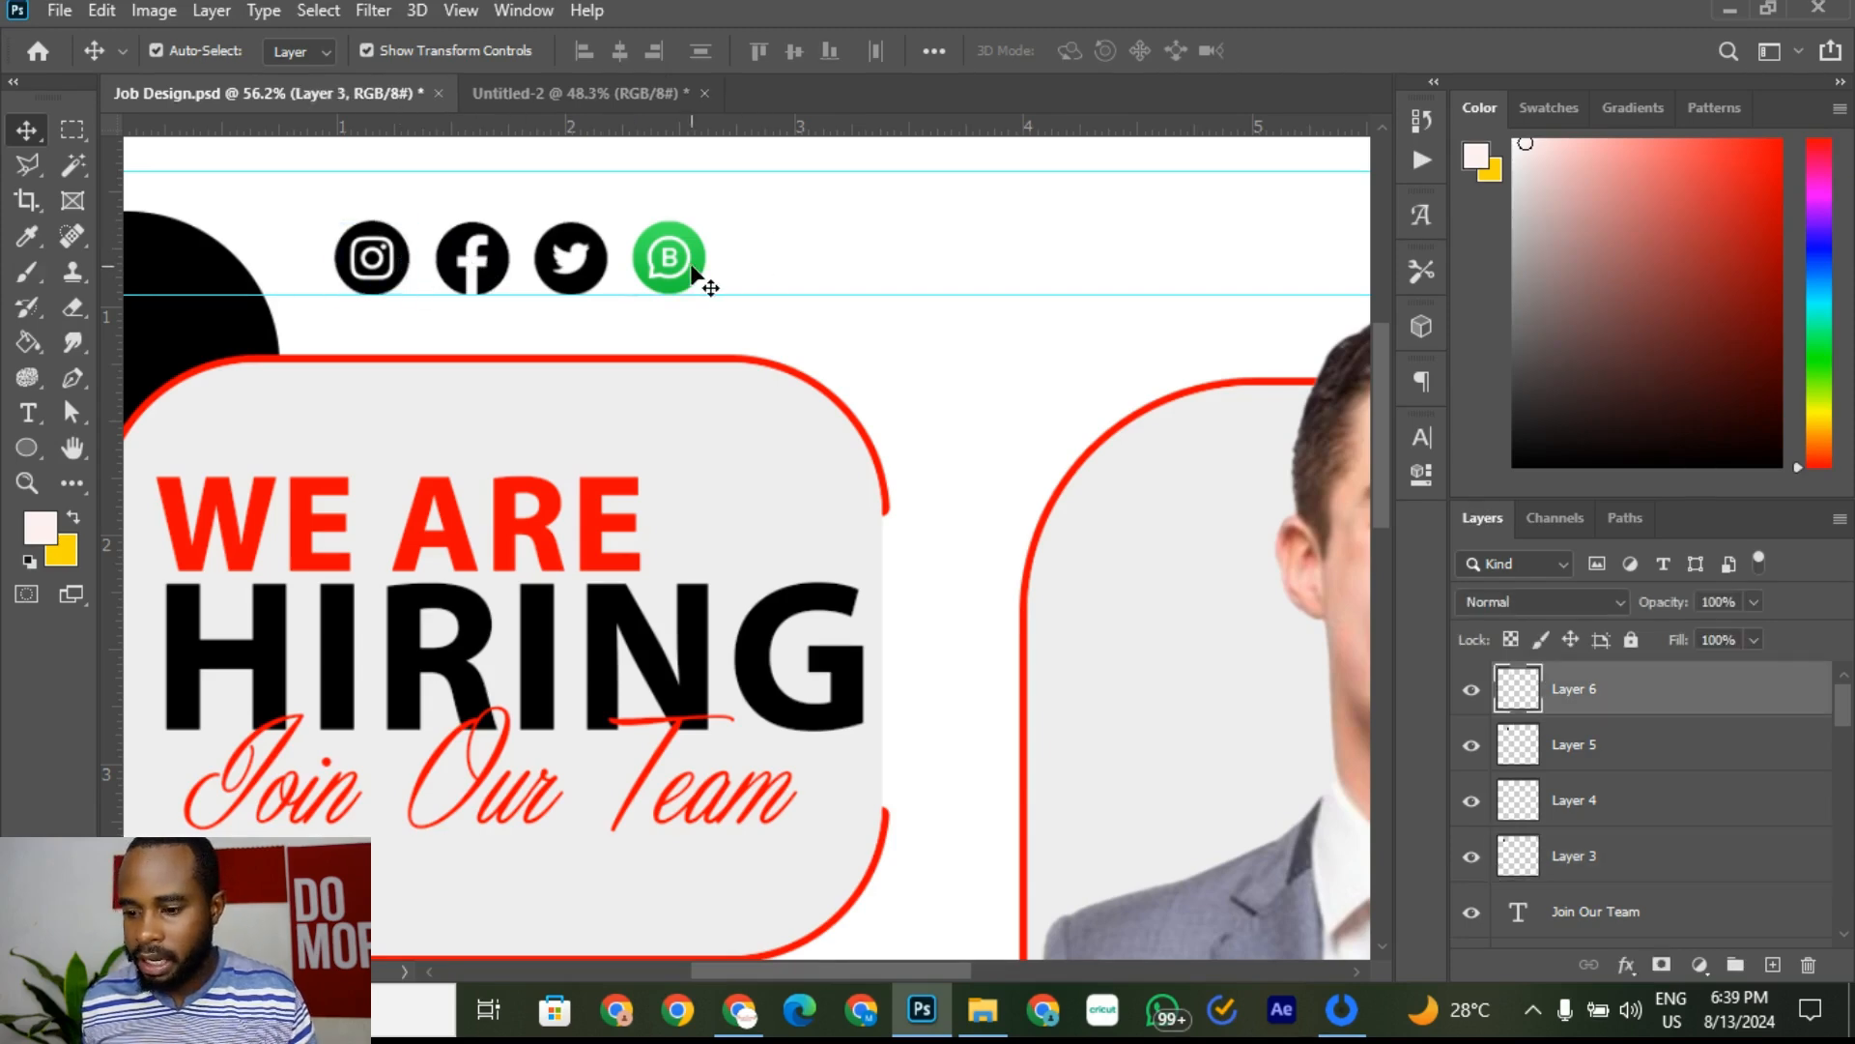
left_click(400, 274)
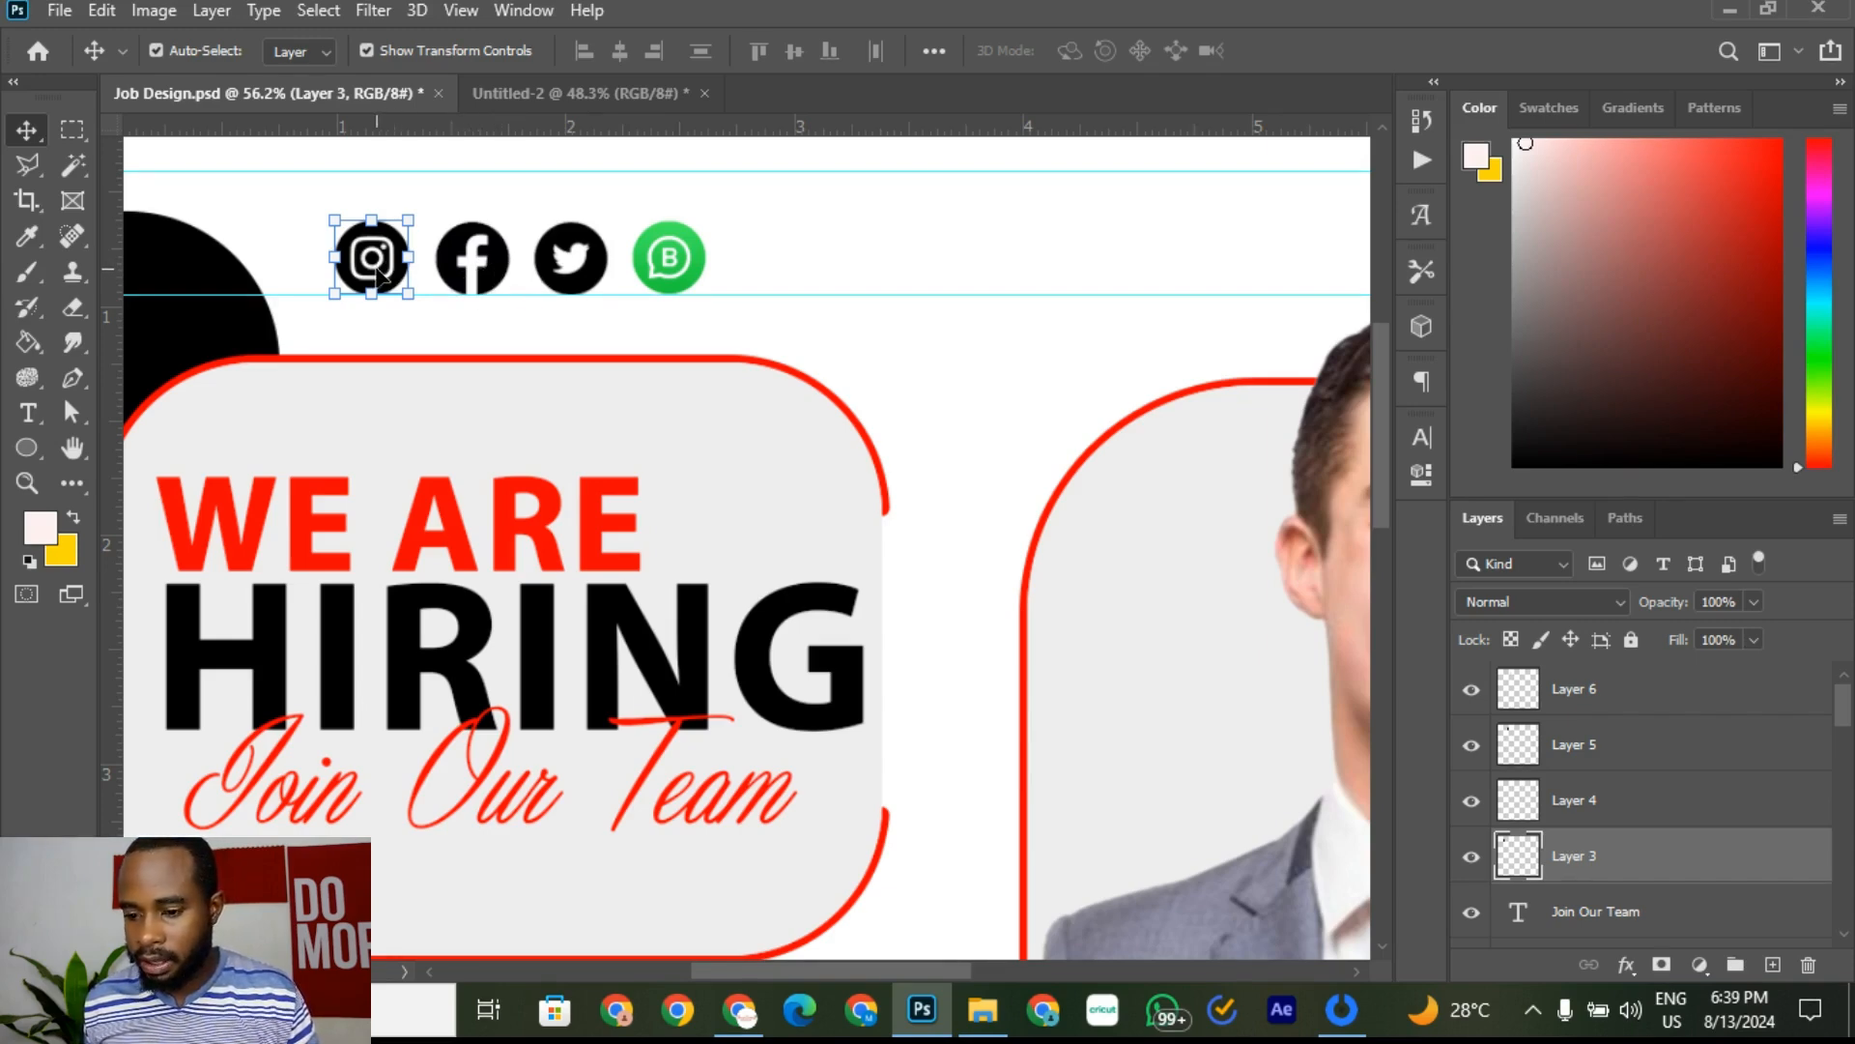
right_click(1679, 870)
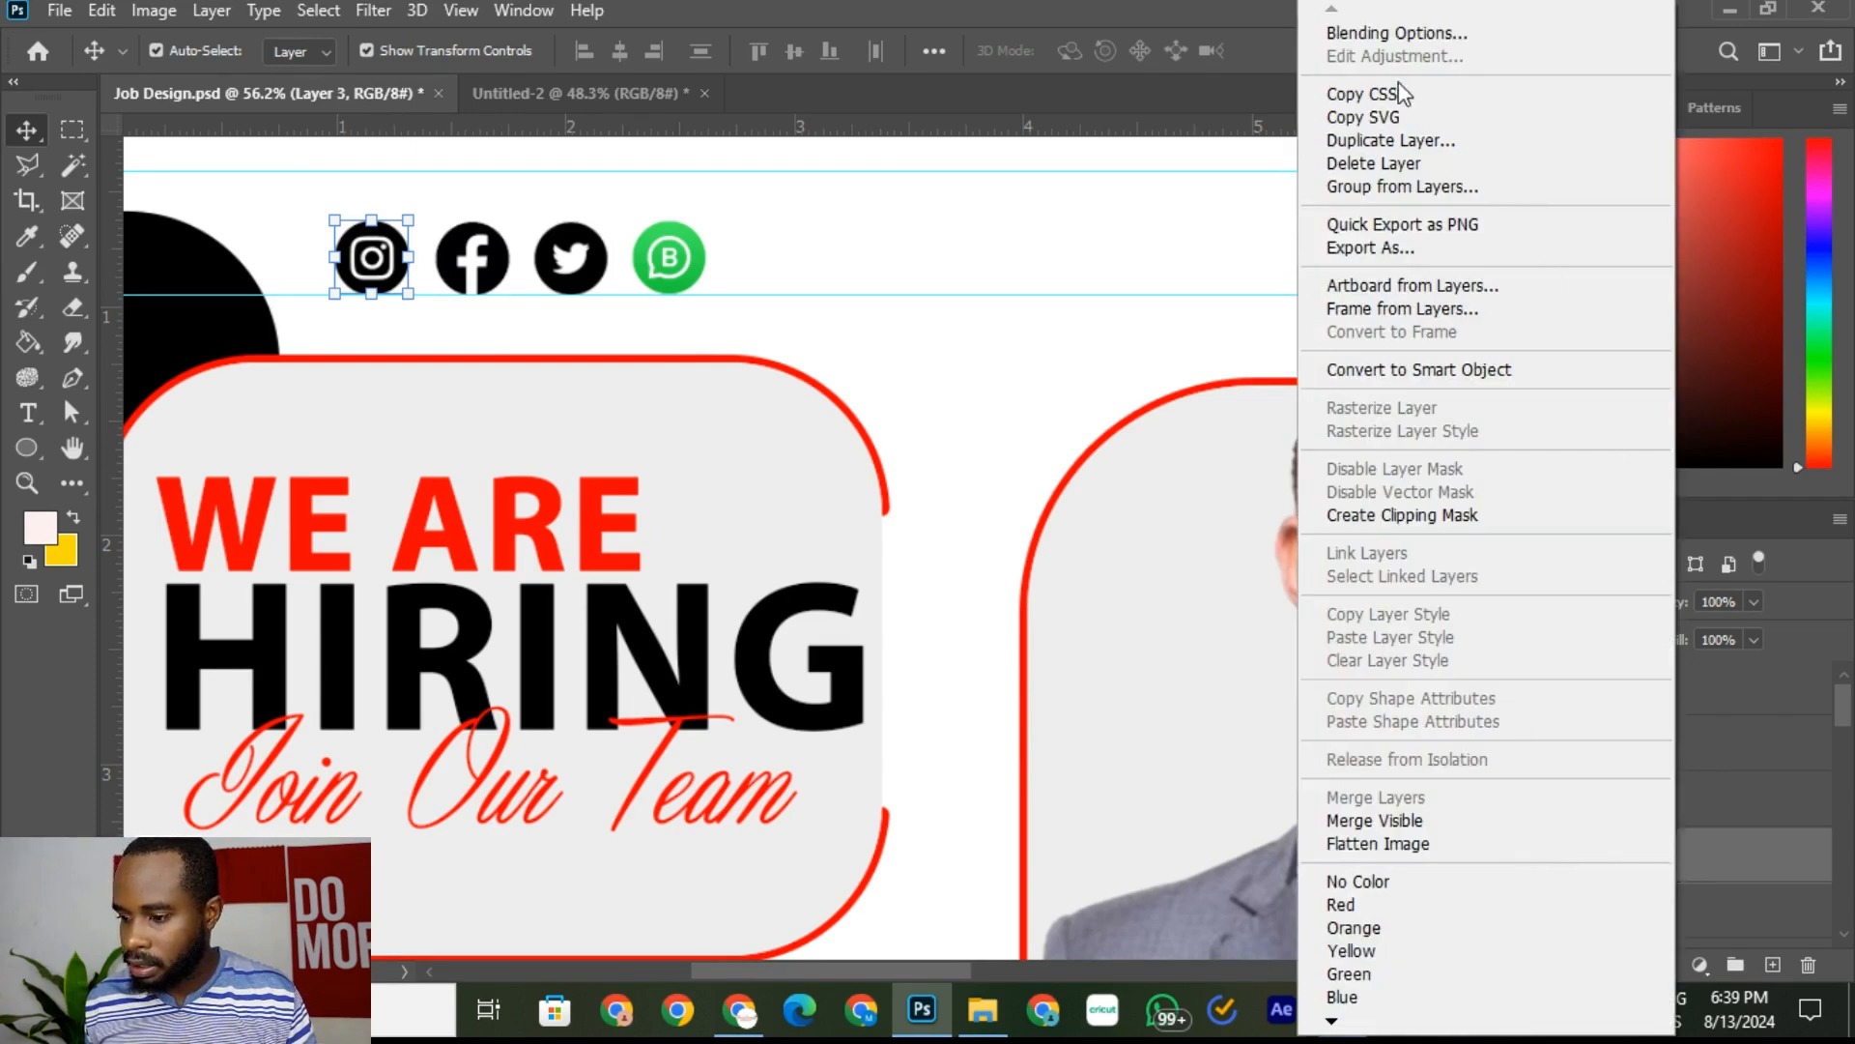
left_click(1390, 37)
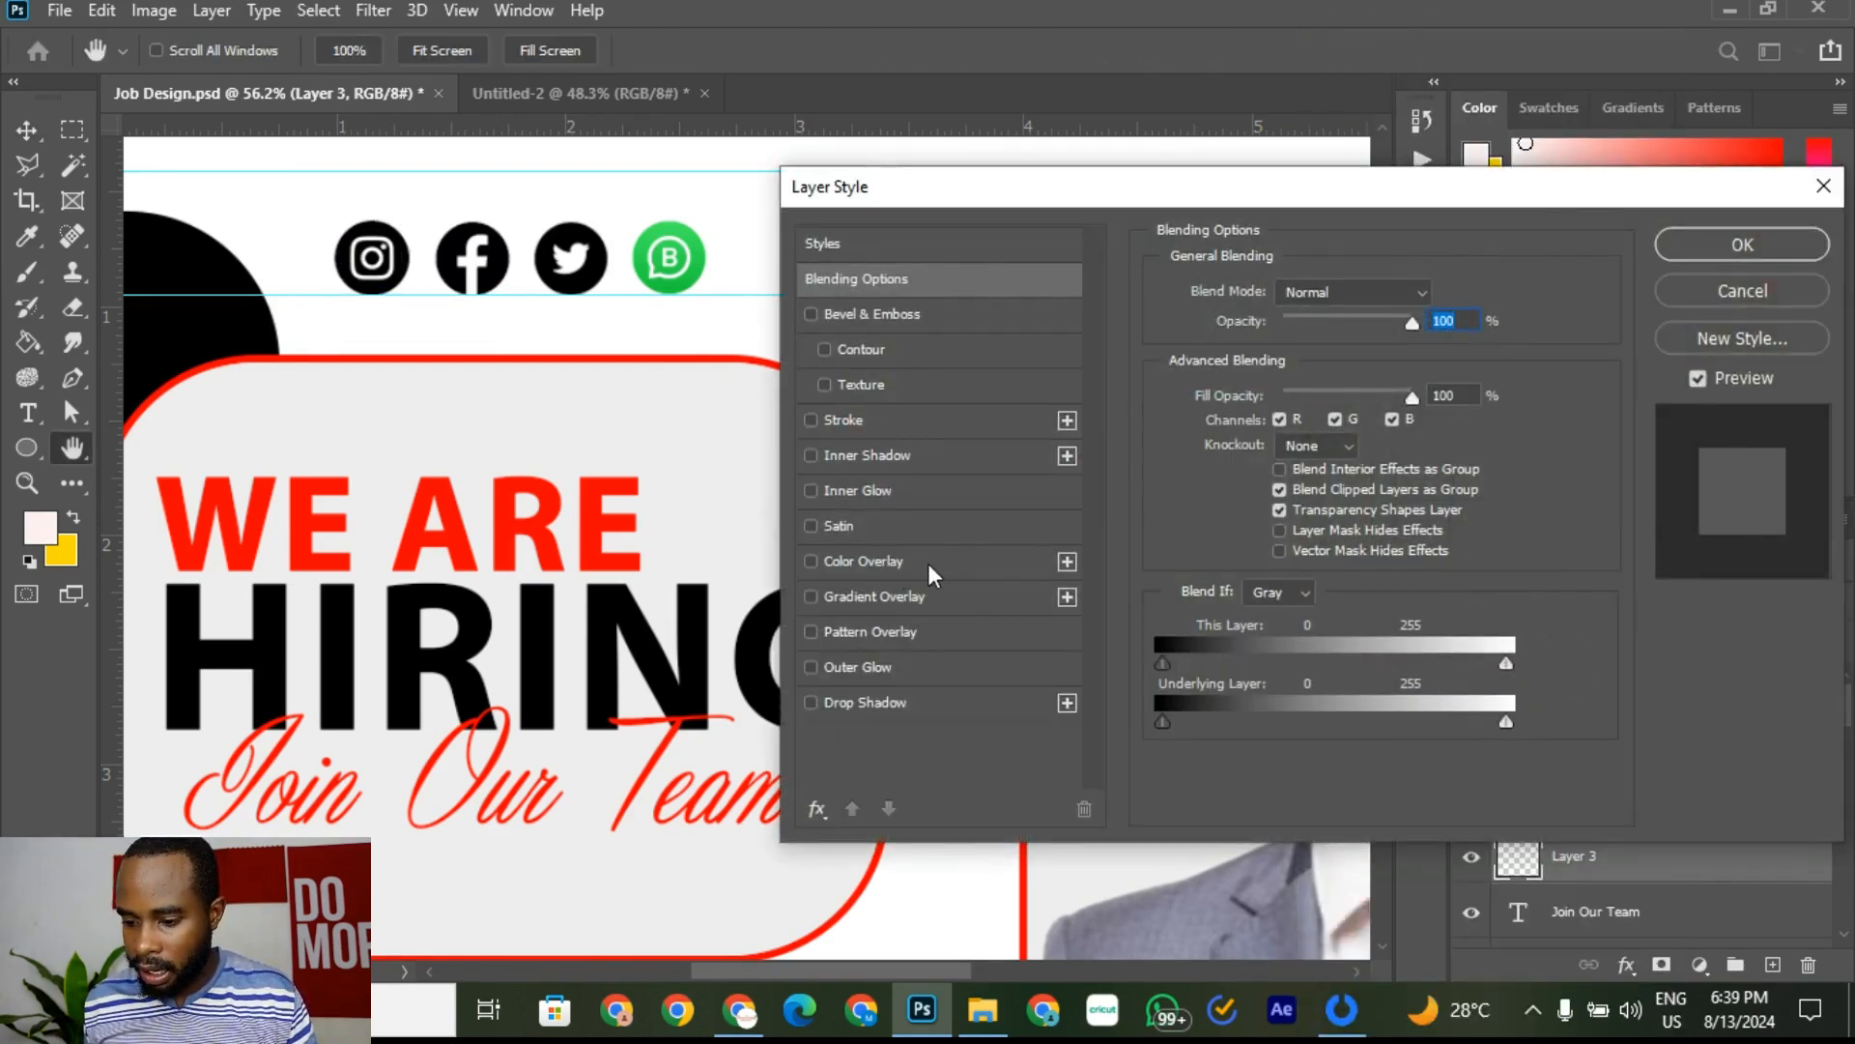
left_click(951, 560)
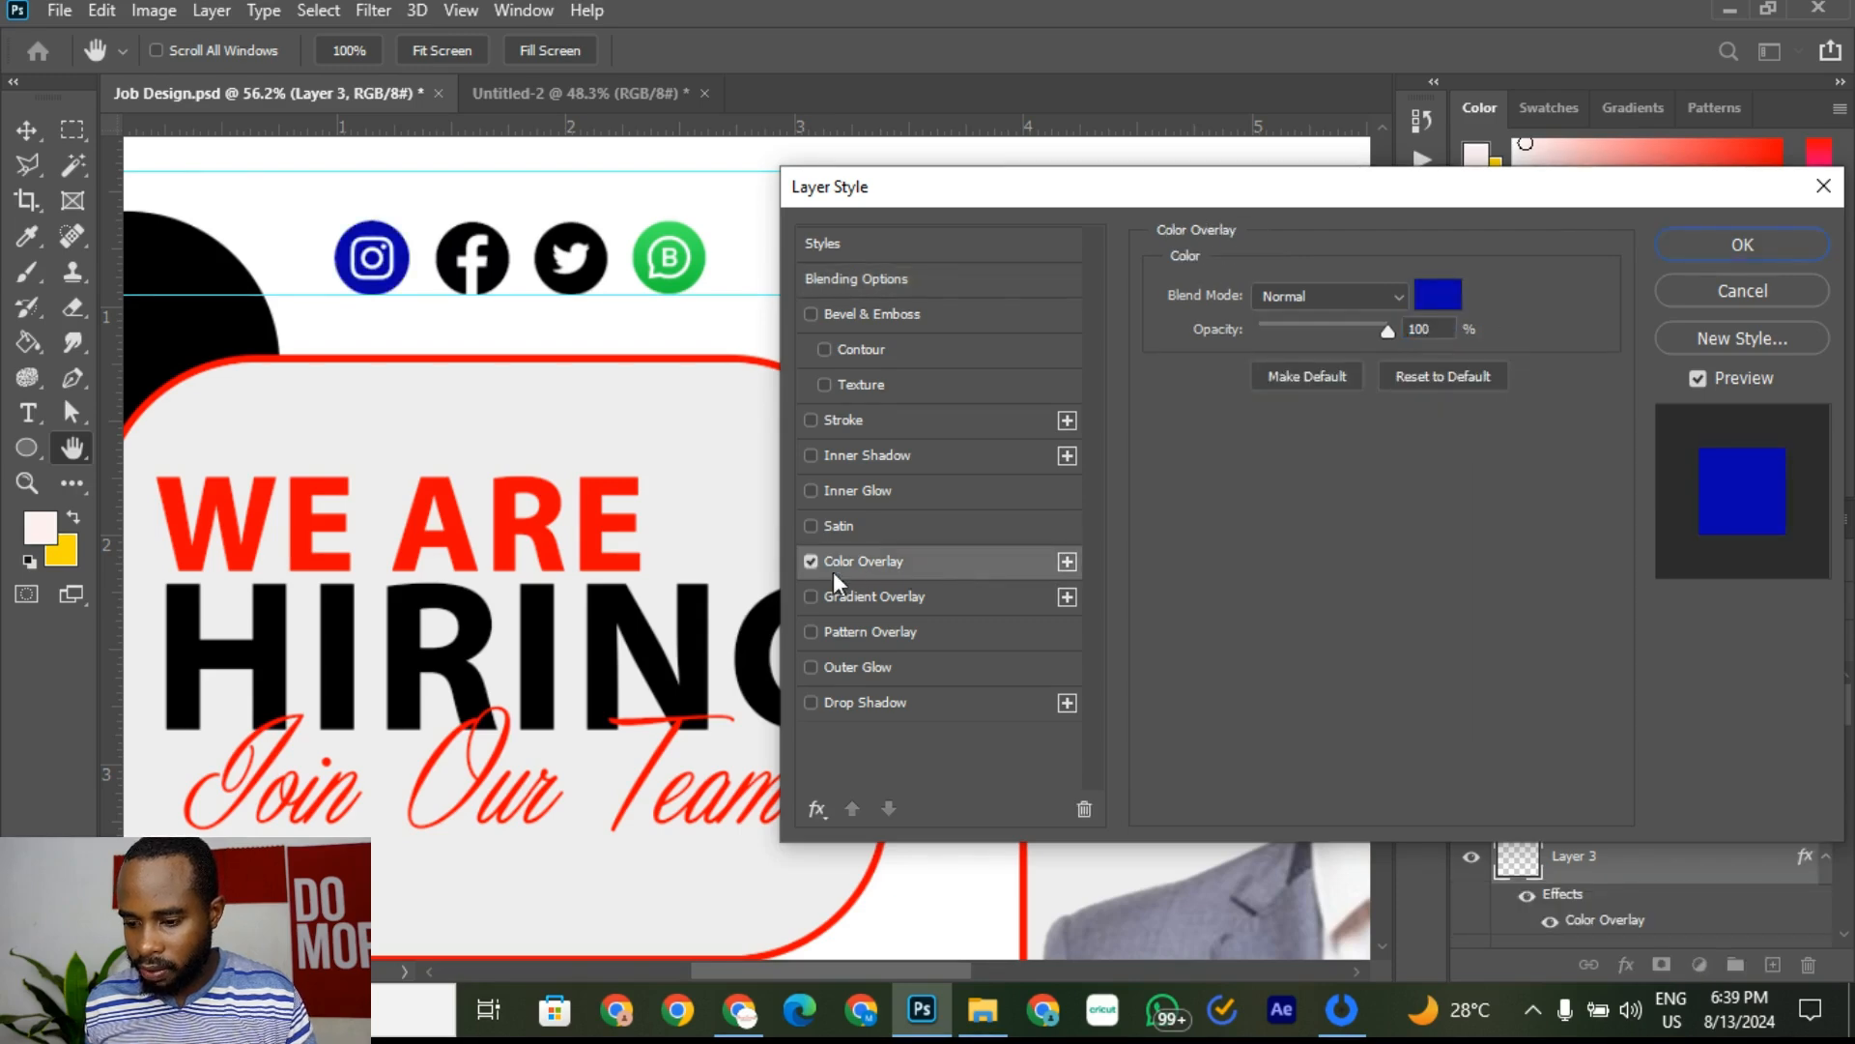
left_click(1440, 296)
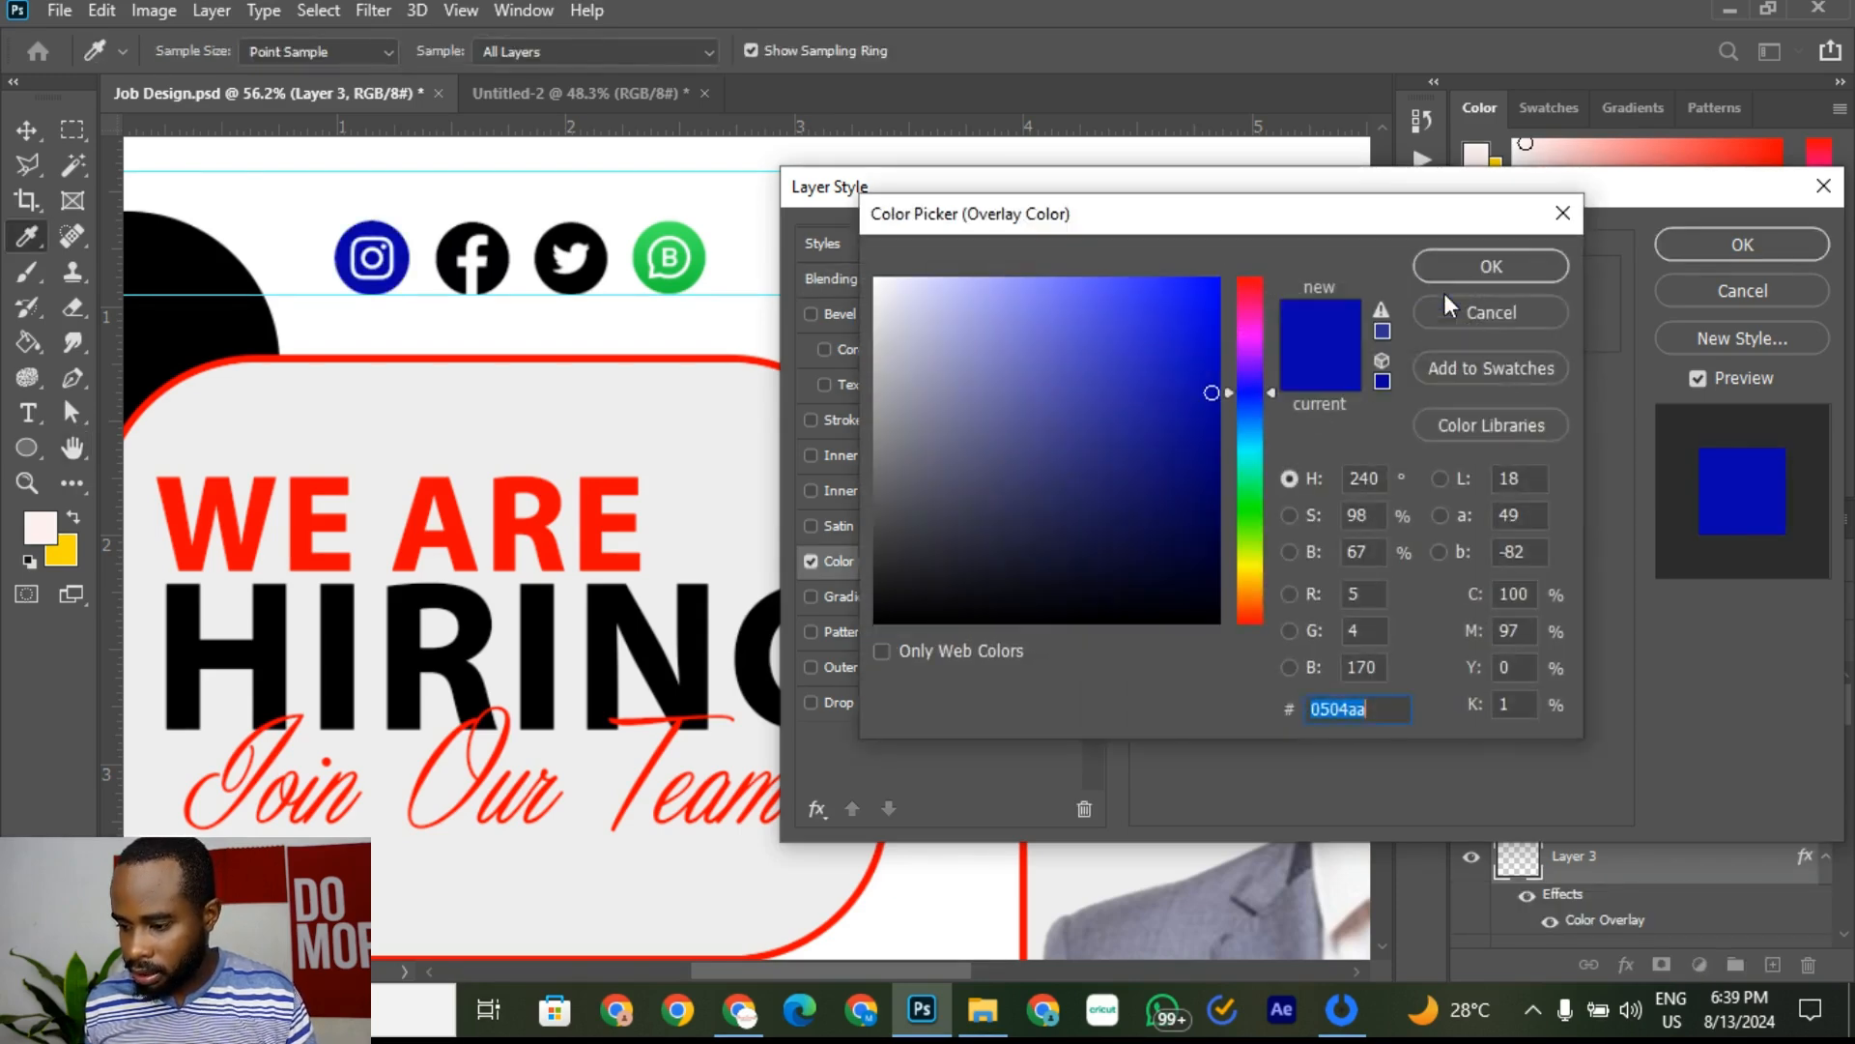
left_click(594, 518)
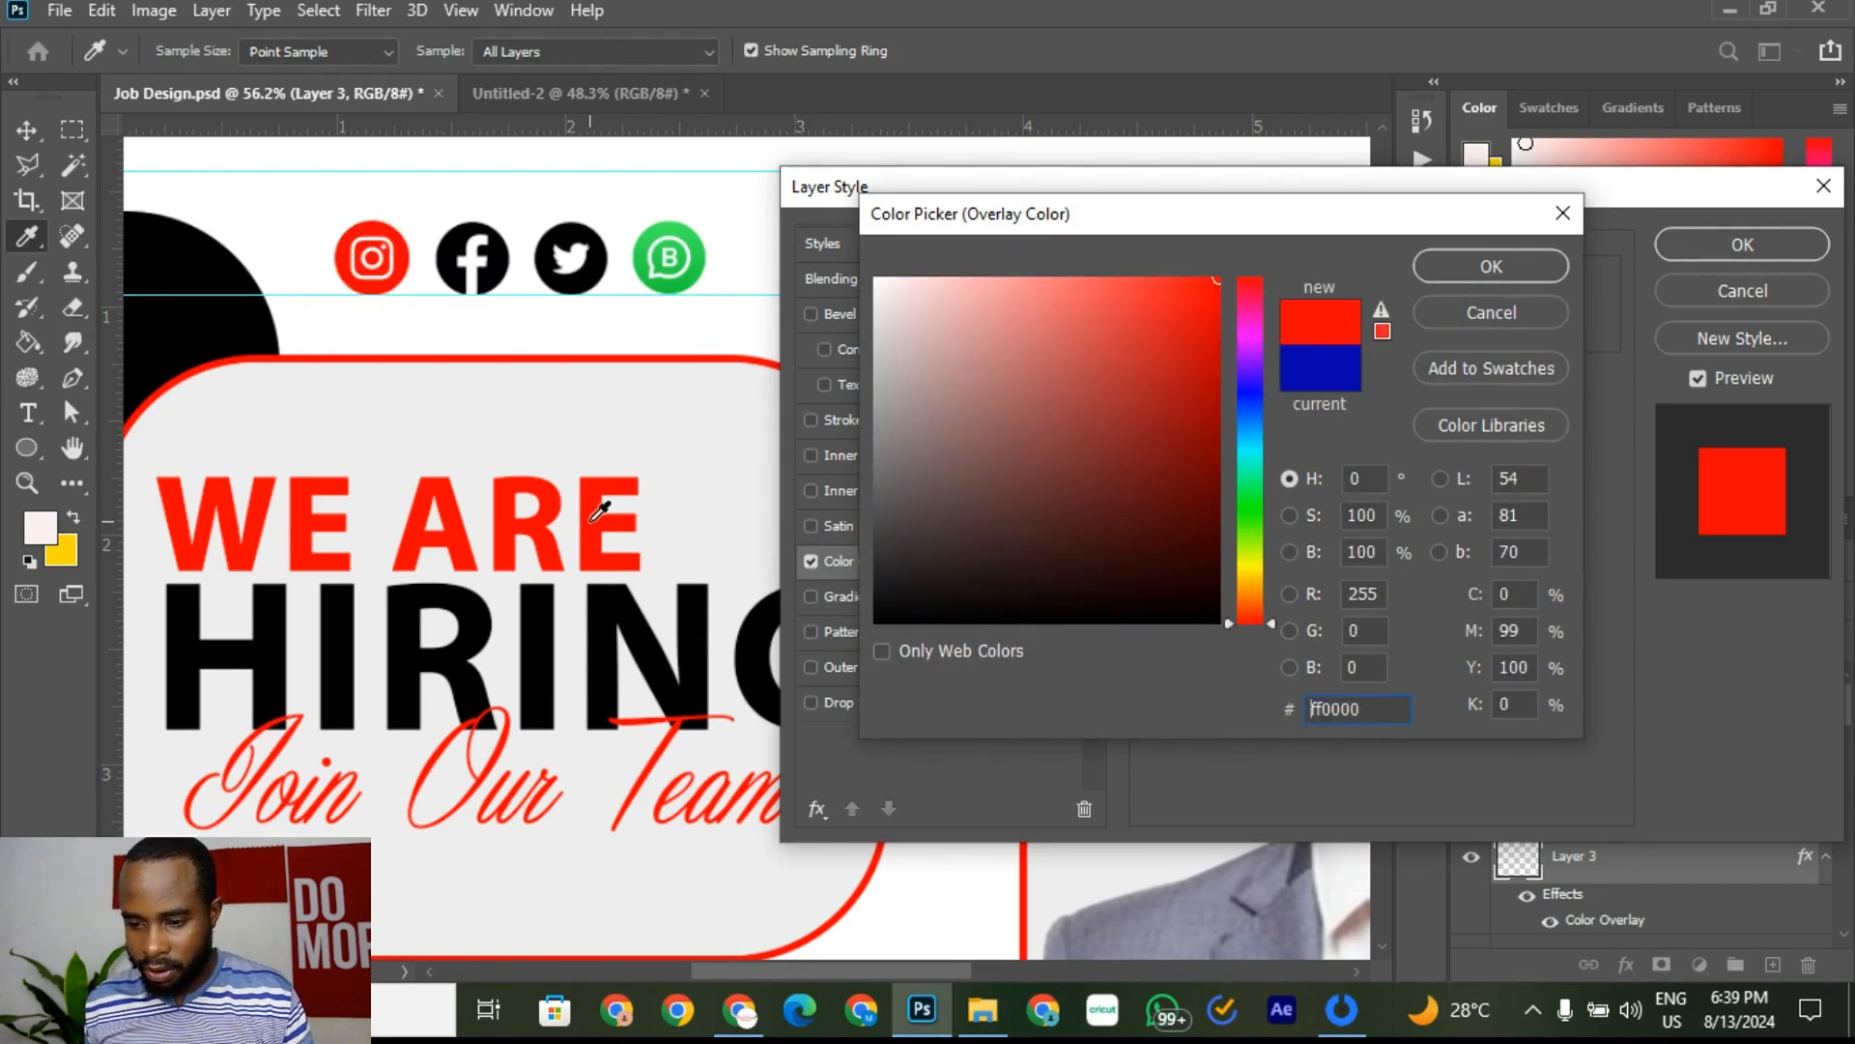
left_click(1496, 271)
left_click(1746, 245)
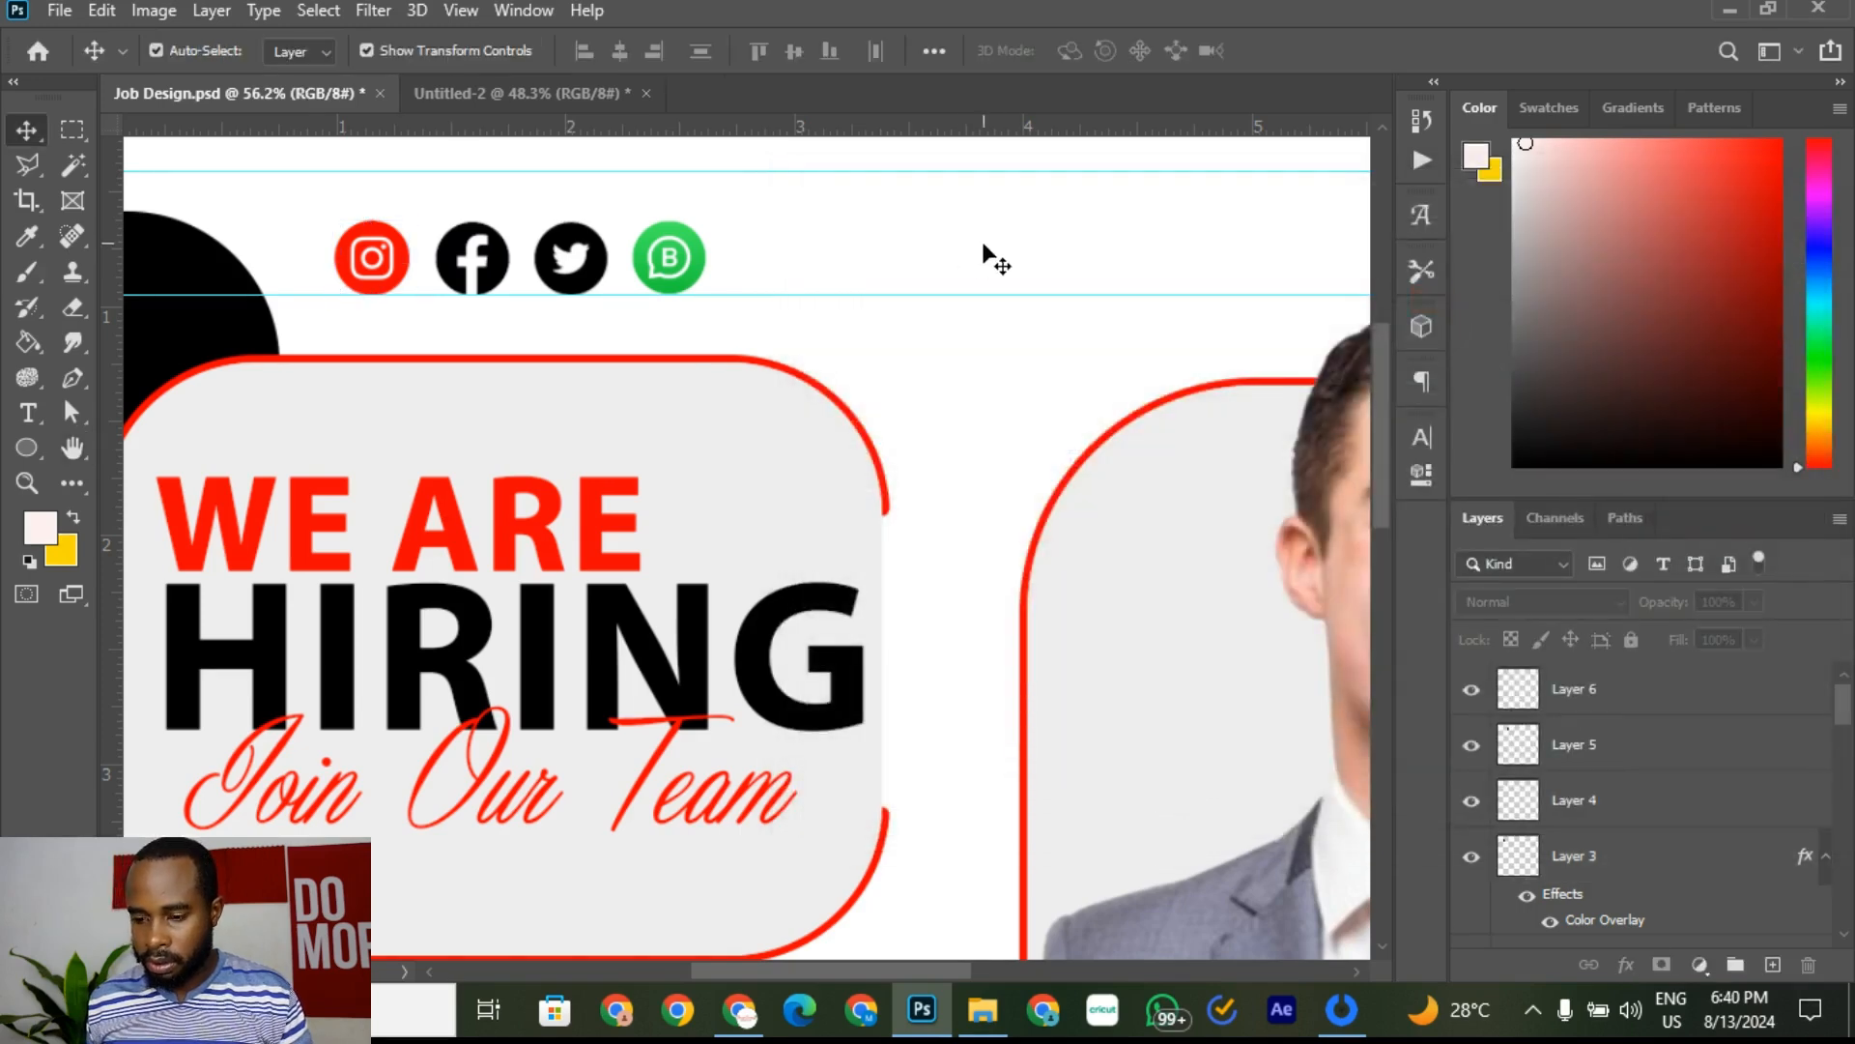
Step: Try a colour overlay on the WhatsApp layer's blending options, then cancel it
left_click(673, 259)
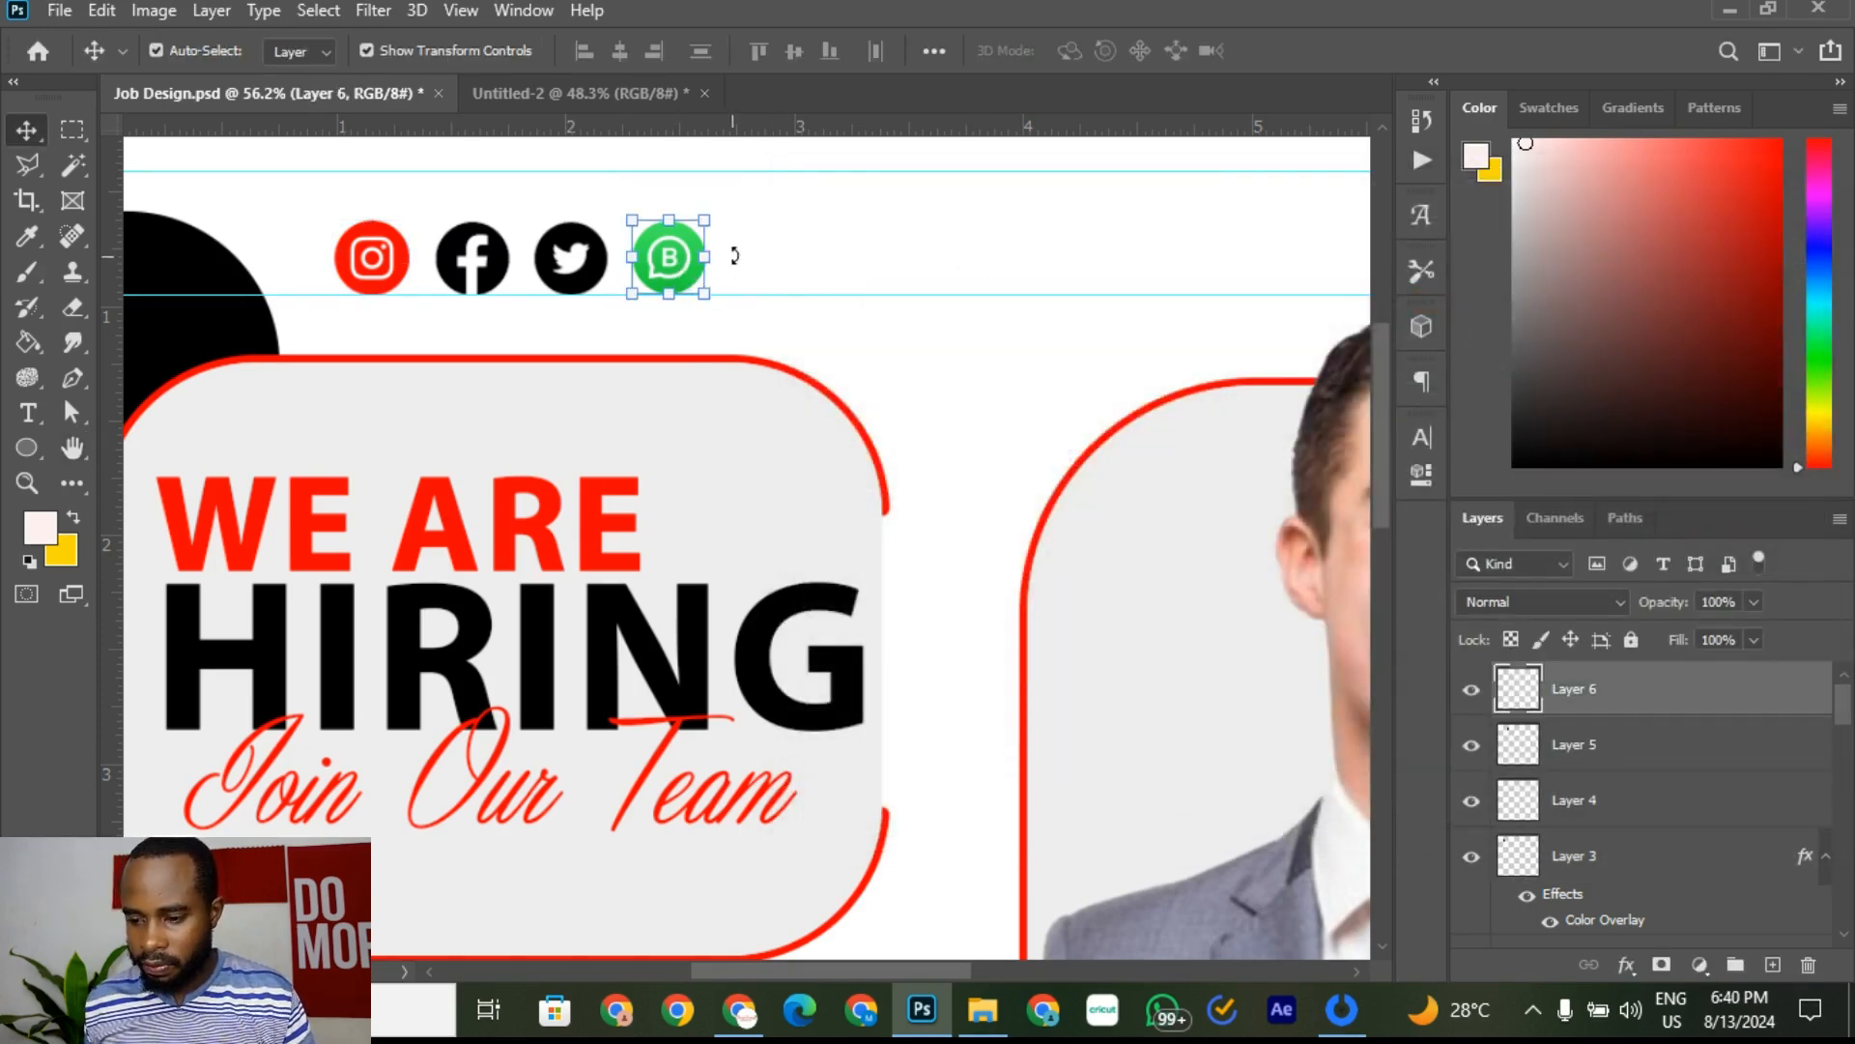
right_click(1701, 704)
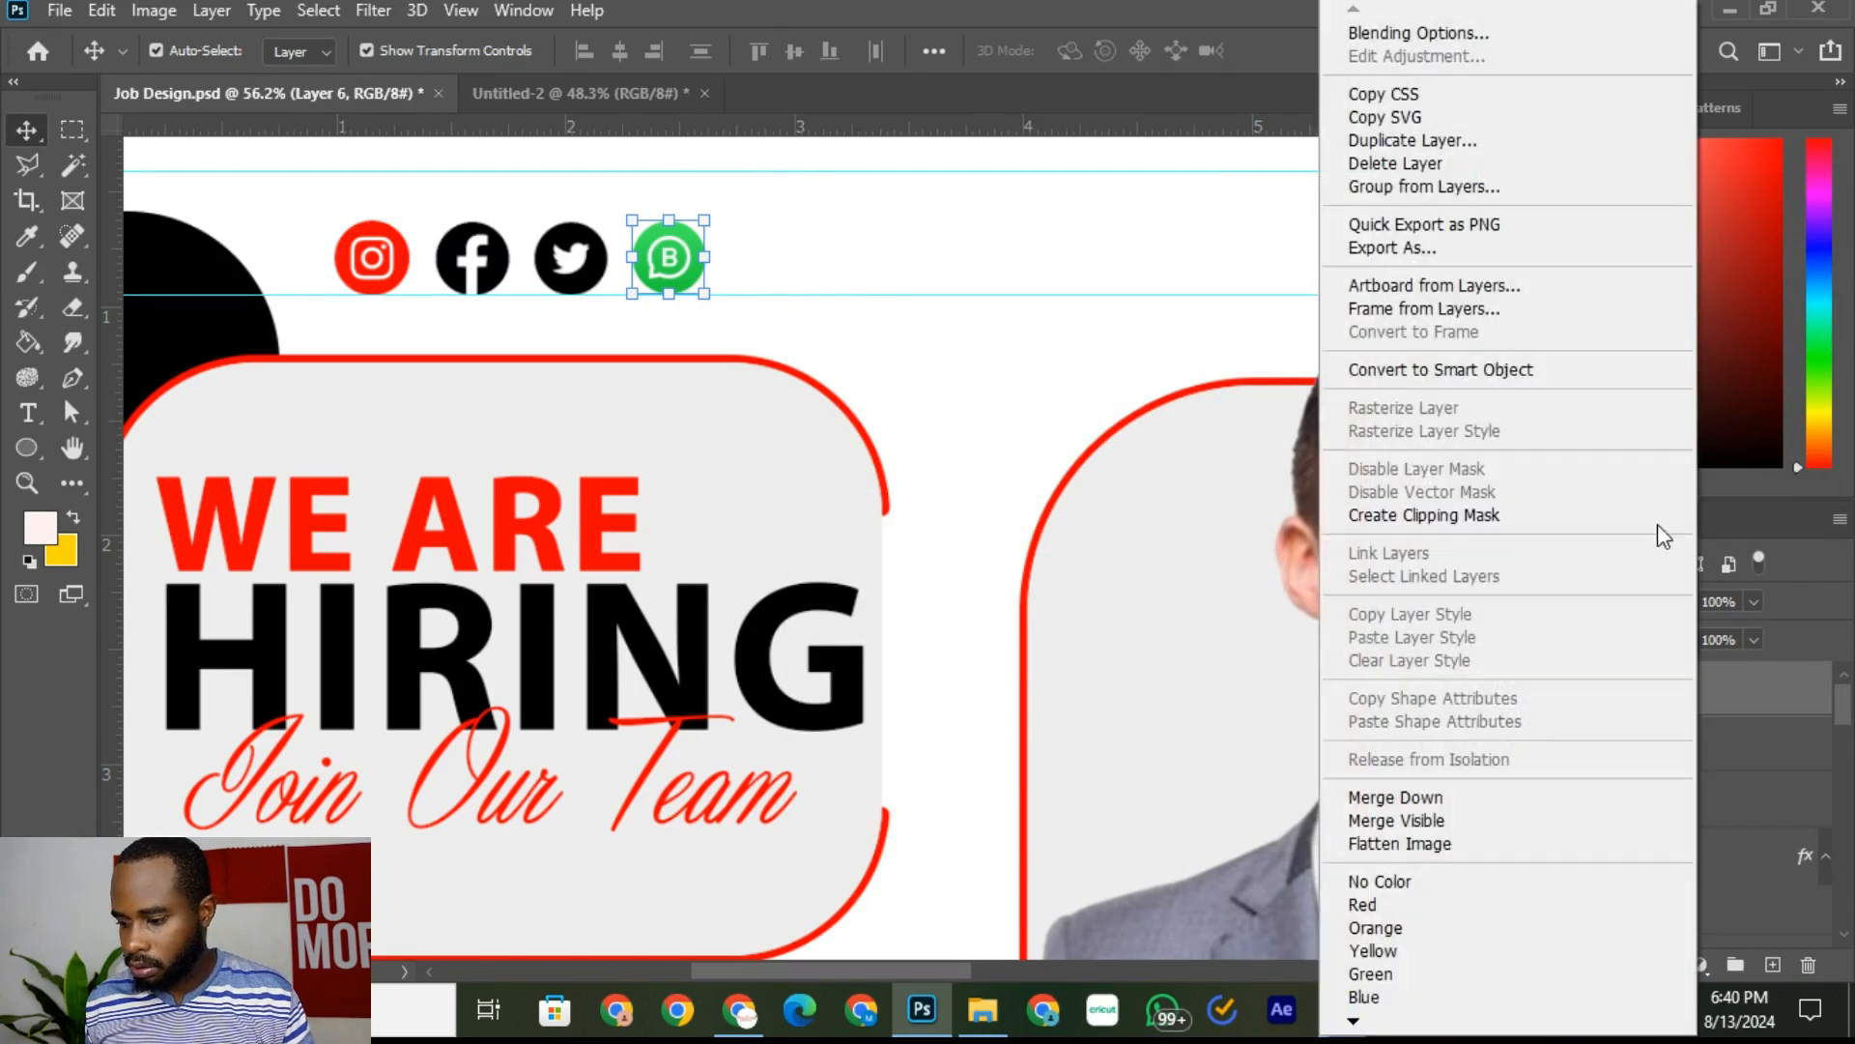
left_click(1476, 28)
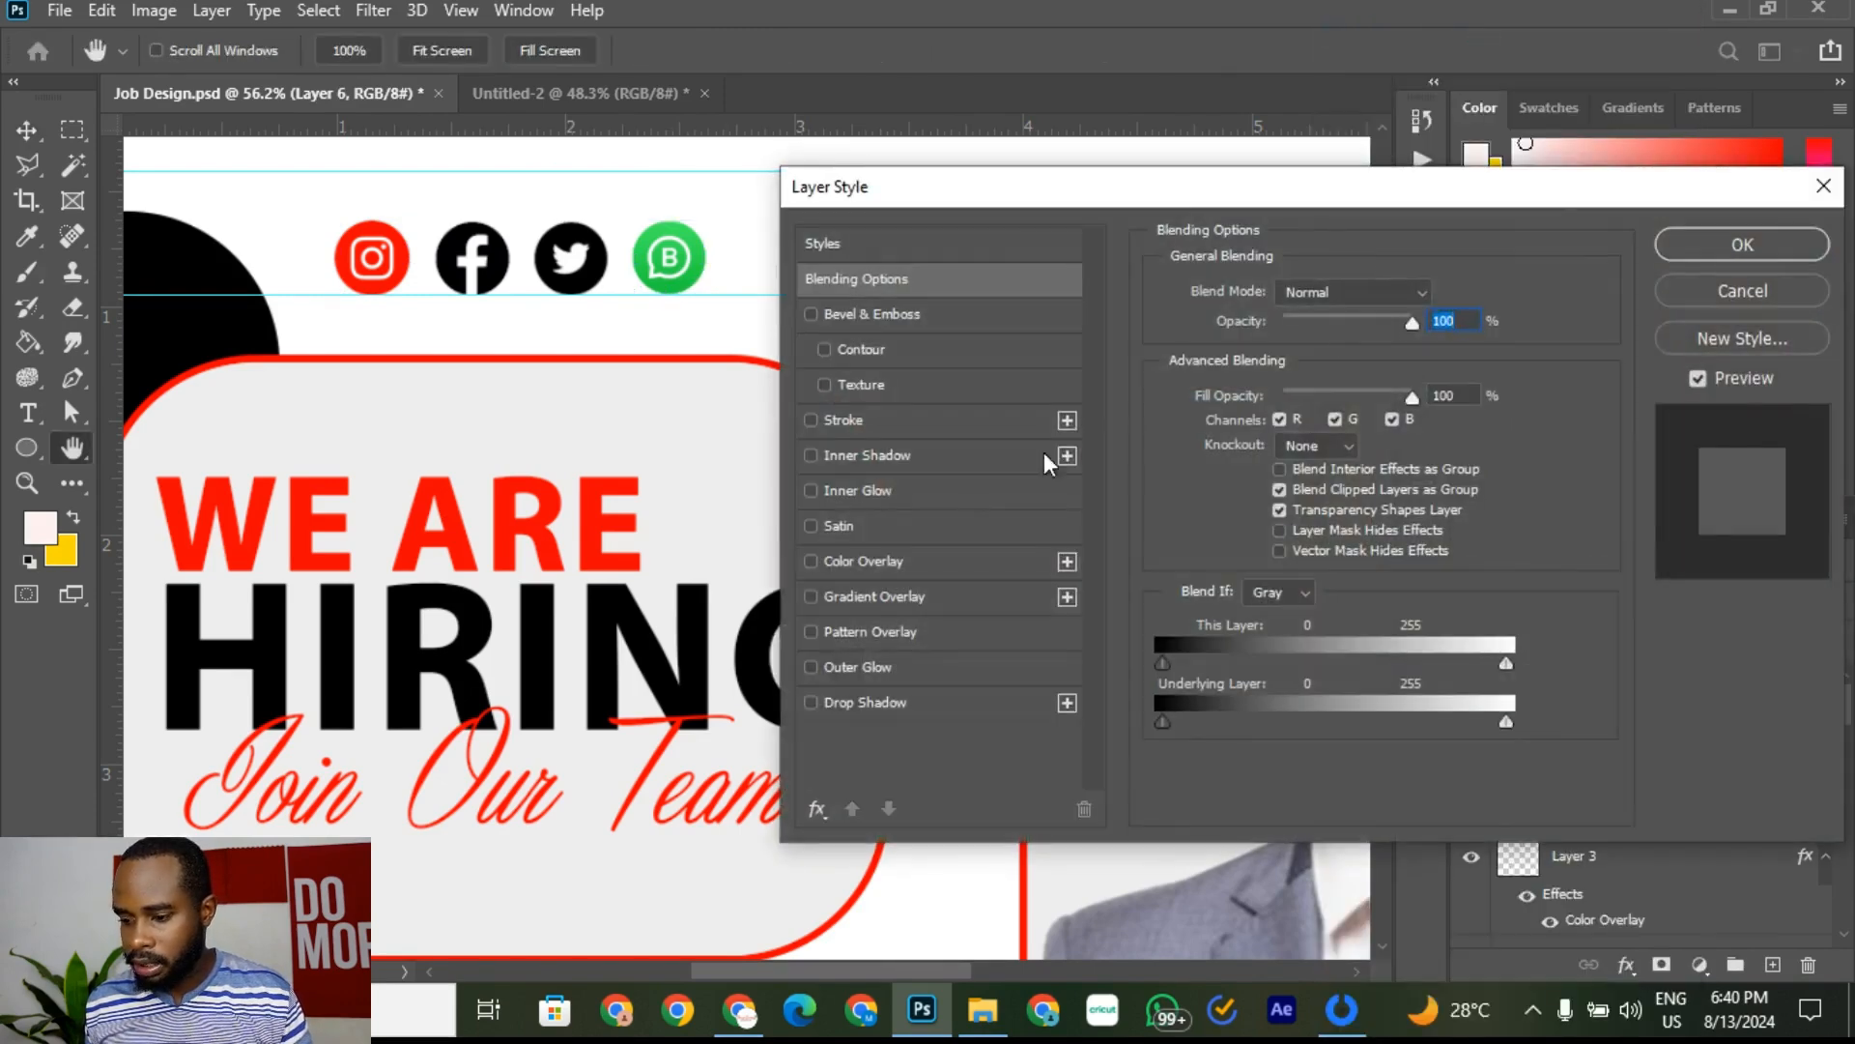
left_click(925, 570)
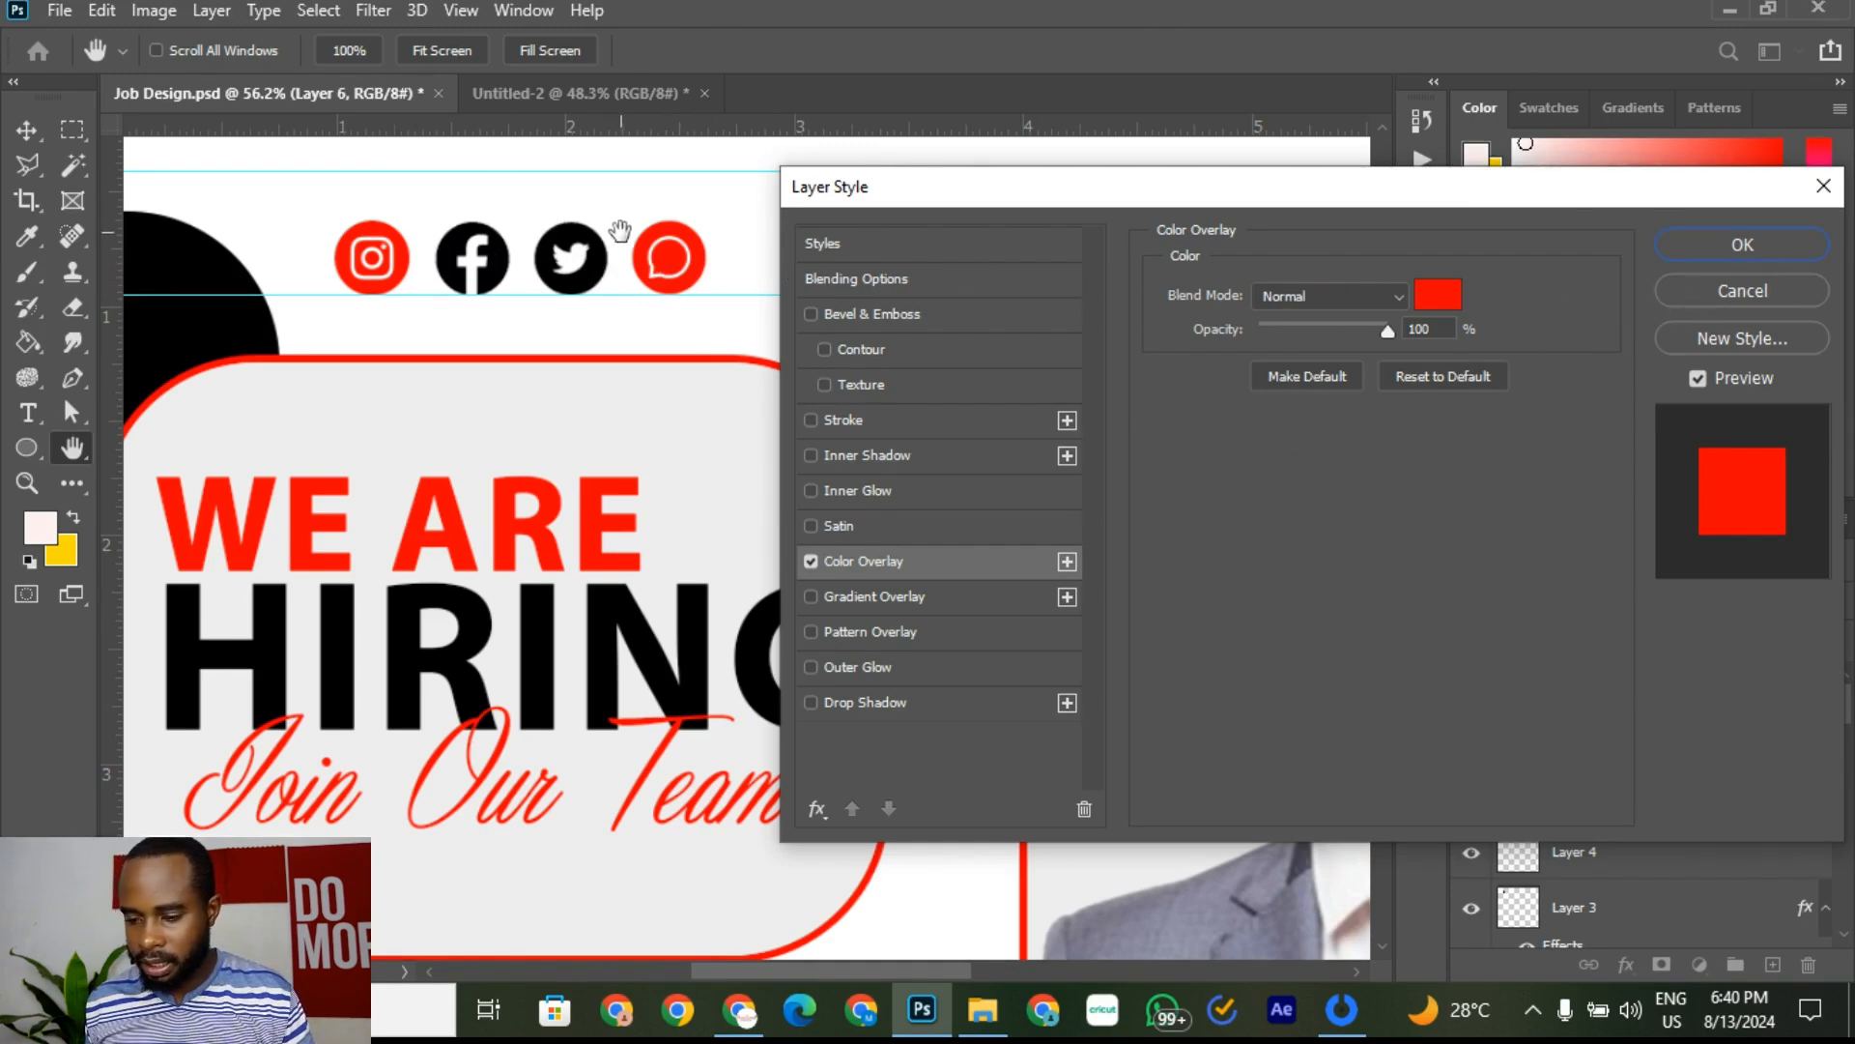
left_click(1705, 307)
Step: Delete the white B from the WhatsApp icon and line it up with the other icons
scroll(660, 240, "up", 2)
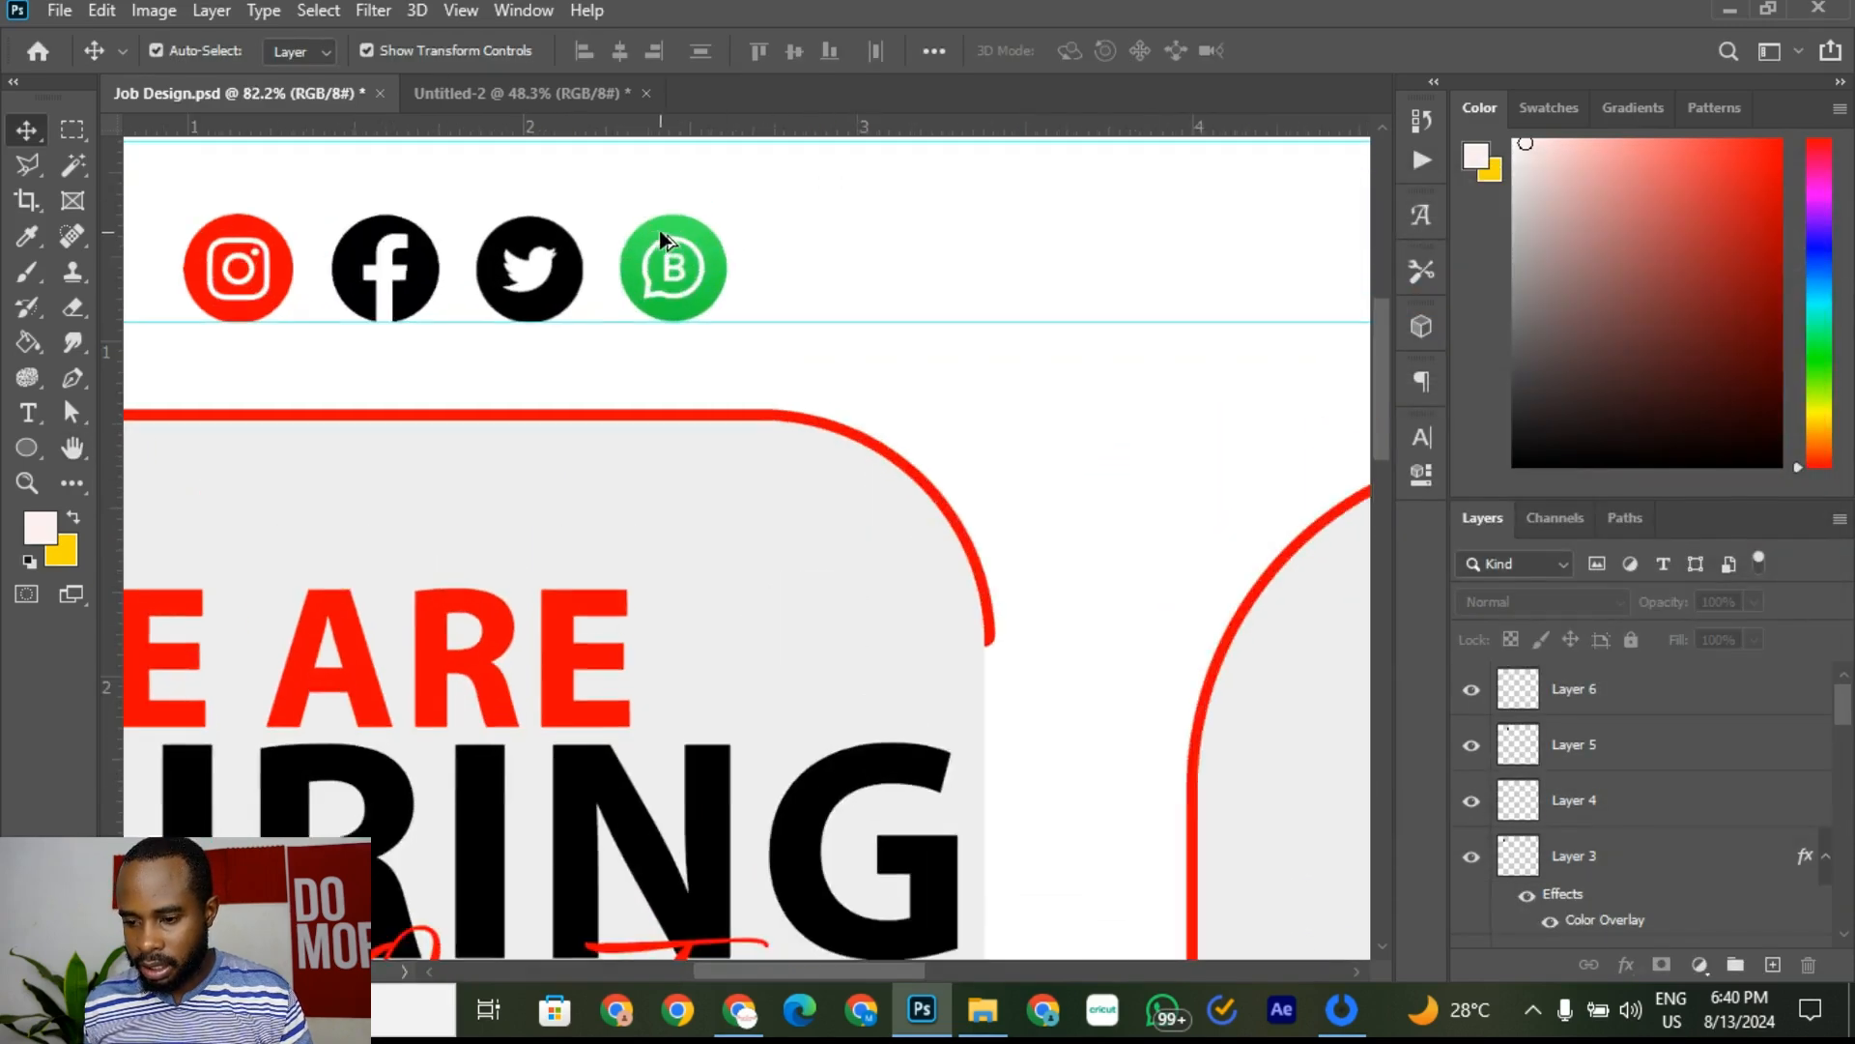
scroll(660, 240, "up", 2)
left_click_drag(673, 277, 568, 478)
scroll(589, 466, "up", 5)
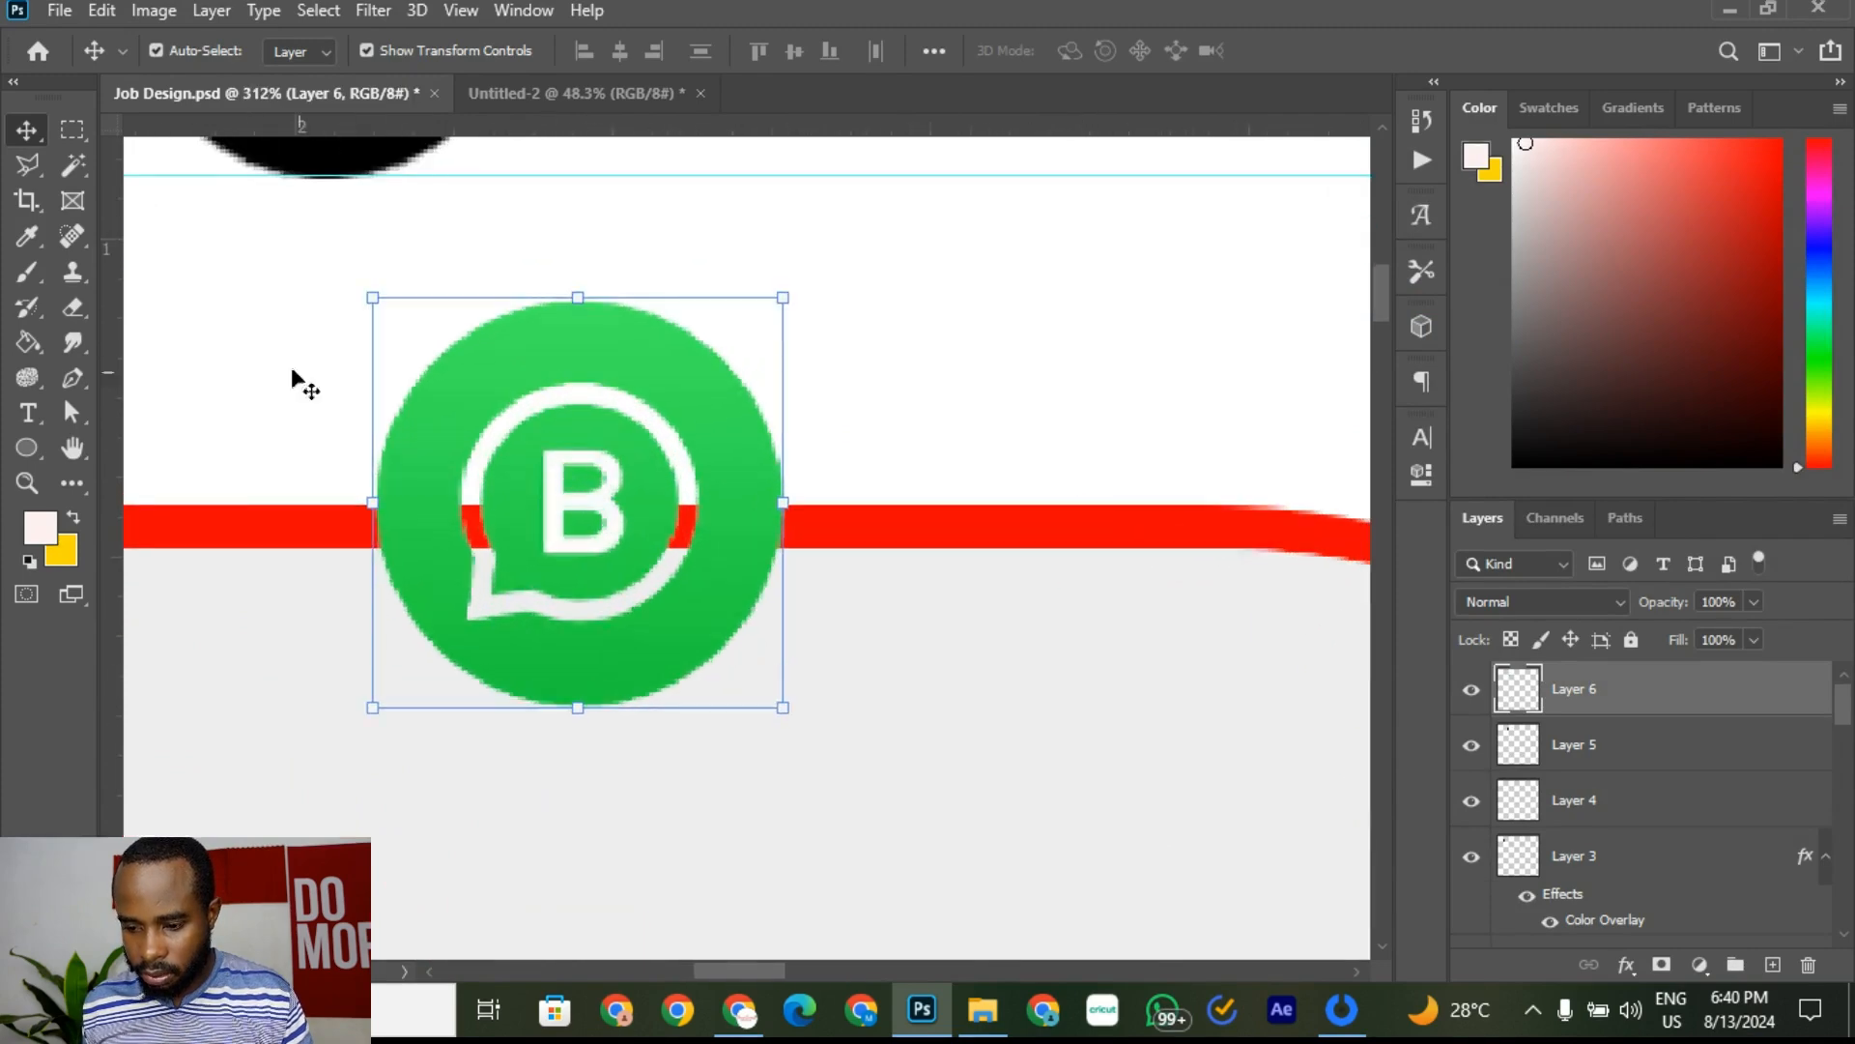
left_click(64, 166)
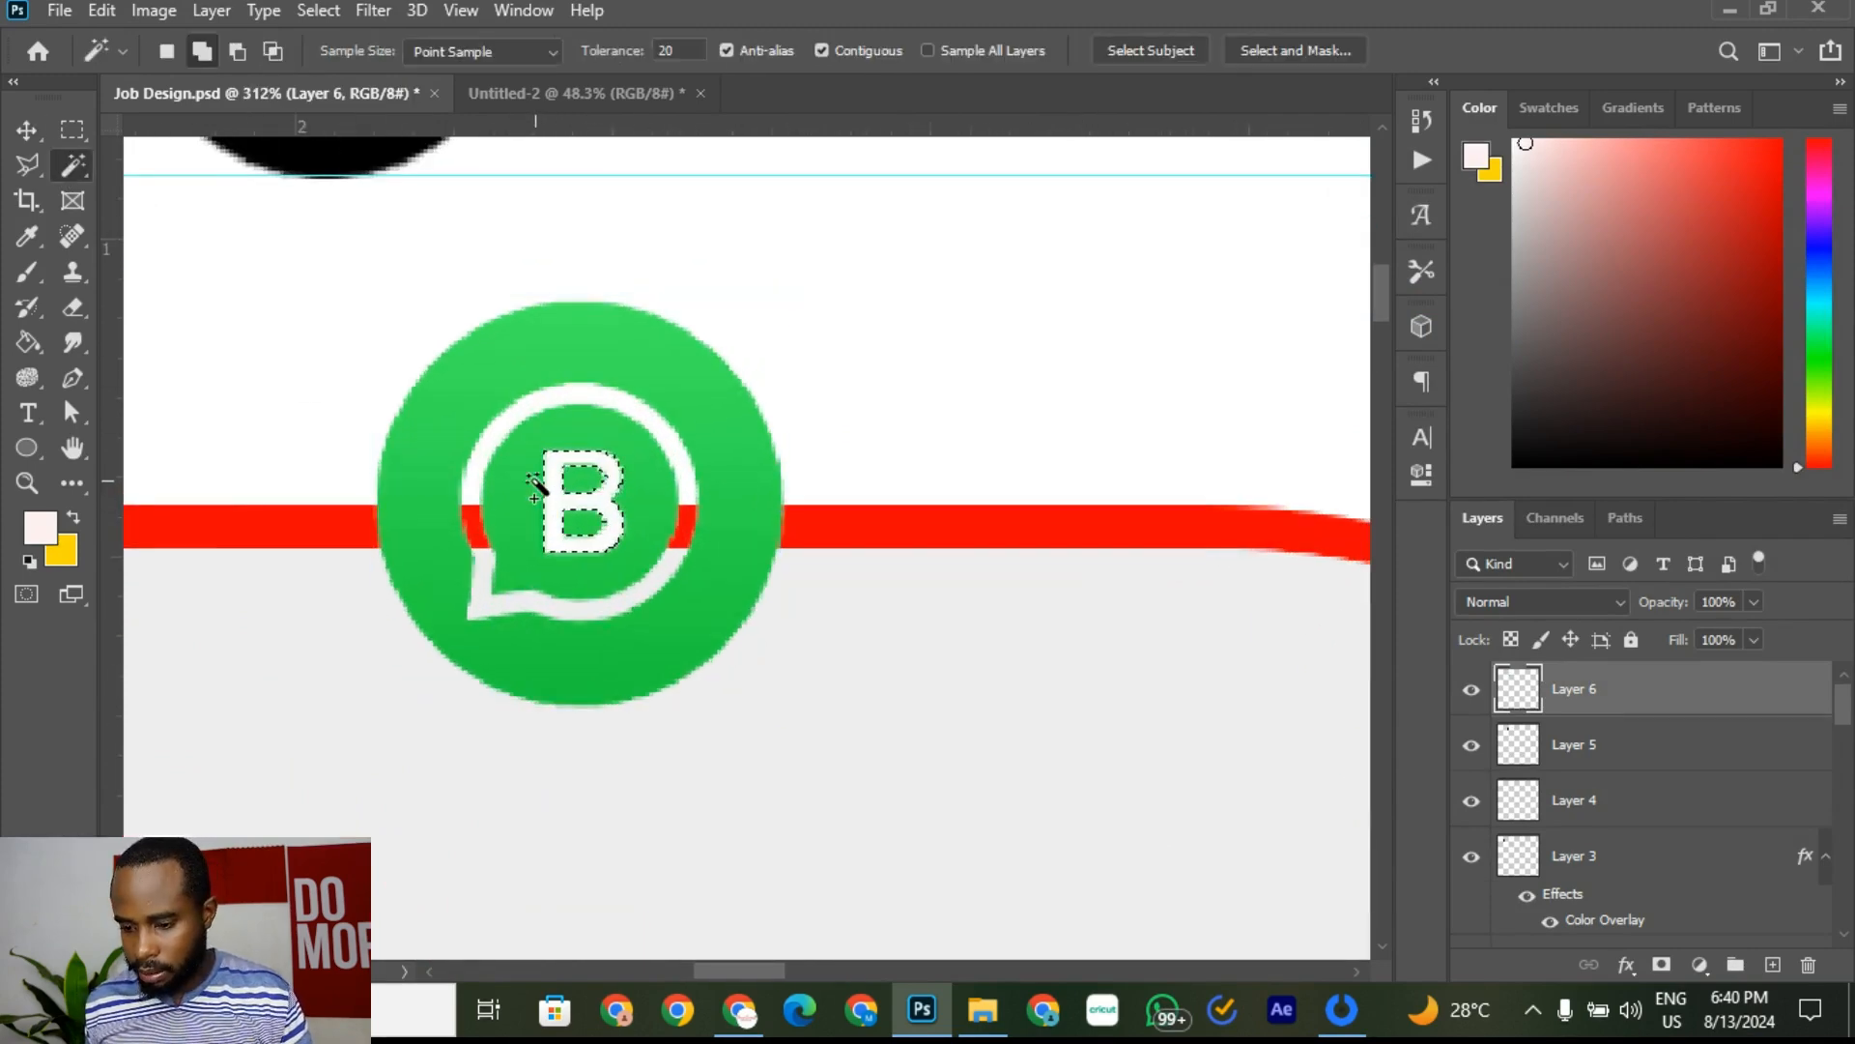
key("Delete")
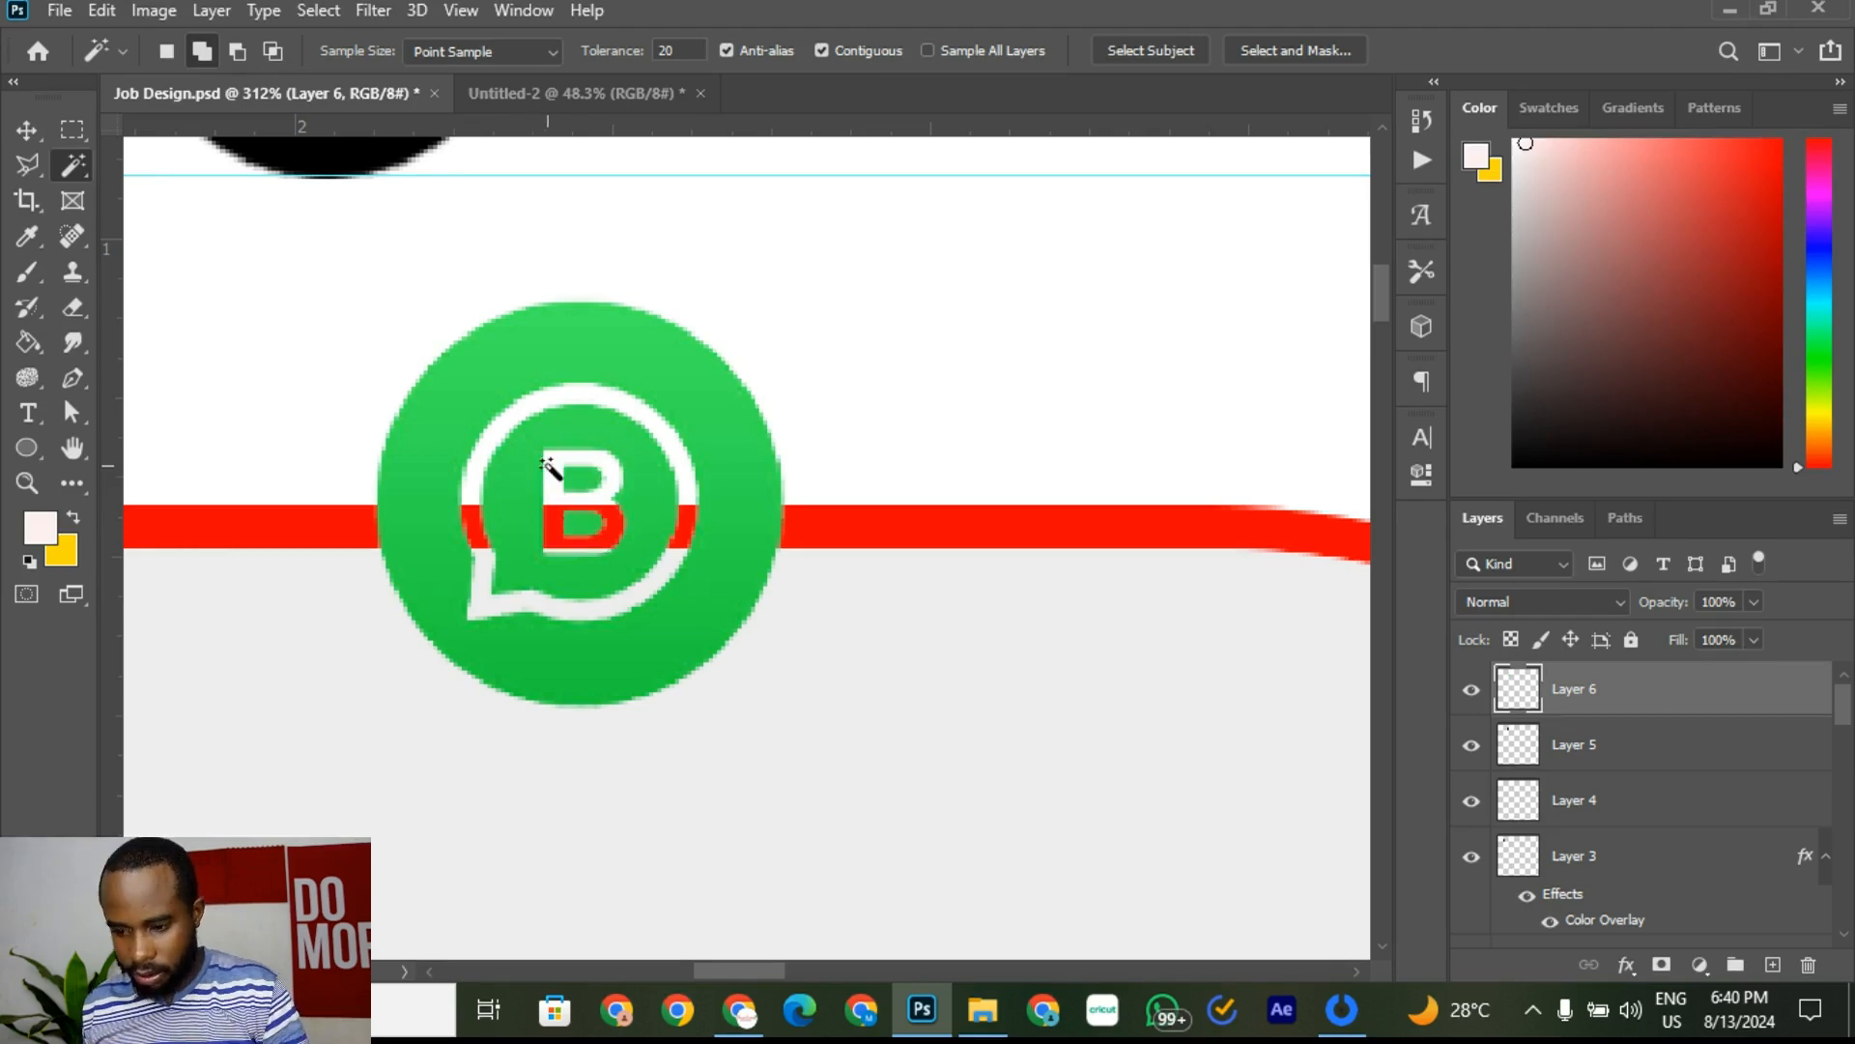
scroll(556, 472, "down", 5)
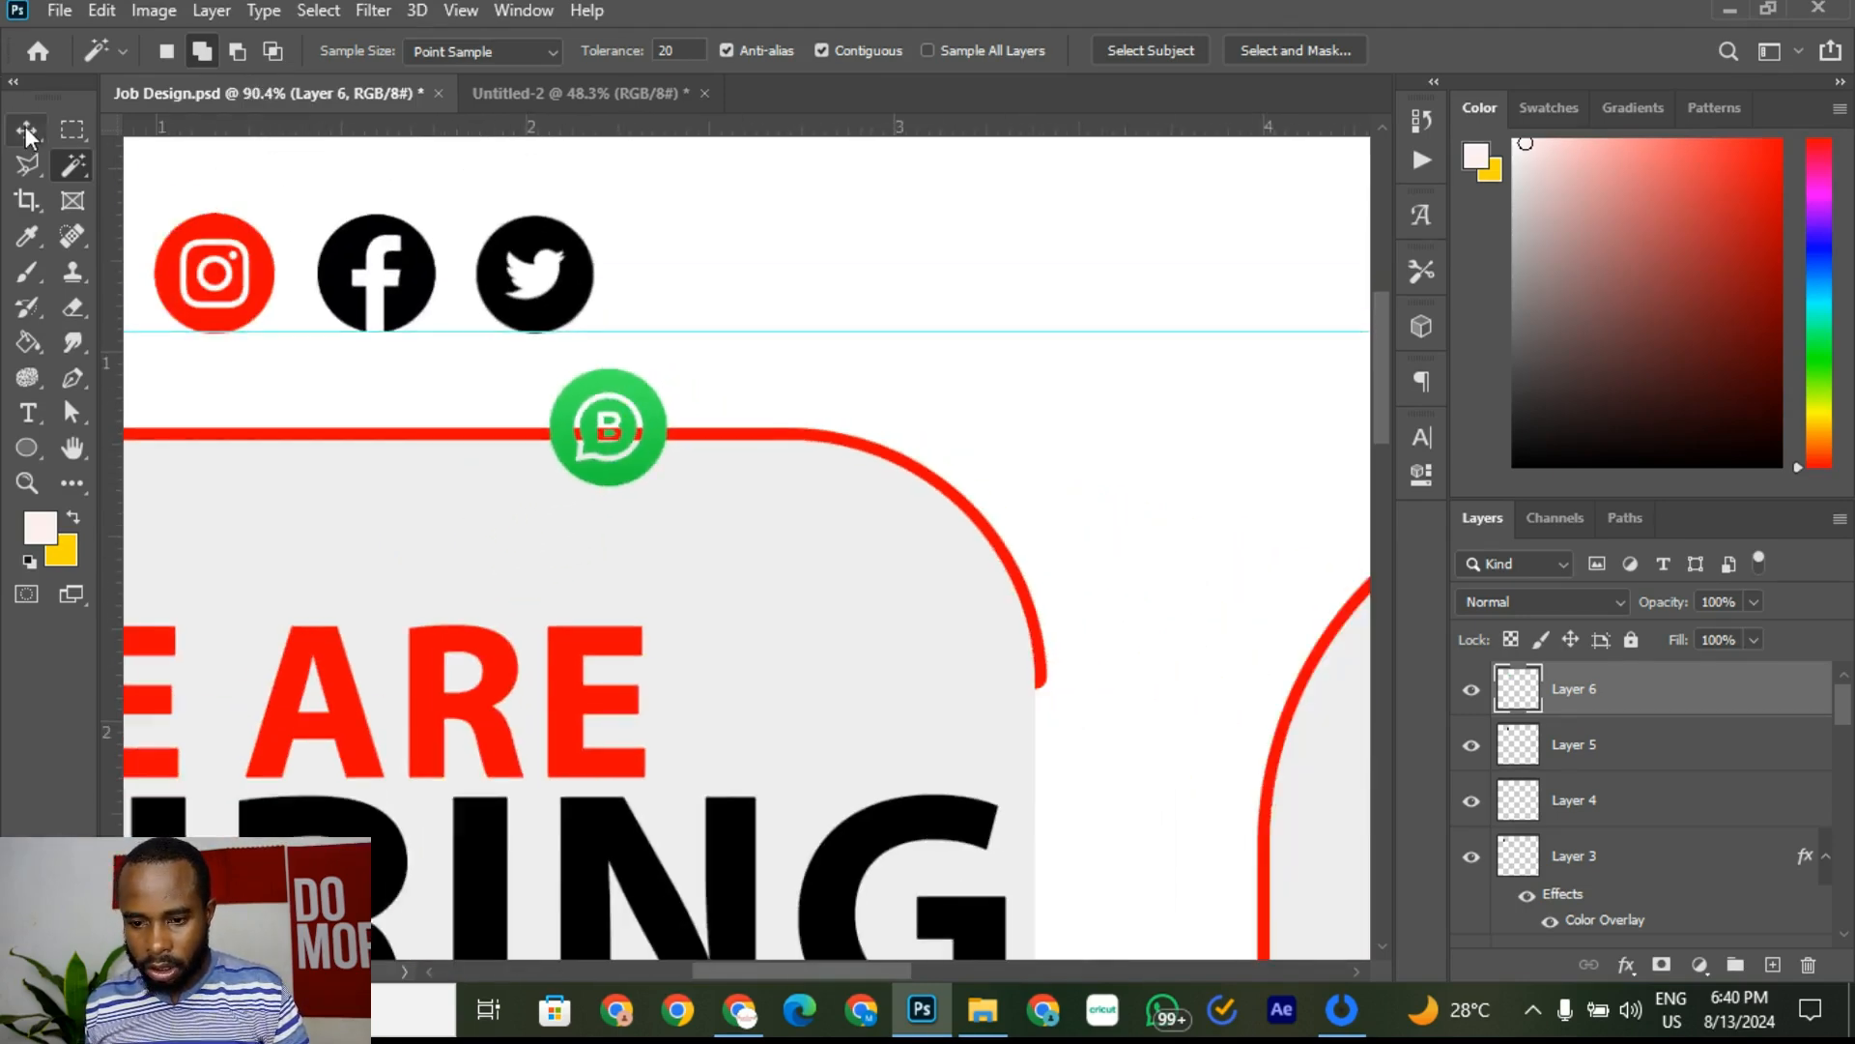
left_click(27, 133)
left_click_drag(627, 418, 712, 264)
Step: Apply a red Color Overlay to the WhatsApp icon on Layer 6
scroll(750, 325, "down", 2)
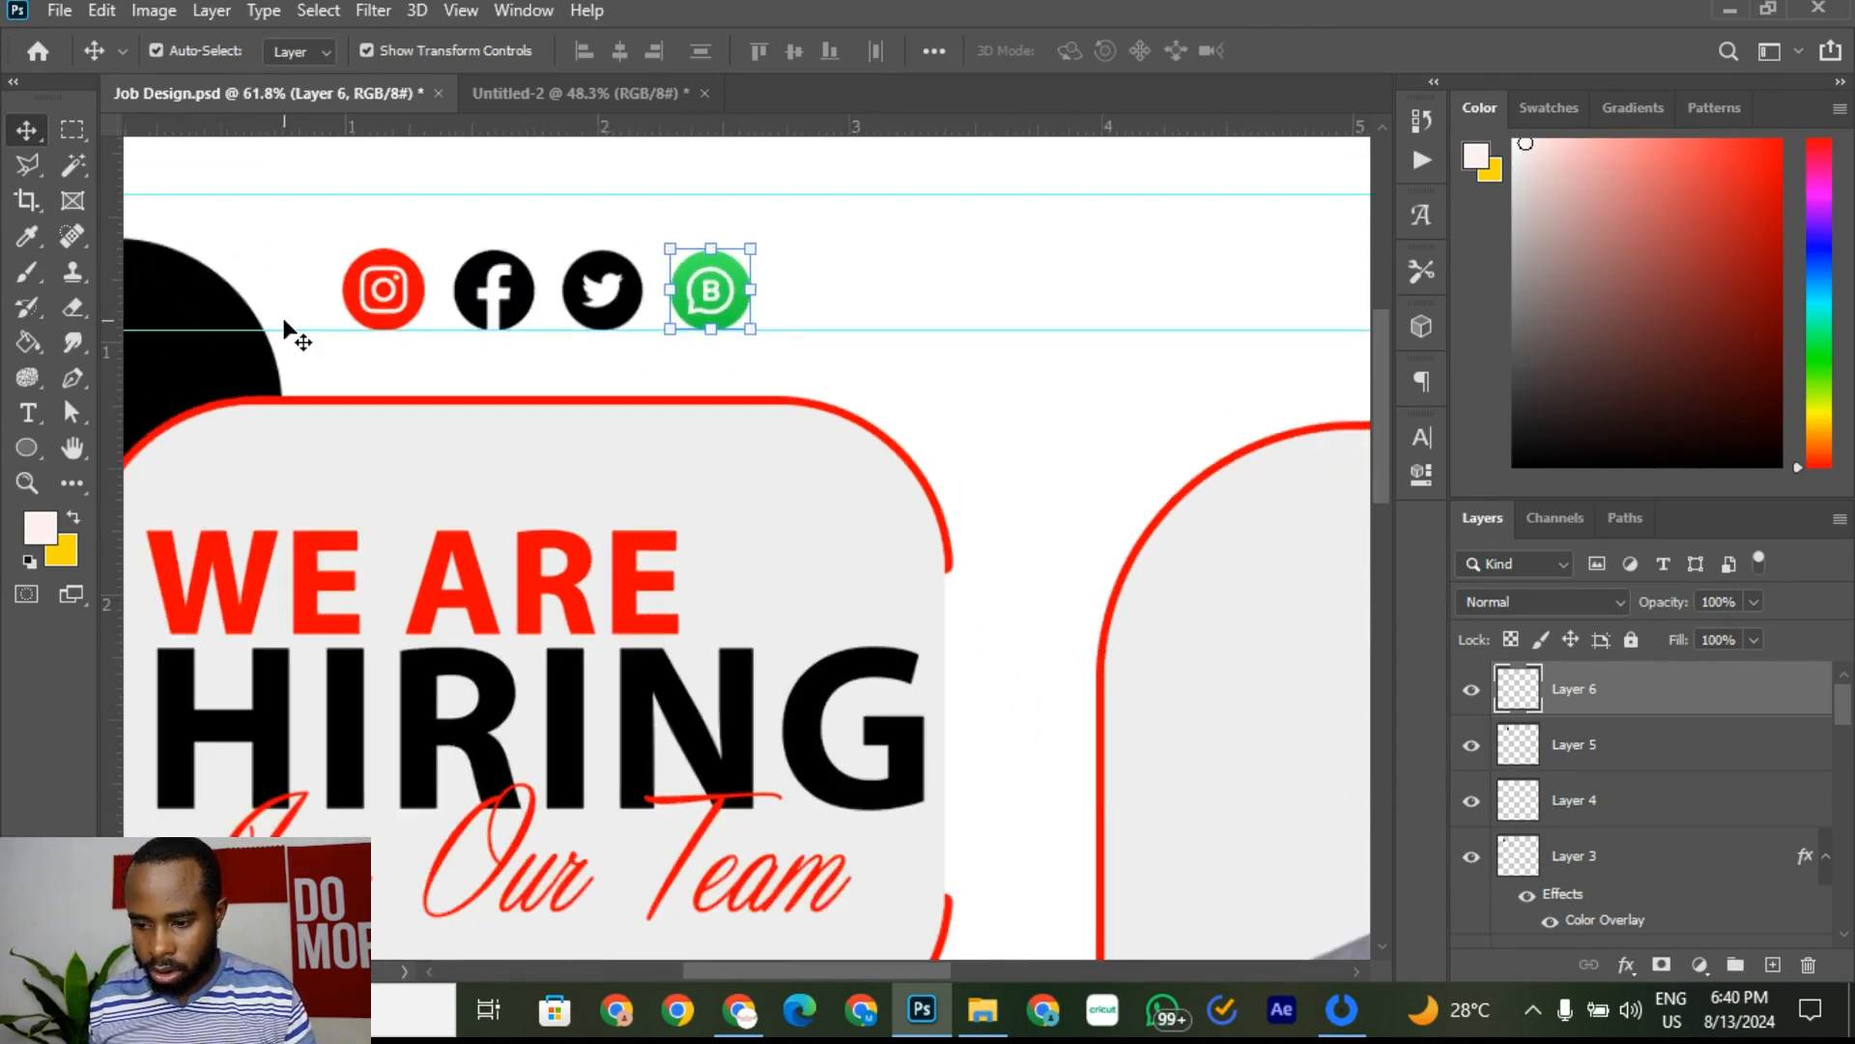
left_click(1062, 399)
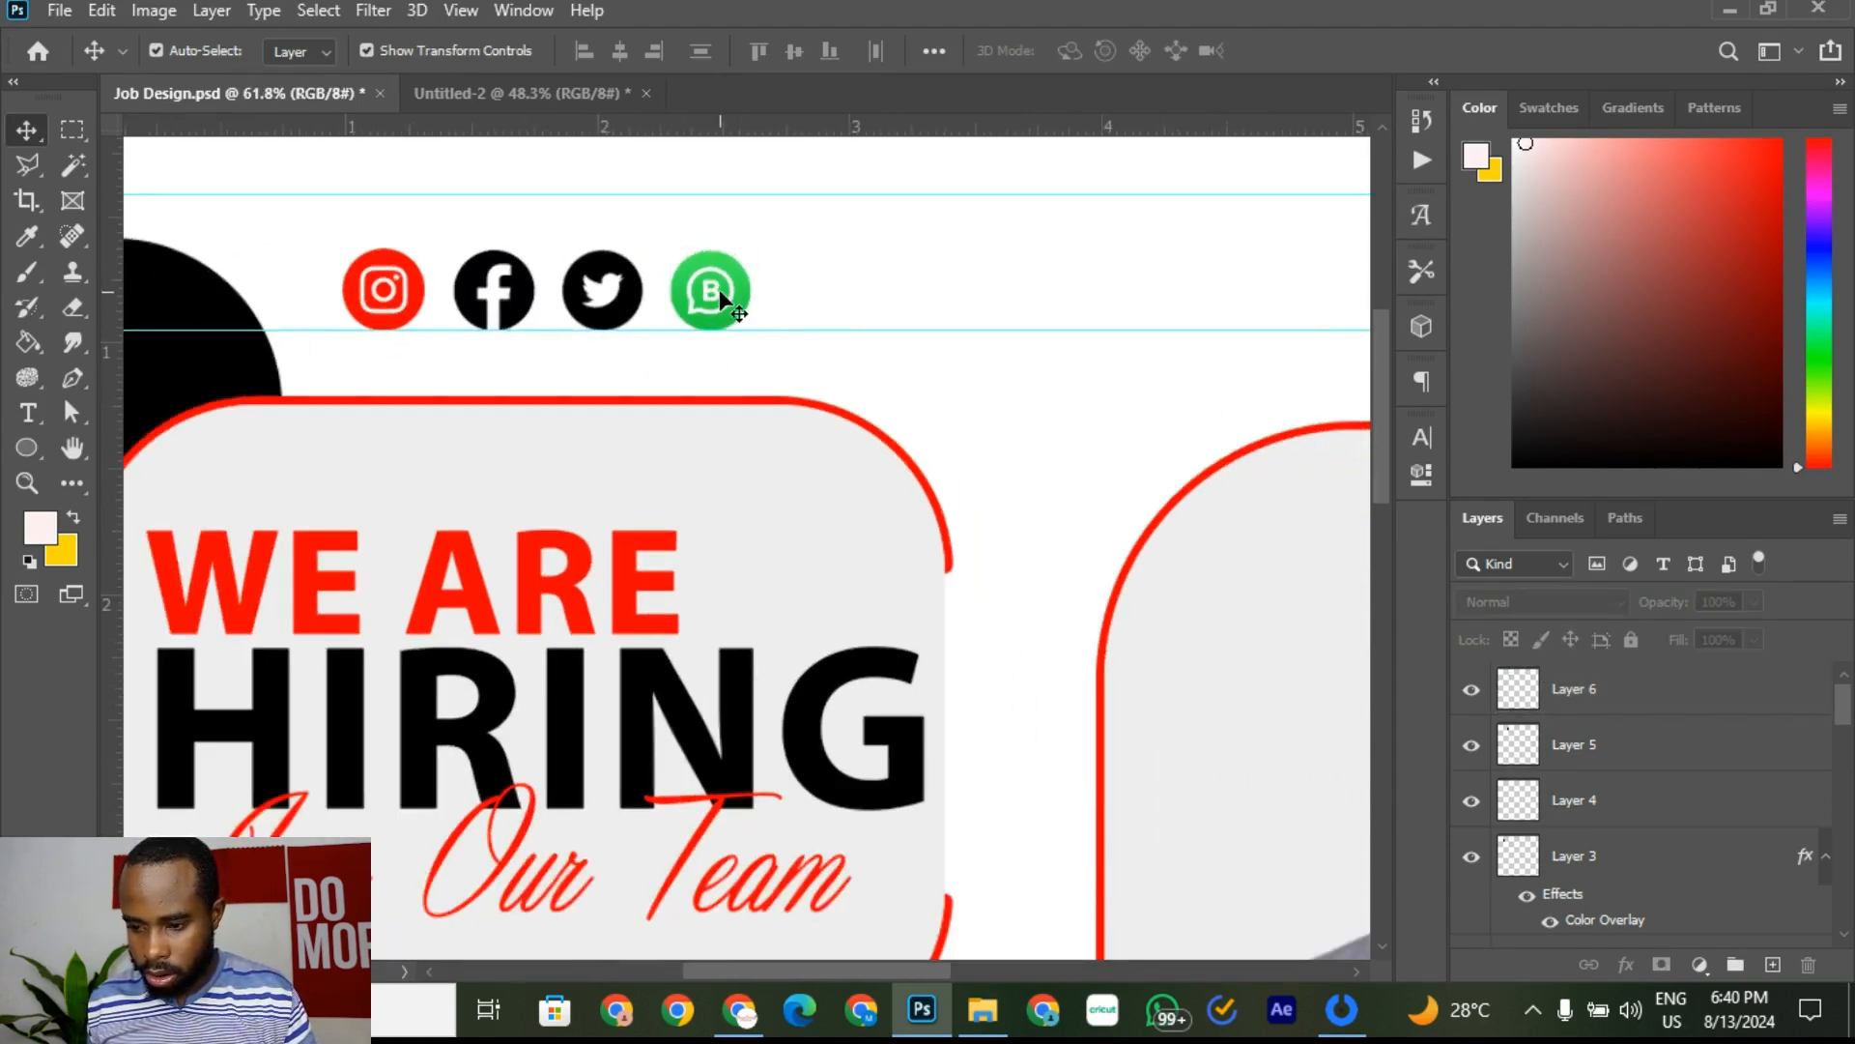
left_click(743, 299)
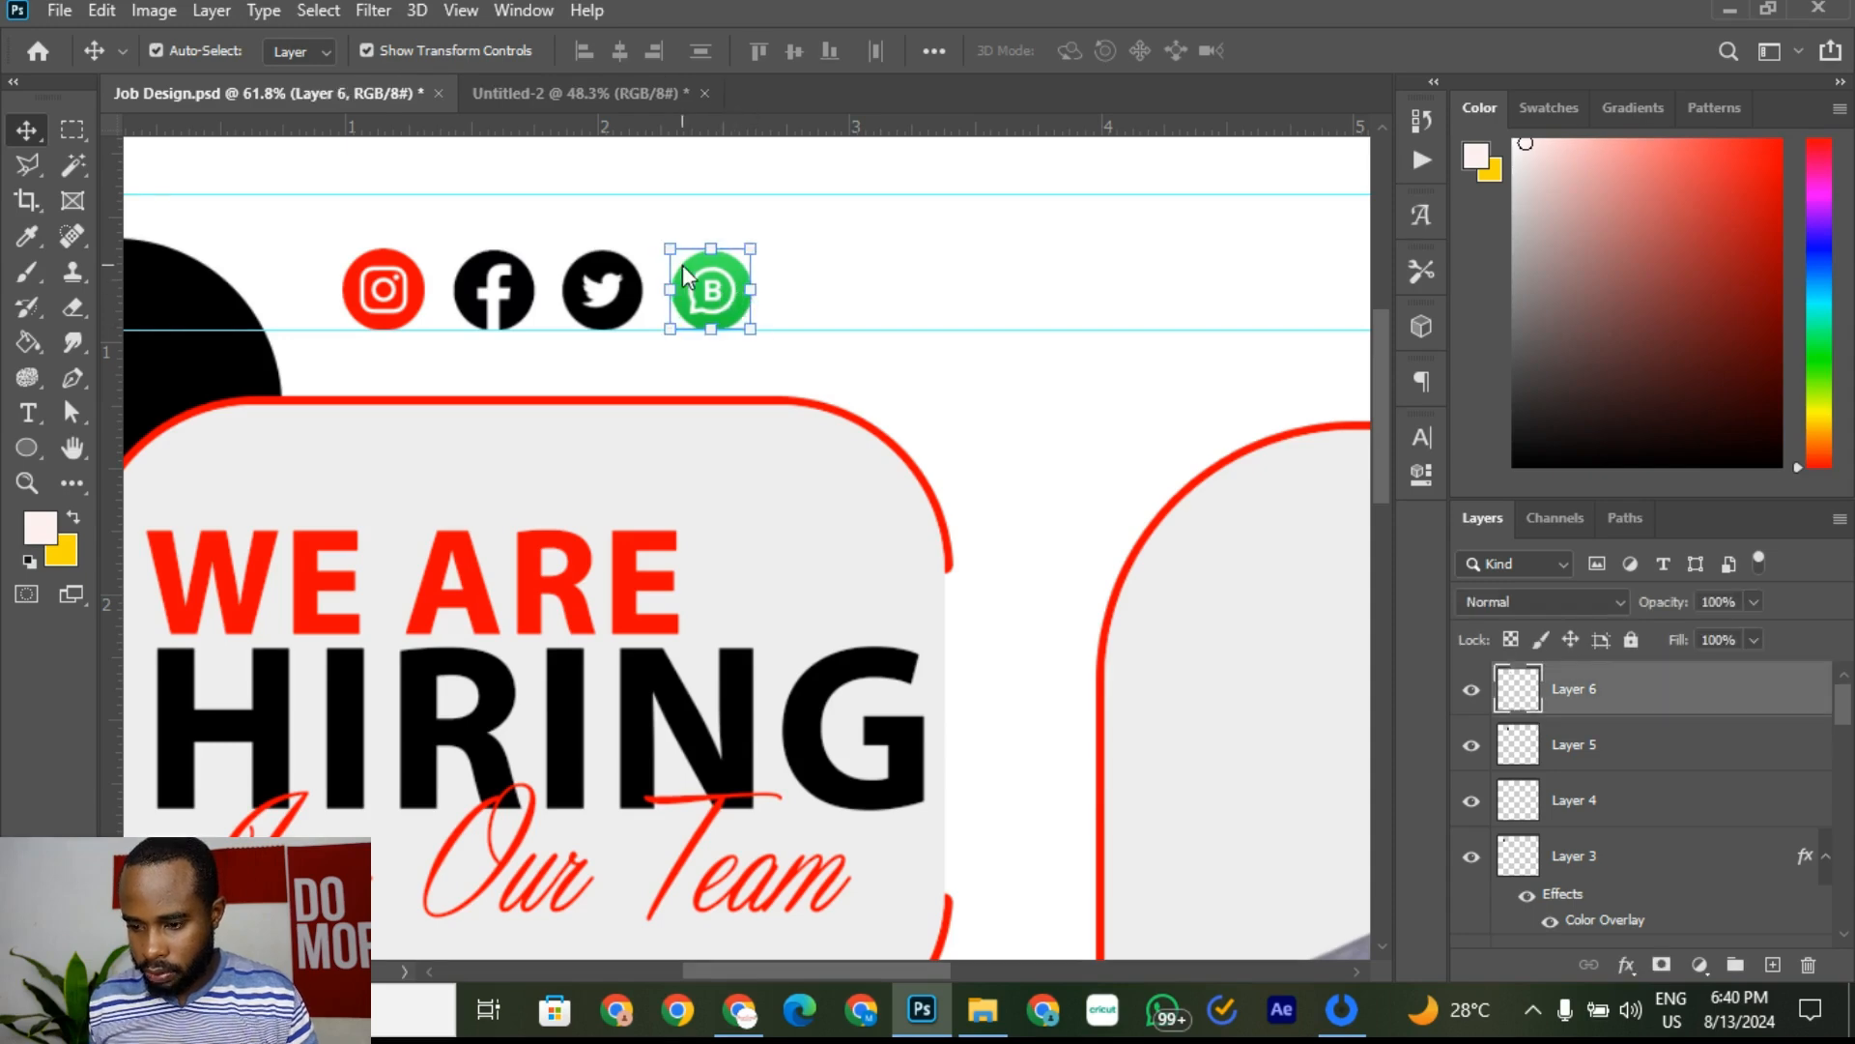
left_click(923, 386)
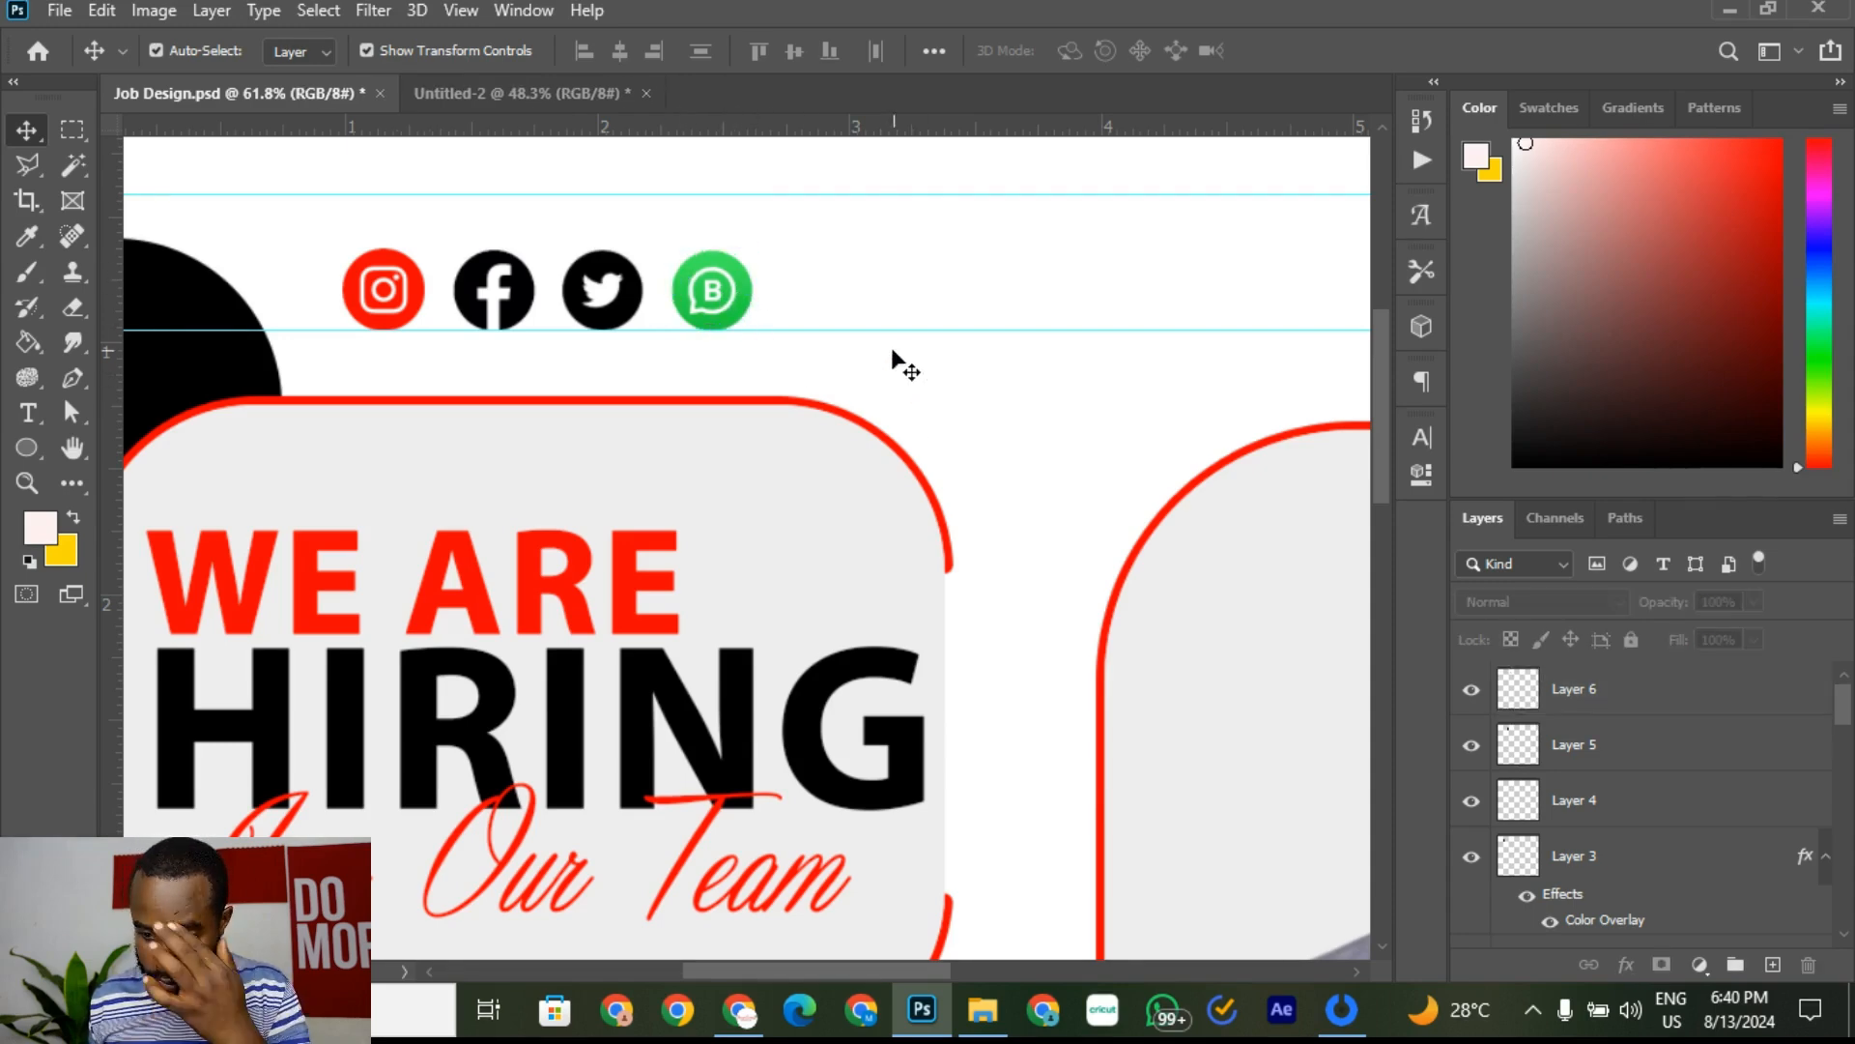
left_click(742, 316)
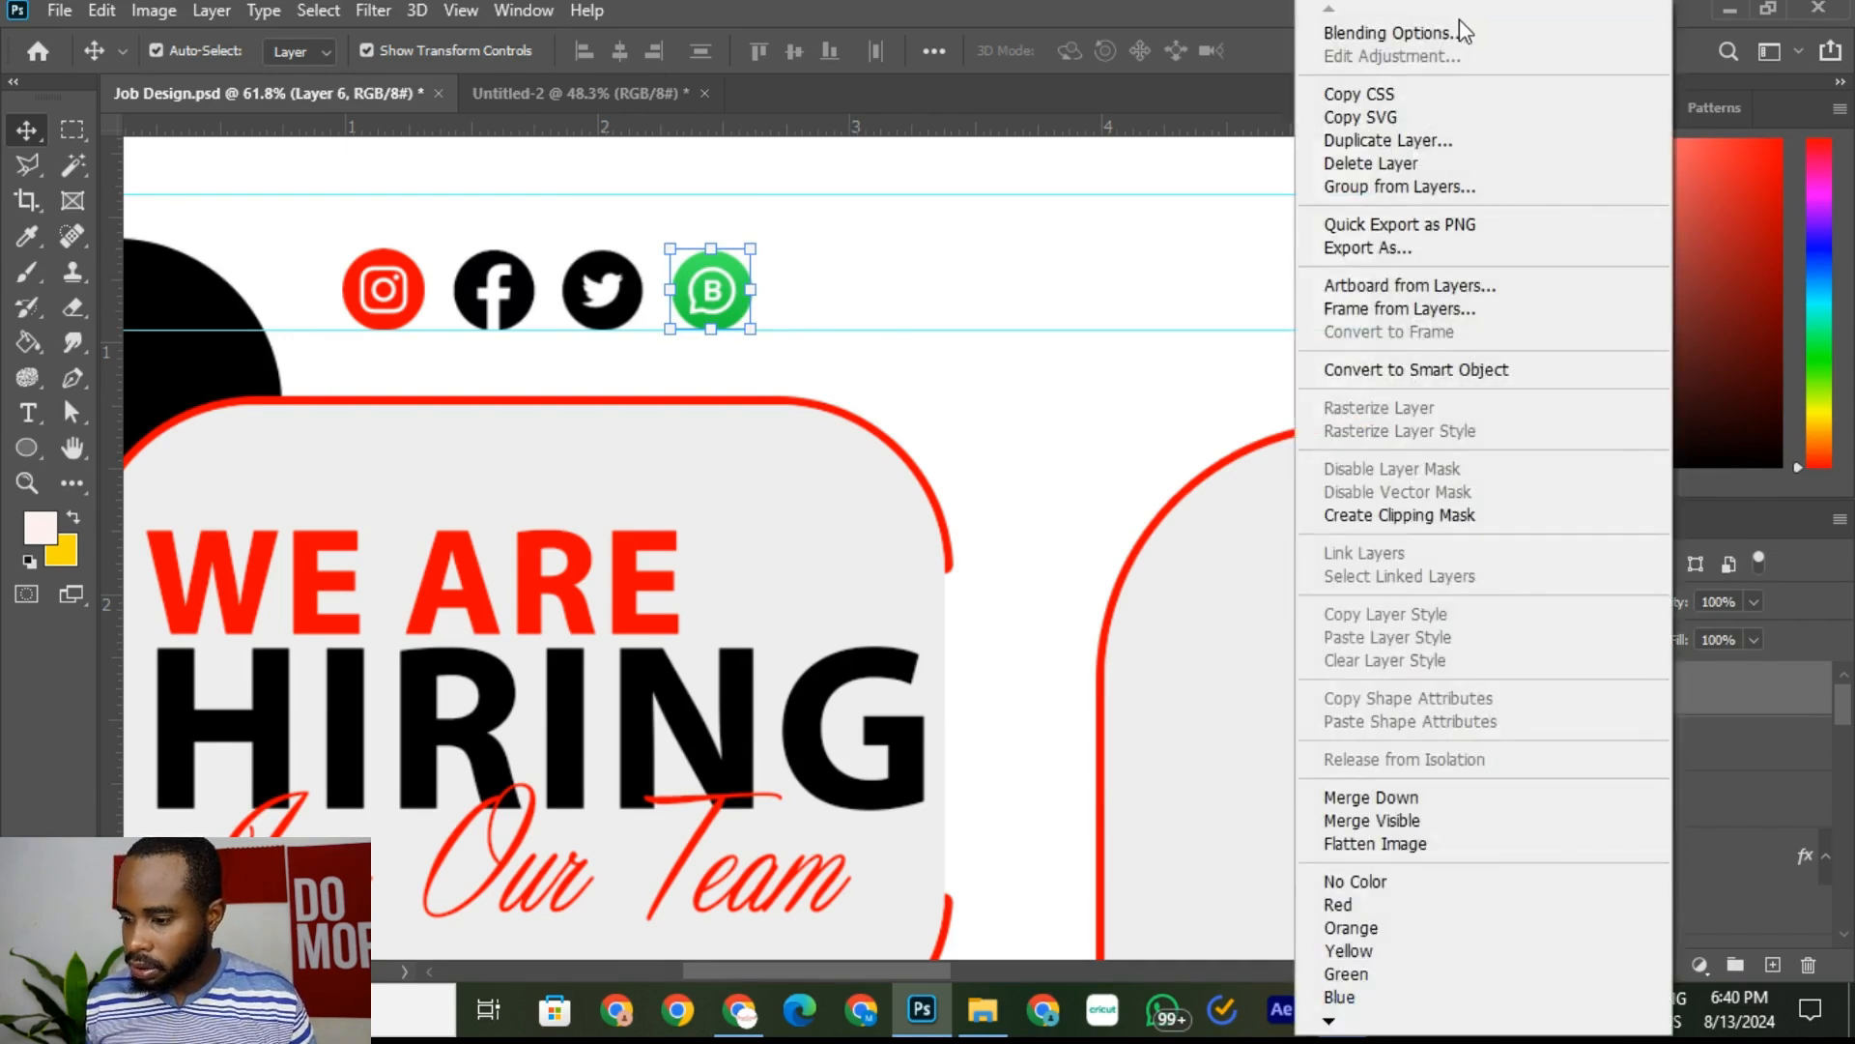
left_click(1442, 29)
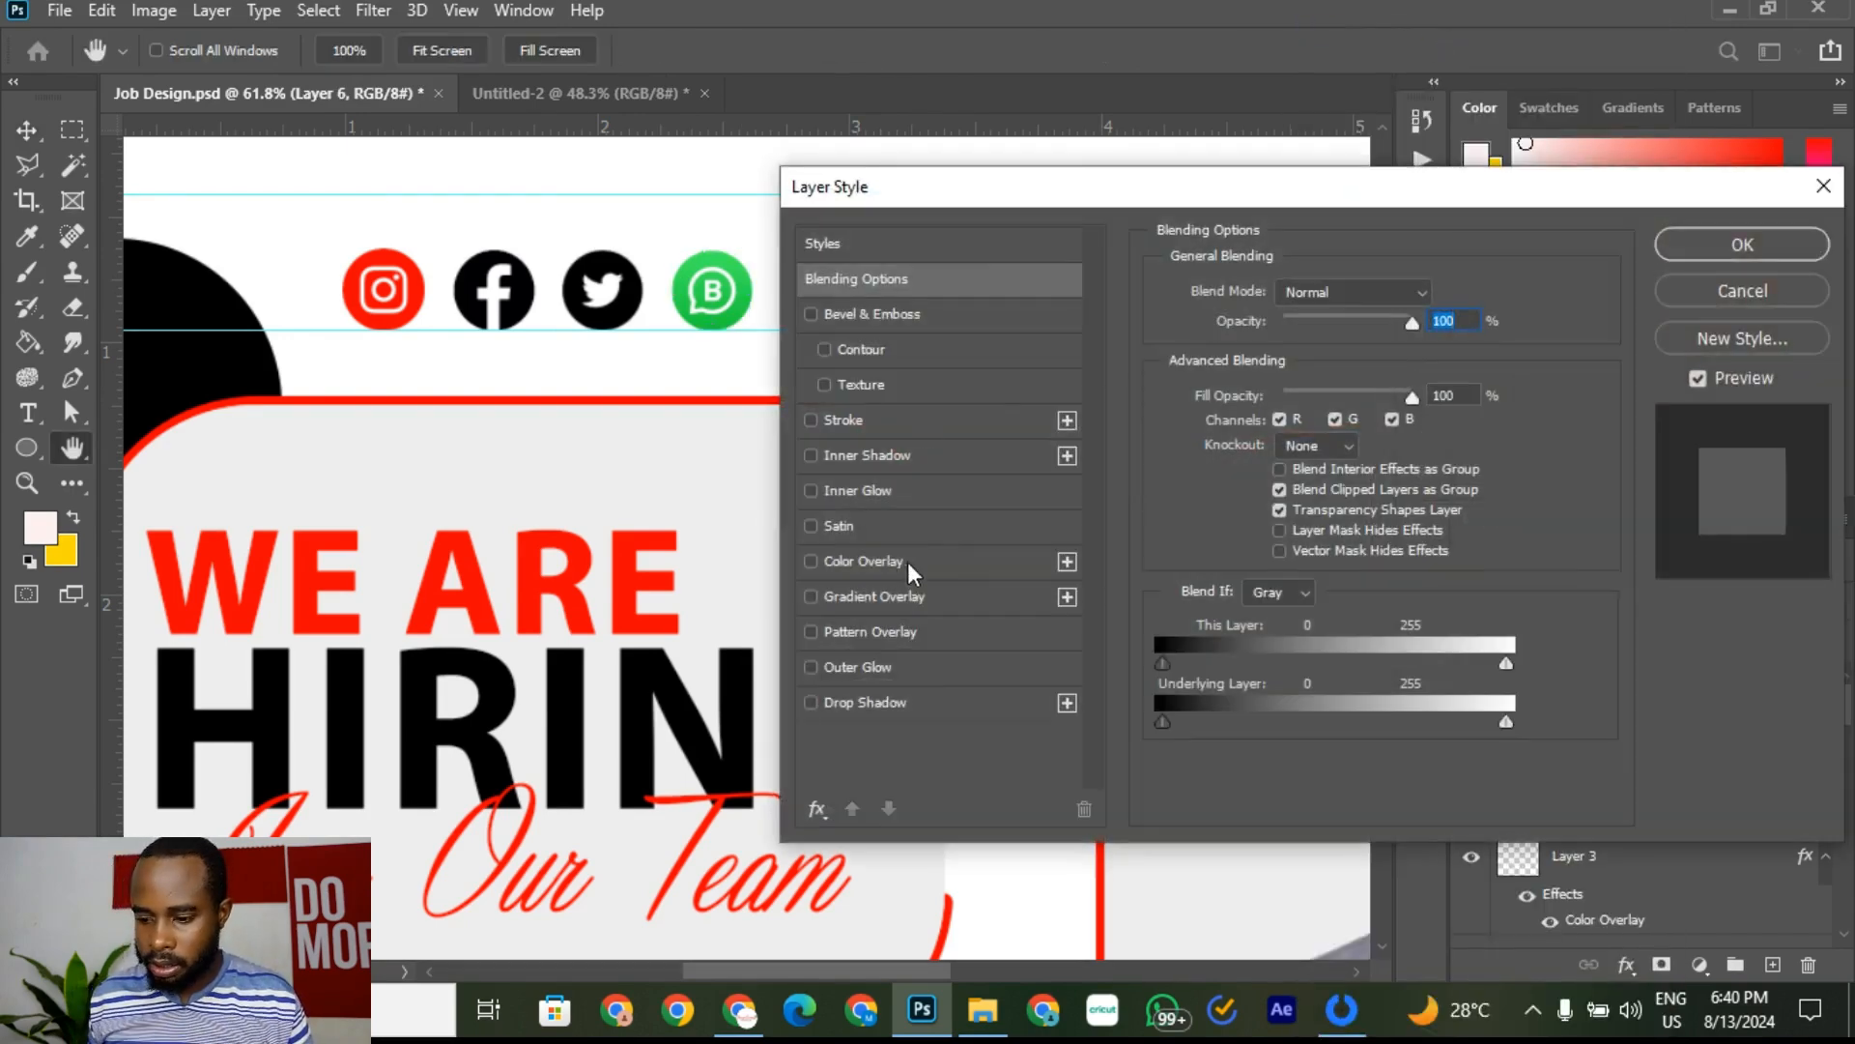
left_click(918, 561)
left_click(1741, 245)
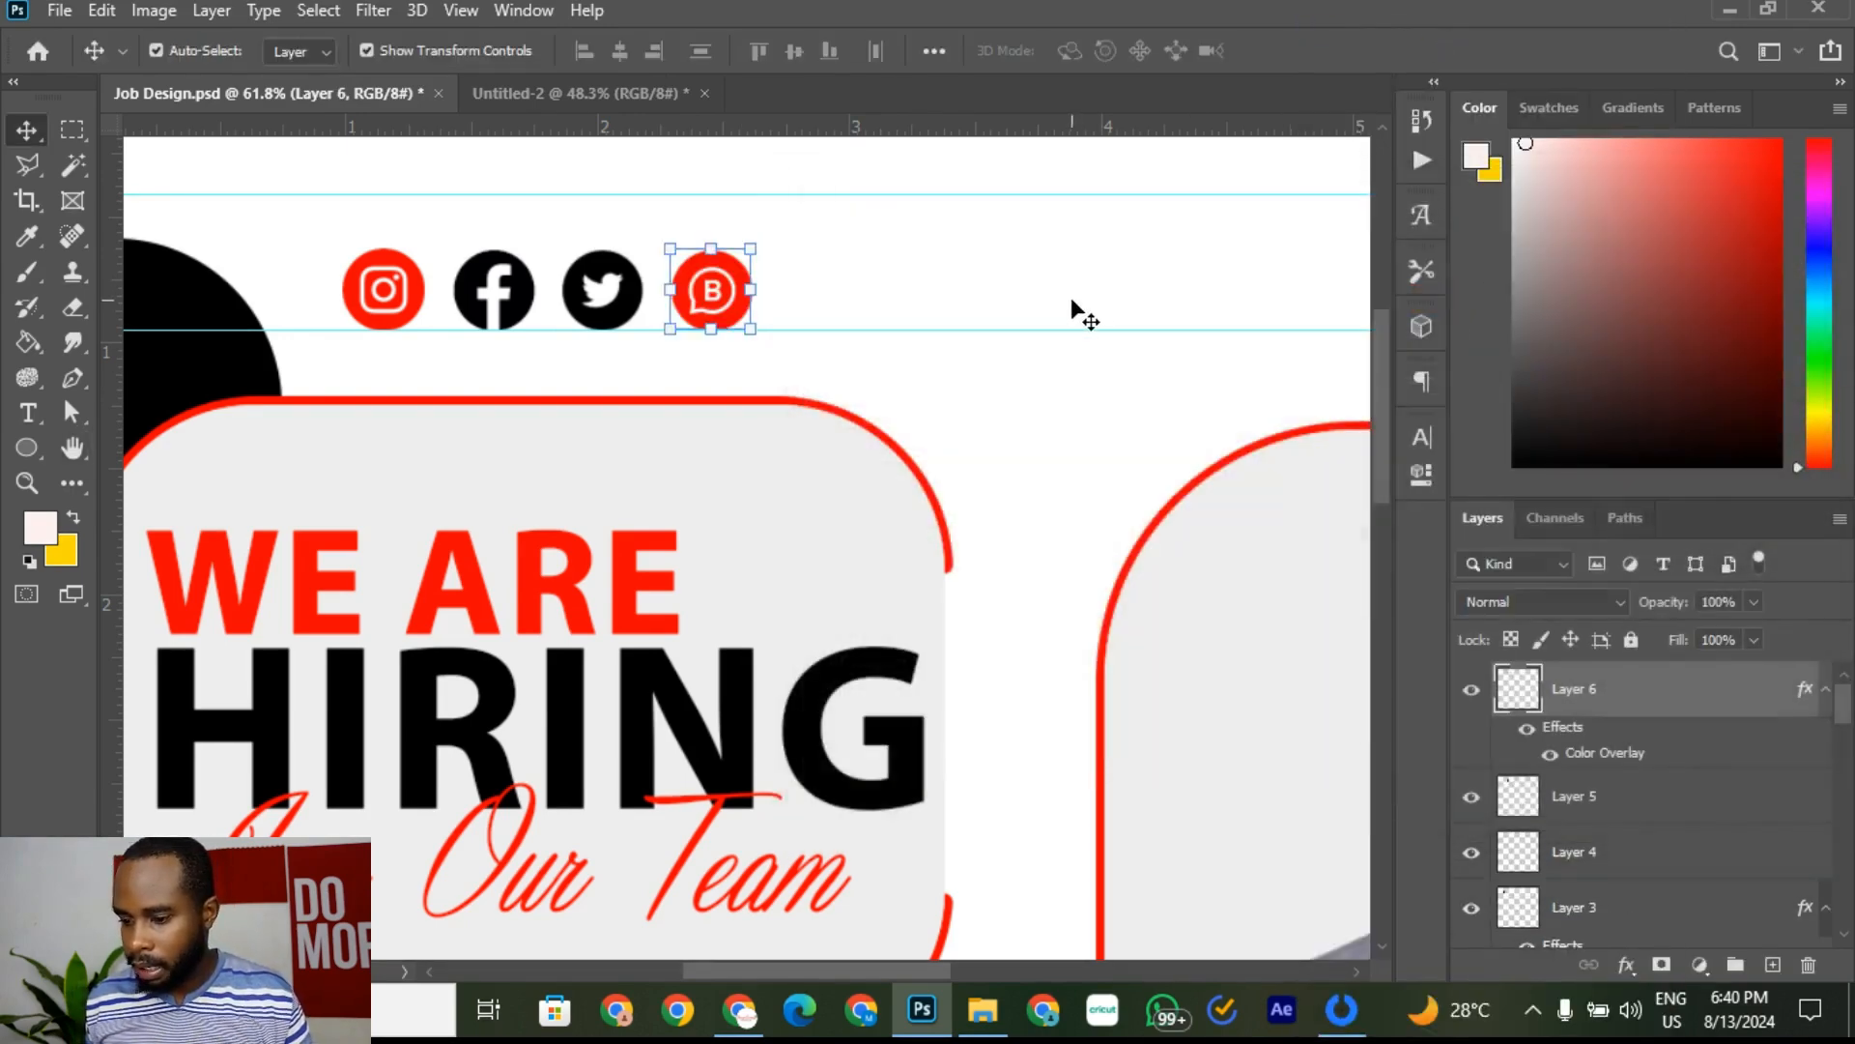
scroll(800, 410, "down", 5)
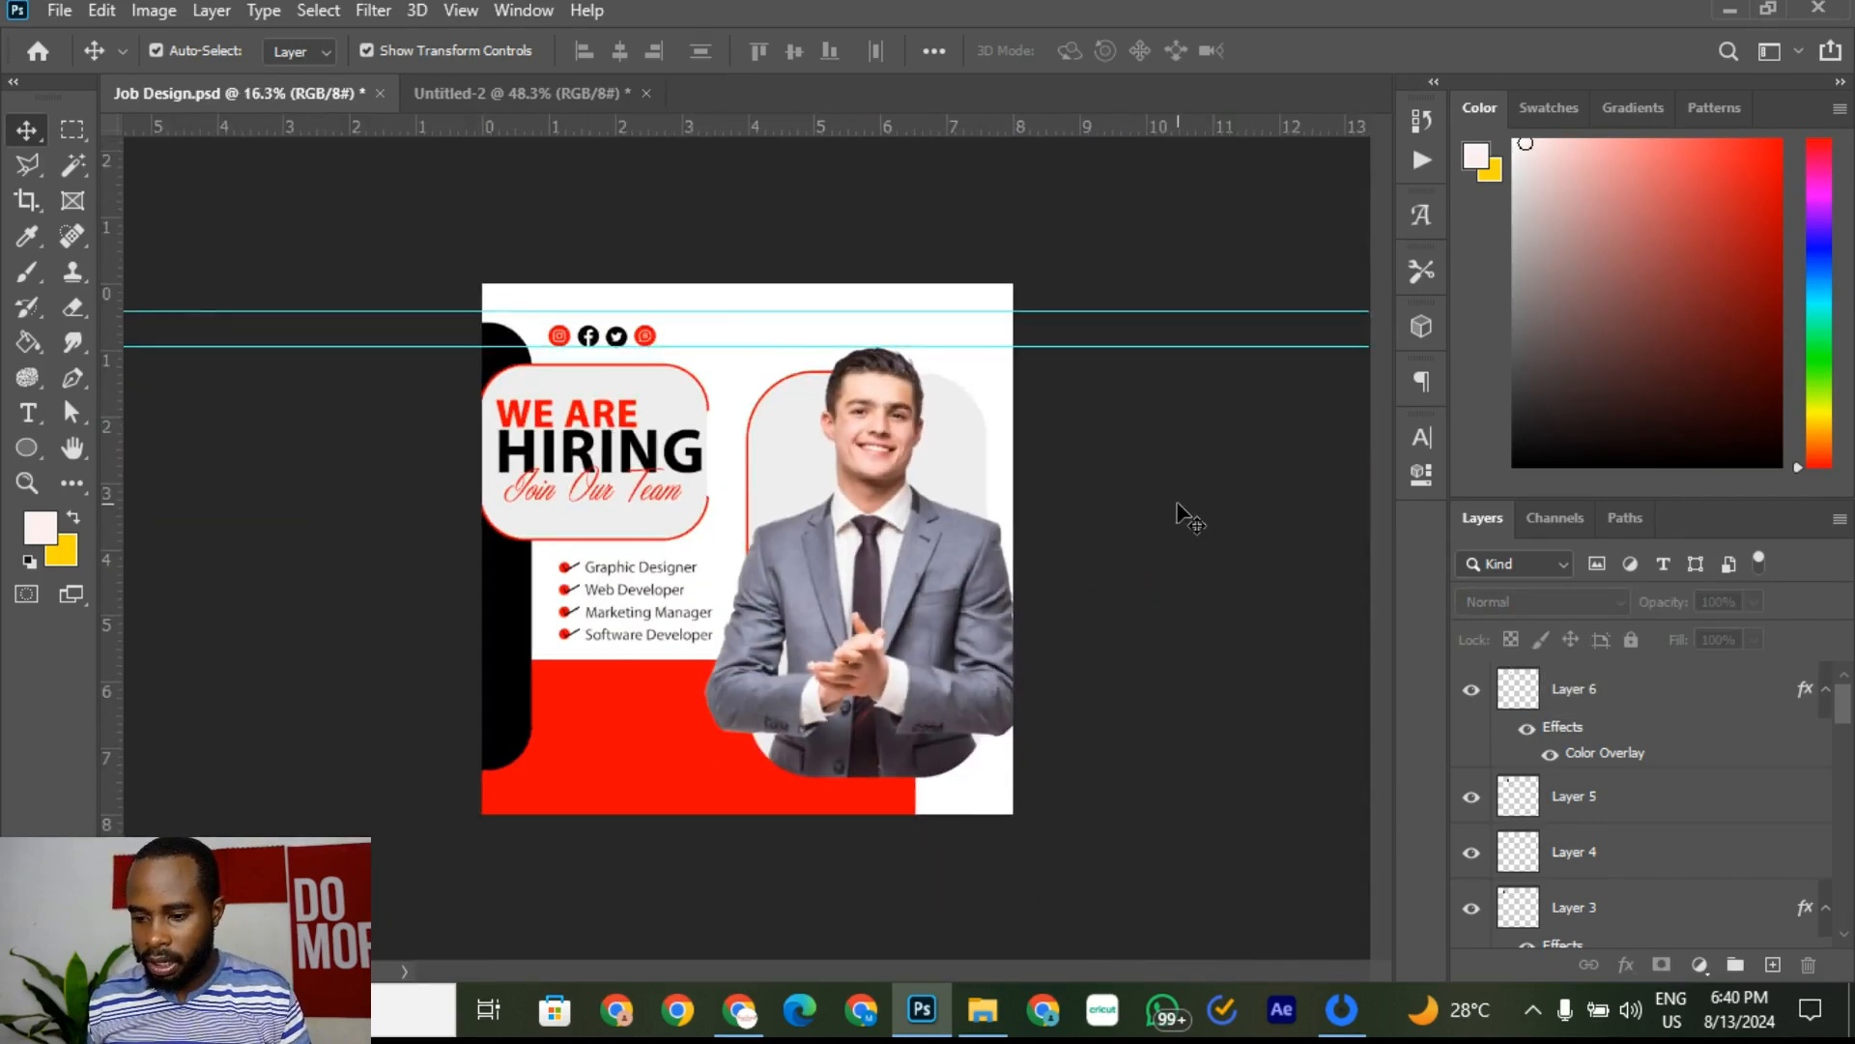
Step: Save the flyer as Job Design.psd, replacing the existing file
scroll(763, 451, "up", 3)
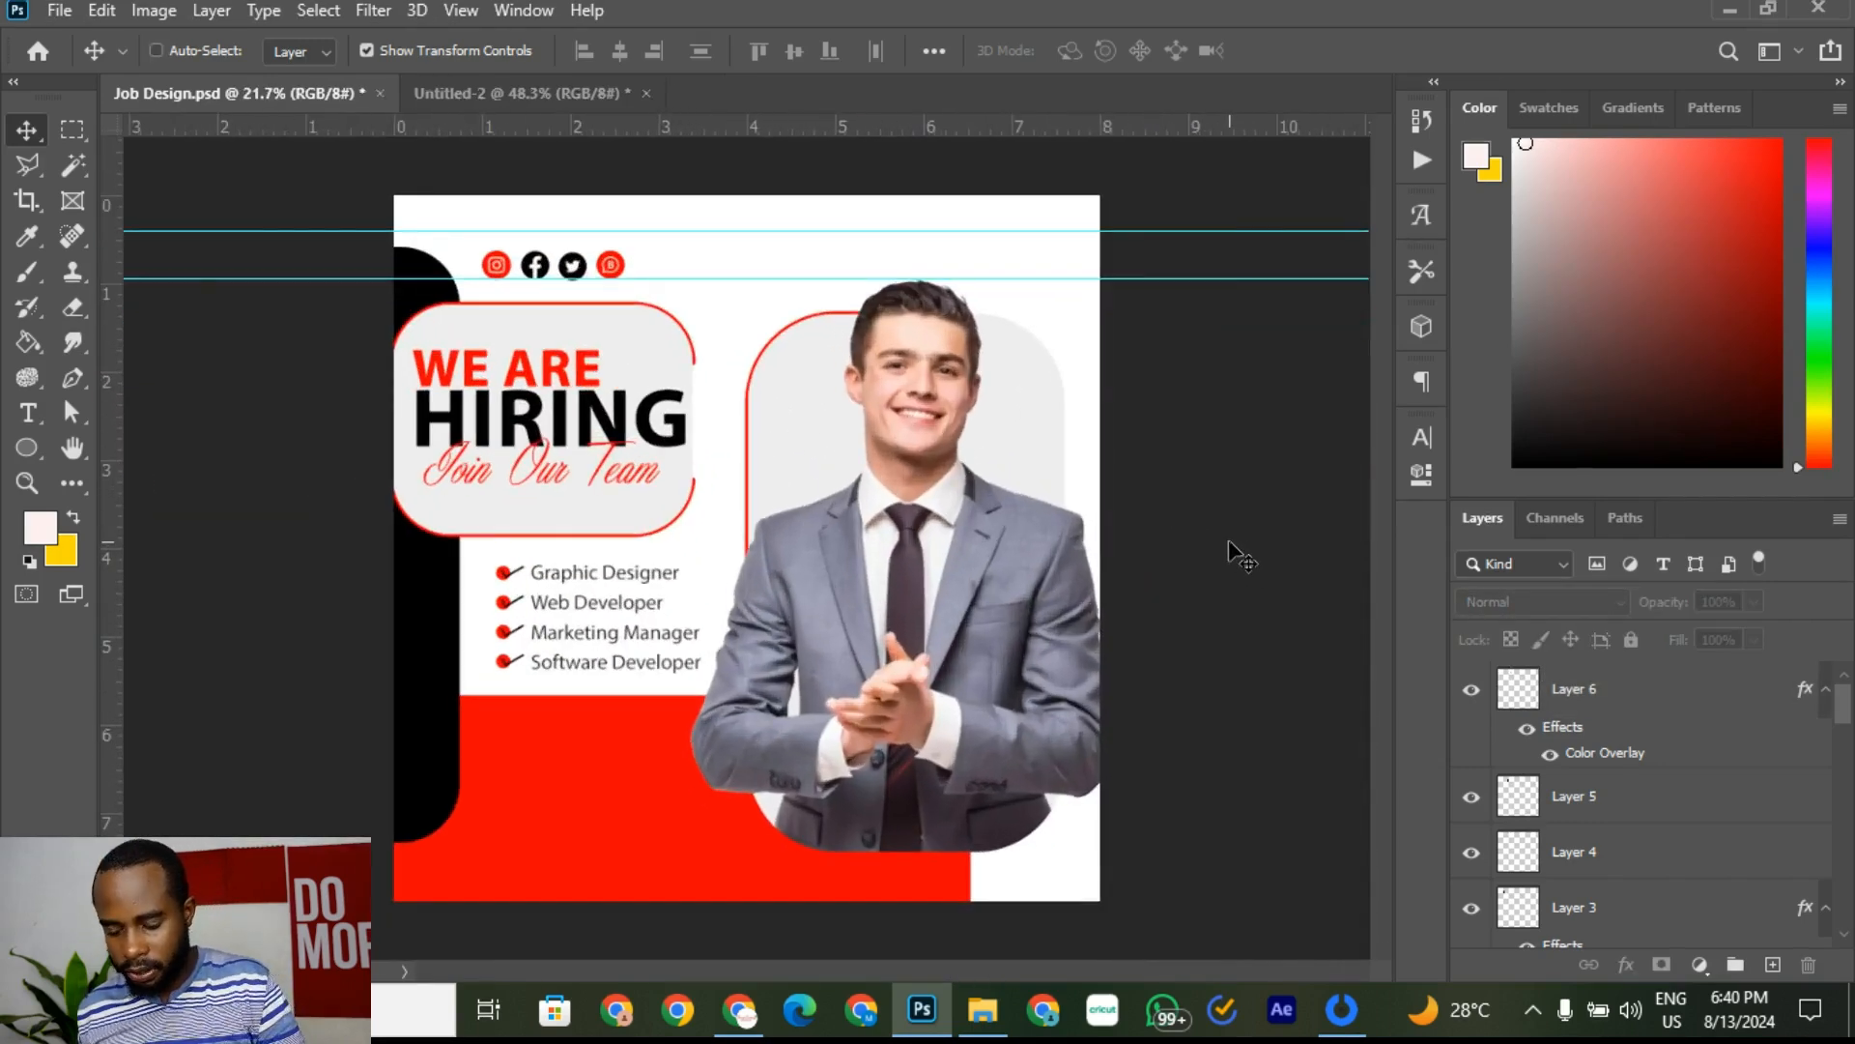
key("ctrl+s")
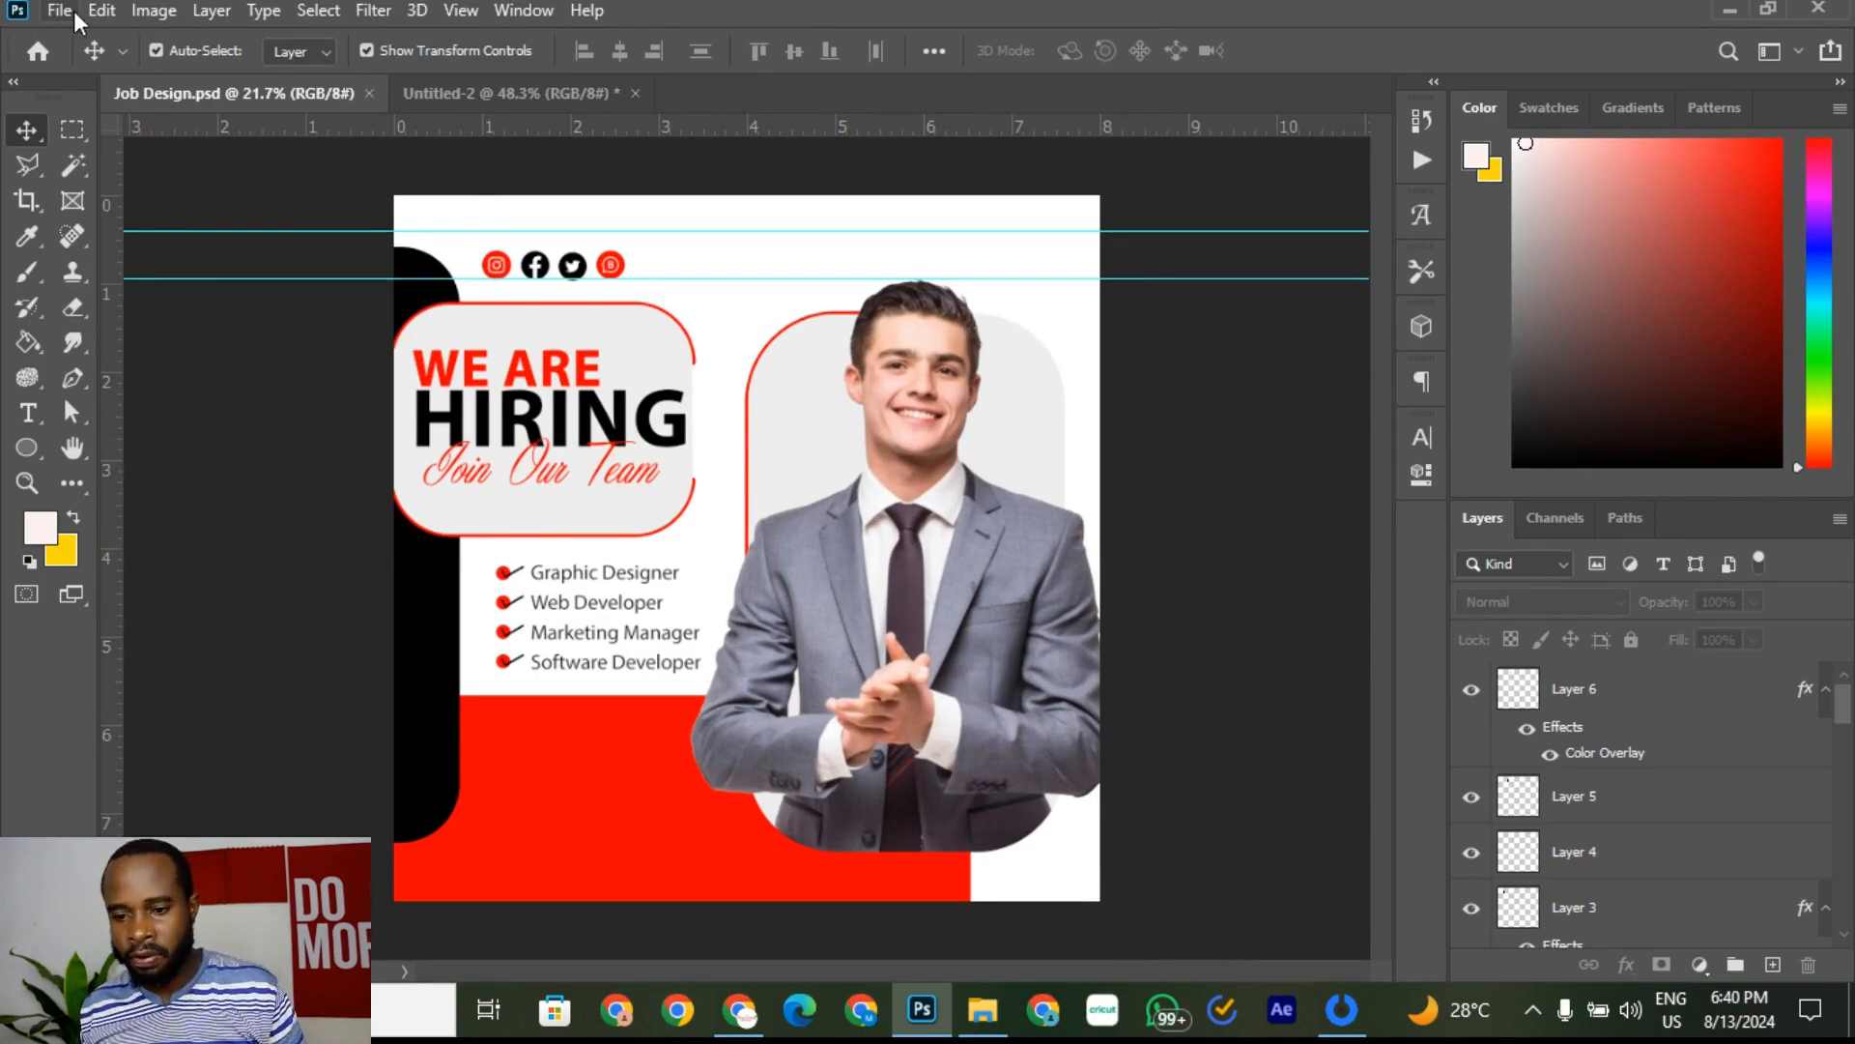
left_click(100, 10)
mouse_move(59, 10)
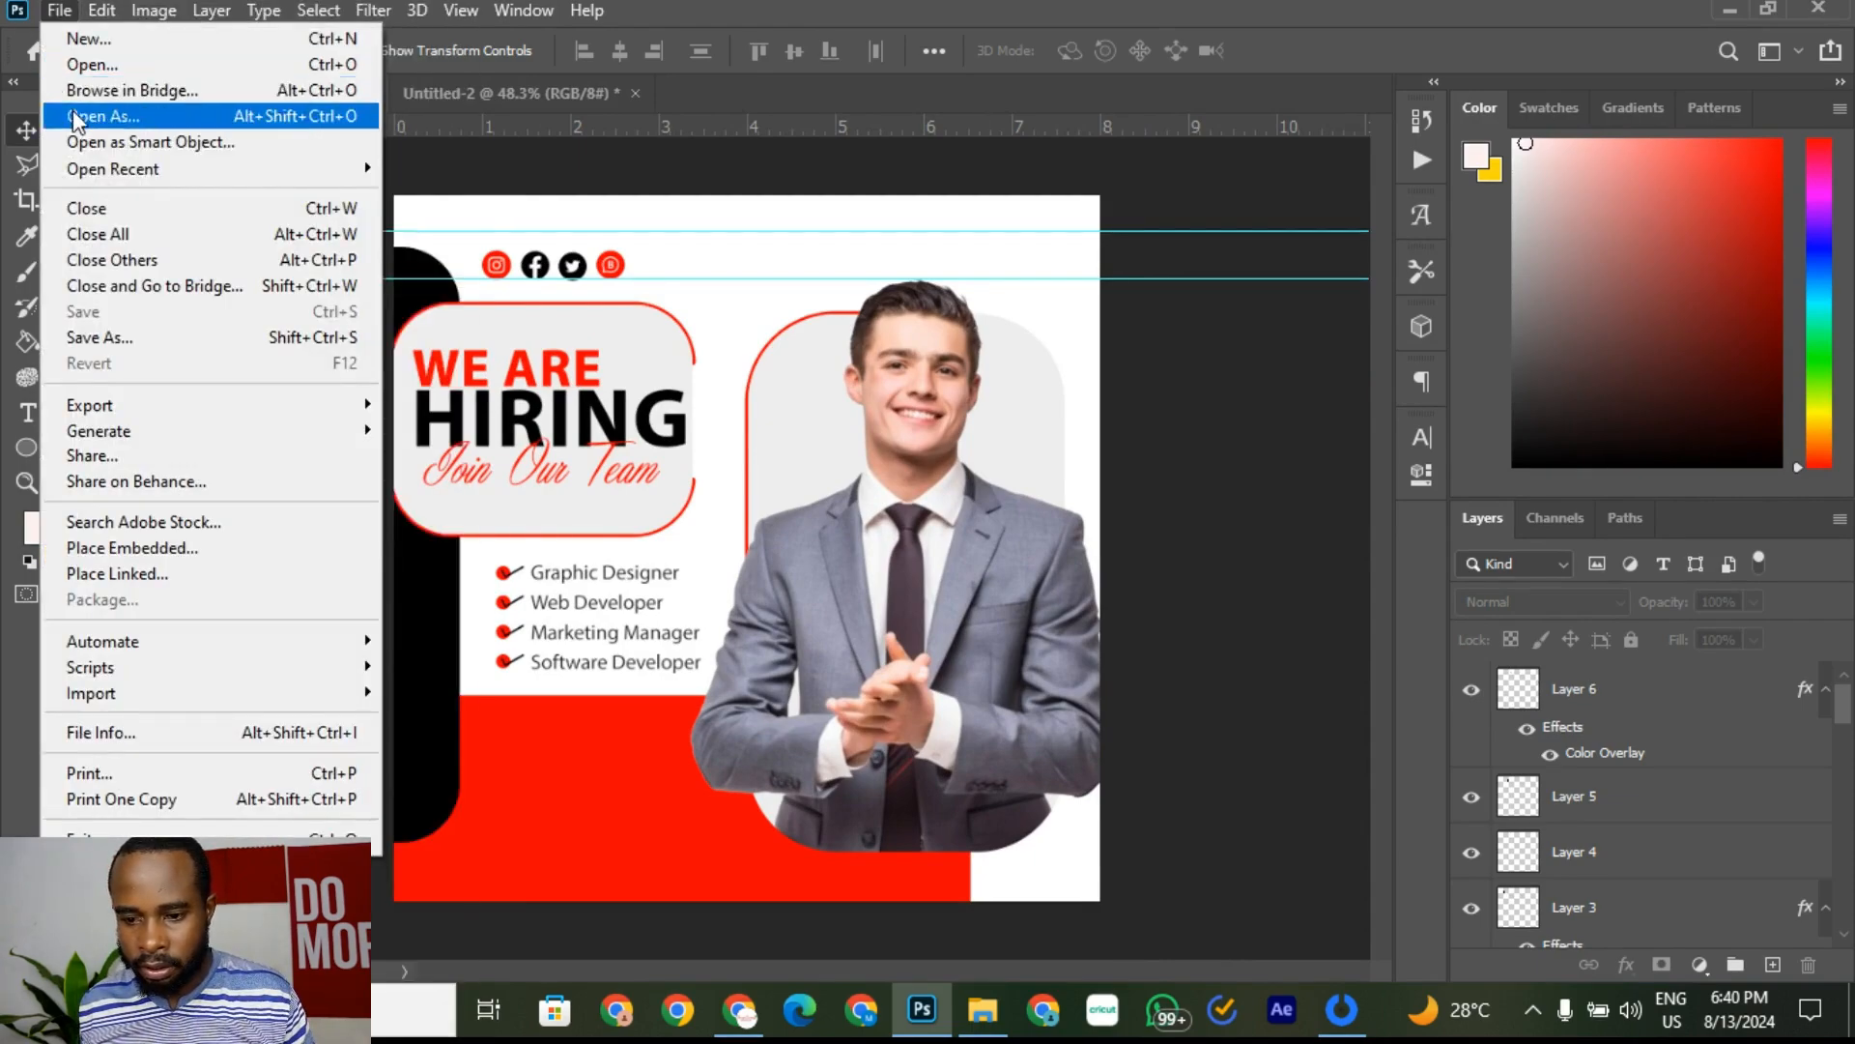
left_click(95, 337)
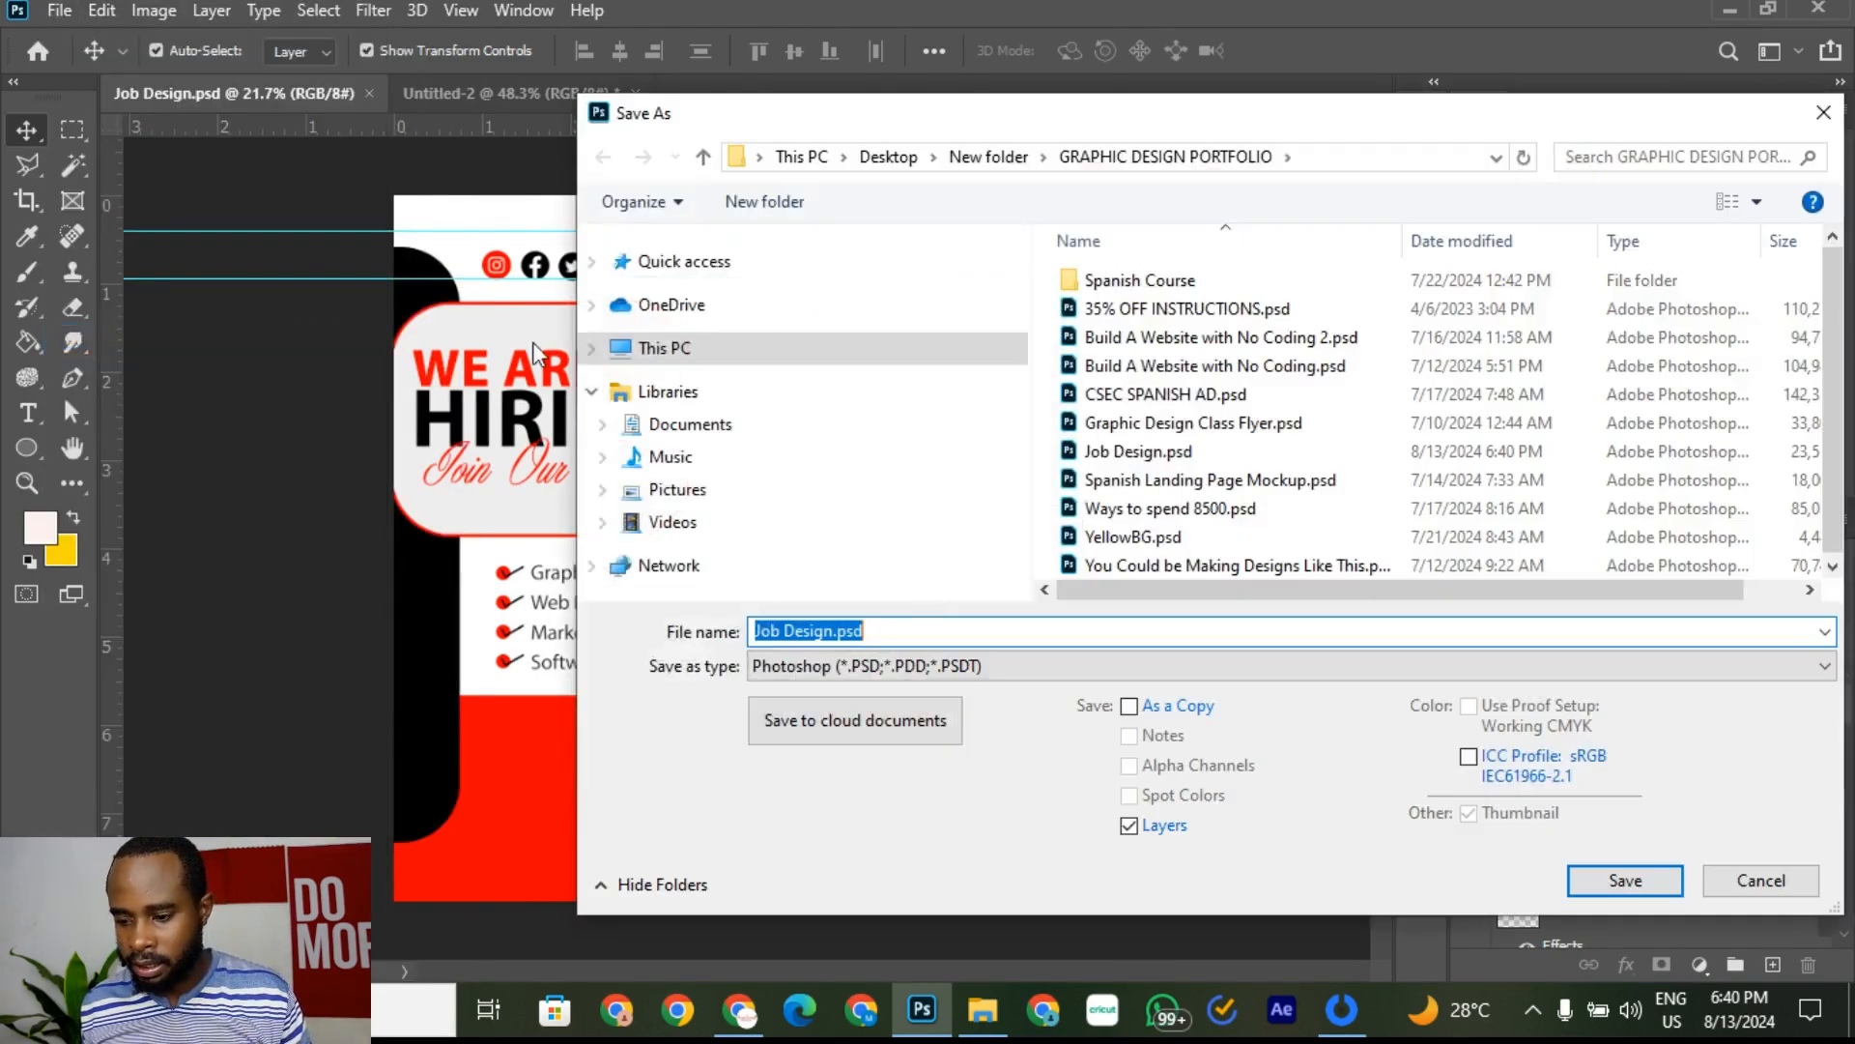
left_click(1623, 880)
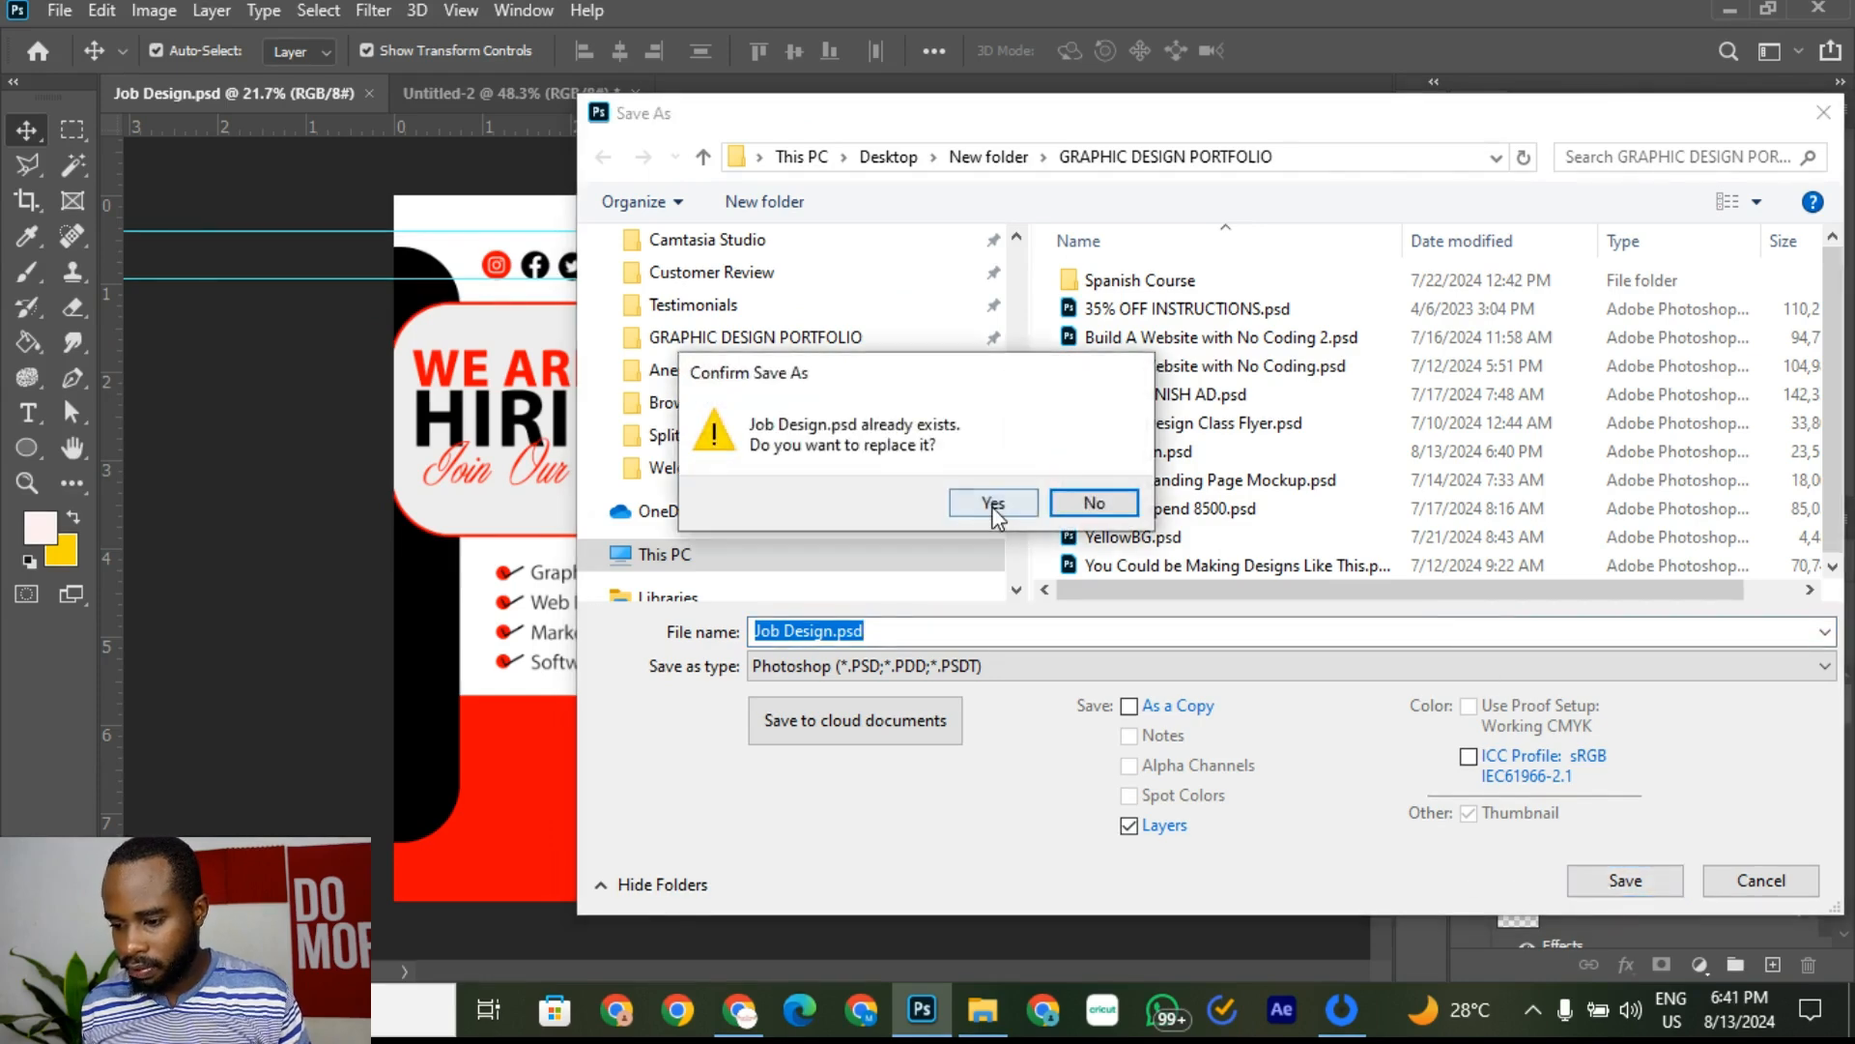
left_click(993, 507)
left_click(1245, 263)
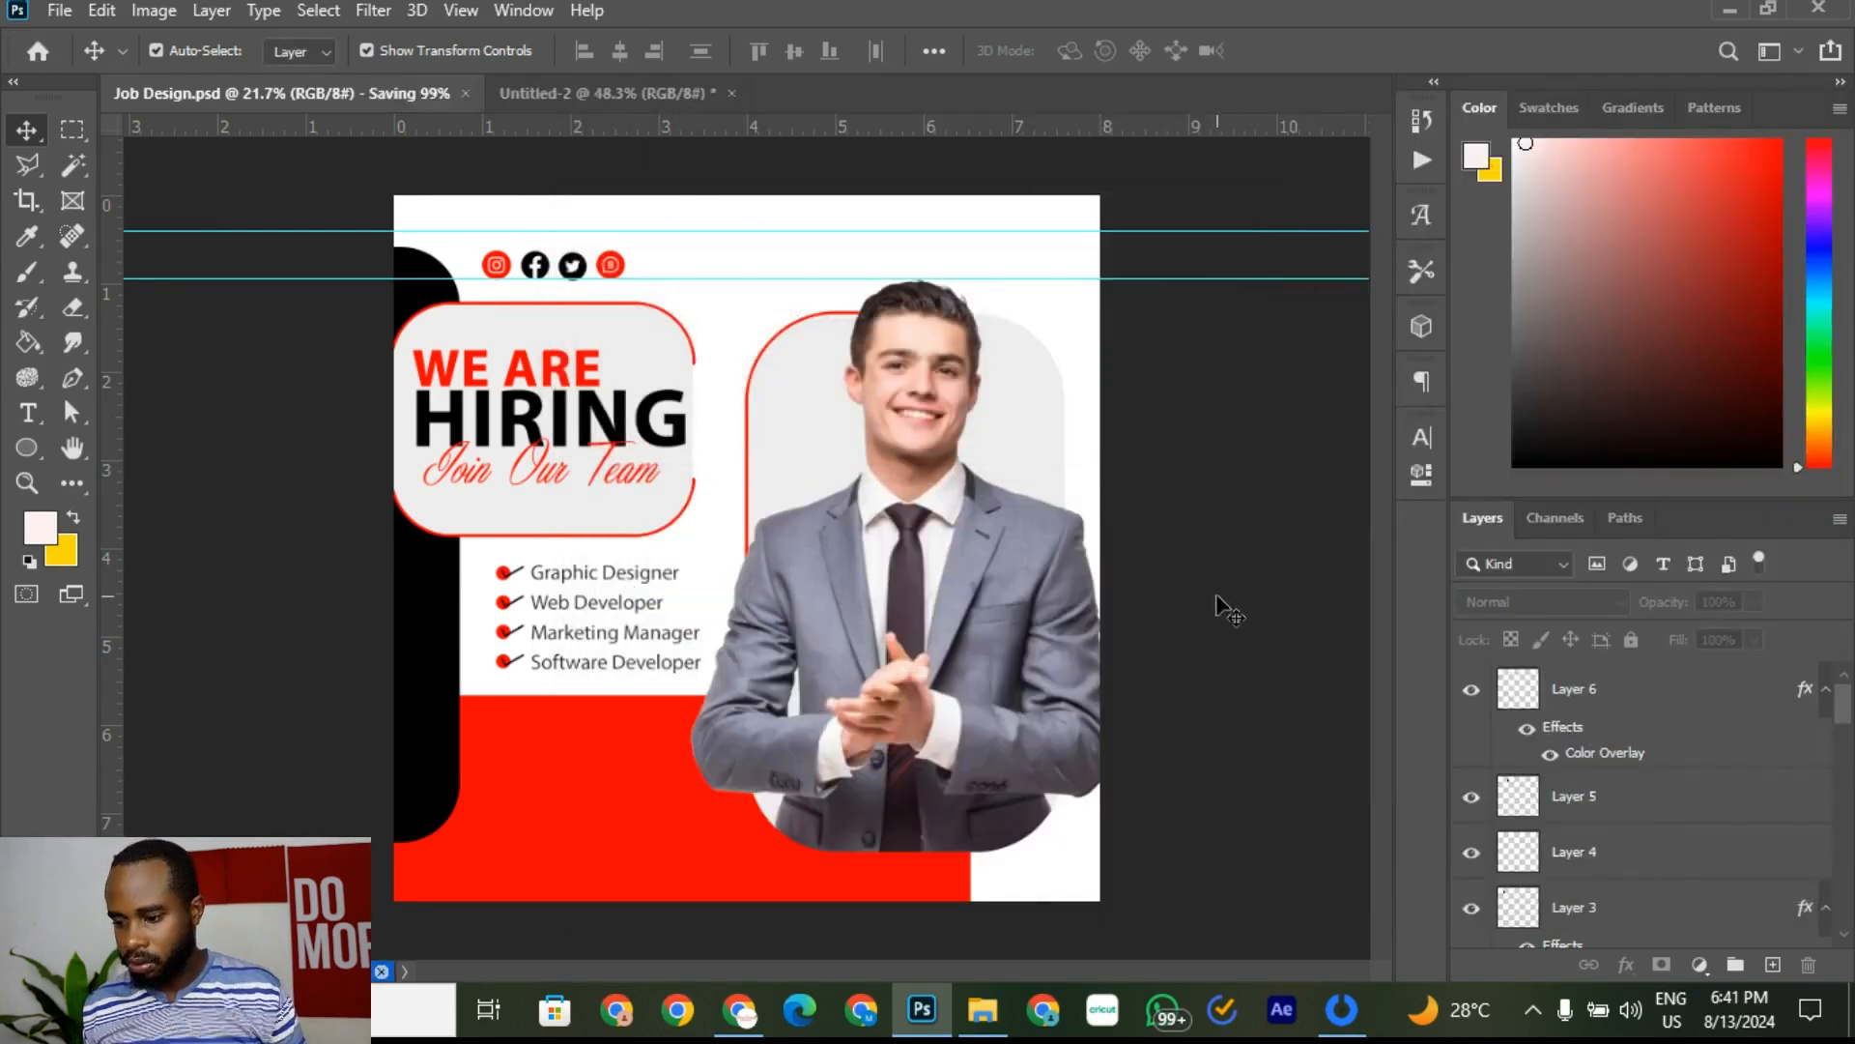
Step: Bring up the Untitled-2 reference flyer
left_click(519, 93)
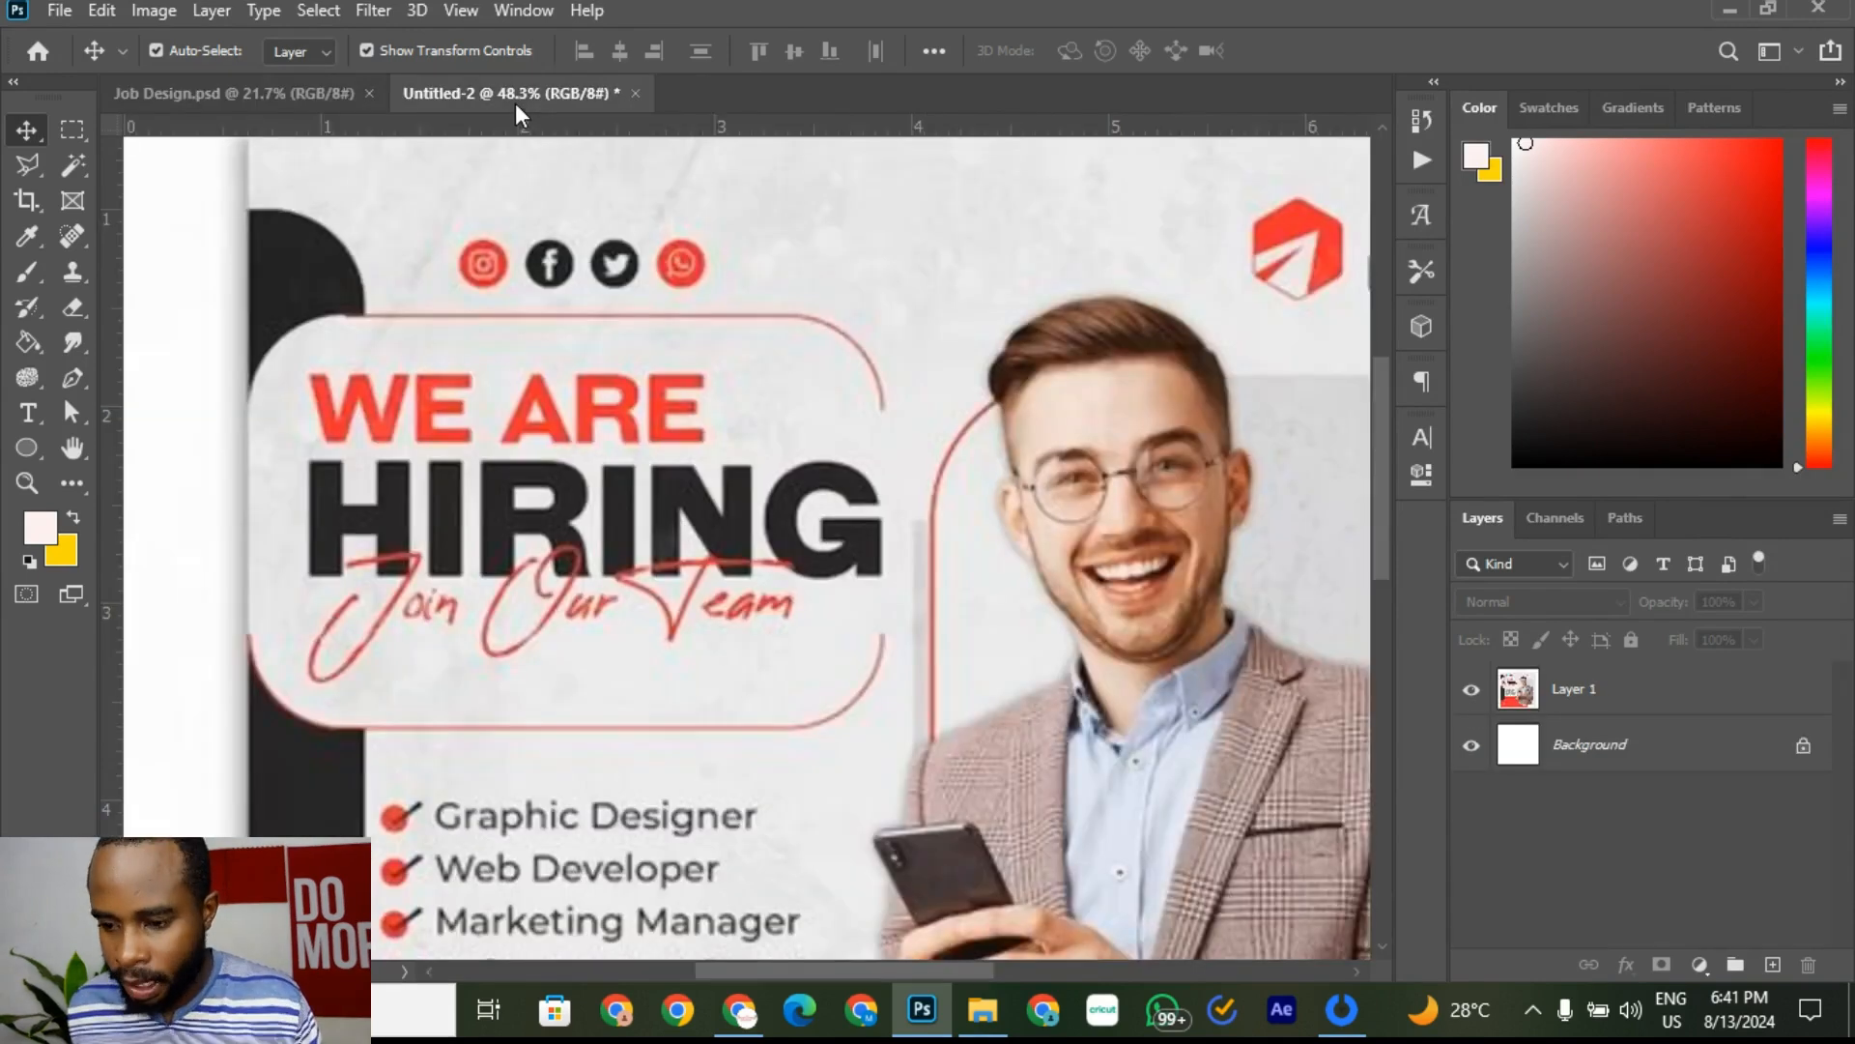
scroll(1019, 347, "down", 5)
scroll(909, 488, "up", 1)
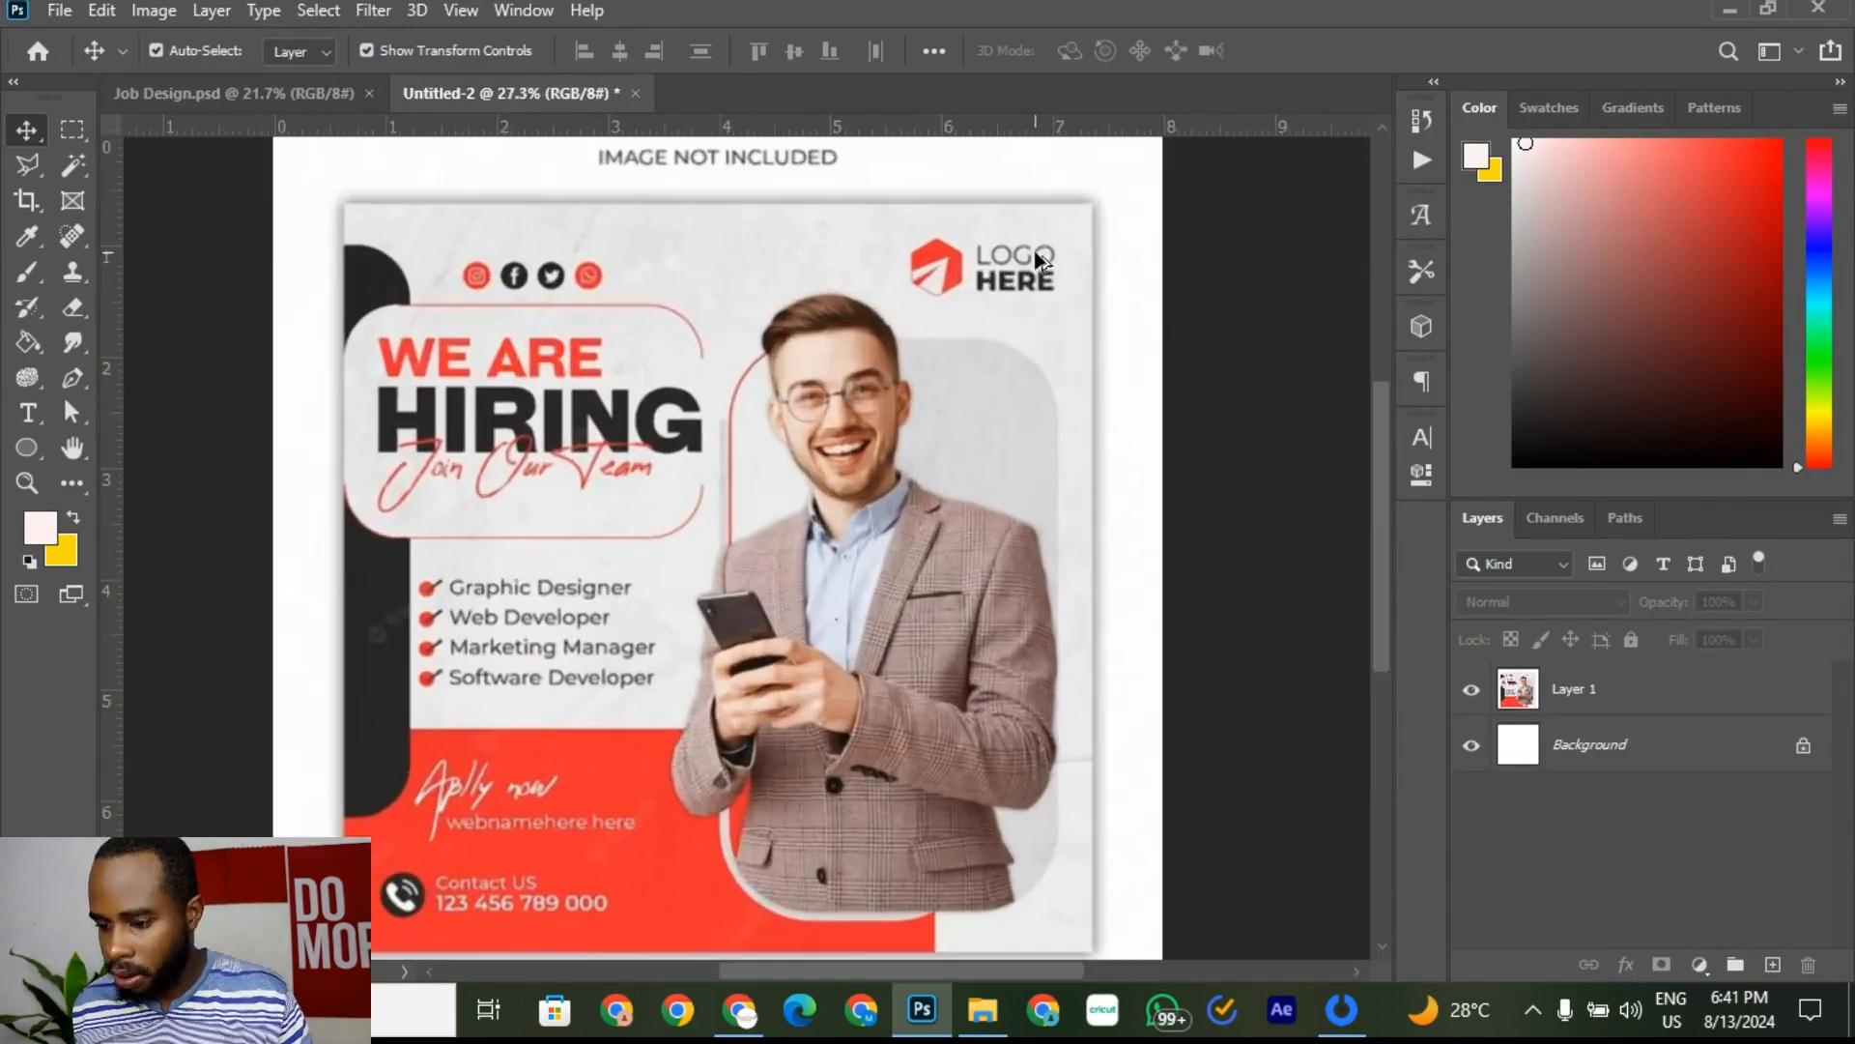
scroll(909, 488, "down", 1)
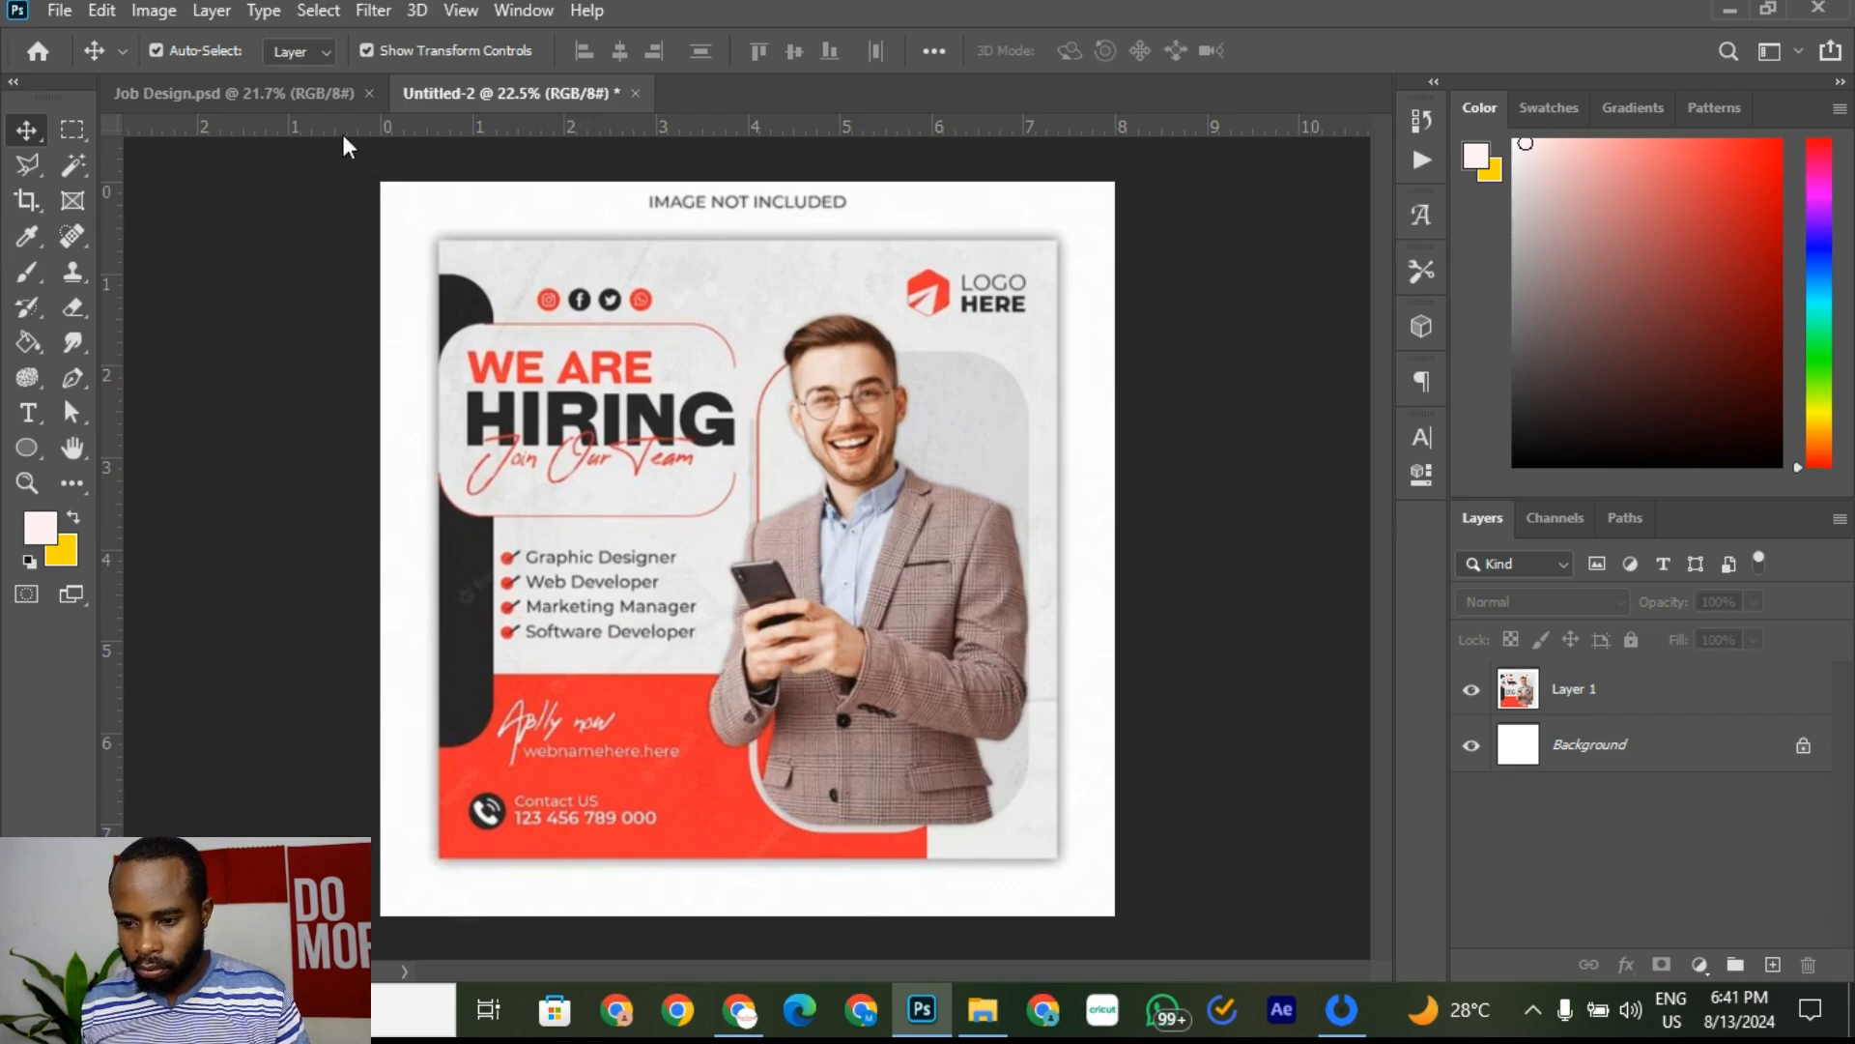
Step: Change the Google Images search from the WhatsApp query to 'logo logo'
left_click(740, 1010)
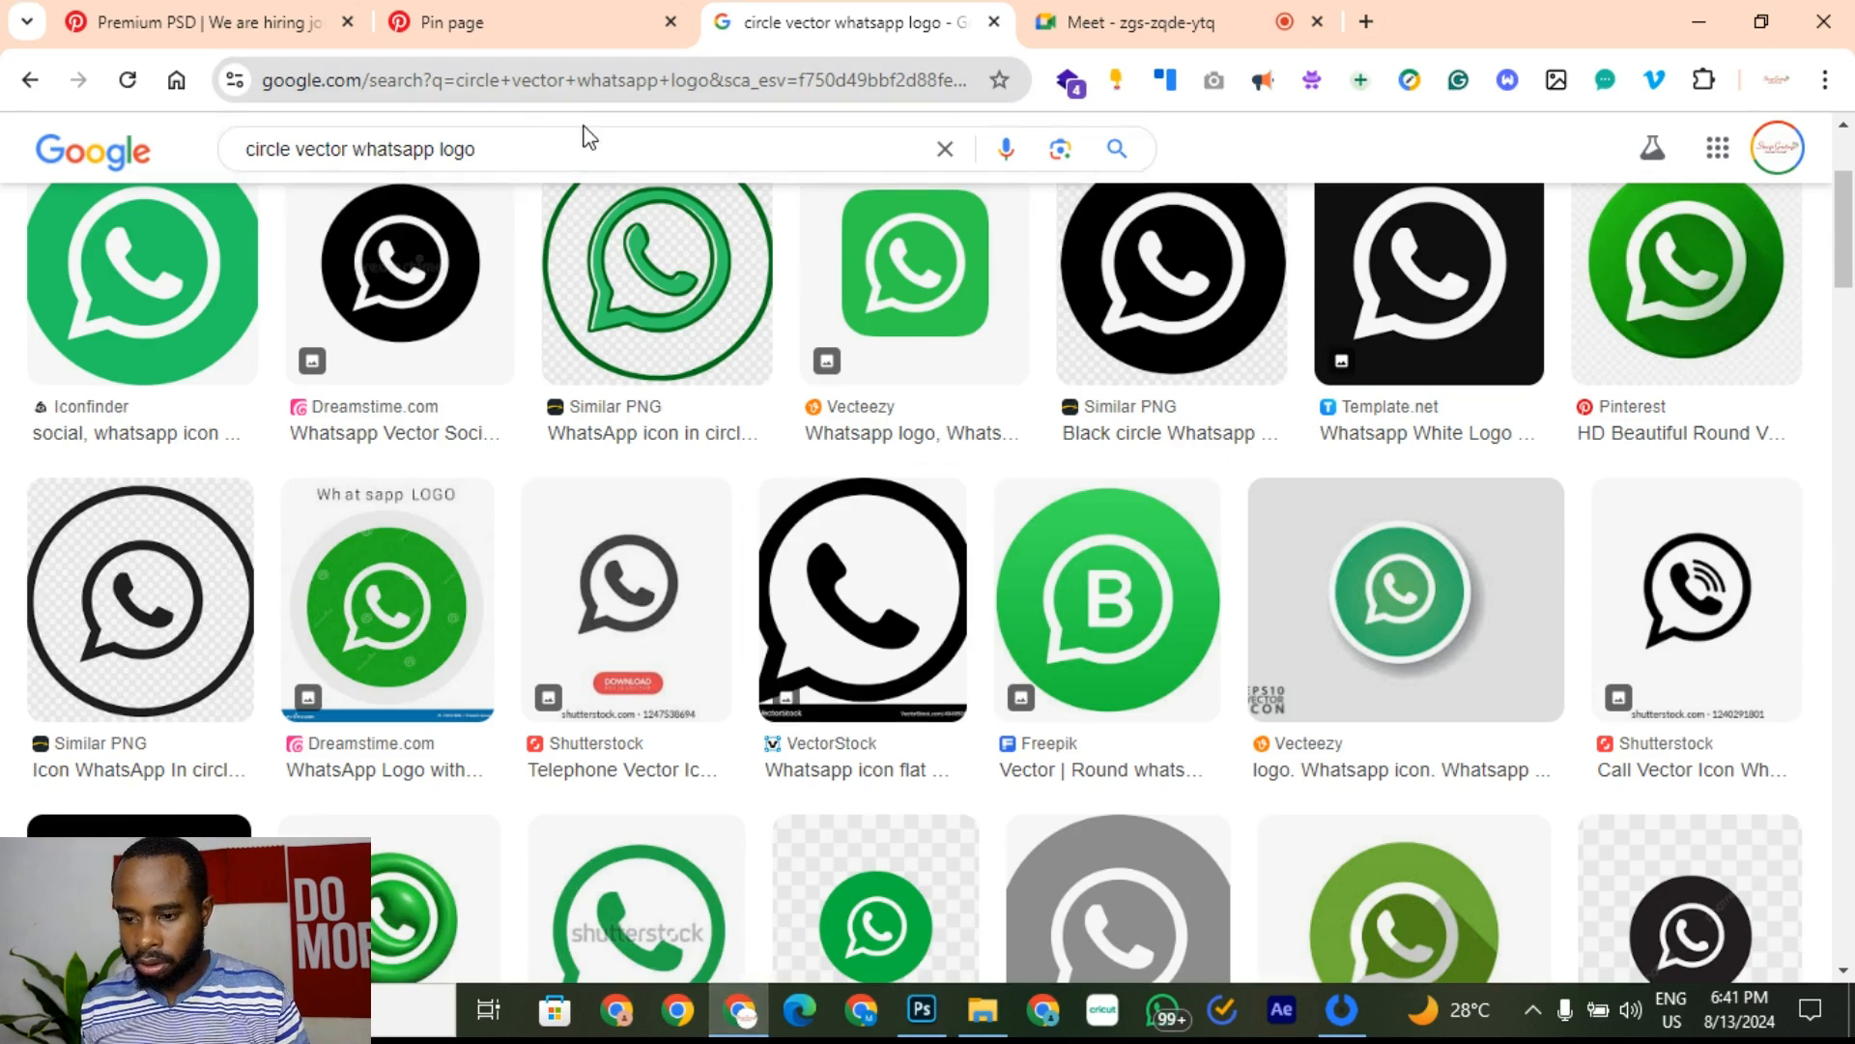
left_click(438, 147)
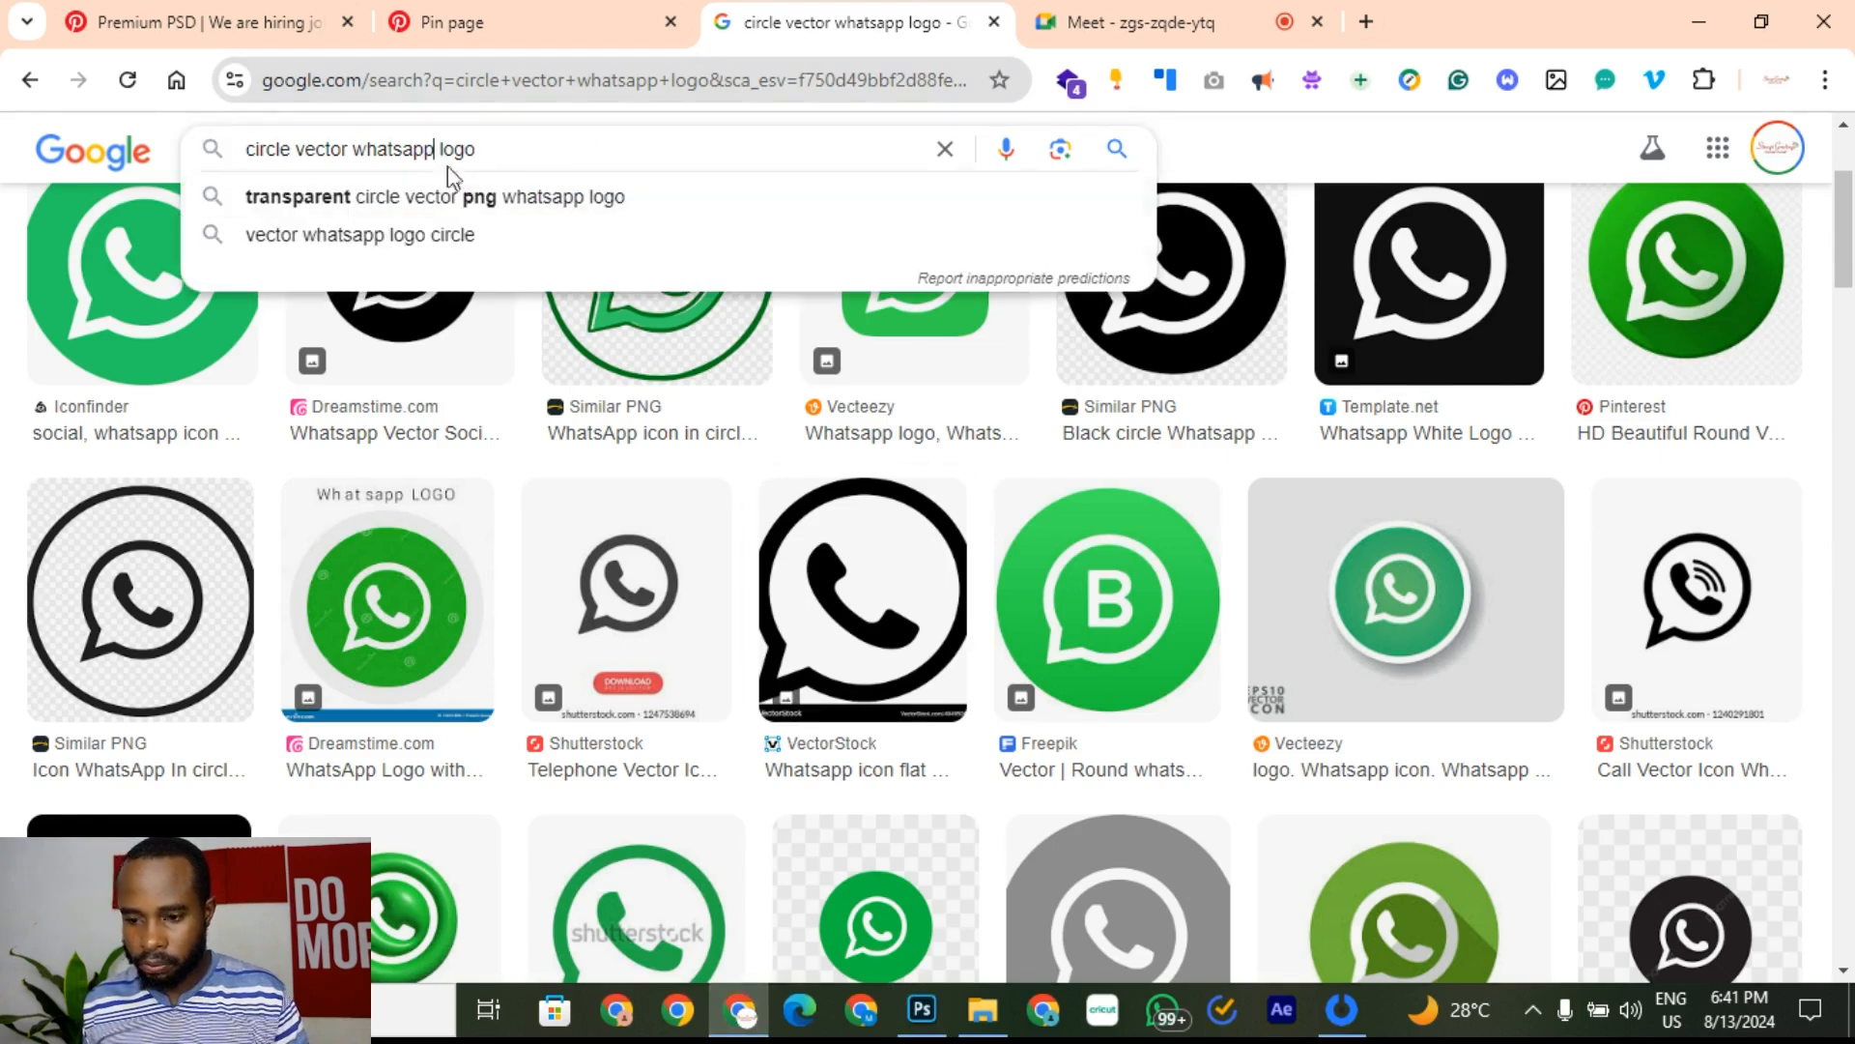
left_click_drag(438, 149, 64, 151)
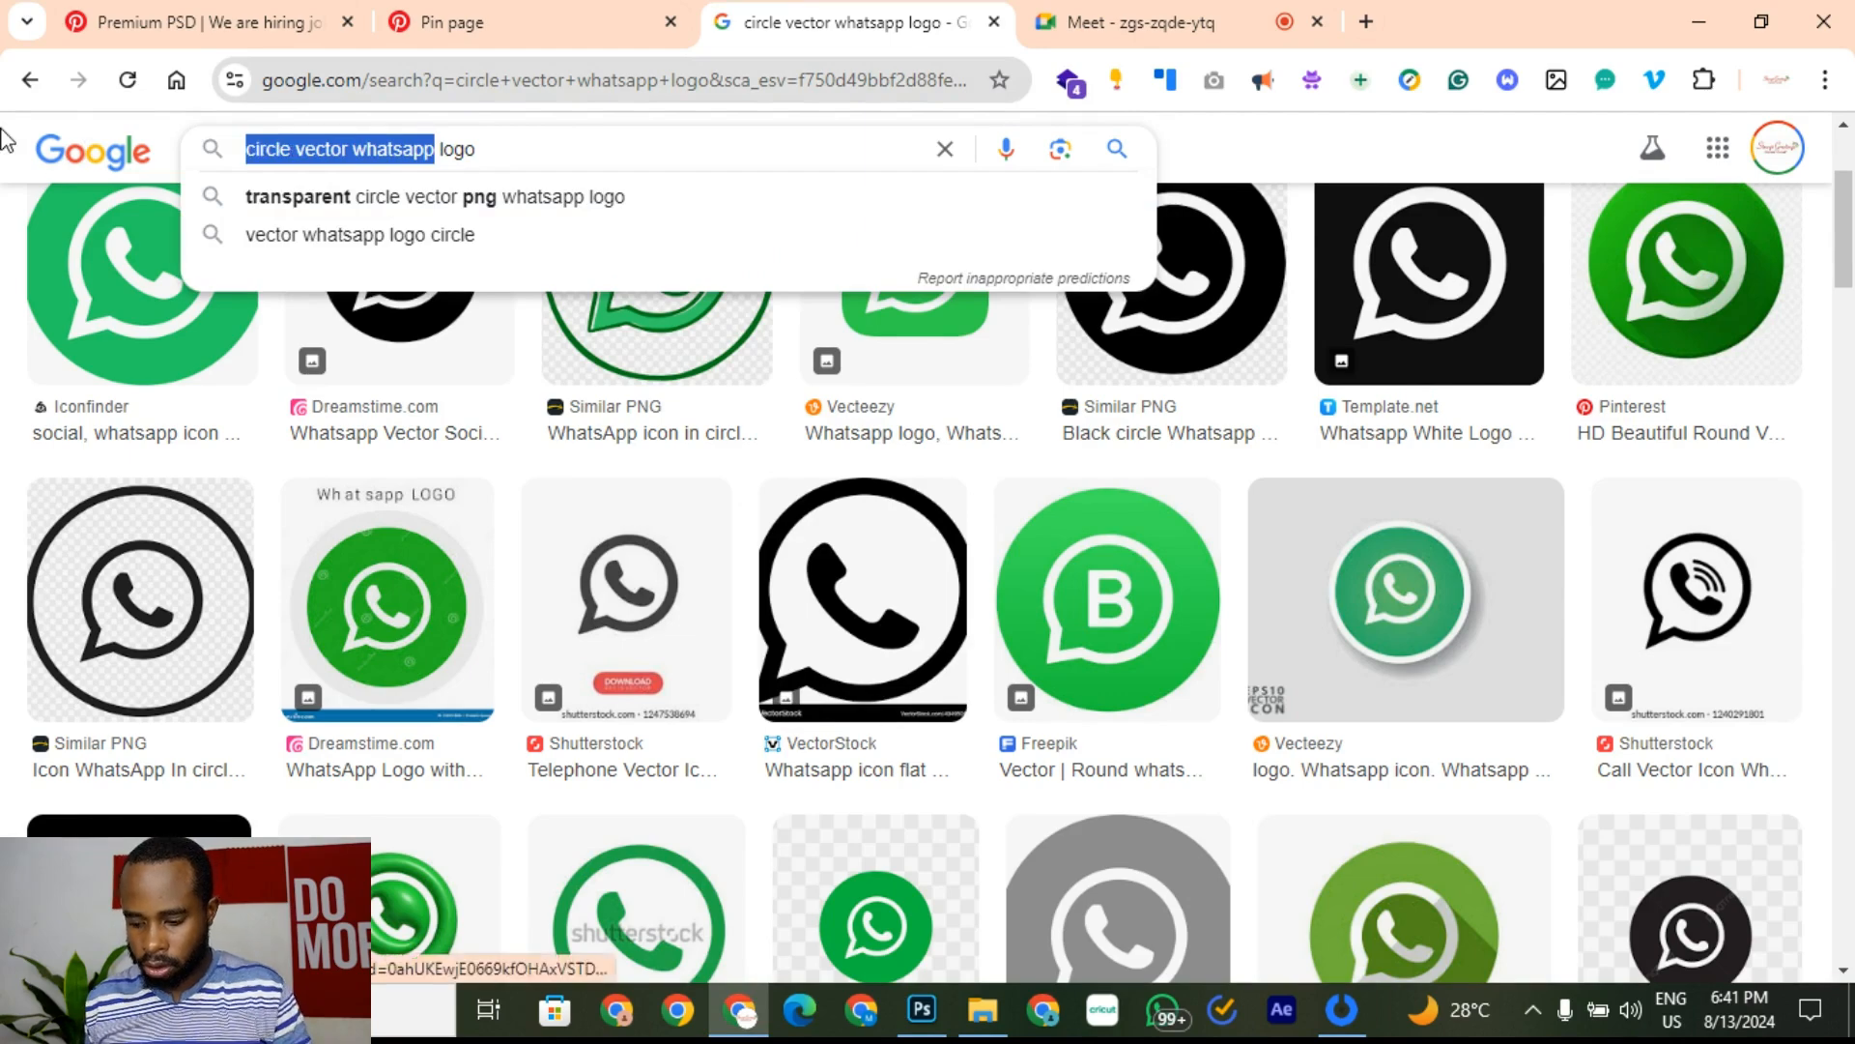
type("logo")
key("Return")
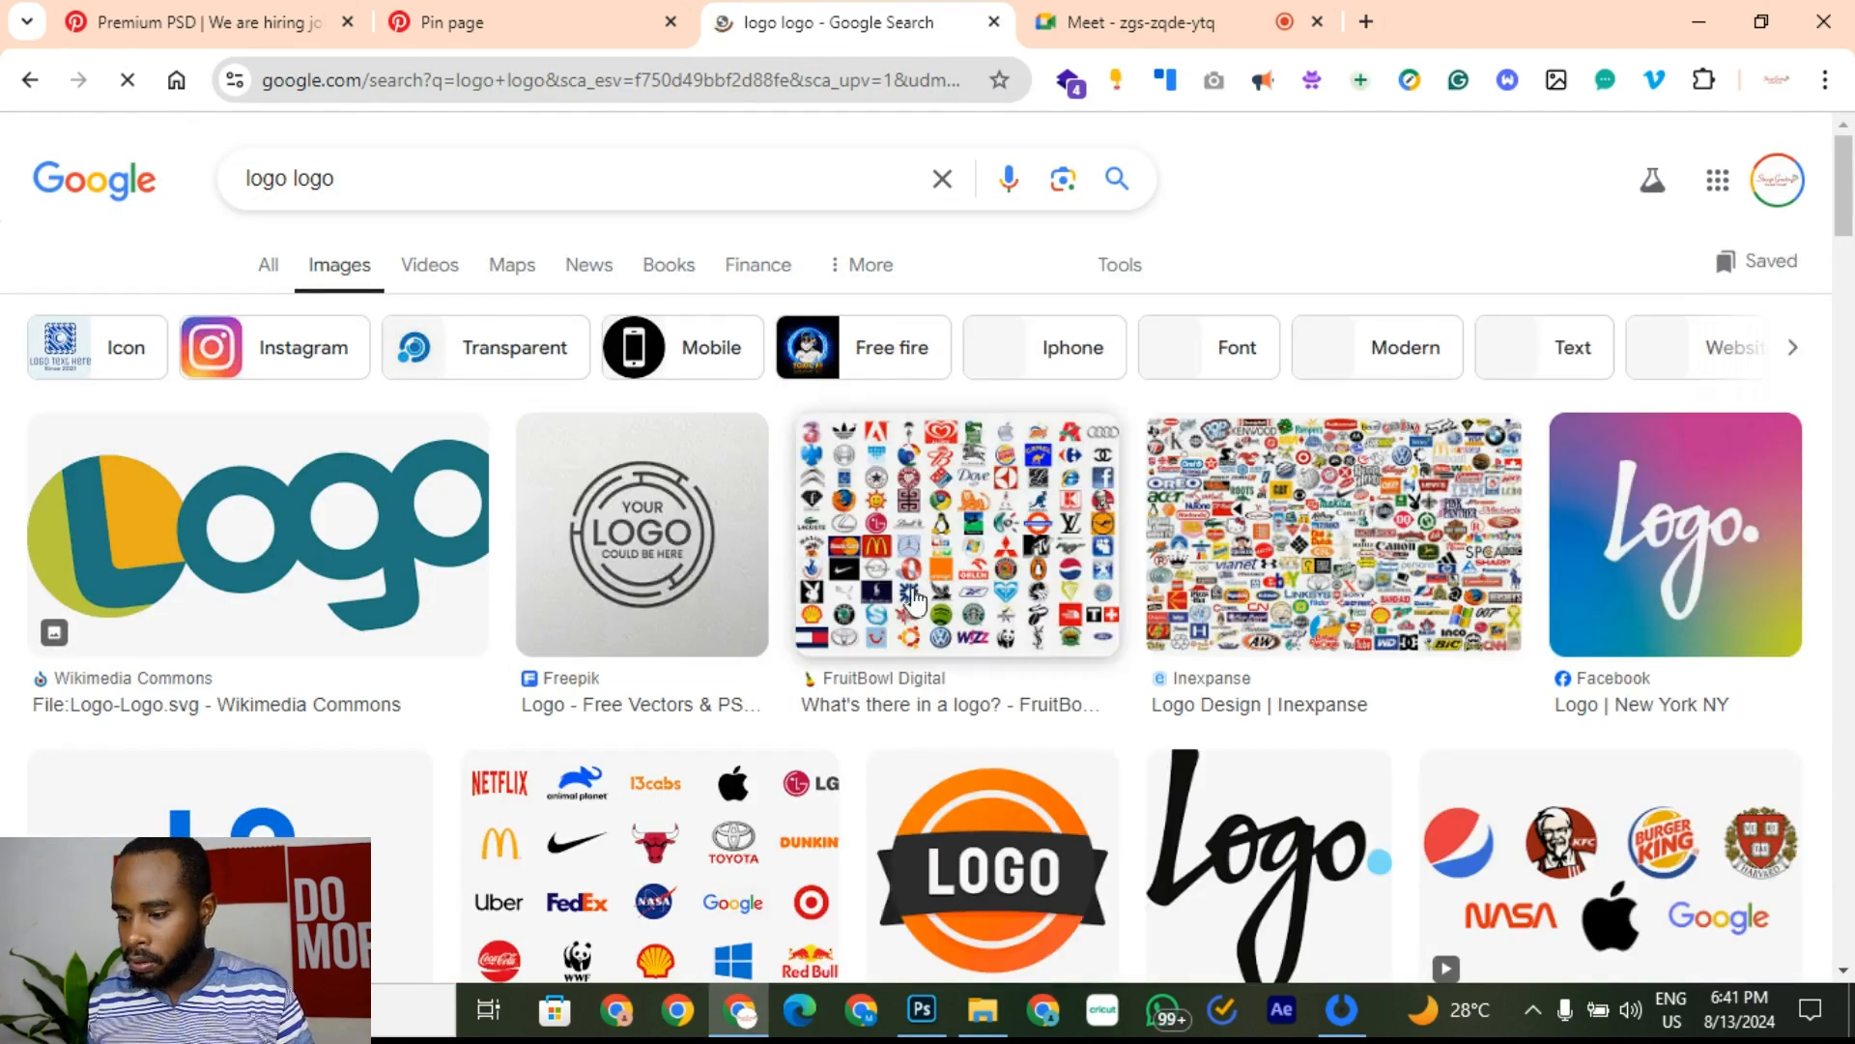
scroll(966, 594, "down", 3)
scroll(716, 732, "down", 4)
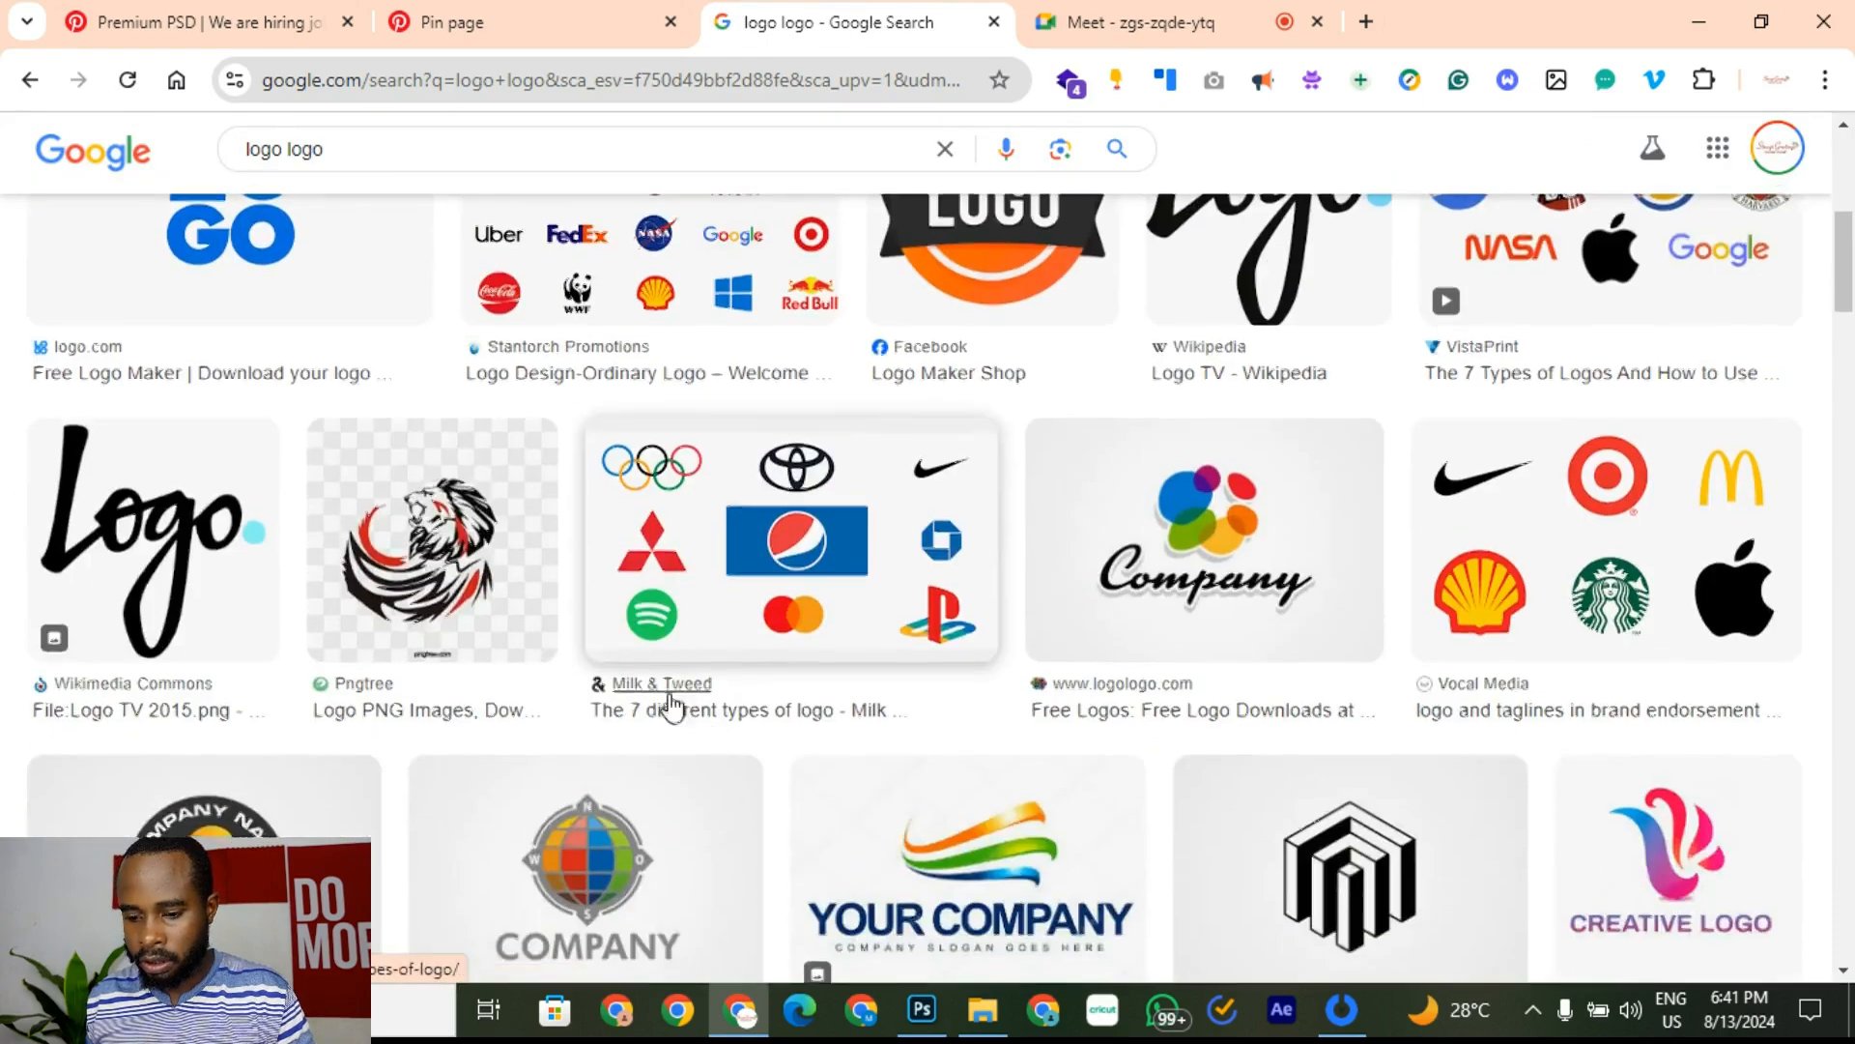
scroll(670, 704, "up", 4)
Step: Refine the image search to 'logo logo red and black'
left_click(751, 1027)
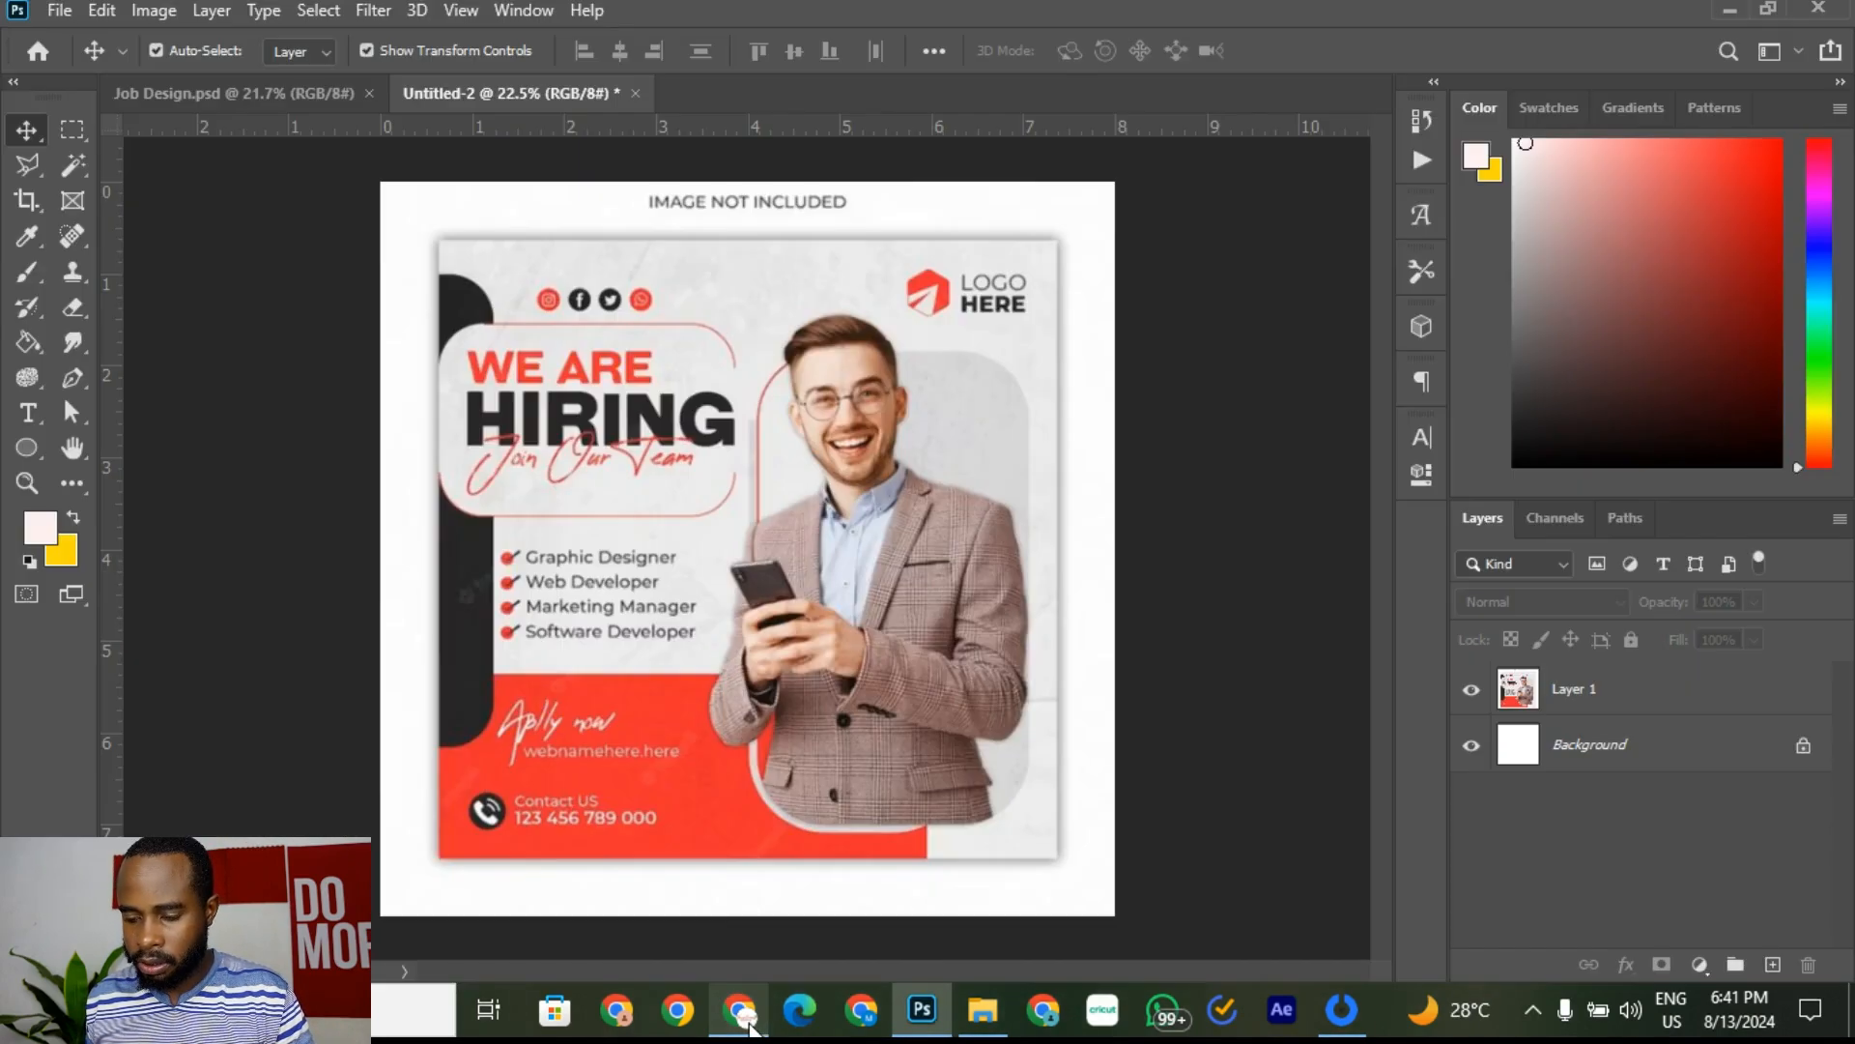
left_click(751, 1026)
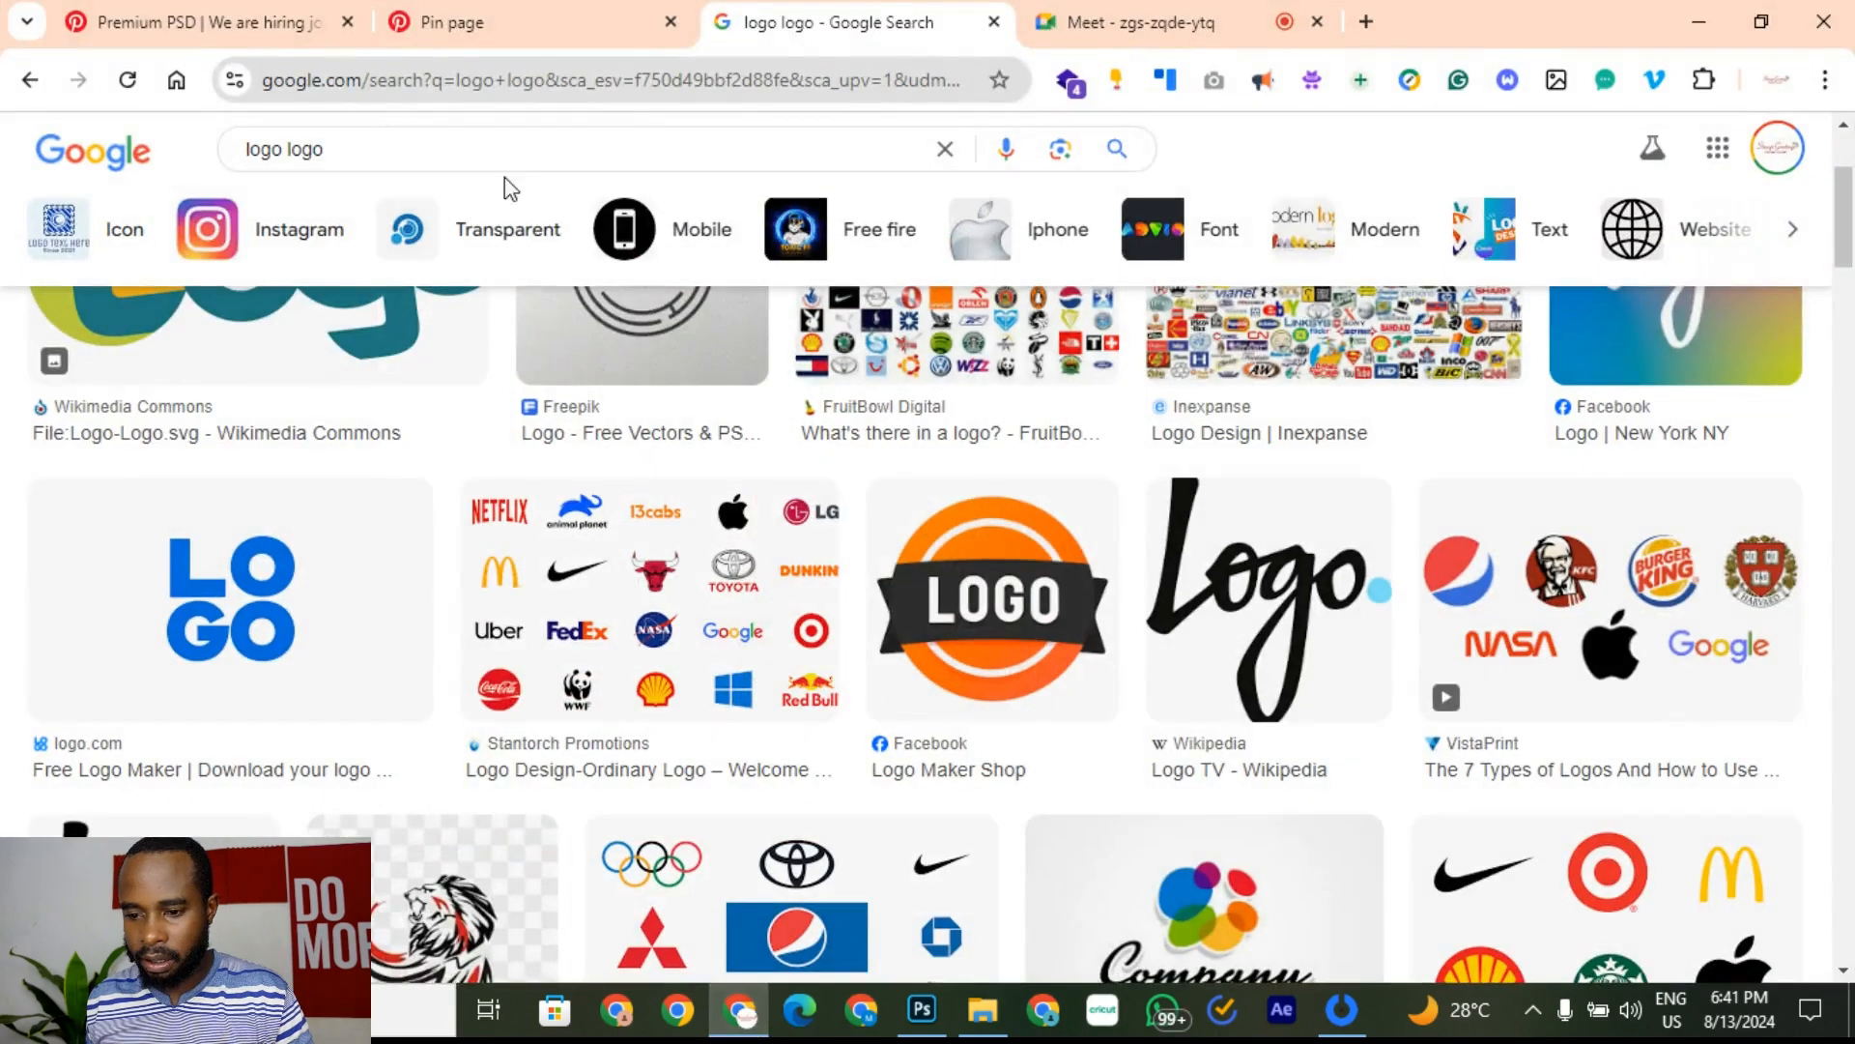
left_click(348, 151)
type("red and blac")
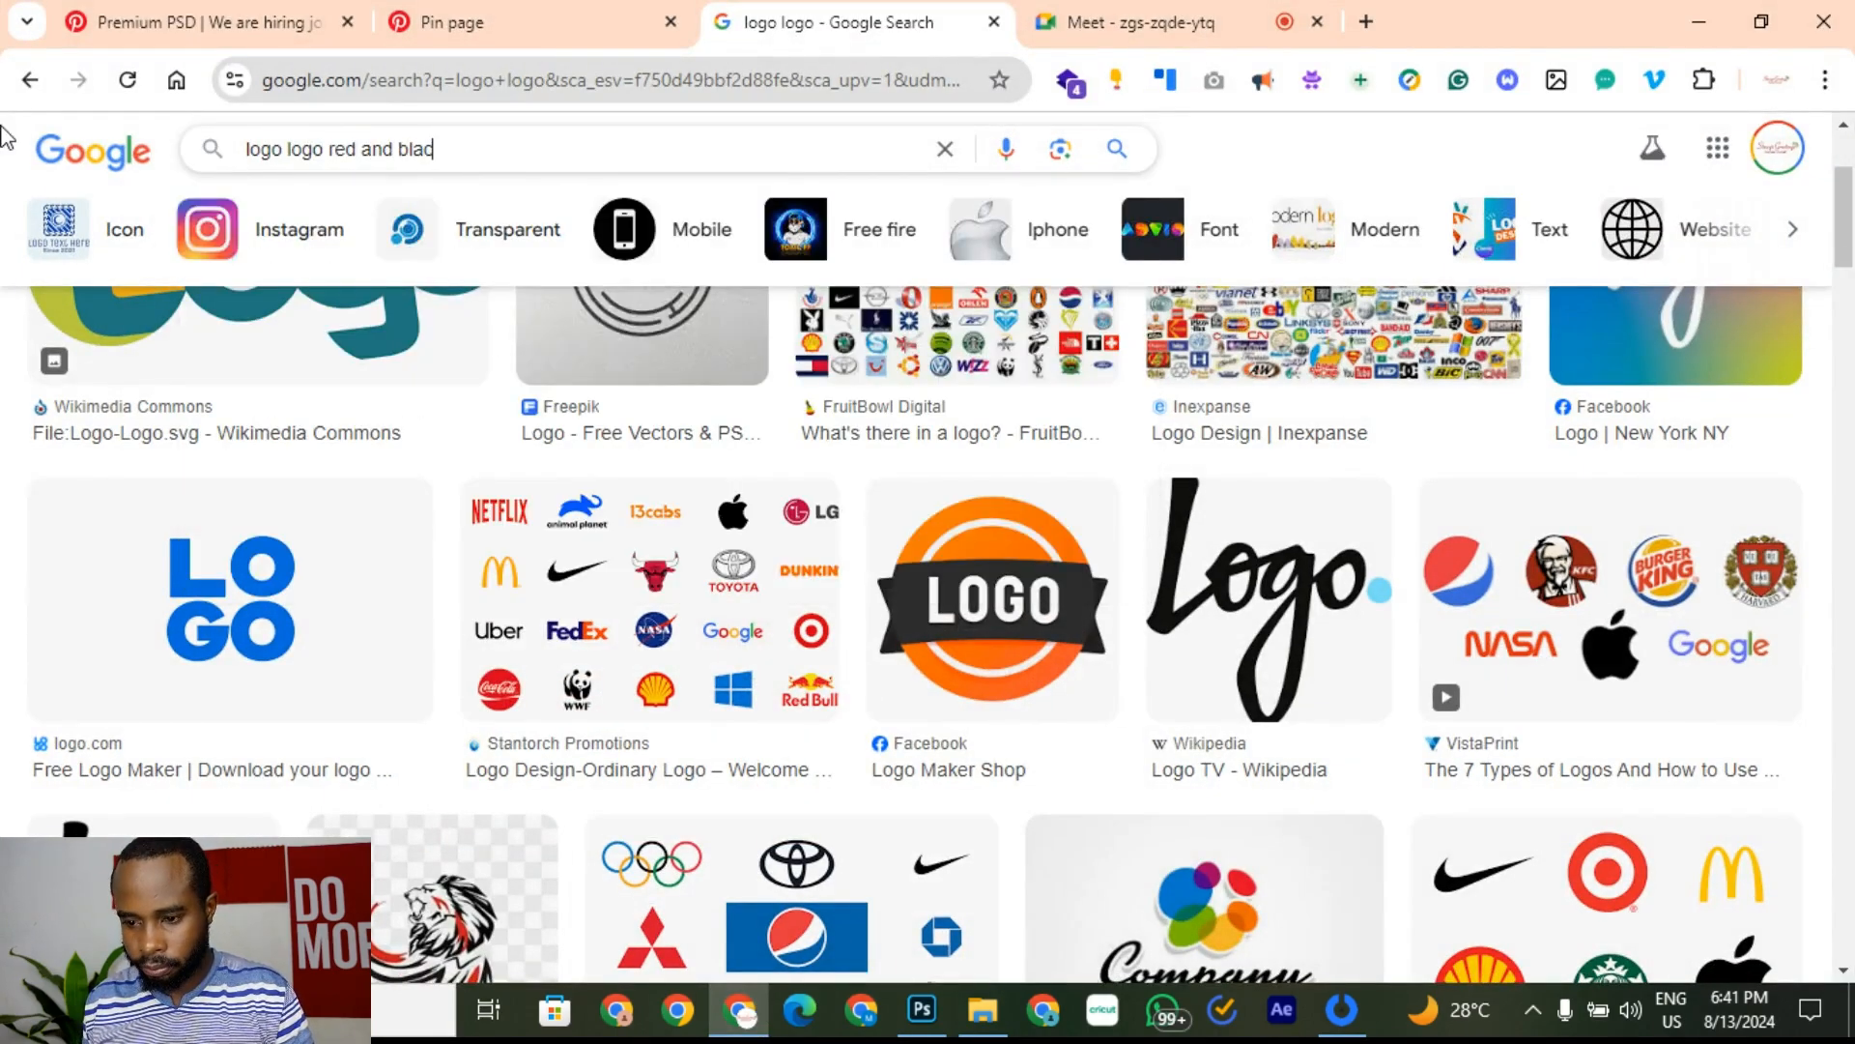
type("k")
key("Return")
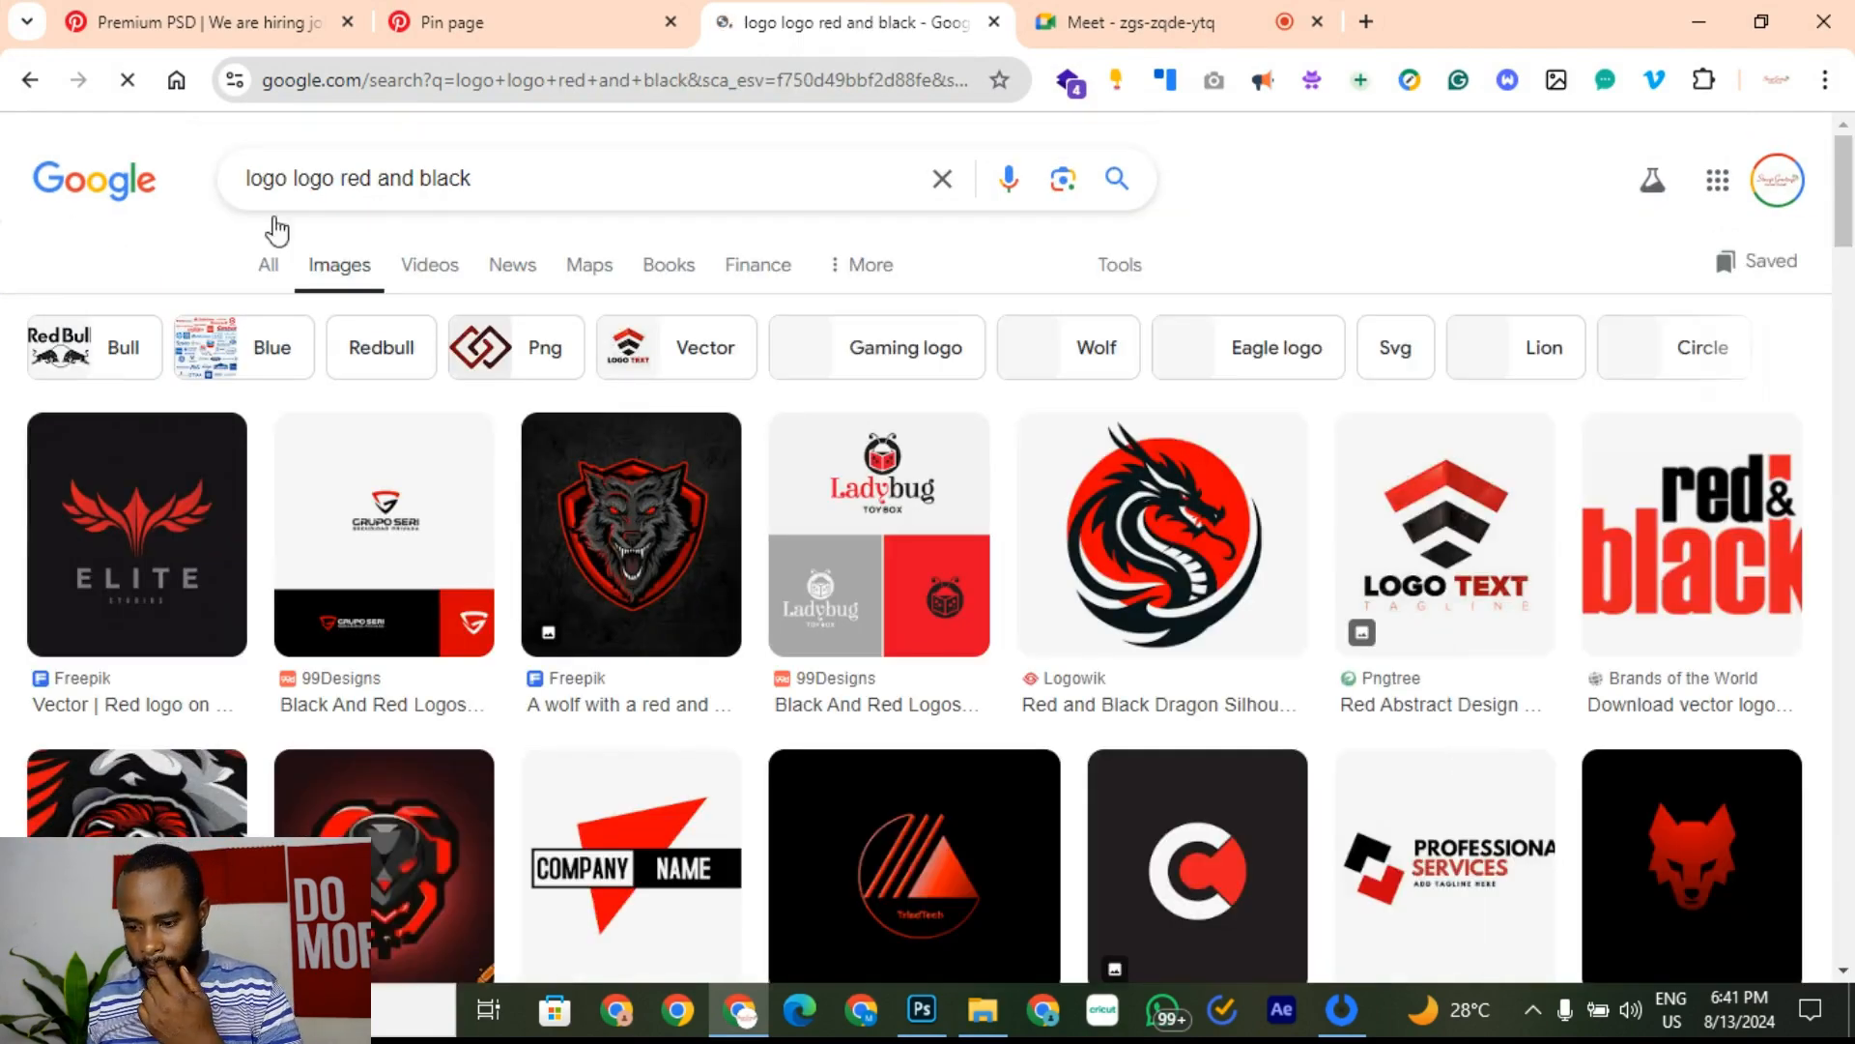
Step: Copy the Pngtree LOGO TEXT logo image from its preview
scroll(1424, 427, "down", 2)
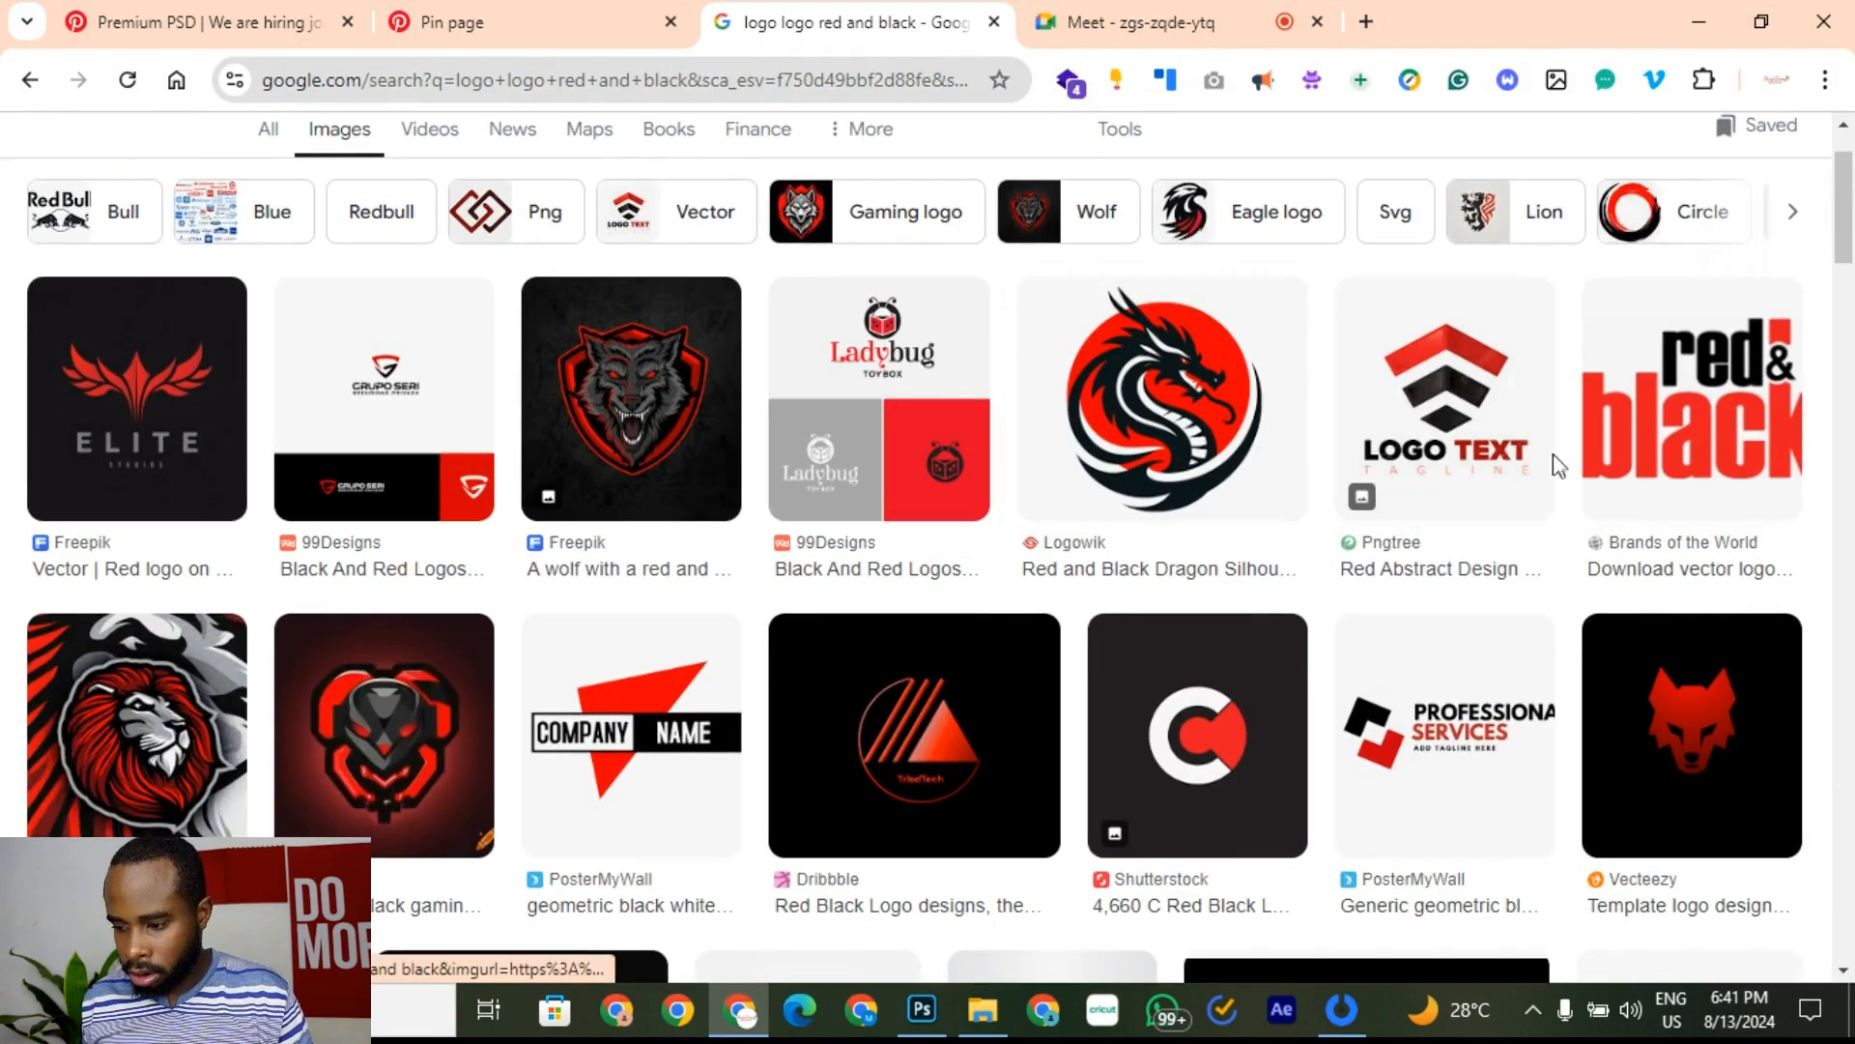
left_click(1503, 421)
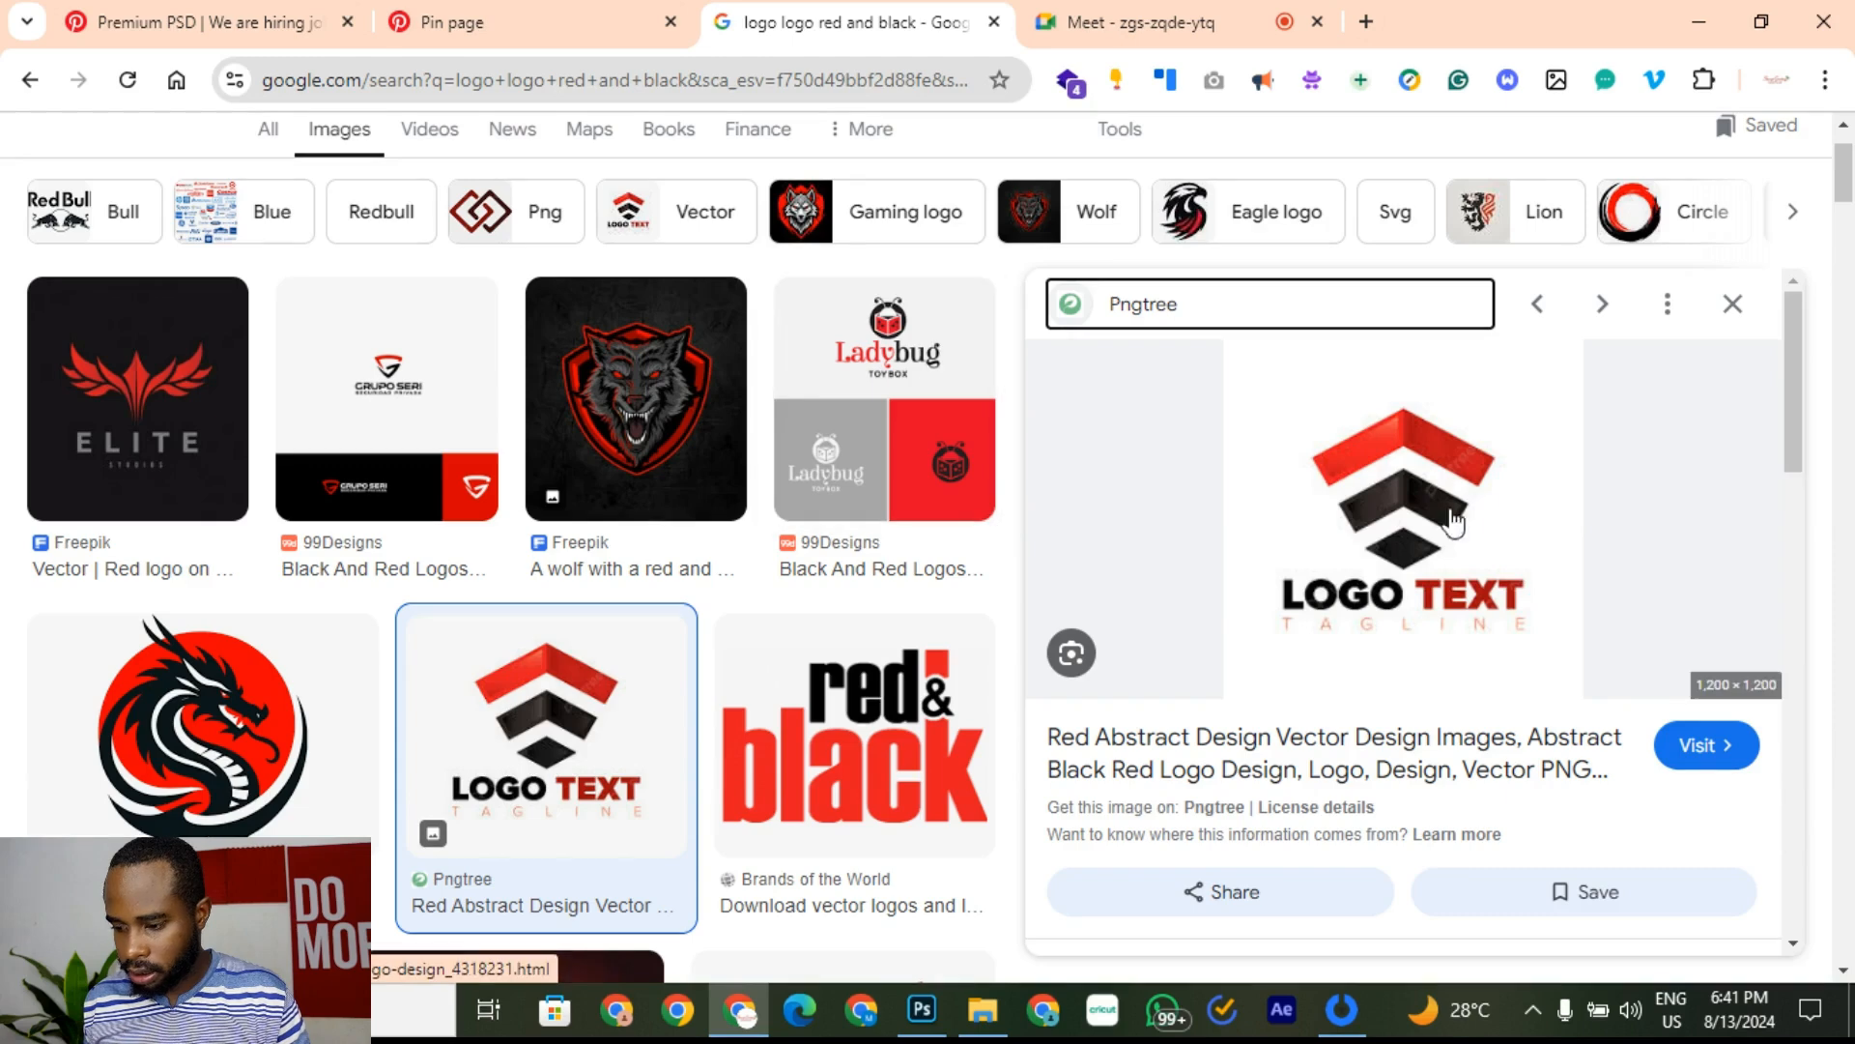
right_click(1406, 541)
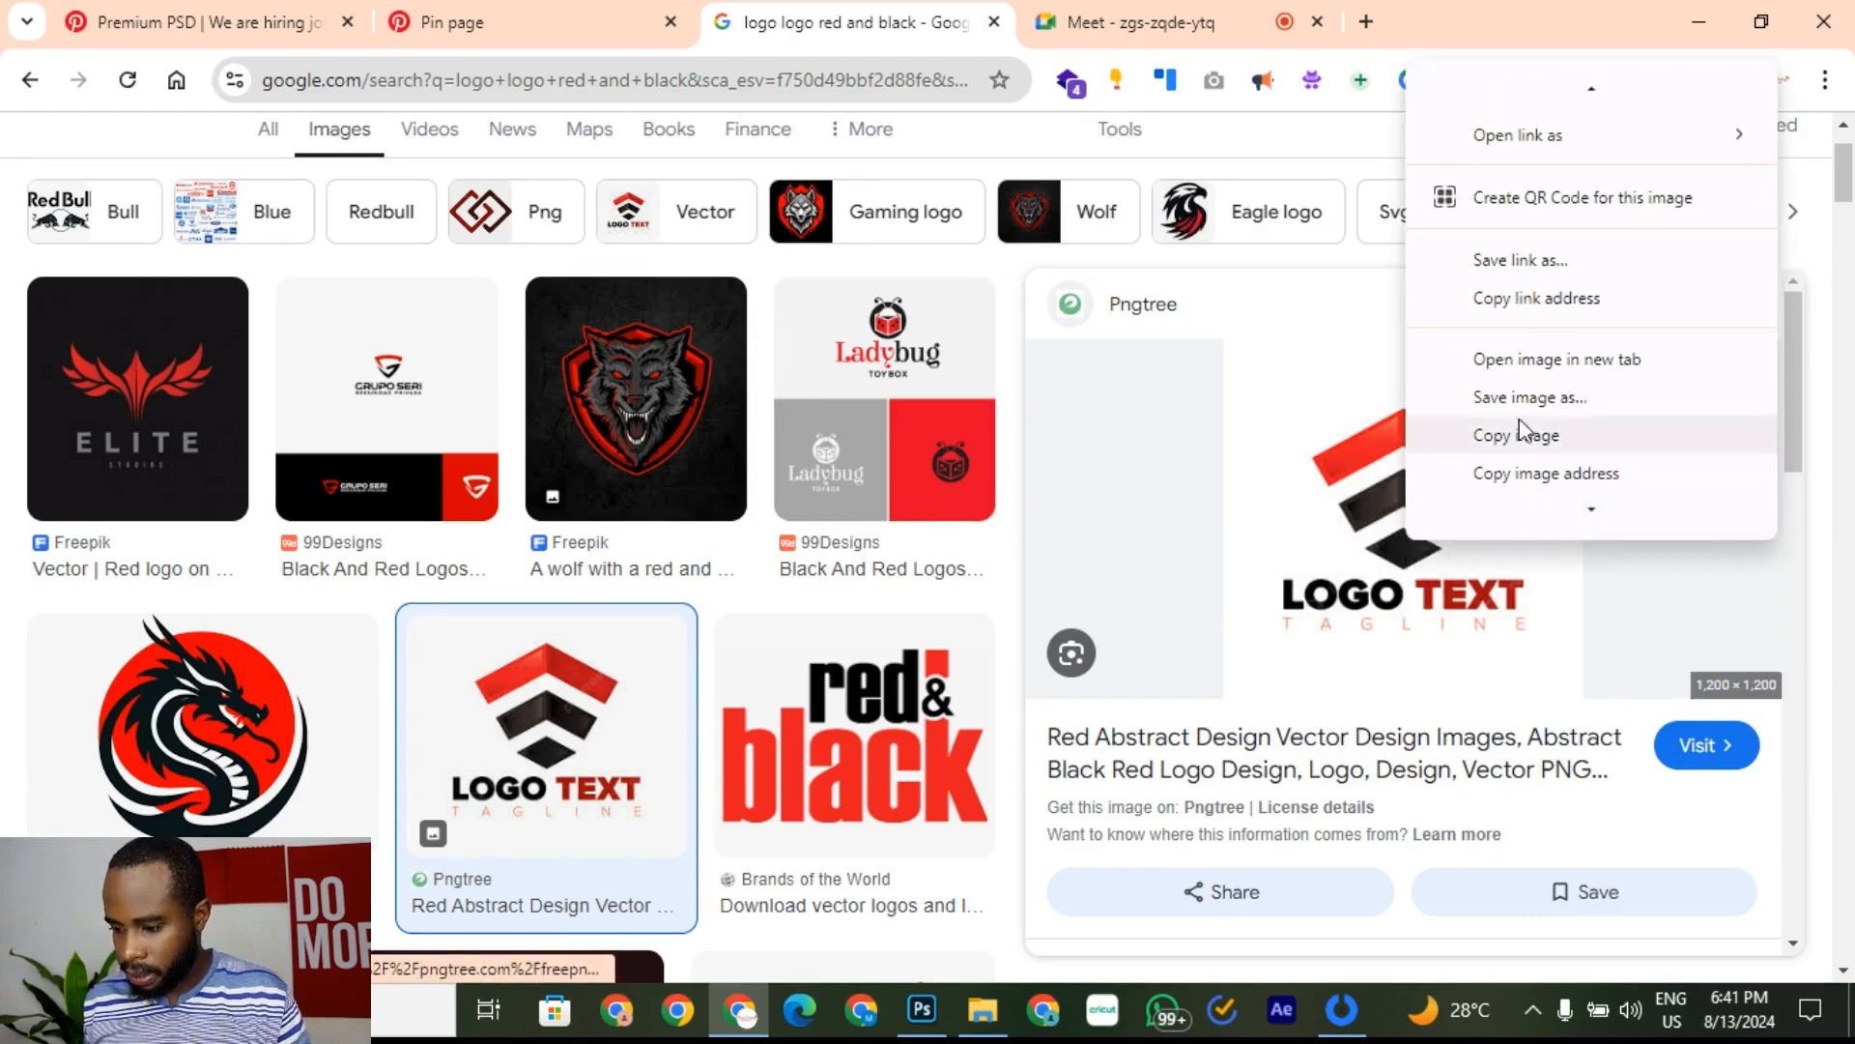
left_click(1553, 439)
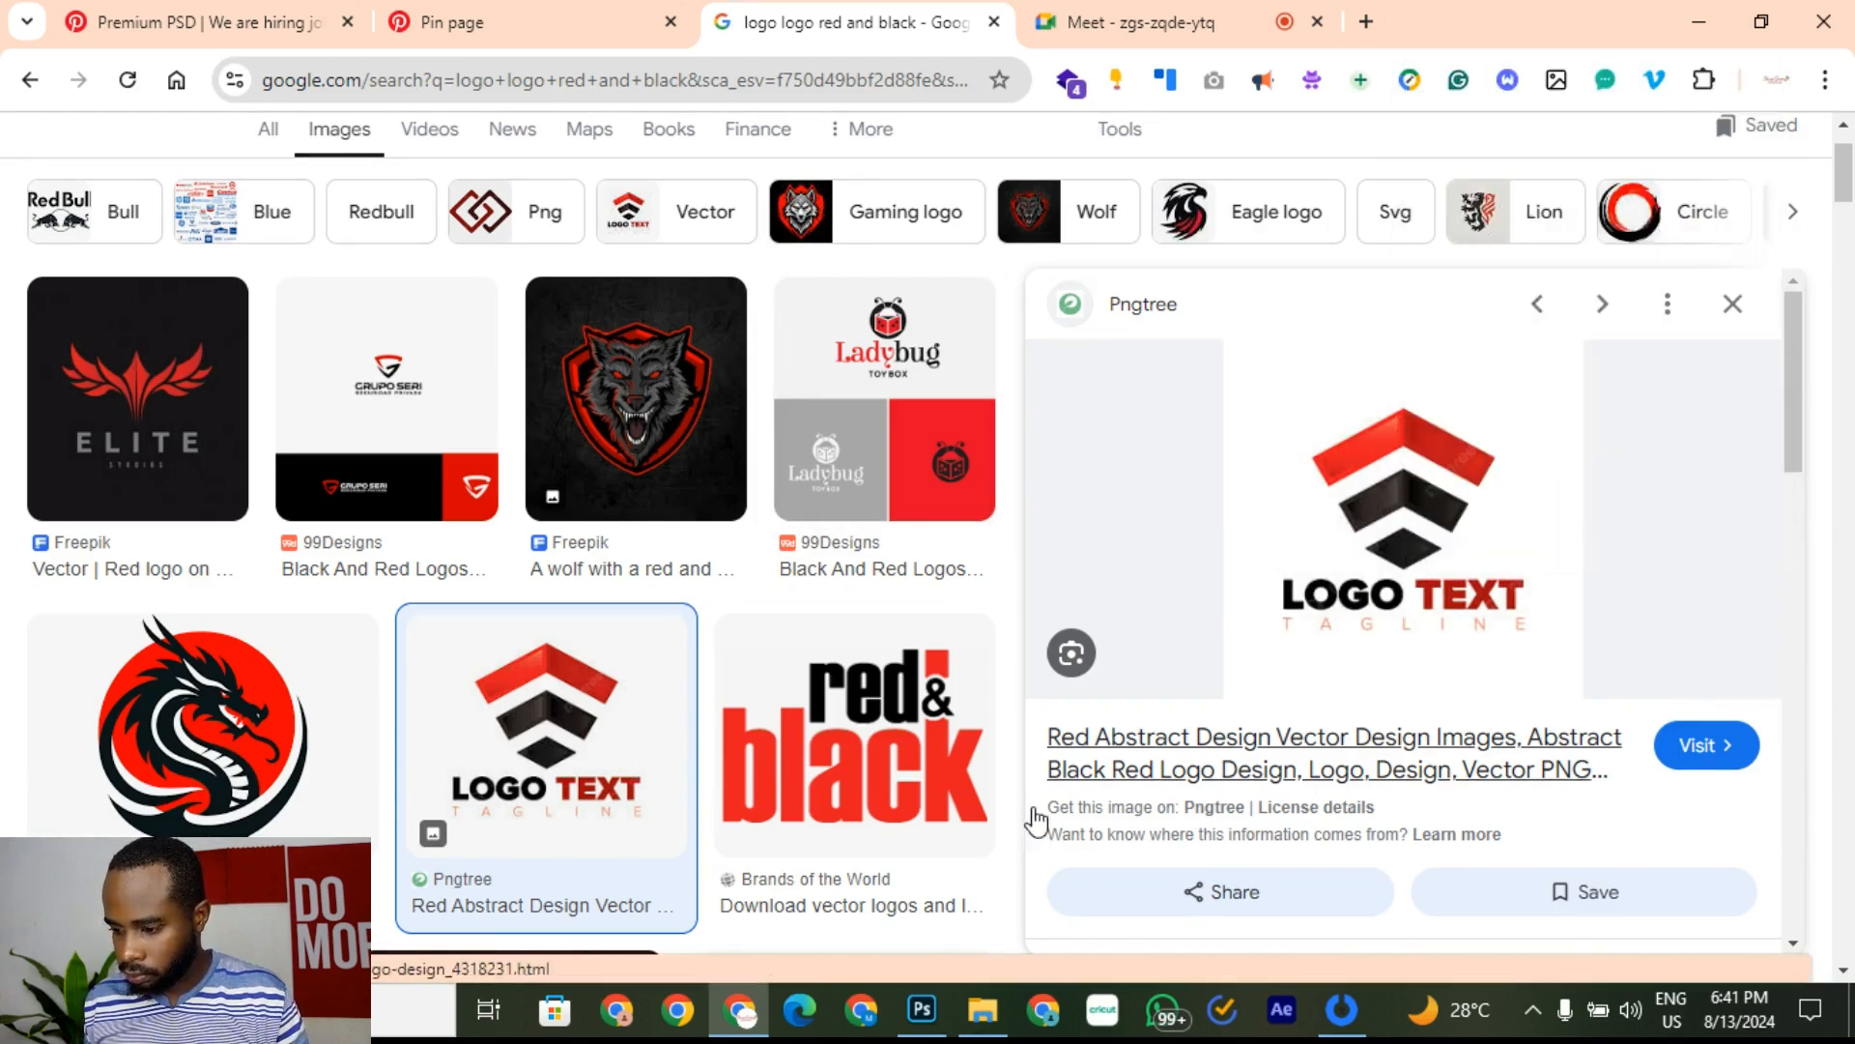
Step: Paste the copied LOGO TEXT logo into Job Design.psd
left_click(935, 1025)
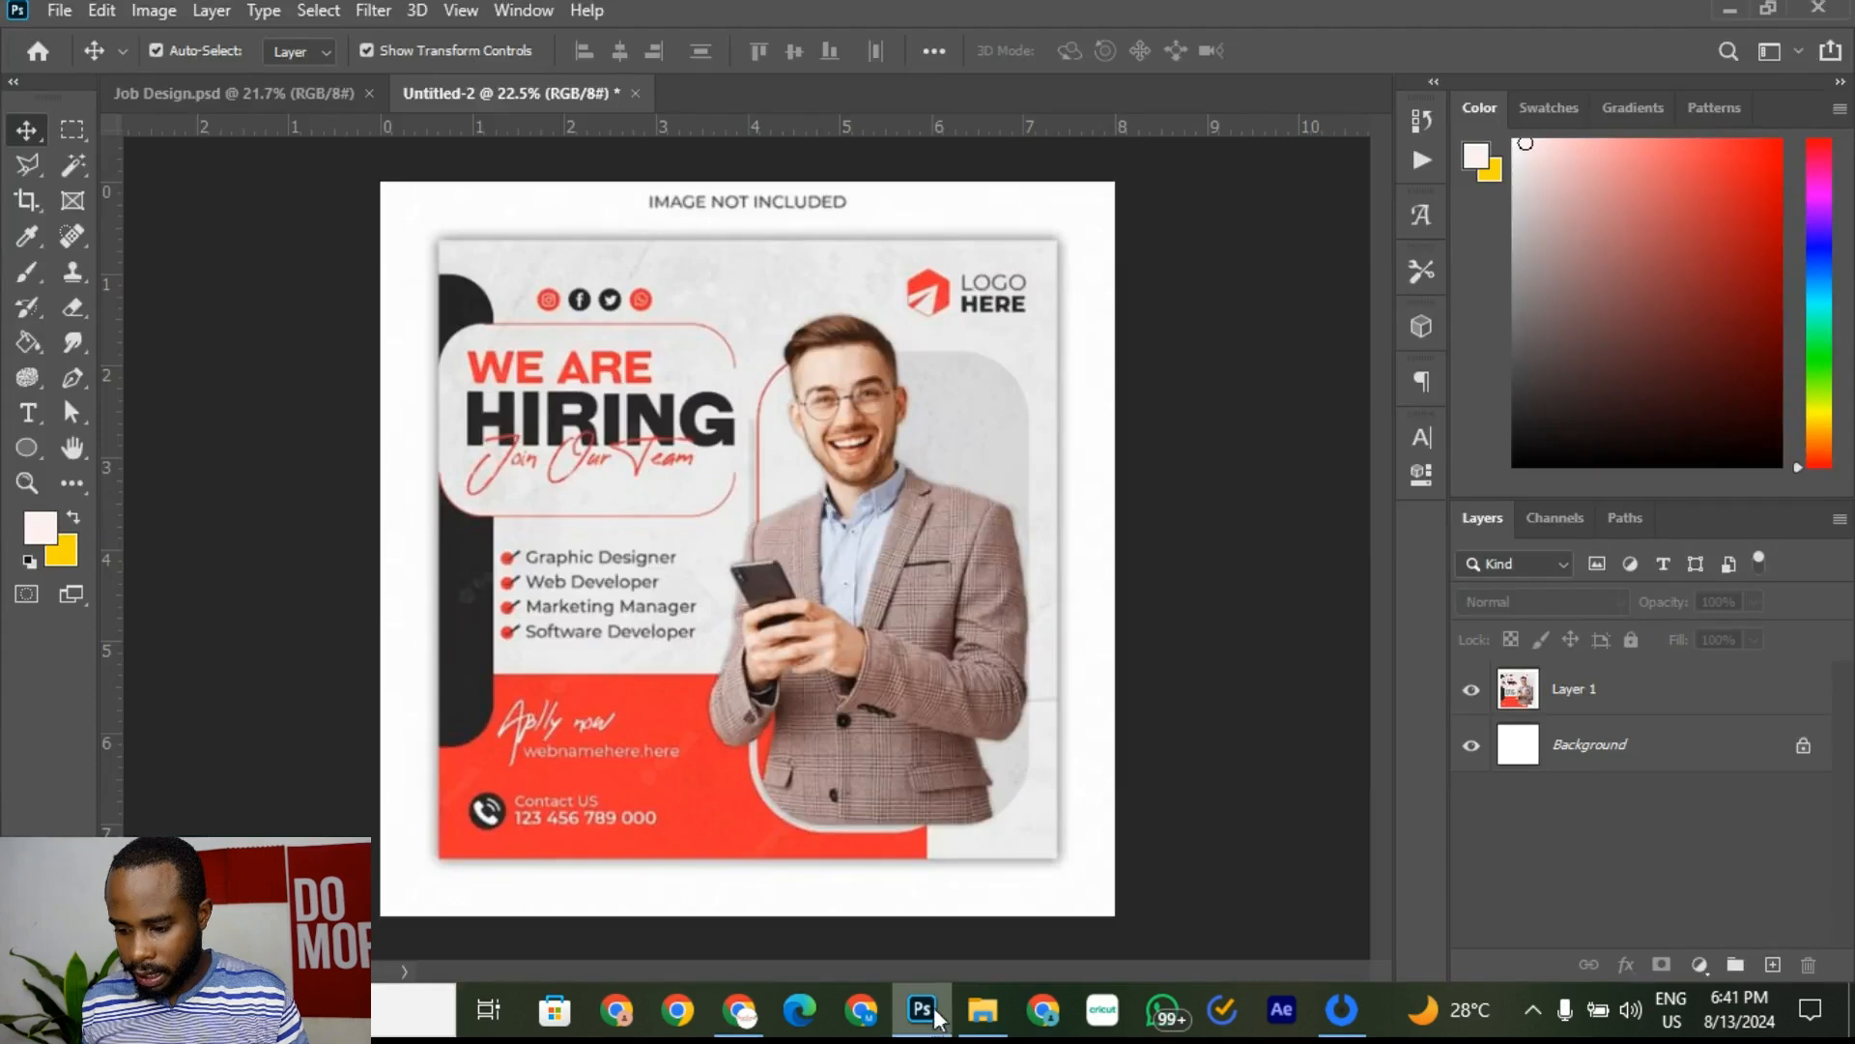
left_click(300, 102)
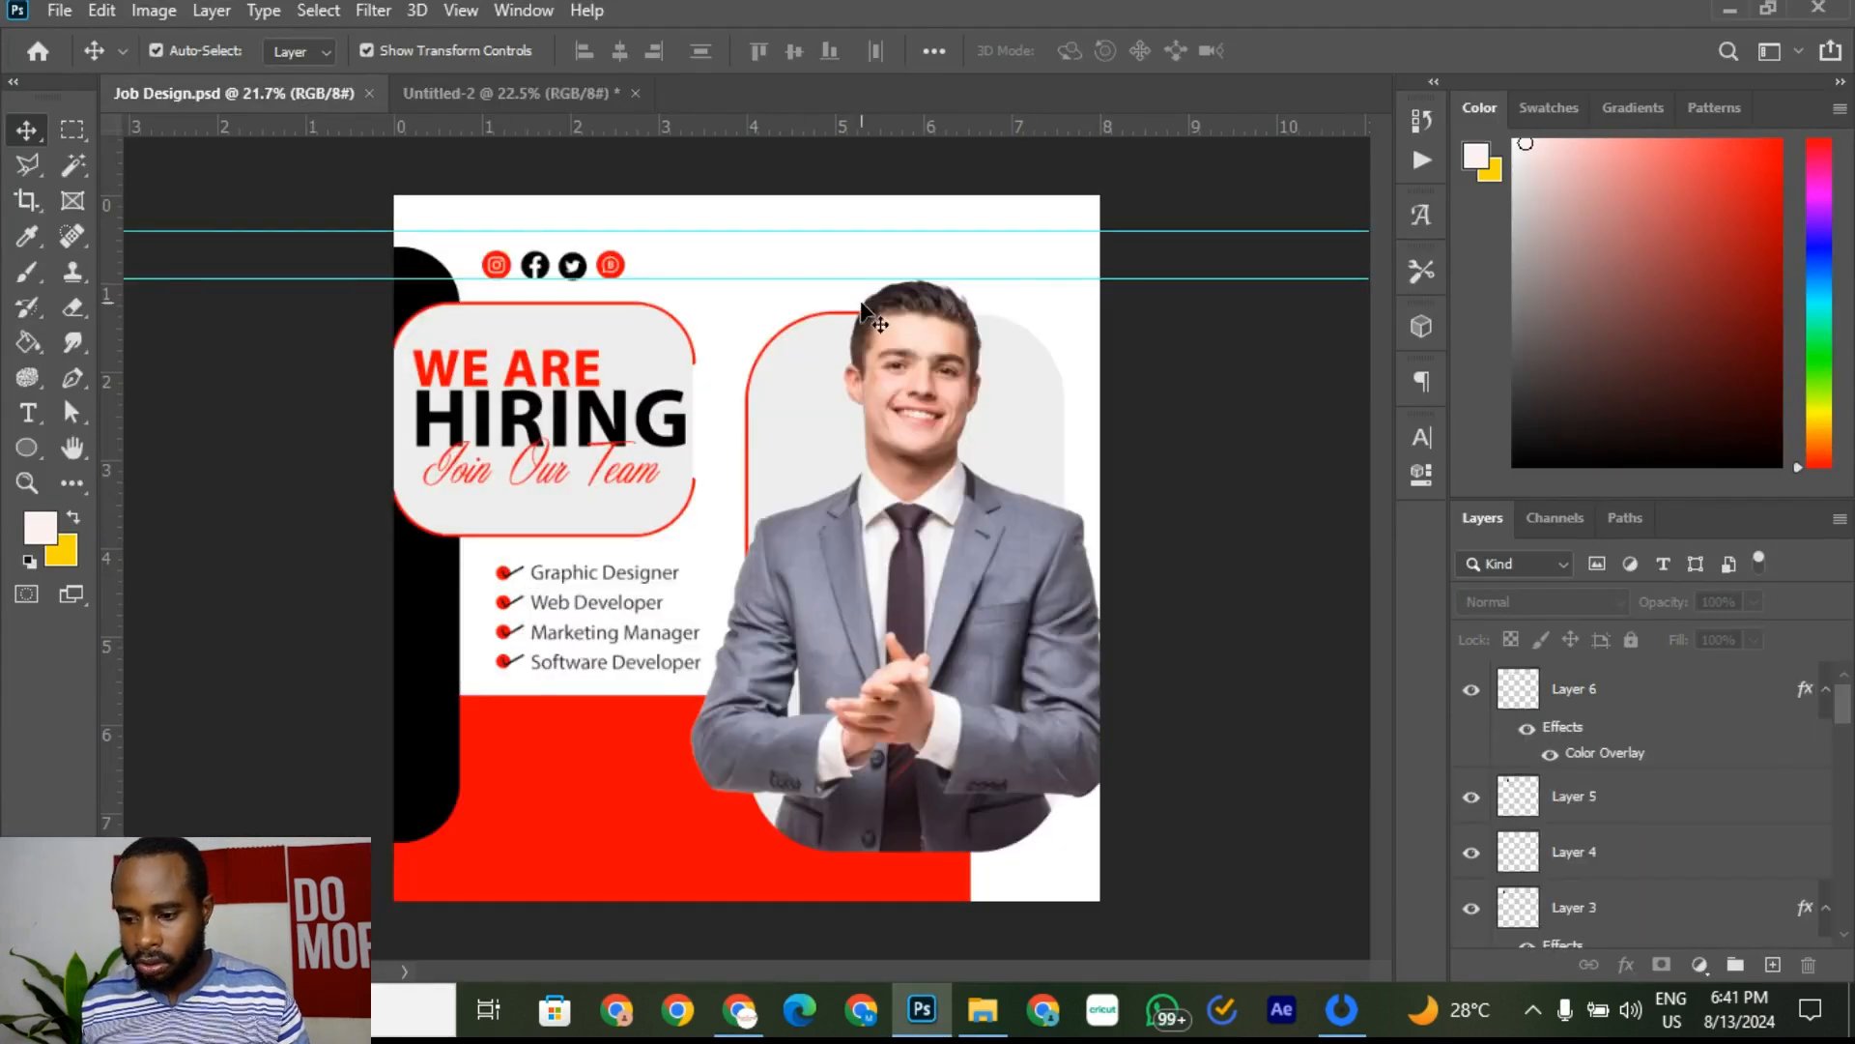
key("ctrl+v")
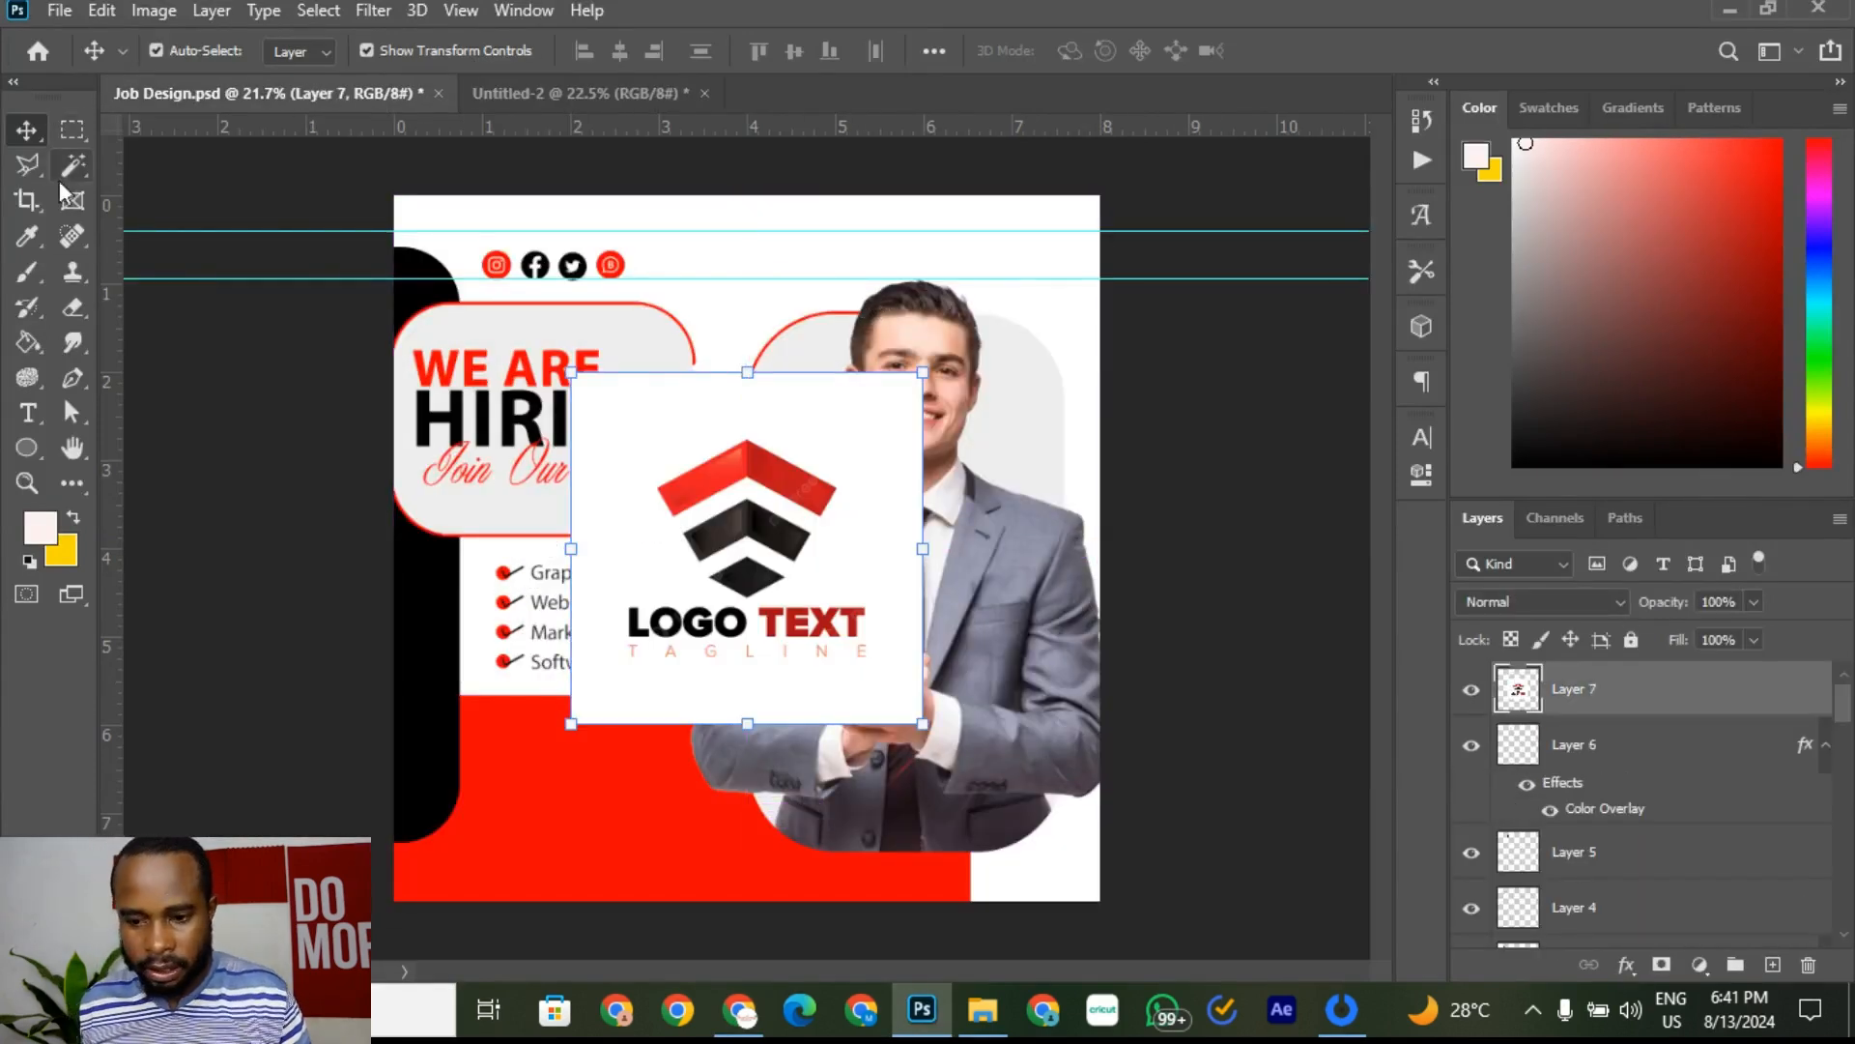
Step: Delete the logo's white background with the Magic Wand and deselect
left_click(75, 169)
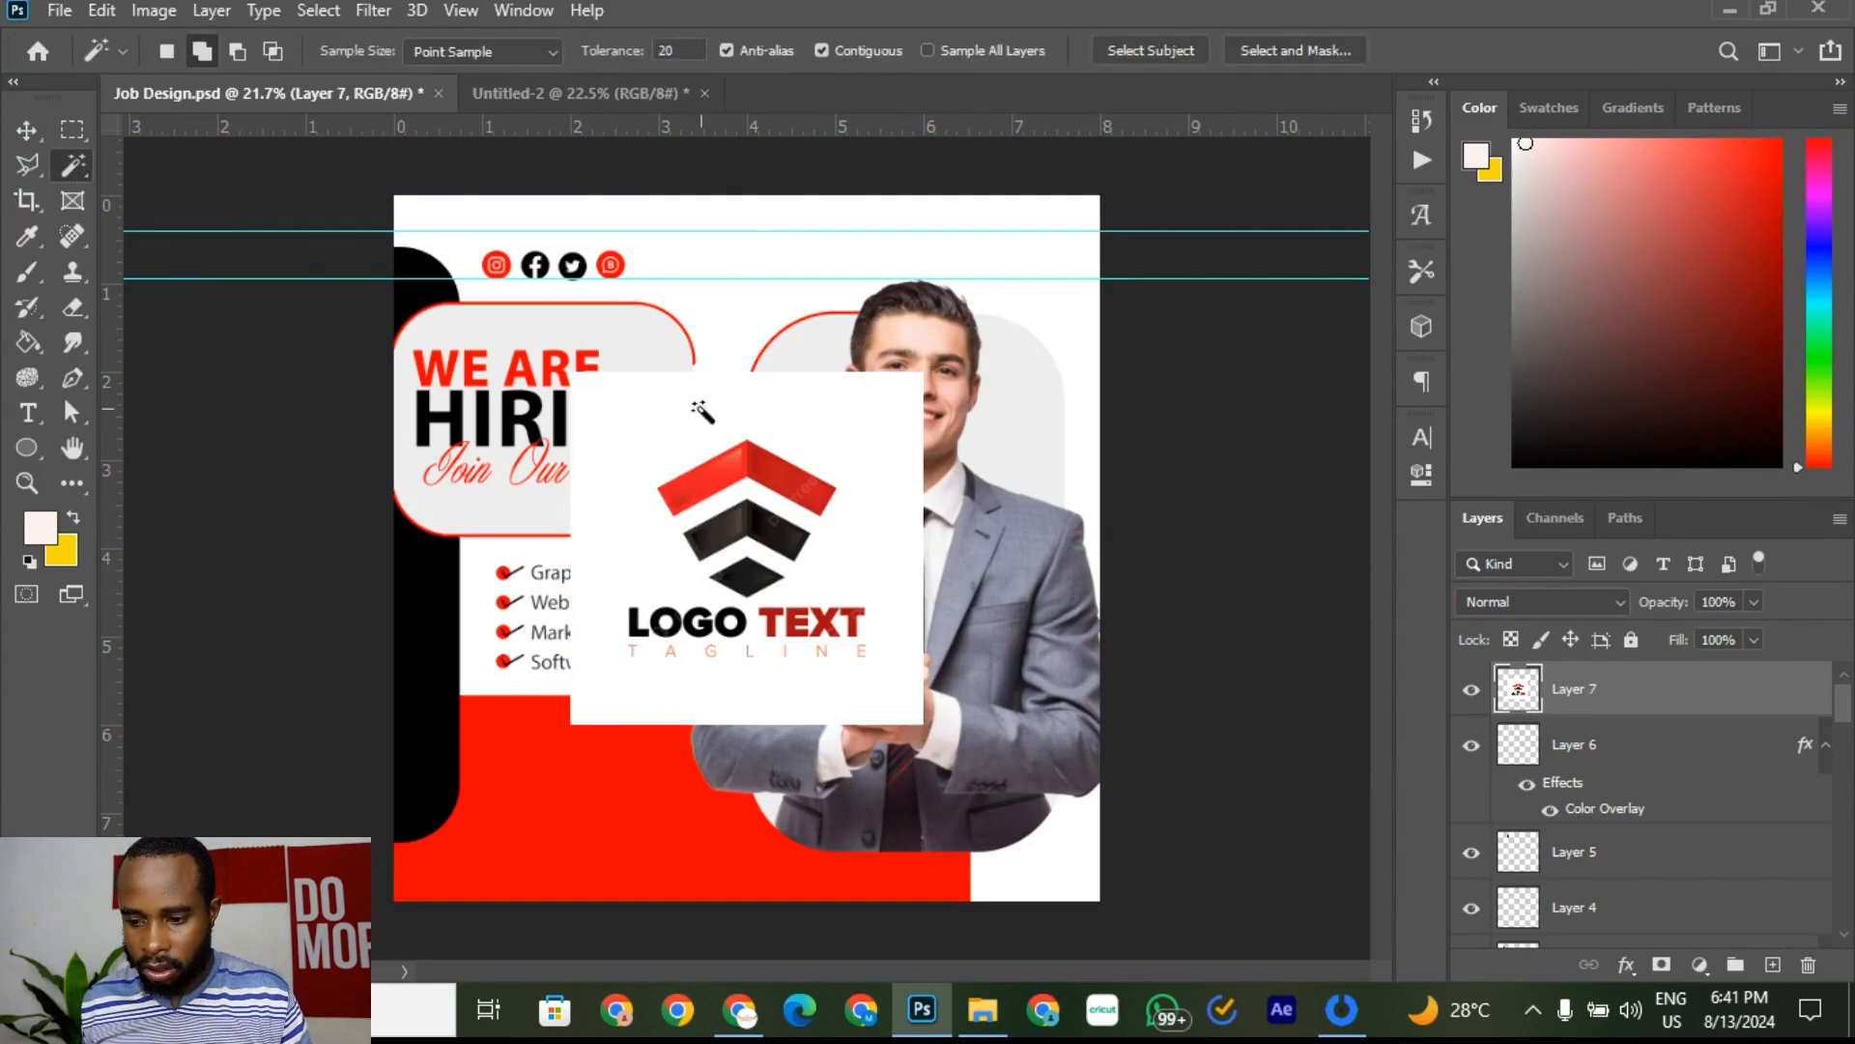
left_click(653, 426)
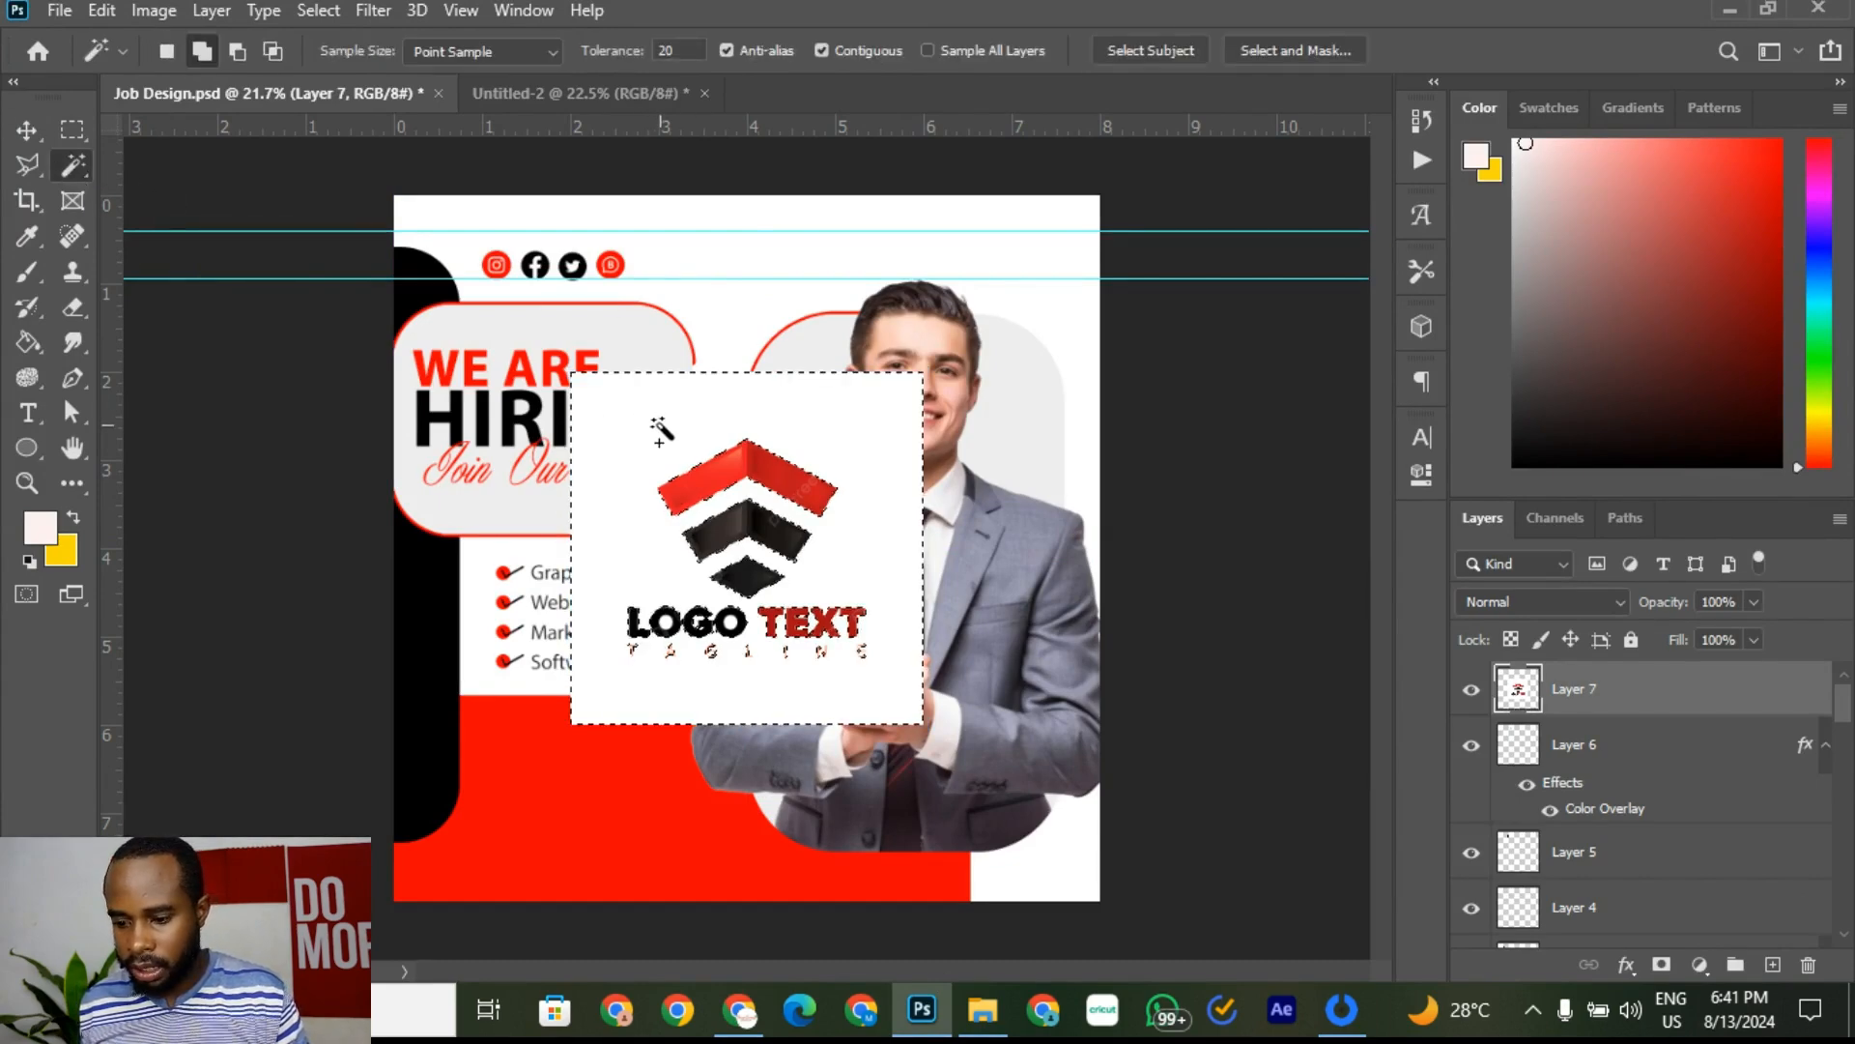
key("Delete")
key("ctrl+d")
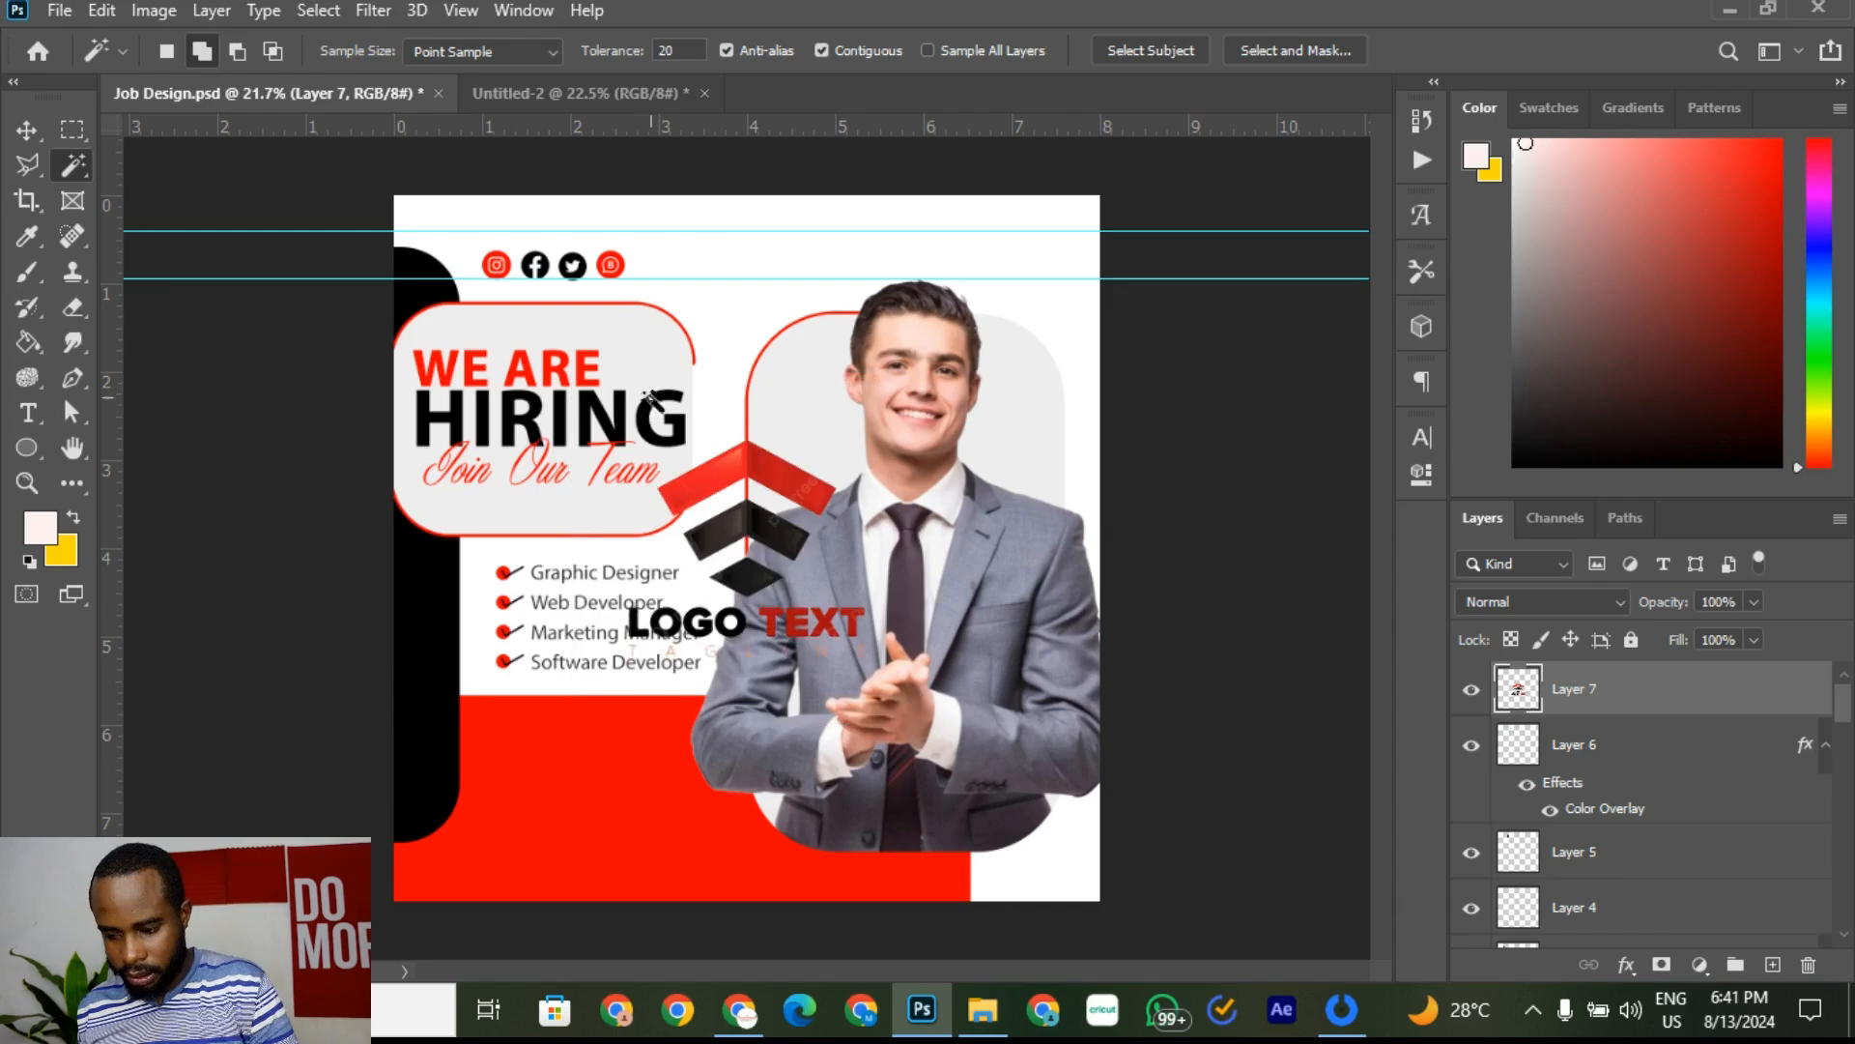
scroll(729, 618, "up", 5)
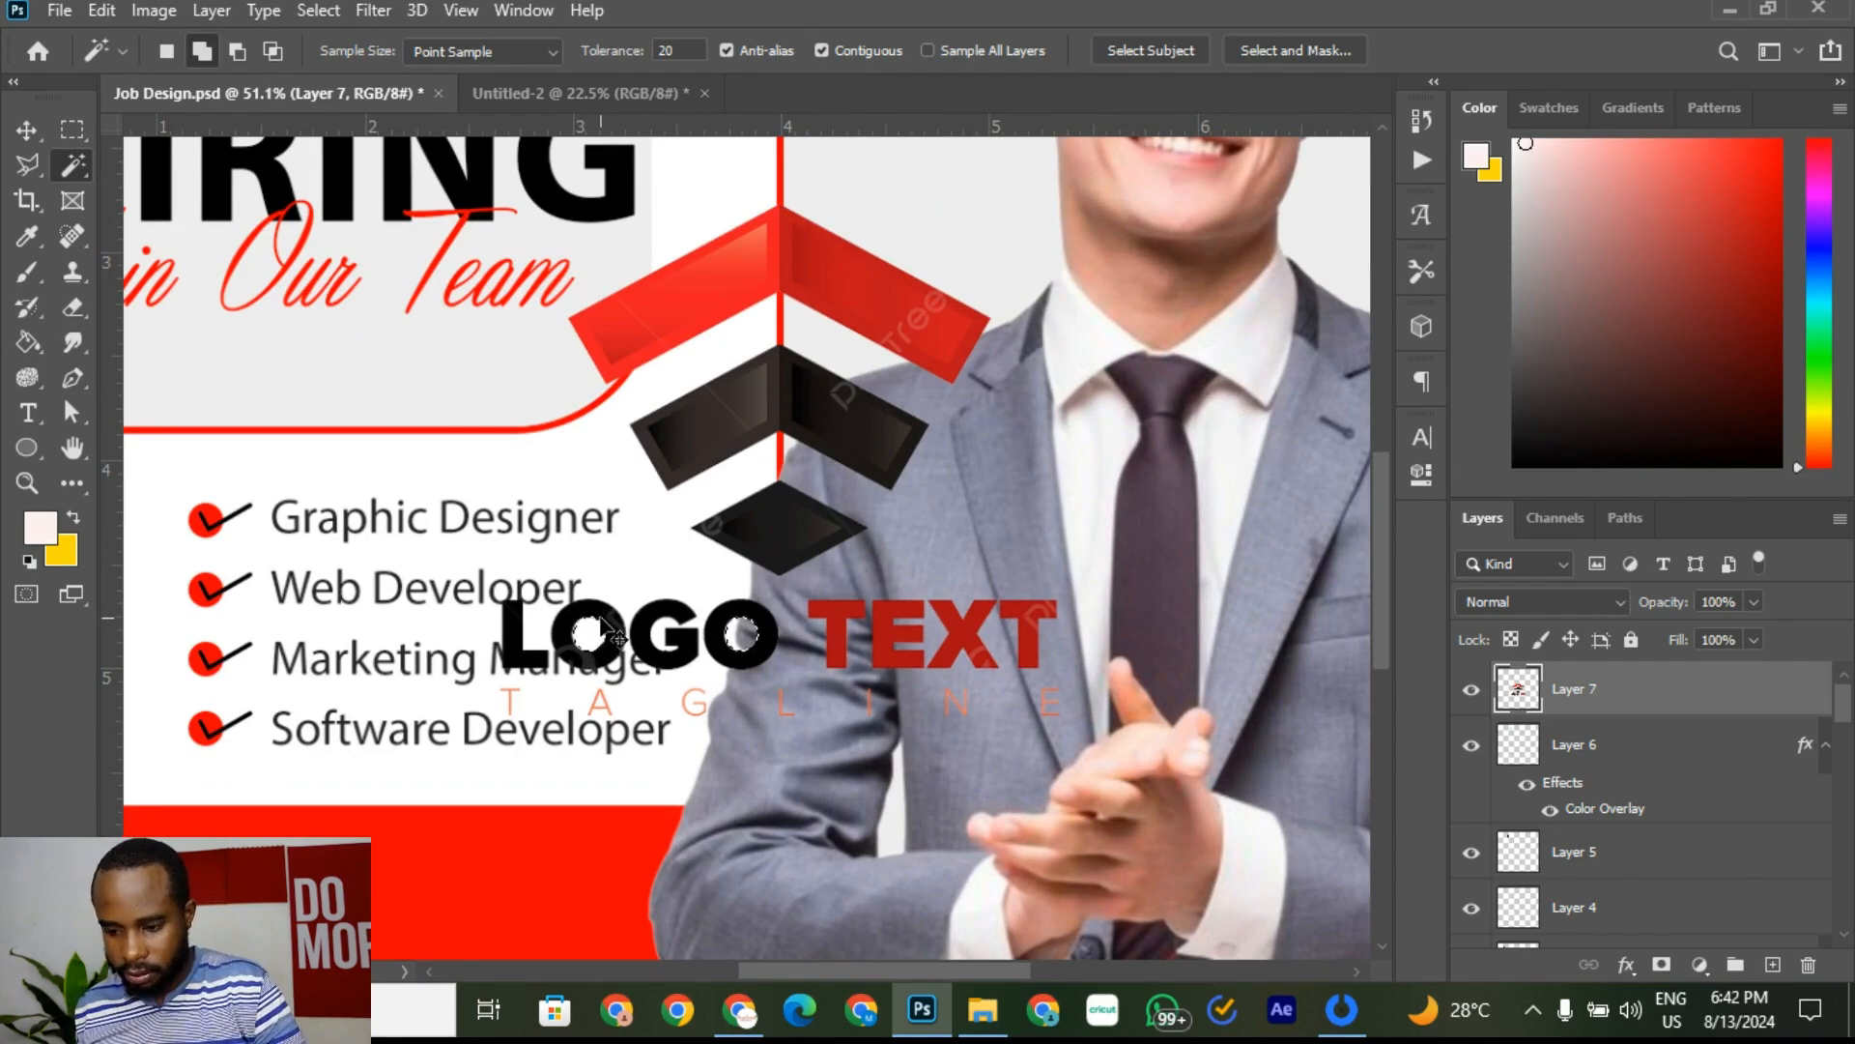
Step: Move Layer 7's logo to the top-right corner, scaled to 33.93%, level with the social icons
left_click(27, 129)
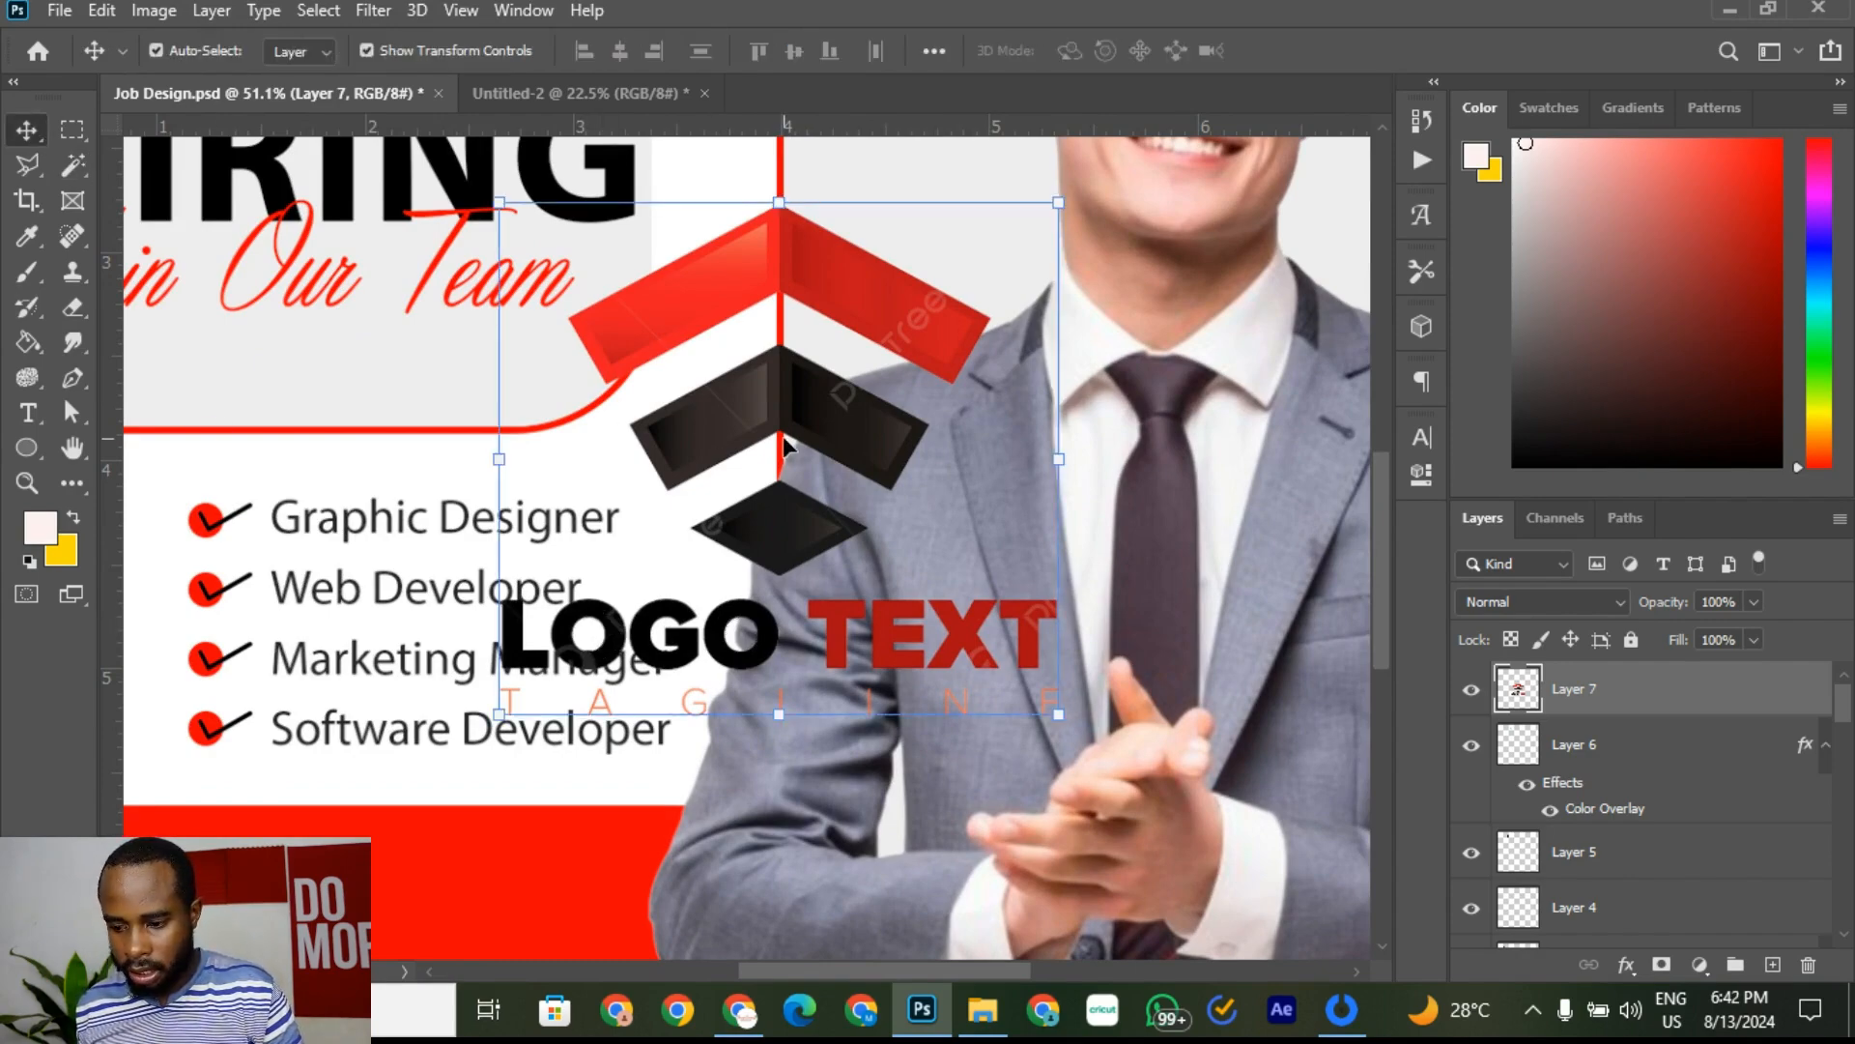
scroll(875, 425, "down", 5)
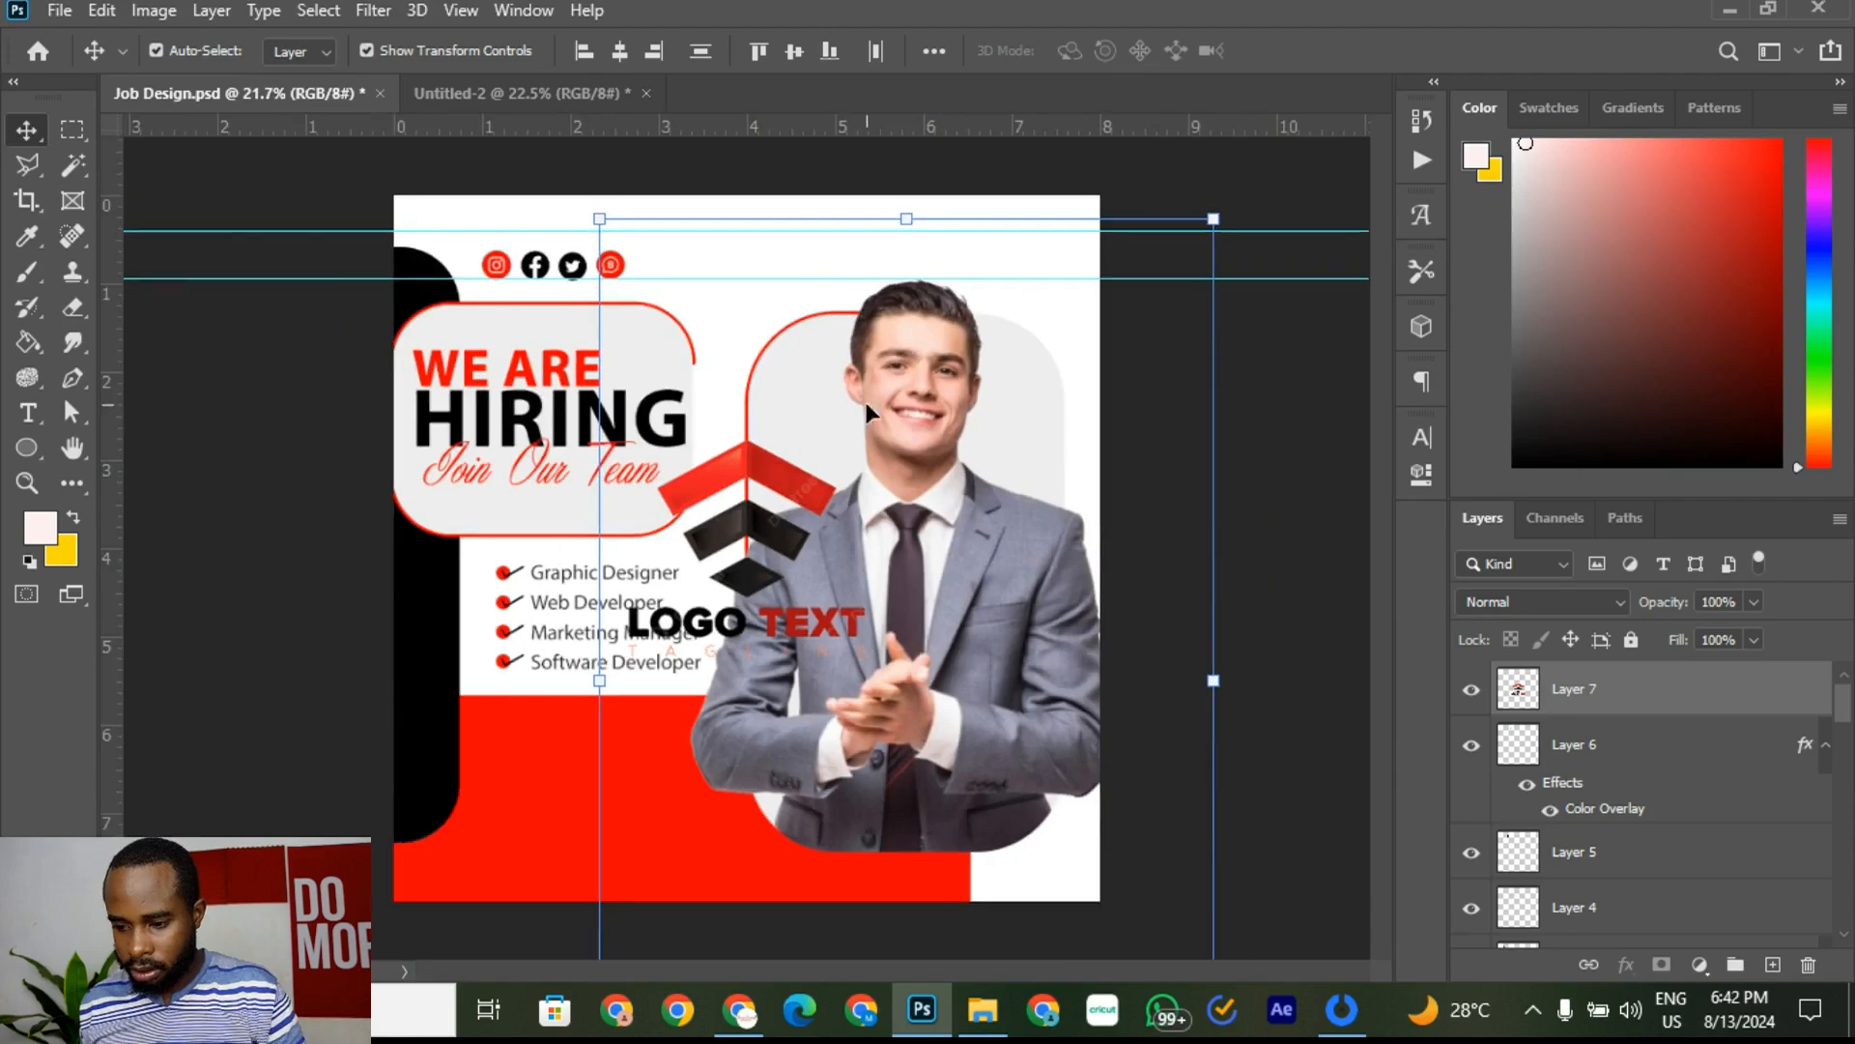
left_click(1590, 703)
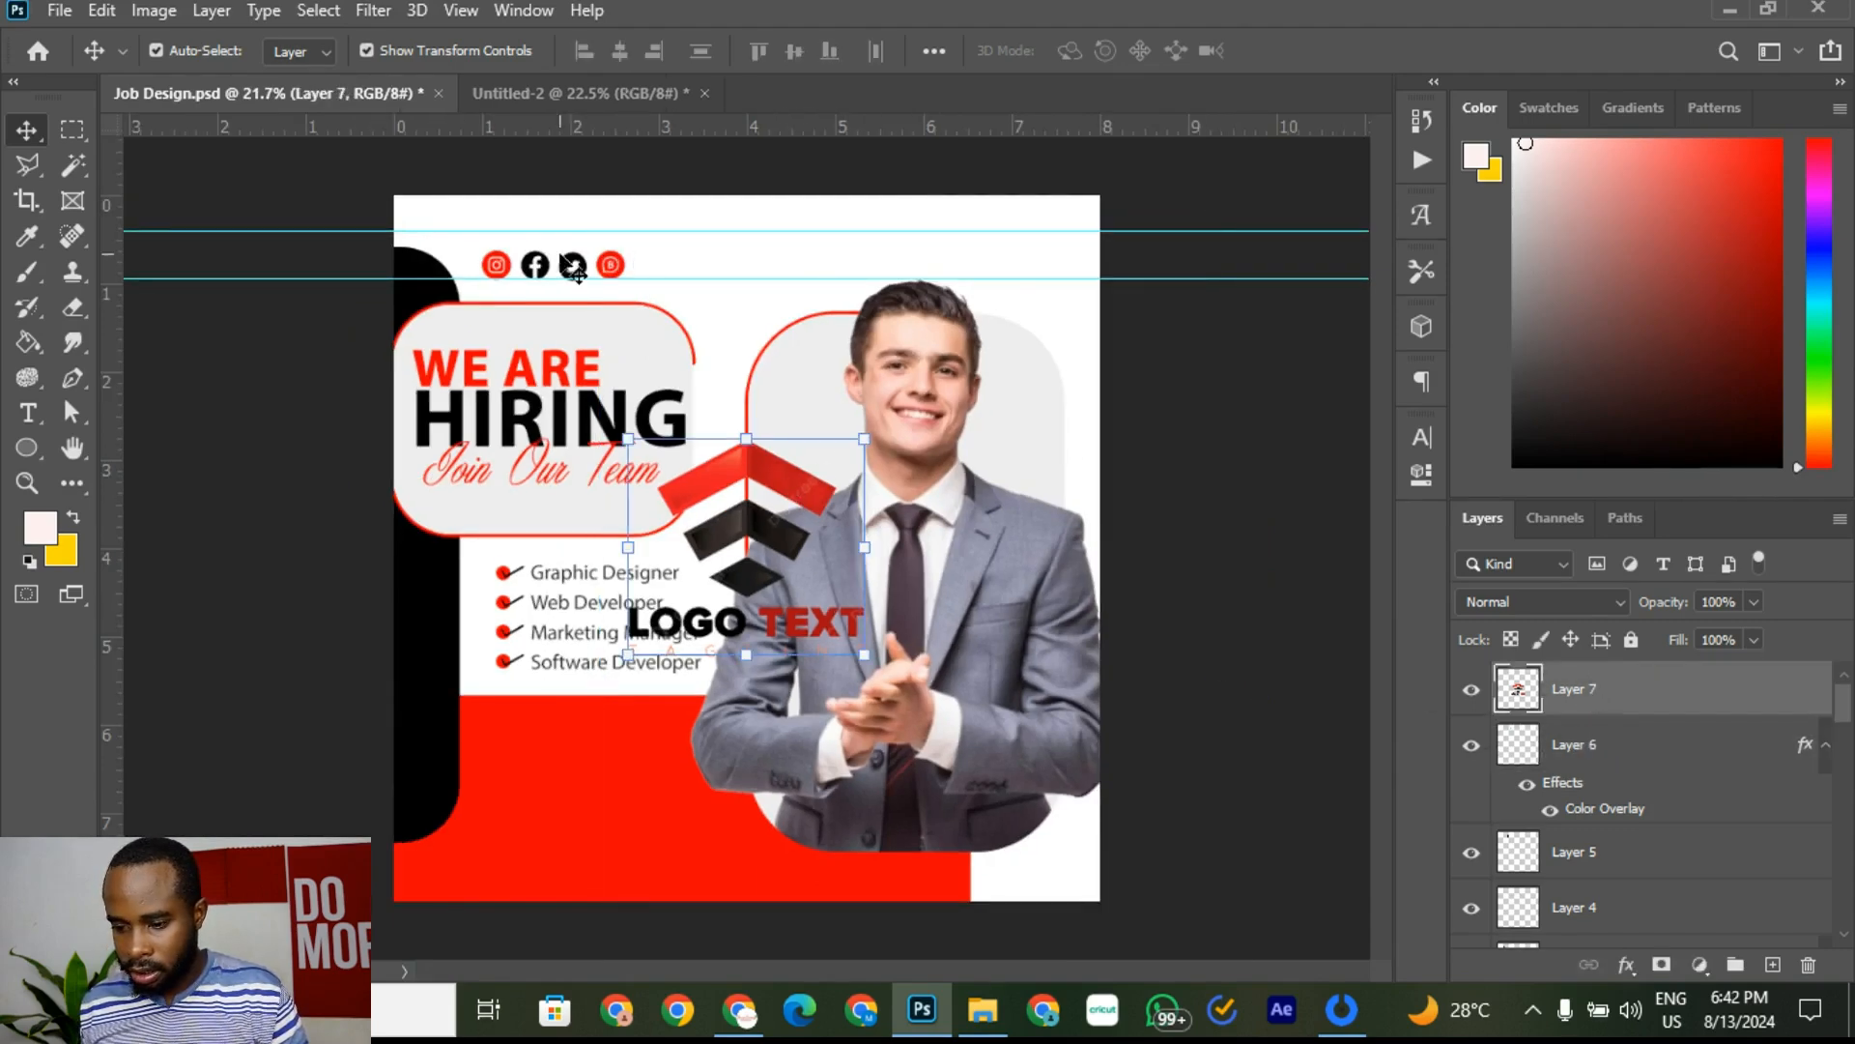
left_click_drag(803, 483, 1058, 246)
left_click_drag(883, 417, 1035, 261)
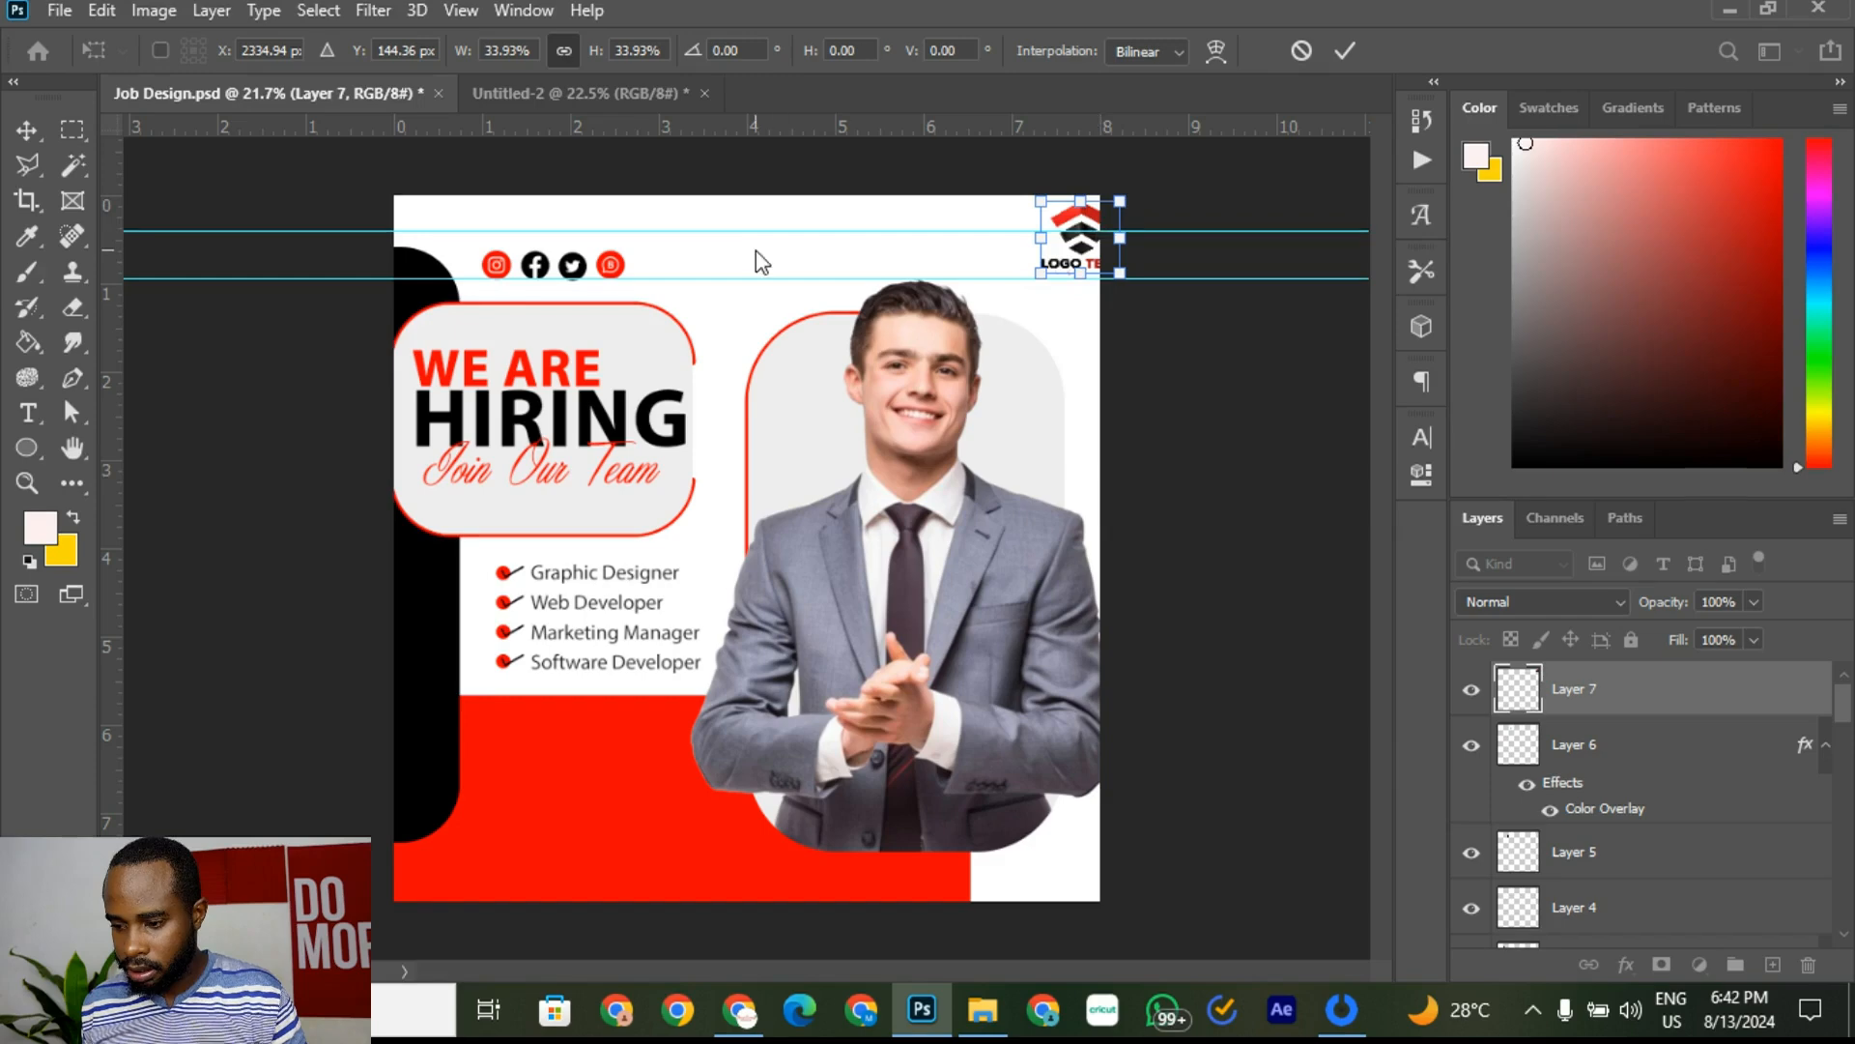
key("shift+Left")
key("shift+Left")
key("shift+Left")
key("shift+Left")
key("shift+Left")
key("shift+Left")
key("shift+Left")
key("shift+Left")
key("shift+Left")
key("shift+Left")
key("shift+Left")
key("shift+Left")
key("shift+Left")
key("shift+Left")
key("shift+Left")
key("shift+Left")
key("shift+Left")
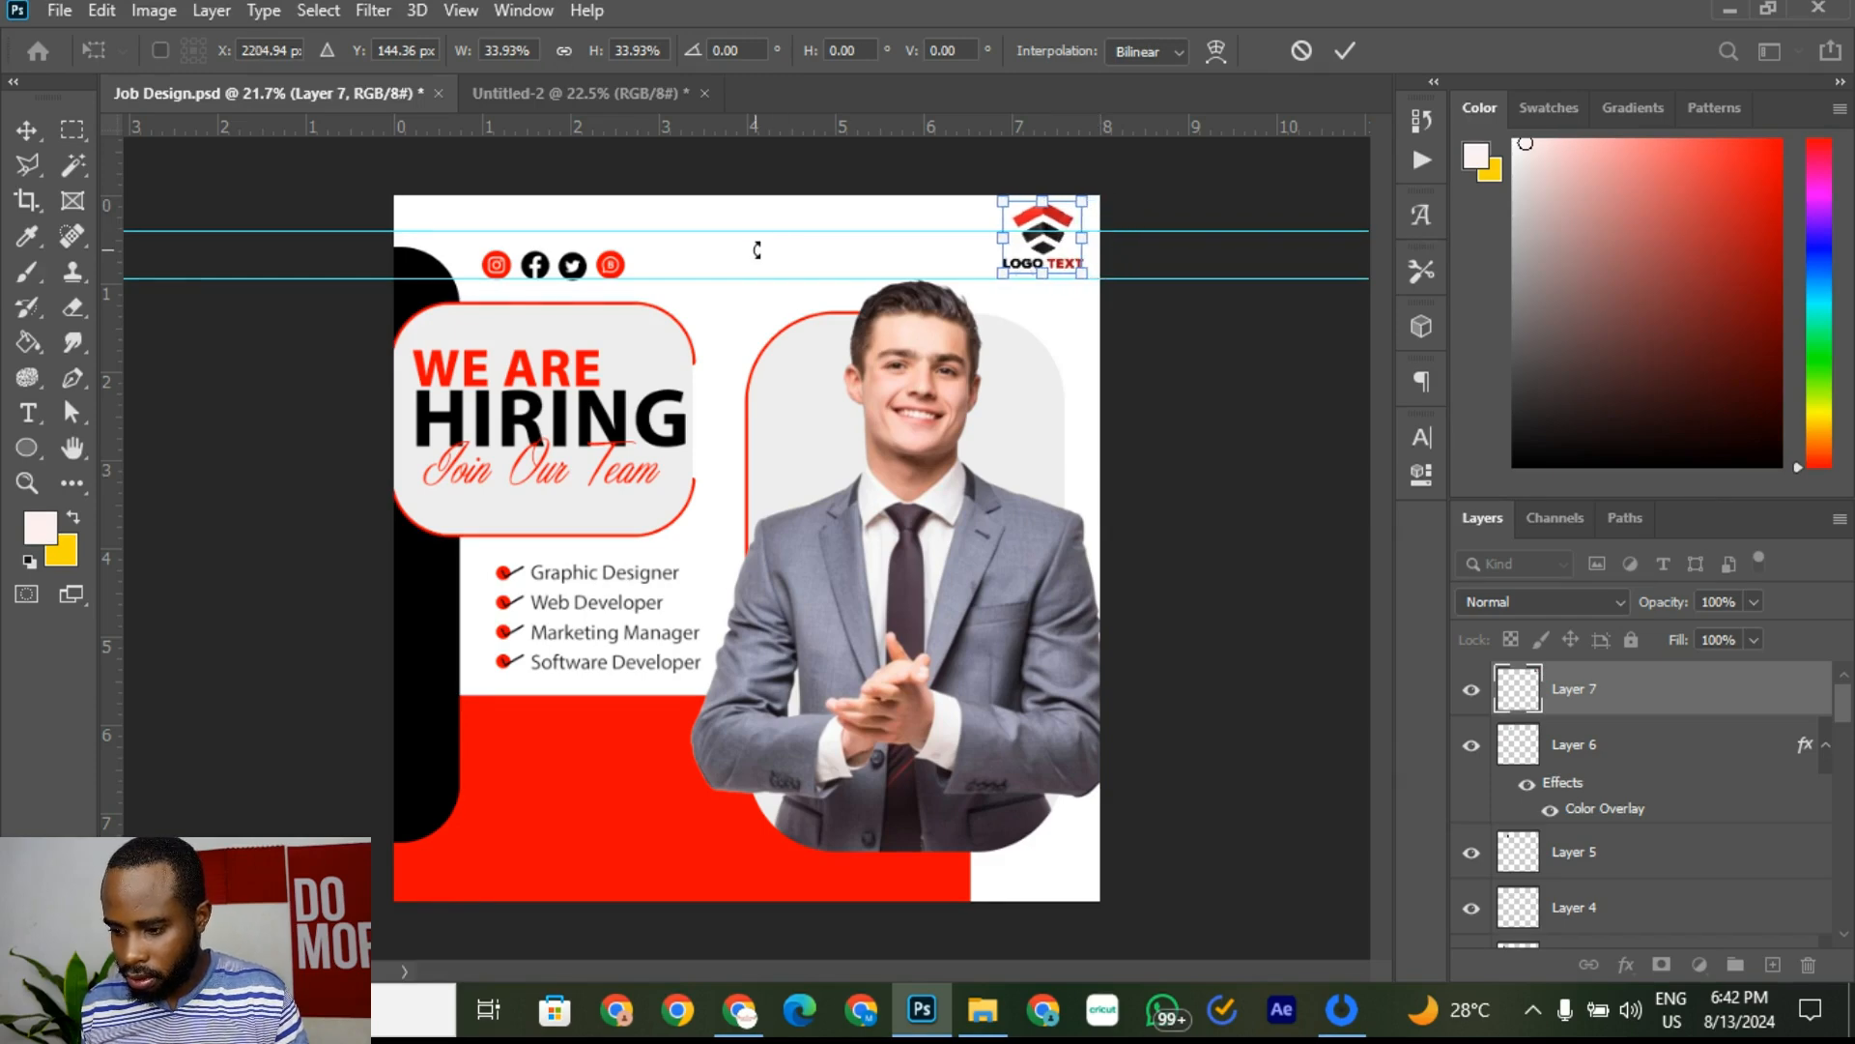
key("shift+Down")
key("shift+Down")
key("shift+Down")
key("shift+Down")
key("shift+Down")
key("shift+Down")
key("shift+Left")
key("shift+Left")
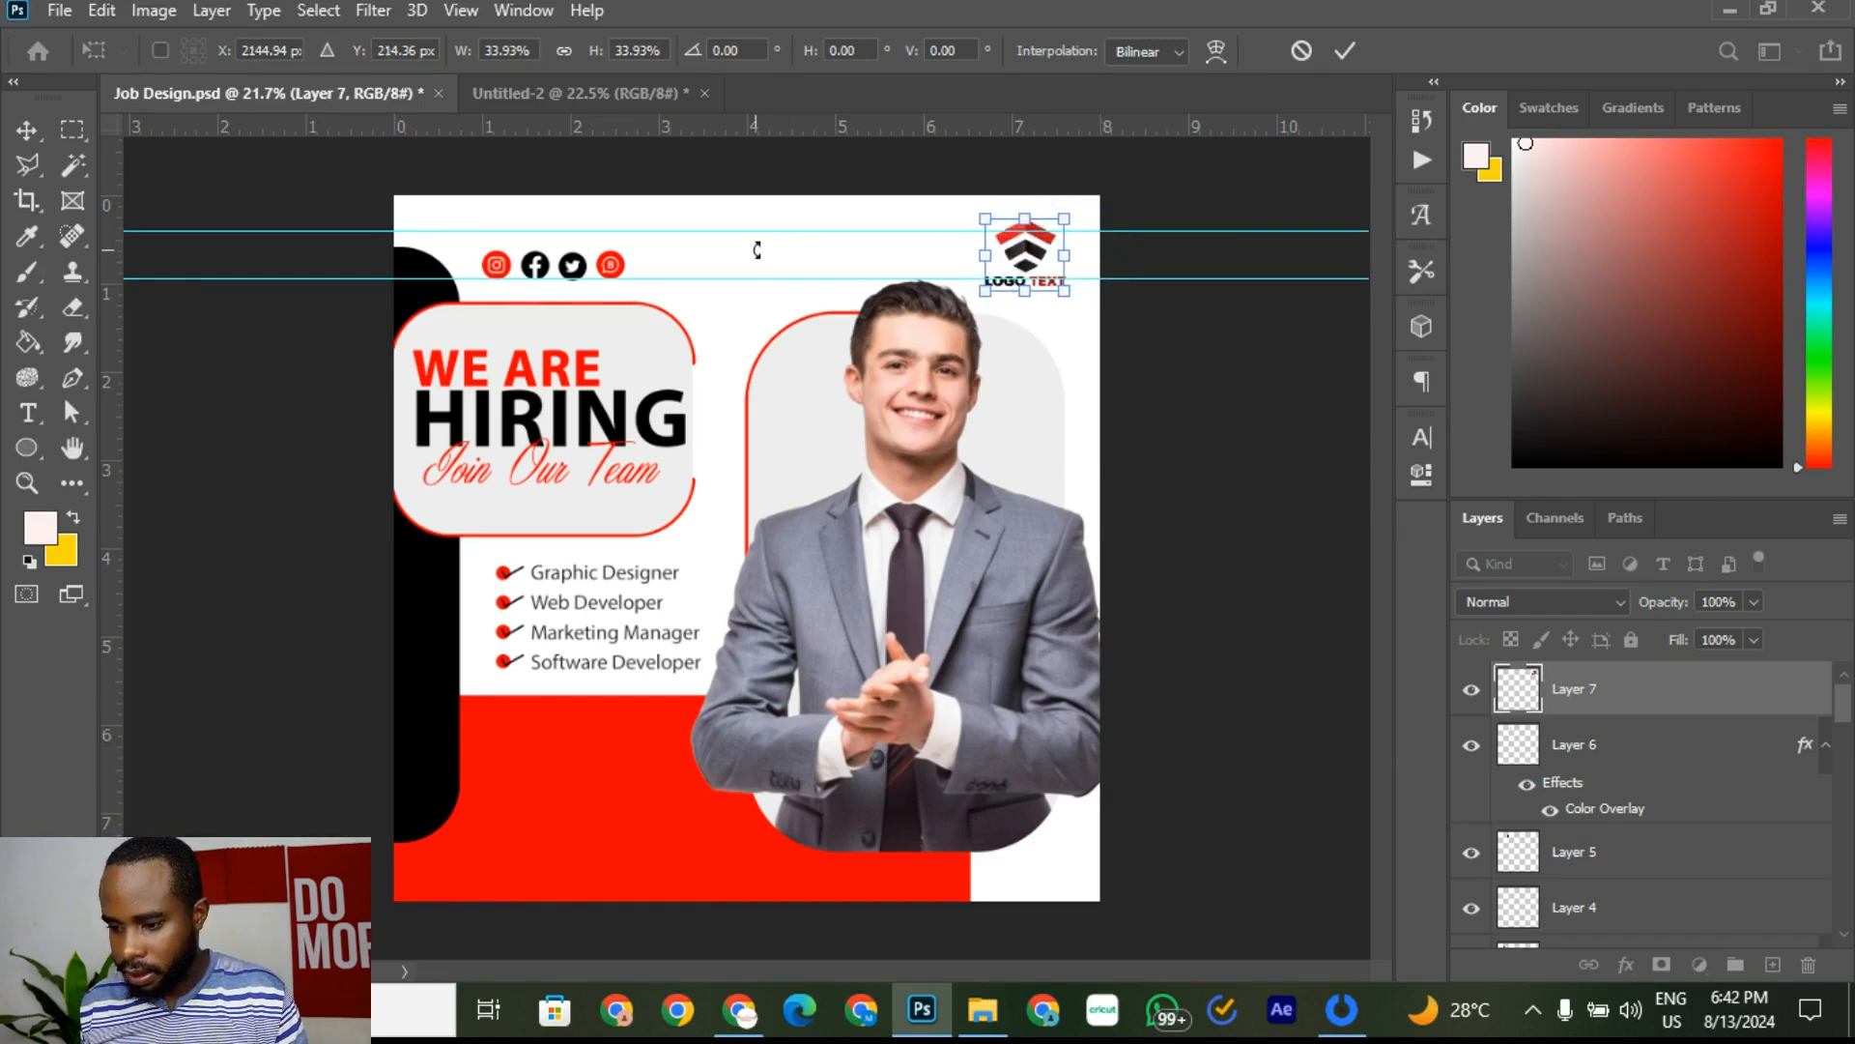
key("shift+Down")
left_click(1347, 50)
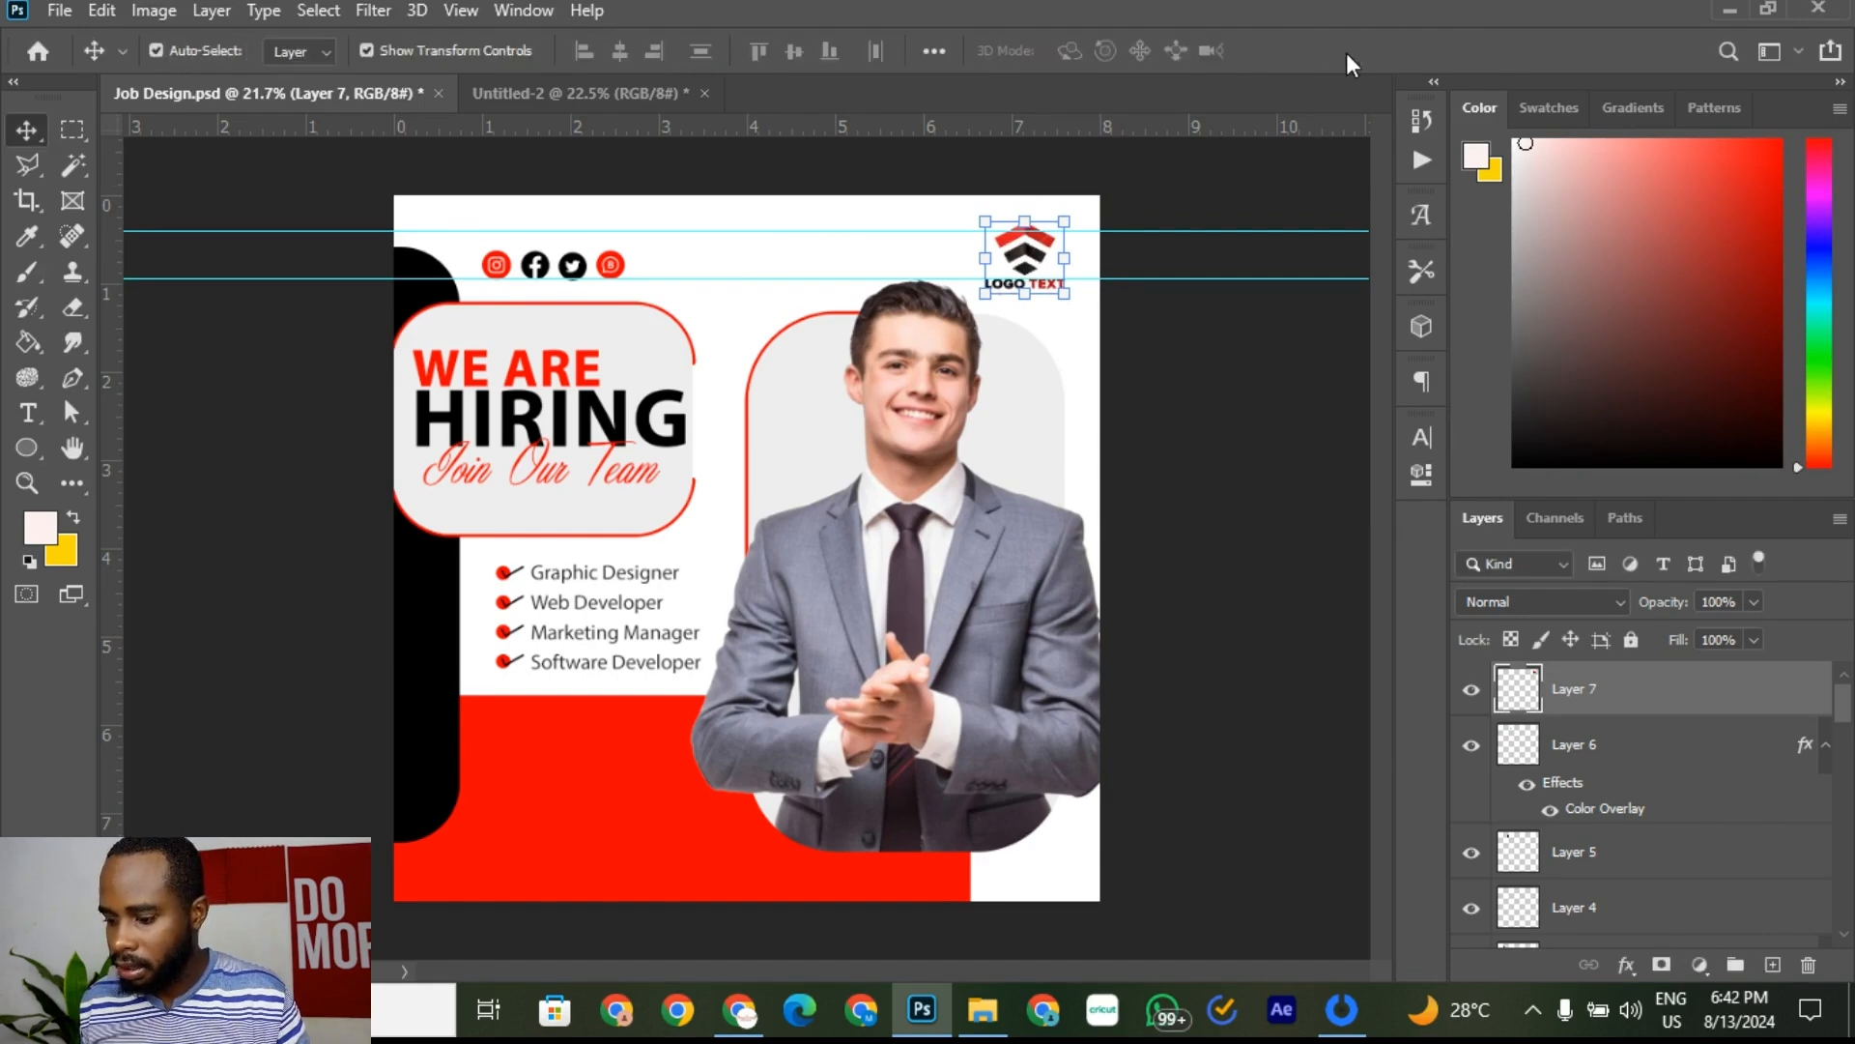
Step: Compare the top-right logo placement with the Untitled-2 reference flyer and deselect the logo
left_click(589, 92)
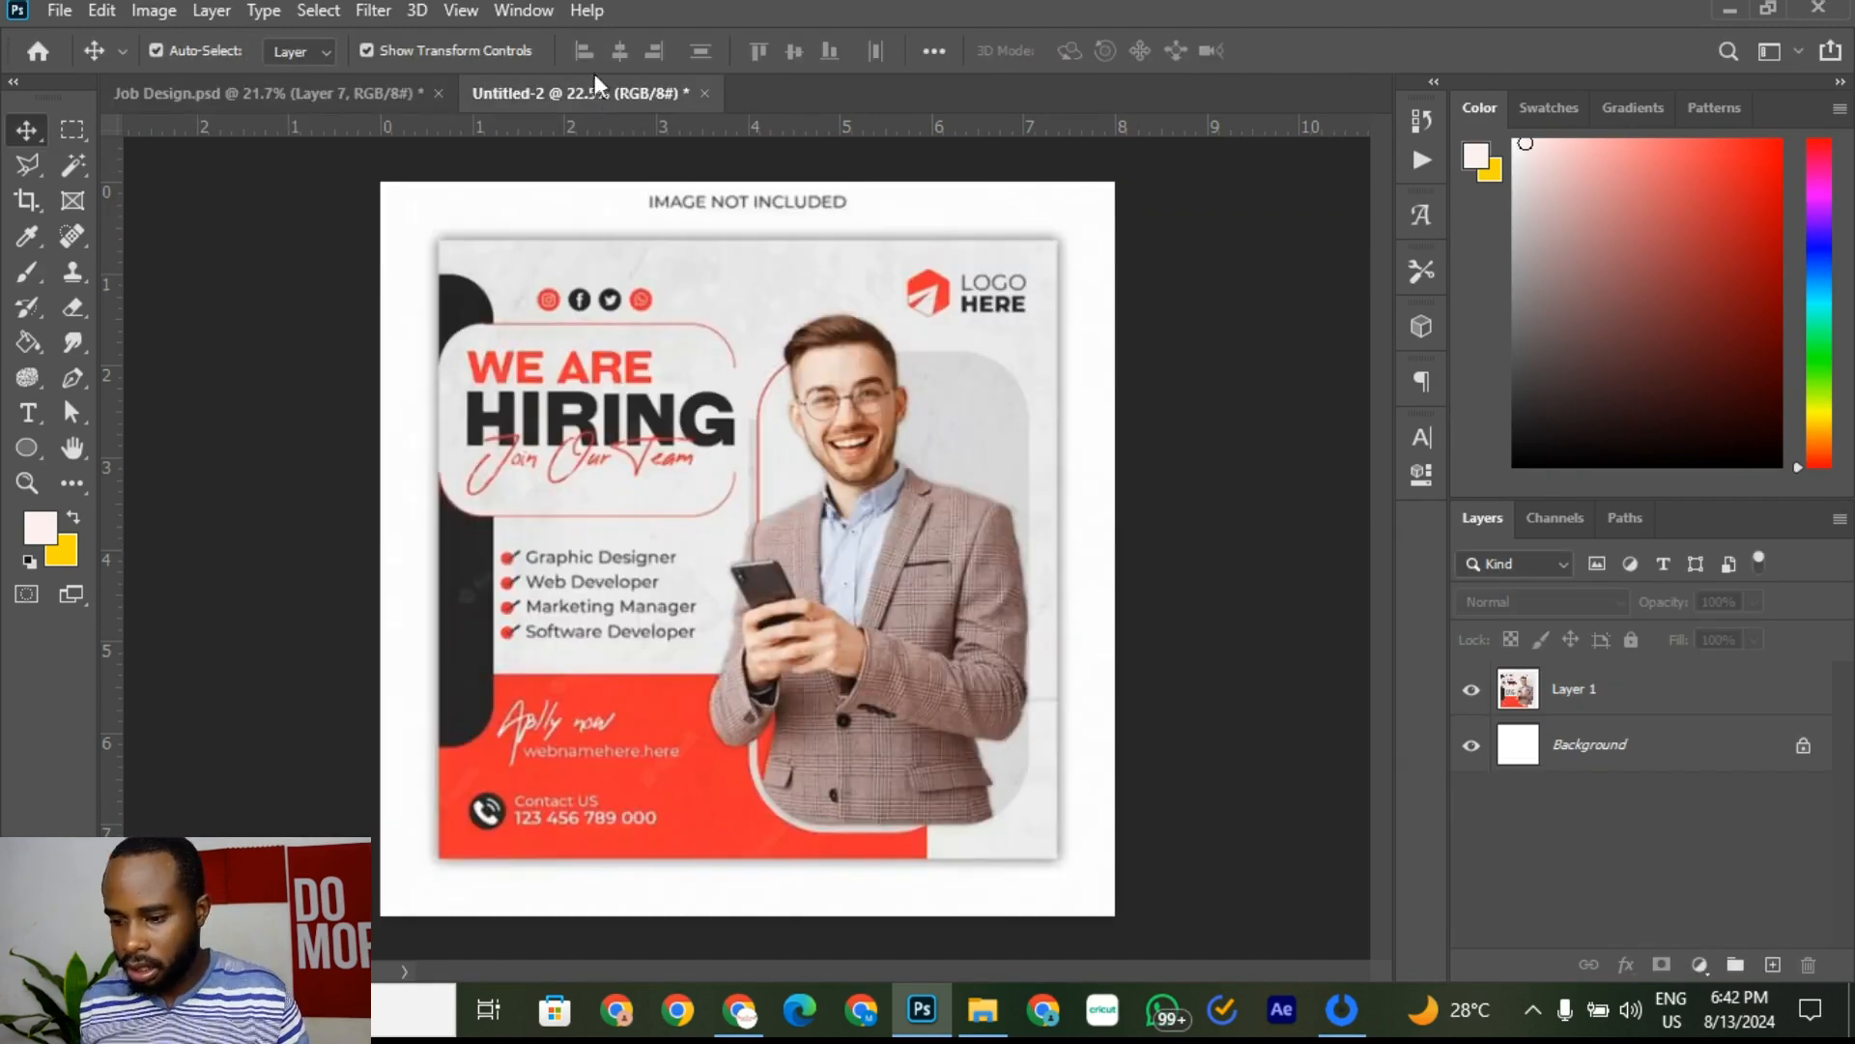
left_click(356, 91)
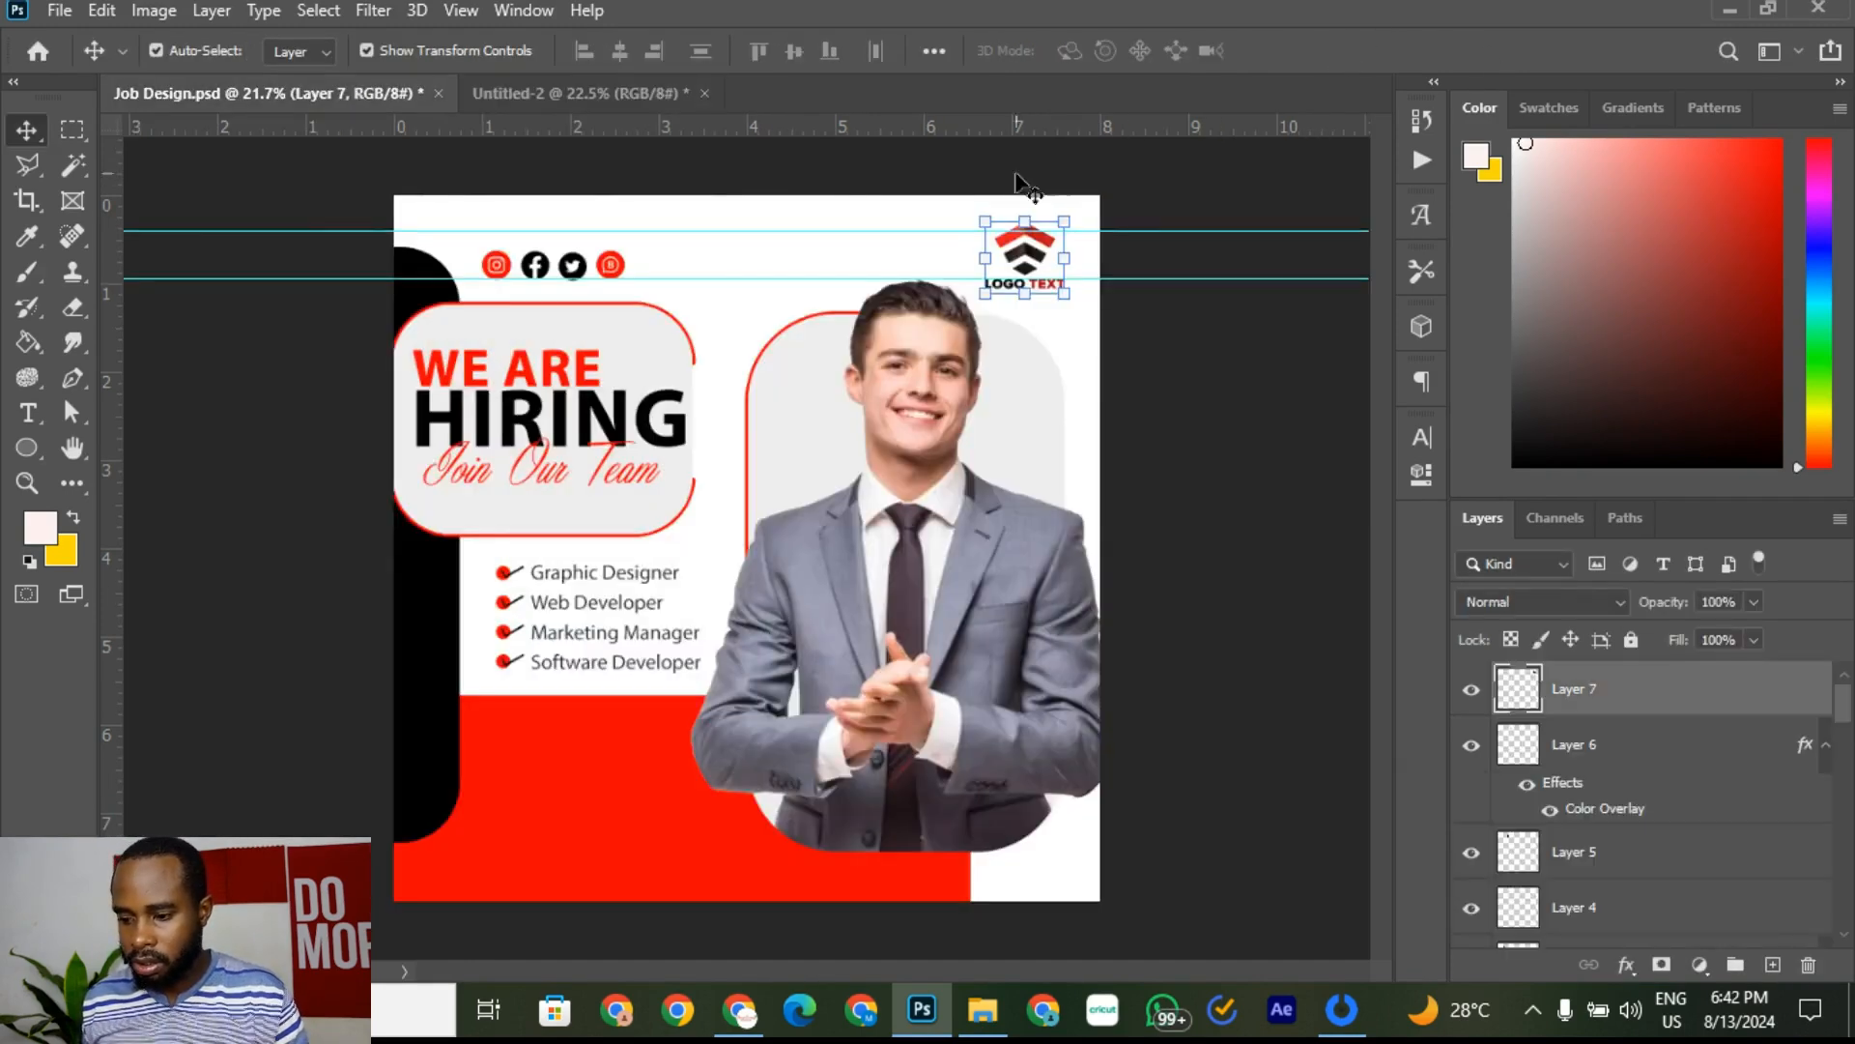
left_click(1194, 352)
left_click(1036, 257)
left_click(1210, 425)
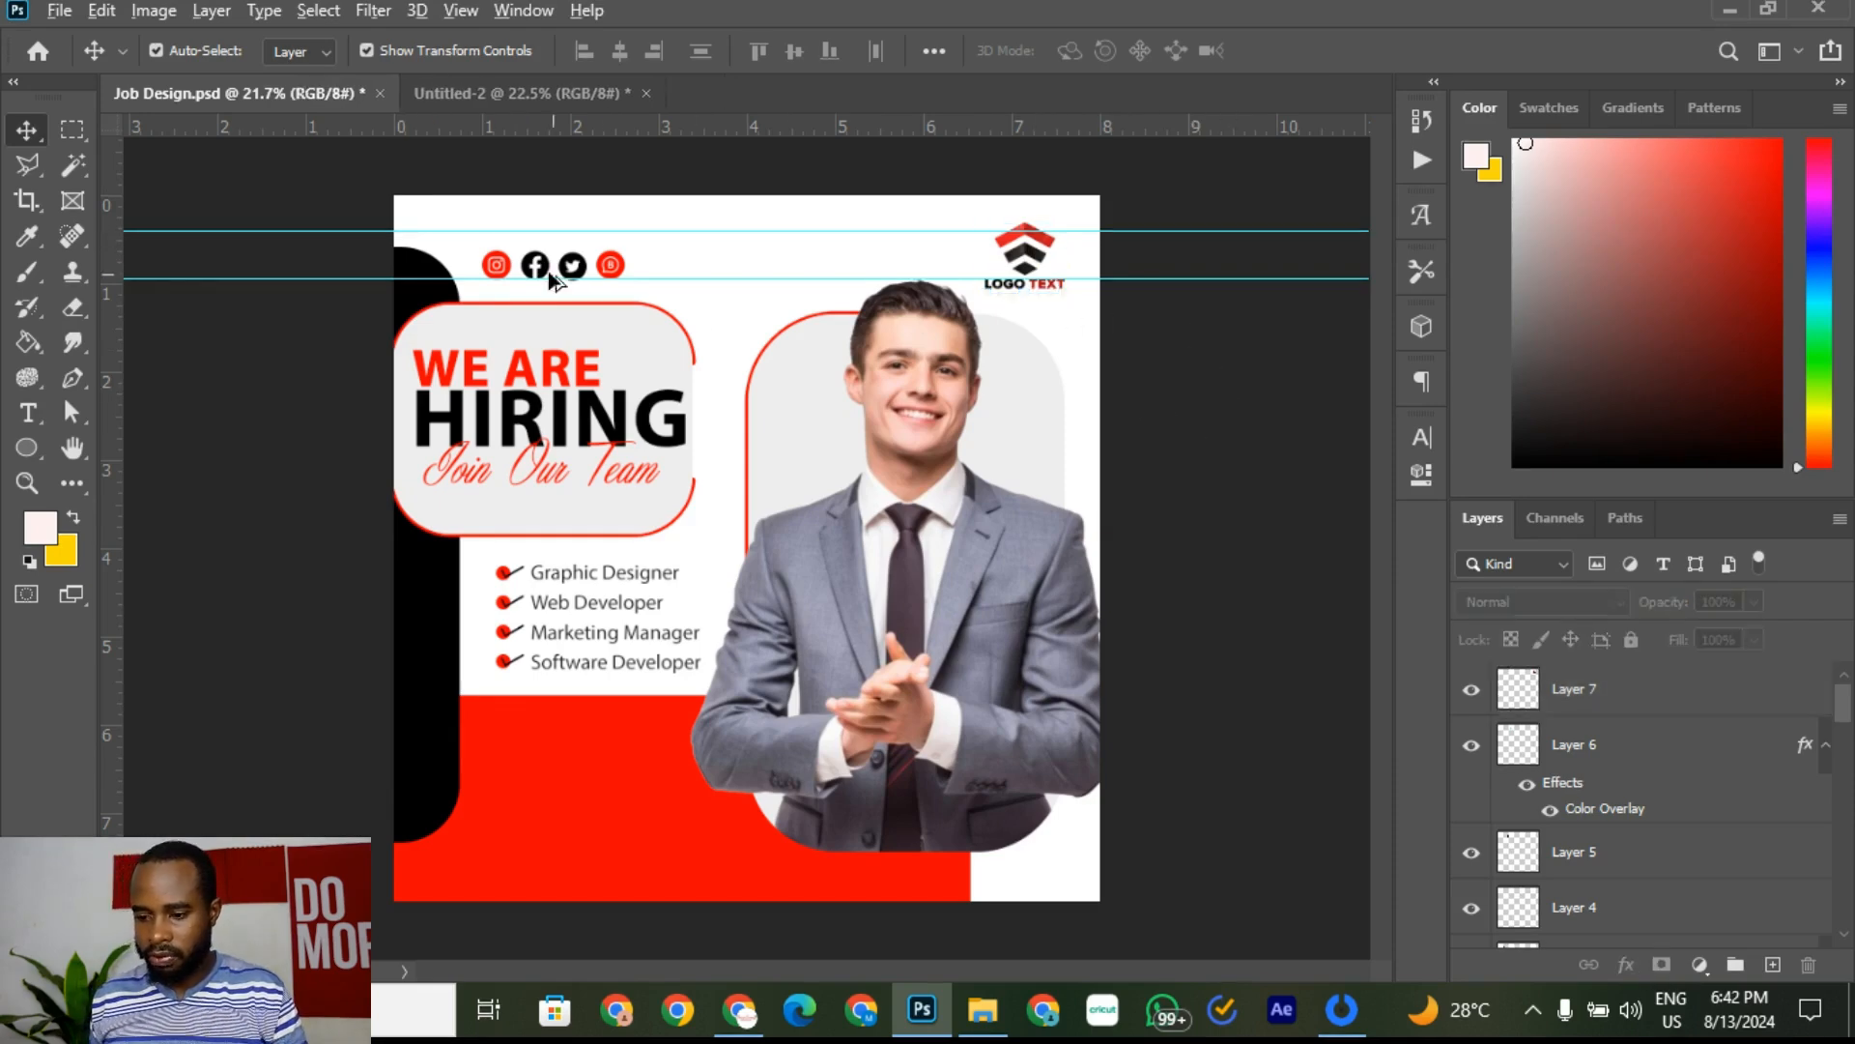
left_click(580, 92)
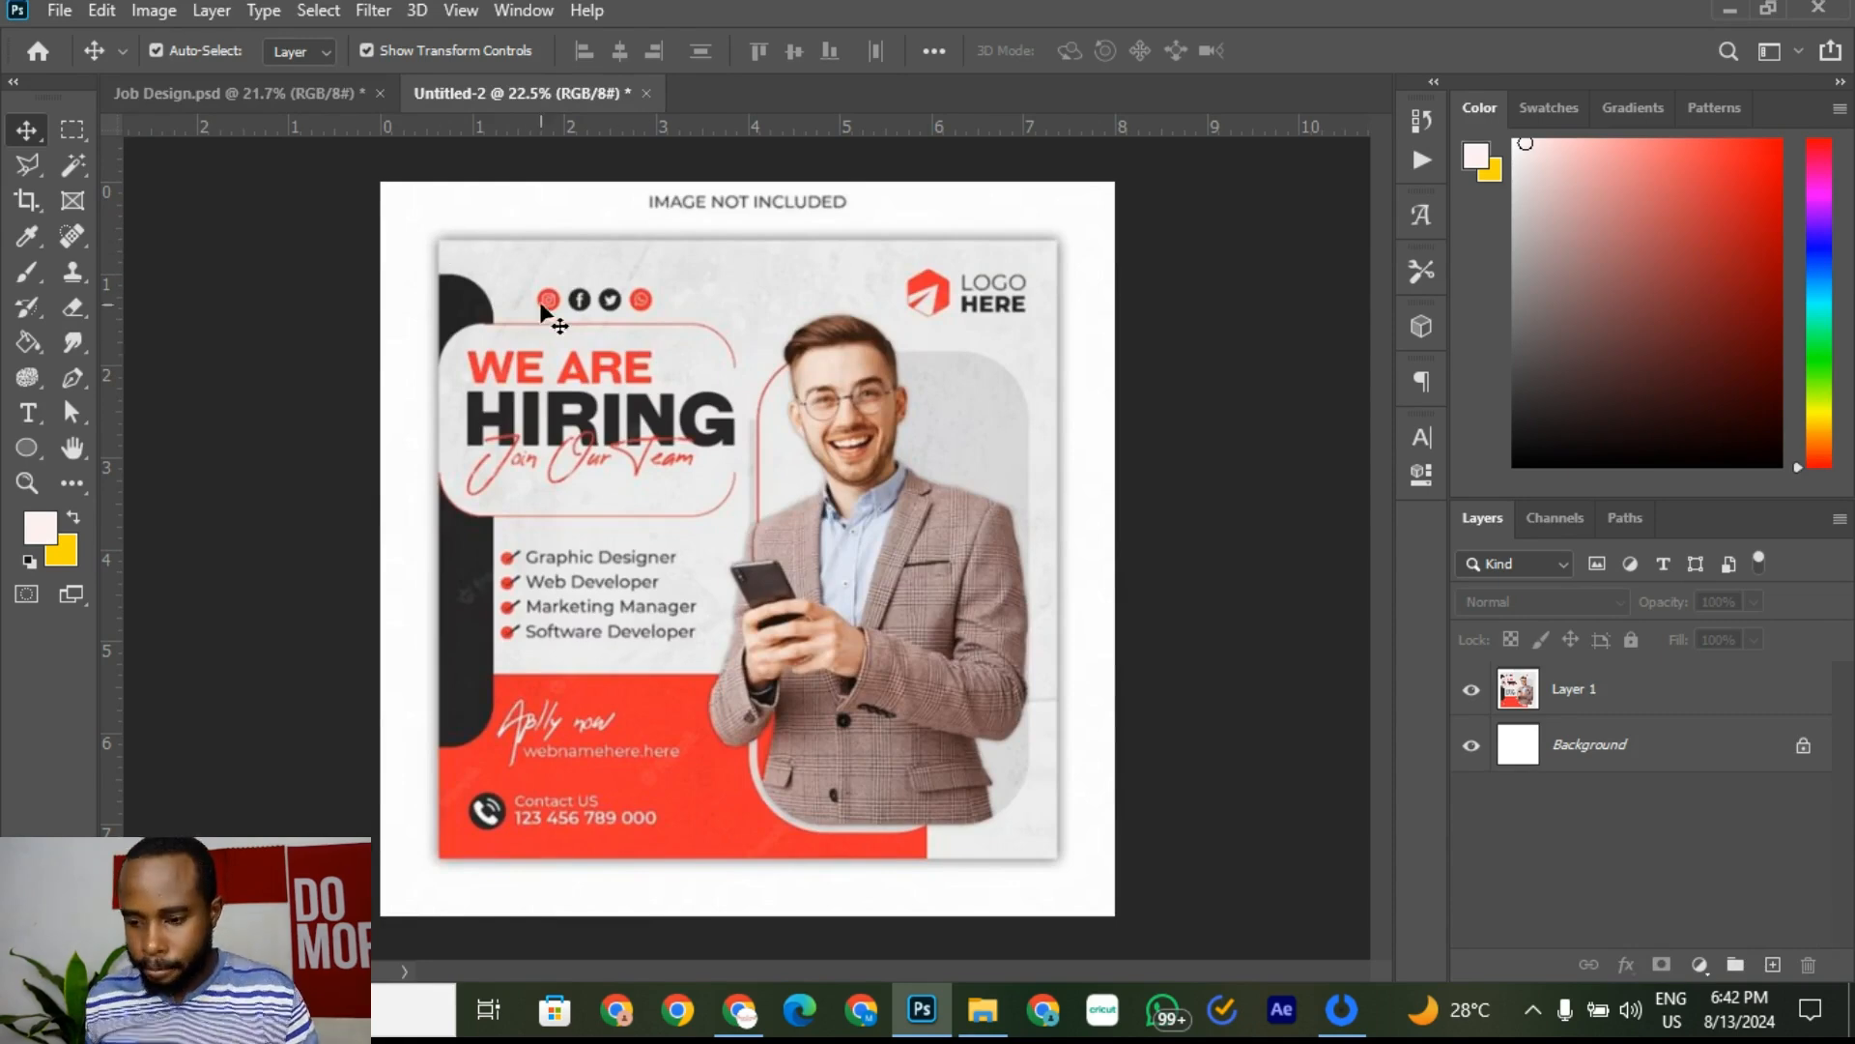
left_click(324, 89)
left_click(473, 96)
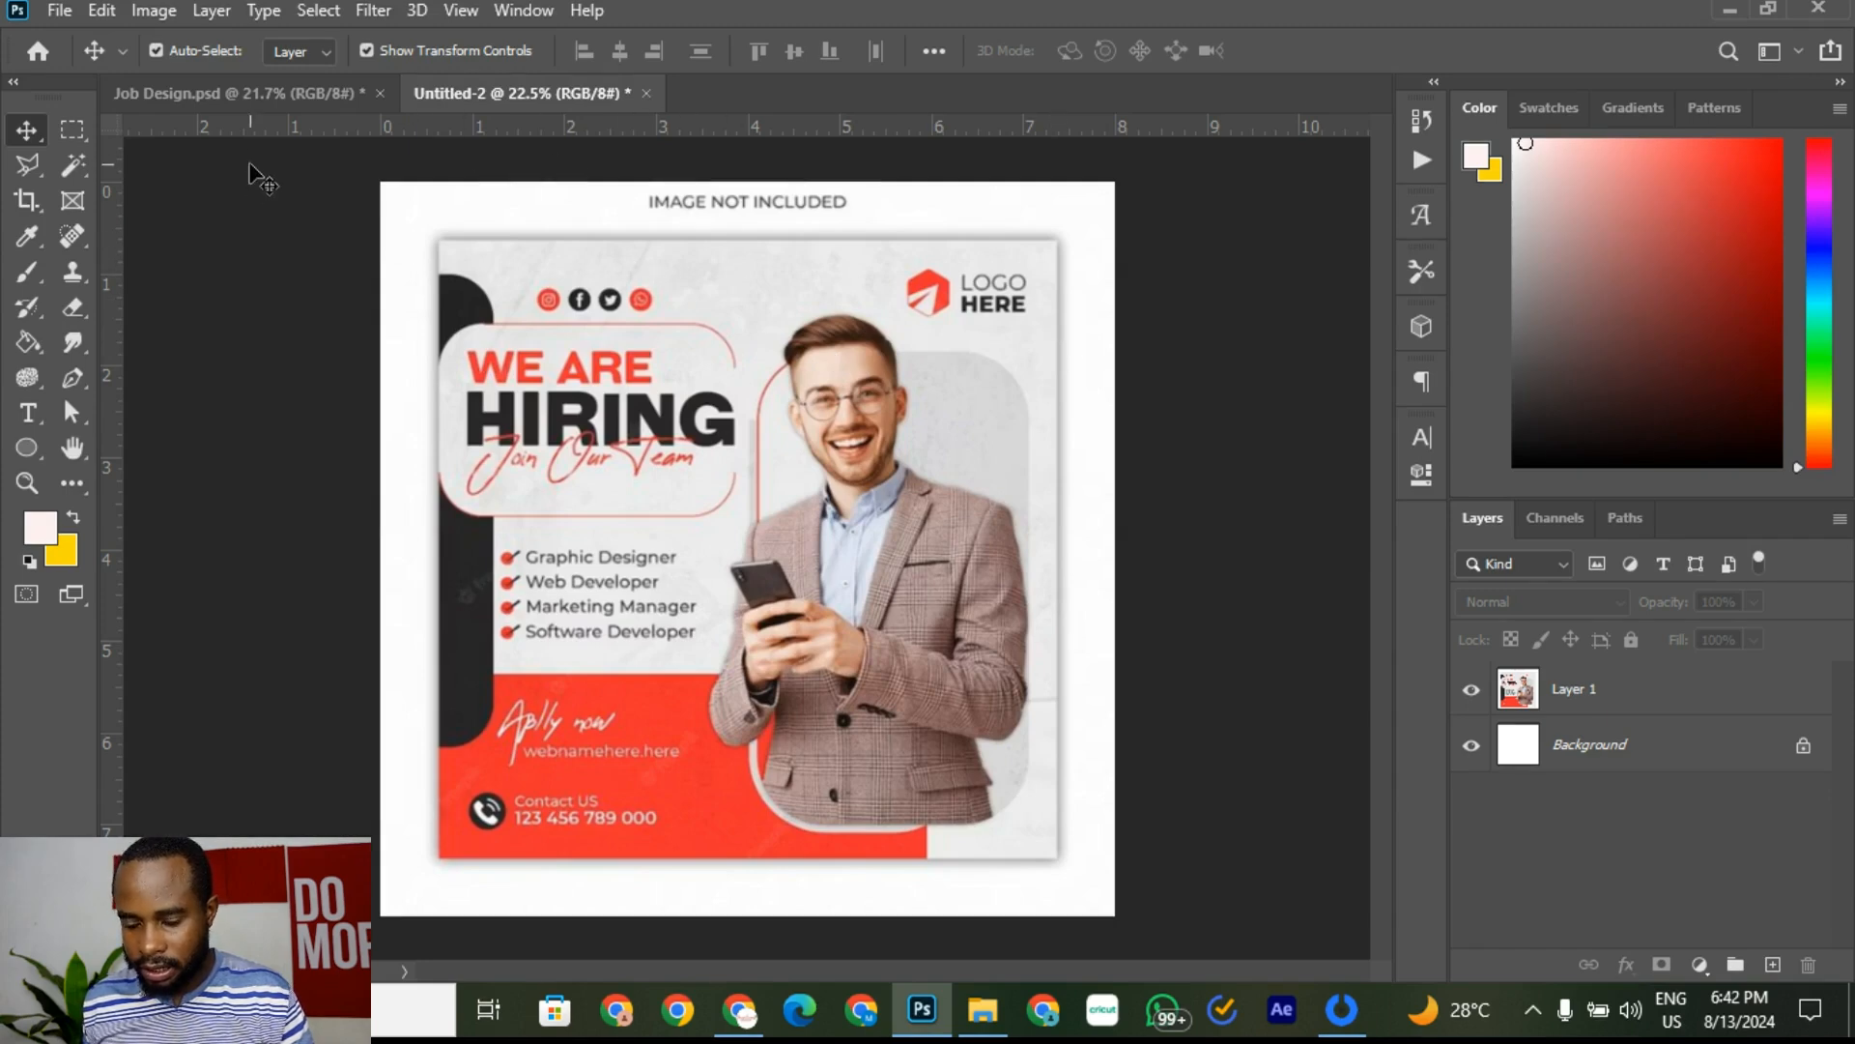
left_click(281, 94)
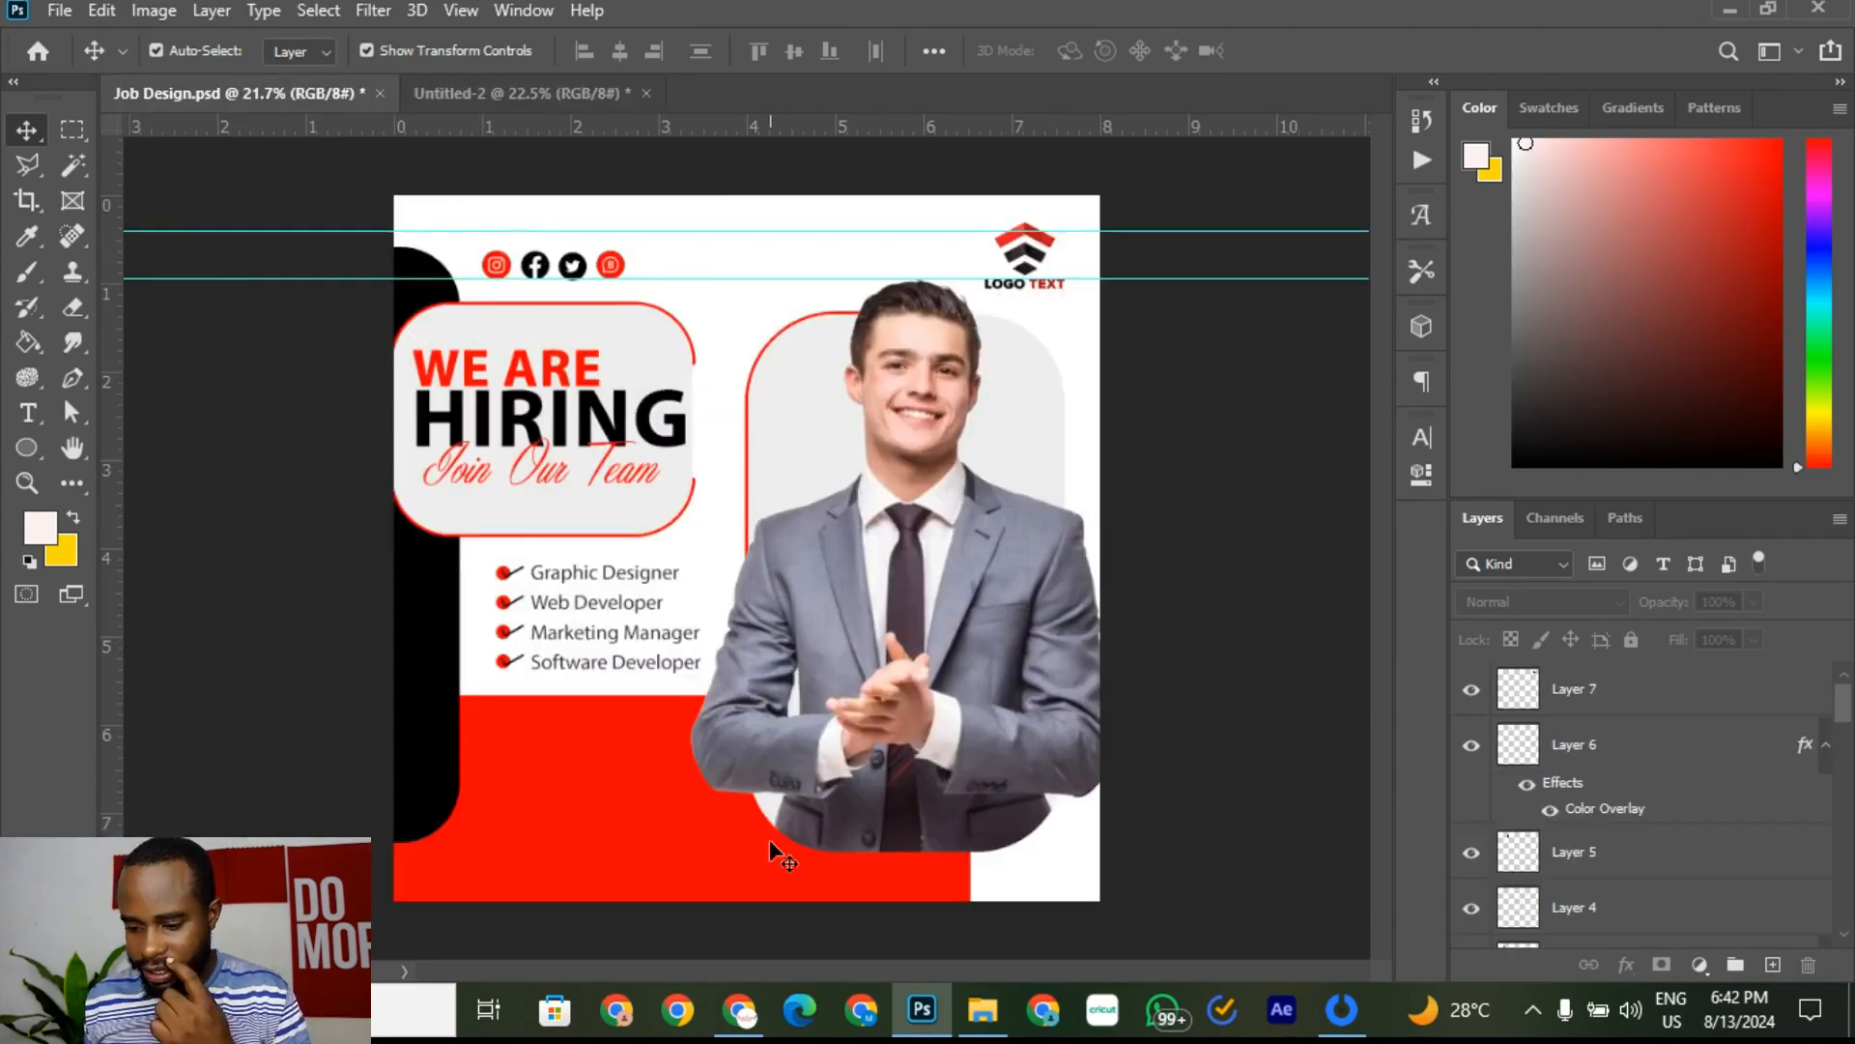
Step: Search Google Images for 'light grey texture'
left_click(741, 1010)
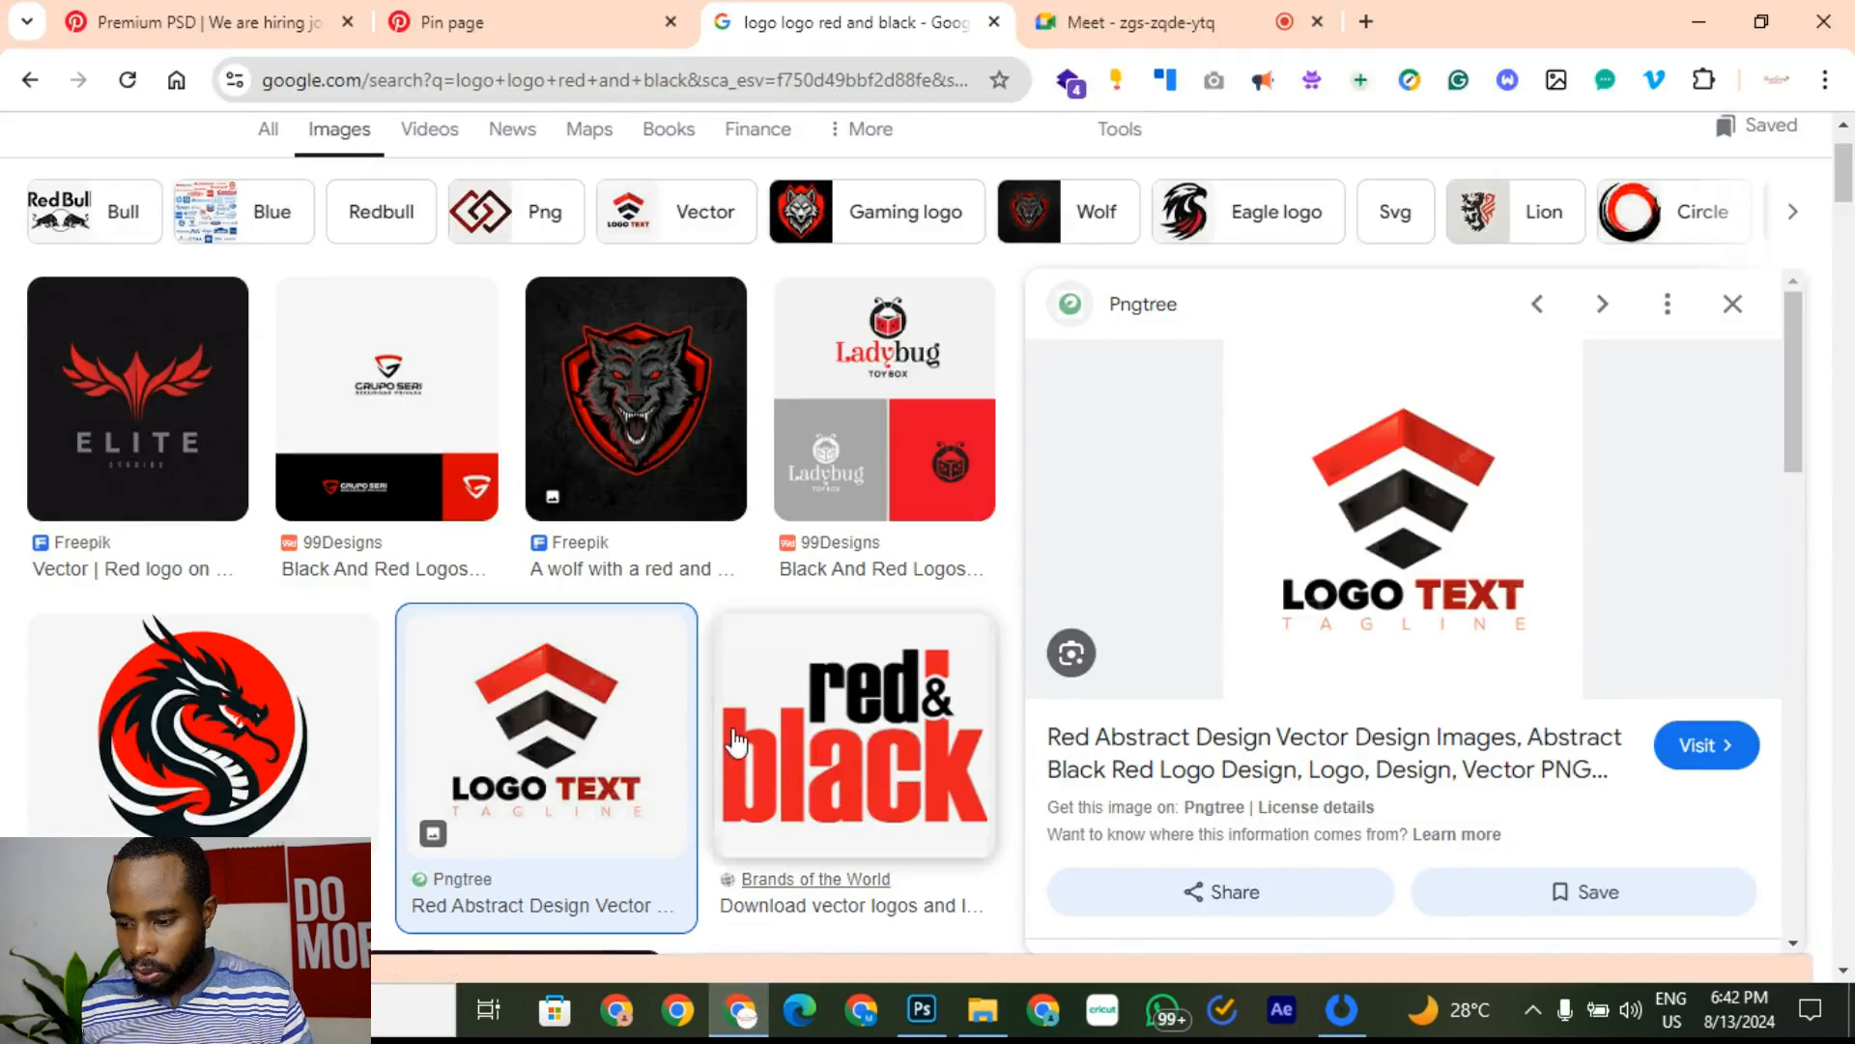
scroll(455, 290, "up", 2)
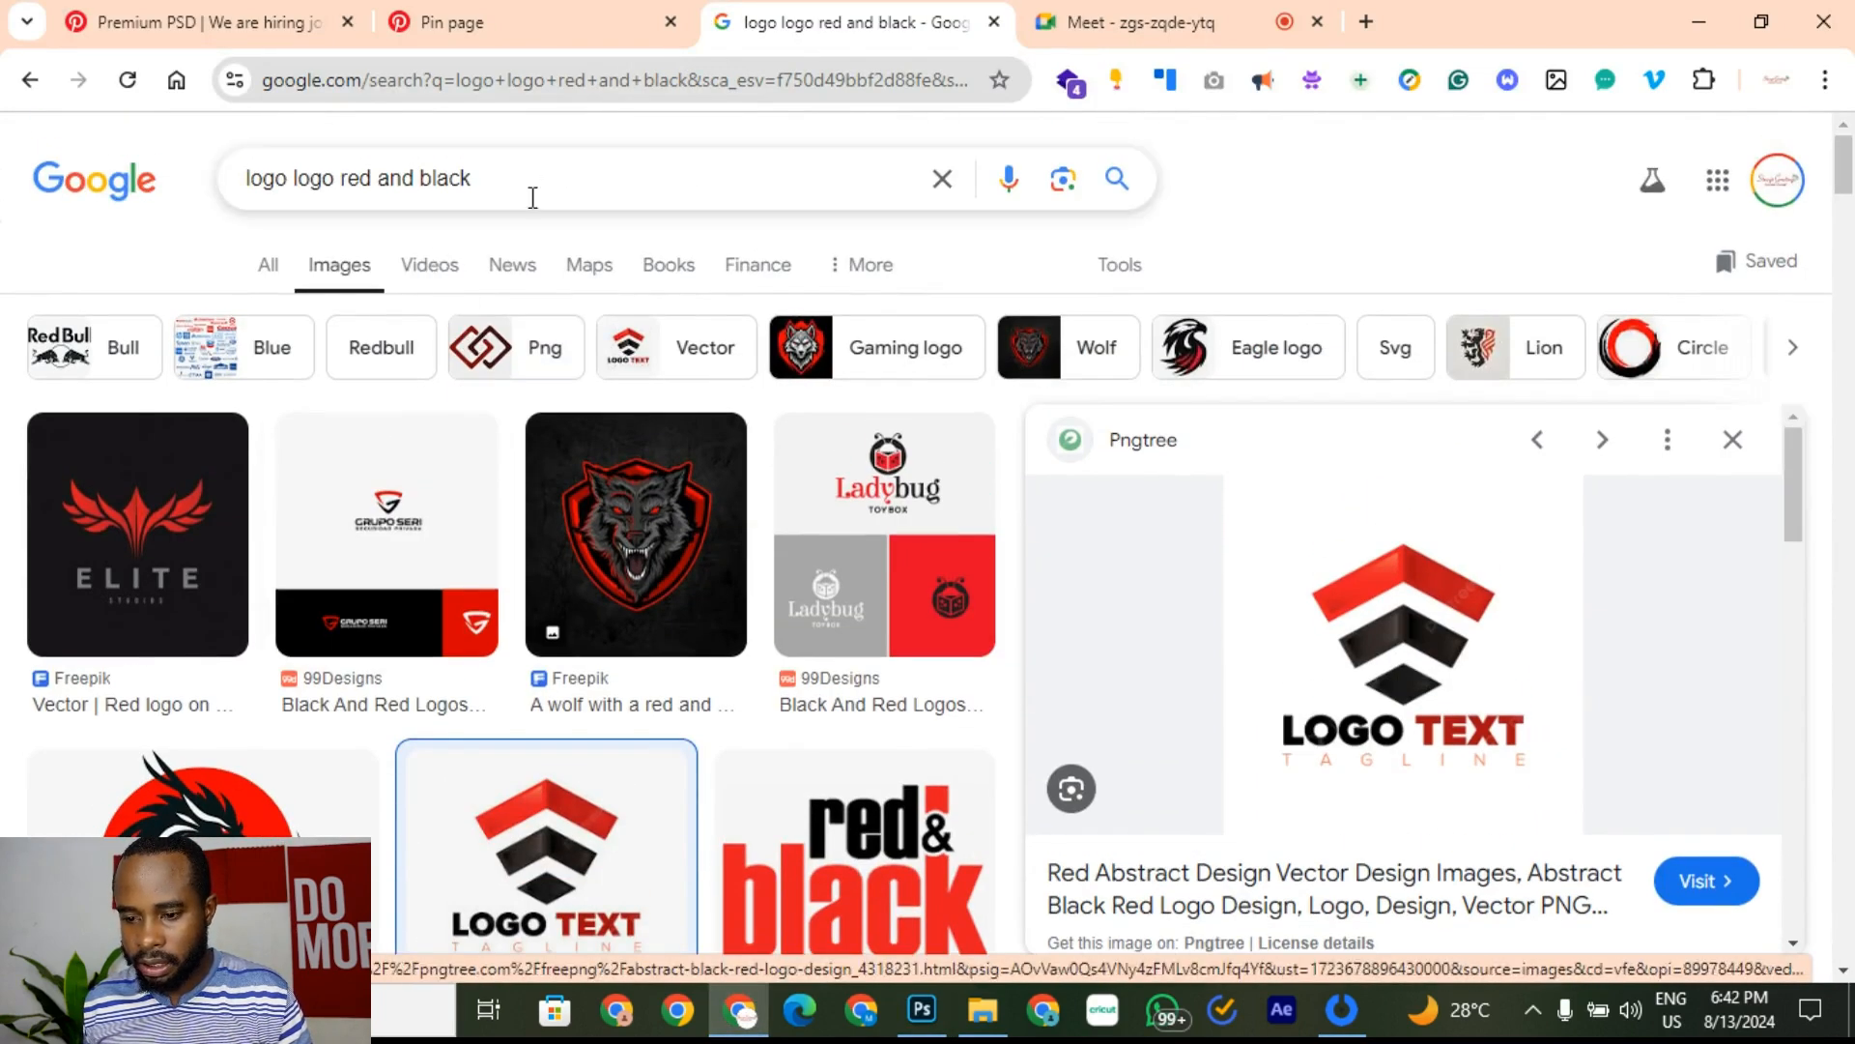
left_click_drag(530, 194, 129, 200)
type("light ")
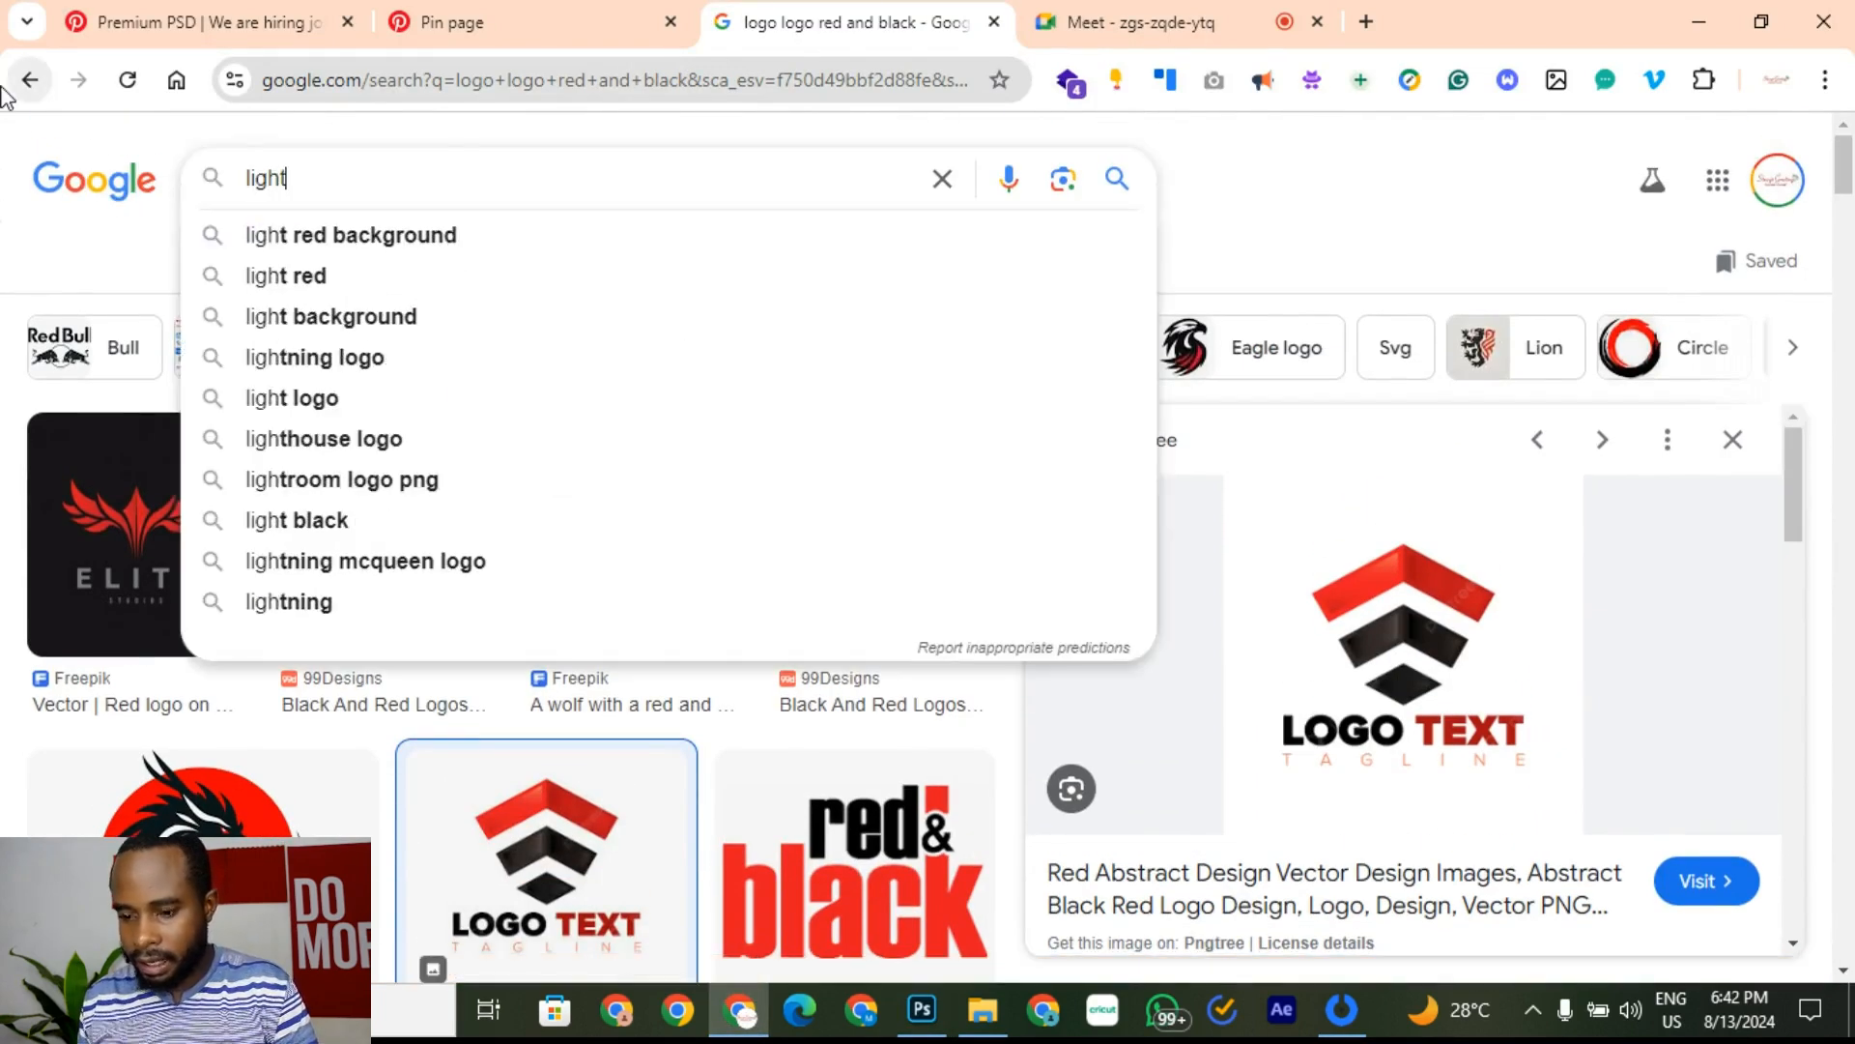
type("greay")
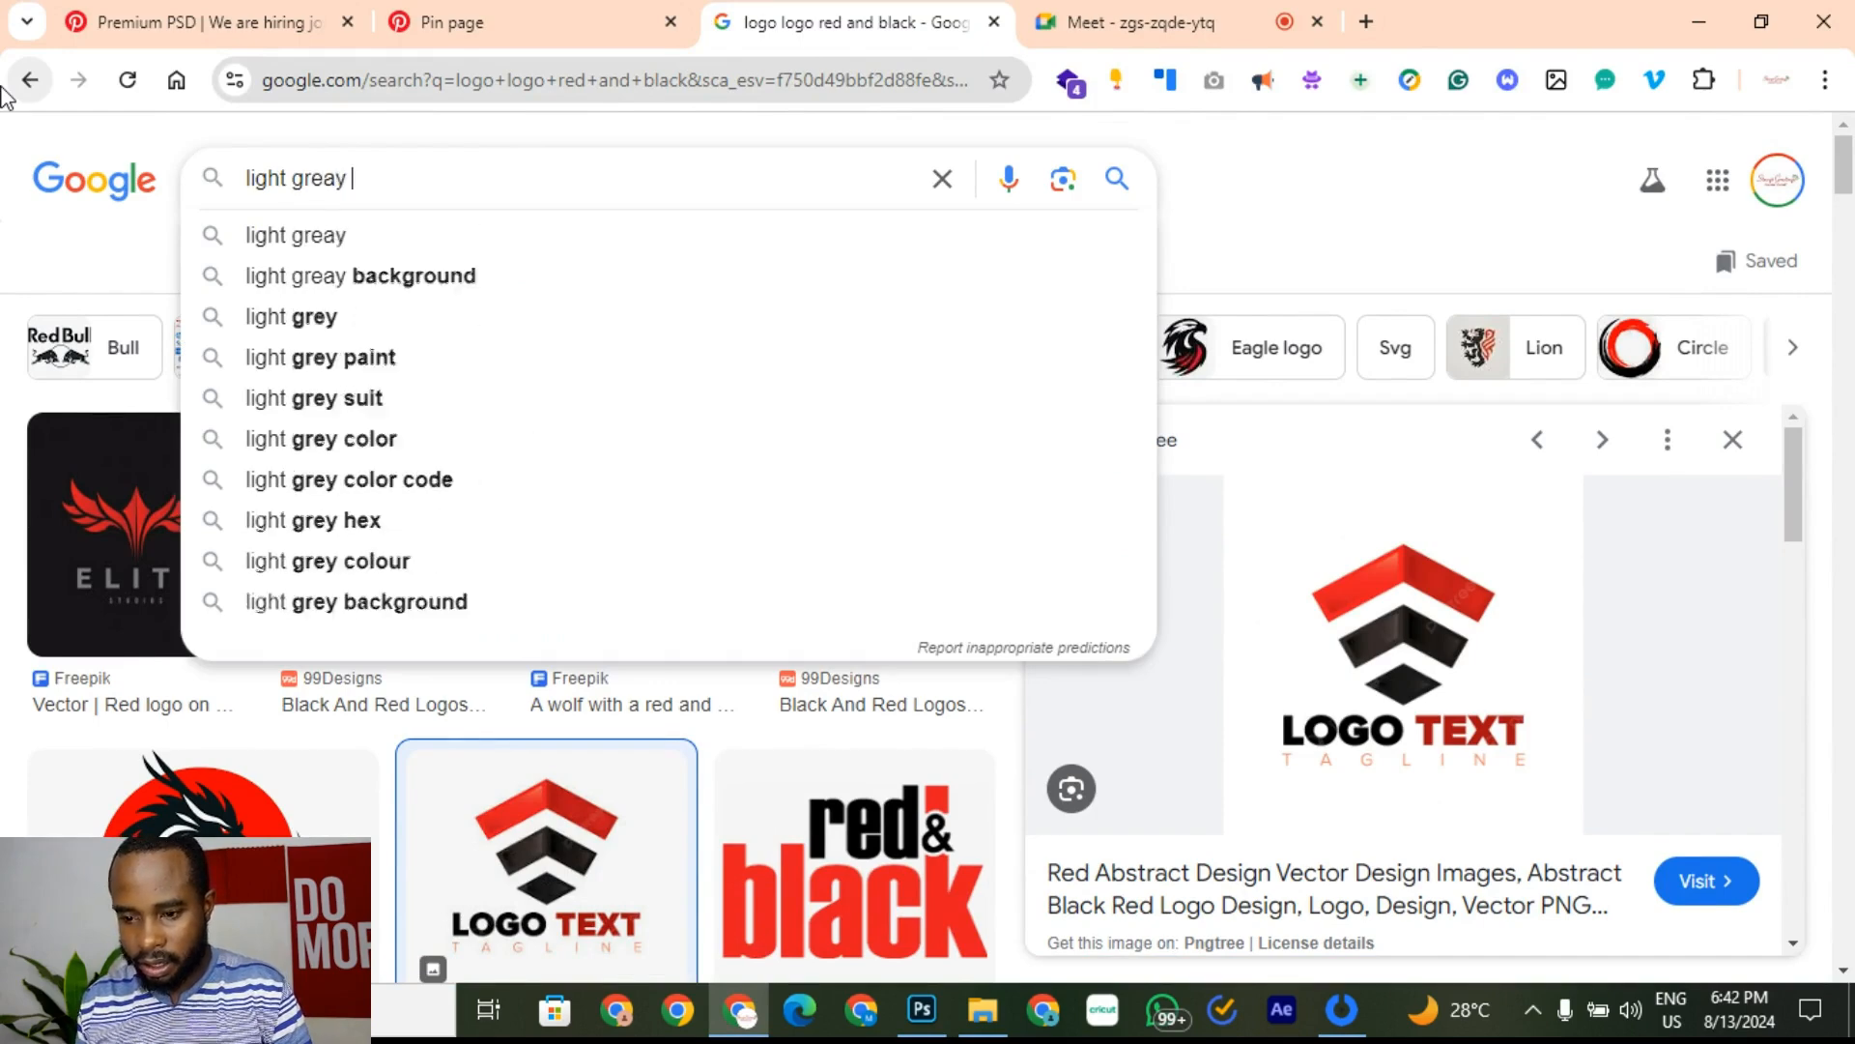
key("BackSpace")
key("BackSpace")
type("y textur")
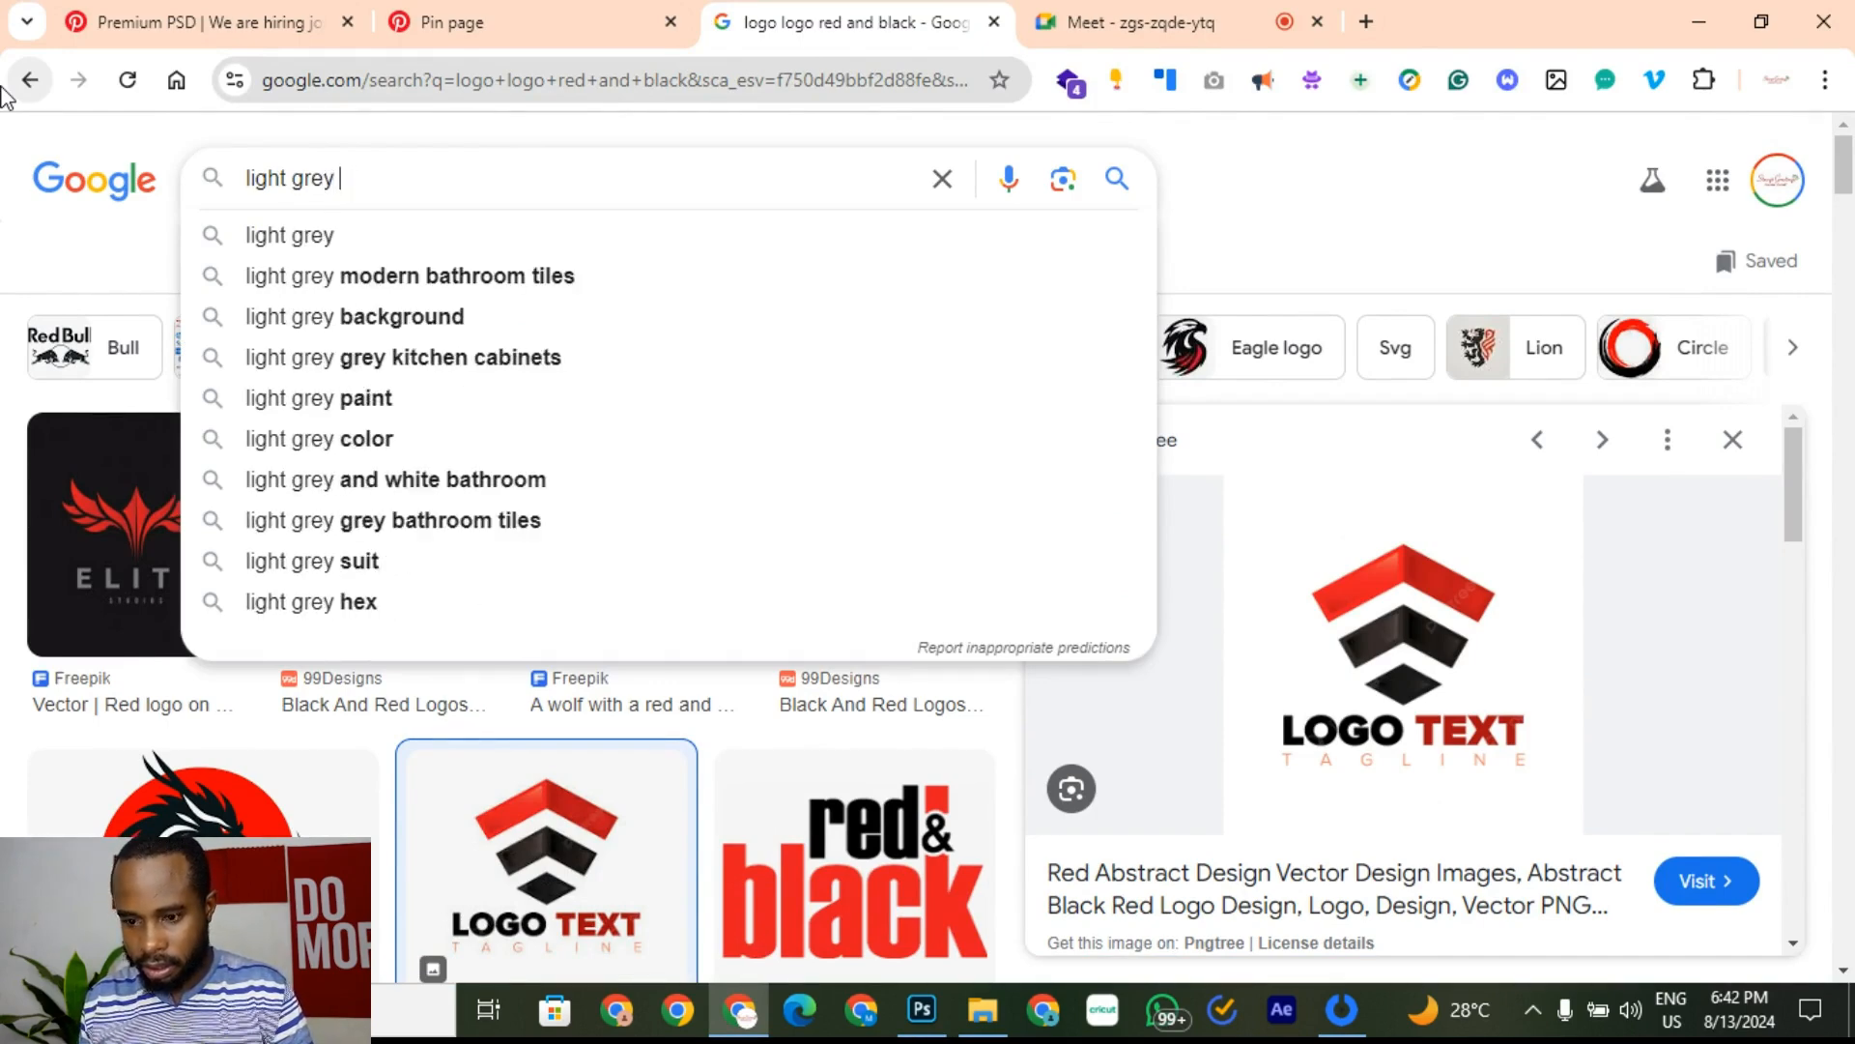
type("e")
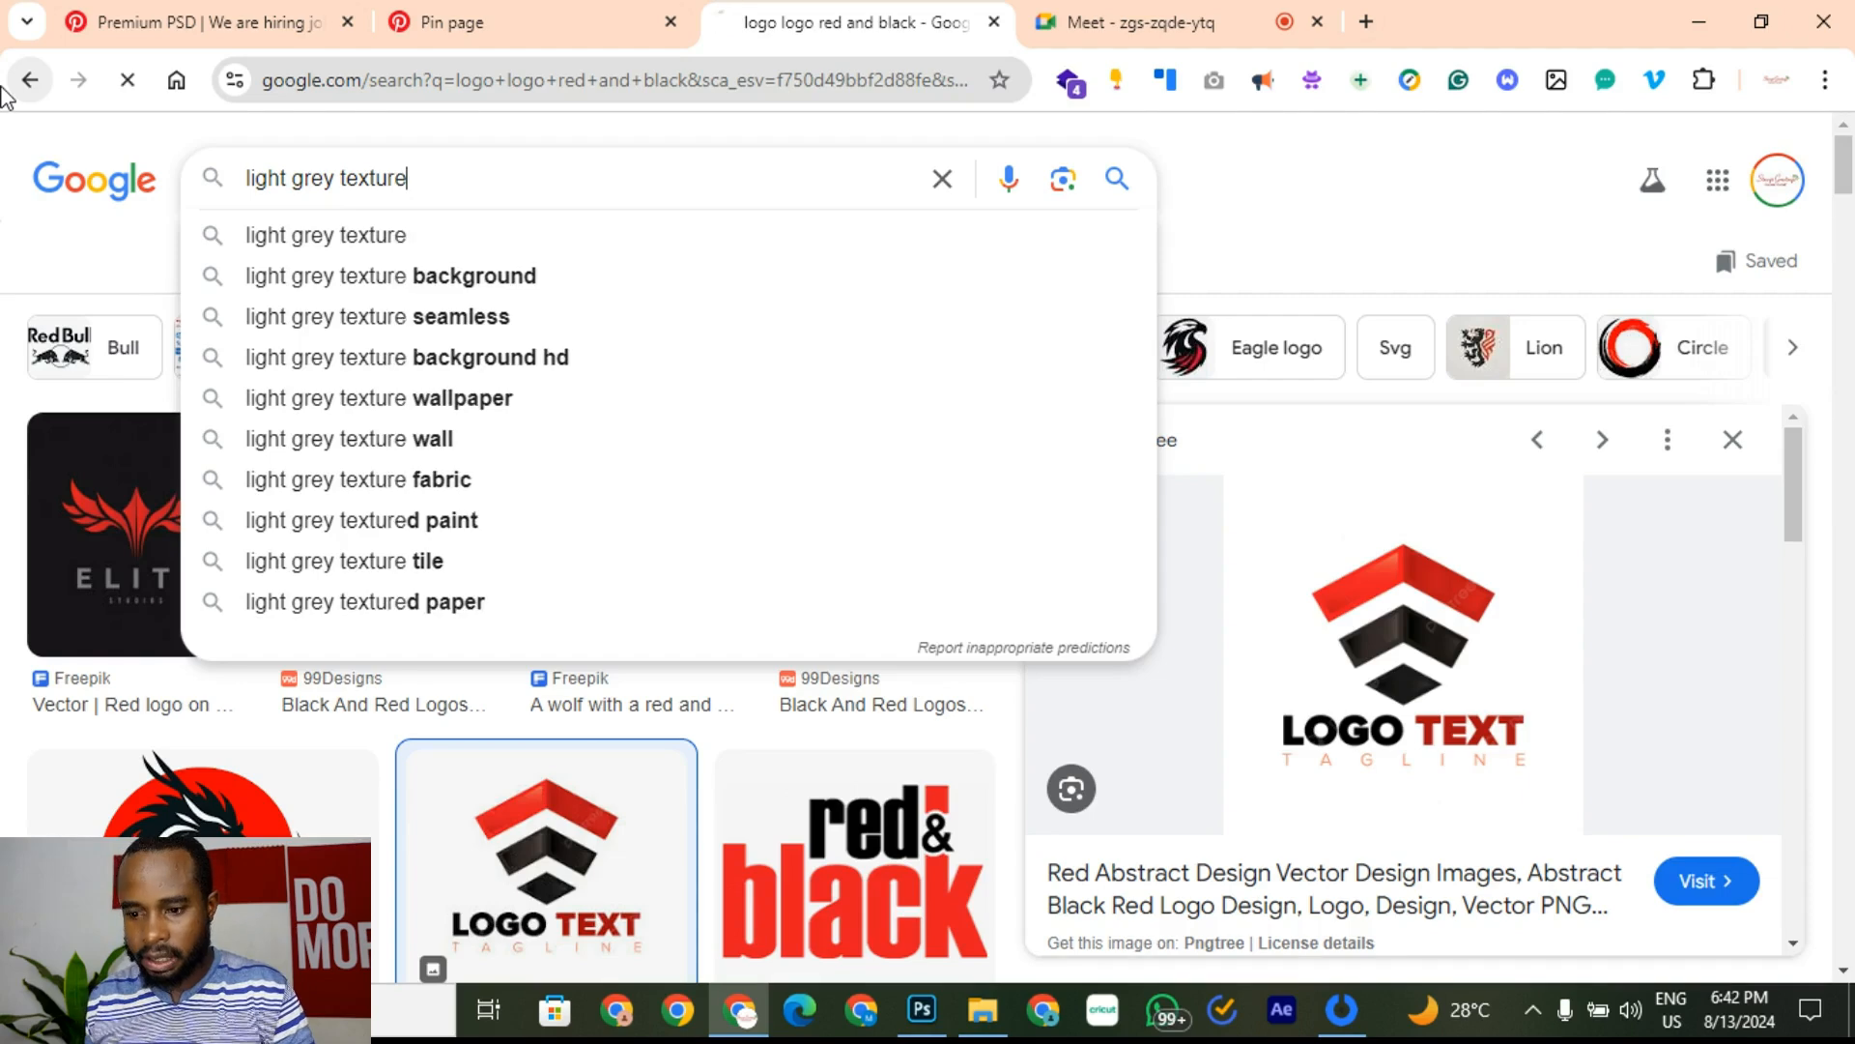
key("Return")
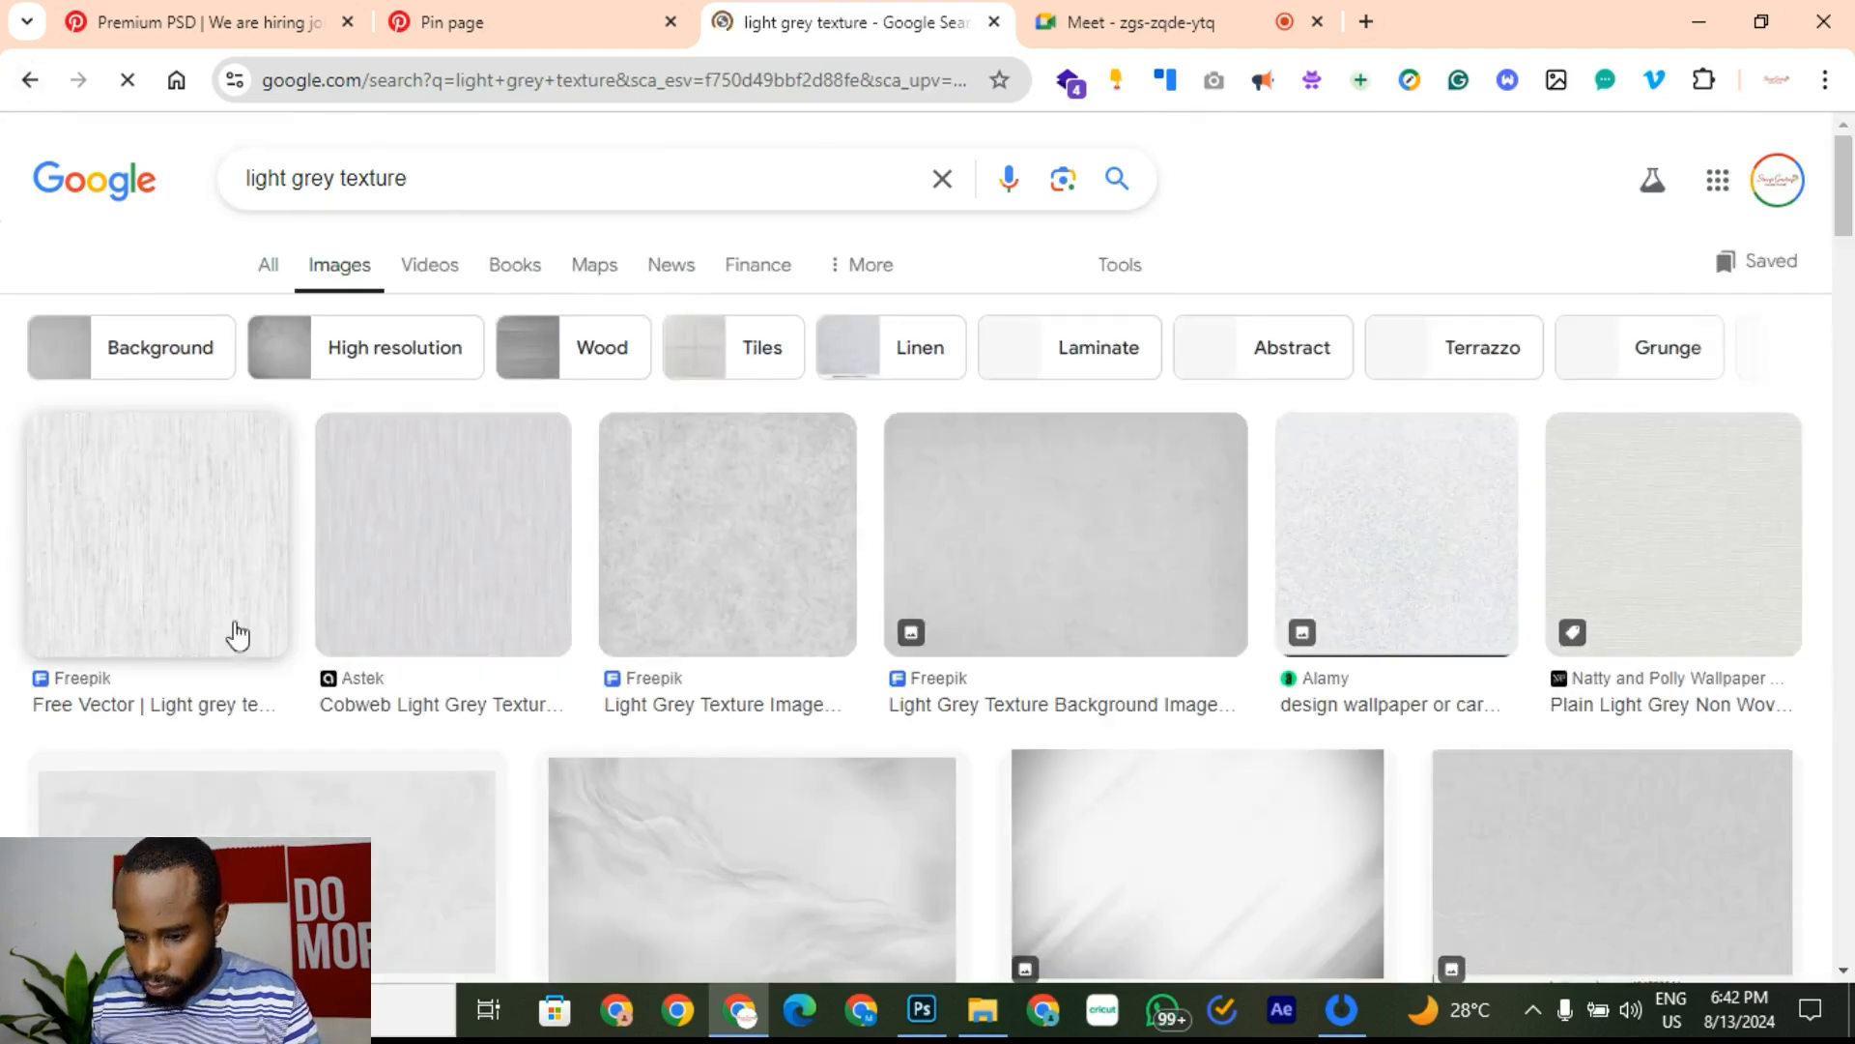
Step: Copy the Depositphotos grey grunge wall cement texture (1,024 × 768) image
scroll(351, 660, "down", 3)
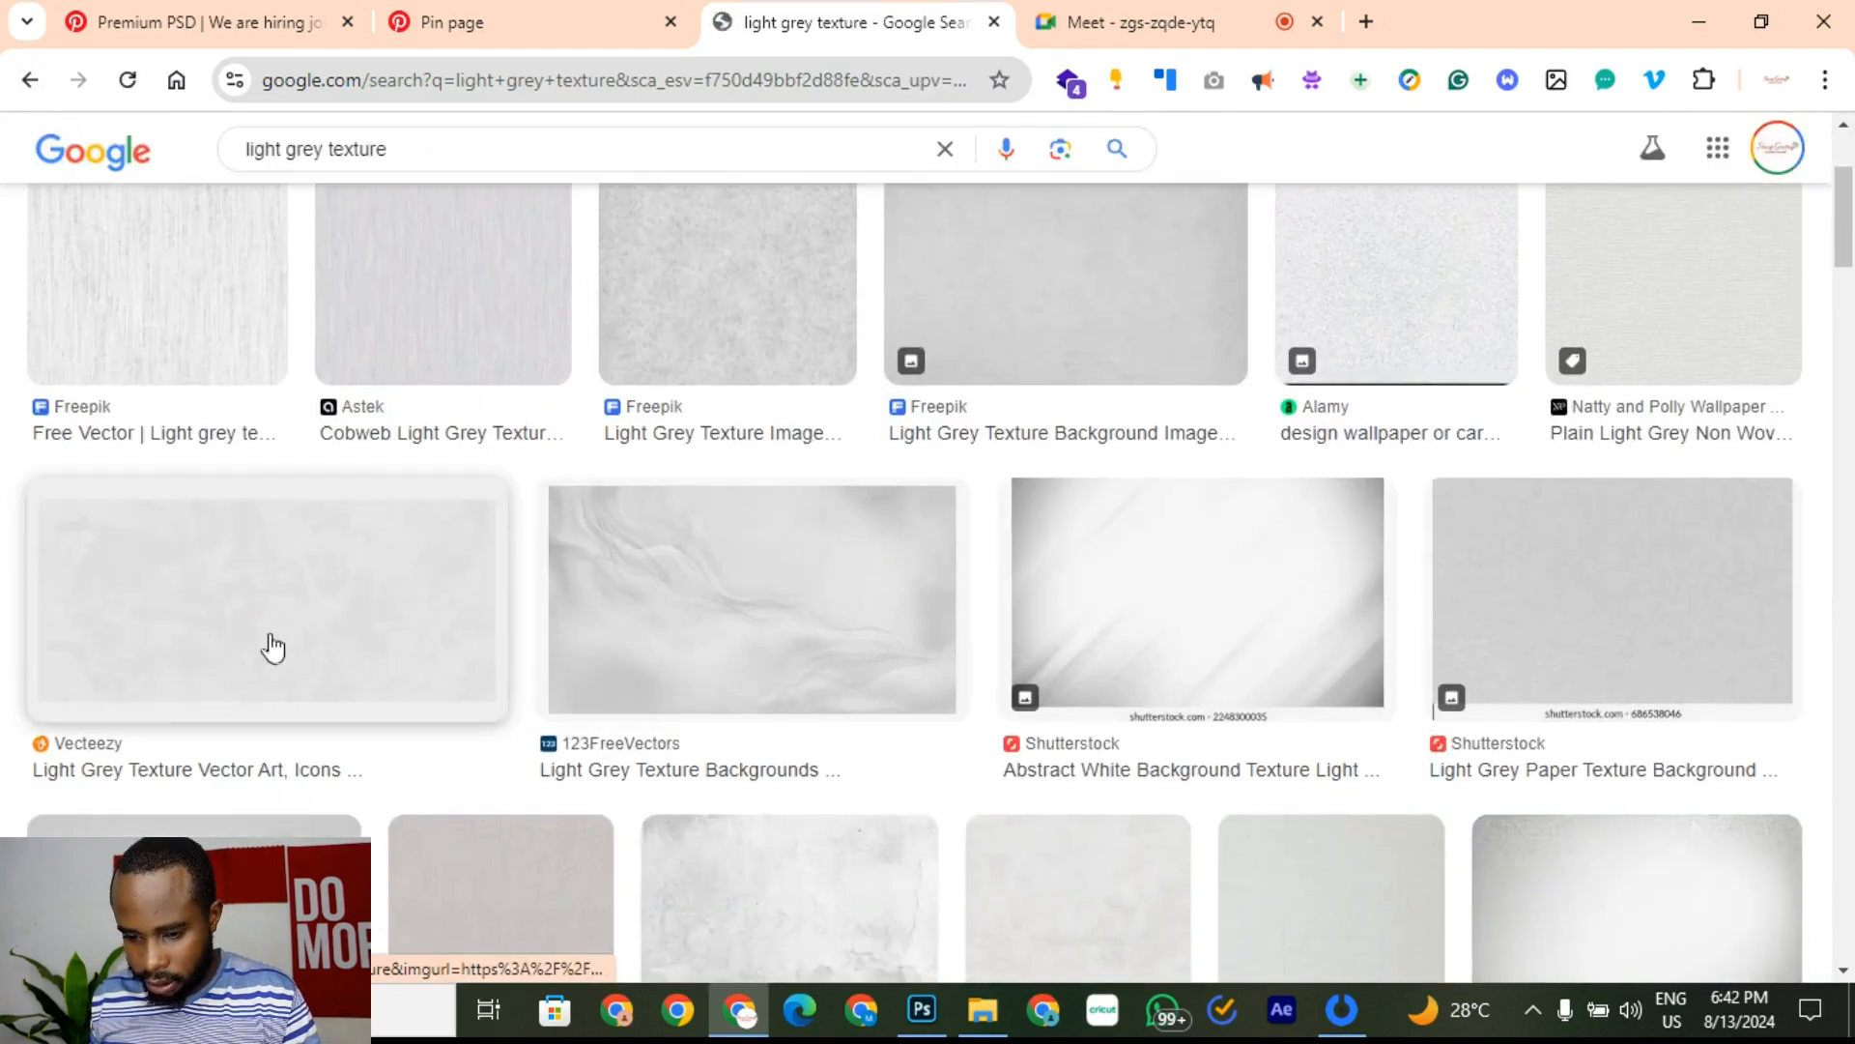
scroll(414, 638, "down", 1)
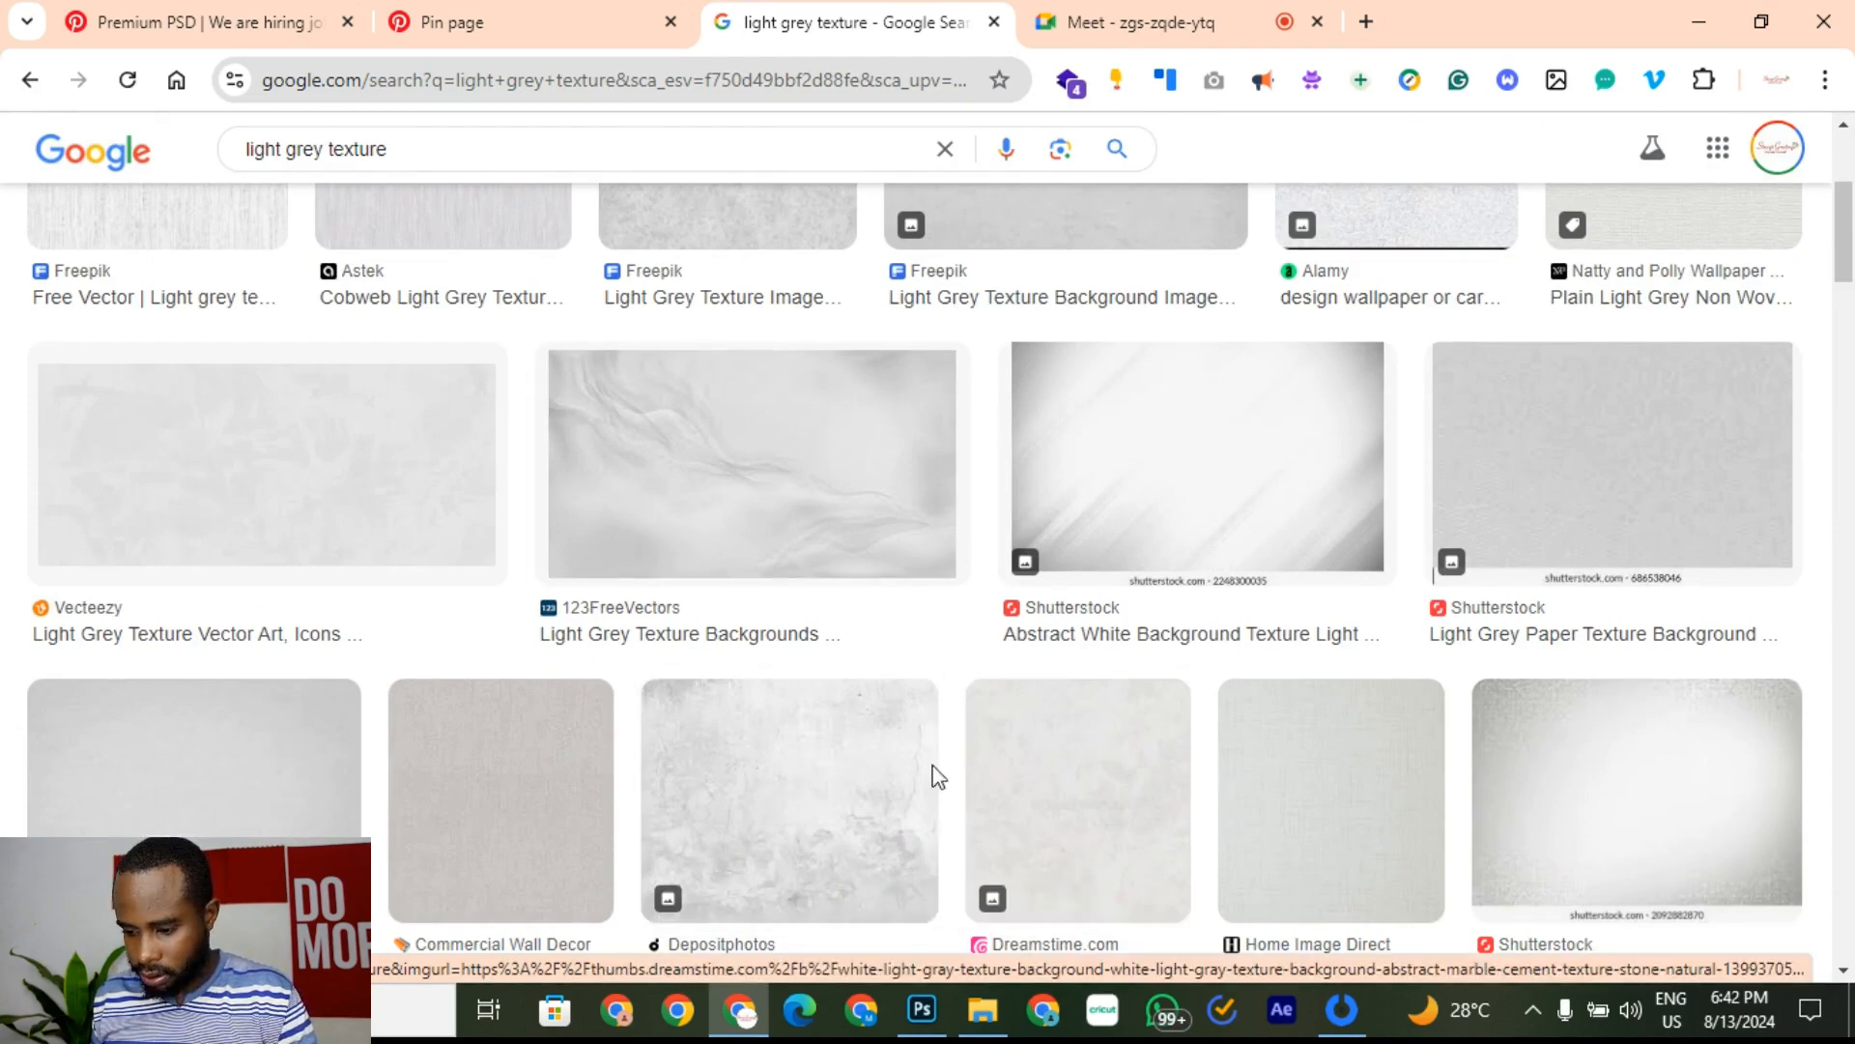
left_click(850, 778)
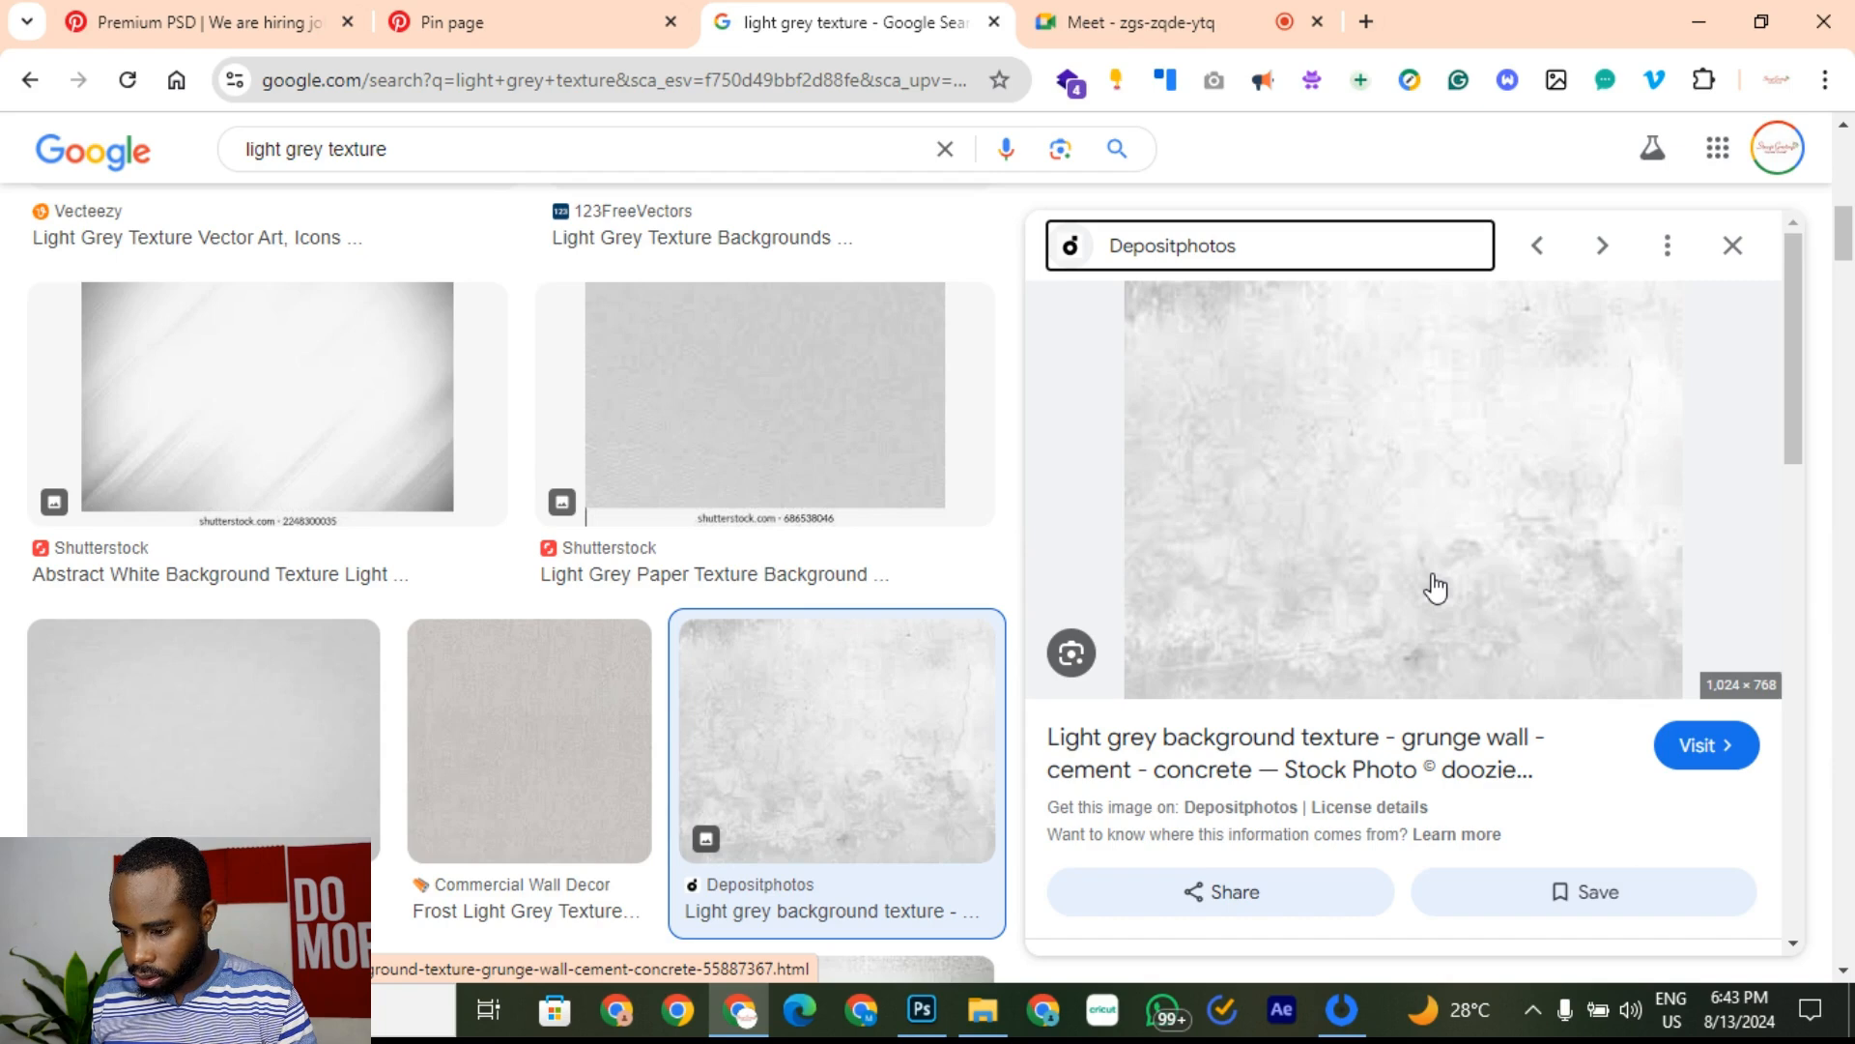
scroll(1039, 620, "down", 3)
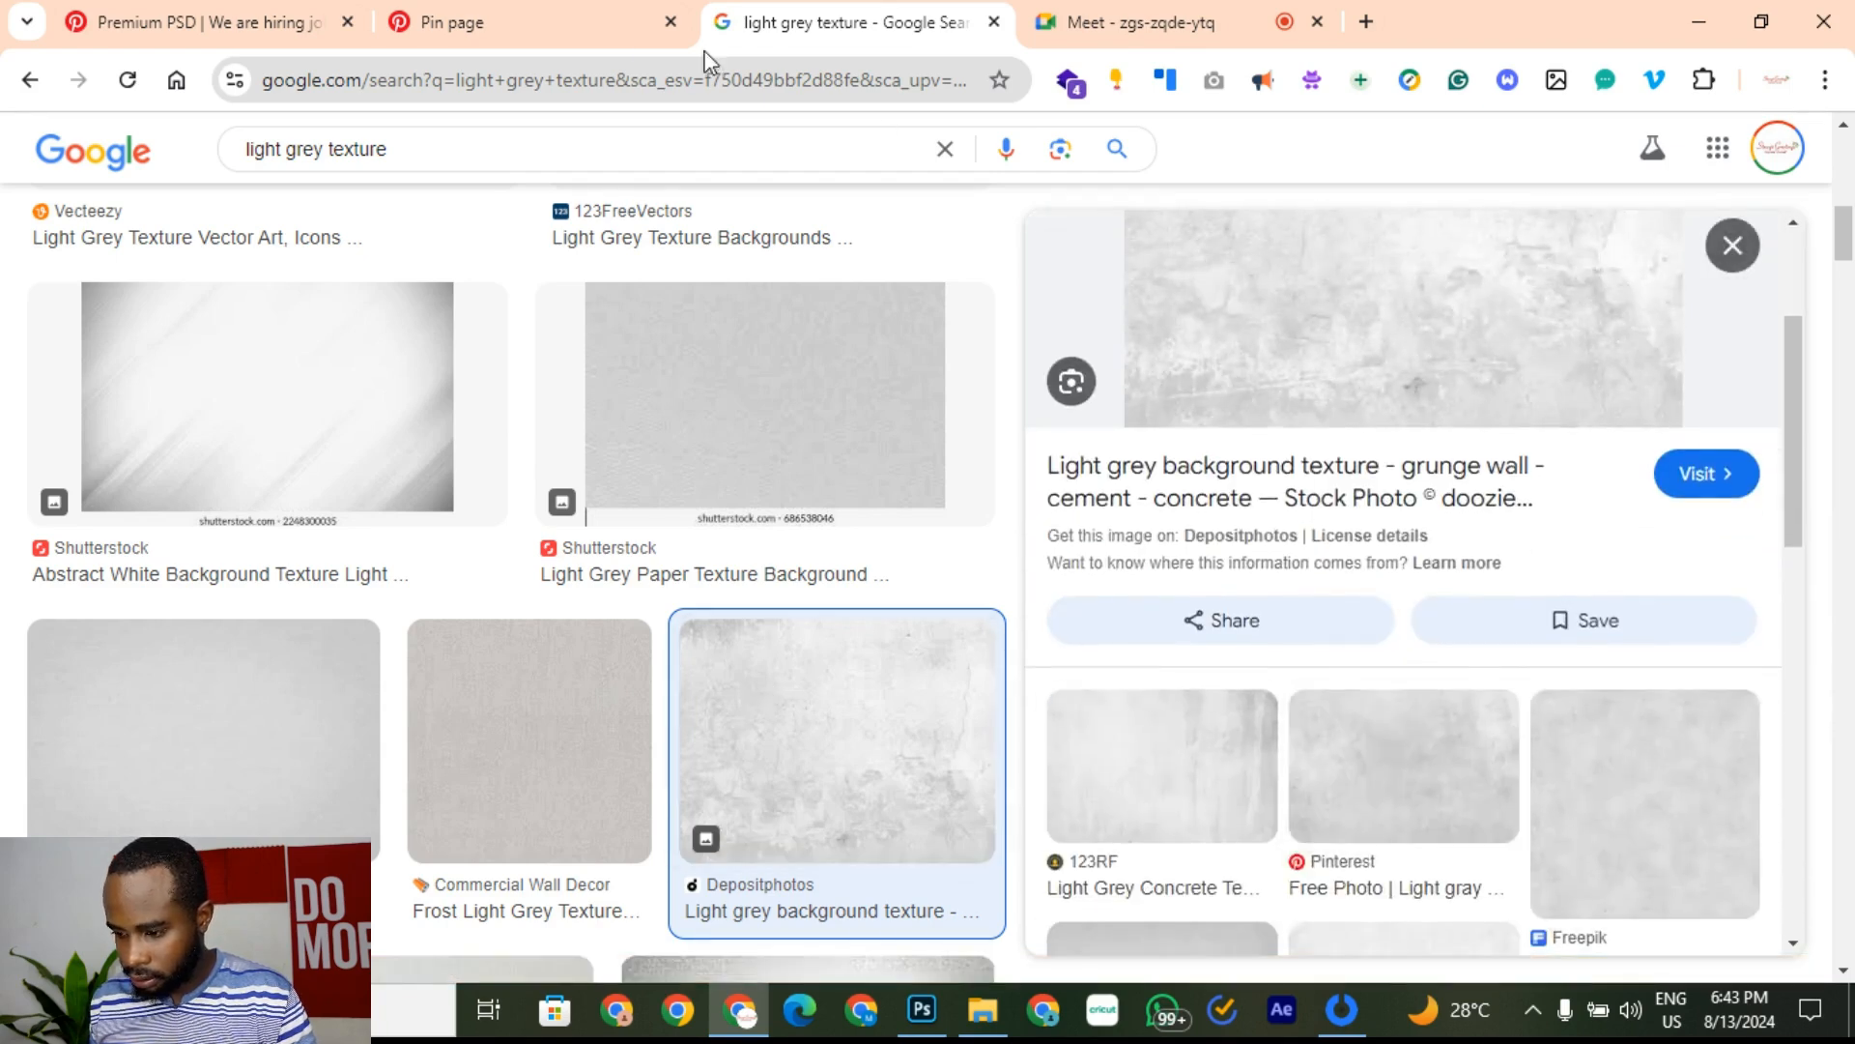
scroll(1367, 655, "up", 3)
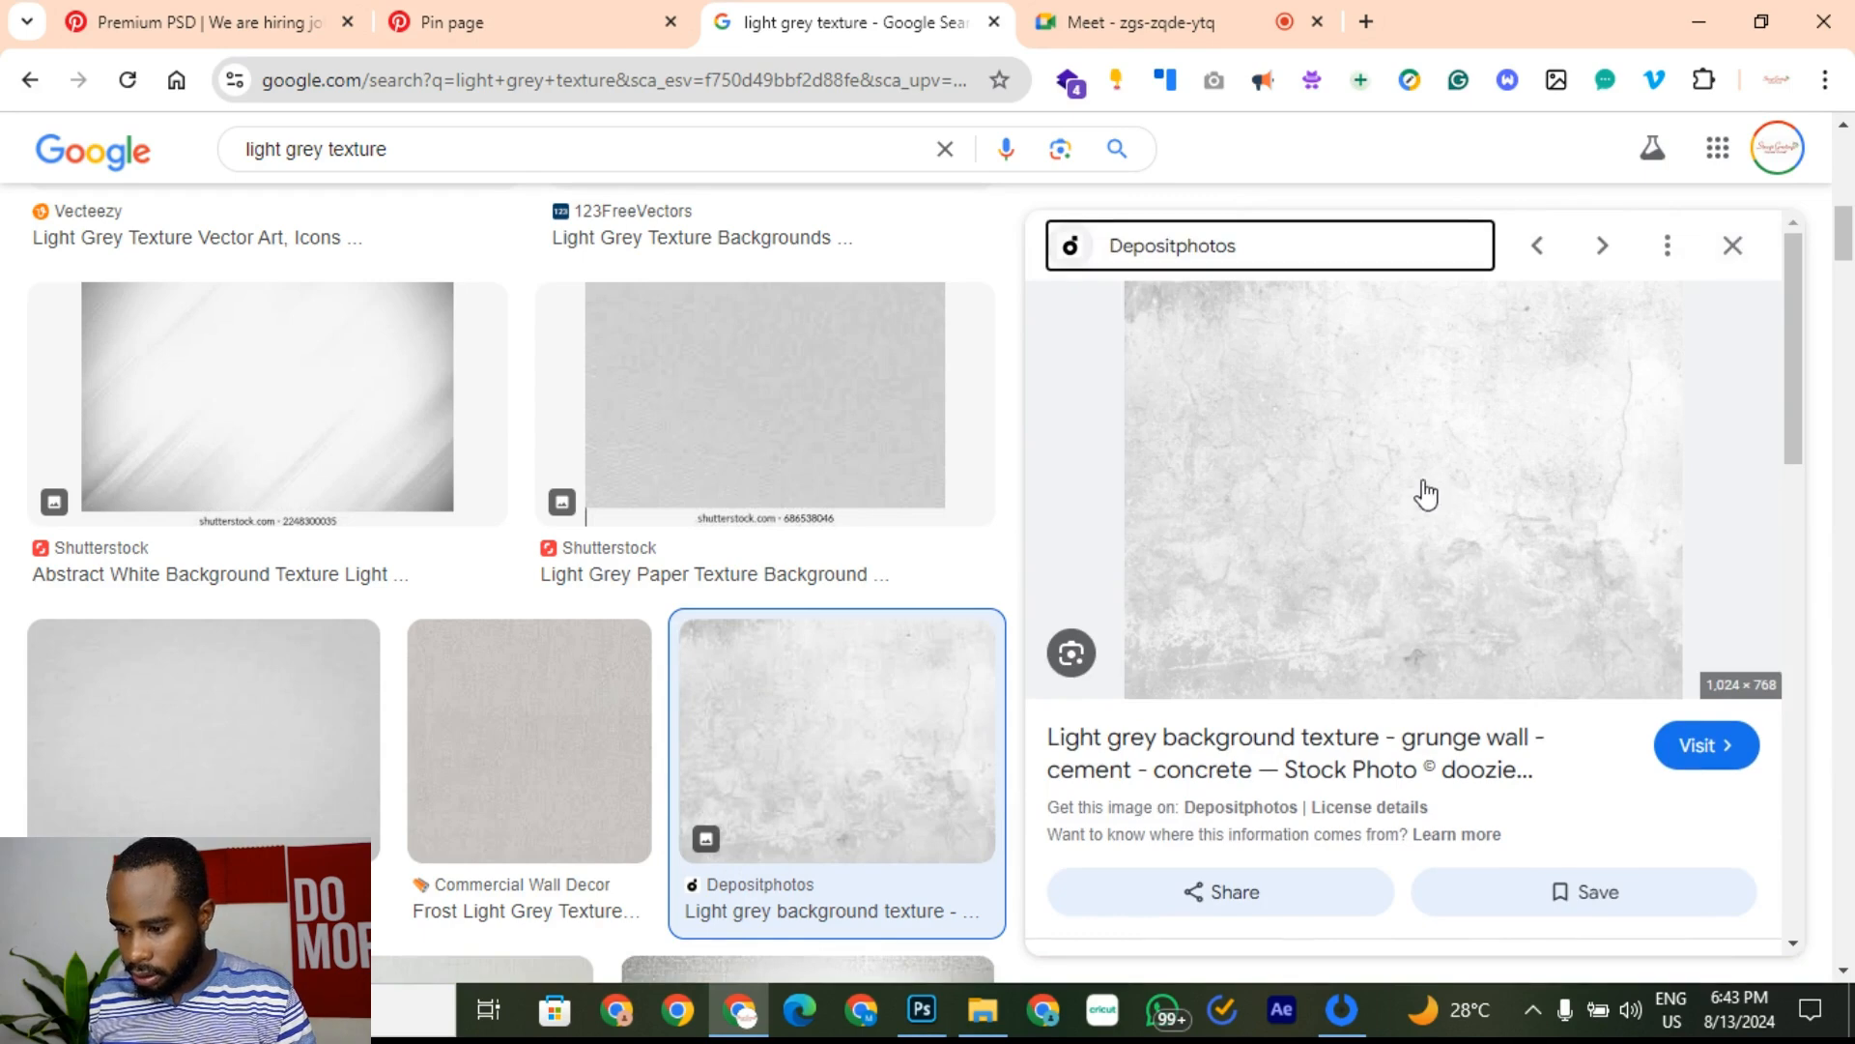
right_click(1410, 431)
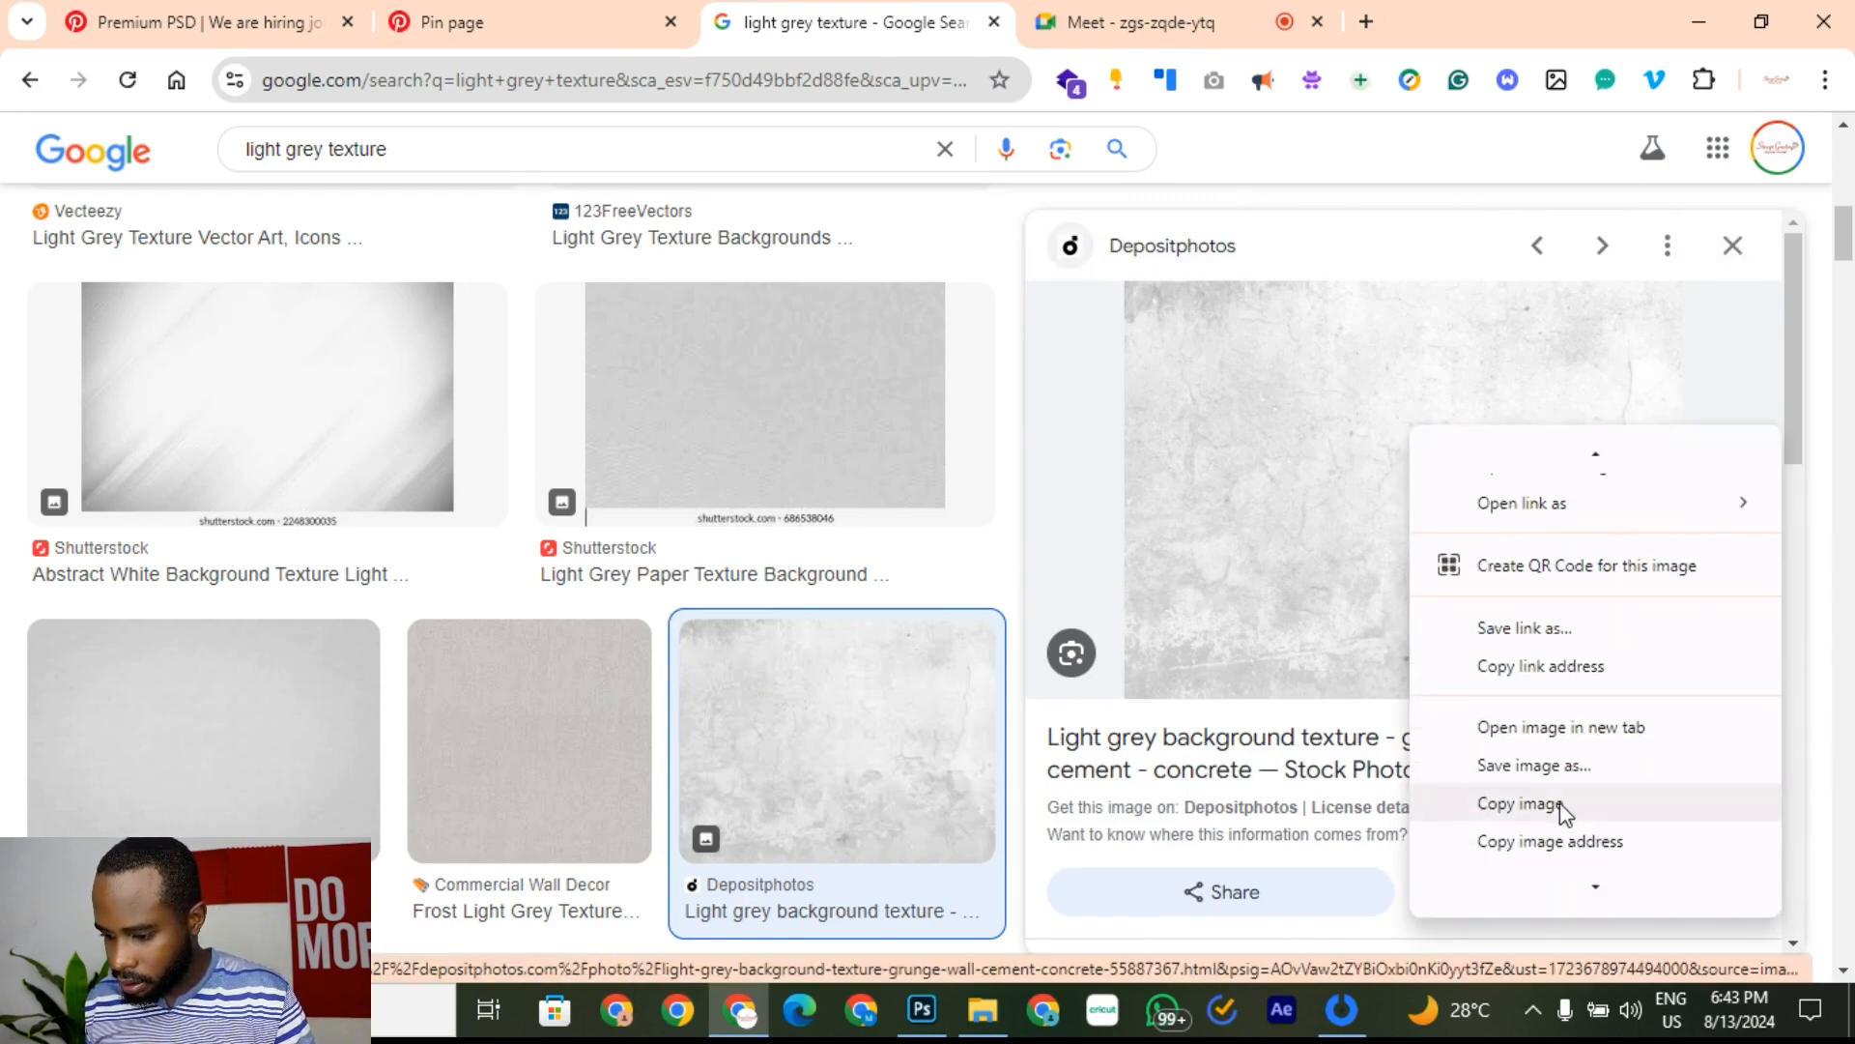
left_click(1560, 804)
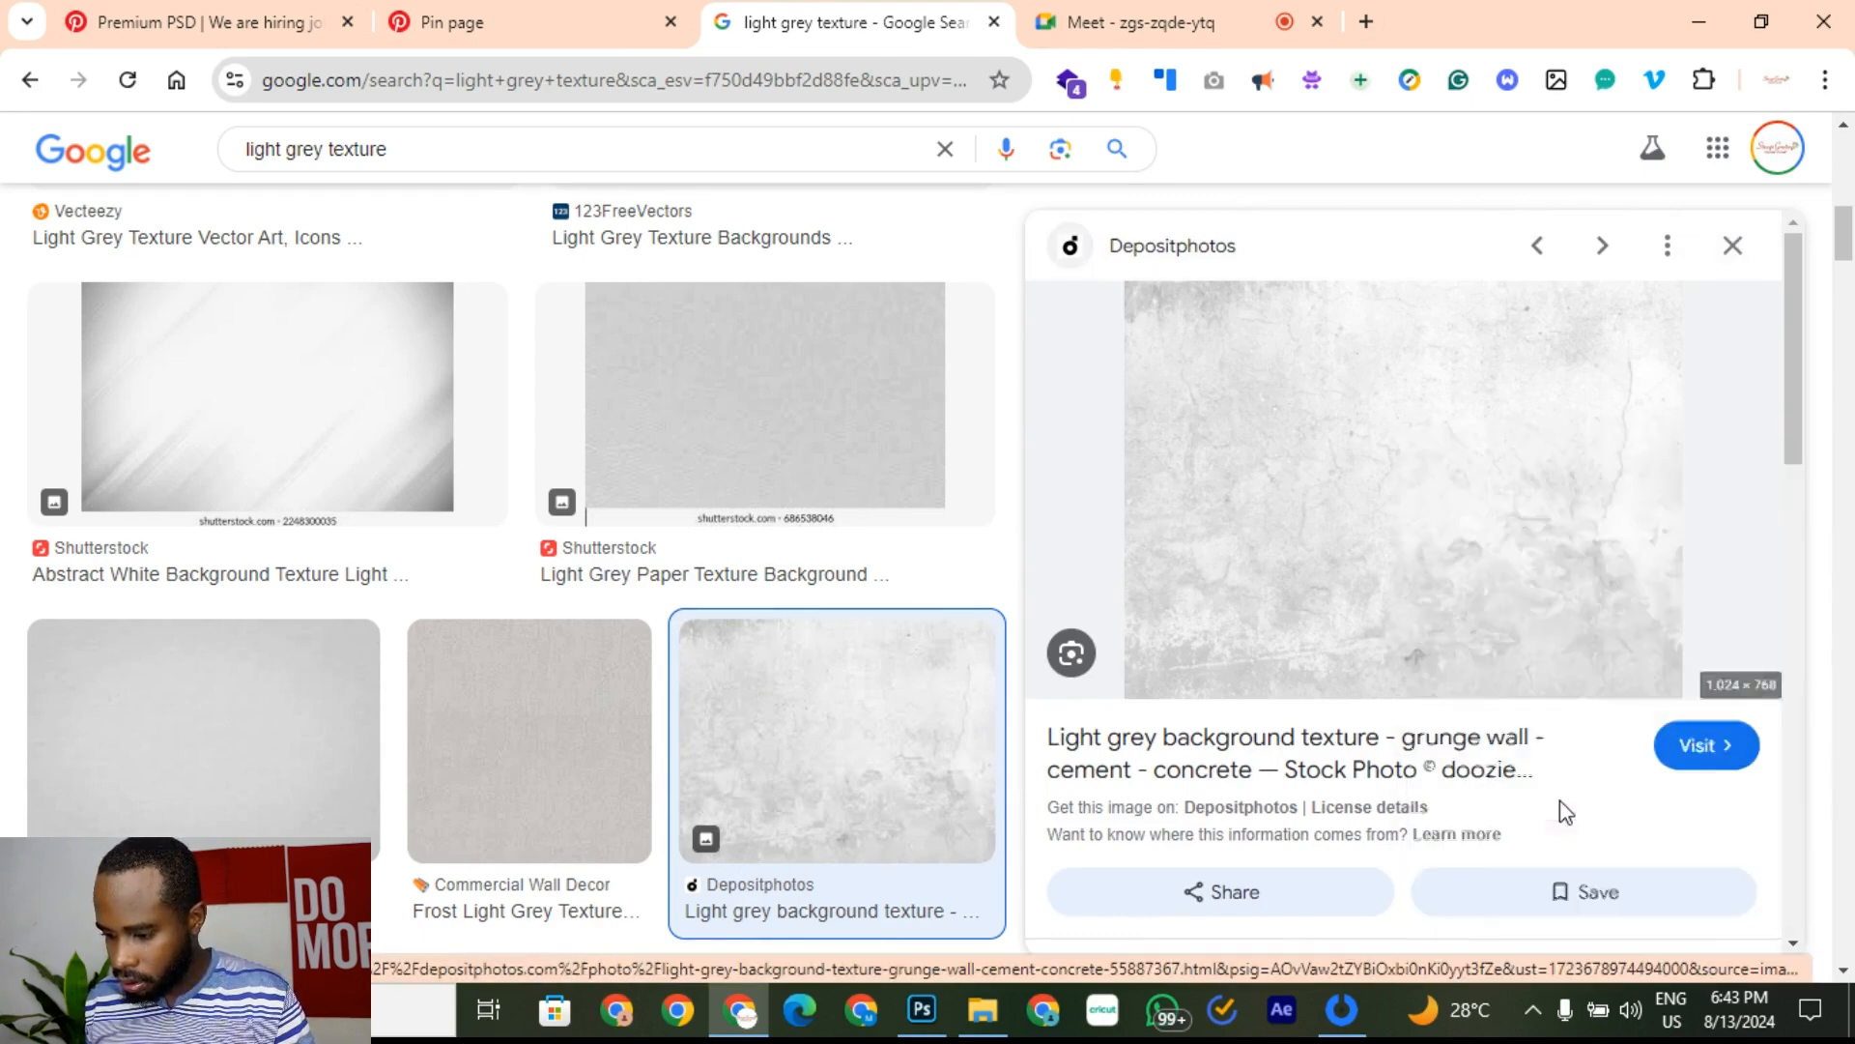
Step: Paste the grunge texture above the Background layer and stretch it to fill the canvas
left_click(916, 1023)
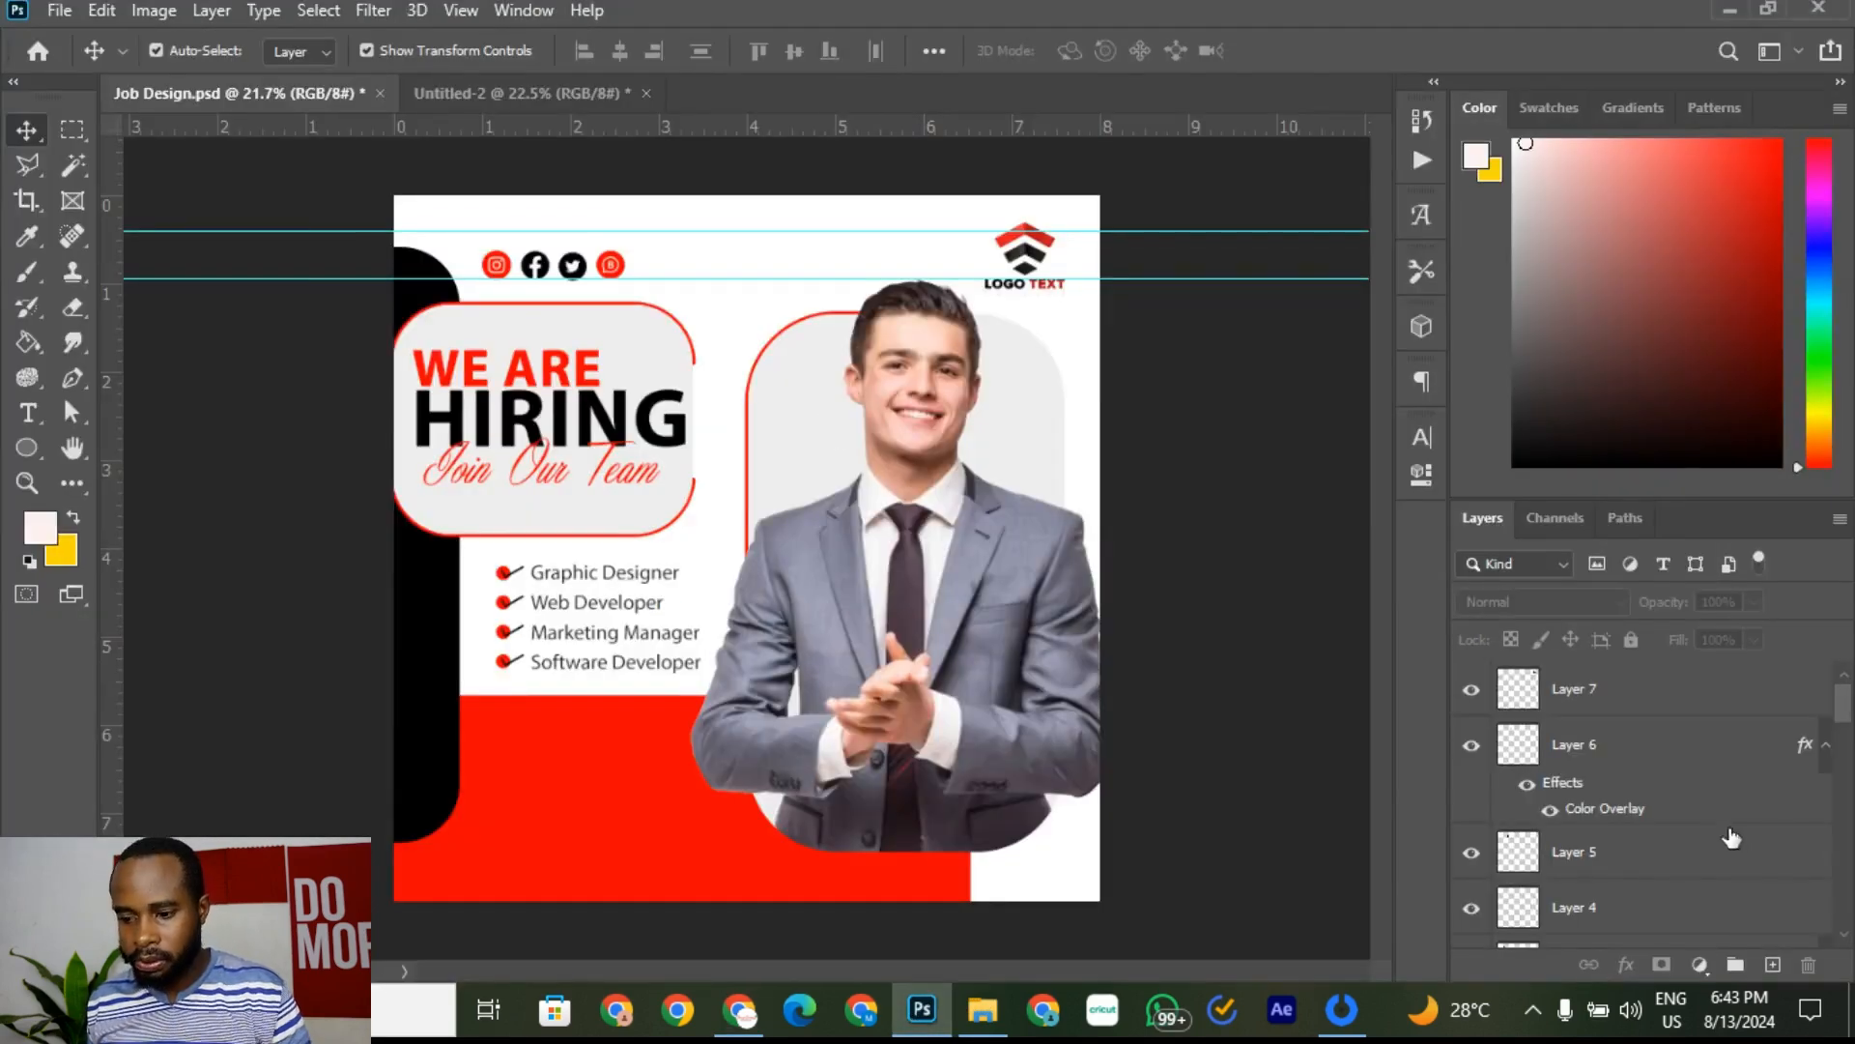
scroll(1643, 869, "down", 8)
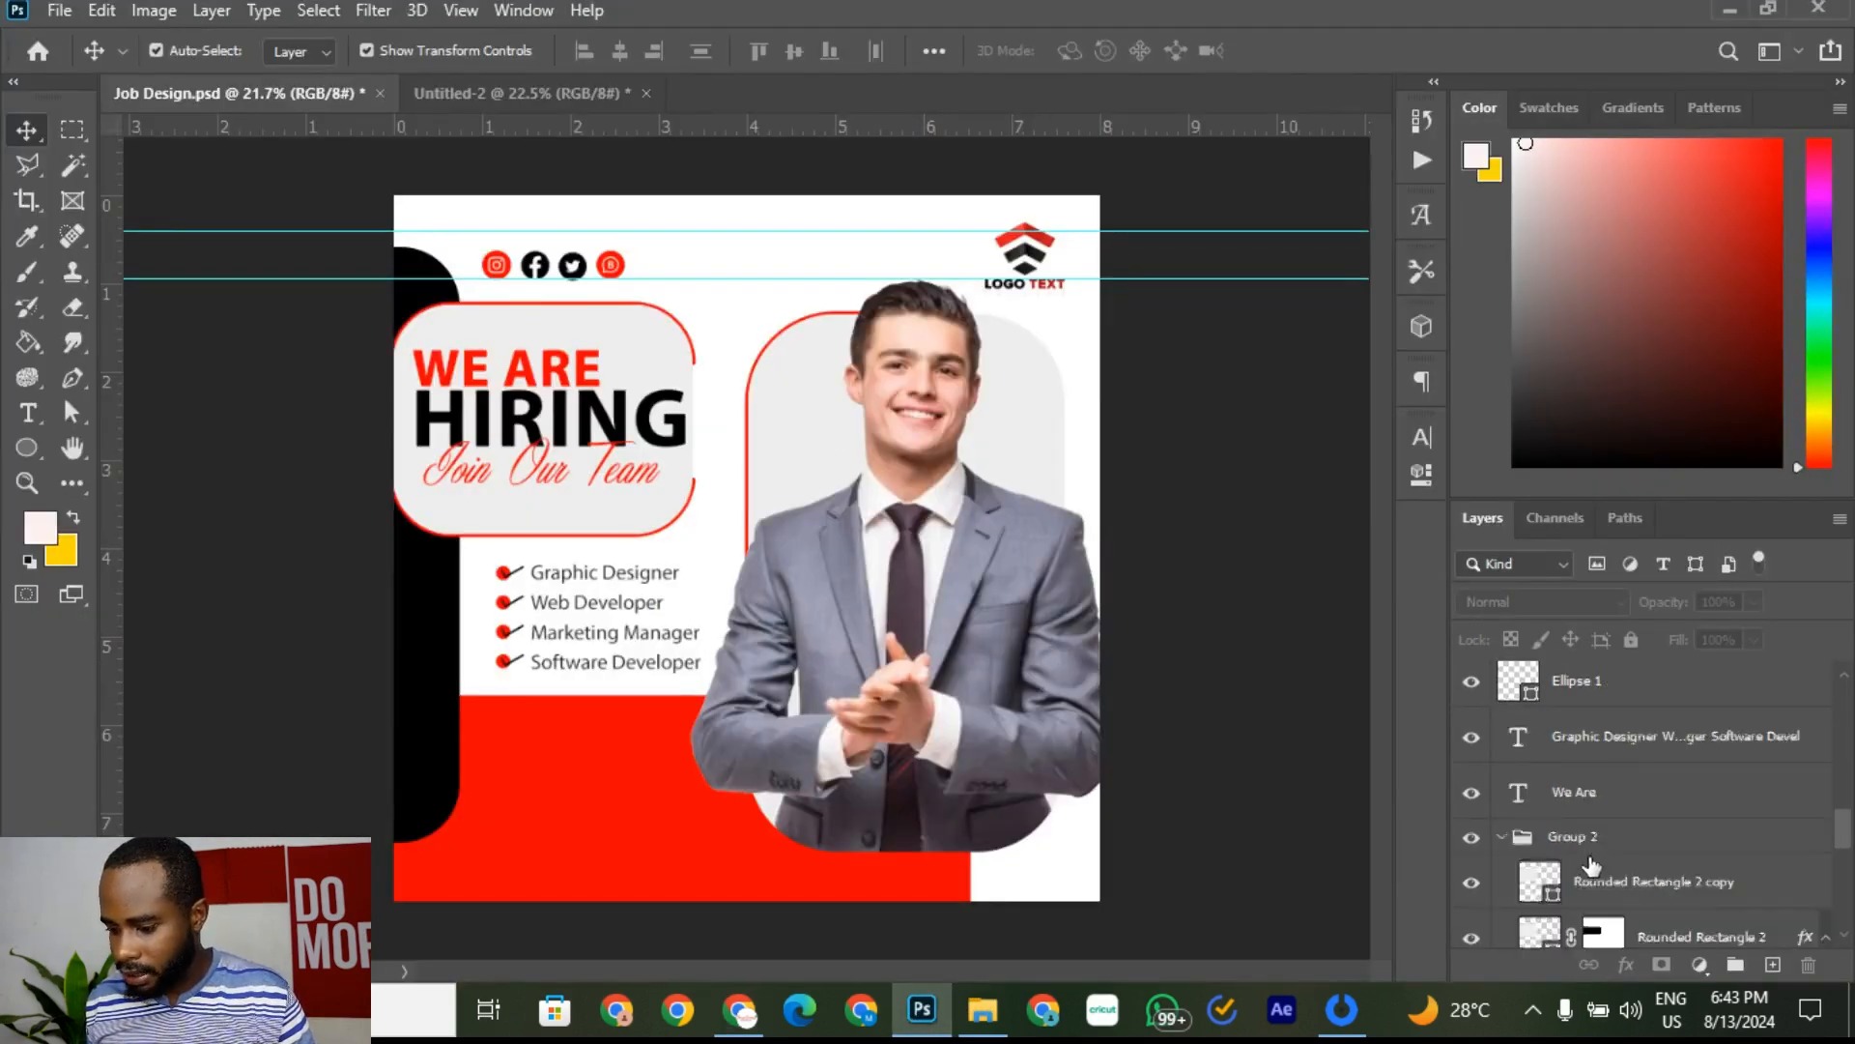
scroll(1595, 856, "down", 3)
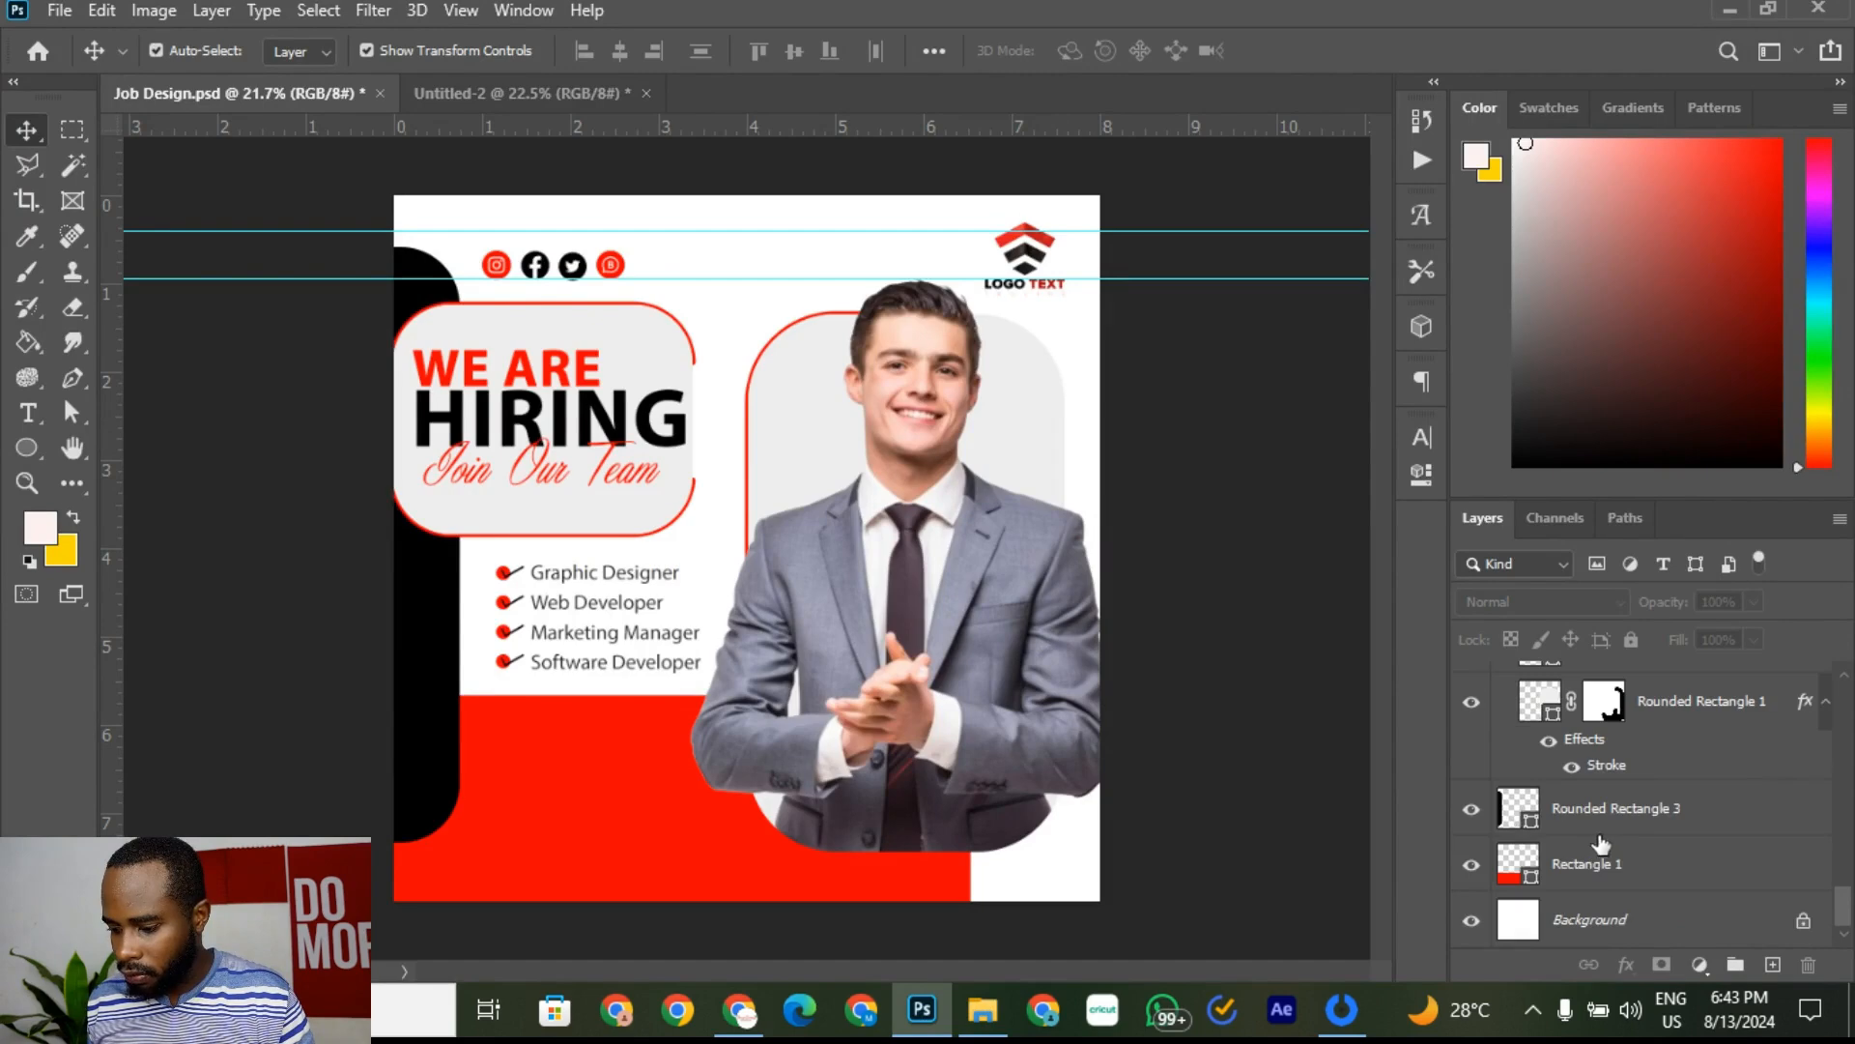
left_click(1645, 919)
left_click(1472, 921)
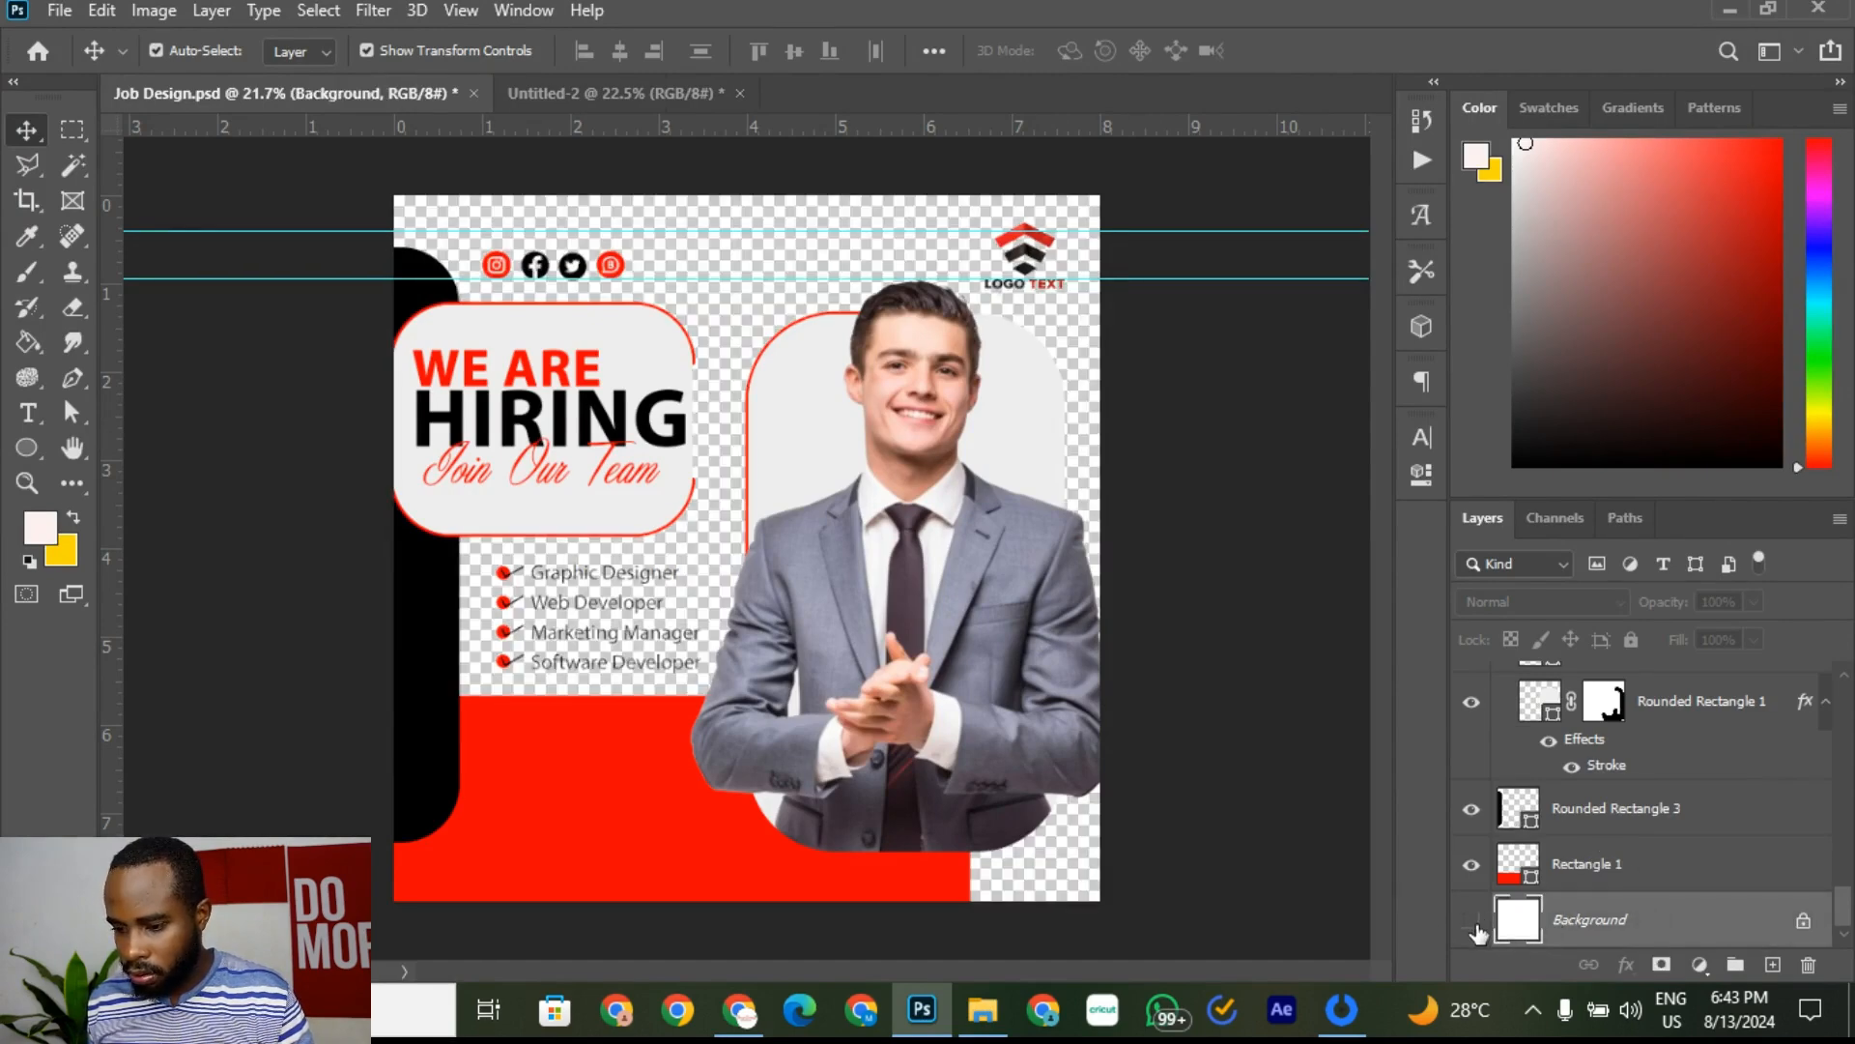
left_click(1471, 921)
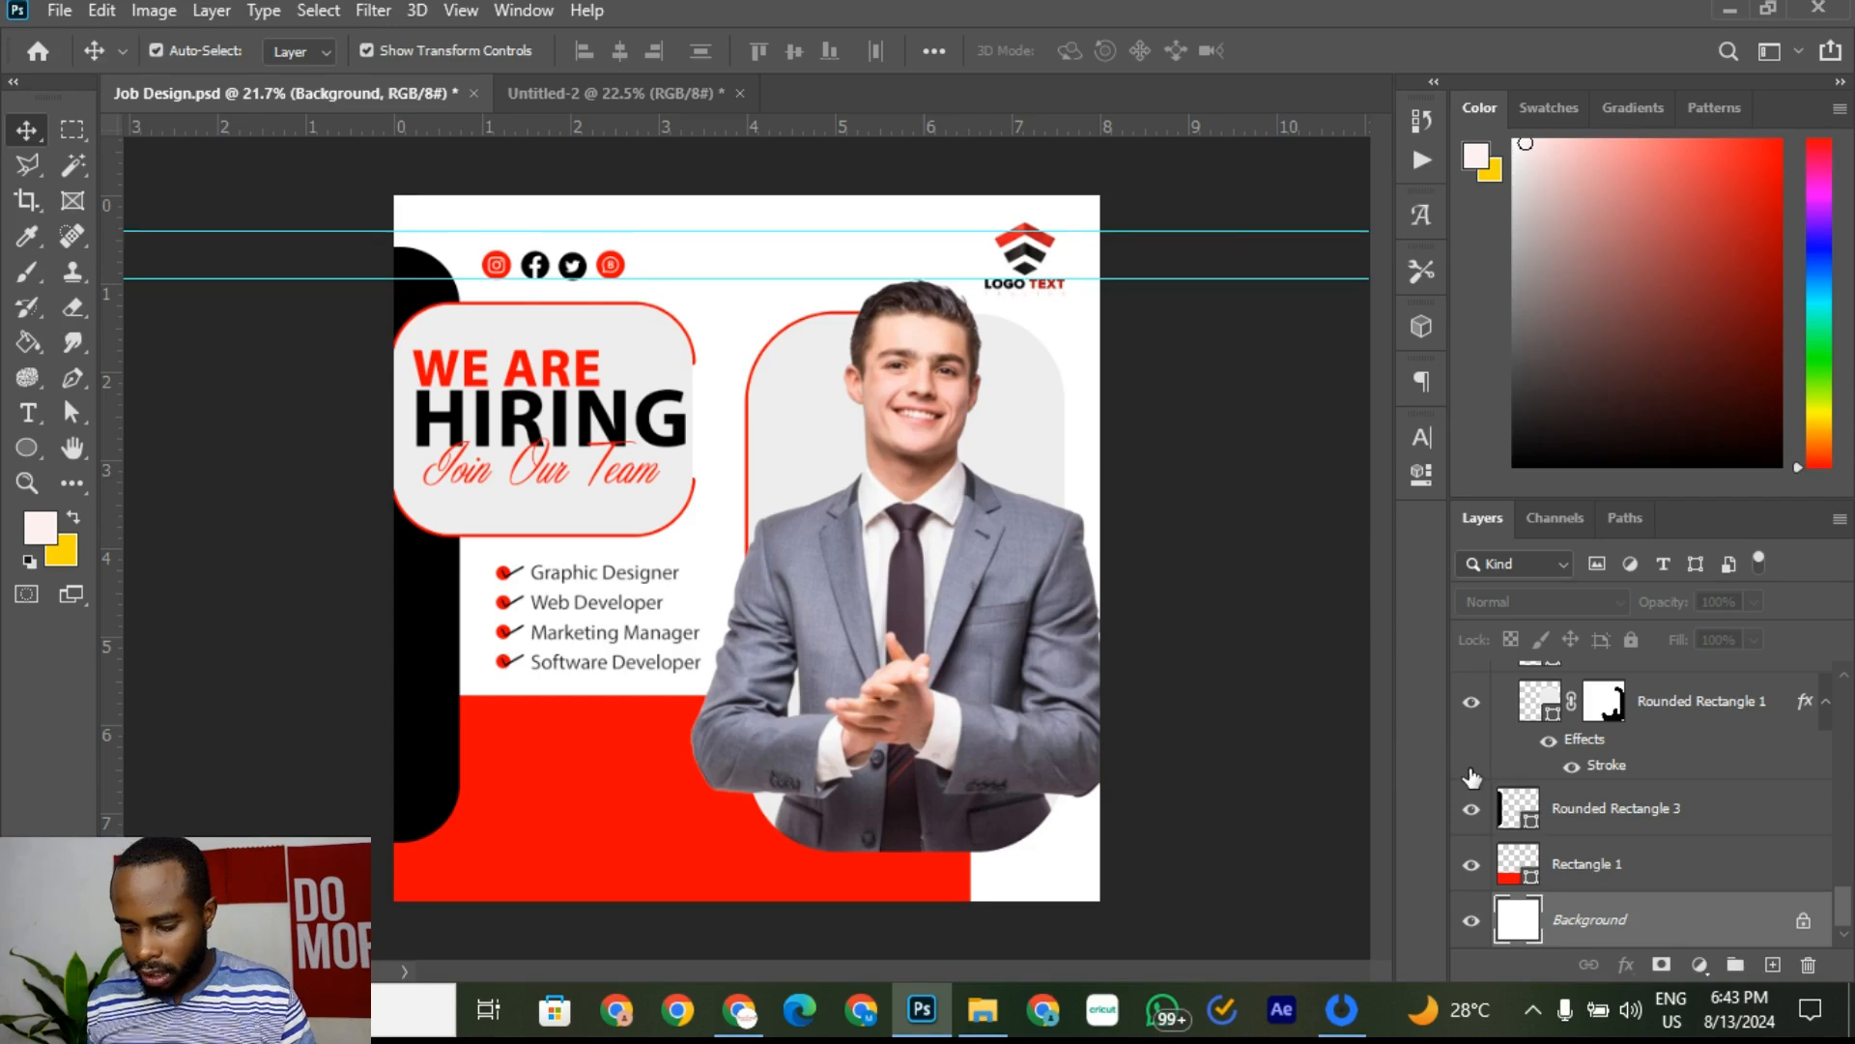
left_click(116, 9)
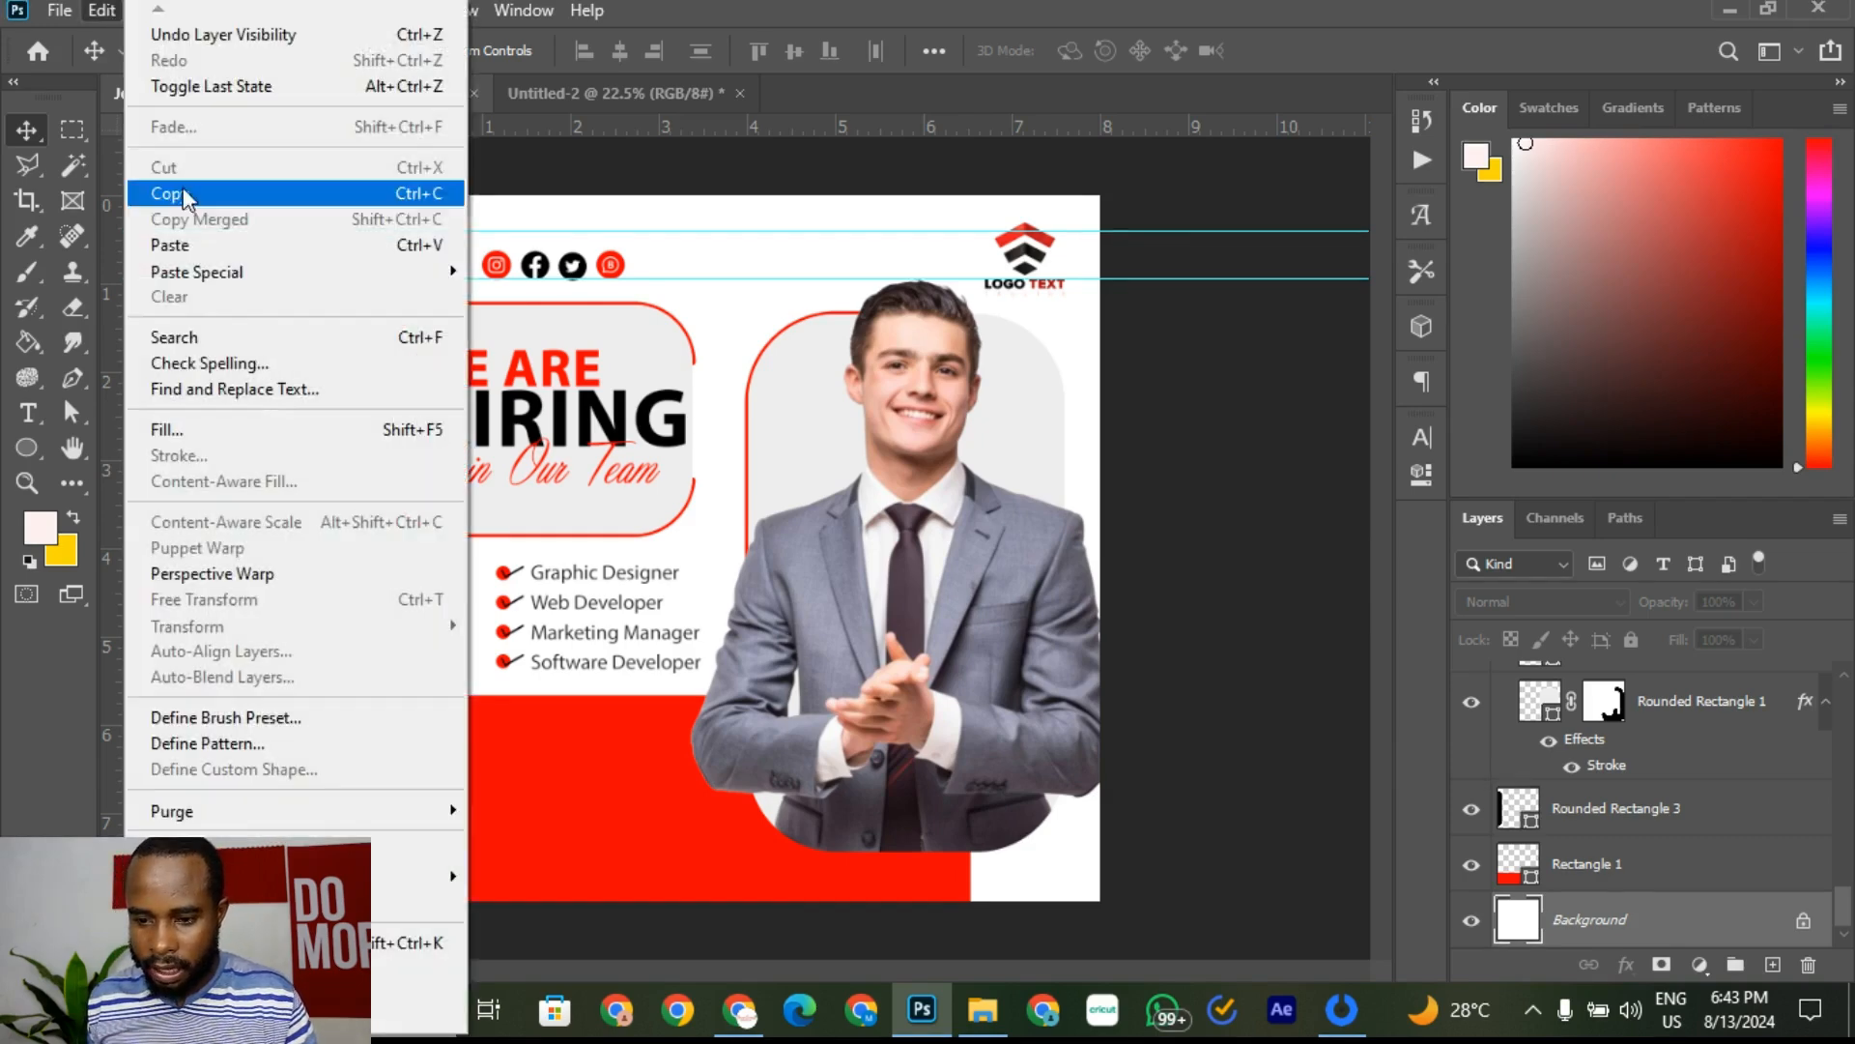
left_click(220, 245)
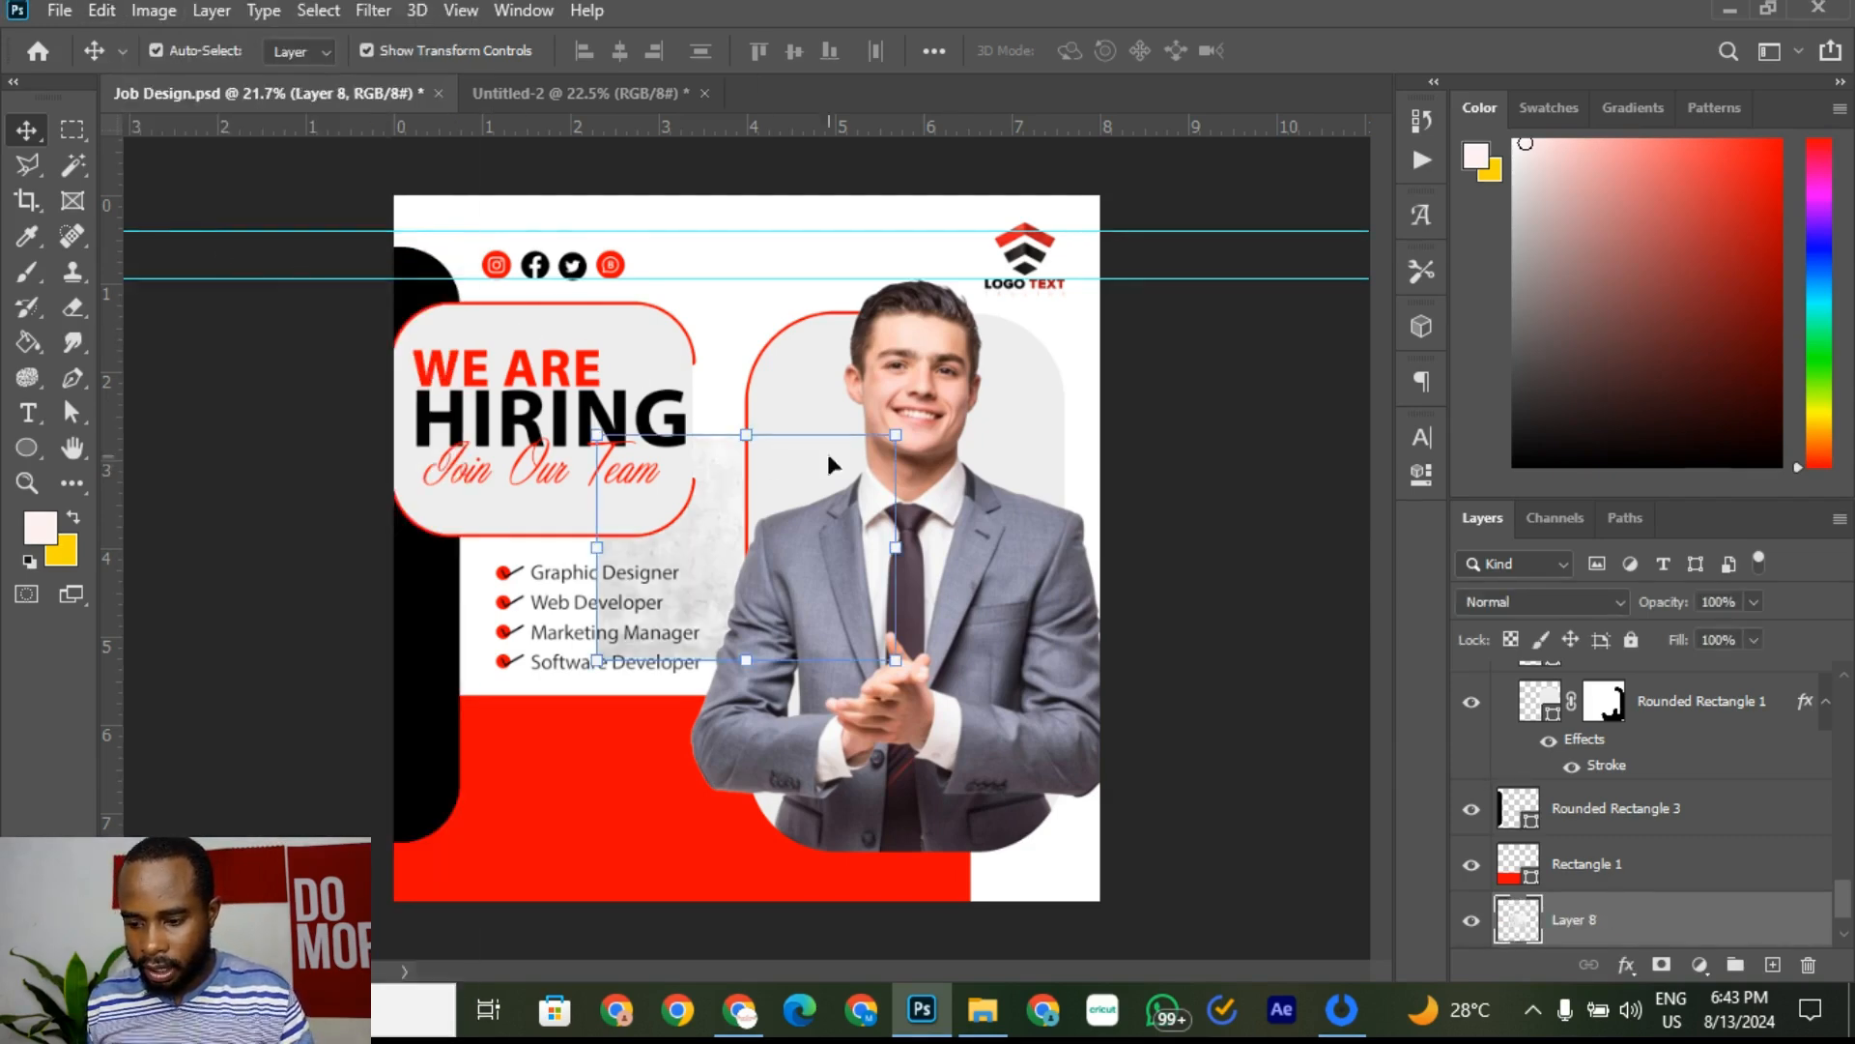
left_click_drag(921, 421, 1153, 203)
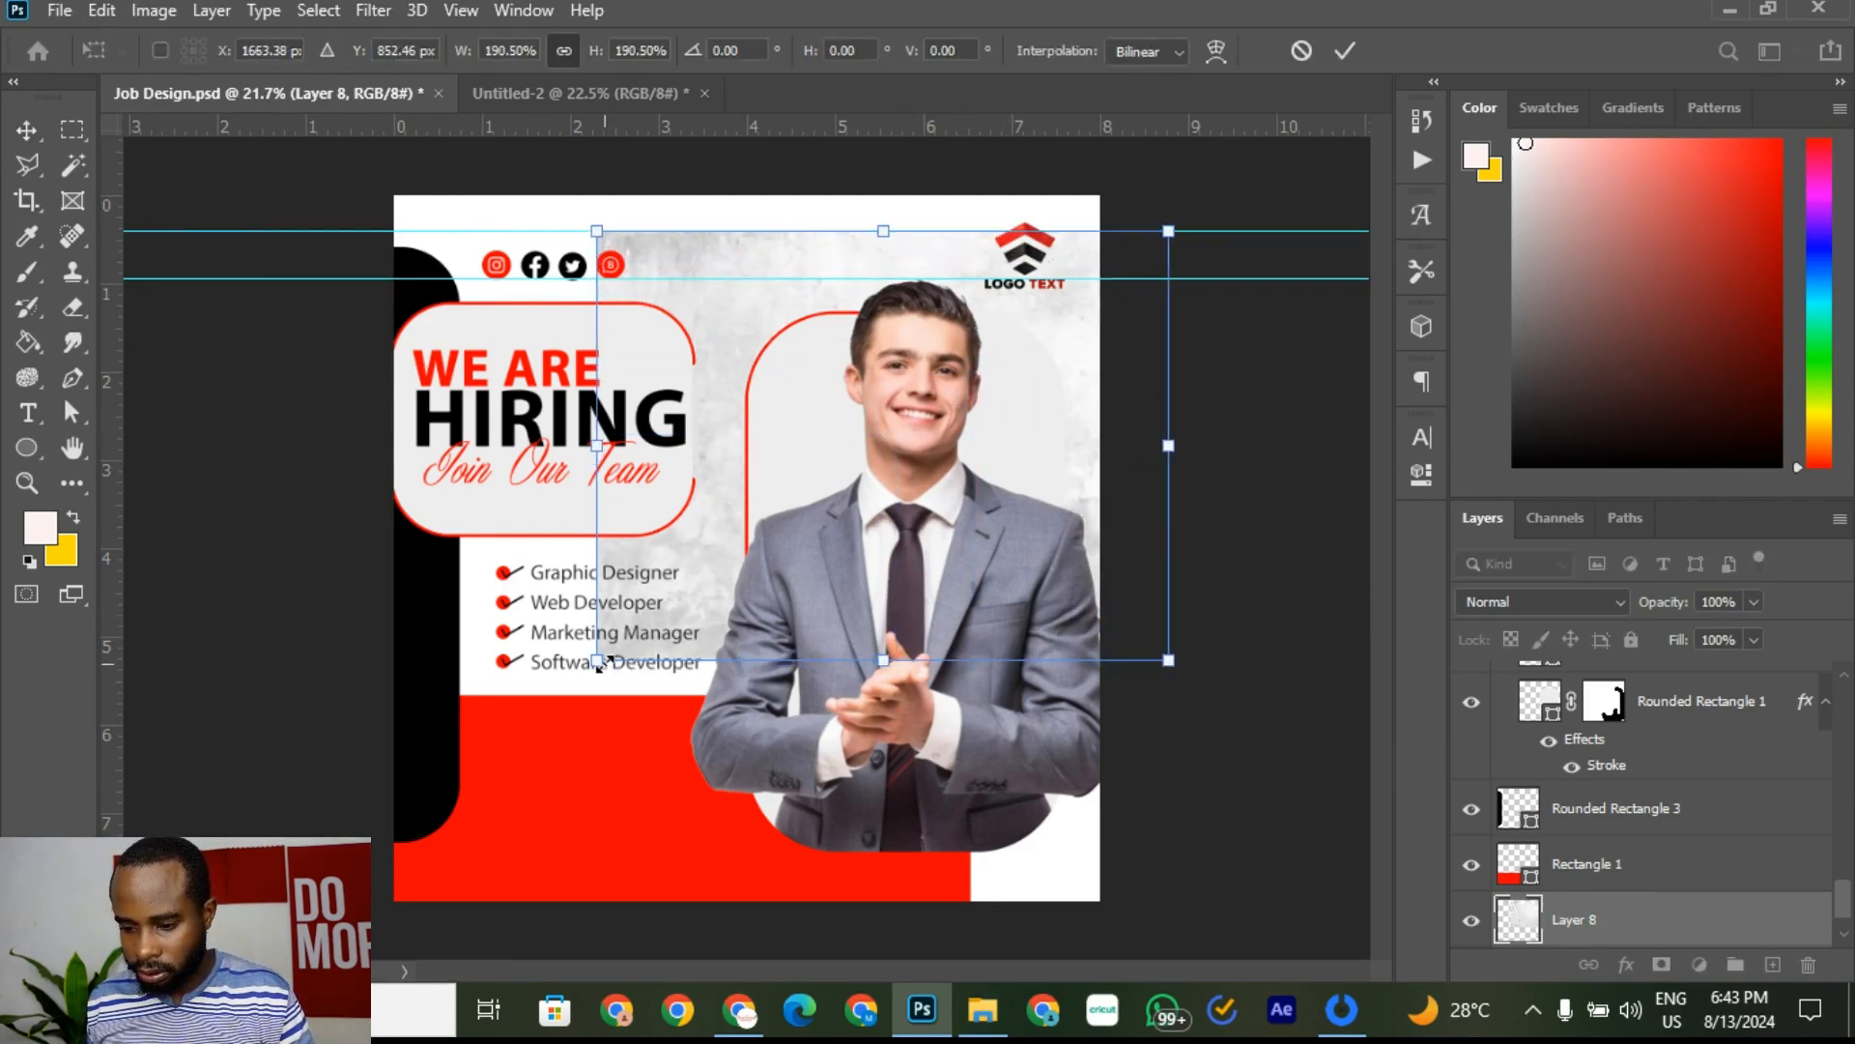
left_click_drag(597, 661, 257, 913)
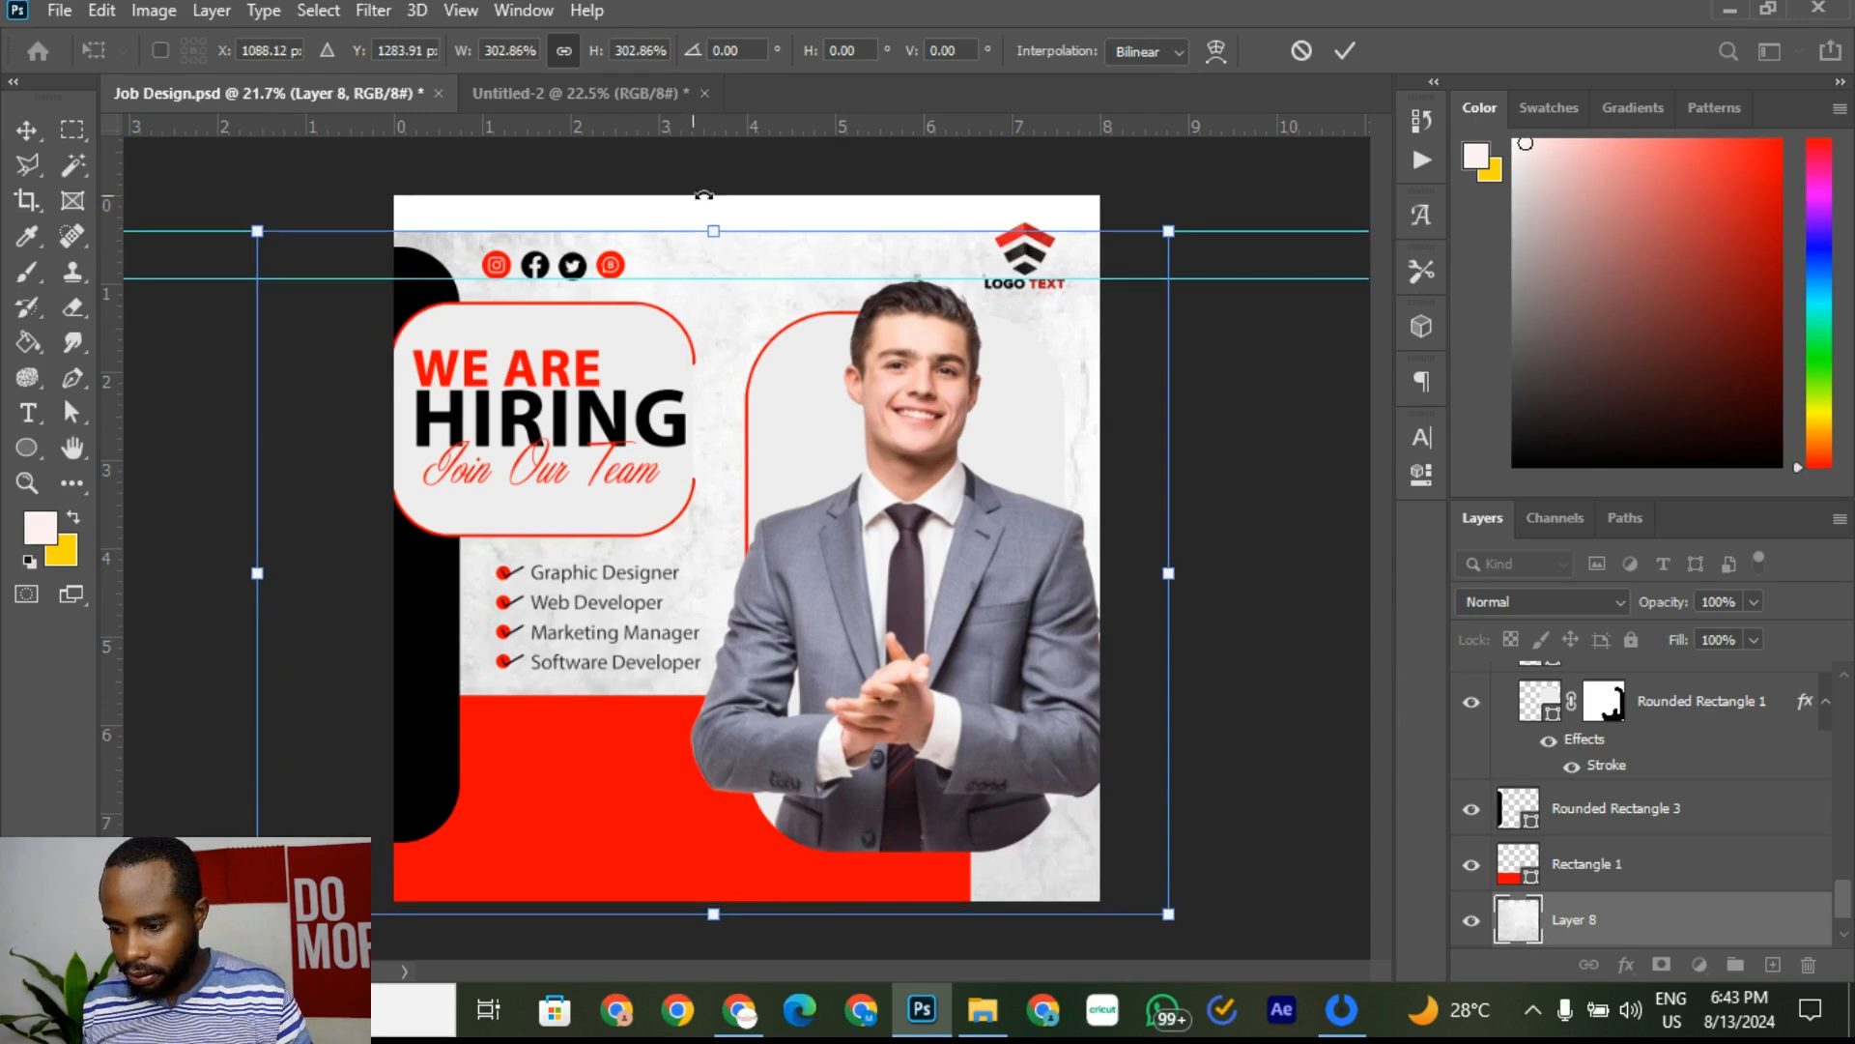
left_click_drag(1169, 232, 1221, 193)
left_click(1345, 51)
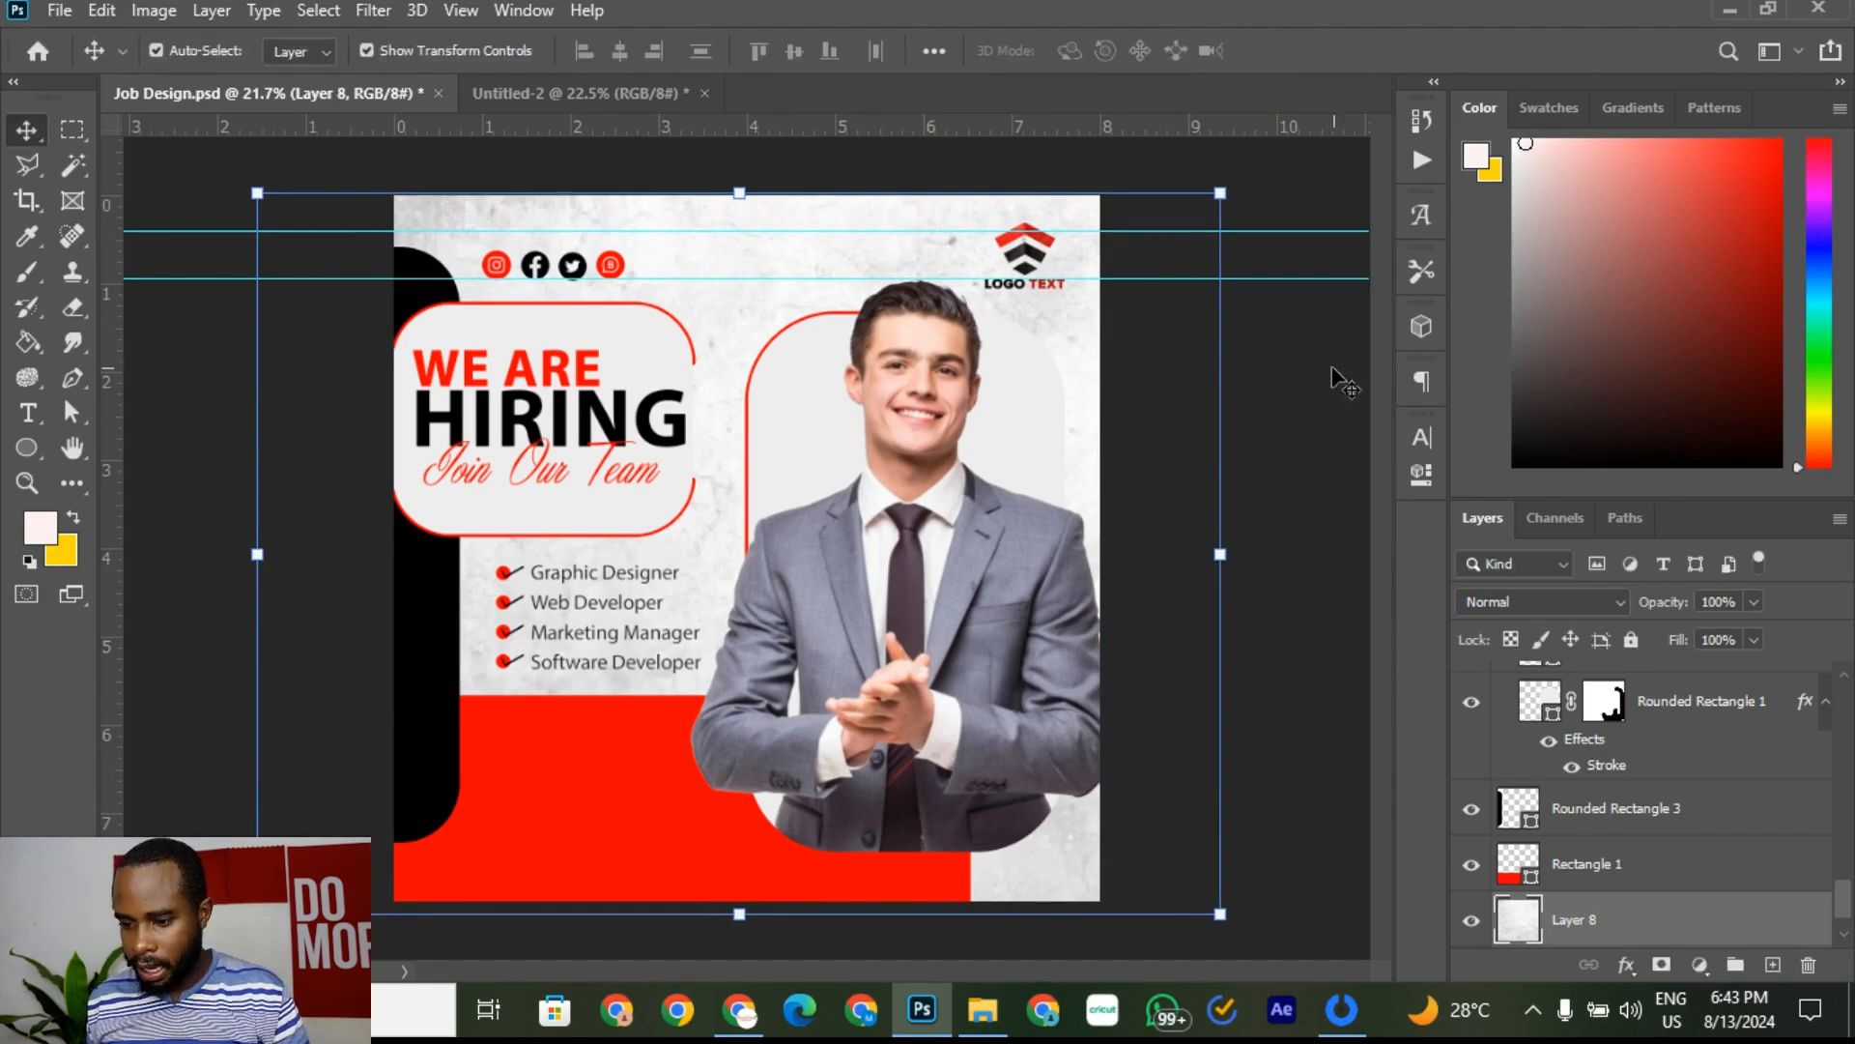
Step: Fade the texture Layer 8 to 66% opacity
left_click(466, 94)
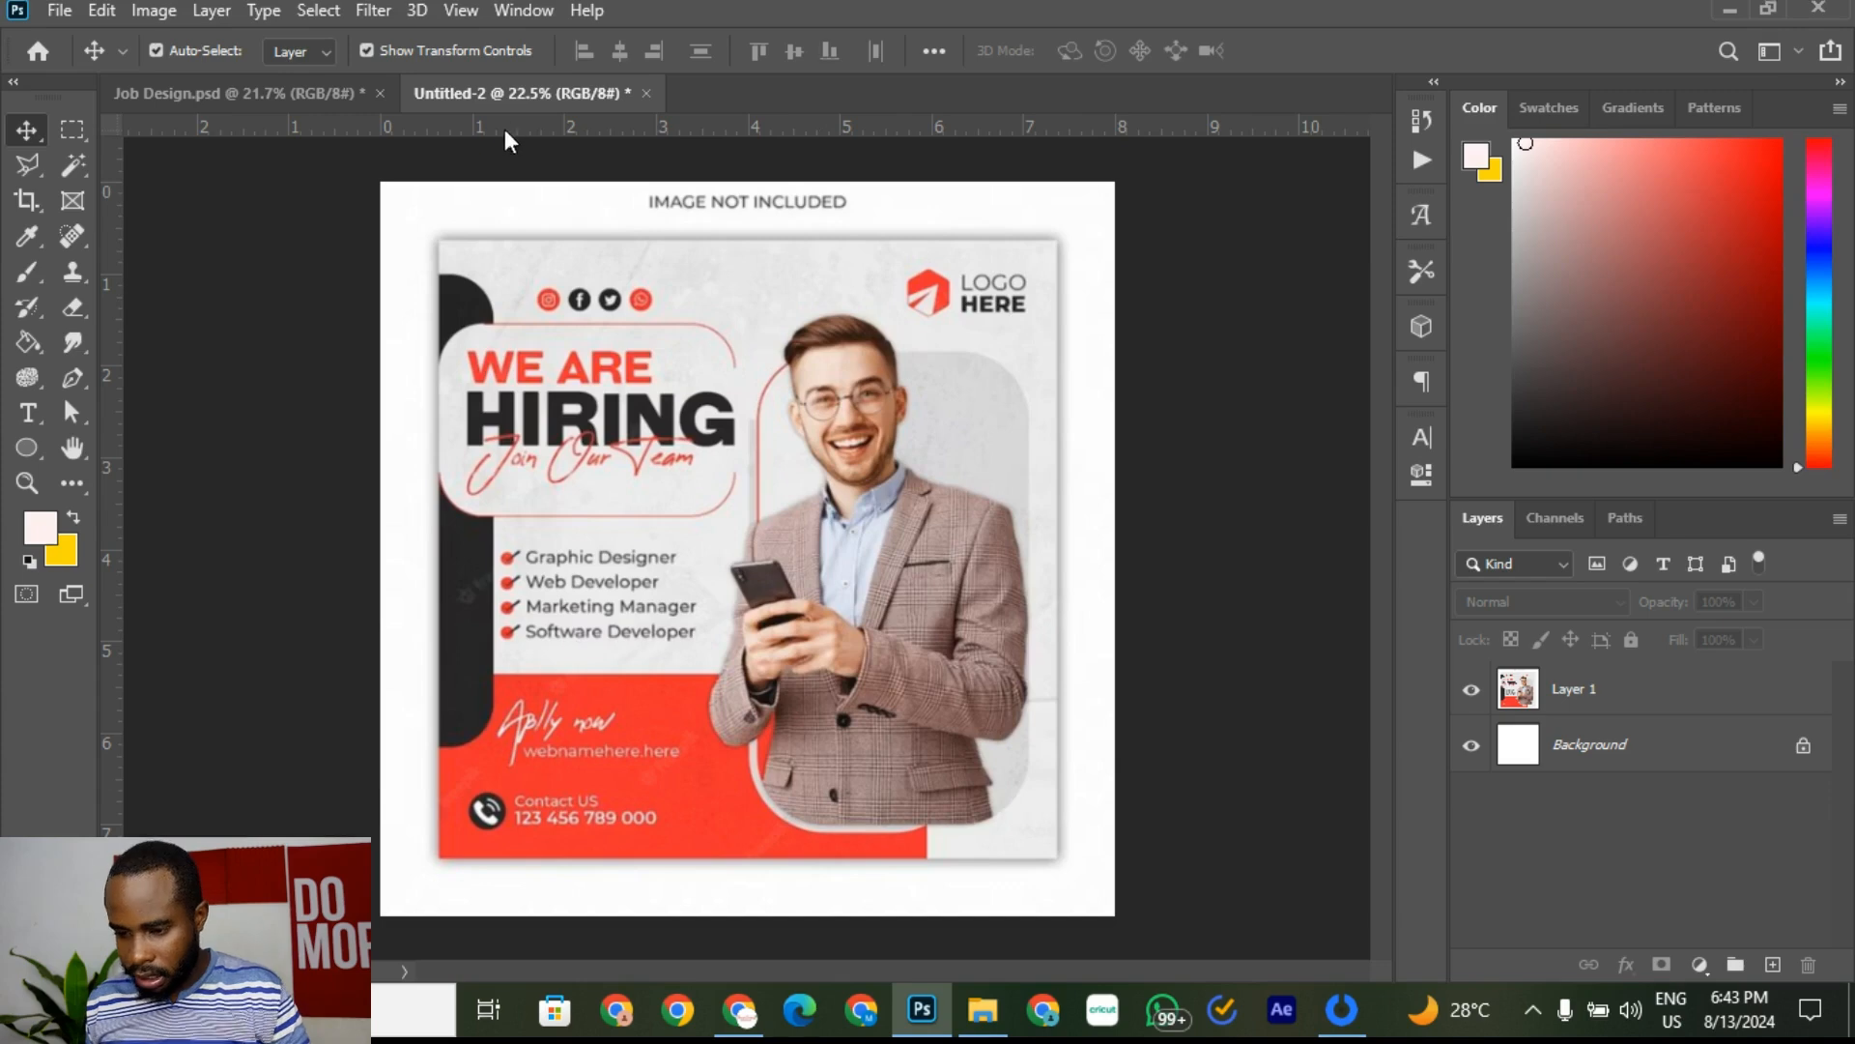
left_click(240, 92)
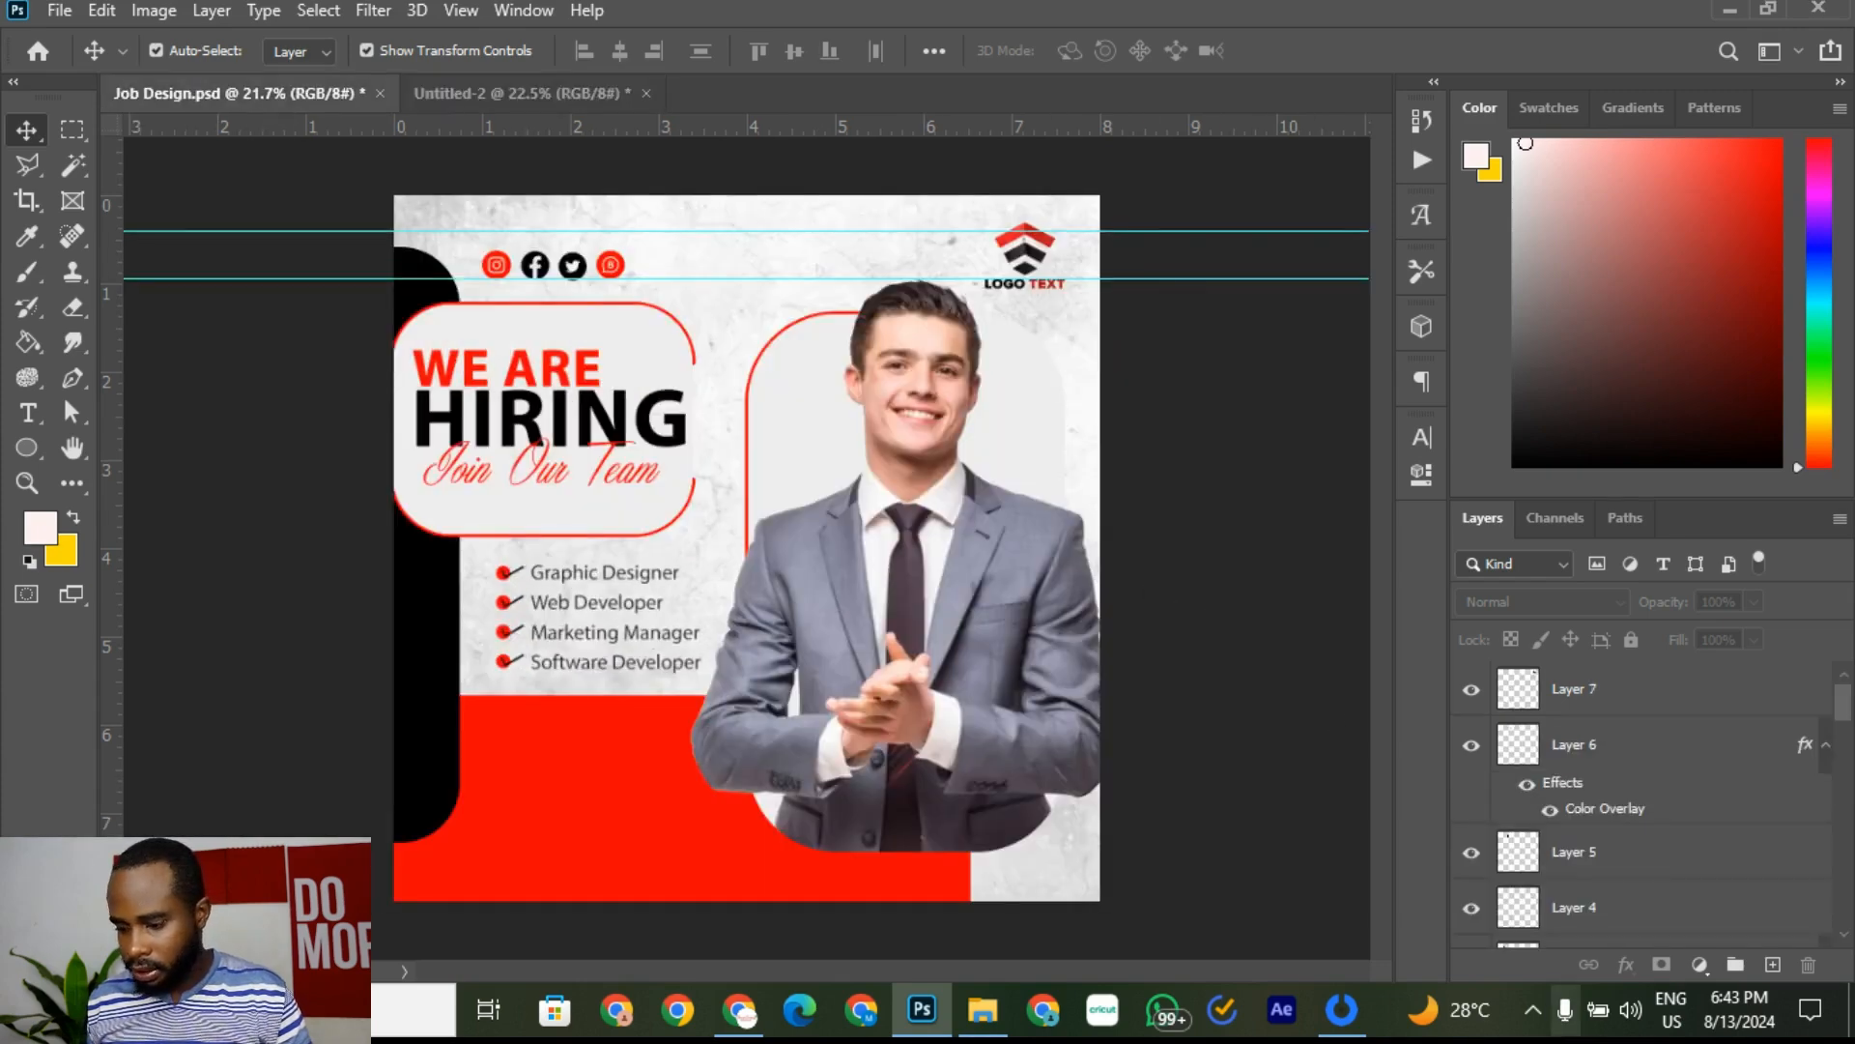
scroll(1672, 846, "down", 10)
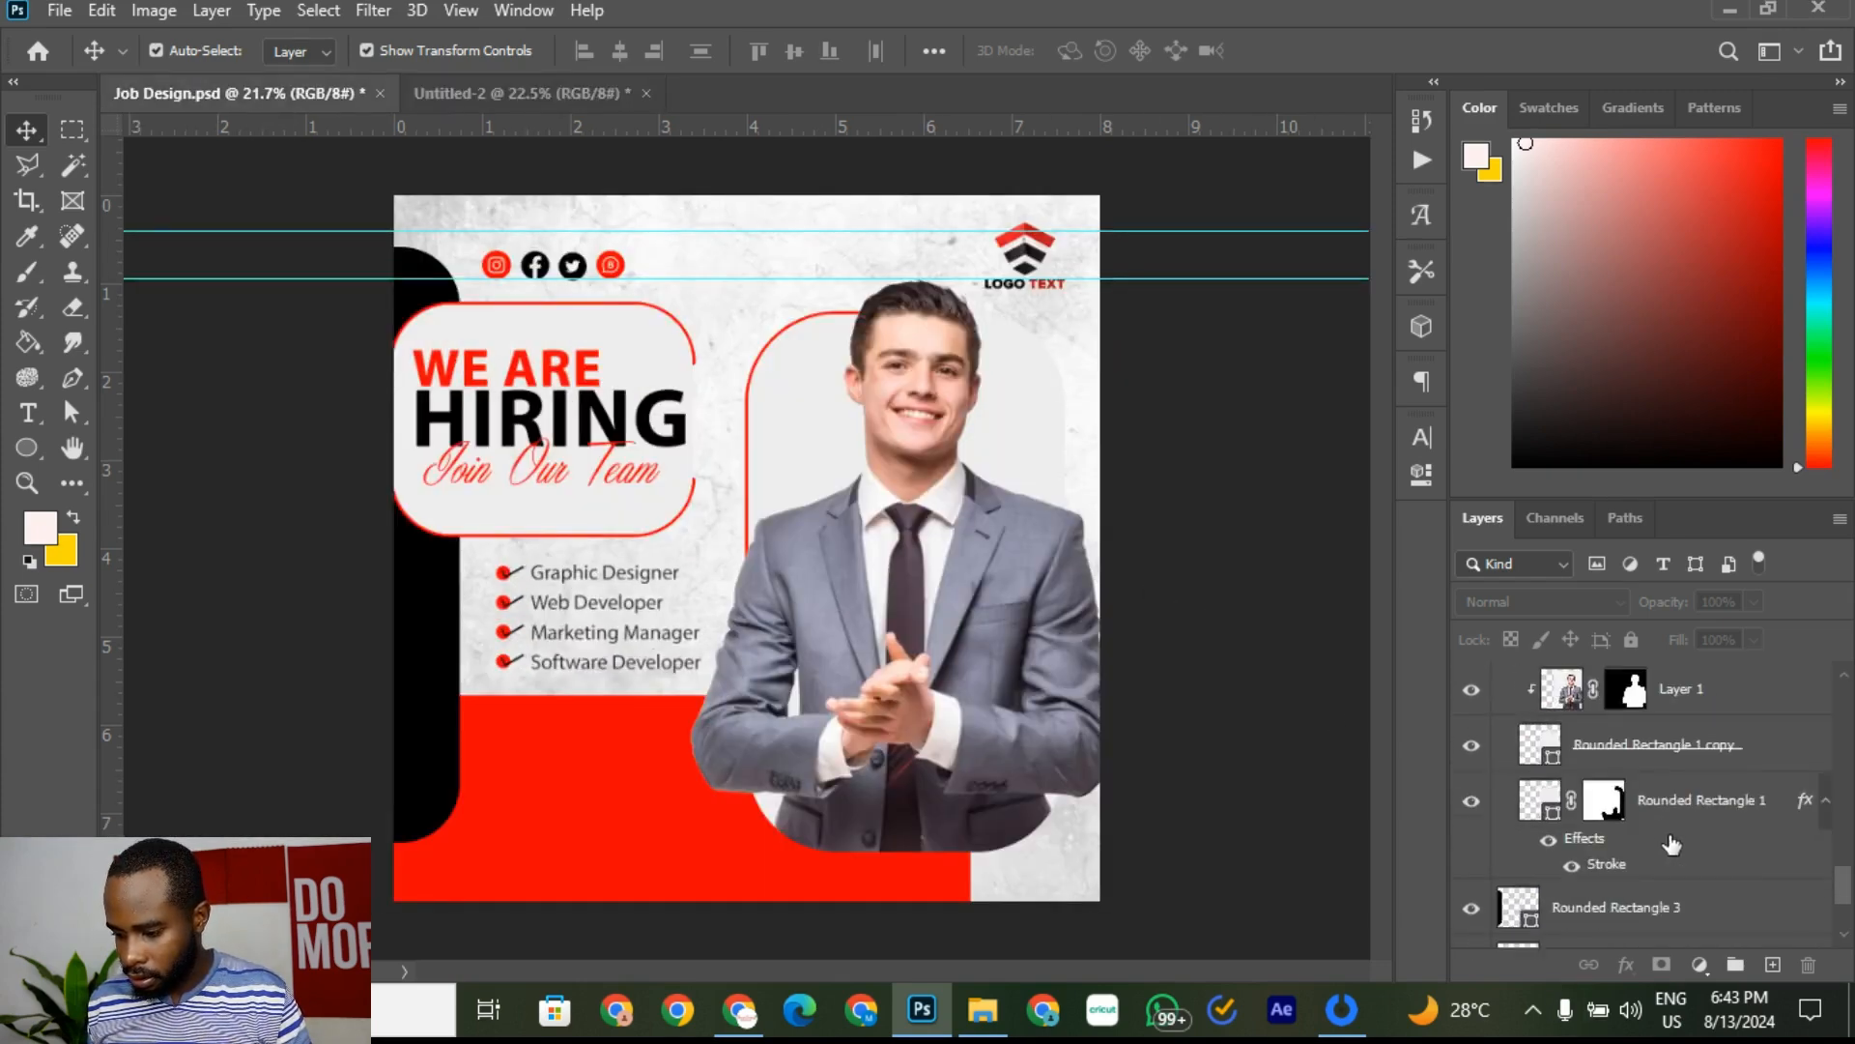
scroll(1672, 846, "down", 3)
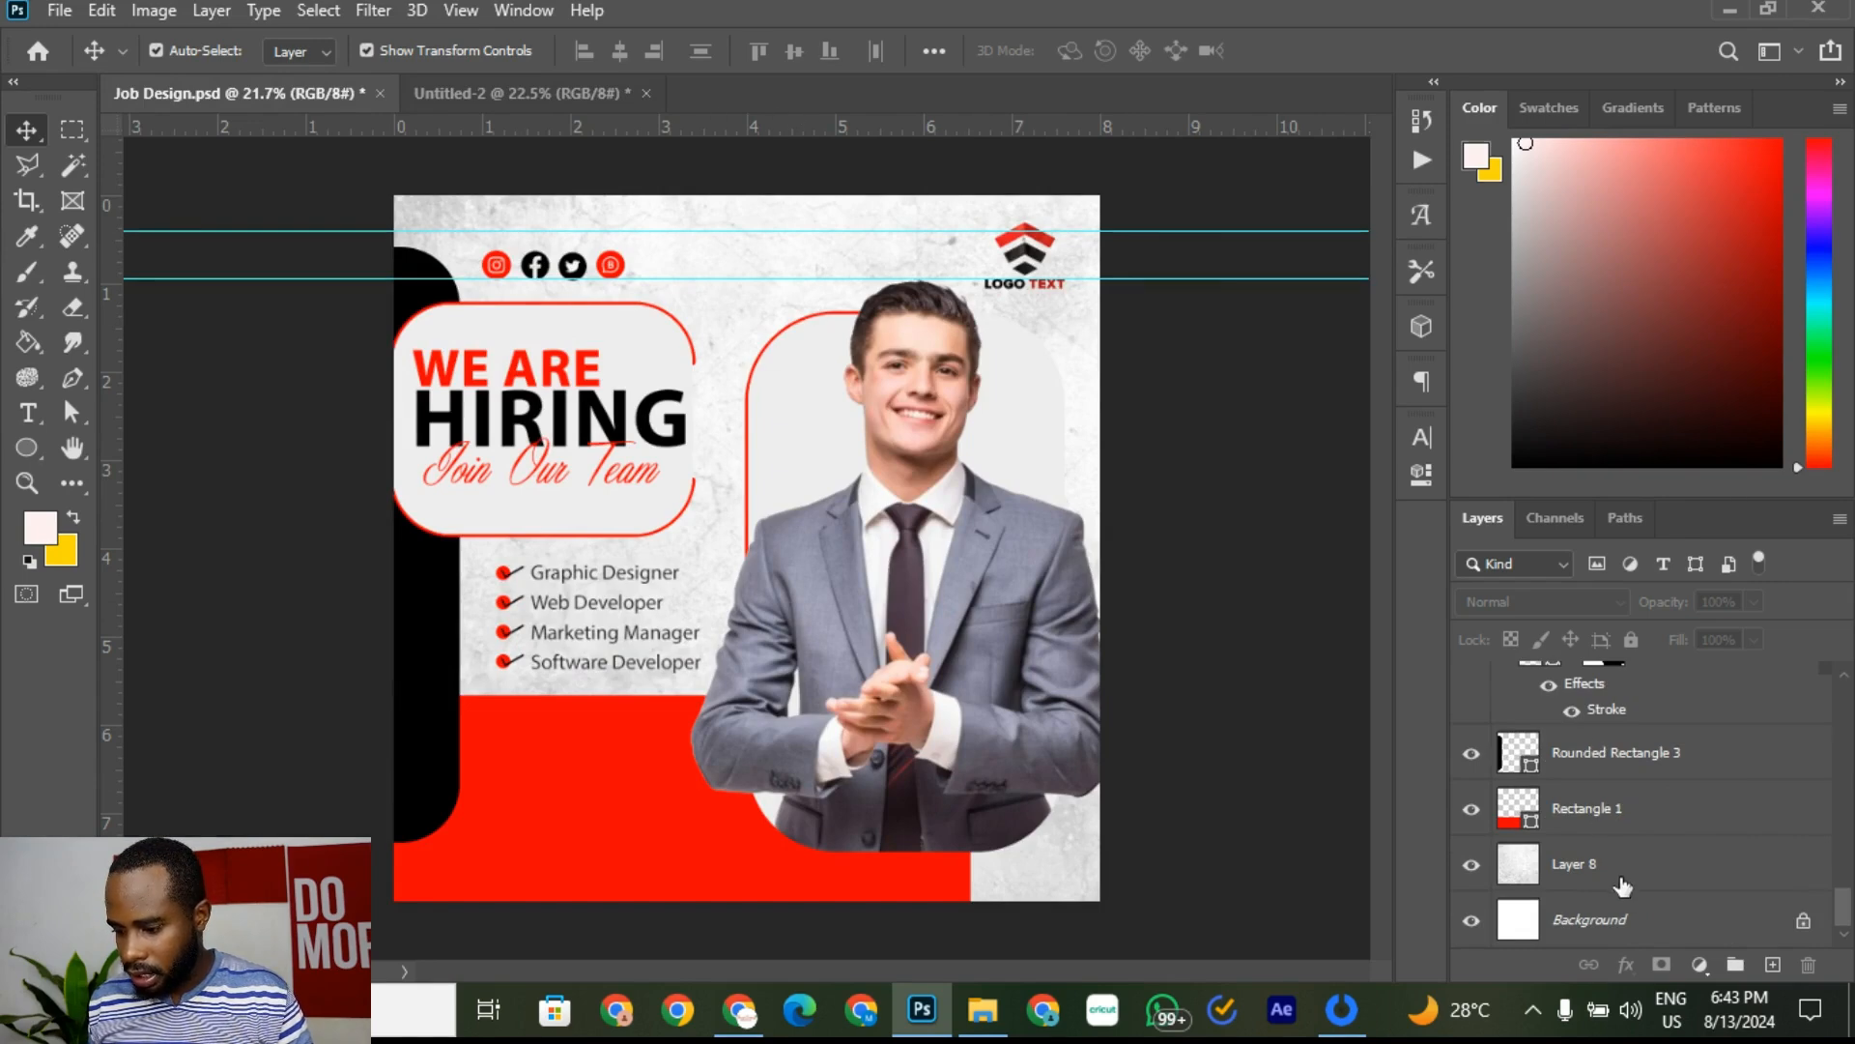
left_click(1624, 883)
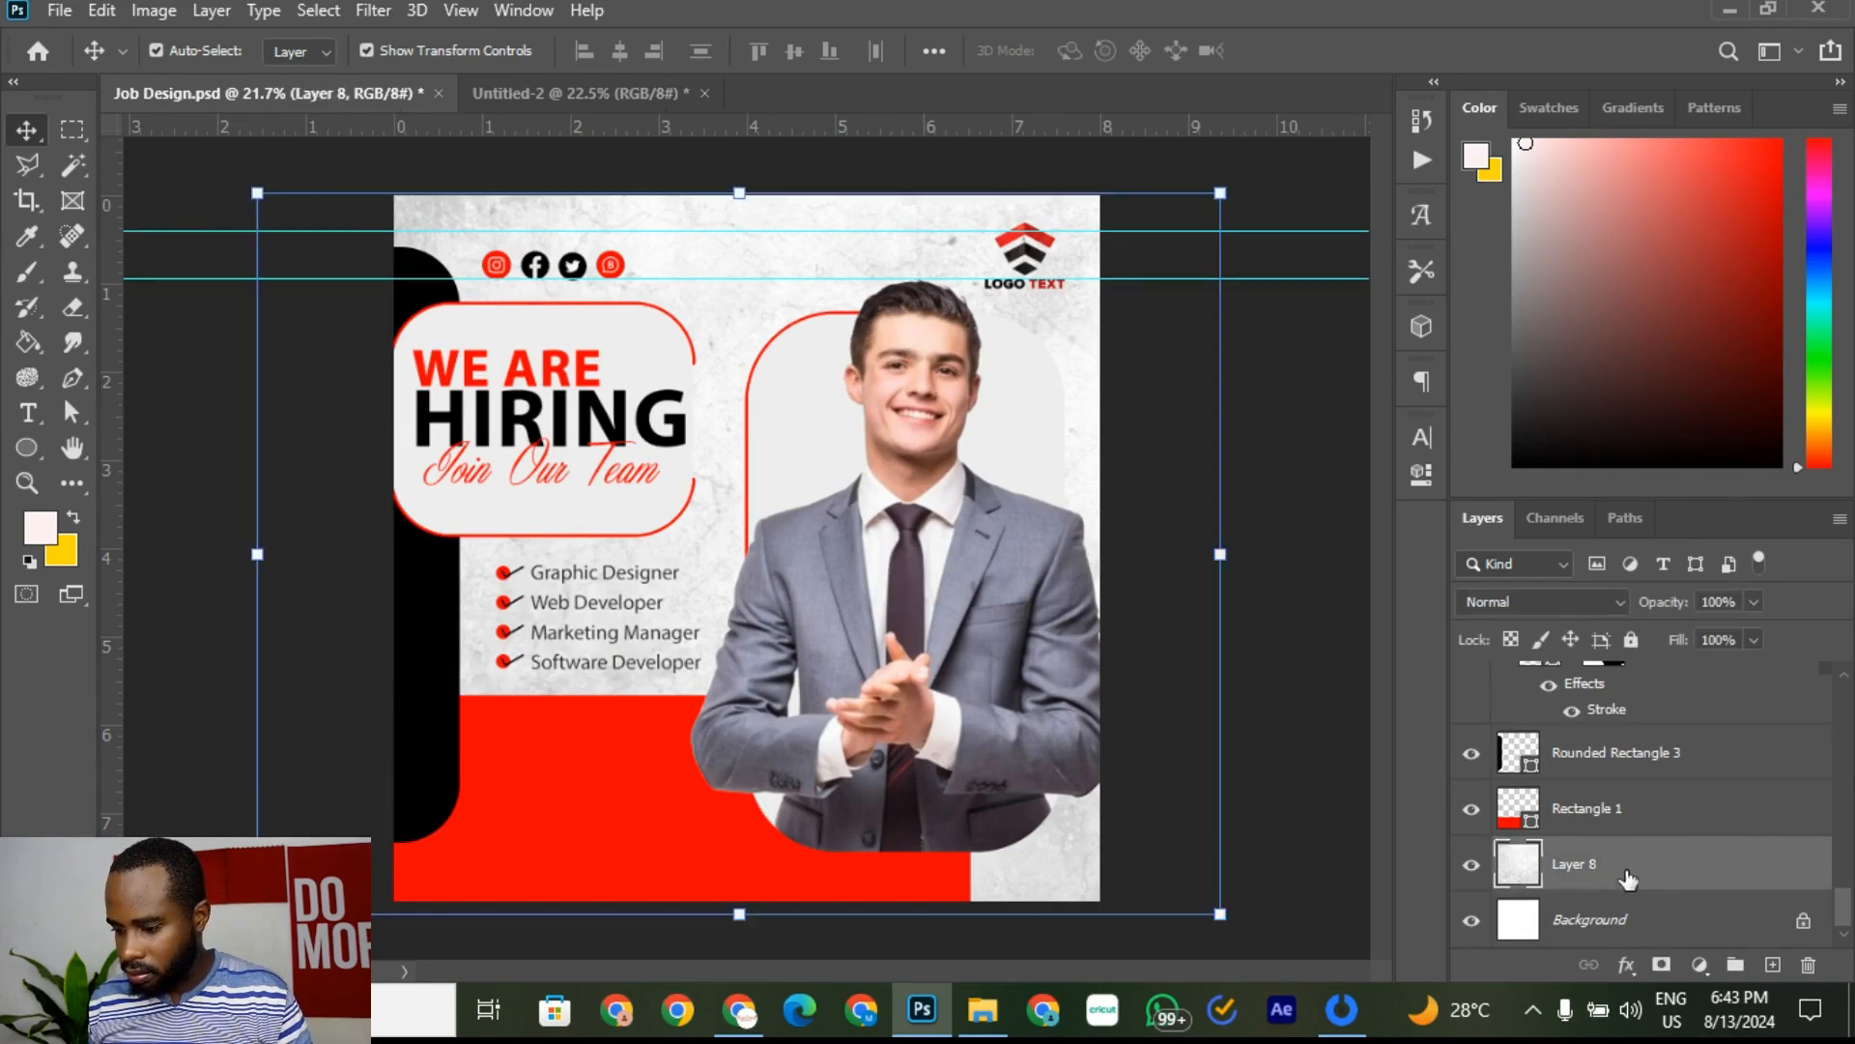
left_click(1753, 603)
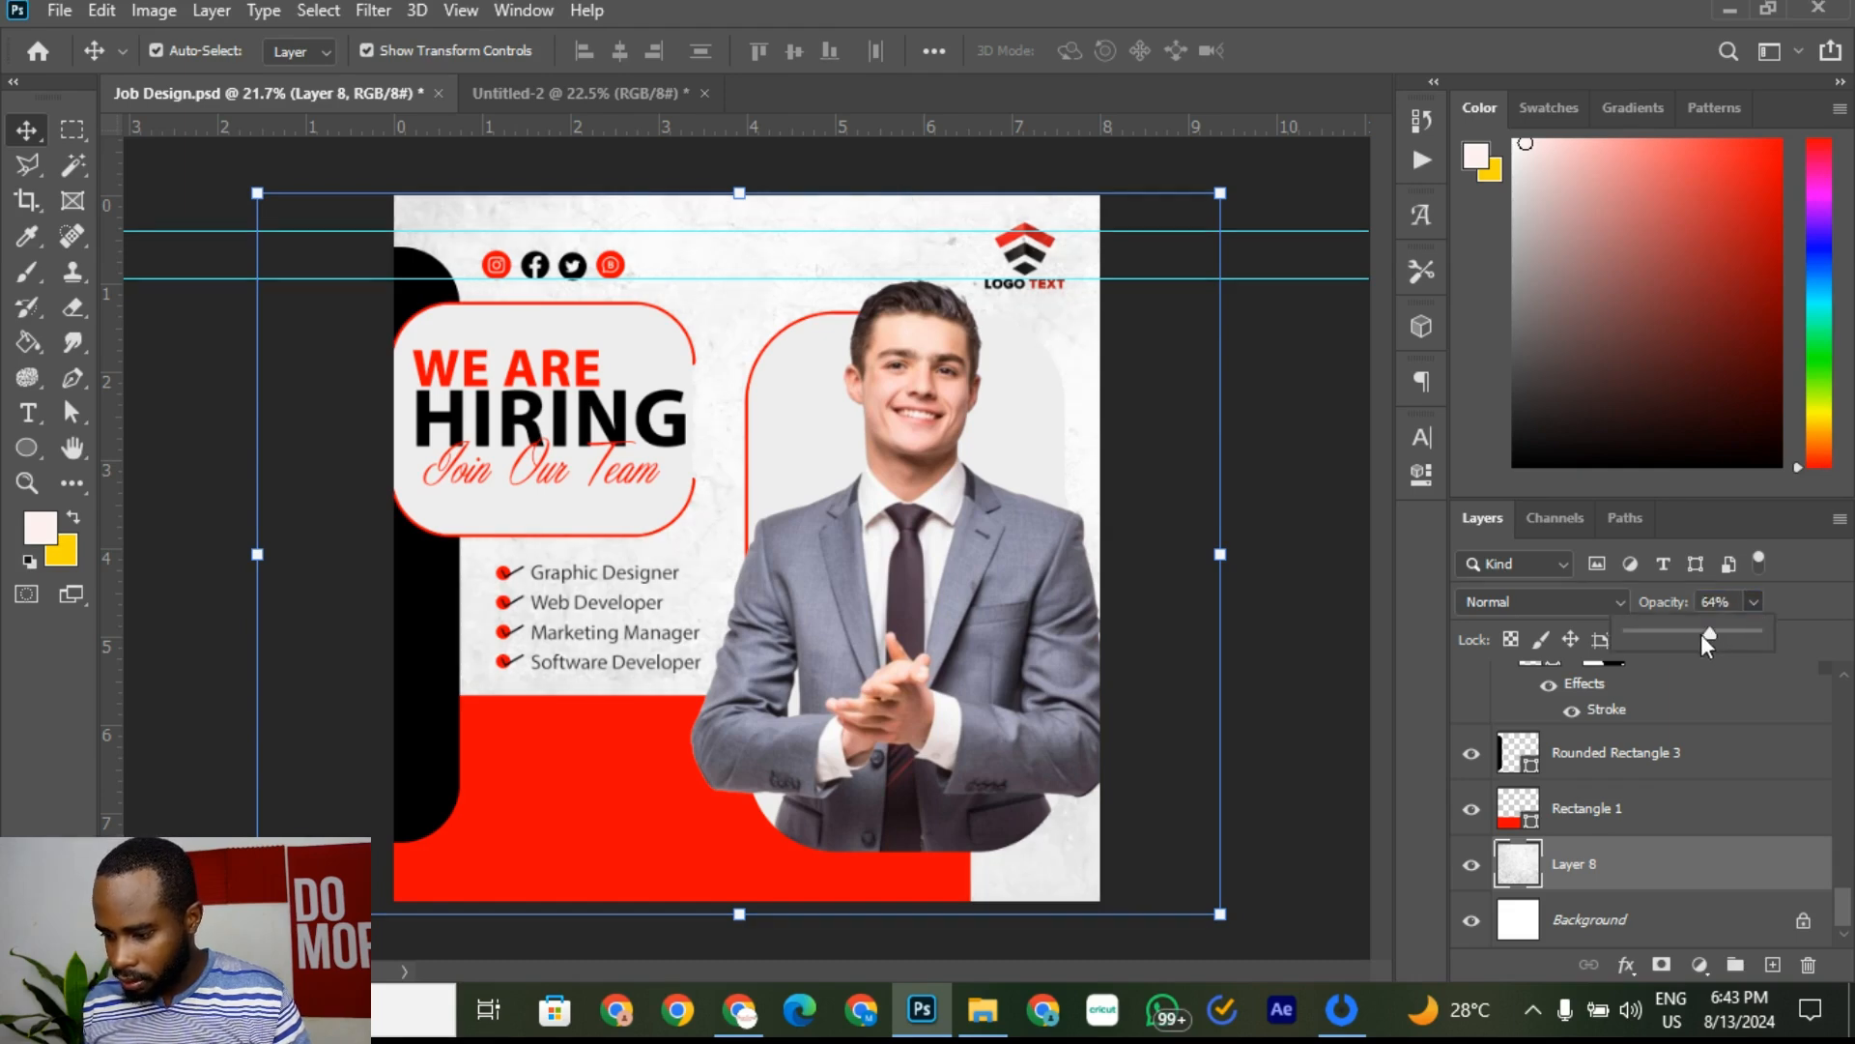
left_click_drag(1702, 636, 1687, 636)
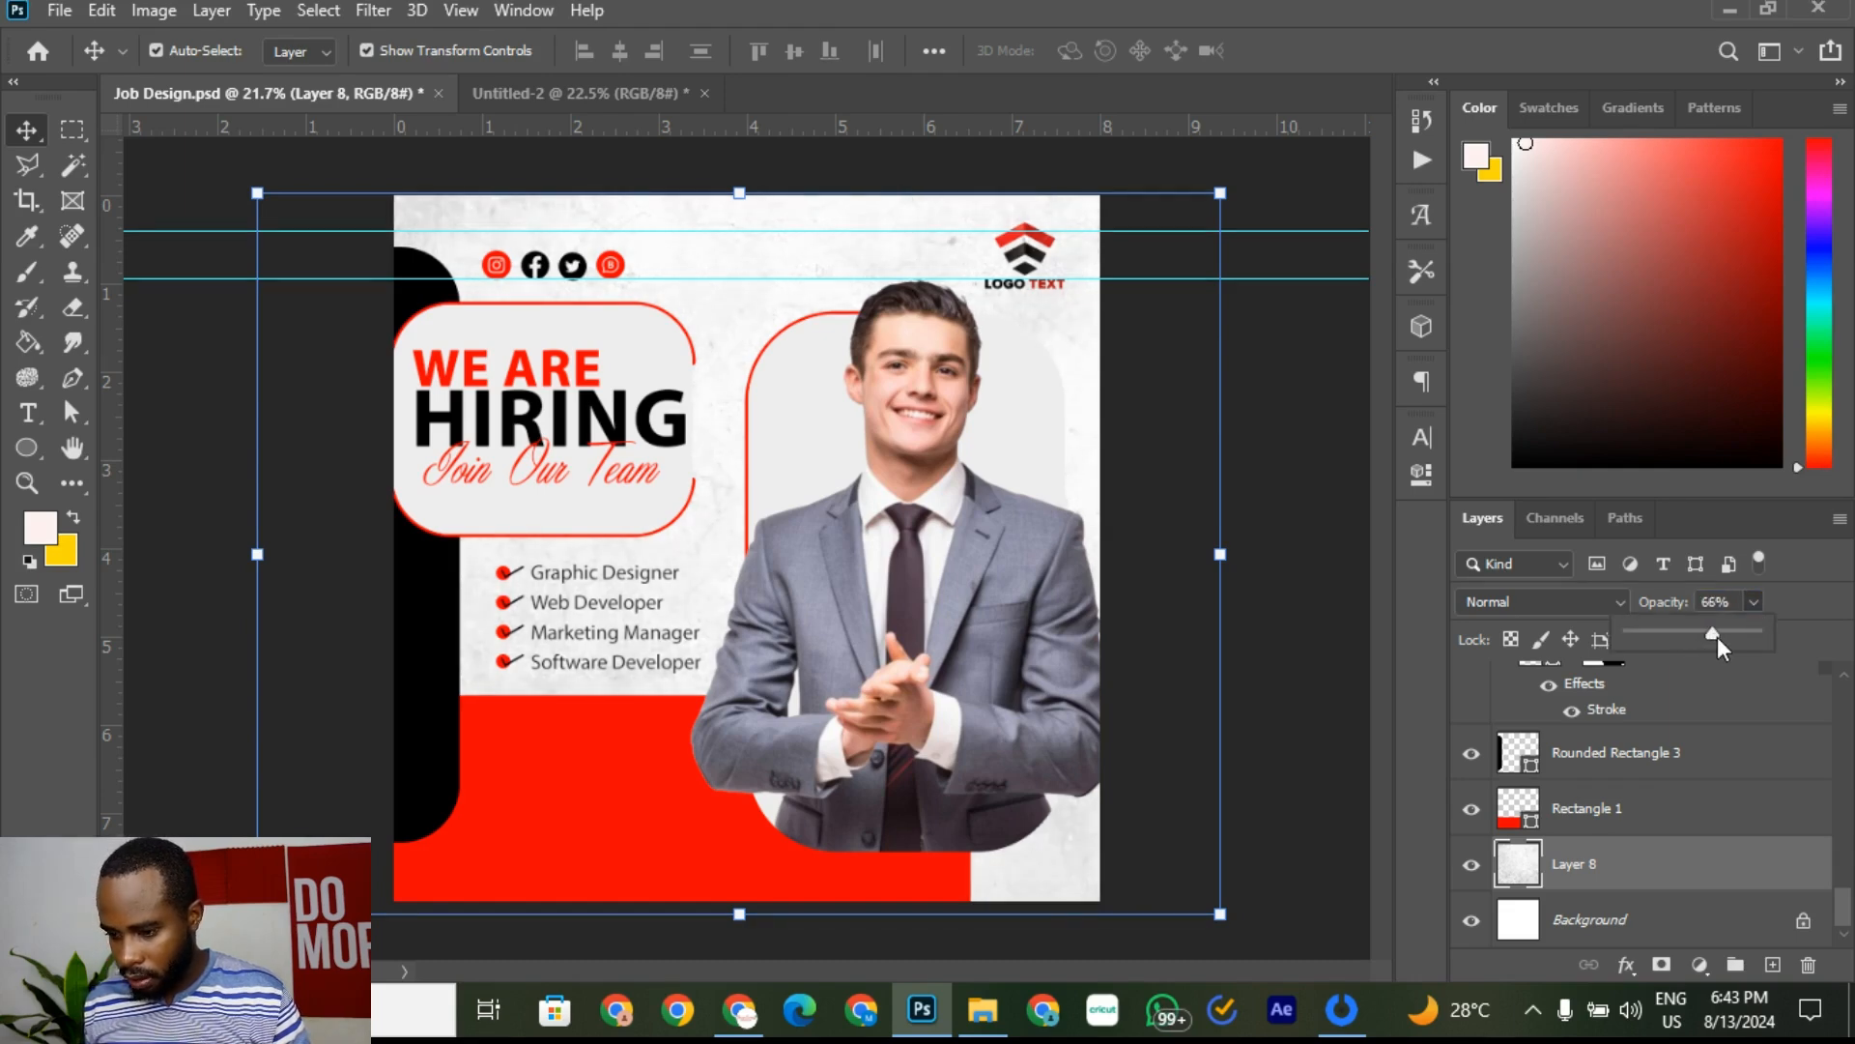
left_click(1330, 503)
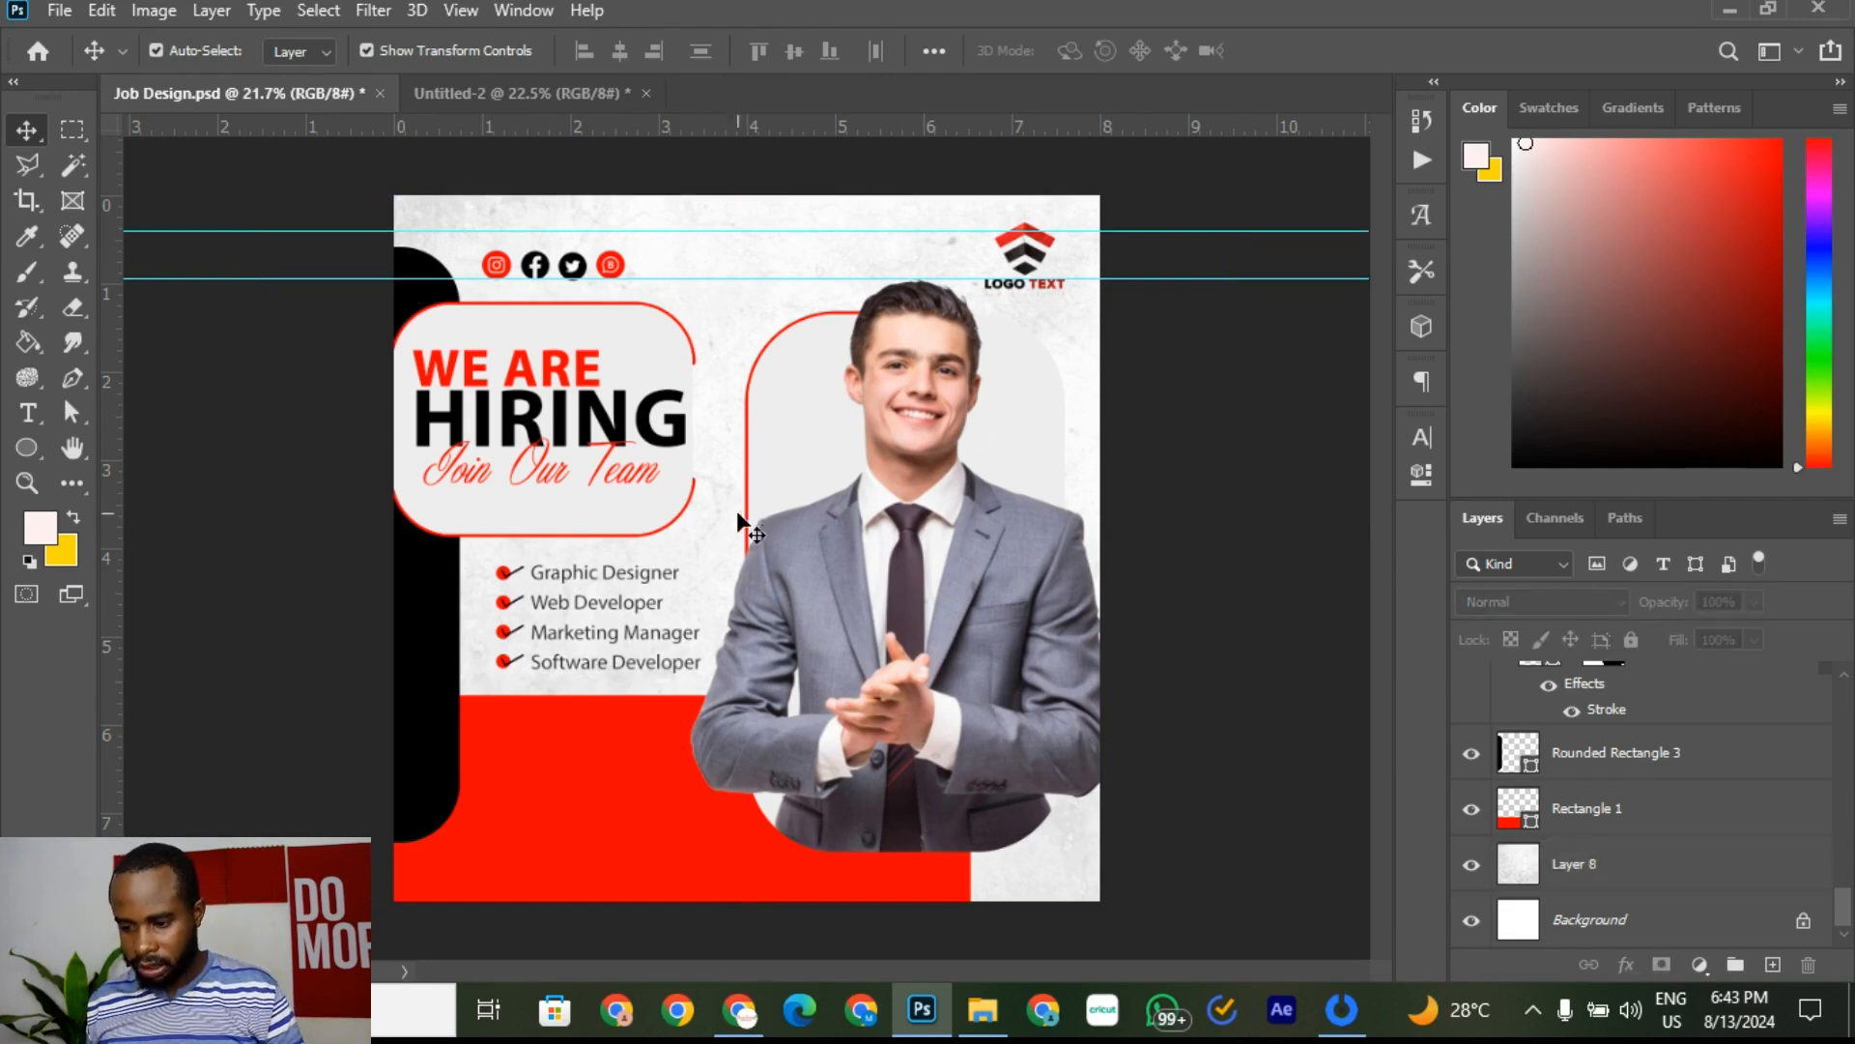
scroll(737, 522, "down", 3)
Step: Compare the textured flyer against the reference, ending with the Join Our Team layer selected
scroll(622, 484, "up", 3)
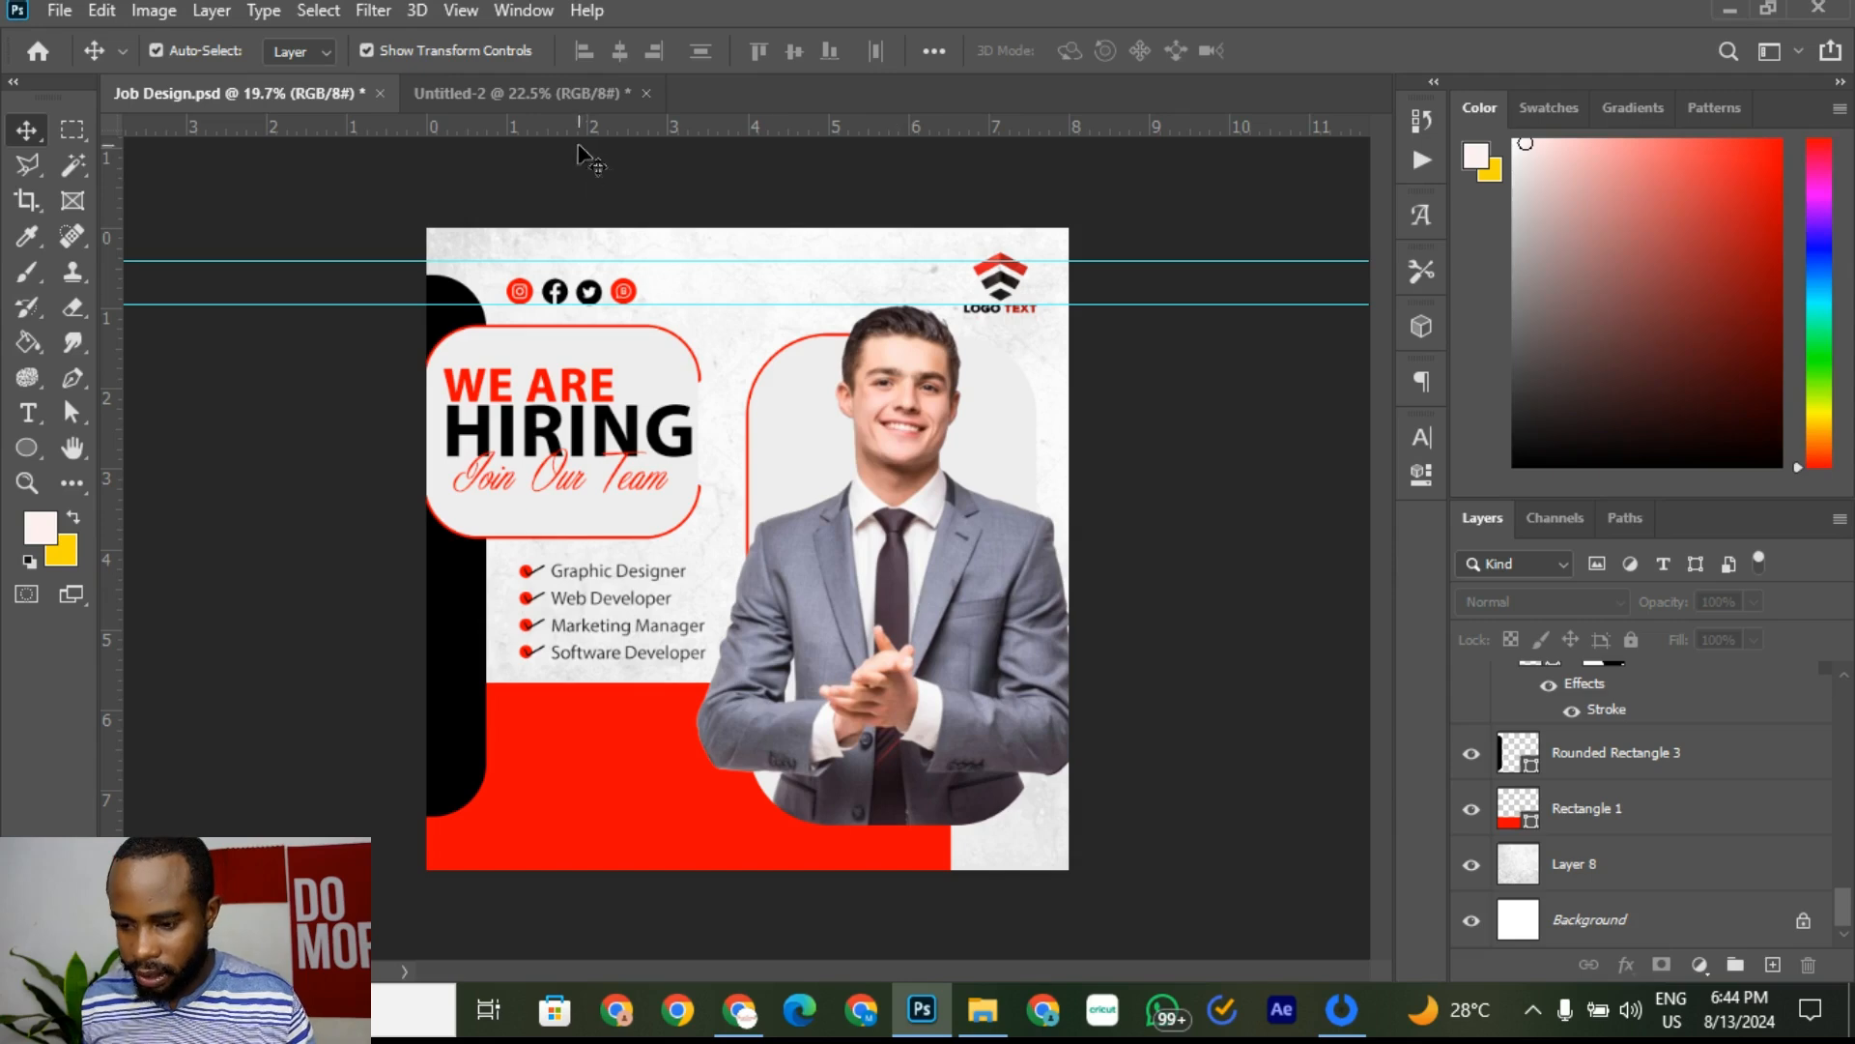
left_click(495, 92)
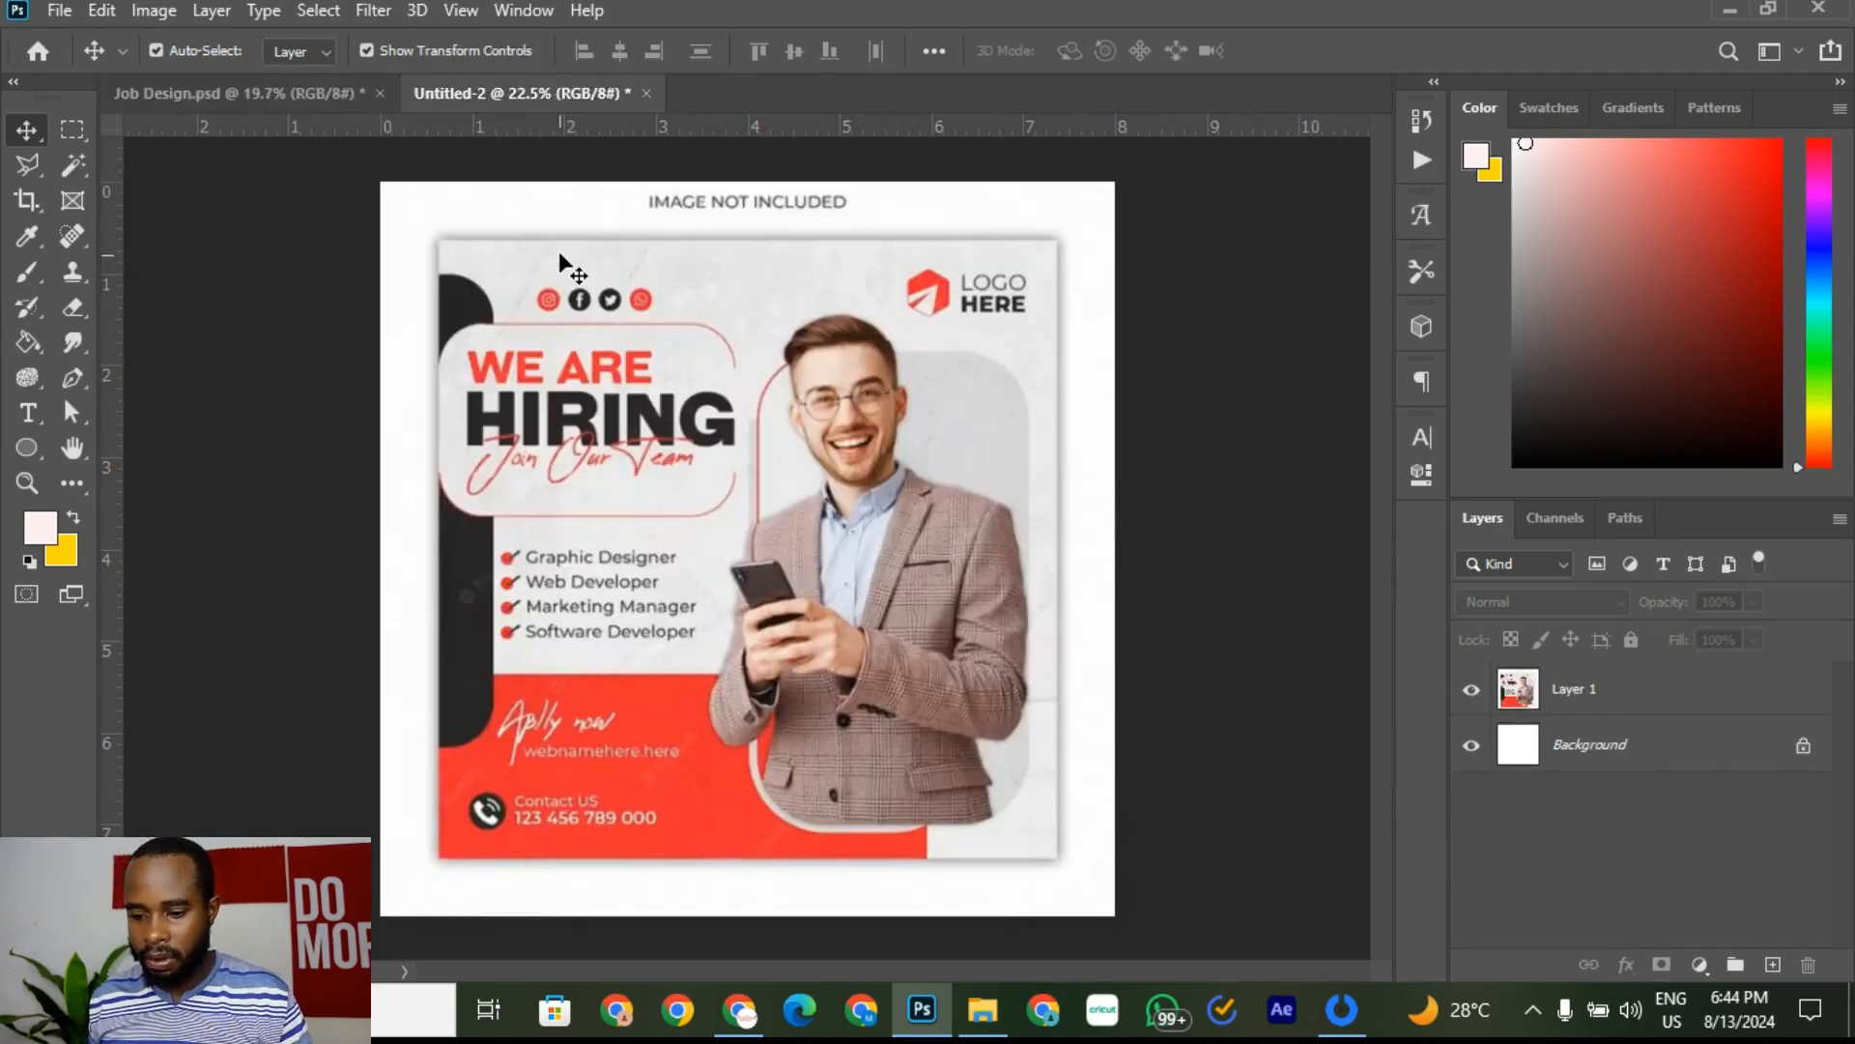
scroll(548, 739, "up", 2)
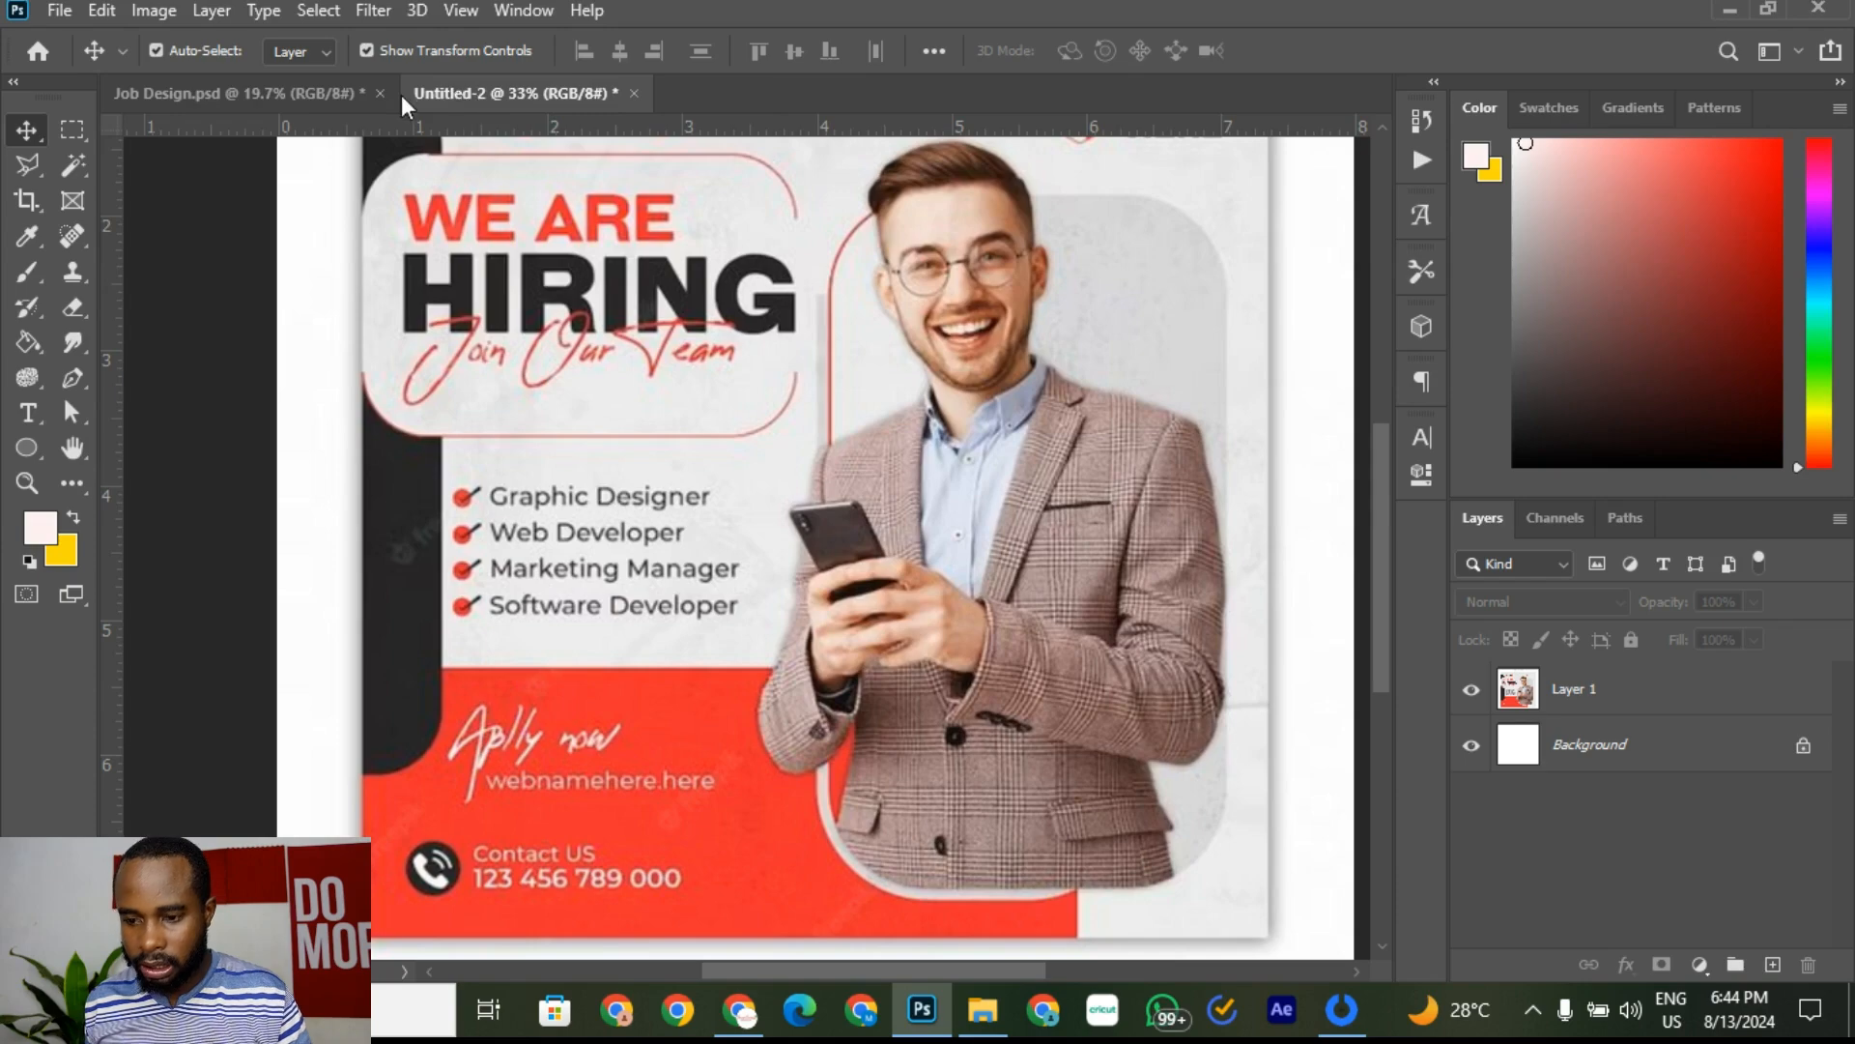
left_click(290, 93)
left_click(597, 727)
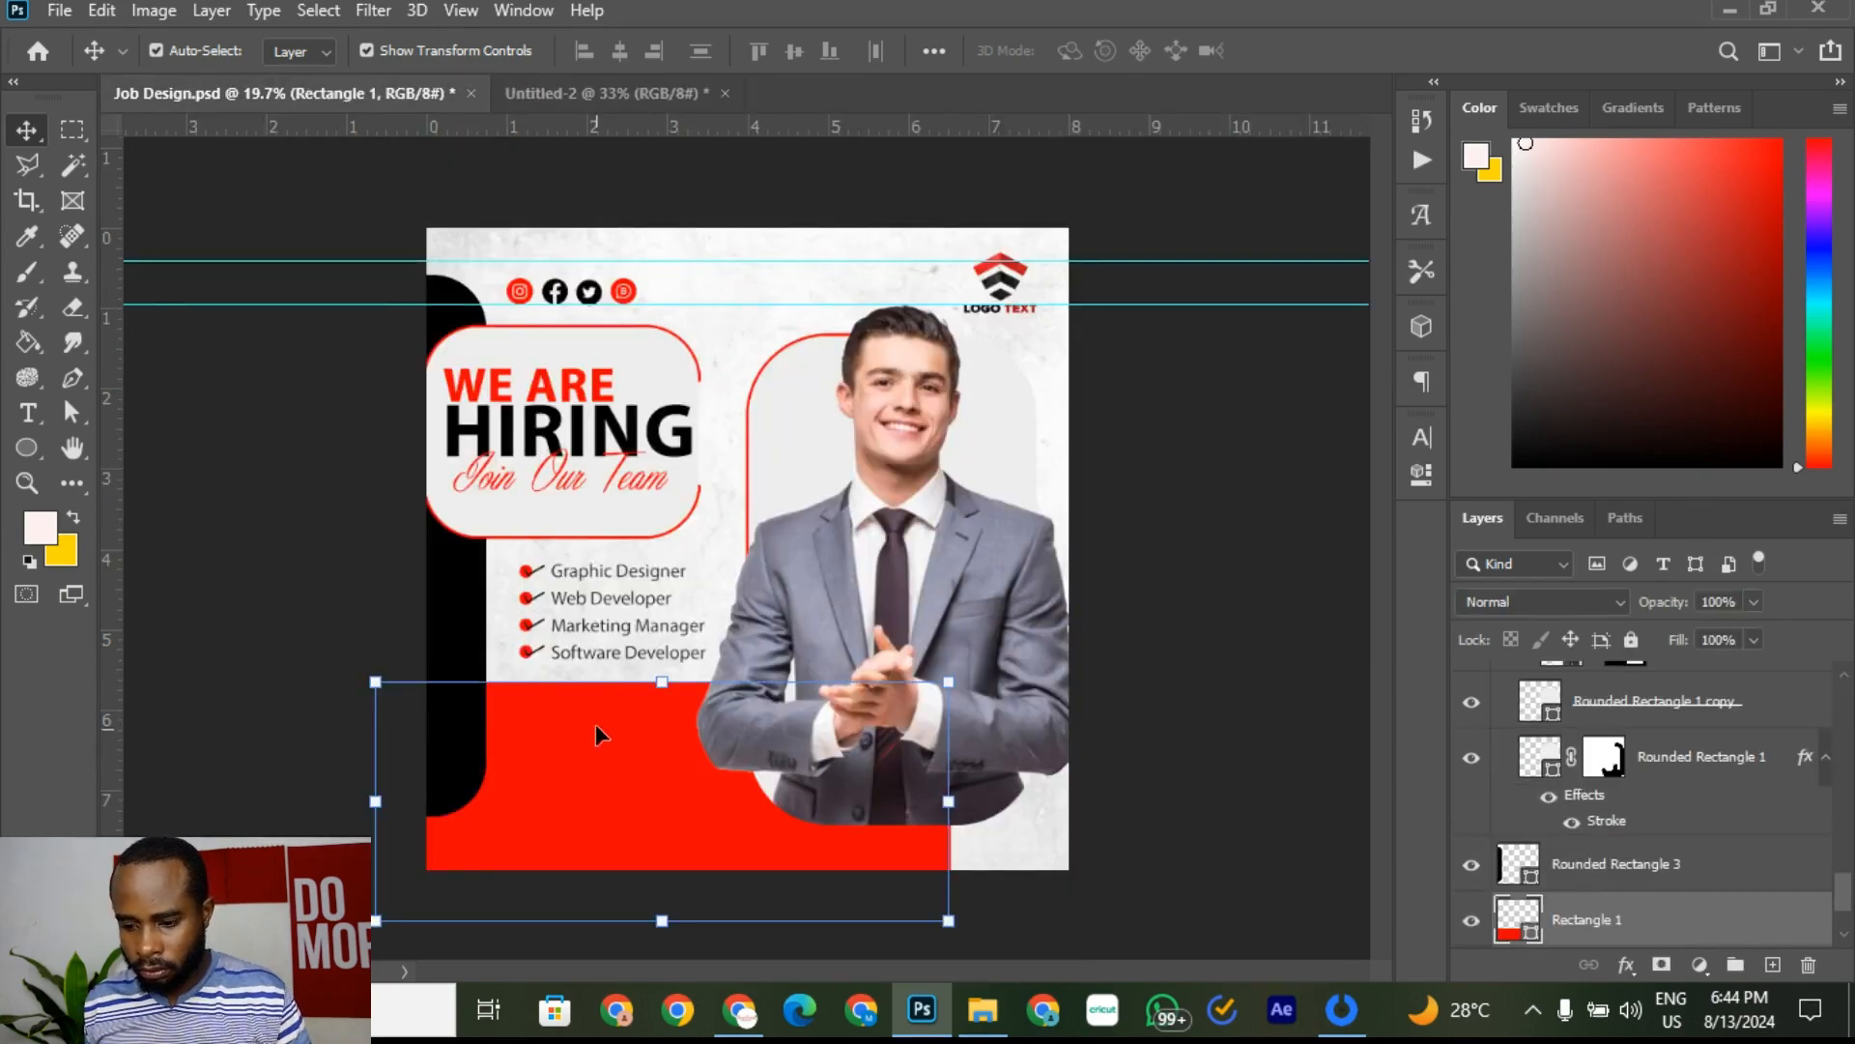
scroll(560, 495, "up", 1)
scroll(583, 411, "down", 2)
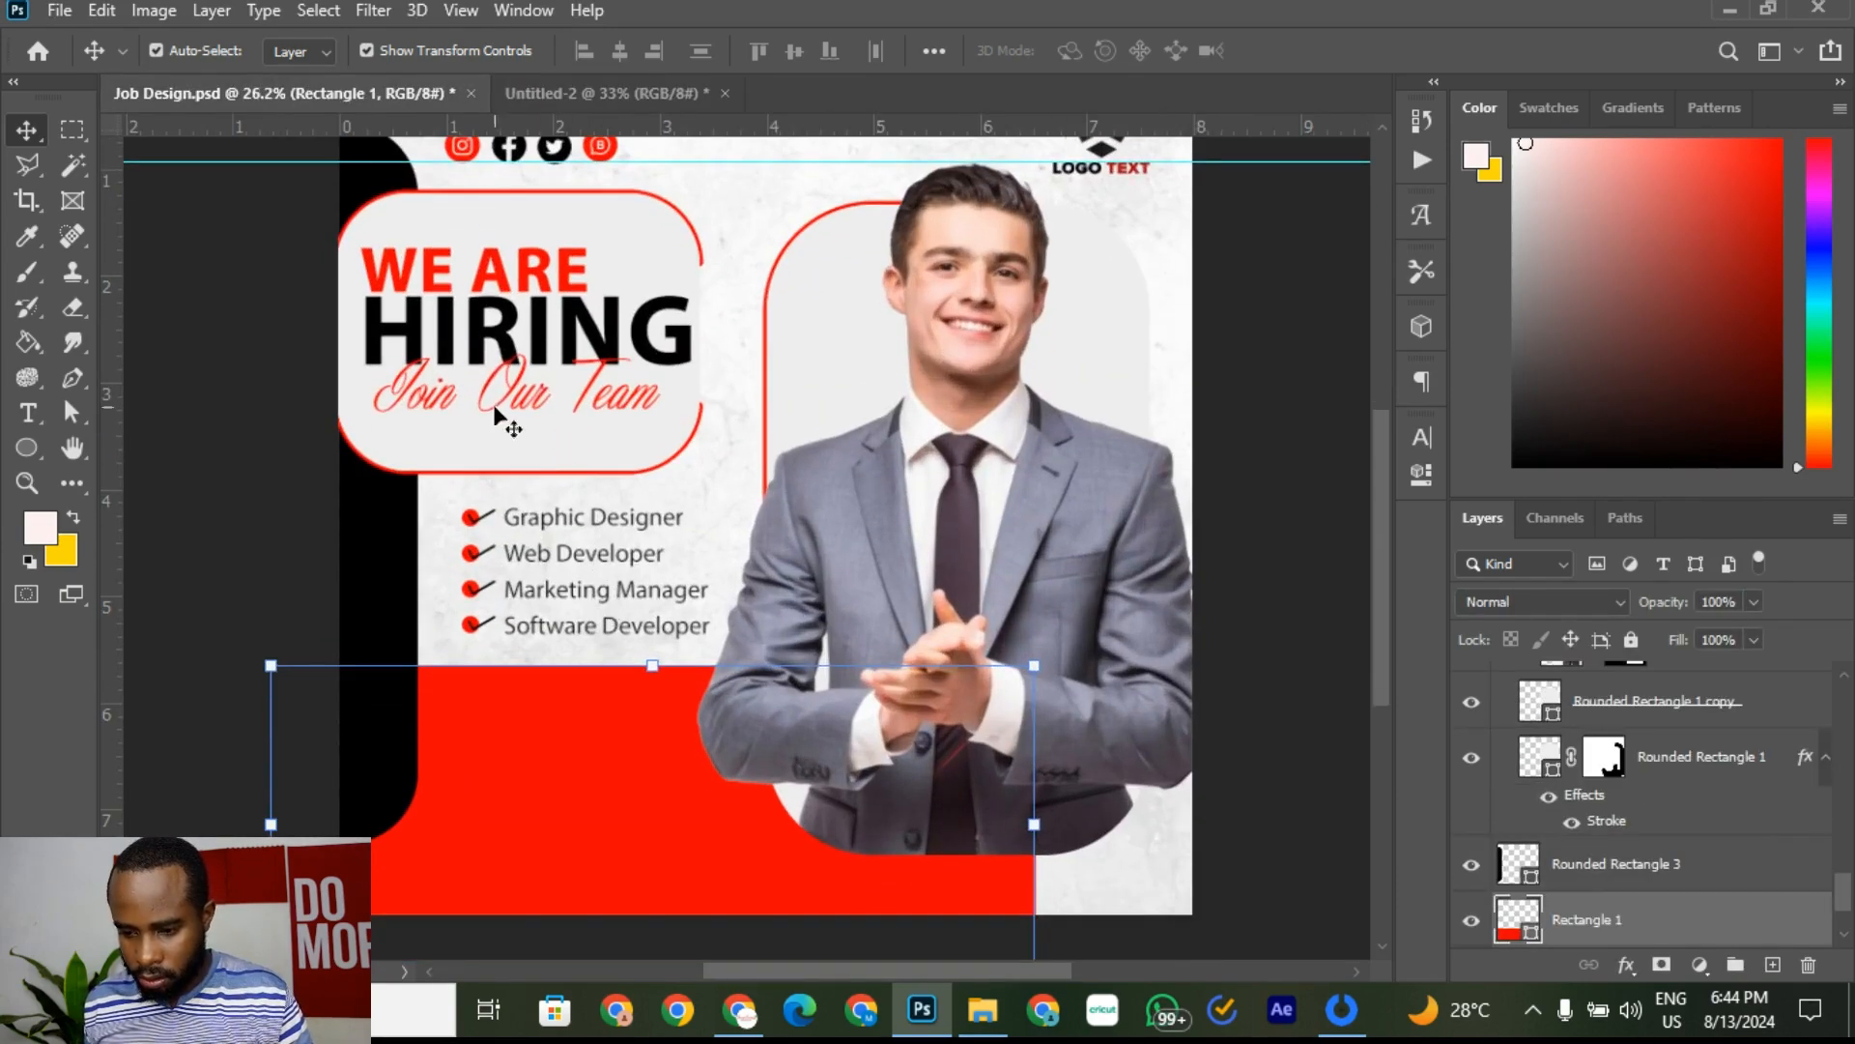
left_click(497, 416)
left_click(602, 93)
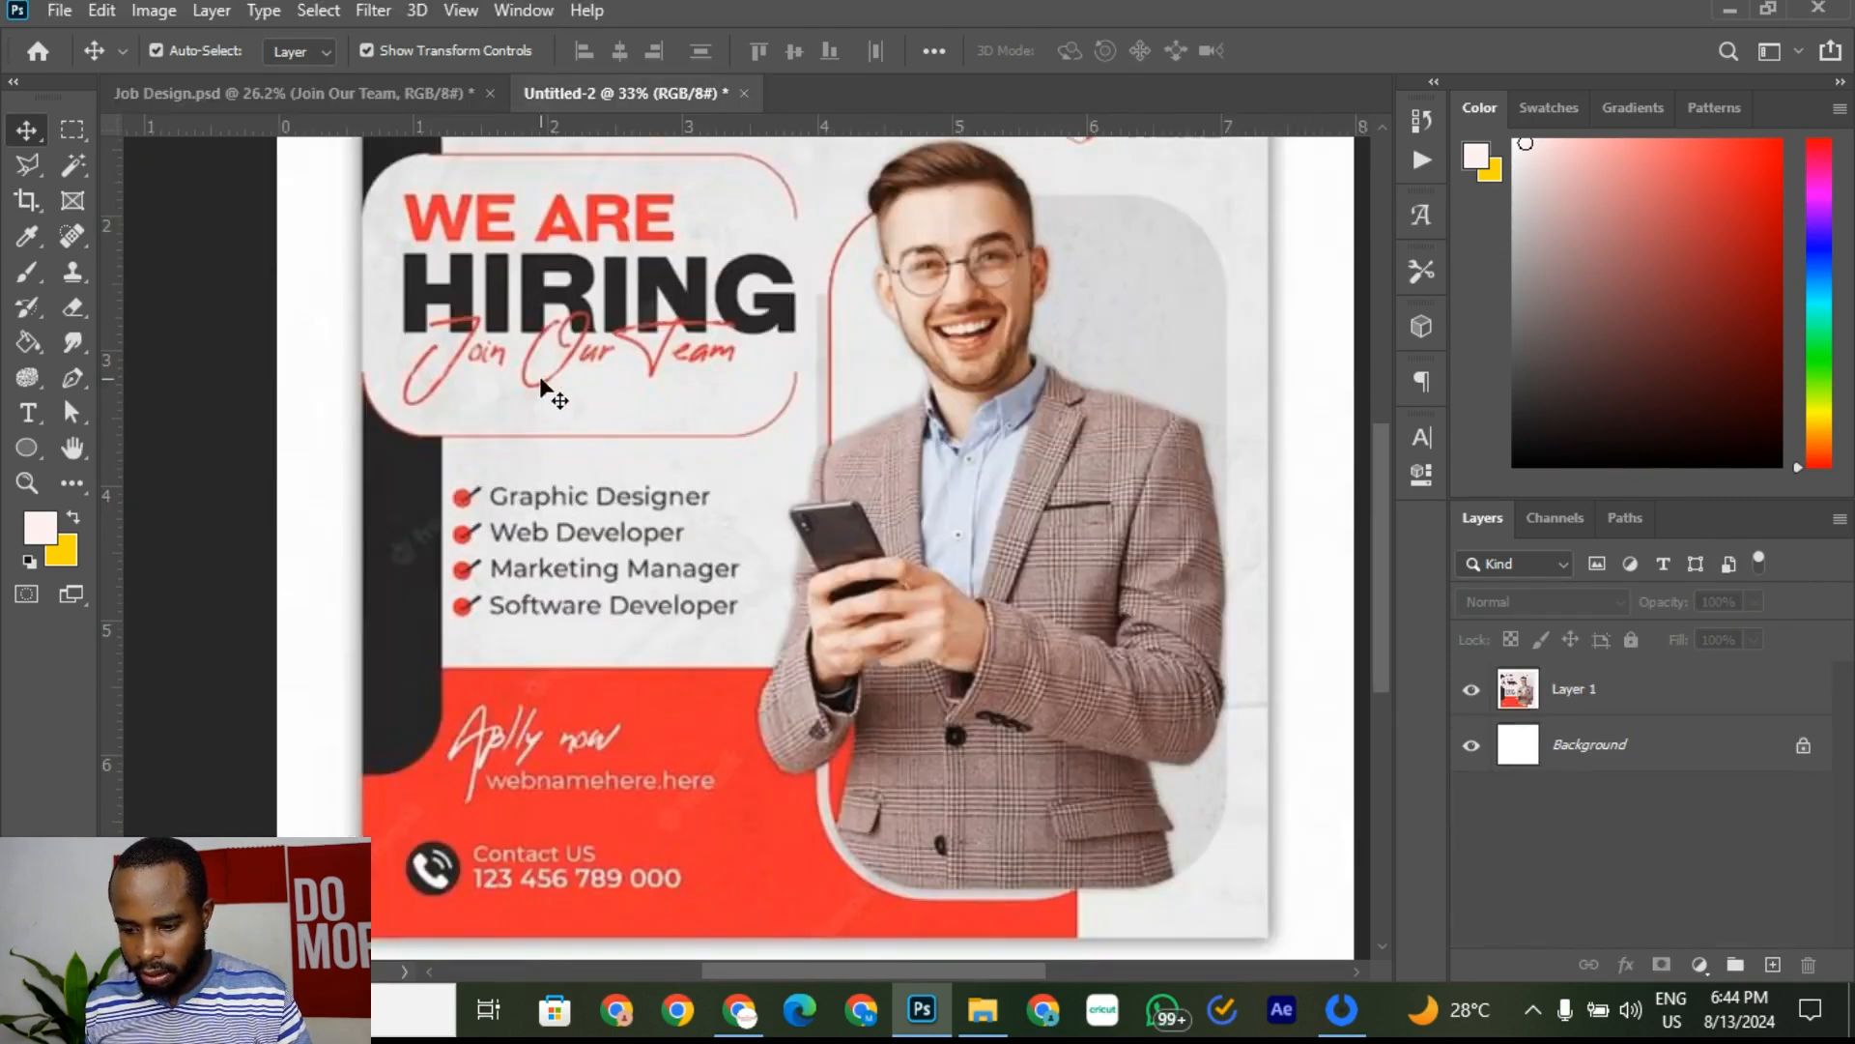
left_click(436, 99)
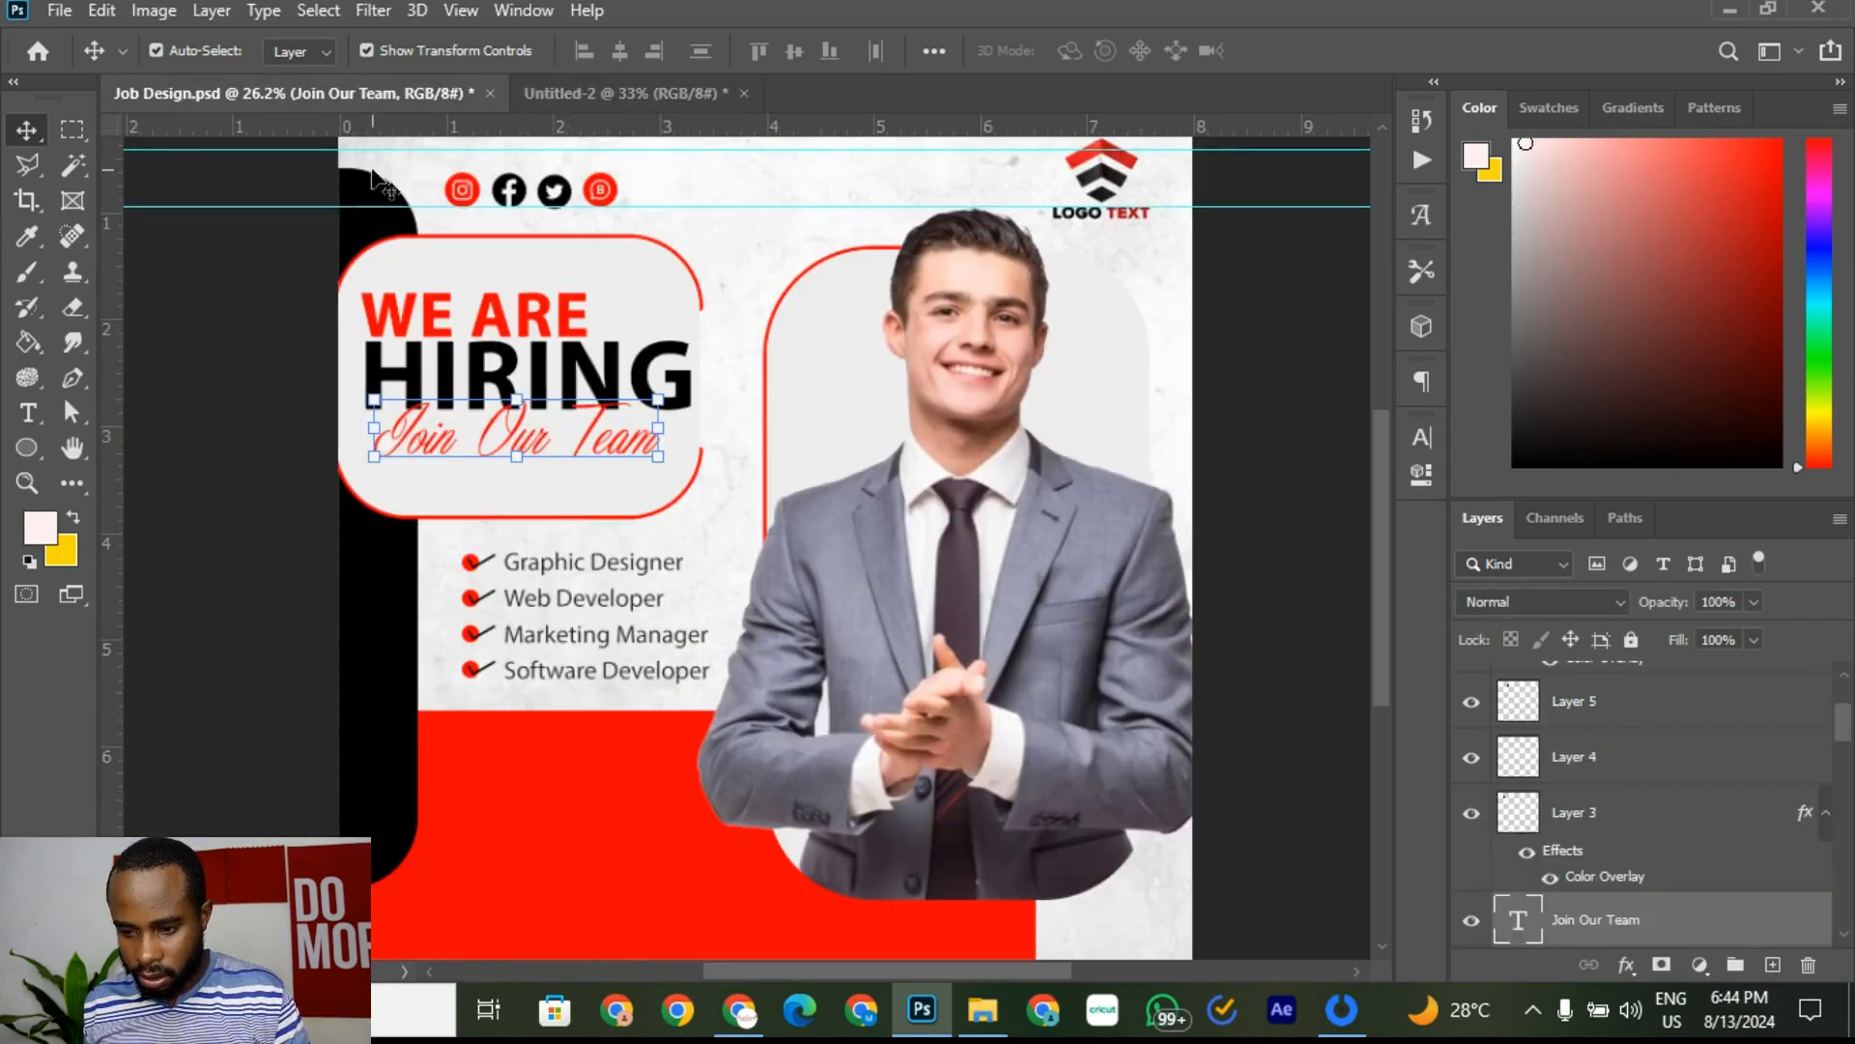
left_click(646, 97)
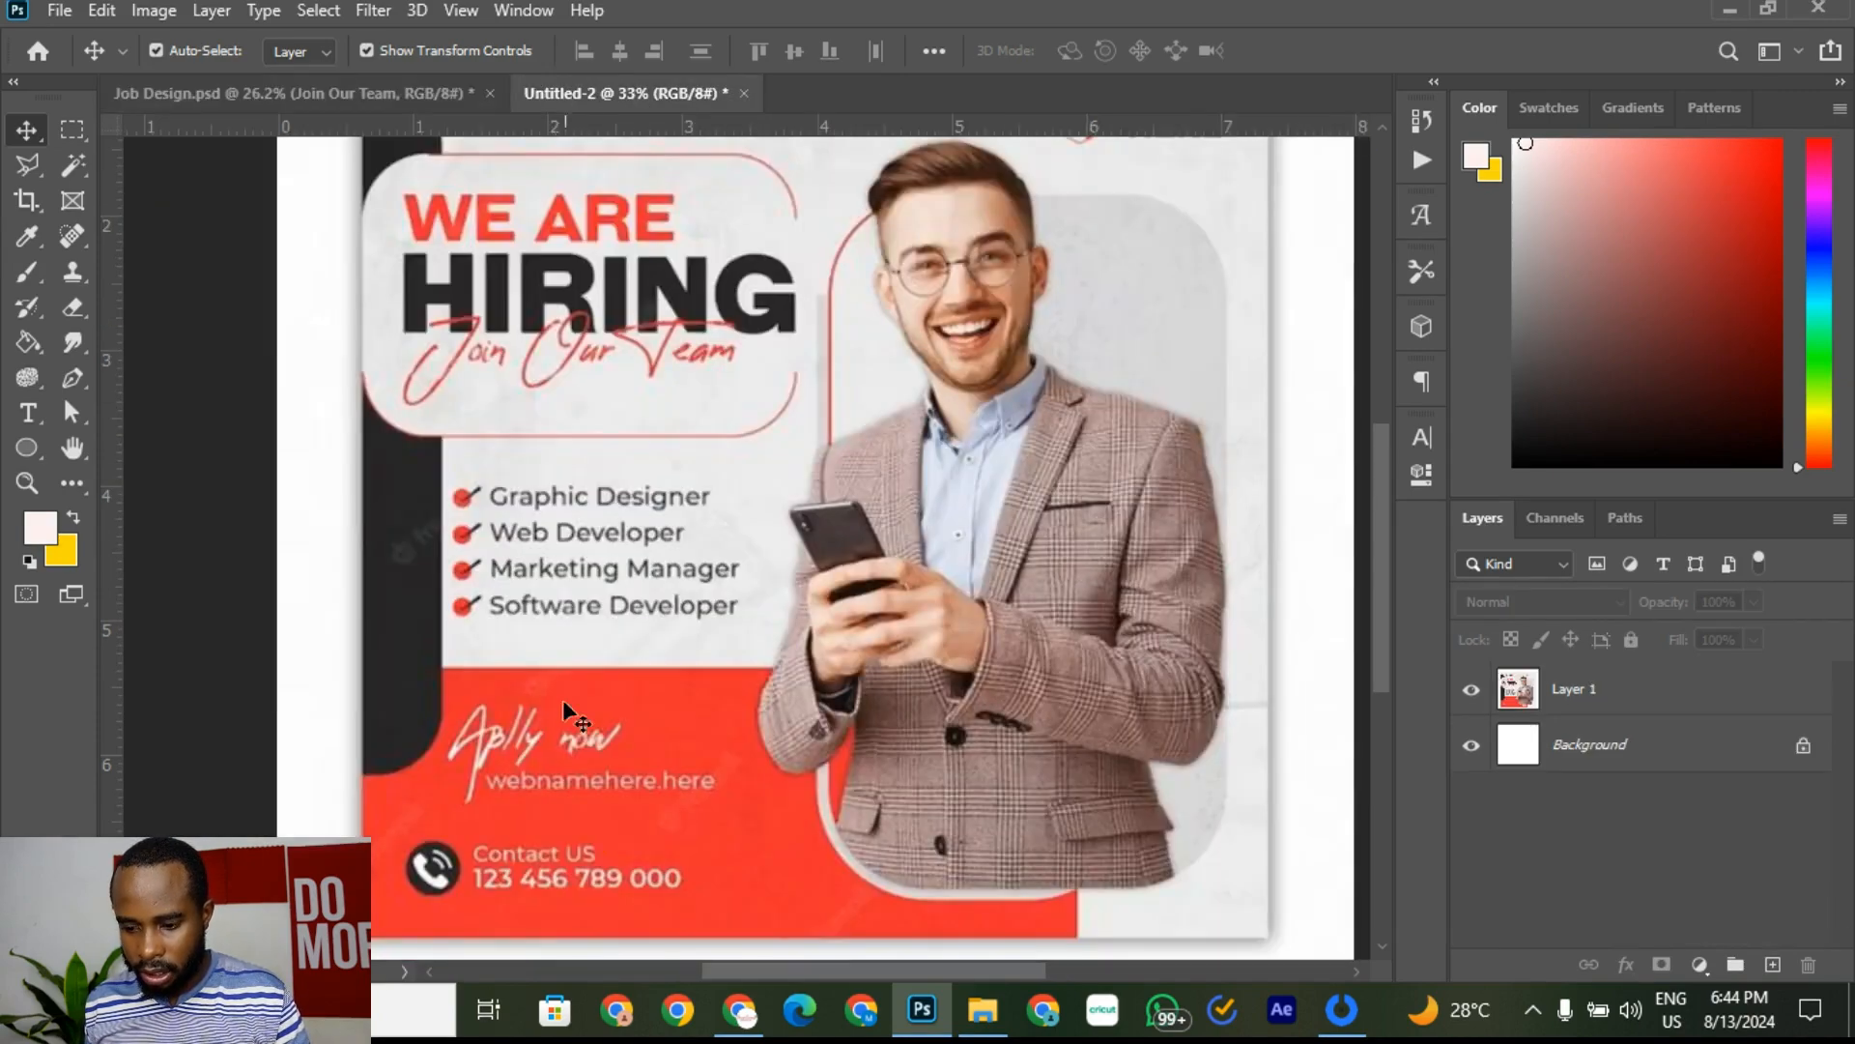
left_click(415, 99)
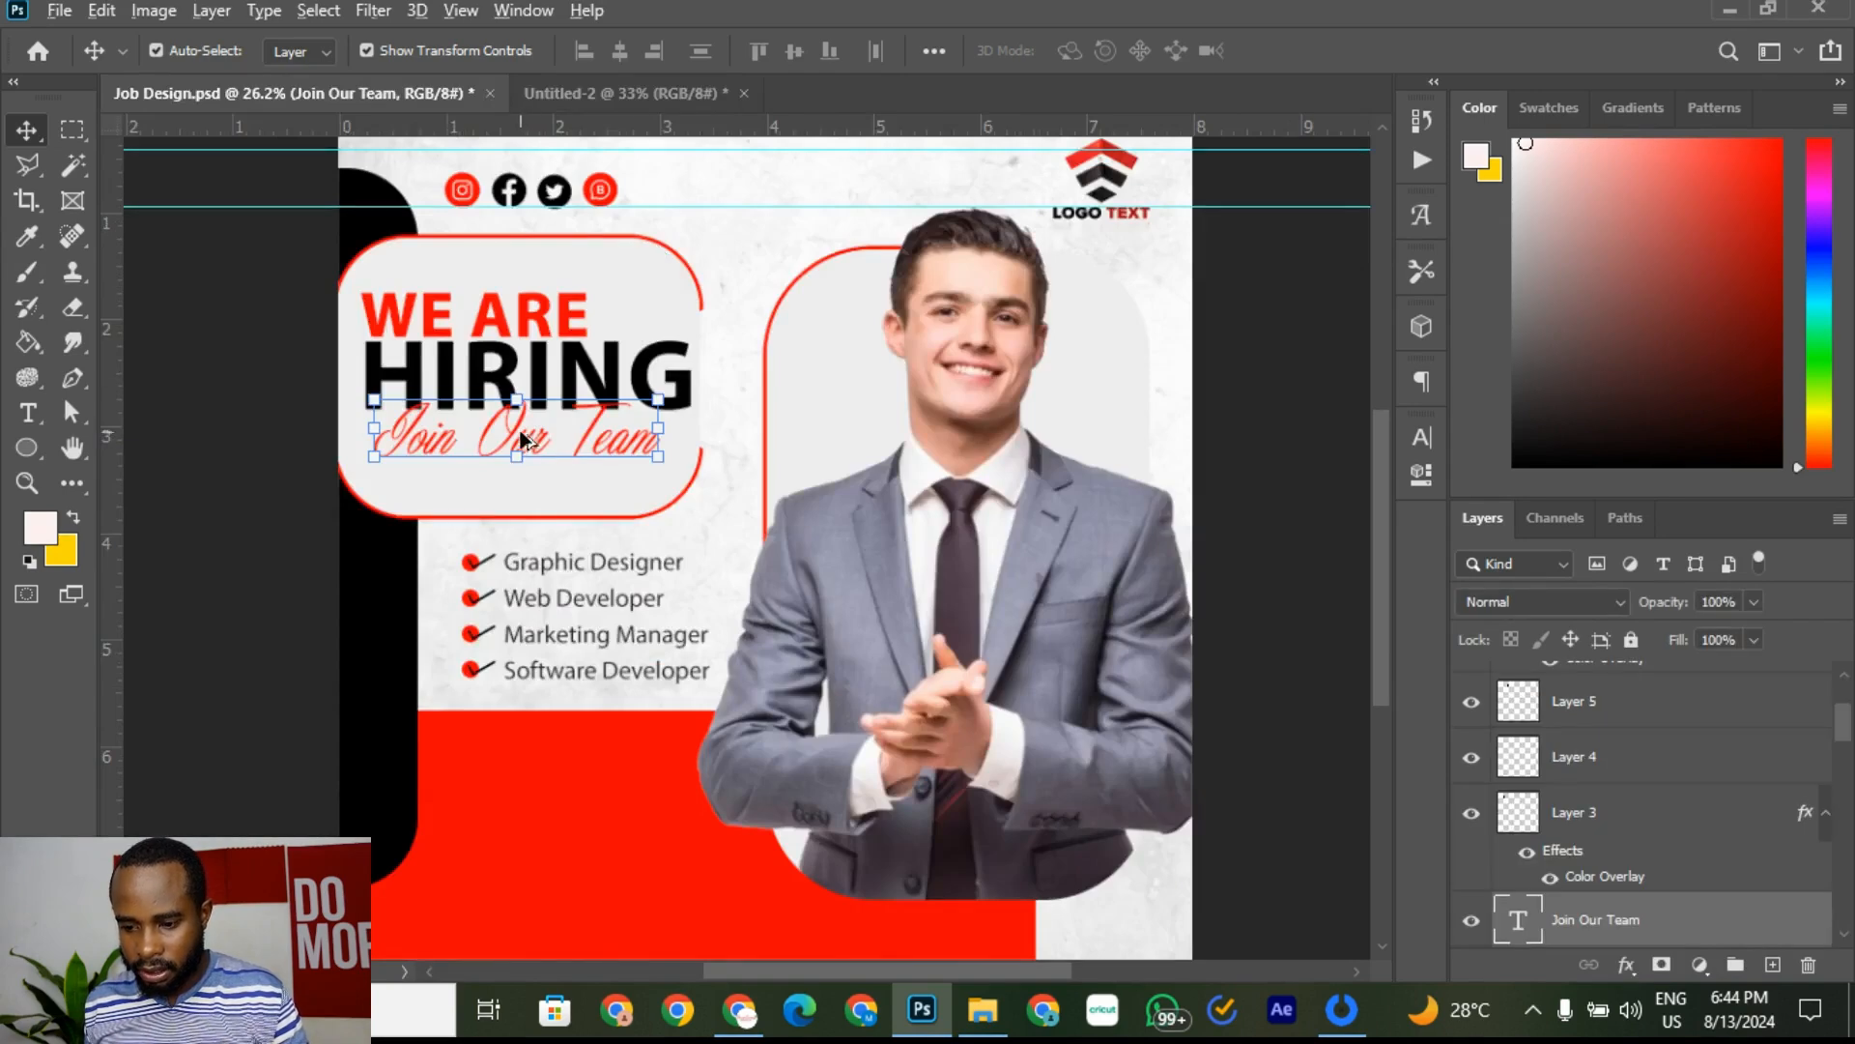
Step: Duplicate the Join Our Team layer and nudge the copy below the original
left_click_drag(523, 440, 511, 600)
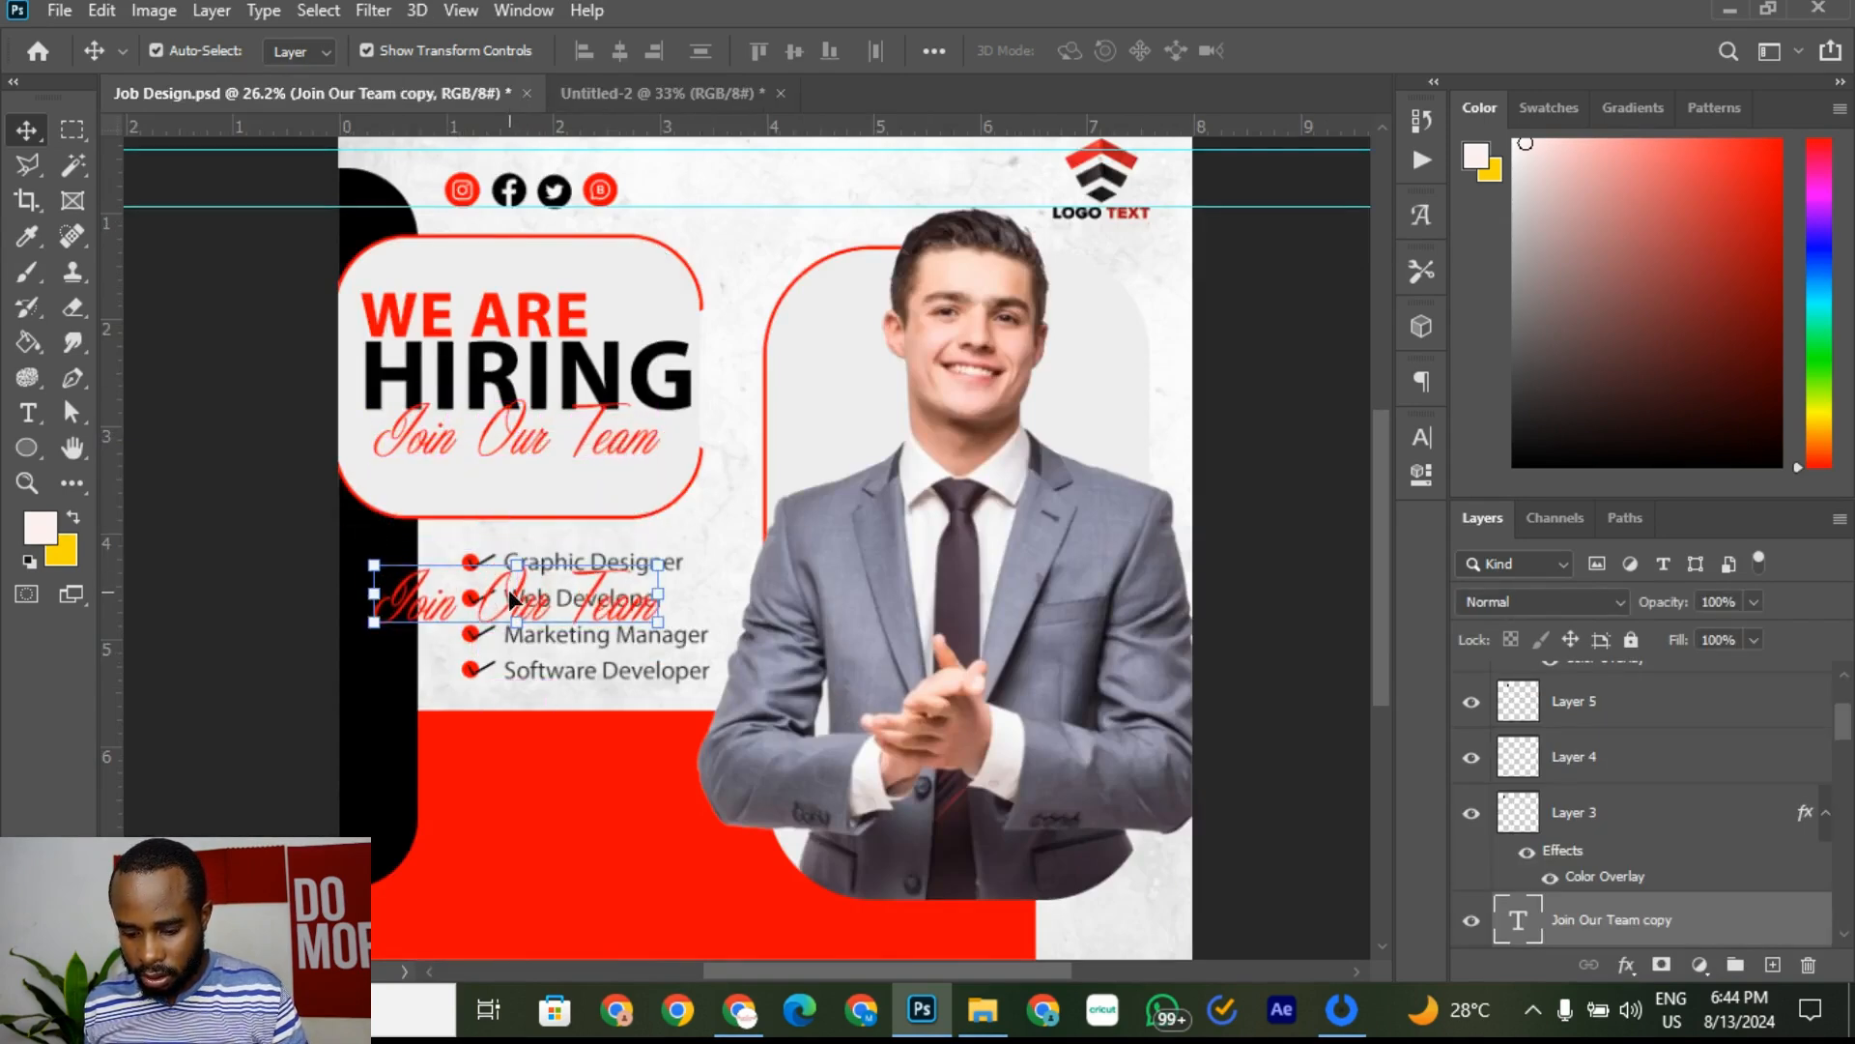
key("ctrl+z")
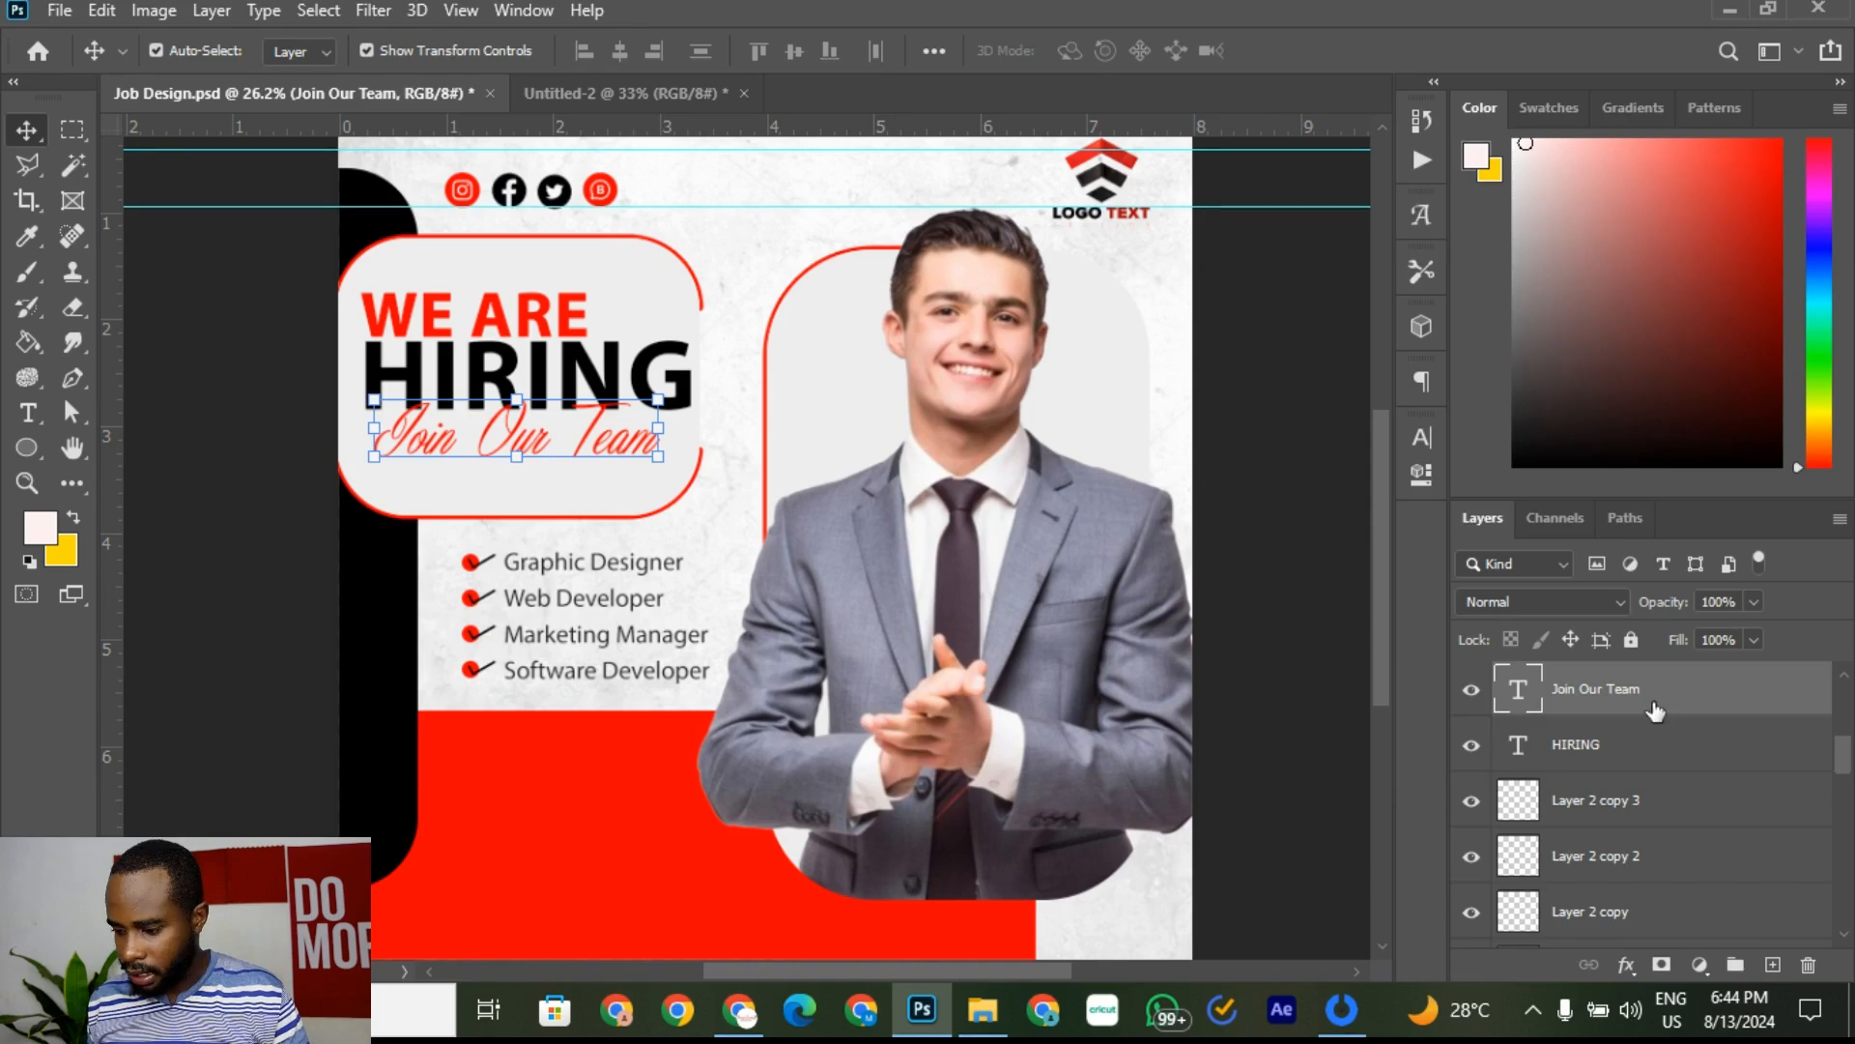
right_click(1657, 711)
left_click(1440, 128)
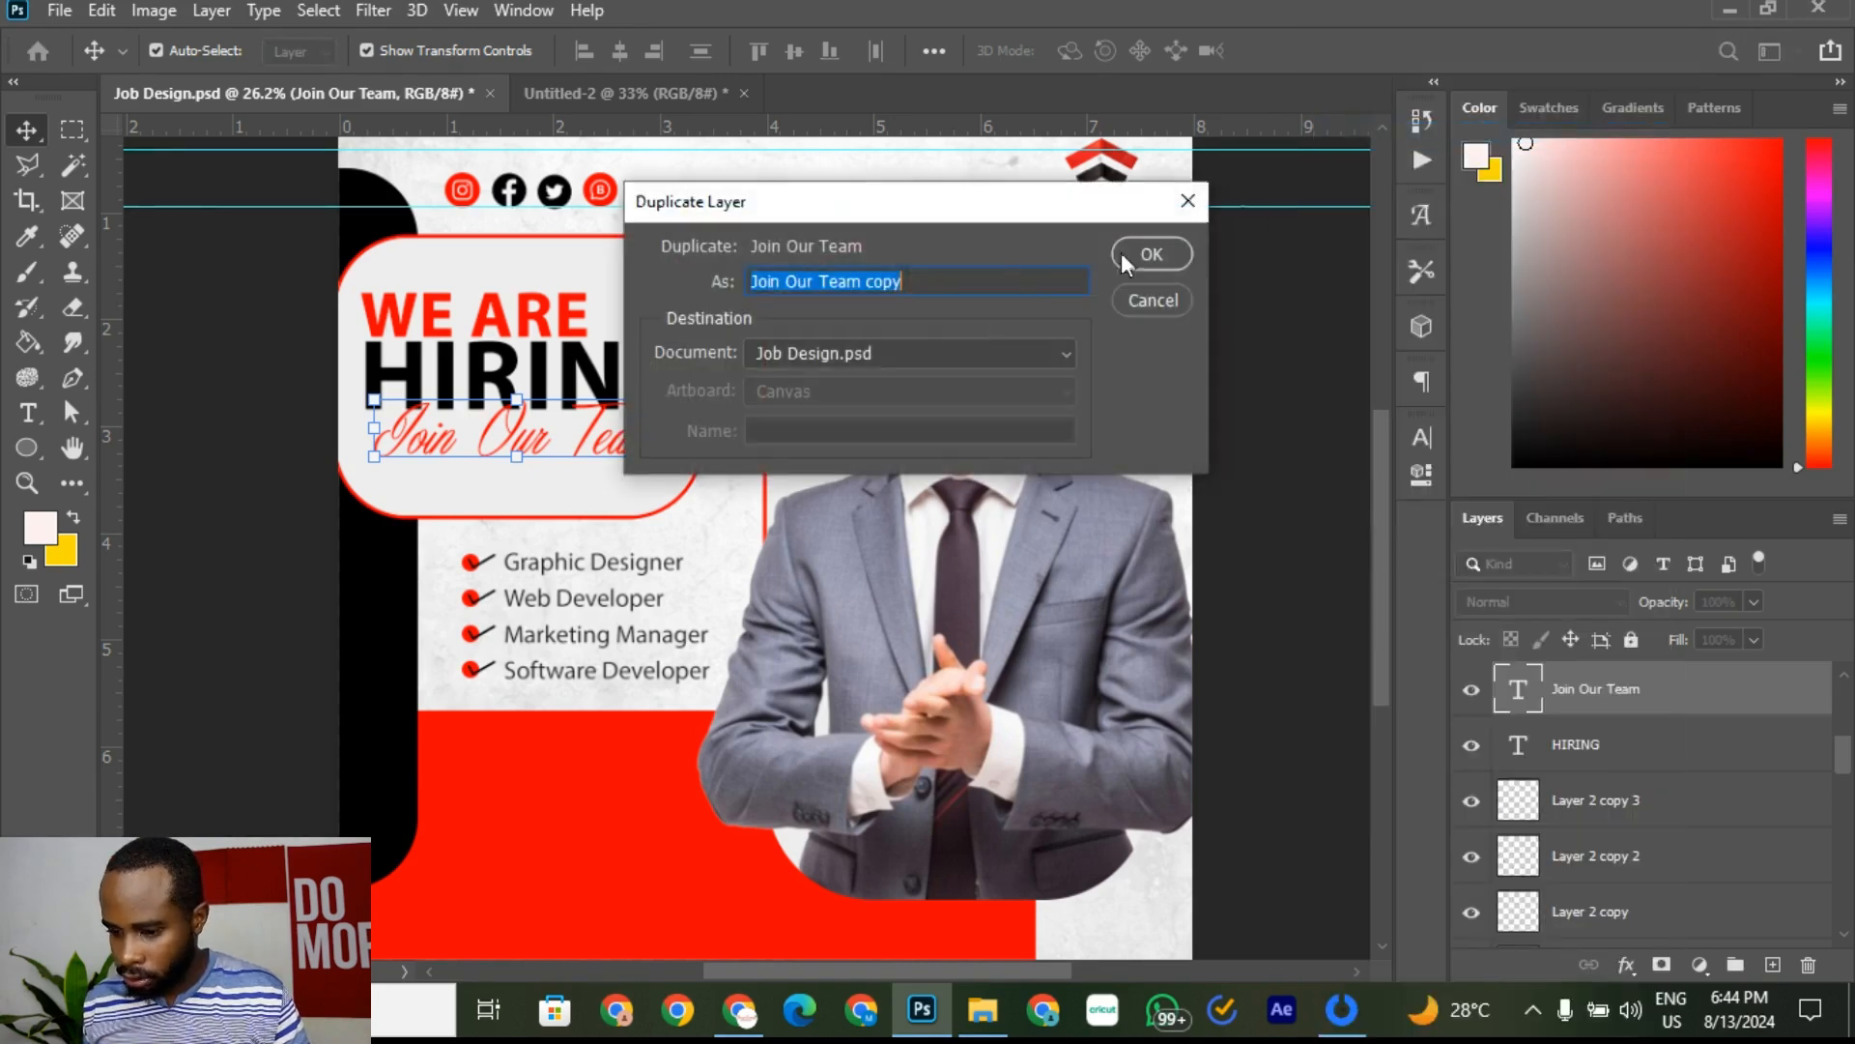
left_click(1151, 259)
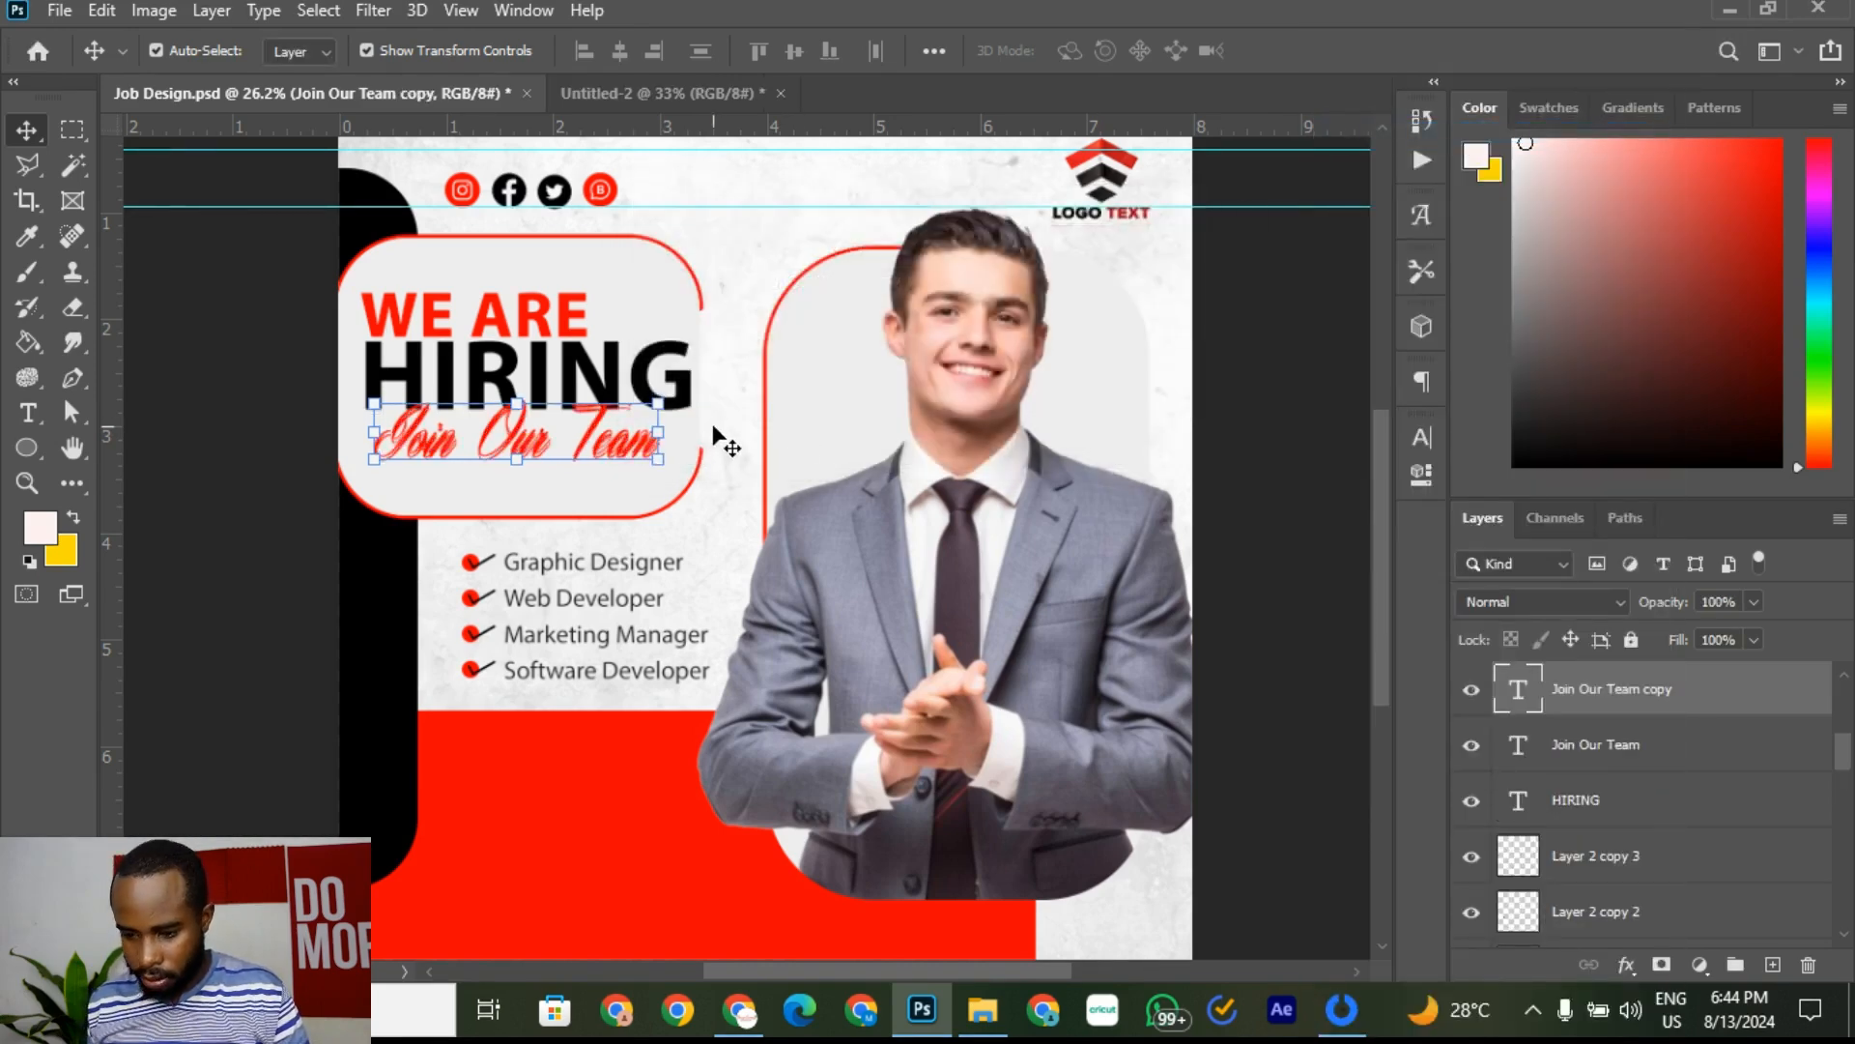
key("shift+Down")
key("shift+Down")
key("shift+Down")
key("shift+Down")
key("shift+Down")
key("shift+Down")
key("shift+Down")
key("shift+Down")
key("shift+Down")
key("shift+Down")
key("shift+Down")
key("shift+Down")
key("shift+Down")
key("shift+Down")
key("shift+Down")
key("shift+Down")
key("shift+Down")
key("shift+Down")
key("shift+Down")
key("shift+Down")
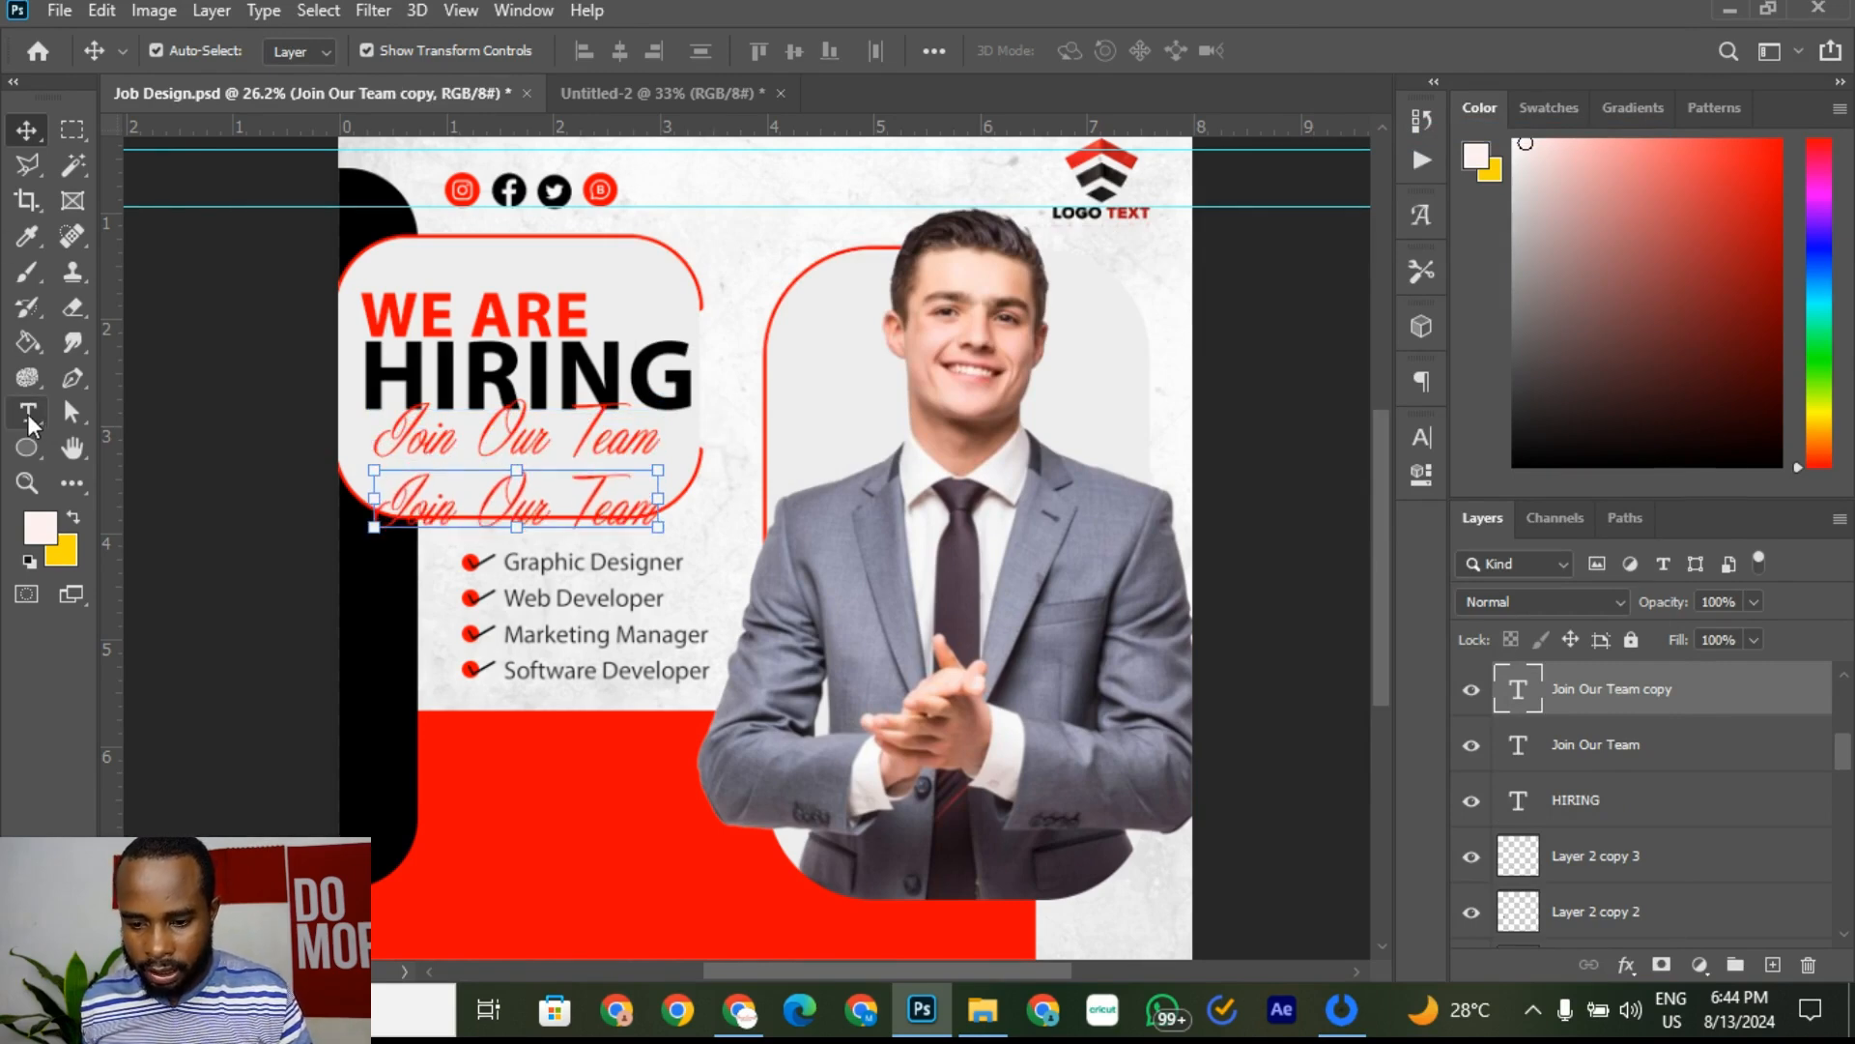
Step: Color the copied tagline text white (#ffffff)
left_click(28, 413)
left_click(442, 493)
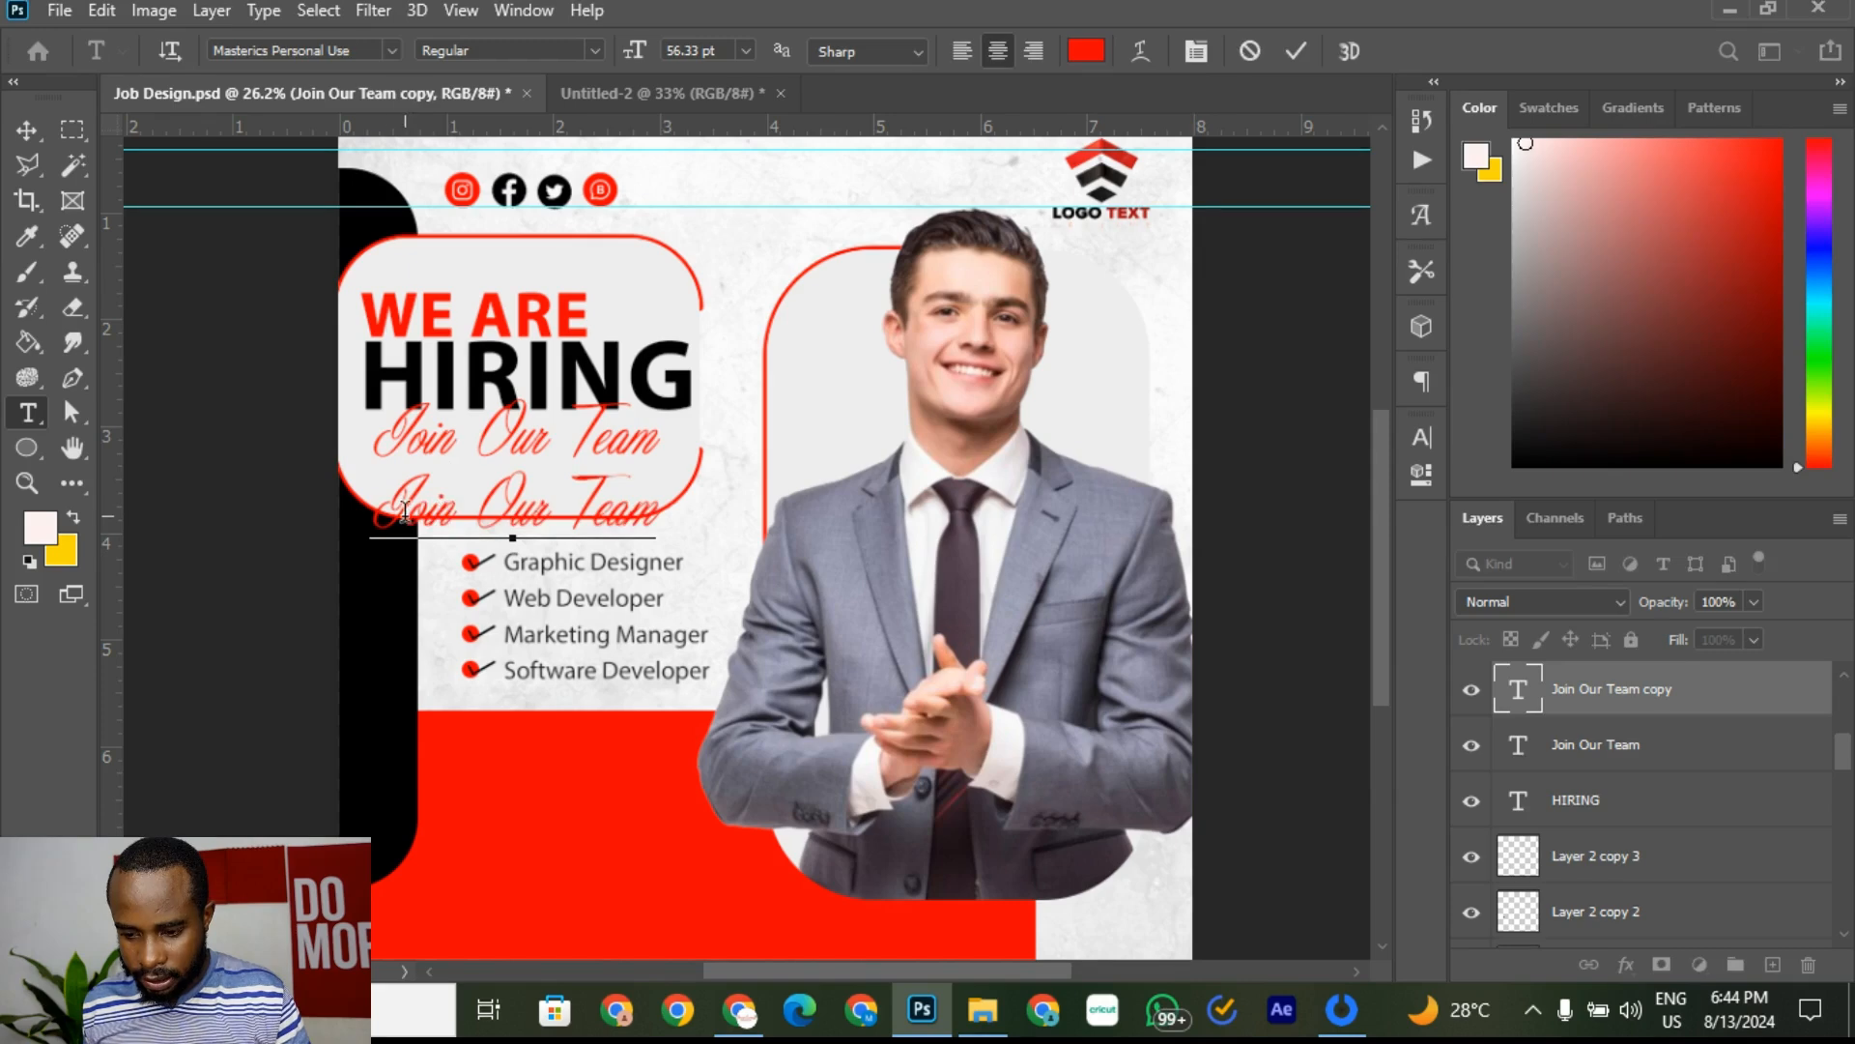
left_click_drag(375, 512, 719, 542)
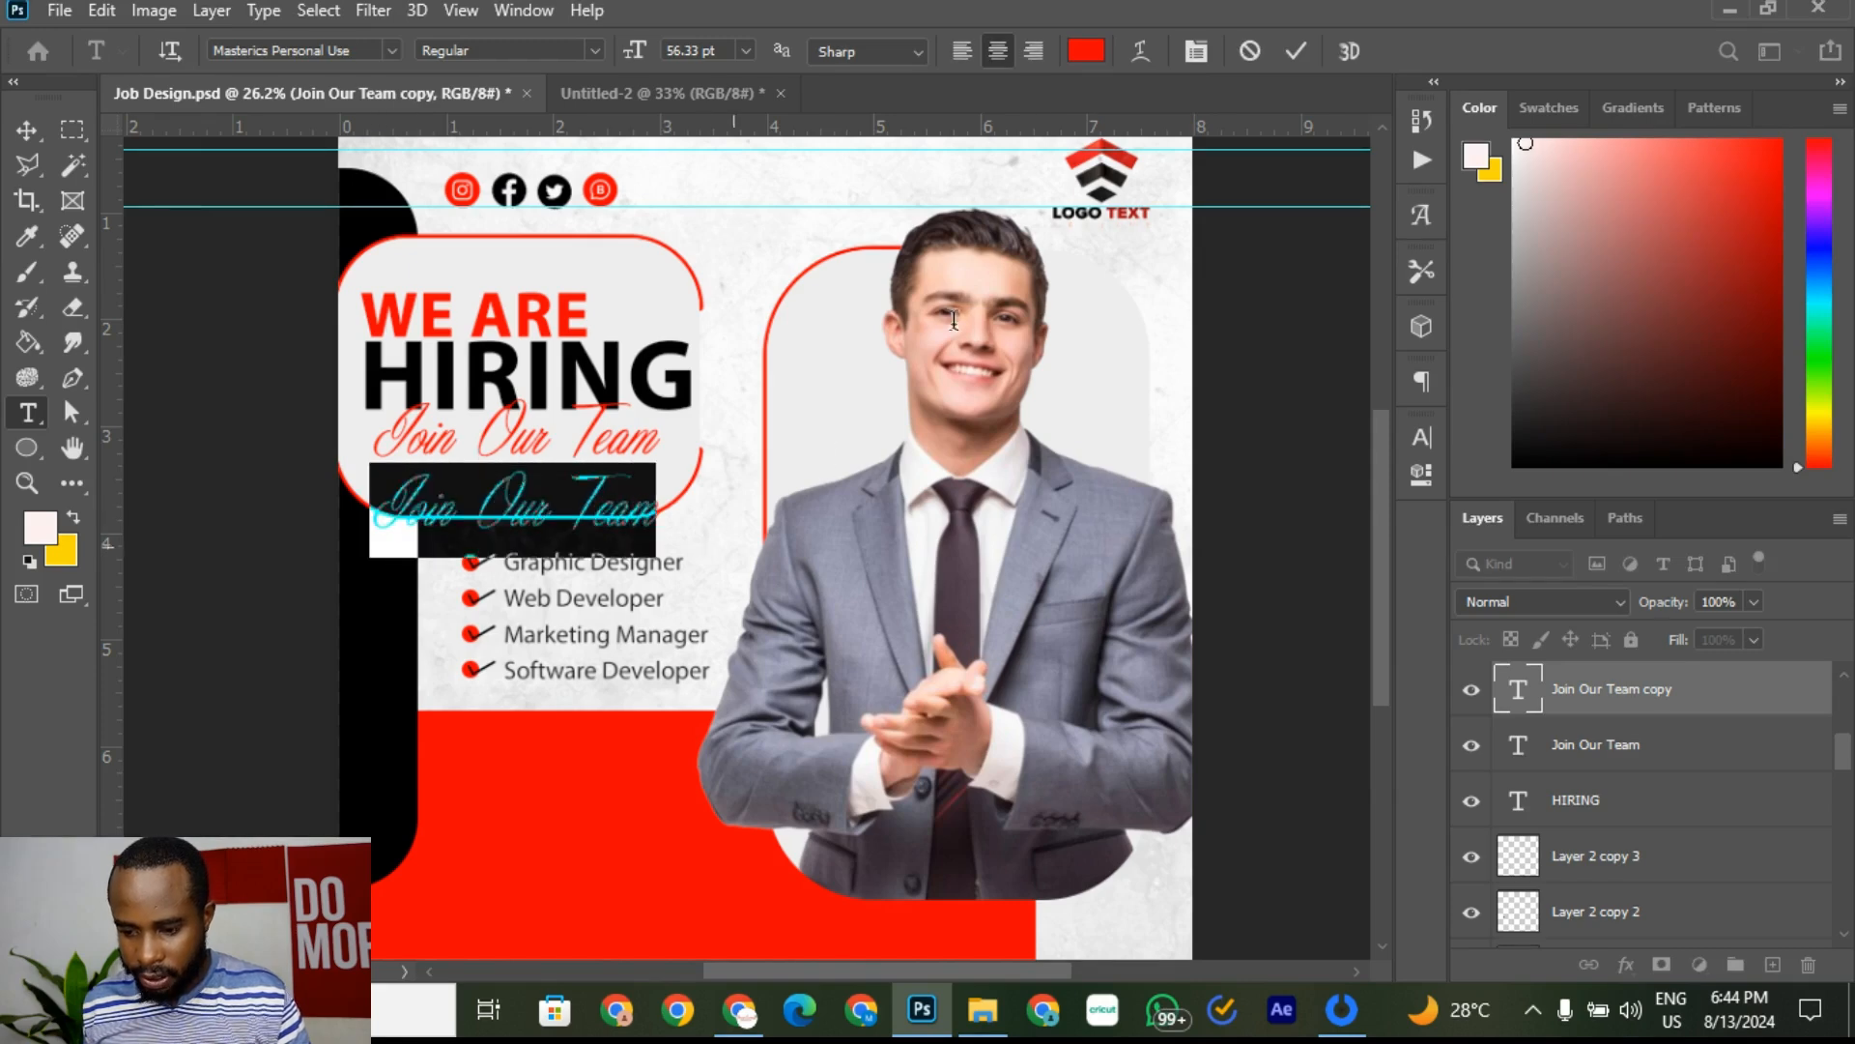
left_click(1085, 50)
type("ffffff")
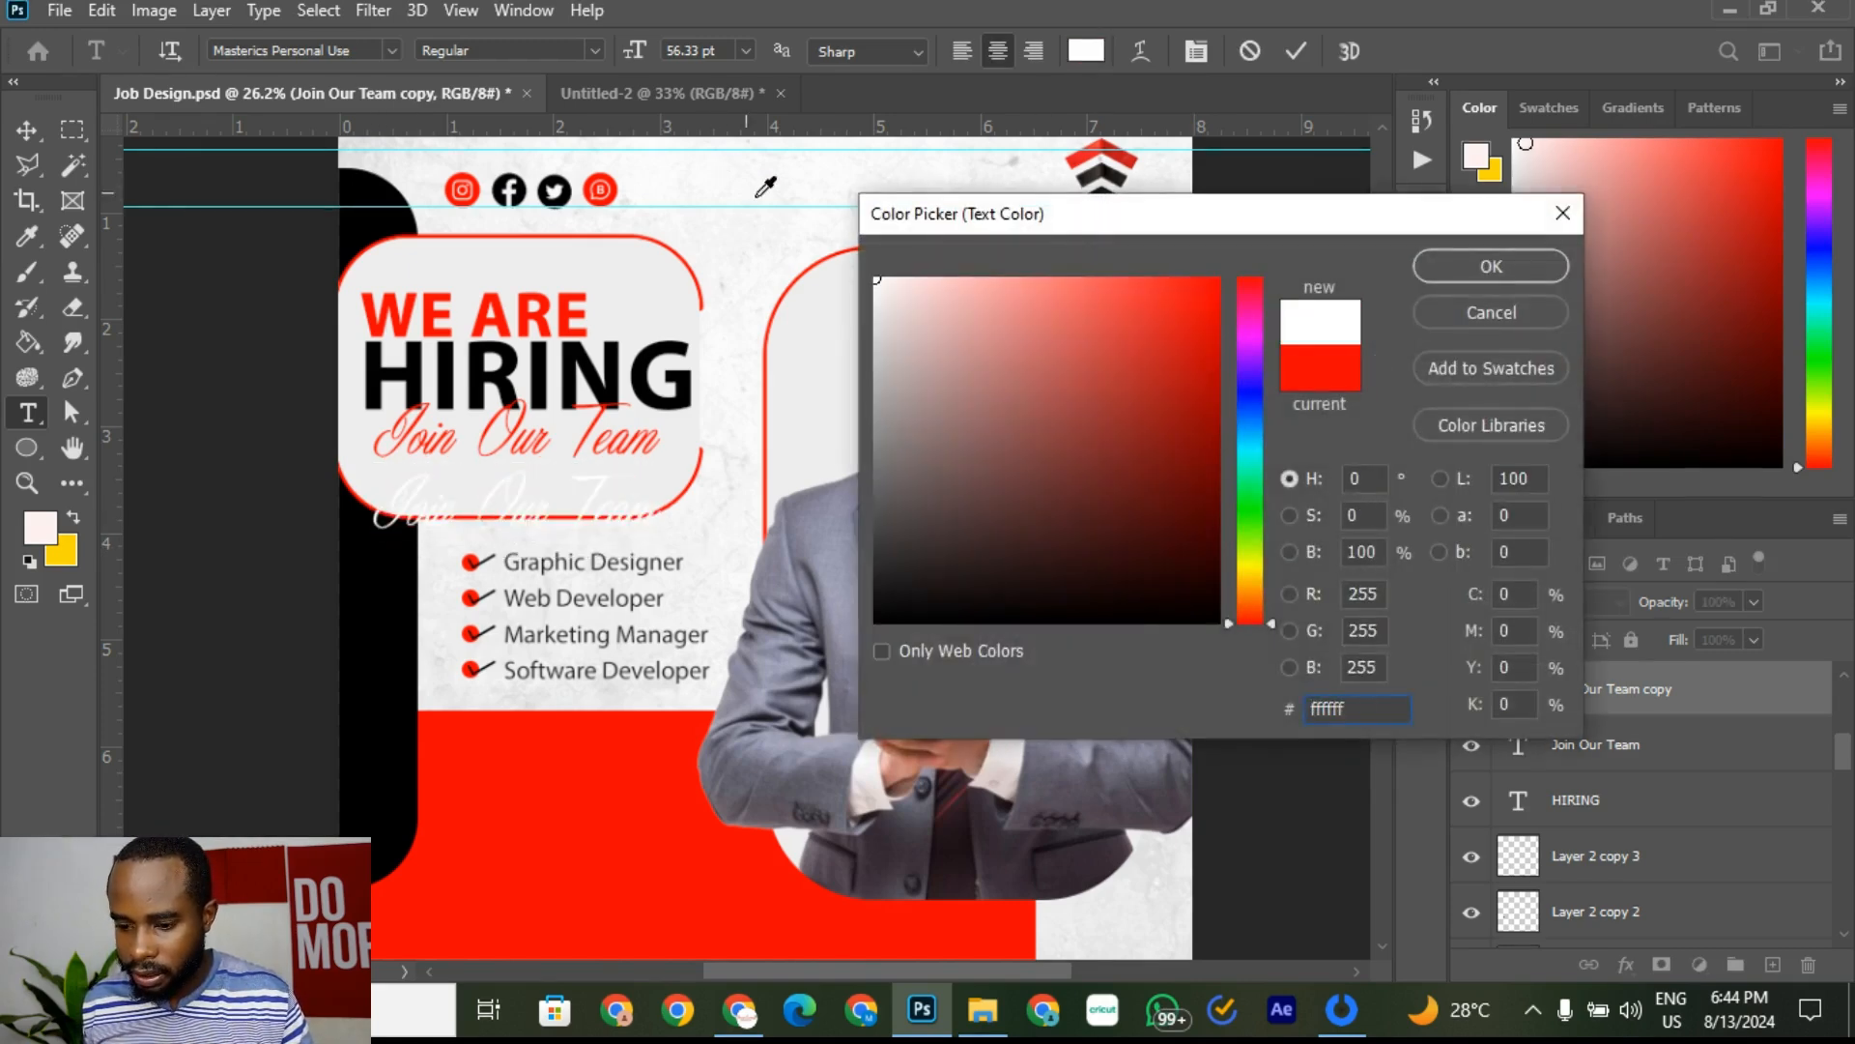
left_click(1516, 280)
Step: Replace the copied tagline's text with 'Apply Now'
scroll(454, 488, "up", 3)
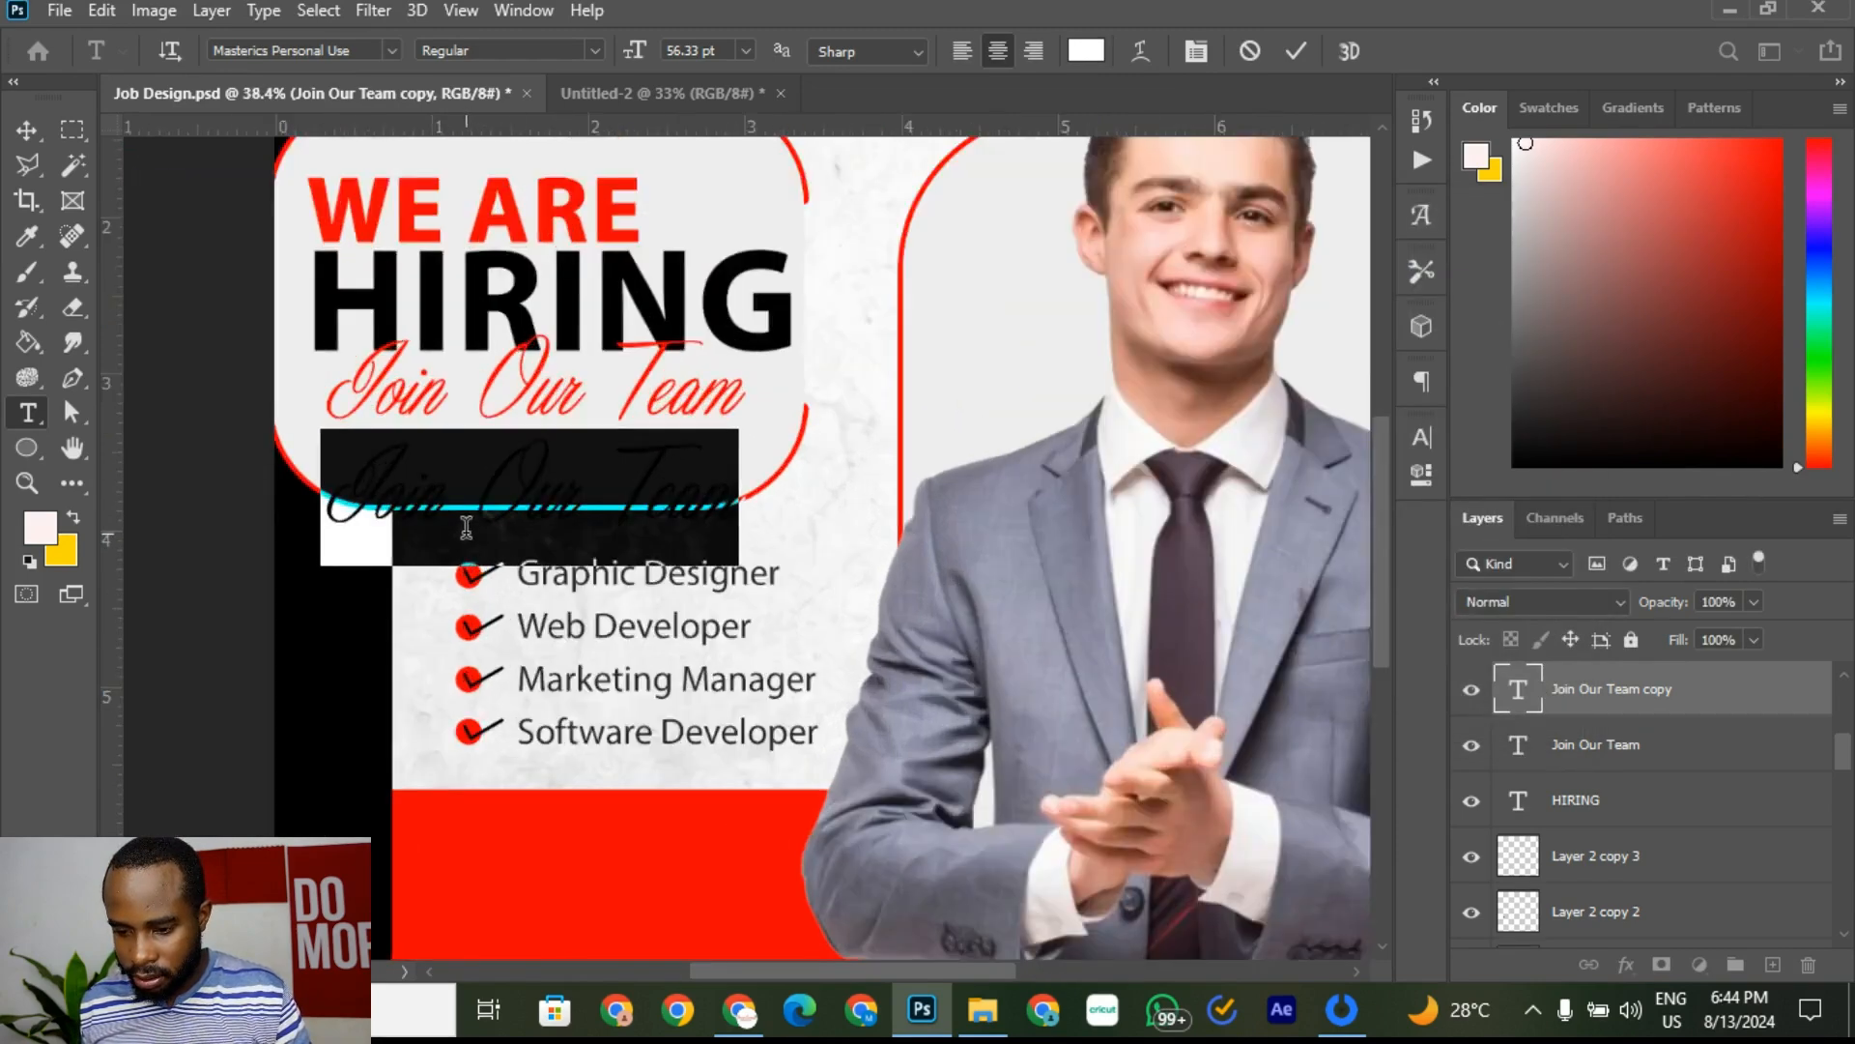
left_click(472, 492)
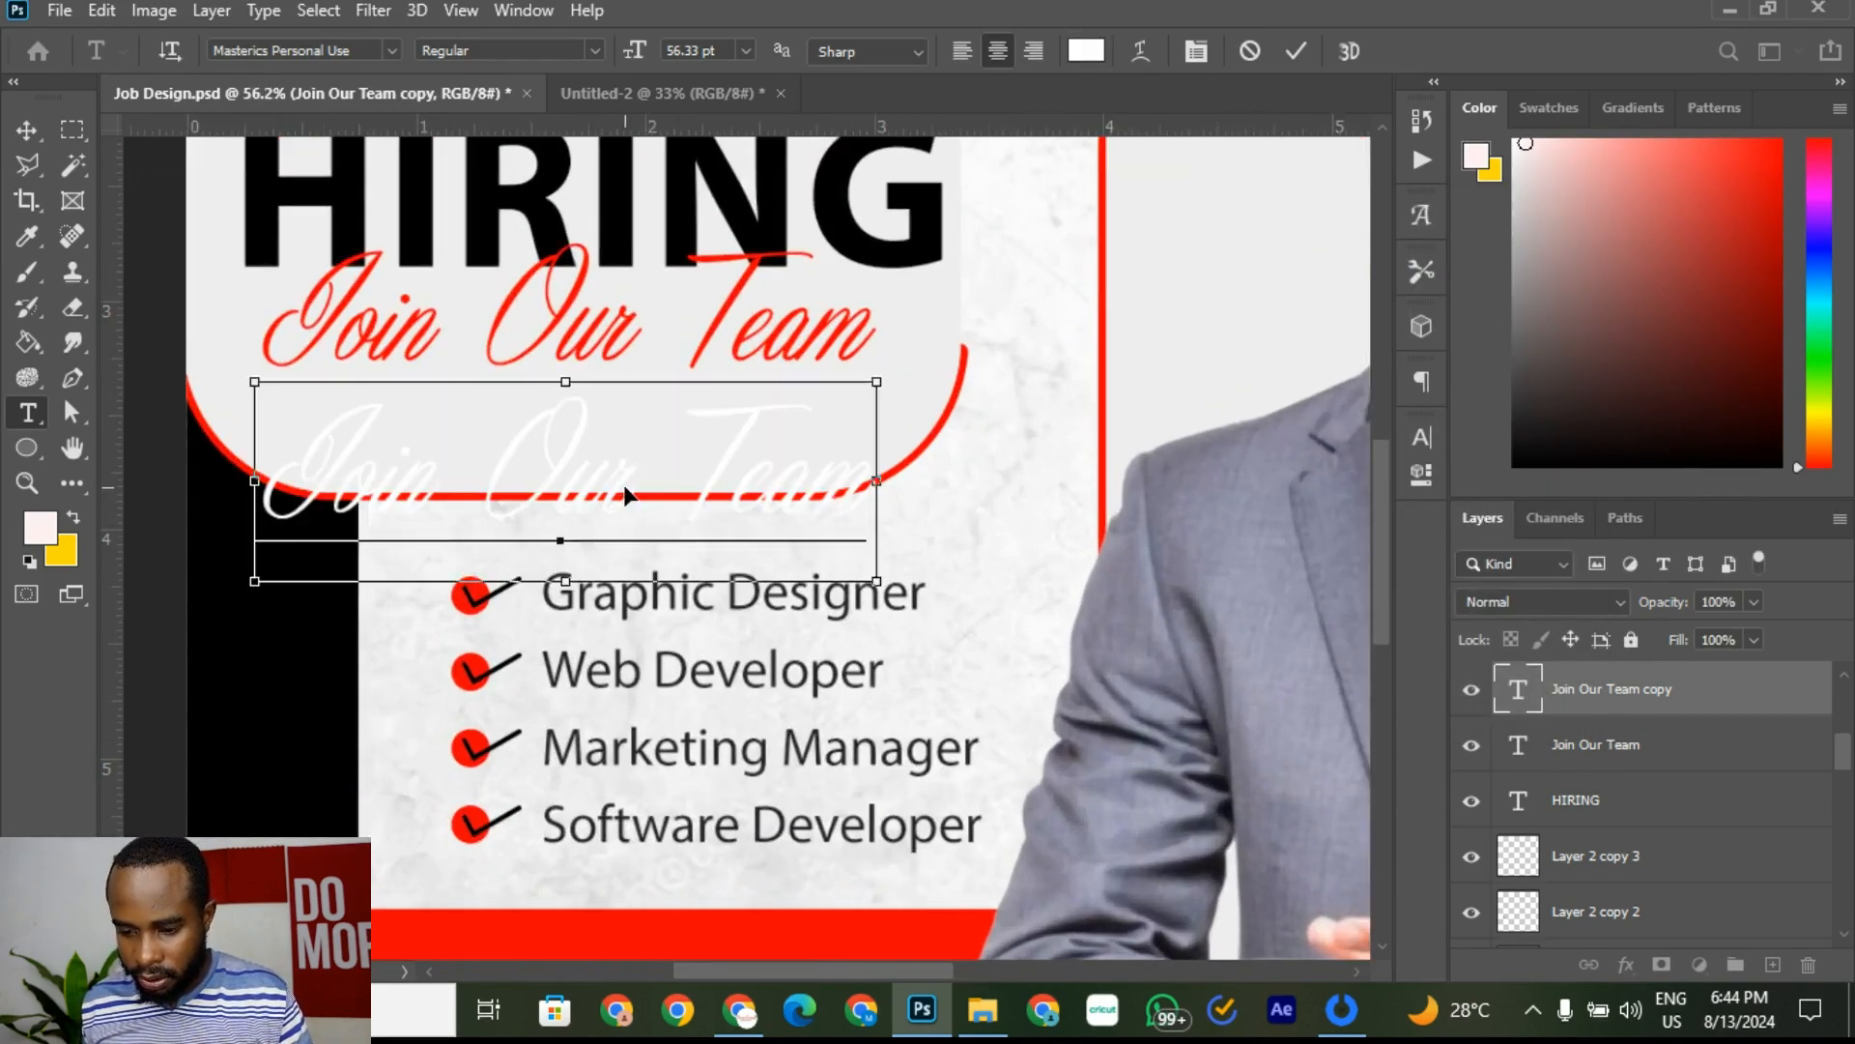
key("ctrl+a")
type("A")
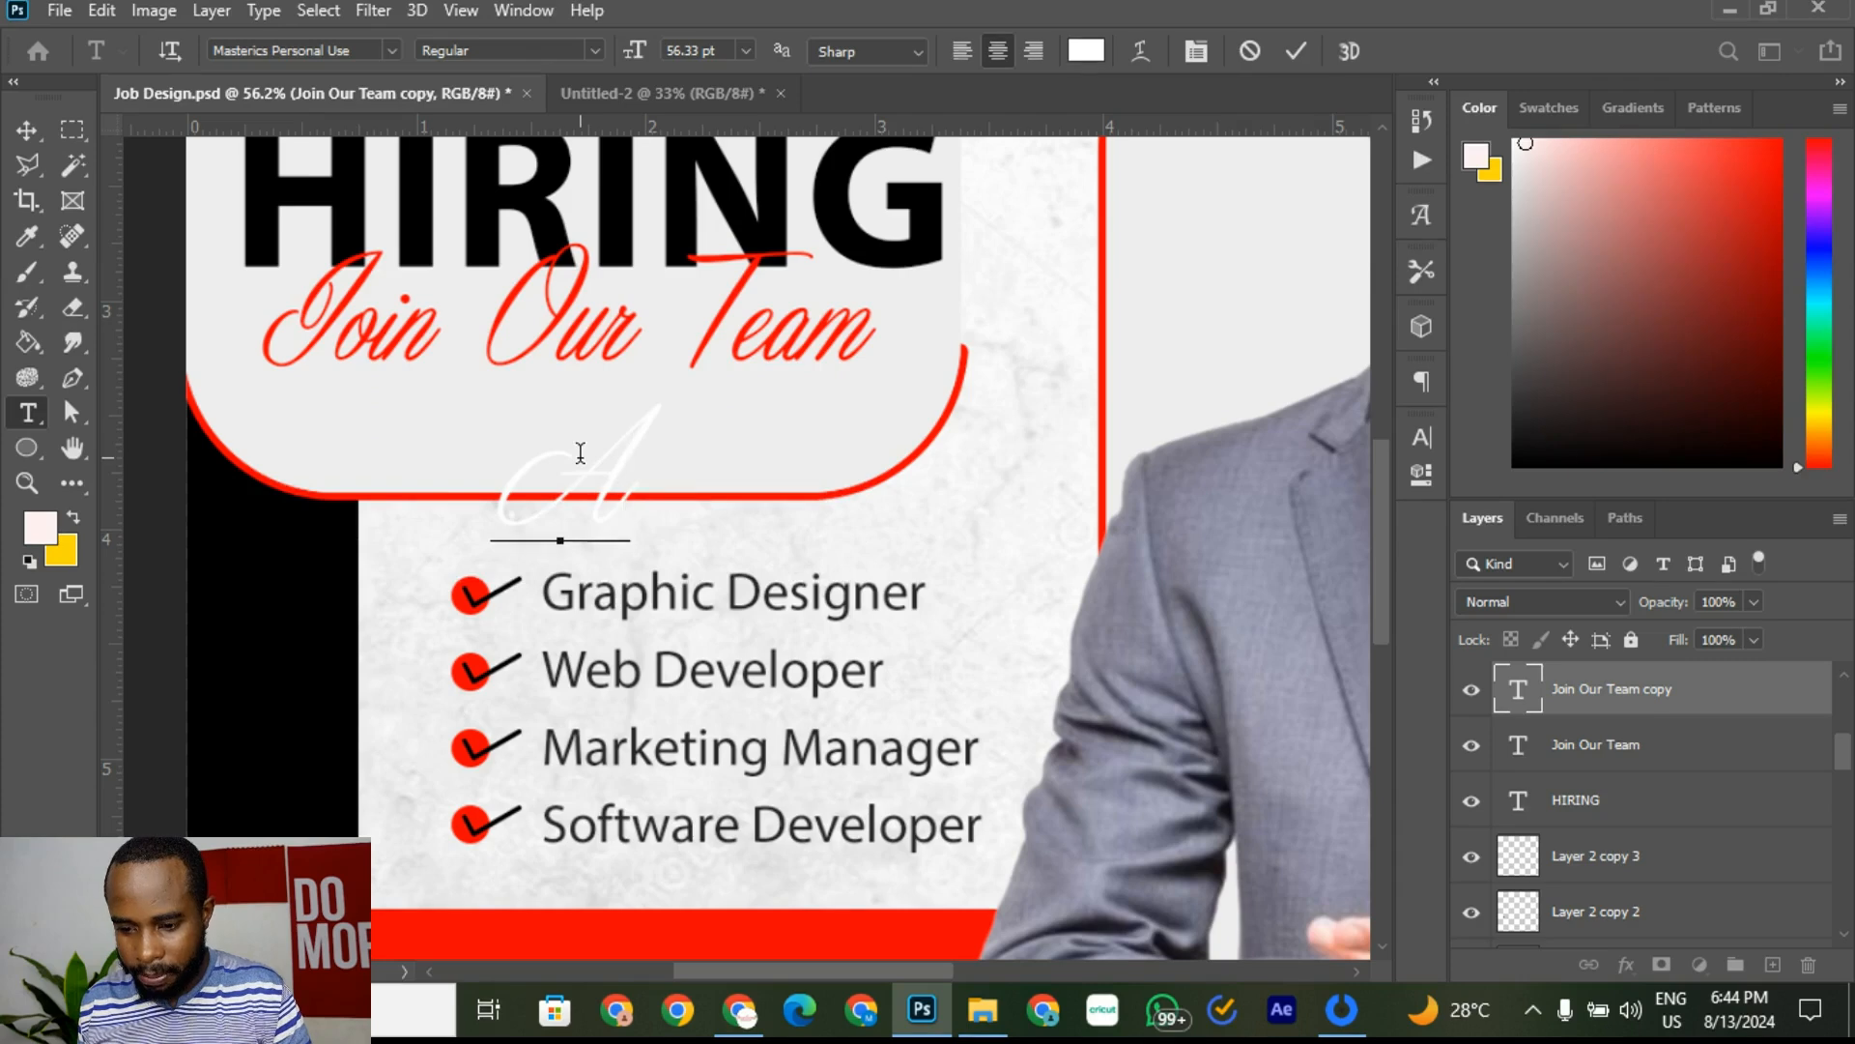
type("pply")
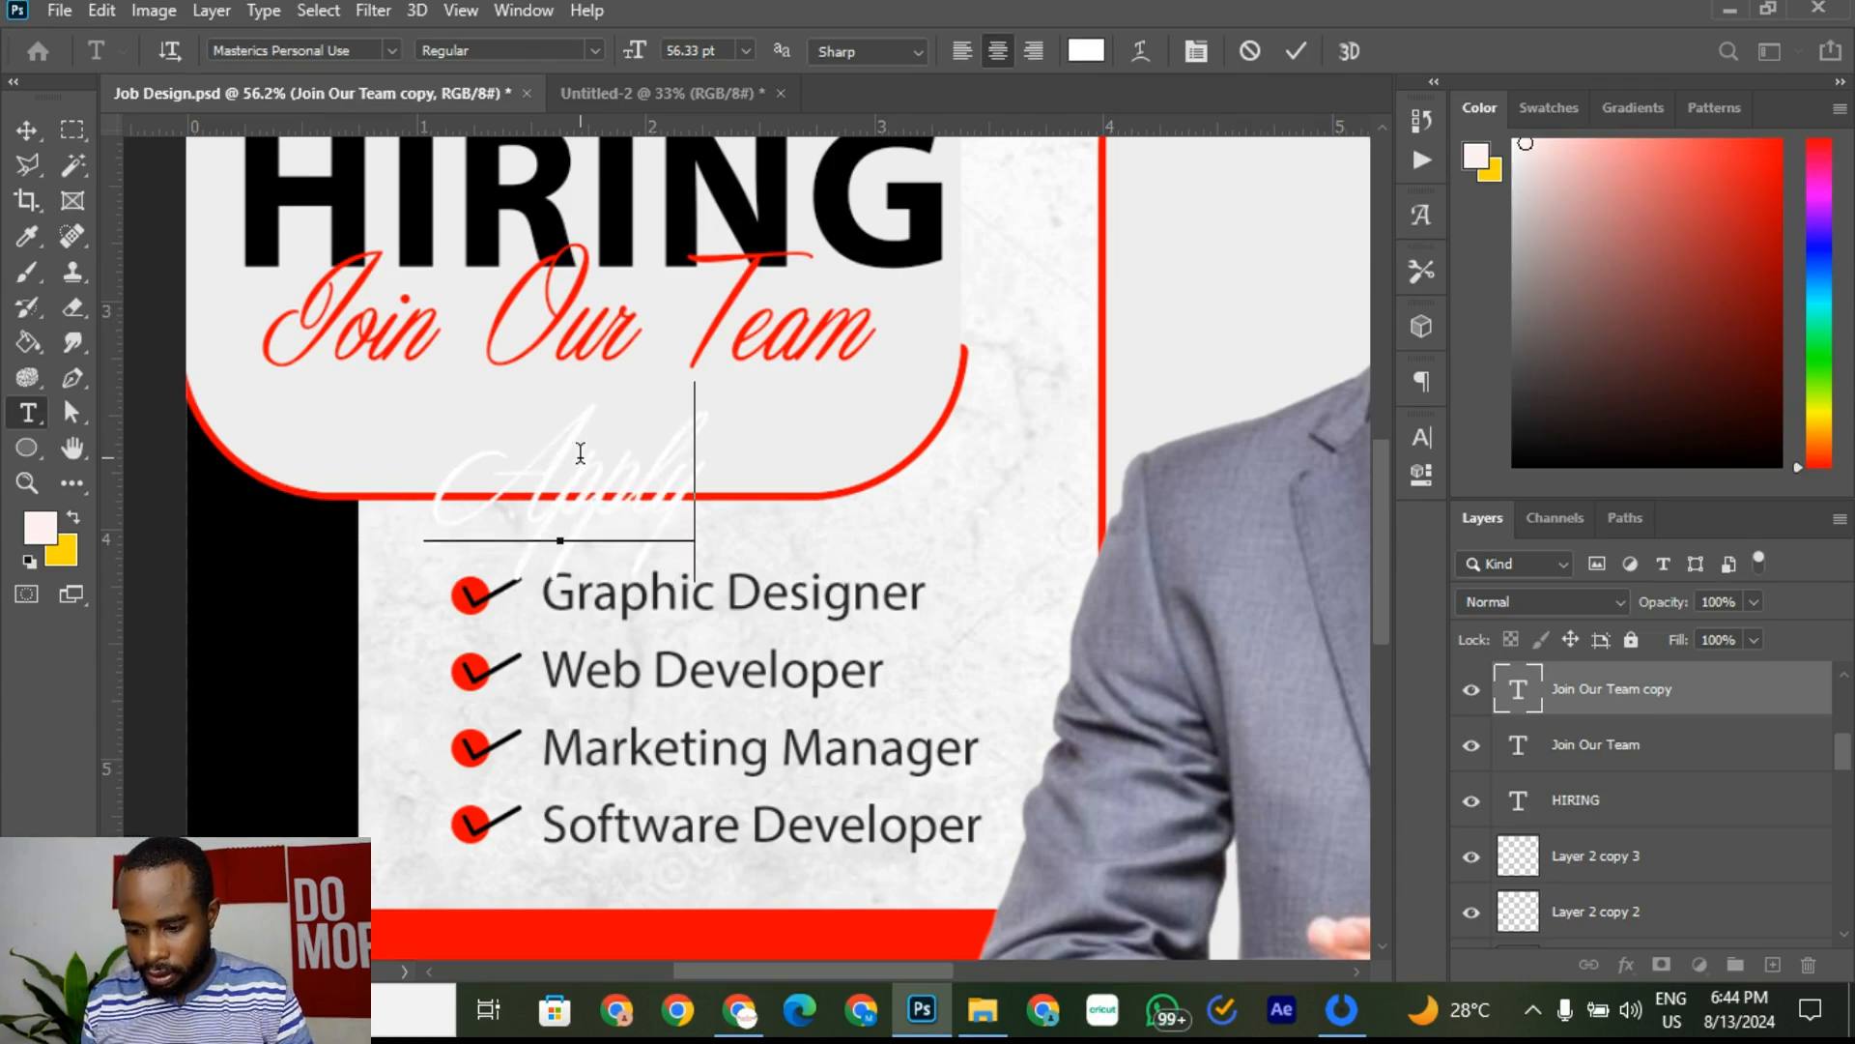
type(" Now")
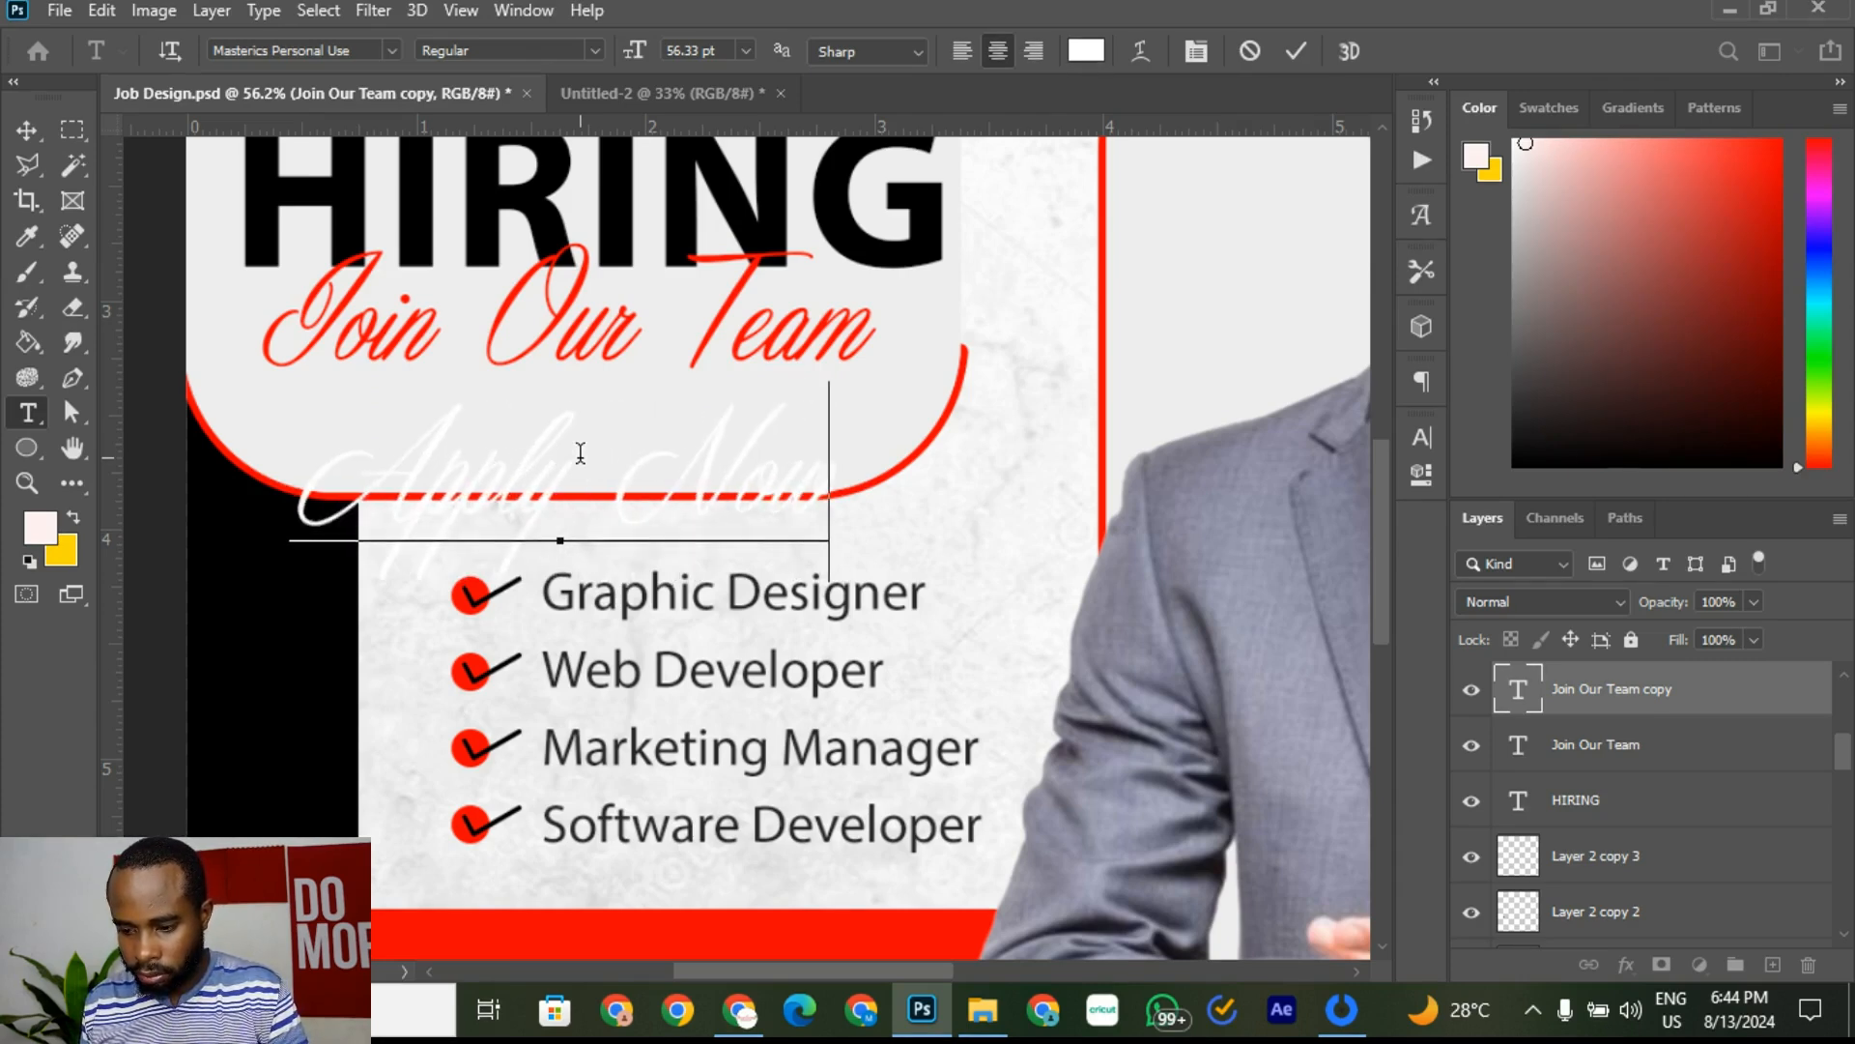
left_click(1300, 52)
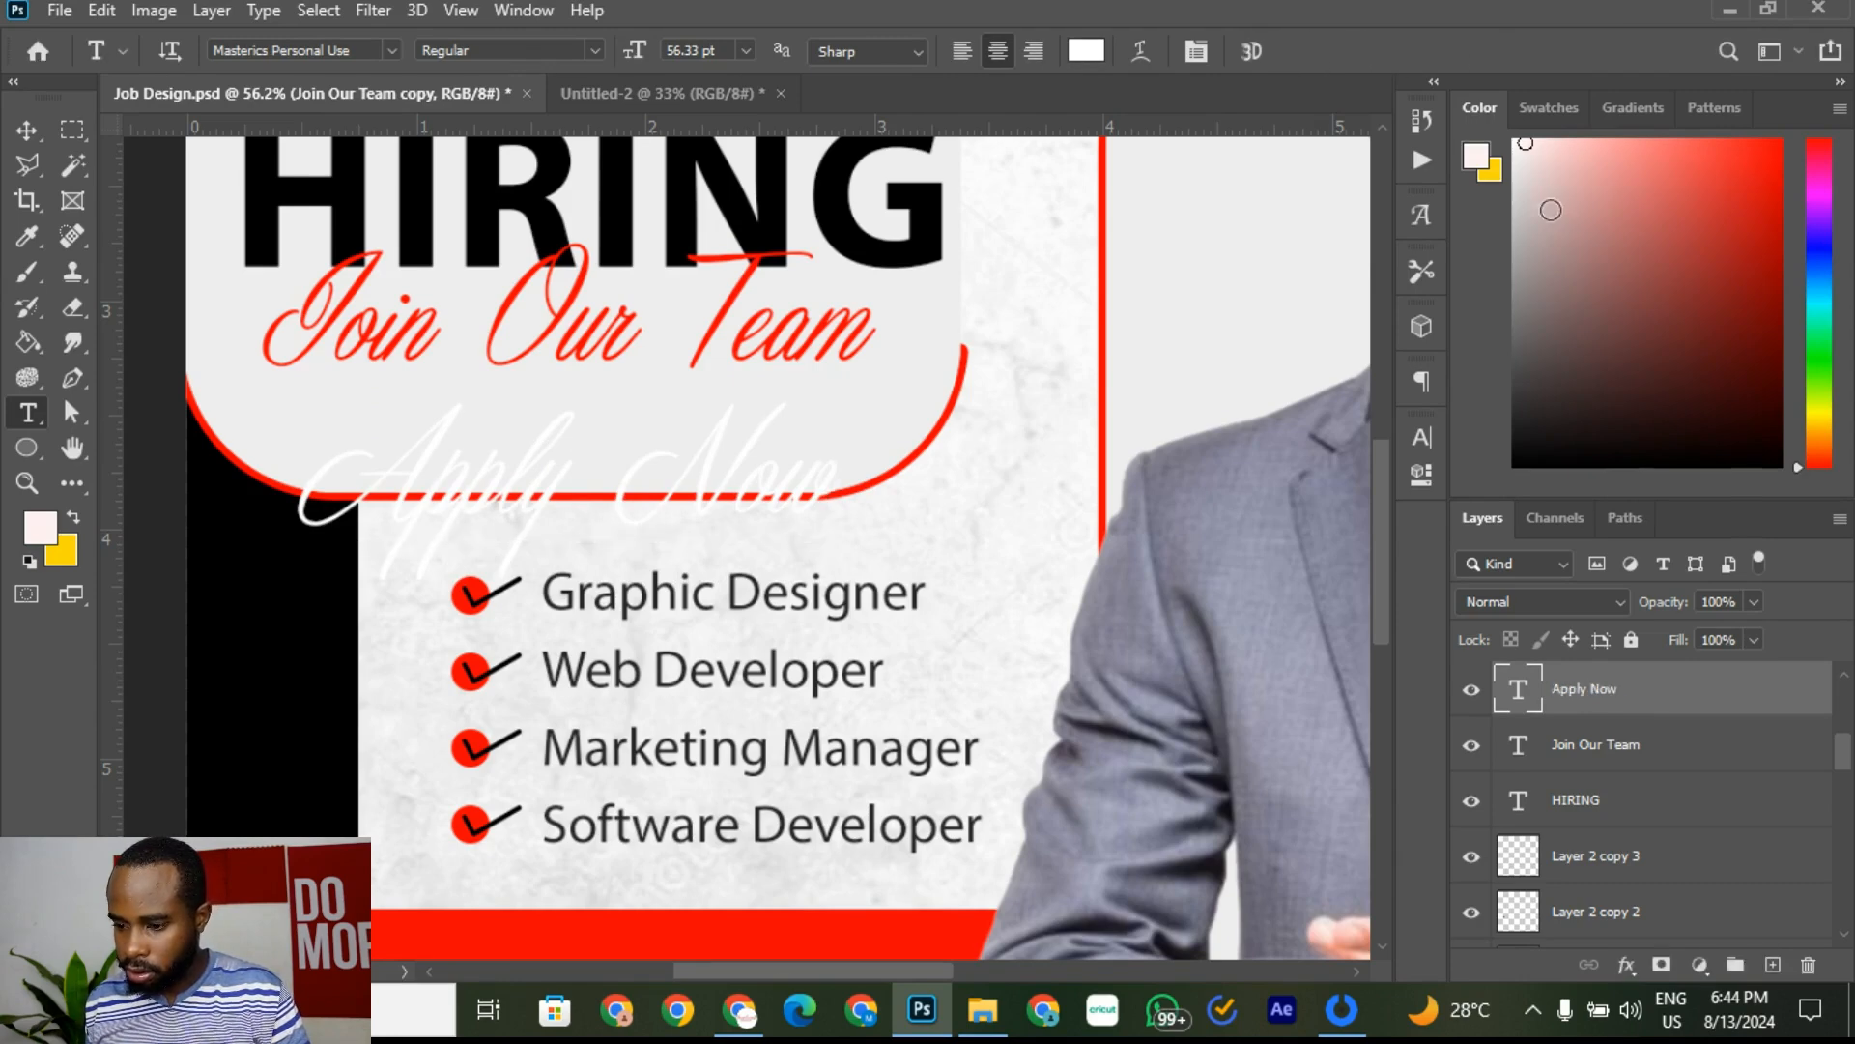
Step: Move 'Apply Now' onto the red band and scale it to 74.93%
left_click(26, 133)
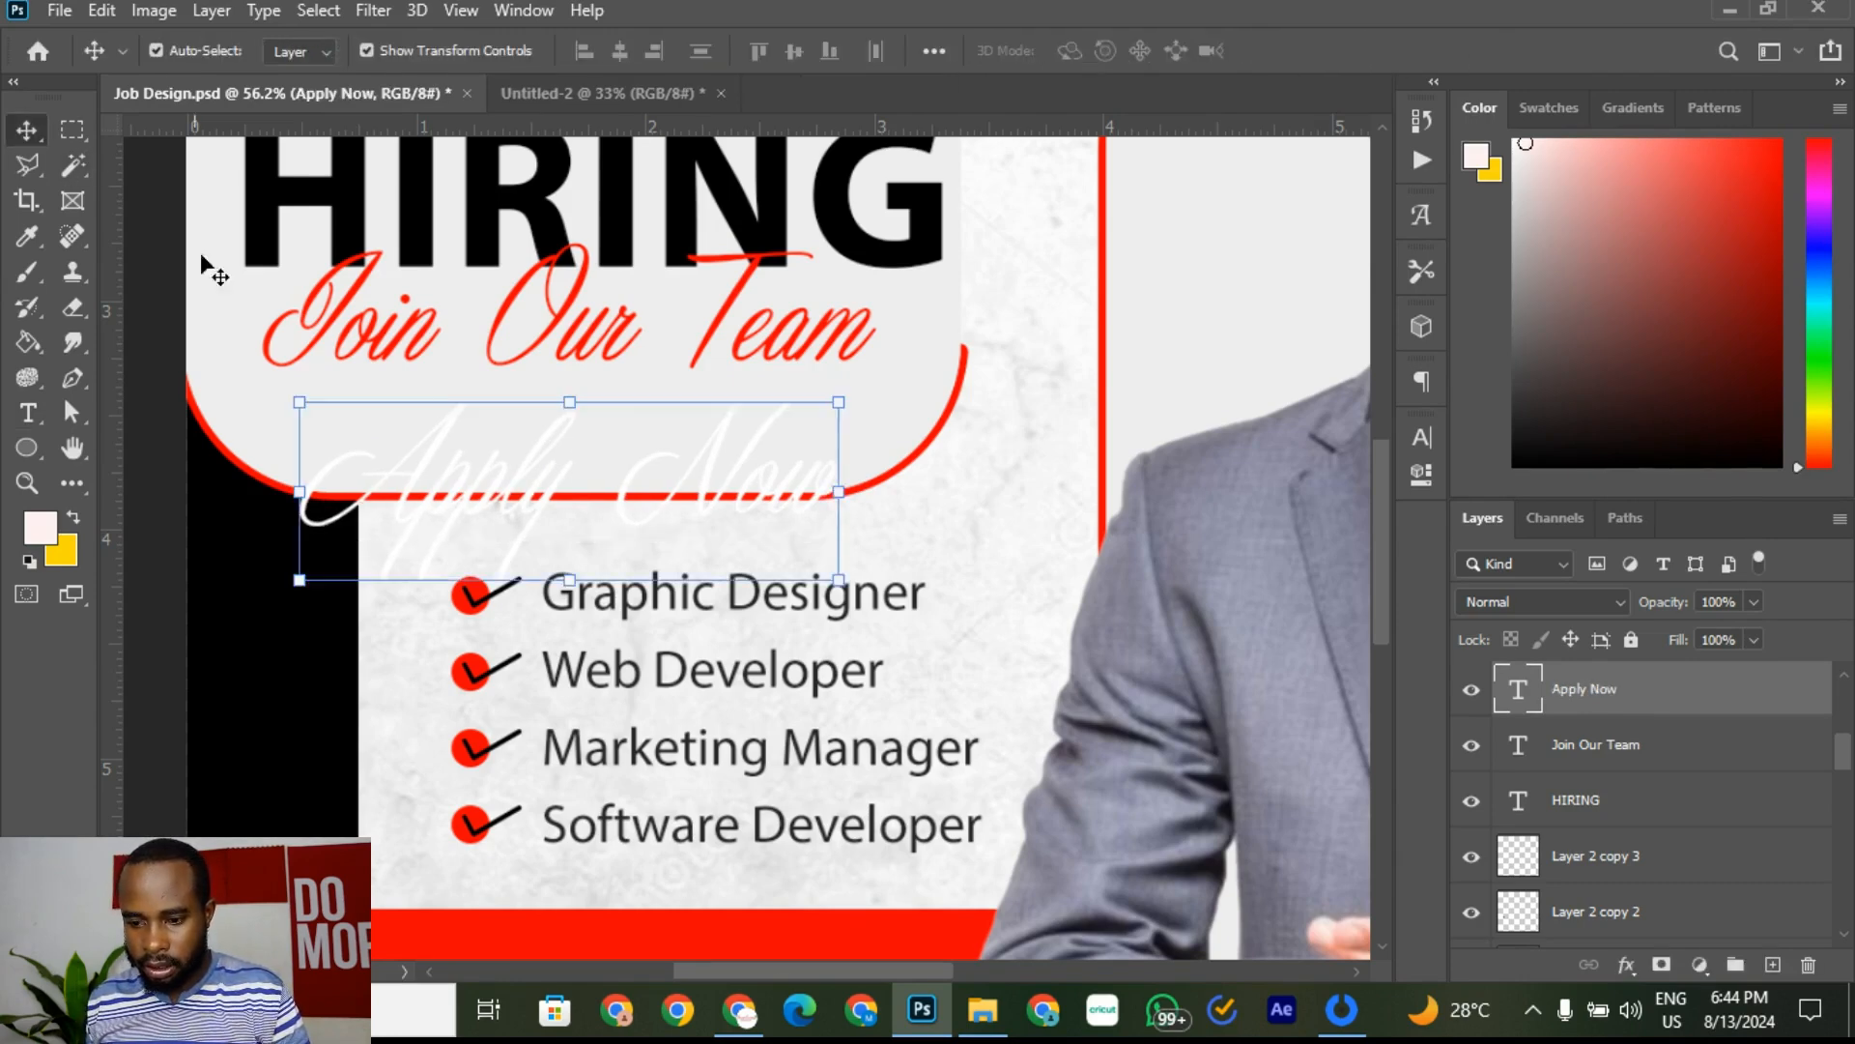
scroll(467, 414, "down", 5)
left_click_drag(504, 533, 518, 784)
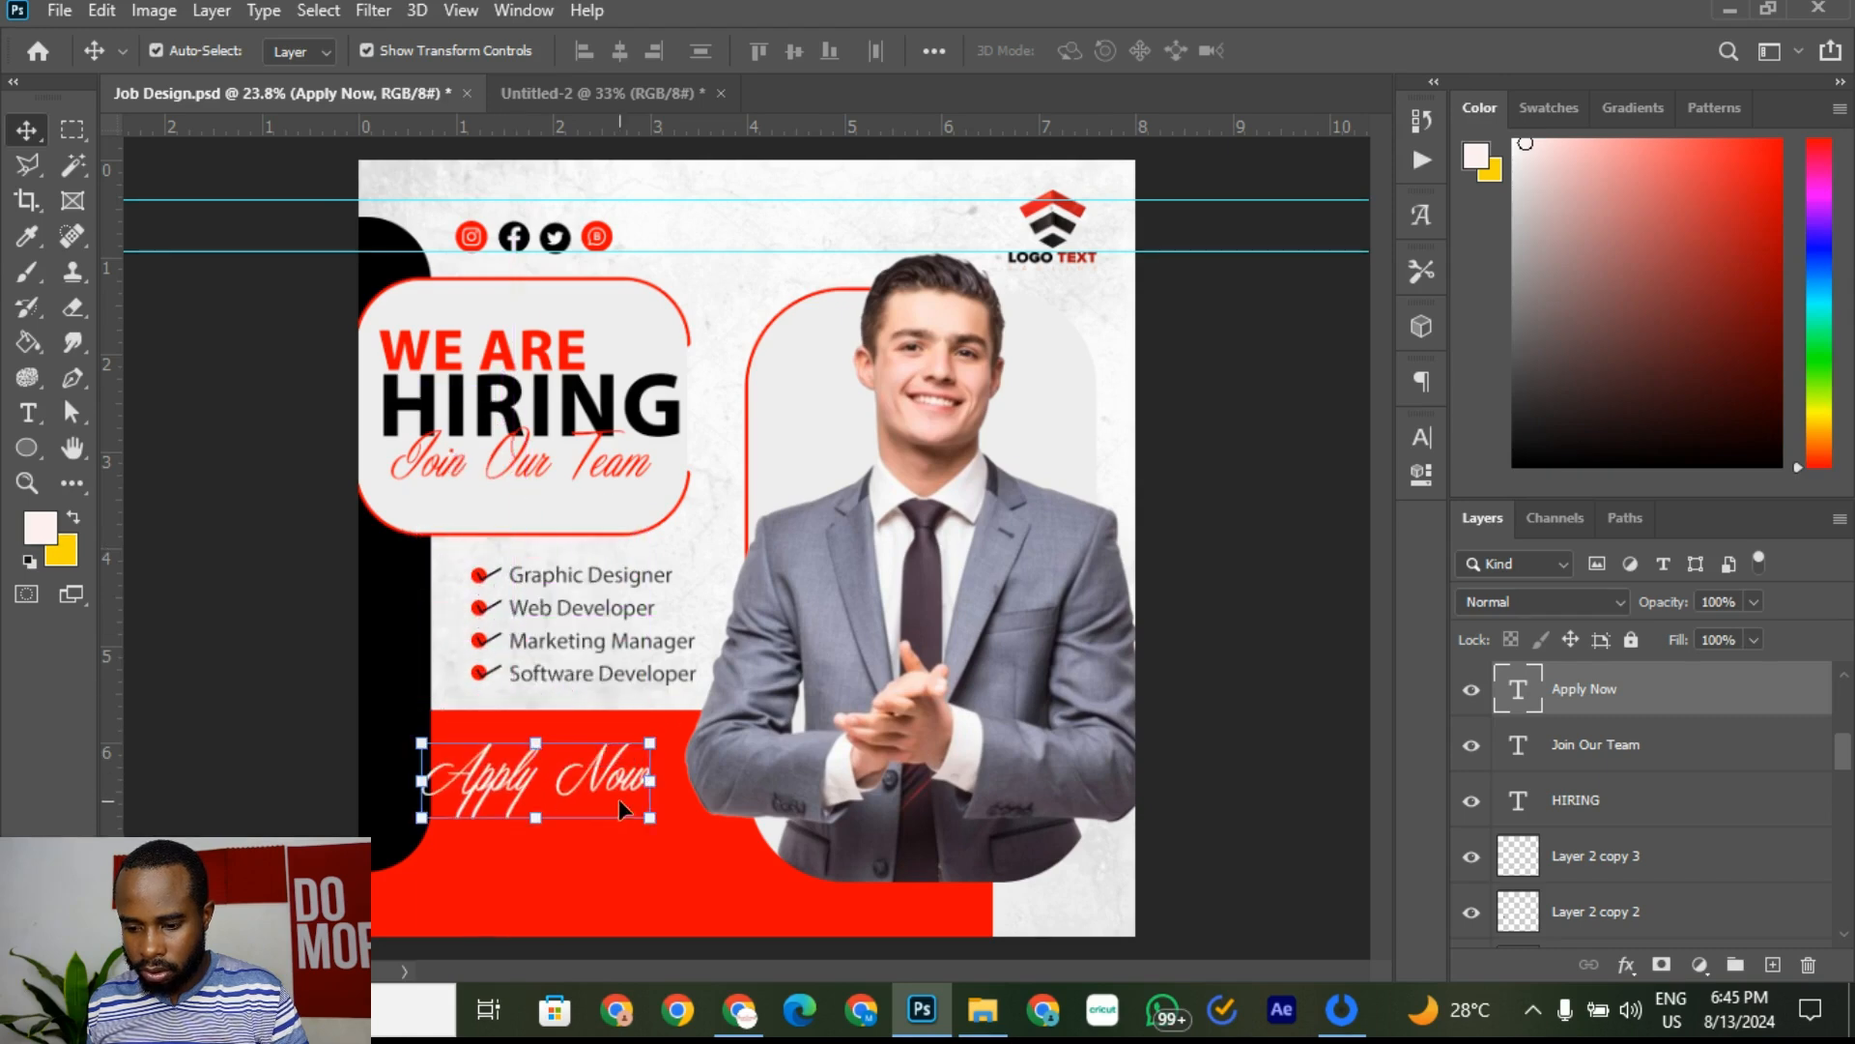
left_click(609, 97)
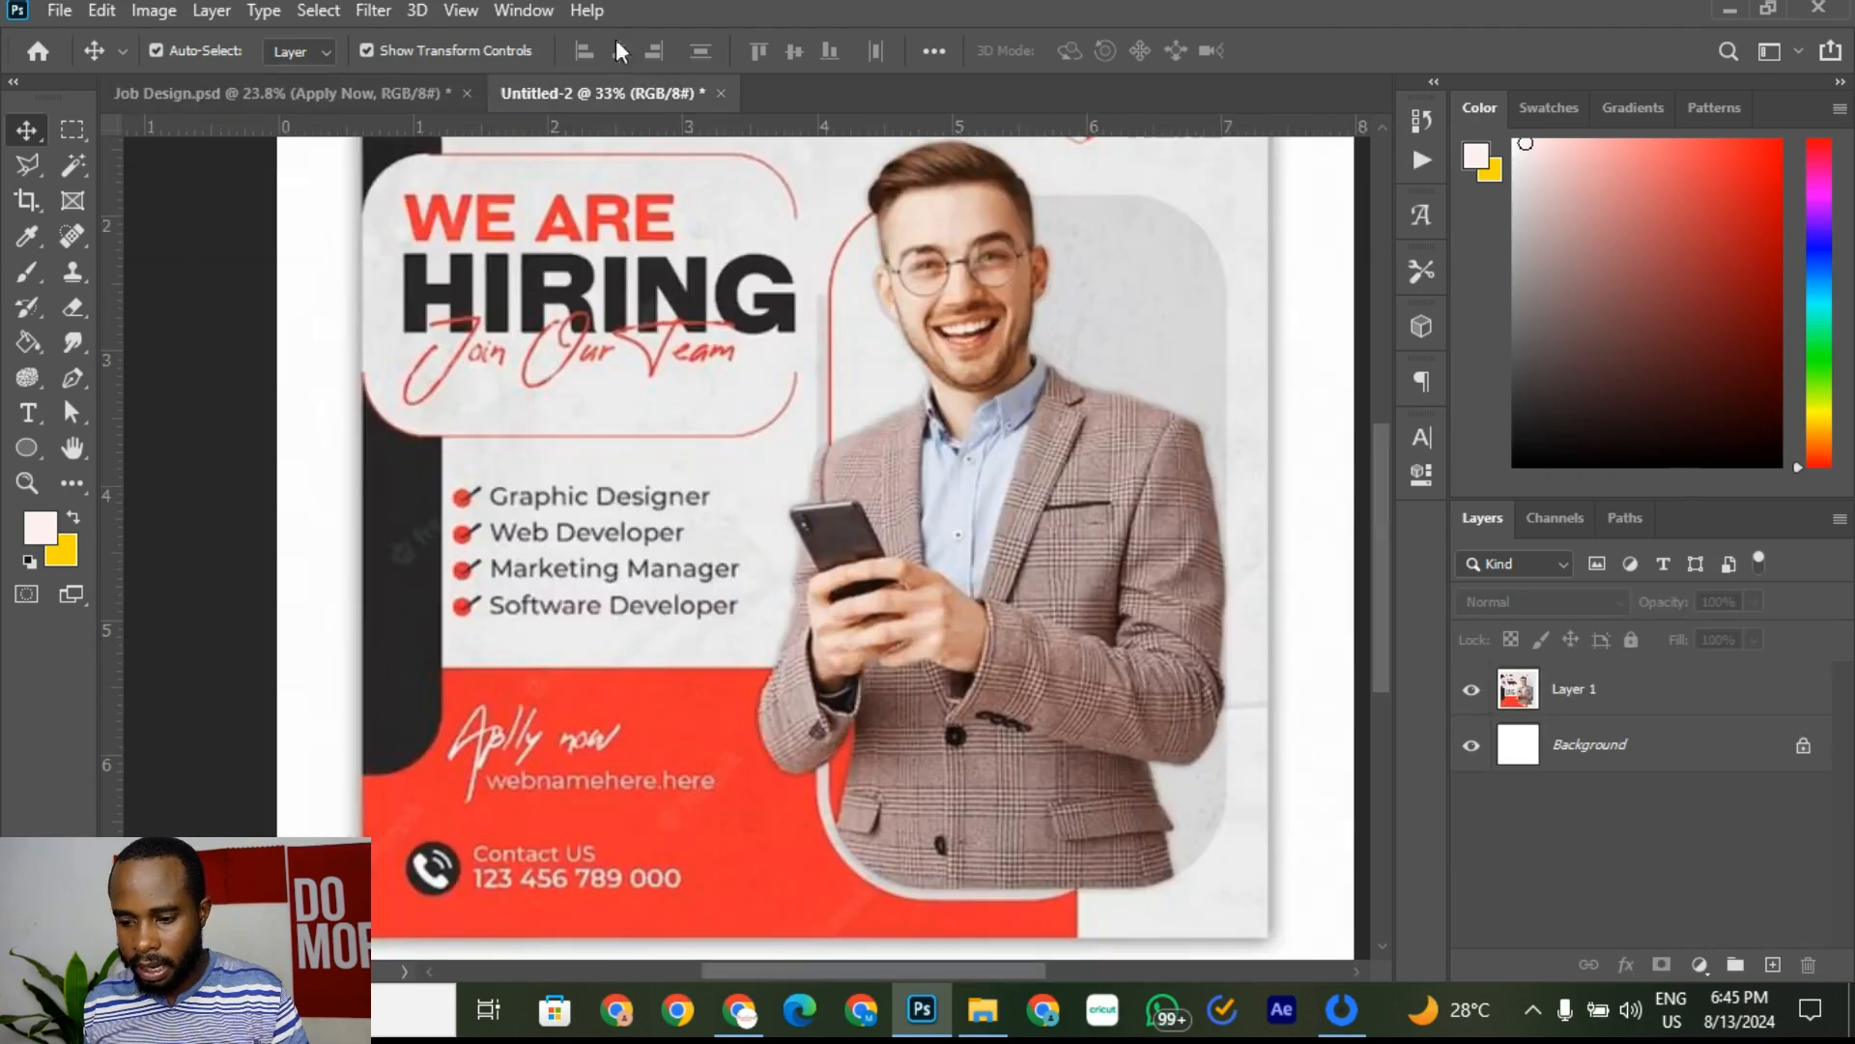
left_click(261, 94)
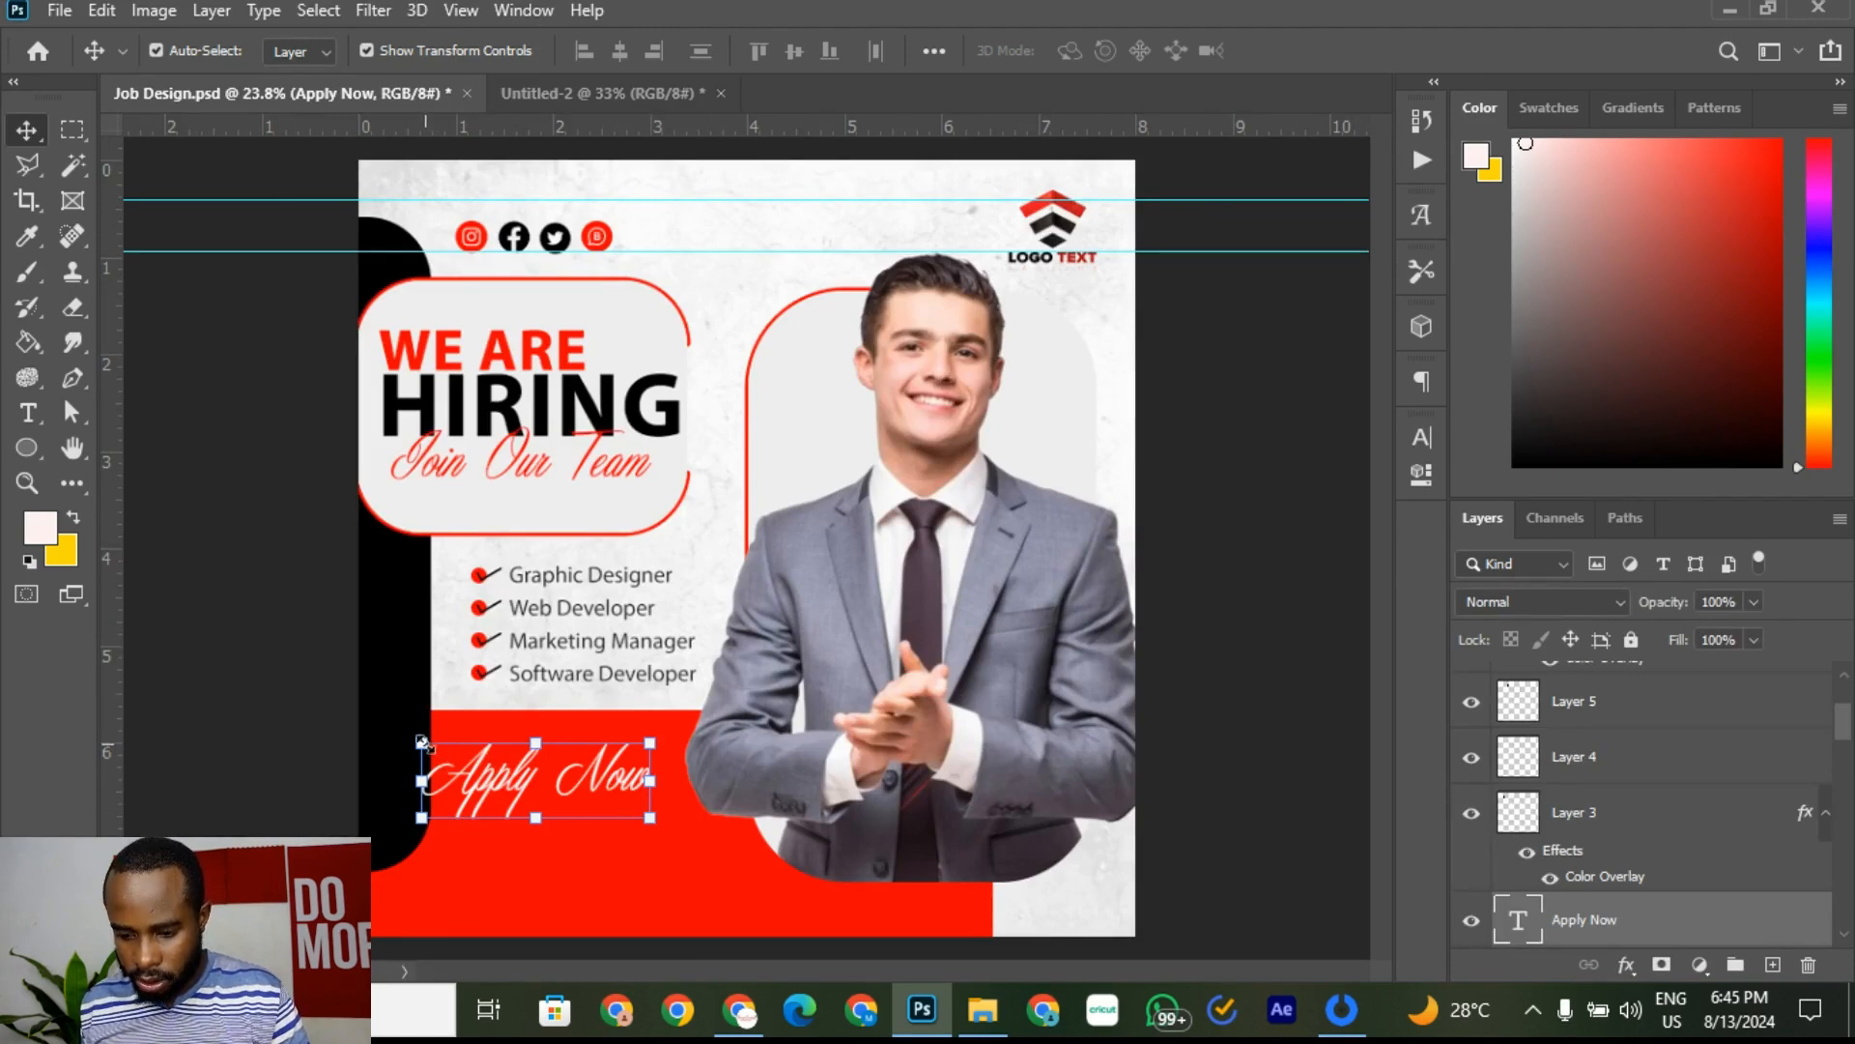
left_click_drag(421, 742, 494, 779)
left_click(1345, 50)
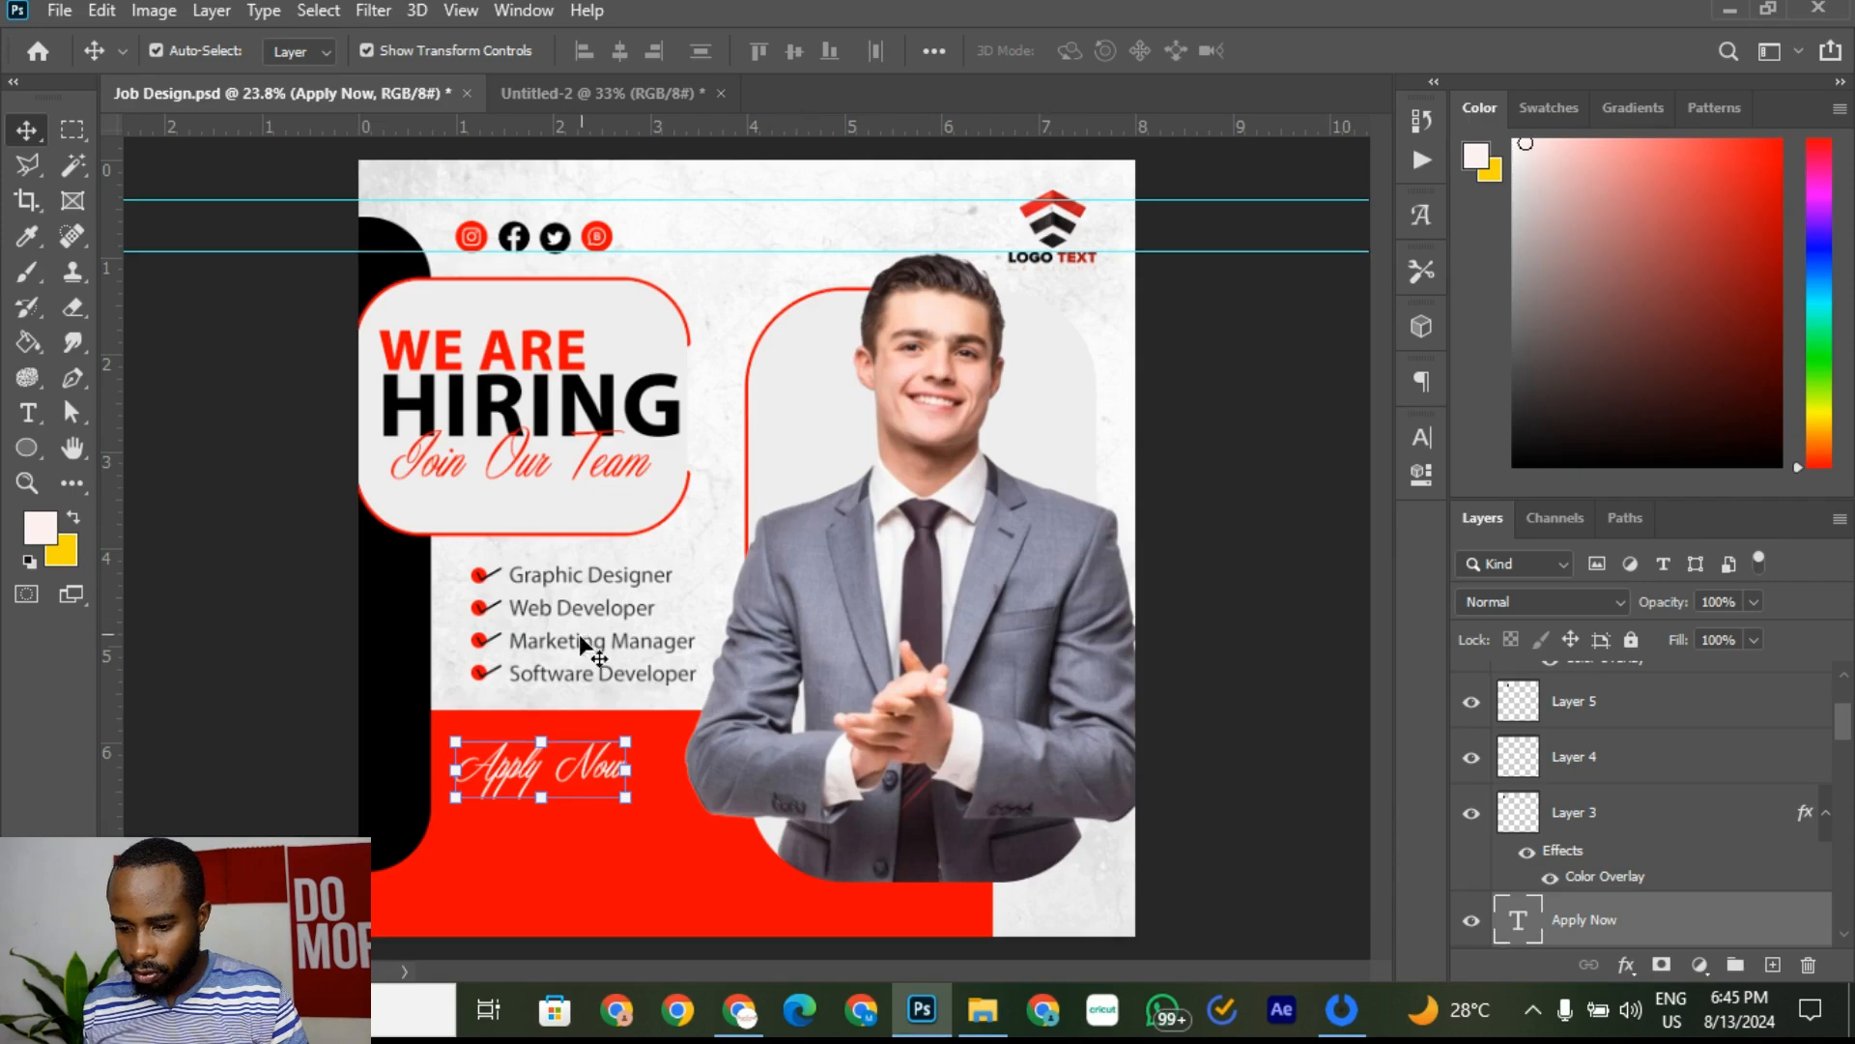
scroll(584, 648, "up", 5)
left_click(599, 93)
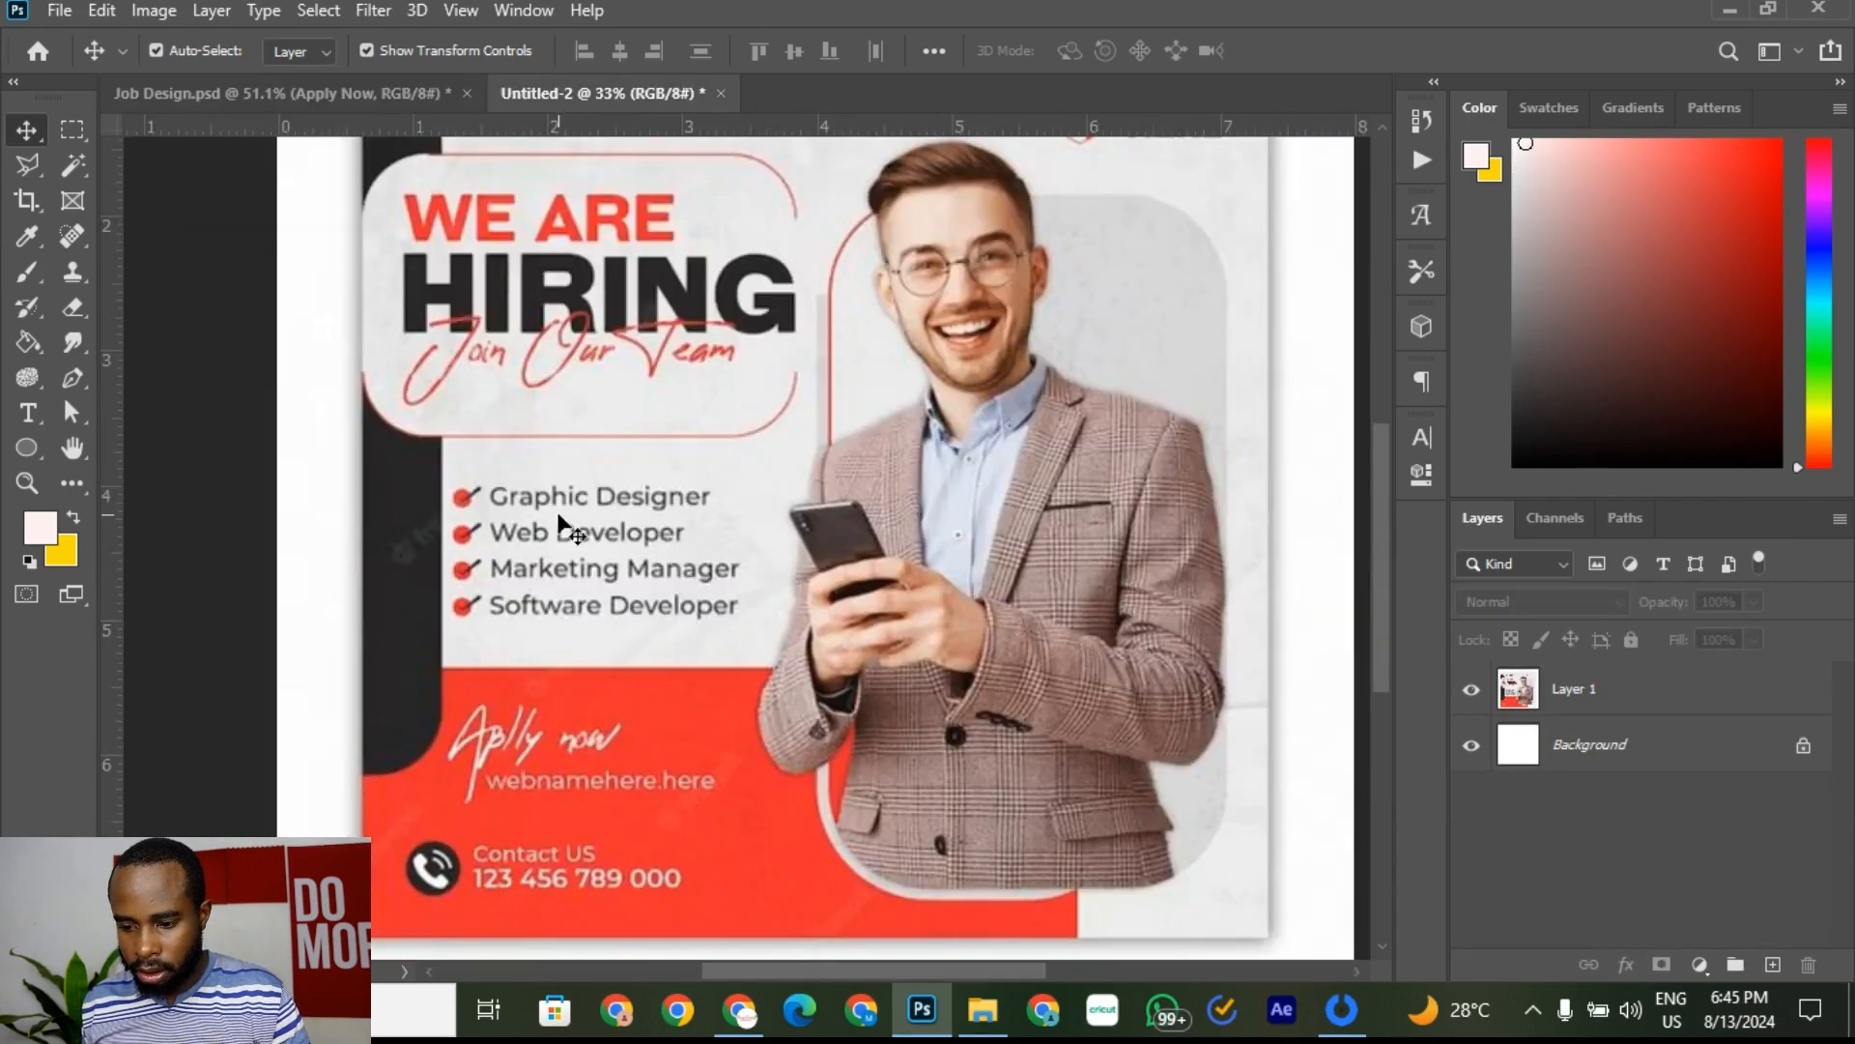
scroll(546, 812, "up", 2)
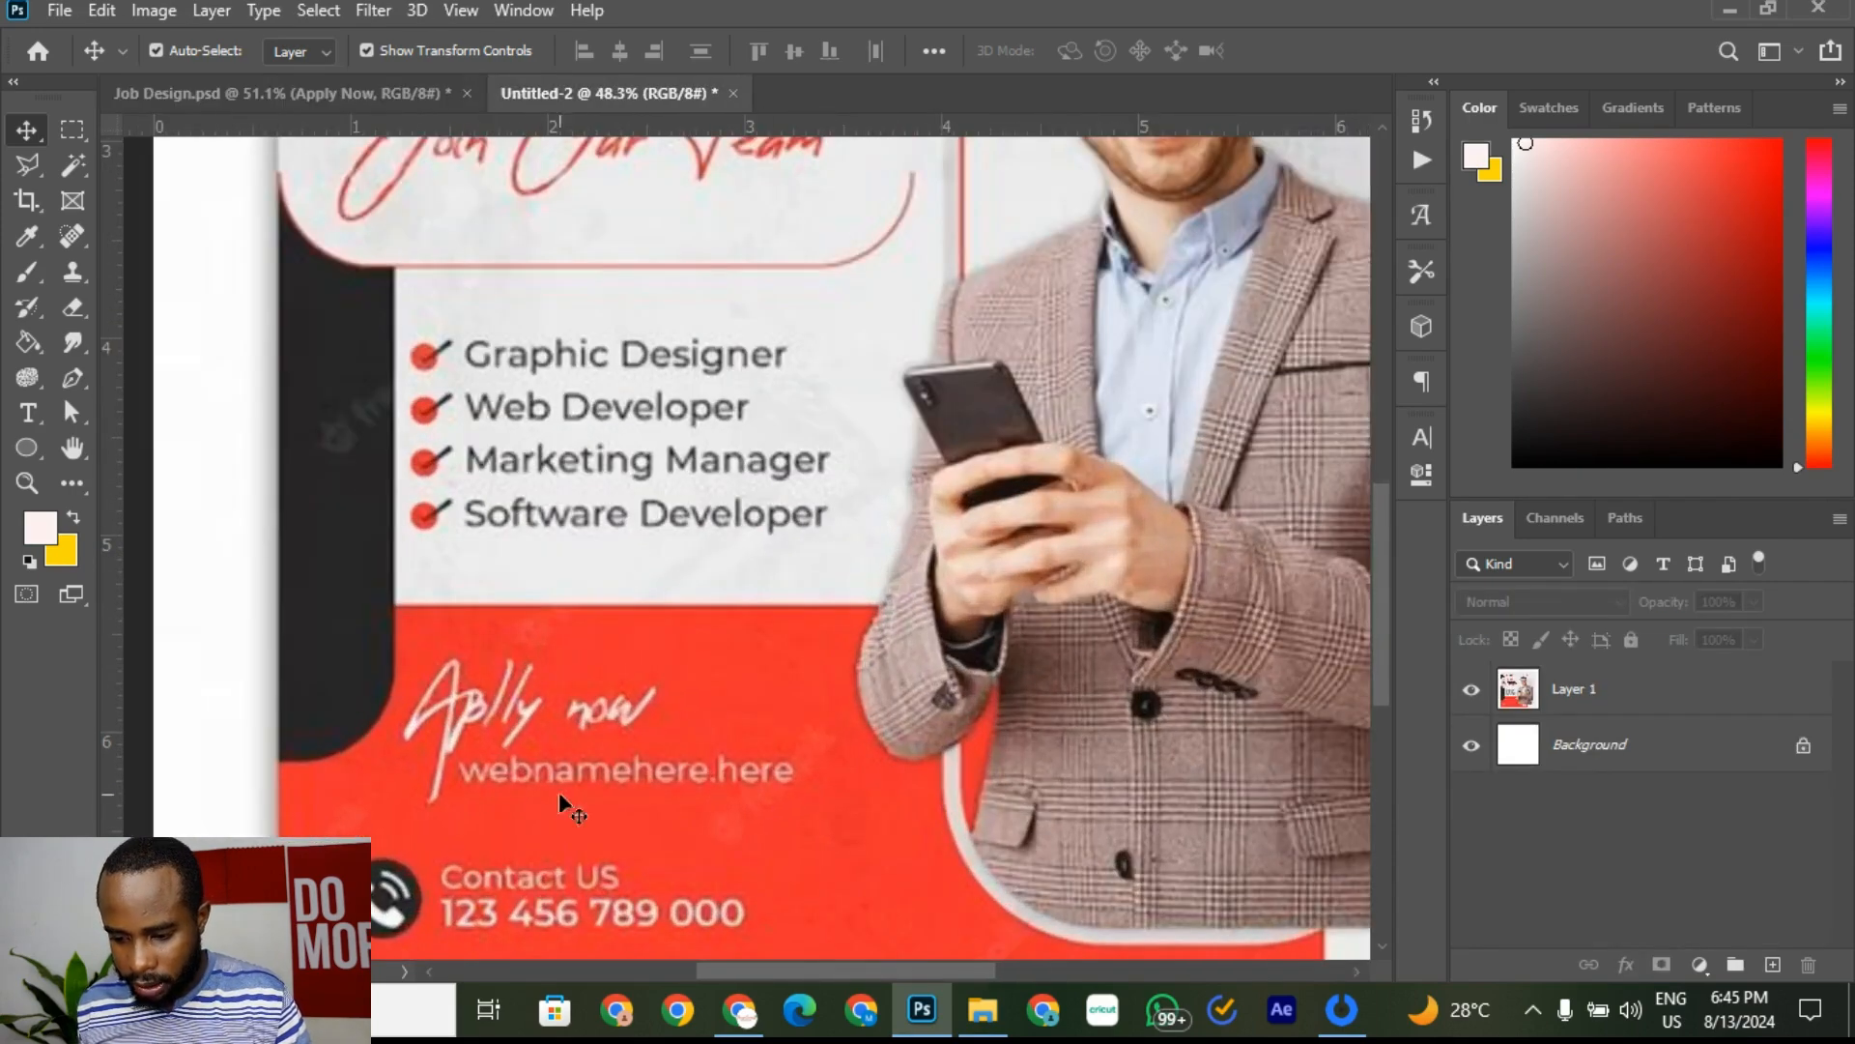
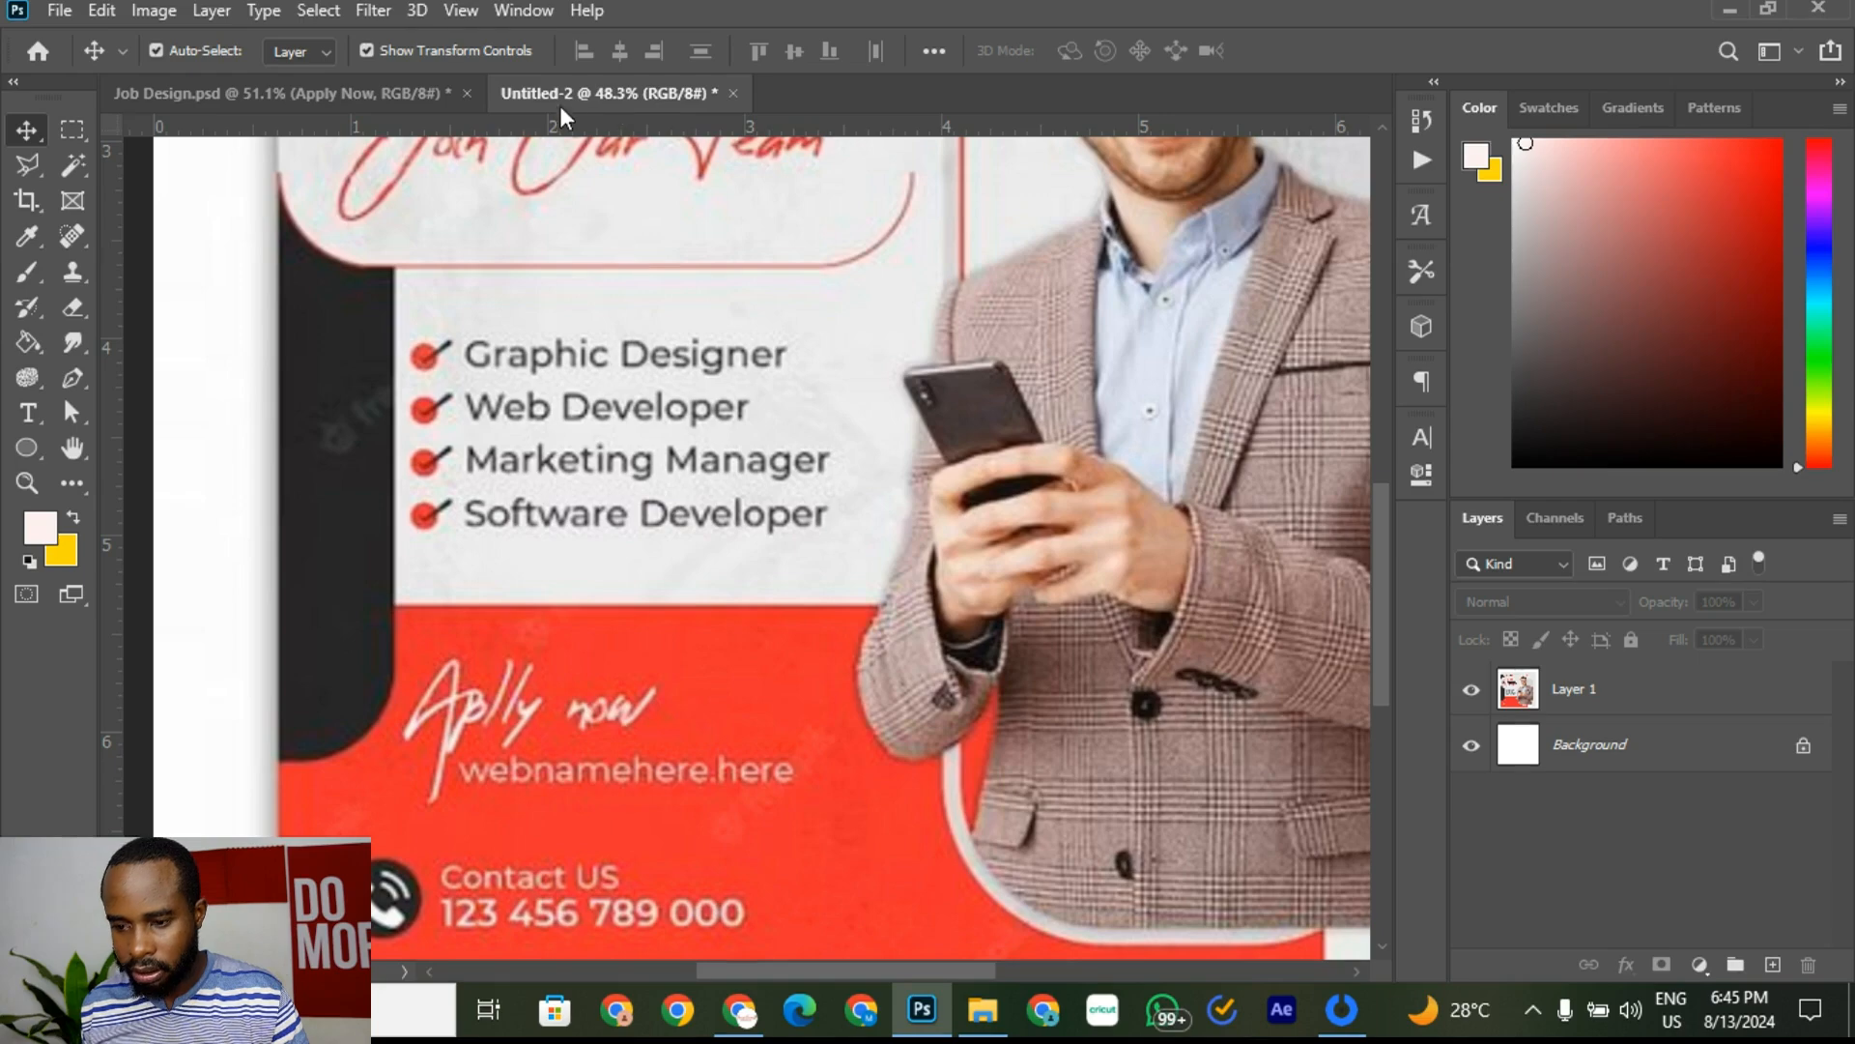
Step: Compare with the Untitled-2 reference flyer, then return to Job Design.psd and select the job list text
left_click(284, 93)
scroll(583, 727, "down", 3)
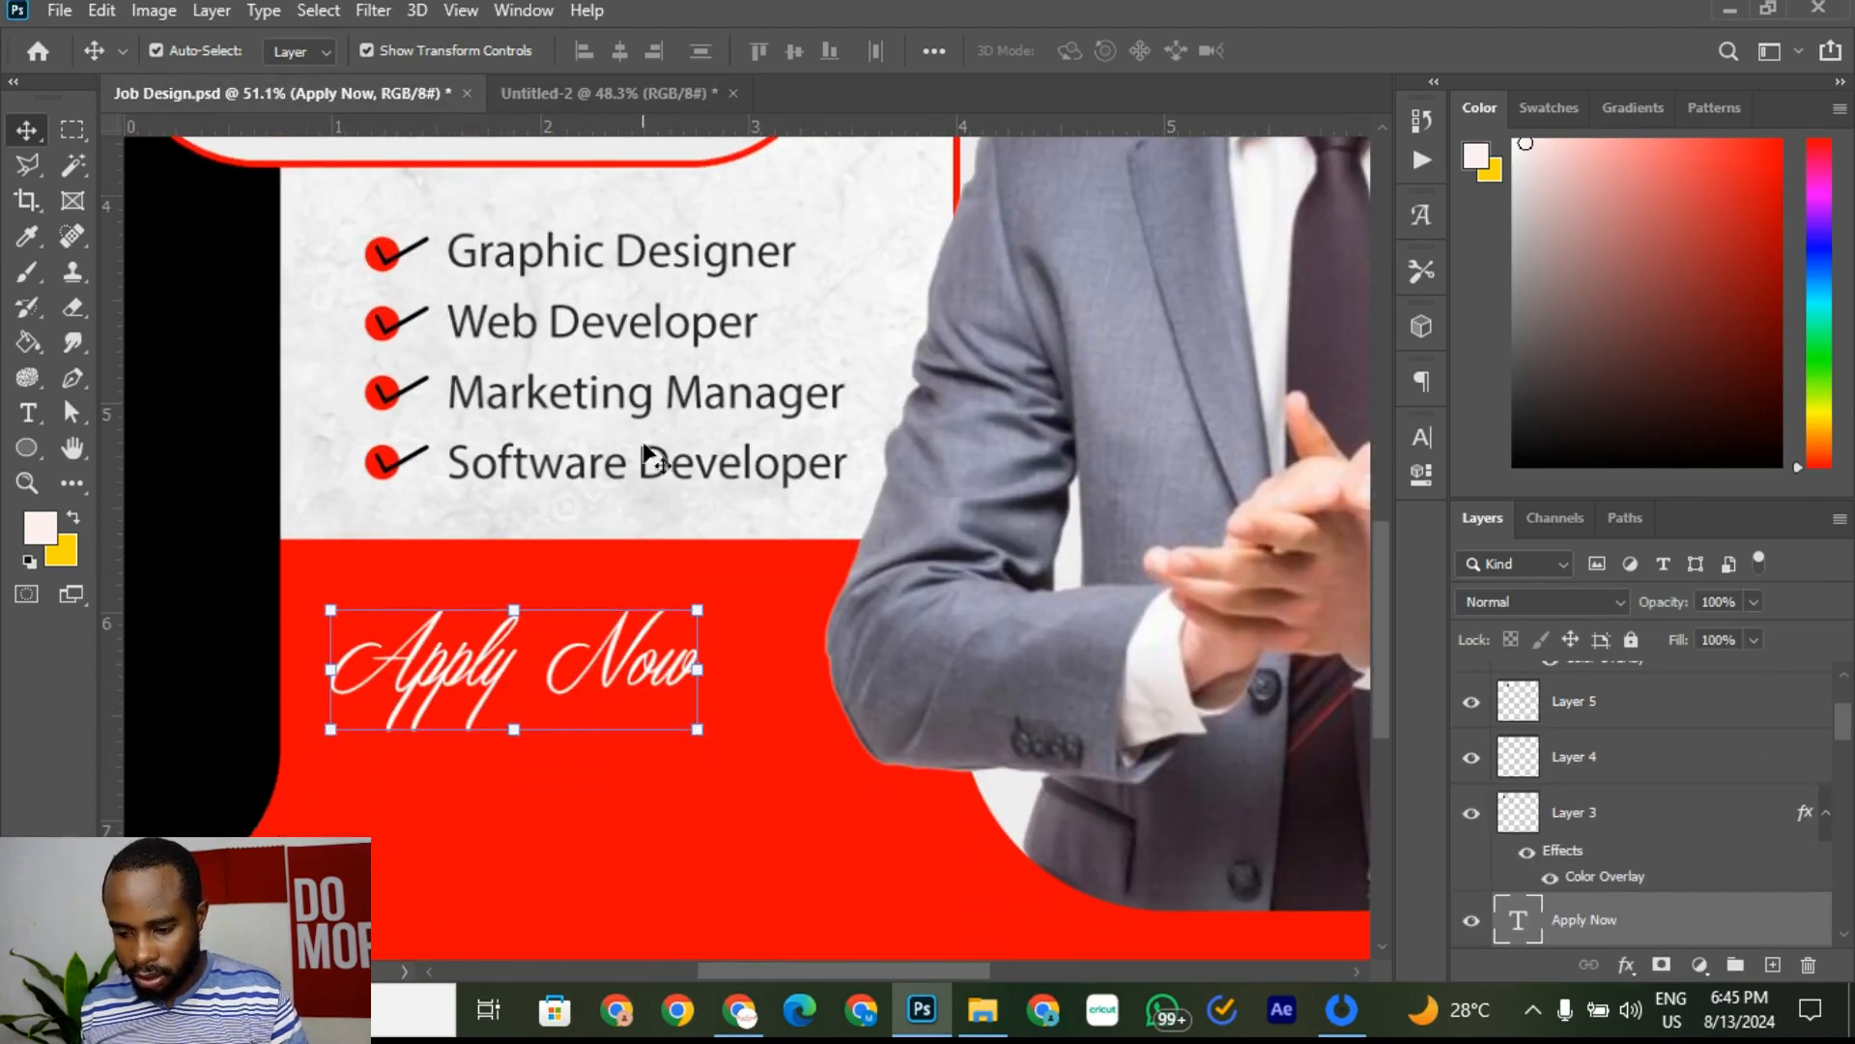
left_click(566, 92)
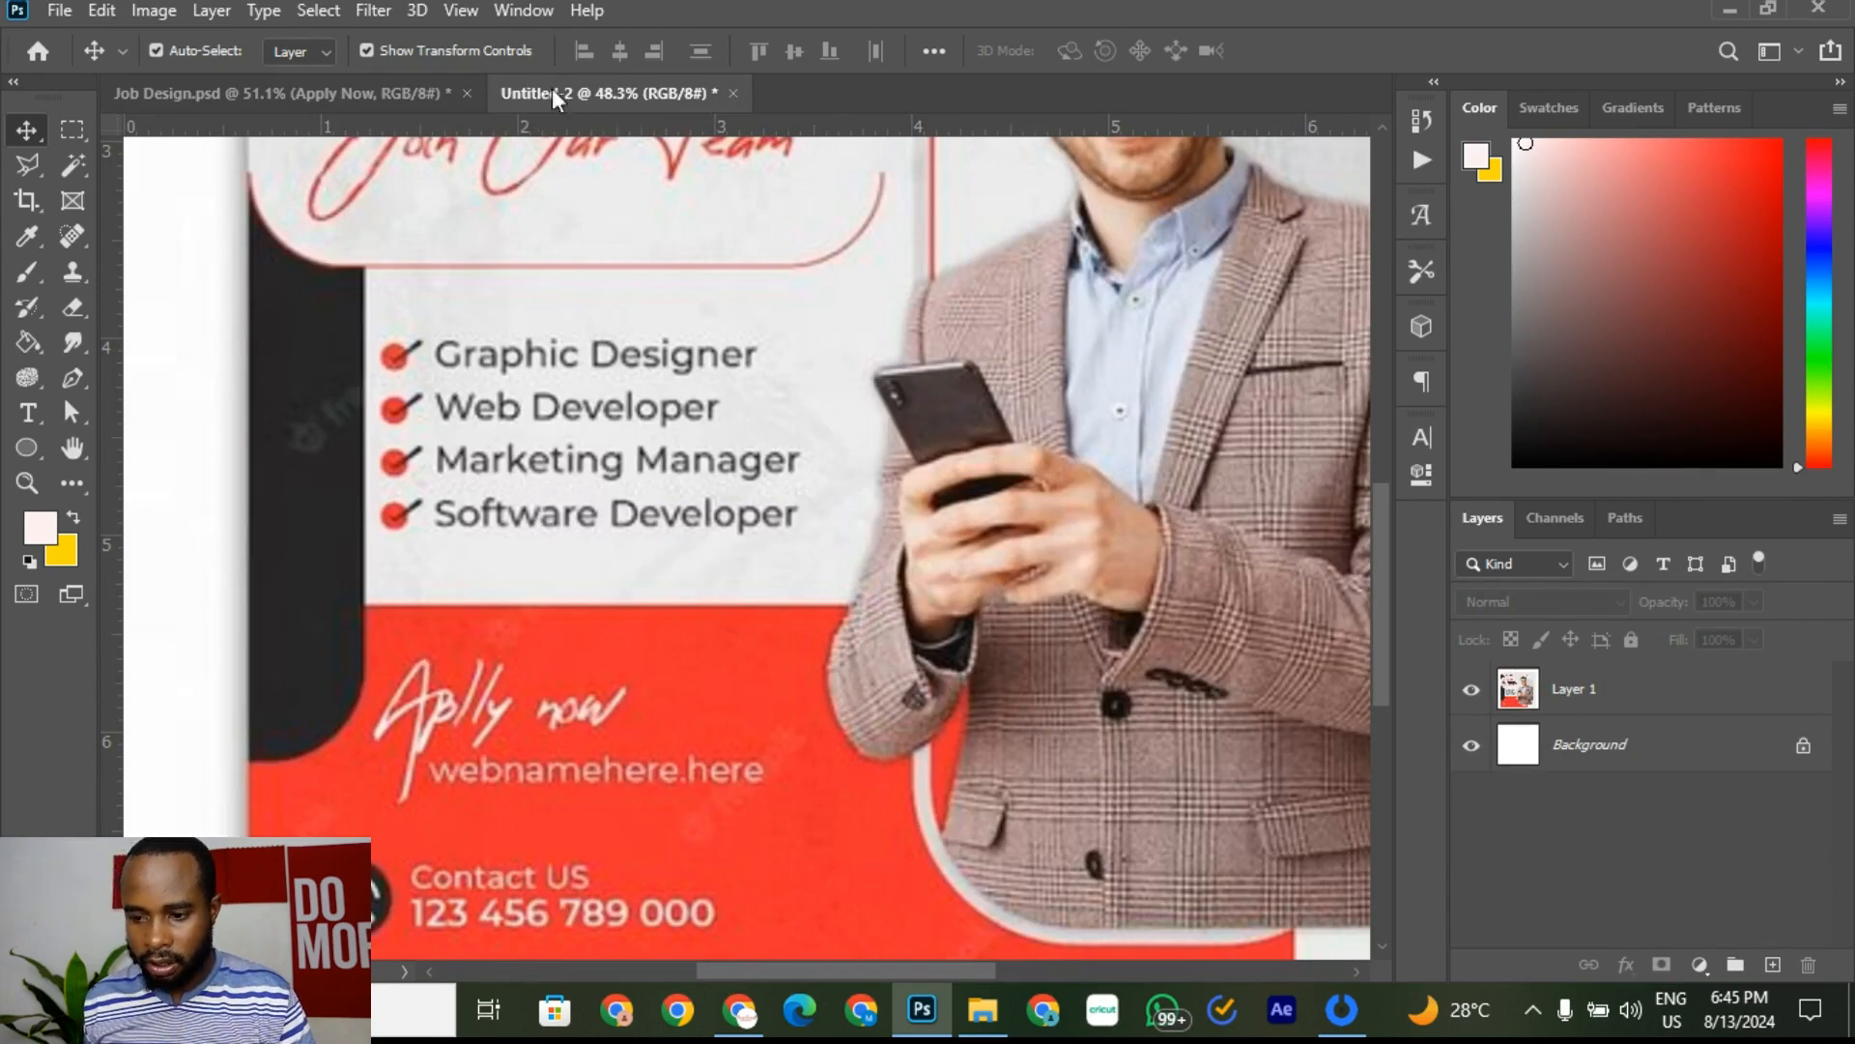
left_click(350, 95)
left_click(585, 464)
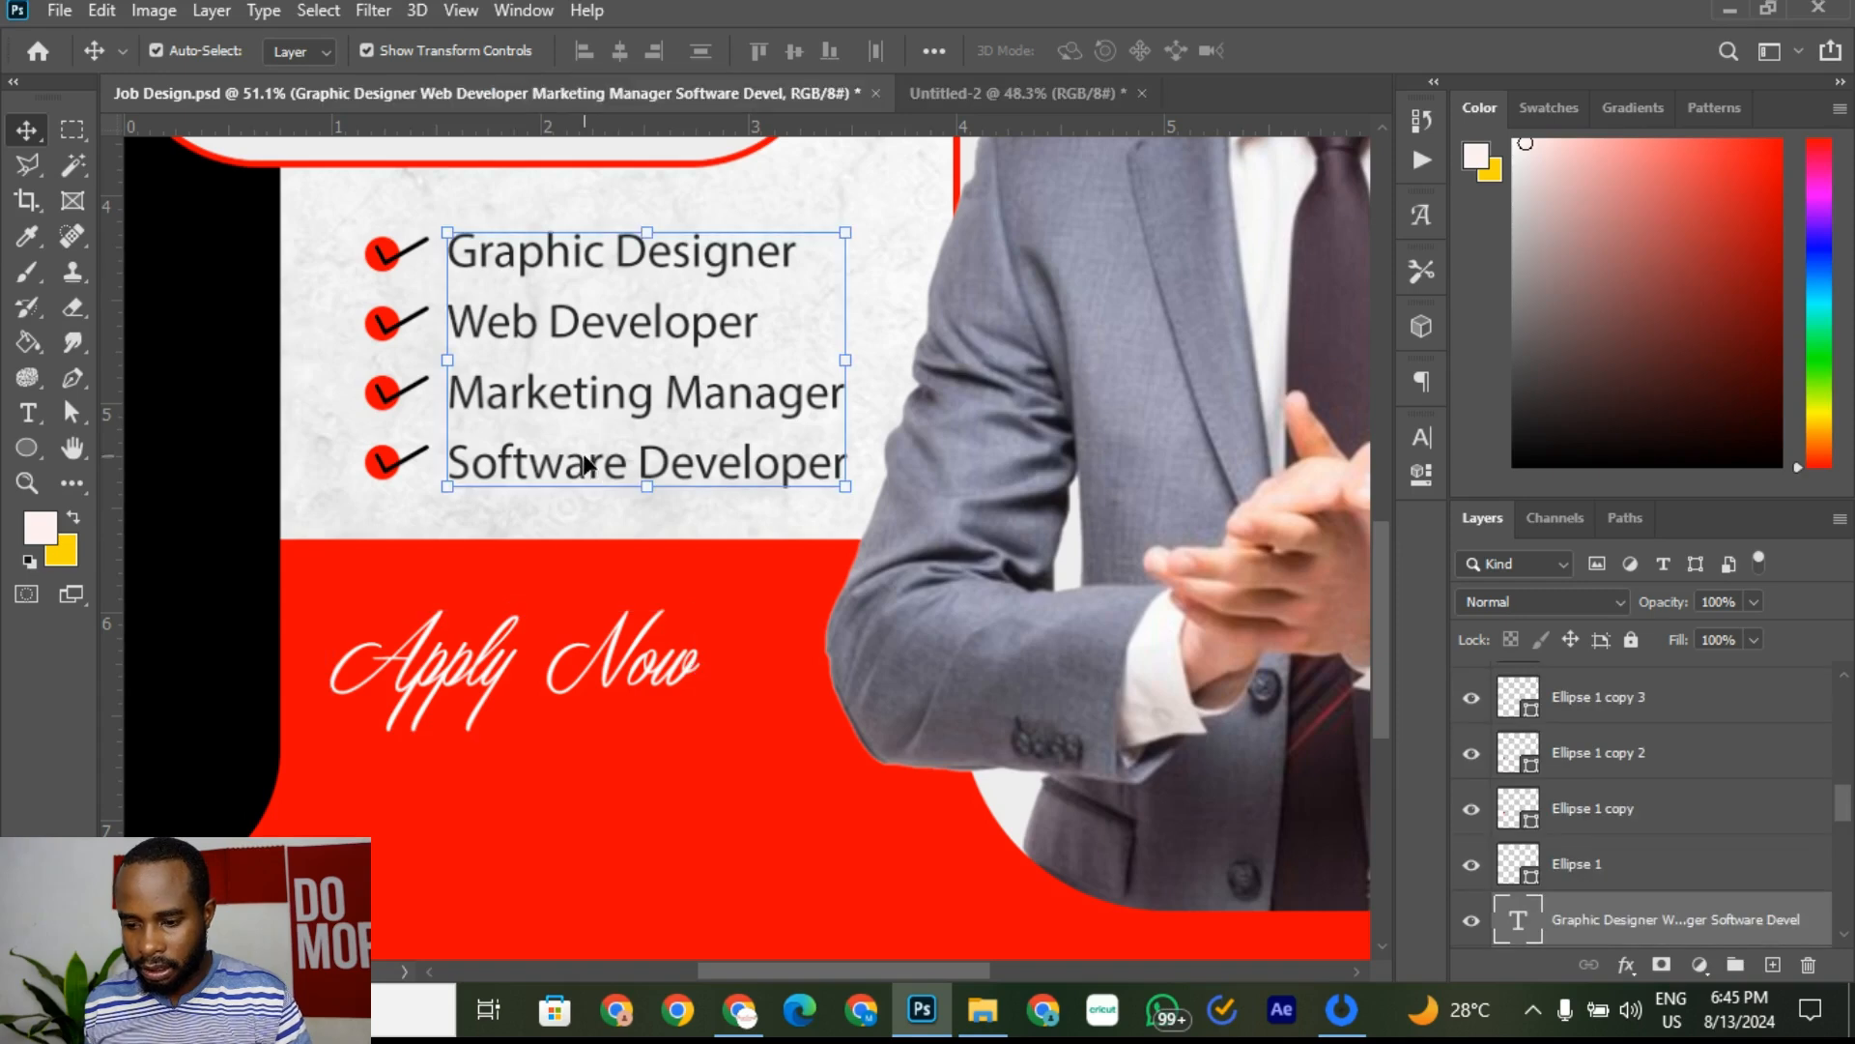
Step: Duplicate the job list text layer and move the copy below 'Apply Now'
right_click(637, 408)
left_click(529, 395)
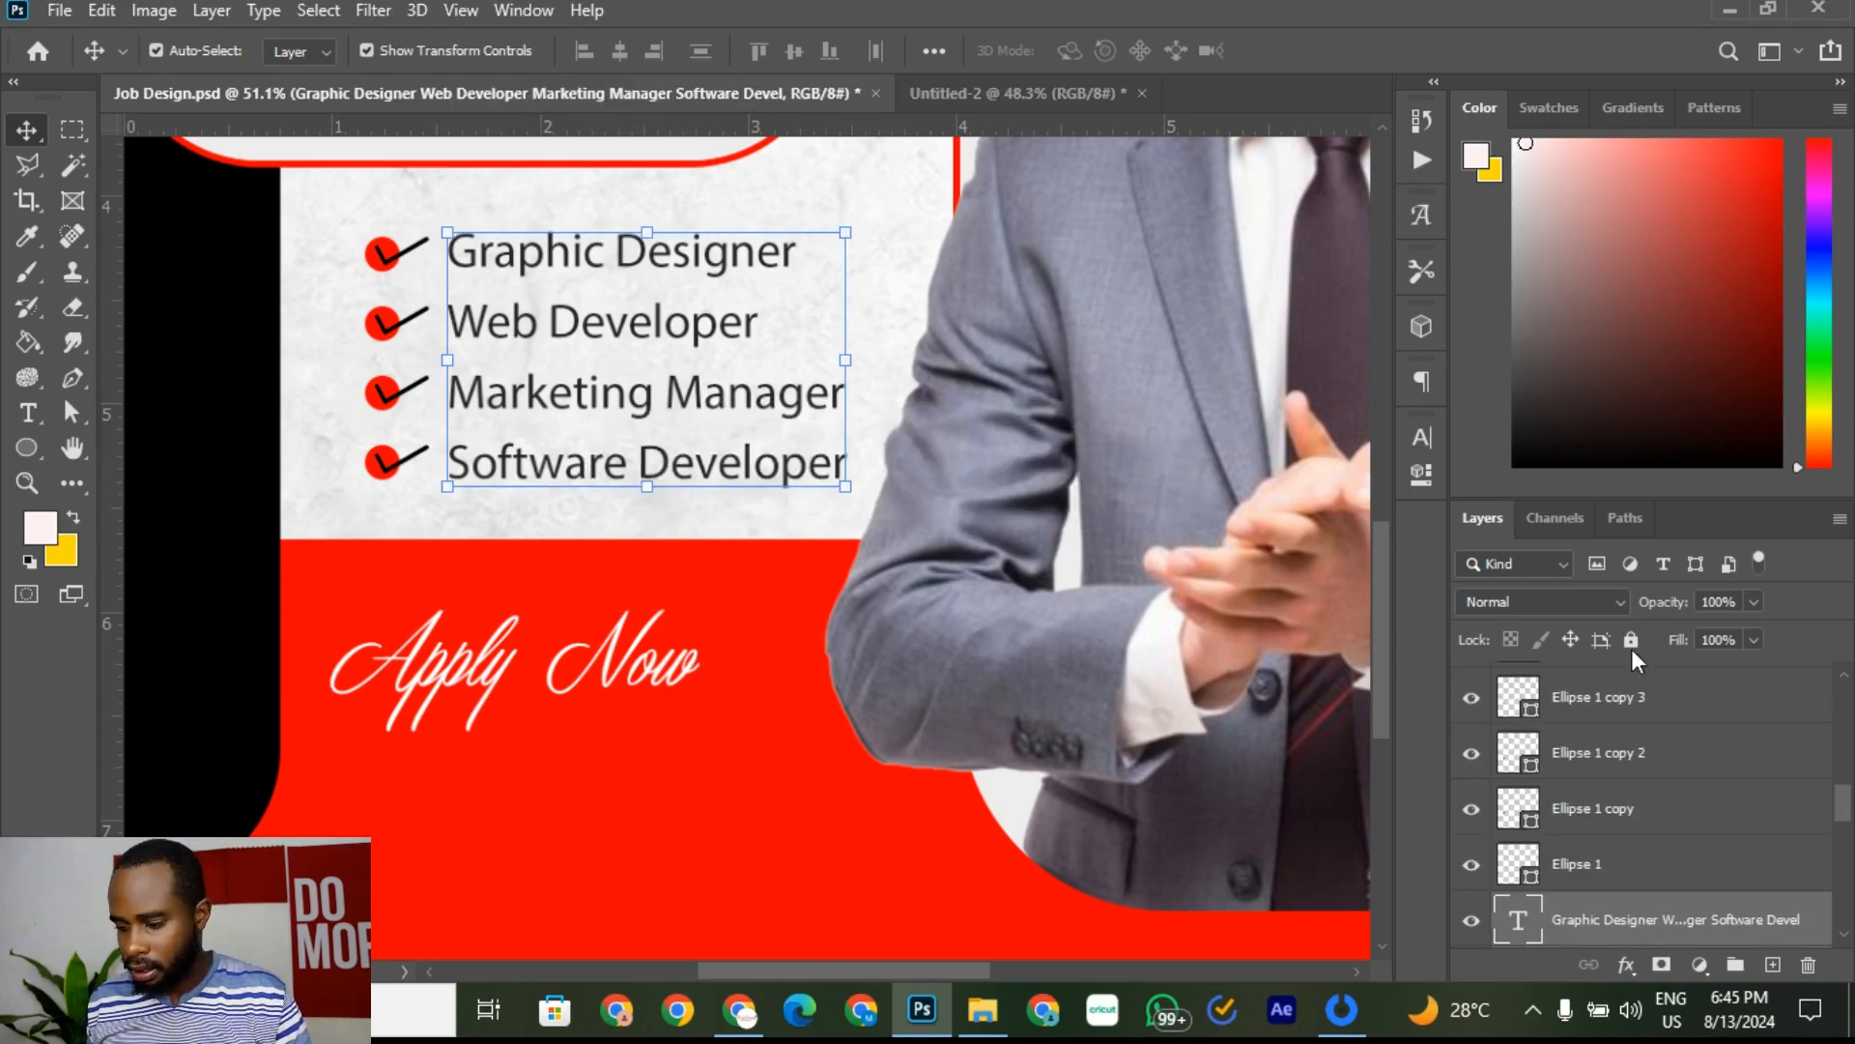
right_click(1640, 925)
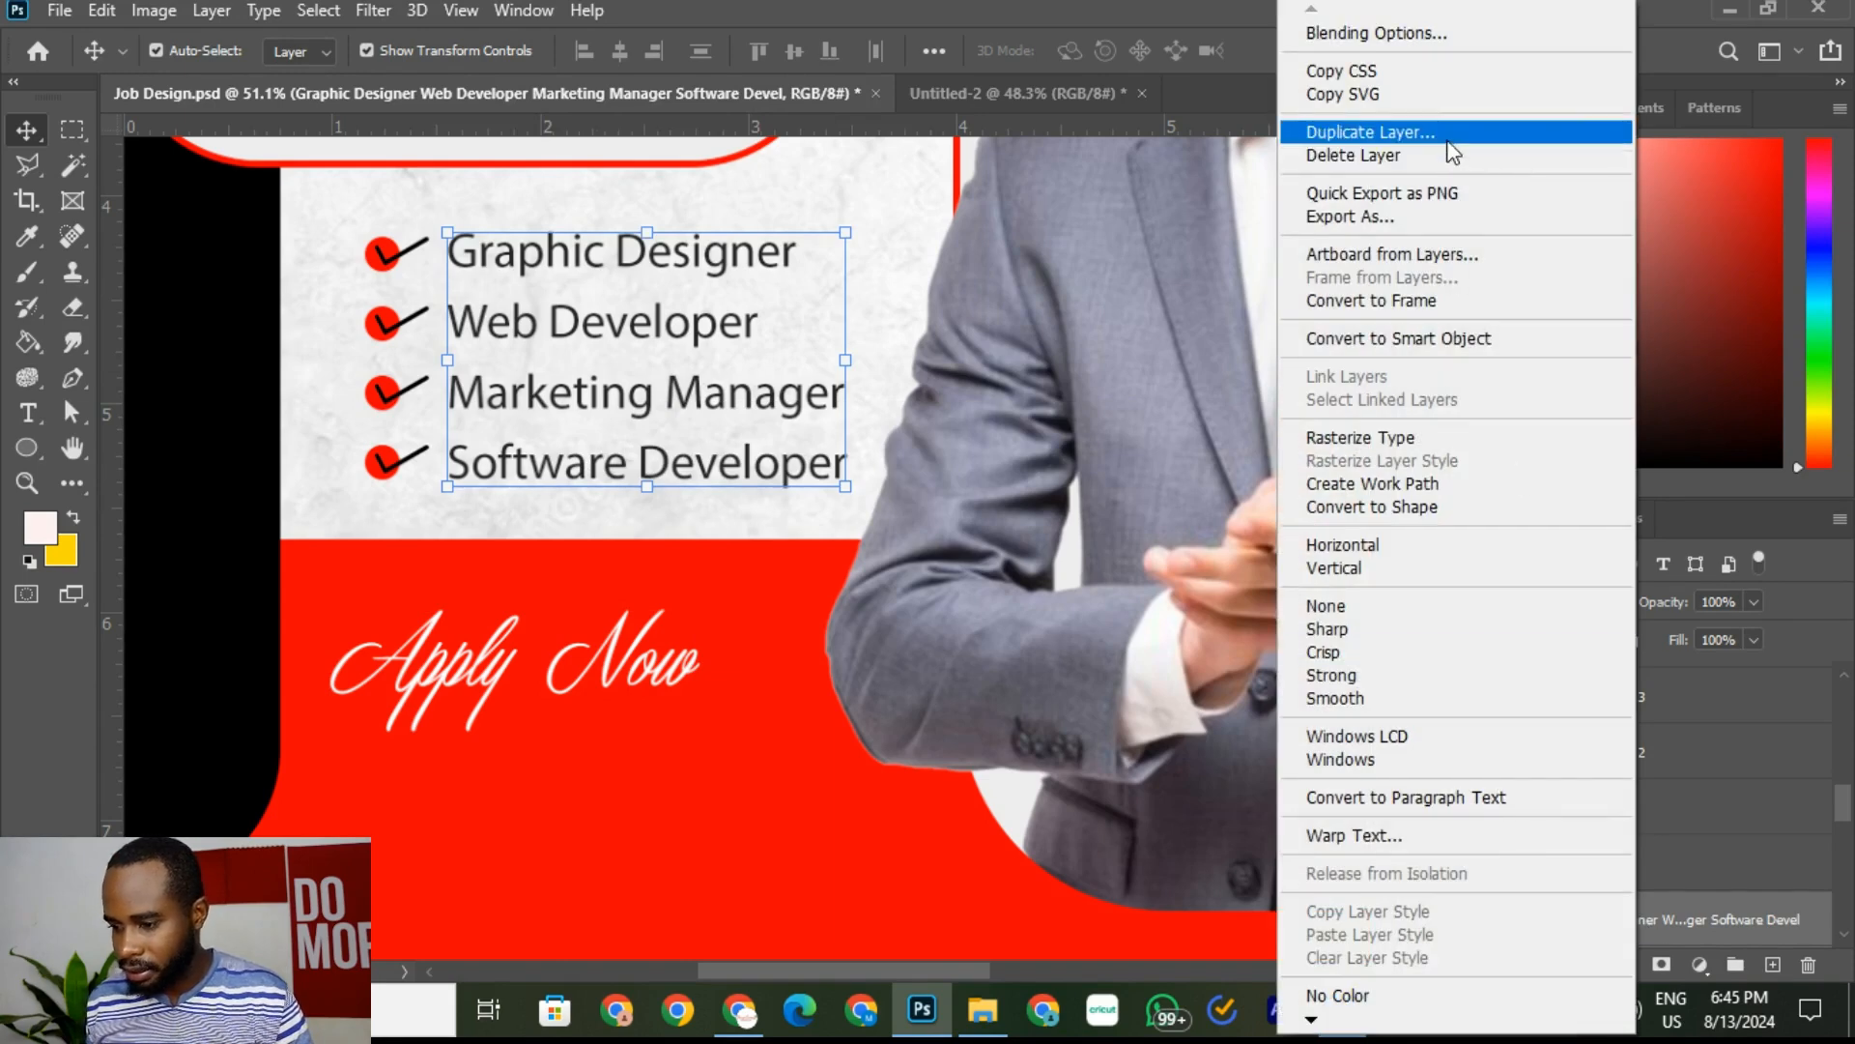
left_click(1353, 125)
left_click(1155, 255)
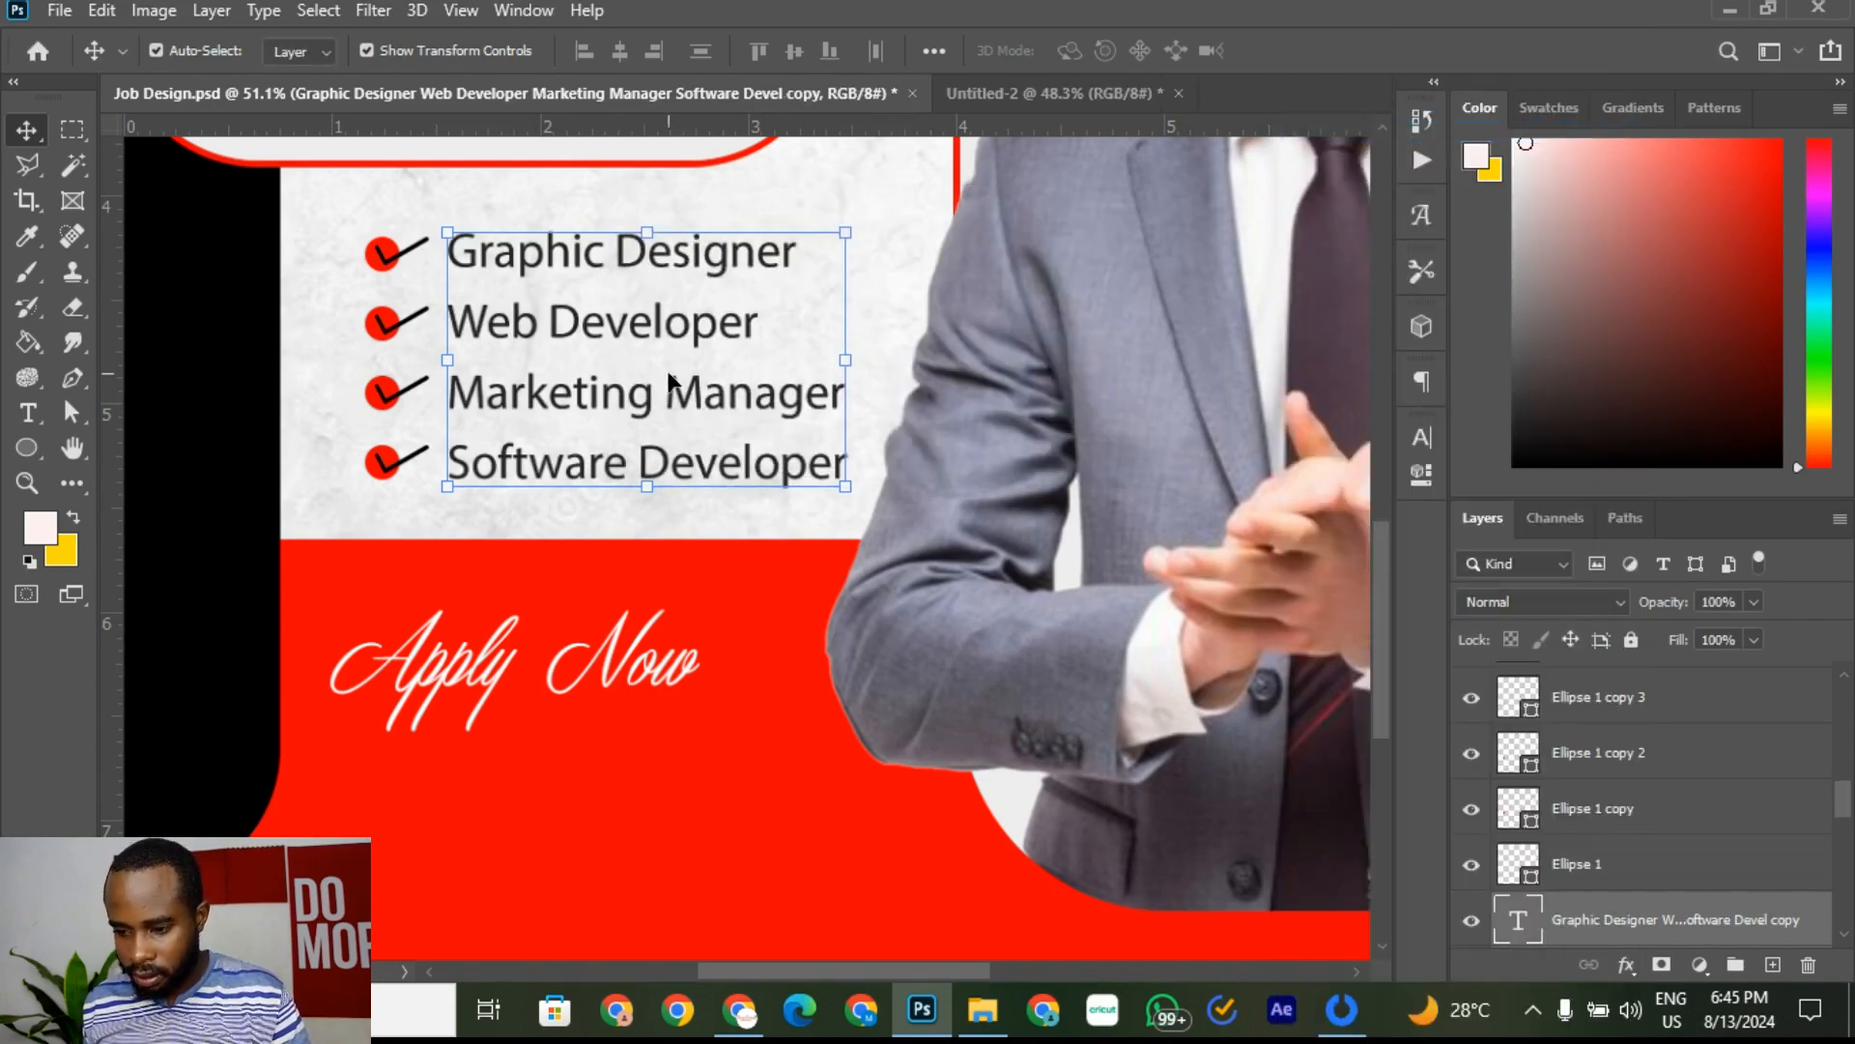
left_click_drag(657, 397, 675, 826)
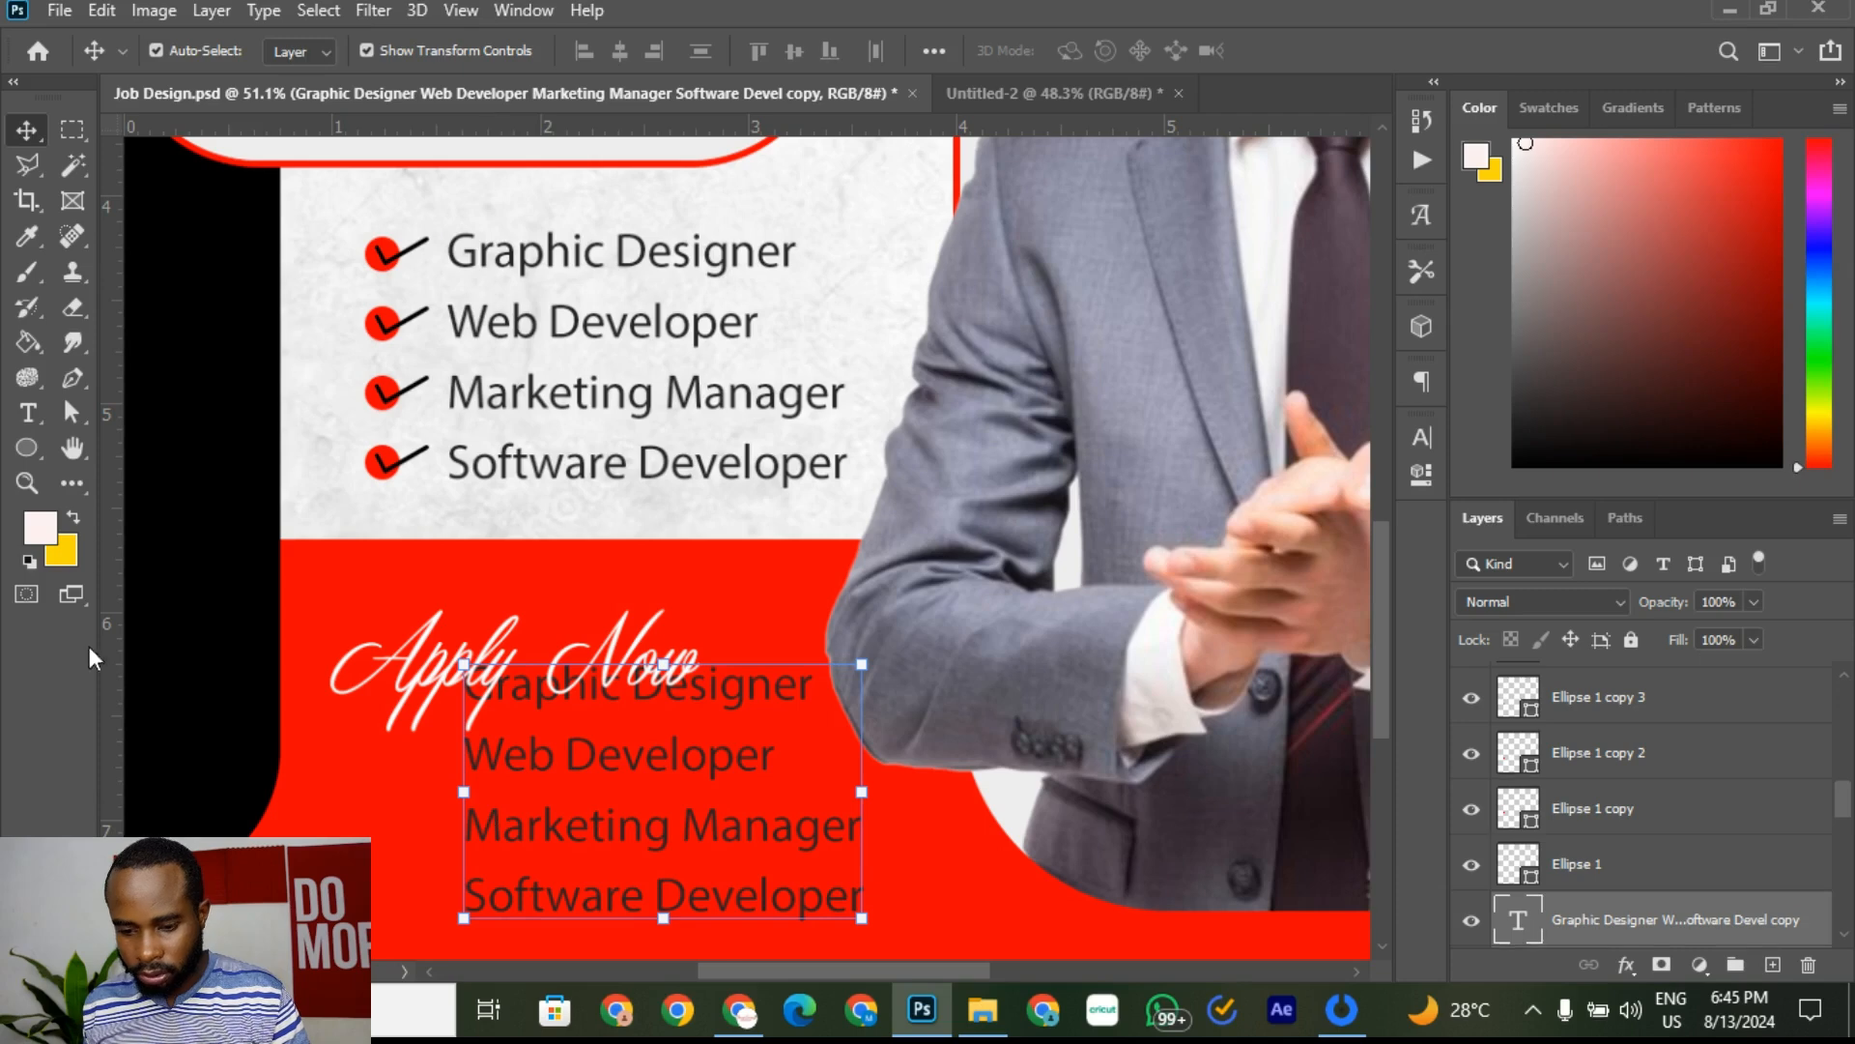
Step: Replace the copy's four lines with the website URL and position it beneath 'Apply Now'
left_click(28, 413)
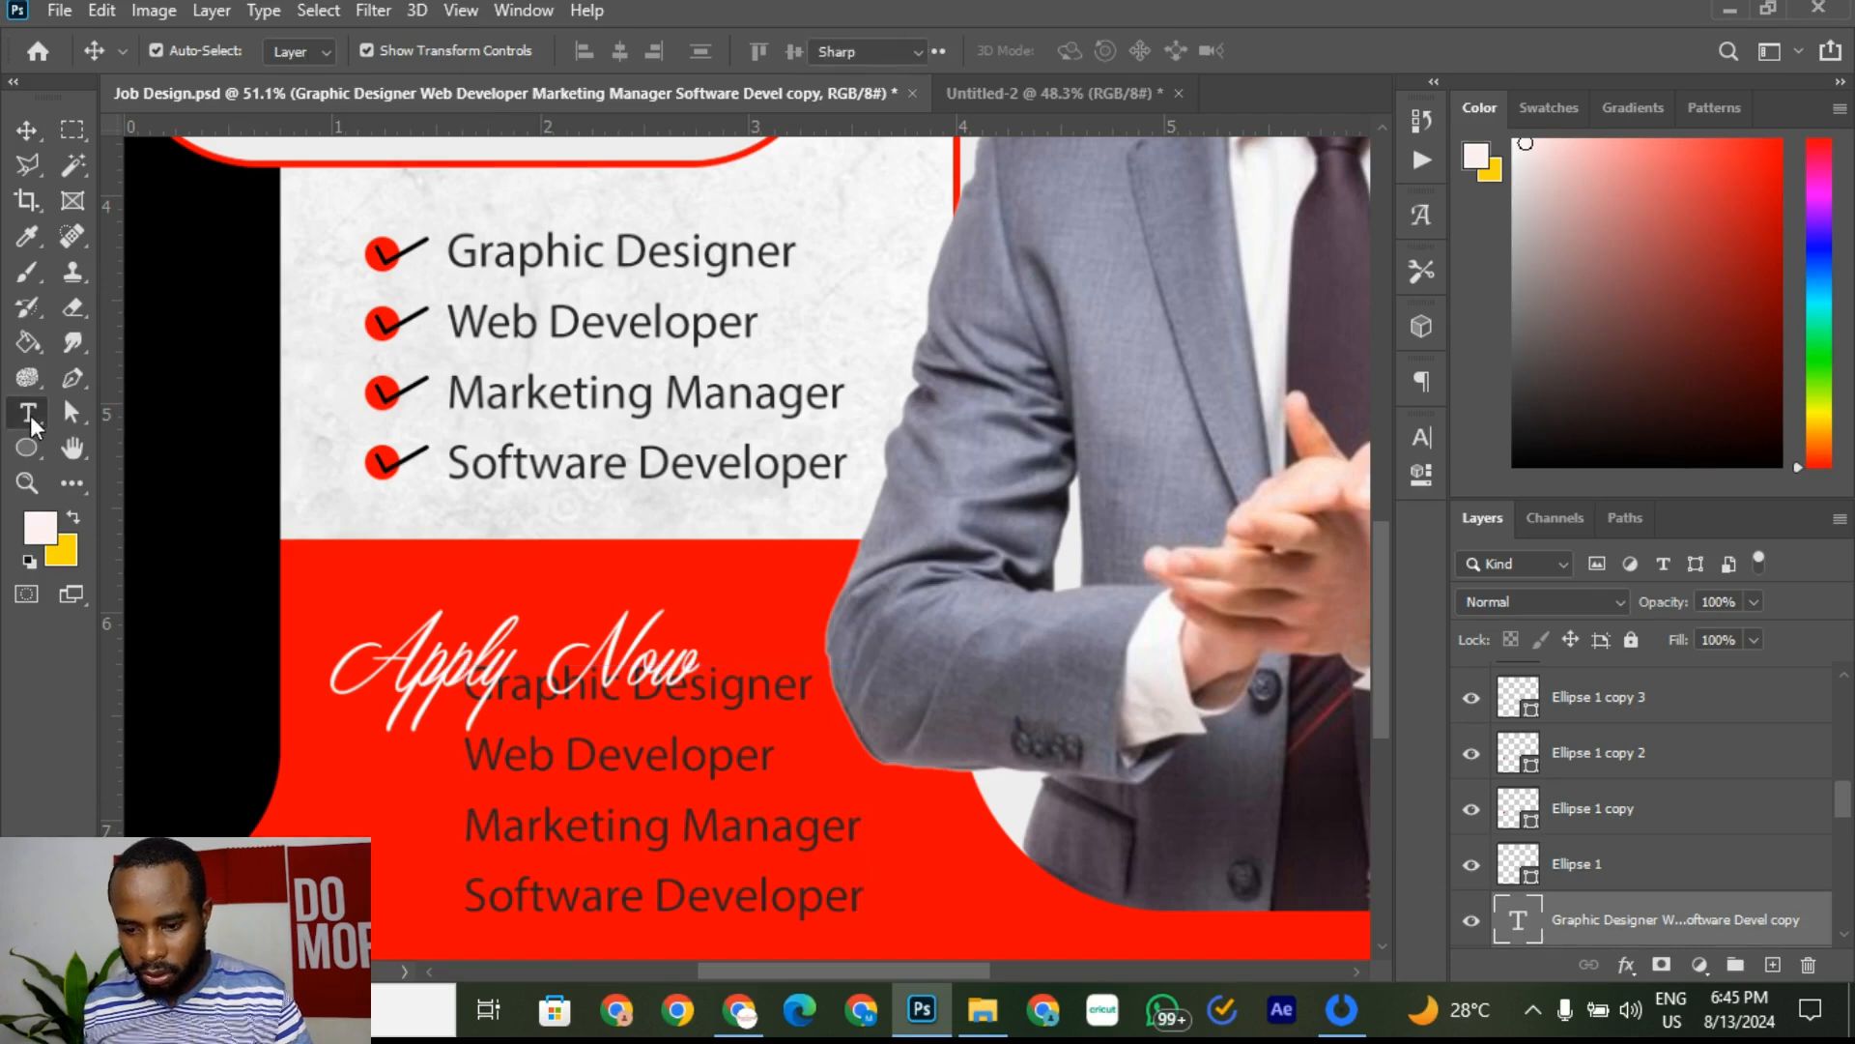
left_click(663, 828)
left_click_drag(880, 935, 351, 645)
key("BackSpace")
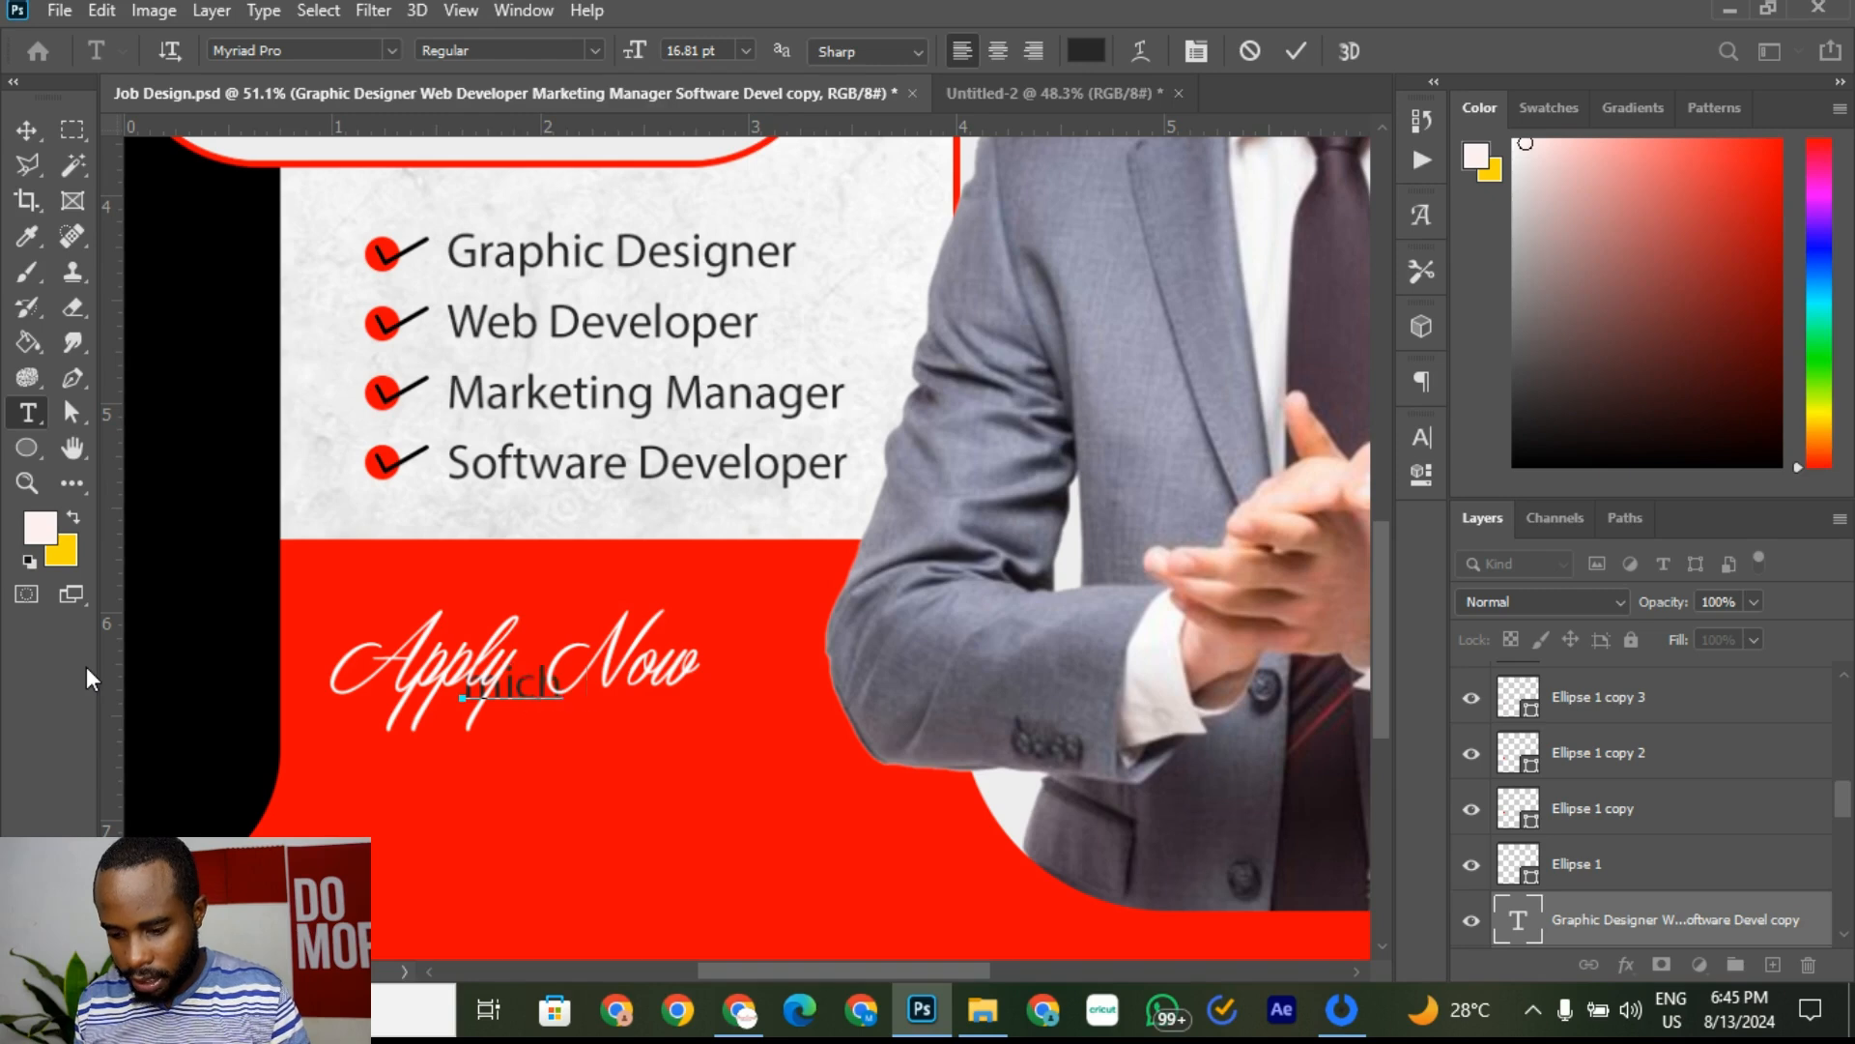
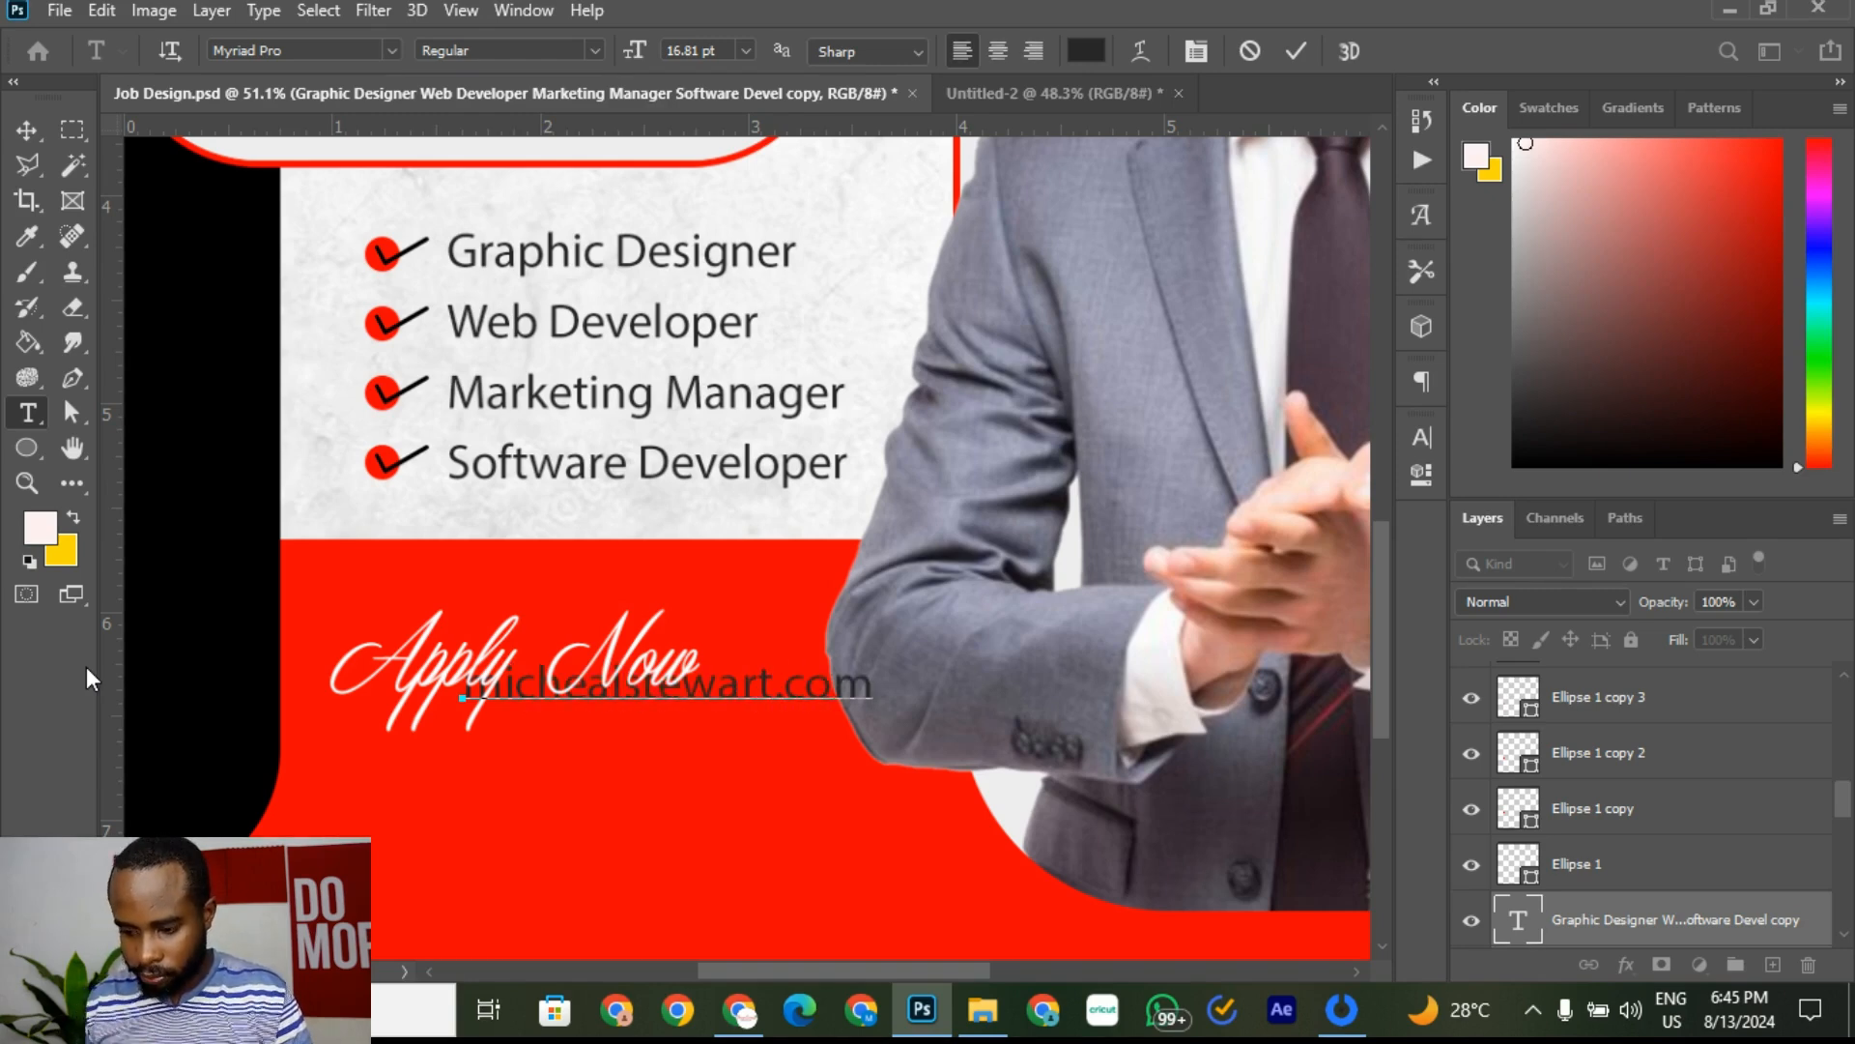
left_click(1298, 51)
left_click(26, 130)
left_click_drag(753, 682, 669, 763)
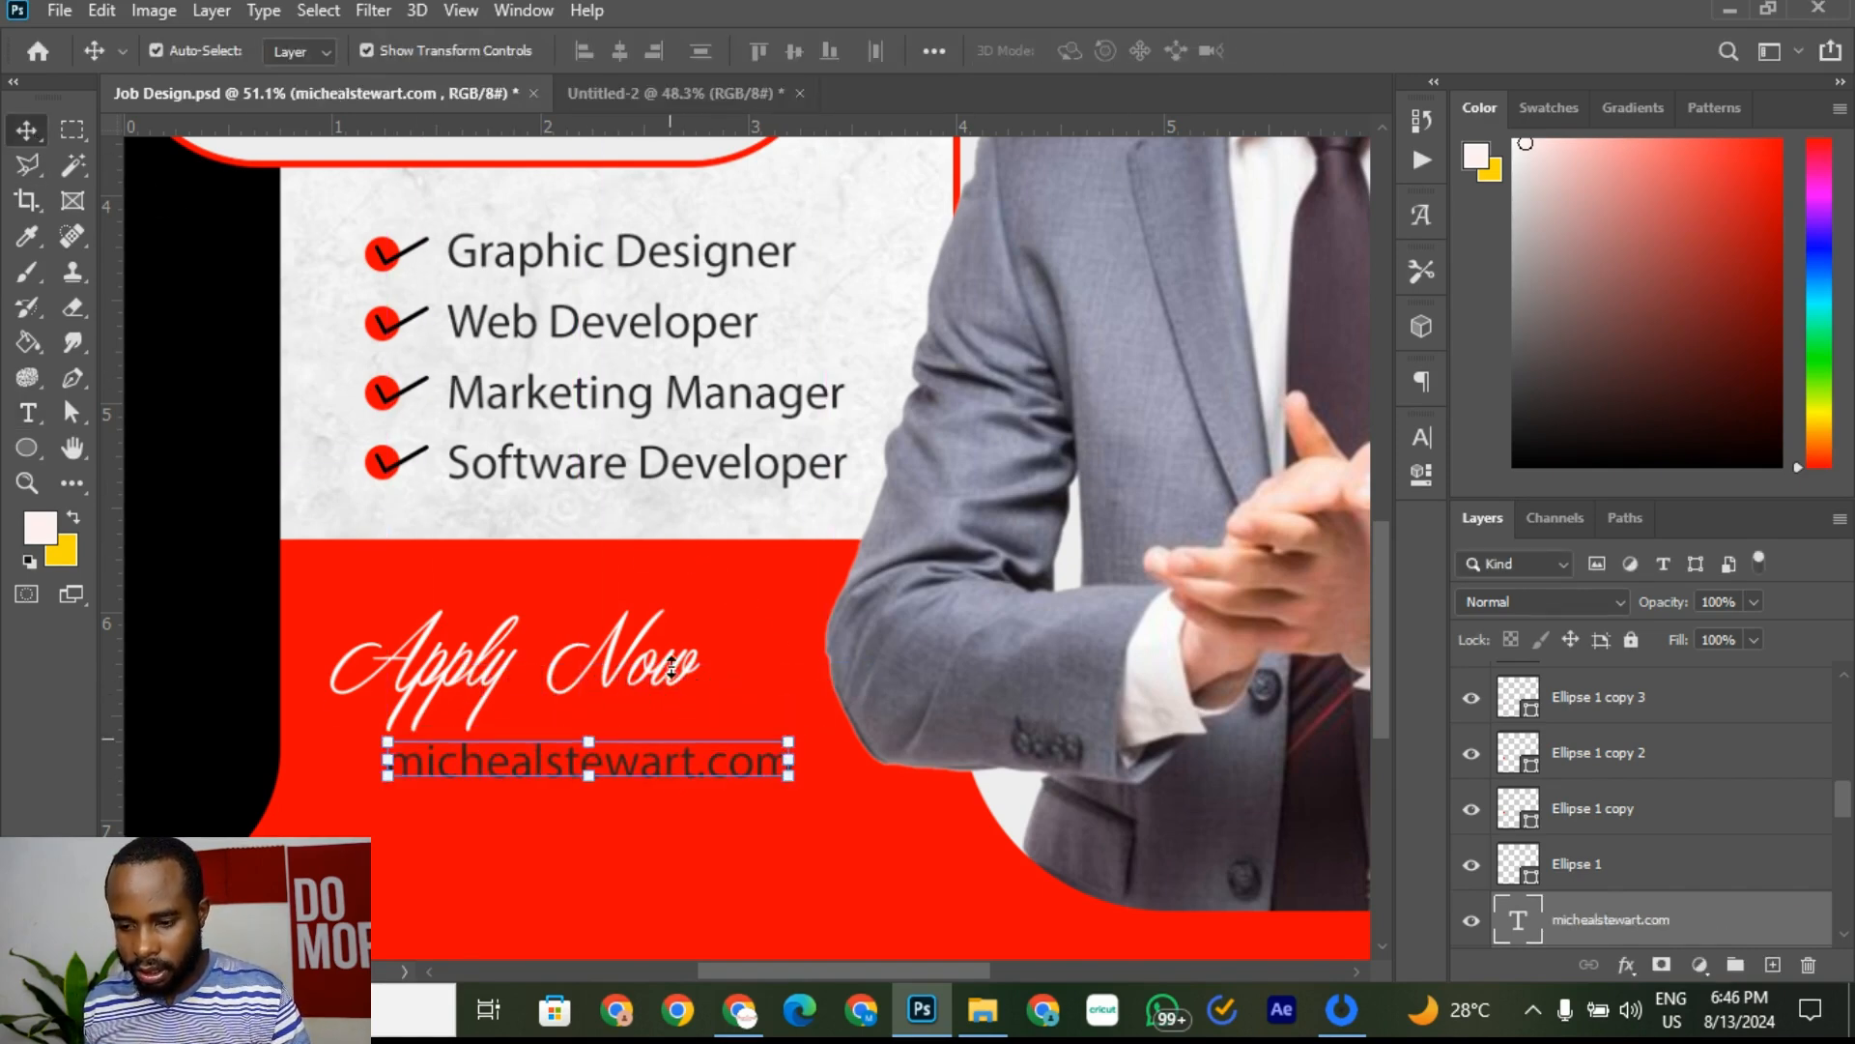
Step: Move 'Apply Now' left, just above the URL, and nudge the URL down two steps
left_click(661, 96)
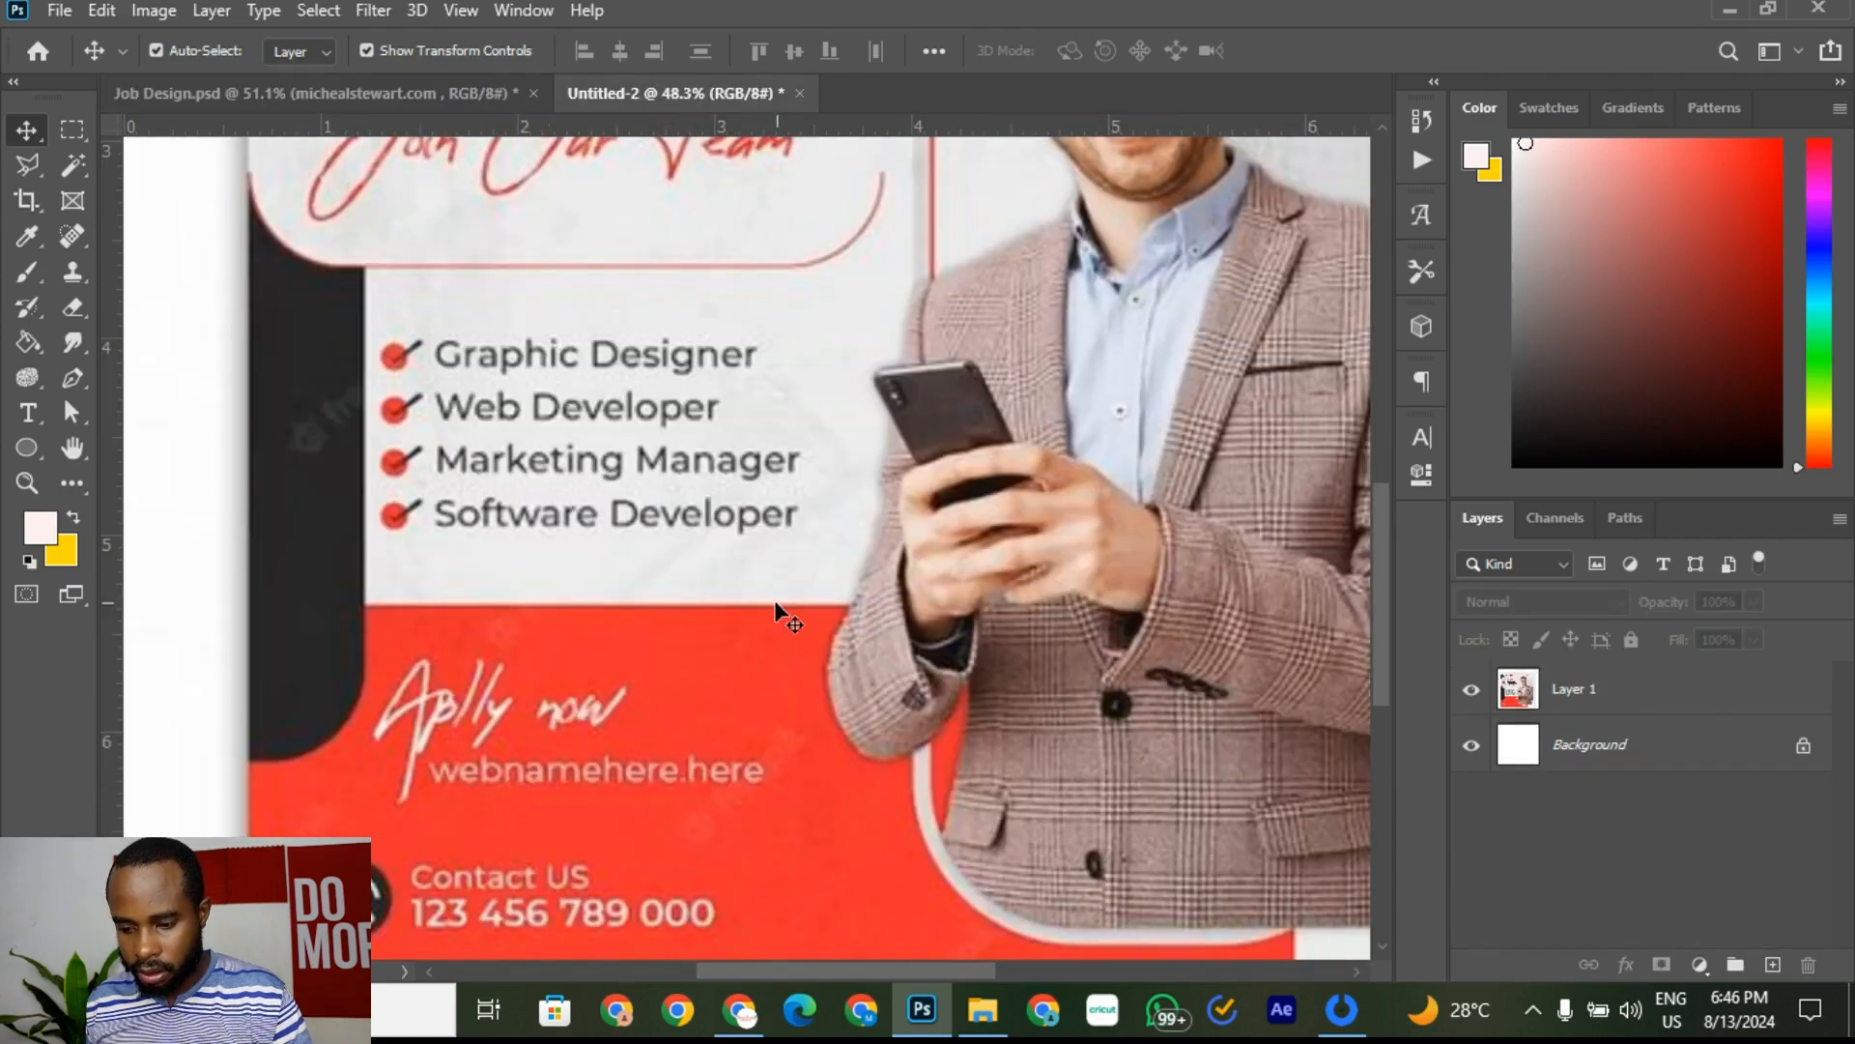
left_click(443, 93)
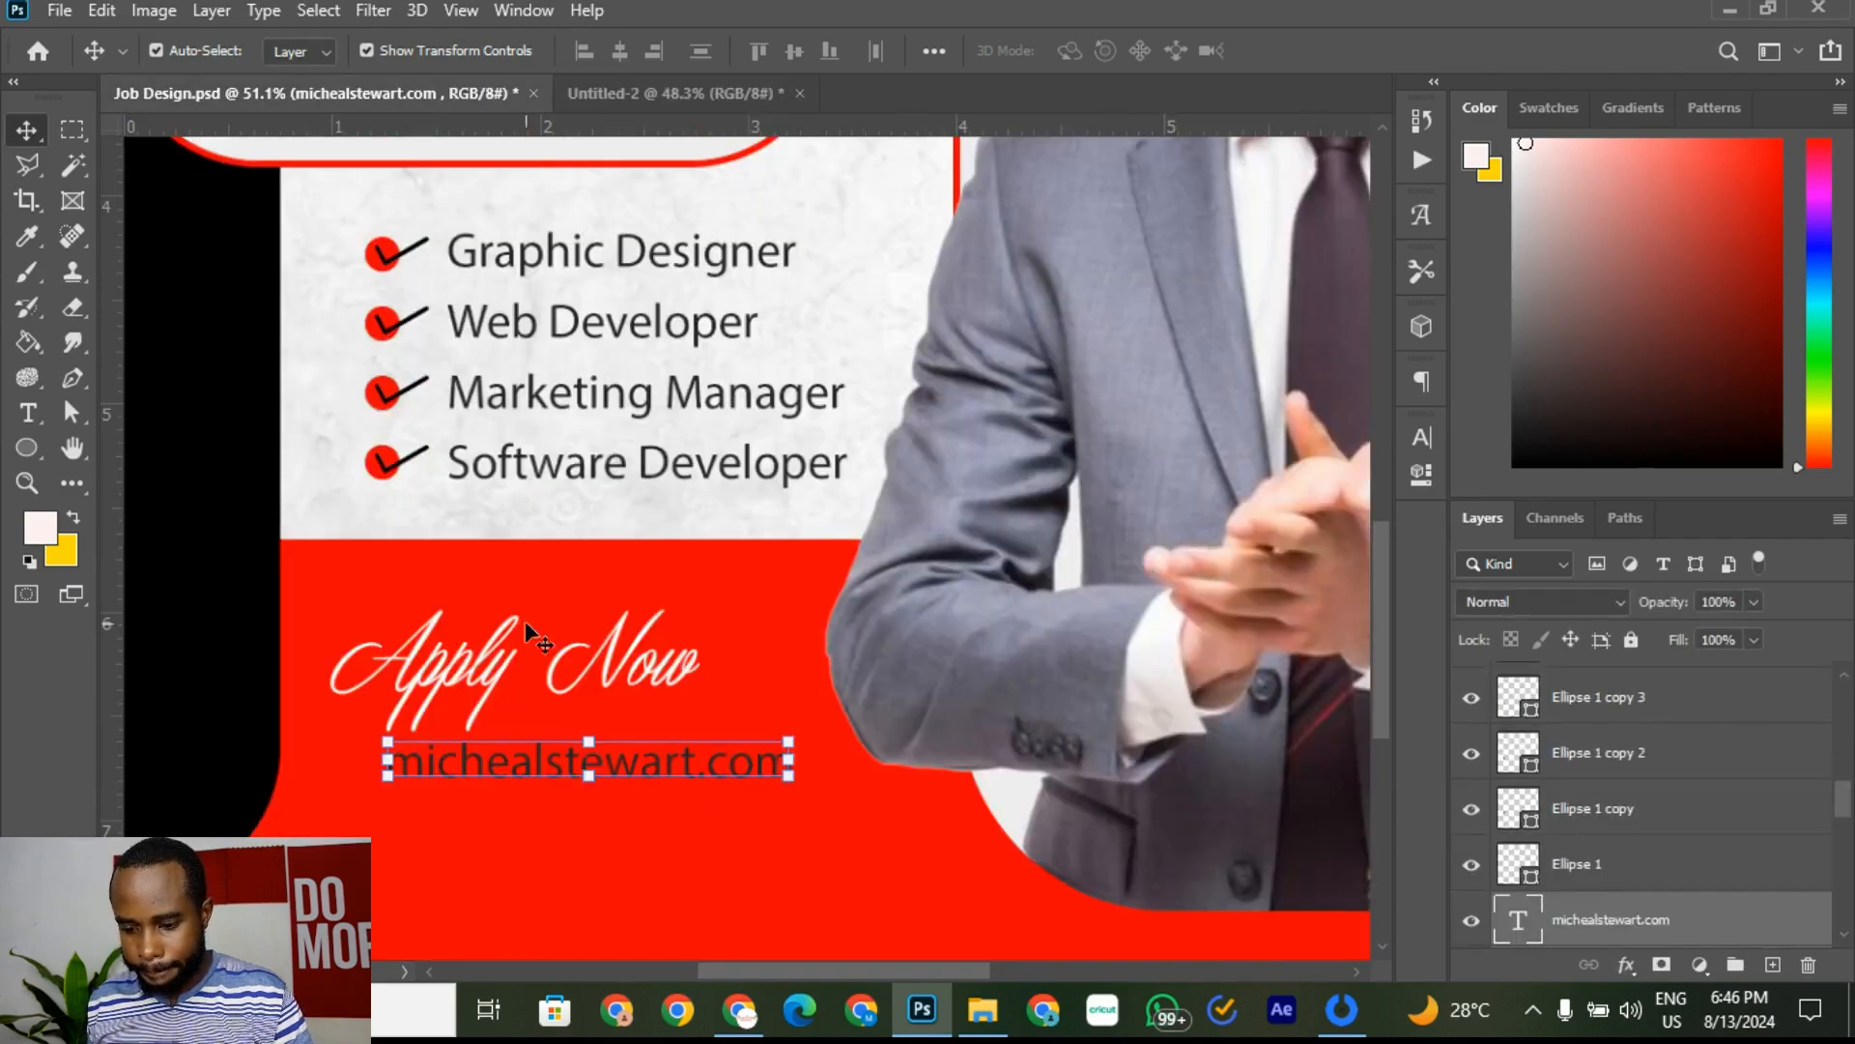
left_click_drag(522, 638, 493, 677)
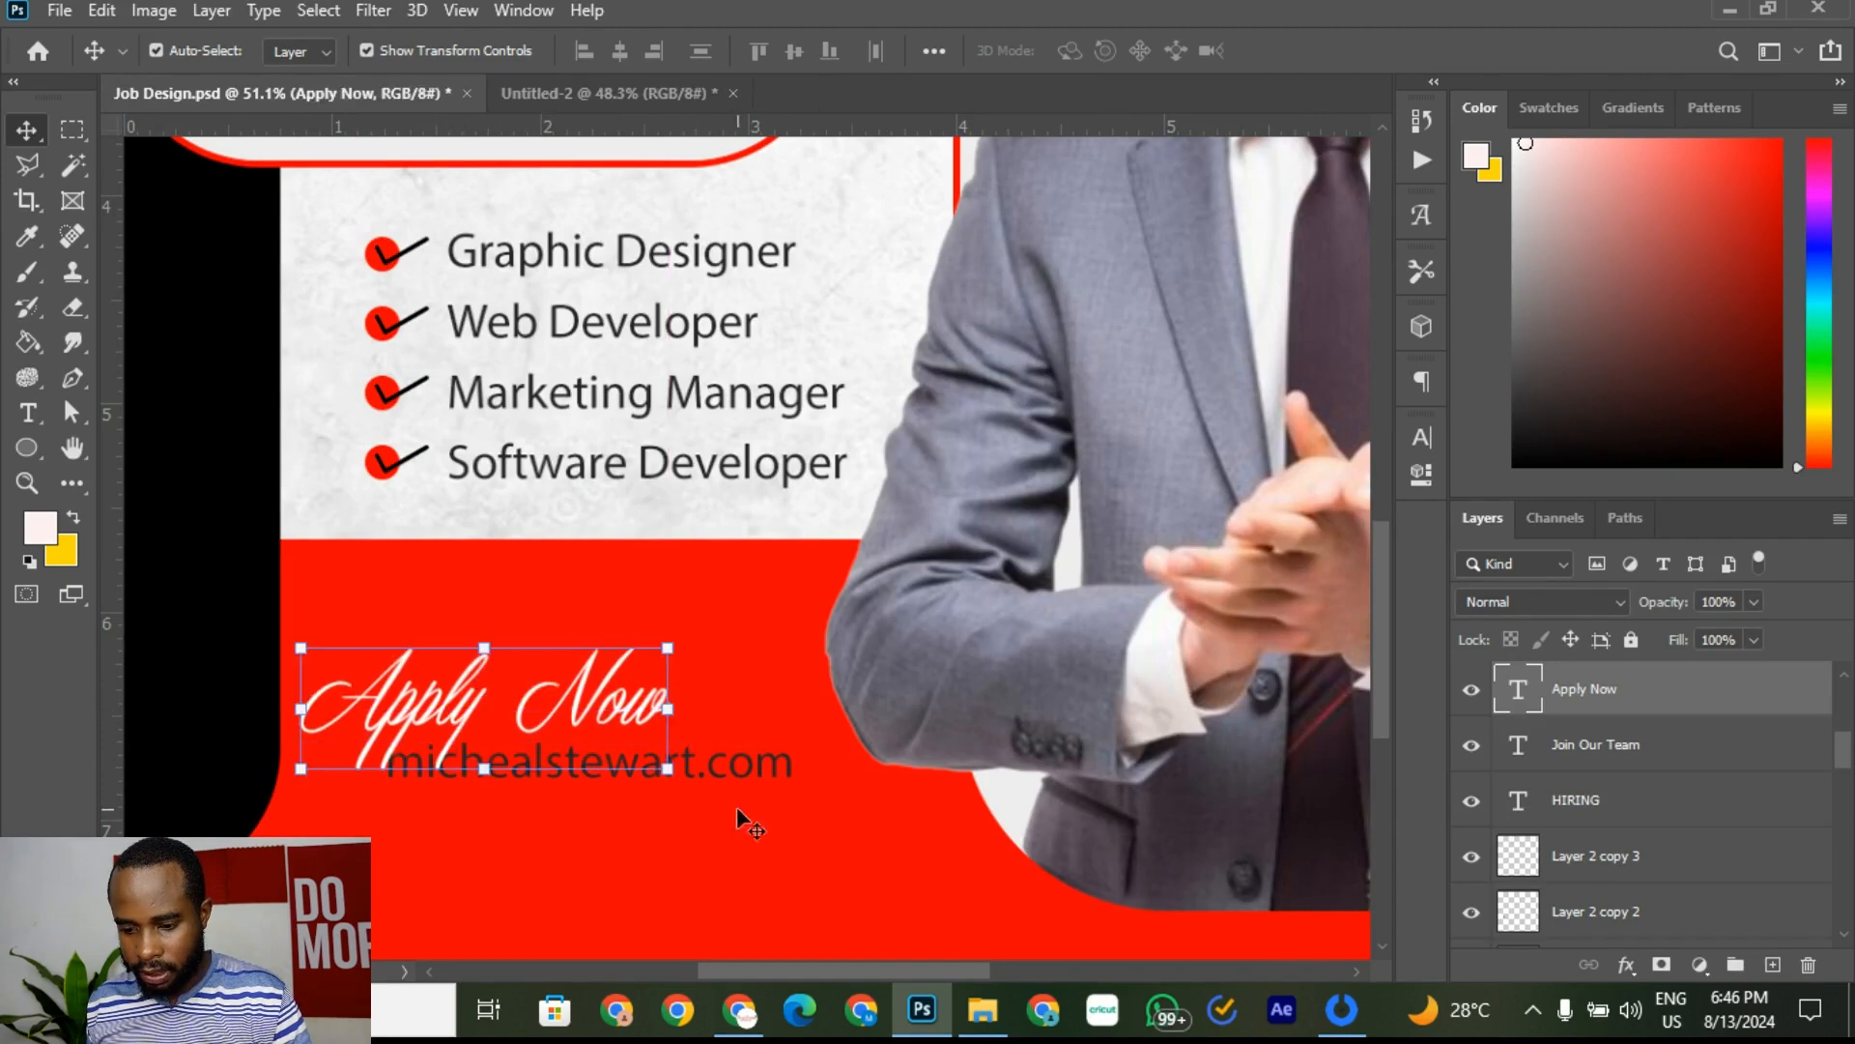
left_click(725, 881)
left_click(653, 89)
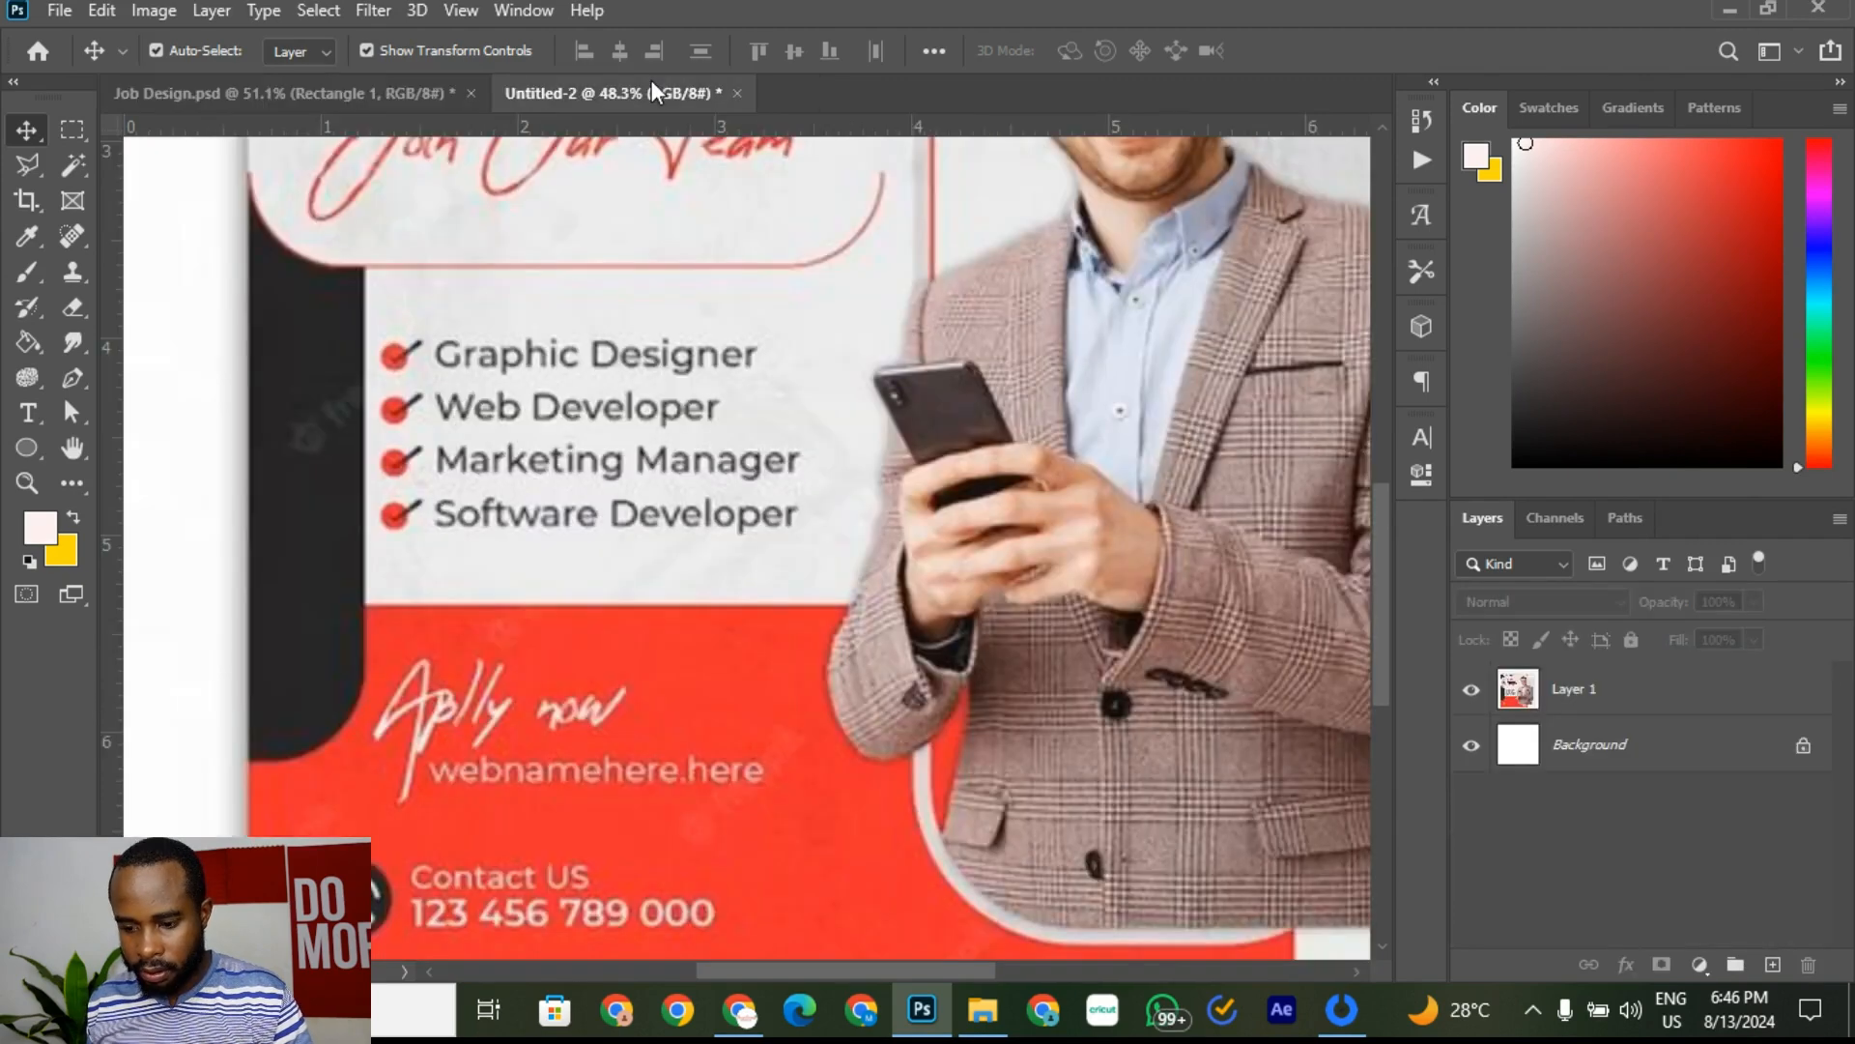
left_click(315, 101)
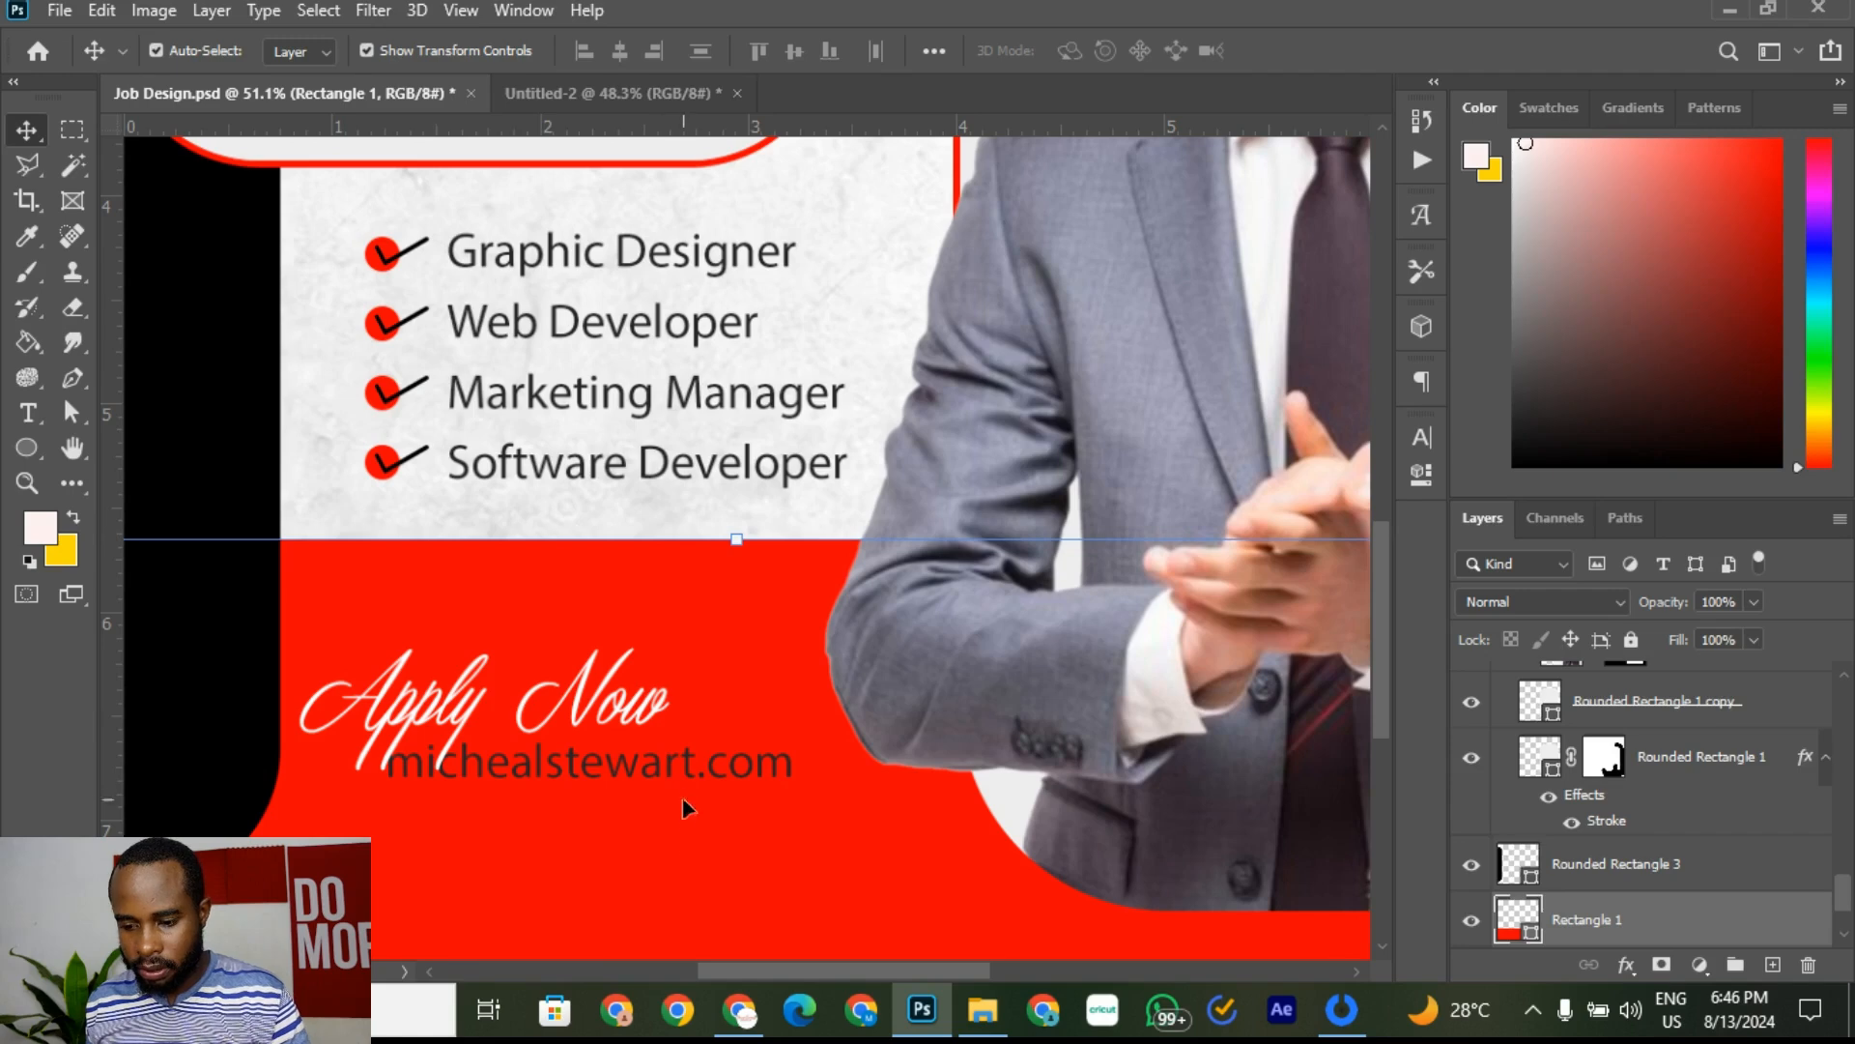
left_click(683, 760)
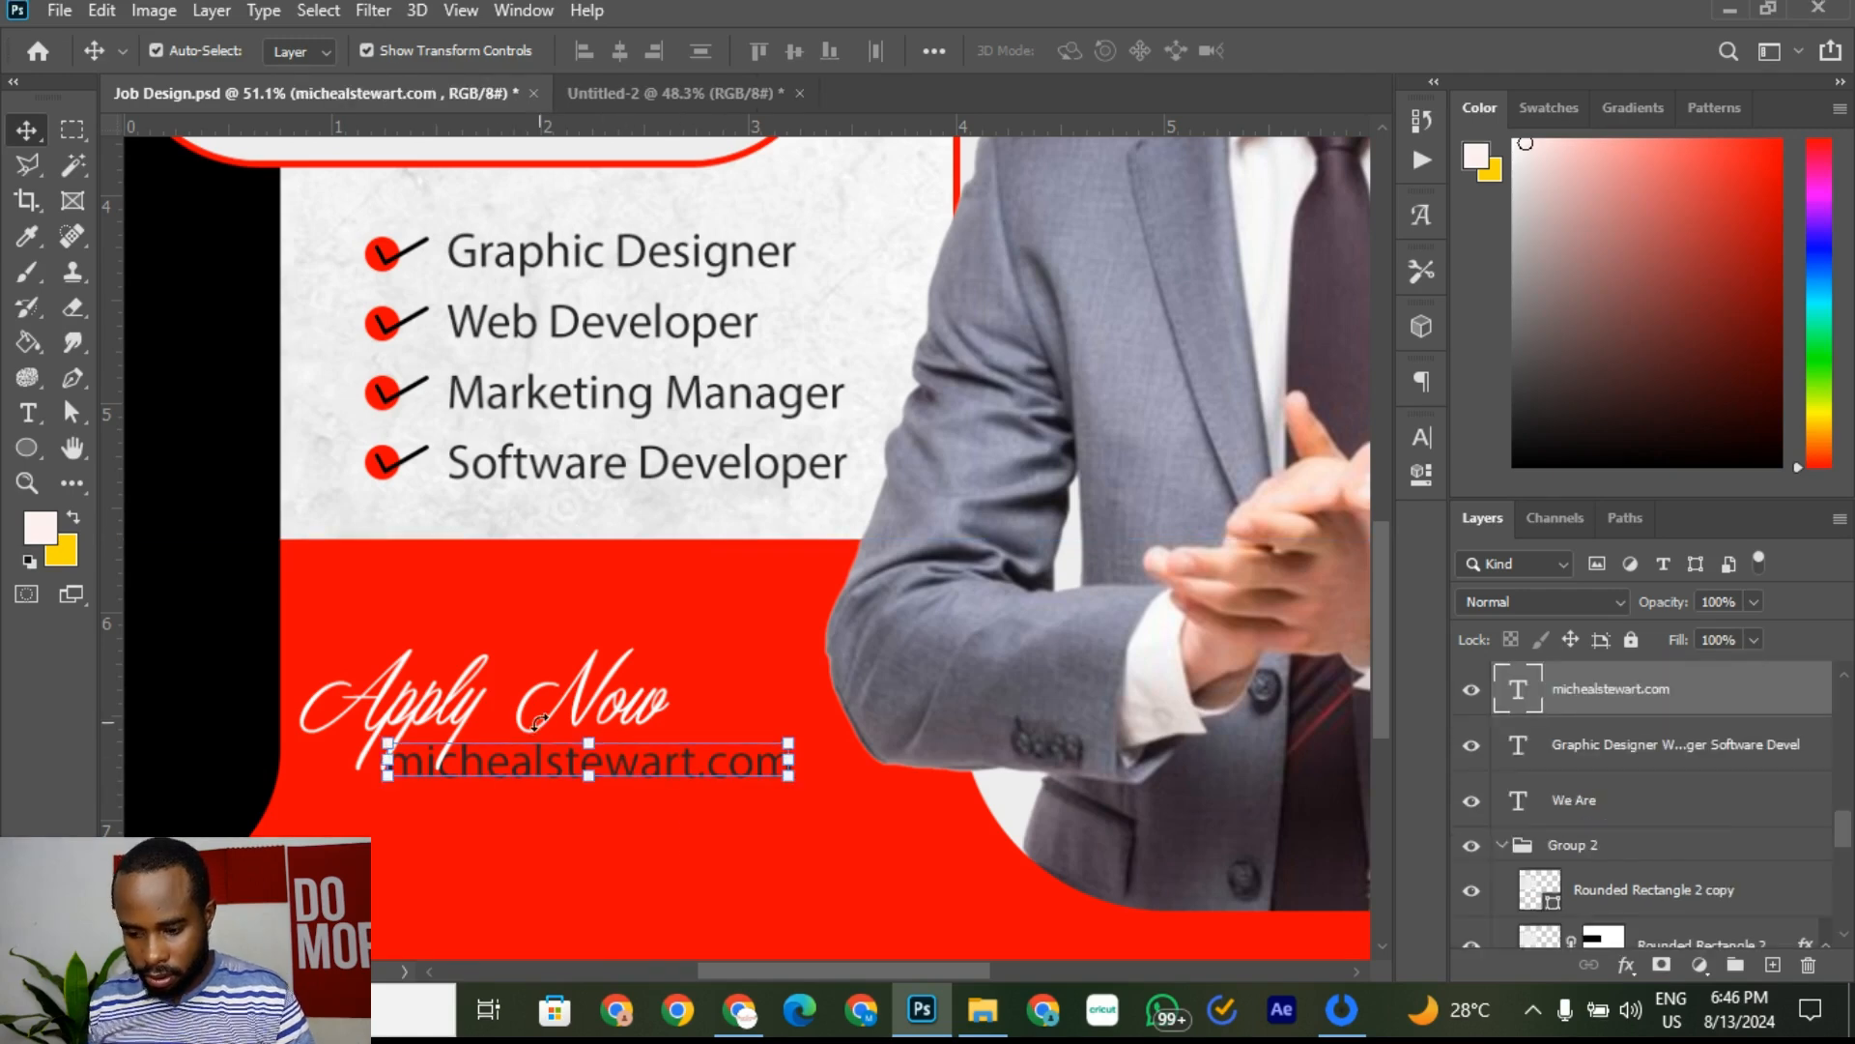
key("Down")
key("Down")
key("Down")
key("Down")
key("Down")
key("Down")
key("Down")
key("Down")
key("Down")
key("Down")
key("Down")
key("Down")
key("Down")
key("Down")
key("Down")
key("Down")
key("Down")
key("Down")
key("Down")
key("Down")
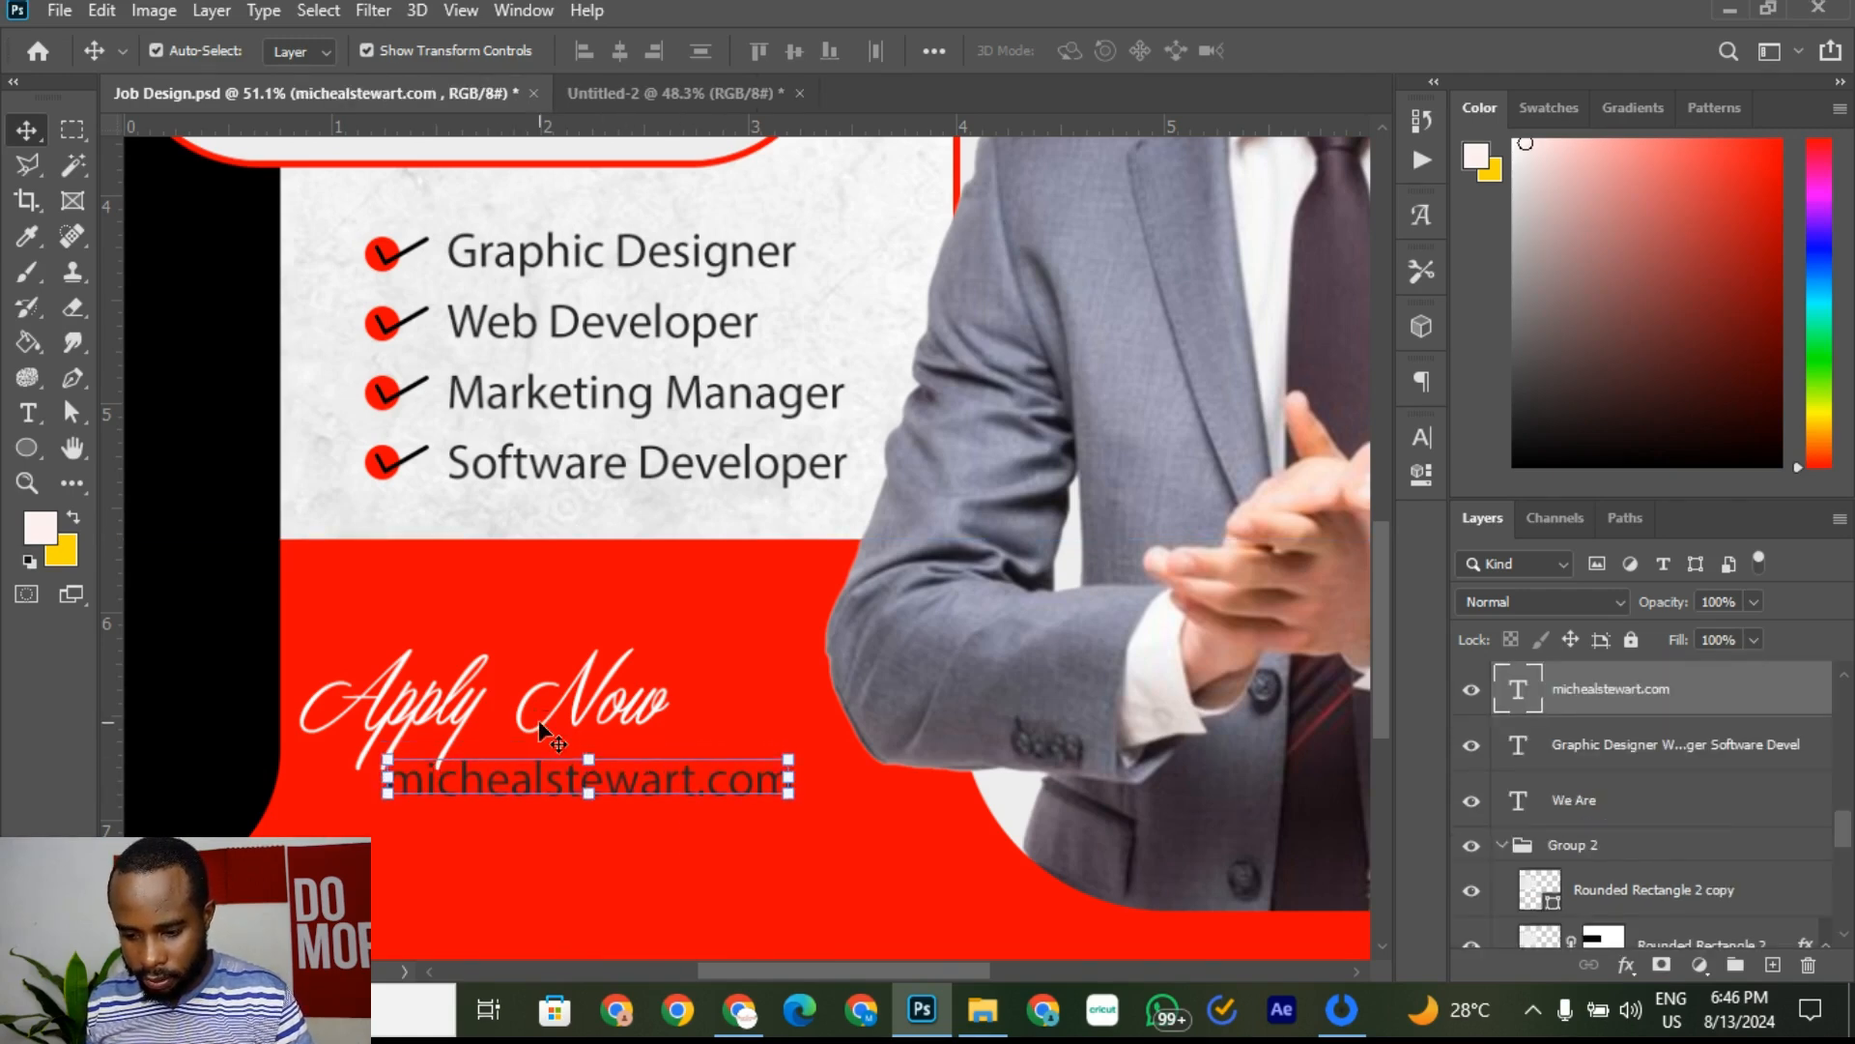
key("Down")
key("Down")
key("Down")
Step: Color the URL text white (#ffffff)
left_click(39, 420)
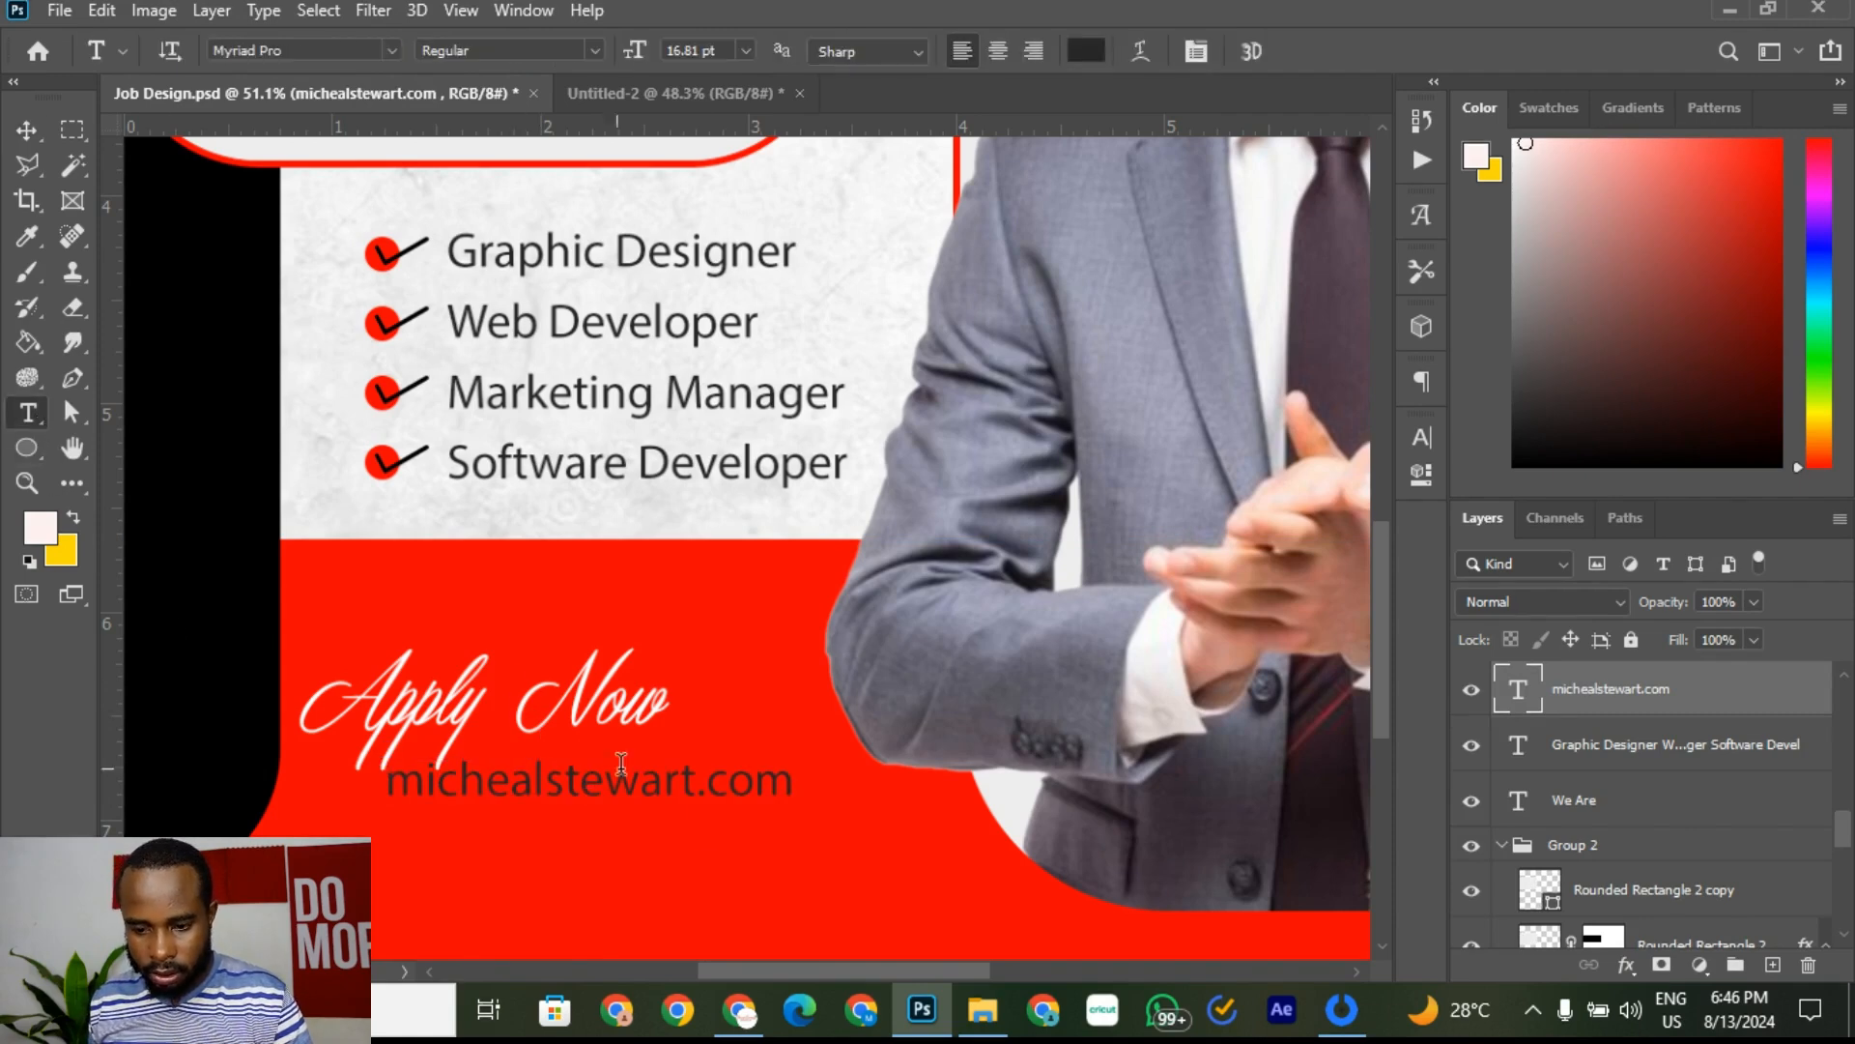
left_click(694, 802)
key("ctrl+a")
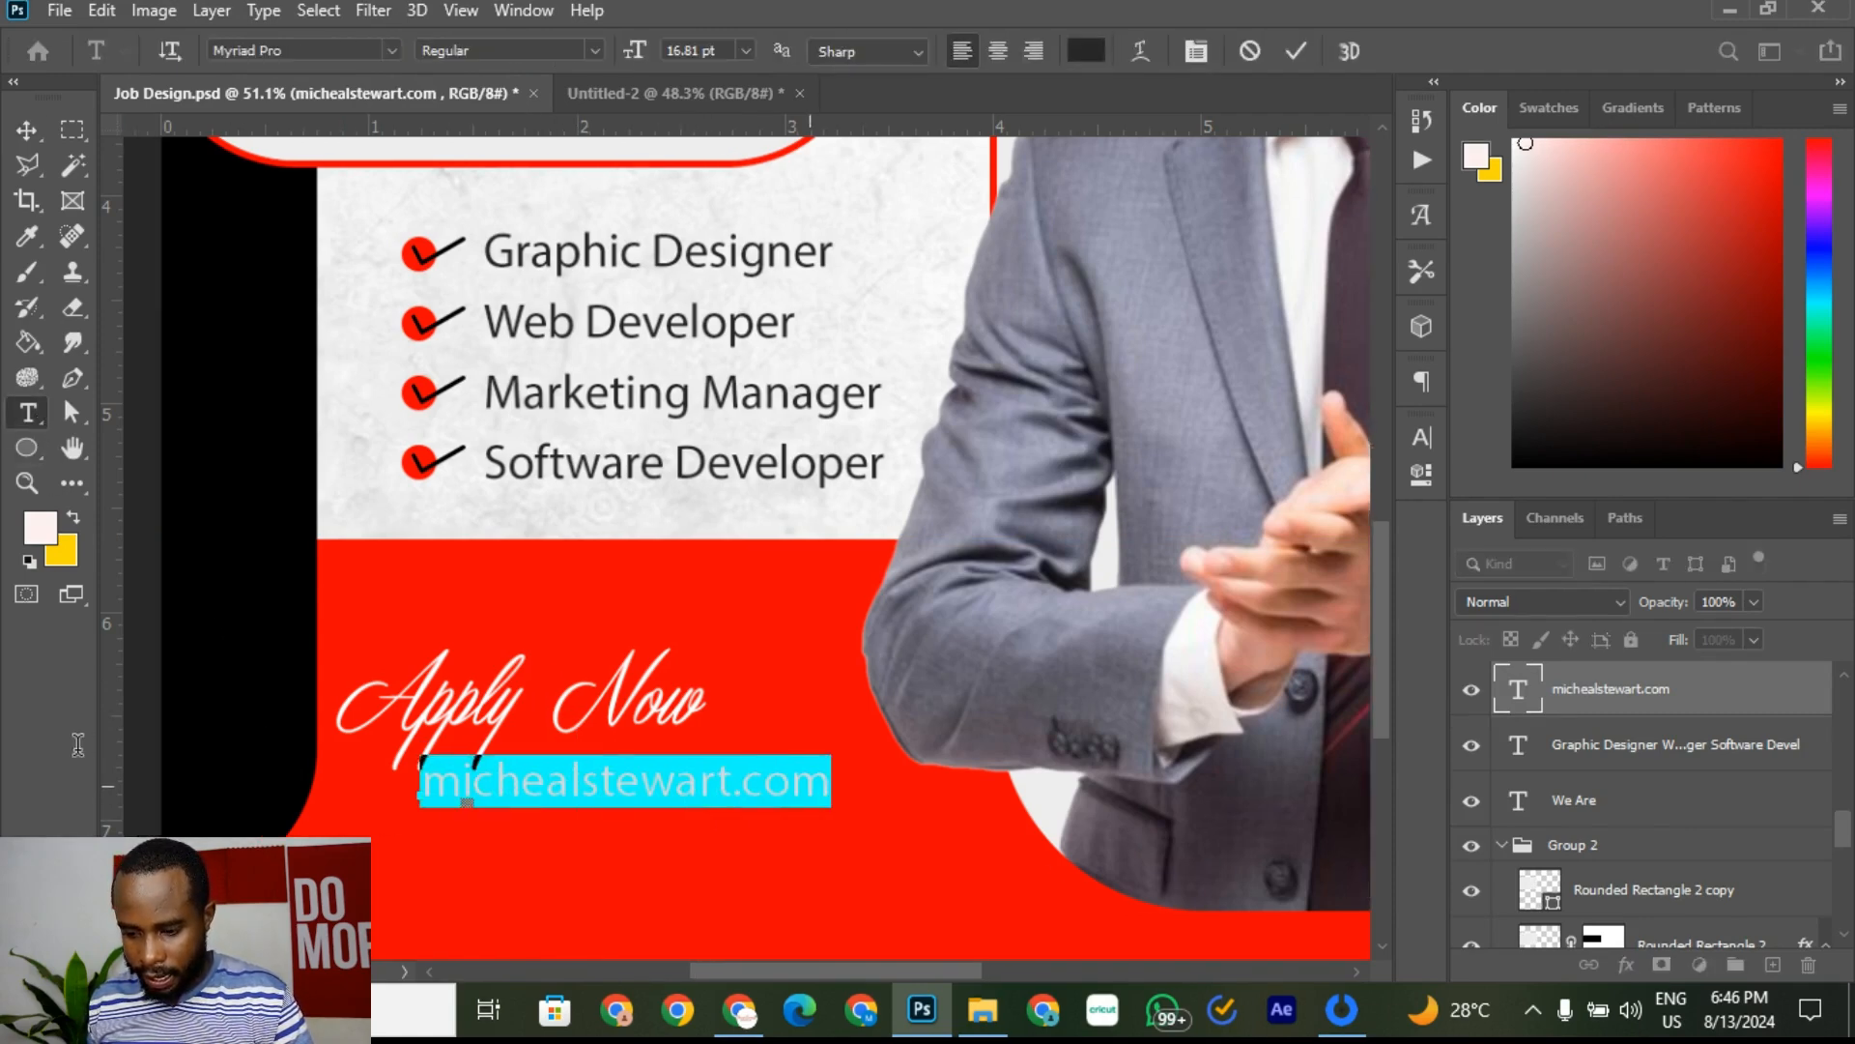
left_click(1086, 52)
type("ffffff")
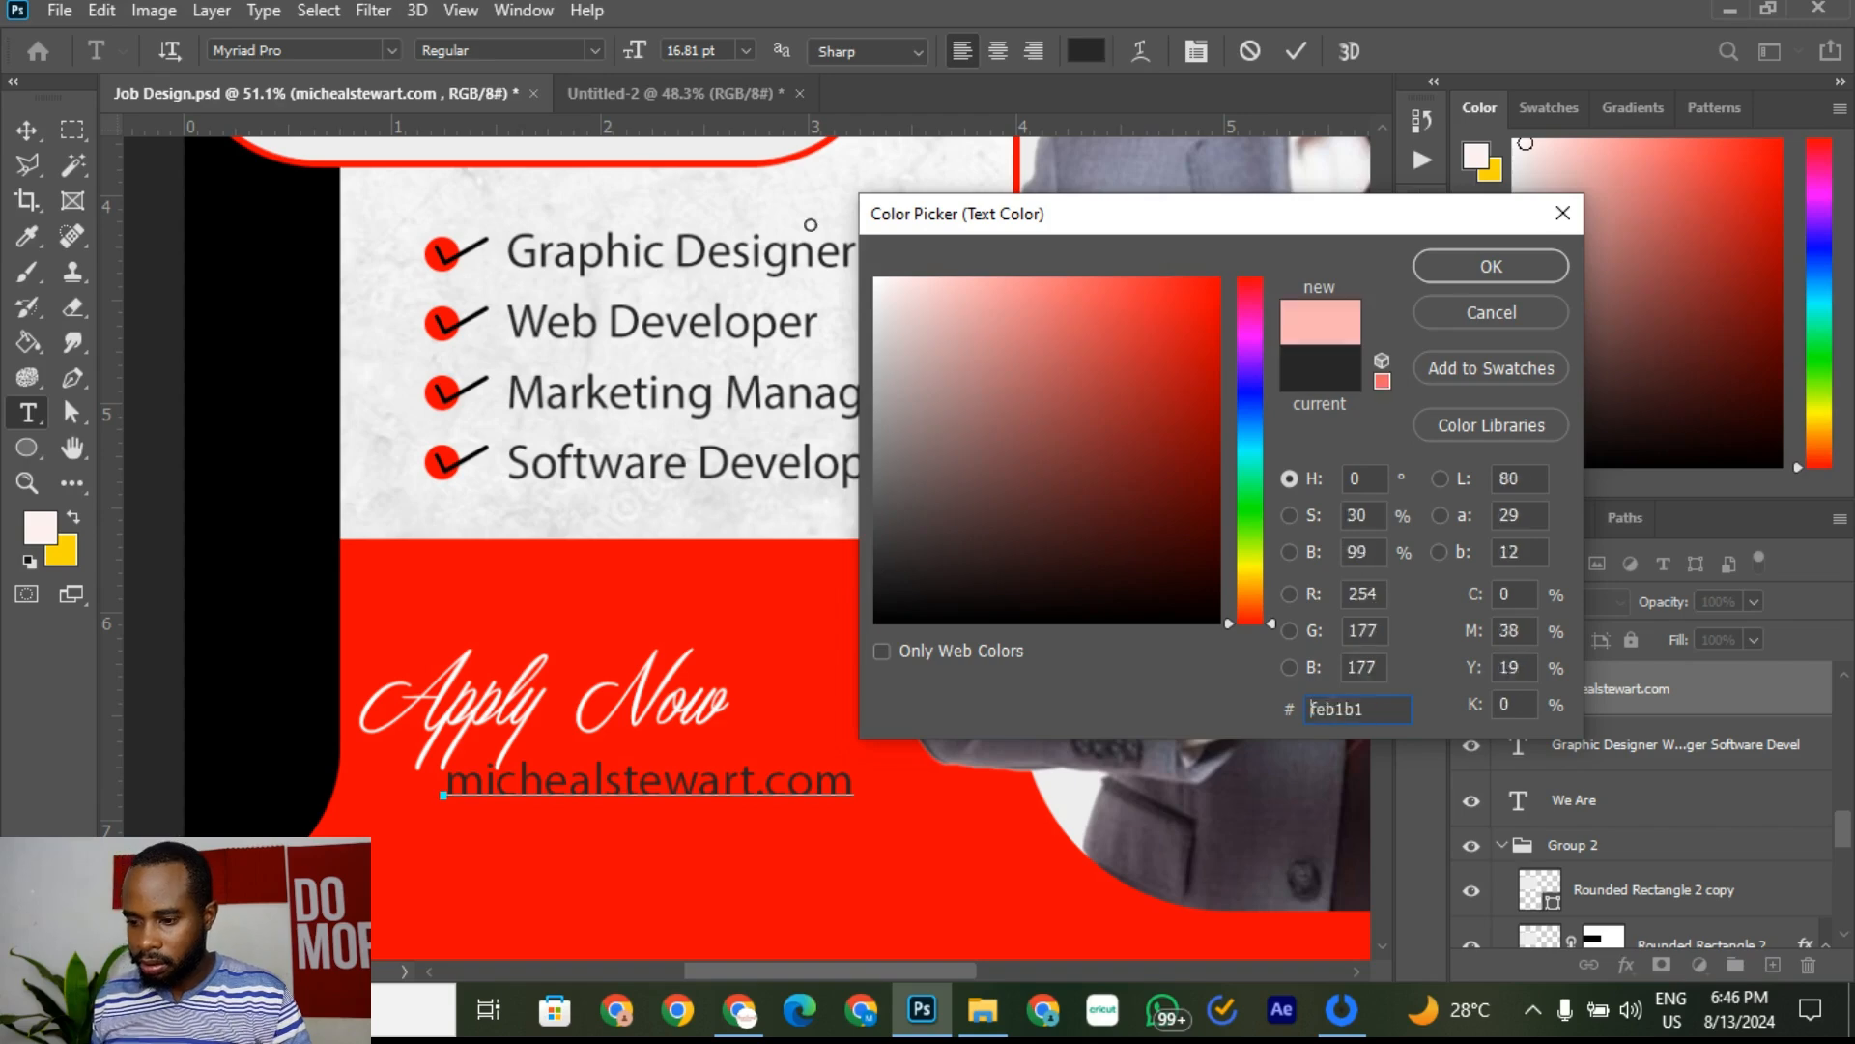
left_click(1527, 267)
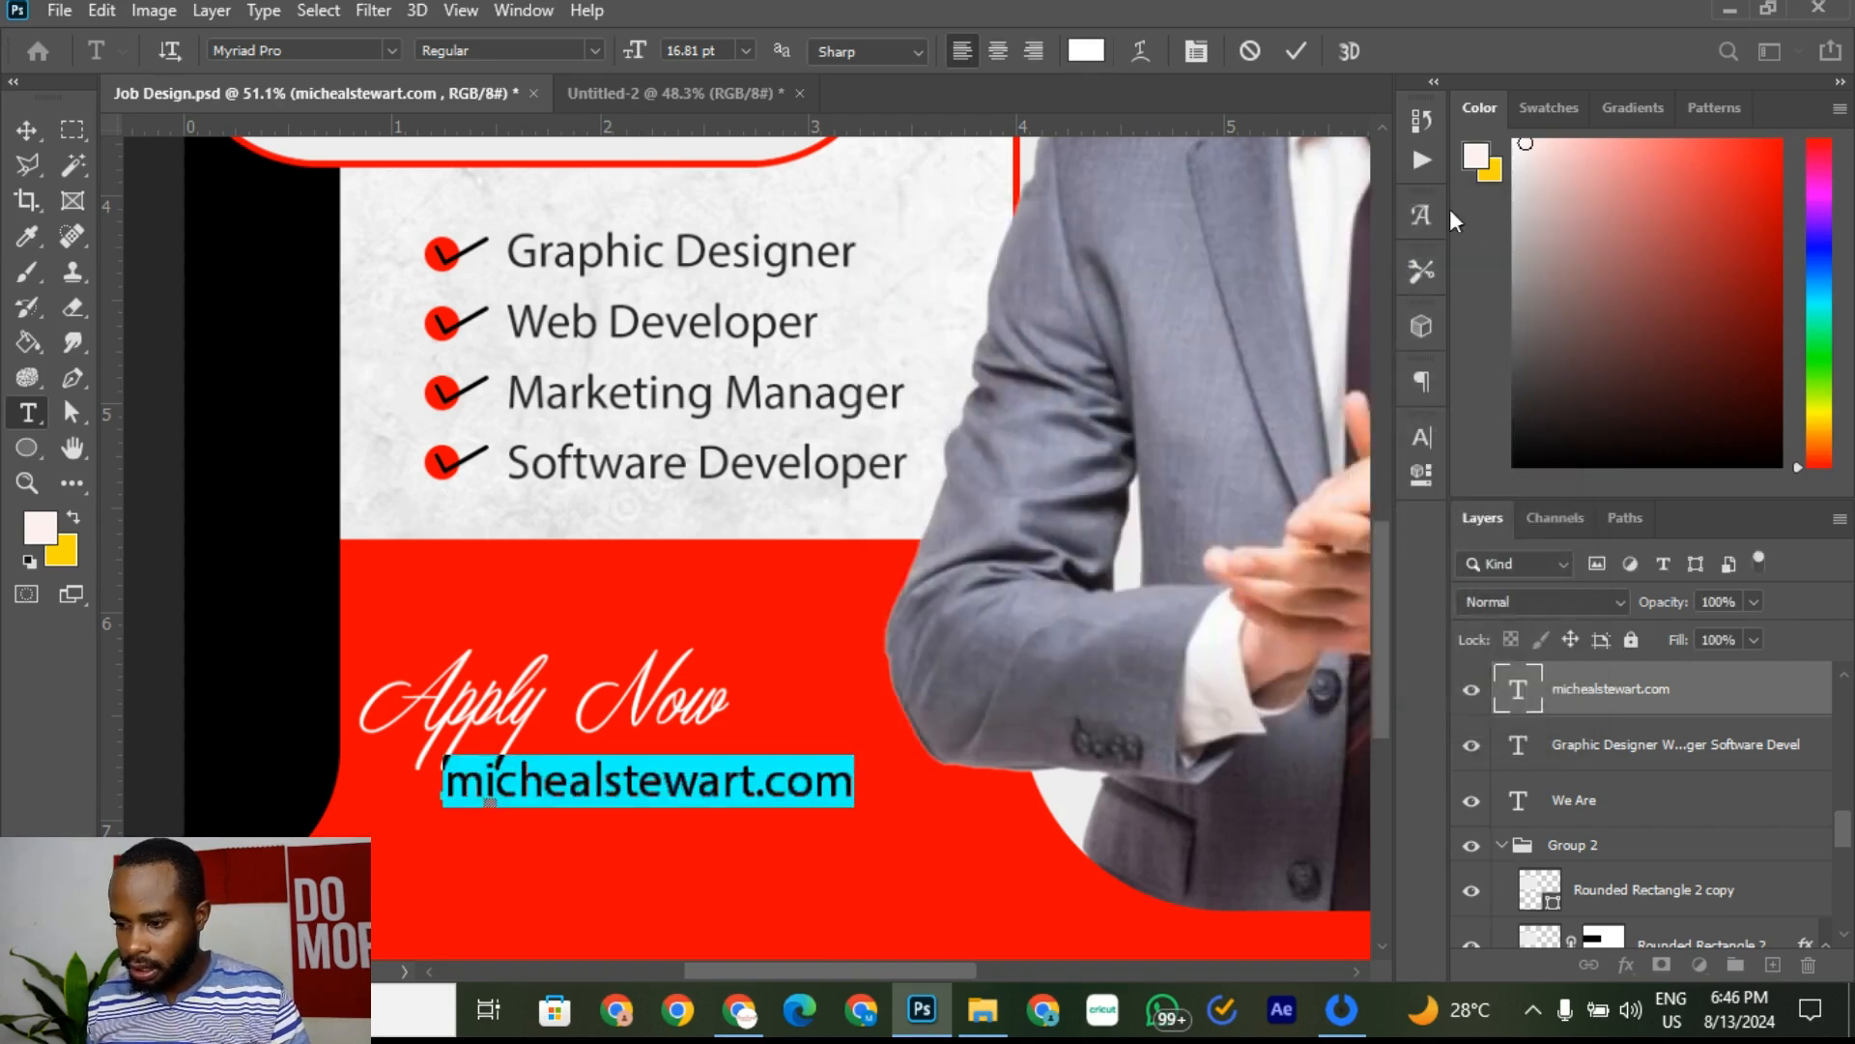
left_click(1297, 52)
left_click(28, 129)
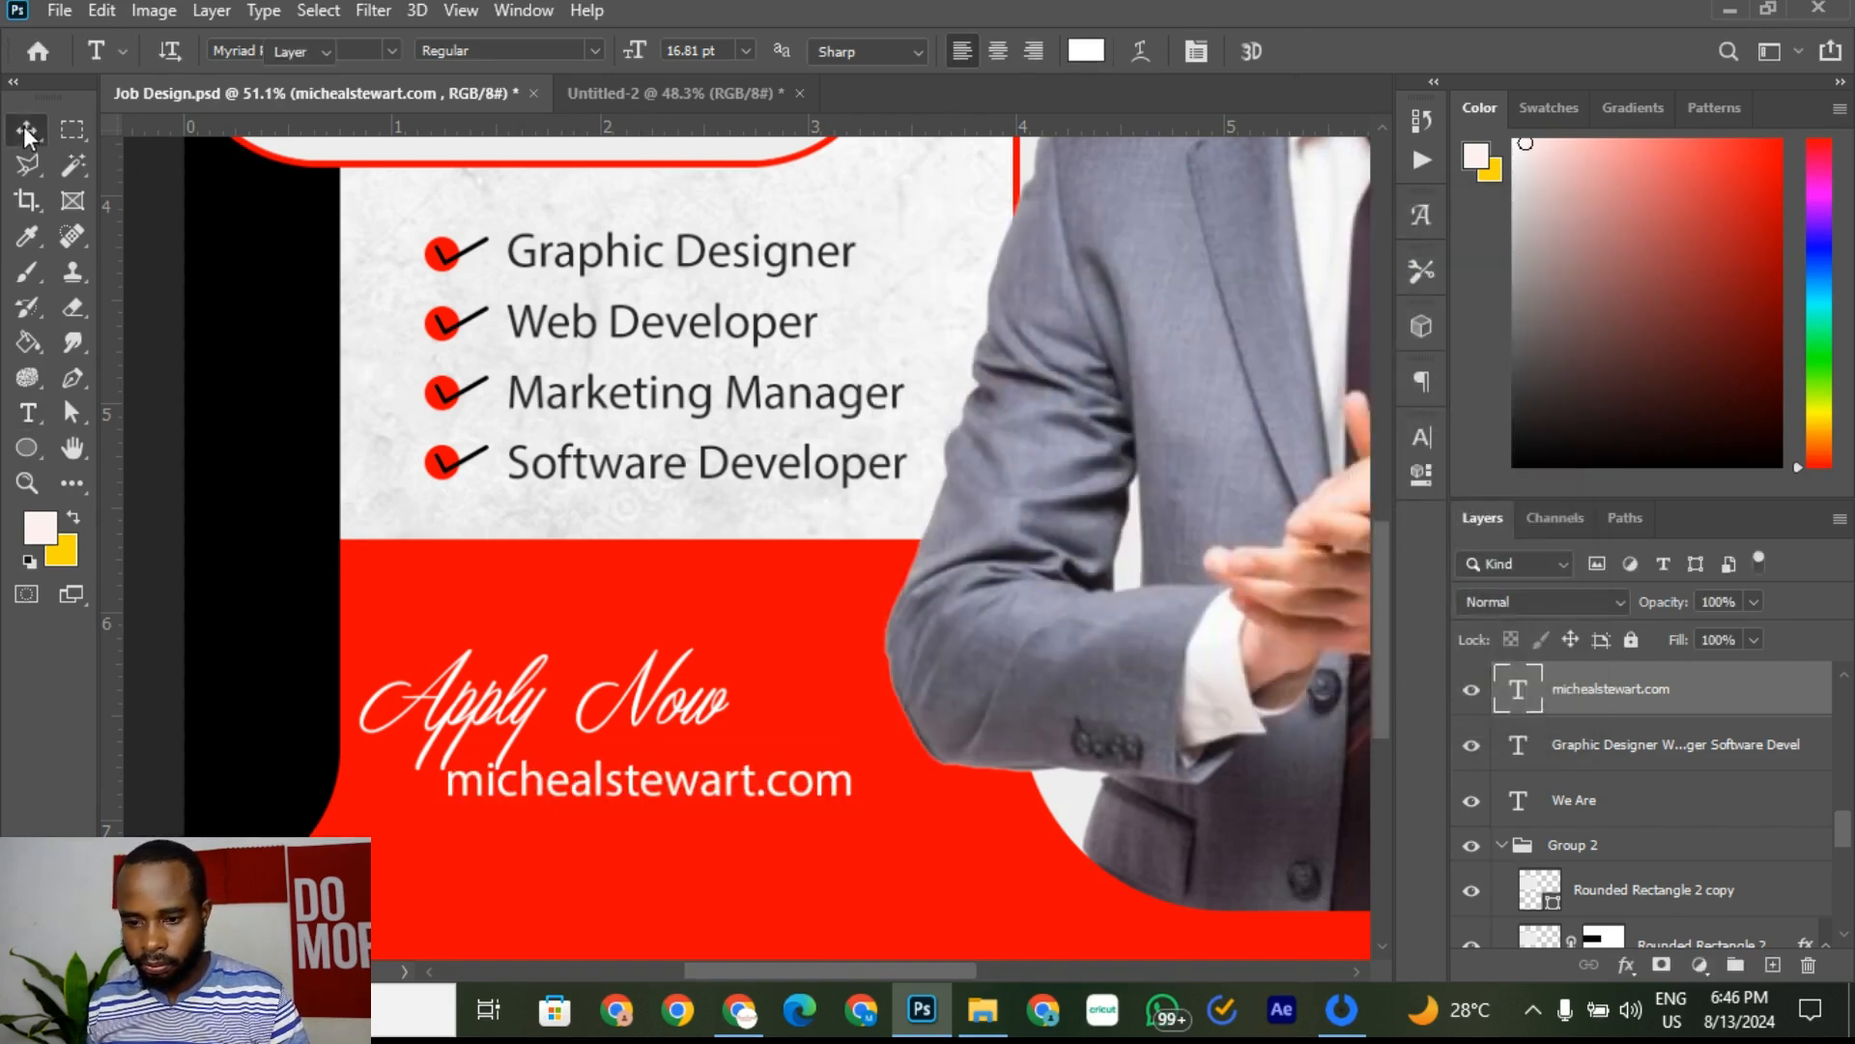
left_click(798, 615)
scroll(543, 776, "down", 10)
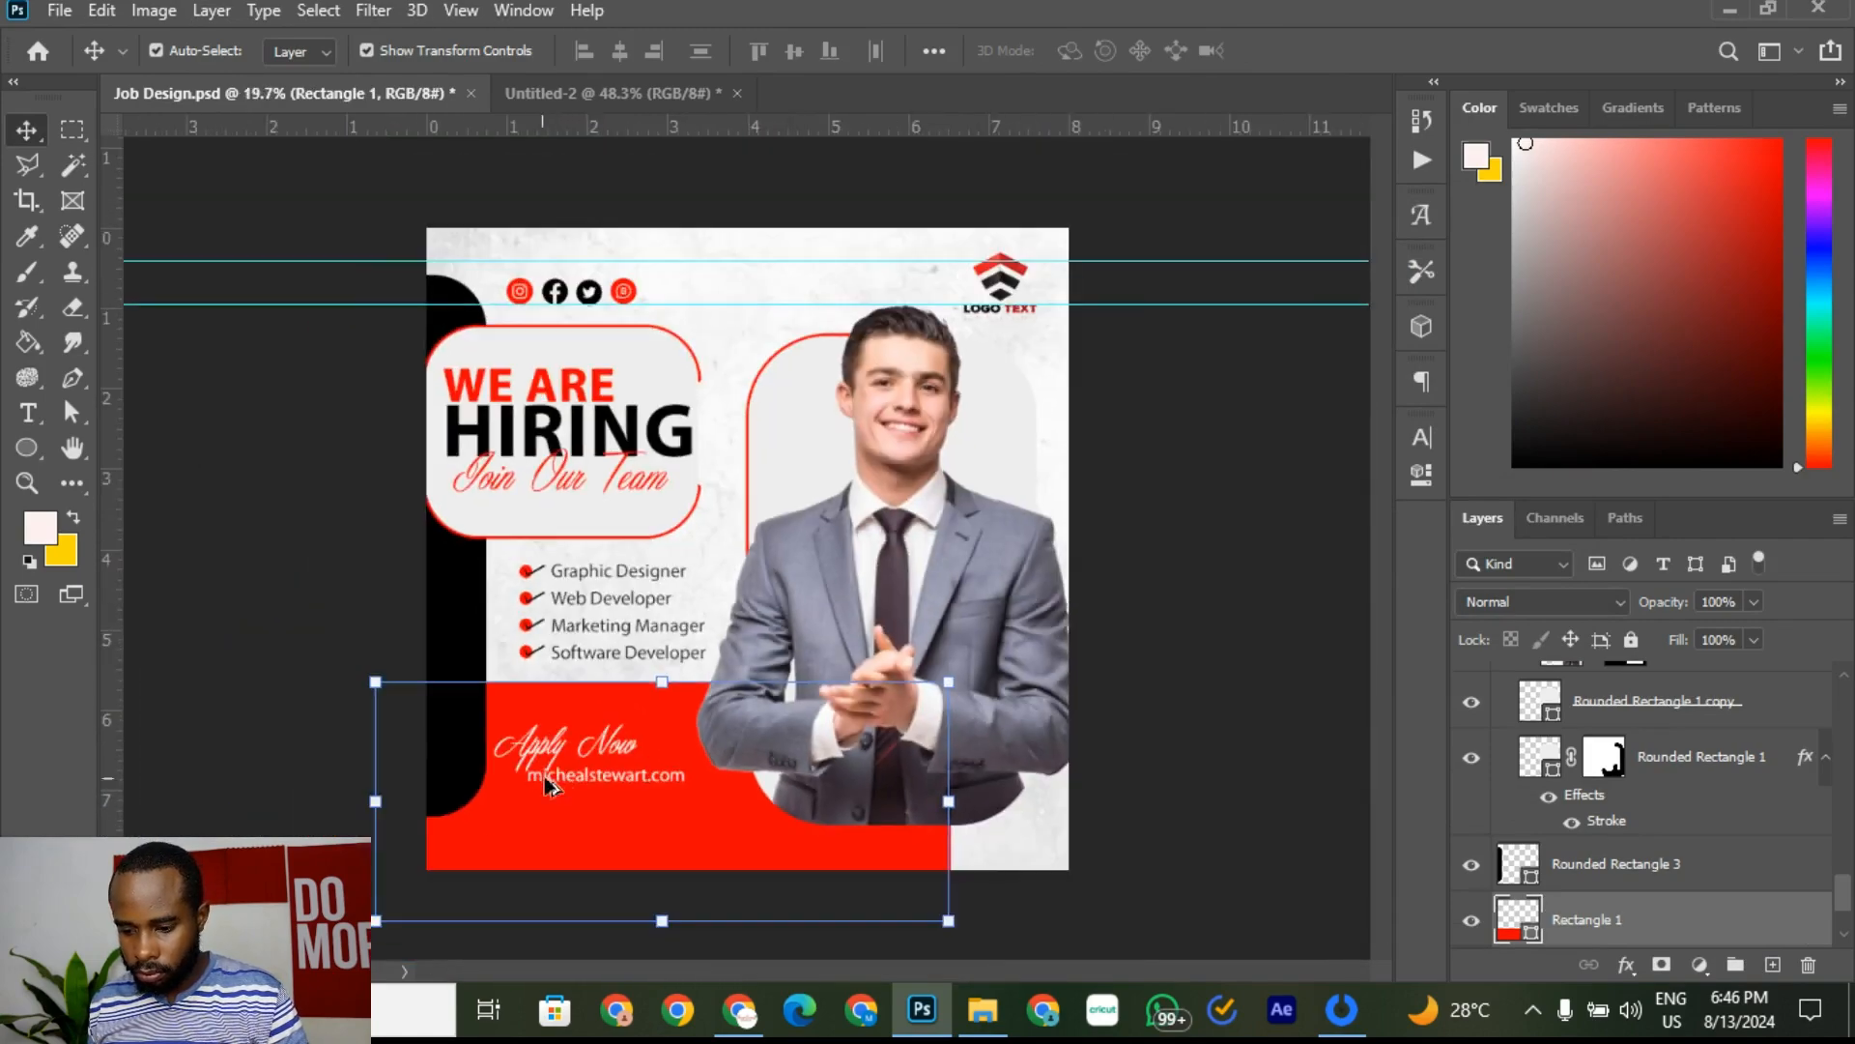
Step: Deselect the red rectangle and save the flyer with Ctrl+S
left_click(1300, 611)
scroll(493, 757, "up", 3)
scroll(493, 756, "down", 4)
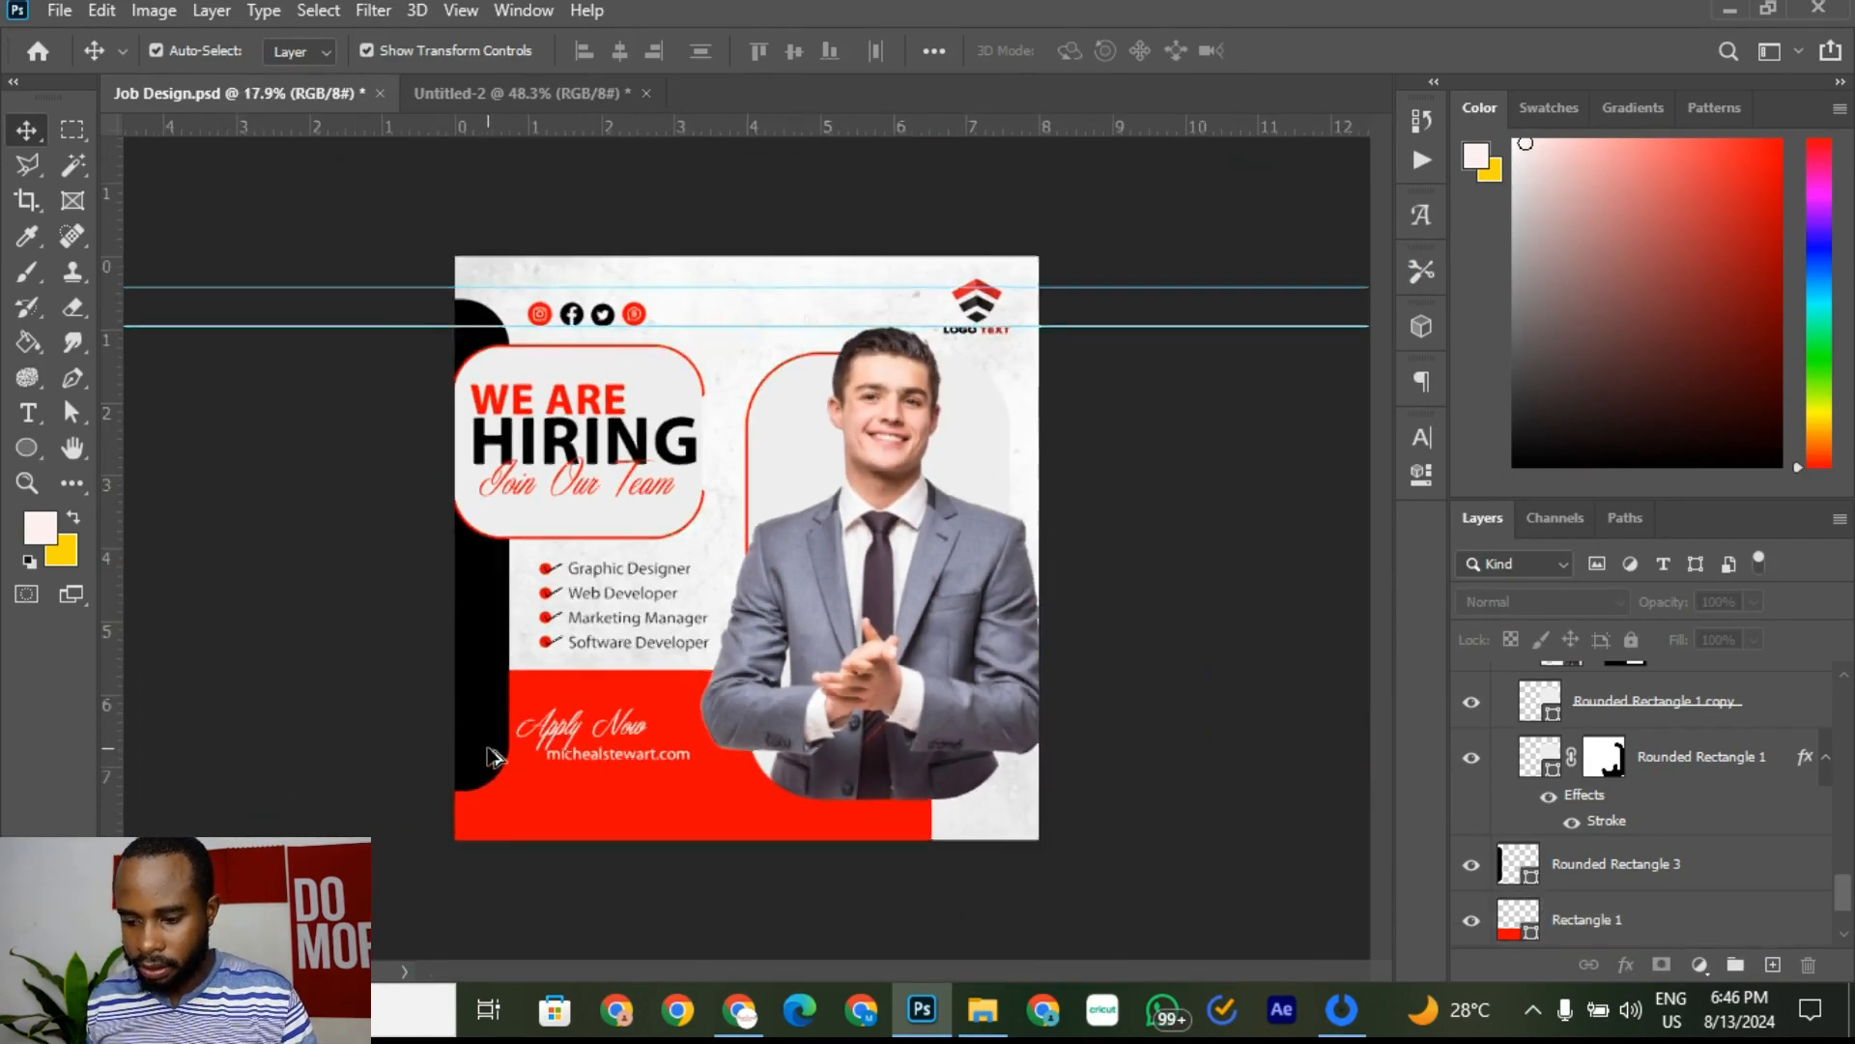
key("ctrl+s")
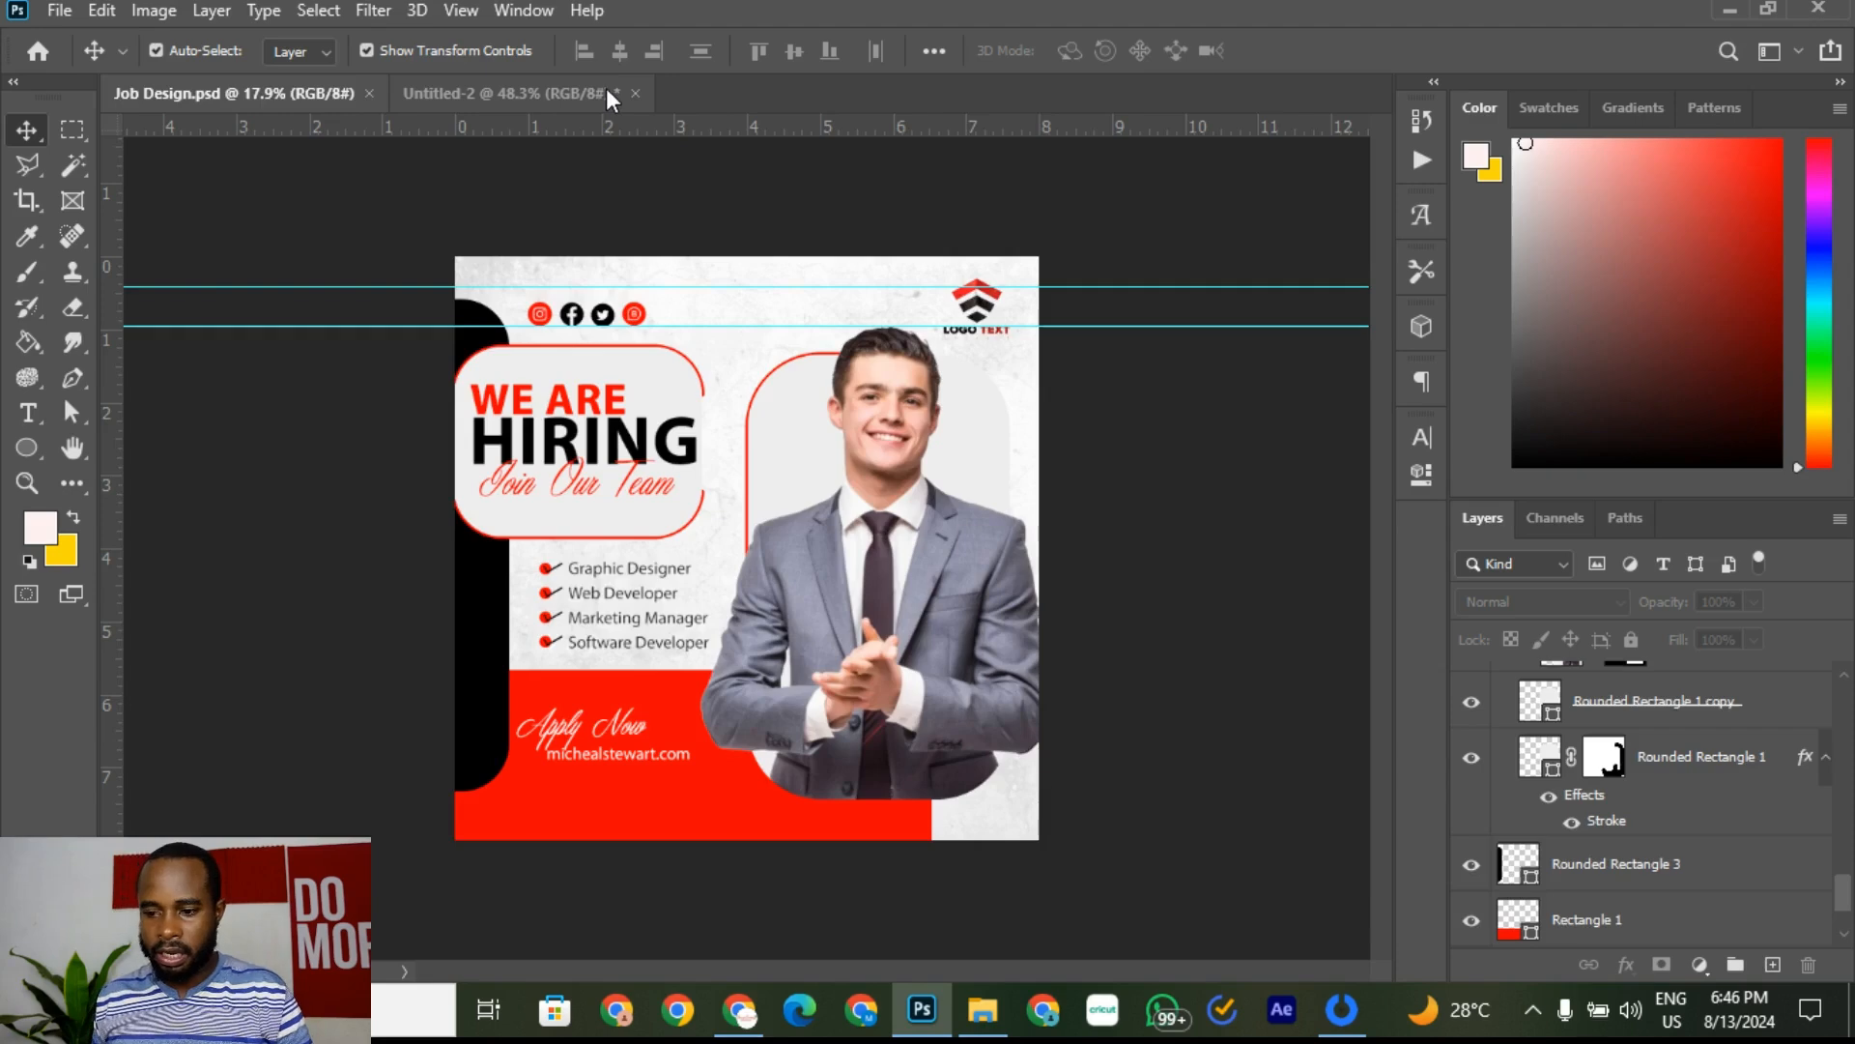
Step: After checking the reference, Alt-drag a copy of the web address text below the original
left_click(595, 93)
scroll(579, 773, "down", 3)
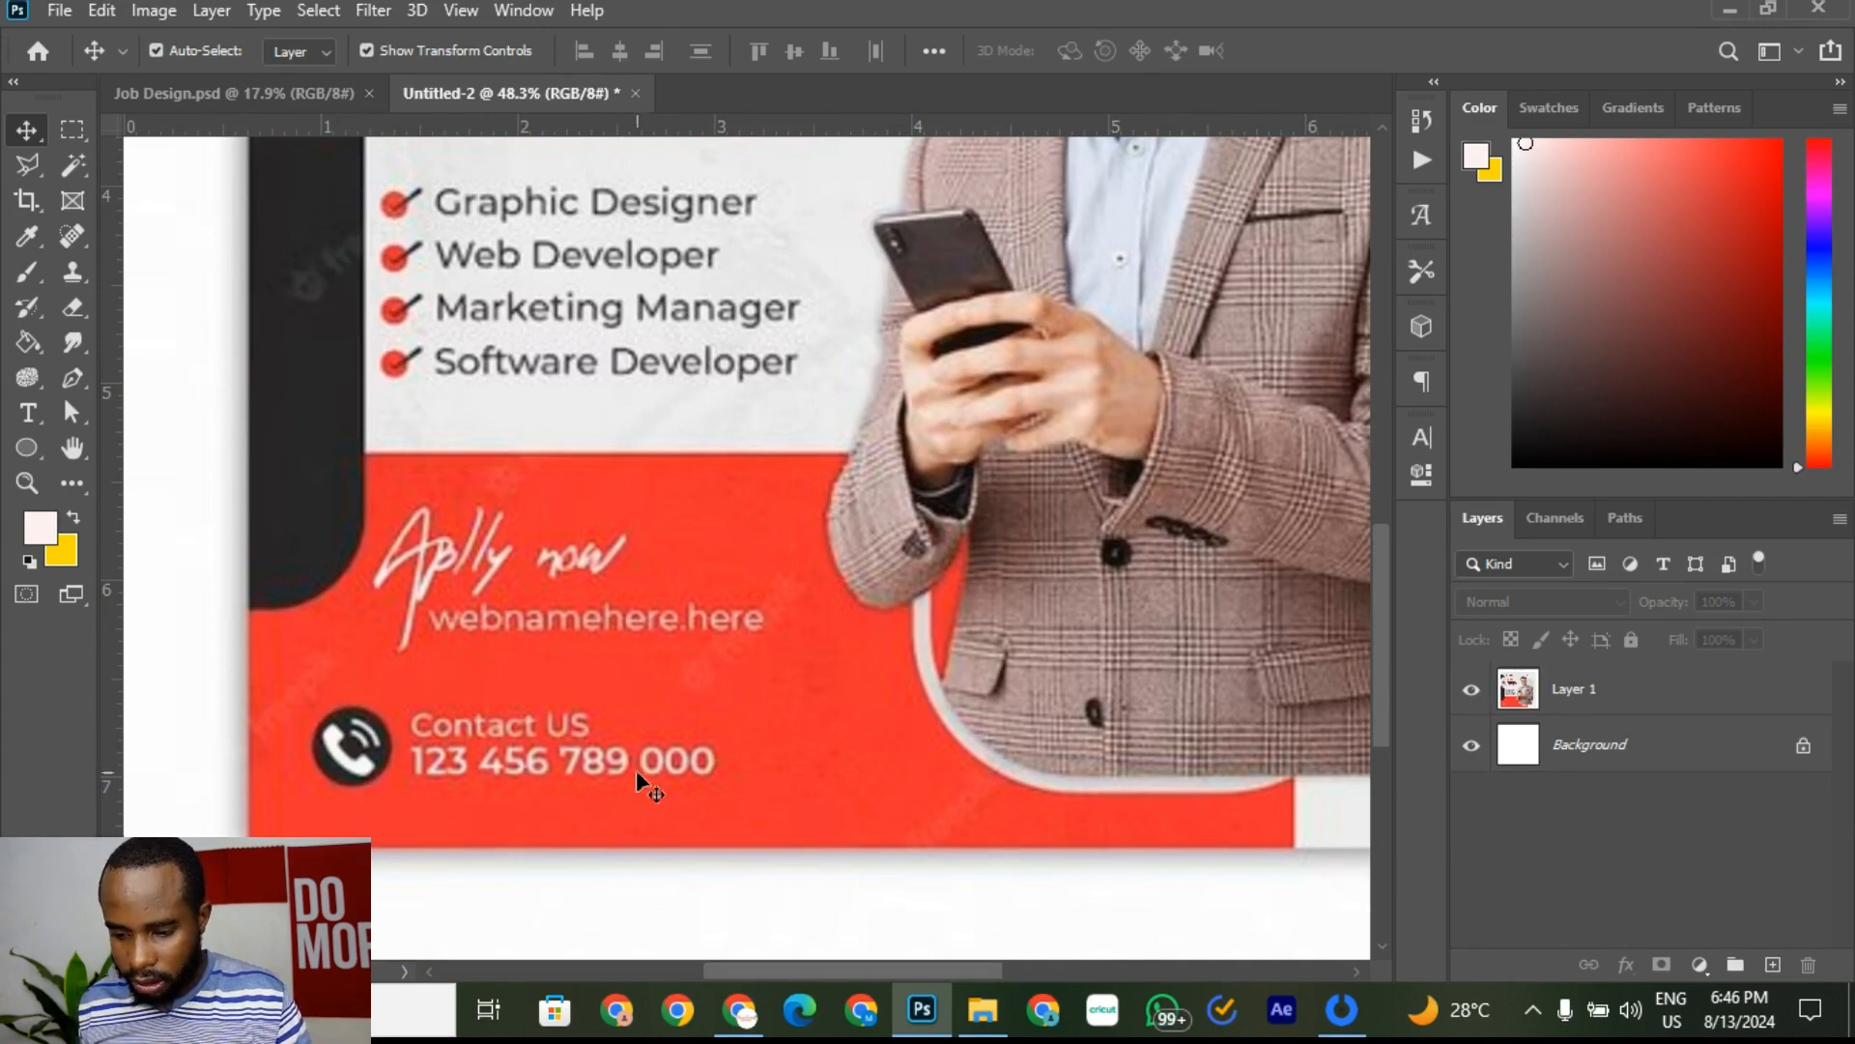
left_click(288, 96)
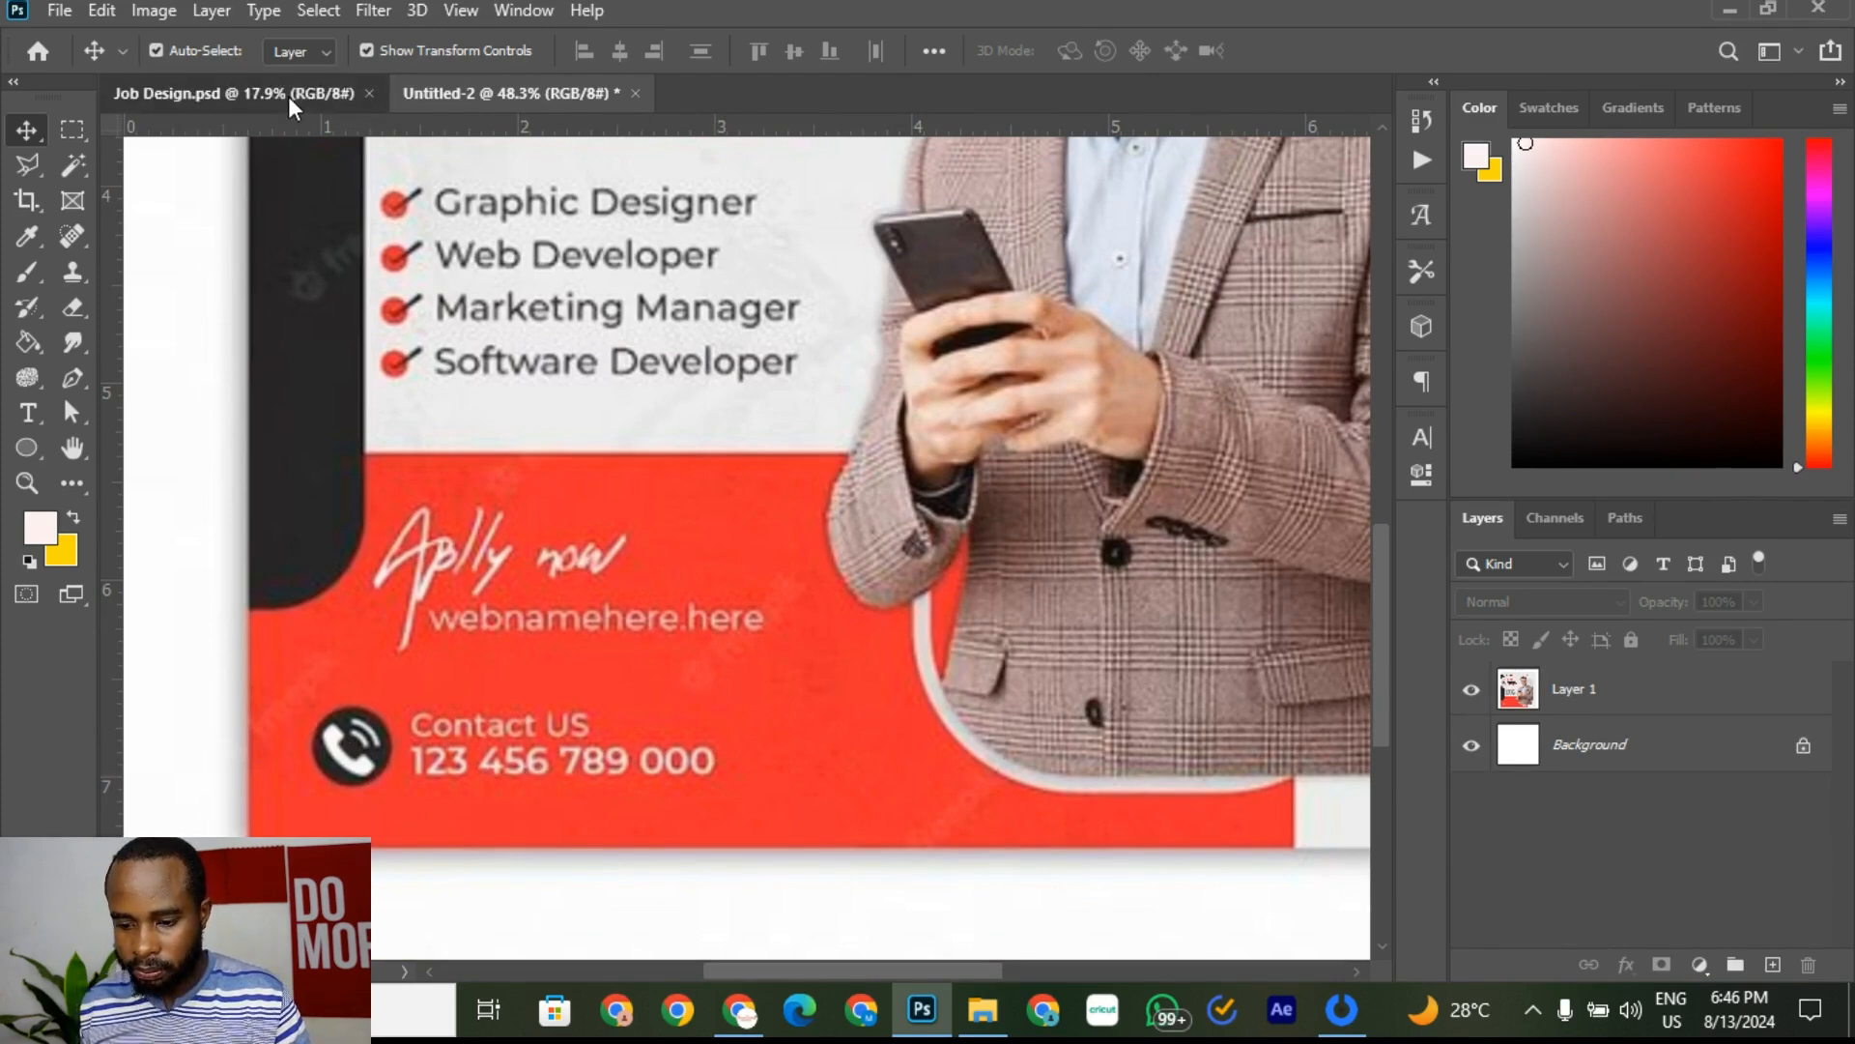
scroll(564, 767, "up", 3)
scroll(319, 734, "down", 2)
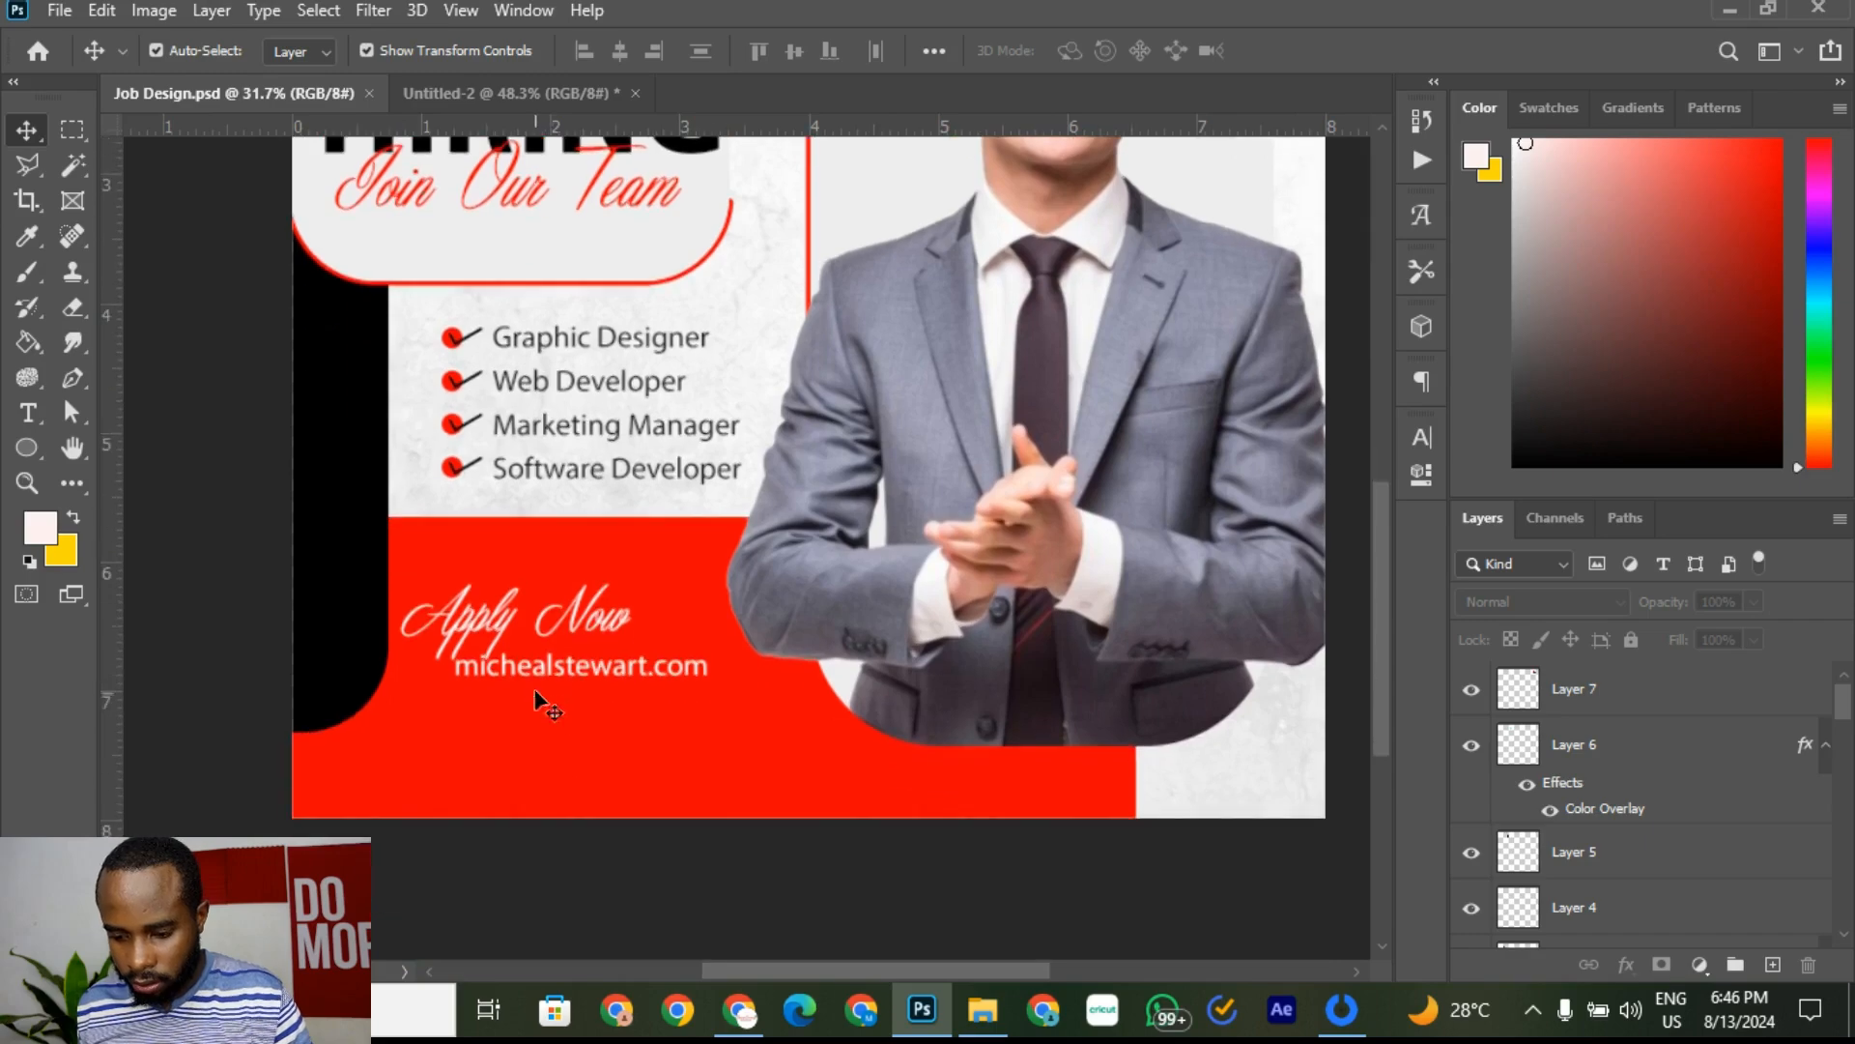
scroll(365, 742, "up", 3)
left_click(484, 92)
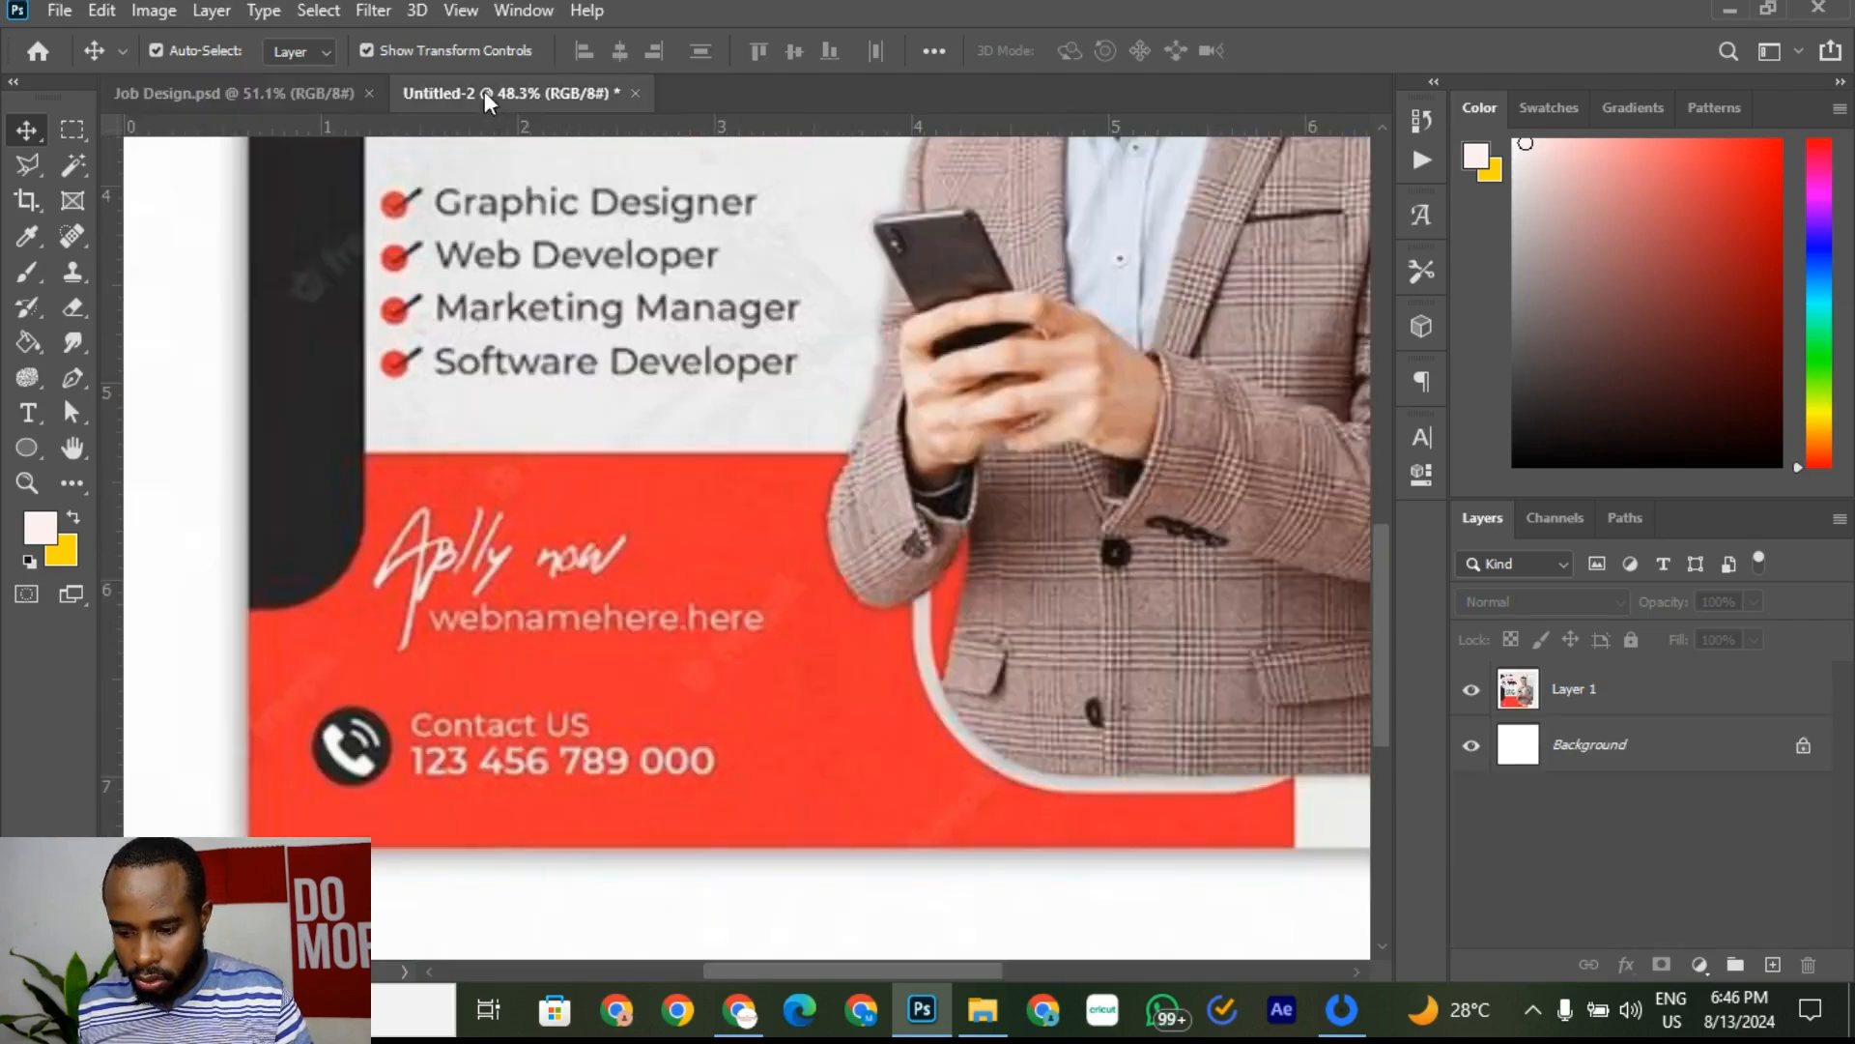
left_click(199, 97)
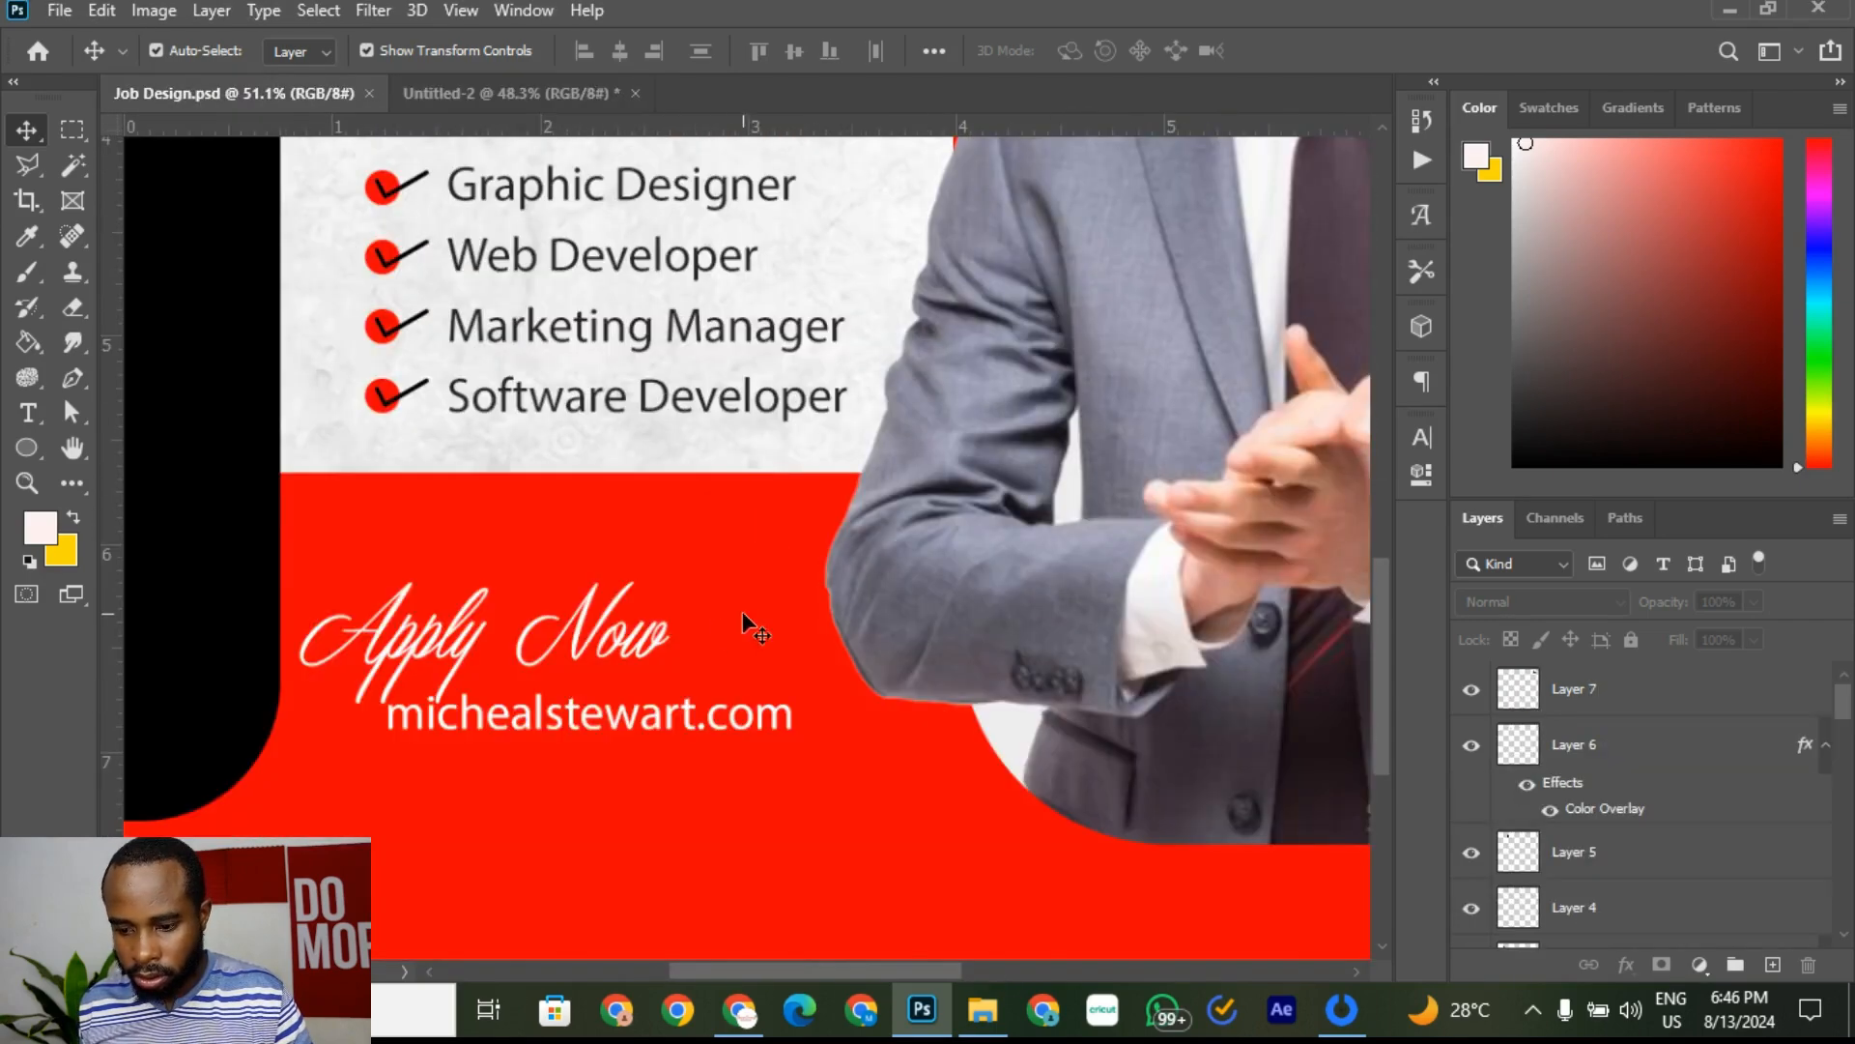
left_click(578, 734)
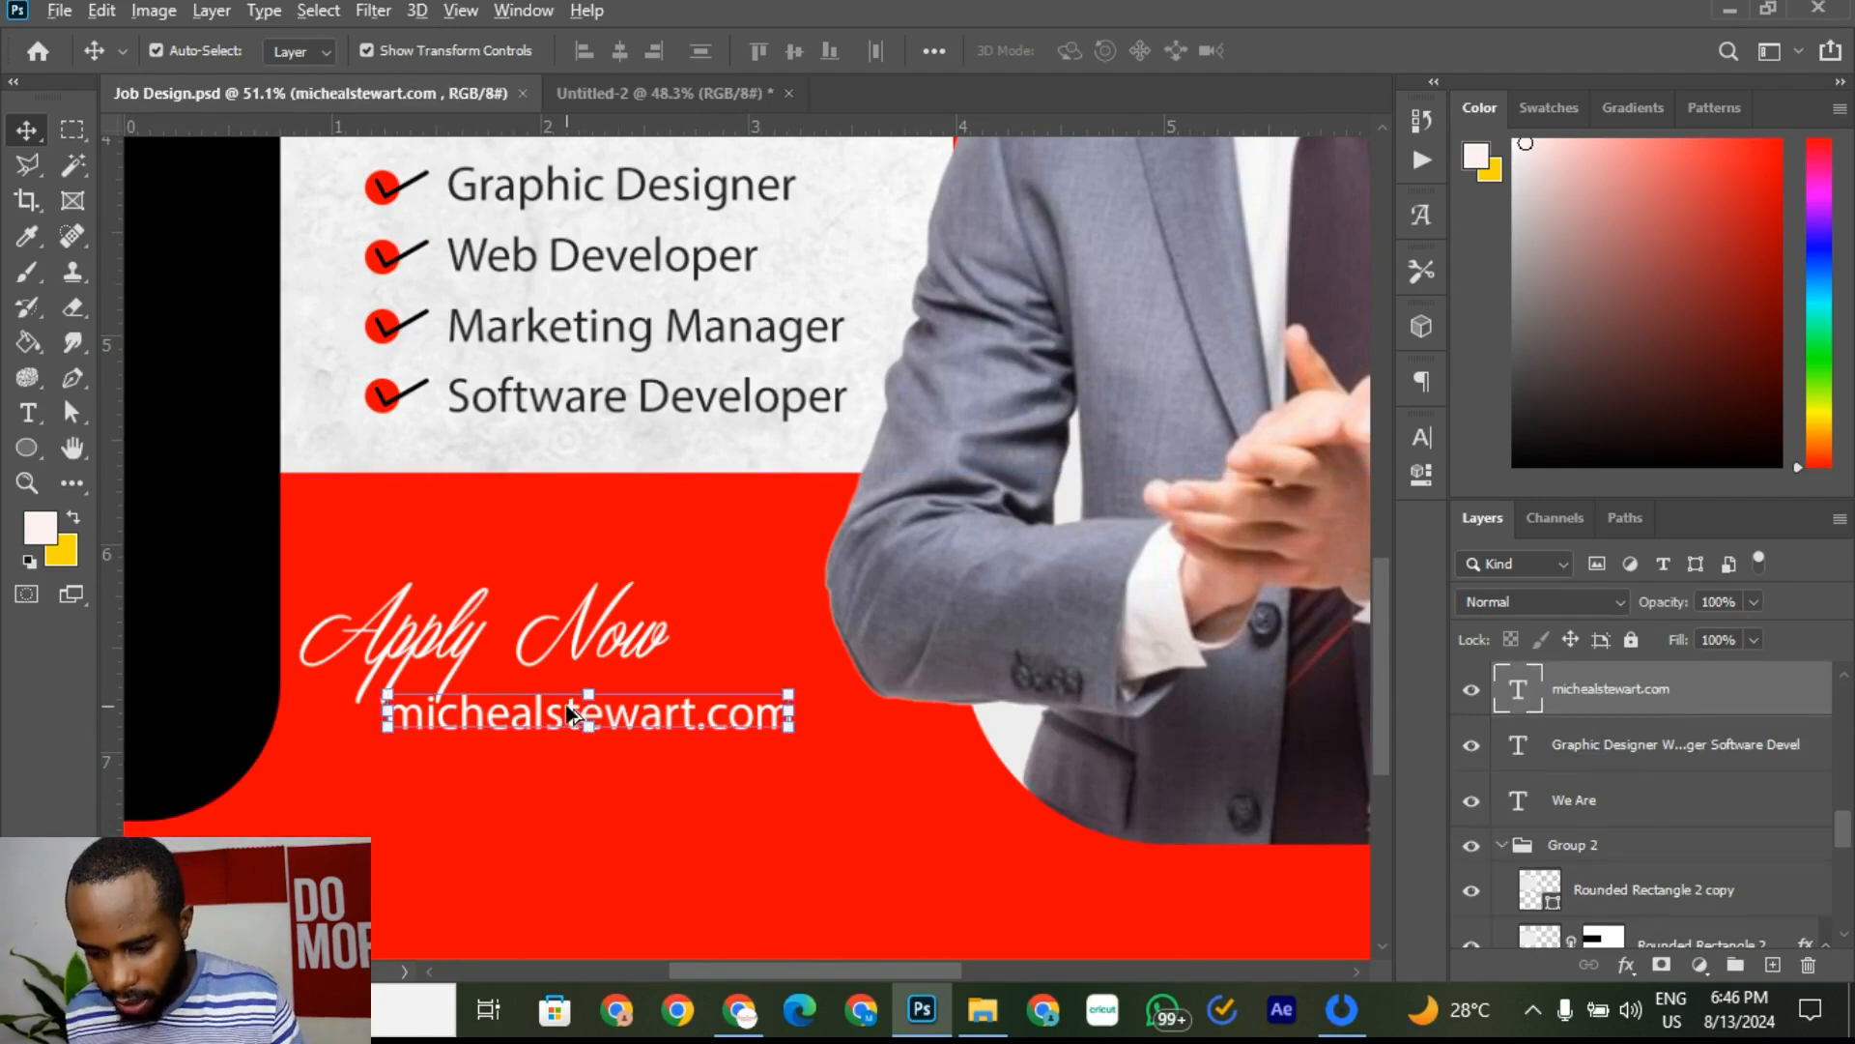
left_click_drag(564, 715, 545, 841)
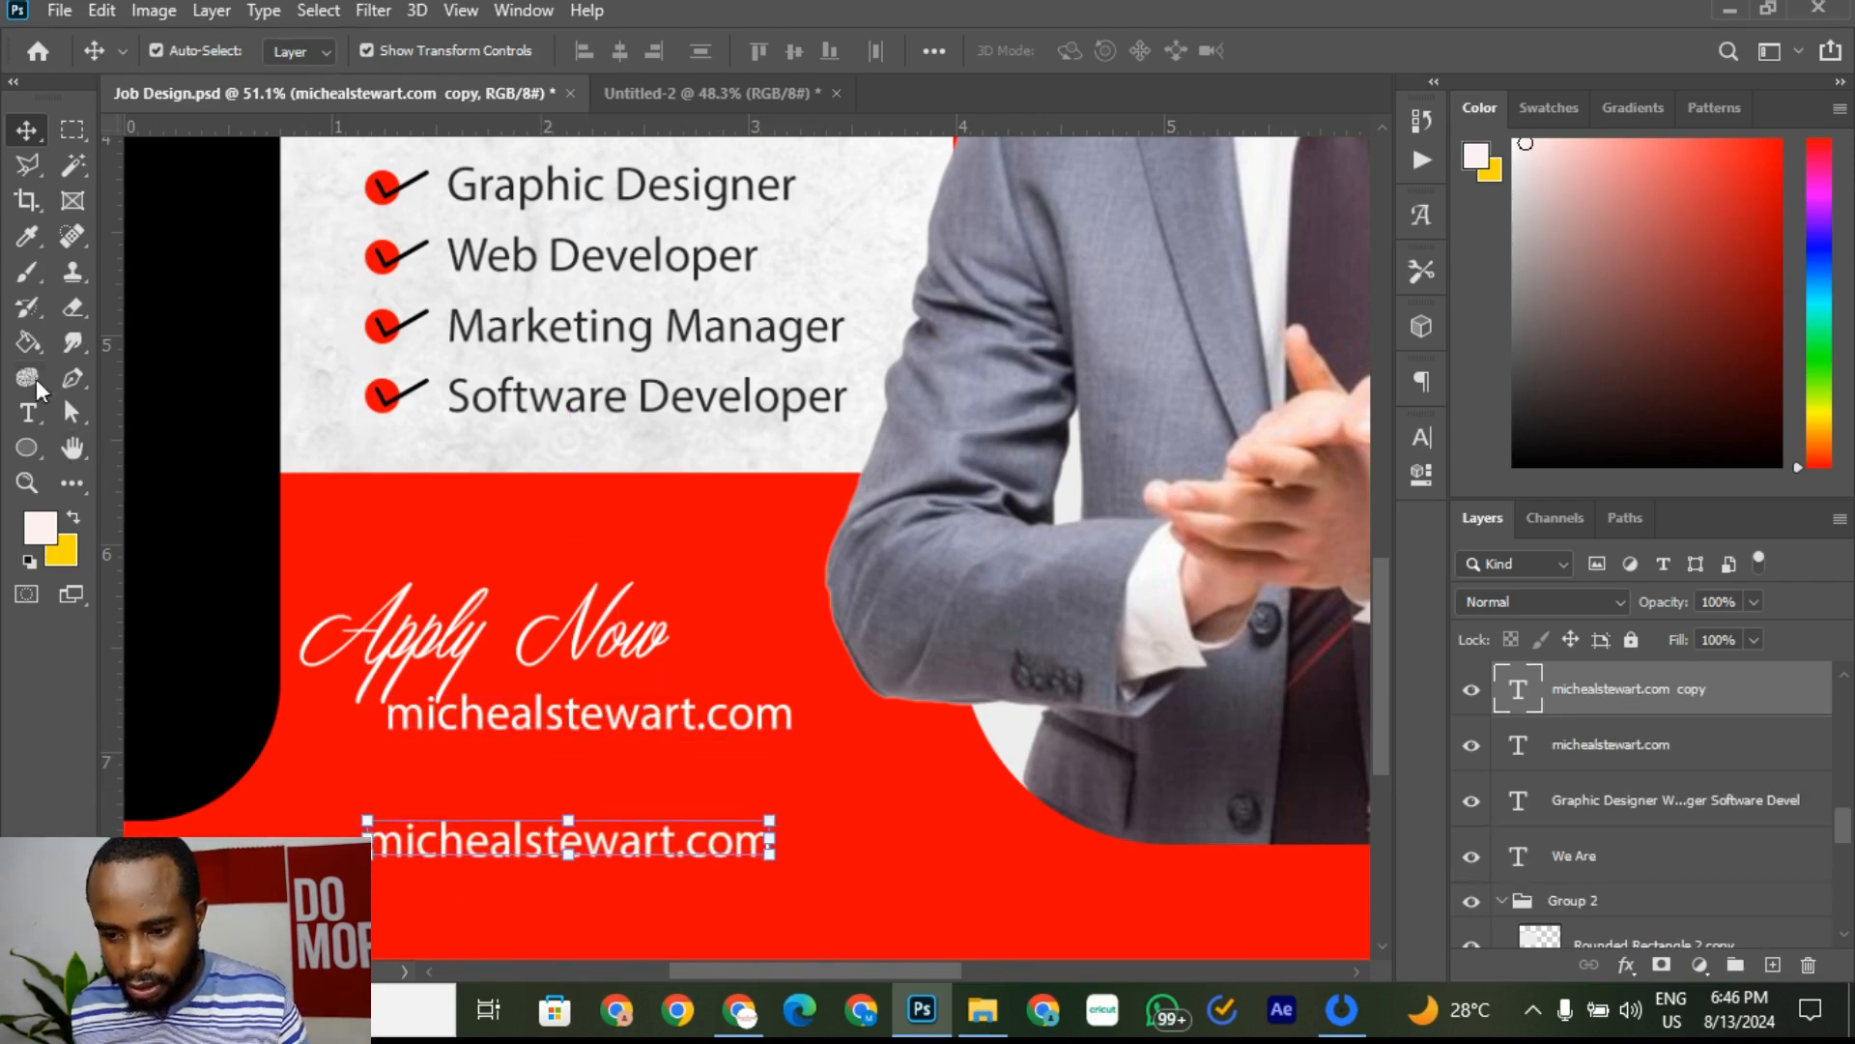
Step: Replace the copied web address with centre-aligned 'Contact Us' and shift it right
left_click(27, 413)
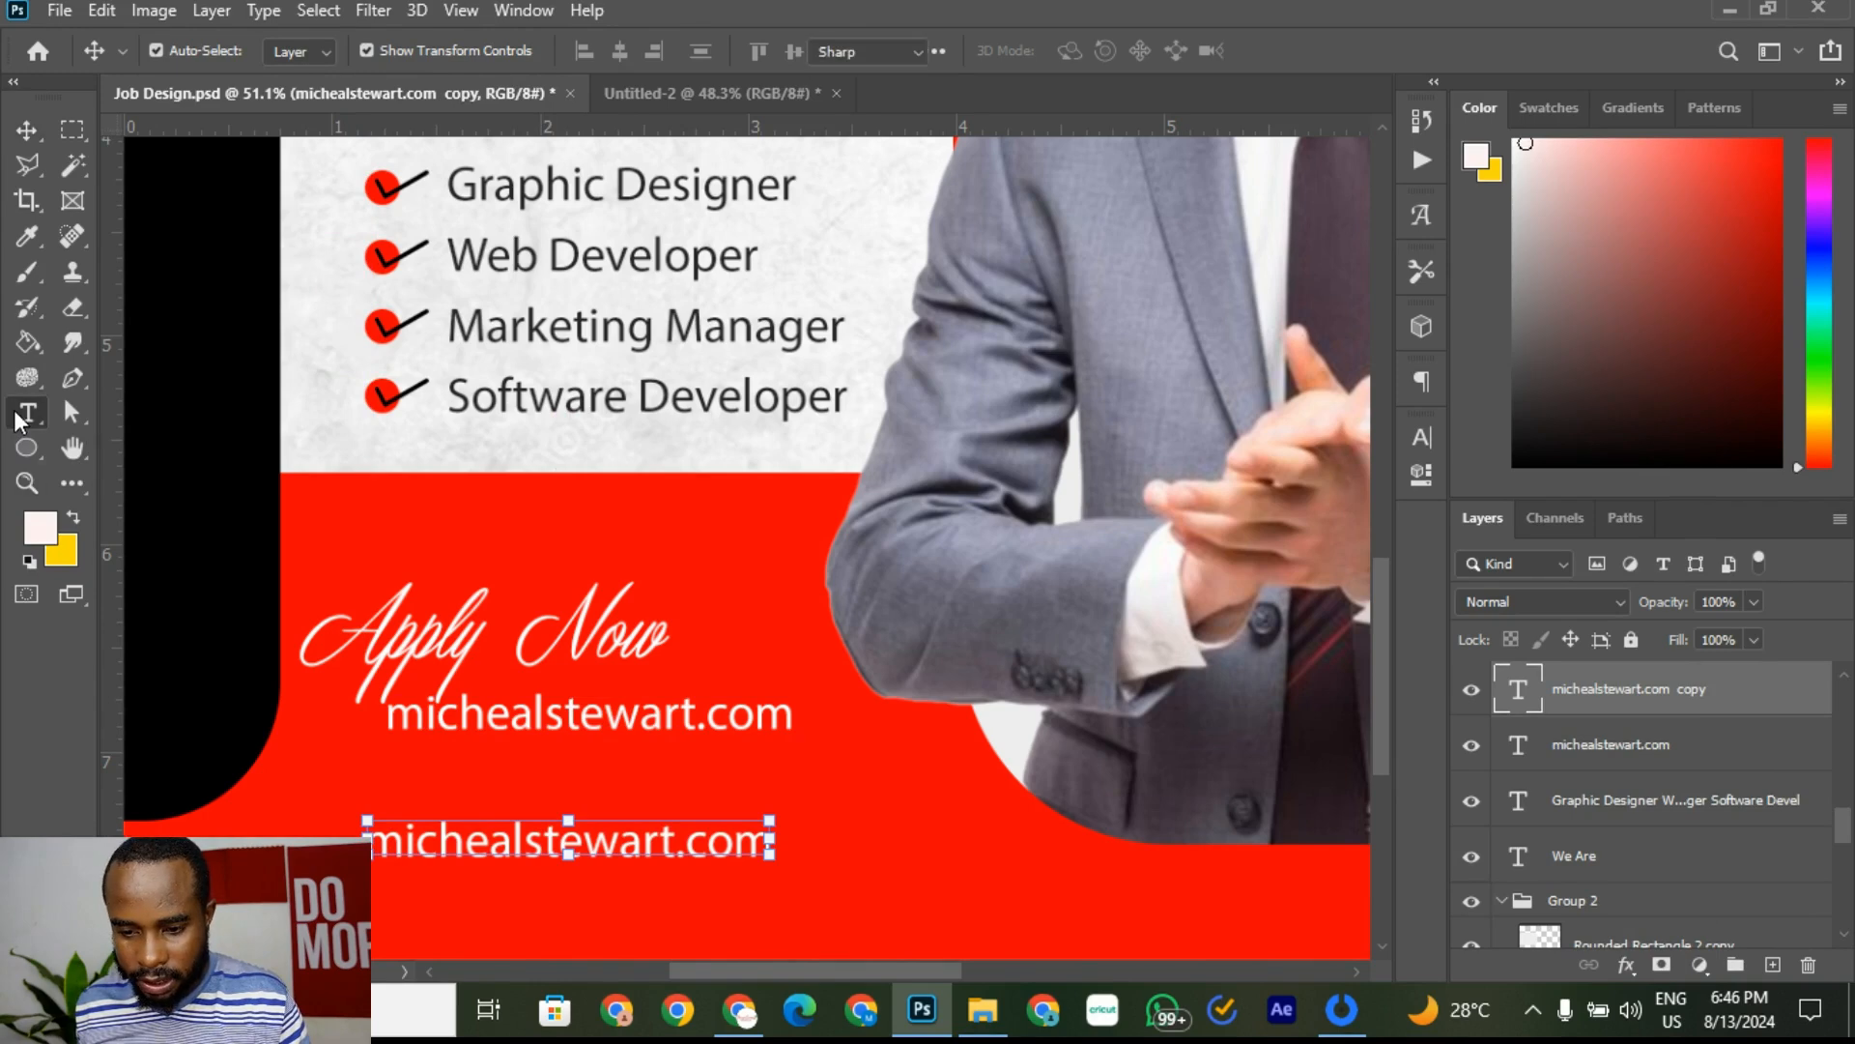
left_click(542, 841)
key("ctrl+a")
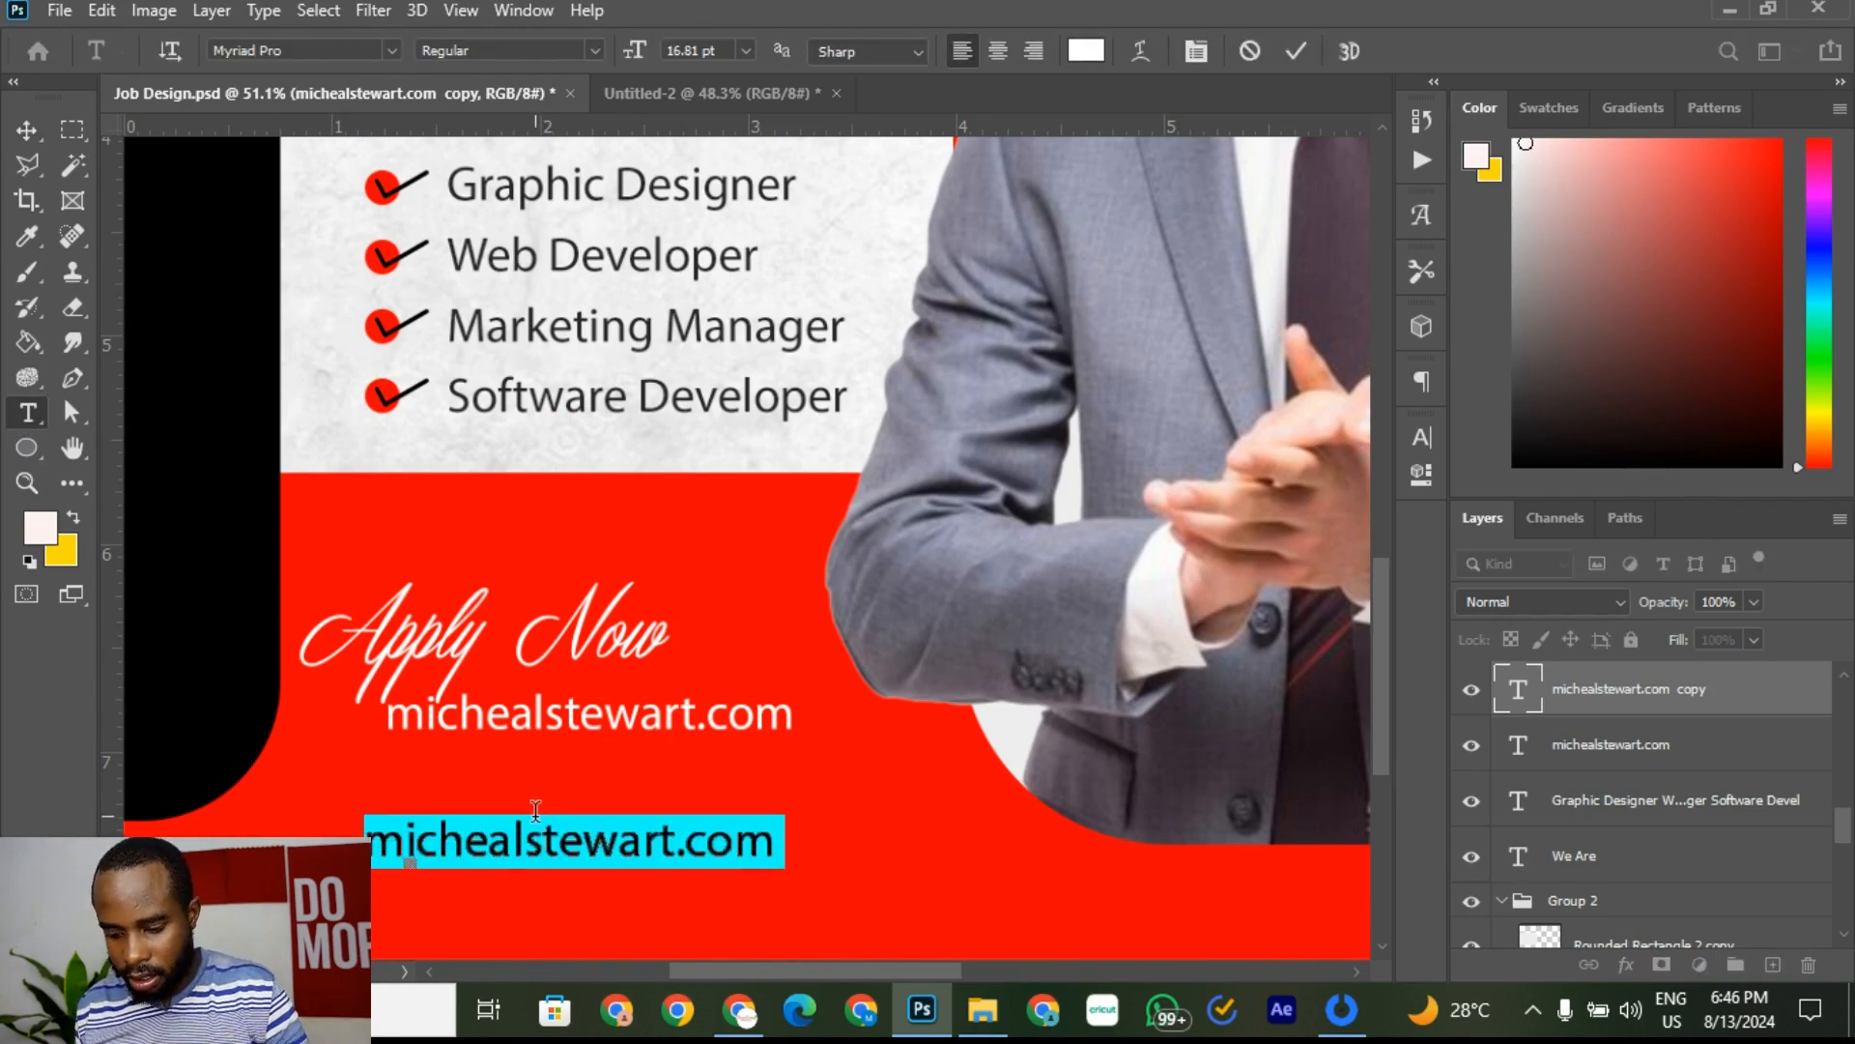
key("ctrl+shift+c")
type("Con")
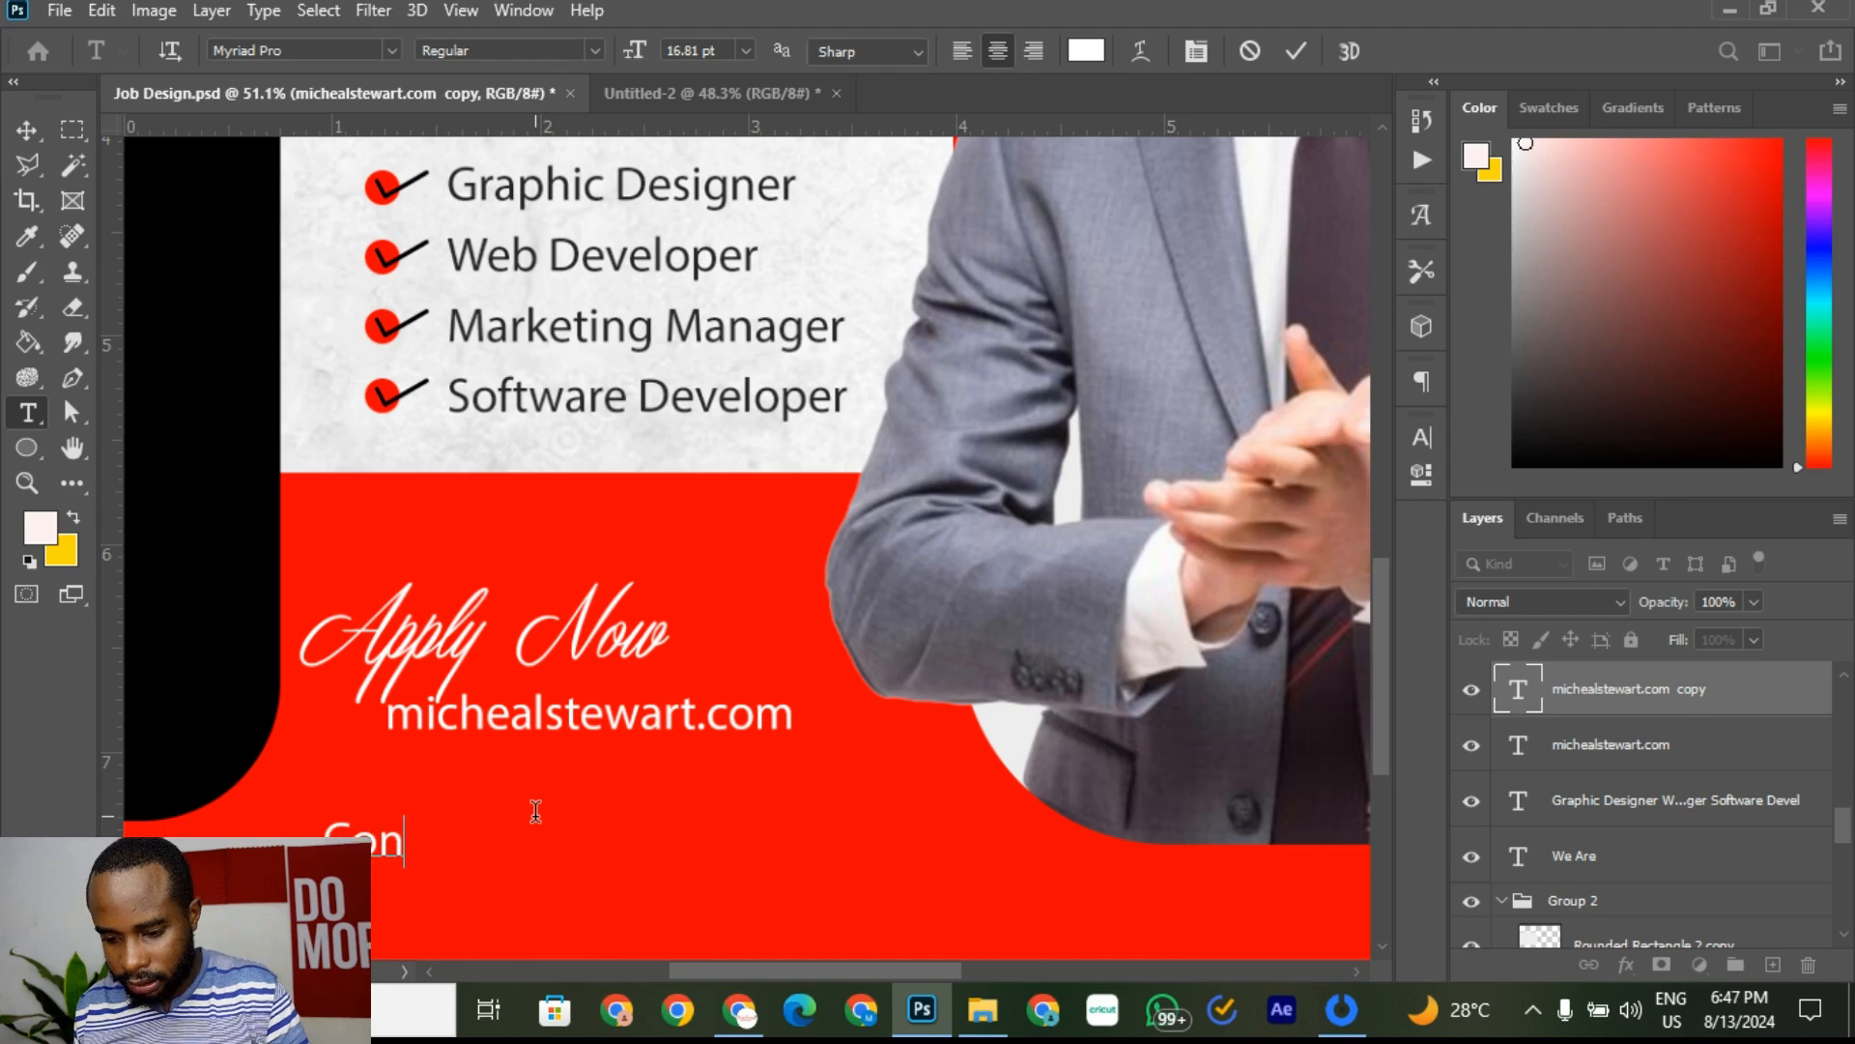
type("tact Us")
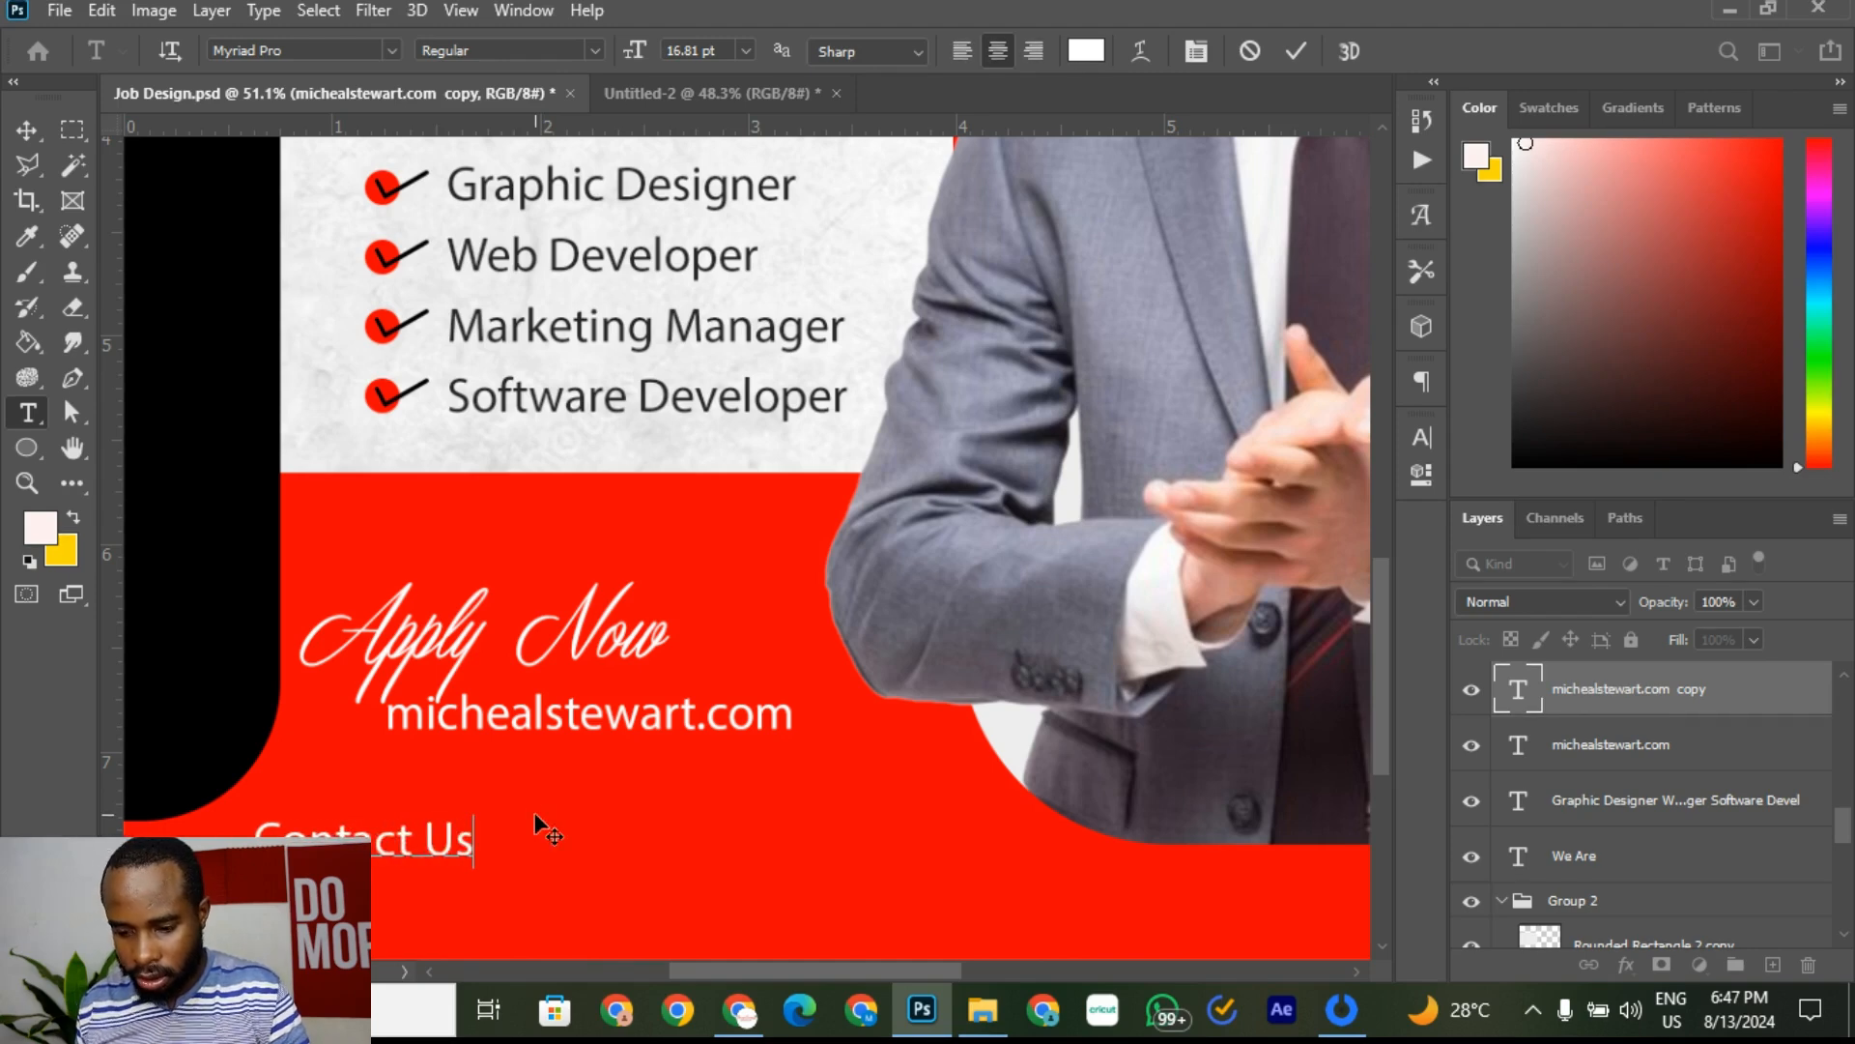
left_click(1296, 51)
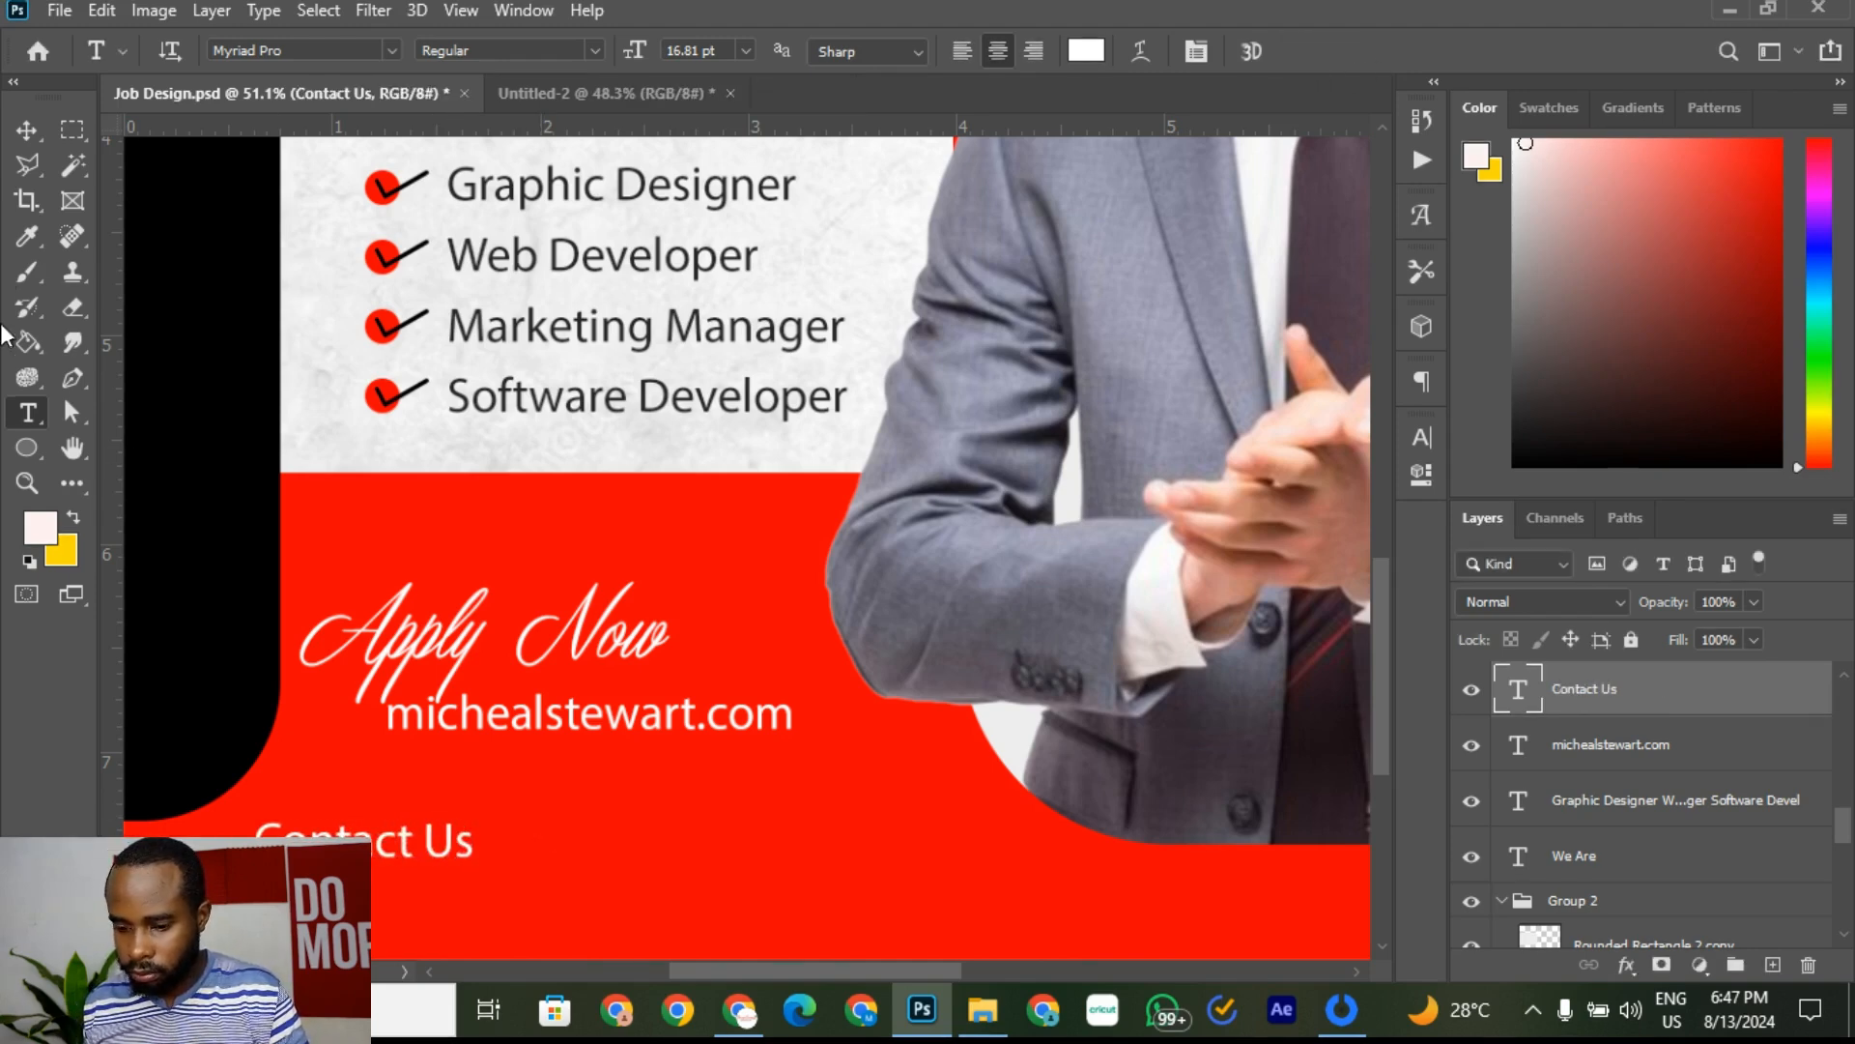
left_click(27, 129)
left_click_drag(431, 839, 513, 839)
Step: Move 'Contact Us' up closer to the web address and place a duplicate beneath it
left_click(563, 95)
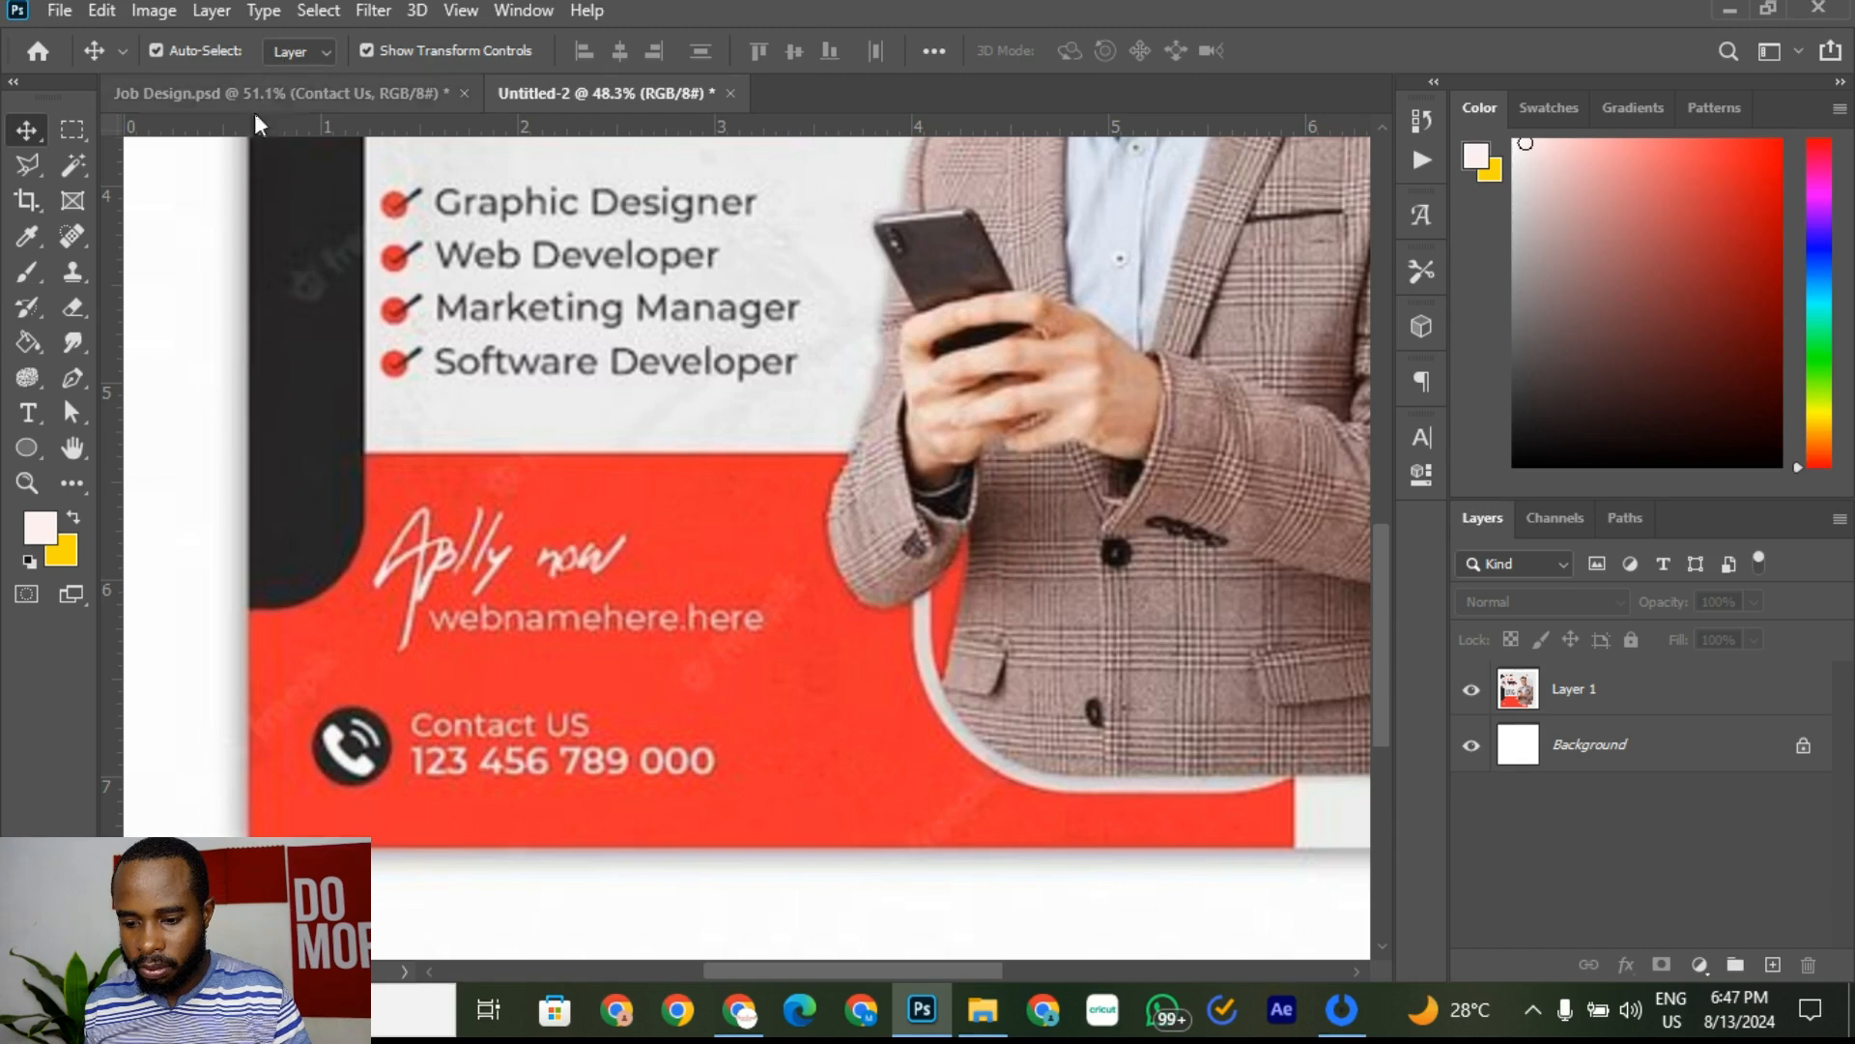
left_click(393, 93)
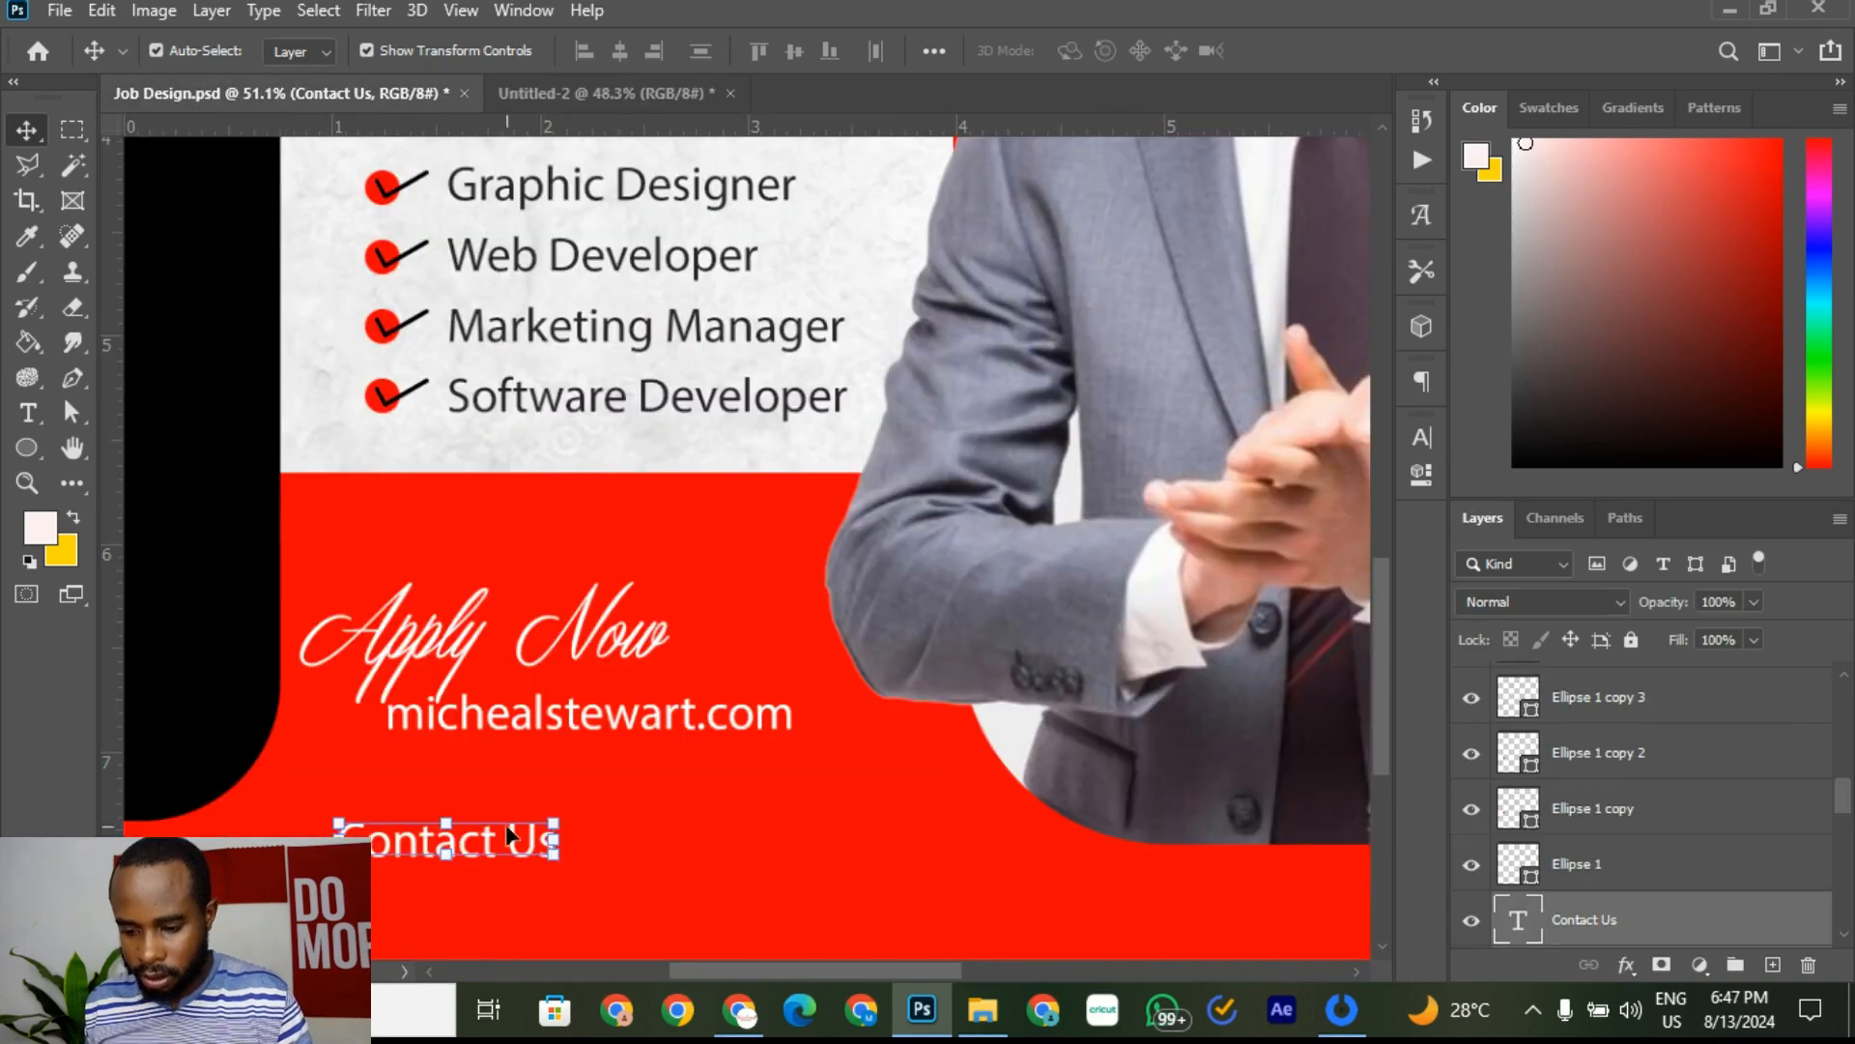
mouse_move(512, 839)
left_mouse_down()
mouse_move(485, 814)
mouse_move(520, 814)
left_mouse_up()
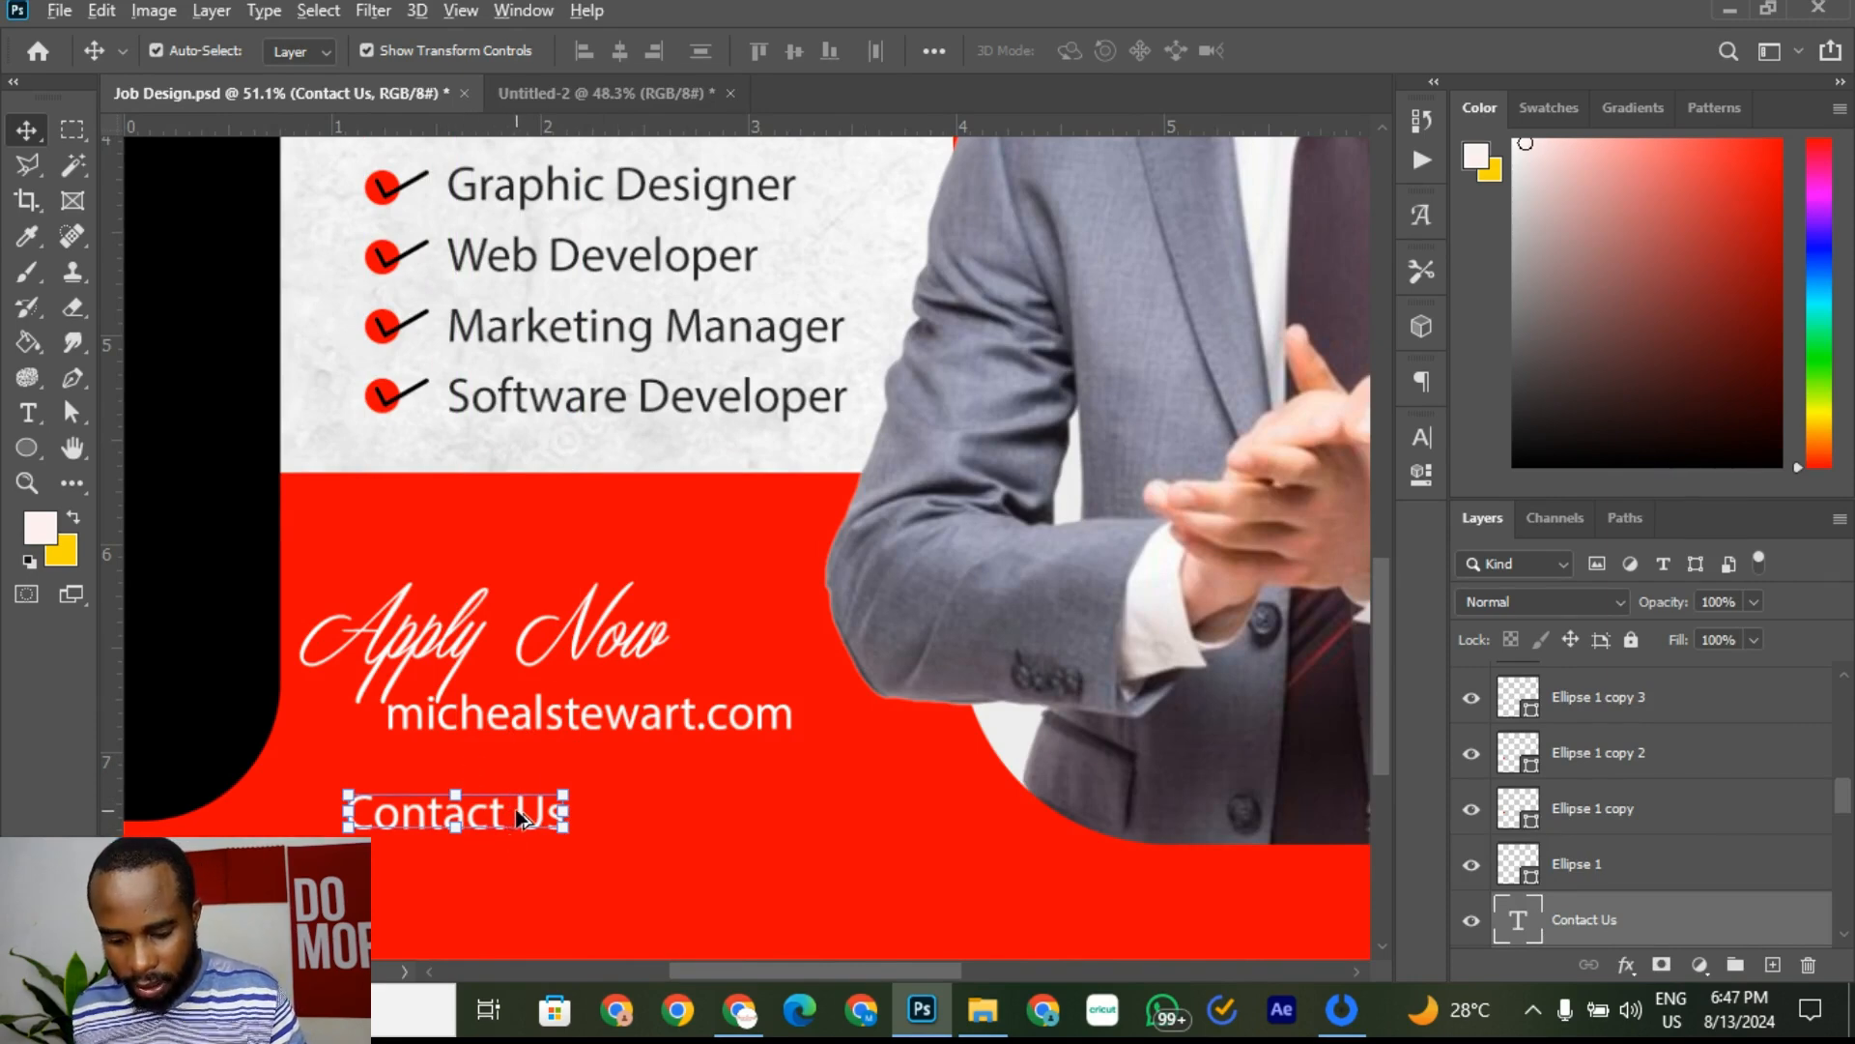
mouse_move(520, 817)
left_mouse_down()
mouse_move(526, 891)
mouse_move(536, 827)
left_mouse_up()
left_click_drag(537, 855, 462, 758)
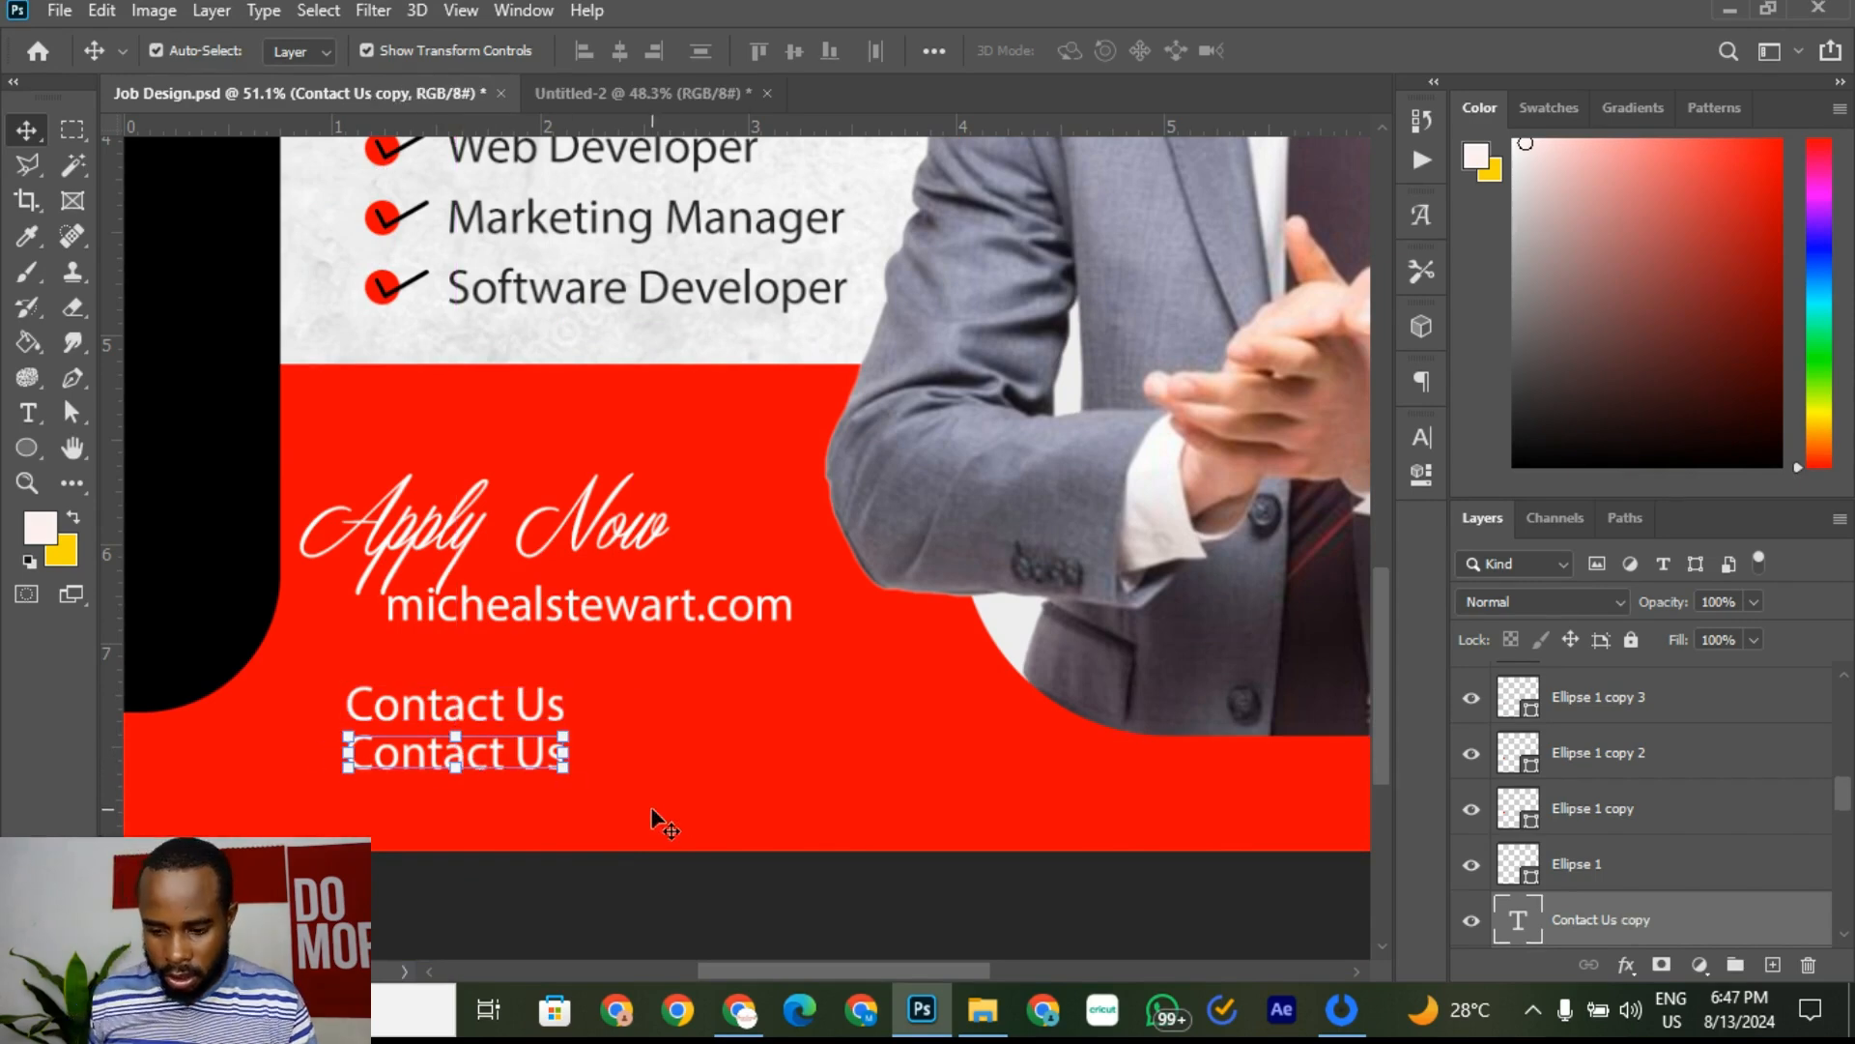
Step: Replace the second 'Contact Us' line with the contact phone number and enlarge it to about 112%
left_click(27, 413)
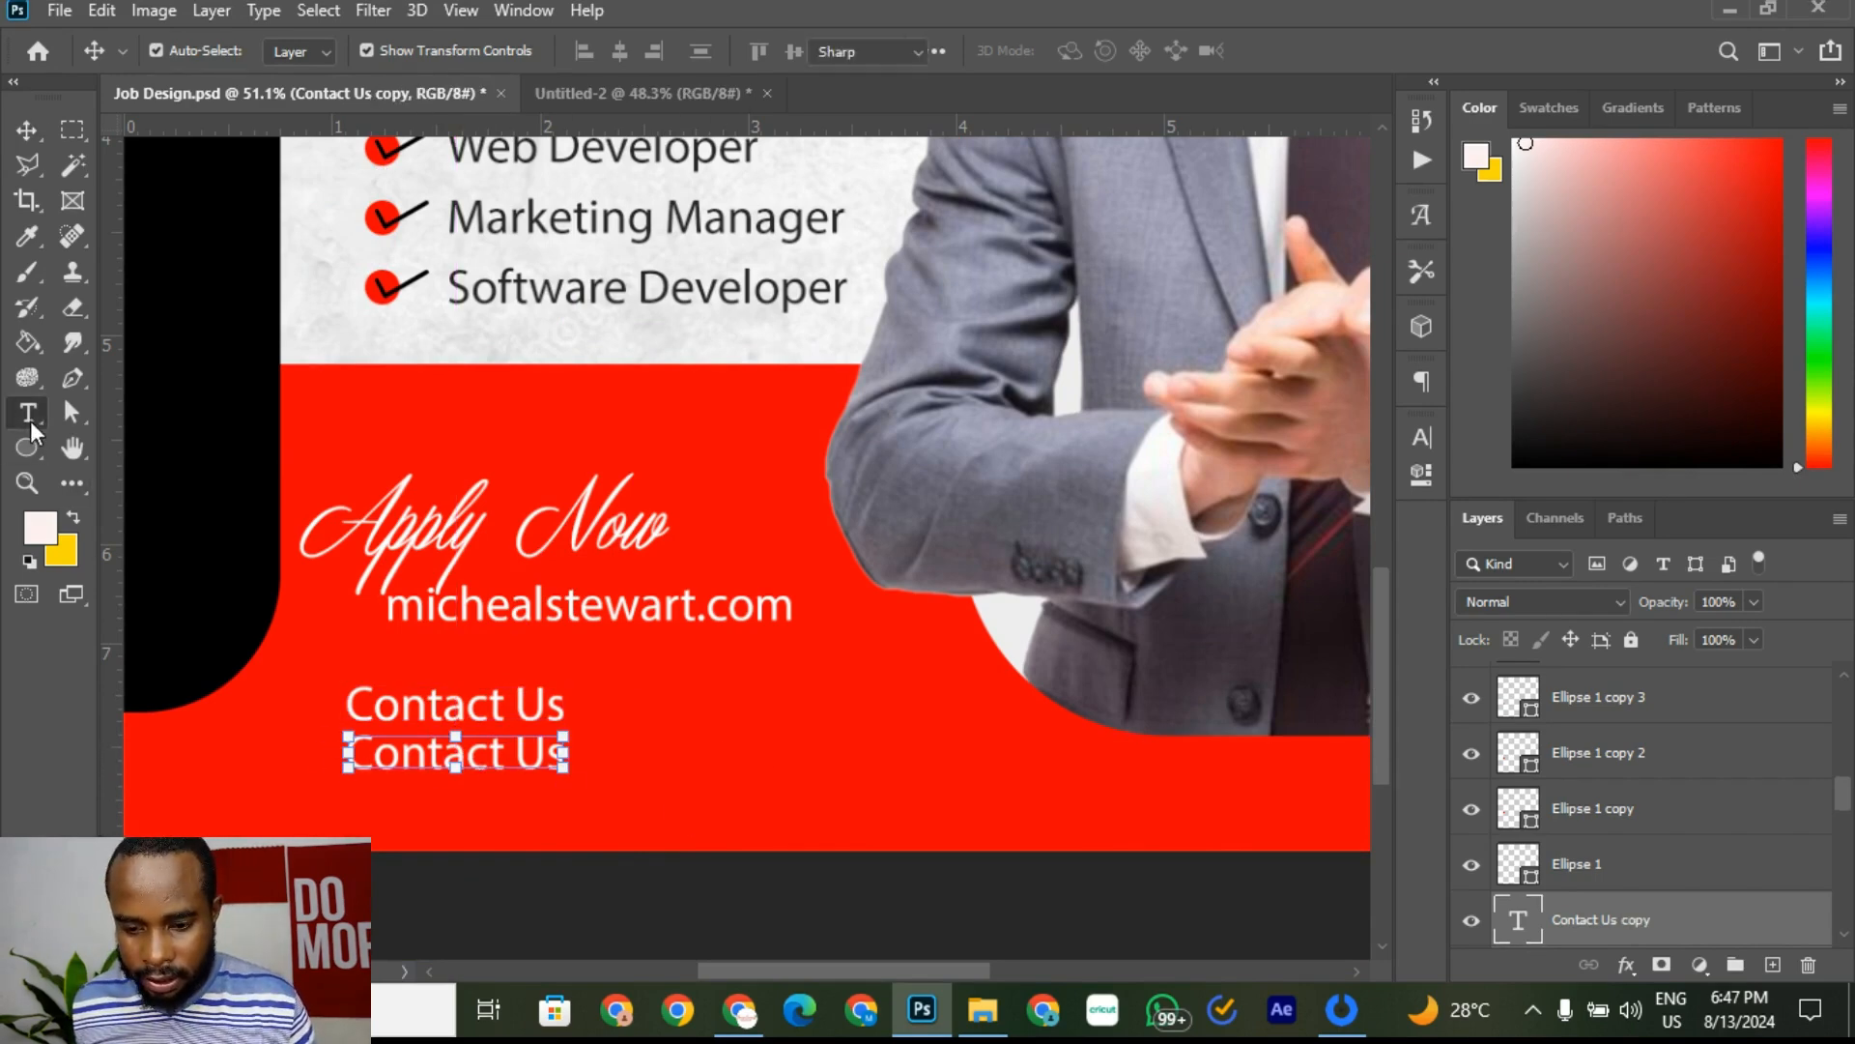
left_click(430, 759)
key("ctrl+a")
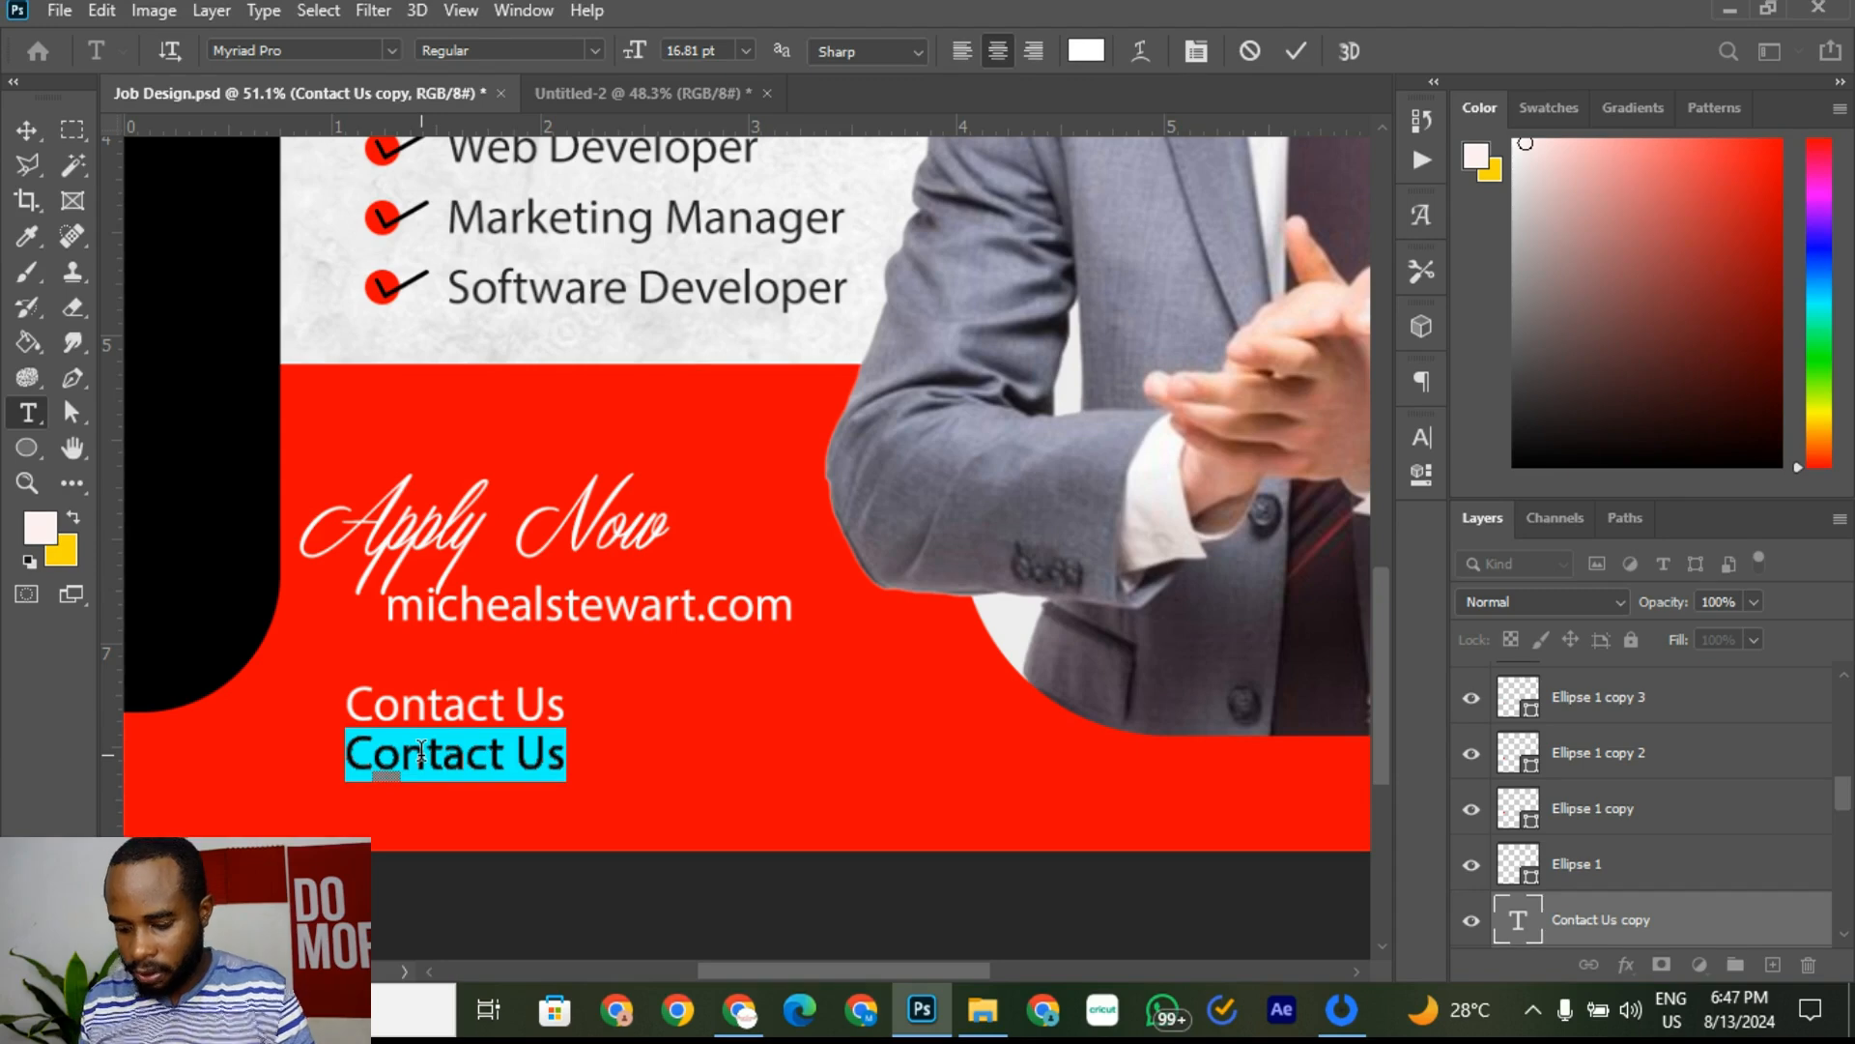
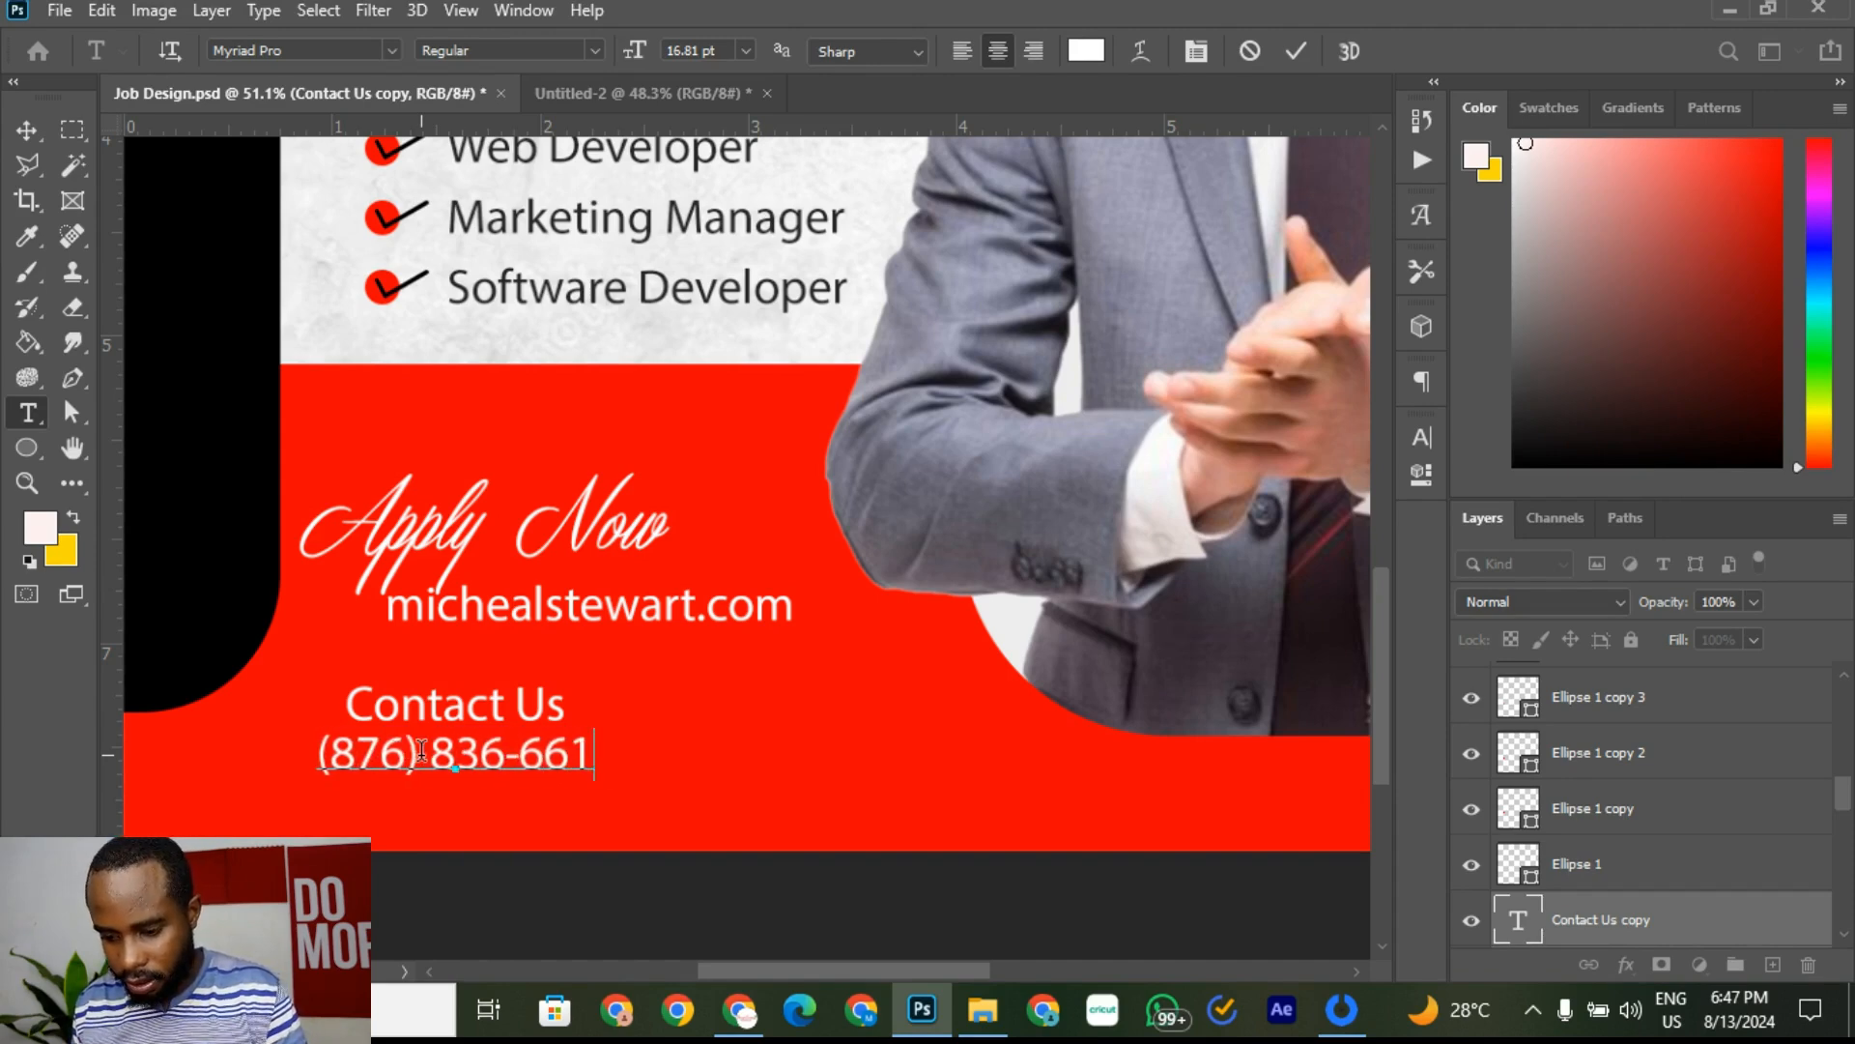
left_click(1301, 50)
left_click(29, 130)
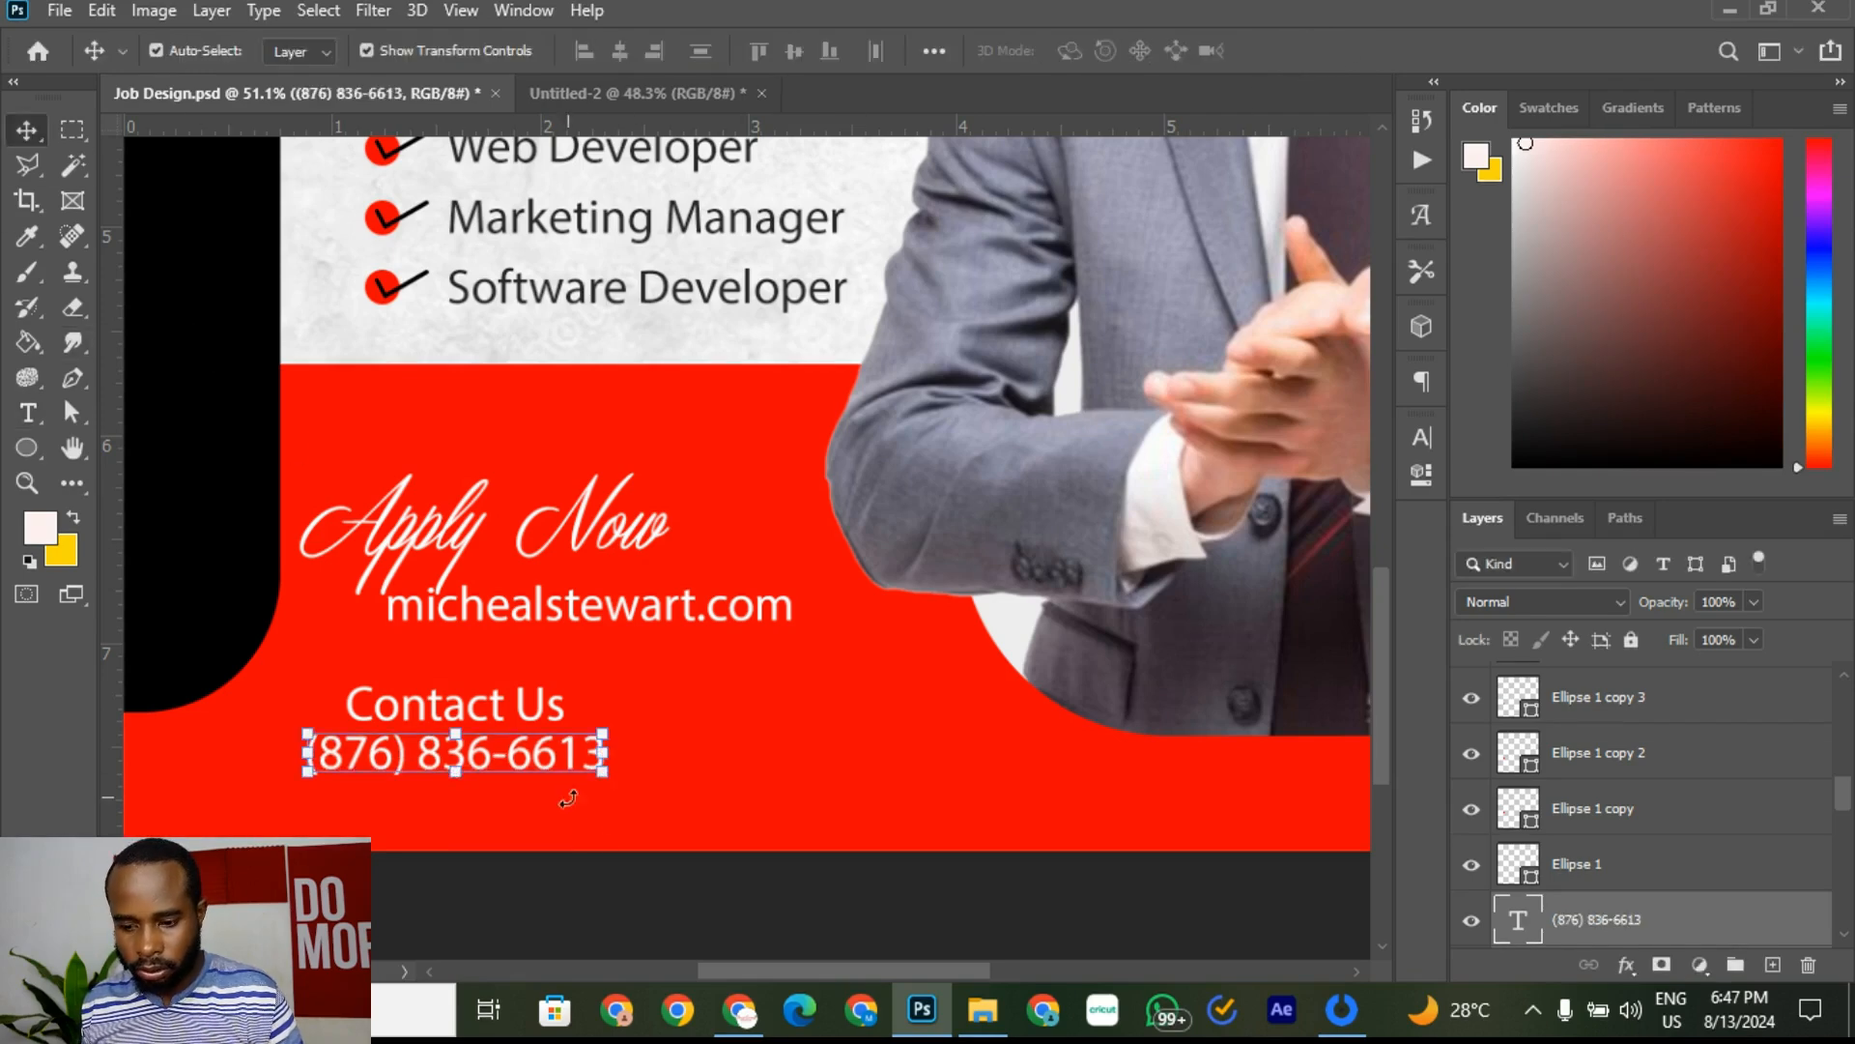
left_click_drag(548, 763, 684, 727)
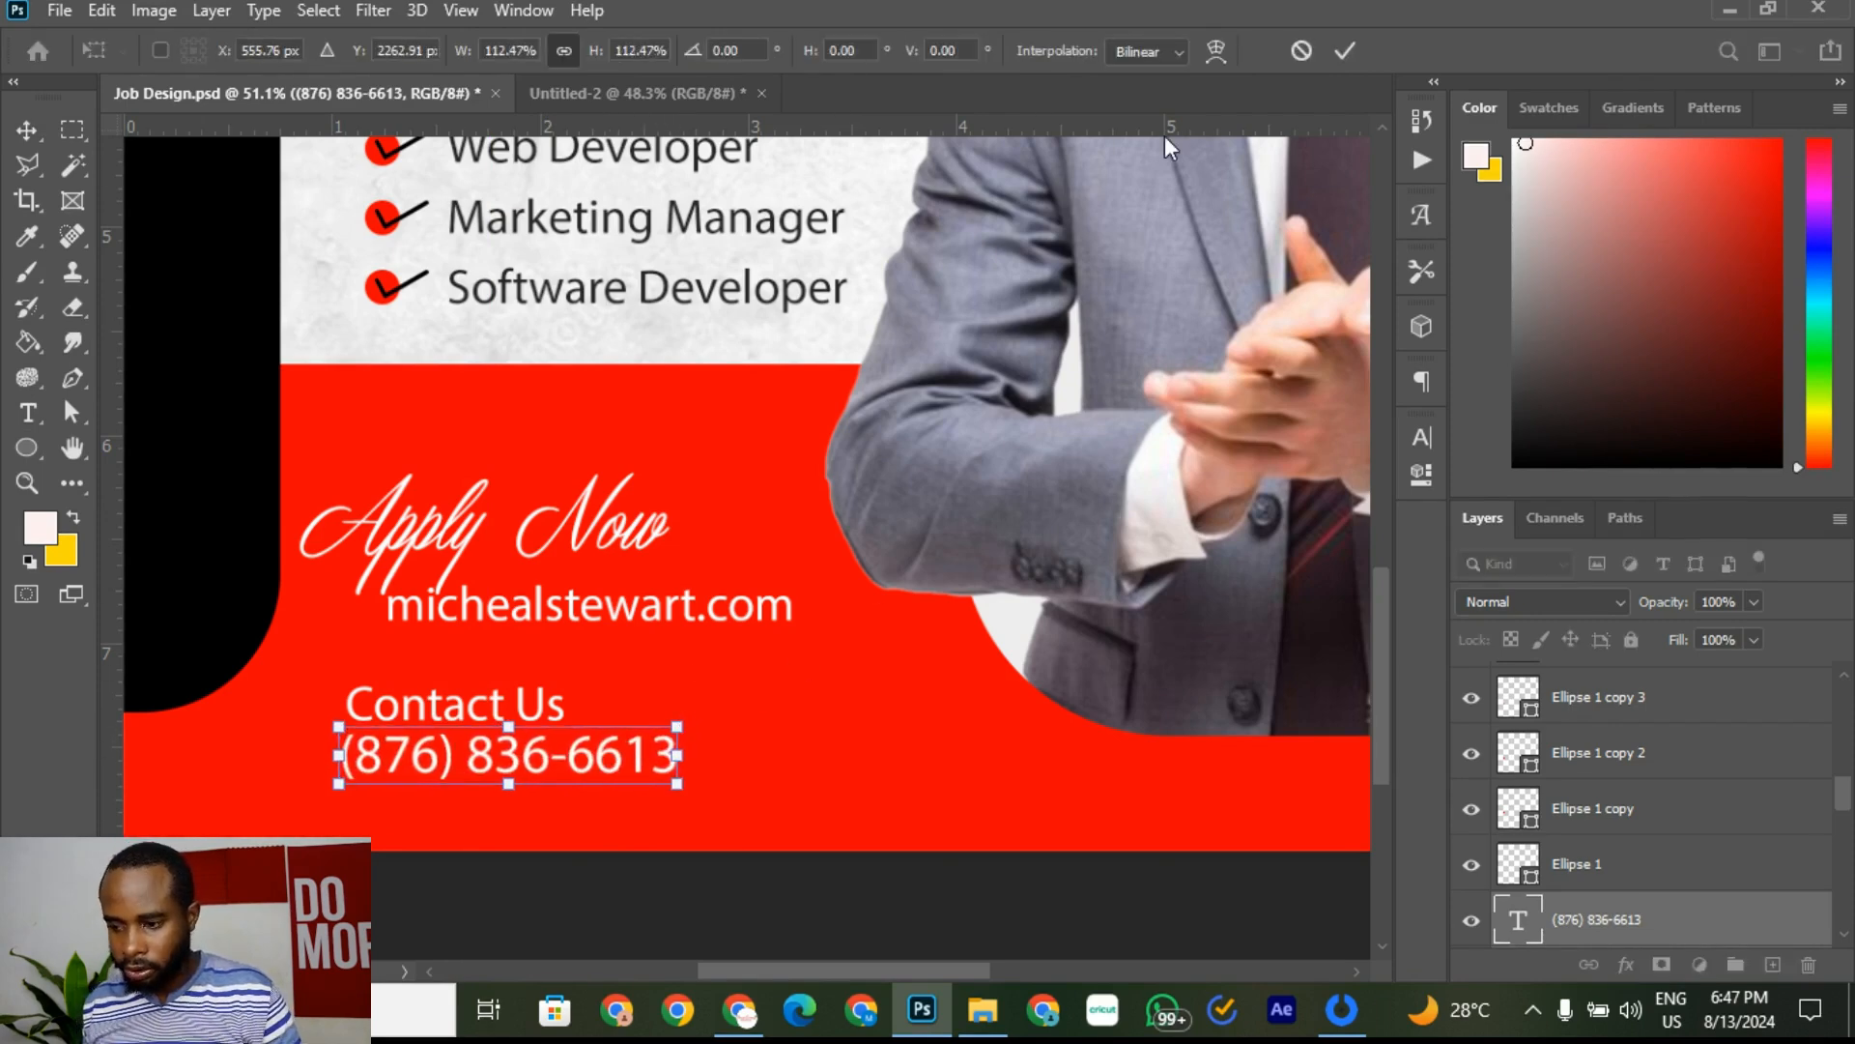
left_click(1343, 58)
Step: Undo the phone number's enlargement after comparing with the reference
left_click(820, 668)
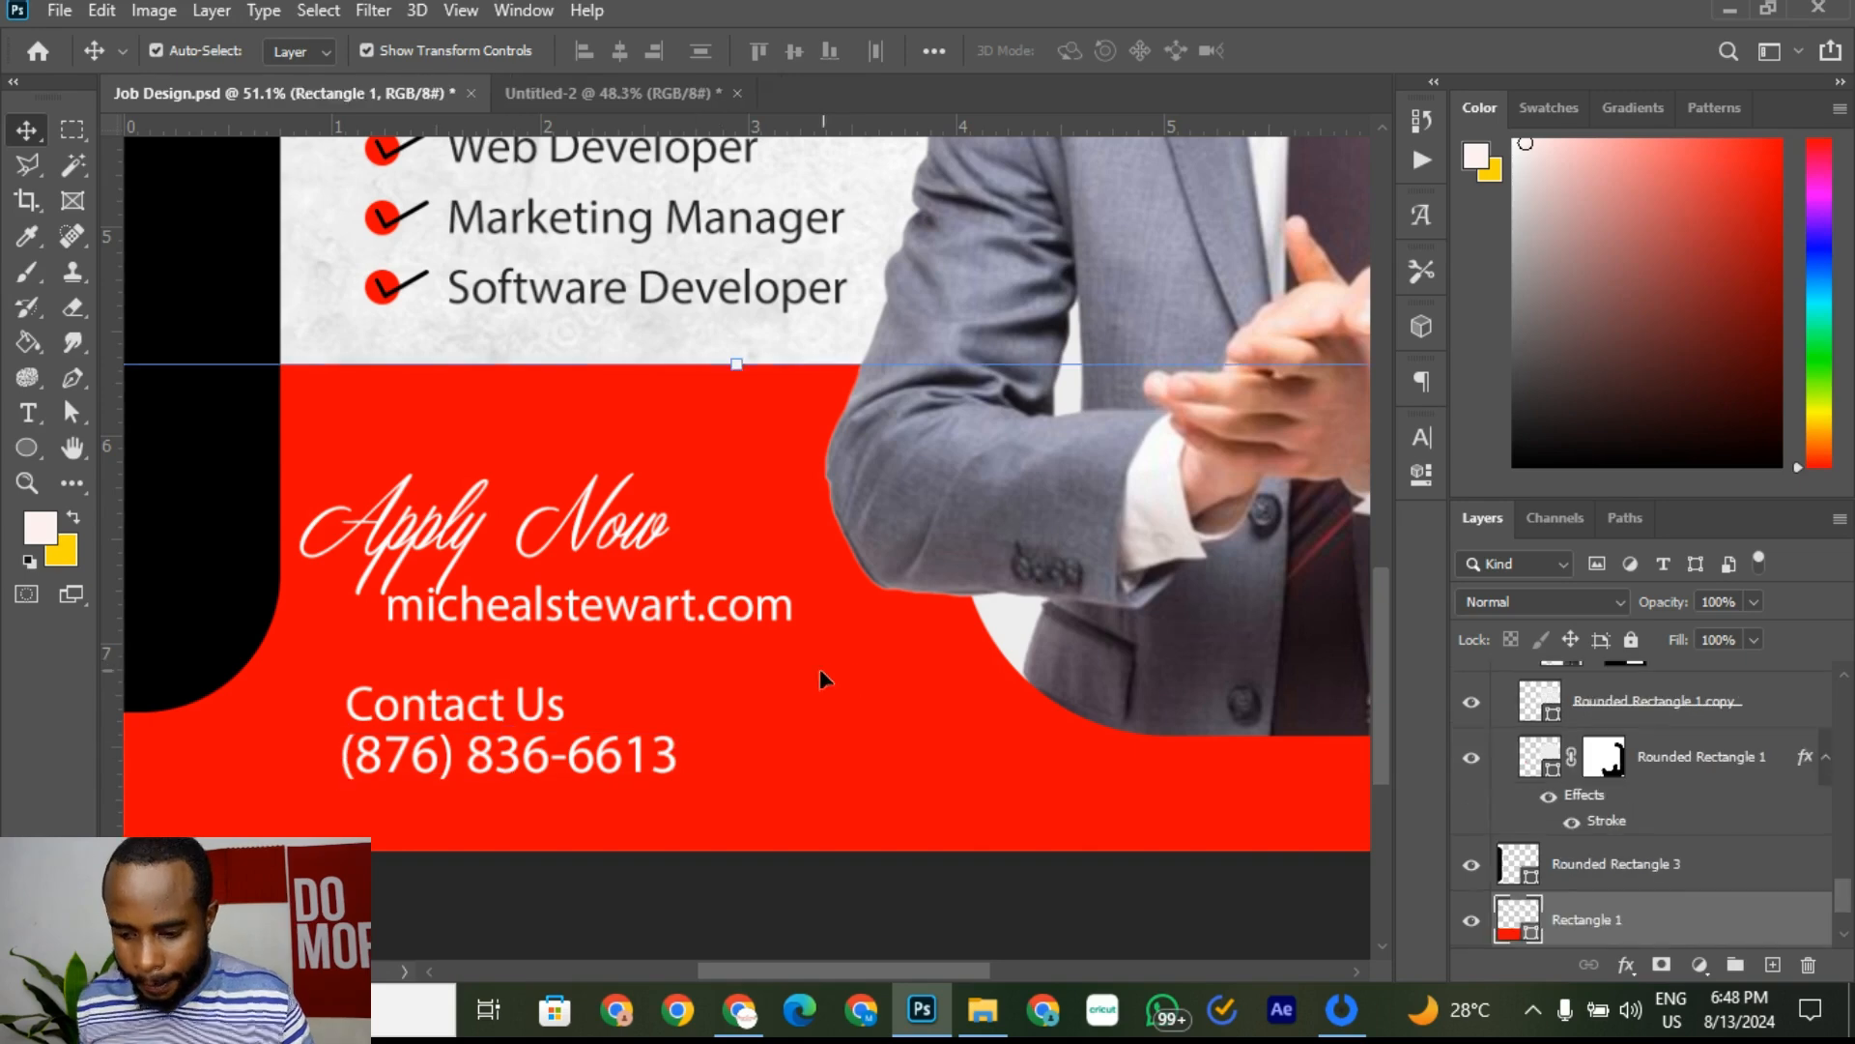
left_click(548, 85)
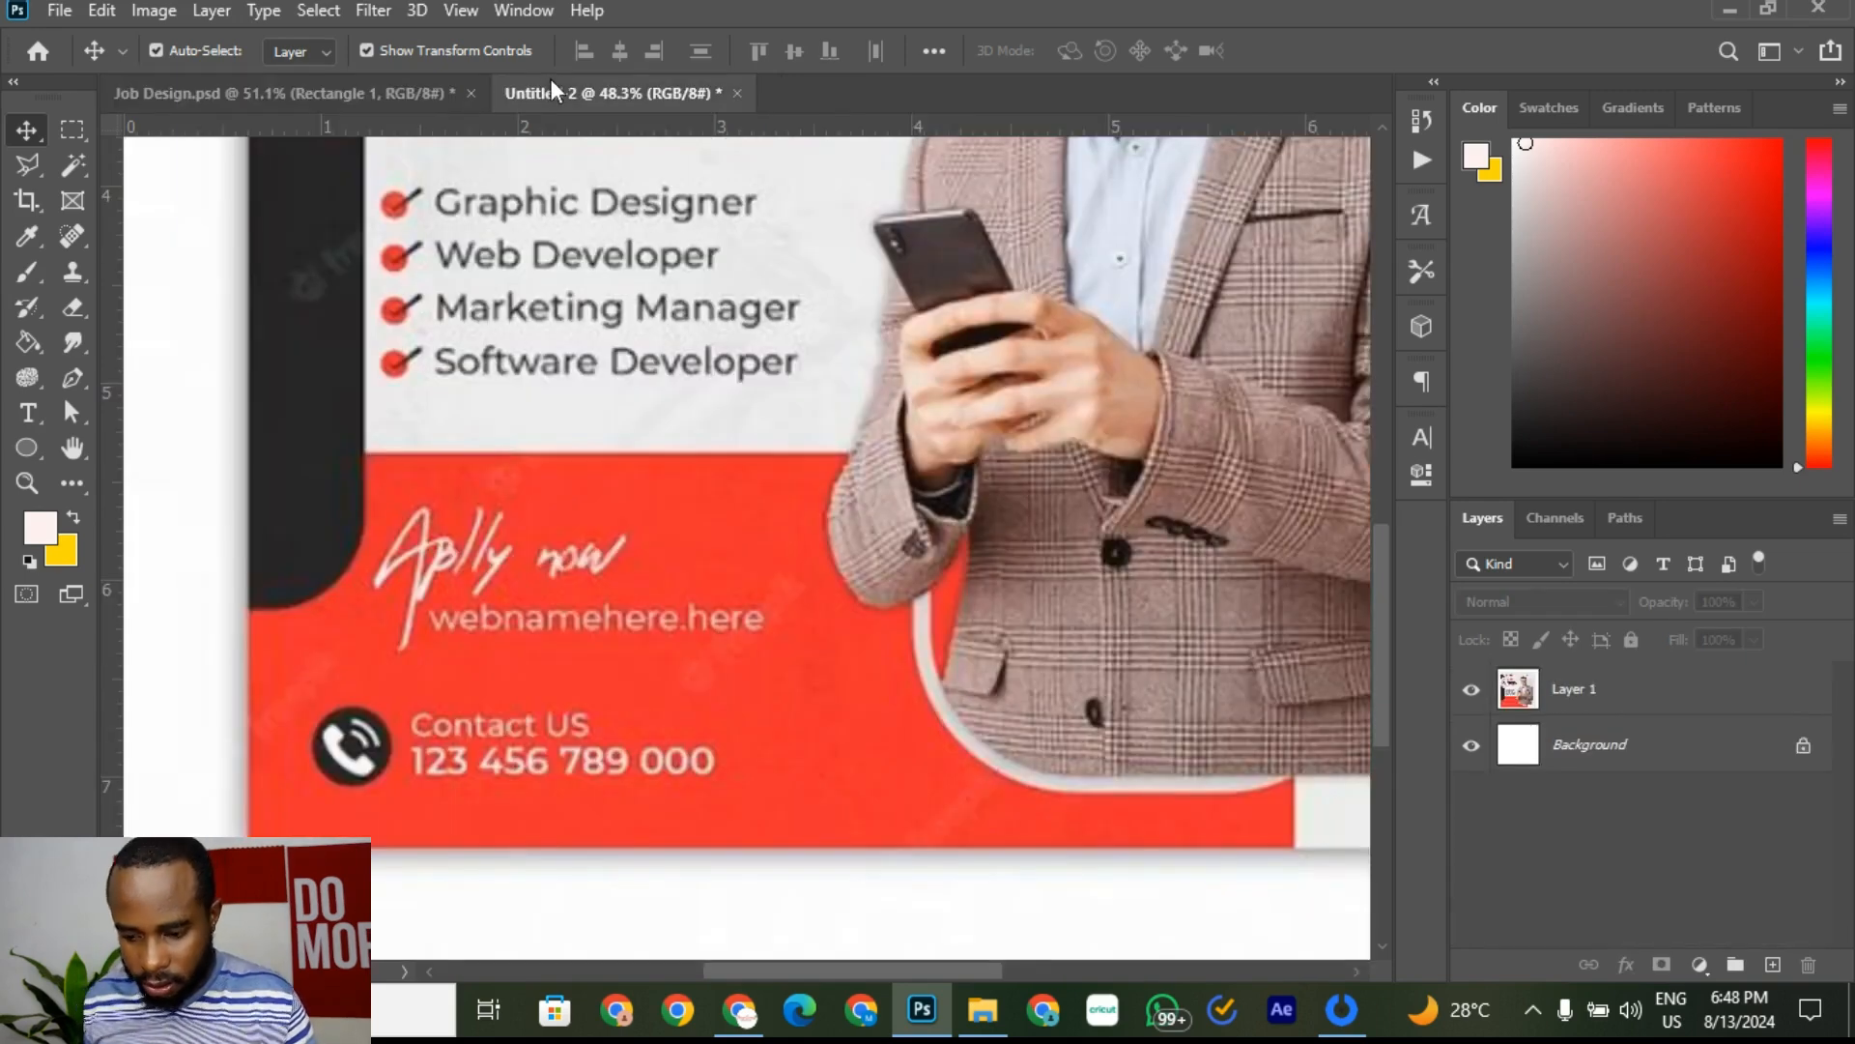
left_click(415, 89)
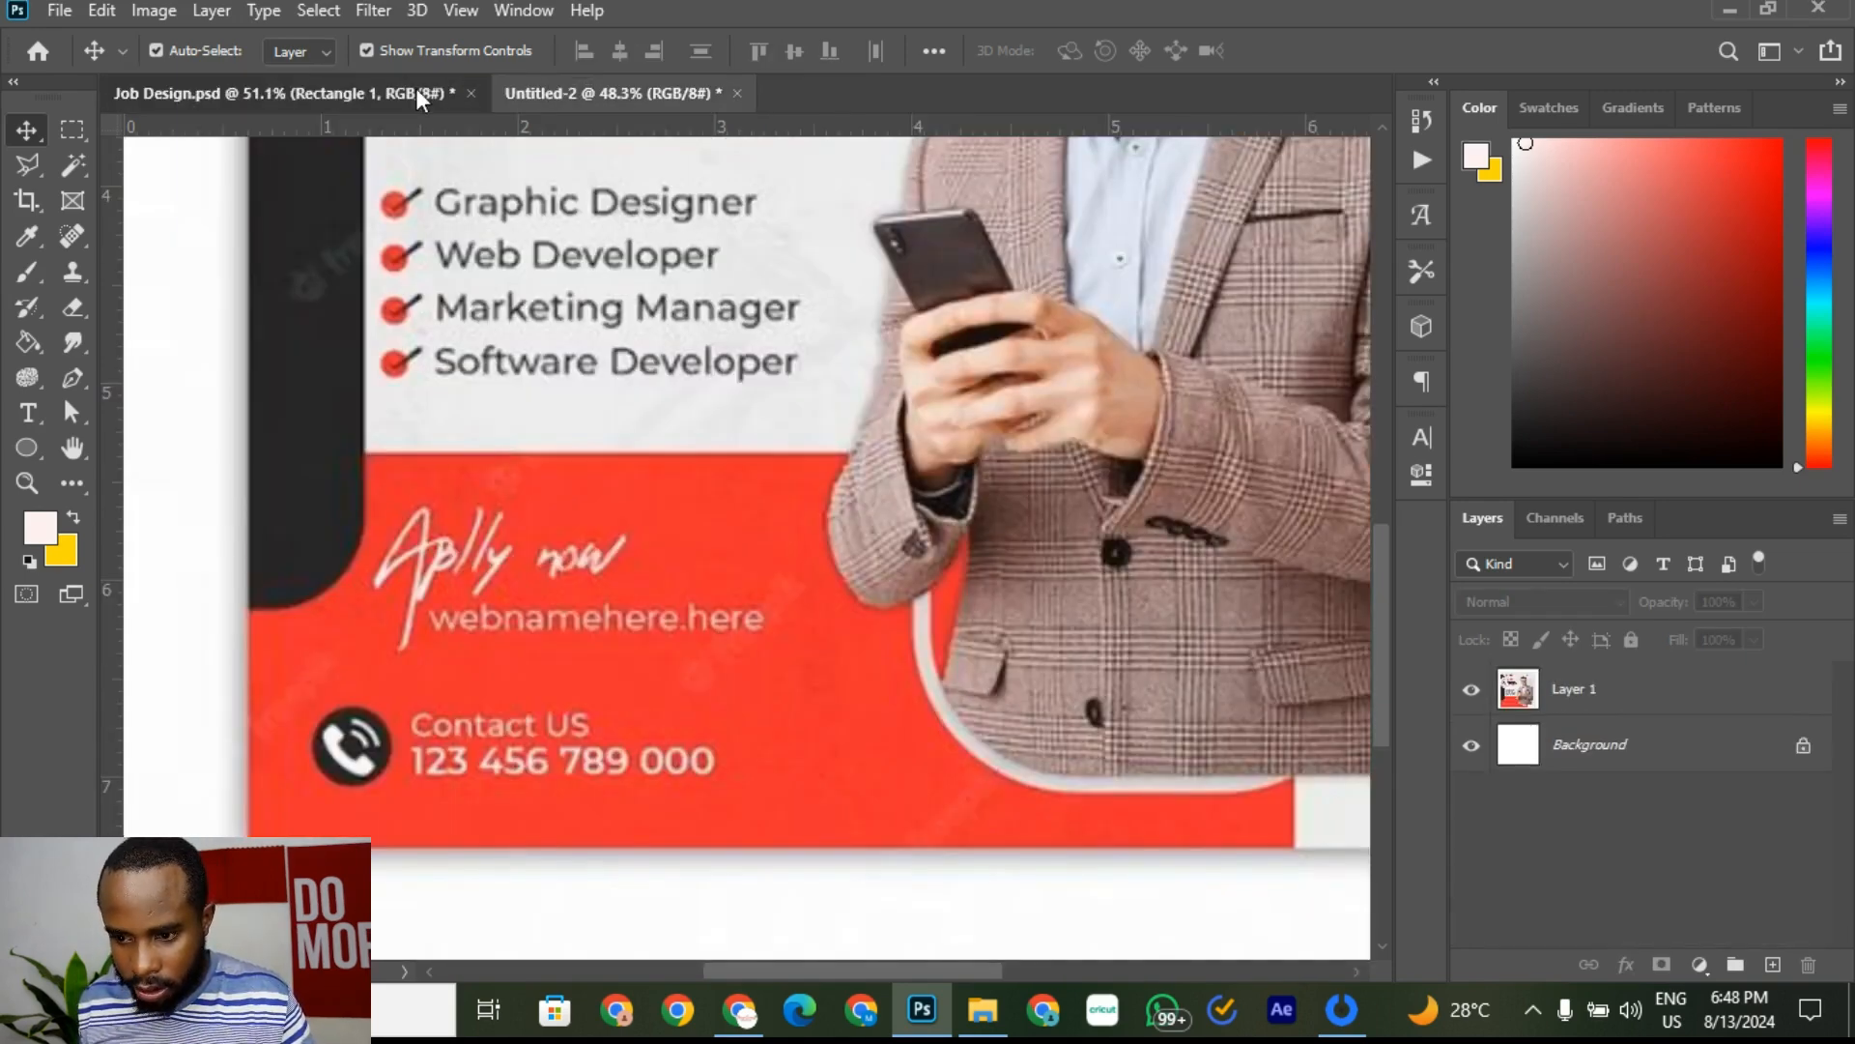
left_click(625, 889)
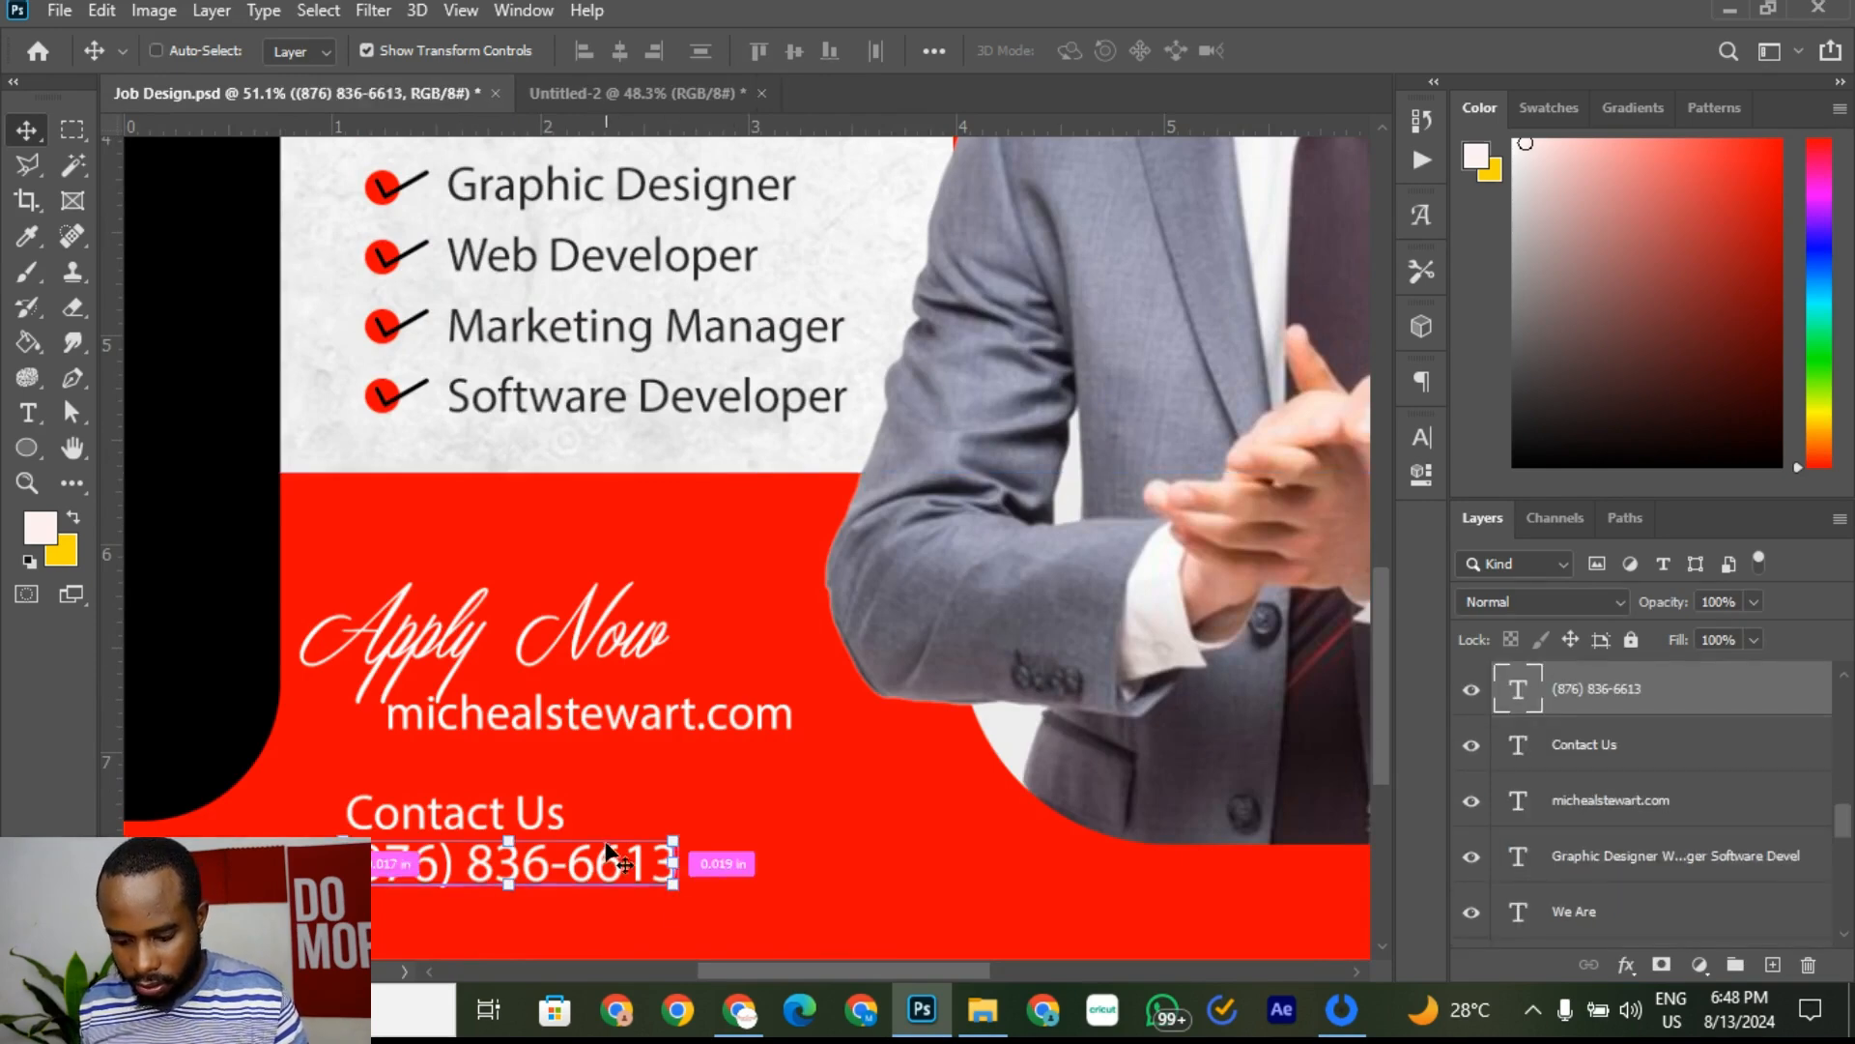
key("ctrl+z")
Step: Apply Faux Bold to the phone number and nudge it slightly right
left_click(737, 762)
left_click(590, 869)
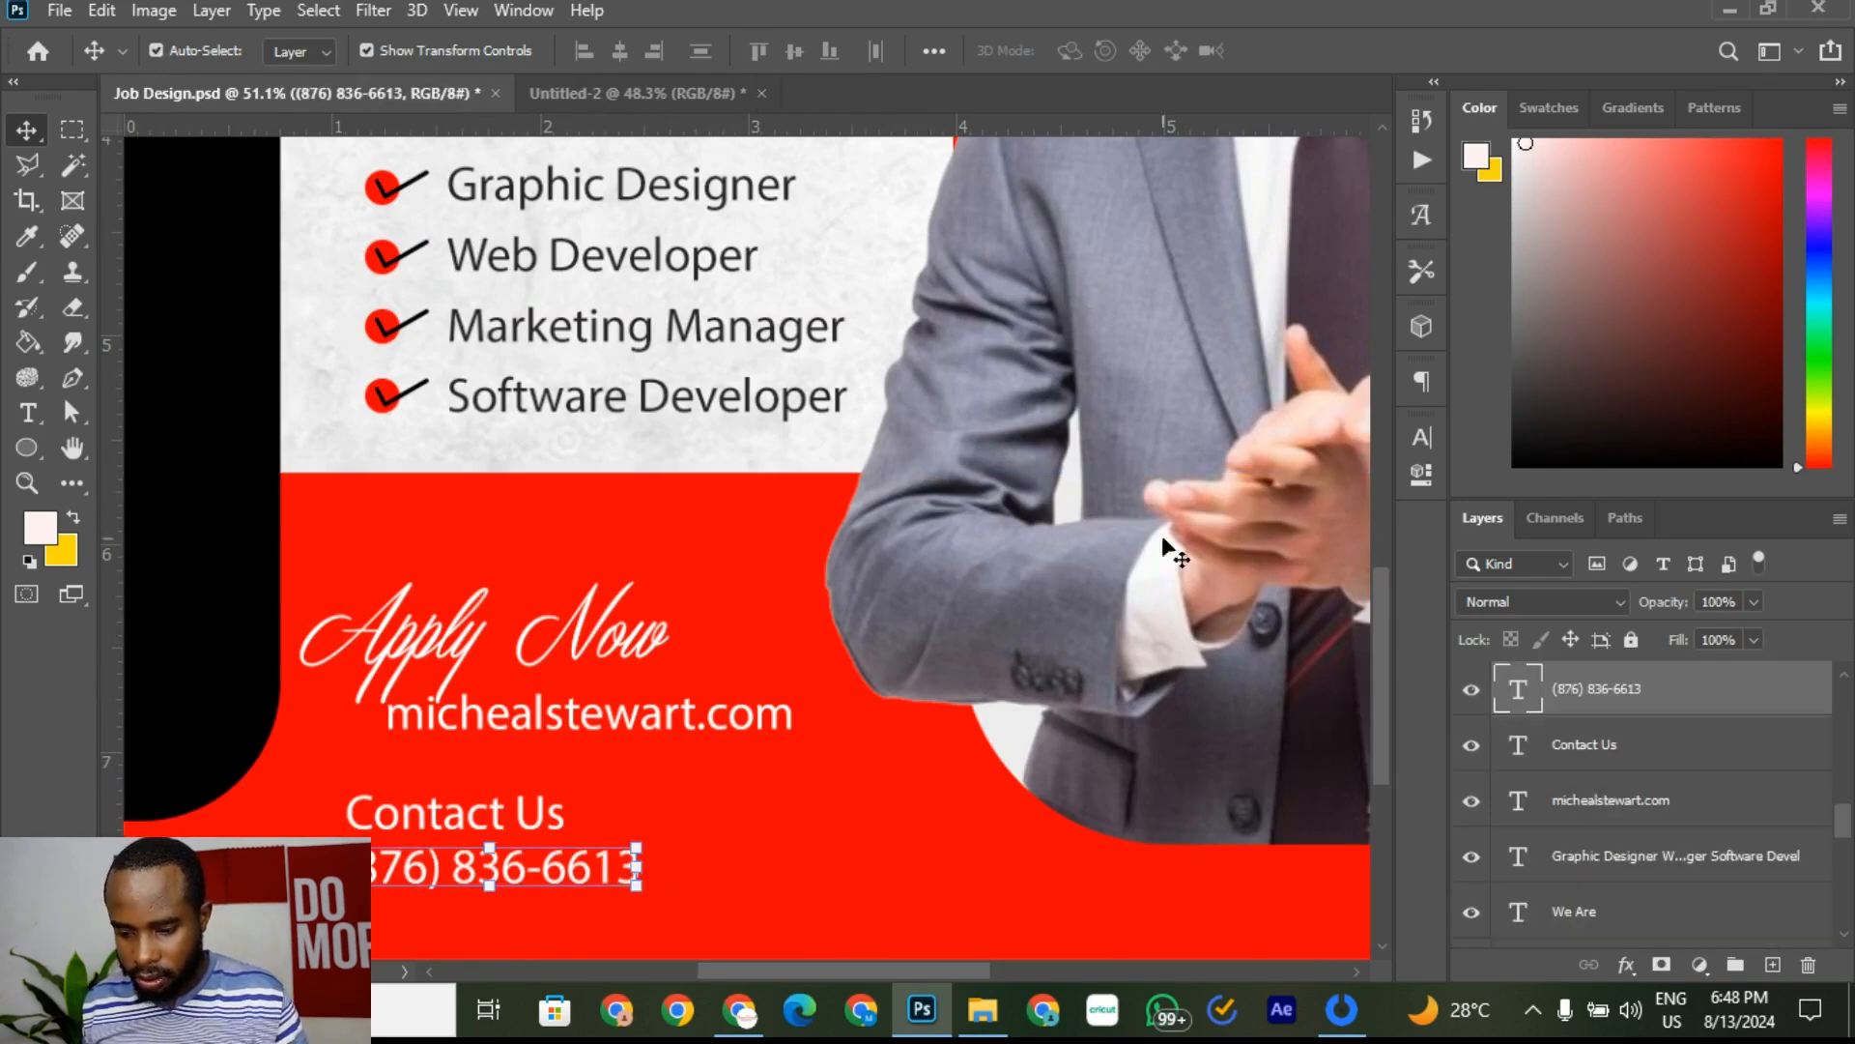
left_click(1421, 440)
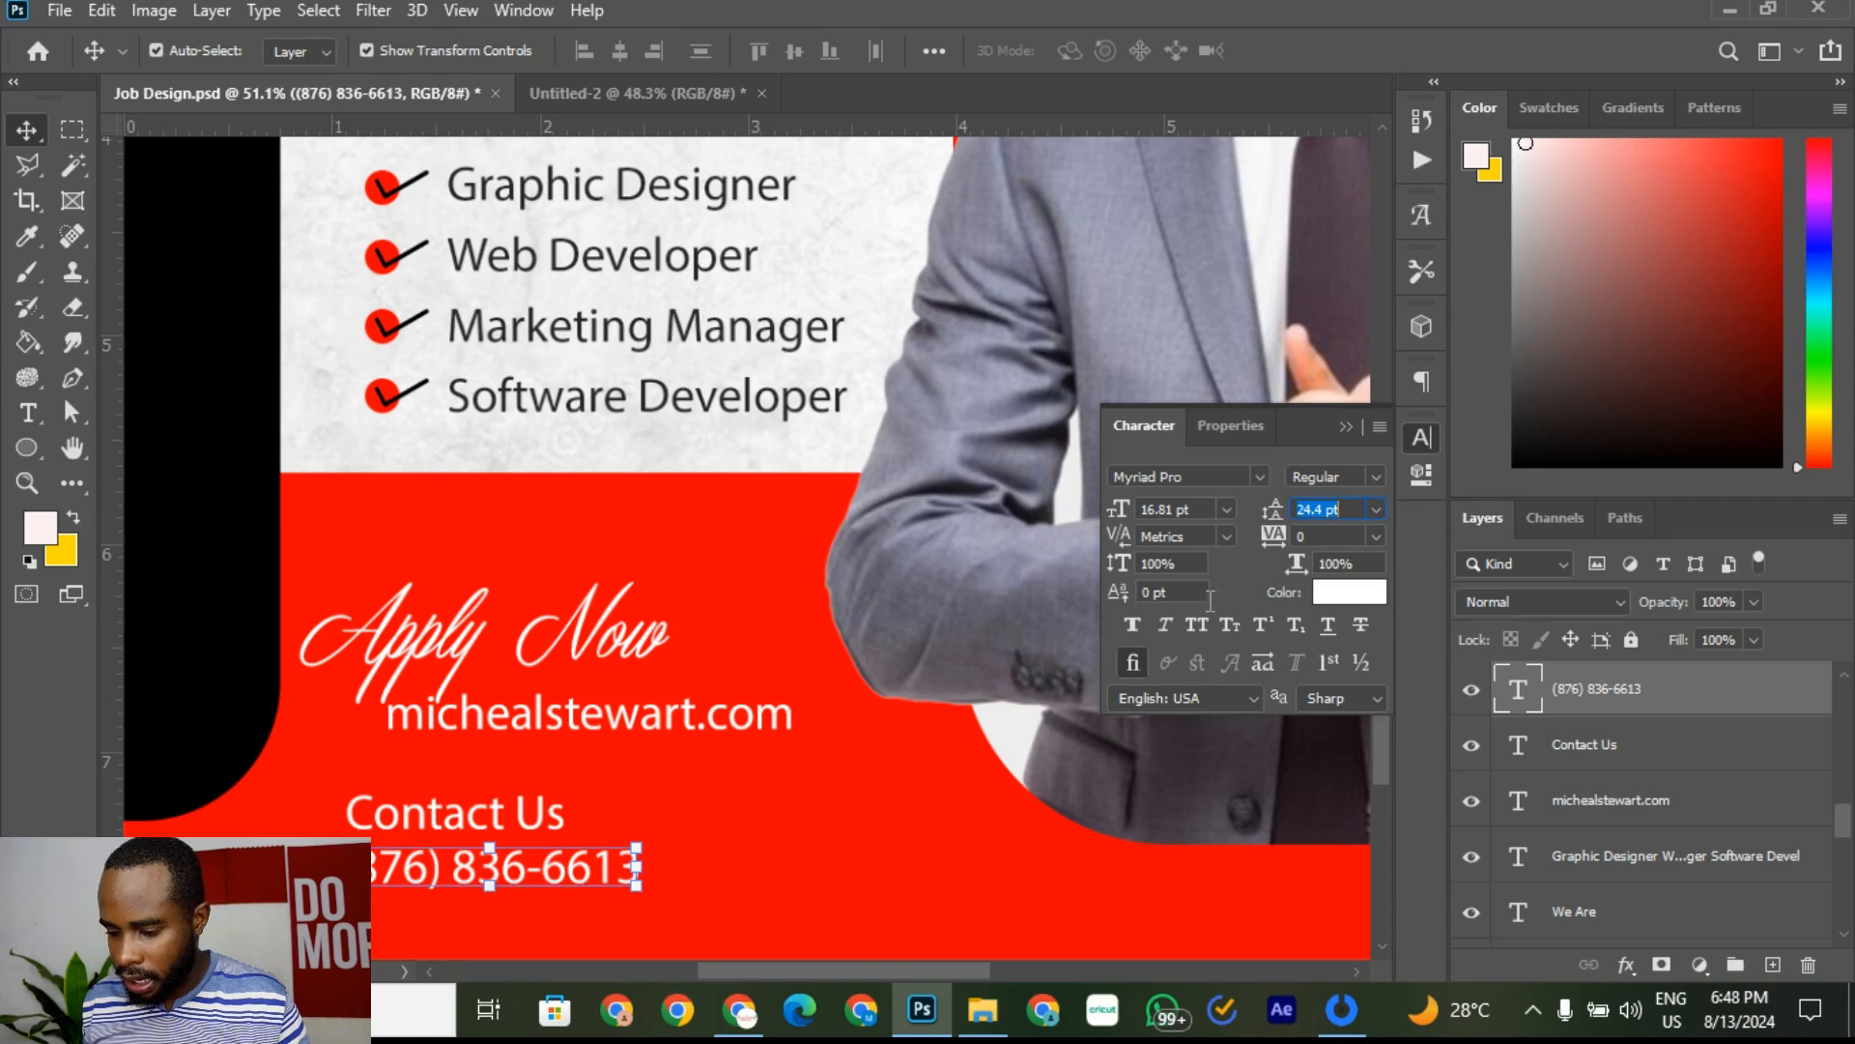
left_click(1127, 626)
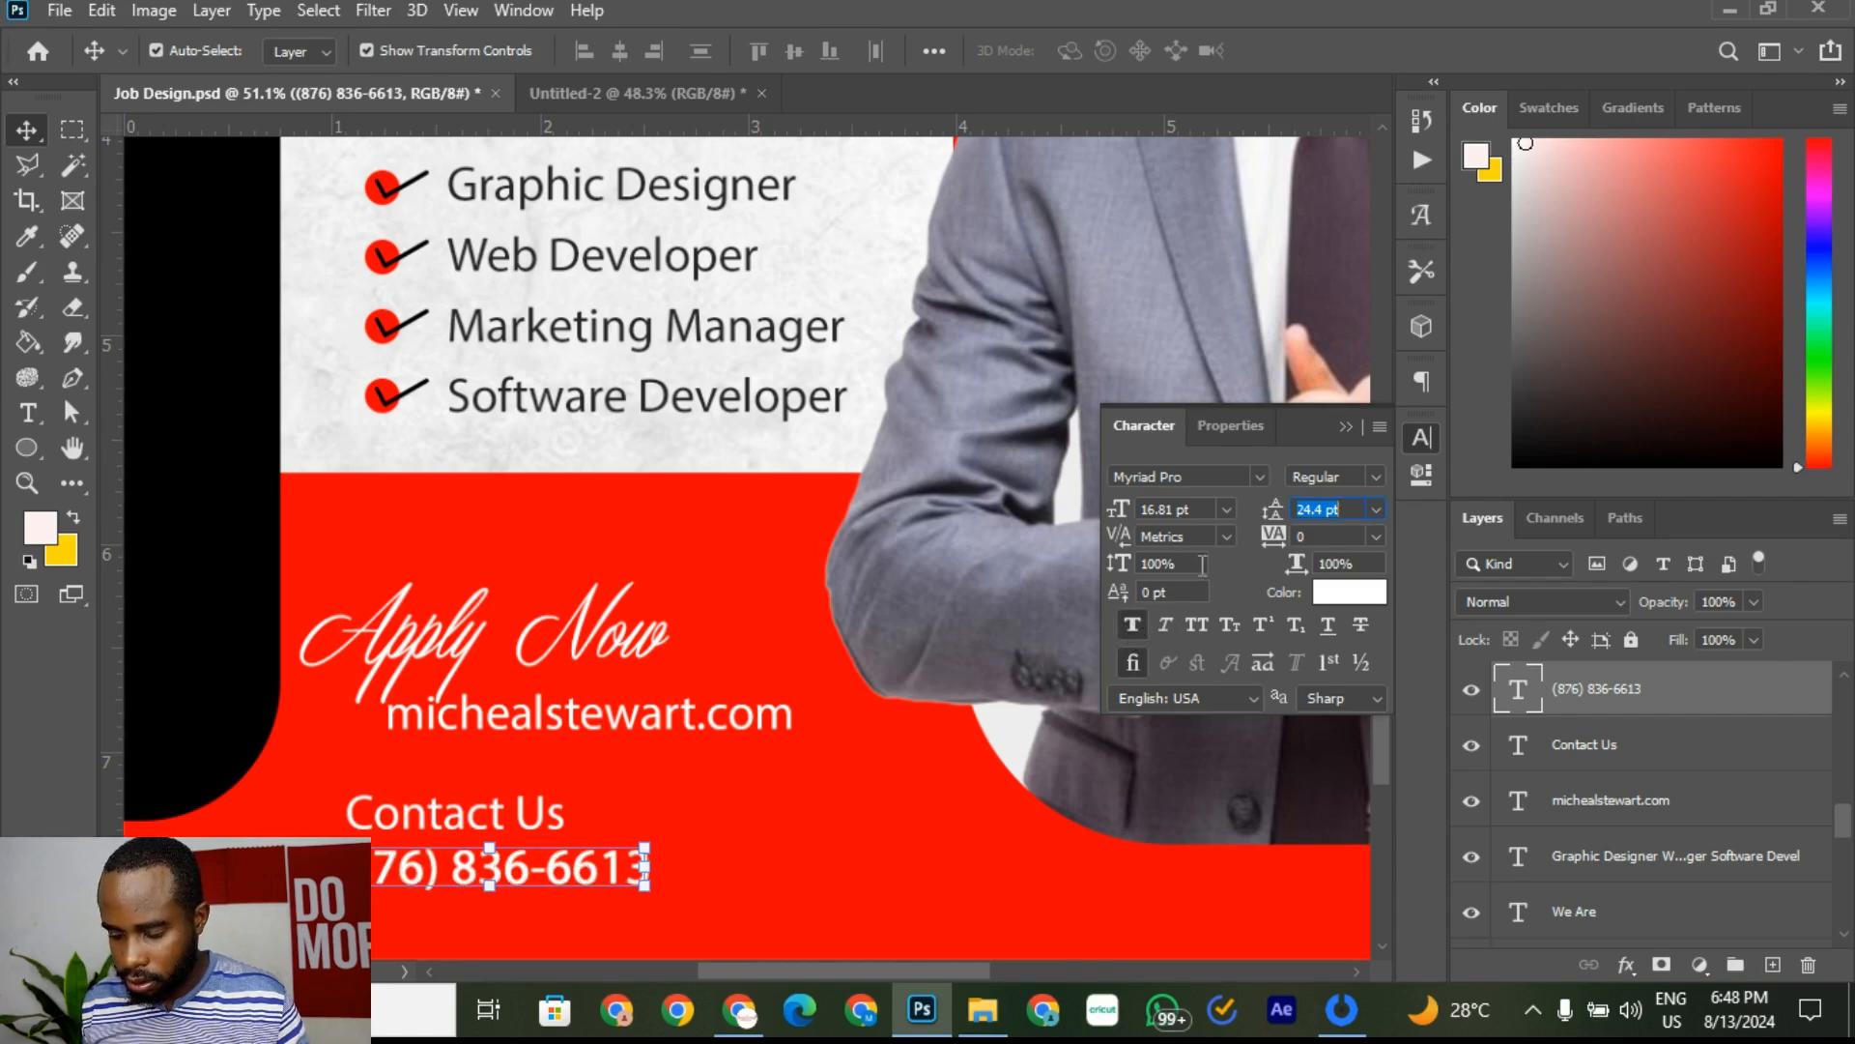
left_click(780, 733)
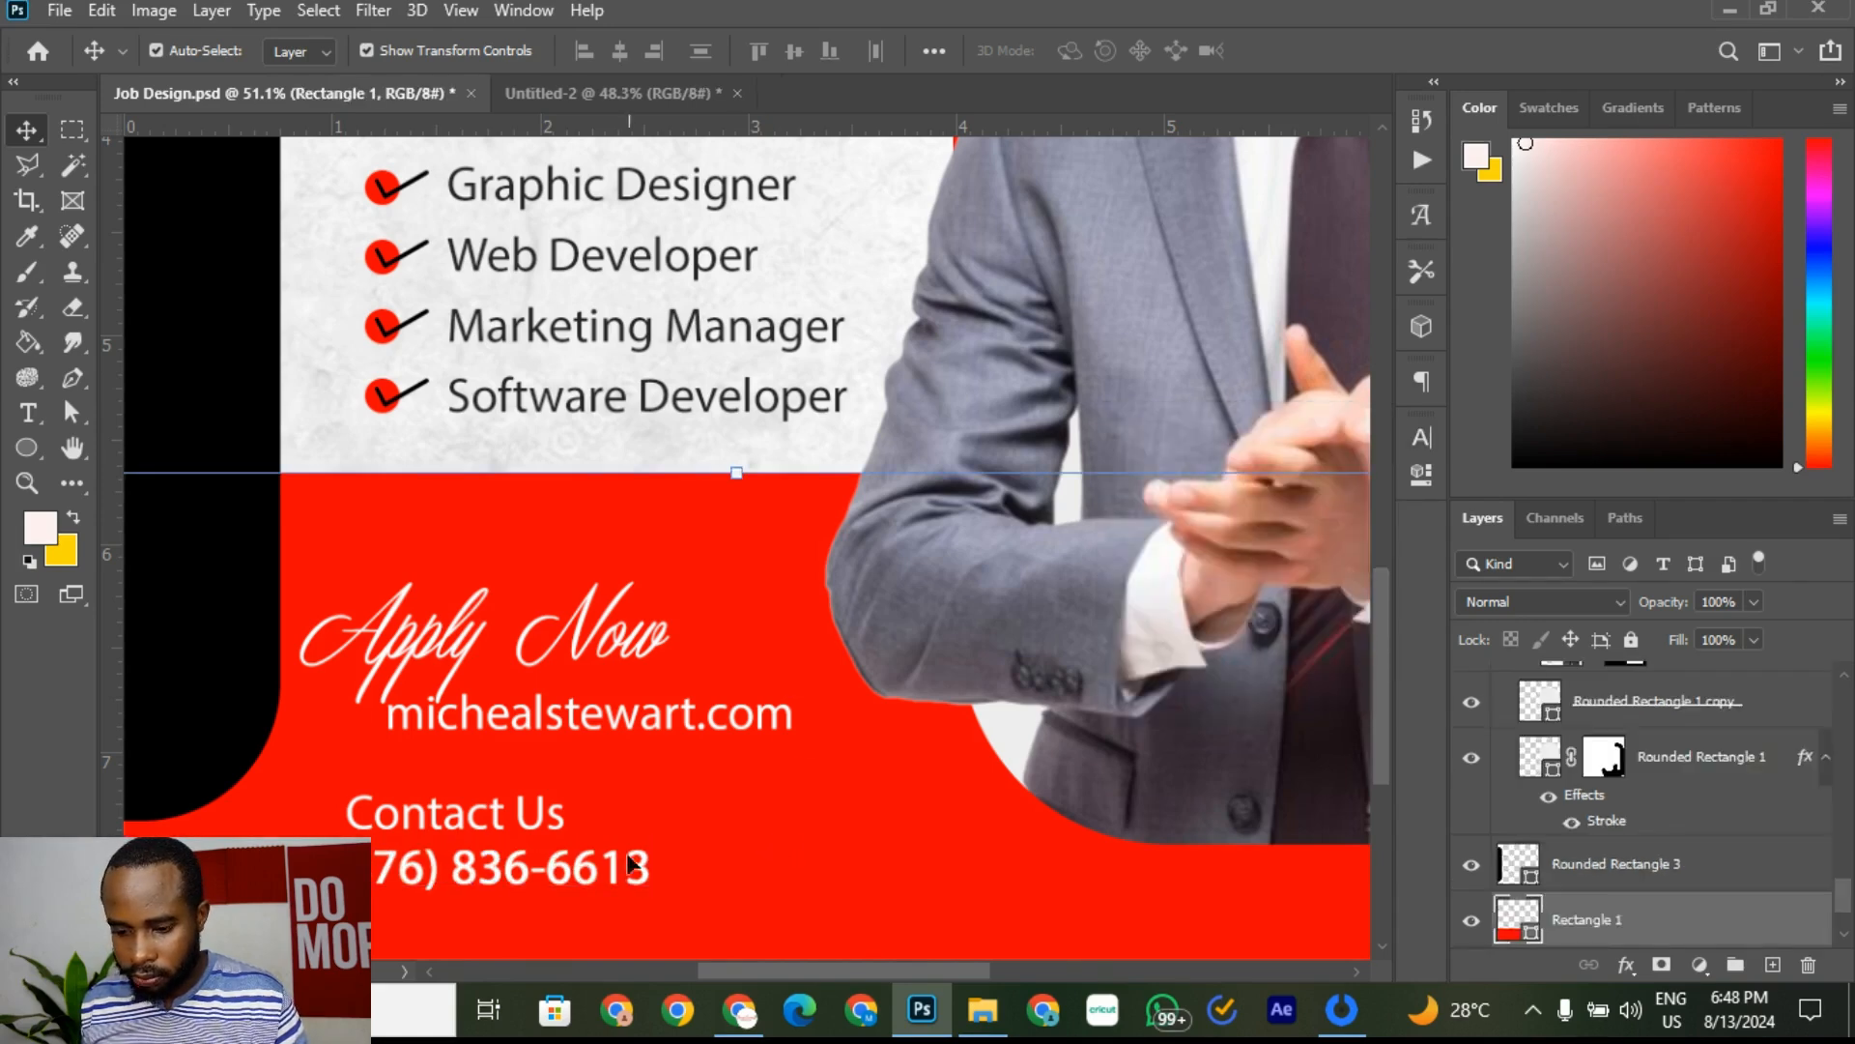
left_click(555, 875)
key("Right")
key("Right")
key("Right")
key("Right")
key("Right")
key("Right")
key("Right")
key("Right")
key("Right")
key("Right")
key("Right")
key("Right")
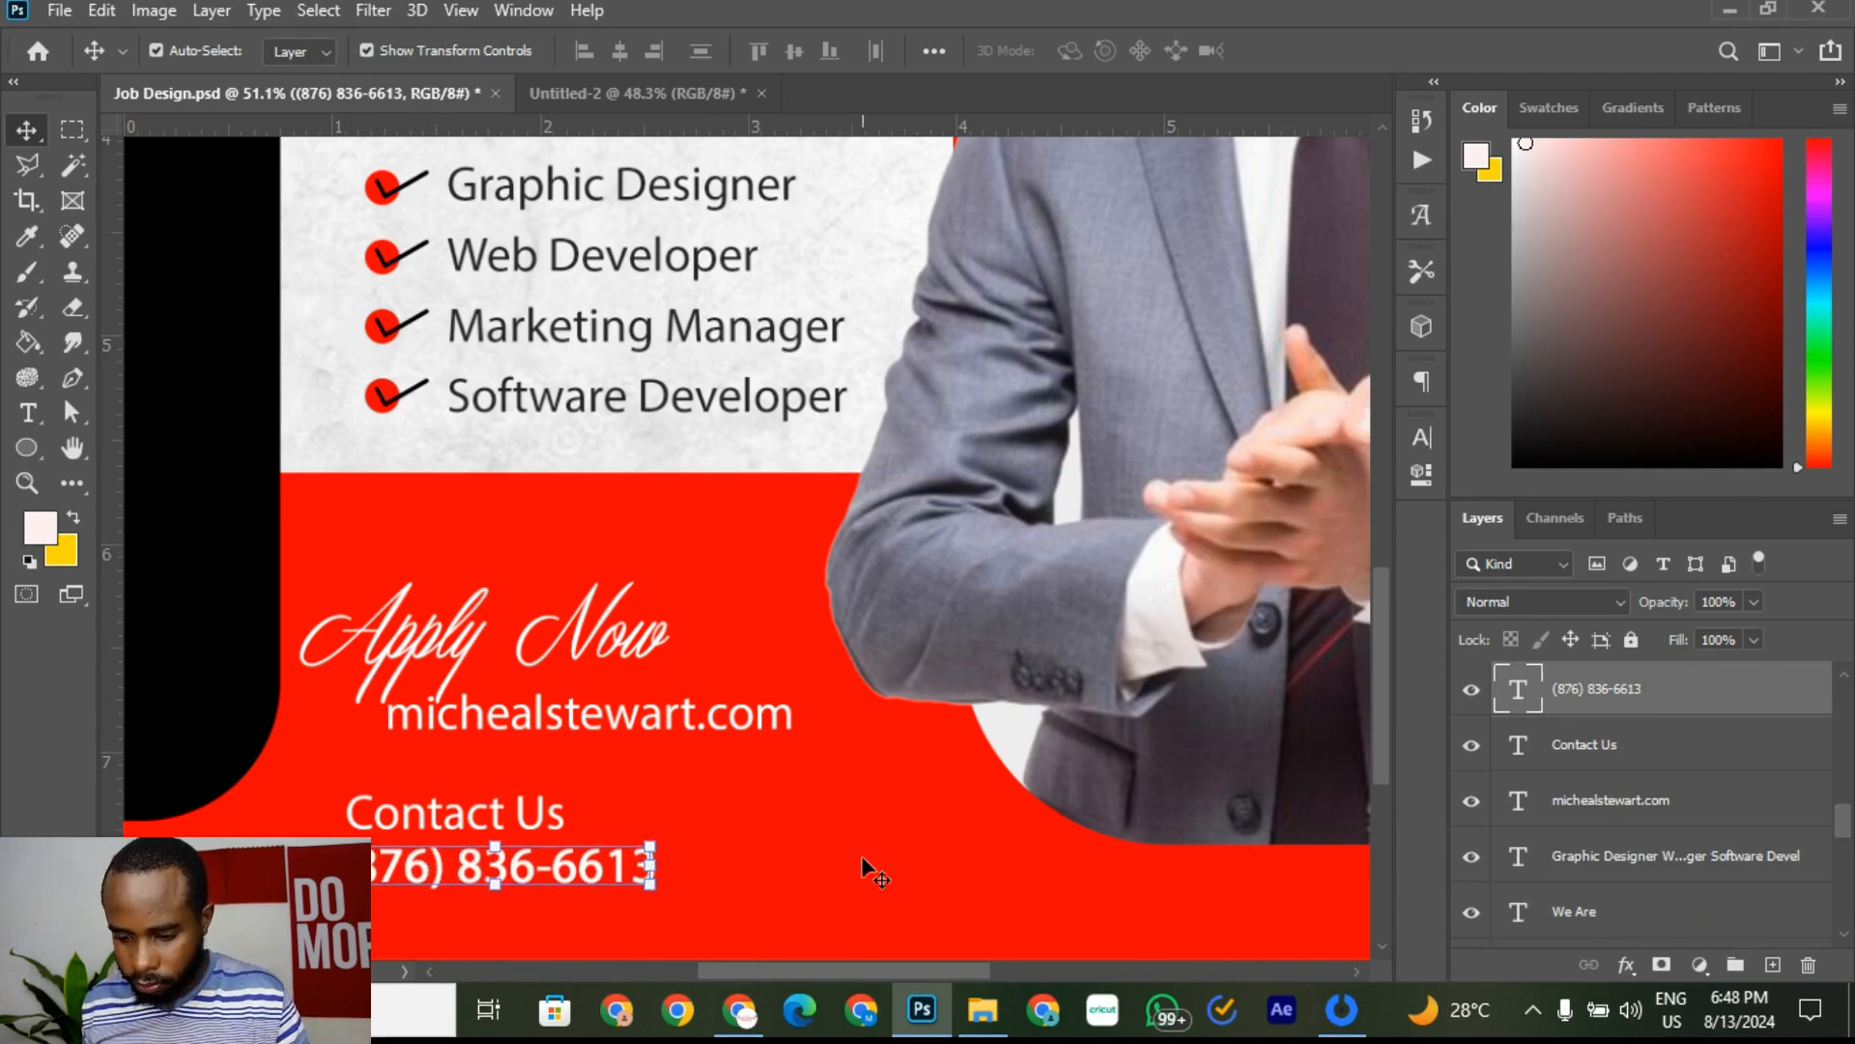
left_click(773, 909)
Step: Shift 'Contact Us' and the phone number right together, zoom out, and save the flyer
left_click(658, 94)
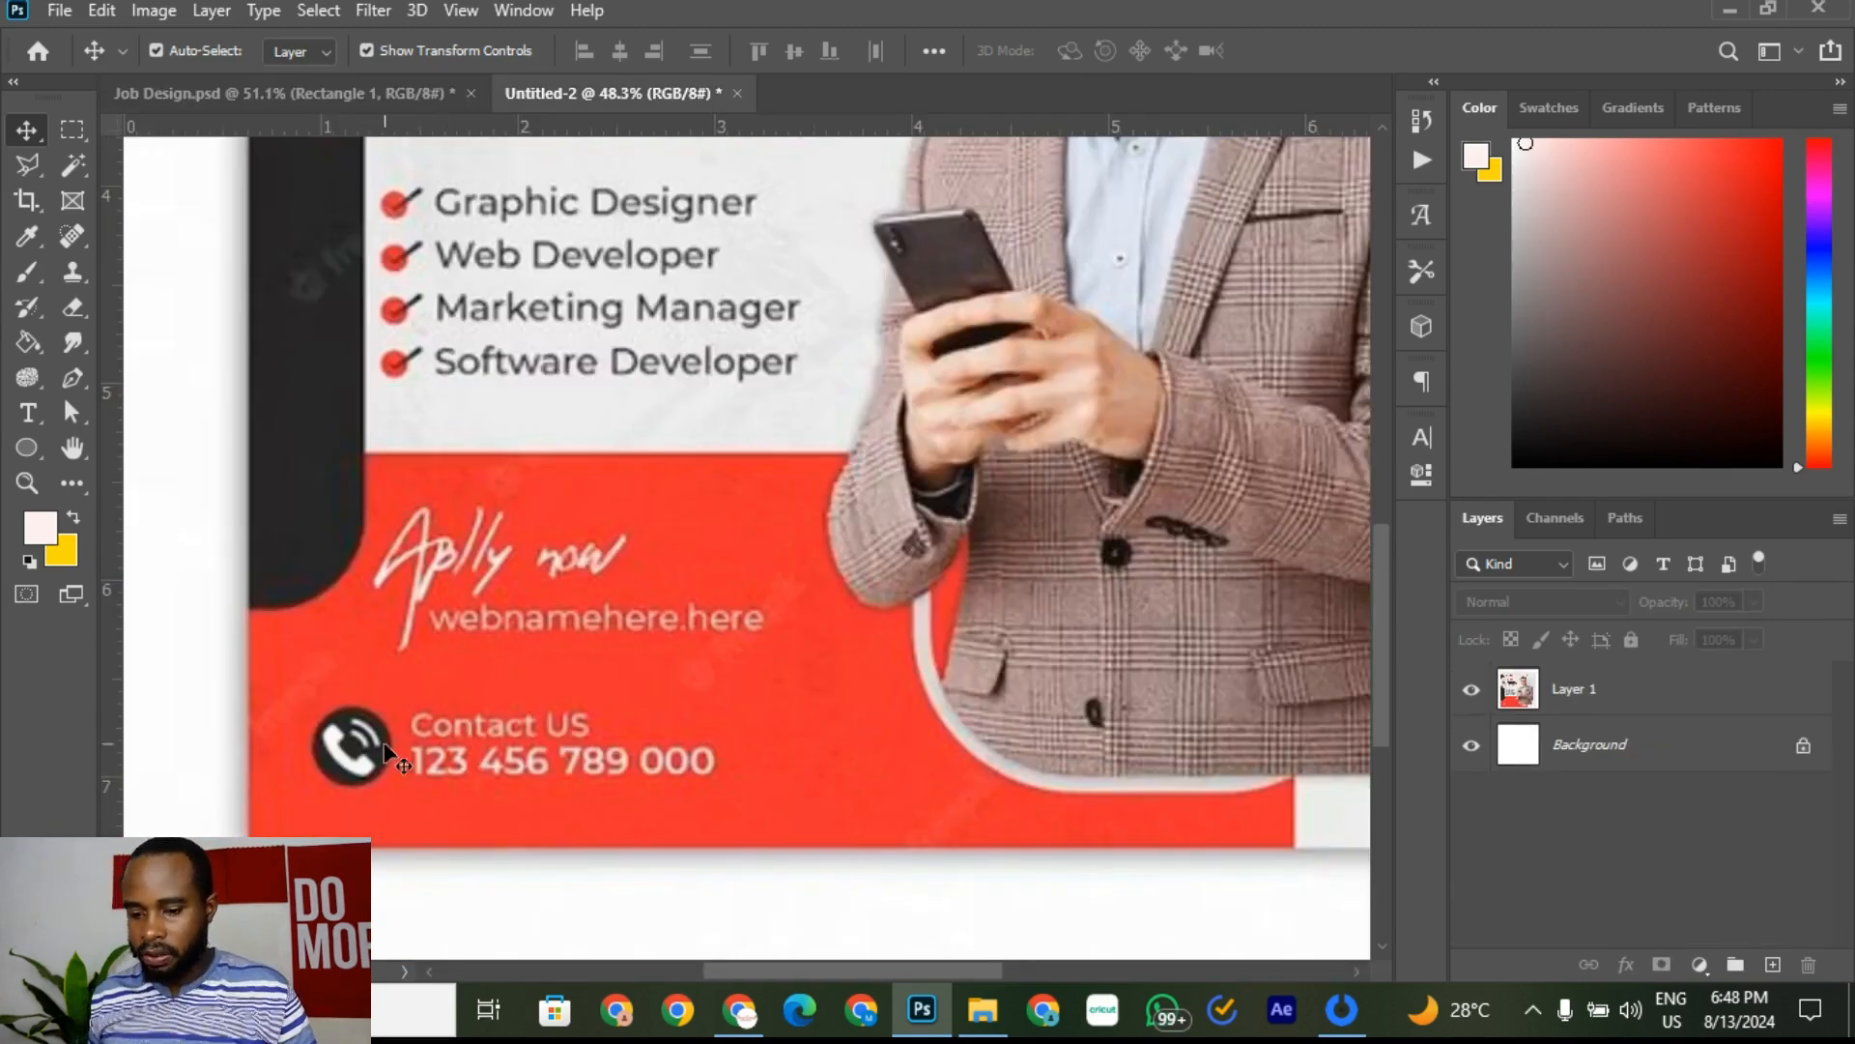
left_click(373, 95)
left_click(530, 825)
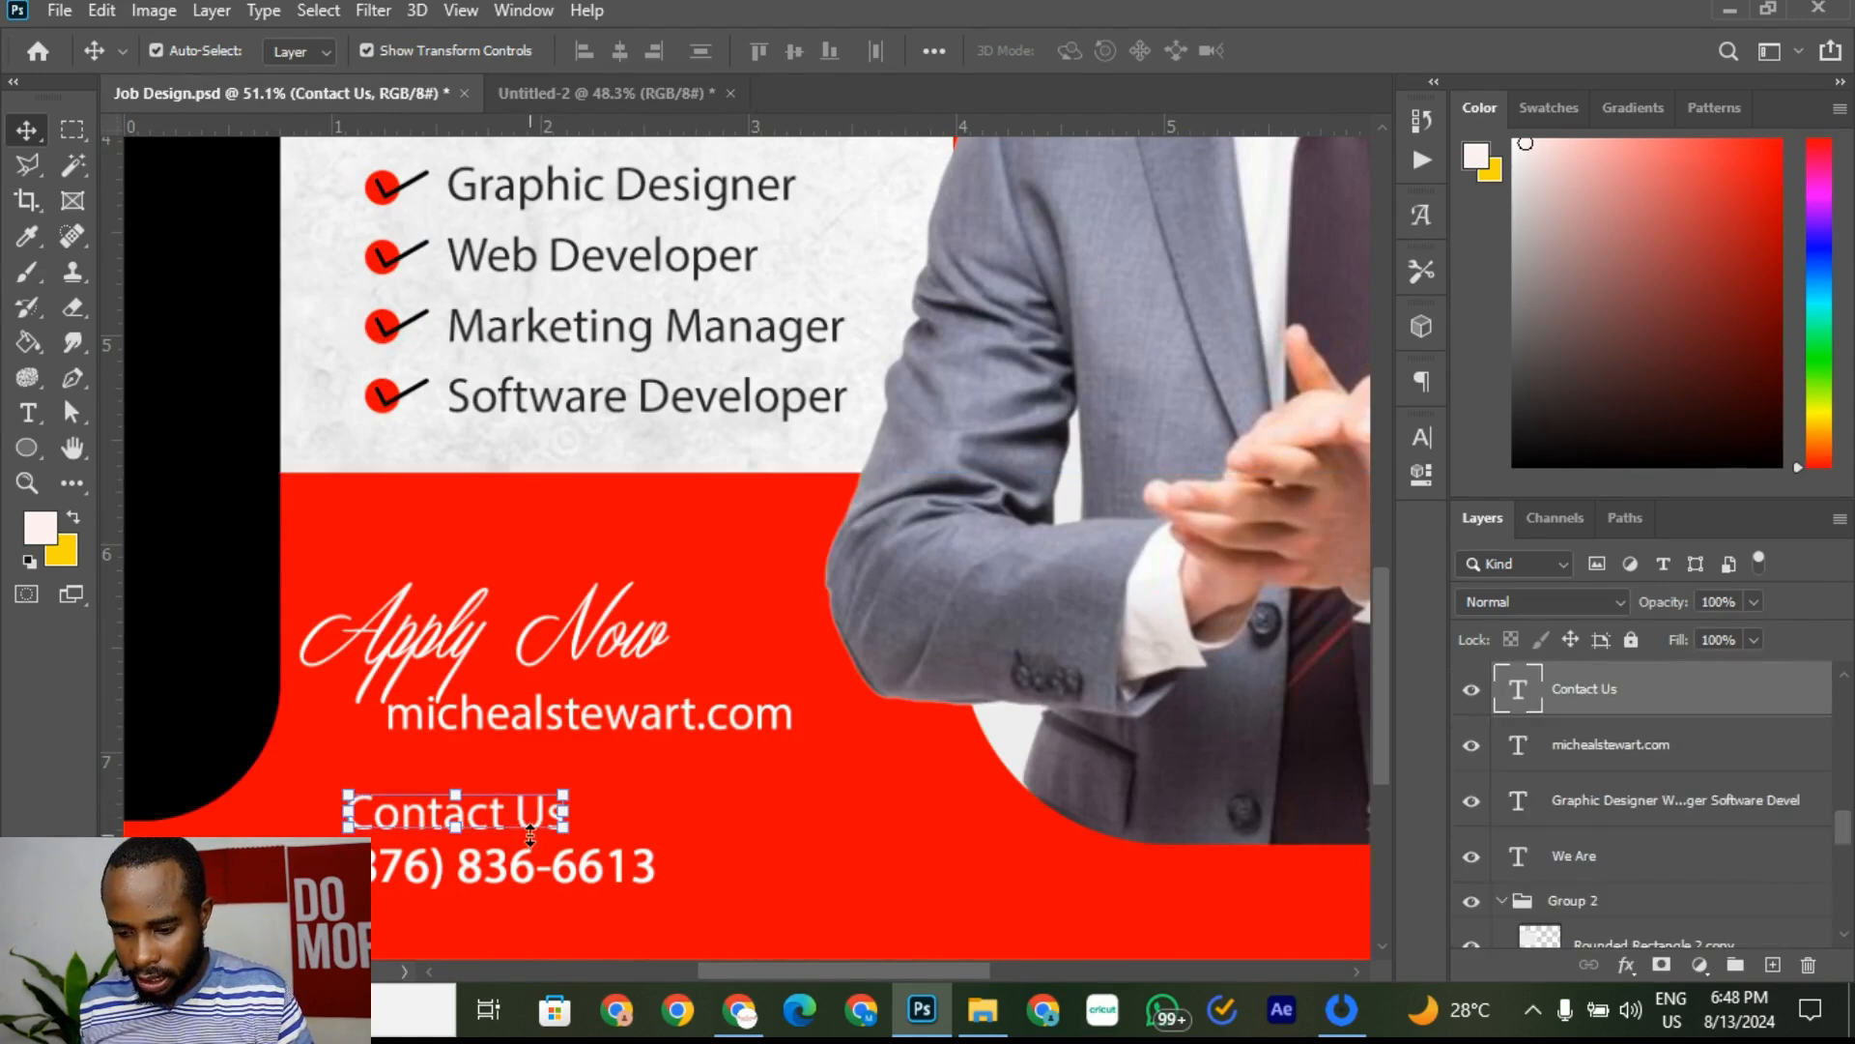
left_click(630, 878, "shift")
left_click_drag(631, 878, 744, 885)
left_click(608, 819)
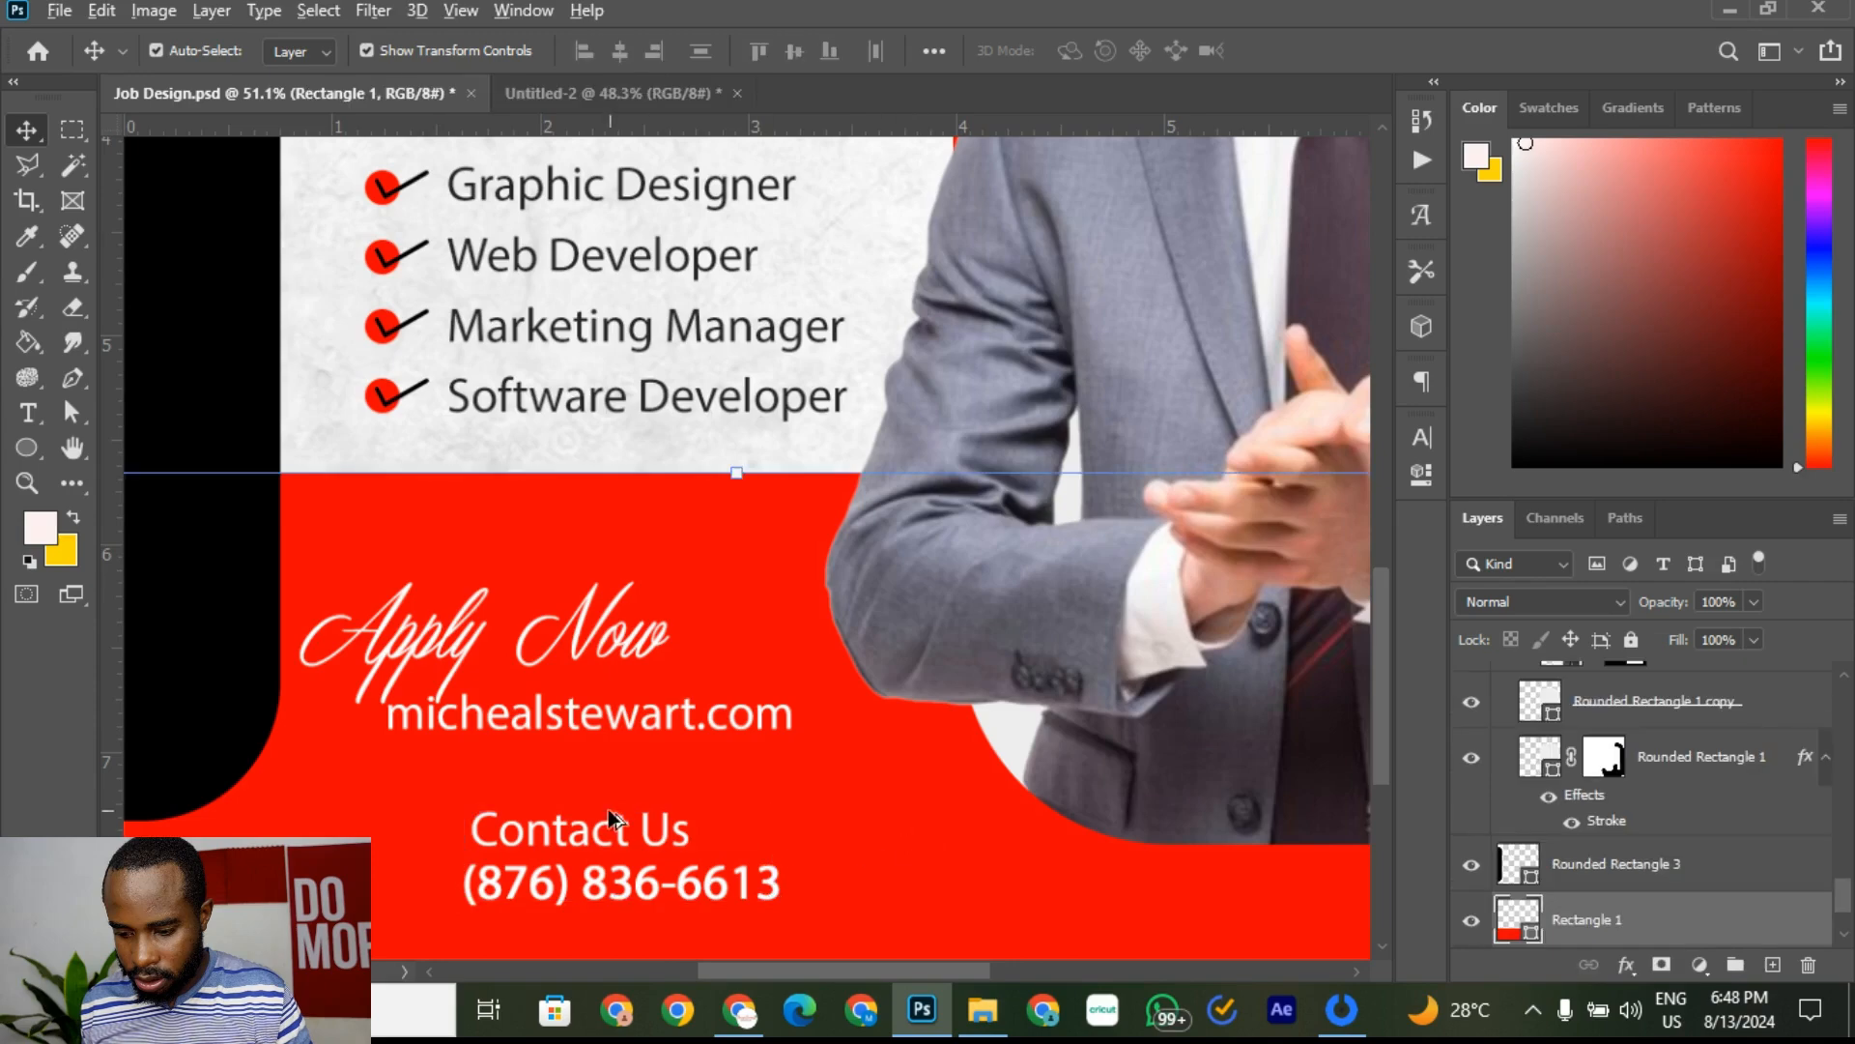
key("ctrl+0")
left_click(1305, 466)
key("ctrl+s")
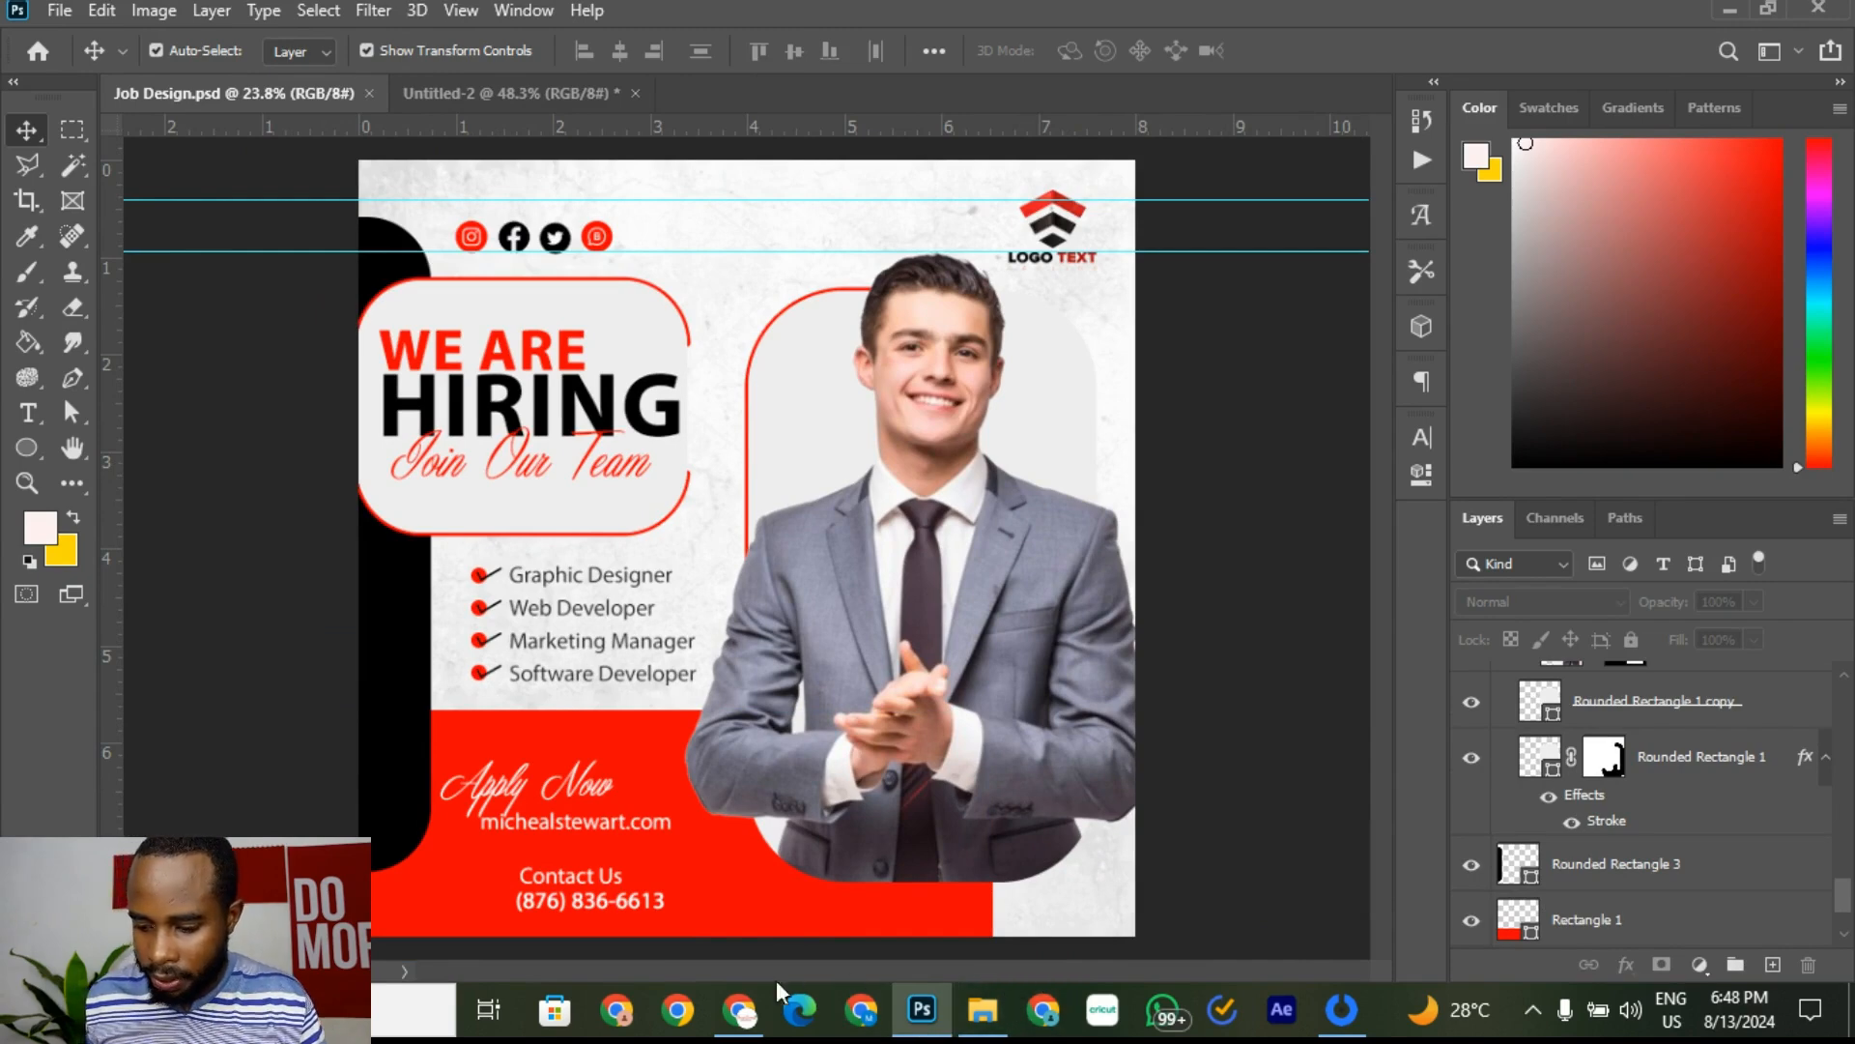
Step: Search Google Images for 'phone ic', copy the first black circular phone icon, and return to Photoshop
left_click(741, 1009)
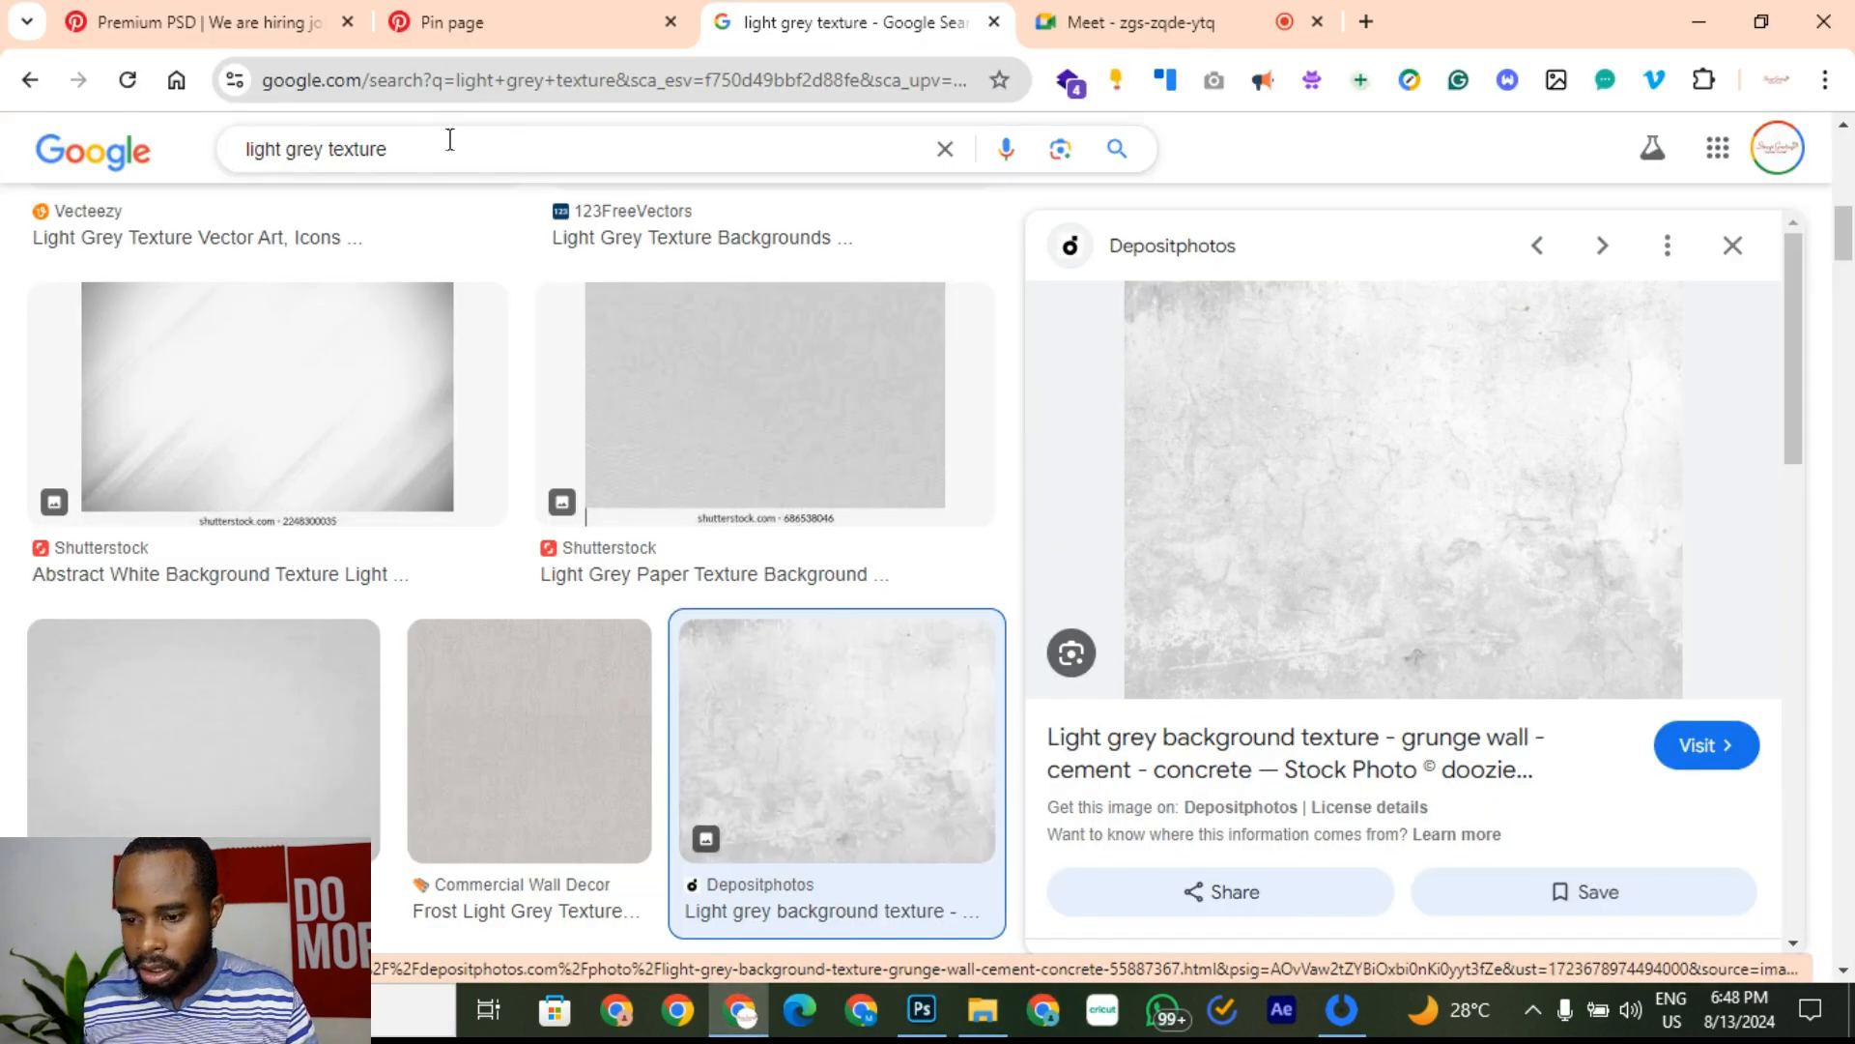
left_click_drag(449, 140, 54, 135)
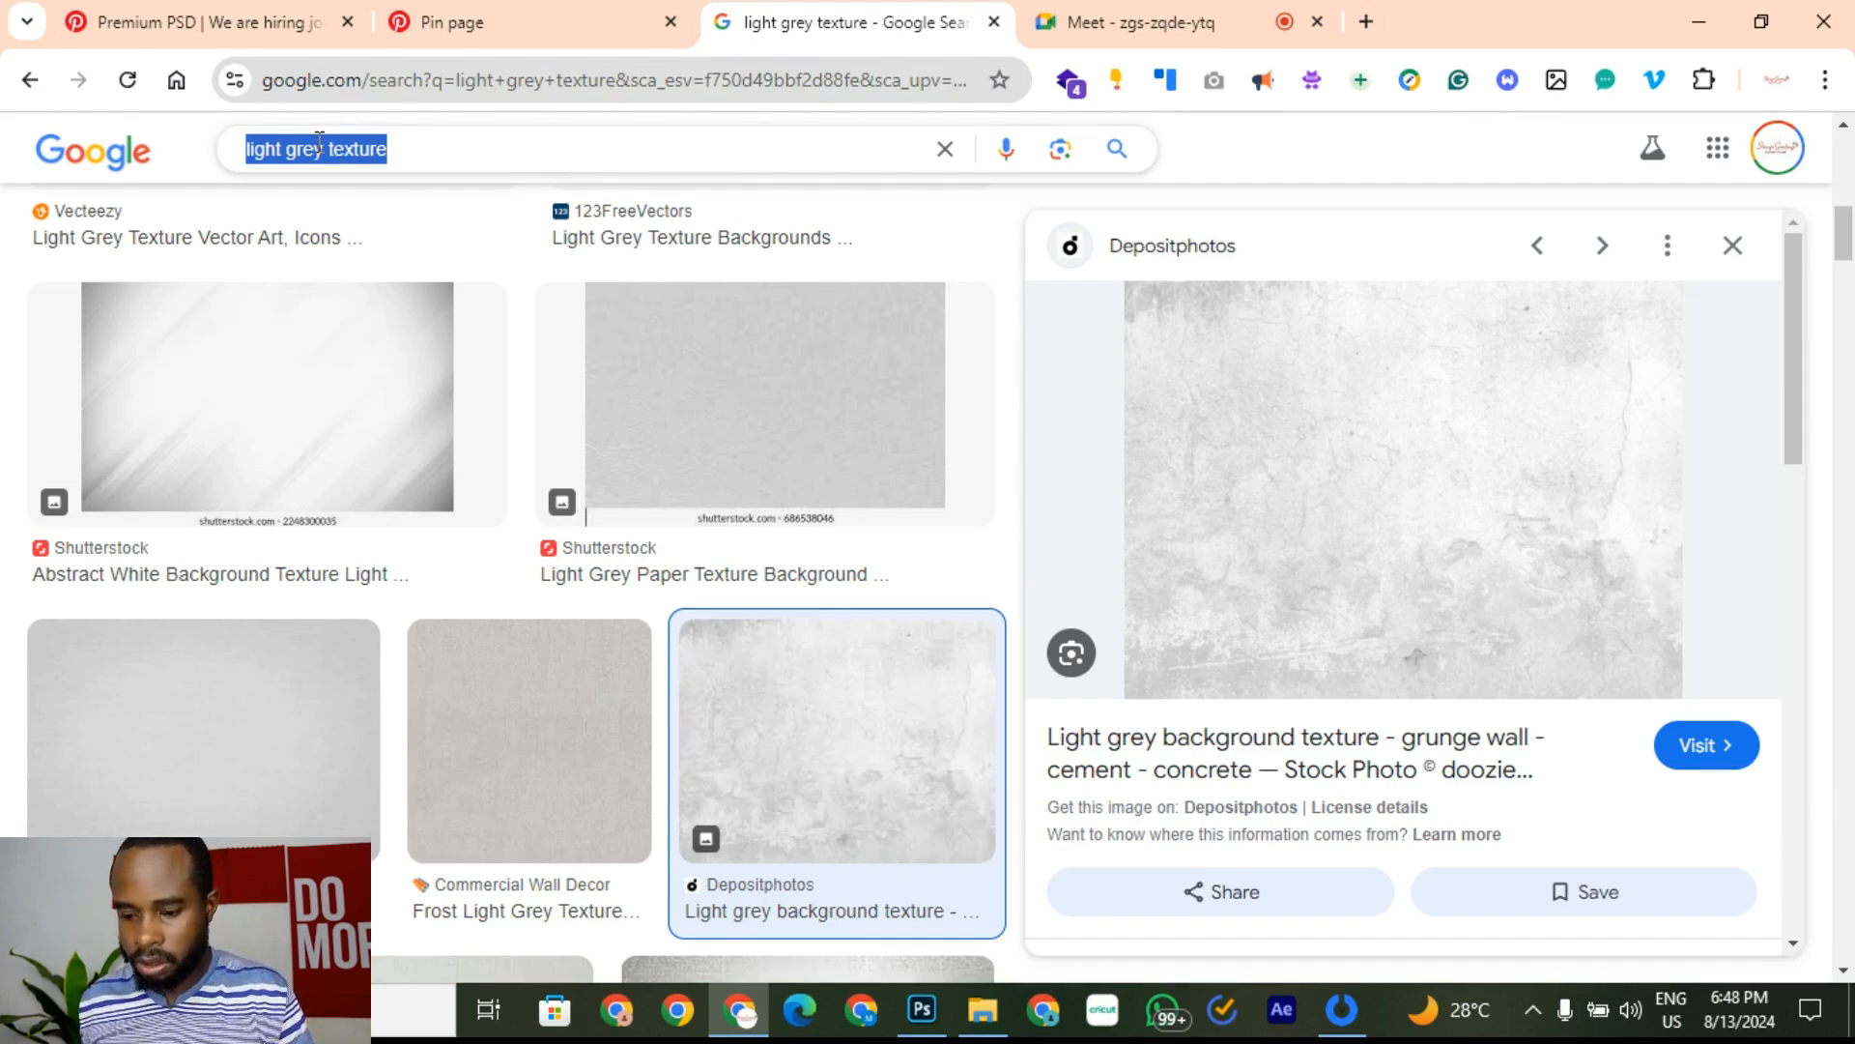
type("p")
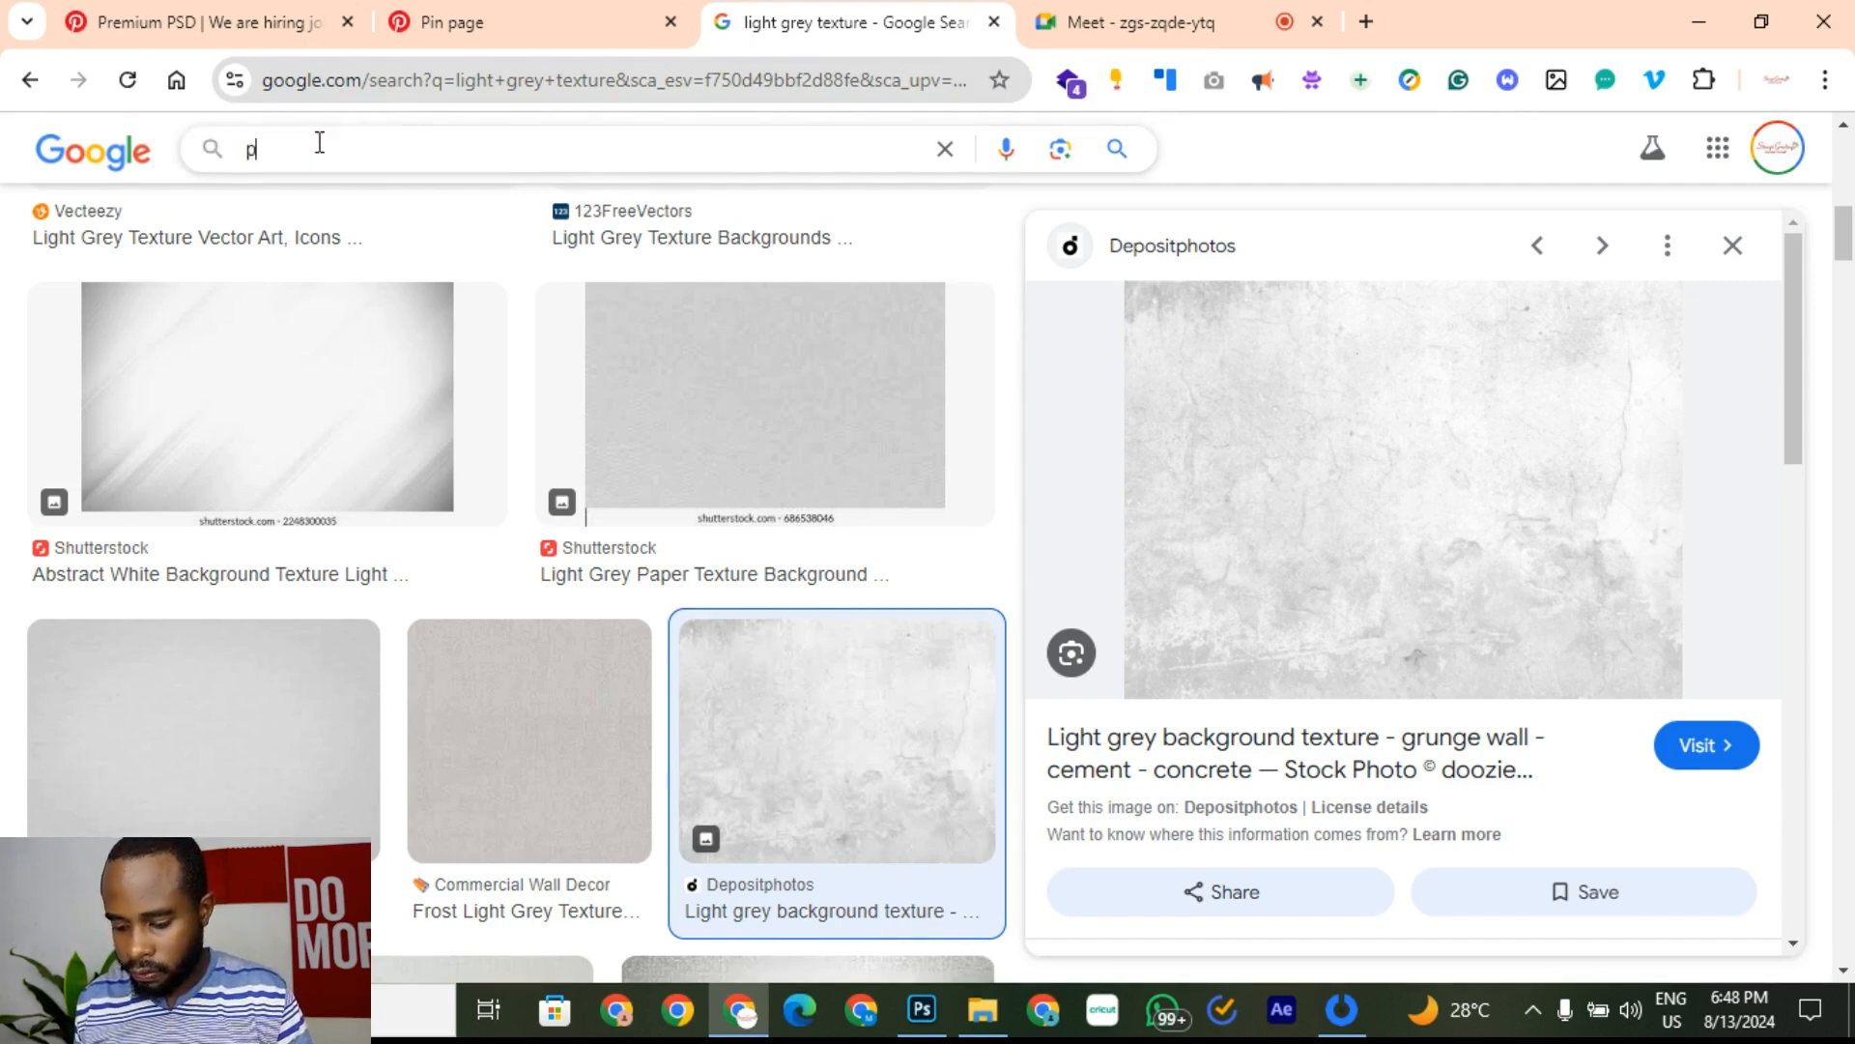
type("hone ")
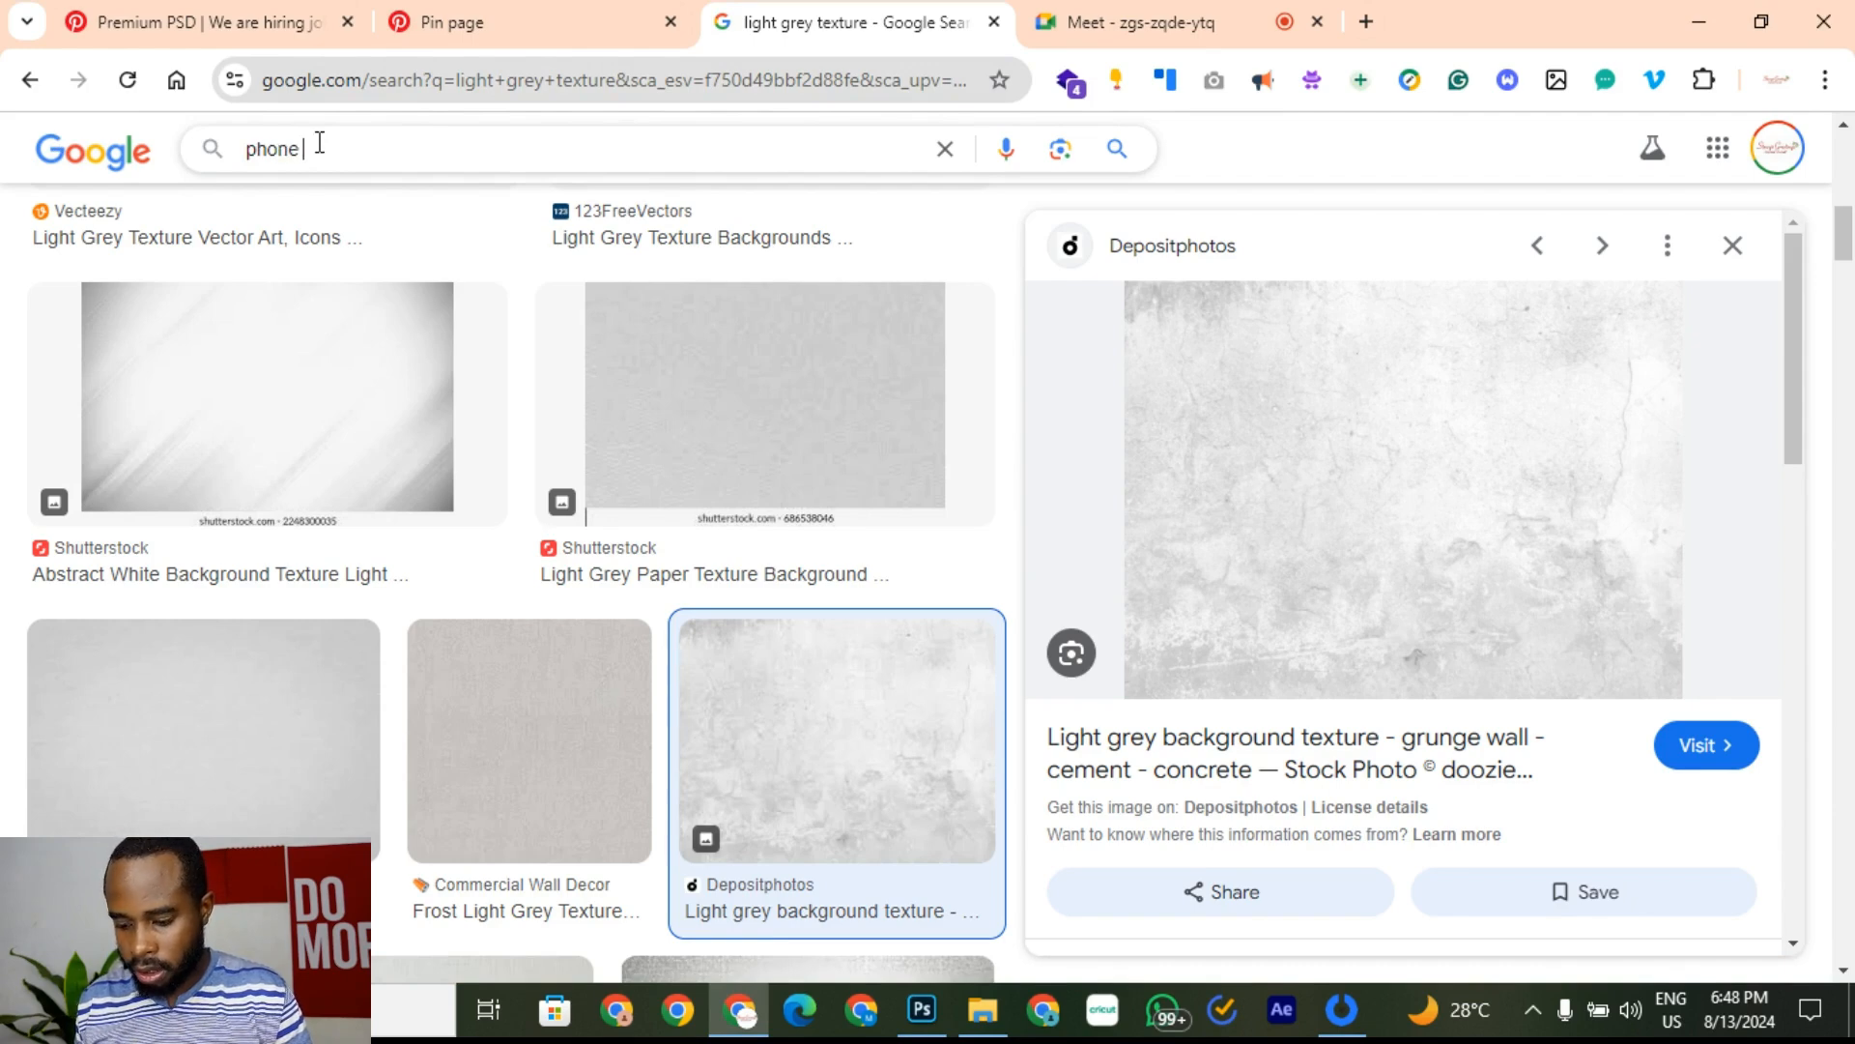
type("icone circle")
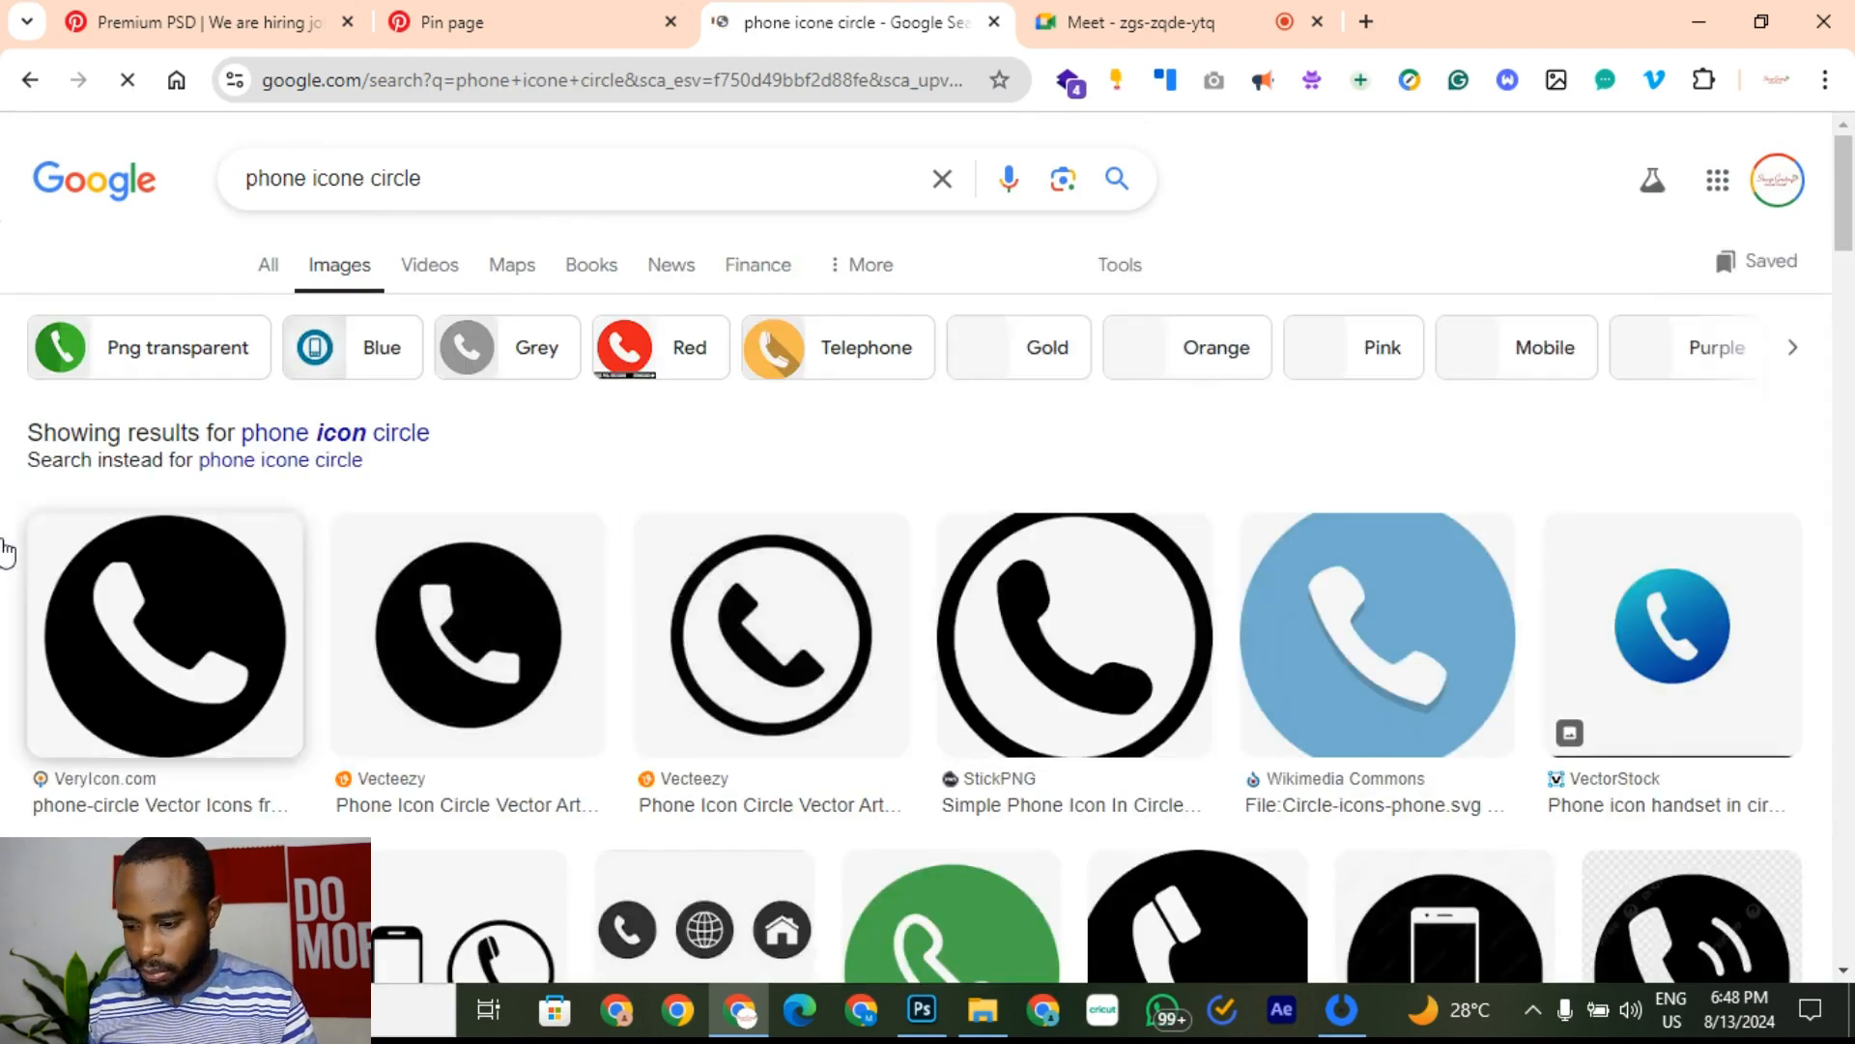
right_click(202, 630)
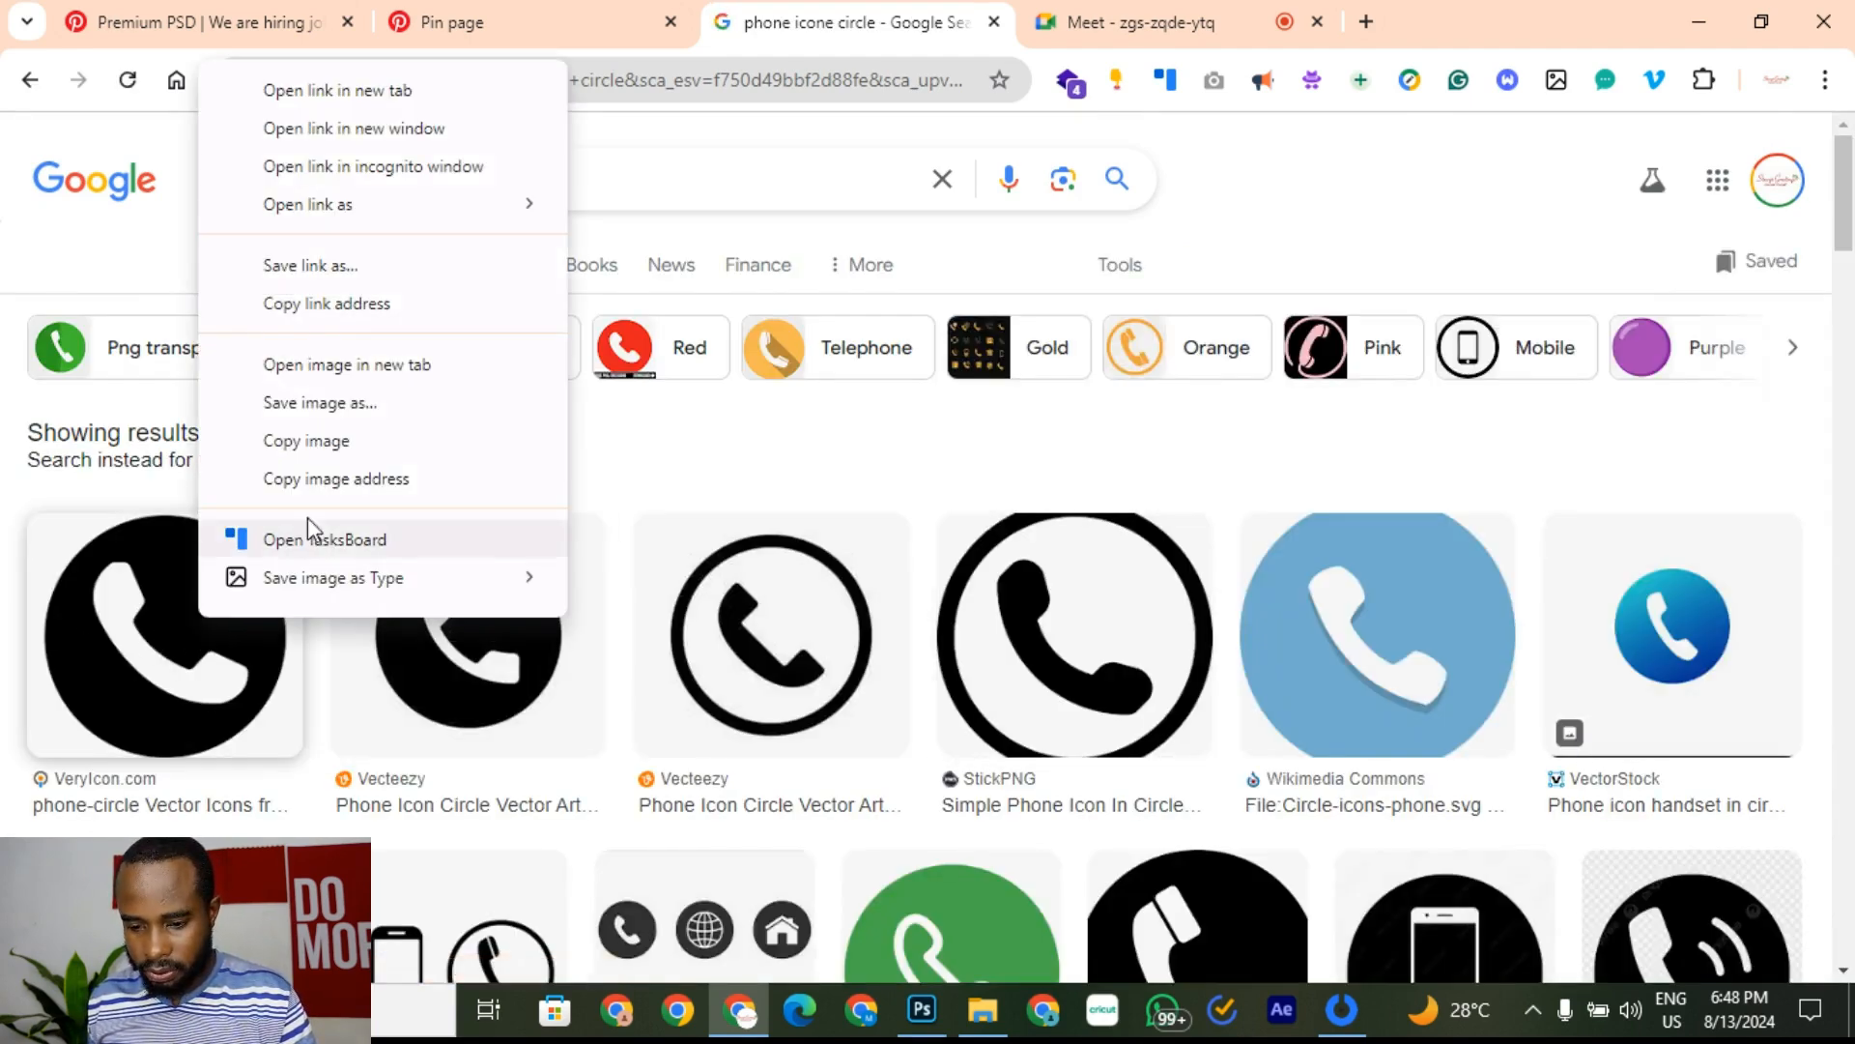
left_click(366, 451)
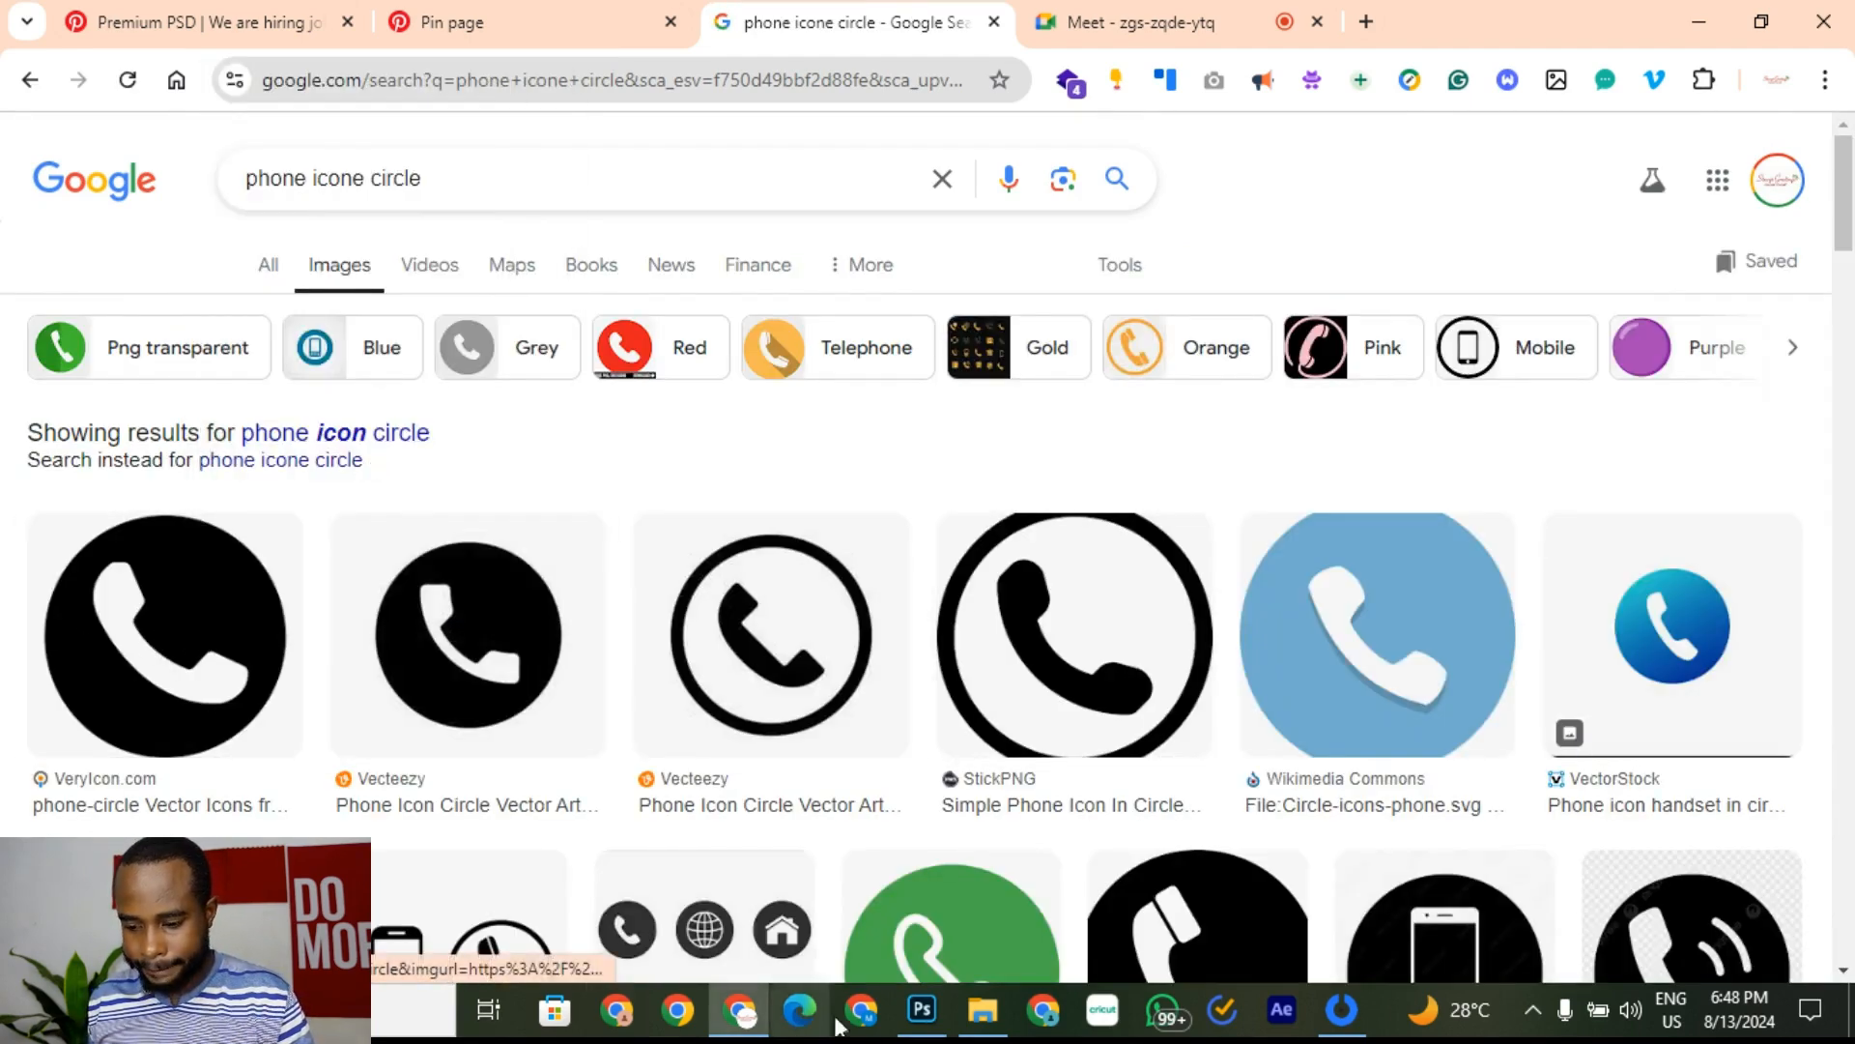
left_click(922, 1010)
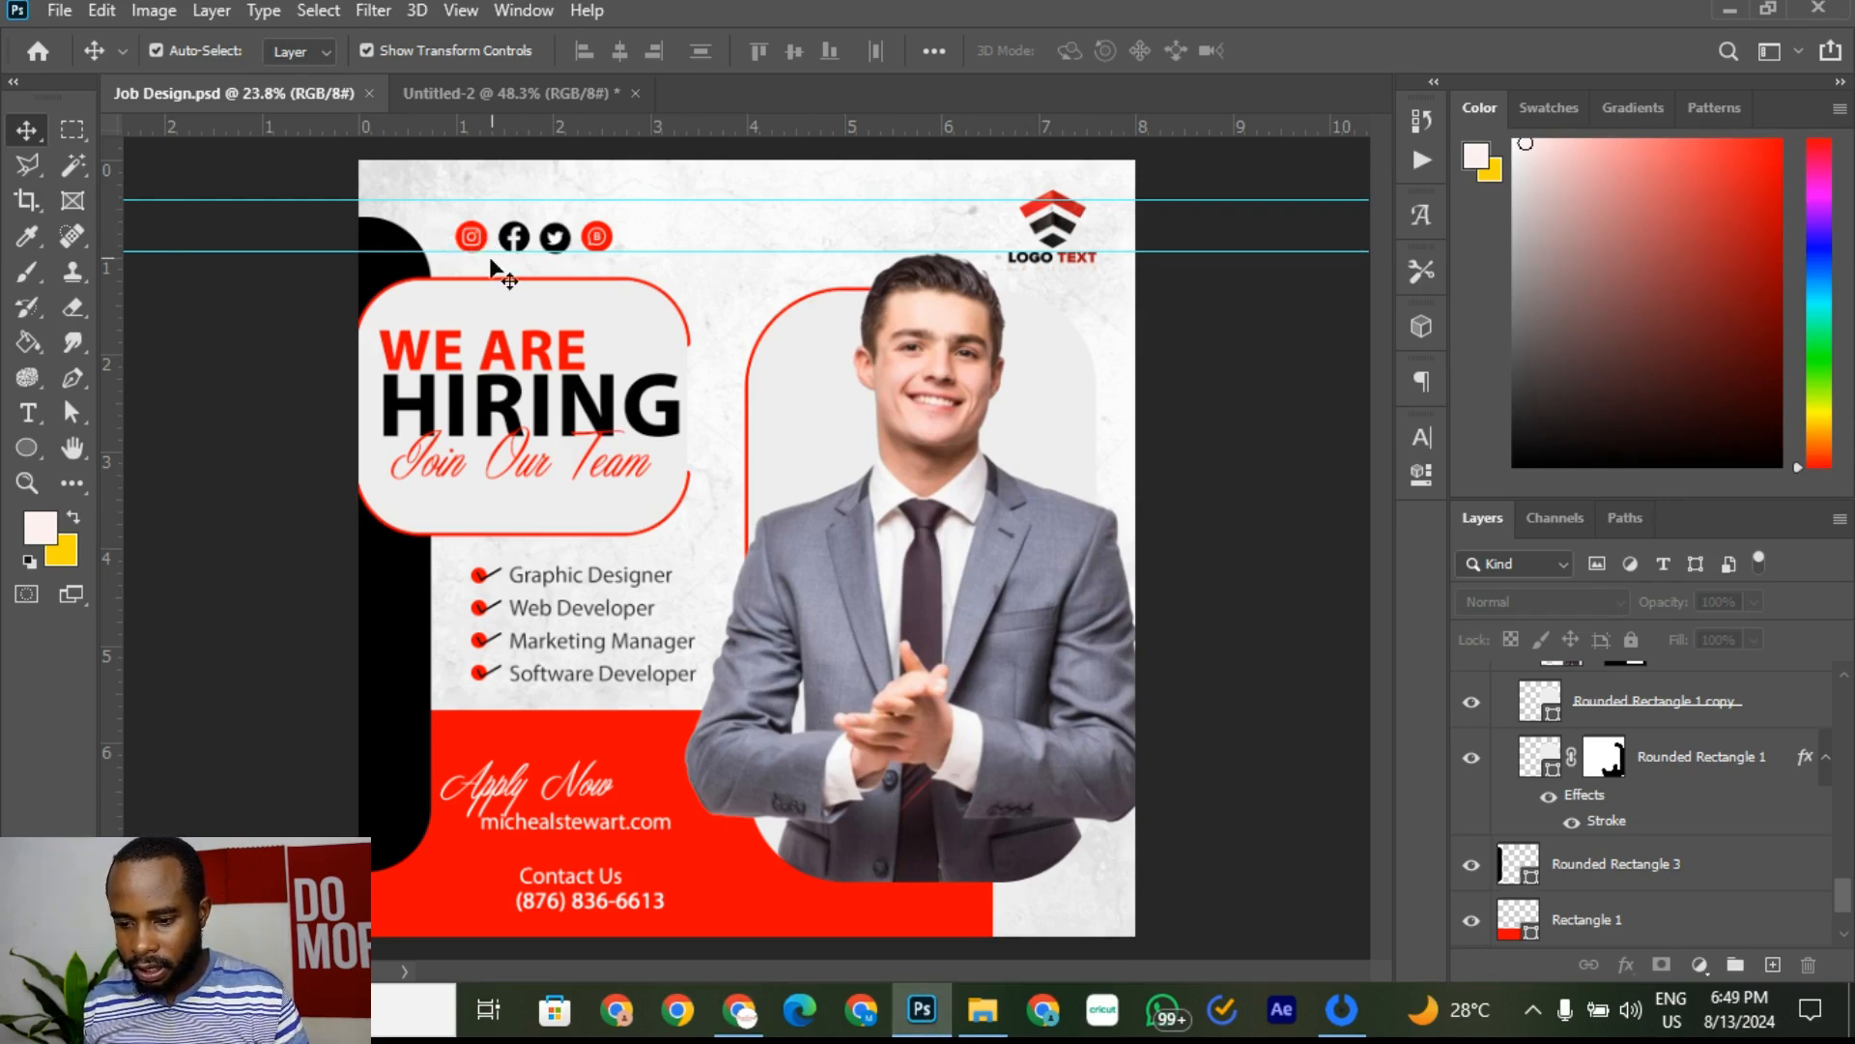
Step: Paste the phone icon and place it left of 'Contact Us'
left_click(619, 878)
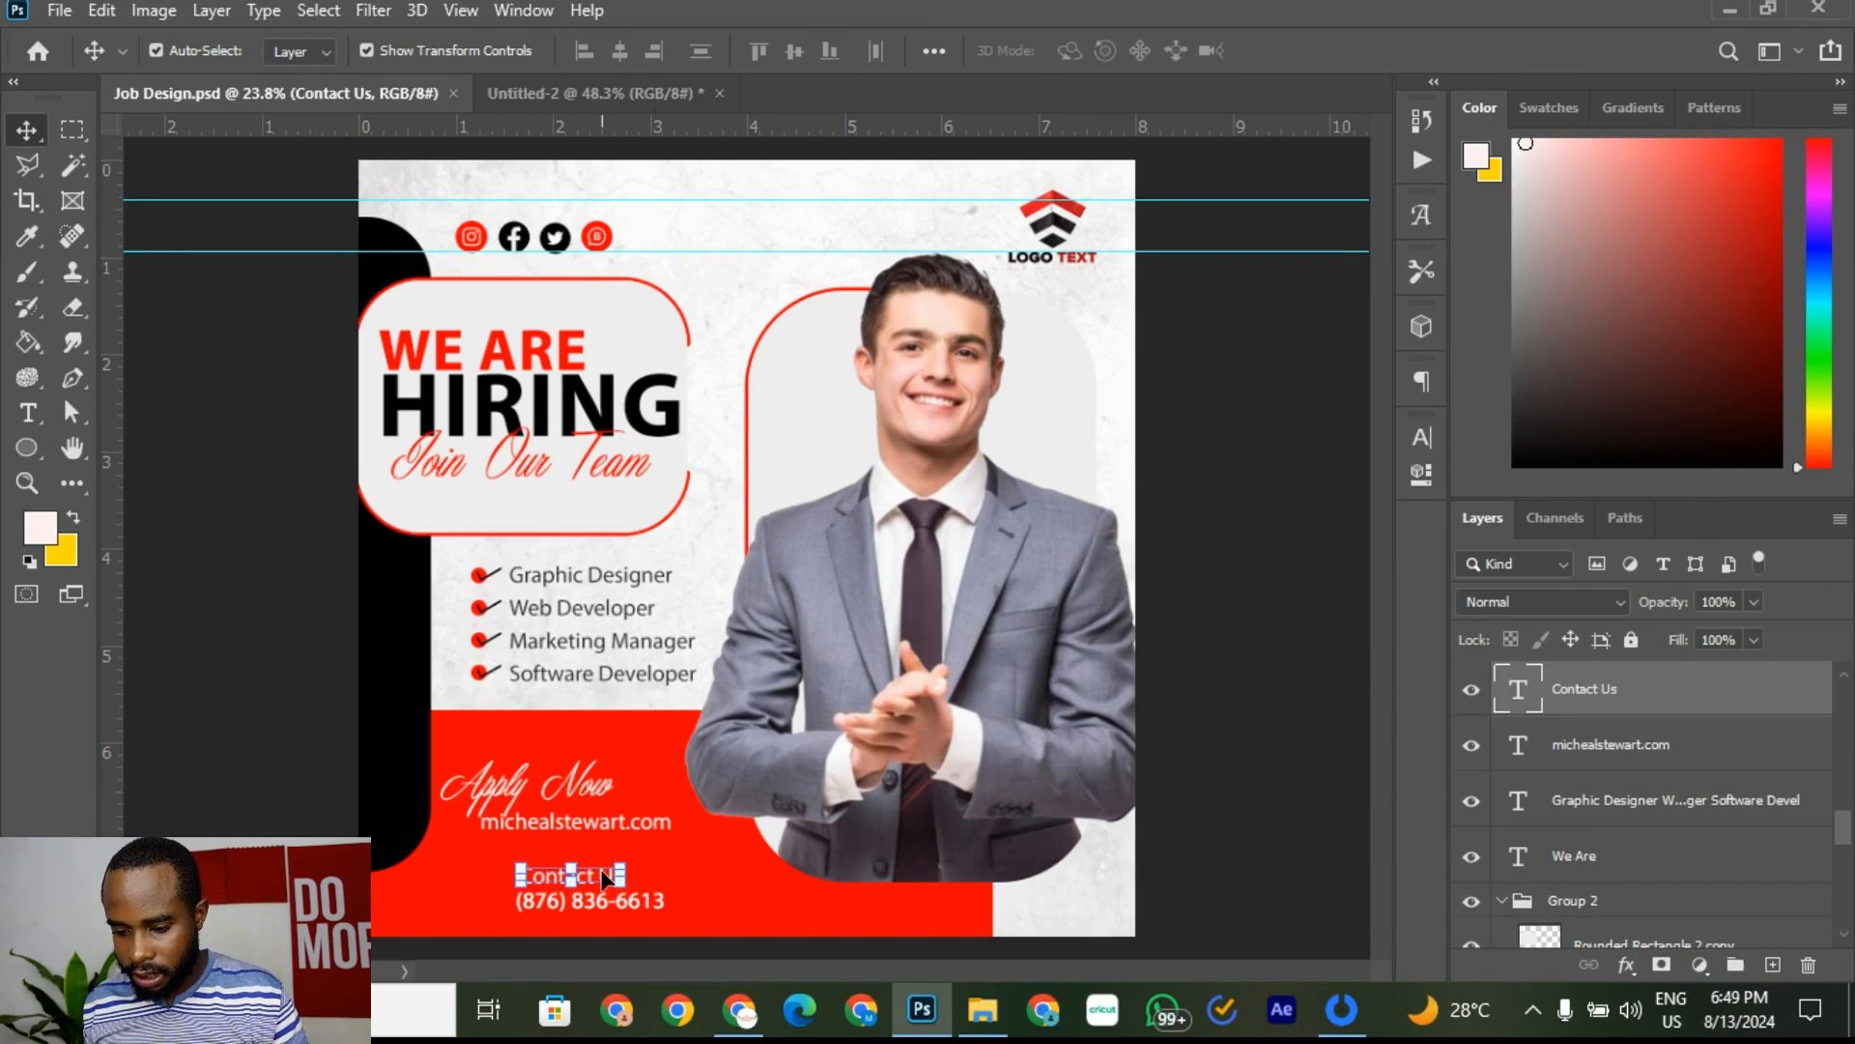
key("ctrl+v")
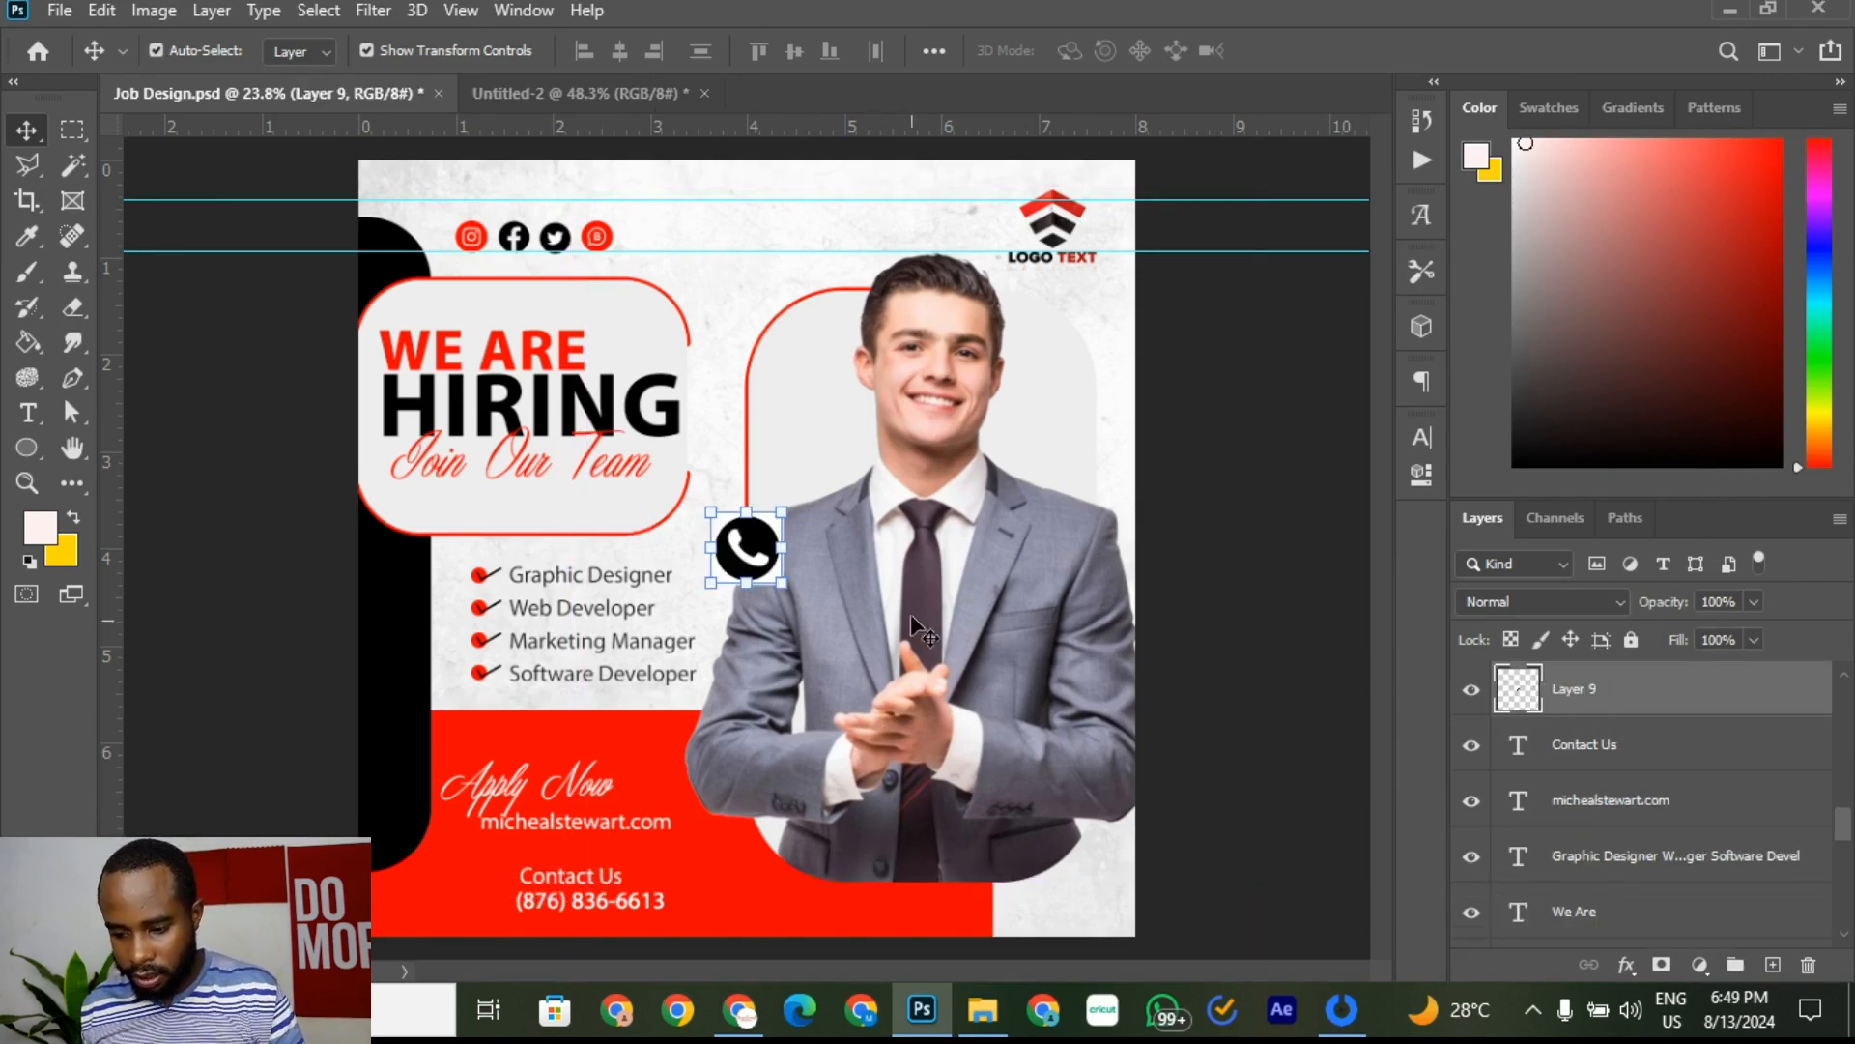
left_click_drag(763, 558, 470, 882)
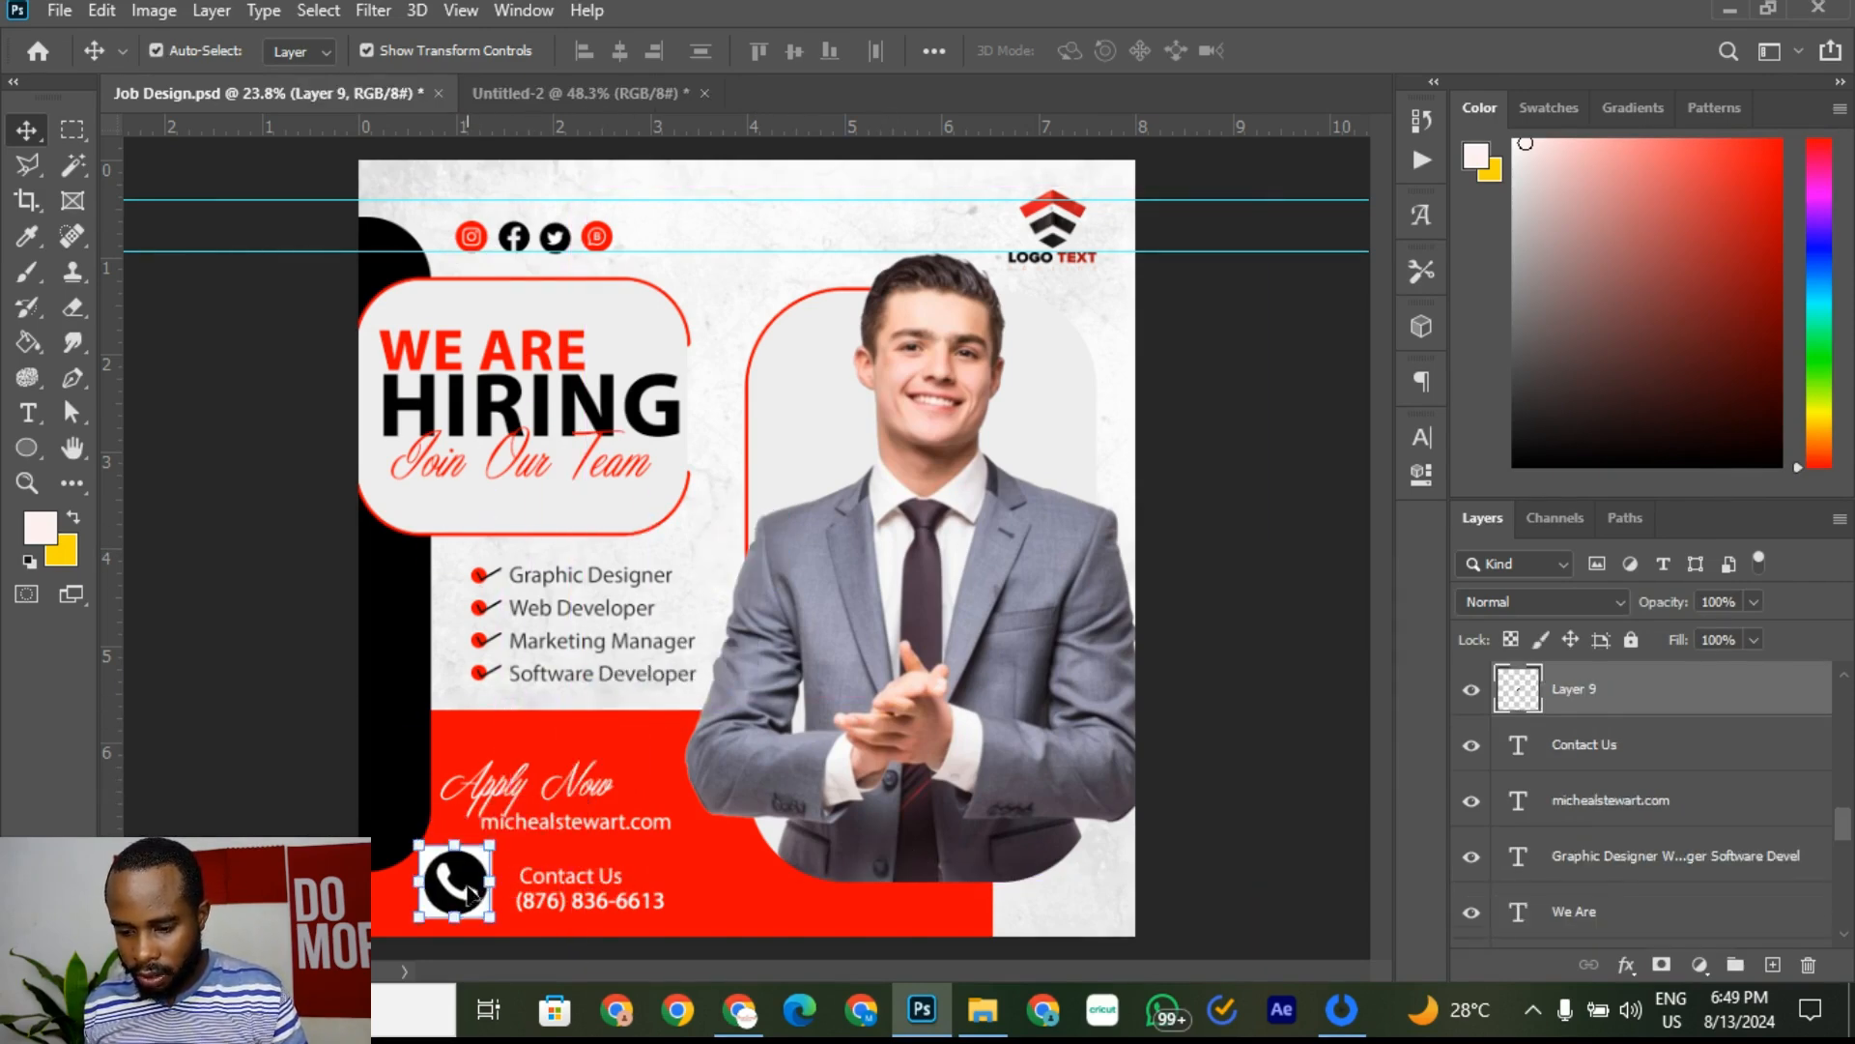
scroll(472, 880, "up", 2)
scroll(471, 882, "up", 2)
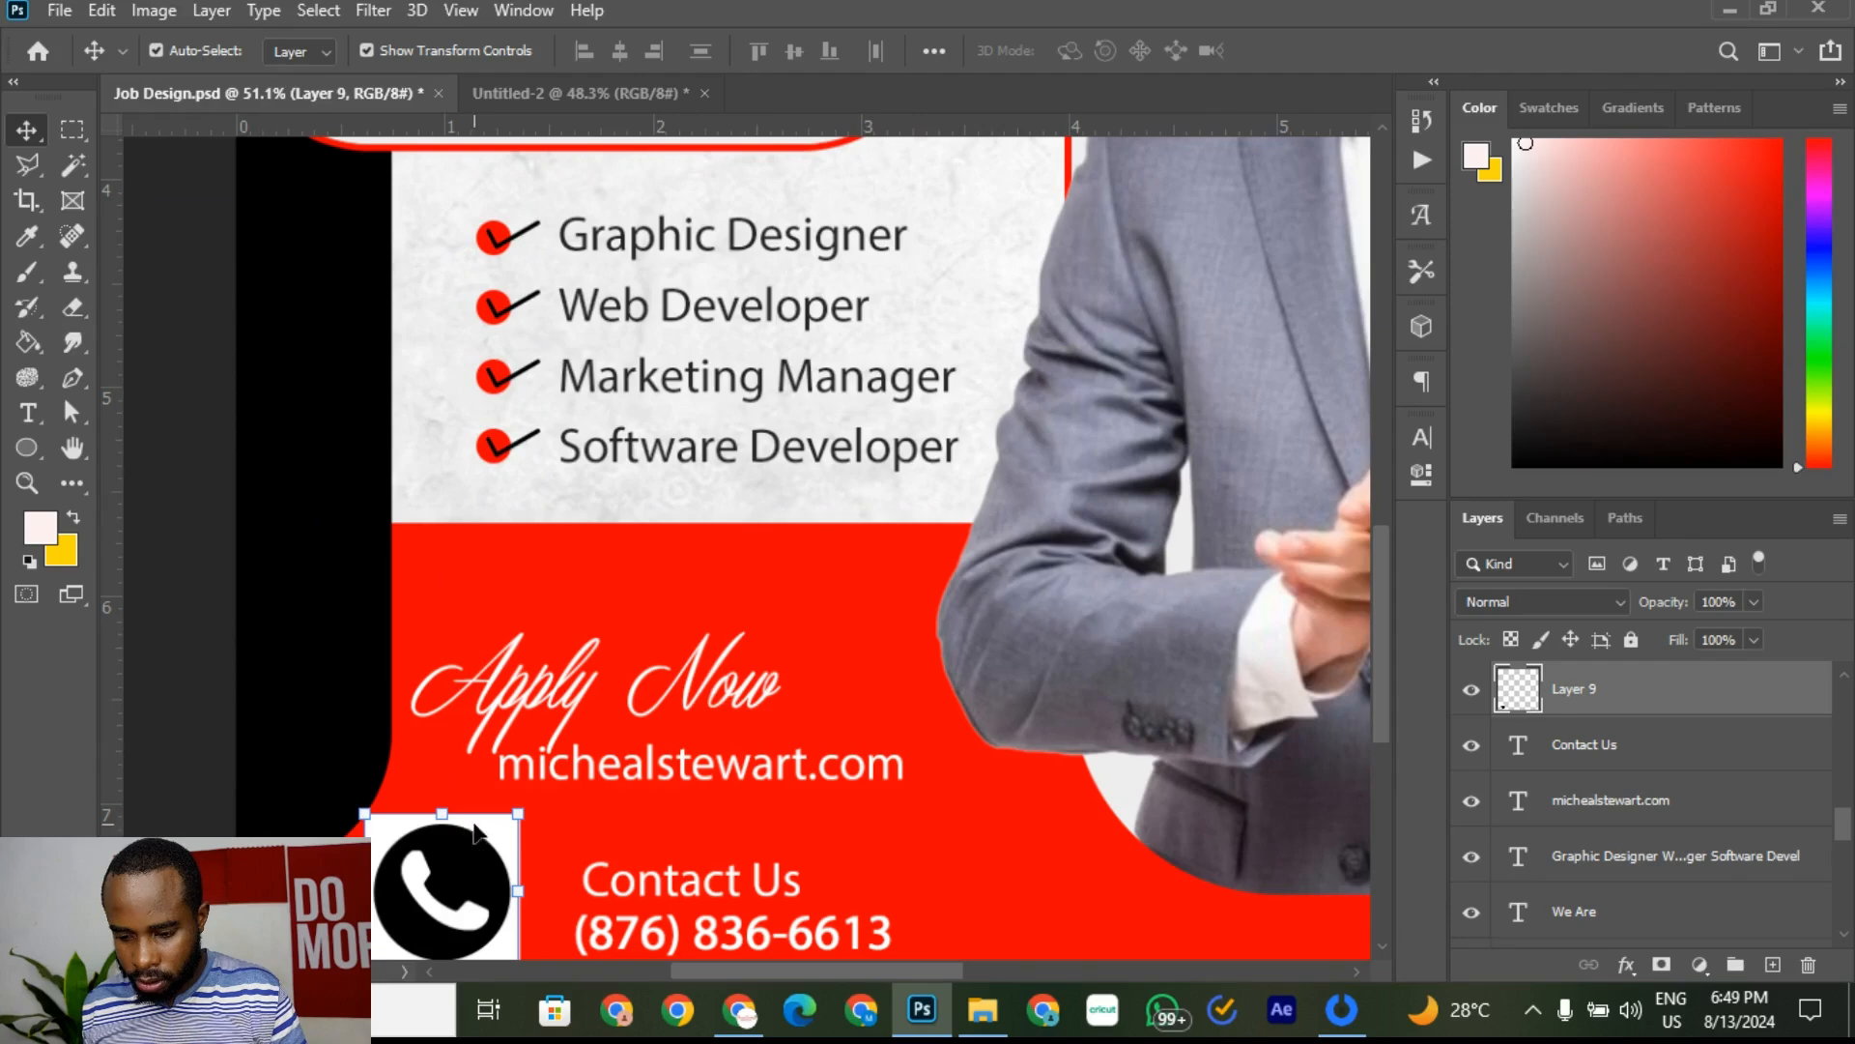
Step: Magic Wand the white corners and handset of the icon, delete them, and deselect
left_click(72, 170)
left_click(503, 823)
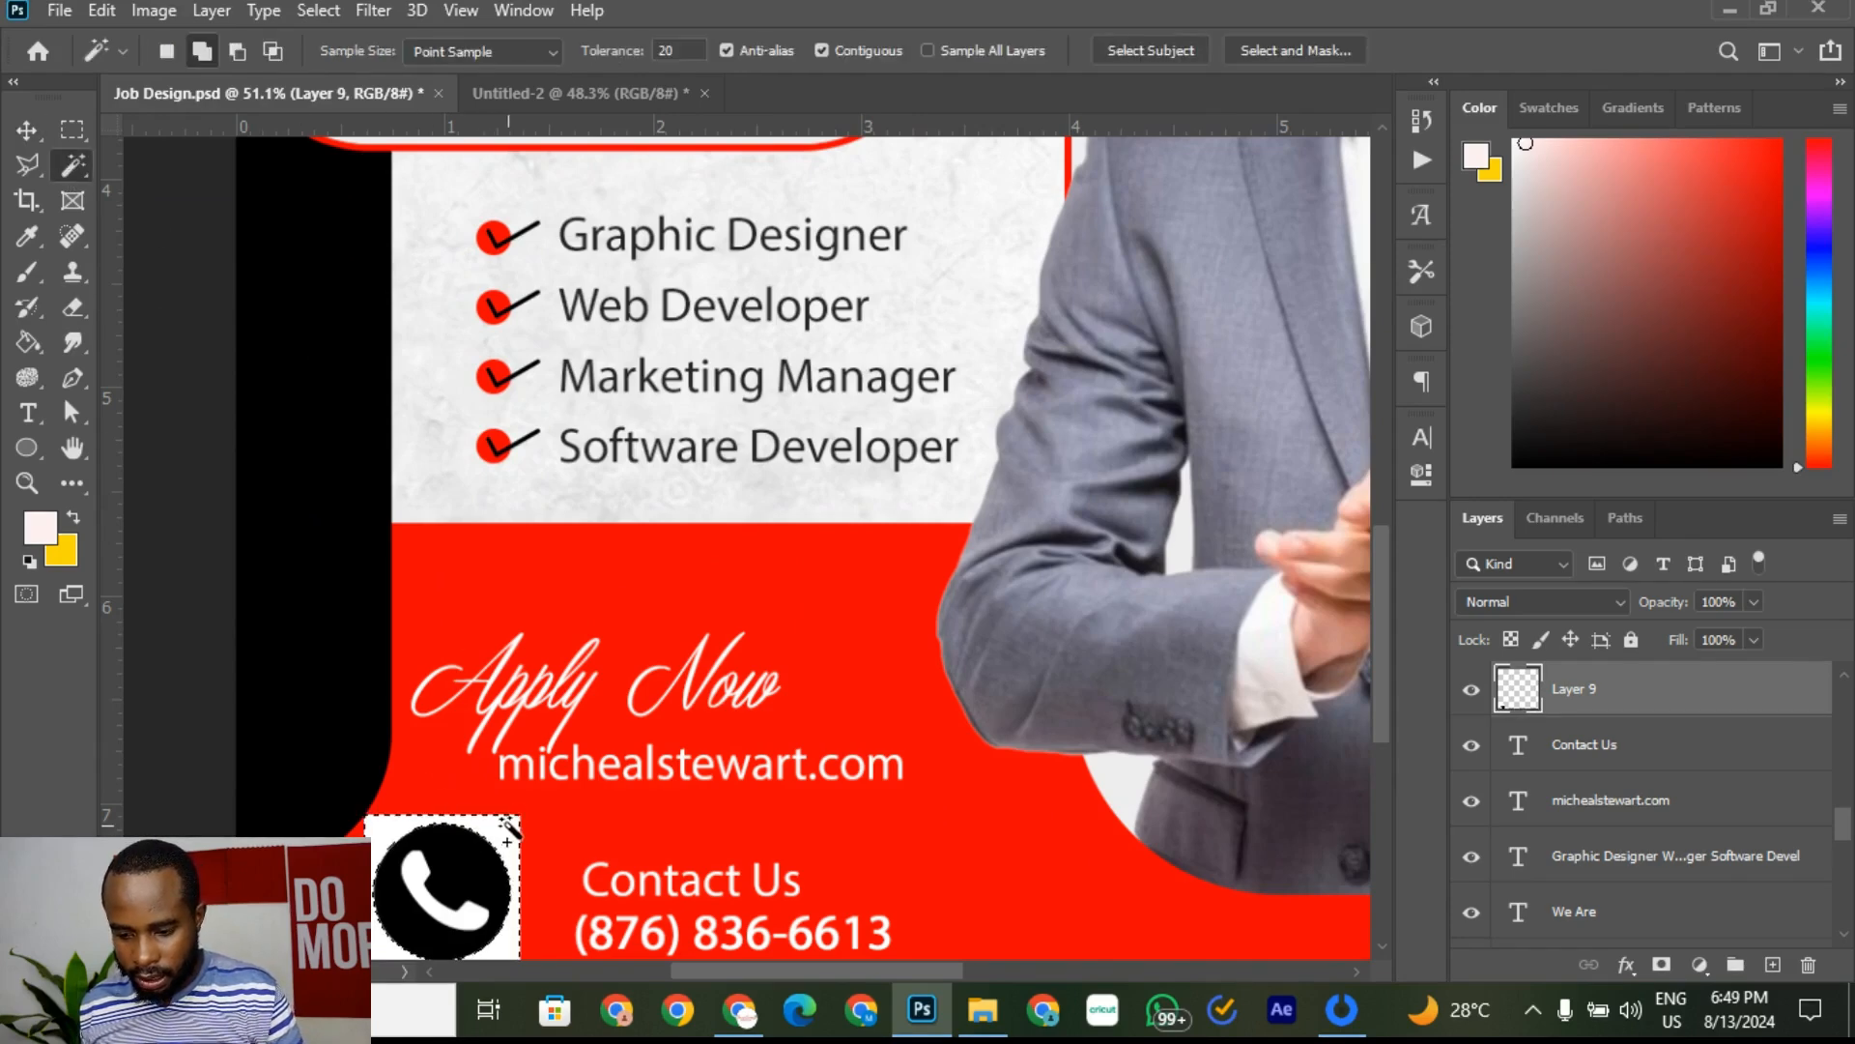
key("Delete")
left_click(483, 928, "shift")
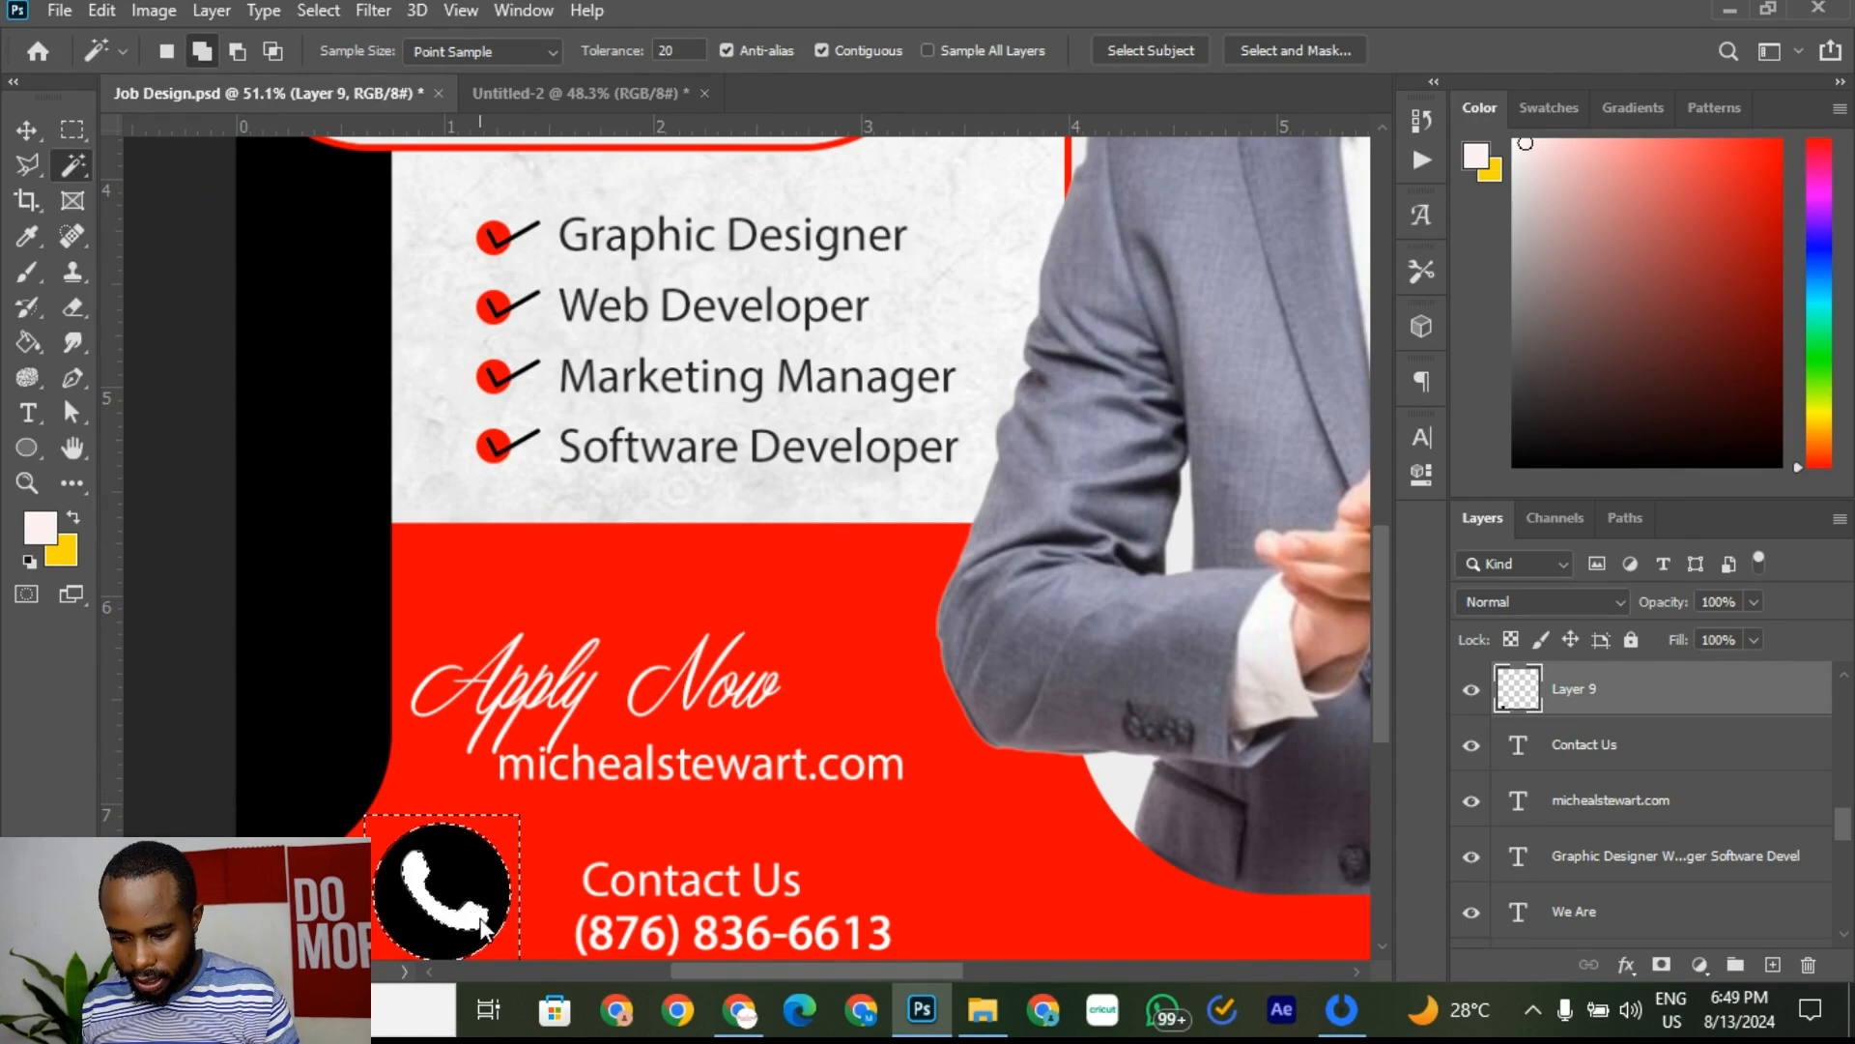
key("Delete")
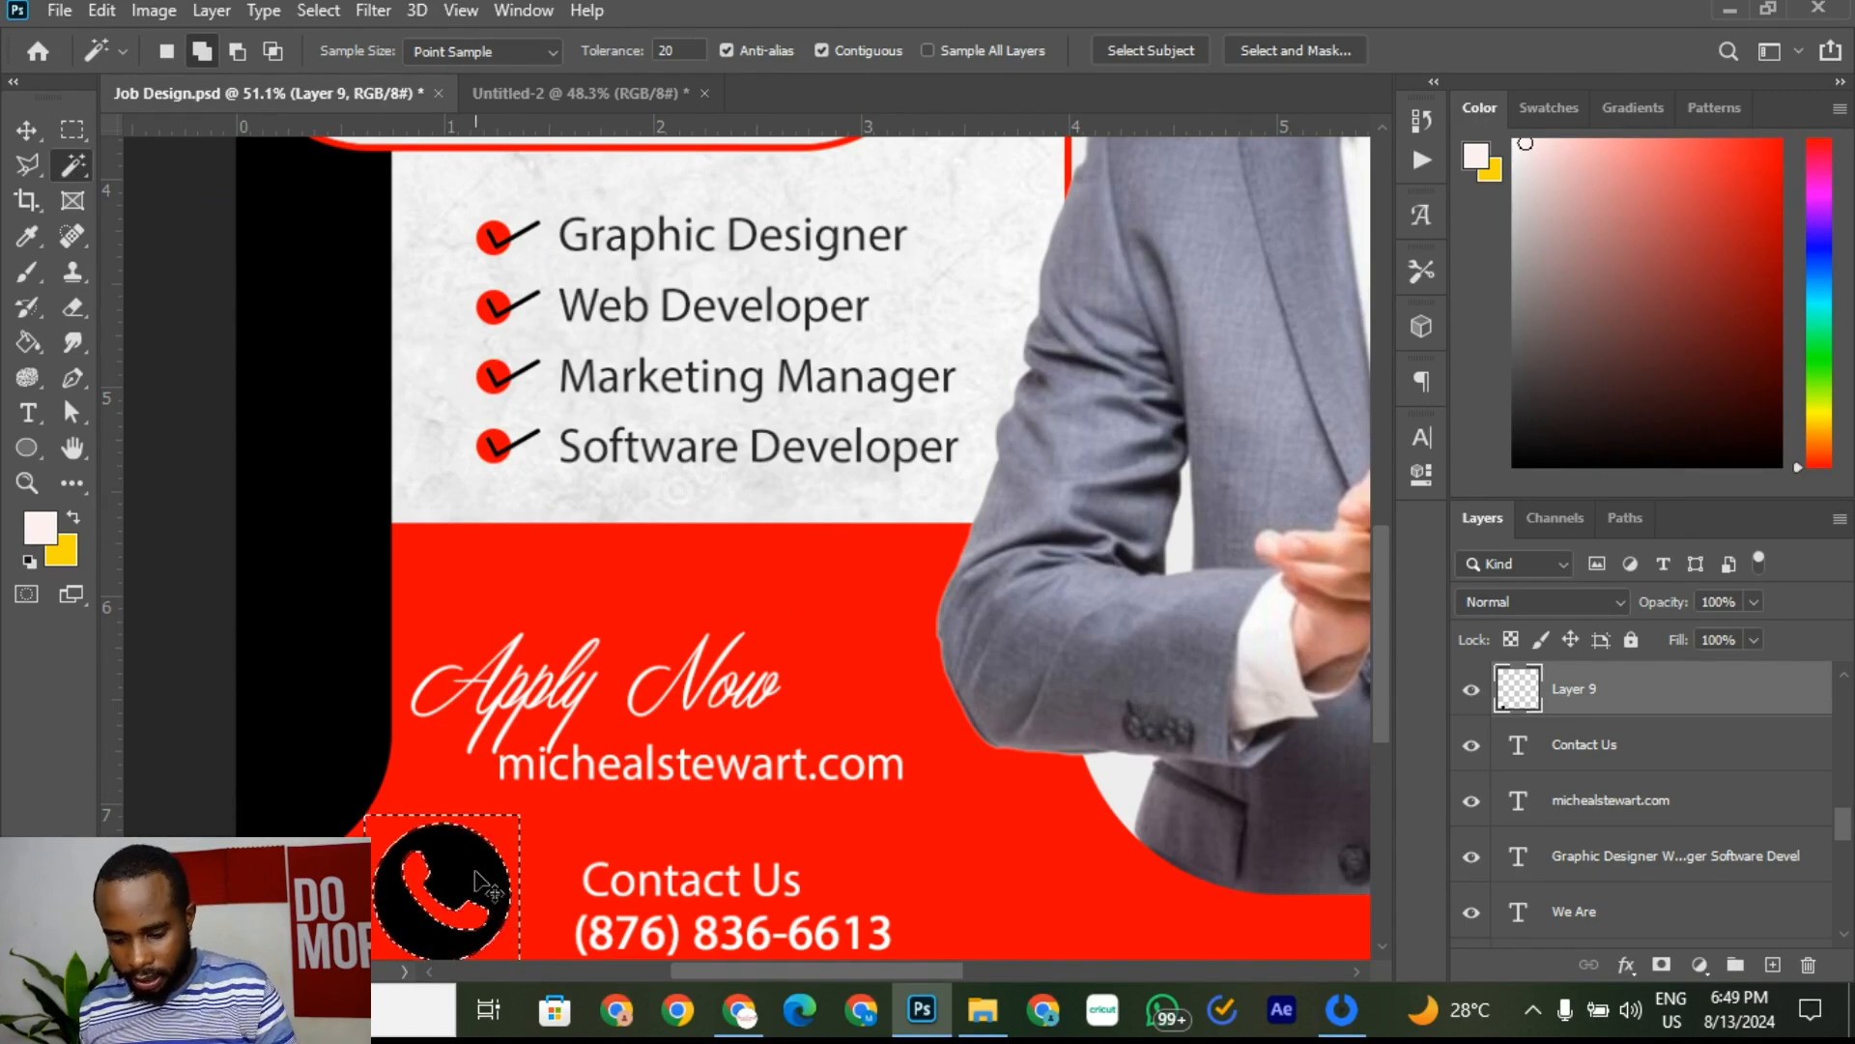
key("ctrl+d")
scroll(480, 883, "down", 4)
scroll(479, 829, "up", 2)
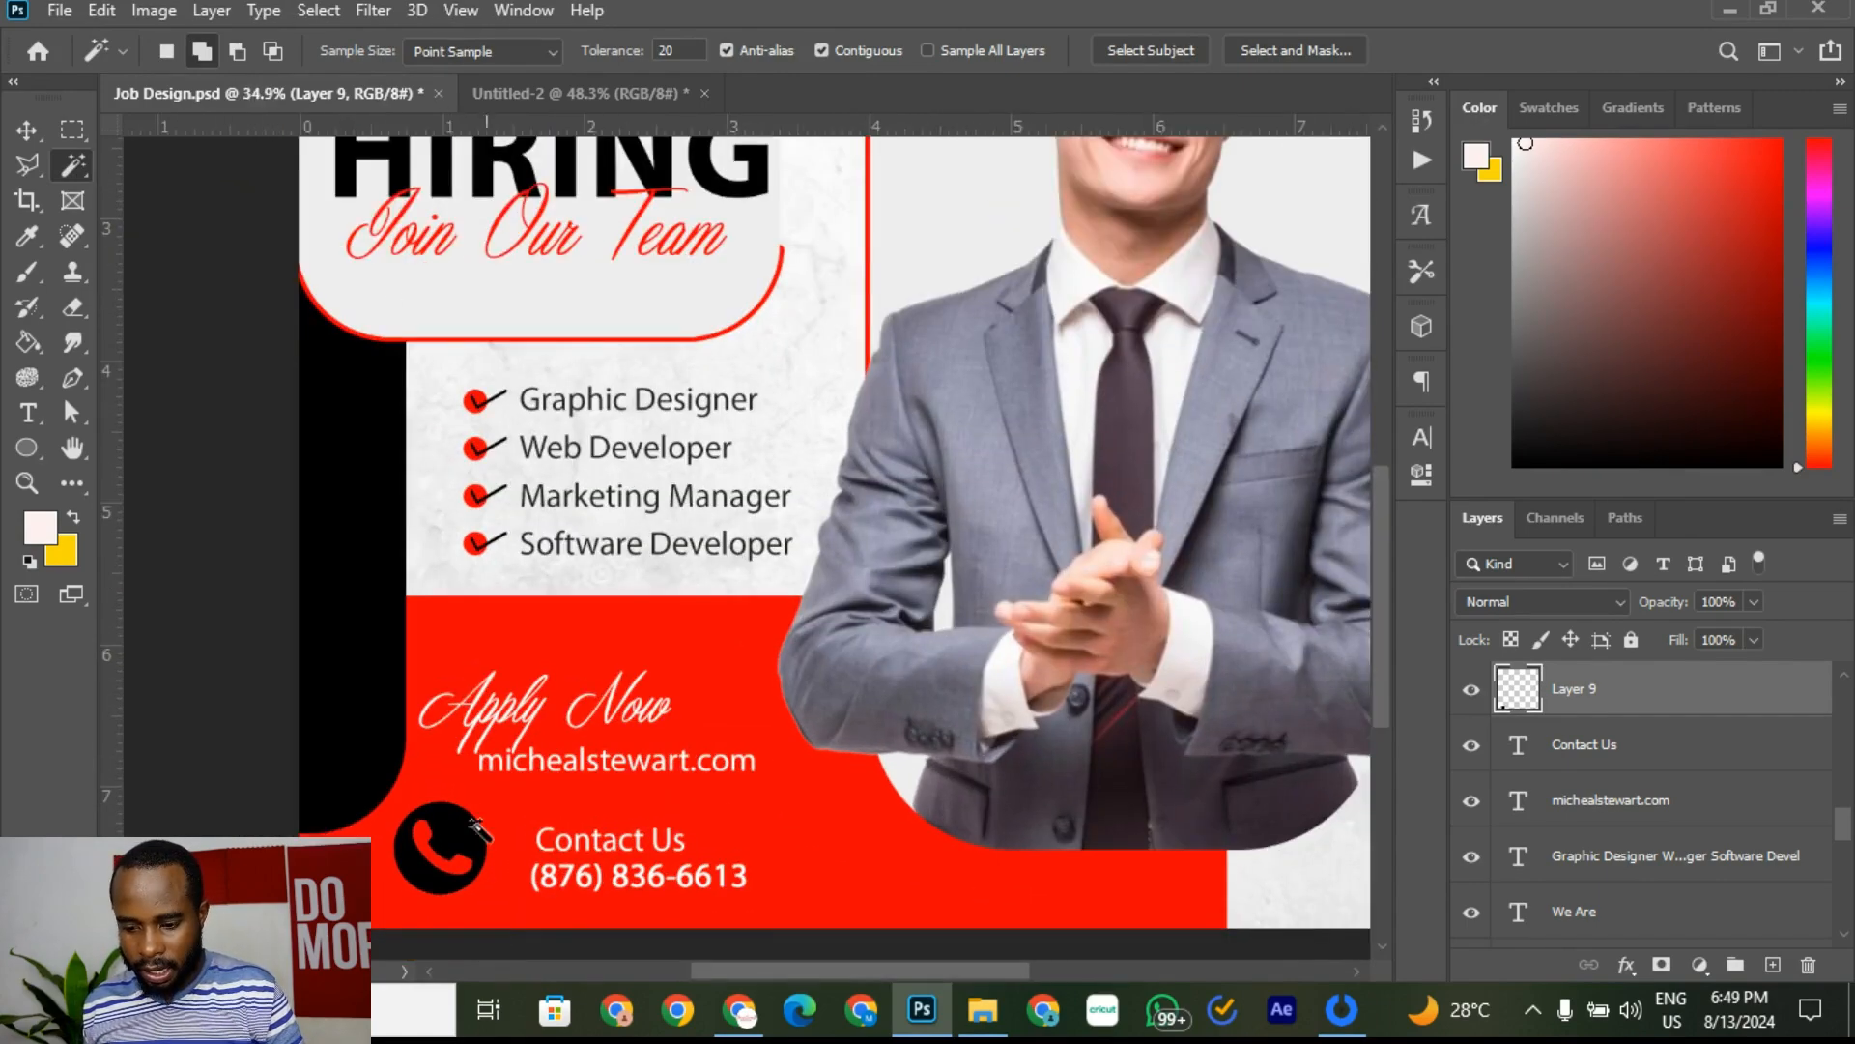
Step: Compare with the reference flyer and start adjusting the phone icon beside 'Contact Us'
left_click(558, 92)
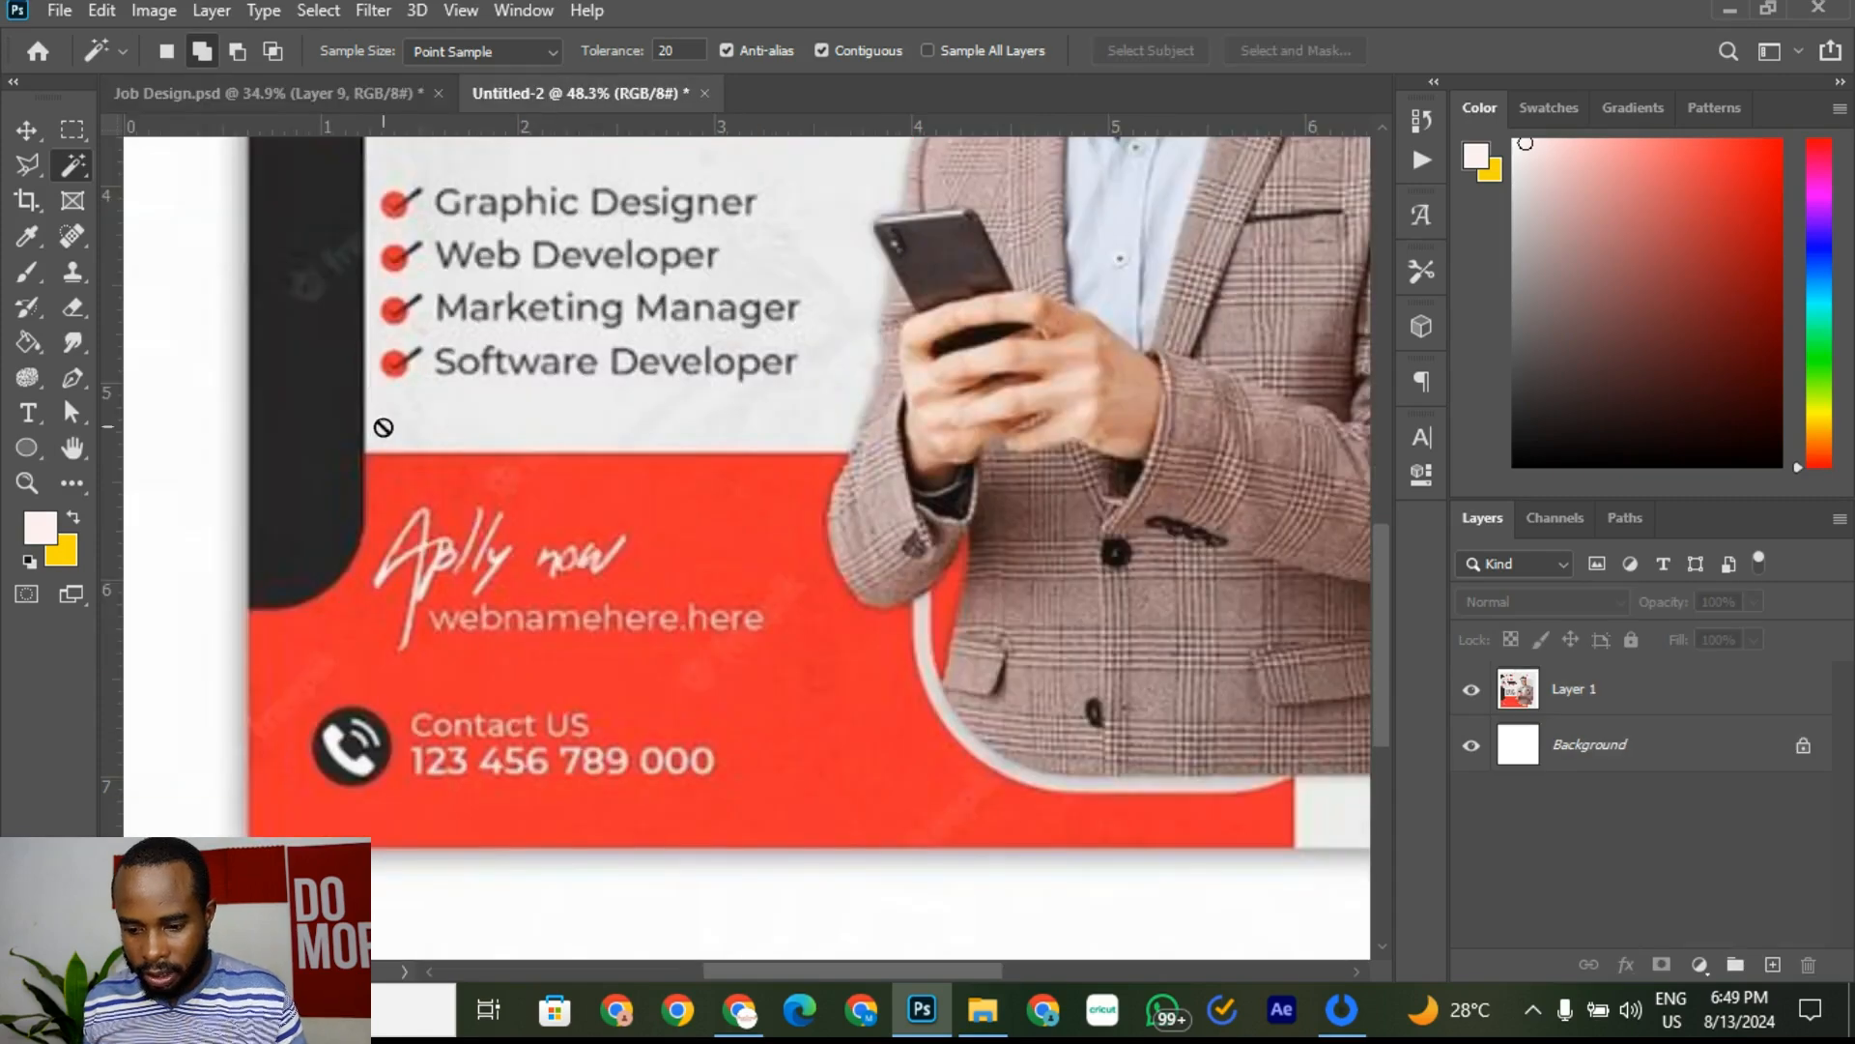
left_click(329, 93)
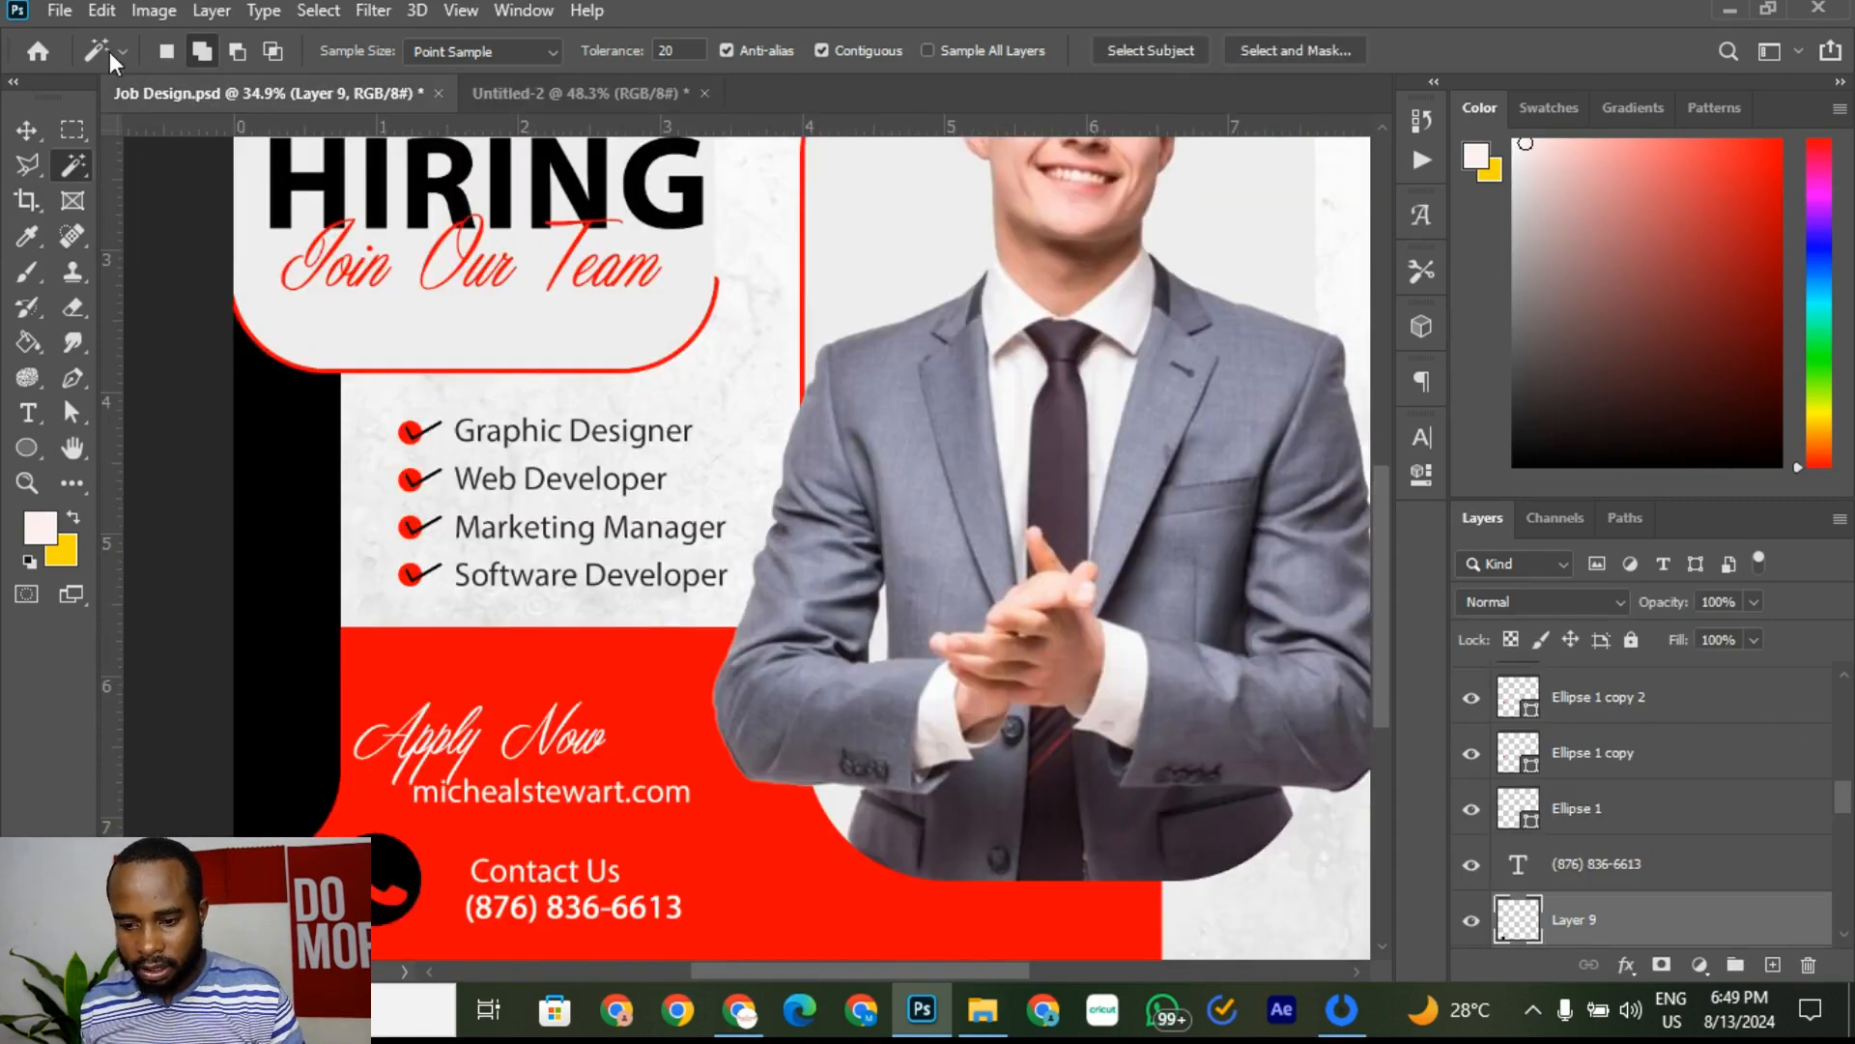
left_click(538, 95)
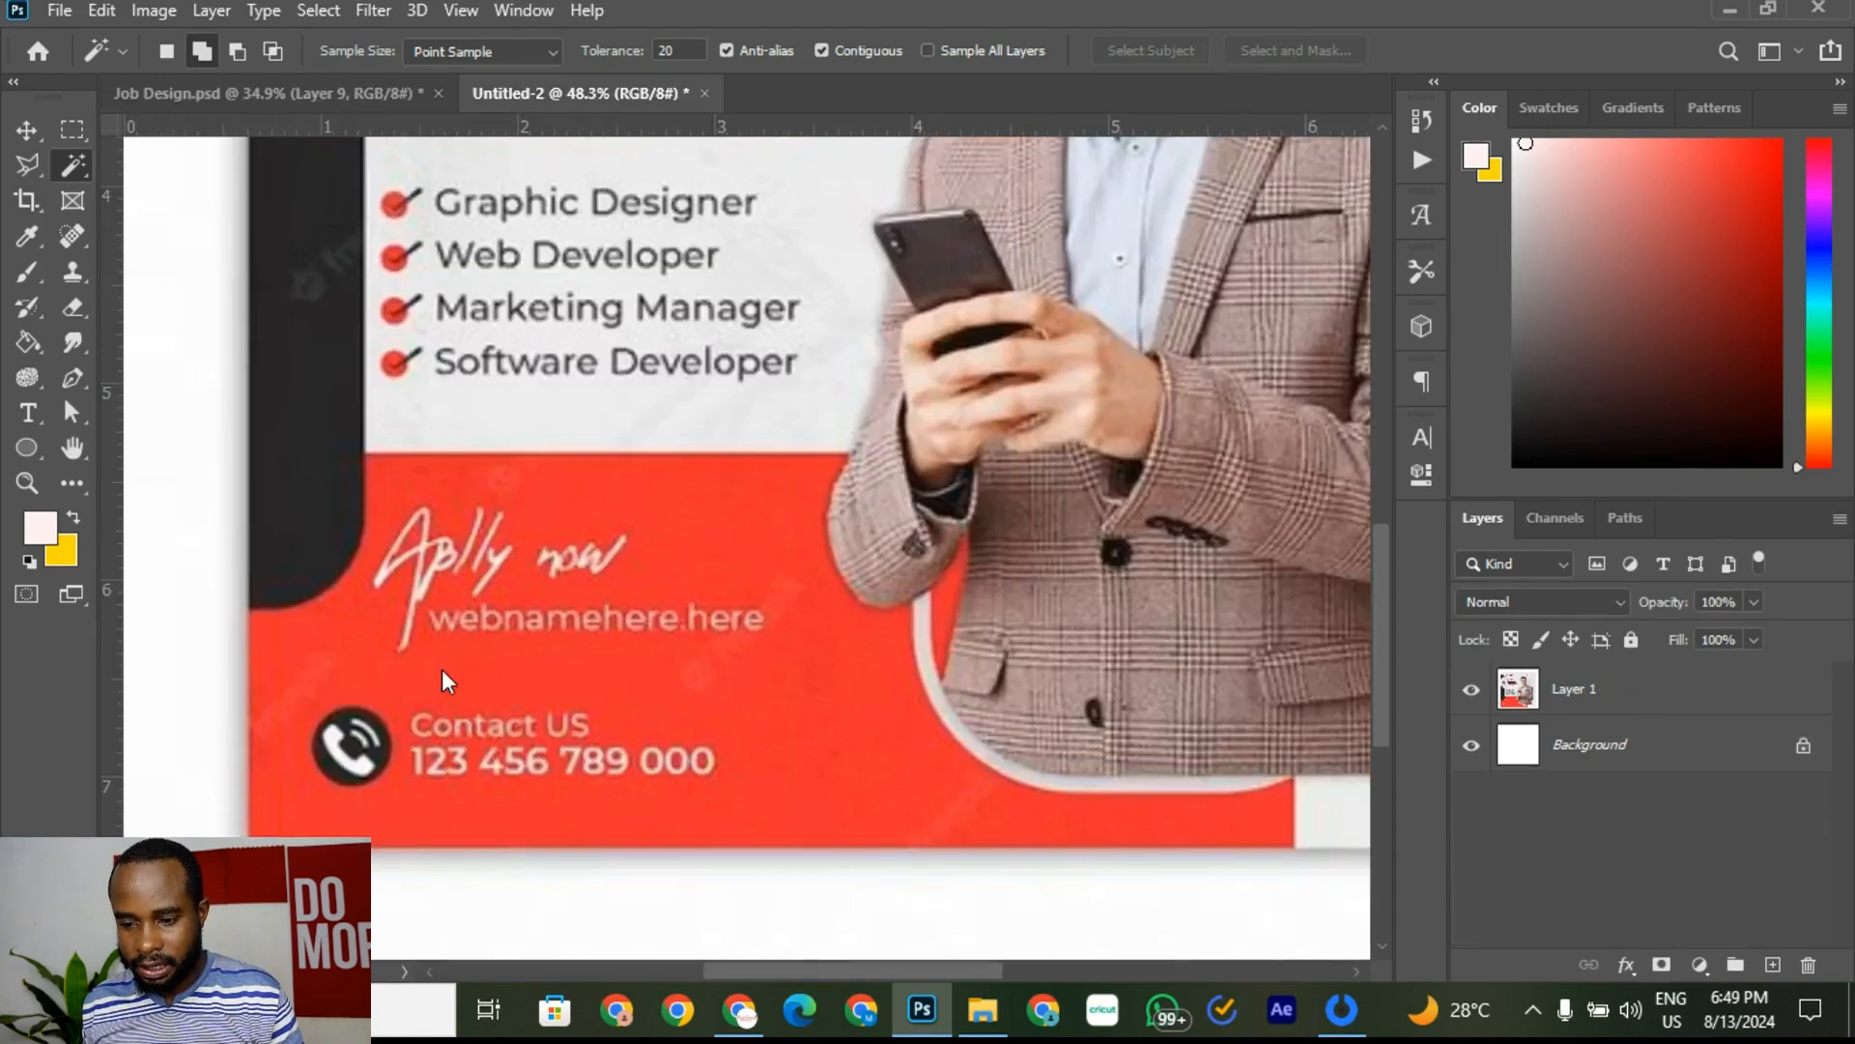
left_click(340, 87)
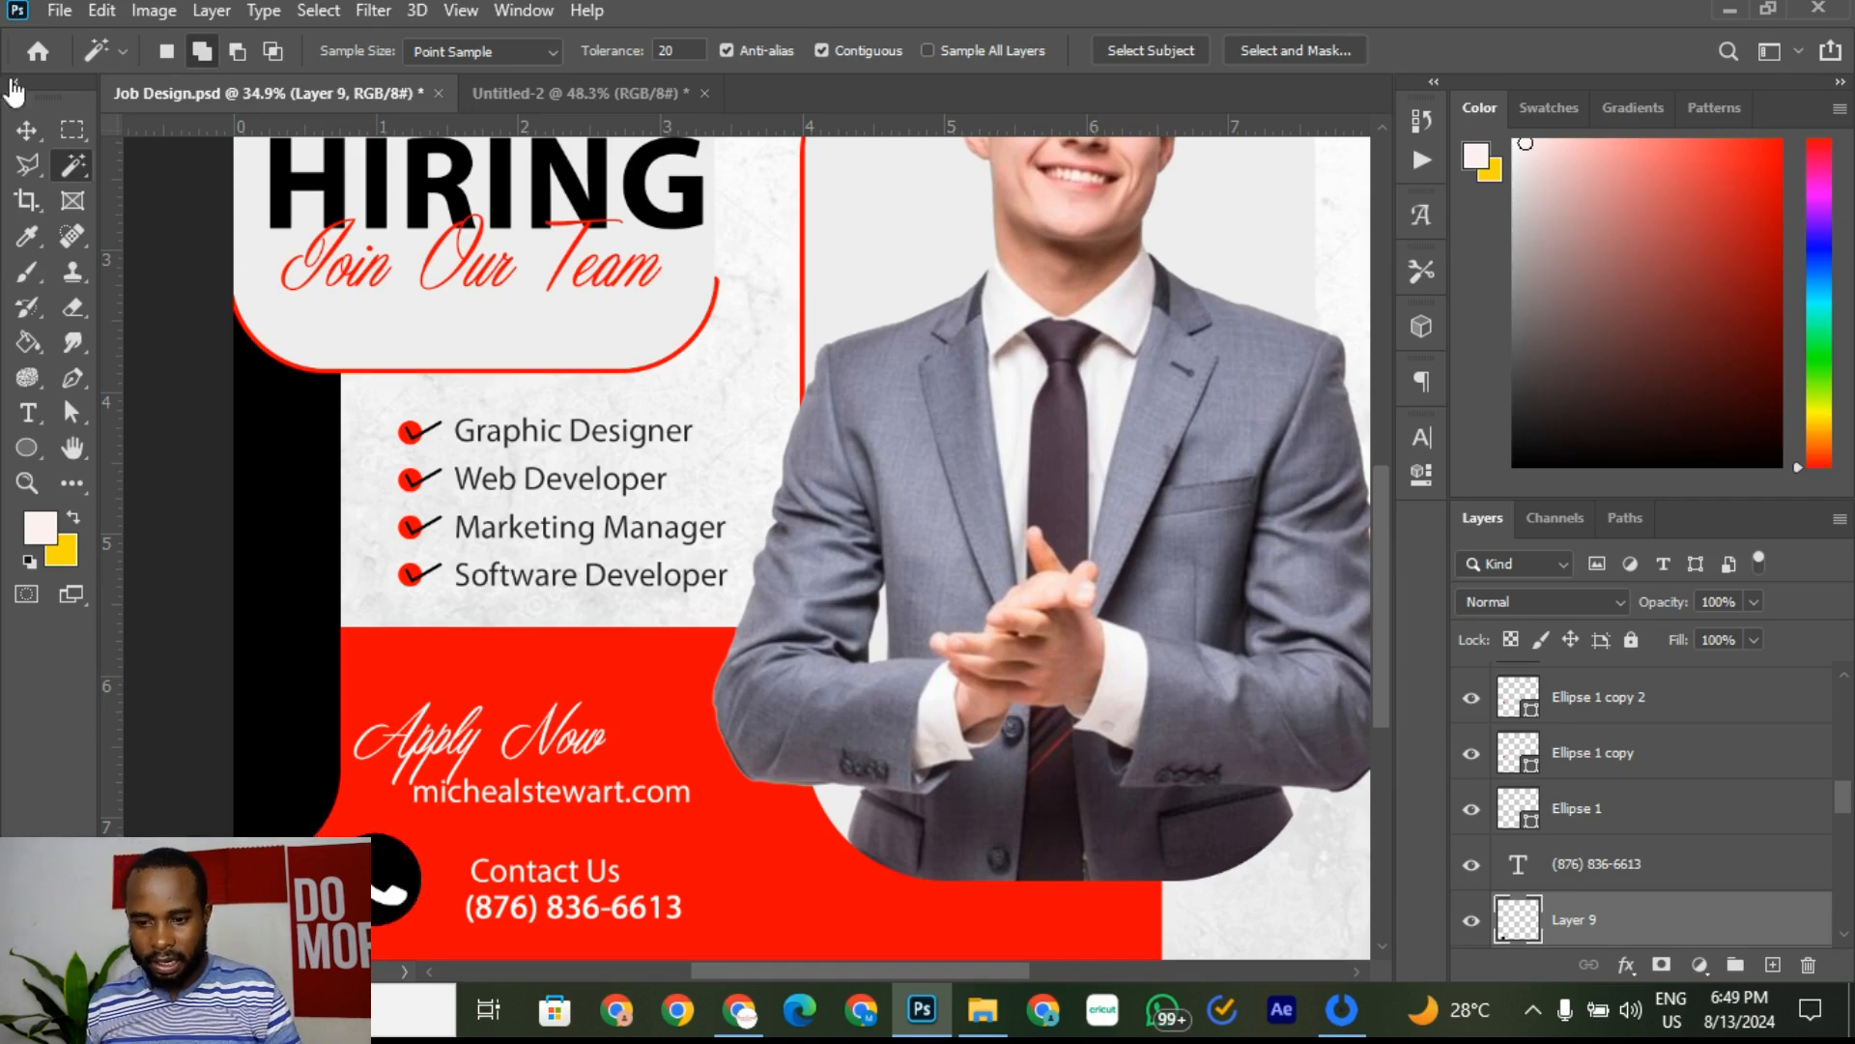
left_click(26, 130)
left_click(472, 860)
scroll(472, 860, "down", 2)
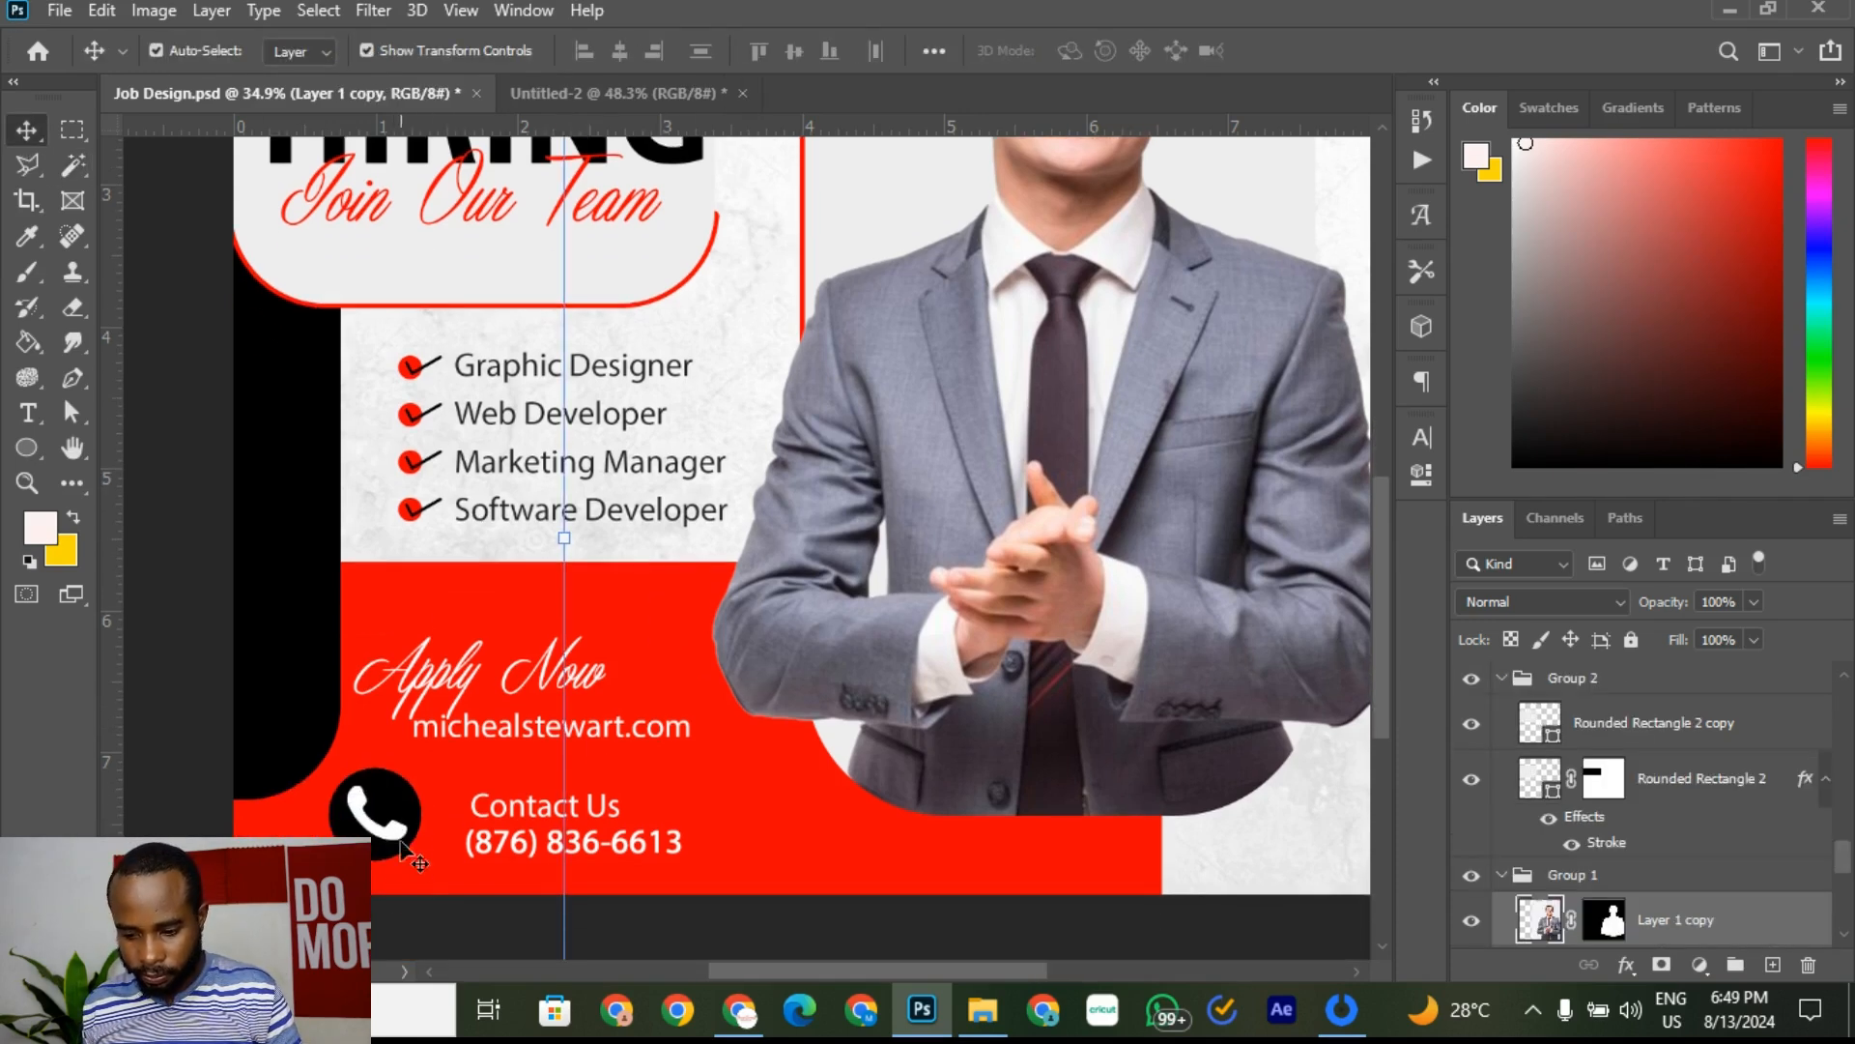
mouse_move(375, 816)
left_mouse_down()
mouse_move(396, 802)
mouse_move(399, 823)
left_mouse_up()
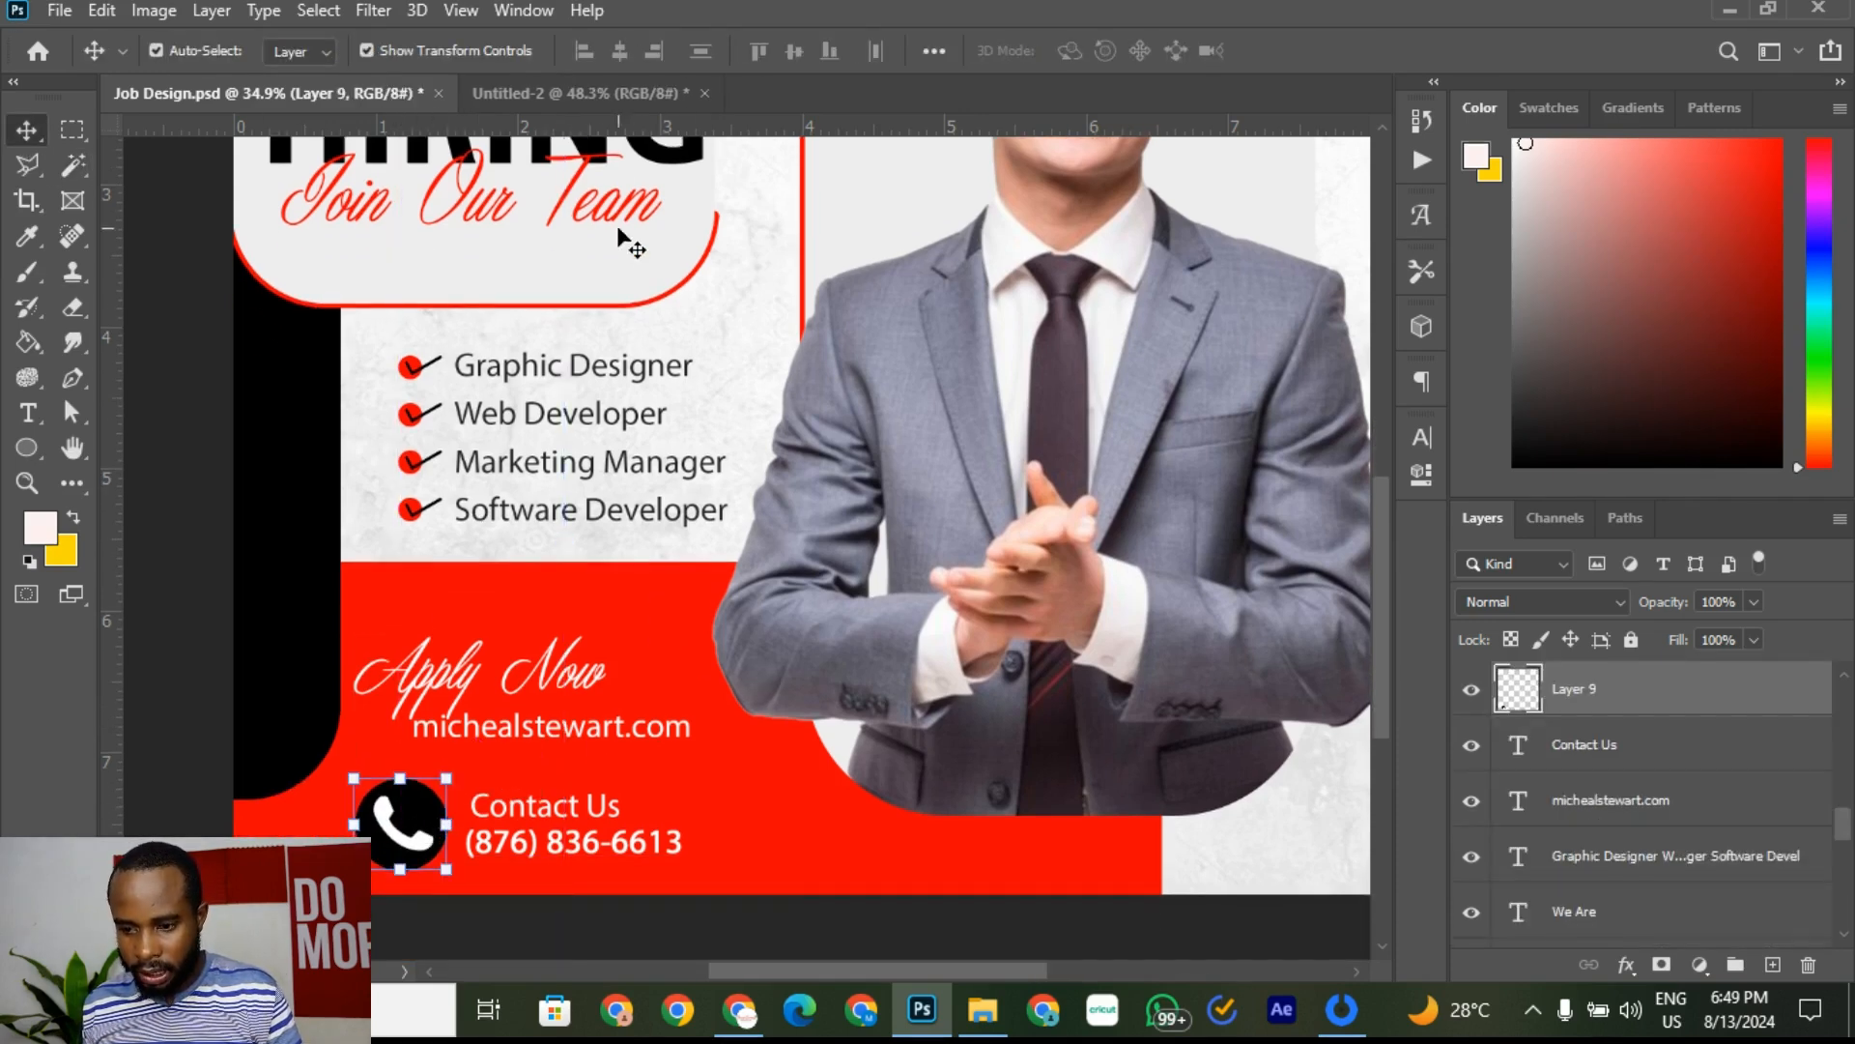
left_click(561, 93)
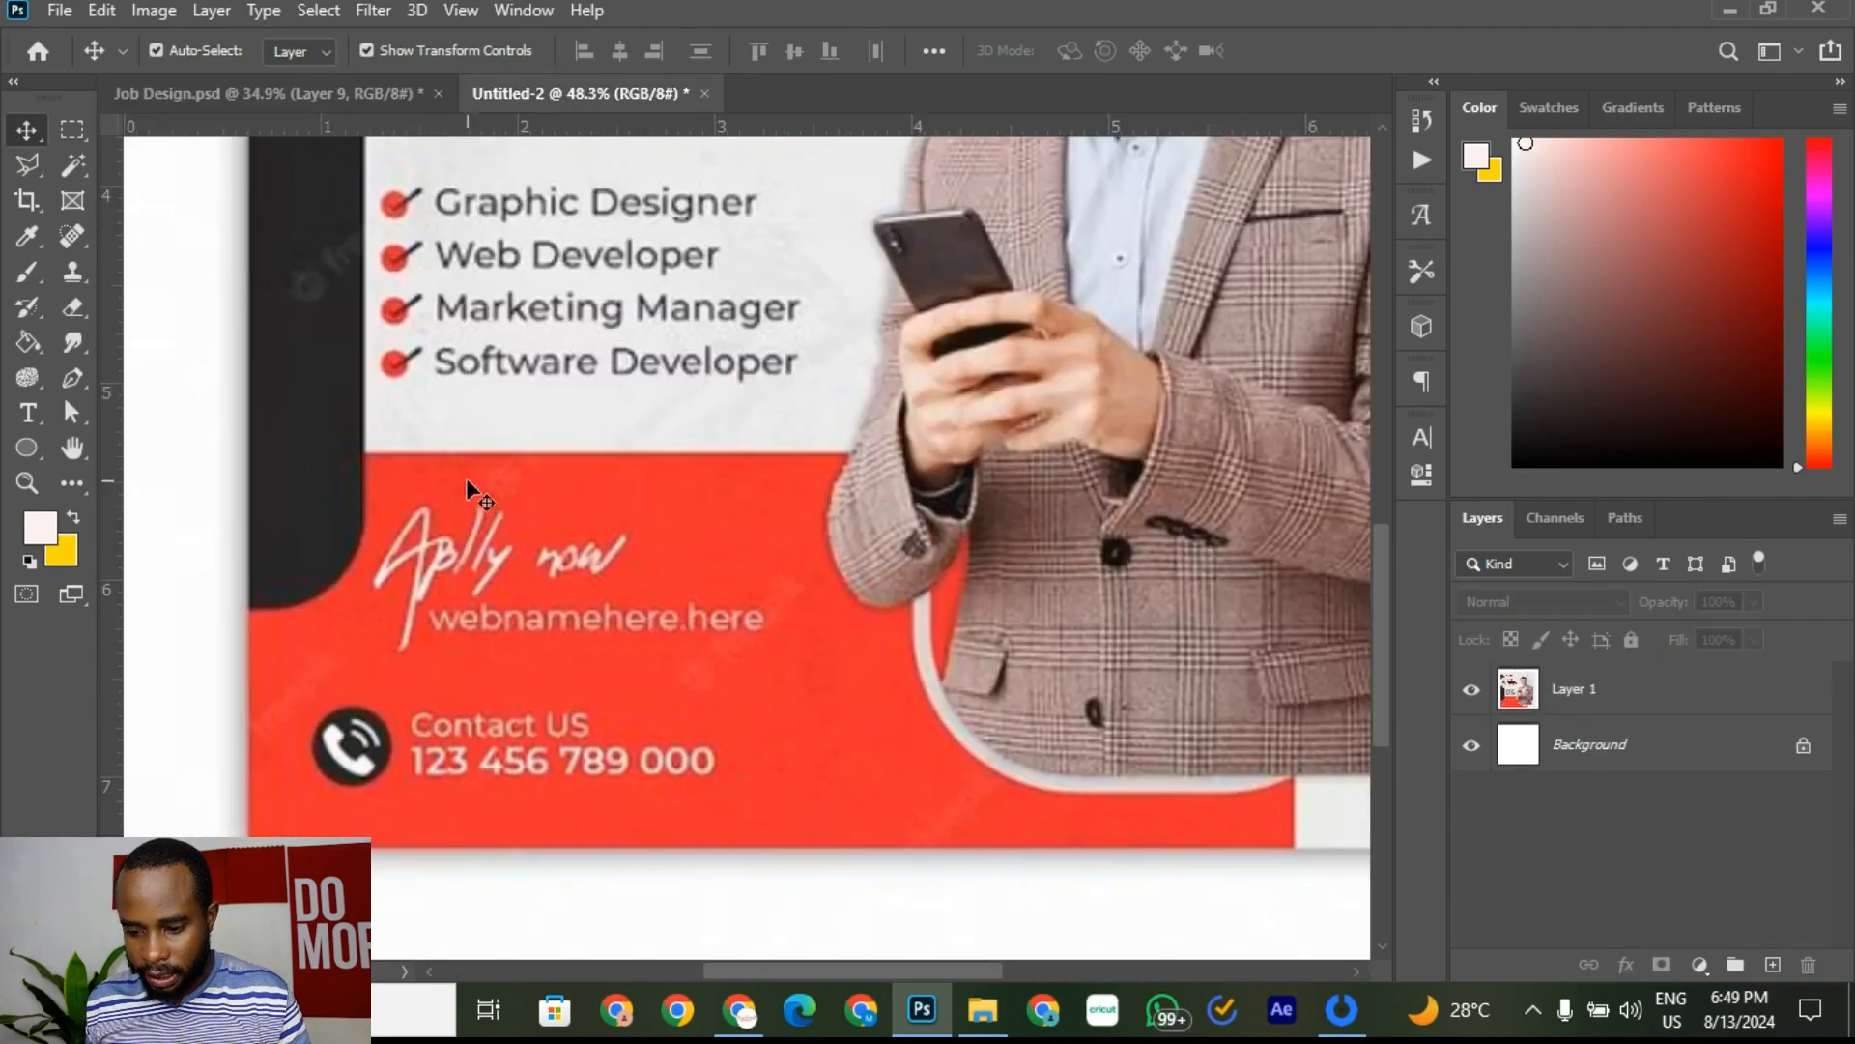
left_click(275, 101)
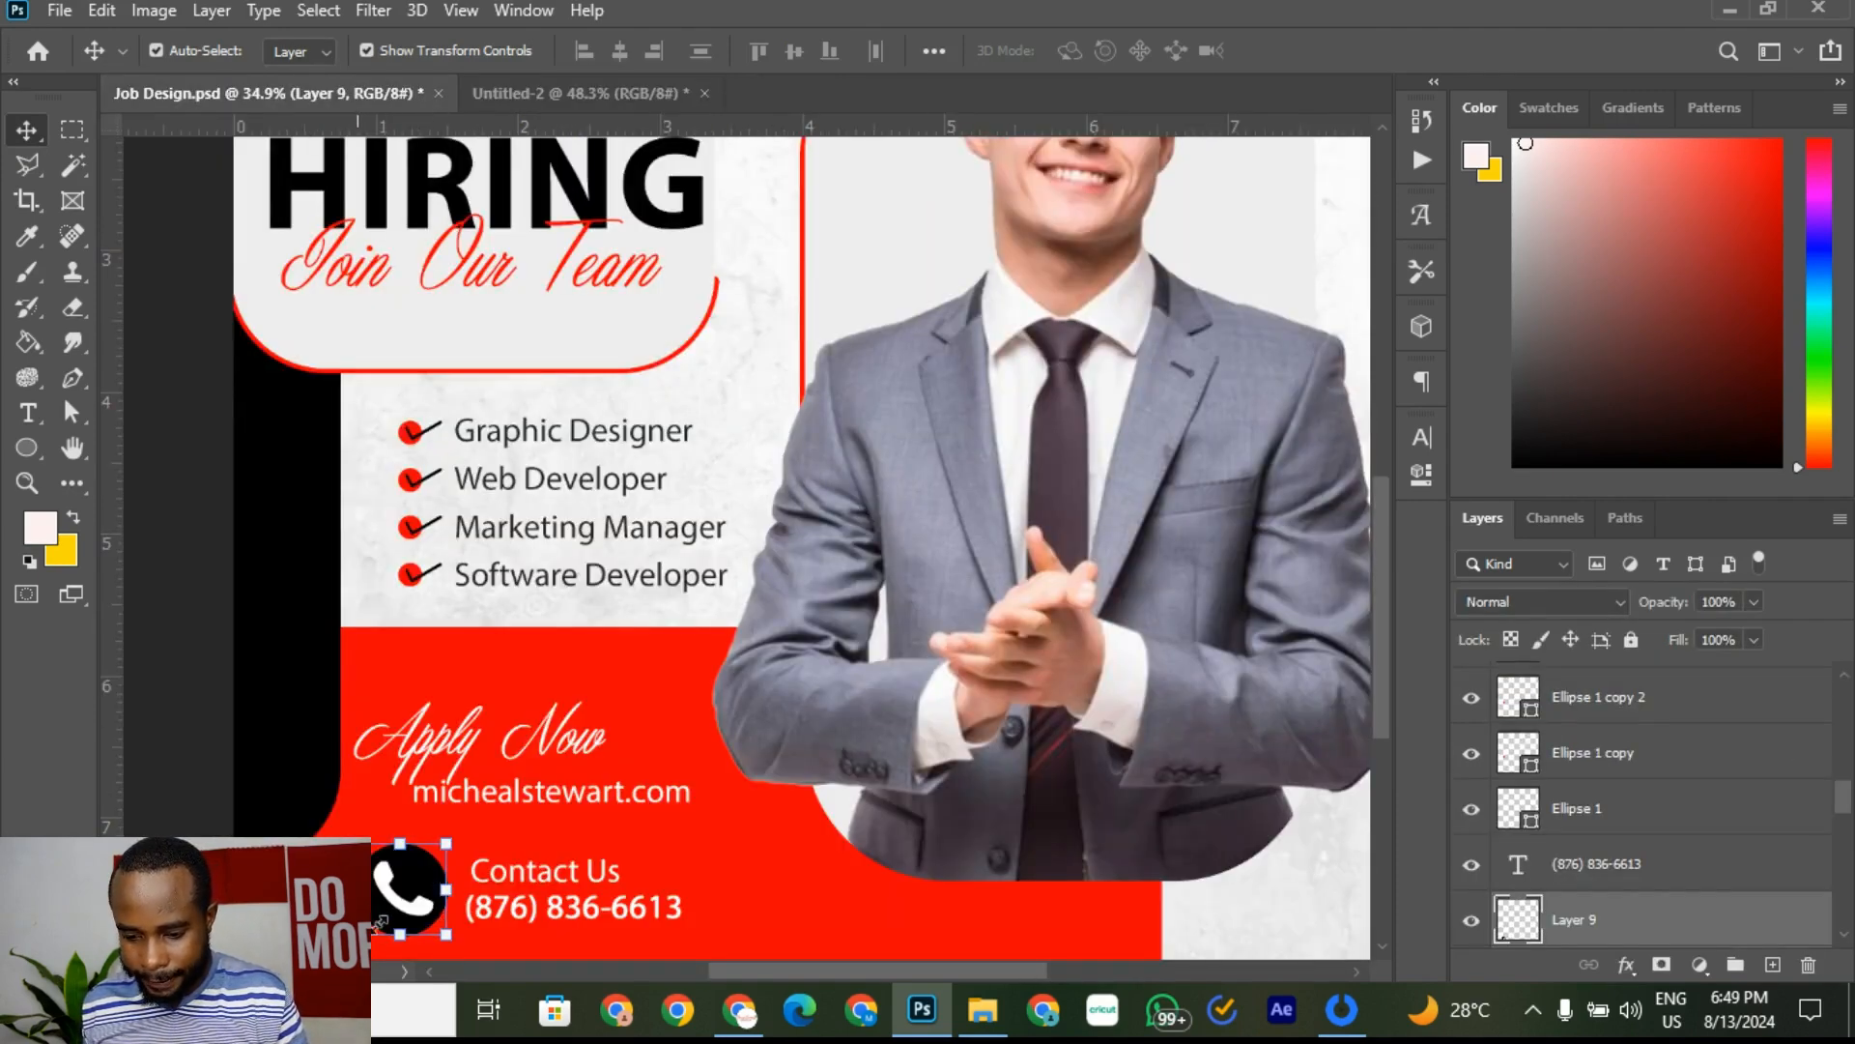
Step: Scale the phone icon to 77.47% and nudge it into line beside the contact lines
left_click_drag(375, 926, 402, 908)
scroll(510, 841, "down", 4)
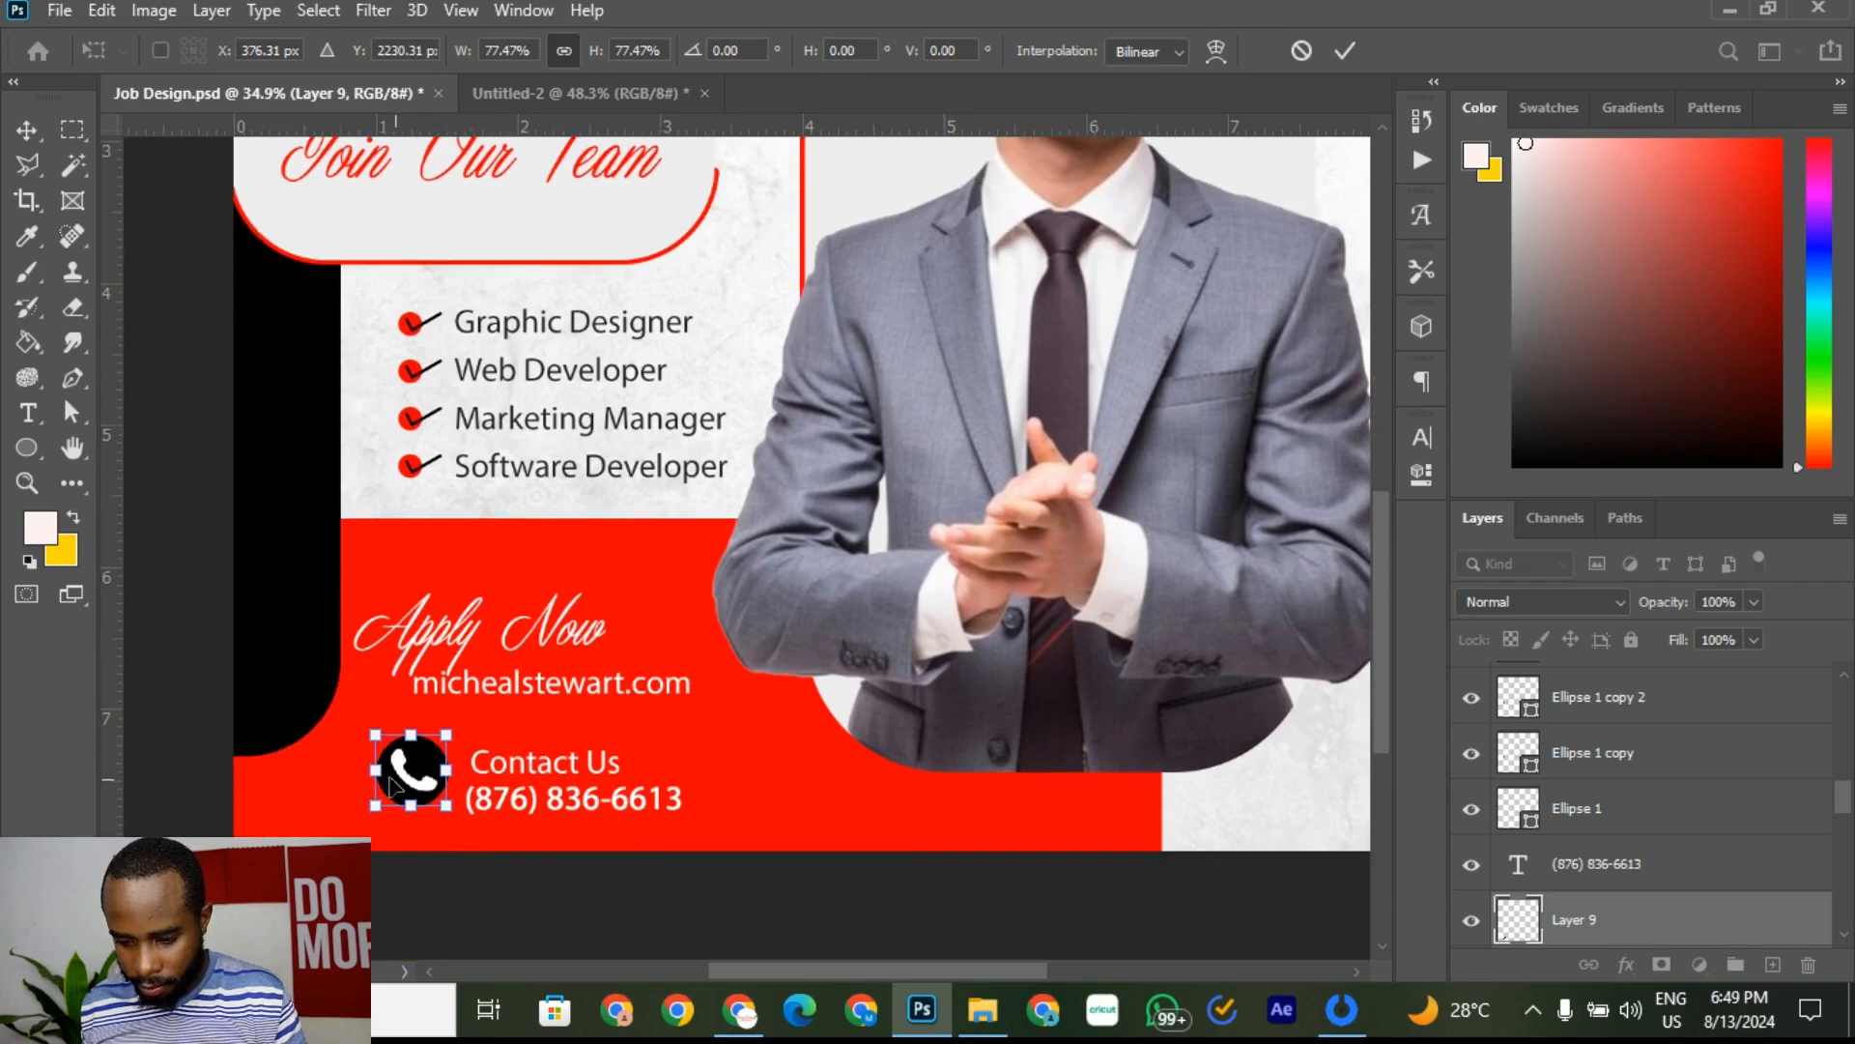
scroll(391, 785, "up", 5)
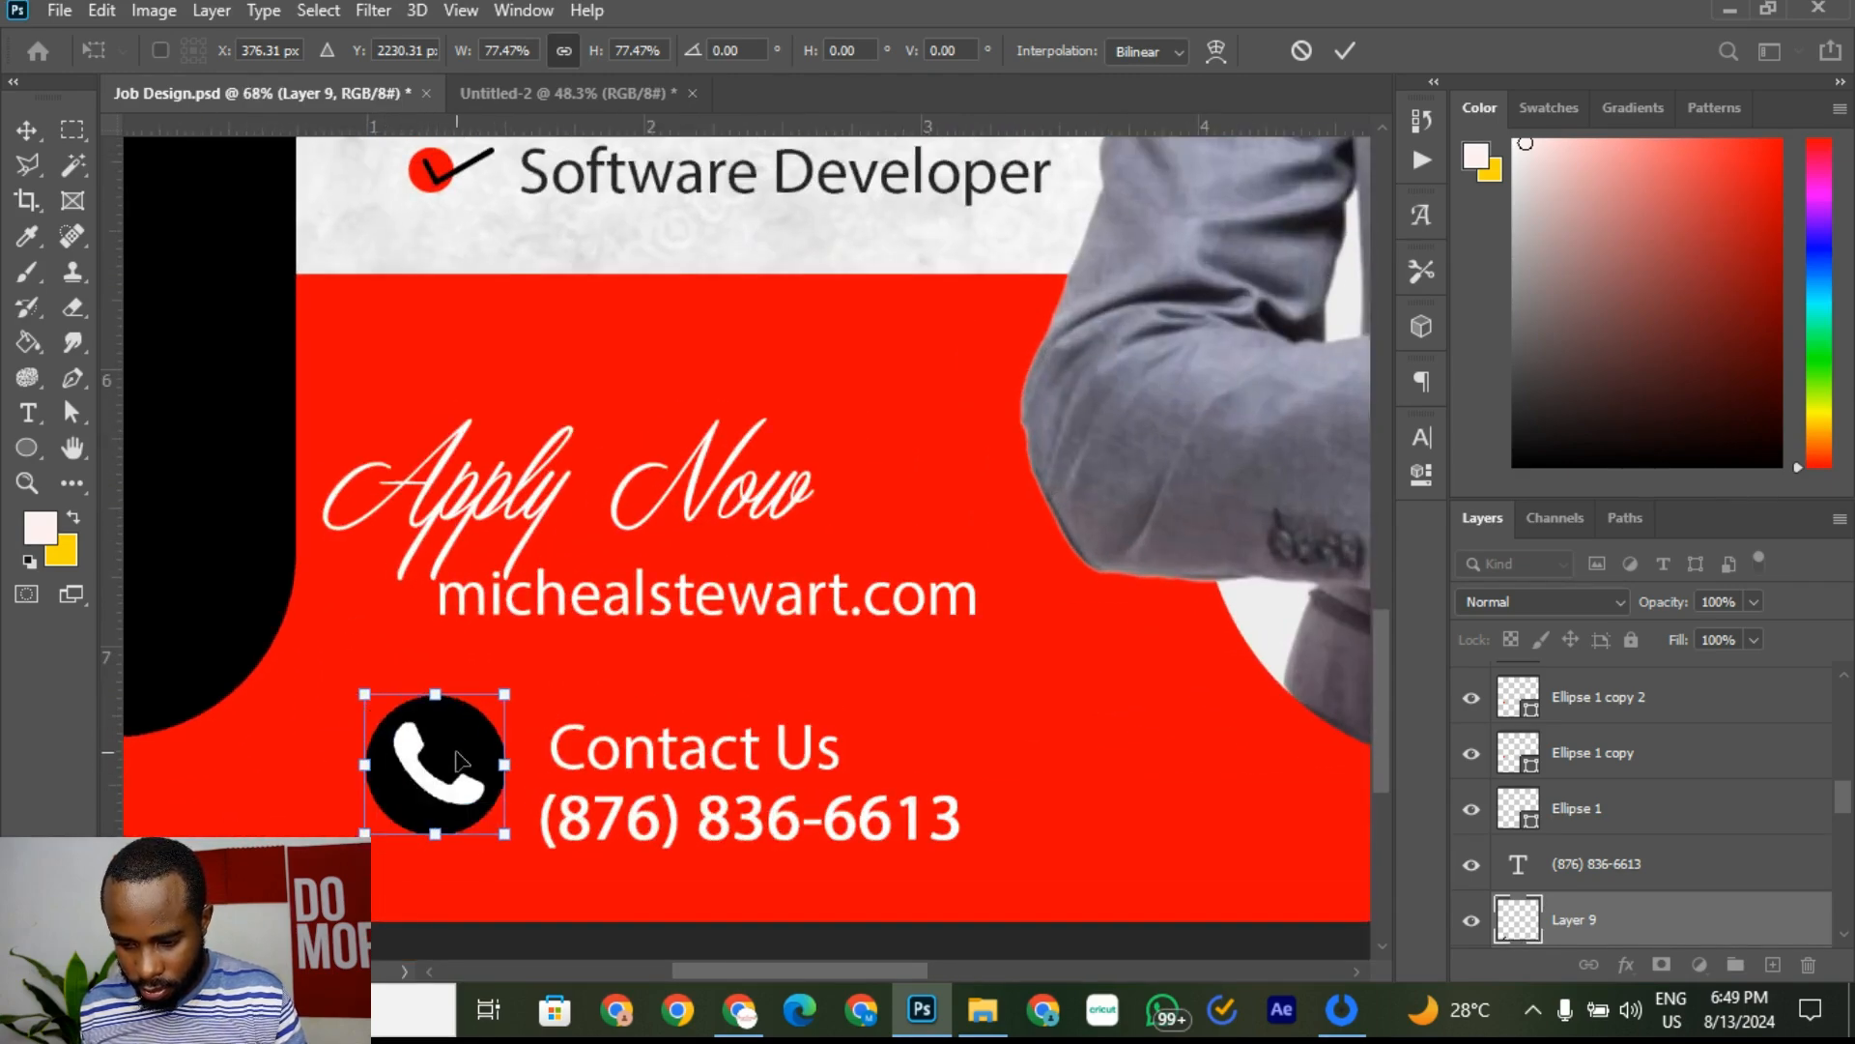
left_click_drag(459, 763, 464, 773)
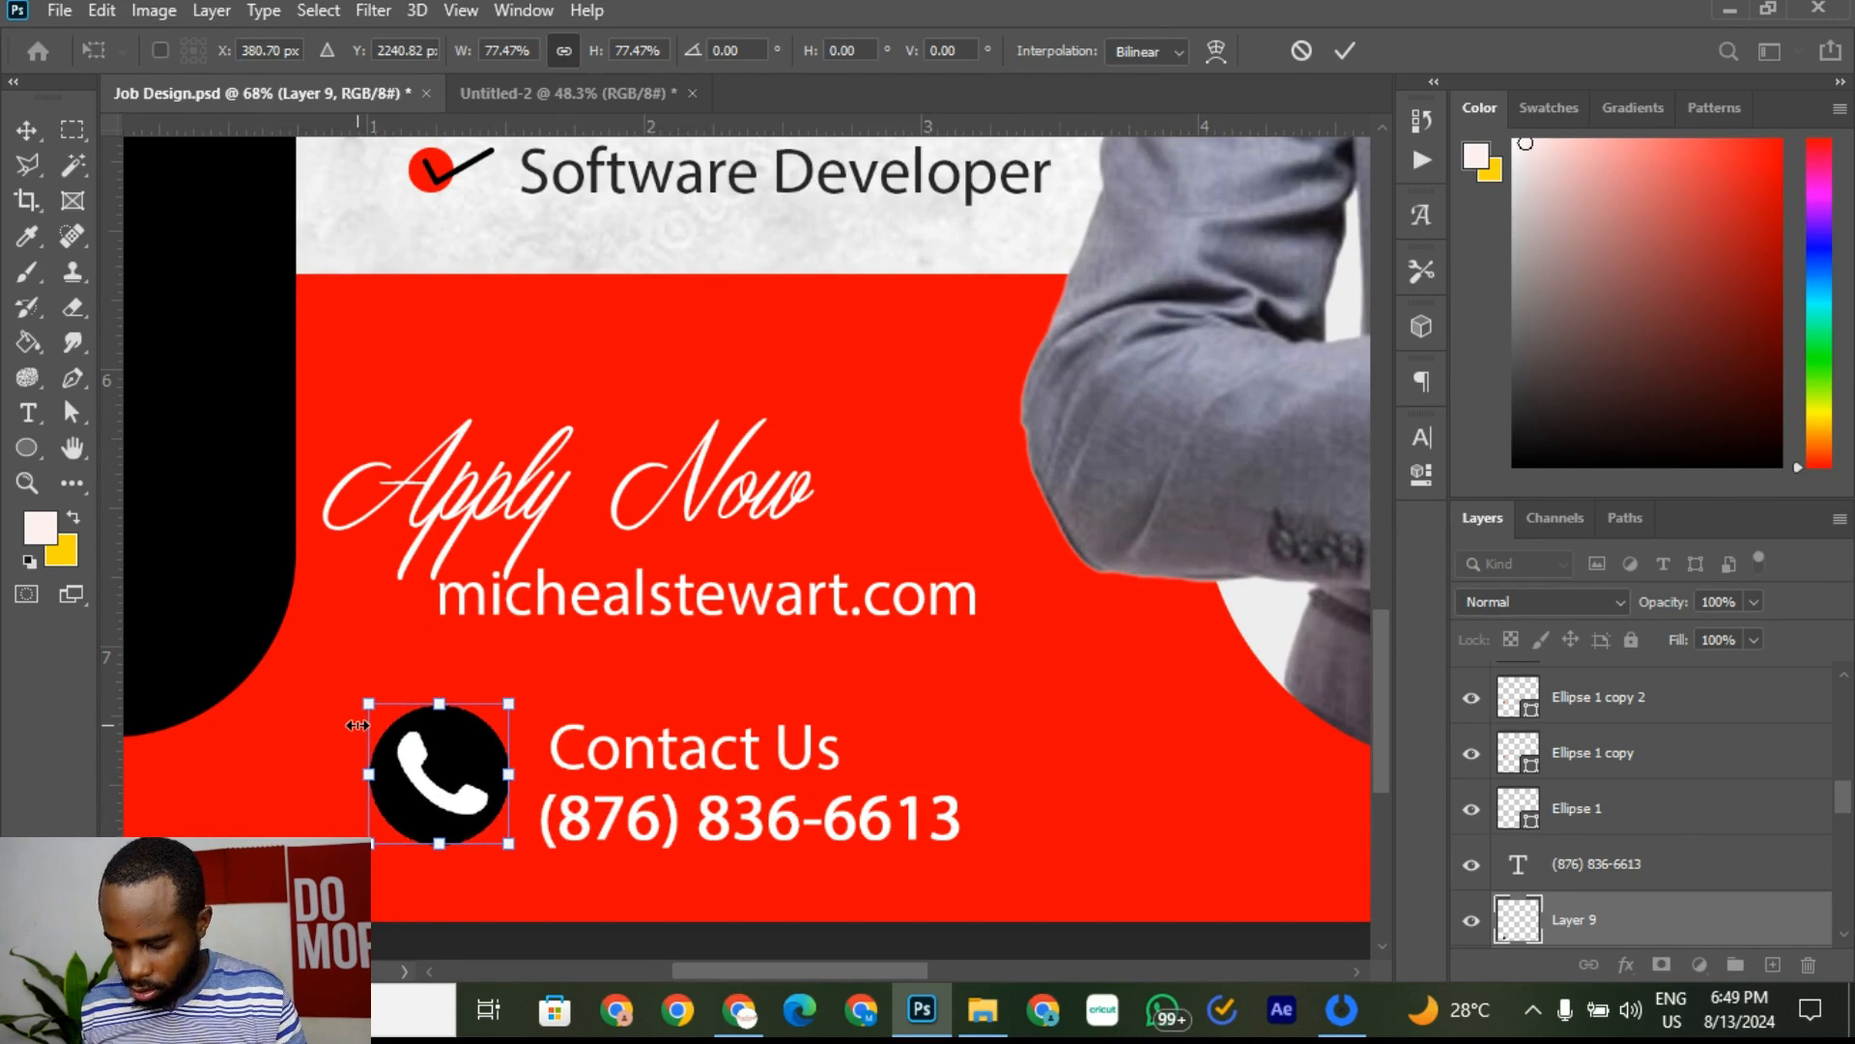
key("Down")
key("Down")
key("Down")
key("Down")
key("Down")
key("Down")
key("Down")
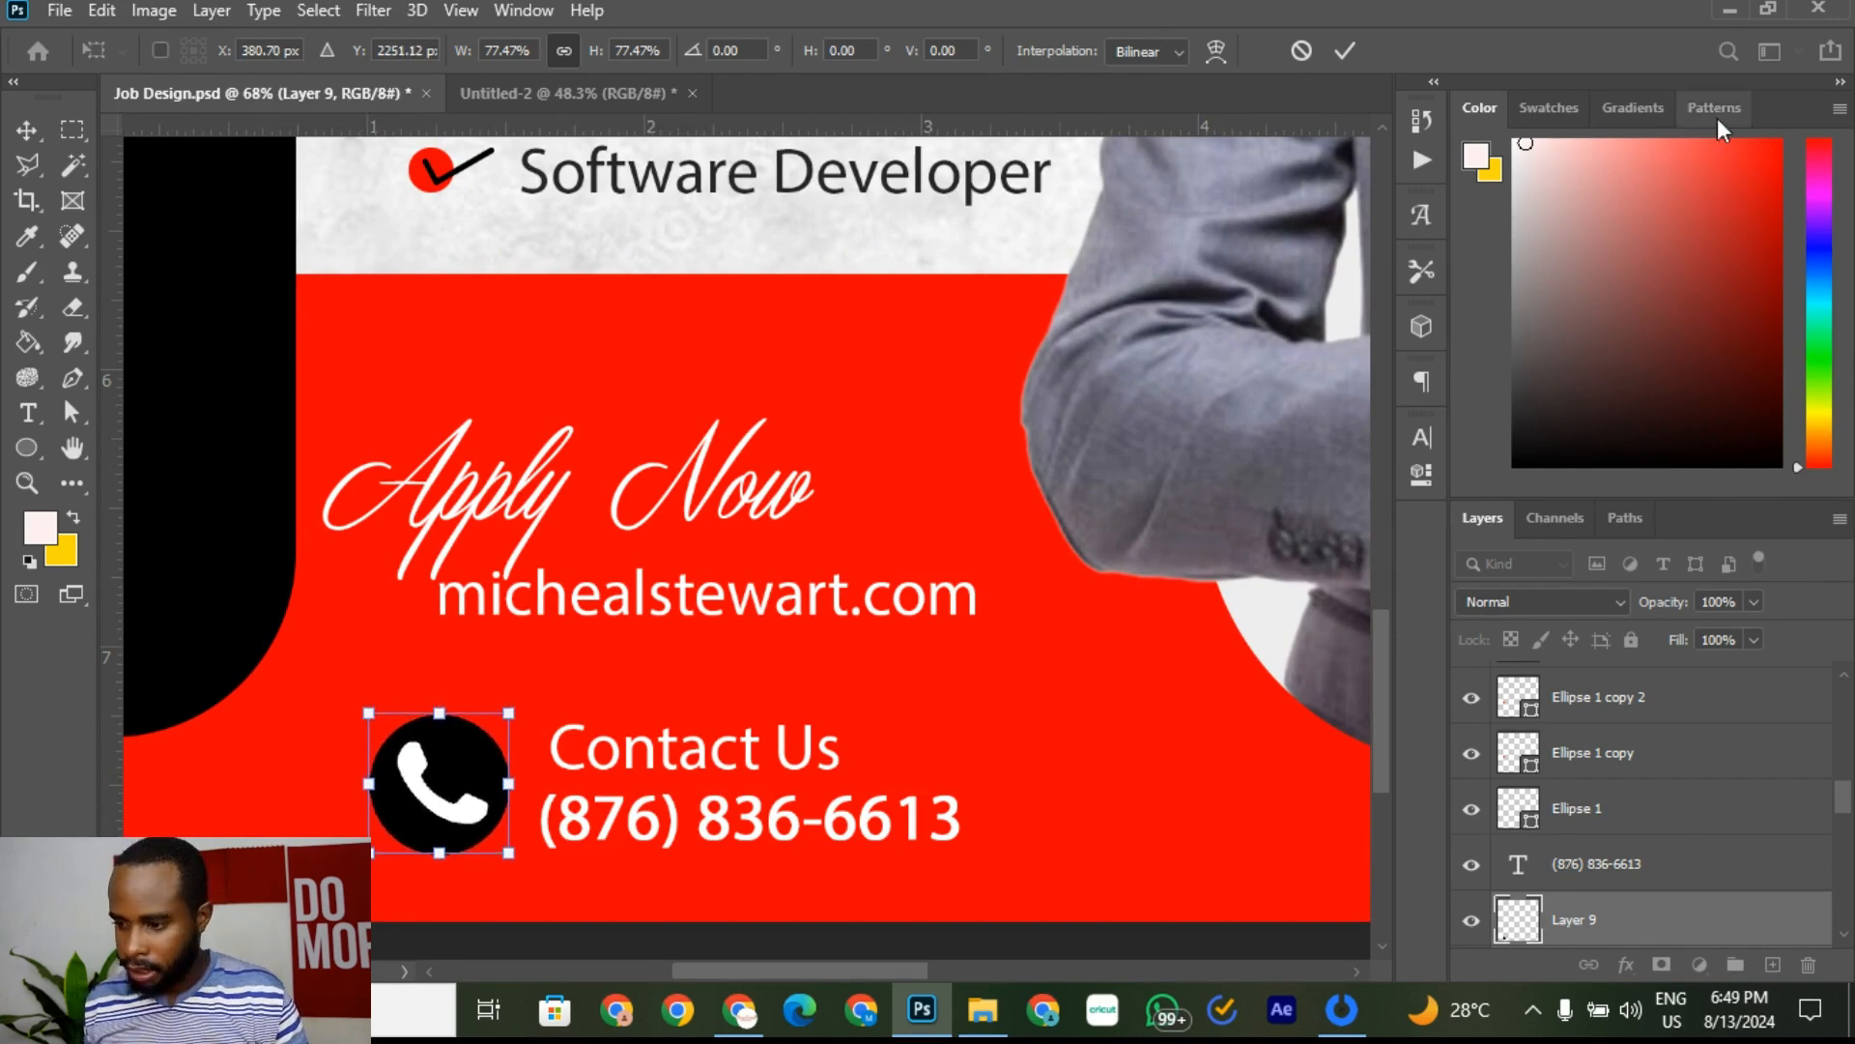
left_click(1348, 48)
left_click(995, 373)
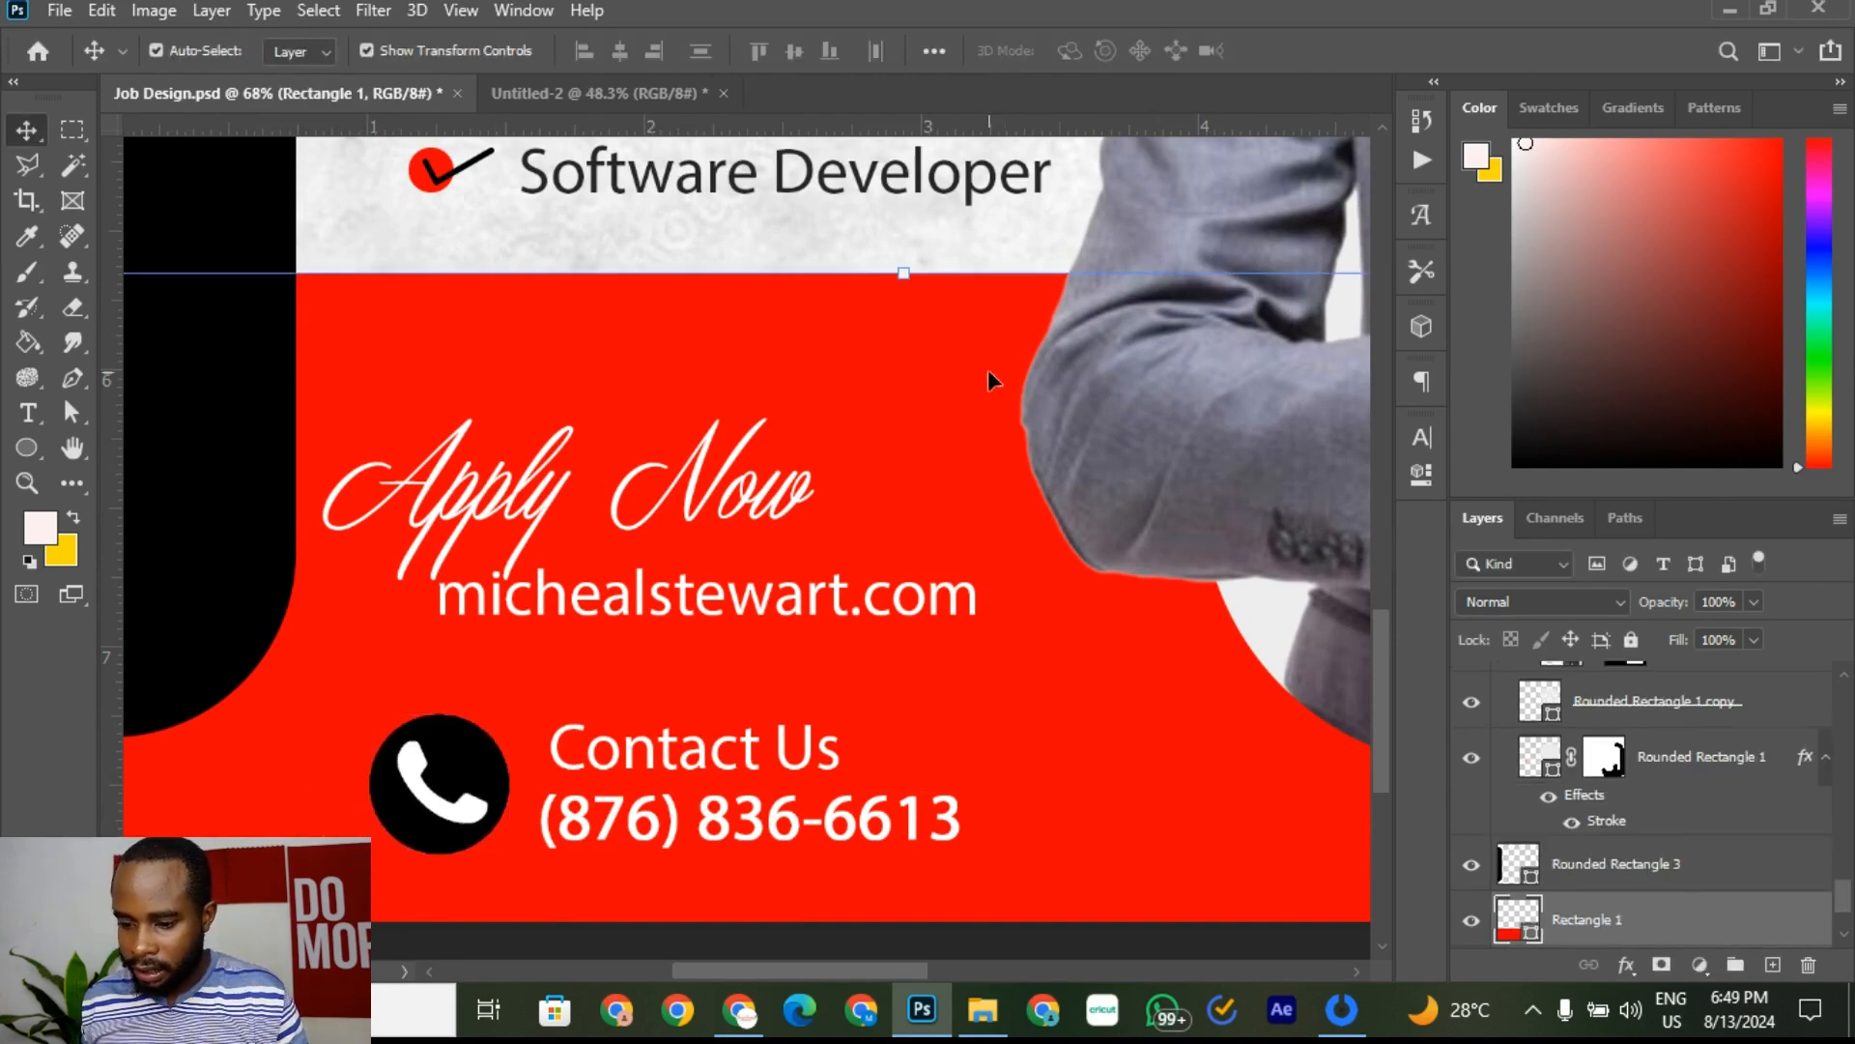
scroll(990, 380, "down", 10)
Step: Deselect the red rectangle layer and remove both horizontal guides from the flyer
left_click(1076, 471)
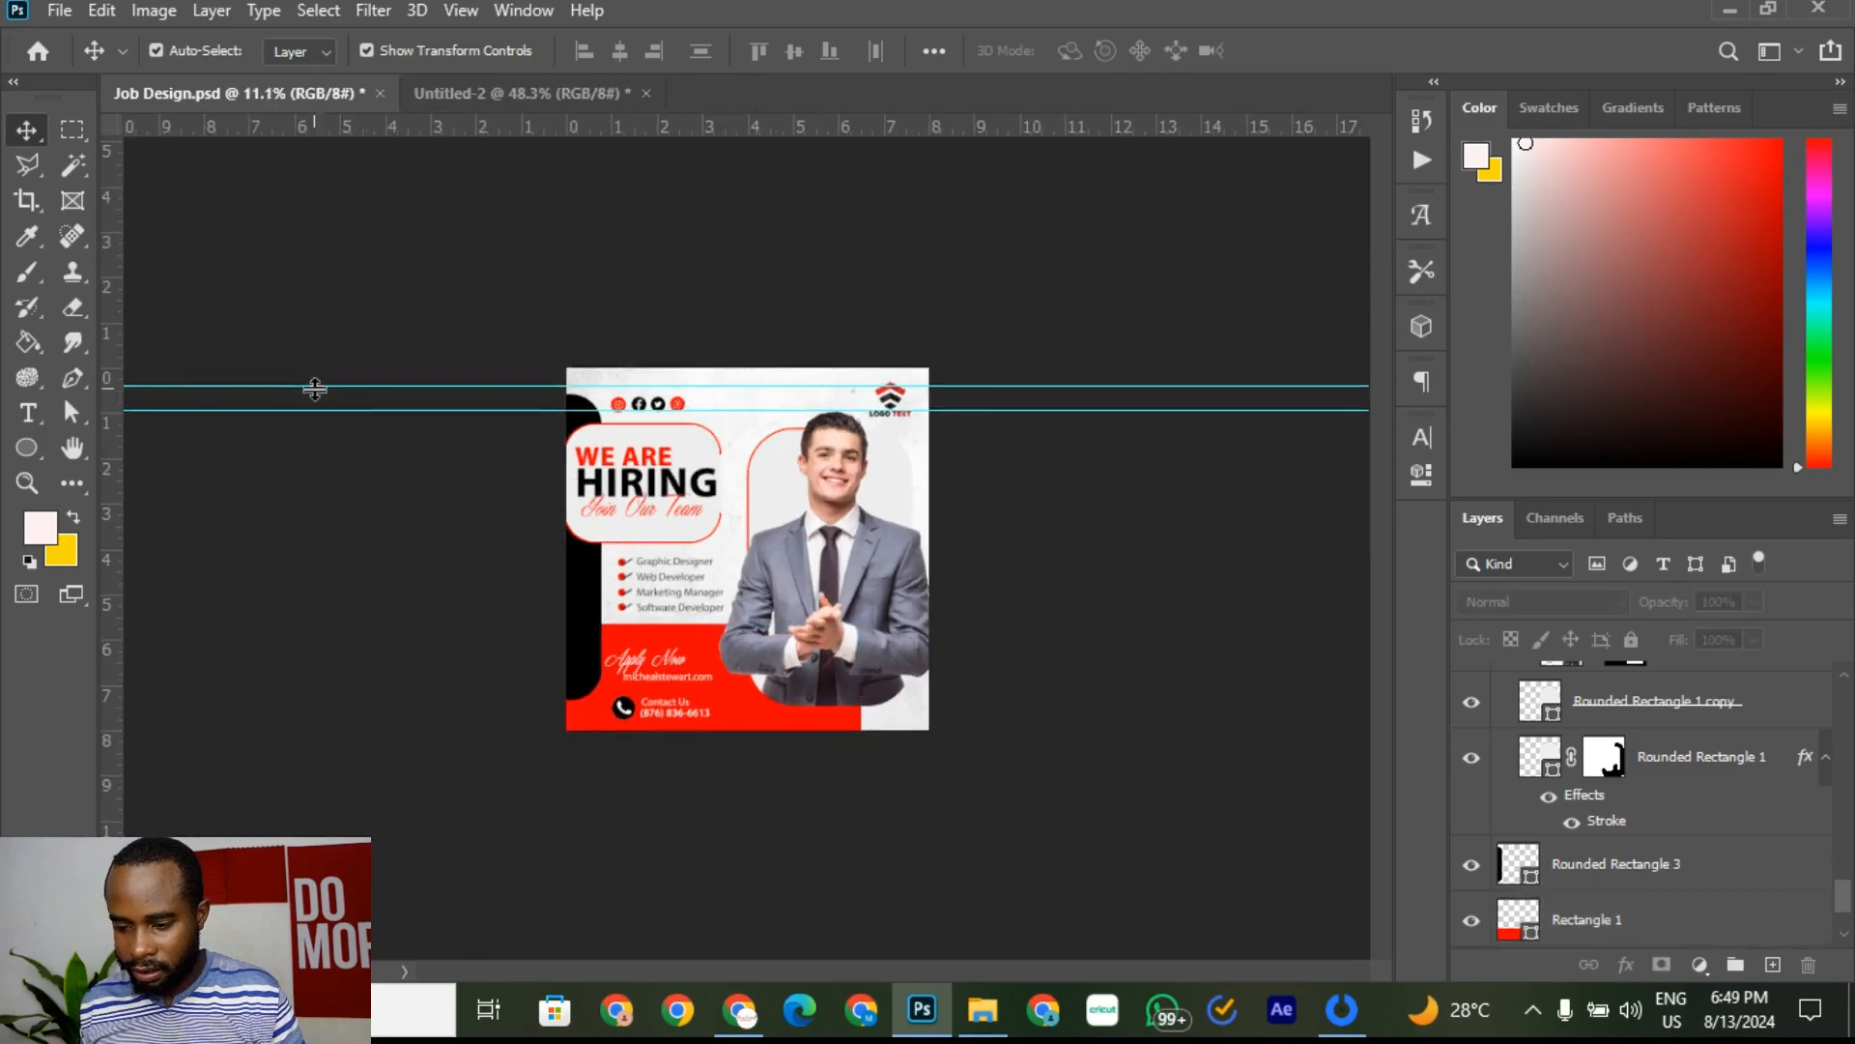
left_click_drag(348, 388, 481, 118)
left_click_drag(443, 411, 530, 136)
scroll(445, 345, "up", 2)
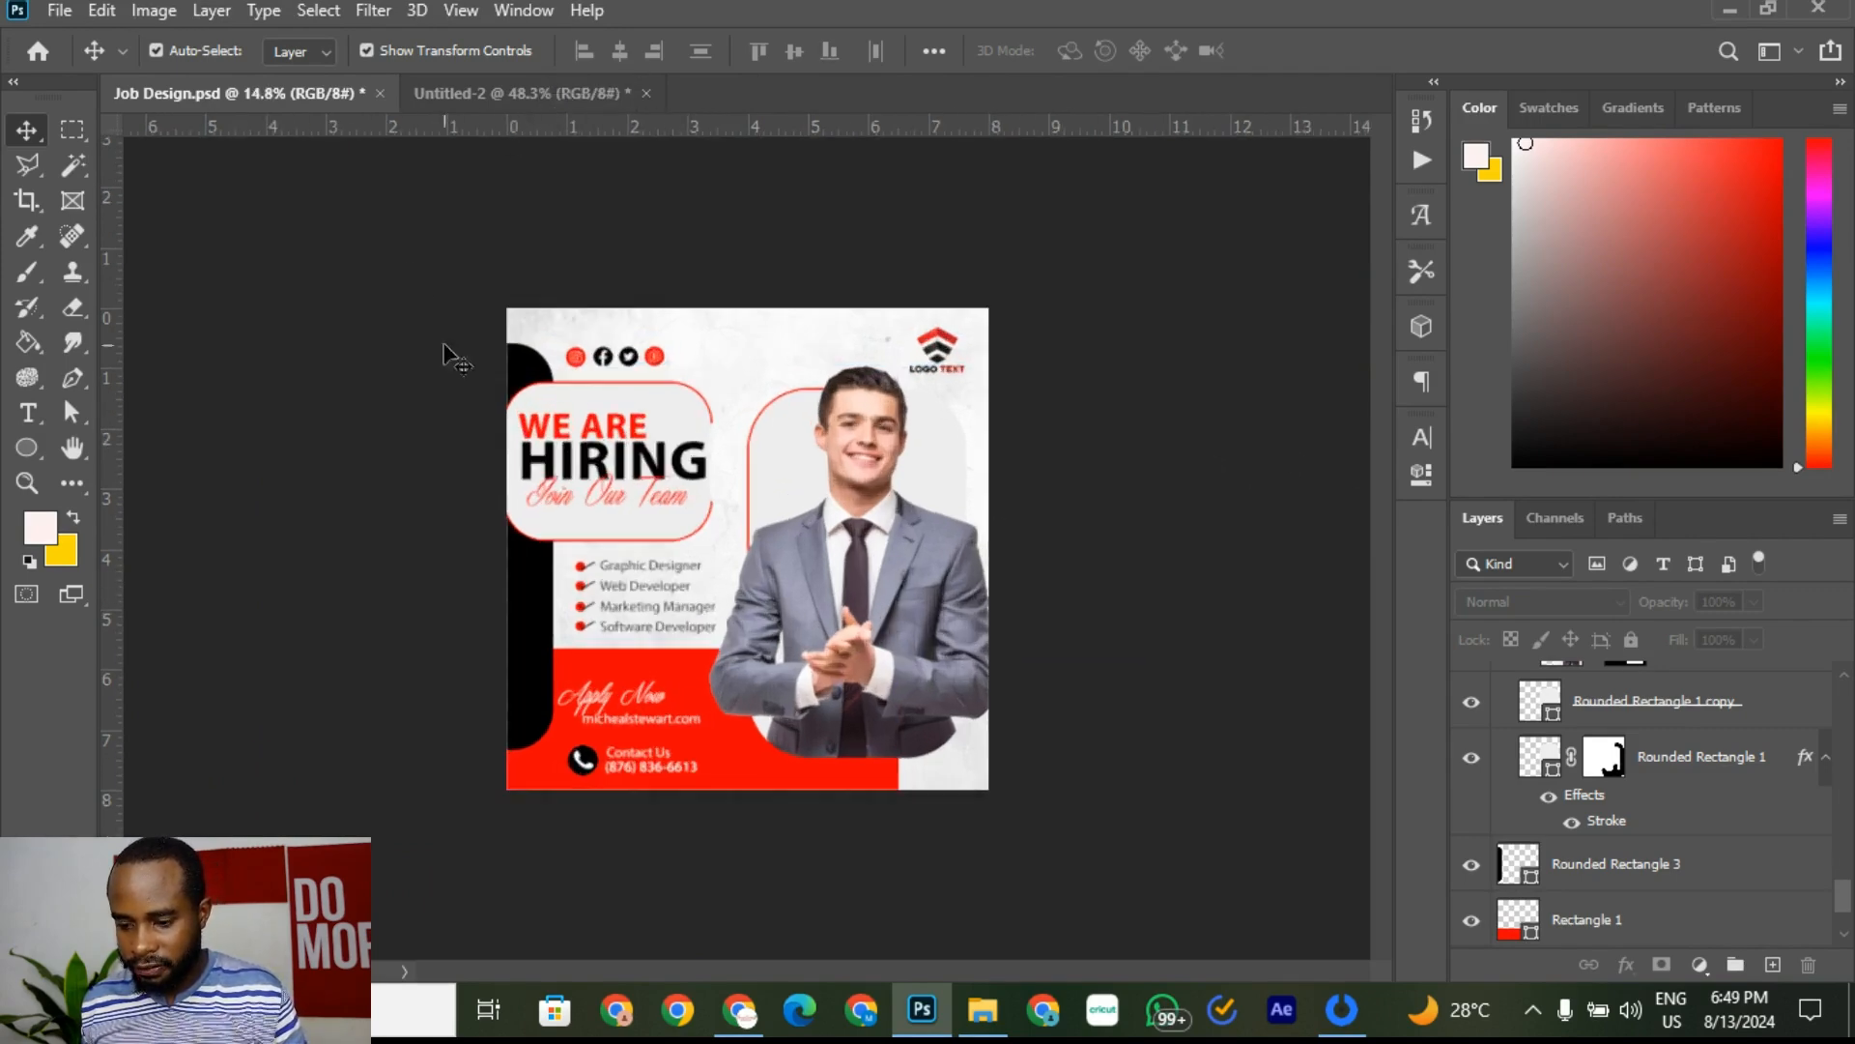
Step: Compare the Job Design flyer against the reference design in Untitled-2
left_click(489, 90)
scroll(752, 484, "down", 3)
scroll(752, 485, "down", 2)
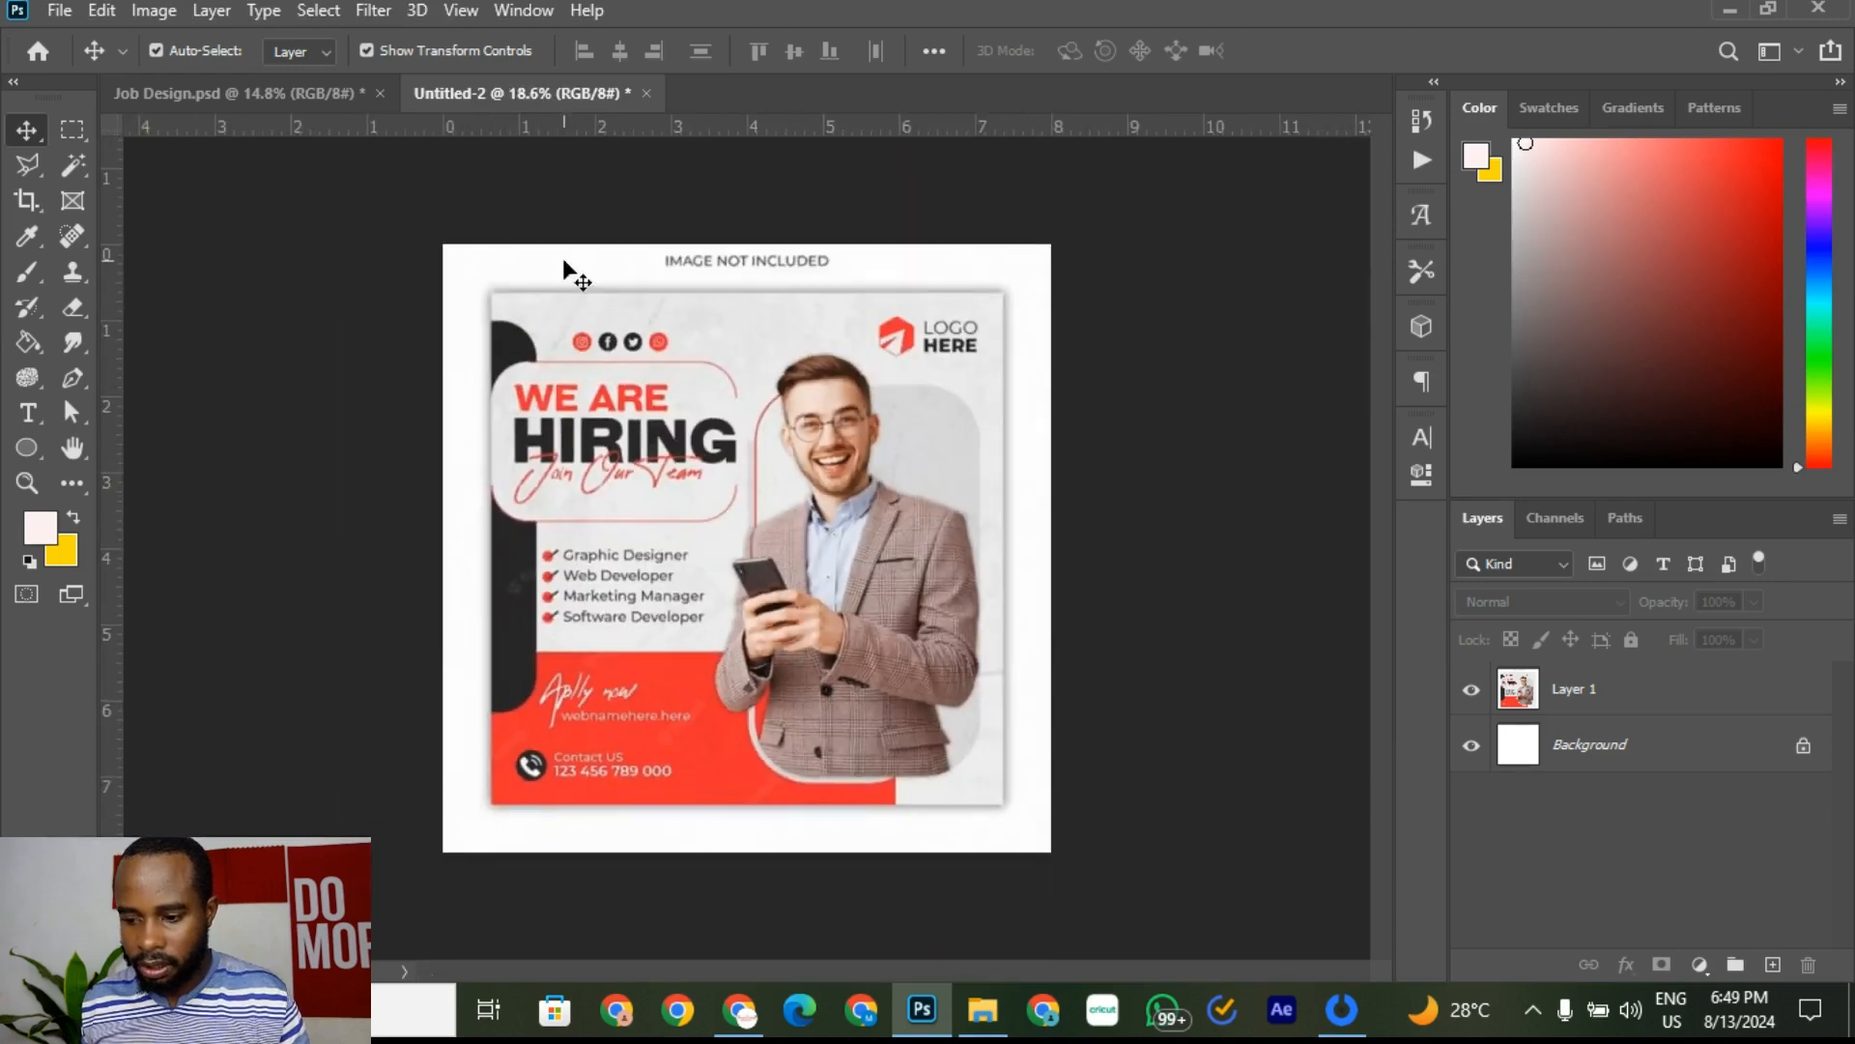
left_click(338, 95)
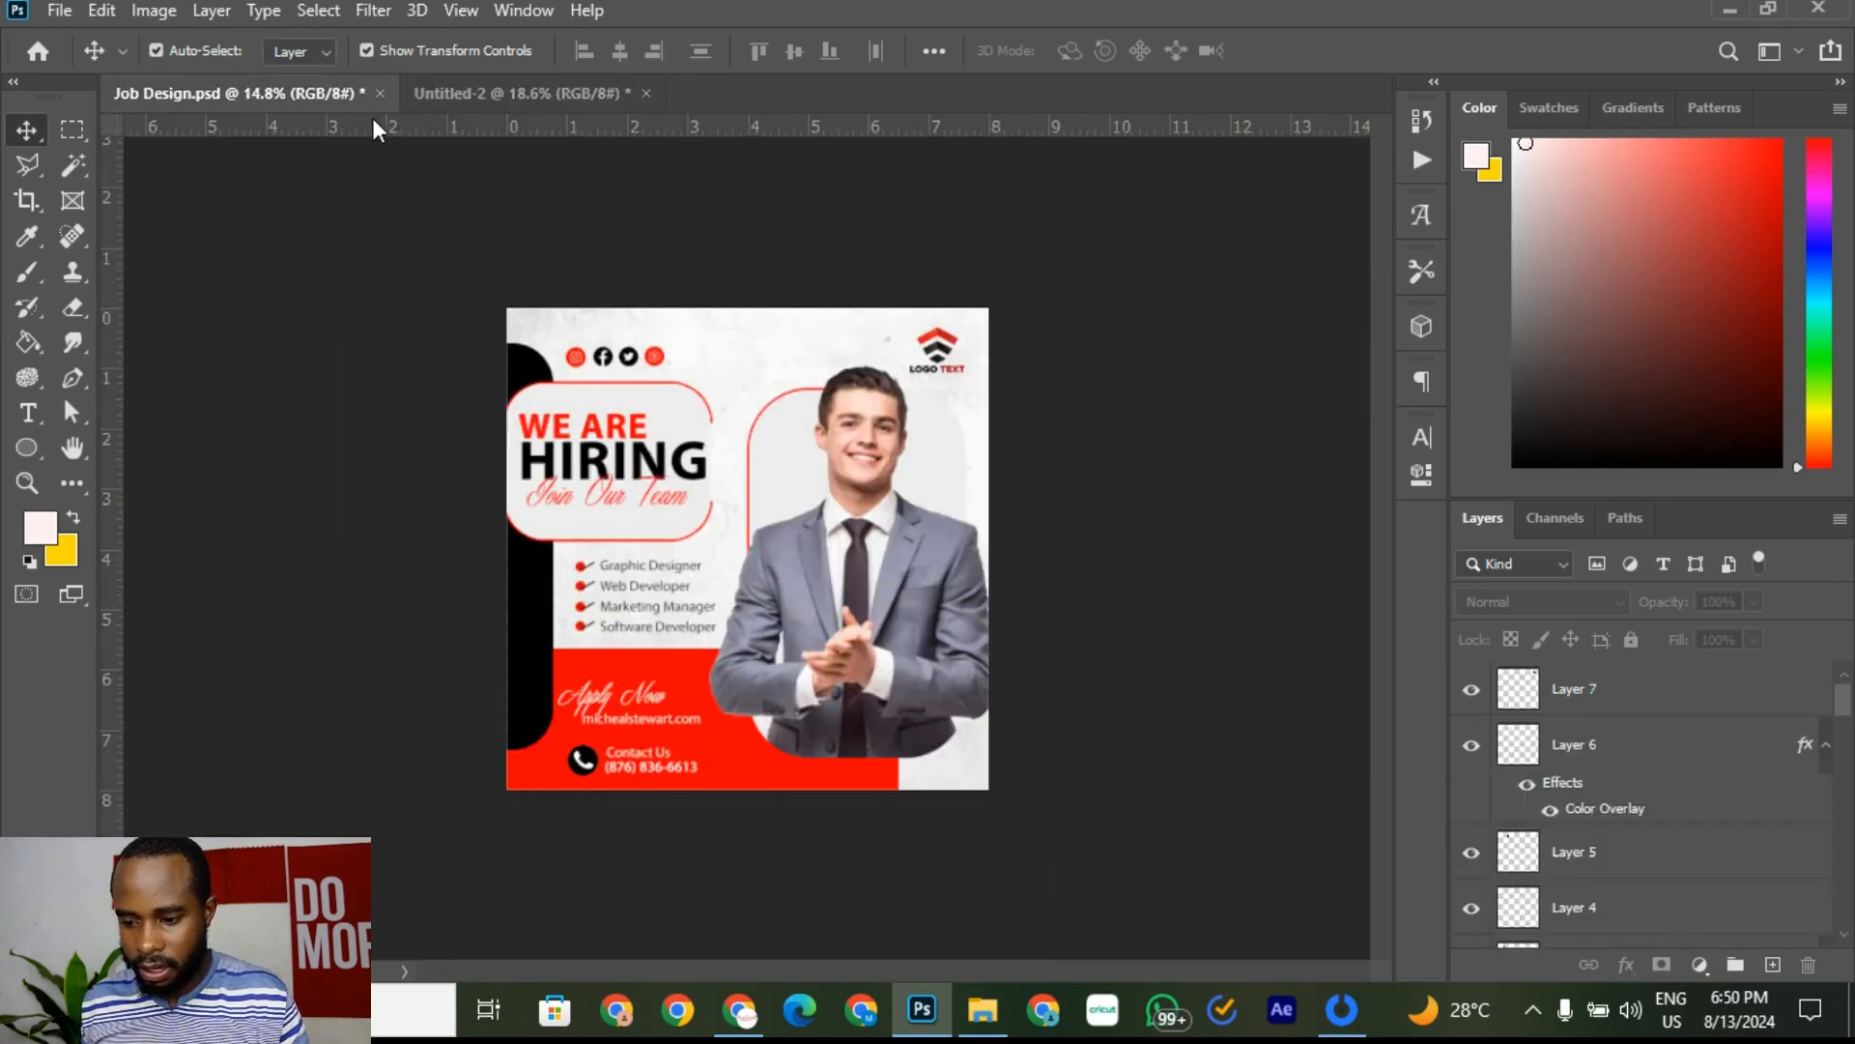
left_click(548, 89)
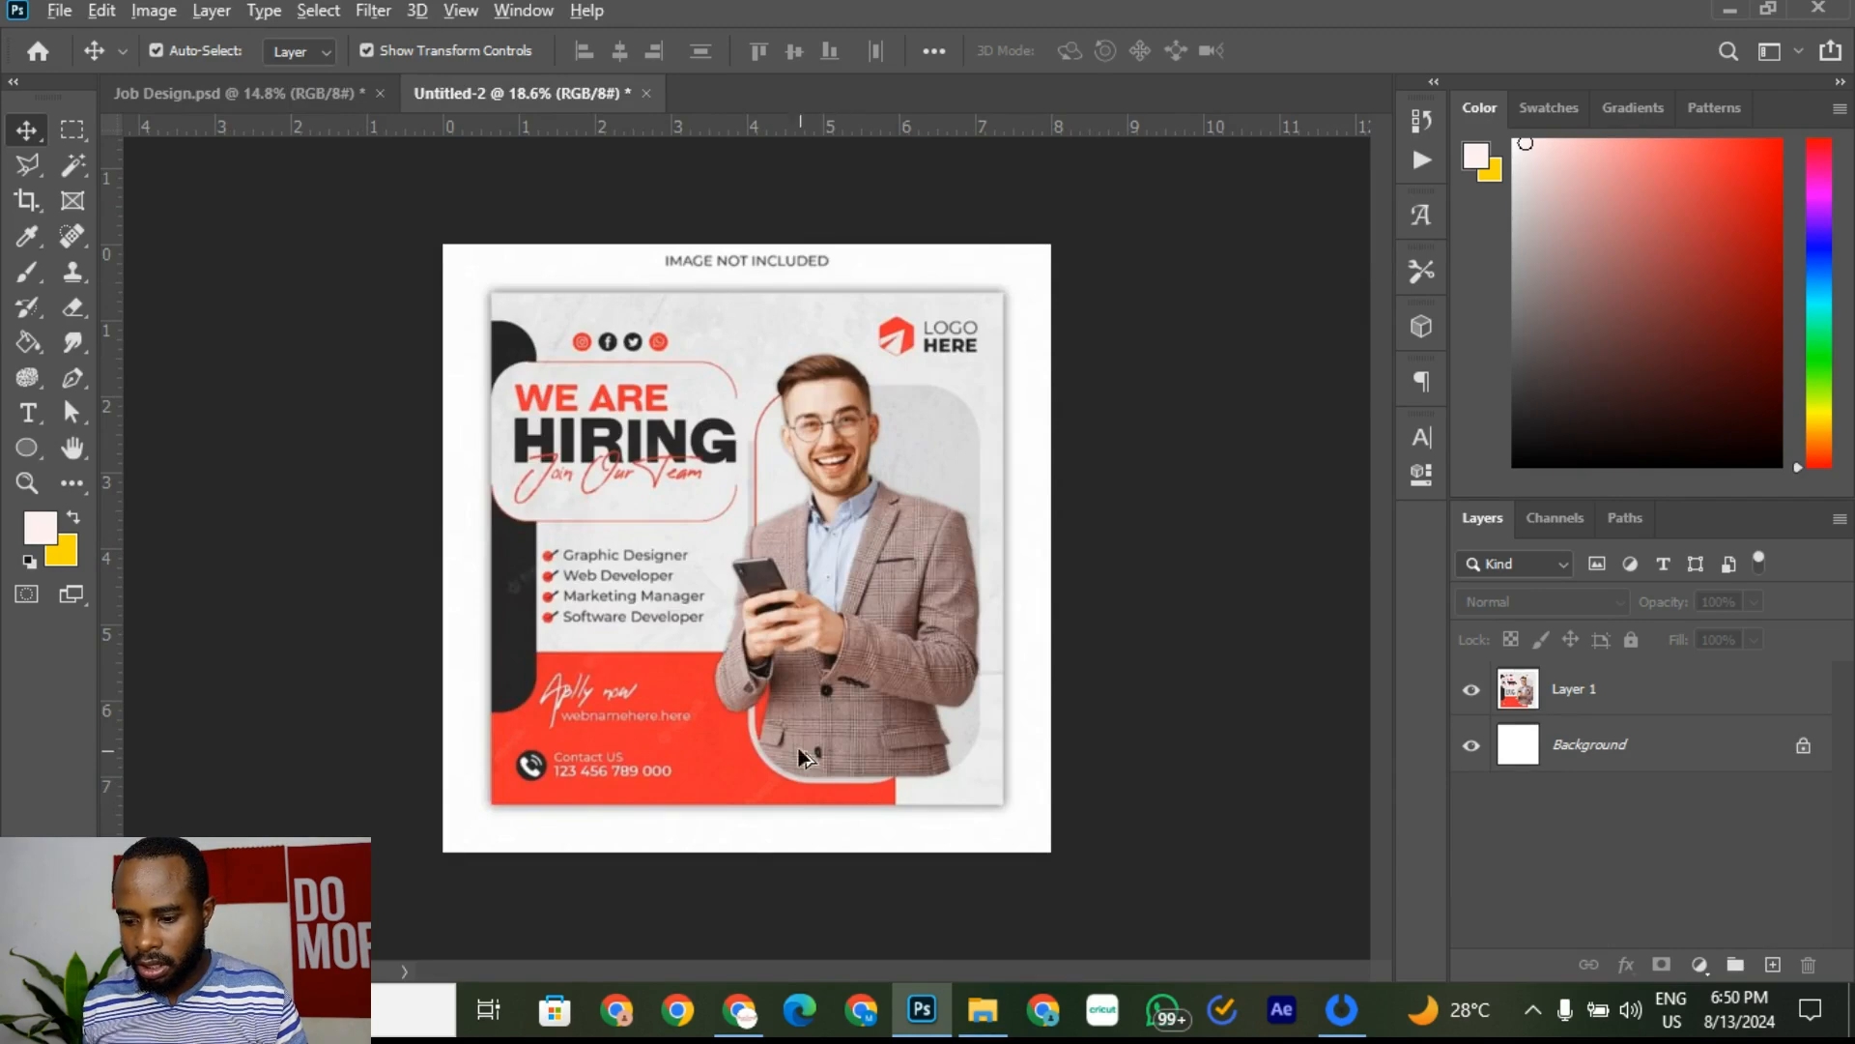
scroll(735, 753, "up", 5)
scroll(810, 823, "down", 1)
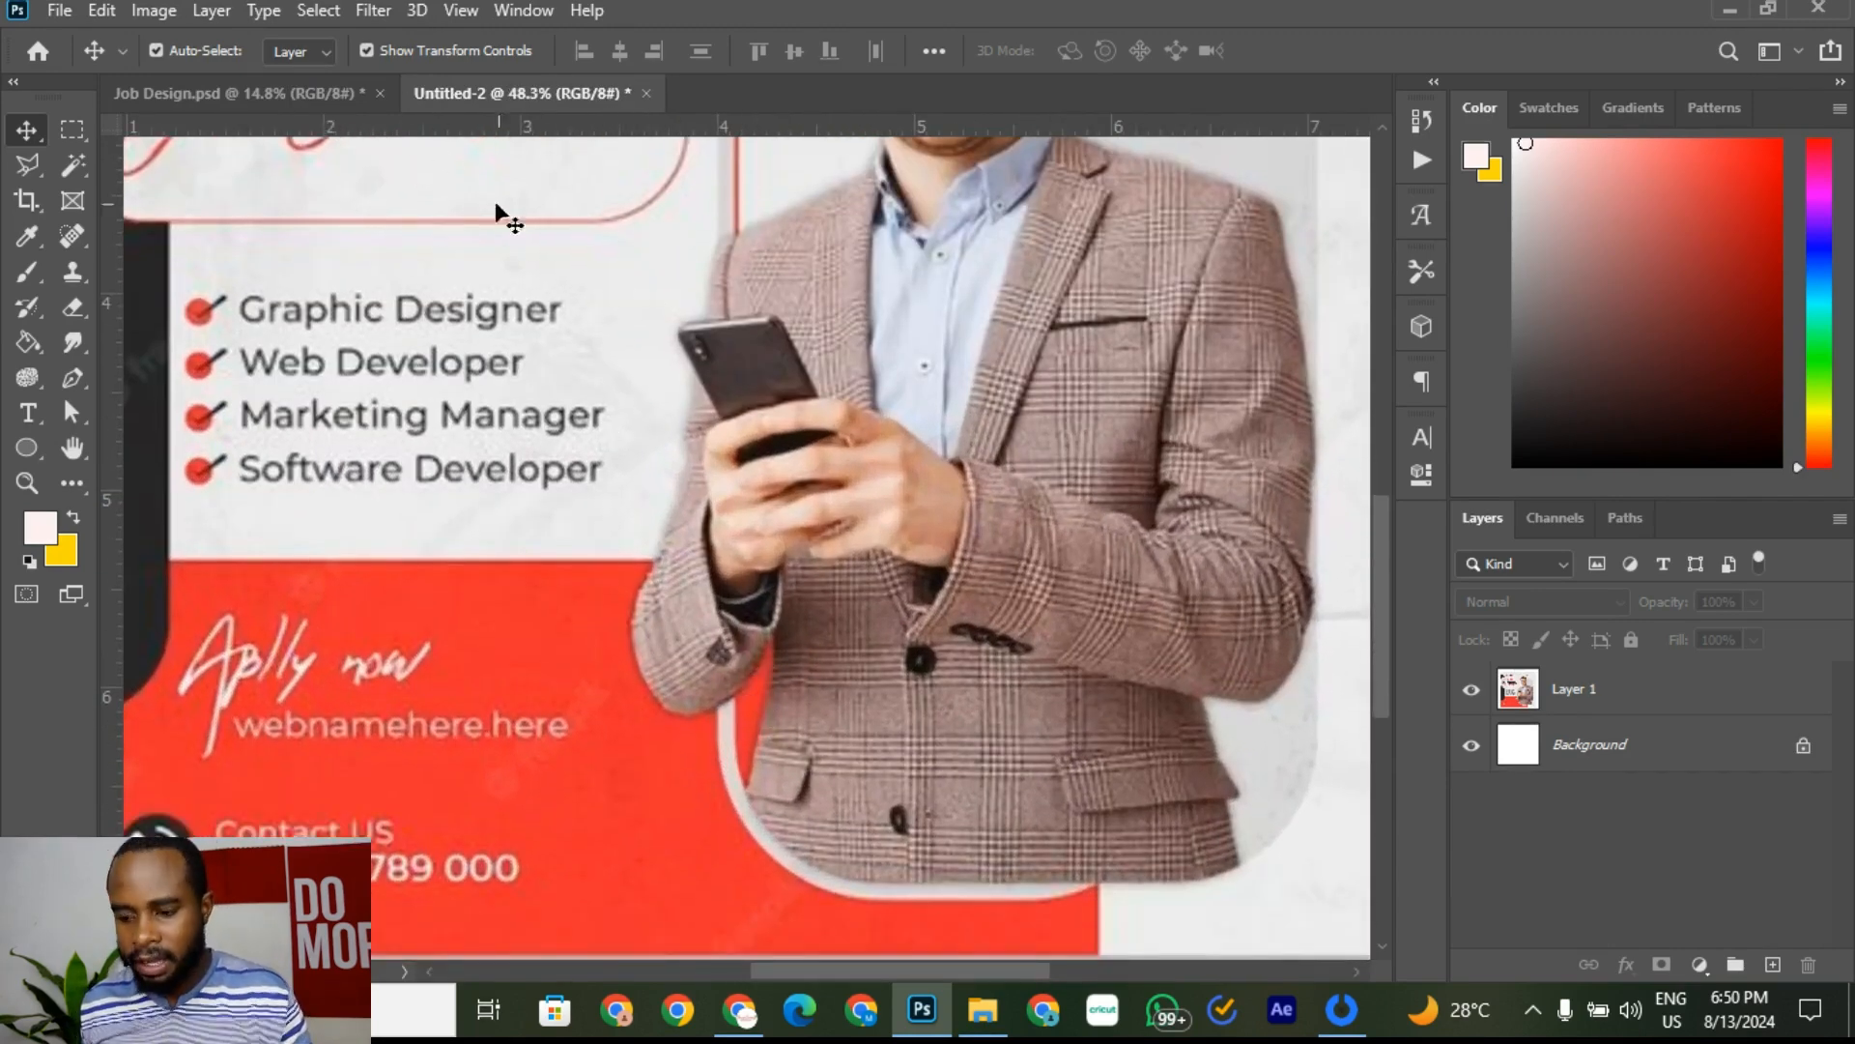
Step: Return to Job Design.psd and zoom so the whole hiring flyer is visible
left_click(338, 97)
scroll(619, 604, "up", 2)
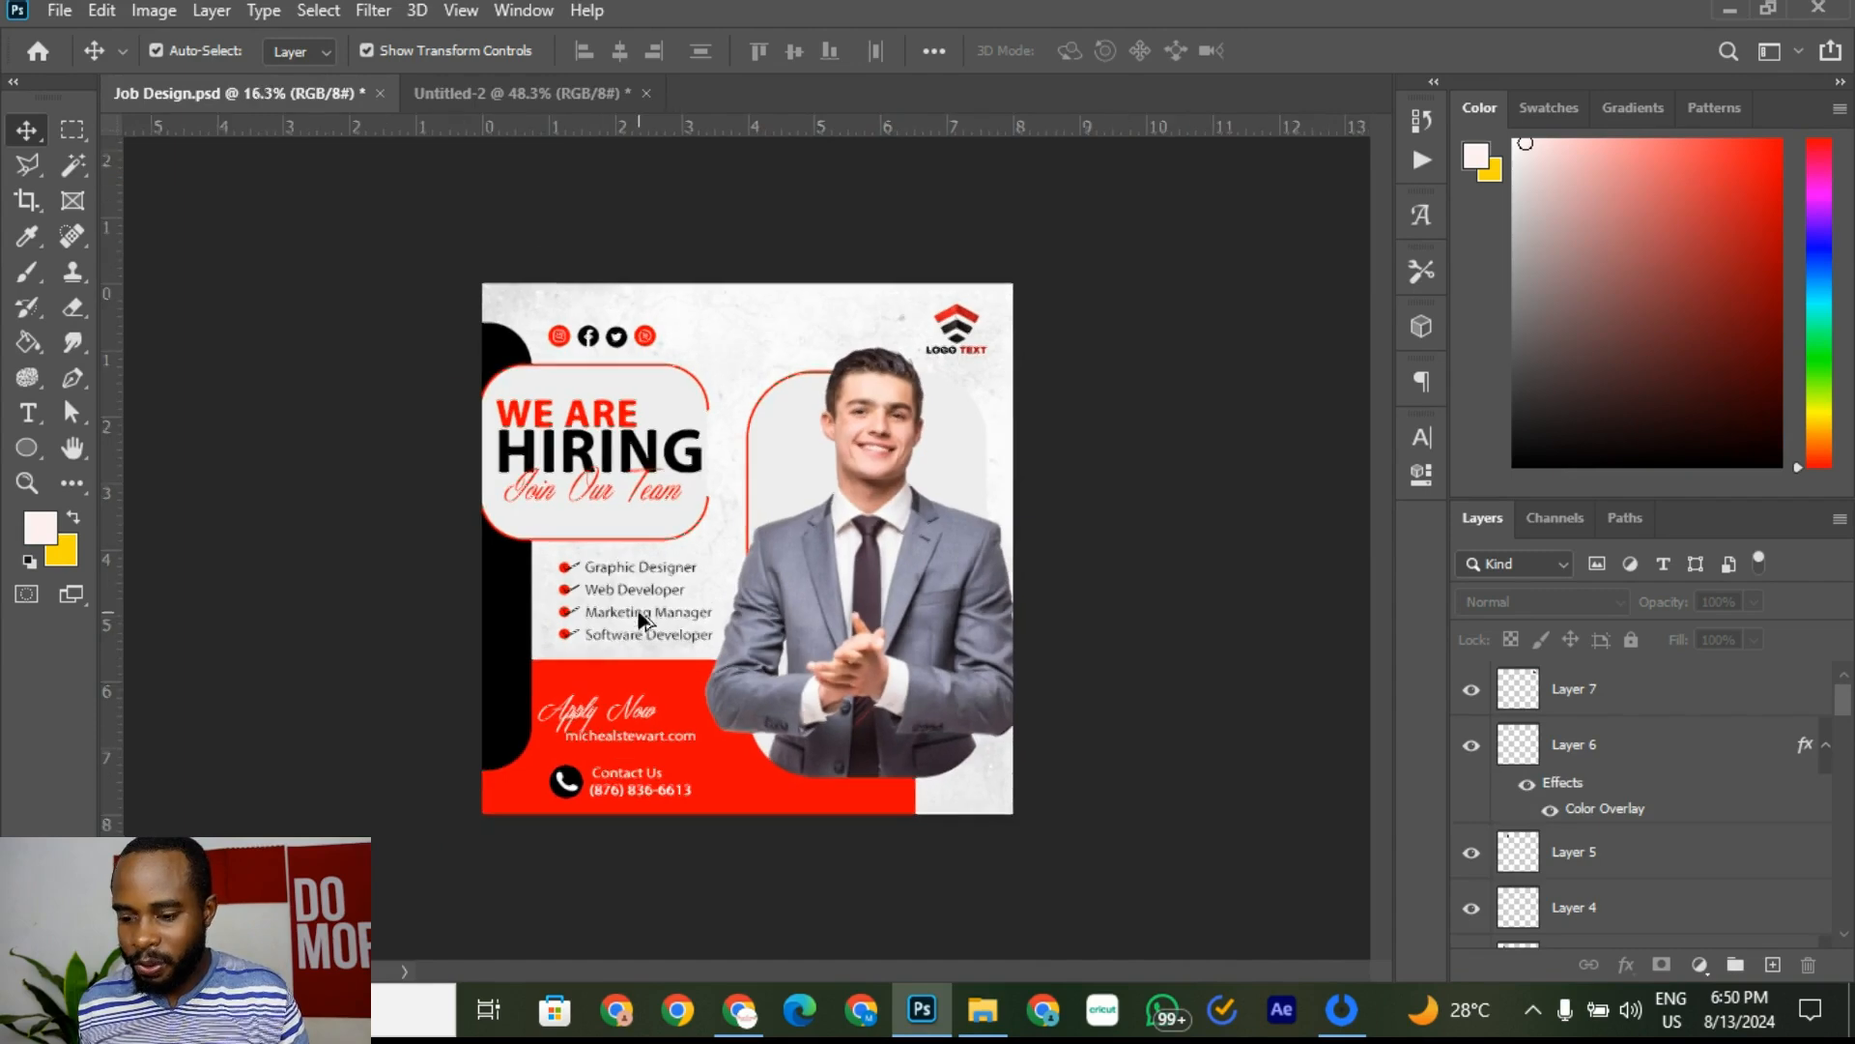
scroll(1152, 522, "up", 1)
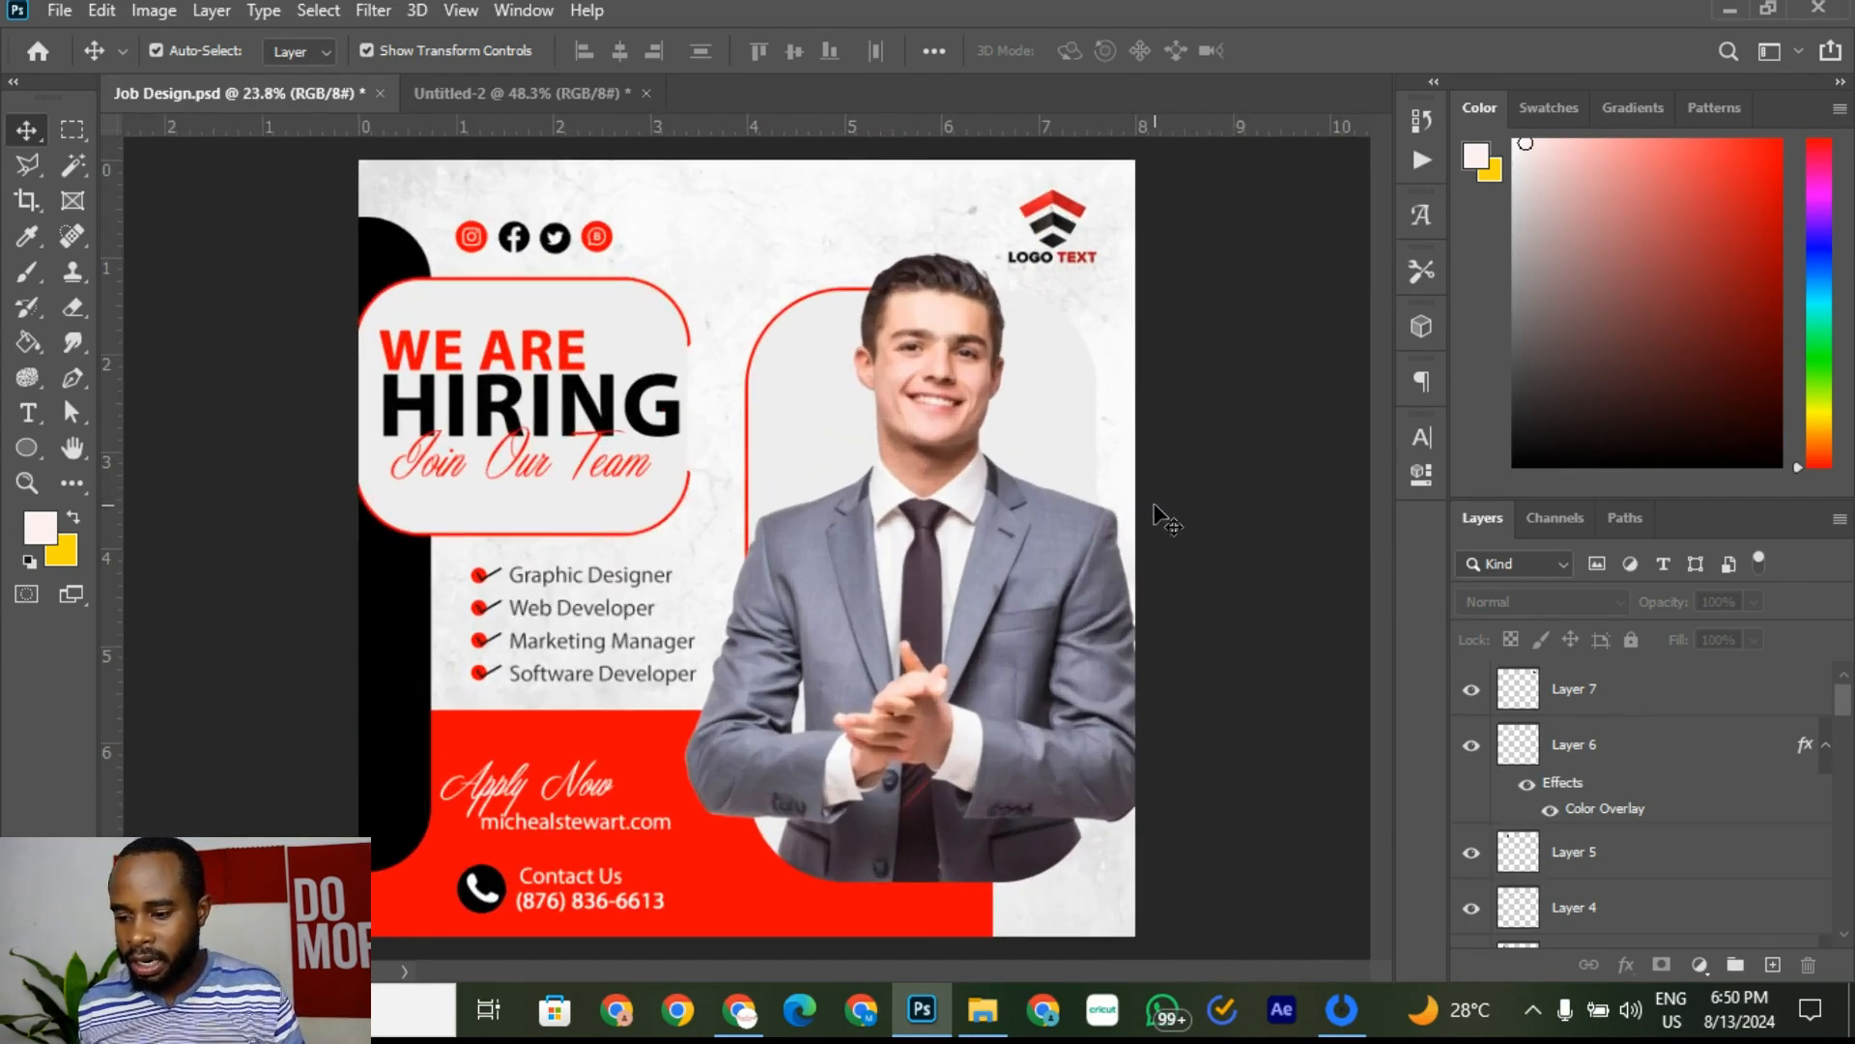